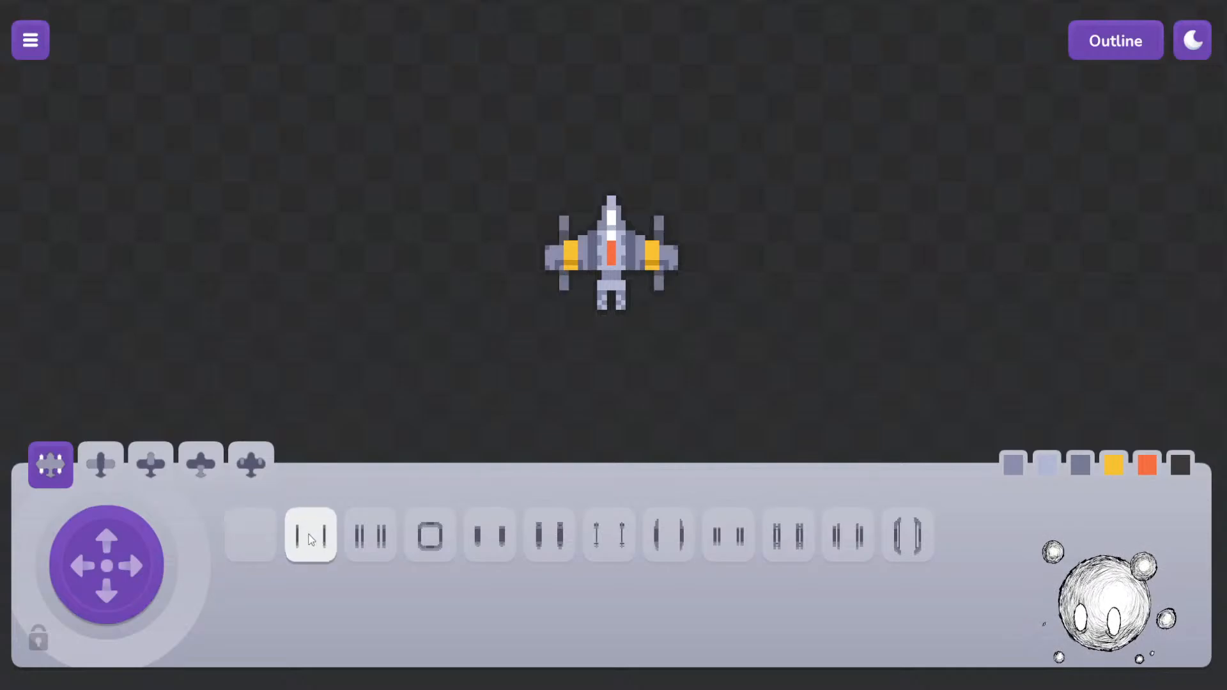
# Step: Remove the wing guns, restore the thin single pair, and try shifting it forward, backward and back to centre
pyautogui.click(268, 532)
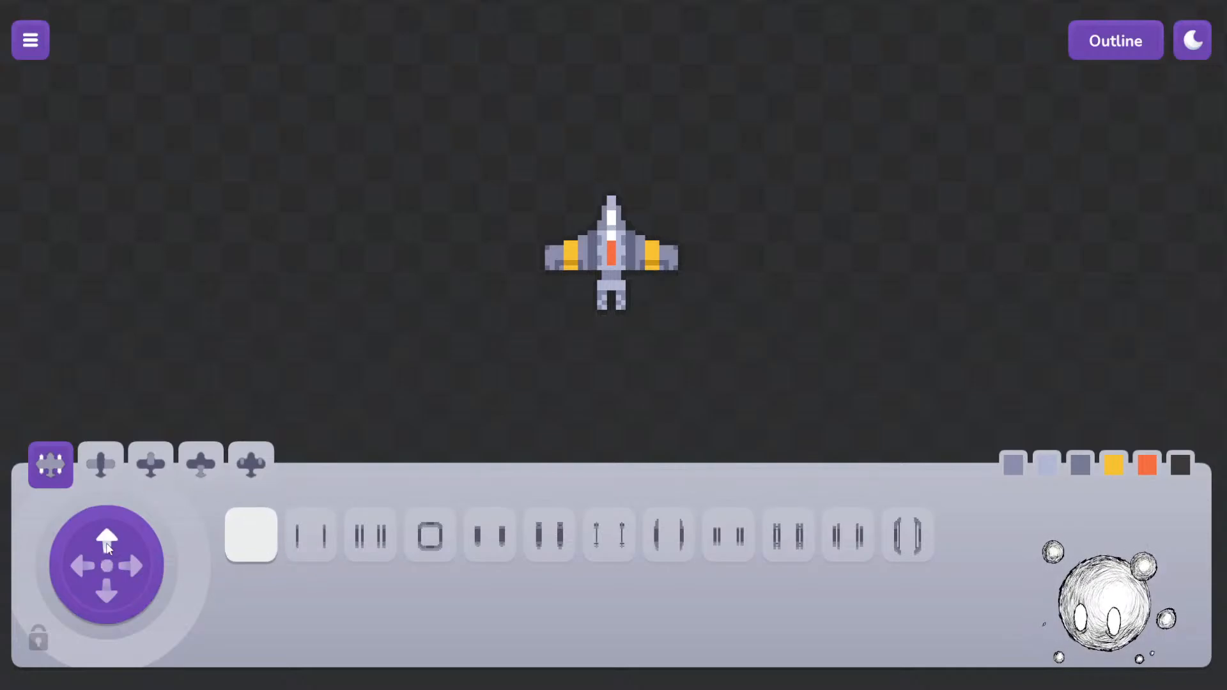
pyautogui.click(311, 534)
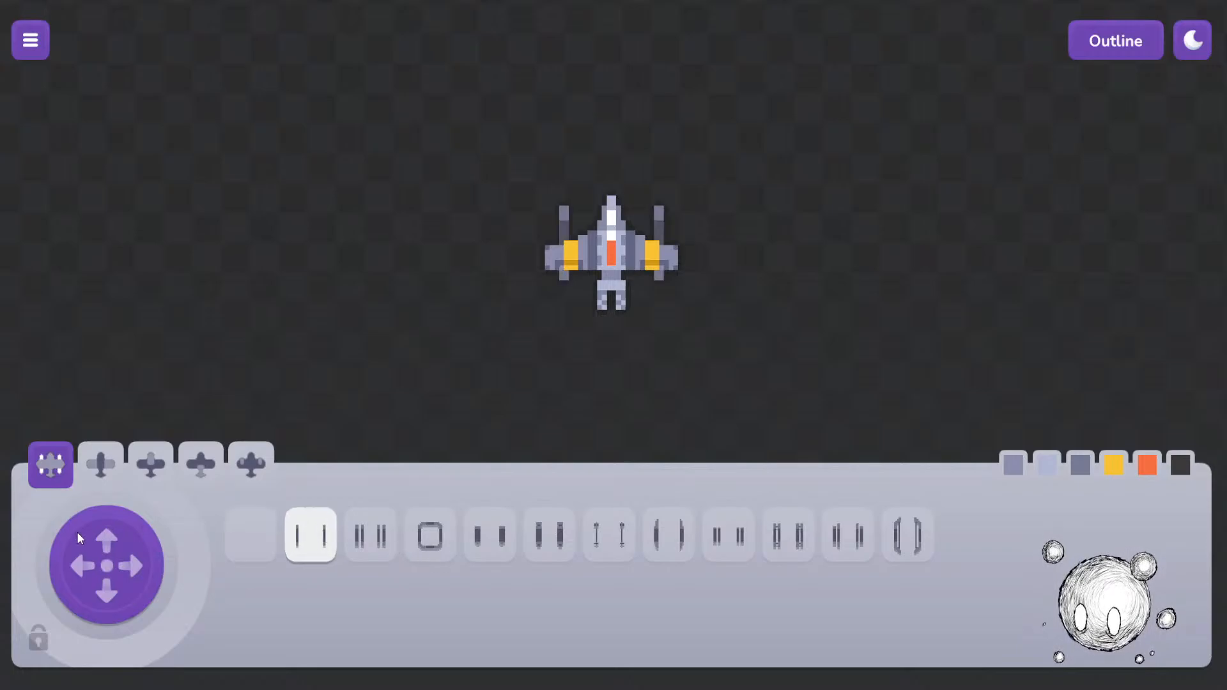
pyautogui.click(109, 591)
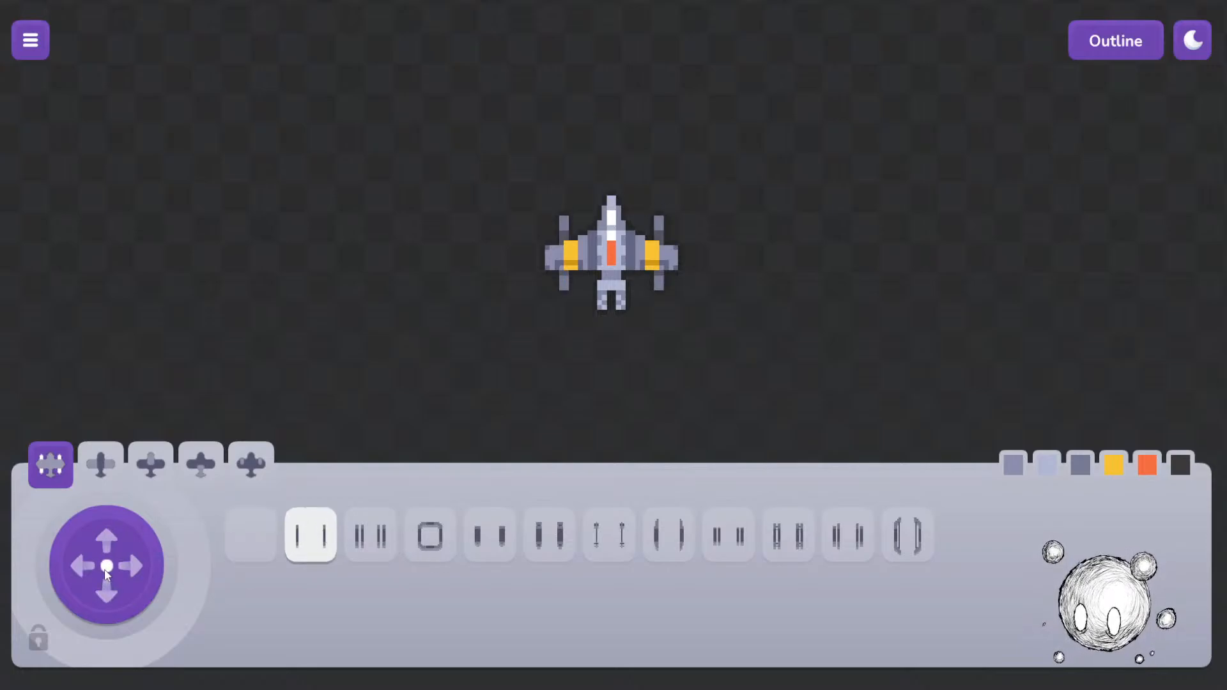
pyautogui.click(107, 546)
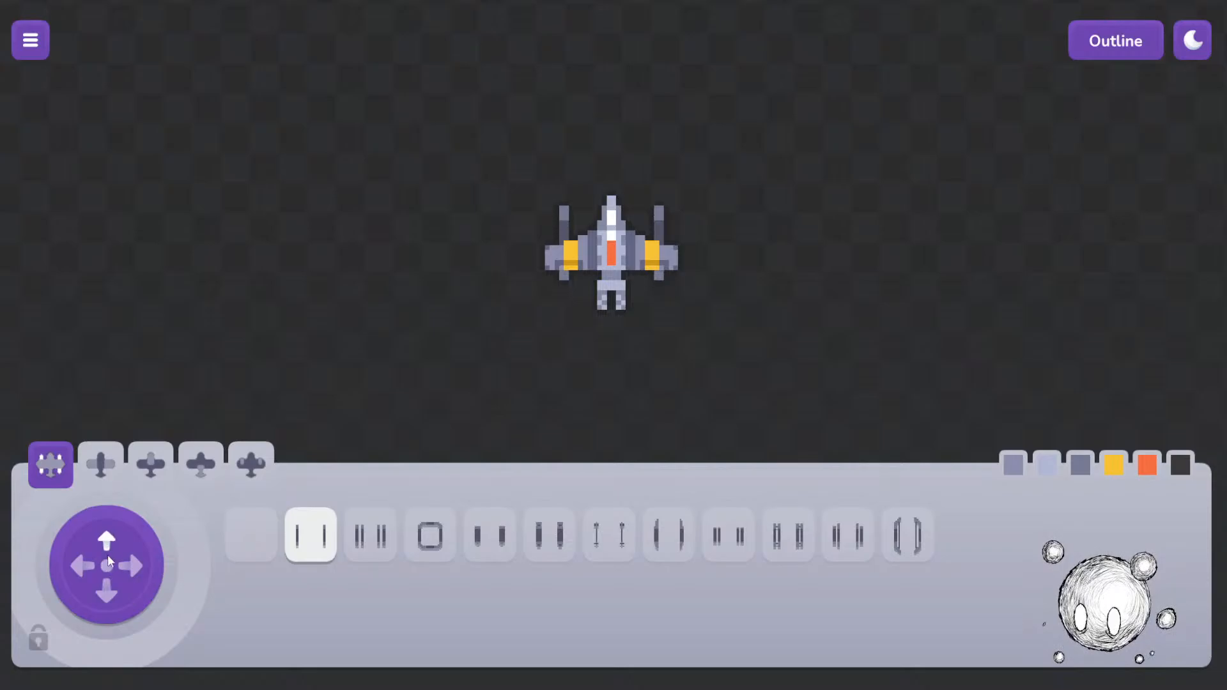
pyautogui.click(107, 568)
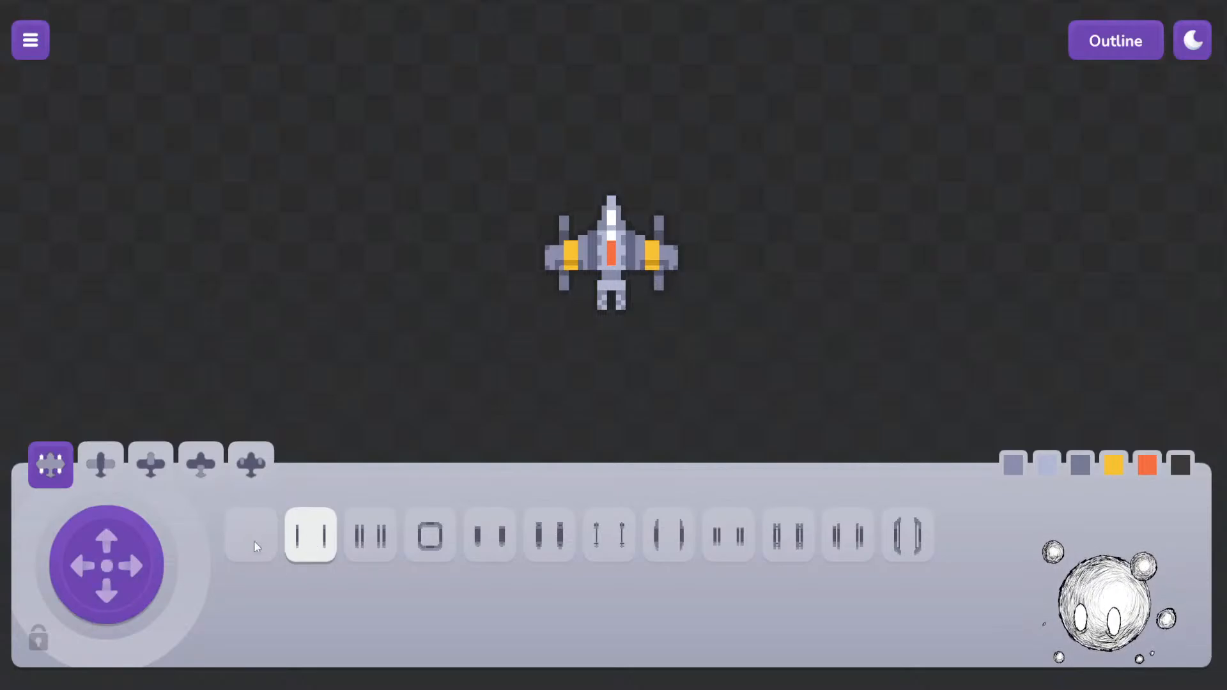
# Step: Try several other wing gun shapes, including the barbell-shaped and curved bracket pairs, and leave the ship without guns
pyautogui.click(427, 545)
pyautogui.click(609, 537)
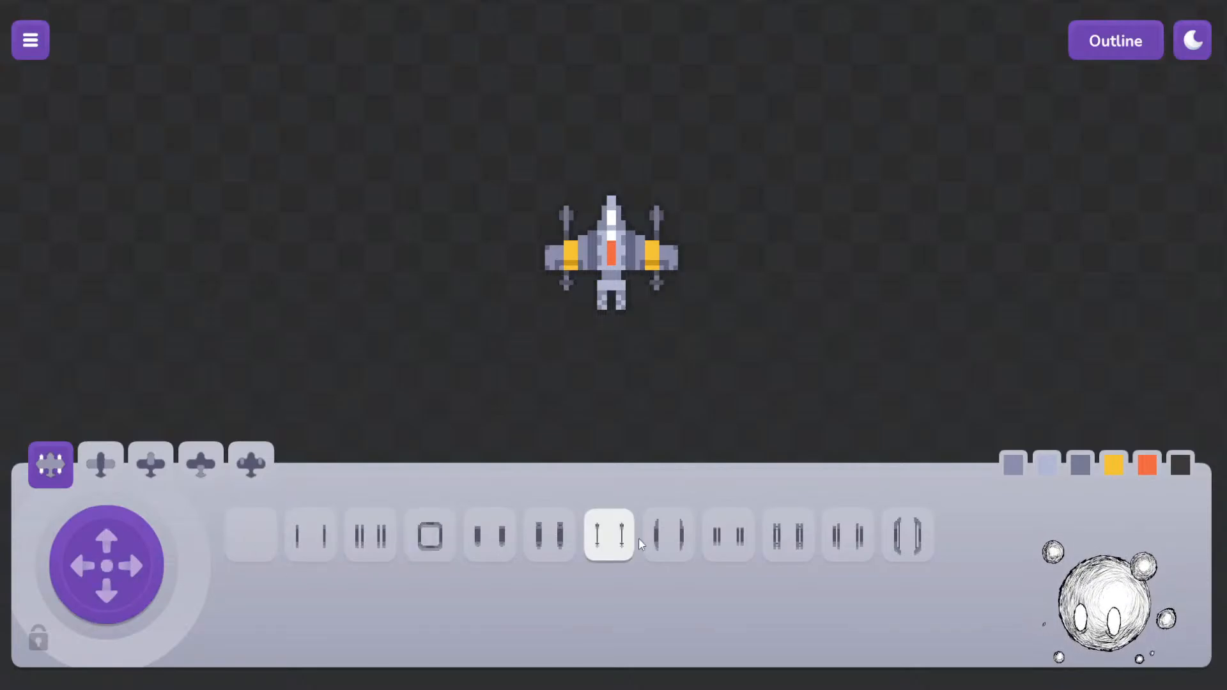
pyautogui.click(667, 537)
pyautogui.click(780, 546)
pyautogui.click(892, 550)
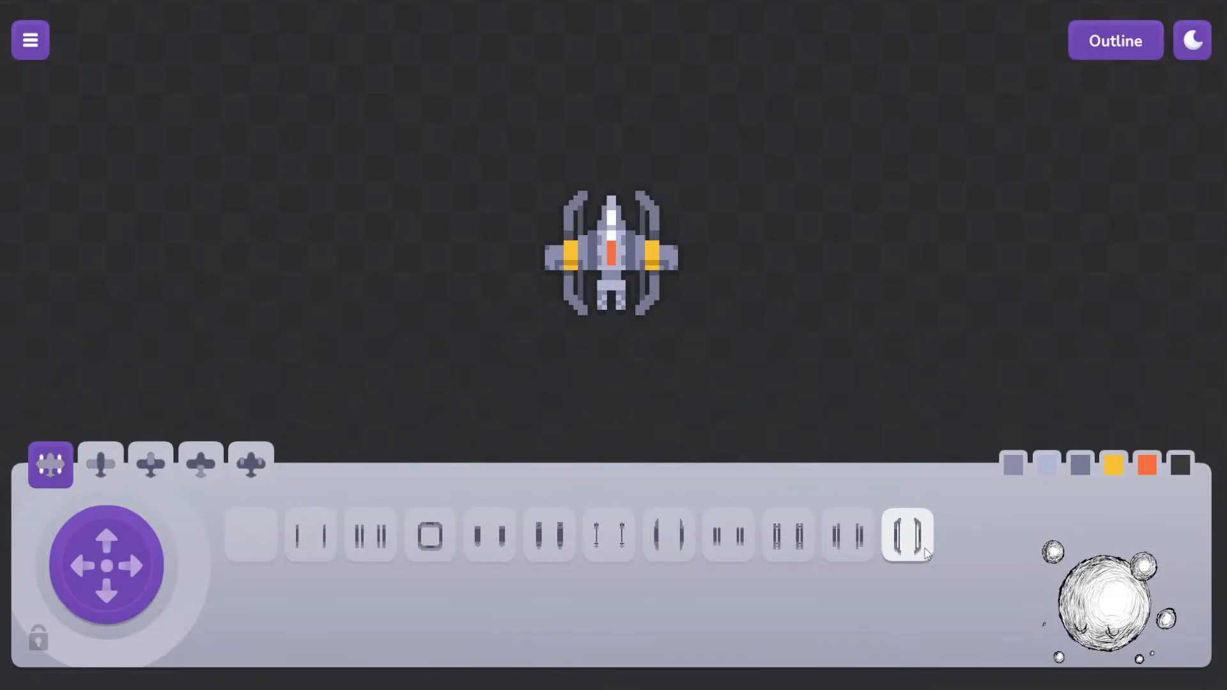
pyautogui.click(248, 534)
# Step: Try several wing-mounted engine pods, including the yellow-striped and pointed yellow pairs, and remove them from the ship
pyautogui.click(259, 467)
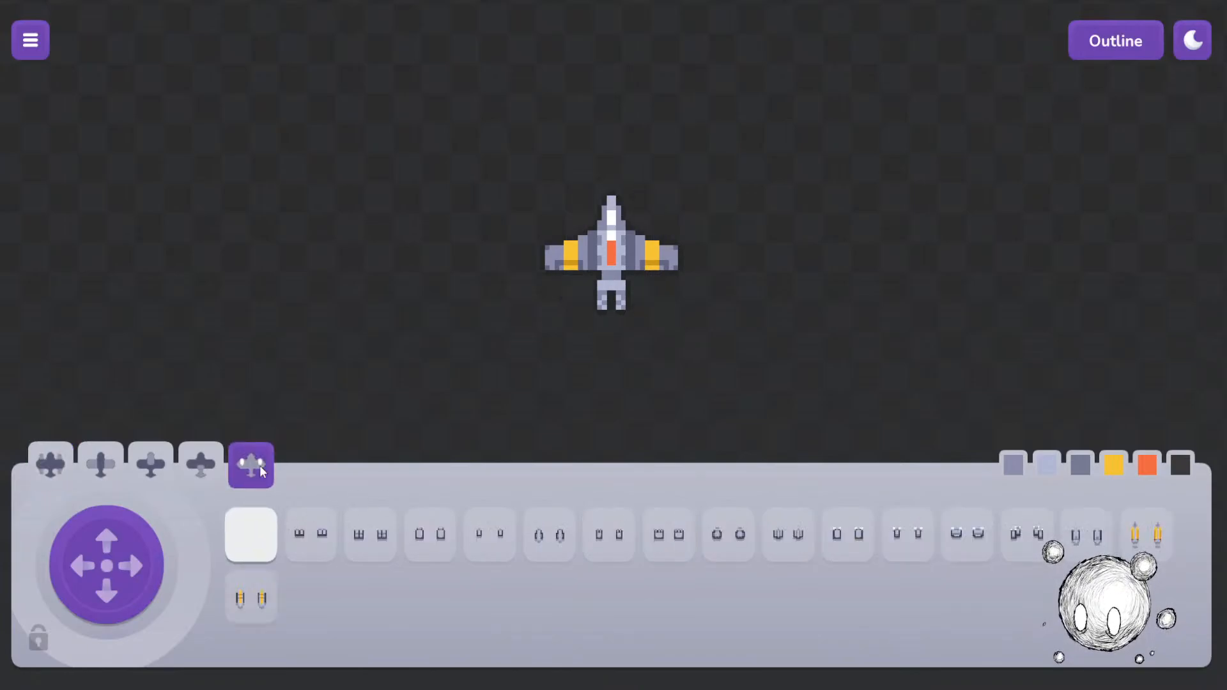
pyautogui.click(311, 536)
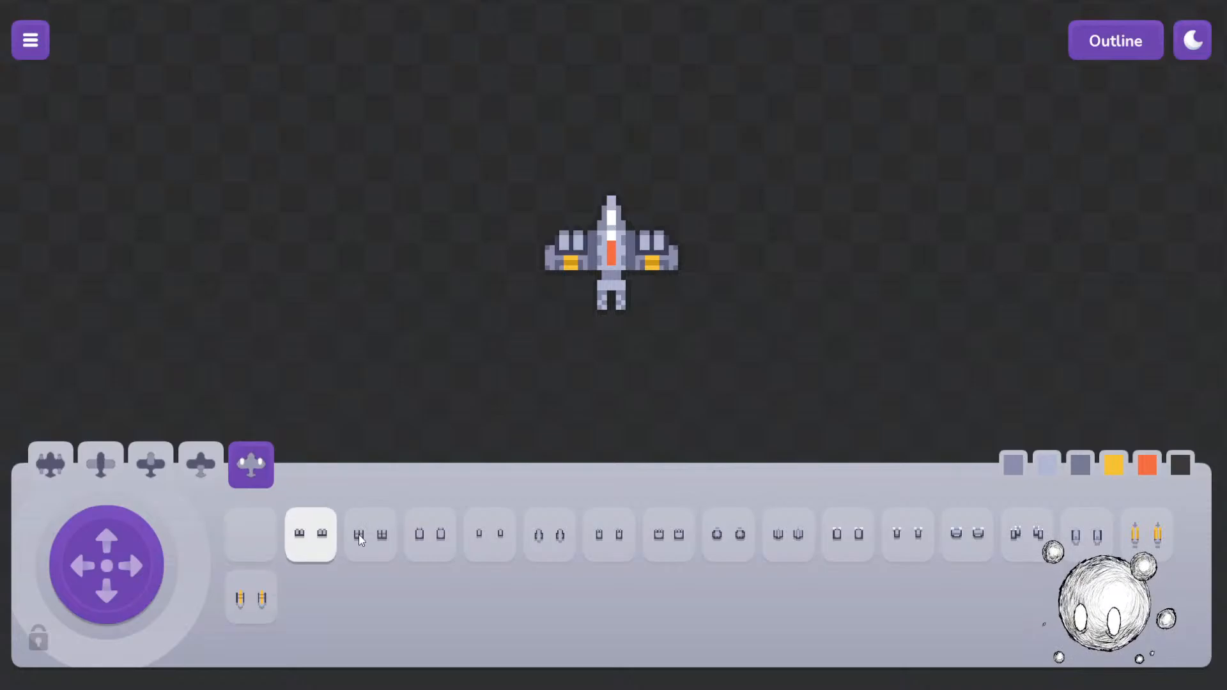
pyautogui.click(363, 537)
pyautogui.click(266, 598)
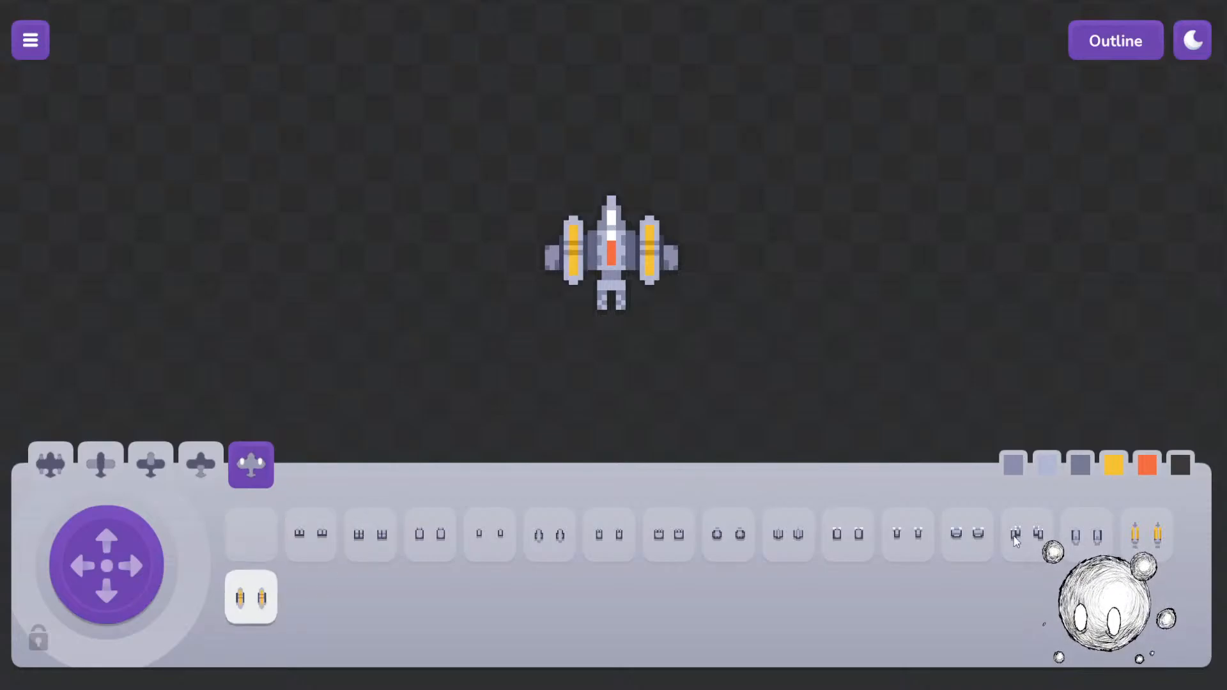
pyautogui.click(1126, 532)
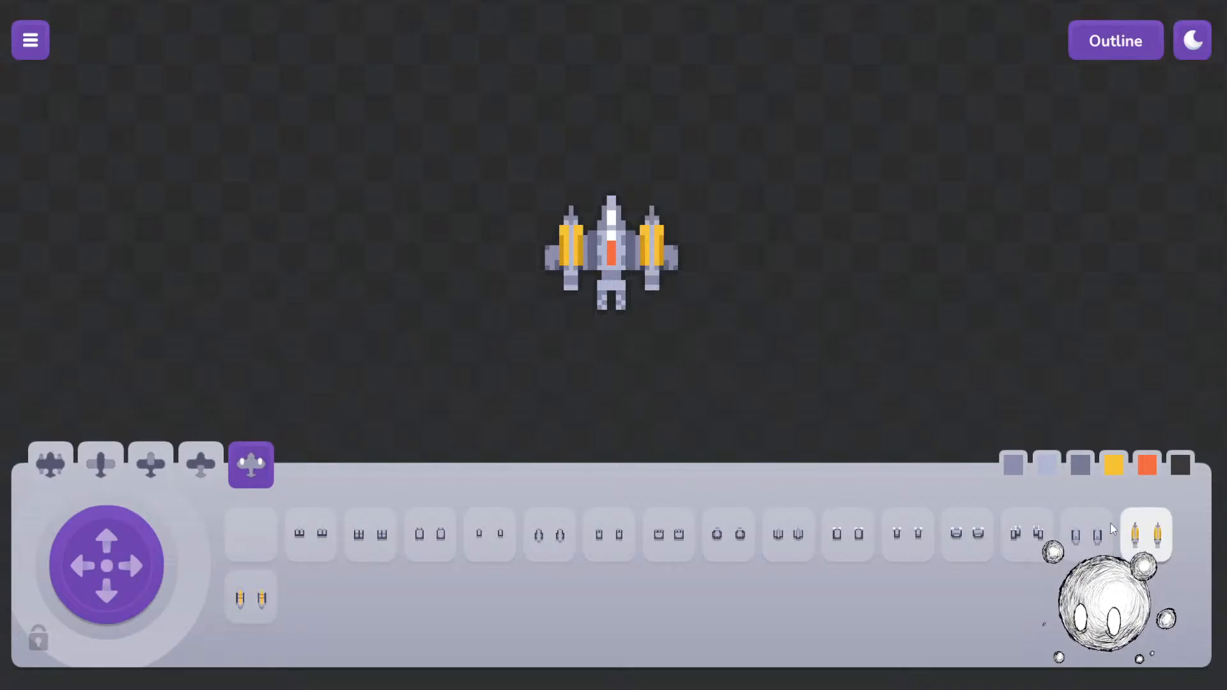
pyautogui.click(275, 539)
# Step: Try the wide yellow-banded wings and the propeller wings on the ship, and return to the first wing shape
pyautogui.click(42, 454)
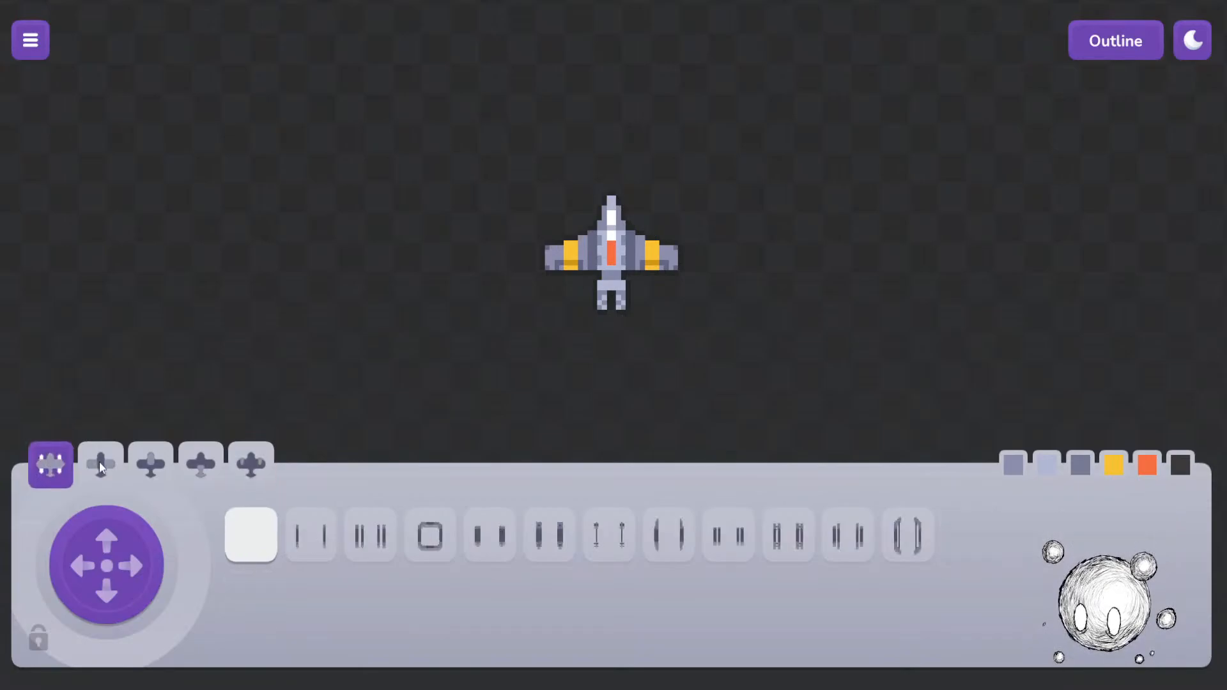
pyautogui.click(100, 464)
pyautogui.click(371, 537)
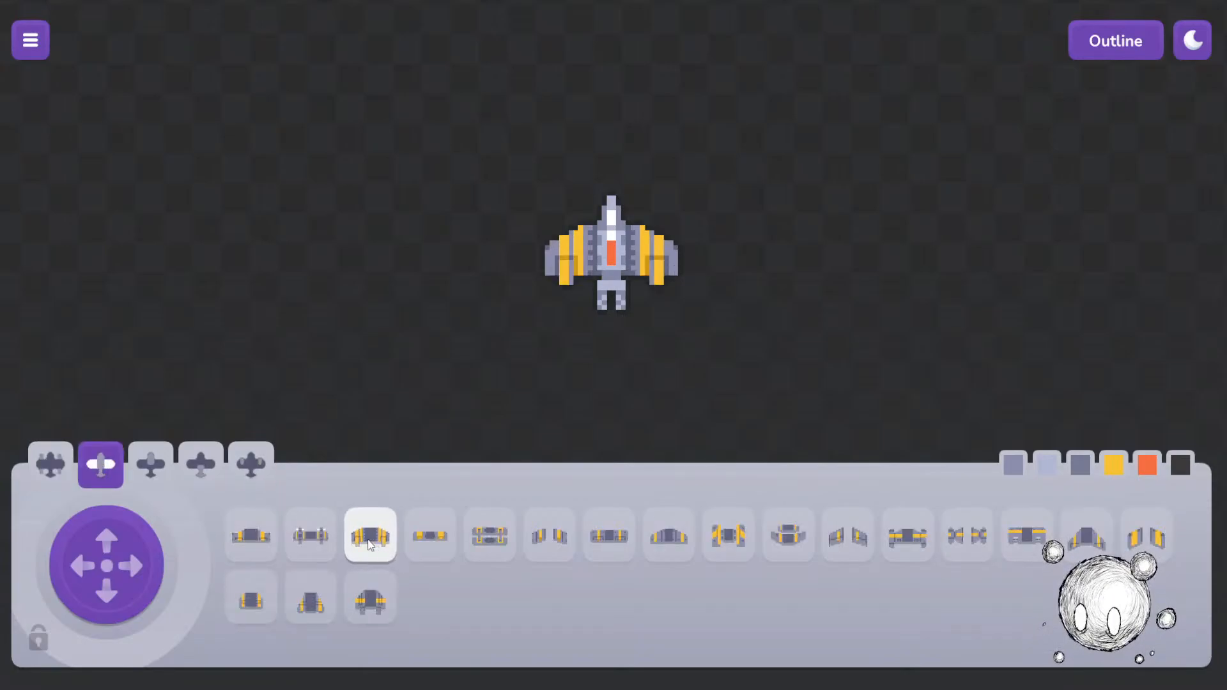
pyautogui.click(267, 540)
pyautogui.click(305, 541)
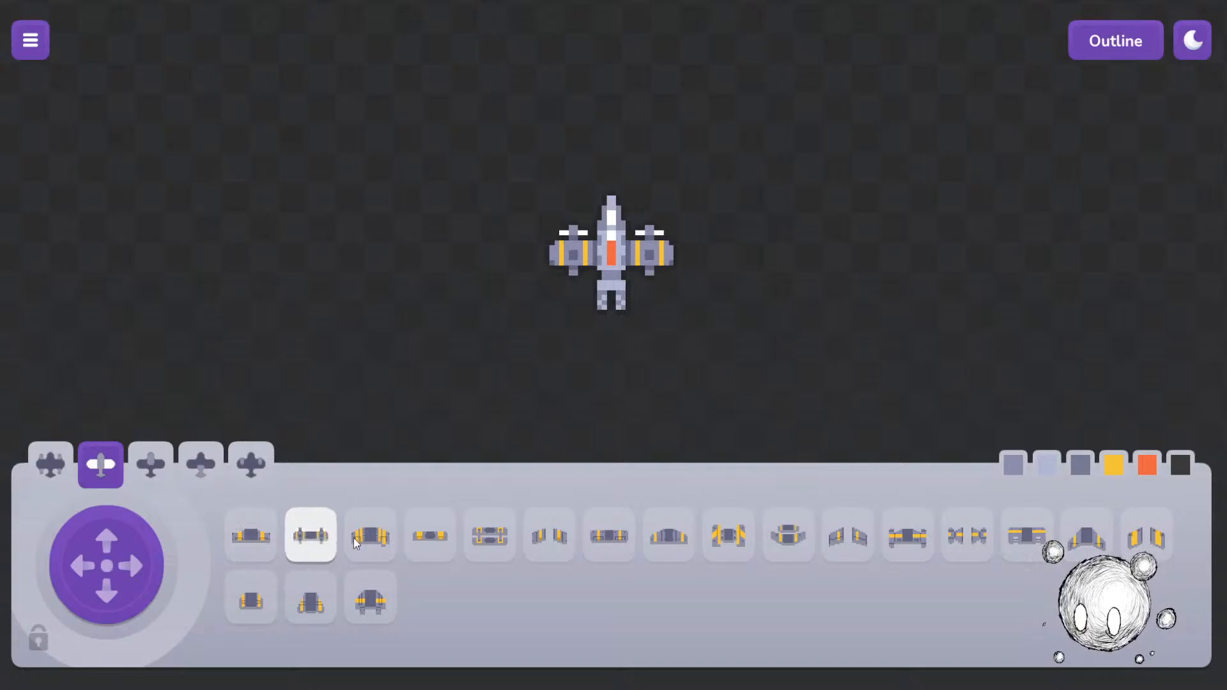
pyautogui.click(354, 538)
pyautogui.click(312, 539)
pyautogui.click(259, 534)
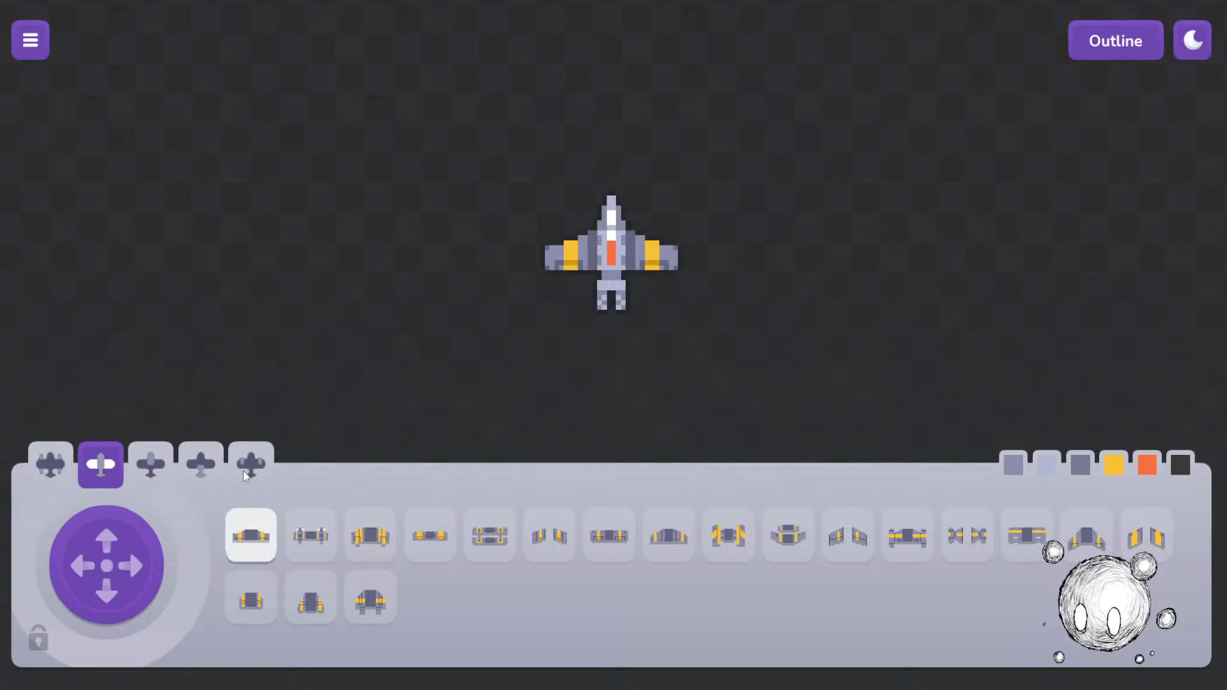
# Step: Try the propeller engines on the wings, including the round pair, and remove them from the ship
pyautogui.click(249, 457)
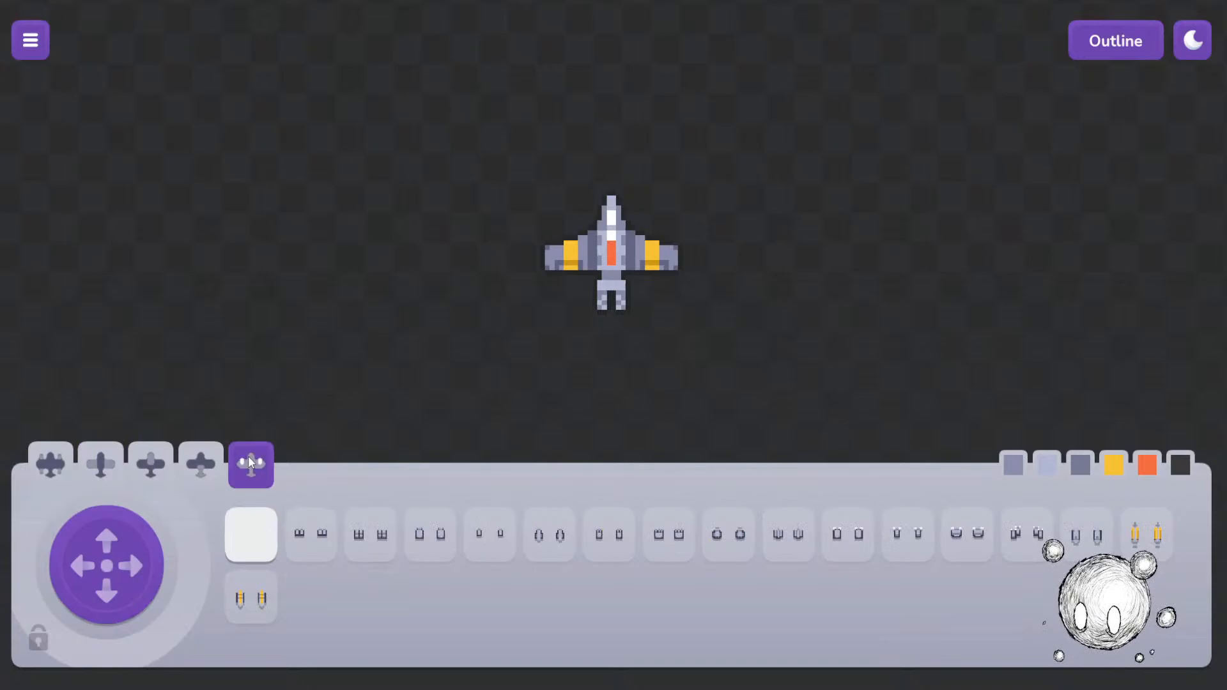
pyautogui.click(907, 555)
pyautogui.click(964, 545)
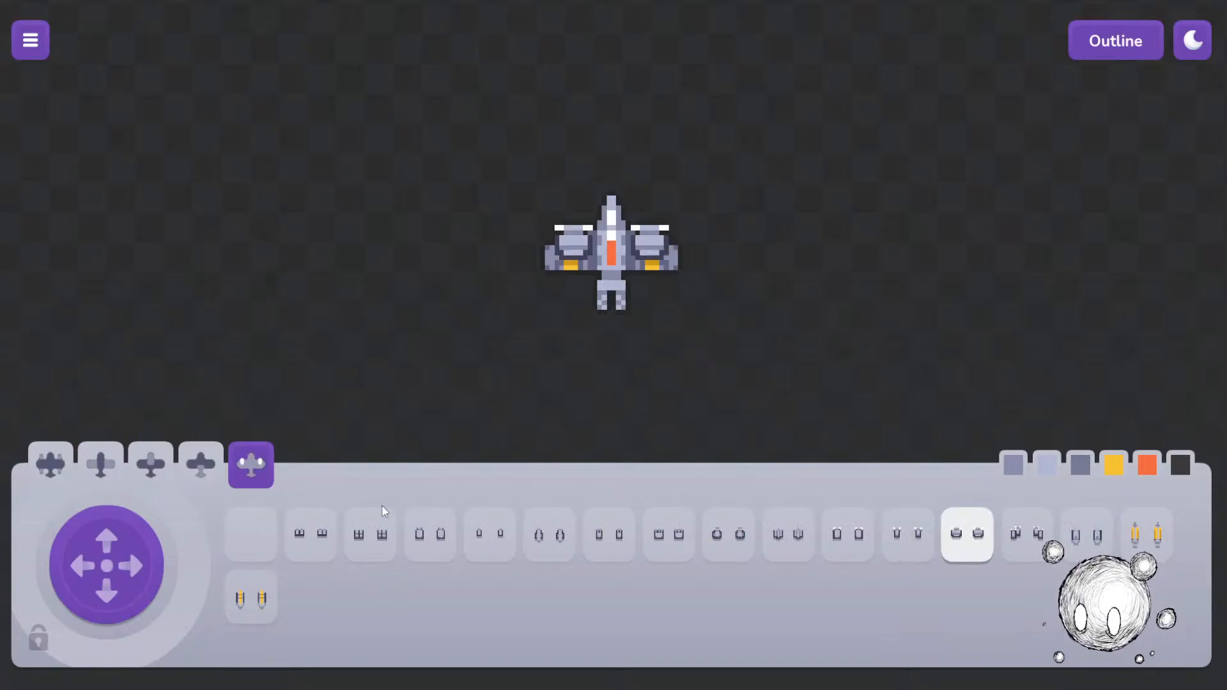
pyautogui.click(254, 550)
# Step: Try the tenth and ninth tail designs on the ship, and fit the first tail in the list
pyautogui.click(202, 470)
pyautogui.click(803, 555)
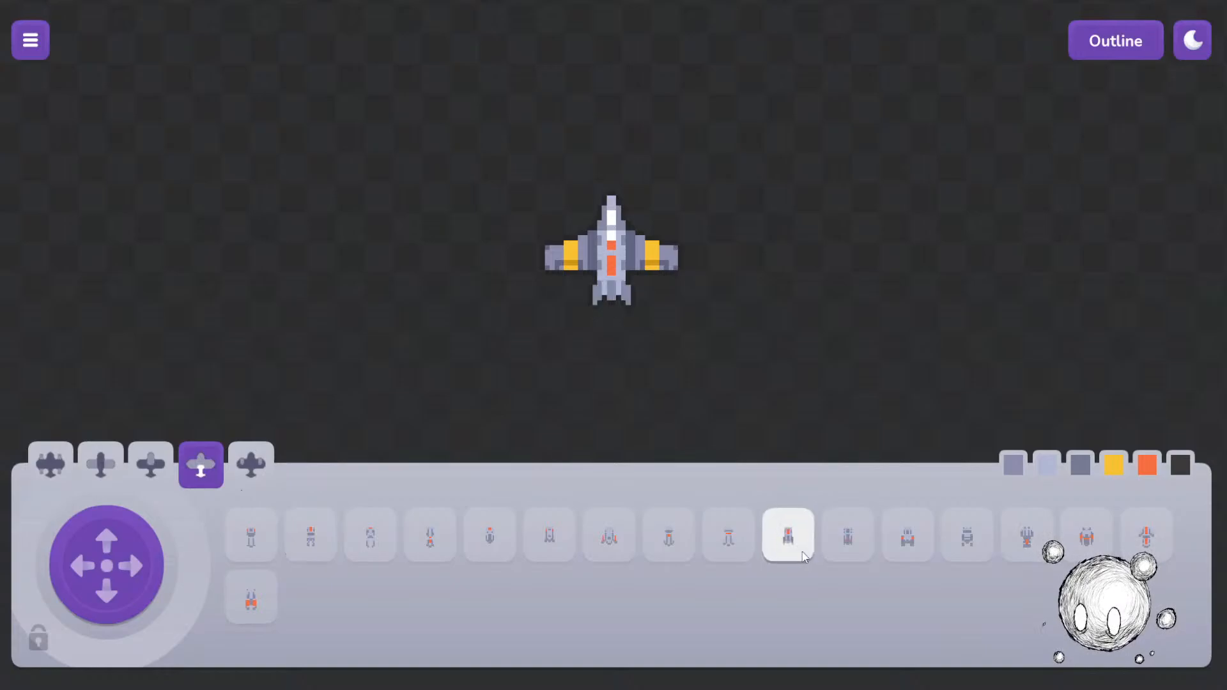
pyautogui.click(729, 532)
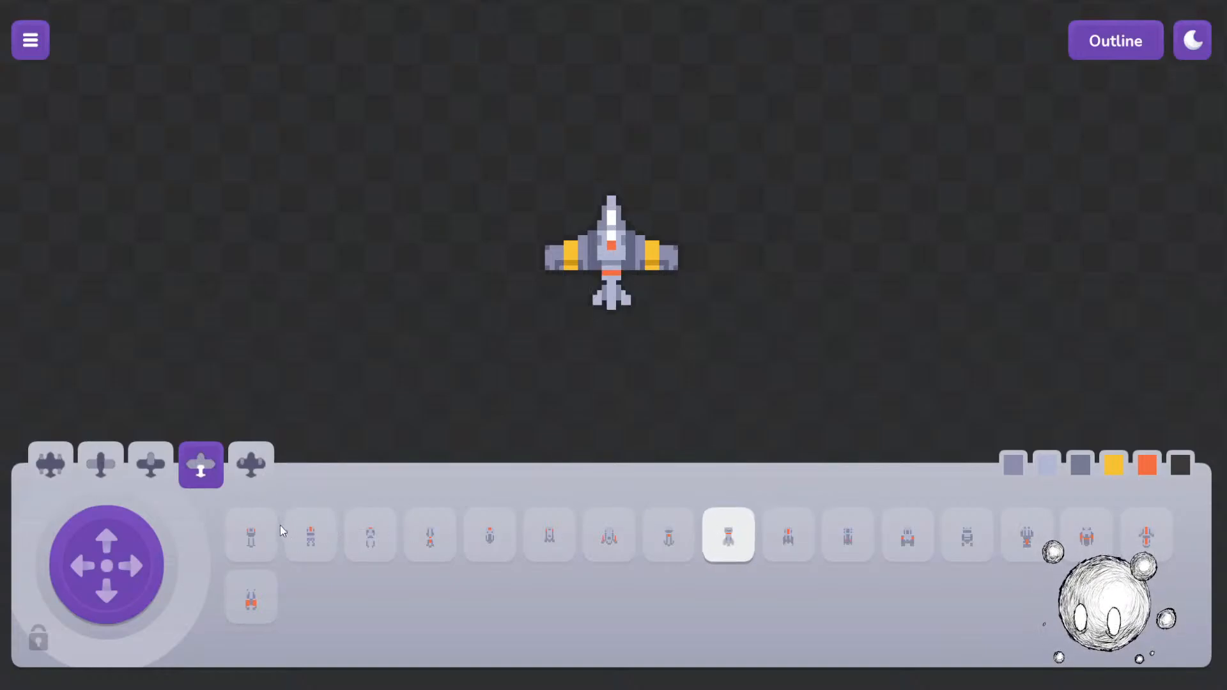
pyautogui.click(265, 519)
# Step: Reset the ship to its default design and close the side menu
pyautogui.click(63, 460)
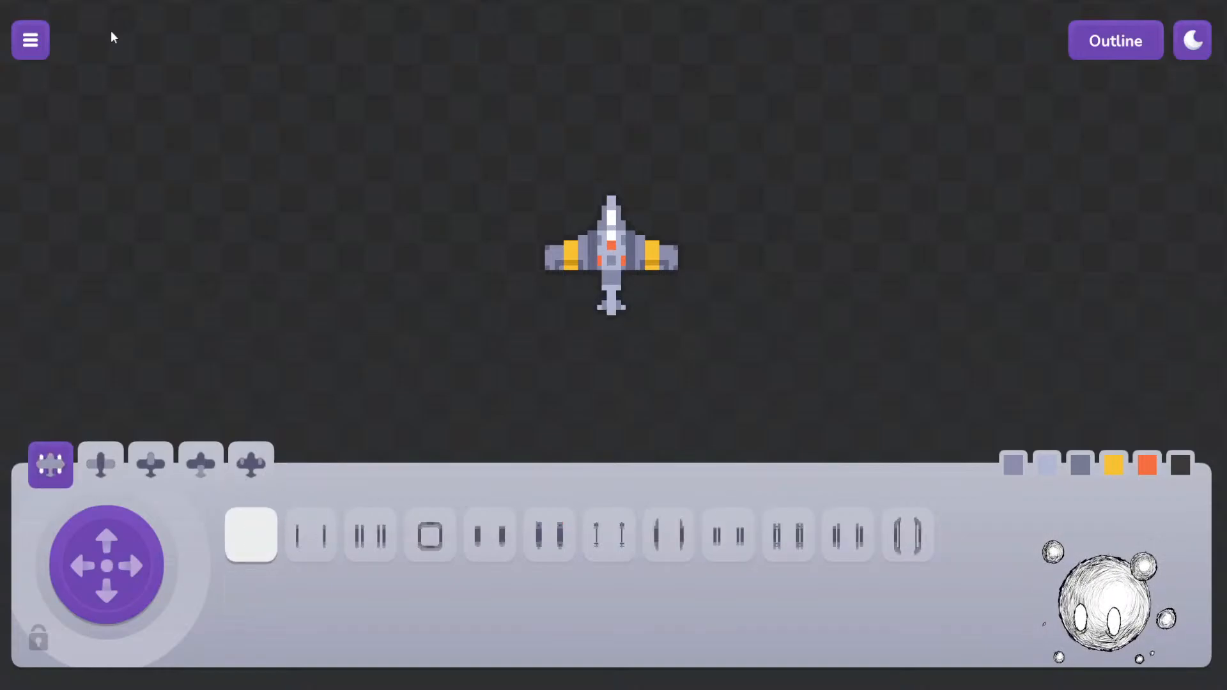
pyautogui.click(30, 40)
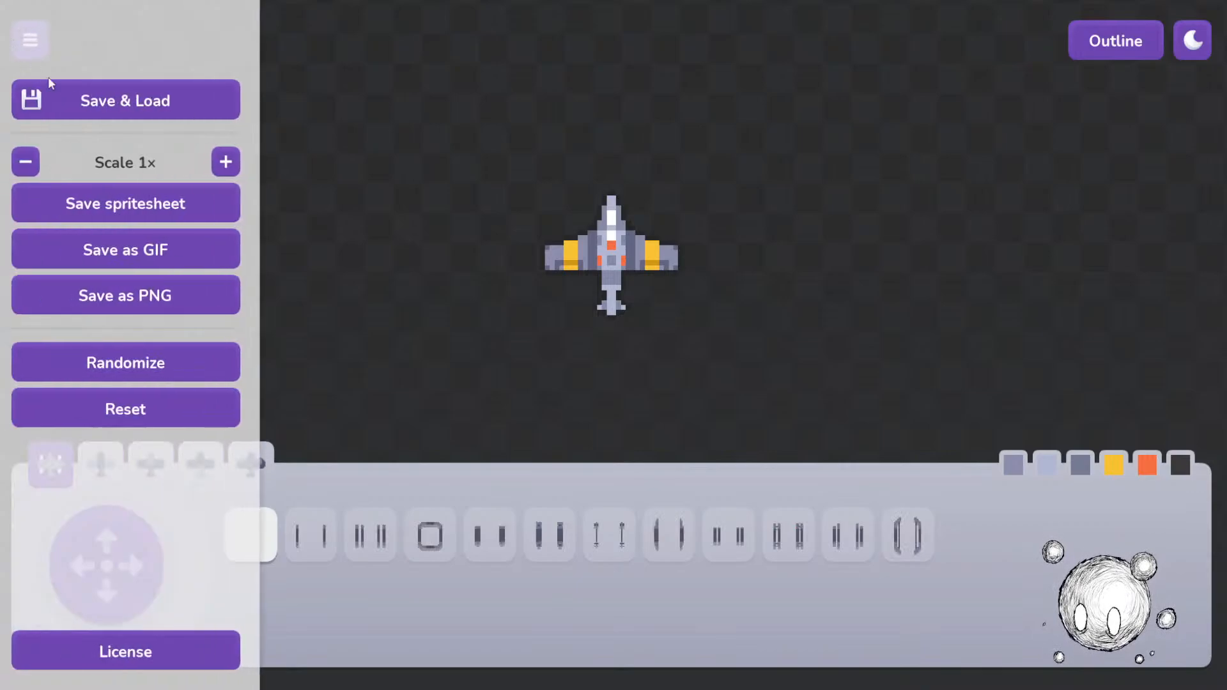
pyautogui.click(175, 397)
pyautogui.click(1105, 45)
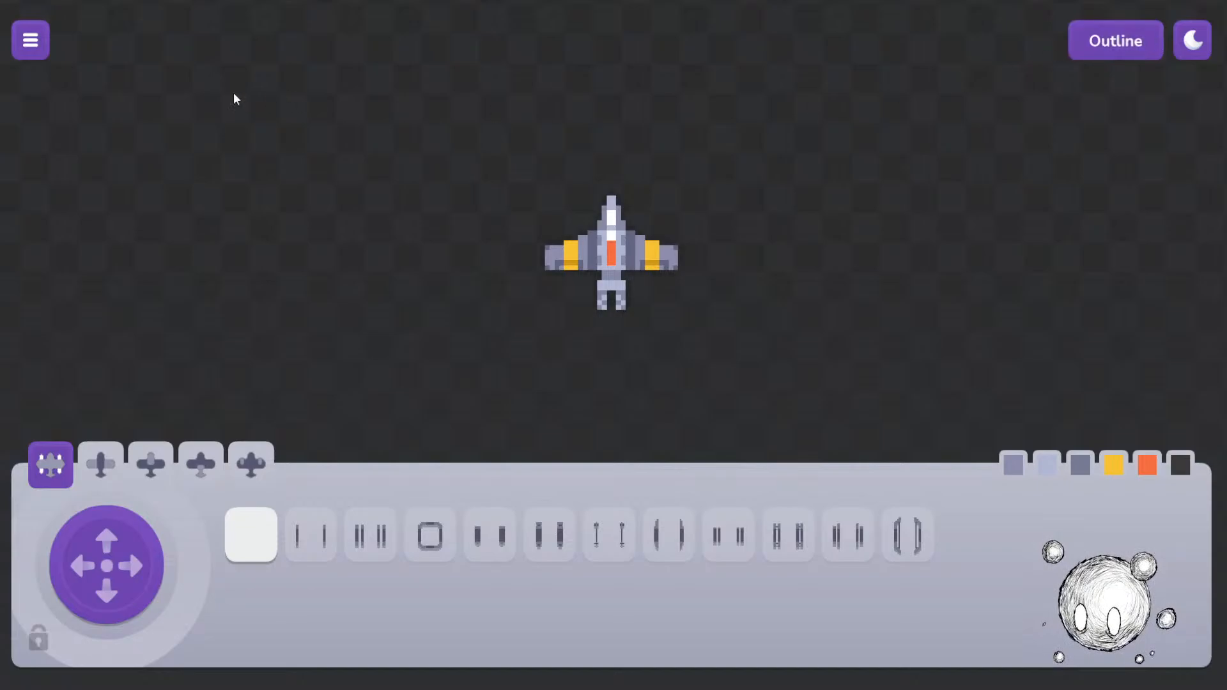
# Step: Randomize the ship's parts and colours repeatedly until a white ship with yellow accents and a green outline is produced
pyautogui.click(30, 40)
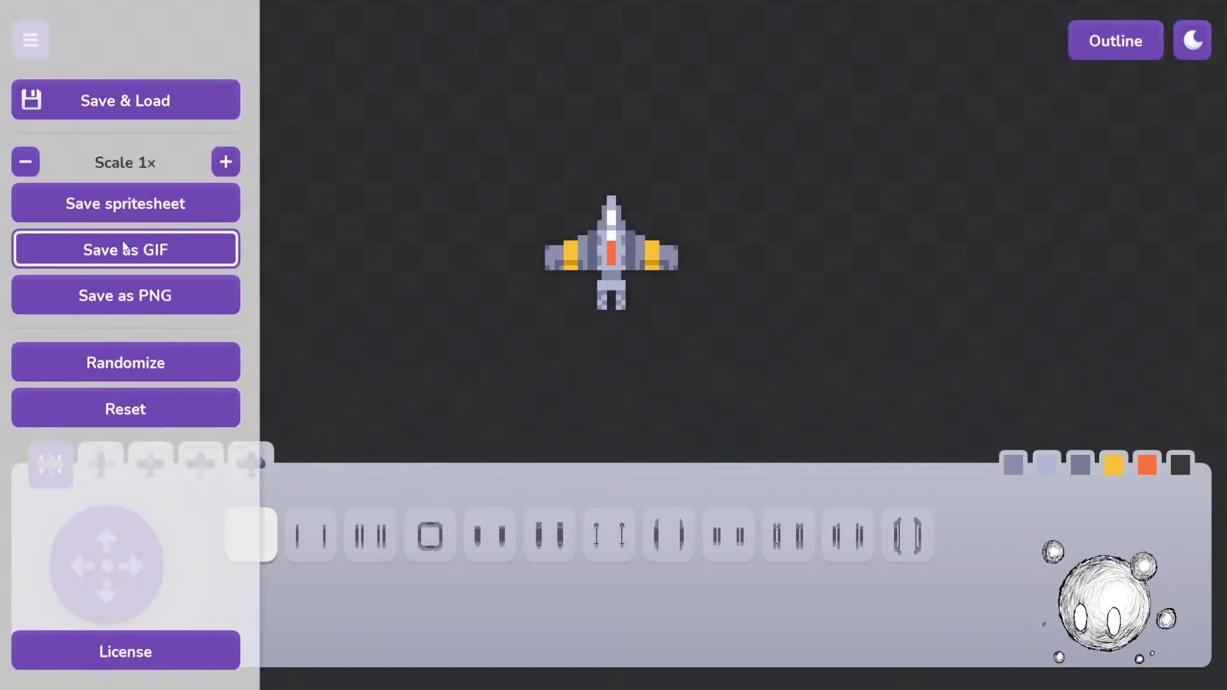
pyautogui.click(145, 365)
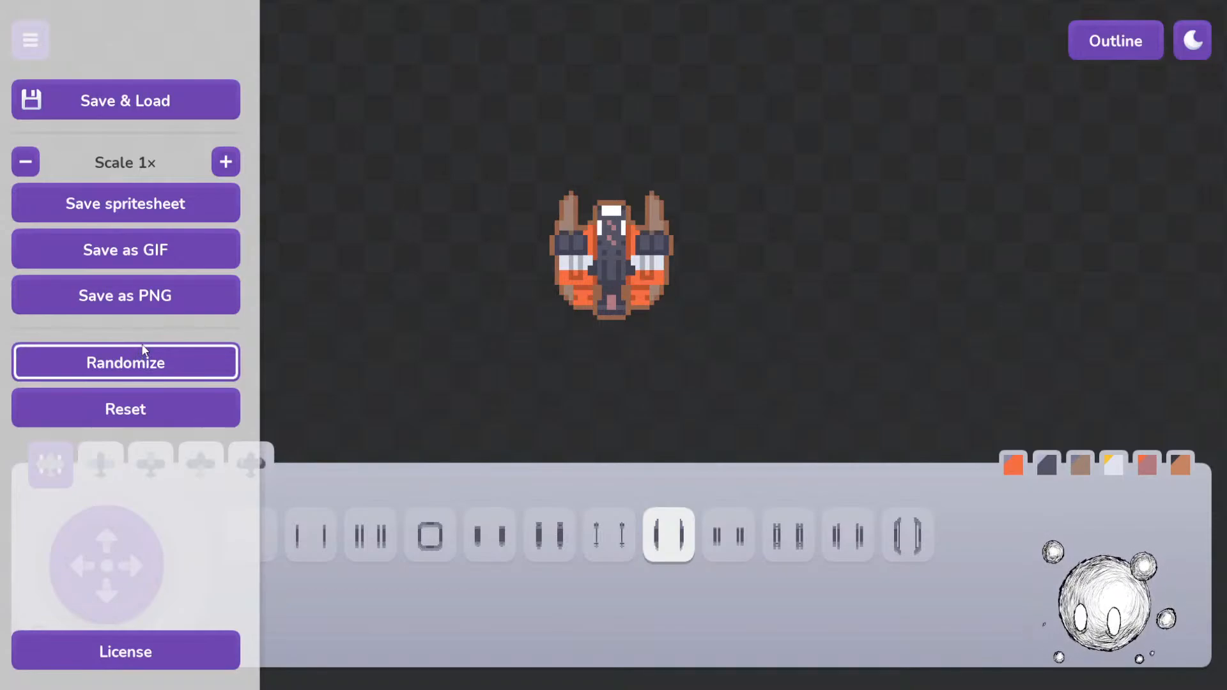
pyautogui.click(144, 350)
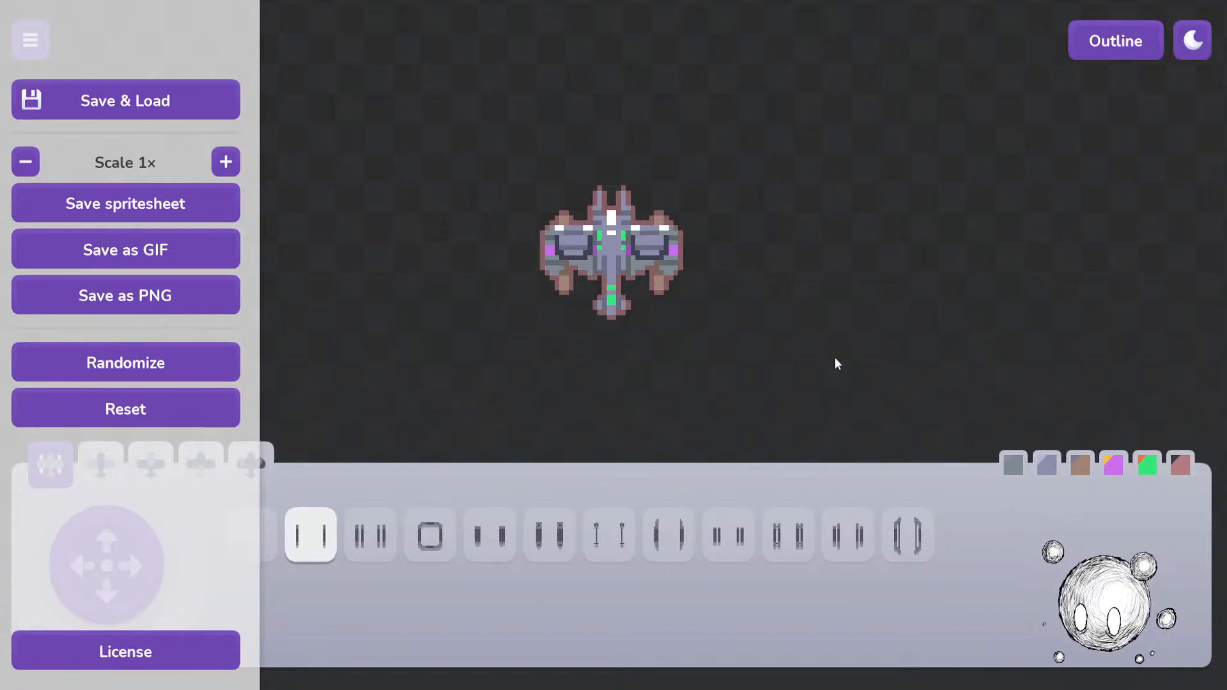
pyautogui.click(144, 359)
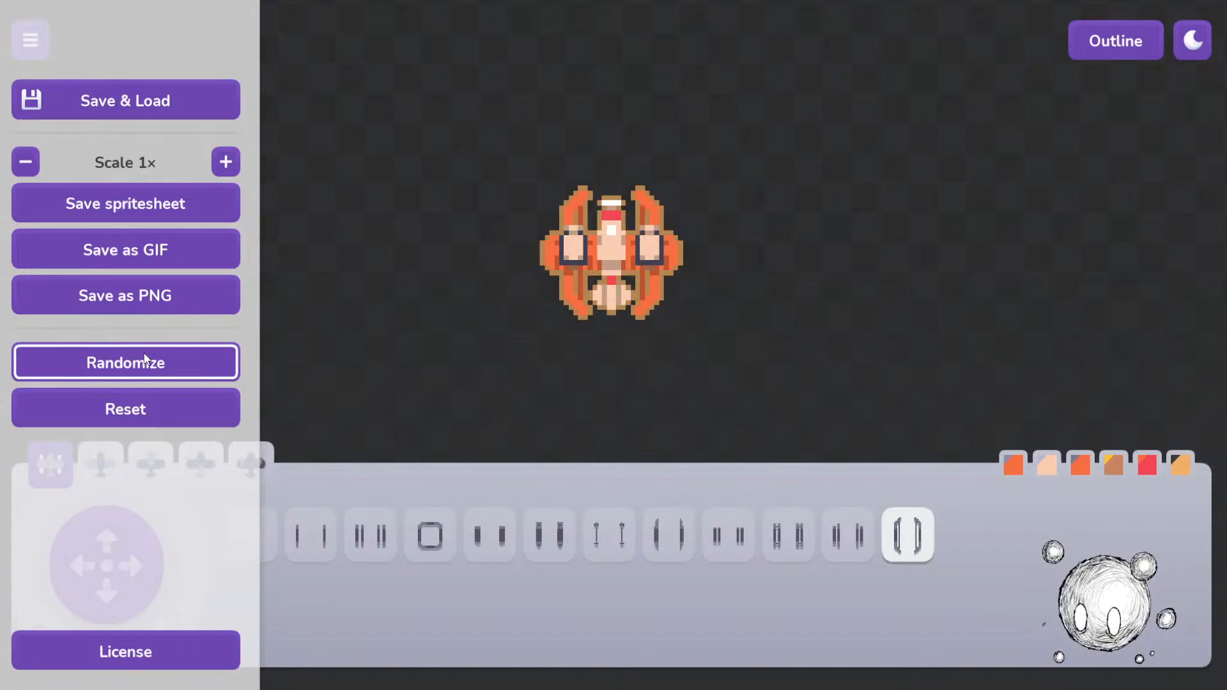
pyautogui.click(147, 359)
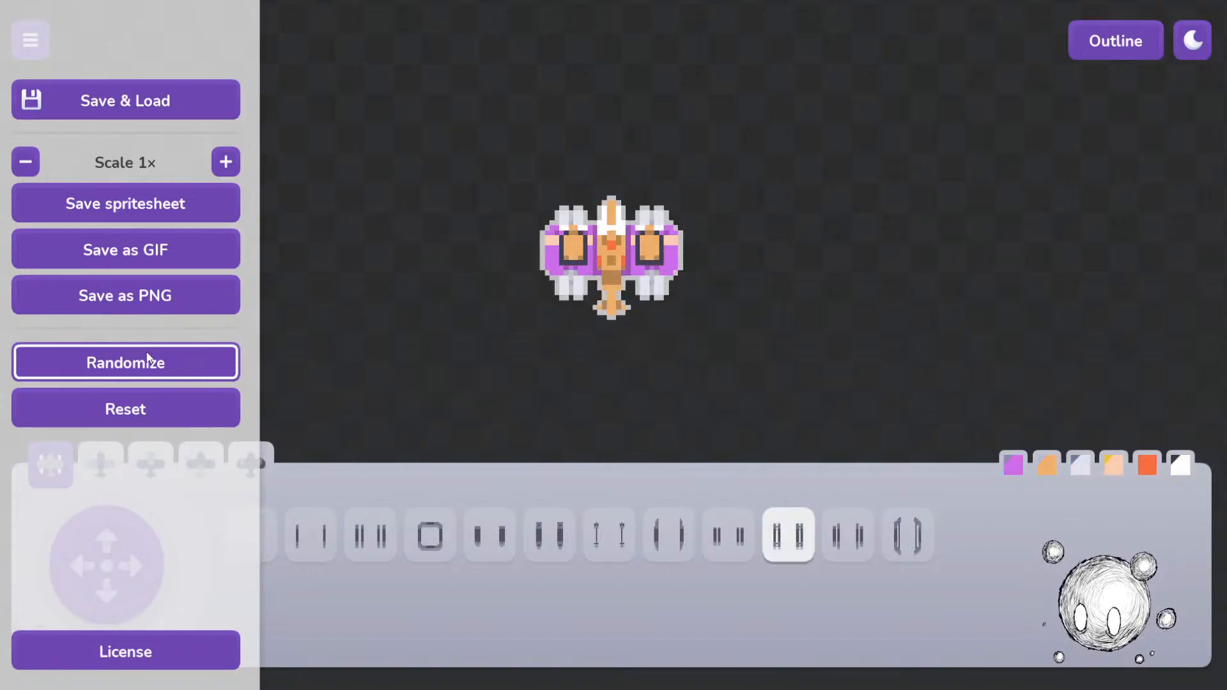
pyautogui.click(146, 359)
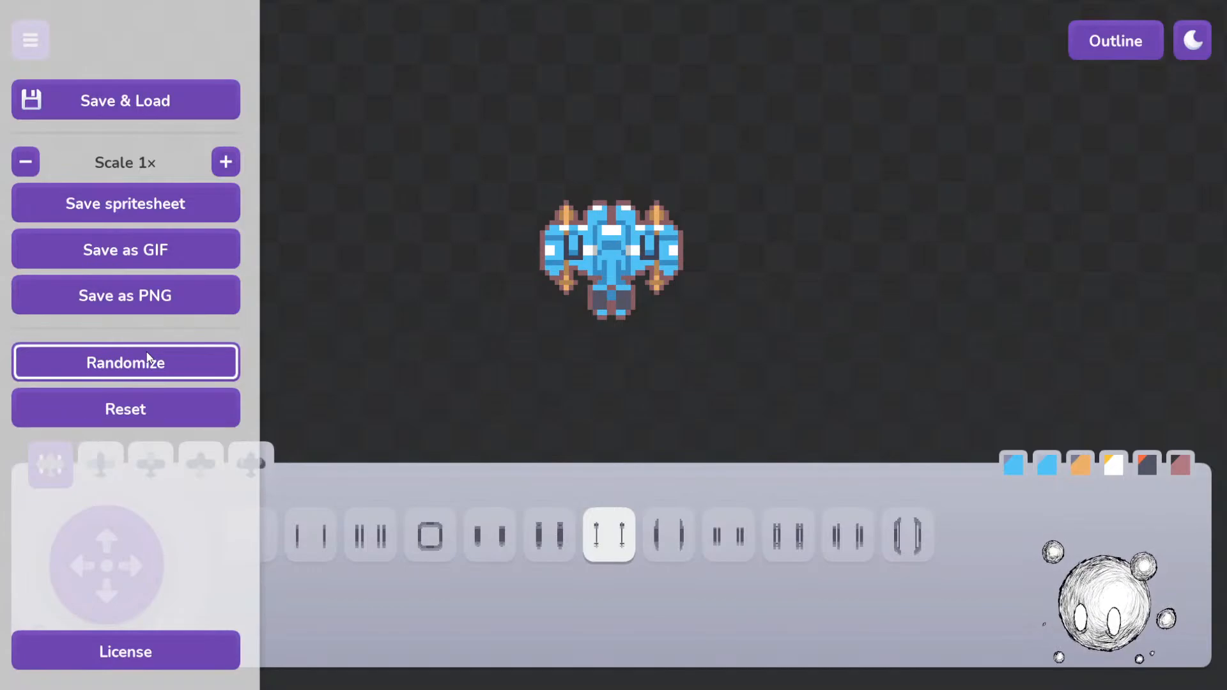
pyautogui.click(147, 359)
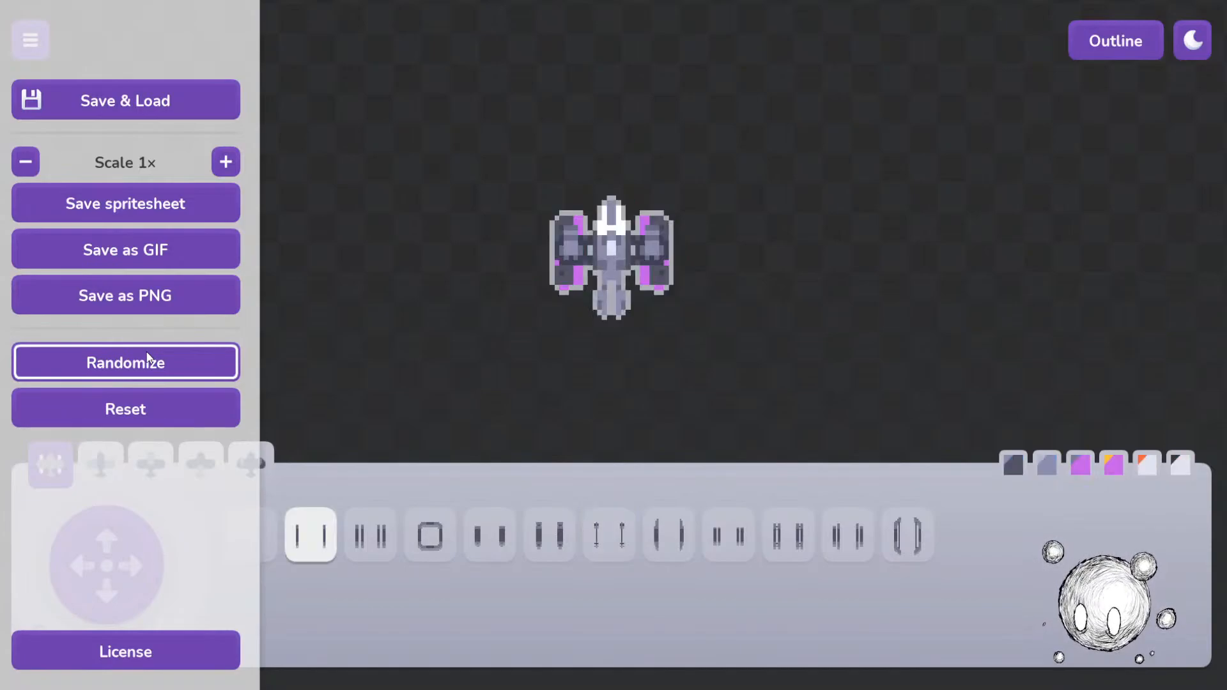
pyautogui.click(147, 359)
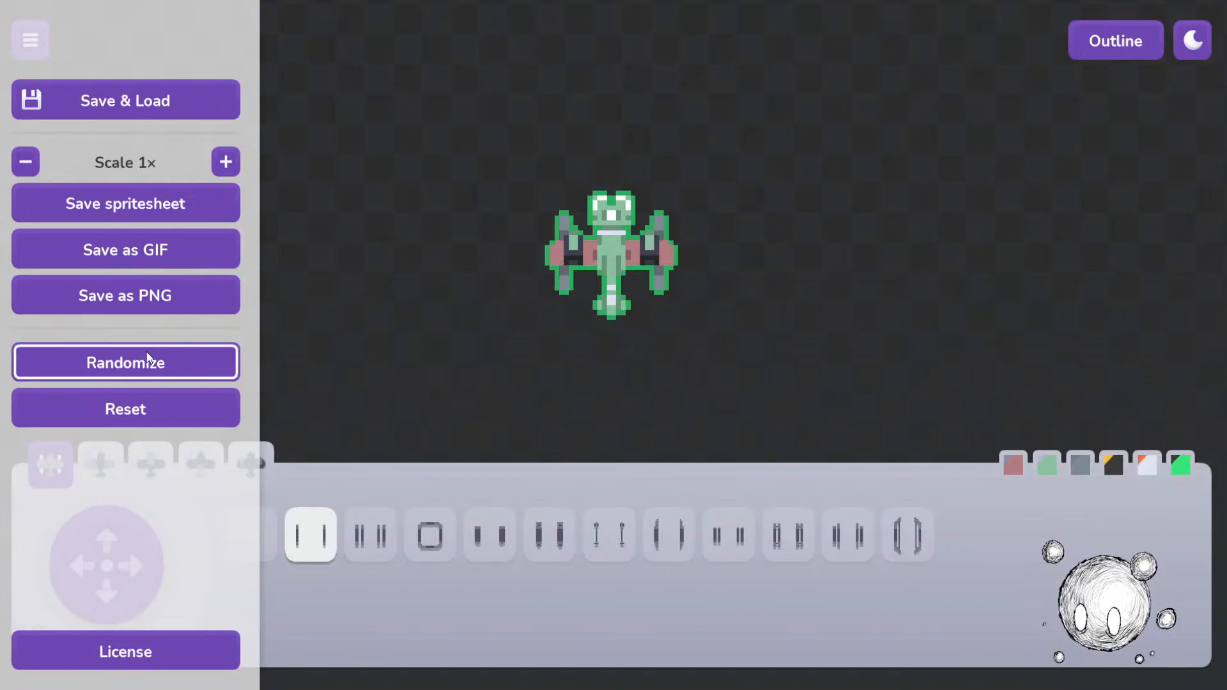
pyautogui.click(148, 357)
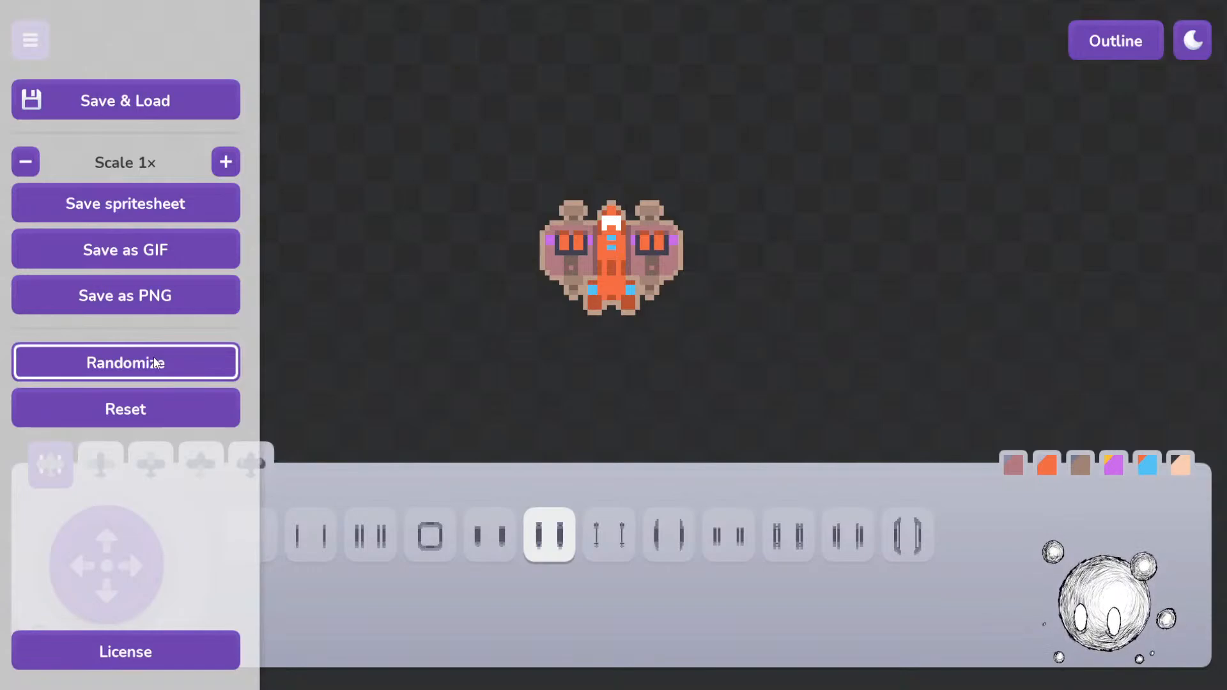
pyautogui.click(156, 364)
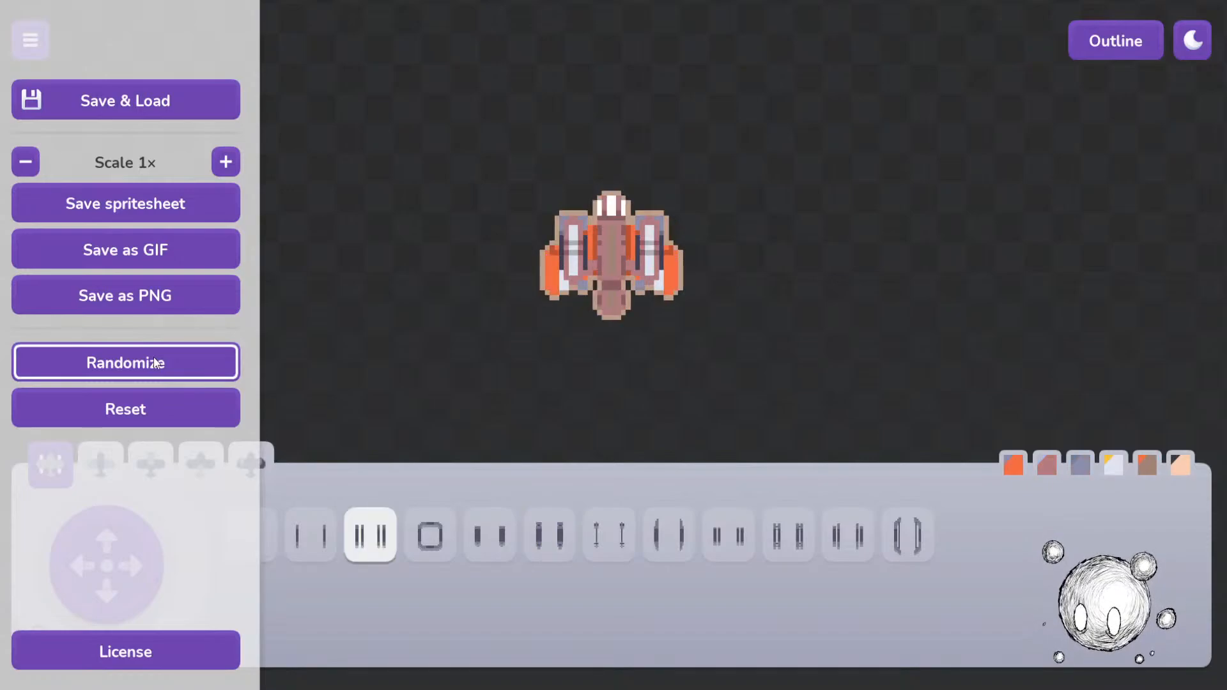
pyautogui.click(156, 363)
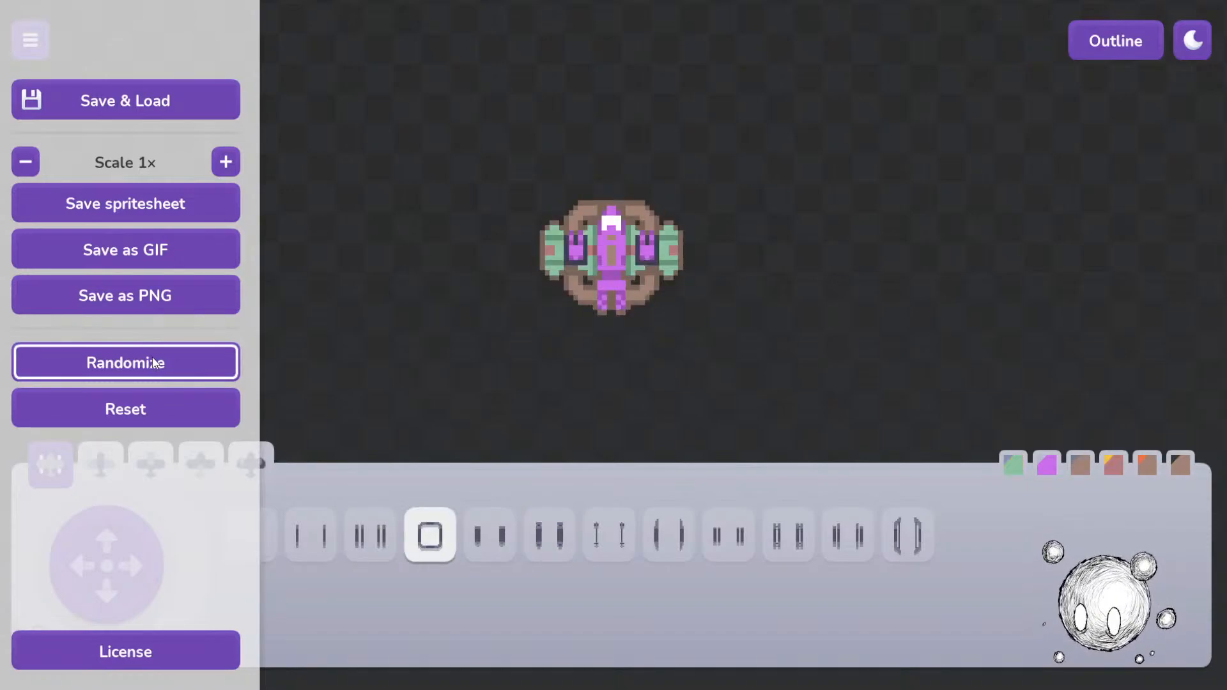
pyautogui.click(156, 364)
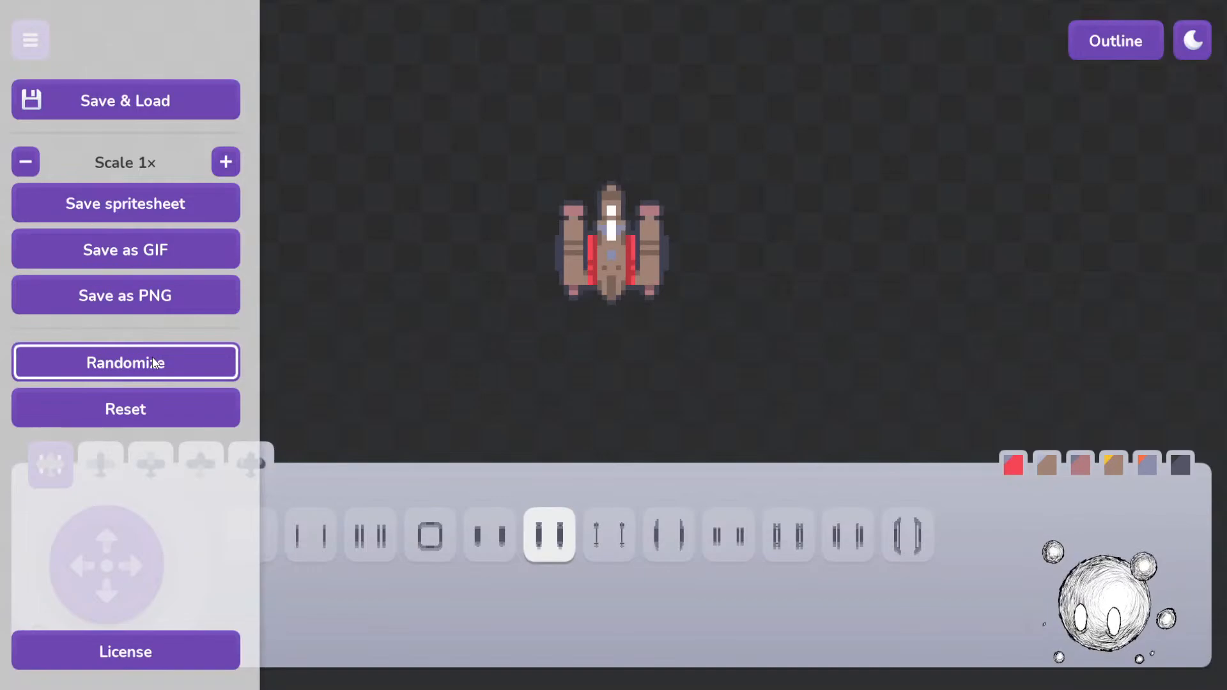
pyautogui.click(155, 364)
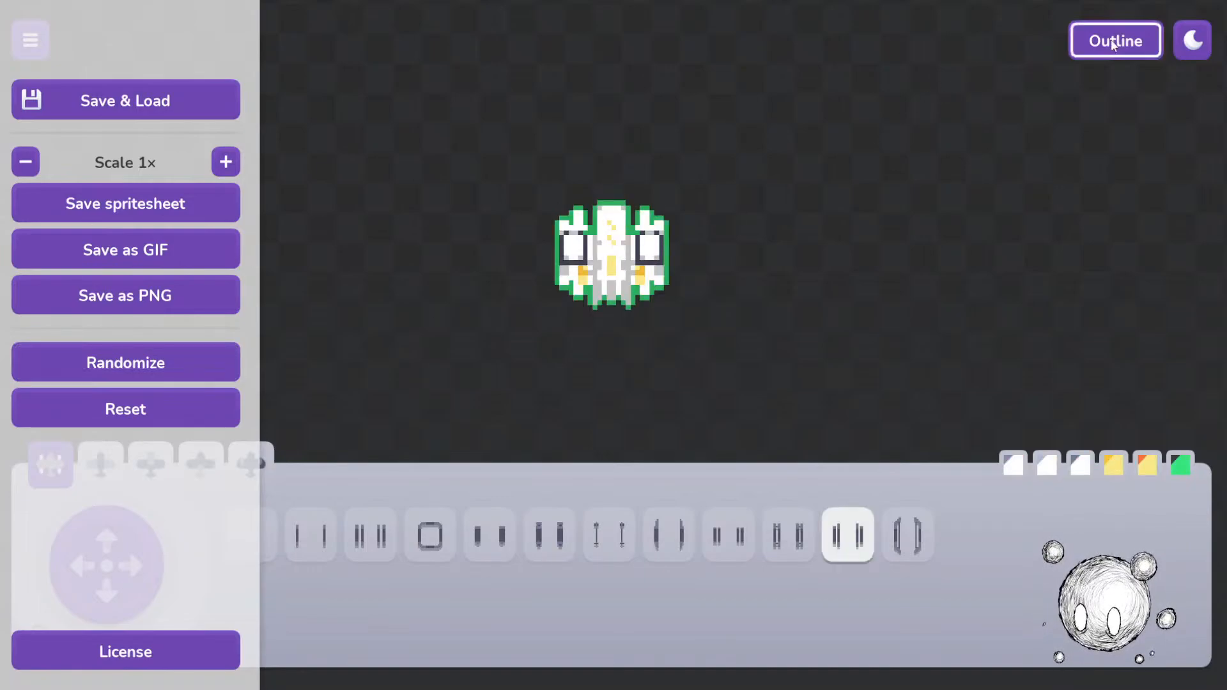
# Step: Cycle through the ship's outline styles until the green outline is switched off
pyautogui.click(1092, 33)
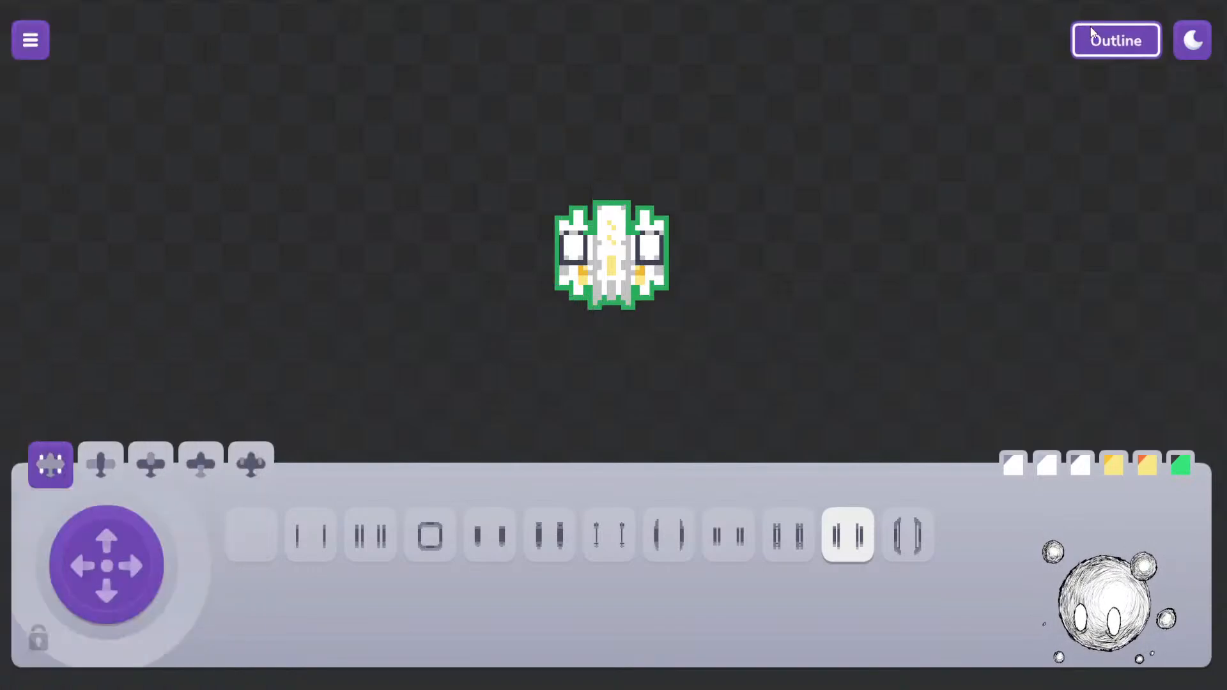
pyautogui.click(1093, 34)
pyautogui.click(1093, 34)
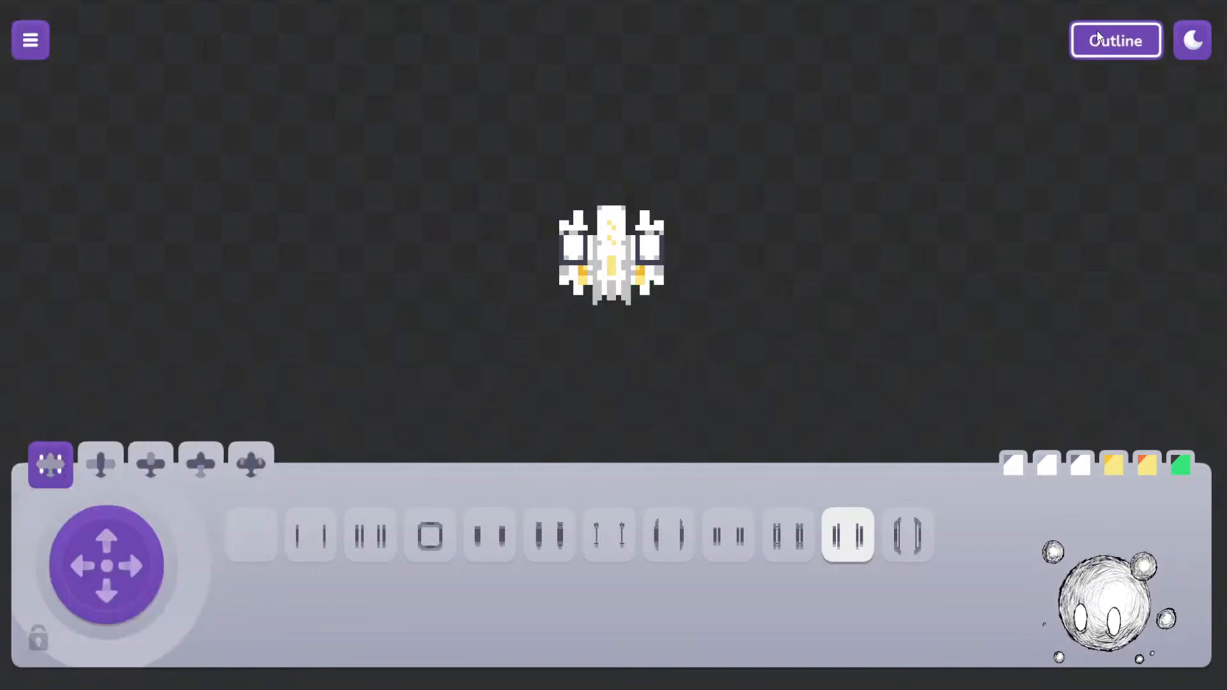
pyautogui.click(32, 42)
pyautogui.click(286, 225)
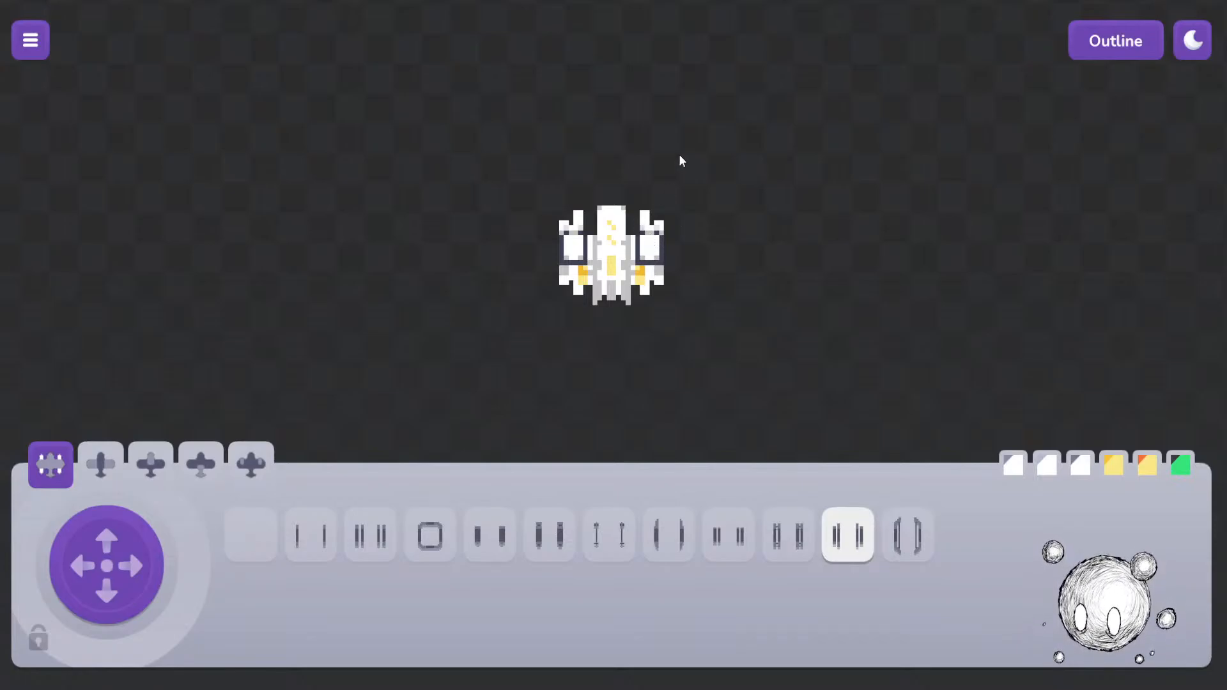
# Step: Randomize the ship twice, closing the side menu after each result, to get a peach ship with brown wings and a square ring part
pyautogui.click(30, 40)
pyautogui.click(142, 368)
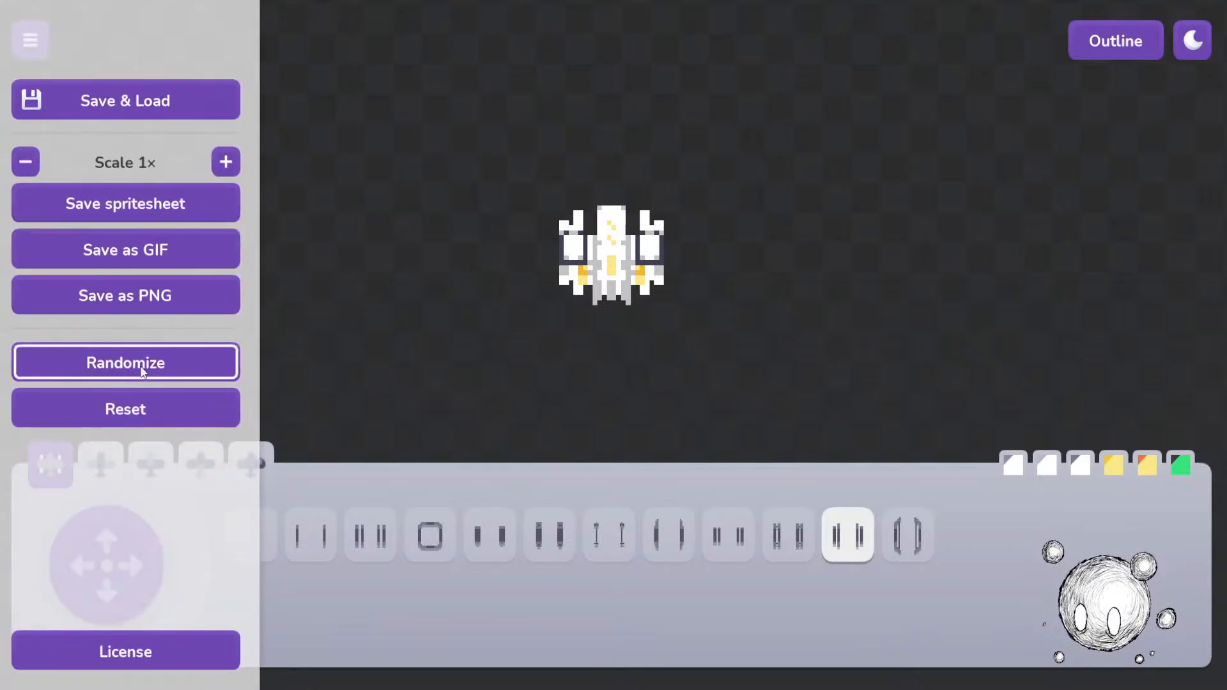
pyautogui.click(650, 238)
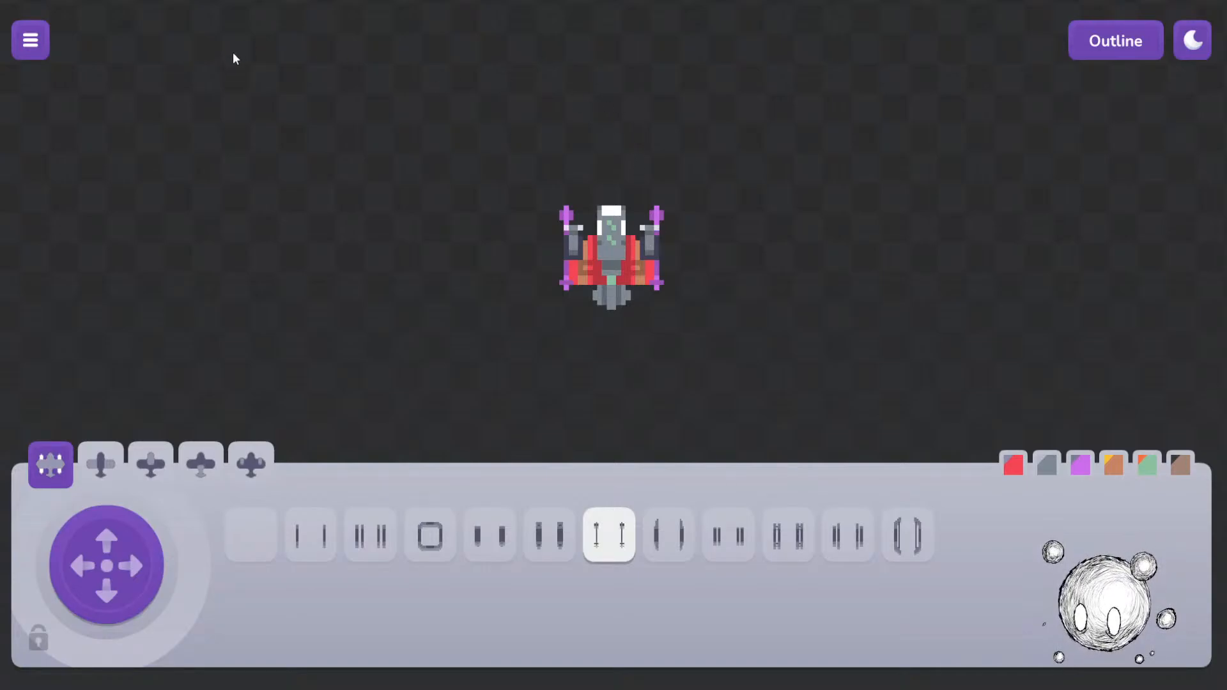
pyautogui.click(34, 41)
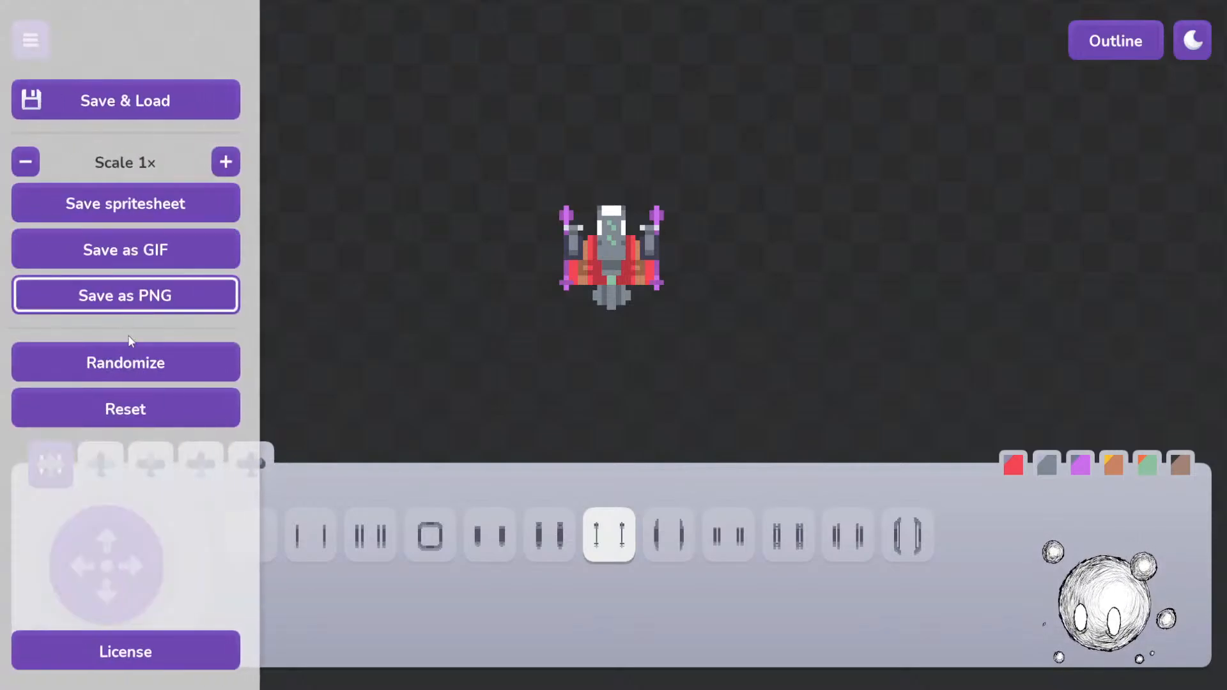
pyautogui.click(135, 362)
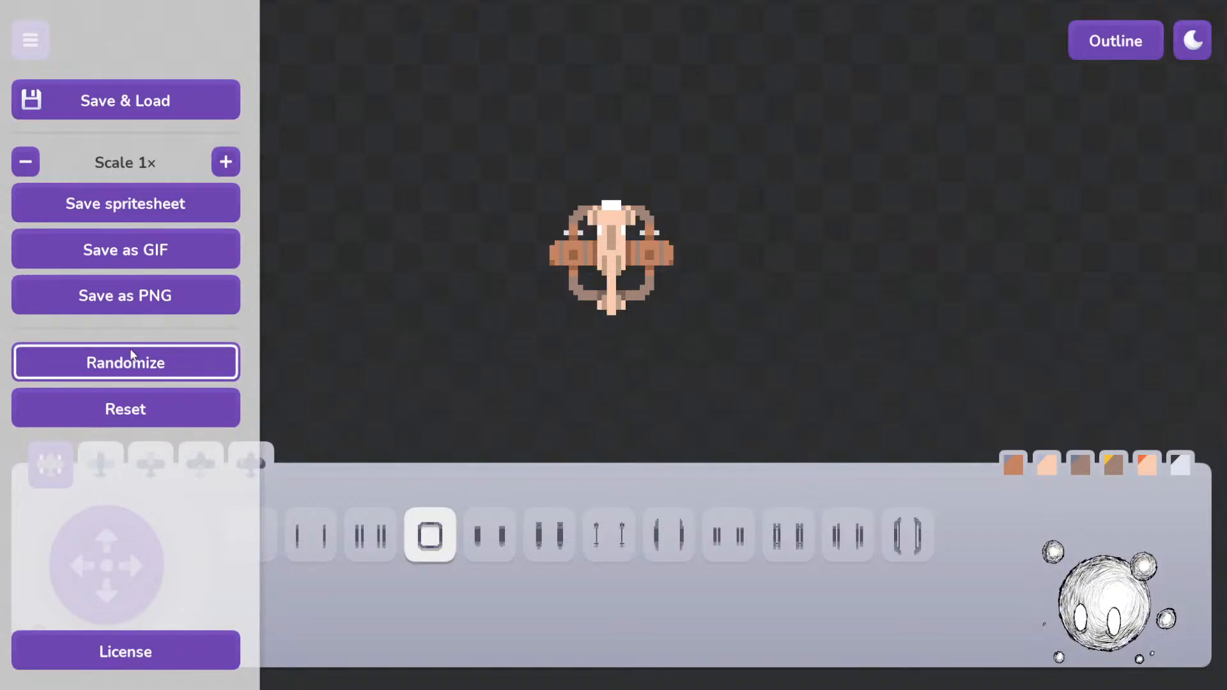
pyautogui.click(288, 307)
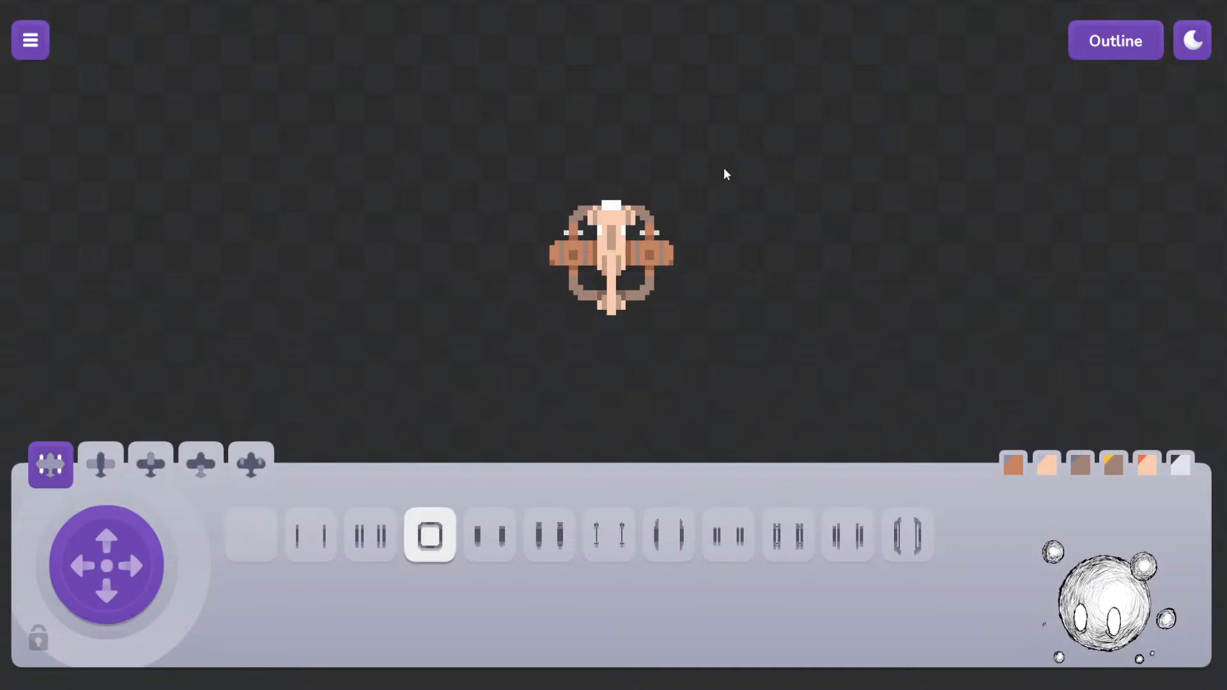
pyautogui.click(43, 50)
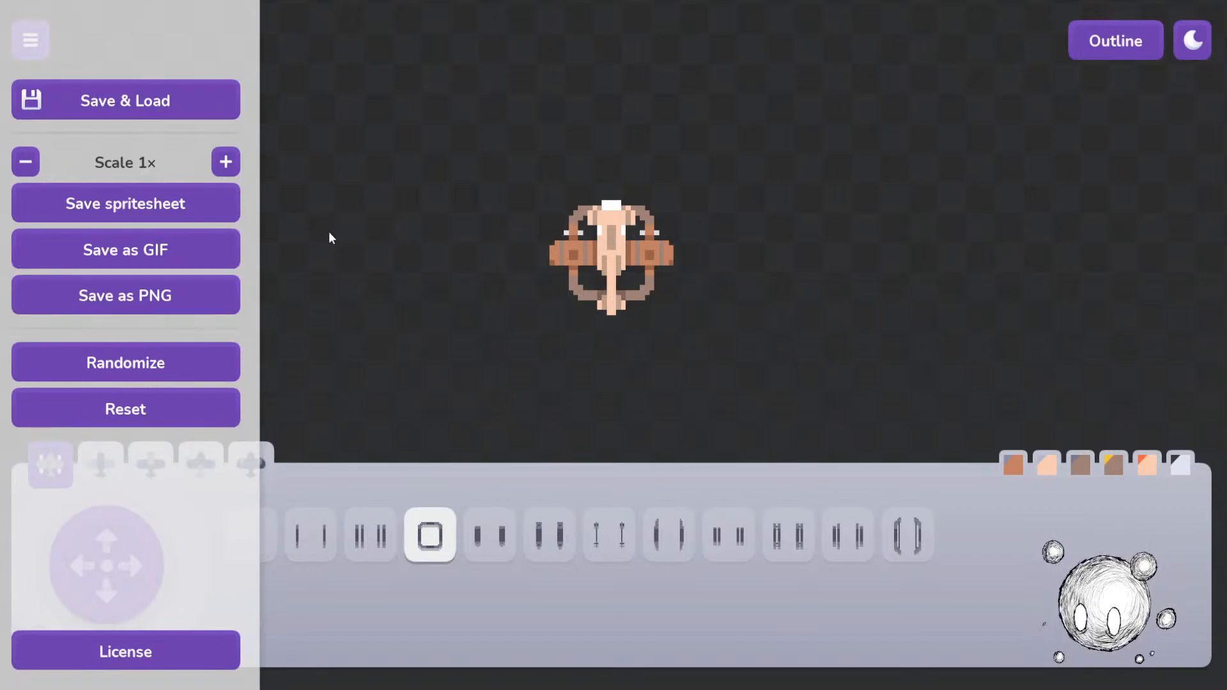
pyautogui.click(285, 205)
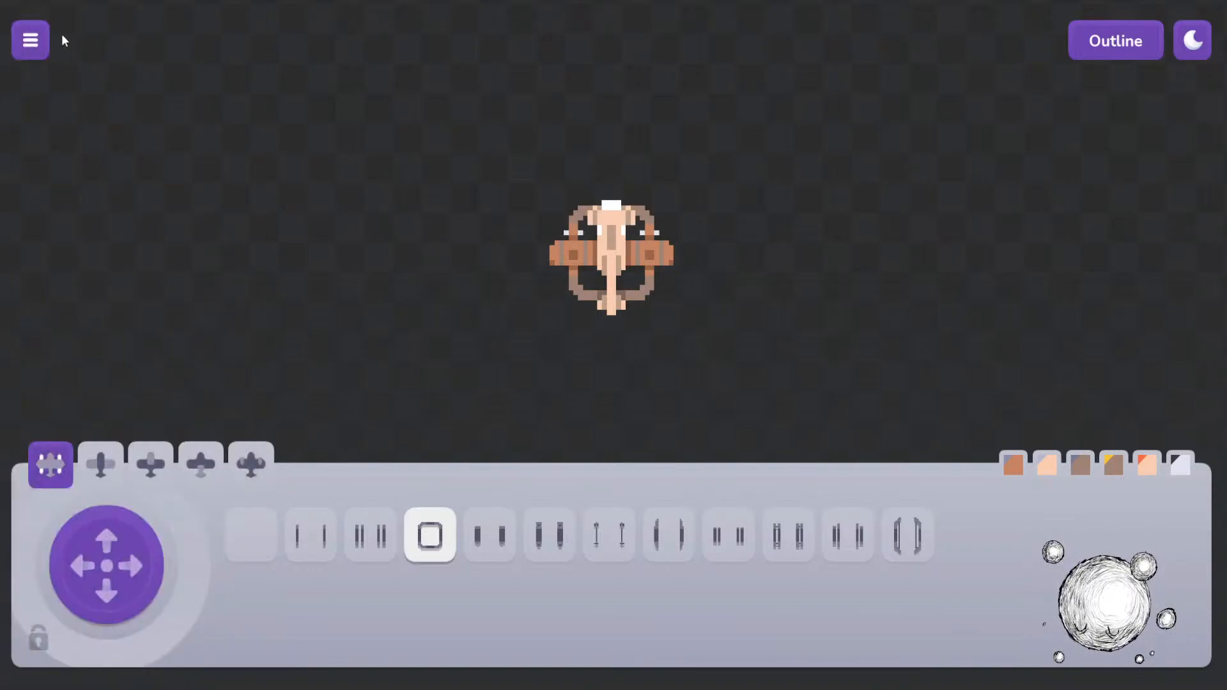
# Step: Keep randomizing the ship's parts and colours until an orange ship with red-and-white wings and propeller engines is produced
pyautogui.click(30, 40)
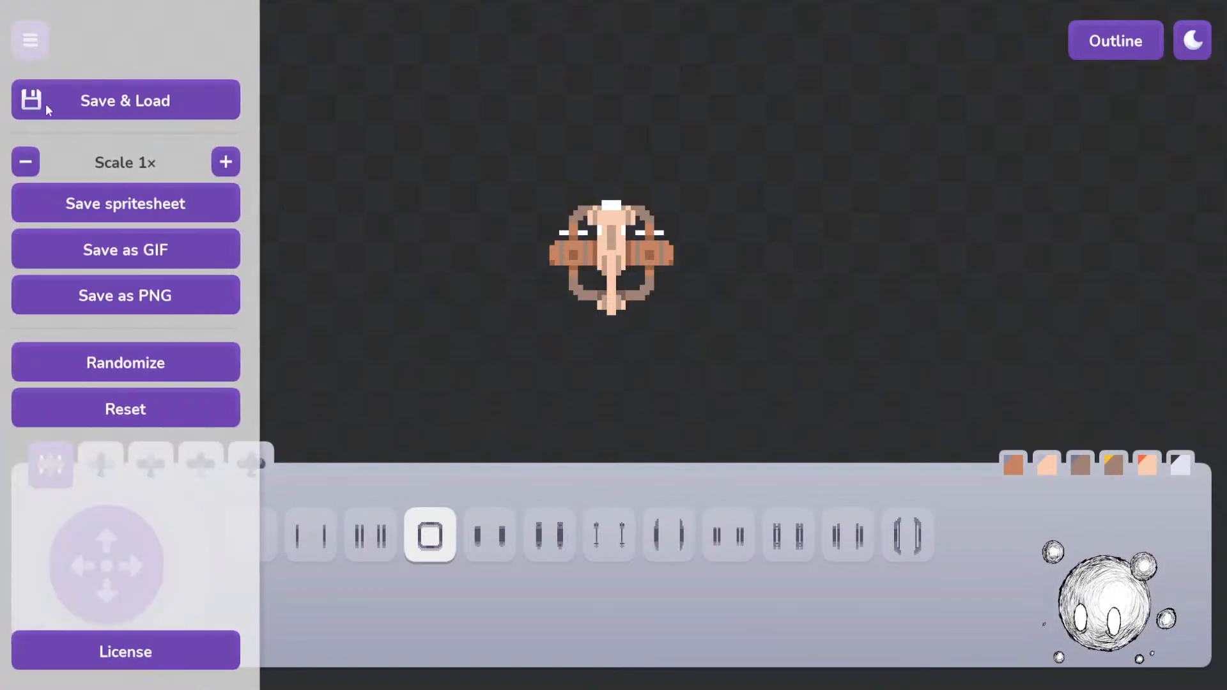
pyautogui.click(175, 360)
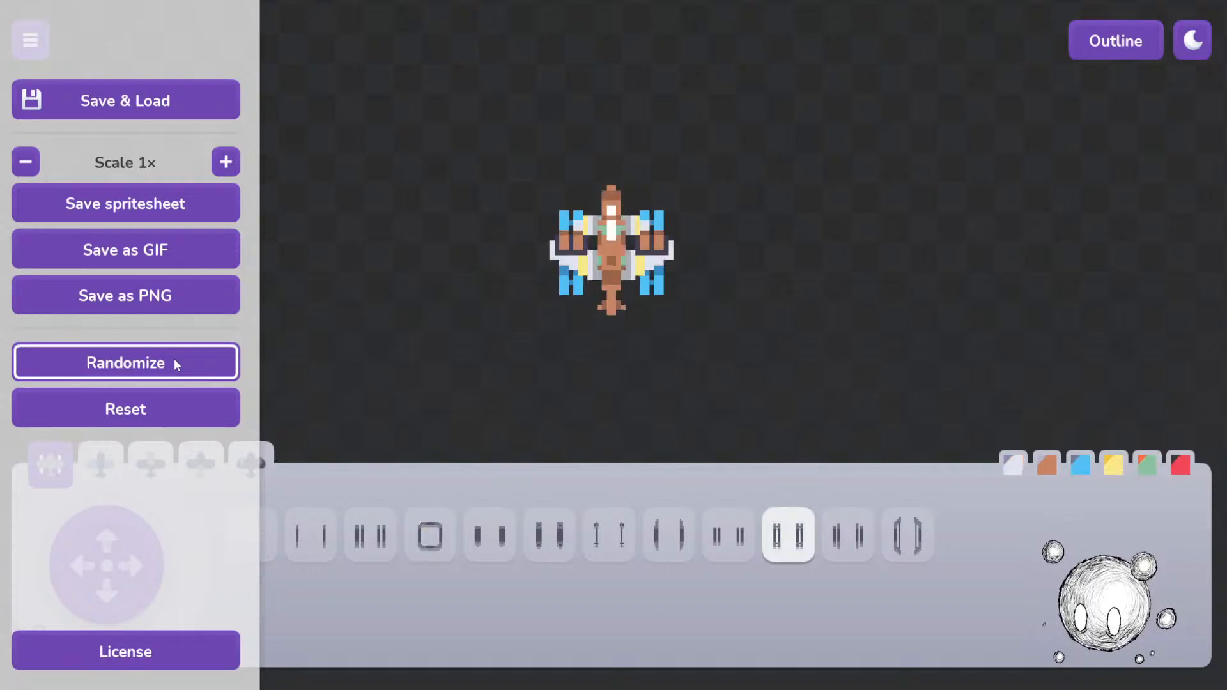
pyautogui.click(175, 362)
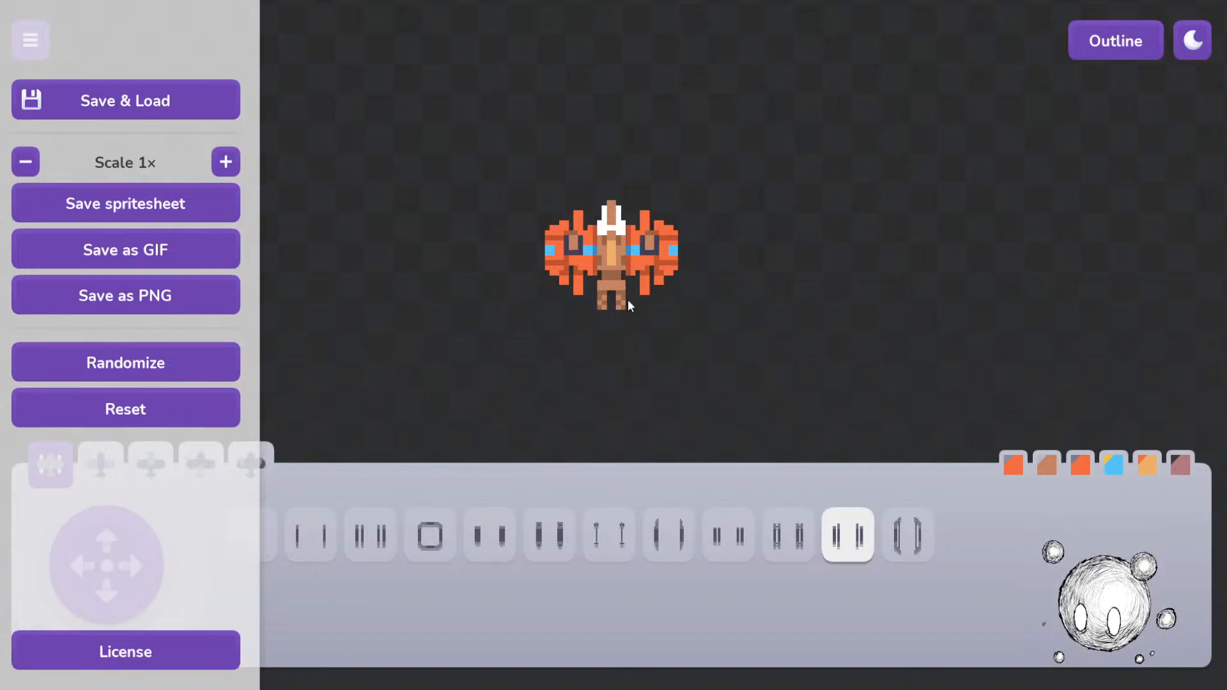
pyautogui.click(181, 362)
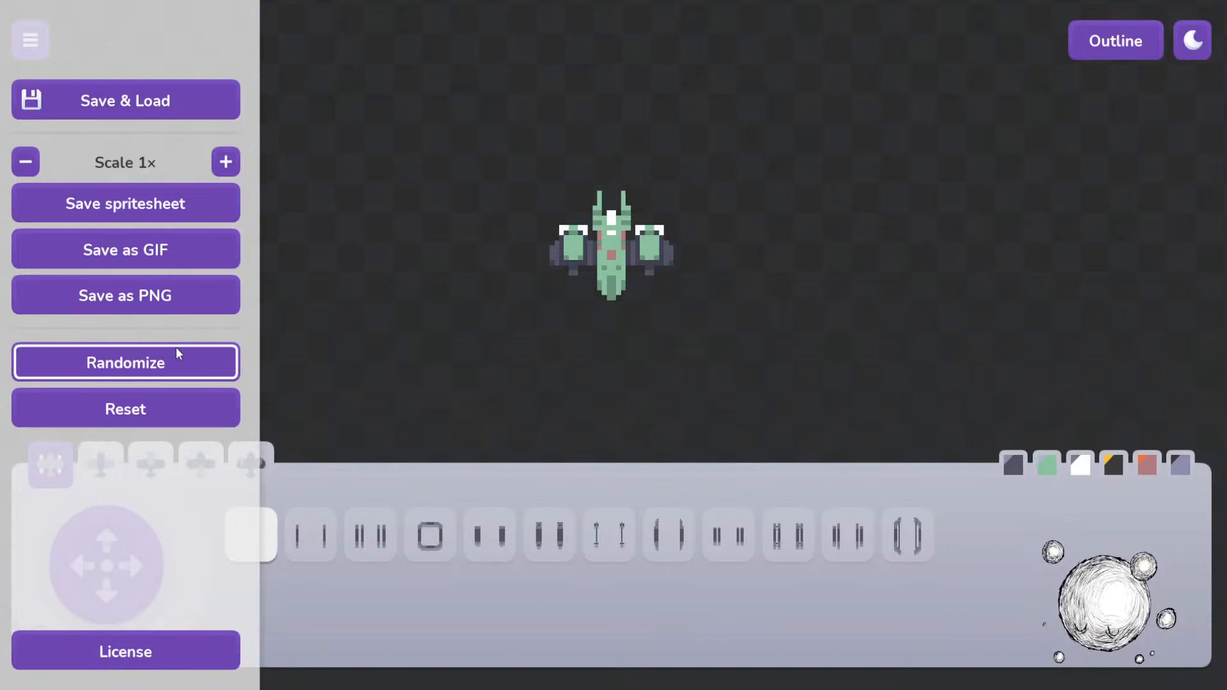
pyautogui.click(177, 352)
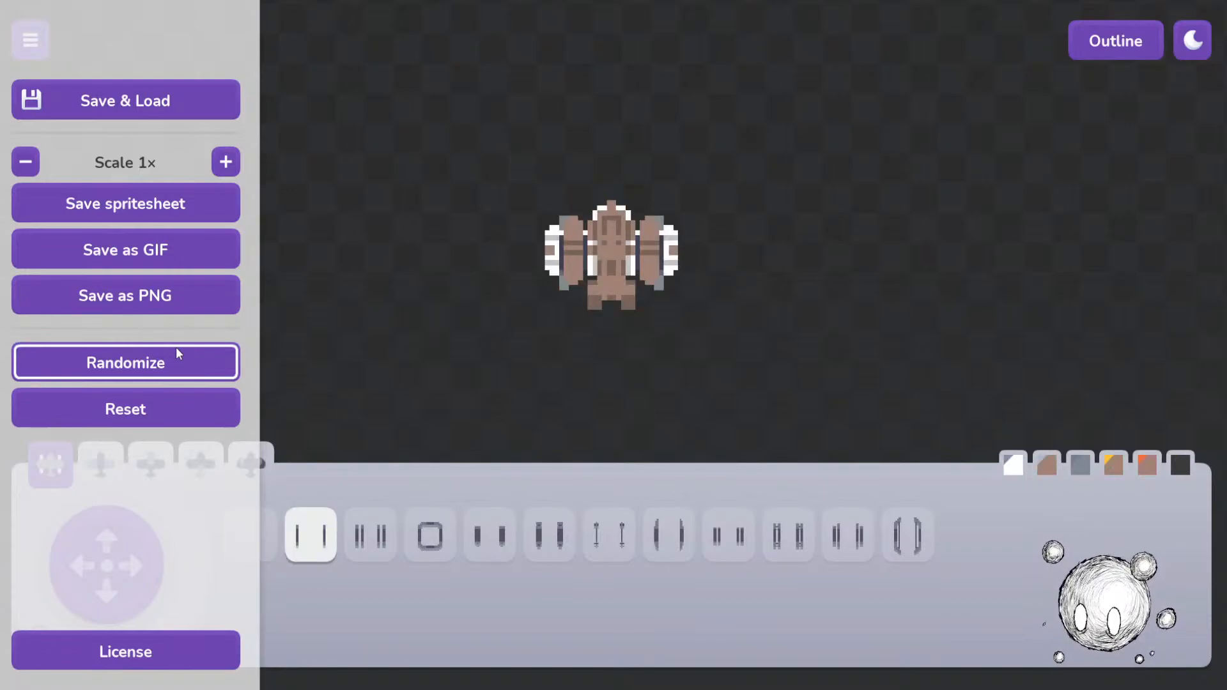
pyautogui.click(177, 352)
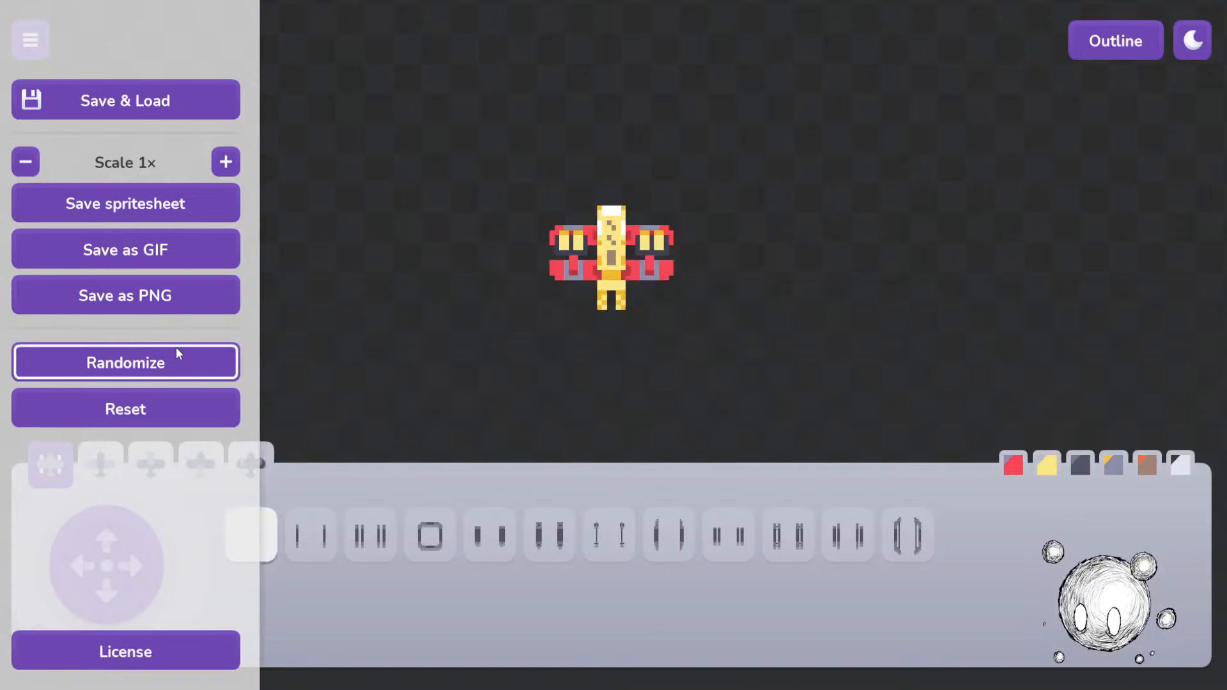
pyautogui.click(178, 353)
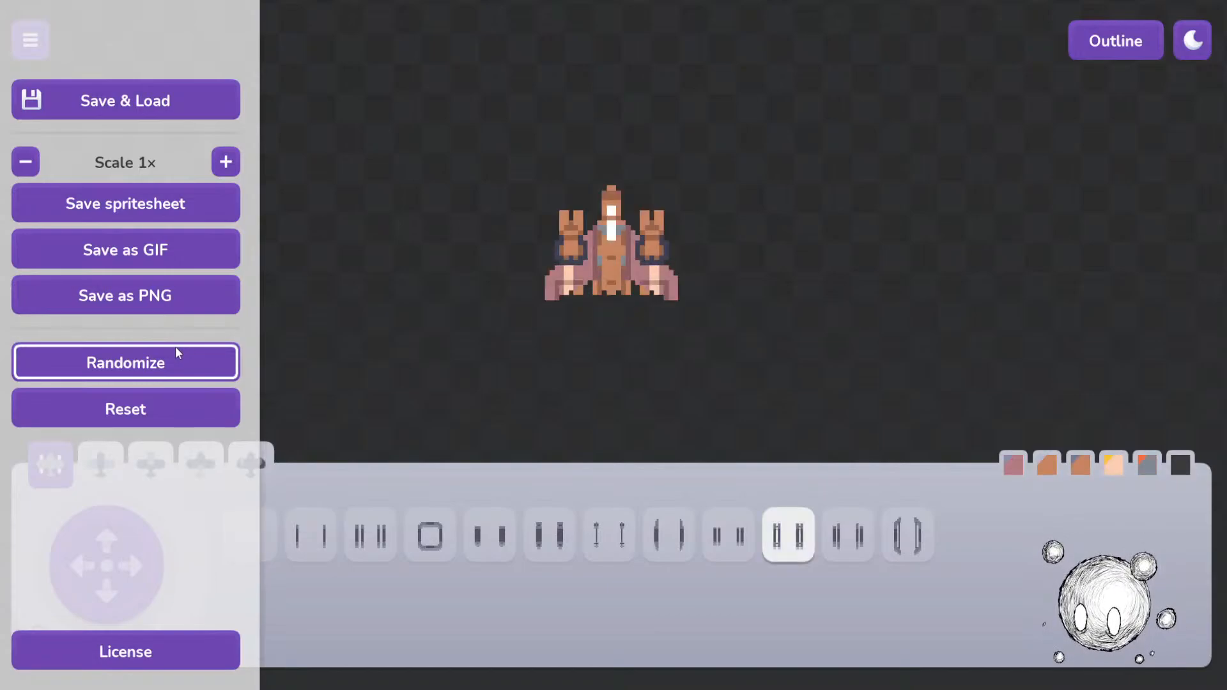
pyautogui.click(177, 353)
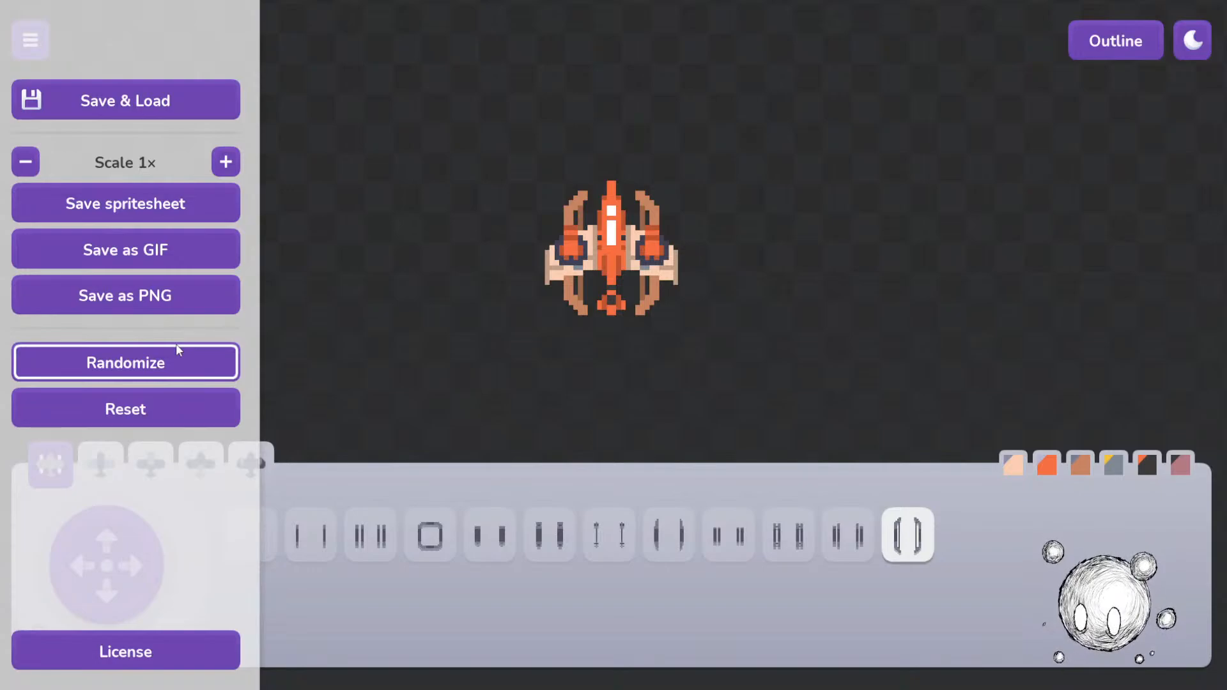
pyautogui.click(177, 349)
pyautogui.click(177, 348)
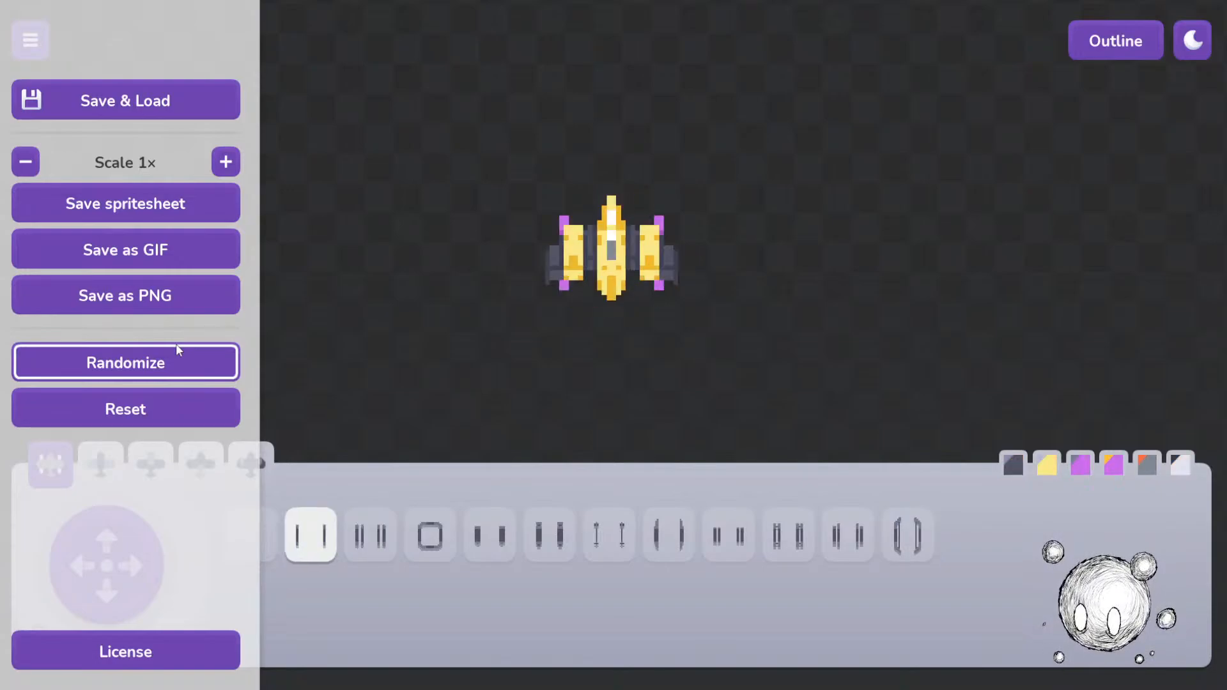
pyautogui.click(177, 346)
pyautogui.click(177, 346)
pyautogui.click(177, 345)
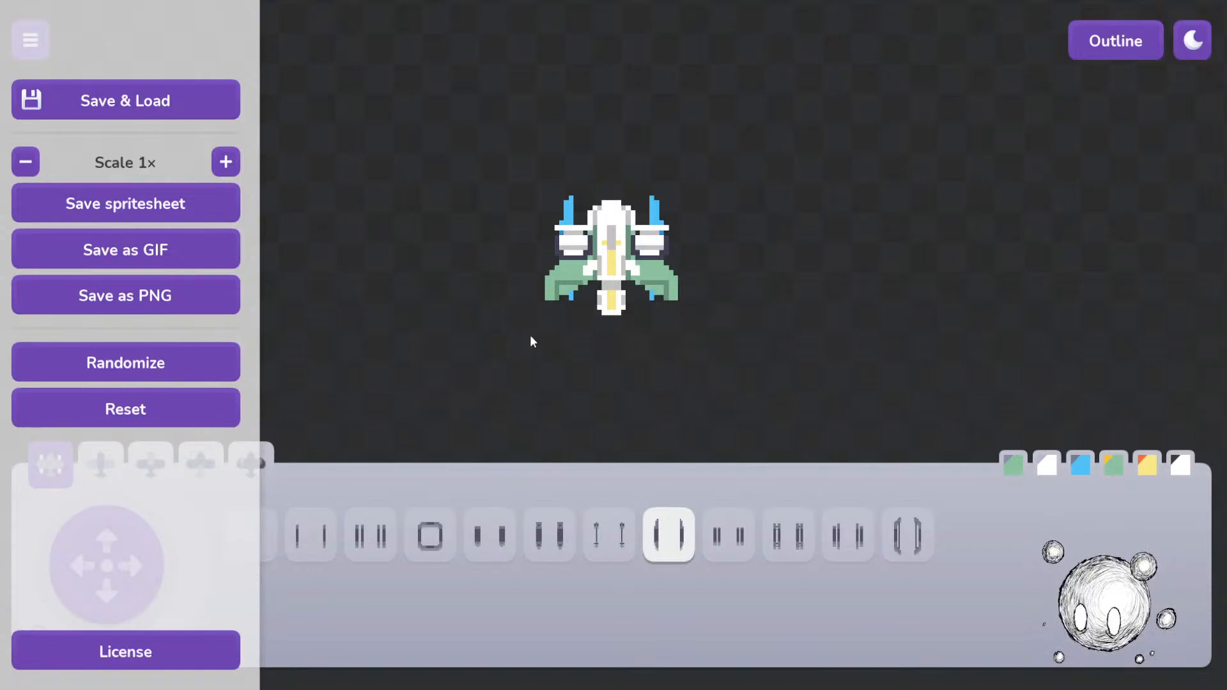
pyautogui.click(188, 358)
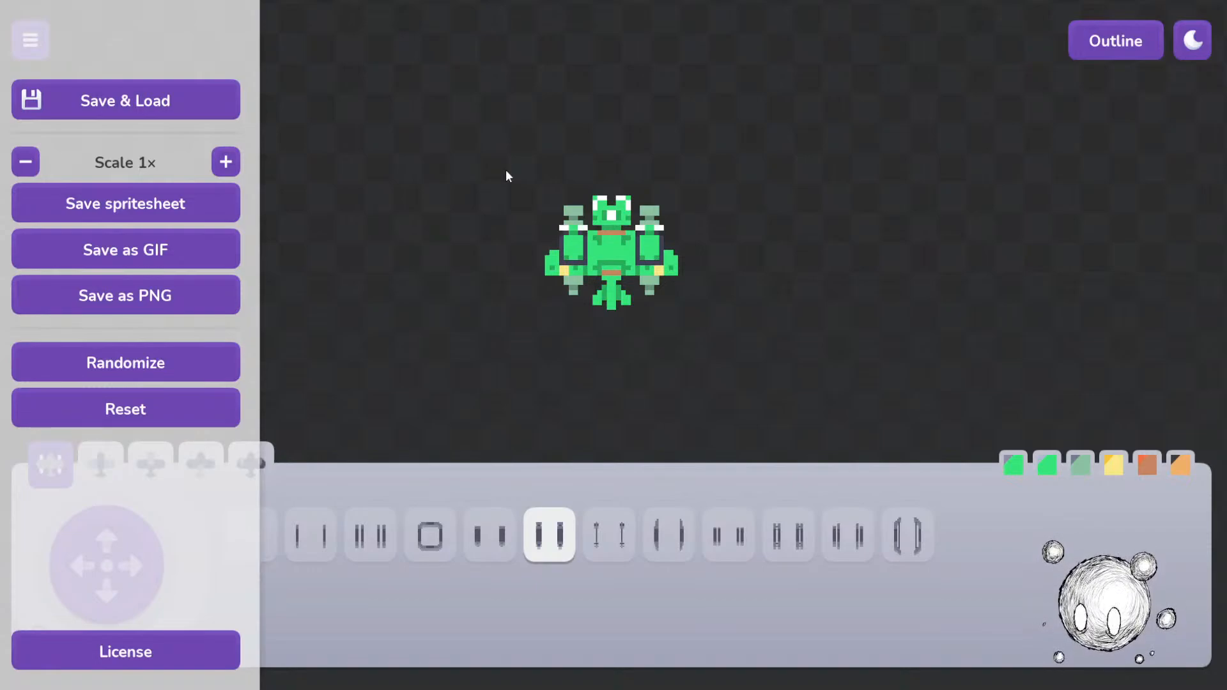
pyautogui.click(223, 362)
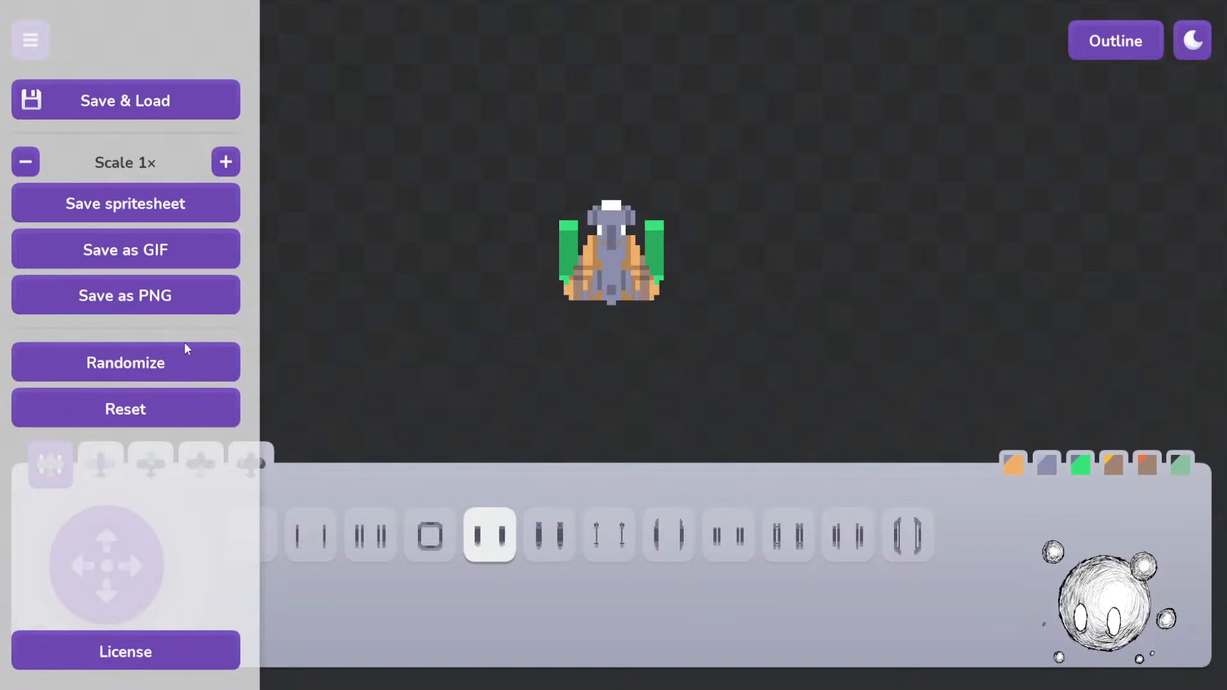
pyautogui.click(191, 363)
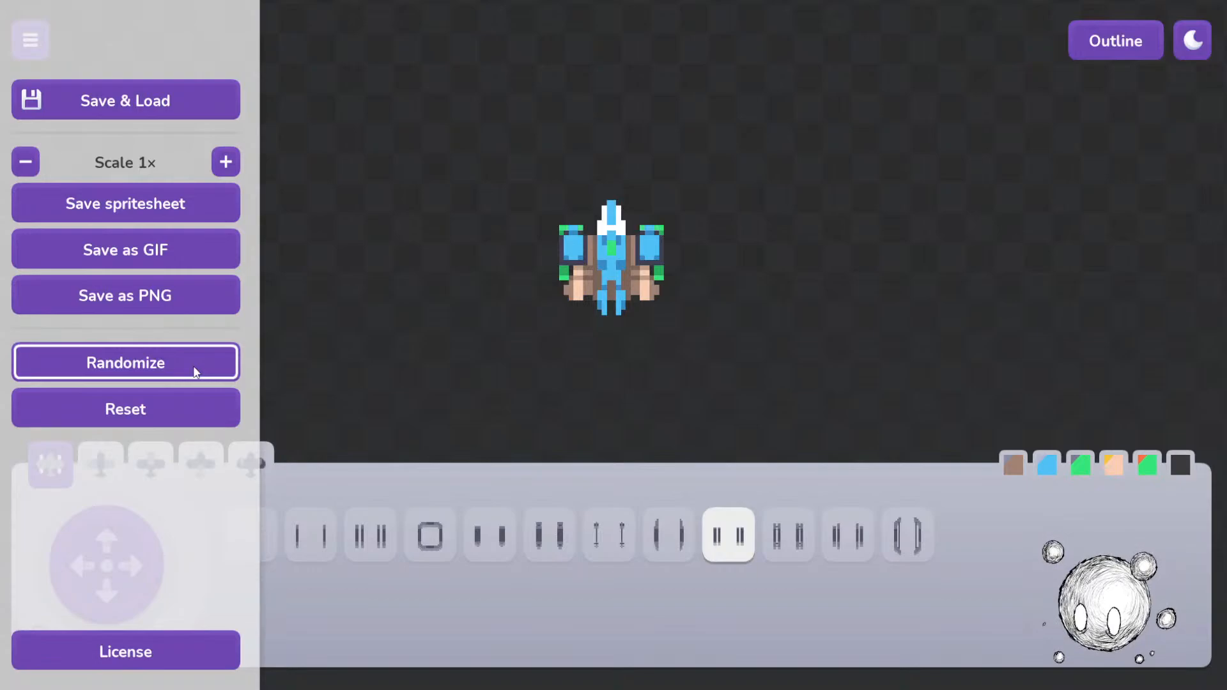
pyautogui.click(212, 375)
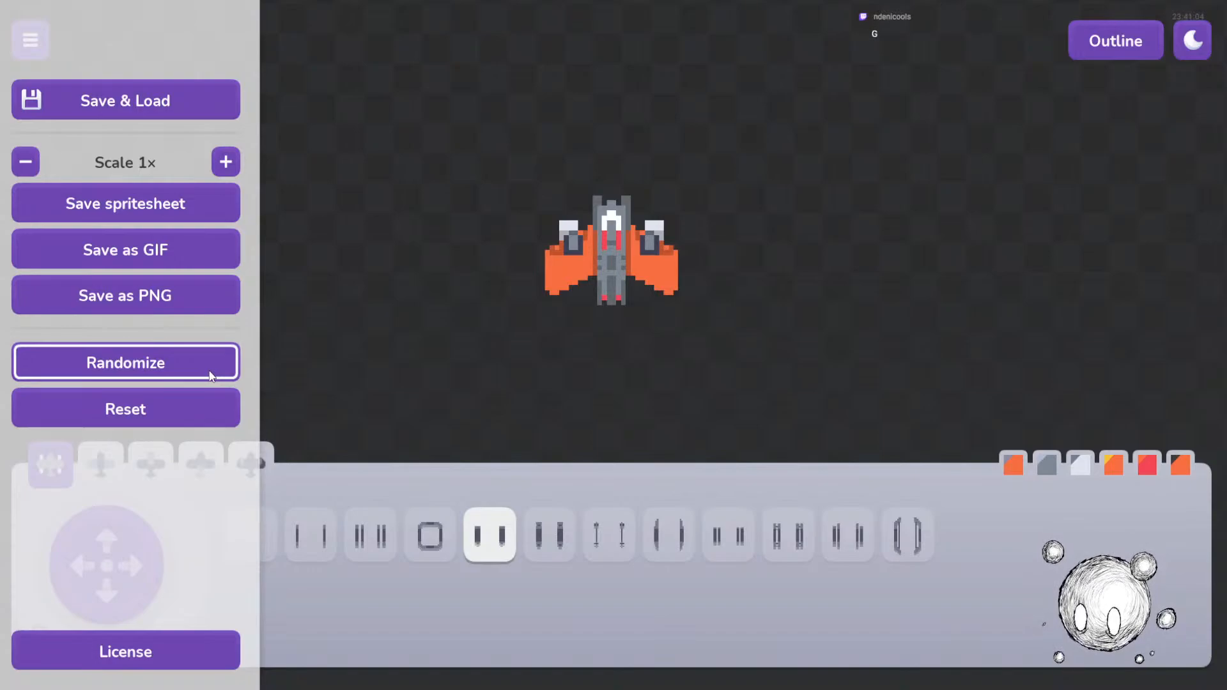
pyautogui.click(212, 375)
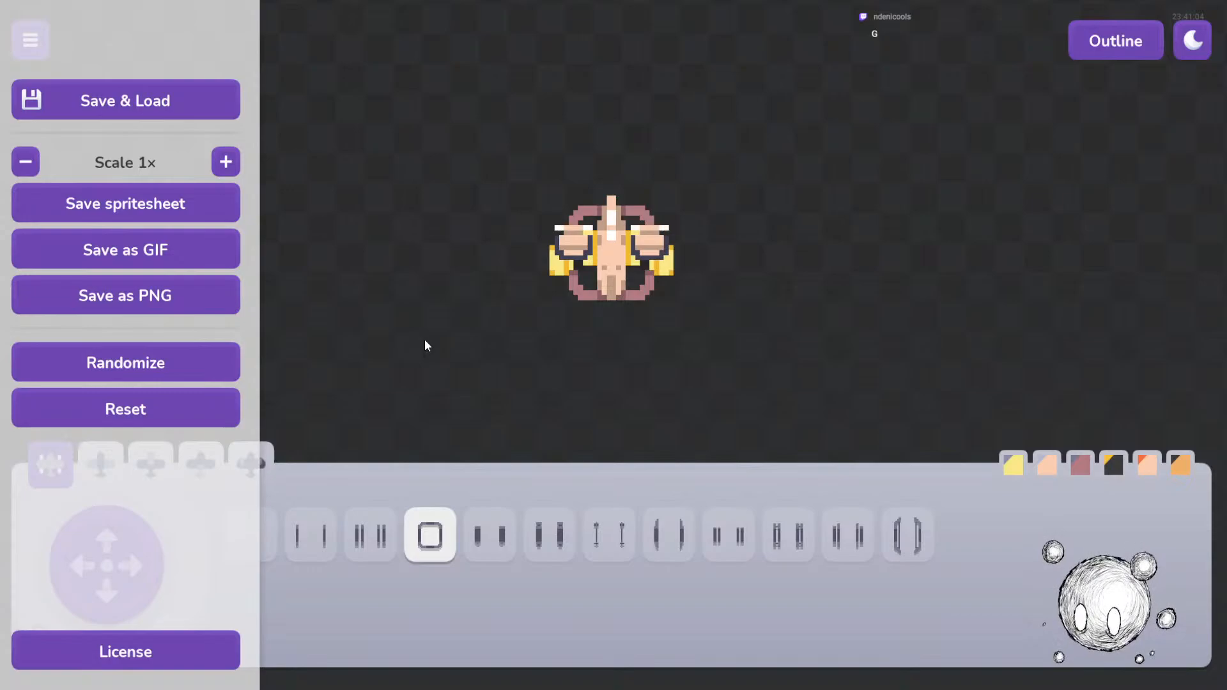
pyautogui.click(200, 374)
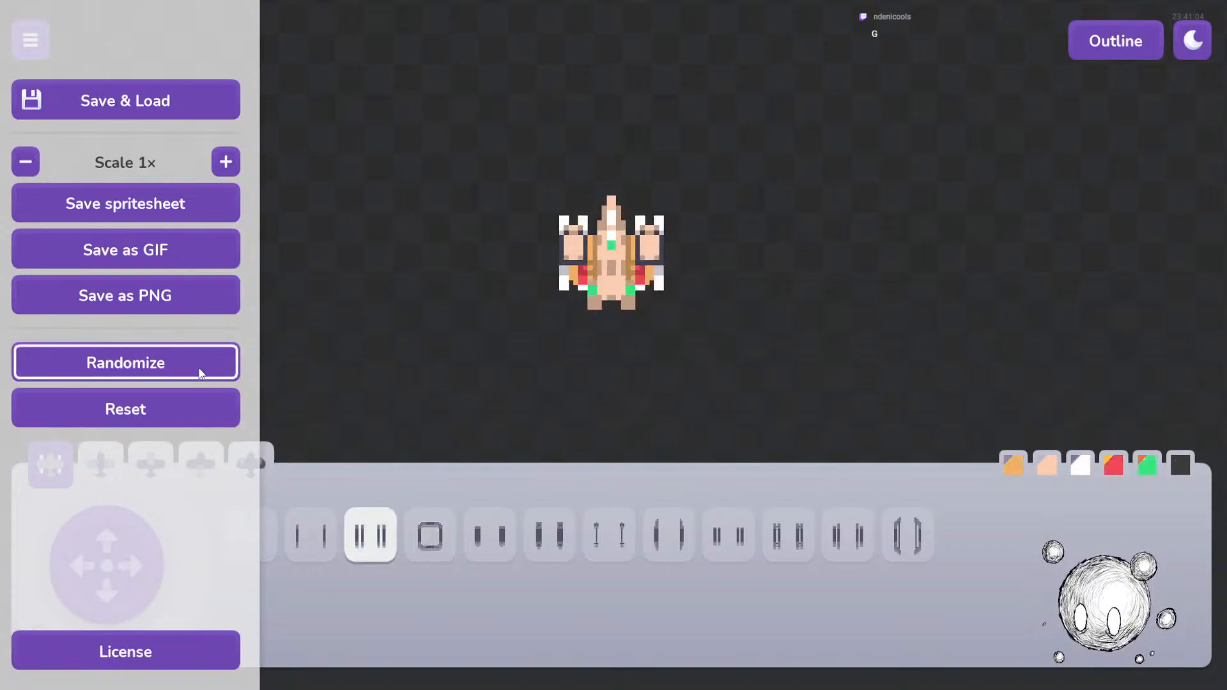
pyautogui.click(200, 373)
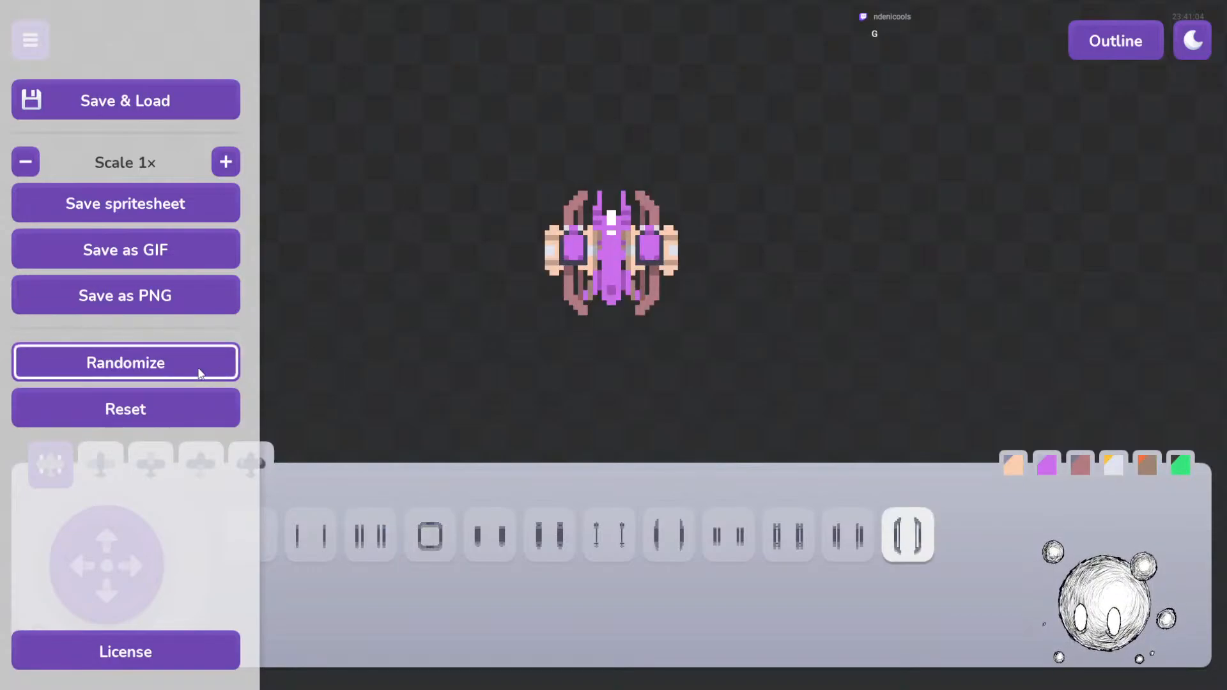
pyautogui.click(200, 374)
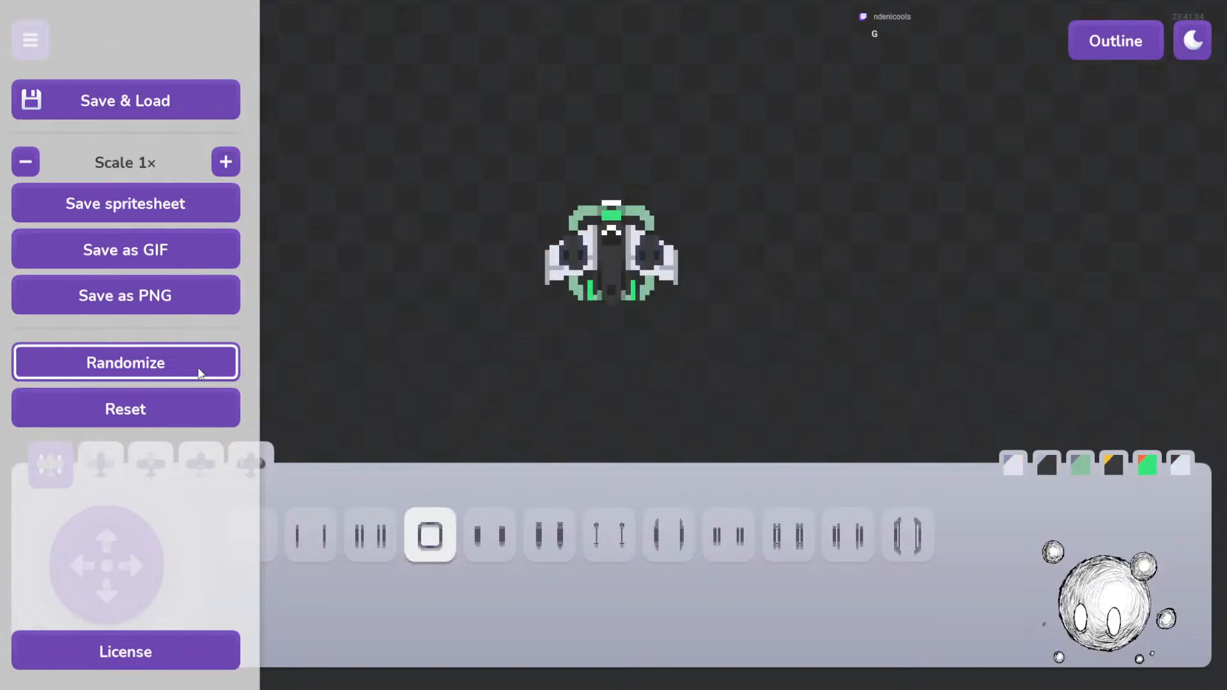
pyautogui.click(200, 374)
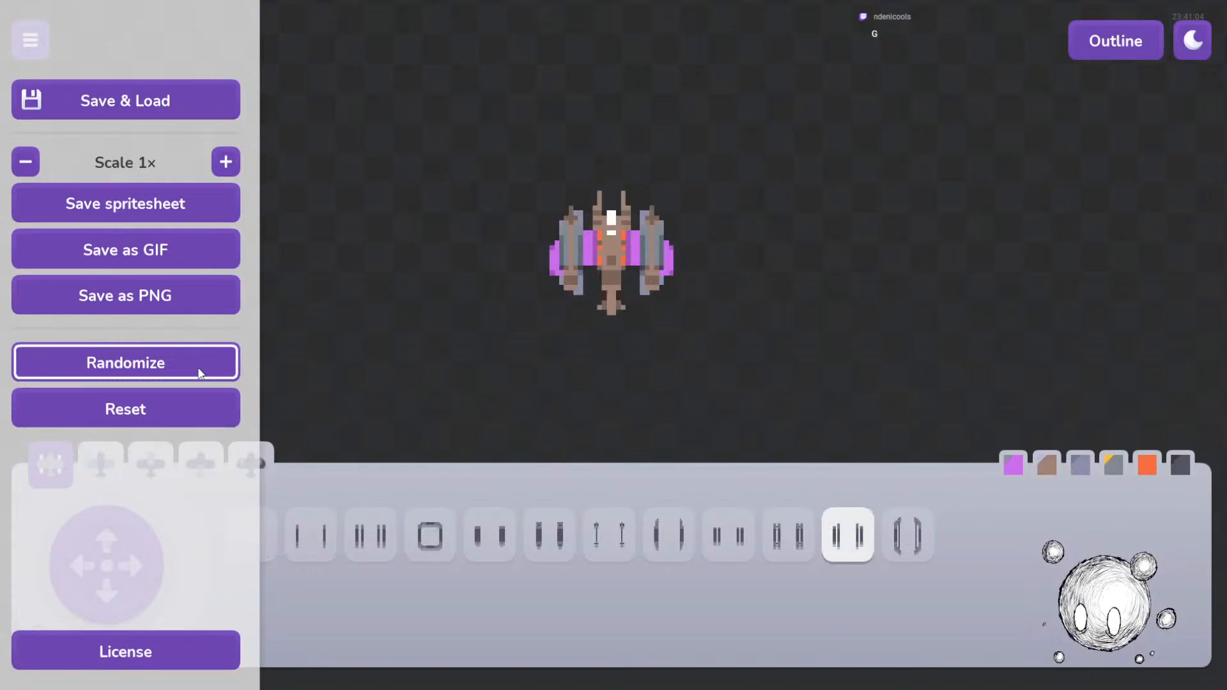
pyautogui.click(200, 374)
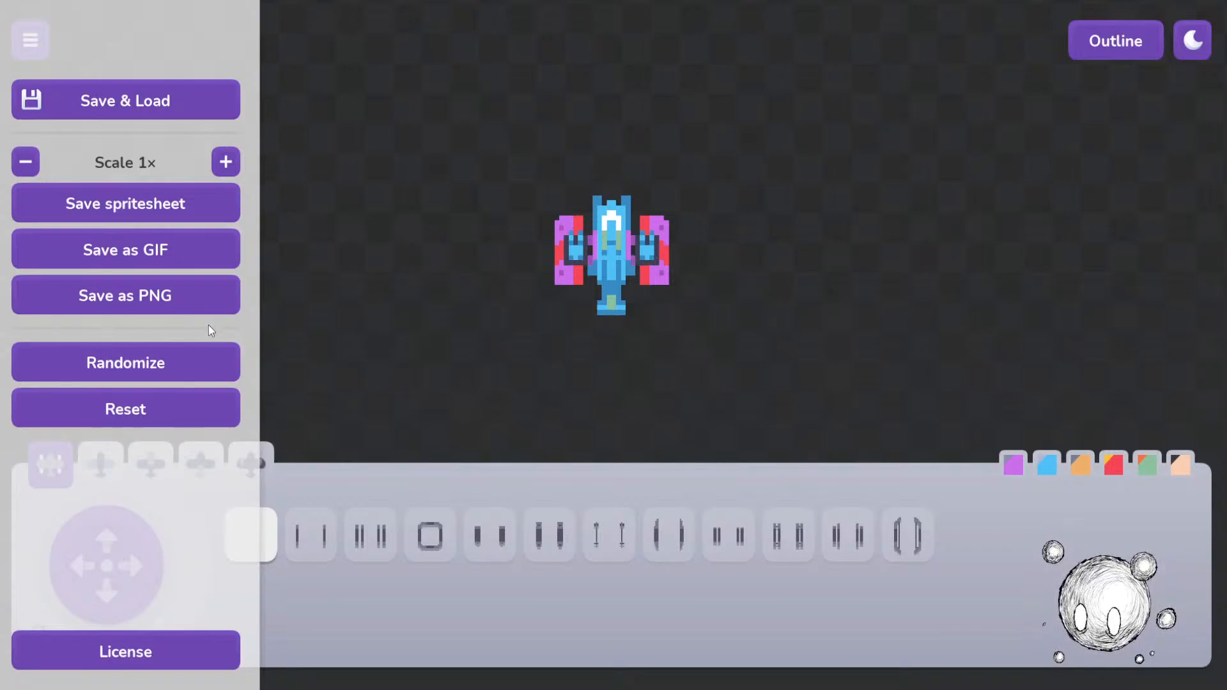
pyautogui.click(185, 376)
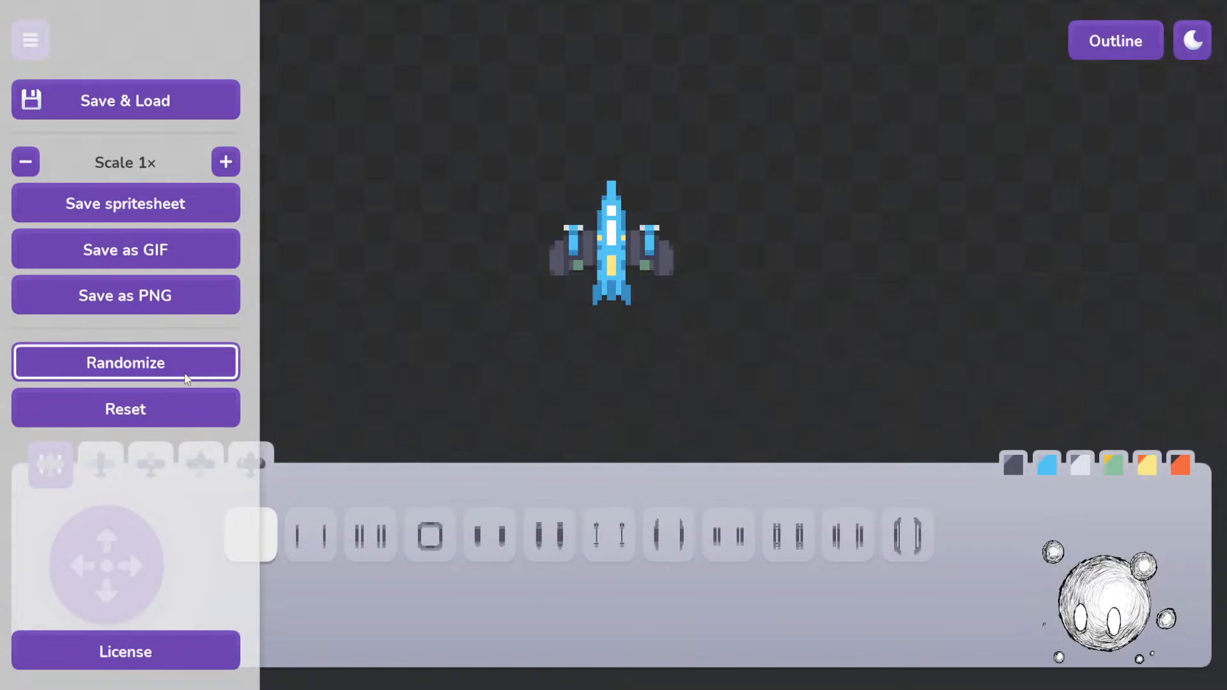
pyautogui.click(185, 376)
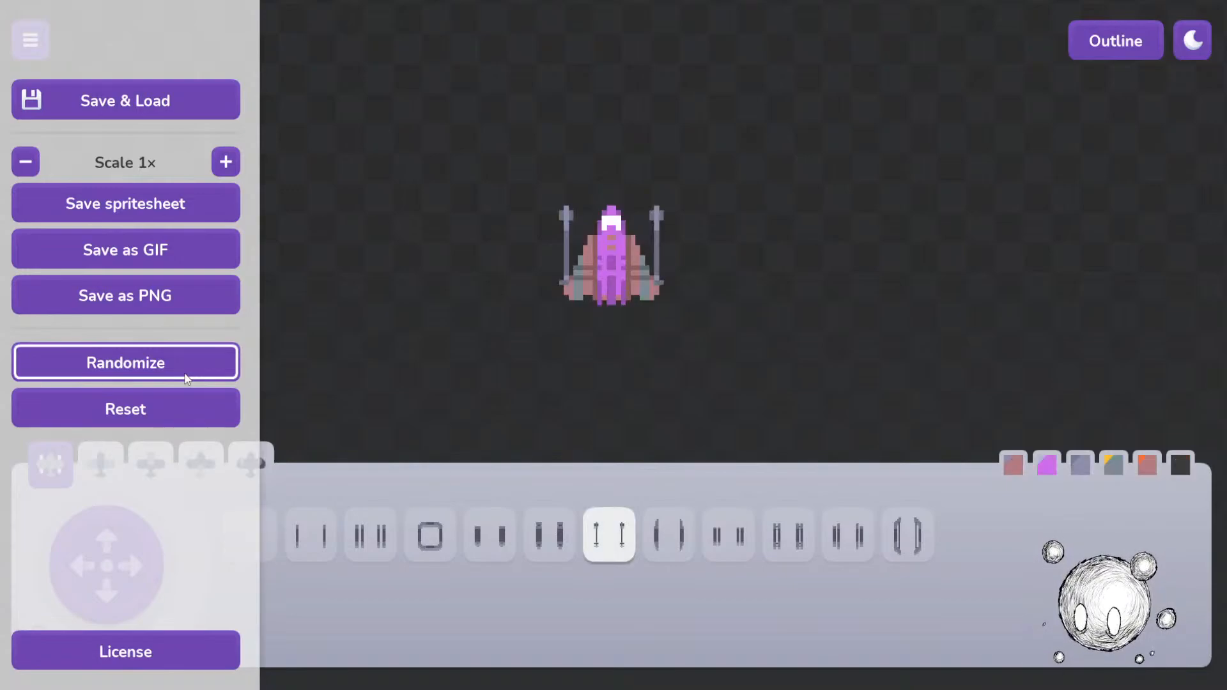
pyautogui.click(186, 376)
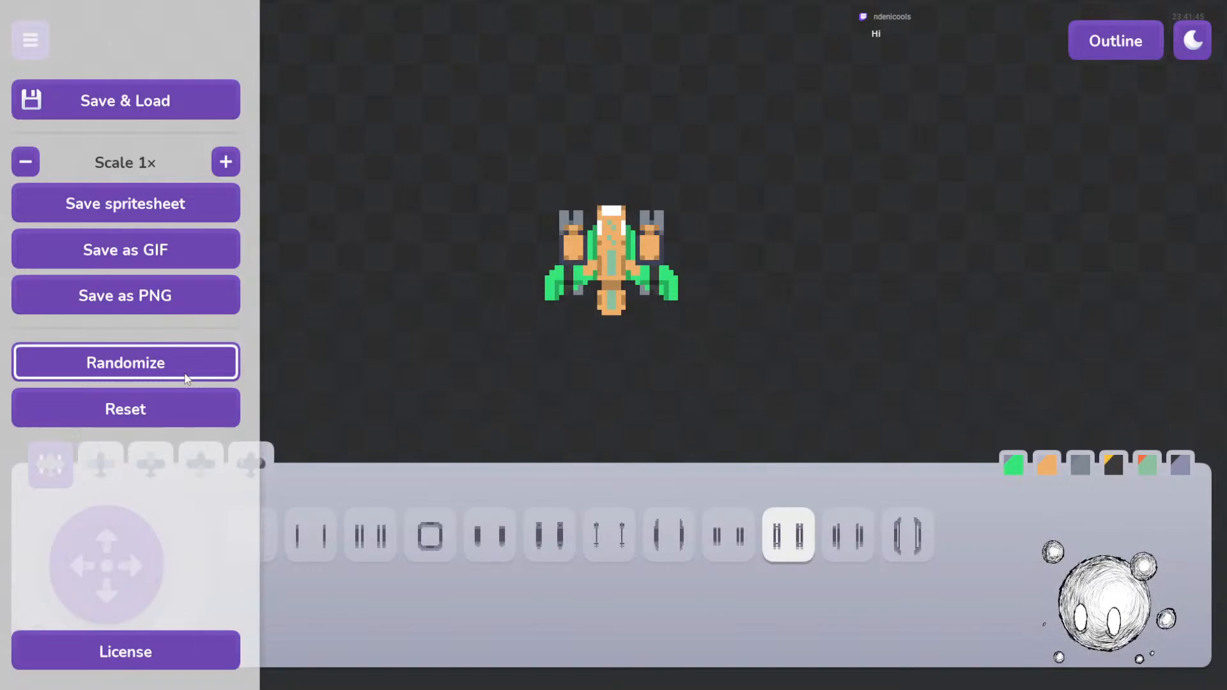
pyautogui.click(186, 377)
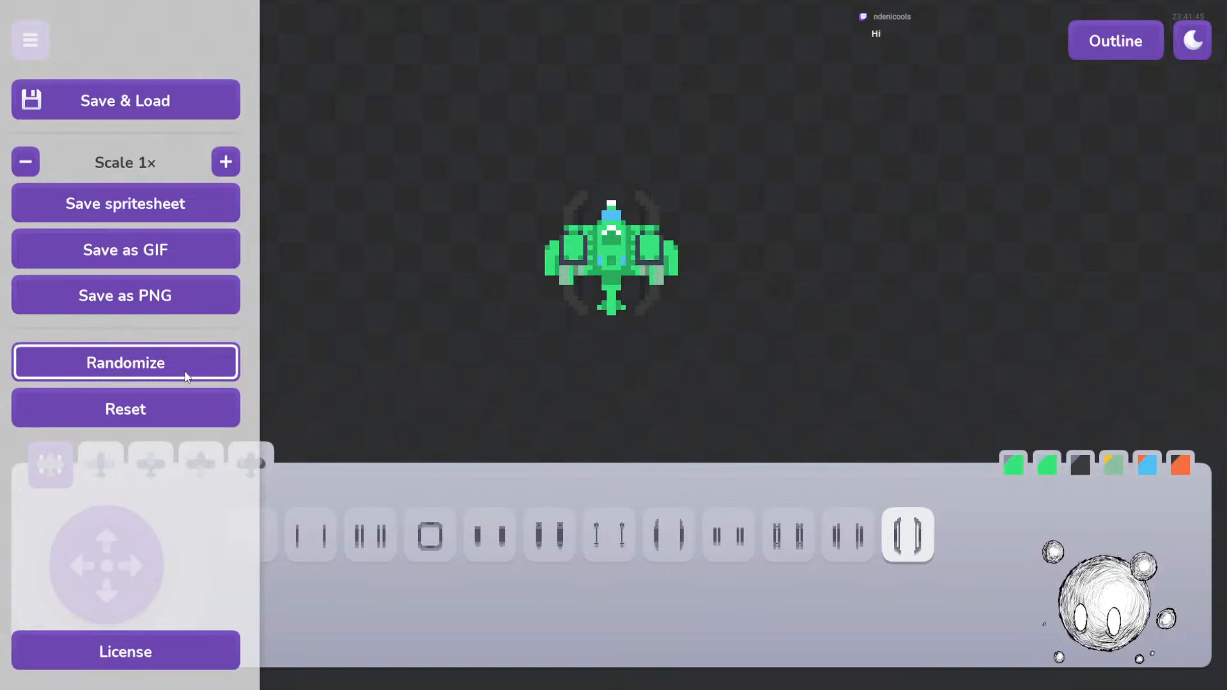
pyautogui.click(187, 376)
pyautogui.click(186, 376)
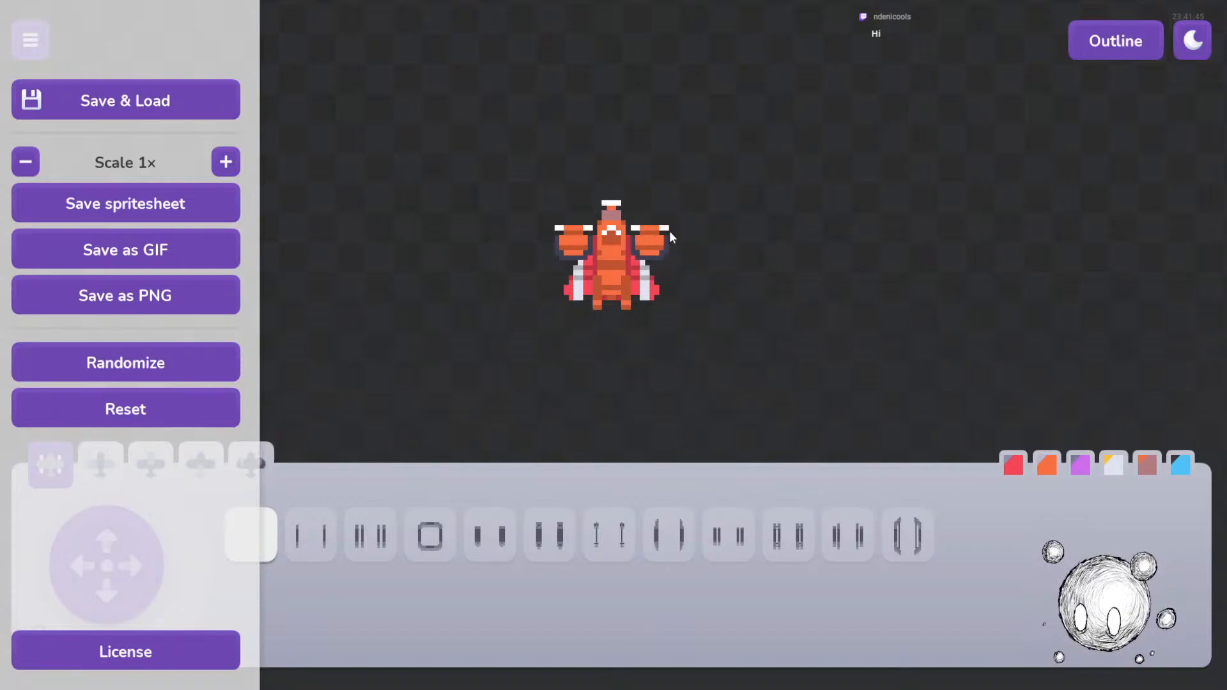
# Step: Randomize the ship's parts and colours repeatedly until a grey ship with blue double wings and green accents is produced
pyautogui.click(225, 368)
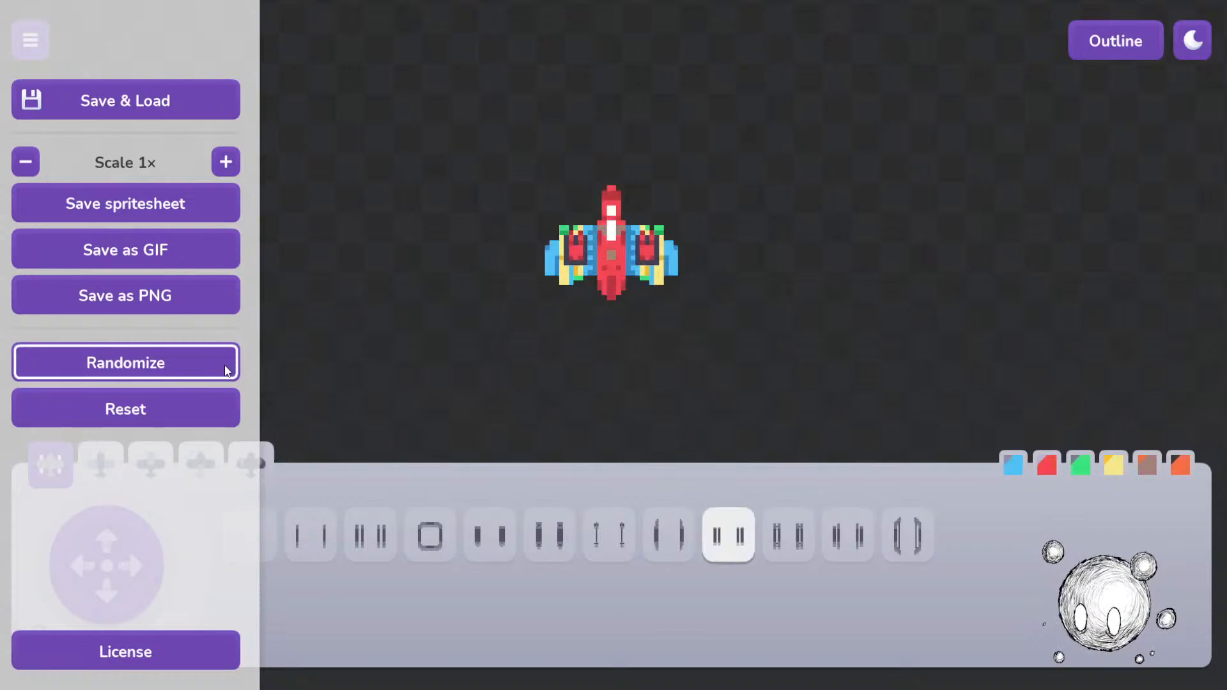
pyautogui.click(225, 367)
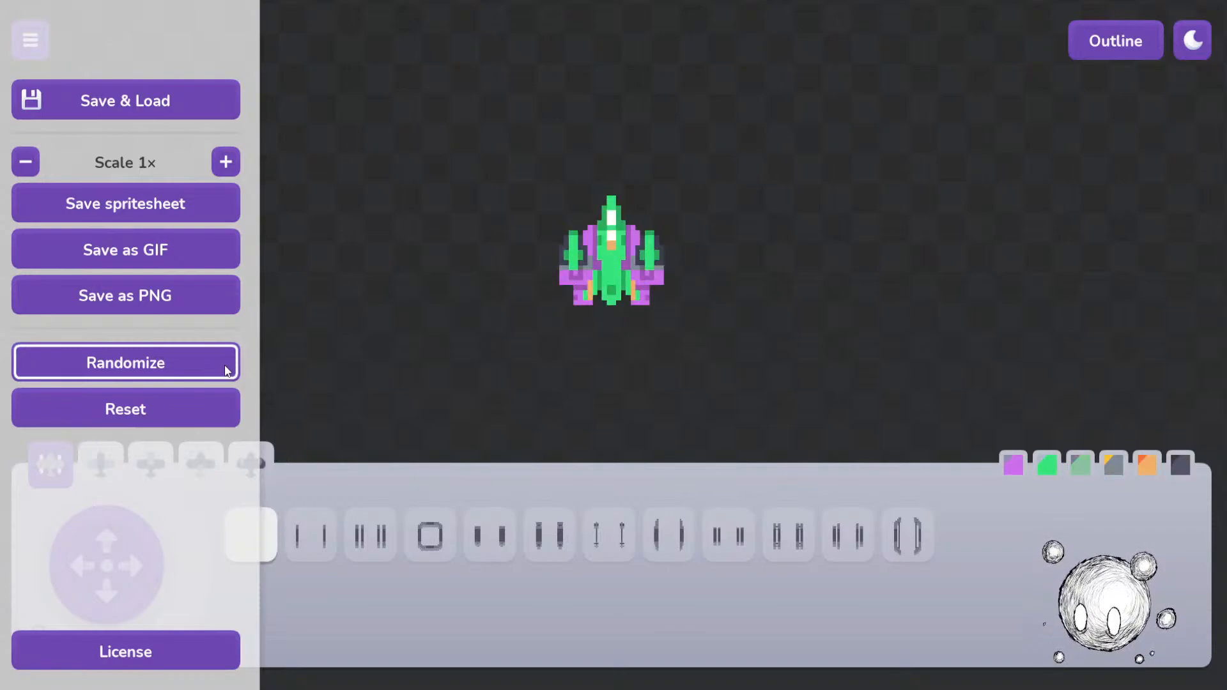
pyautogui.click(225, 365)
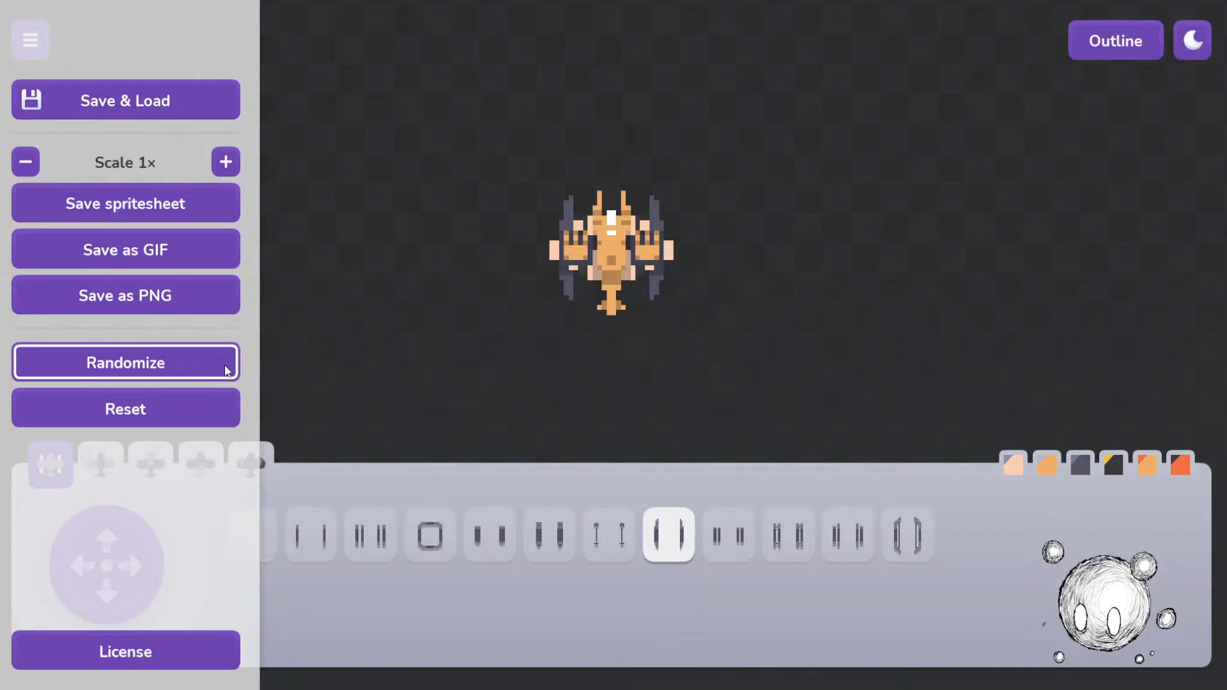
pyautogui.click(224, 366)
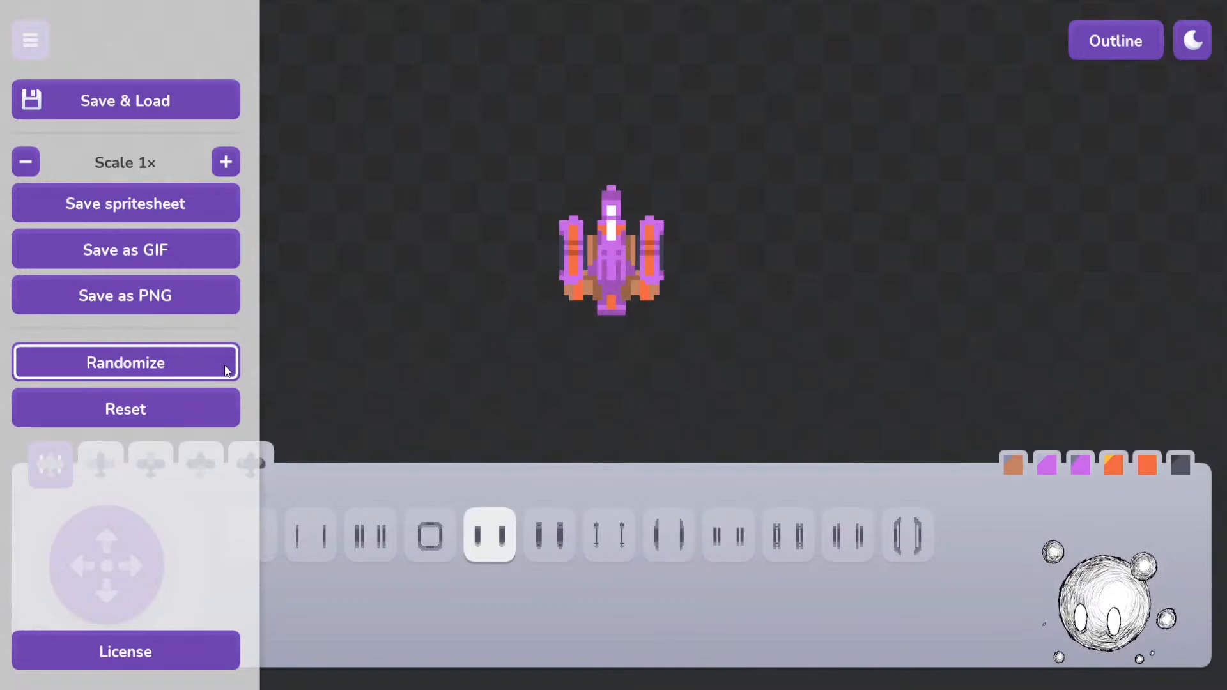
pyautogui.click(224, 366)
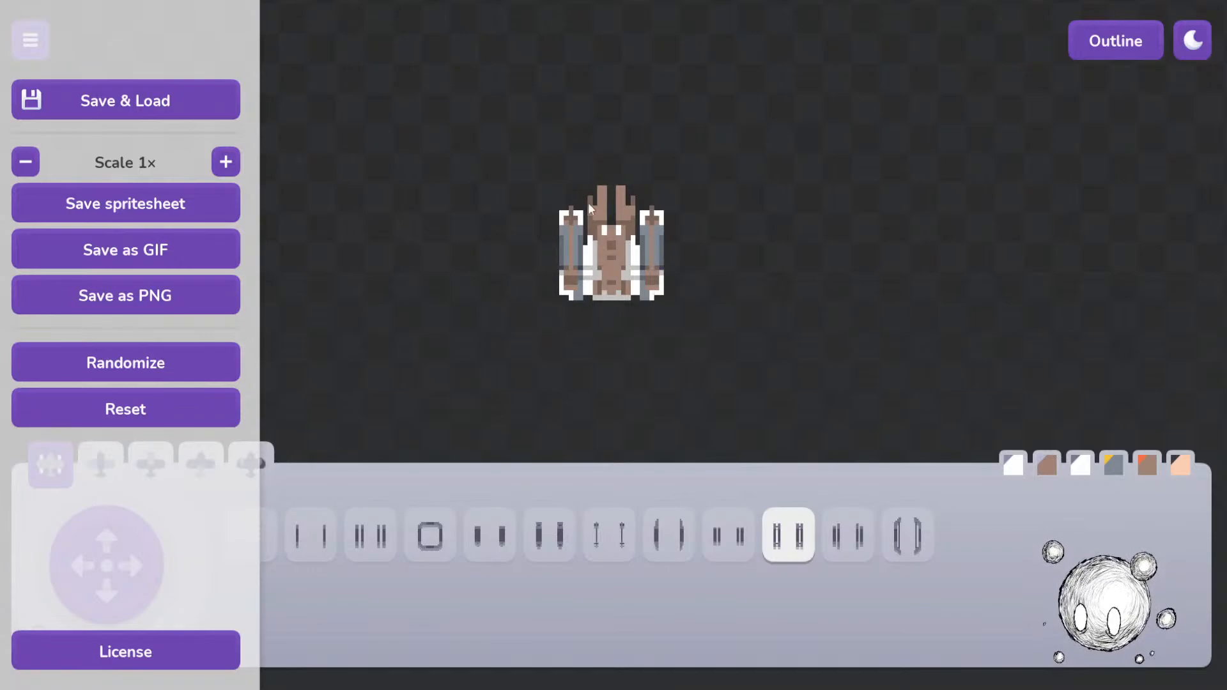
pyautogui.click(237, 366)
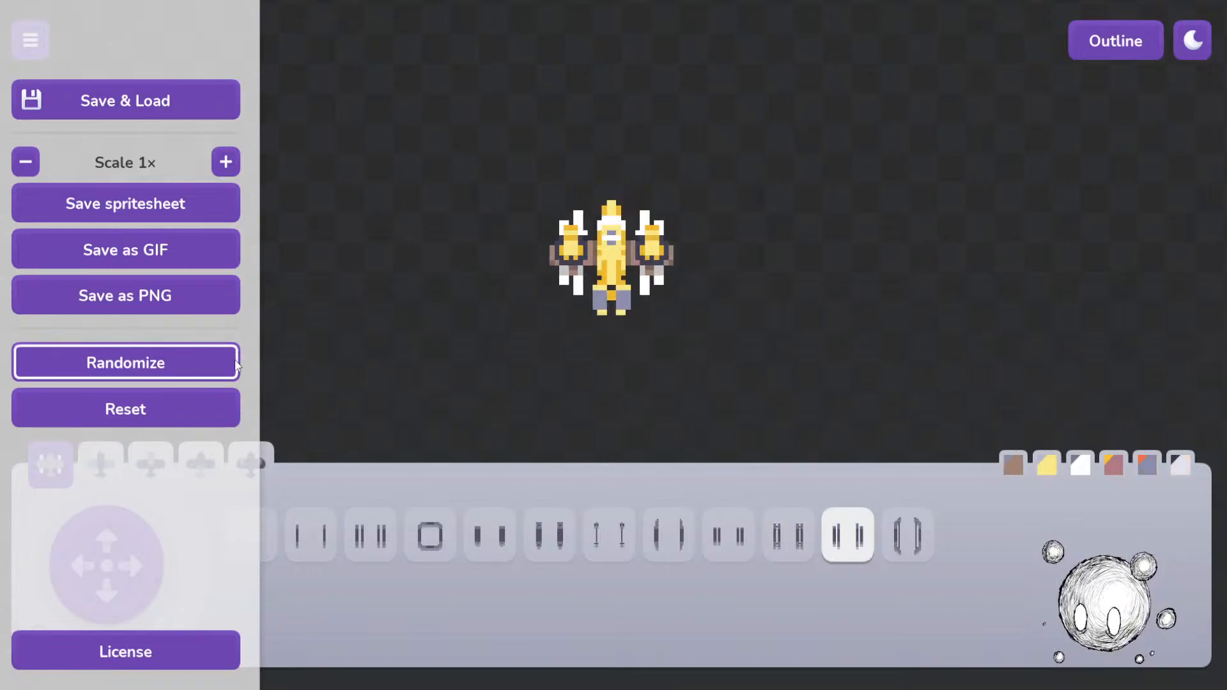
pyautogui.click(238, 366)
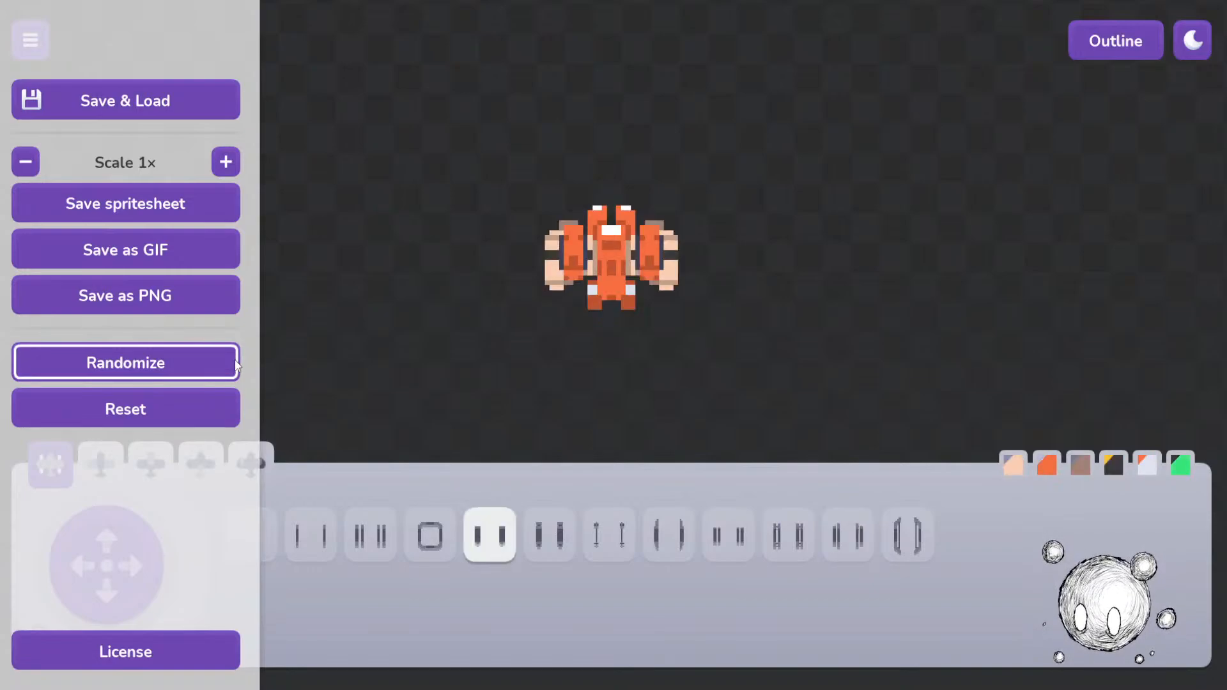
pyautogui.click(238, 366)
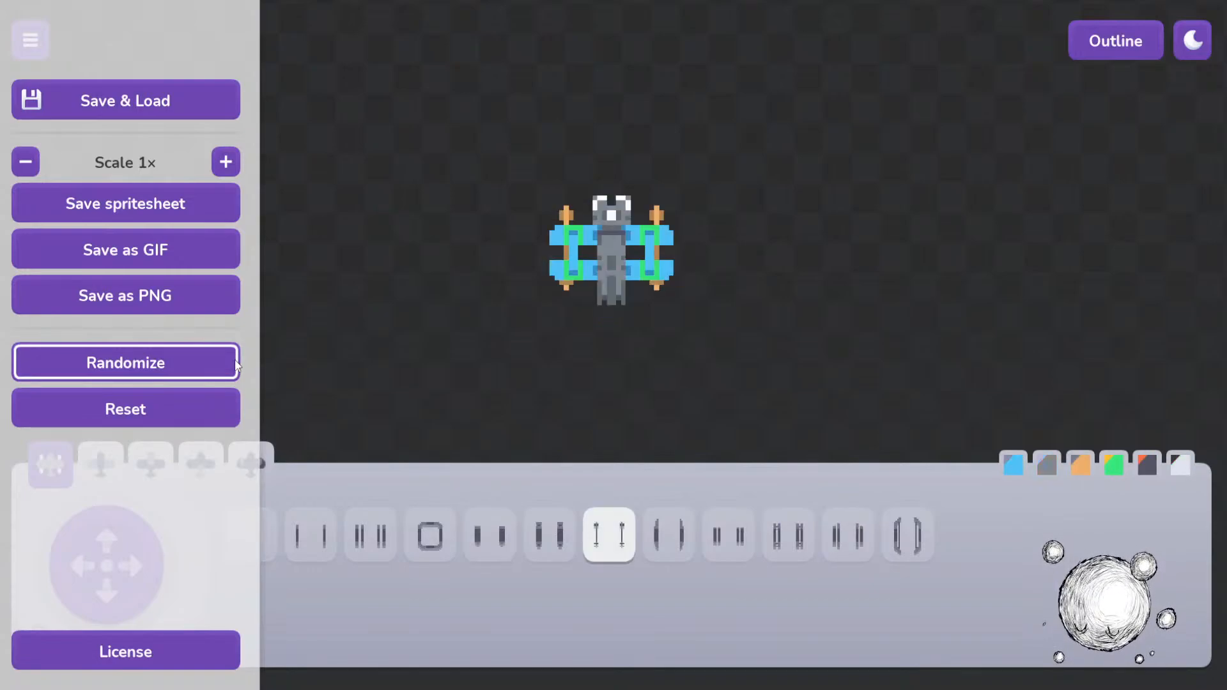
# Step: Switch the ship's outline to the thin light style and randomize once to get a red ship with white wings and a yellow ring
pyautogui.click(1135, 44)
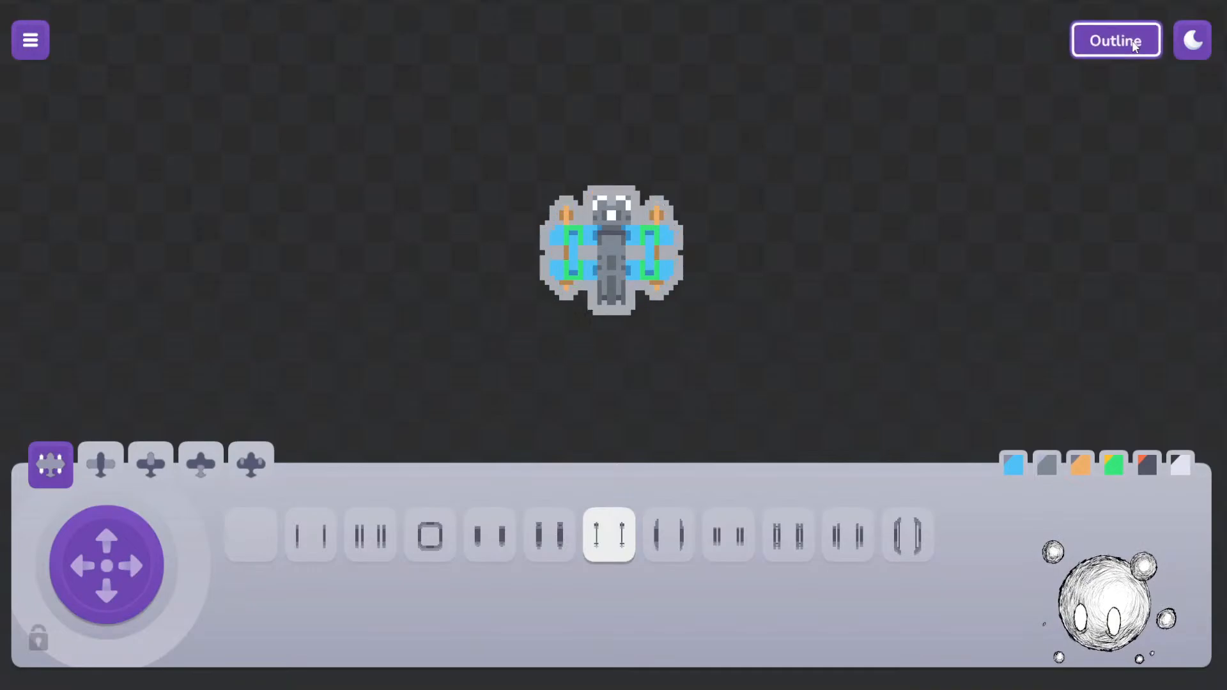
pyautogui.click(1135, 44)
pyautogui.click(42, 43)
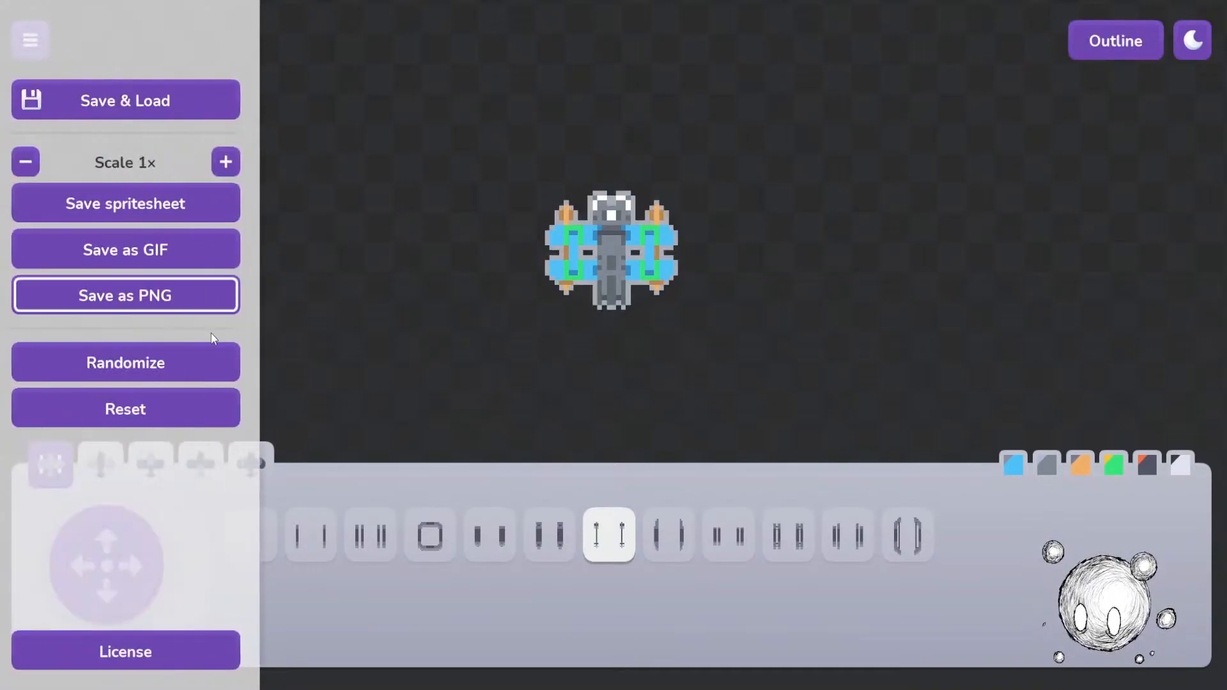
pyautogui.click(208, 377)
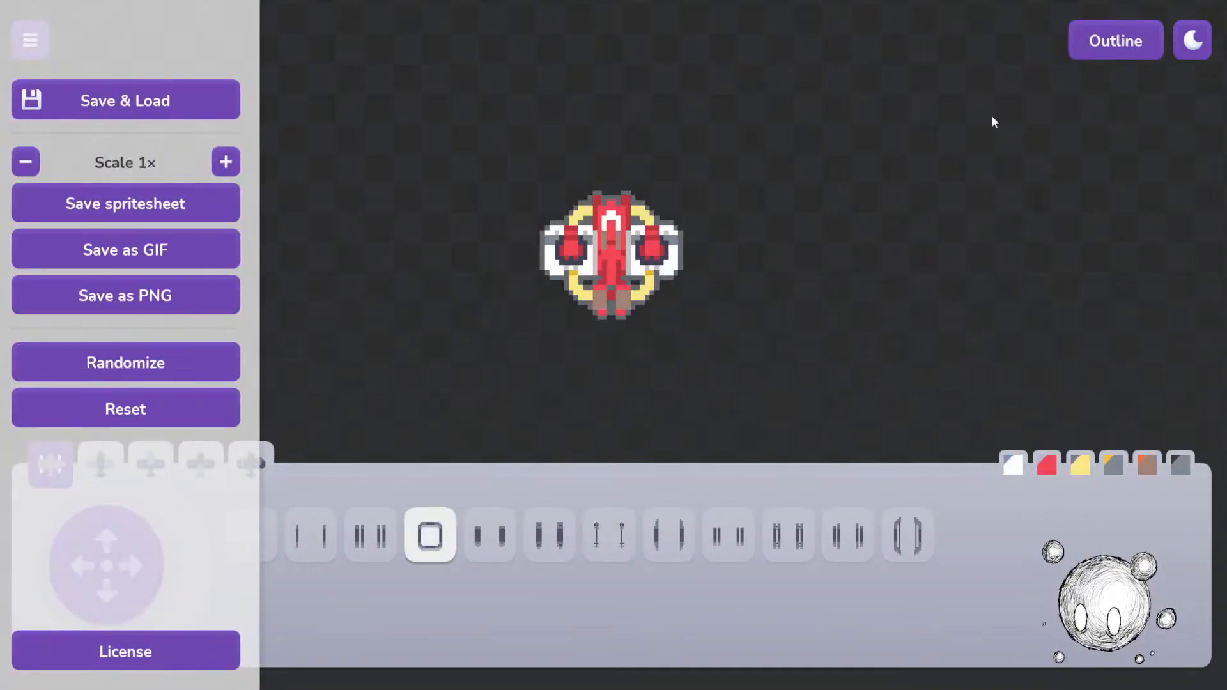
# Step: Cycle the red ship's outline styles until the outline is off, and reopen the side menu
pyautogui.click(1096, 44)
pyautogui.click(1096, 44)
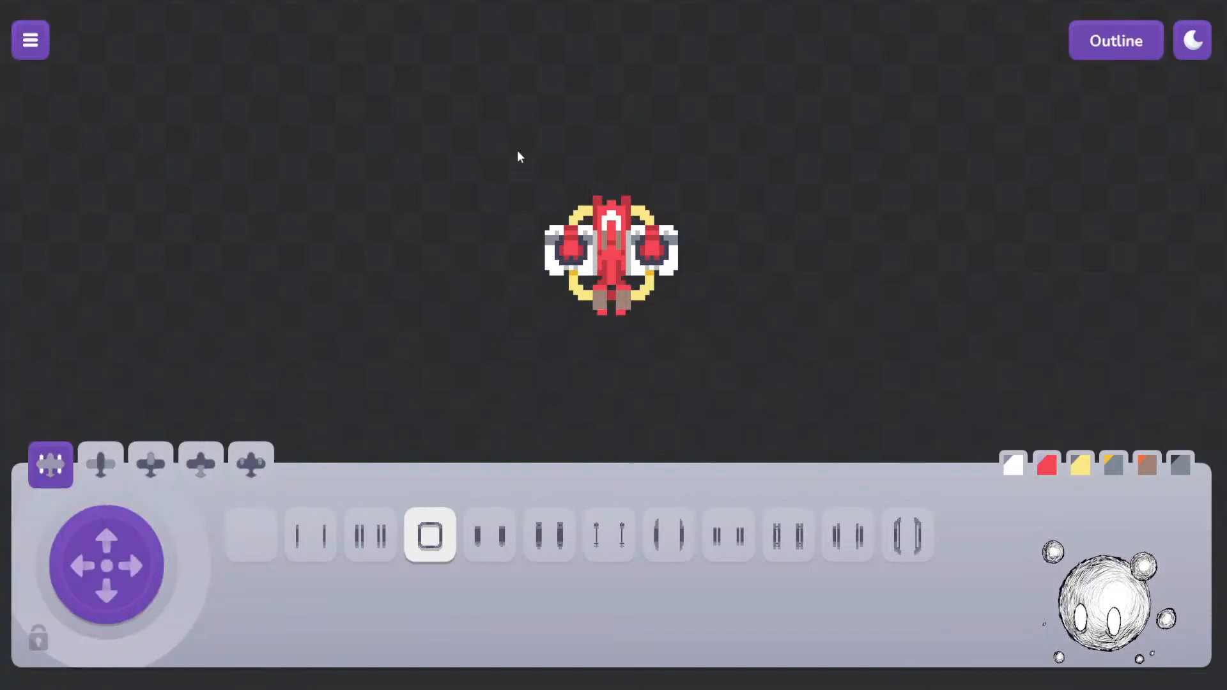
pyautogui.click(39, 48)
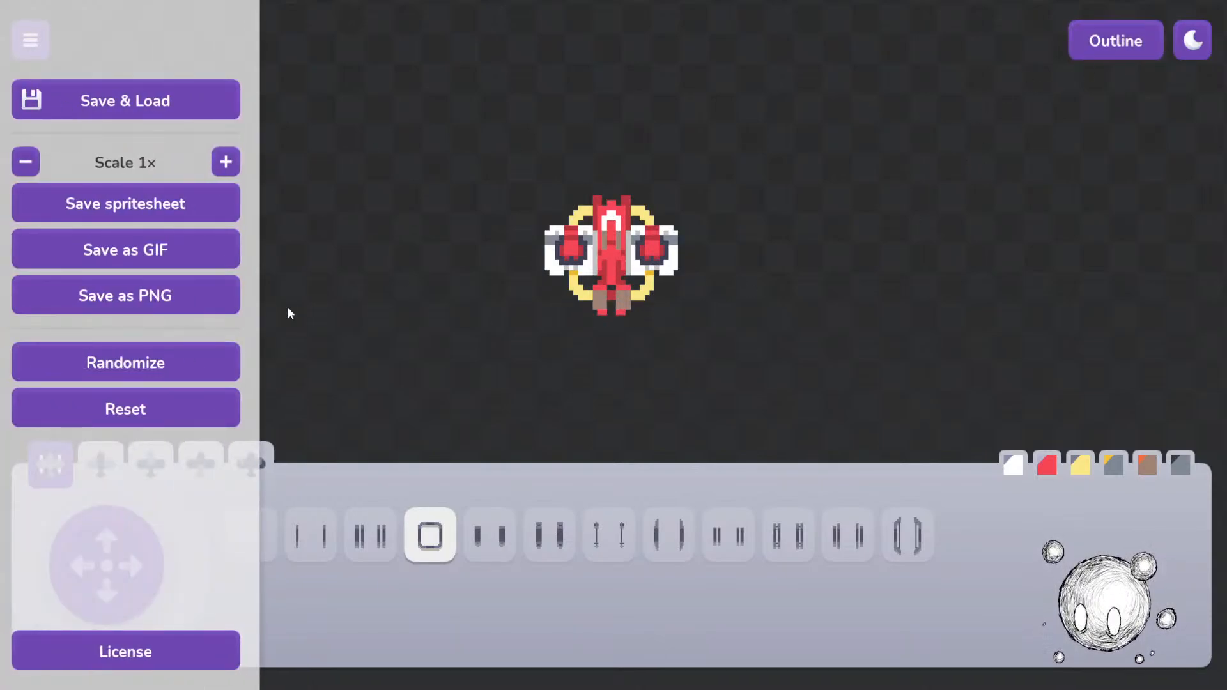
# Step: Keep randomizing the unoutlined ship until a dusty-red ship with dark wings and a long pointed nose is produced
pyautogui.click(211, 375)
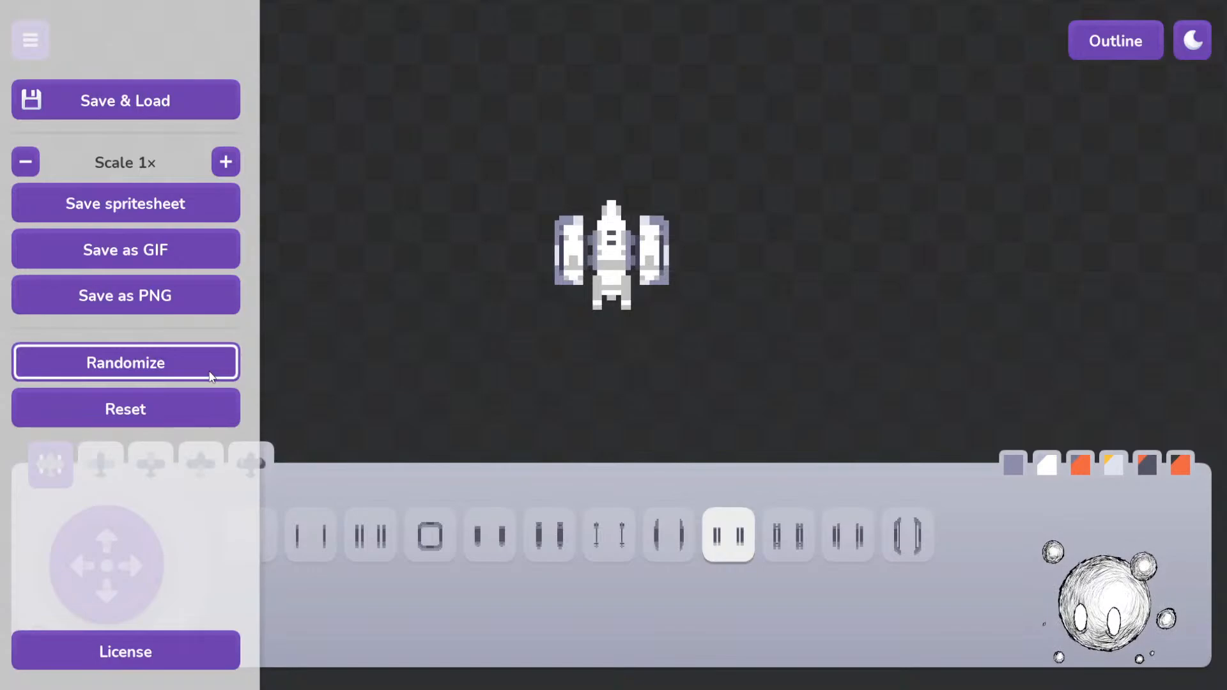
pyautogui.click(211, 376)
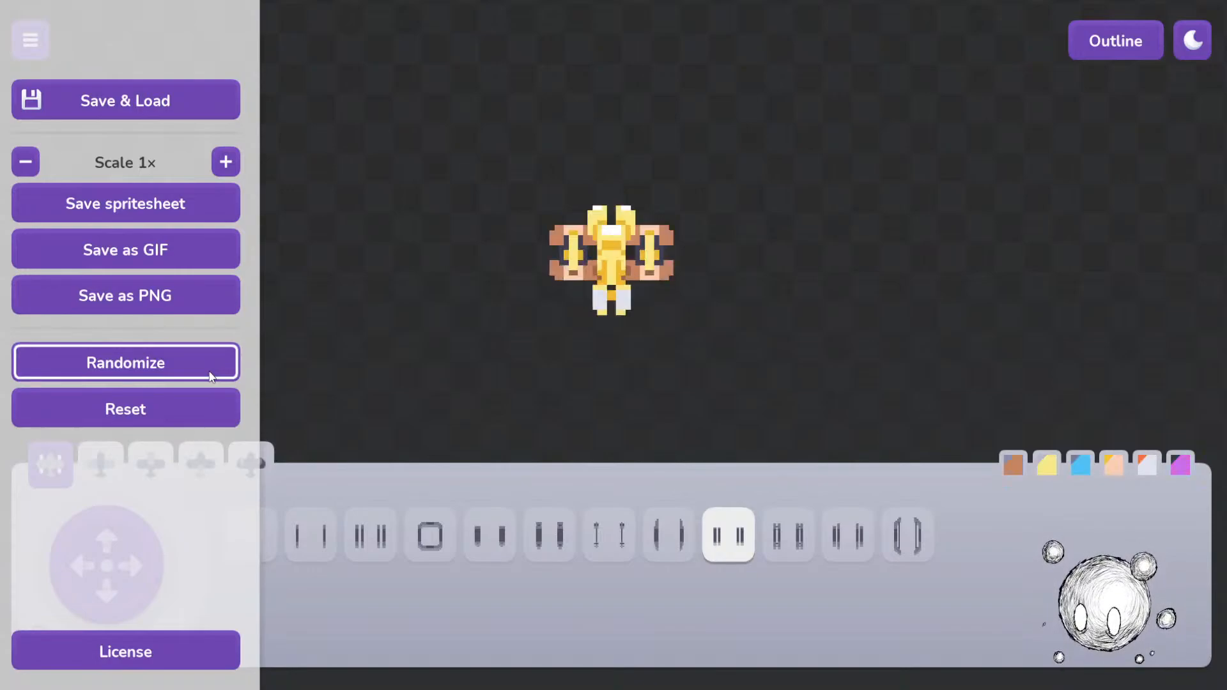
pyautogui.click(211, 376)
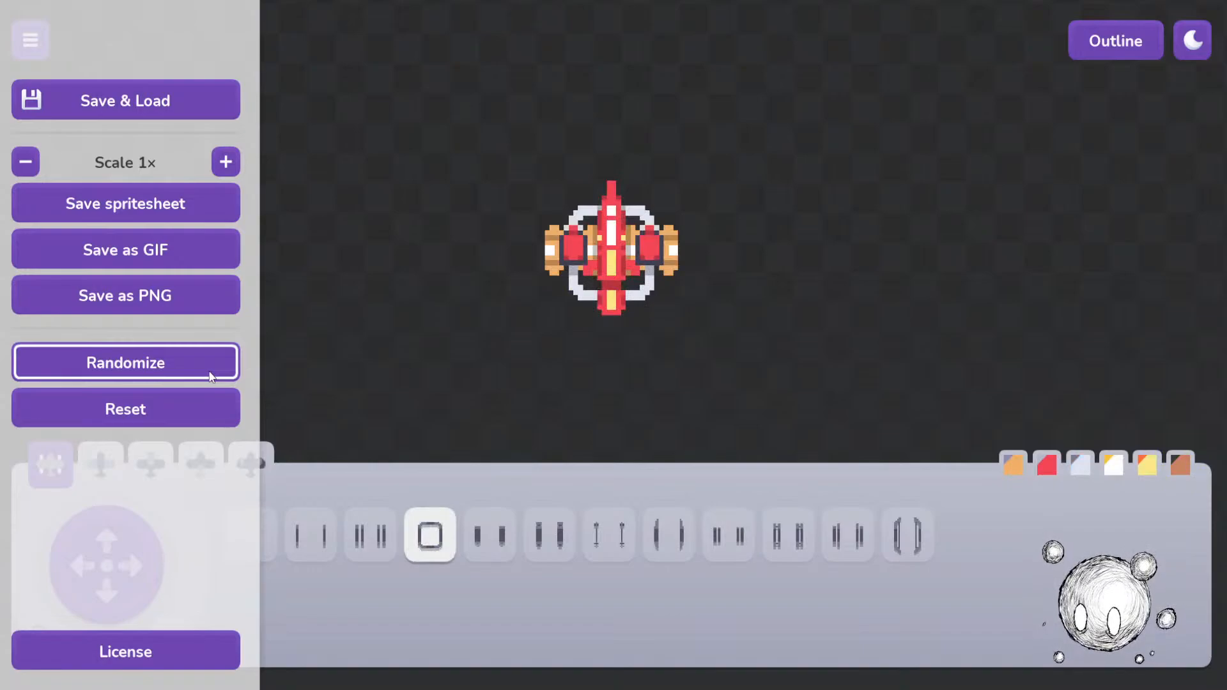
pyautogui.click(211, 376)
pyautogui.click(211, 376)
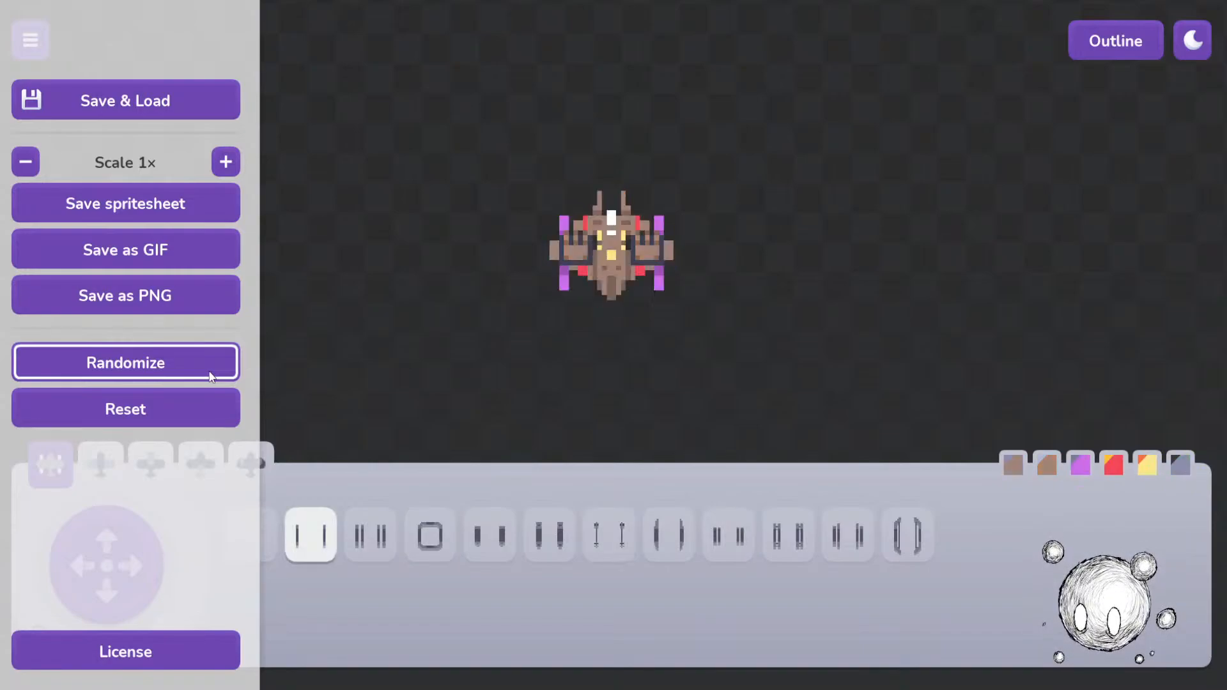
pyautogui.click(211, 375)
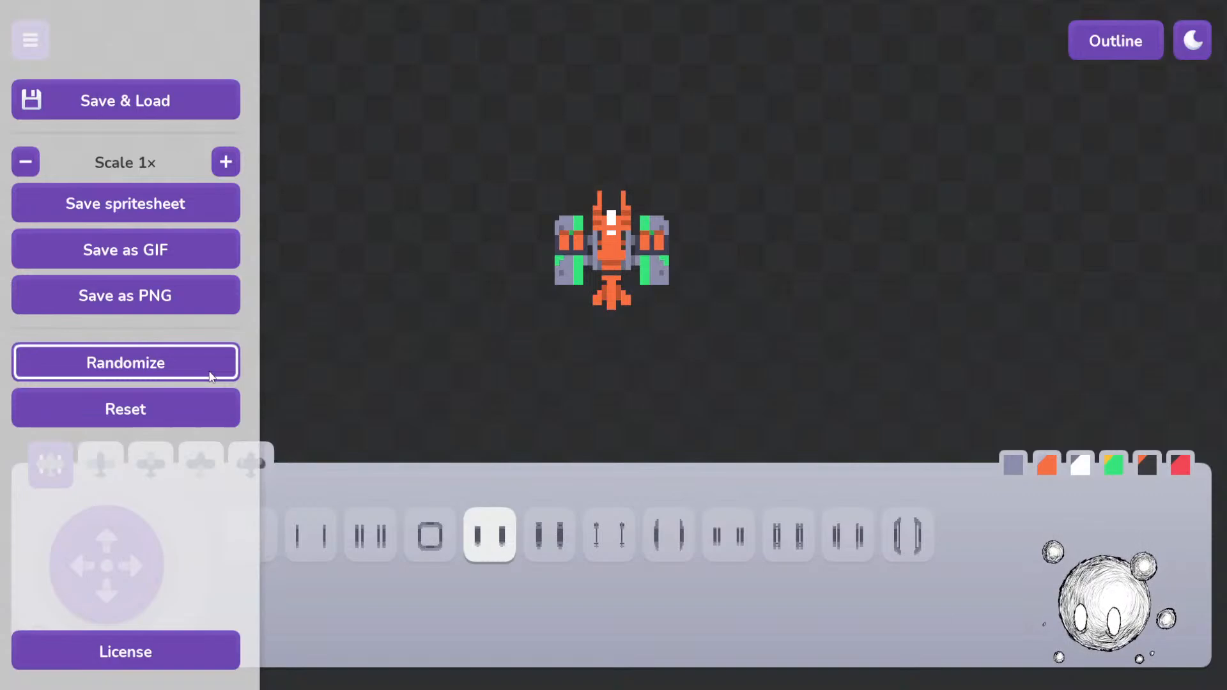
pyautogui.click(210, 376)
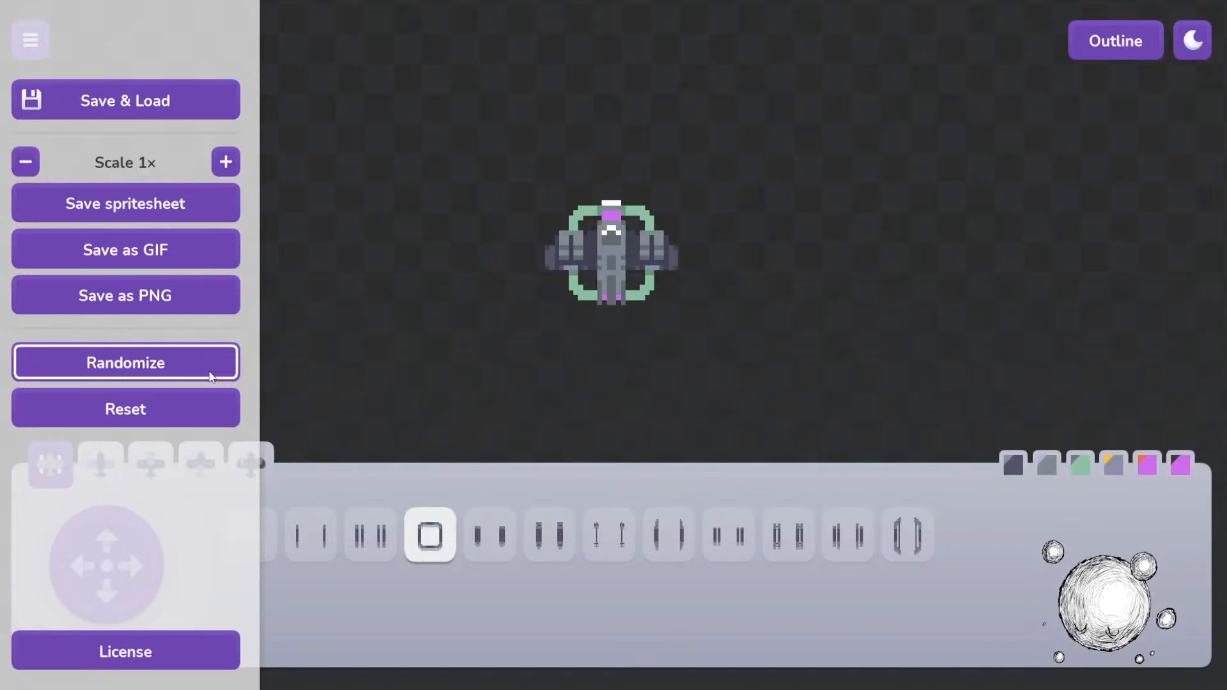
pyautogui.click(211, 376)
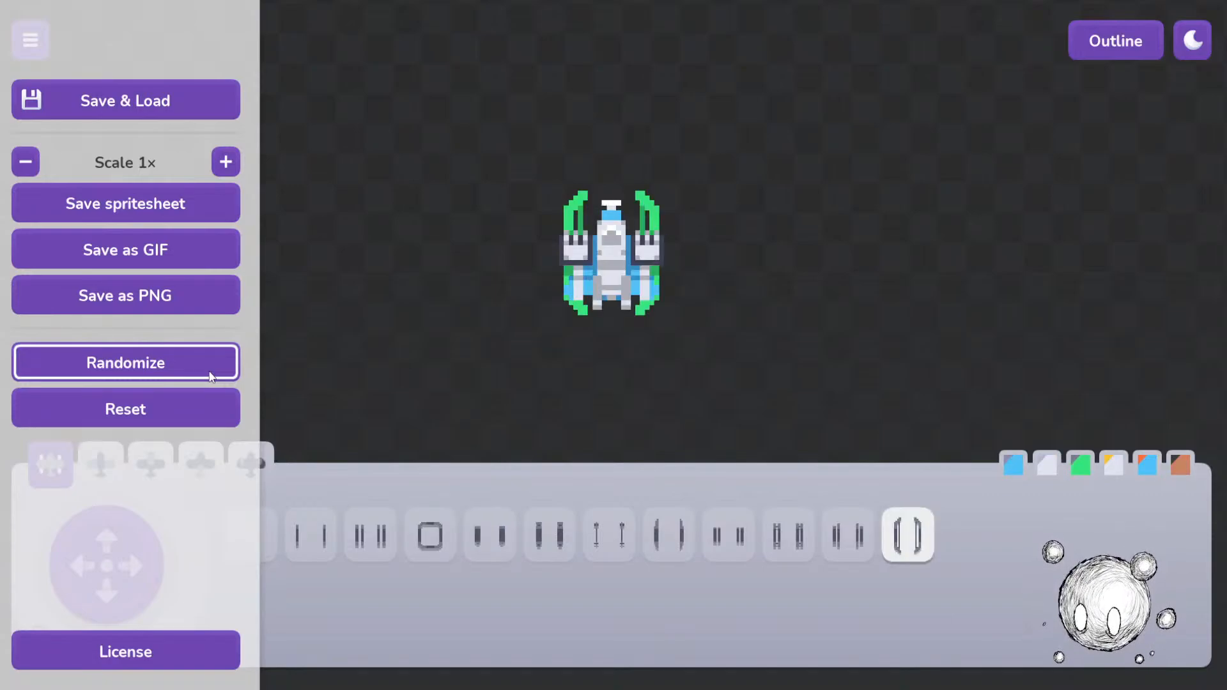
pyautogui.click(211, 376)
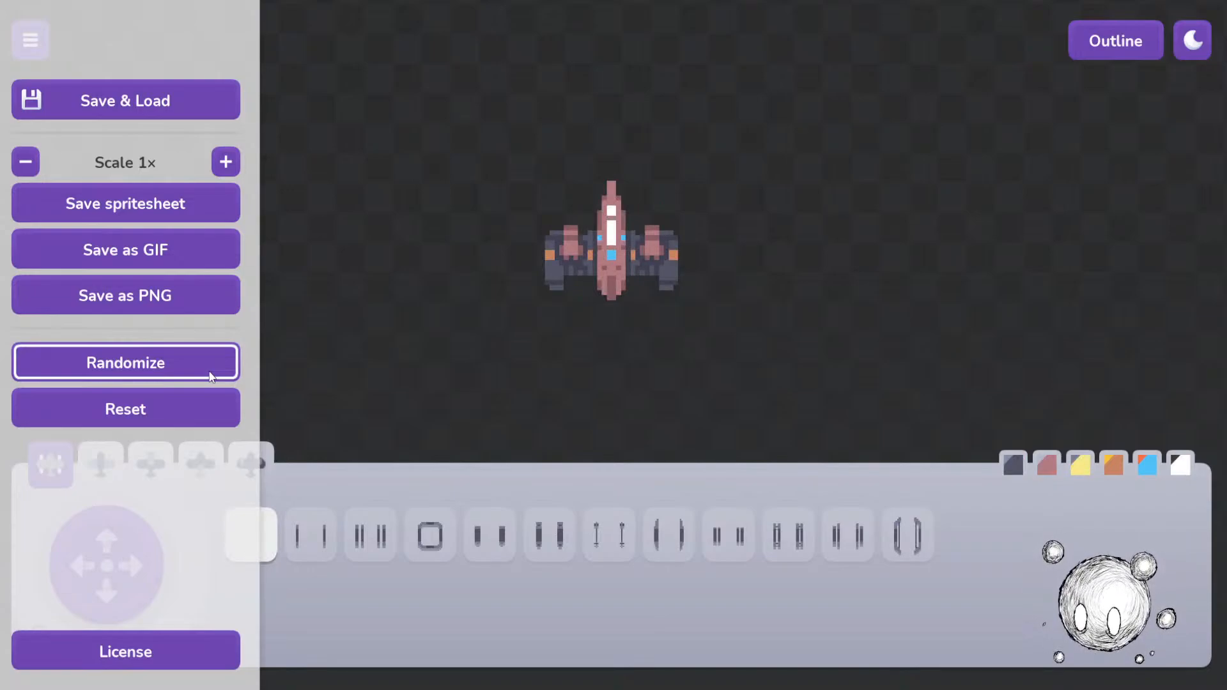
# Step: Generate more random ships until a green ship with curved orange side parts is produced
pyautogui.click(211, 376)
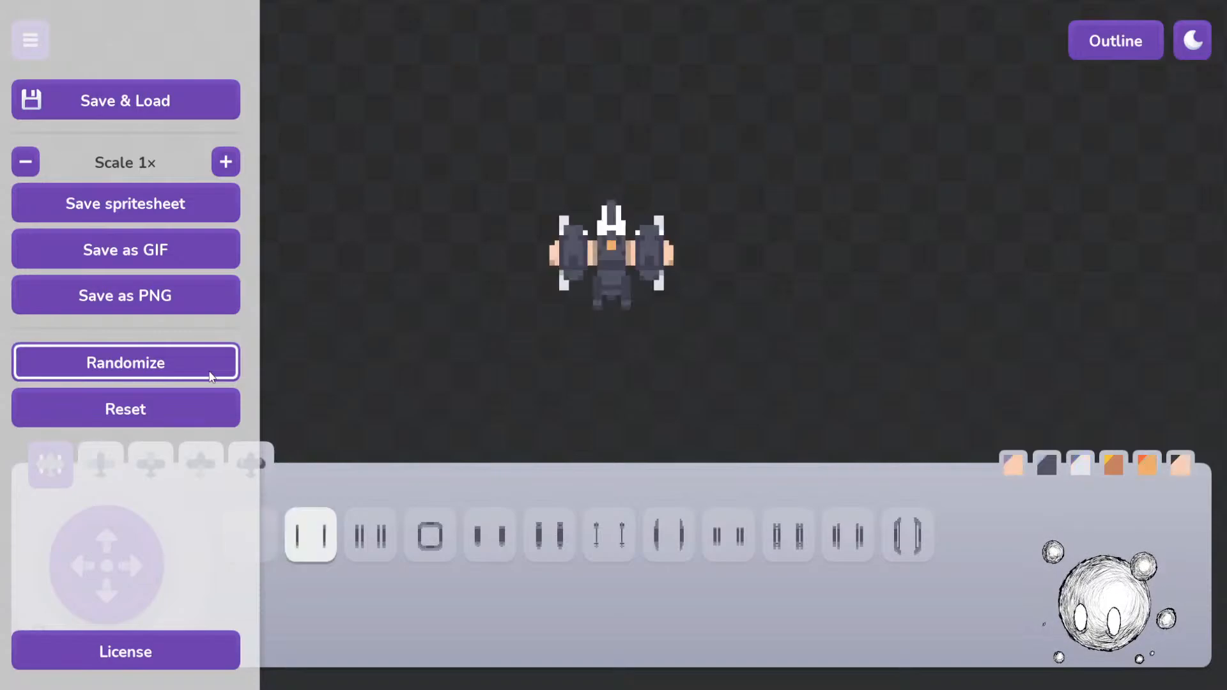
pyautogui.click(211, 376)
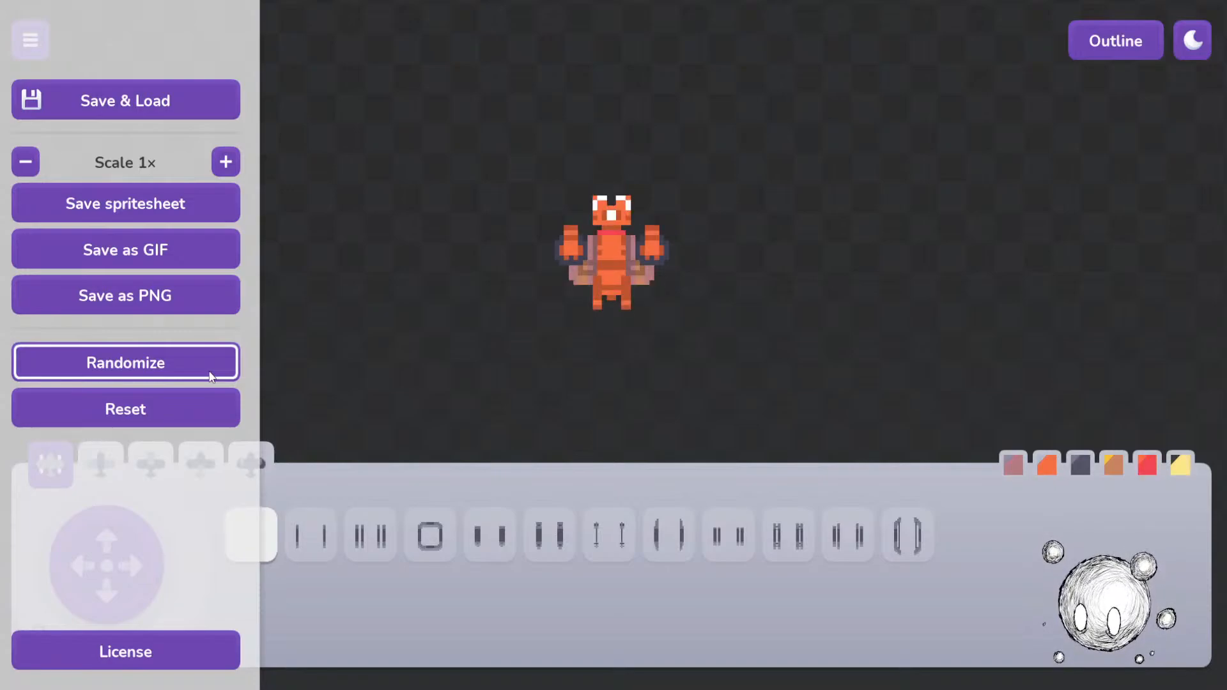
pyautogui.click(211, 375)
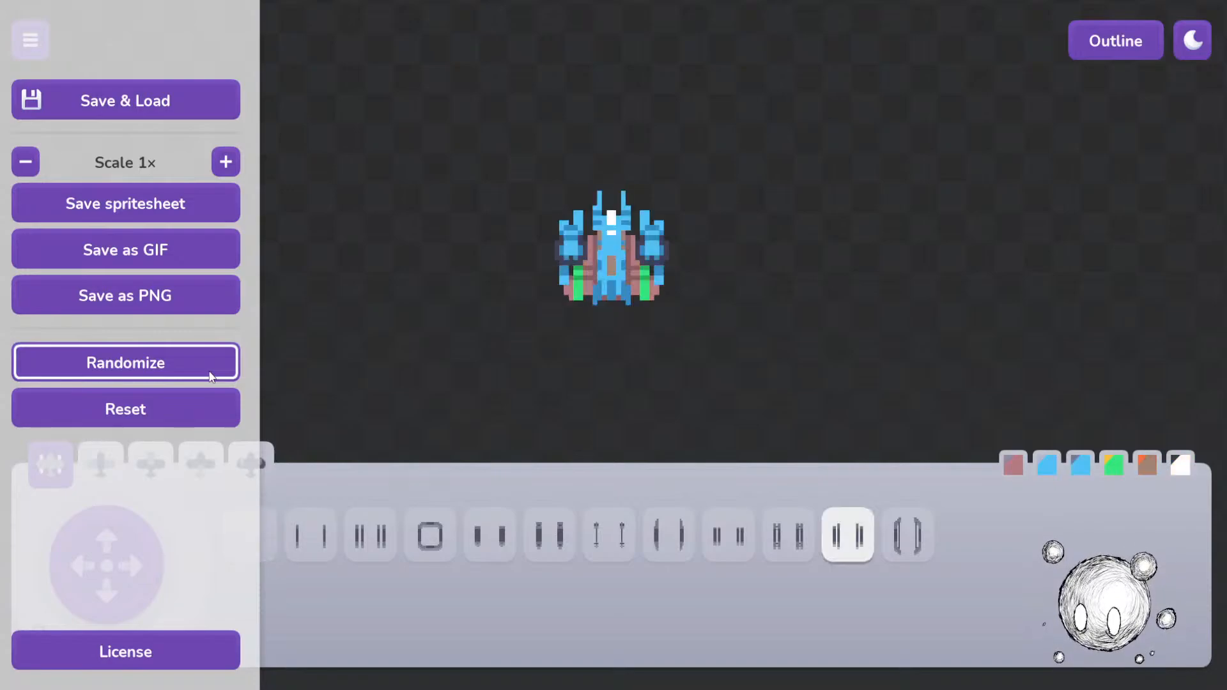
pyautogui.click(211, 376)
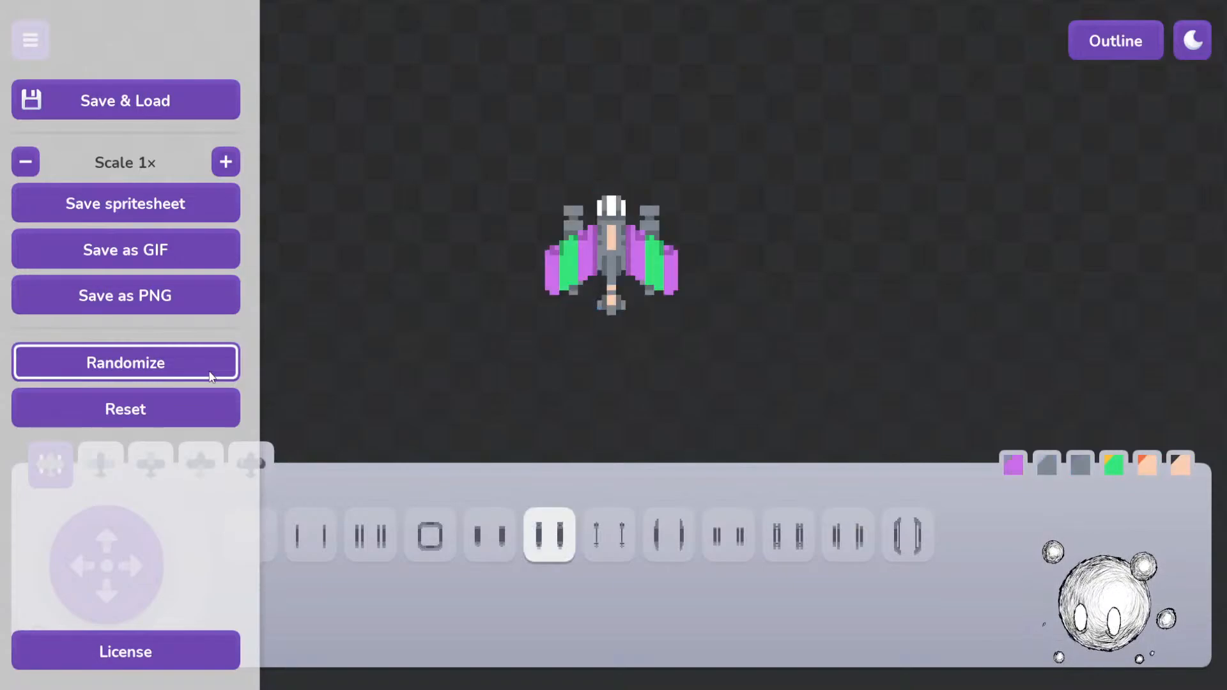
pyautogui.click(211, 376)
pyautogui.click(211, 375)
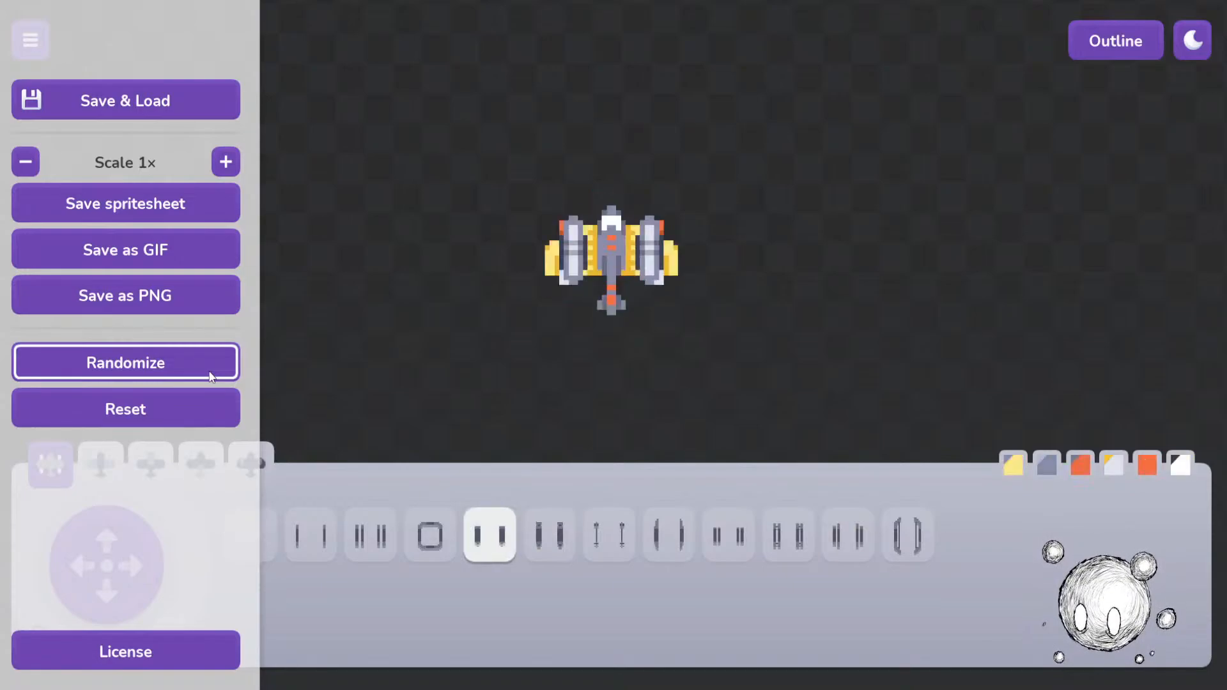
pyautogui.click(211, 376)
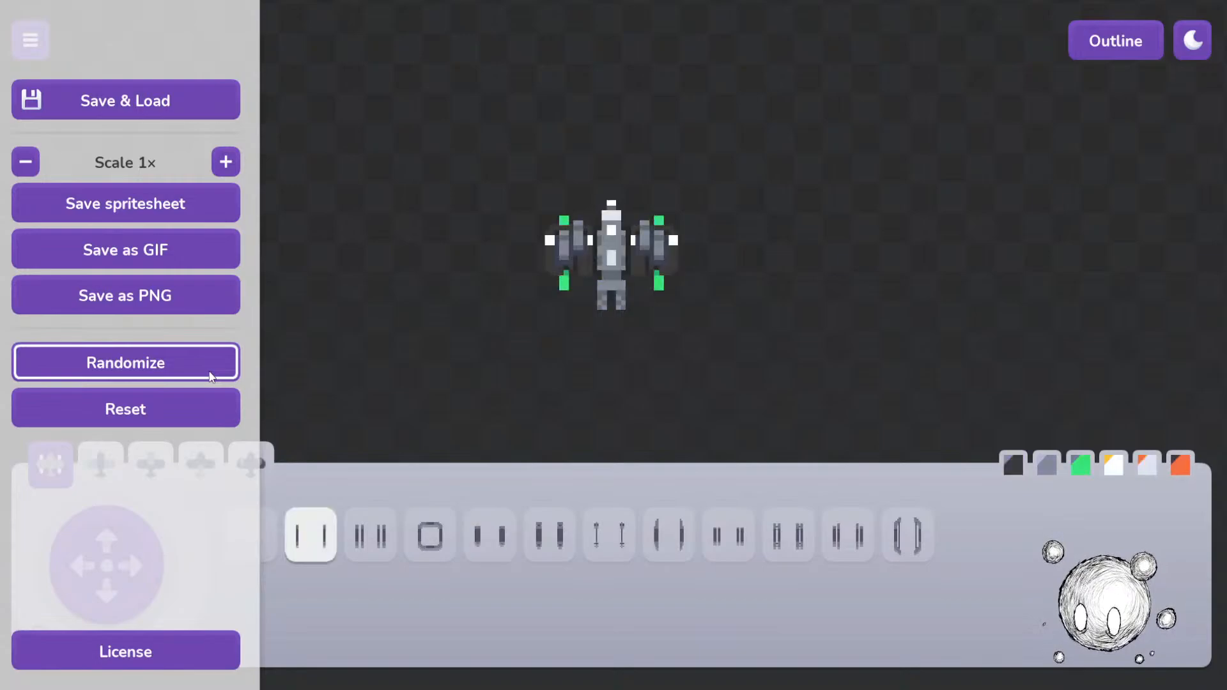
pyautogui.click(211, 375)
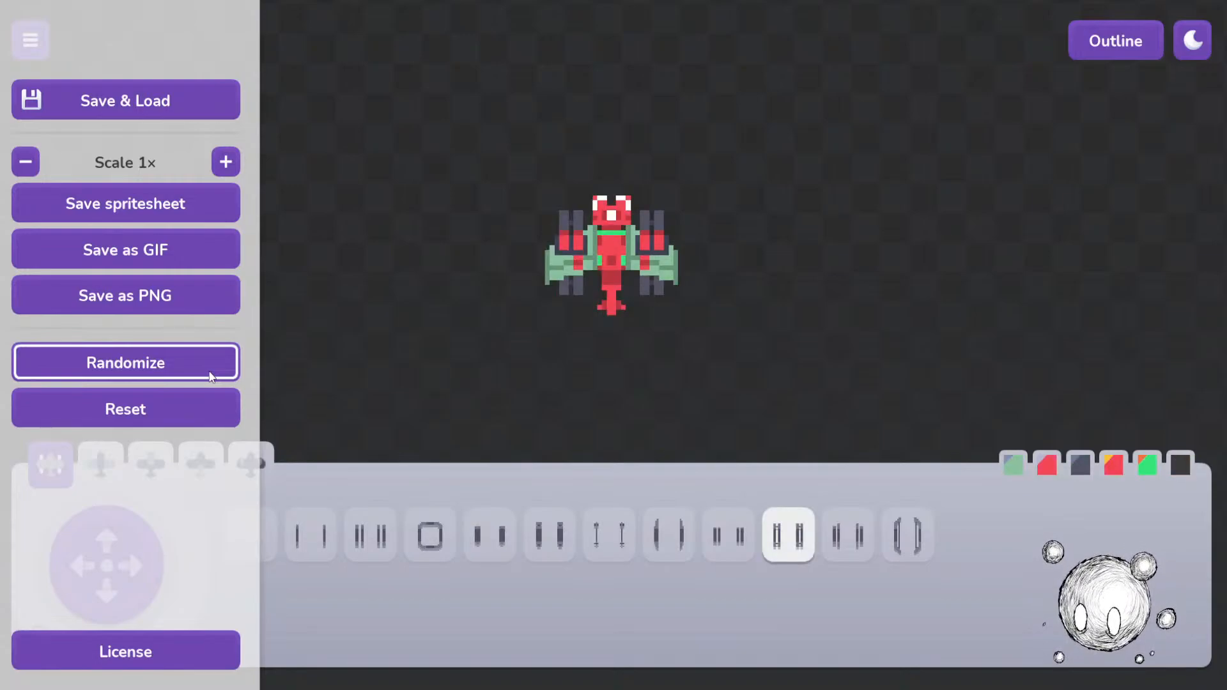
pyautogui.click(211, 376)
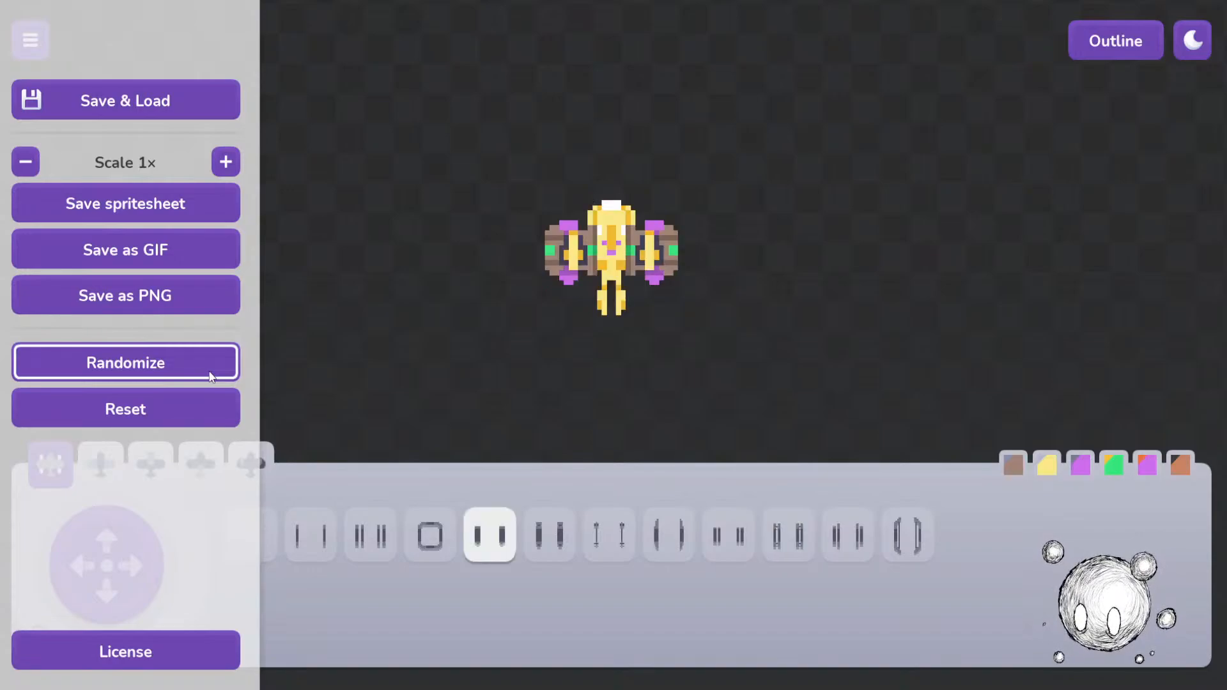
pyautogui.click(211, 376)
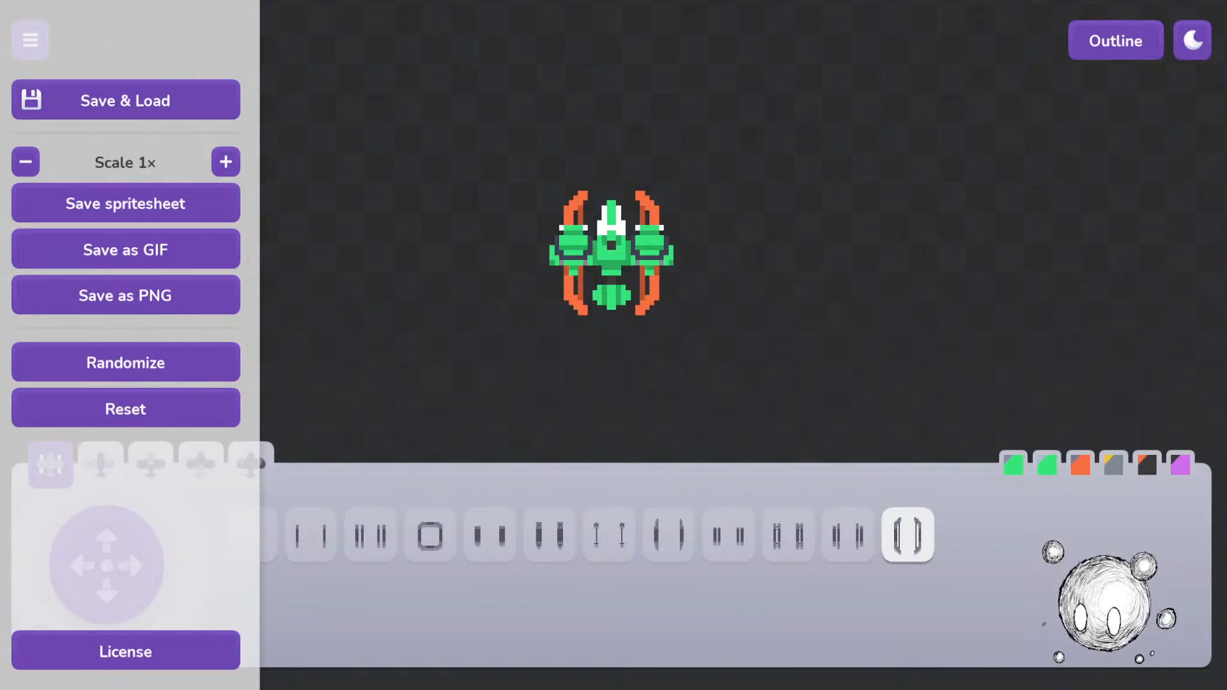
# Step: Continue randomizing parts and colours until a light grey ship with peach wings and white propellers is produced
pyautogui.click(163, 355)
pyautogui.click(32, 41)
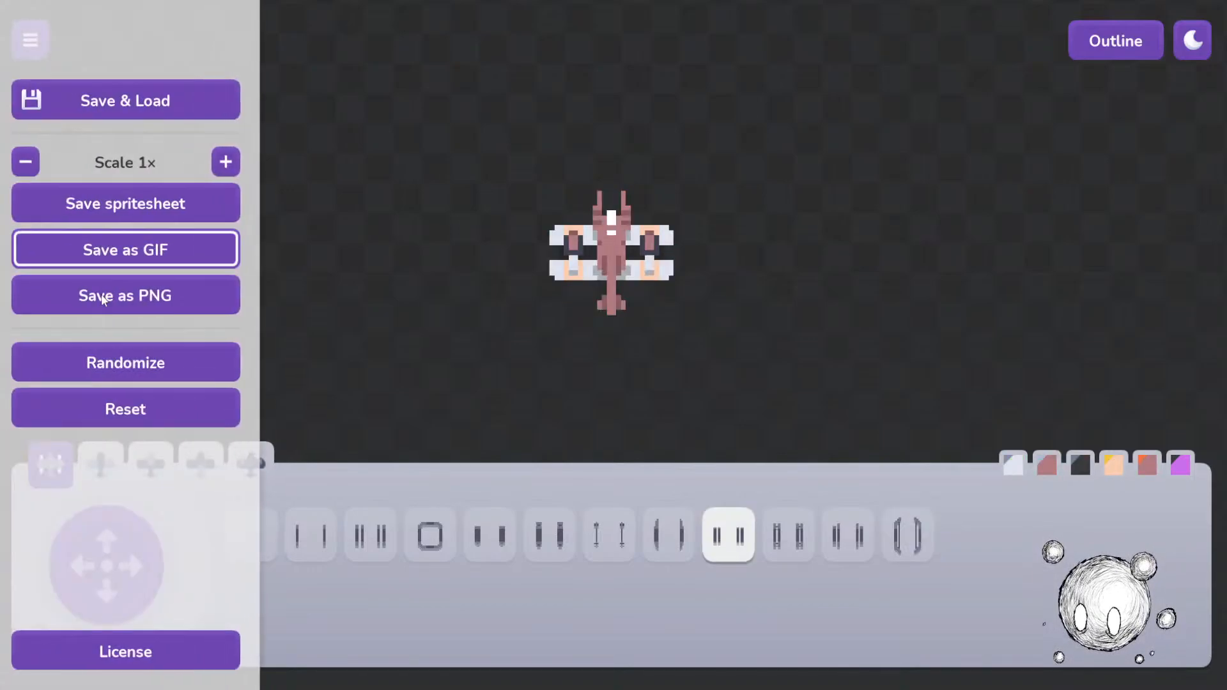
pyautogui.click(156, 377)
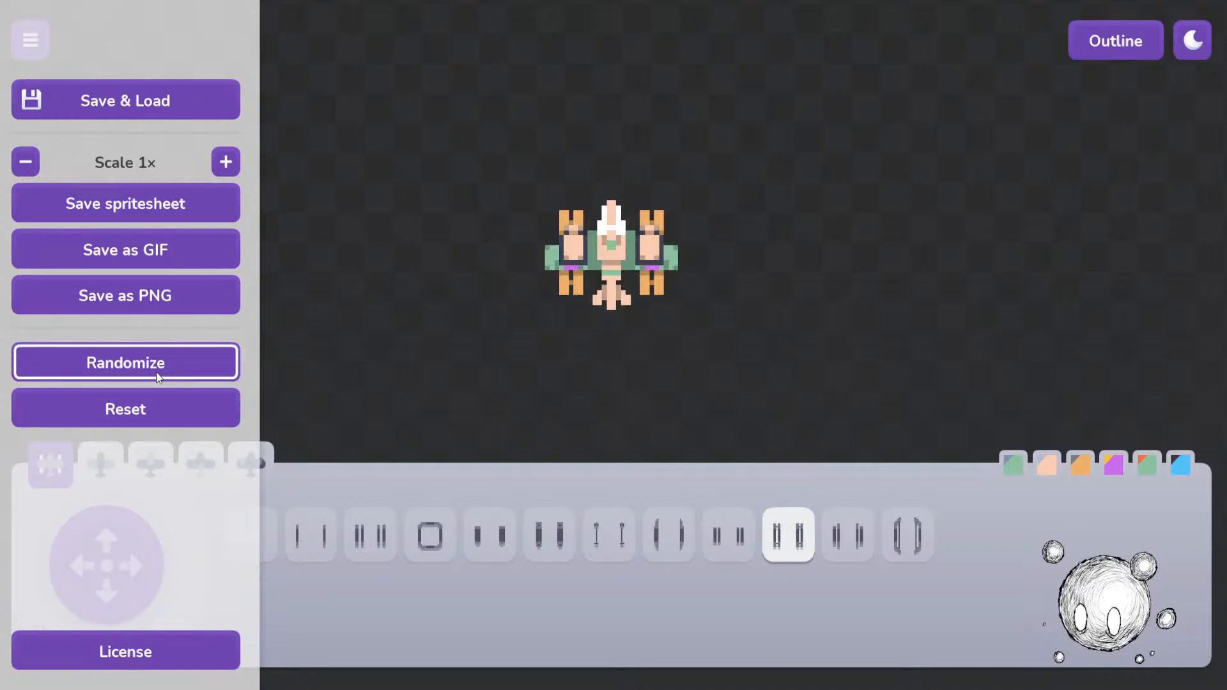
pyautogui.click(157, 374)
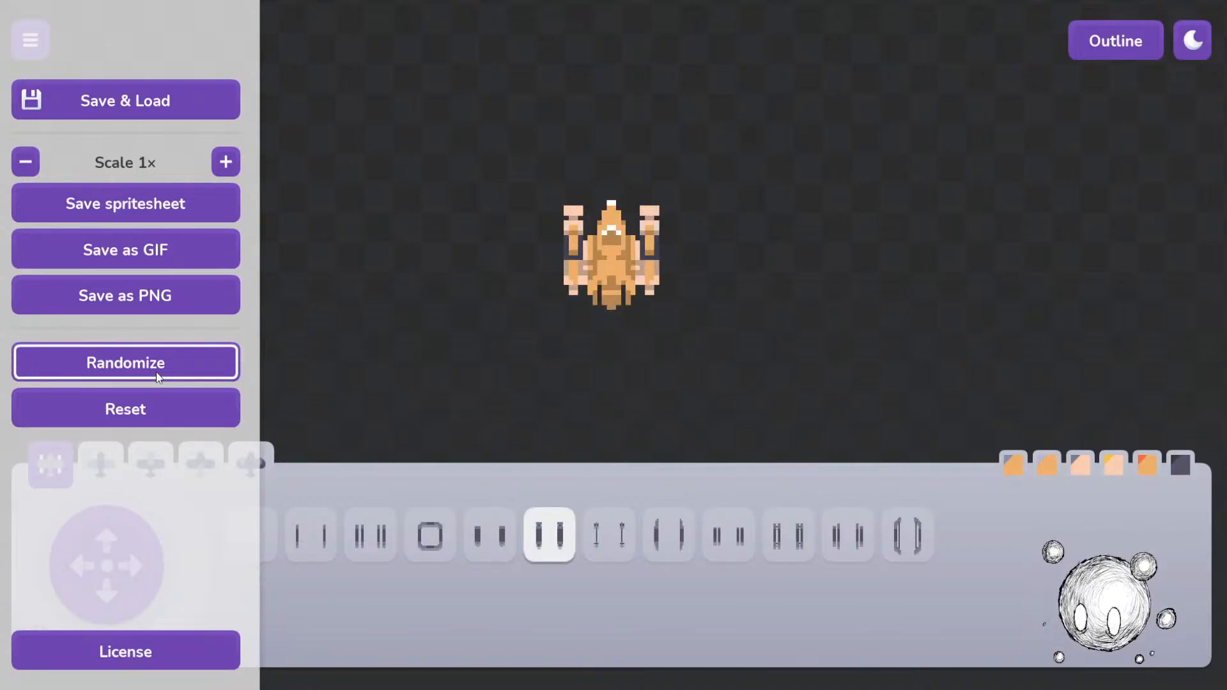
pyautogui.click(156, 374)
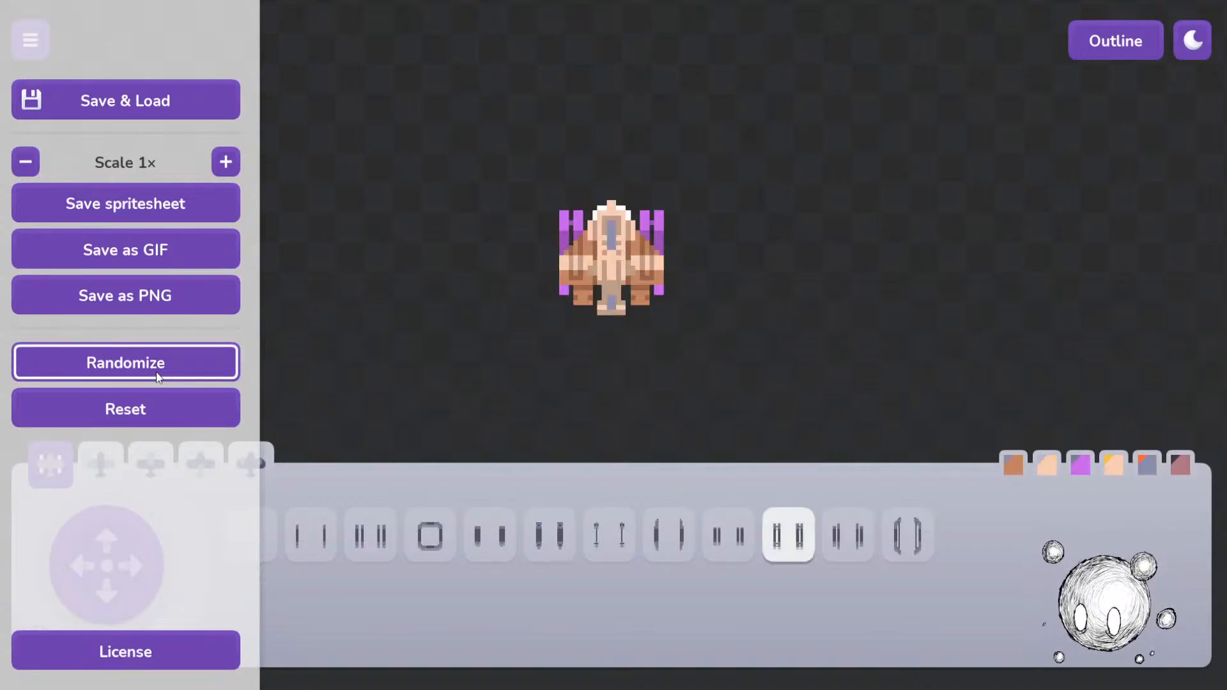
pyautogui.click(157, 376)
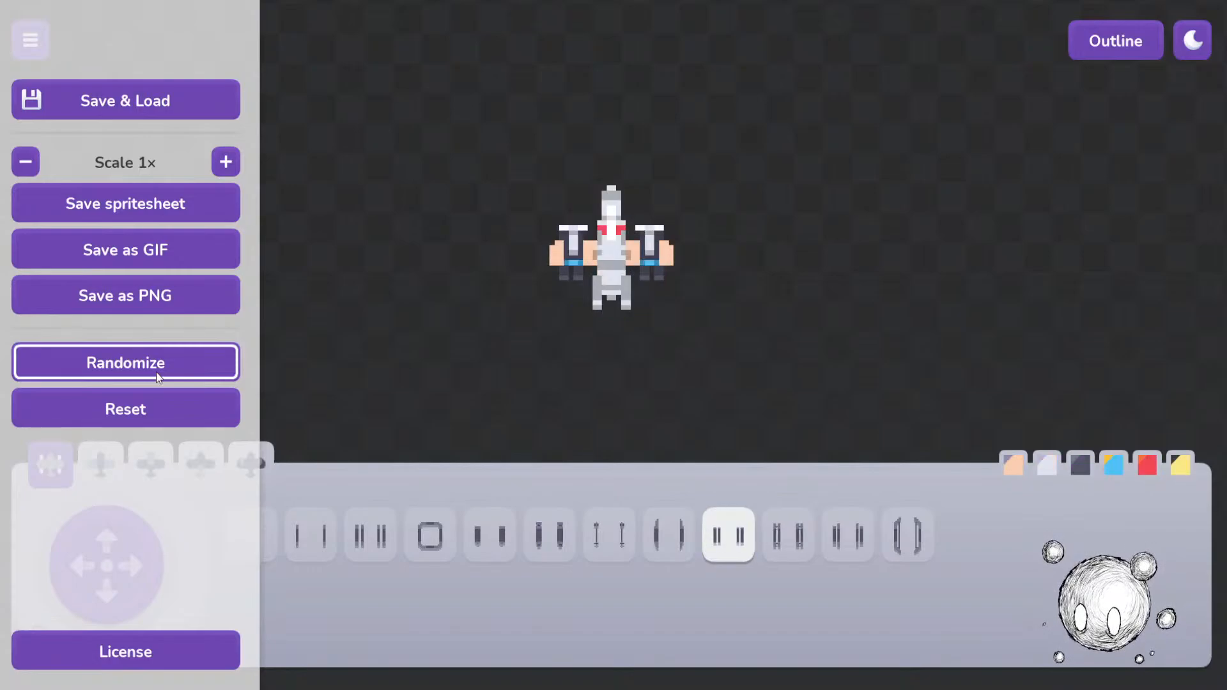
# Step: Randomize the ship until an orange one with yellow swept wings is produced, and close the side menu to view it
pyautogui.click(157, 376)
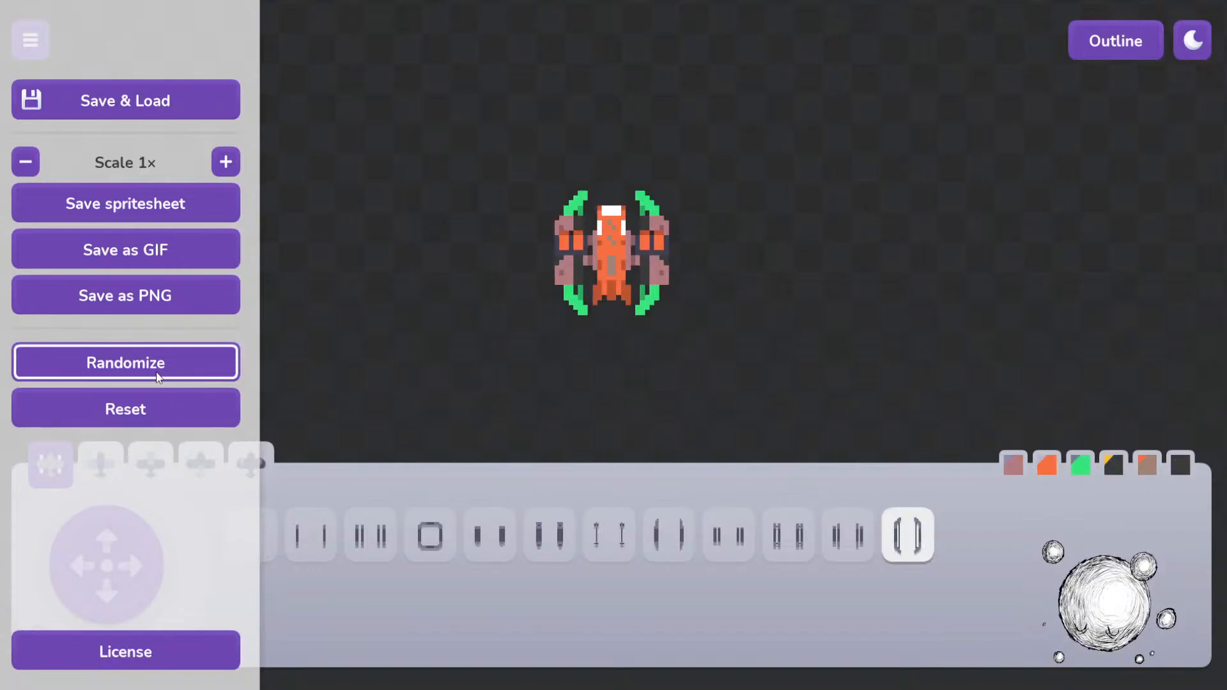
pyautogui.click(158, 376)
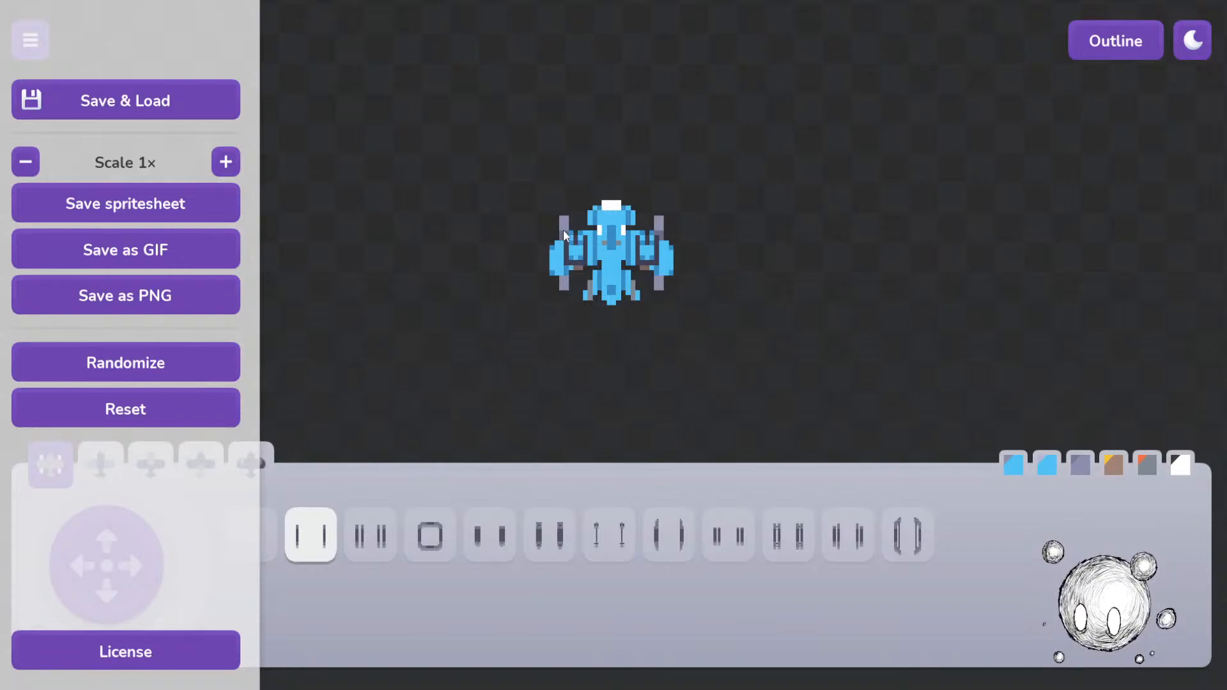
pyautogui.click(145, 359)
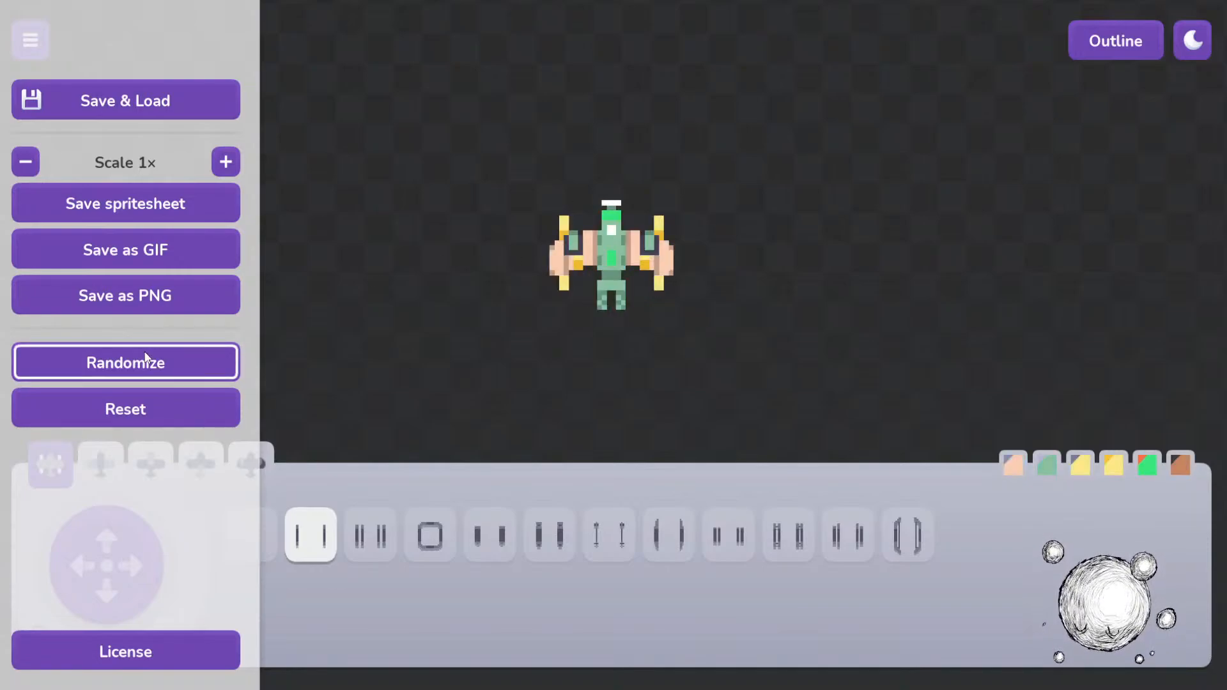
pyautogui.click(146, 358)
pyautogui.click(146, 358)
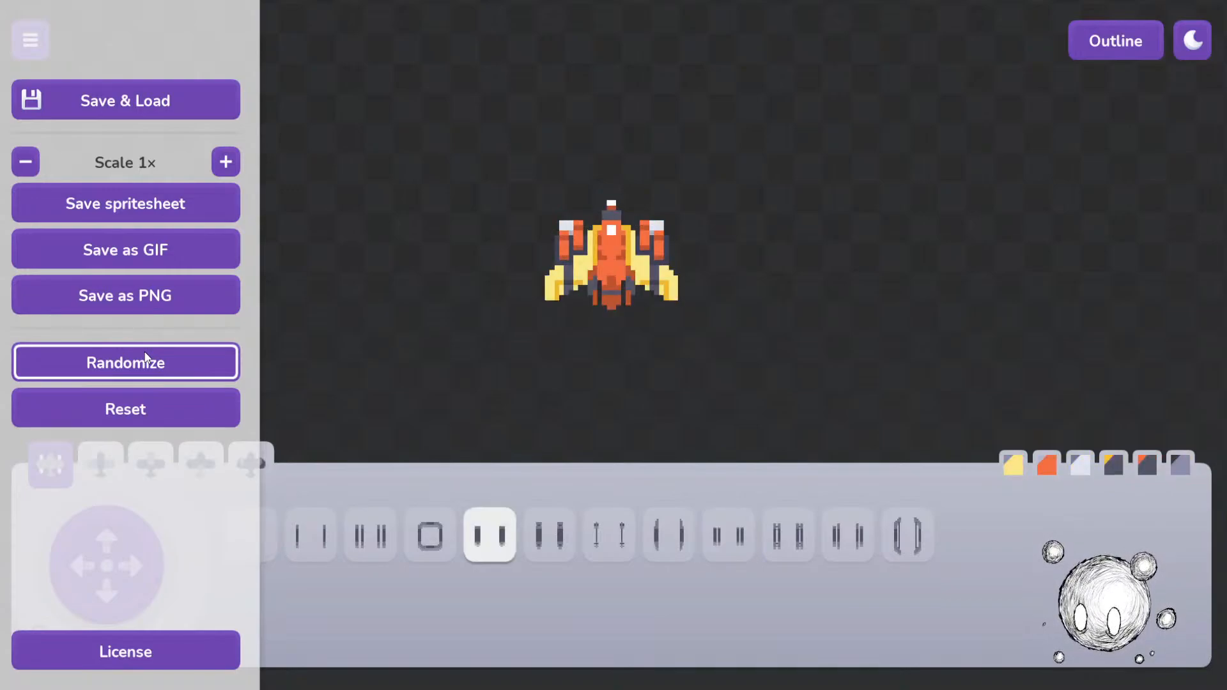
pyautogui.click(601, 248)
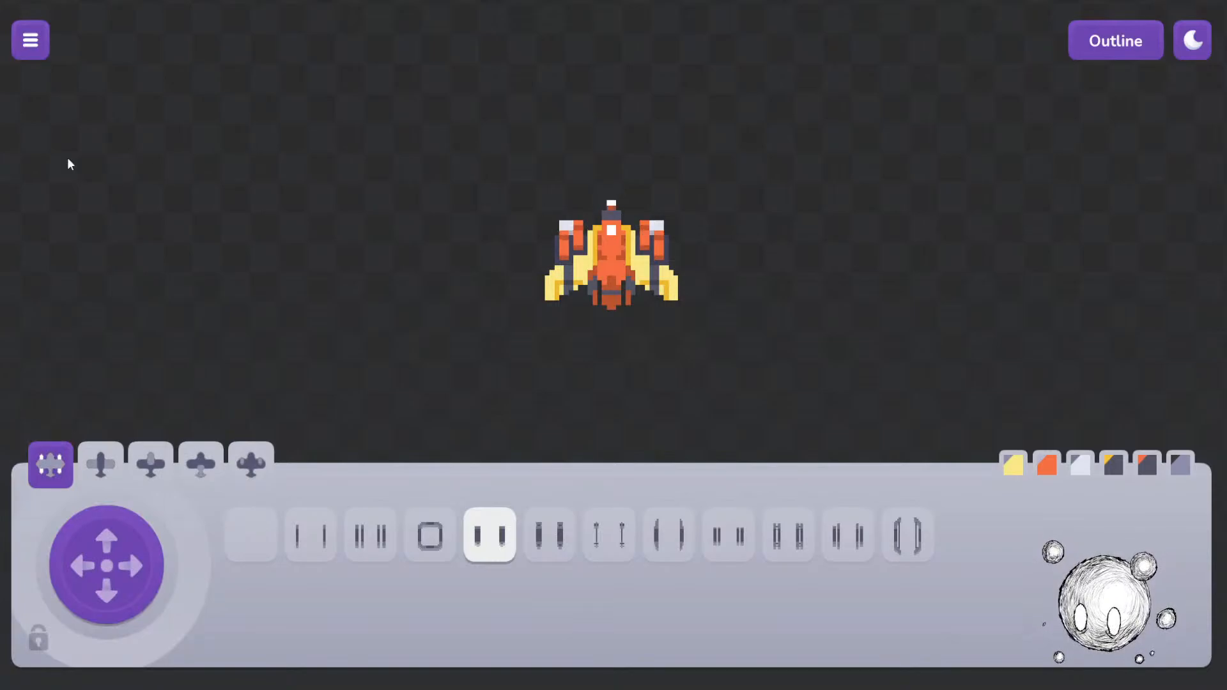
# Step: Reopen the side menu and keep randomizing until a brown ship with a peach ring around it is produced
pyautogui.click(30, 40)
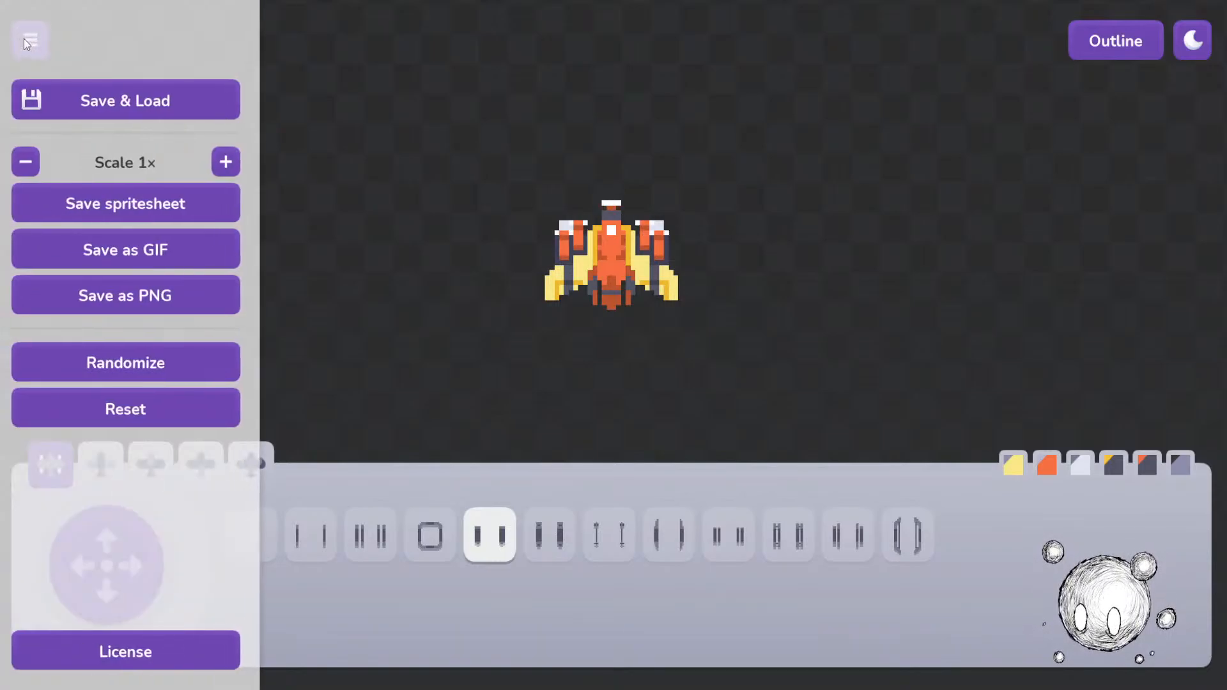
pyautogui.click(216, 373)
pyautogui.click(216, 373)
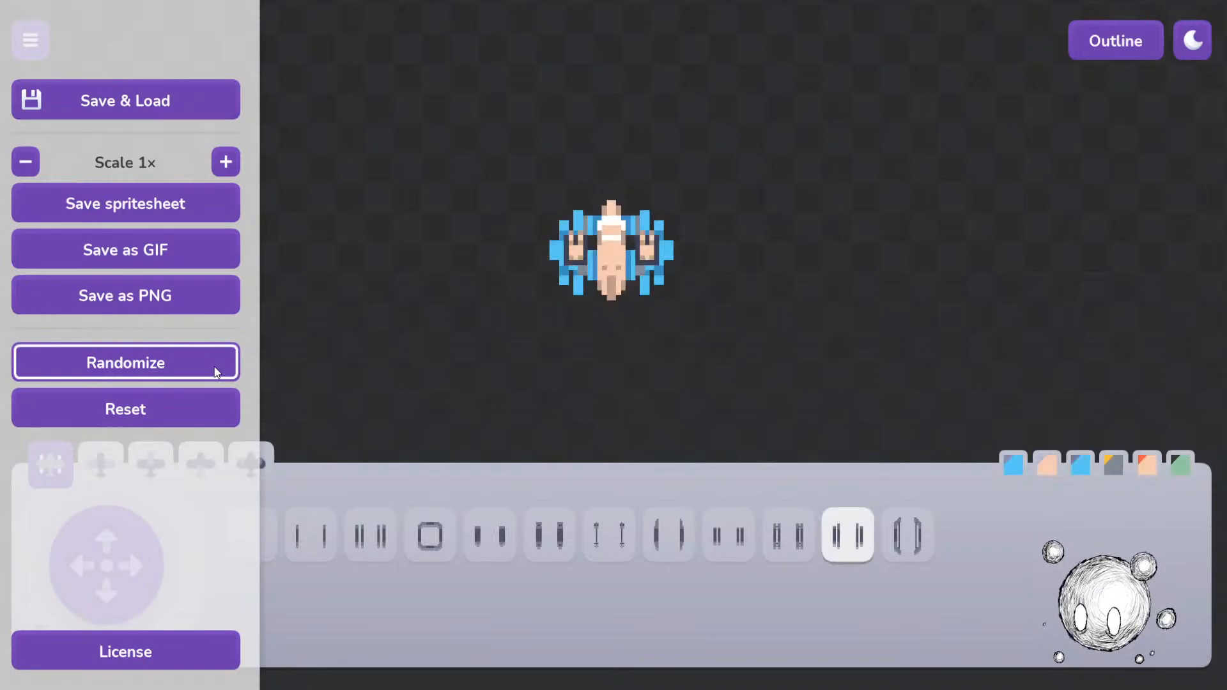
pyautogui.click(216, 373)
pyautogui.click(216, 373)
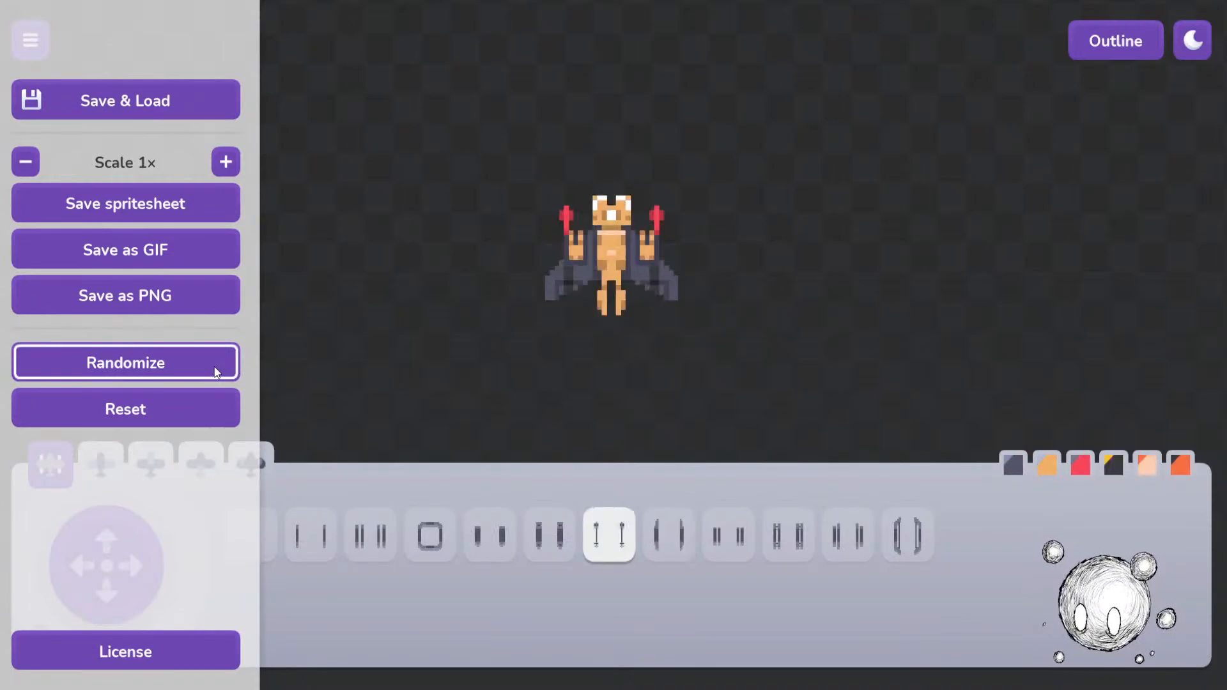
pyautogui.click(216, 373)
pyautogui.click(216, 373)
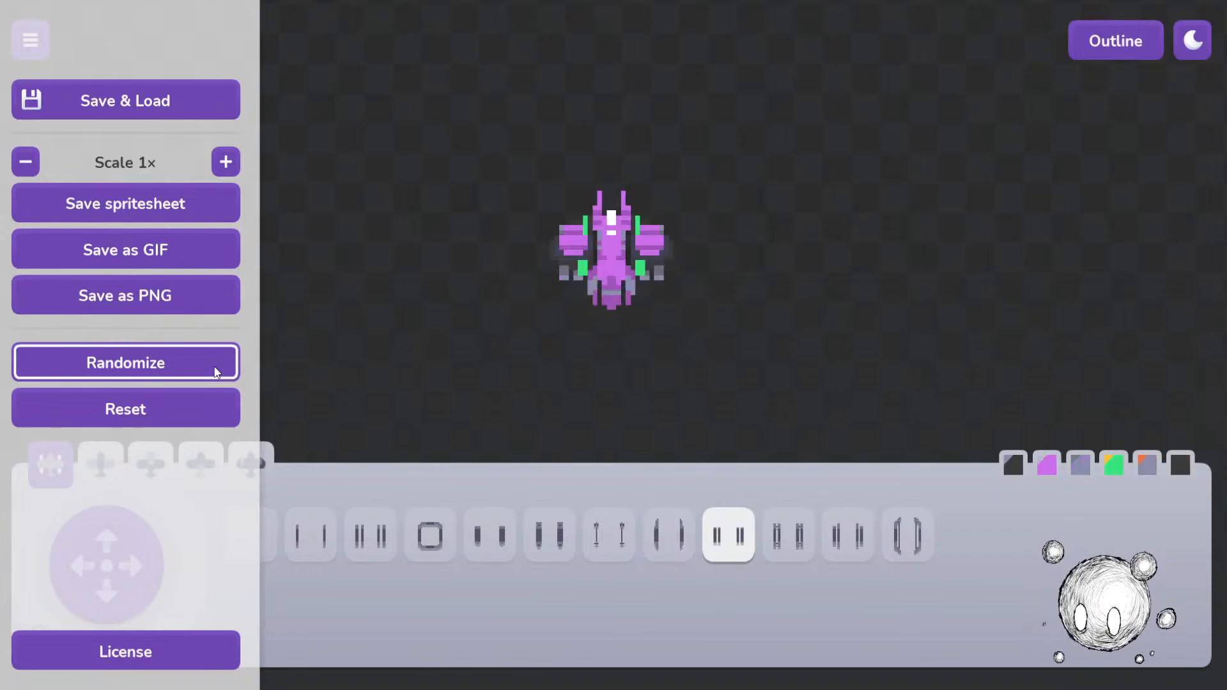
pyautogui.click(216, 373)
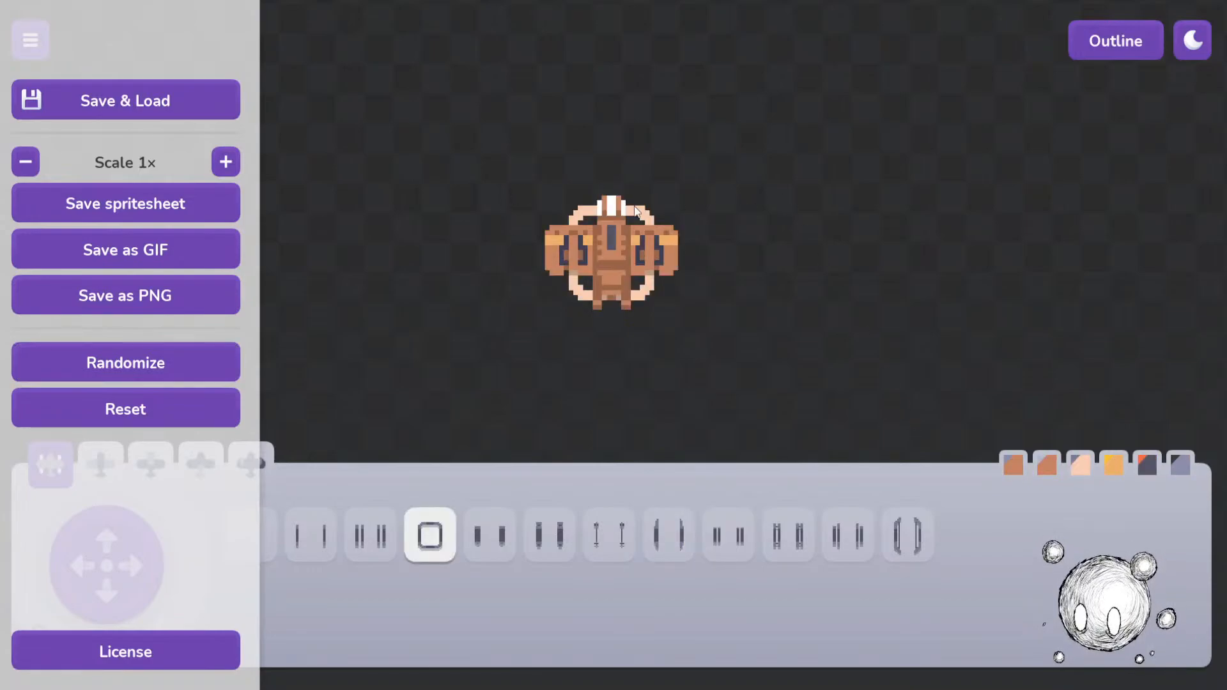
# Step: Generate more random ships until a green ship with purple wings and red side engines is produced
pyautogui.click(159, 374)
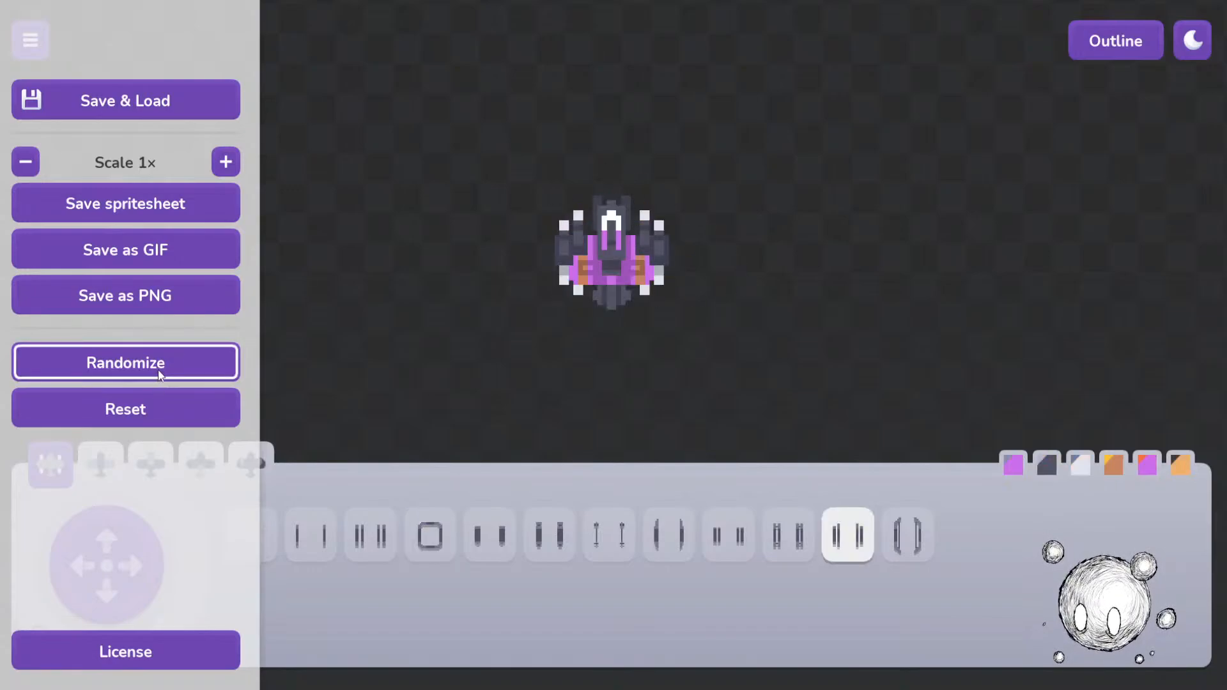
pyautogui.click(160, 375)
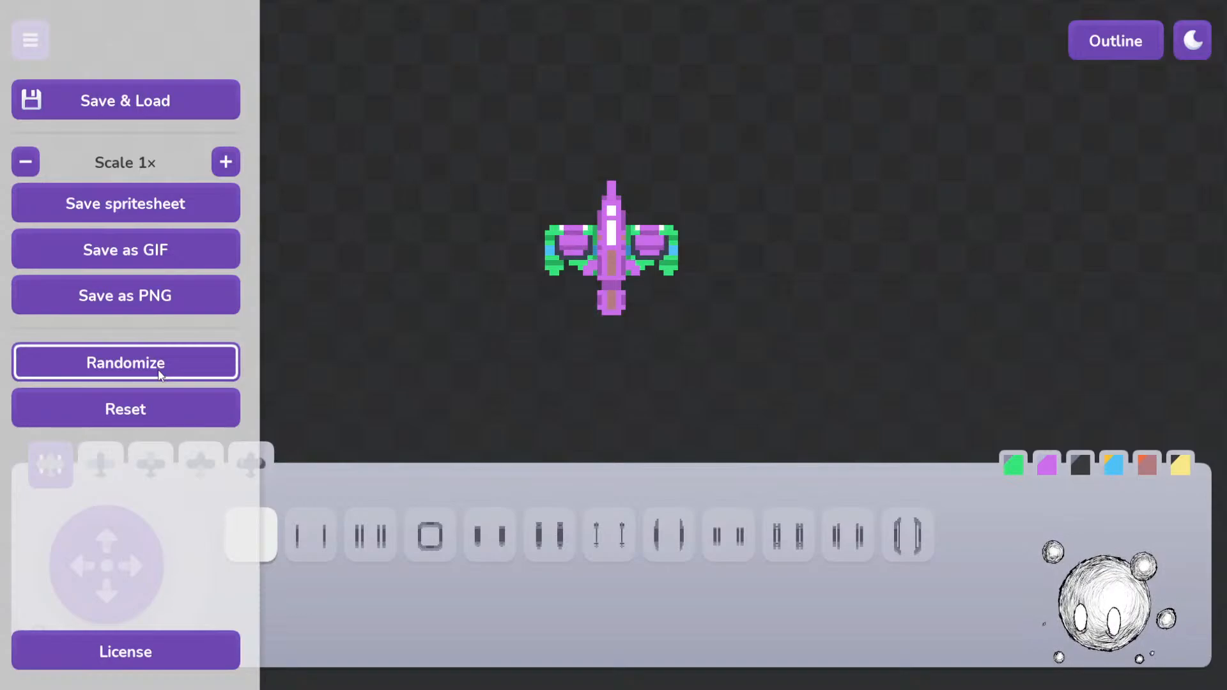
pyautogui.click(160, 375)
pyautogui.click(160, 376)
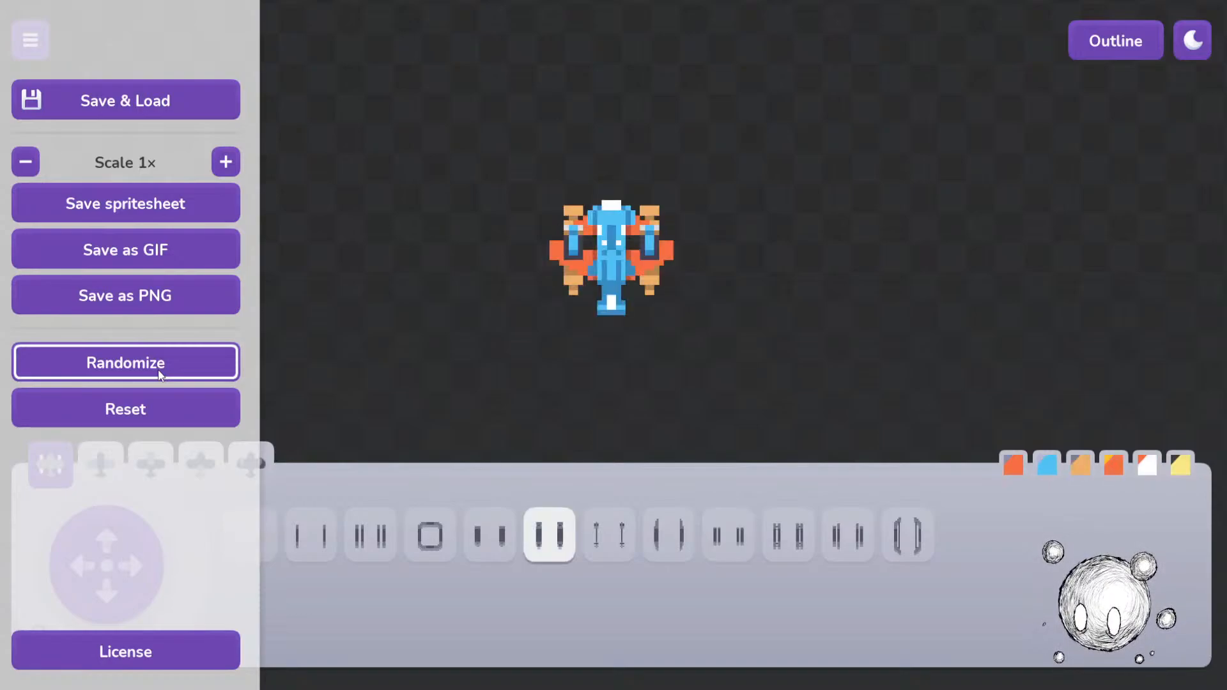
pyautogui.click(159, 375)
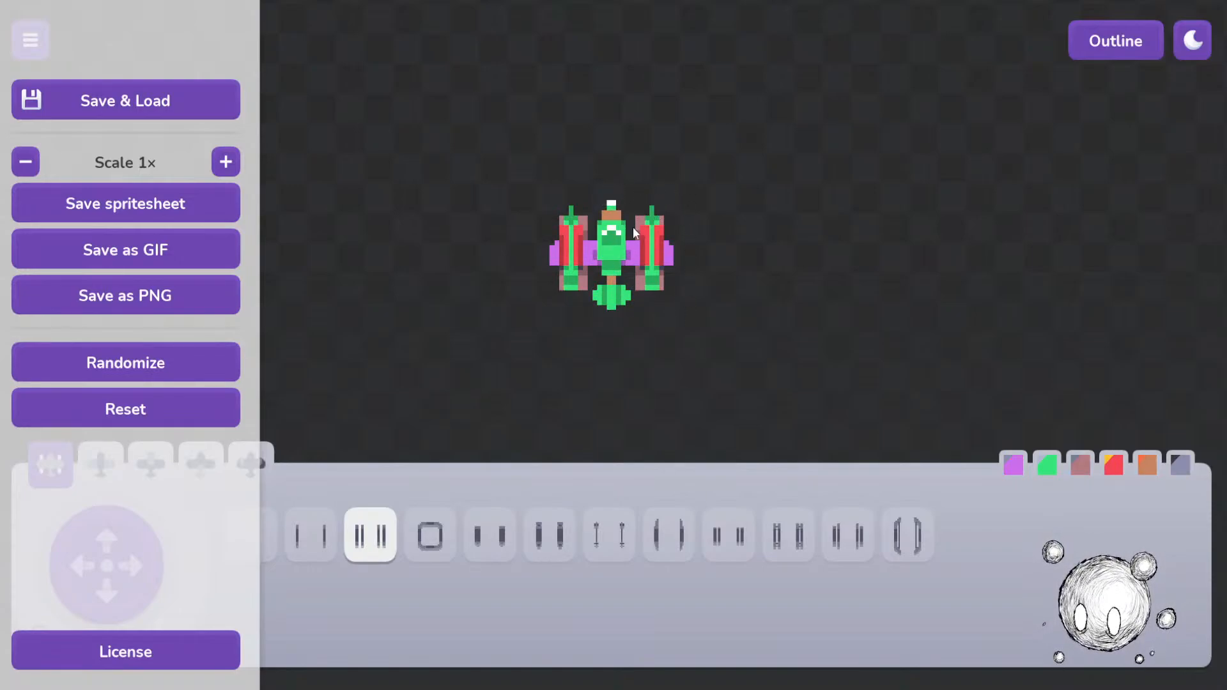
# Step: Continue randomizing parts and colours until a black ship with an orange ring and brown wing tips is produced
pyautogui.click(225, 370)
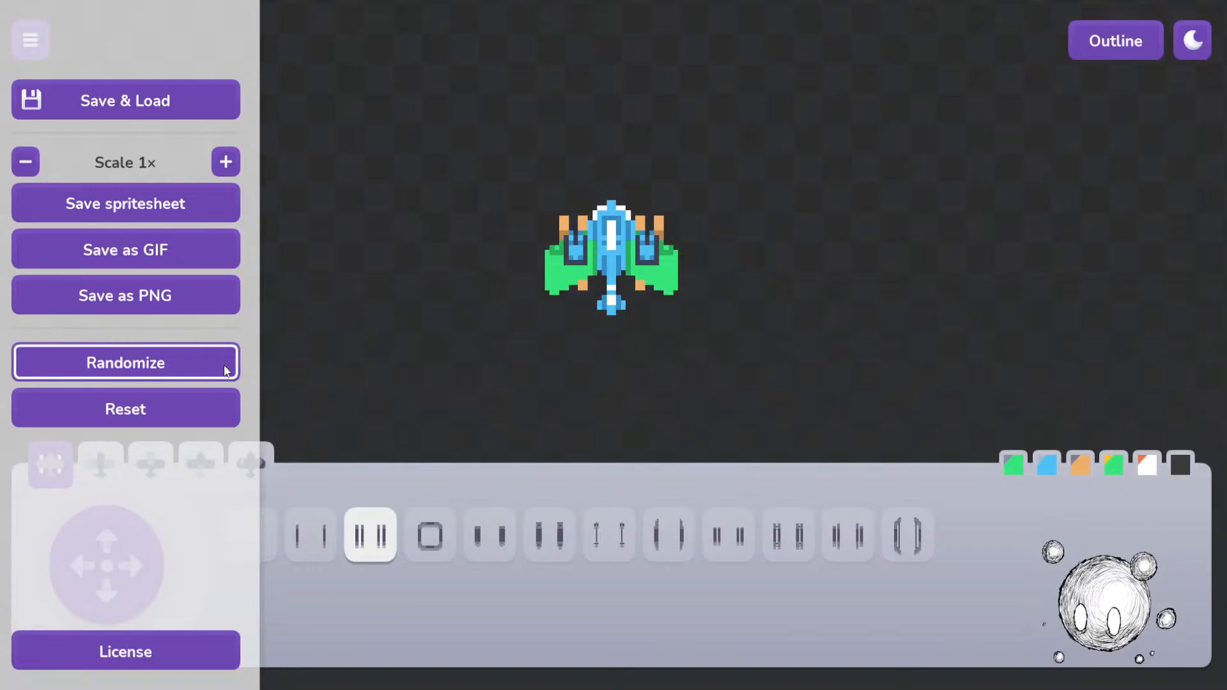
pyautogui.click(226, 370)
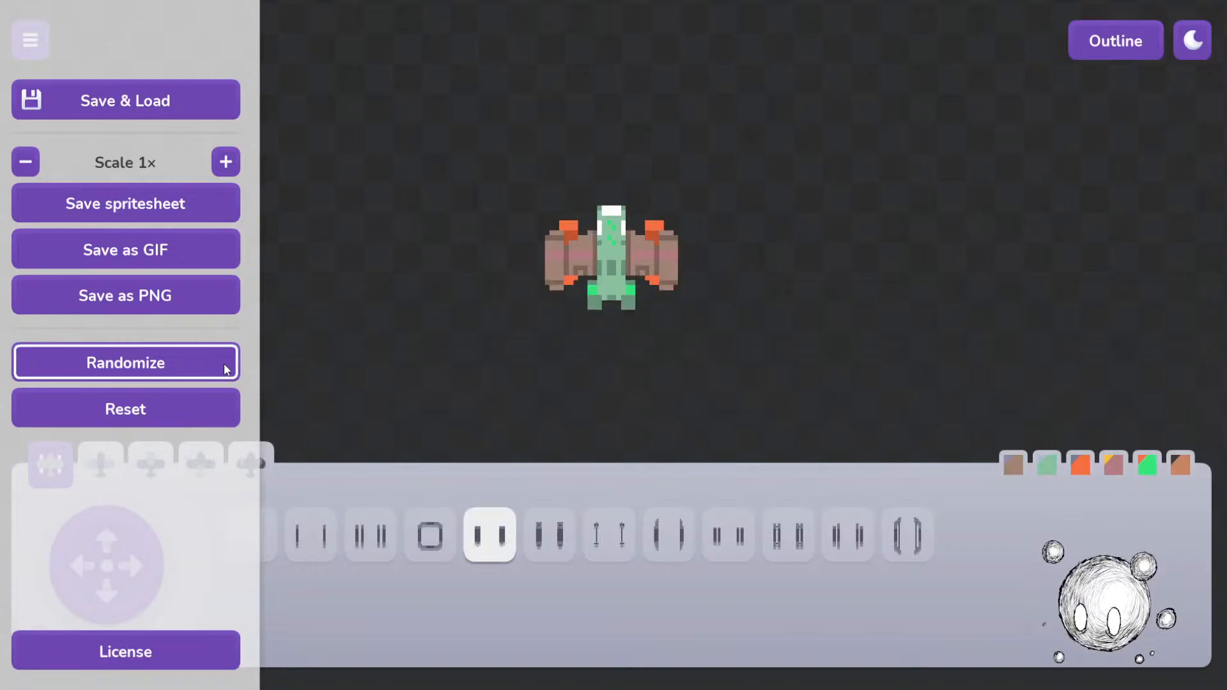
pyautogui.click(226, 369)
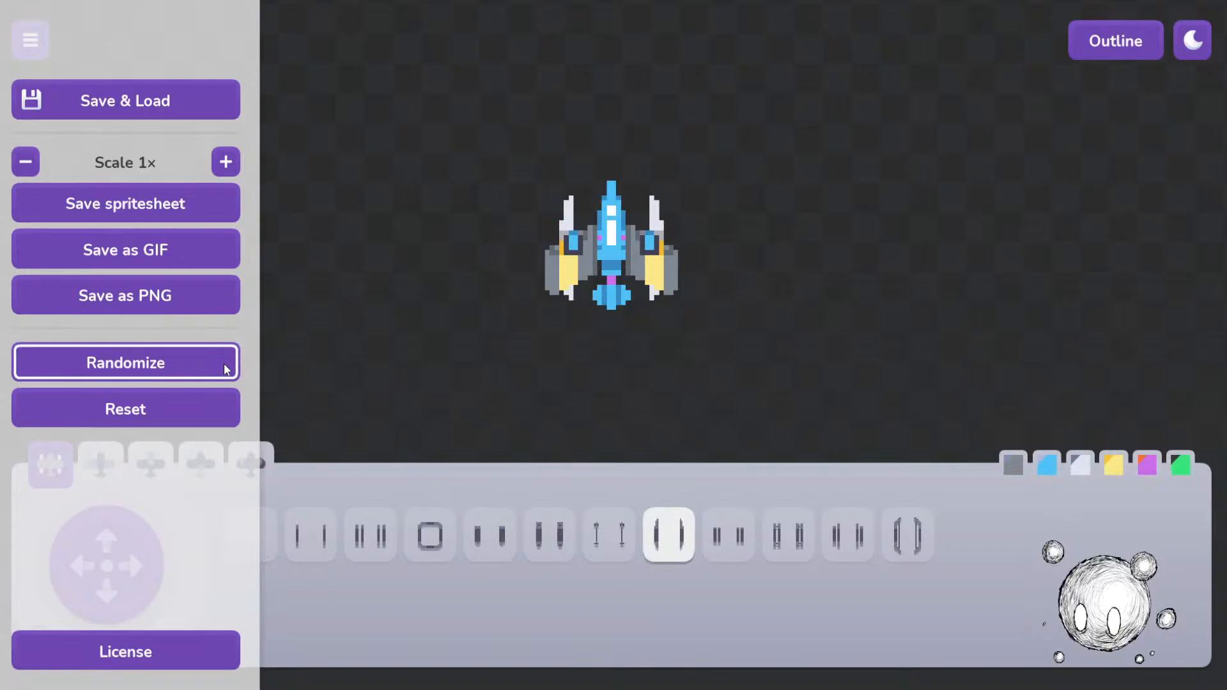
pyautogui.click(226, 370)
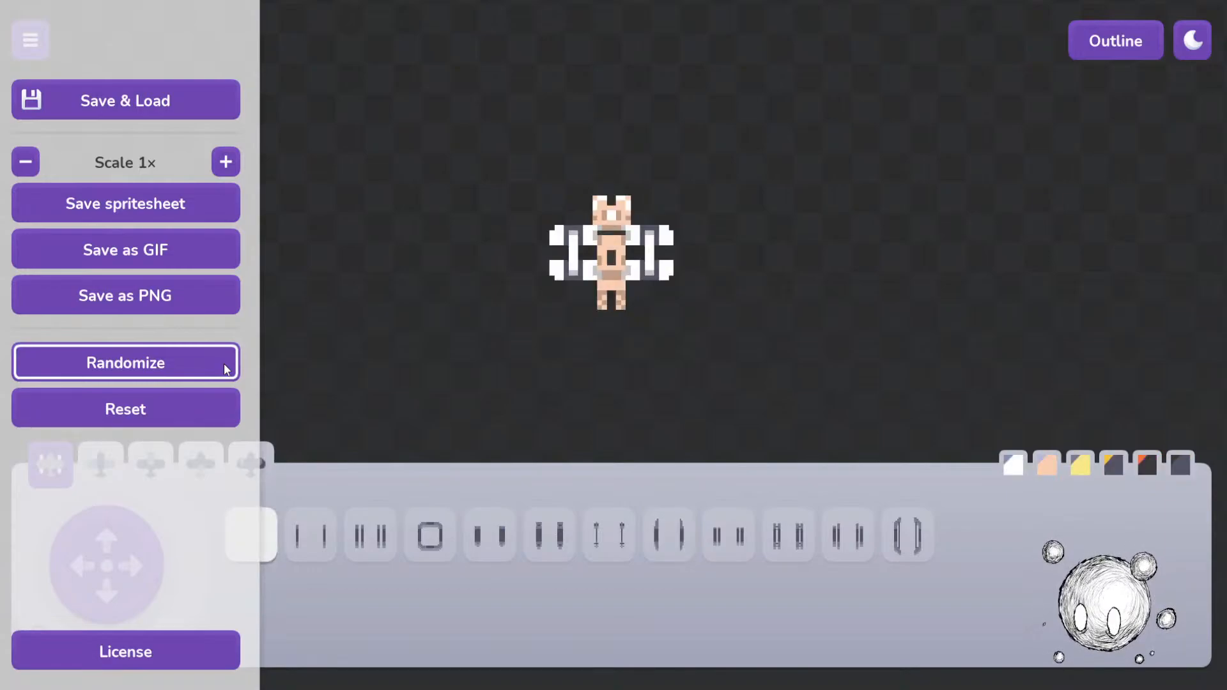
pyautogui.click(226, 369)
pyautogui.click(226, 369)
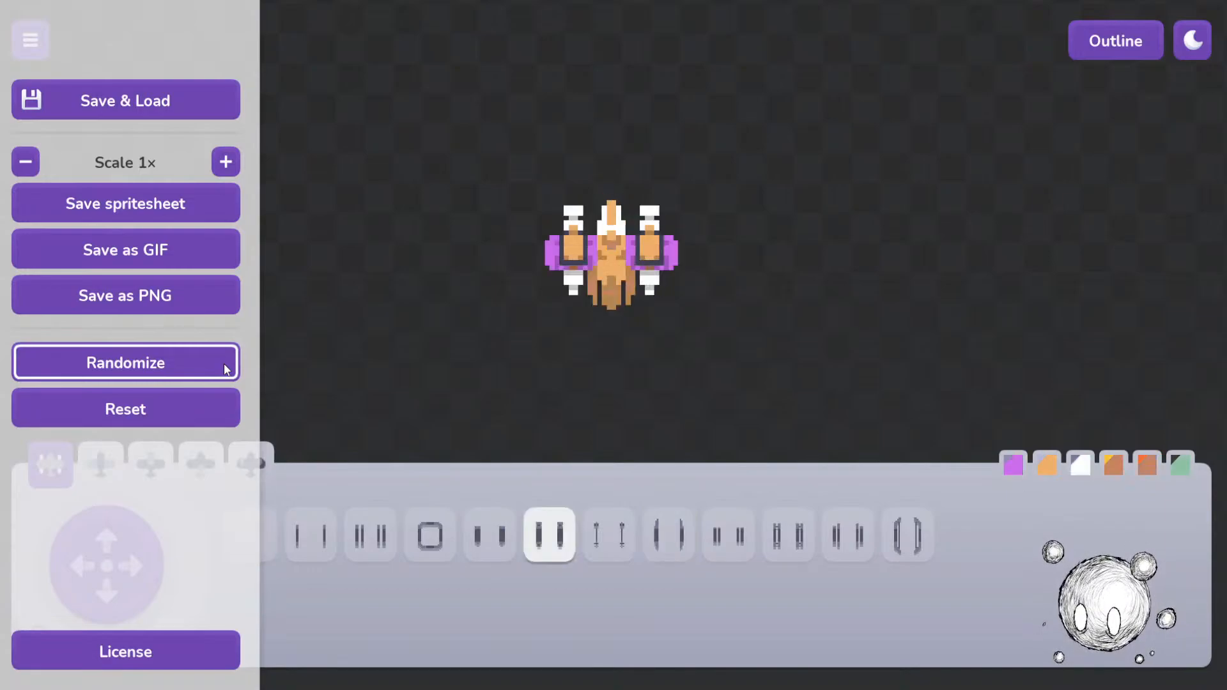
pyautogui.click(225, 370)
pyautogui.click(226, 370)
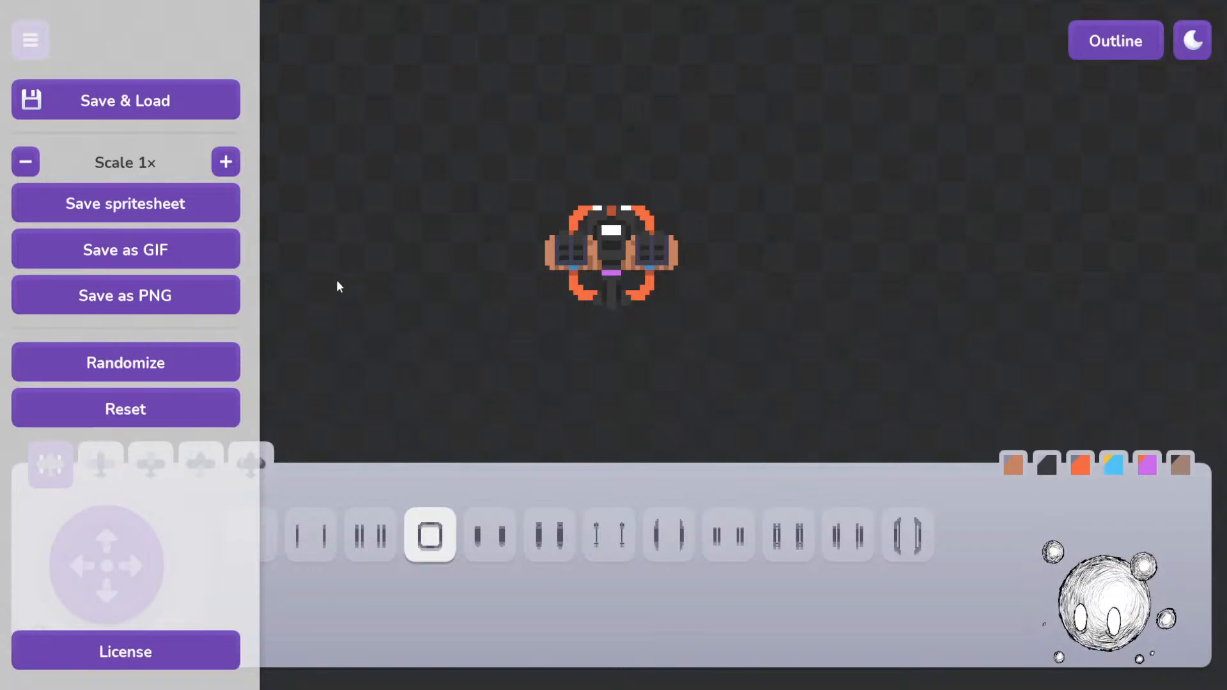
# Step: Randomize further designs until a light orange ship with blue wings and a twin-pronged nose is produced
pyautogui.click(178, 362)
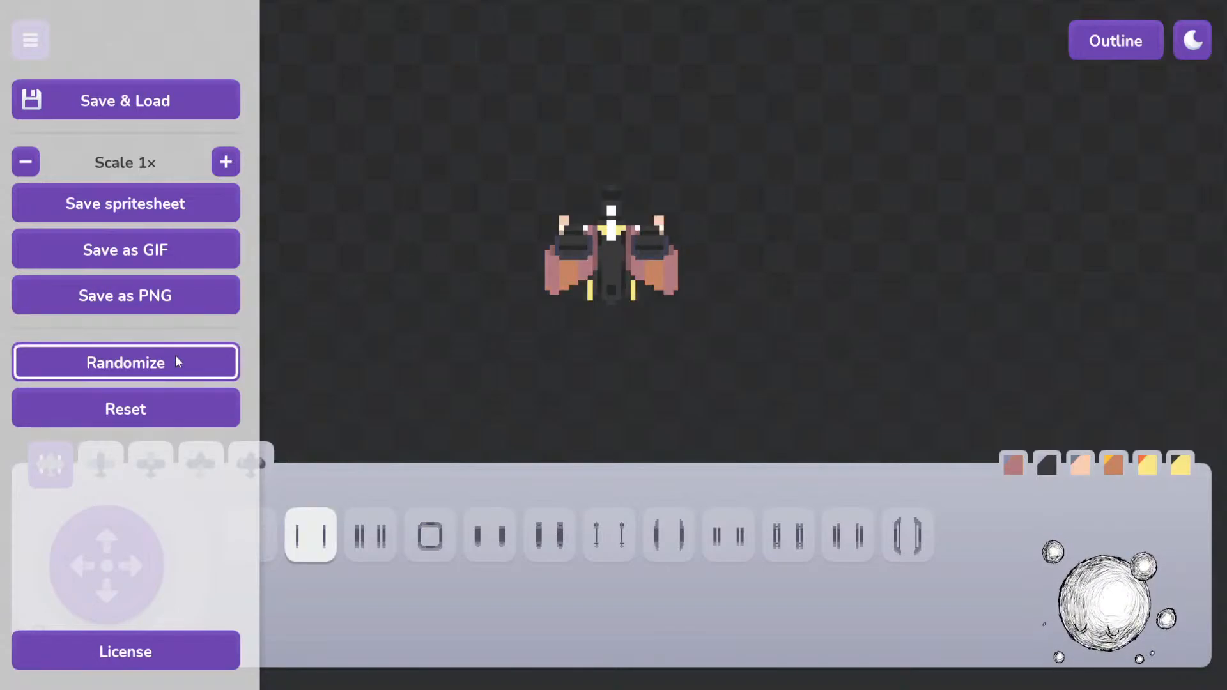
pyautogui.click(177, 361)
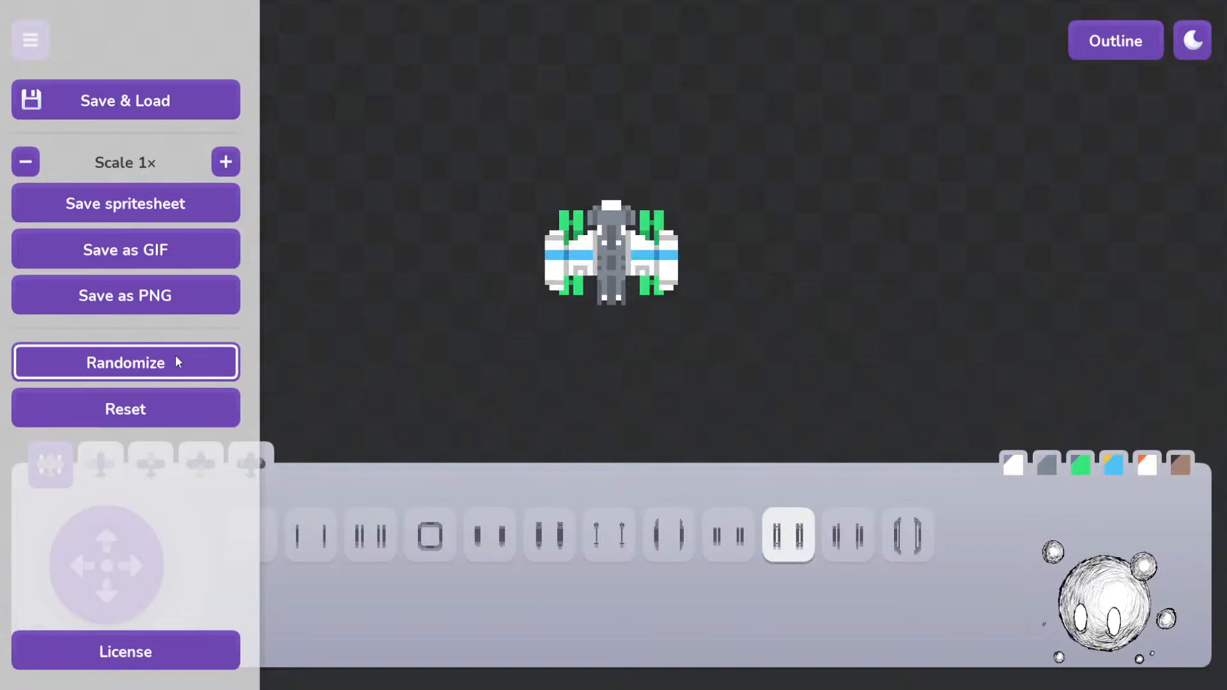
pyautogui.click(177, 362)
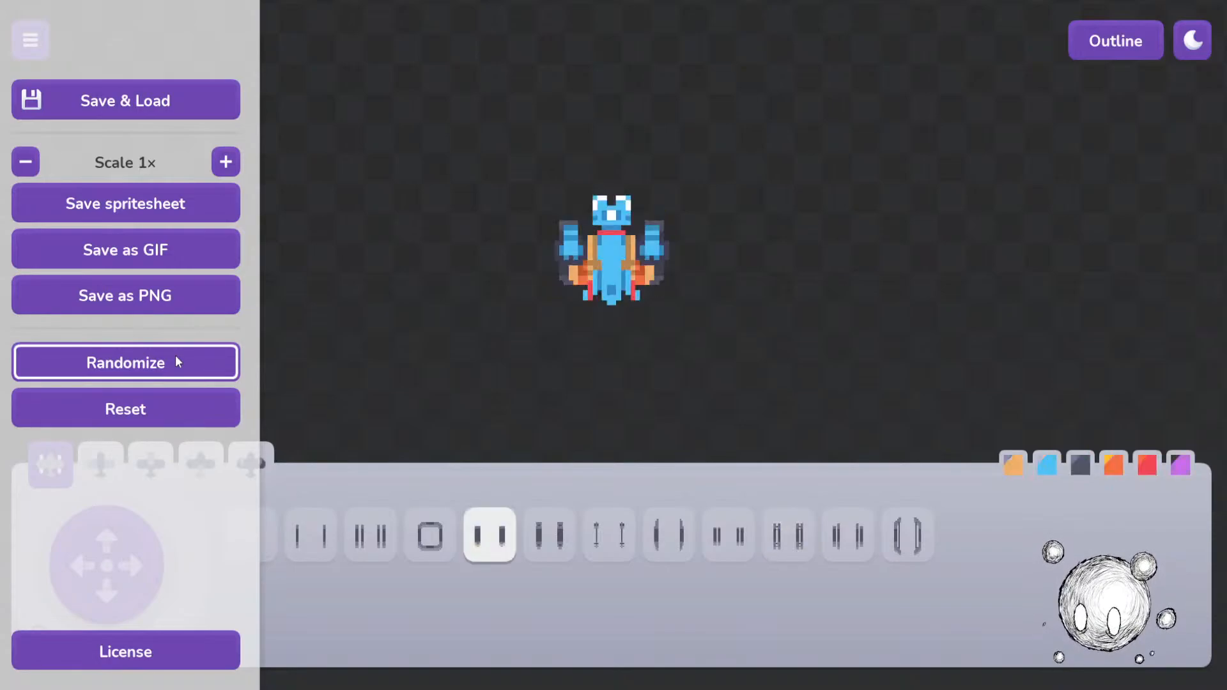
pyautogui.click(177, 362)
pyautogui.click(177, 361)
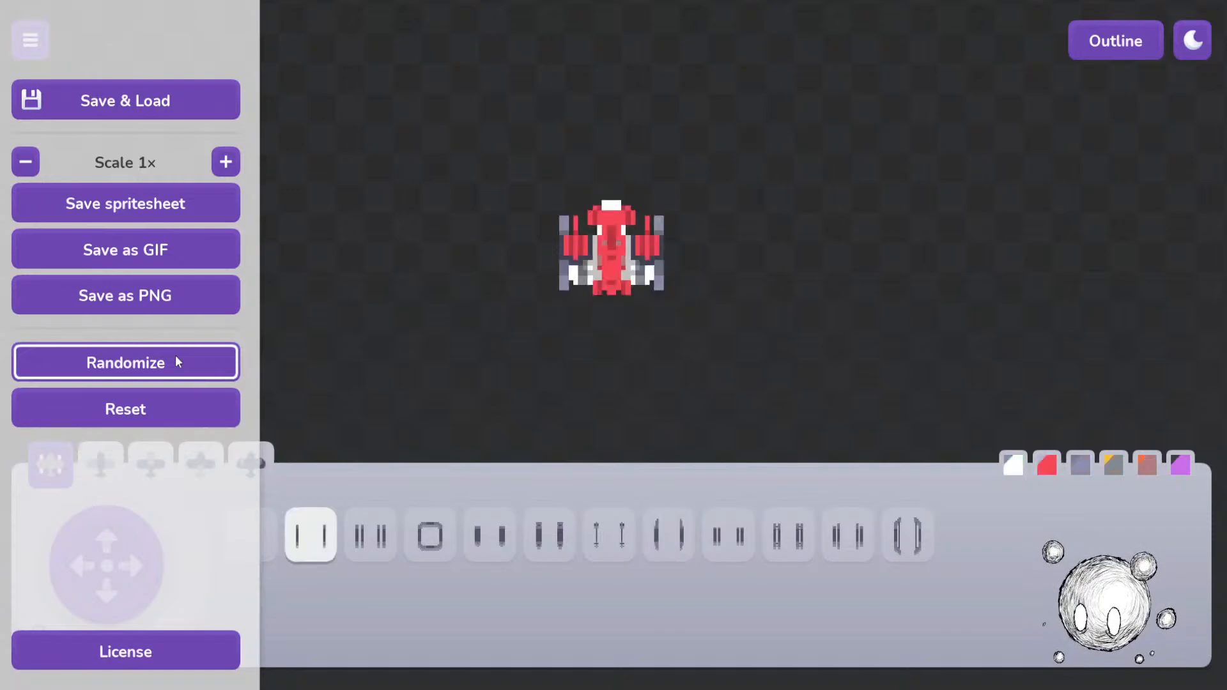
pyautogui.click(177, 362)
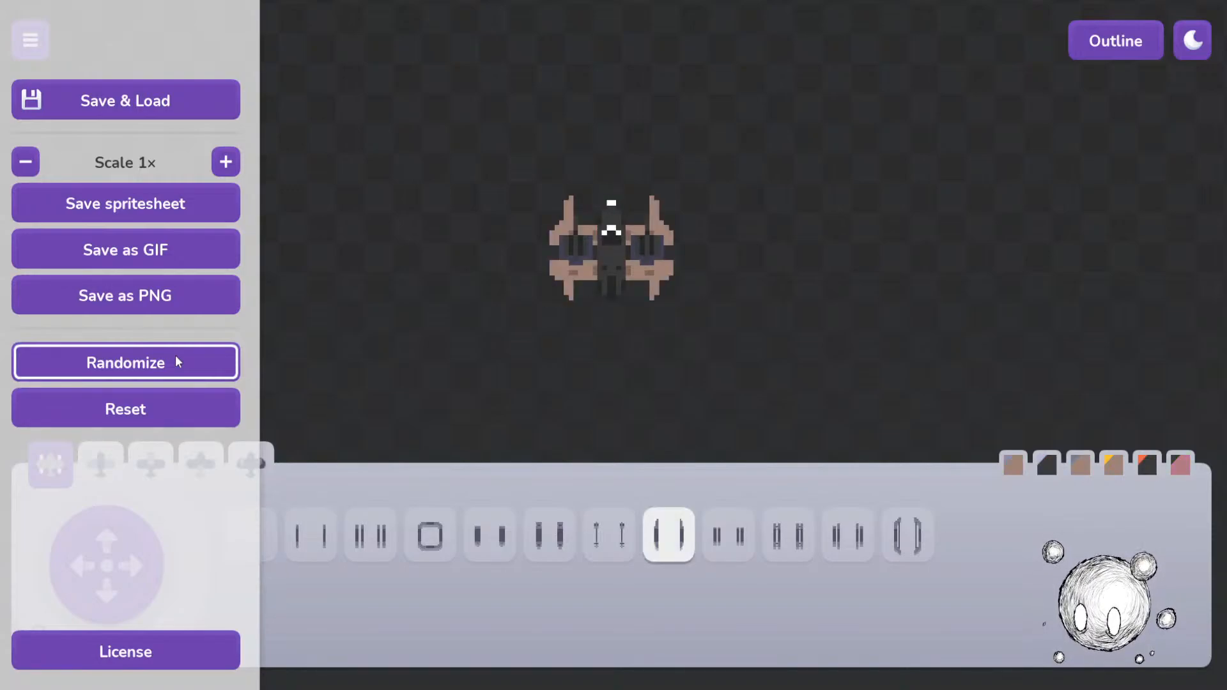
pyautogui.click(177, 362)
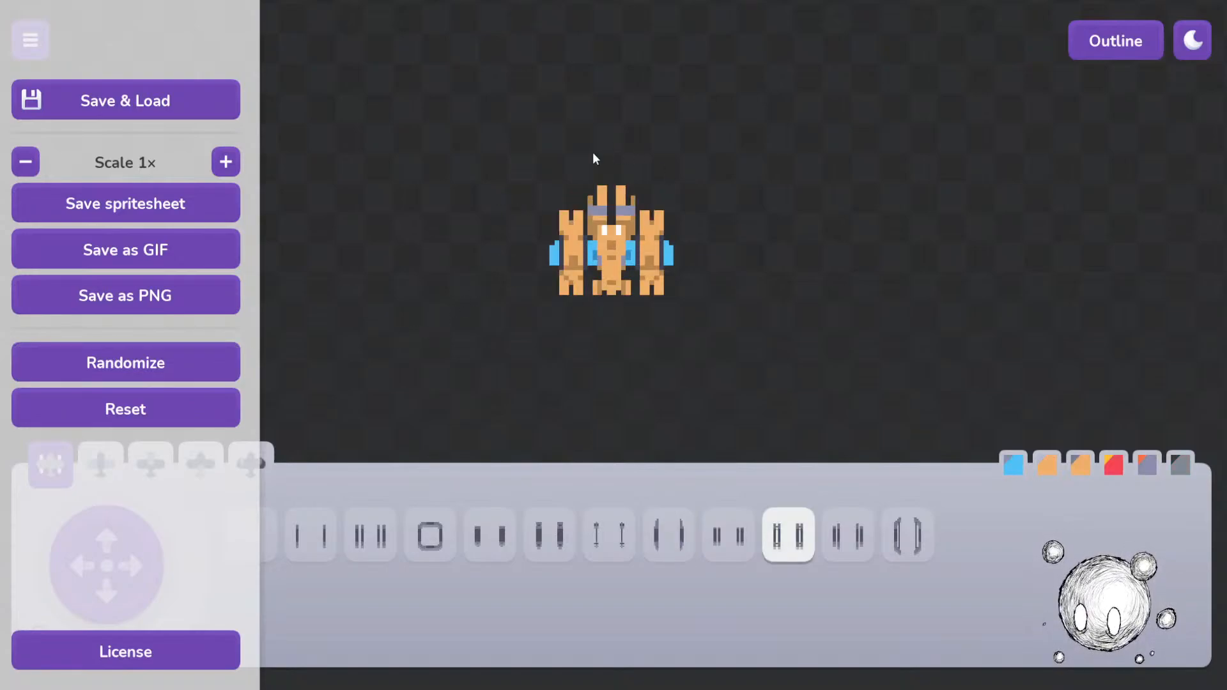
# Step: Keep generating random ships until a peach ship with dusty-red wings and an orange ring is produced, and close the side menu
pyautogui.click(231, 369)
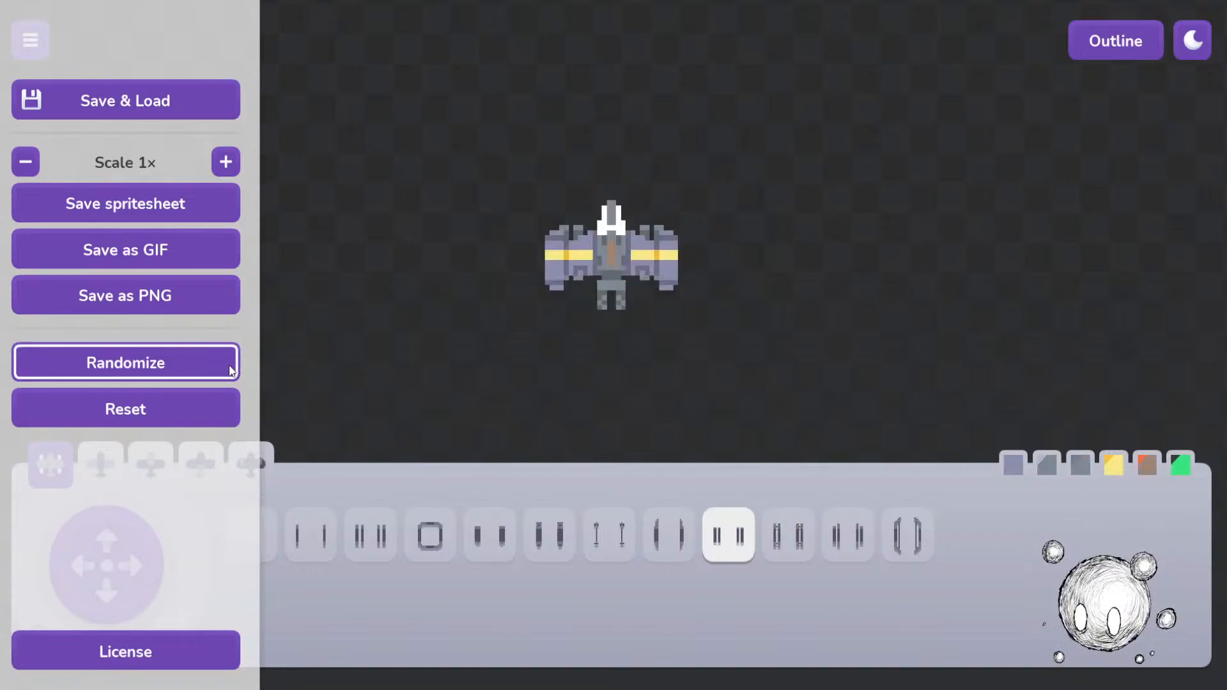
pyautogui.click(232, 370)
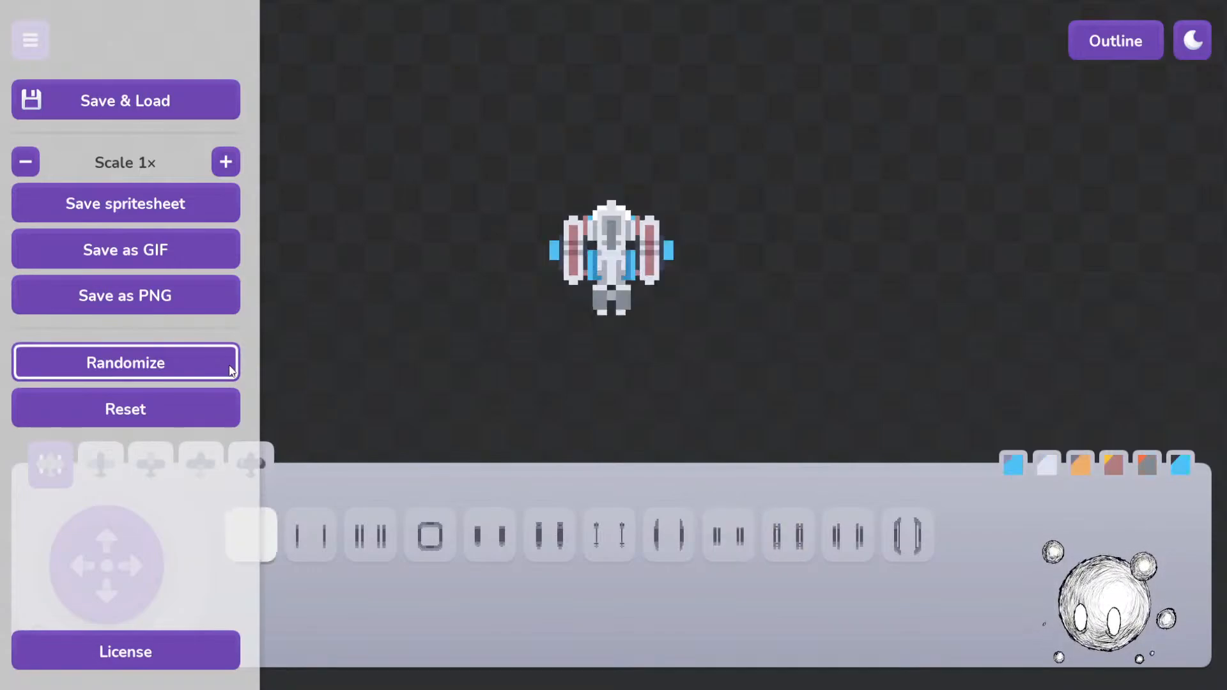
pyautogui.click(232, 370)
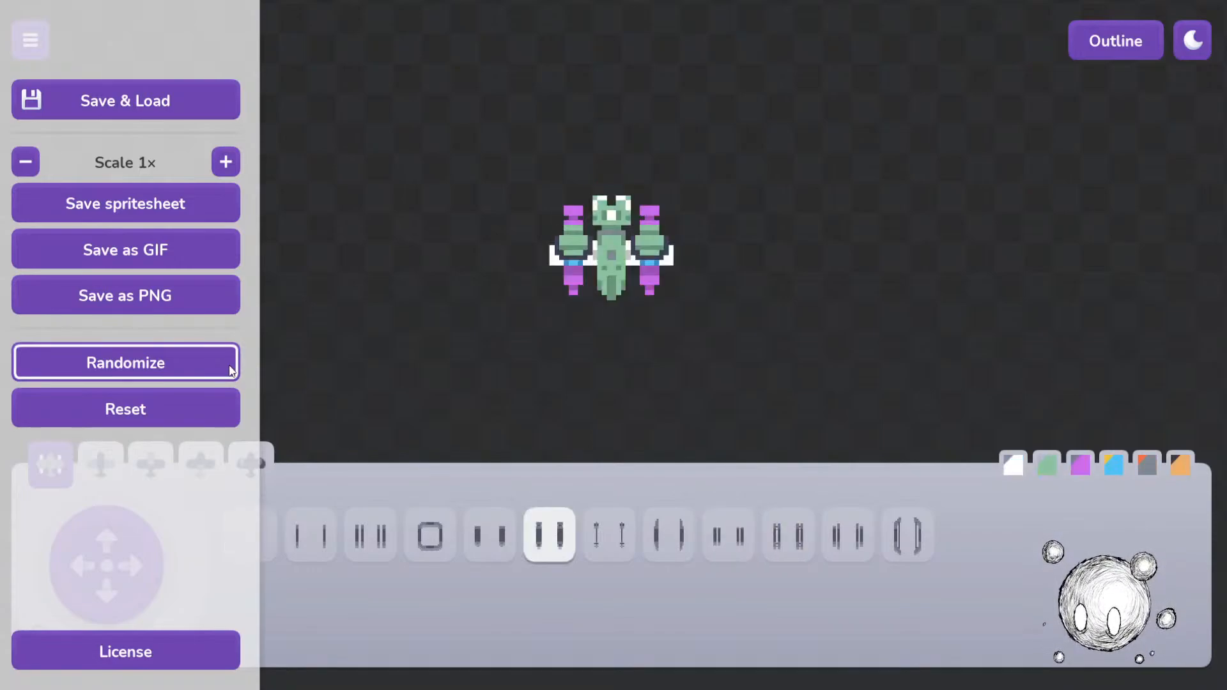
pyautogui.click(231, 370)
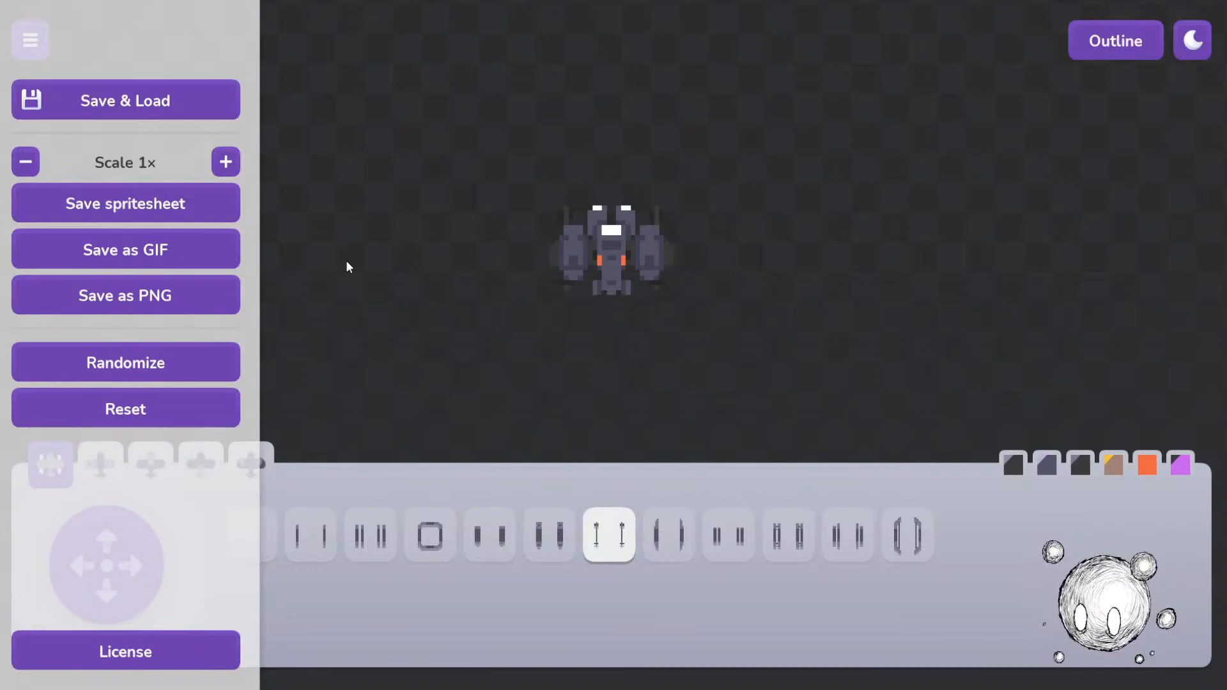
pyautogui.click(130, 380)
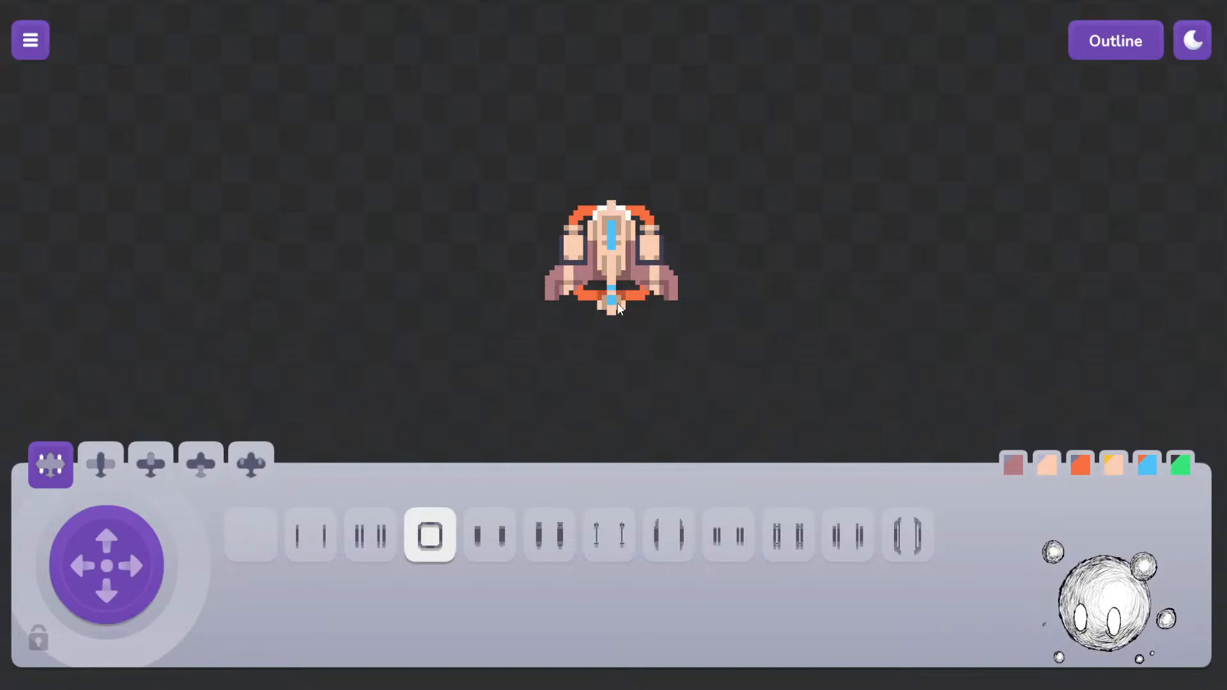
# Step: Reopen the side menu and randomize until a dusty-red ship with orange wings and grey side parts is produced
pyautogui.click(29, 42)
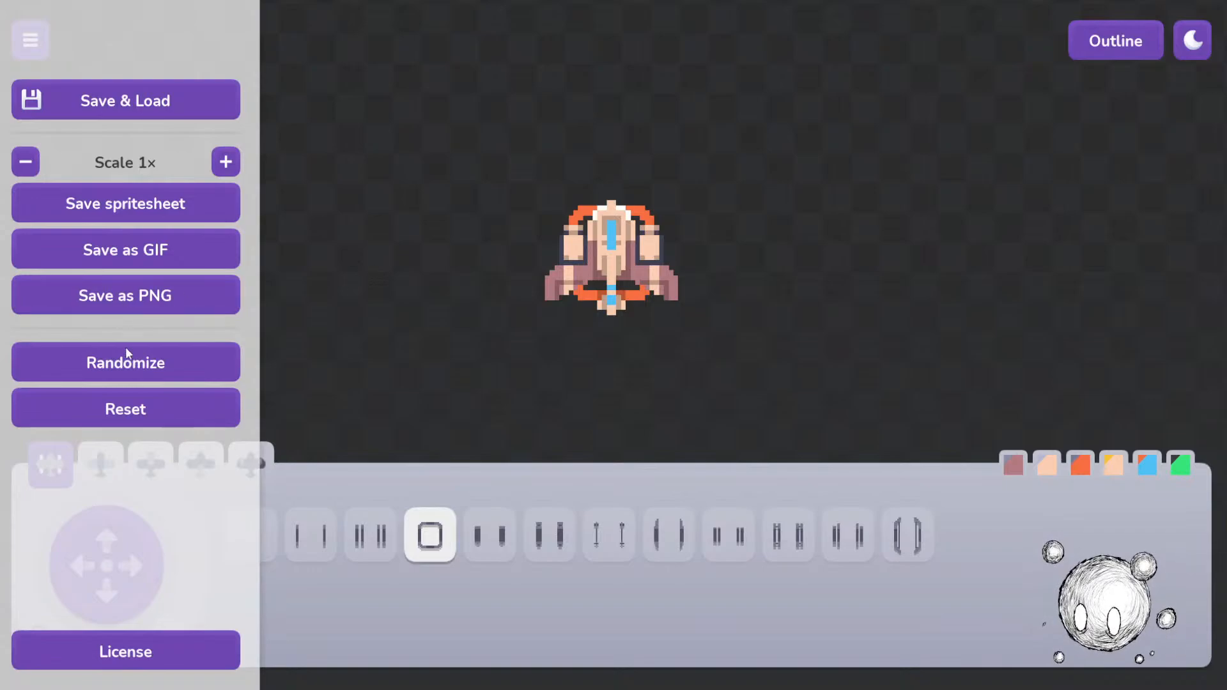
pyautogui.click(133, 366)
pyautogui.click(134, 369)
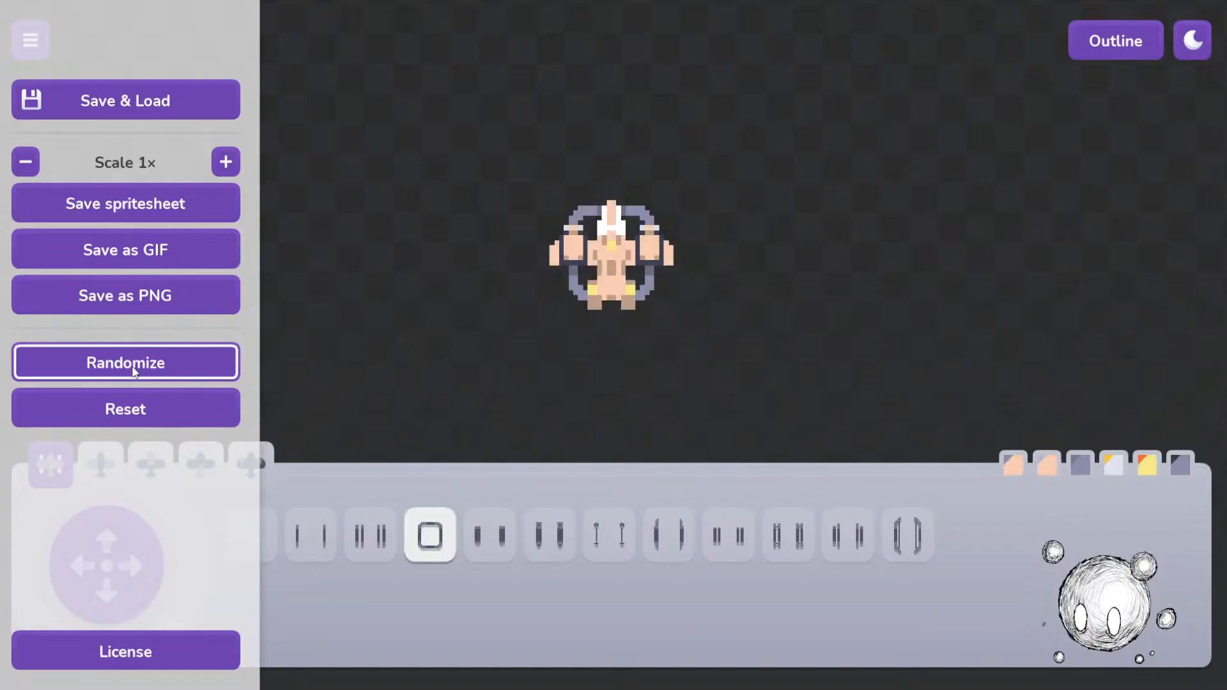
pyautogui.click(135, 372)
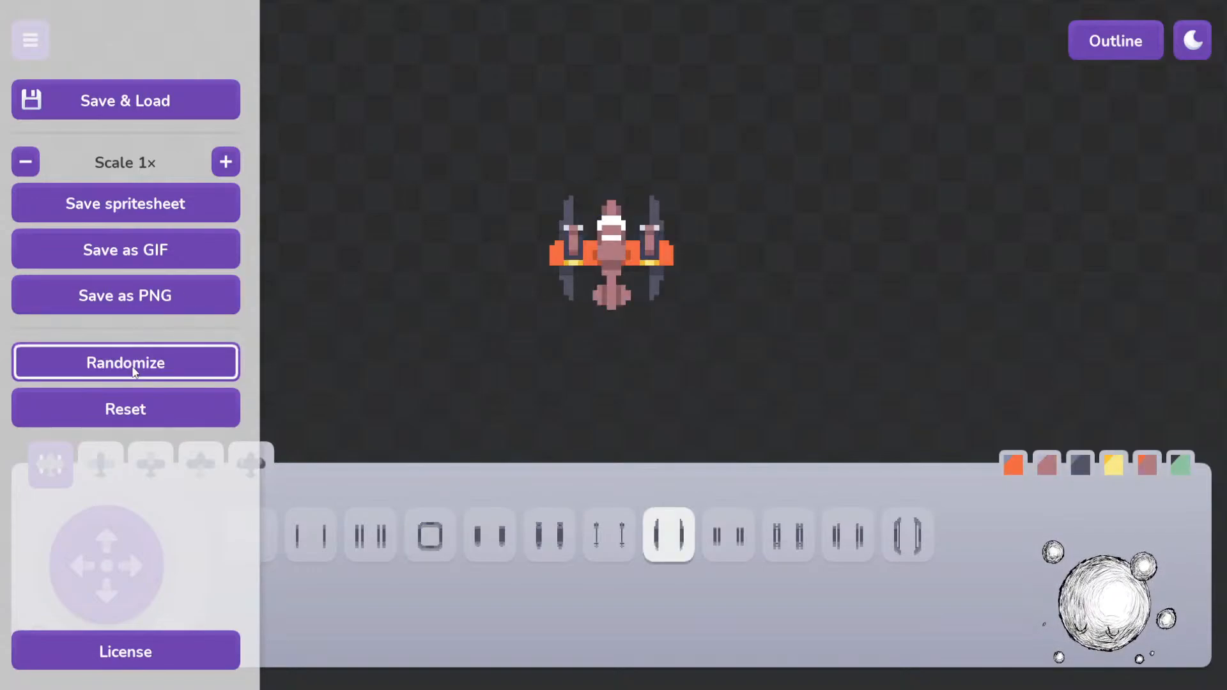
pyautogui.click(134, 372)
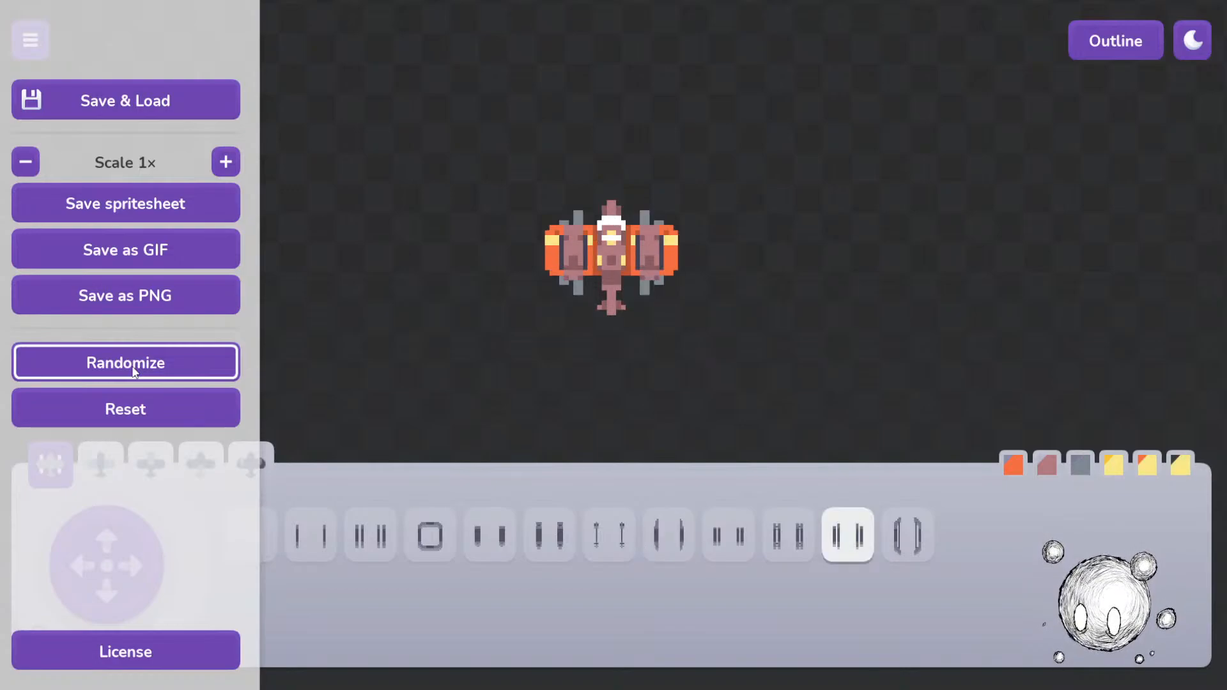
# Step: Randomize the ship repeatedly until a red ship with brown wings and grey side parts is produced
pyautogui.click(135, 372)
pyautogui.click(134, 372)
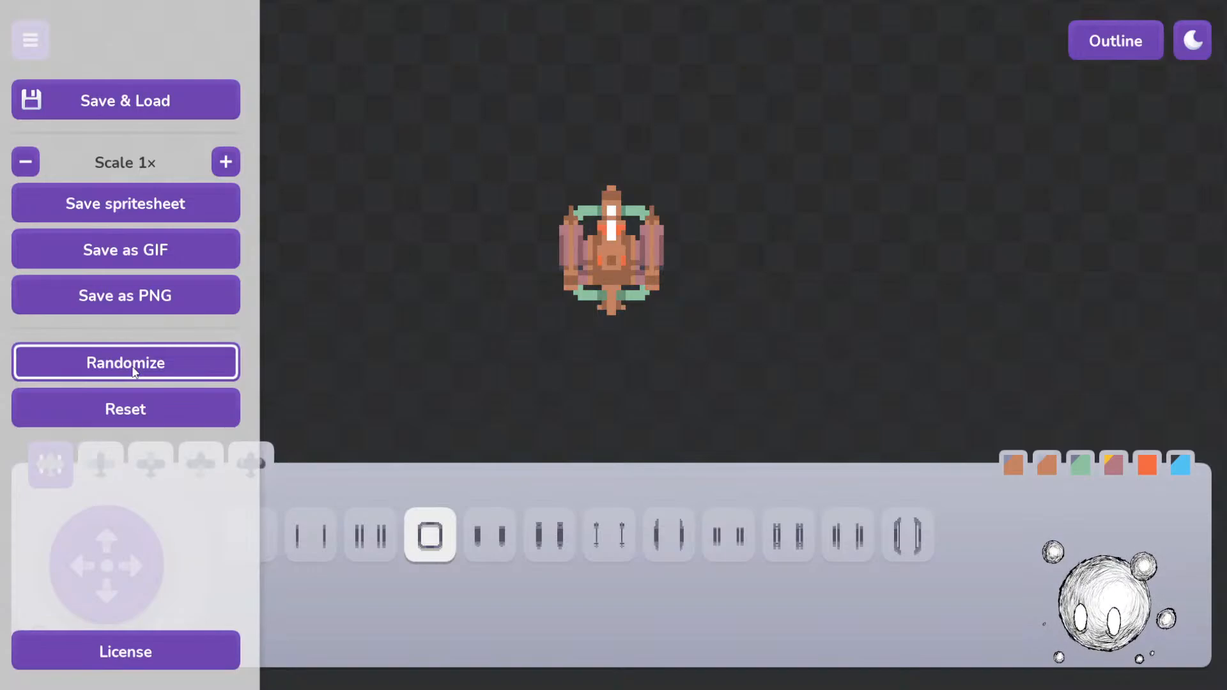
pyautogui.click(135, 372)
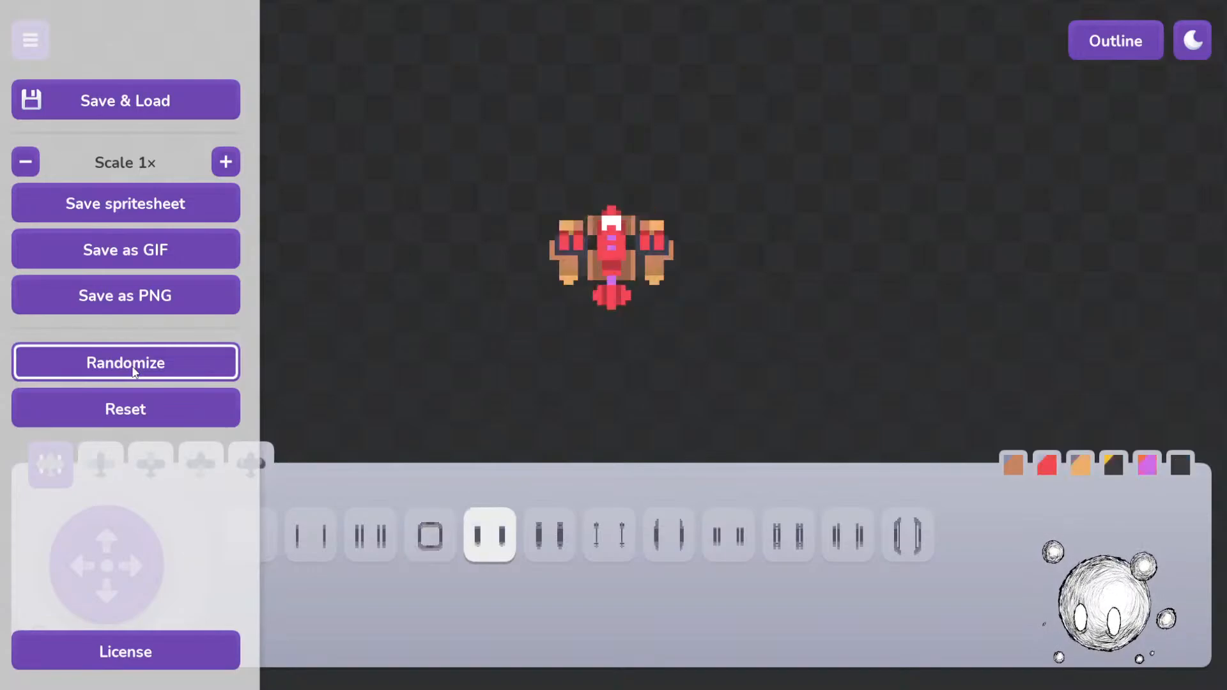
pyautogui.click(135, 372)
pyautogui.click(135, 372)
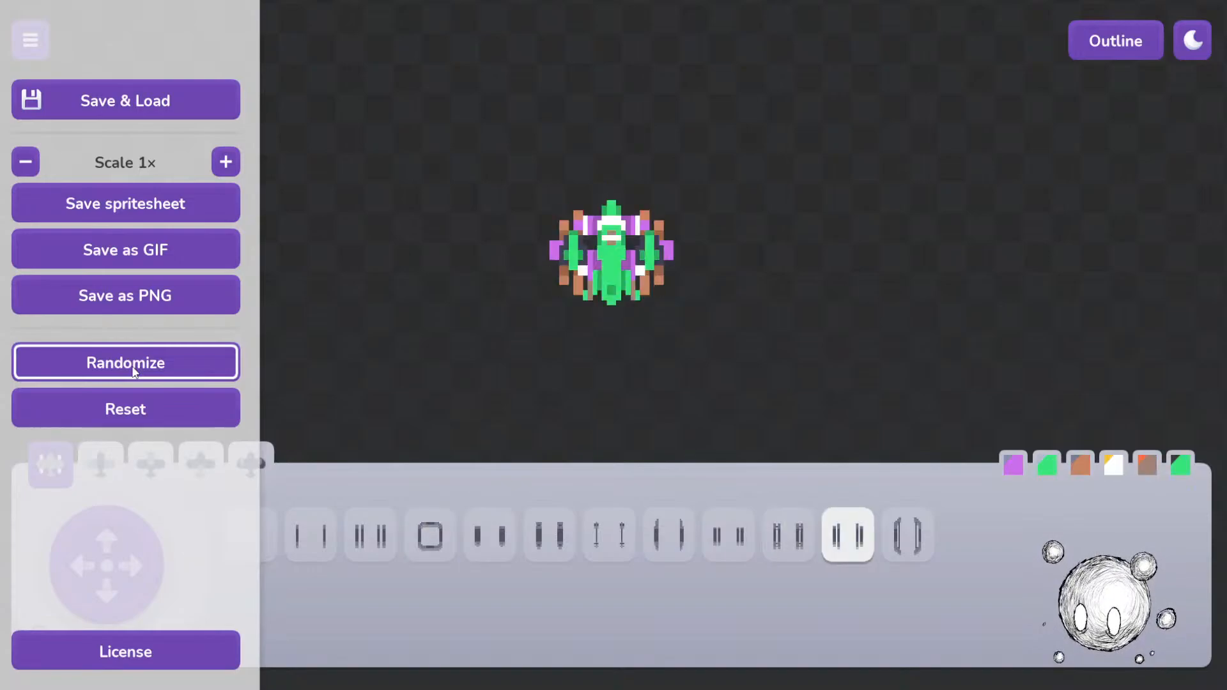
pyautogui.click(135, 372)
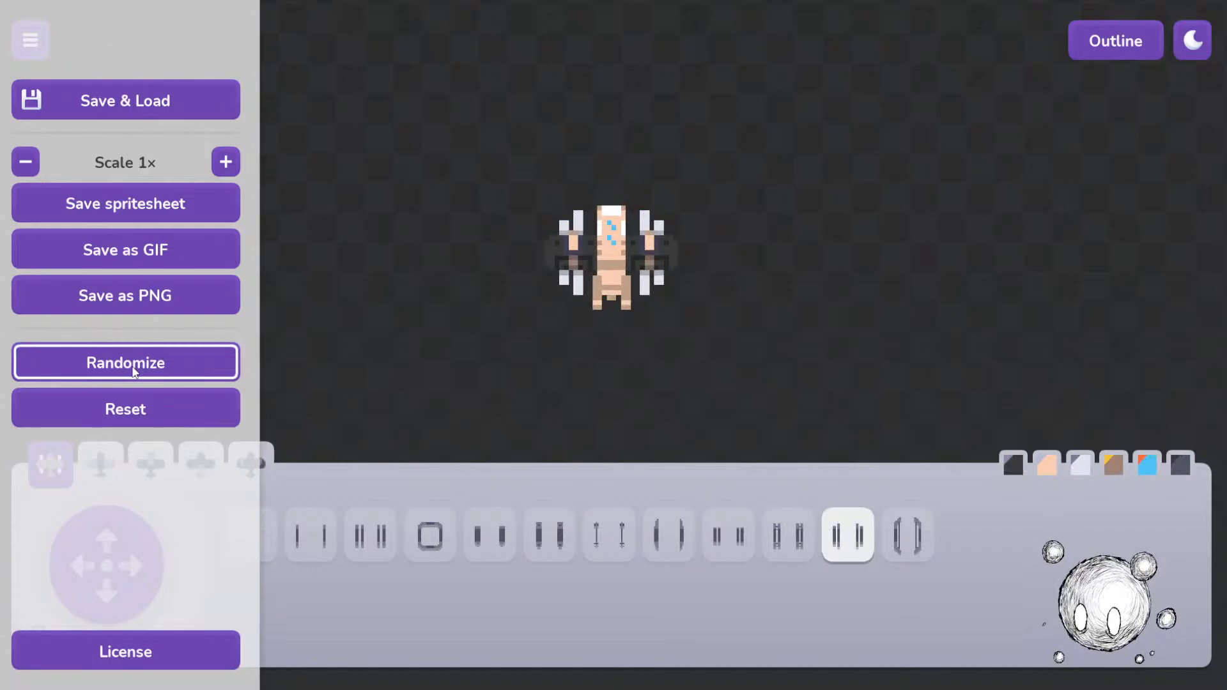
pyautogui.click(134, 372)
pyautogui.click(135, 372)
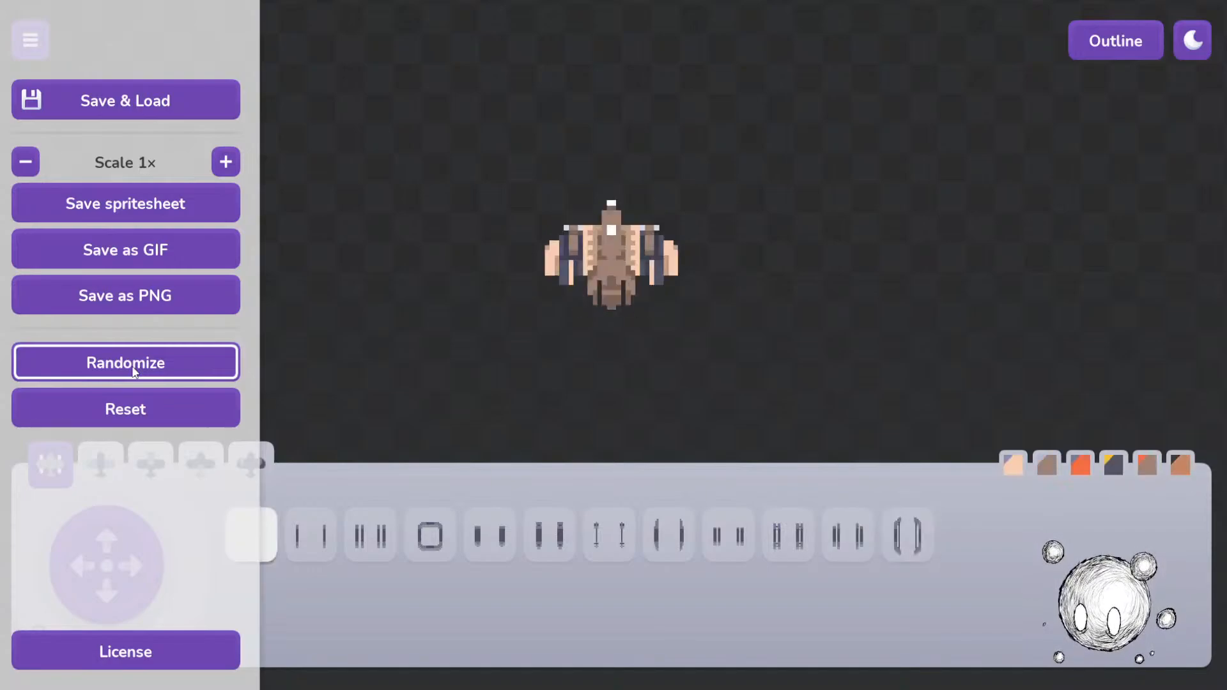
pyautogui.click(135, 372)
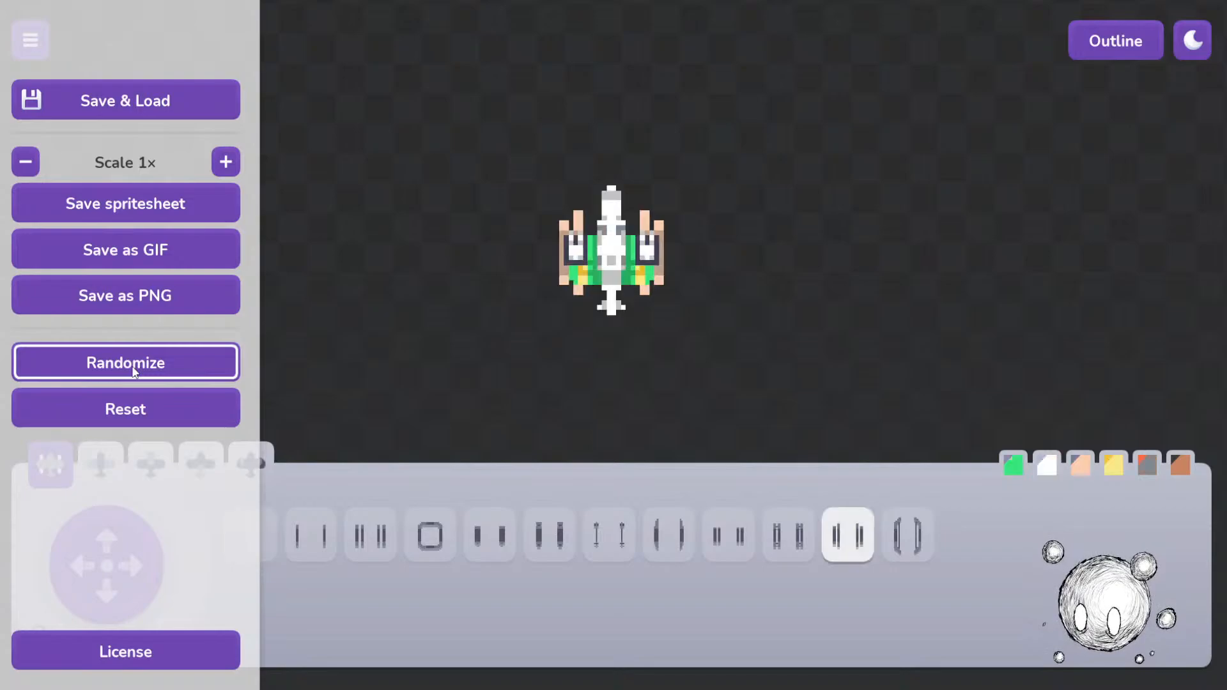
pyautogui.click(135, 372)
pyautogui.click(135, 373)
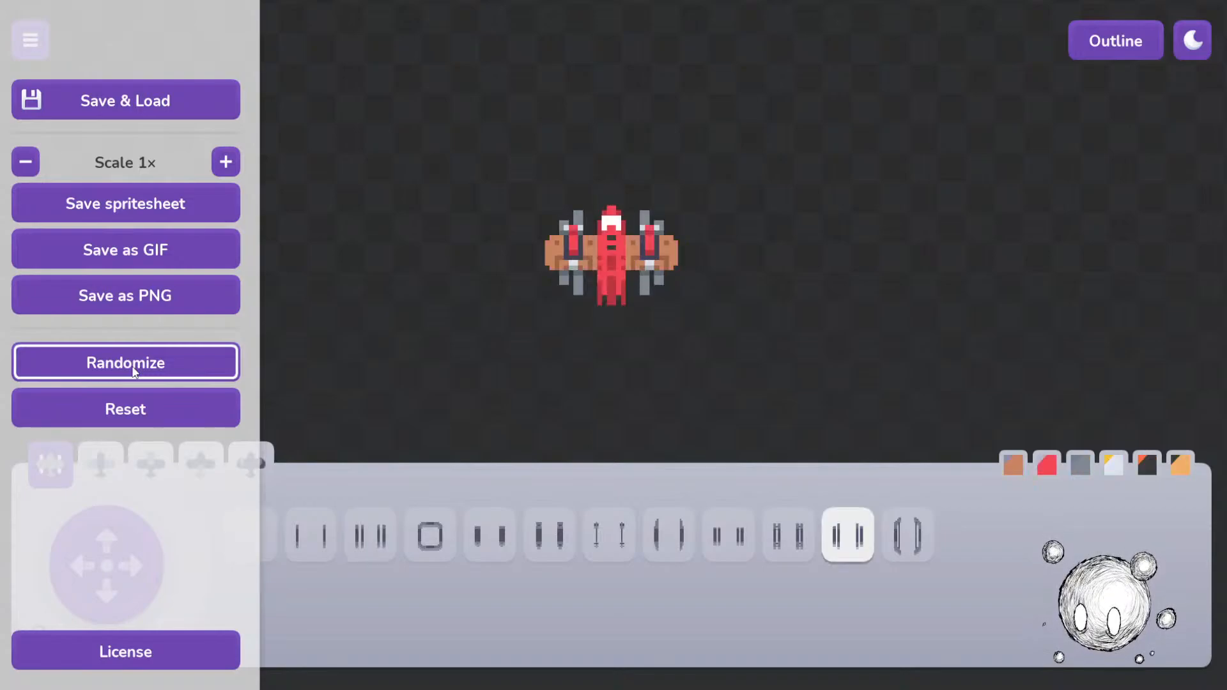
# Step: Continue generating random designs until a lavender ship with white wings and slim grey side parts is produced
pyautogui.click(135, 372)
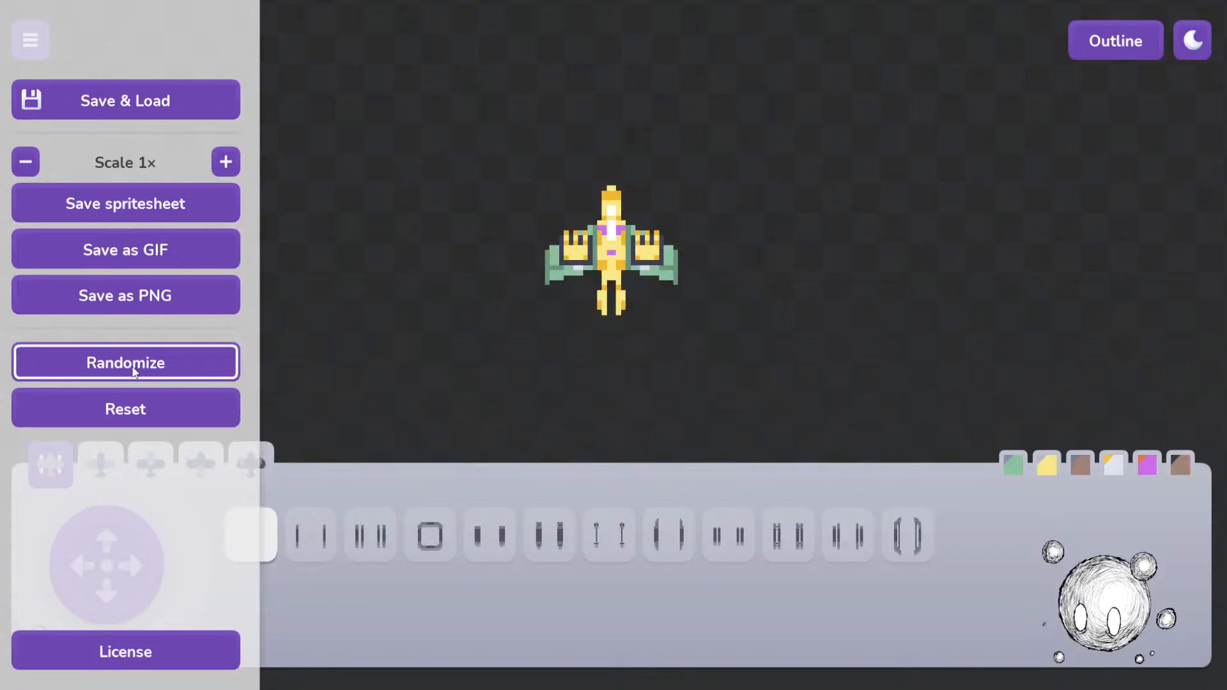
pyautogui.click(135, 372)
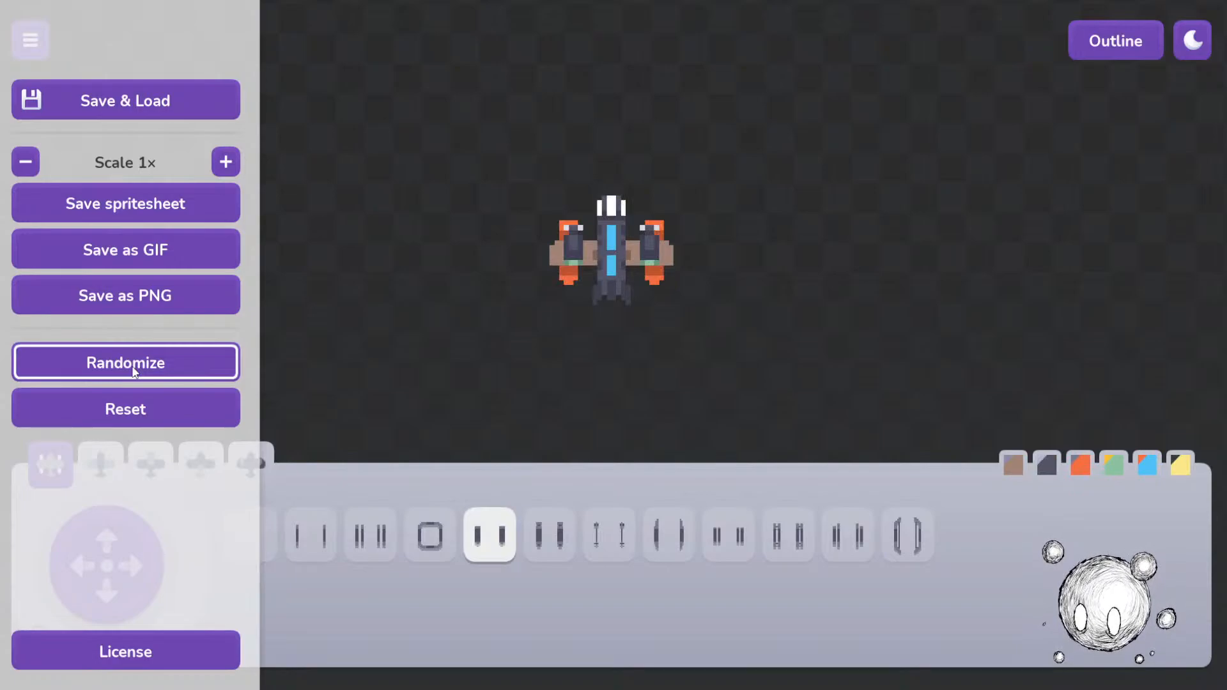
pyautogui.click(135, 372)
pyautogui.click(135, 372)
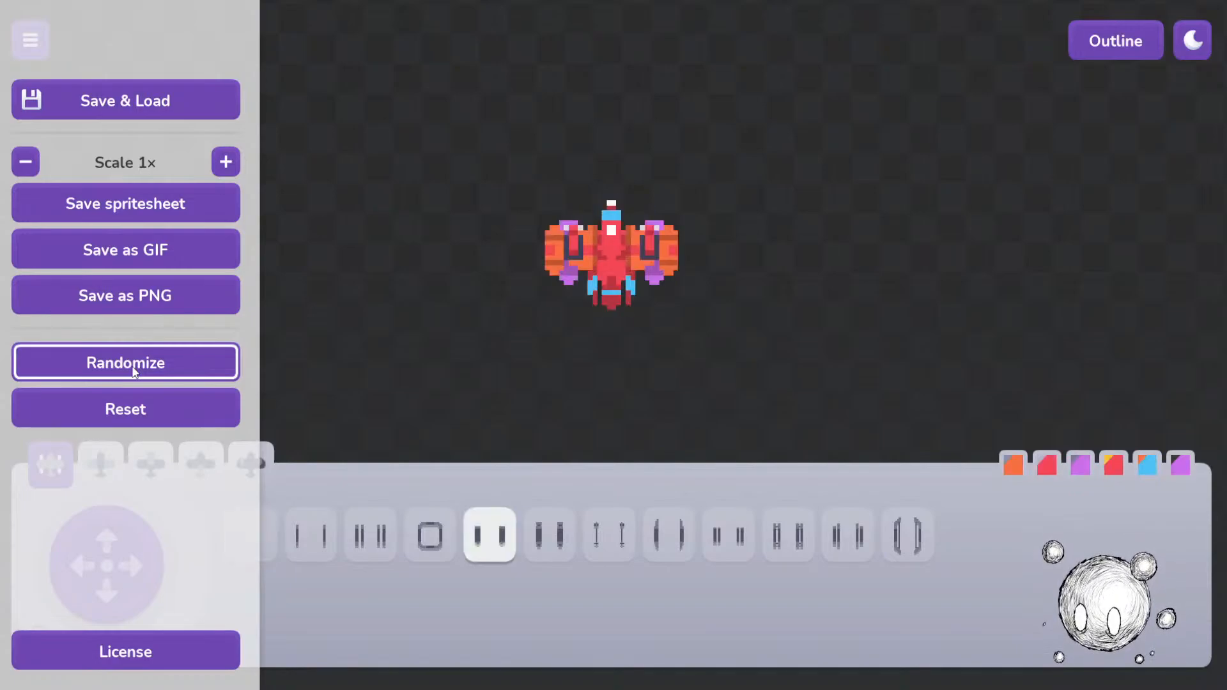
pyautogui.click(135, 372)
pyautogui.click(135, 372)
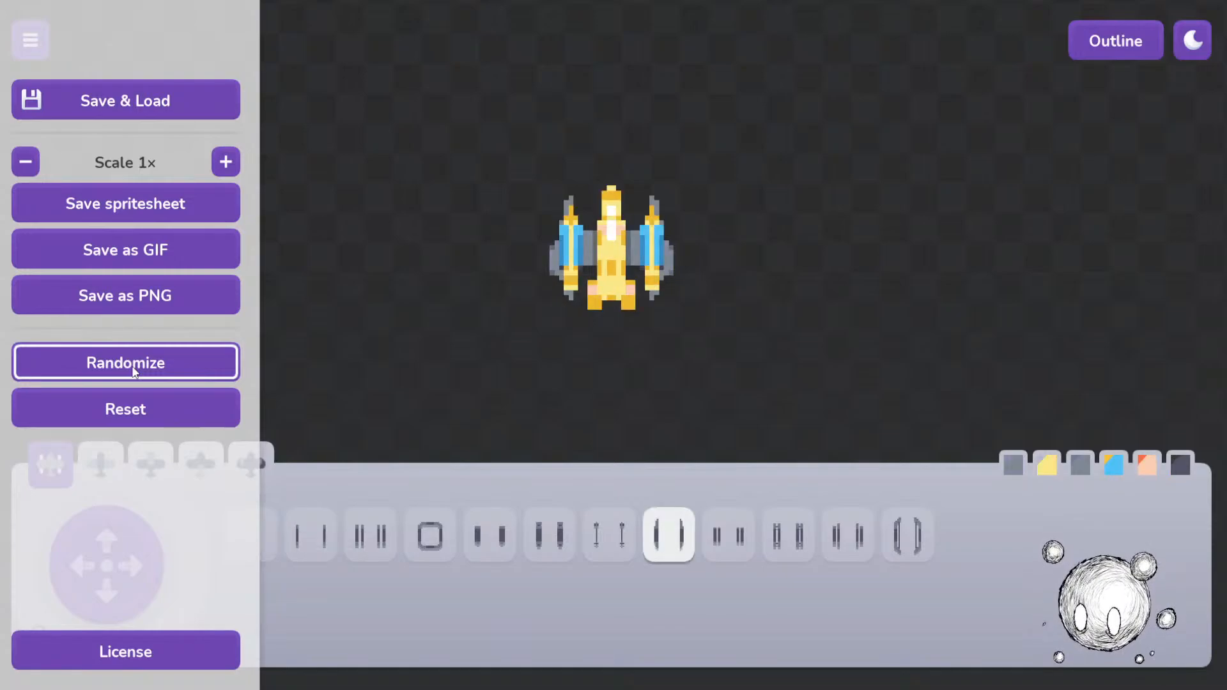
pyautogui.click(135, 372)
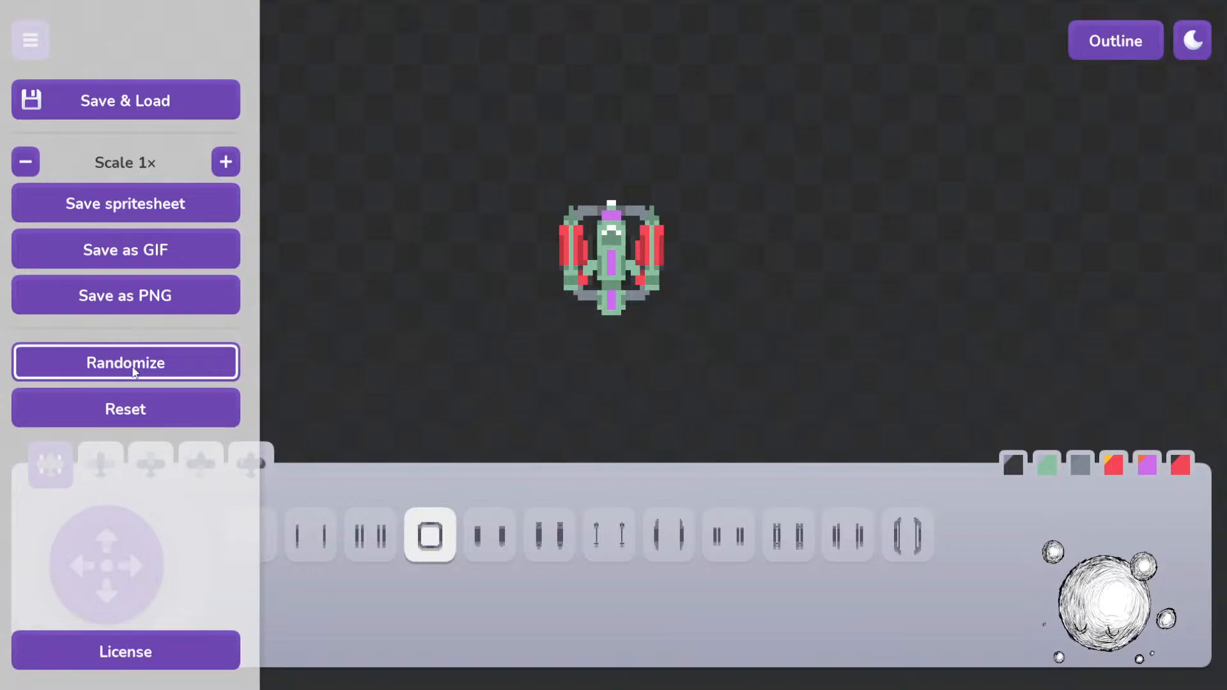
pyautogui.click(135, 372)
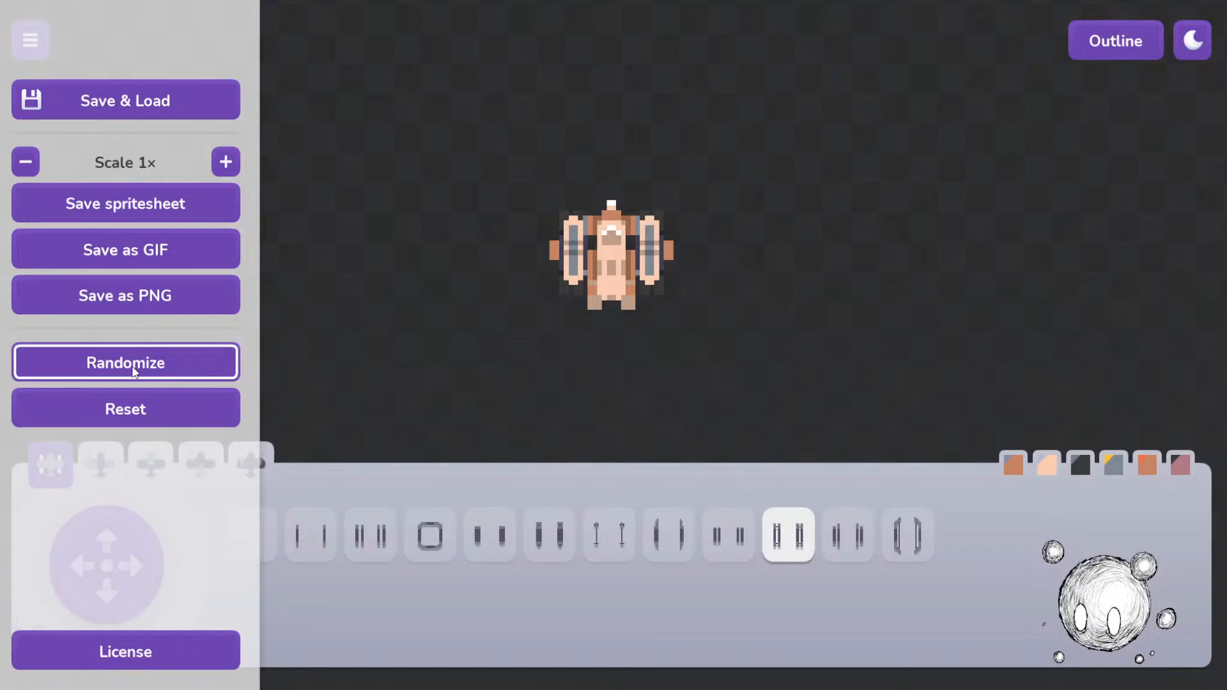
pyautogui.click(135, 372)
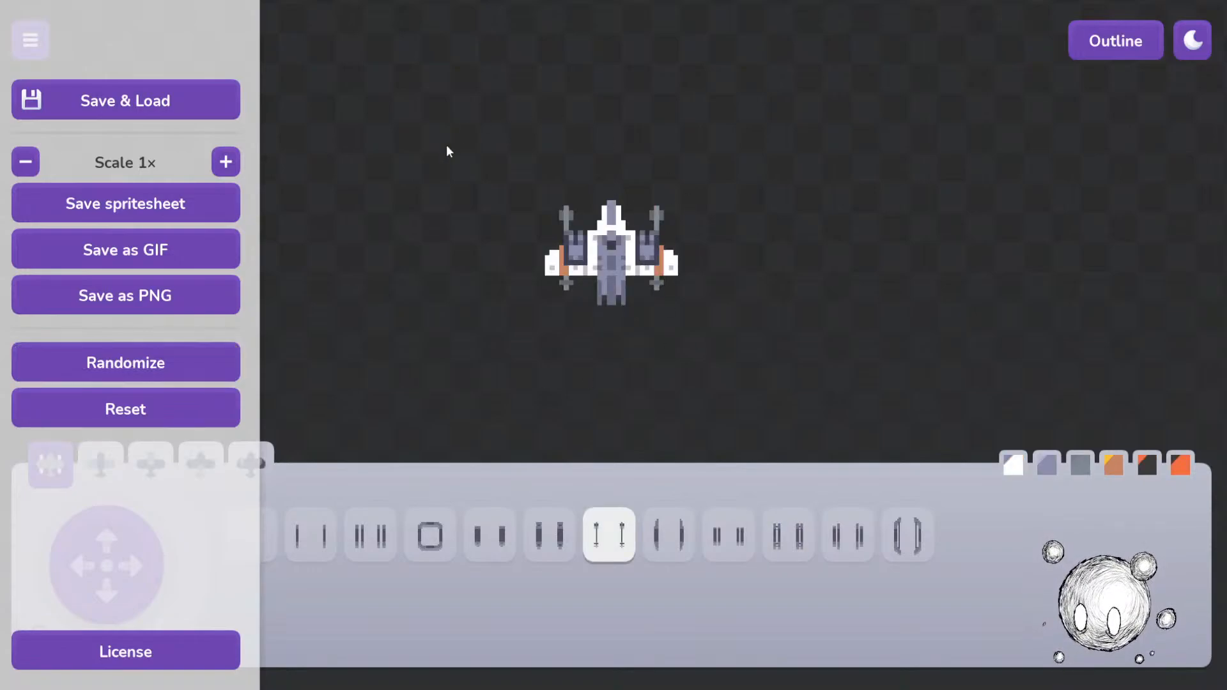
# Step: Randomize parts and colours further until an all-grey ship with slim magenta side parts is produced
pyautogui.click(126, 365)
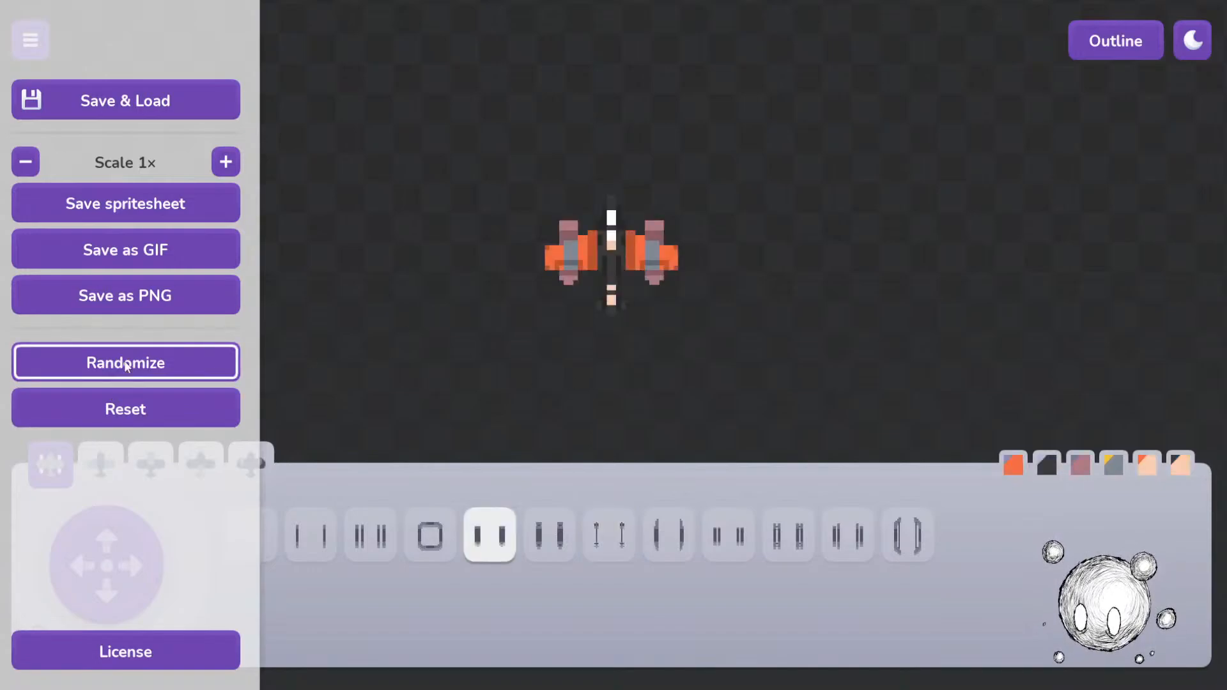
pyautogui.click(126, 365)
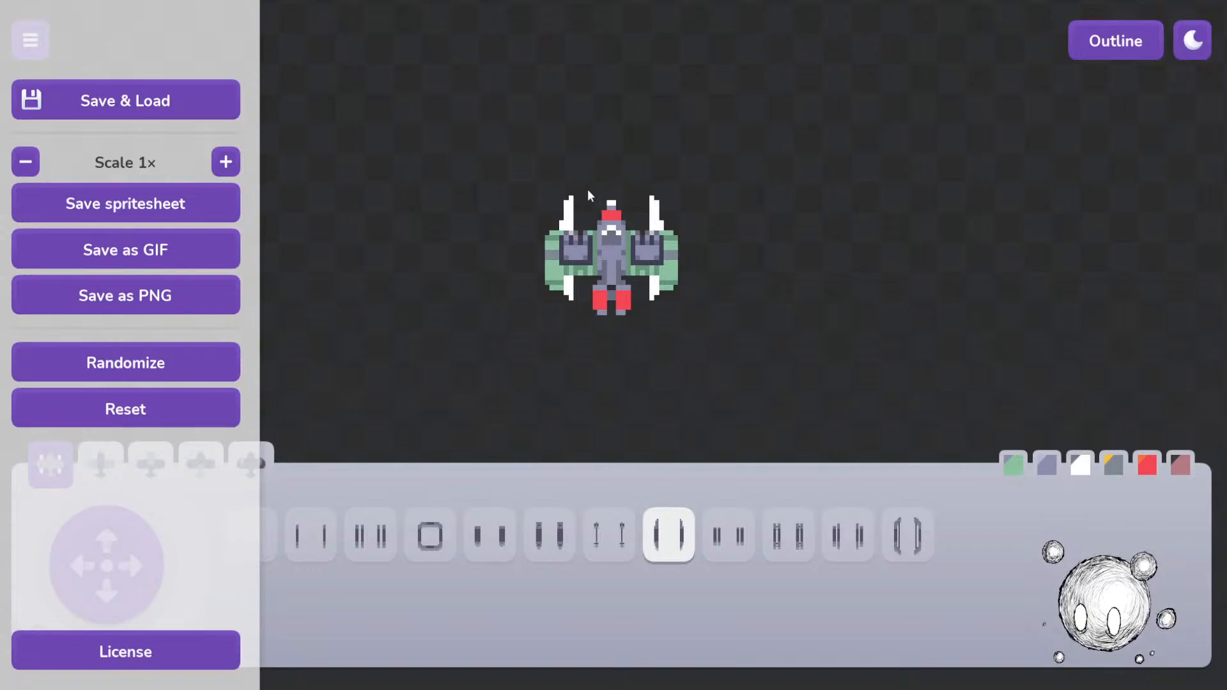
pyautogui.click(95, 368)
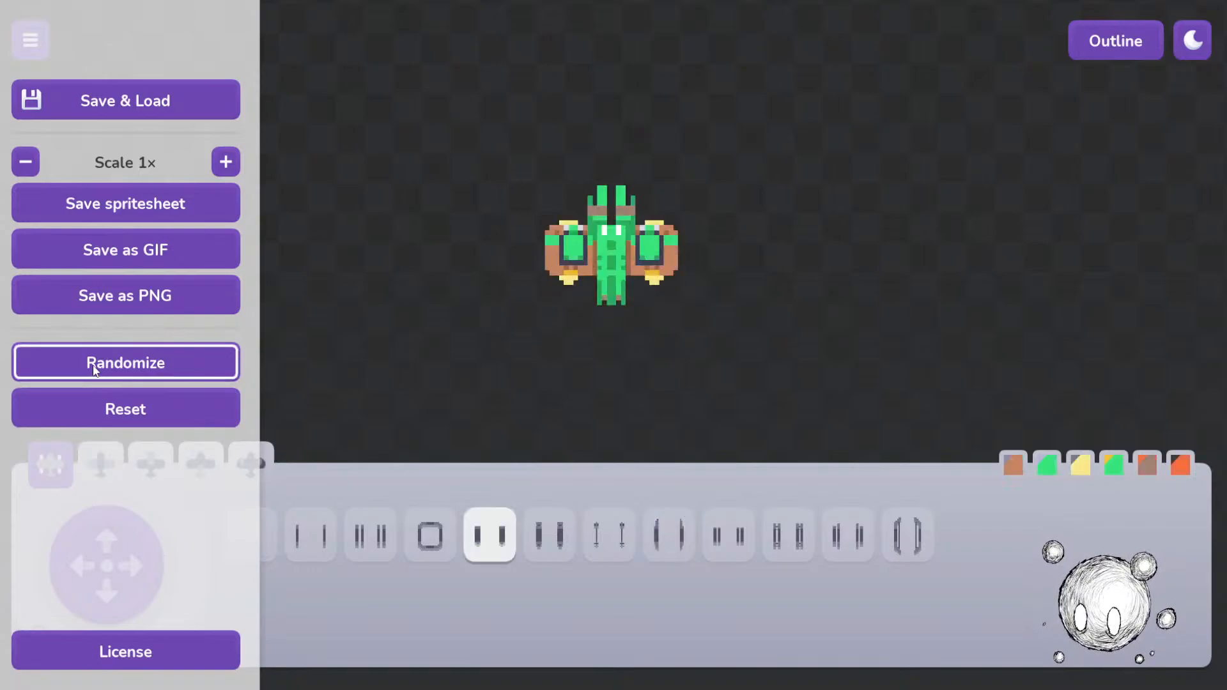
pyautogui.click(95, 369)
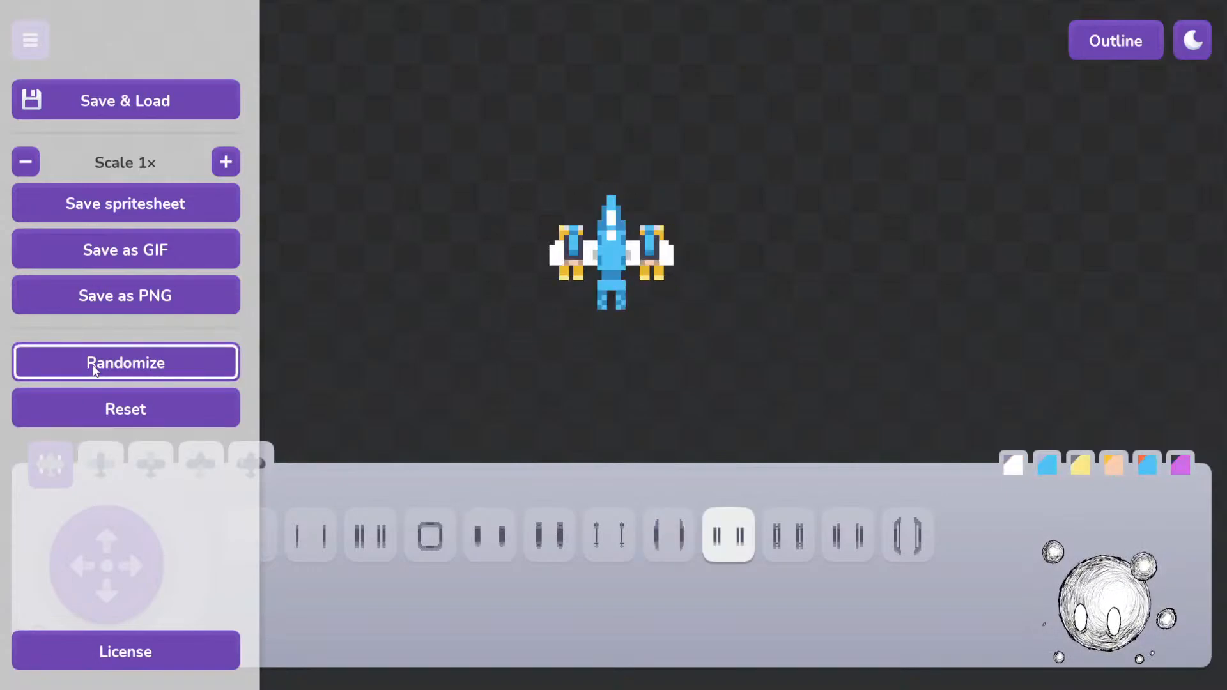
pyautogui.click(95, 369)
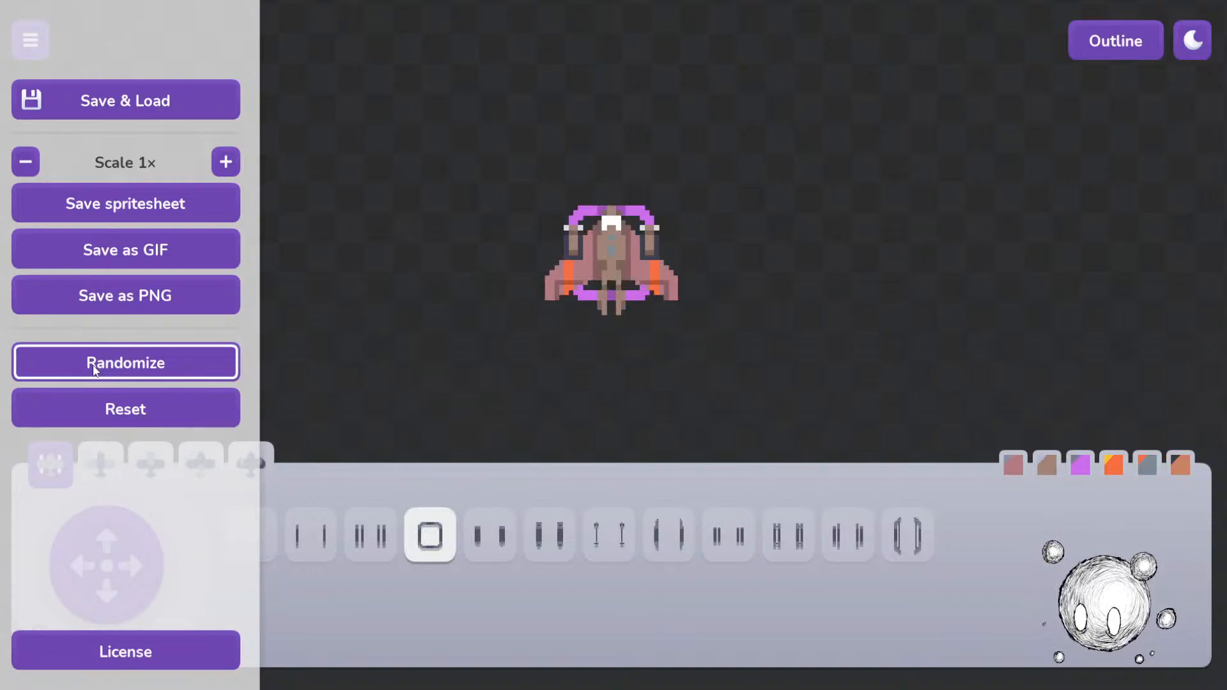
pyautogui.click(95, 368)
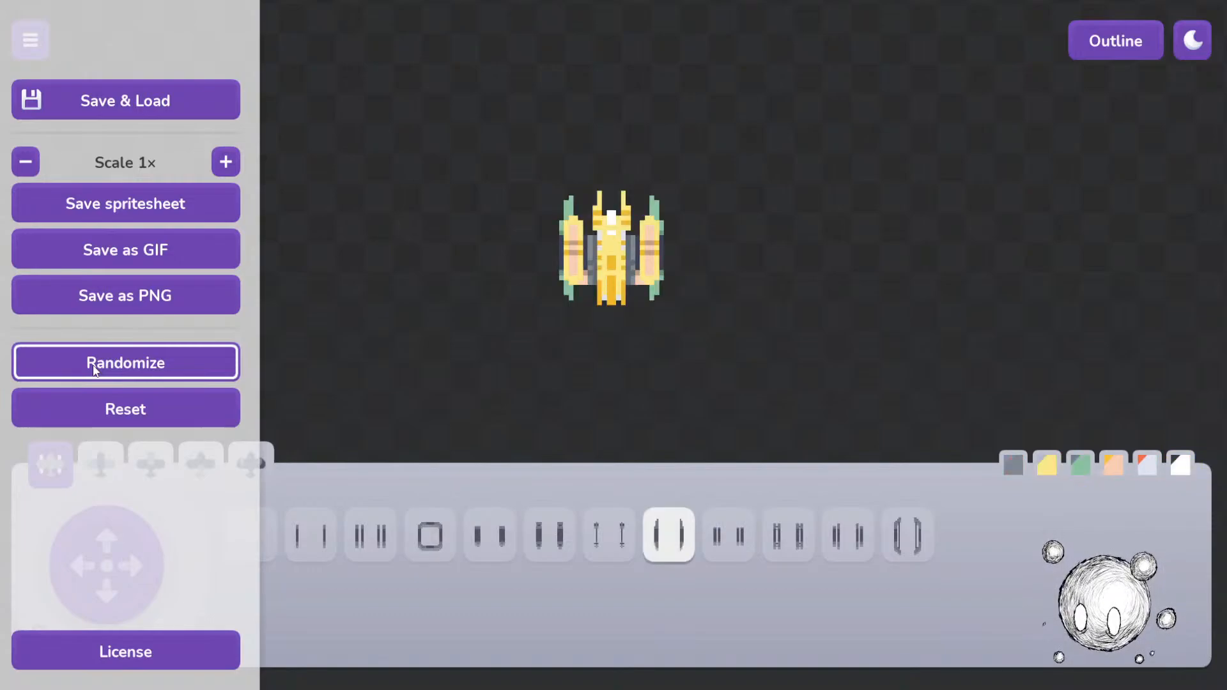
pyautogui.click(94, 369)
pyautogui.click(94, 368)
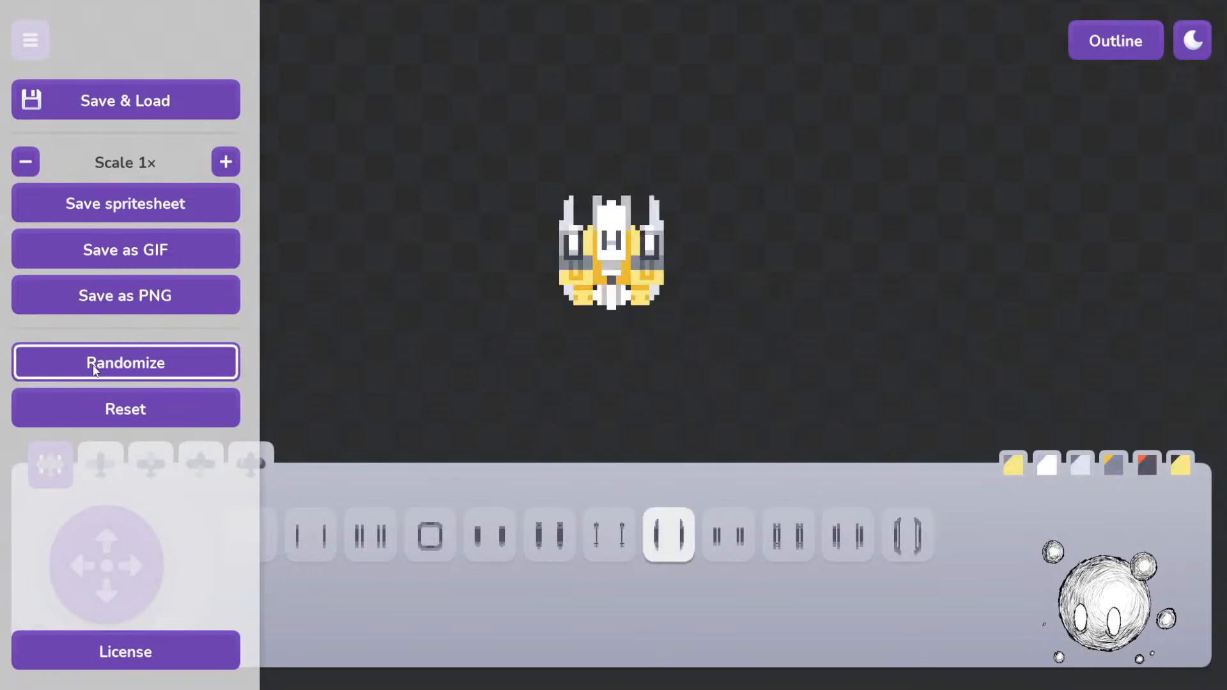
pyautogui.click(95, 369)
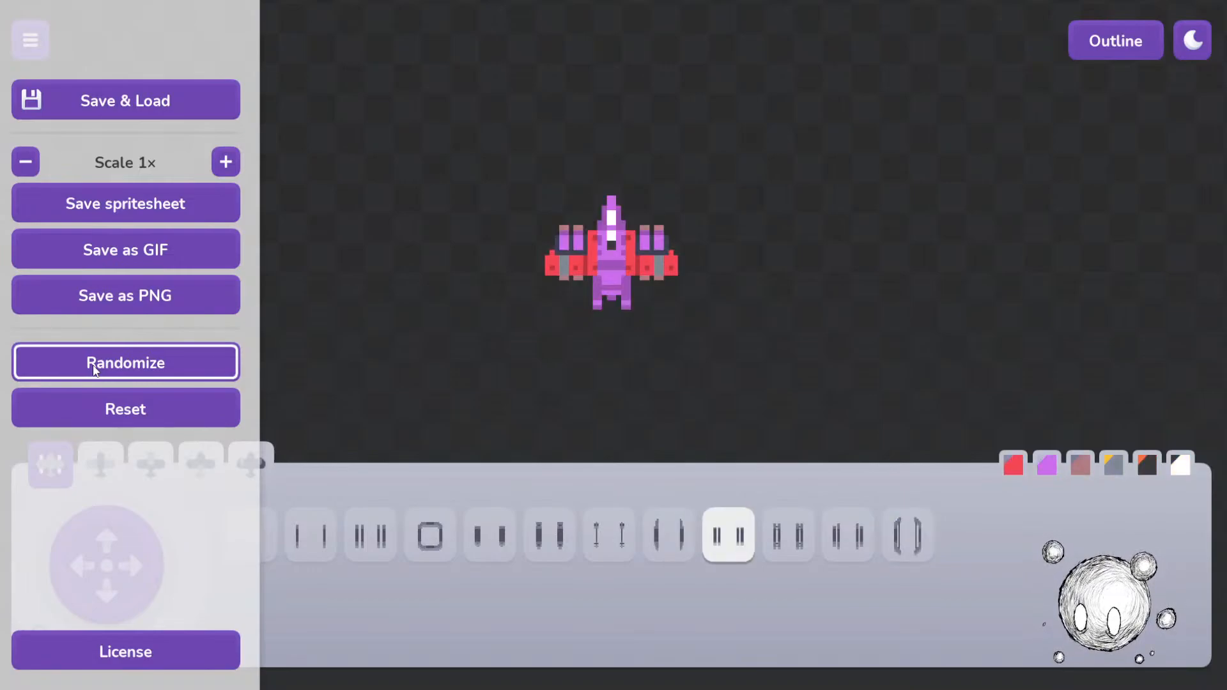
pyautogui.click(94, 369)
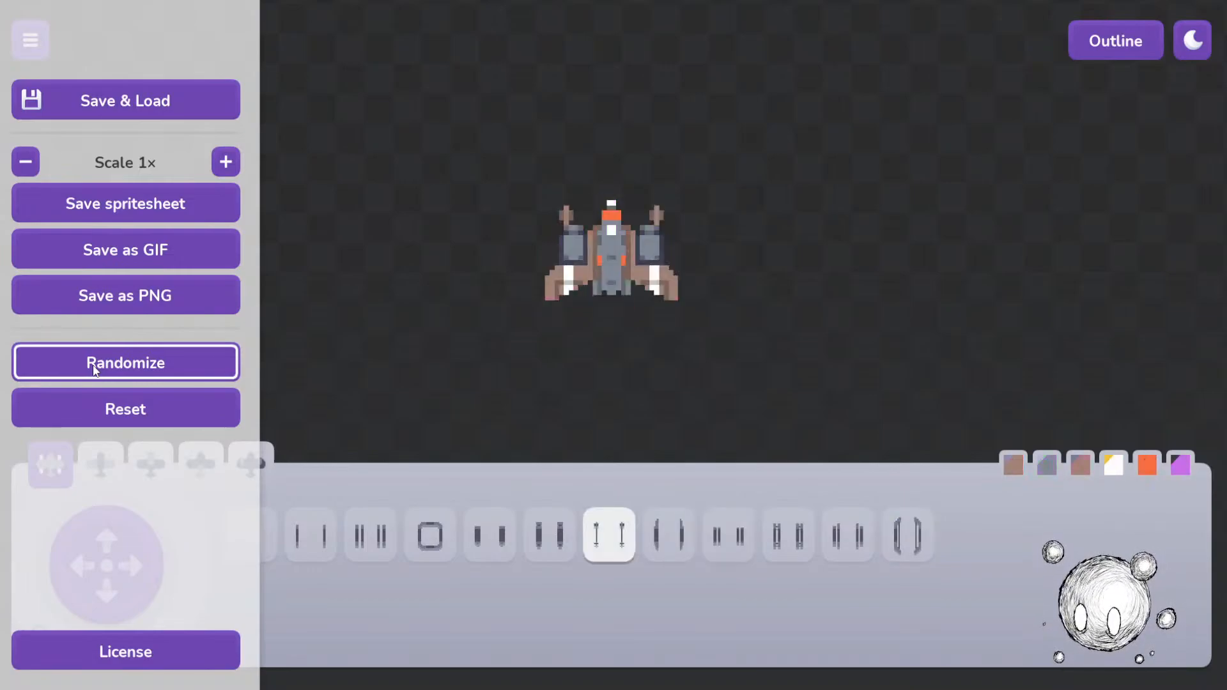
pyautogui.click(95, 369)
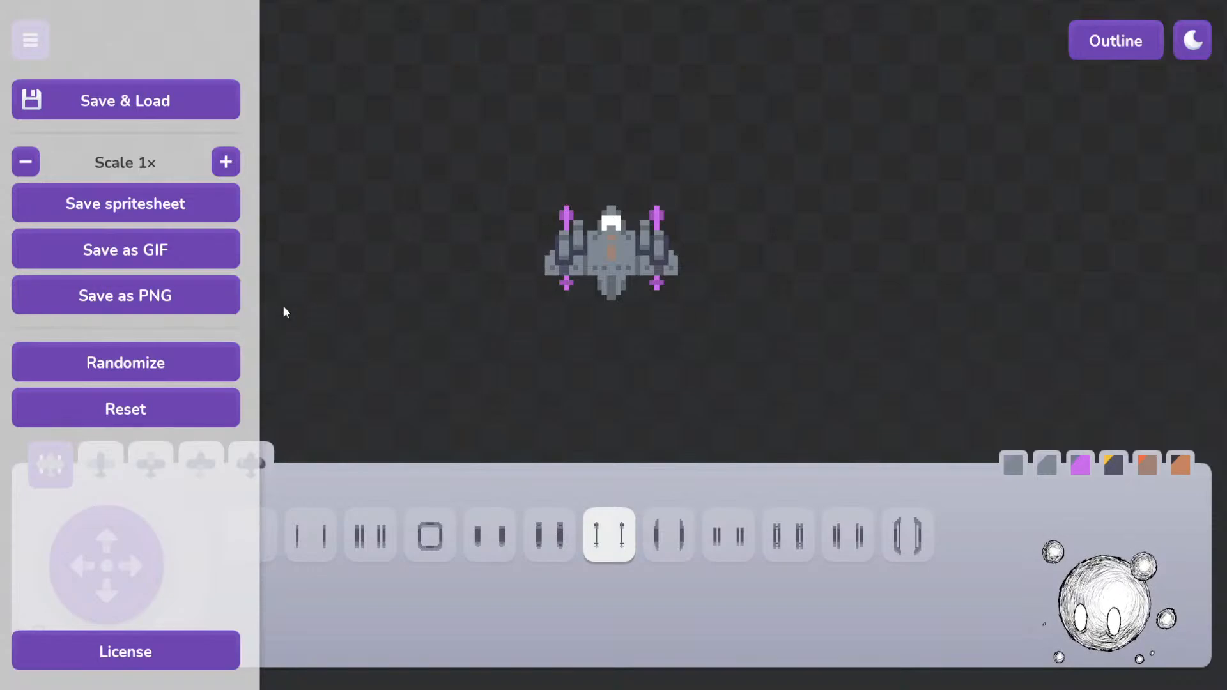
# Step: Keep randomizing until a green ship with red wings and curved lavender side parts is produced
pyautogui.click(213, 372)
pyautogui.click(213, 372)
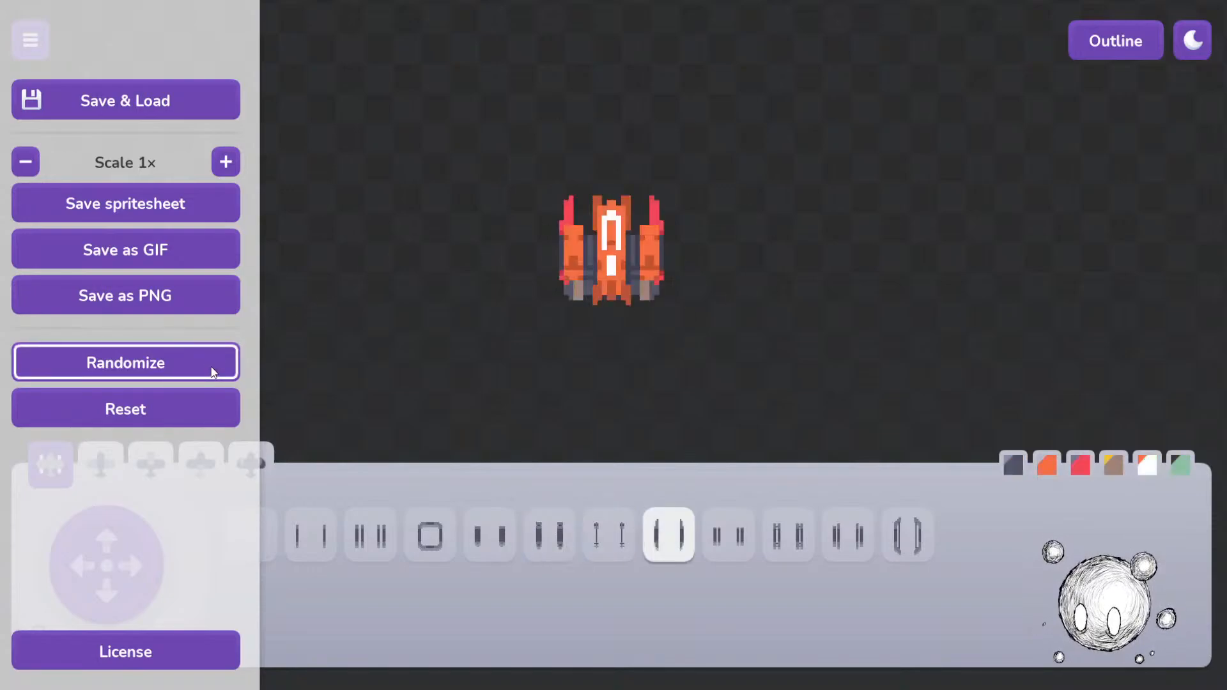
pyautogui.click(213, 370)
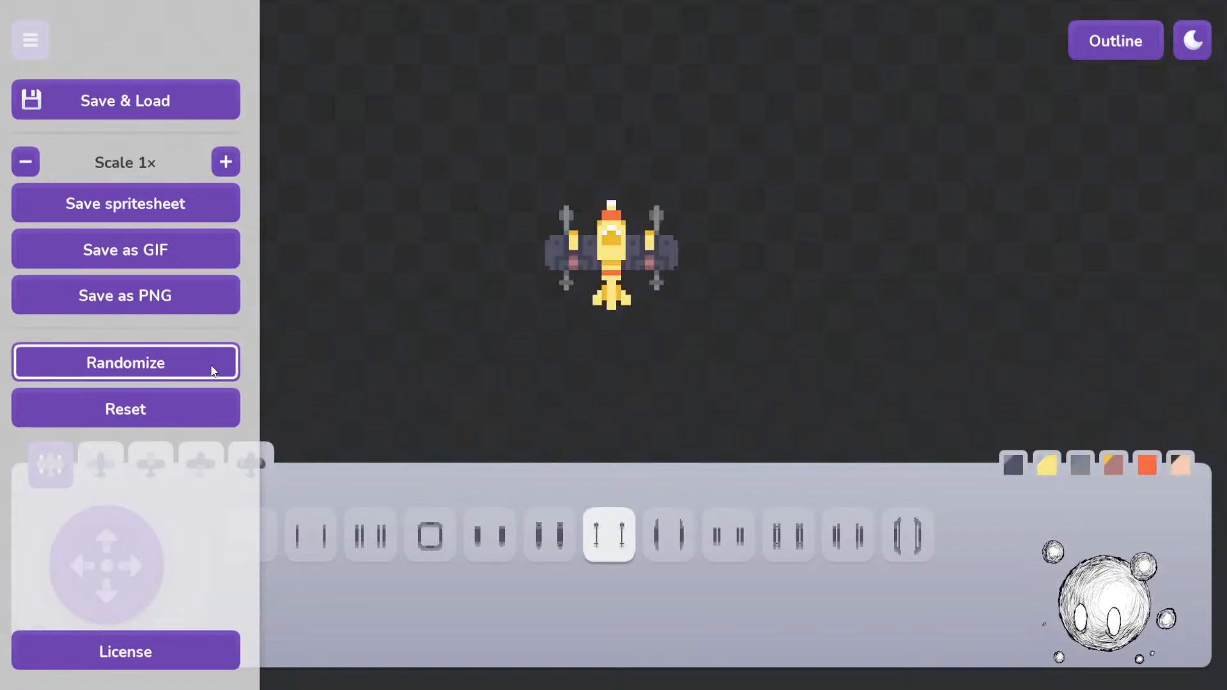
pyautogui.click(213, 371)
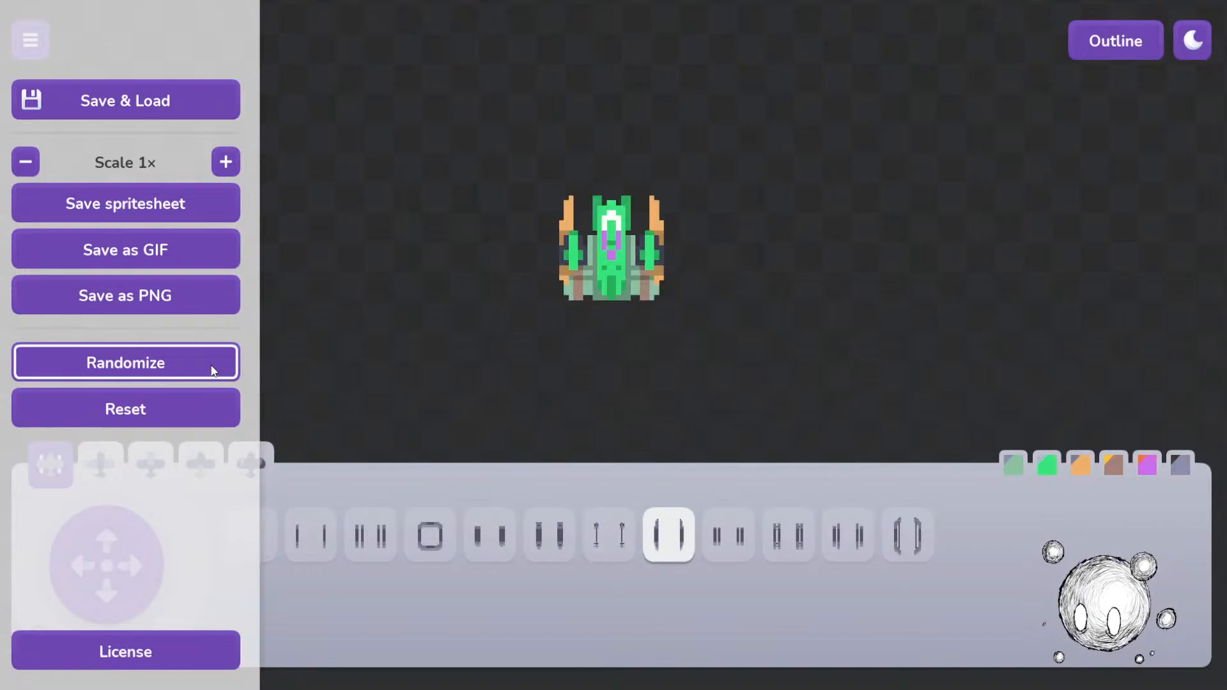
pyautogui.click(213, 371)
pyautogui.click(213, 371)
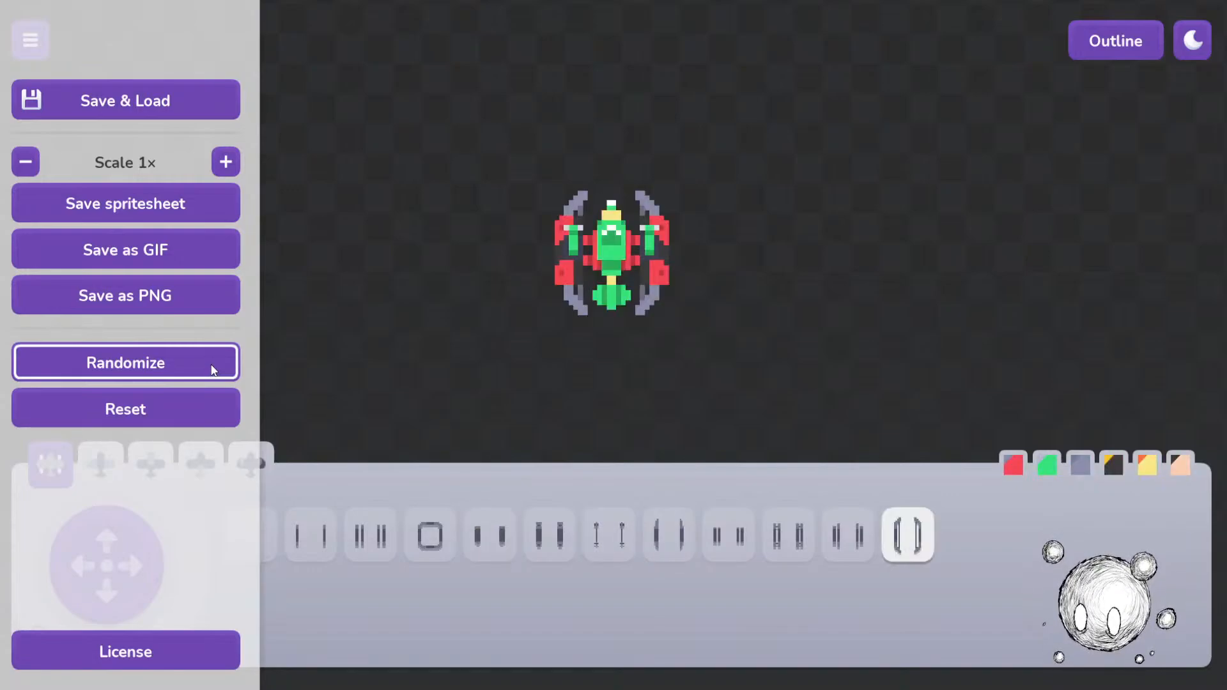
# Step: Generate more random ships until a muted green ship with dusty-red wings and pointed orange side parts is produced
pyautogui.click(213, 371)
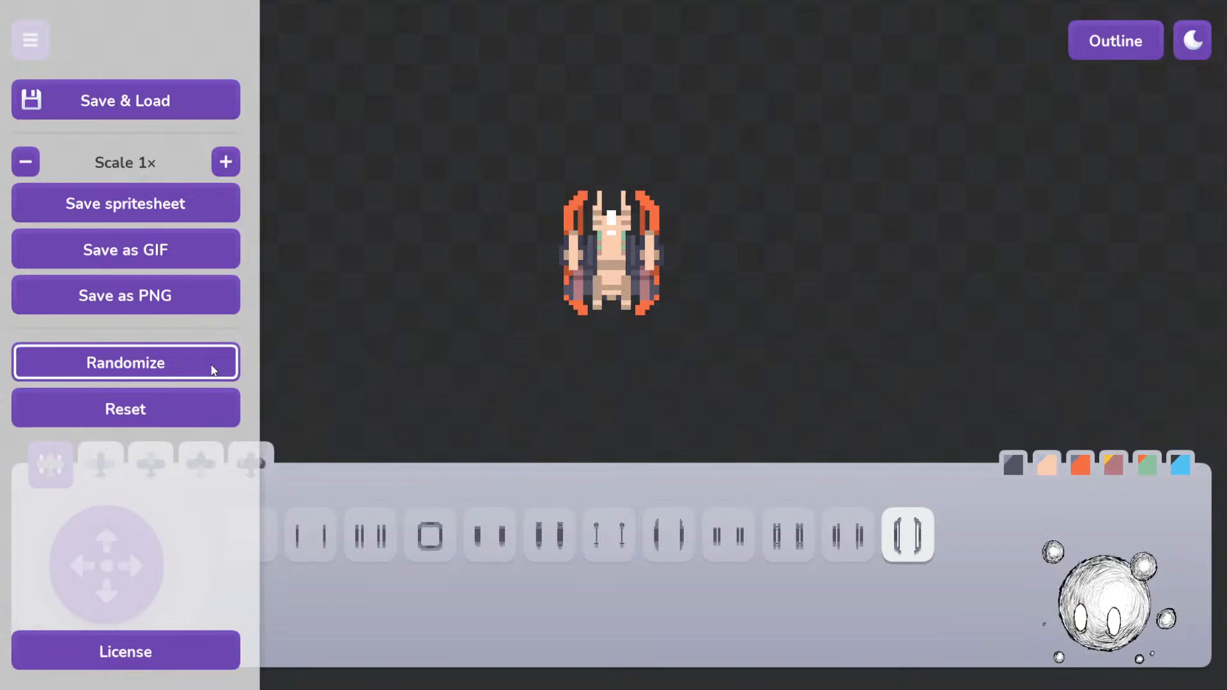
pyautogui.click(213, 370)
pyautogui.click(213, 371)
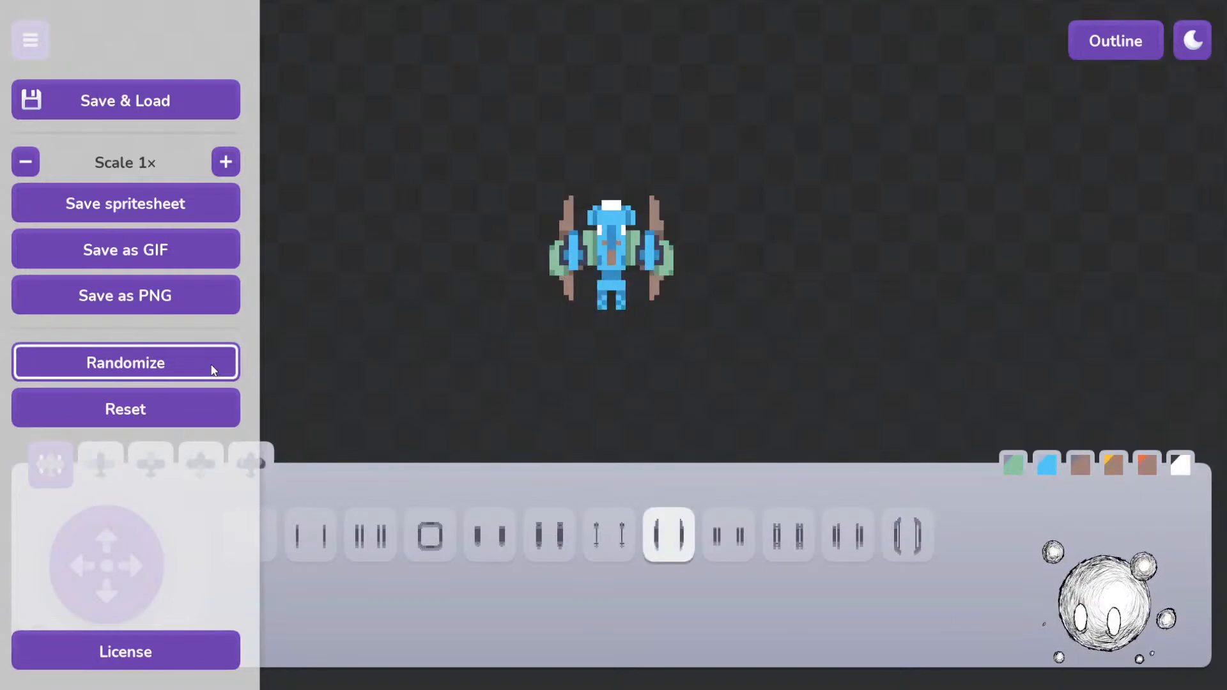
pyautogui.click(213, 370)
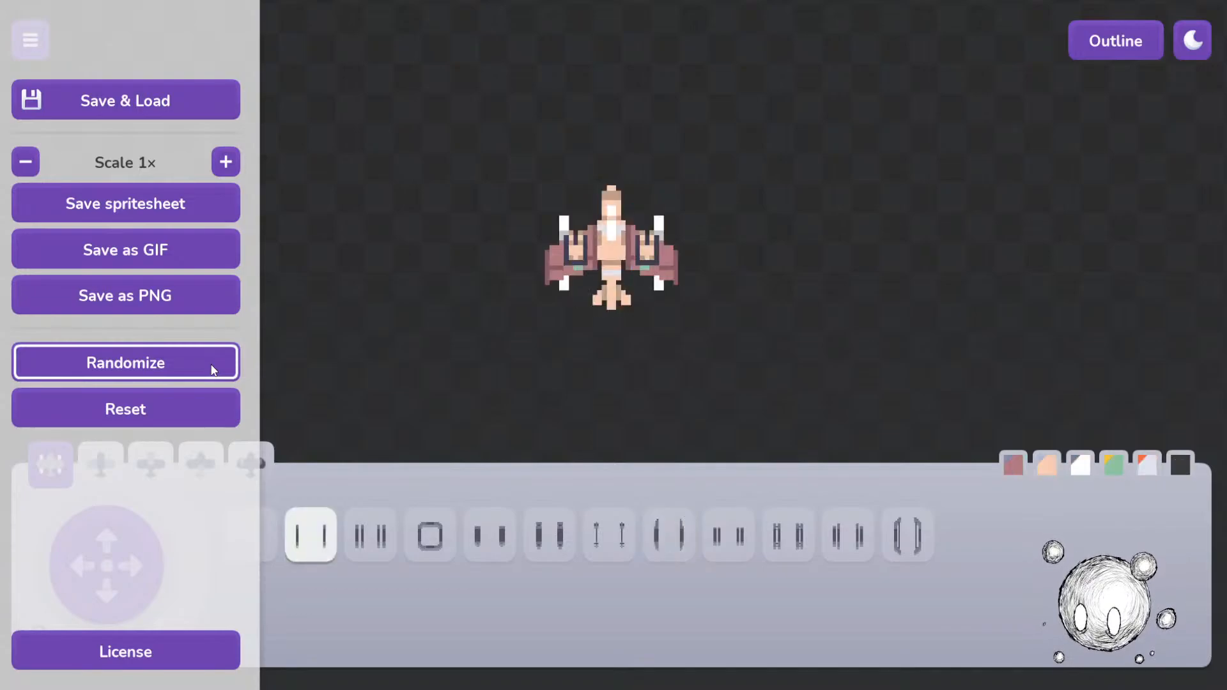
pyautogui.click(213, 371)
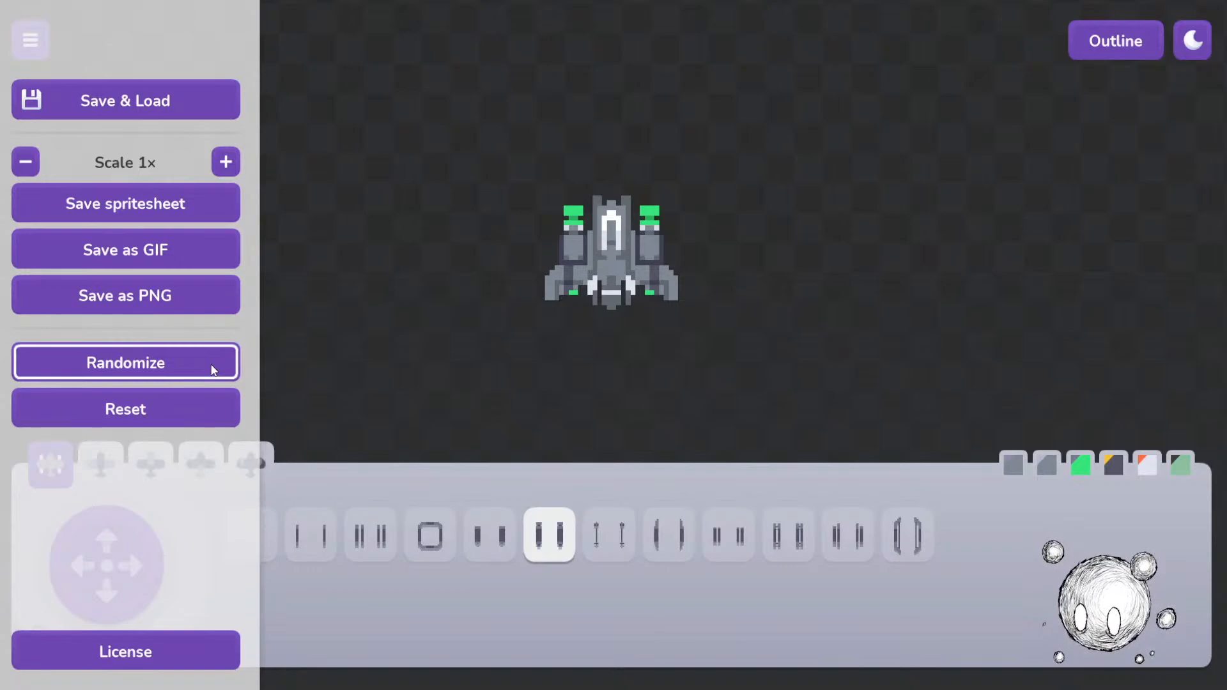
pyautogui.click(212, 371)
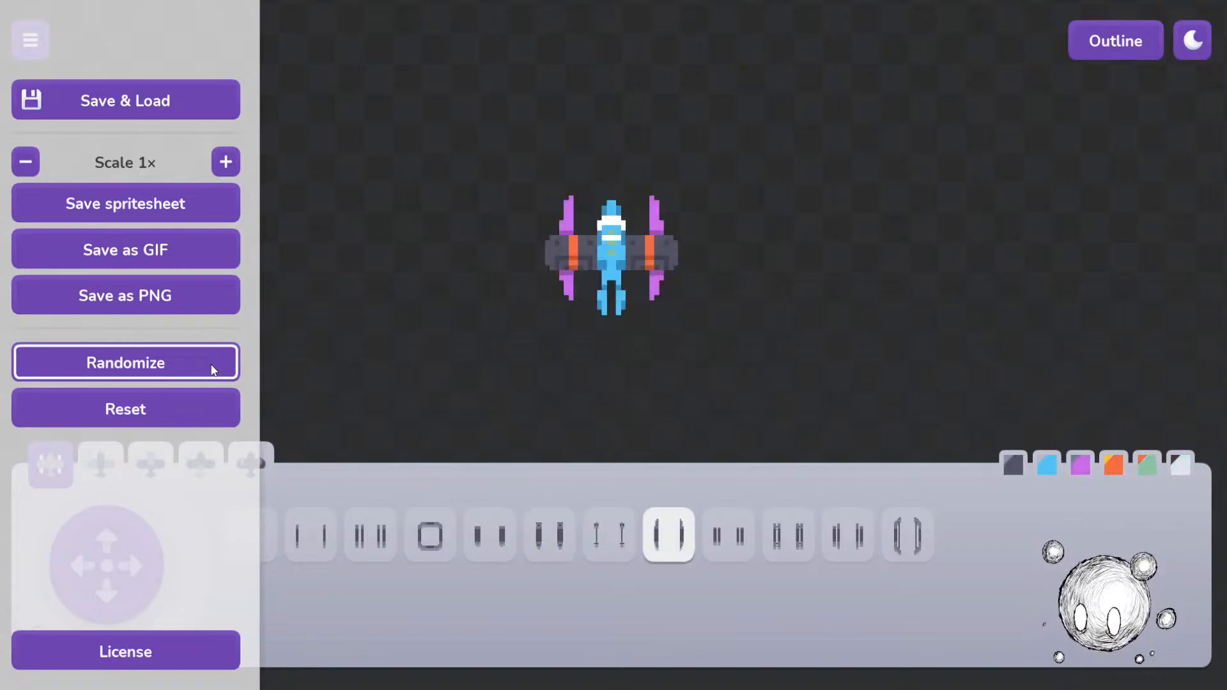
pyautogui.click(213, 371)
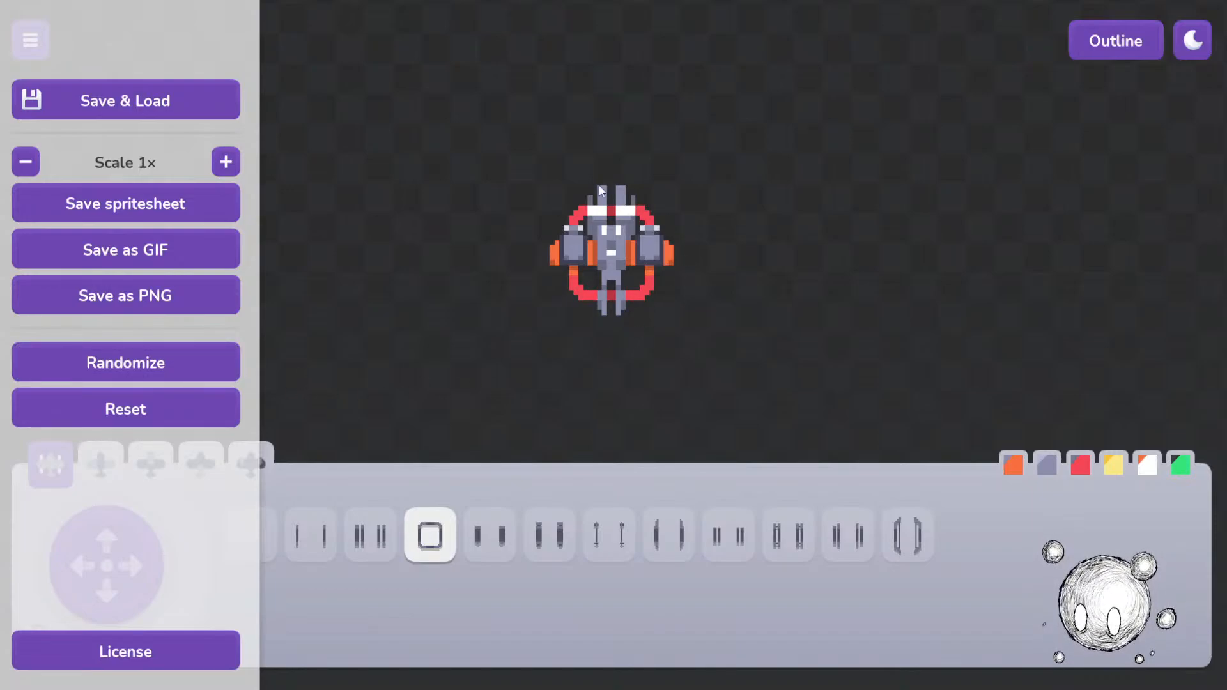
pyautogui.click(211, 356)
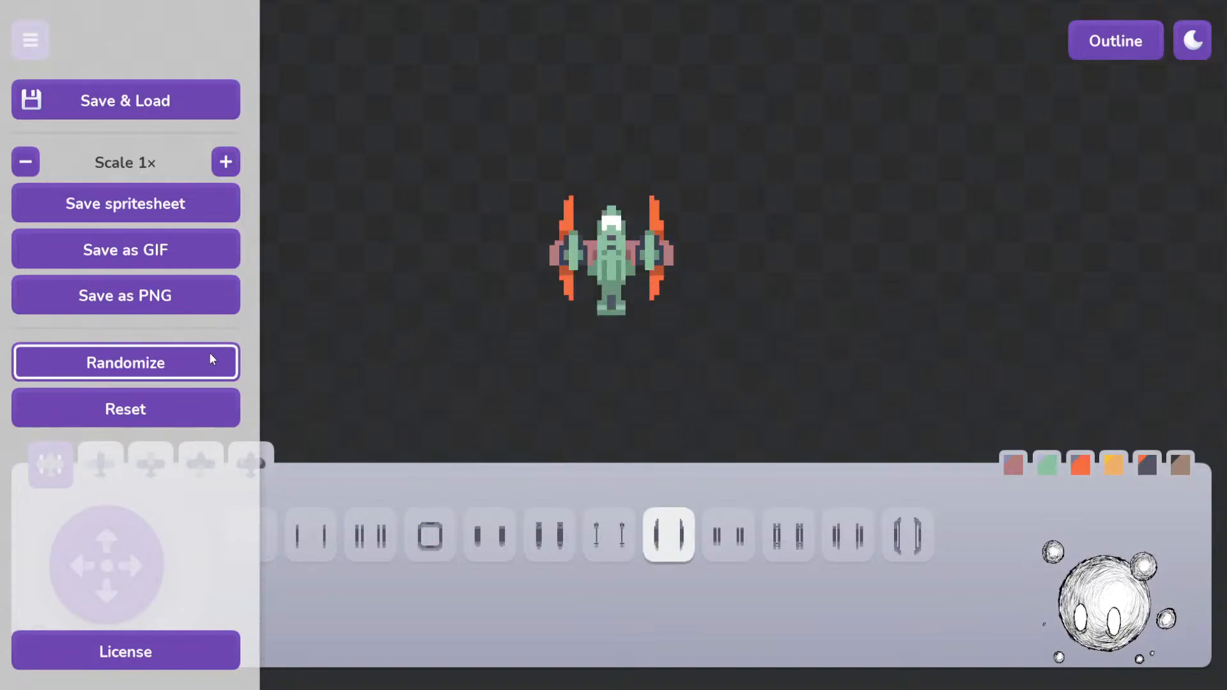
# Step: Generate random ships until a copper ship with lavender wings and curved dark-grey side parts is produced
pyautogui.click(213, 359)
pyautogui.click(211, 355)
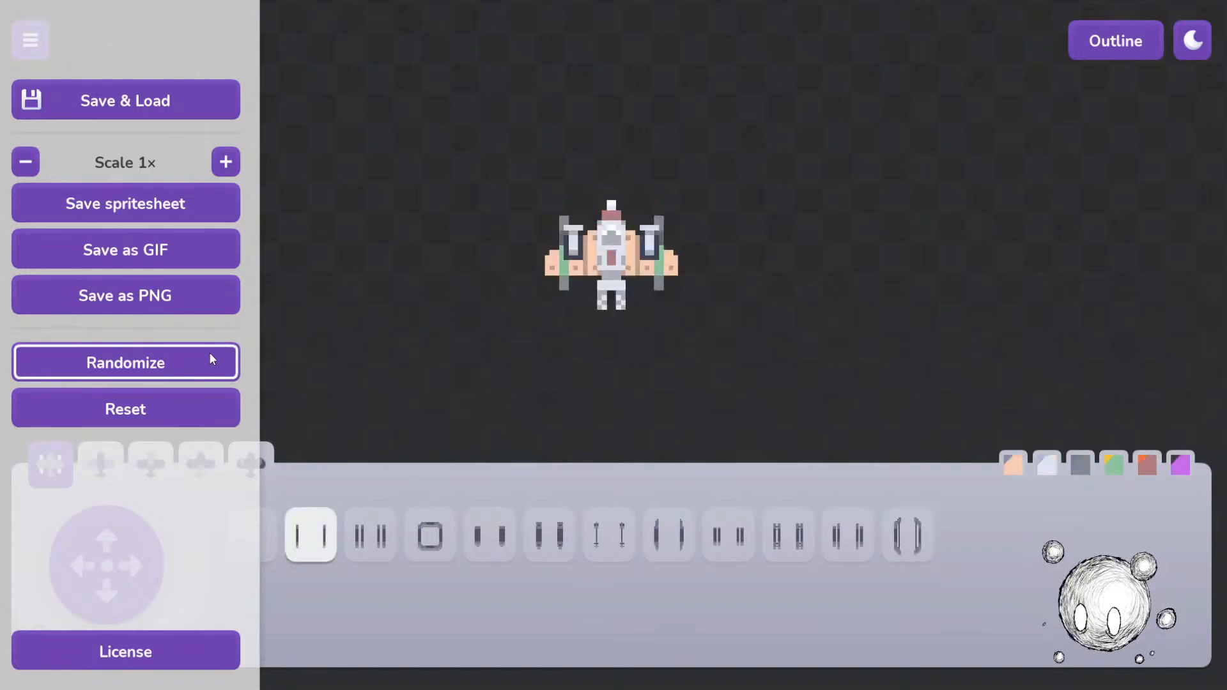
pyautogui.click(211, 355)
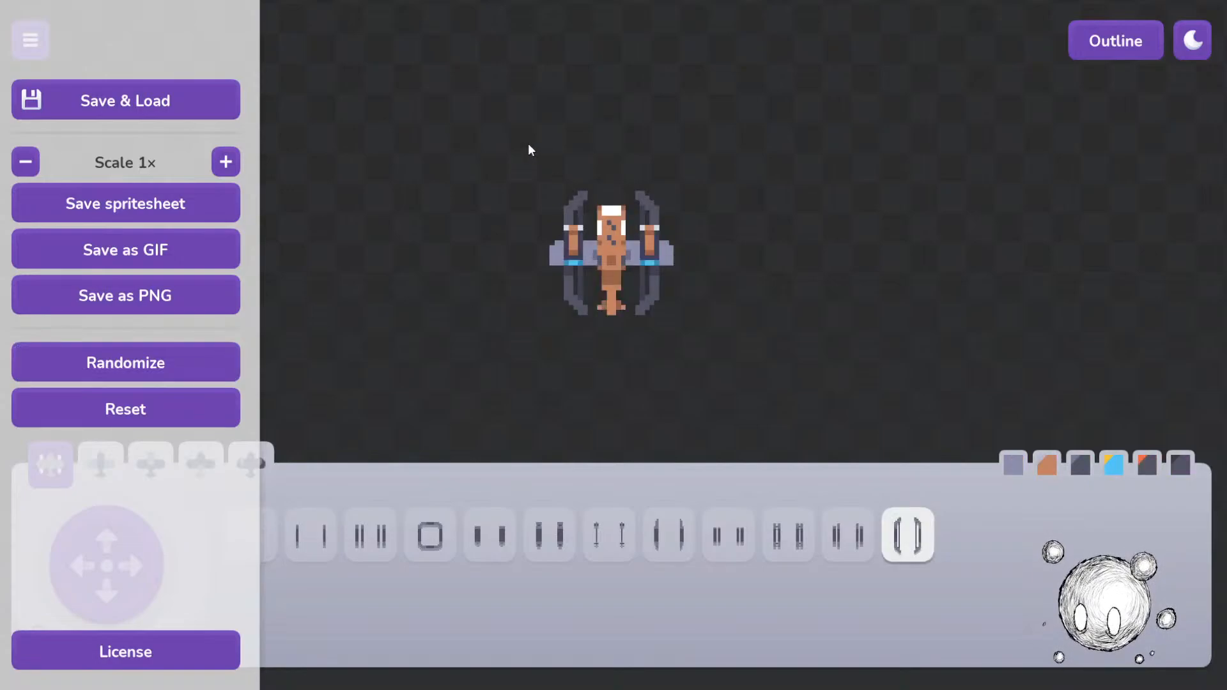
# Step: Continue randomizing parts and colours until an orange ship with dusty-red wings and a lavender ring is produced
pyautogui.click(230, 360)
pyautogui.click(230, 359)
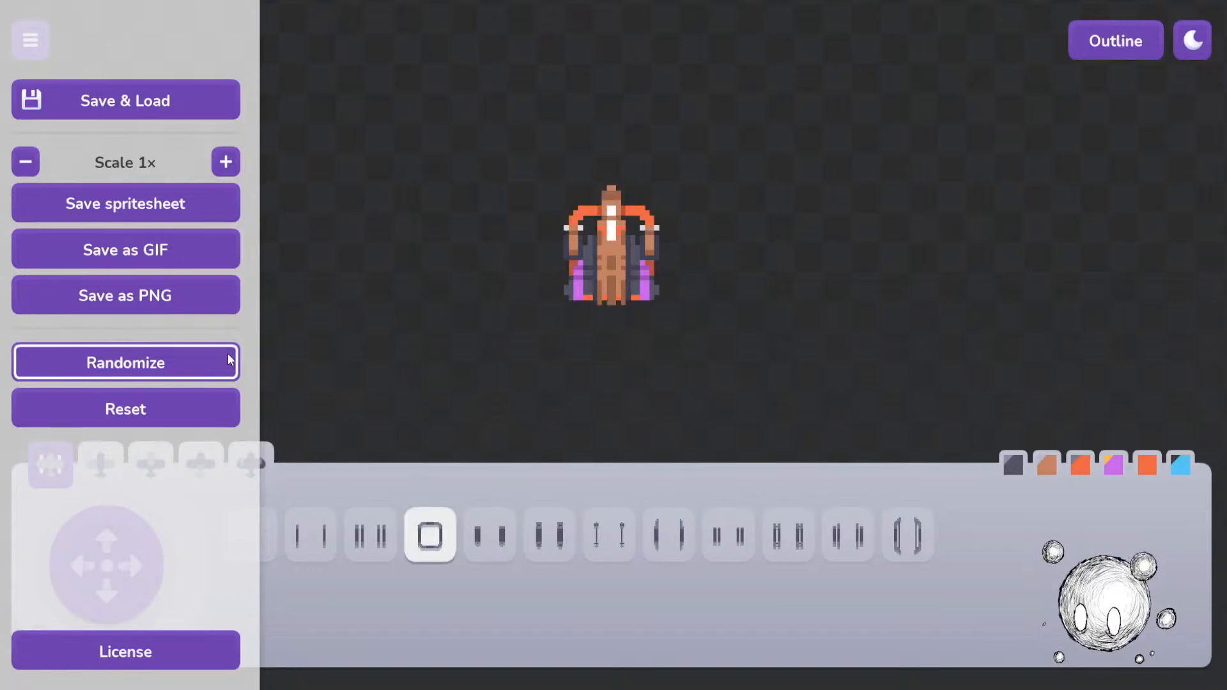
pyautogui.click(230, 359)
pyautogui.click(230, 359)
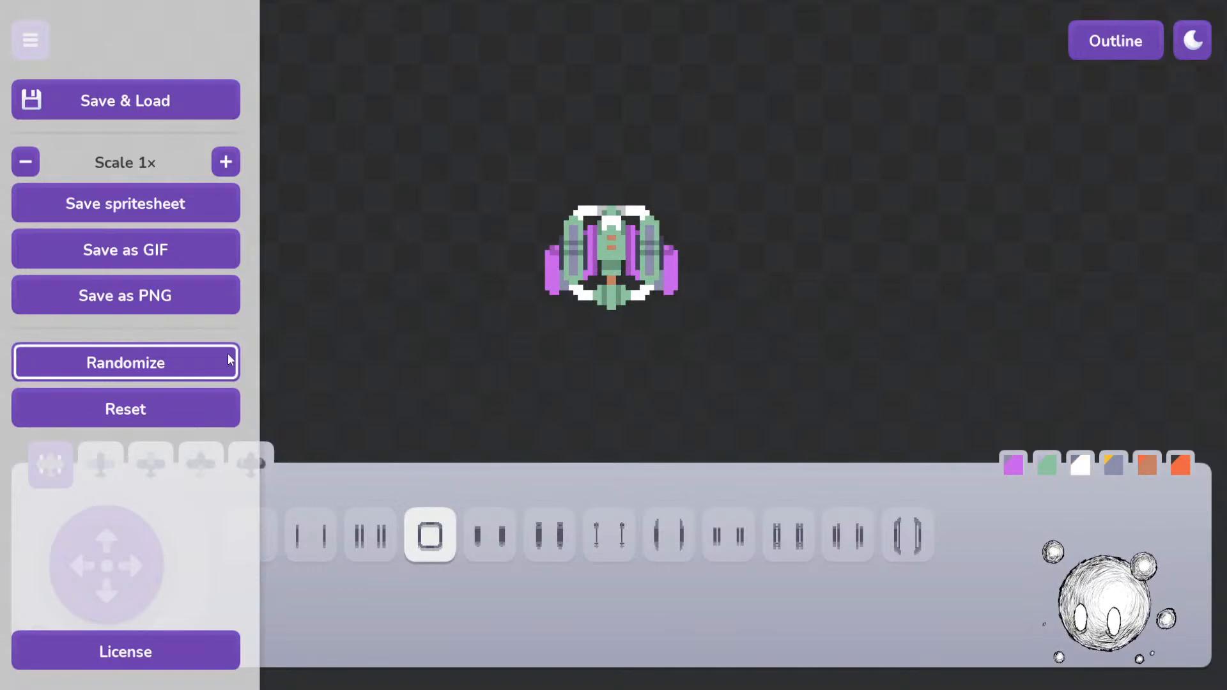
pyautogui.click(230, 360)
pyautogui.click(230, 360)
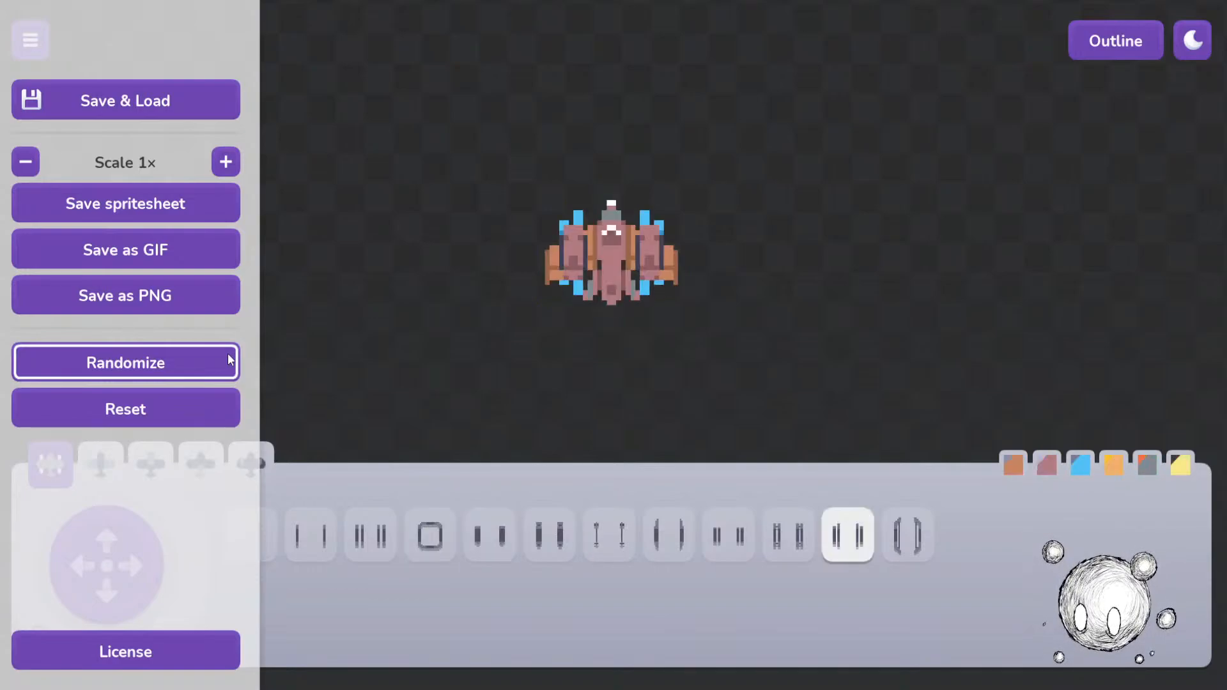
pyautogui.click(230, 360)
pyautogui.click(231, 360)
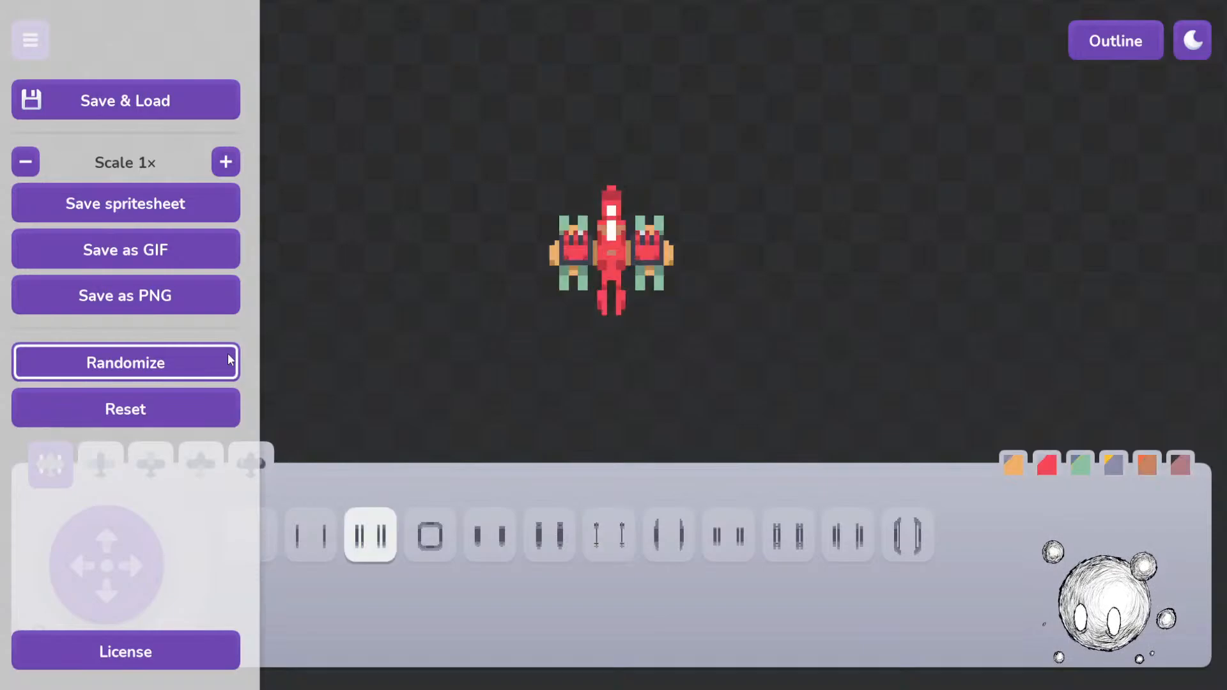
pyautogui.click(230, 359)
pyautogui.click(230, 359)
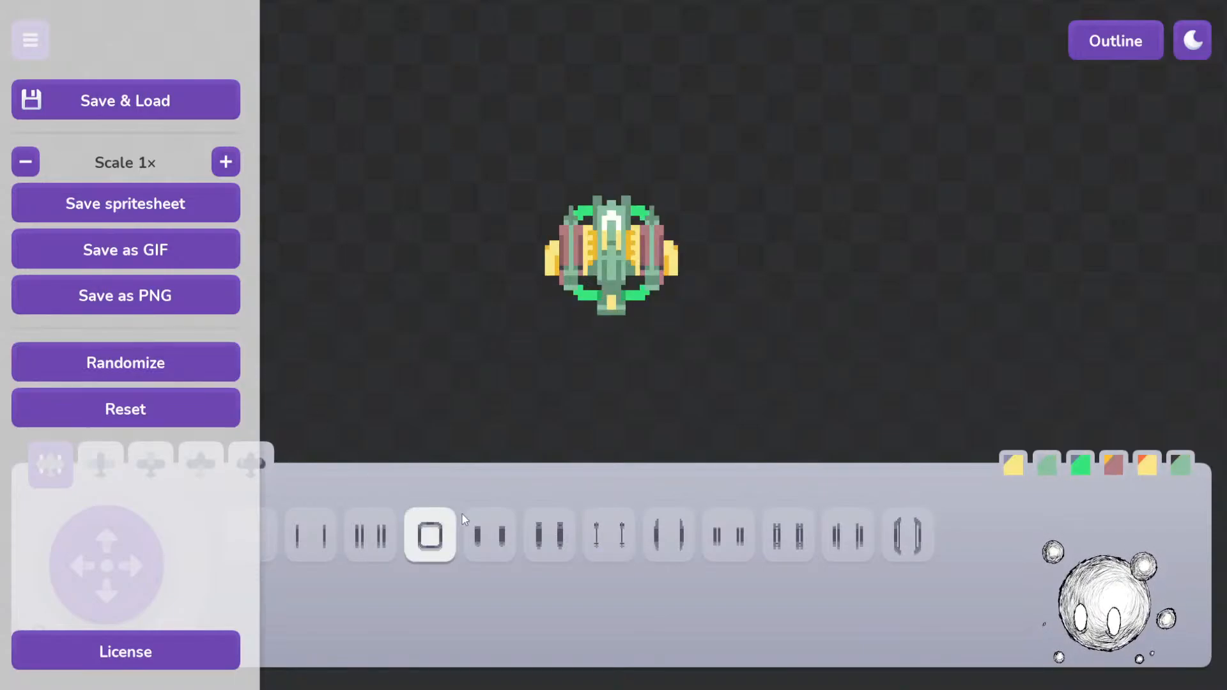
pyautogui.click(189, 365)
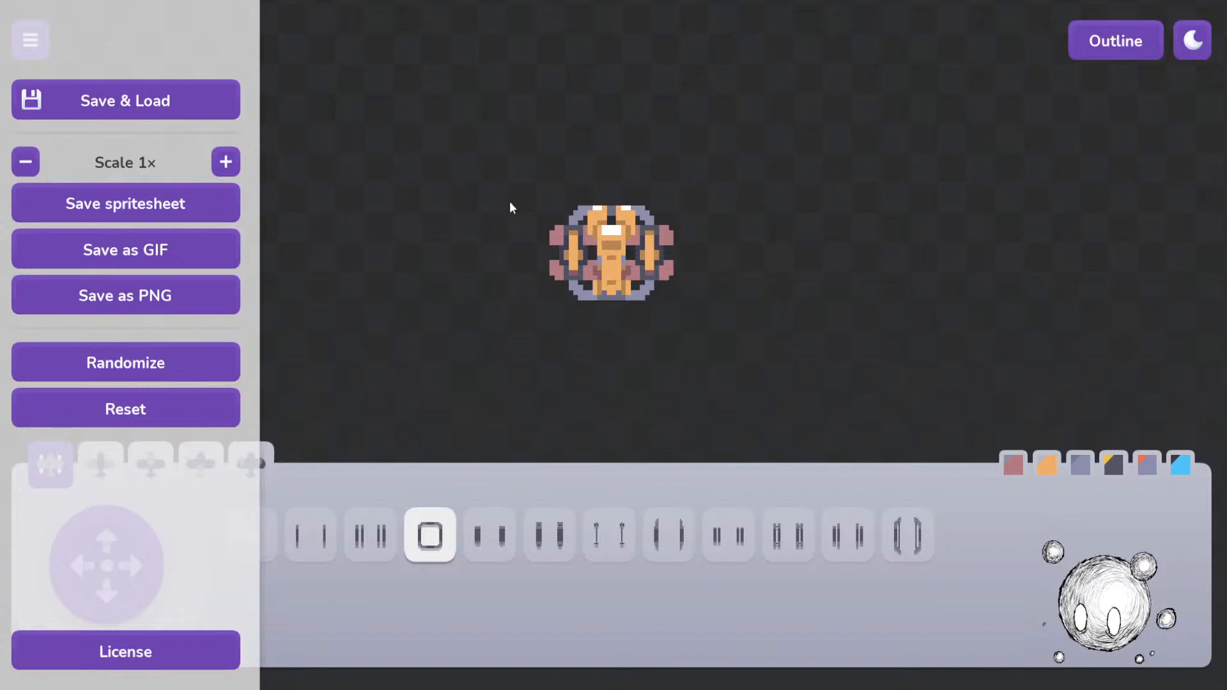
# Step: Keep generating random designs until an orange-red ship with blue wings and a brown ring is produced
pyautogui.click(202, 374)
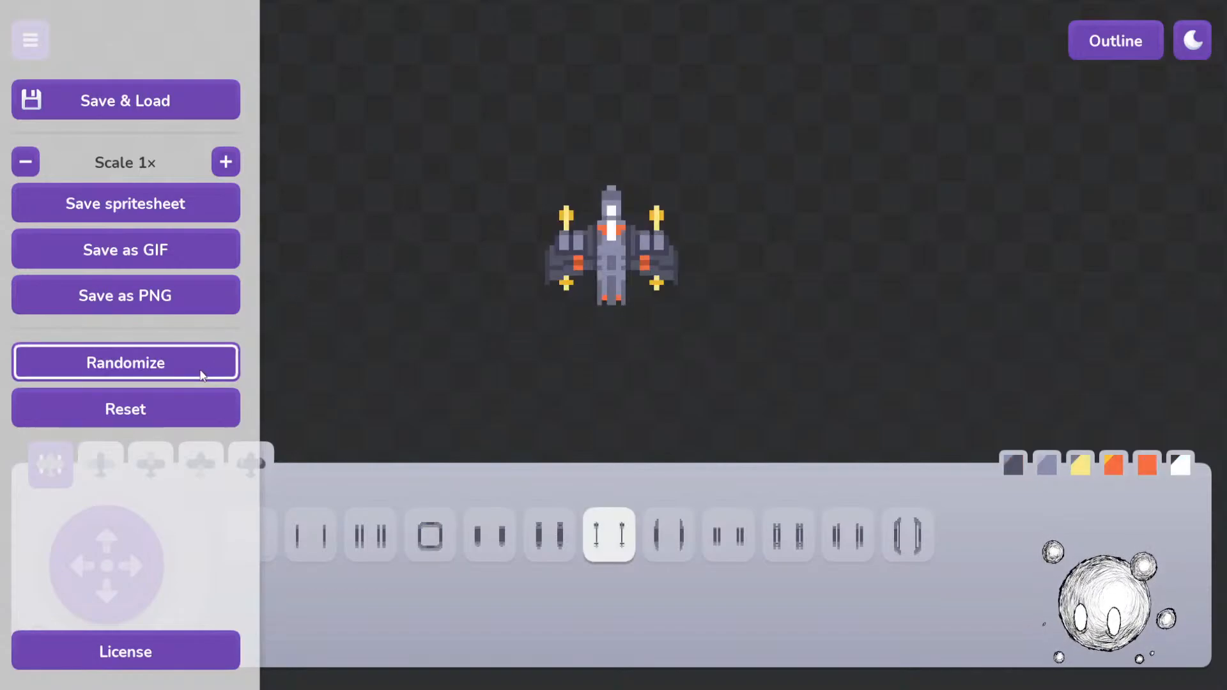
pyautogui.click(201, 374)
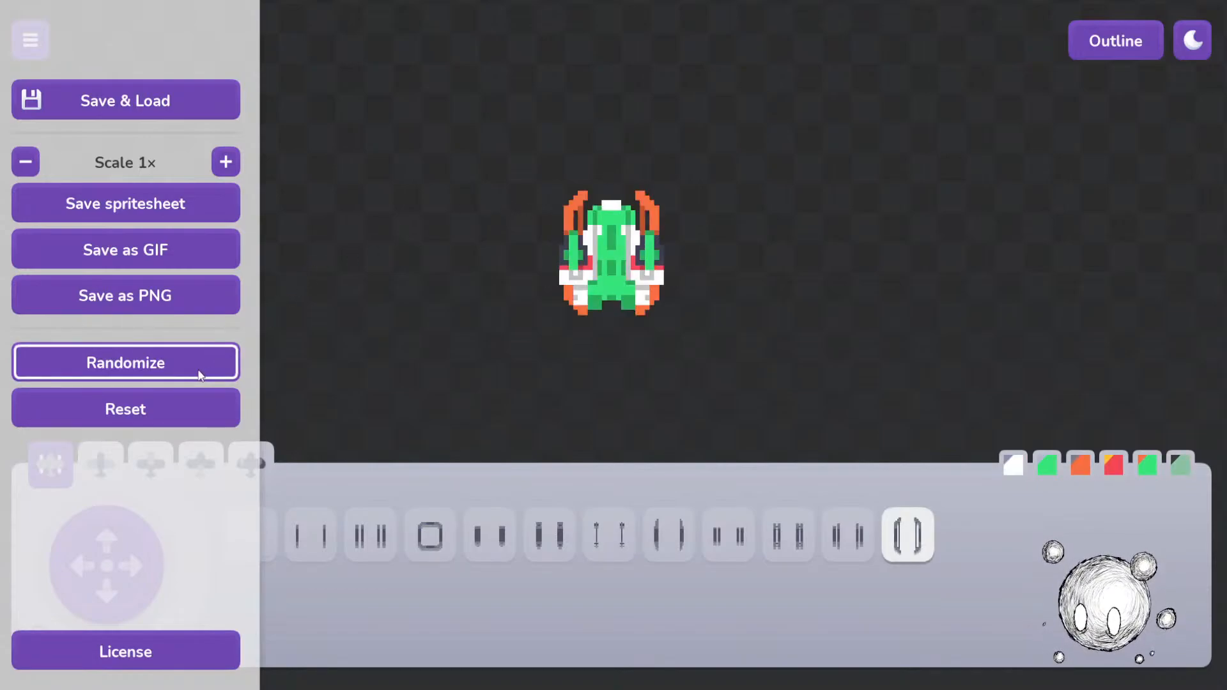
pyautogui.click(202, 374)
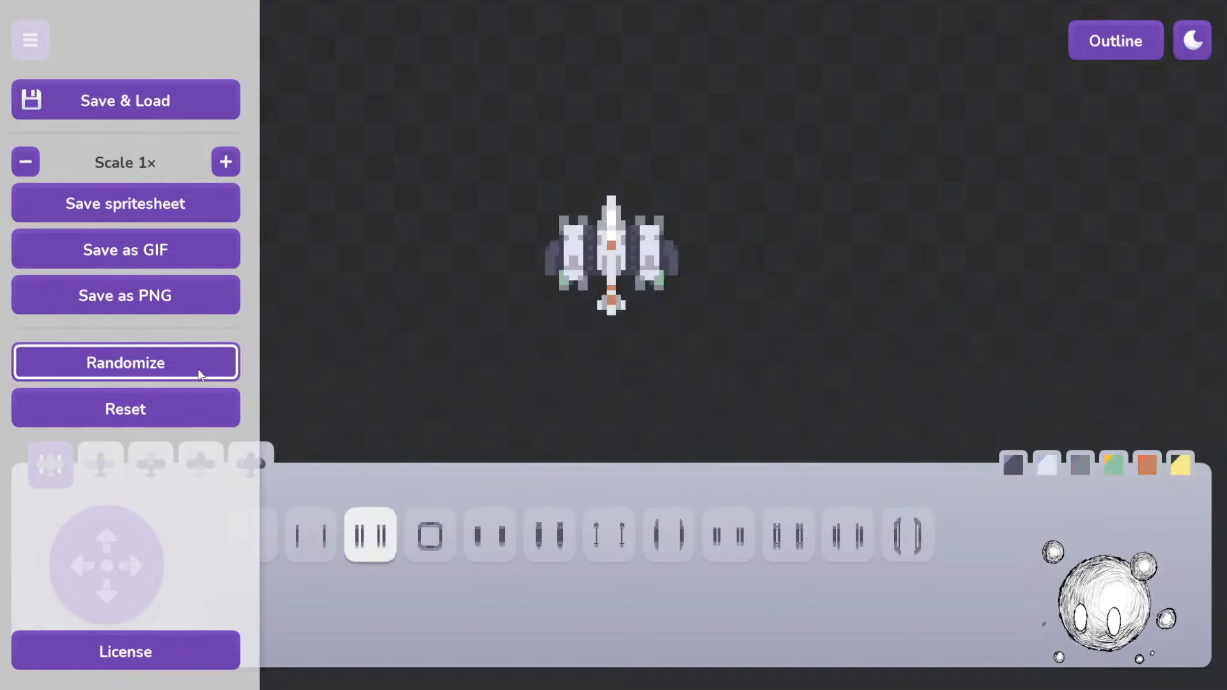
pyautogui.click(201, 374)
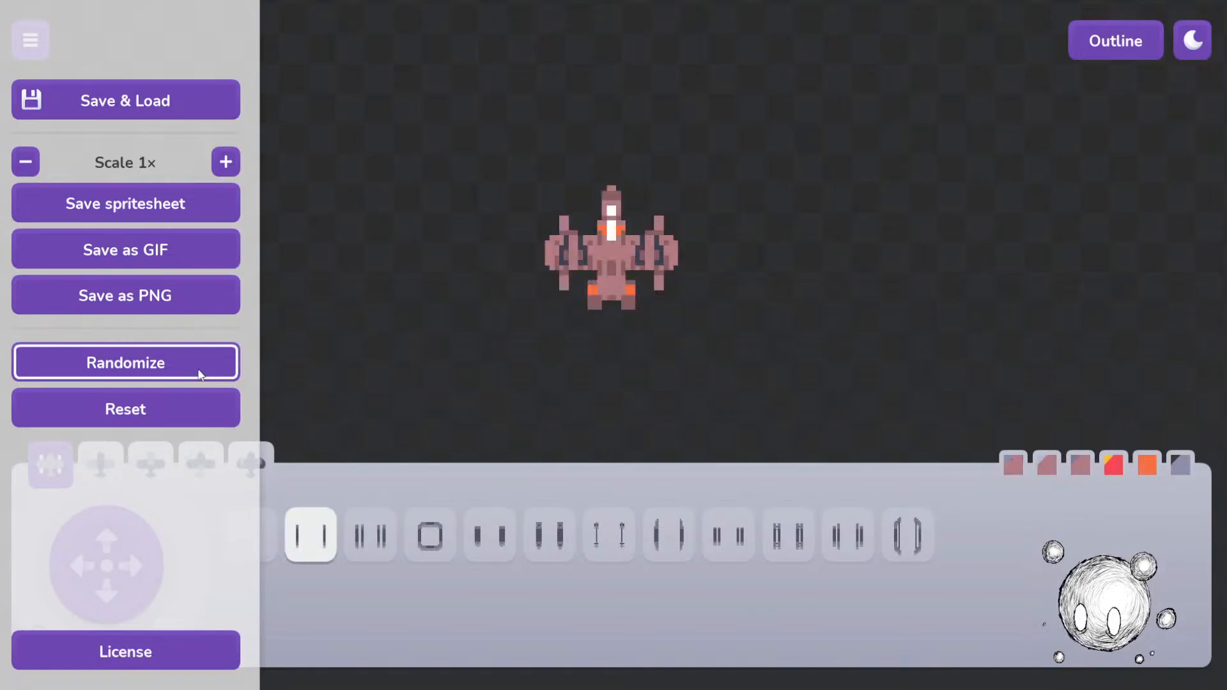
pyautogui.click(201, 375)
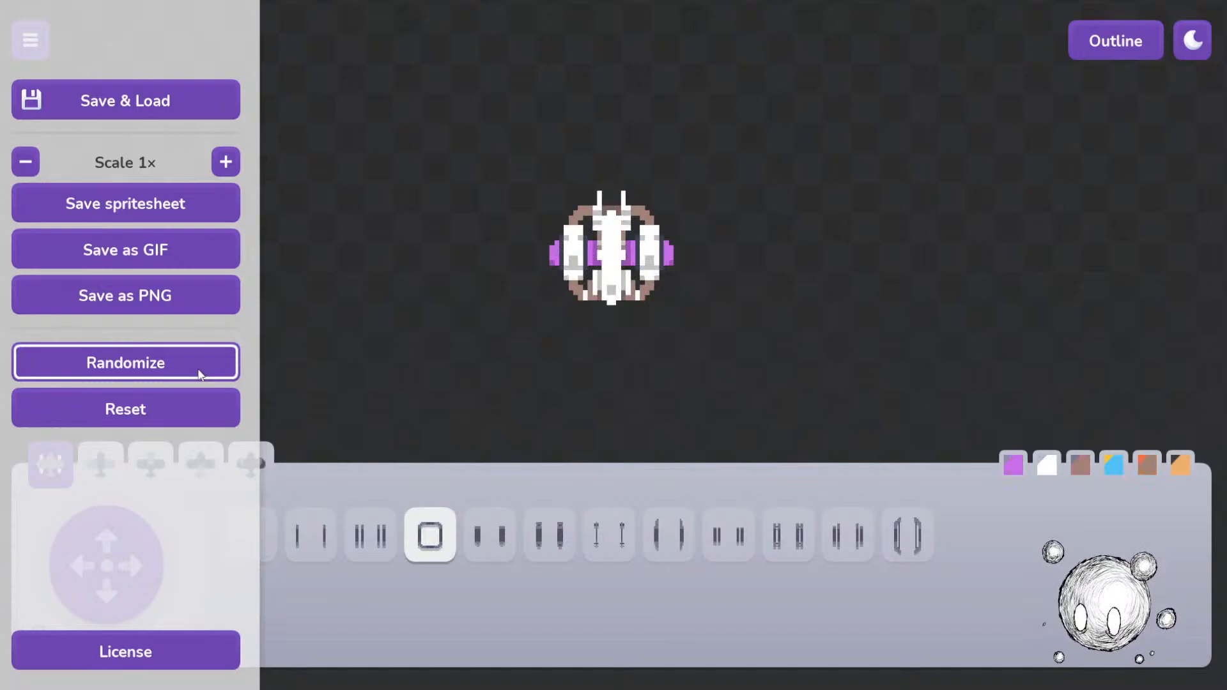
pyautogui.click(202, 374)
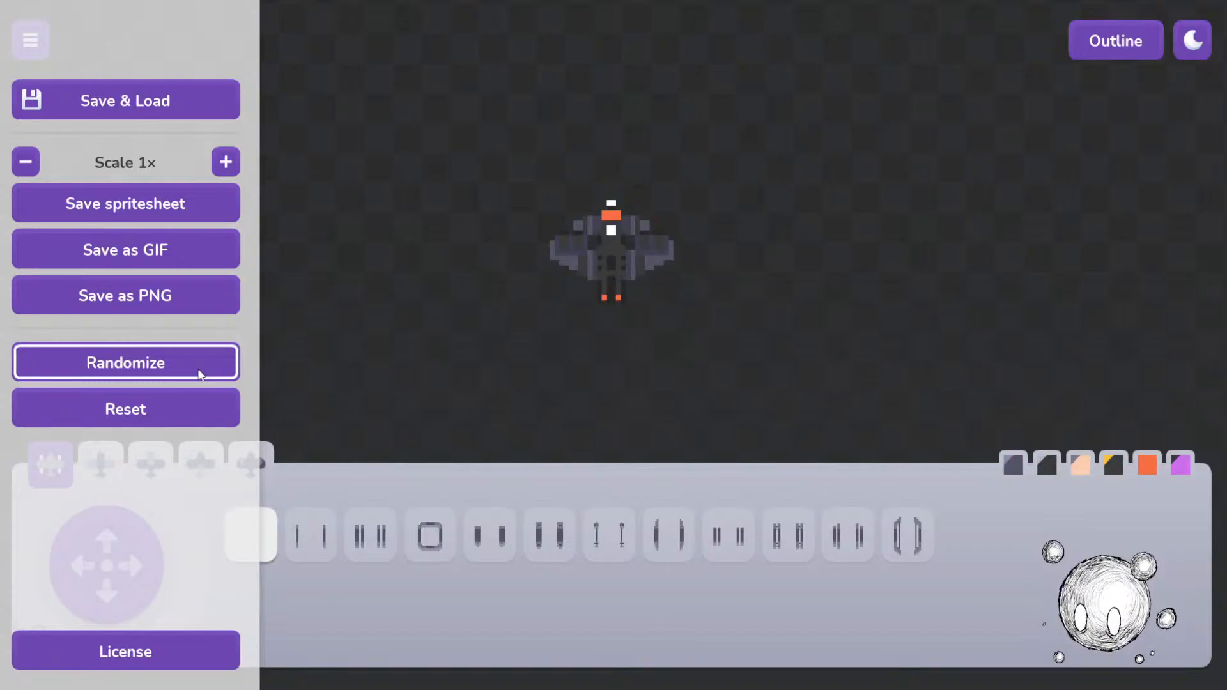
pyautogui.click(201, 374)
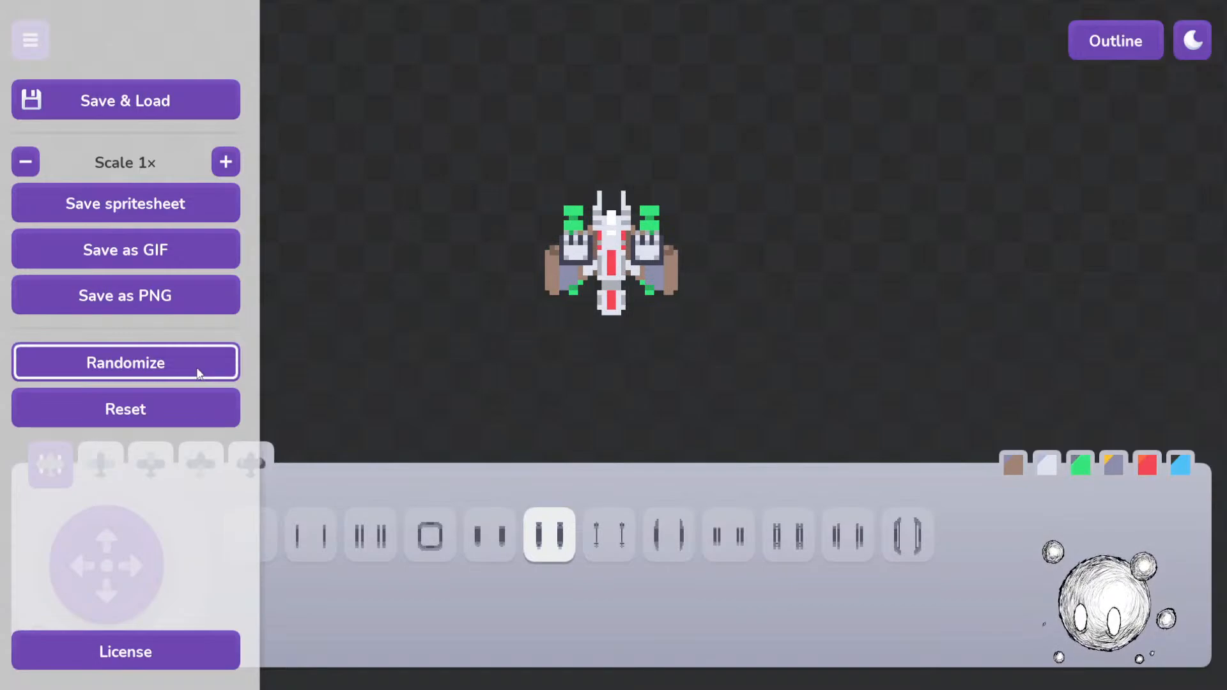
pyautogui.click(200, 374)
pyautogui.click(199, 375)
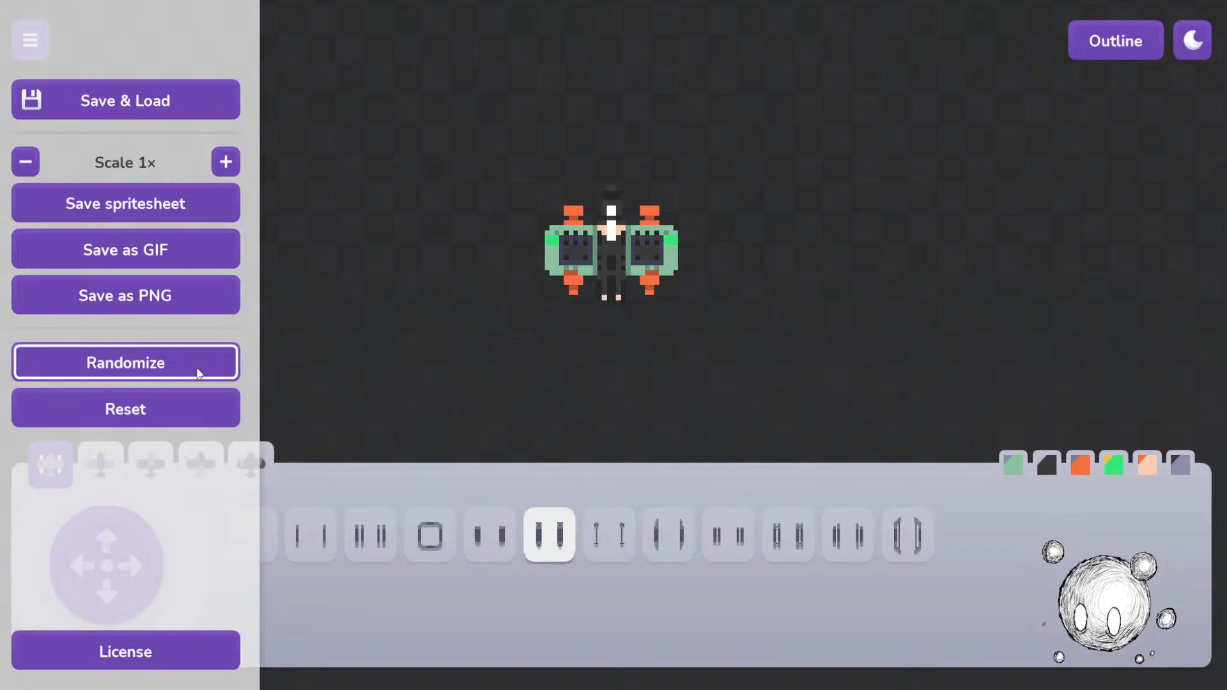
pyautogui.click(199, 373)
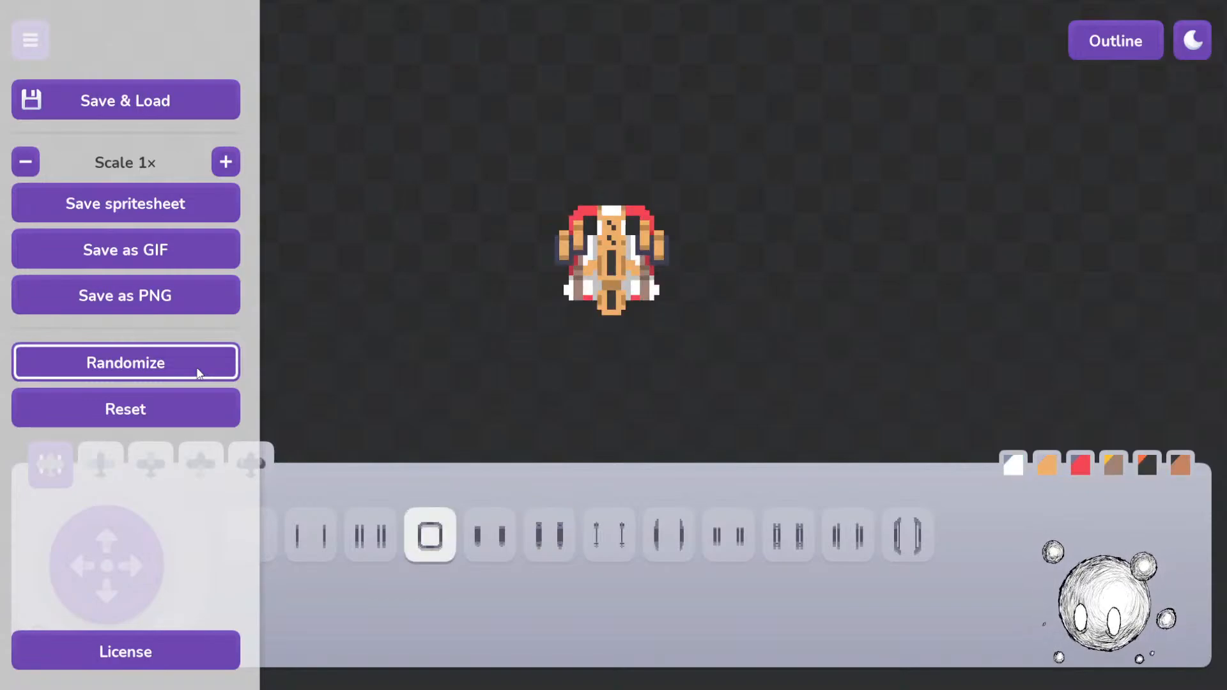
pyautogui.click(199, 373)
pyautogui.click(199, 373)
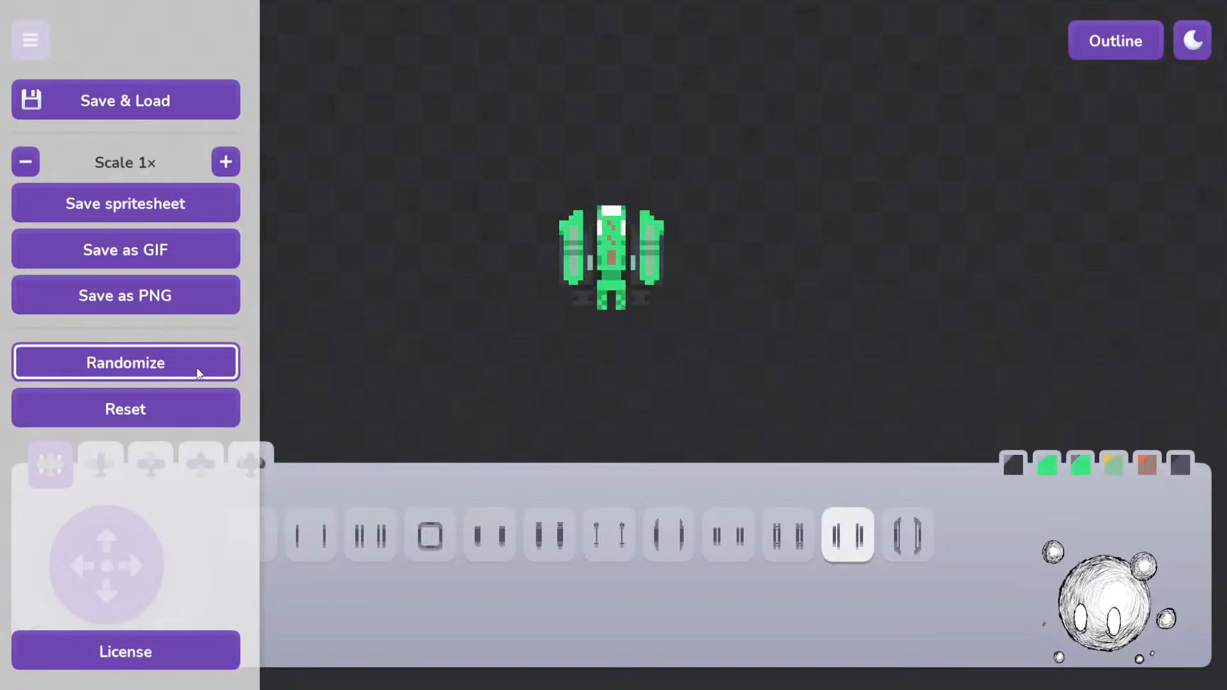
pyautogui.click(199, 373)
pyautogui.click(199, 373)
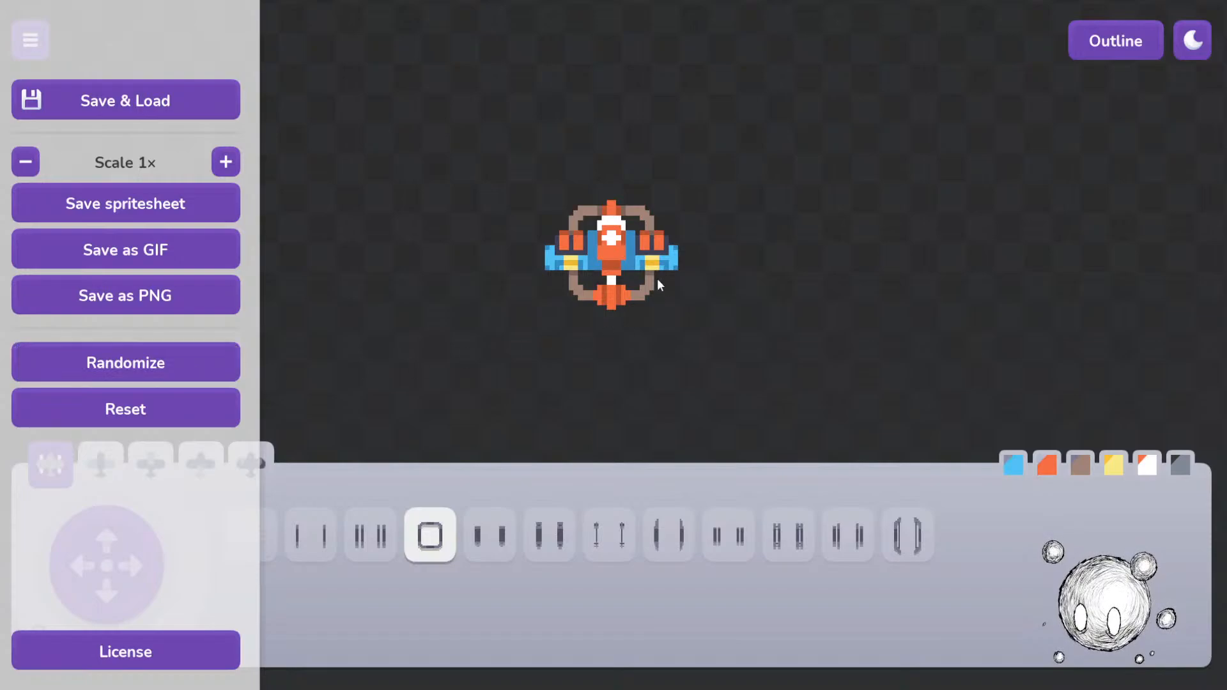
# Step: Randomize the design further until a white ship with grey wings and short dusty-red side parts is produced
pyautogui.click(170, 363)
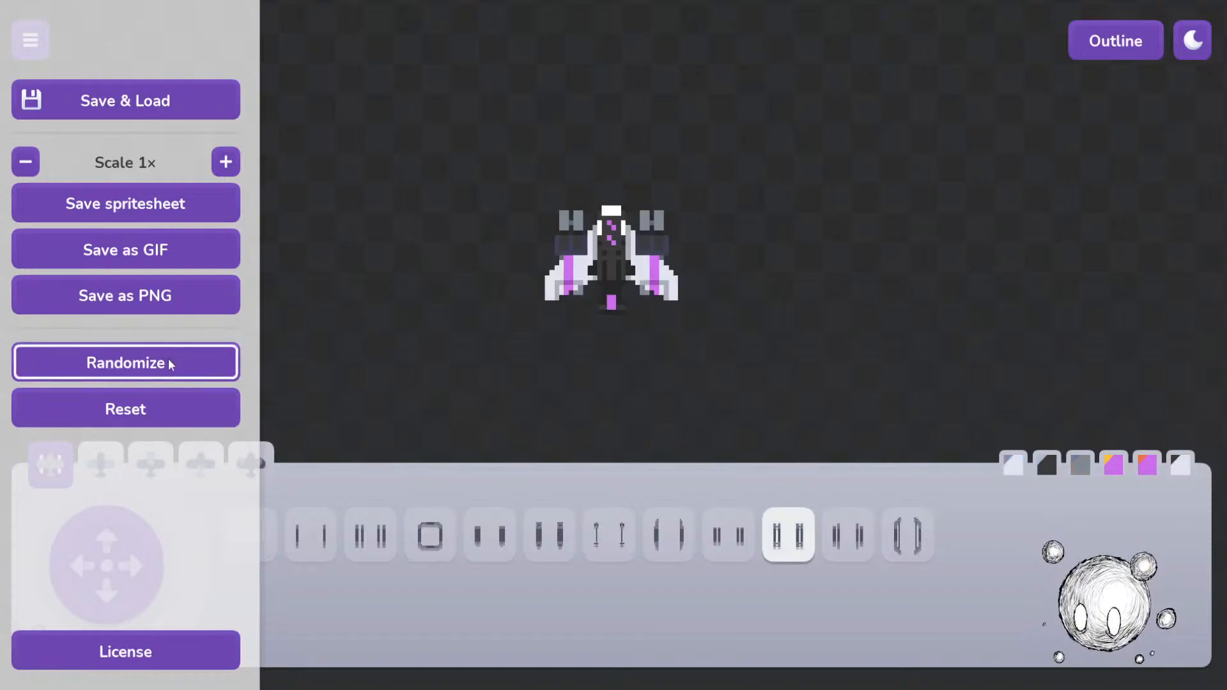
pyautogui.click(168, 361)
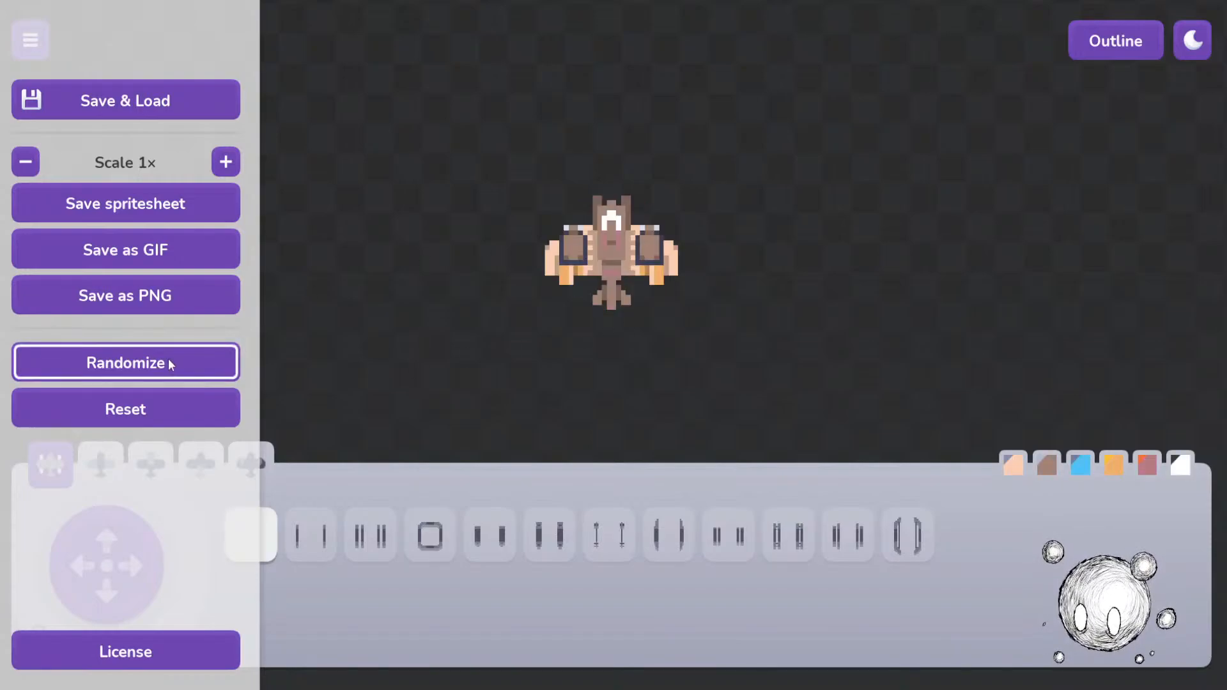
pyautogui.click(168, 363)
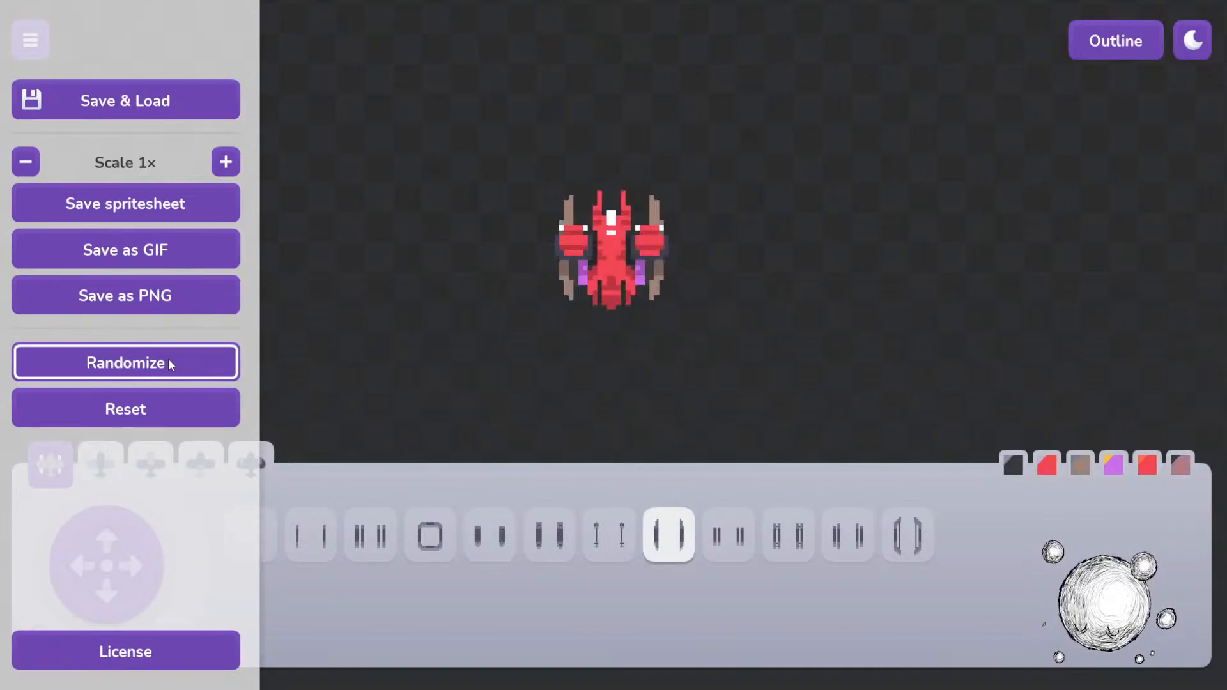
pyautogui.click(170, 364)
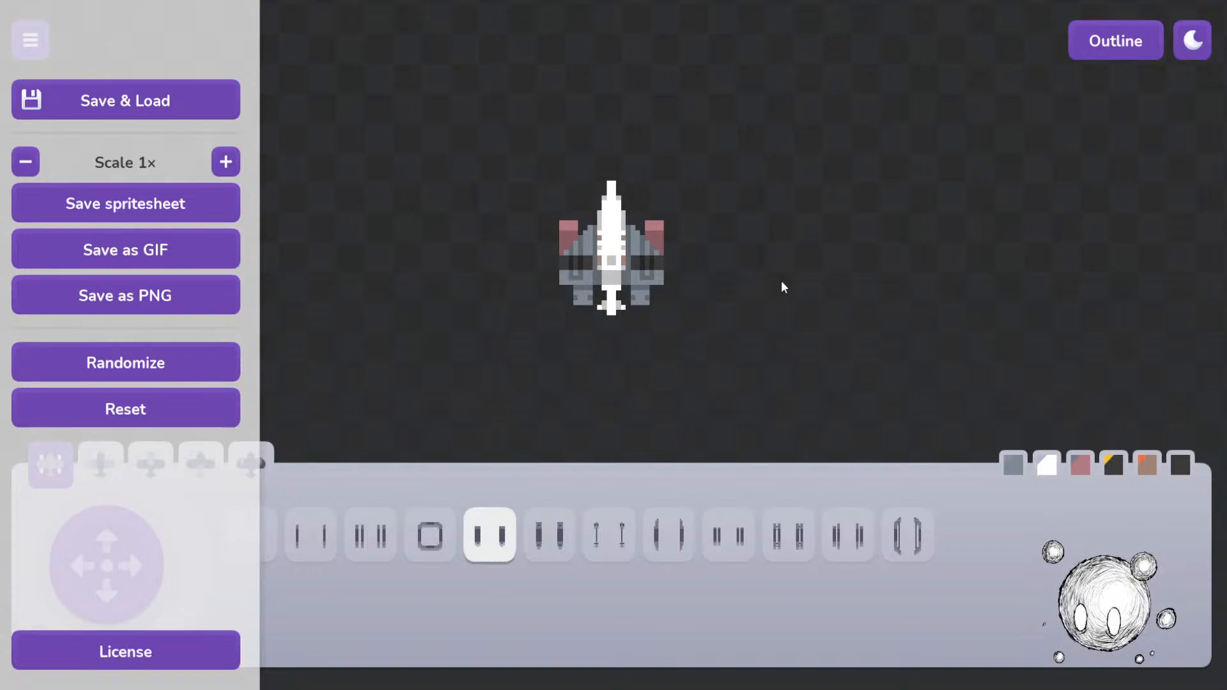
# Step: Generate more random ships until a brown ship with dusty-red wings and slim orange side parts is produced
pyautogui.click(216, 363)
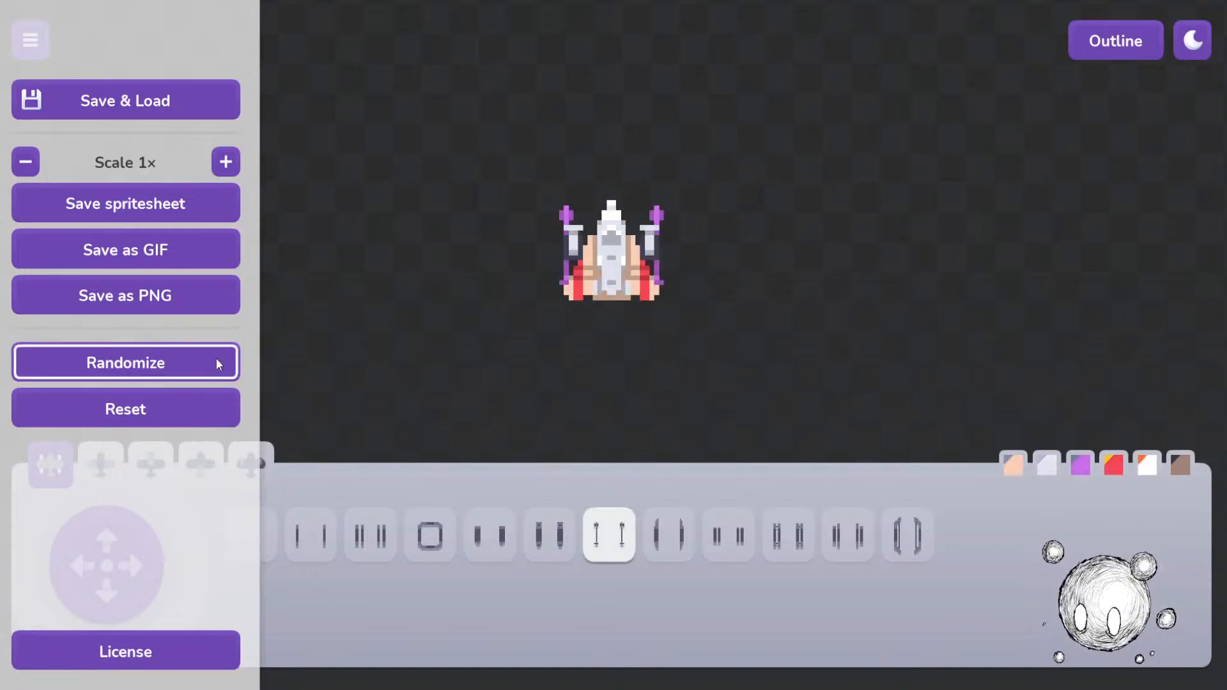
pyautogui.click(216, 363)
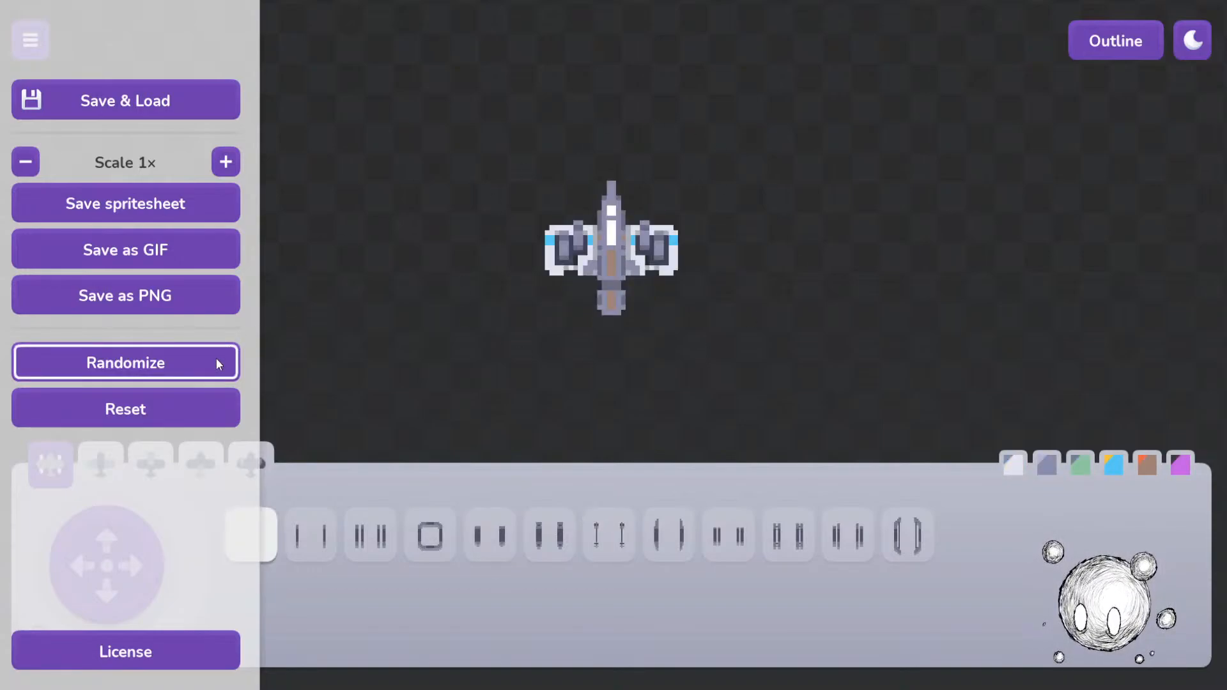
pyautogui.click(216, 363)
pyautogui.click(216, 363)
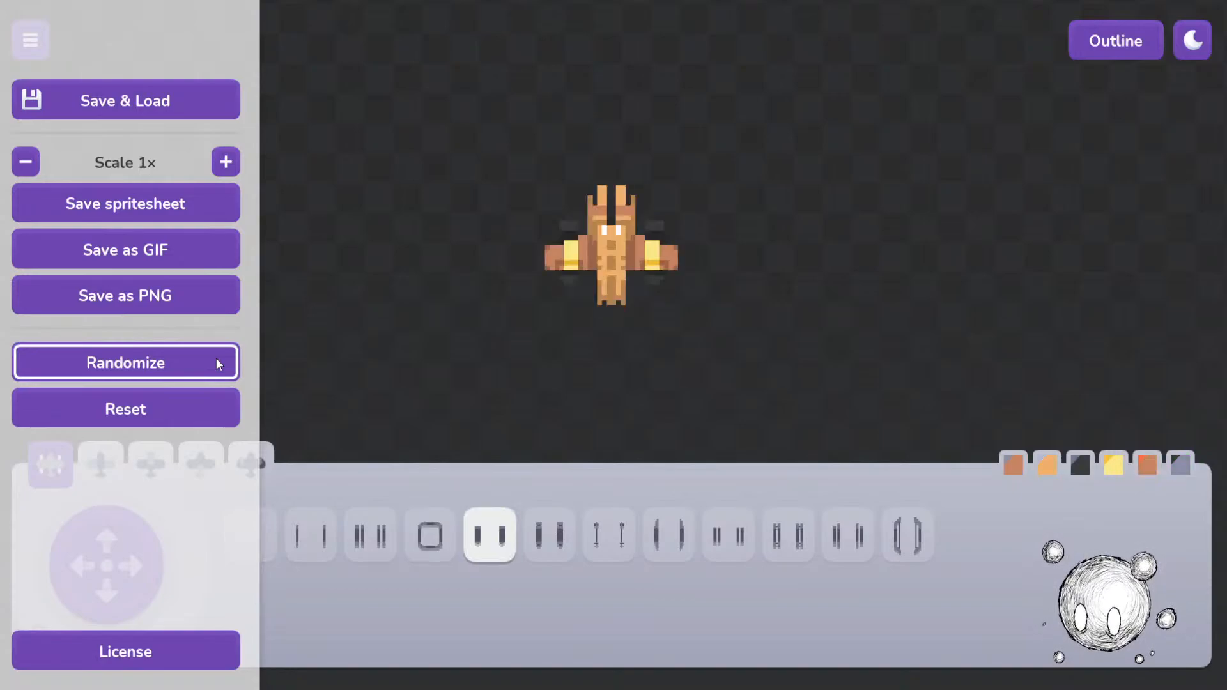
pyautogui.click(216, 363)
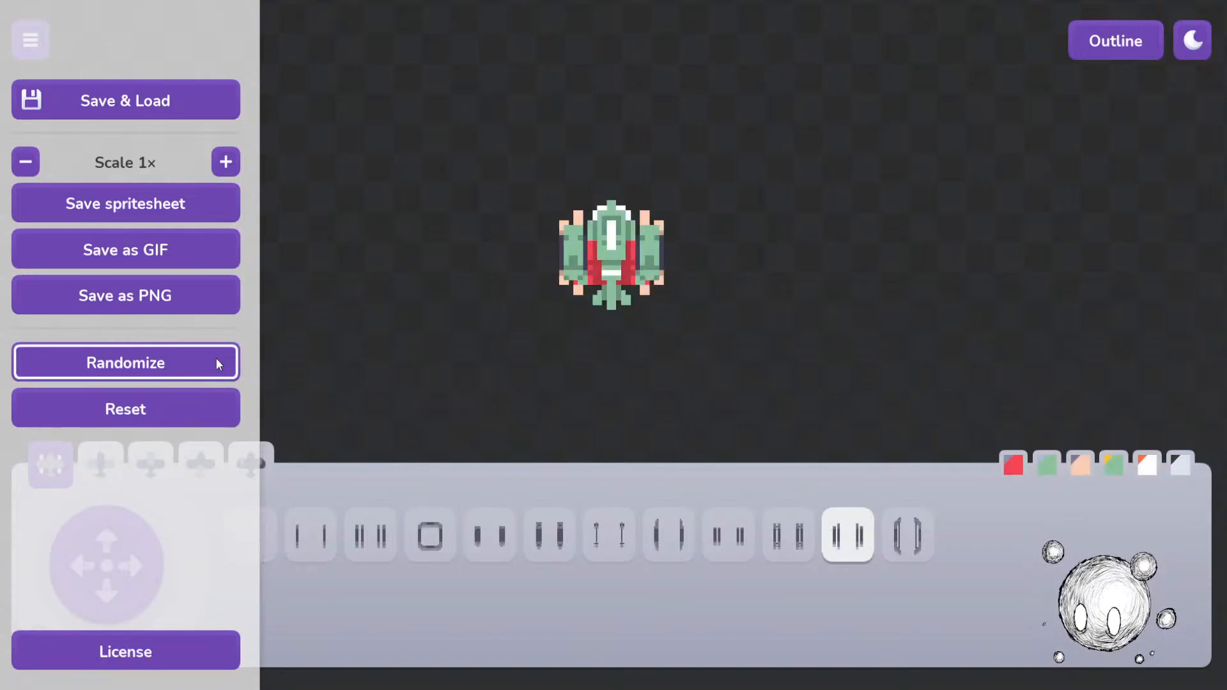
pyautogui.click(216, 363)
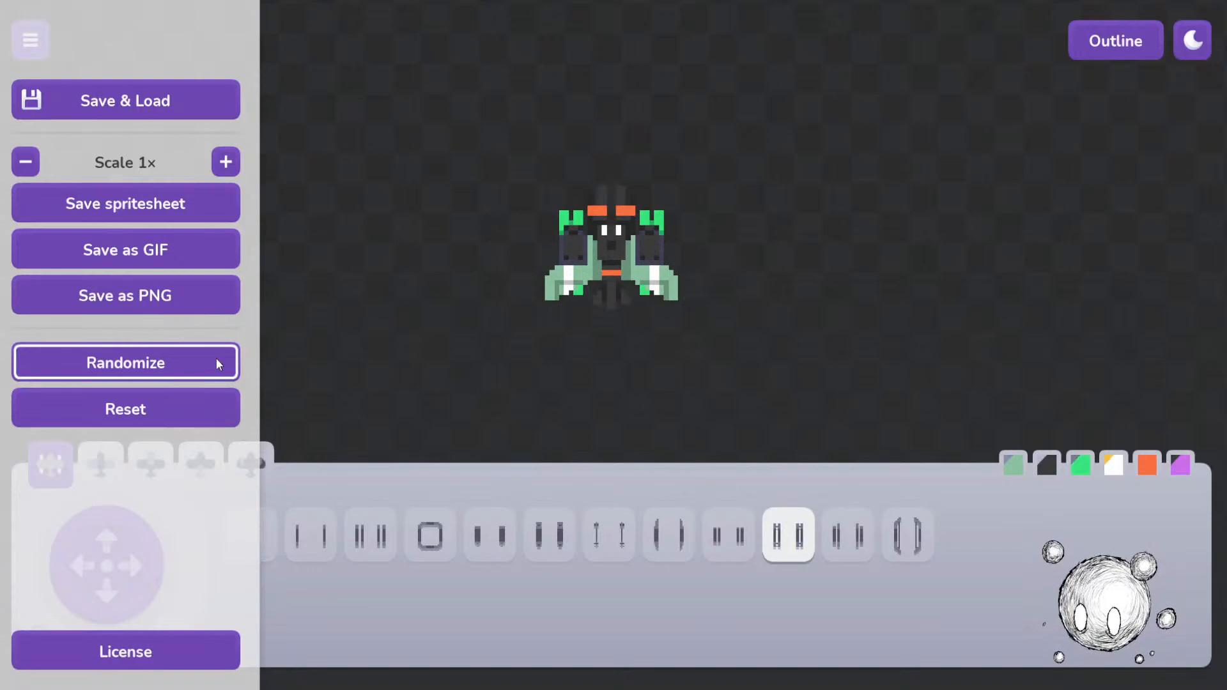
pyautogui.click(216, 363)
pyautogui.click(216, 364)
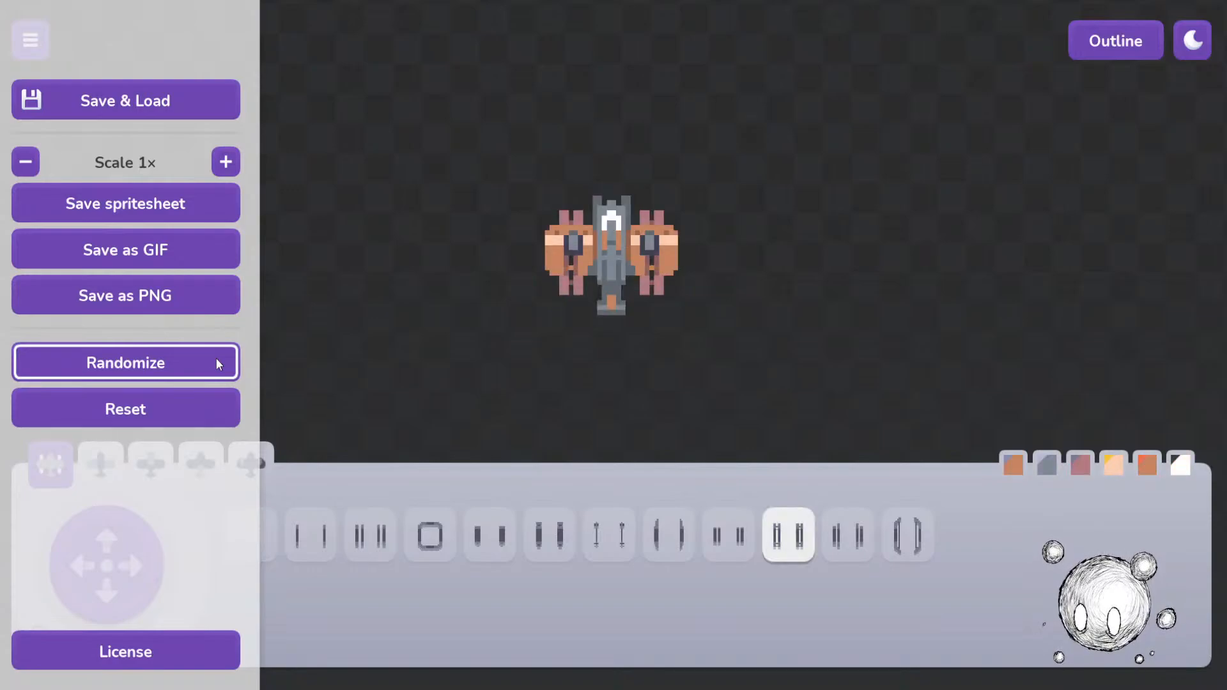
pyautogui.click(216, 363)
pyautogui.click(216, 364)
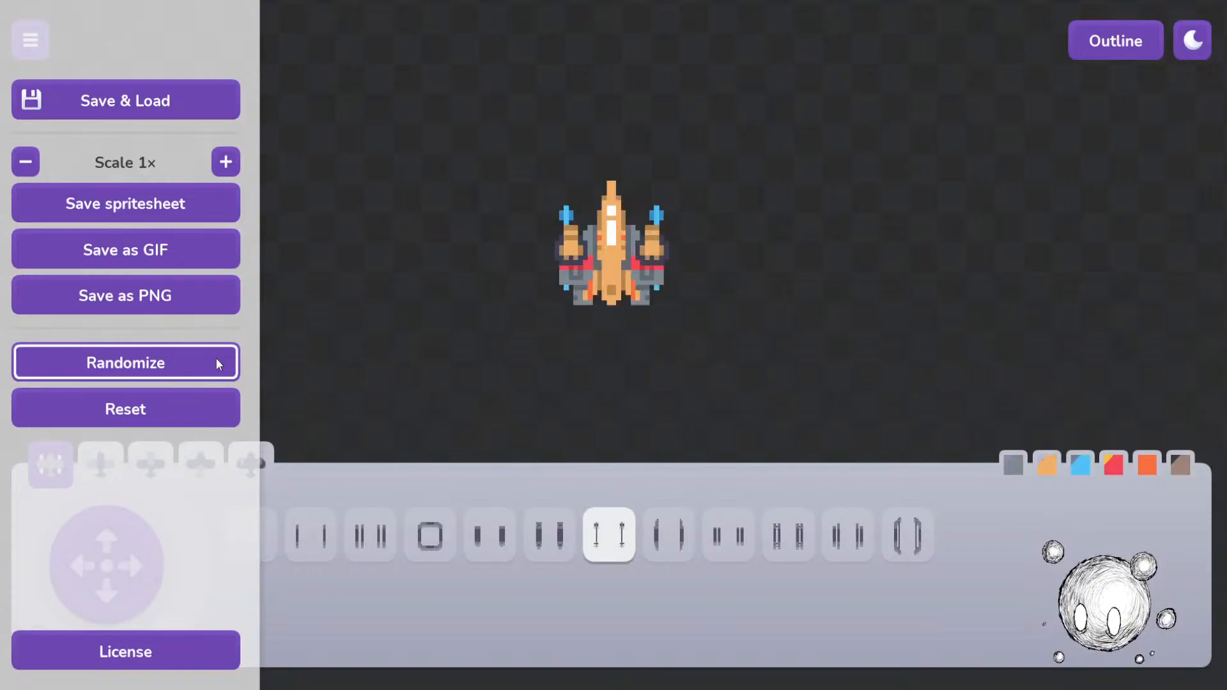
pyautogui.click(216, 363)
pyautogui.click(216, 363)
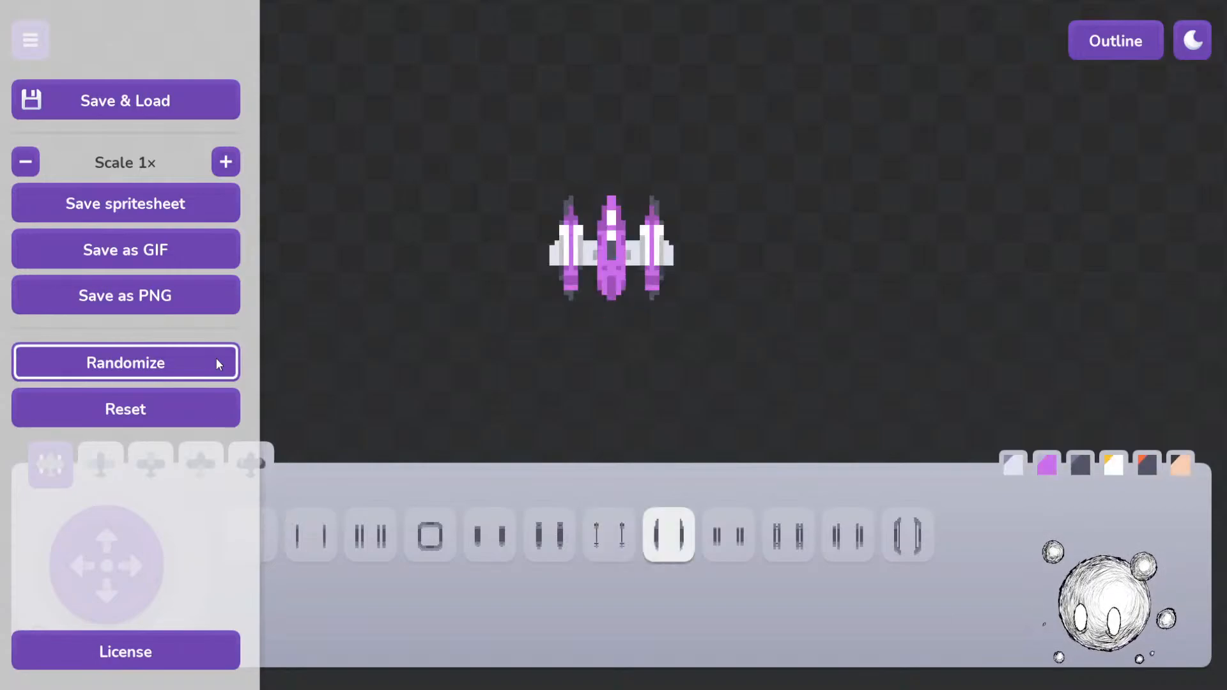
pyautogui.click(216, 363)
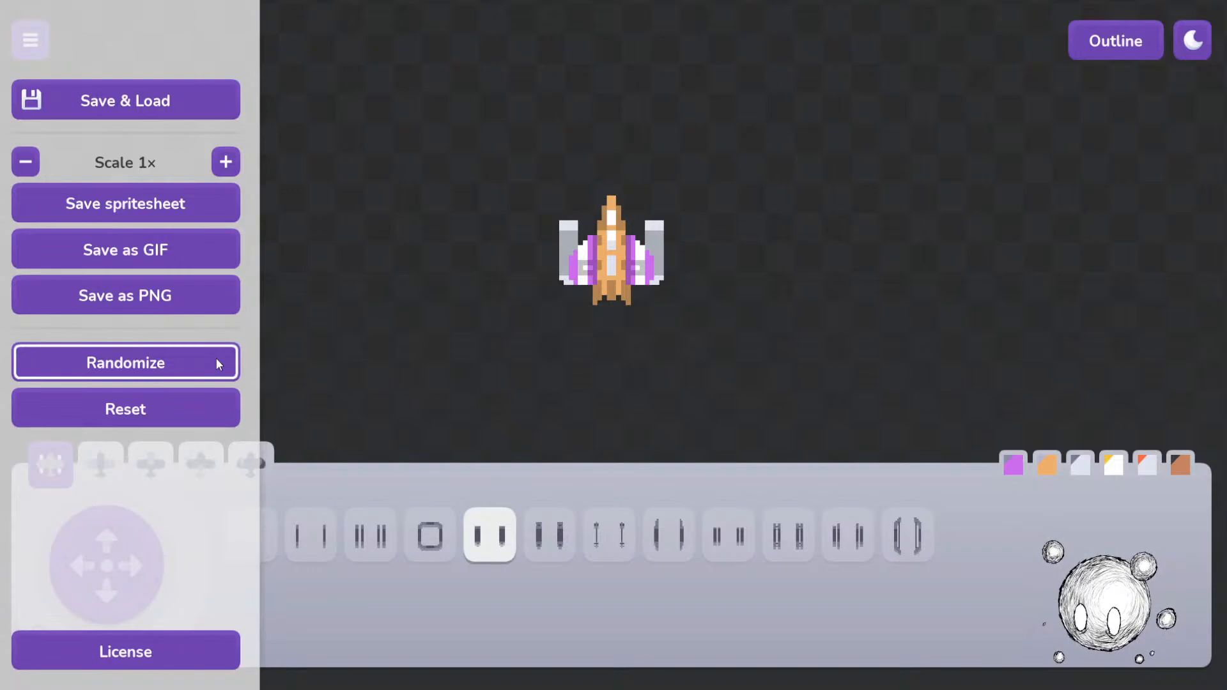
pyautogui.click(216, 363)
pyautogui.click(216, 363)
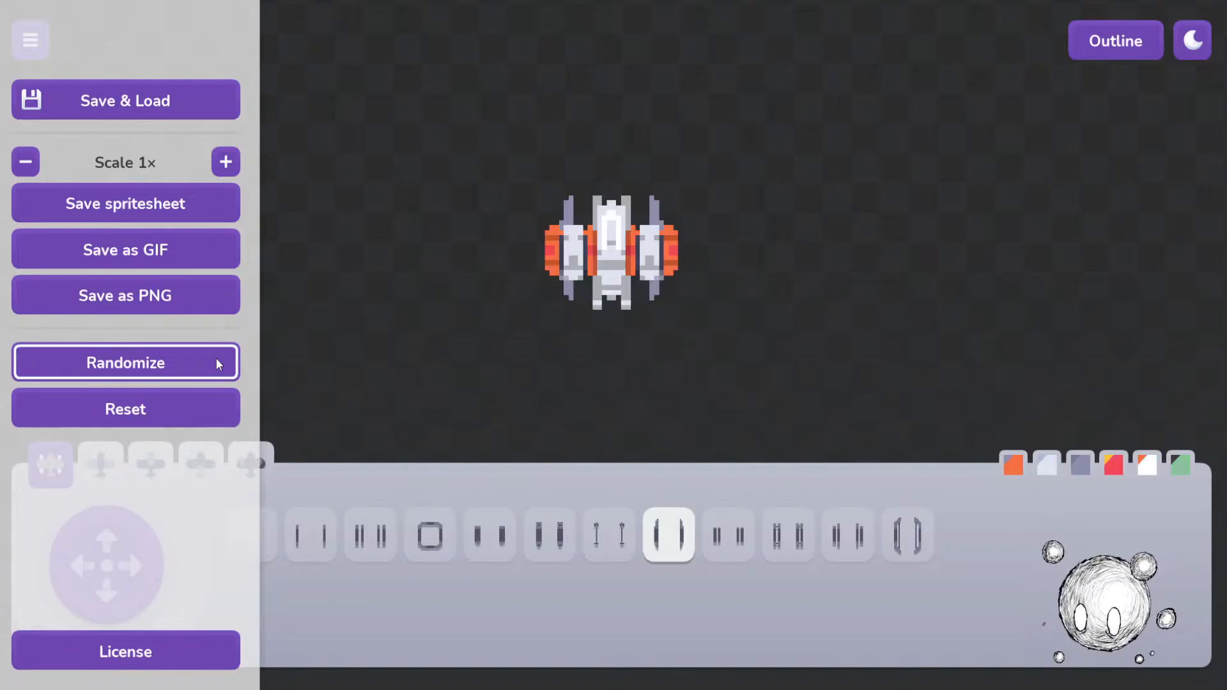
pyautogui.click(216, 362)
pyautogui.click(216, 362)
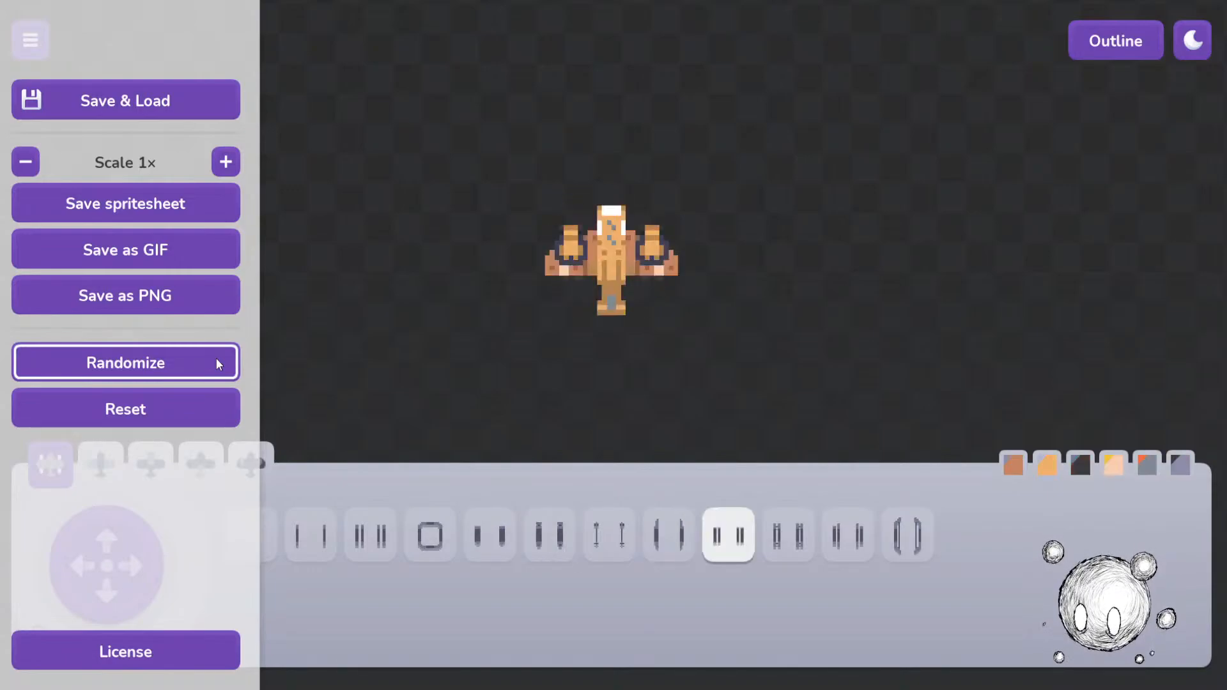
pyautogui.click(216, 364)
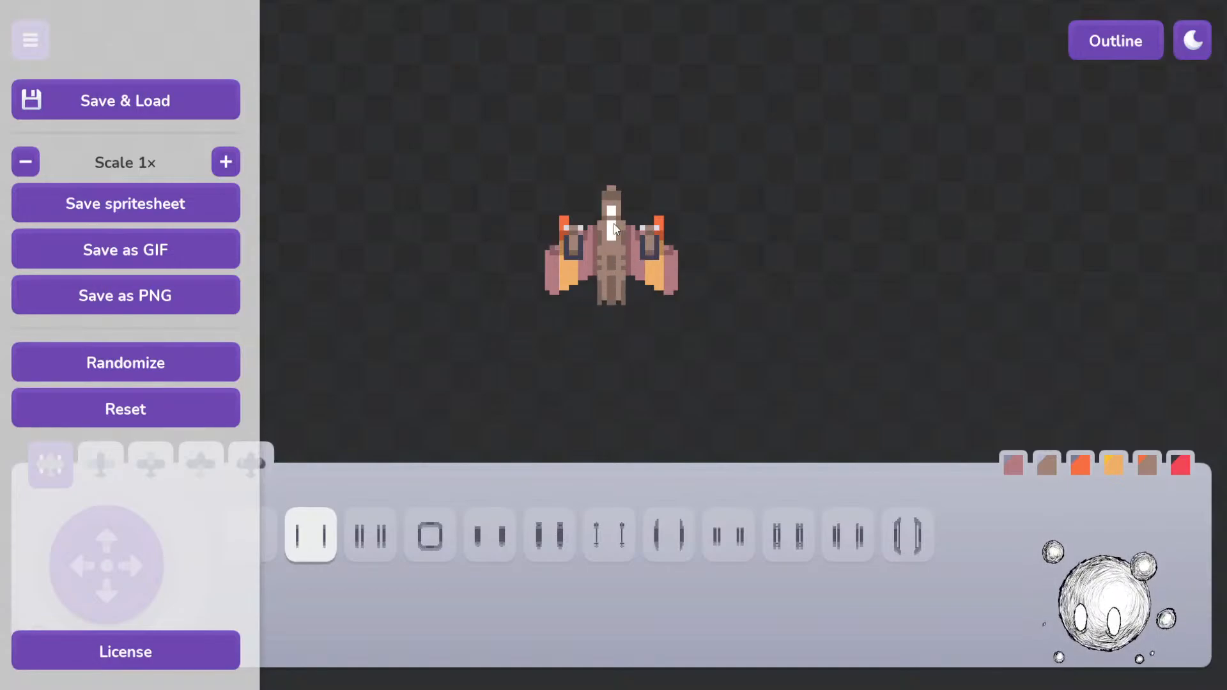
# Step: View the ship's shareable save code, and export the current ship design as a PNG
pyautogui.click(647, 240)
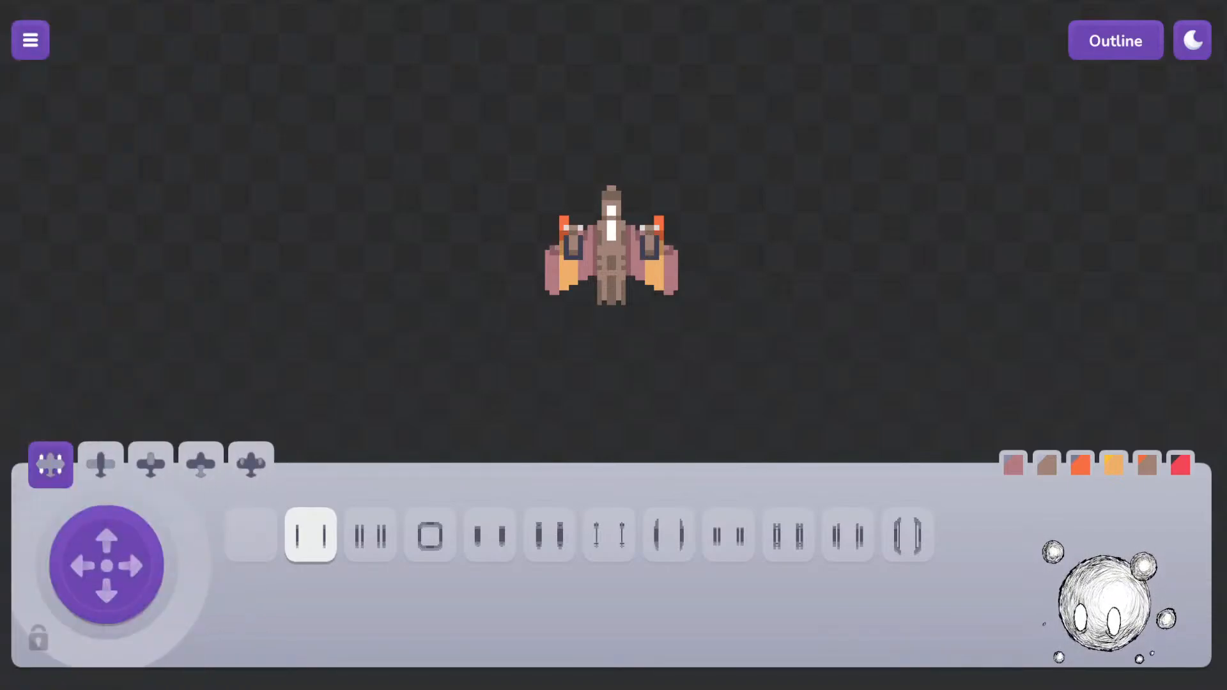
pyautogui.click(30, 39)
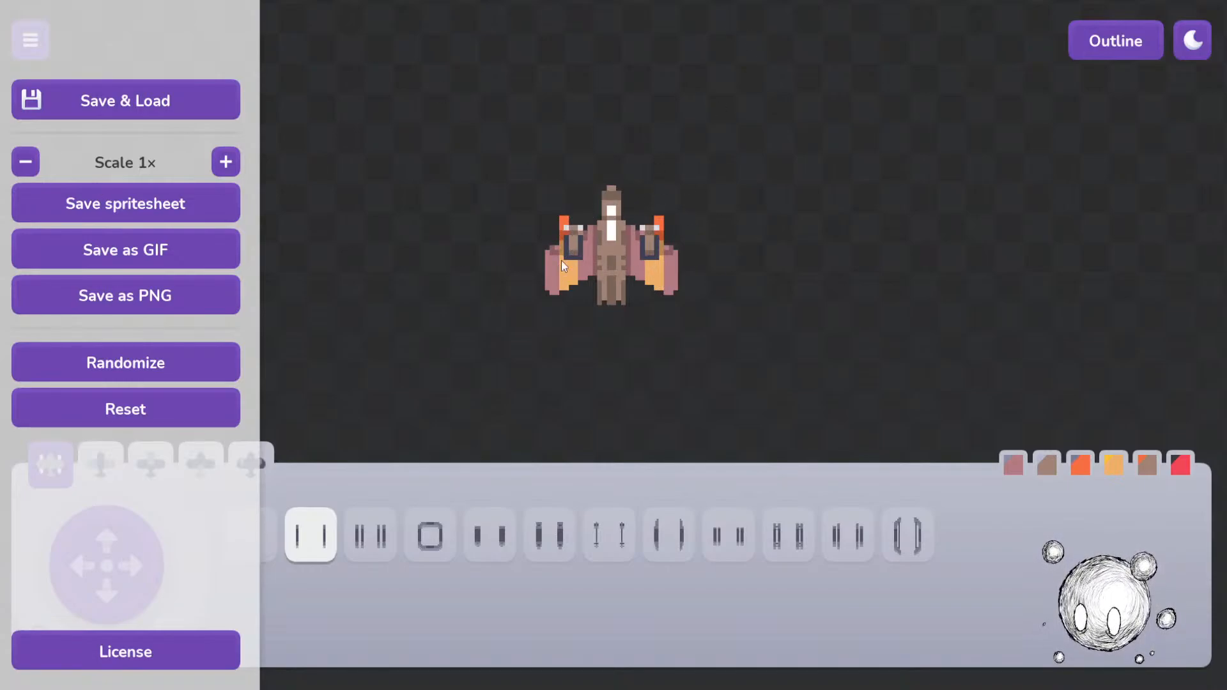
pyautogui.click(162, 108)
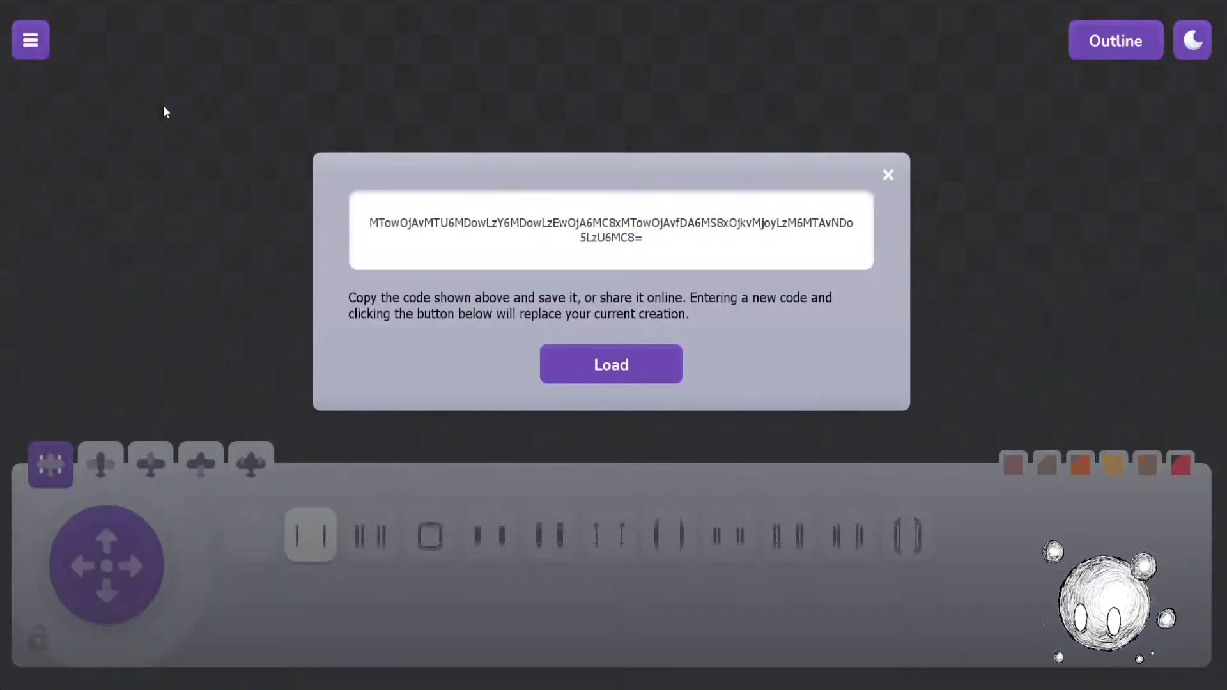
pyautogui.click(889, 173)
pyautogui.click(30, 40)
pyautogui.click(185, 299)
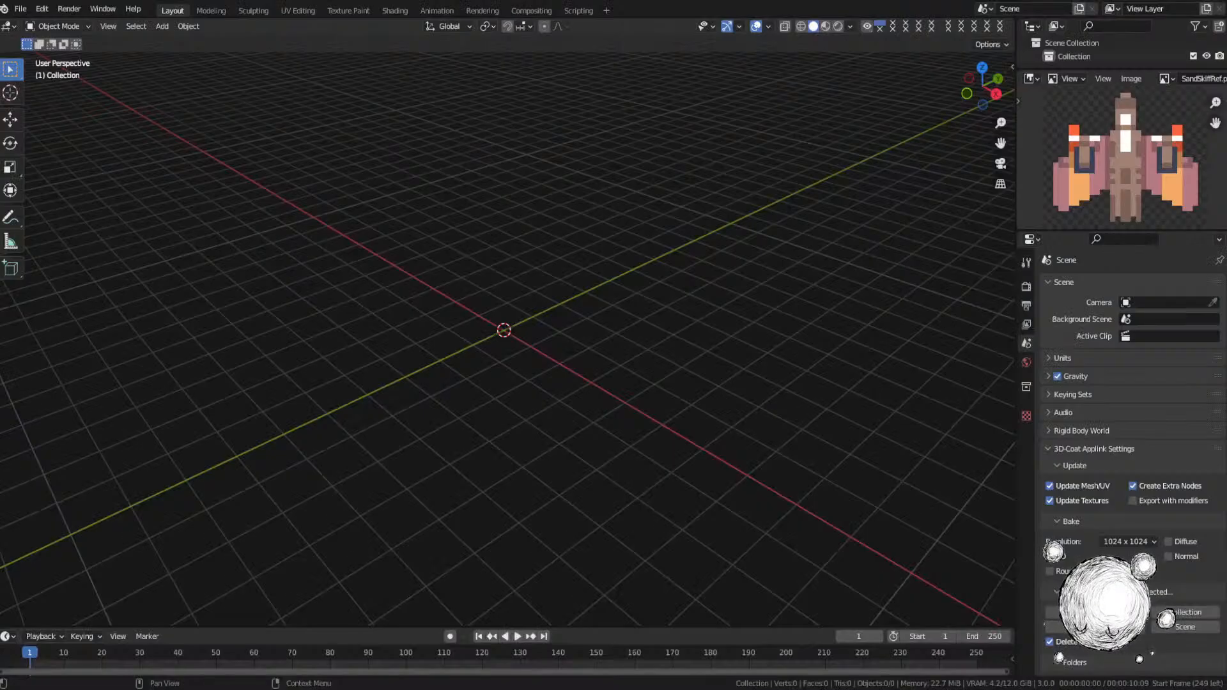
# Step: In Blender, widen the area holding the SandSkiffRef.png reference and centre the ship image in it
pyautogui.moveTo(760, 361); pyautogui.dragTo(777, 363, button='middle')
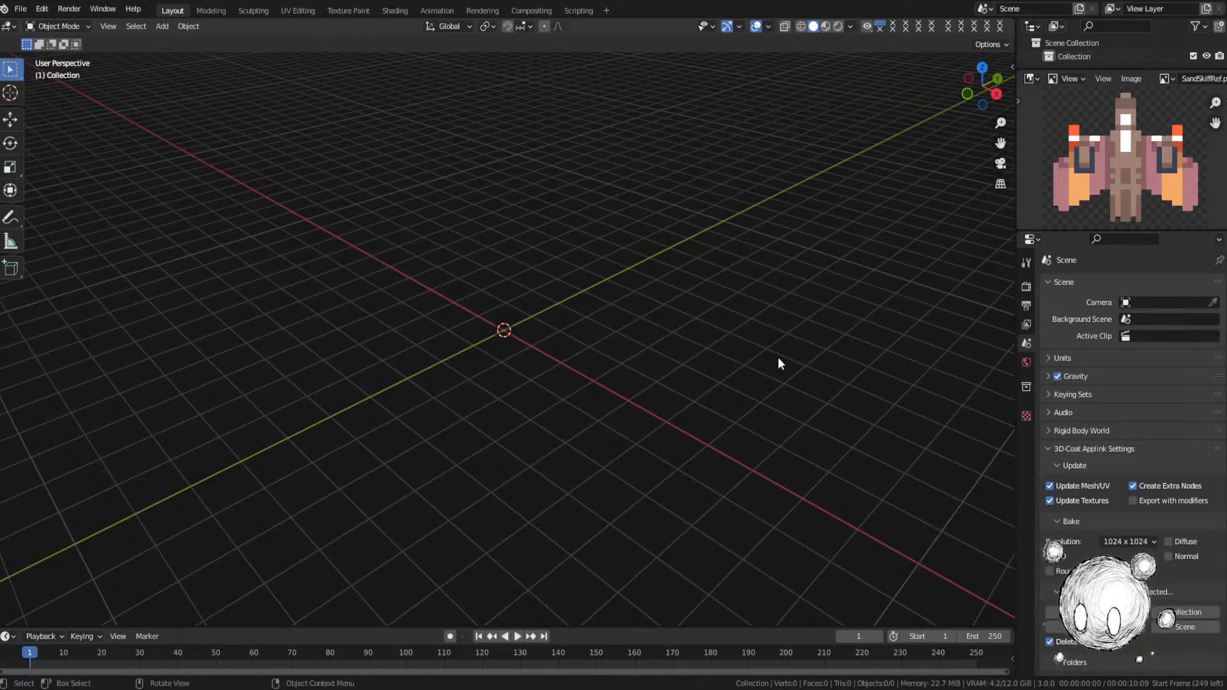
pyautogui.keyDown('ctrl'); pyautogui.scroll(-1, 779, 358); pyautogui.keyUp('ctrl')
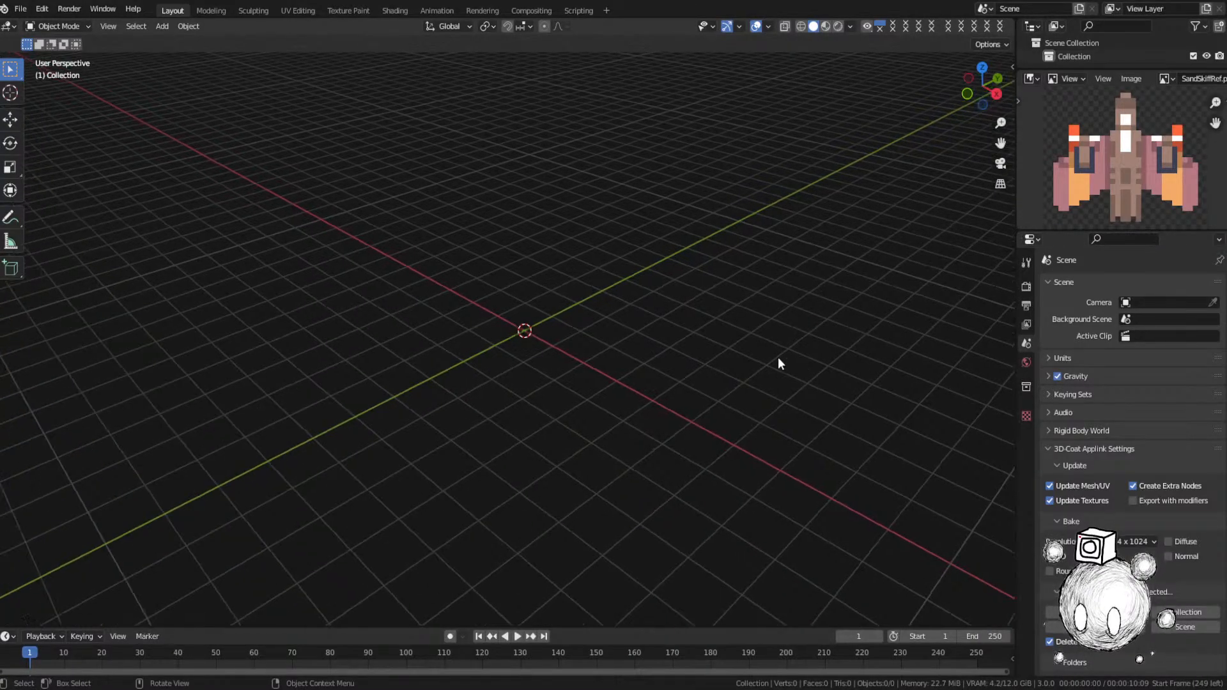
pyautogui.moveTo(778, 363); pyautogui.dragTo(758, 361, button='middle')
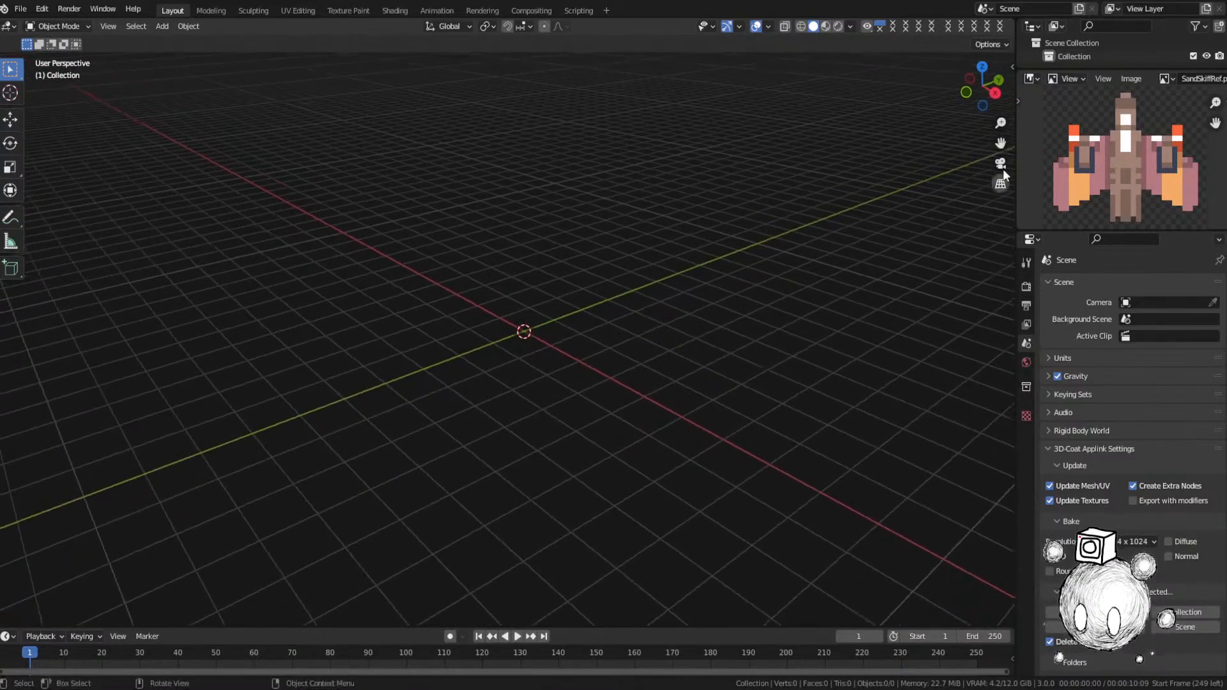
pyautogui.moveTo(727, 298); pyautogui.dragTo(707, 312, button='middle')
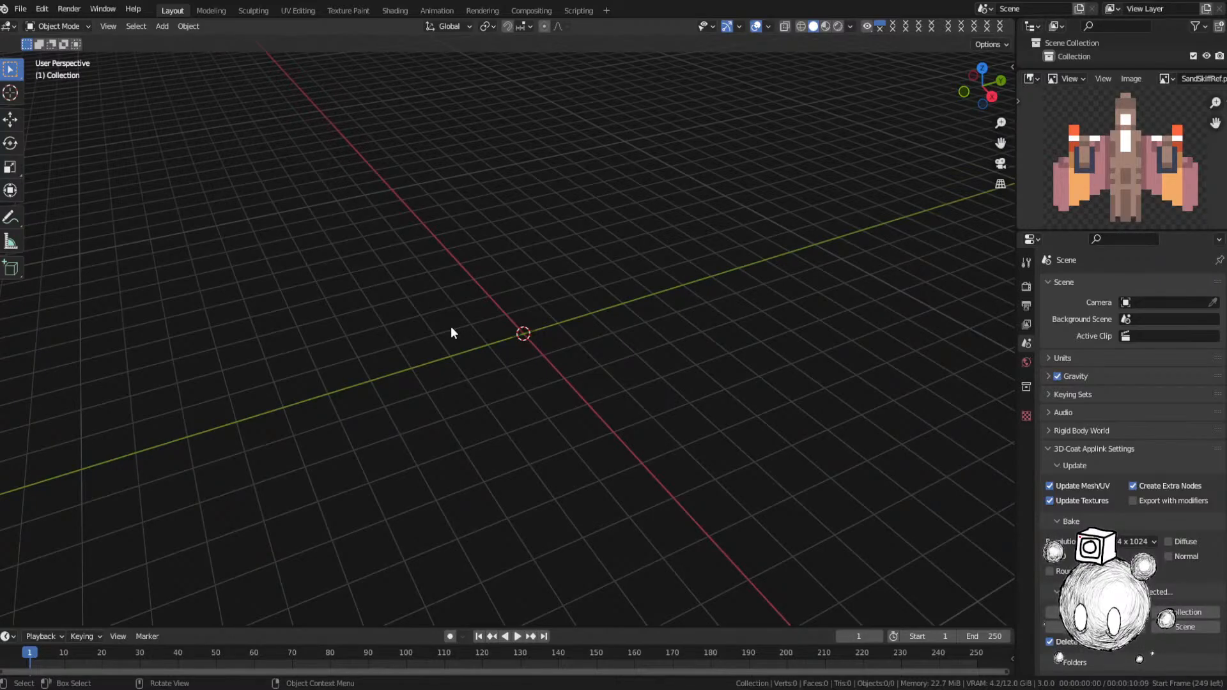
pyautogui.hotkey('shift', 'a')
pyautogui.moveTo(1016, 220); pyautogui.dragTo(984, 214)
pyautogui.scroll(1, 1072, 193)
pyautogui.scroll(-1, 1072, 193)
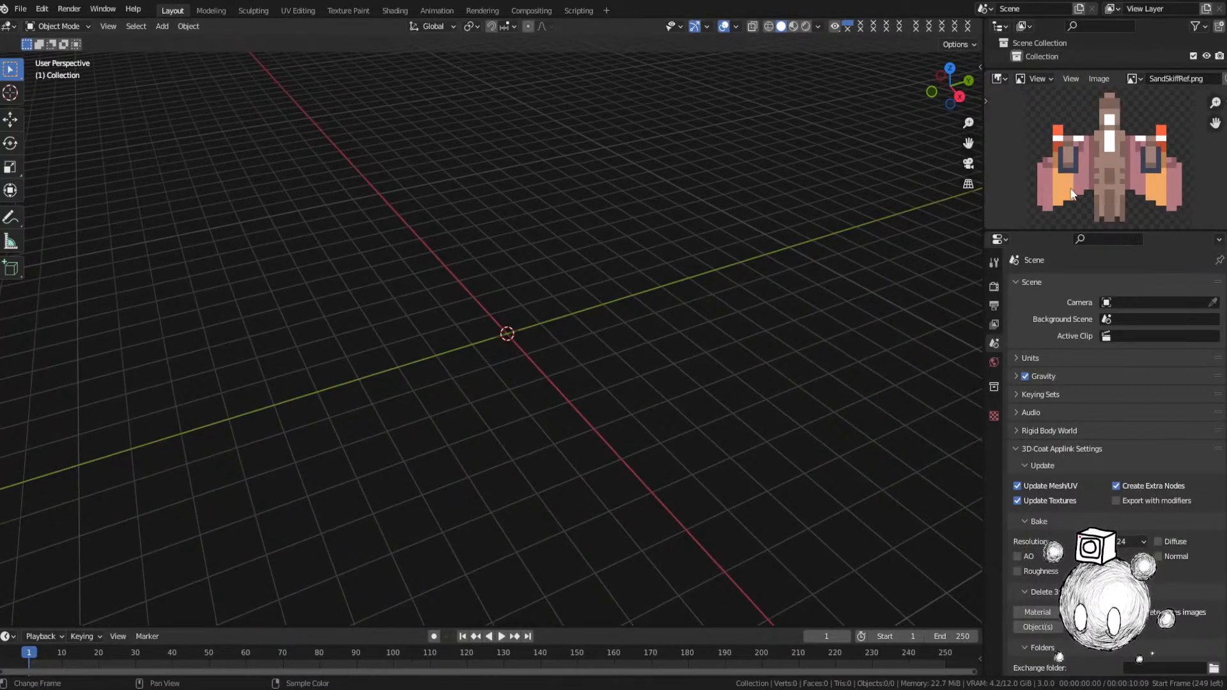
pyautogui.moveTo(1072, 193); pyautogui.dragTo(1087, 181, button='middle')
# Step: Add a cube mesh at the world origin
pyautogui.moveTo(831, 281); pyautogui.dragTo(665, 287, button='middle')
pyautogui.hotkey('shift', 'a')
pyautogui.moveTo(634, 286)
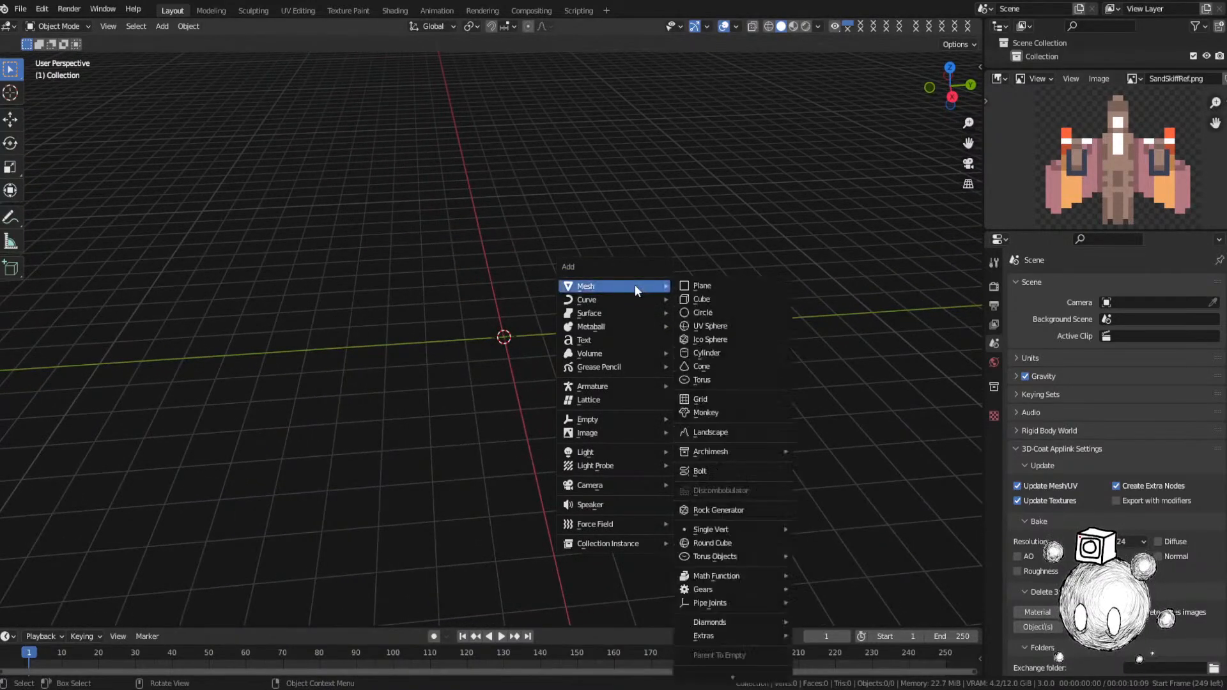
pyautogui.click(723, 297)
pyautogui.moveTo(707, 363); pyautogui.dragTo(684, 364, button='middle')
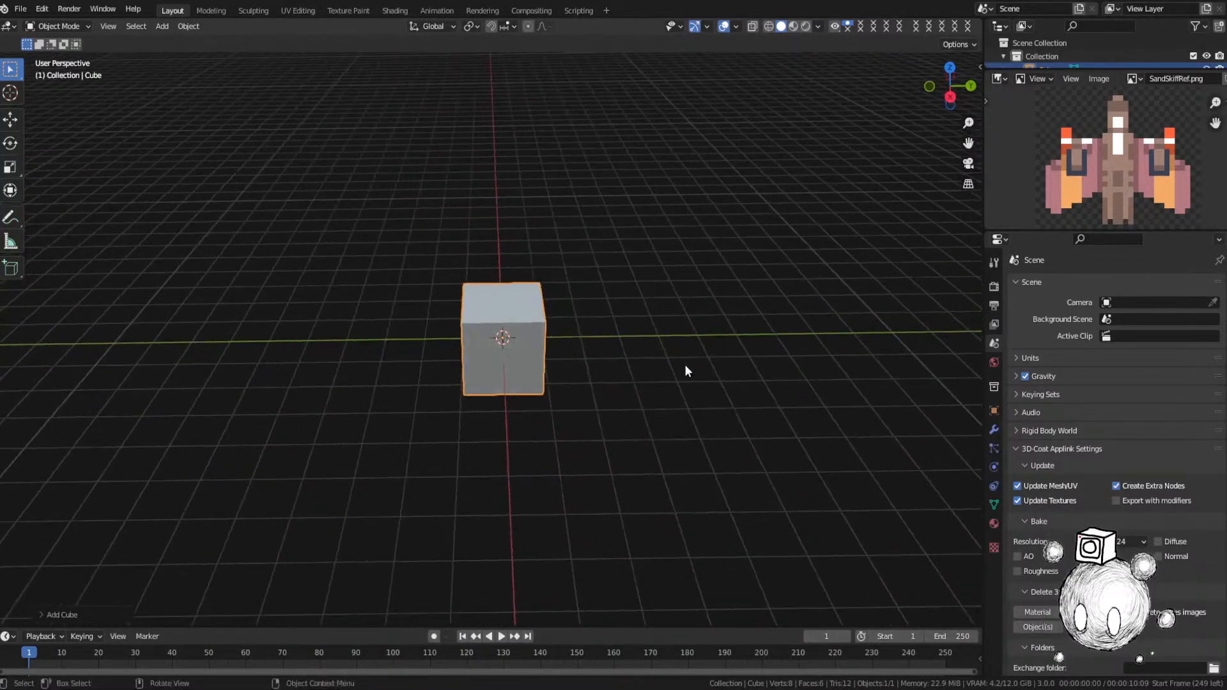
pyautogui.press('`')
pyautogui.press('3')
pyautogui.scroll(-9, 645, 365)
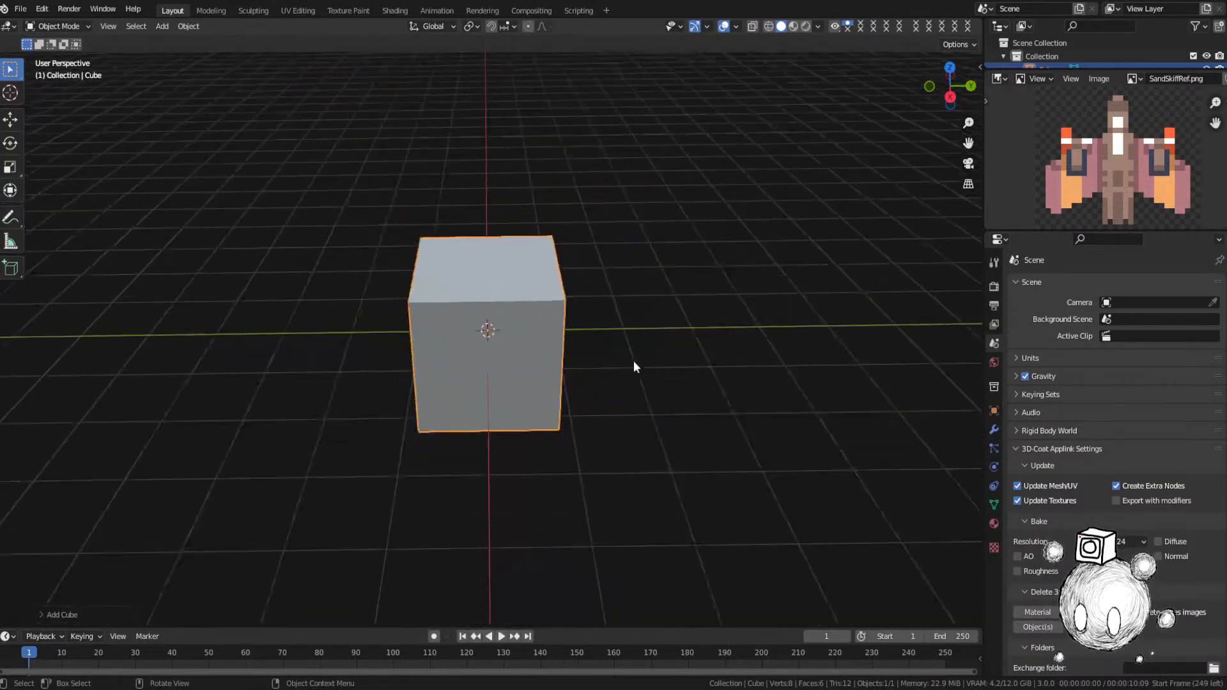
# Step: Cut a centred edge loop through the cube in Edit Mode and delete the faces of one half
pyautogui.hotkey('ctrl', 'Tab')
pyautogui.click(661, 363)
pyautogui.moveTo(511, 365); pyautogui.dragTo(611, 365, button='middle')
pyautogui.hotkey('ctrl', 'r')
pyautogui.click(499, 320)
pyautogui.rightClick(498, 321)
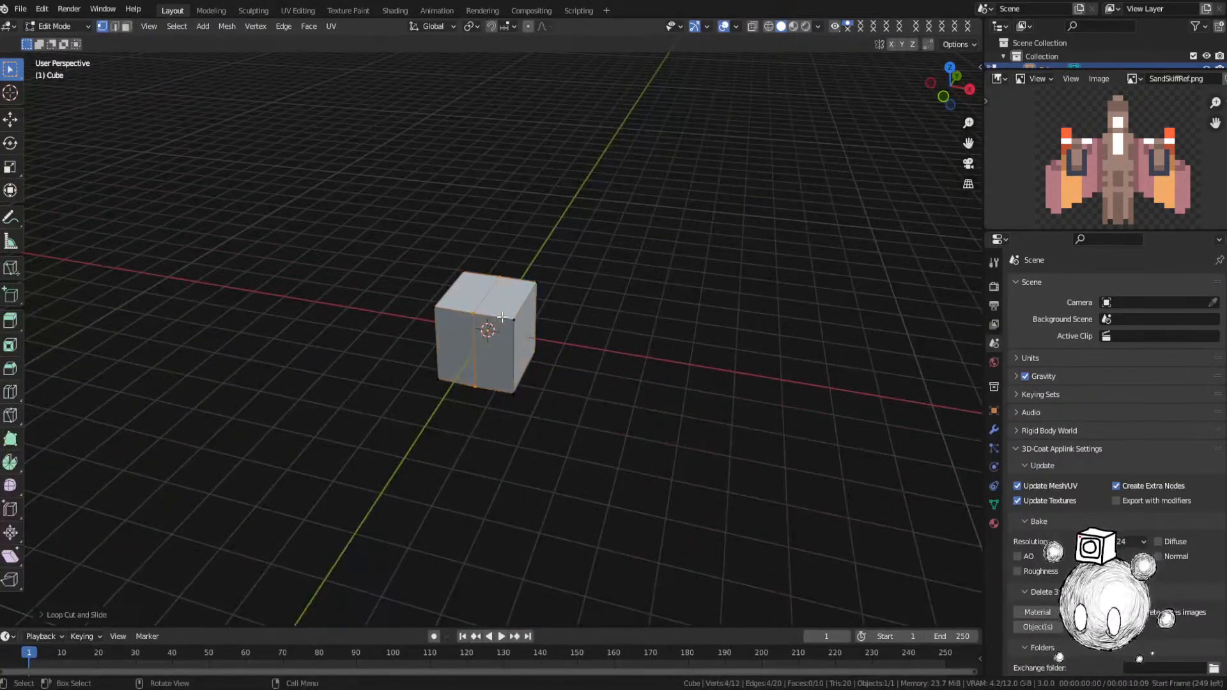
pyautogui.press('3')
pyautogui.keyDown('alt'); pyautogui.click(465, 320); pyautogui.keyUp('alt')
pyautogui.press('x')
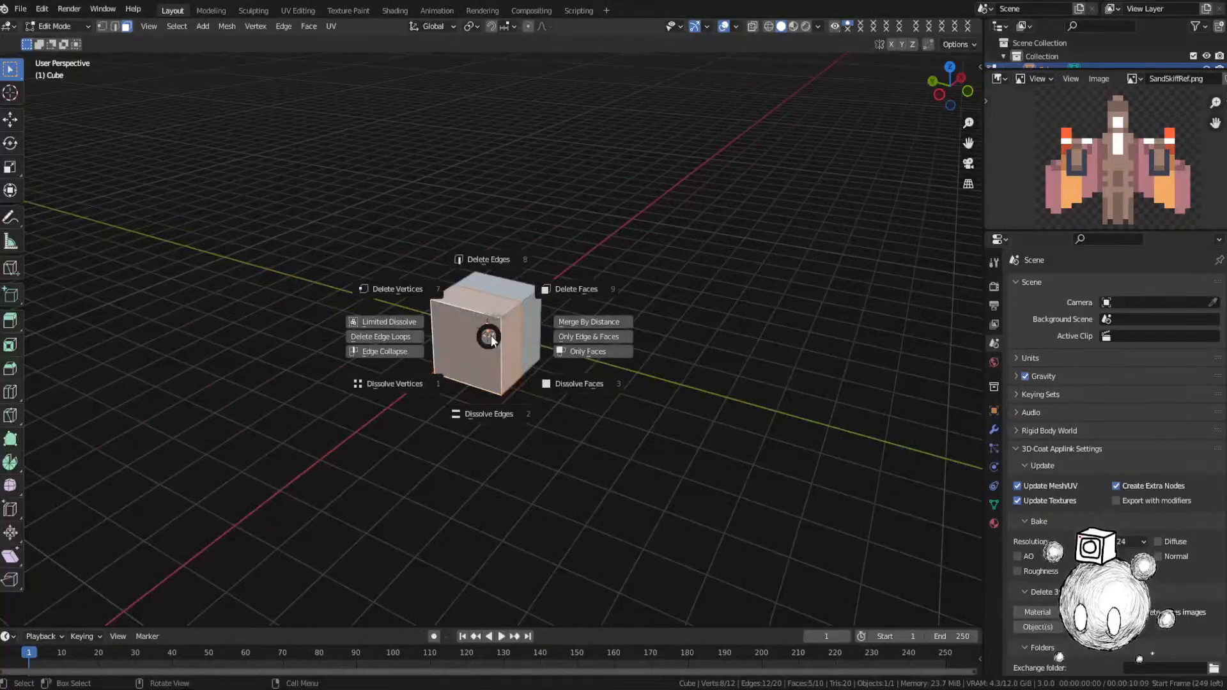
pyautogui.click(563, 286)
pyautogui.moveTo(578, 293); pyautogui.dragTo(658, 359, button='middle')
pyautogui.press('Tab')
# Step: Add a Mirror modifier on the X axis to the half cube and enable Clipping
pyautogui.click(994, 429)
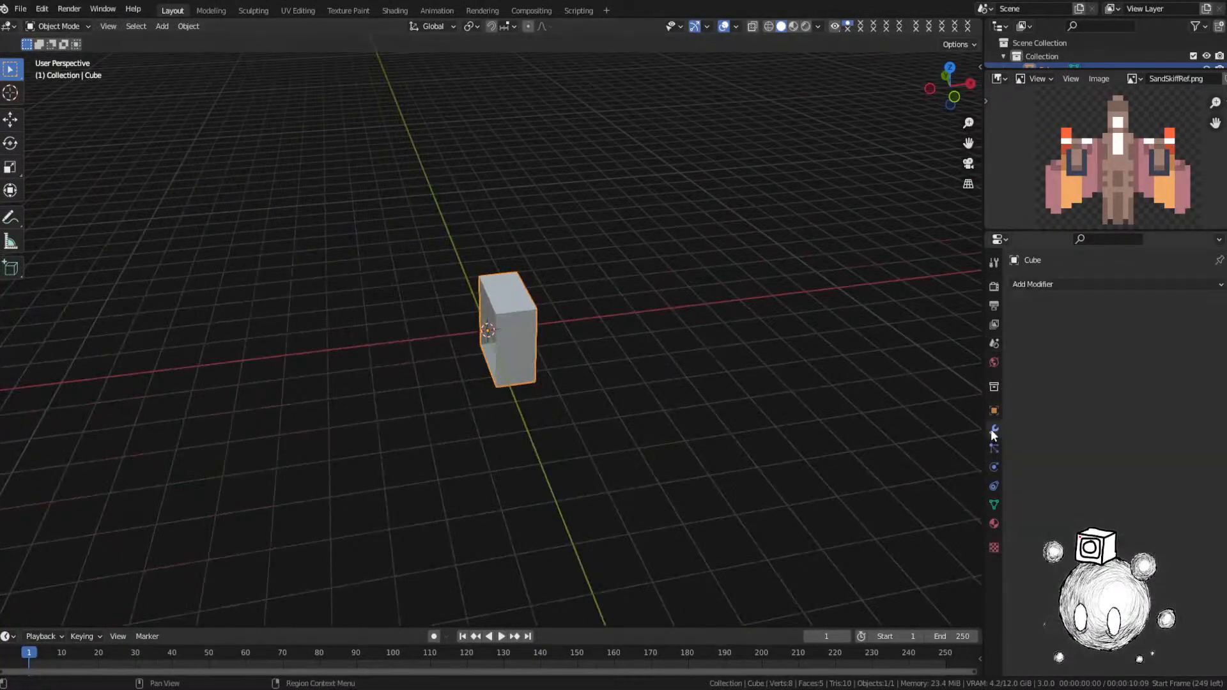
pyautogui.click(1055, 284)
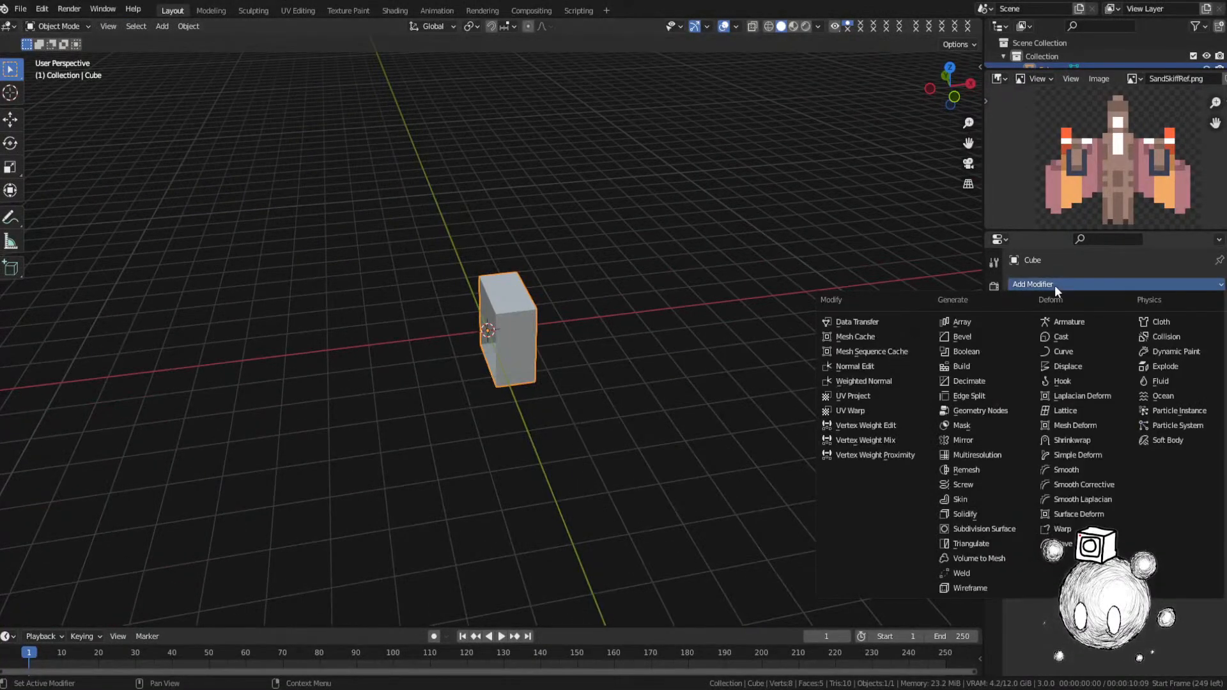
pyautogui.click(979, 440)
pyautogui.moveTo(757, 446); pyautogui.dragTo(1068, 477, button='middle')
pyautogui.click(1098, 421)
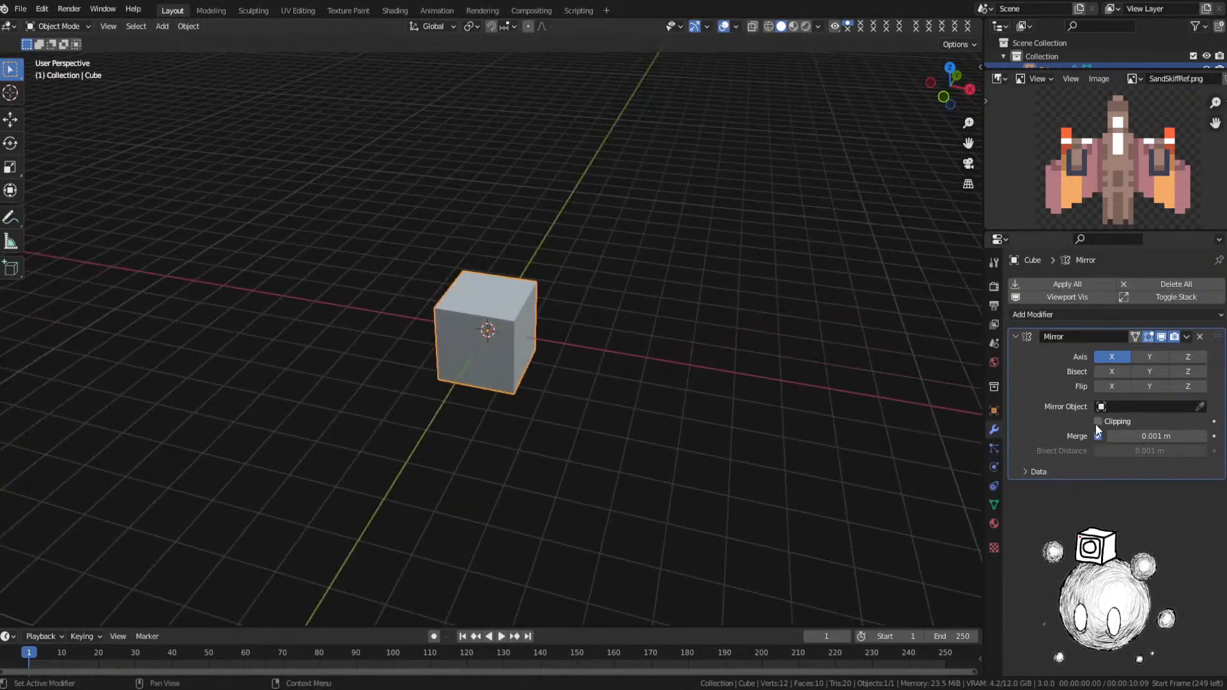
pyautogui.press('Tab')
pyautogui.moveTo(642, 451); pyautogui.dragTo(567, 417, button='middle')
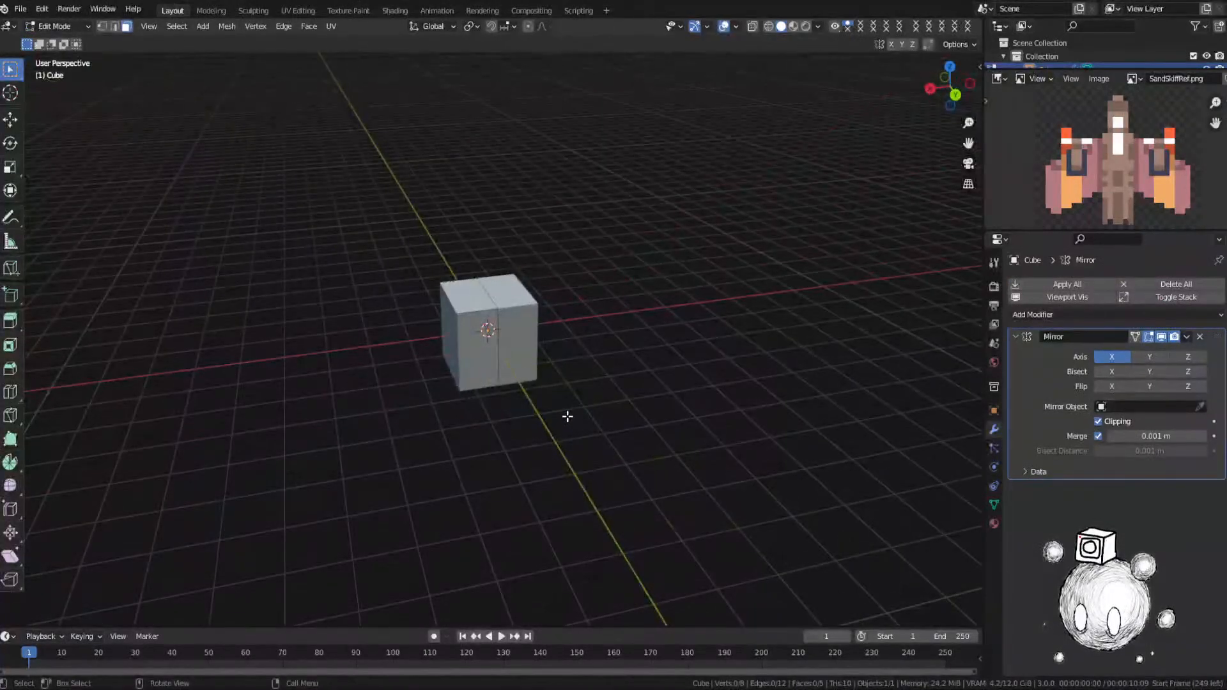
pyautogui.press('a')
pyautogui.moveTo(633, 365); pyautogui.dragTo(665, 344, button='middle')
pyautogui.press('s')
pyautogui.rightClick(679, 346)
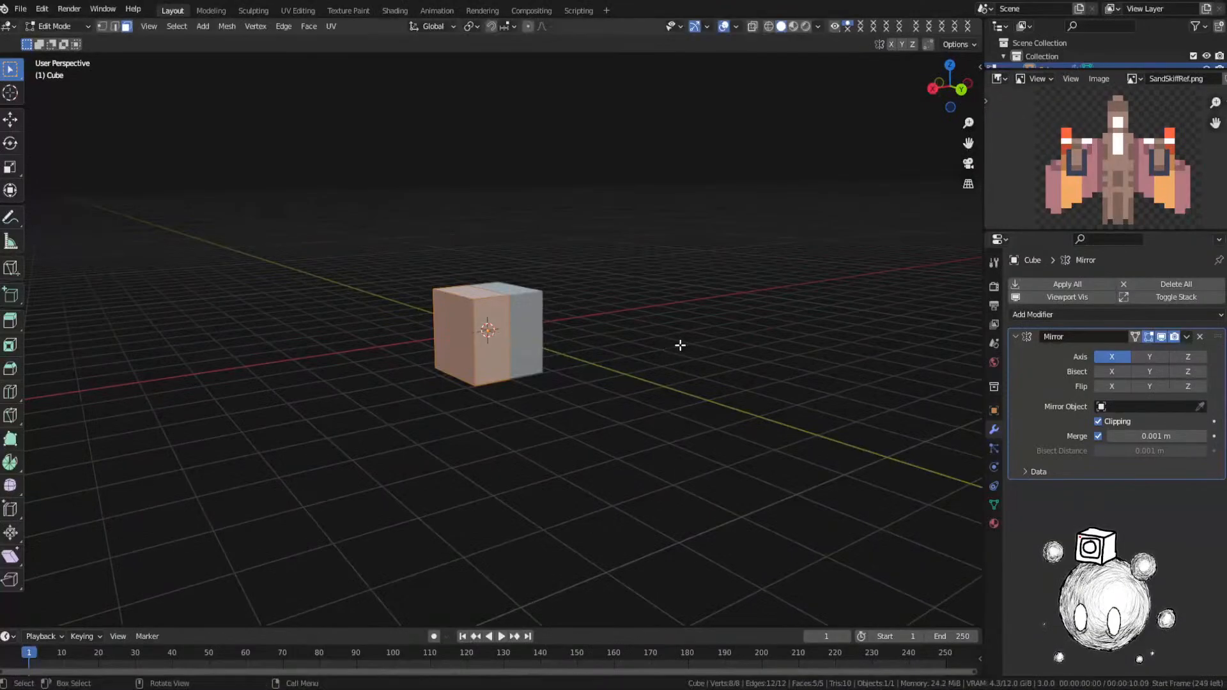
pyautogui.press('Tab')
# Step: Duplicate the mirrored cube and offset the copy along the Y axis
pyautogui.moveTo(571, 343); pyautogui.dragTo(613, 320, button='middle')
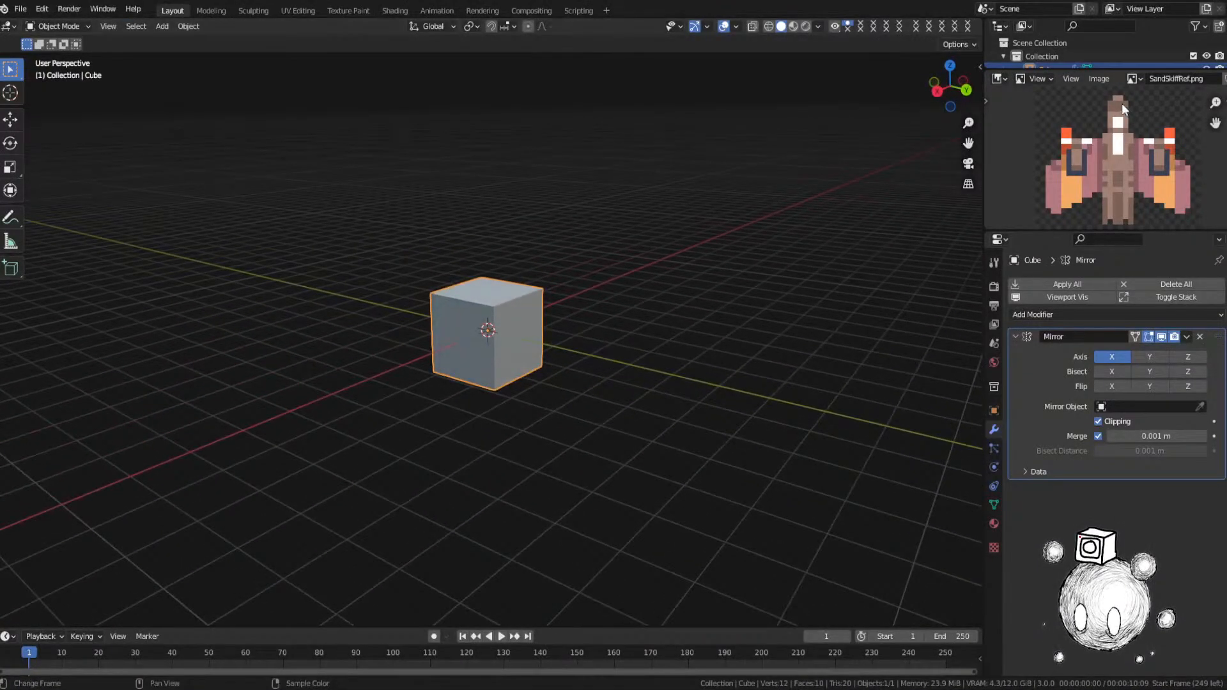
pyautogui.moveTo(499, 270); pyautogui.dragTo(509, 281, button='middle')
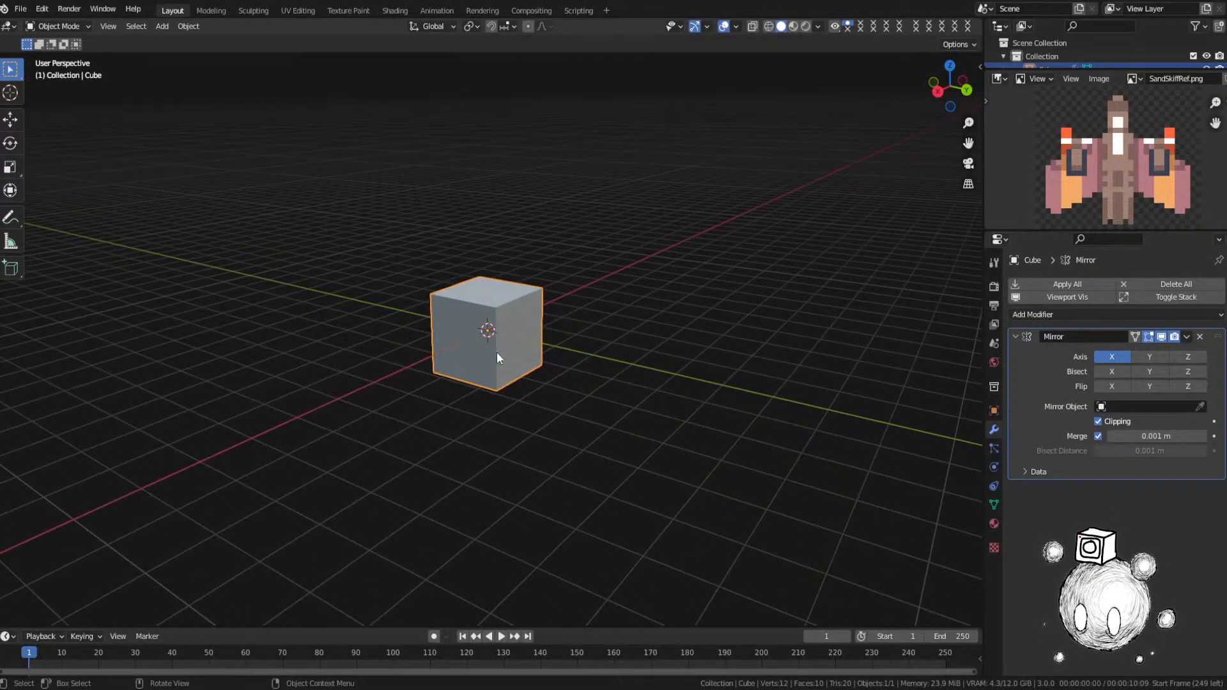
pyautogui.moveTo(496, 356); pyautogui.dragTo(493, 378, button='middle')
pyautogui.hotkey('shift', 'd')
pyautogui.press('y')
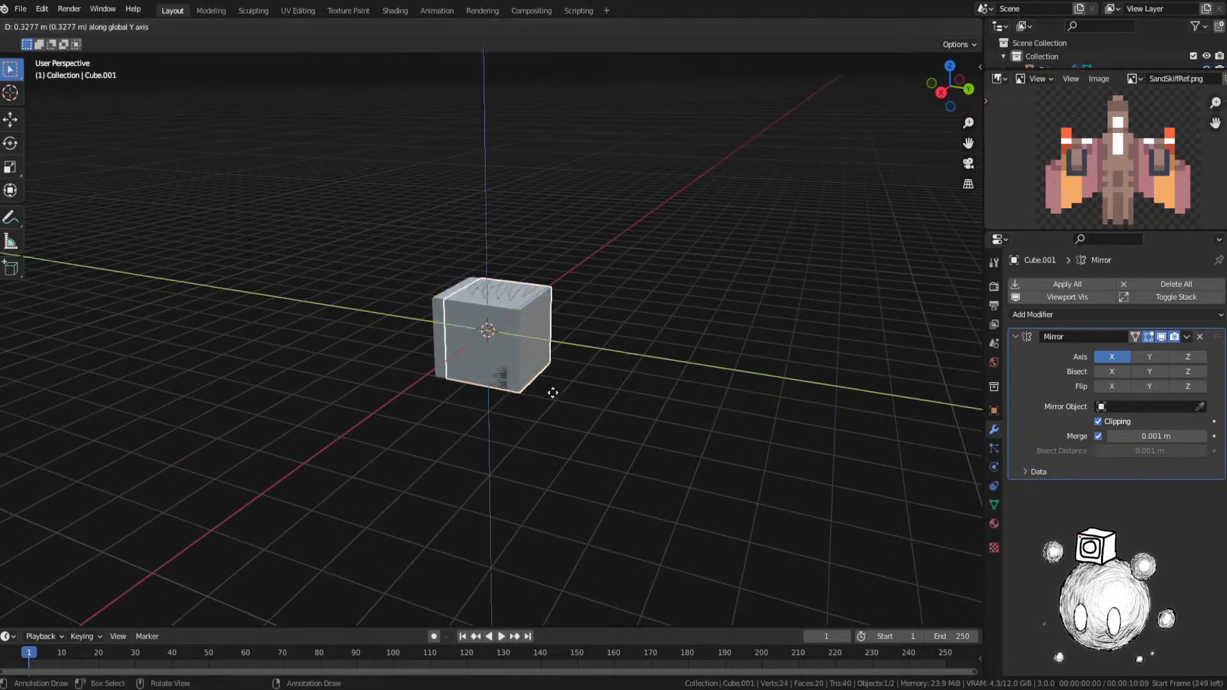
pyautogui.click(596, 403)
# Step: Scale the duplicated cube up and move it along the Y axis so it sits behind the smaller cube
pyautogui.moveTo(608, 406)
pyautogui.mouseDown(button='middle')
pyautogui.moveTo(672, 416)
pyautogui.moveTo(592, 405)
pyautogui.moveTo(650, 397)
pyautogui.moveTo(584, 430)
pyautogui.moveTo(605, 446)
pyautogui.moveTo(681, 408)
pyautogui.moveTo(618, 392)
pyautogui.mouseUp(button='middle')
pyautogui.press('s')
pyautogui.click(671, 418)
pyautogui.press('g')
pyautogui.press('y')
pyautogui.click(611, 446)
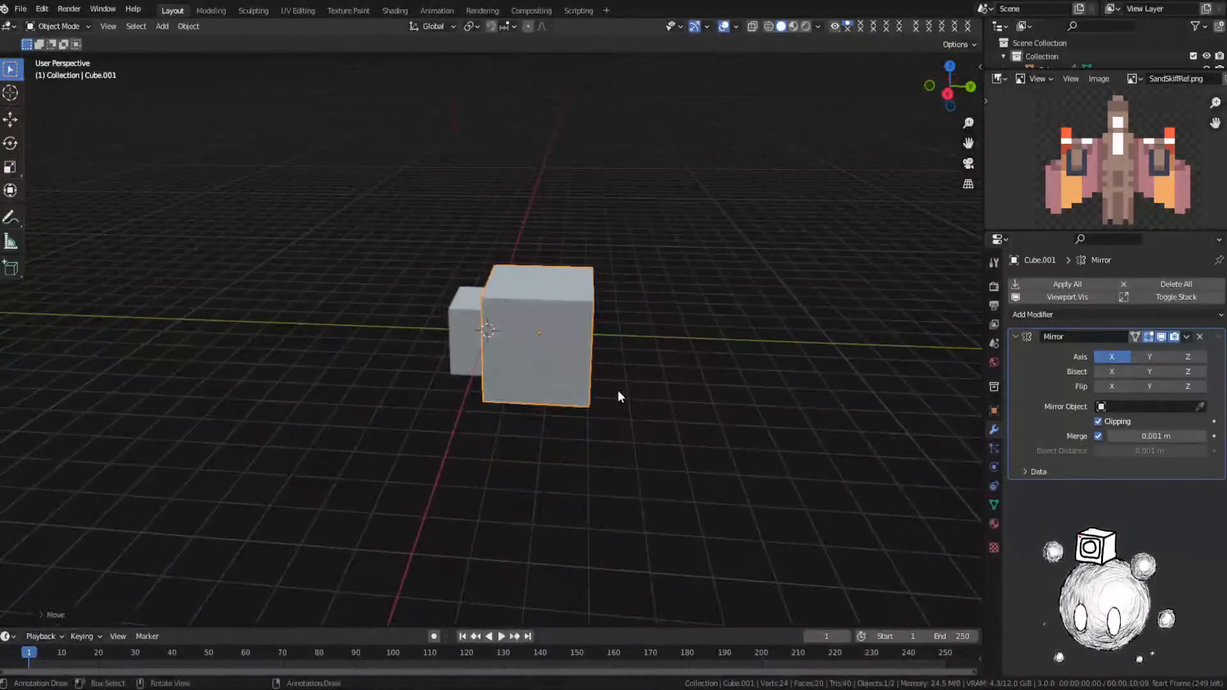
# Step: Lengthen the larger block by moving its rear end face outward along the Y axis in Edit Mode
pyautogui.press('Tab')
pyautogui.click(596, 361)
pyautogui.press('g')
pyautogui.press('y')
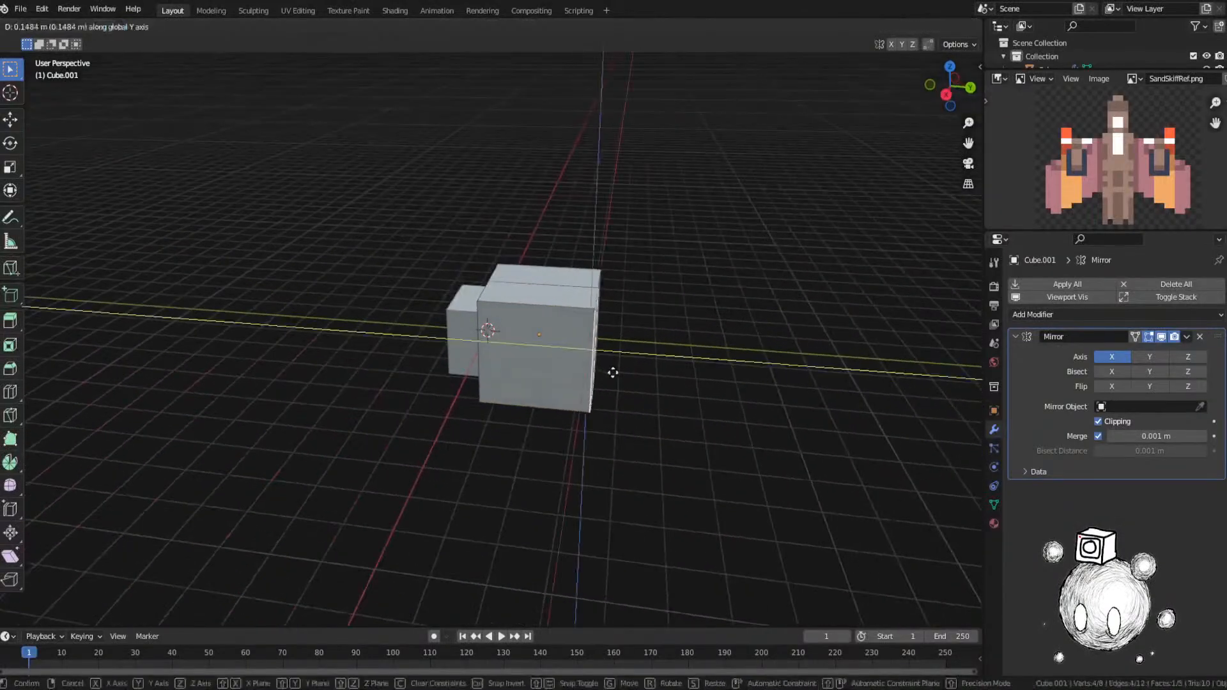
pyautogui.click(677, 381)
pyautogui.moveTo(671, 397); pyautogui.dragTo(615, 399, button='middle')
pyautogui.press('Tab')
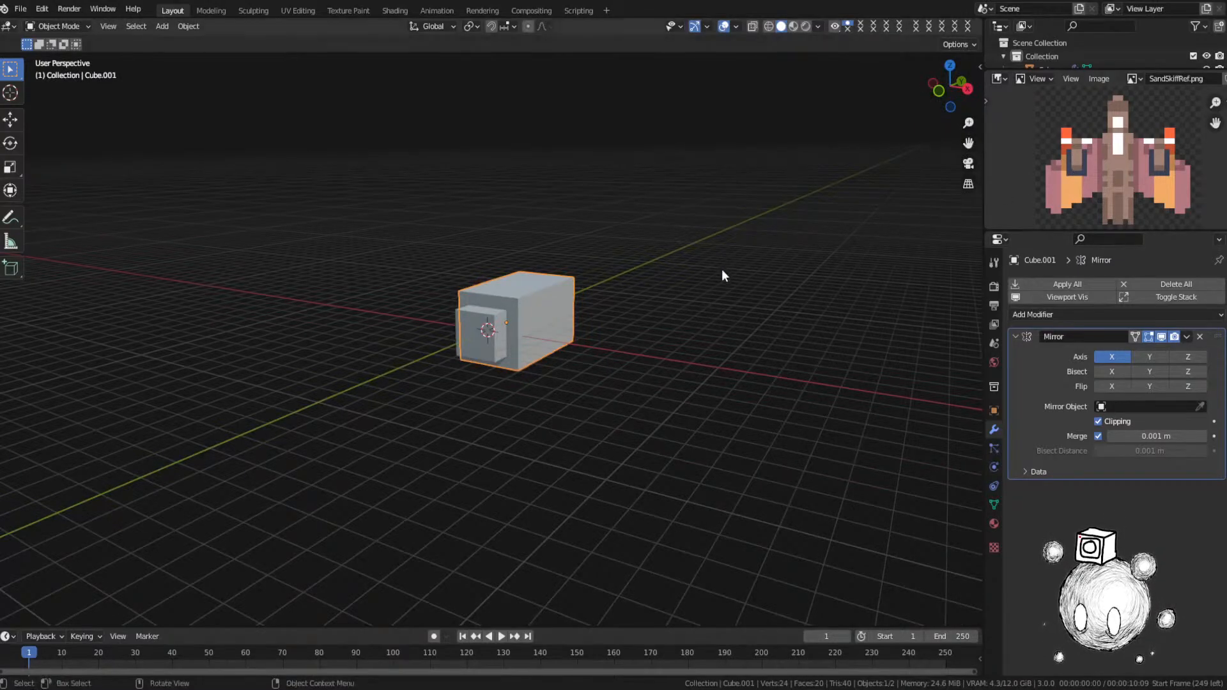
# Step: Save the Blender file as SandSkiff.blend
pyautogui.click(25, 12)
pyautogui.hotkey('ctrl', 's')
pyautogui.moveTo(681, 431); pyautogui.dragTo(648, 420, button='middle')
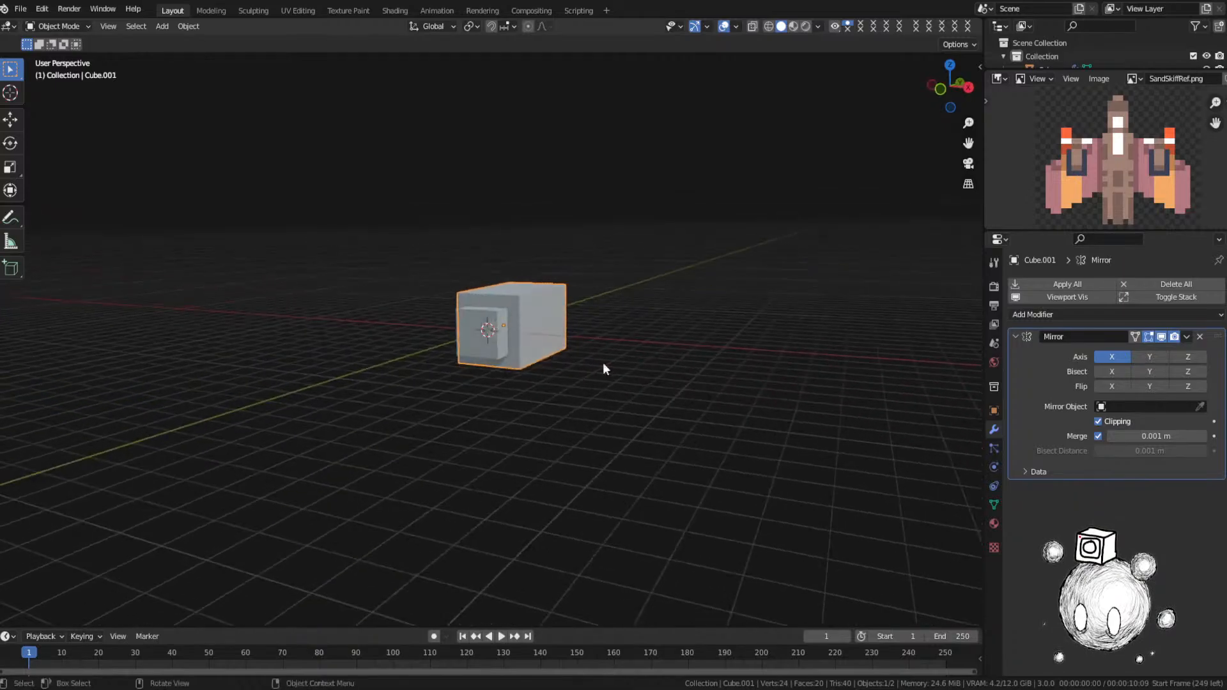
pyautogui.keyDown('shift'); pyautogui.click(510, 346); pyautogui.keyUp('shift')
pyautogui.press('KP_Decimal')
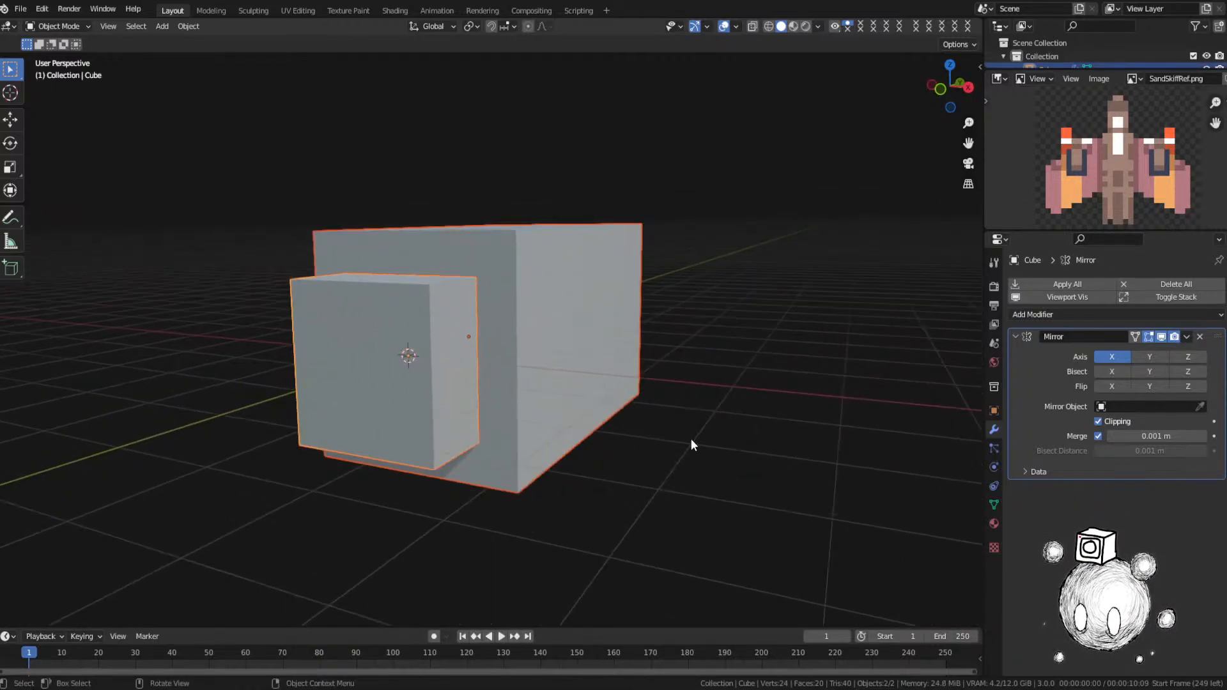
pyautogui.press('s')
pyautogui.press('z')
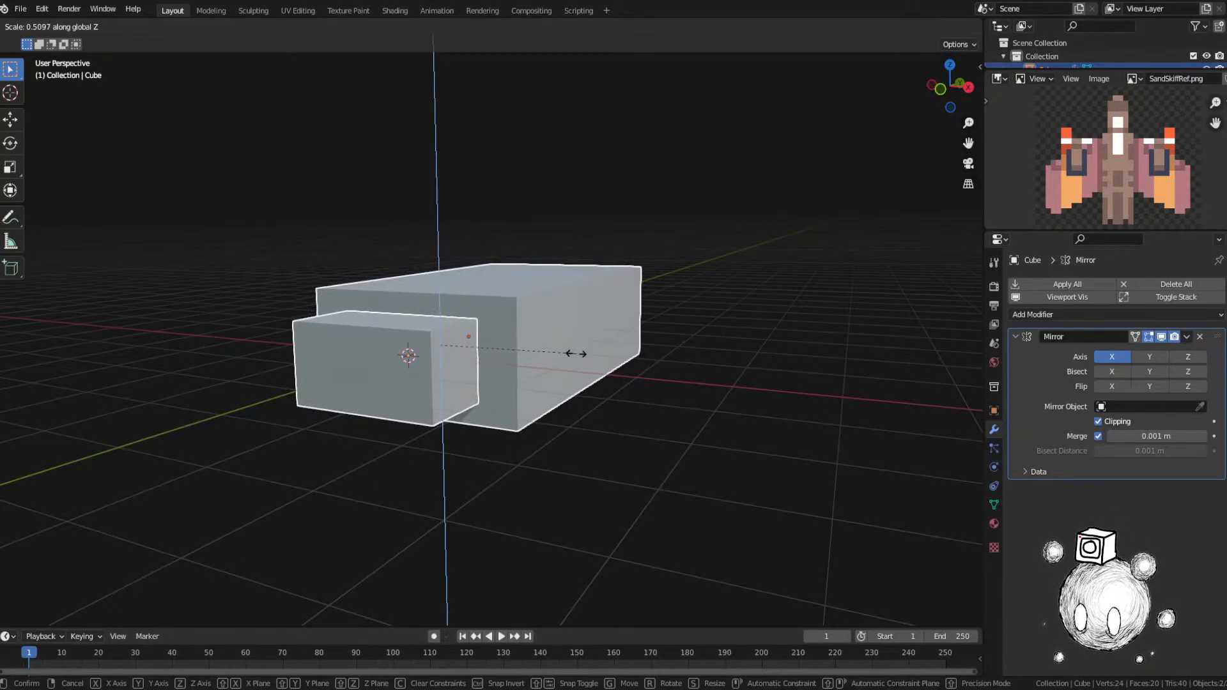
pyautogui.press('Escape')
# Step: Deselect both blocks and save the changes to SandSkiff.blend
pyautogui.moveTo(693, 462); pyautogui.dragTo(551, 481, button='middle')
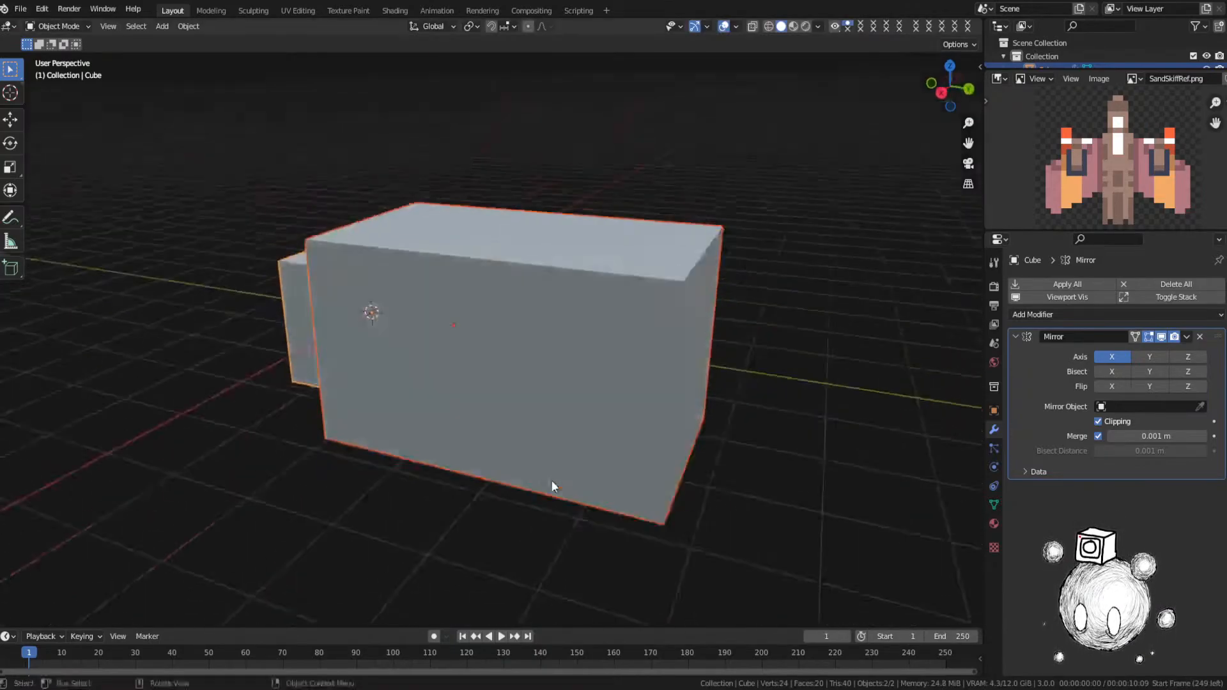
pyautogui.click(605, 482)
pyautogui.scroll(-4, 627, 474)
pyautogui.click(640, 469)
pyautogui.hotkey('ctrl', 's')
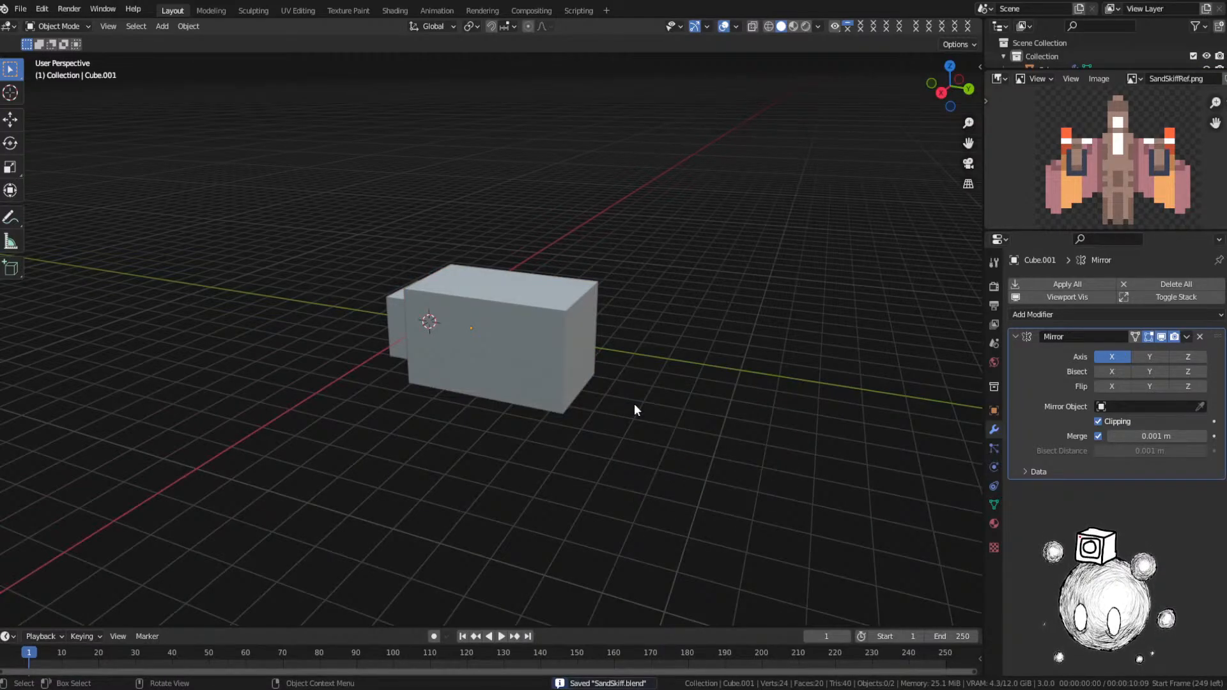
# Step: Try to flatten the small and large blocks together by scaling them along the Z axis
pyautogui.moveTo(633, 402); pyautogui.dragTo(692, 352, button='middle')
pyautogui.click(497, 358)
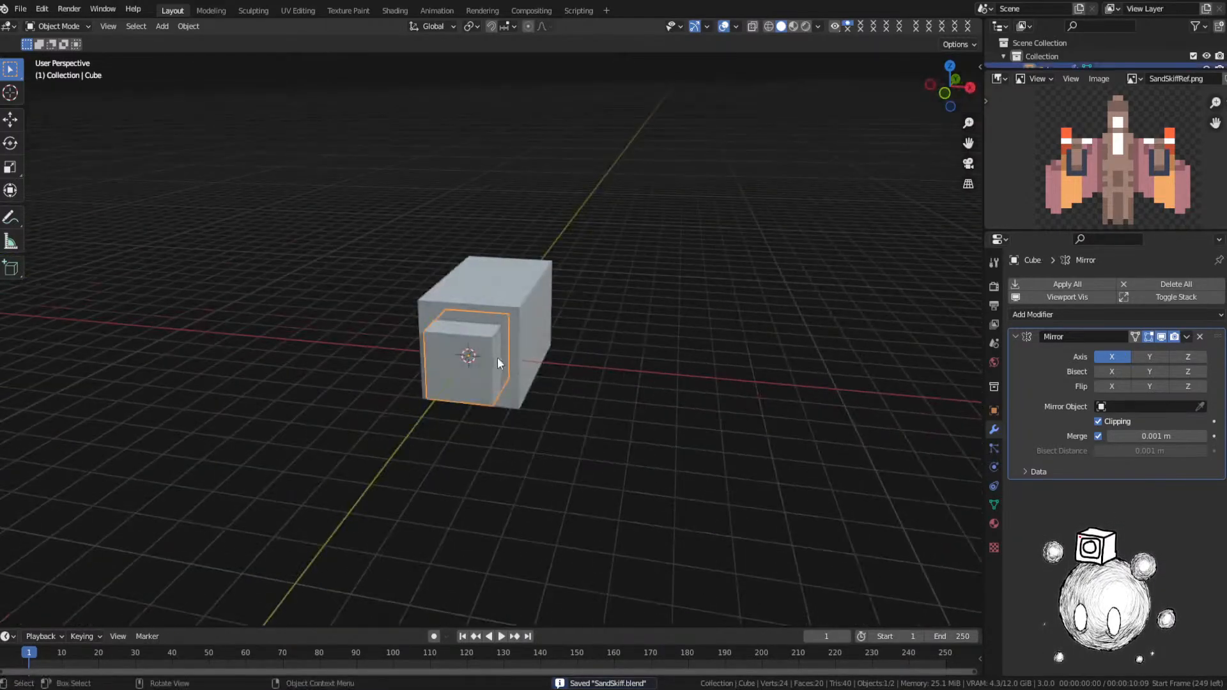
pyautogui.moveTo(498, 358); pyautogui.dragTo(564, 389, button='middle')
pyautogui.click(562, 363)
pyautogui.keyDown('shift'); pyautogui.click(455, 351); pyautogui.keyUp('shift')
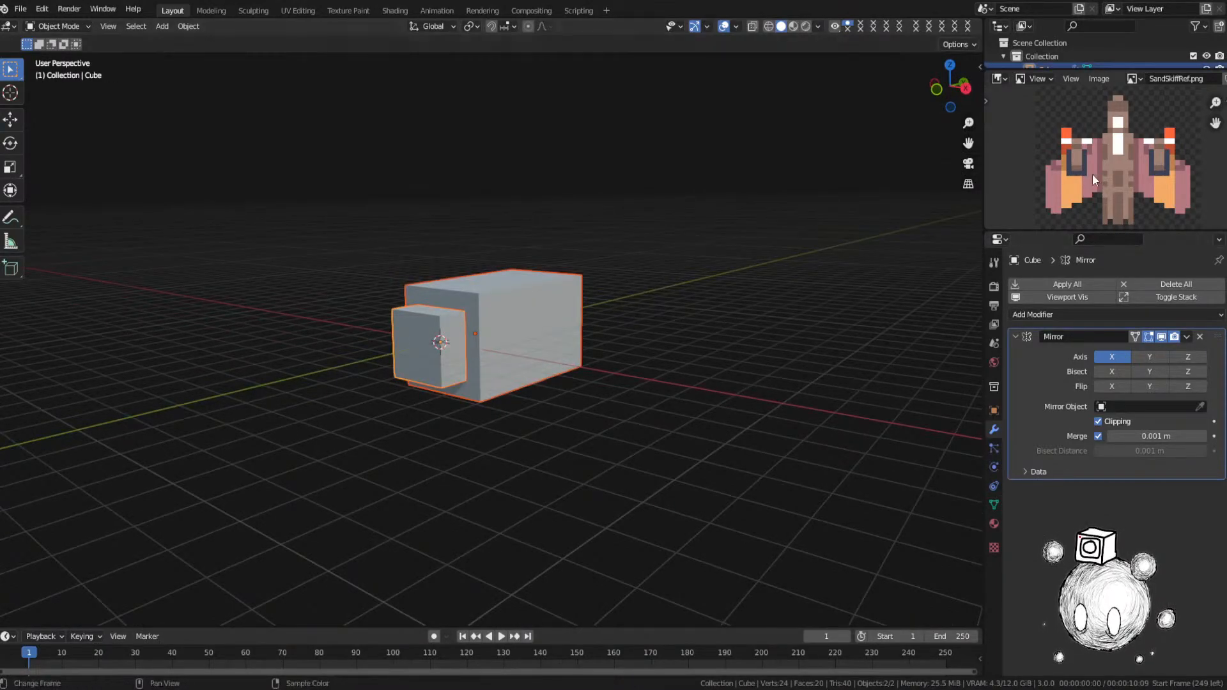
pyautogui.moveTo(1132, 153); pyautogui.dragTo(1121, 131, button='middle')
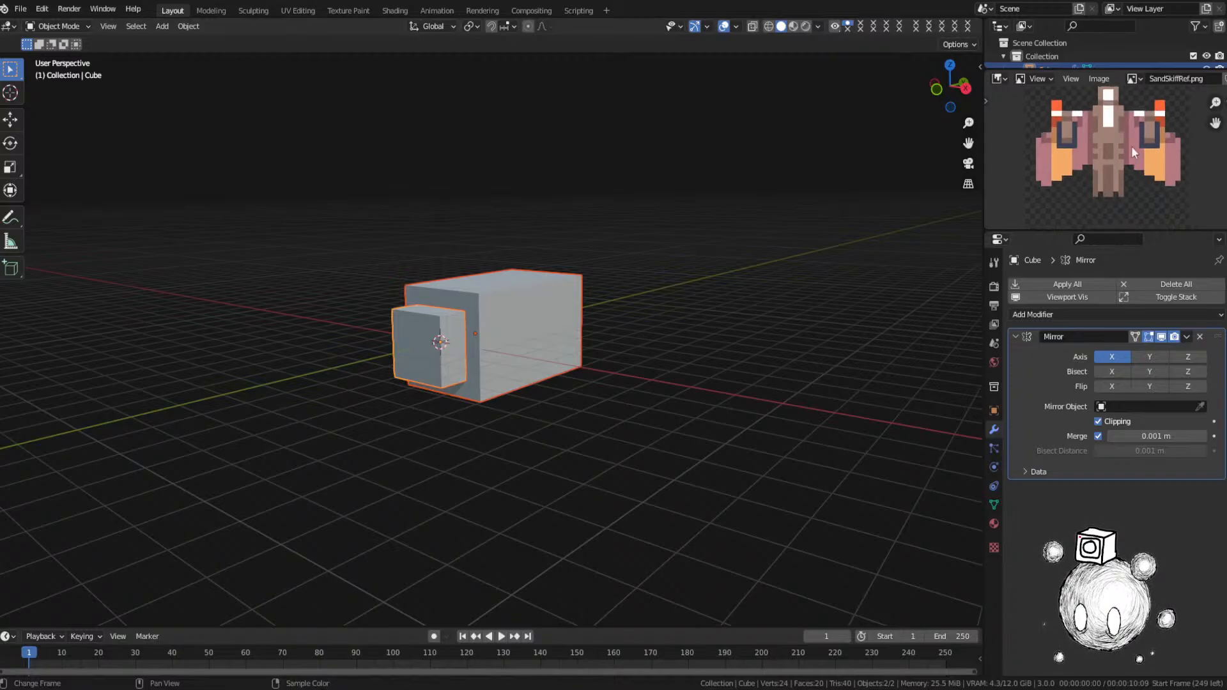
pyautogui.moveTo(1120, 181); pyautogui.dragTo(1145, 197, button='middle')
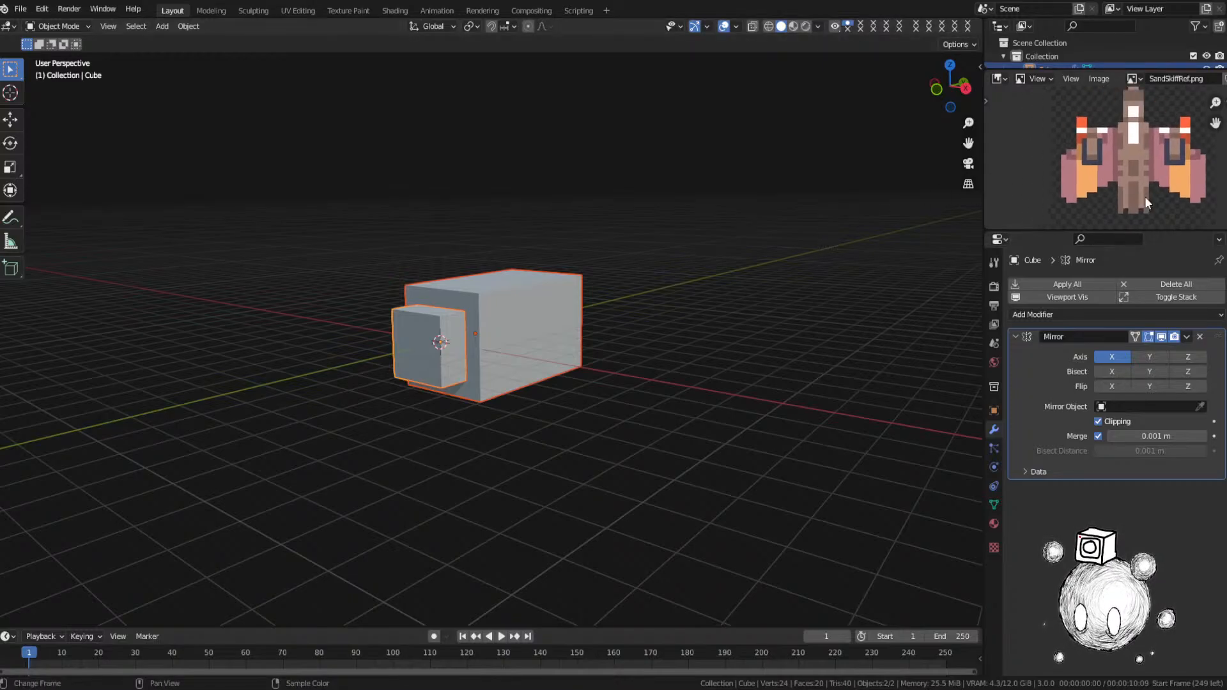
pyautogui.click(581, 293)
pyautogui.hotkey('ctrl', 'z')
pyautogui.press('s')
pyautogui.press('z')
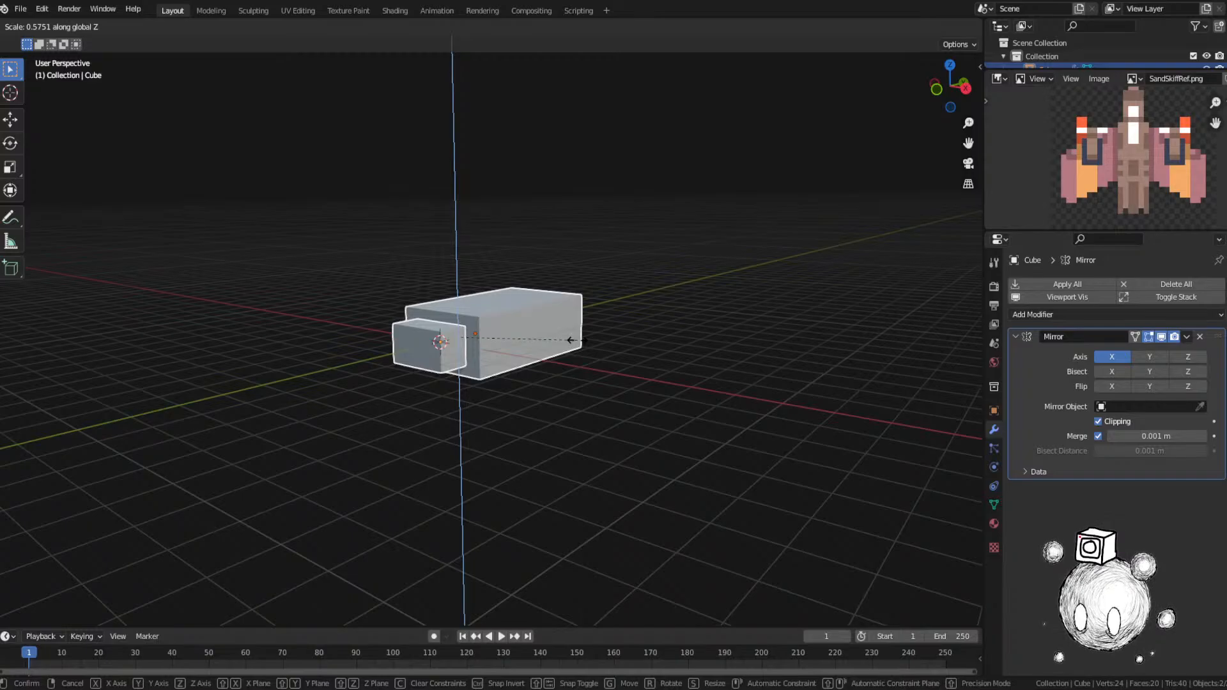
pyautogui.click(577, 342)
pyautogui.click(645, 344)
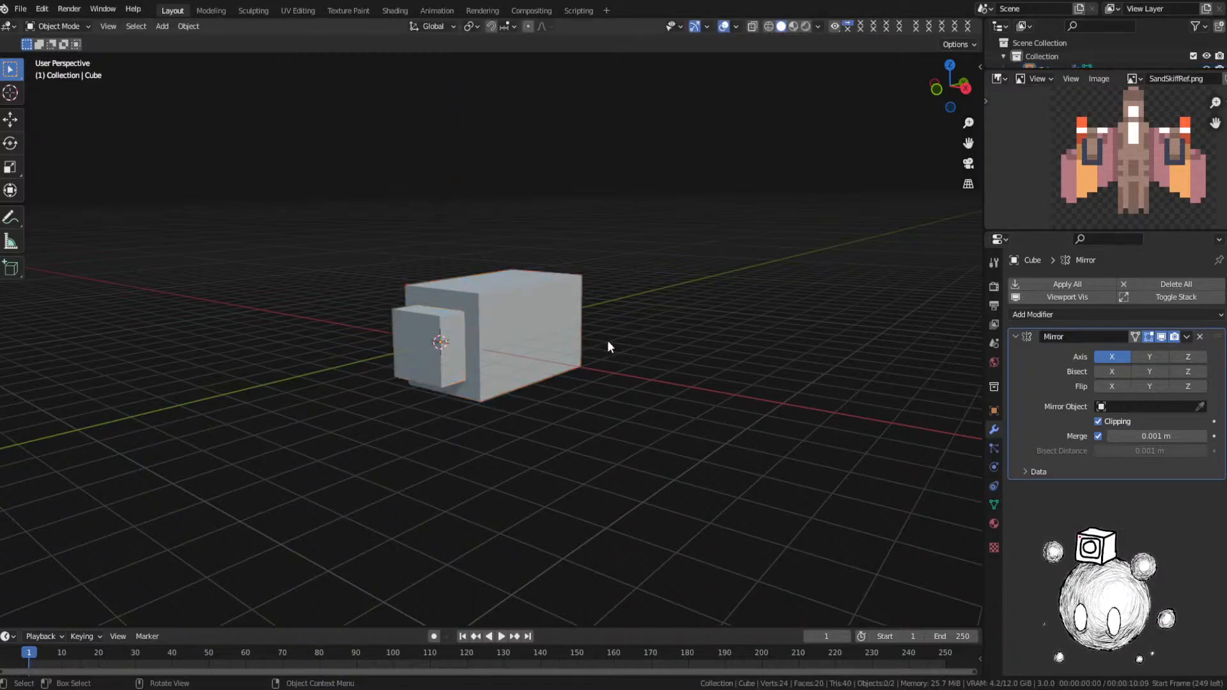
# Step: Duplicate the larger block and move the copy along the Y axis so it extends behind the original
pyautogui.click(563, 338)
pyautogui.moveTo(643, 376); pyautogui.dragTo(566, 387, button='middle')
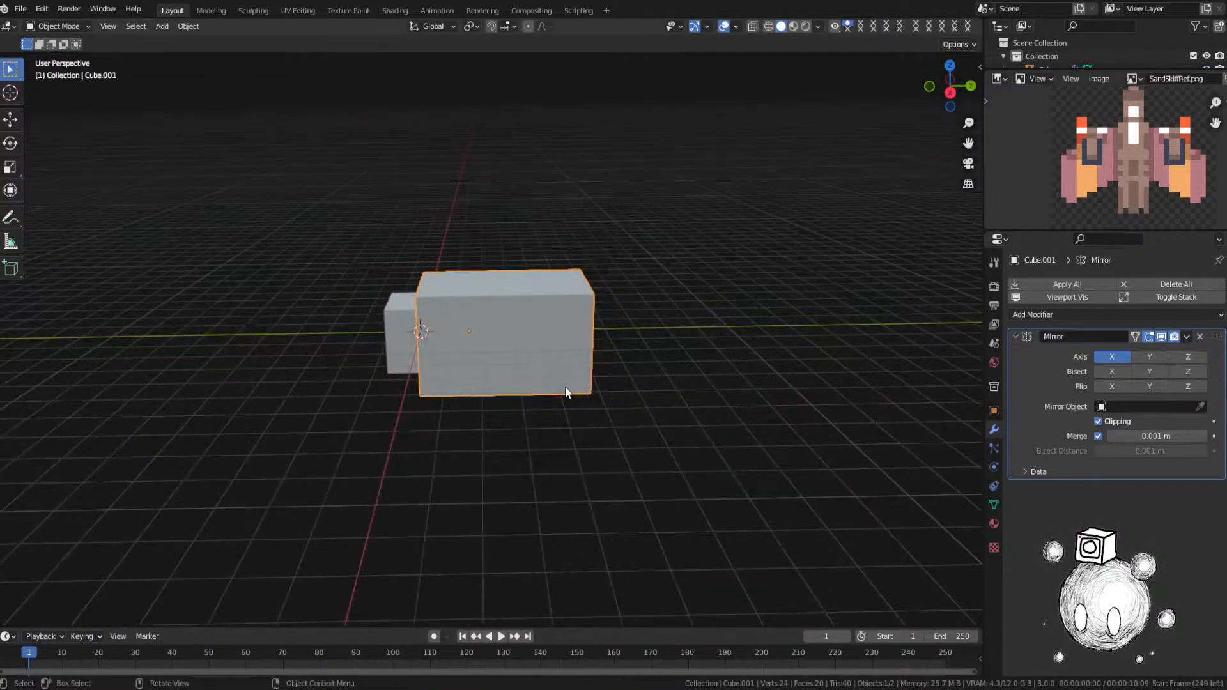
pyautogui.moveTo(1094, 172)
pyautogui.mouseDown(button='middle')
pyautogui.moveTo(1074, 185)
pyautogui.moveTo(1088, 156)
pyautogui.mouseUp(button='middle')
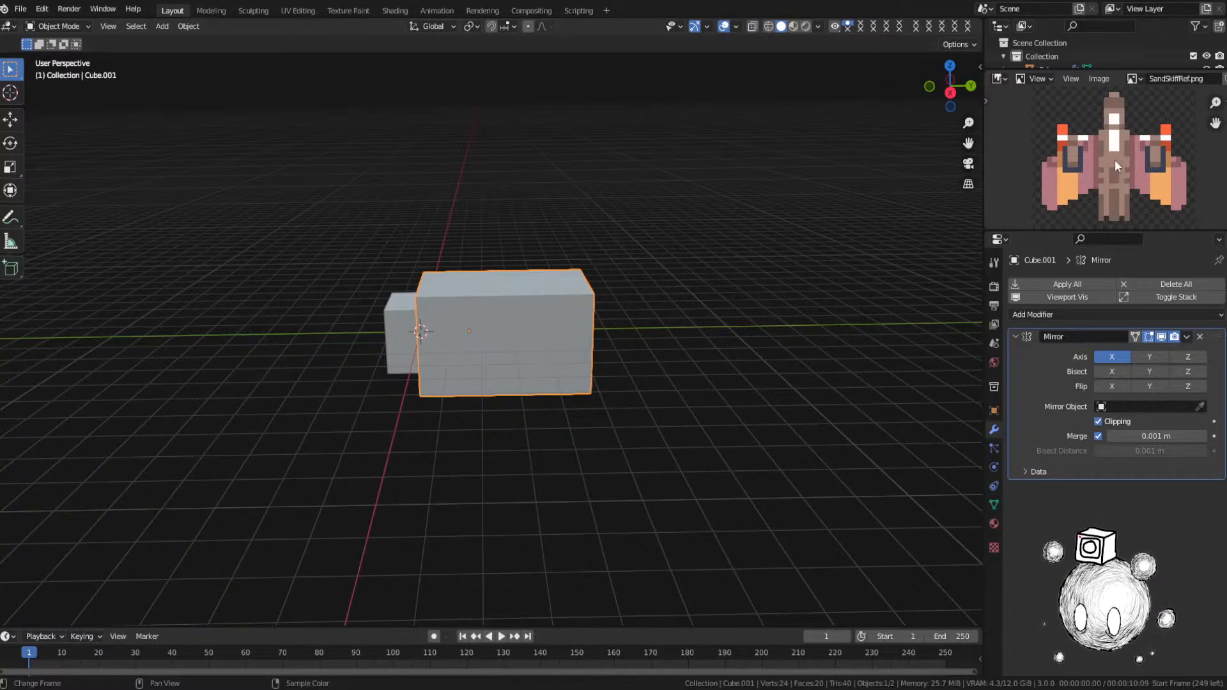
pyautogui.click(819, 241)
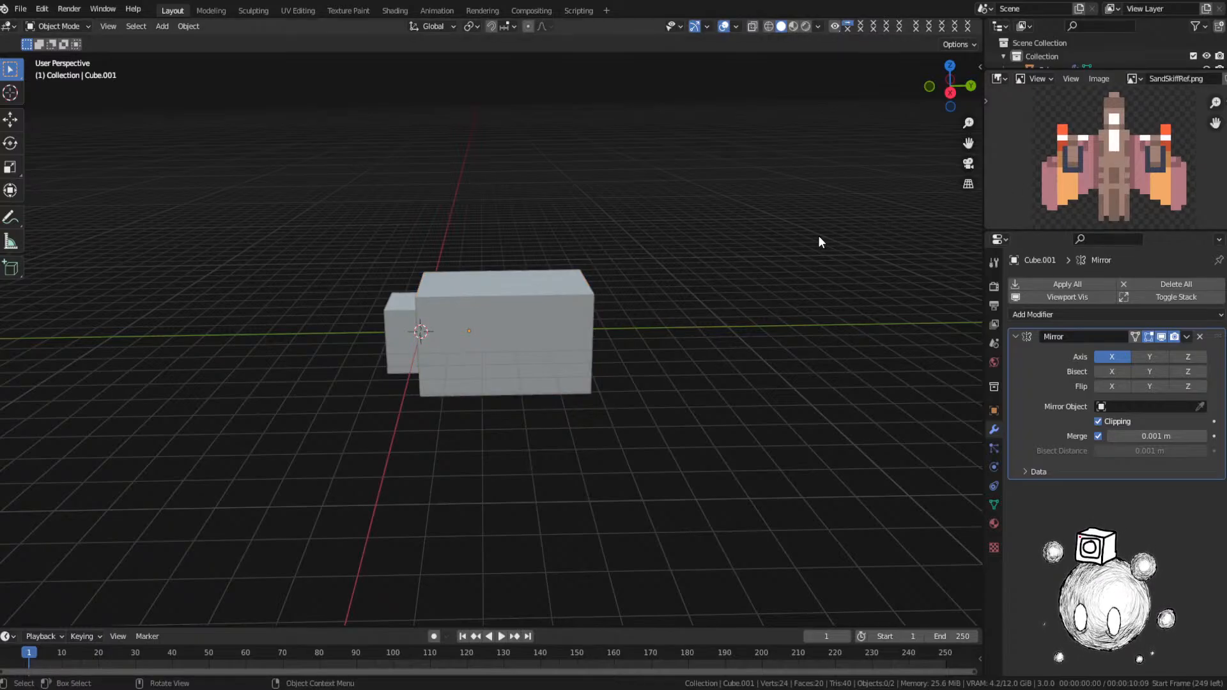
pyautogui.hotkey('shift', 'a')
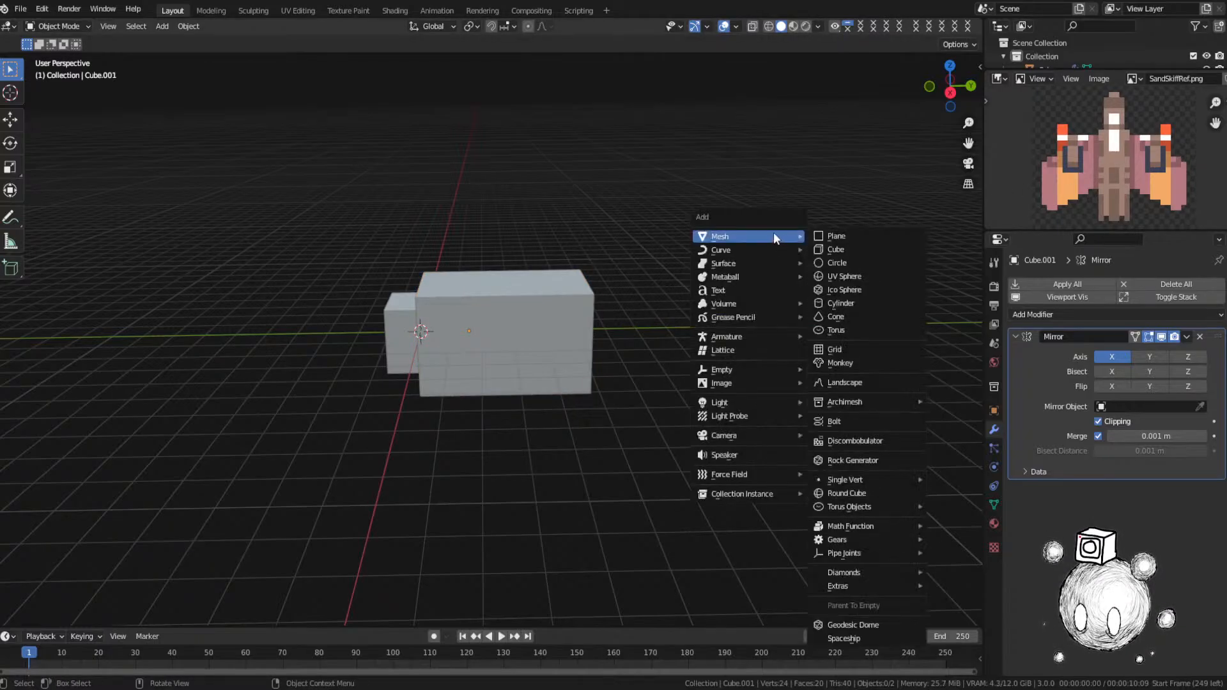
pyautogui.click(496, 277)
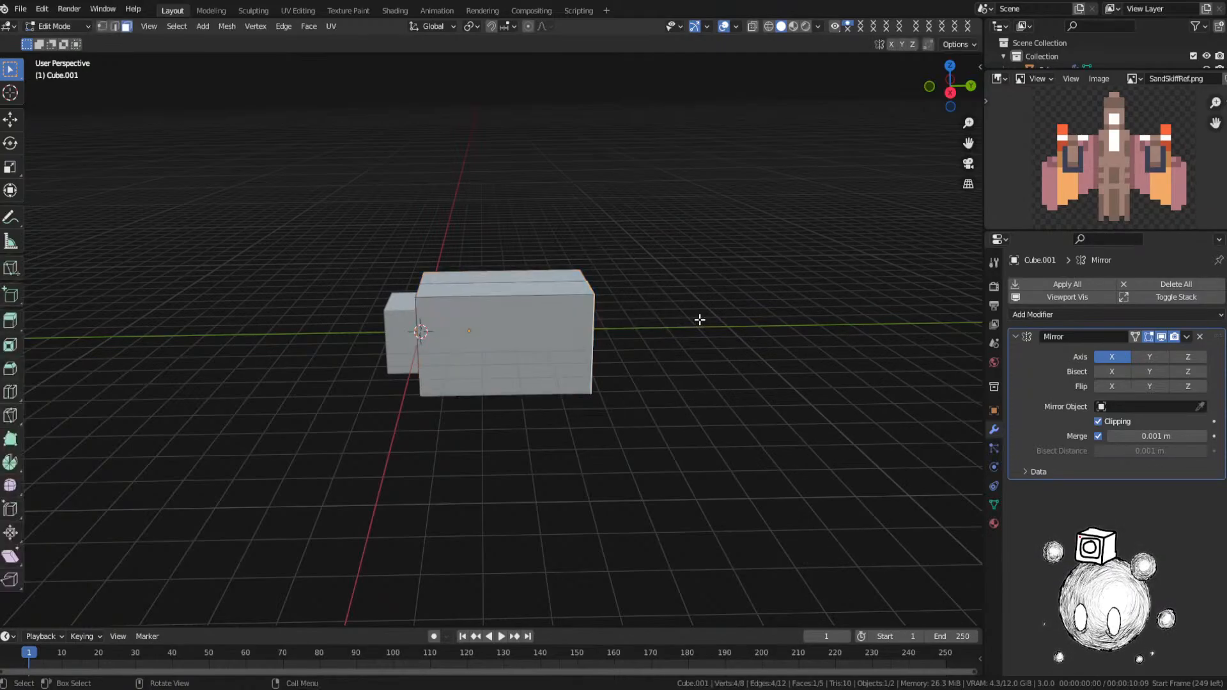
pyautogui.hotkey('shift', 'd')
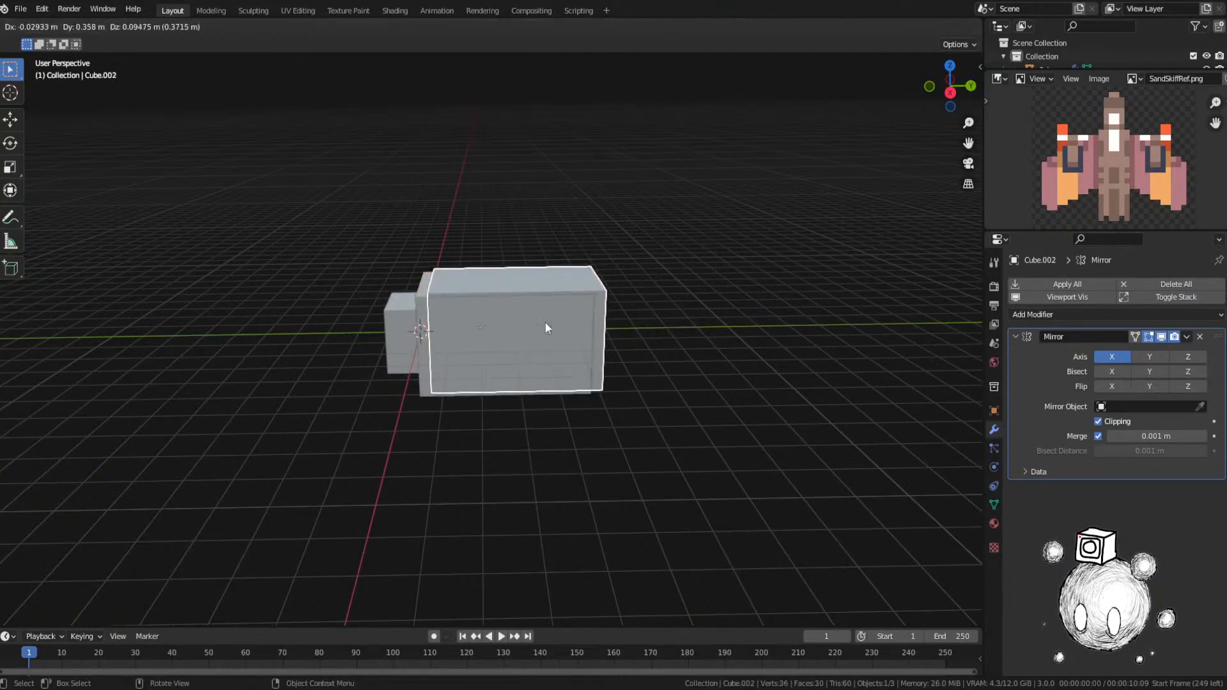
pyautogui.rightClick(545, 324)
pyautogui.press('g')
pyautogui.press('y')
pyautogui.click(646, 324)
# Step: Scale the new rear block up uniformly and reduce its height along the Z axis to about 0.74
pyautogui.press('s')
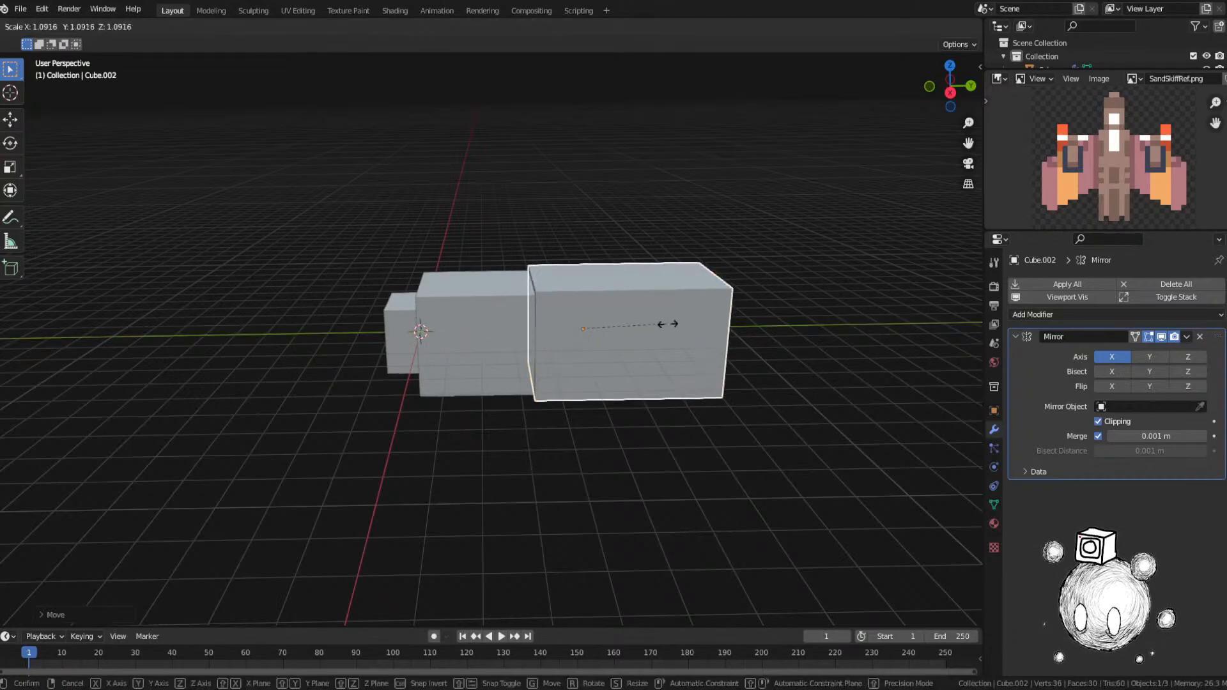
pyautogui.click(715, 374)
pyautogui.moveTo(715, 374)
pyautogui.mouseDown(button='middle')
pyautogui.moveTo(791, 354)
pyautogui.moveTo(665, 391)
pyautogui.moveTo(666, 430)
pyautogui.moveTo(635, 428)
pyautogui.moveTo(800, 340)
pyautogui.moveTo(707, 364)
pyautogui.mouseUp(button='middle')
pyautogui.press('s')
pyautogui.press('z')
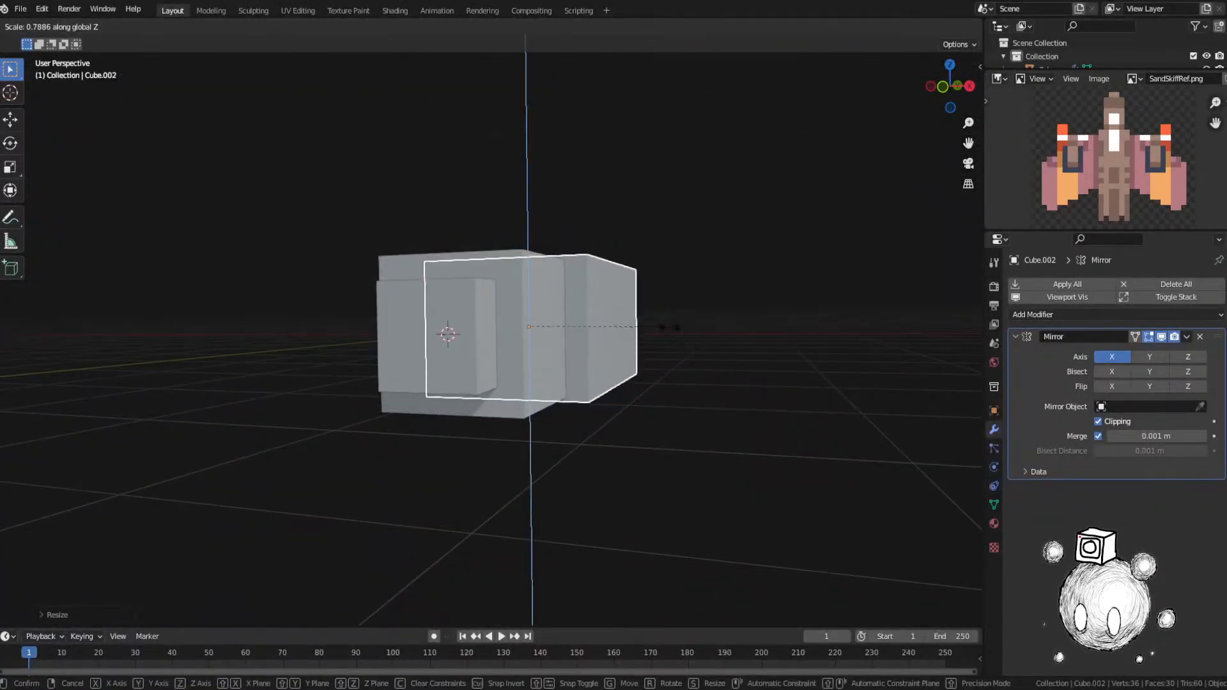
pyautogui.rightClick(649, 330)
pyautogui.moveTo(650, 331); pyautogui.dragTo(541, 335, button='middle')
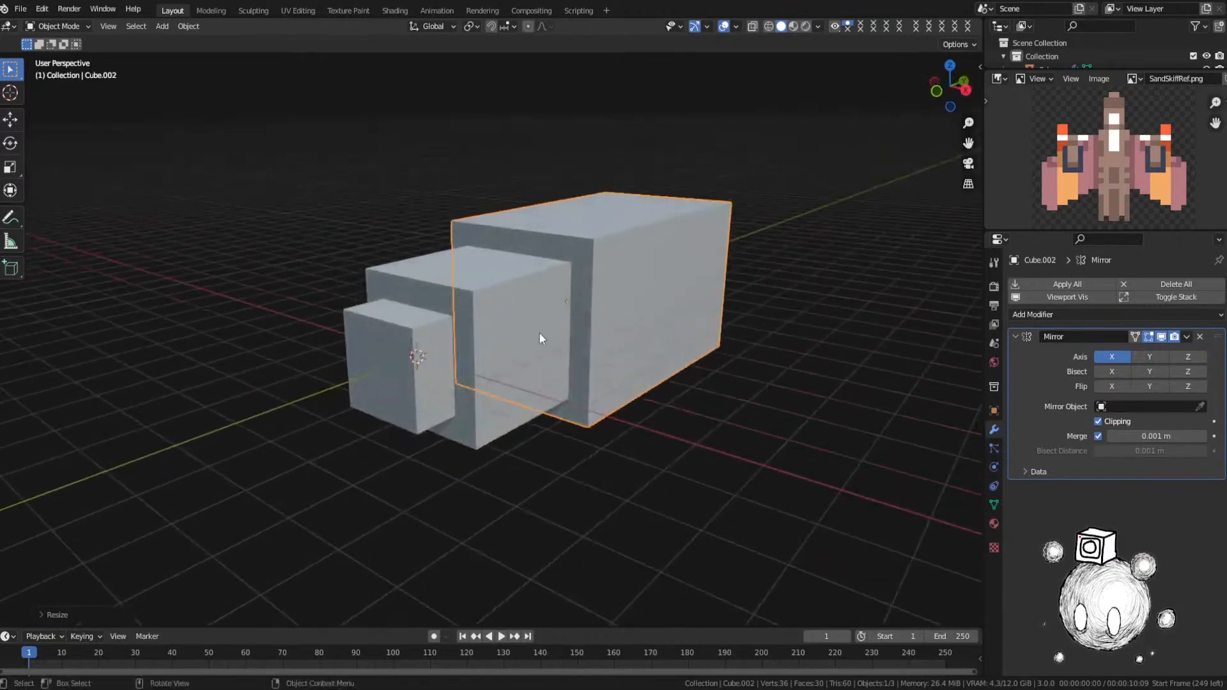
pyautogui.moveTo(730, 340); pyautogui.dragTo(799, 334, button='middle')
pyautogui.press('s')
pyautogui.press('z')
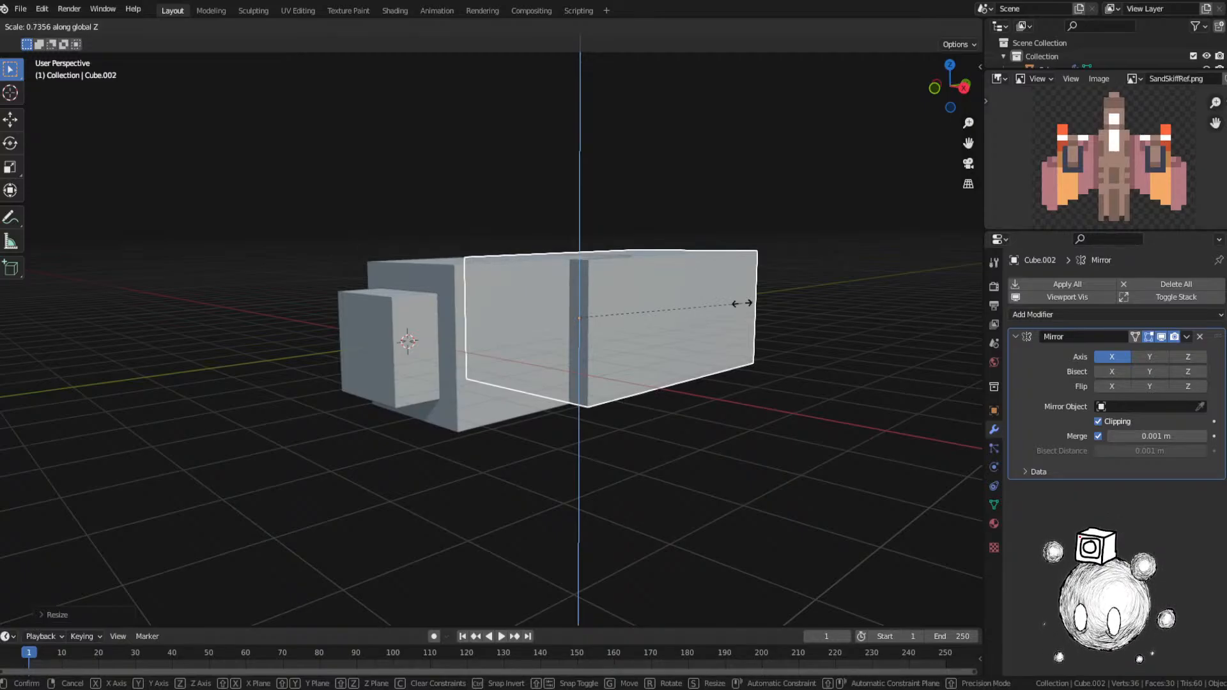
pyautogui.click(742, 303)
# Step: Widen the rear block along the X axis by a factor of about 1.3
pyautogui.moveTo(741, 302); pyautogui.dragTo(769, 362, button='middle')
pyautogui.scroll(-1, 768, 361)
pyautogui.press('s')
pyautogui.press('x')
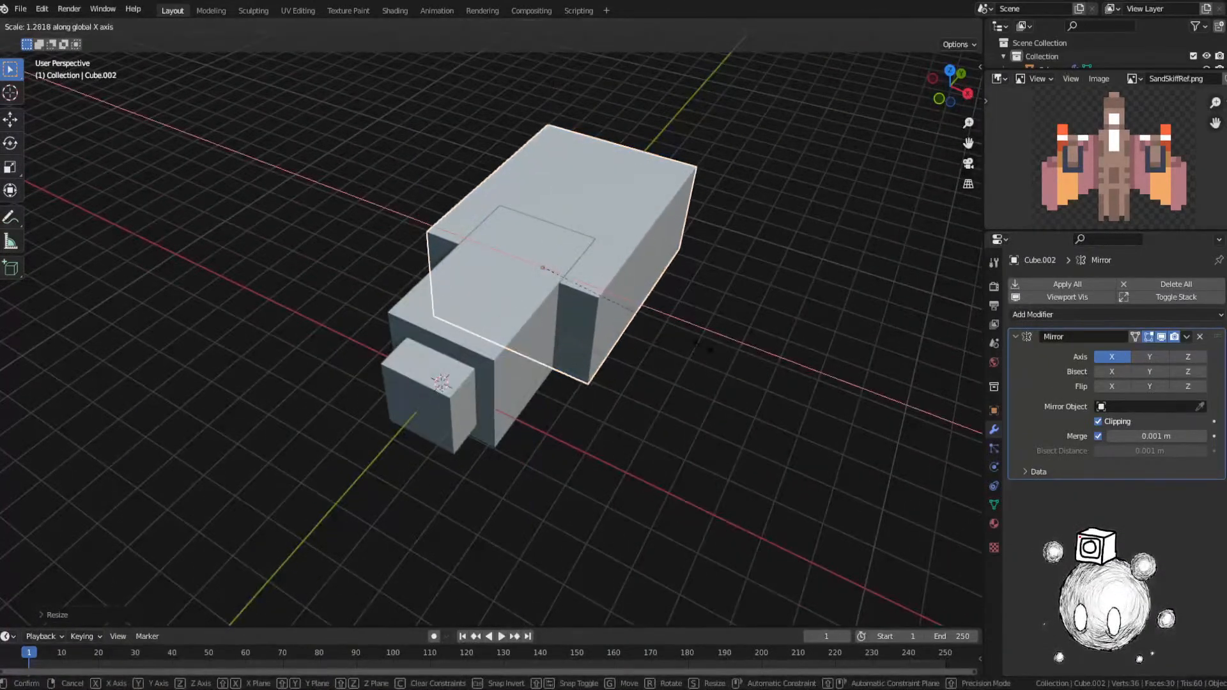
pyautogui.click(701, 344)
pyautogui.moveTo(700, 344); pyautogui.dragTo(1065, 195, button='middle')
pyautogui.press('s')
pyautogui.rightClick(721, 356)
# Step: Lengthen the rear block by moving its rear end face outward along the Y axis in Edit Mode, and return to Object Mode
pyautogui.scroll(-4, 582, 351)
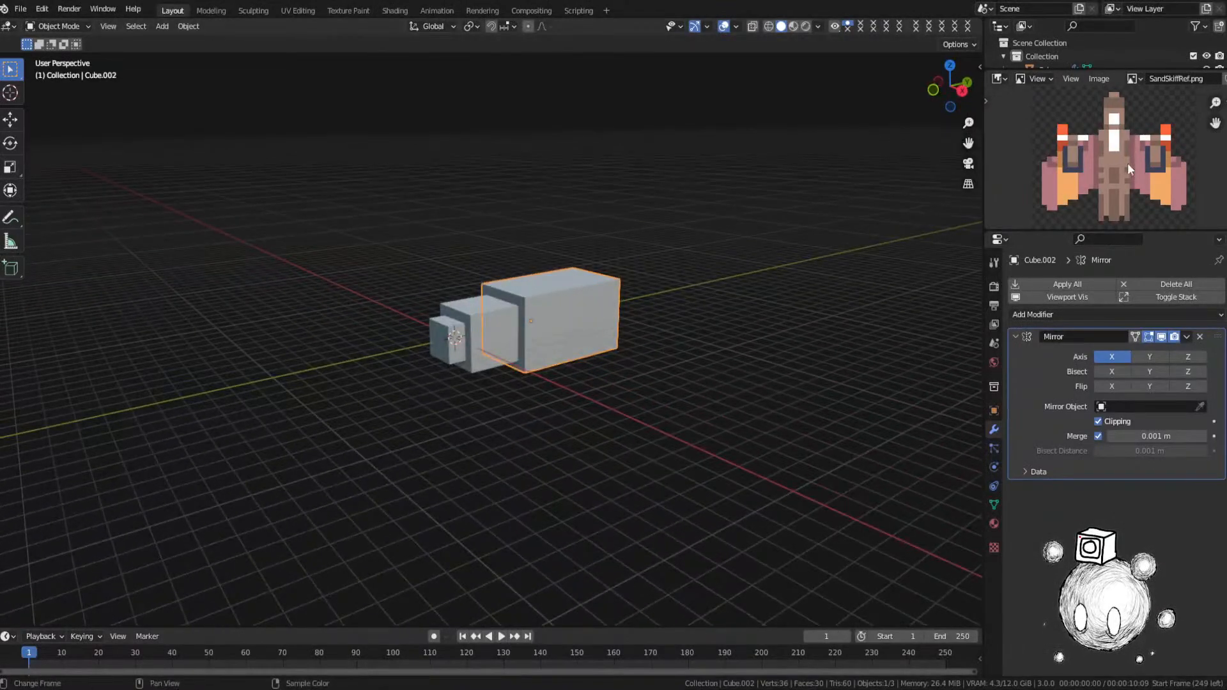
pyautogui.moveTo(838, 262); pyautogui.dragTo(616, 365, button='middle')
pyautogui.press('Tab')
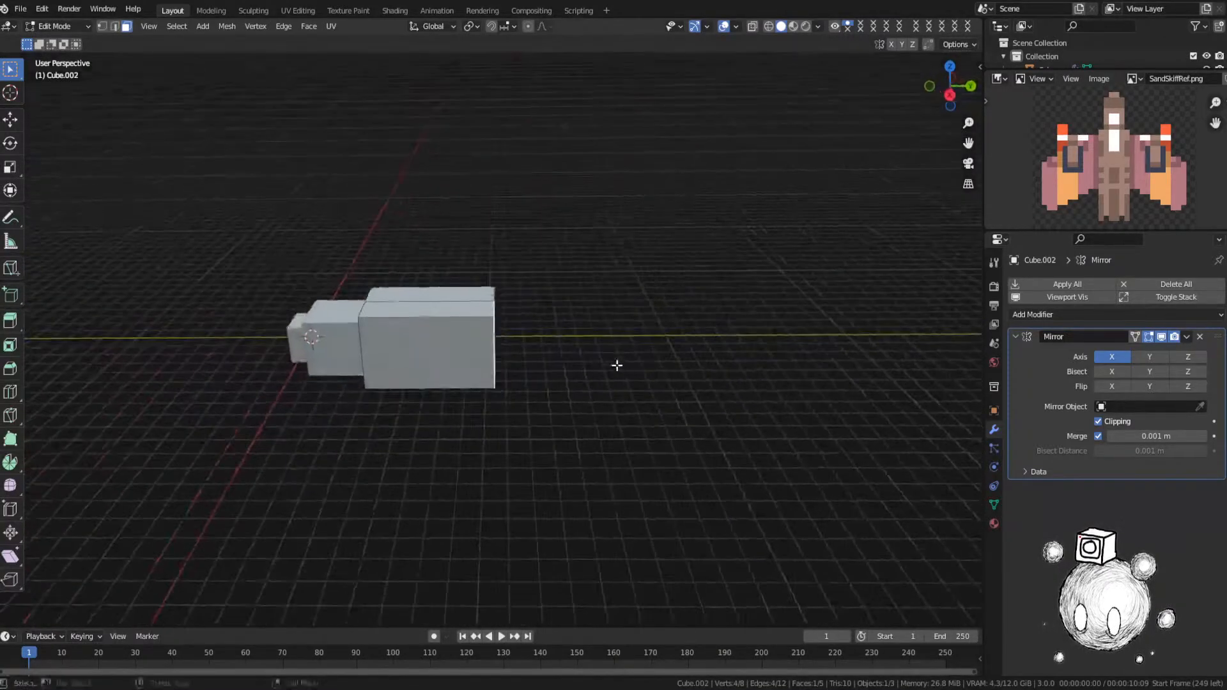
pyautogui.press('g')
pyautogui.press('y')
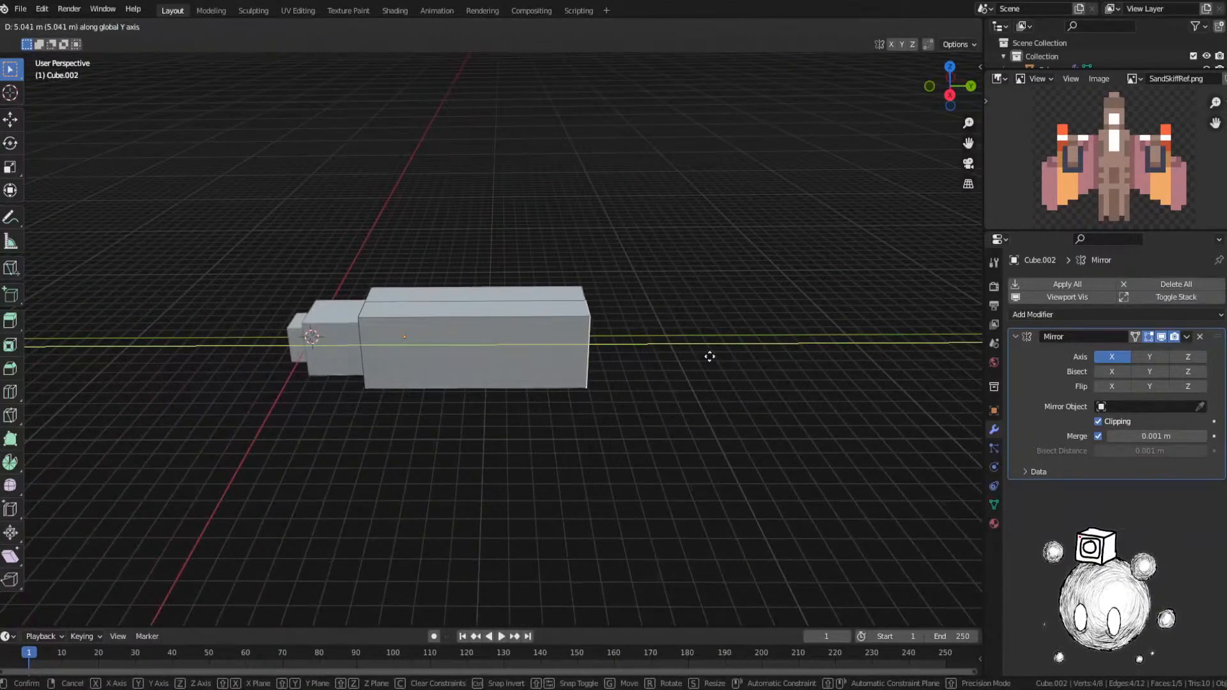
pyautogui.click(719, 356)
pyautogui.hotkey('ctrl', 'Tab')
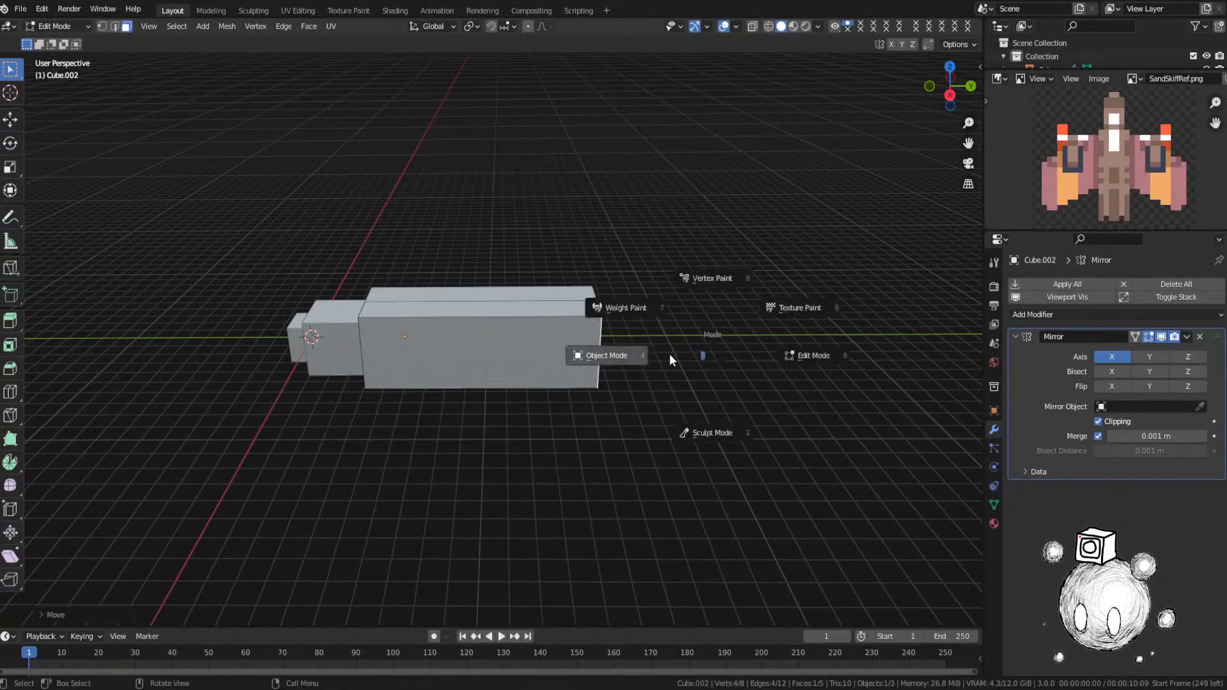
pyautogui.click(665, 352)
# Step: Inspect the proportions of the three blocks and how they join from several angles and up close
pyautogui.moveTo(665, 352); pyautogui.dragTo(707, 411, button='middle')
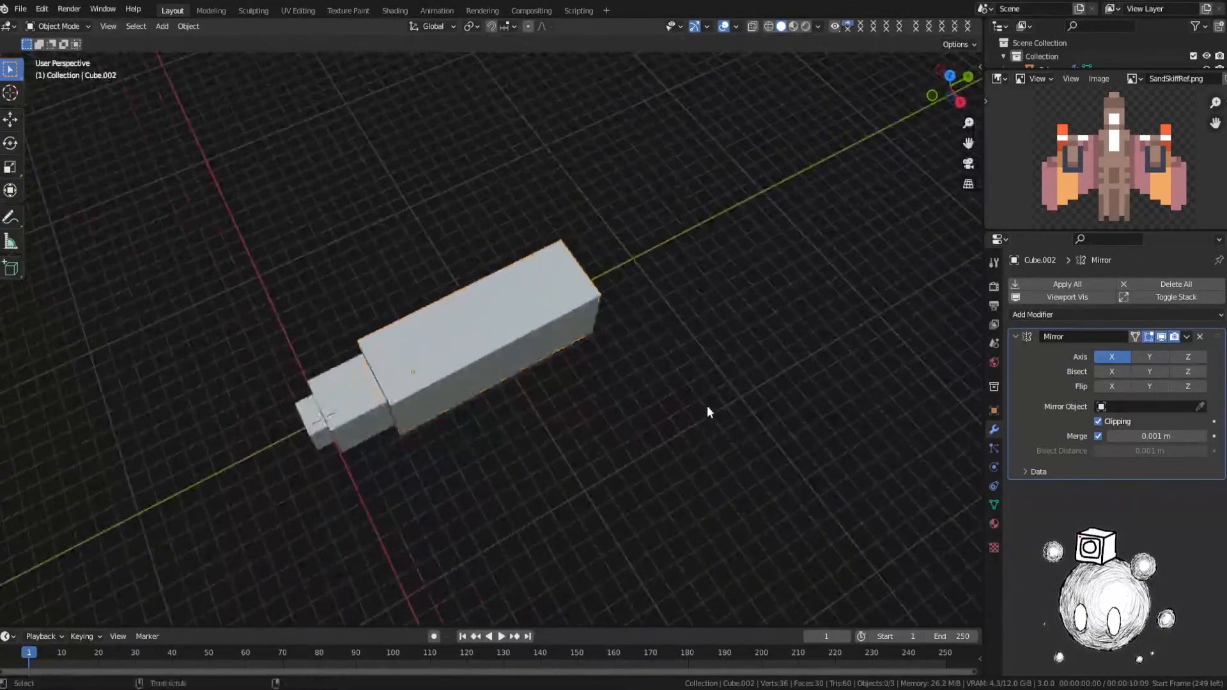
pyautogui.scroll(4, 537, 345)
pyautogui.scroll(-4, 543, 353)
pyautogui.moveTo(585, 390); pyautogui.dragTo(661, 347, button='middle')
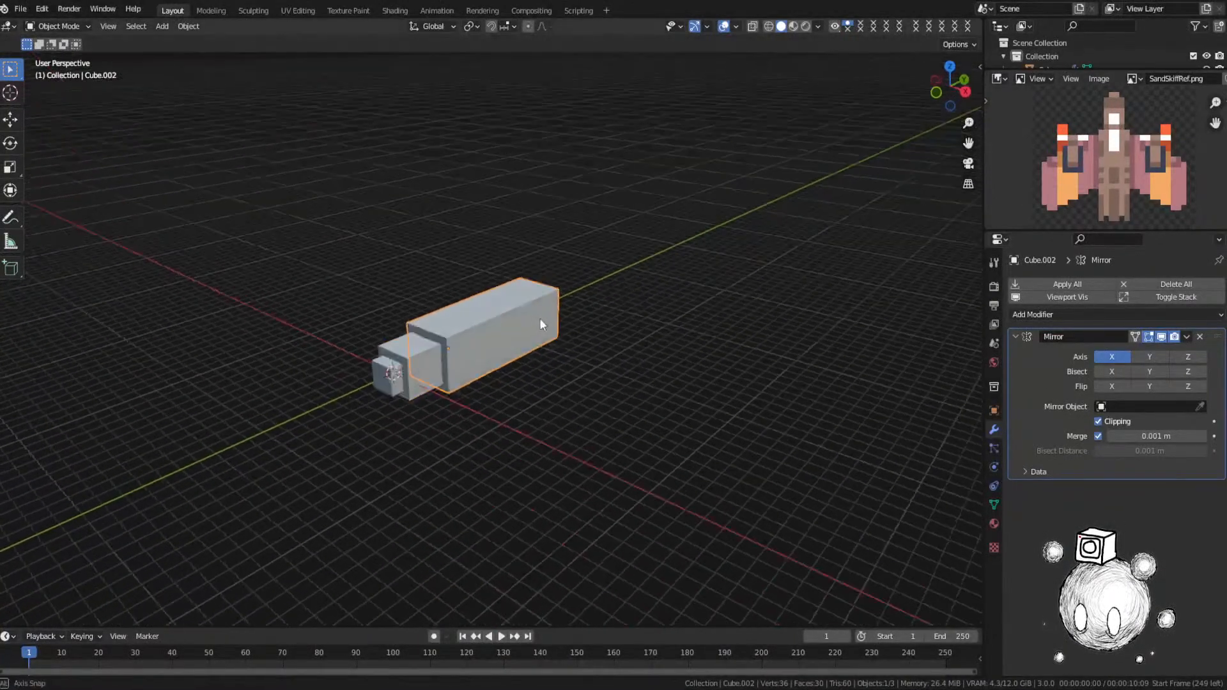
pyautogui.scroll(4, 540, 317)
pyautogui.moveTo(593, 331); pyautogui.dragTo(477, 393, button='middle')
pyautogui.click(623, 308)
pyautogui.click(199, 379)
pyautogui.press('`')
pyautogui.click(284, 423)
pyautogui.scroll(-7, 477, 390)
# Step: Shorten the middle block in Edit Mode by pulling in its rear end face hidden inside the largest block
pyautogui.click(606, 382)
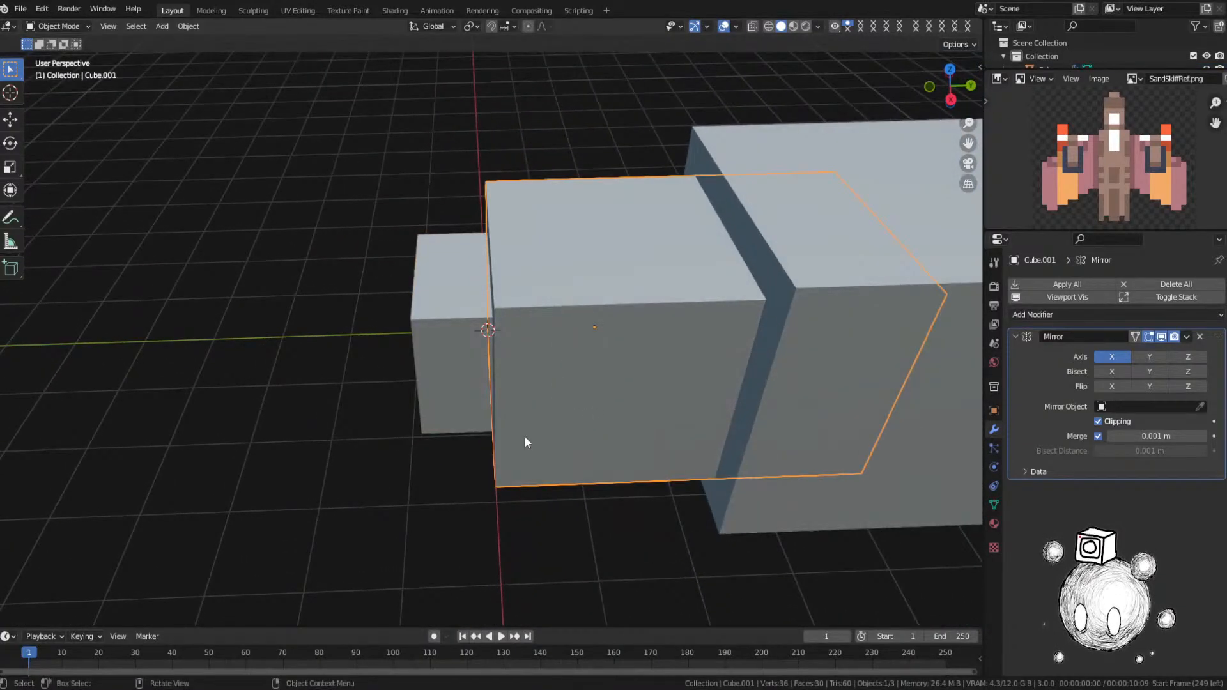
pyautogui.press('Tab')
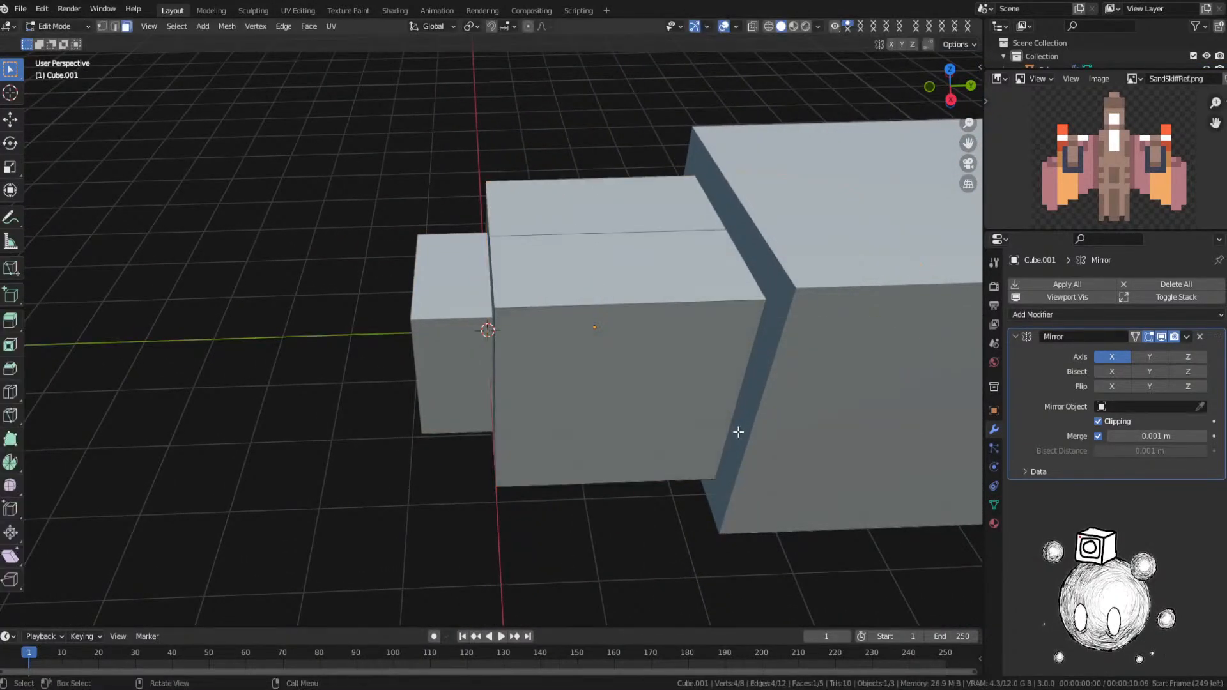
pyautogui.moveTo(738, 432); pyautogui.dragTo(701, 492, button='middle')
pyautogui.hotkey('alt', 'z')
pyautogui.press('g')
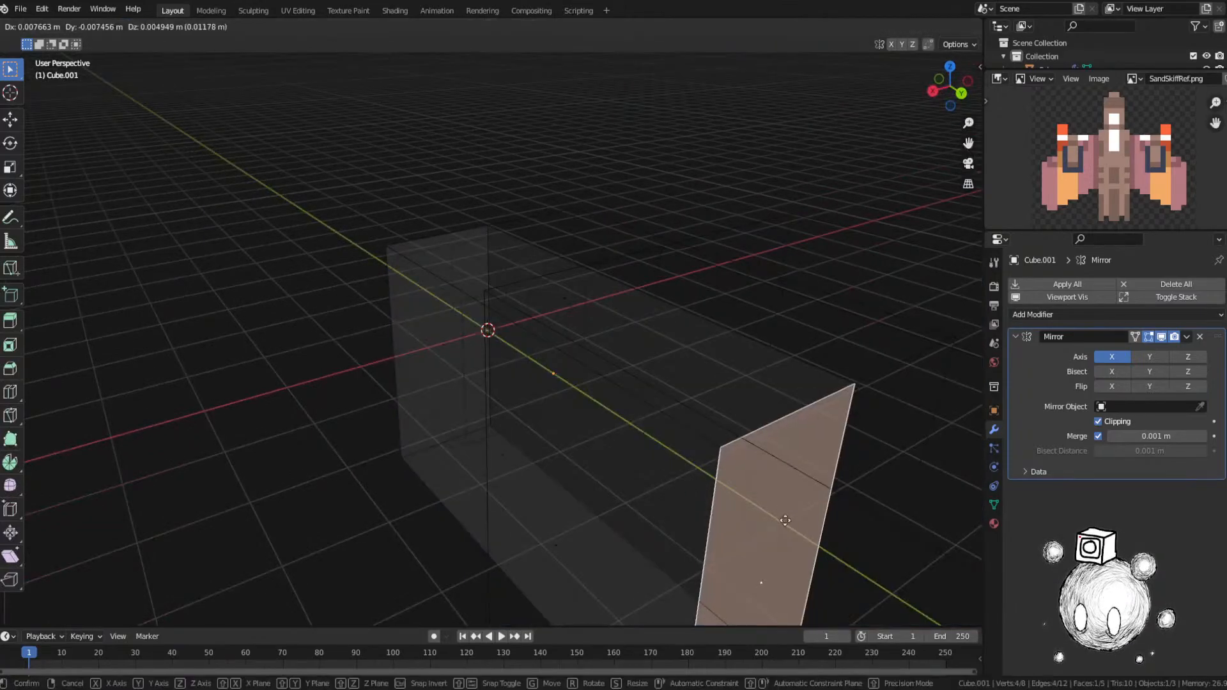
pyautogui.click(691, 435)
pyautogui.hotkey('alt', 'z')
pyautogui.scroll(-4, 690, 436)
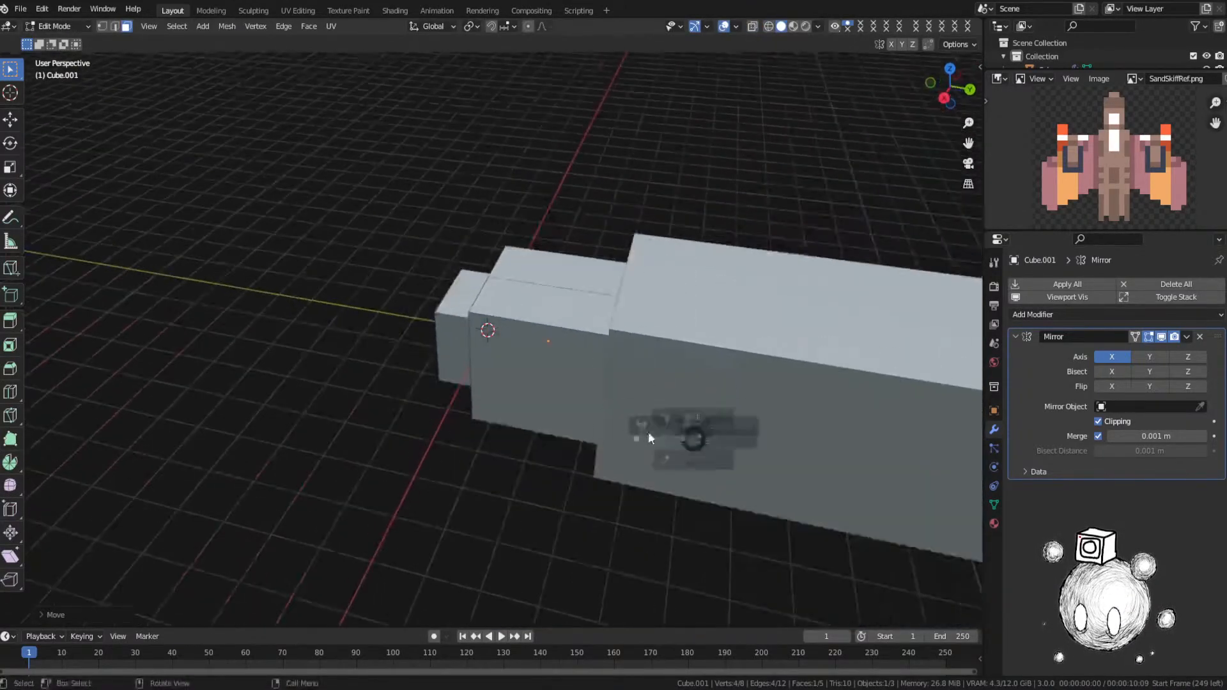
pyautogui.press('Tab')
# Step: Move the largest block about 0.84 m backward along the Y axis, away from the middle block
pyautogui.moveTo(600, 423); pyautogui.dragTo(642, 448, button='middle')
pyautogui.click(617, 363)
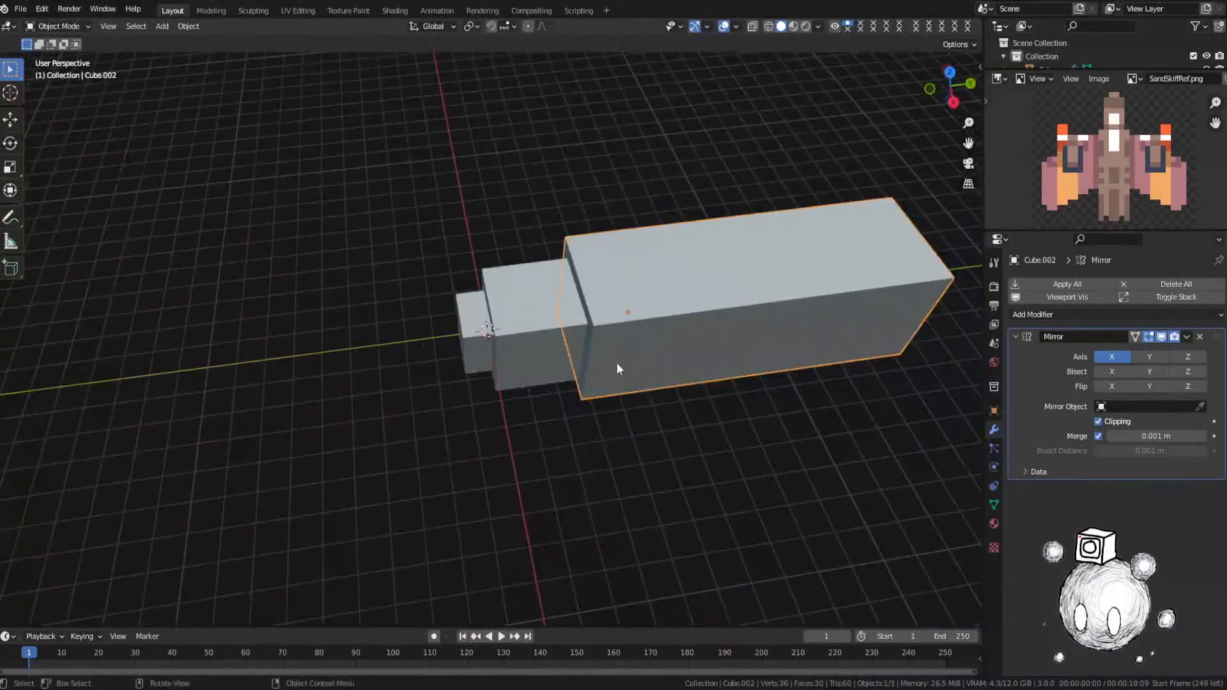
pyautogui.hotkey('shift', 'd')
pyautogui.press('y')
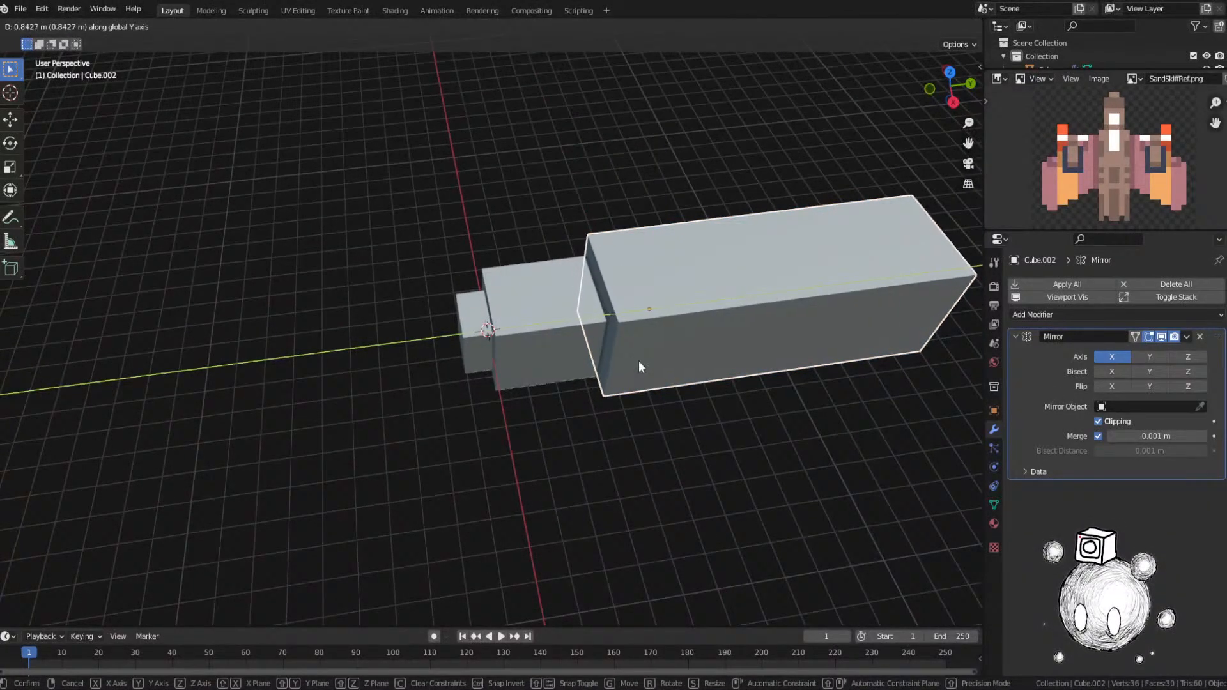
pyautogui.click(639, 363)
# Step: Extend the middle block's rear end face along the Y axis in Edit Mode, and return to Object Mode with nothing selected
pyautogui.click(595, 368)
pyautogui.press('Tab')
pyautogui.moveTo(607, 369); pyautogui.dragTo(623, 350, button='middle')
pyautogui.press('g')
pyautogui.press('y')
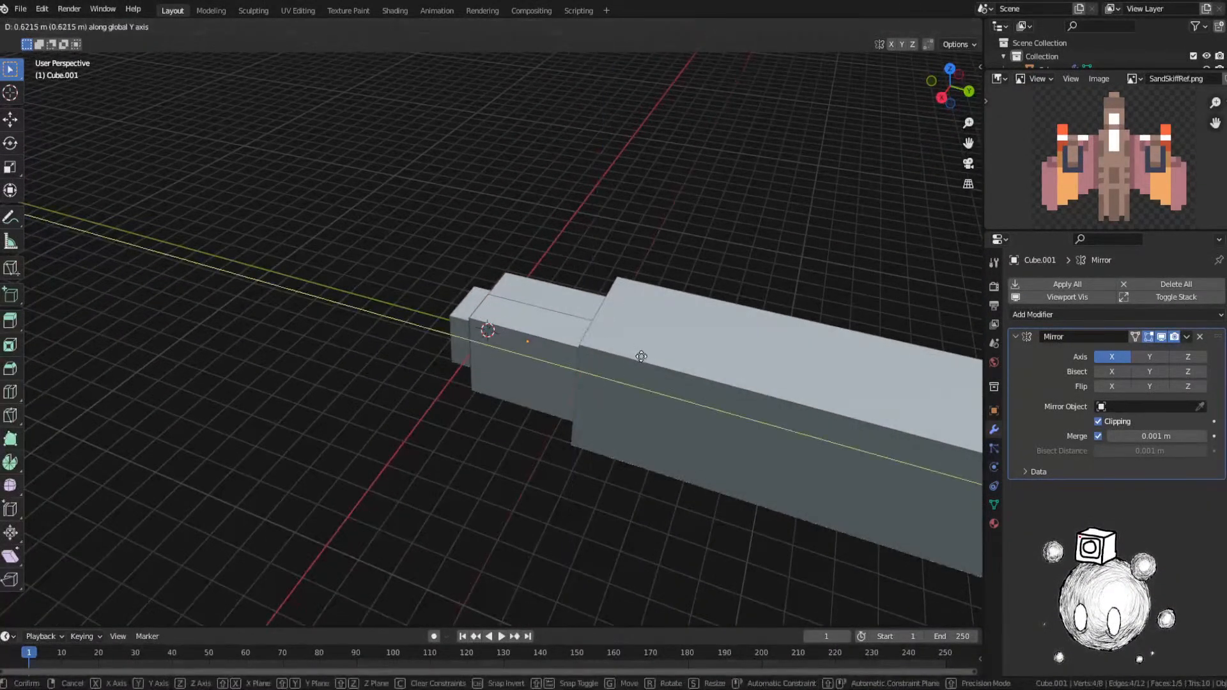
pyautogui.click(652, 361)
pyautogui.press('Tab')
pyautogui.hotkey('alt', 'a')
# Step: Select all three blocks in top view, rotate them 180° about the Z axis, and frame them
pyautogui.scroll(-3, 561, 379)
pyautogui.moveTo(561, 380); pyautogui.dragTo(451, 267, button='middle')
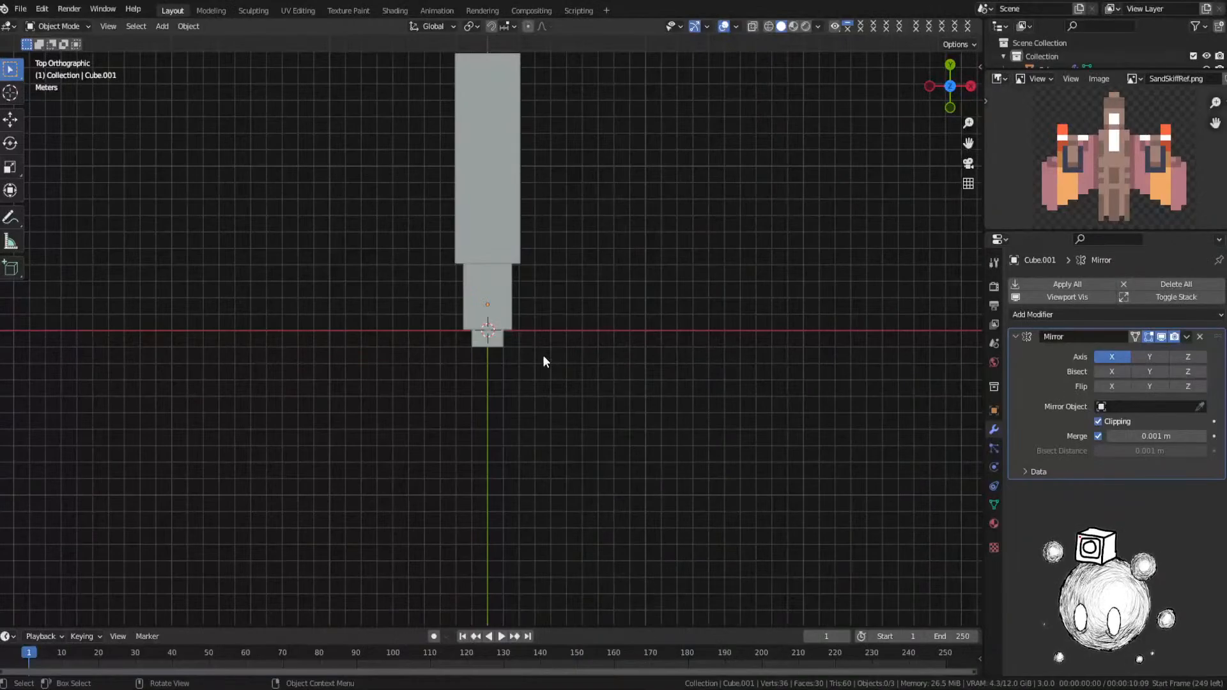
pyautogui.keyDown('shift'); pyautogui.moveTo(543, 312); pyautogui.dragTo(543, 408, button='middle'); pyautogui.keyUp('shift')
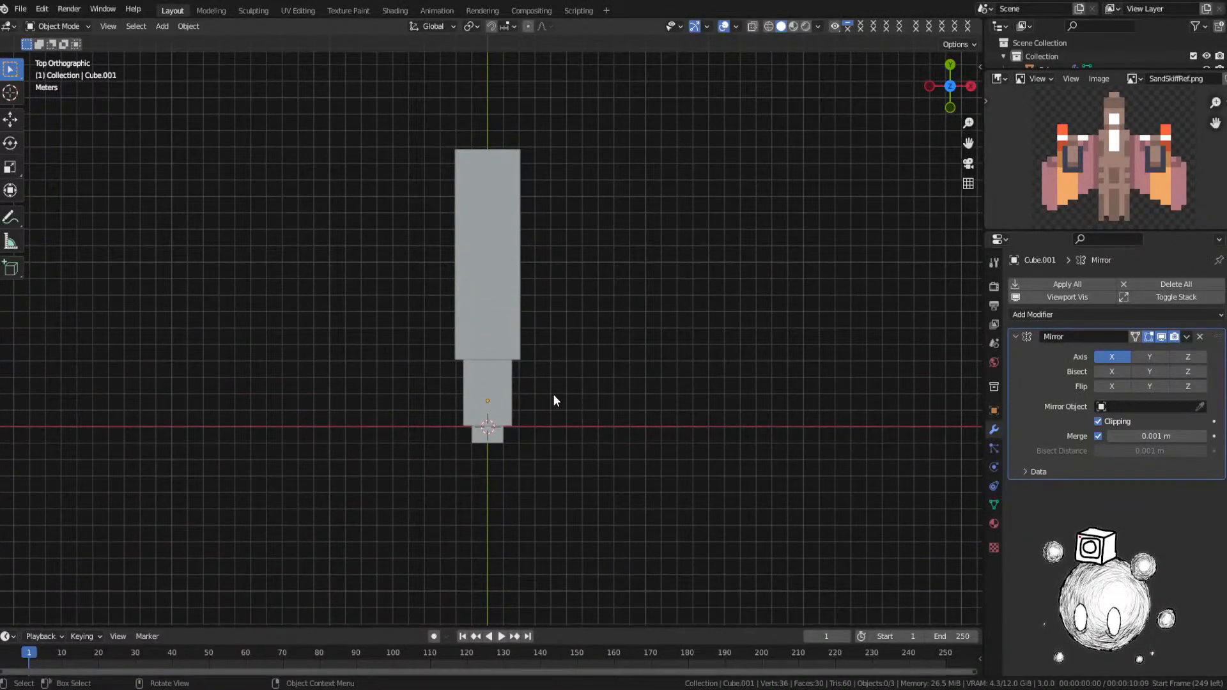
pyautogui.click(500, 435)
pyautogui.keyDown('shift'); pyautogui.click(503, 396); pyautogui.keyUp('shift')
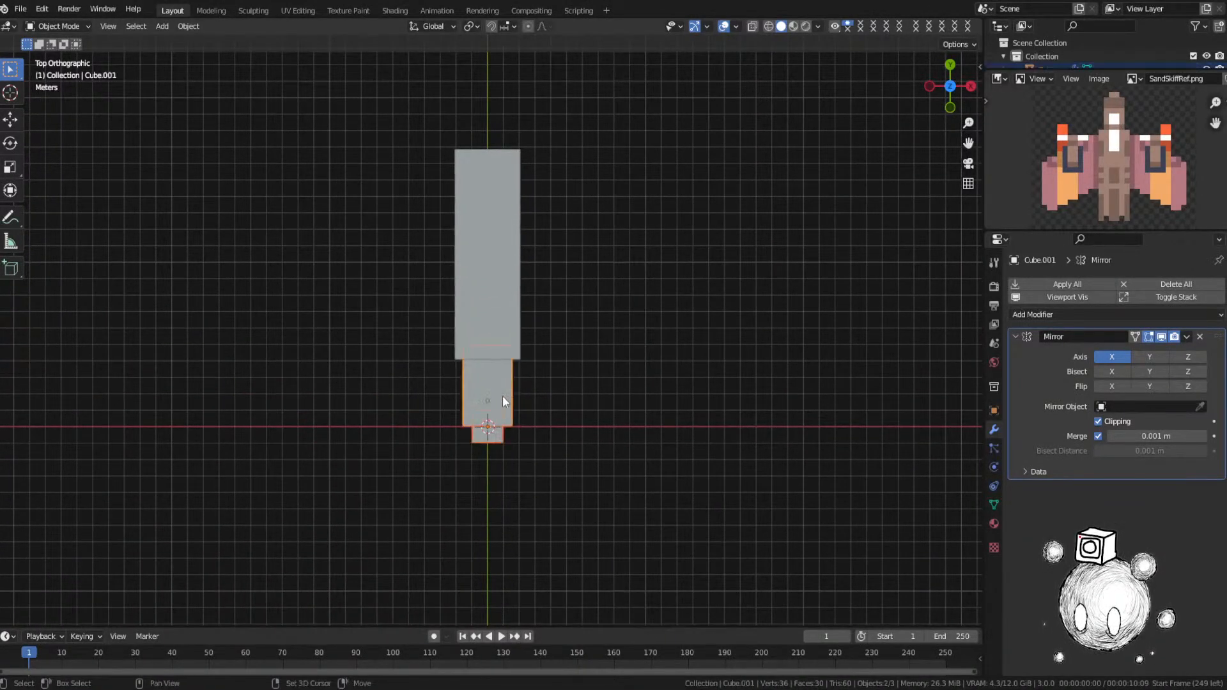
pyautogui.keyDown('shift'); pyautogui.click(509, 311); pyautogui.keyUp('shift')
pyautogui.write('r180')
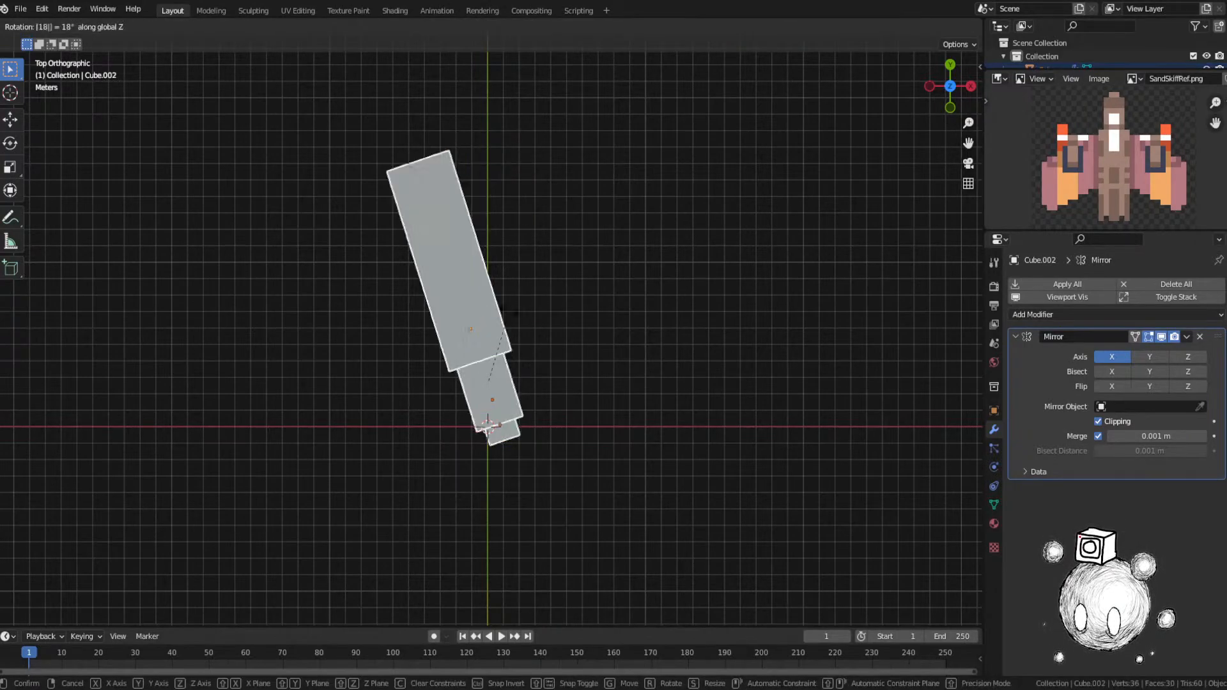
pyautogui.press('Return')
pyautogui.press('KP_Decimal')
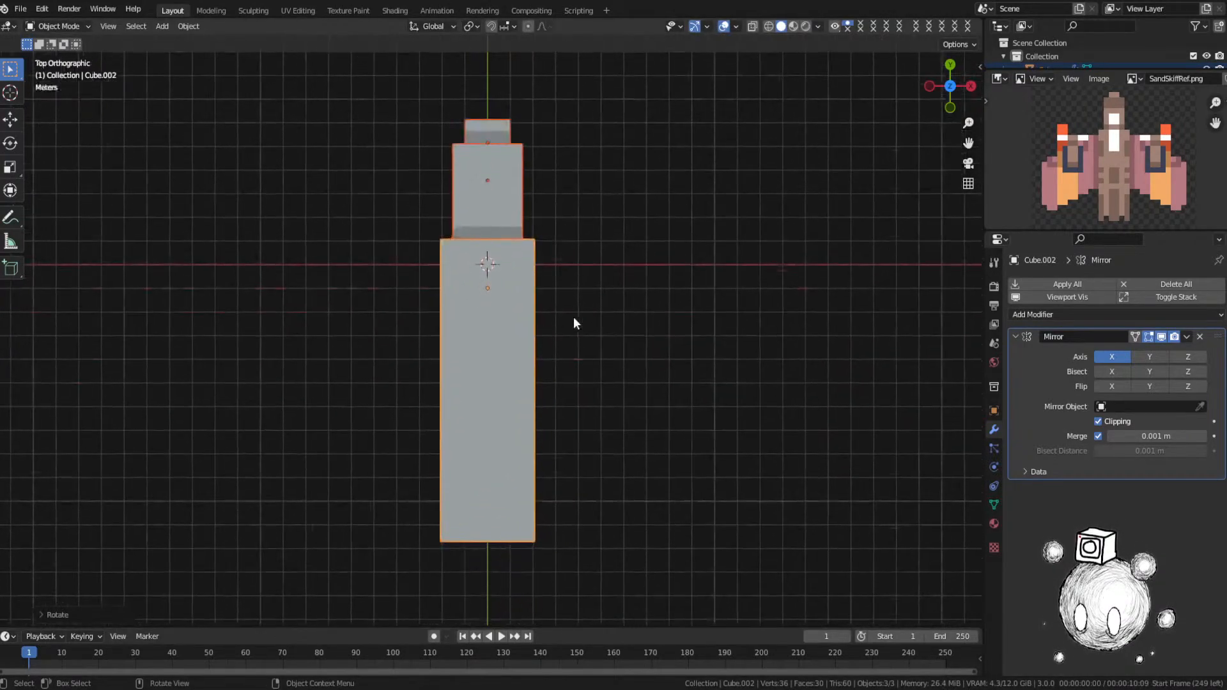
# Step: Deselect the blocks, set the viewport shading to Flat lighting with Cavity enabled, and collapse the Mirror modifier's settings
pyautogui.click(584, 293)
pyautogui.moveTo(595, 244); pyautogui.dragTo(772, 70, button='middle')
pyautogui.click(818, 27)
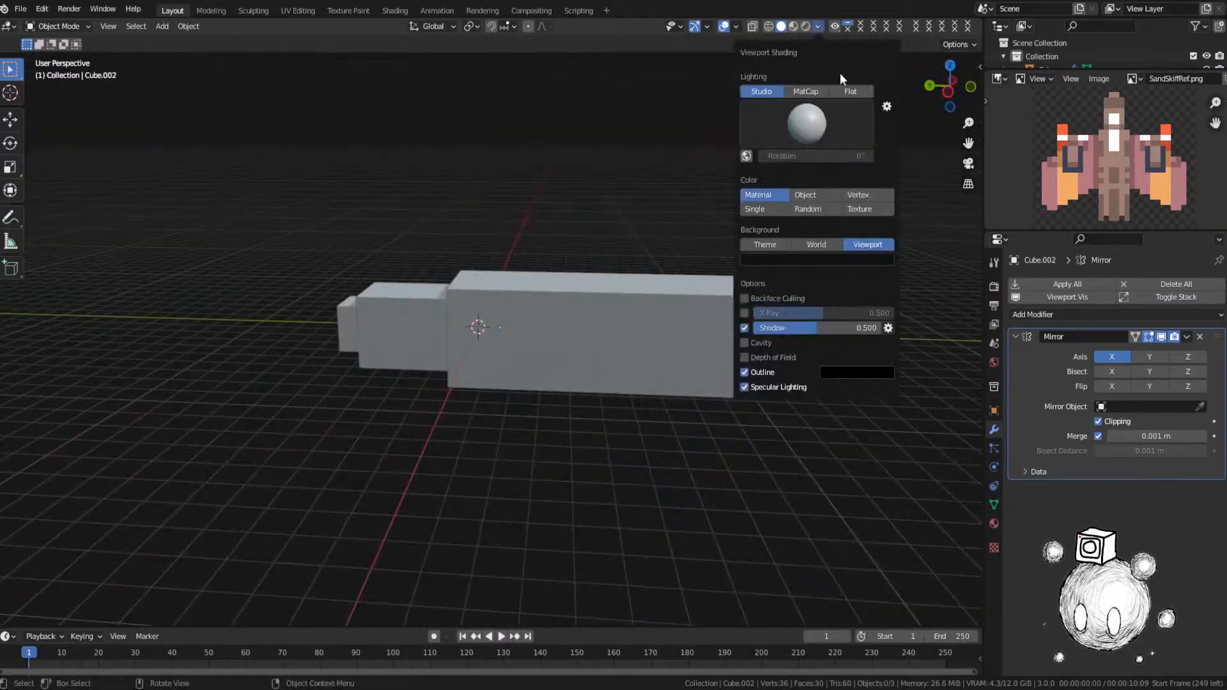
pyautogui.click(850, 91)
pyautogui.click(745, 280)
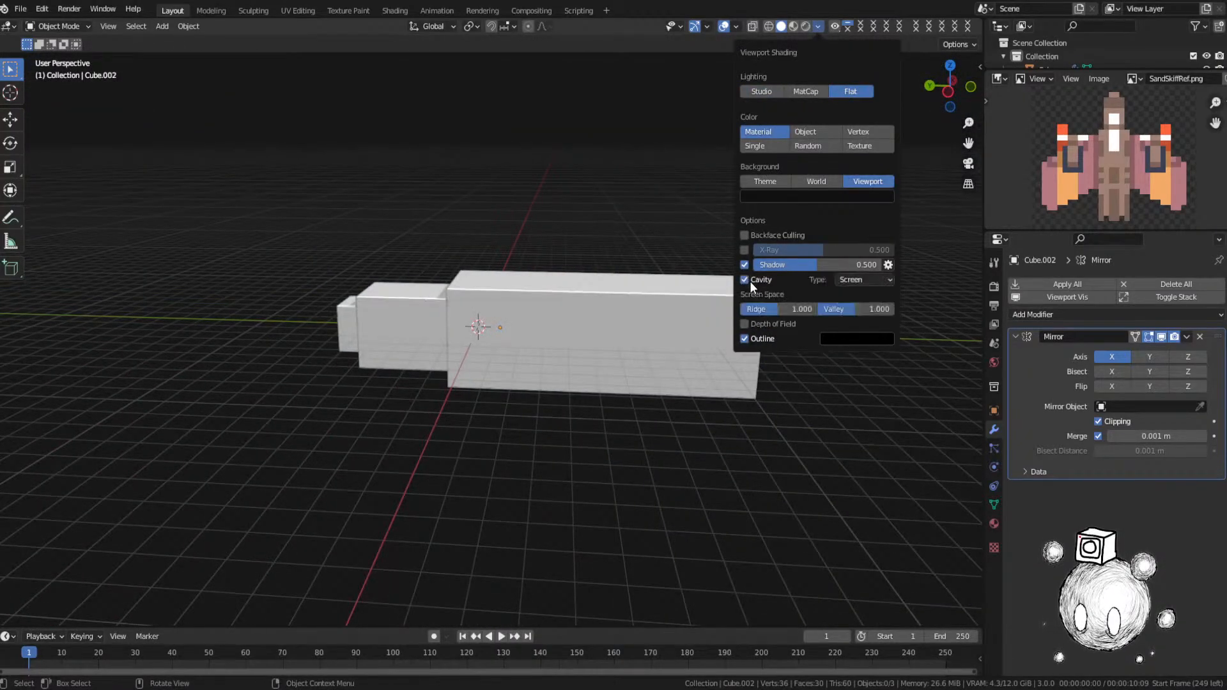
pyautogui.moveTo(703, 291)
pyautogui.mouseDown(button='middle')
pyautogui.moveTo(611, 306)
pyautogui.moveTo(666, 329)
pyautogui.mouseUp(button='middle')
pyautogui.scroll(3, 666, 330)
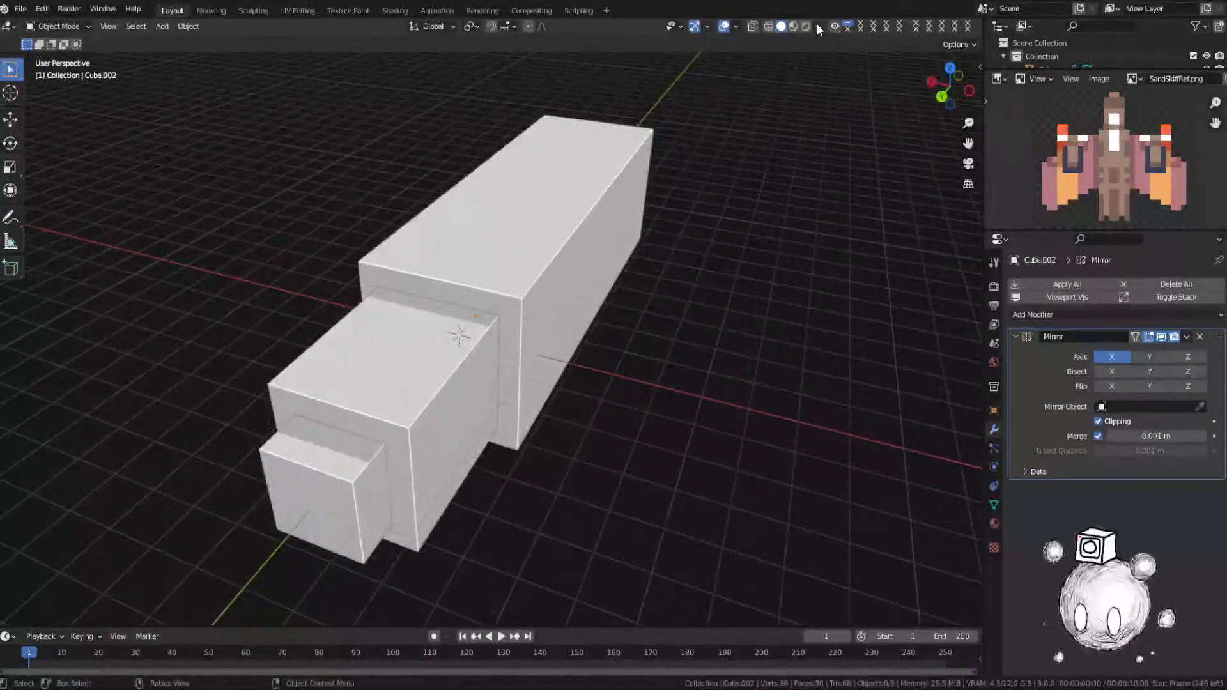
pyautogui.click(819, 25)
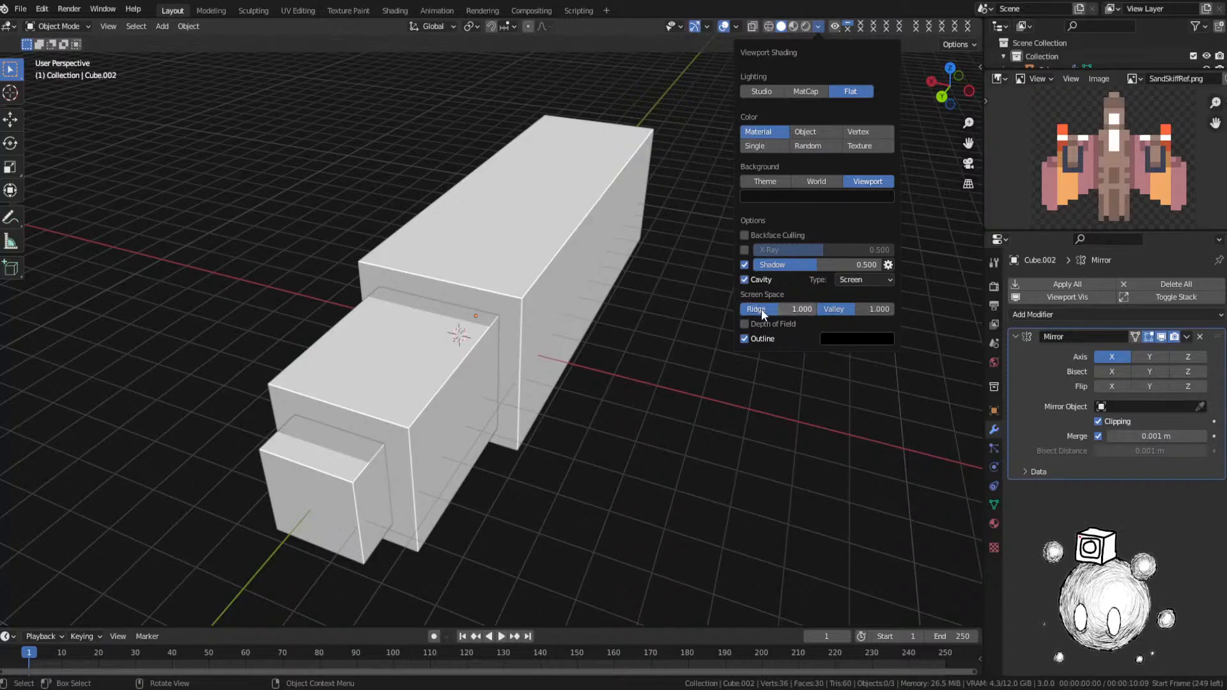
pyautogui.moveTo(616, 326)
pyautogui.mouseDown(button='middle')
pyautogui.moveTo(560, 371)
pyautogui.moveTo(658, 372)
pyautogui.moveTo(646, 363)
pyautogui.moveTo(710, 339)
pyautogui.moveTo(654, 366)
pyautogui.mouseUp(button='middle')
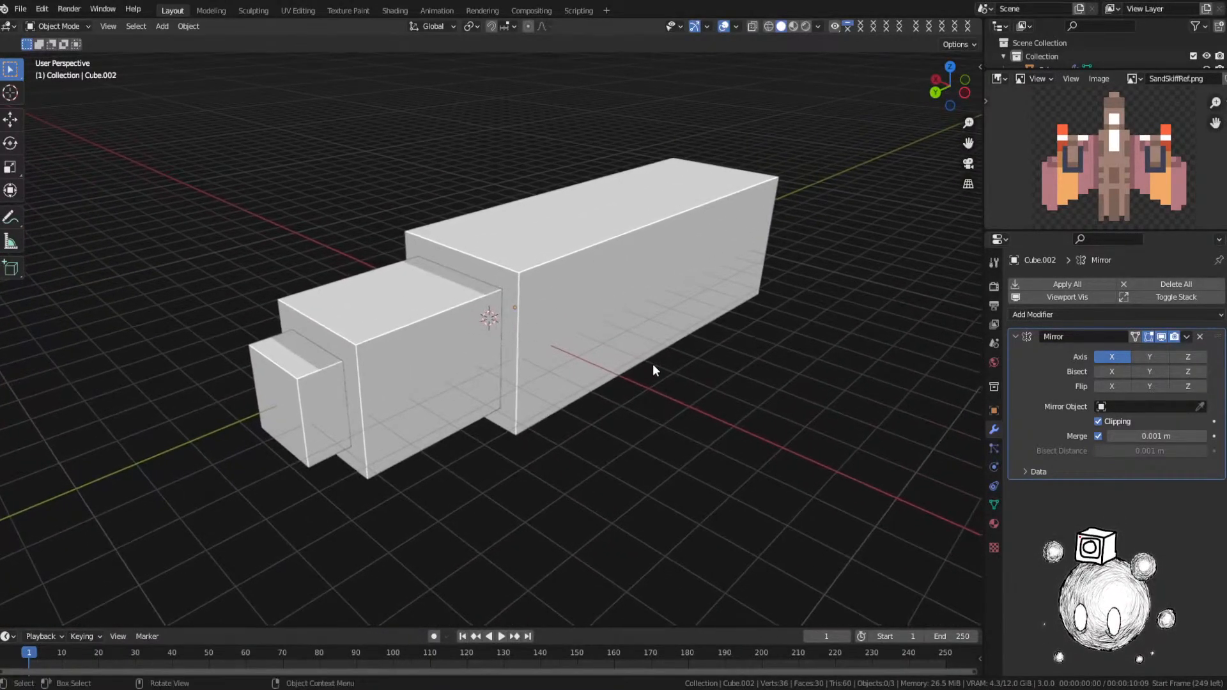
pyautogui.click(1016, 336)
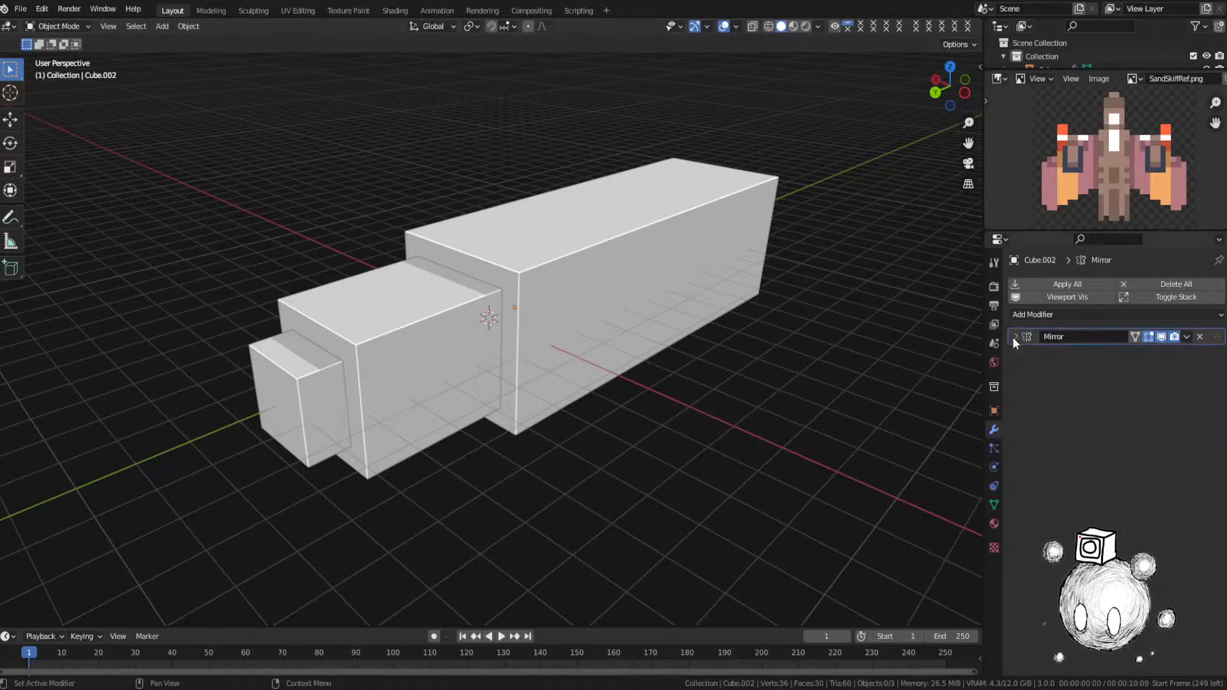
pyautogui.moveTo(738, 341); pyautogui.dragTo(714, 358, button='middle')
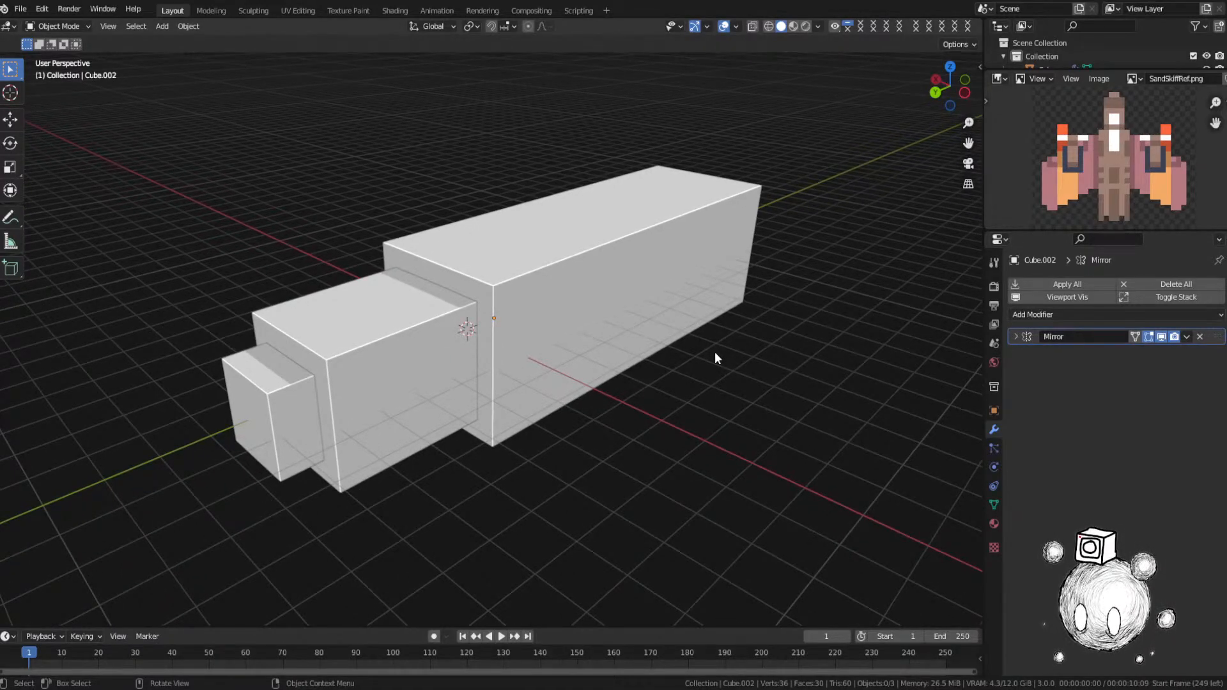
# Step: Add a cube and, in Edit Mode, move its whole mesh along the X axis beside the largest block
pyautogui.click(621, 279)
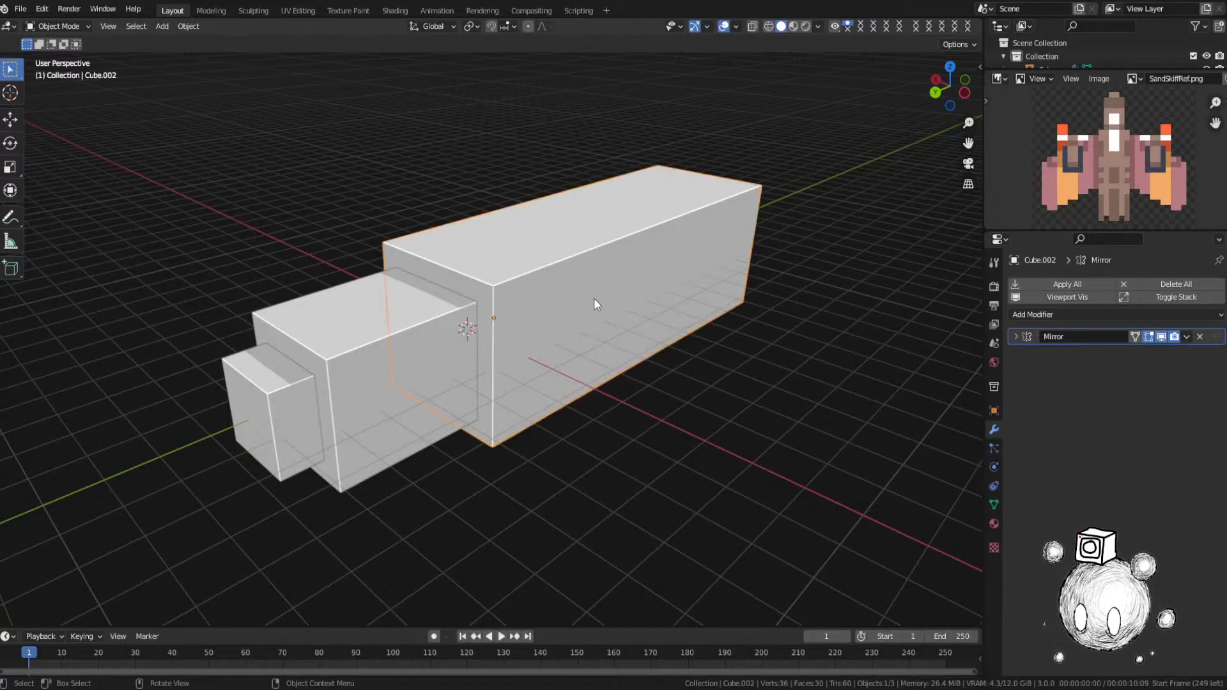
pyautogui.hotkey('alt', 'a')
pyautogui.hotkey('shift', 'a')
pyautogui.moveTo(604, 289)
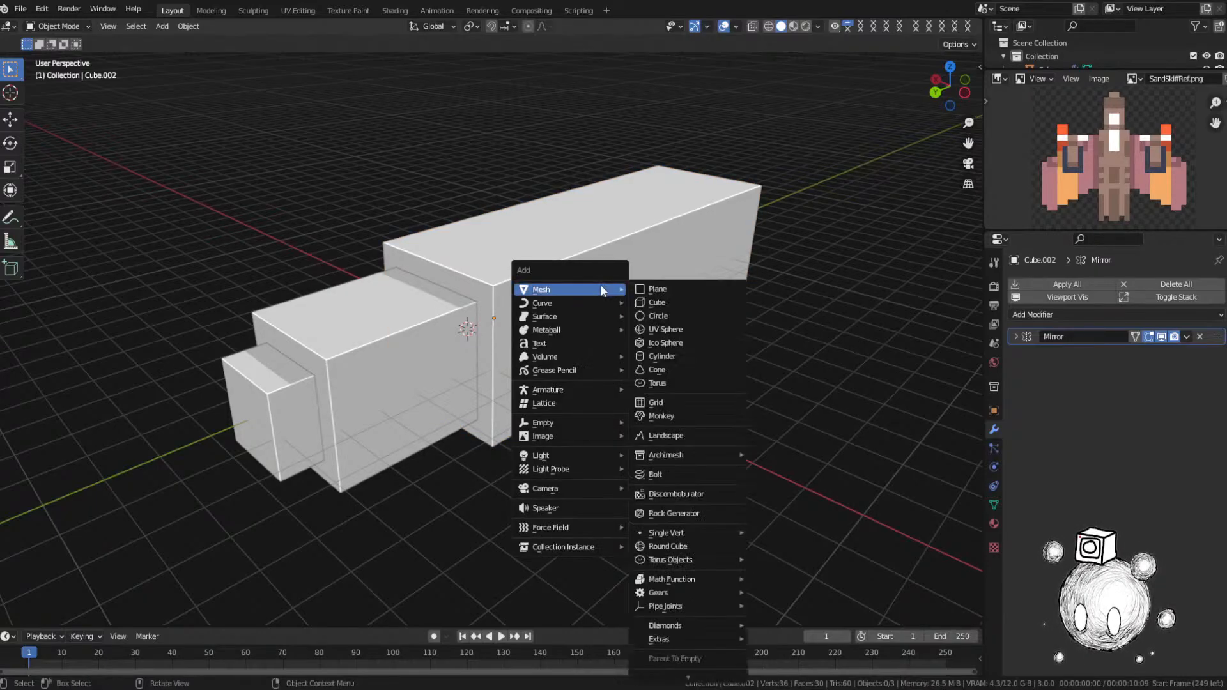
pyautogui.click(662, 299)
pyautogui.press('g')
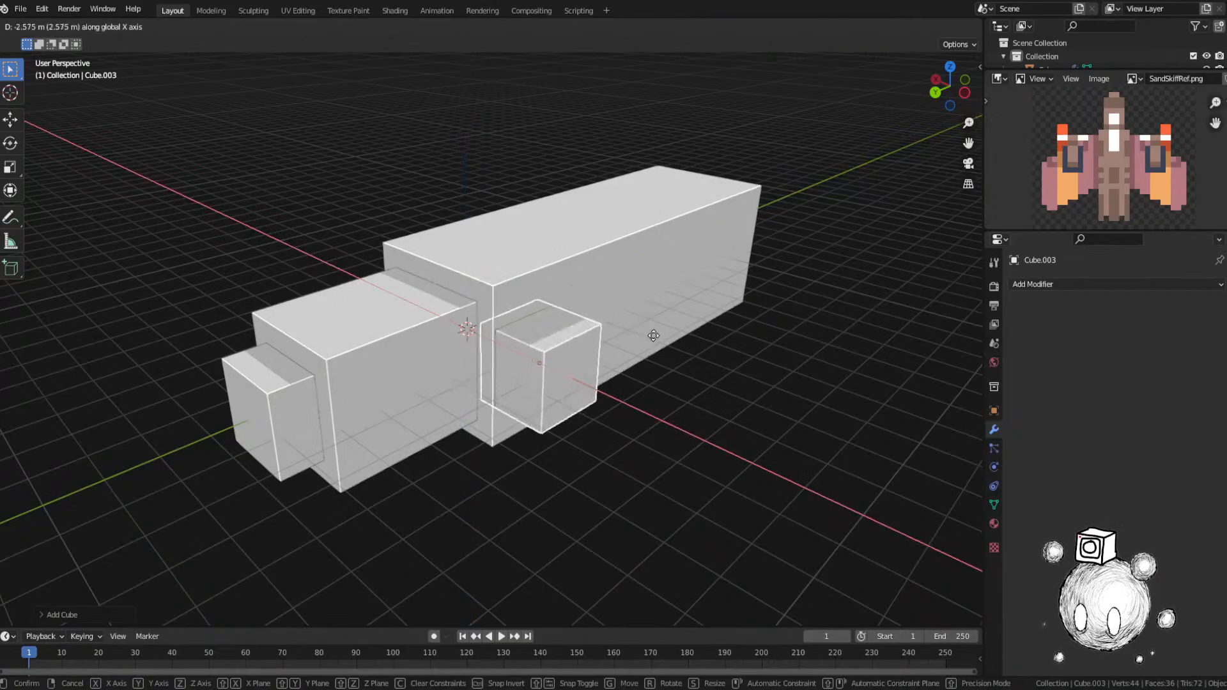
pyautogui.press('Escape')
pyautogui.hotkey('ctrl', 'Tab')
pyautogui.click(760, 321)
pyautogui.press('g')
pyautogui.press('Return')
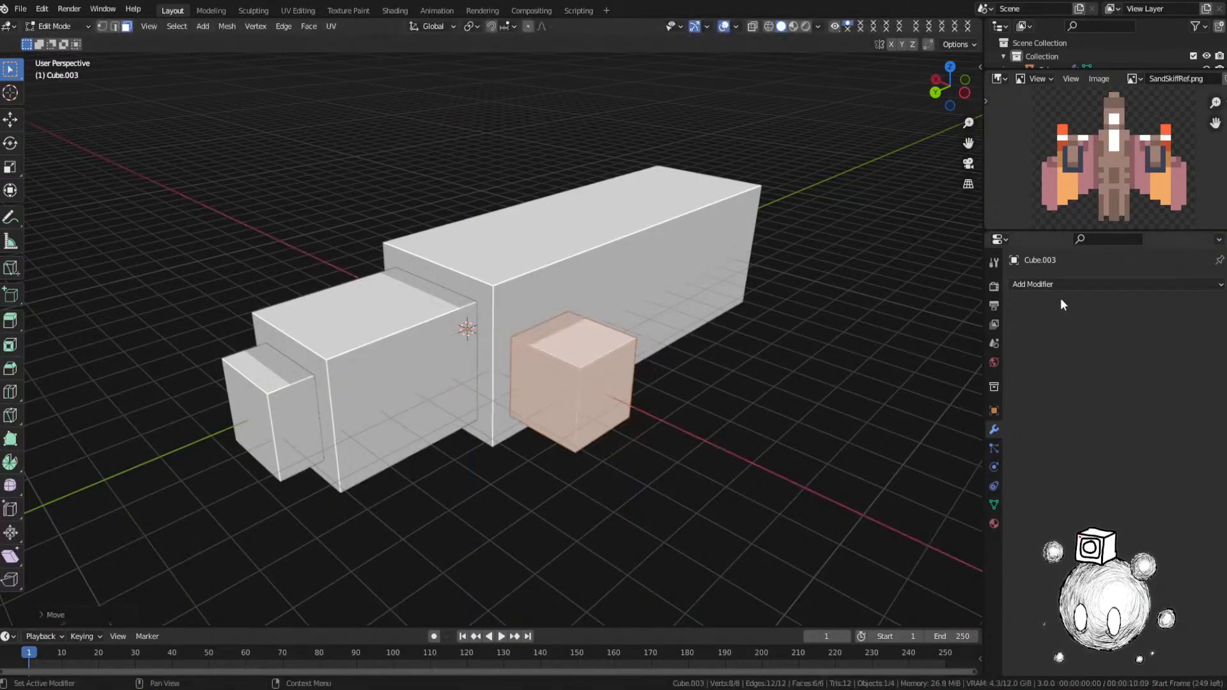
# Step: Add an X-axis Mirror modifier to the new cube, collapse its settings, and reposition the mesh beside the largest block
pyautogui.click(1061, 286)
pyautogui.click(965, 441)
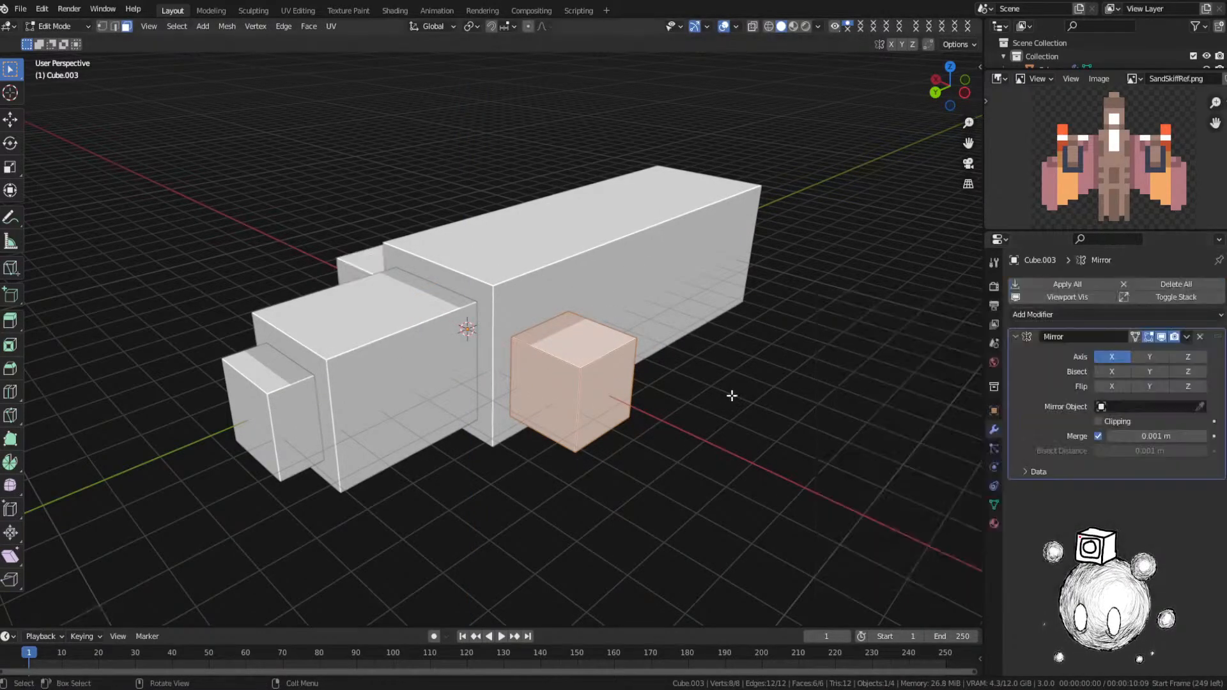
pyautogui.moveTo(731, 392); pyautogui.dragTo(789, 398, button='middle')
pyautogui.moveTo(681, 333); pyautogui.dragTo(627, 333, button='middle')
pyautogui.click(1014, 337)
pyautogui.moveTo(831, 355); pyautogui.dragTo(735, 351, button='middle')
pyautogui.press('g')
pyautogui.click(687, 378)
pyautogui.press('s')
pyautogui.press('z')
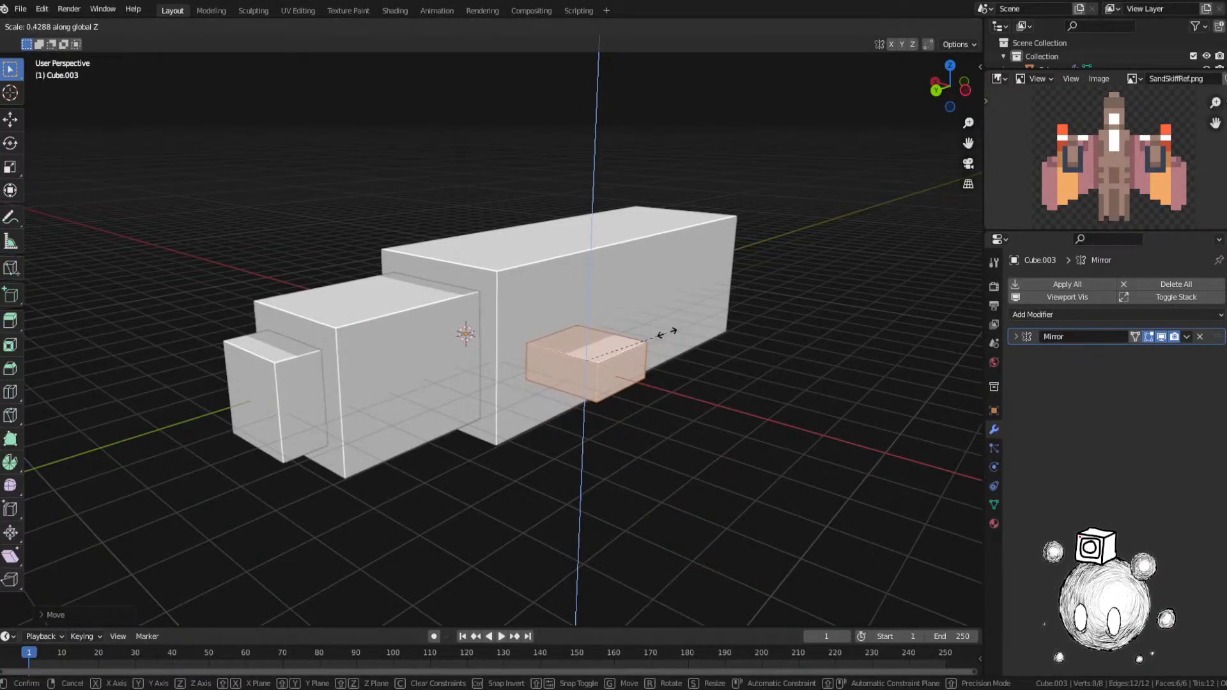
pyautogui.press('Escape')
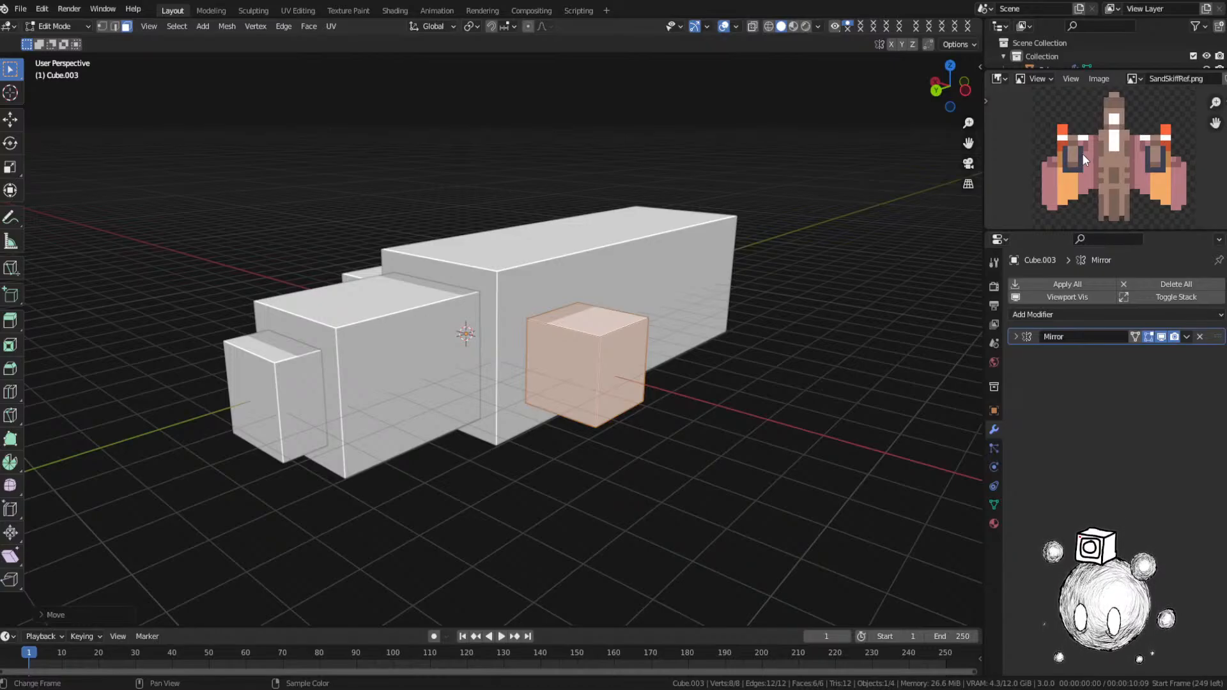
# Step: Scale the side cube's mesh to 0.5 along the Z axis
pyautogui.press('ctrl+KP_Subtract')
pyautogui.moveTo(672, 435); pyautogui.dragTo(653, 442, button='middle')
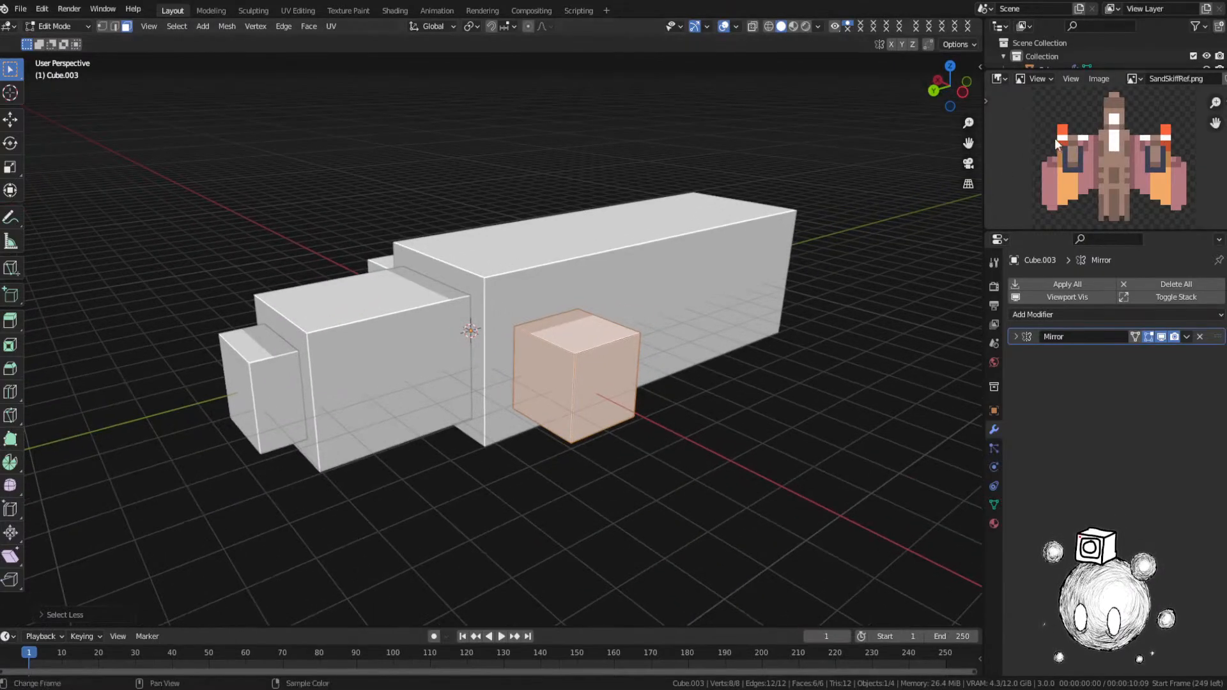
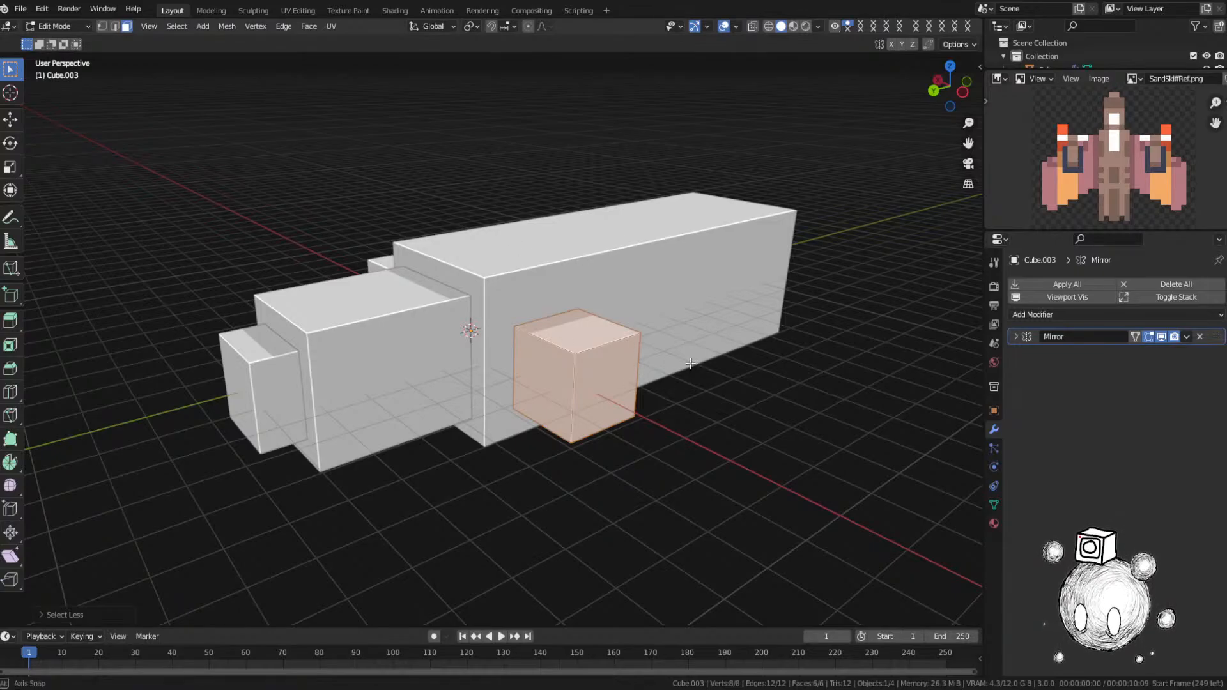
pyautogui.moveTo(707, 379); pyautogui.dragTo(669, 353, button='middle')
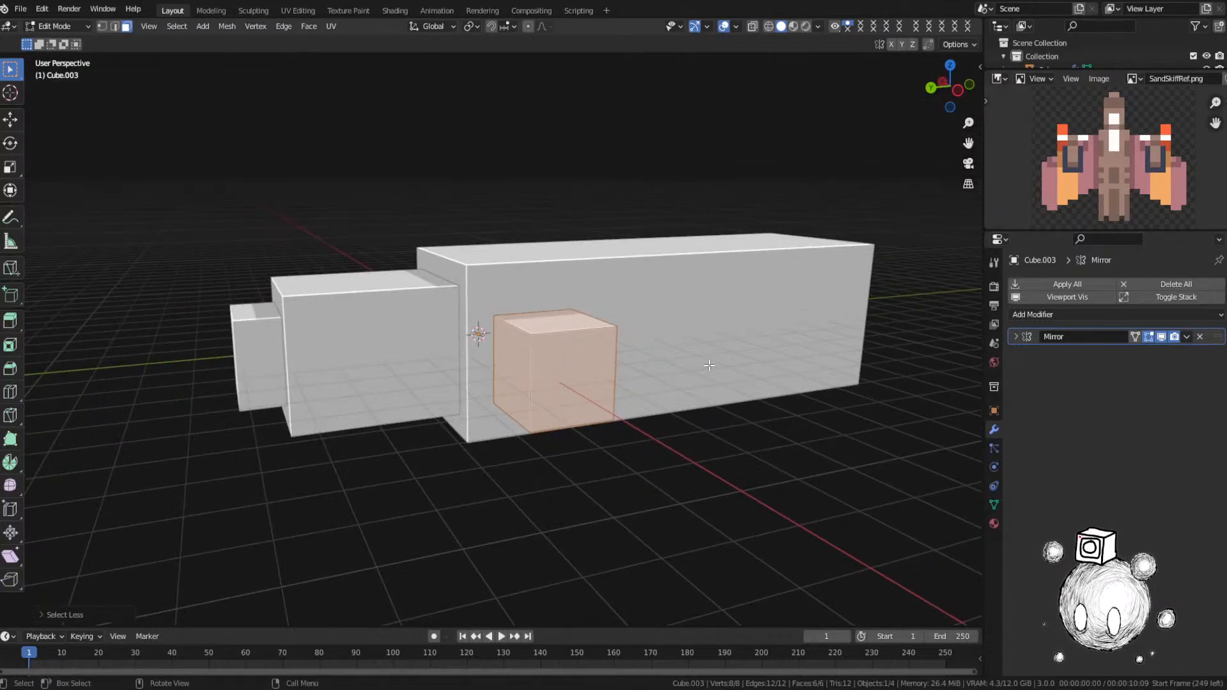
pyautogui.moveTo(751, 413); pyautogui.dragTo(759, 413, button='middle')
pyautogui.write('g')
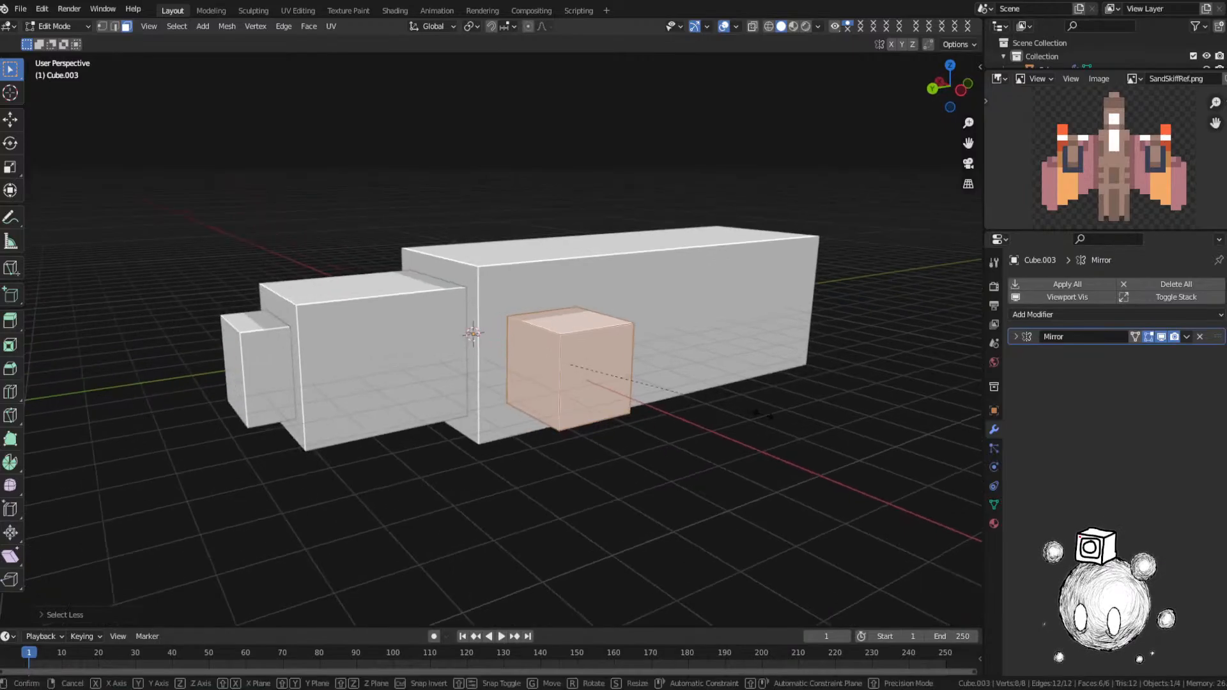
pyautogui.write('sz.5')
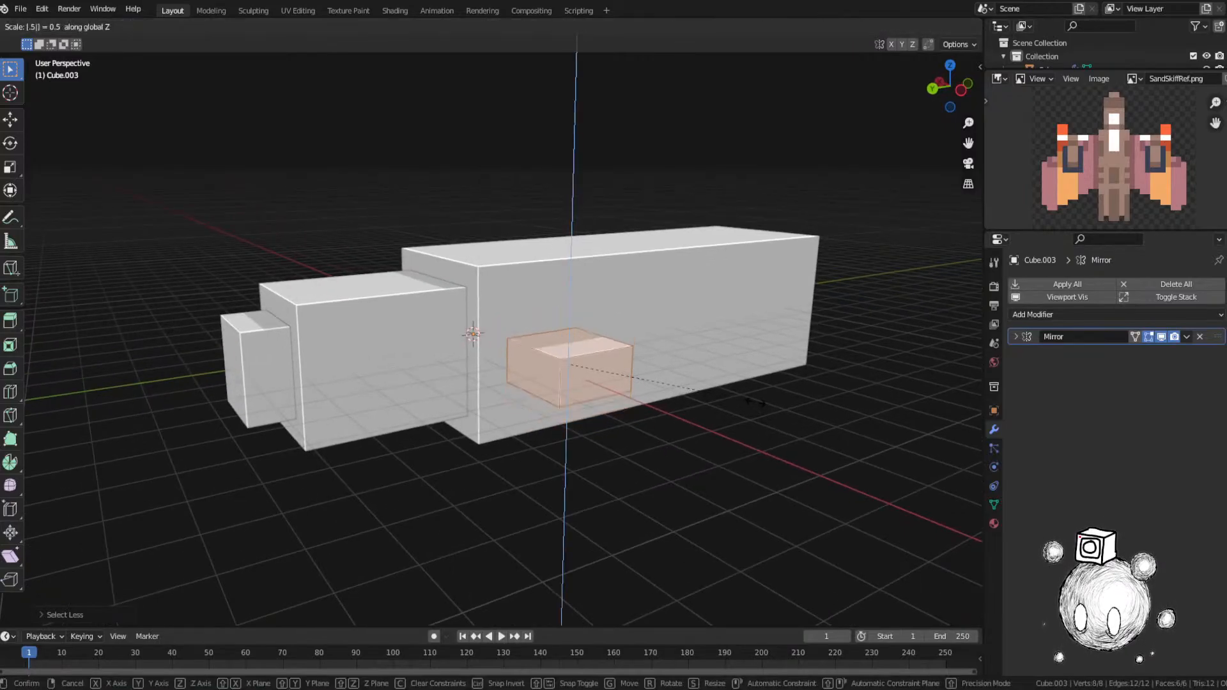
pyautogui.press('Return')
# Step: Leave the side cube and open the largest block in Edit Mode with its rear end face selected
pyautogui.moveTo(629, 391); pyautogui.dragTo(721, 434, button='middle')
pyautogui.scroll(-3, 724, 428)
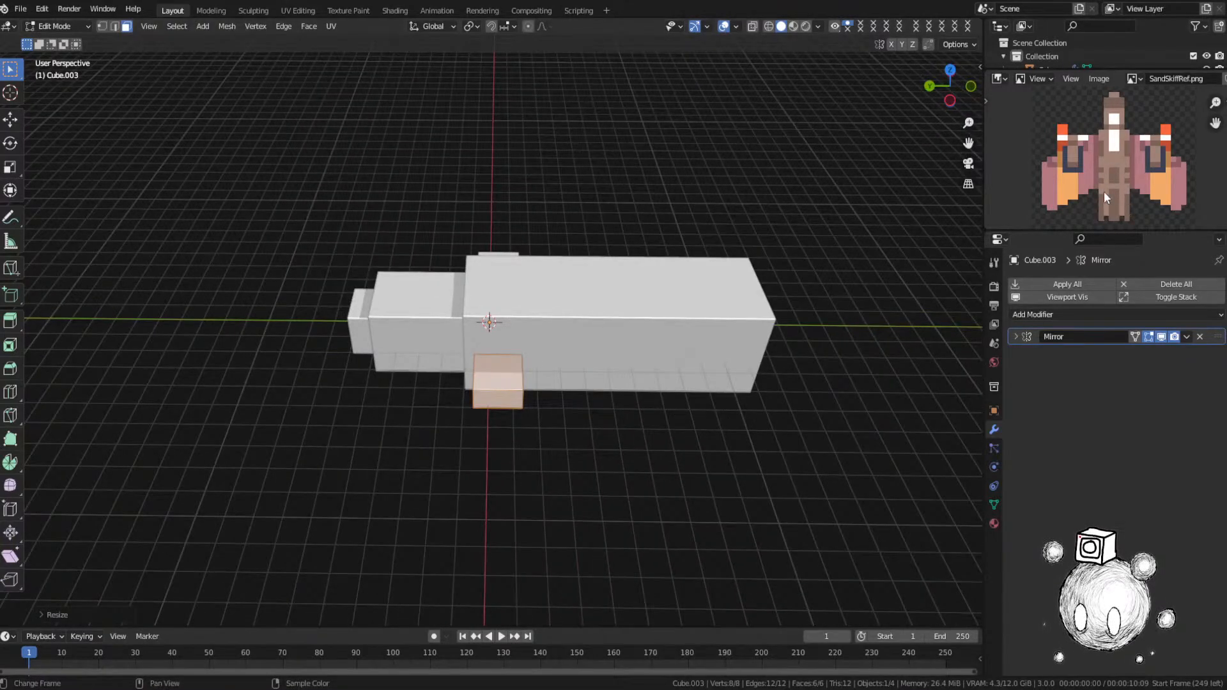
pyautogui.click(763, 356)
pyautogui.press('Tab')
pyautogui.click(689, 349)
pyautogui.press('Tab')
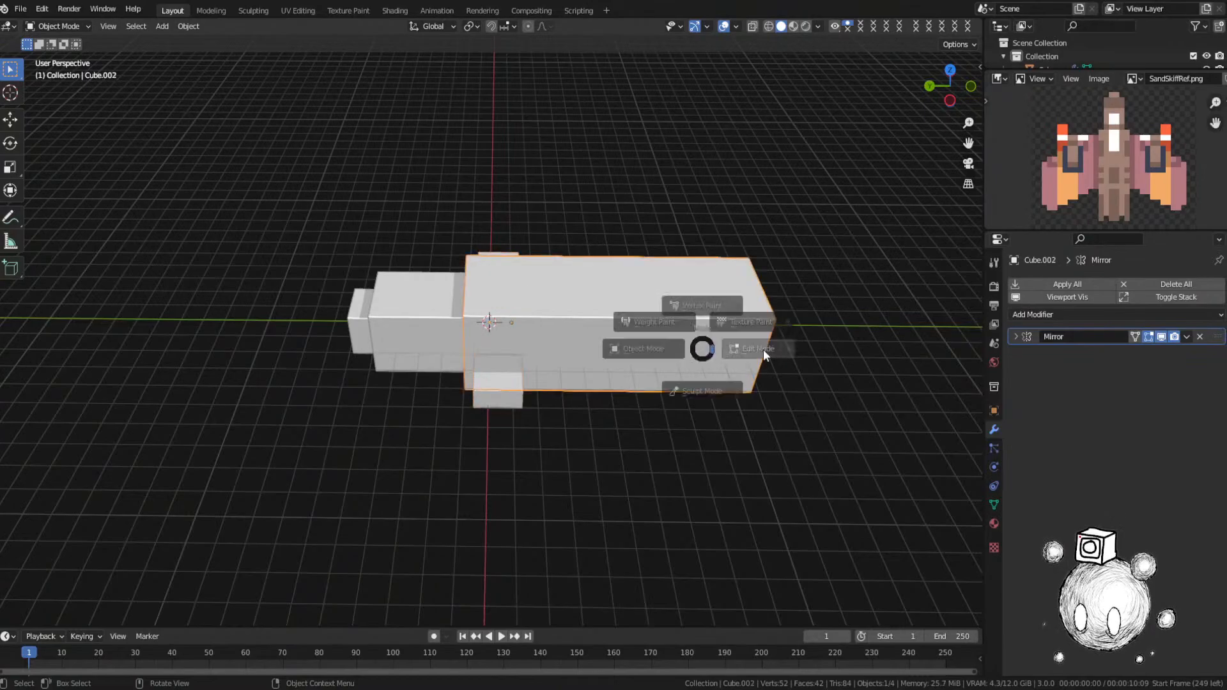
pyautogui.moveTo(843, 434); pyautogui.dragTo(791, 427, button='middle')
pyautogui.press('g')
pyautogui.press('y')
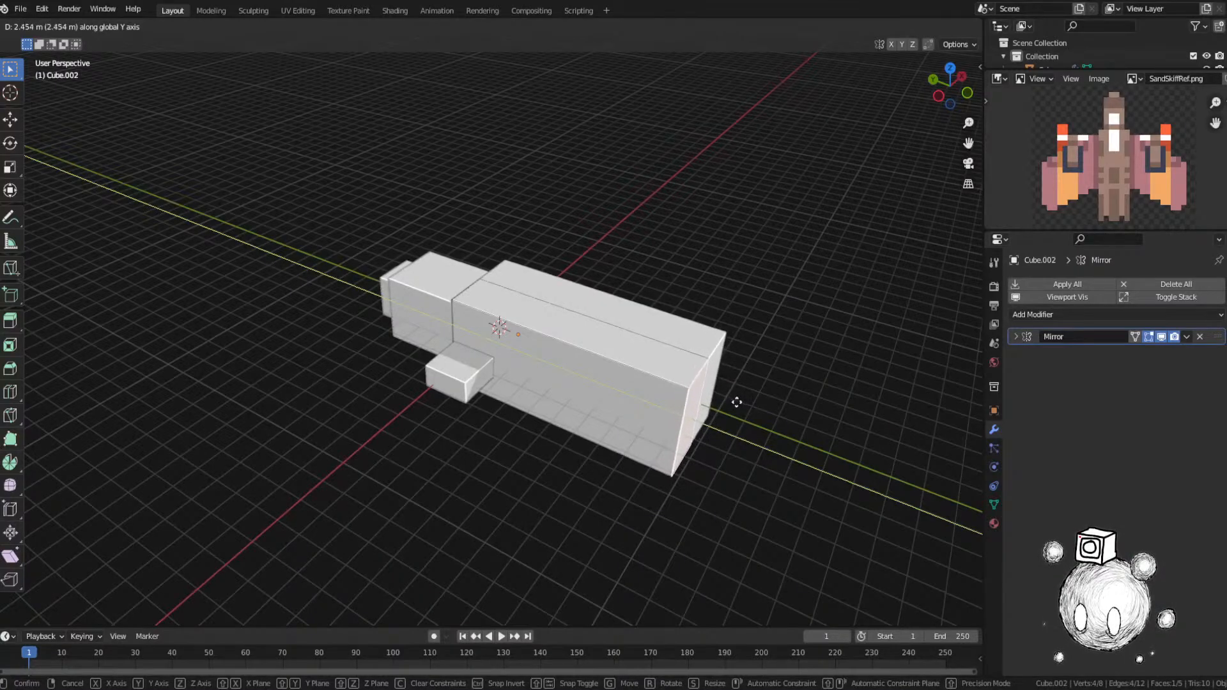
pyautogui.click(796, 427)
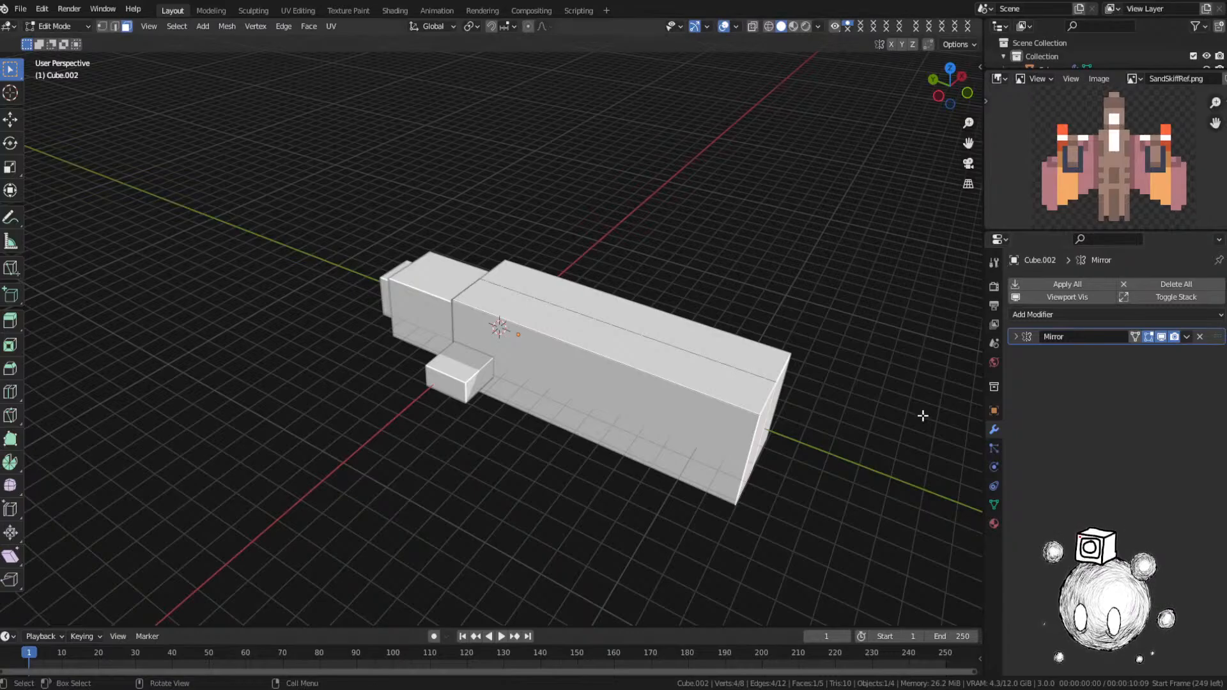
# Step: Shorten the largest block by moving its rear end face about 2 m inward along the Y axis
pyautogui.press('g')
pyautogui.press('y')
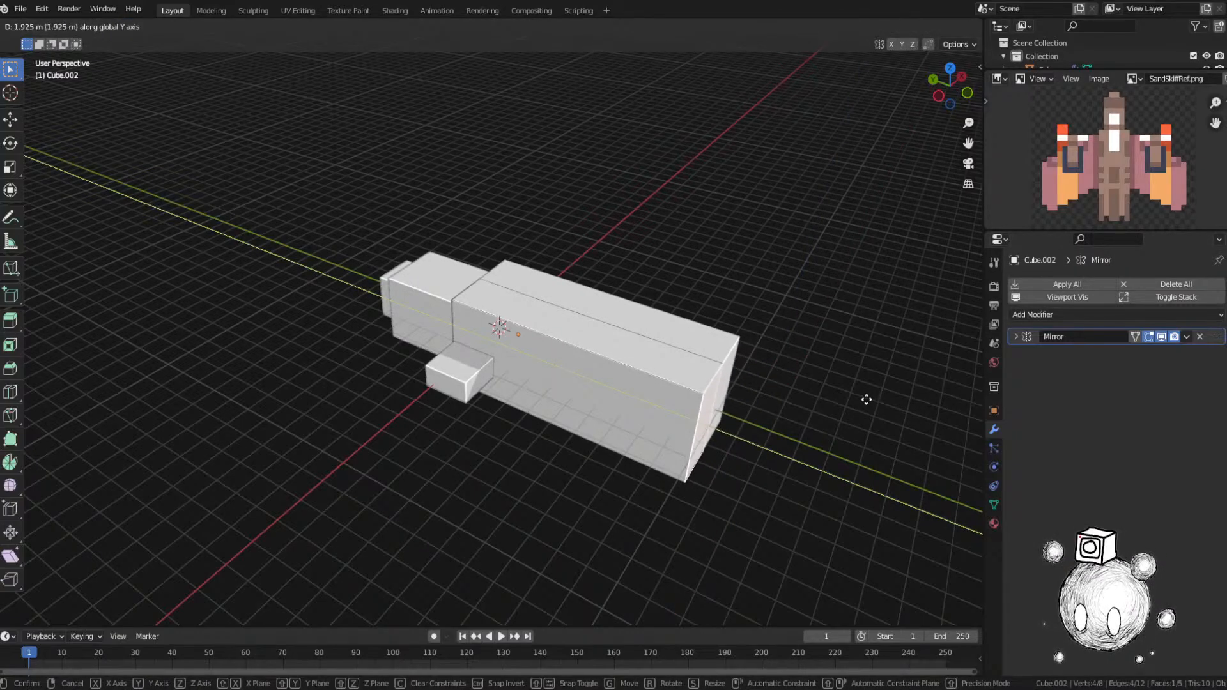
pyautogui.click(866, 401)
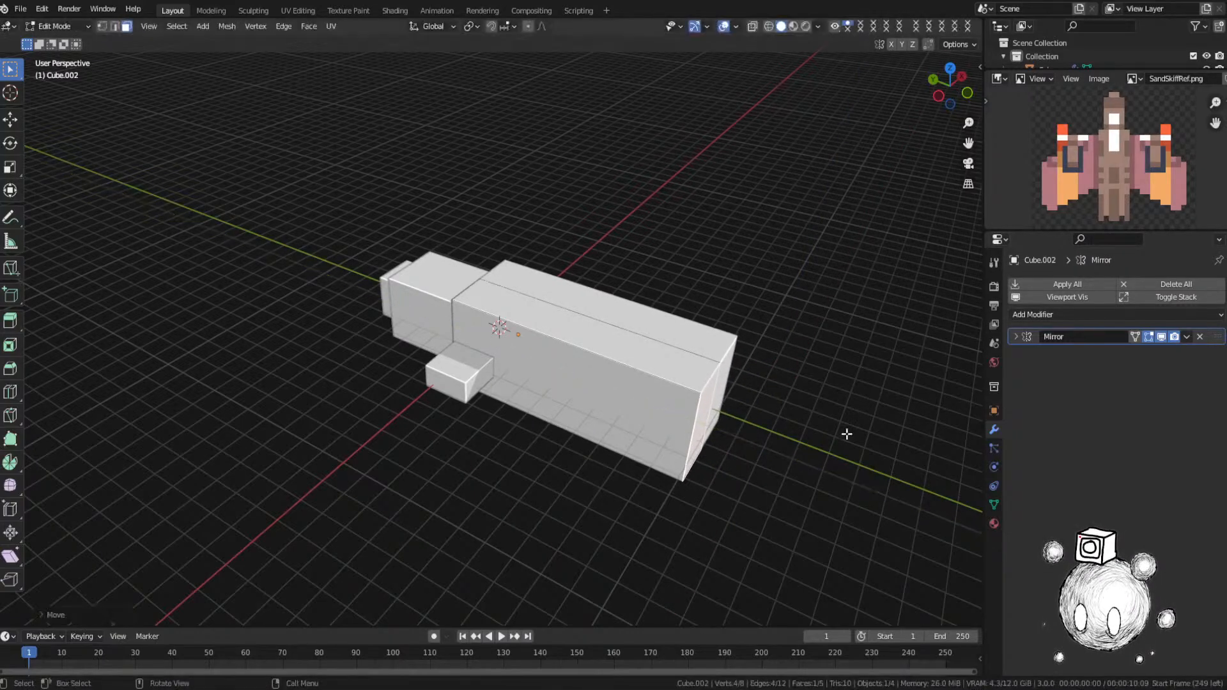
# Step: Duplicate the largest block in Object Mode and place the copy about 10.7 m backward along the Y axis, behind the original
pyautogui.keyDown('shift'); pyautogui.moveTo(868, 434); pyautogui.dragTo(815, 411, button='middle'); pyautogui.keyUp('shift')
pyautogui.press('Tab')
pyautogui.hotkey('shift', 'd')
pyautogui.press('y')
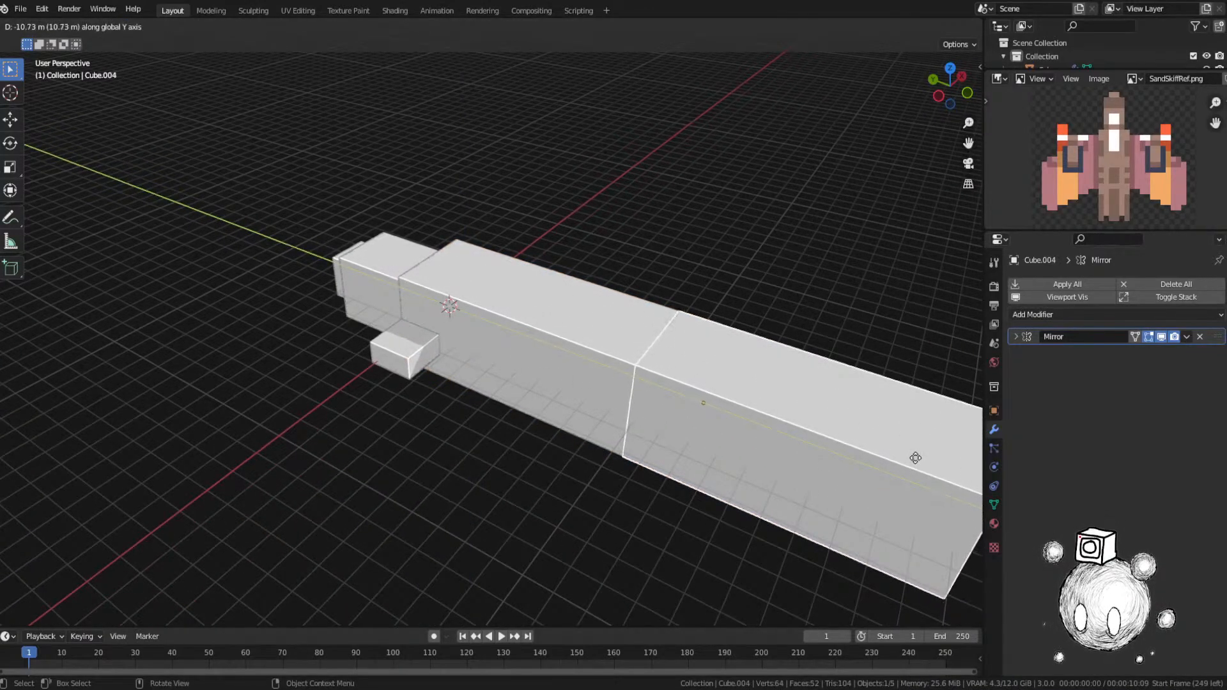
pyautogui.click(916, 458)
# Step: Shorten the duplicated block by moving its rear end face about 3.6 m inward along the Y axis in Edit Mode
pyautogui.keyDown('shift'); pyautogui.moveTo(915, 457); pyautogui.dragTo(730, 404, button='middle'); pyautogui.keyUp('shift')
pyautogui.press('Tab')
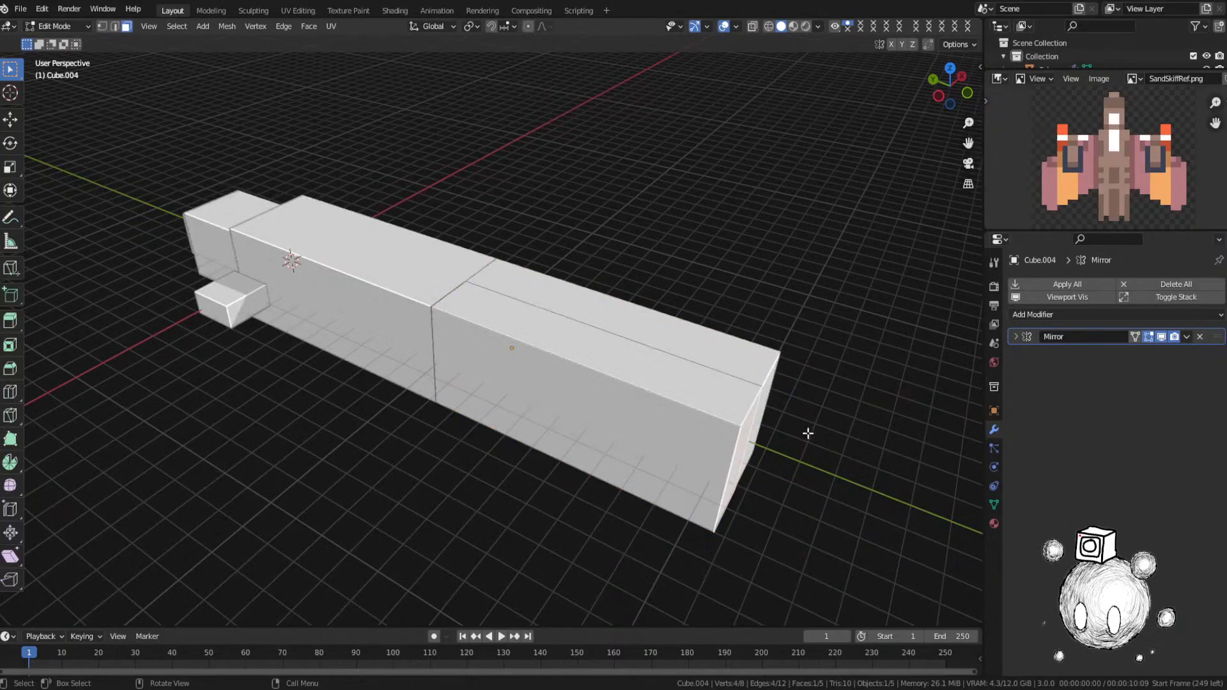
pyautogui.click(745, 441)
pyautogui.press('g')
pyautogui.press('y')
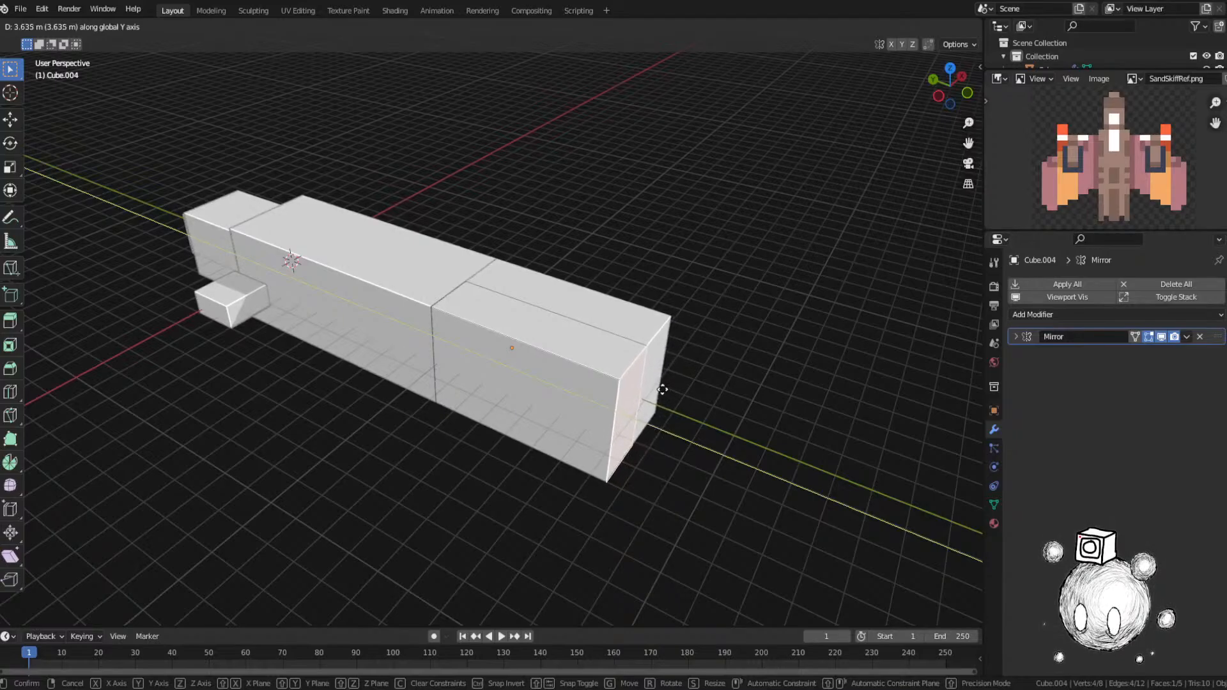
pyautogui.click(658, 387)
pyautogui.press('Tab')
# Step: Lengthen the mirrored side cube in Edit Mode by moving its rear face about 8 m backward along the Y axis
pyautogui.scroll(3, 576, 382)
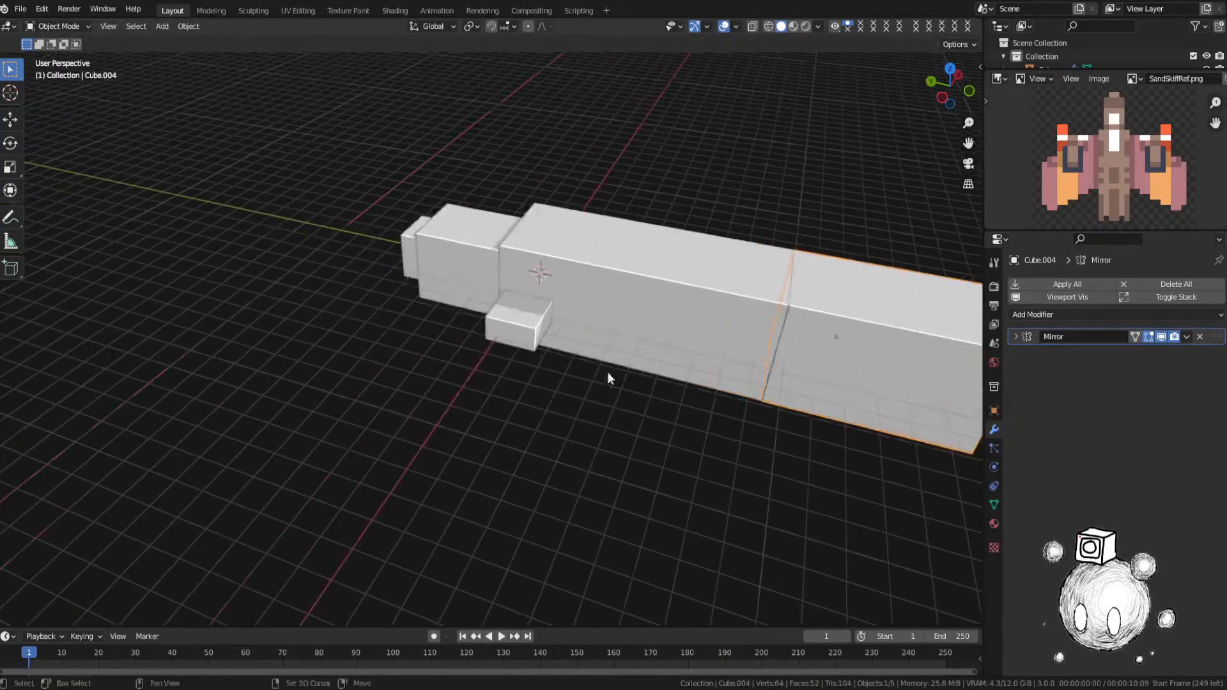
pyautogui.click(528, 325)
pyautogui.press('Tab')
pyautogui.moveTo(528, 324)
pyautogui.mouseDown(button='middle')
pyautogui.moveTo(501, 327)
pyautogui.moveTo(528, 325)
pyautogui.mouseUp(button='middle')
pyautogui.click(514, 325)
pyautogui.press('g')
pyautogui.moveTo(544, 337); pyautogui.dragTo(549, 339, button='middle')
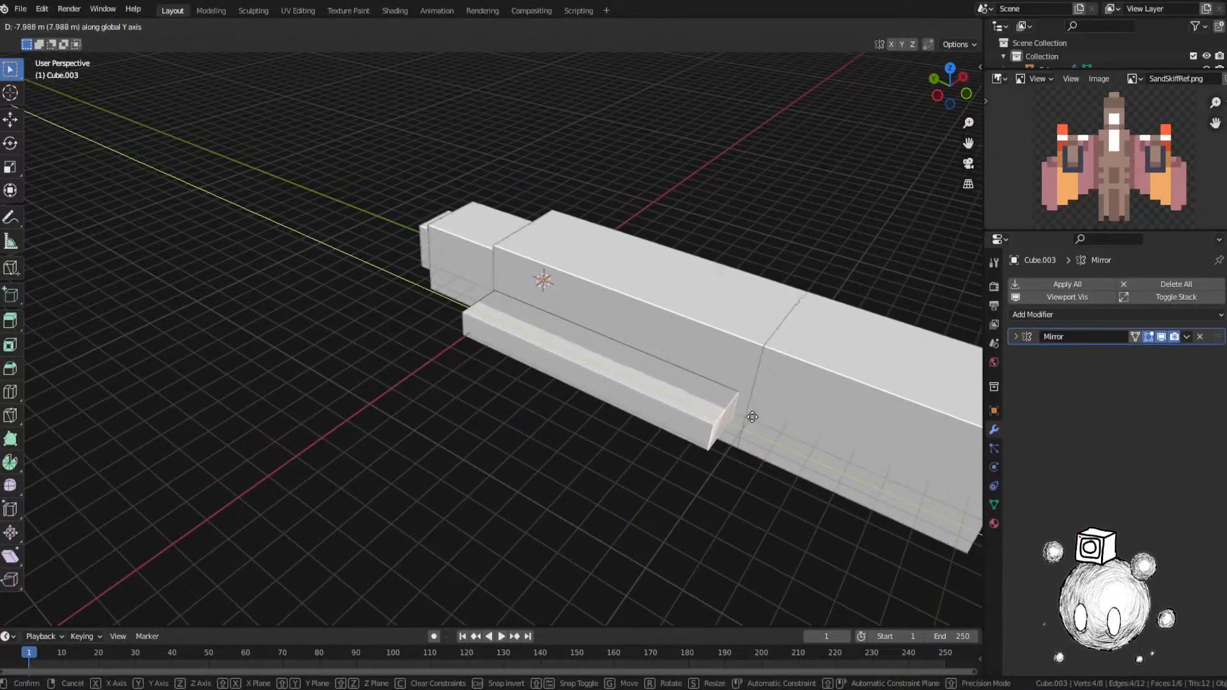
pyautogui.click(760, 417)
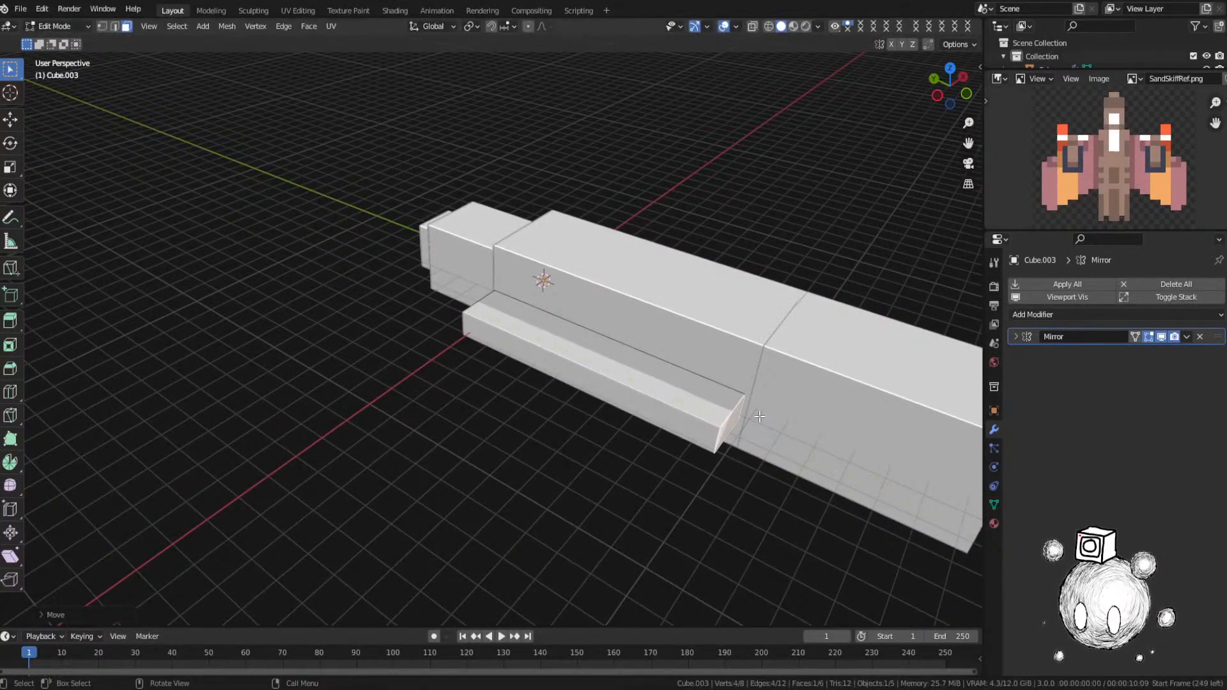
# Step: Select the side block's entire mesh and move it about 0.7 m along the X axis toward the fuselage
pyautogui.click(679, 424)
pyautogui.moveTo(729, 374); pyautogui.dragTo(661, 323, button='middle')
pyautogui.press('Tab')
pyautogui.press('Tab')
pyautogui.press('a')
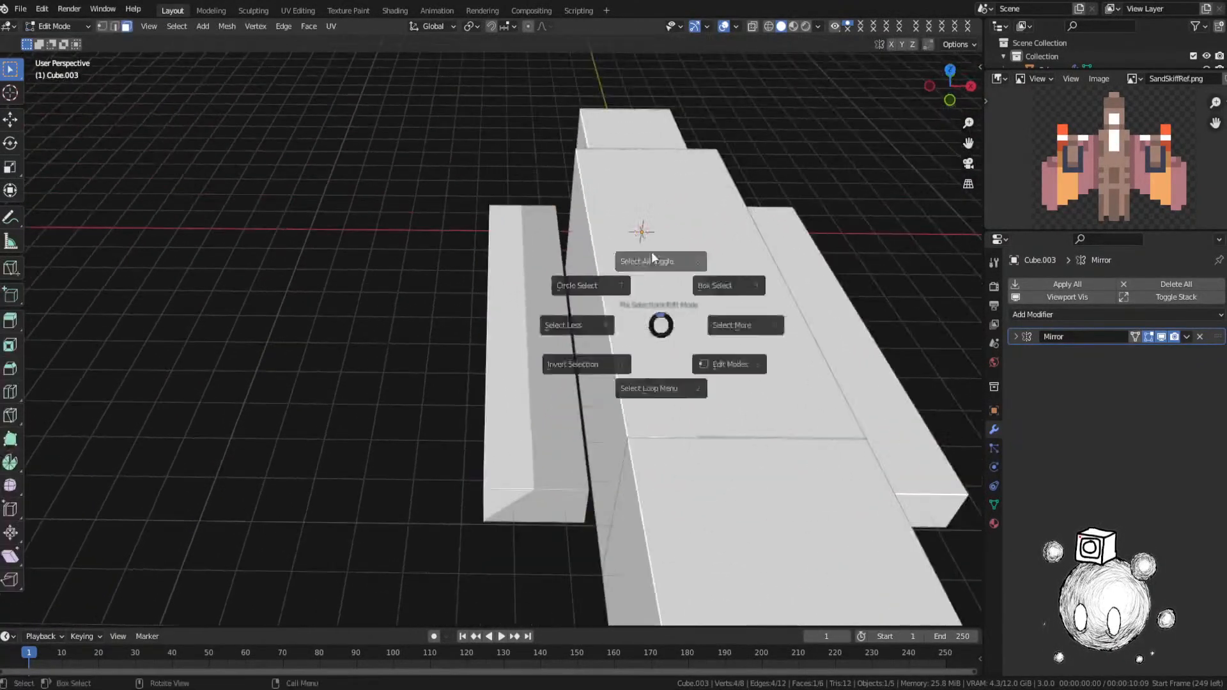
pyautogui.click(653, 257)
pyautogui.press('a')
pyautogui.press('g')
pyautogui.press('x')
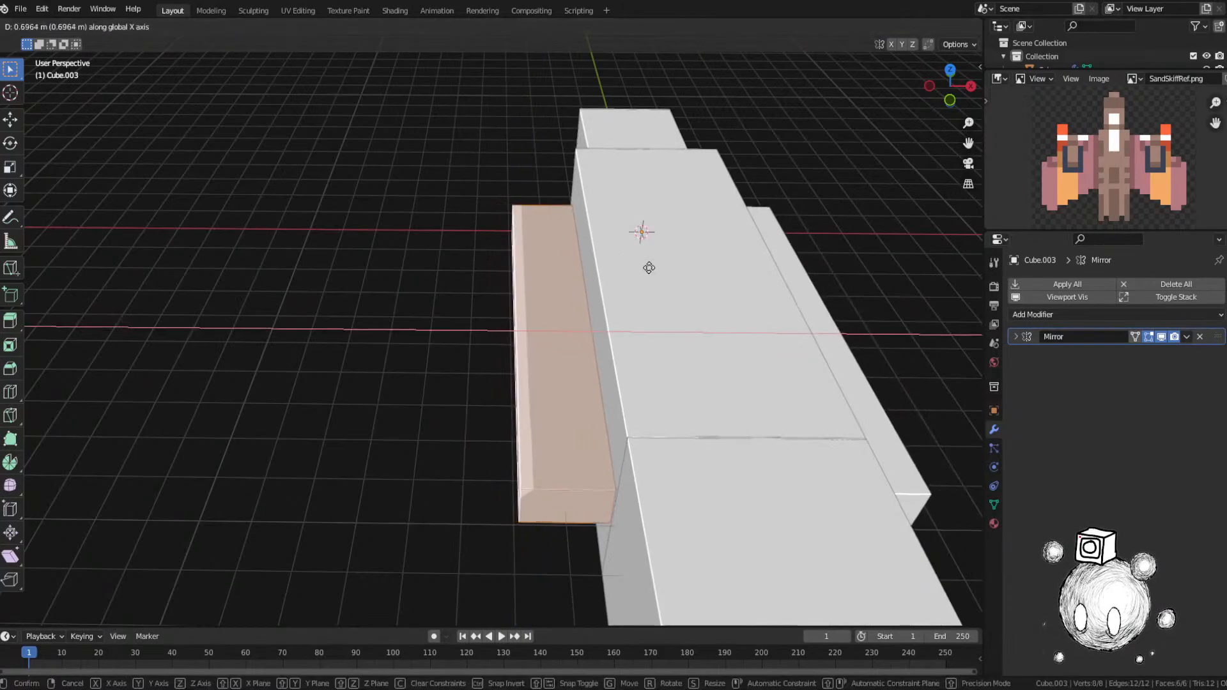
pyautogui.click(649, 268)
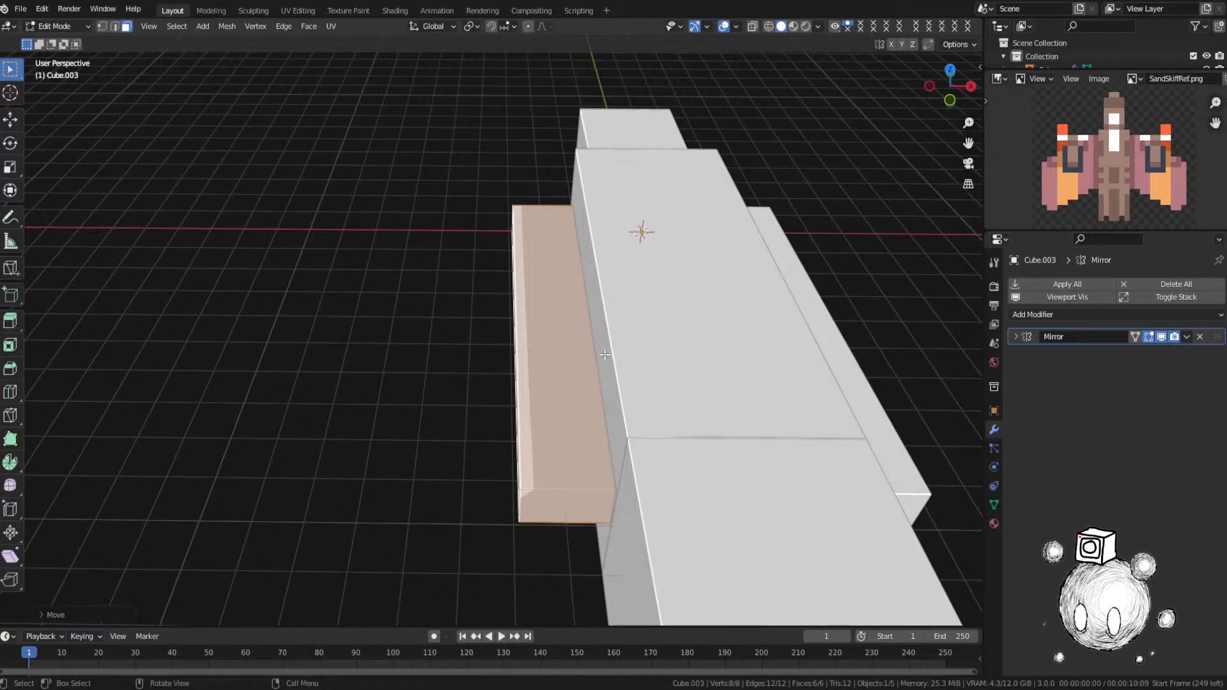
pyautogui.keyDown('shift'); pyautogui.moveTo(486, 338); pyautogui.dragTo(559, 324, button='middle'); pyautogui.keyUp('shift')
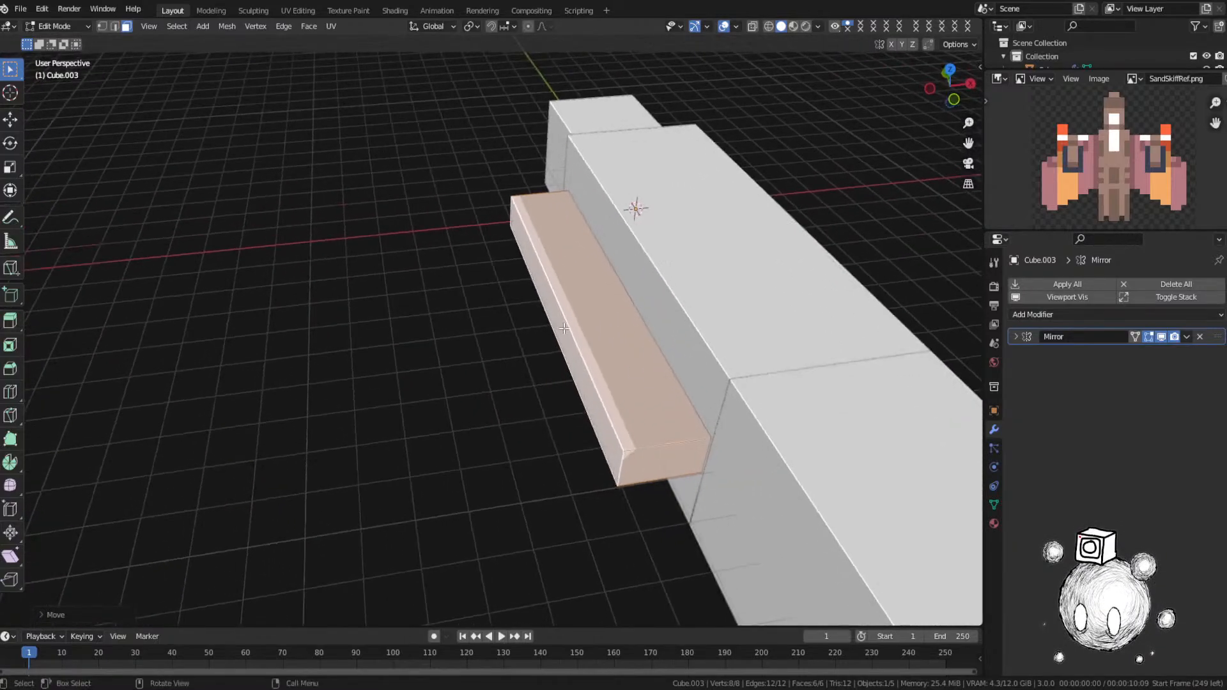
# Step: Widen the mirrored side block by moving its outer long face about 1.5 m outward along the X axis
pyautogui.click(564, 328)
pyautogui.moveTo(587, 349); pyautogui.dragTo(613, 343, button='middle')
pyautogui.press('g')
pyautogui.press('x')
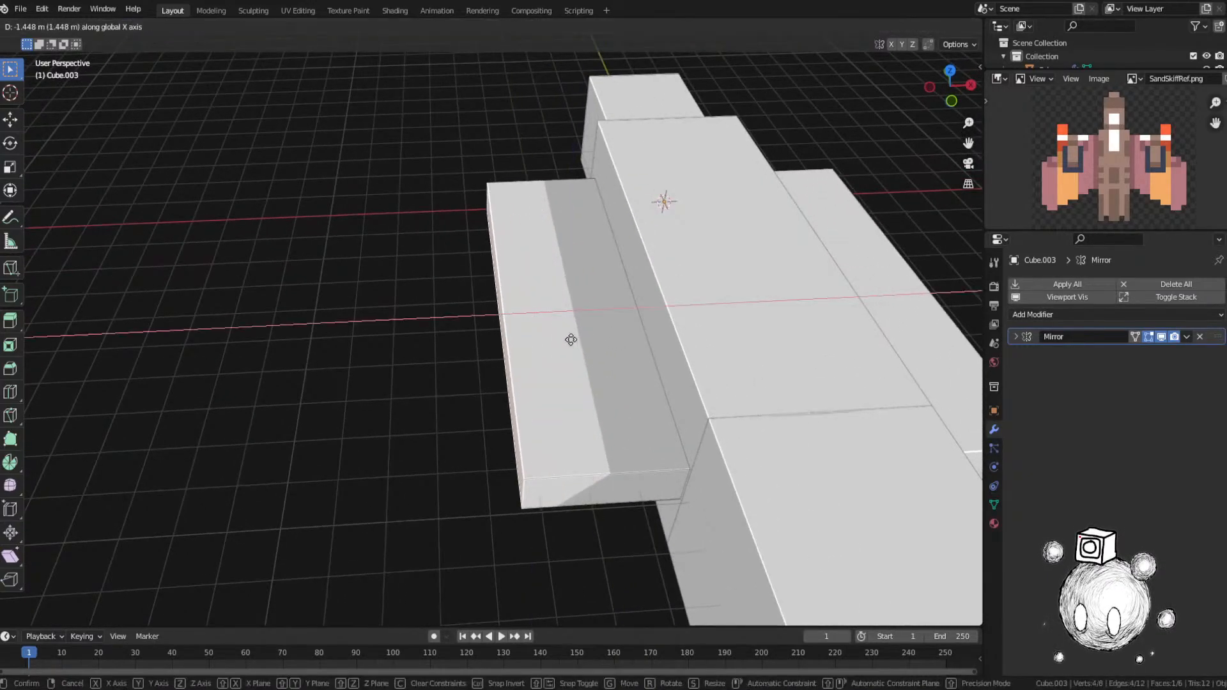
pyautogui.click(564, 338)
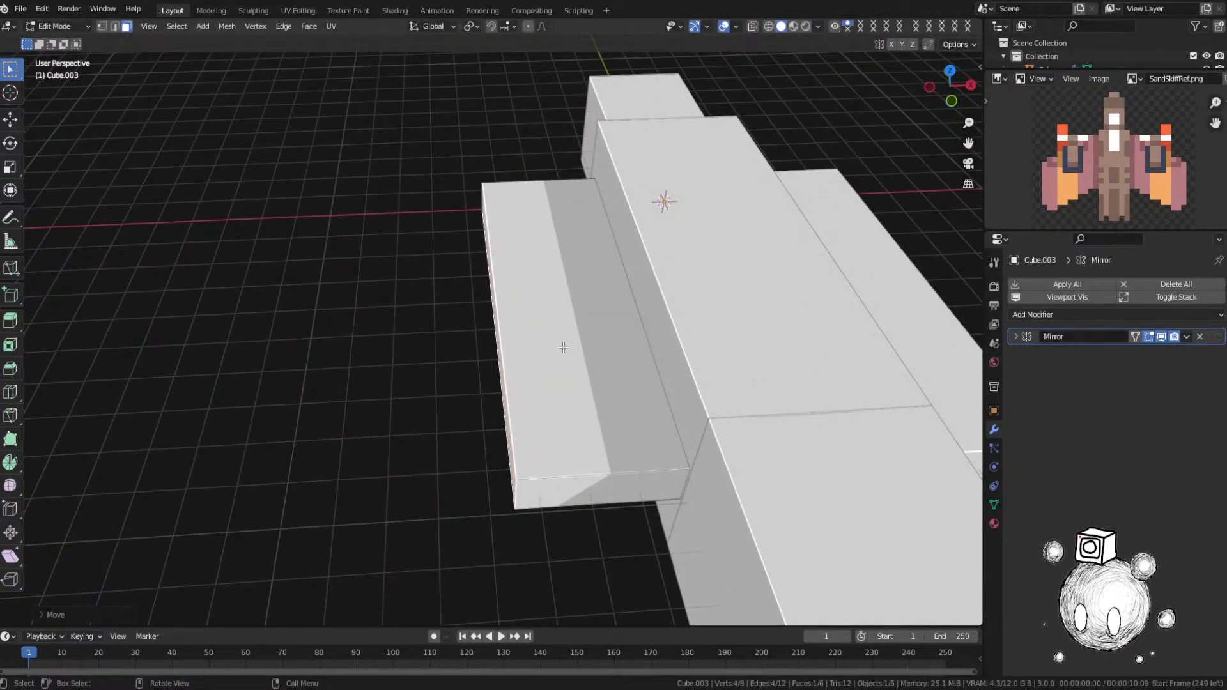
# Step: Extrude the side block's outer face outward to start a broad wing
pyautogui.keyDown('shift'); pyautogui.moveTo(564, 347); pyautogui.dragTo(678, 303, button='middle'); pyautogui.keyUp('shift')
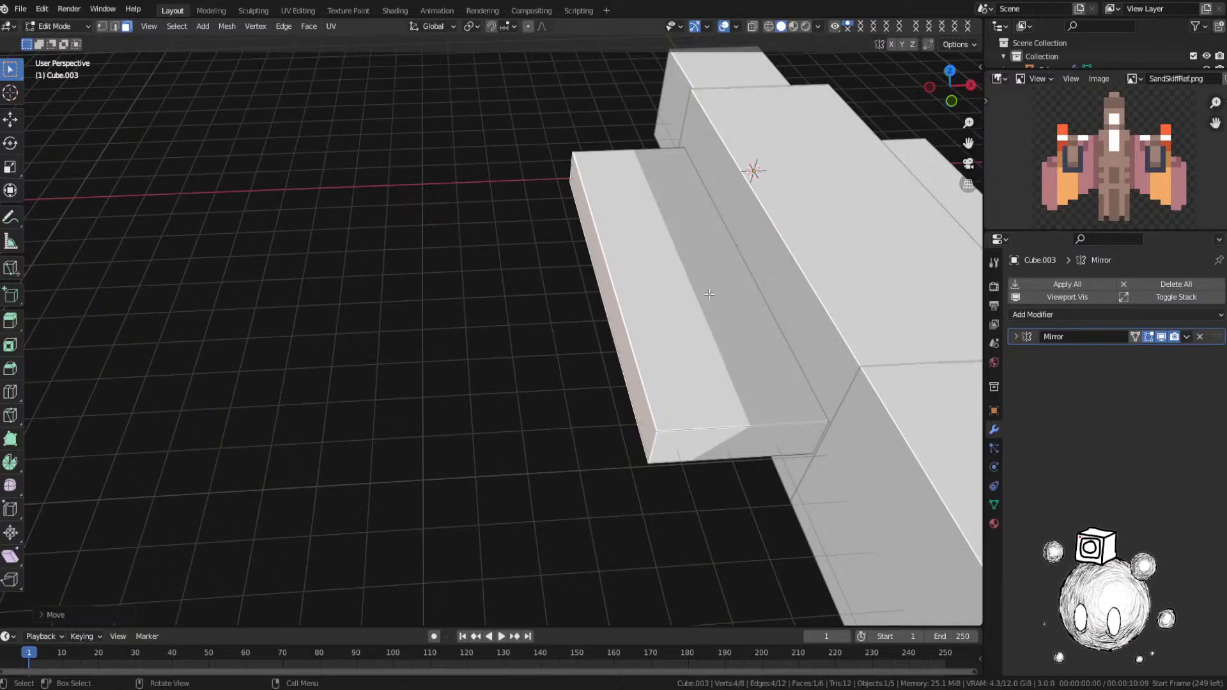
pyautogui.press('e')
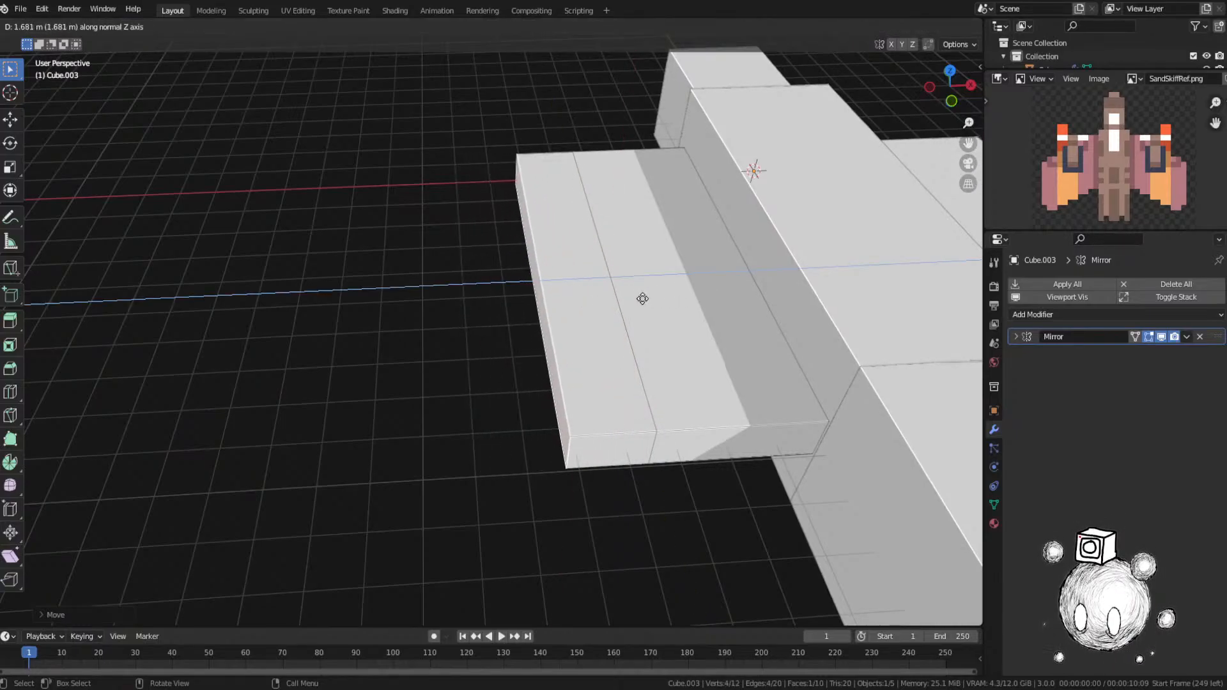
pyautogui.click(371, 275)
pyautogui.moveTo(493, 224); pyautogui.dragTo(569, 364, button='middle')
pyautogui.scroll(-6, 760, 267)
# Step: Sweep the wing by moving its tip face backward and adjusting its distance from the fuselage along the X axis
pyautogui.press('g')
pyautogui.hotkey('shift', 'z')
pyautogui.press('z')
pyautogui.click(654, 358)
pyautogui.press('g')
pyautogui.press('x')
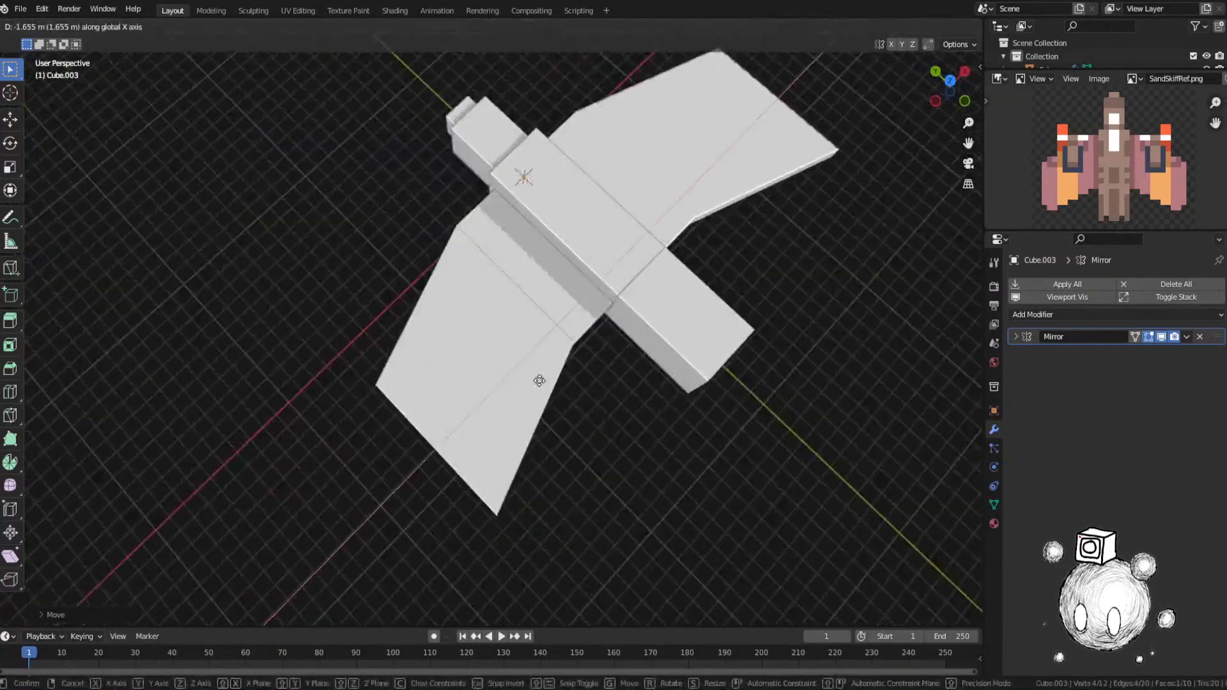
pyautogui.click(565, 379)
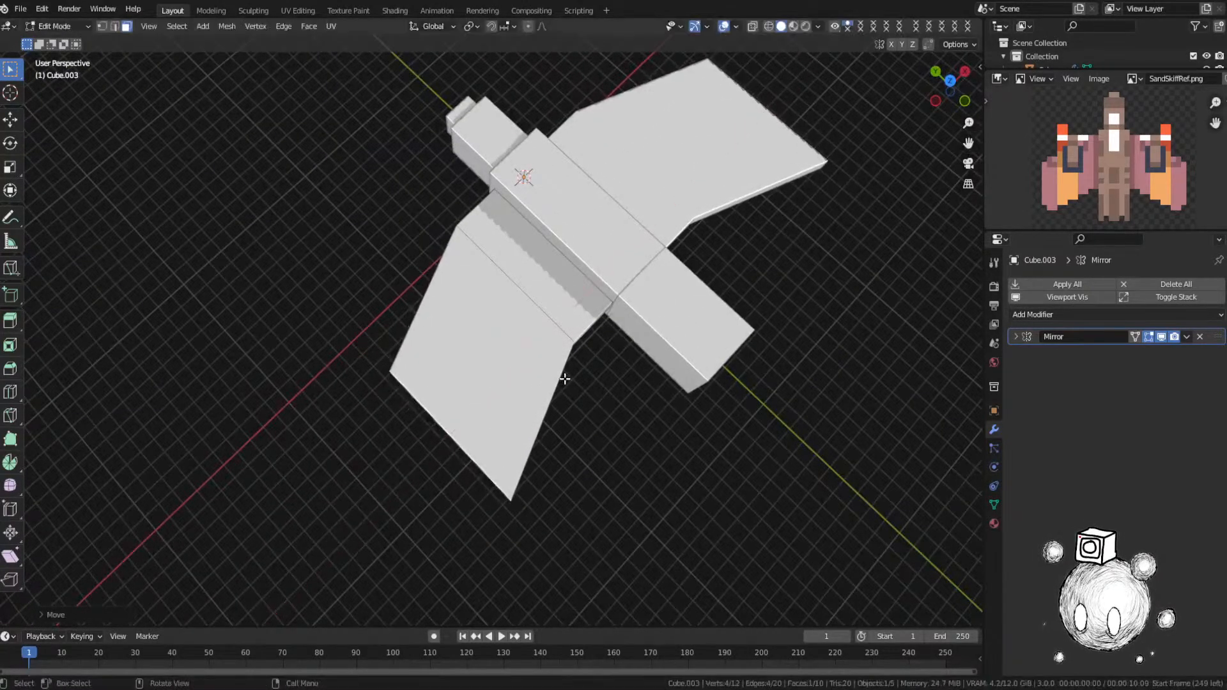
pyautogui.moveTo(565, 379); pyautogui.dragTo(611, 379, button='middle')
pyautogui.press('Tab')
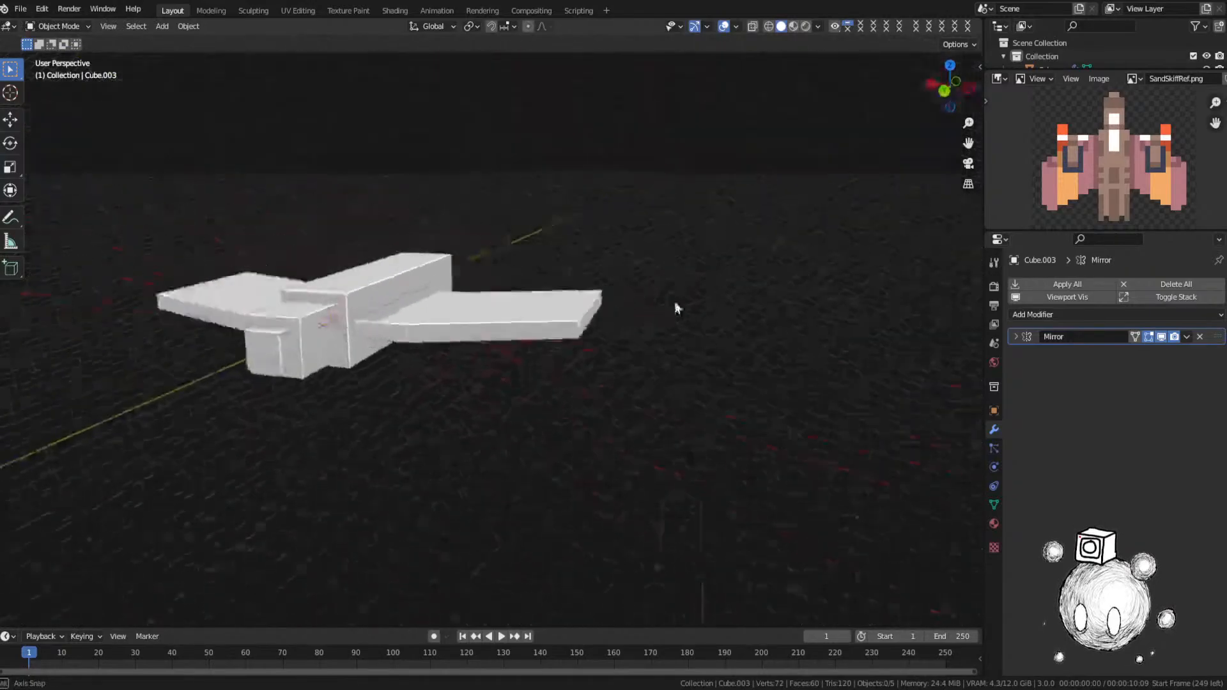
# Step: Select the wing's rear faces in Edit Mode and scale them thinner along the Z axis
pyautogui.moveTo(675, 307); pyautogui.dragTo(573, 333, button='middle')
pyautogui.click(573, 332)
pyautogui.moveTo(653, 363)
pyautogui.mouseDown(button='middle')
pyautogui.moveTo(596, 368)
pyautogui.moveTo(630, 378)
pyautogui.moveTo(548, 403)
pyautogui.moveTo(618, 404)
pyautogui.moveTo(718, 365)
pyautogui.moveTo(627, 362)
pyautogui.moveTo(669, 374)
pyautogui.mouseUp(button='middle')
pyautogui.scroll(4, 548, 403)
pyautogui.press('Tab')
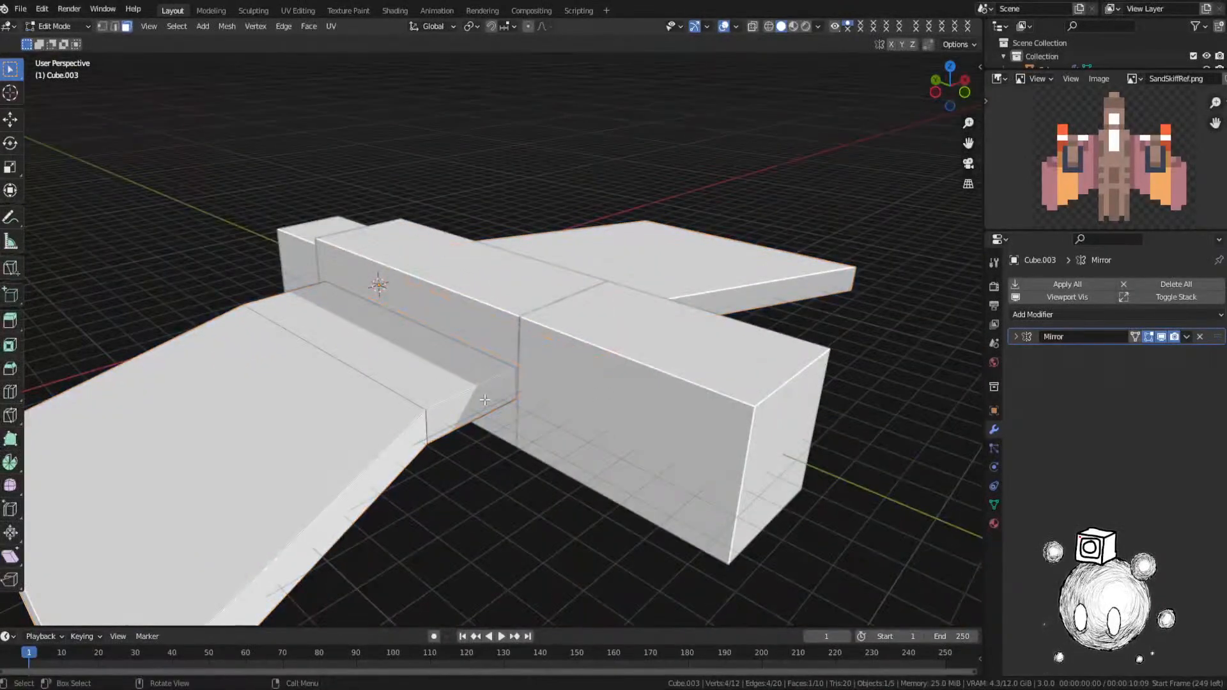
pyautogui.keyDown('shift'); pyautogui.click(485, 400); pyautogui.keyUp('shift')
pyautogui.press('s')
pyautogui.press('z')
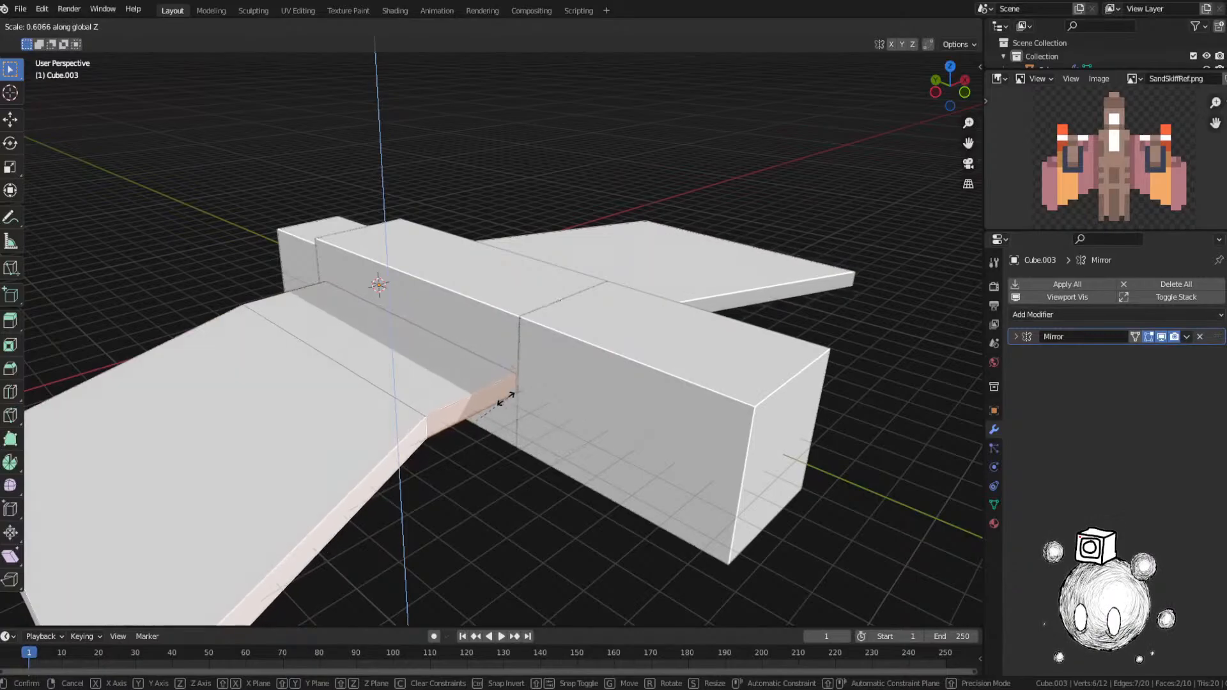
pyautogui.click(493, 403)
# Step: Inspect the swept wing, and undo its thinning, sweep and extrusion back to the plain side block
pyautogui.press('Tab')
pyautogui.moveTo(327, 408); pyautogui.dragTo(492, 396, button='middle')
pyautogui.press('Tab')
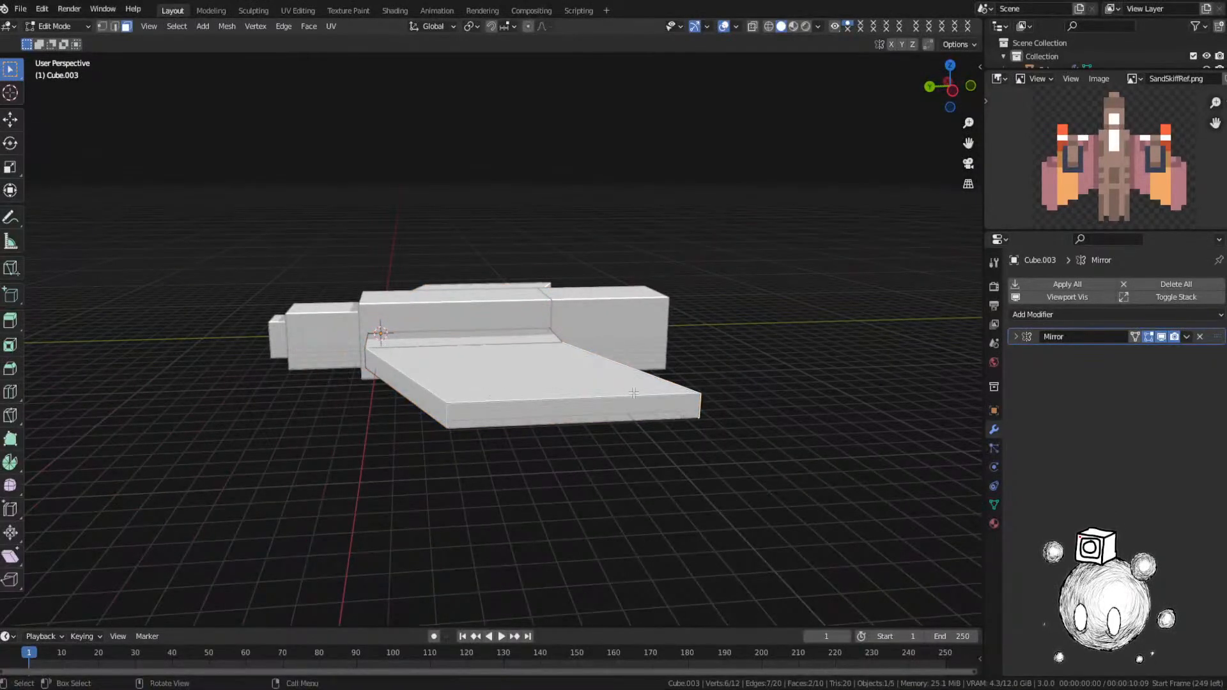
pyautogui.press('Tab')
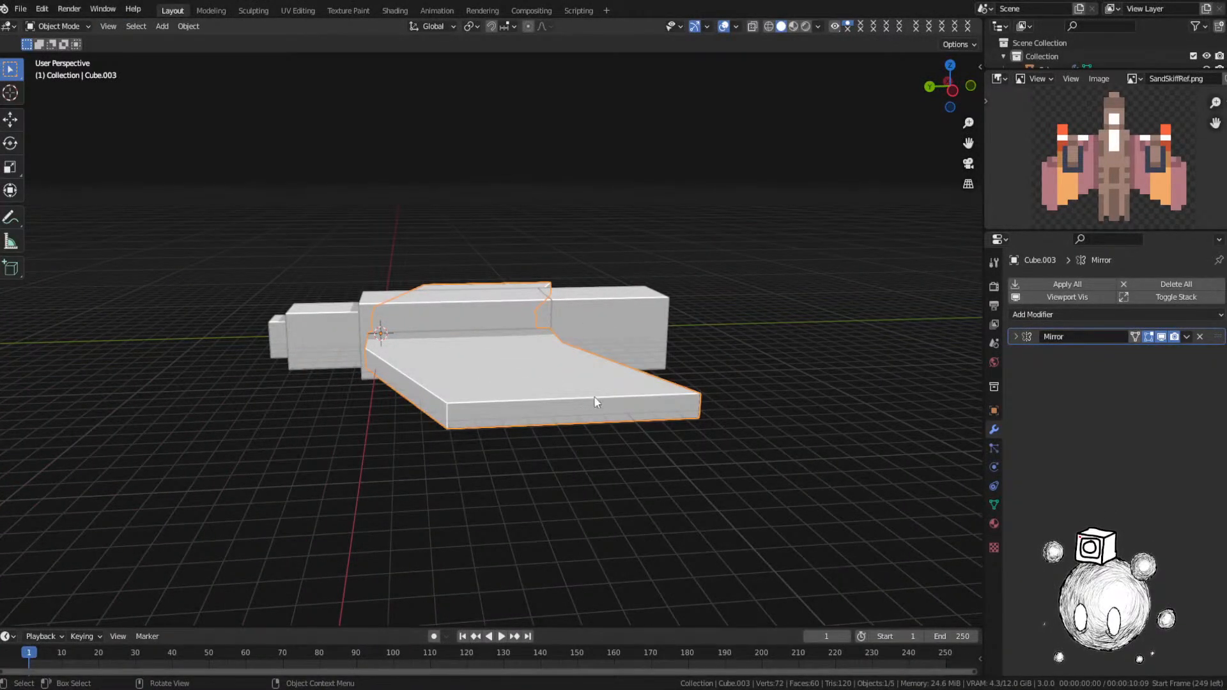
pyautogui.moveTo(597, 403); pyautogui.dragTo(613, 417, button='middle')
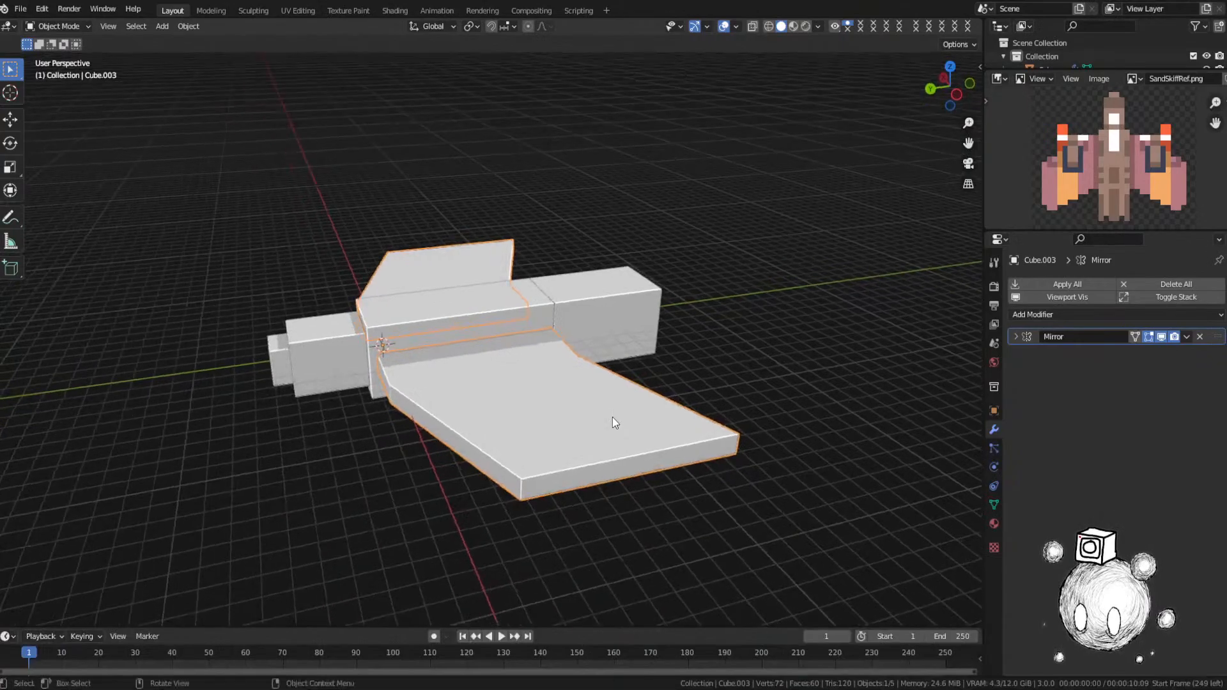
pyautogui.press('Tab')
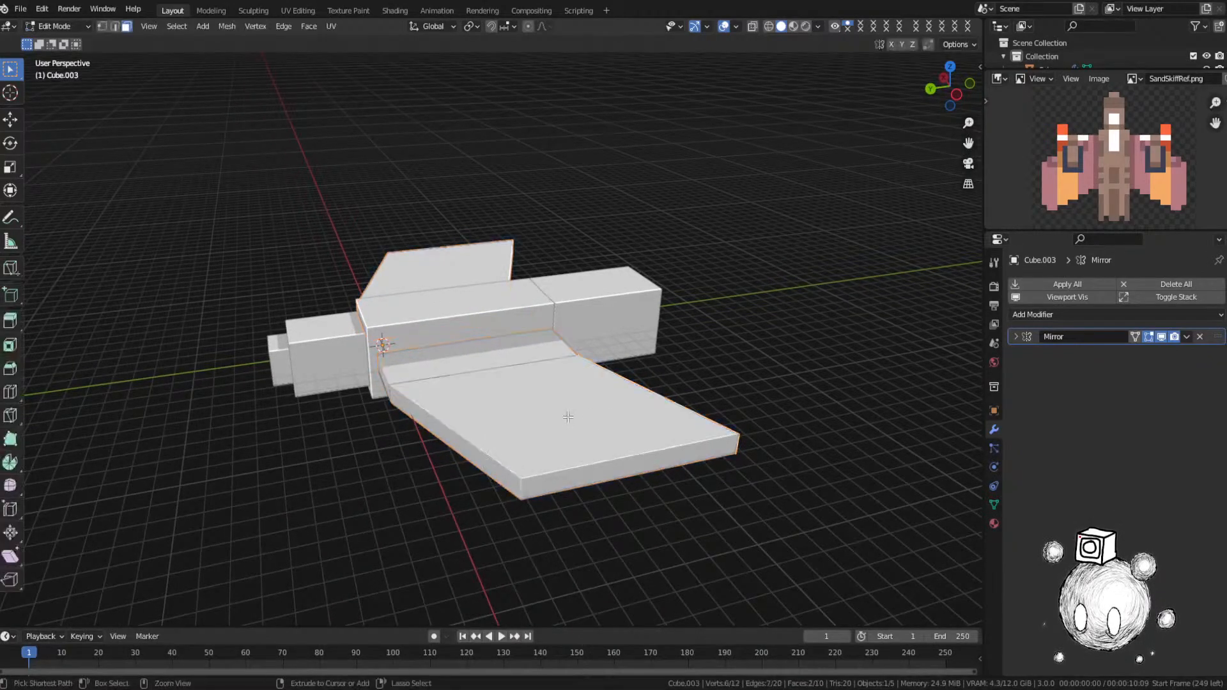
pyautogui.press('Tab')
pyautogui.press('Tab')
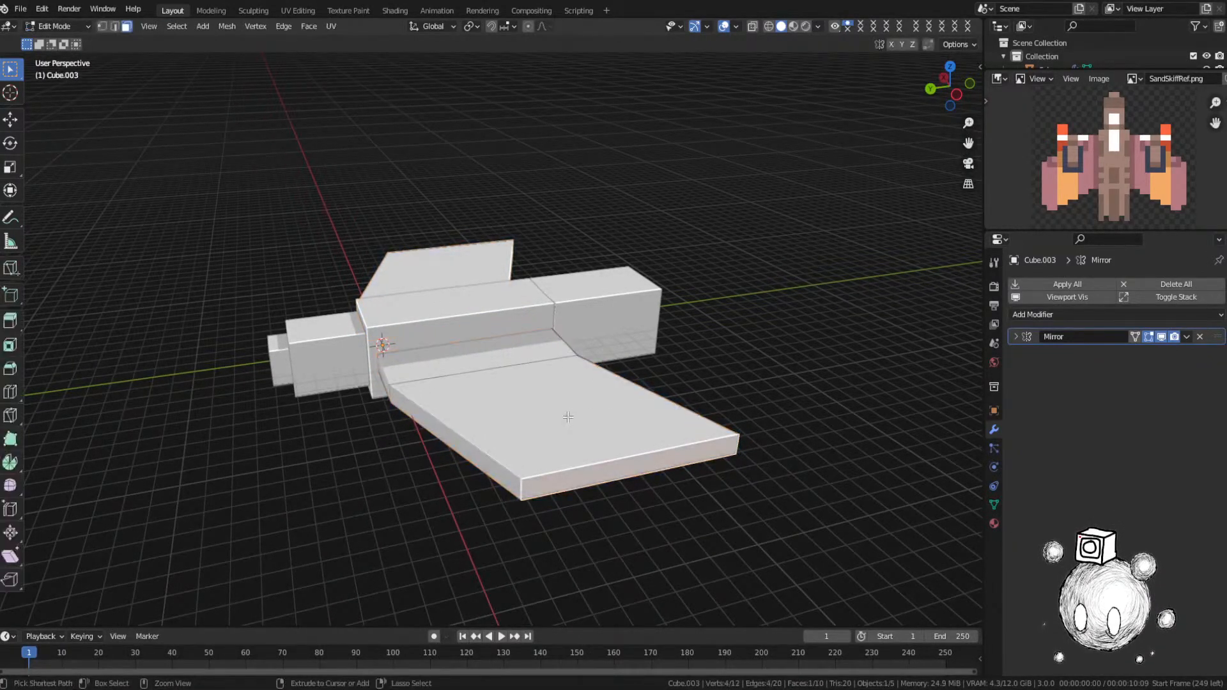
pyautogui.hotkey('ctrl', 'z')
pyautogui.hotkey('ctrl', 'z')
pyautogui.hotkey('ctrl', 'z')
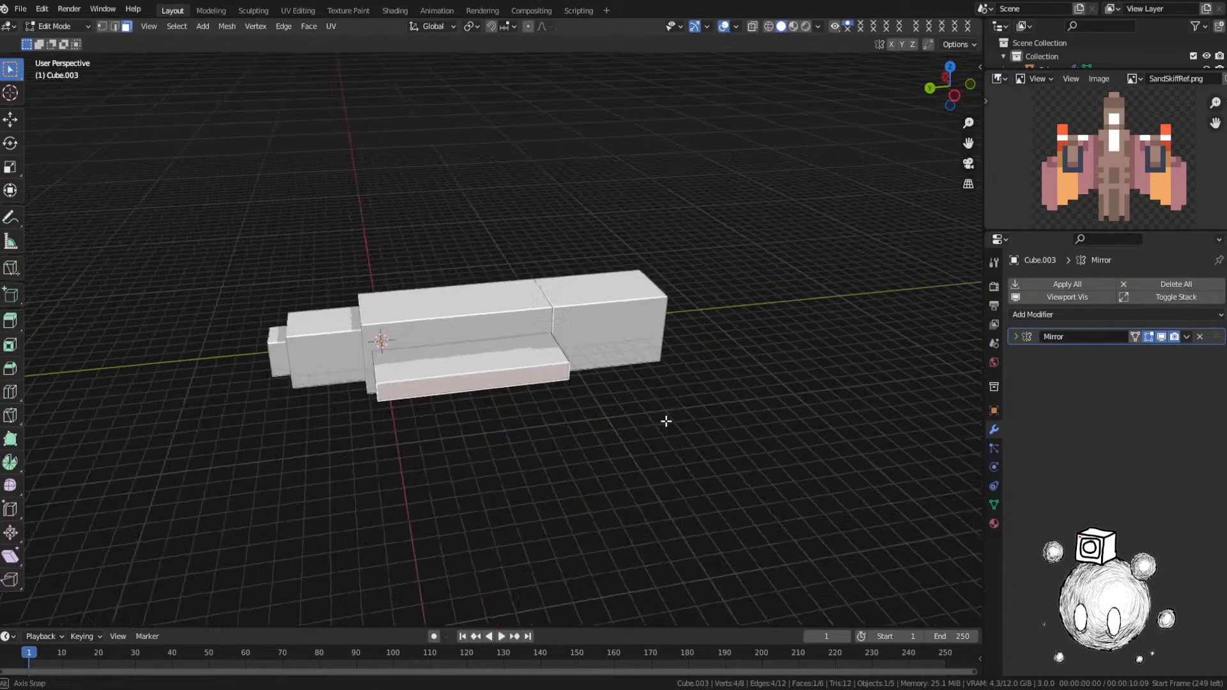
# Step: Narrow the side block by moving its outer face about 0.8 m along the X axis toward the fuselage
pyautogui.moveTo(666, 419); pyautogui.dragTo(548, 412, button='middle')
pyautogui.press('g')
pyautogui.press('x')
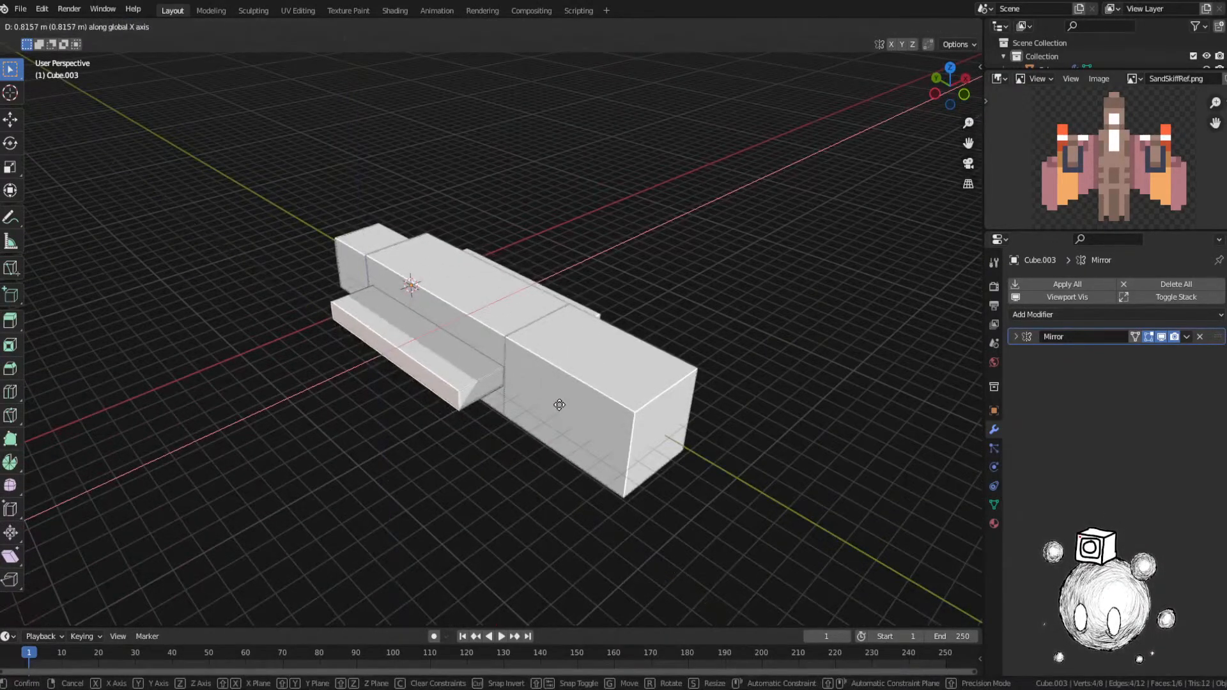
pyautogui.click(561, 405)
# Step: Extrude the side block's outer face about 2.4 m outward to form an additional wing section
pyautogui.moveTo(560, 406); pyautogui.dragTo(652, 315, button='middle')
pyautogui.press('`')
pyautogui.click(555, 478)
pyautogui.scroll(-2, 601, 430)
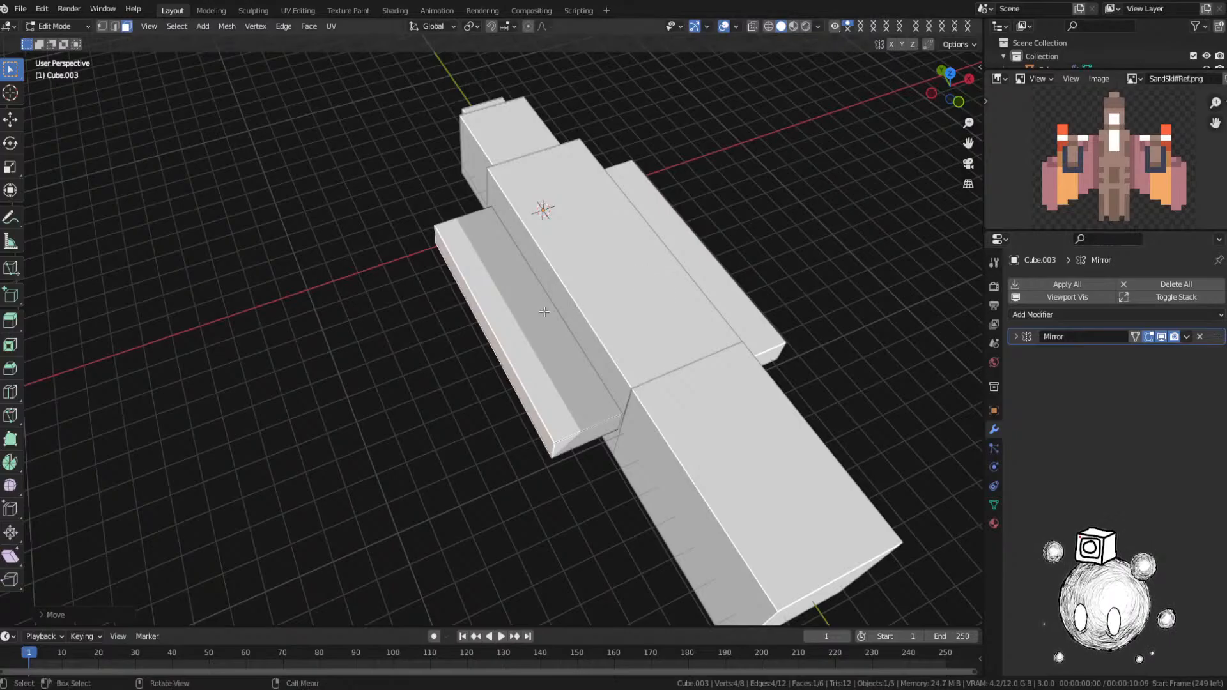
pyautogui.press('e')
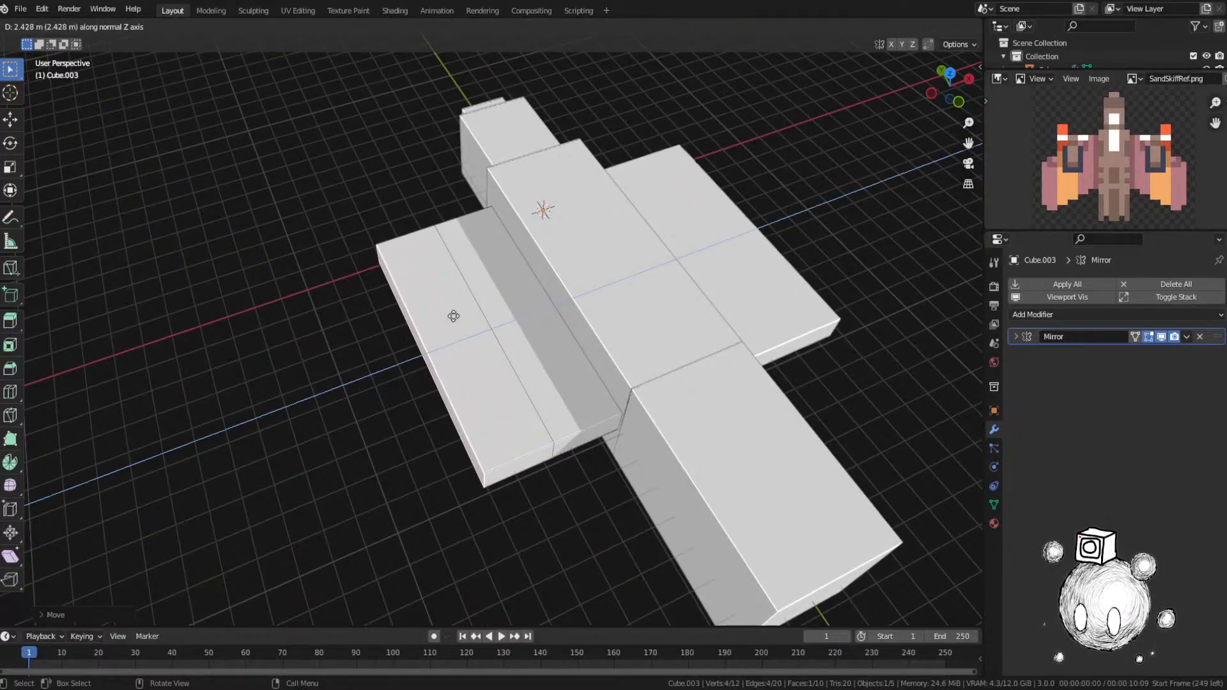
pyautogui.click(453, 316)
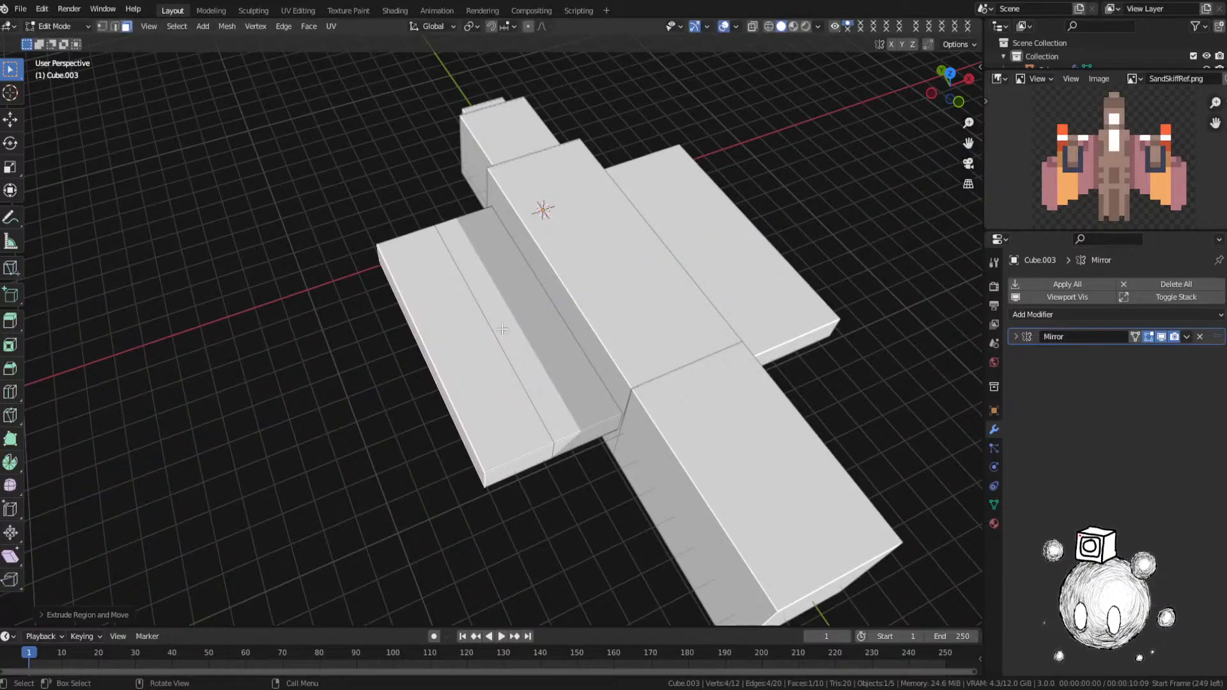
# Step: Select the extruded section's faces and try to rip them away from the side block with Rip Region
pyautogui.keyDown('alt'); pyautogui.click(537, 451); pyautogui.keyUp('alt')
pyautogui.moveTo(539, 465); pyautogui.dragTo(490, 419, button='middle')
pyautogui.keyDown('shift'); pyautogui.click(490, 418); pyautogui.keyUp('shift')
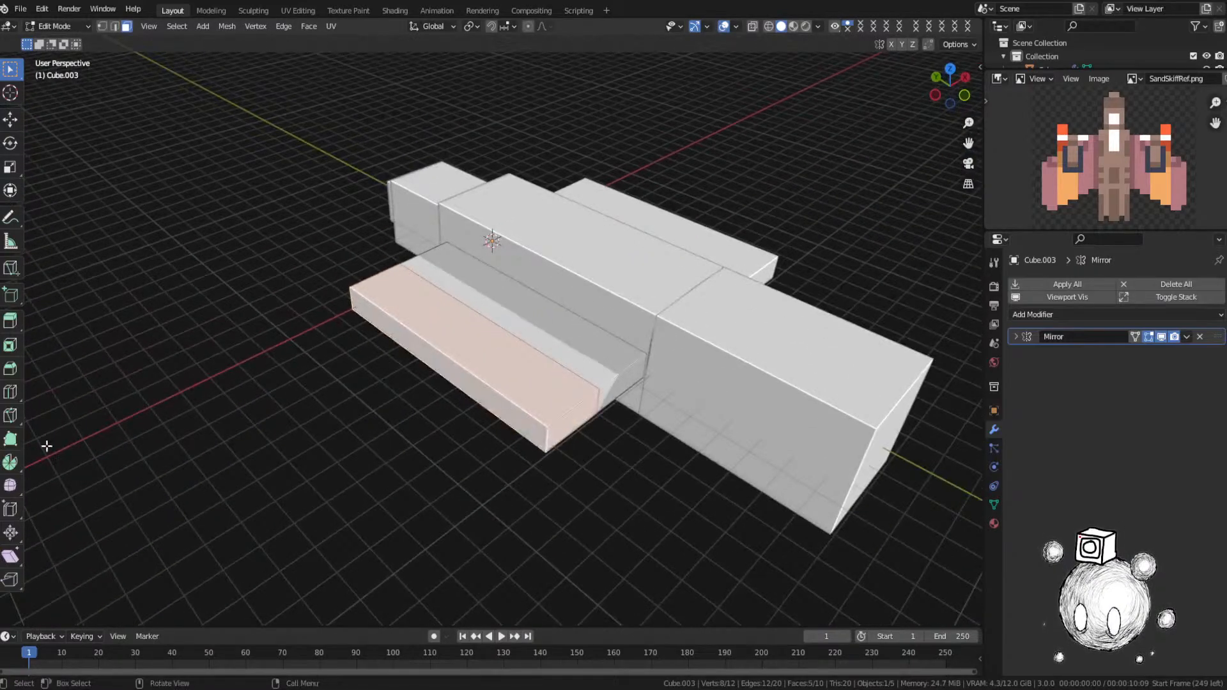
pyautogui.click(11, 580)
pyautogui.click(460, 340)
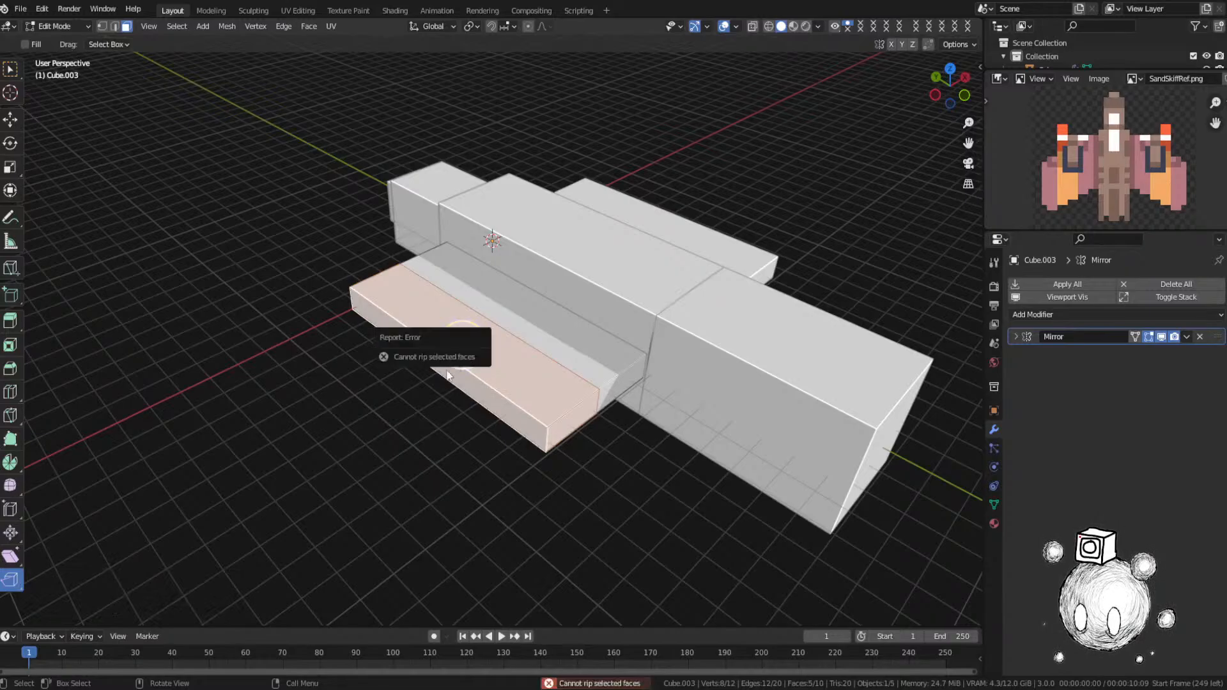
pyautogui.moveTo(18, 579); pyautogui.dragTo(49, 609)
pyautogui.moveTo(464, 360); pyautogui.dragTo(540, 358)
pyautogui.hotkey('ctrl', 'z')
# Step: Select the edge loop where the extruded section joins the side block and split it in place with Rip Region
pyautogui.press('2')
pyautogui.keyDown('alt'); pyautogui.click(530, 349); pyautogui.keyUp('alt')
pyautogui.hotkey('ctrl', 'z')
pyautogui.hotkey('ctrl', 'z')
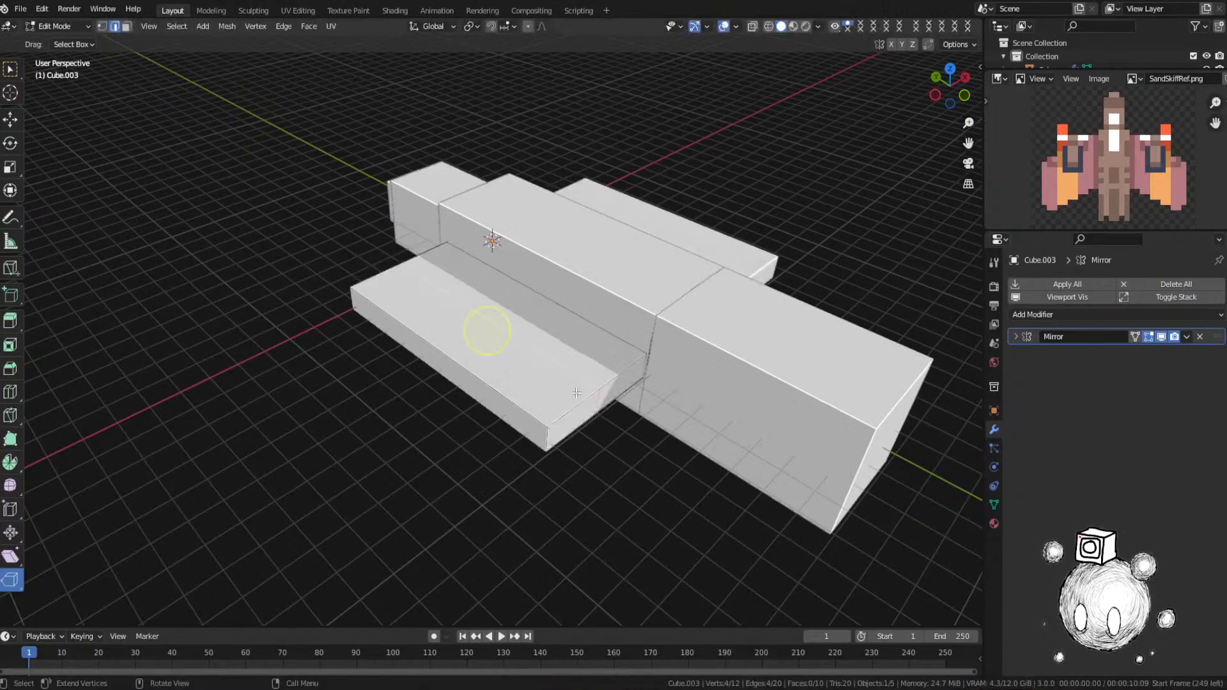
pyautogui.press('g')
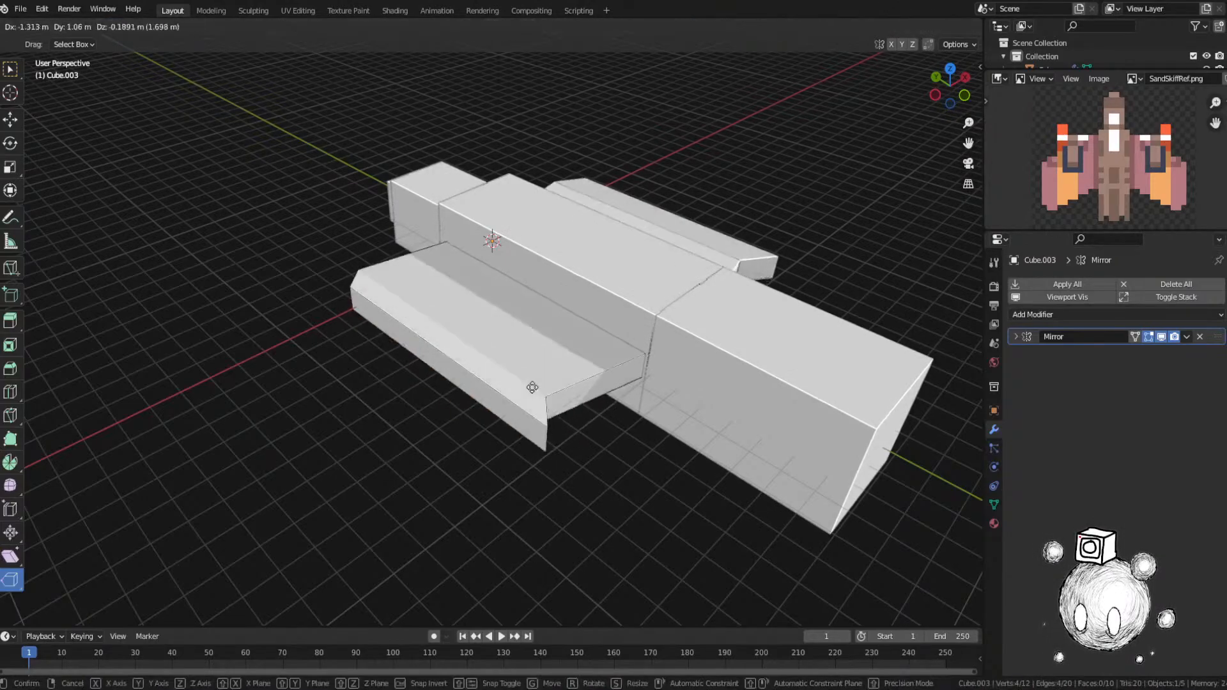
pyautogui.rightClick(531, 386)
pyautogui.click(15, 582)
pyautogui.click(53, 584)
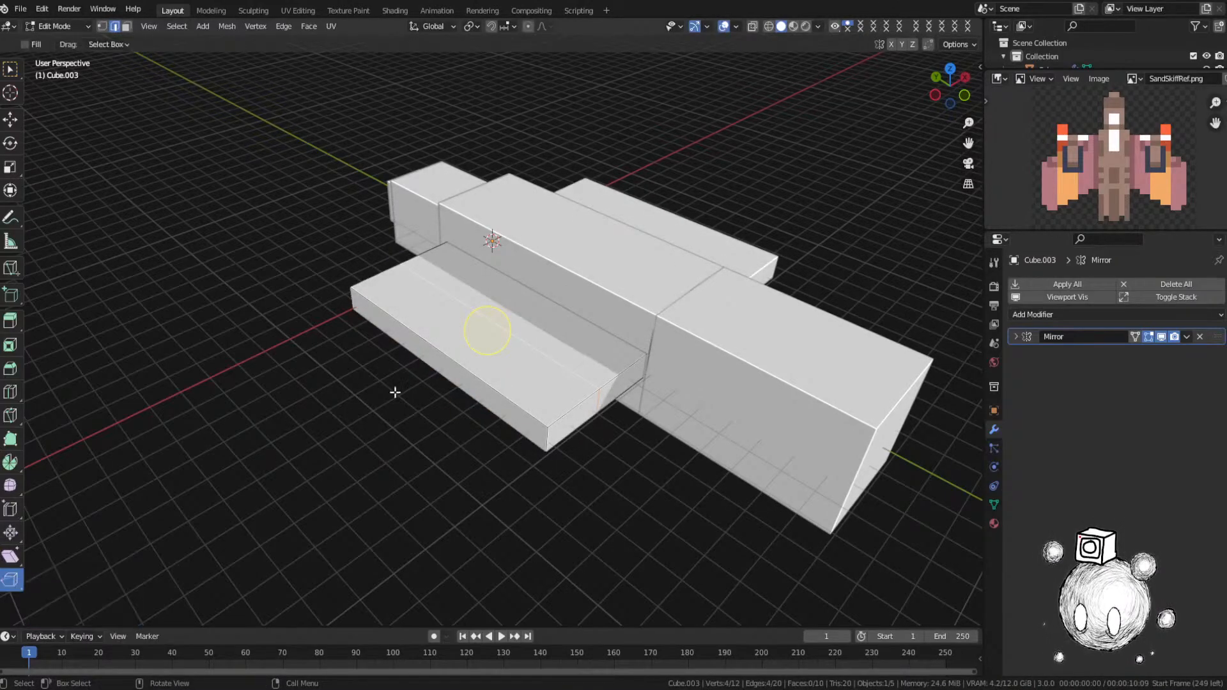
pyautogui.moveTo(488, 332); pyautogui.dragTo(436, 334)
pyautogui.rightClick(436, 334)
# Step: Select the entire detached outer section and move it about 0.5 m backward along the Y axis
pyautogui.moveTo(530, 403); pyautogui.dragTo(562, 396, button='middle')
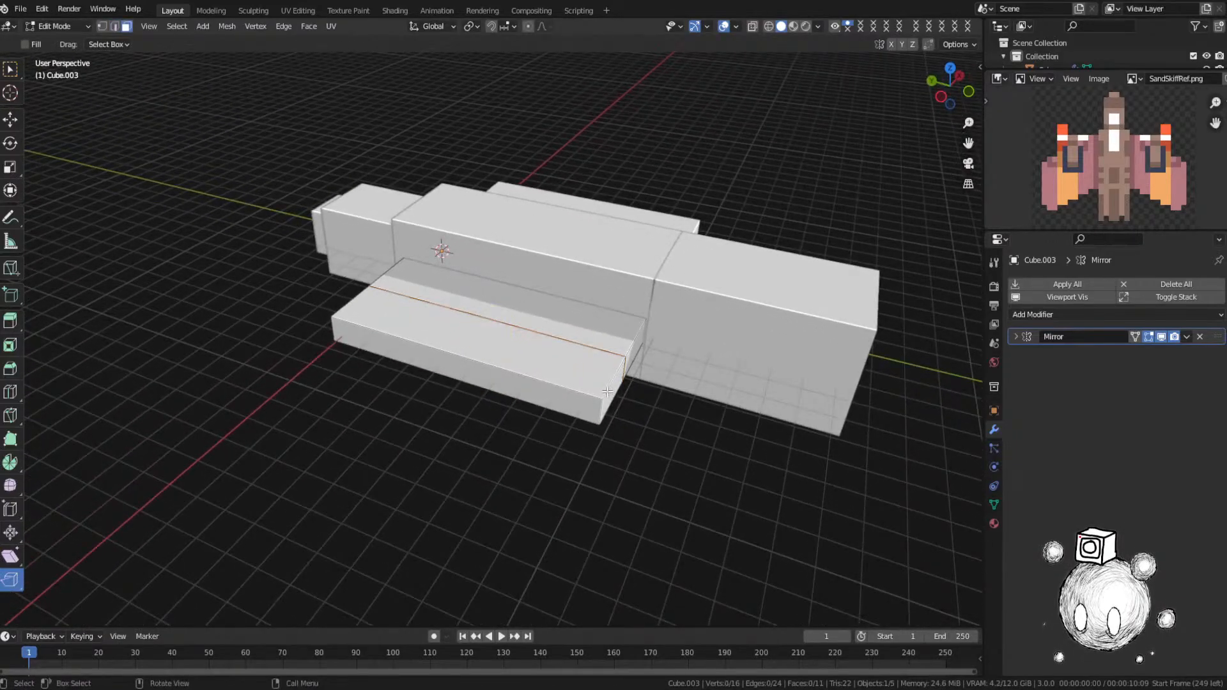
pyautogui.press('l')
pyautogui.press('g')
pyautogui.press('x')
pyautogui.press('y')
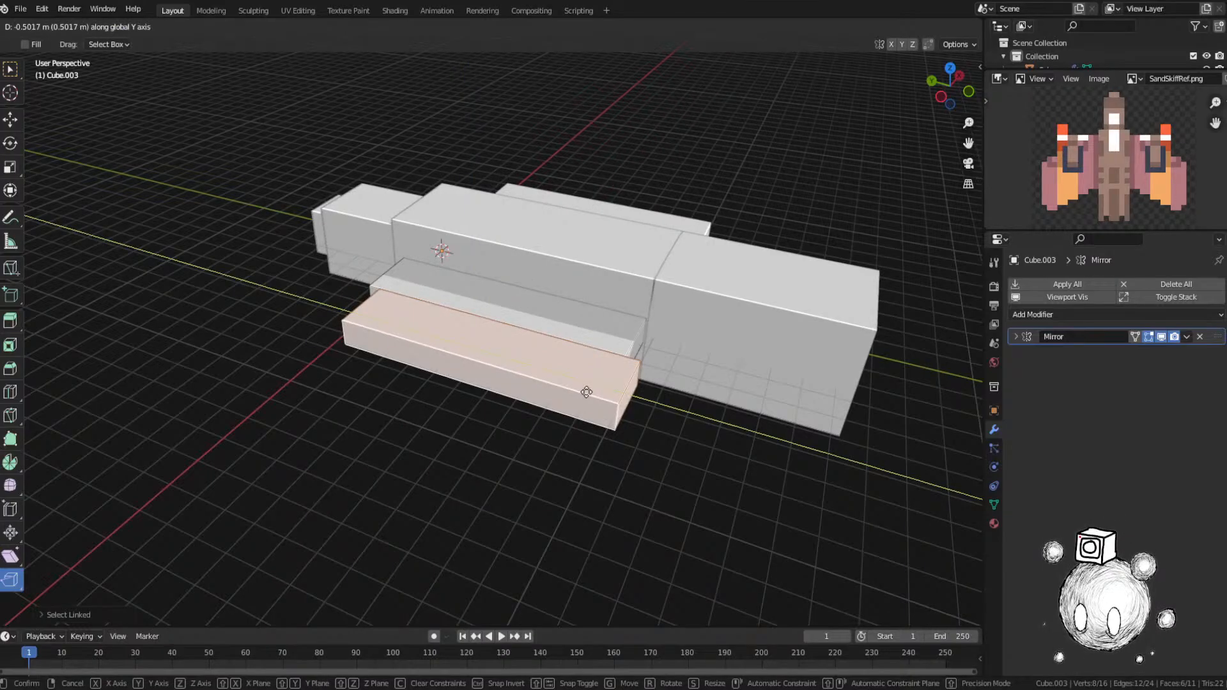
pyautogui.click(589, 395)
# Step: Fill the open outer side of the inner side block with a face
pyautogui.moveTo(588, 395); pyautogui.dragTo(516, 345, button='middle')
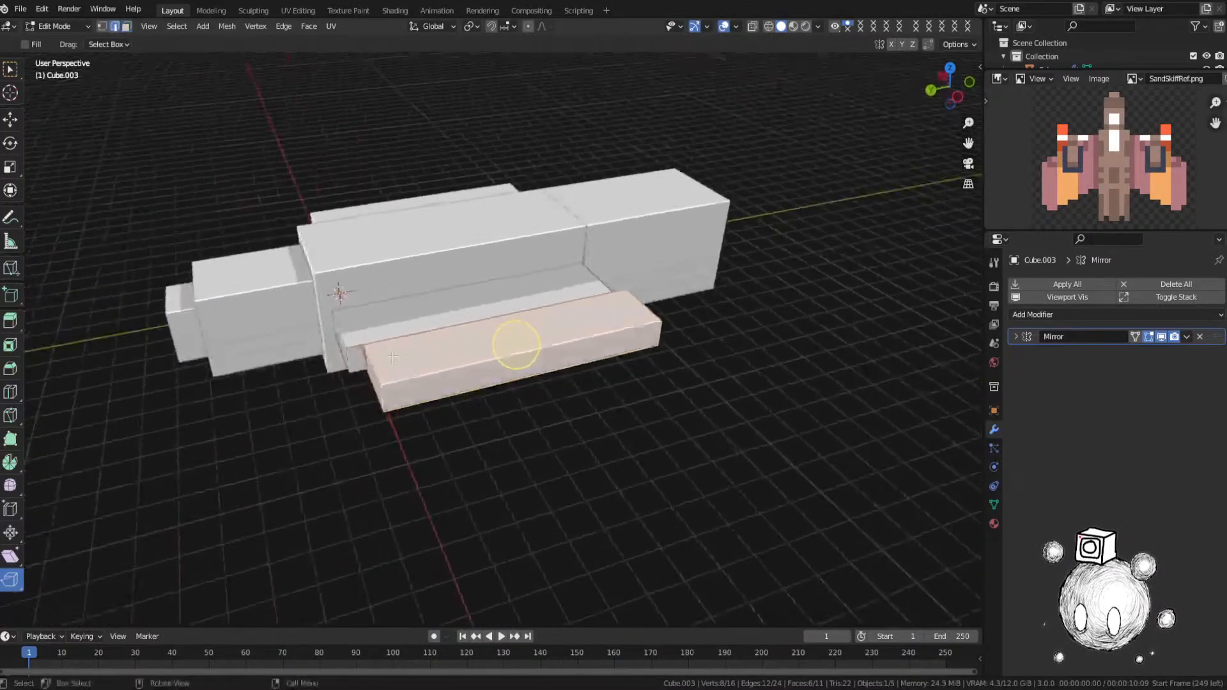
pyautogui.keyDown('alt'); pyautogui.click(353, 346); pyautogui.keyUp('alt')
pyautogui.press('f')
pyautogui.moveTo(526, 399); pyautogui.dragTo(428, 424, button='middle')
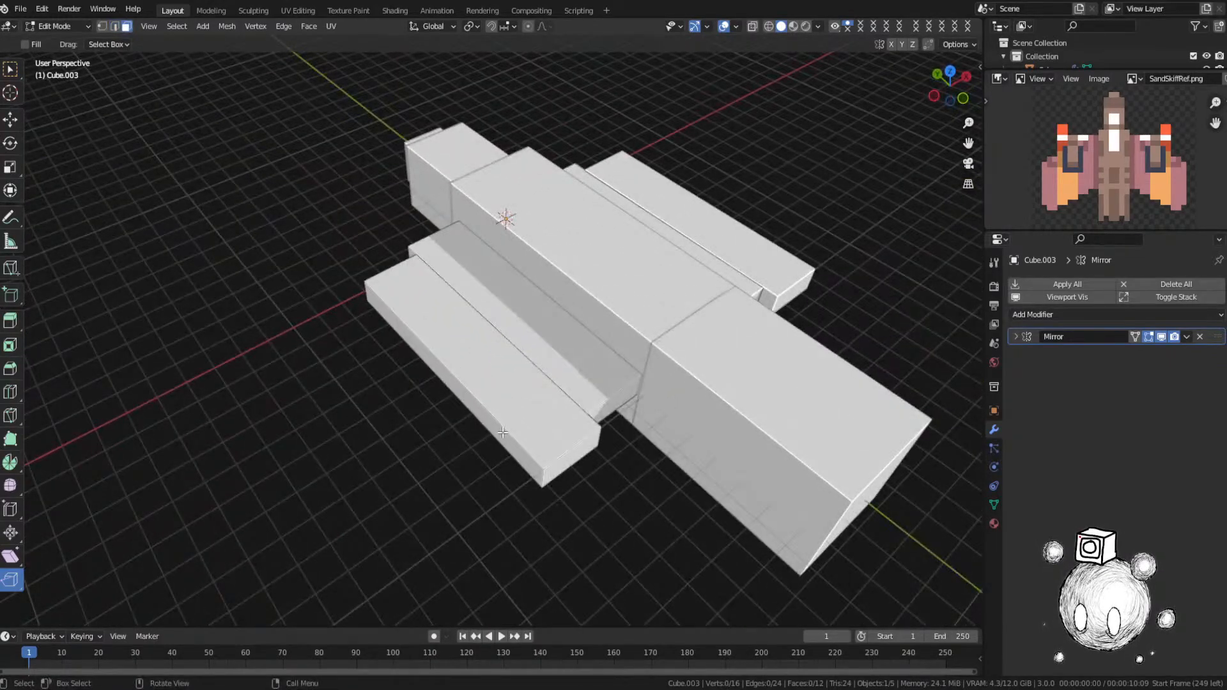
pyautogui.click(503, 433)
pyautogui.scroll(-1, 503, 433)
pyautogui.keyDown('shift'); pyautogui.moveTo(505, 434); pyautogui.dragTo(555, 404, button='middle'); pyautogui.keyUp('shift')
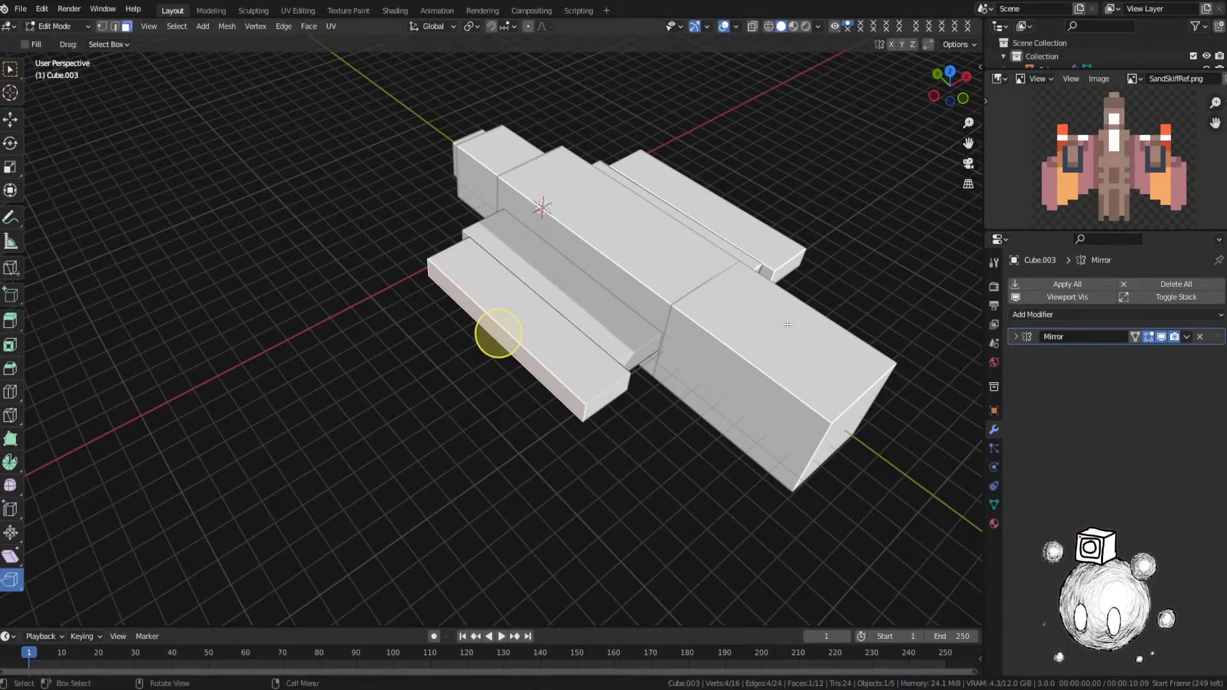
pyautogui.moveTo(788, 321); pyautogui.dragTo(777, 315, button='middle')
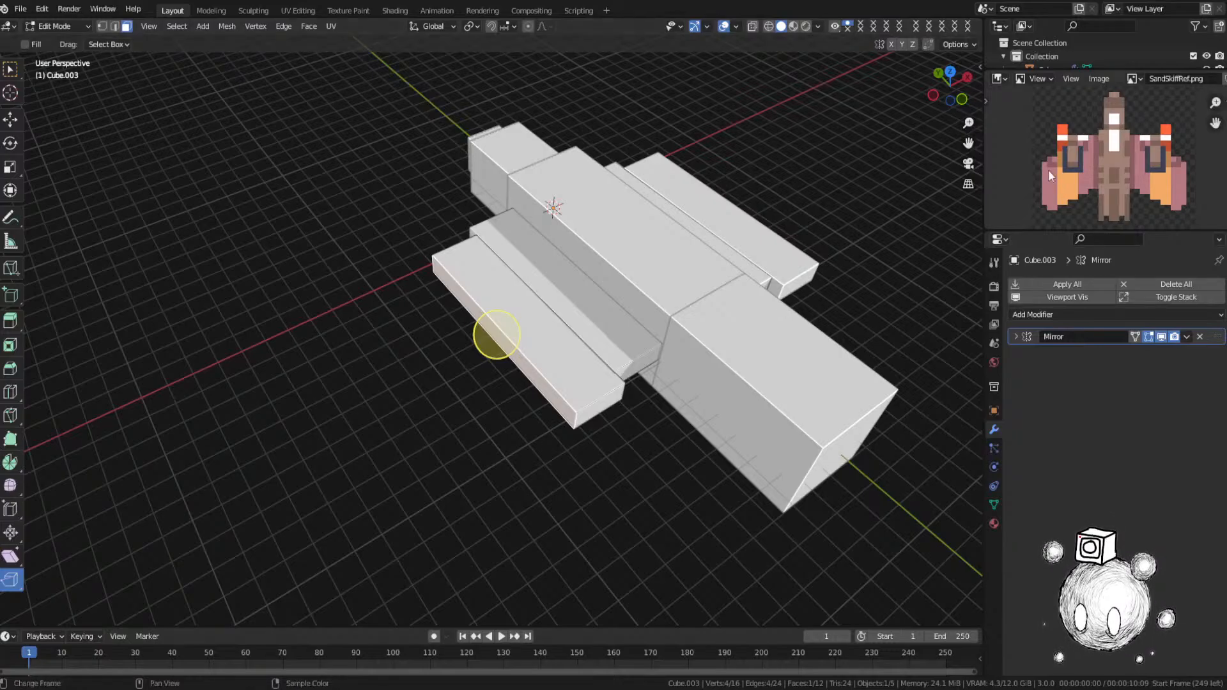
pyautogui.moveTo(599, 306); pyautogui.dragTo(691, 292, button='middle')
pyautogui.press('e')
pyautogui.rightClick(636, 296)
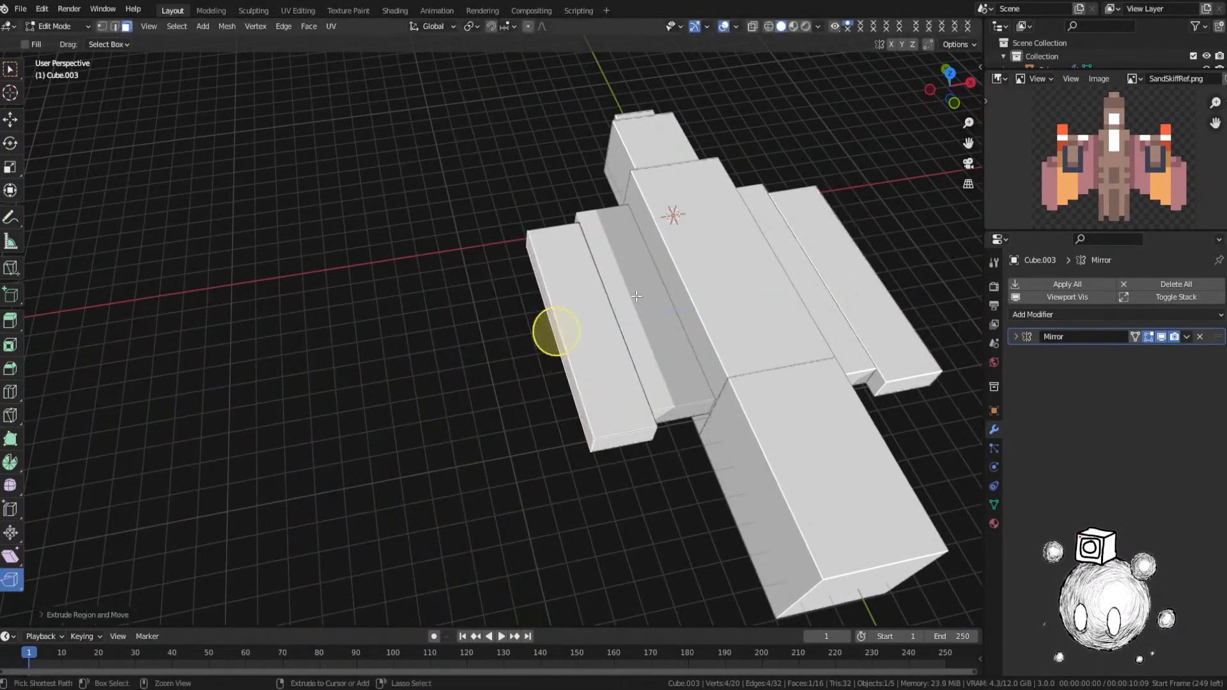
pyautogui.hotkey('ctrl', 'z')
pyautogui.press('g')
pyautogui.rightClick(610, 315)
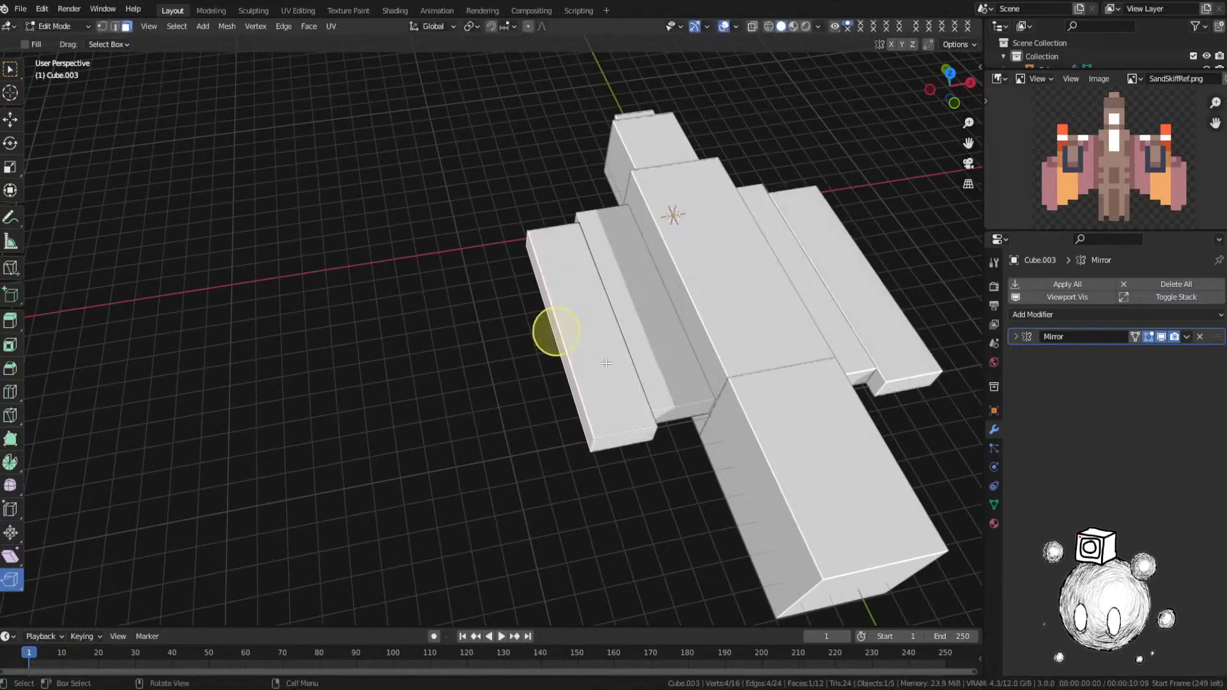
# Step: Duplicate the whole outer wing section and move the copy about 2.4 m outward along the X axis beside the original
pyautogui.hotkey('alt', 'a')
pyautogui.press('l')
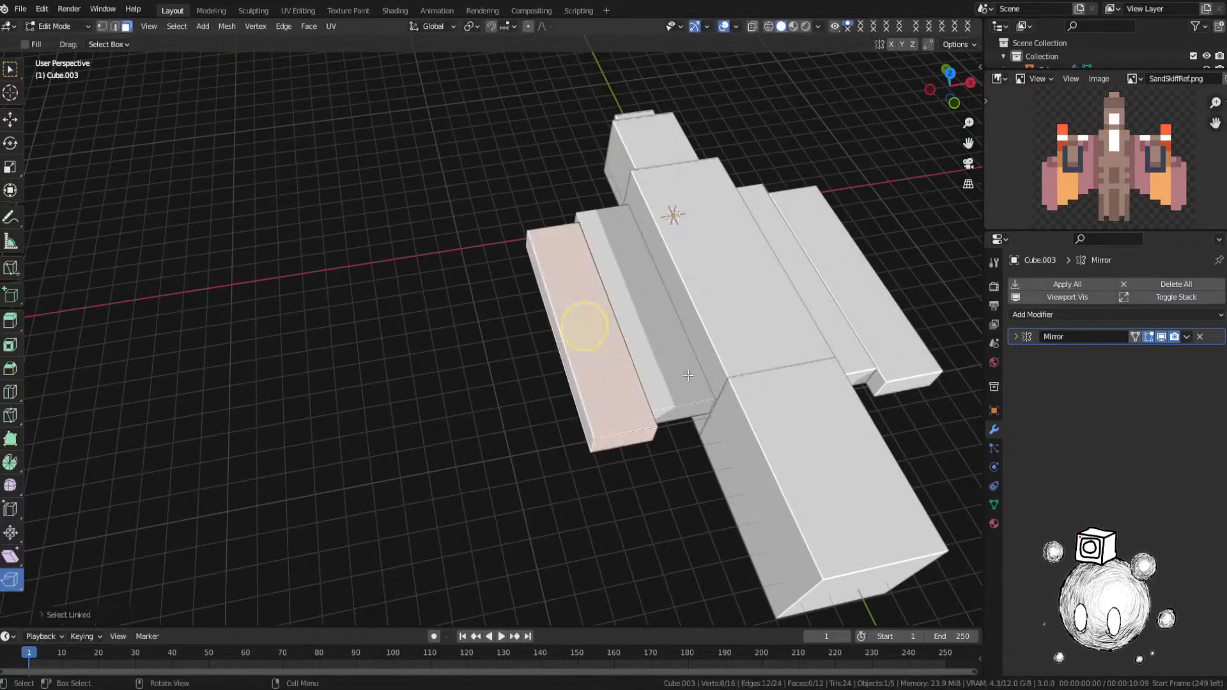
pyautogui.moveTo(608, 376); pyautogui.dragTo(583, 376, button='middle')
pyautogui.hotkey('shift', 'd')
pyautogui.hotkey('shift', 'y')
pyautogui.rightClick(638, 373)
pyautogui.press('g')
pyautogui.press('x')
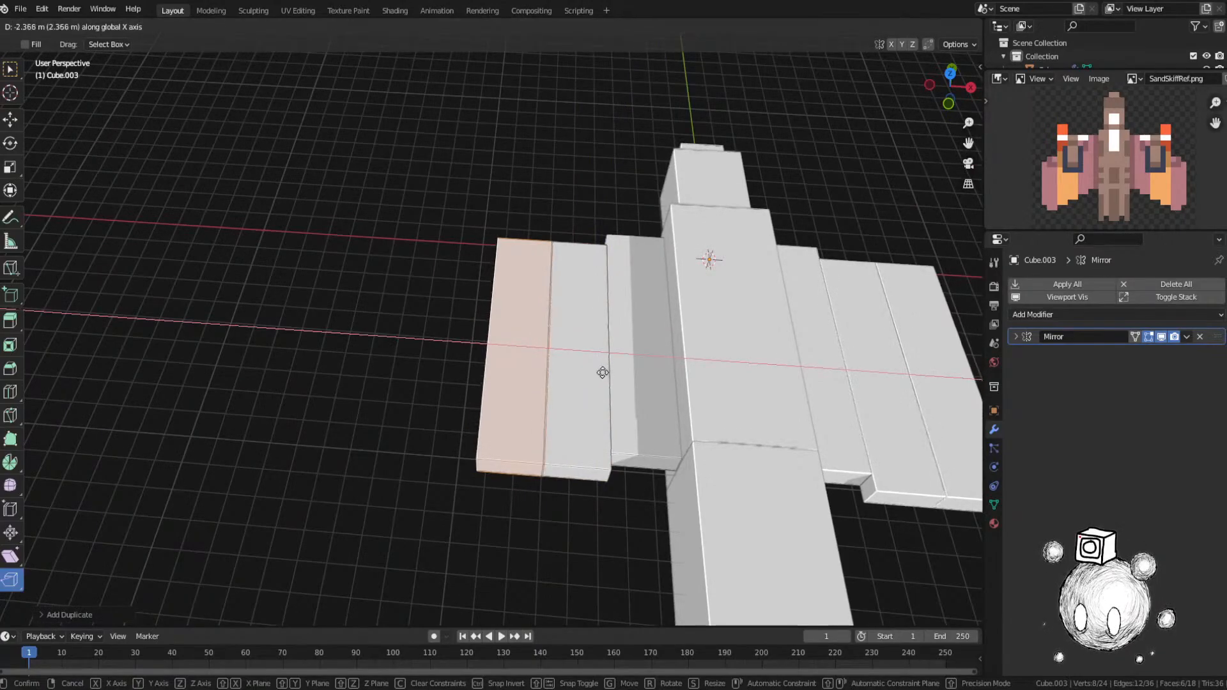
pyautogui.click(593, 371)
# Step: Move the copied outer wing section backward along the Y axis, staggering it behind its neighbour
pyautogui.moveTo(593, 372); pyautogui.dragTo(631, 372, button='middle')
pyautogui.press('g')
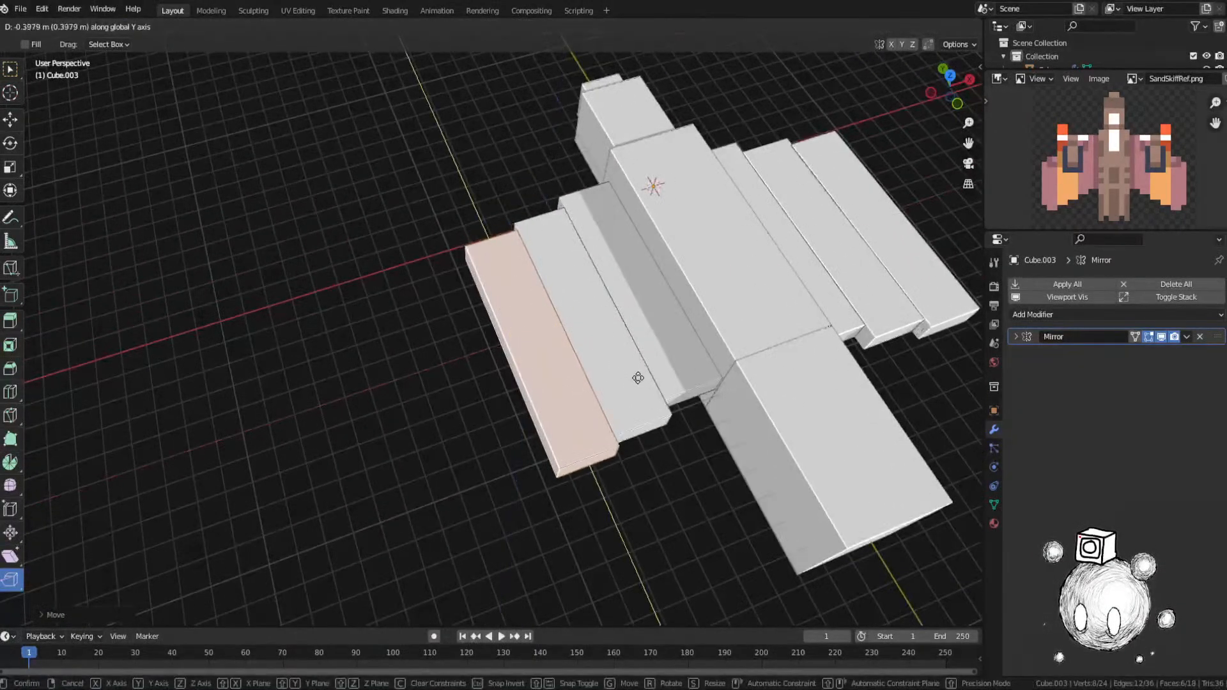
pyautogui.press('y')
pyautogui.click(642, 391)
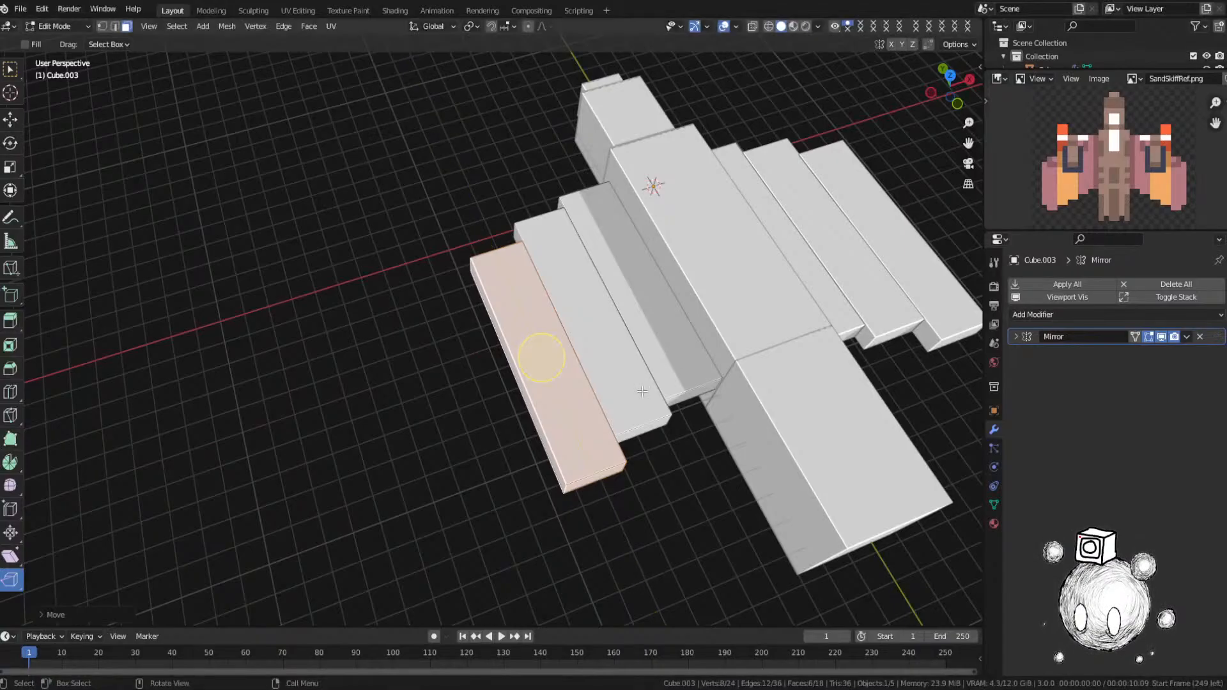
# Step: Duplicate the outermost wing section outward along the X axis and move the copy about 1 m backward along Y
pyautogui.moveTo(642, 391)
pyautogui.mouseDown(button='middle')
pyautogui.moveTo(579, 388)
pyautogui.moveTo(640, 396)
pyautogui.mouseUp(button='middle')
pyautogui.hotkey('shift', 'd')
pyautogui.press('x')
pyautogui.click(597, 388)
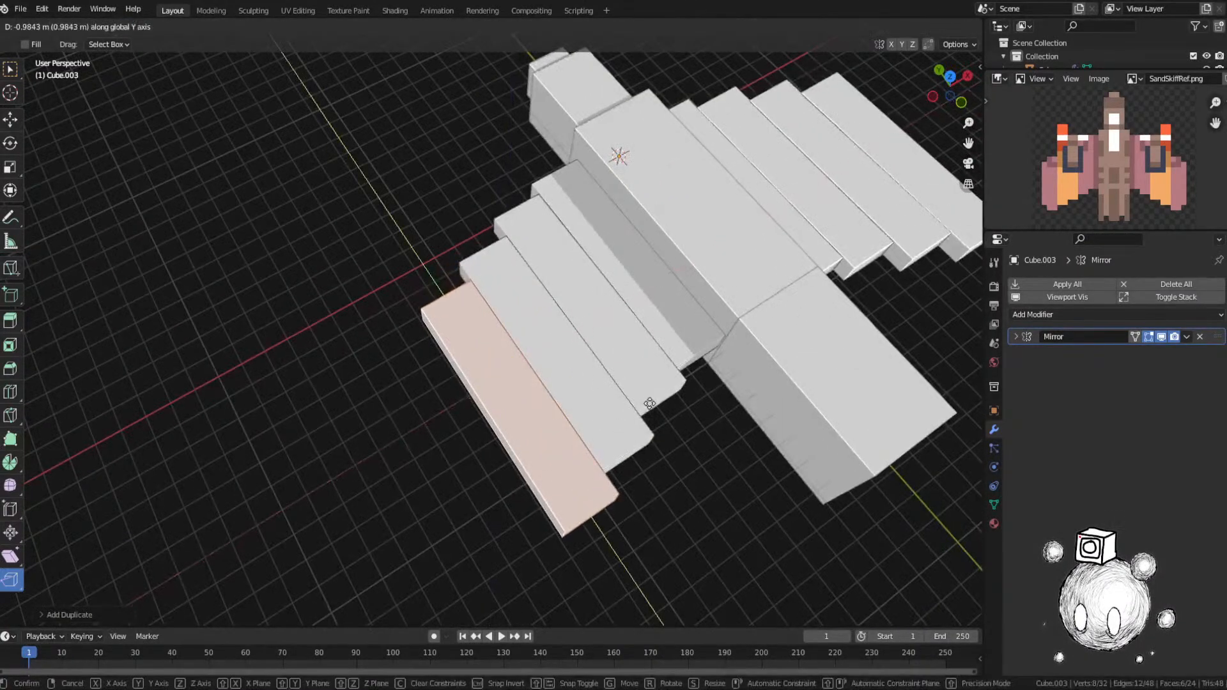
pyautogui.press('g')
pyautogui.press('y')
pyautogui.click(651, 403)
# Step: Duplicate the outermost wing section about 2.3 m outward along X and shift the copy backward along the Y axis
pyautogui.moveTo(650, 403); pyautogui.dragTo(708, 335, button='middle')
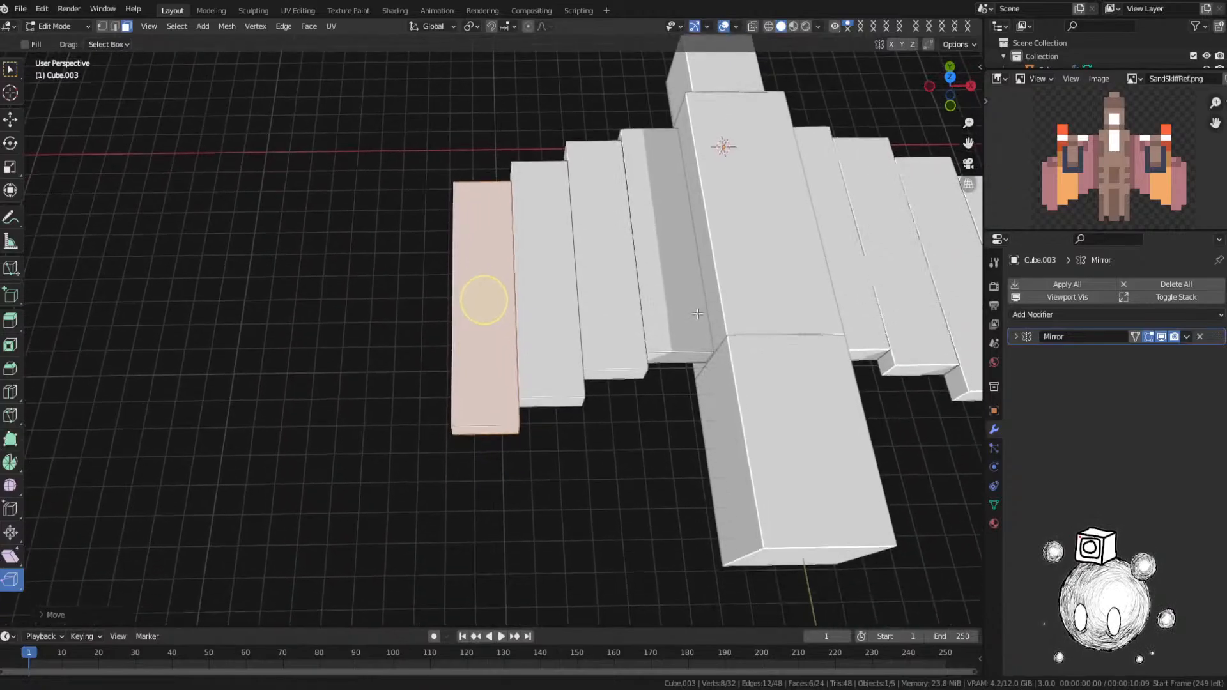
pyautogui.press('g')
pyautogui.press('x')
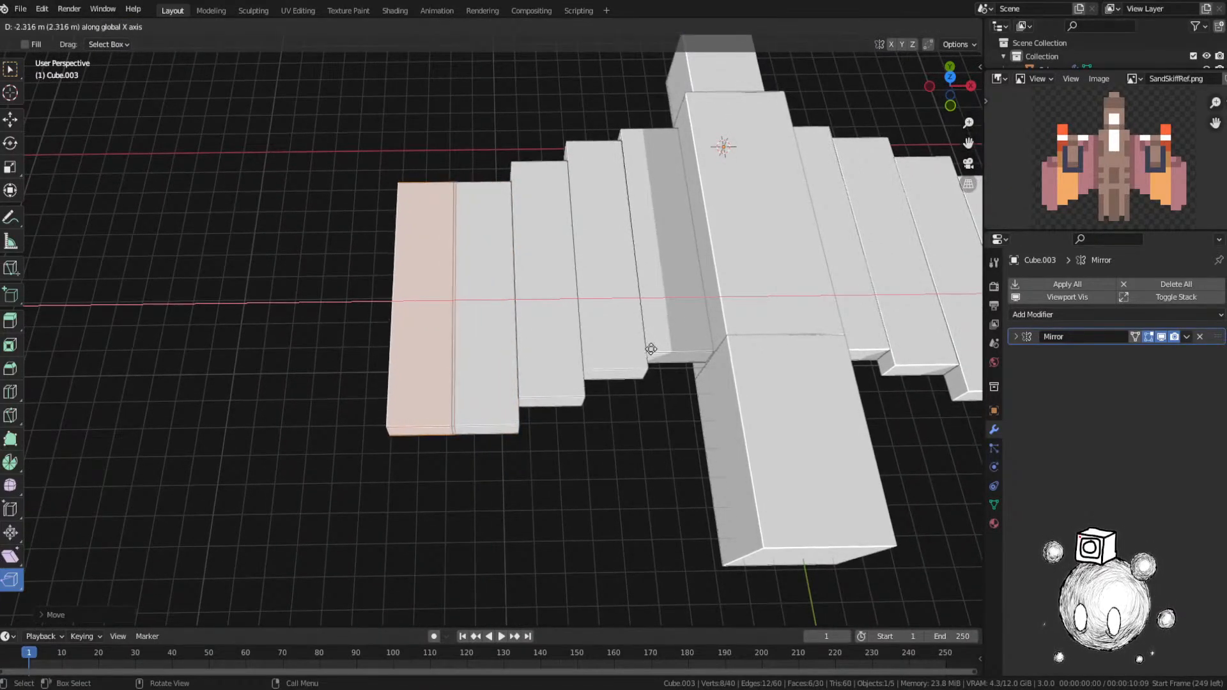
pyautogui.click(649, 348)
pyautogui.moveTo(592, 345); pyautogui.dragTo(641, 348, button='middle')
pyautogui.press('g')
pyautogui.press('y')
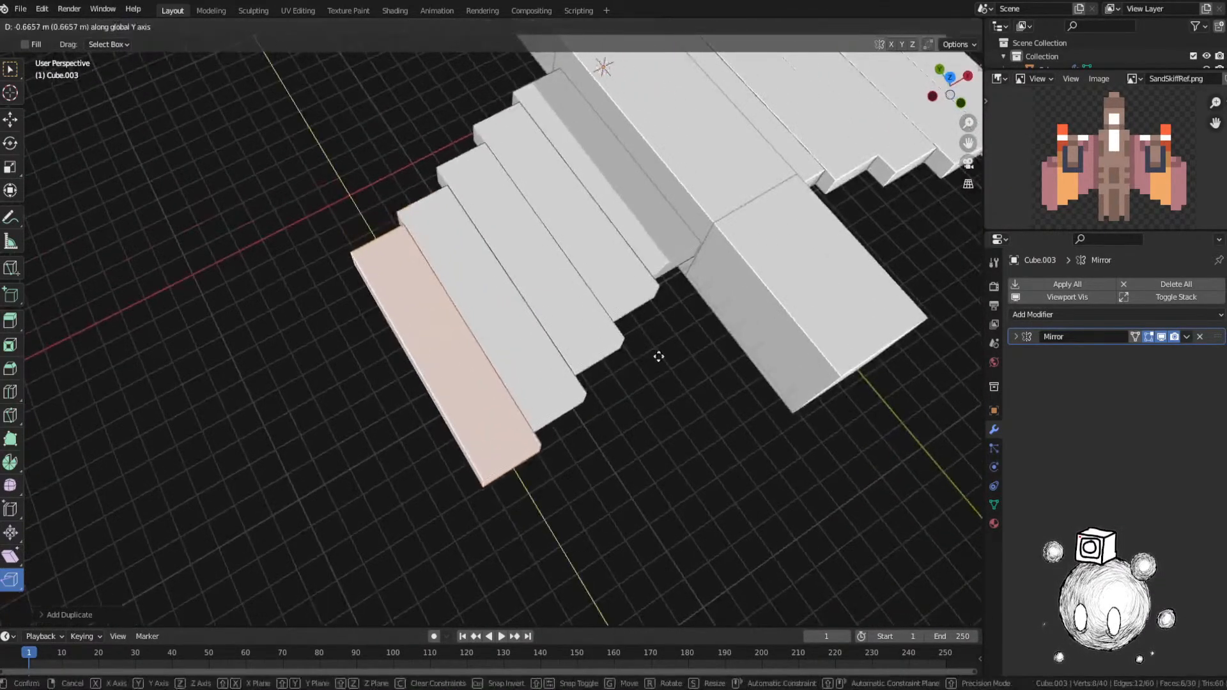
pyautogui.click(684, 375)
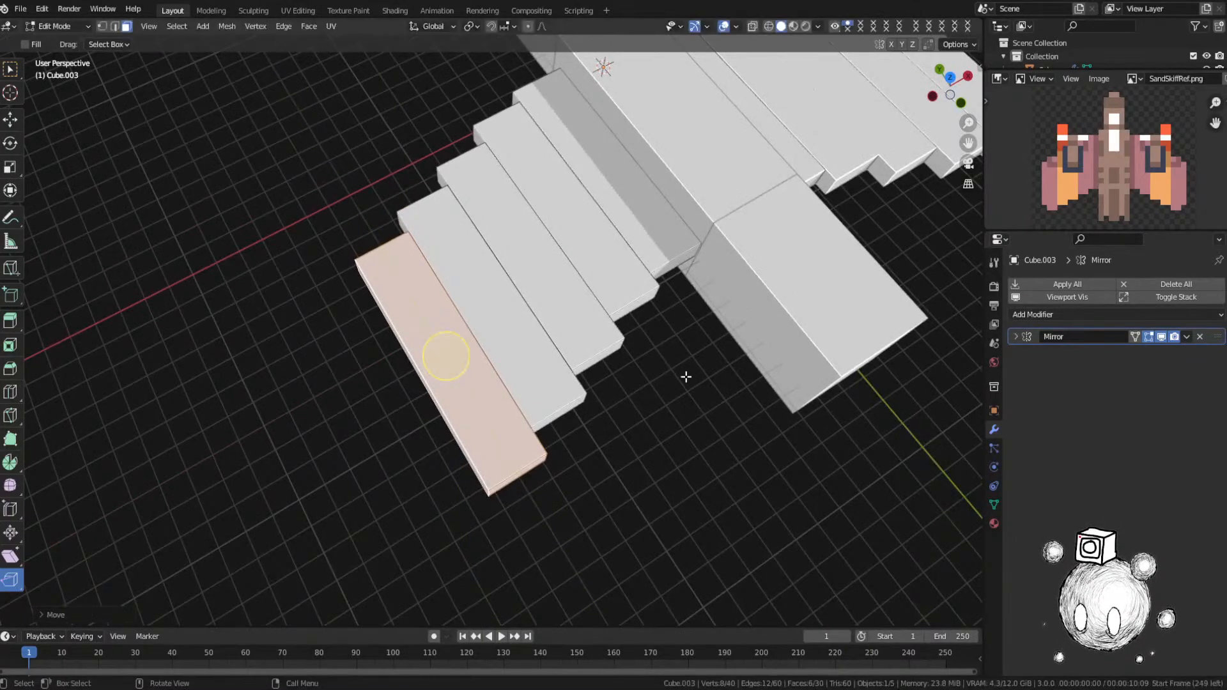
# Step: Add two loop cuts across the outermost wing section and spread them toward its ends by scaling about 2.1 along Y
pyautogui.moveTo(685, 376); pyautogui.dragTo(717, 290, button='middle')
pyautogui.moveTo(639, 278); pyautogui.dragTo(645, 351, button='middle')
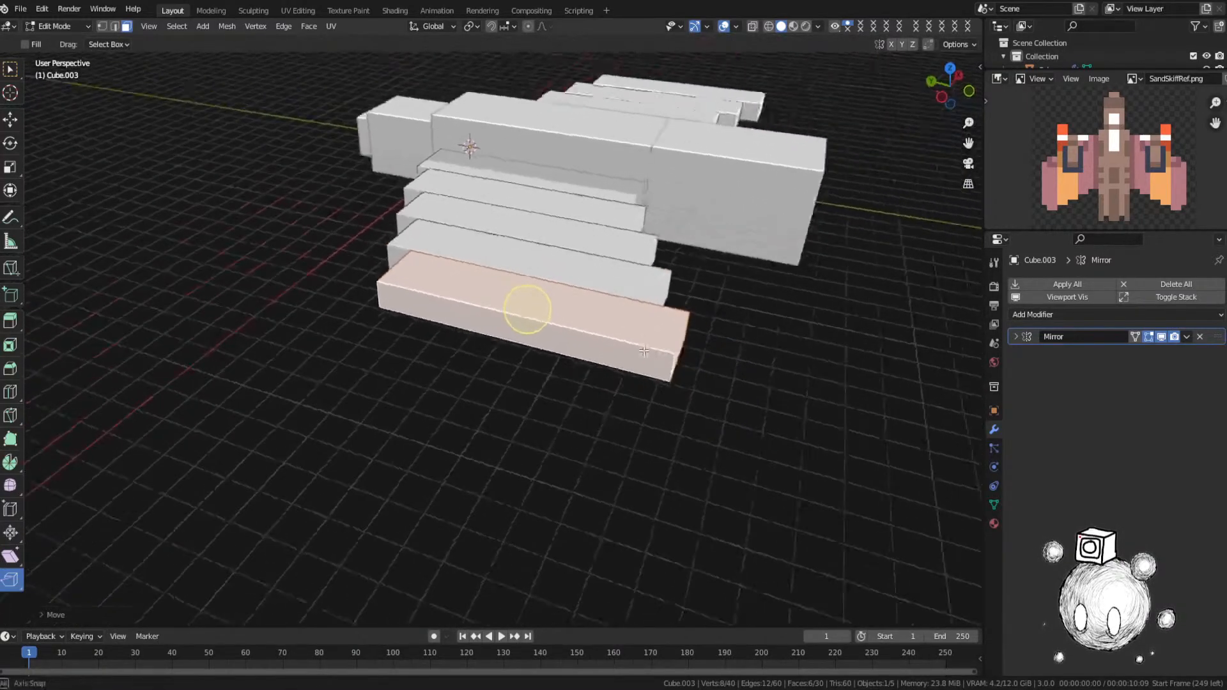
pyautogui.hotkey('ctrl', 'r')
pyautogui.scroll(1, 579, 330)
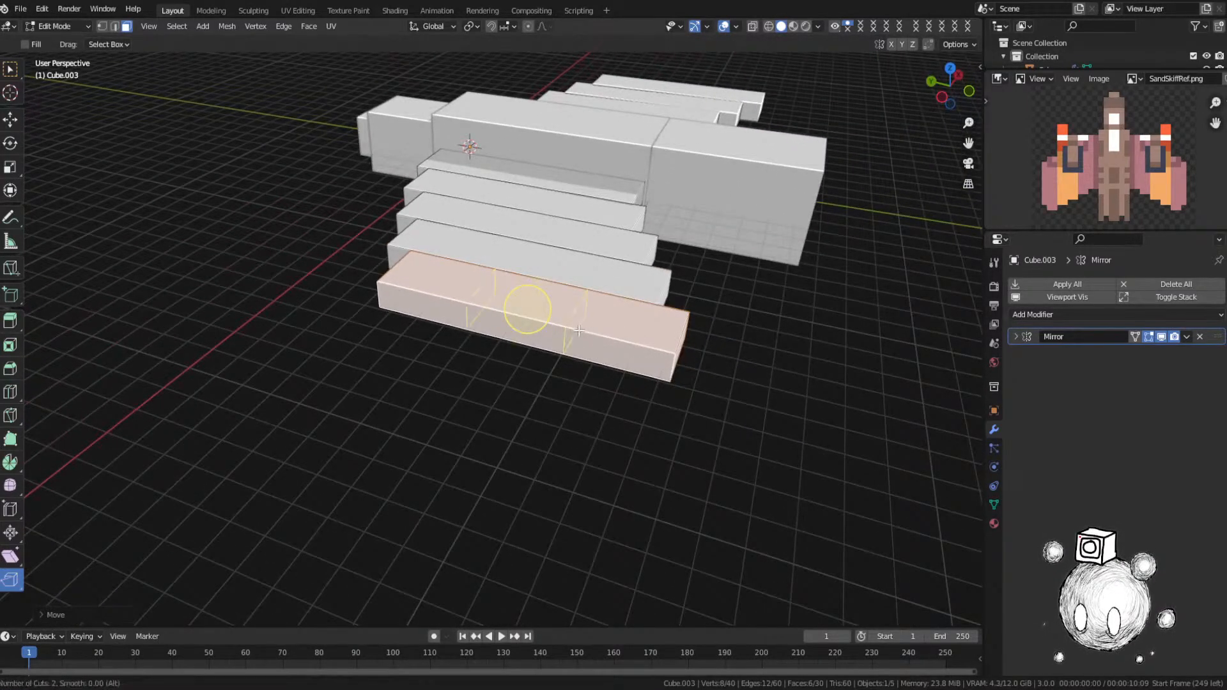
pyautogui.click(578, 331)
pyautogui.click(579, 331)
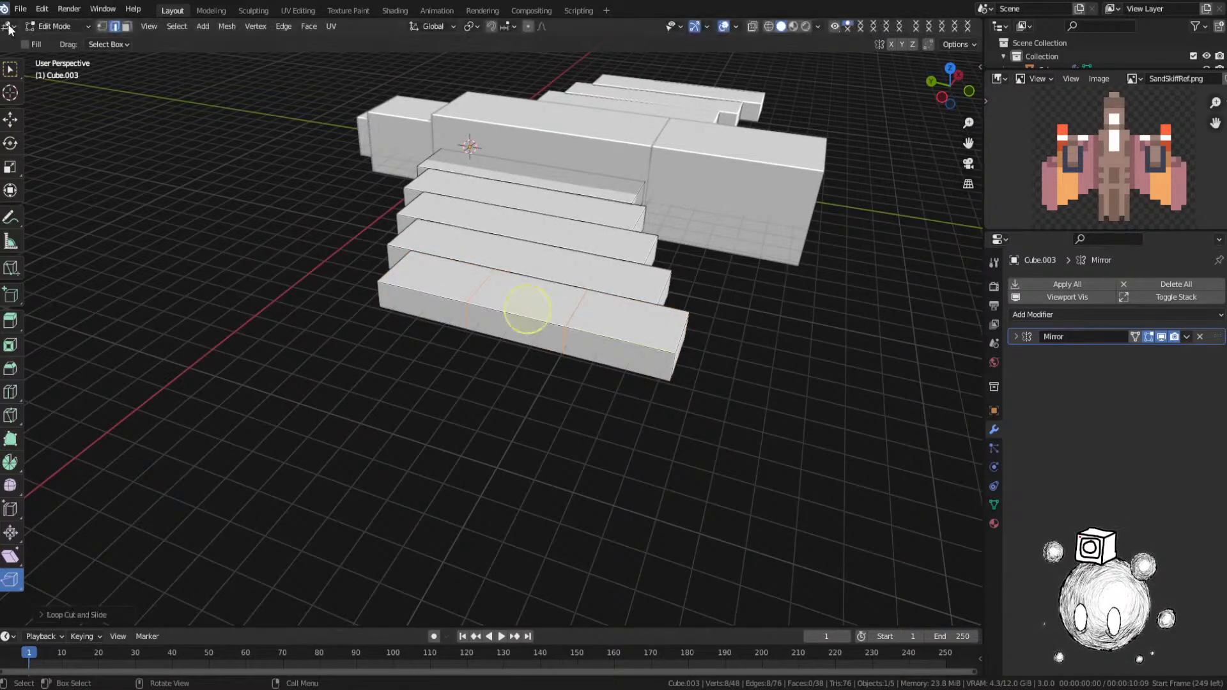
pyautogui.press('s')
pyautogui.press('y')
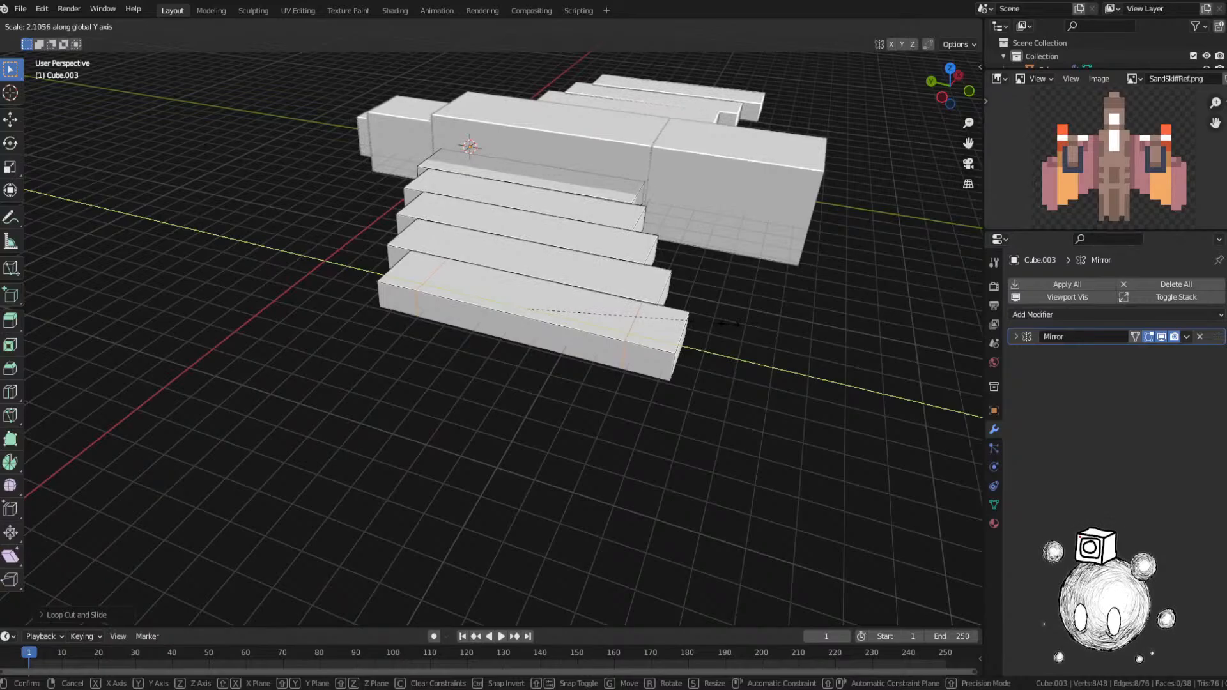
pyautogui.click(725, 322)
pyautogui.press('e')
pyautogui.click(607, 342)
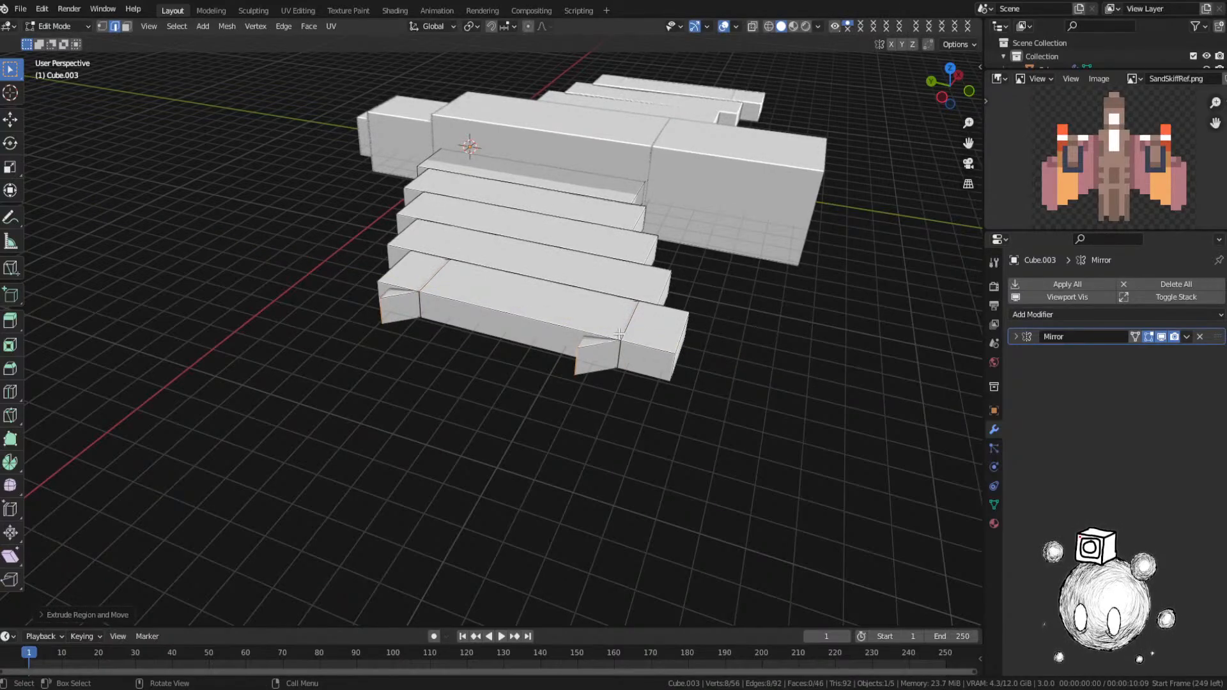
pyautogui.hotkey('ctrl', 'z')
# Step: Extrude the long middle face on the outer side of the outermost wing section about 0.9 m outward
pyautogui.scroll(3, 688, 277)
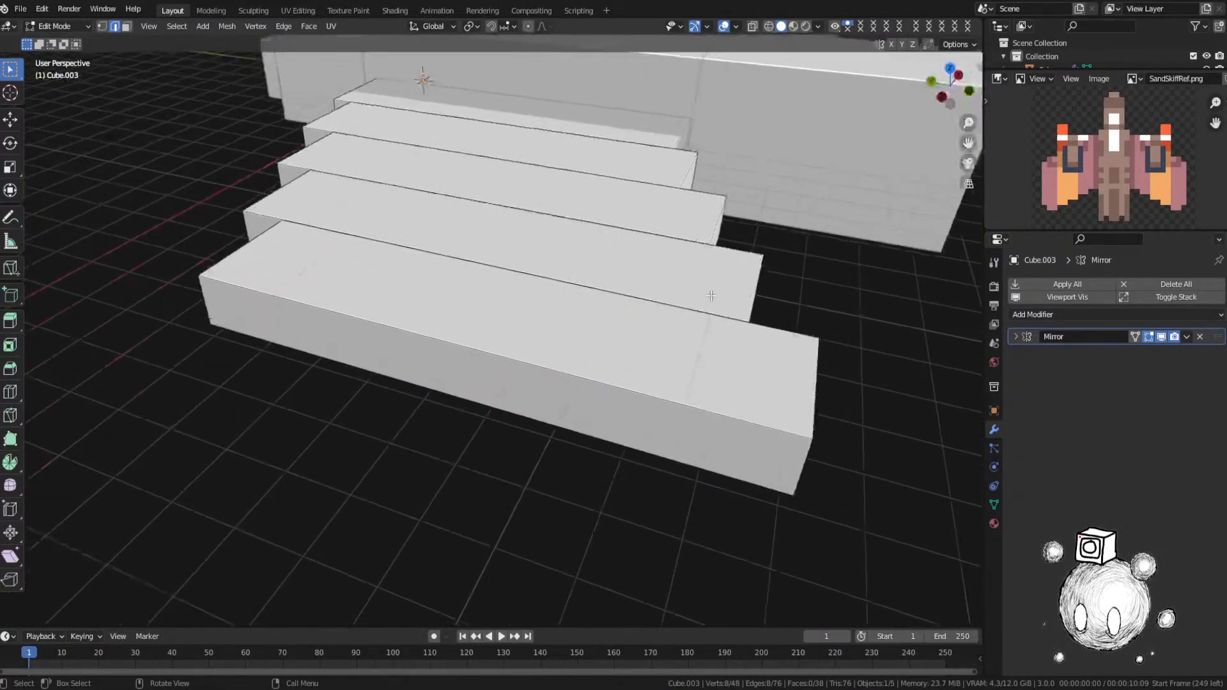
pyautogui.hotkey('alt', 'z')
pyautogui.moveTo(643, 309); pyautogui.dragTo(585, 293, button='middle')
pyautogui.hotkey('alt', 'z')
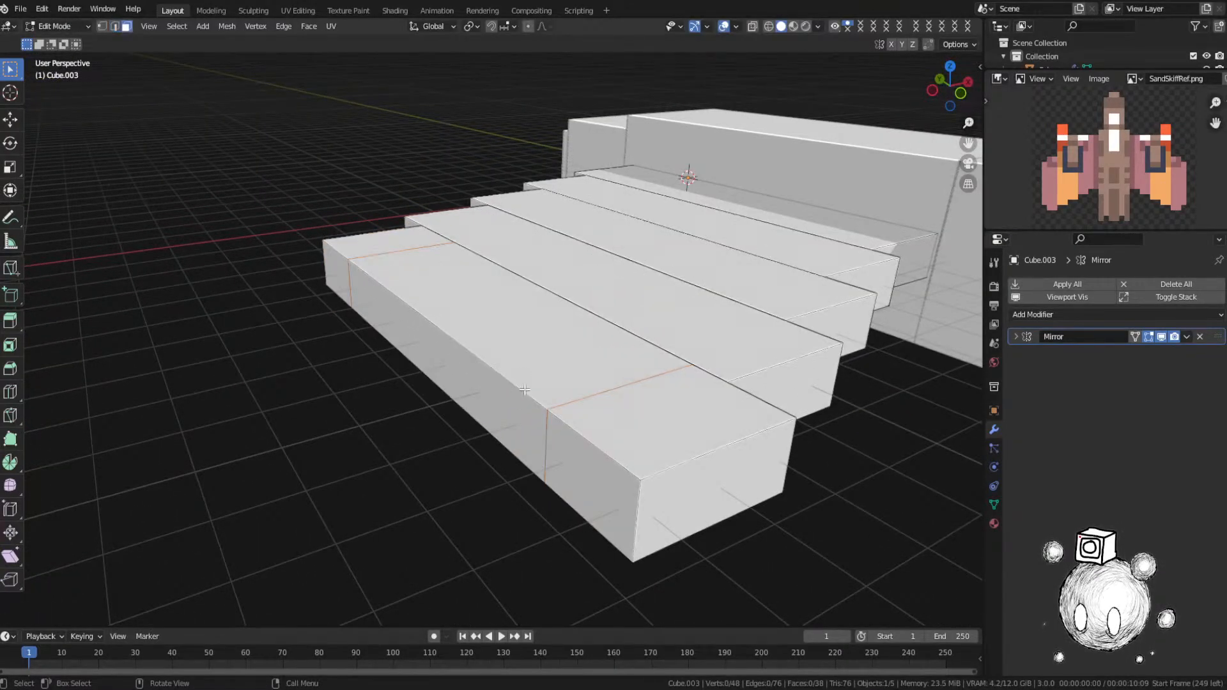
pyautogui.click(510, 416)
pyautogui.press('e')
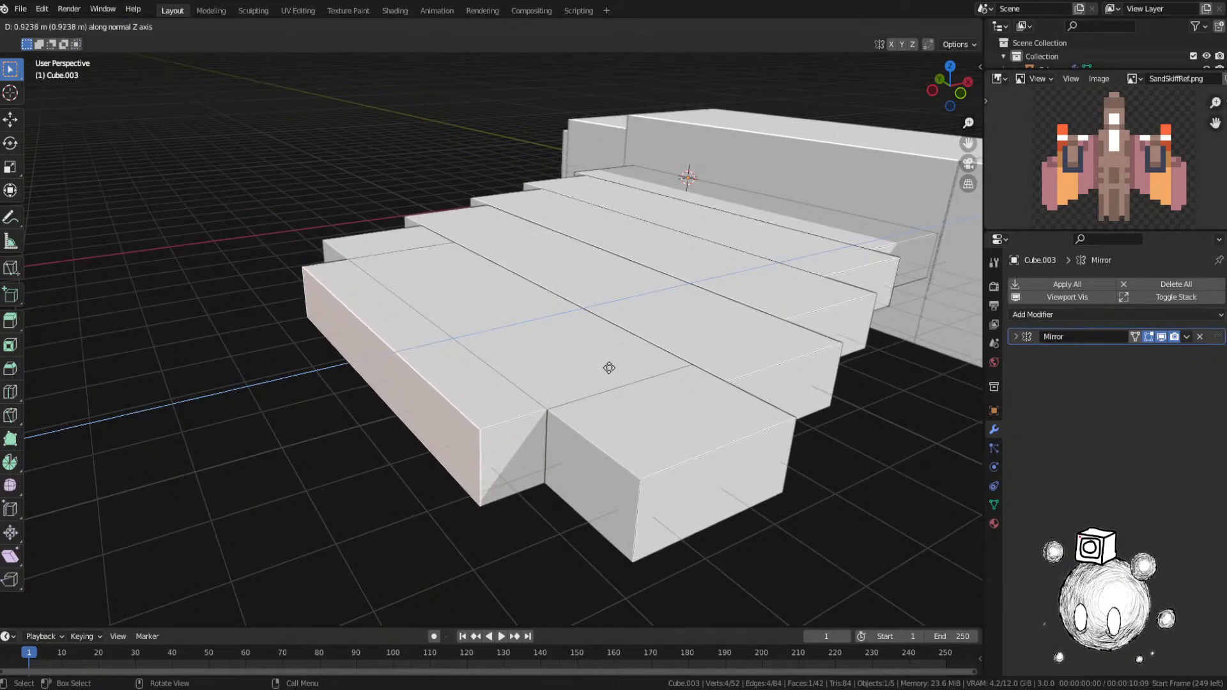
pyautogui.click(611, 368)
# Step: Return to Object Mode and save the file
pyautogui.press('Tab')
pyautogui.scroll(-5, 559, 371)
pyautogui.moveTo(560, 370); pyautogui.dragTo(656, 315, button='middle')
pyautogui.hotkey('ctrl', 's')
pyautogui.moveTo(685, 271); pyautogui.dragTo(522, 291, button='middle')
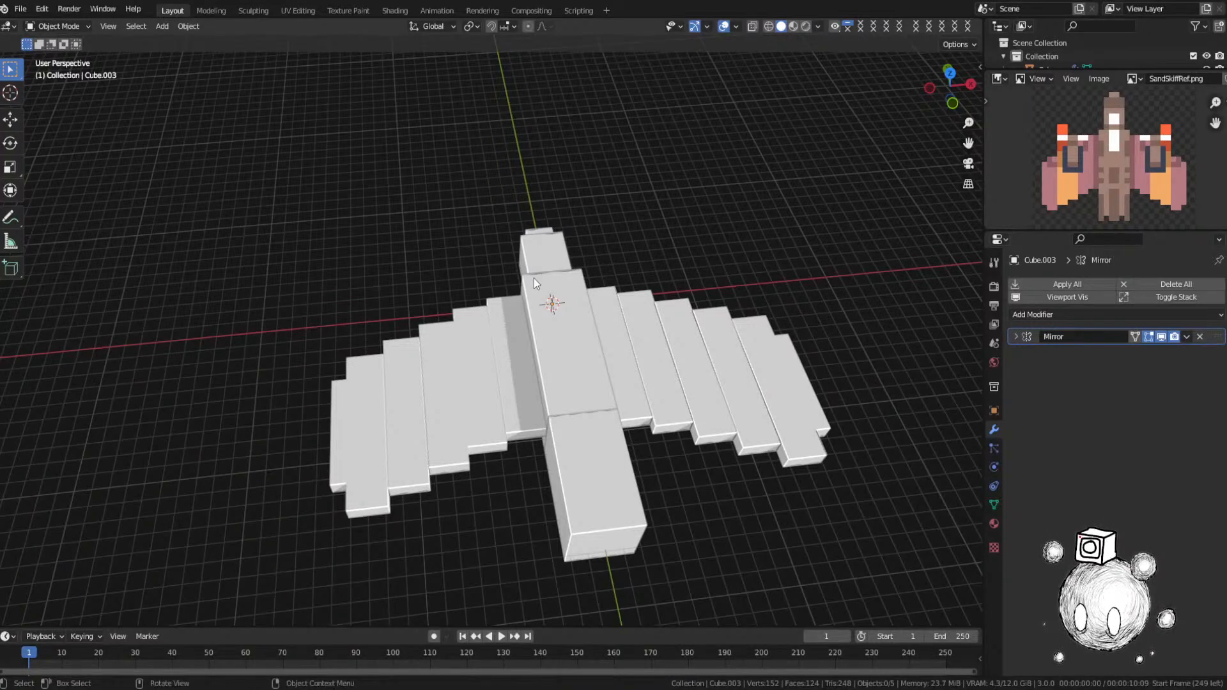
# Step: Examine the blocked-out ship from several angles, focusing on the rear fuselage block and the wings
pyautogui.moveTo(437, 305); pyautogui.dragTo(607, 231, button='middle')
pyautogui.click(661, 267)
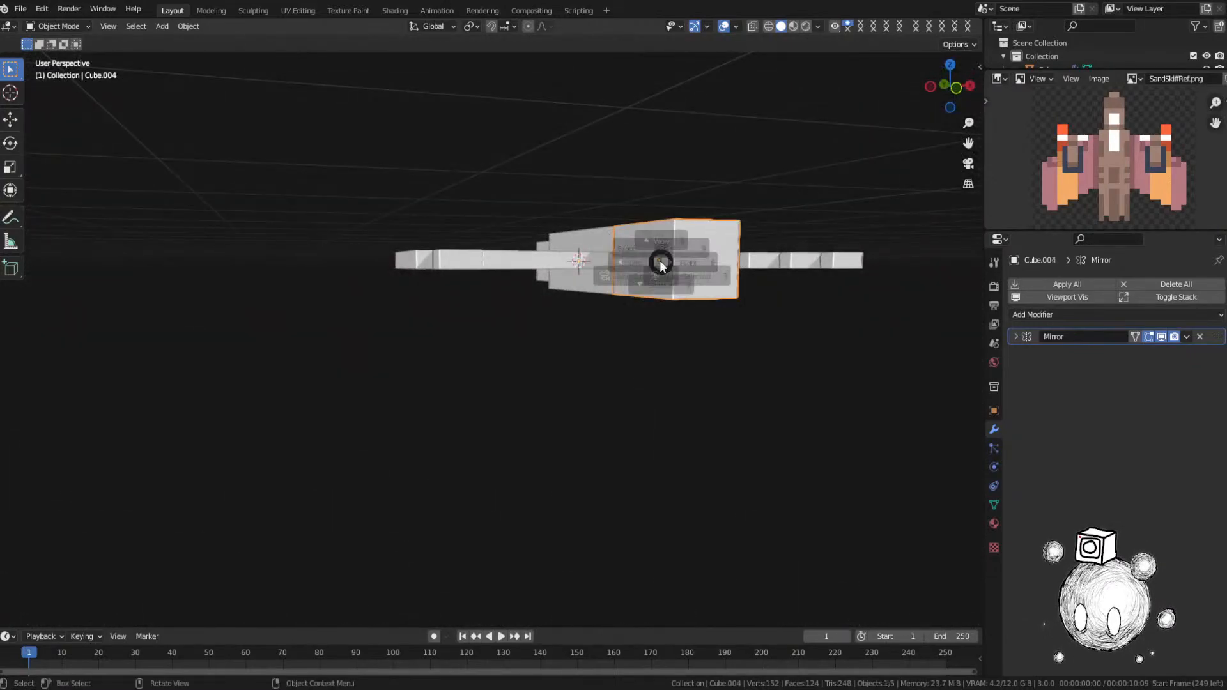
pyautogui.press('KP_Decimal')
pyautogui.scroll(-3, 660, 264)
pyautogui.moveTo(597, 345); pyautogui.dragTo(642, 441, button='middle')
pyautogui.scroll(-4, 695, 455)
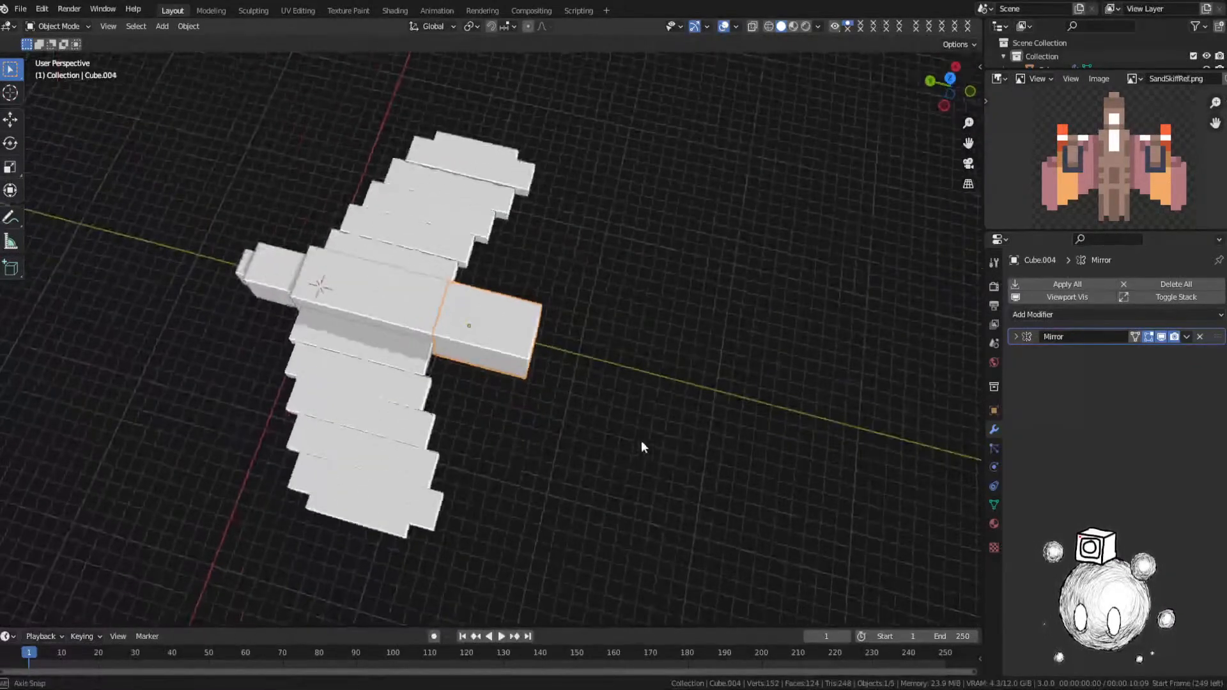
pyautogui.moveTo(545, 435); pyautogui.dragTo(636, 301, button='middle')
pyautogui.scroll(6, 560, 412)
pyautogui.scroll(-2, 524, 397)
pyautogui.scroll(-3, 634, 298)
pyautogui.hotkey('shift', 'a')
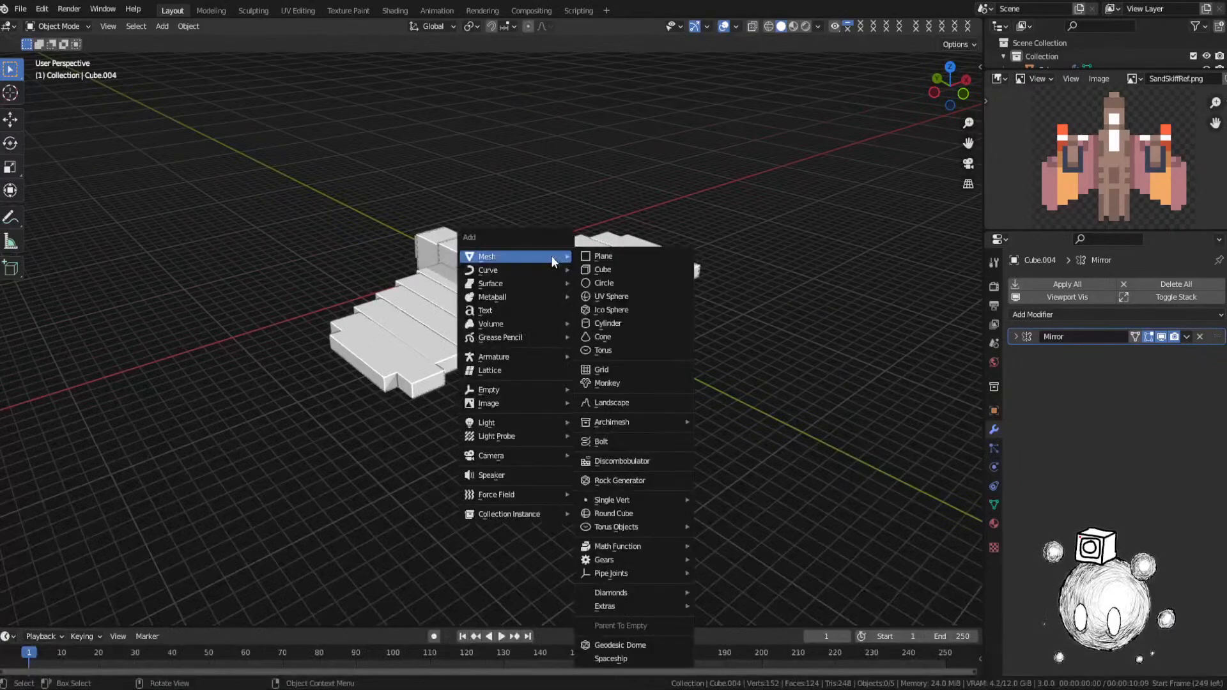
pyautogui.click(578, 267)
pyautogui.keyDown('shift'); pyautogui.moveTo(574, 275); pyautogui.dragTo(620, 283, button='middle'); pyautogui.keyUp('shift')
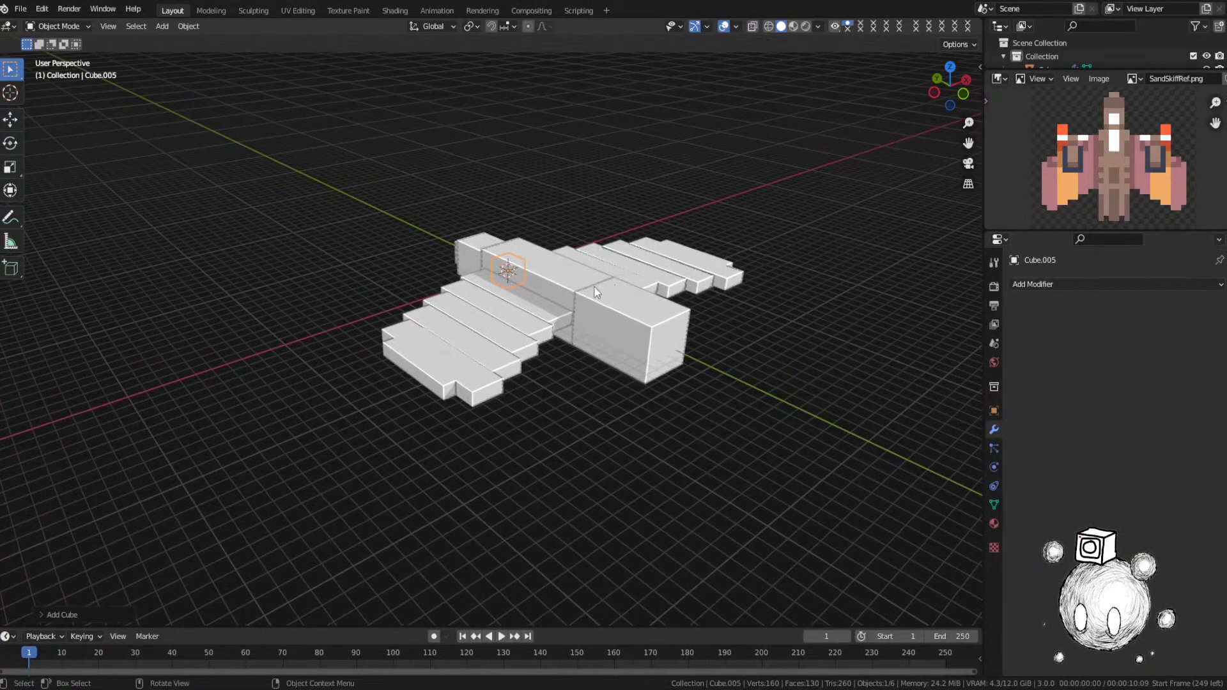
pyautogui.hotkey('ctrl', 'z')
# Step: Deselect the existing ship parts and add a new cube at the 3D cursor
pyautogui.keyDown('shift'); pyautogui.moveTo(477, 275); pyautogui.dragTo(580, 334, button='middle'); pyautogui.keyUp('shift')
pyautogui.click(525, 281)
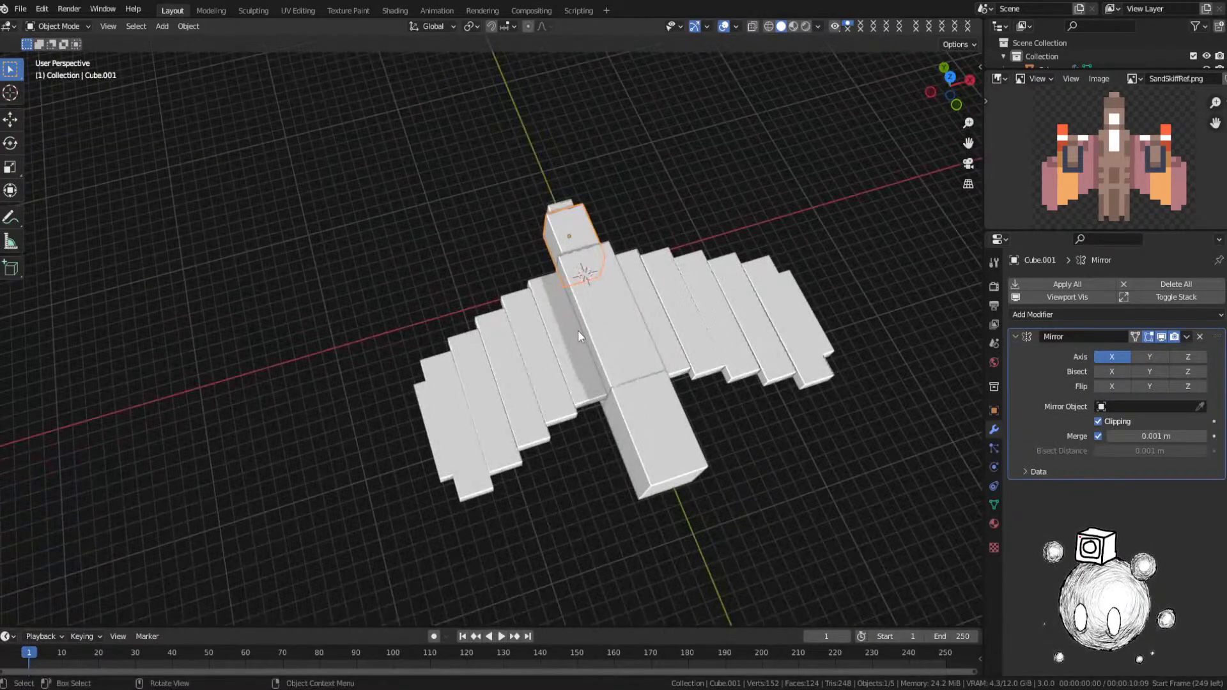
pyautogui.click(476, 401)
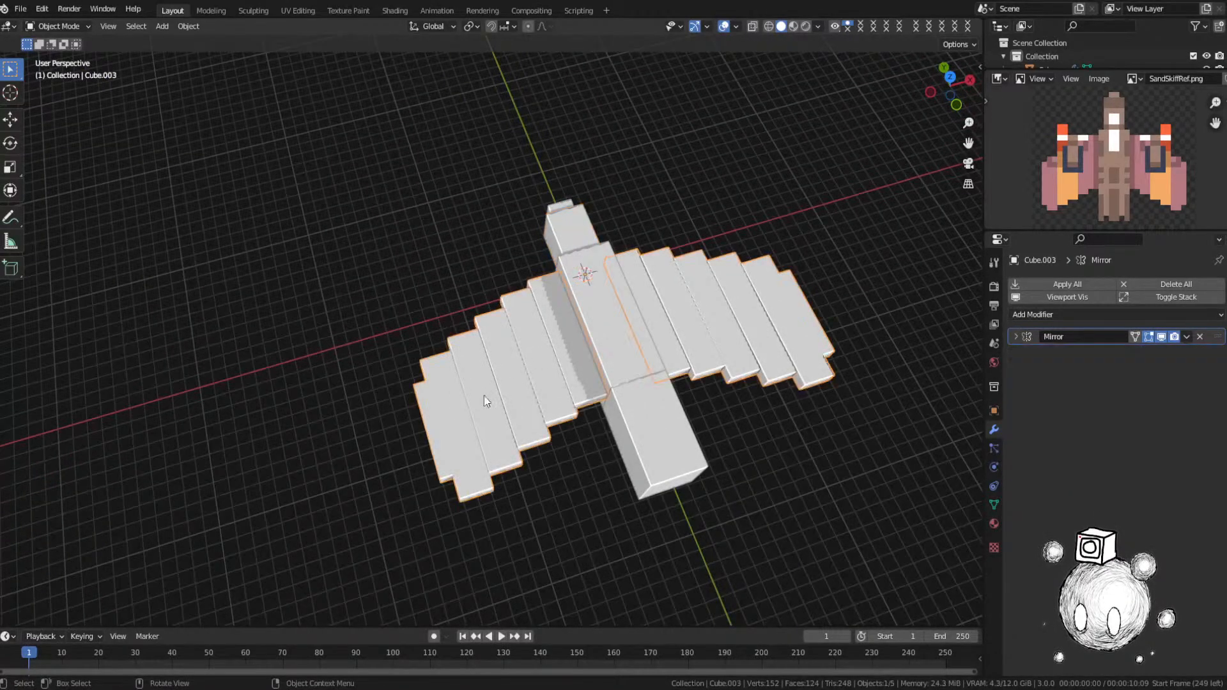
pyautogui.click(637, 204)
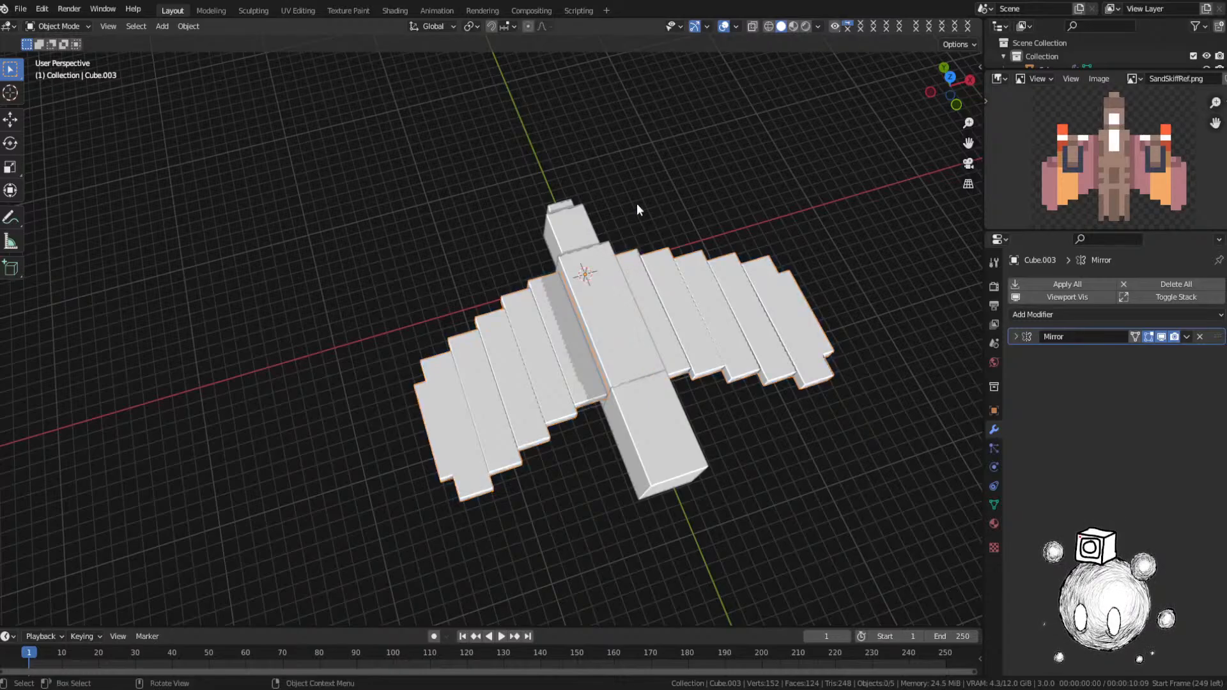
pyautogui.hotkey('shift', 'a')
pyautogui.moveTo(637, 204)
pyautogui.click(693, 218)
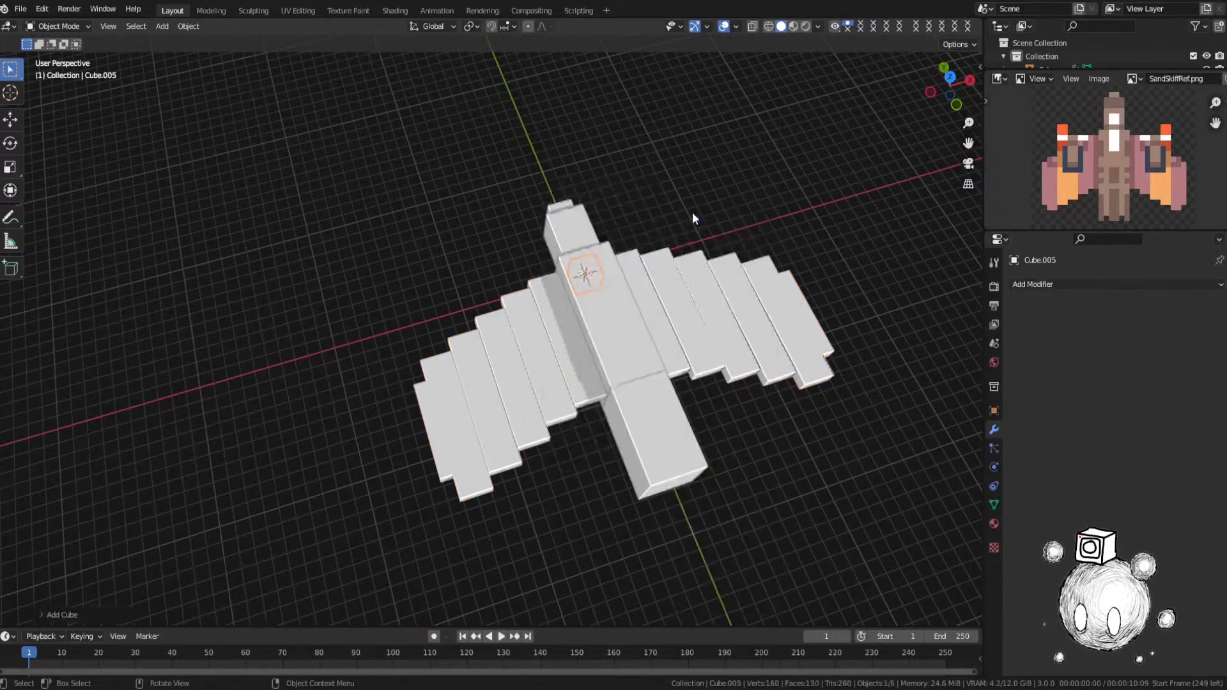
pyautogui.press('s')
pyautogui.click(692, 220)
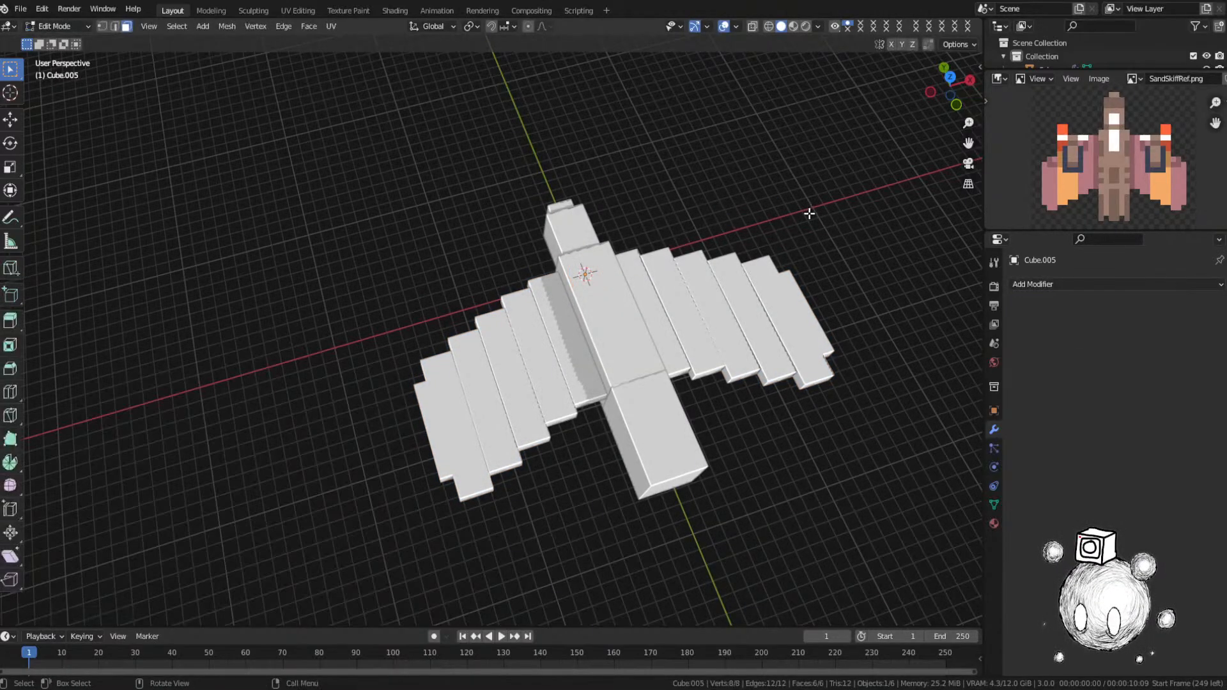
# Step: Move the cube's mesh in Edit Mode to just ahead of one wing and mirror it with an X-axis Mirror modifier
pyautogui.press('Tab')
pyautogui.press('g')
pyautogui.click(668, 252)
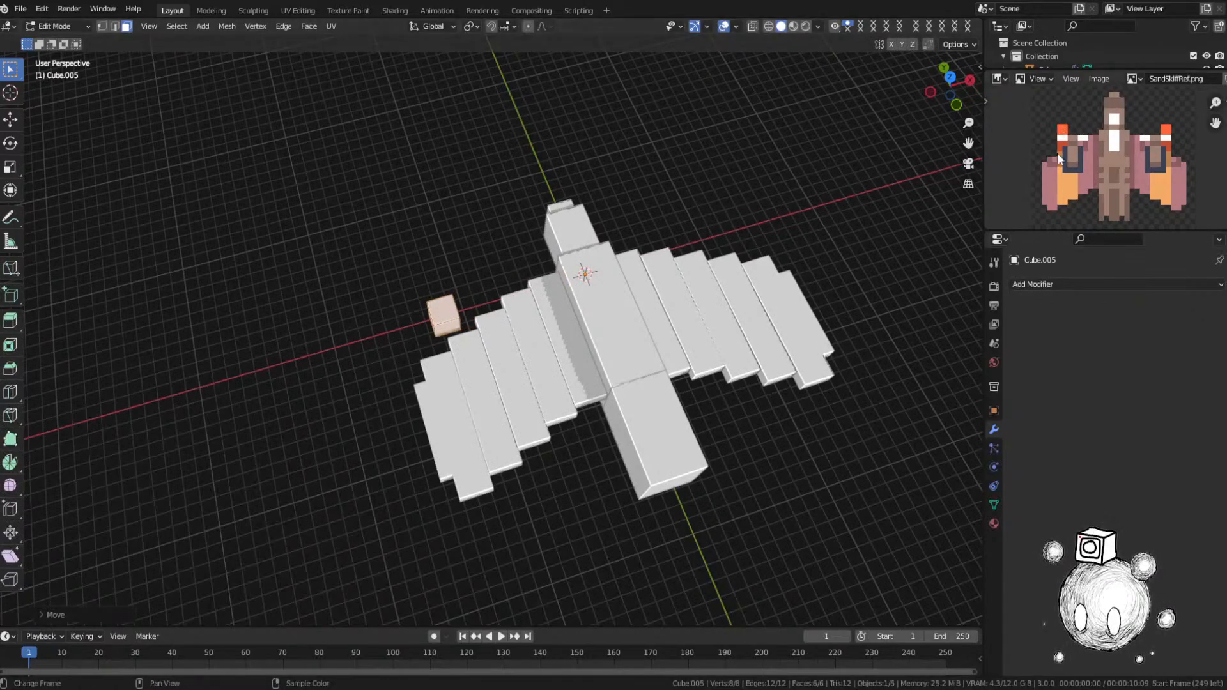
pyautogui.click(1082, 282)
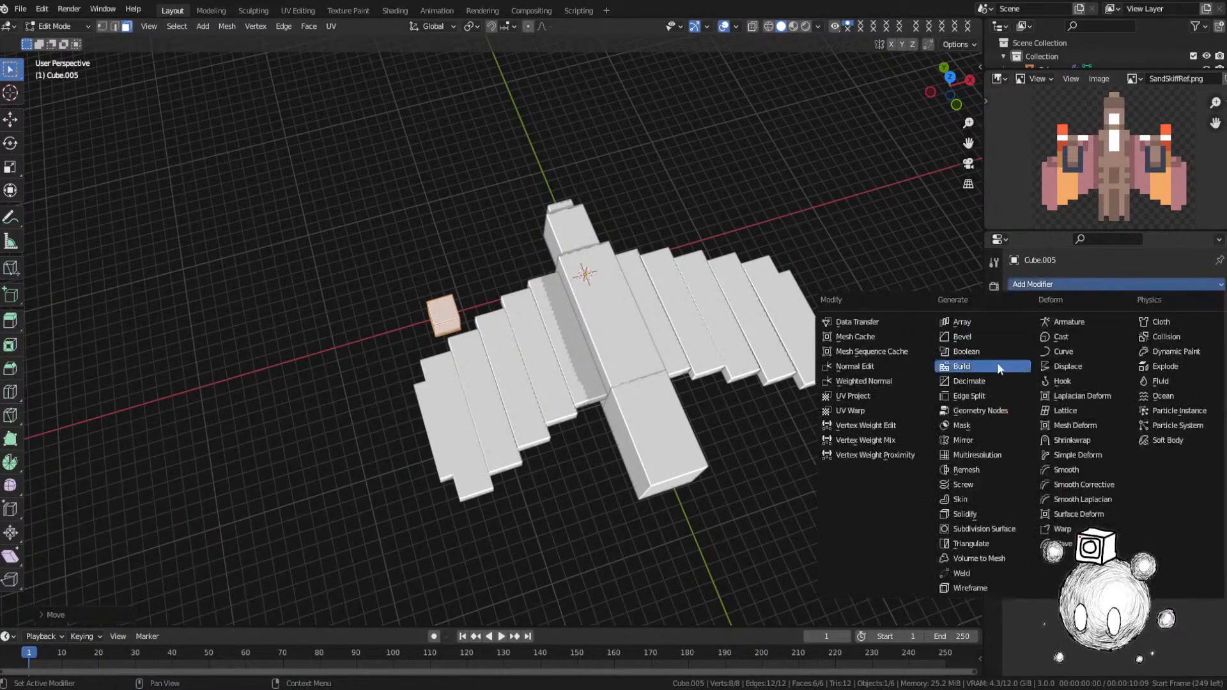
pyautogui.click(1023, 440)
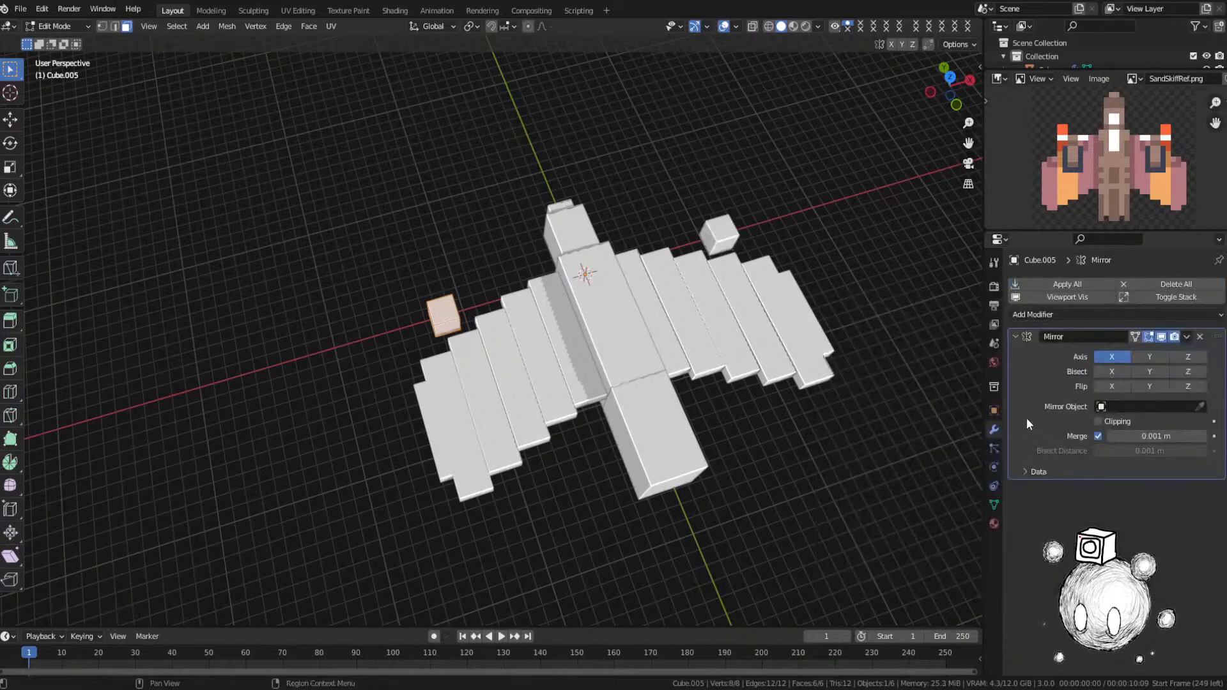
# Step: From the top view, shift the cube along X and widen it slightly along X to match the wing strip behind it
pyautogui.moveTo(666, 364); pyautogui.dragTo(686, 376, button='middle')
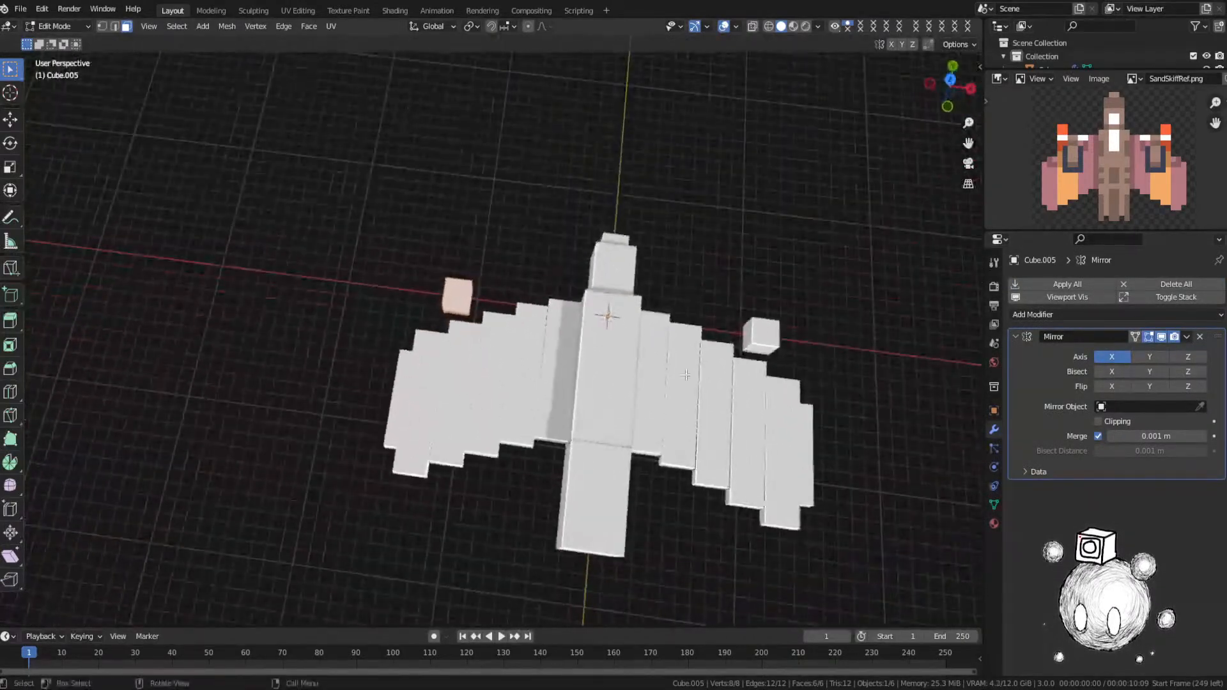
pyautogui.press('KP_7')
pyautogui.press('g')
pyautogui.press('x')
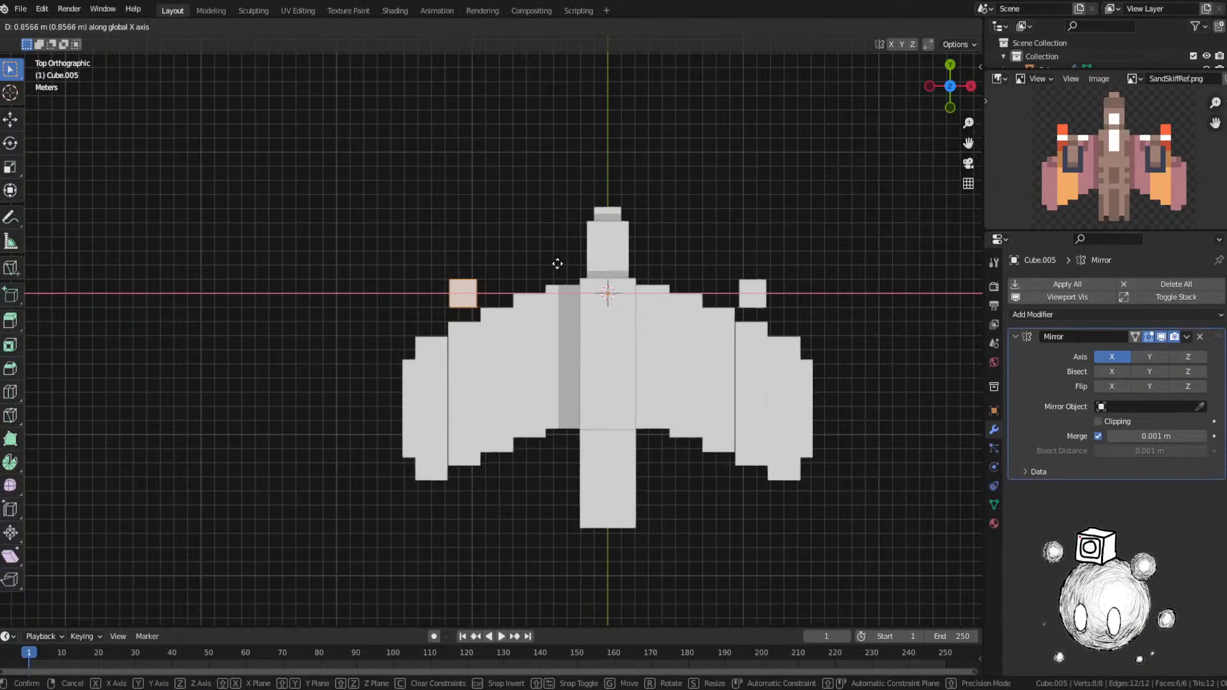
pyautogui.click(558, 264)
pyautogui.press('s')
pyautogui.press('x')
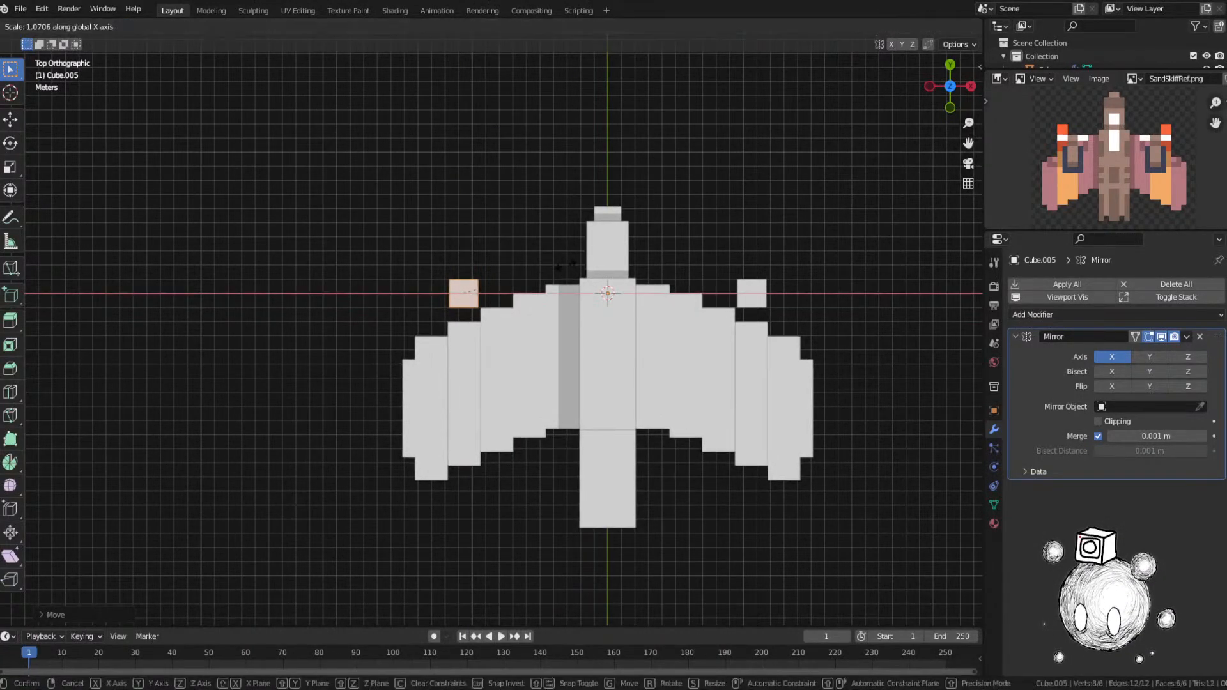
pyautogui.click(572, 266)
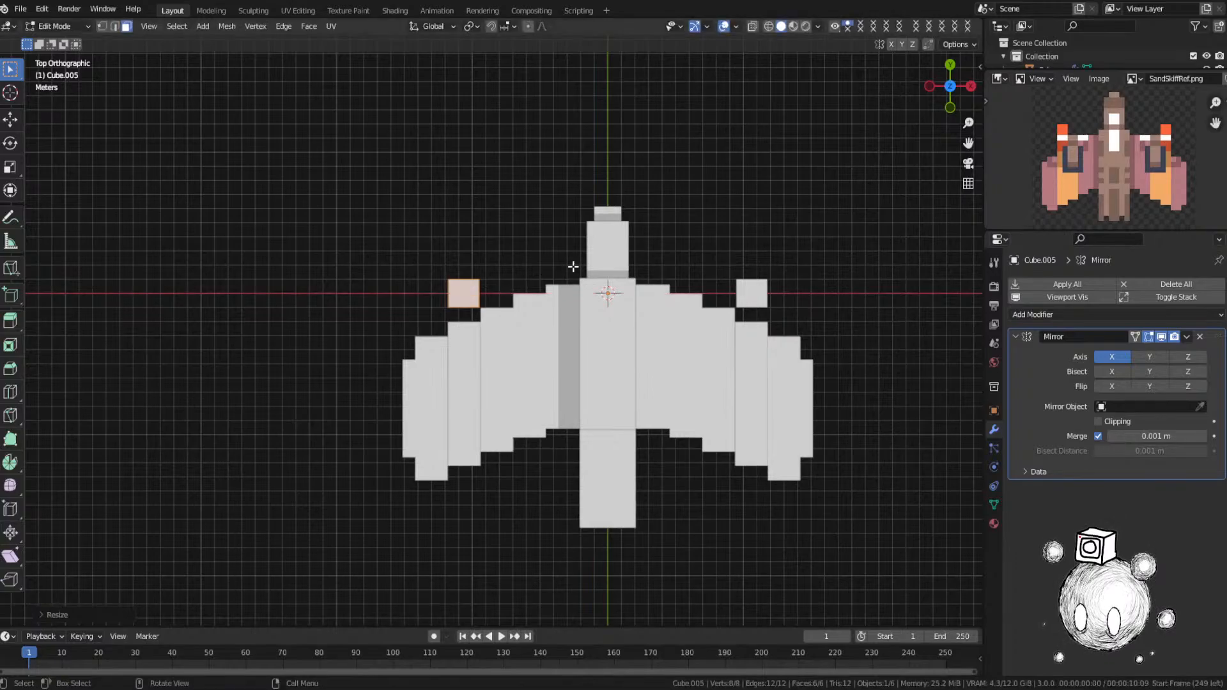
pyautogui.press('g')
pyautogui.press('x')
pyautogui.click(574, 266)
# Step: Flatten the engine cube along Z to about 0.7 of its height
pyautogui.moveTo(568, 274); pyautogui.dragTo(633, 183, button='middle')
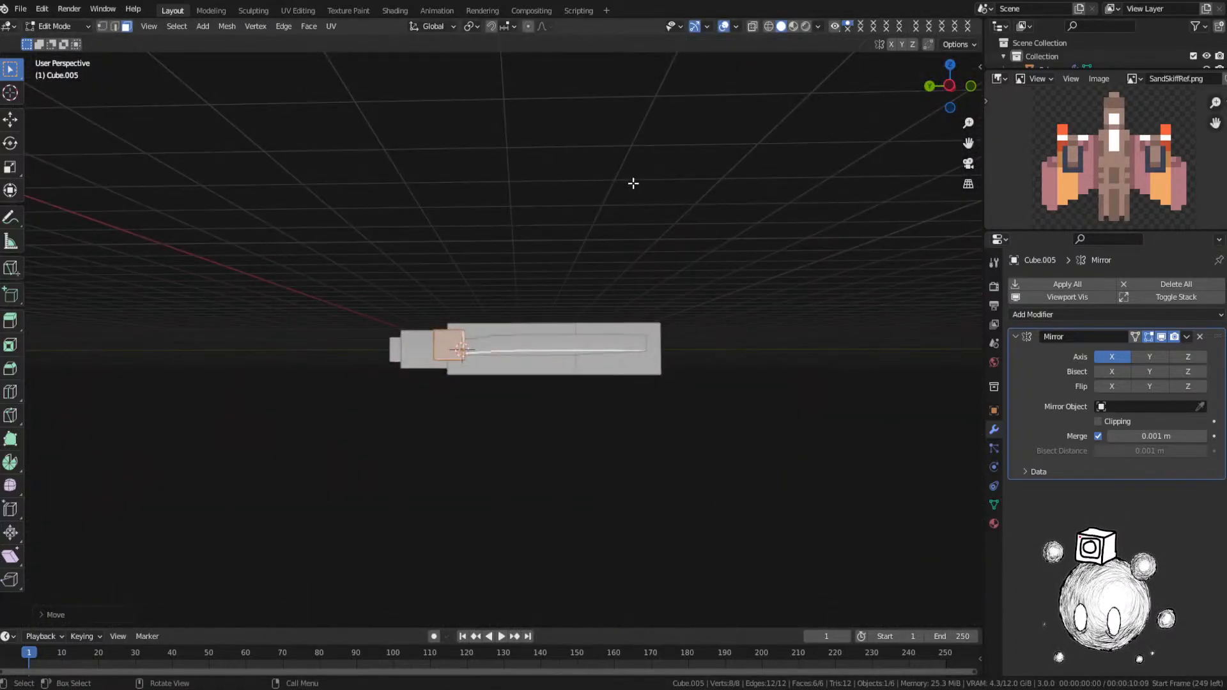
pyautogui.press('`')
pyautogui.click(556, 247)
pyautogui.scroll(-7, 668, 292)
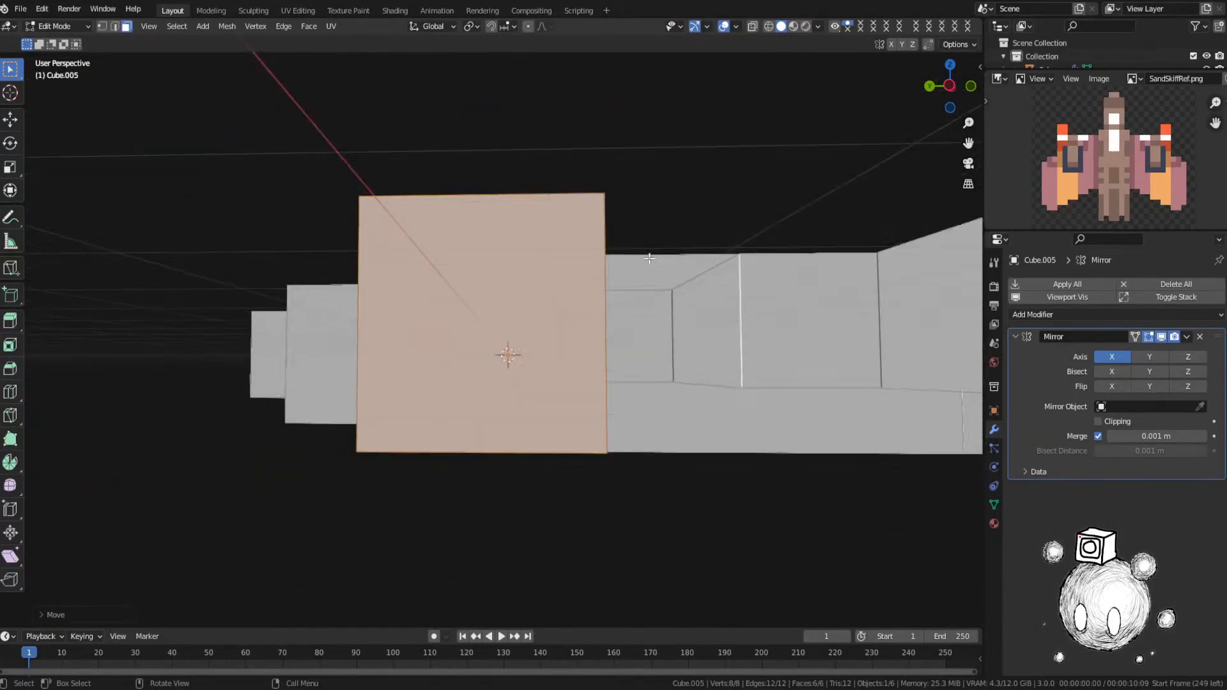
pyautogui.press('g')
pyautogui.press('s')
pyautogui.press('z')
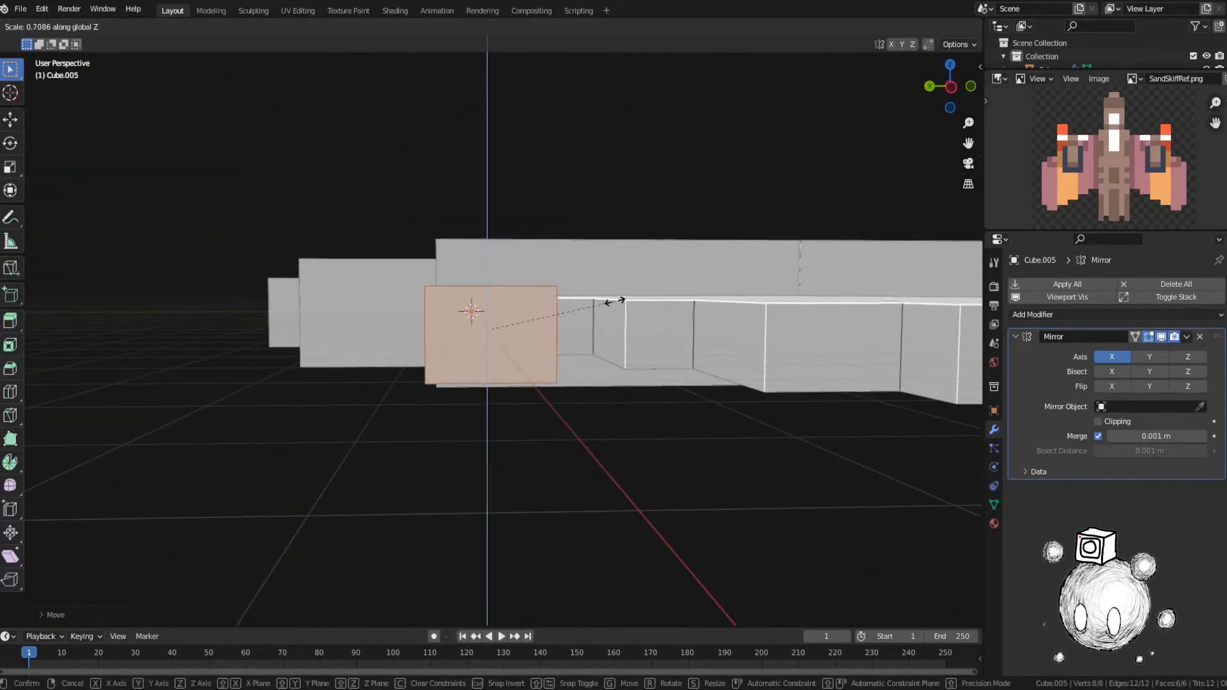
pyautogui.click(614, 301)
# Step: Lower the engine cube along Z until it hangs clearly beneath the wing
pyautogui.scroll(-4, 614, 303)
pyautogui.press('g')
pyautogui.press('z')
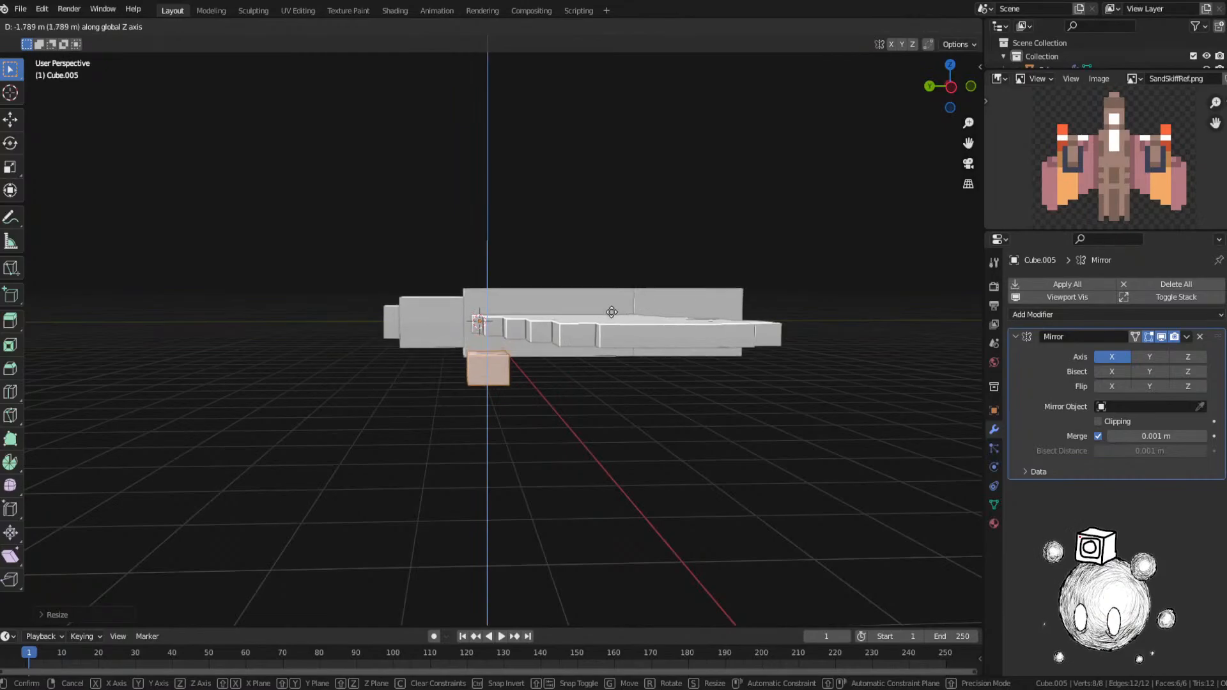
pyautogui.click(614, 318)
pyautogui.moveTo(614, 319); pyautogui.dragTo(646, 300, button='middle')
pyautogui.press('g')
pyautogui.press('z')
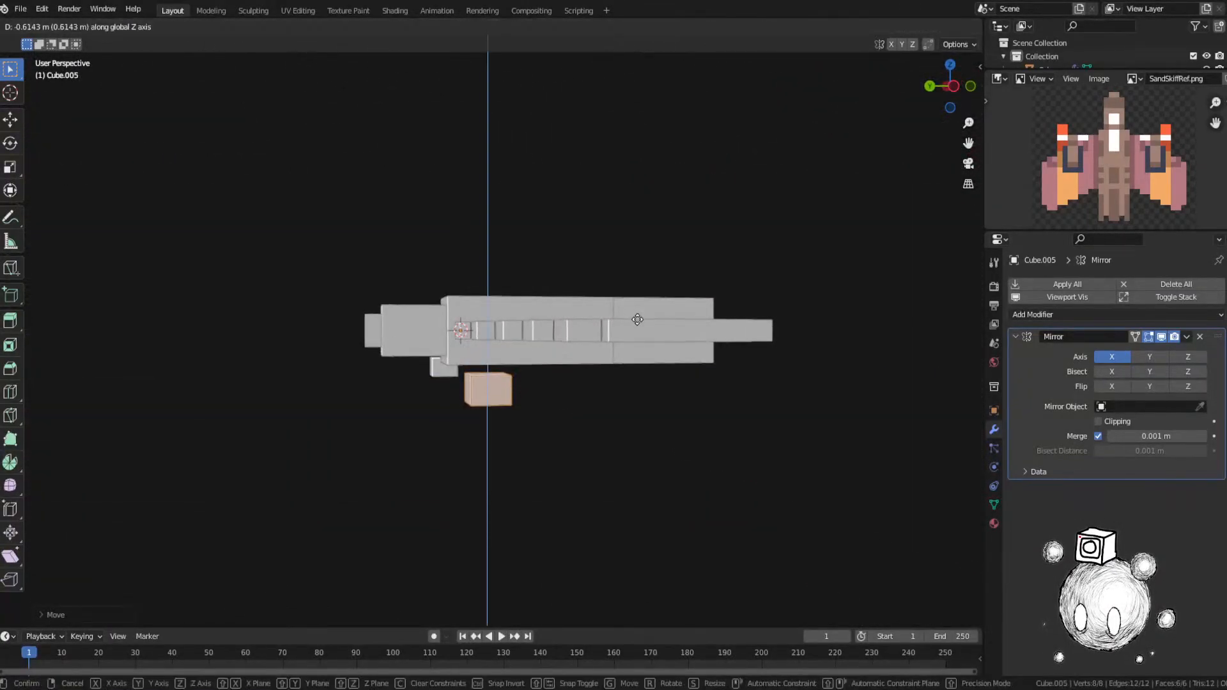
pyautogui.click(646, 354)
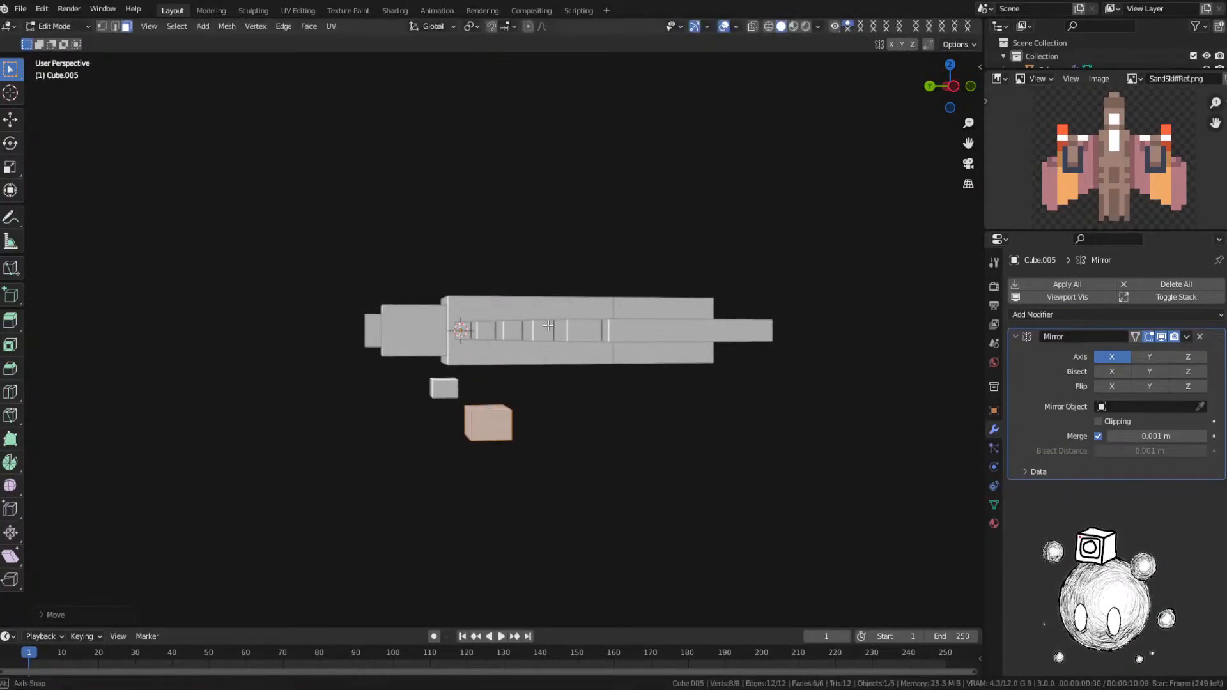
pyautogui.moveTo(647, 354); pyautogui.dragTo(613, 350, button='middle')
pyautogui.moveTo(506, 317); pyautogui.dragTo(576, 387, button='middle')
pyautogui.press('g')
pyautogui.press('z')
pyautogui.click(627, 362)
# Step: Shift the engine cube along Y and stretch it along Y into a long bar under the wing
pyautogui.press('g')
pyautogui.press('y')
pyautogui.click(645, 381)
pyautogui.press('s')
pyautogui.press('x')
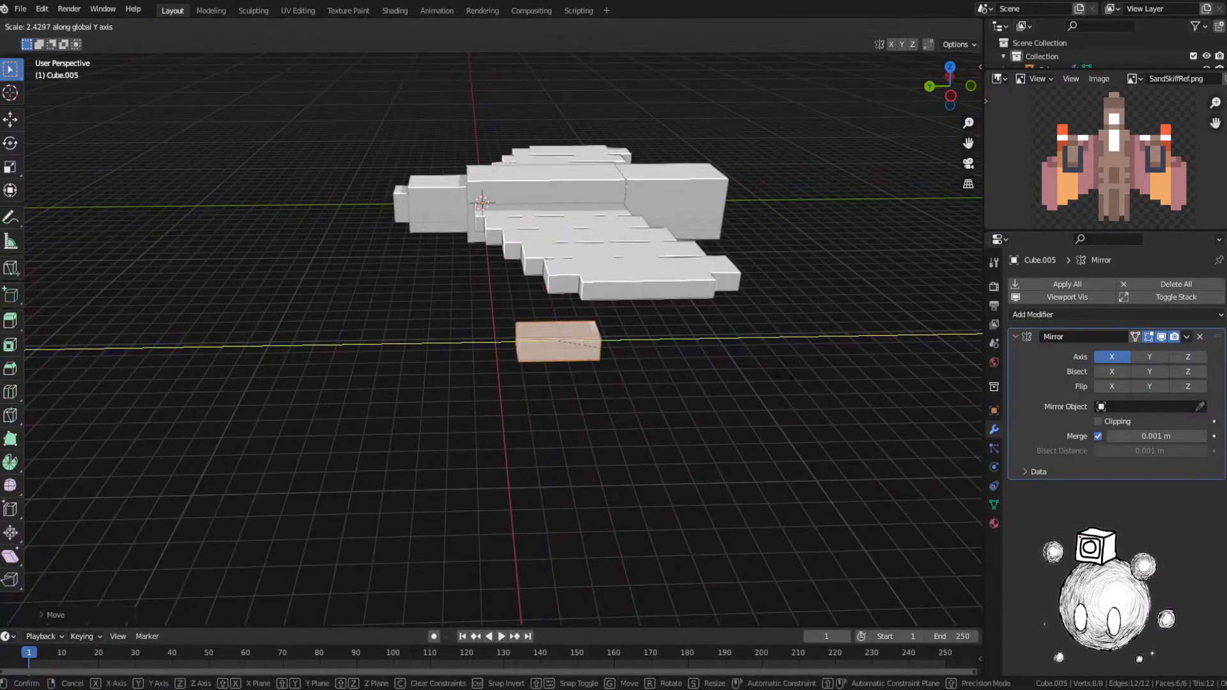
pyautogui.click(535, 445)
# Step: From the top view, slide the bar forward along Y and shorten it slightly so only its front end protrudes past the wing strip
pyautogui.press('`')
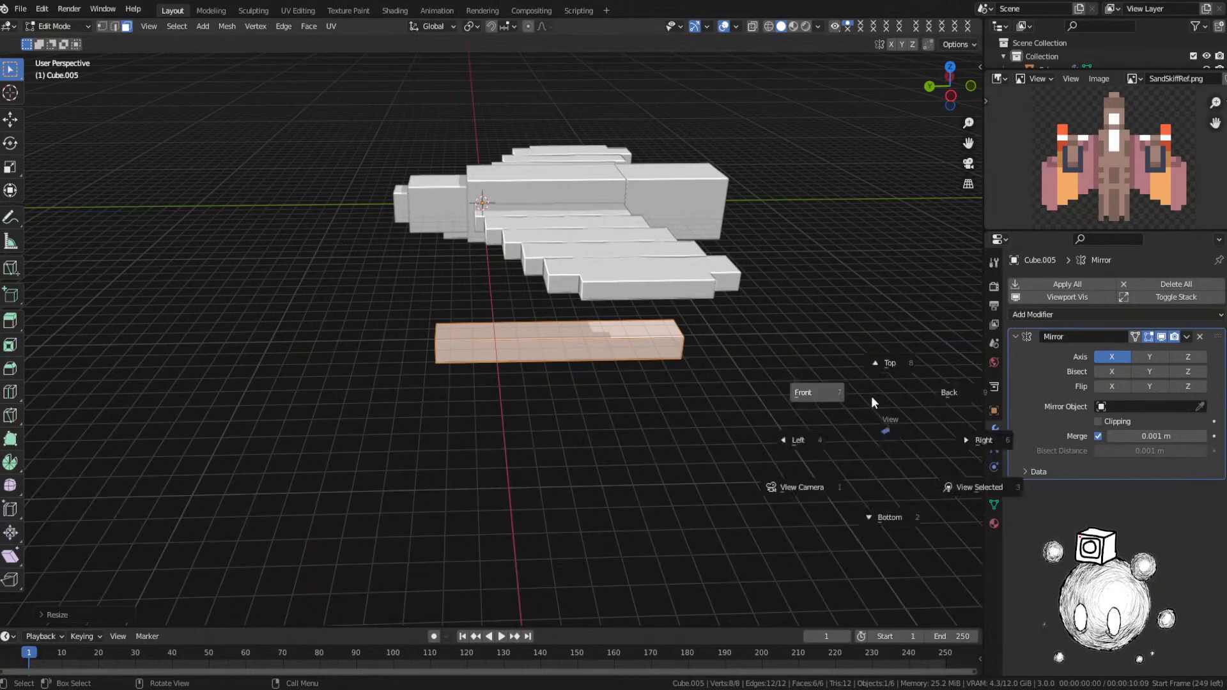
pyautogui.click(872, 396)
pyautogui.press('g')
pyautogui.press('y')
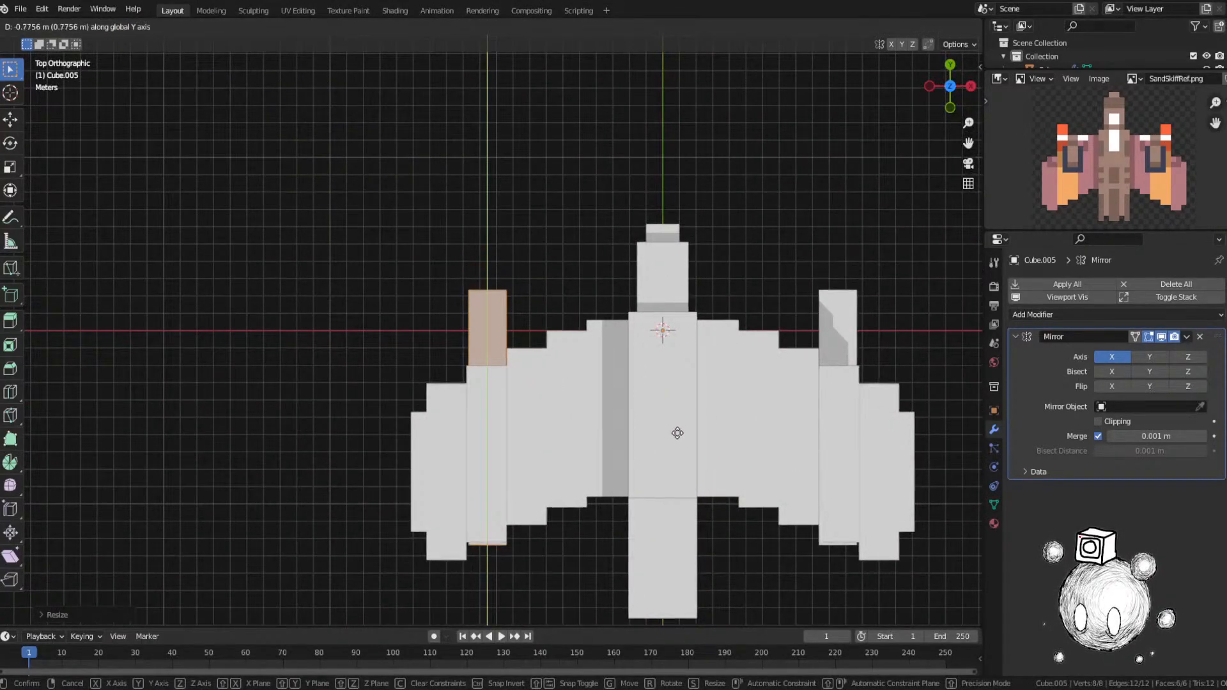
pyautogui.click(676, 427)
pyautogui.press('s')
pyautogui.press('y')
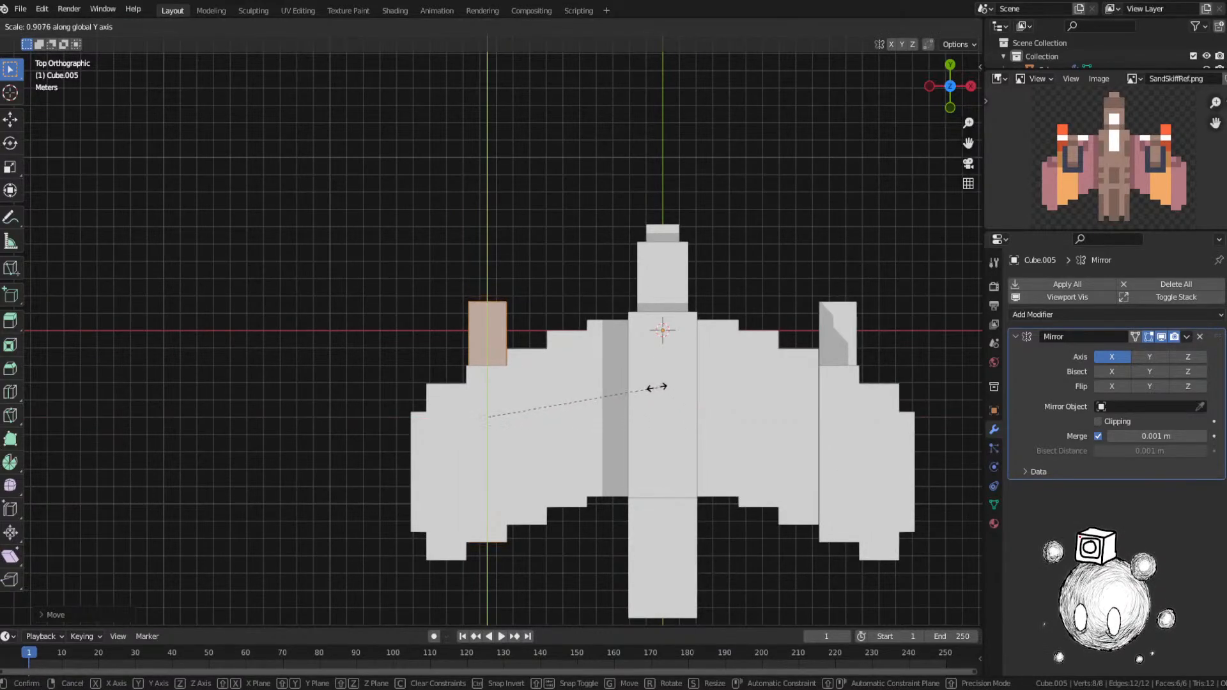
pyautogui.click(646, 383)
pyautogui.press('g')
pyautogui.press('y')
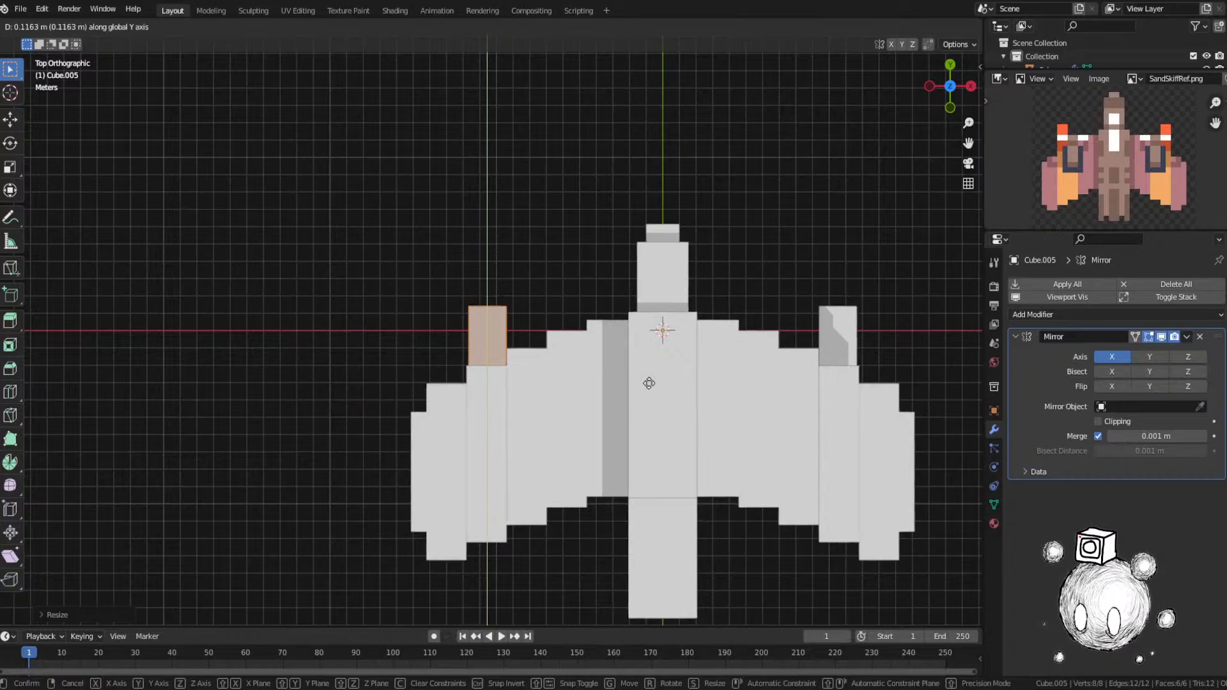
pyautogui.click(648, 383)
# Step: Return to Object Mode and leave the engine bar deselected
pyautogui.moveTo(649, 383); pyautogui.dragTo(762, 284, button='middle')
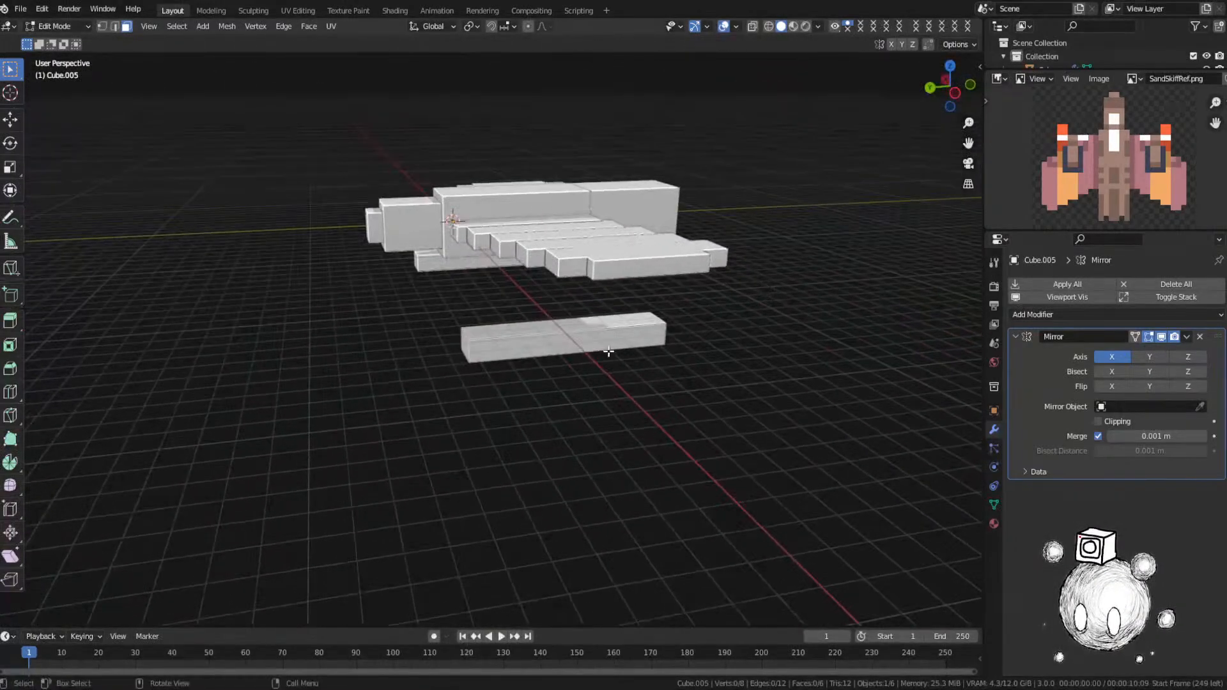
pyautogui.hotkey('ctrl', 'Tab')
pyautogui.click(585, 336)
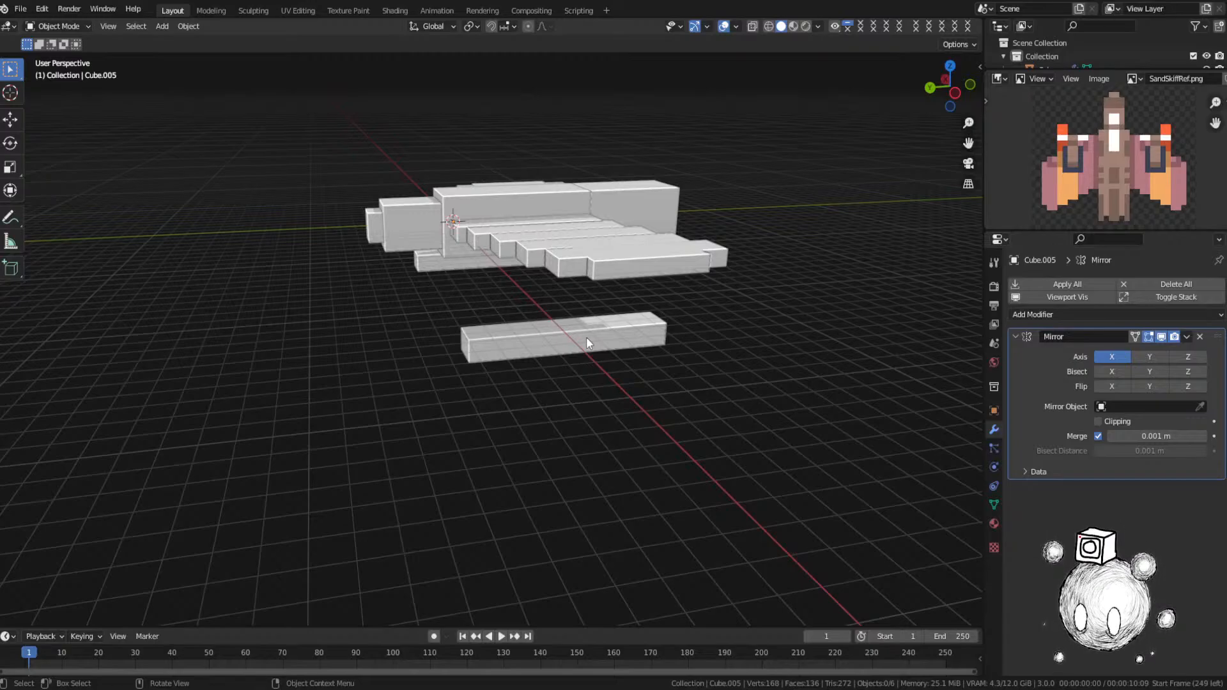
pyautogui.click(585, 336)
# Step: Examine the ship from above and behind, checking the rear fuselage block and the engine bars beneath the wings against the reference
pyautogui.moveTo(585, 336); pyautogui.dragTo(528, 376, button='middle')
pyautogui.press('Tab')
pyautogui.scroll(6, 628, 369)
pyautogui.hotkey('ctrl', 'Tab')
pyautogui.click(519, 352)
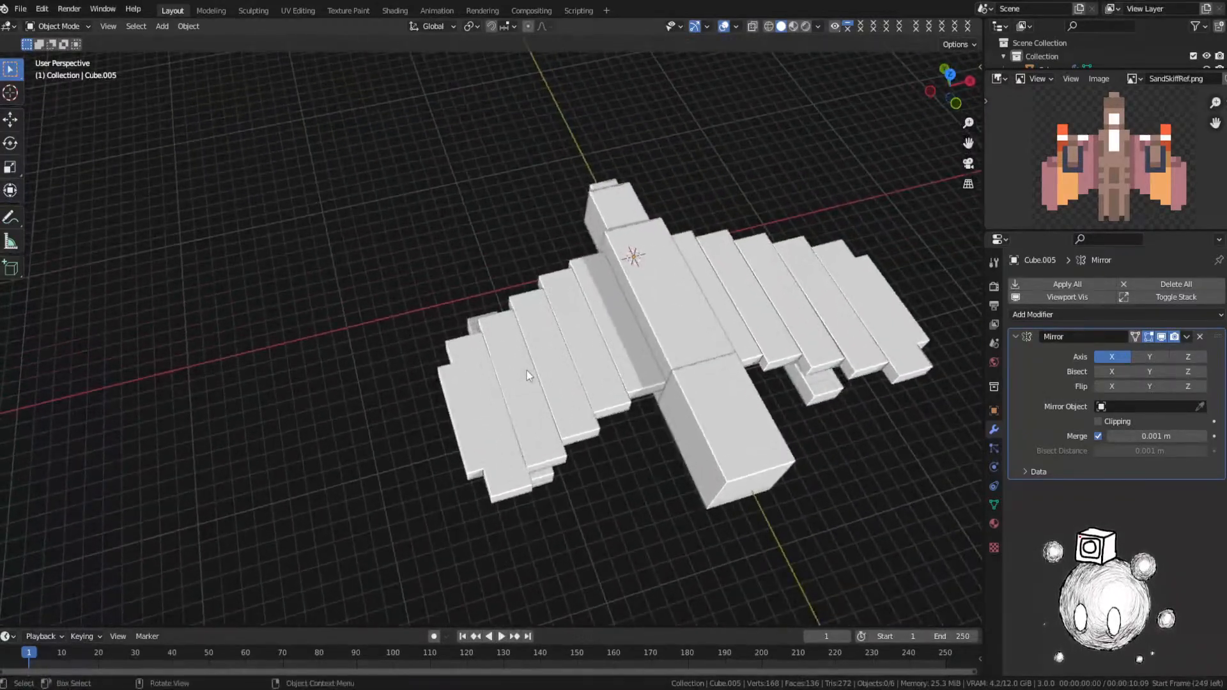
pyautogui.click(742, 472)
pyautogui.keyDown('shift'); pyautogui.moveTo(743, 473); pyautogui.dragTo(686, 450, button='middle'); pyautogui.keyUp('shift')
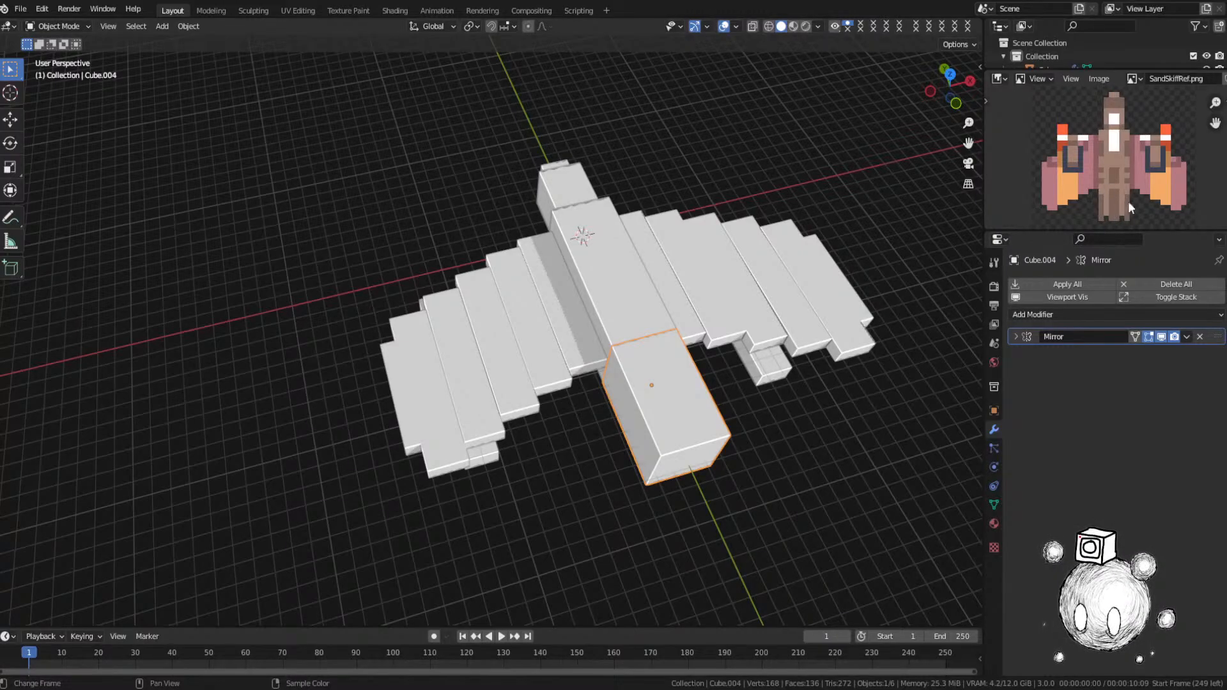
pyautogui.moveTo(589, 336); pyautogui.dragTo(592, 301, button='middle')
pyautogui.press('Tab')
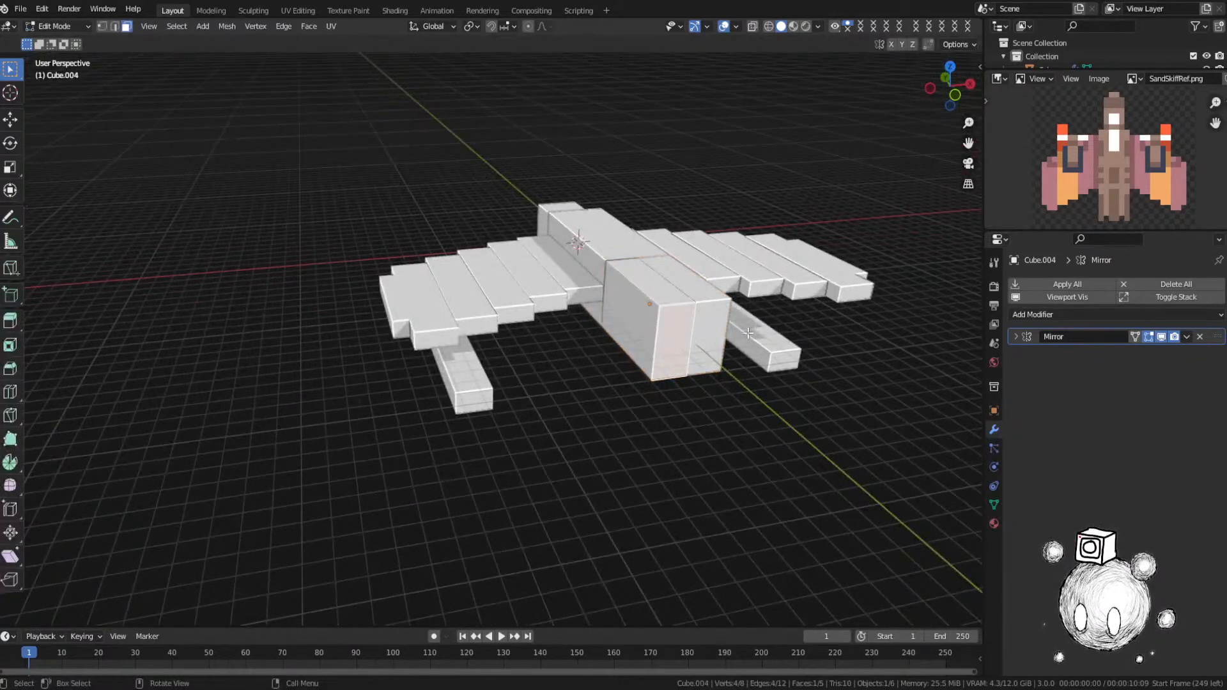
pyautogui.press('Tab')
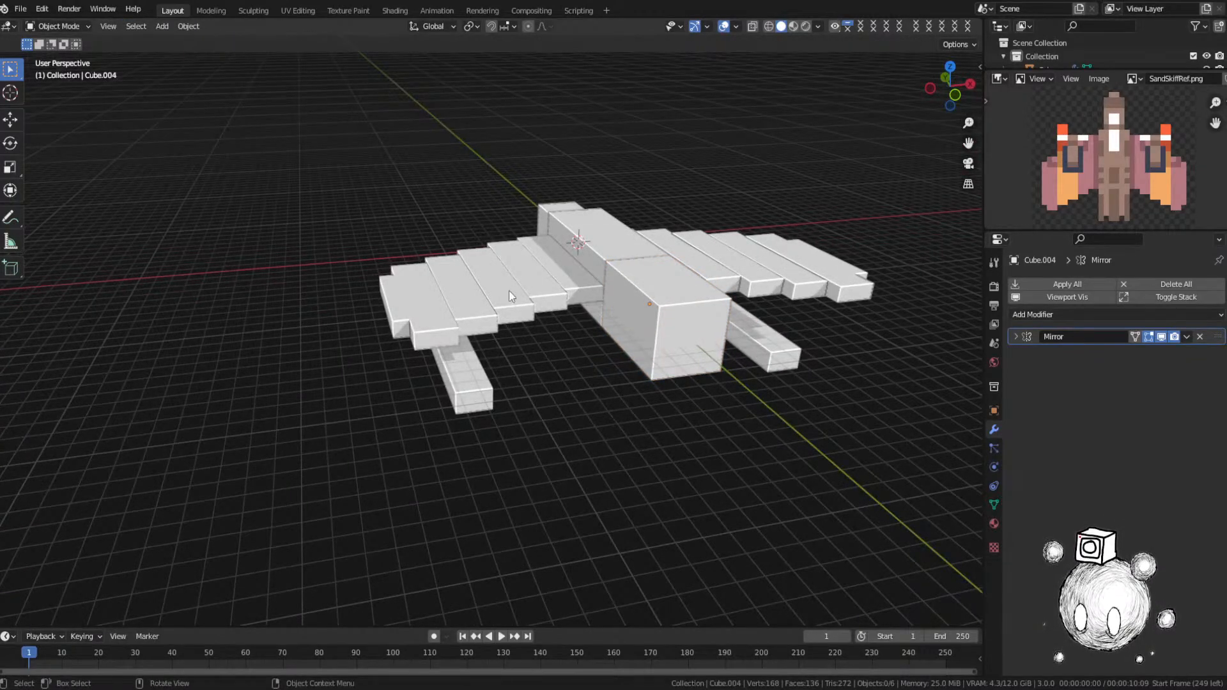
pyautogui.moveTo(509, 290); pyautogui.dragTo(588, 255, button='middle')
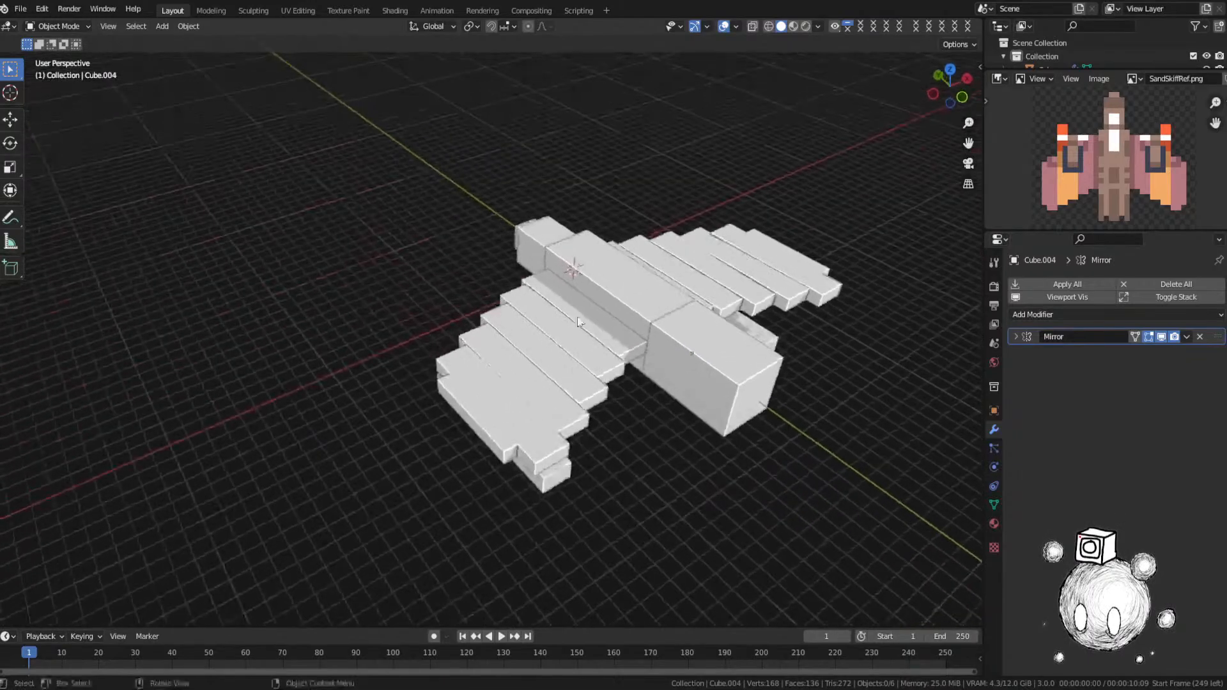
pyautogui.hotkey('shift', 'a')
pyautogui.moveTo(588, 255)
pyautogui.click(654, 262)
pyautogui.moveTo(759, 262); pyautogui.dragTo(659, 298, button='middle')
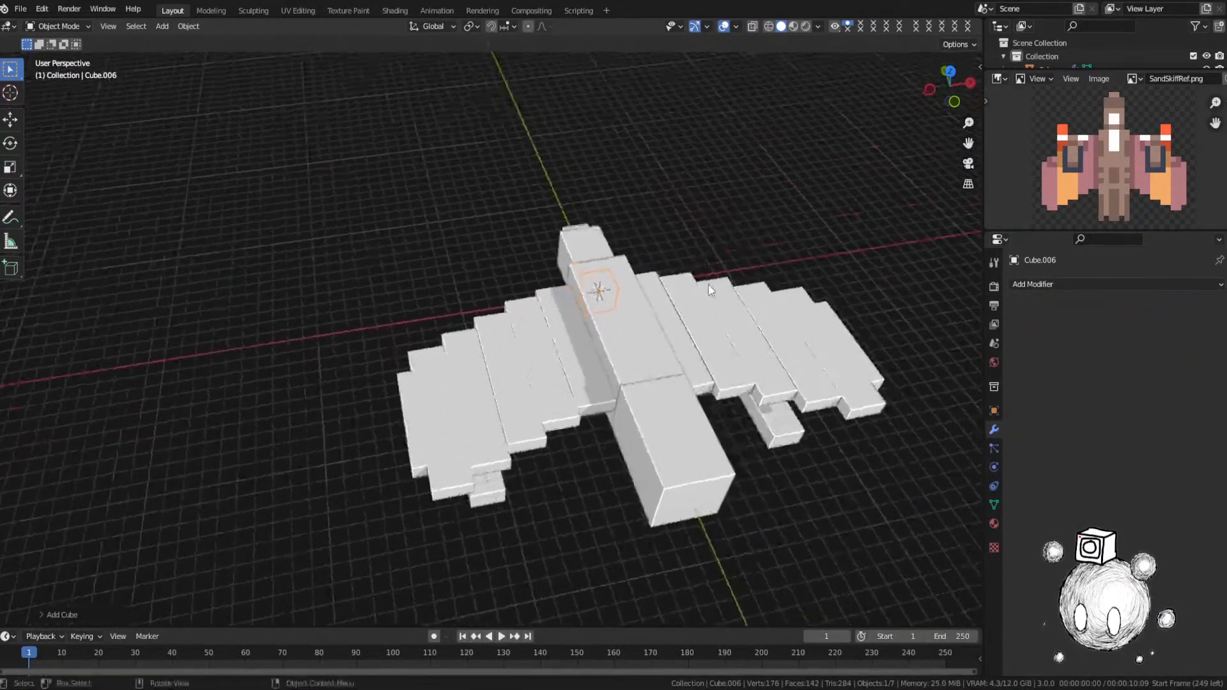
pyautogui.press('Tab')
pyautogui.press('Tab')
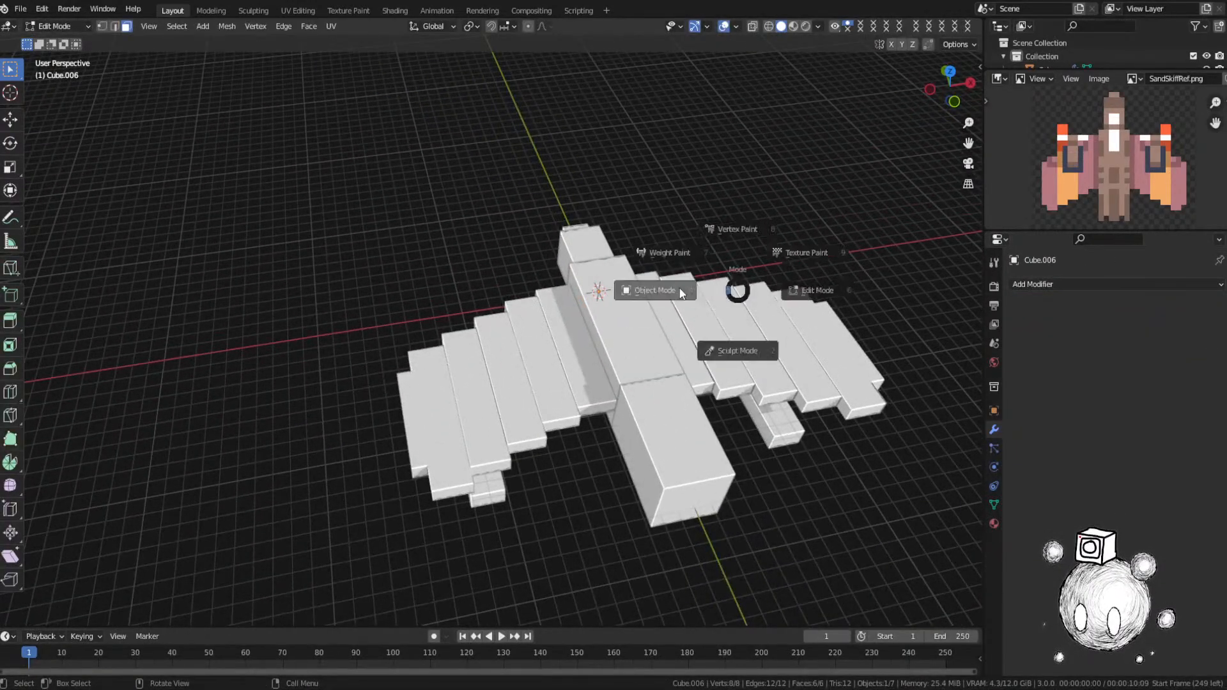
pyautogui.press('x')
pyautogui.click(659, 281)
# Step: Duplicate the mirrored long bar under the wings and place the copy above the wing surface
pyautogui.click(497, 499)
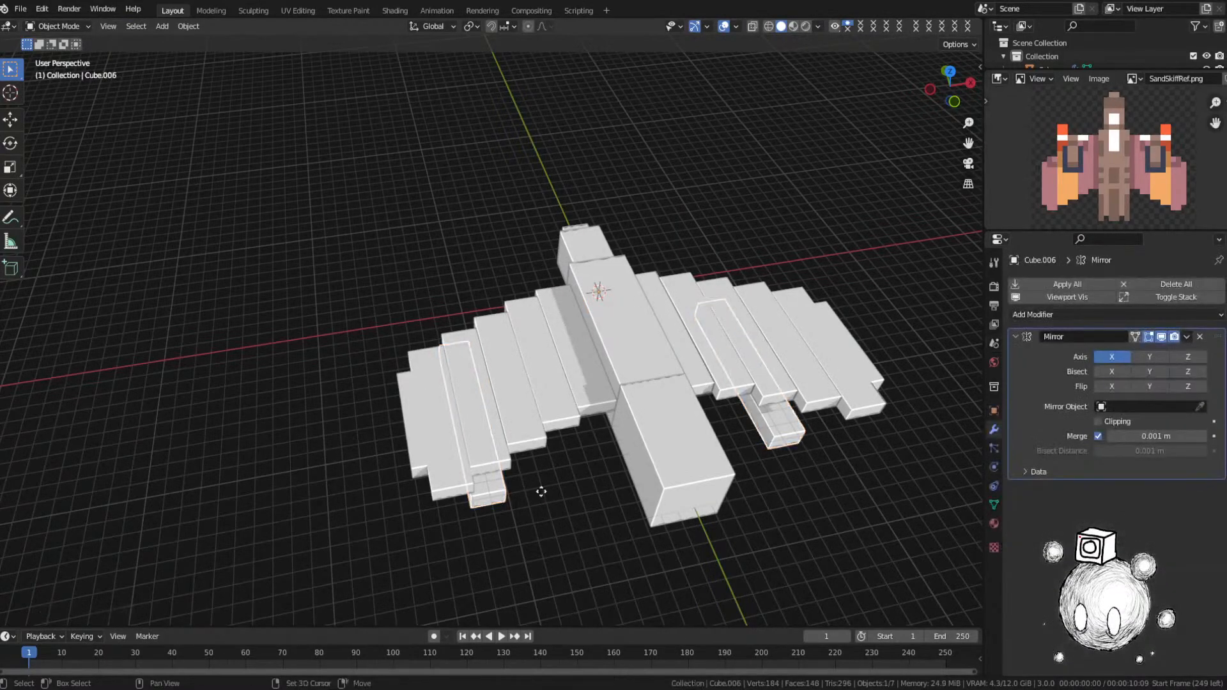
pyautogui.hotkey('shift', 'd')
pyautogui.click(558, 432)
pyautogui.moveTo(558, 432); pyautogui.dragTo(548, 412, button='middle')
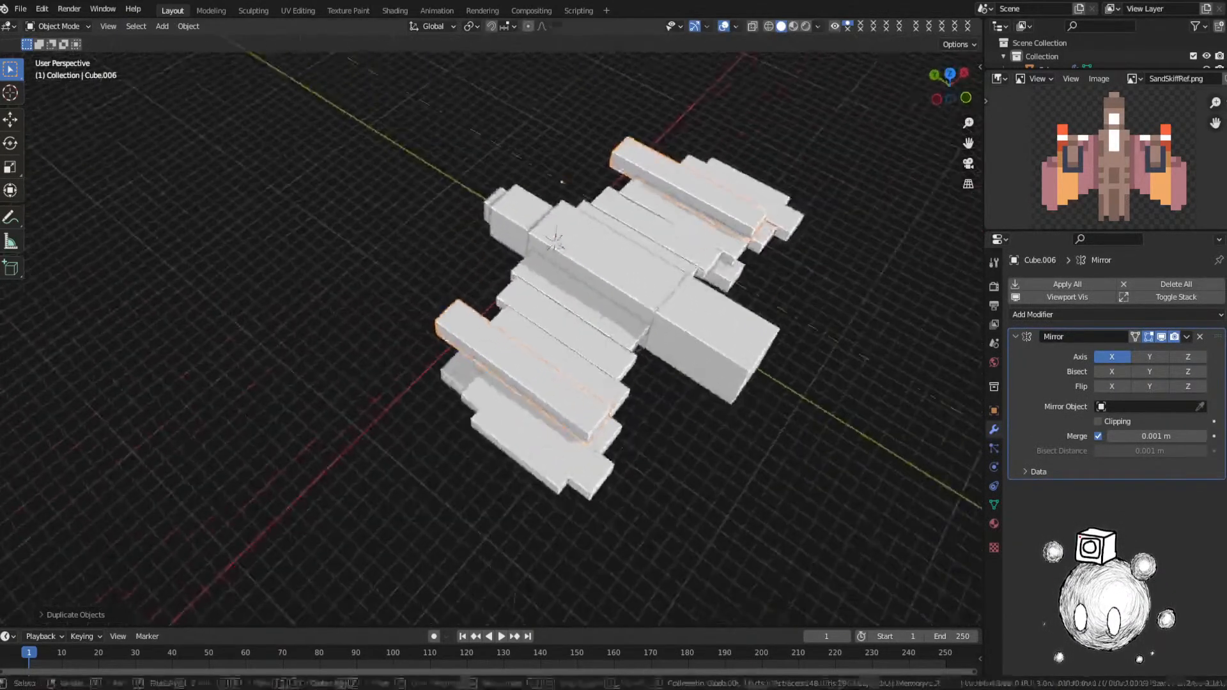
pyautogui.press('s')
pyautogui.press('y')
pyautogui.rightClick(550, 320)
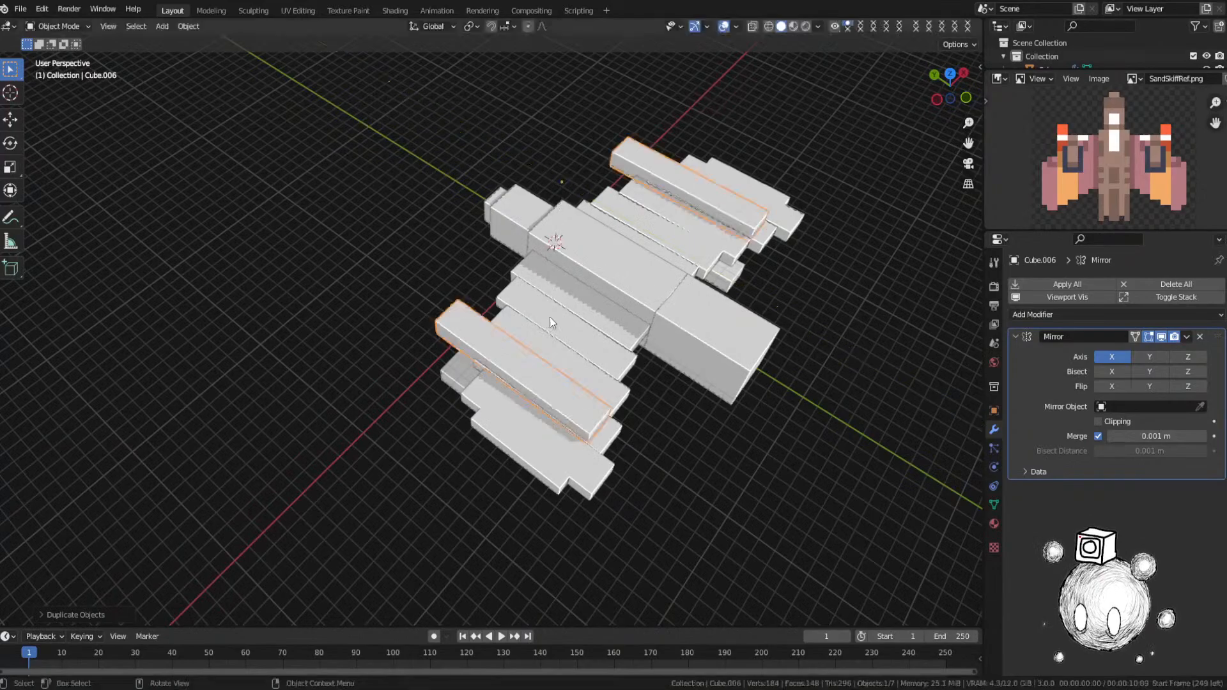
# Step: Shorten the duplicated bar's whole mesh to about 0.45 of its length along the Y axis
pyautogui.press('Tab')
pyautogui.press('a')
pyautogui.click(672, 371)
pyautogui.press('s')
pyautogui.press('y')
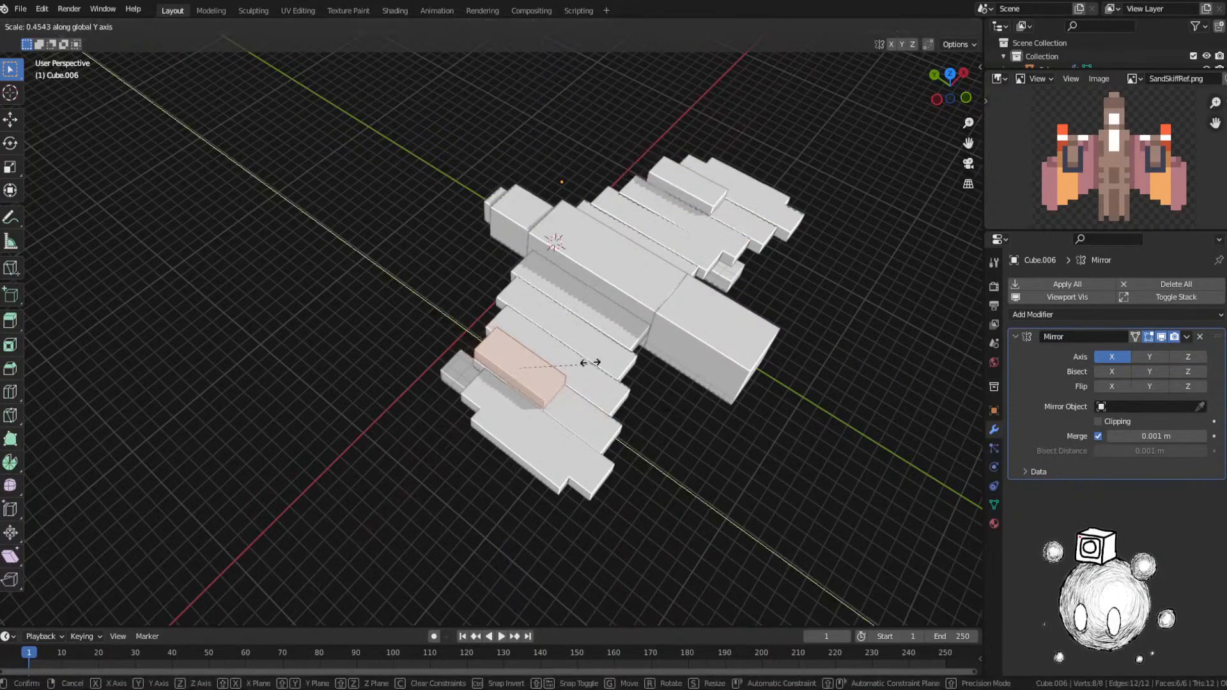
pyautogui.click(582, 365)
# Step: Reposition the shortened block over the wing along X, and from the top view move it about 1.35 m along Y
pyautogui.press('g')
pyautogui.press('x')
pyautogui.click(606, 351)
pyautogui.moveTo(620, 355); pyautogui.dragTo(542, 376, button='middle')
pyautogui.press('`')
pyautogui.click(554, 311)
pyautogui.press('g')
pyautogui.press('x')
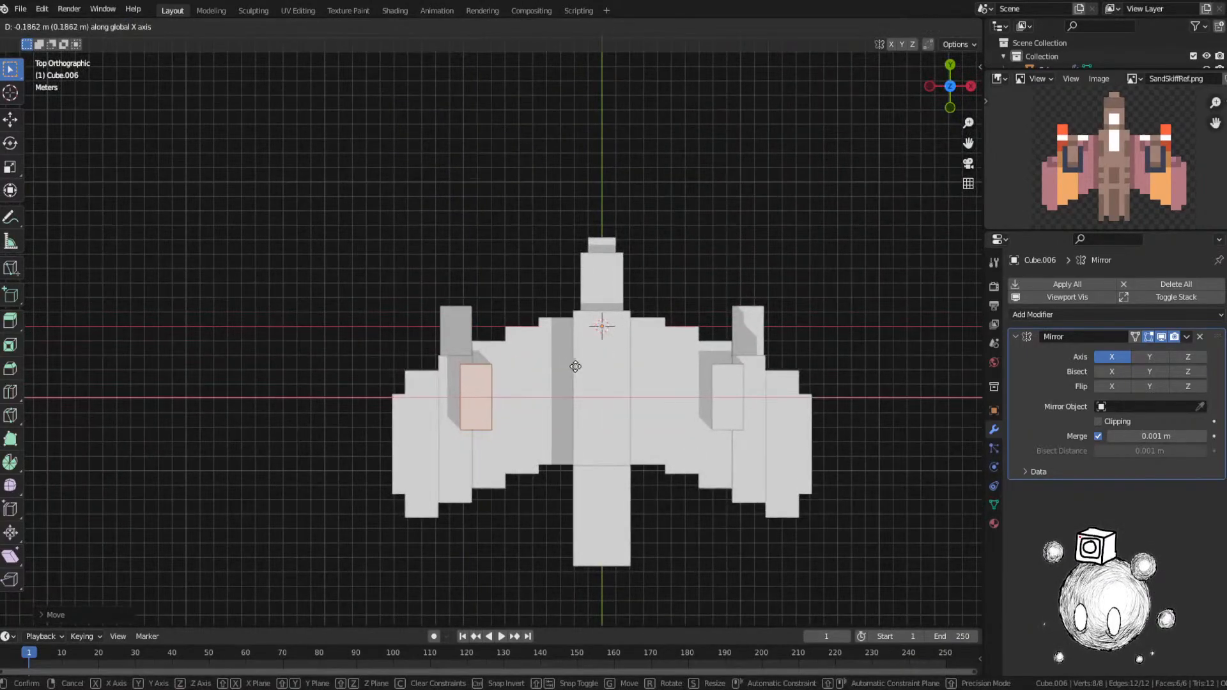
pyautogui.press('y')
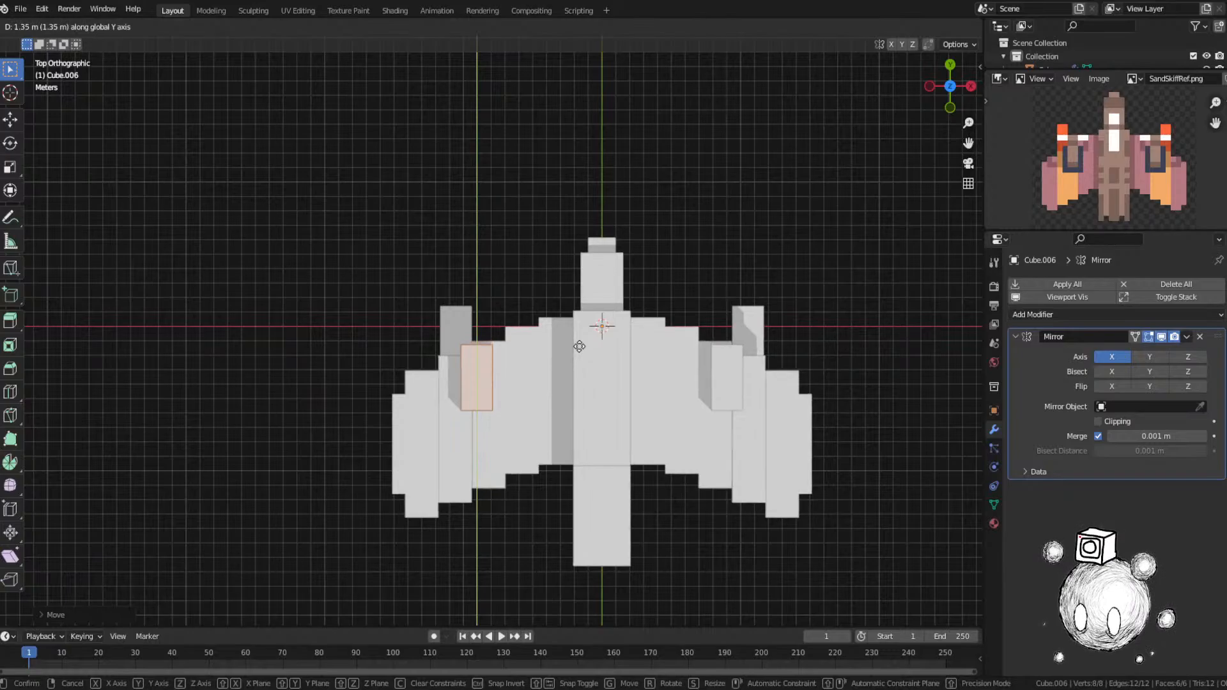
pyautogui.click(579, 347)
# Step: Widen the block by scaling it about 1.09 along the X axis
pyautogui.press('s')
pyautogui.press('x')
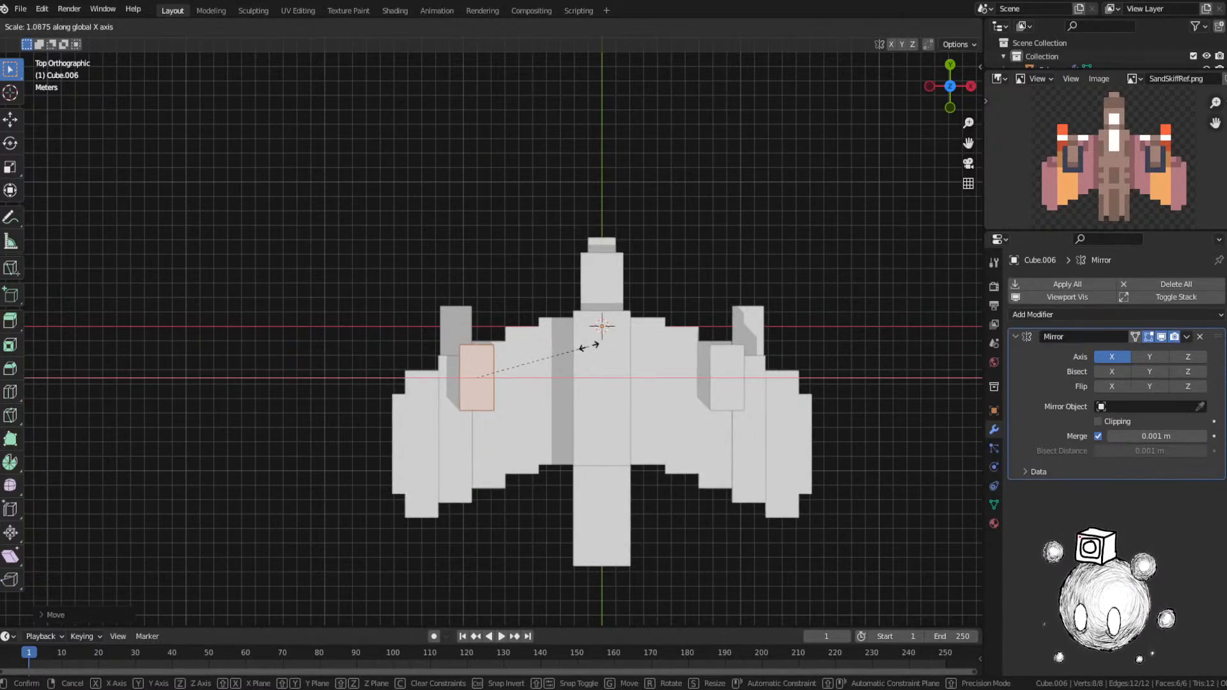
pyautogui.click(589, 347)
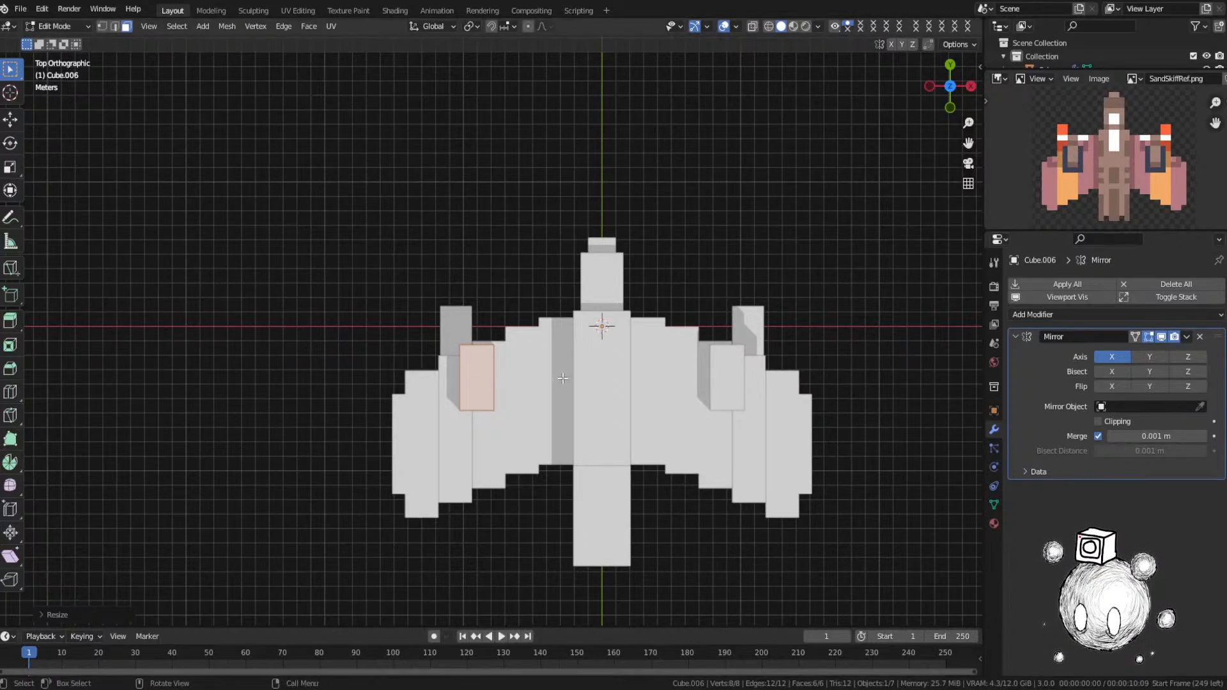
# Step: Make the block taller along Z and raise it so it sits above the wing
pyautogui.moveTo(579, 375); pyautogui.dragTo(652, 386, button='middle')
pyautogui.scroll(5, 605, 362)
pyautogui.scroll(-5, 605, 362)
pyautogui.press('s')
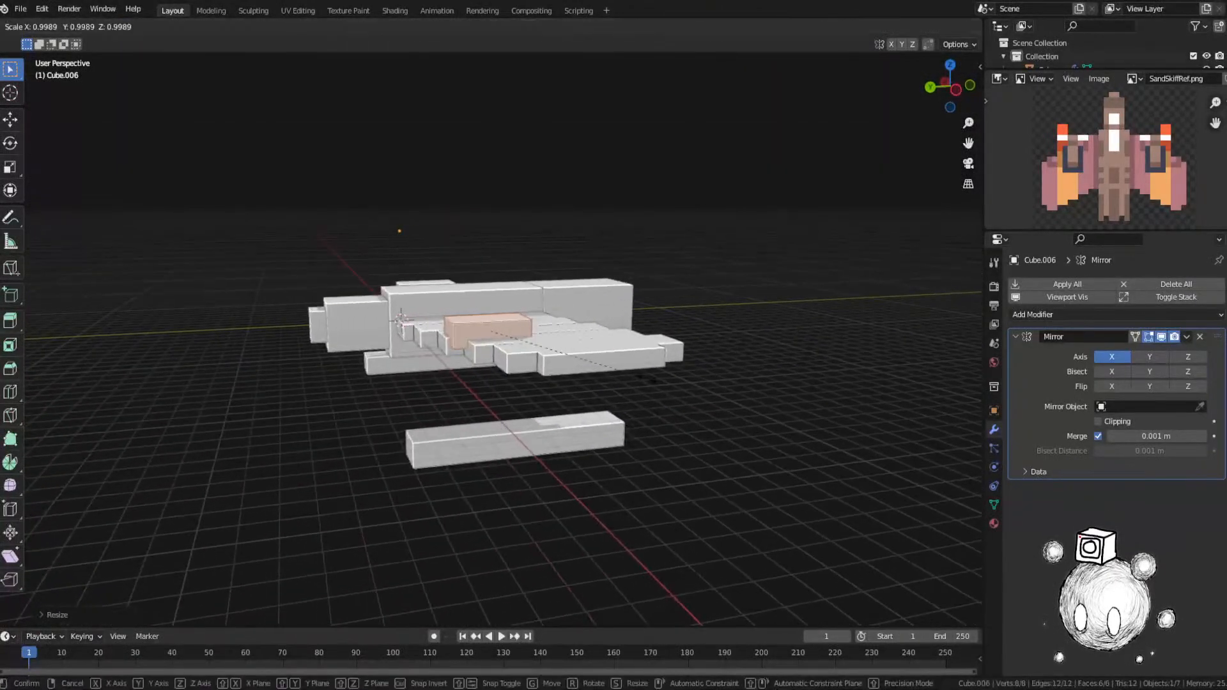
pyautogui.press('z')
pyautogui.click(689, 437)
pyautogui.press('g')
pyautogui.press('z')
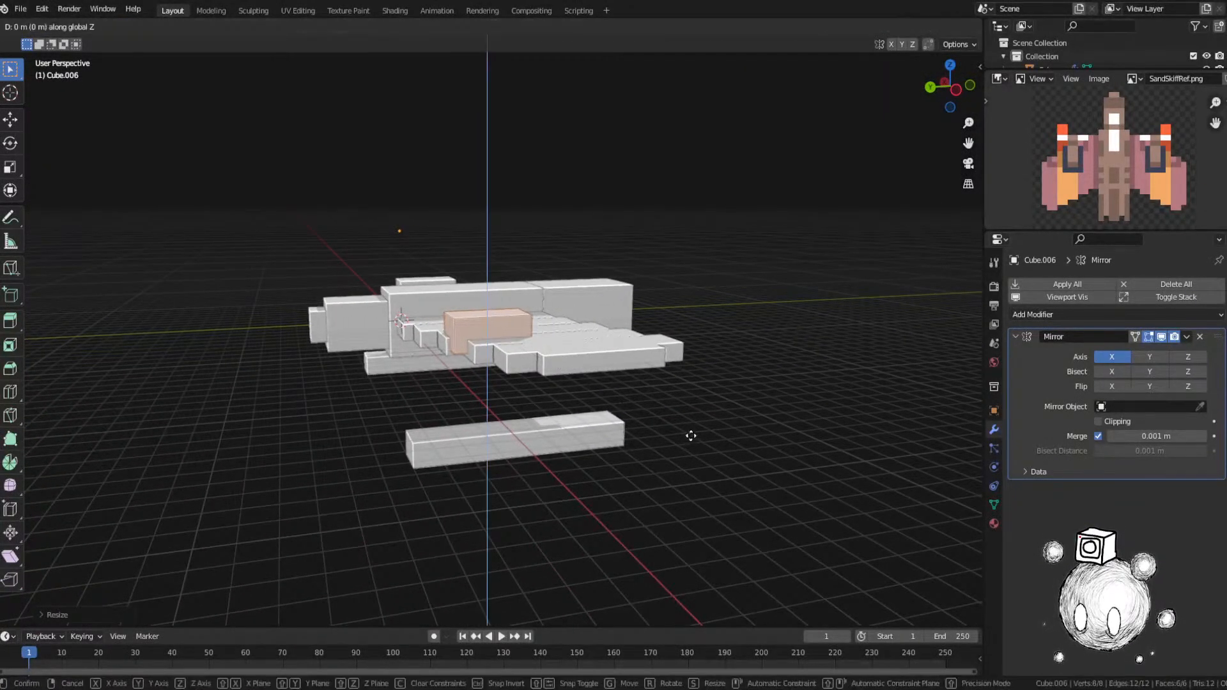
pyautogui.click(690, 394)
# Step: Fine-tune the raised block's height by scaling it along Z, checking from the front and rear
pyautogui.moveTo(620, 397); pyautogui.dragTo(742, 386, button='middle')
pyautogui.press('s')
pyautogui.press('z')
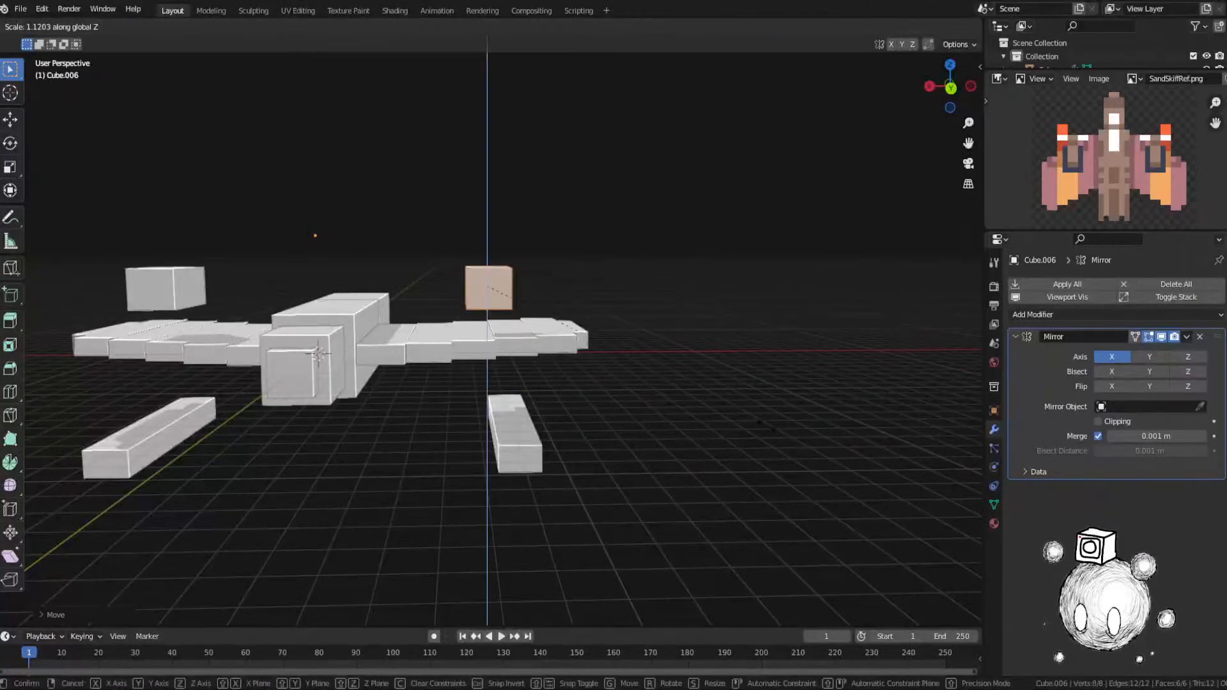
pyautogui.click(809, 467)
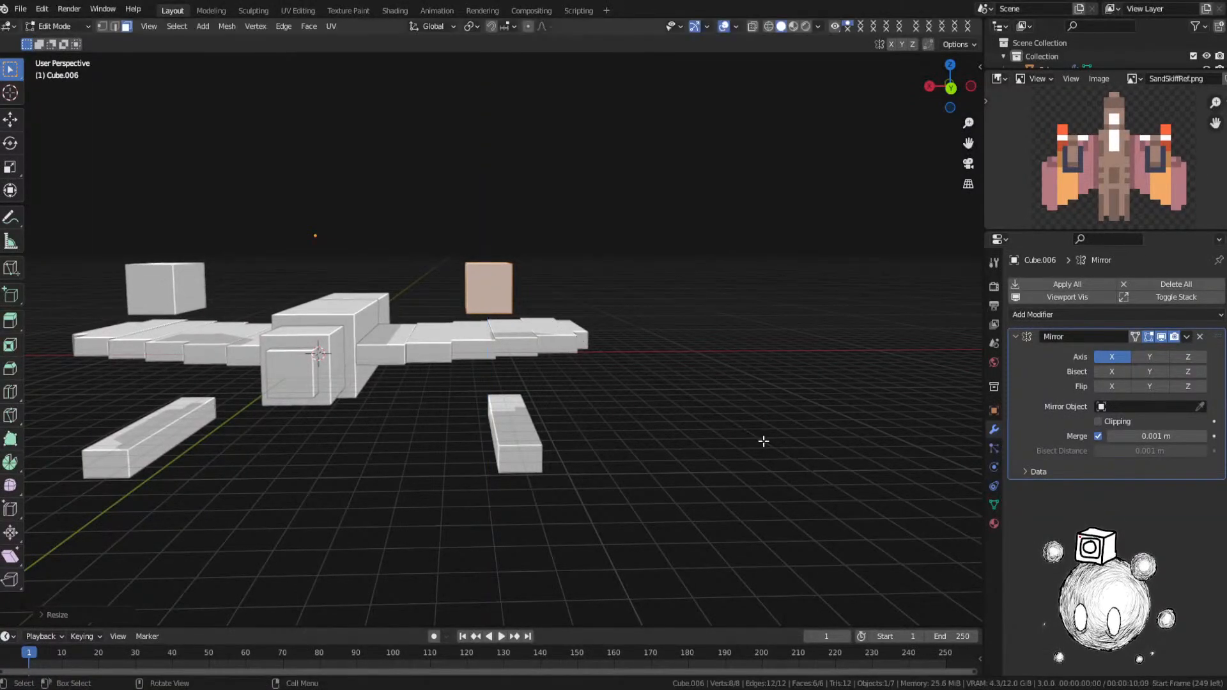
pyautogui.moveTo(809, 466); pyautogui.dragTo(581, 386, button='middle')
pyautogui.press('s')
pyautogui.press('z')
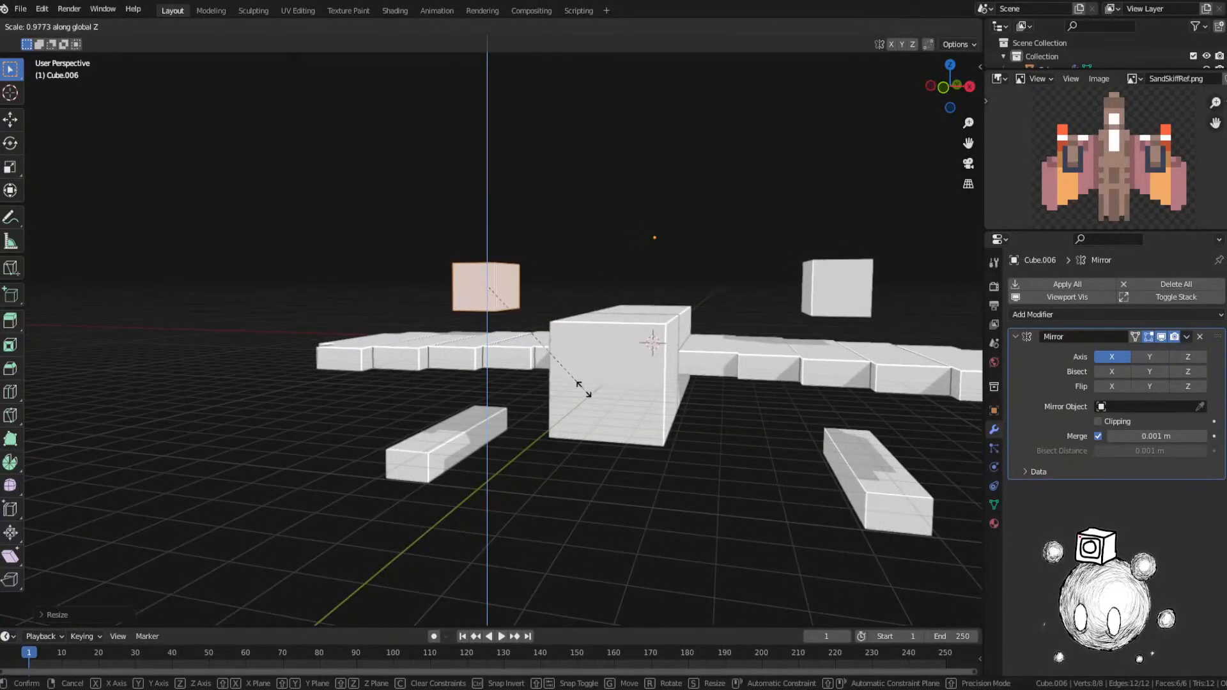
pyautogui.click(587, 395)
# Step: Shift the block slightly along the Y axis in the top view to align it over the wing
pyautogui.moveTo(587, 394); pyautogui.dragTo(630, 351, button='middle')
pyautogui.press('KP_7')
pyautogui.press('g')
pyautogui.press('y')
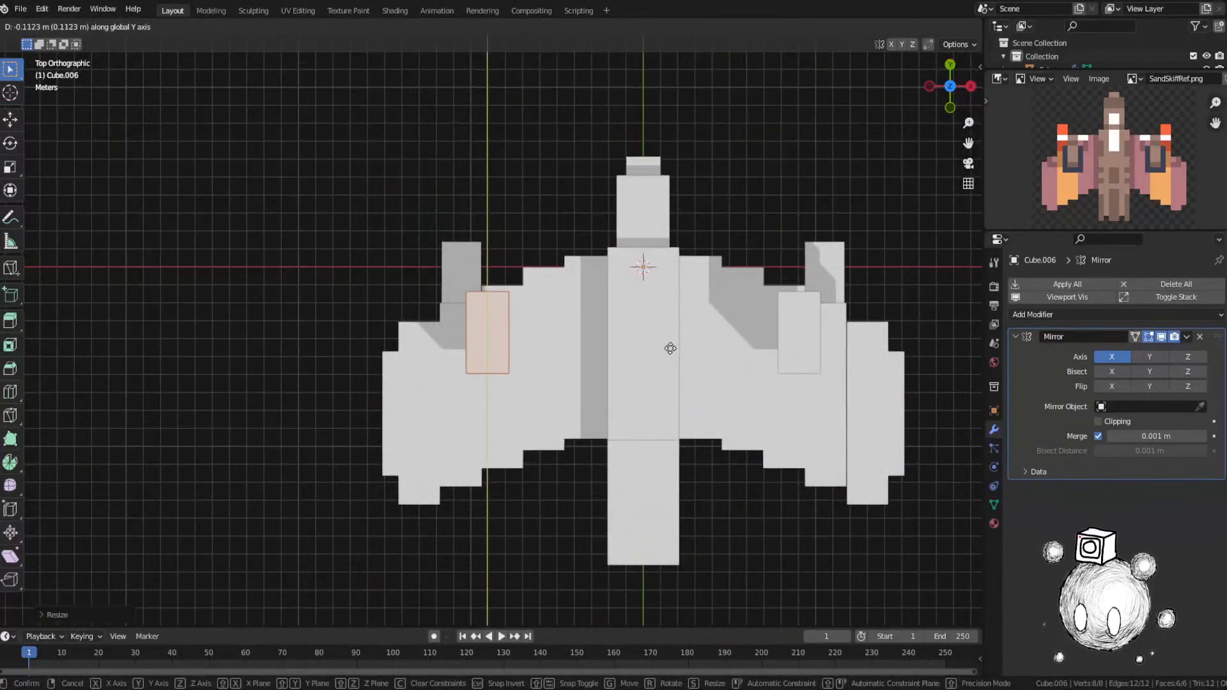
pyautogui.click(670, 343)
pyautogui.moveTo(670, 343); pyautogui.dragTo(747, 186, button='middle')
pyautogui.scroll(5, 671, 270)
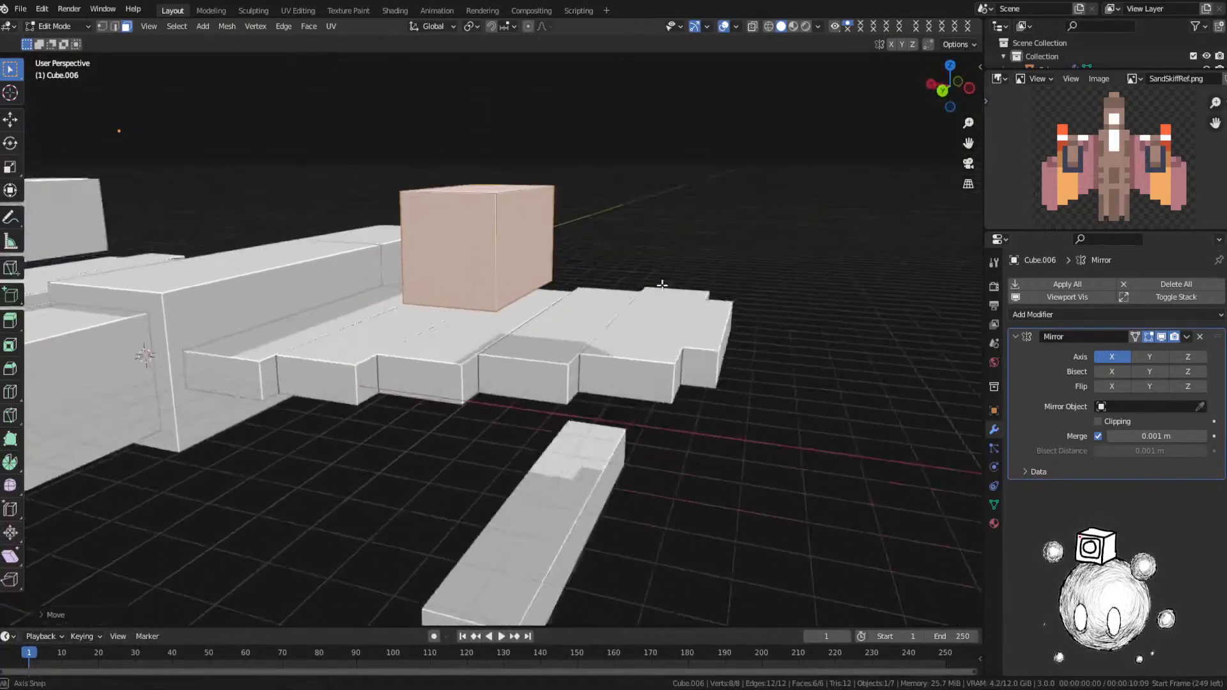
pyautogui.scroll(-1, 616, 310)
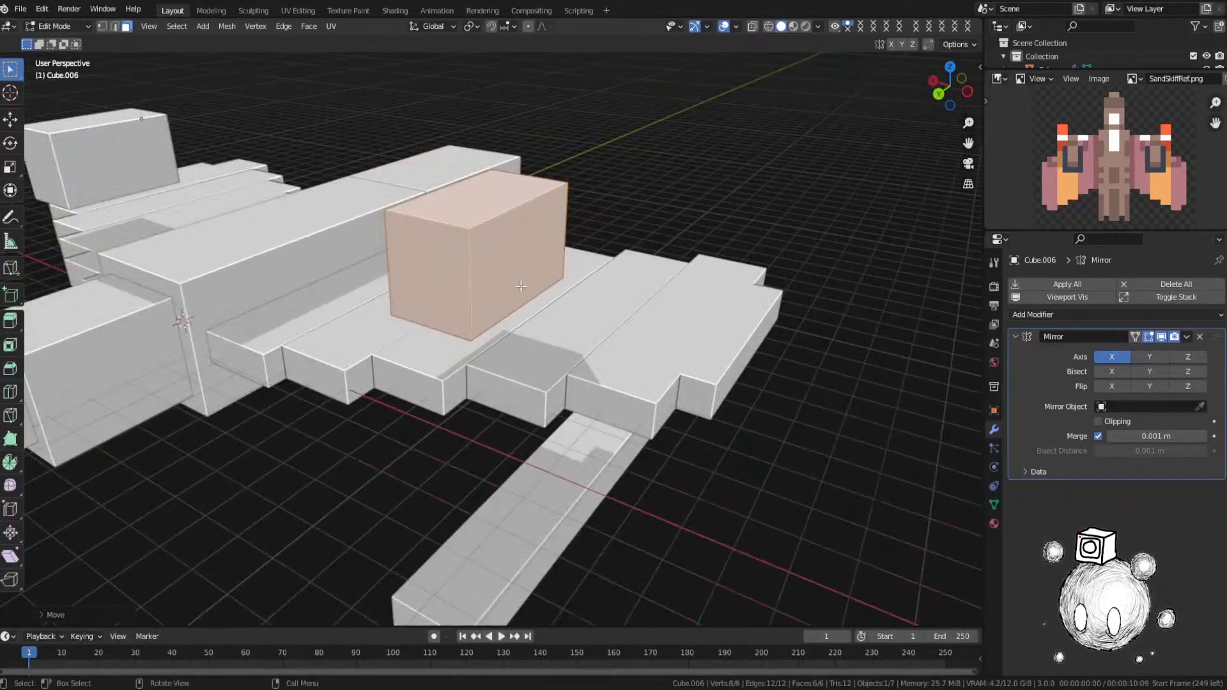
pyautogui.press('e')
pyautogui.rightClick(454, 277)
pyautogui.hotkey('ctrl', 'z')
# Step: Extrude the block's front face forward into a short segment, following the engine detail in the reference image
pyautogui.click(447, 269)
pyautogui.moveTo(446, 269); pyautogui.dragTo(740, 312, button='middle')
pyautogui.scroll(5, 1095, 163)
pyautogui.moveTo(1092, 163); pyautogui.dragTo(1138, 202, button='middle')
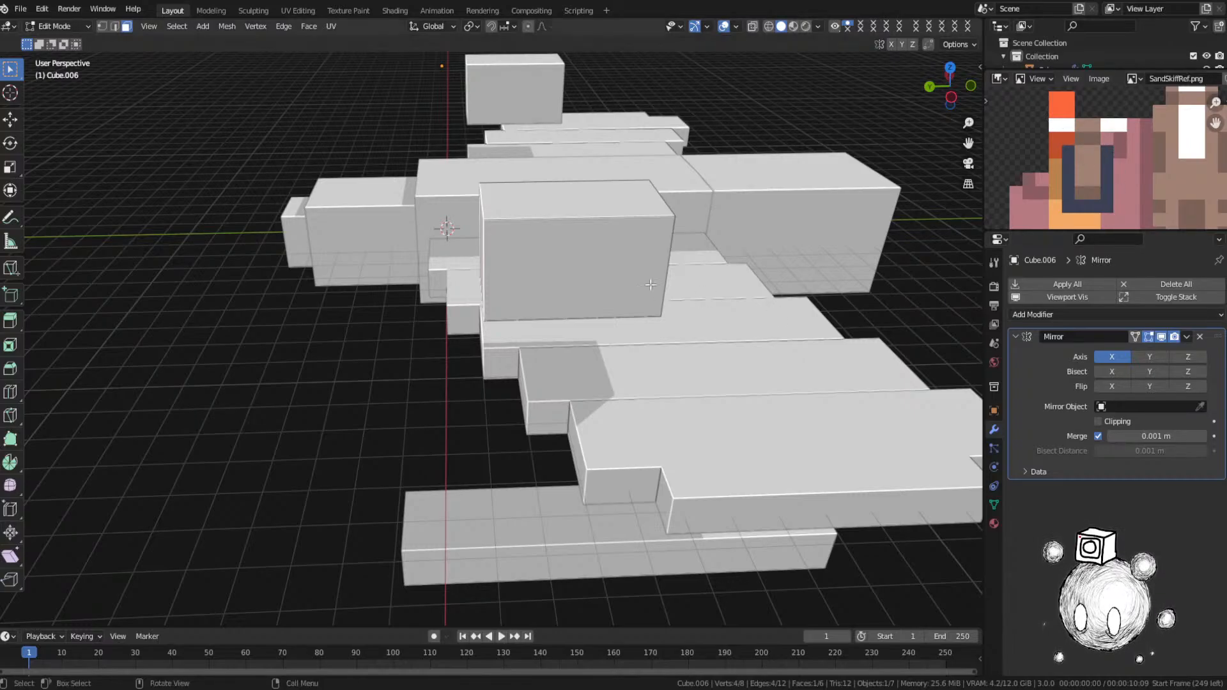
pyautogui.moveTo(627, 291); pyautogui.dragTo(703, 256, button='middle')
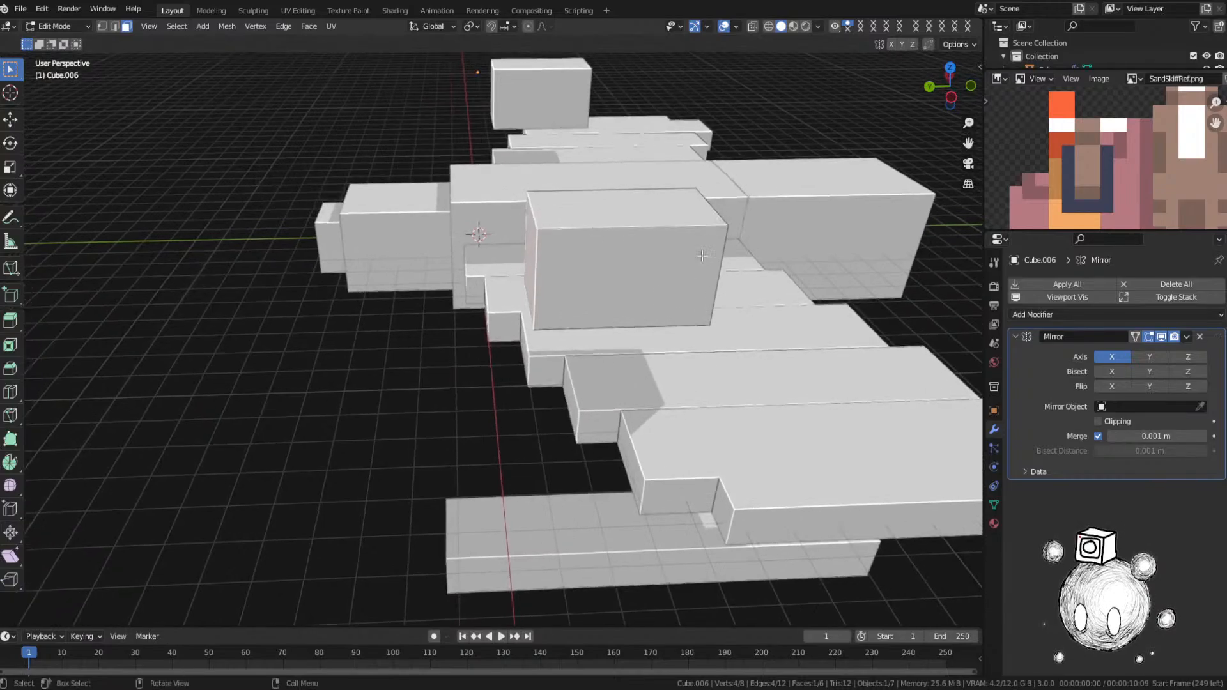
pyautogui.press('e')
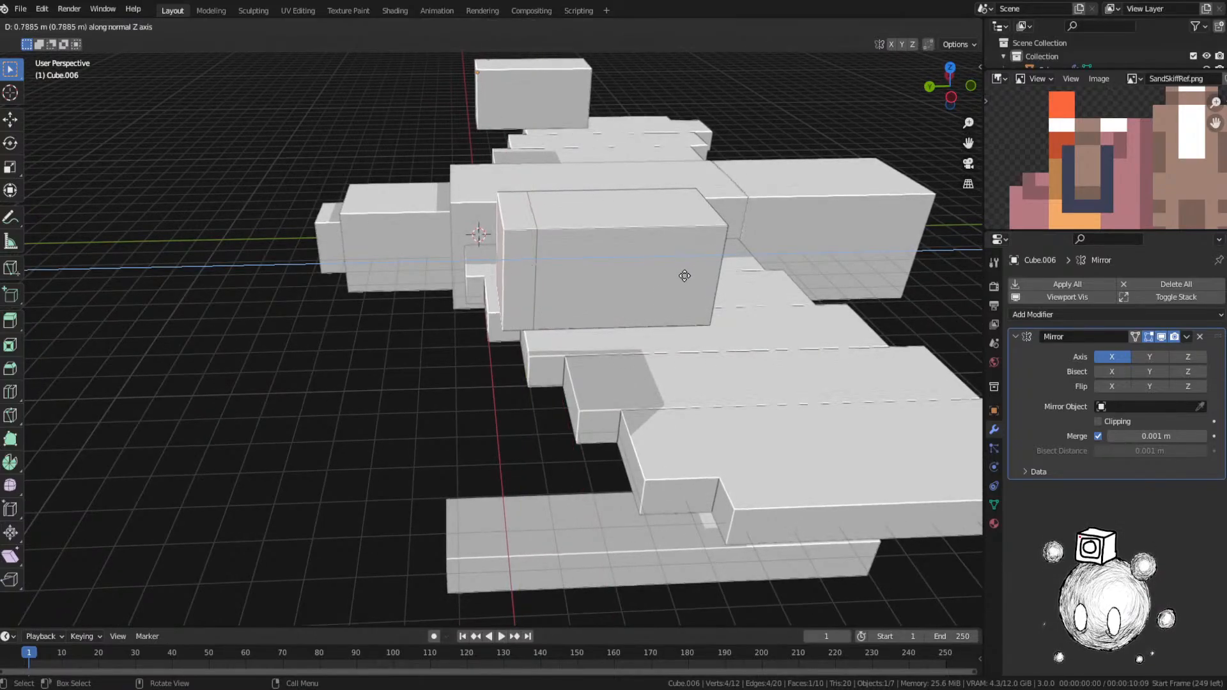
pyautogui.click(671, 271)
pyautogui.press('e')
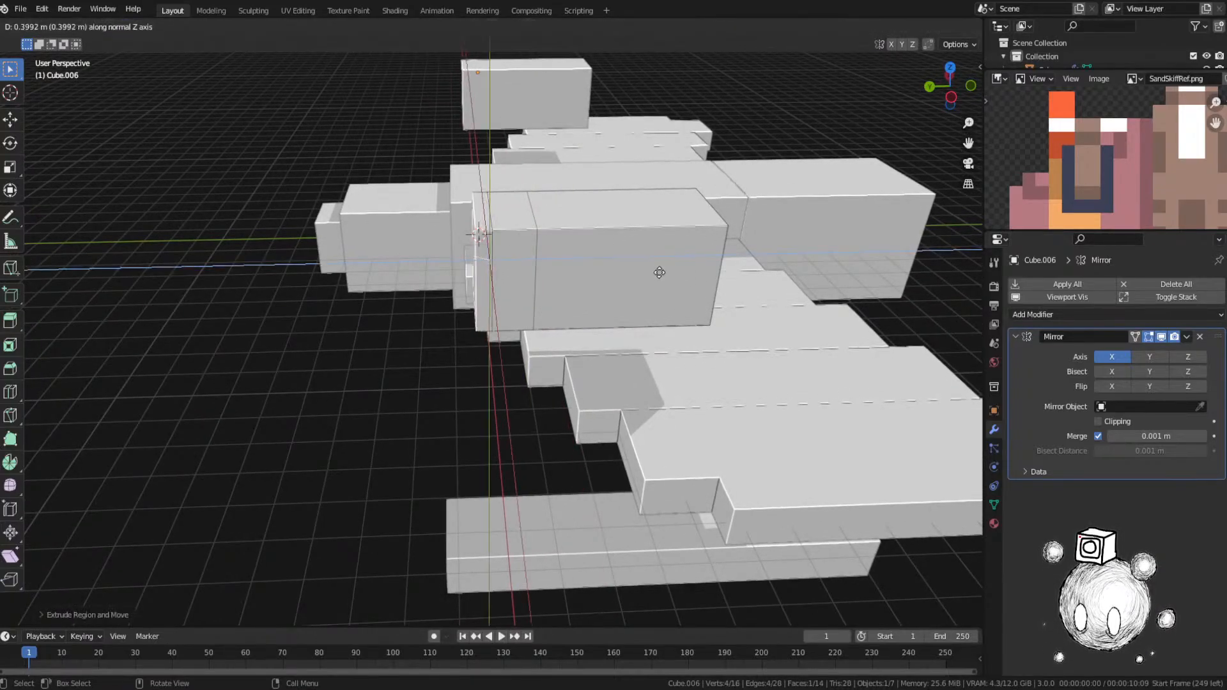
pyautogui.rightClick(645, 273)
pyautogui.hotkey('ctrl', 'z')
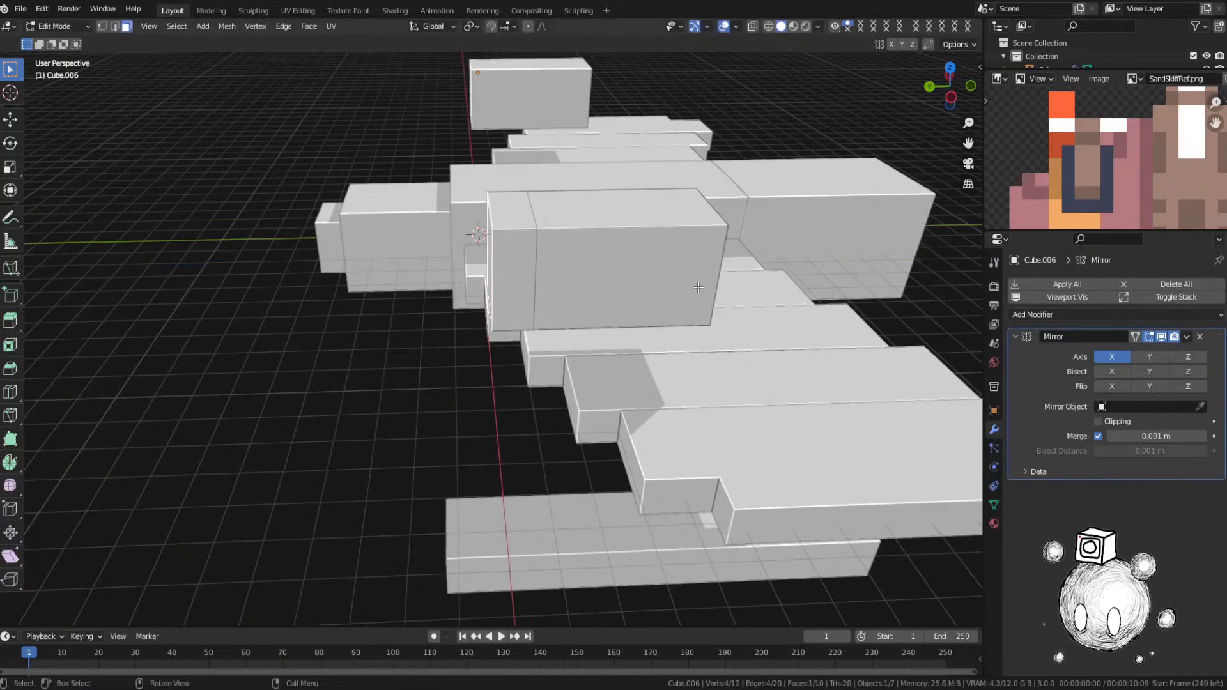
# Step: Duplicate the faces of the block's short front segment and move the copy forward along Y, directly ahead of it
pyautogui.press('Tab')
pyautogui.press('Tab')
pyautogui.keyDown('alt'); pyautogui.click(521, 230); pyautogui.keyUp('alt')
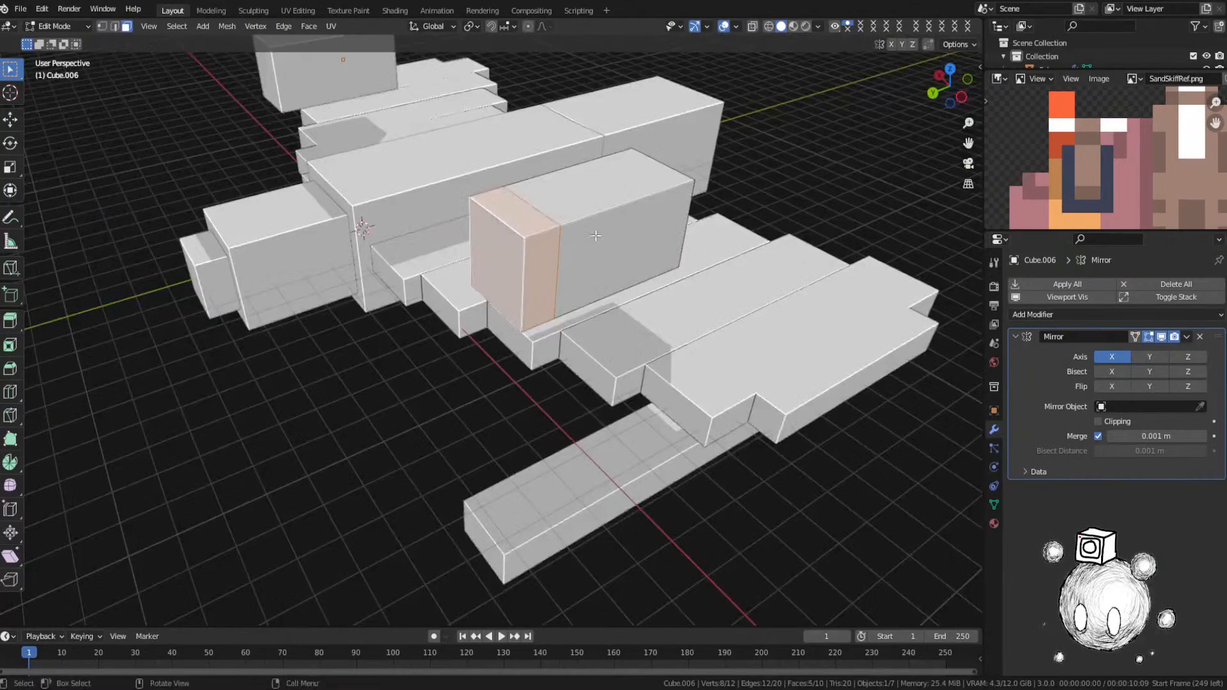
pyautogui.hotkey('shift', 'd')
pyautogui.hotkey('shift', 'x')
pyautogui.rightClick(599, 248)
pyautogui.press('g')
pyautogui.press('y')
pyautogui.moveTo(604, 249); pyautogui.dragTo(486, 224, button='middle')
pyautogui.click(529, 264)
# Step: Fill the open back end of the duplicated front segment with a face
pyautogui.scroll(4, 457, 200)
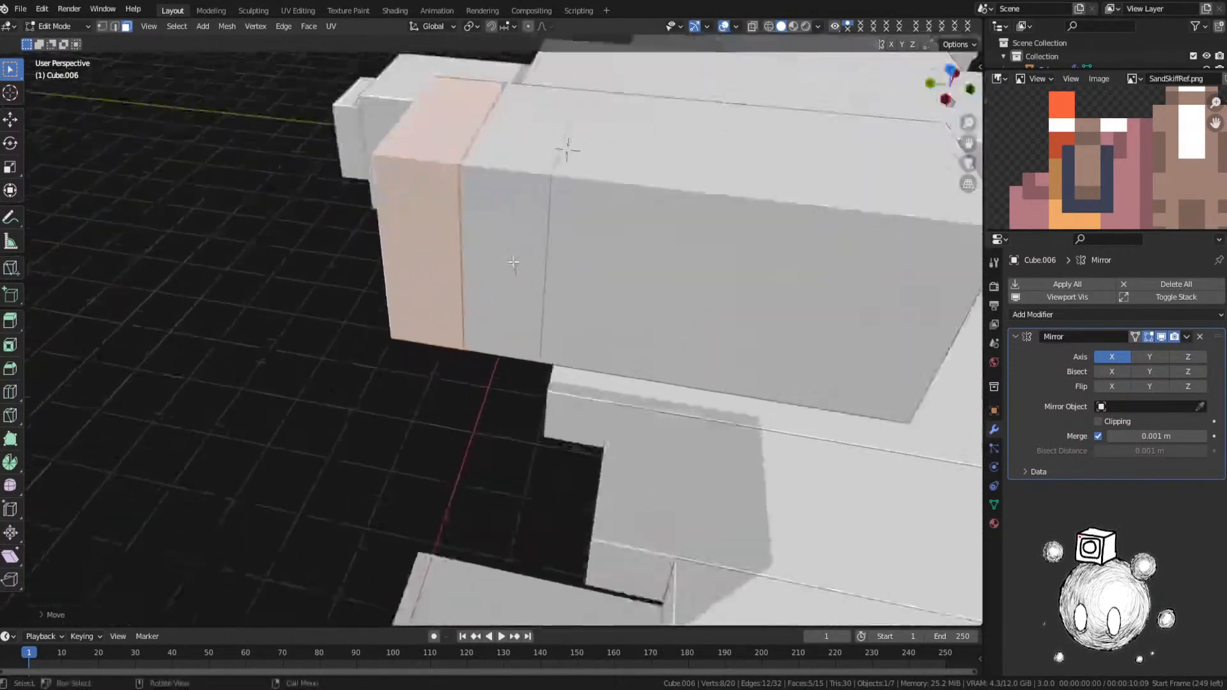
pyautogui.click(457, 200)
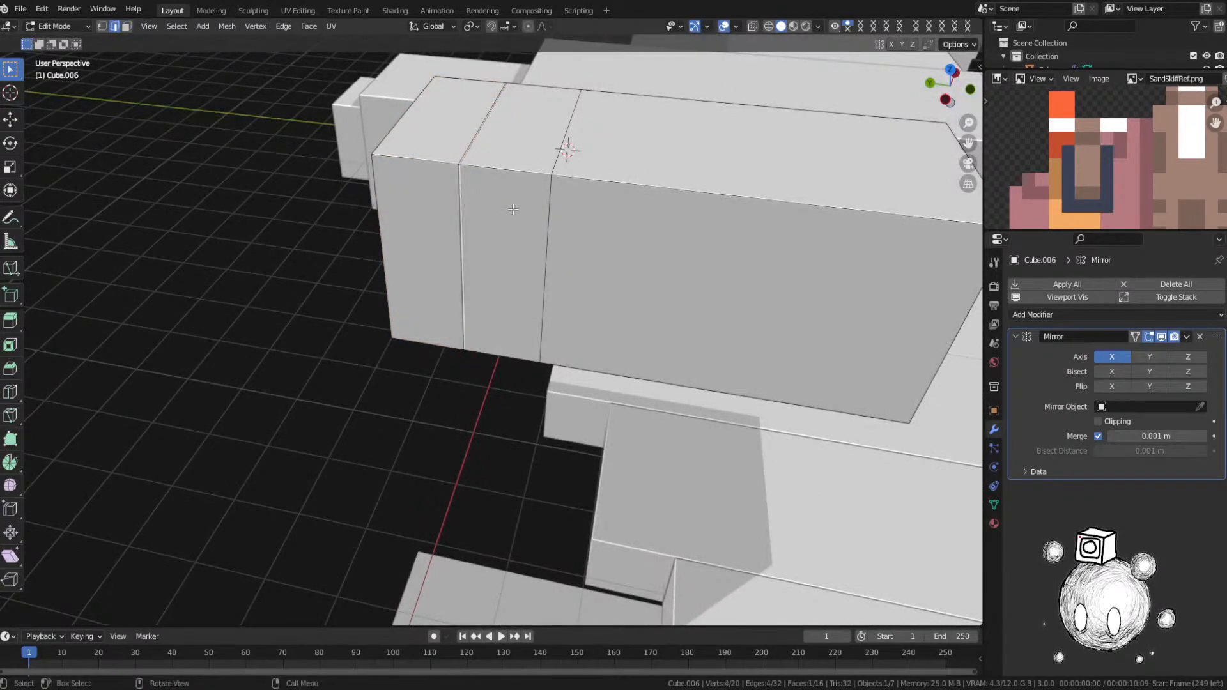
pyautogui.scroll(-4, 513, 209)
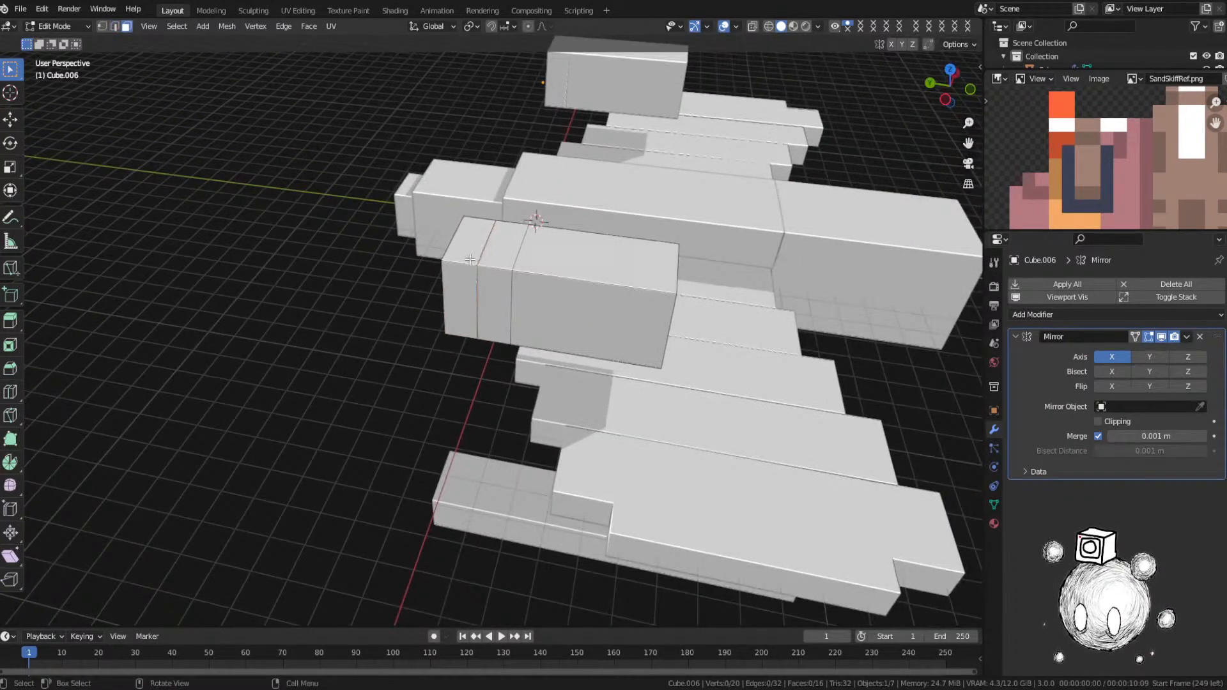
pyautogui.press('l')
pyautogui.scroll(-5, 470, 259)
pyautogui.moveTo(470, 259); pyautogui.dragTo(447, 284, button='middle')
pyautogui.press('r')
pyautogui.press('y')
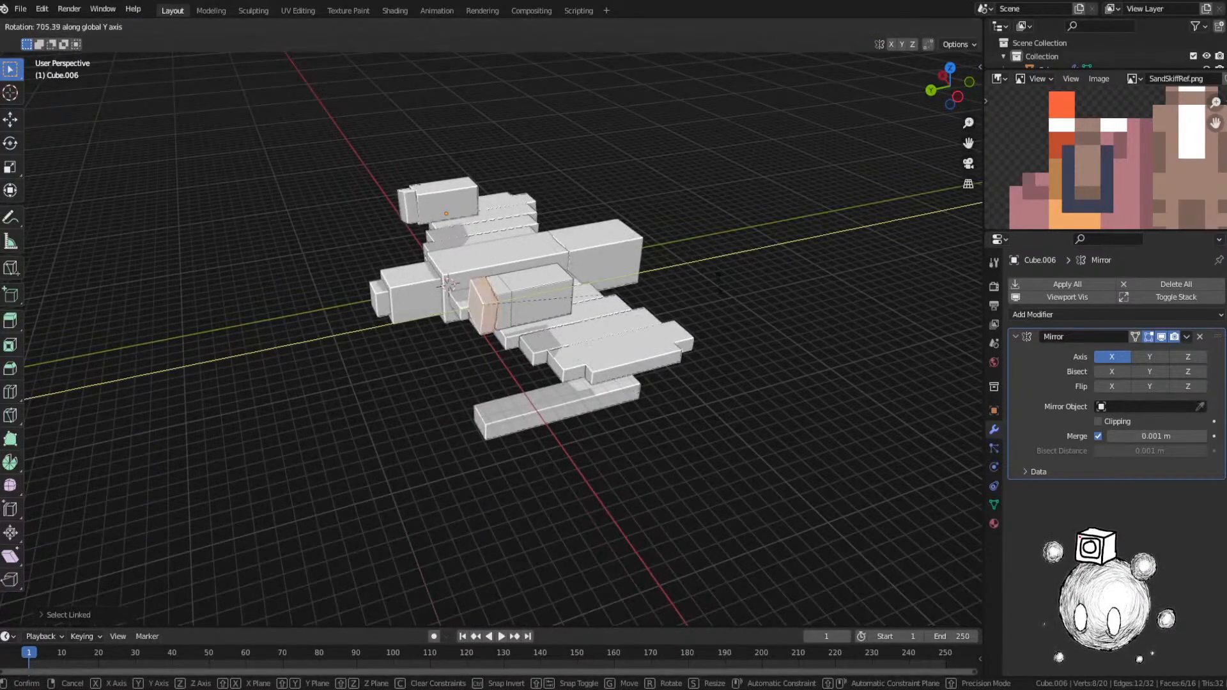
pyautogui.rightClick(615, 363)
pyautogui.scroll(-5, 615, 363)
pyautogui.moveTo(615, 363); pyautogui.dragTo(602, 411, button='middle')
pyautogui.scroll(5, 652, 381)
pyautogui.scroll(3, 602, 410)
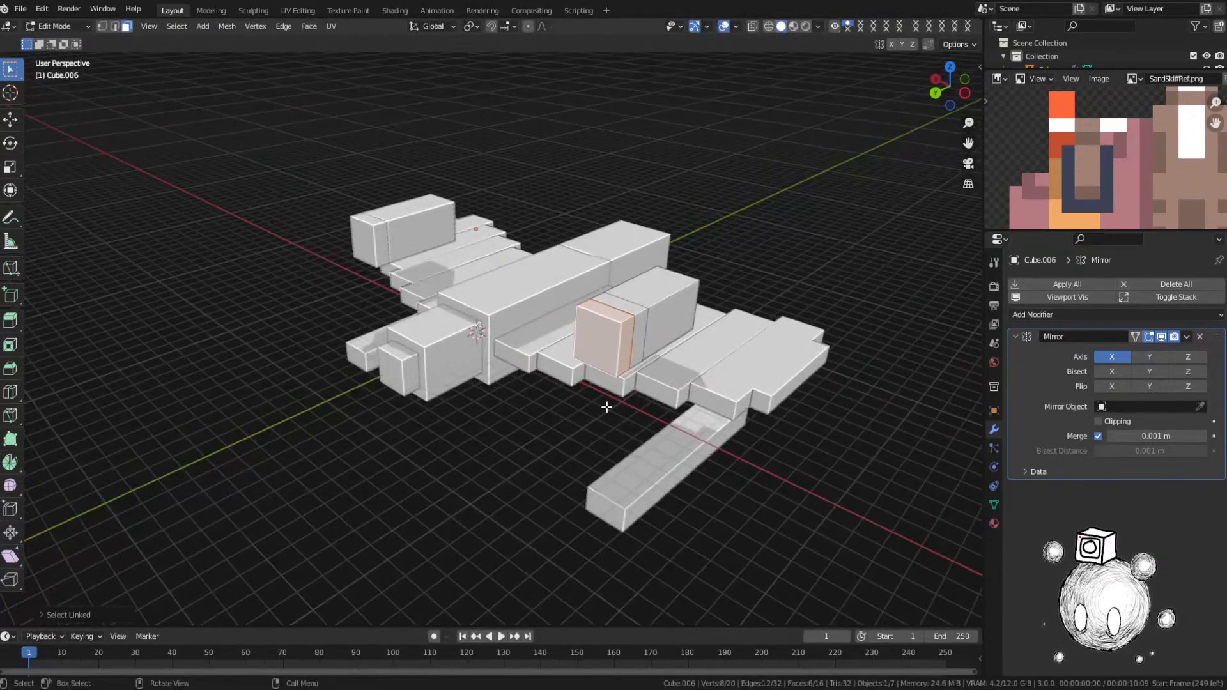
pyautogui.press('r')
pyautogui.press('y')
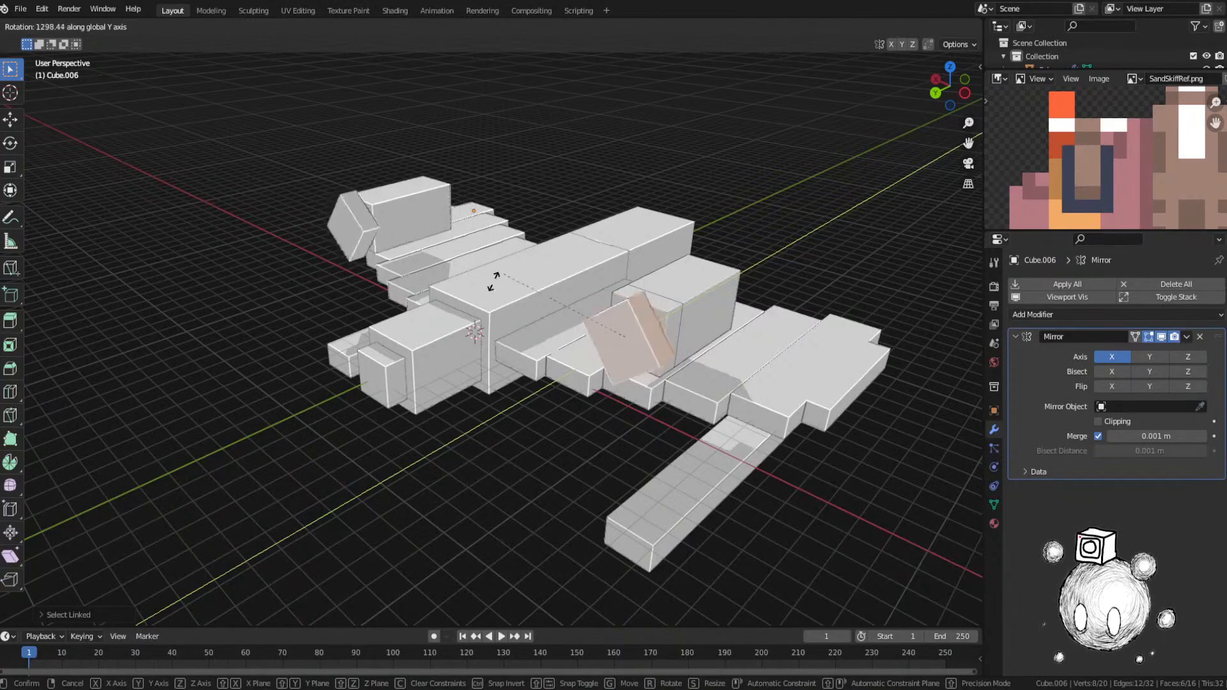
pyautogui.click(625, 305)
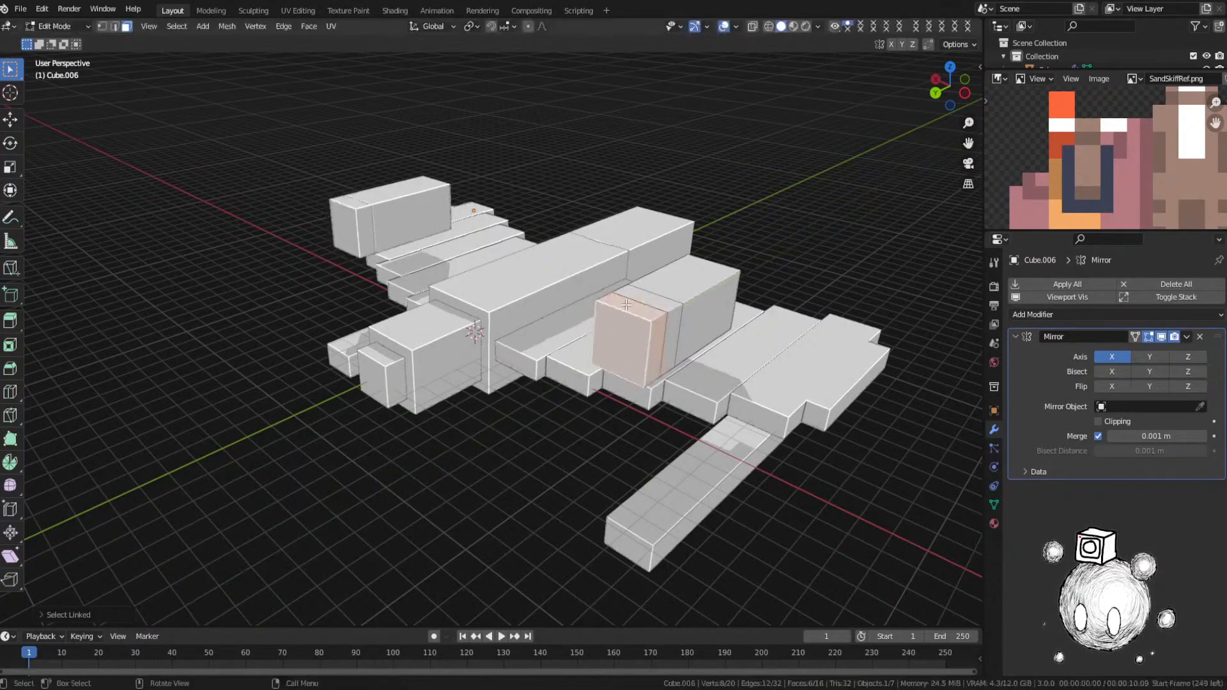
# Step: Select the four side faces around the block's separate front segment
pyautogui.click(652, 322)
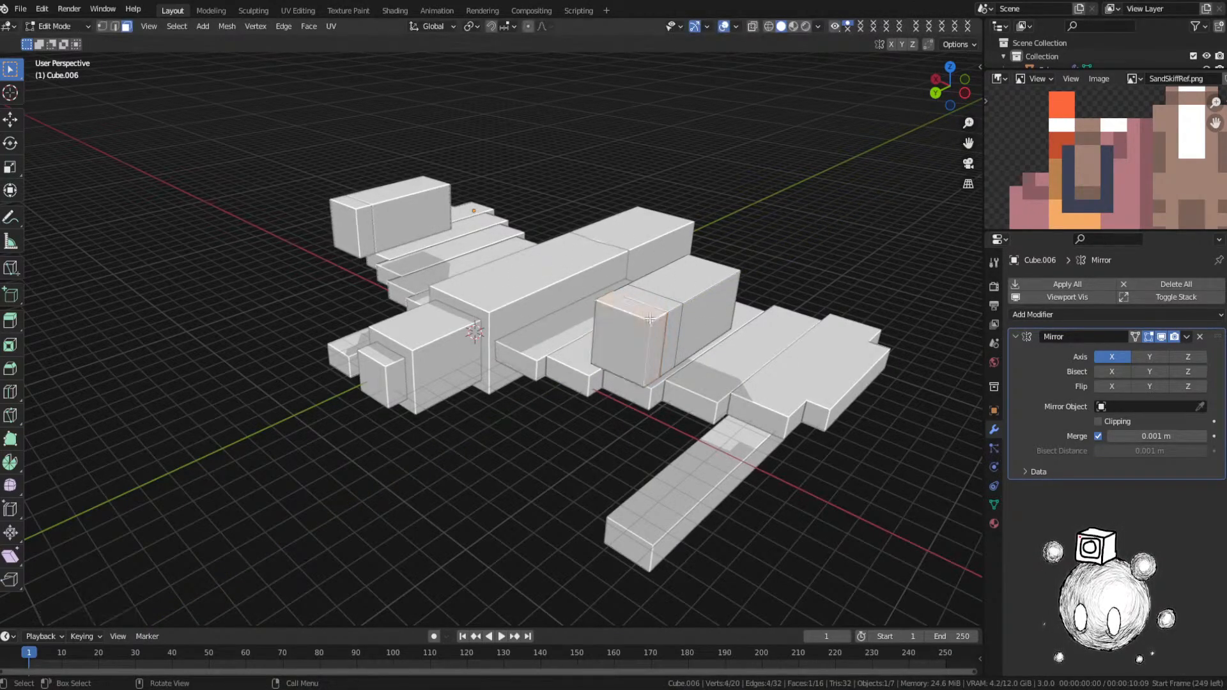
pyautogui.keyDown('shift'); pyautogui.click(629, 337); pyautogui.keyUp('shift')
pyautogui.moveTo(611, 377); pyautogui.dragTo(790, 413, button='middle')
pyautogui.keyDown('shift'); pyautogui.click(632, 360); pyautogui.keyUp('shift')
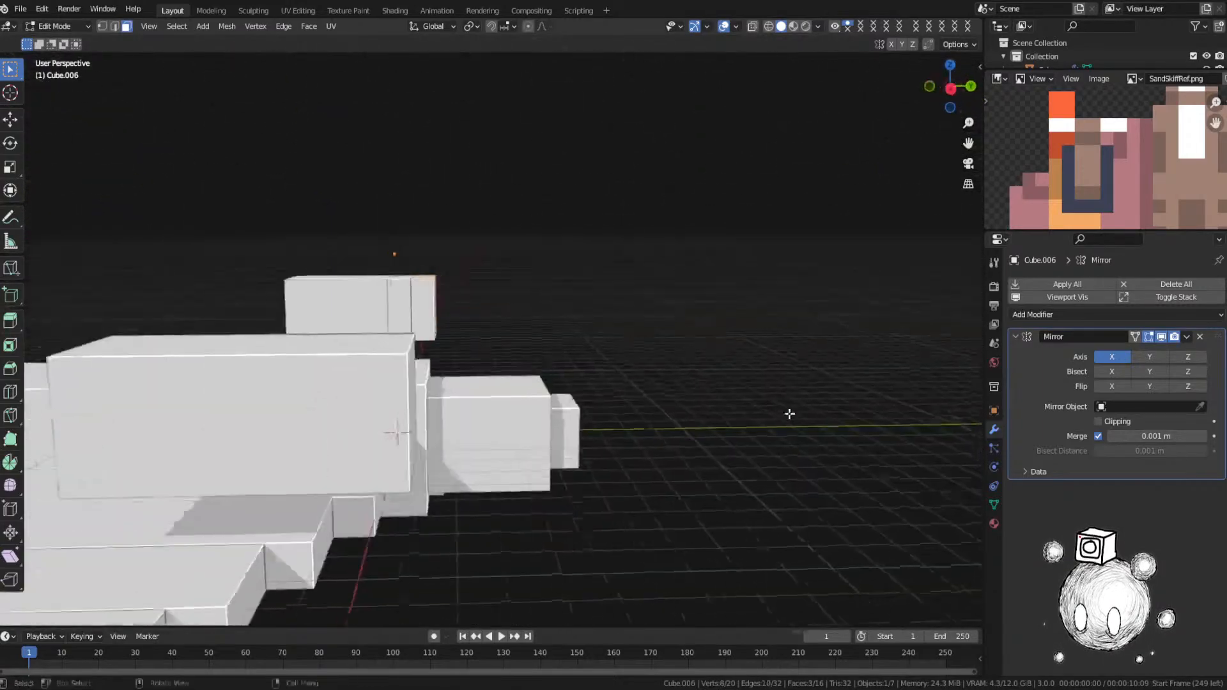
pyautogui.keyDown('shift'); pyautogui.click(425, 309); pyautogui.keyUp('shift')
pyautogui.moveTo(637, 268); pyautogui.dragTo(479, 315, button='middle')
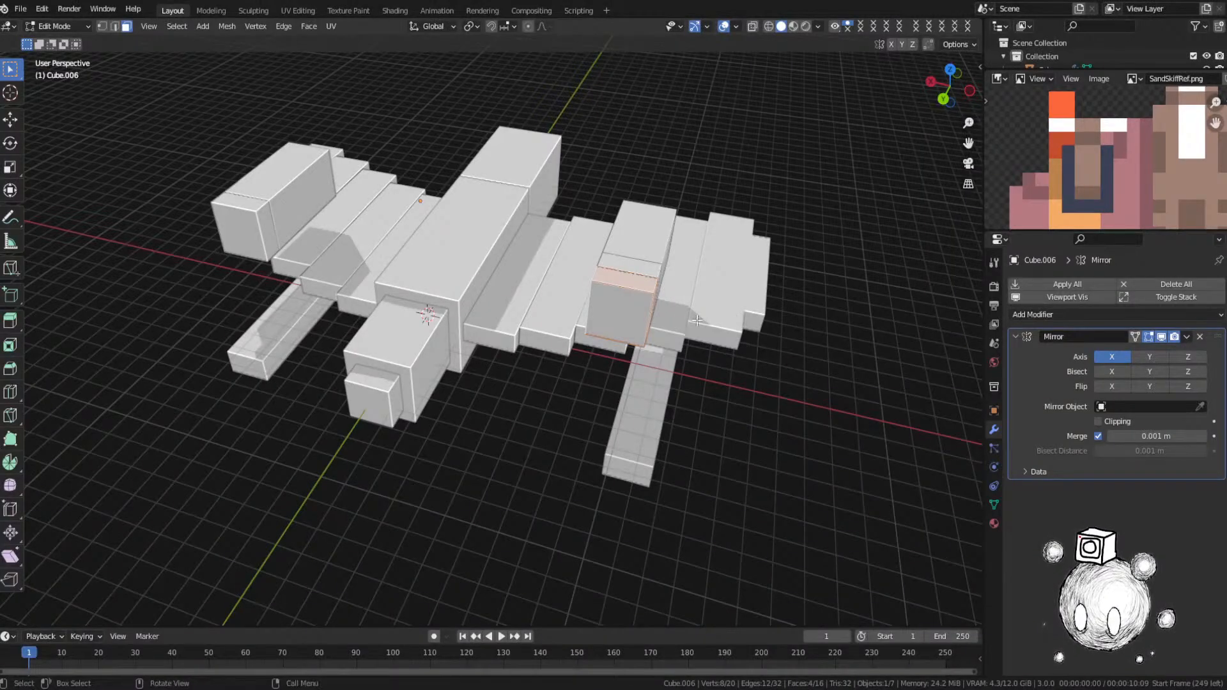
pyautogui.hotkey('ctrl', 'e')
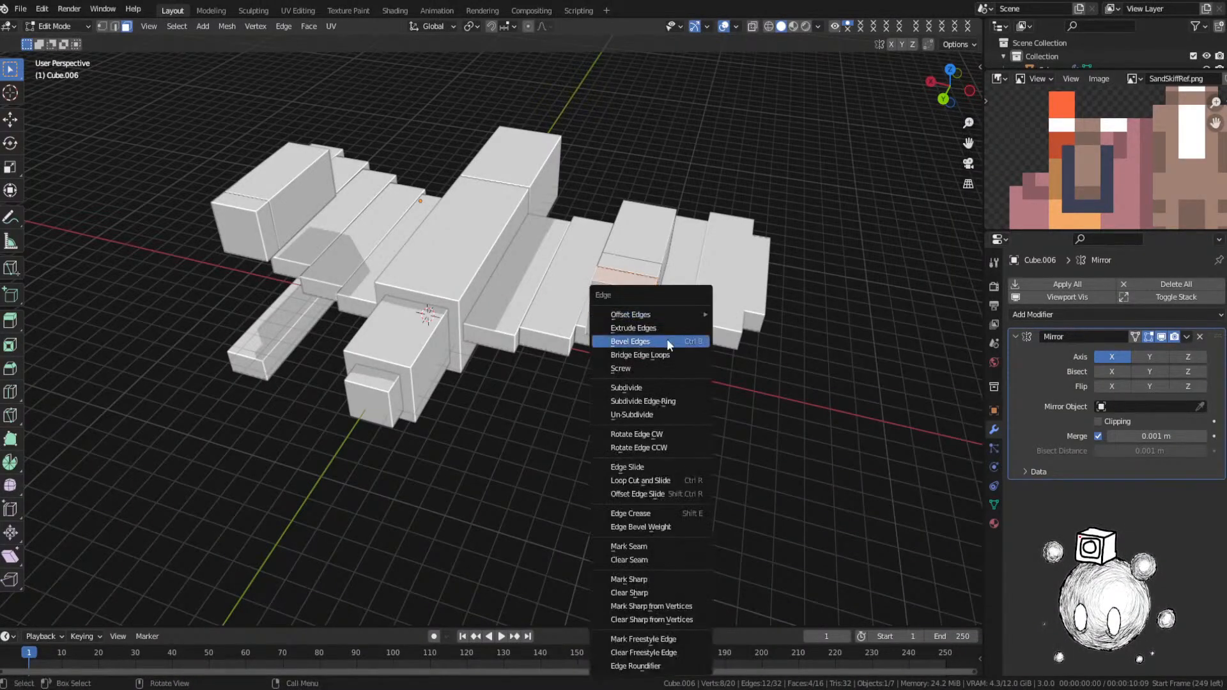
pyautogui.click(666, 338)
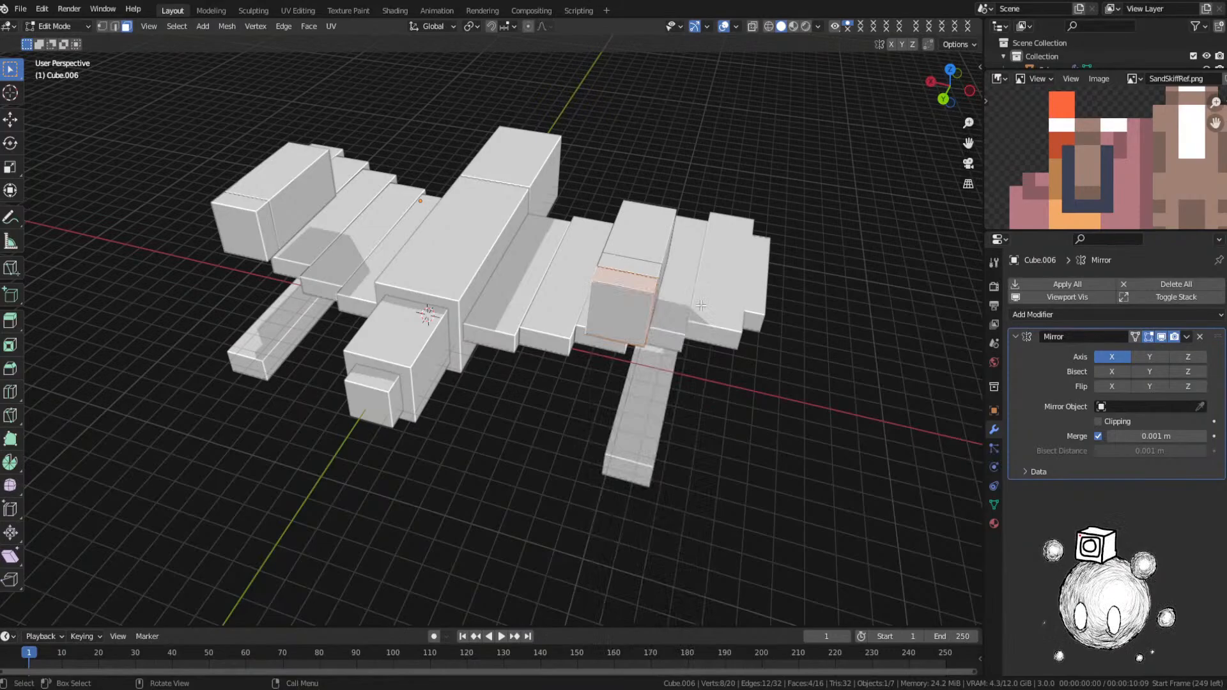
pyautogui.click(655, 451)
pyautogui.press('e')
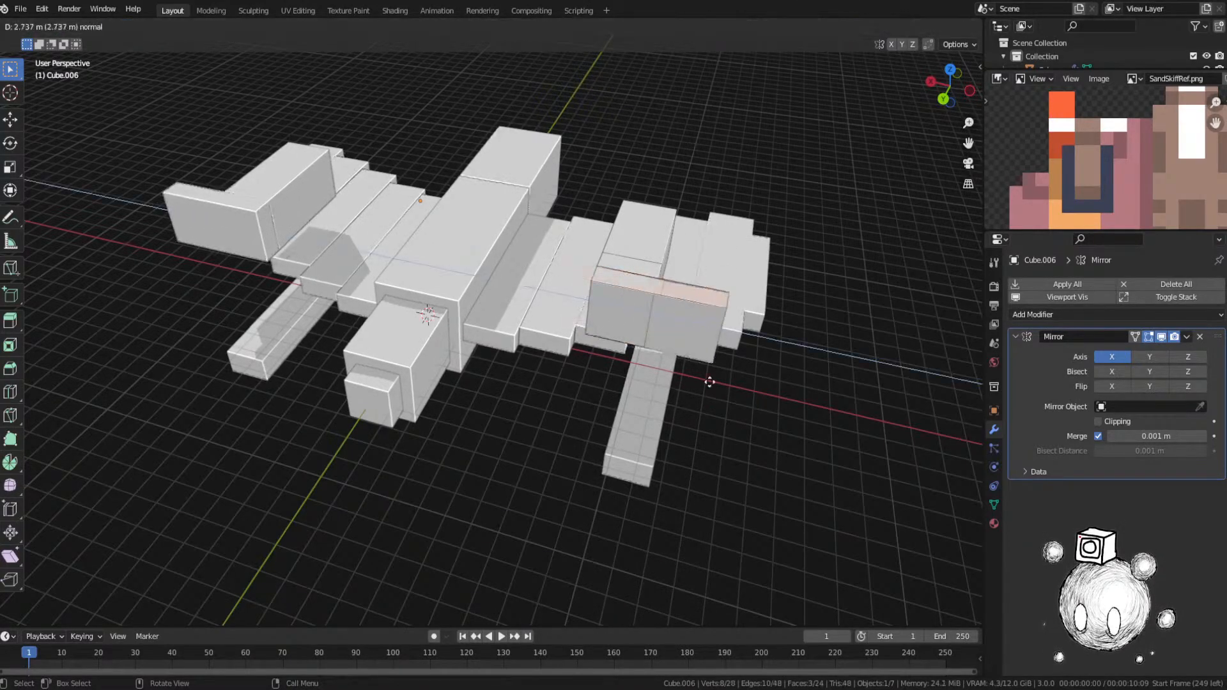
pyautogui.rightClick(708, 381)
pyautogui.hotkey('ctrl', 'z')
pyautogui.hotkey('ctrl', 'e')
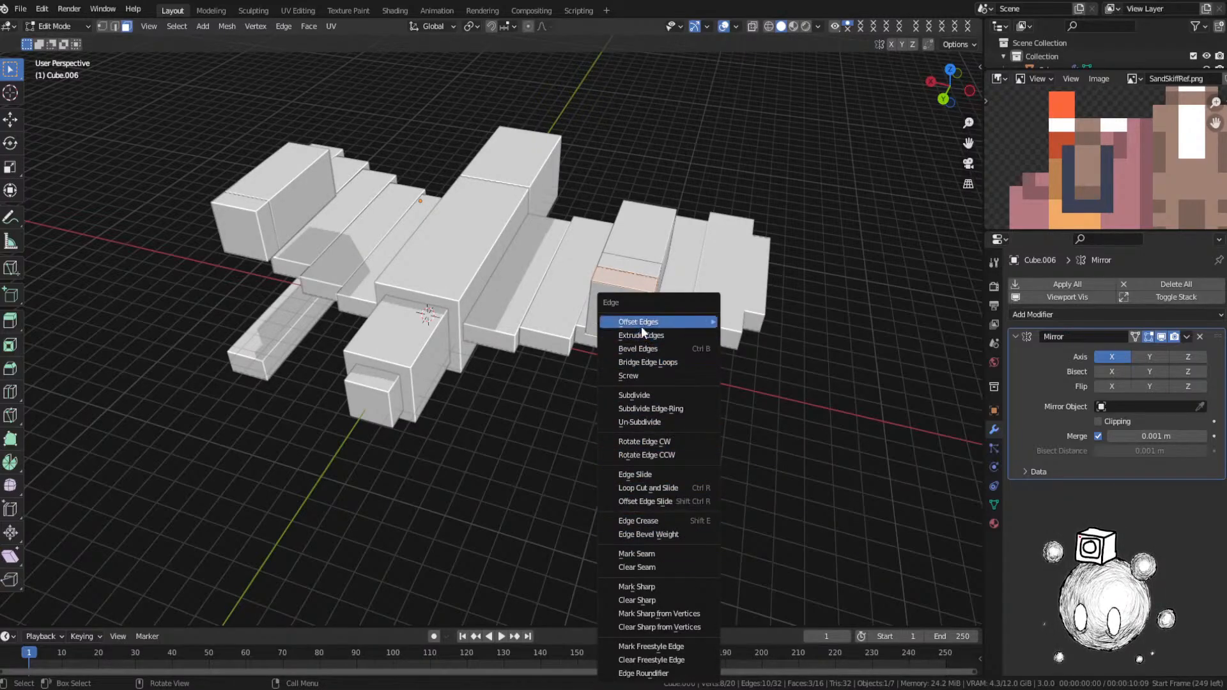
pyautogui.moveTo(642, 326)
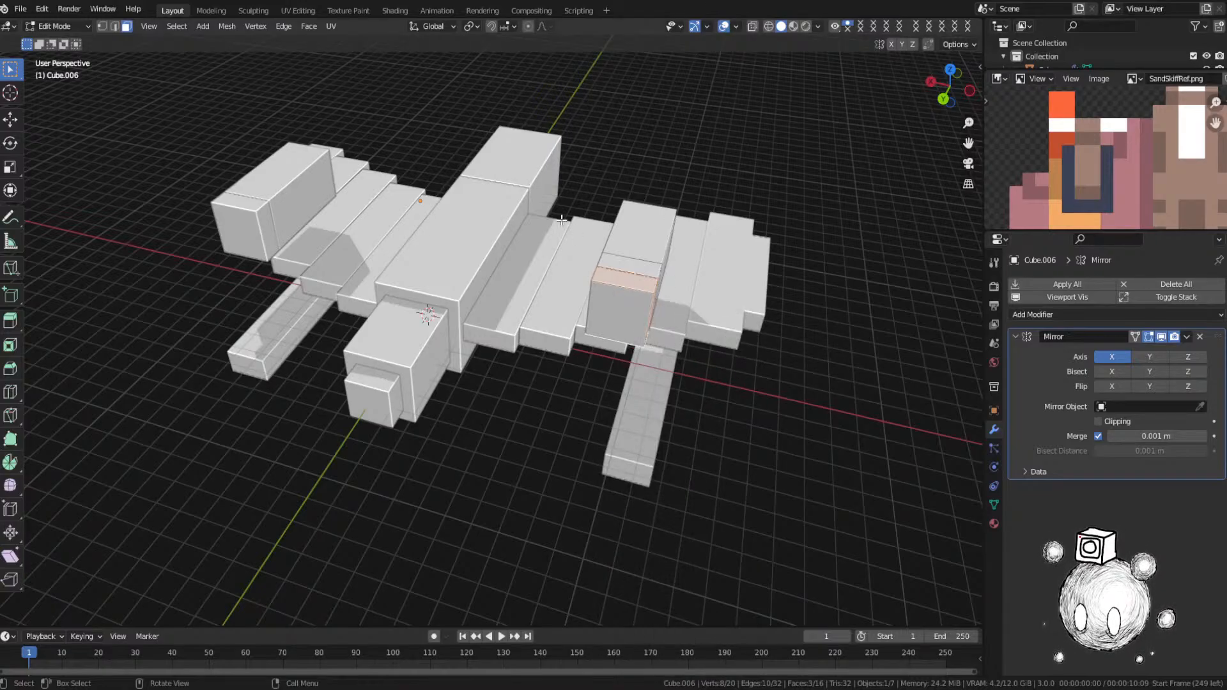
pyautogui.press('g')
pyautogui.rightClick(649, 225)
pyautogui.hotkey('shift', 'e')
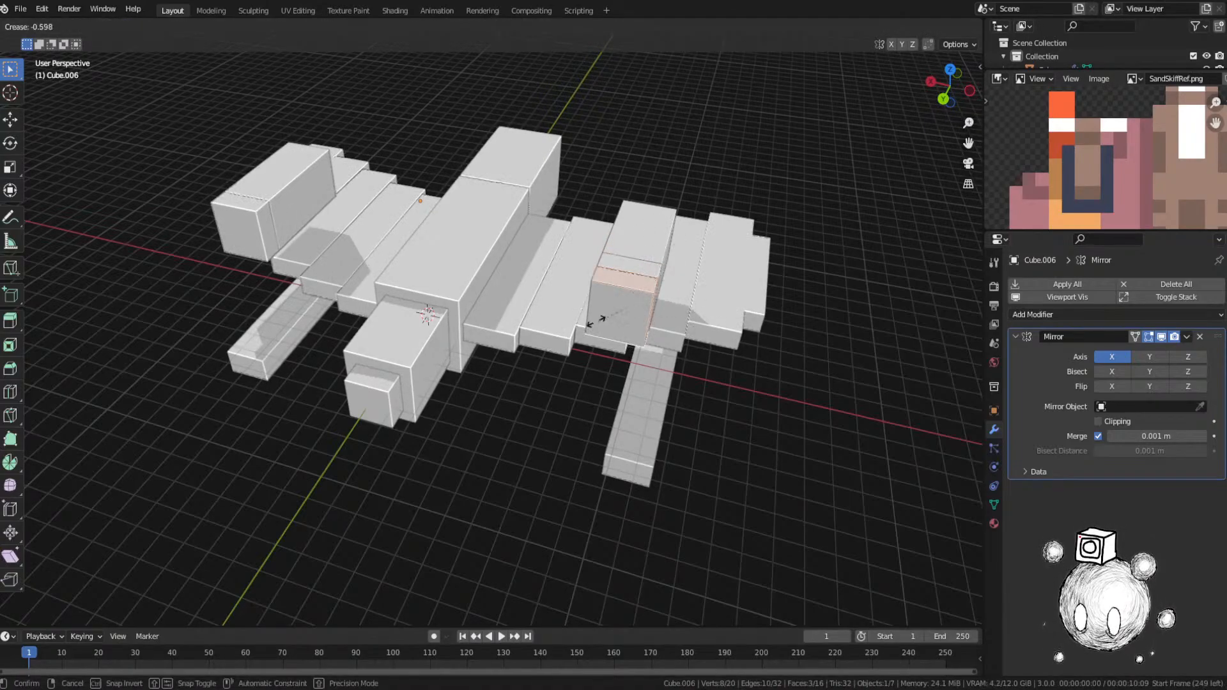
pyautogui.click(801, 415)
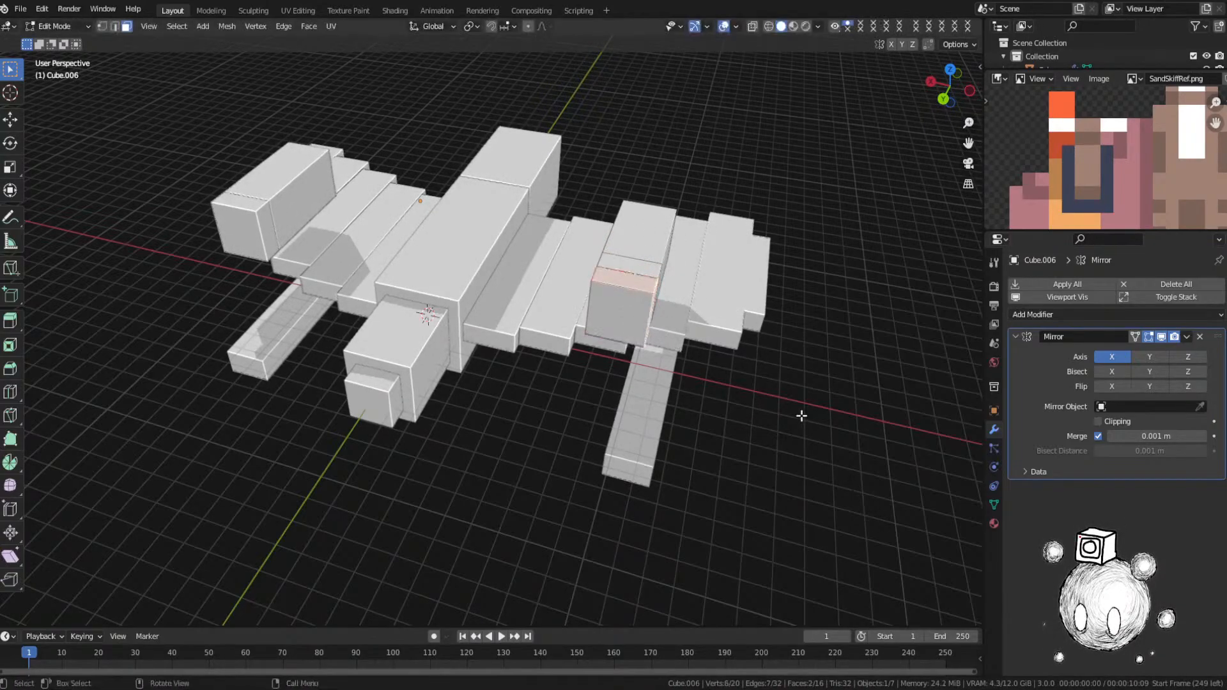
# Step: Add the missing faces so all four side faces of the front segment are selected
pyautogui.moveTo(469, 280); pyautogui.dragTo(524, 384, button='middle')
pyautogui.keyDown('shift'); pyautogui.click(528, 417); pyautogui.keyUp('shift')
pyautogui.keyDown('shift'); pyautogui.click(533, 429); pyautogui.keyUp('shift')
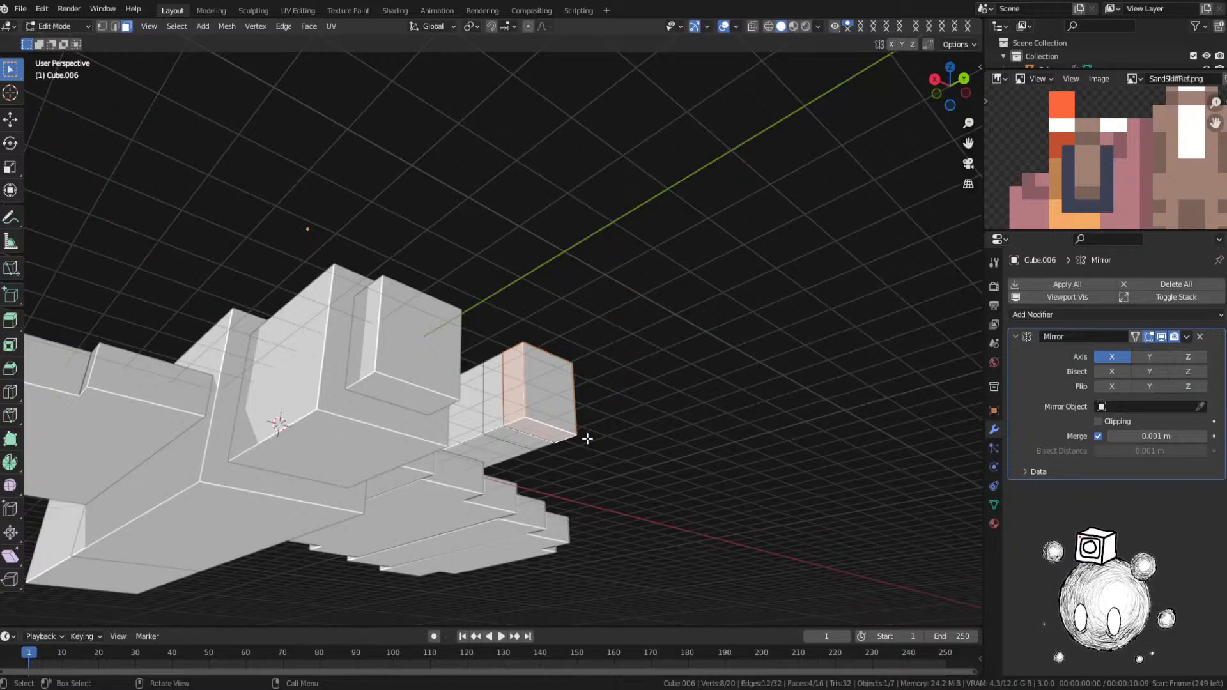
pyautogui.press('ctrl')
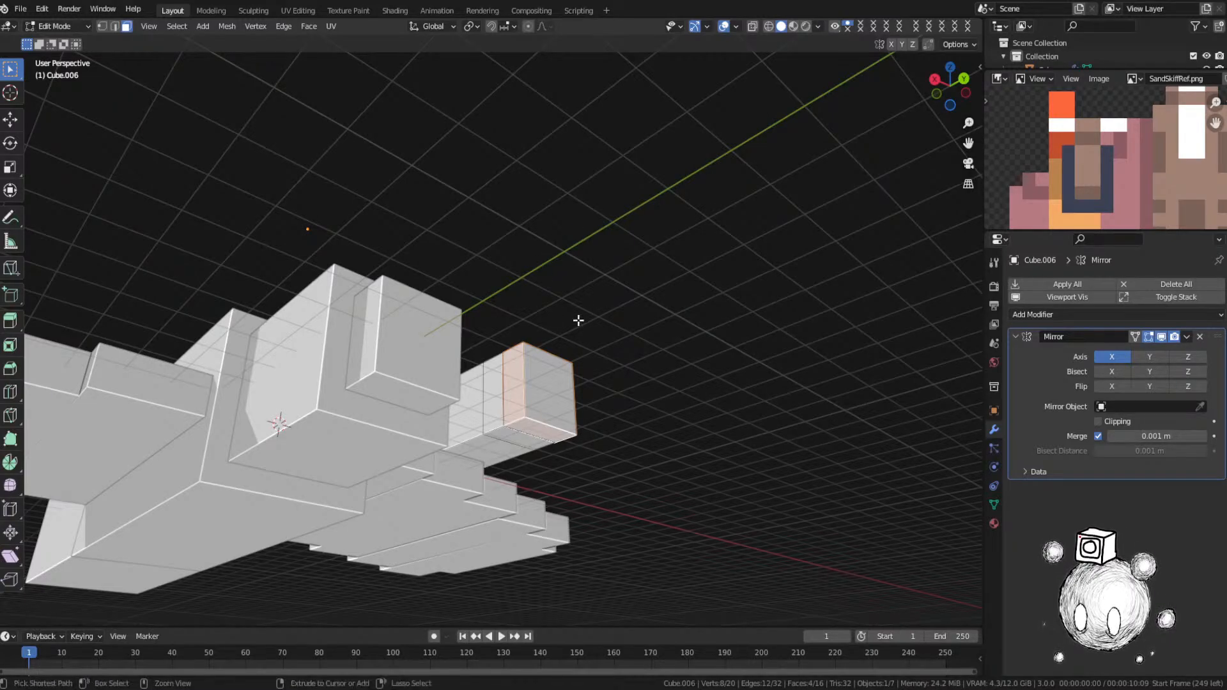
pyautogui.hotkey('ctrl', 'e')
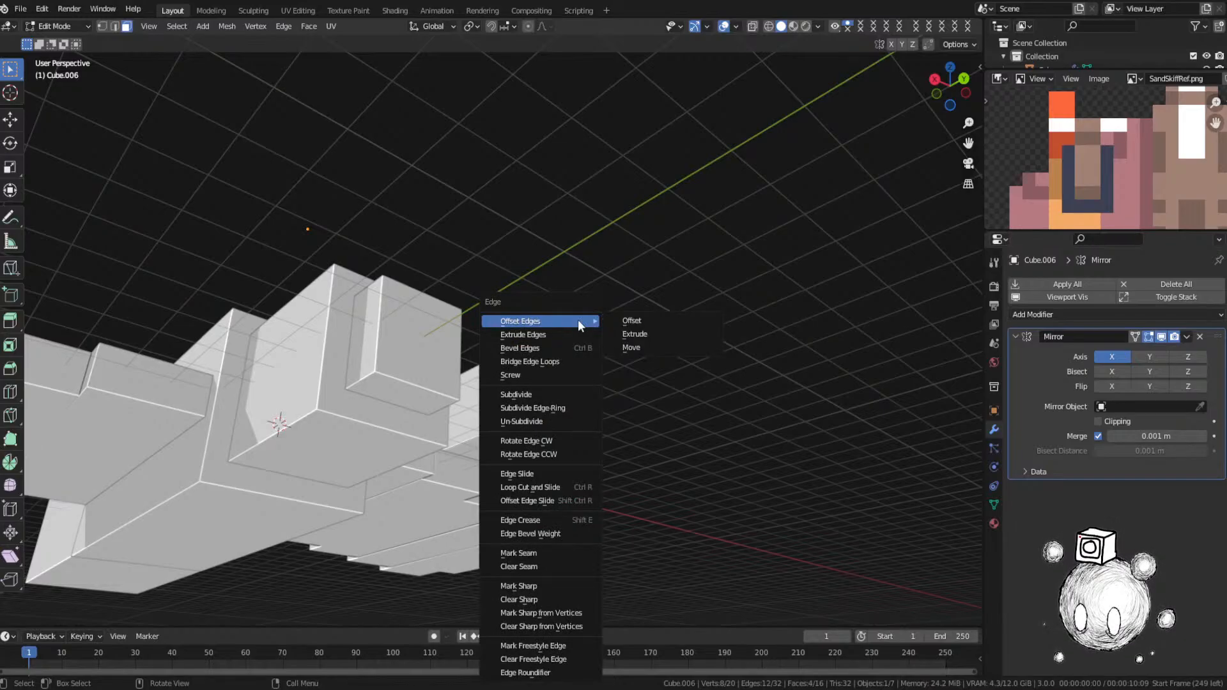
pyautogui.press('Escape')
pyautogui.hotkey('alt', 'e')
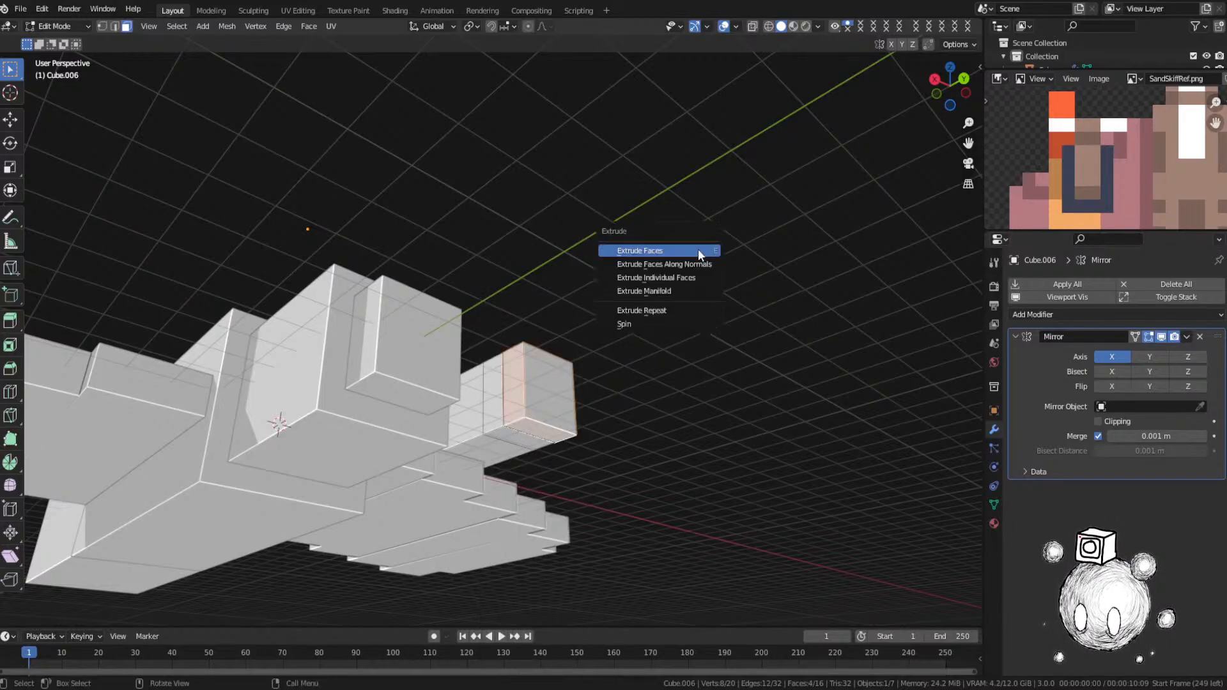
pyautogui.moveTo(745, 228); pyautogui.dragTo(652, 291, button='middle')
pyautogui.hotkey('alt', 'e')
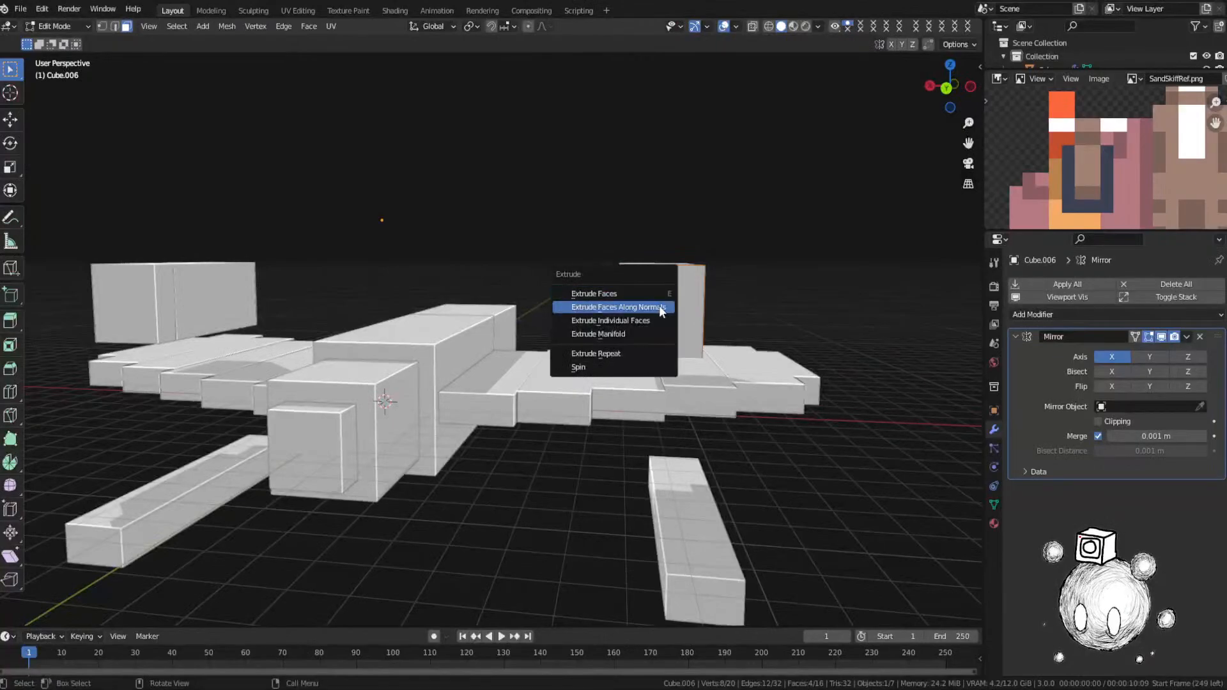
pyautogui.click(659, 307)
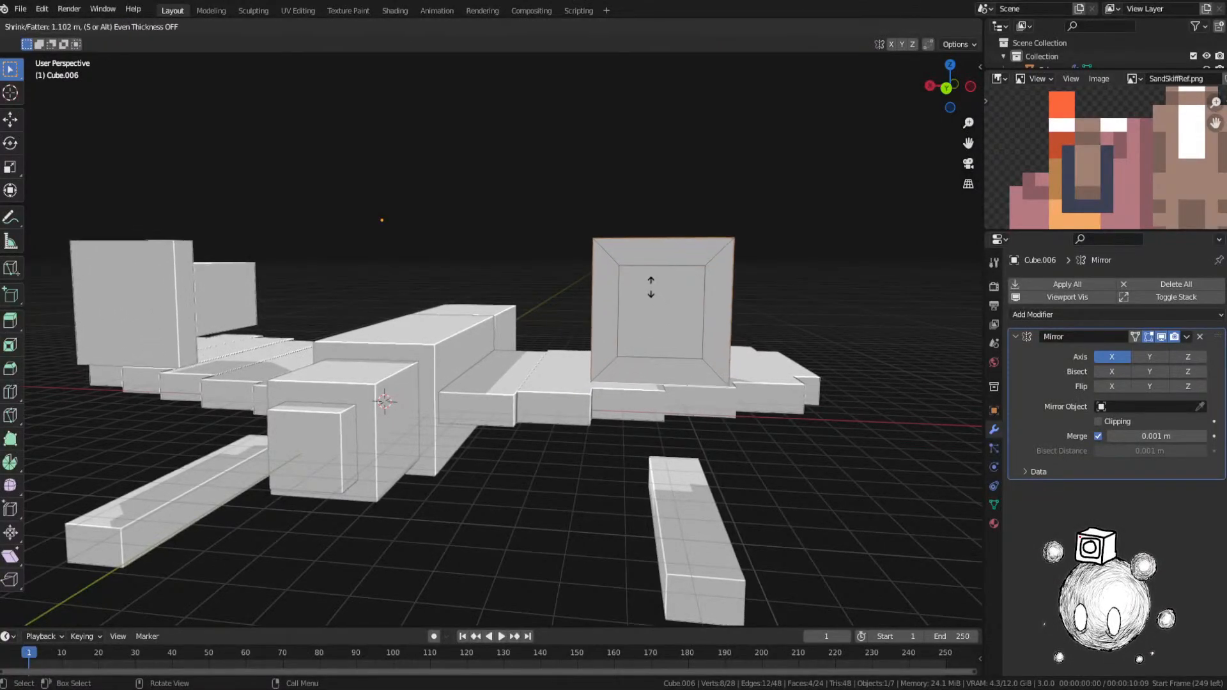
pyautogui.press('Escape')
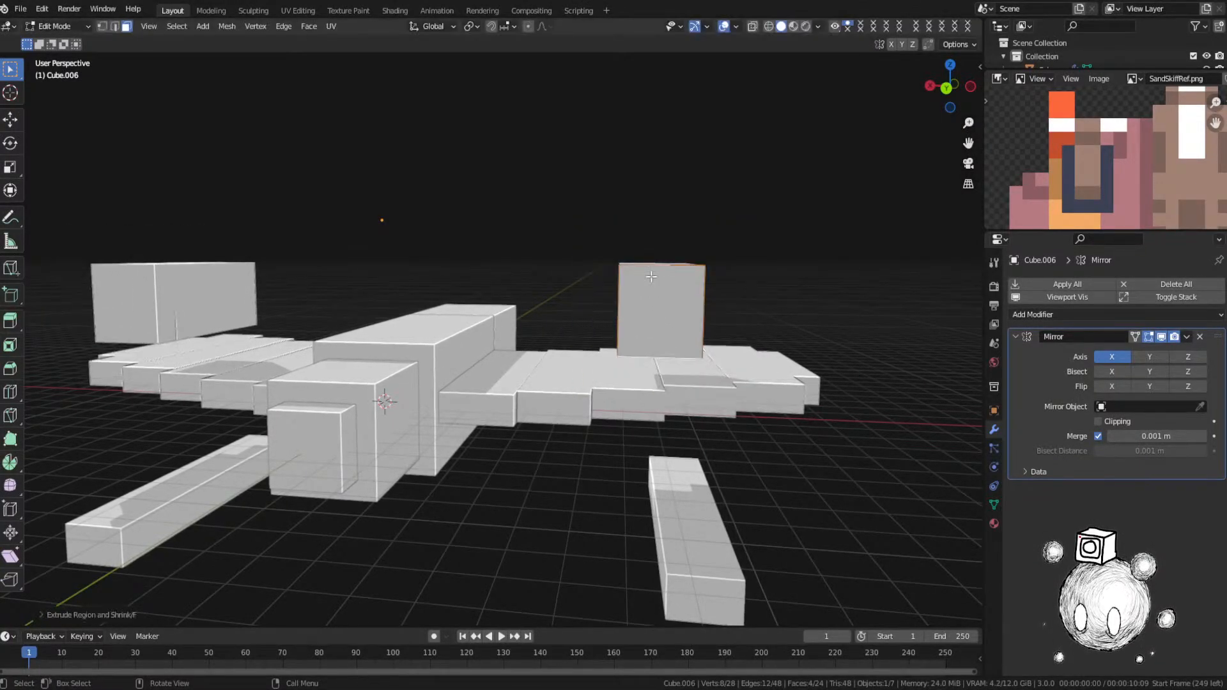
# Step: Extrude the front segment's four side faces individually outward by about 2.9 m into a cross and fine-tune the arms with Shrink/Fatten
pyautogui.moveTo(652, 276); pyautogui.dragTo(653, 296, button='middle')
pyautogui.hotkey('alt', 'e')
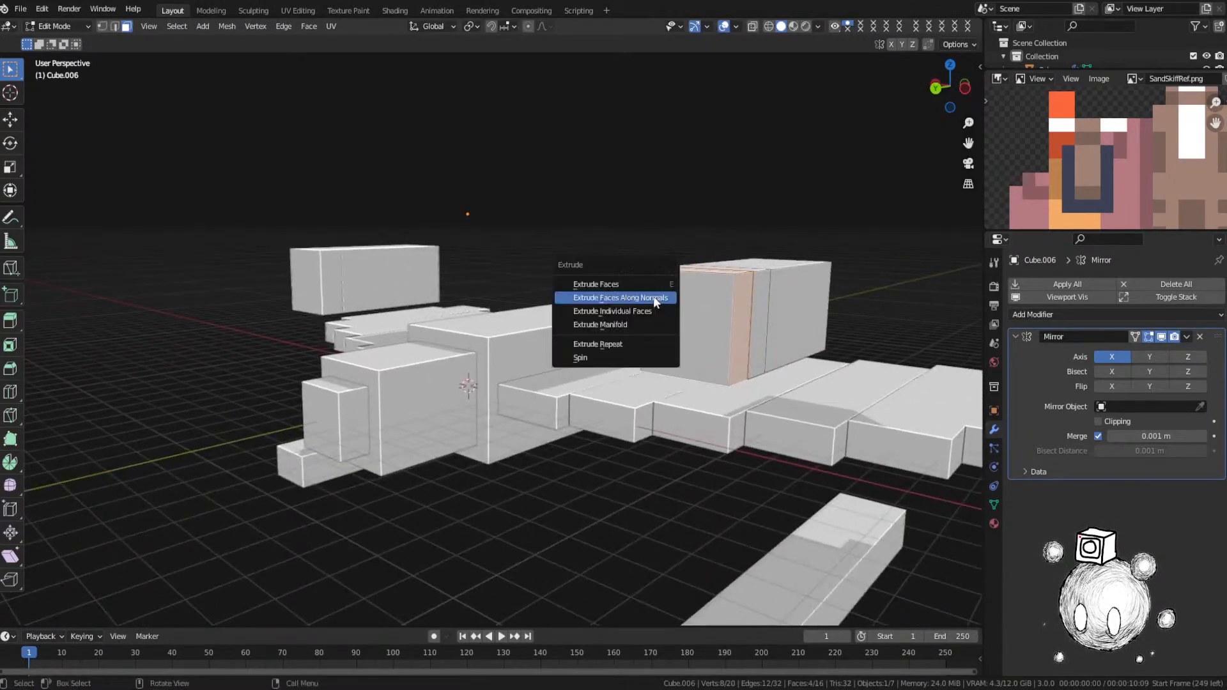
pyautogui.click(660, 311)
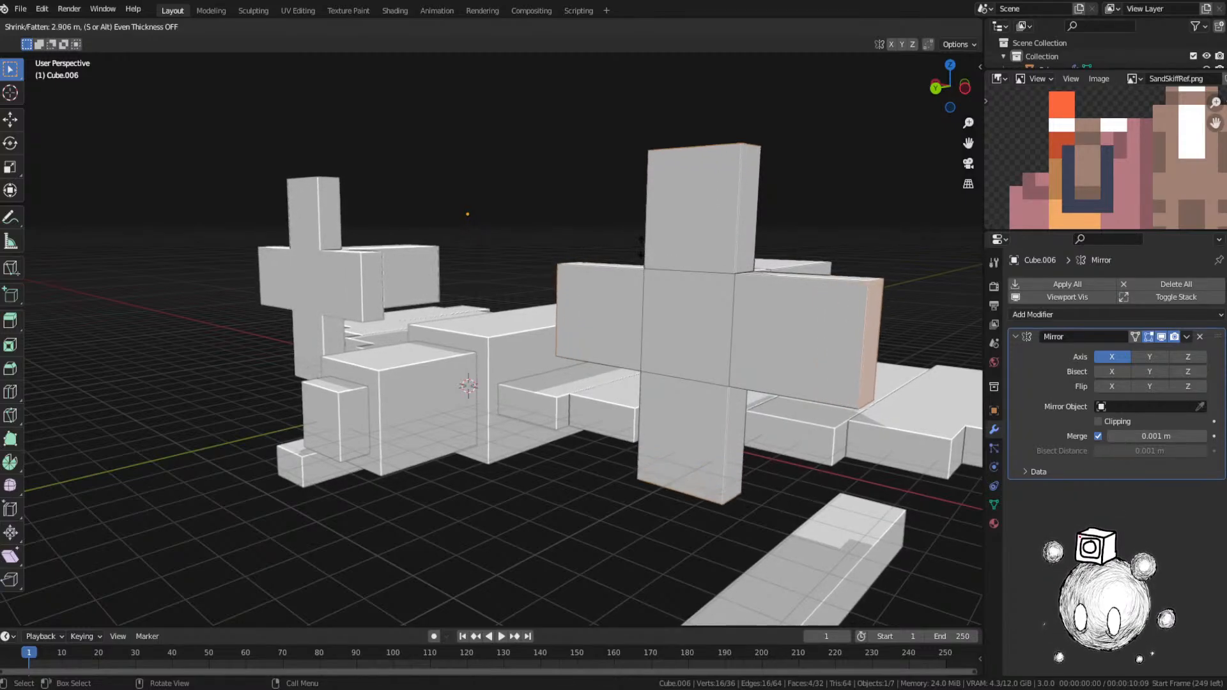
pyautogui.click(652, 248)
pyautogui.moveTo(652, 248); pyautogui.dragTo(687, 277, button='middle')
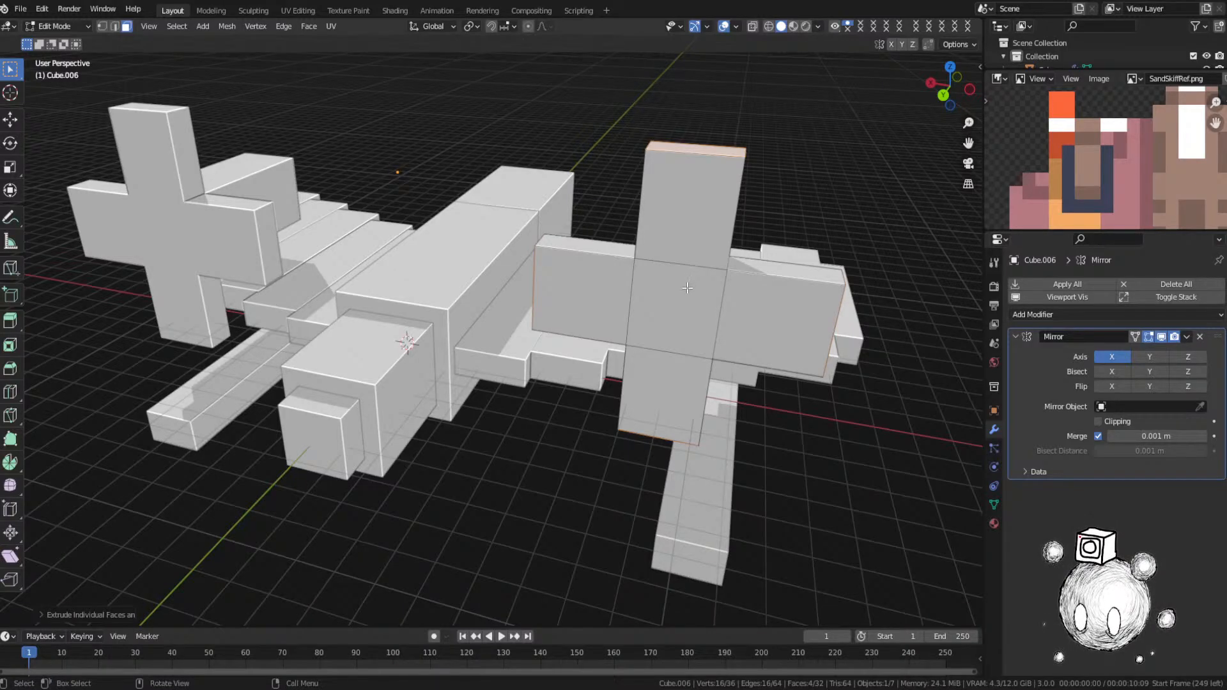
pyautogui.moveTo(684, 288)
pyautogui.mouseDown(button='middle')
pyautogui.moveTo(671, 263)
pyautogui.moveTo(701, 288)
pyautogui.moveTo(669, 295)
pyautogui.mouseUp(button='middle')
pyautogui.hotkey('alt', 's')
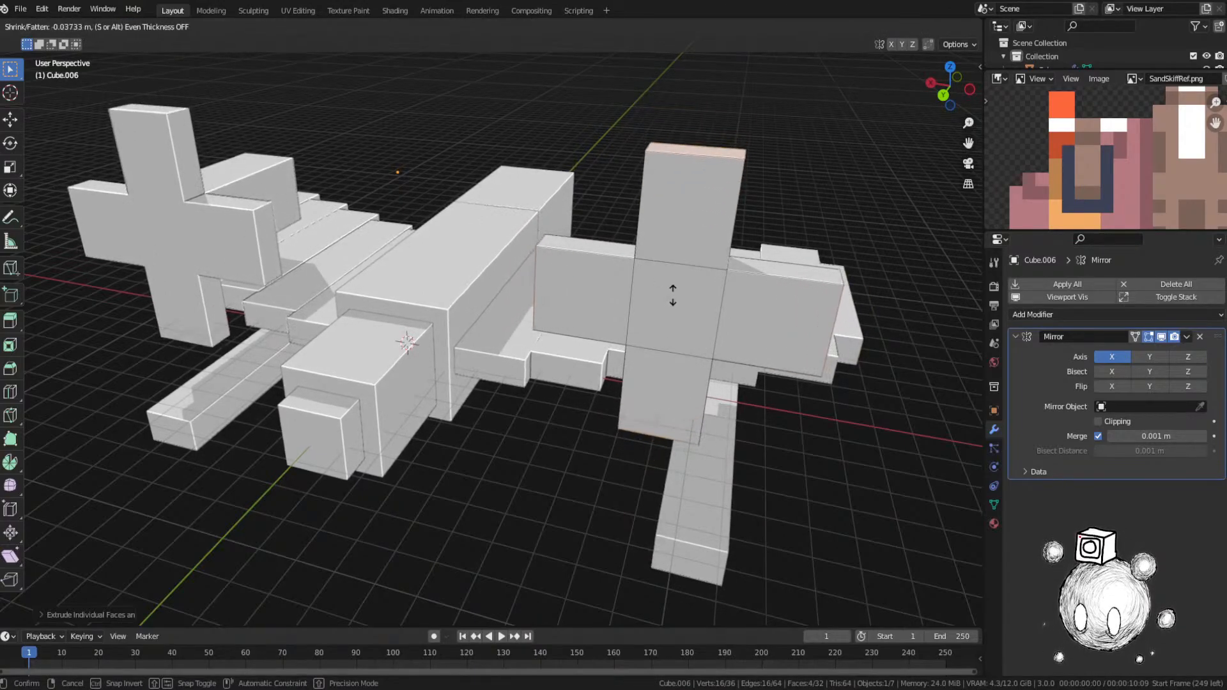
pyautogui.click(673, 293)
# Step: Select the whole linked cross and try rotating it around the global Y axis
pyautogui.moveTo(672, 293); pyautogui.dragTo(689, 332, button='middle')
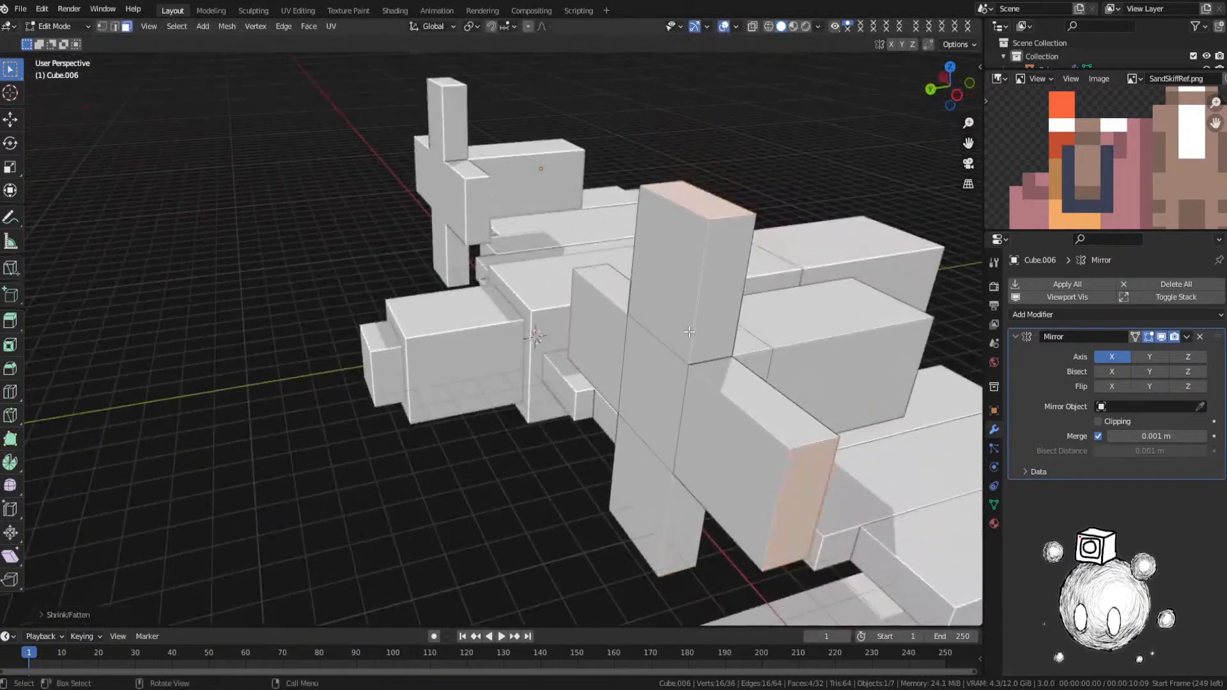
pyautogui.keyDown('alt'); pyautogui.keyDown('shift'); pyautogui.click(707, 362); pyautogui.keyUp('shift'); pyautogui.keyUp('alt')
pyautogui.hotkey('alt', 'a')
pyautogui.press('l')
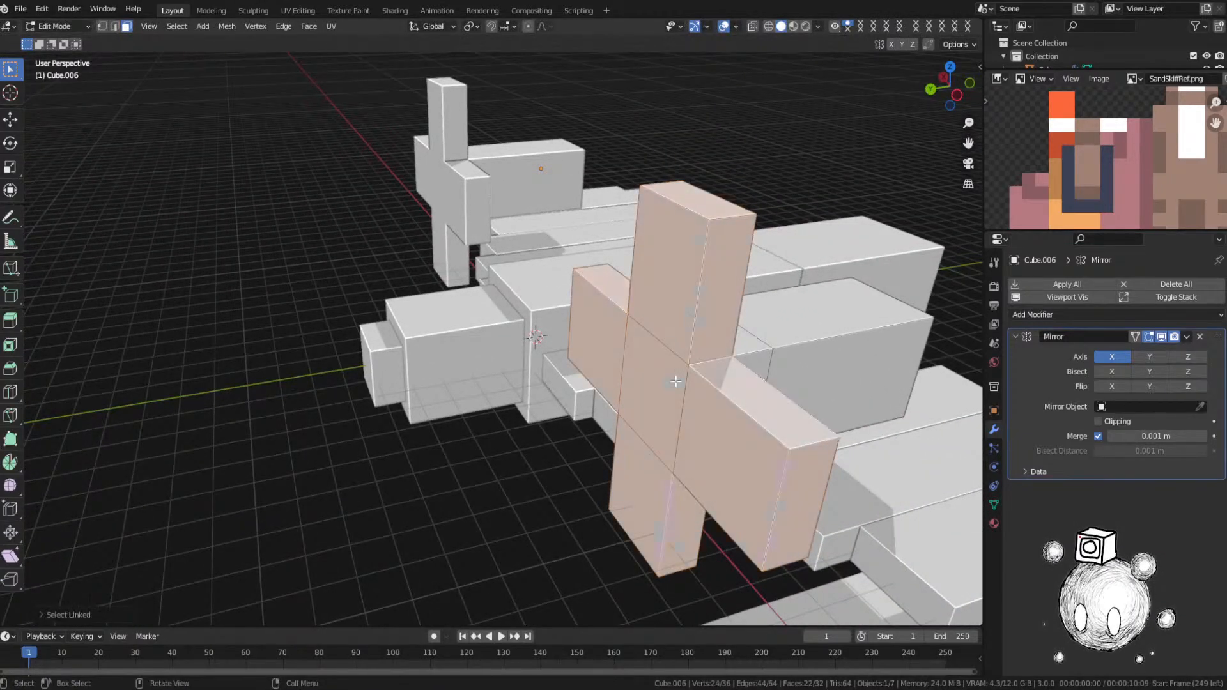
pyautogui.scroll(-6, 676, 382)
pyautogui.moveTo(623, 358); pyautogui.dragTo(657, 365, button='middle')
pyautogui.press('r')
pyautogui.press('y')
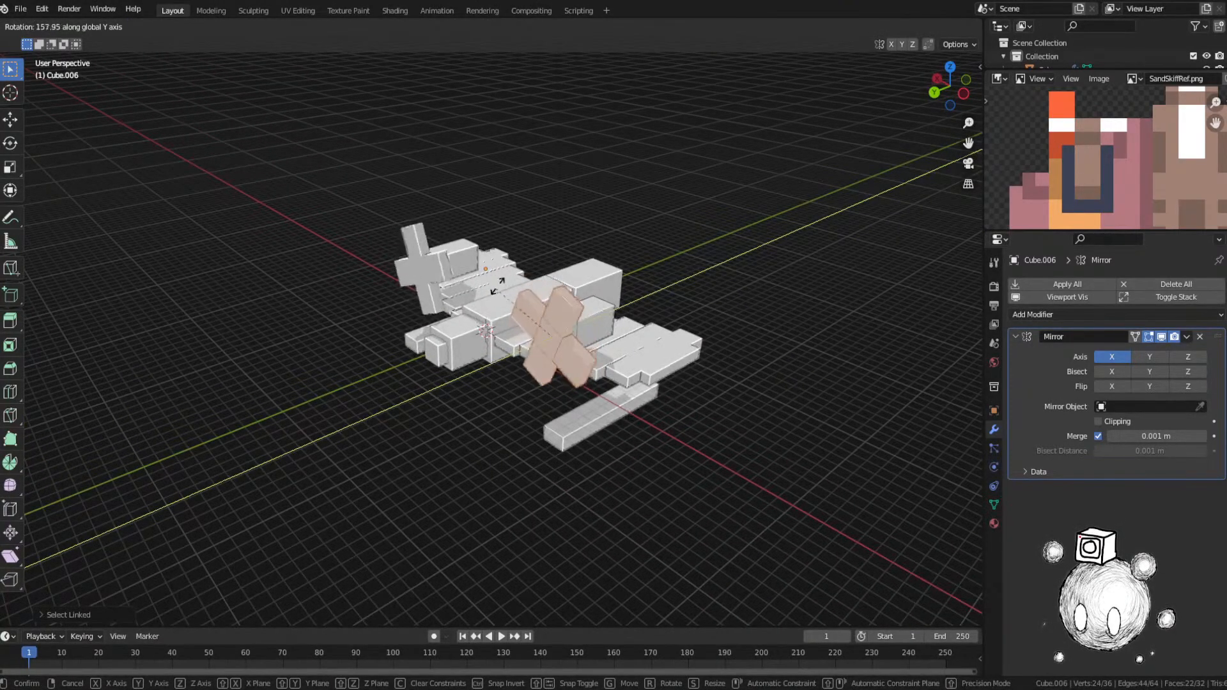
pyautogui.click(598, 433)
pyautogui.moveTo(597, 436)
pyautogui.mouseDown(button='middle')
pyautogui.moveTo(707, 414)
pyautogui.moveTo(578, 435)
pyautogui.mouseUp(button='middle')
pyautogui.scroll(5, 614, 411)
pyautogui.hotkey('ctrl', 'z')
pyautogui.scroll(-4, 519, 408)
pyautogui.press('r')
pyautogui.press('y')
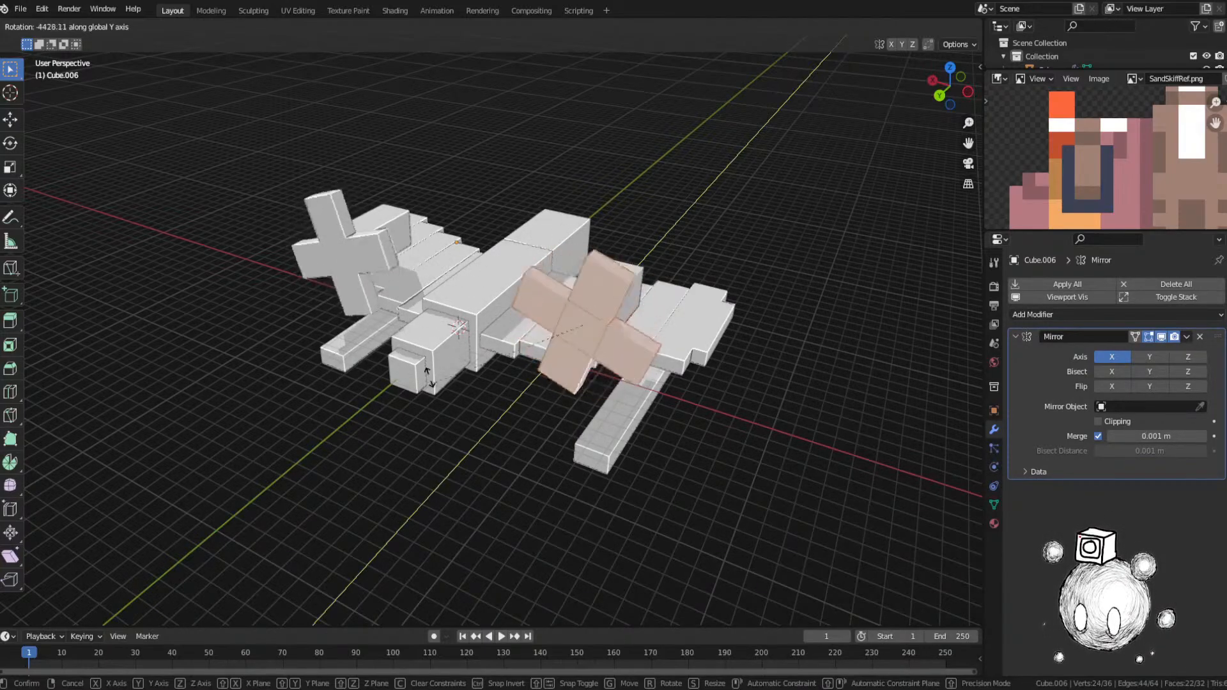
pyautogui.rightClick(717, 304)
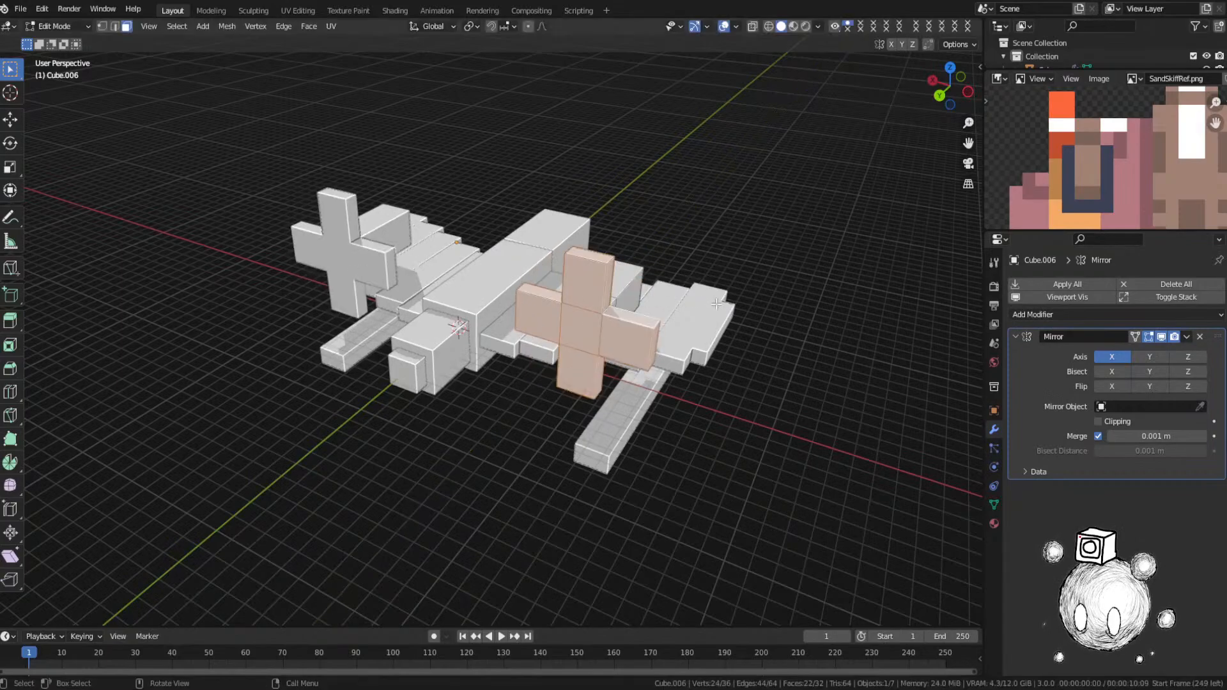
# Step: Return to Object Mode and compare the model from the side with the full ship in the reference image
pyautogui.click(699, 267)
pyautogui.press('Tab')
pyautogui.moveTo(673, 308); pyautogui.dragTo(774, 363, button='middle')
pyautogui.scroll(-2, 722, 374)
pyautogui.scroll(-4, 1131, 185)
pyautogui.moveTo(1130, 183); pyautogui.dragTo(1098, 159, button='middle')
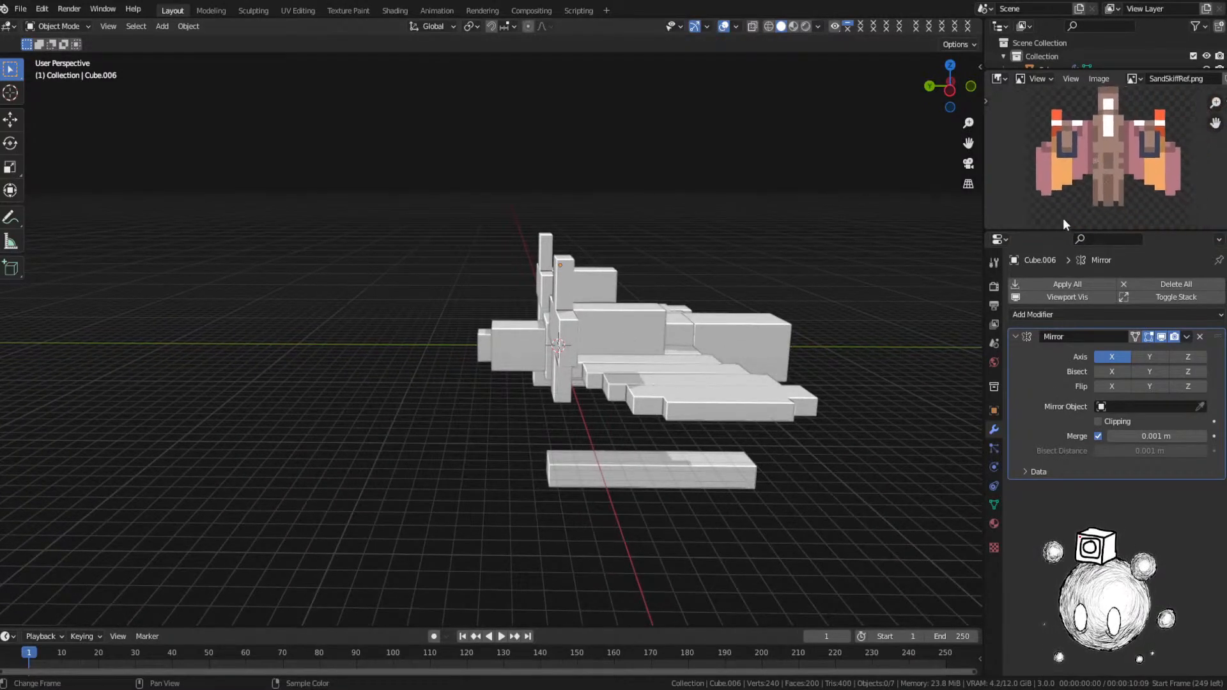
pyautogui.moveTo(850, 302); pyautogui.dragTo(760, 294, button='middle')
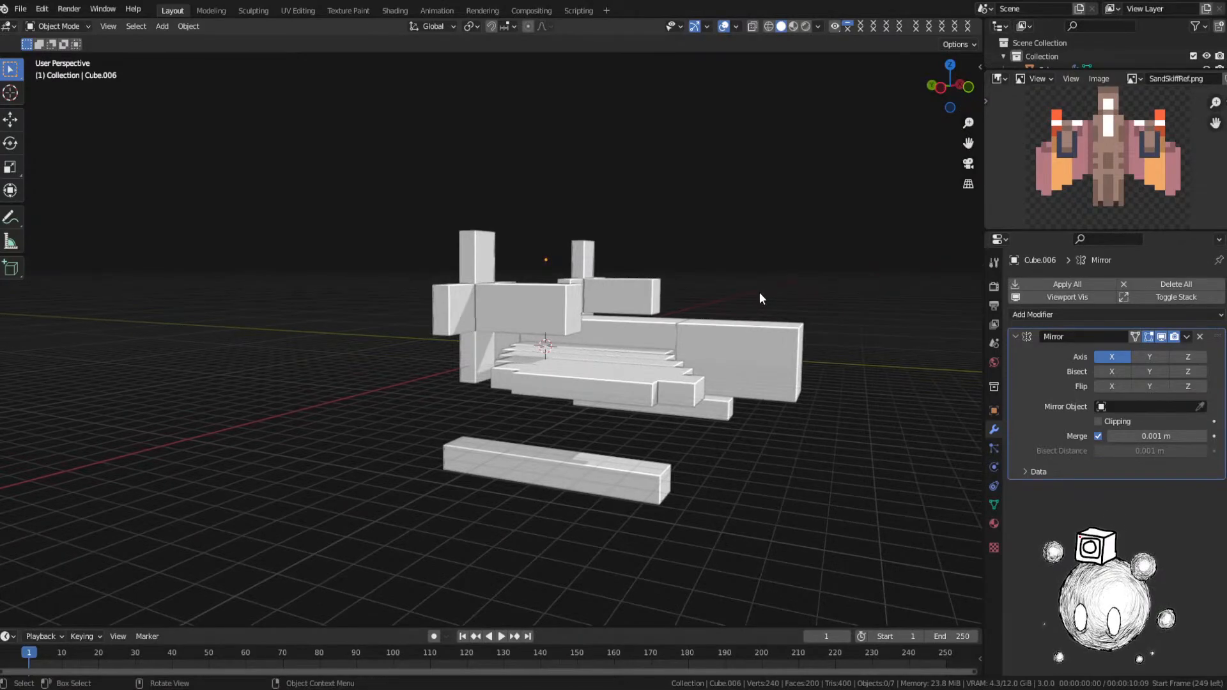
# Step: Try adding a loop cut near the front end of the long beam below the wing
pyautogui.click(600, 479)
pyautogui.moveTo(600, 479); pyautogui.dragTo(612, 431, button='middle')
pyautogui.hotkey('ctrl', 'Tab')
pyautogui.click(758, 440)
pyautogui.moveTo(748, 442); pyautogui.dragTo(648, 461, button='middle')
pyautogui.hotkey('ctrl', 'r')
pyautogui.click(641, 462)
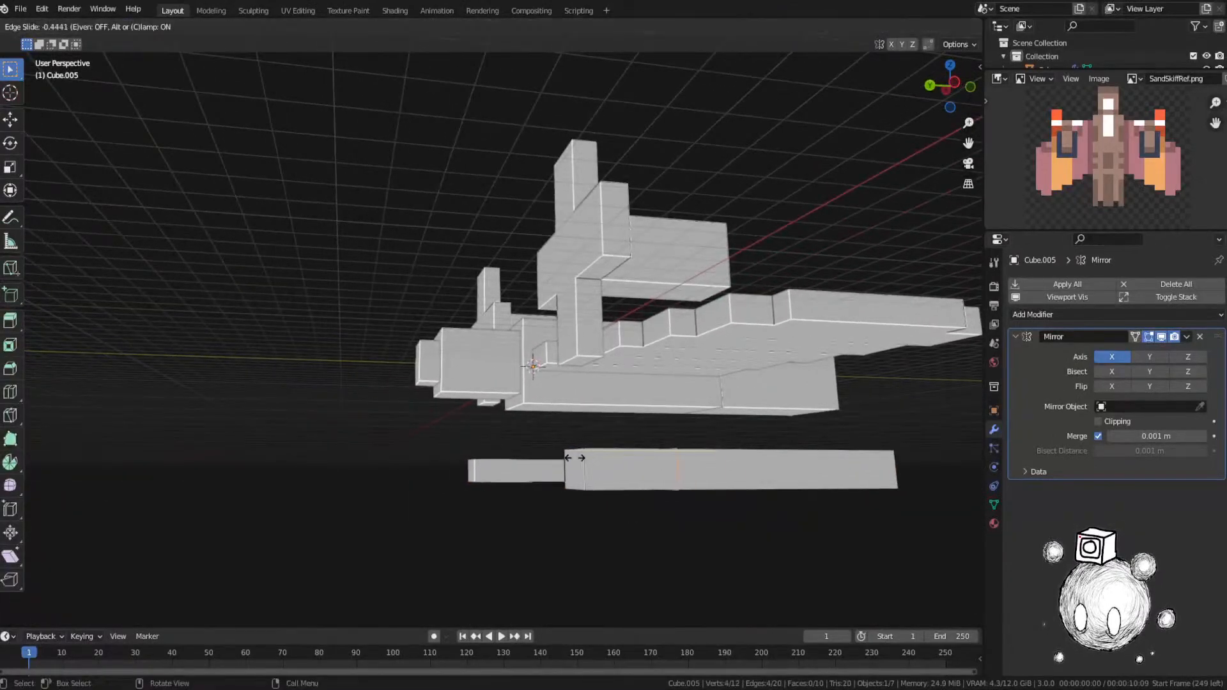
pyautogui.click(545, 477)
# Step: Try moving the beam's lower front edge vertically along the Z axis
pyautogui.click(573, 489)
pyautogui.press('g')
pyautogui.press('z')
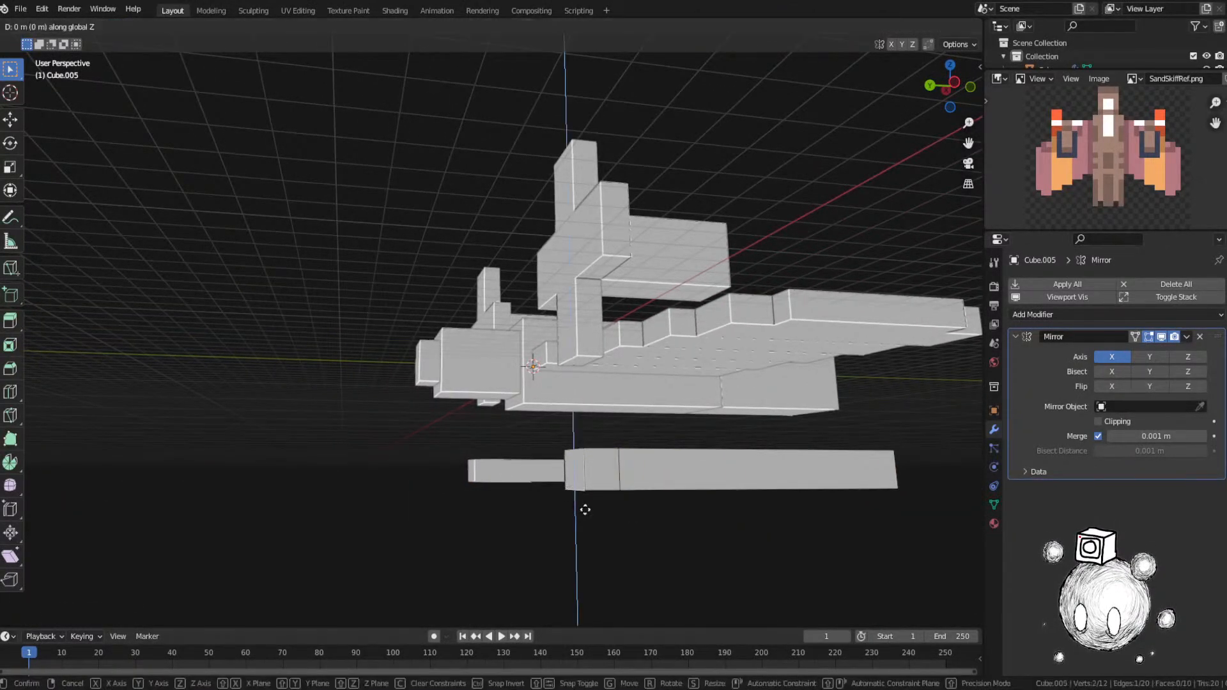
pyautogui.click(583, 494)
pyautogui.press('Tab')
pyautogui.hotkey('alt', 'a')
pyautogui.moveTo(574, 515); pyautogui.dragTo(556, 492, button='middle')
pyautogui.press('Tab')
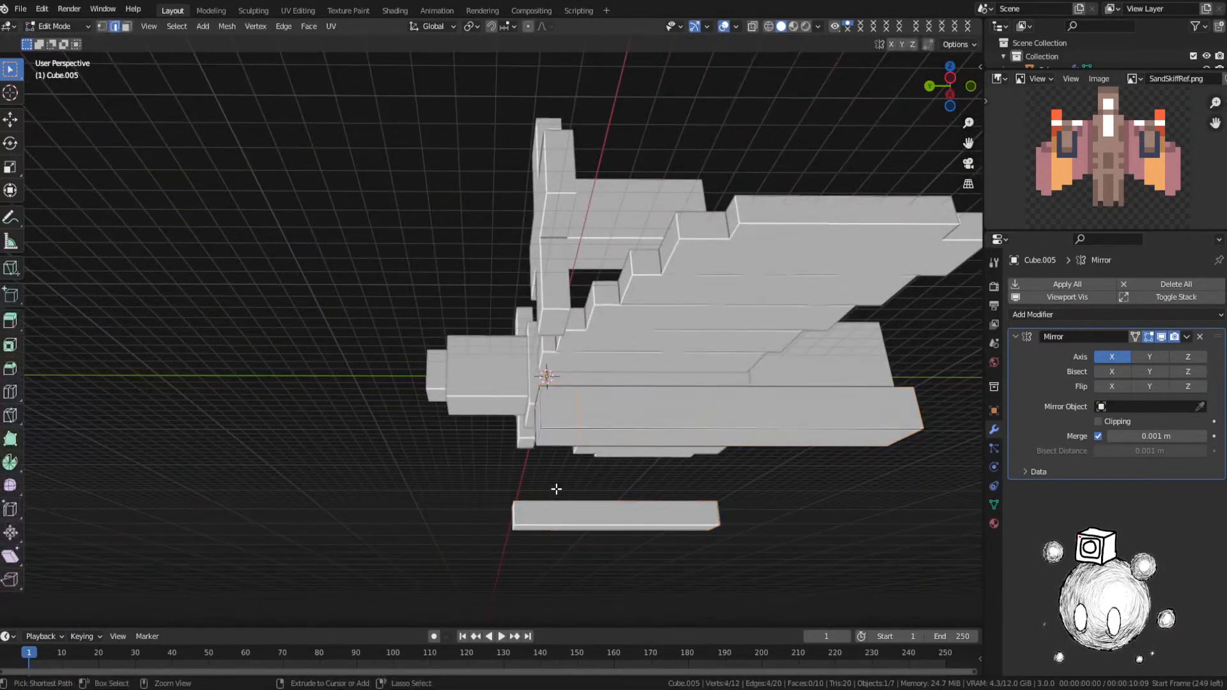
pyautogui.press('Tab')
pyautogui.hotkey('alt', 'a')
# Step: Examine the stepped wing pieces, the crosses above them and the beams below from close up and from the side
pyautogui.moveTo(711, 326); pyautogui.dragTo(665, 395, button='middle')
pyautogui.keyDown('shift'); pyautogui.moveTo(570, 416); pyautogui.dragTo(614, 359, button='middle'); pyautogui.keyUp('shift')
pyautogui.scroll(3, 634, 371)
pyautogui.click(634, 371)
pyautogui.moveTo(499, 289); pyautogui.dragTo(586, 289, button='middle')
pyautogui.hotkey('alt', 'a')
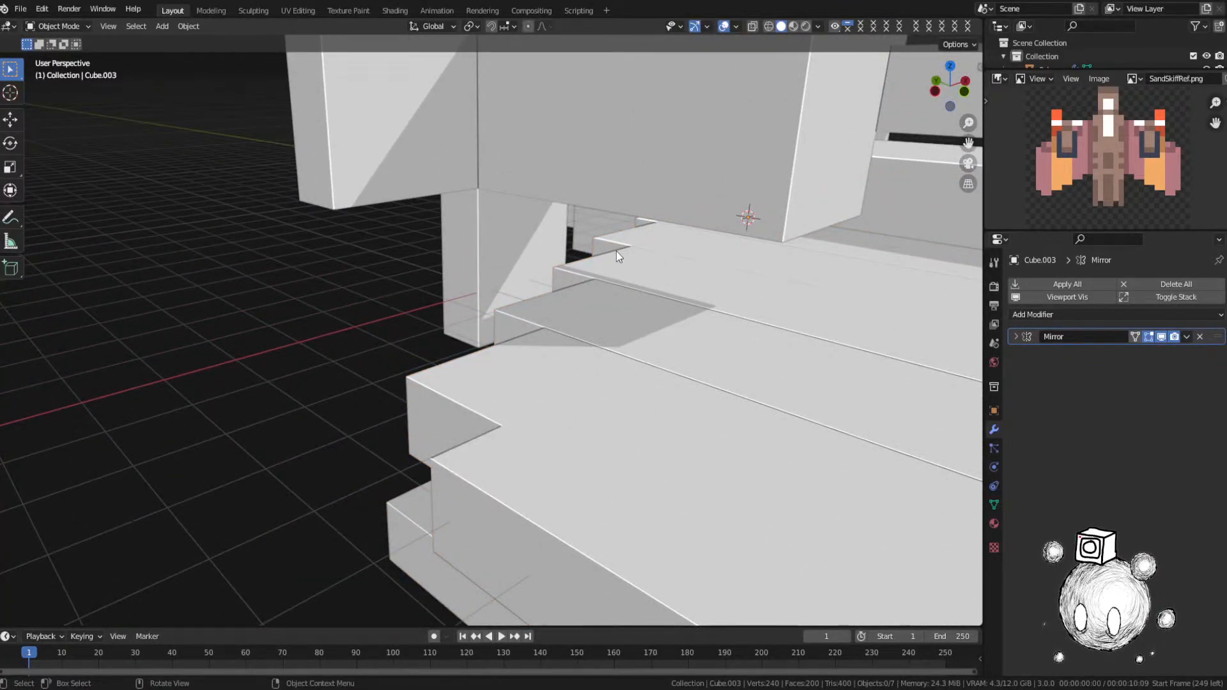
pyautogui.scroll(-10, 616, 252)
pyautogui.scroll(3, 669, 289)
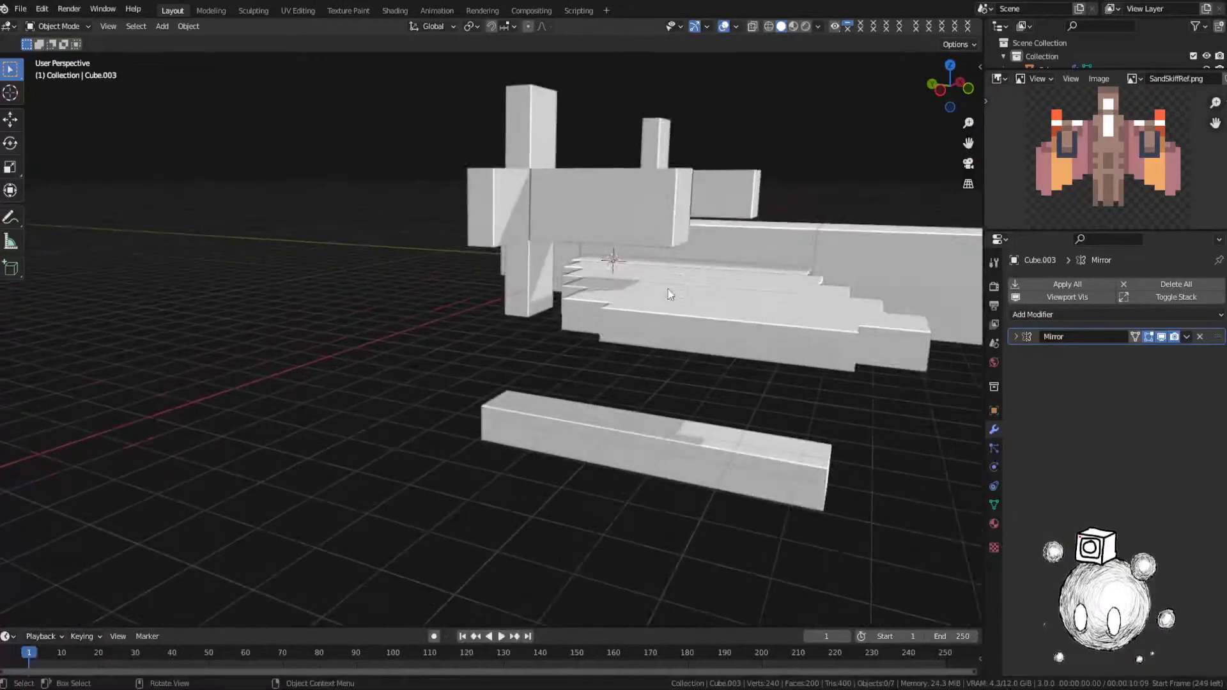
pyautogui.moveTo(668, 288); pyautogui.dragTo(785, 283, button='middle')
pyautogui.scroll(-2, 757, 283)
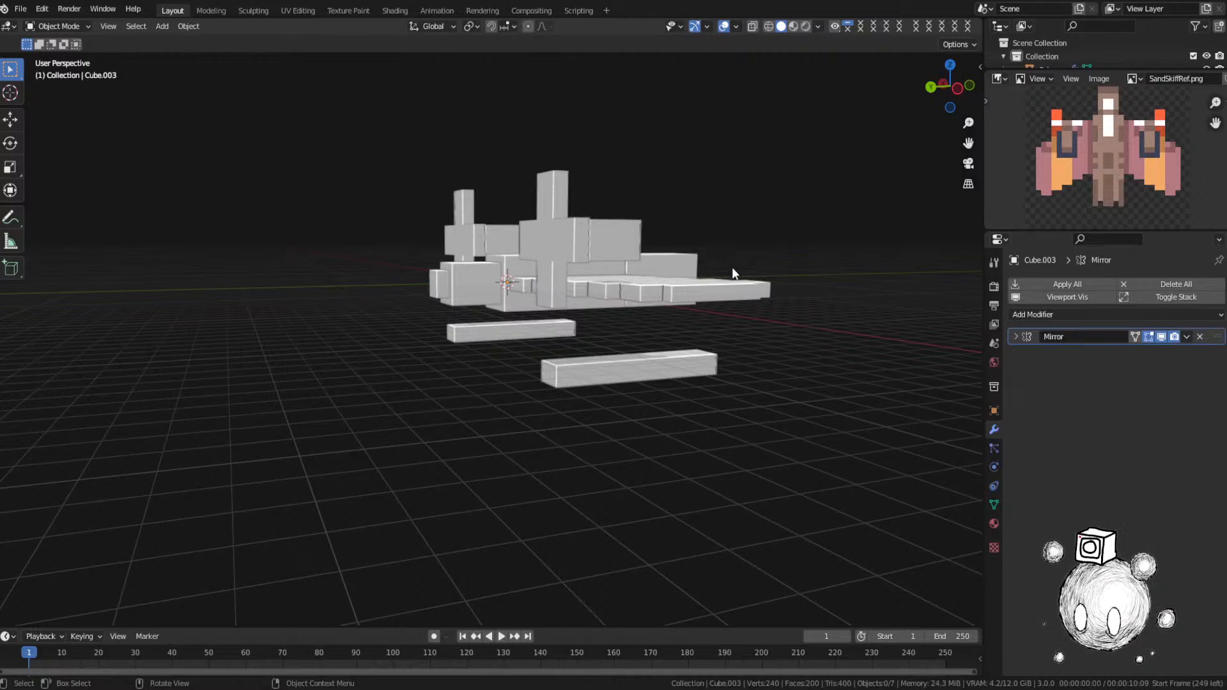
# Step: Try adding a new cube at the hull's centre with a clipped Mirror modifier on the X axis
pyautogui.moveTo(753, 337); pyautogui.dragTo(626, 367, button='middle')
pyautogui.hotkey('shift', 'a')
pyautogui.click(662, 313)
pyautogui.hotkey('ctrl', 'Tab')
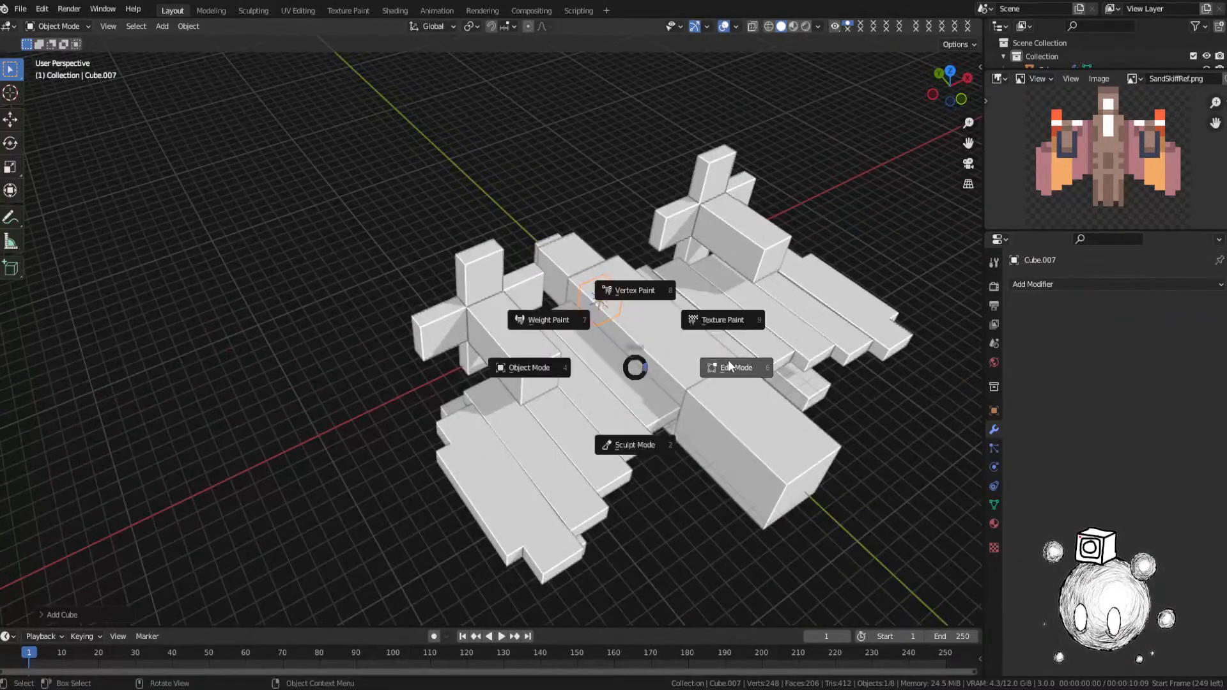
pyautogui.click(728, 365)
pyautogui.click(1042, 285)
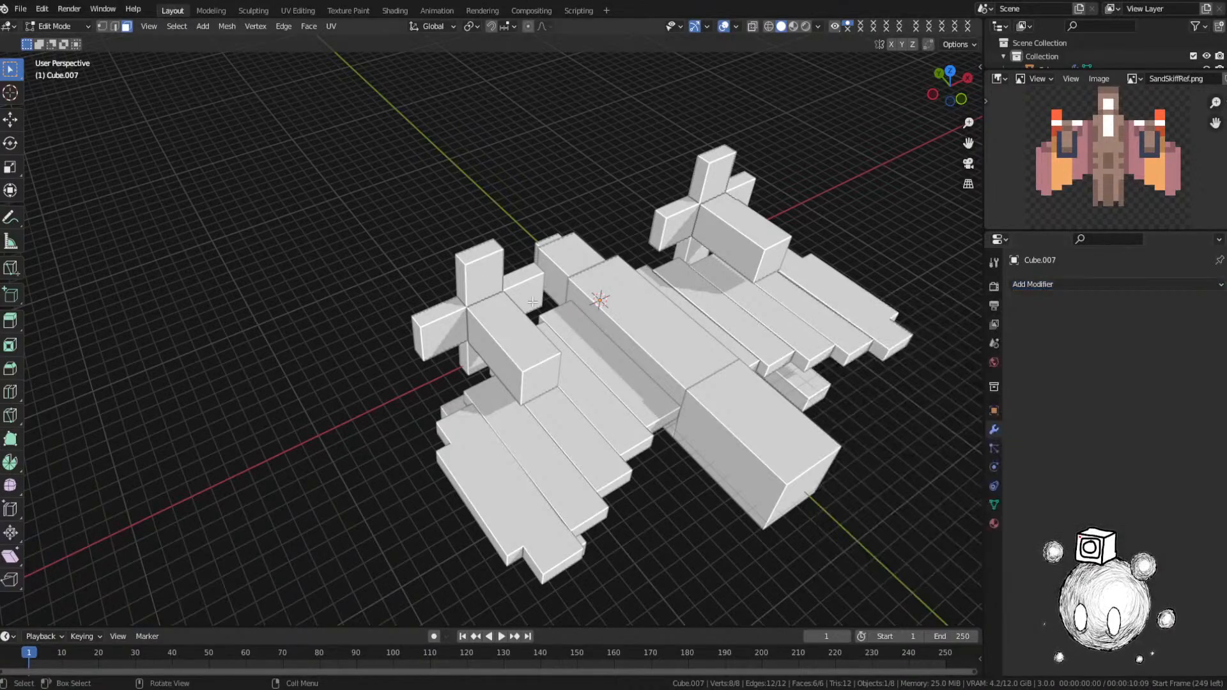
pyautogui.press('Tab')
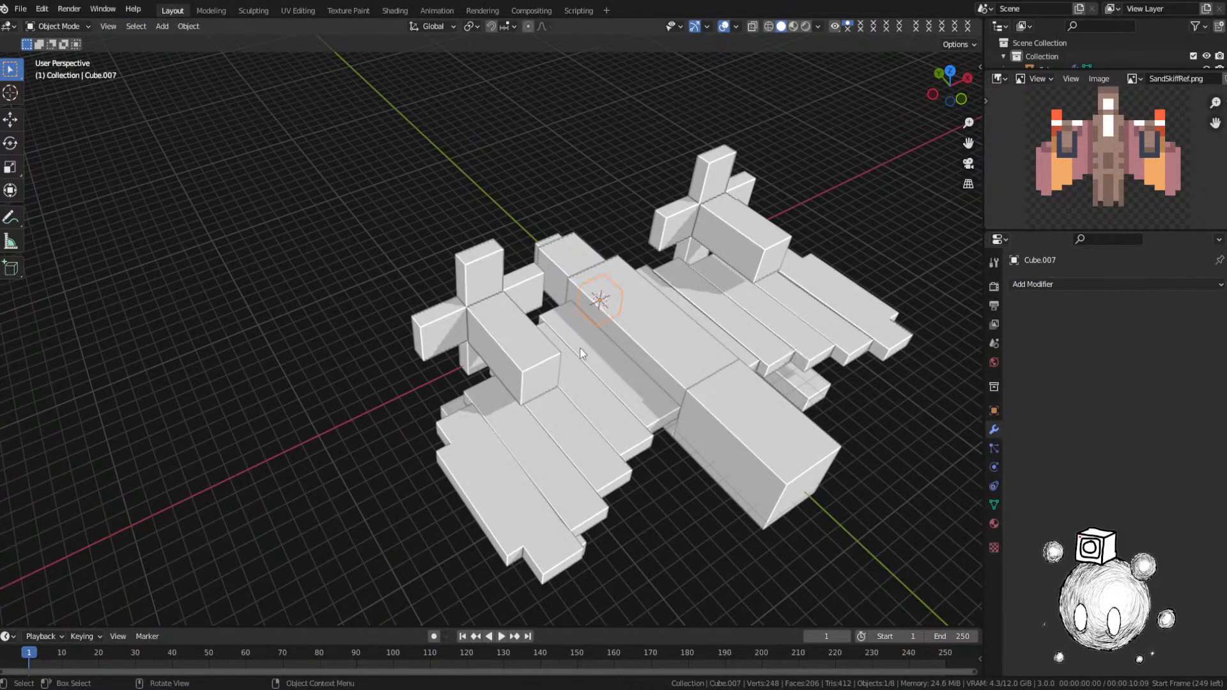
pyautogui.press('x')
pyautogui.click(581, 347)
pyautogui.click(569, 291)
# Step: Try shifting the mirrored centre cube along Y and moving its end face along the Y axis
pyautogui.hotkey('shift', 'd')
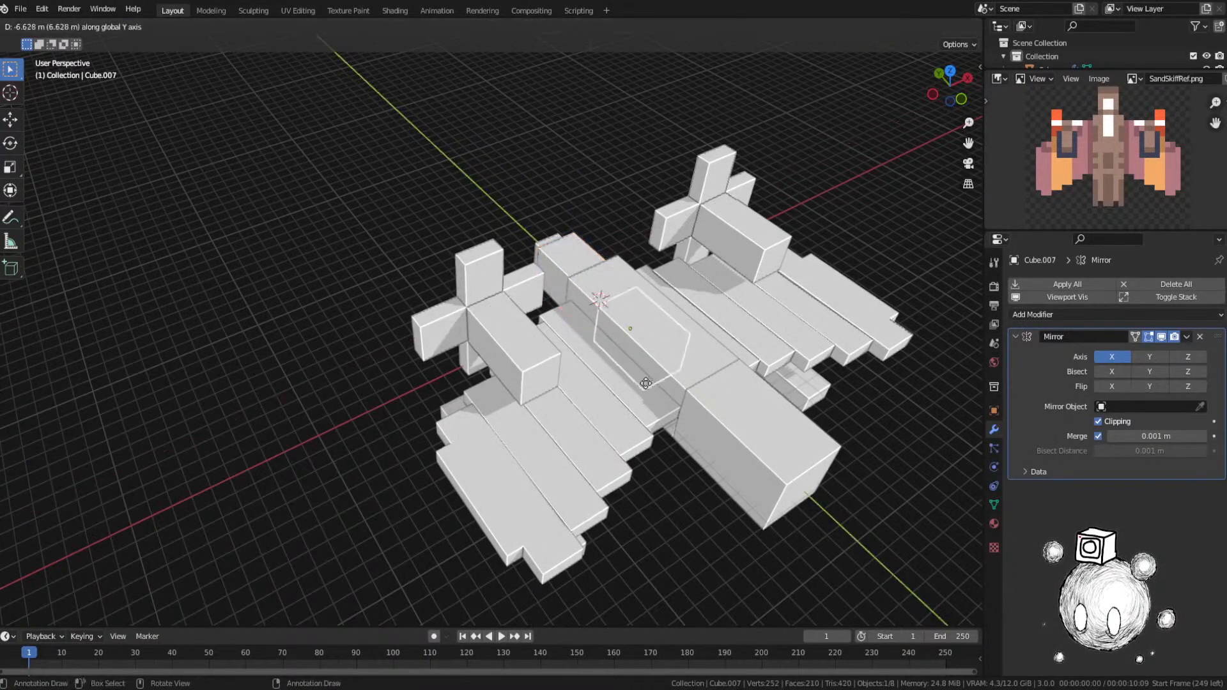
pyautogui.click(688, 404)
pyautogui.press('Tab')
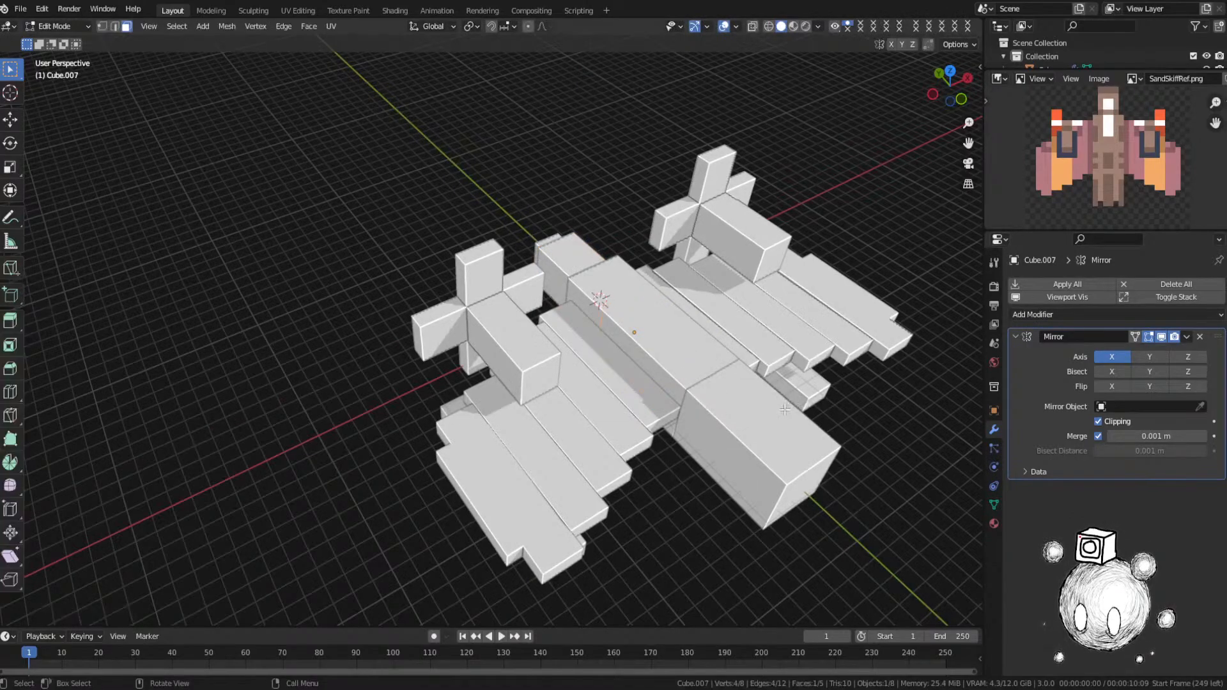
pyautogui.hotkey('shift', 'z')
pyautogui.press('g')
pyautogui.press('y')
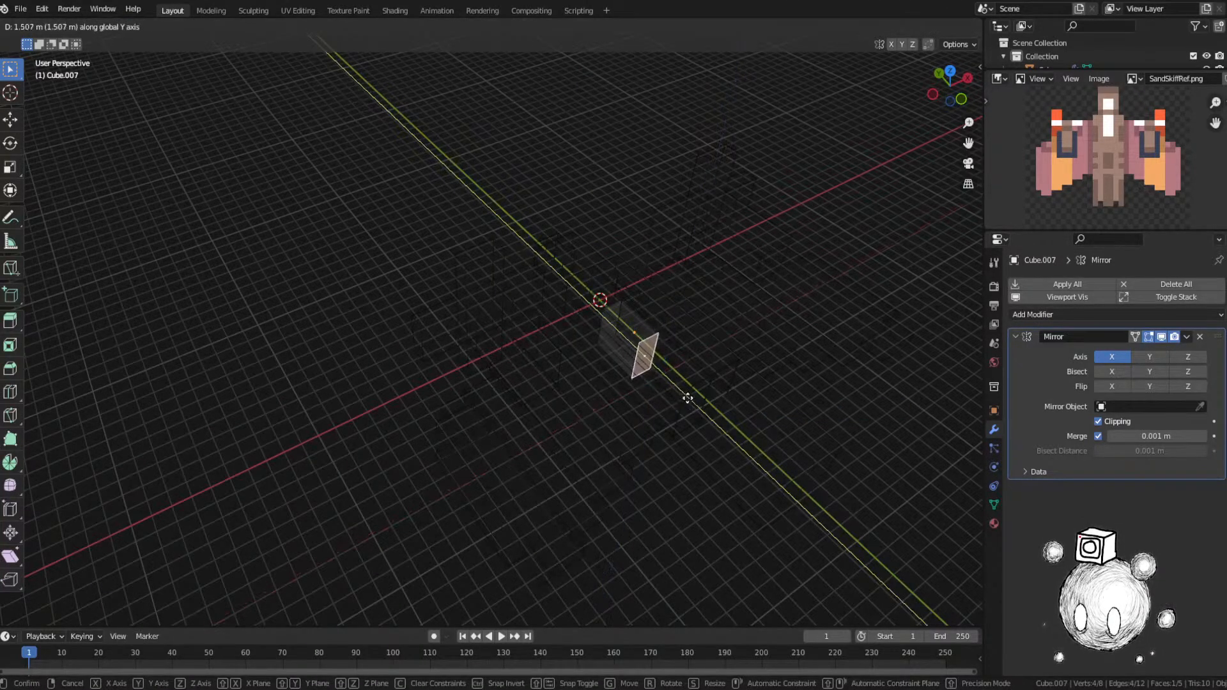
pyautogui.click(676, 395)
pyautogui.click(708, 396)
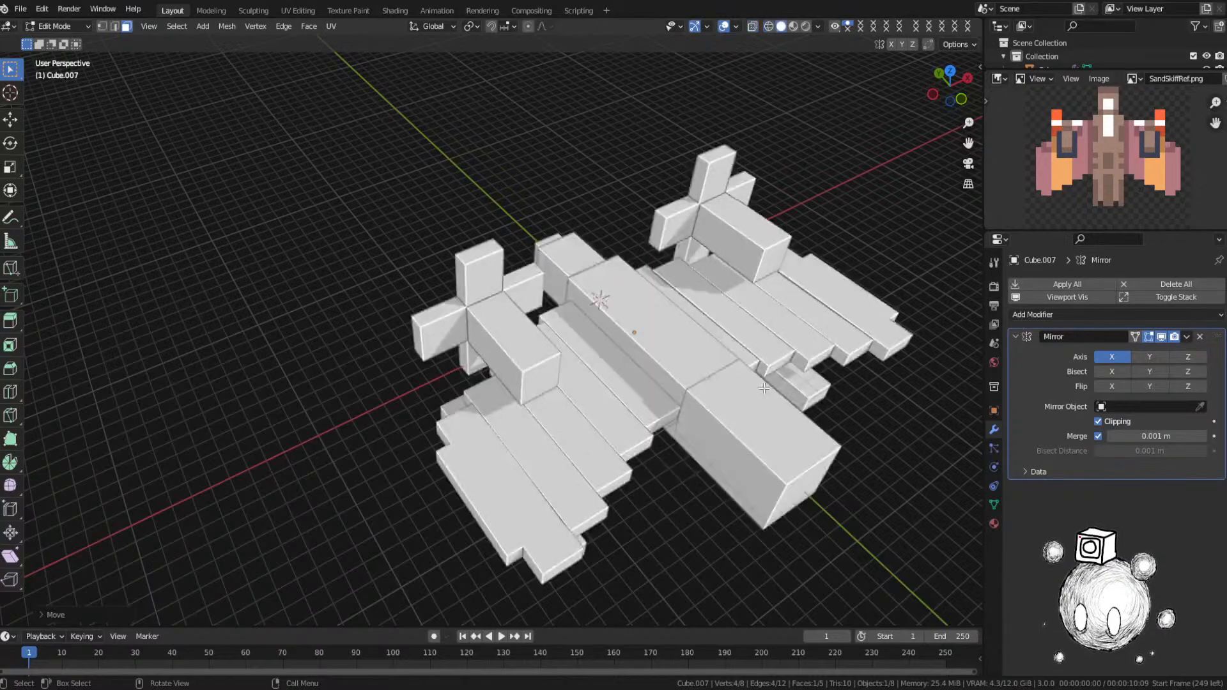
# Step: Try lowering the mirrored cube's whole mesh along Z until it sits just beneath the central hull
pyautogui.hotkey('ctrl', 'Tab')
pyautogui.click(662, 384)
pyautogui.moveTo(671, 368); pyautogui.dragTo(724, 343, button='middle')
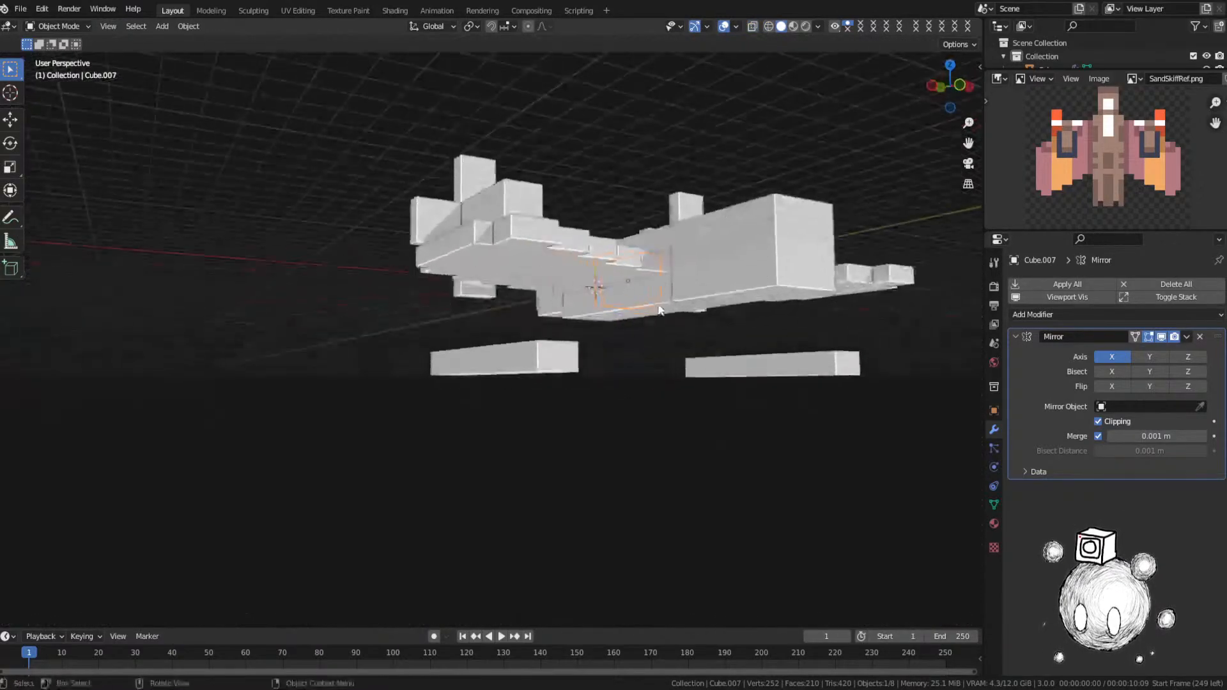
pyautogui.press('Tab')
pyautogui.press('g')
pyautogui.press('z')
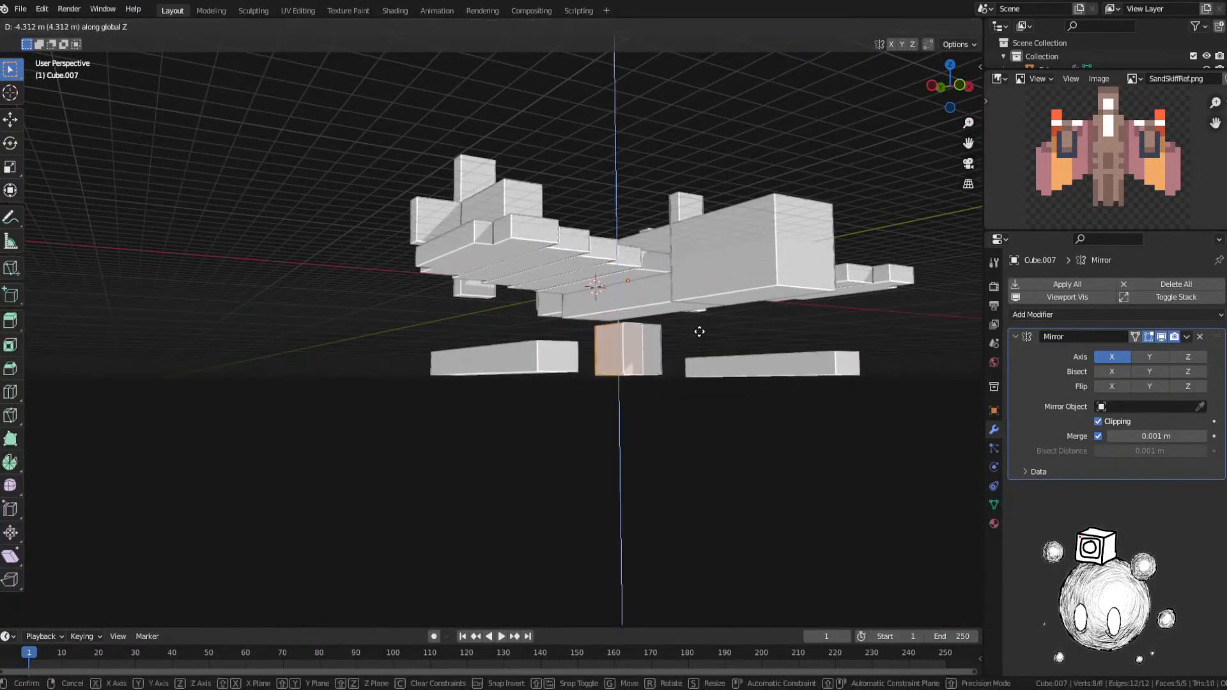
pyautogui.click(699, 328)
pyautogui.moveTo(699, 329); pyautogui.dragTo(698, 357, button='middle')
pyautogui.press('KP_Decimal')
pyautogui.scroll(-4, 699, 356)
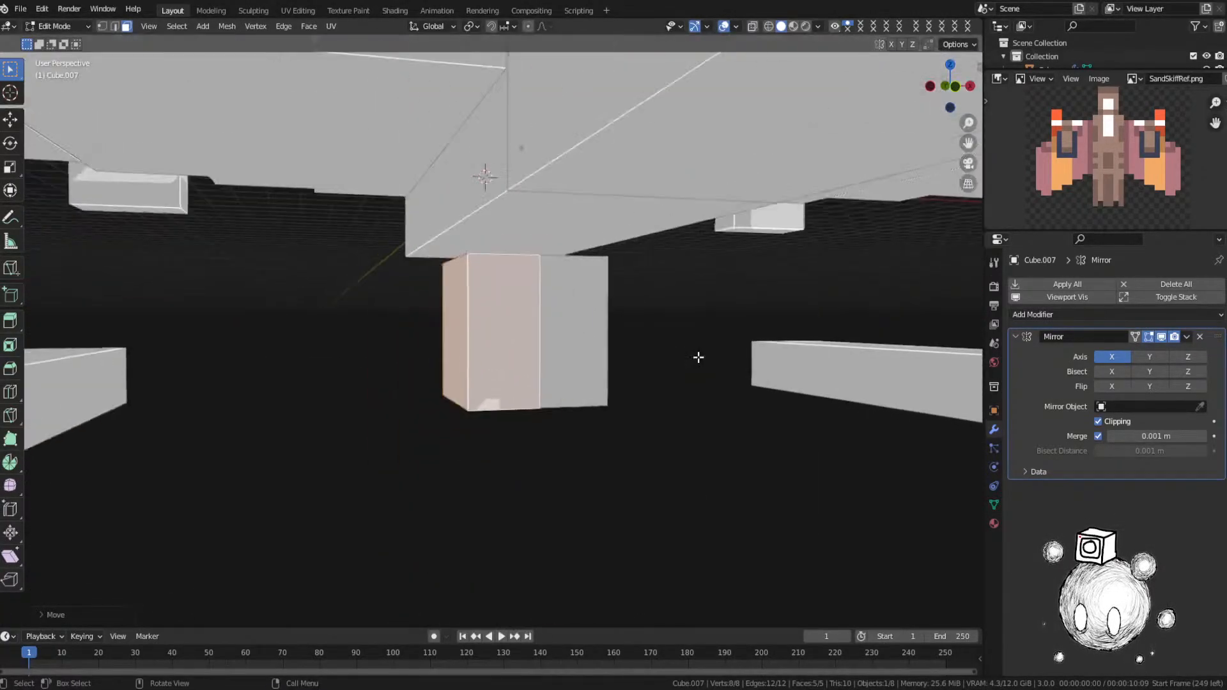
pyautogui.scroll(-1, 697, 347)
pyautogui.moveTo(698, 347); pyautogui.dragTo(667, 348, button='middle')
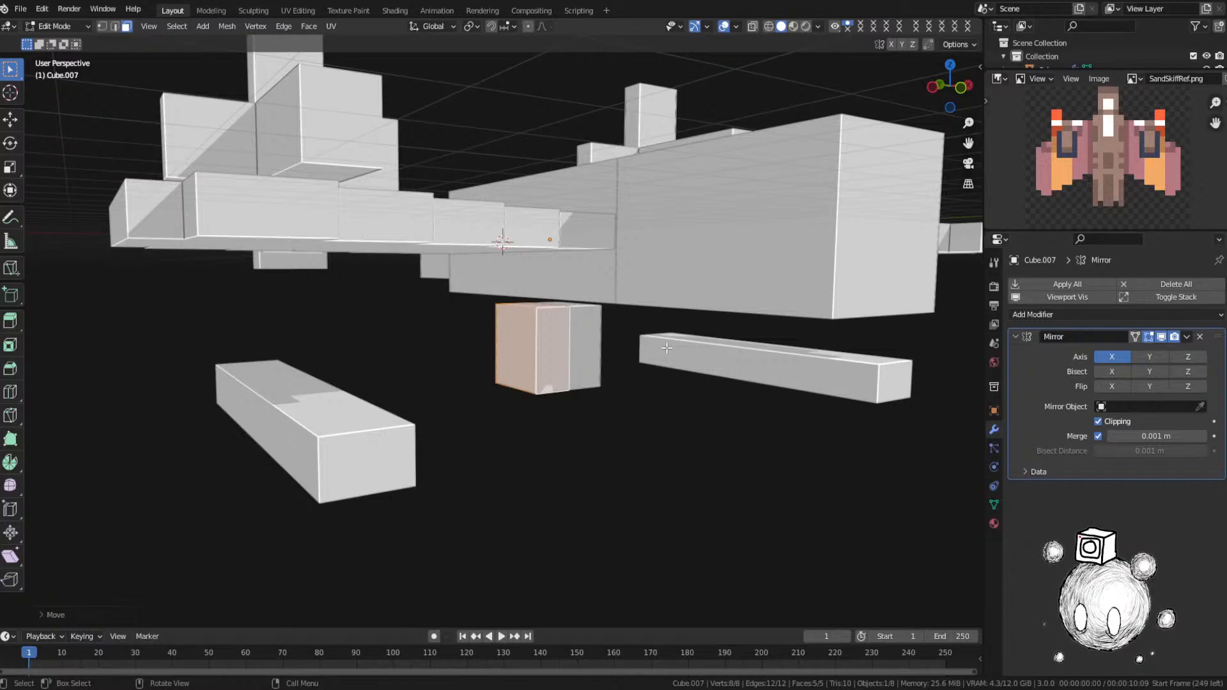
# Step: Return to Object Mode and delete the mirrored cube beneath the central hull
pyautogui.hotkey('ctrl', 'Tab')
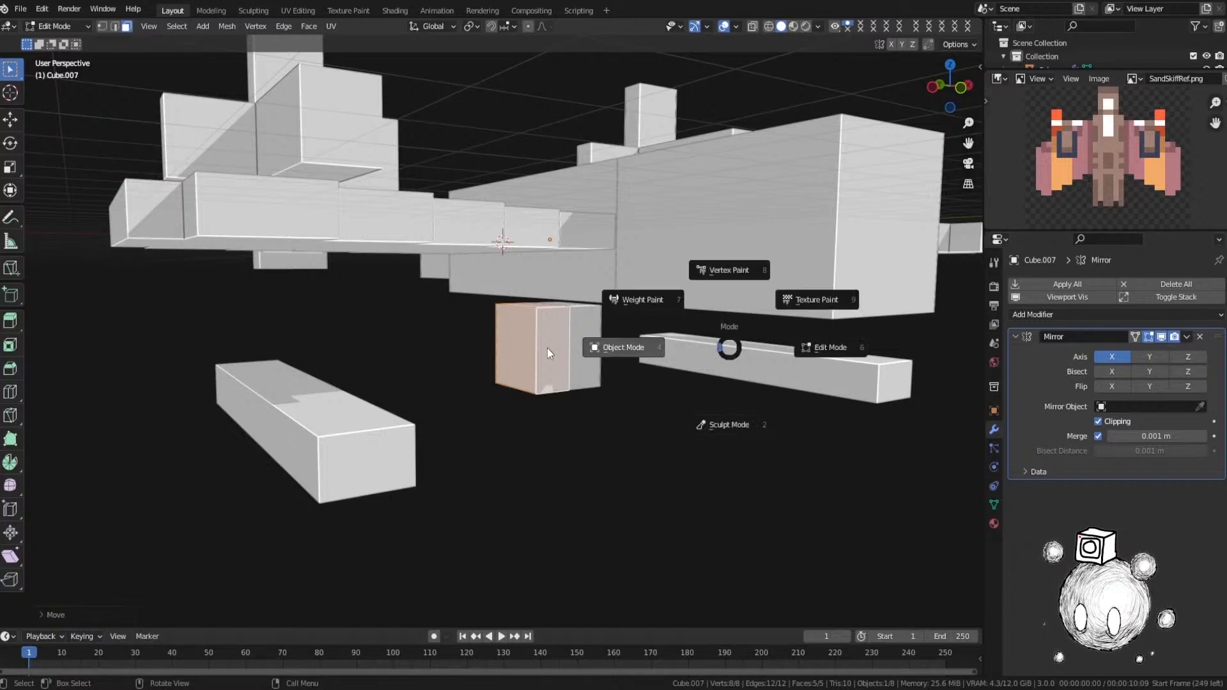
pyautogui.click(547, 348)
pyautogui.press('Delete')
# Step: Add a new cube, move its mesh sideways along X in Edit Mode, and mirror it across the X axis without clipping
pyautogui.moveTo(562, 353); pyautogui.dragTo(629, 329, button='middle')
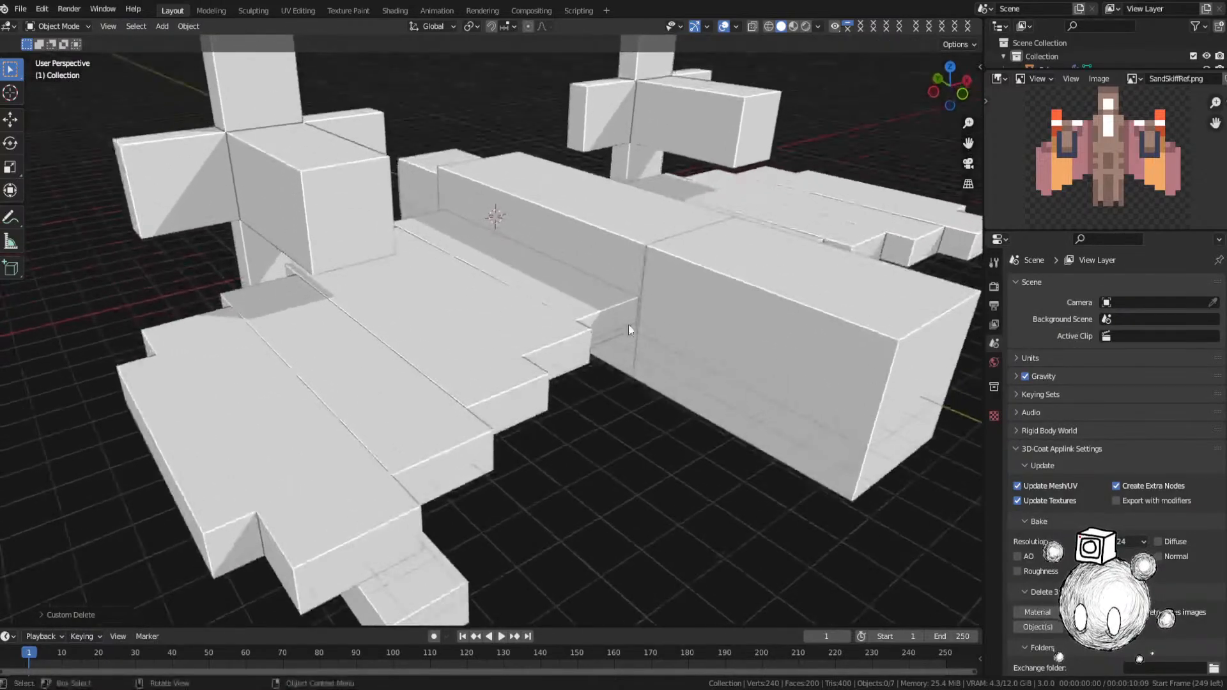
pyautogui.hotkey('shift', 'a')
pyautogui.moveTo(573, 212)
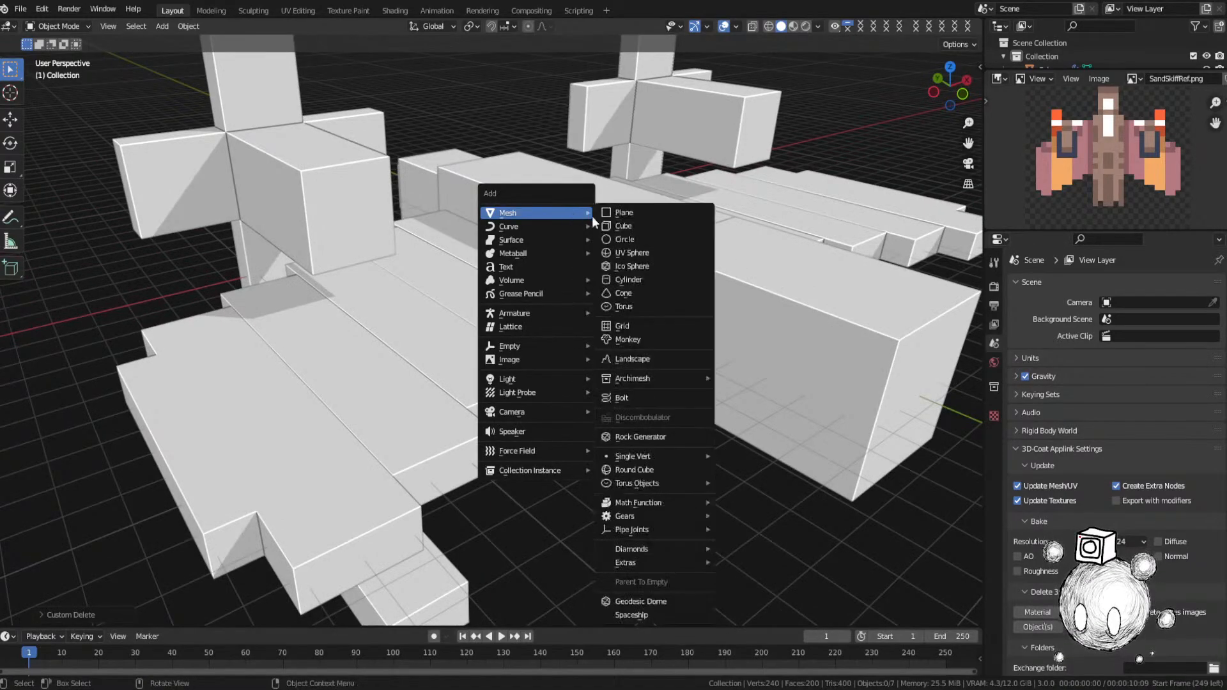
pyautogui.click(633, 225)
pyautogui.moveTo(578, 257); pyautogui.dragTo(510, 283, button='middle')
pyautogui.hotkey('ctrl', 'Tab')
pyautogui.press('g')
pyautogui.press('x')
pyautogui.click(516, 289)
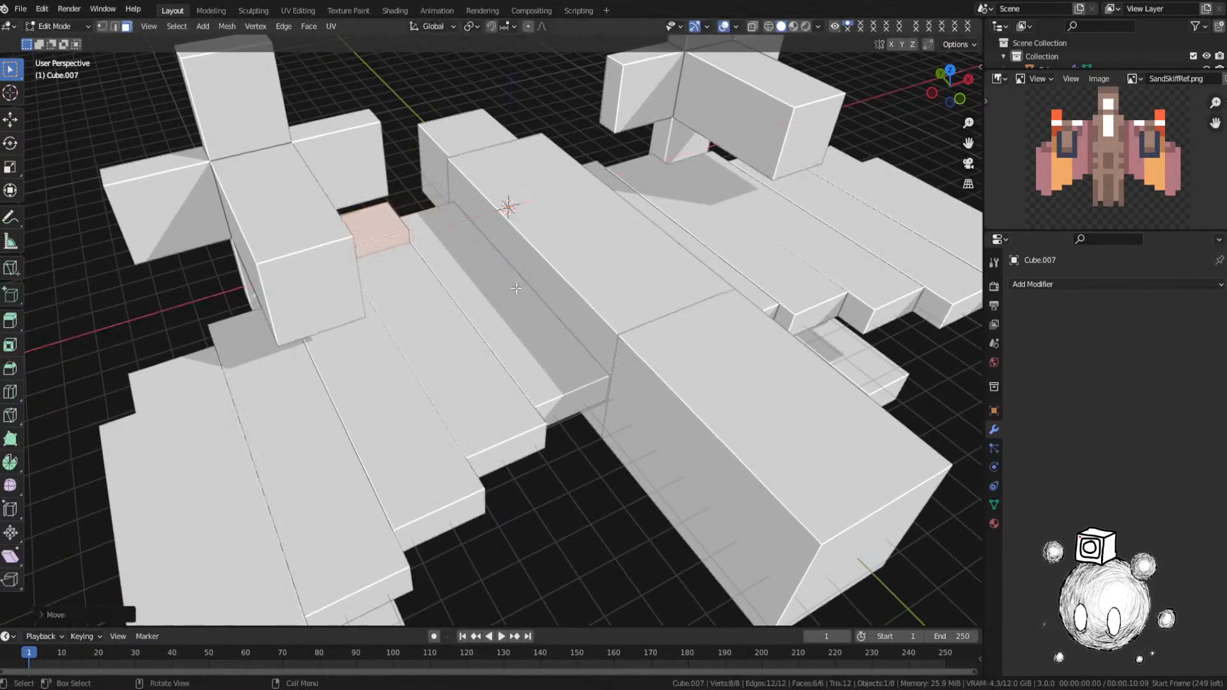
pyautogui.click(1033, 284)
pyautogui.click(949, 425)
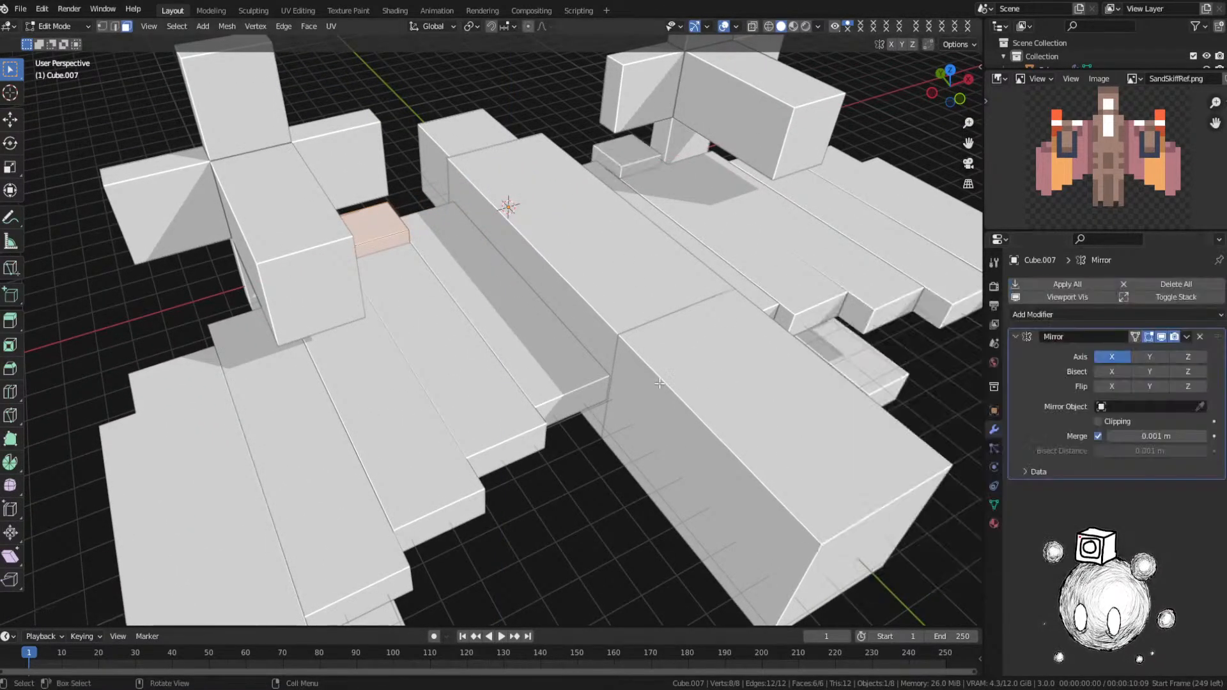
# Step: Lower the mirrored cube below the wing along Z and shift it along Y above the long beam
pyautogui.moveTo(799, 358); pyautogui.dragTo(650, 263, button='middle')
pyautogui.press('g')
pyautogui.press('z')
pyautogui.click(631, 335)
pyautogui.press('g')
pyautogui.press('y')
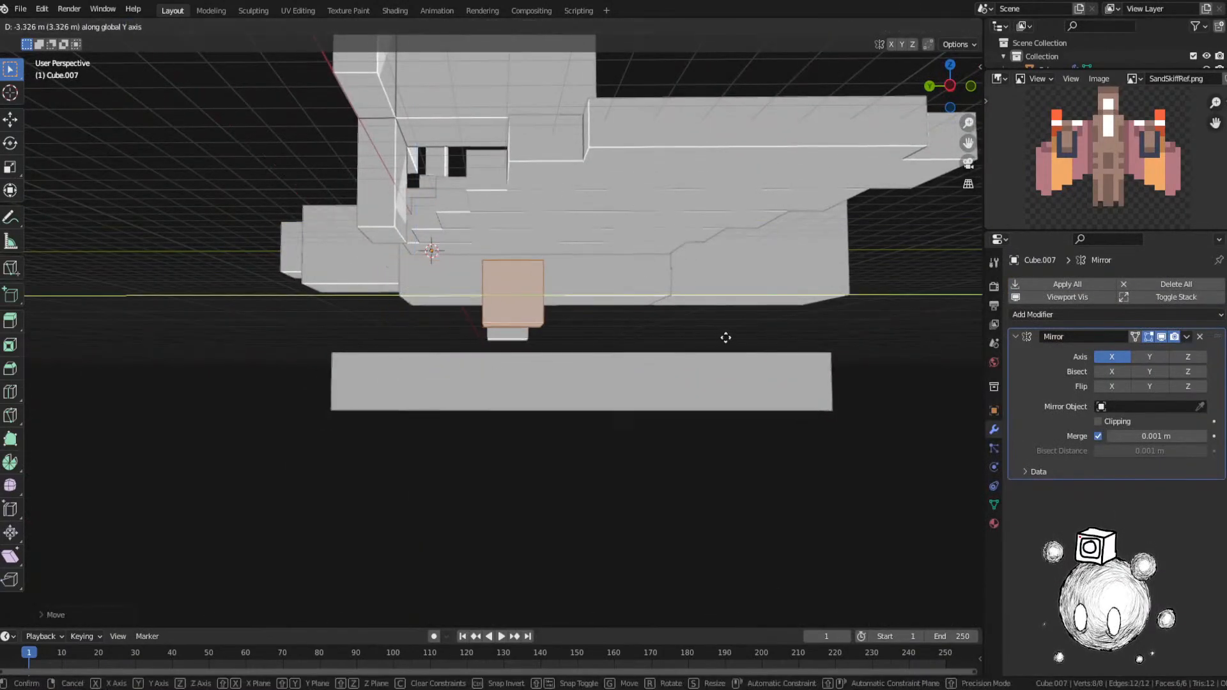
pyautogui.click(726, 337)
pyautogui.moveTo(726, 337); pyautogui.dragTo(658, 359, button='middle')
pyautogui.press('g')
pyautogui.press('y')
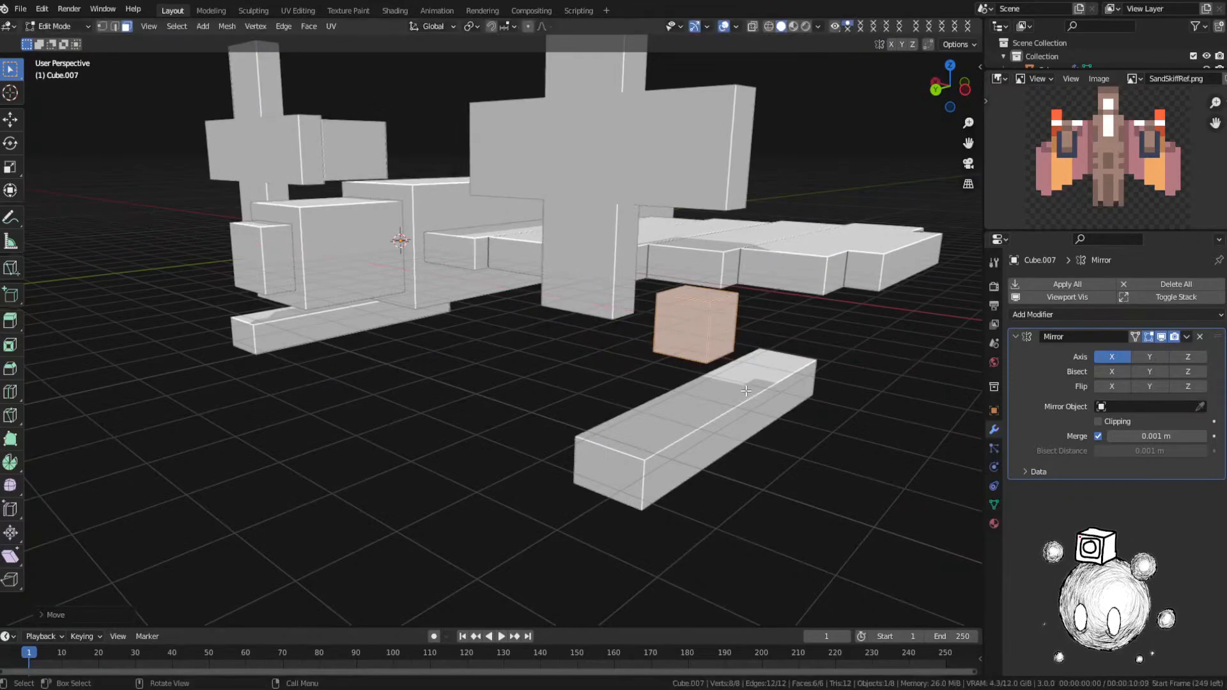
pyautogui.scroll(3, 689, 409)
pyautogui.click(587, 422)
# Step: Reposition the cube along X and Y and scale it down uniformly to about 0.4
pyautogui.moveTo(587, 422); pyautogui.dragTo(668, 416, button='middle')
pyautogui.press('g')
pyautogui.press('x')
pyautogui.click(727, 410)
pyautogui.press('g')
pyautogui.press('y')
pyautogui.click(691, 433)
pyautogui.press('s')
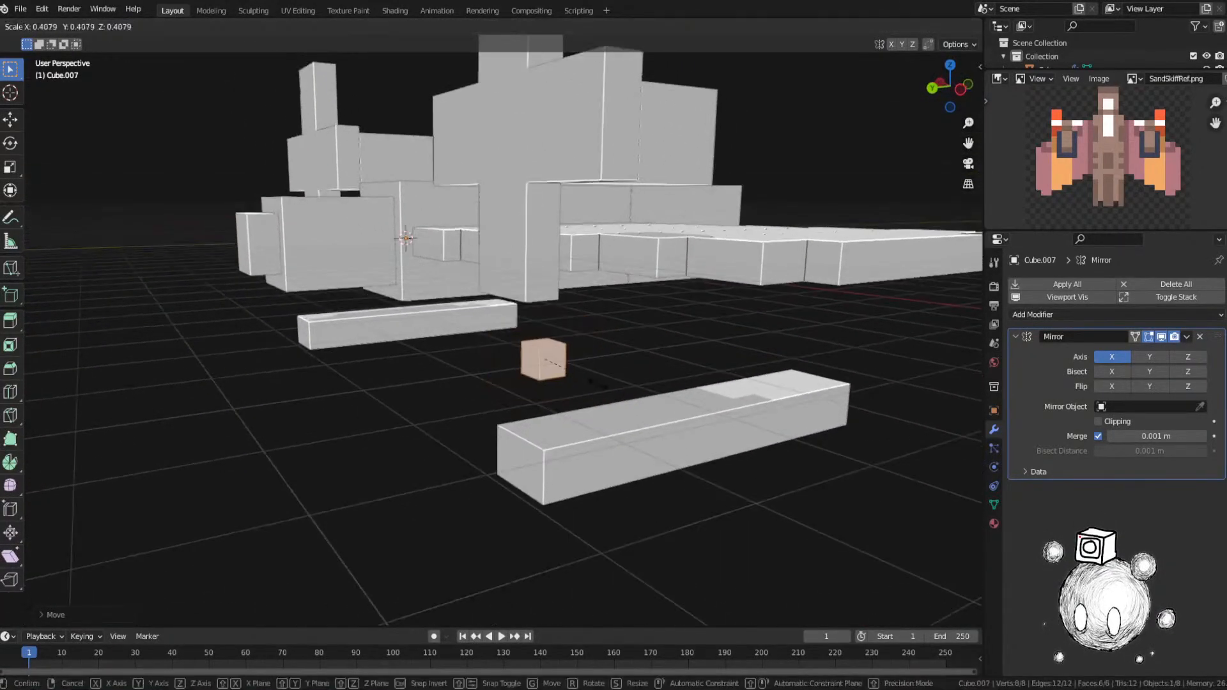
pyautogui.click(605, 384)
# Step: Move the small cube along X, Y and Z so it rests on the beam's end nearest the cross
pyautogui.press('g')
pyautogui.moveTo(605, 384); pyautogui.dragTo(647, 417, button='middle')
pyautogui.press('y')
pyautogui.click(614, 384)
pyautogui.press('g')
pyautogui.press('y')
pyautogui.press('x')
pyautogui.click(697, 396)
pyautogui.press('g')
pyautogui.press('x')
pyautogui.click(697, 434)
pyautogui.press('g')
pyautogui.press('z')
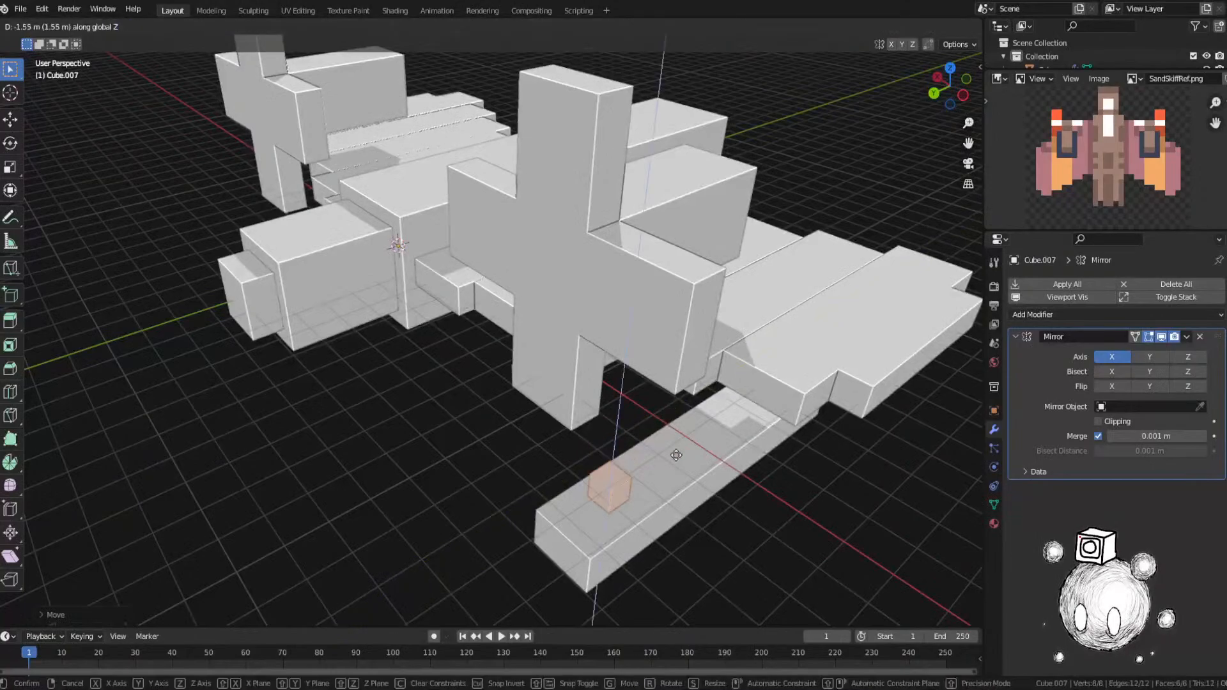
pyautogui.click(674, 467)
# Step: Duplicate the small cube along the Y axis to the opposite end of the beam
pyautogui.moveTo(673, 467); pyautogui.dragTo(564, 373, button='middle')
pyautogui.press('g')
pyautogui.press('y')
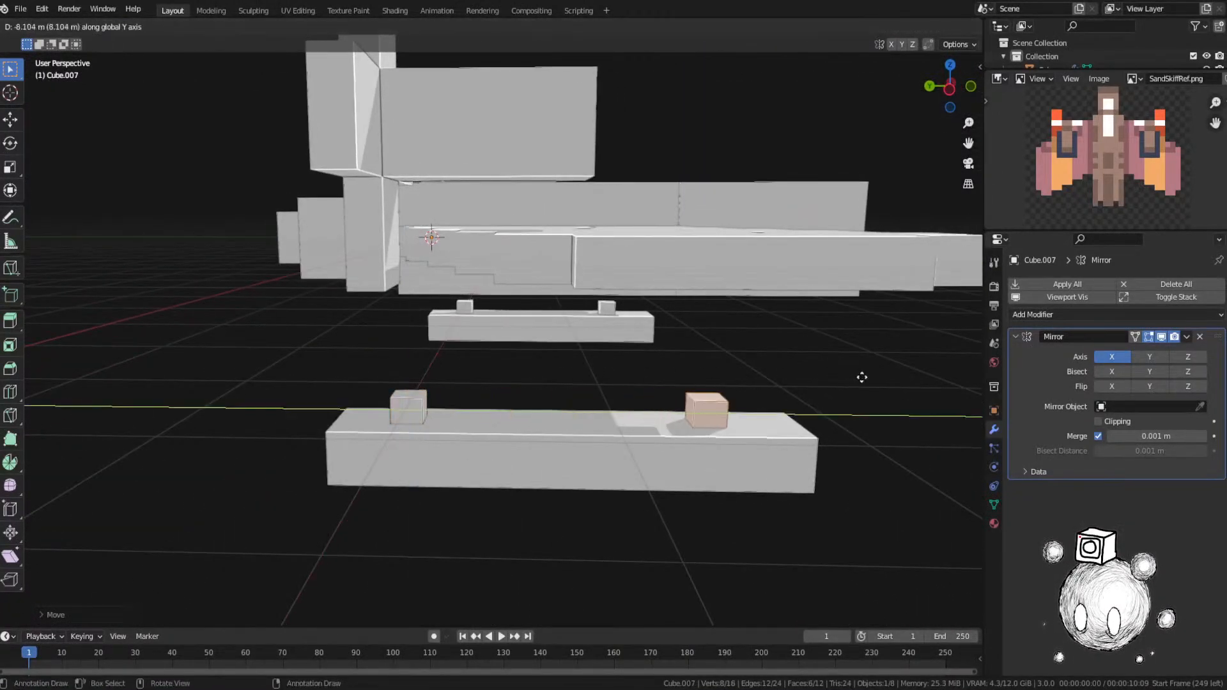
pyautogui.click(909, 380)
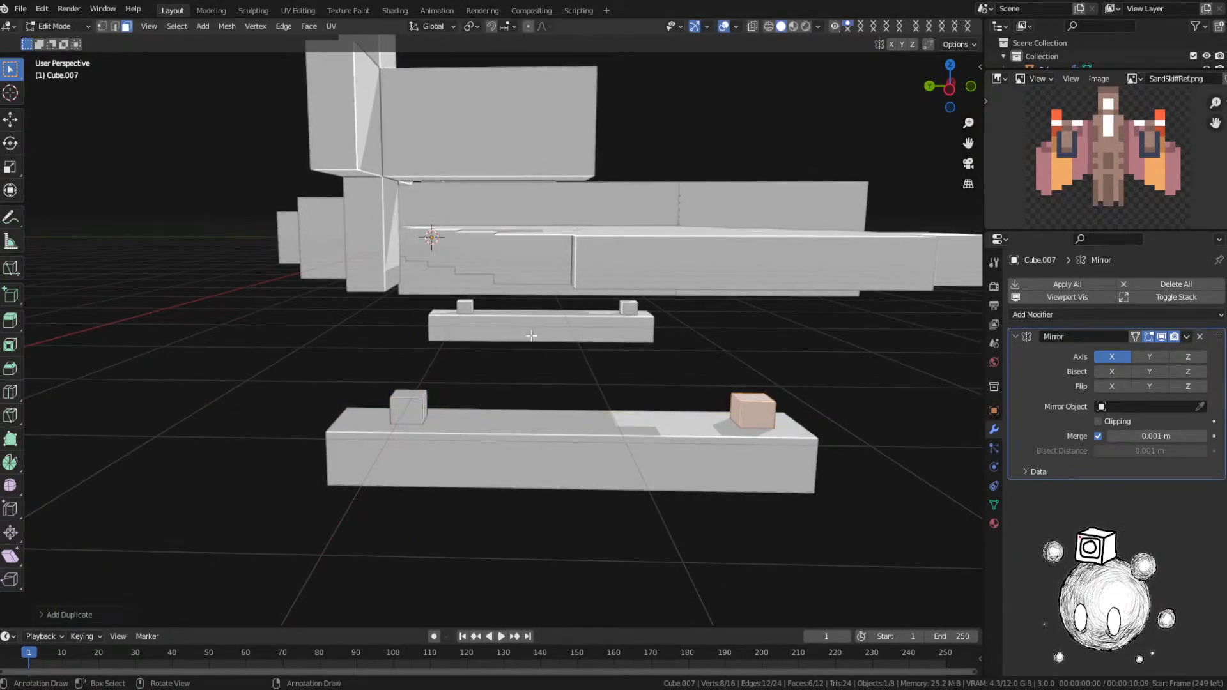
# Step: Extrude the top faces of both small cubes upward to form two posts on the beam
pyautogui.moveTo(531, 337); pyautogui.dragTo(503, 347, button='middle')
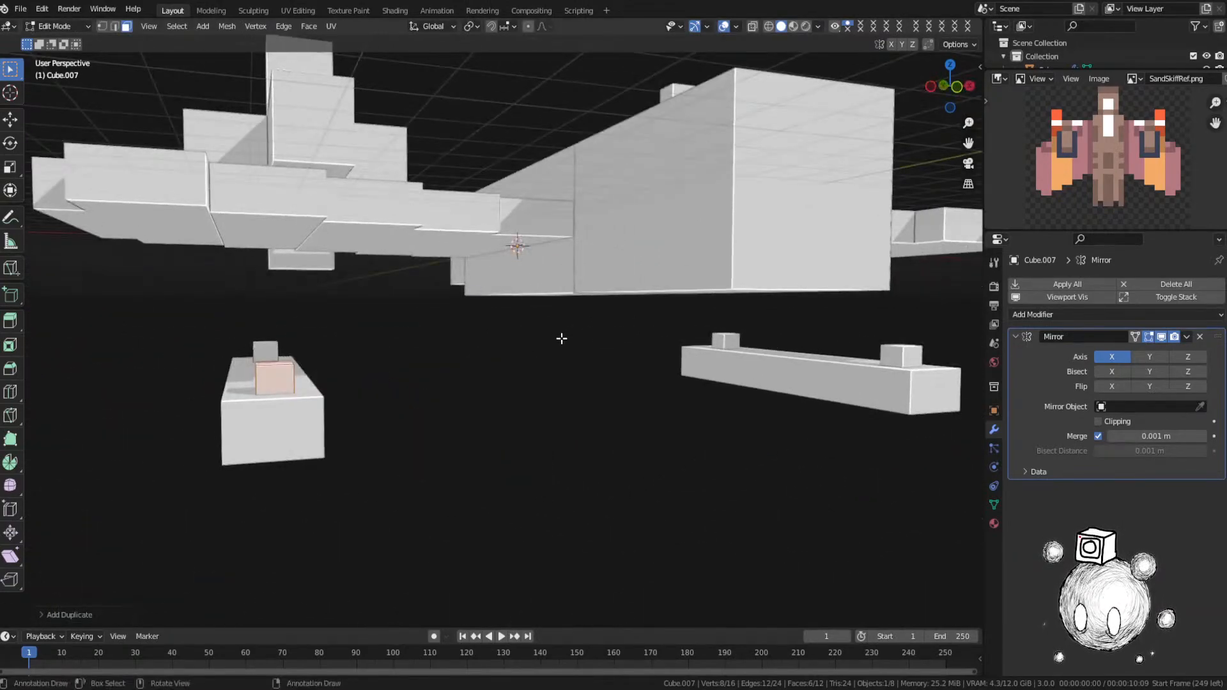
pyautogui.moveTo(567, 288); pyautogui.dragTo(592, 214, button='middle')
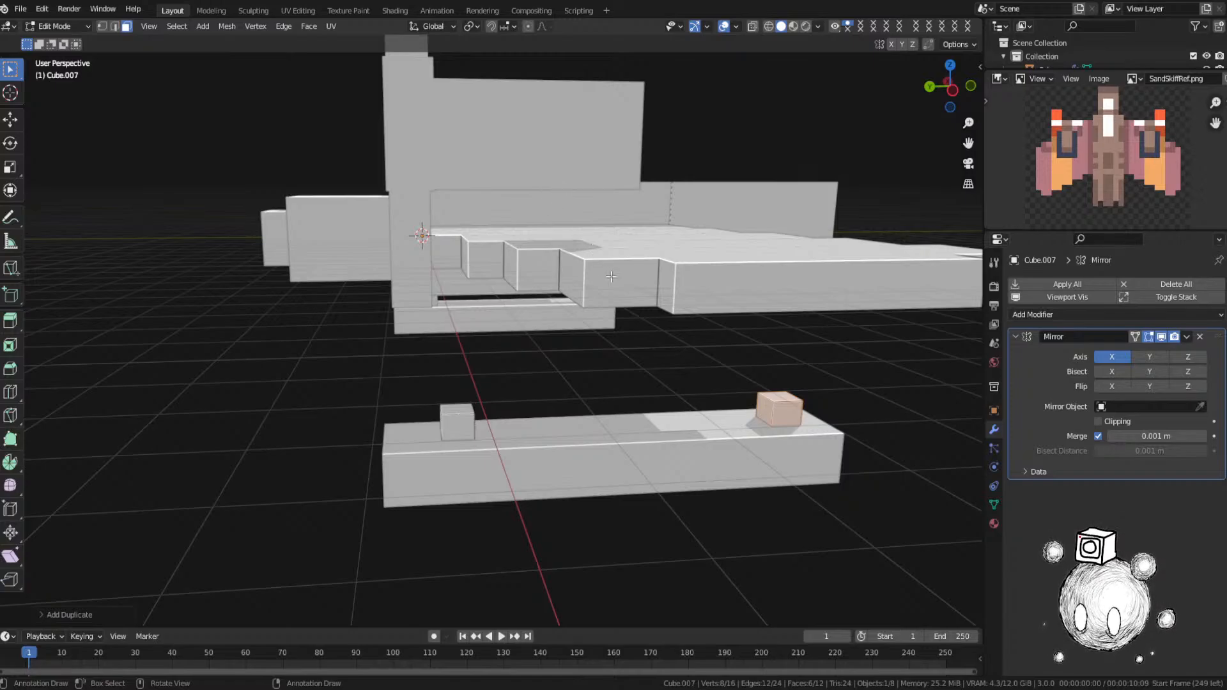
pyautogui.moveTo(658, 328); pyautogui.dragTo(650, 312, button='middle')
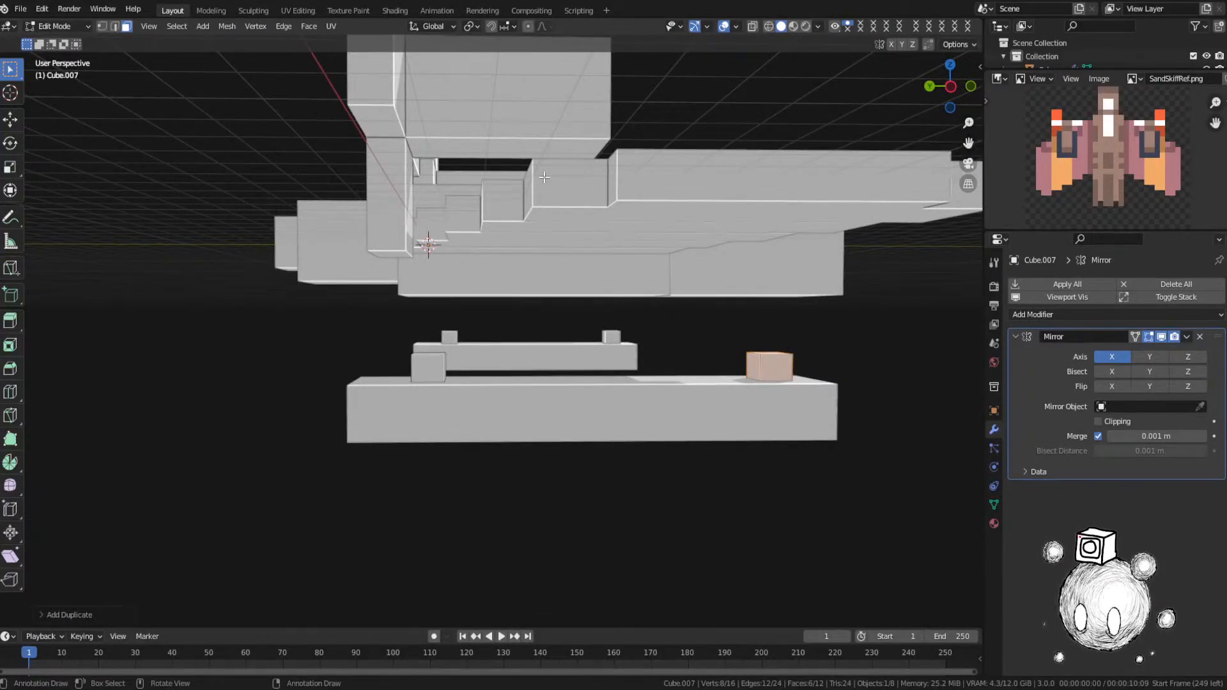
pyautogui.moveTo(522, 165); pyautogui.dragTo(511, 367, button='middle')
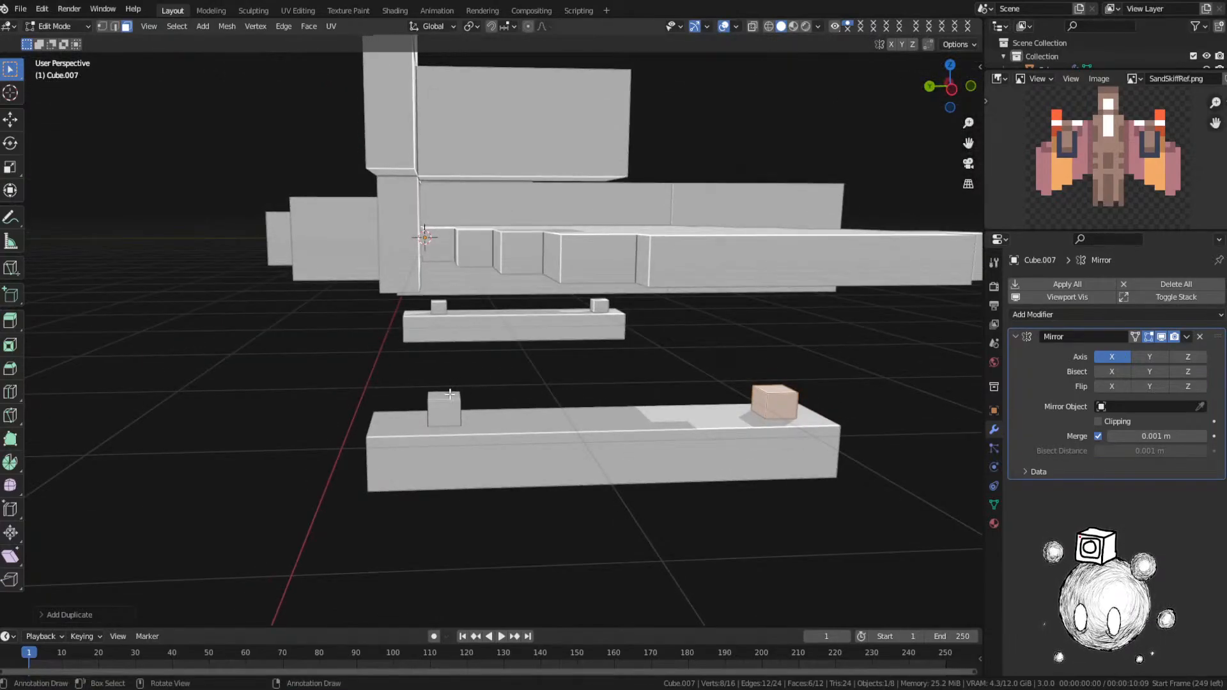
pyautogui.click(757, 396)
pyautogui.press('e')
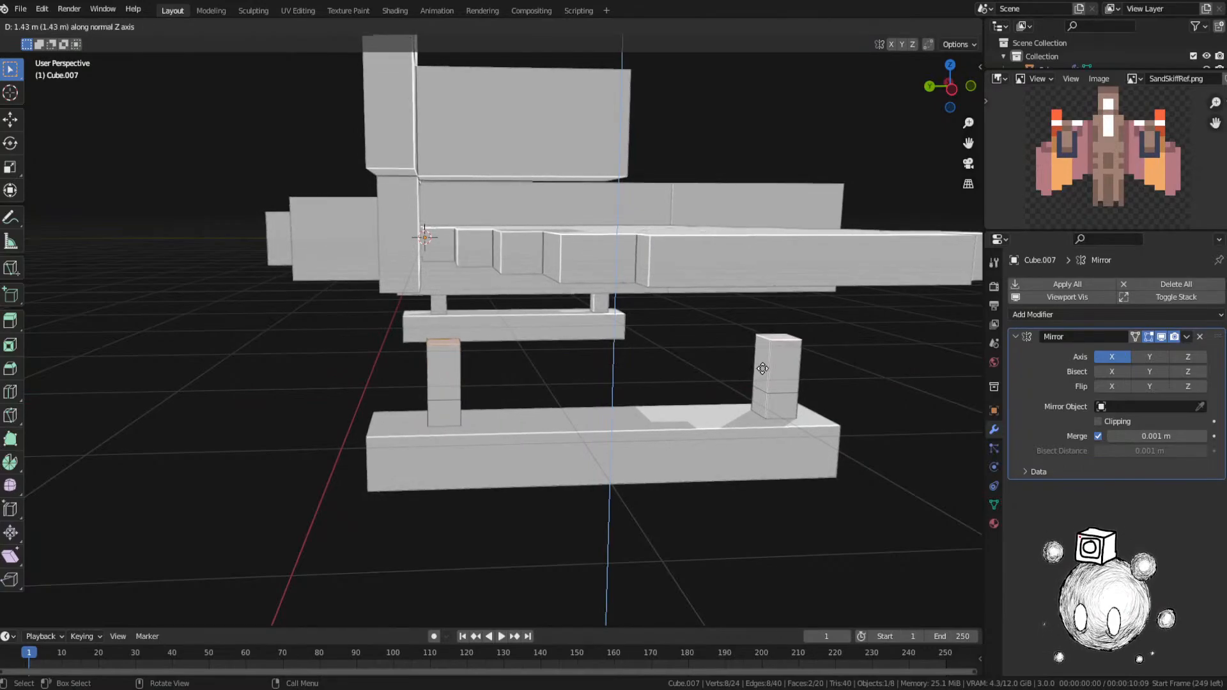
pyautogui.click(601, 363)
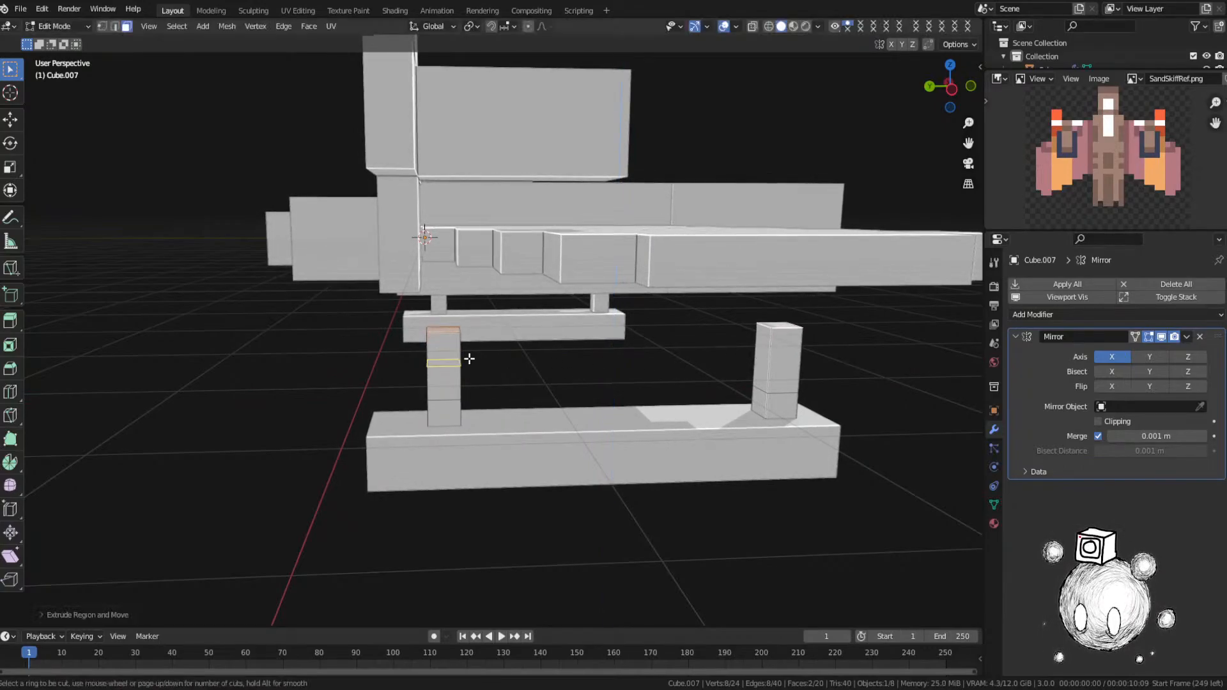
# Step: Add a loop cut to the upper part of each post and delete the facing inner faces above the cuts
pyautogui.hotkey('ctrl', 'r')
pyautogui.click(779, 356)
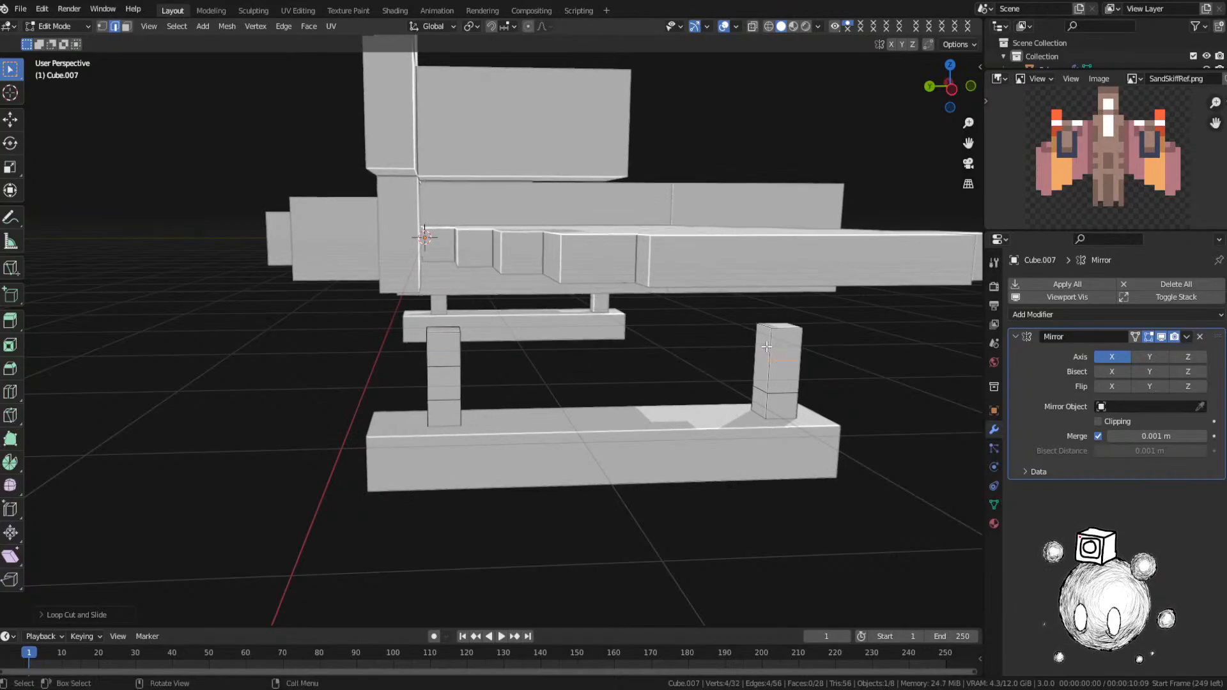
pyautogui.moveTo(779, 357); pyautogui.dragTo(378, 353, button='middle')
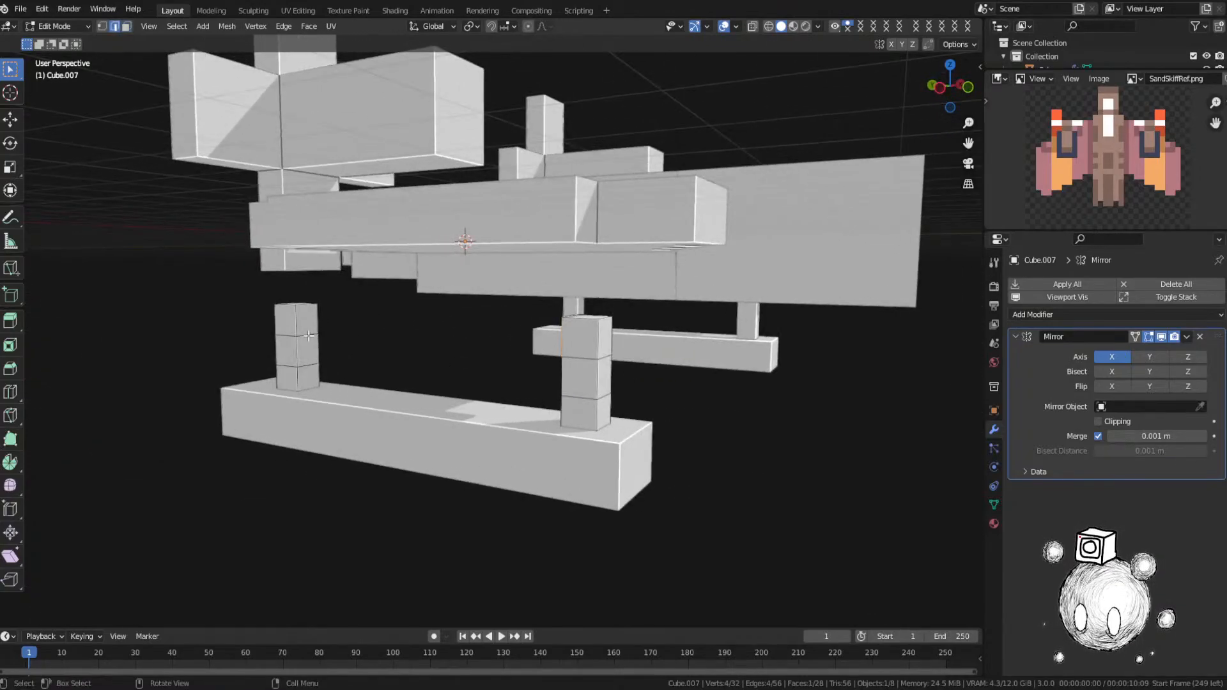
pyautogui.press('x')
pyautogui.press('Escape')
pyautogui.press('3')
pyautogui.click(313, 324)
pyautogui.moveTo(360, 344); pyautogui.dragTo(652, 365, button='middle')
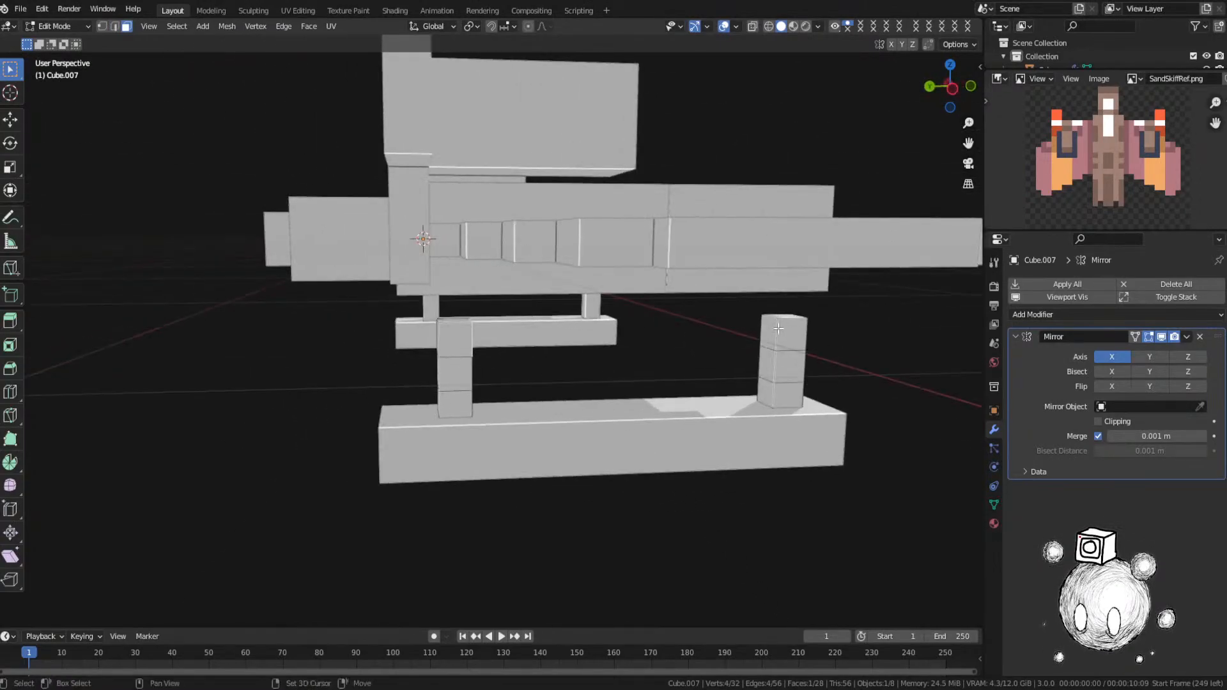
pyautogui.press('x')
pyautogui.click(813, 292)
# Step: Fill faces between the open edges of the two posts to form a solid crossbar joining their upper ends
pyautogui.press('2')
pyautogui.click(771, 353)
pyautogui.moveTo(745, 359); pyautogui.dragTo(720, 359, button='middle')
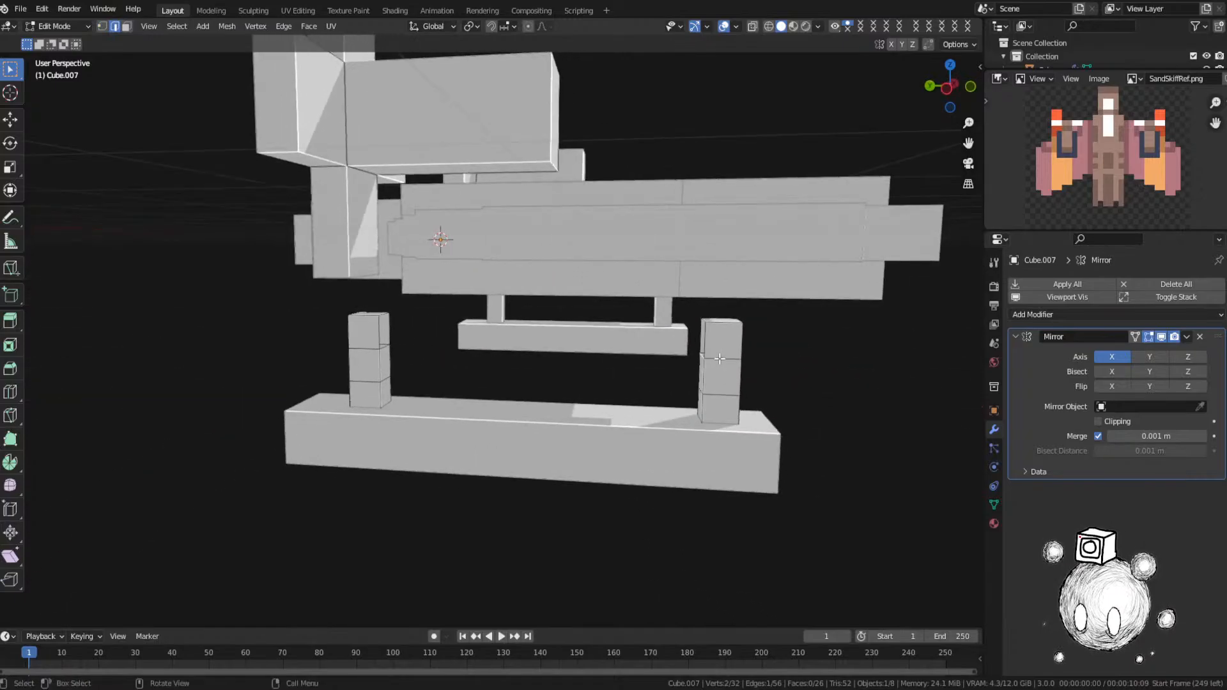
pyautogui.press('f')
pyautogui.click(446, 338)
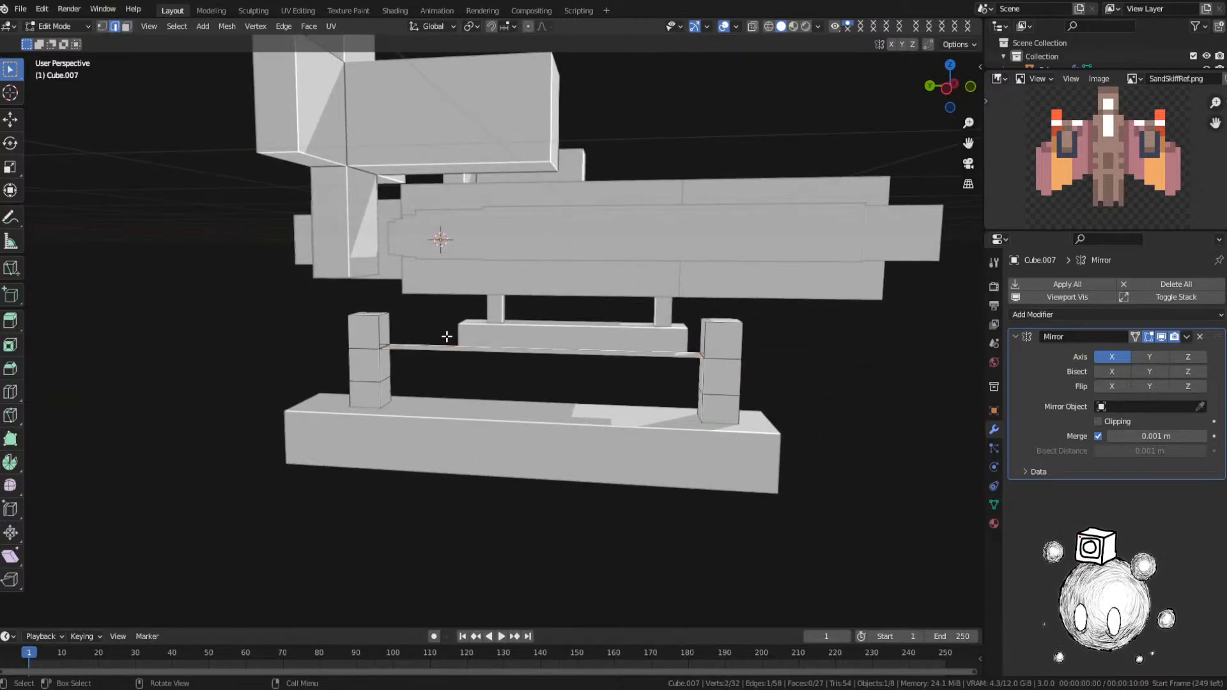
pyautogui.press('f')
pyautogui.press('f')
pyautogui.press('f')
# Step: Try adding two loop cuts across the crossbar and scaling them closer together along the Y axis
pyautogui.moveTo(598, 400); pyautogui.dragTo(562, 356, button='middle')
pyautogui.hotkey('ctrl', 'r')
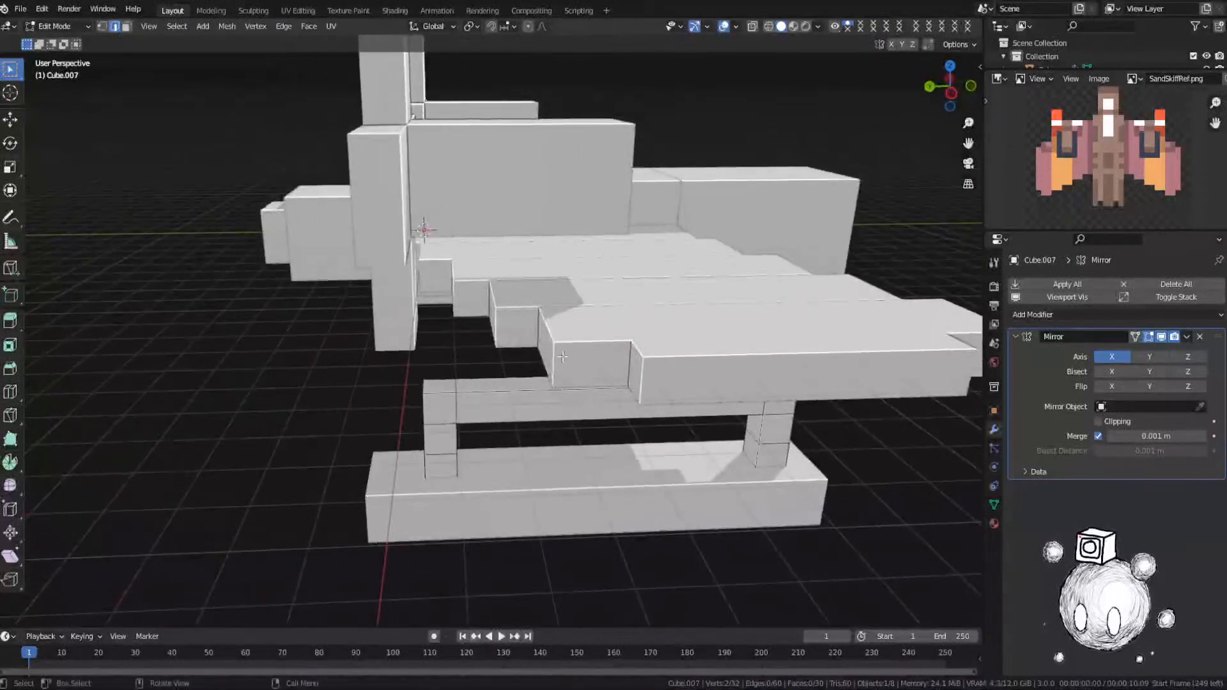
pyautogui.moveTo(517, 235); pyautogui.dragTo(514, 275, button='middle')
pyautogui.hotkey('ctrl', 'r')
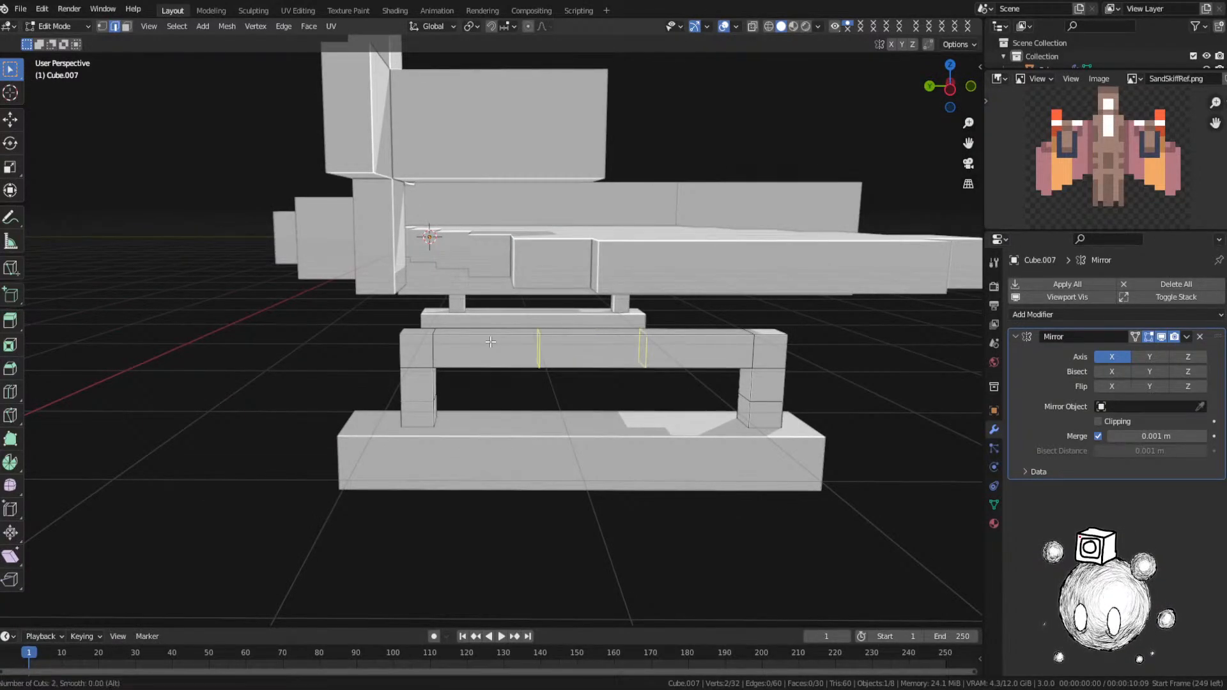
pyautogui.scroll(1, 490, 342)
pyautogui.scroll(-1, 490, 342)
pyautogui.click(490, 342)
pyautogui.rightClick(492, 342)
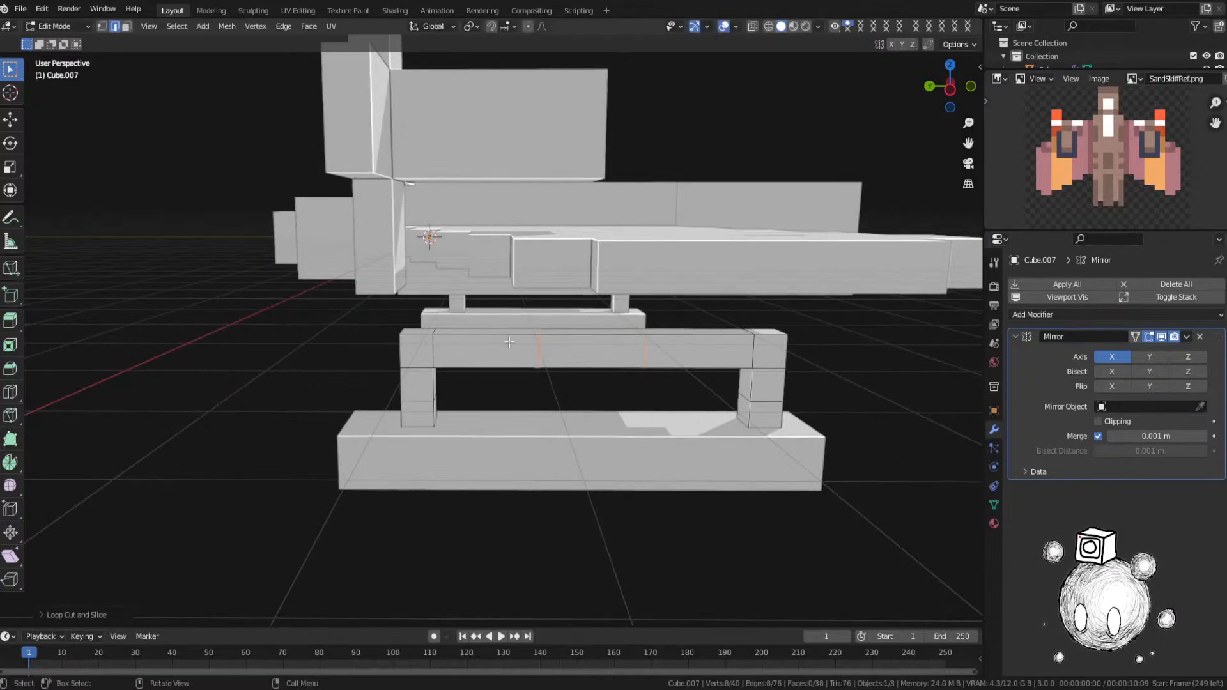
pyautogui.press('s')
pyautogui.press('y')
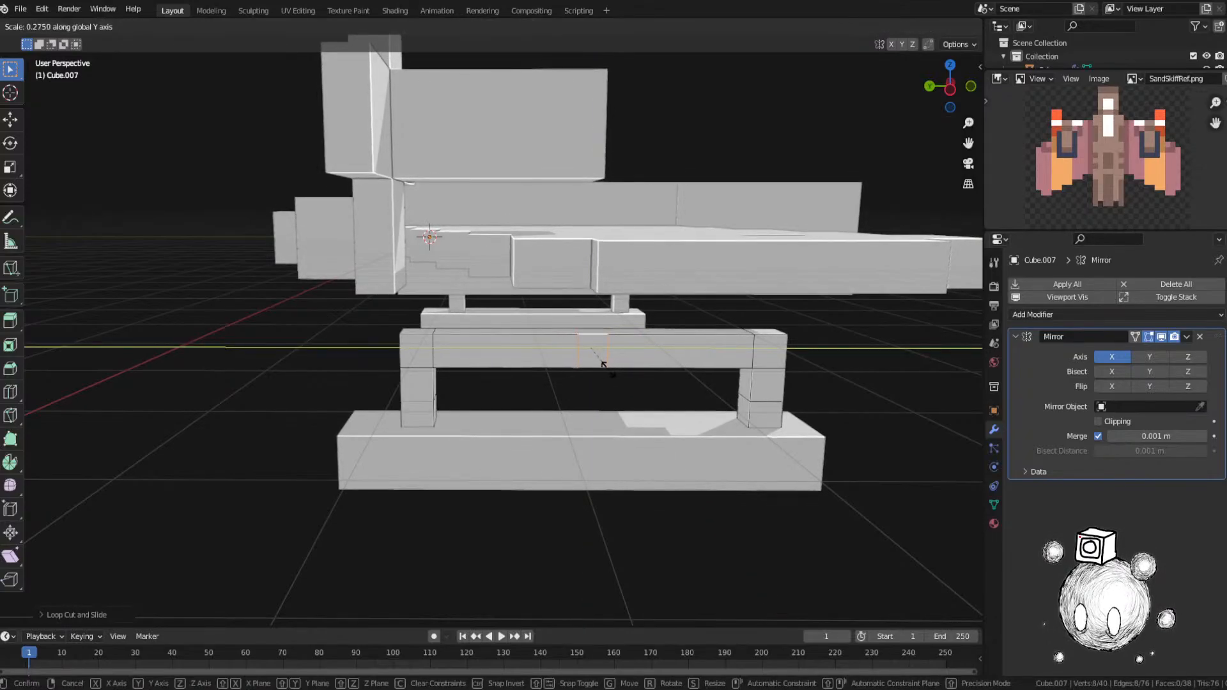
pyautogui.click(605, 362)
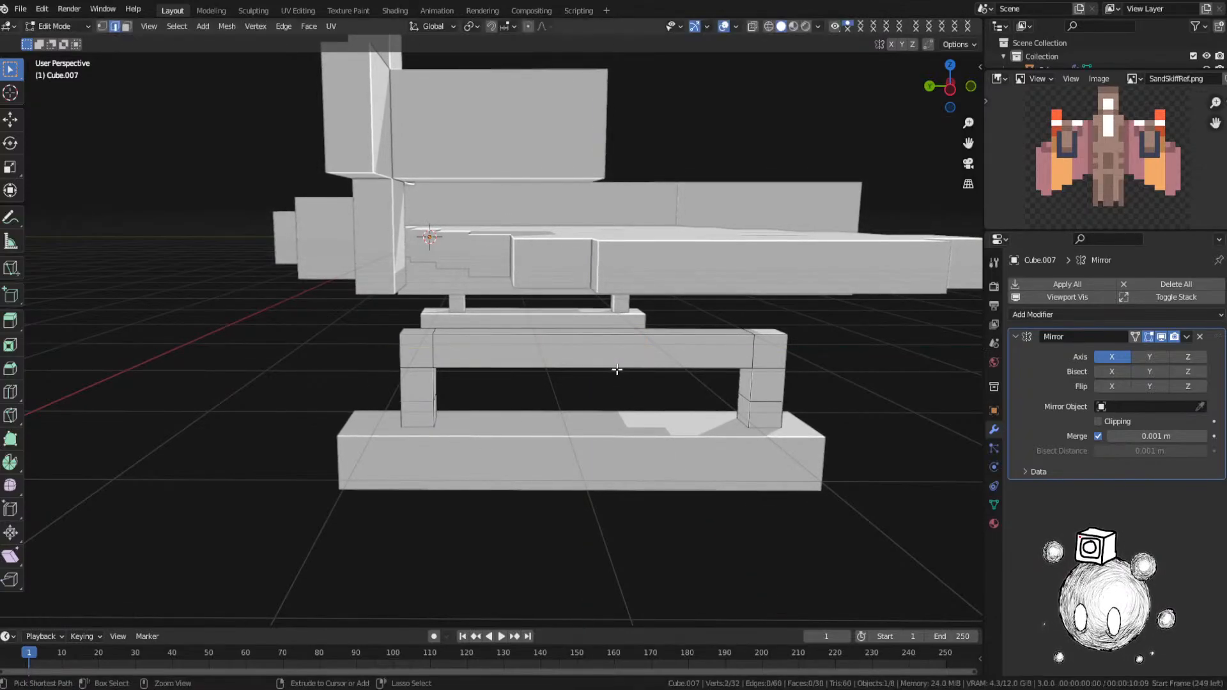
# Step: Add six evenly spaced, centred loop cuts across the length of the crossbar between the two posts
pyautogui.hotkey('ctrl', 'r')
pyautogui.scroll(1, 577, 338)
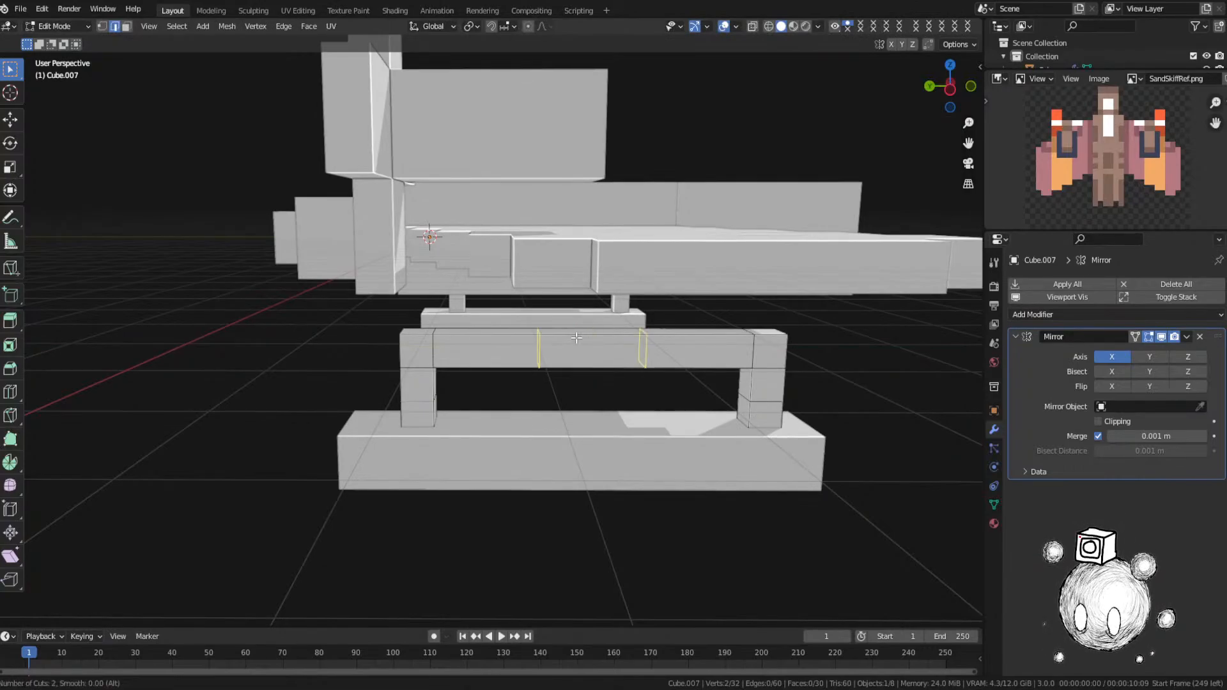
pyautogui.scroll(2, 576, 337)
pyautogui.scroll(2, 576, 338)
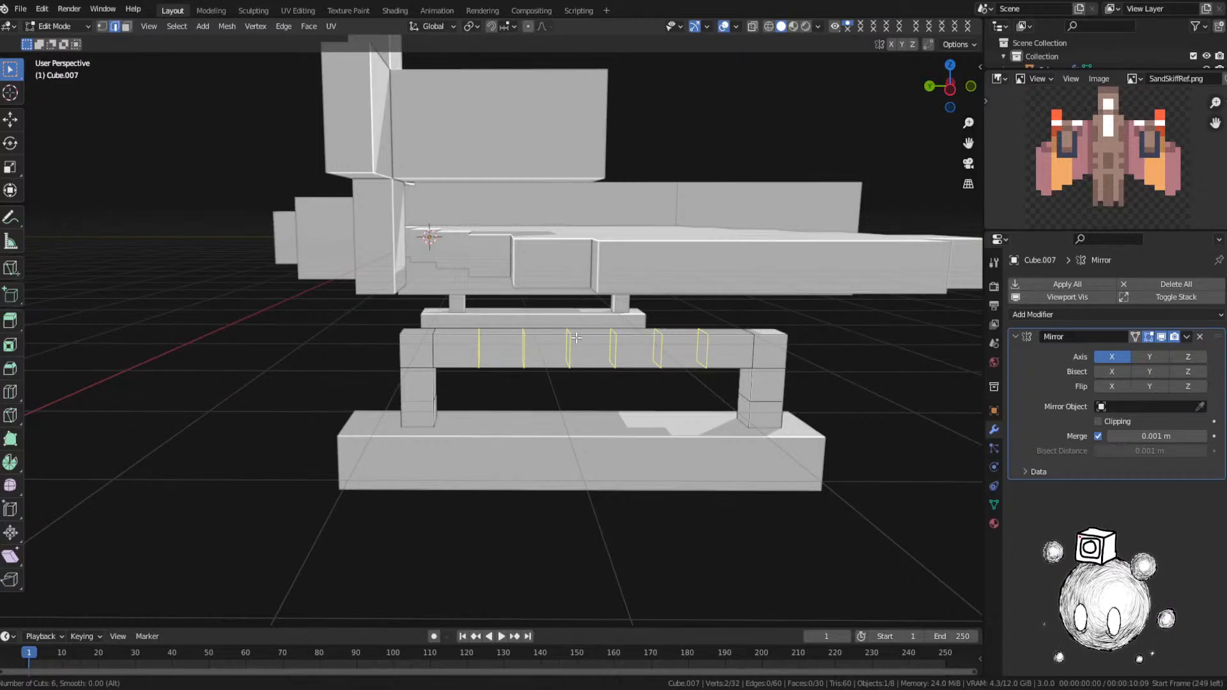
pyautogui.click(576, 337)
pyautogui.rightClick(577, 337)
# Step: Extrude three alternating faces on the inner side of the crossbar inward toward the ship's centre to form parallel bars
pyautogui.moveTo(564, 362); pyautogui.dragTo(745, 348, button='middle')
pyautogui.scroll(5, 748, 335)
pyautogui.press('3')
pyautogui.click(770, 274)
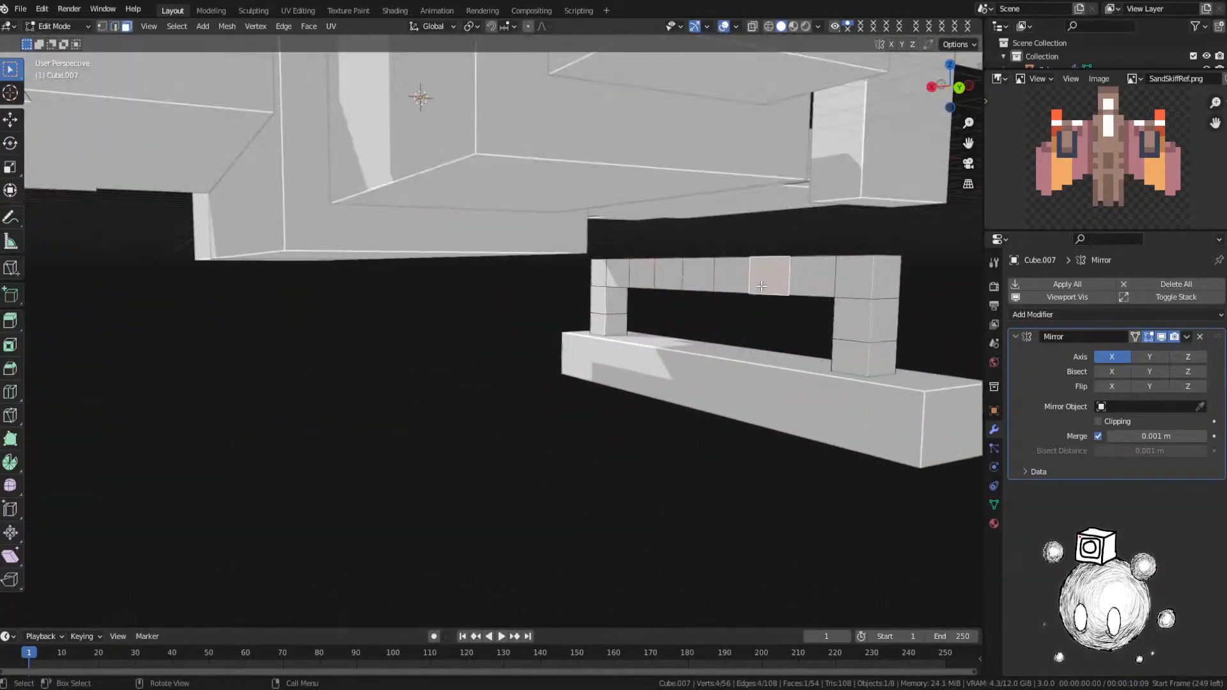
pyautogui.keyDown('shift'); pyautogui.click(698, 274); pyautogui.keyUp('shift')
pyautogui.keyDown('shift'); pyautogui.click(643, 273); pyautogui.keyUp('shift')
pyautogui.press('x')
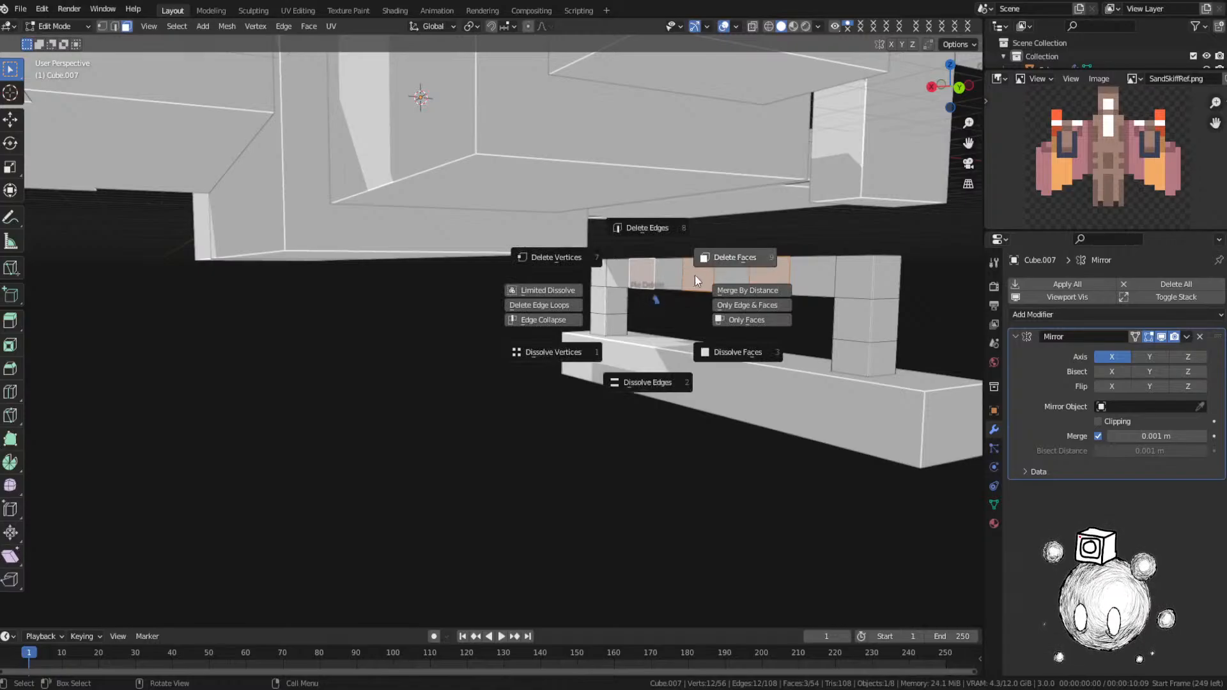
pyautogui.press('Escape')
pyautogui.moveTo(633, 337); pyautogui.dragTo(603, 356, button='middle')
pyautogui.press('e')
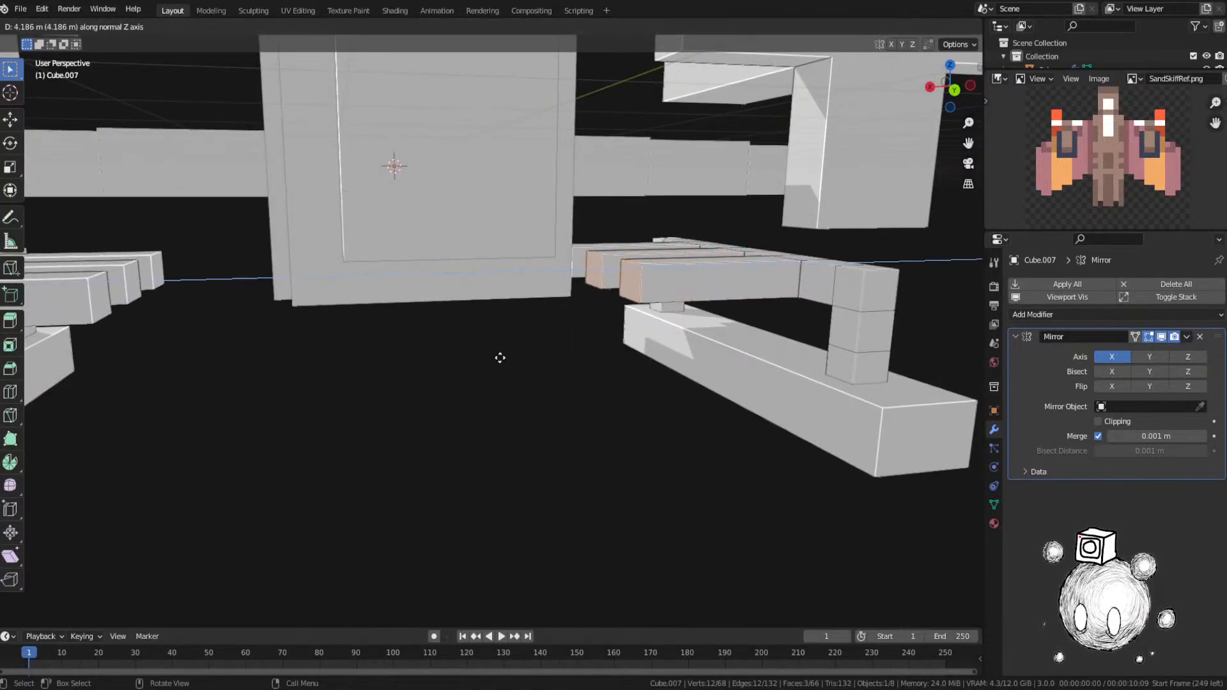
pyautogui.click(219, 381)
# Step: Delete the end faces of the three extruded bars and leave Edit Mode
pyautogui.press('x')
pyautogui.click(484, 328)
pyautogui.moveTo(483, 328); pyautogui.dragTo(587, 342, button='middle')
pyautogui.press('Tab')
pyautogui.click(478, 355)
pyautogui.scroll(-4, 478, 355)
pyautogui.click(558, 366)
# Step: Raise the crossbar and its three inward bars slightly along the Z axis, leaving the lower post faces out of the selection
pyautogui.press('Tab')
pyautogui.scroll(3, 661, 377)
pyautogui.press('l')
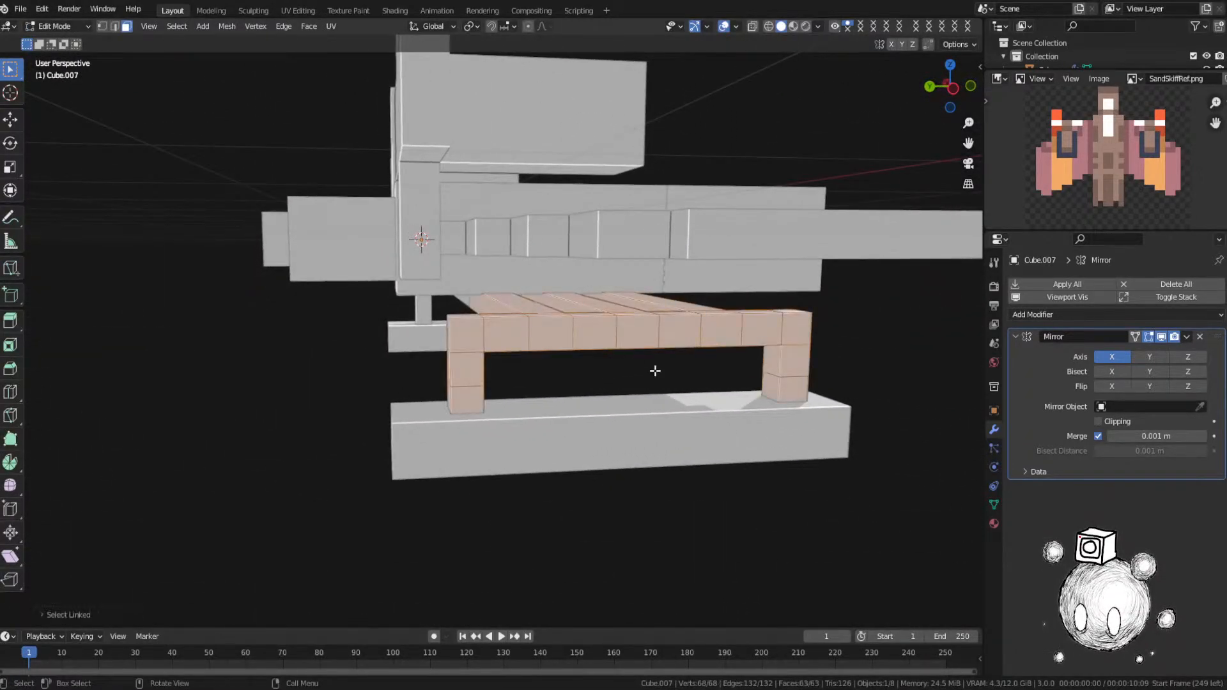
pyautogui.press('z')
pyautogui.press('c')
pyautogui.moveTo(488, 397)
pyautogui.mouseDown(button='middle')
pyautogui.moveTo(458, 403)
pyautogui.moveTo(635, 439)
pyautogui.moveTo(789, 392)
pyautogui.moveTo(786, 364)
pyautogui.moveTo(452, 376)
pyautogui.moveTo(463, 375)
pyautogui.mouseUp(button='middle')
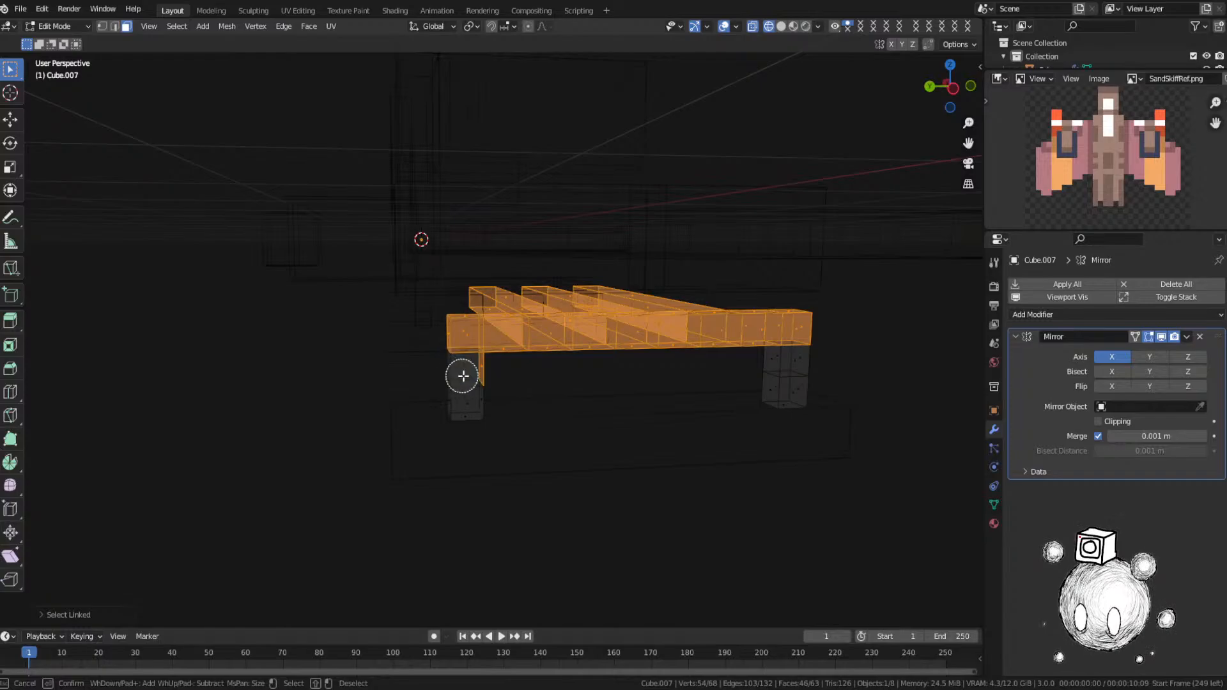
pyautogui.press('Escape')
pyautogui.press('z')
pyautogui.press('g')
pyautogui.press('z')
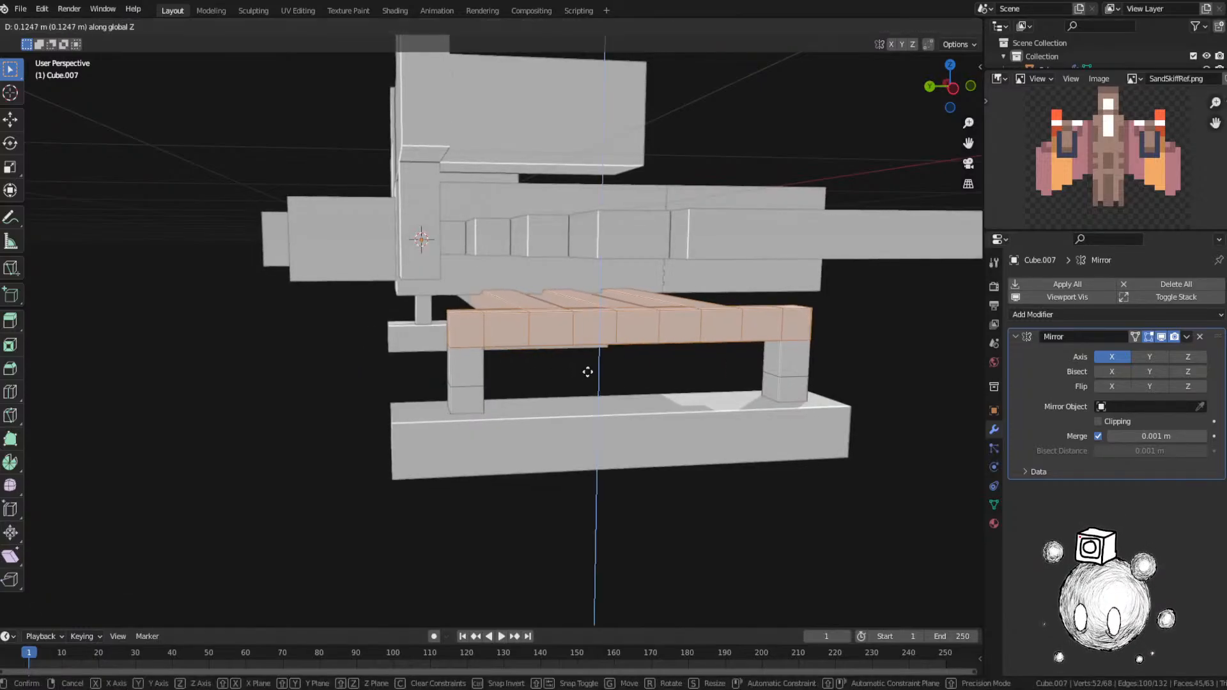
pyautogui.click(586, 366)
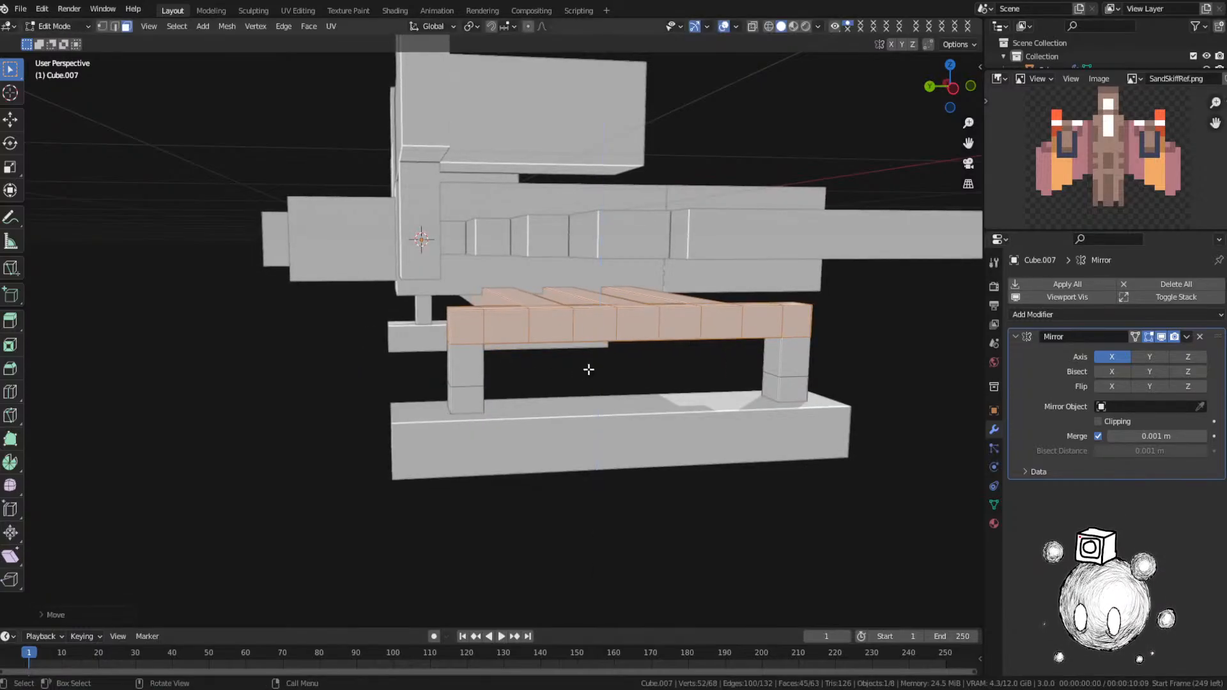
pyautogui.moveTo(586, 366); pyautogui.dragTo(643, 359, button='middle')
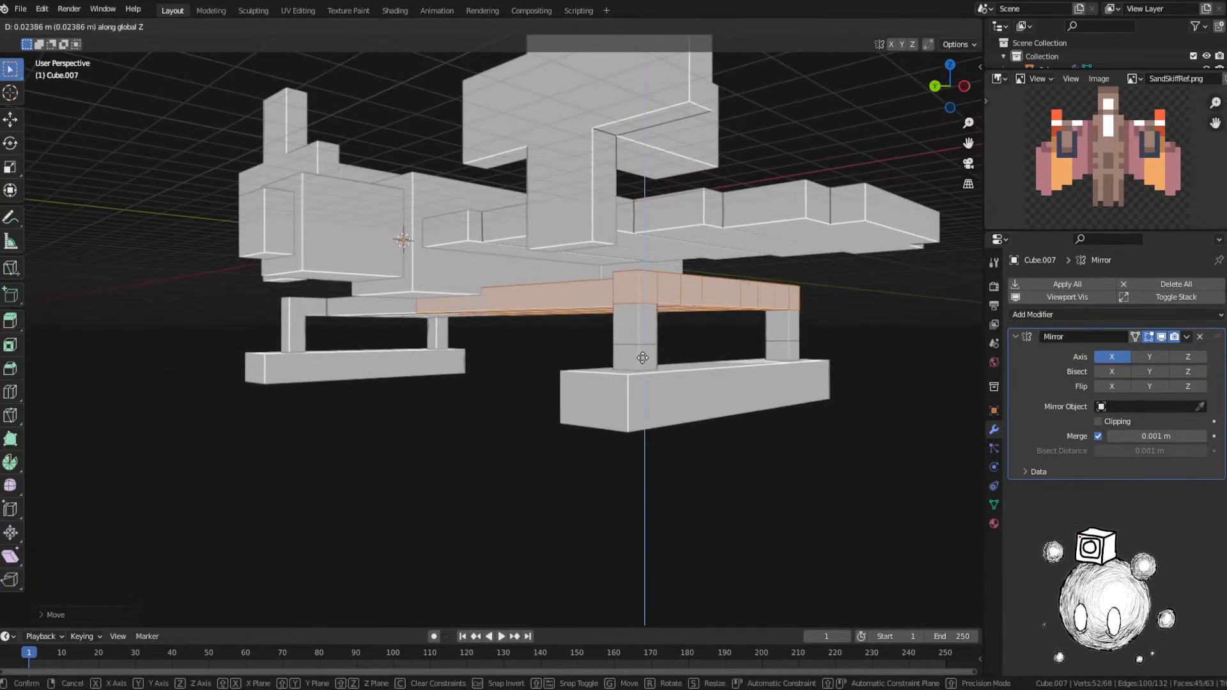
# Step: Select the open edge loops at the inner ends of the three bars in Edit Mode
pyautogui.press('Tab')
pyautogui.scroll(-3, 601, 397)
pyautogui.moveTo(602, 396)
pyautogui.mouseDown(button='middle')
pyautogui.moveTo(672, 418)
pyautogui.moveTo(544, 423)
pyautogui.moveTo(588, 397)
pyautogui.moveTo(592, 409)
pyautogui.mouseUp(button='middle')
pyautogui.scroll(8, 530, 391)
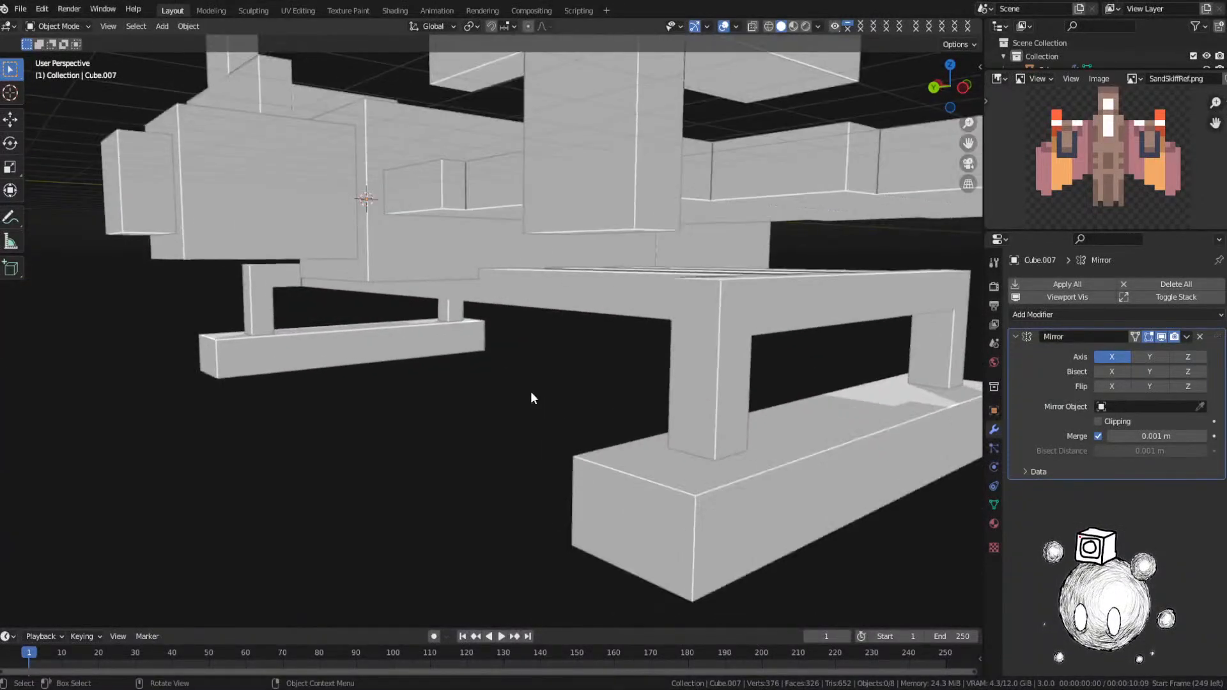
pyautogui.press('Tab')
pyautogui.moveTo(595, 331); pyautogui.dragTo(633, 313, button='middle')
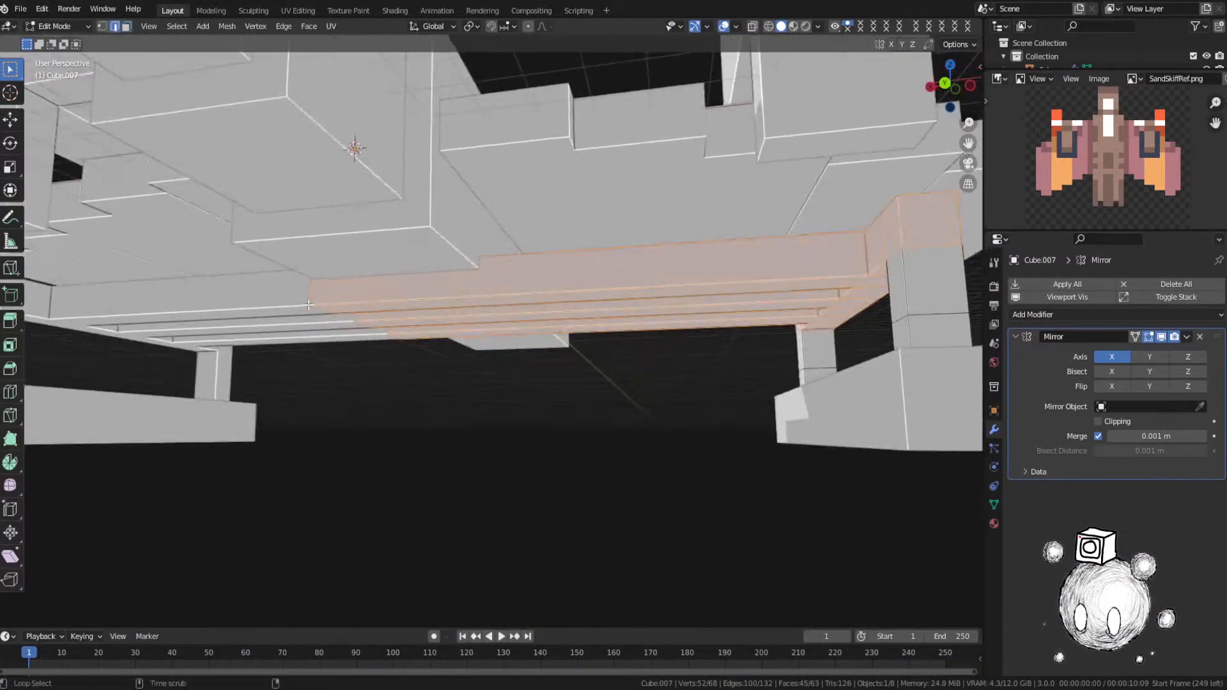
pyautogui.keyDown('alt'); pyautogui.click(309, 305); pyautogui.keyUp('alt')
pyautogui.moveTo(309, 305); pyautogui.dragTo(348, 339, button='middle')
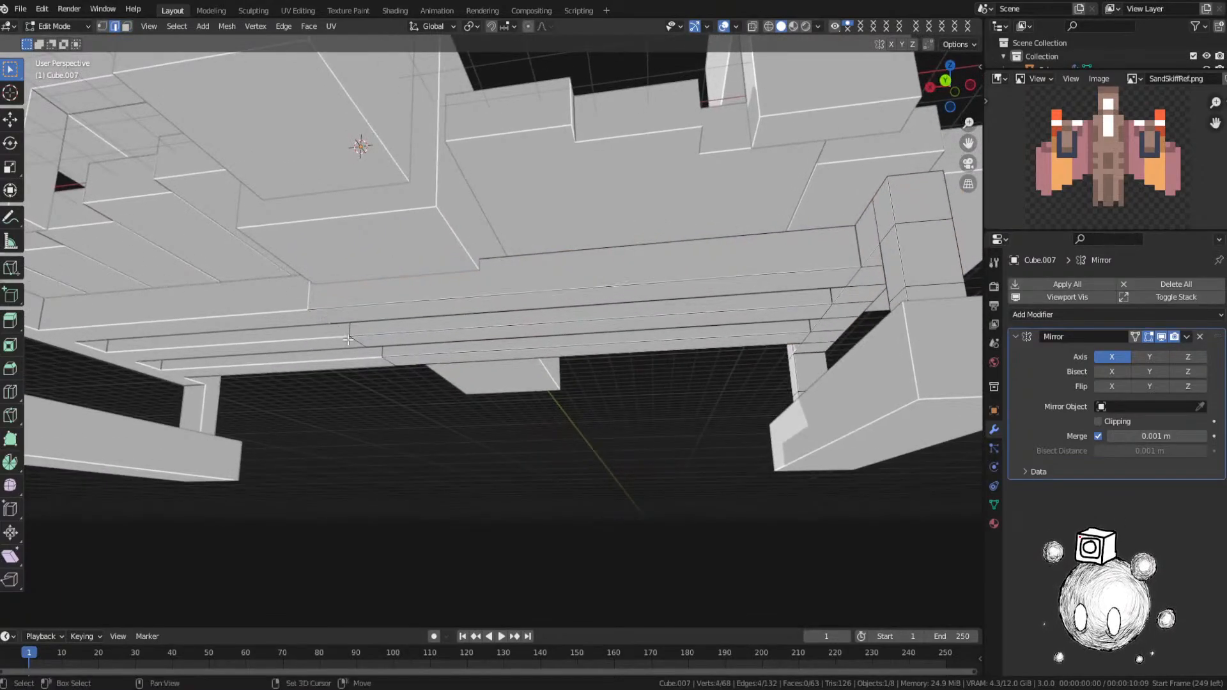
pyautogui.keyDown('alt'); pyautogui.keyDown('shift'); pyautogui.click(354, 340); pyautogui.keyUp('shift'); pyautogui.keyUp('alt')
pyautogui.scroll(-5, 388, 362)
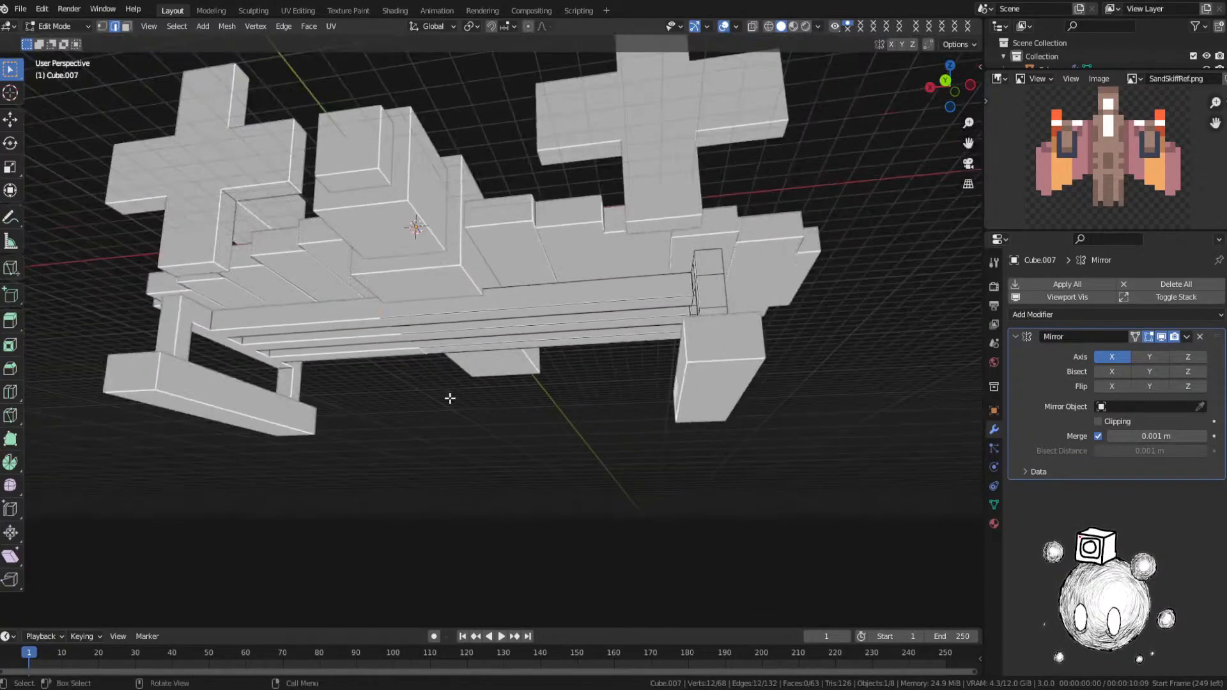
# Step: Try raising the inner ends of the three bars along the Z axis
pyautogui.press('g')
pyautogui.press('z')
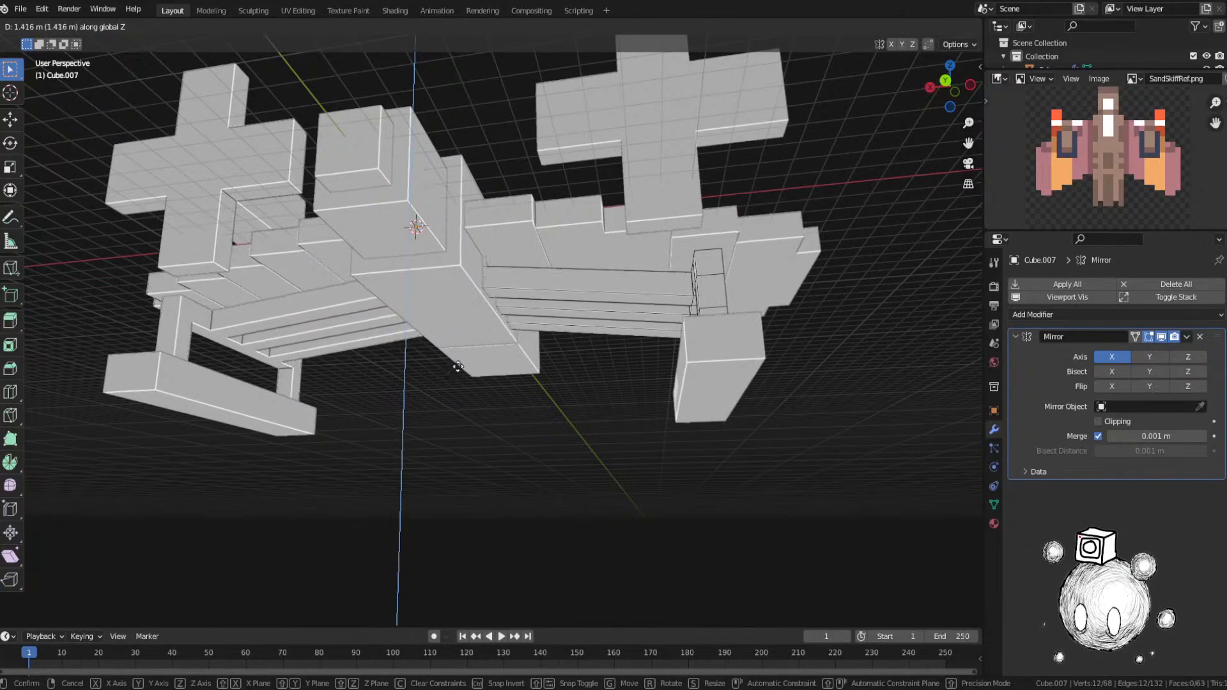
pyautogui.click(455, 383)
# Step: Enable Clipping on the Mirror modifier and move the bars' inner ends along X onto the mirror plane
pyautogui.moveTo(455, 383); pyautogui.dragTo(518, 420, button='middle')
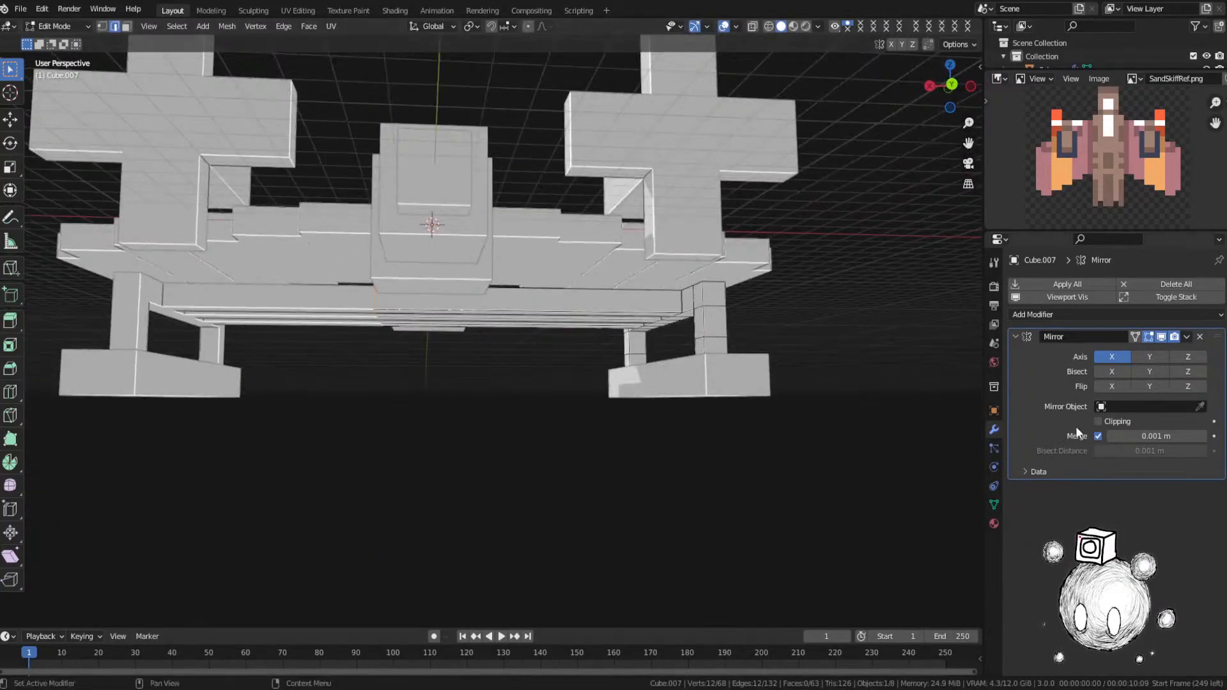
pyautogui.click(1098, 422)
pyautogui.press('g')
pyautogui.press('z')
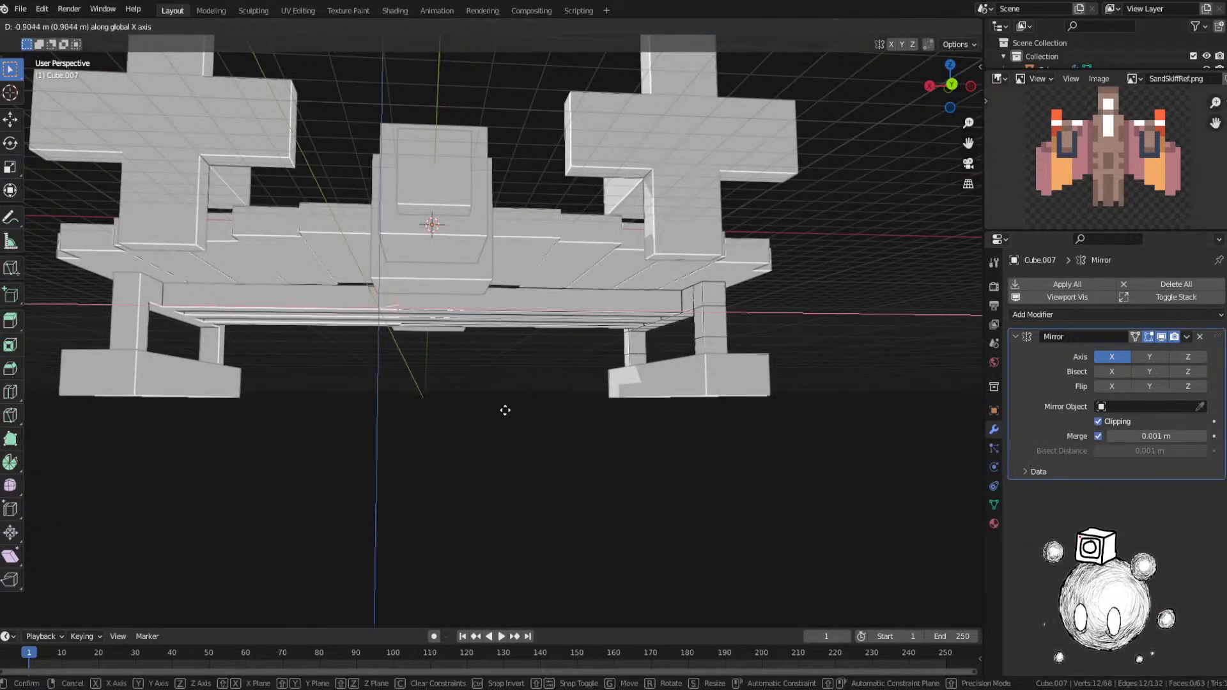
pyautogui.click(569, 406)
# Step: Raise the inner ends of the bars along Z so they slope up into the hull, and return to Object Mode
pyautogui.moveTo(556, 406); pyautogui.dragTo(510, 405, button='middle')
pyautogui.press('g')
pyautogui.press('z')
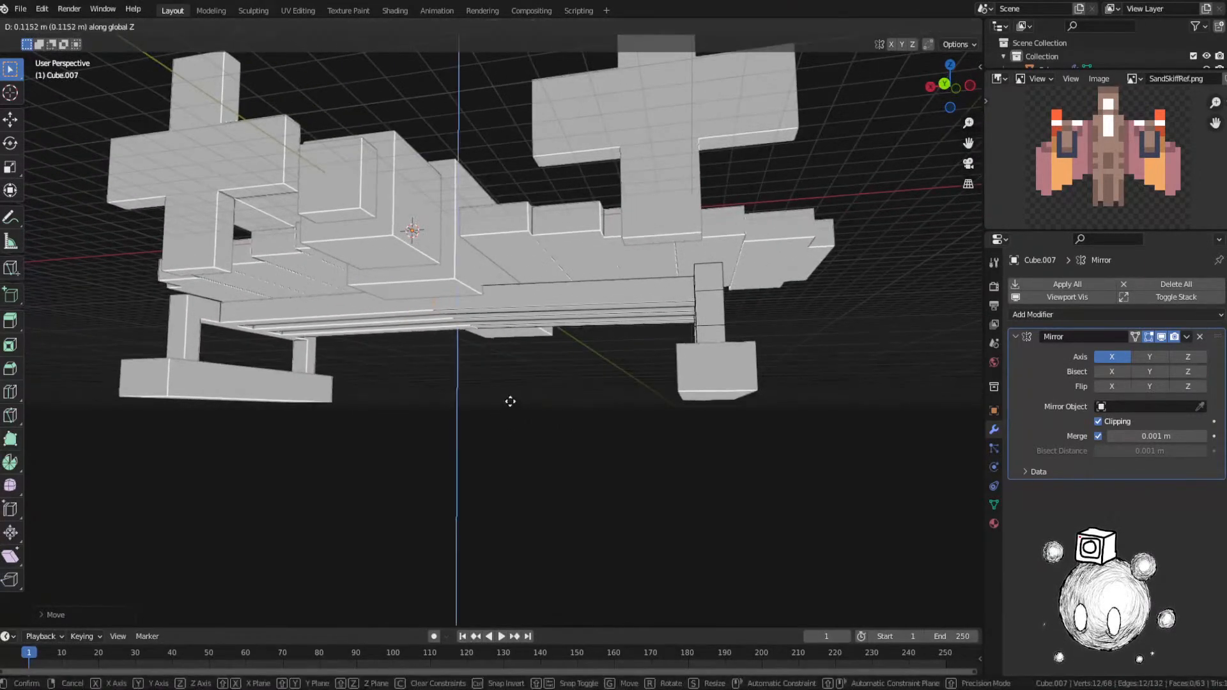
pyautogui.click(512, 377)
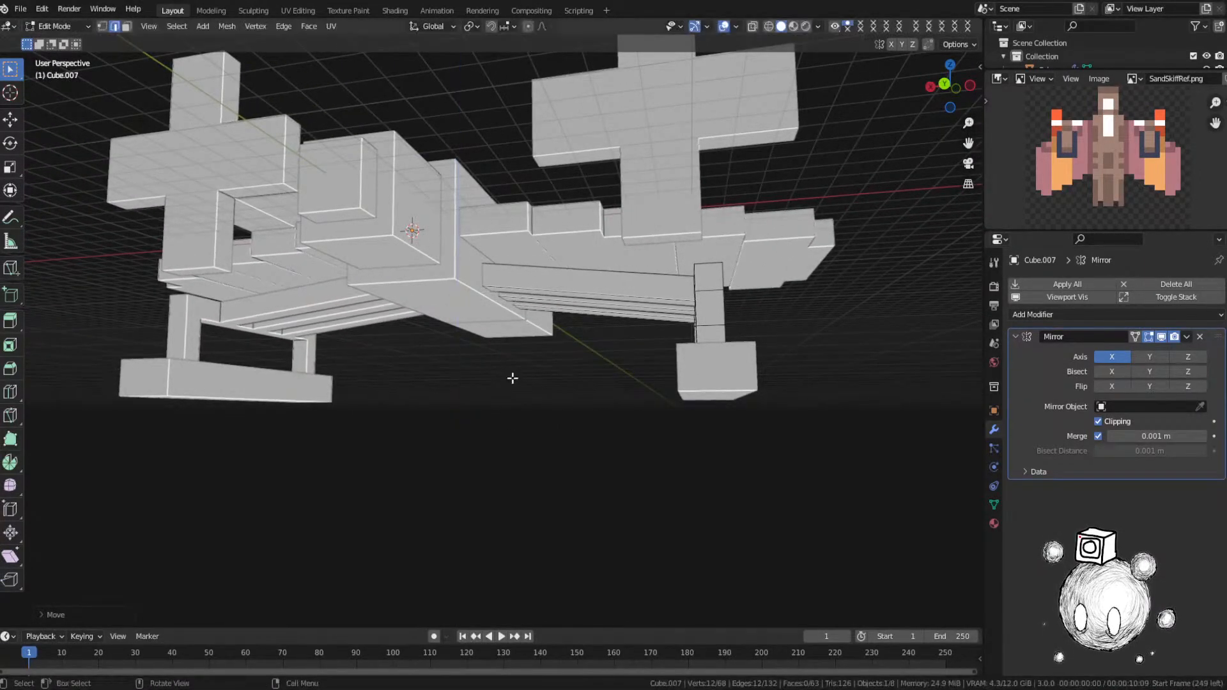
pyautogui.moveTo(512, 378)
pyautogui.mouseDown(button='middle')
pyautogui.moveTo(466, 403)
pyautogui.moveTo(424, 403)
pyautogui.moveTo(586, 402)
pyautogui.mouseUp(button='middle')
pyautogui.press('z')
pyautogui.click(655, 404)
pyautogui.press('Tab')
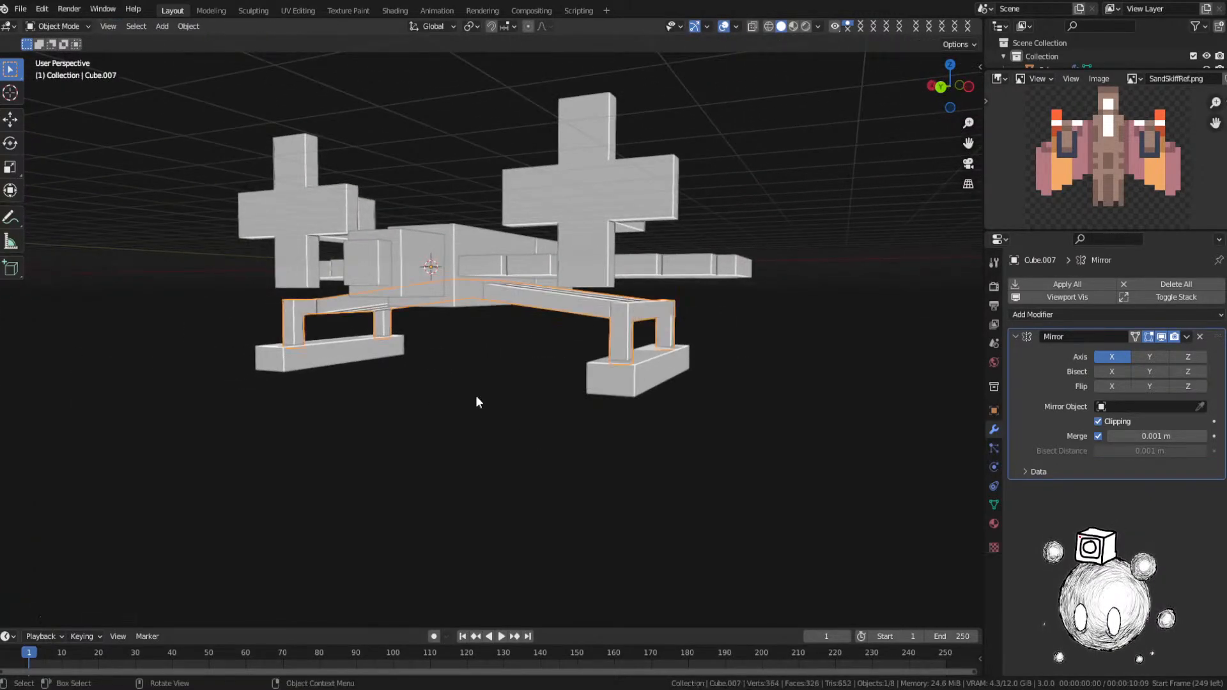
pyautogui.click(476, 396)
pyautogui.moveTo(476, 396)
pyautogui.mouseDown(button='middle')
pyautogui.moveTo(410, 409)
pyautogui.moveTo(518, 412)
pyautogui.moveTo(549, 399)
pyautogui.moveTo(456, 400)
pyautogui.mouseUp(button='middle')
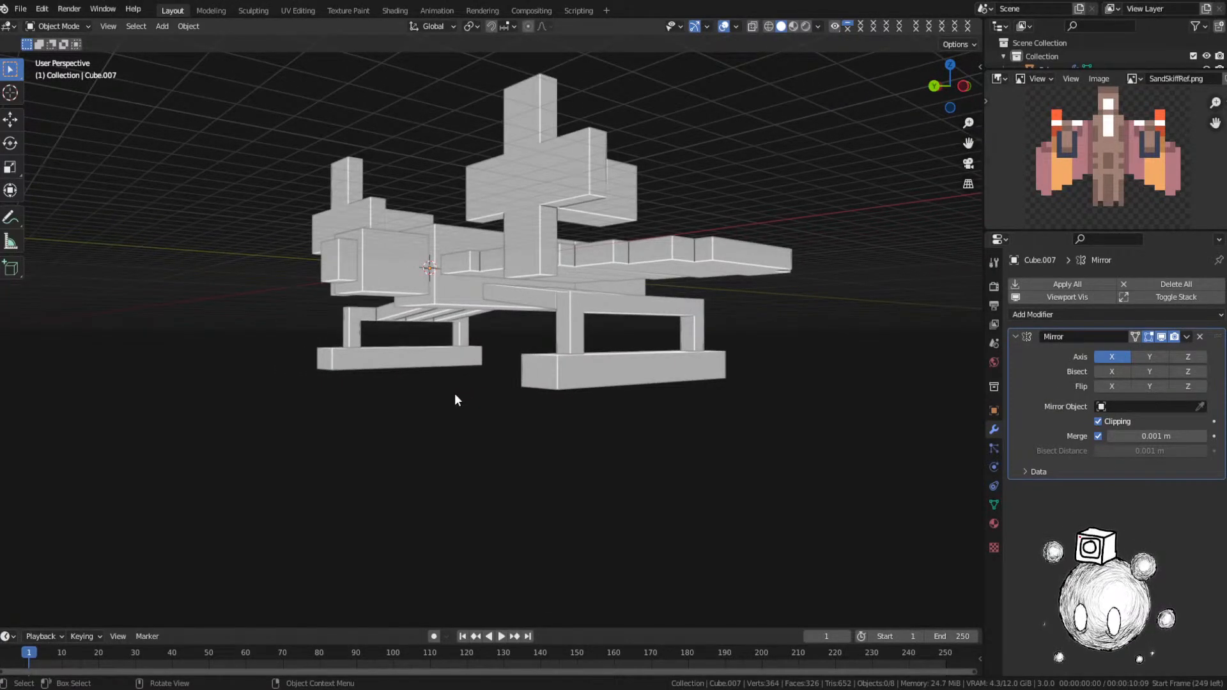
# Step: Open the skid support mesh for editing in face selection mode with no faces selected
pyautogui.click(639, 322)
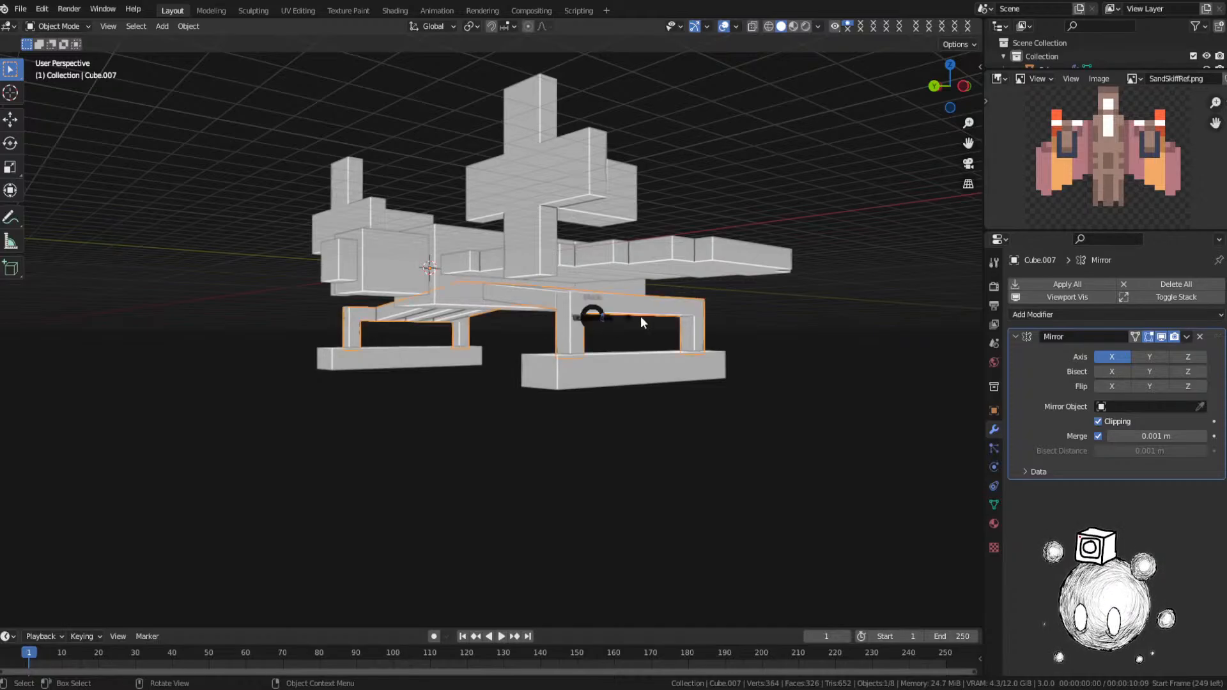
pyautogui.press('Tab')
pyautogui.moveTo(639, 321); pyautogui.dragTo(579, 332, button='middle')
pyautogui.press('3')
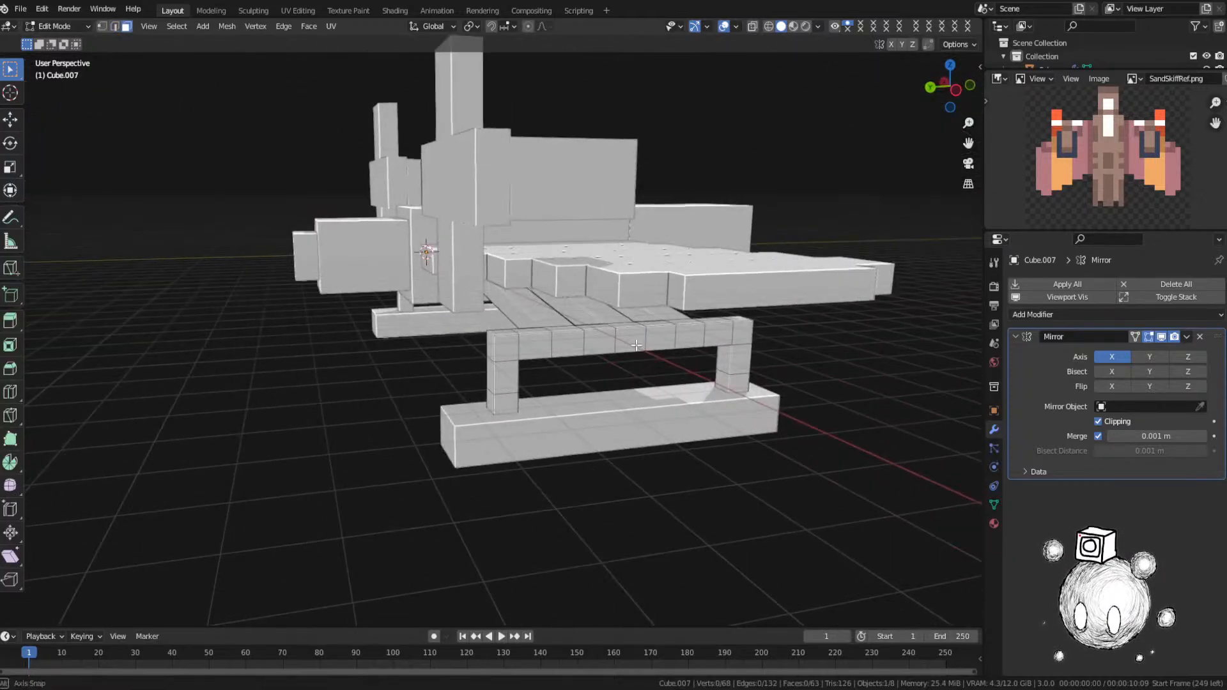
pyautogui.keyDown('alt'); pyautogui.click(579, 332); pyautogui.keyUp('alt')
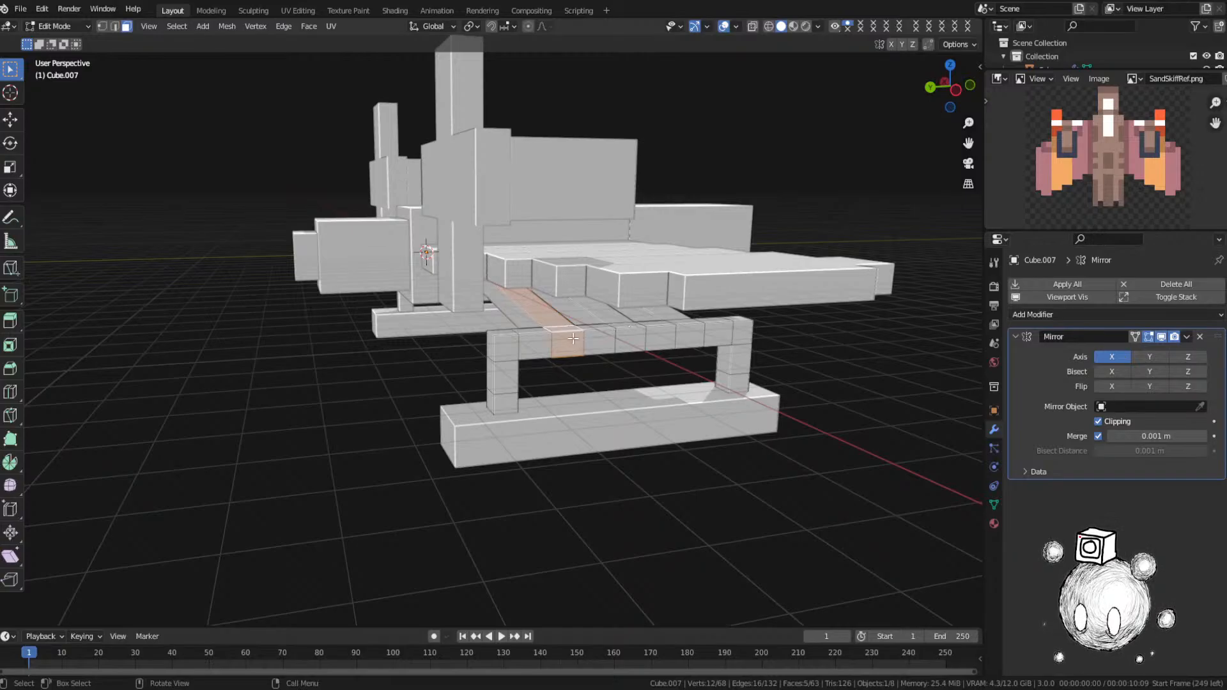
pyautogui.moveTo(573, 339); pyautogui.dragTo(633, 300, button='middle')
pyautogui.hotkey('alt', 'a')
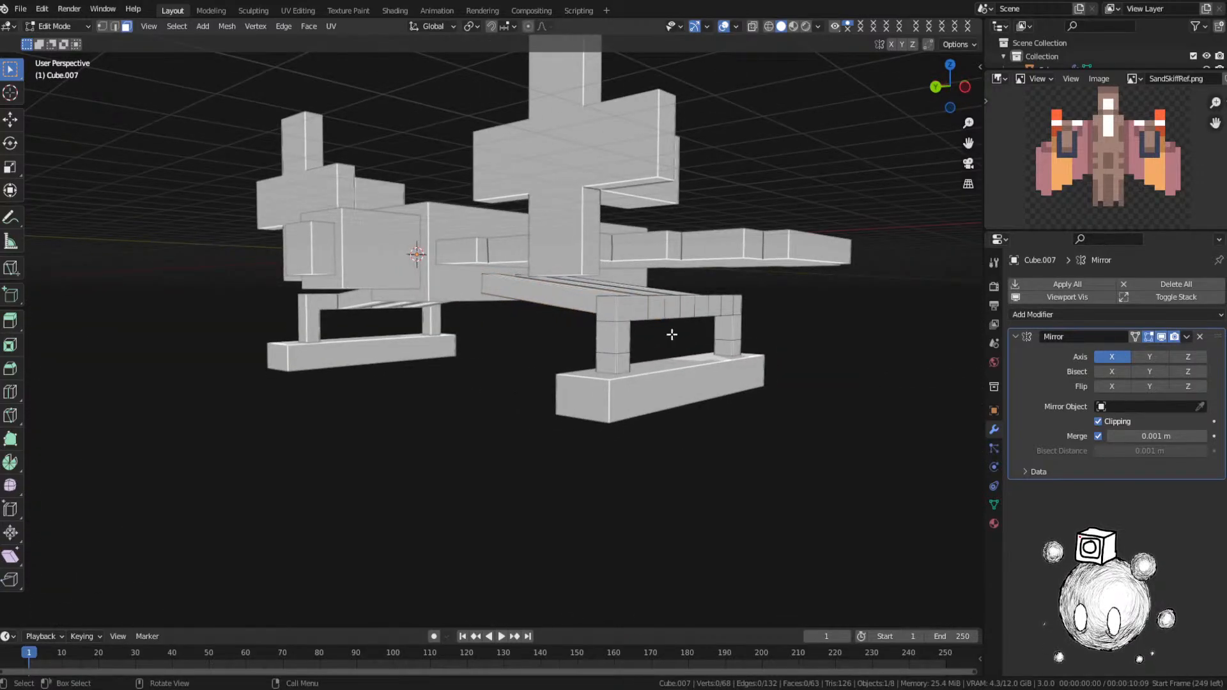
# Step: Delete the faces of both posts below the crossbar, selecting through the mesh
pyautogui.moveTo(675, 368); pyautogui.dragTo(512, 378, button='middle')
pyautogui.hotkey('alt', 'z')
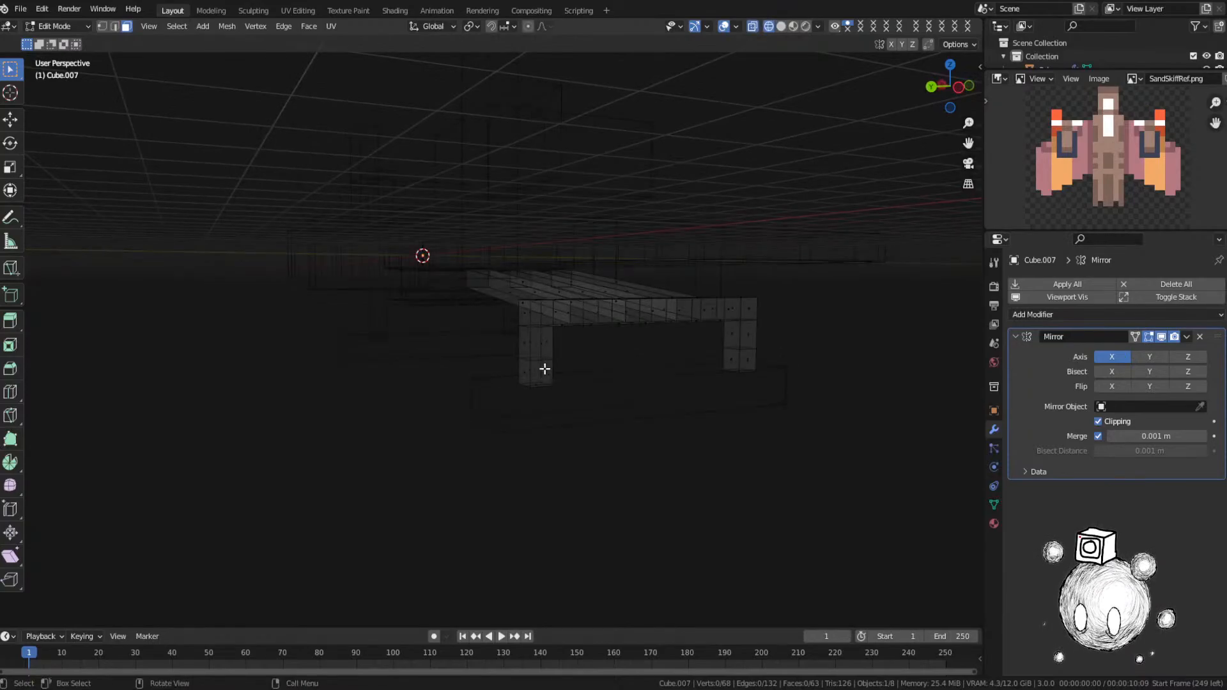
pyautogui.press('c')
pyautogui.moveTo(549, 374); pyautogui.dragTo(536, 345)
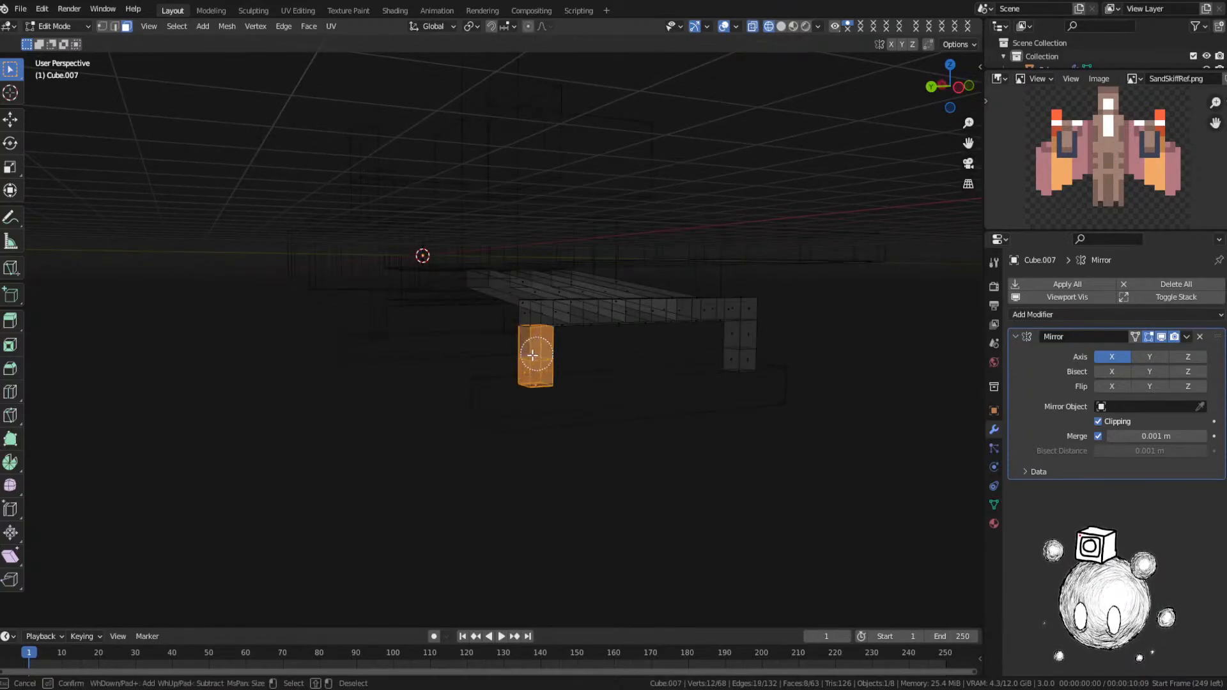
pyautogui.moveTo(726, 375)
pyautogui.mouseDown()
pyautogui.moveTo(734, 346)
pyautogui.moveTo(738, 364)
pyautogui.mouseUp()
pyautogui.rightClick(737, 371)
pyautogui.press('x')
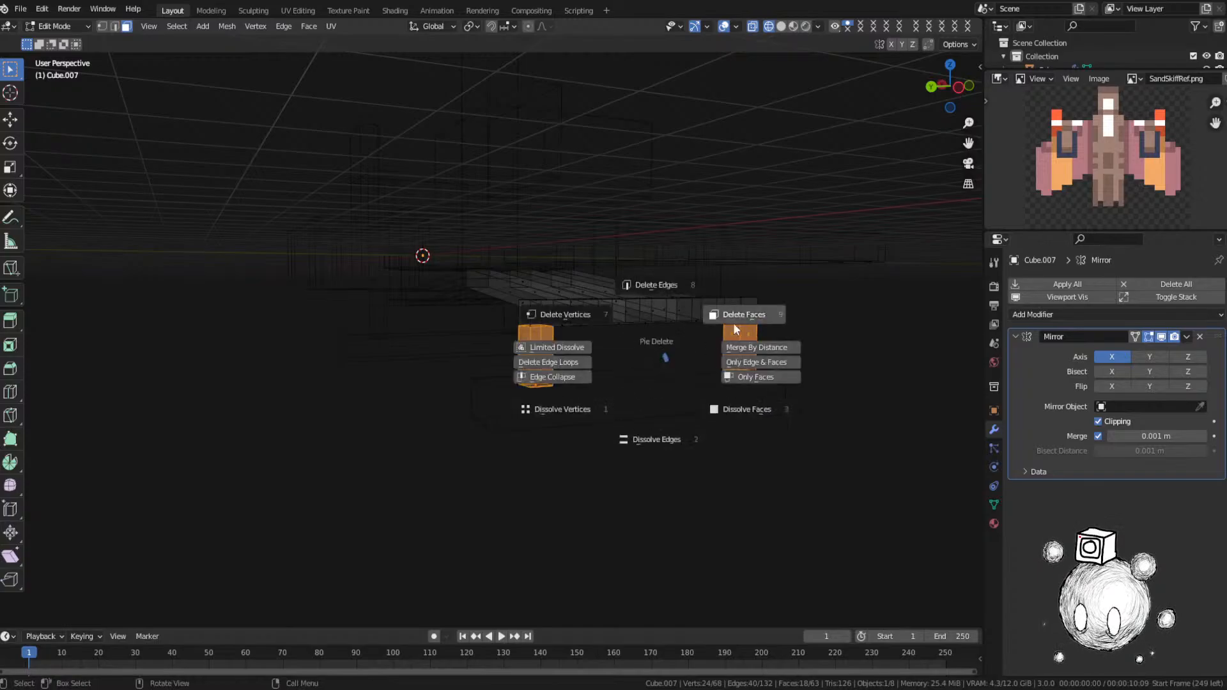
pyautogui.click(735, 325)
pyautogui.hotkey('alt', 'z')
# Step: Delete the face loops of the crossbar's outer sections beyond the first and last bars
pyautogui.moveTo(686, 337)
pyautogui.mouseDown(button='middle')
pyautogui.moveTo(751, 332)
pyautogui.moveTo(674, 356)
pyautogui.mouseUp(button='middle')
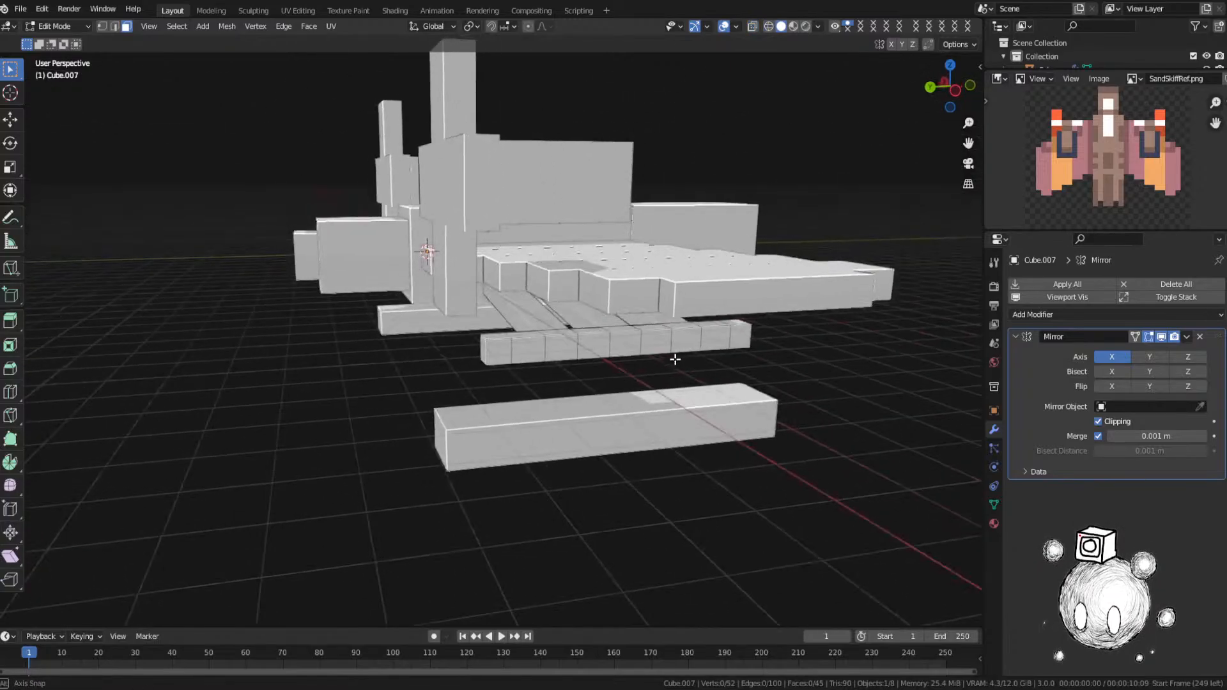
pyautogui.keyDown('alt'); pyautogui.click(515, 343); pyautogui.keyUp('alt')
pyautogui.keyDown('alt'); pyautogui.keyDown('shift'); pyautogui.click(526, 339); pyautogui.keyUp('shift'); pyautogui.keyUp('alt')
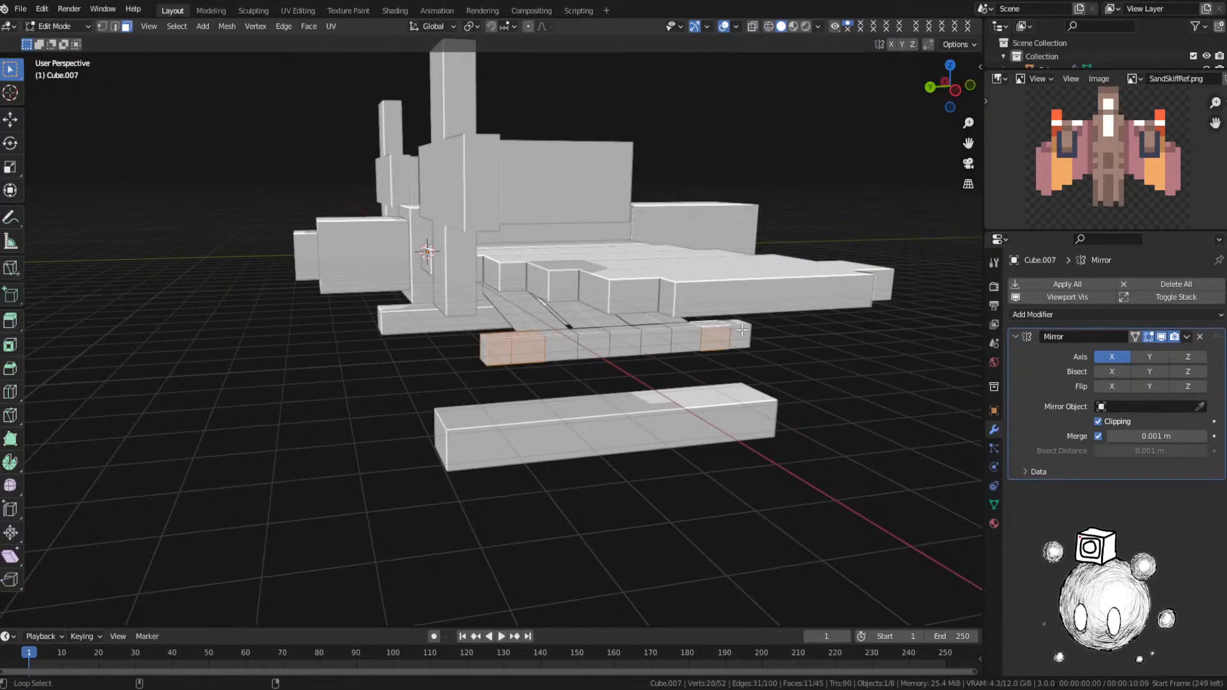
pyautogui.press('x')
pyautogui.click(765, 318)
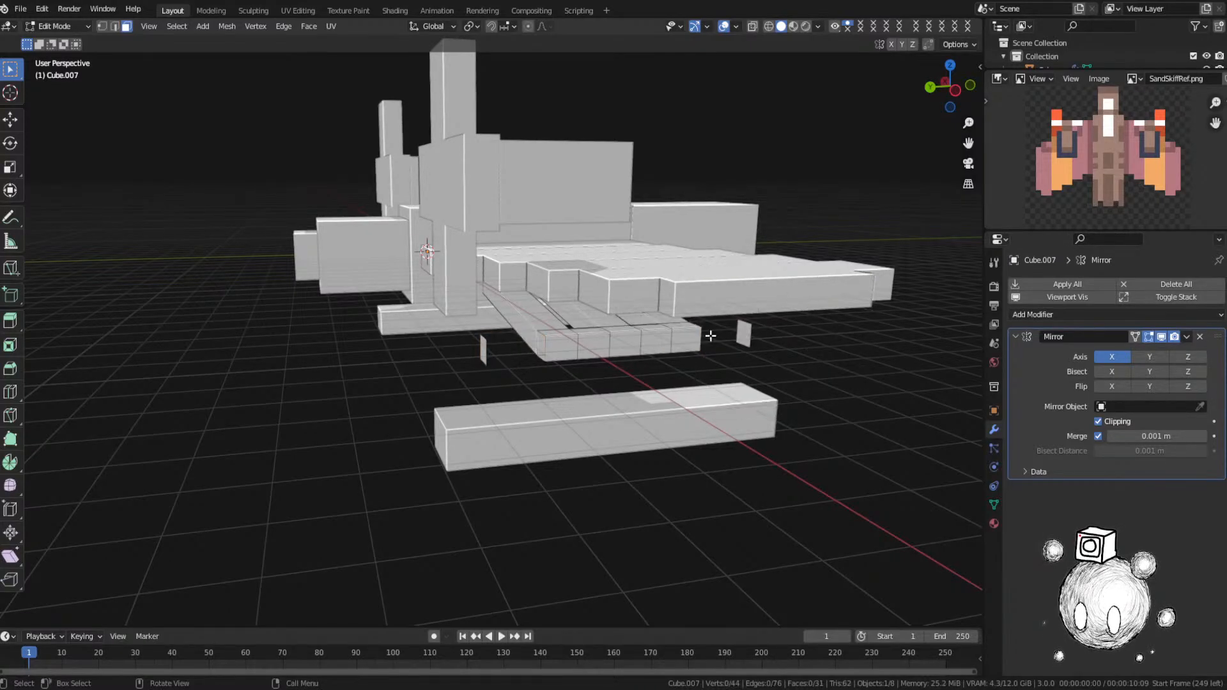
# Step: Delete the crossbar face loops between the three bars and the two detached end faces
pyautogui.keyDown('alt'); pyautogui.click(659, 338); pyautogui.keyUp('alt')
pyautogui.keyDown('alt'); pyautogui.keyDown('shift'); pyautogui.click(599, 338); pyautogui.keyUp('shift'); pyautogui.keyUp('alt')
pyautogui.press('x')
pyautogui.click(658, 312)
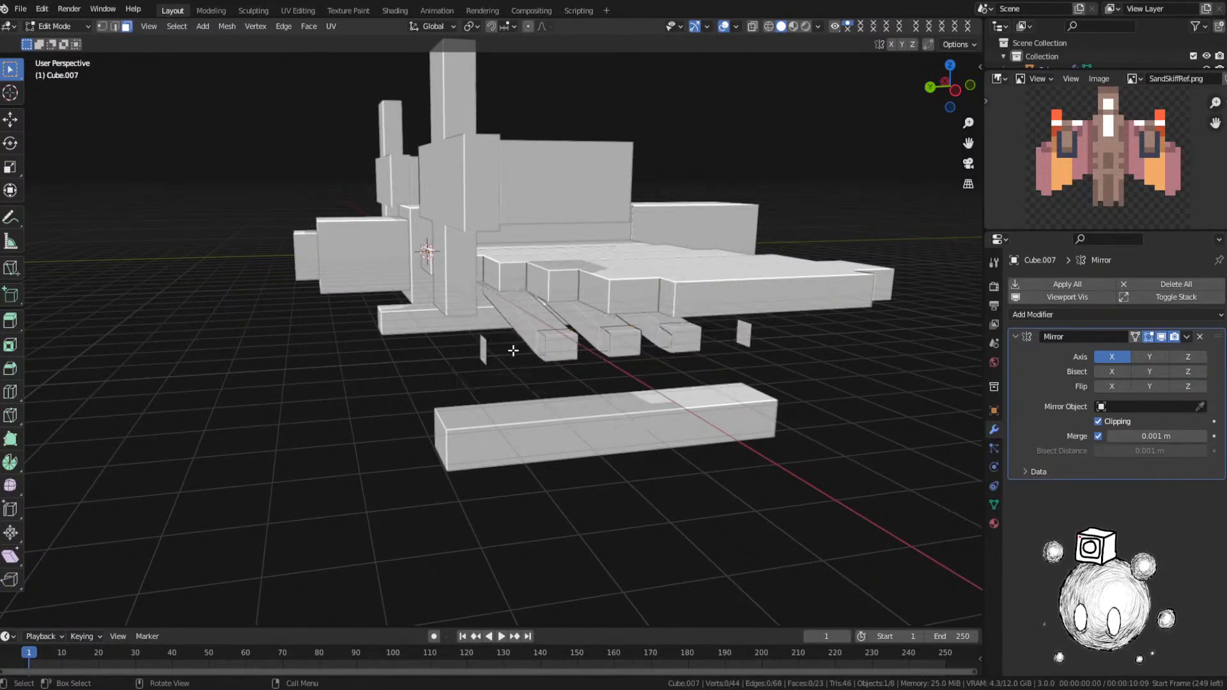
pyautogui.keyDown('shift'); pyautogui.click(741, 335); pyautogui.keyUp('shift')
pyautogui.press('x')
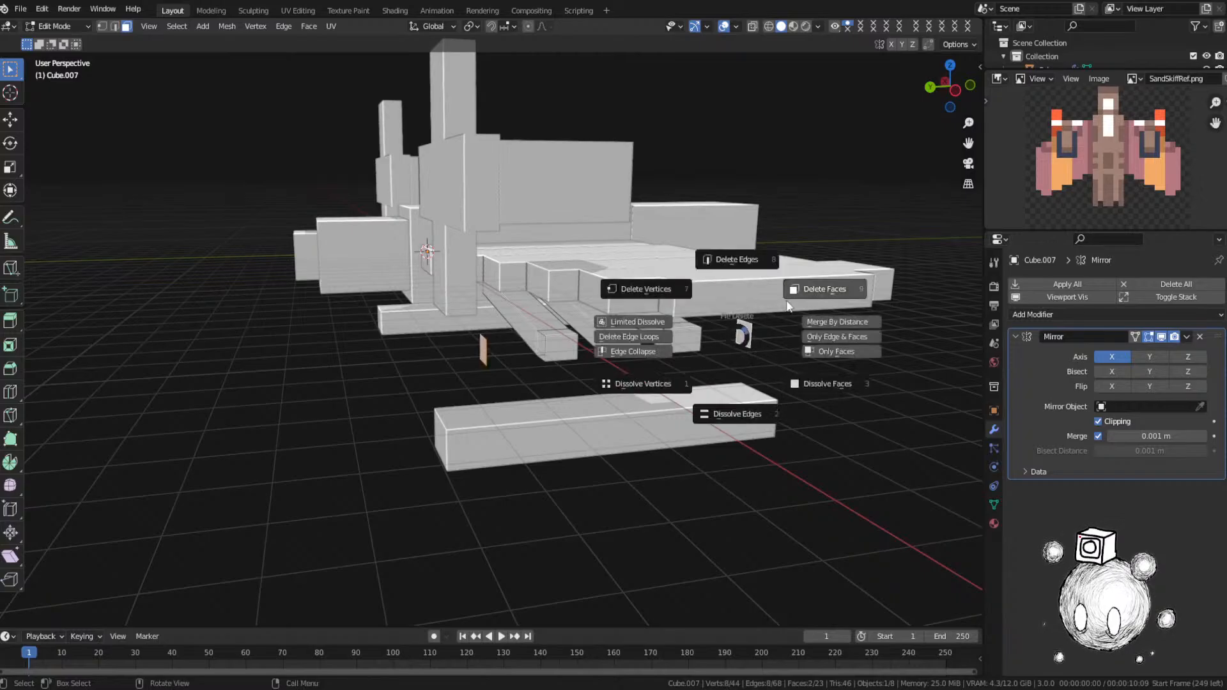
pyautogui.click(793, 303)
# Step: Fill the open side holes at the outer end of the first bar with faces
pyautogui.moveTo(633, 383); pyautogui.dragTo(668, 366, button='middle')
pyautogui.scroll(2, 678, 342)
pyautogui.press('2')
pyautogui.keyDown('alt'); pyautogui.click(707, 307); pyautogui.keyUp('alt')
pyautogui.press('f')
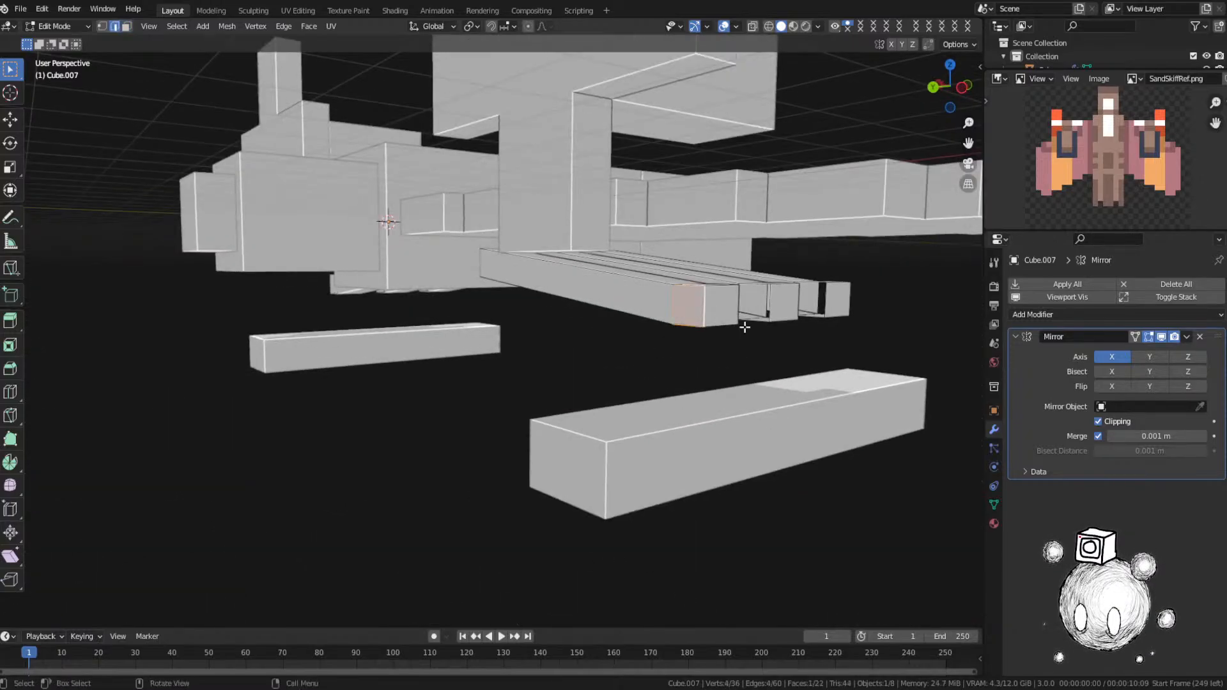
pyautogui.moveTo(742, 329); pyautogui.dragTo(645, 328, button='middle')
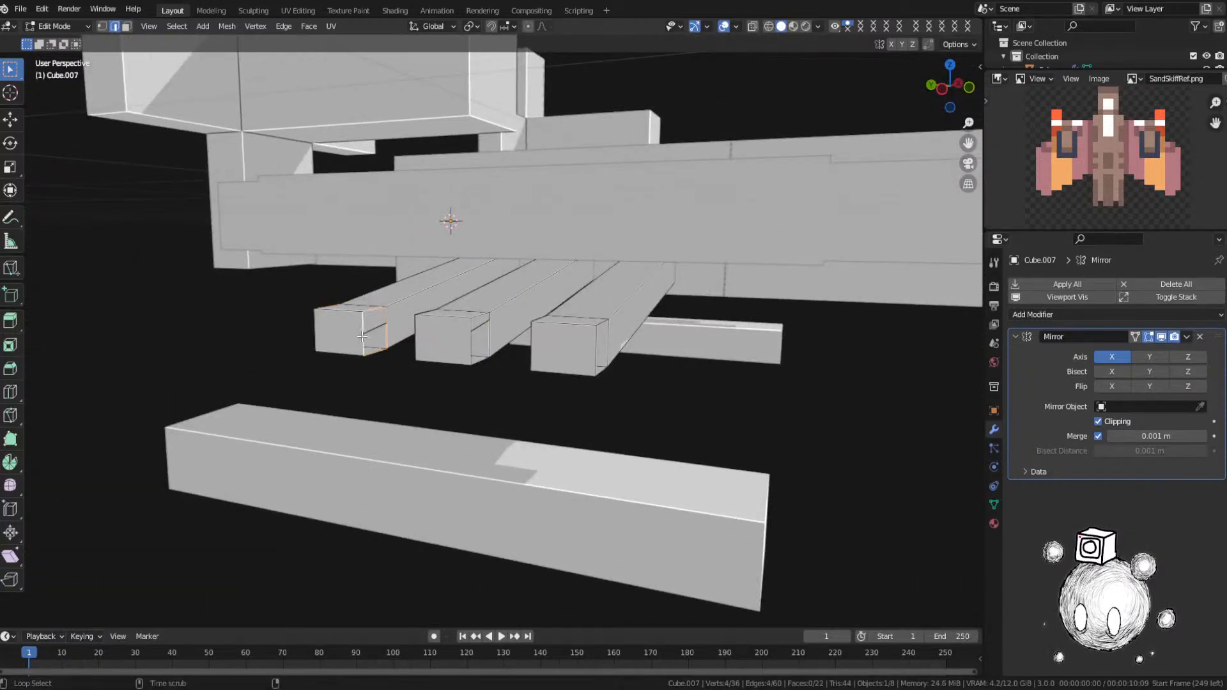
pyautogui.press('f')
# Step: Delete the faces of the first bar's remaining crossbar section, leaving its sloped part open at the outer end
pyautogui.press('3')
pyautogui.moveTo(362, 336); pyautogui.dragTo(433, 325, button='middle')
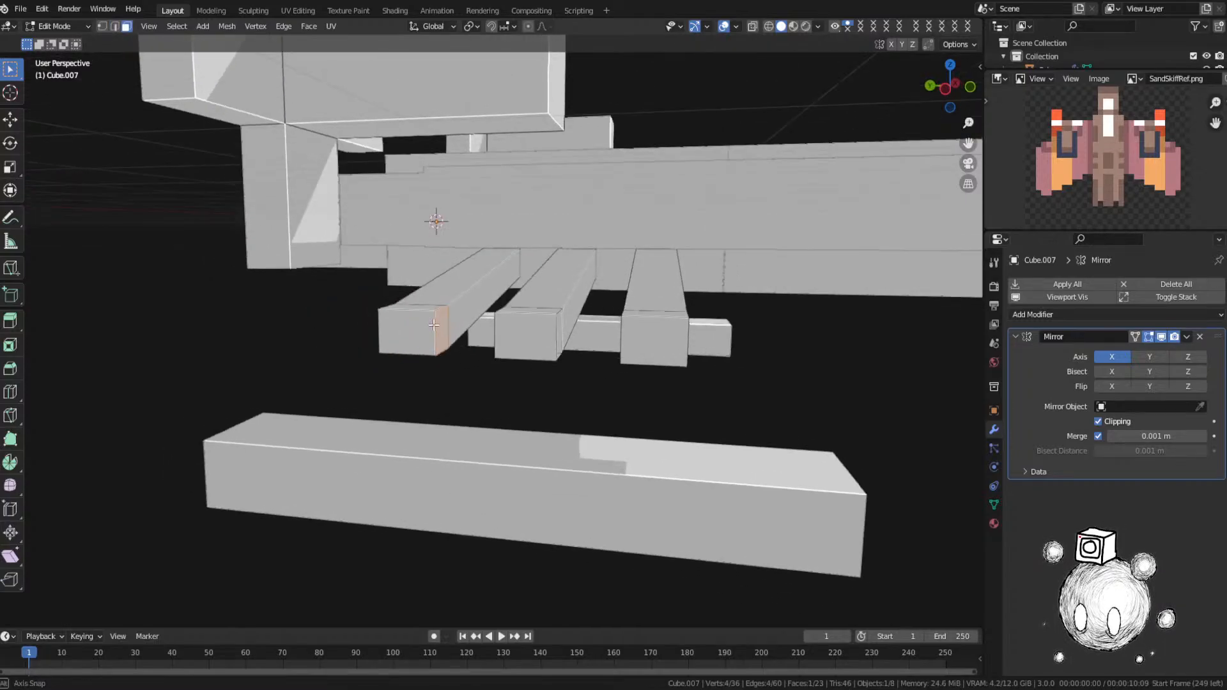
pyautogui.keyDown('alt'); pyautogui.click(436, 320); pyautogui.keyUp('alt')
pyautogui.press('x')
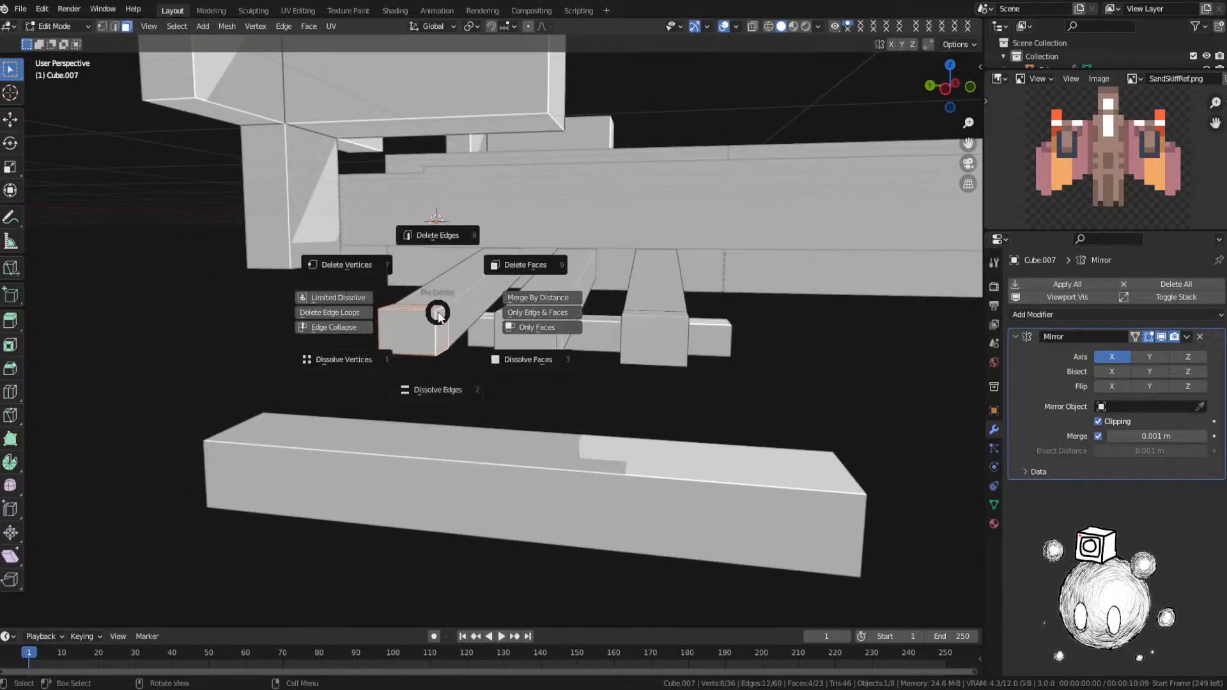
pyautogui.click(502, 268)
pyautogui.press('x')
pyautogui.click(522, 294)
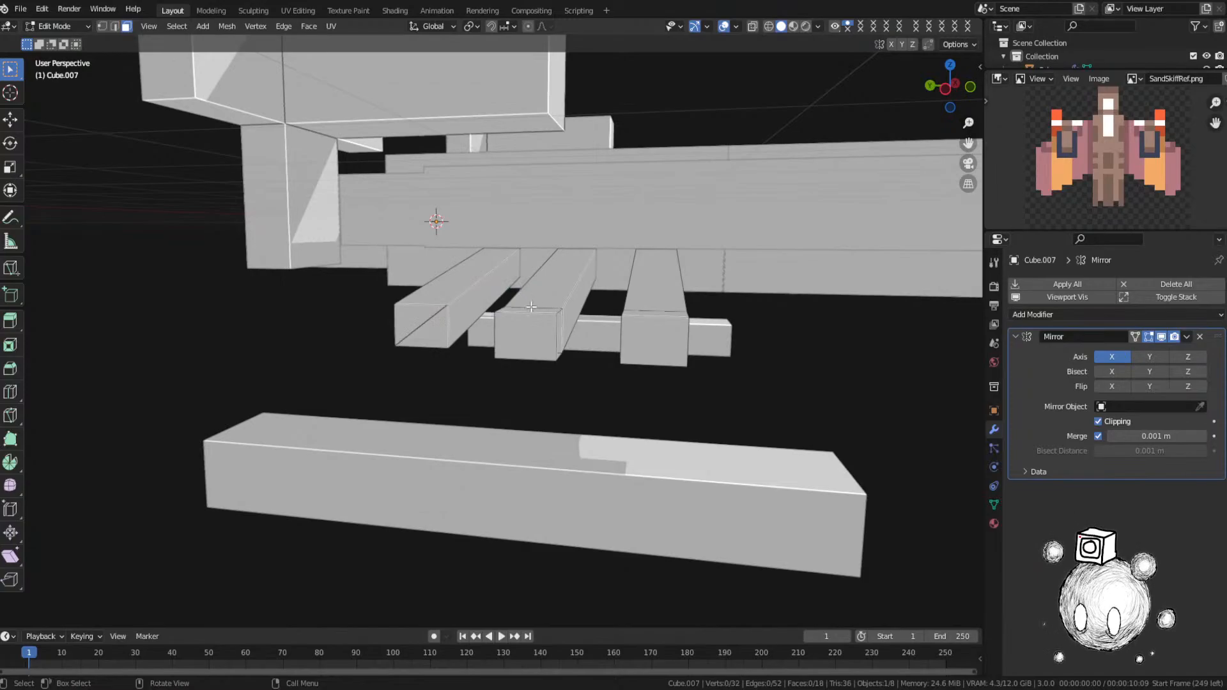
# Step: Delete the leftover crossbar faces at the outer end of the middle bar
pyautogui.click(532, 307)
pyautogui.press('x')
pyautogui.click(566, 324)
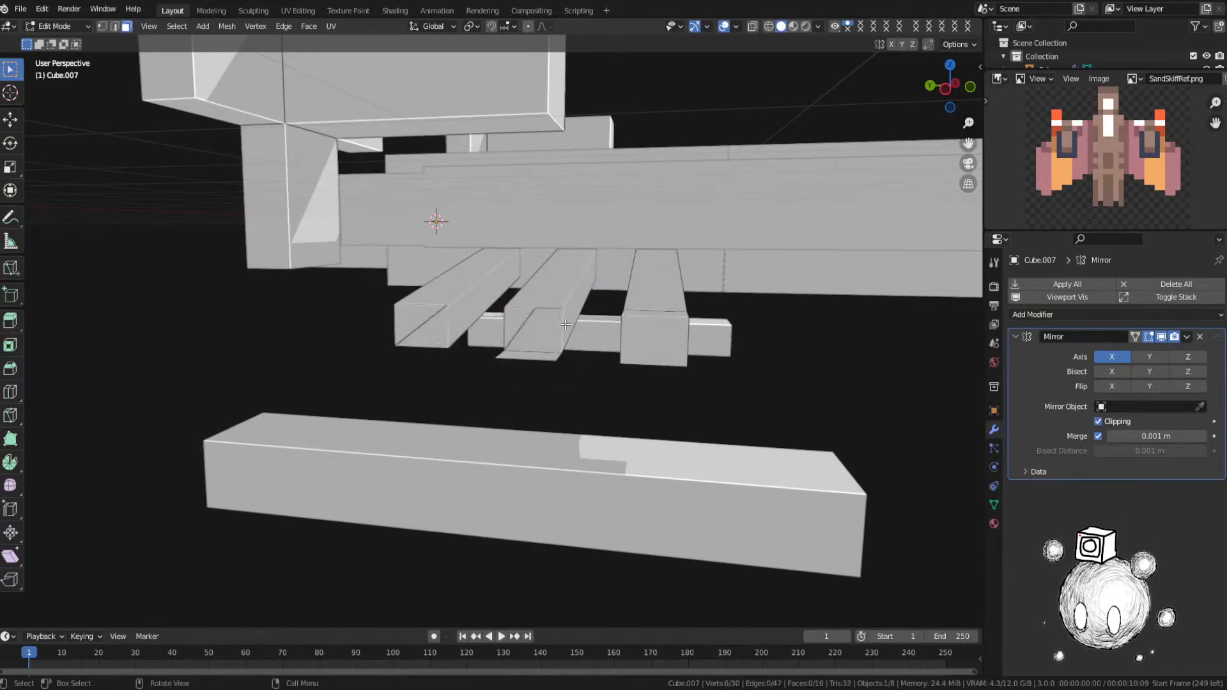
pyautogui.click(543, 356)
pyautogui.press('x')
pyautogui.click(630, 334)
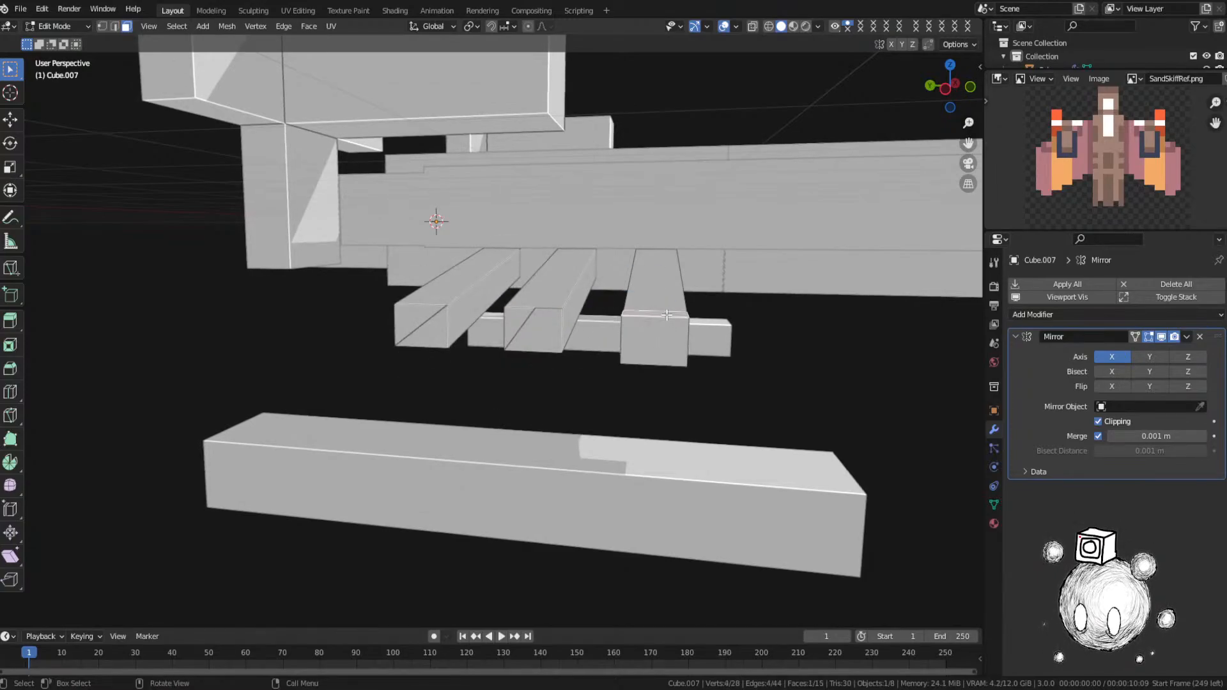
# Step: Delete the leftover crossbar faces at the outer end of the last bar
pyautogui.press('x')
pyautogui.click(700, 289)
pyautogui.click(652, 339)
pyautogui.press('x')
pyautogui.click(693, 298)
pyautogui.press('x')
pyautogui.click(565, 315)
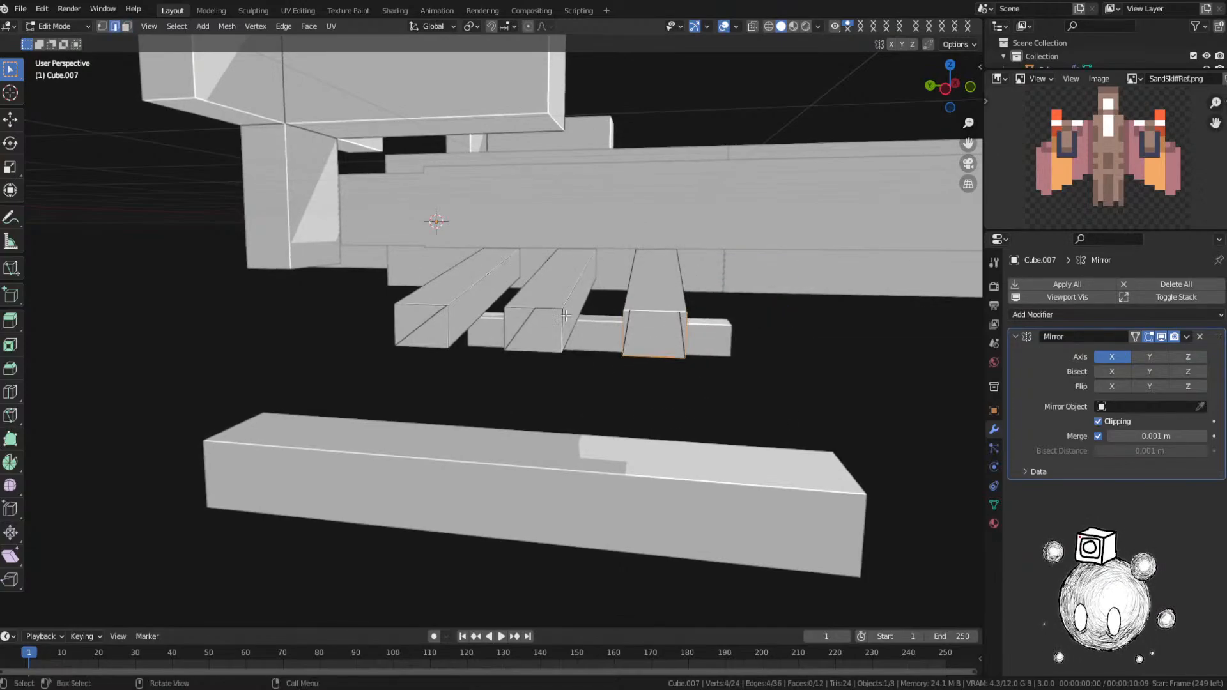
# Step: Fill the open outer ends of the three bars with faces
pyautogui.keyDown('alt'); pyautogui.click(531, 306); pyautogui.keyUp('alt')
pyautogui.press('f')
pyautogui.keyDown('alt'); pyautogui.click(432, 307); pyautogui.keyUp('alt')
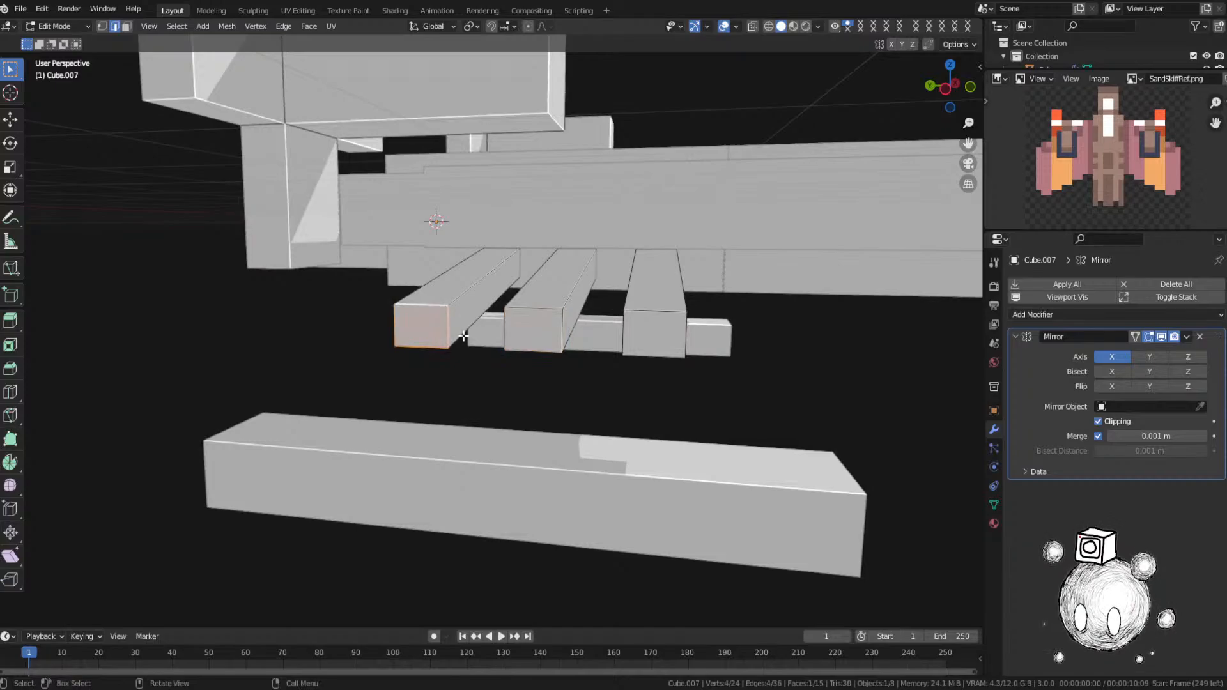
# Step: Lower the three outer end faces along Z down into the lower beam and return to Object Mode
pyautogui.press('3')
pyautogui.keyDown('shift'); pyautogui.click(531, 331); pyautogui.keyUp('shift')
pyautogui.keyDown('shift'); pyautogui.click(652, 333); pyautogui.keyUp('shift')
pyautogui.press('g')
pyautogui.press('z')
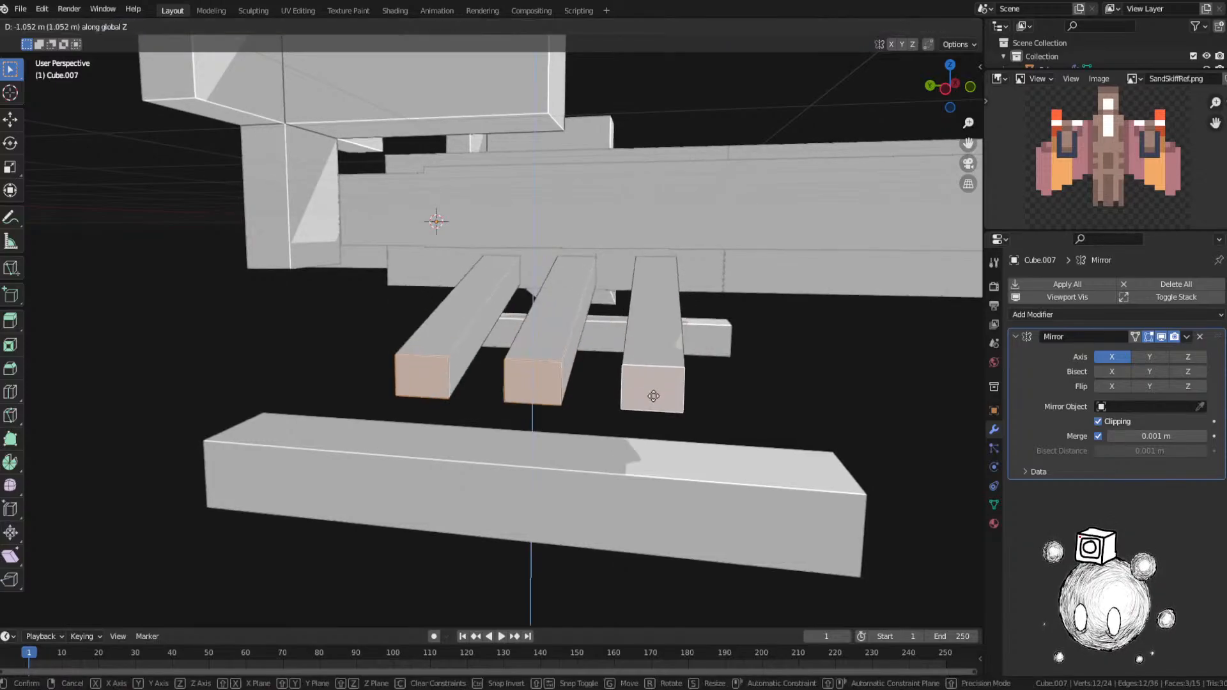
pyautogui.click(662, 471)
pyautogui.moveTo(662, 471); pyautogui.dragTo(779, 441, button='middle')
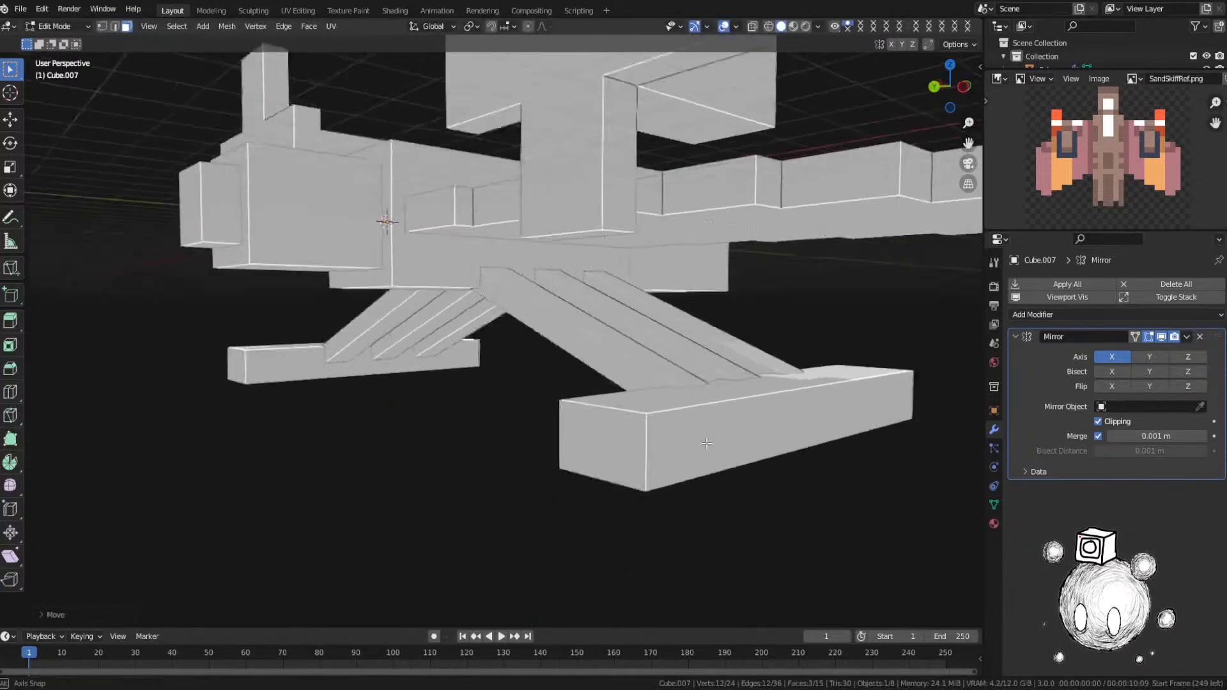
pyautogui.scroll(-4, 651, 423)
pyautogui.press('Tab')
# Step: Reopen the bars for editing, select their three outer end faces through the mesh, and sink them further into the beam along Z
pyautogui.moveTo(542, 412); pyautogui.dragTo(638, 420, button='middle')
pyautogui.scroll(4, 601, 429)
pyautogui.press('Tab')
pyautogui.scroll(4, 638, 420)
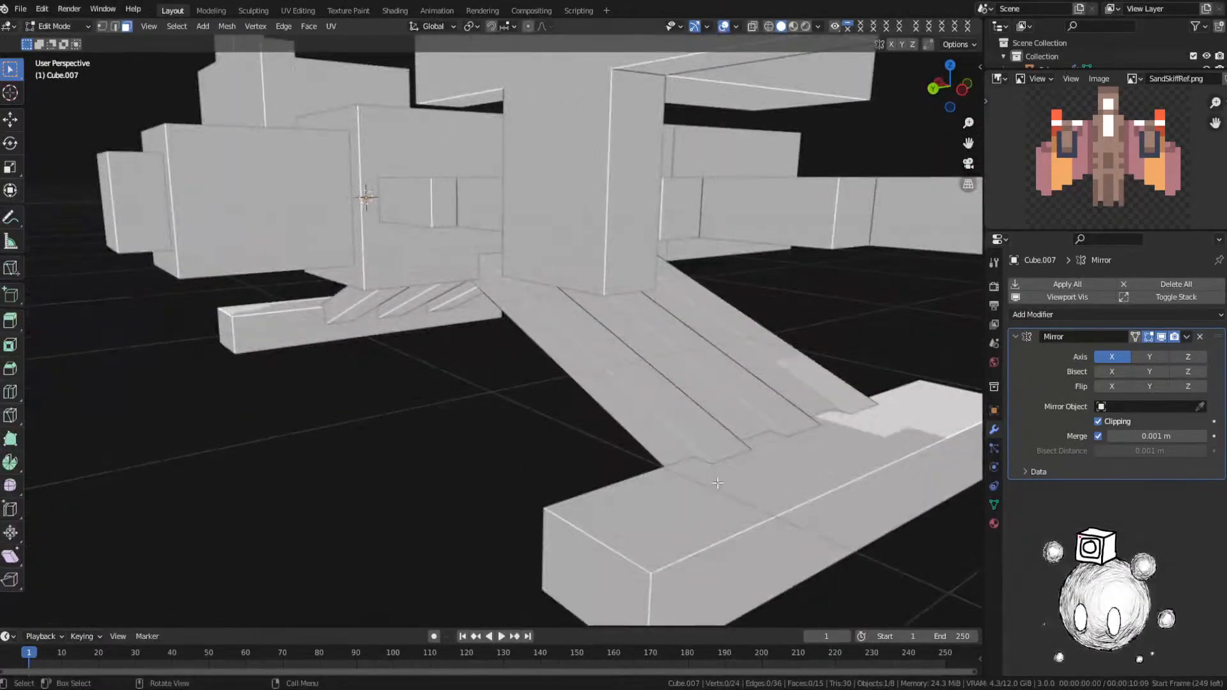
pyautogui.hotkey('alt', 'z')
pyautogui.click(740, 489)
pyautogui.keyDown('shift'); pyautogui.click(811, 465); pyautogui.keyUp('shift')
pyautogui.keyDown('shift'); pyautogui.click(864, 441); pyautogui.keyUp('shift')
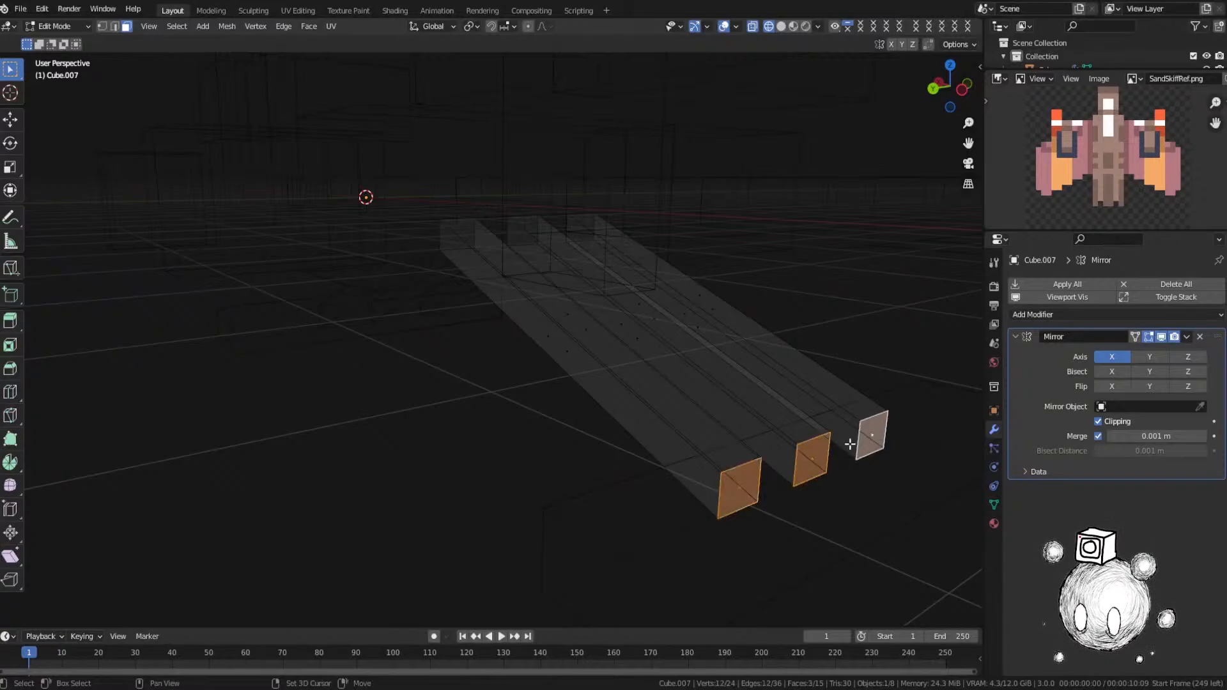
pyautogui.hotkey('alt', 'z')
pyautogui.press('g')
pyautogui.press('z')
pyautogui.click(852, 458)
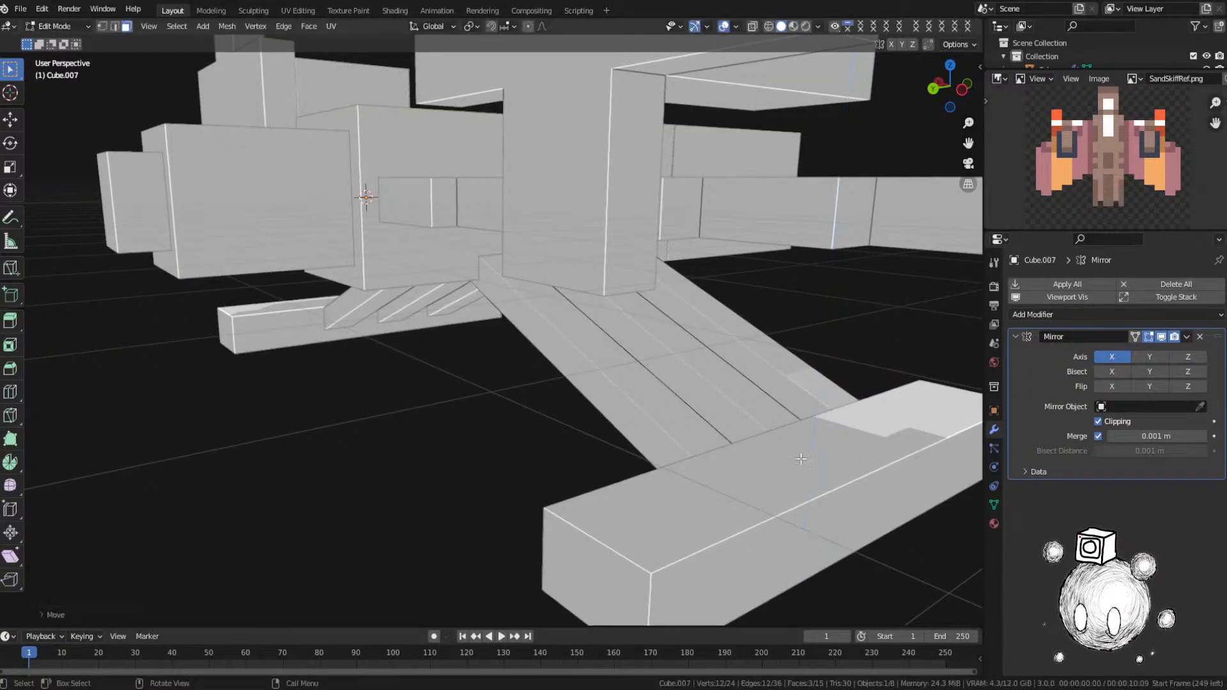
# Step: Shift the outer end faces of the bars about 0.28 m along X inside the lower beam
pyautogui.moveTo(852, 457); pyautogui.dragTo(714, 422, button='middle')
pyautogui.press('g')
pyautogui.press('z')
pyautogui.press('x')
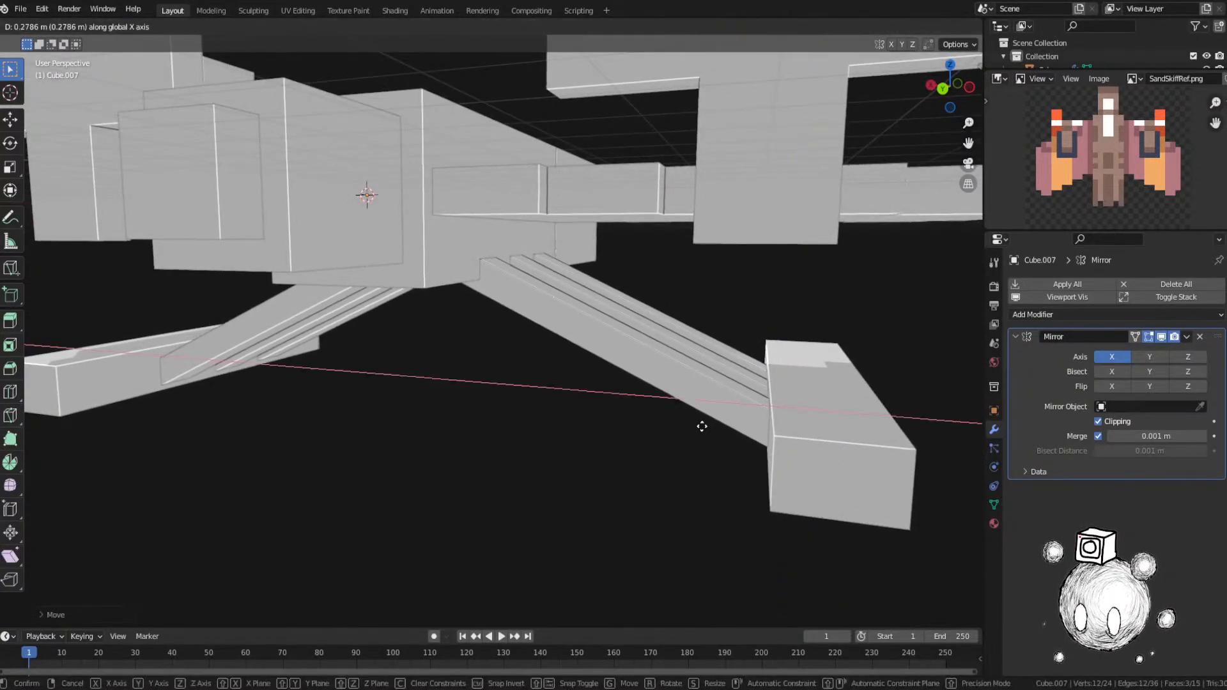
pyautogui.click(707, 426)
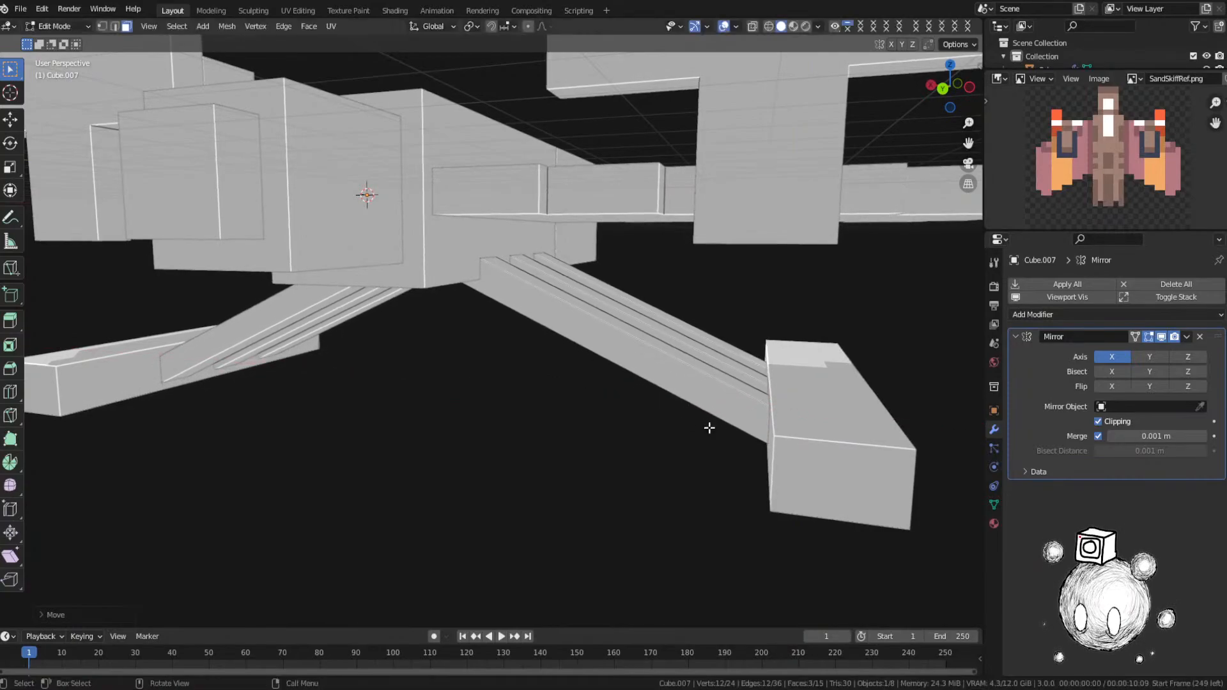
pyautogui.moveTo(709, 427); pyautogui.dragTo(731, 424, button='middle')
pyautogui.moveTo(554, 307); pyautogui.dragTo(587, 313, button='middle')
# Step: Switch the viewport to wireframe and add a centred loop cut around the first bar
pyautogui.press('z')
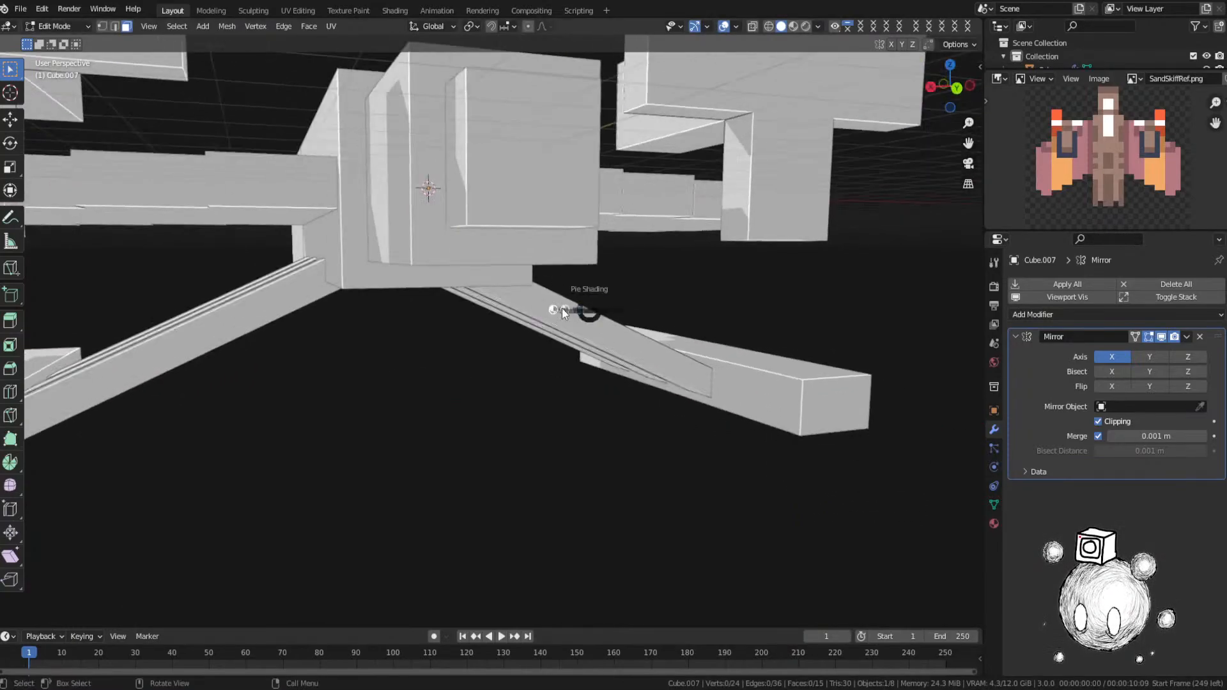
pyautogui.click(537, 308)
pyautogui.moveTo(512, 306)
pyautogui.mouseDown(button='middle')
pyautogui.moveTo(454, 293)
pyautogui.moveTo(444, 318)
pyautogui.moveTo(557, 297)
pyautogui.moveTo(541, 316)
pyautogui.mouseUp(button='middle')
pyautogui.hotkey('ctrl', 'r')
pyautogui.click(570, 312)
pyautogui.rightClick(570, 313)
# Step: Add a centred loop cut around each of the other two bars
pyautogui.hotkey('ctrl', 'r')
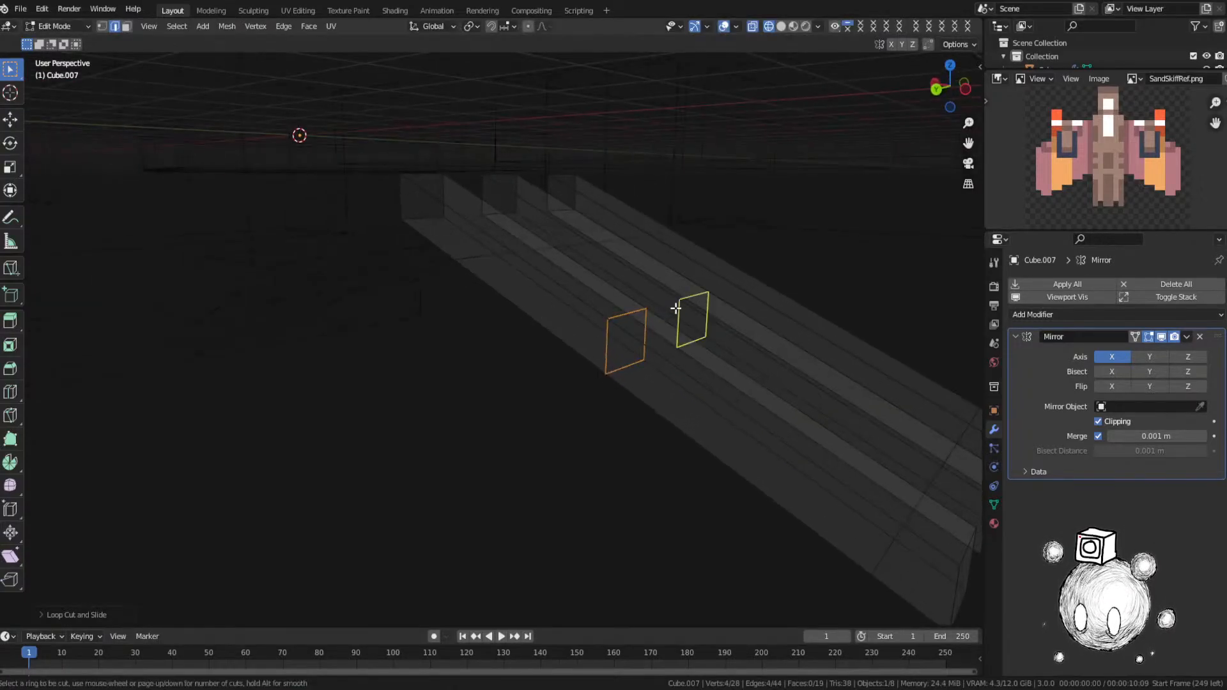
pyautogui.rightClick(676, 311)
pyautogui.hotkey('ctrl', 'r')
pyautogui.click(679, 310)
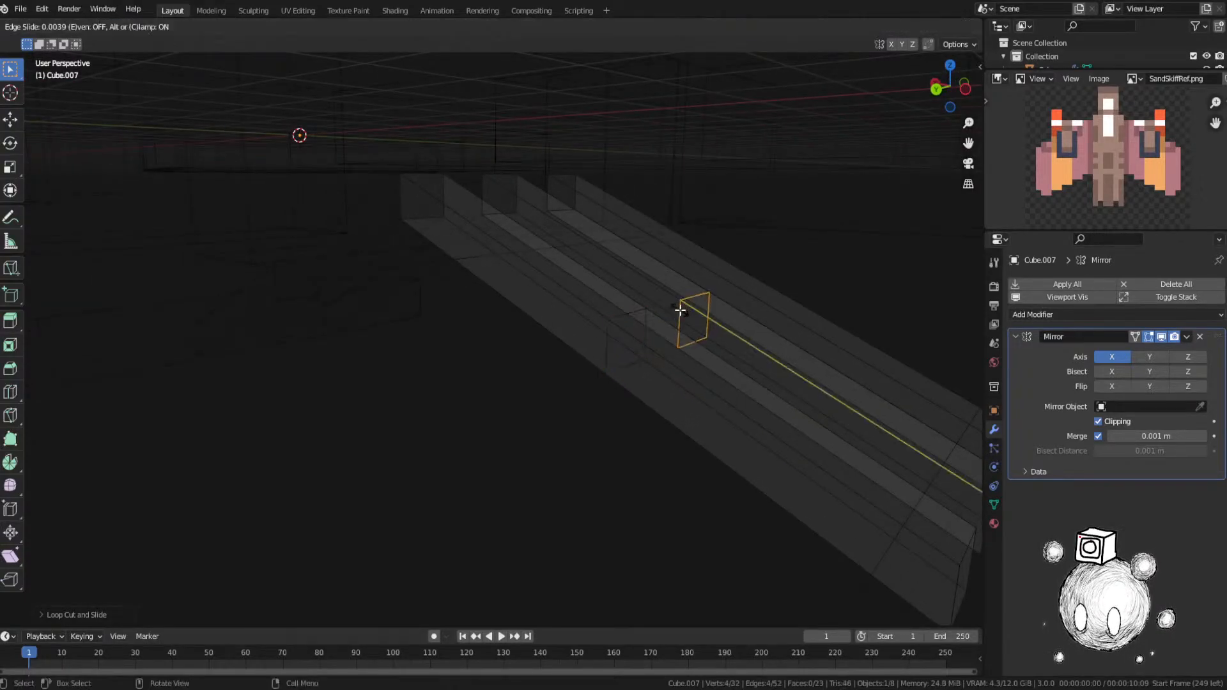
pyautogui.rightClick(679, 310)
pyautogui.hotkey('ctrl', 'r')
pyautogui.click(741, 281)
pyautogui.rightClick(740, 282)
# Step: Delete the inner halves of all three bars in face selection mode
pyautogui.press('3')
pyautogui.keyDown('alt'); pyautogui.click(660, 236); pyautogui.keyUp('alt')
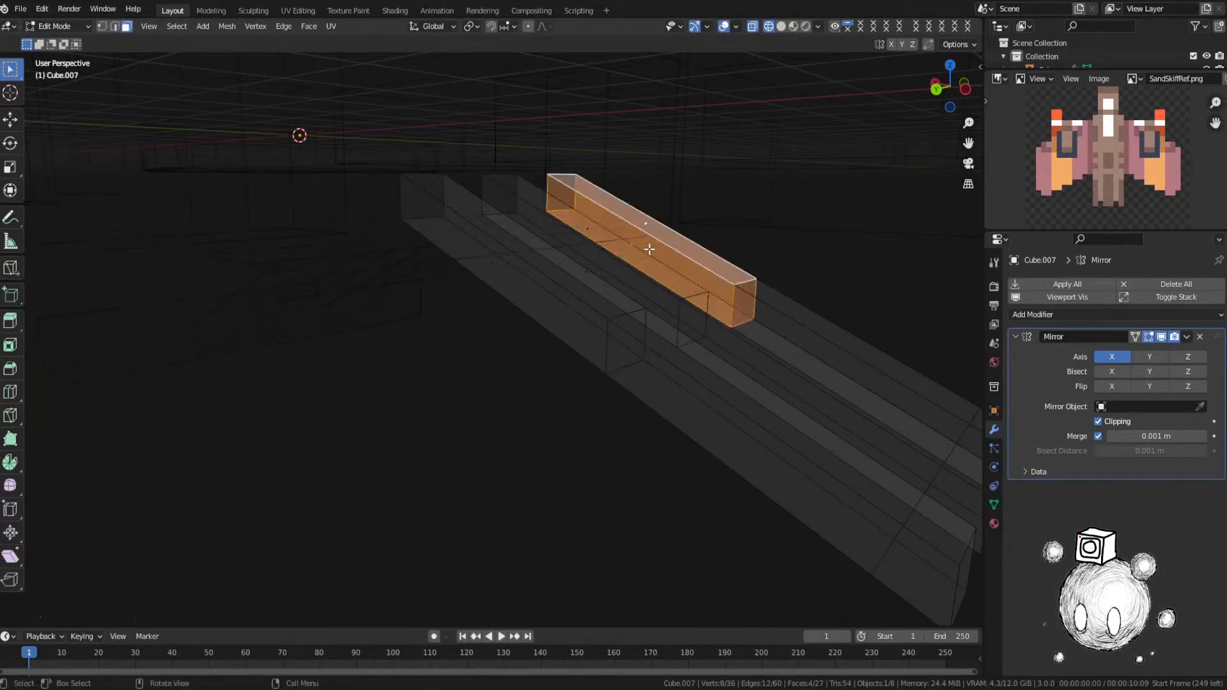
pyautogui.keyDown('alt'); pyautogui.keyDown('shift'); pyautogui.click(603, 254); pyautogui.keyUp('shift'); pyautogui.keyUp('alt')
pyautogui.press('x')
pyautogui.click(621, 286)
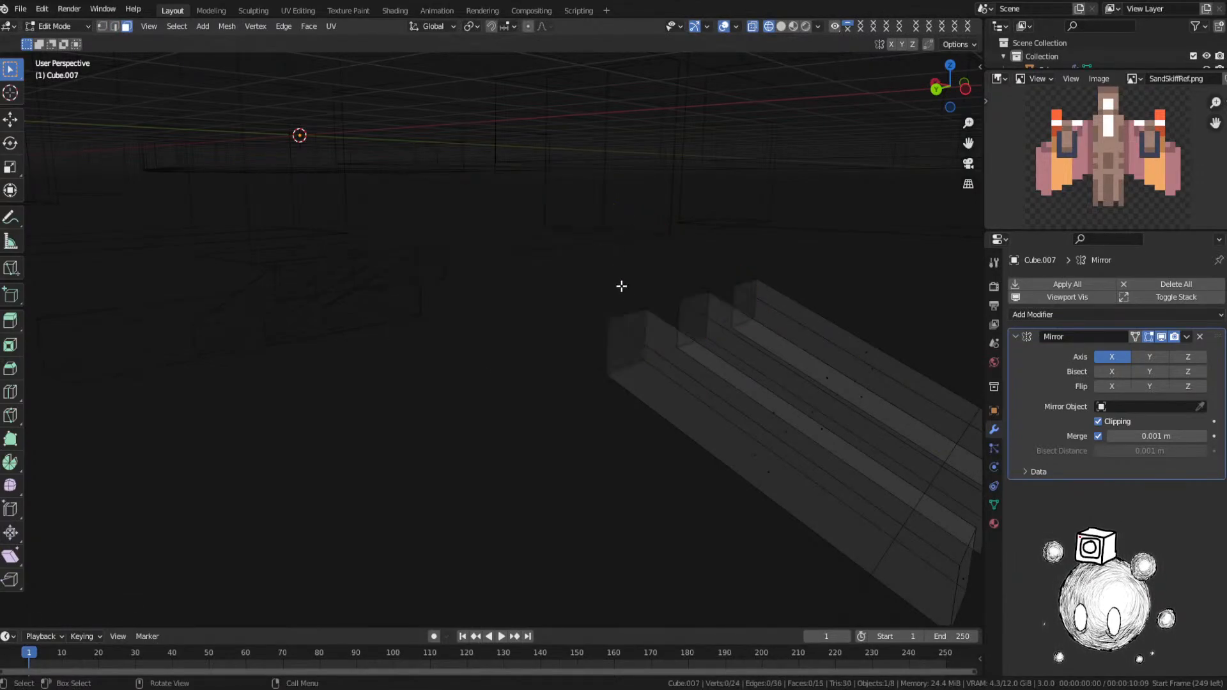
# Step: Select the open inner edge loops of all three bars and return to the solid view
pyautogui.keyDown('alt'); pyautogui.click(703, 300); pyautogui.keyUp('alt')
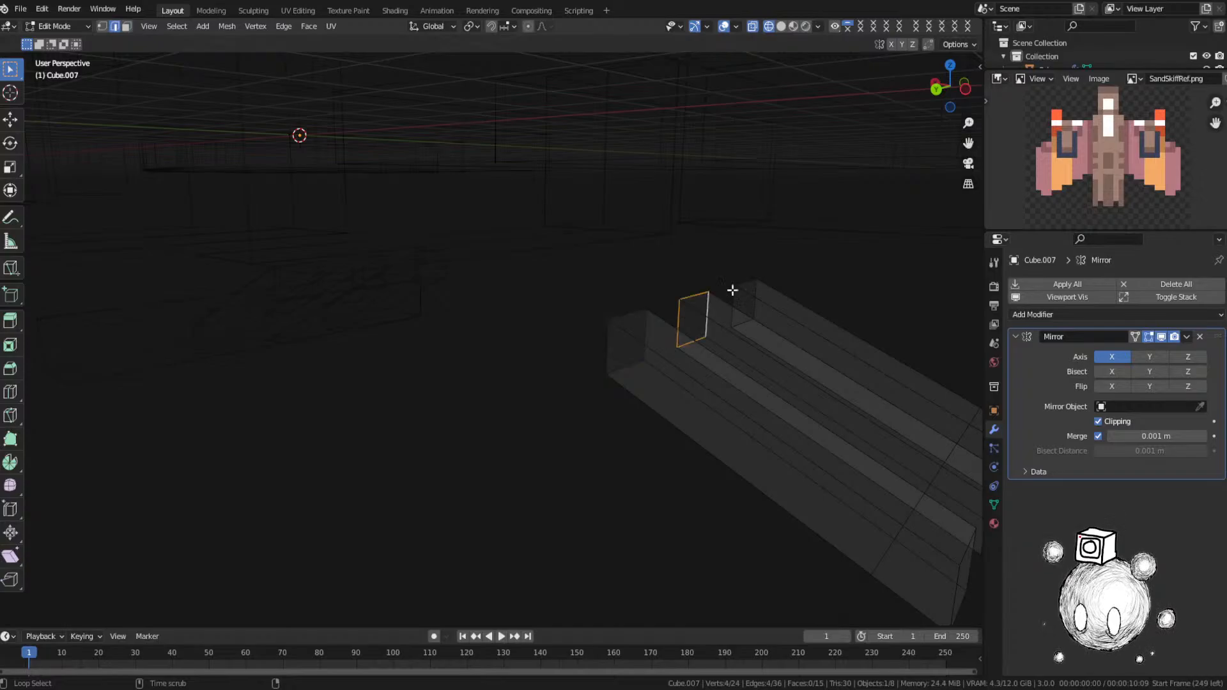
pyautogui.keyDown('alt'); pyautogui.keyDown('shift'); pyautogui.click(742, 292); pyautogui.keyUp('shift'); pyautogui.keyUp('alt')
pyautogui.keyDown('alt'); pyautogui.keyDown('shift'); pyautogui.click(636, 317); pyautogui.keyUp('shift'); pyautogui.keyUp('alt')
pyautogui.hotkey('alt', 'z')
pyautogui.moveTo(662, 323); pyautogui.dragTo(707, 309, button='middle')
# Step: Try to fill the selected inner edge loops with faces and undo the fill
pyautogui.press('f')
pyautogui.scroll(2, 707, 310)
pyautogui.hotkey('ctrl', 'z')
pyautogui.scroll(-3, 706, 315)
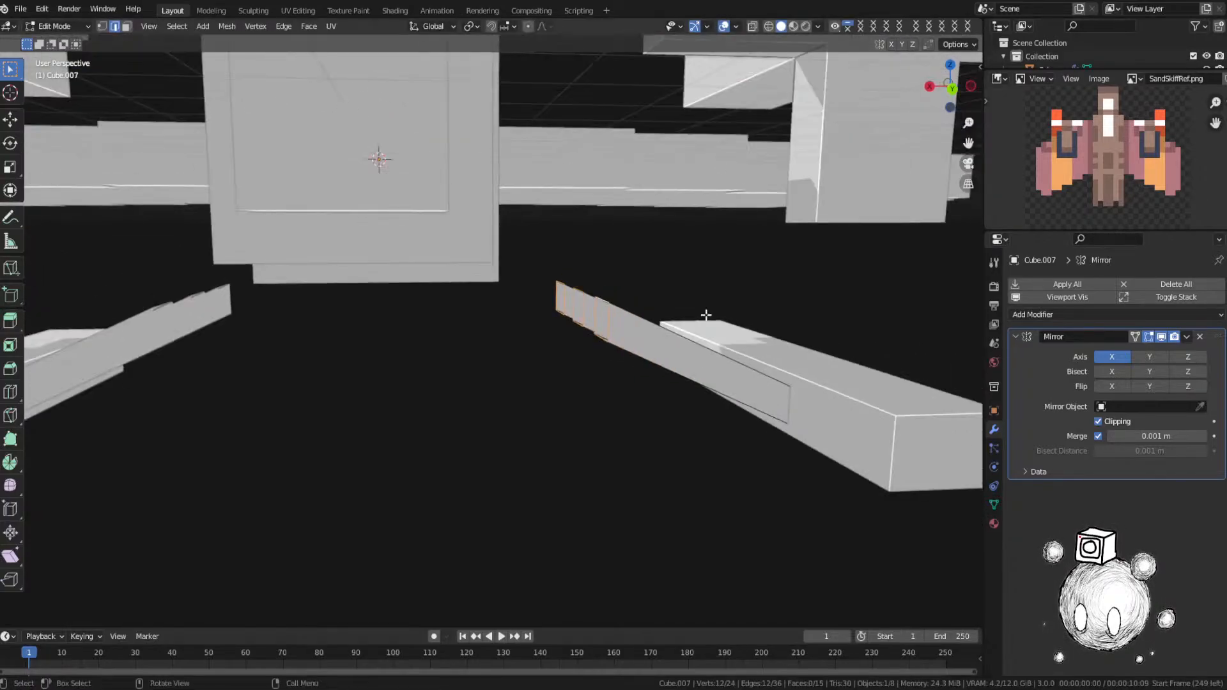
# Step: Move the bars' open inner ends along X into the hull, adjust their height along Z, and return to Object Mode
pyautogui.press('g')
pyautogui.press('x')
pyautogui.press('z')
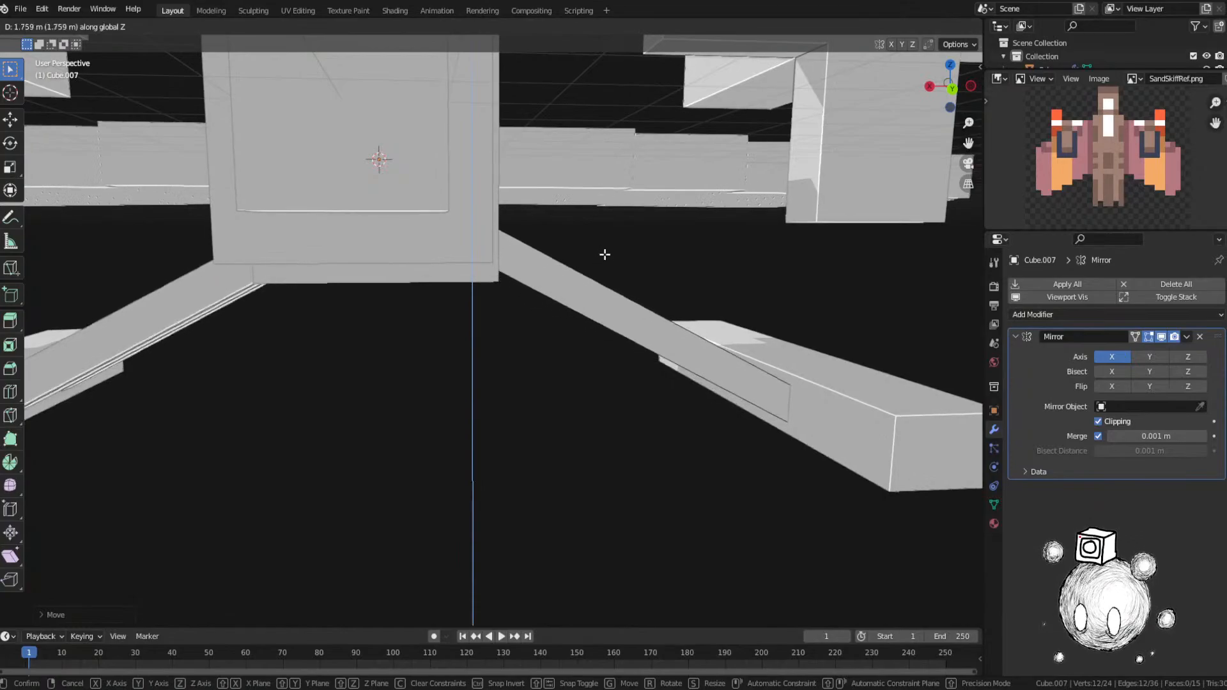
pyautogui.rightClick(605, 255)
pyautogui.moveTo(629, 410); pyautogui.dragTo(665, 388, button='middle')
pyautogui.press('g')
pyautogui.press('z')
pyautogui.click(588, 409)
pyautogui.hotkey('ctrl', 'Tab')
pyautogui.click(558, 392)
pyautogui.click(559, 392)
# Step: Save the file and leave all objects deselected
pyautogui.scroll(-5, 559, 392)
pyautogui.hotkey('ctrl', 's')
pyautogui.click(577, 357)
pyautogui.click(626, 363)
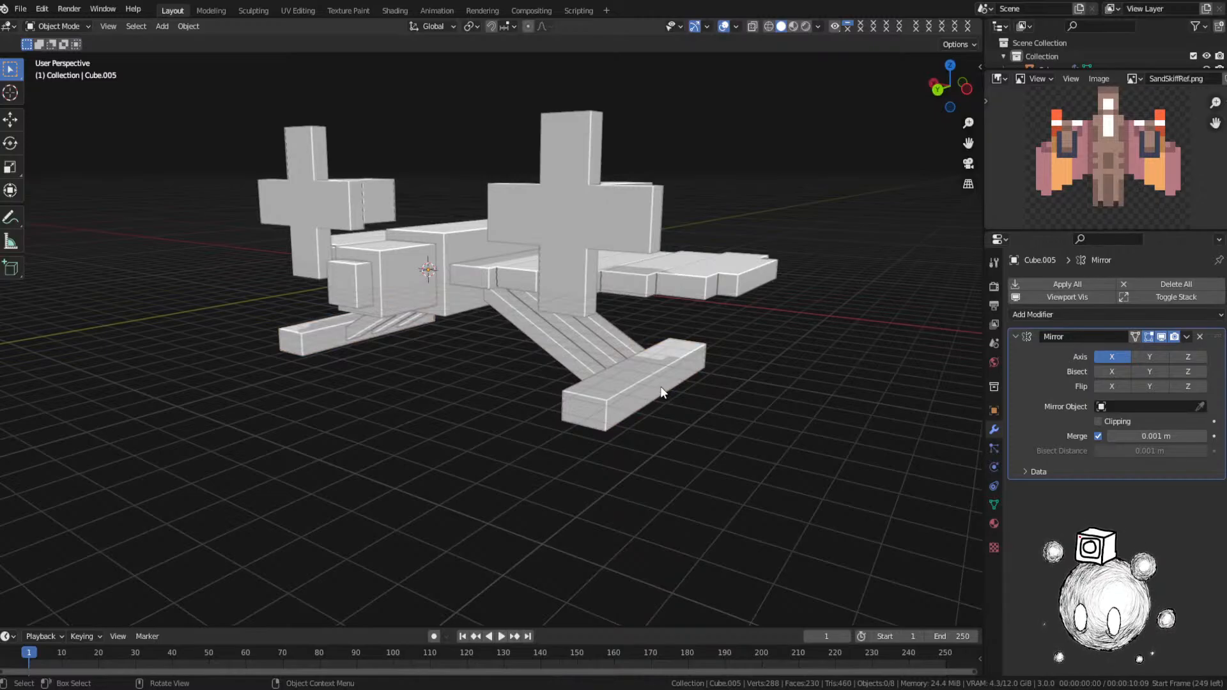
pyautogui.moveTo(673, 306); pyautogui.dragTo(660, 347, button='middle')
pyautogui.hotkey('ctrl', 's')
pyautogui.click(650, 256)
pyautogui.scroll(5, 685, 326)
pyautogui.scroll(-5, 691, 335)
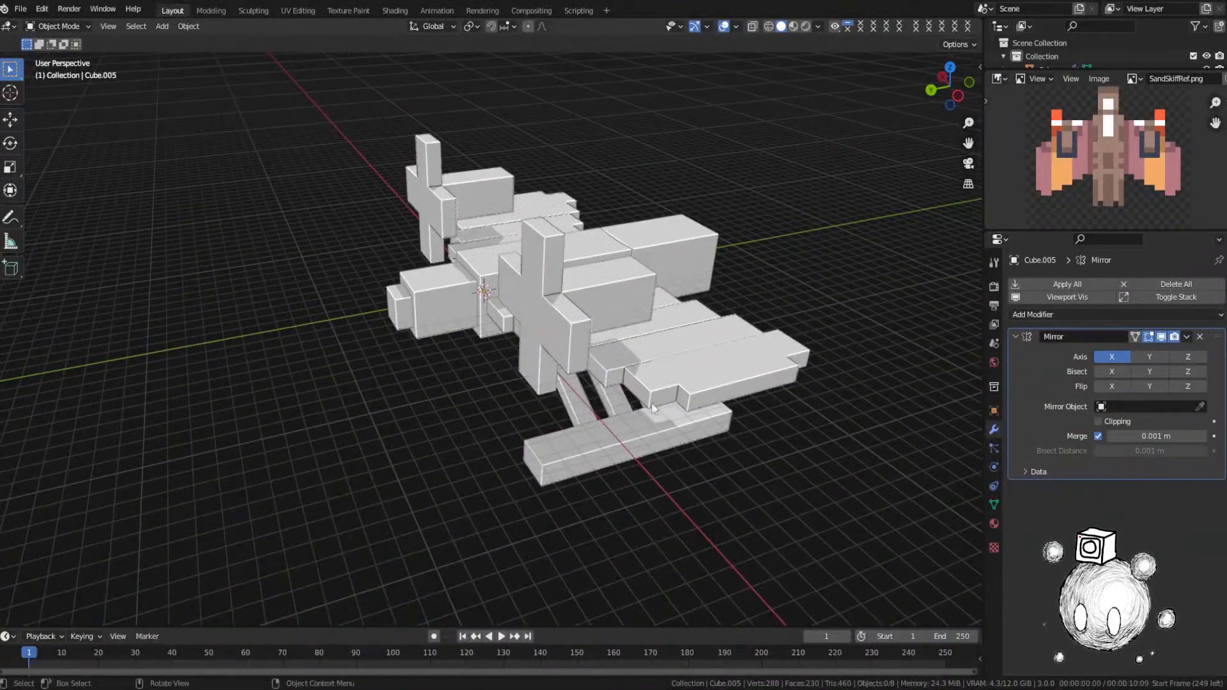
# Step: Edit the lower beam and extend its front end face about 2.94 m along Y
pyautogui.click(621, 447)
pyautogui.moveTo(621, 447); pyautogui.dragTo(588, 417, button='middle')
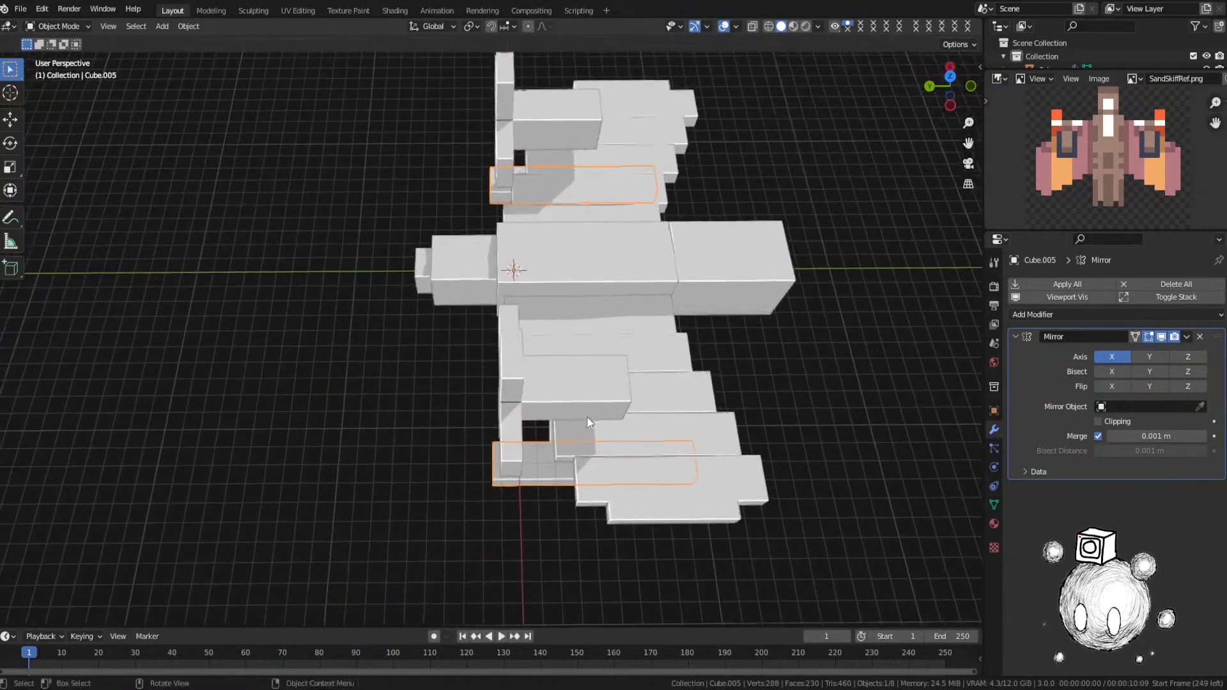
pyautogui.press('Tab')
pyautogui.press('3')
pyautogui.moveTo(528, 471); pyautogui.dragTo(563, 437, button='middle')
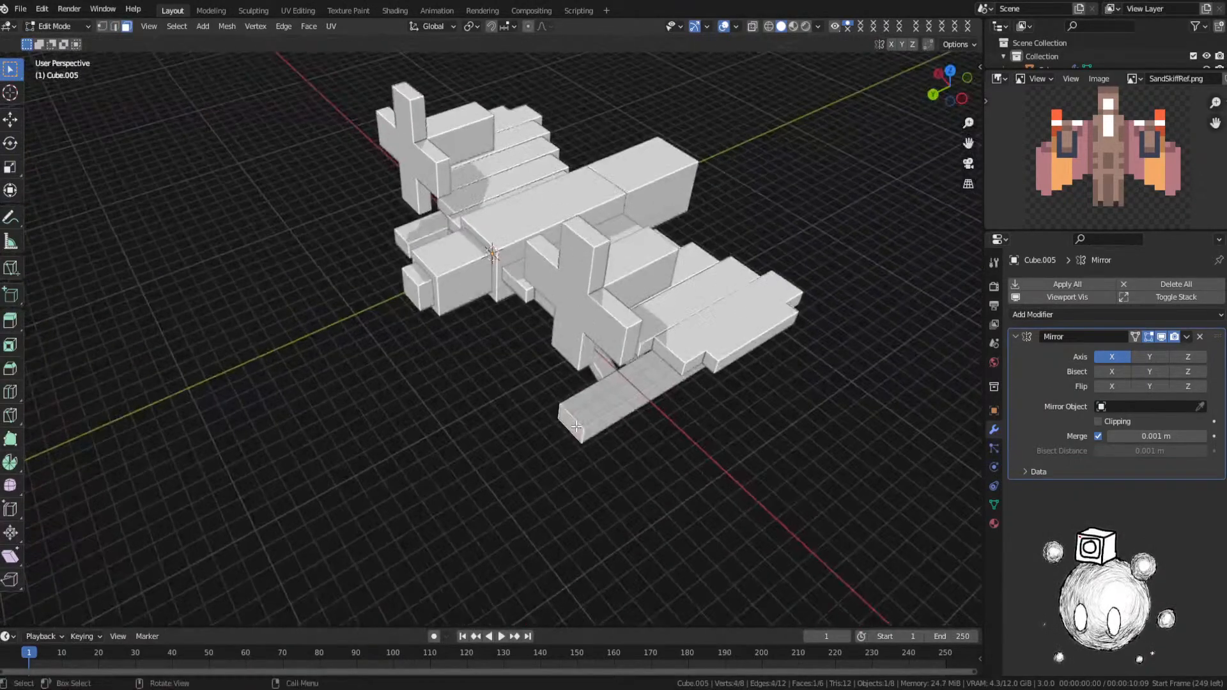
pyautogui.press('g')
pyautogui.press('y')
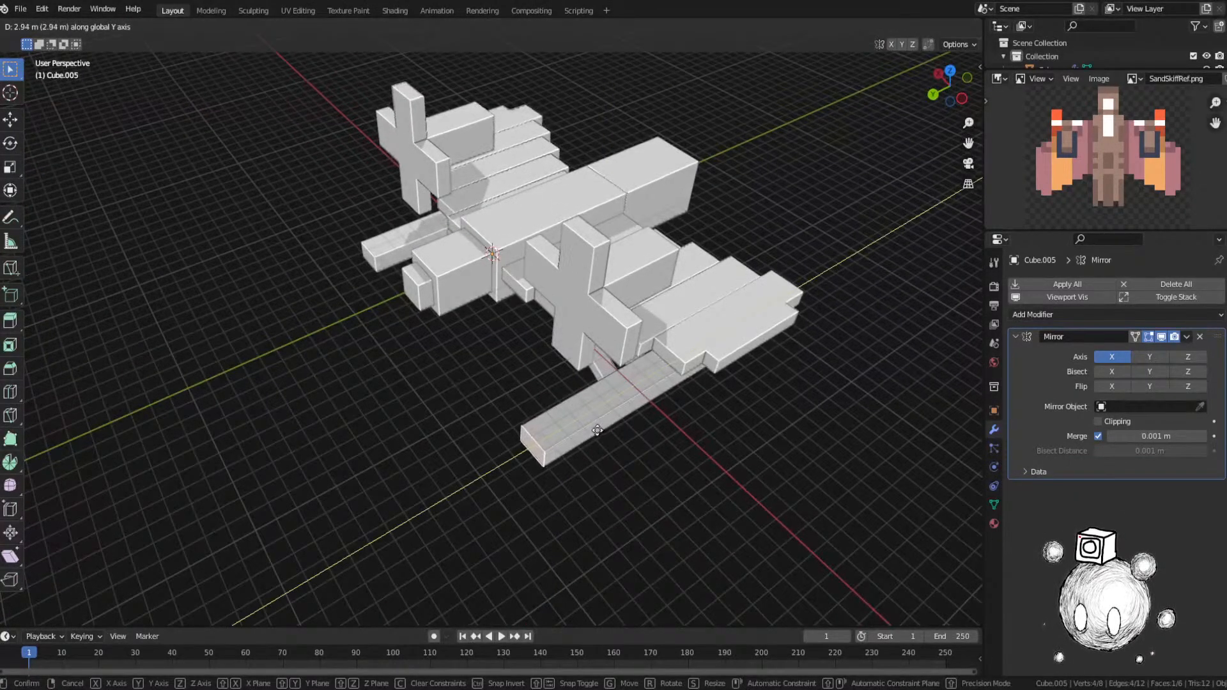
pyautogui.click(595, 431)
# Step: Adjust the beam's front end face along Y once more, return to Object Mode and deselect the beam
pyautogui.moveTo(595, 431); pyautogui.dragTo(655, 406, button='middle')
pyautogui.press('g')
pyautogui.press('x')
pyautogui.press('y')
pyautogui.click(554, 486)
pyautogui.press('Tab')
pyautogui.click(554, 491)
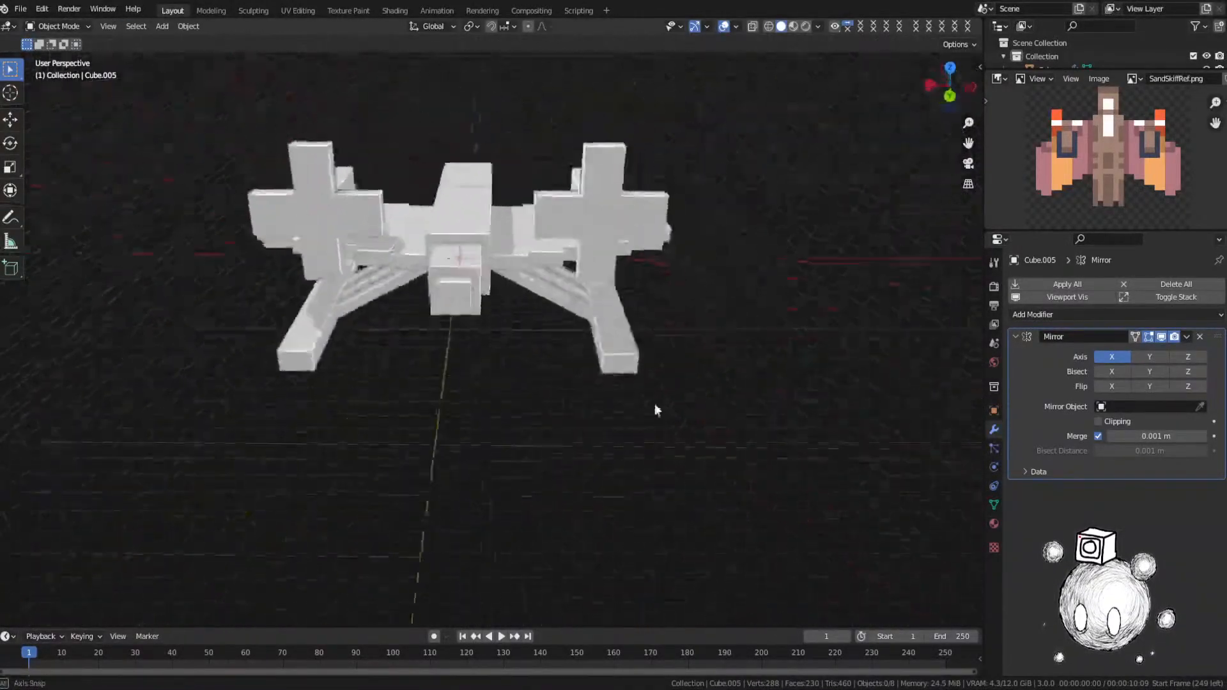
# Step: Save the file and view the ship from a closer angle at the hull's end
pyautogui.hotkey('ctrl', 's')
pyautogui.moveTo(586, 328); pyautogui.dragTo(383, 344, button='middle')
pyautogui.scroll(3, 684, 381)
# Step: Examine the hull's large end block from several angles and leave it deselected in Object Mode
pyautogui.click(695, 399)
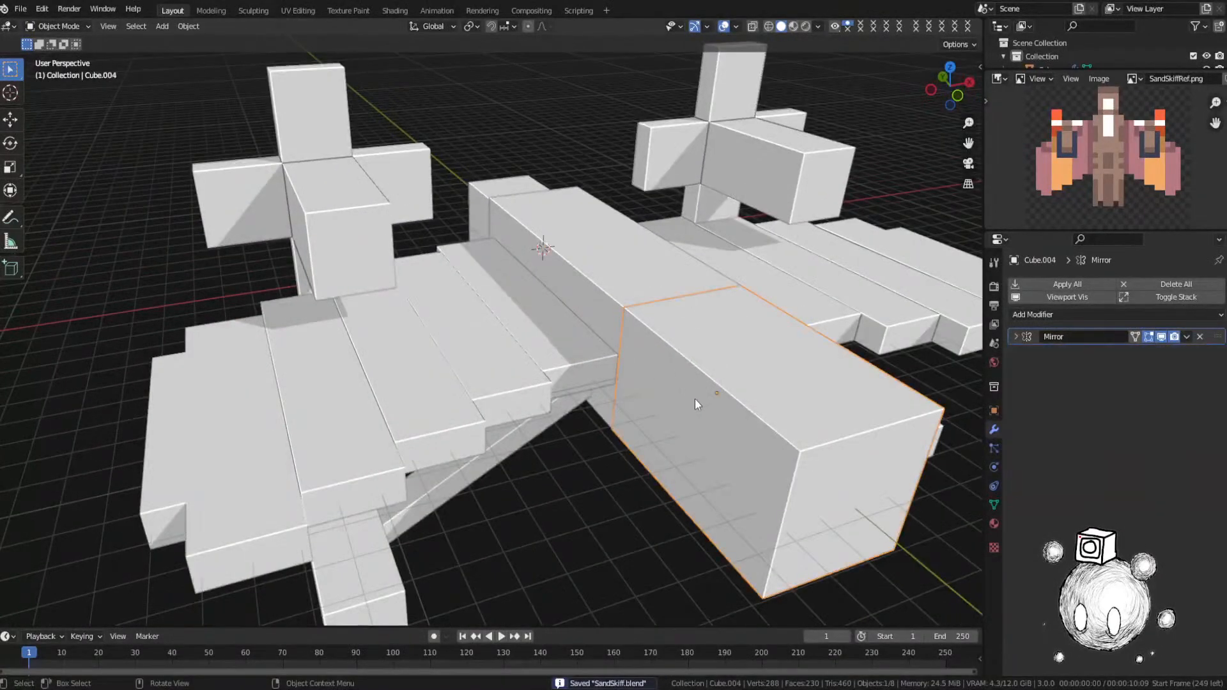
pyautogui.press('KP_Decimal')
pyautogui.moveTo(695, 399); pyautogui.dragTo(565, 362, button='middle')
pyautogui.scroll(-3, 630, 390)
pyautogui.press('Tab')
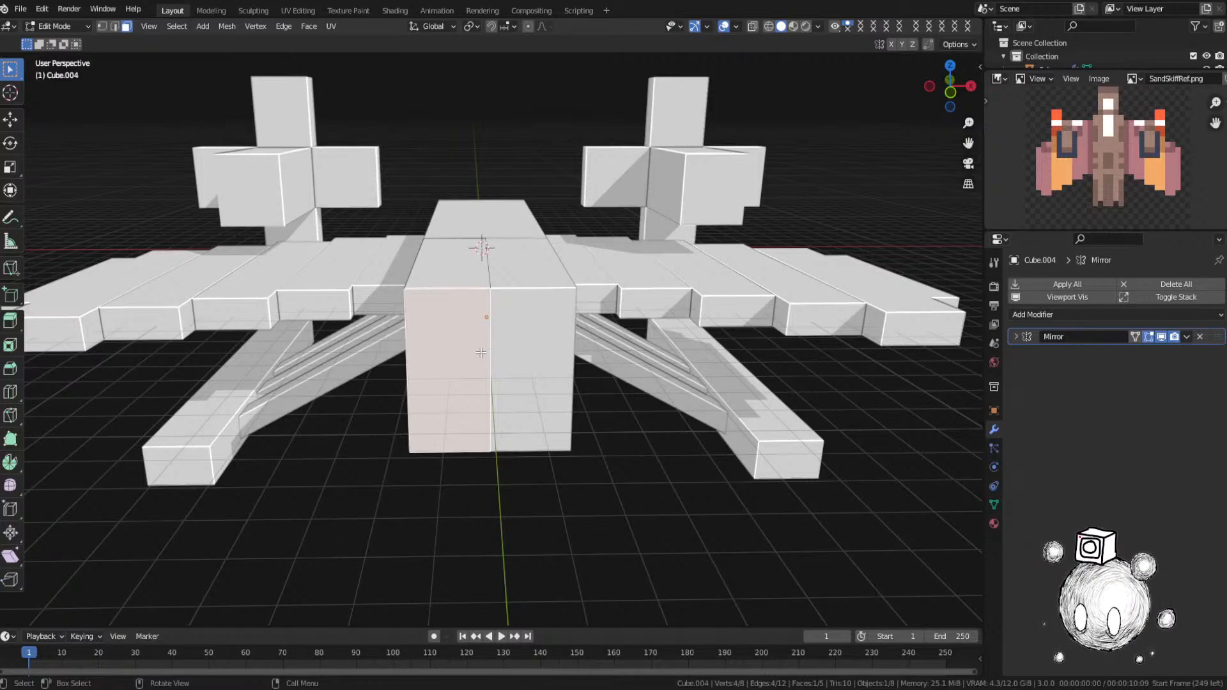
pyautogui.moveTo(472, 332); pyautogui.dragTo(633, 371, button='middle')
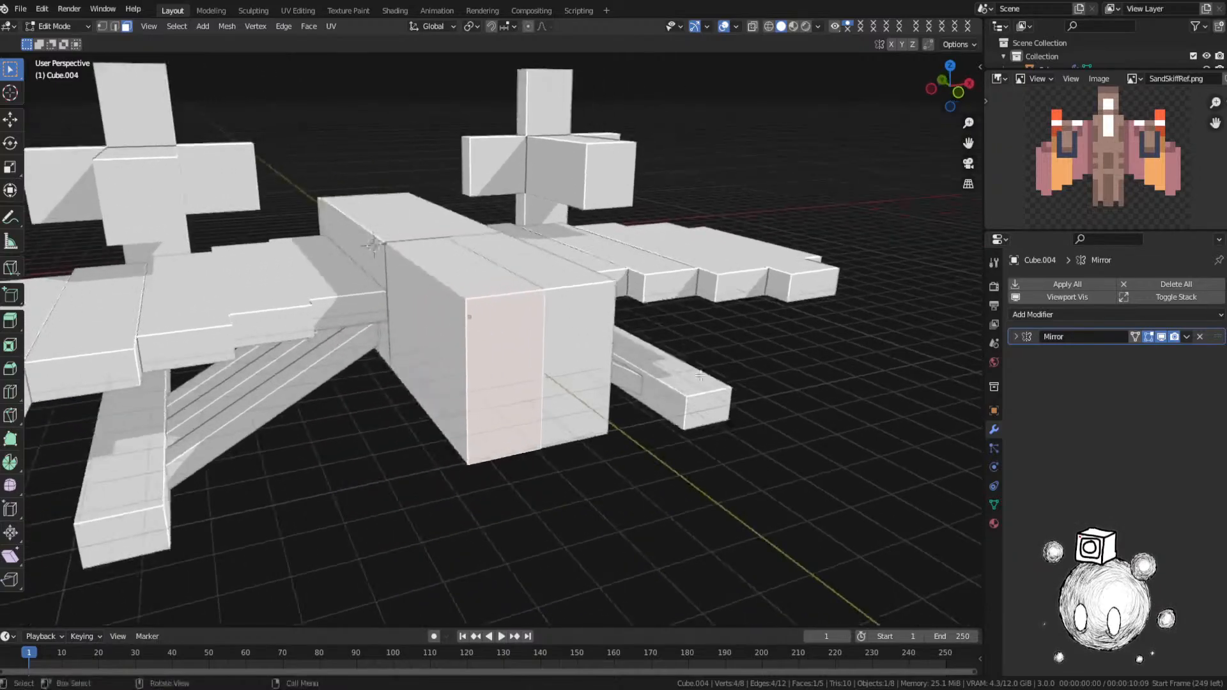
pyautogui.hotkey('ctrl', 'Tab')
pyautogui.click(511, 376)
pyautogui.hotkey('alt', 'a')
# Step: Add a cube and move it along Y to the hull's large end block
pyautogui.hotkey('shift', 'a')
pyautogui.moveTo(525, 339)
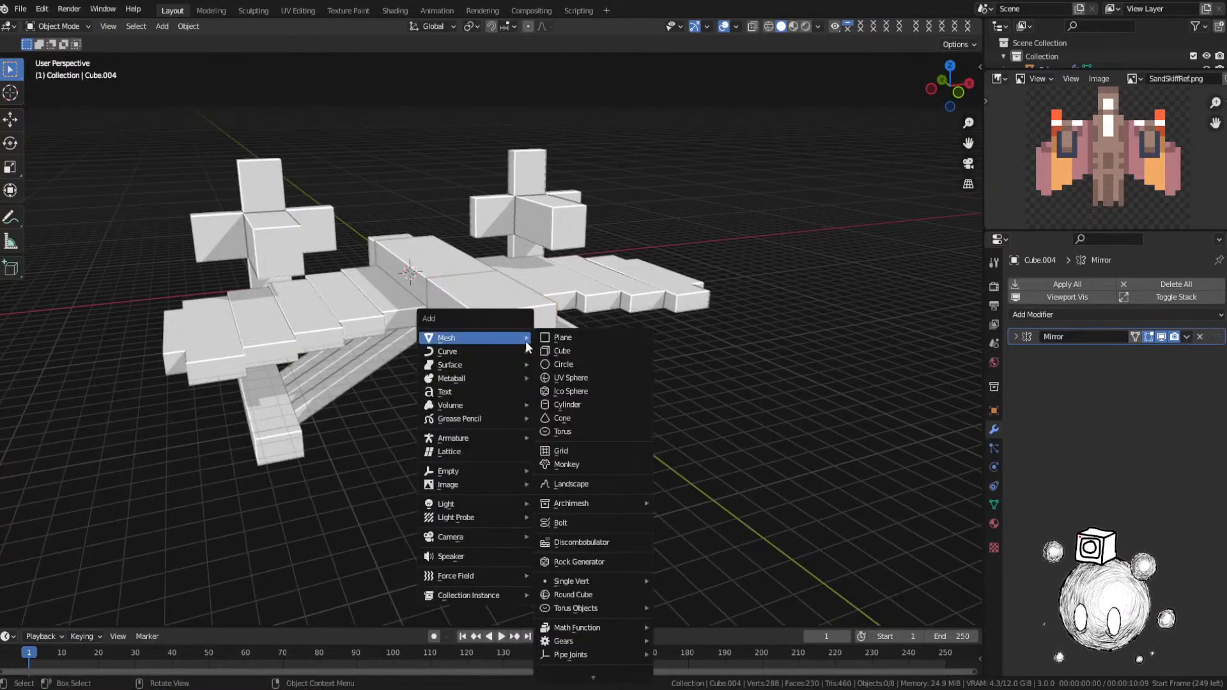
pyautogui.click(555, 353)
pyautogui.keyDown('shift'); pyautogui.moveTo(469, 344); pyautogui.dragTo(524, 347, button='middle'); pyautogui.keyUp('shift')
pyautogui.press('g')
pyautogui.moveTo(530, 349); pyautogui.dragTo(565, 365, button='middle')
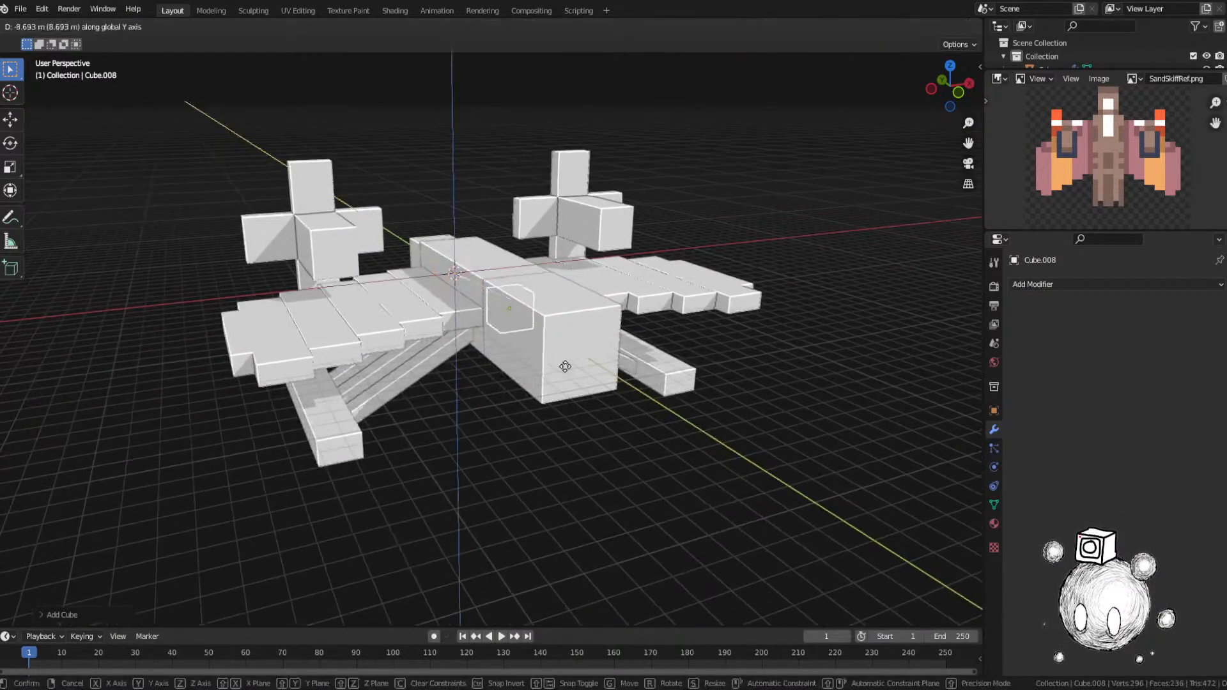
pyautogui.click(605, 407)
# Step: Try raising the cube onto the top of the hull's end block and flattening it along Z, and undo these changes
pyautogui.press('g')
pyautogui.moveTo(606, 405); pyautogui.dragTo(606, 393, button='middle')
pyautogui.click(608, 369)
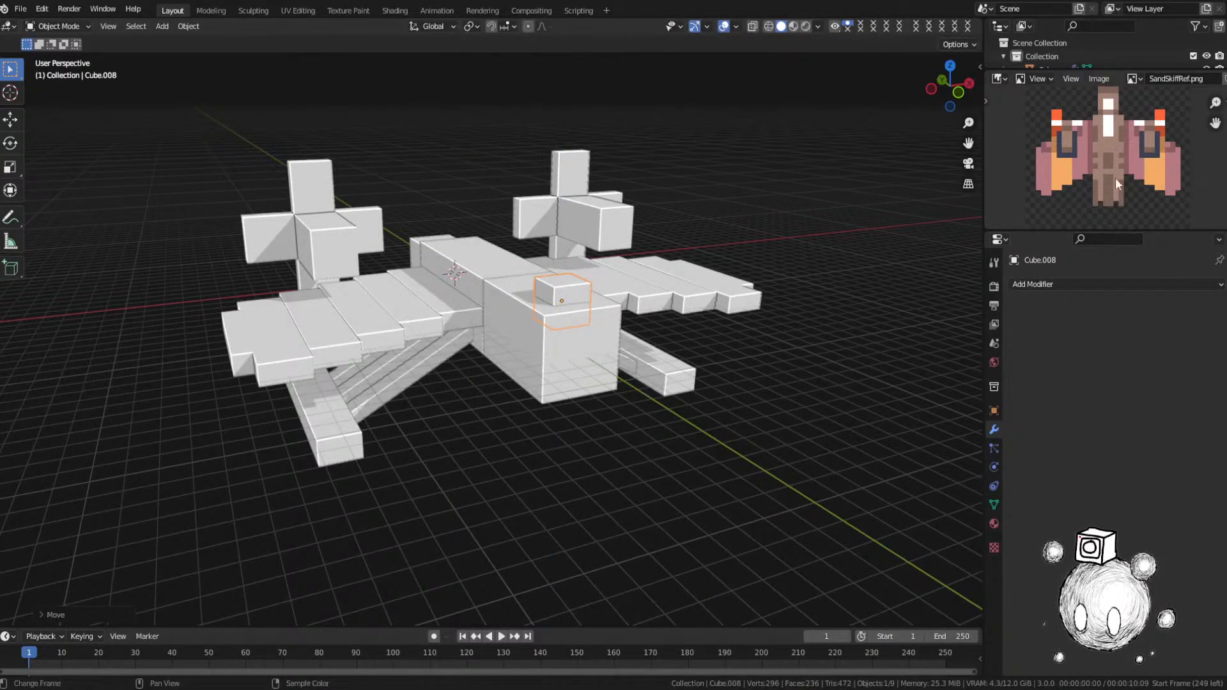
pyautogui.press('KP_Decimal')
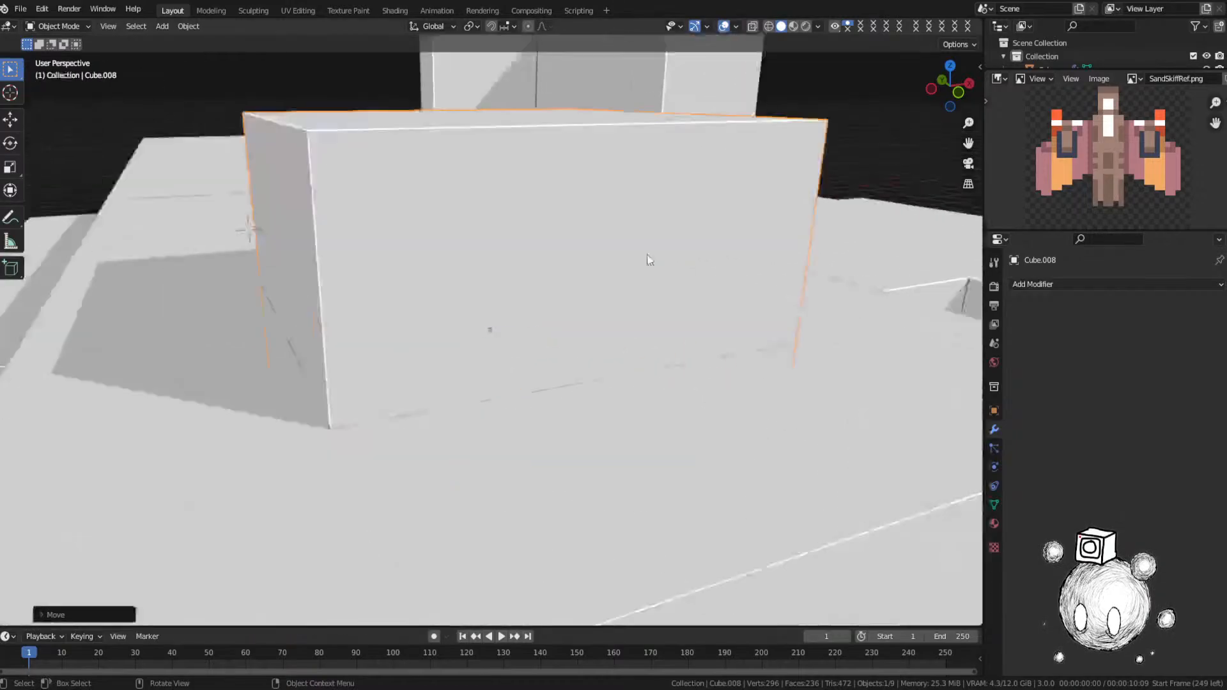
pyautogui.scroll(-4, 649, 266)
pyautogui.press('s')
pyautogui.press('z')
pyautogui.click(553, 302)
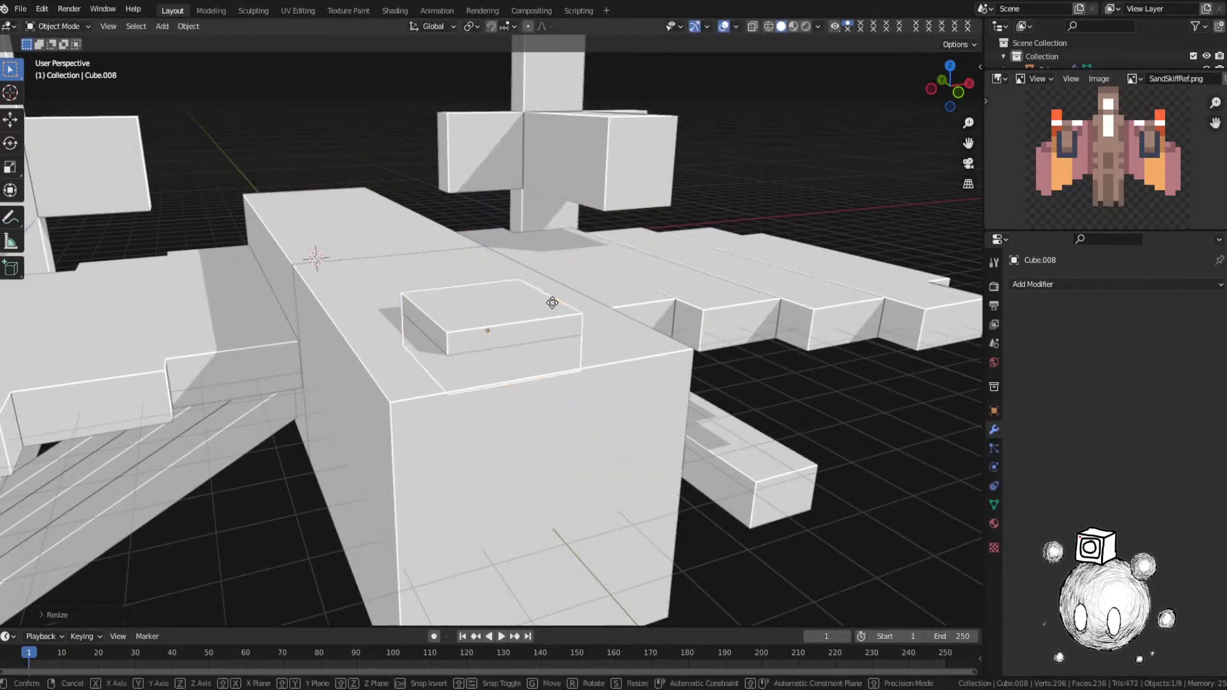
pyautogui.press('g')
pyautogui.press('z')
pyautogui.rightClick(914, 303)
pyautogui.moveTo(942, 309); pyautogui.dragTo(525, 312, button='middle')
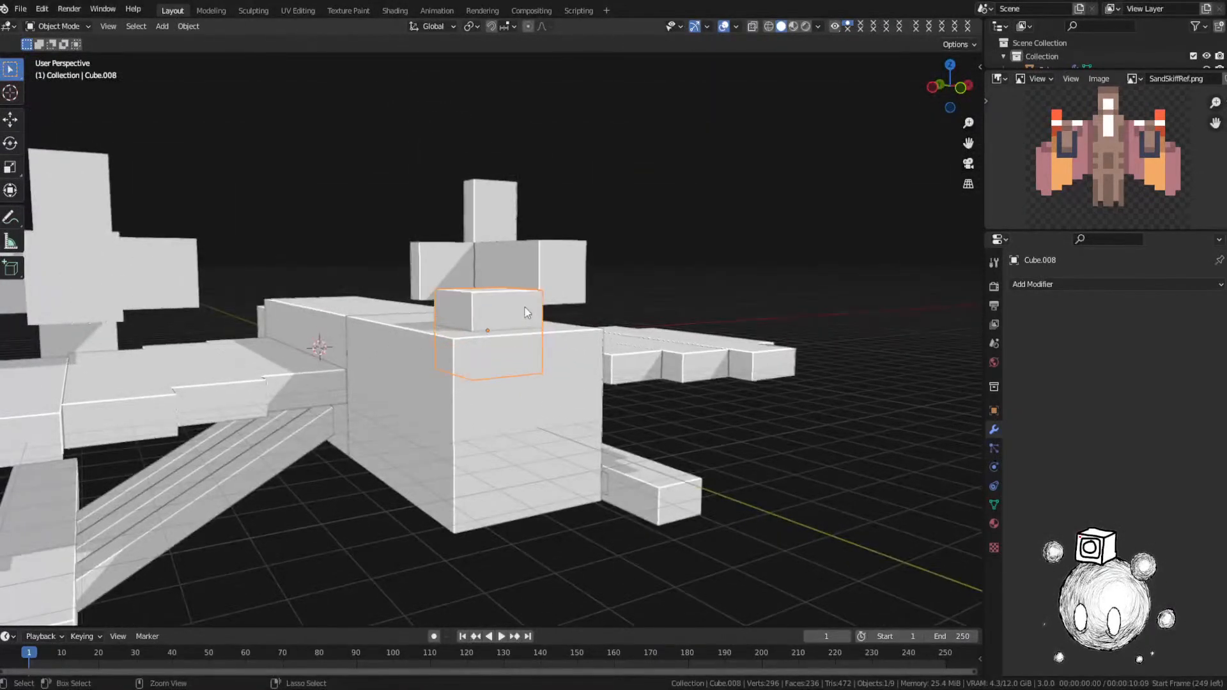
pyautogui.hotkey('ctrl', 'z')
# Step: Add a Mirror modifier to the cube and switch its axis to Y
pyautogui.click(1061, 285)
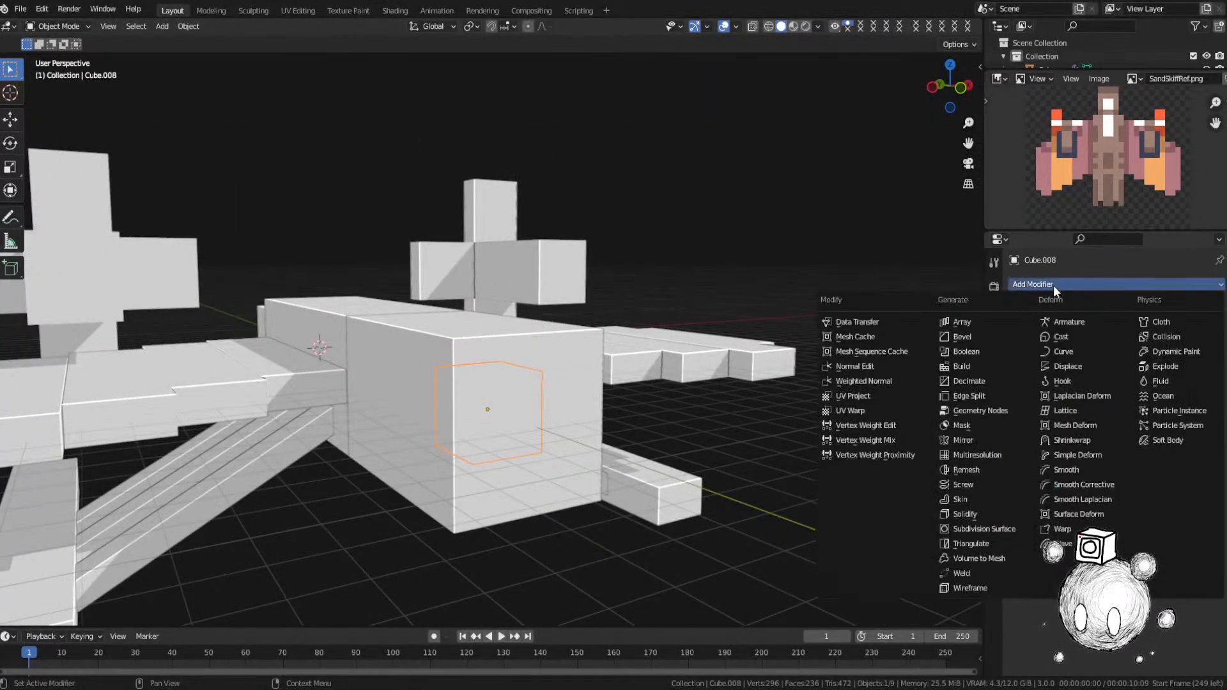
pyautogui.click(986, 440)
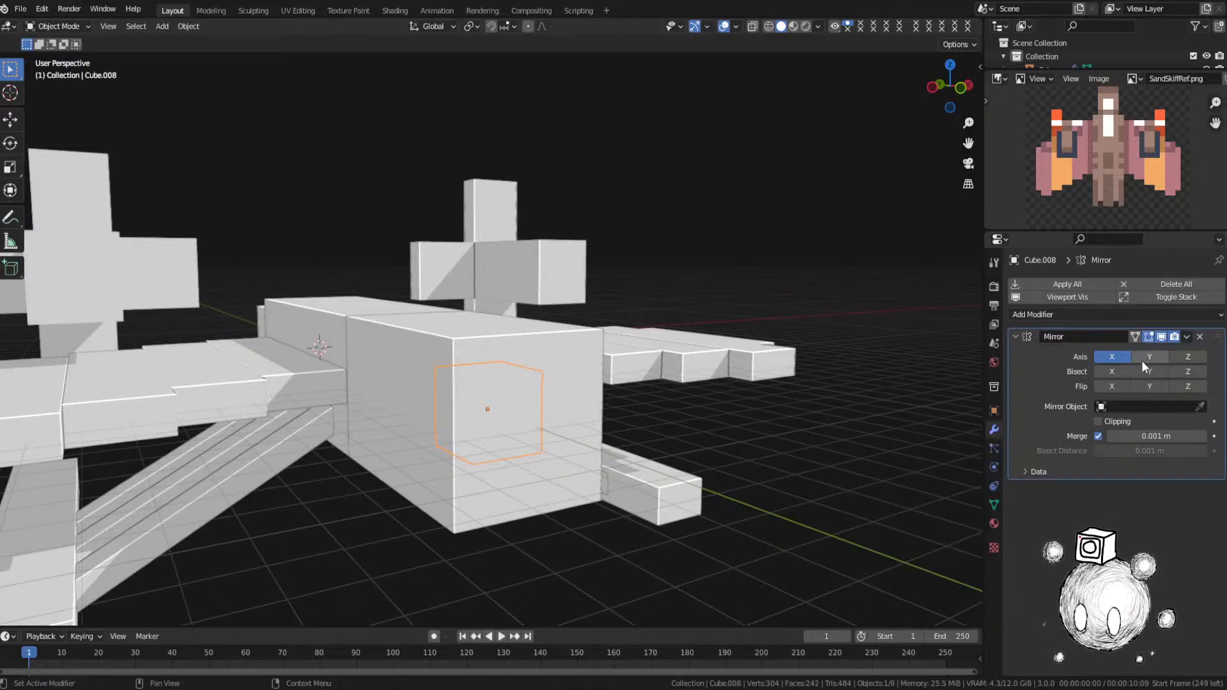
pyautogui.press('g')
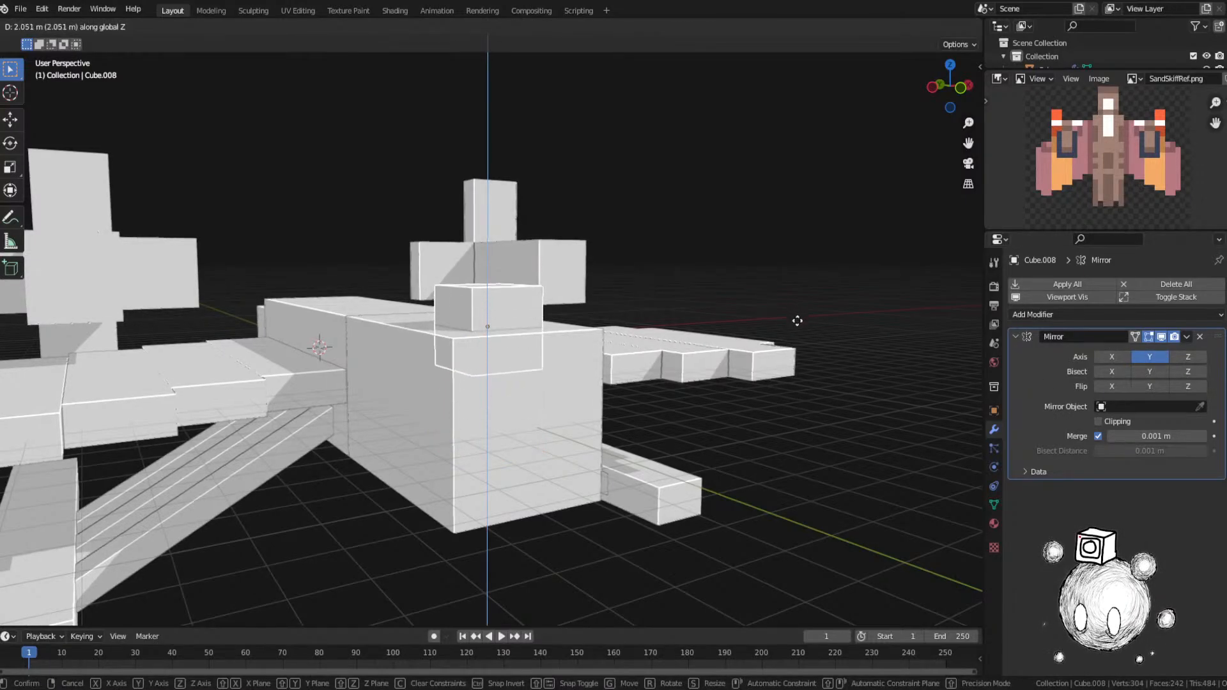
pyautogui.press('Escape')
# Step: In Edit Mode, raise the cube's mesh along Z to the hull's top and change the mirror axis to Z
pyautogui.hotkey('ctrl', 'Tab')
pyautogui.click(809, 363)
pyautogui.press('g')
pyautogui.press('z')
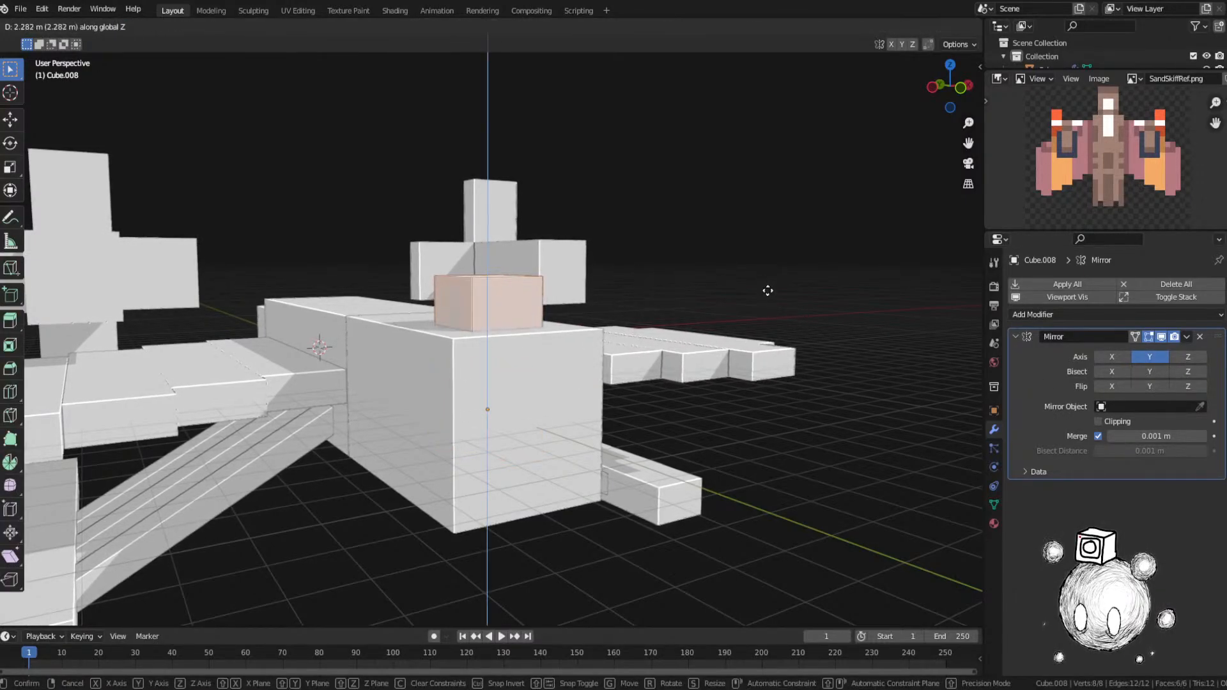
pyautogui.click(767, 293)
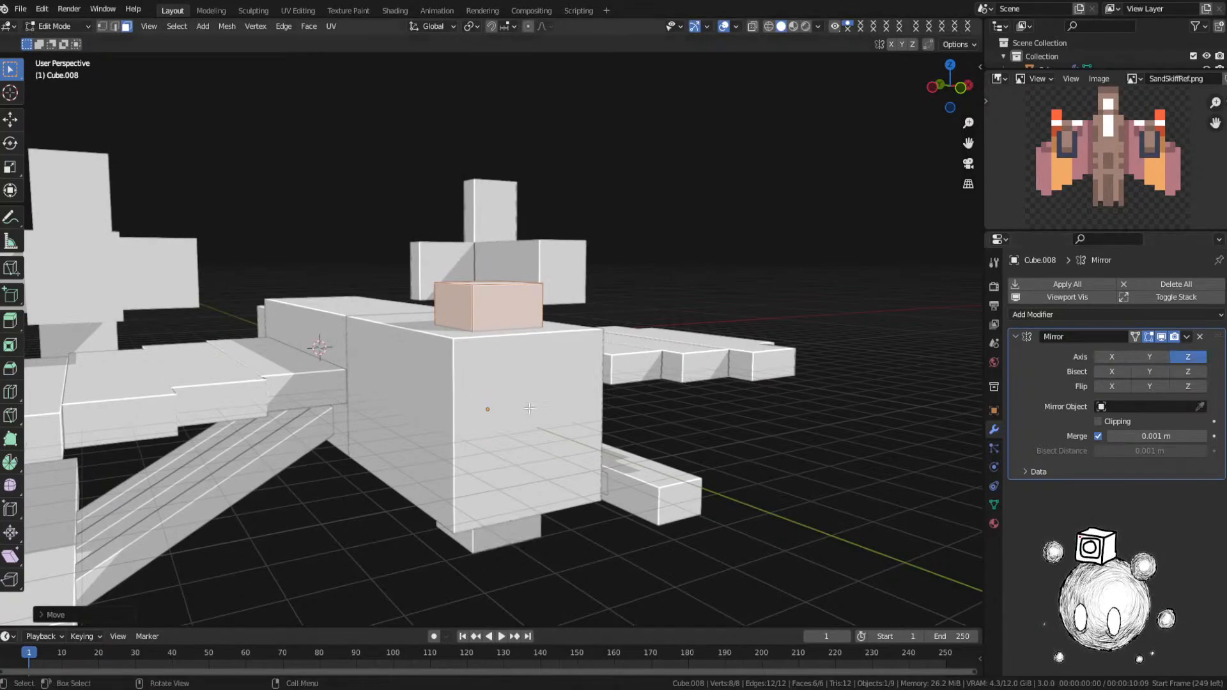
# Step: Adjust the cube mesh's scale along Z and raise it about 0.87 m along Z
pyautogui.moveTo(529, 408); pyautogui.dragTo(595, 413, button='middle')
pyautogui.press('s')
pyautogui.press('z')
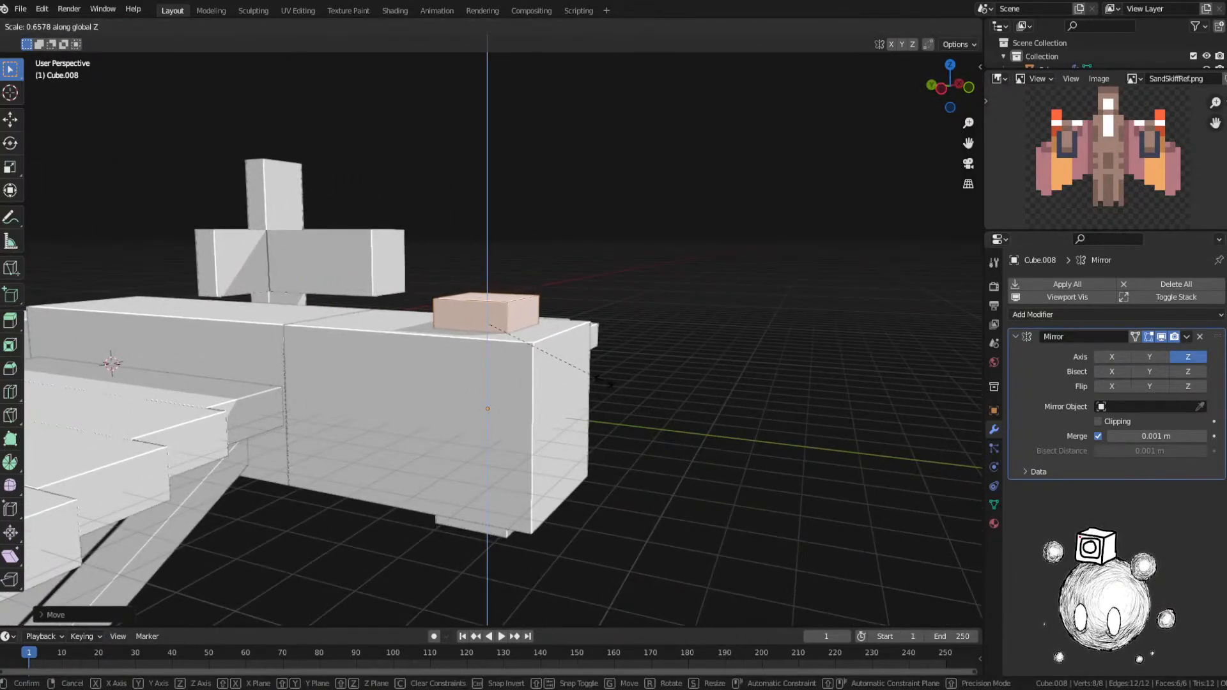
pyautogui.click(604, 382)
pyautogui.press('g')
pyautogui.press('z')
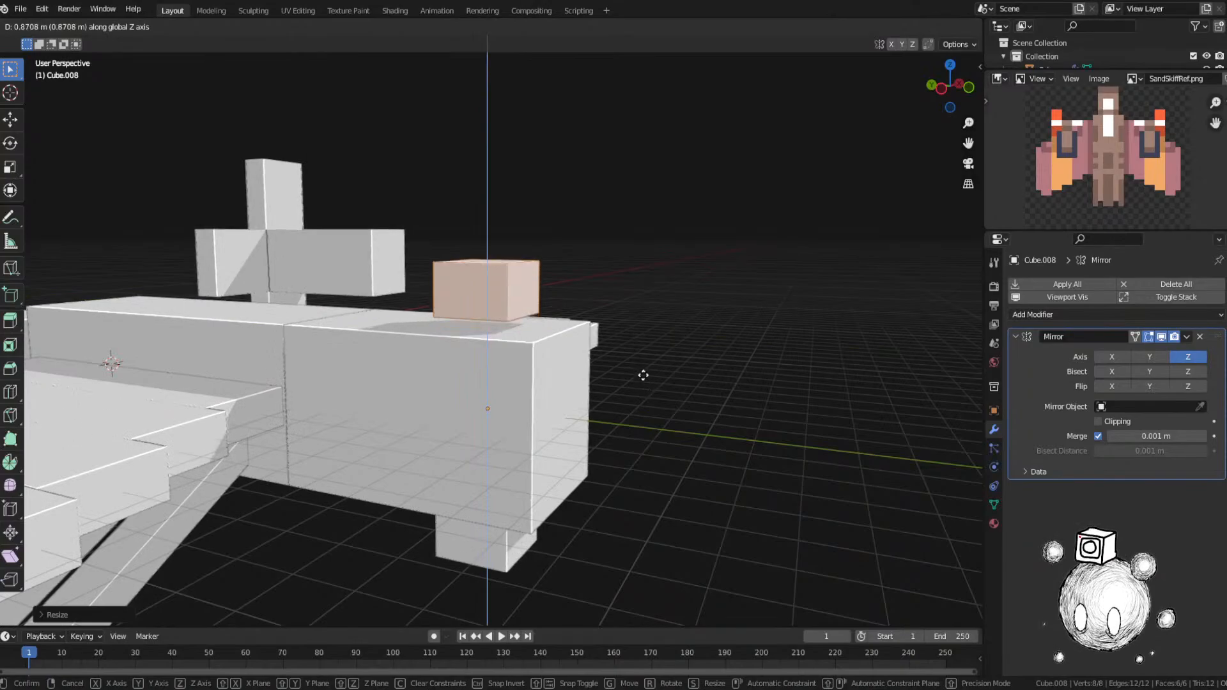
pyautogui.click(643, 378)
# Step: Flatten the cube mesh along Z into a thin plate and lower it about 0.87 m onto the hull's top
pyautogui.press('s')
pyautogui.press('z')
pyautogui.click(553, 336)
pyautogui.press('g')
pyautogui.press('z')
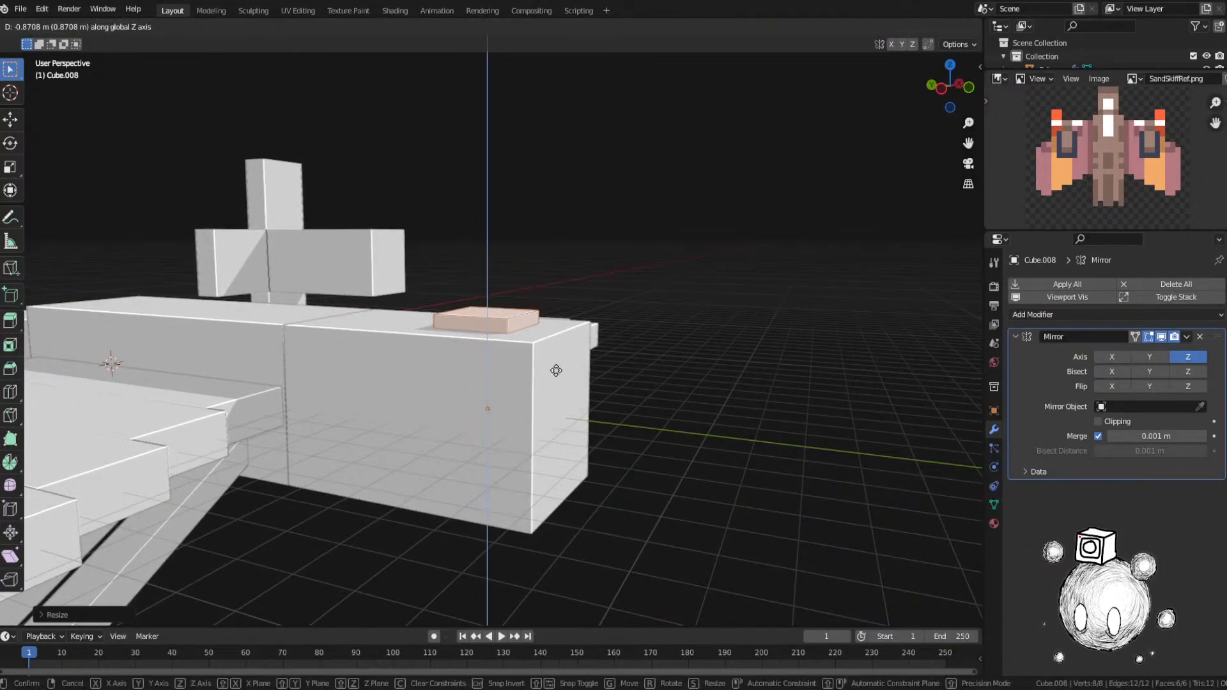
pyautogui.click(556, 371)
# Step: Lengthen the thin plate along Y across the top of the hull's end block
pyautogui.moveTo(556, 371)
pyautogui.mouseDown(button='middle')
pyautogui.moveTo(556, 337)
pyautogui.moveTo(540, 376)
pyautogui.moveTo(554, 374)
pyautogui.mouseUp(button='middle')
pyautogui.press('s')
pyautogui.press('y')
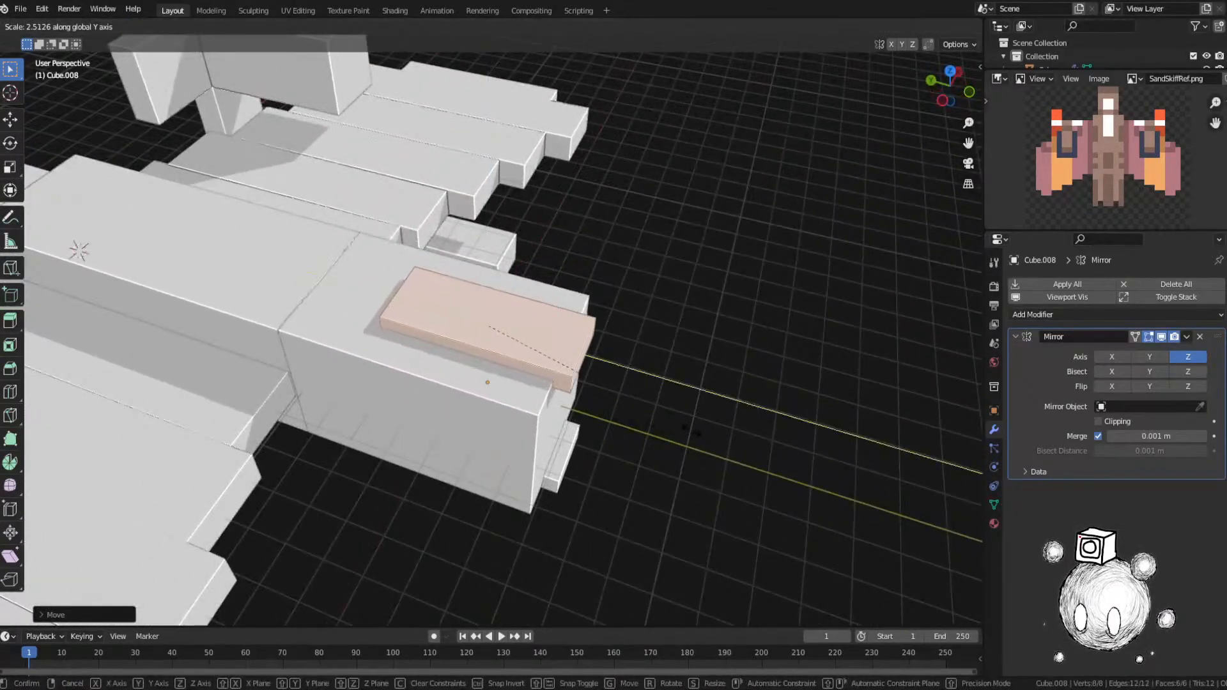
pyautogui.click(699, 400)
pyautogui.moveTo(699, 400); pyautogui.dragTo(605, 409, button='middle')
pyautogui.press('s')
pyautogui.click(624, 396)
pyautogui.press('g')
pyautogui.press('y')
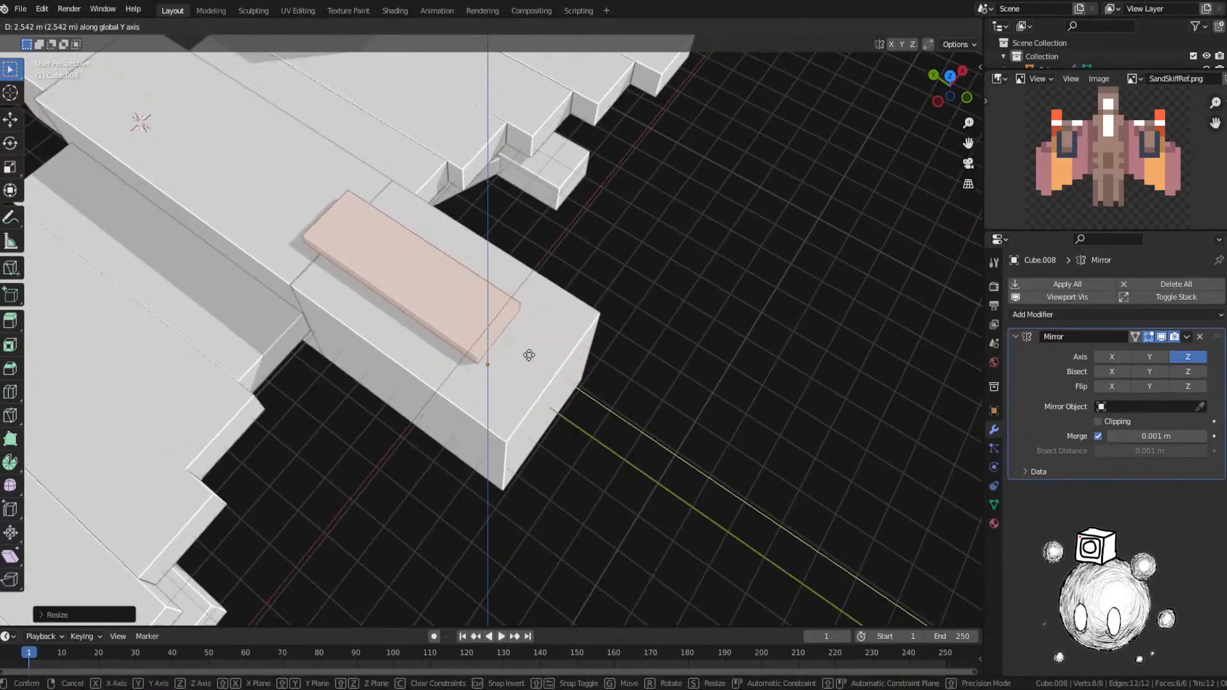
pyautogui.rightClick(552, 367)
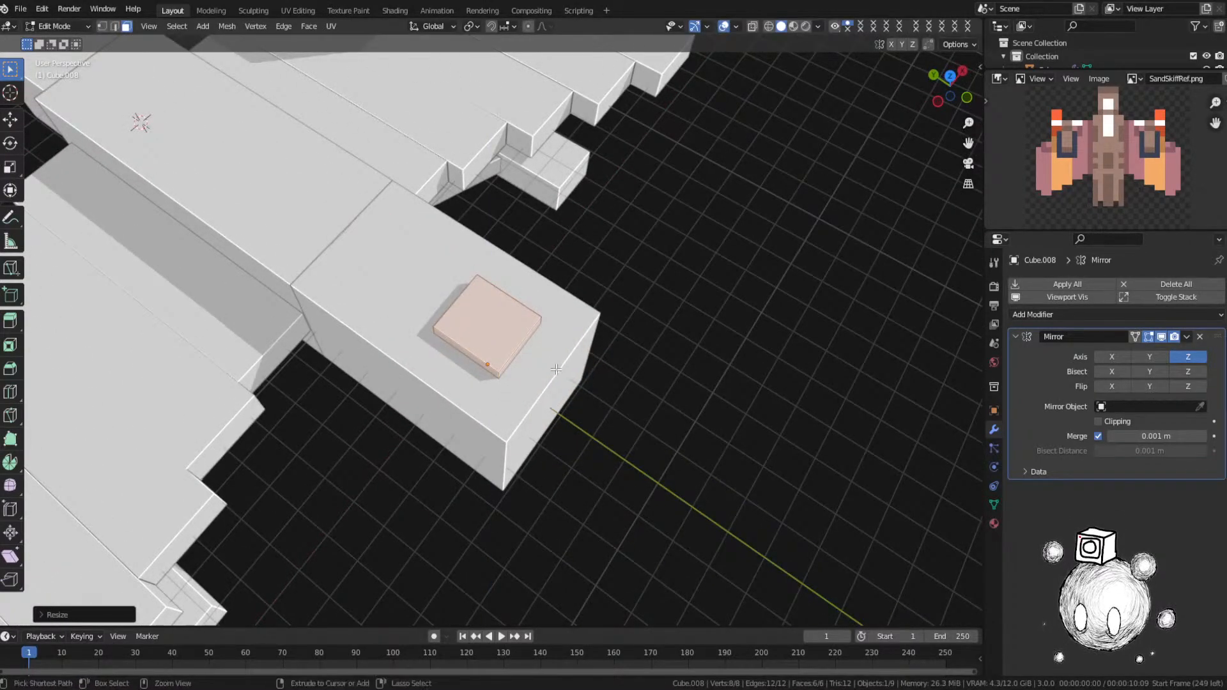
# Step: Move the plate along Y, scale it about 1.13 times along Y to overhang the hull's end, and return to Object Mode
pyautogui.press('g')
pyautogui.press('y')
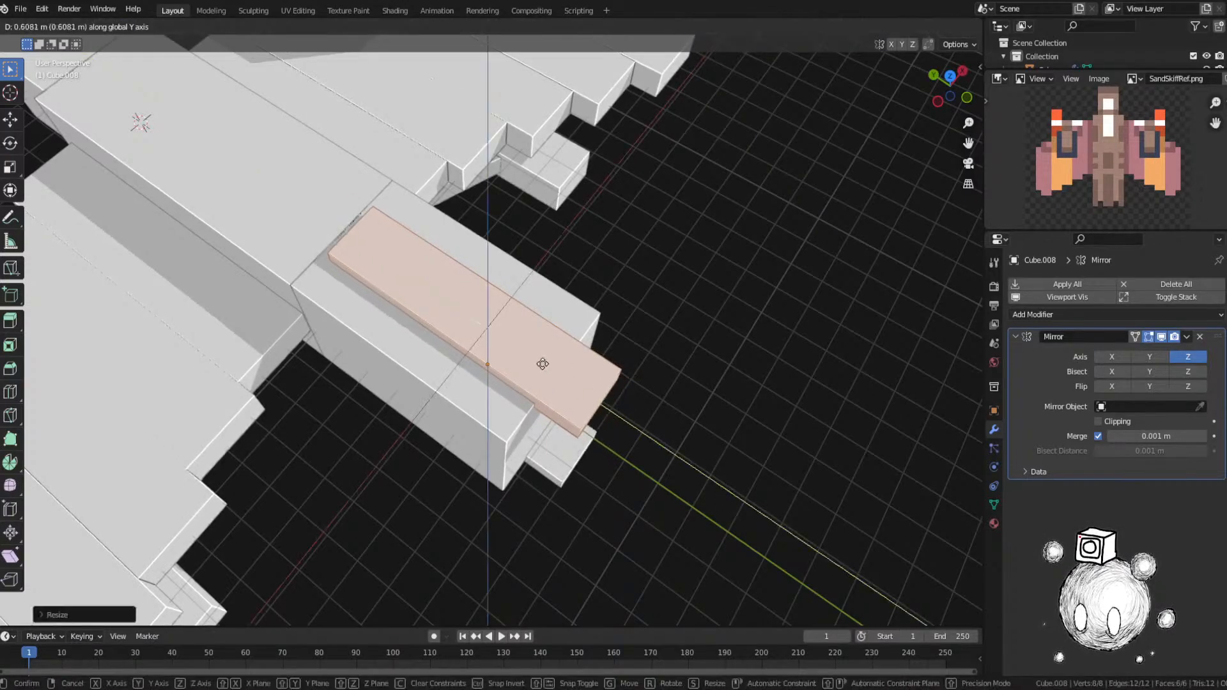
pyautogui.click(521, 349)
pyautogui.press('s')
pyautogui.press('y')
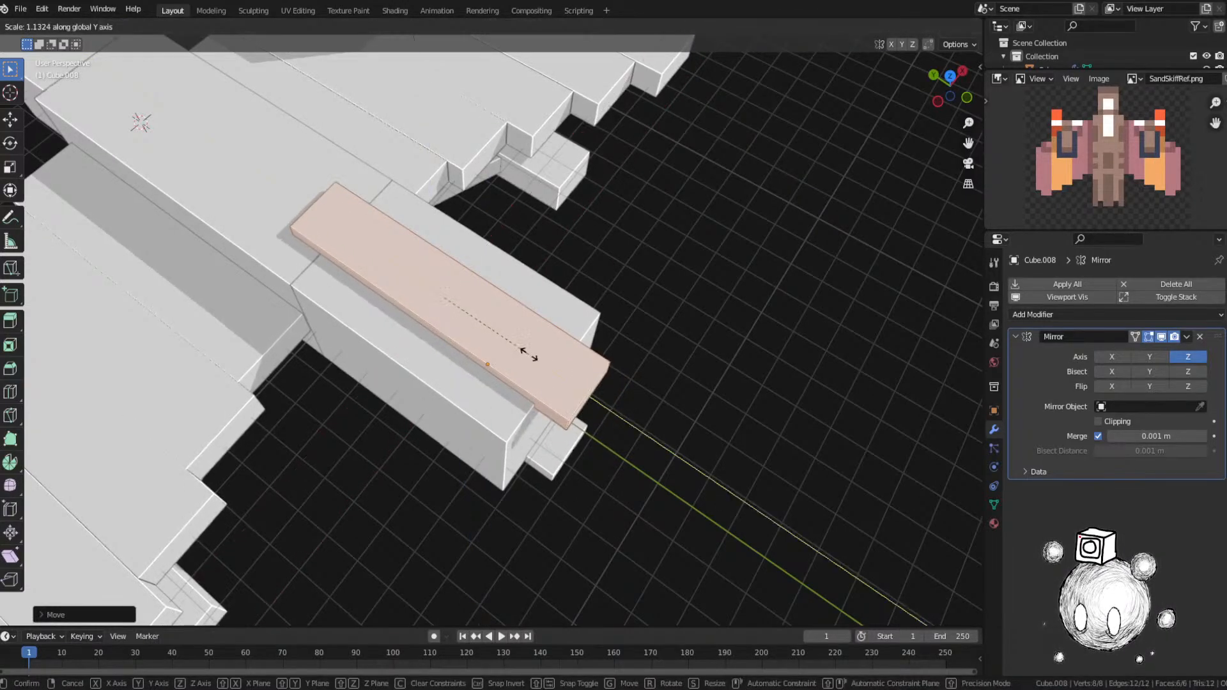
pyautogui.click(528, 355)
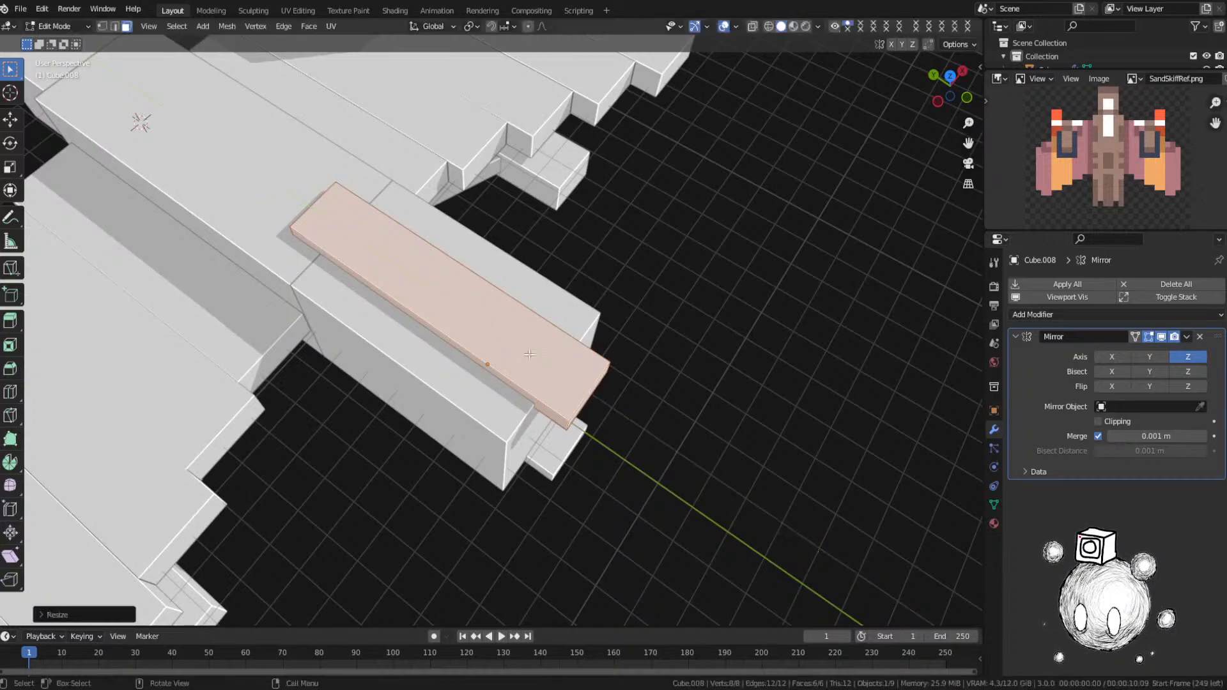
pyautogui.moveTo(528, 355); pyautogui.dragTo(542, 403, button='middle')
pyautogui.click(671, 343)
pyautogui.press('Tab')
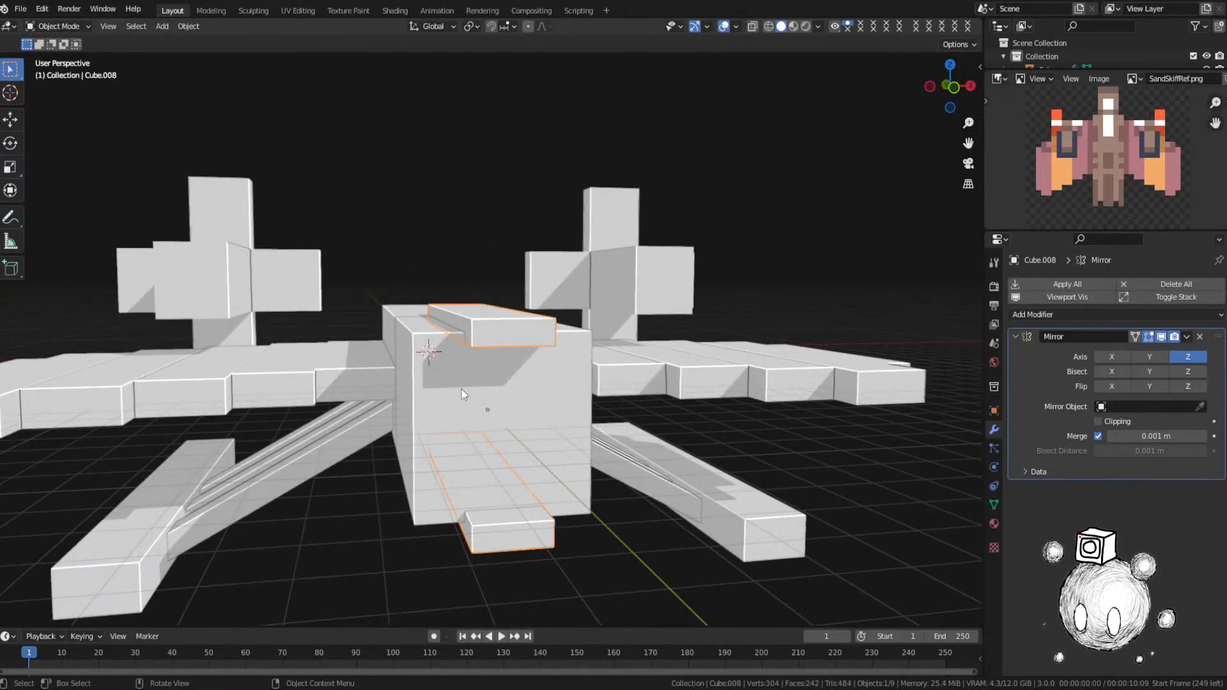
# Step: Edit the hull's large end block and inset its end face by about 0.32 m
pyautogui.click(497, 391)
pyautogui.press('Tab')
pyautogui.click(566, 392)
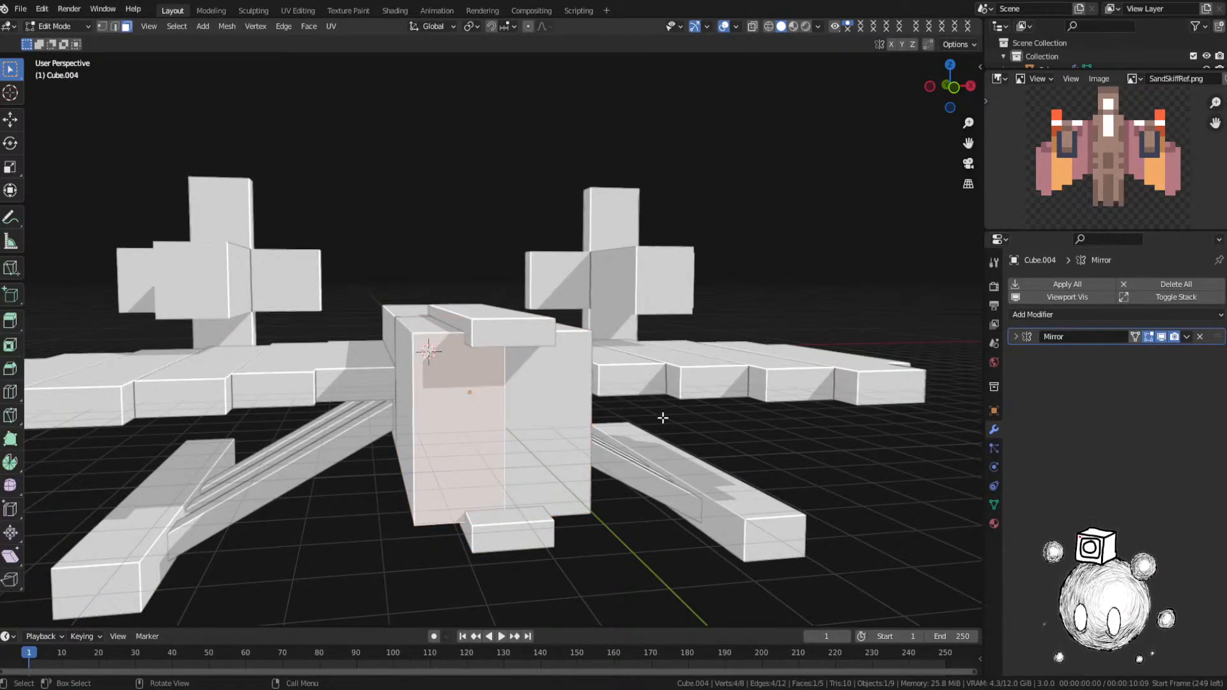
pyautogui.press('i')
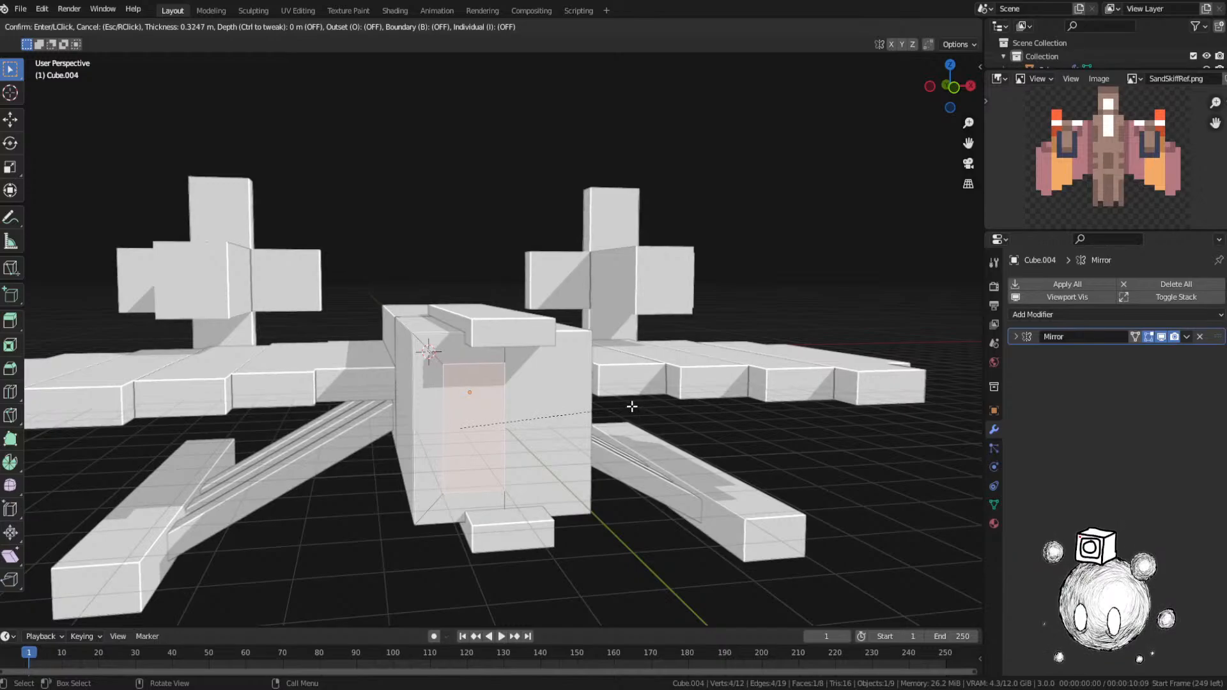
pyautogui.click(633, 407)
# Step: Extrude the inset end face into the hull, return to Object Mode and deselect everything
pyautogui.keyDown('shift'); pyautogui.moveTo(575, 472); pyautogui.dragTo(542, 410, button='middle'); pyautogui.keyUp('shift')
pyautogui.press('e')
pyautogui.click(574, 404)
pyautogui.press('Tab')
pyautogui.hotkey('alt', 'a')
# Step: Edit the hull's end block again and move the recessed face along Y
pyautogui.scroll(-3, 532, 424)
pyautogui.scroll(2, 542, 412)
pyautogui.click(512, 365)
pyautogui.press('Tab')
pyautogui.moveTo(575, 366); pyautogui.dragTo(636, 408, button='middle')
pyautogui.press('g')
pyautogui.press('y')
pyautogui.click(605, 392)
# Step: Adjust the recessed face's depth along Y in wireframe display, restore solid shading and return to Object Mode
pyautogui.press('z')
pyautogui.click(522, 390)
pyautogui.moveTo(522, 391); pyautogui.dragTo(551, 401, button='middle')
pyautogui.press('g')
pyautogui.press('y')
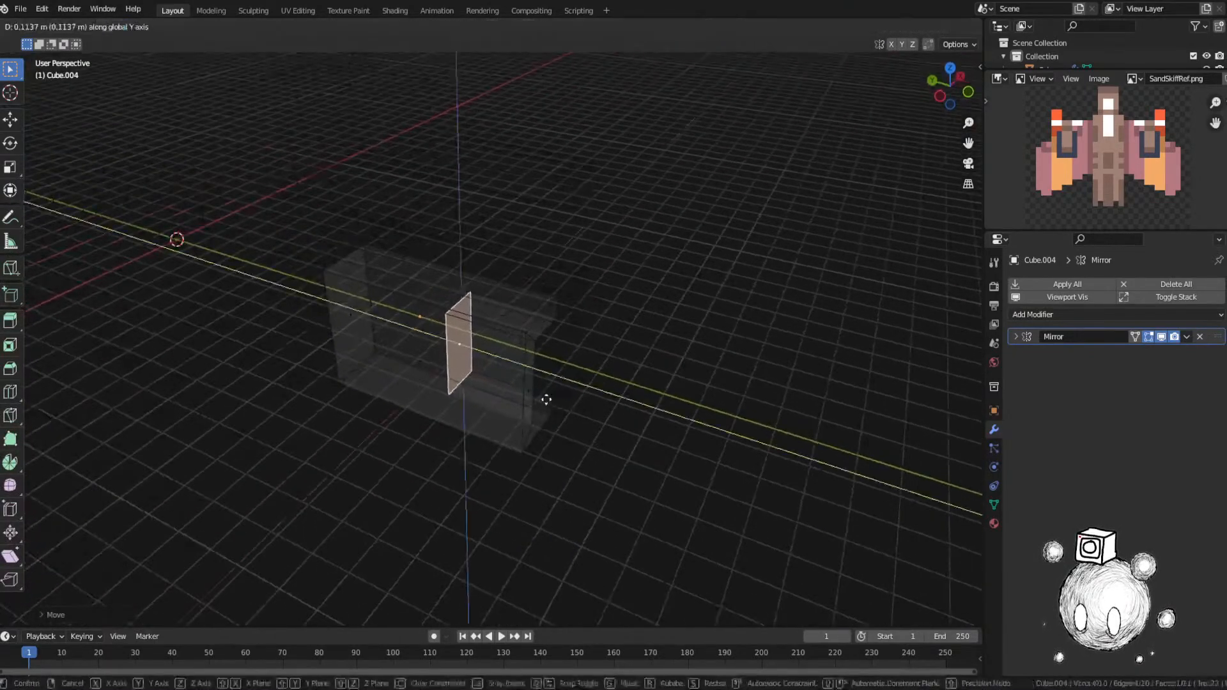
pyautogui.click(520, 389)
pyautogui.press('z')
pyautogui.click(630, 407)
pyautogui.moveTo(640, 409)
pyautogui.mouseDown(button='middle')
pyautogui.moveTo(522, 374)
pyautogui.moveTo(566, 379)
pyautogui.moveTo(578, 420)
pyautogui.mouseUp(button='middle')
pyautogui.press('Tab')
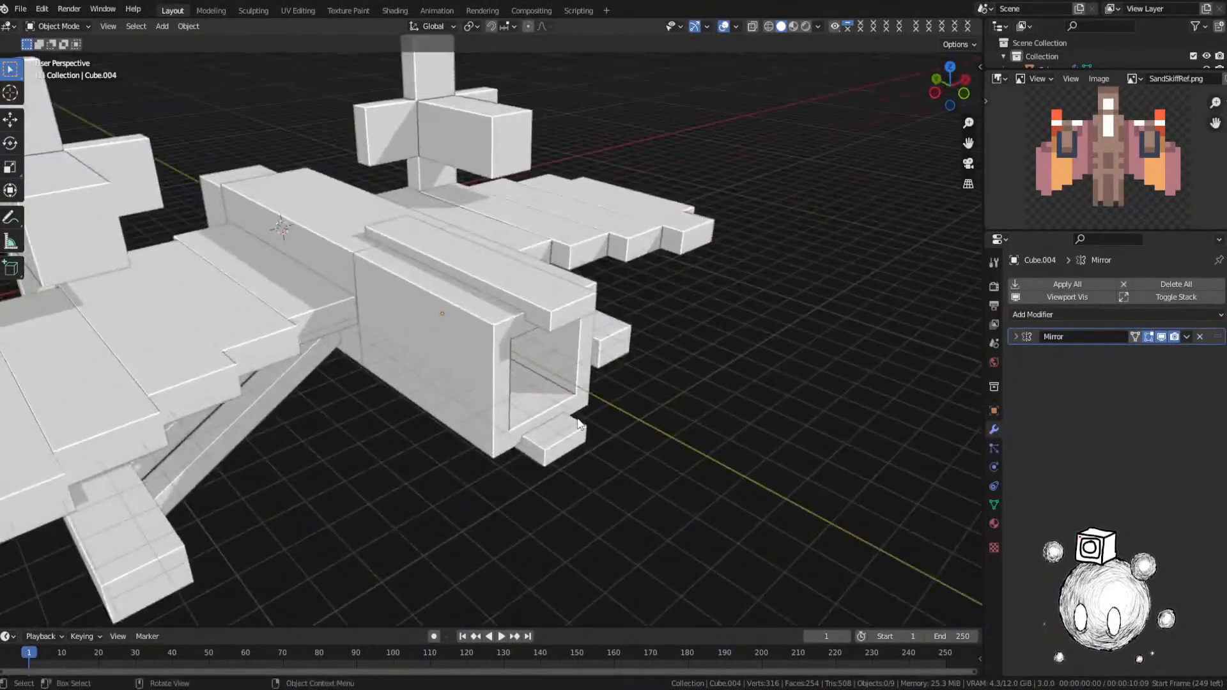
# Step: Make the mirrored top and bottom plates slightly narrower along X in Edit Mode and return to Object Mode
pyautogui.scroll(2, 578, 423)
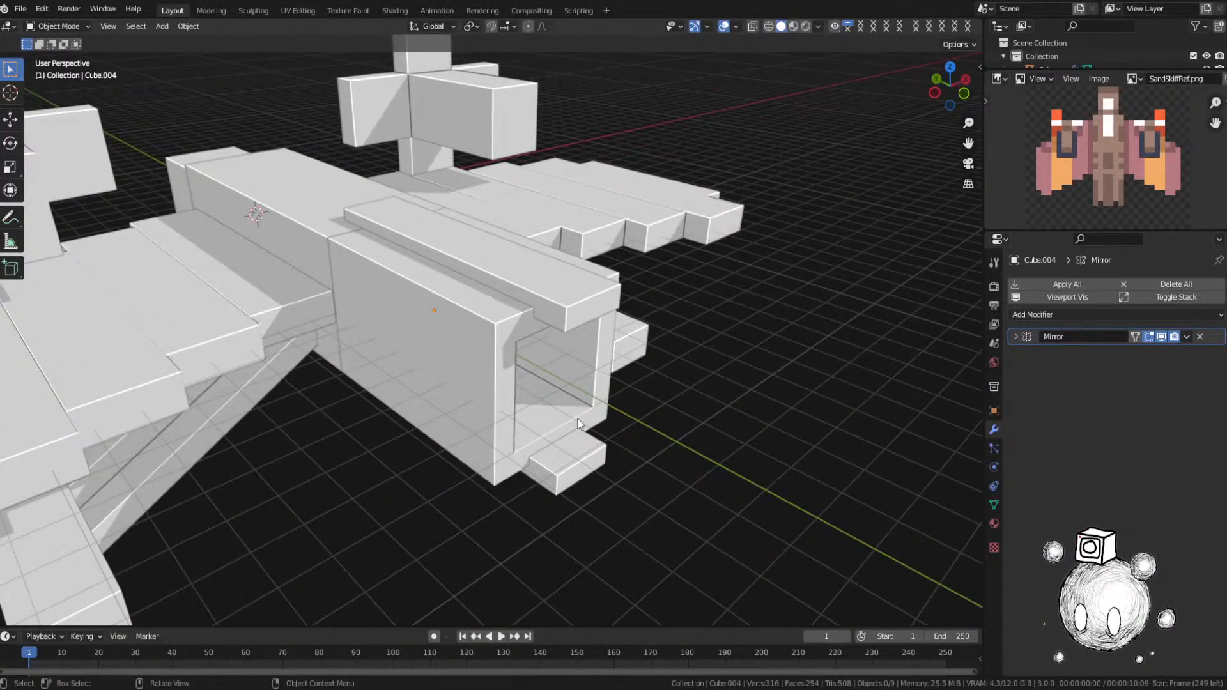
pyautogui.moveTo(716, 358); pyautogui.dragTo(646, 375, button='middle')
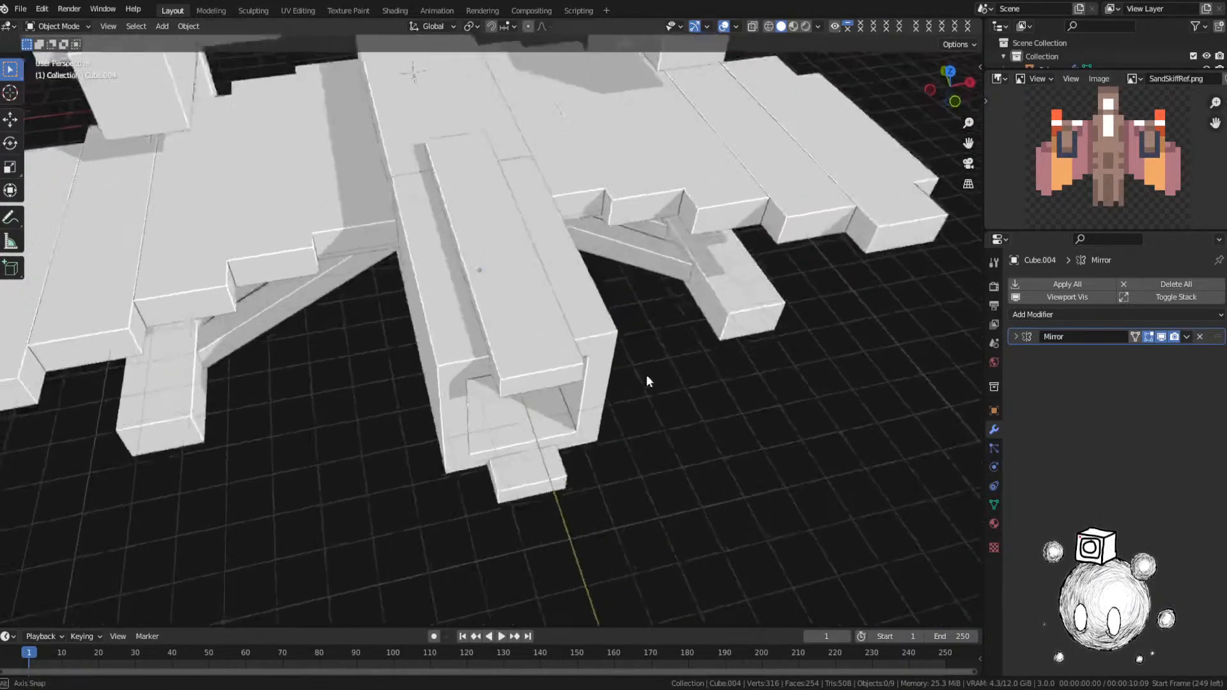
pyautogui.click(569, 348)
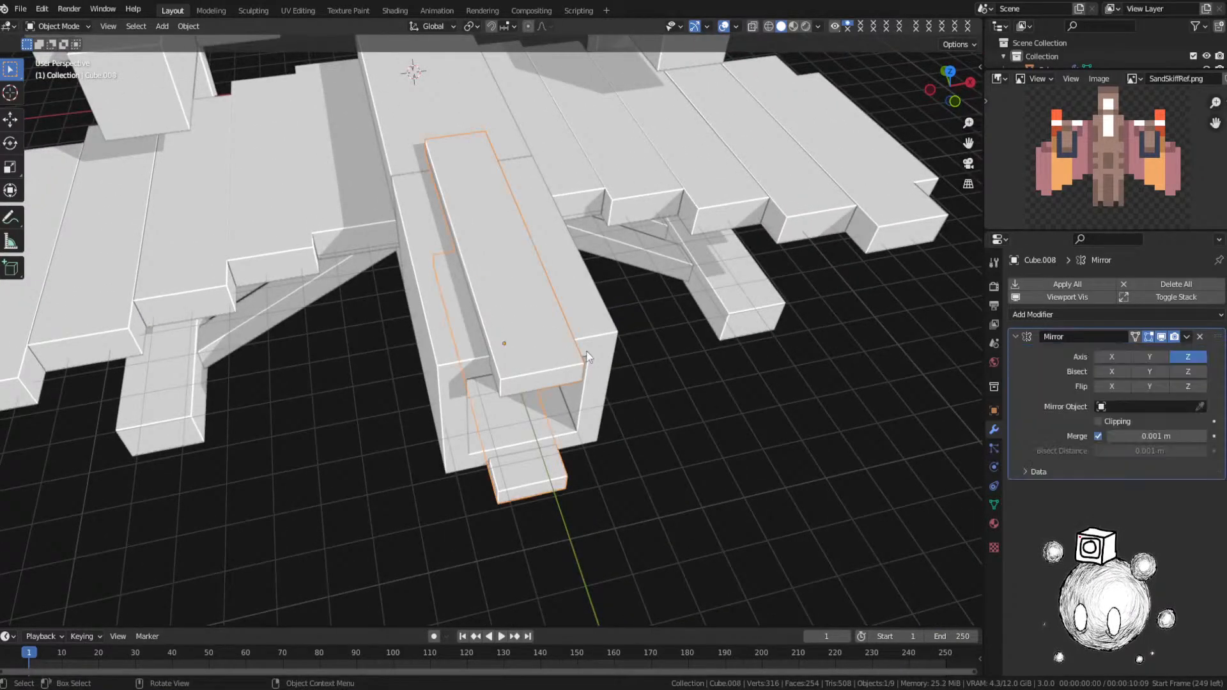
pyautogui.press('s')
pyautogui.press('x')
pyautogui.click(626, 362)
pyautogui.press('Tab')
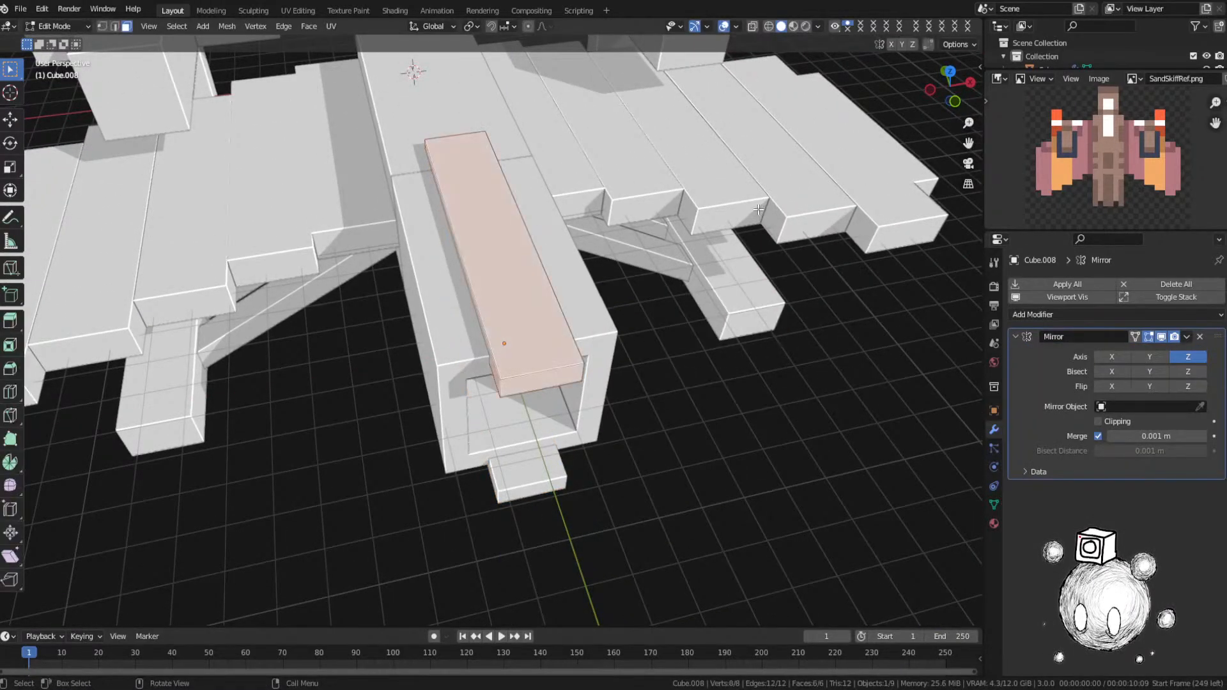
pyautogui.press('s')
pyautogui.press('x')
pyautogui.click(729, 297)
pyautogui.press('Tab')
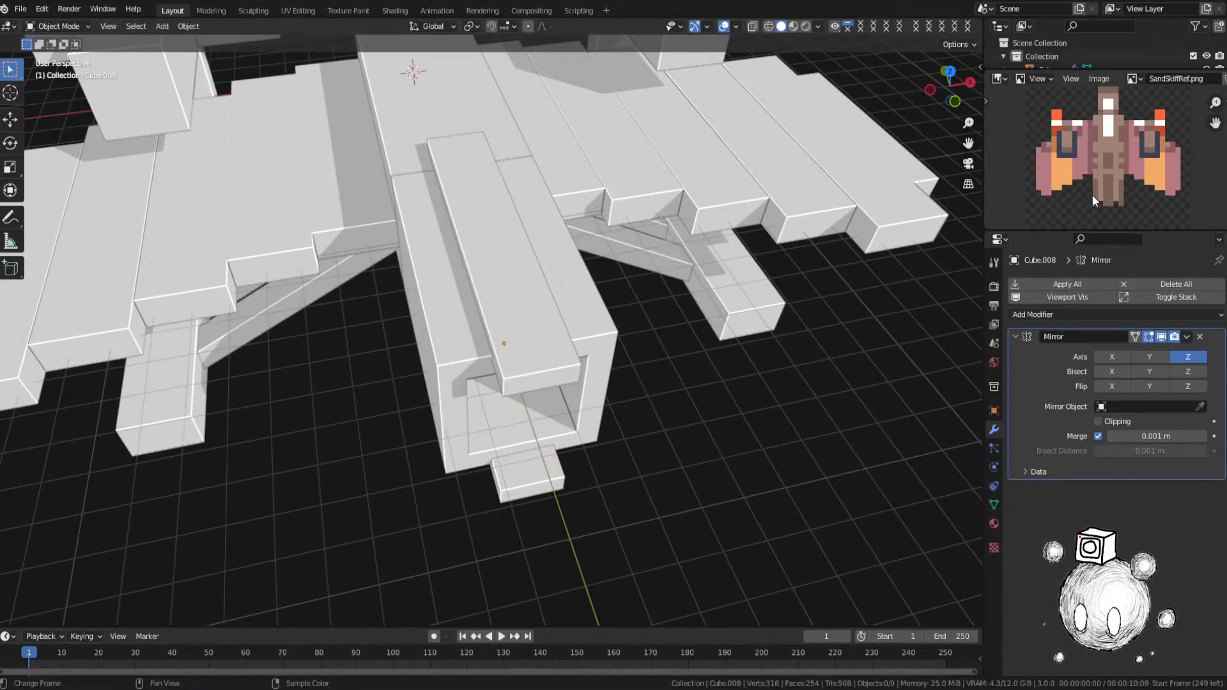
pyautogui.keyDown('shift'); pyautogui.moveTo(480, 371); pyautogui.dragTo(540, 322, button='middle'); pyautogui.keyUp('shift')
pyautogui.scroll(2, 543, 347)
pyautogui.click(543, 348)
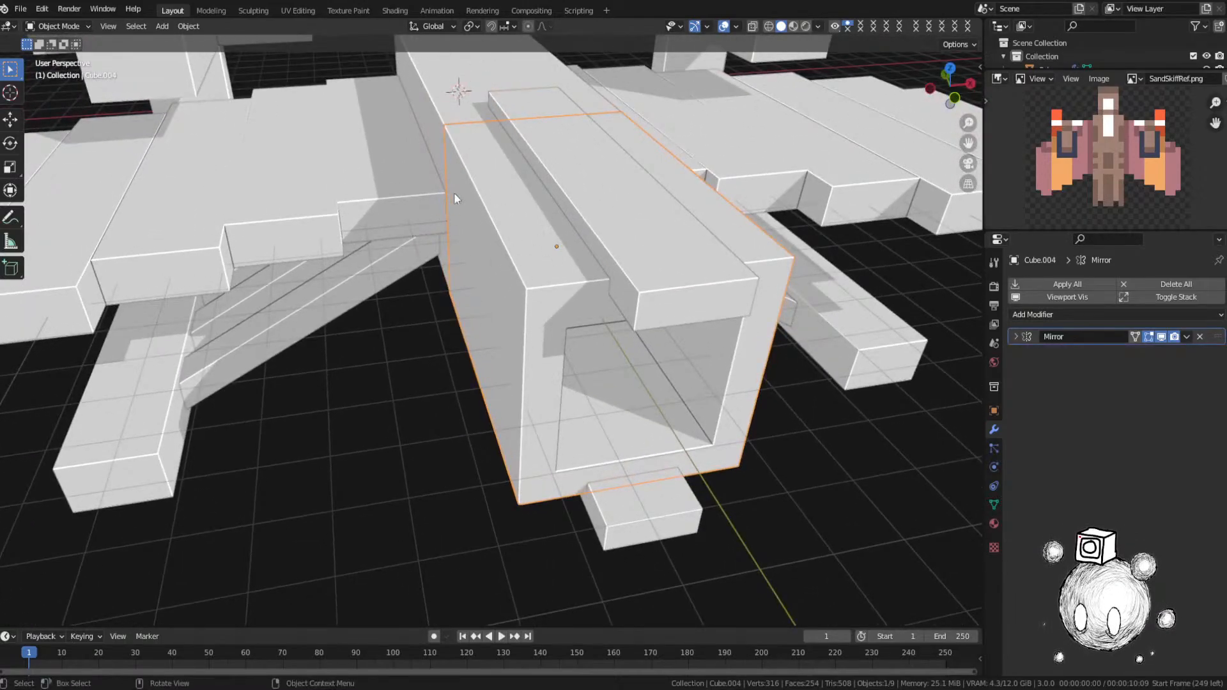
pyautogui.press('Tab')
pyautogui.press('Tab')
pyautogui.hotkey('shift', 'a')
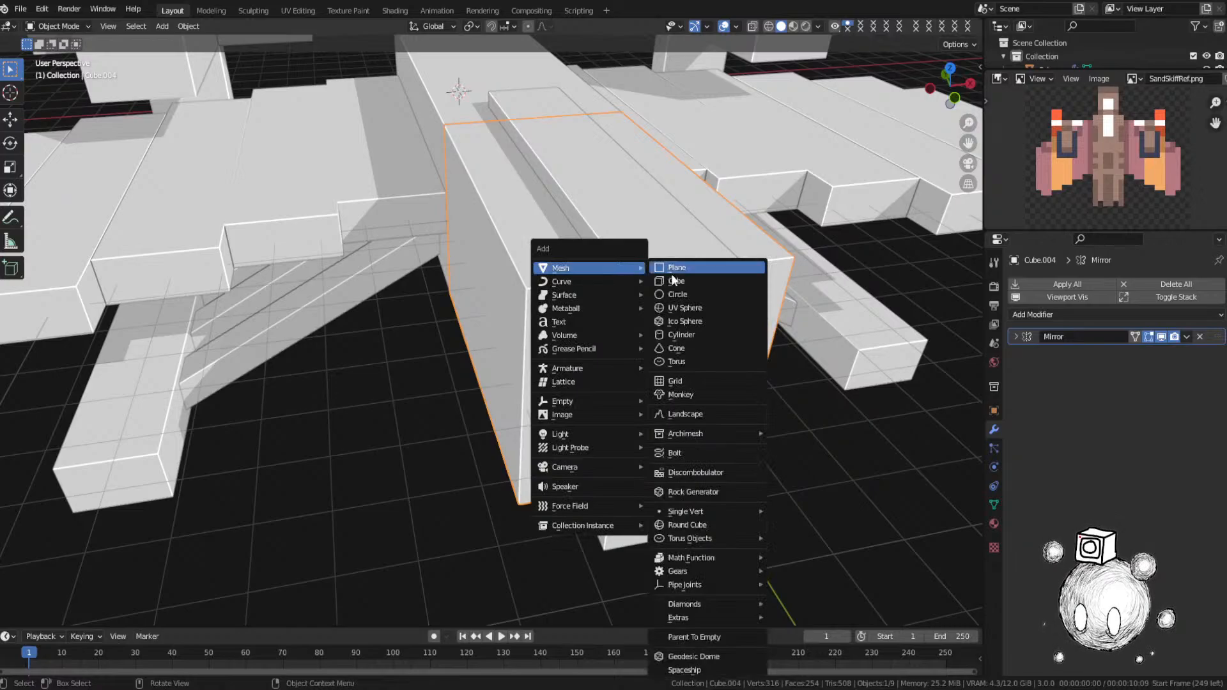
# Step: Duplicate the mirrored top and bottom plates in Edit Mode, offset the copy along X, and separate the selection into its own object
pyautogui.click(674, 221)
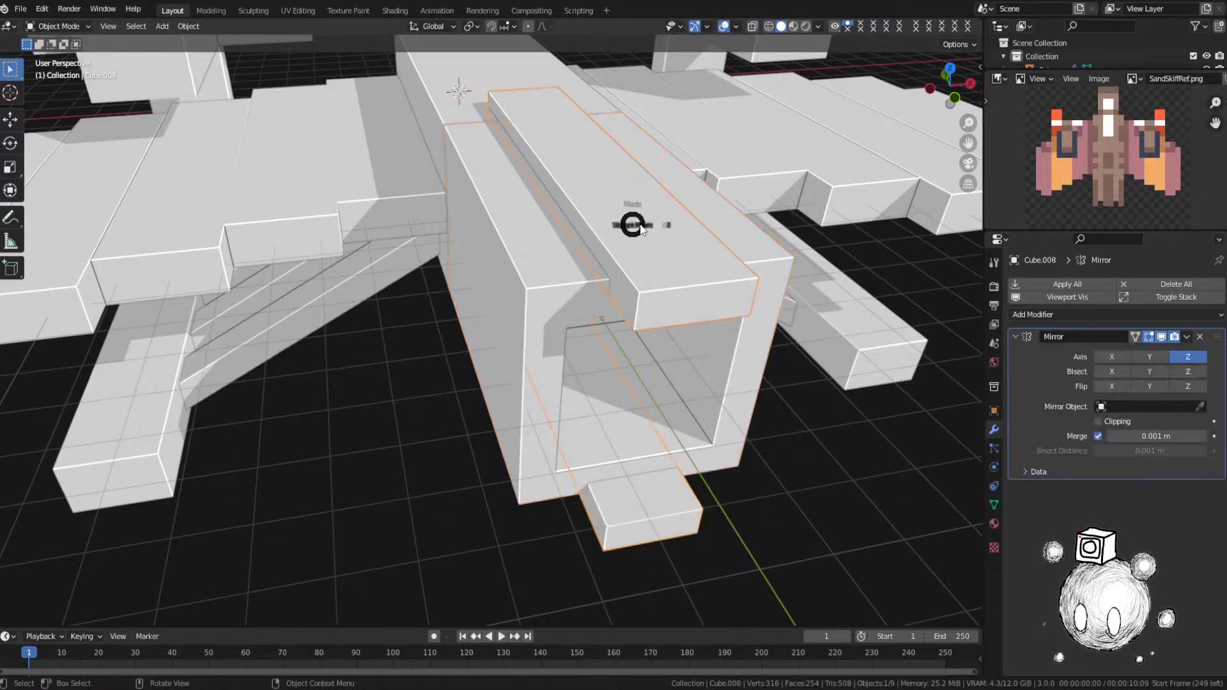
pyautogui.press('Tab')
pyautogui.hotkey('shift', 'd')
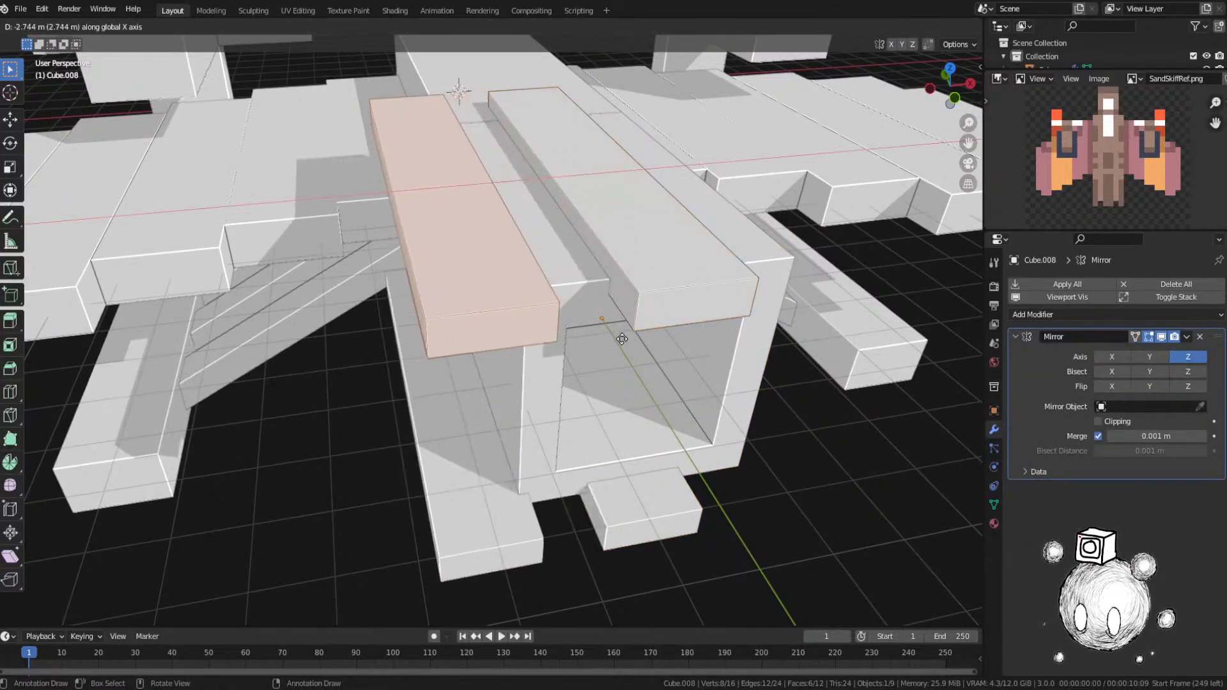
pyautogui.click(655, 335)
pyautogui.press('p')
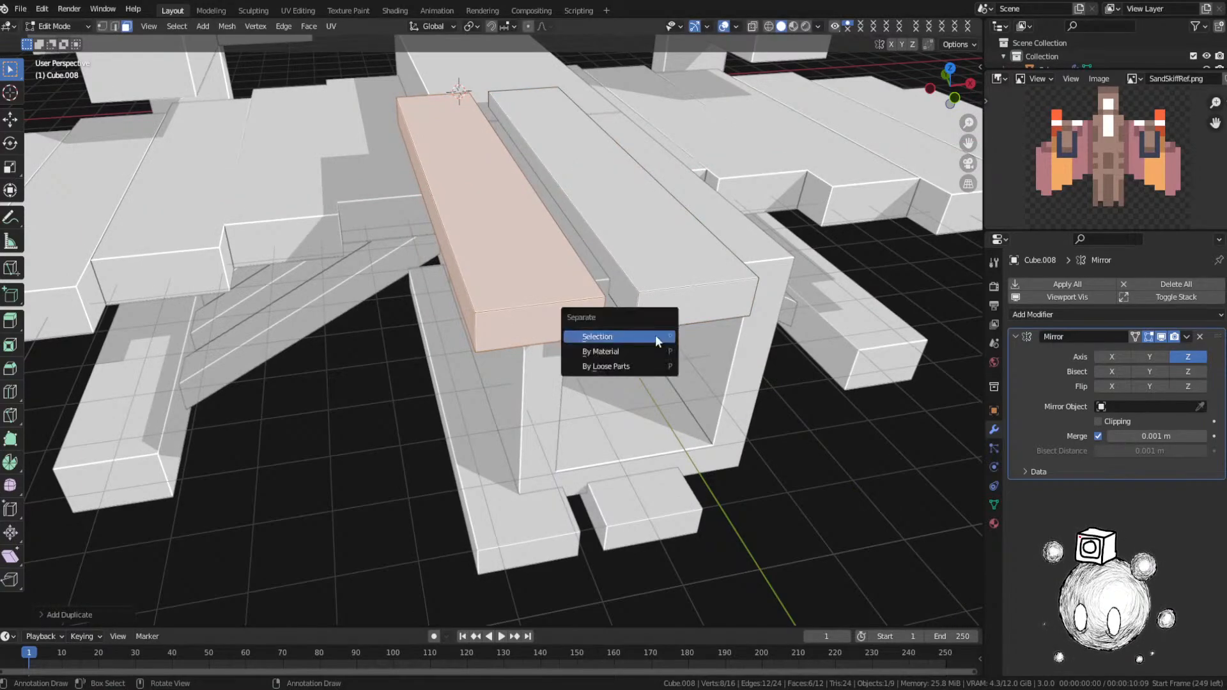
pyautogui.click(655, 335)
# Step: Edit the separated plate, shift it slightly along X and scale it narrower along X
pyautogui.moveTo(655, 335); pyautogui.dragTo(589, 306, button='middle')
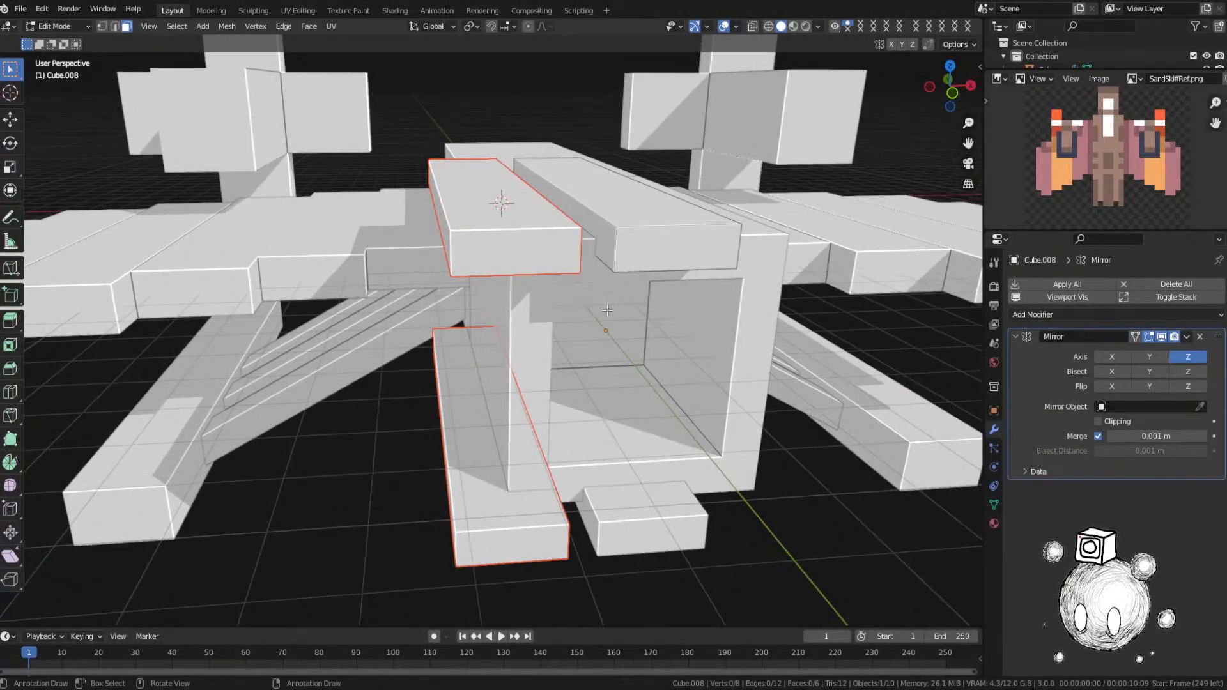
pyautogui.press('Tab')
pyautogui.click(509, 262)
pyautogui.press('Tab')
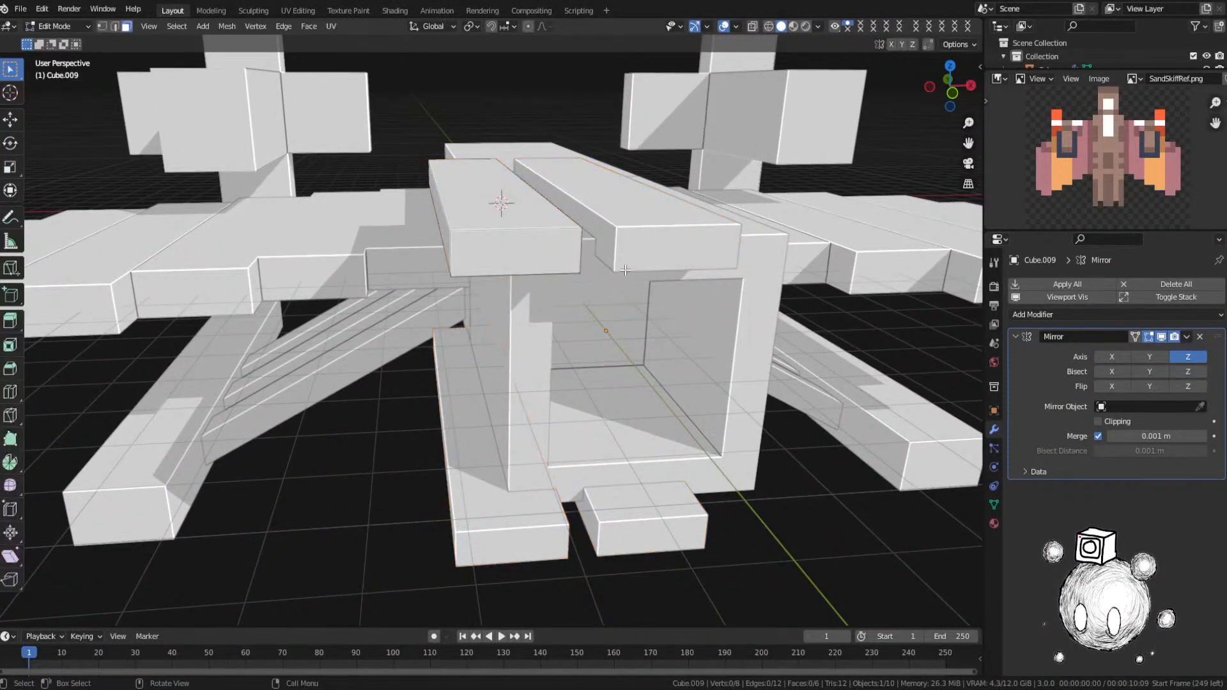
pyautogui.hotkey('ctrl', 'Tab')
pyautogui.press('g')
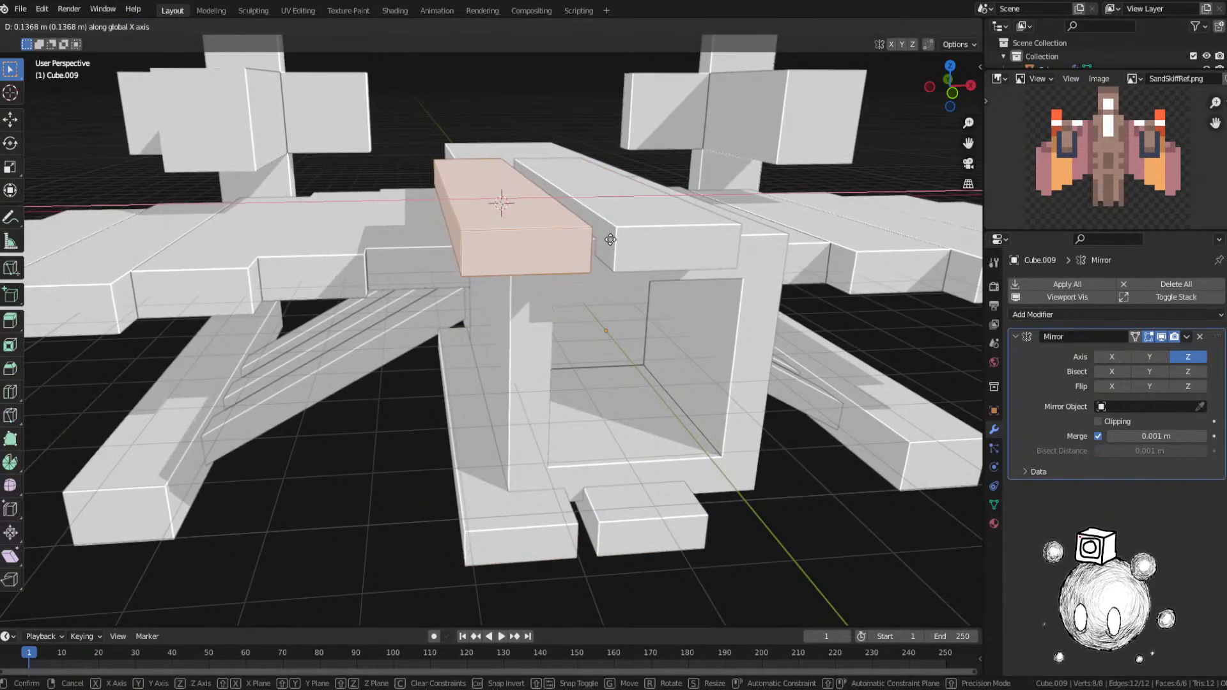
pyautogui.click(607, 238)
pyautogui.press('s')
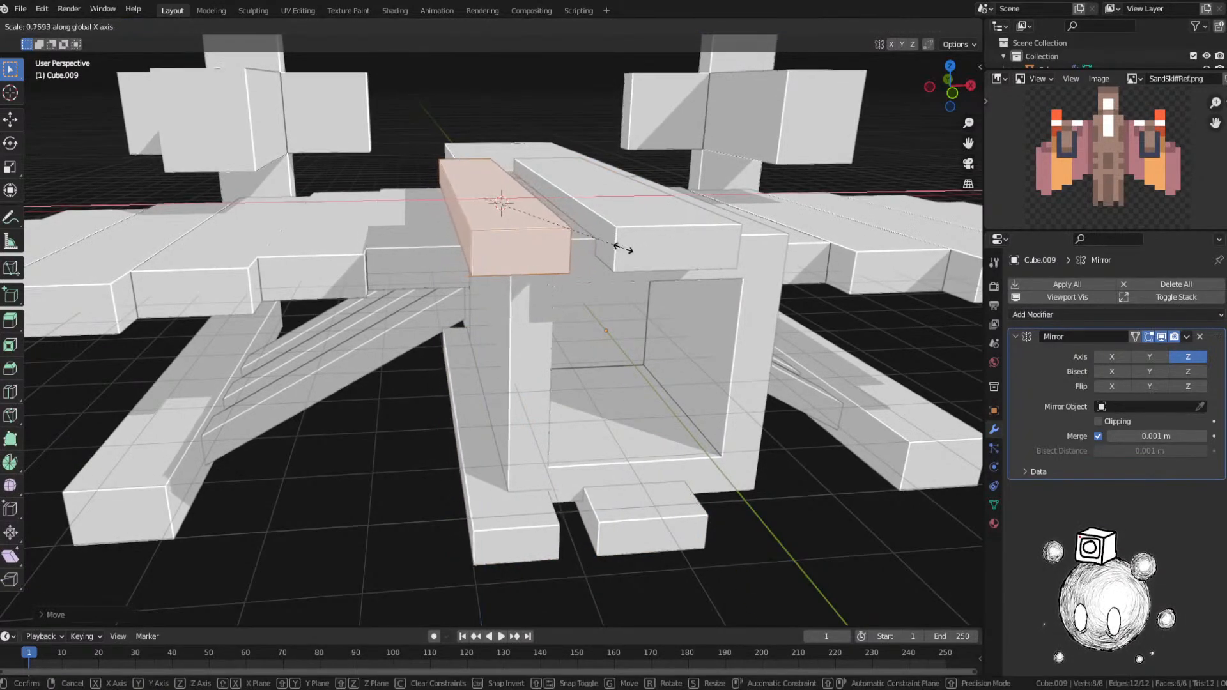
pyautogui.click(619, 250)
# Step: Move the separated plate along Z to sit at the hull block's upper corner
pyautogui.moveTo(620, 249); pyautogui.dragTo(603, 223, button='middle')
pyautogui.press('g')
pyautogui.press('x')
pyautogui.rightClick(595, 247)
pyautogui.press('g')
pyautogui.press('z')
pyautogui.click(603, 254)
# Step: Scale the plate along X into a thin strip and move it along X onto the hull block's corner
pyautogui.press('s')
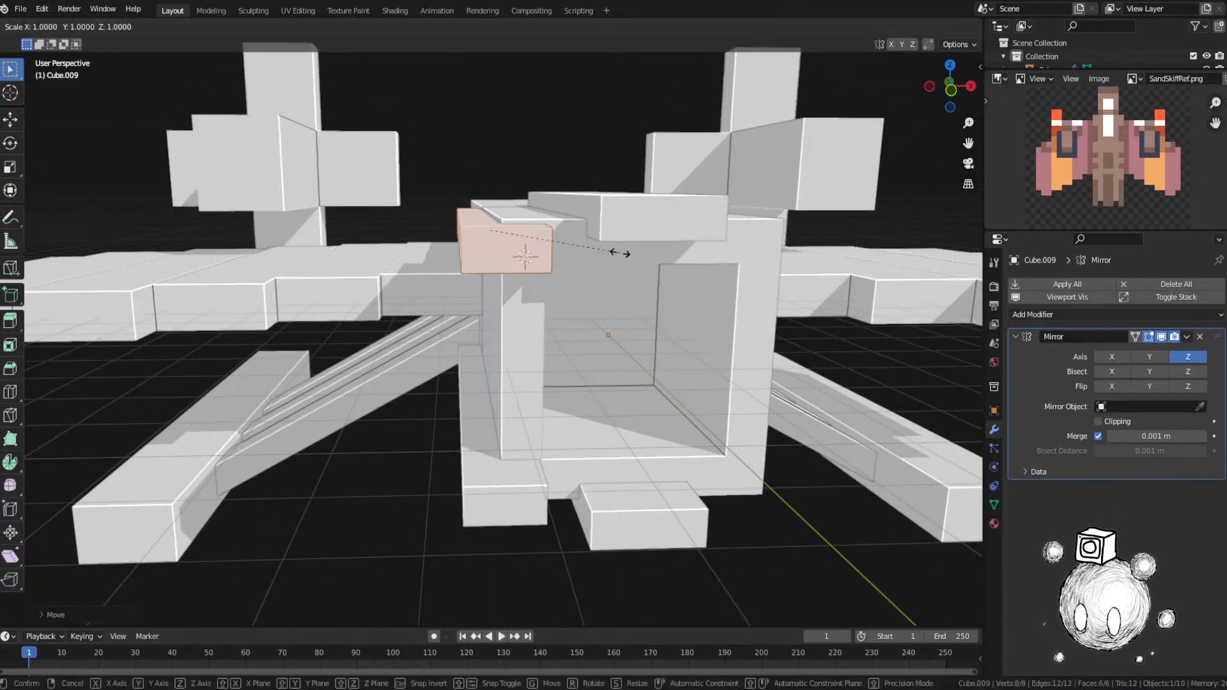
pyautogui.press('x')
pyautogui.click(564, 250)
pyautogui.moveTo(564, 250)
pyautogui.mouseDown(button='middle')
pyautogui.moveTo(555, 245)
pyautogui.moveTo(557, 259)
pyautogui.mouseUp(button='middle')
pyautogui.press('g')
pyautogui.press('x')
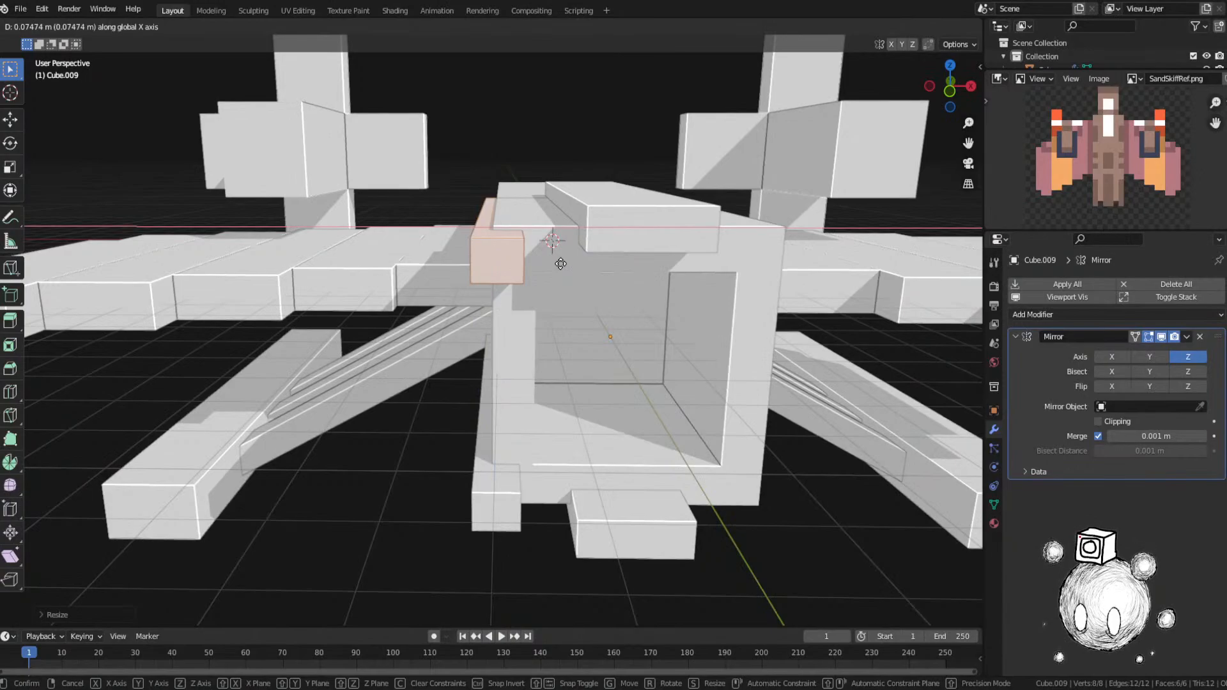
pyautogui.click(561, 262)
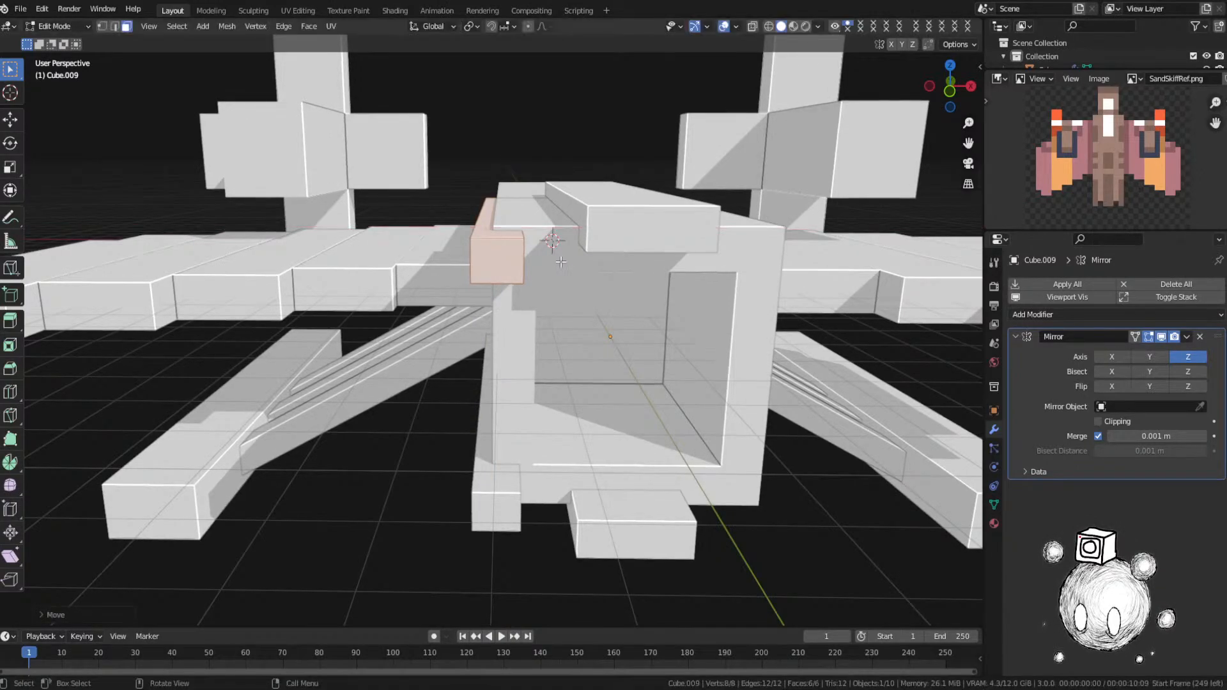
# Step: Raise the corner strip's top face about 0.3 m along Z, return to Object Mode and deselect everything
pyautogui.press('g')
pyautogui.press('z')
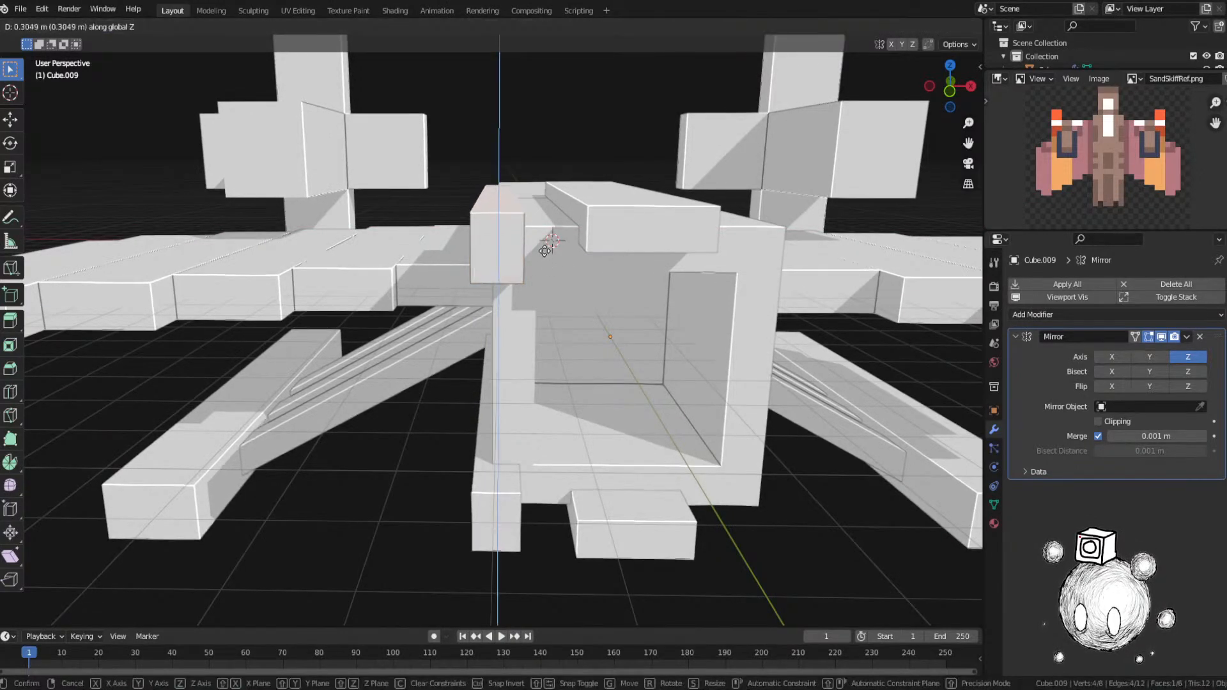
pyautogui.click(545, 248)
pyautogui.moveTo(545, 248); pyautogui.dragTo(507, 266, button='middle')
pyautogui.press('Tab')
pyautogui.hotkey('alt', 'a')
# Step: Try duplicating the corner strip object along X to the hull block's opposite side
pyautogui.scroll(-5, 581, 313)
pyautogui.moveTo(585, 313); pyautogui.dragTo(522, 329, button='middle')
pyautogui.scroll(3, 521, 330)
pyautogui.hotkey('shift', 'd')
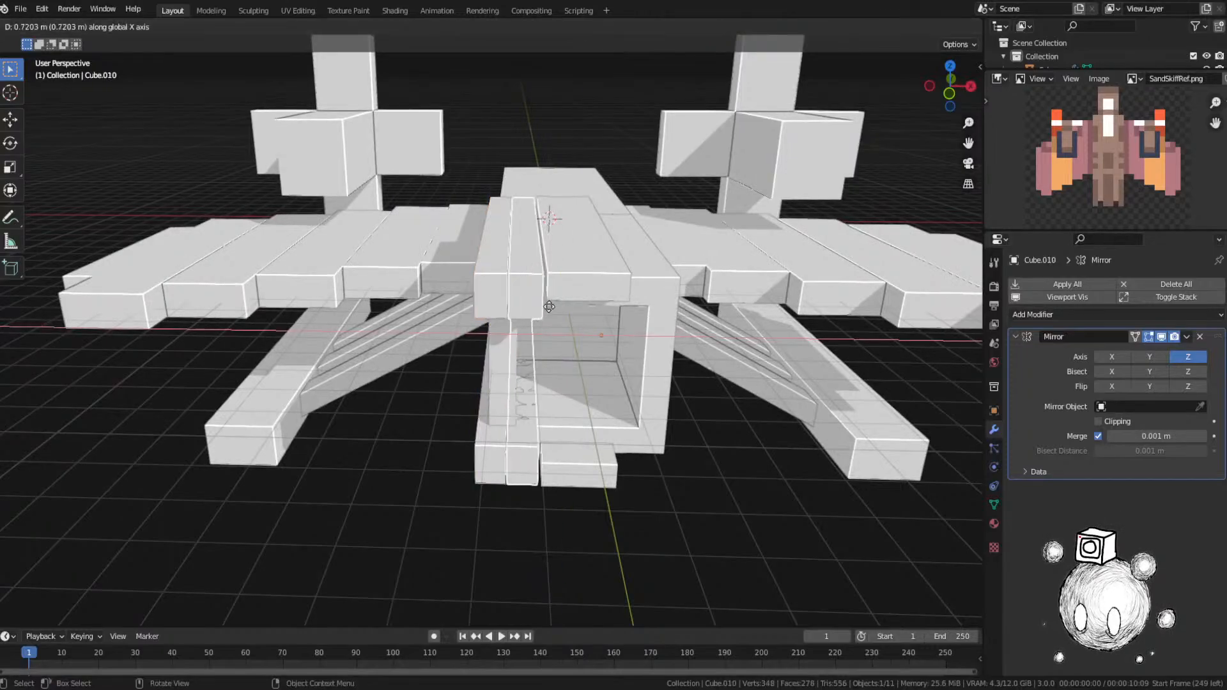
pyautogui.click(681, 310)
pyautogui.moveTo(681, 310); pyautogui.dragTo(652, 302, button='middle')
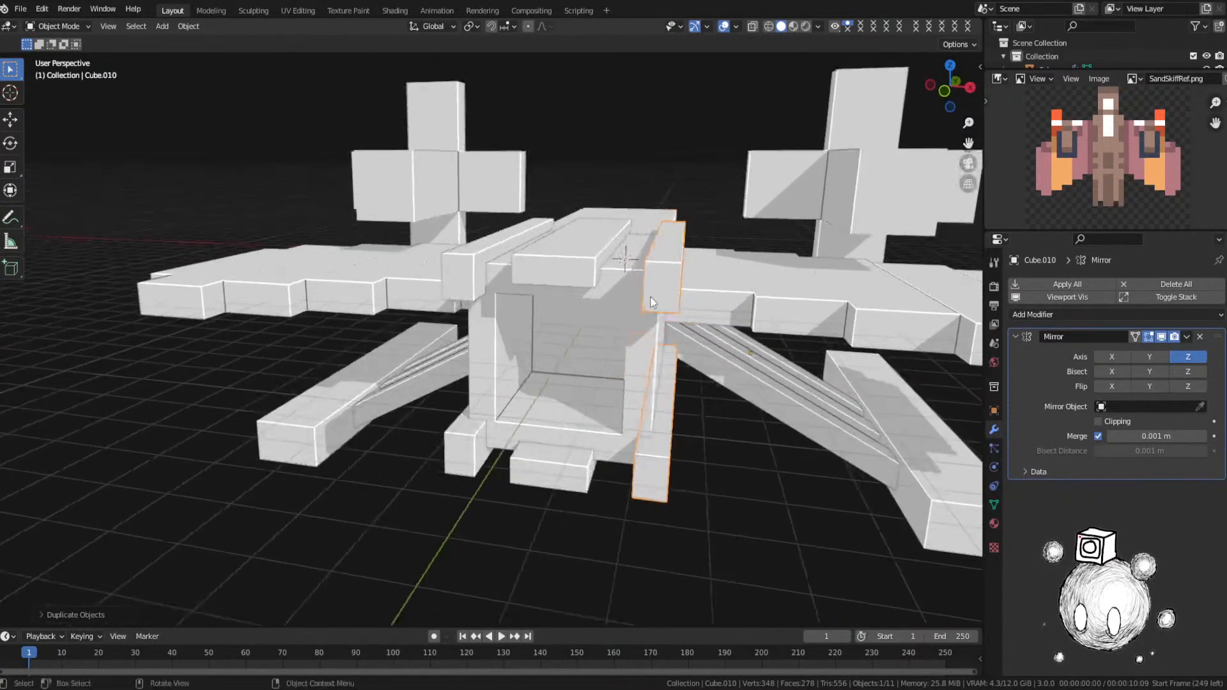
pyautogui.hotkey('ctrl', 'z')
# Step: Move all of the corner strip's geometry along X in Edit Mode to the hull block's opposite corner
pyautogui.hotkey('ctrl', 'Tab')
pyautogui.click(665, 317)
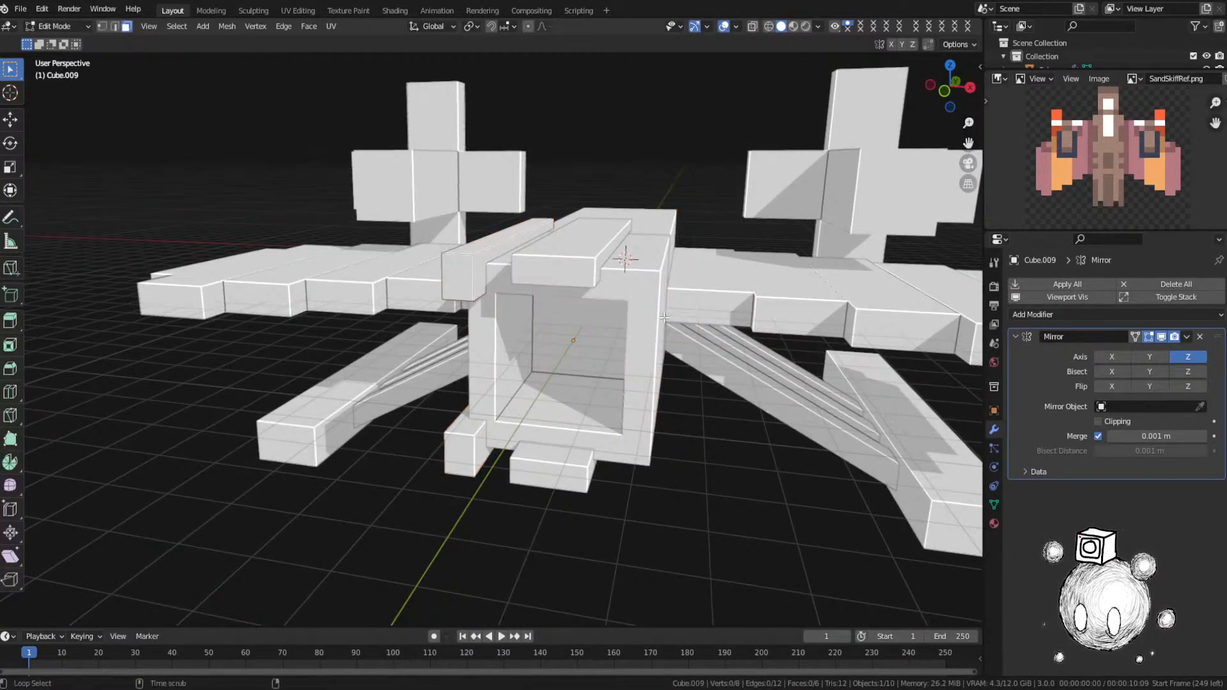
pyautogui.press('a')
pyautogui.press('g')
pyautogui.press('x')
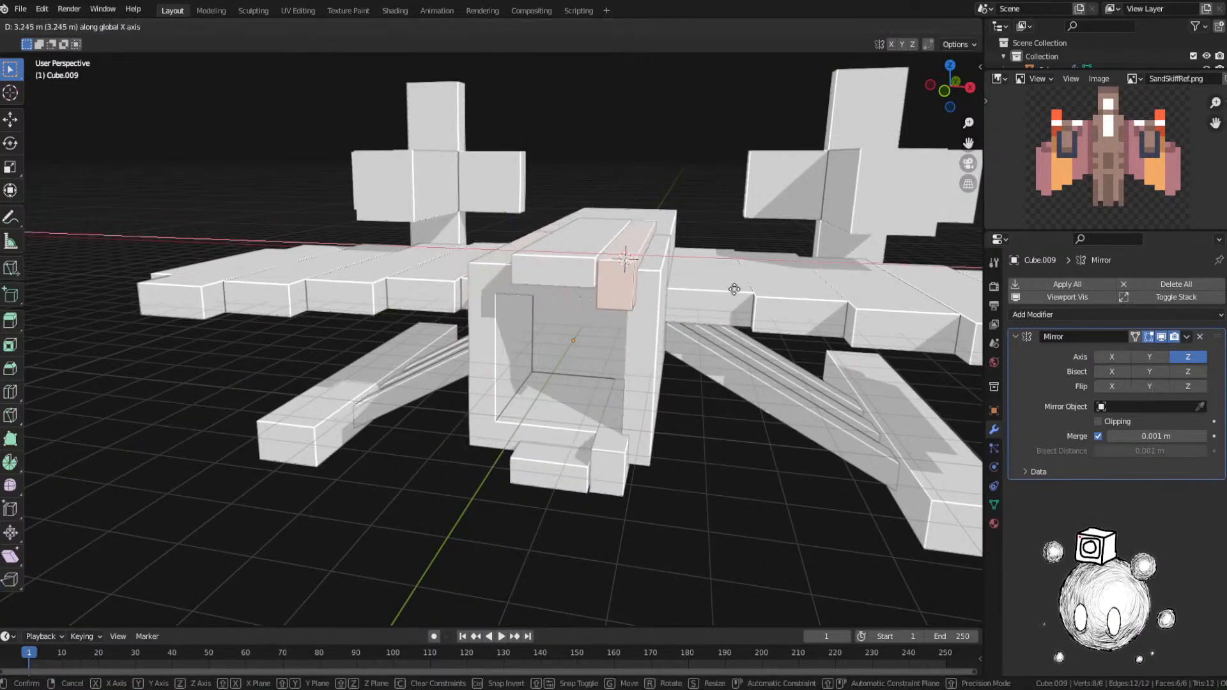
pyautogui.click(757, 292)
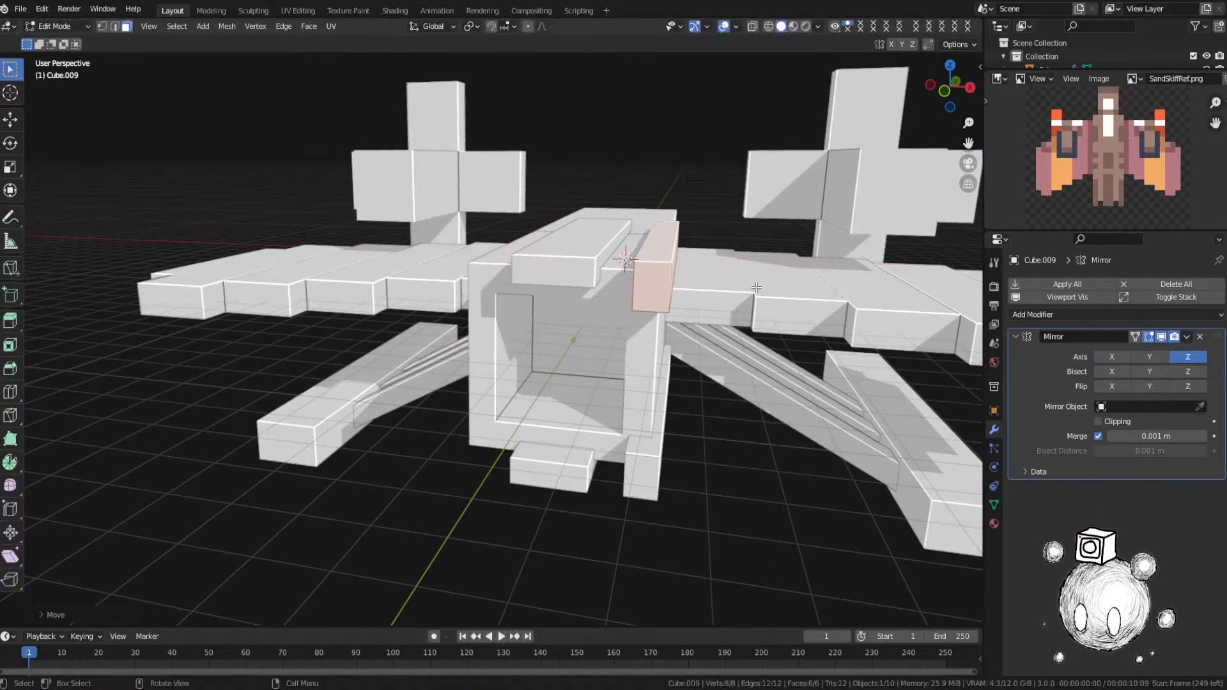
pyautogui.moveTo(756, 292); pyautogui.dragTo(768, 263, button='middle')
pyautogui.press('g')
pyautogui.press('x')
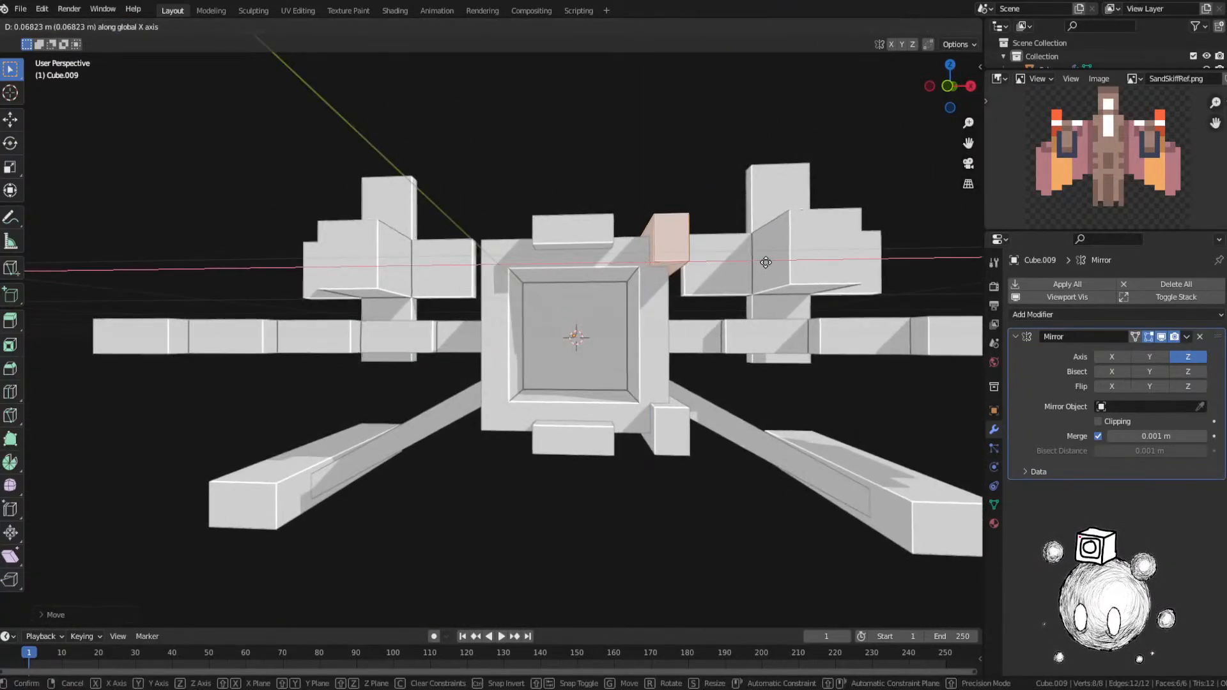
pyautogui.press('Escape')
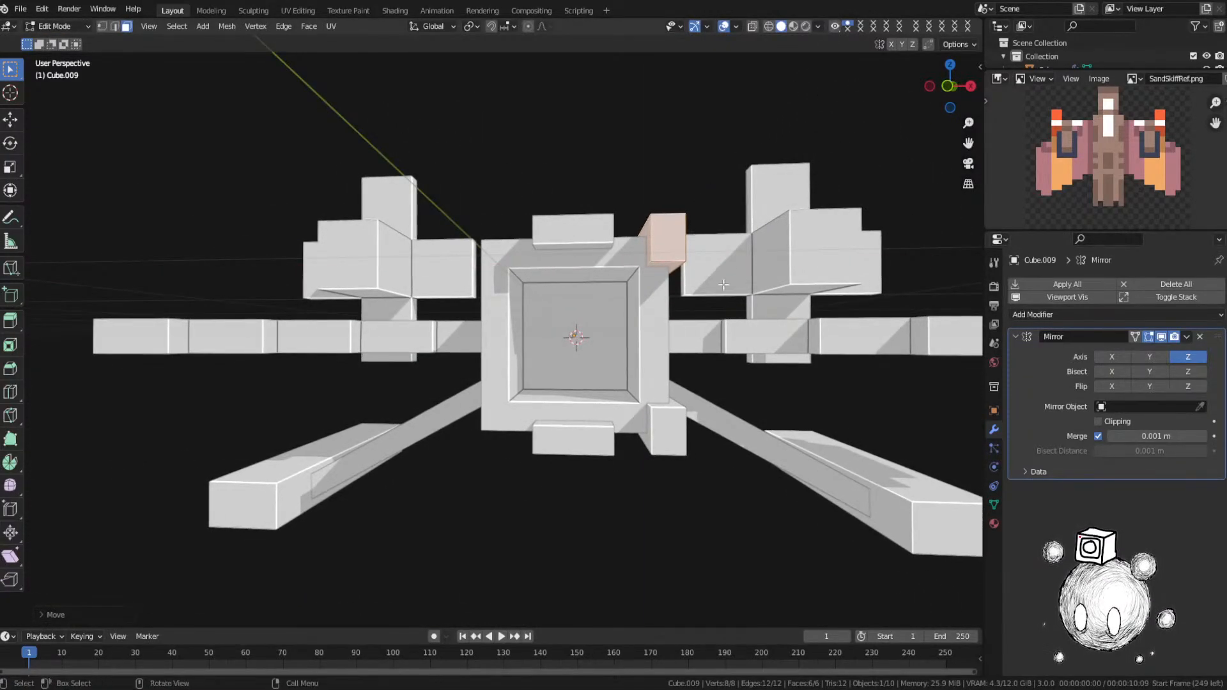
# Step: Duplicate the corner strip about 3.9 m along negative X to the other corner, fine-tune its X position and return to Object Mode
pyautogui.press('g')
pyautogui.press('x')
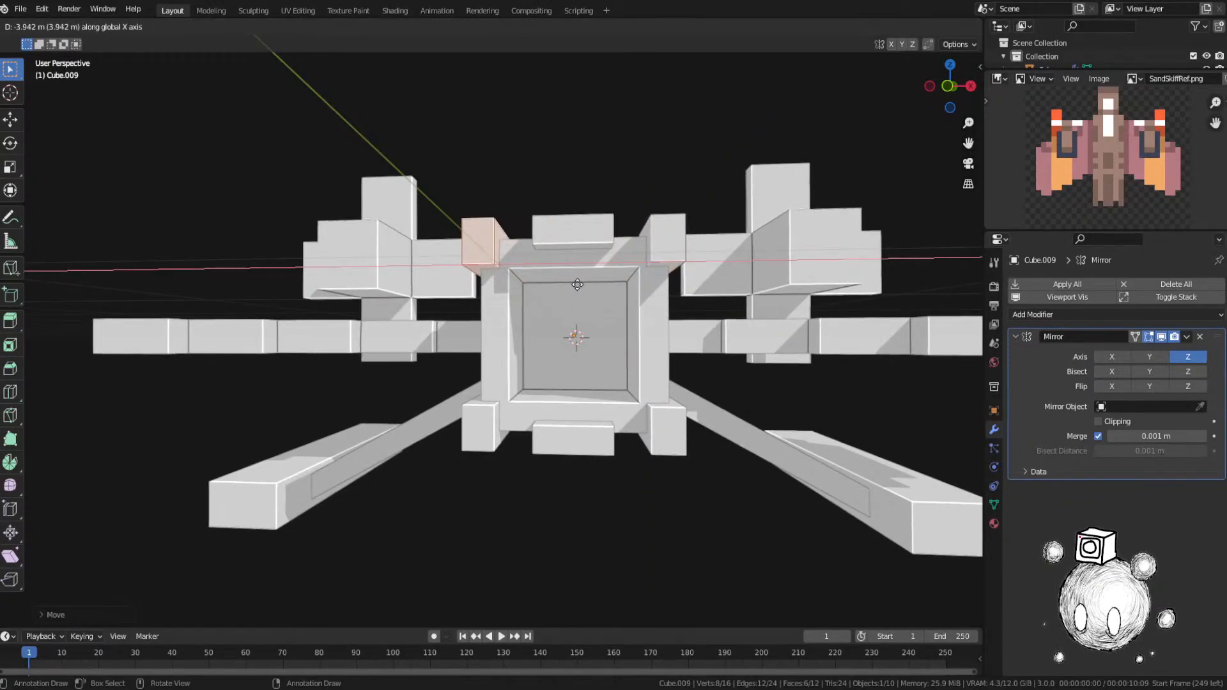
pyautogui.click(576, 284)
pyautogui.moveTo(576, 286); pyautogui.dragTo(587, 380, button='middle')
pyautogui.press('g')
pyautogui.press('x')
pyautogui.click(589, 379)
pyautogui.click(755, 411)
pyautogui.hotkey('ctrl', 'Tab')
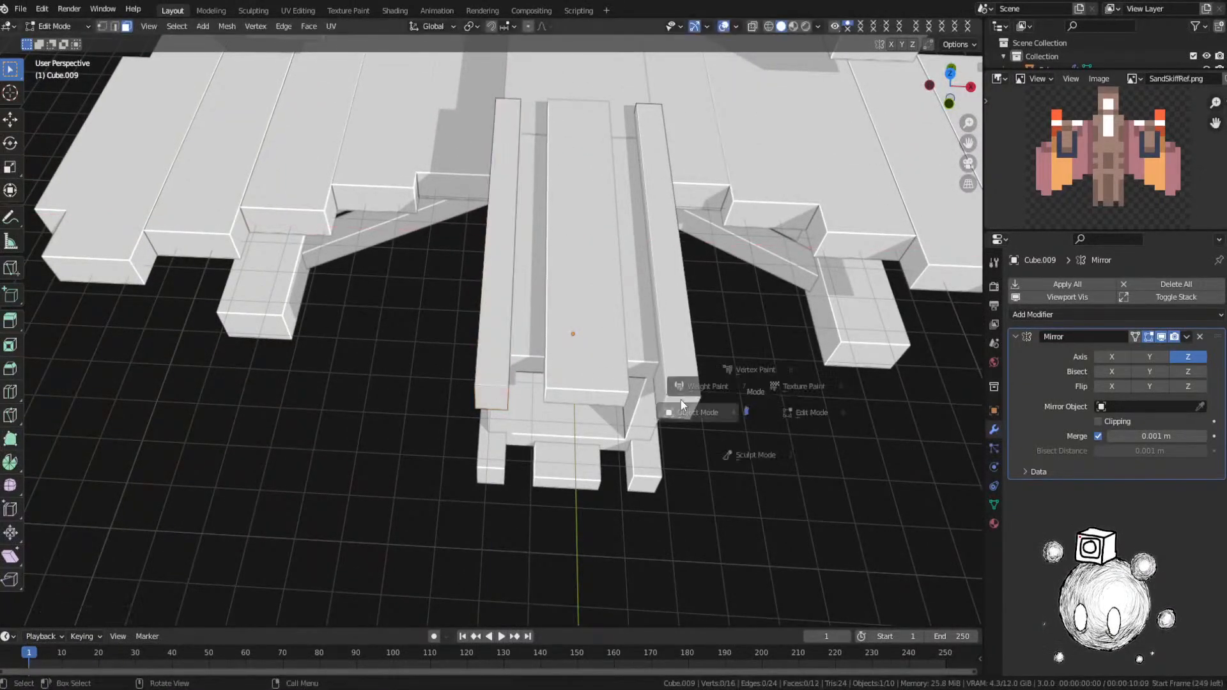
pyautogui.click(680, 404)
# Step: Shorten both corner strips in Edit Mode by moving their inner end faces about 1.5 m along negative Y
pyautogui.moveTo(667, 424); pyautogui.dragTo(729, 395, button='middle')
pyautogui.scroll(-4, 671, 349)
pyautogui.moveTo(492, 392); pyautogui.dragTo(504, 420, button='middle')
pyautogui.scroll(3, 504, 421)
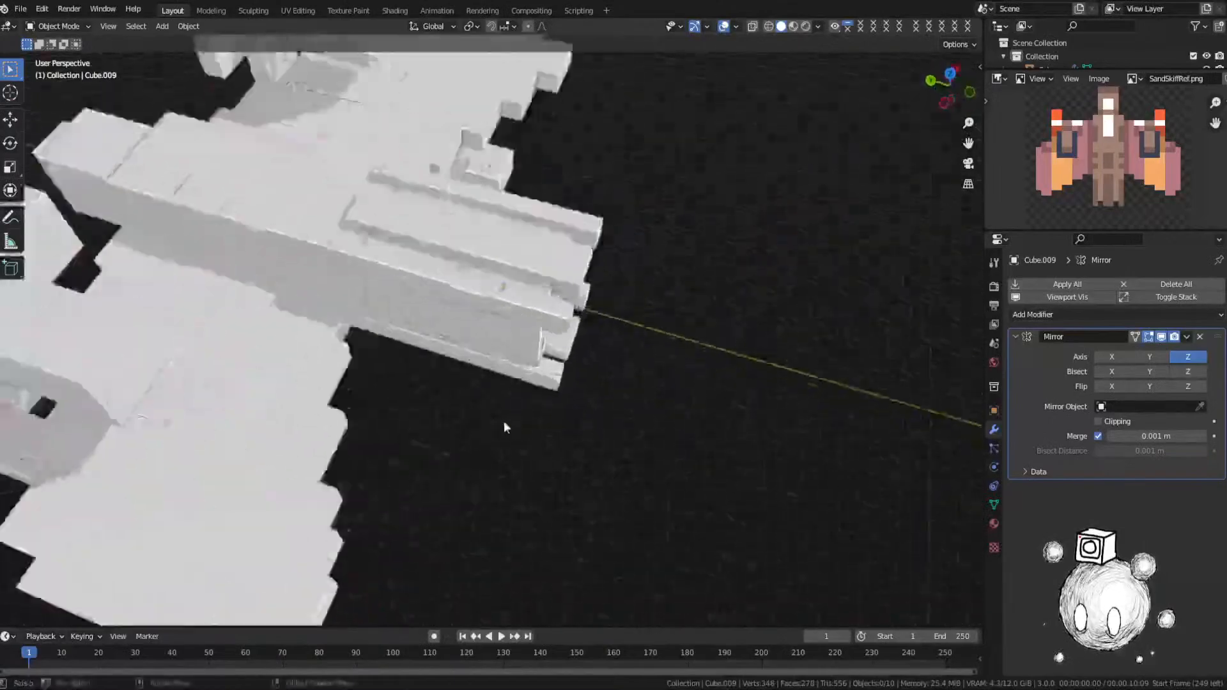
pyautogui.click(489, 278)
pyautogui.press('Tab')
pyautogui.moveTo(585, 270); pyautogui.dragTo(551, 277, button='middle')
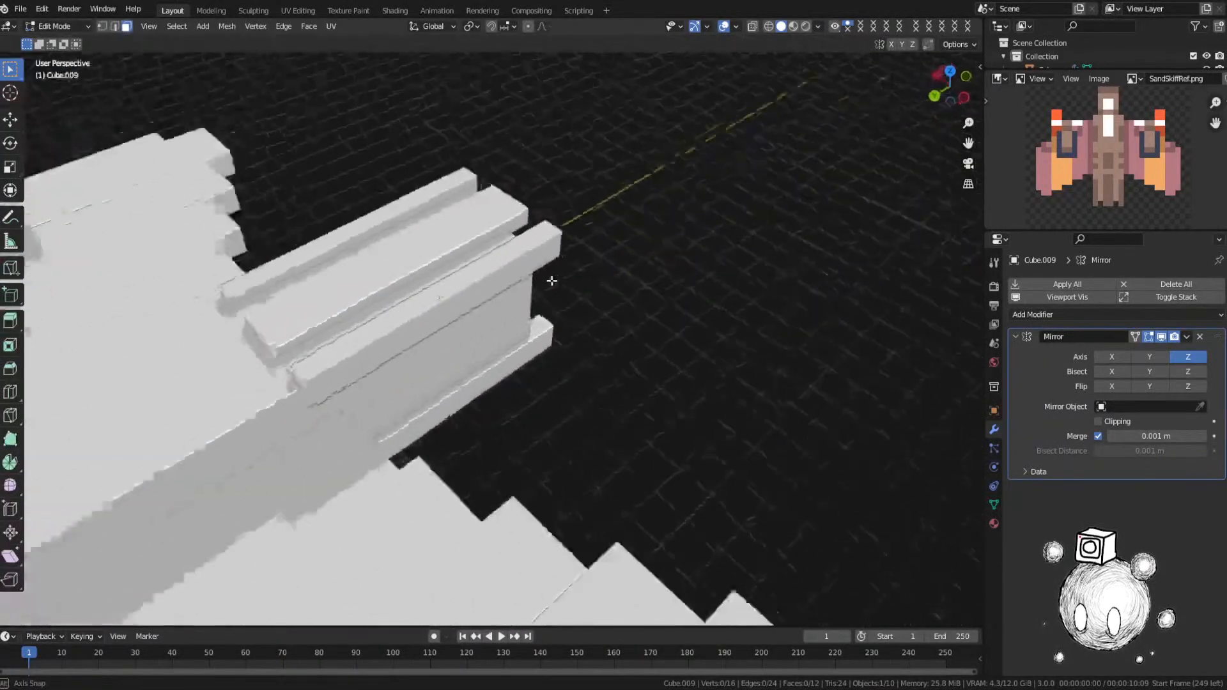
pyautogui.scroll(2, 534, 319)
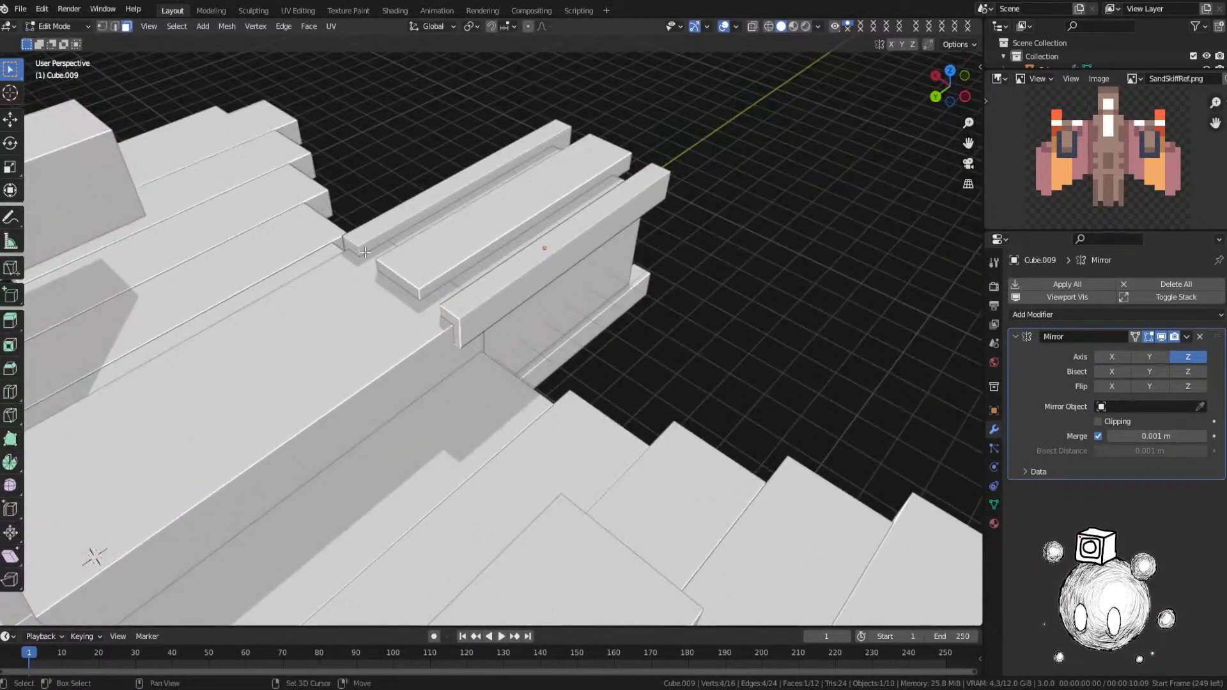
pyautogui.moveTo(505, 278); pyautogui.dragTo(489, 300, button='middle')
pyautogui.press('g')
pyautogui.press('y')
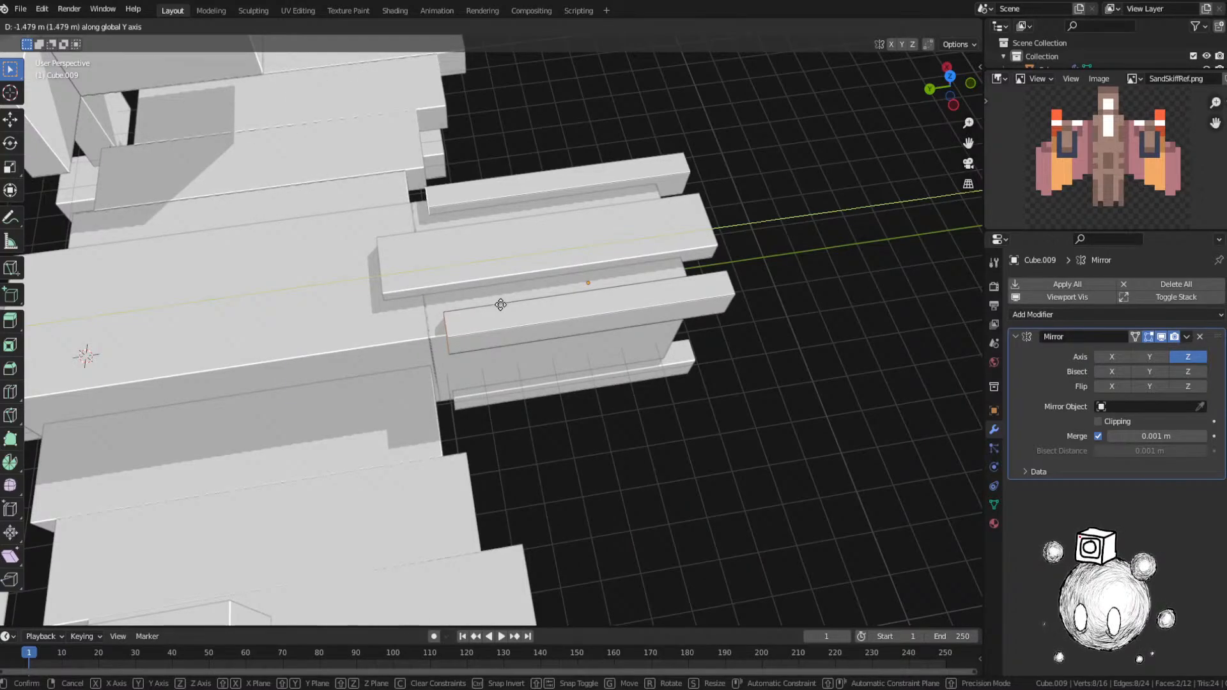
pyautogui.click(501, 304)
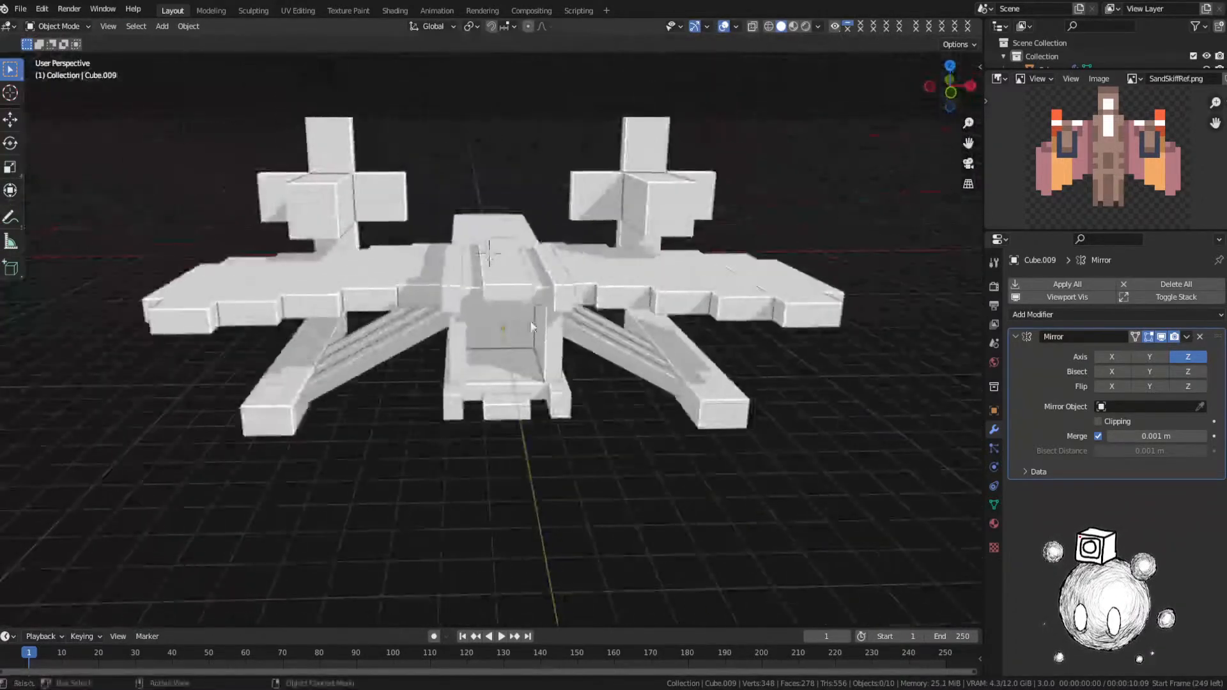
# Step: Return to Object Mode, add a new cube mesh and open it in Edit Mode
pyautogui.moveTo(532, 327); pyautogui.dragTo(566, 314, button='middle')
pyautogui.scroll(2, 617, 385)
pyautogui.scroll(-3, 593, 348)
pyautogui.click(634, 333)
pyautogui.scroll(5, 577, 307)
pyautogui.scroll(-5, 543, 307)
pyautogui.hotkey('shift', 'a')
pyautogui.moveTo(539, 256)
pyautogui.click(594, 250)
pyautogui.press('Tab')
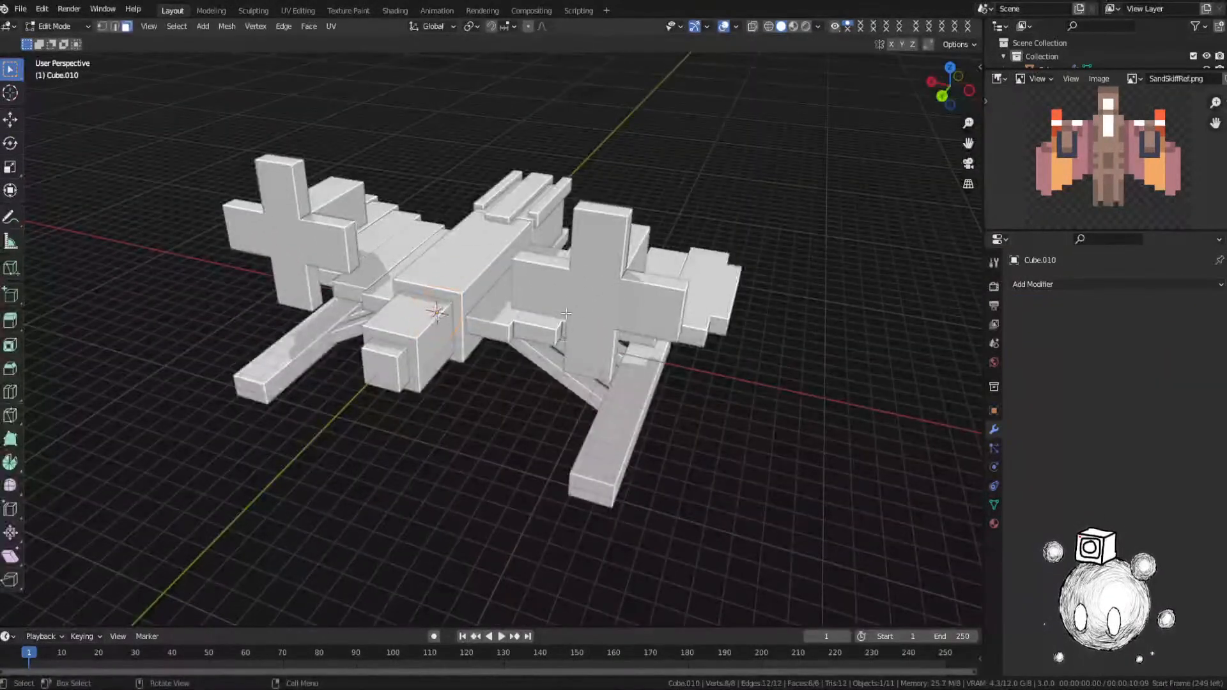
# Step: Move the cube's geometry along X out to the cross-shaped tower and add a Mirror modifier on the X axis
pyautogui.press('g')
pyautogui.press('x')
pyautogui.click(697, 327)
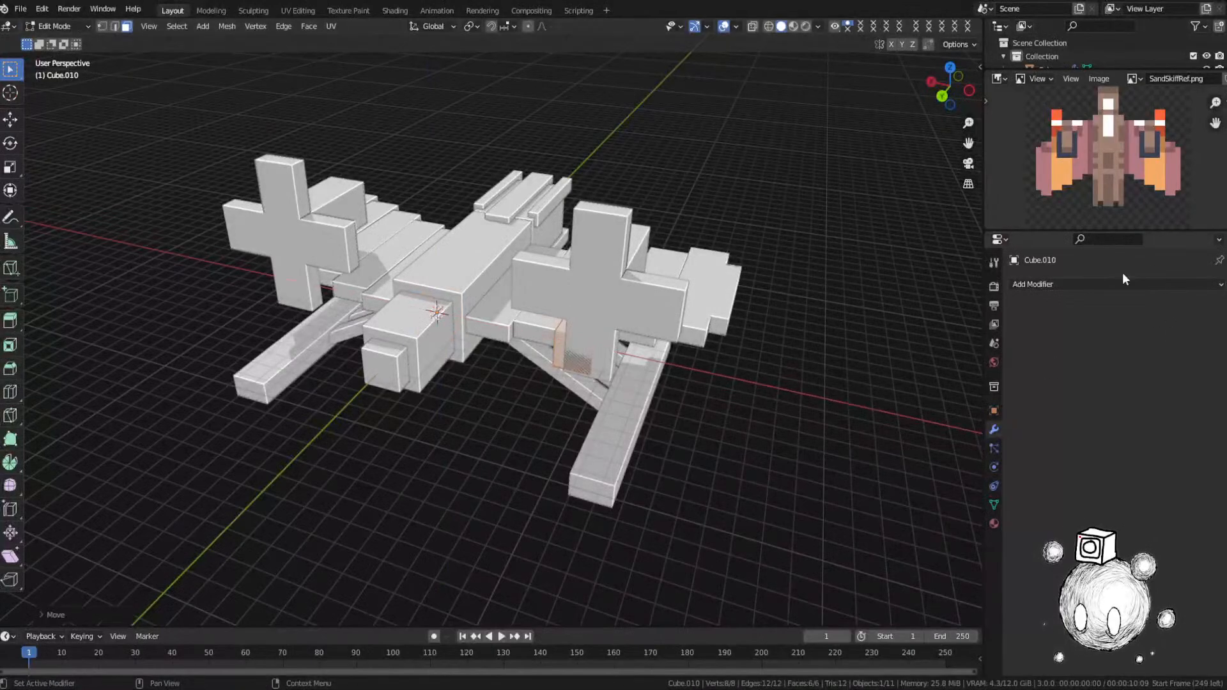
pyautogui.click(1056, 285)
pyautogui.click(963, 440)
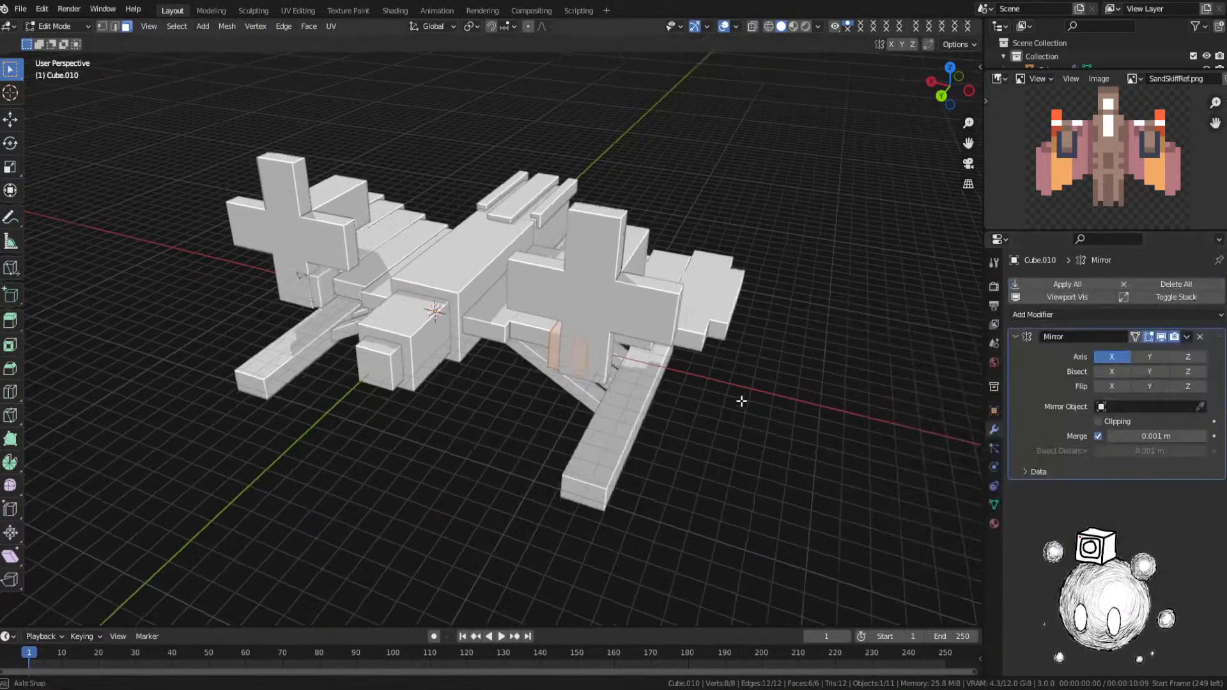
# Step: Scale the mirrored cube down uniformly and position it along Z just above the wing
pyautogui.moveTo(743, 404); pyautogui.dragTo(693, 339, button='middle')
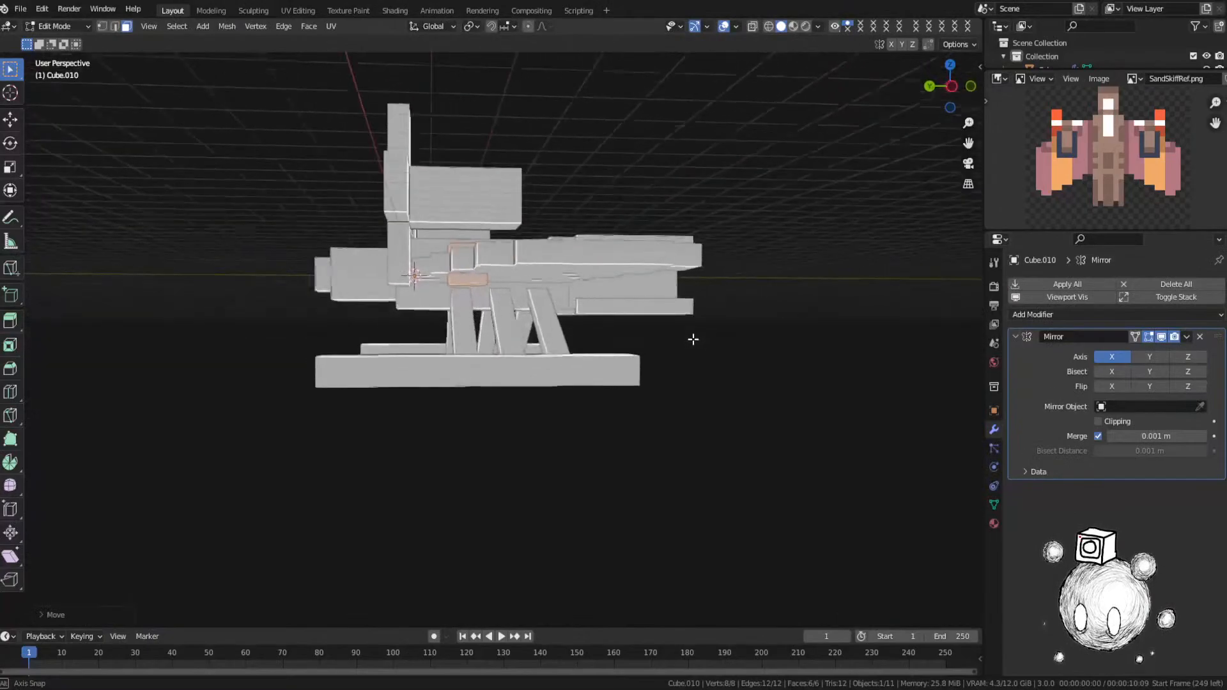
pyautogui.press('g')
pyautogui.press('z')
pyautogui.press('s')
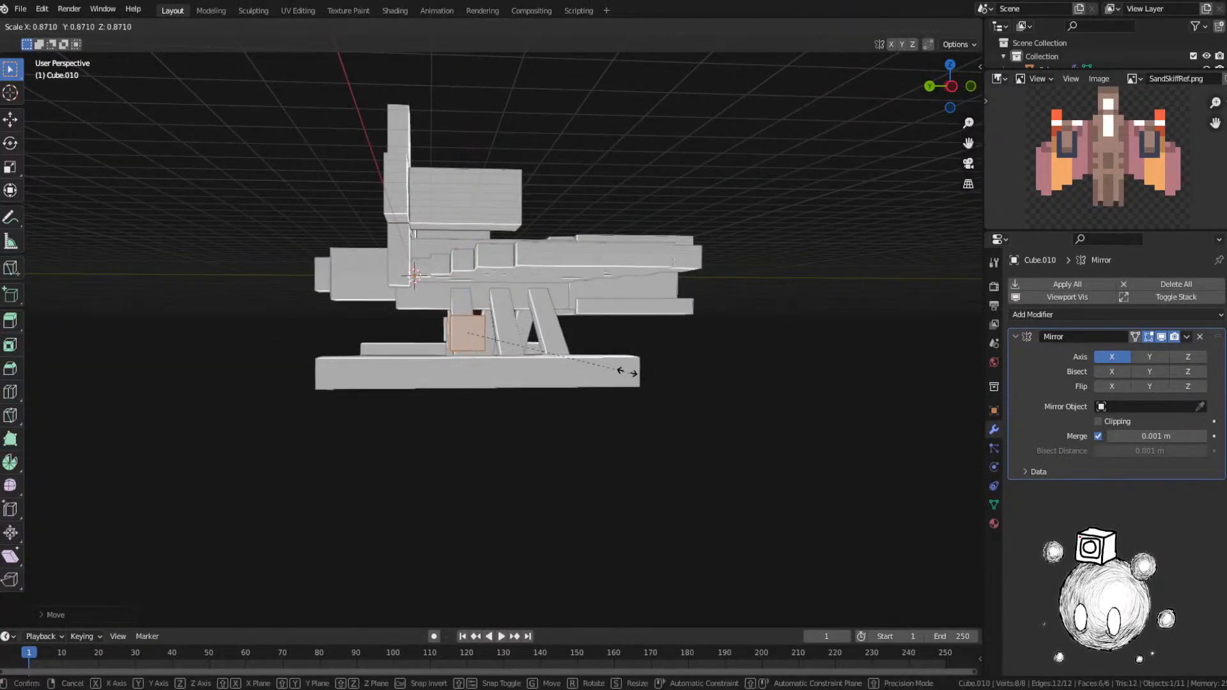
pyautogui.click(570, 359)
pyautogui.keyDown('alt'); pyautogui.moveTo(570, 359); pyautogui.dragTo(662, 295, button='middle'); pyautogui.keyUp('alt')
pyautogui.press('g')
pyautogui.press('z')
pyautogui.click(638, 258)
# Step: Move the small cube along X and Y to fit beneath the block behind the cross-shaped tower
pyautogui.press('KP_Decimal')
pyautogui.scroll(-3, 637, 329)
pyautogui.scroll(-4, 608, 271)
pyautogui.press('g')
pyautogui.press('x')
pyautogui.click(716, 264)
pyautogui.moveTo(716, 264); pyautogui.dragTo(646, 323, button='middle')
pyautogui.click(640, 320)
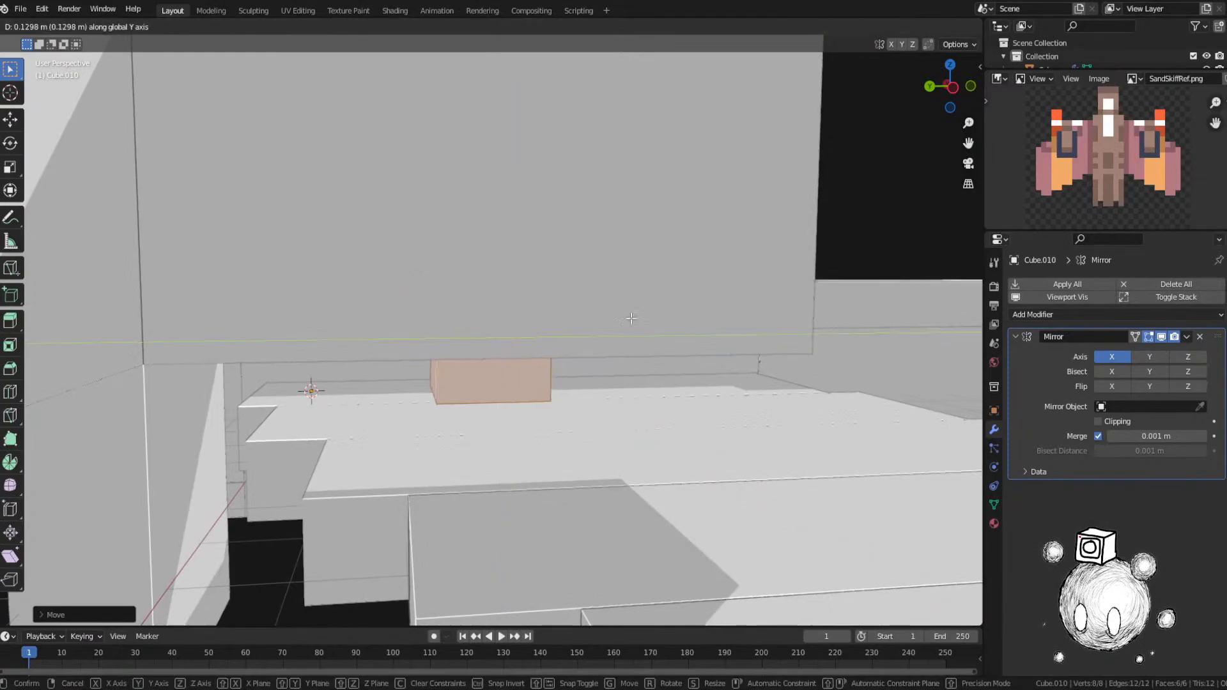
# Step: Move the small cube along Z and stretch it along Z into a vertical strut running through the wing
pyautogui.moveTo(640, 321); pyautogui.dragTo(743, 254, button='middle')
pyautogui.scroll(-8, 743, 254)
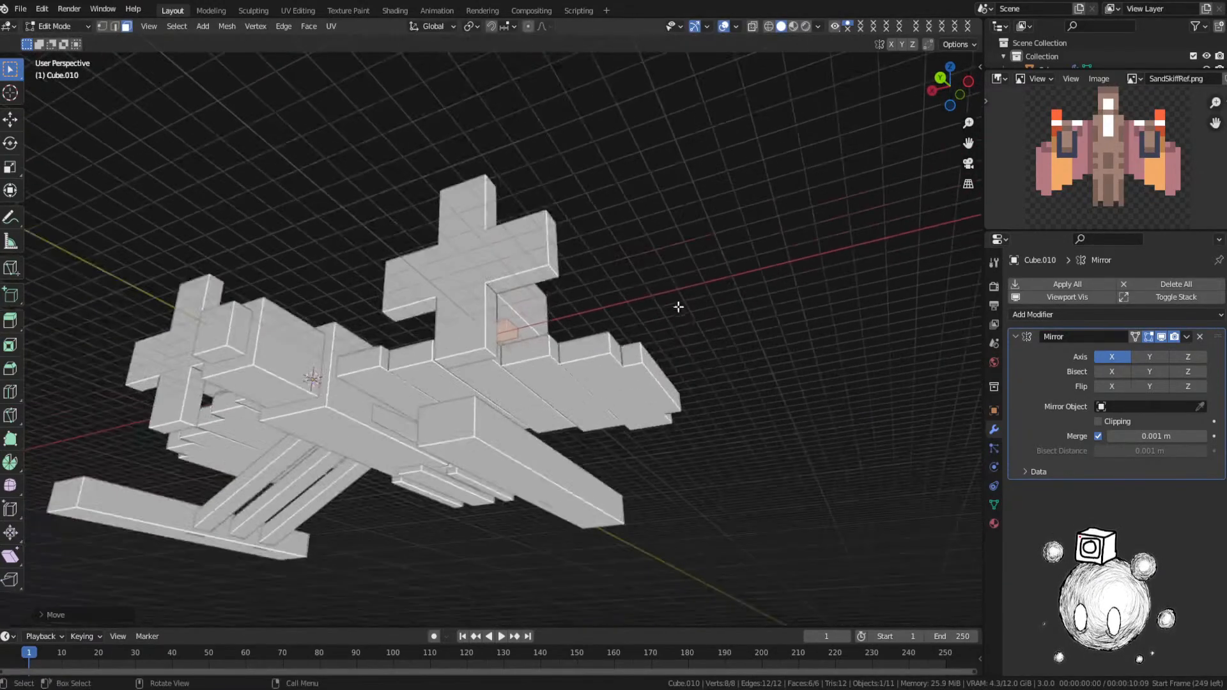
pyautogui.press('g')
pyautogui.press('z')
pyautogui.click(661, 375)
pyautogui.moveTo(661, 374); pyautogui.dragTo(627, 382, button='middle')
pyautogui.press('s')
pyautogui.press('z')
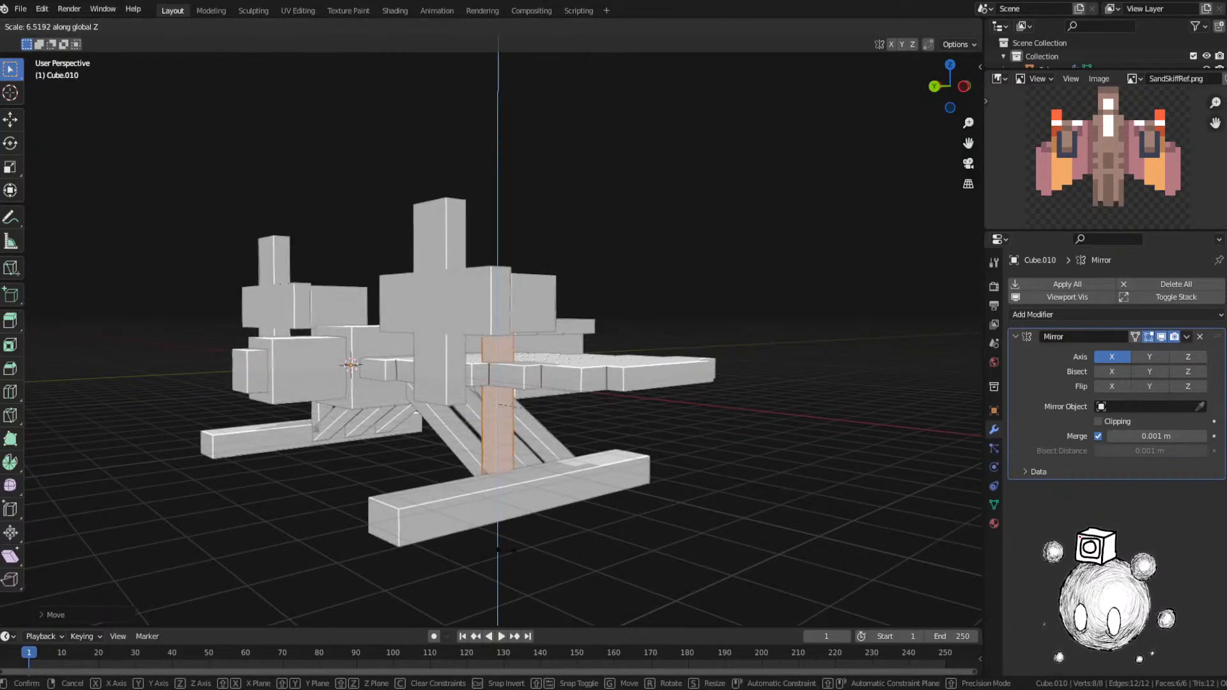
pyautogui.click(505, 537)
# Step: Adjust the strut's height along Z and move it vertically to span from the block above the wing to the skid
pyautogui.moveTo(505, 537); pyautogui.dragTo(572, 473, button='middle')
pyautogui.press('s')
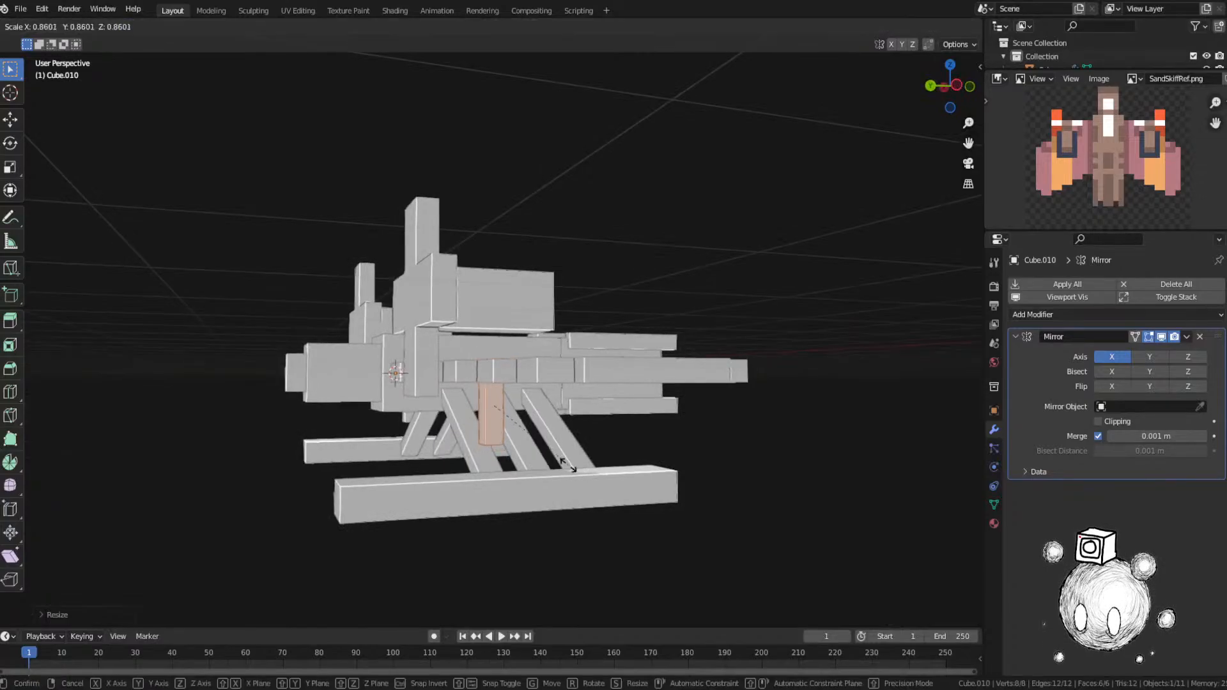
pyautogui.press('z')
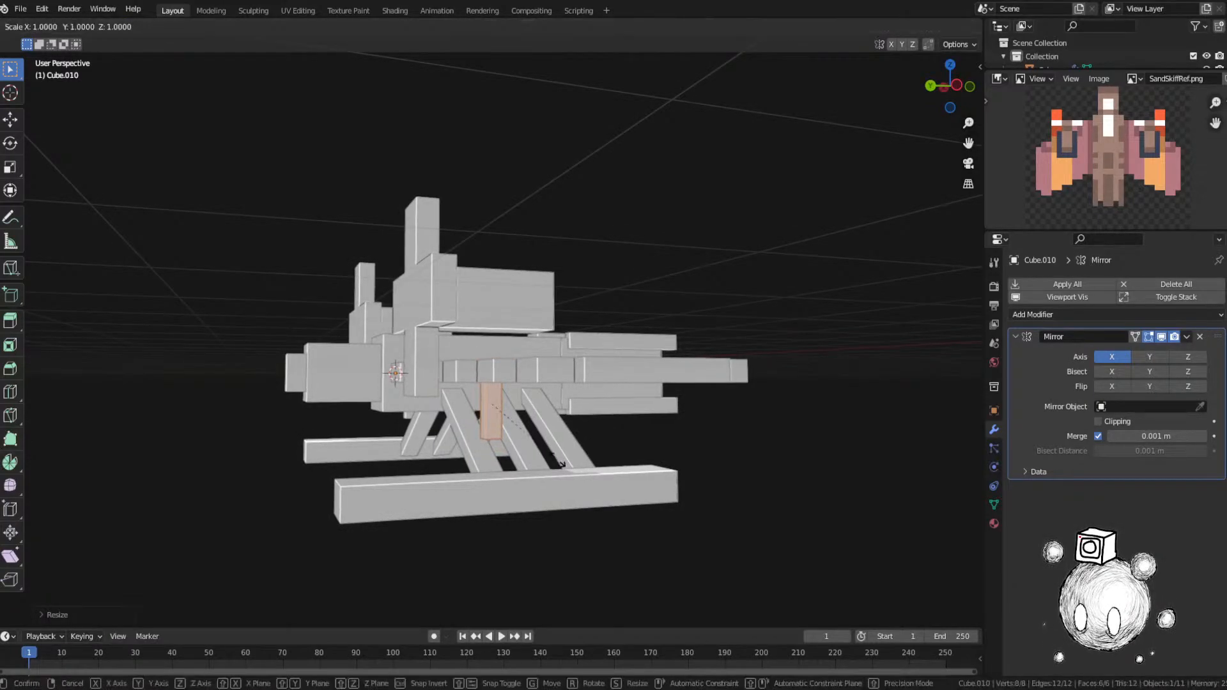
pyautogui.click(629, 536)
pyautogui.moveTo(630, 536); pyautogui.dragTo(603, 535, button='middle')
pyautogui.scroll(-3, 537, 466)
pyautogui.press('g')
pyautogui.press('z')
pyautogui.click(493, 484)
pyautogui.scroll(3, 492, 484)
pyautogui.press('Tab')
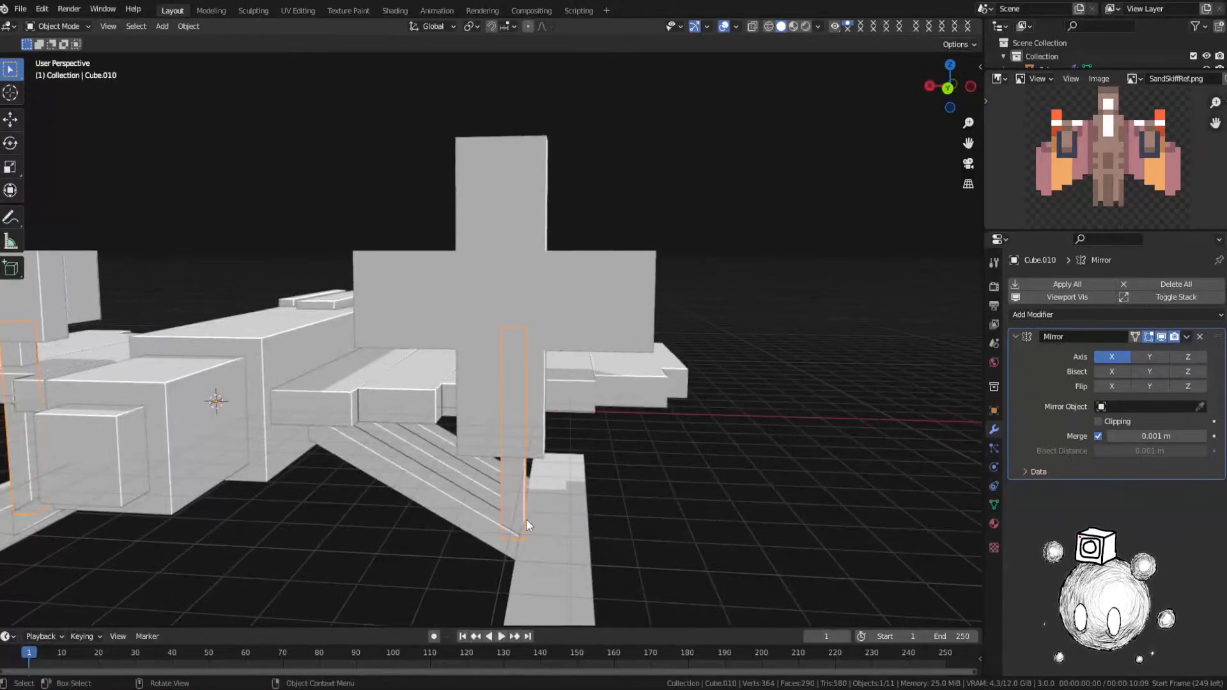
# Step: Slim the vertical strut slightly by scaling its geometry in X and Y only
pyautogui.scroll(-3, 527, 519)
pyautogui.moveTo(526, 519); pyautogui.dragTo(561, 469, button='middle')
pyautogui.press('s')
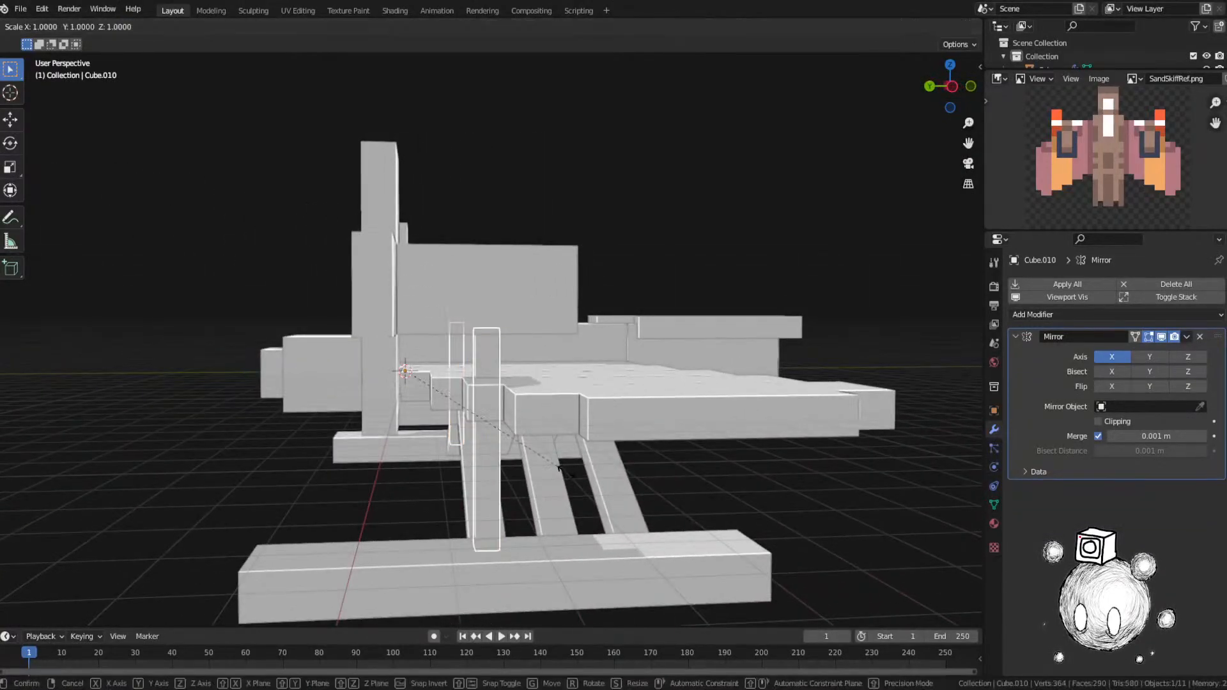
pyautogui.press('Escape')
pyautogui.press('Tab')
pyautogui.press('s')
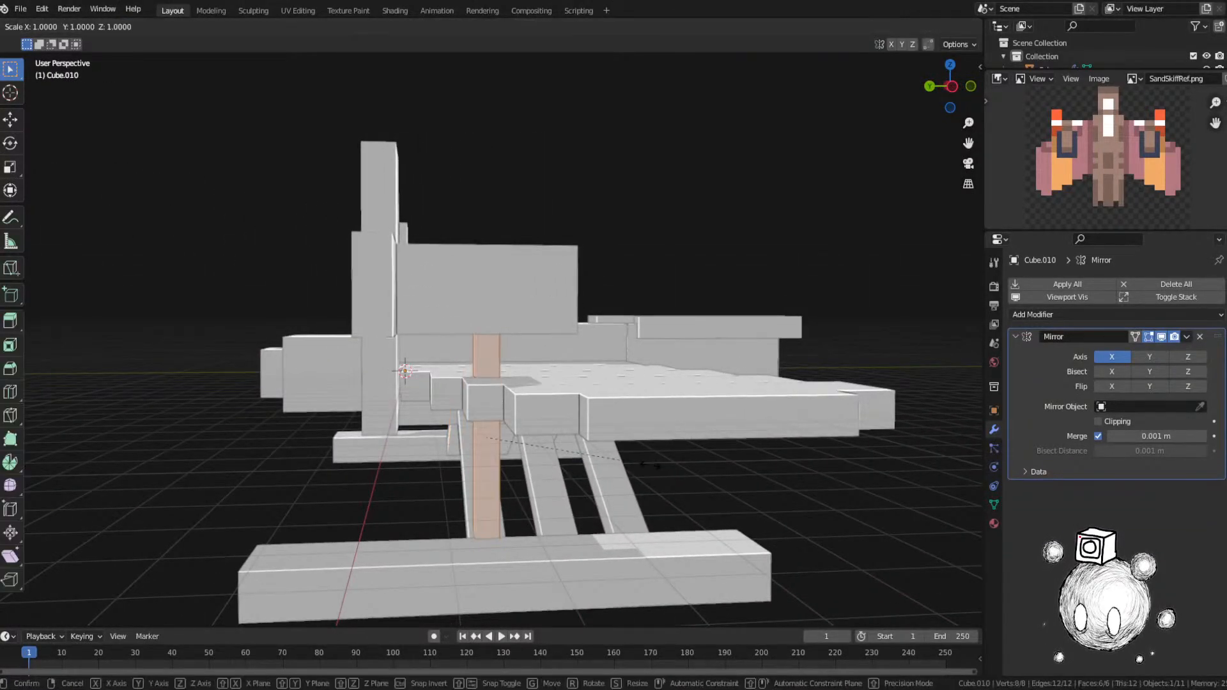
pyautogui.hotkey('shift', 'z')
pyautogui.click(629, 462)
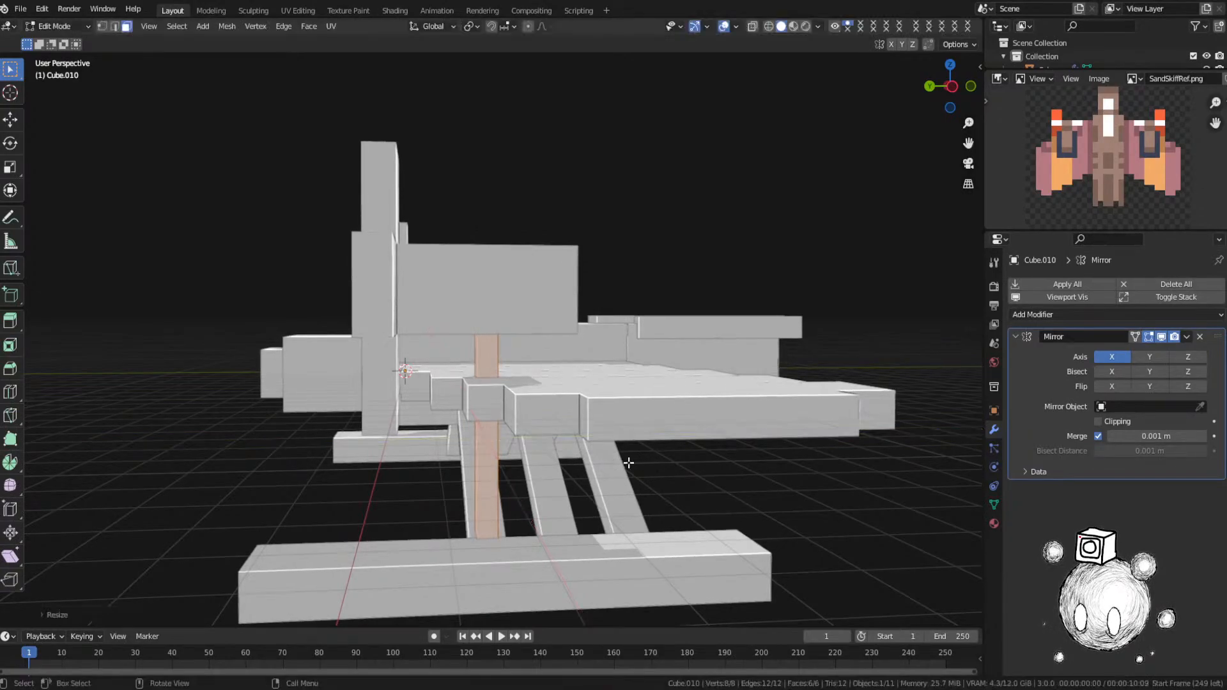
pyautogui.press('Tab')
# Step: Save SandSkiff.blend and deselect the strut, checking the ship against the reference image
pyautogui.scroll(-3, 511, 462)
pyautogui.moveTo(512, 463); pyautogui.dragTo(641, 430, button='middle')
pyautogui.hotkey('ctrl', 's')
pyautogui.click(569, 384)
pyautogui.moveTo(474, 376); pyautogui.dragTo(602, 356, button='middle')
pyautogui.scroll(3, 669, 368)
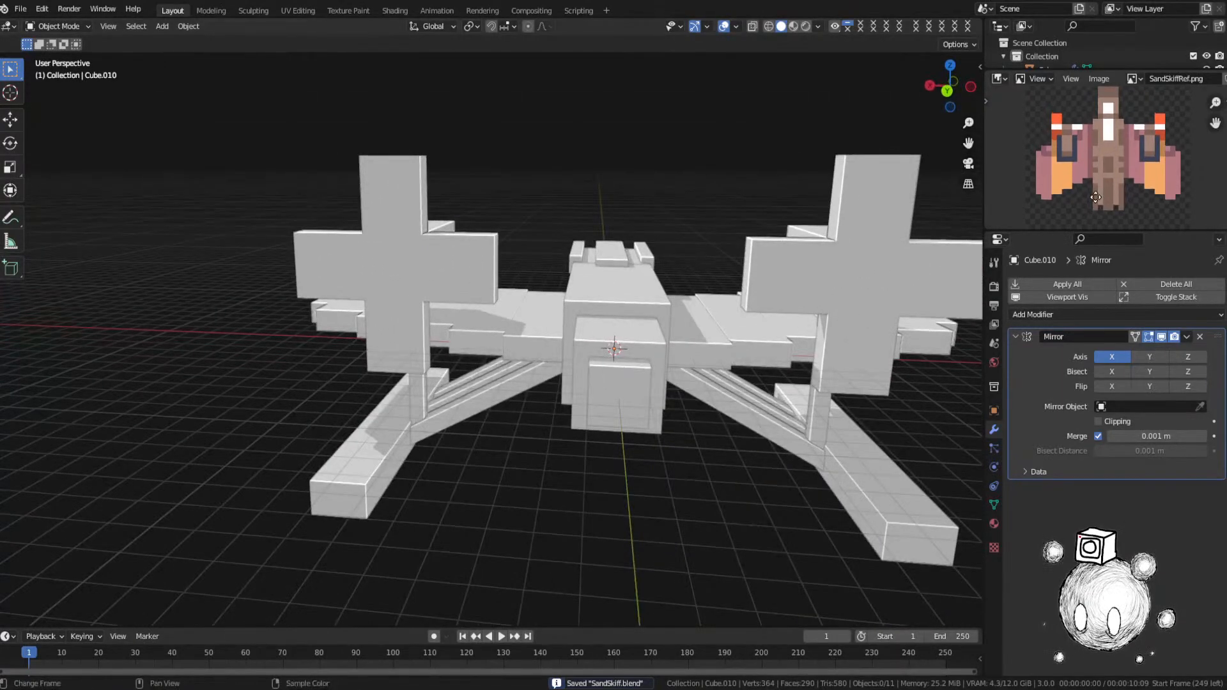
pyautogui.moveTo(1095, 197); pyautogui.dragTo(1096, 205, button='middle')
# Step: Try to extend one hull-end corner strip downward by moving its bottom face to meet its mirrored copy
pyautogui.moveTo(735, 300); pyautogui.dragTo(643, 339, button='middle')
pyautogui.scroll(5, 643, 339)
pyautogui.press('Tab')
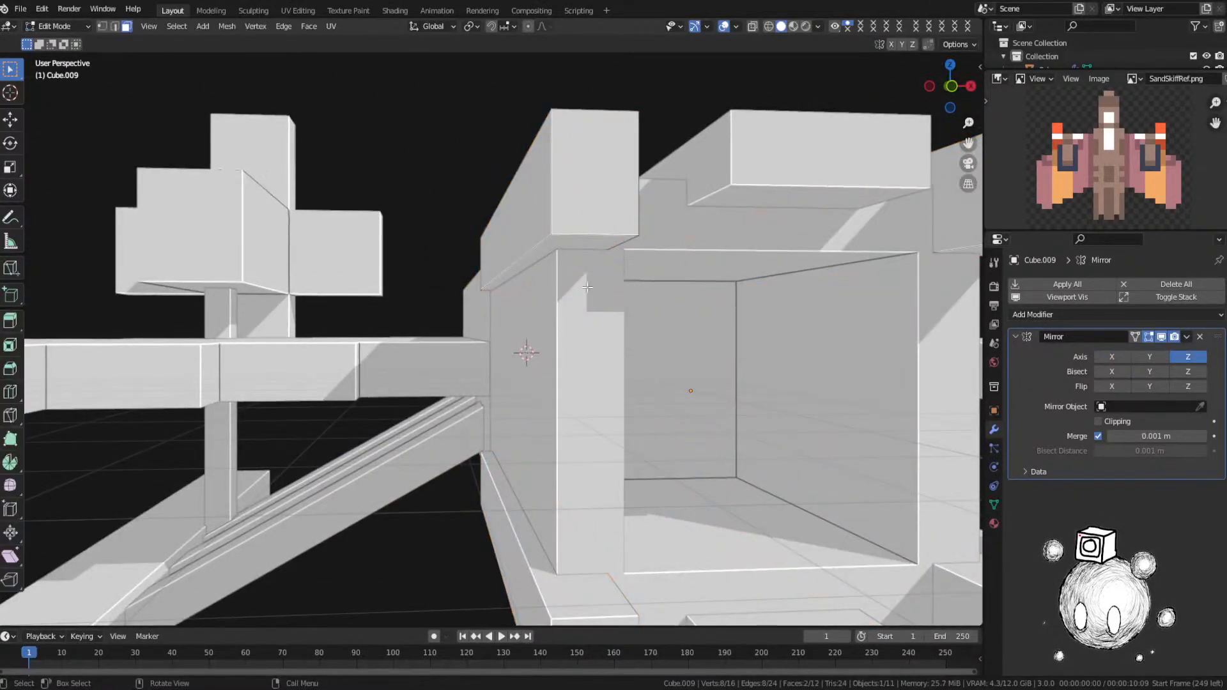
pyautogui.click(577, 249)
pyautogui.press('g')
pyautogui.click(615, 403)
pyautogui.scroll(-5, 616, 403)
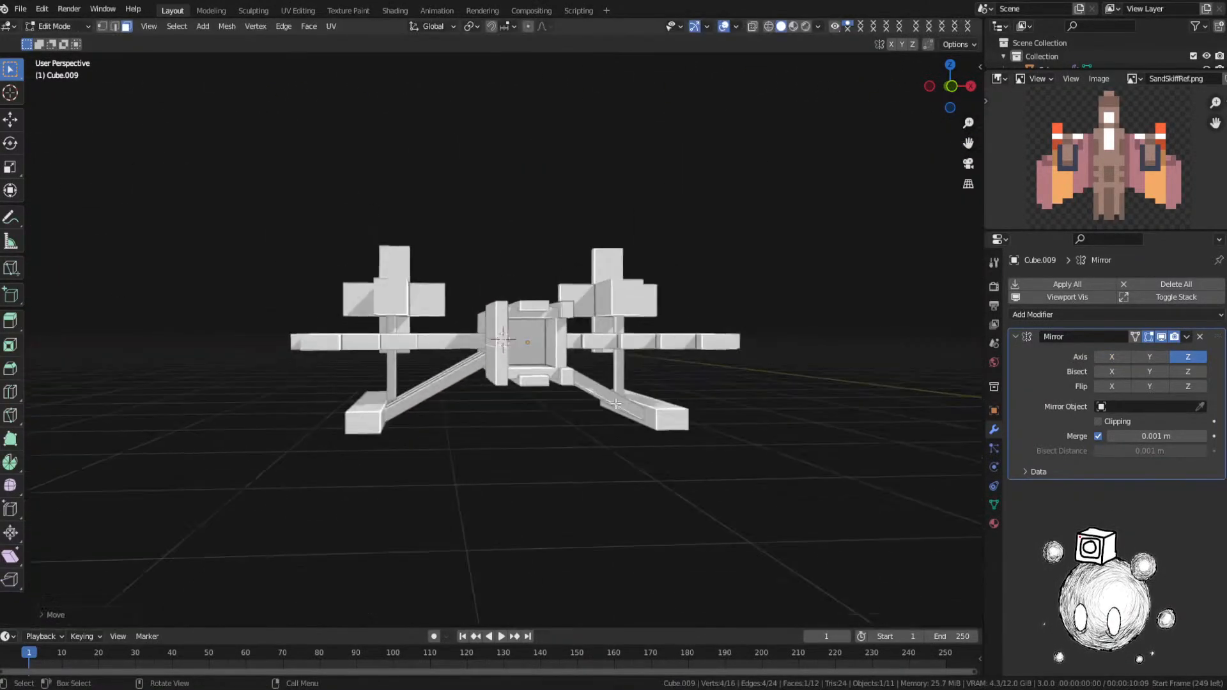
# Step: Try the same downward extension on the corner strip at the opposite side of the hull opening
pyautogui.press('Tab')
pyautogui.click(526, 398)
pyautogui.moveTo(524, 398); pyautogui.dragTo(481, 388, button='middle')
pyautogui.scroll(3, 480, 387)
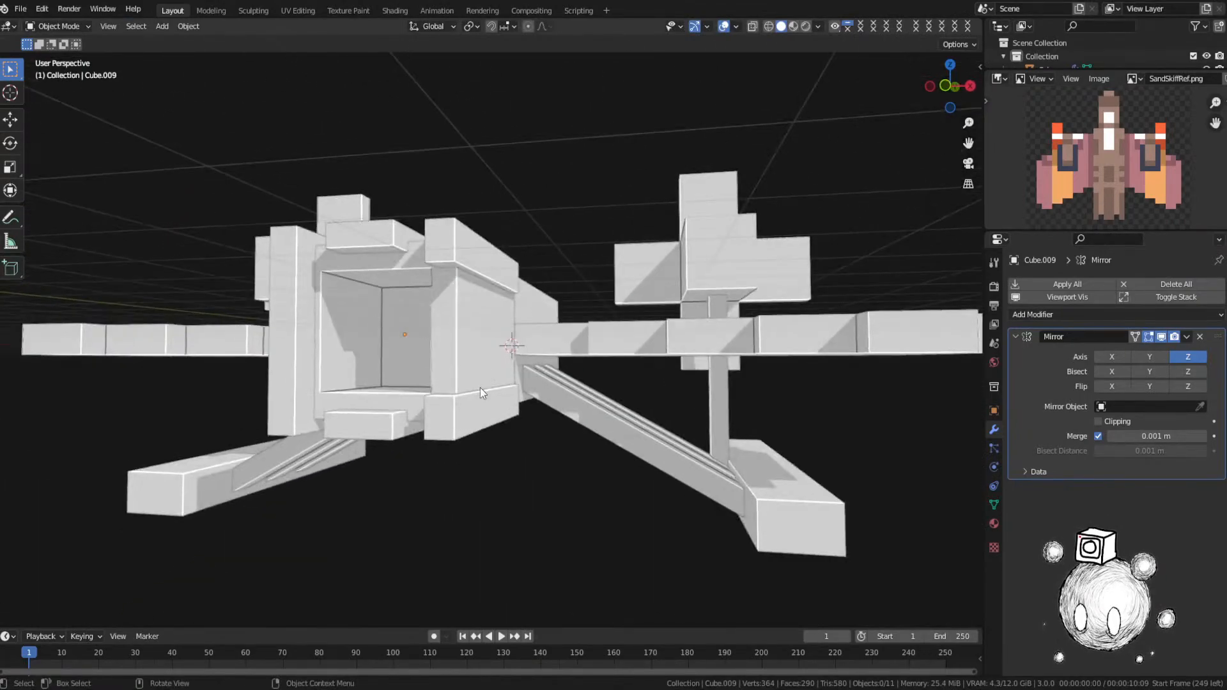
pyautogui.click(481, 395)
pyautogui.press('Tab')
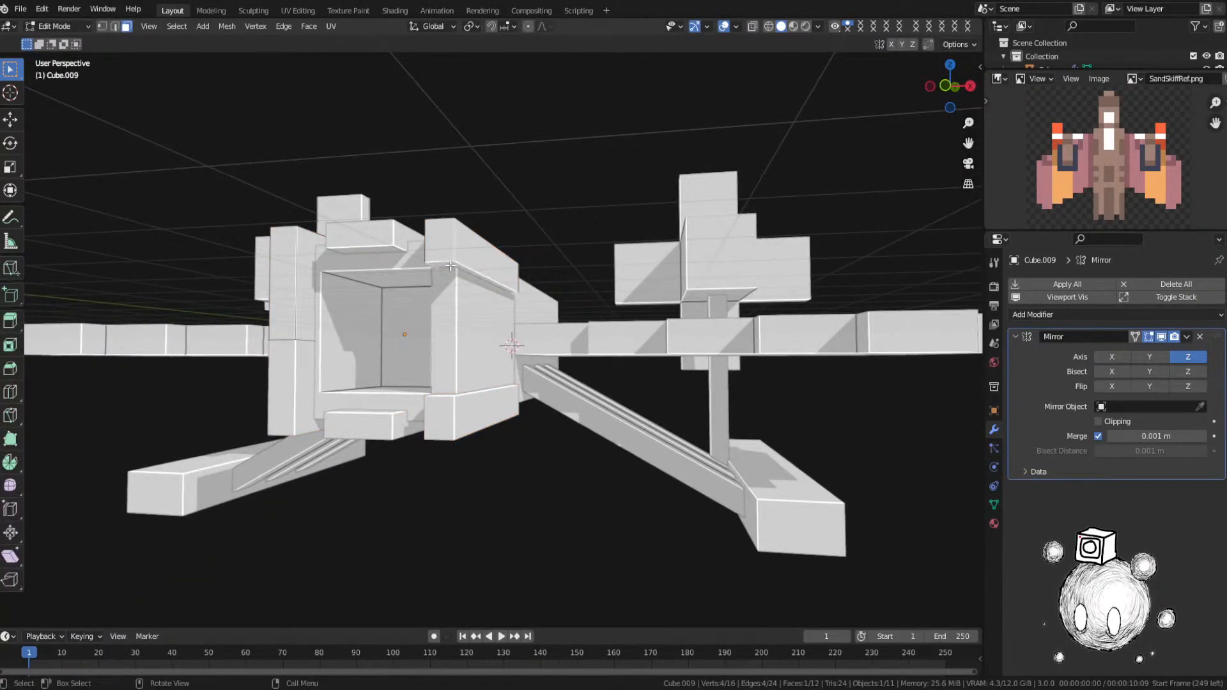
pyautogui.press('Tab')
pyautogui.moveTo(412, 329); pyautogui.dragTo(503, 343, button='middle')
pyautogui.click(502, 343)
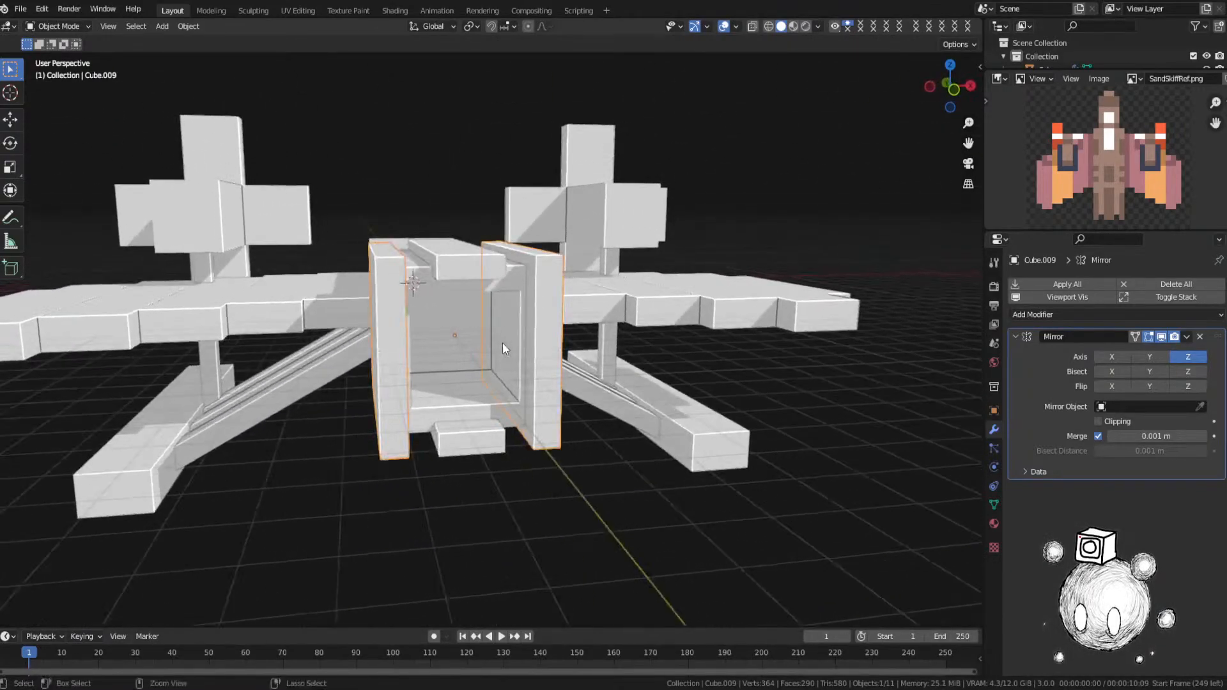
# Step: Undo the downward extensions of both hull-end corner strips
pyautogui.hotkey('ctrl', 'z')
pyautogui.hotkey('ctrl', 'z')
pyautogui.hotkey('ctrl', 'z')
pyautogui.hotkey('ctrl', 'z')
pyautogui.hotkey('ctrl', 'z')
pyautogui.hotkey('ctrl', 'z')
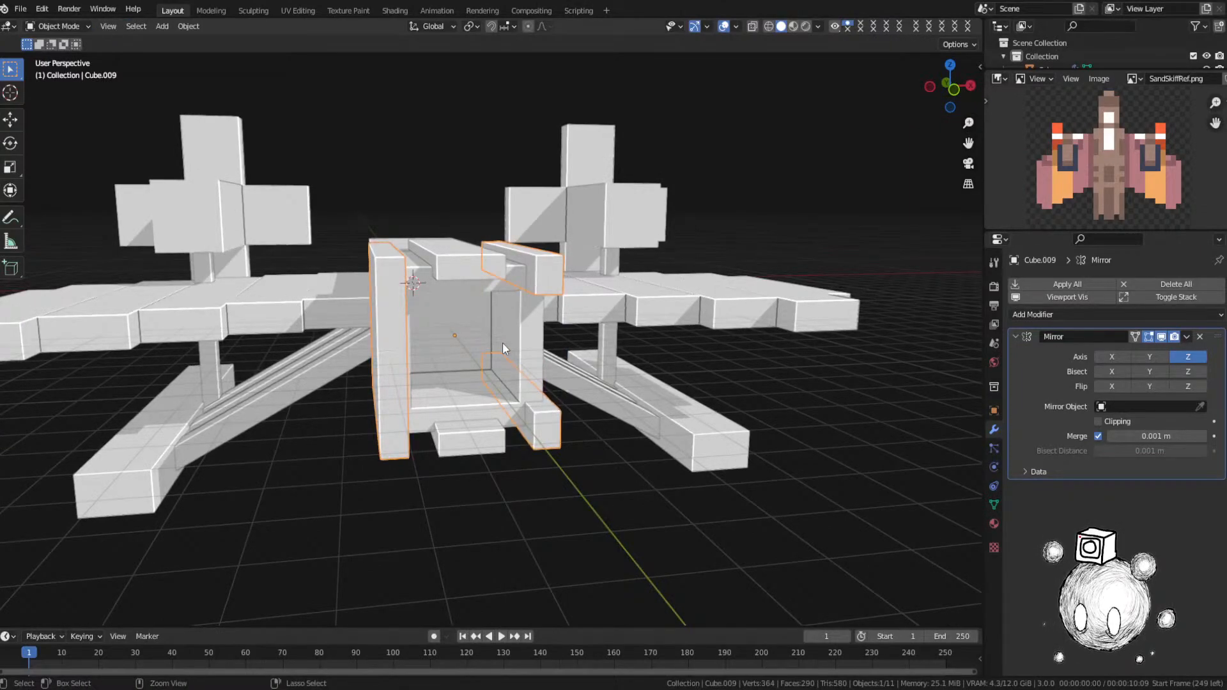
pyautogui.hotkey('ctrl', 'z')
# Step: Raise the bottom faces of both upper corner strips by about 0.31 m along Z
pyautogui.moveTo(503, 343); pyautogui.dragTo(559, 177, button='middle')
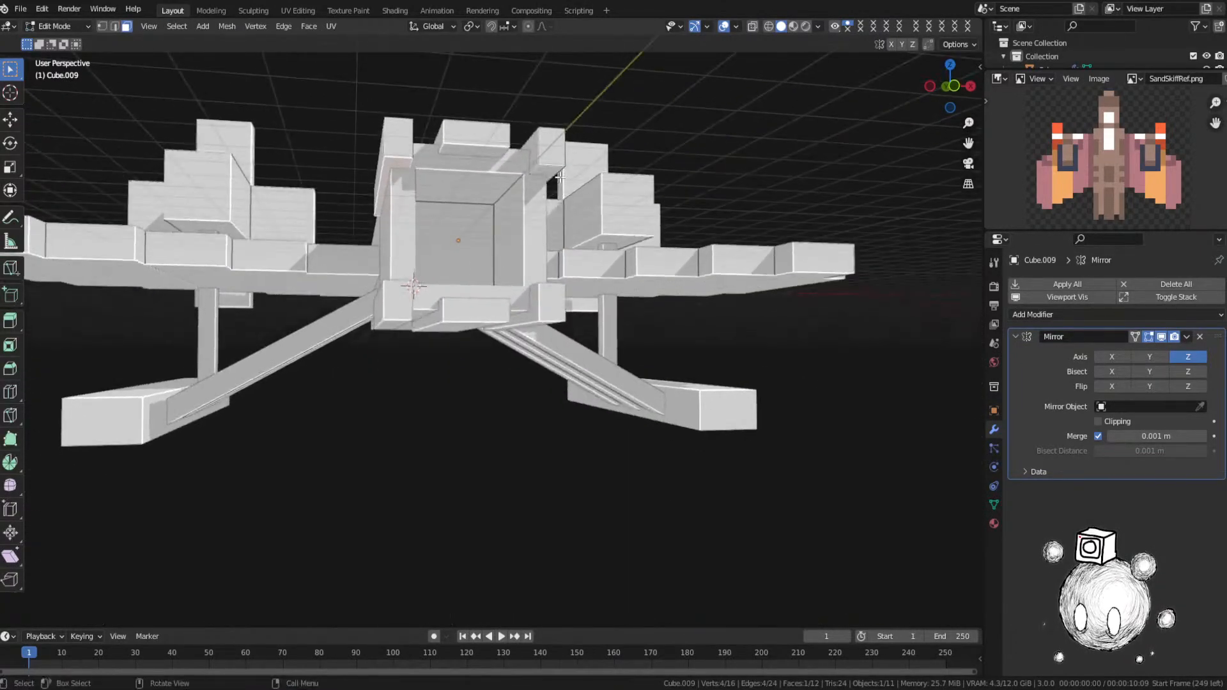
pyautogui.press('g')
pyautogui.press('z')
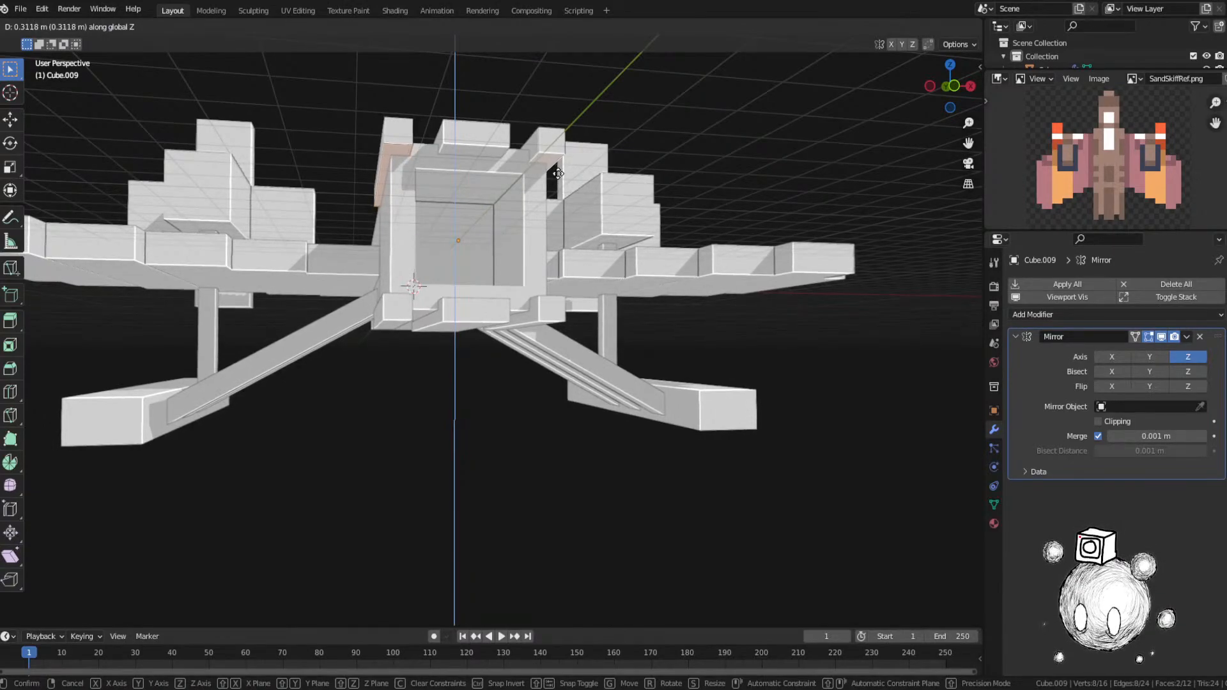
pyautogui.click(558, 173)
pyautogui.press('Tab')
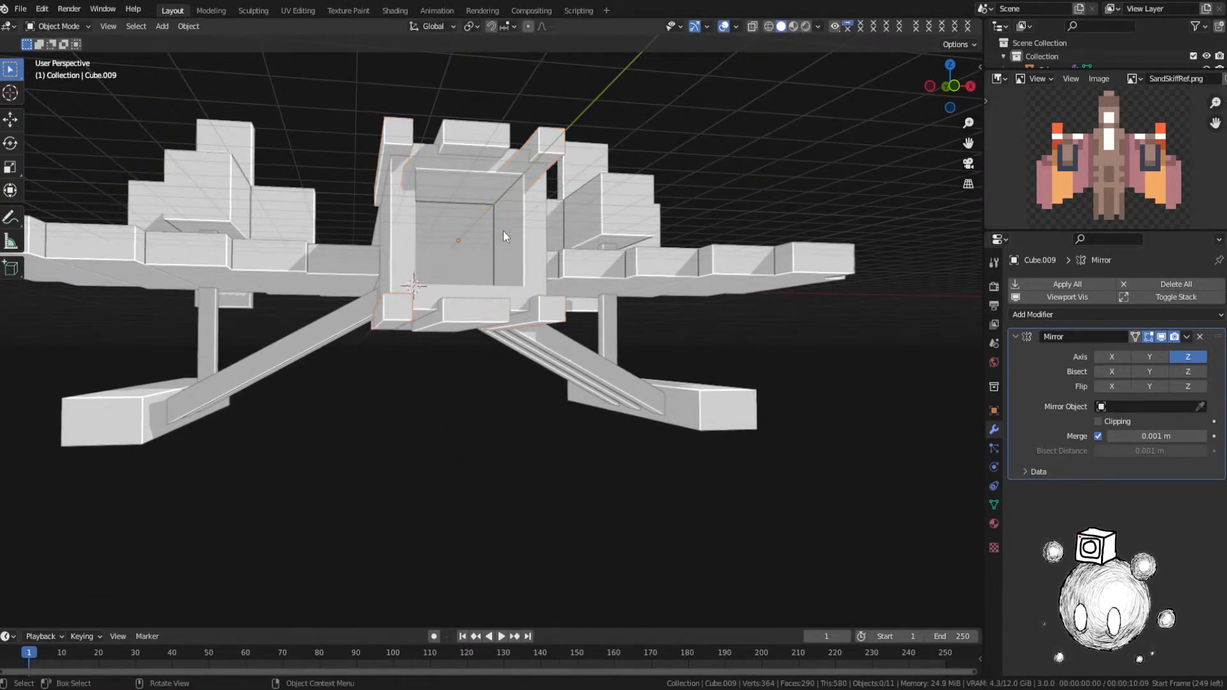
# Step: Try shifting the whole upper left hull-end strip inward toward the hull's centre
pyautogui.moveTo(503, 236); pyautogui.dragTo(639, 345, button='middle')
pyautogui.scroll(3, 688, 351)
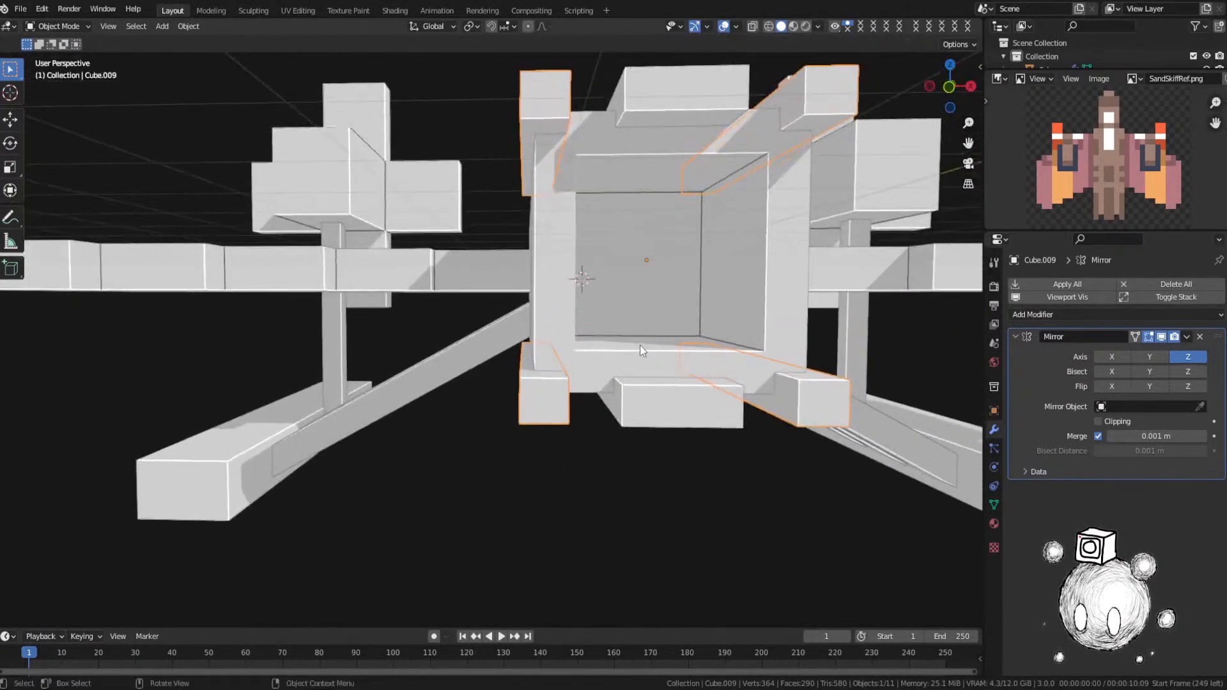
pyautogui.press('Tab')
pyautogui.hotkey('ctrl', 'Tab')
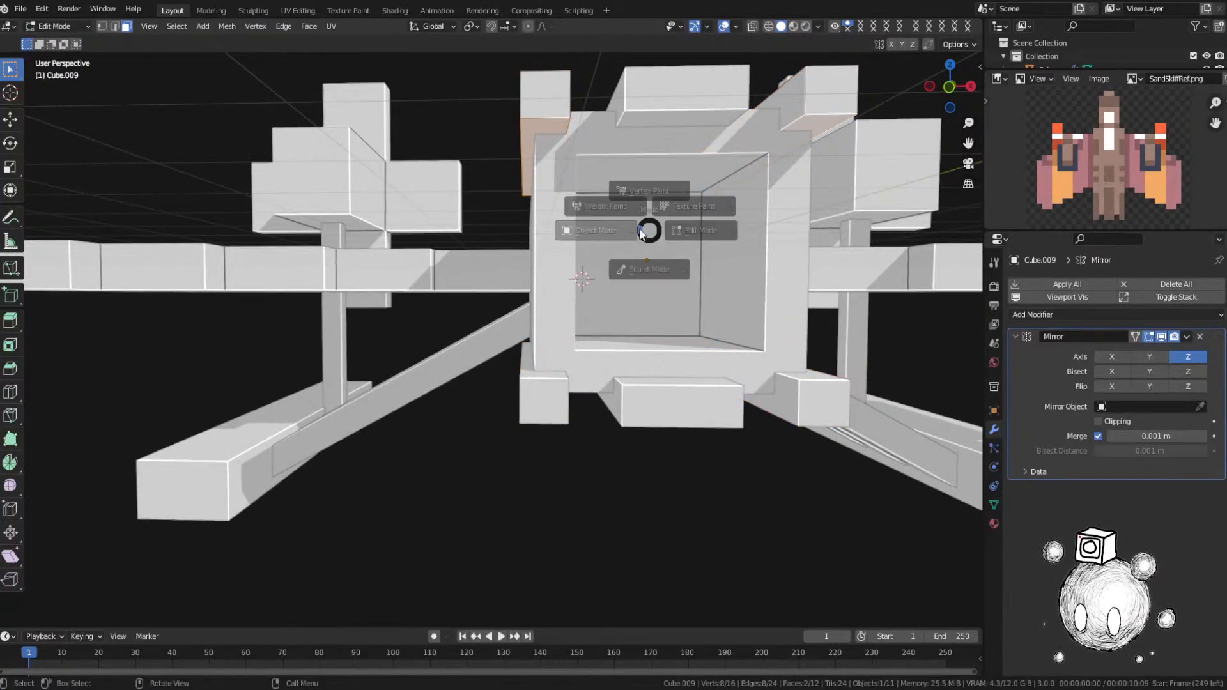
pyautogui.click(583, 232)
pyautogui.moveTo(582, 235); pyautogui.dragTo(582, 267, button='middle')
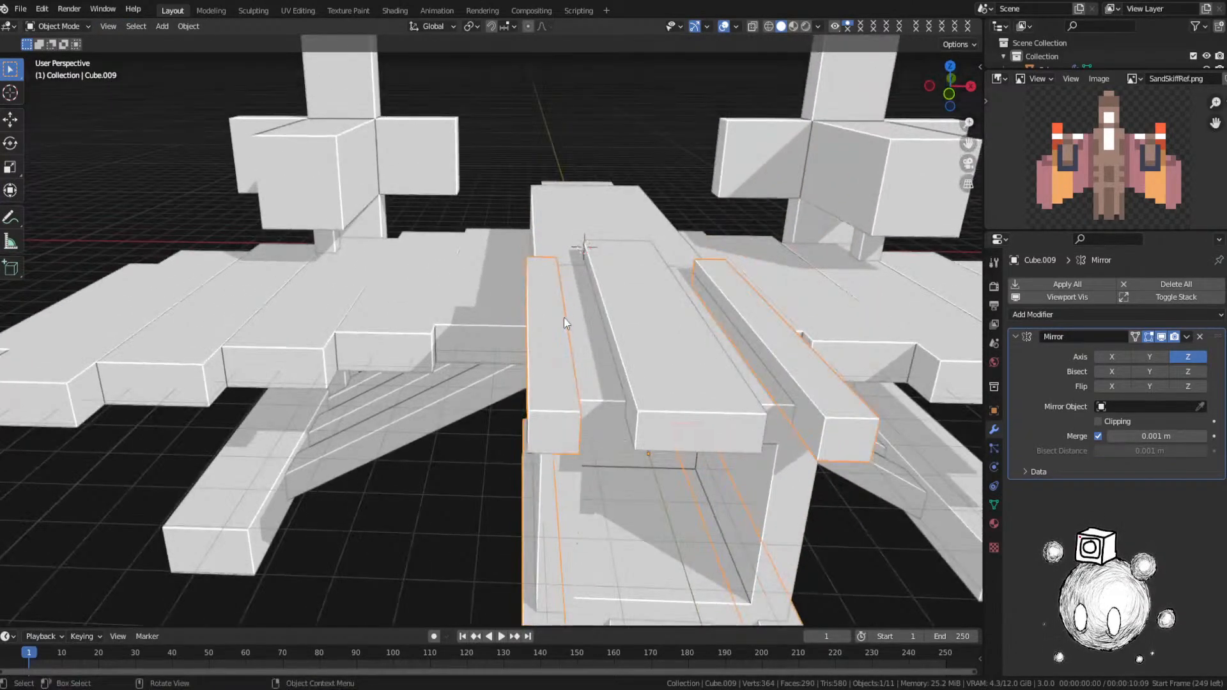
pyautogui.press('Tab')
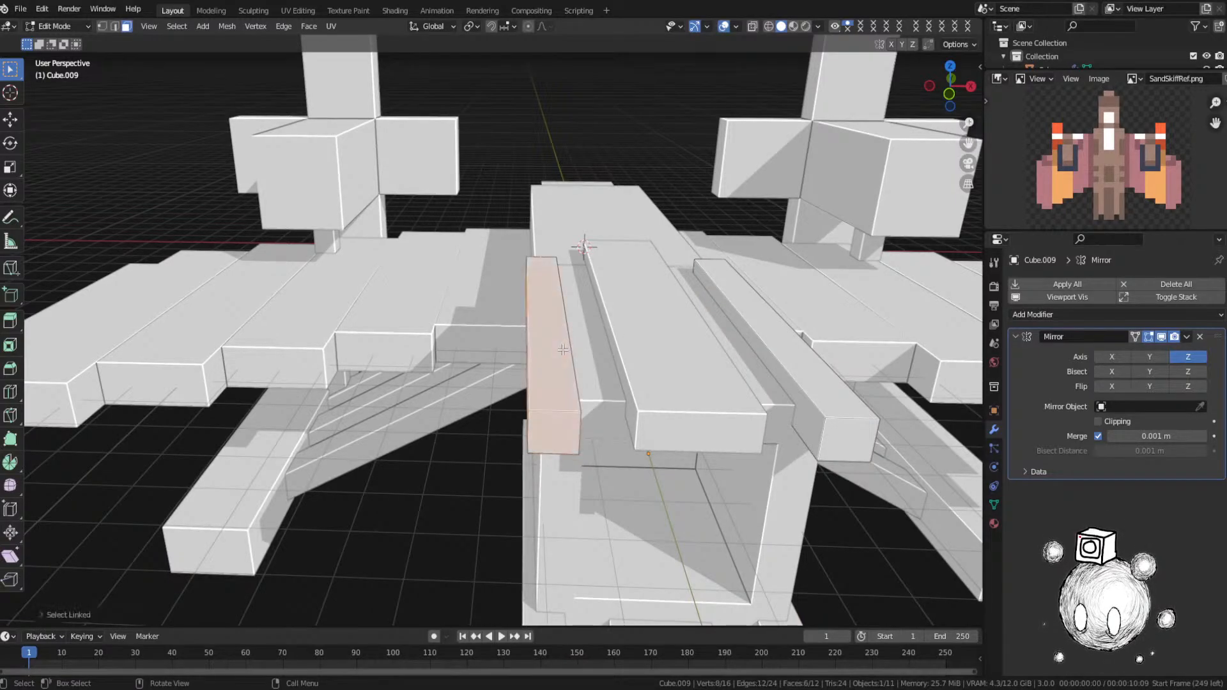
pyautogui.press('g')
pyautogui.click(575, 343)
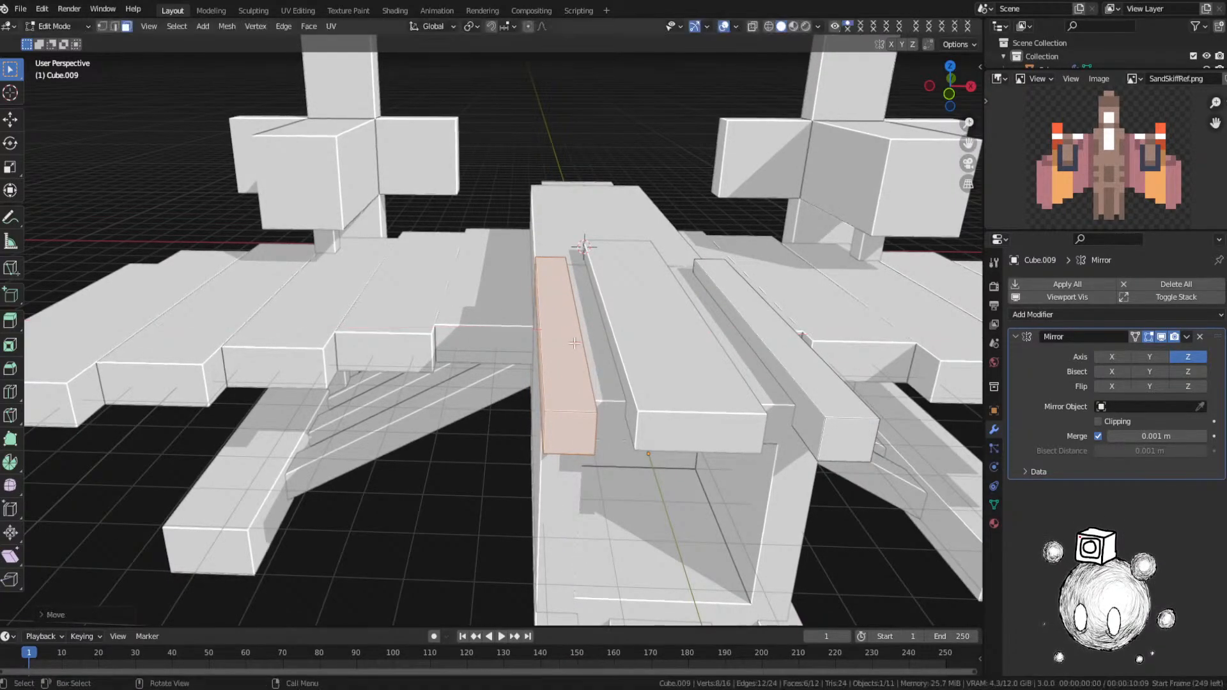
# Step: Try narrowing the left strip by moving its inner side face about 0.17 m outward along X
pyautogui.moveTo(575, 343); pyautogui.dragTo(563, 344, button='middle')
pyautogui.click(512, 329)
pyautogui.press('g')
pyautogui.press('x')
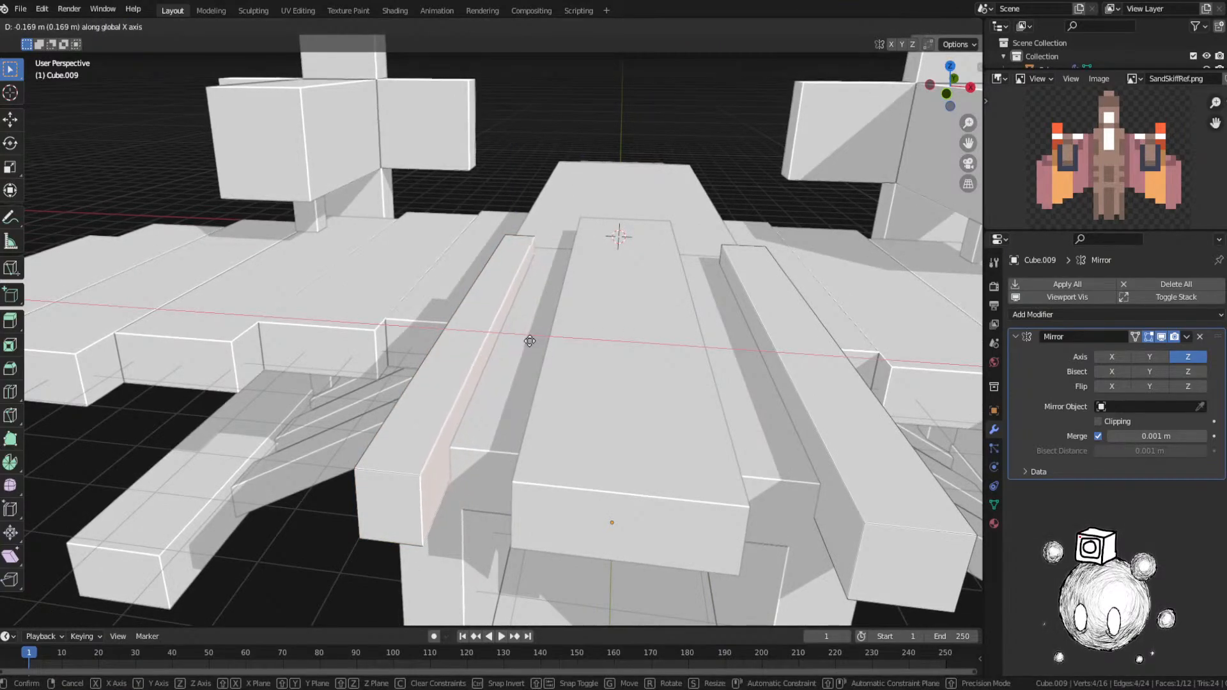
pyautogui.click(531, 342)
# Step: Try moving the whole upper right hull-end strip inward along X
pyautogui.click(772, 368)
pyautogui.keyDown('shift'); pyautogui.moveTo(869, 447); pyautogui.dragTo(796, 420, button='middle'); pyautogui.keyUp('shift')
pyautogui.hotkey('alt', 'a')
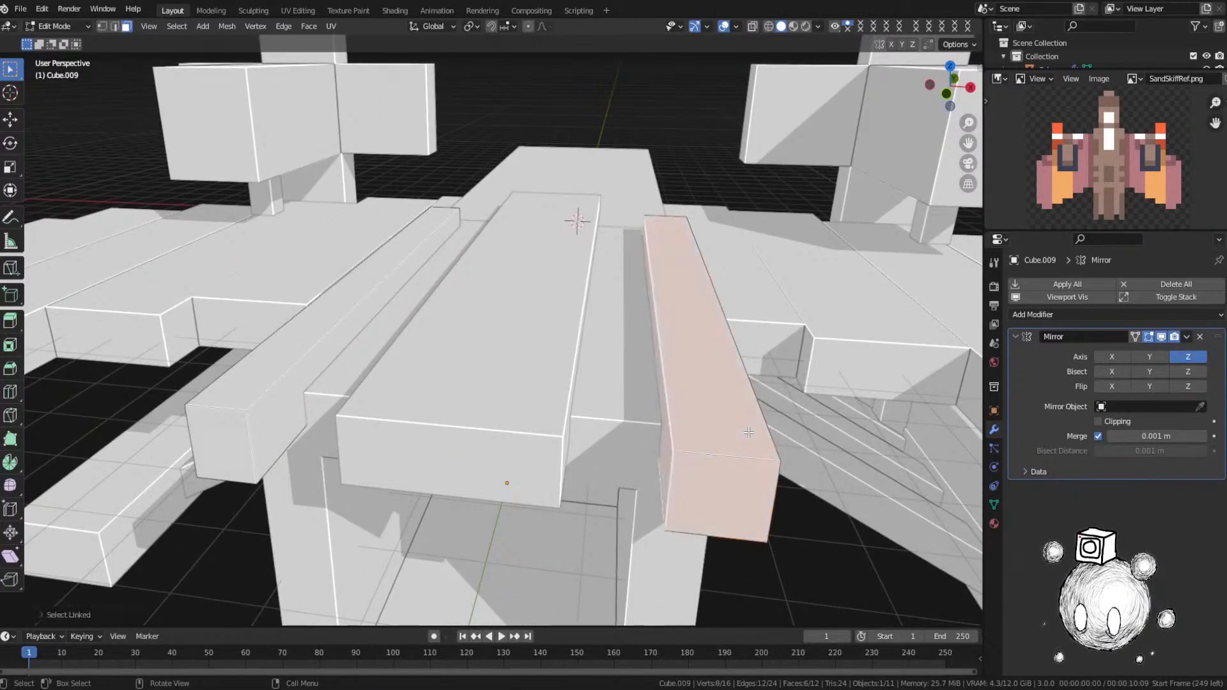
pyautogui.press('g')
pyautogui.press('x')
pyautogui.click(729, 428)
# Step: Try narrowing the right strip by moving its inner side face about 0.23 m outward along X
pyautogui.scroll(2, 729, 427)
pyautogui.moveTo(729, 427)
pyautogui.mouseDown(button='middle')
pyautogui.moveTo(716, 426)
pyautogui.moveTo(739, 420)
pyautogui.mouseUp(button='middle')
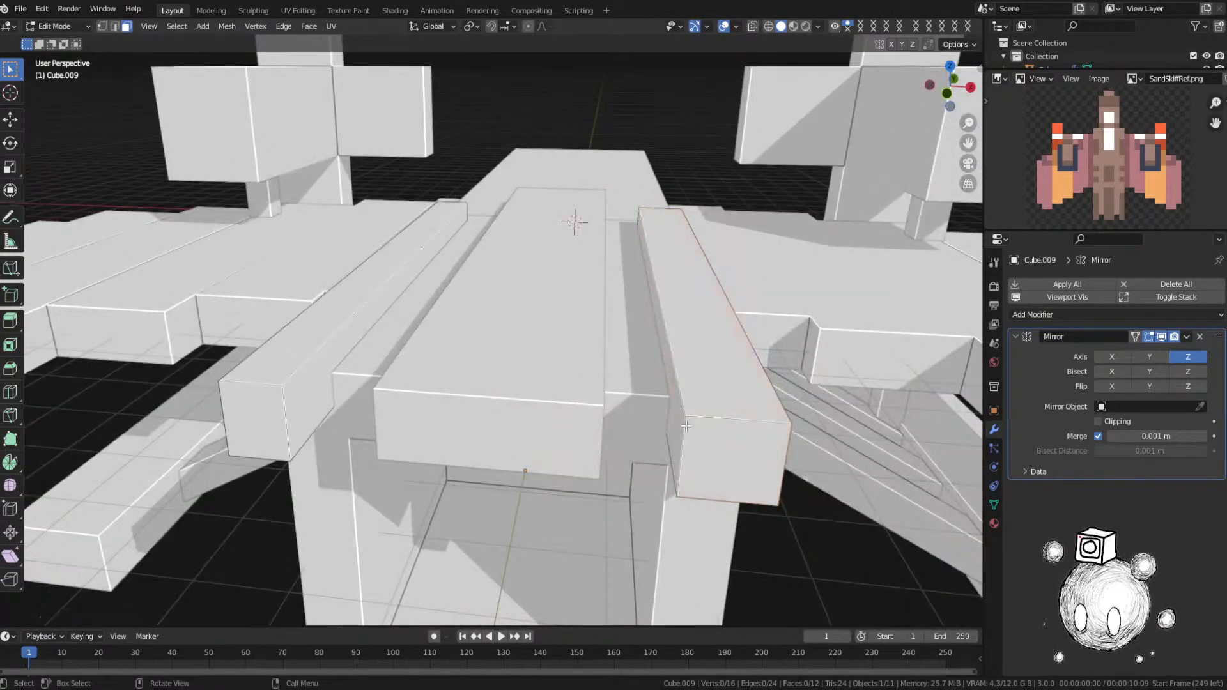
pyautogui.press('g')
pyautogui.press('x')
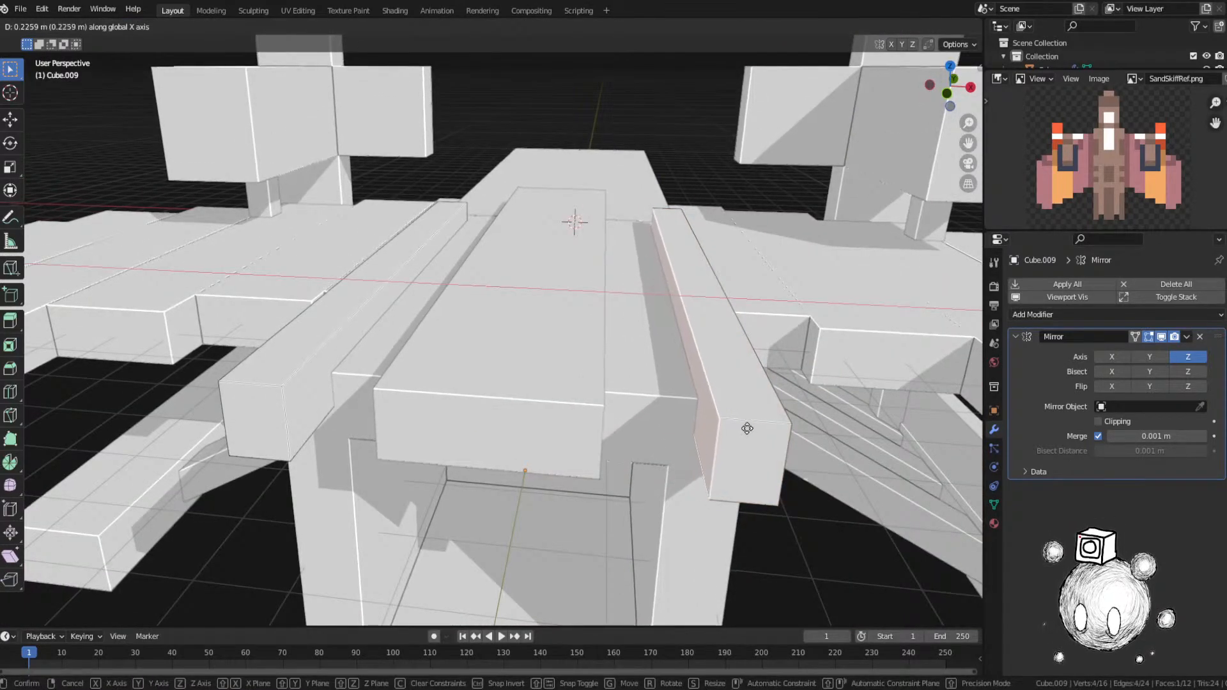
pyautogui.click(745, 428)
pyautogui.moveTo(744, 428); pyautogui.dragTo(750, 431, button='middle')
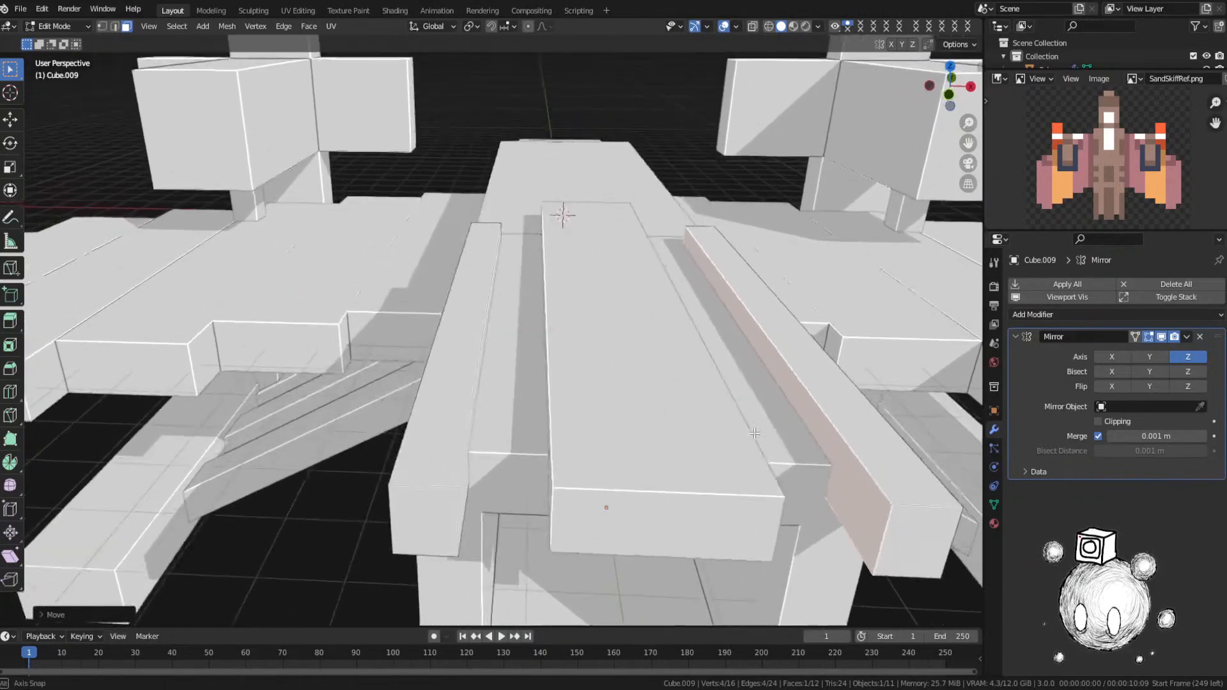
pyautogui.scroll(-4, 750, 432)
pyautogui.press('Tab')
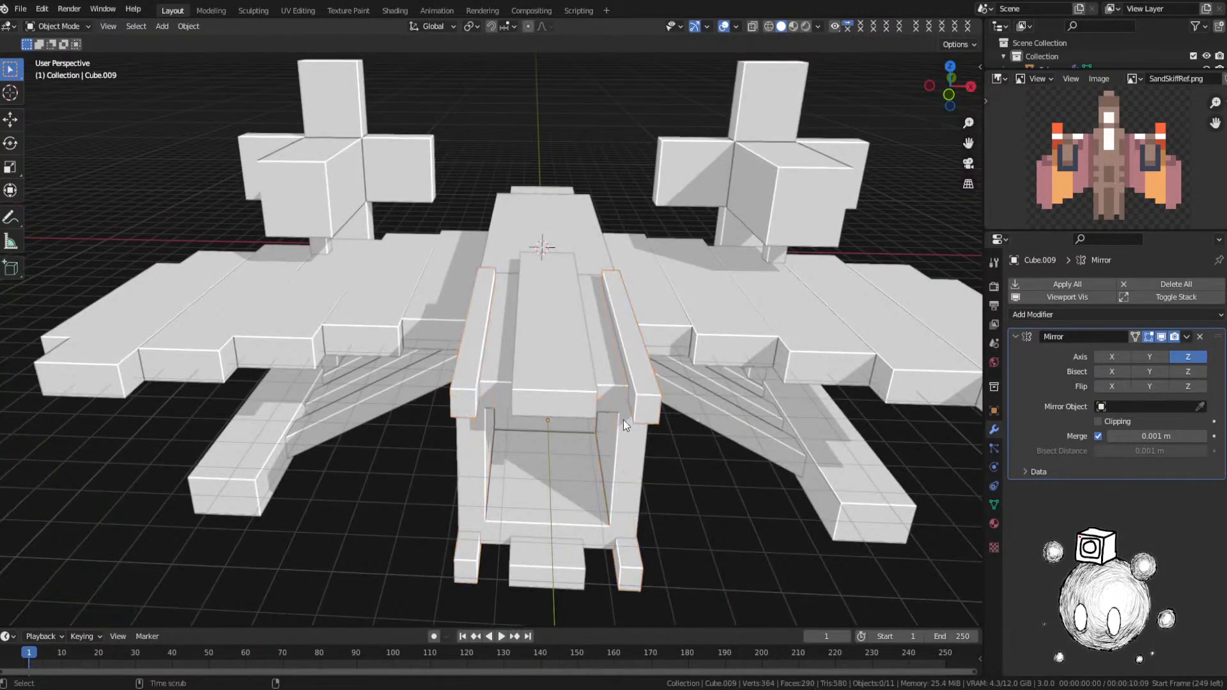
# Step: Undo the sideways shifts and narrowing of both hull-end strips and return to Object Mode
pyautogui.moveTo(624, 420)
pyautogui.mouseDown(button='middle')
pyautogui.moveTo(695, 413)
pyautogui.moveTo(589, 404)
pyautogui.moveTo(607, 409)
pyautogui.mouseUp(button='middle')
pyautogui.click(608, 409)
pyautogui.press('Tab')
pyautogui.press('l')
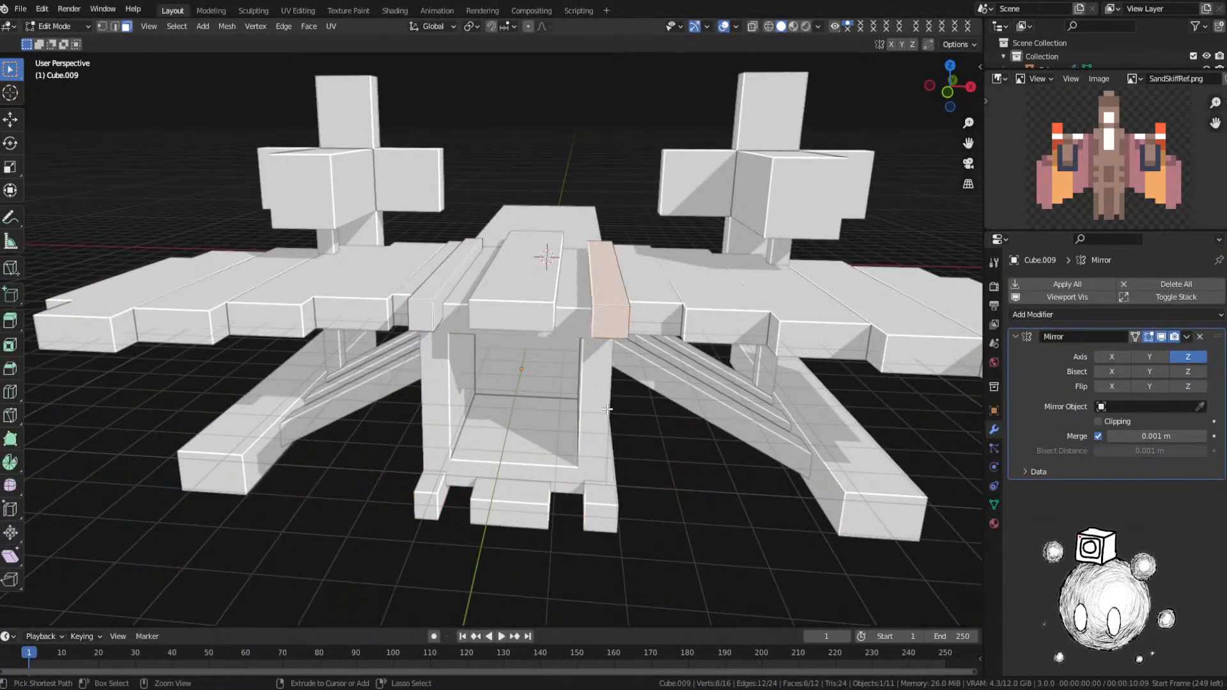
pyautogui.hotkey('ctrl', 'z')
pyautogui.hotkey('ctrl', 'z')
pyautogui.hotkey('ctrl', 'z')
pyautogui.hotkey('ctrl', 'z')
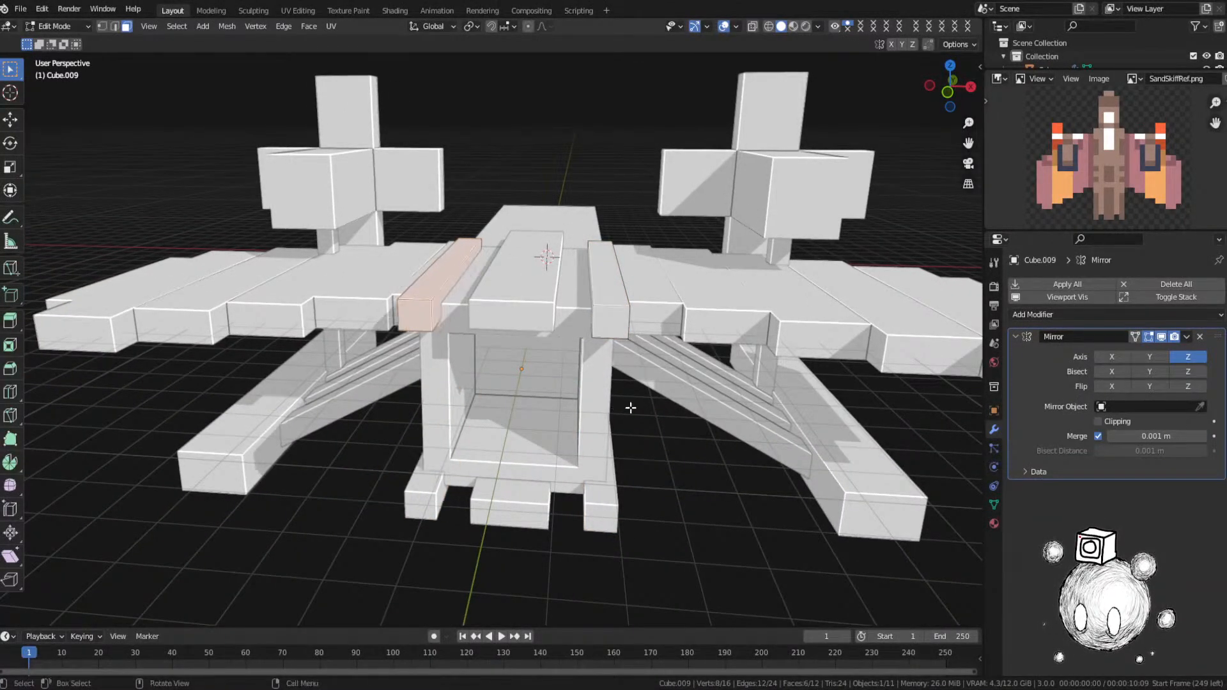
pyautogui.press('Tab')
# Step: Move the outer side face of each hull-end corner strip slightly along X
pyautogui.moveTo(547, 399); pyautogui.dragTo(599, 280, button='middle')
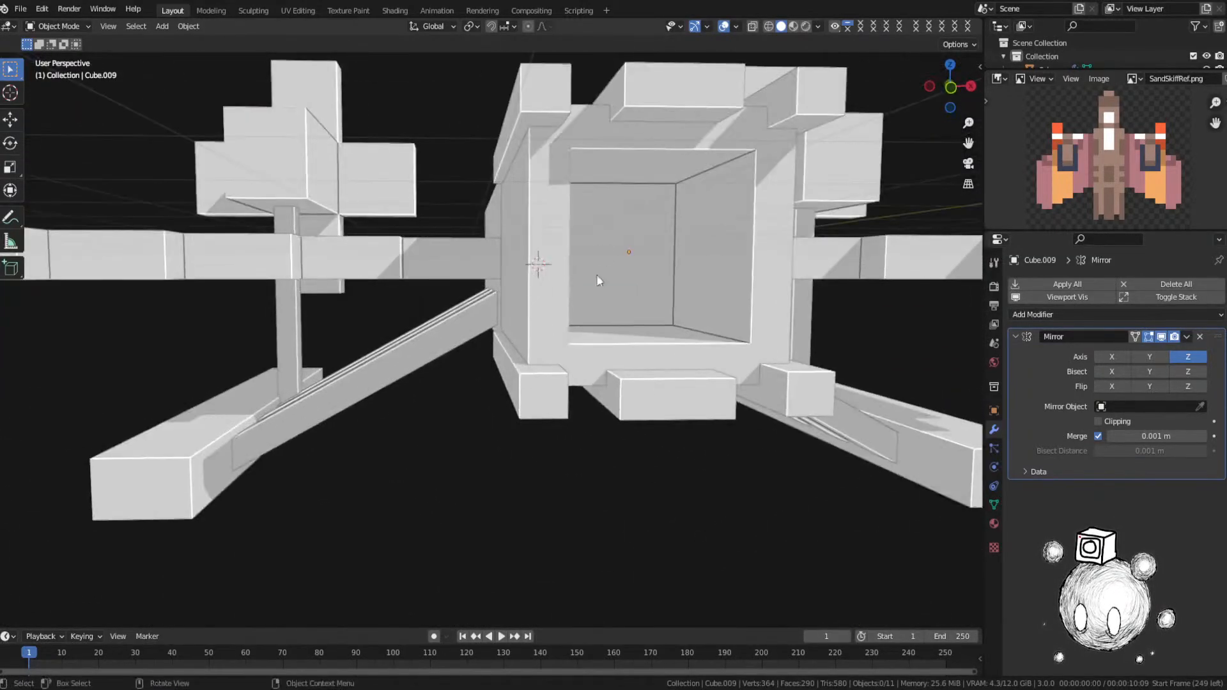
pyautogui.click(535, 115)
pyautogui.keyDown('shift'); pyautogui.moveTo(535, 115); pyautogui.dragTo(585, 245, button='middle'); pyautogui.keyUp('shift')
pyautogui.press('Tab')
pyautogui.click(551, 232)
pyautogui.press('g')
pyautogui.press('x')
pyautogui.click(574, 240)
pyautogui.press('g')
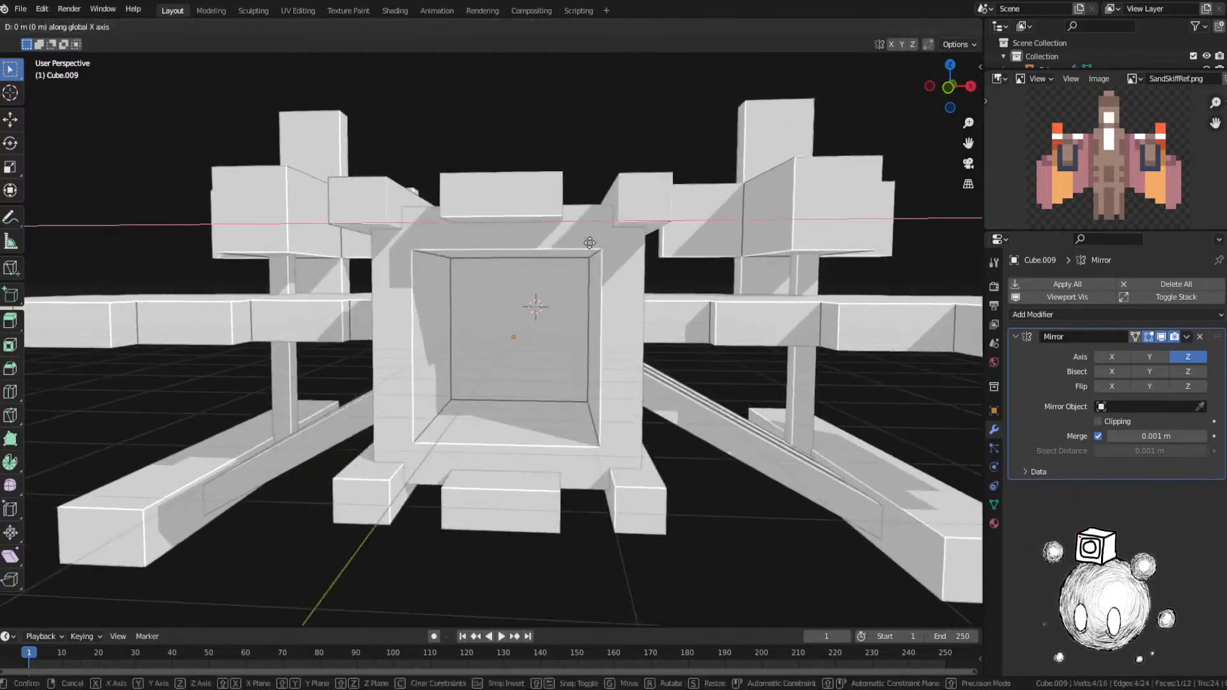
pyautogui.press('x')
pyautogui.click(593, 243)
# Step: Return to Object Mode and save the ship with its adjusted corner strips
pyautogui.press('Tab')
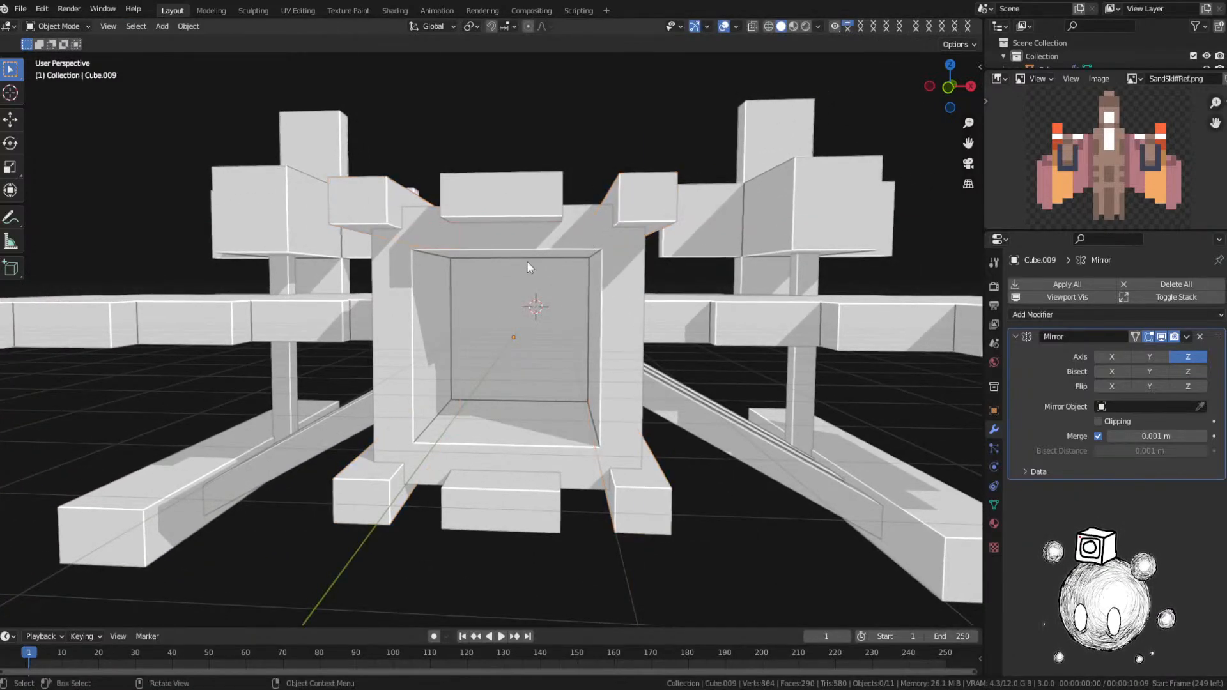
pyautogui.scroll(-5, 527, 261)
pyautogui.moveTo(527, 261); pyautogui.dragTo(671, 258, button='middle')
pyautogui.hotkey('ctrl', 's')
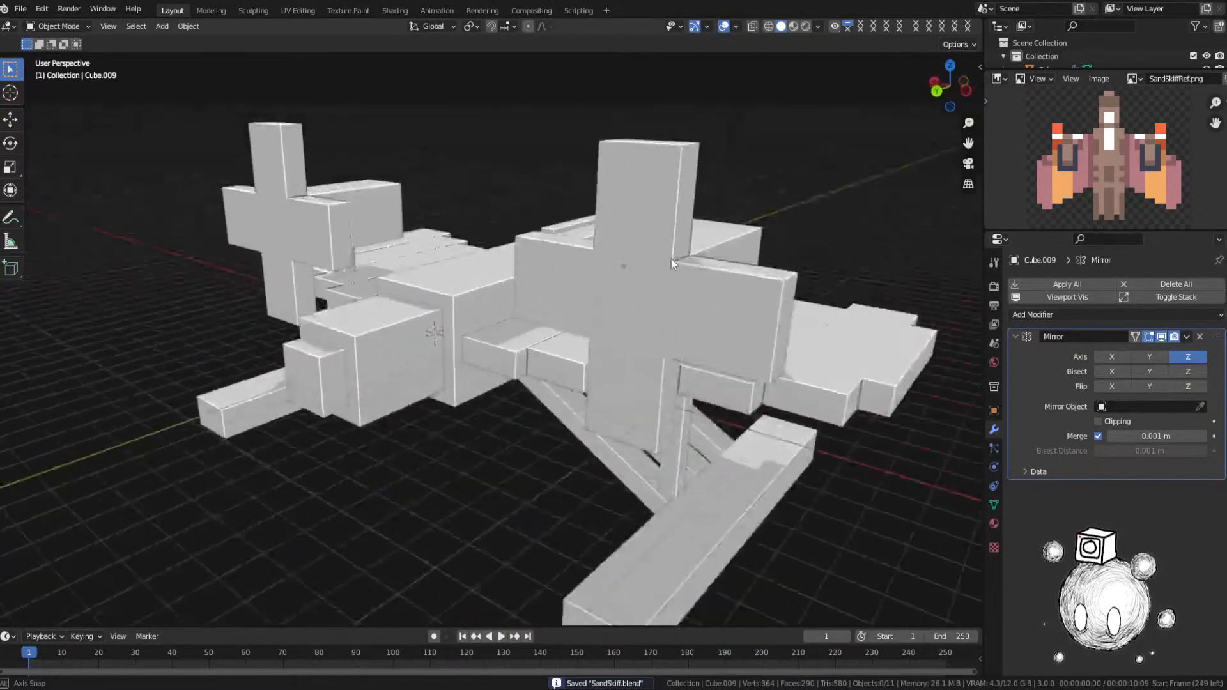
# Step: Add a cube and raise it along Z onto the top of the central hull near the nose
pyautogui.scroll(-3, 679, 321)
pyautogui.moveTo(679, 321); pyautogui.dragTo(663, 362, button='middle')
pyautogui.scroll(5, 680, 373)
pyautogui.scroll(5, 700, 398)
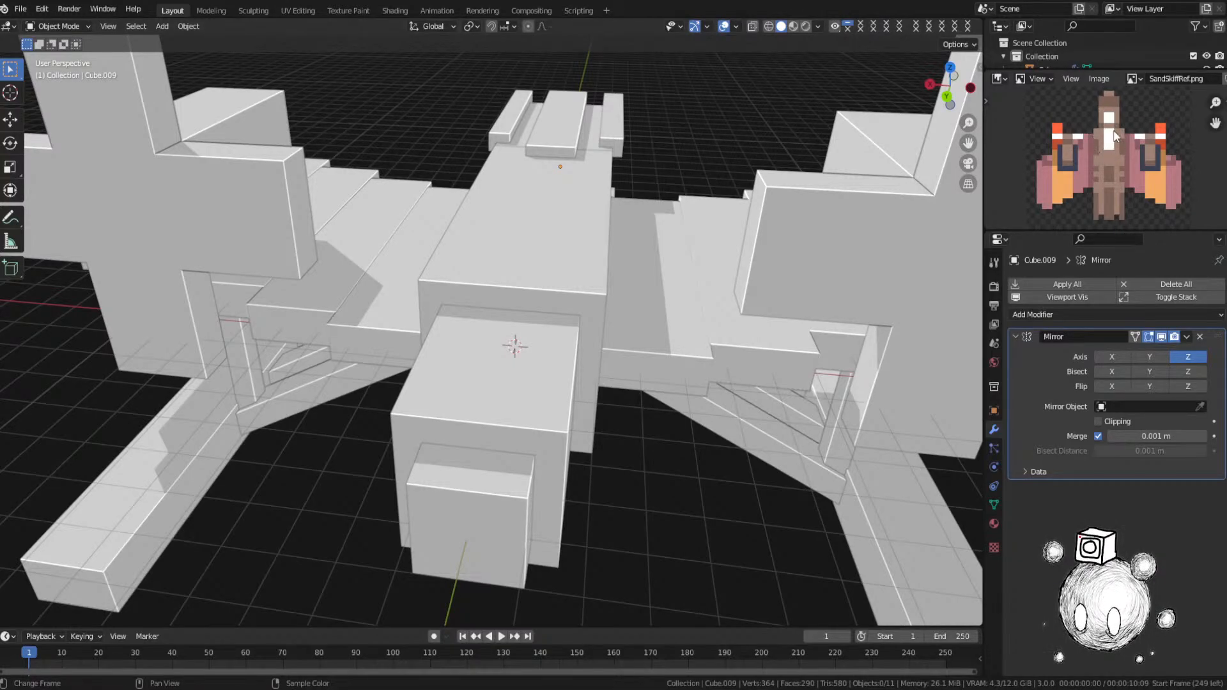
pyautogui.hotkey('shift', 'a')
pyautogui.moveTo(656, 257)
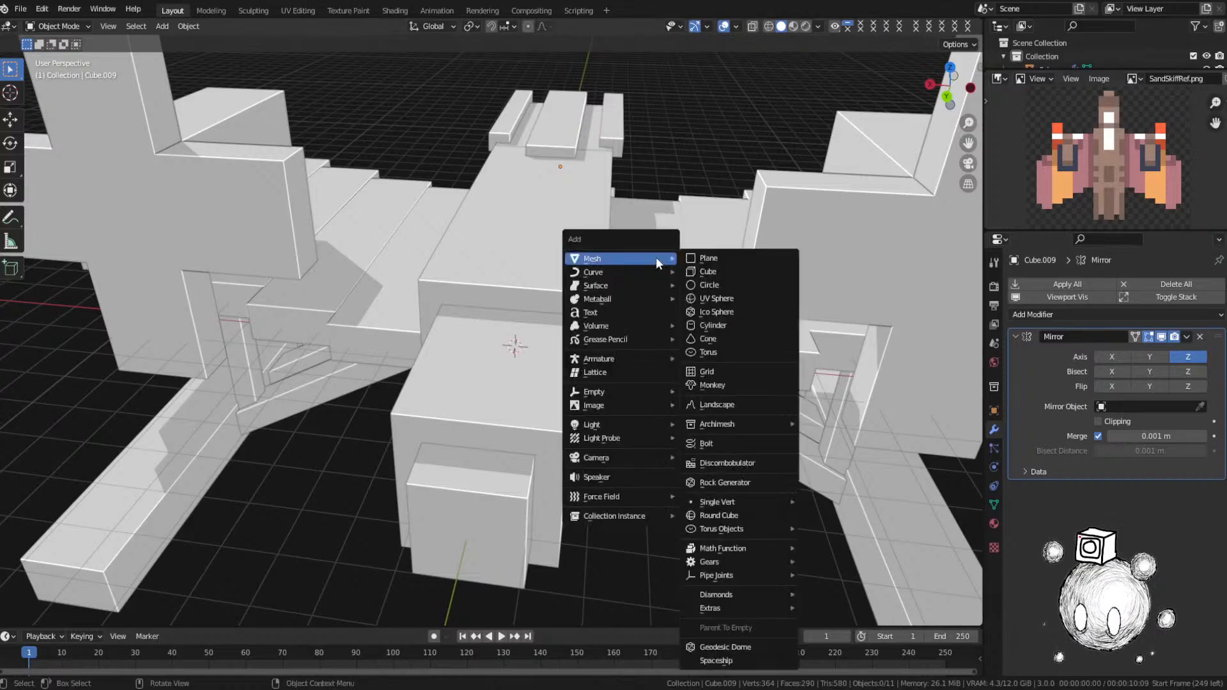
pyautogui.click(718, 270)
pyautogui.press('g')
pyautogui.press('z')
pyautogui.click(611, 277)
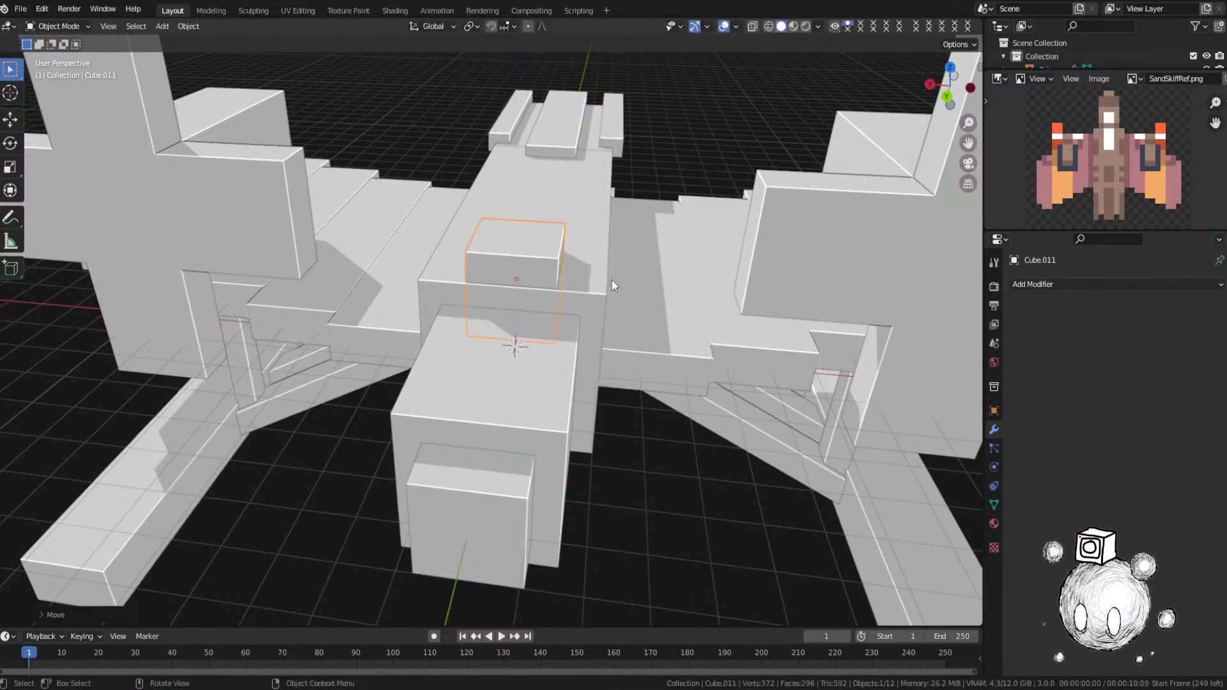
# Step: Shrink the new cube uniformly and stretch it to about 3.03 times its length along Y
pyautogui.moveTo(611, 280)
pyautogui.mouseDown(button='middle')
pyautogui.moveTo(569, 305)
pyautogui.moveTo(601, 299)
pyautogui.mouseUp(button='middle')
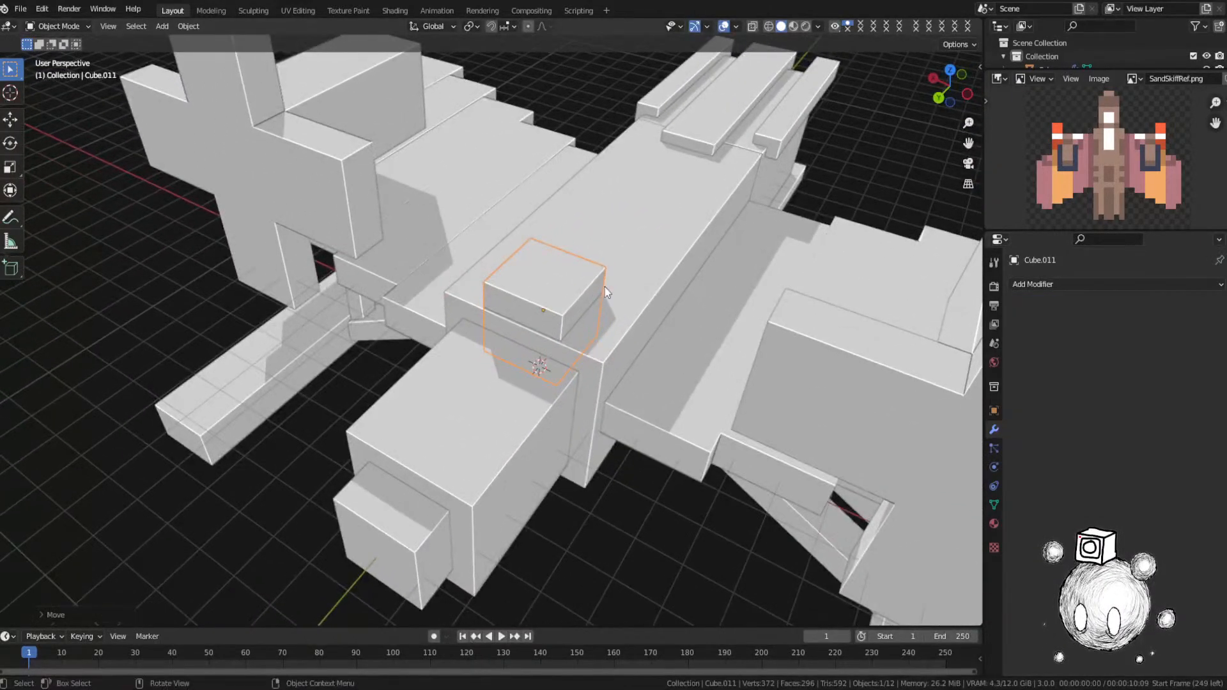
pyautogui.press('s')
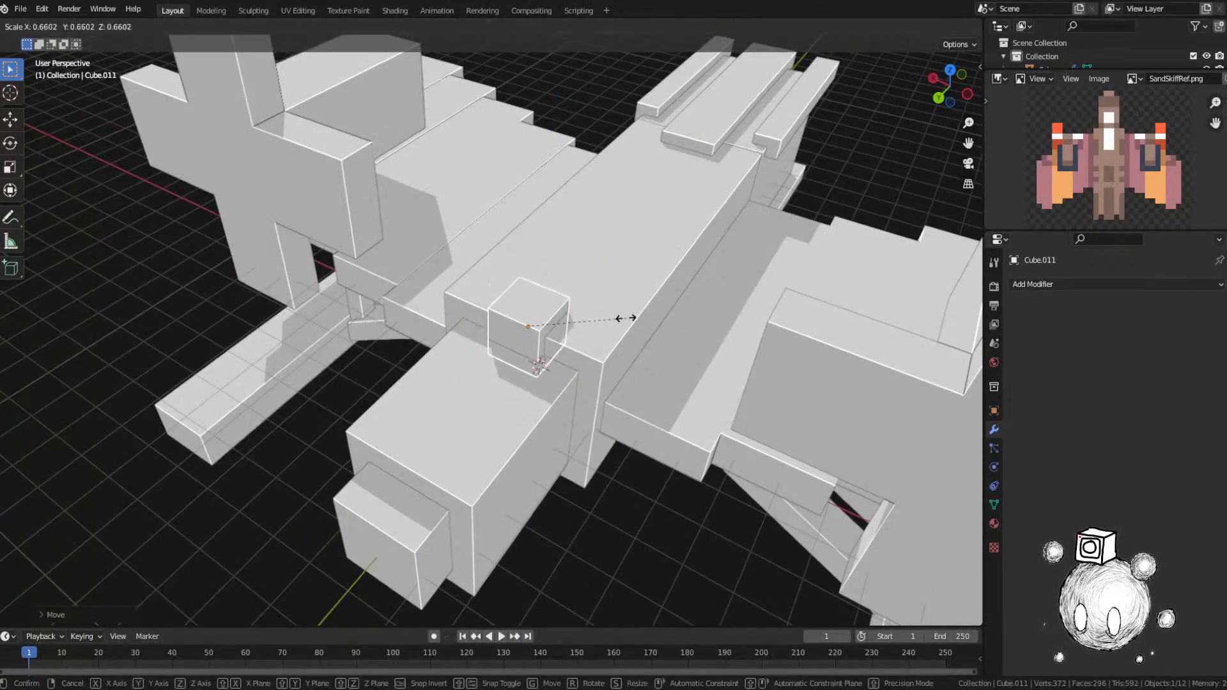
pyautogui.click(652, 318)
pyautogui.moveTo(652, 317)
pyautogui.mouseDown(button='middle')
pyautogui.moveTo(638, 351)
pyautogui.moveTo(592, 334)
pyautogui.moveTo(660, 301)
pyautogui.mouseUp(button='middle')
pyautogui.press('s')
pyautogui.press('y')
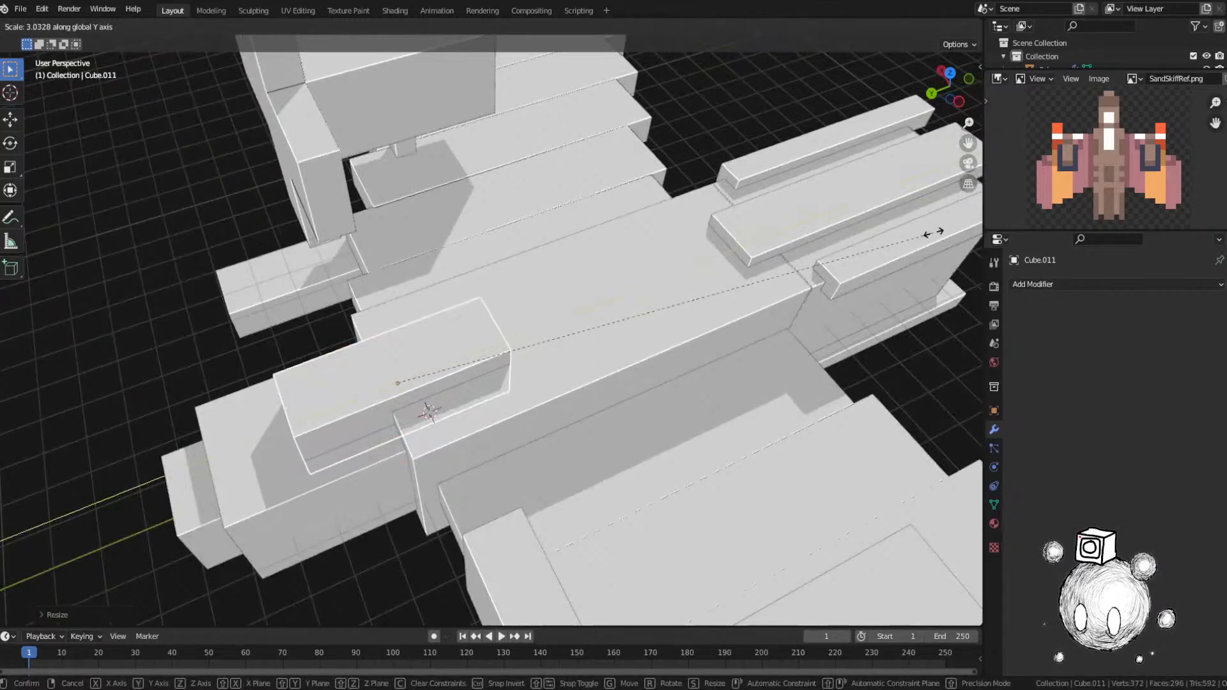
pyautogui.click(933, 232)
pyautogui.moveTo(649, 391); pyautogui.dragTo(992, 184, button='middle')
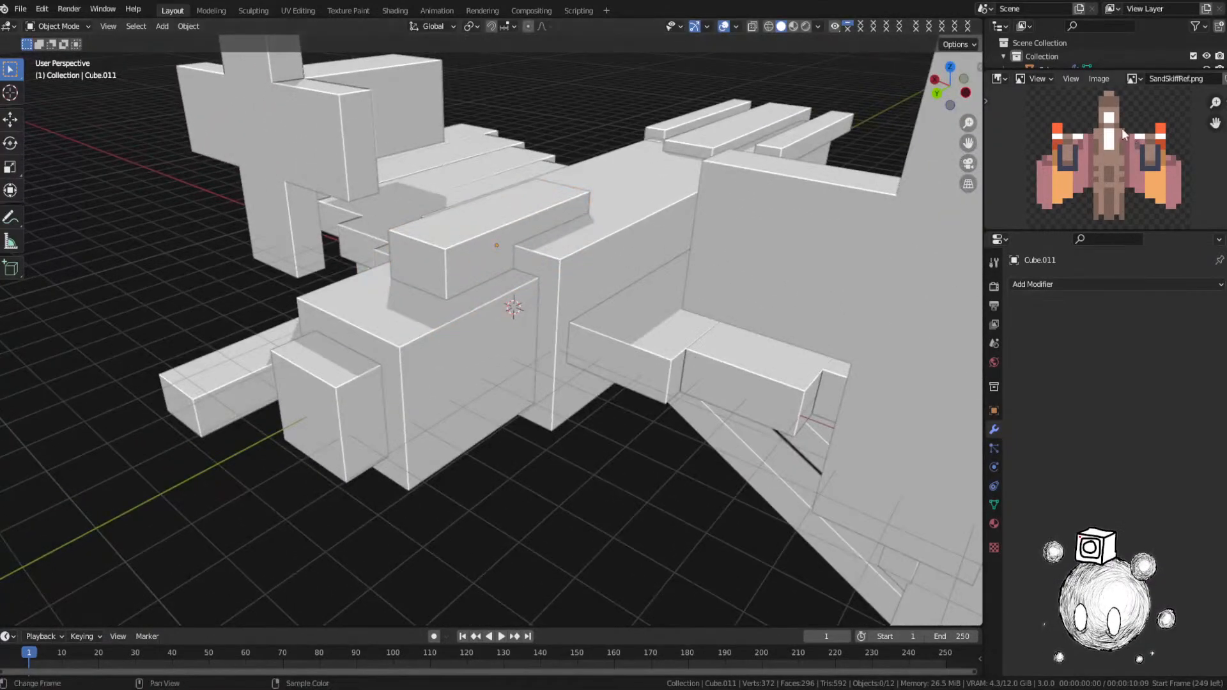
# Step: Raise the block's top edge farthest from the nose along Z so its top slopes toward the nose
pyautogui.moveTo(668, 270); pyautogui.dragTo(713, 262, button='middle')
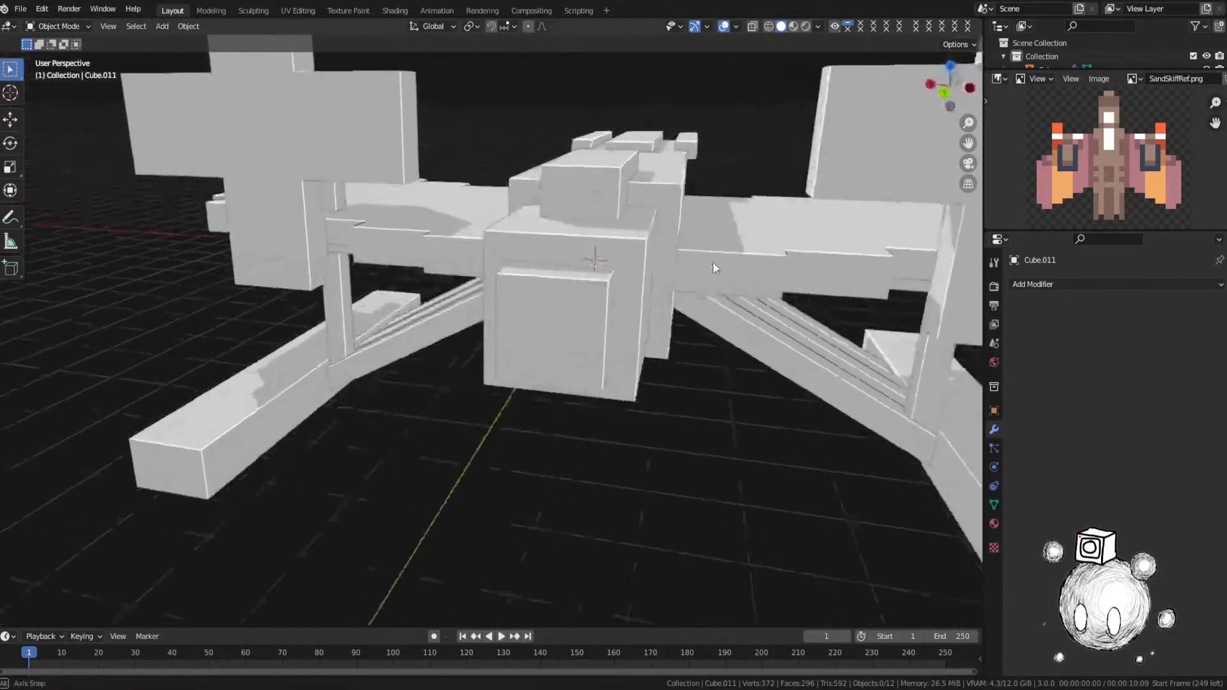
pyautogui.click(609, 168)
pyautogui.moveTo(610, 167); pyautogui.dragTo(591, 210, button='middle')
pyautogui.press('Tab')
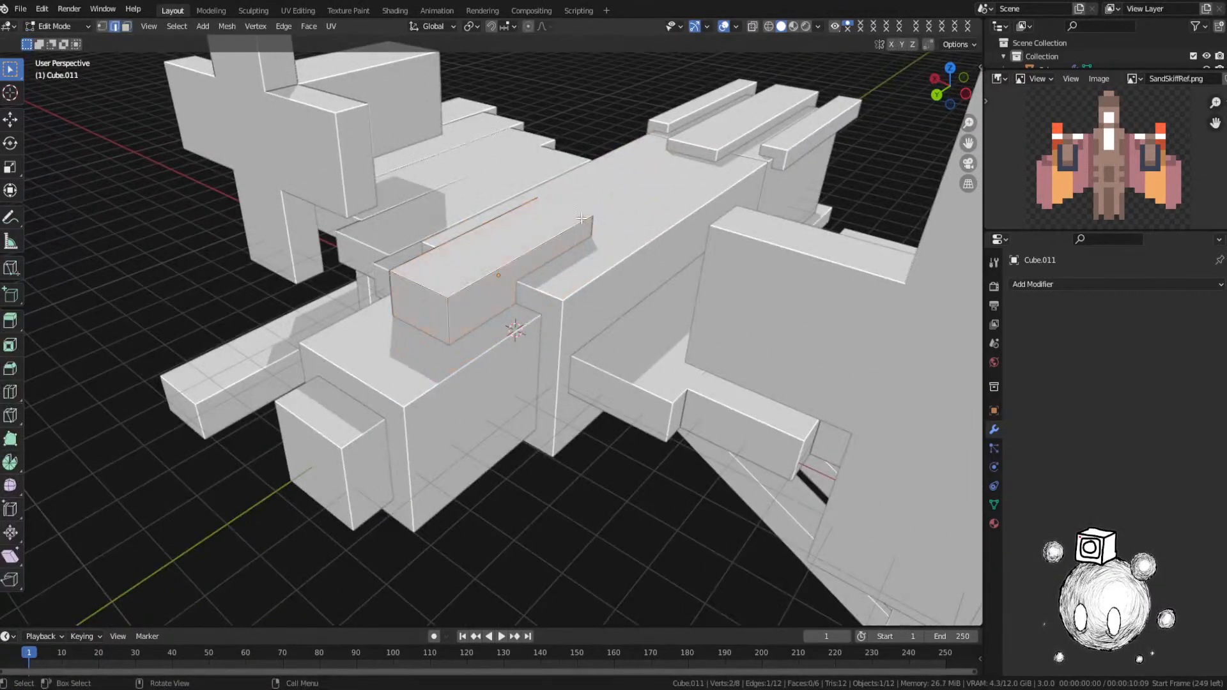
pyautogui.press('g')
pyautogui.press('z')
pyautogui.click(595, 198)
pyautogui.press('Tab')
pyautogui.scroll(-8, 543, 263)
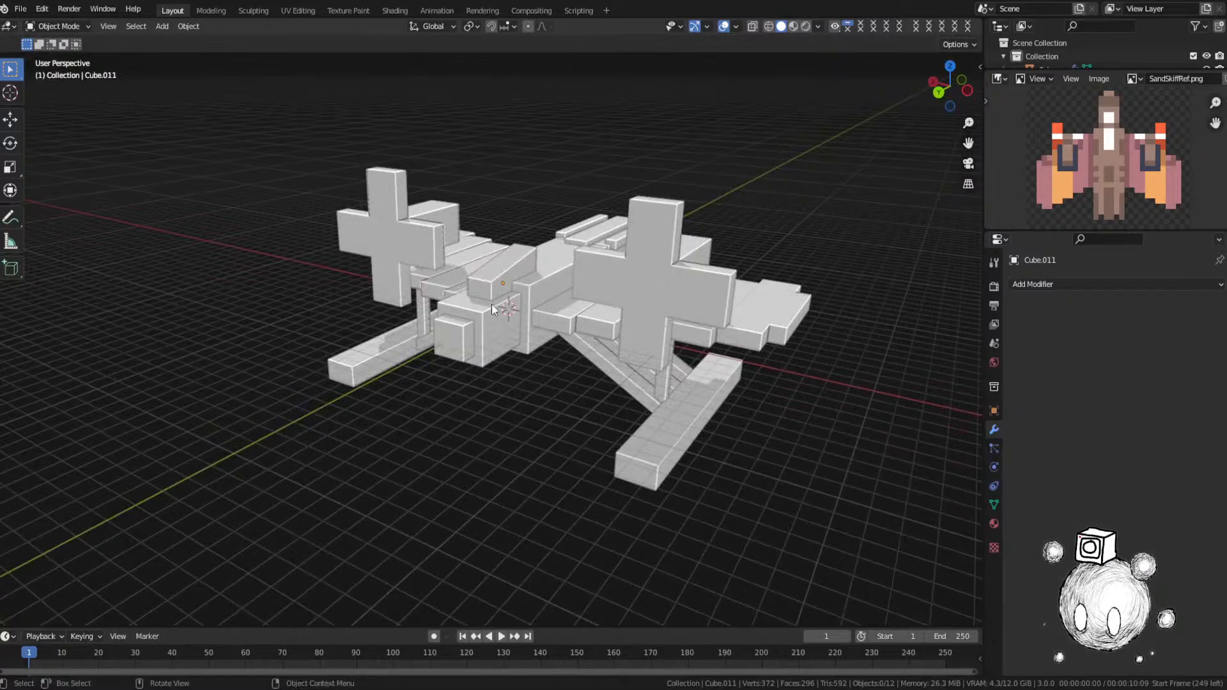
# Step: Lower the sloped block's top face slightly along Z and return to Object Mode
pyautogui.press('Tab')
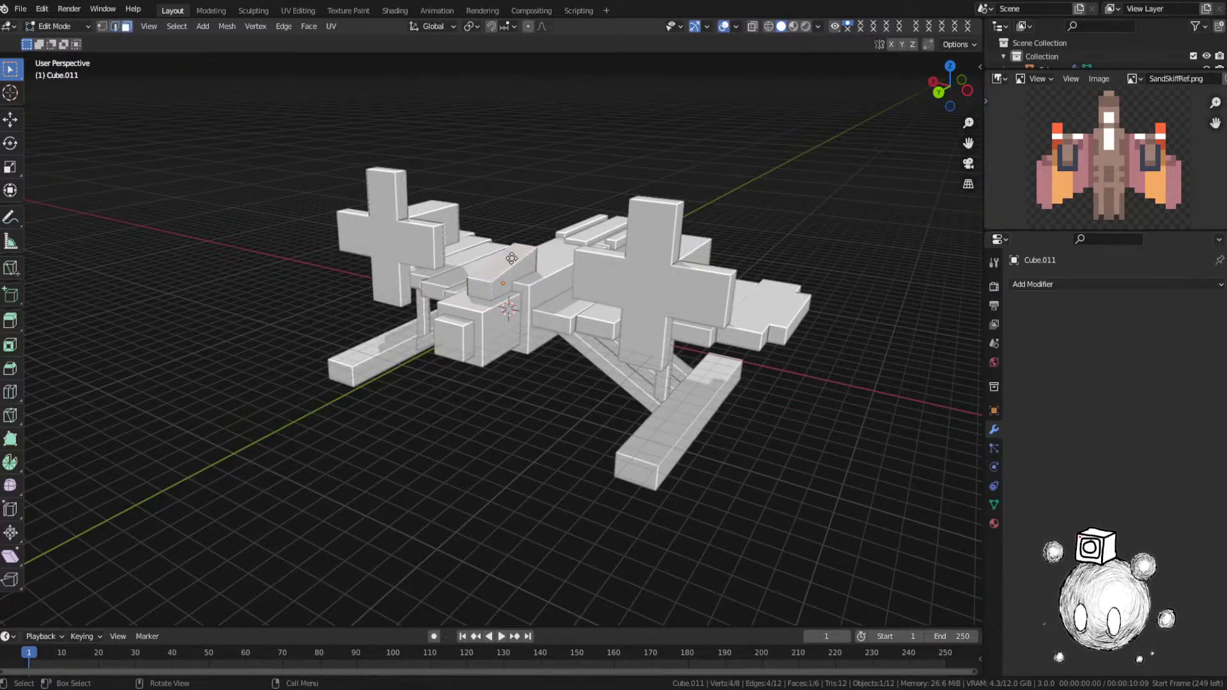
pyautogui.press('g')
pyautogui.press('z')
pyautogui.click(514, 265)
pyautogui.press('Tab')
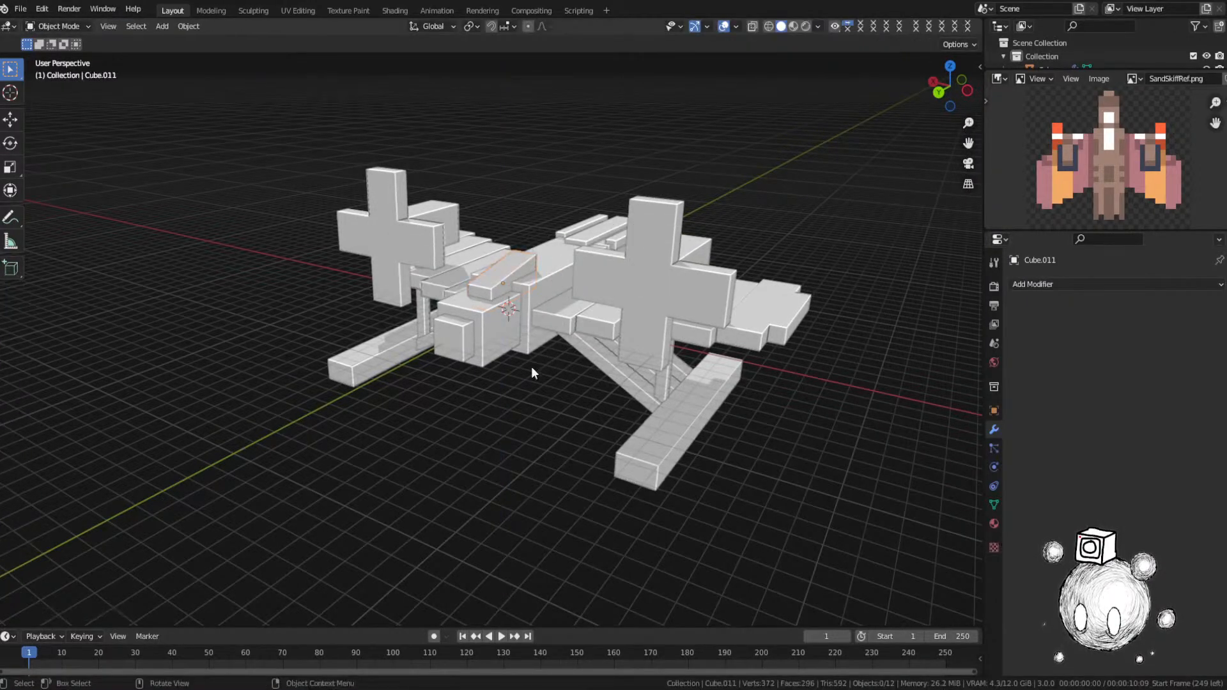
# Step: Shorten the sloped block slightly along Y
pyautogui.moveTo(531, 367); pyautogui.dragTo(550, 365, button='middle')
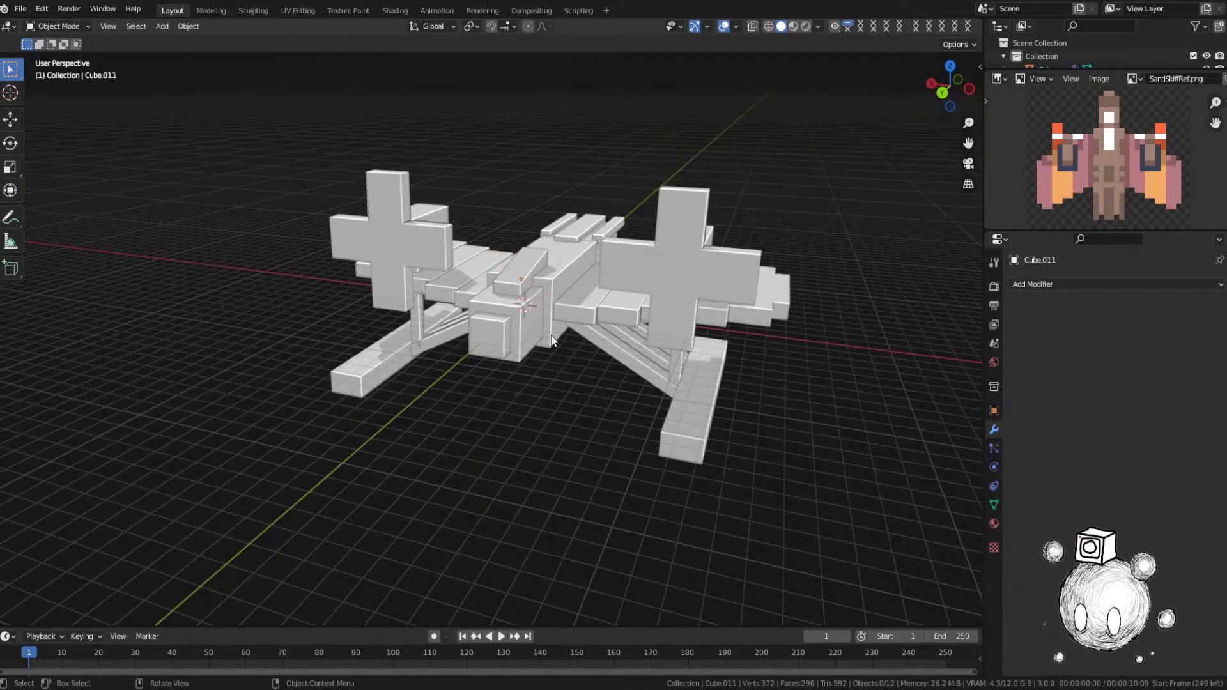
pyautogui.moveTo(551, 338); pyautogui.dragTo(650, 331, button='middle')
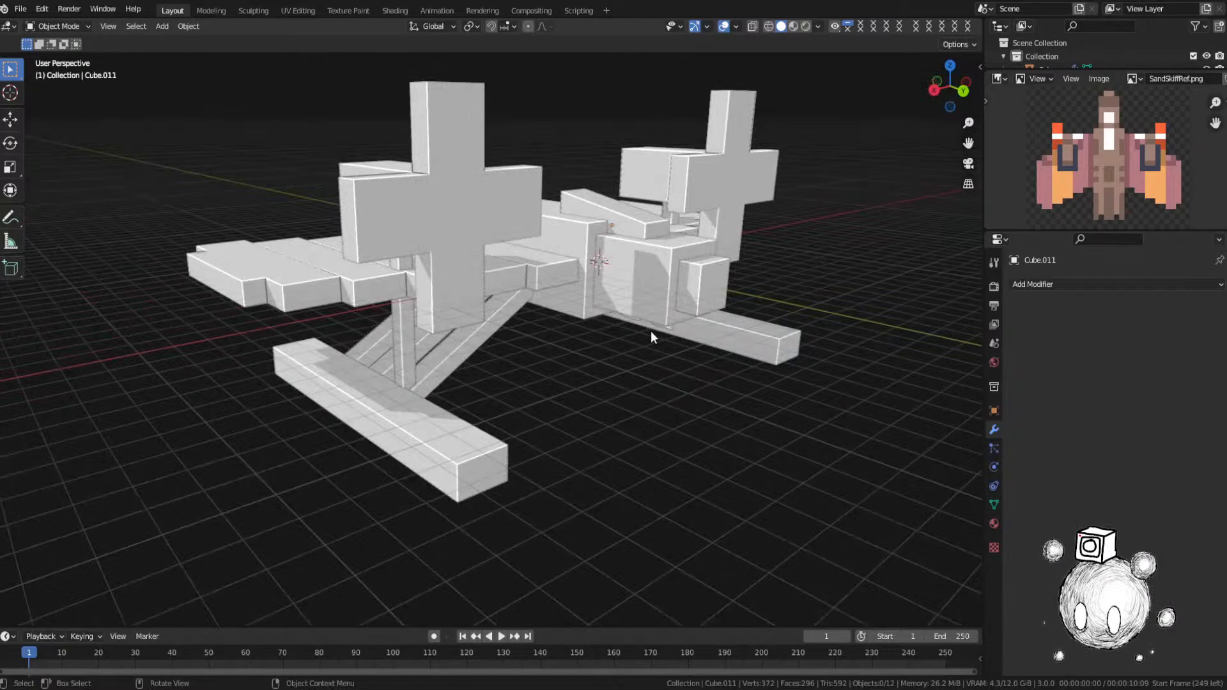
pyautogui.click(645, 219)
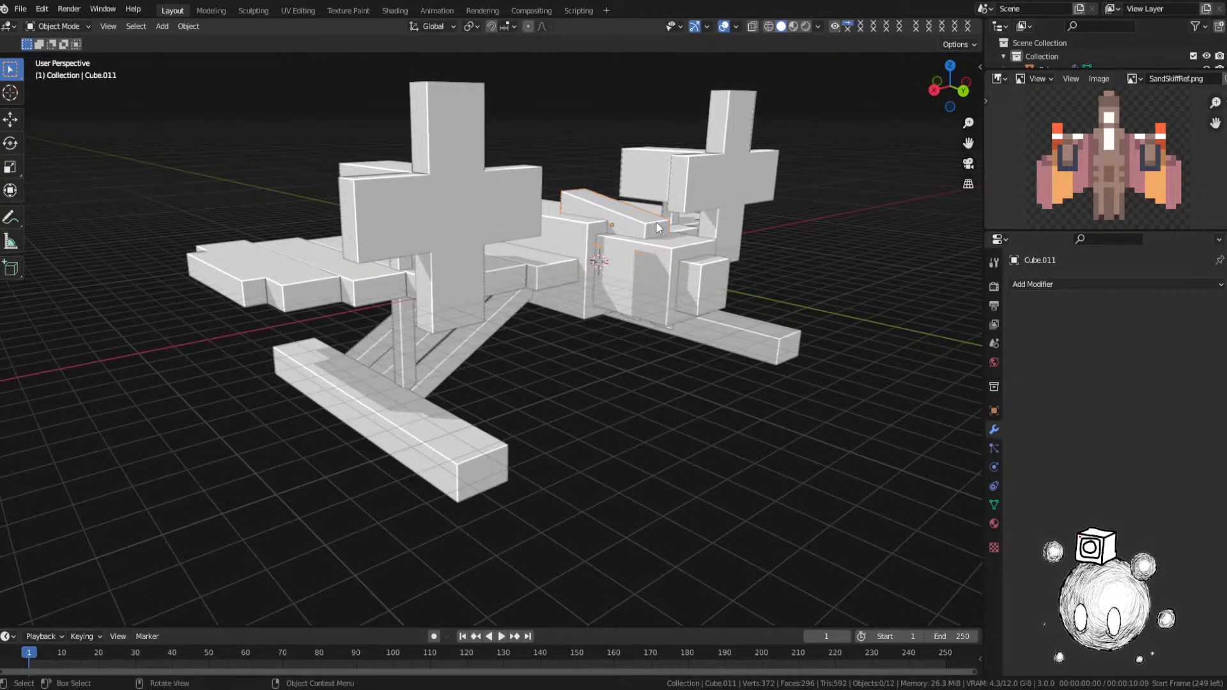
pyautogui.moveTo(777, 362); pyautogui.dragTo(487, 389, button='middle')
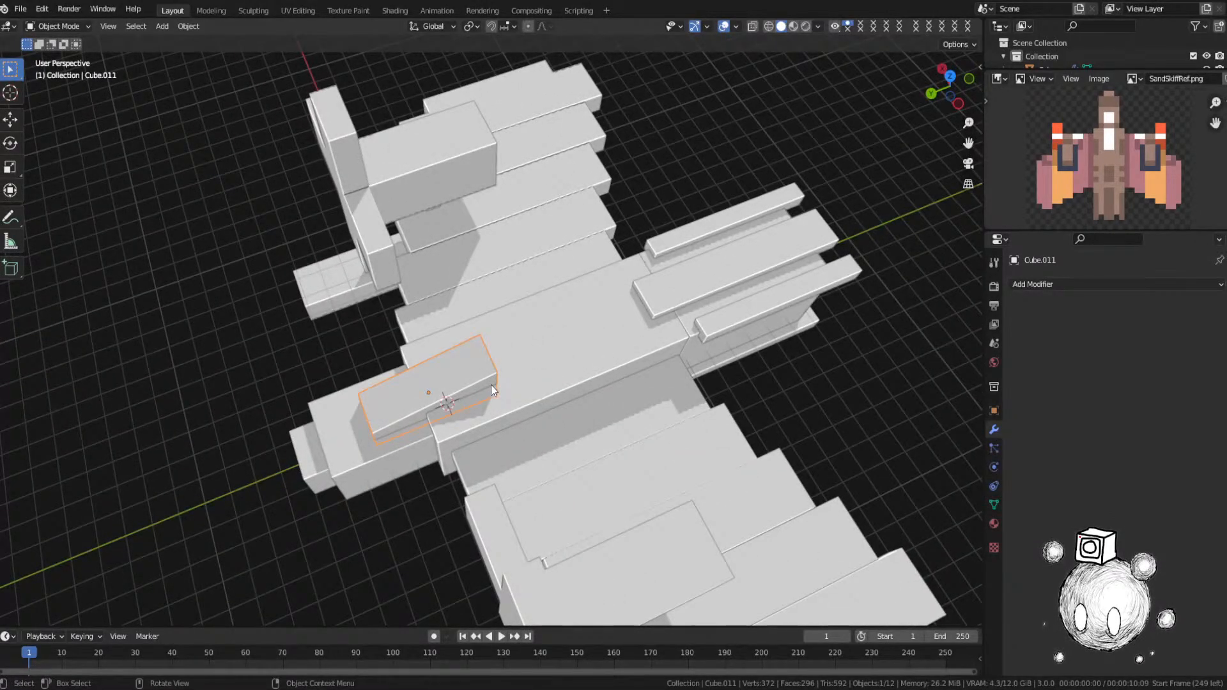
pyautogui.moveTo(492, 385); pyautogui.dragTo(518, 381, button='middle')
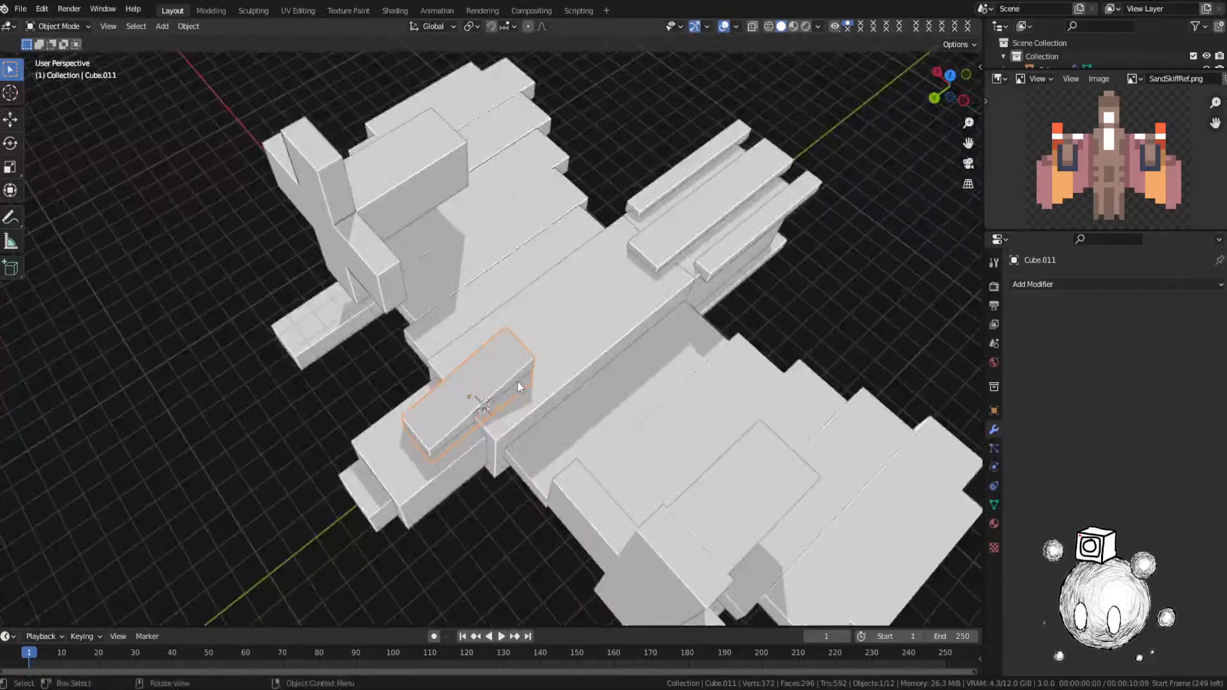
pyautogui.press('s')
pyautogui.press('y')
pyautogui.click(554, 361)
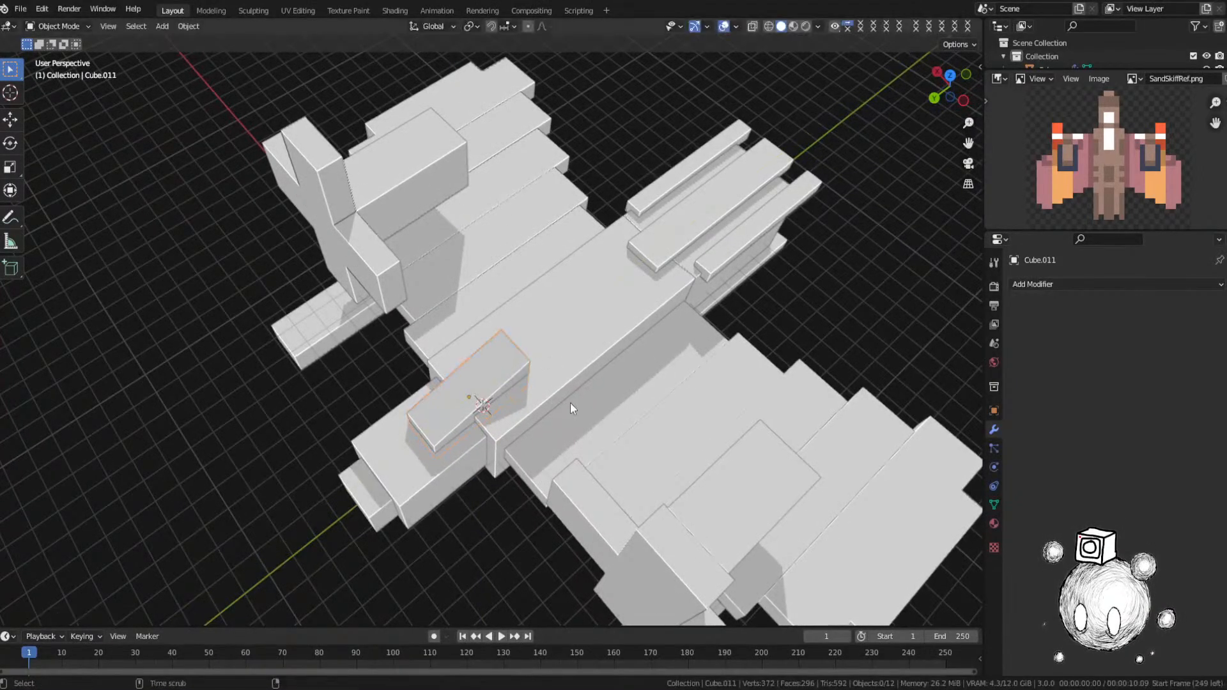
pyautogui.moveTo(571, 402); pyautogui.dragTo(597, 294, button='middle')
# Step: Delete the sloped block from the top of the hull
pyautogui.press('Delete')
pyautogui.hotkey('ctrl', 'z')
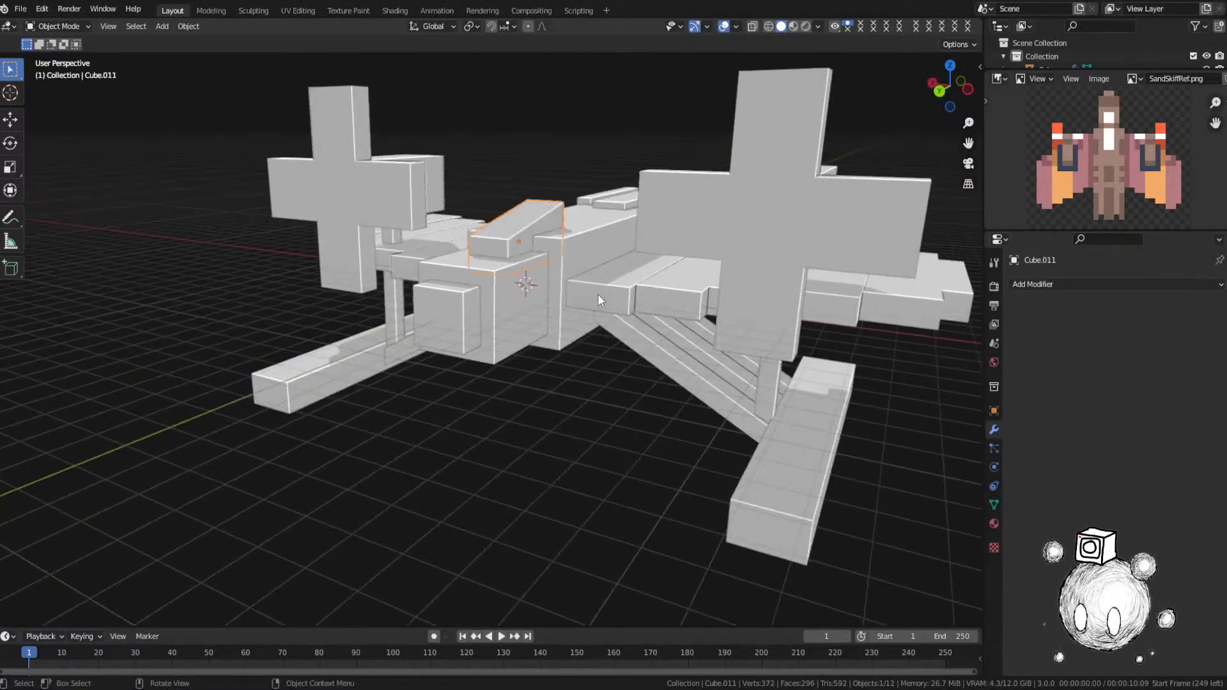
pyautogui.press('Delete')
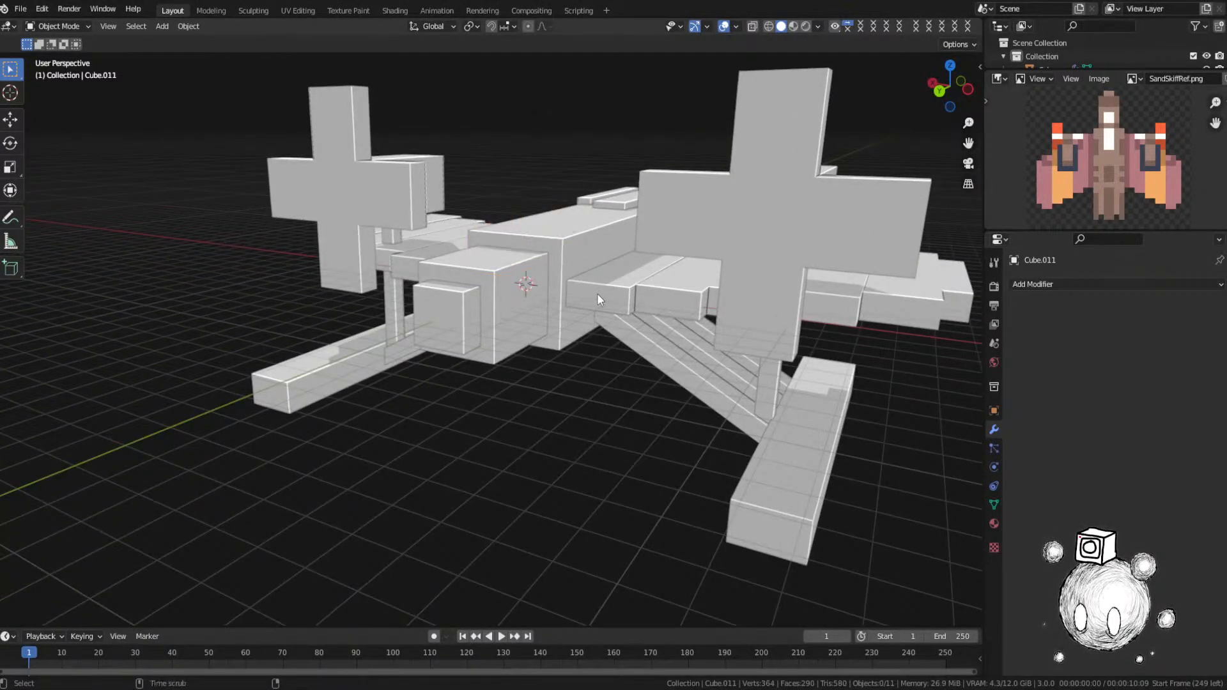
pyautogui.hotkey('ctrl', 'z')
pyautogui.press('x')
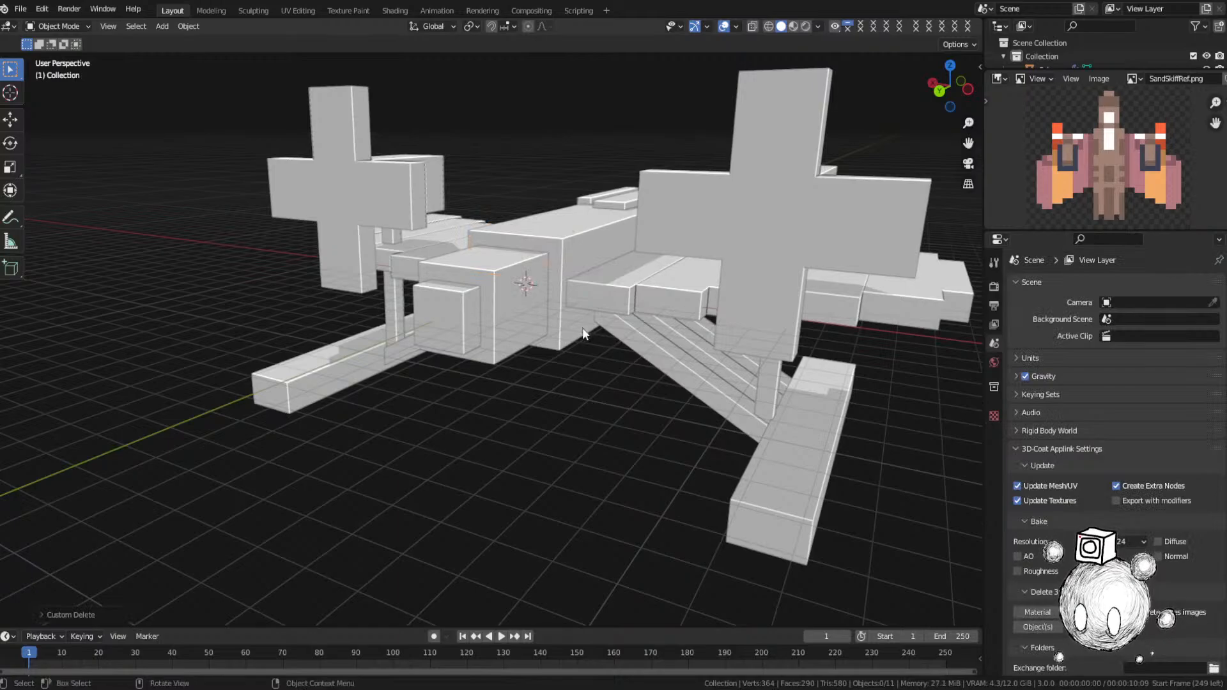
# Step: Deselect everything and save the ship file
pyautogui.click(438, 316)
pyautogui.click(537, 388)
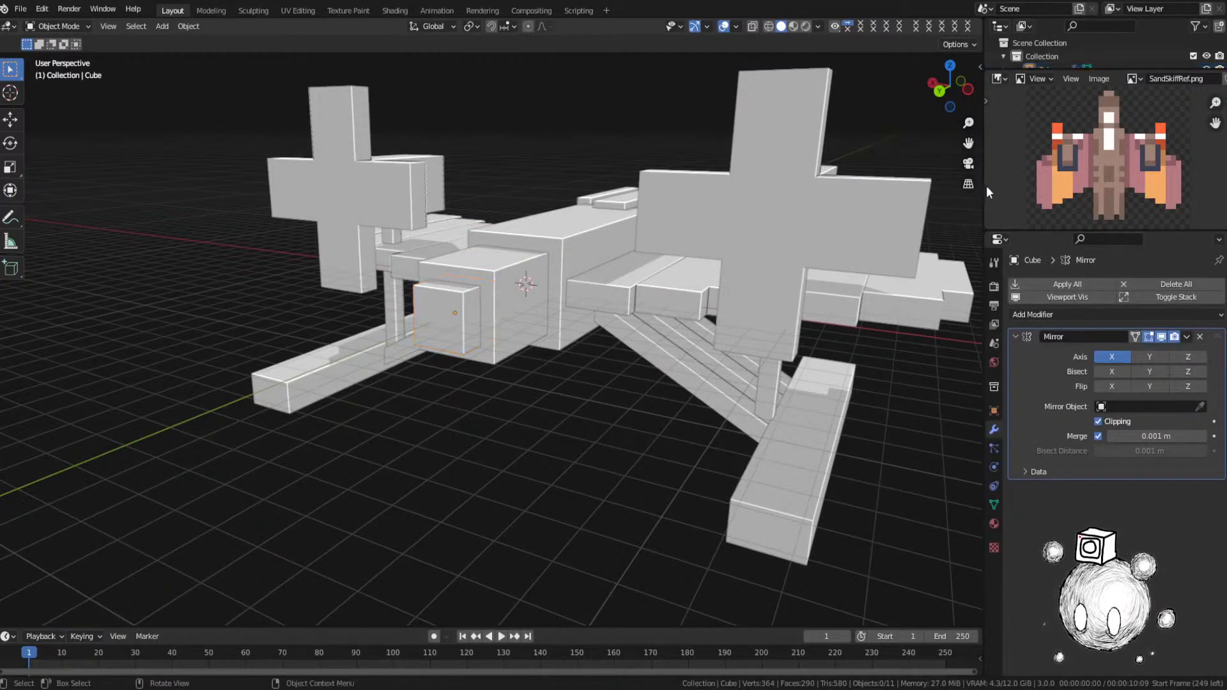
pyautogui.hotkey('ctrl', 's')
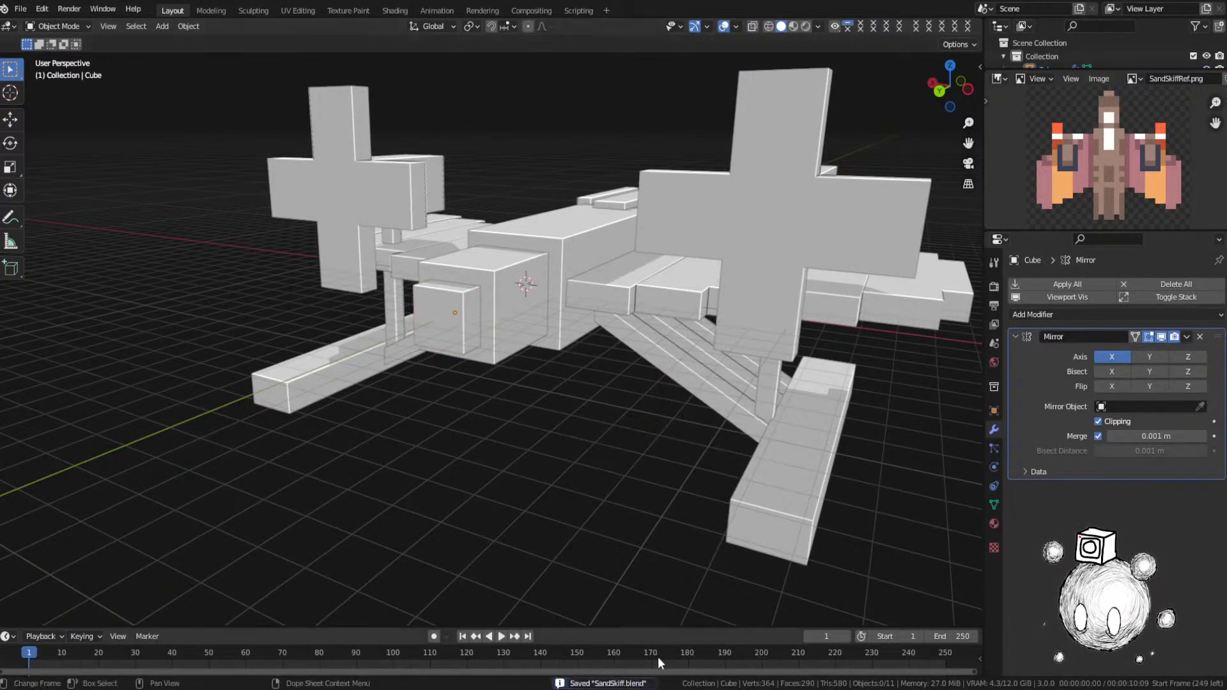
pyautogui.scroll(-3, 621, 428)
pyautogui.moveTo(605, 428)
pyautogui.mouseDown(button='middle')
pyautogui.moveTo(533, 440)
pyautogui.moveTo(565, 461)
pyautogui.moveTo(508, 507)
pyautogui.moveTo(423, 538)
pyautogui.moveTo(375, 527)
pyautogui.moveTo(416, 517)
pyautogui.mouseUp(button='middle')
pyautogui.hotkey('ctrl', 'Tab')
pyautogui.click(410, 425)
pyautogui.hotkey('ctrl', 'Tab')
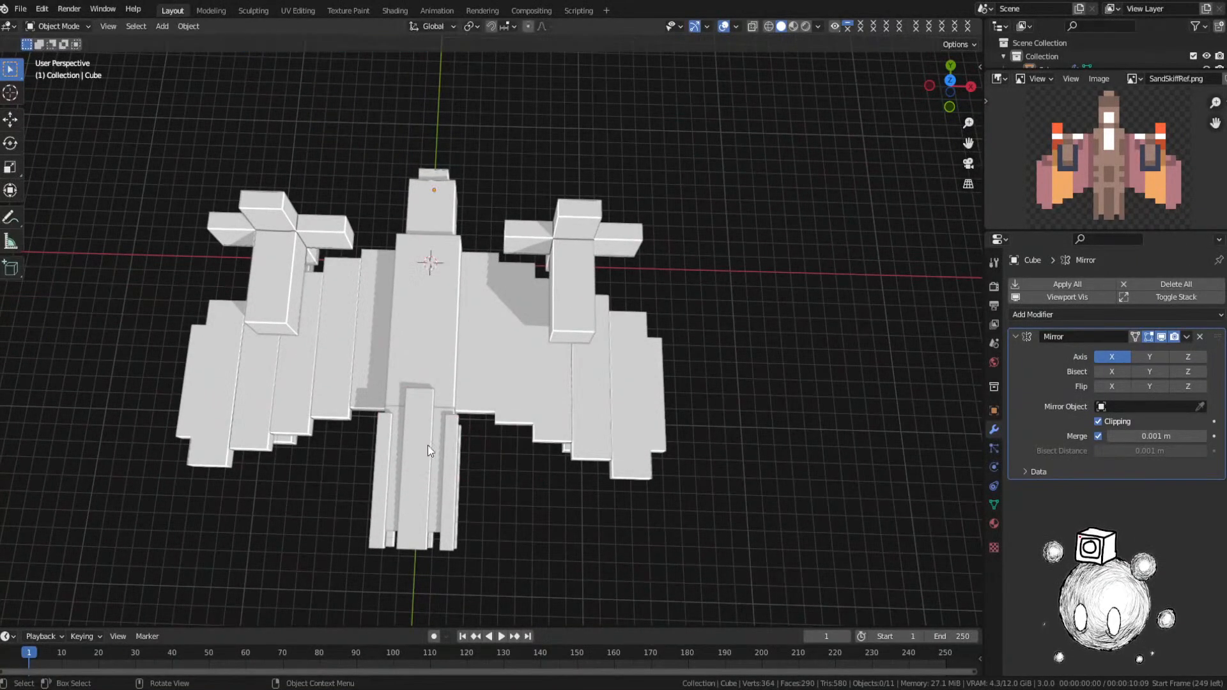
# Step: Add two evenly spaced loop cuts across the length of the mirrored landing skid in Edit Mode
pyautogui.moveTo(427, 445)
pyautogui.mouseDown(button='middle')
pyautogui.moveTo(588, 375)
pyautogui.moveTo(680, 301)
pyautogui.mouseUp(button='middle')
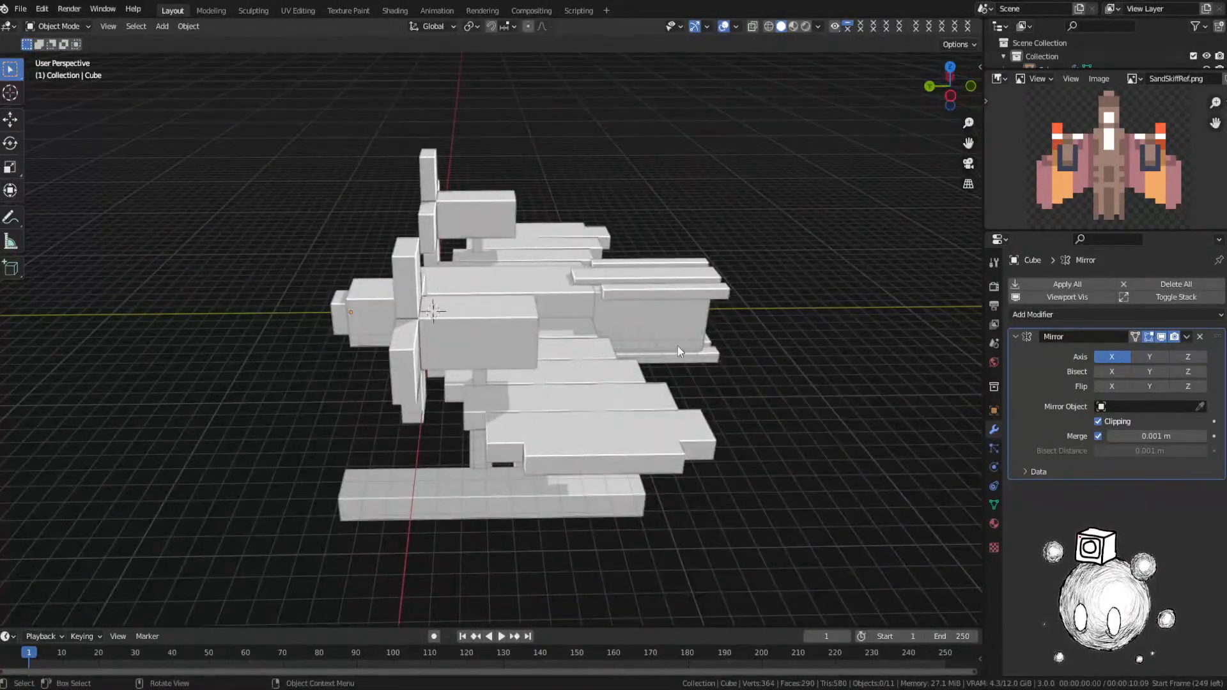
pyautogui.moveTo(677, 347); pyautogui.dragTo(690, 323, button='middle')
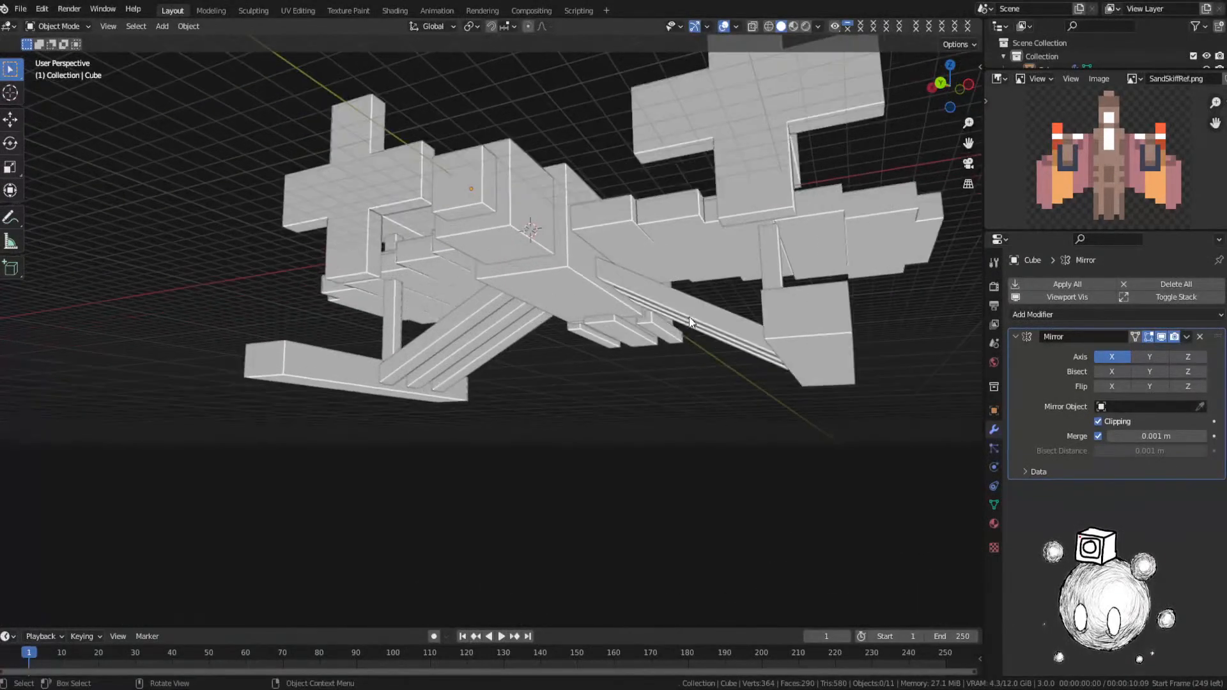
pyautogui.click(787, 346)
pyautogui.moveTo(788, 345); pyautogui.dragTo(594, 373, button='middle')
pyautogui.hotkey('ctrl', 'Tab')
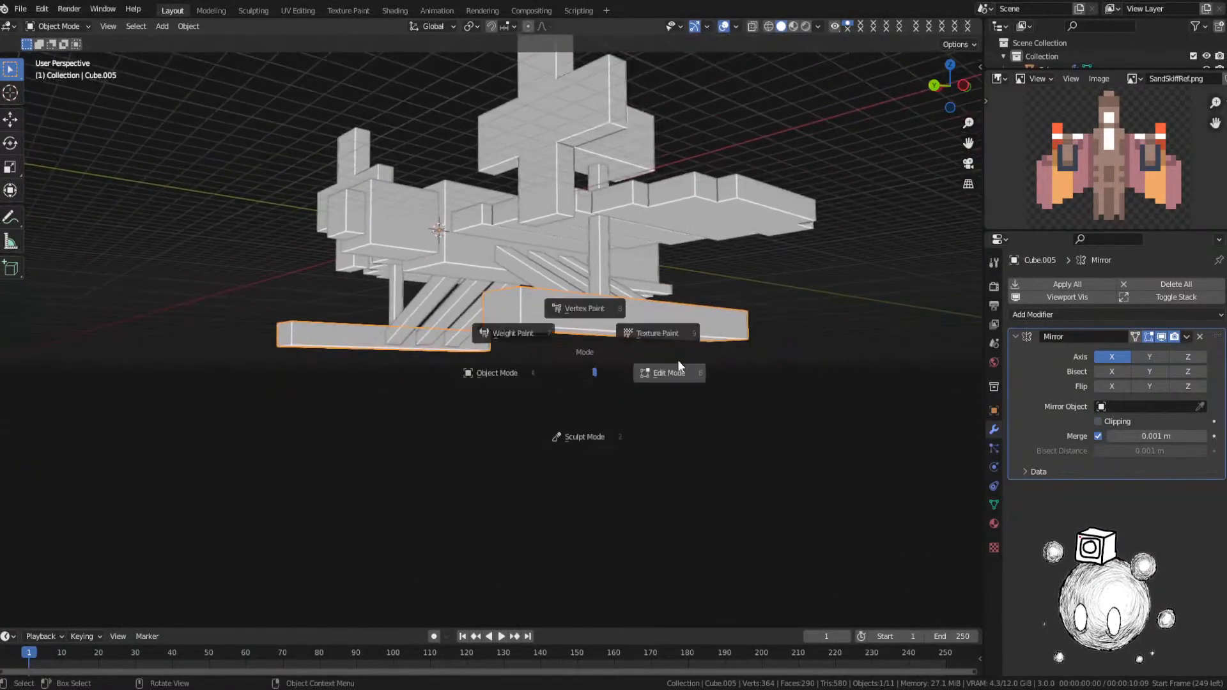
pyautogui.click(679, 365)
pyautogui.scroll(5, 505, 341)
pyautogui.hotkey('ctrl', 'r')
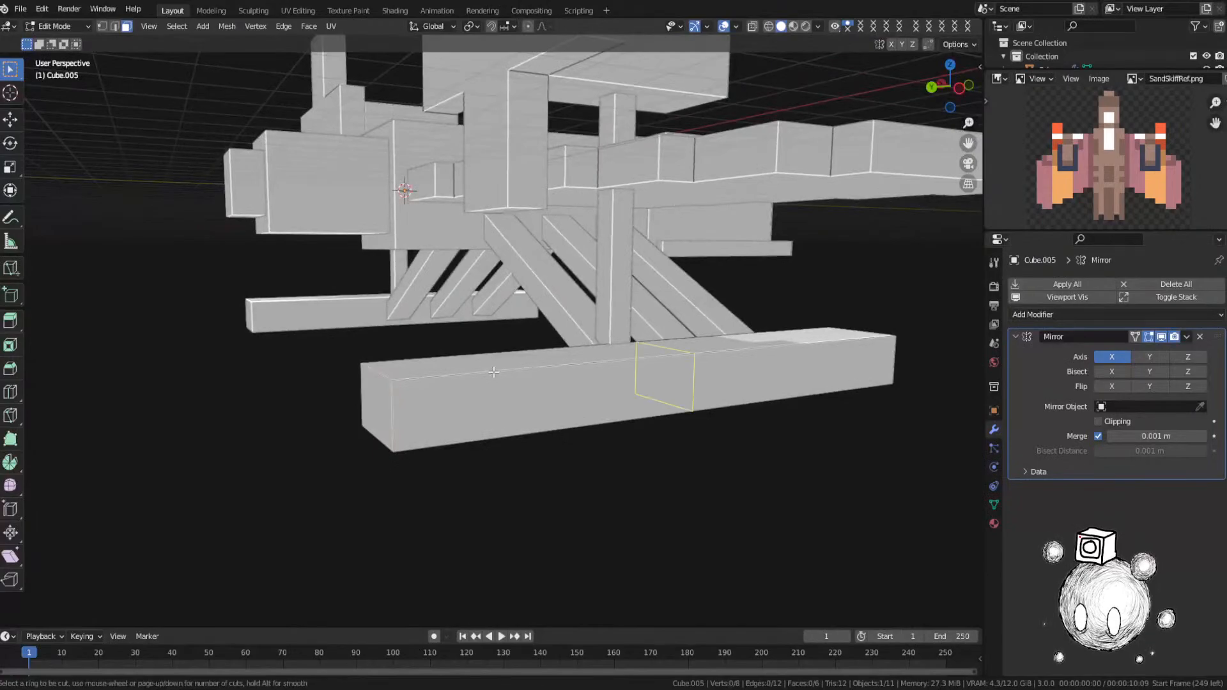
pyautogui.scroll(1, 494, 372)
pyautogui.click(493, 371)
pyautogui.rightClick(494, 372)
# Step: Spread the skid's two loop cuts apart along Y toward its front and rear ends
pyautogui.press('s')
pyautogui.press('y')
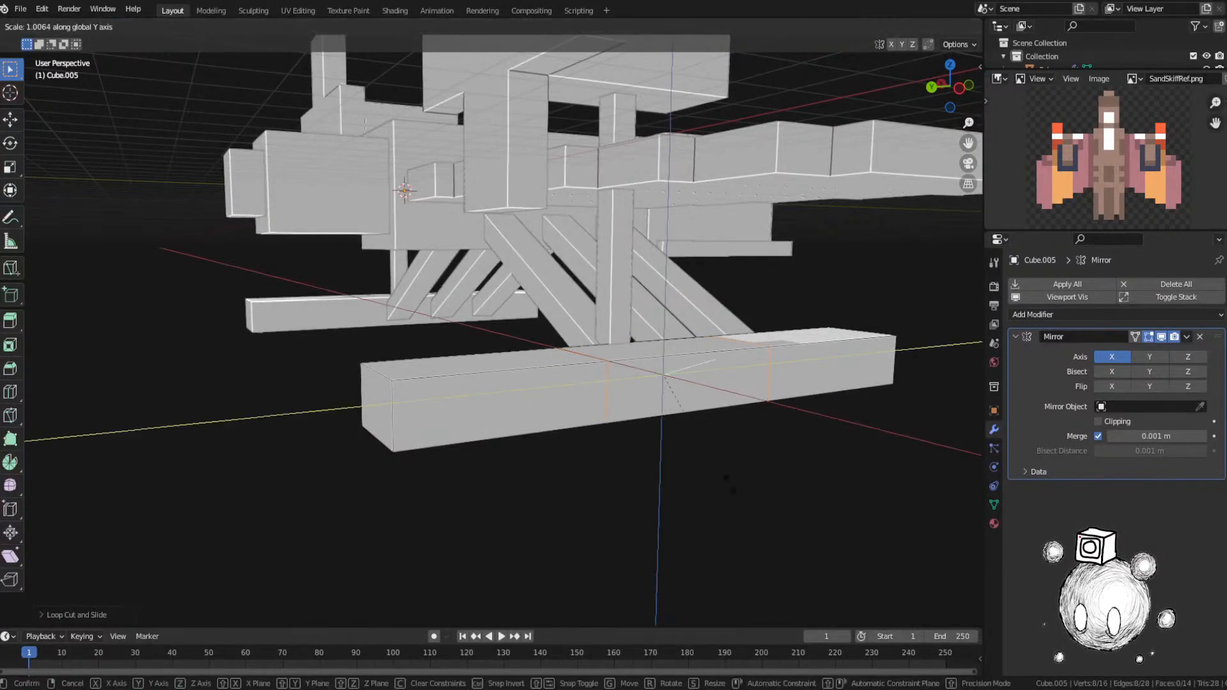
pyautogui.click(918, 452)
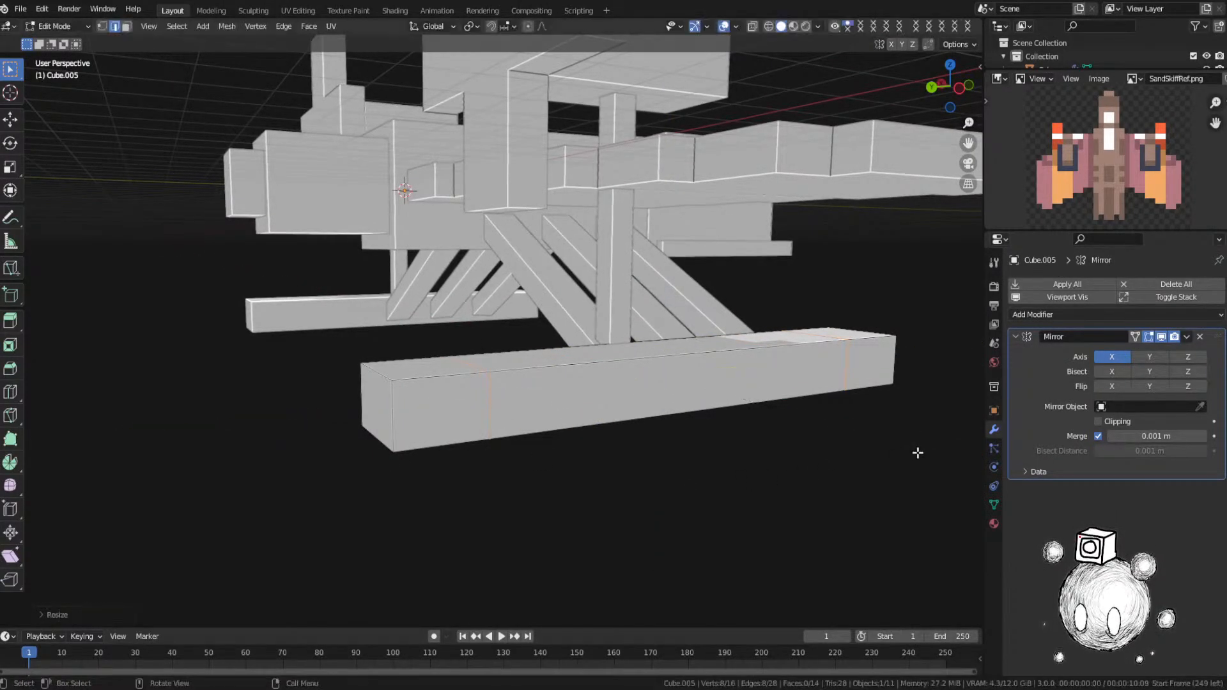
# Step: Raise the bottom edges at both ends of the skid along Z to angle its tips, and return to Object Mode
pyautogui.moveTo(918, 452); pyautogui.dragTo(909, 419, button='middle')
pyautogui.click(872, 301)
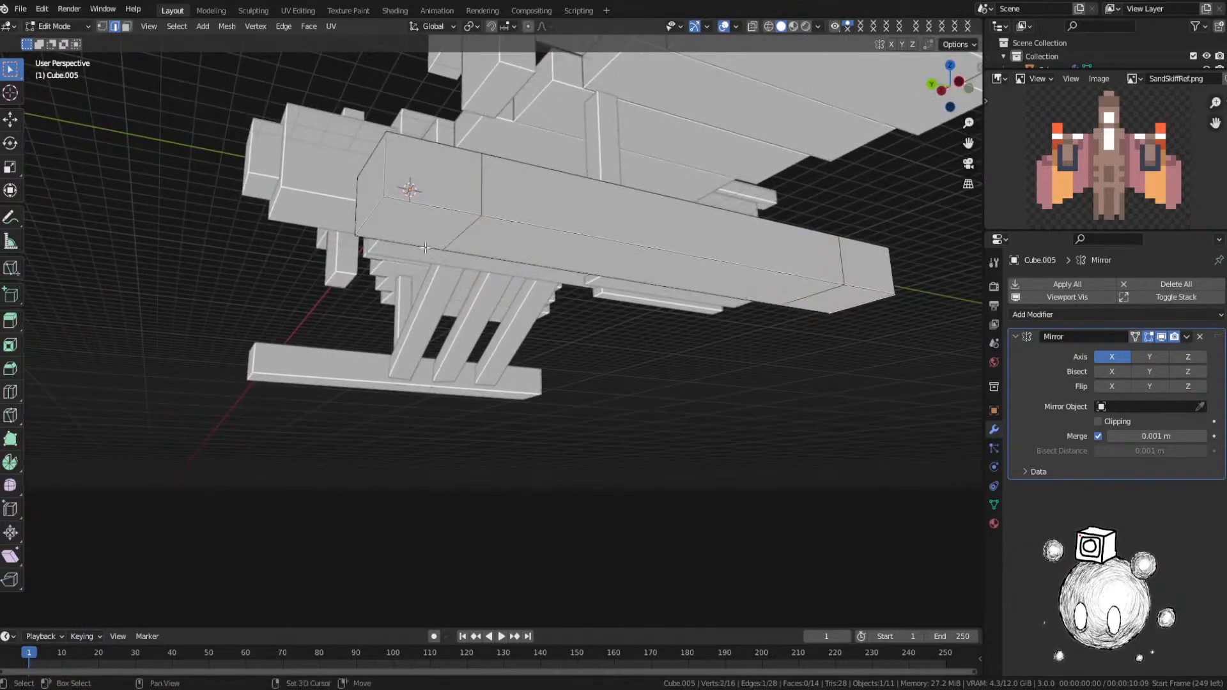
pyautogui.keyDown('shift'); pyautogui.click(382, 215); pyautogui.keyUp('shift')
pyautogui.press('g')
pyautogui.press('z')
pyautogui.click(432, 301)
pyautogui.press('Tab')
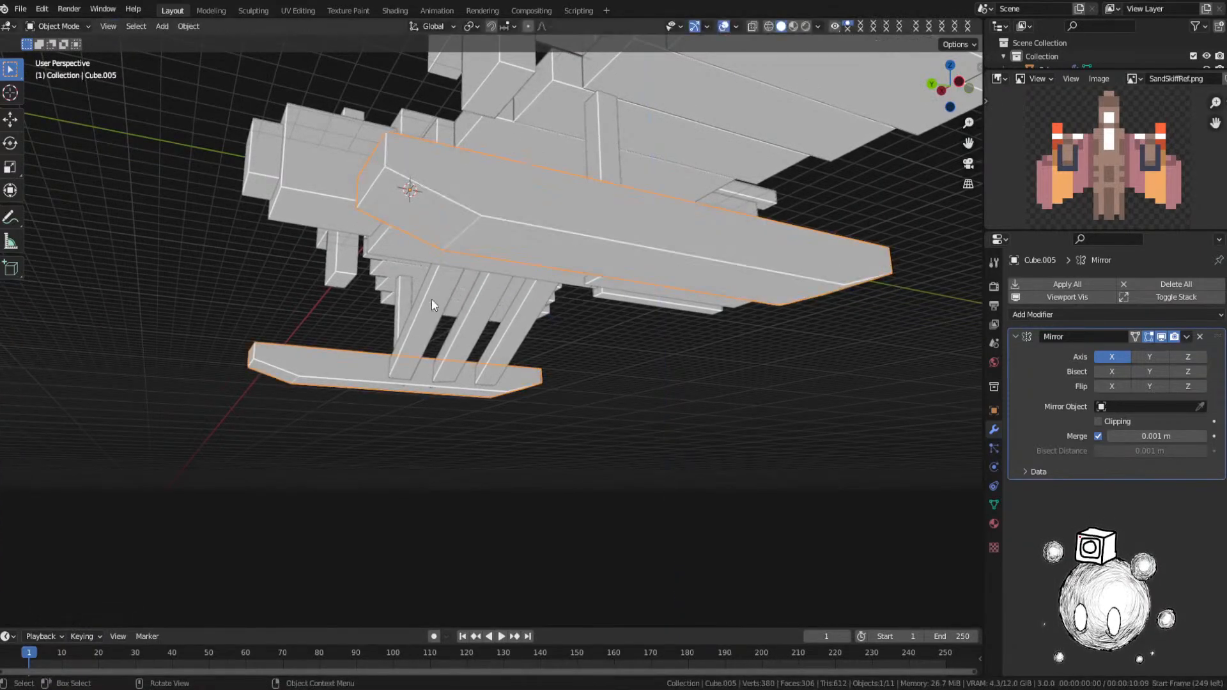
# Step: Deselect the skid and save the ship with its angled skid tips
pyautogui.click(575, 317)
pyautogui.moveTo(575, 318); pyautogui.dragTo(578, 393, button='middle')
pyautogui.scroll(-4, 498, 351)
pyautogui.hotkey('ctrl', 's')
# Step: Check individual ship parts and the overall shape from other angles, then save the file again
pyautogui.click(534, 257)
pyautogui.scroll(1, 558, 320)
pyautogui.scroll(3, 602, 397)
pyautogui.scroll(-3, 604, 398)
pyautogui.click(621, 409)
pyautogui.hotkey('ctrl', 's')
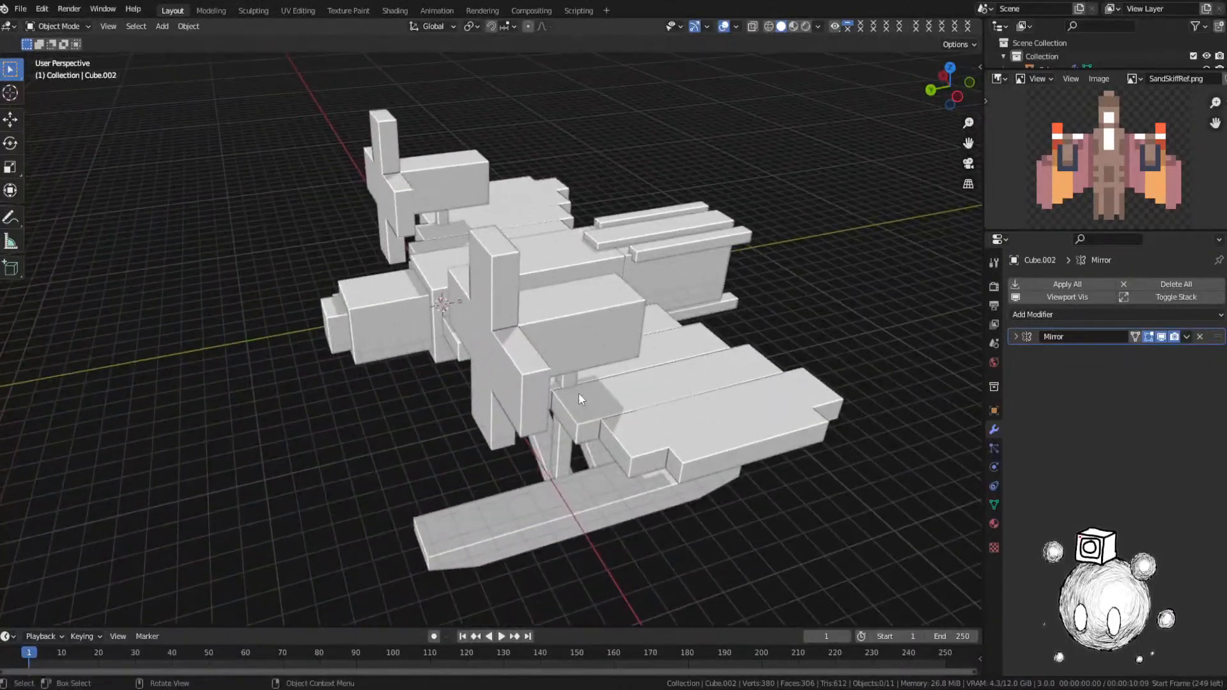
pyautogui.click(578, 393)
pyautogui.moveTo(688, 434); pyautogui.dragTo(594, 411, button='middle')
pyautogui.hotkey('ctrl', 's')
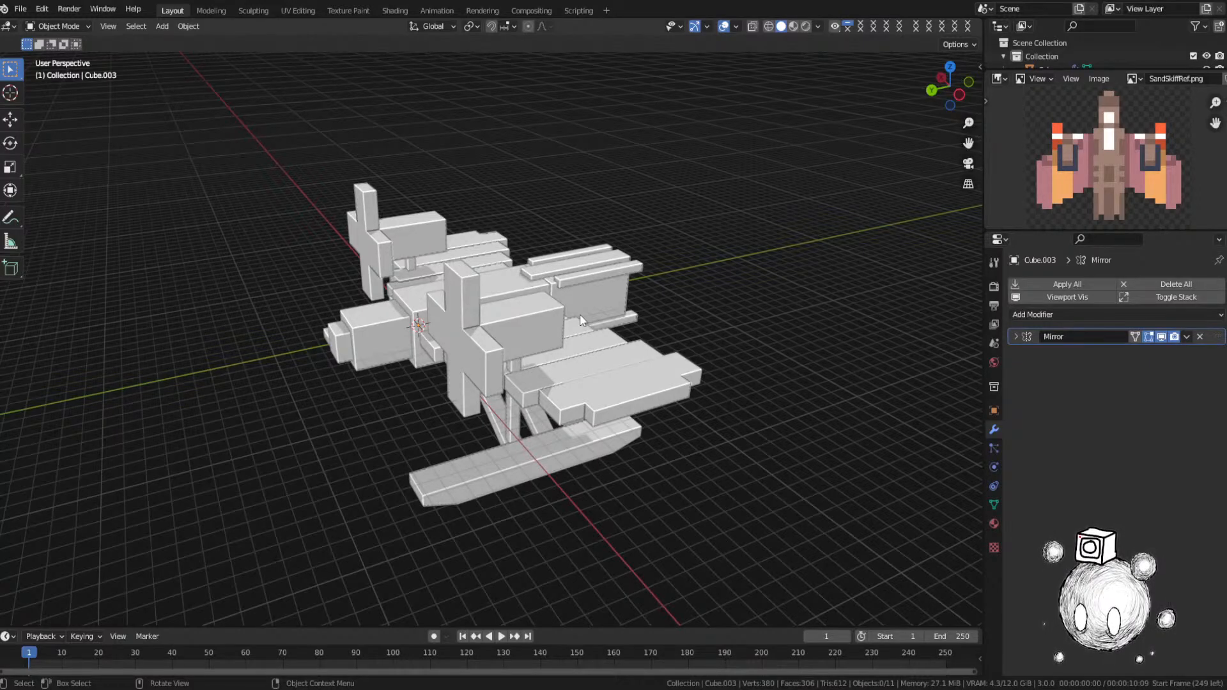
# Step: Examine the hull, wings, struts and landing skids of the ship from front, side and above
pyautogui.moveTo(581, 320); pyautogui.dragTo(435, 298, button='middle')
pyautogui.click(428, 295)
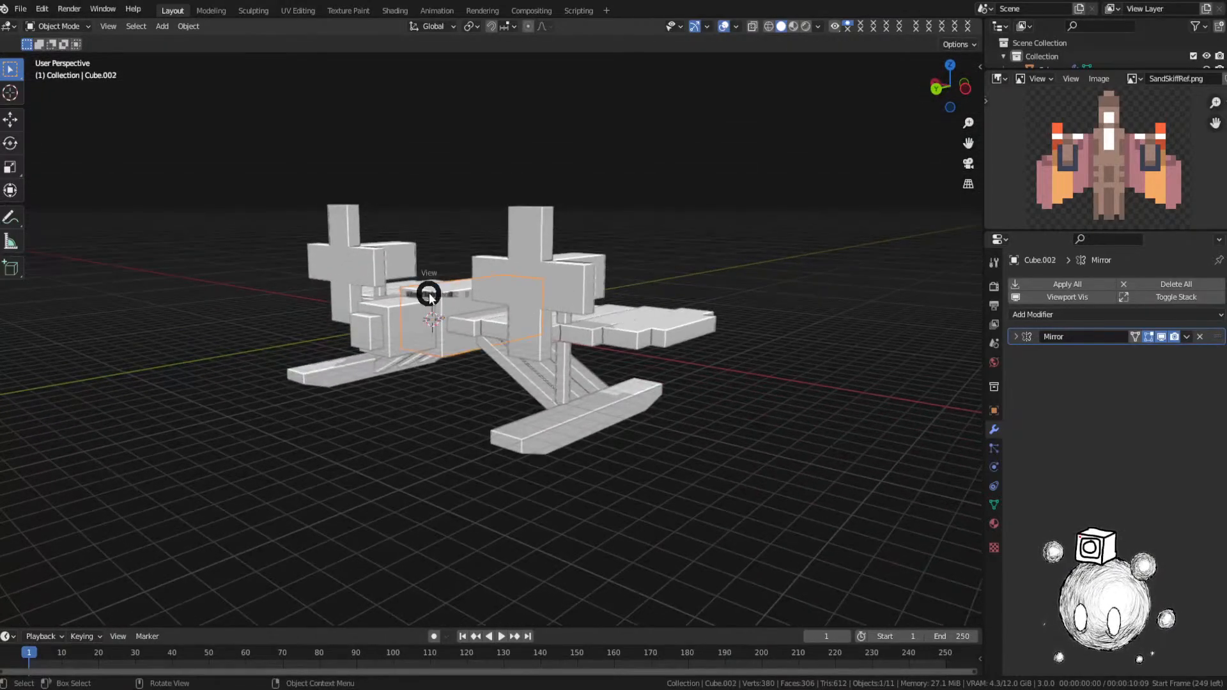
pyautogui.press('3')
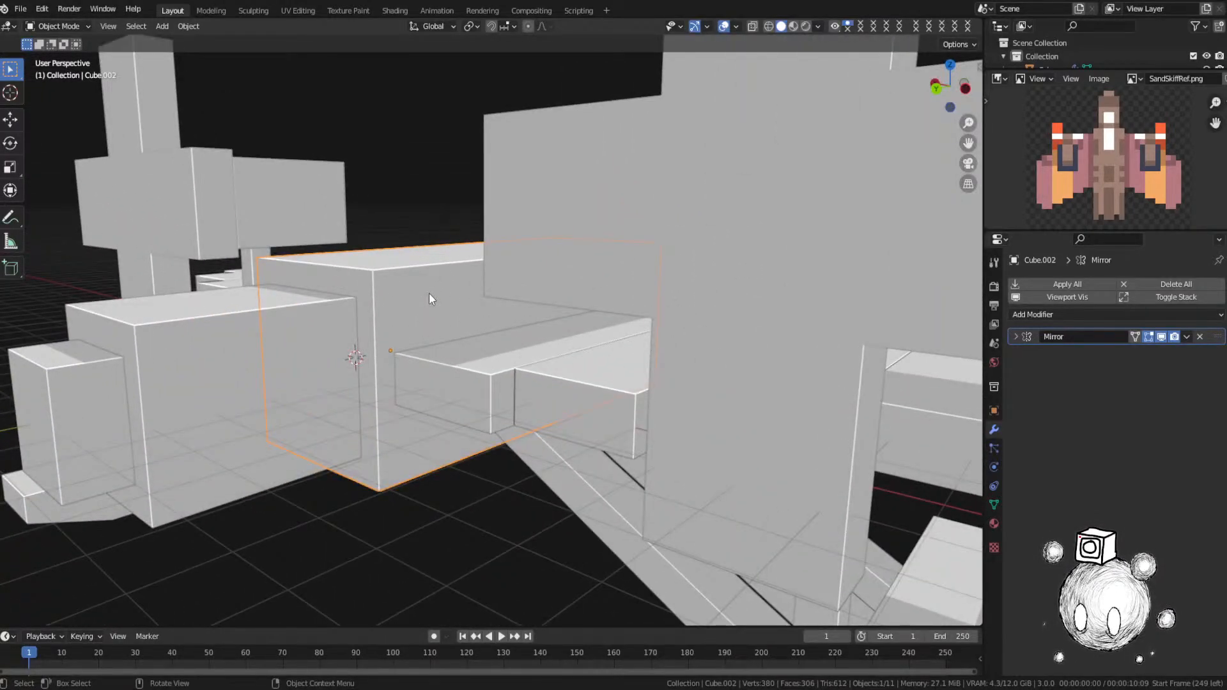
pyautogui.scroll(-3, 429, 294)
pyautogui.hotkey('alt', 'a')
pyautogui.moveTo(464, 315); pyautogui.dragTo(590, 342, button='middle')
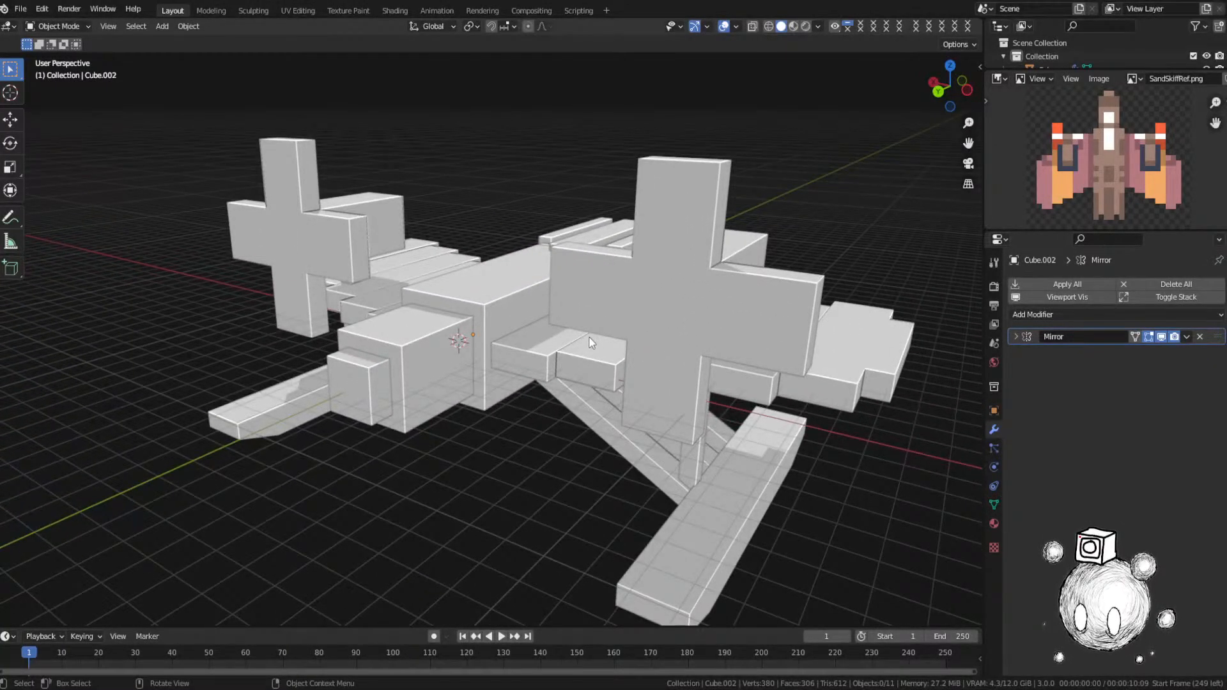
pyautogui.moveTo(589, 337); pyautogui.dragTo(514, 332, button='middle')
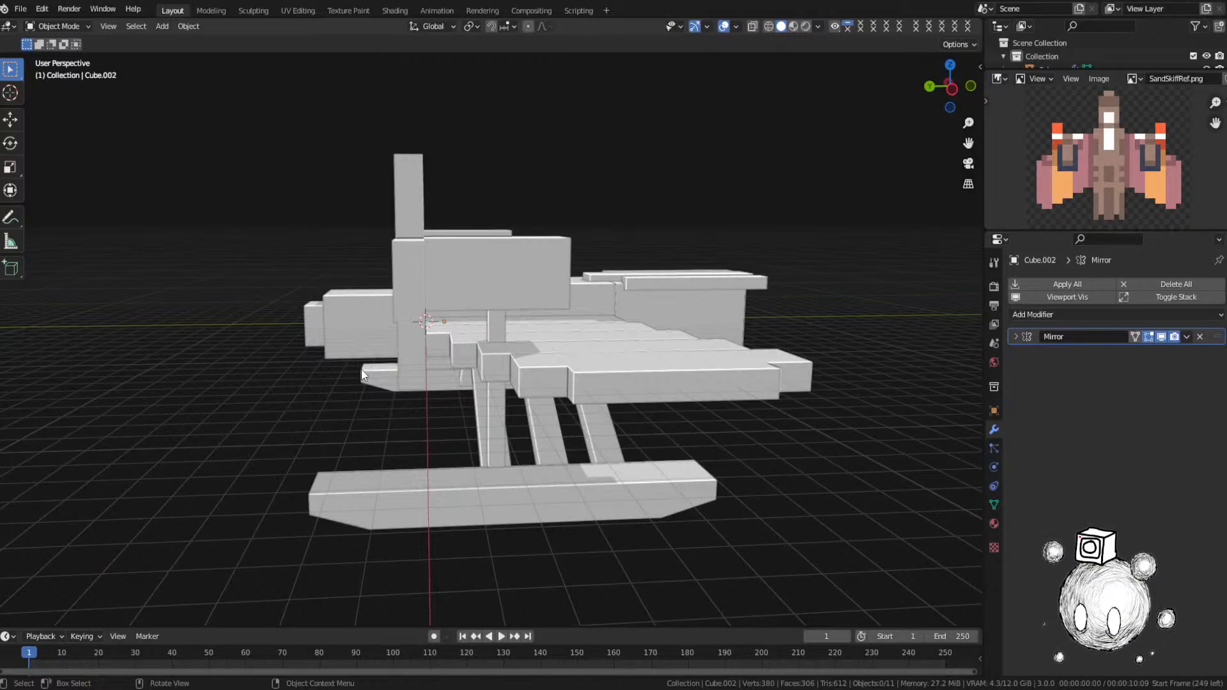
pyautogui.moveTo(361, 369); pyautogui.dragTo(425, 364, button='middle')
pyautogui.moveTo(566, 301); pyautogui.dragTo(615, 393, button='middle')
pyautogui.scroll(5, 616, 393)
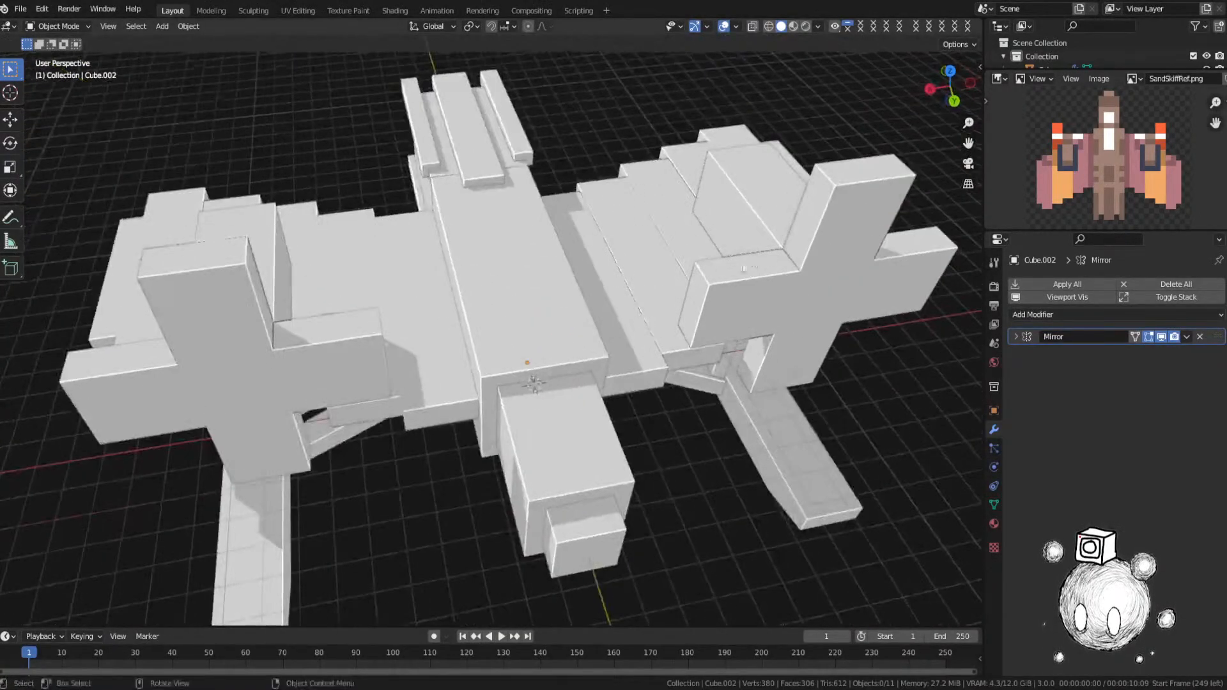
# Step: Check the cross-shaped engines and tail plates from several angles, then save the ship file
pyautogui.click(817, 232)
pyautogui.moveTo(817, 232); pyautogui.dragTo(851, 205, button='middle')
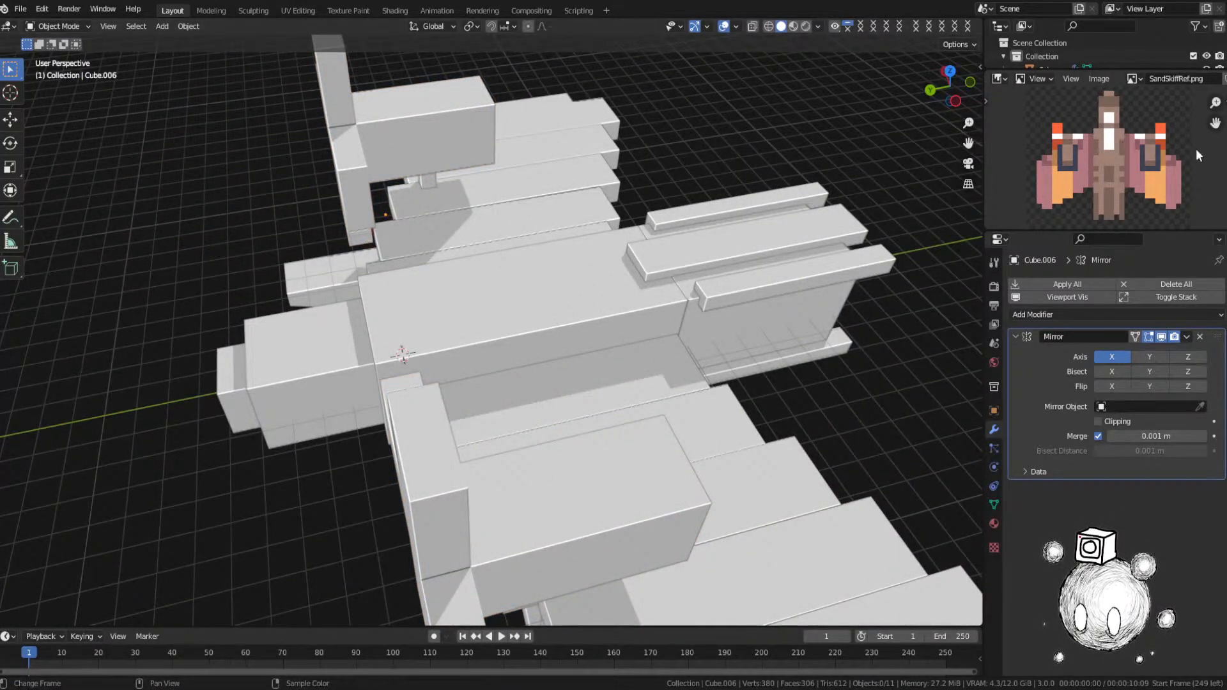
pyautogui.scroll(-3, 578, 360)
pyautogui.moveTo(578, 360); pyautogui.dragTo(659, 326, button='middle')
pyautogui.scroll(2, 560, 324)
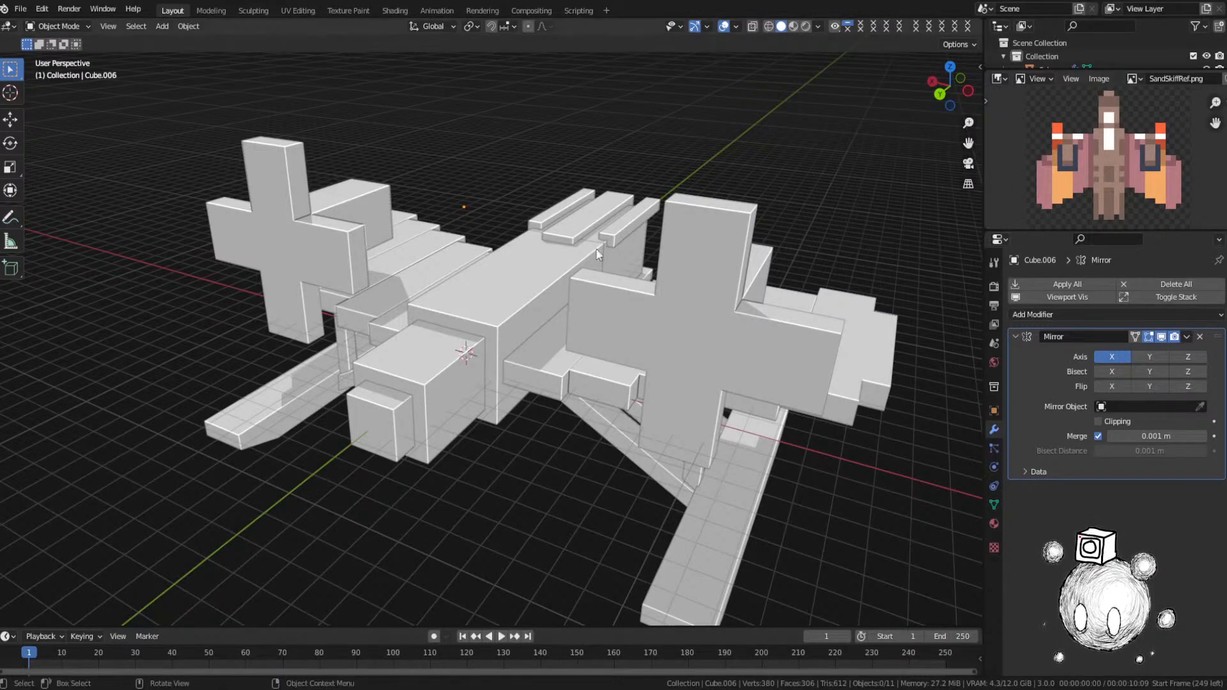
pyautogui.moveTo(596, 248); pyautogui.dragTo(644, 275, button='middle')
pyautogui.hotkey('ctrl', 's')
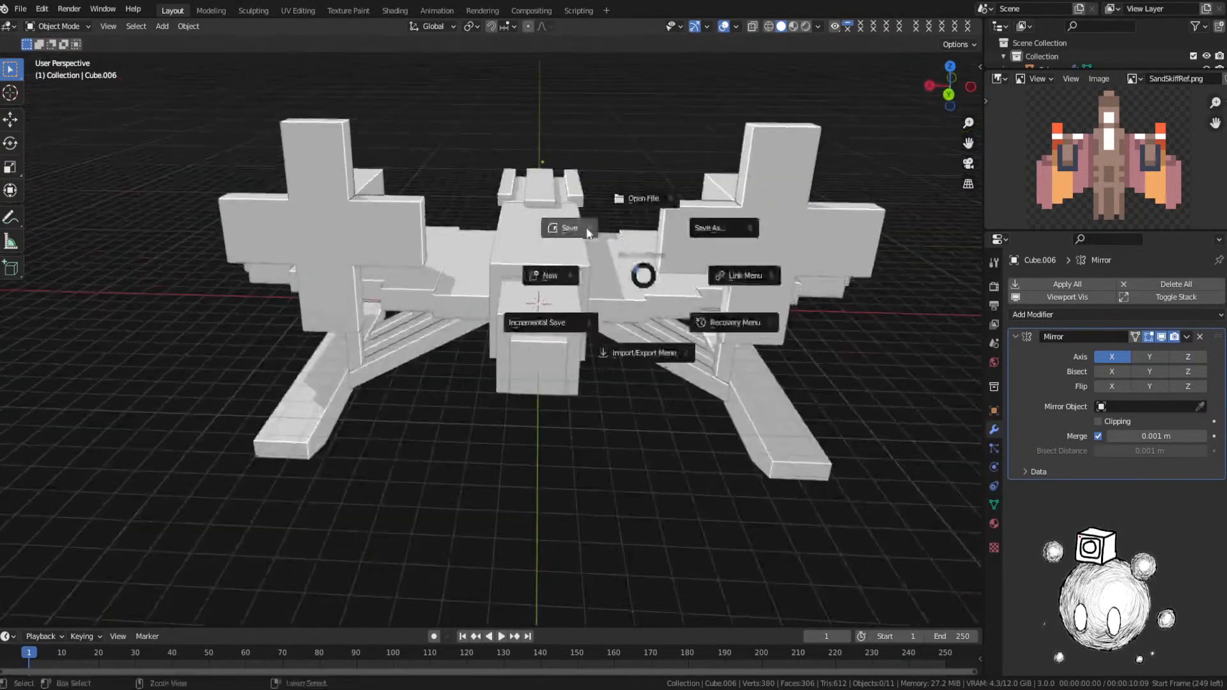
pyautogui.click(586, 229)
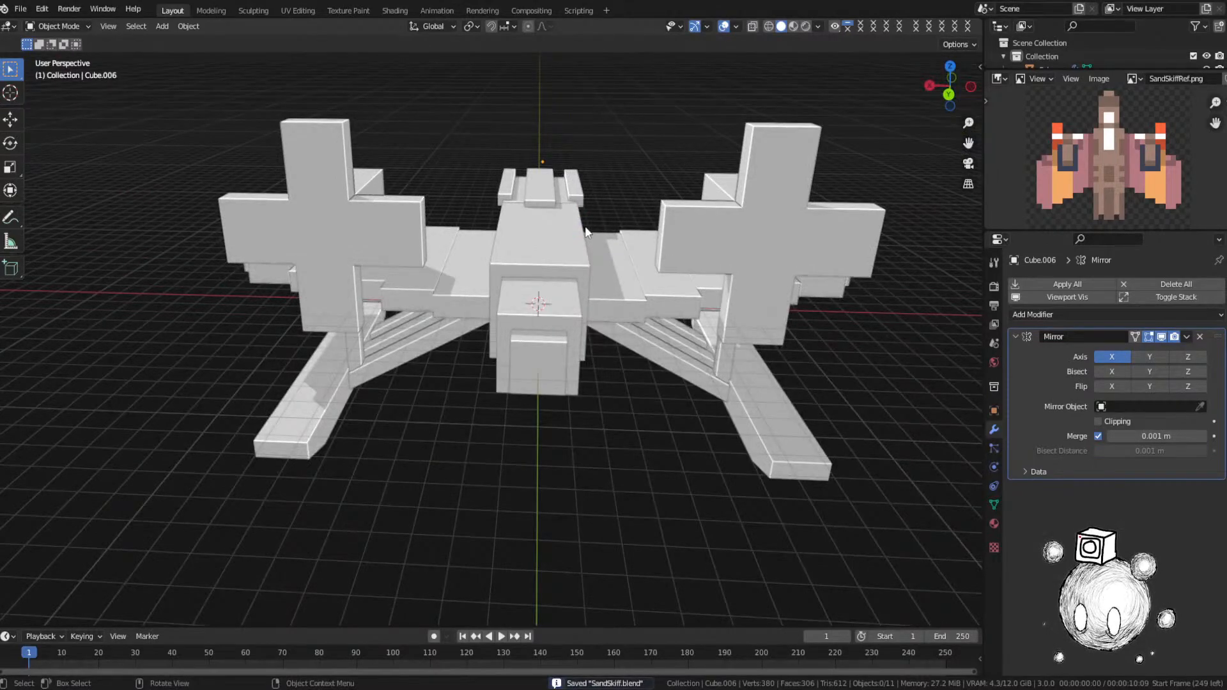
# Step: Examine the nose block up close and compare it with the whole ship
pyautogui.moveTo(597, 234); pyautogui.dragTo(646, 316, button='middle')
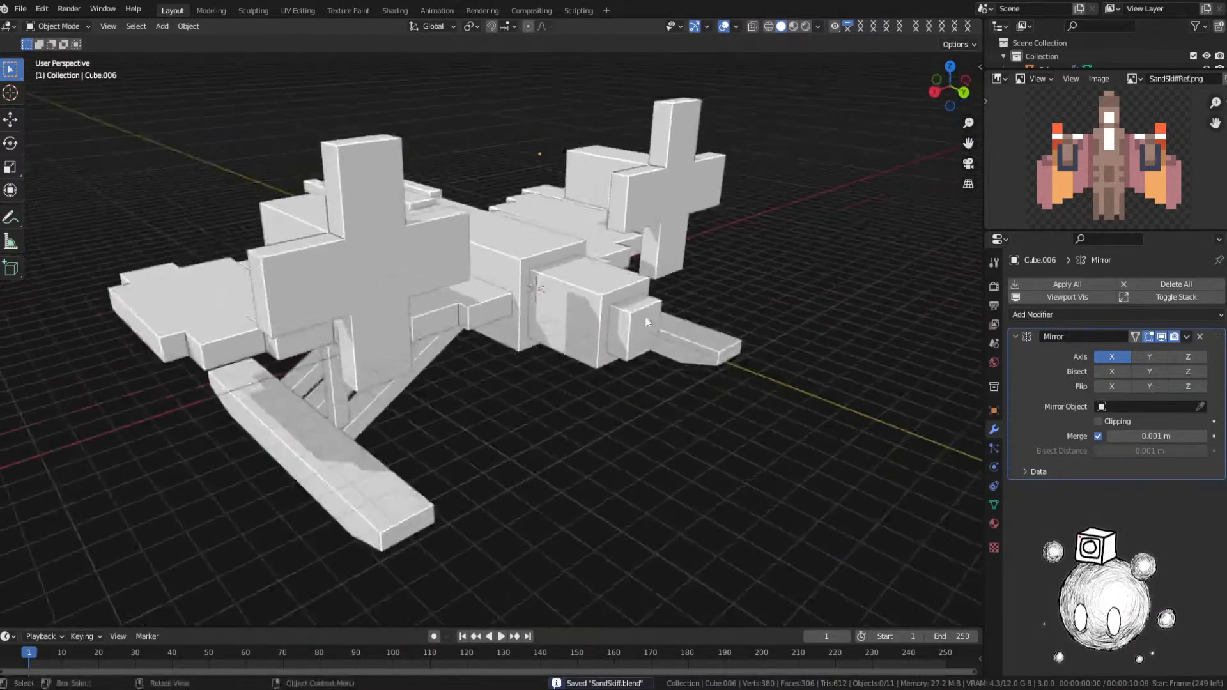
pyautogui.click(645, 316)
pyautogui.press('KP_Decimal')
pyautogui.scroll(-8, 640, 372)
pyautogui.hotkey('alt', 'a')
pyautogui.hotkey('ctrl', 's')
pyautogui.click(552, 308)
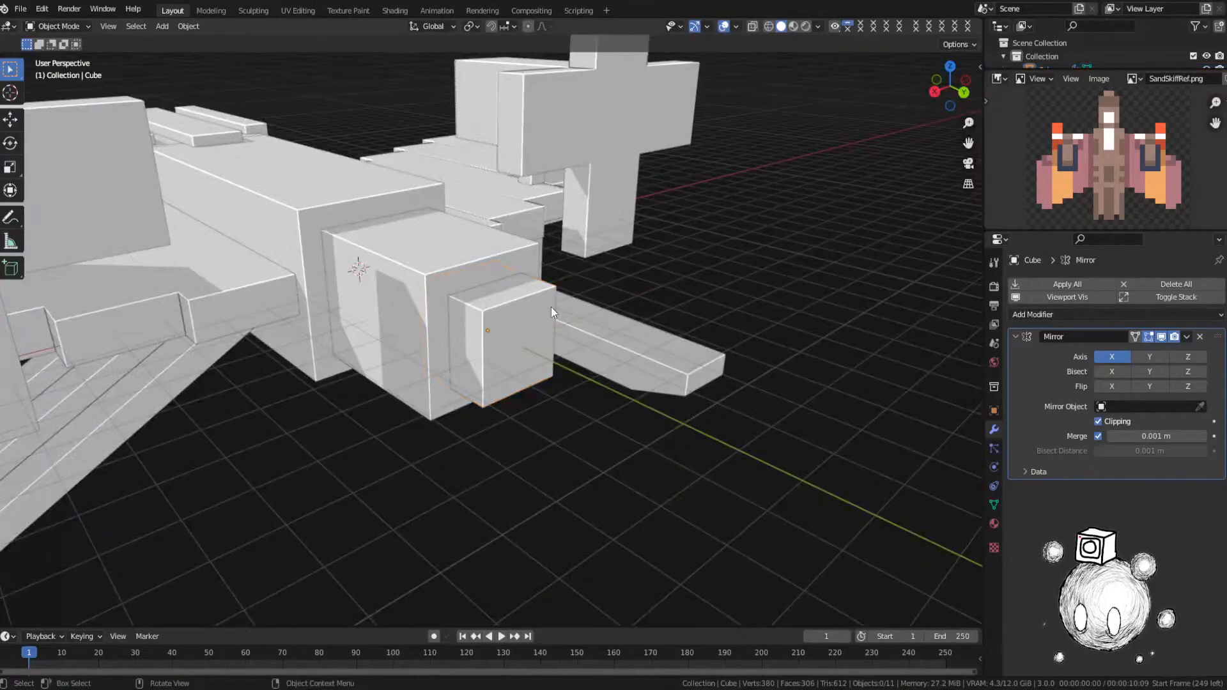
pyautogui.scroll(-5, 555, 311)
pyautogui.keyDown('shift'); pyautogui.moveTo(559, 313); pyautogui.dragTo(688, 328, button='middle'); pyautogui.keyUp('shift')
# Step: Switch the viewport shading color to Random and examine the separate ship parts from the side
pyautogui.click(819, 26)
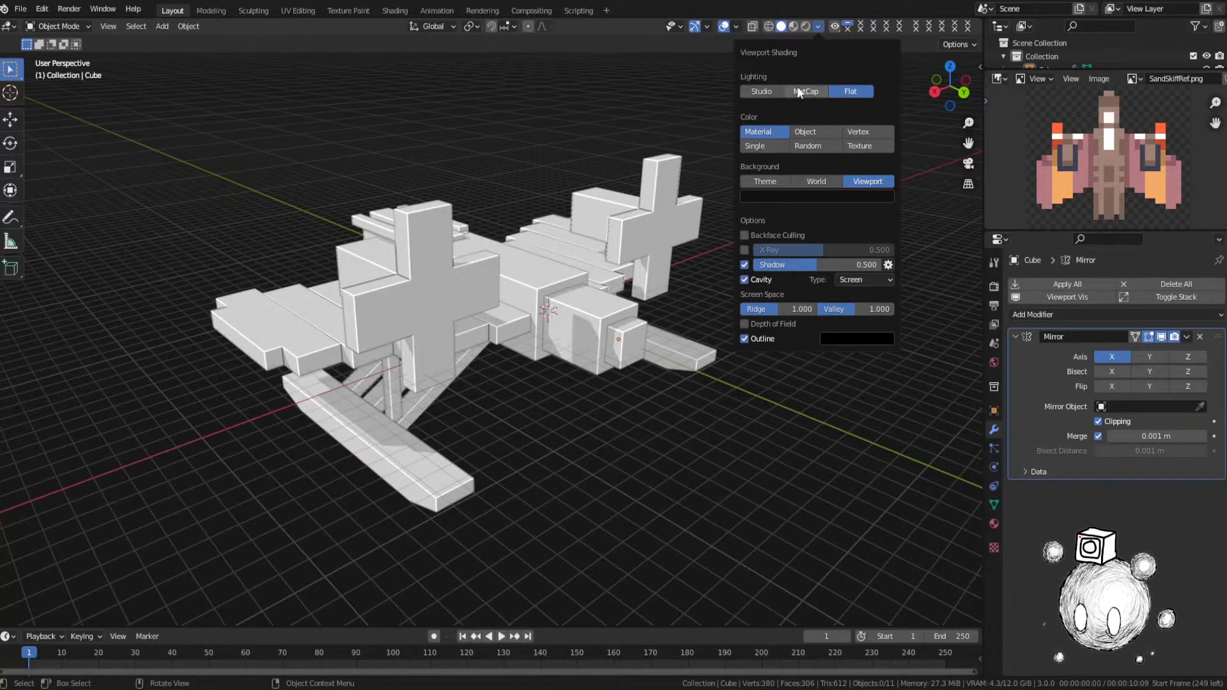
pyautogui.click(824, 147)
pyautogui.moveTo(680, 350); pyautogui.dragTo(522, 296, button='middle')
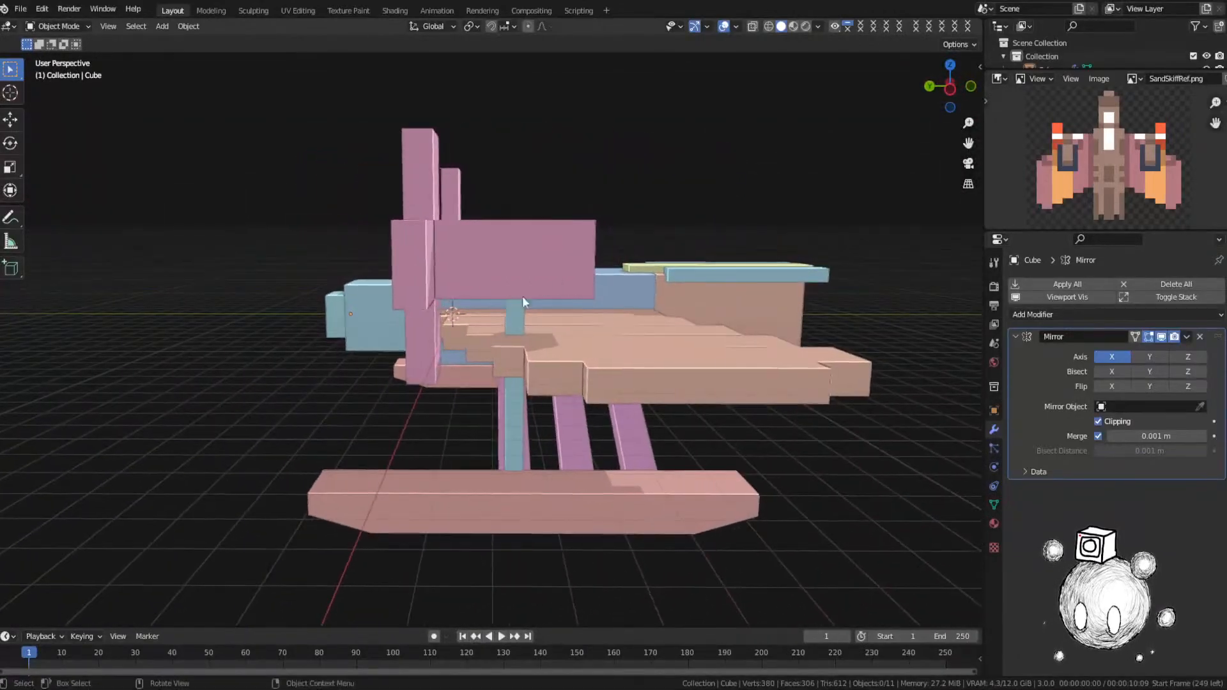
# Step: Try the Material, Single and Object viewport shading colors and finish with Texture
pyautogui.click(819, 26)
pyautogui.click(857, 148)
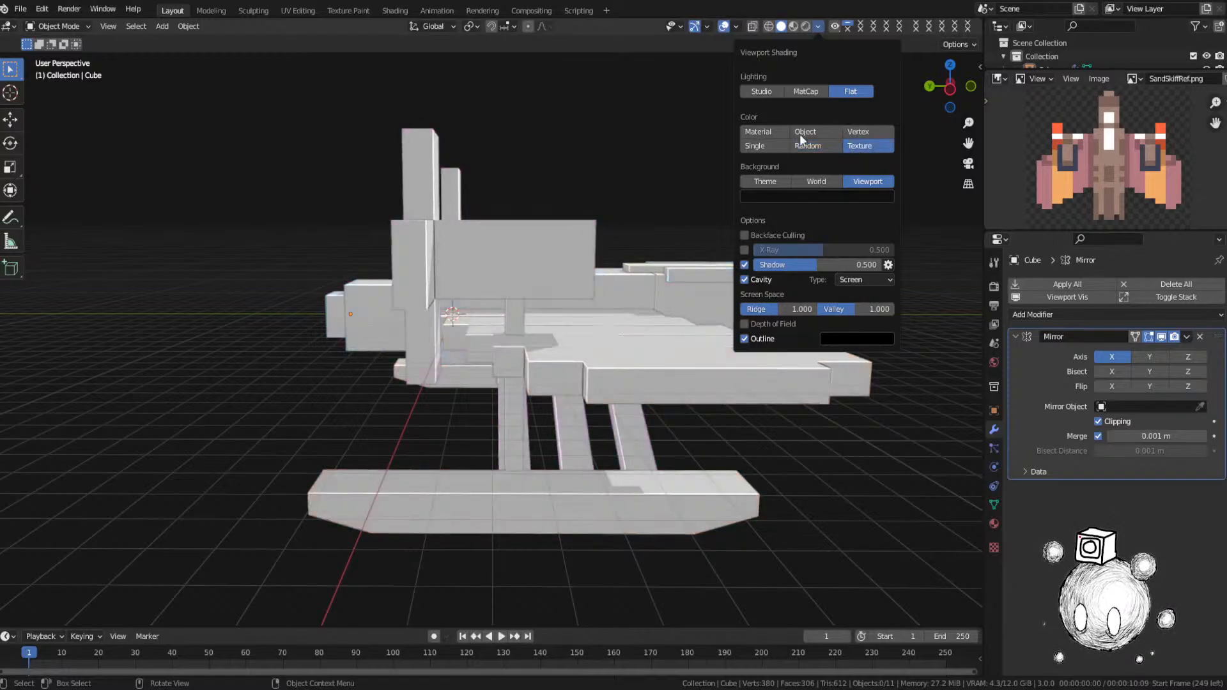
pyautogui.click(767, 135)
pyautogui.click(767, 145)
pyautogui.click(819, 131)
pyautogui.click(857, 143)
pyautogui.moveTo(348, 242)
pyautogui.mouseDown(button='middle')
pyautogui.moveTo(490, 290)
pyautogui.moveTo(493, 271)
pyautogui.moveTo(580, 280)
pyautogui.mouseUp(button='middle')
pyautogui.hotkey('ctrl', 's')
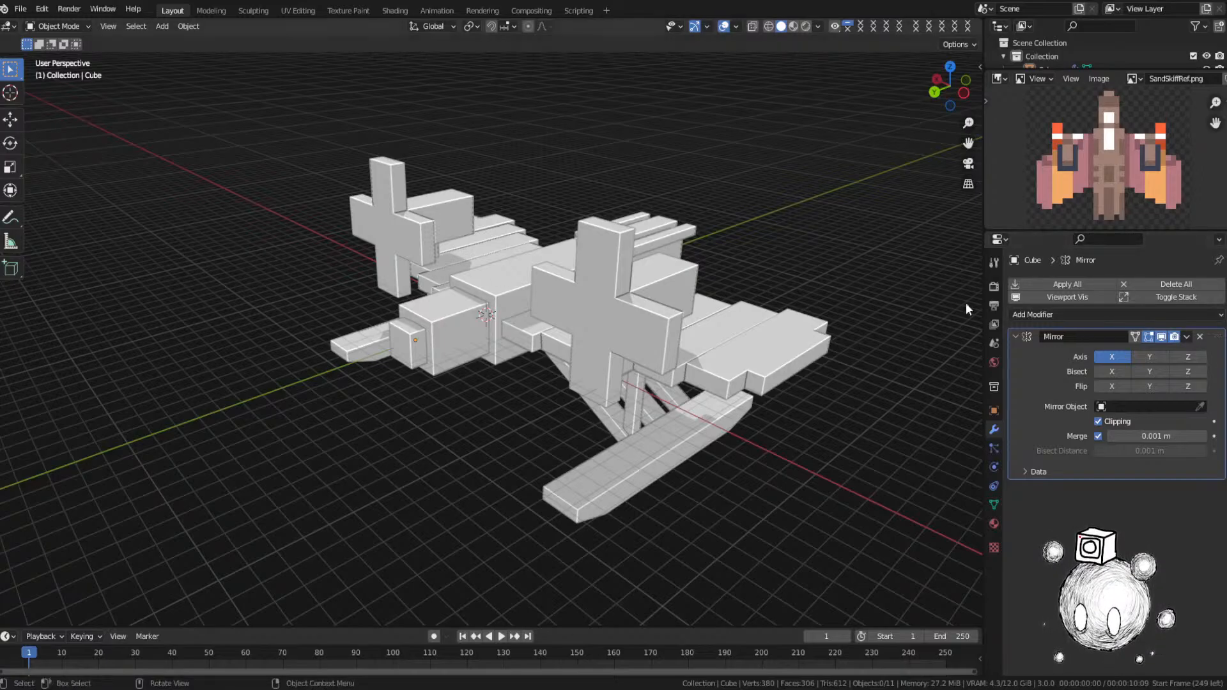
# Step: Select all ship objects and save the file
pyautogui.press('a')
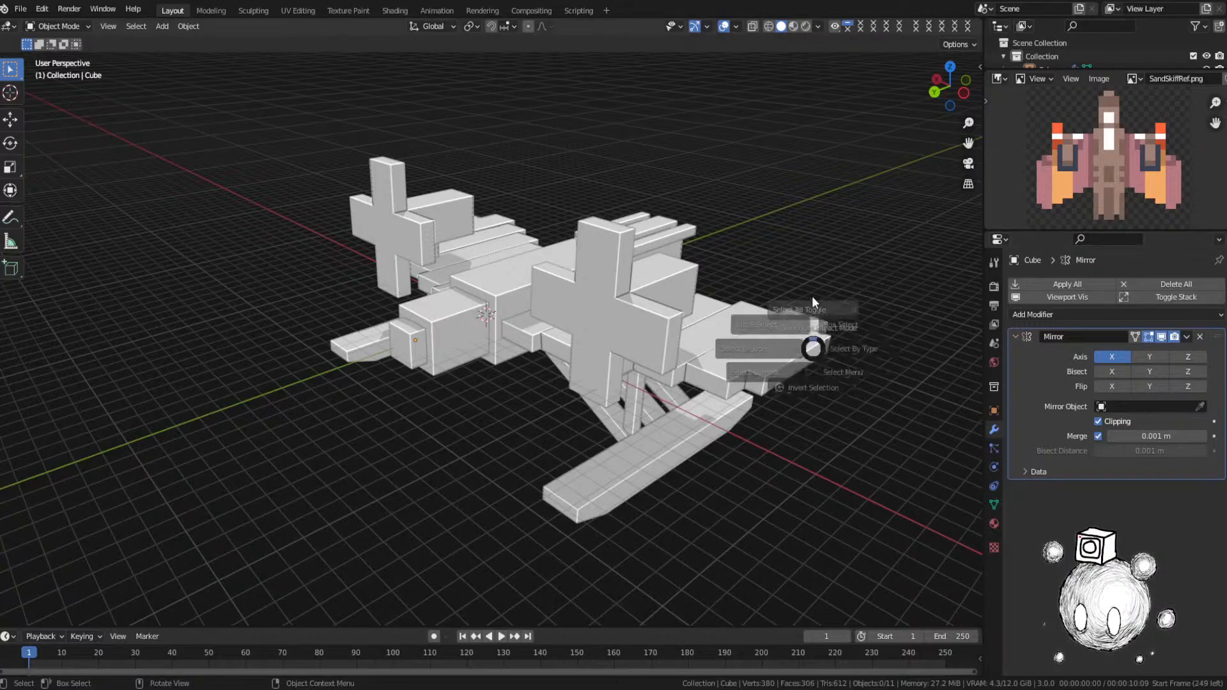
pyautogui.click(812, 299)
pyautogui.press('space')
pyautogui.press('Escape')
pyautogui.hotkey('ctrl', 's')
pyautogui.click(724, 189)
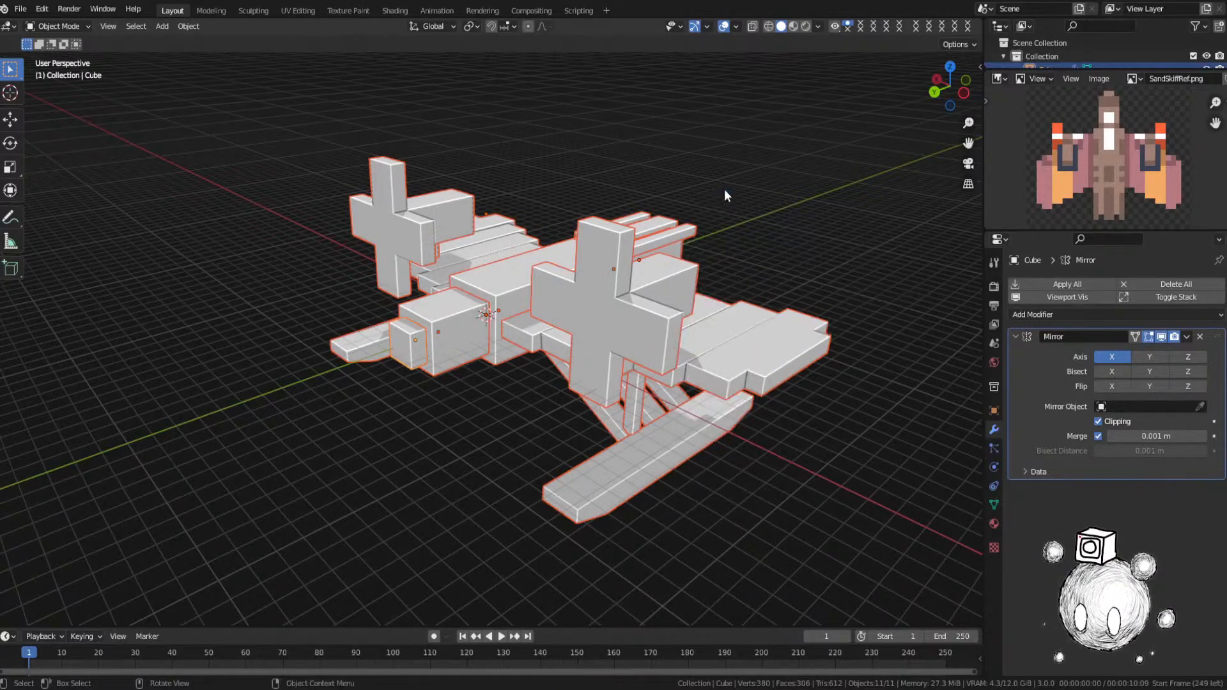
# Step: Make the wing object the active one and select every ship part
pyautogui.click(707, 309)
pyautogui.click(755, 275)
pyautogui.moveTo(754, 275); pyautogui.dragTo(610, 279, button='middle')
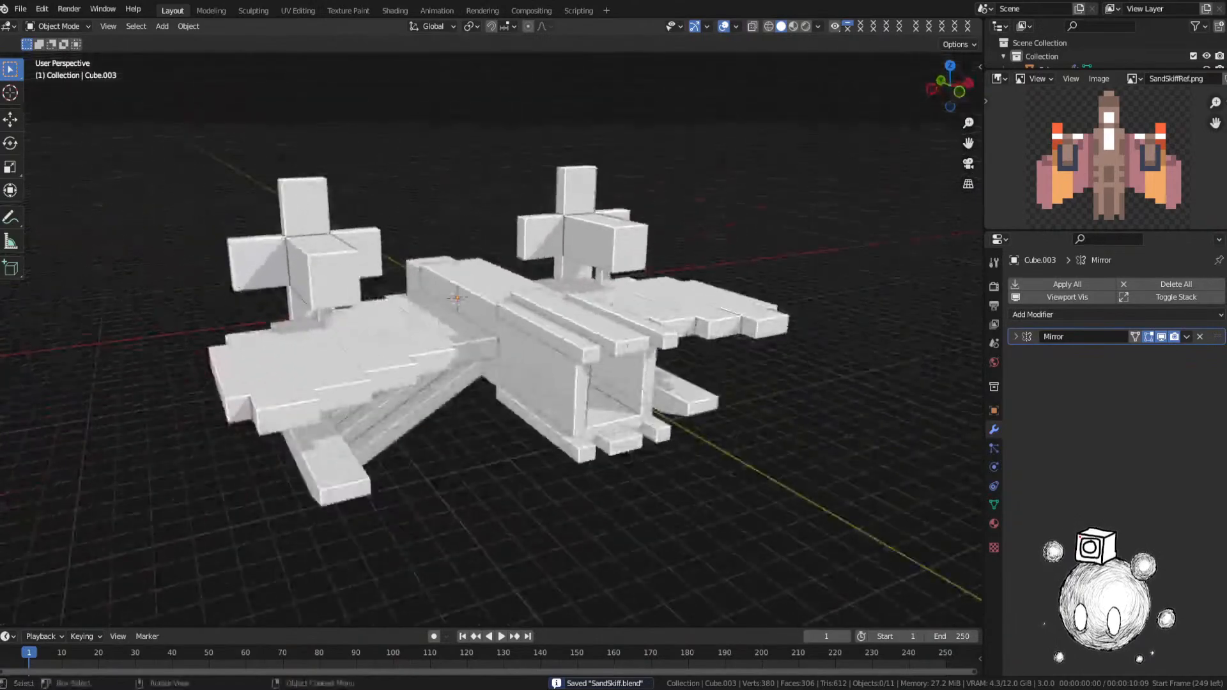
pyautogui.moveTo(677, 374); pyautogui.dragTo(708, 368, button='middle')
pyautogui.press('a')
pyautogui.click(688, 237)
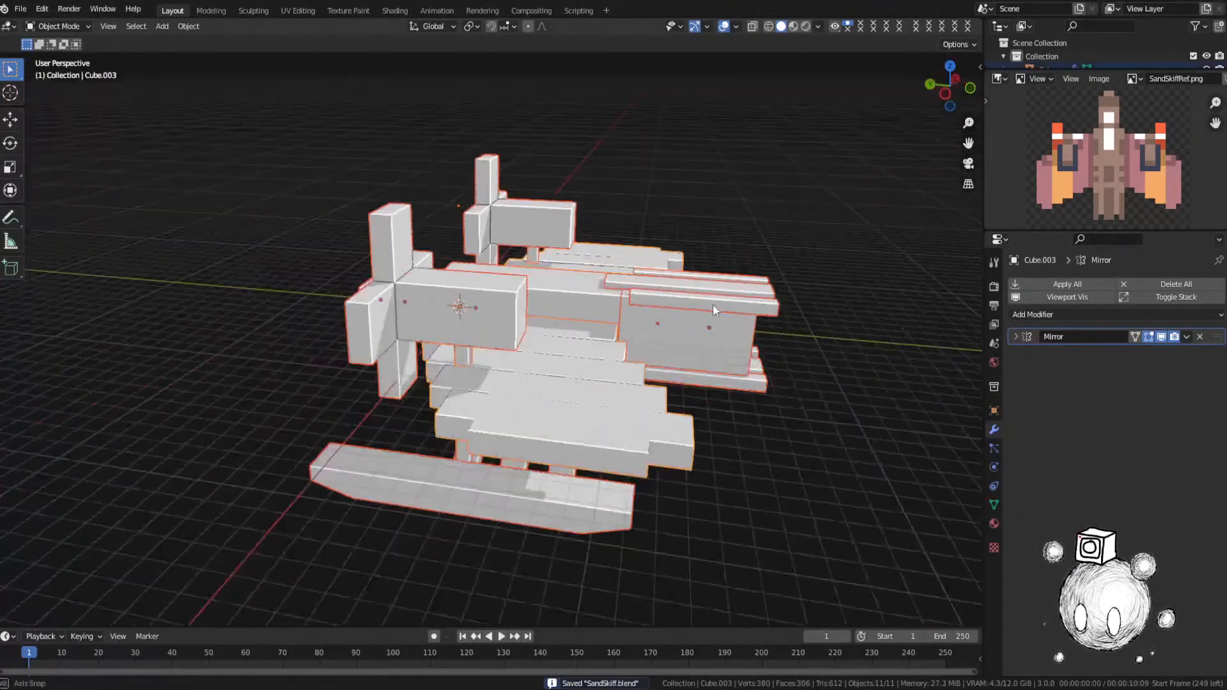
pyautogui.moveTo(712, 305); pyautogui.dragTo(731, 294, button='middle')
pyautogui.hotkey('ctrl', 'a')
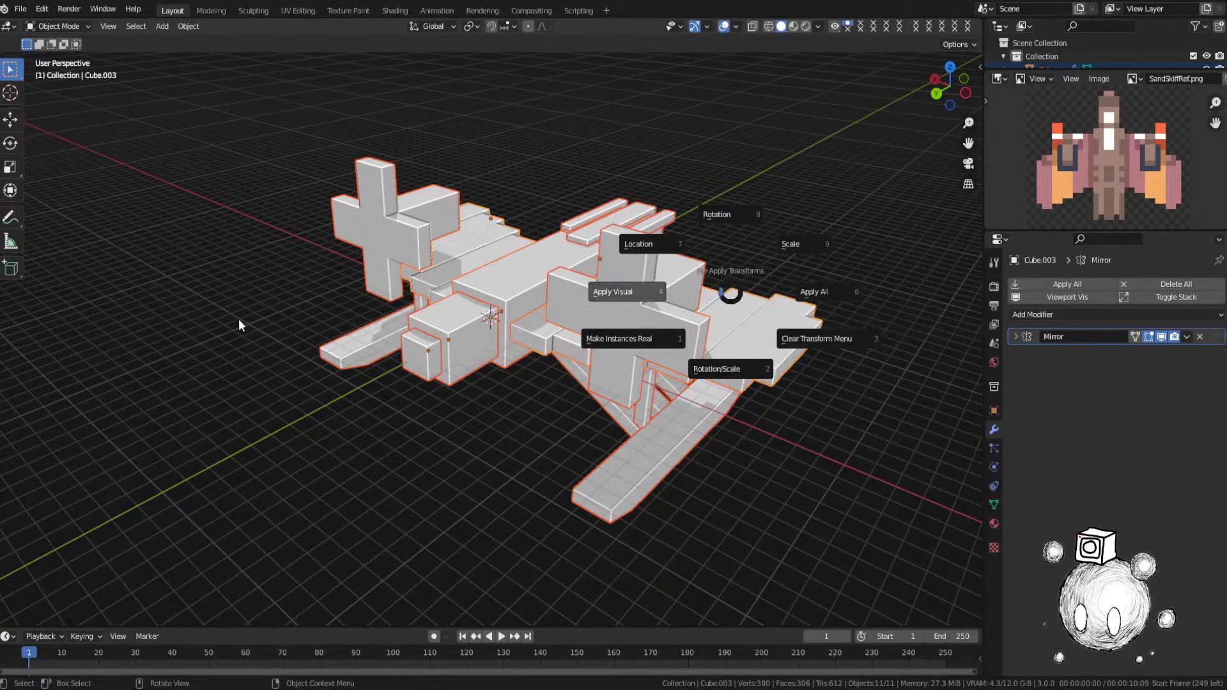
pyautogui.press('Escape')
pyautogui.hotkey('ctrl', 'a')
pyautogui.click(560, 239)
# Step: Find the Apply All Modifiers command by searching and run it on all selected ship parts
pyautogui.rightClick(722, 224)
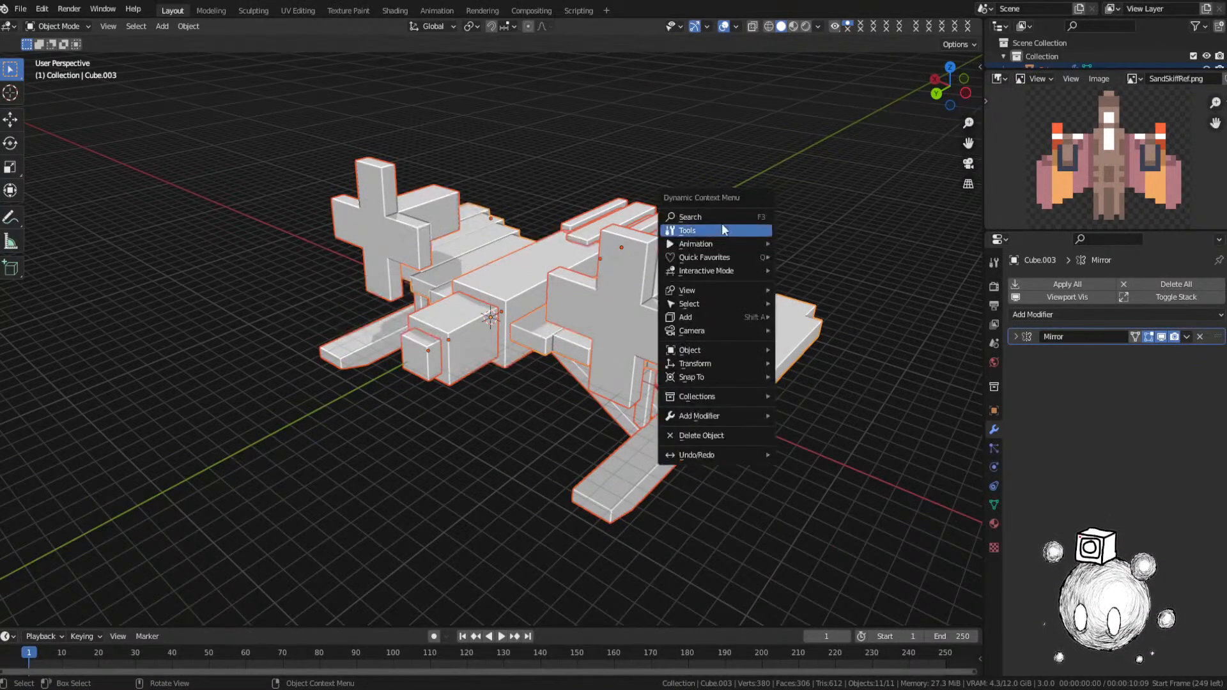
pyautogui.press('space')
pyautogui.write('aply')
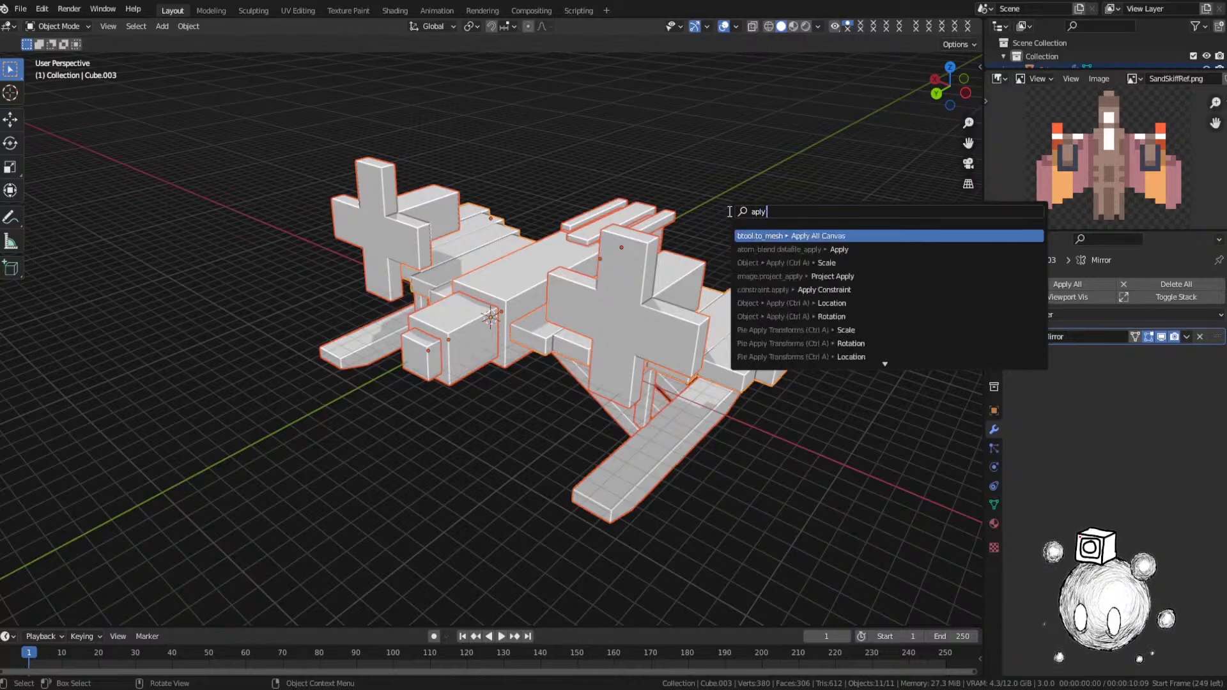
pyautogui.press('BackSpace')
pyautogui.press('BackSpace')
pyautogui.write('ply')
pyautogui.press('BackSpace')
pyautogui.write('y modi')
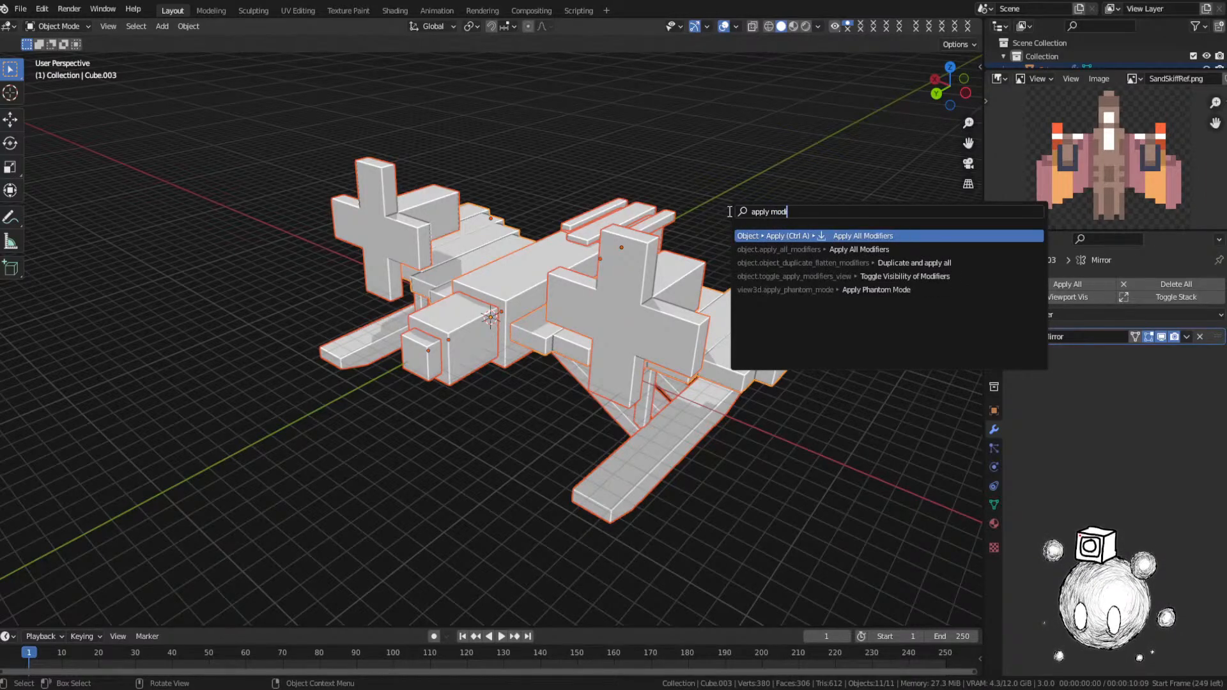
pyautogui.press('Return')
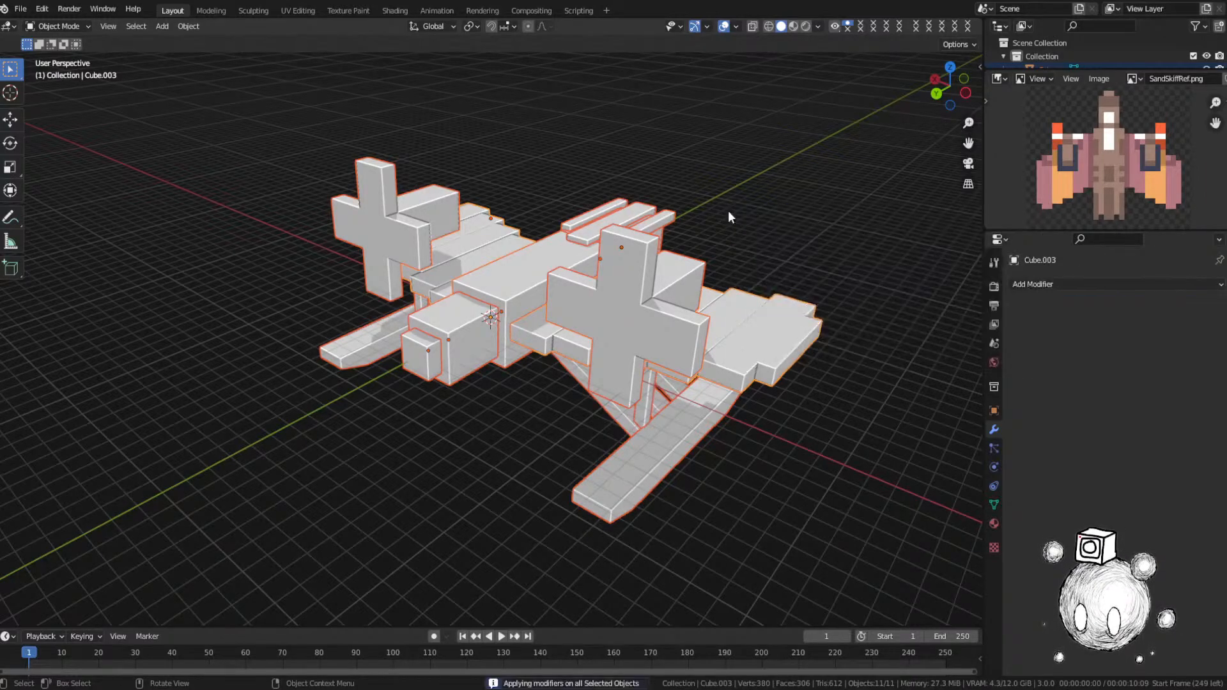
# Step: Join all selected ship parts into a single object
pyautogui.moveTo(730, 210); pyautogui.dragTo(730, 299, button='middle')
pyautogui.press('a')
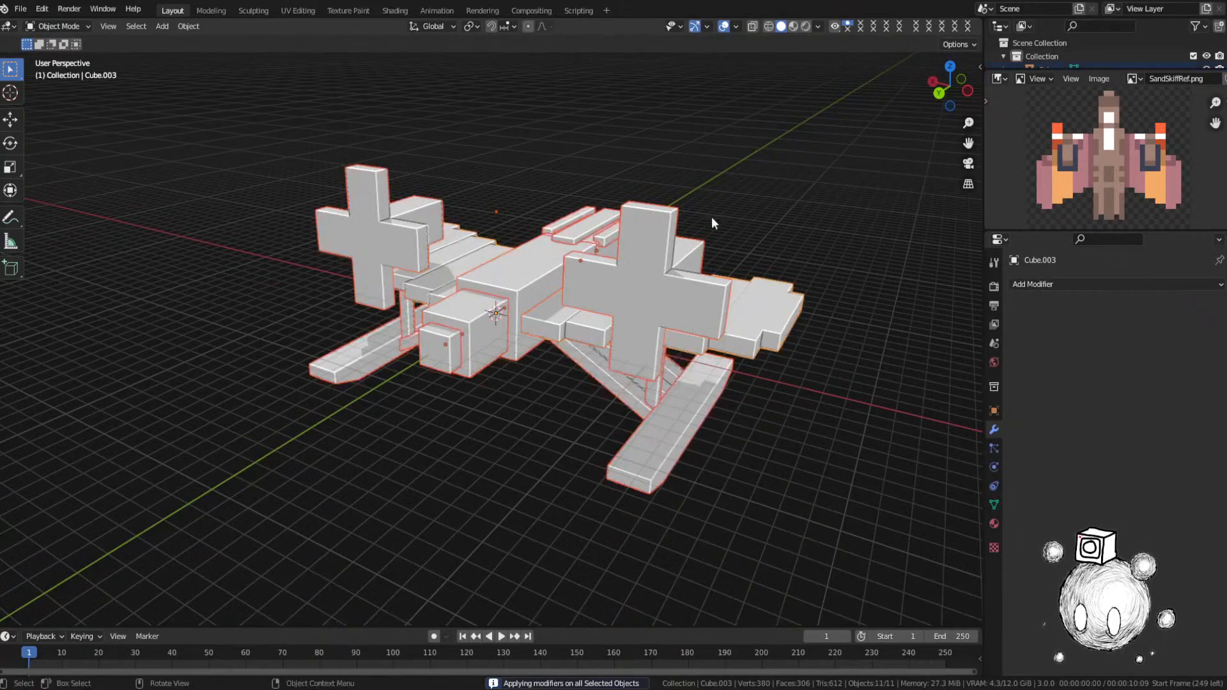
pyautogui.moveTo(668, 307); pyautogui.dragTo(630, 305, button='middle')
pyautogui.hotkey('ctrl', 'j')
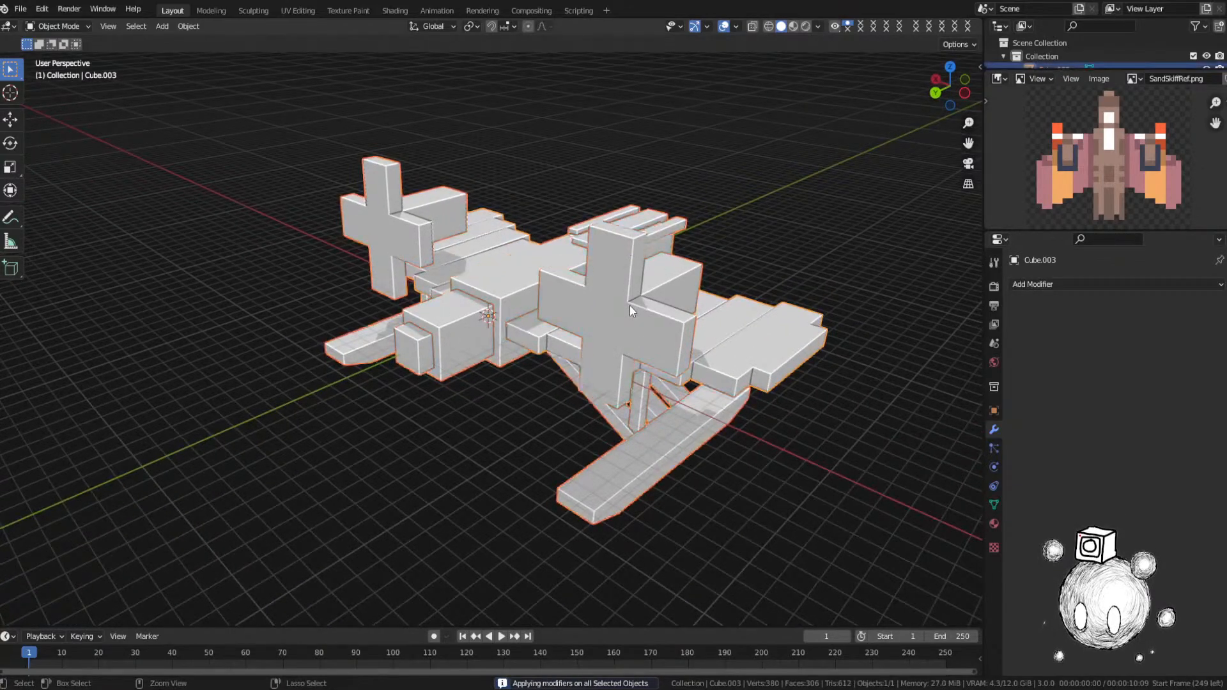
pyautogui.rightClick(822, 132)
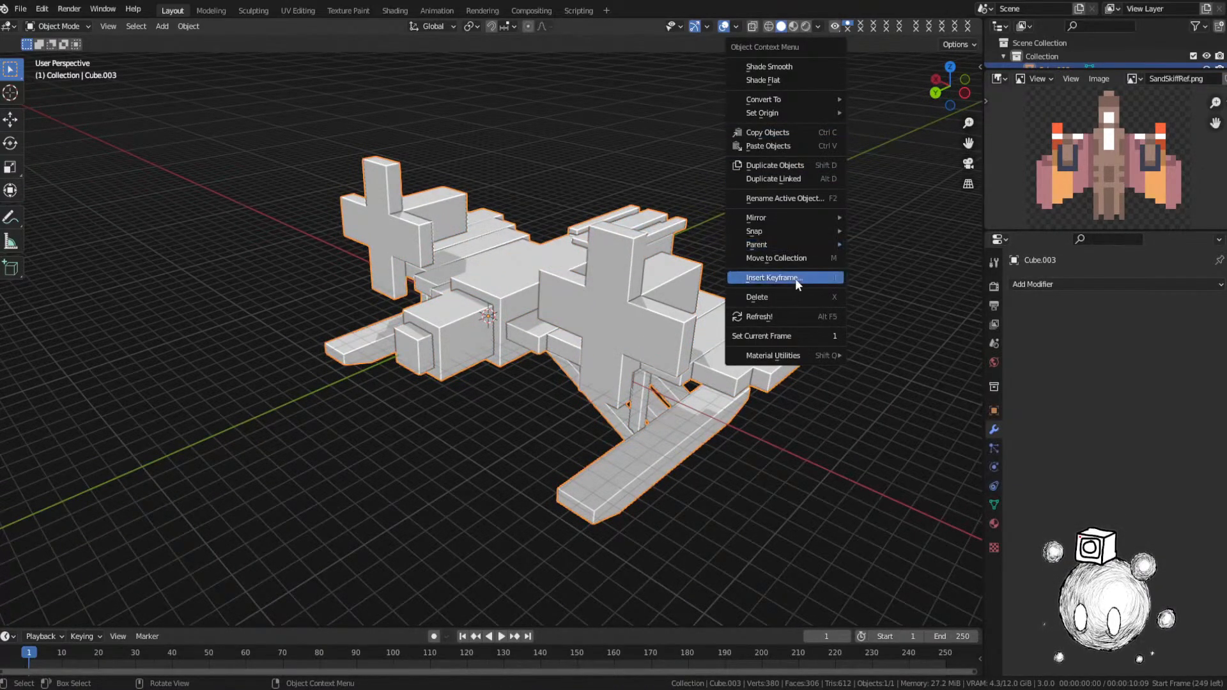
pyautogui.moveTo(789, 236)
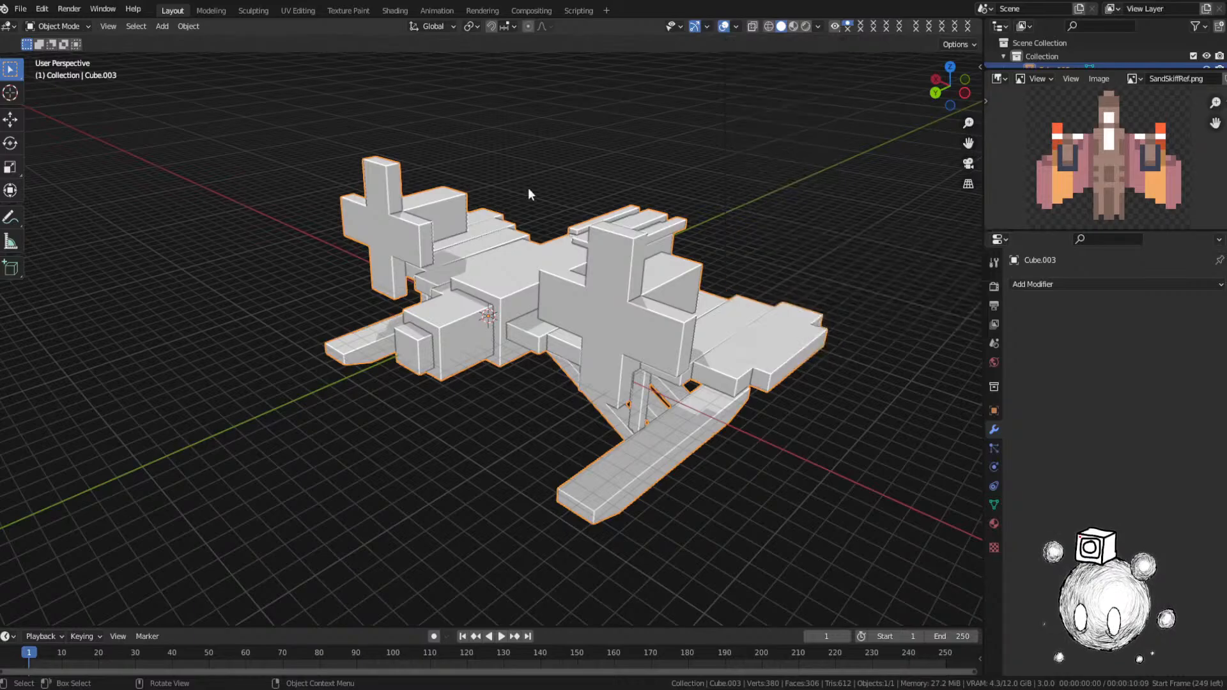
pyautogui.press('space')
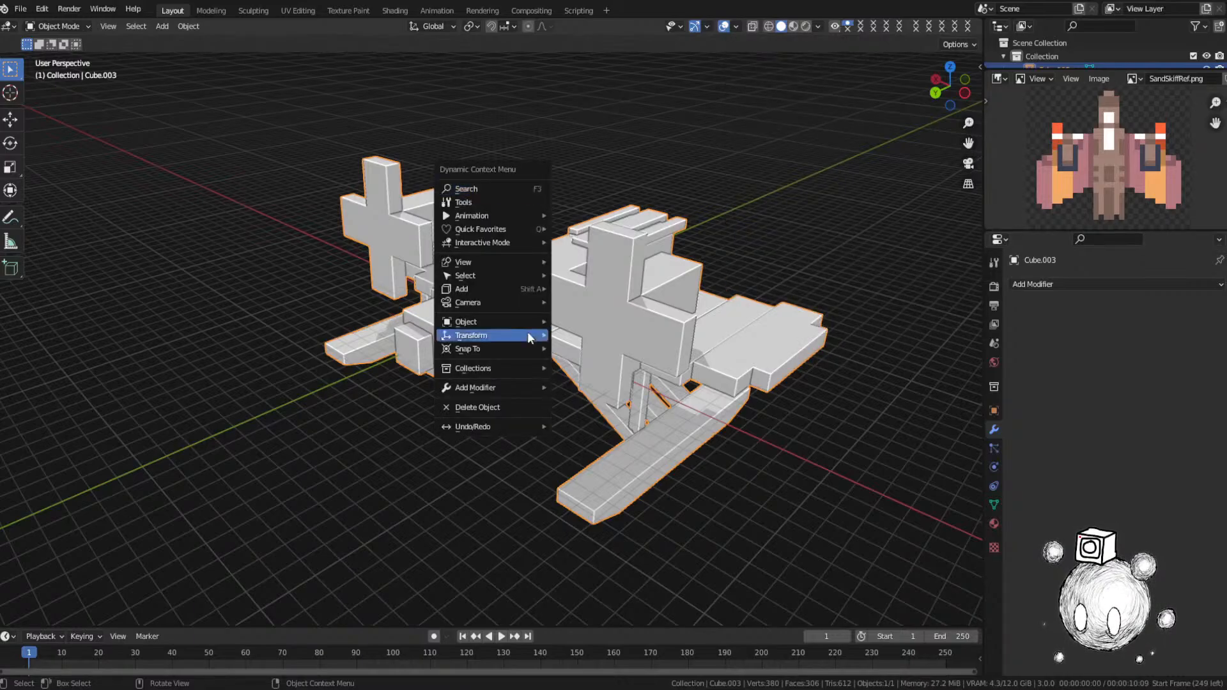
# Step: Set the joined ship's origin to the 3D cursor
pyautogui.moveTo(654, 135); pyautogui.dragTo(666, 155, button='middle')
pyautogui.rightClick(666, 155)
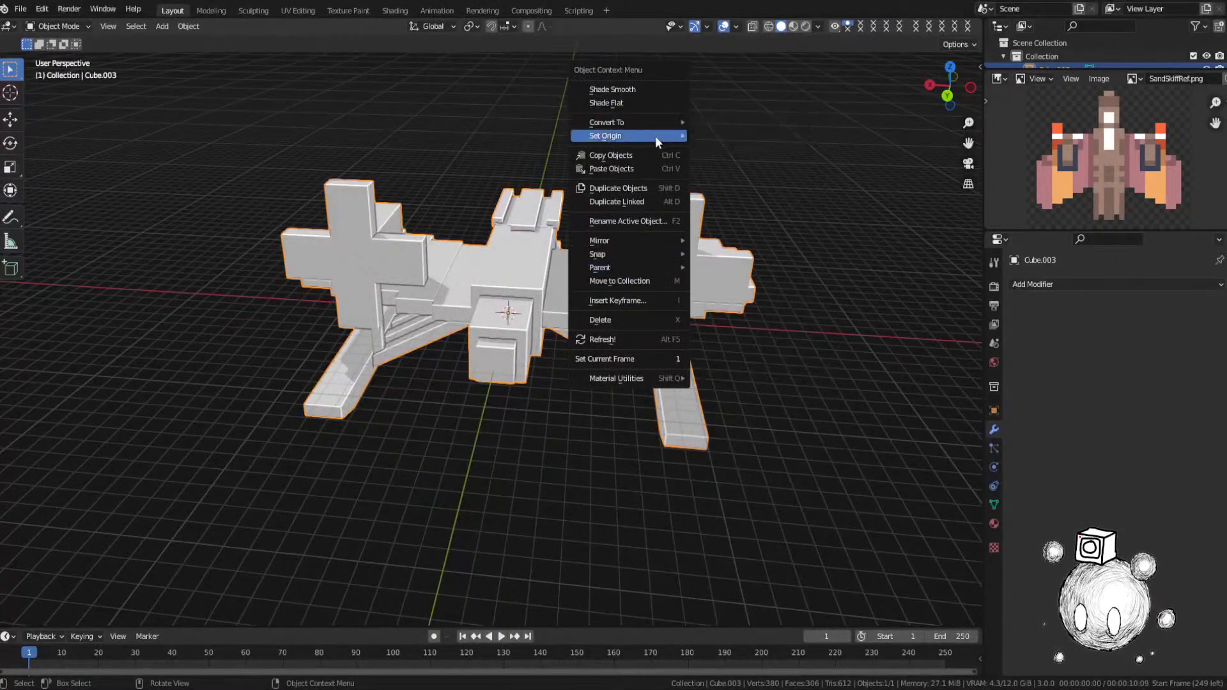
pyautogui.moveTo(655, 137)
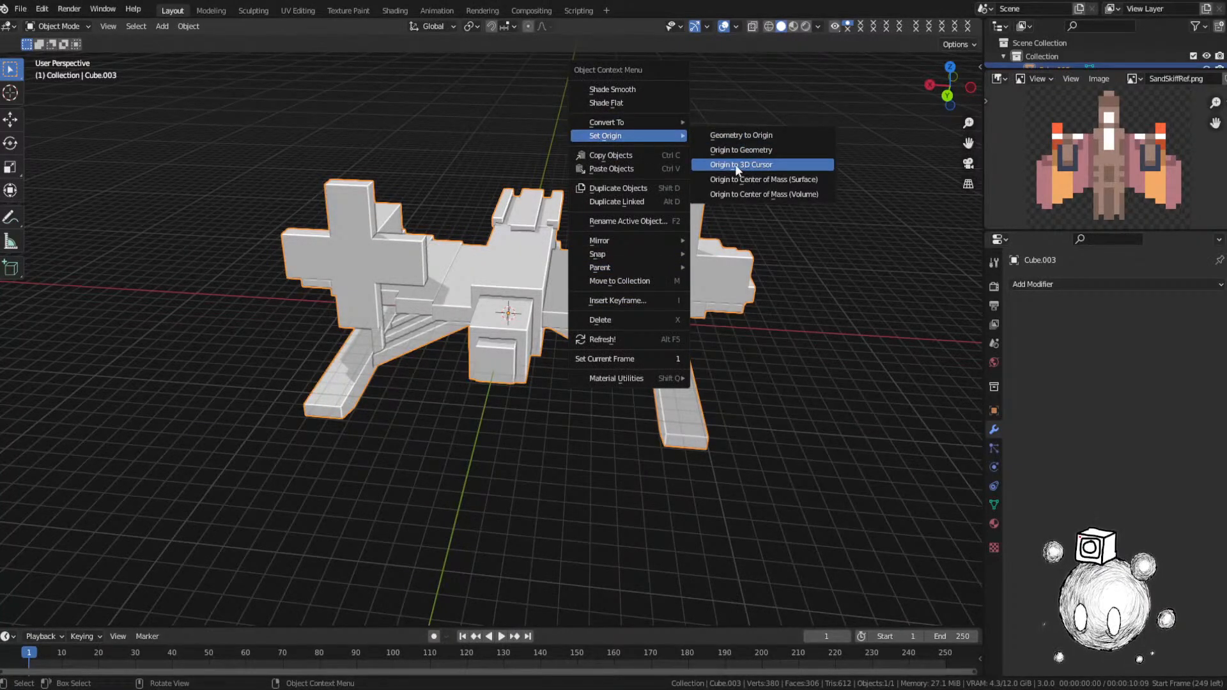
pyautogui.click(761, 163)
pyautogui.moveTo(760, 164); pyautogui.dragTo(682, 250, button='middle')
pyautogui.rightClick(682, 251)
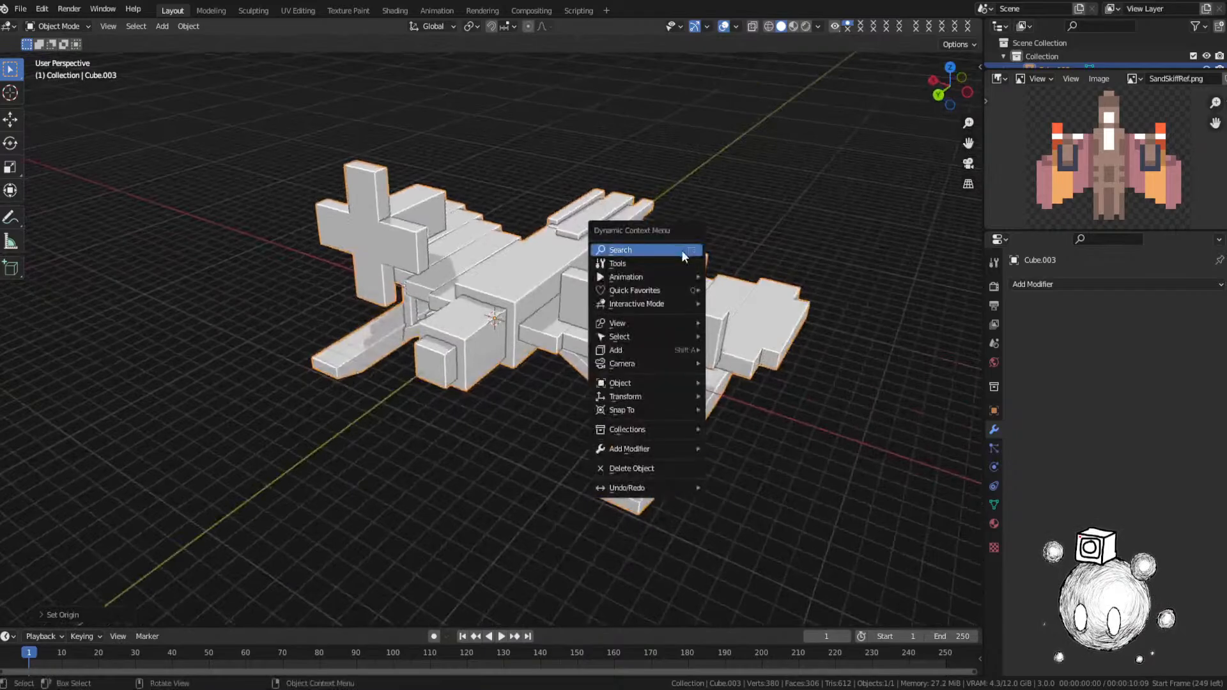
pyautogui.rightClick(615, 199)
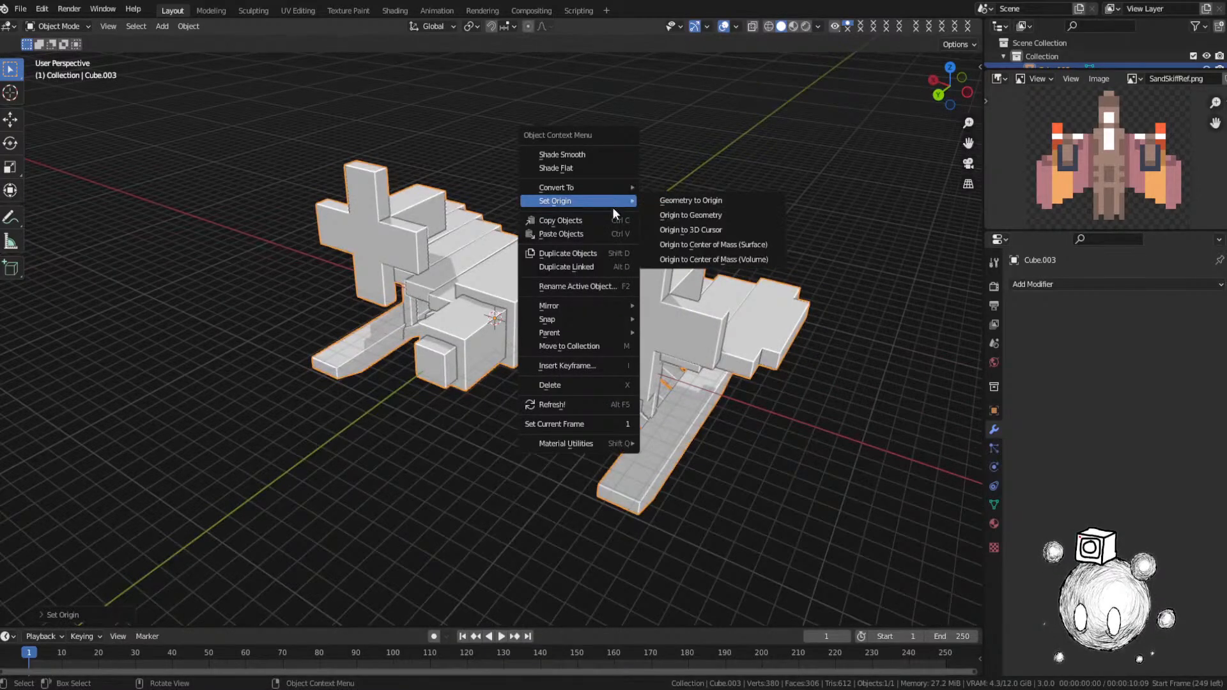
pyautogui.moveTo(743, 222); pyautogui.dragTo(677, 220, button='middle')
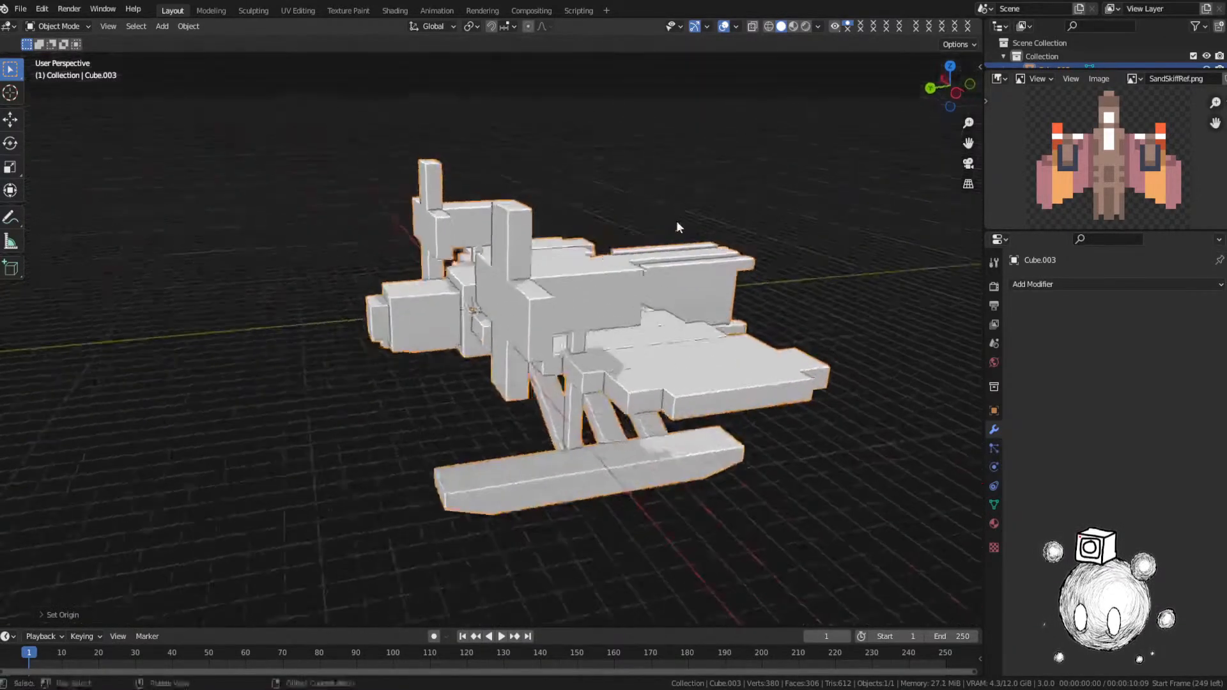
pyautogui.press('space')
pyautogui.press('space')
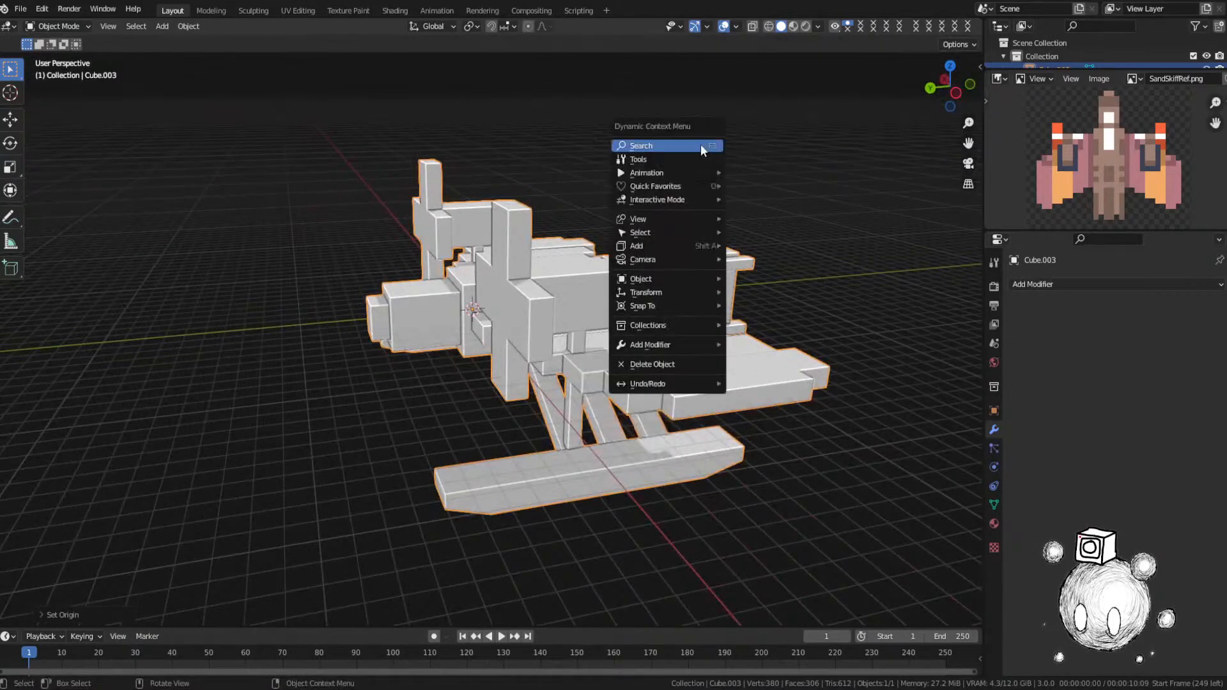
# Step: Move the joined ship's geometry to its origin
pyautogui.moveTo(705, 305)
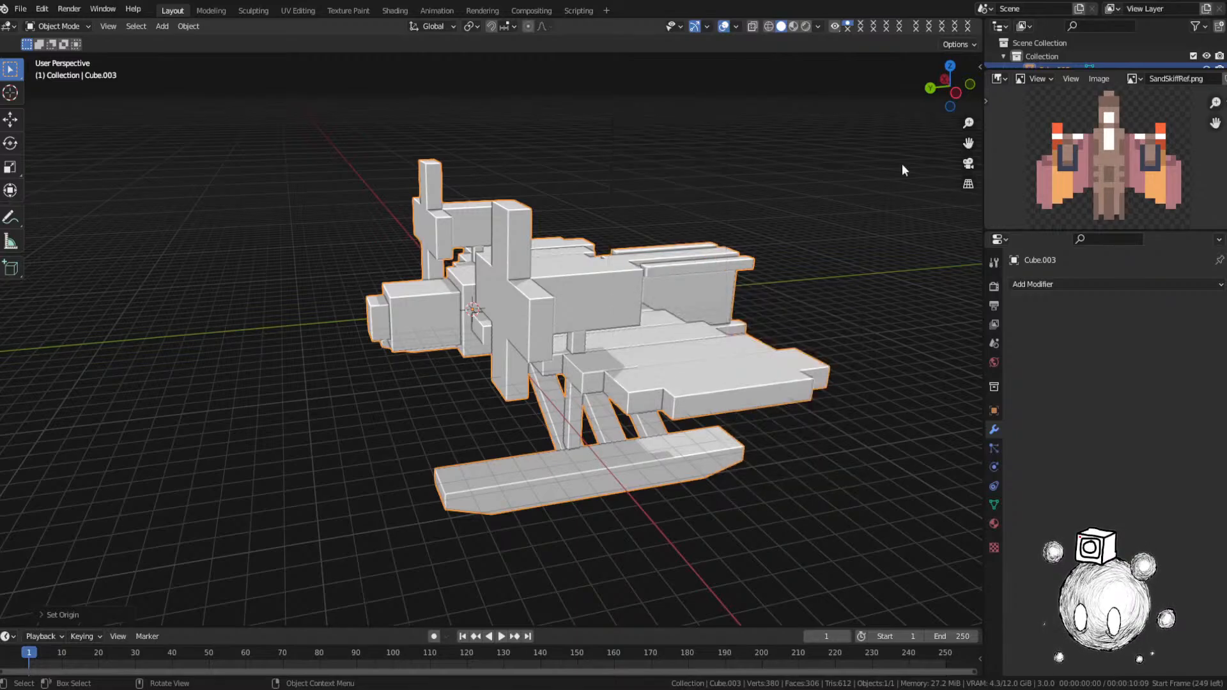
pyautogui.rightClick(579, 200)
pyautogui.moveTo(578, 195)
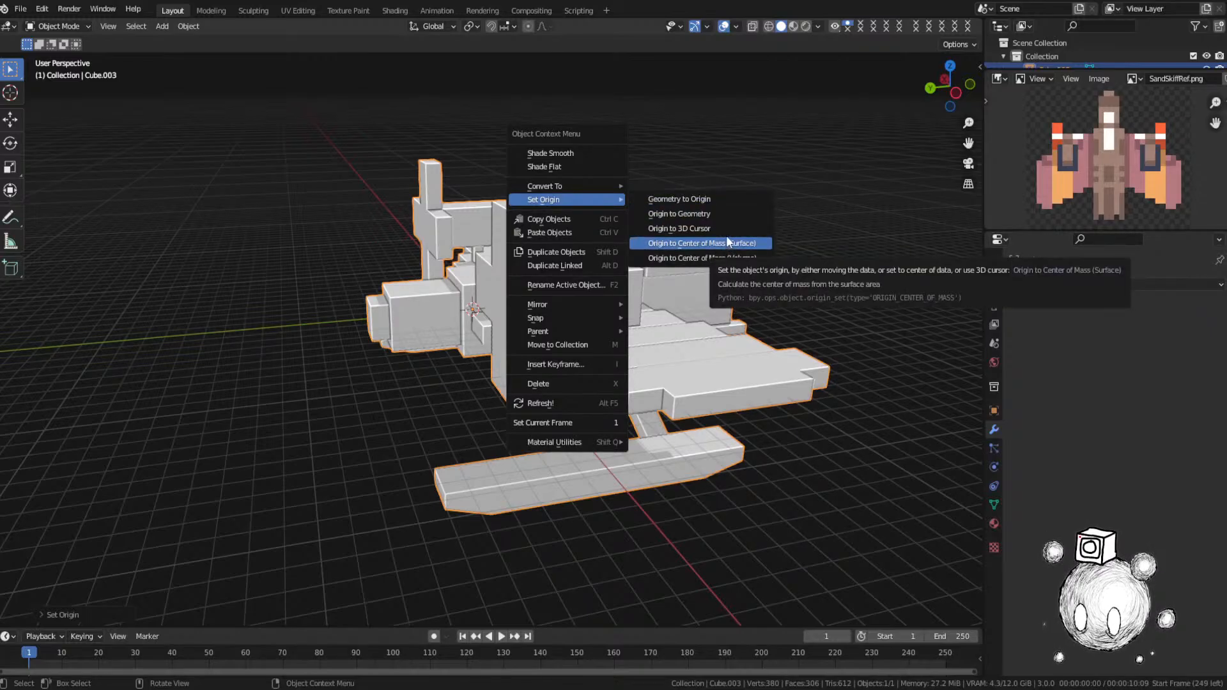
pyautogui.click(715, 200)
pyautogui.moveTo(715, 198); pyautogui.dragTo(621, 338, button='middle')
pyautogui.press('`')
pyautogui.press('3')
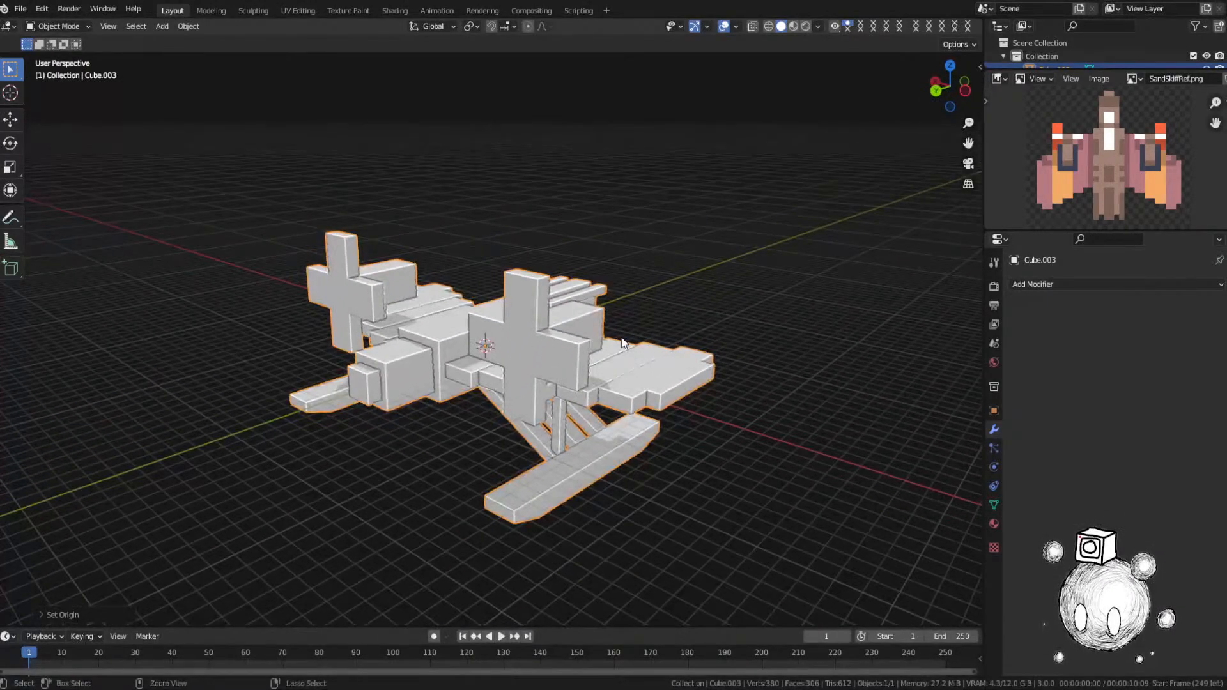
# Step: Apply the ship's object transforms and save SandSkiff.blend
pyautogui.hotkey('ctrl', 'a')
pyautogui.click(682, 335)
pyautogui.moveTo(736, 357); pyautogui.dragTo(698, 374, button='middle')
pyautogui.scroll(2, 698, 375)
pyautogui.hotkey('ctrl', 's')
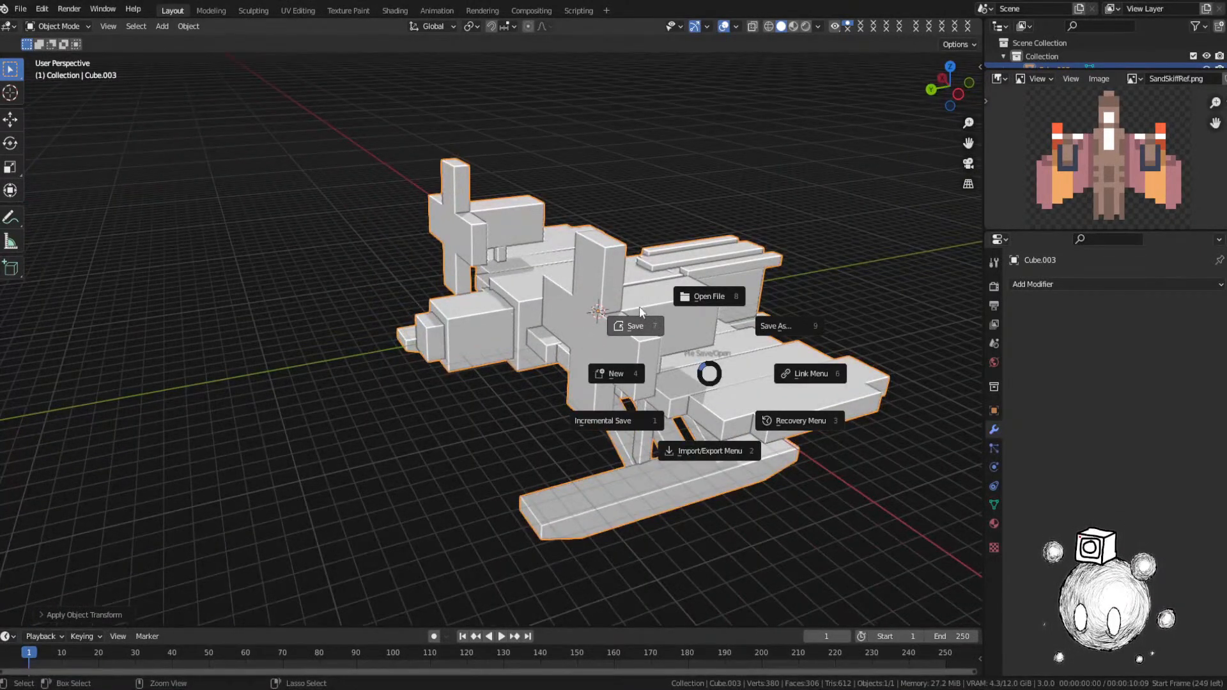
pyautogui.click(641, 311)
pyautogui.moveTo(643, 314); pyautogui.dragTo(656, 330, button='middle')
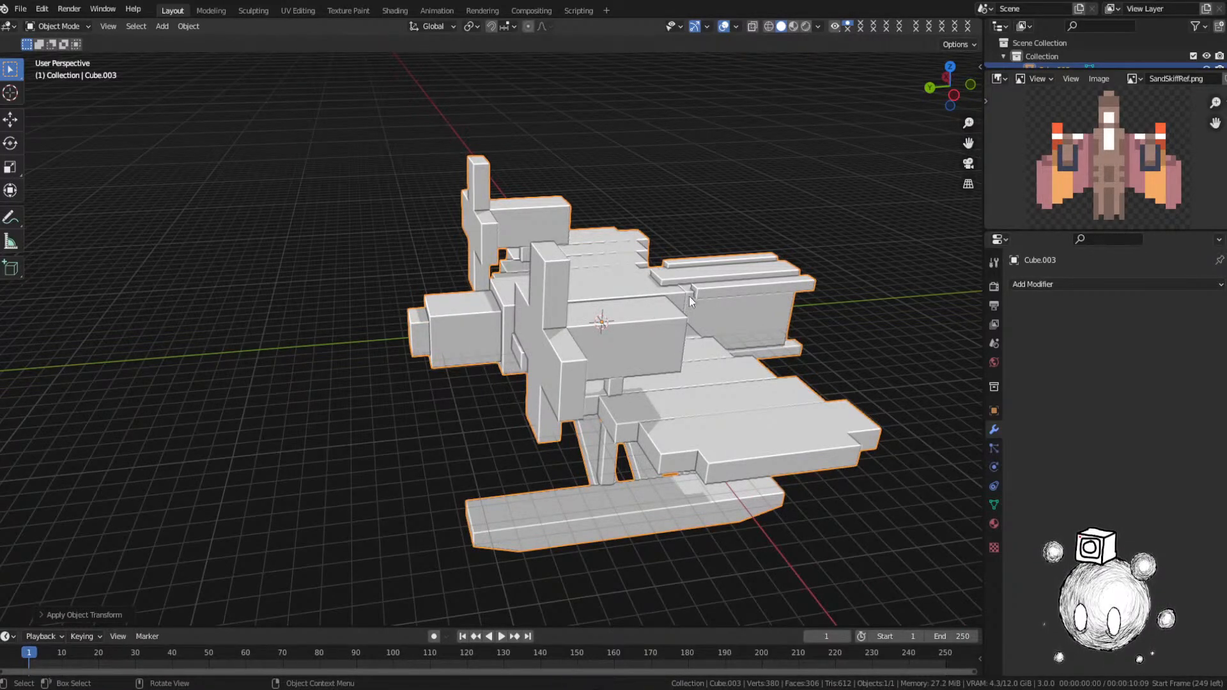
pyautogui.hotkey('ctrl', 's')
pyautogui.click(559, 211)
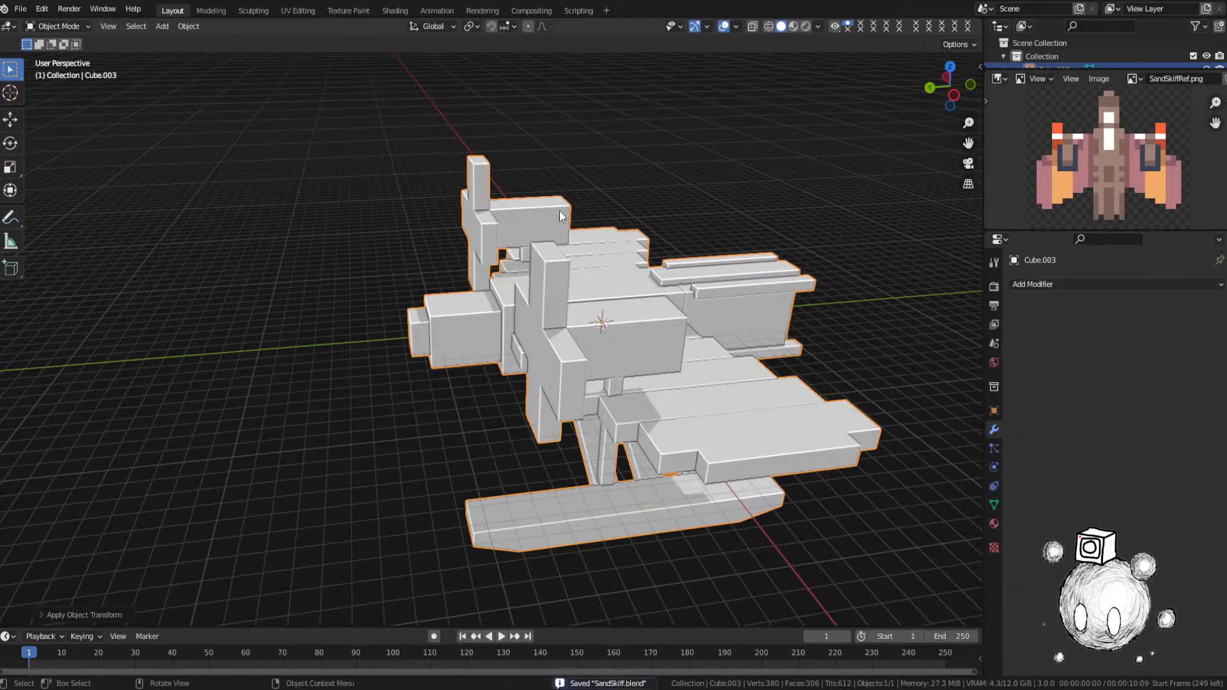
pyautogui.press('Tab')
pyautogui.click(537, 246)
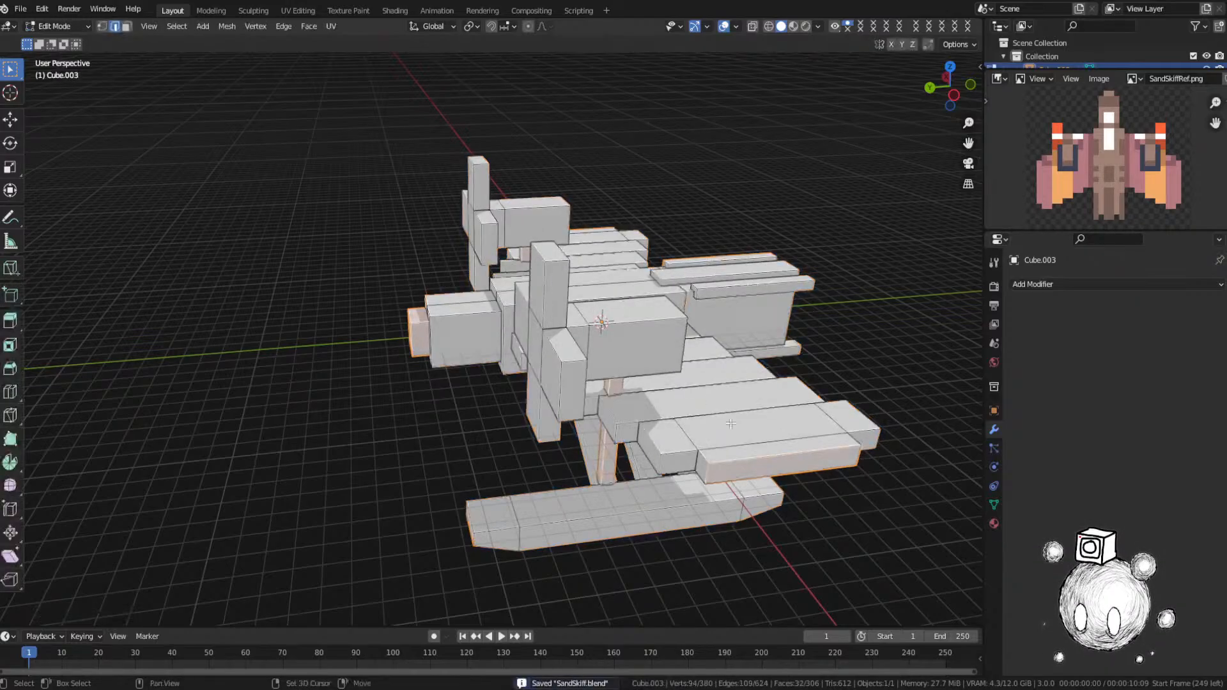
pyautogui.keyDown('shift'); pyautogui.moveTo(729, 421); pyautogui.dragTo(578, 316, button='middle'); pyautogui.keyUp('shift')
pyautogui.scroll(3, 713, 337)
pyautogui.press('3')
pyautogui.hotkey('alt', 'a')
pyautogui.scroll(2, 578, 316)
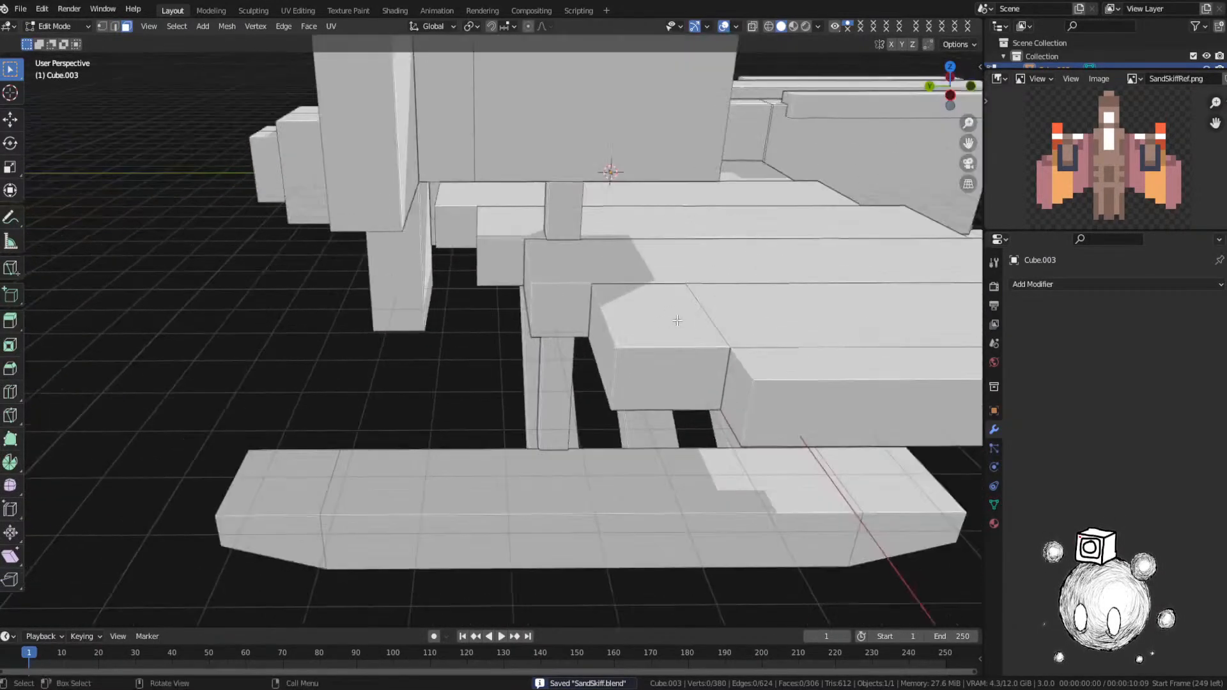
pyautogui.click(578, 316)
pyautogui.press('g')
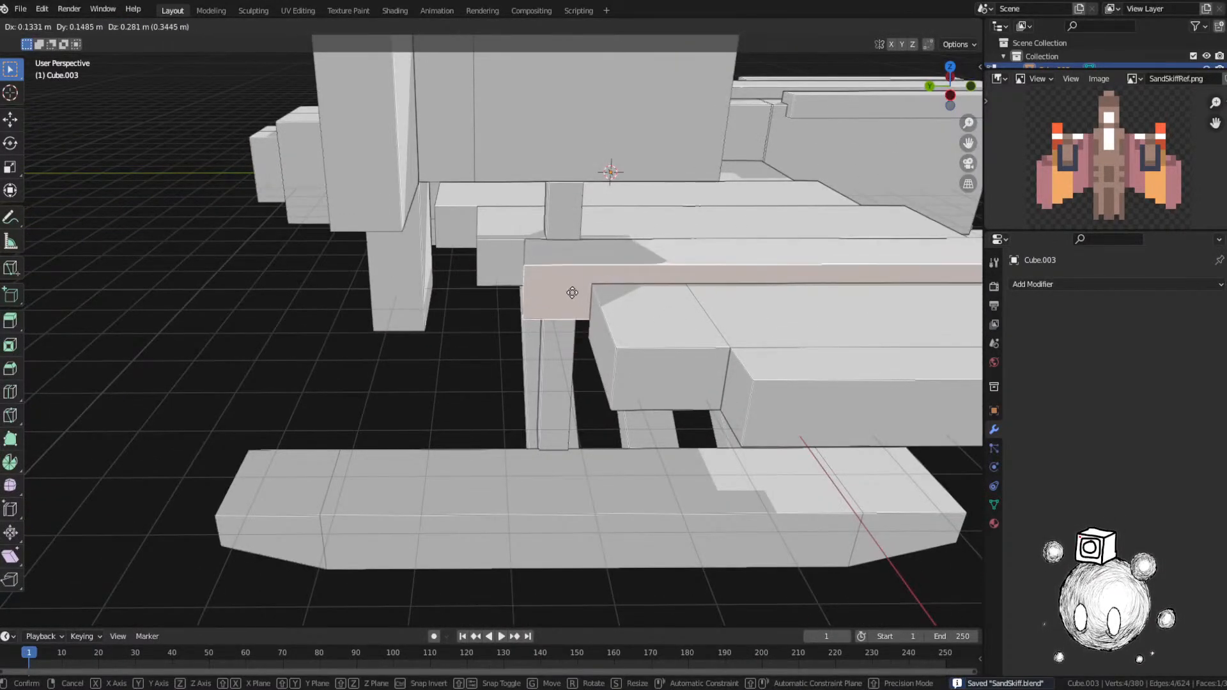
pyautogui.rightClick(565, 326)
pyautogui.hotkey('alt', 'a')
pyautogui.press('Tab')
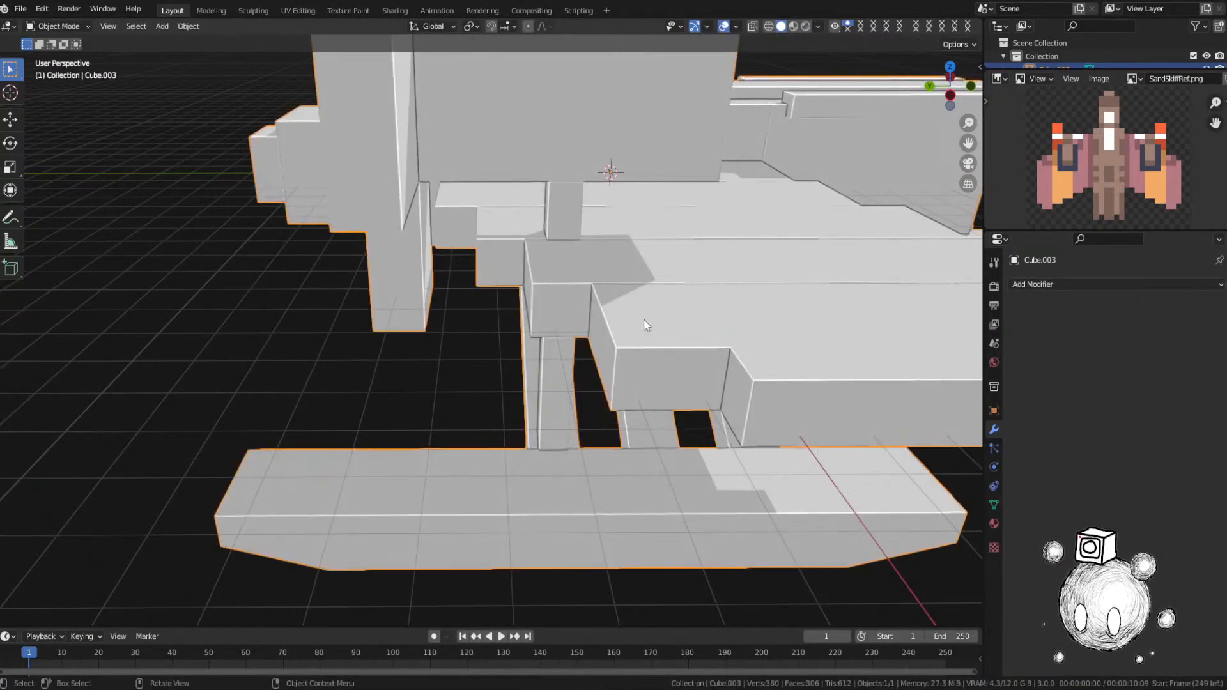
# Step: Turn off Cavity and Shadow in the viewport shading and look over the ship's flat silhouette
pyautogui.moveTo(643, 324); pyautogui.dragTo(538, 332, button='middle')
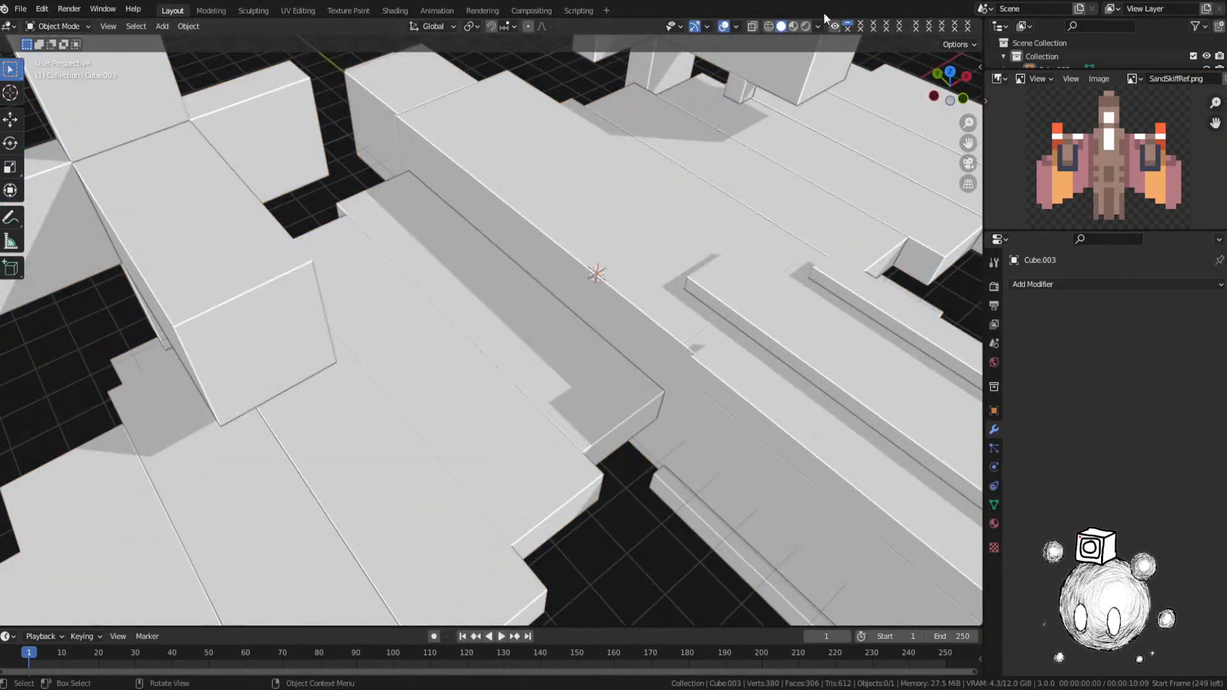
pyautogui.click(818, 26)
pyautogui.click(819, 26)
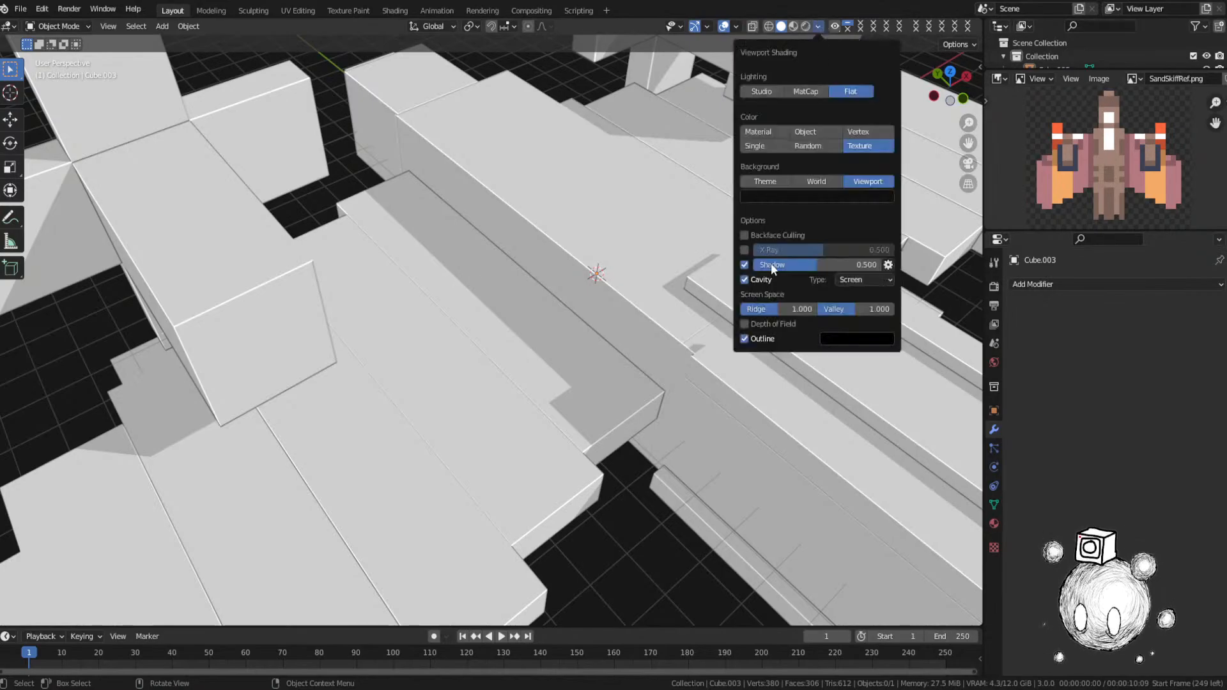
pyautogui.click(750, 279)
pyautogui.scroll(-3, 511, 383)
pyautogui.moveTo(477, 459); pyautogui.dragTo(430, 472, button='middle')
pyautogui.click(818, 26)
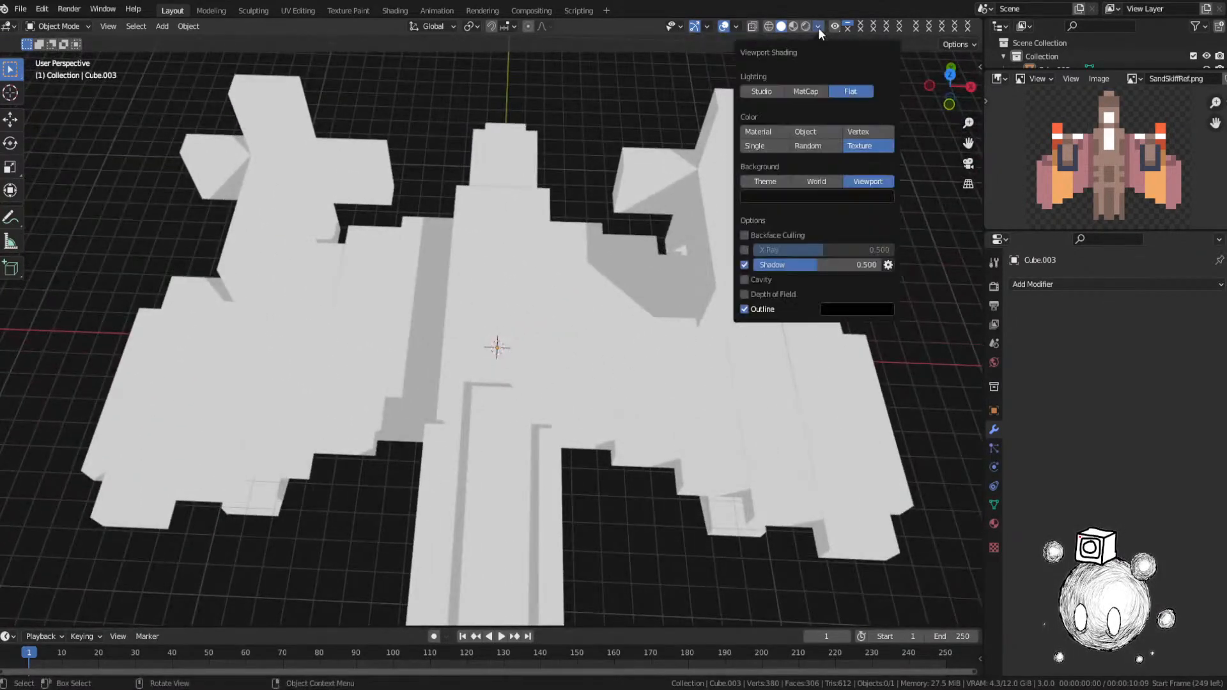
pyautogui.click(748, 261)
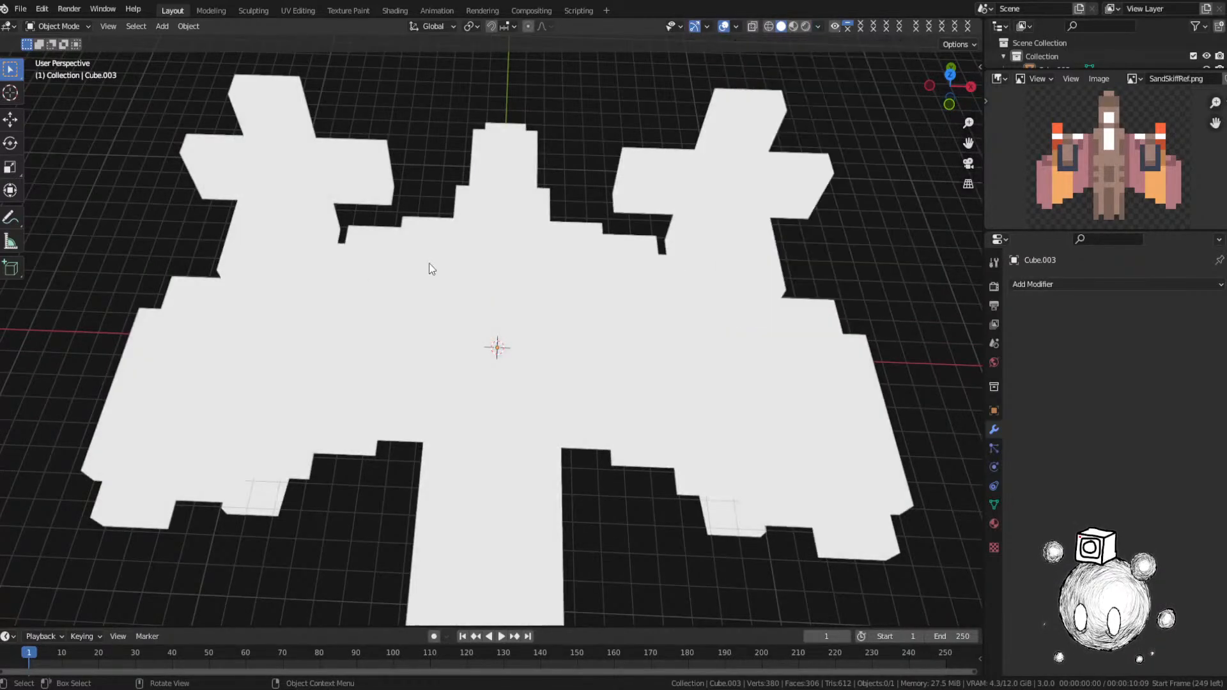
pyautogui.moveTo(428, 263); pyautogui.dragTo(744, 136, button='middle')
# Step: Turn Shadow and Cavity back on in the viewport shading
pyautogui.click(817, 29)
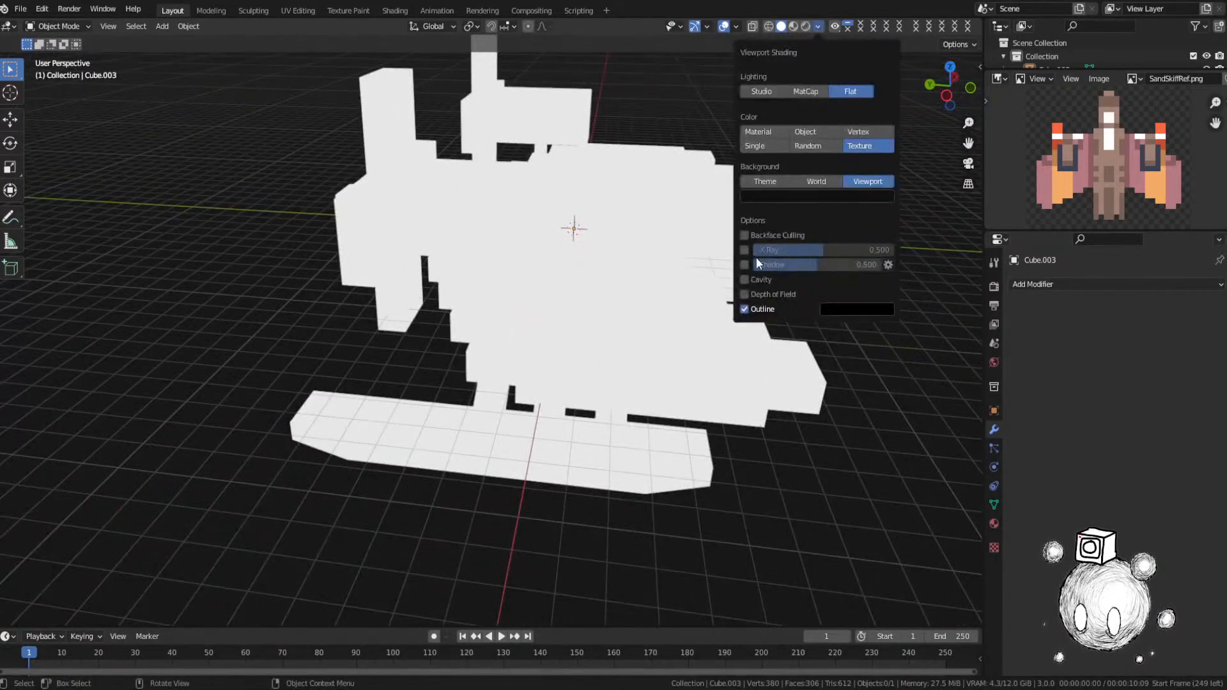
pyautogui.click(746, 264)
pyautogui.click(745, 279)
# Step: Examine the ship's underside around the hull ends of the ski struts for open geometry
pyautogui.moveTo(703, 281); pyautogui.dragTo(484, 278, button='middle')
pyautogui.press('Tab')
pyautogui.moveTo(597, 295)
pyautogui.mouseDown(button='middle')
pyautogui.moveTo(493, 275)
pyautogui.moveTo(520, 298)
pyautogui.mouseUp(button='middle')
pyautogui.hotkey('alt', 'z')
pyautogui.press('z')
pyautogui.click(661, 294)
pyautogui.moveTo(661, 294)
pyautogui.mouseDown(button='middle')
pyautogui.moveTo(417, 296)
pyautogui.moveTo(497, 310)
pyautogui.moveTo(490, 300)
pyautogui.moveTo(535, 289)
pyautogui.moveTo(569, 260)
pyautogui.mouseUp(button='middle')
pyautogui.press('Tab')
pyautogui.click(497, 313)
pyautogui.press('Tab')
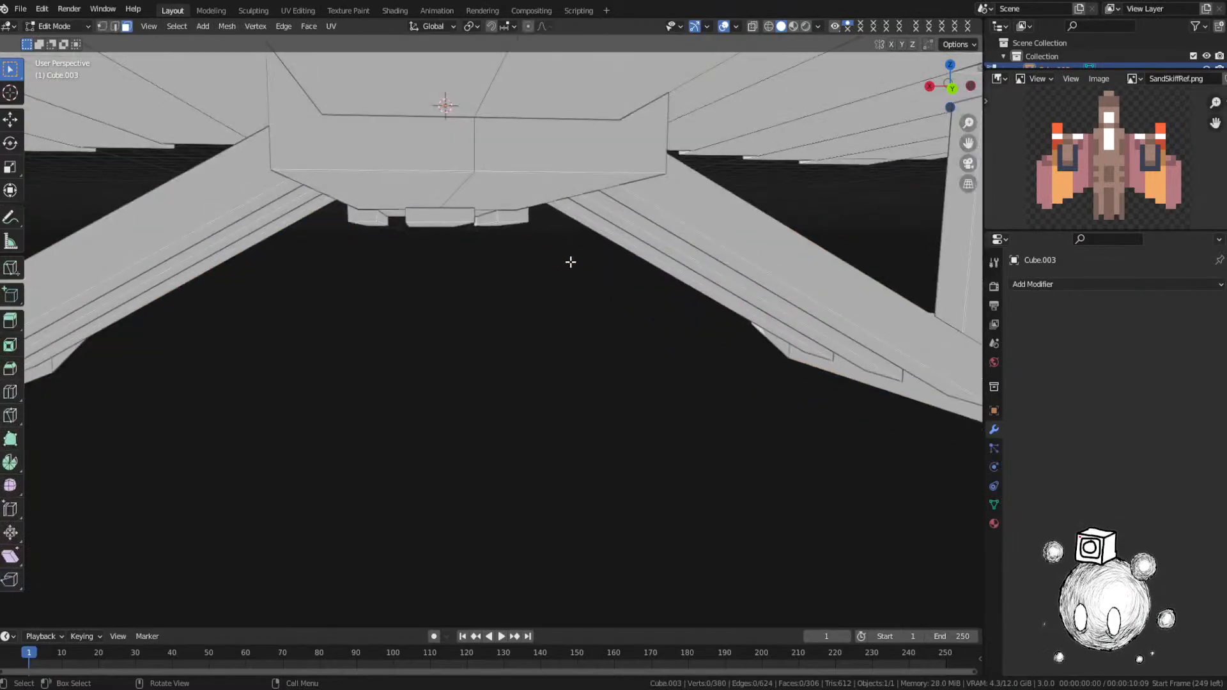
# Step: In wireframe view, fill the open hull ends of the three diagonal ski struts on one side with faces
pyautogui.hotkey('alt', 'z')
pyautogui.moveTo(501, 205); pyautogui.dragTo(555, 231, button='middle')
pyautogui.press('2')
pyautogui.keyDown('alt'); pyautogui.click(581, 127); pyautogui.keyUp('alt')
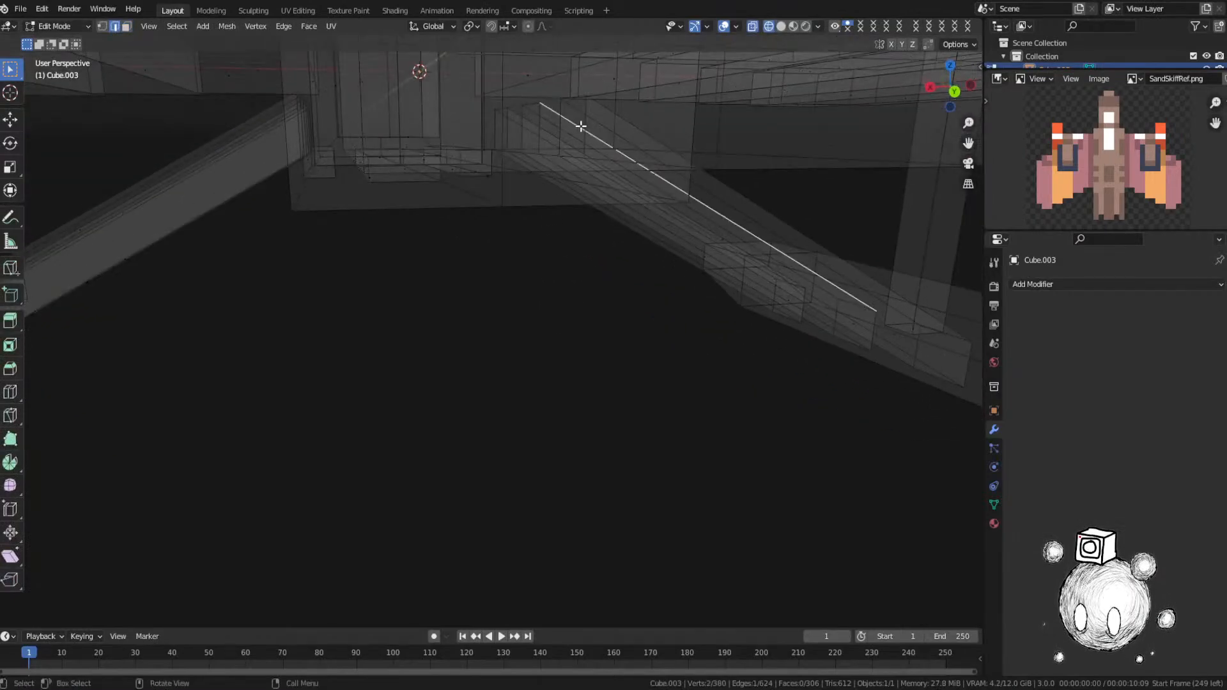
pyautogui.keyDown('alt'); pyautogui.click(588, 116); pyautogui.keyUp('alt')
pyautogui.keyDown('alt'); pyautogui.click(584, 126); pyautogui.keyUp('alt')
pyautogui.press('f')
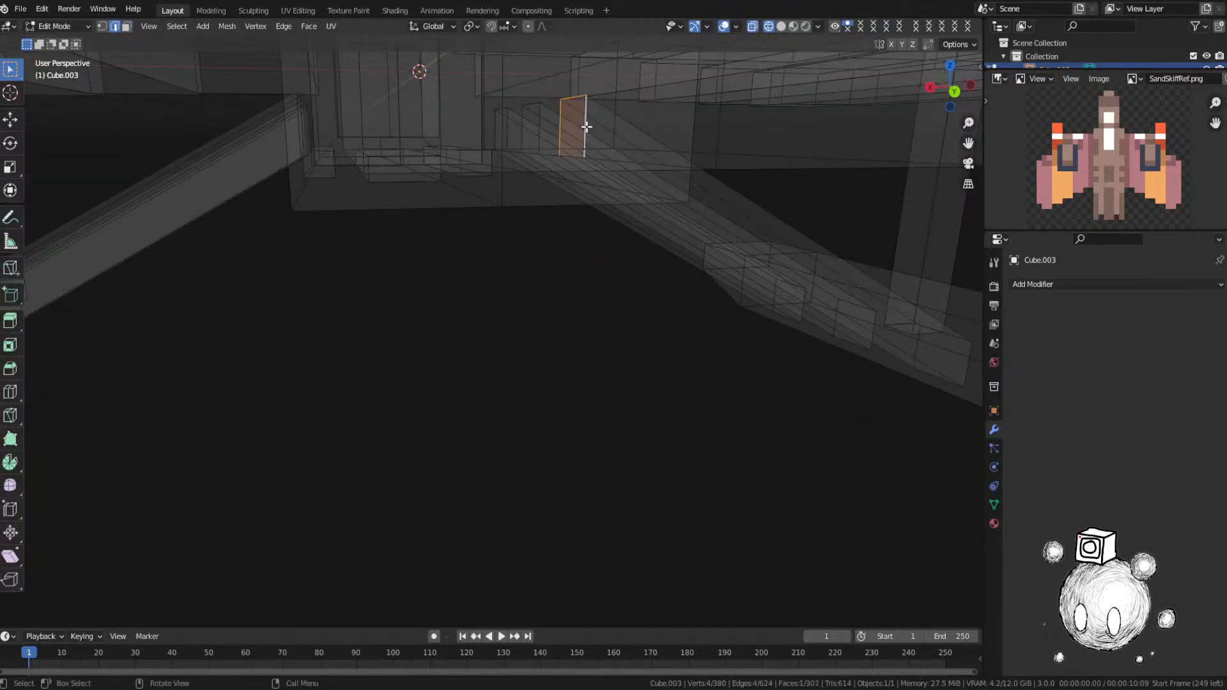
pyautogui.keyDown('alt'); pyautogui.click(540, 127); pyautogui.keyUp('alt')
pyautogui.keyDown('alt'); pyautogui.click(539, 124); pyautogui.keyUp('alt')
pyautogui.press('f')
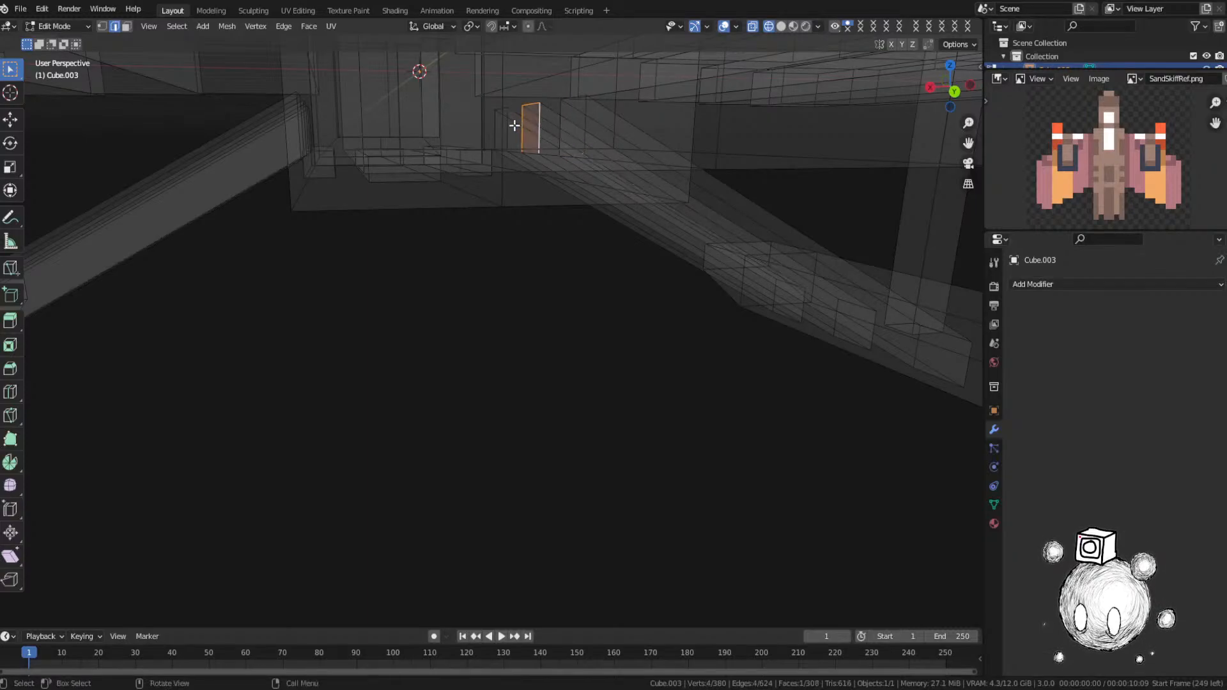
pyautogui.keyDown('alt'); pyautogui.click(508, 124); pyautogui.keyUp('alt')
pyautogui.press('f')
# Step: Fill the open hull ends of the three diagonal ski struts on the opposite side with faces
pyautogui.moveTo(508, 125); pyautogui.dragTo(359, 136, button='middle')
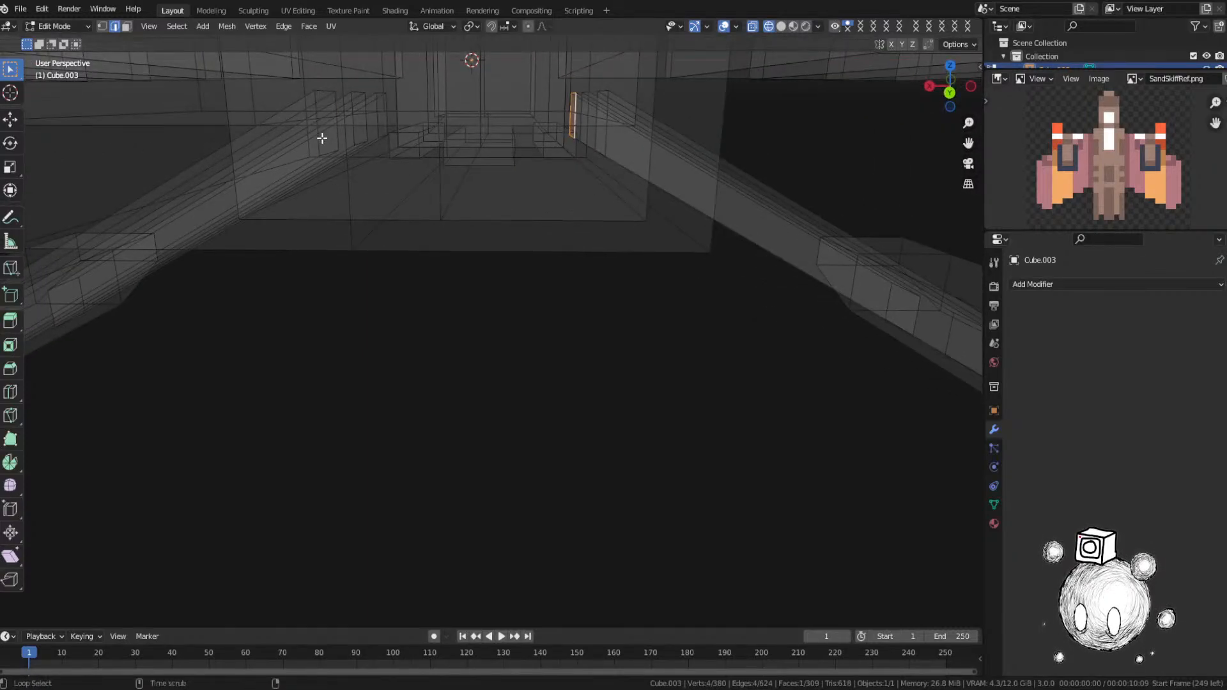
pyautogui.keyDown('alt'); pyautogui.click(320, 134); pyautogui.keyUp('alt')
pyautogui.press('f')
pyautogui.keyDown('alt'); pyautogui.click(354, 131); pyautogui.keyUp('alt')
pyautogui.press('f')
pyautogui.keyDown('alt'); pyautogui.click(379, 129); pyautogui.keyUp('alt')
pyautogui.press('f')
pyautogui.moveTo(416, 151); pyautogui.dragTo(679, 316, button='middle')
pyautogui.keyDown('alt'); pyautogui.click(750, 443); pyautogui.keyUp('alt')
pyautogui.press('g')
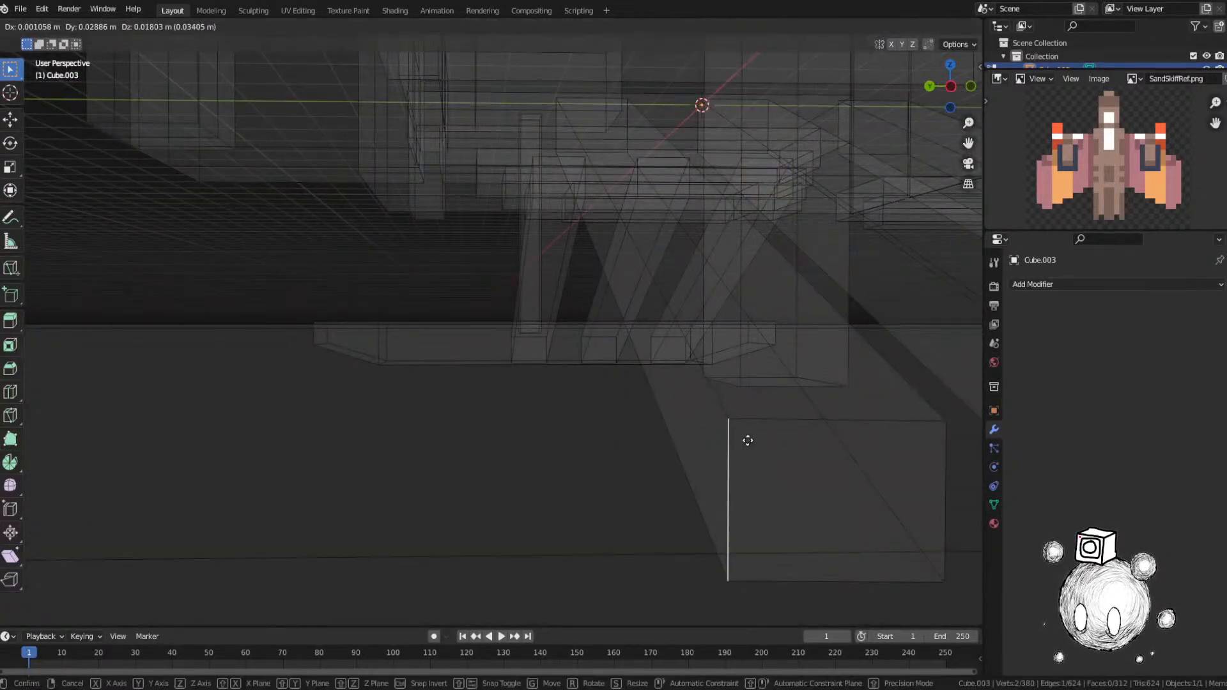
pyautogui.rightClick(757, 432)
pyautogui.press('3')
pyautogui.click(838, 485)
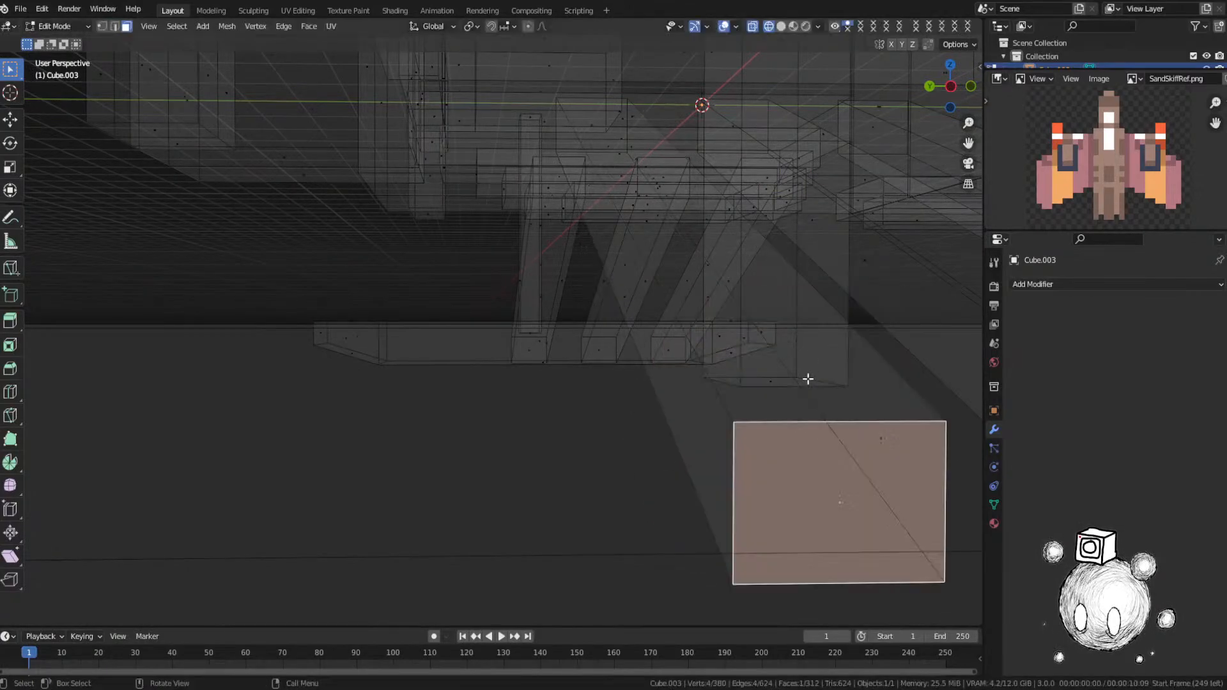
# Step: Return to solid shading and Object Mode, and save SandSkiff.blend
pyautogui.scroll(-8, 780, 386)
pyautogui.moveTo(781, 386); pyautogui.dragTo(692, 401, button='middle')
pyautogui.hotkey('shift', 'z')
pyautogui.press('Tab')
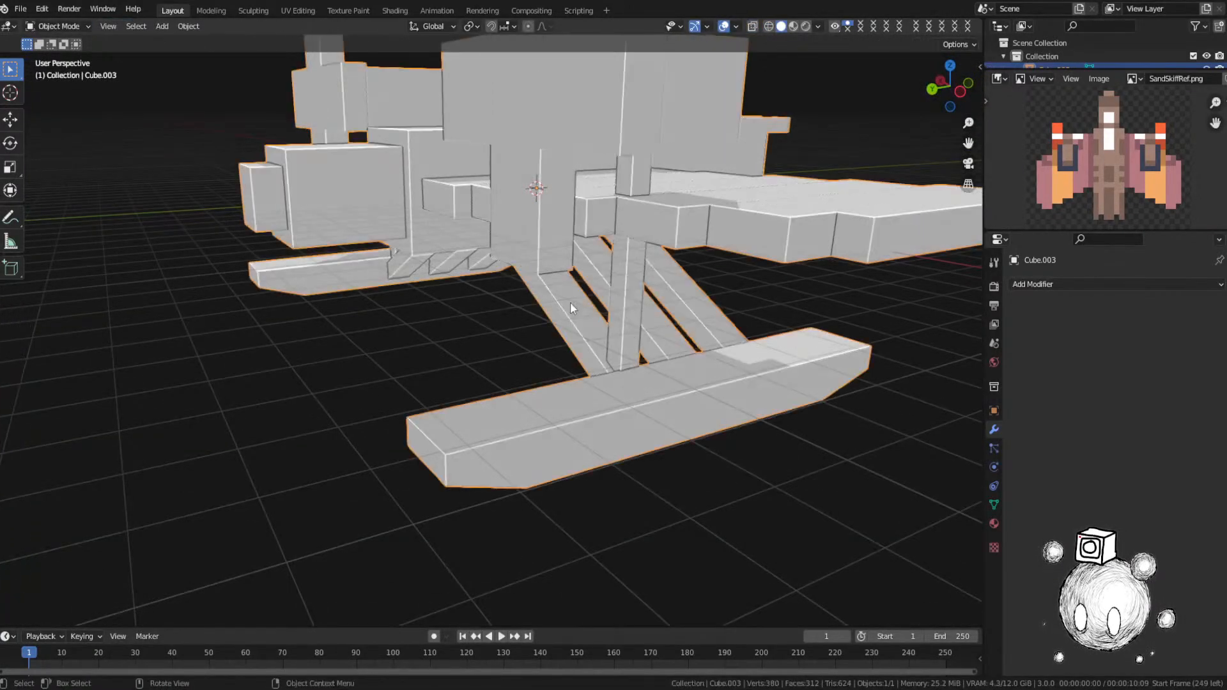
pyautogui.hotkey('alt', 'a')
pyautogui.scroll(-3, 562, 295)
pyautogui.hotkey('ctrl', 's')
pyautogui.click(481, 231)
pyautogui.click(521, 260)
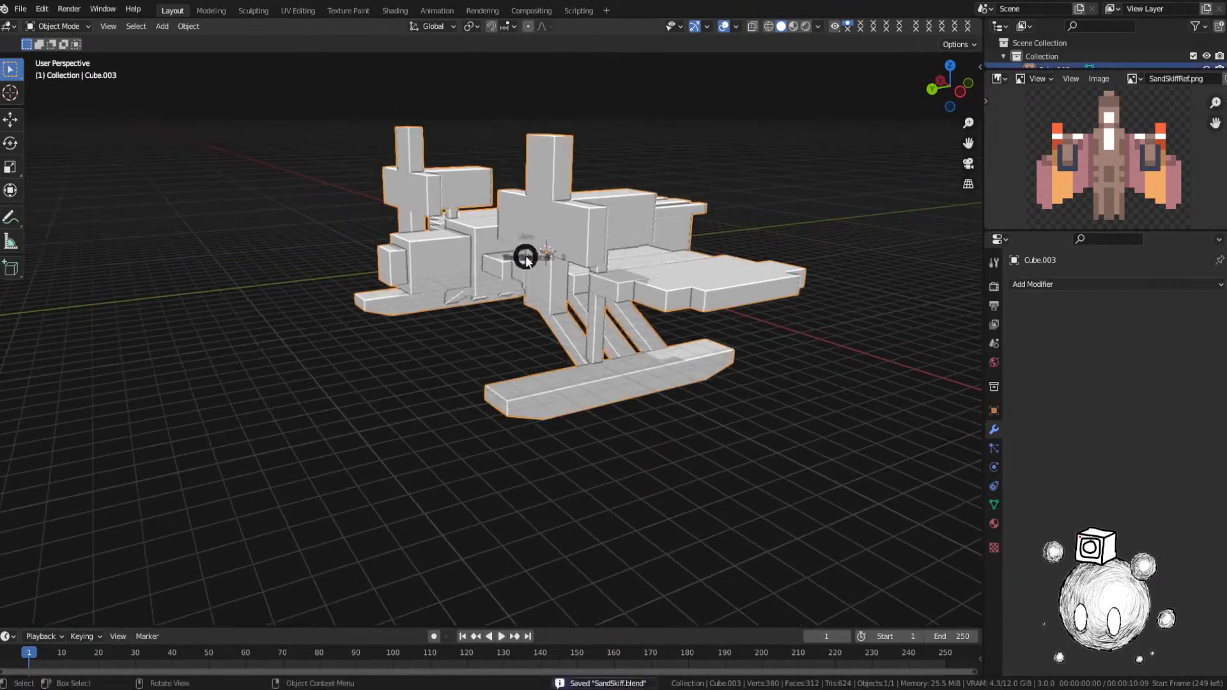
pyautogui.moveTo(520, 260); pyautogui.dragTo(534, 262, button='middle')
pyautogui.hotkey('ctrl', 's')
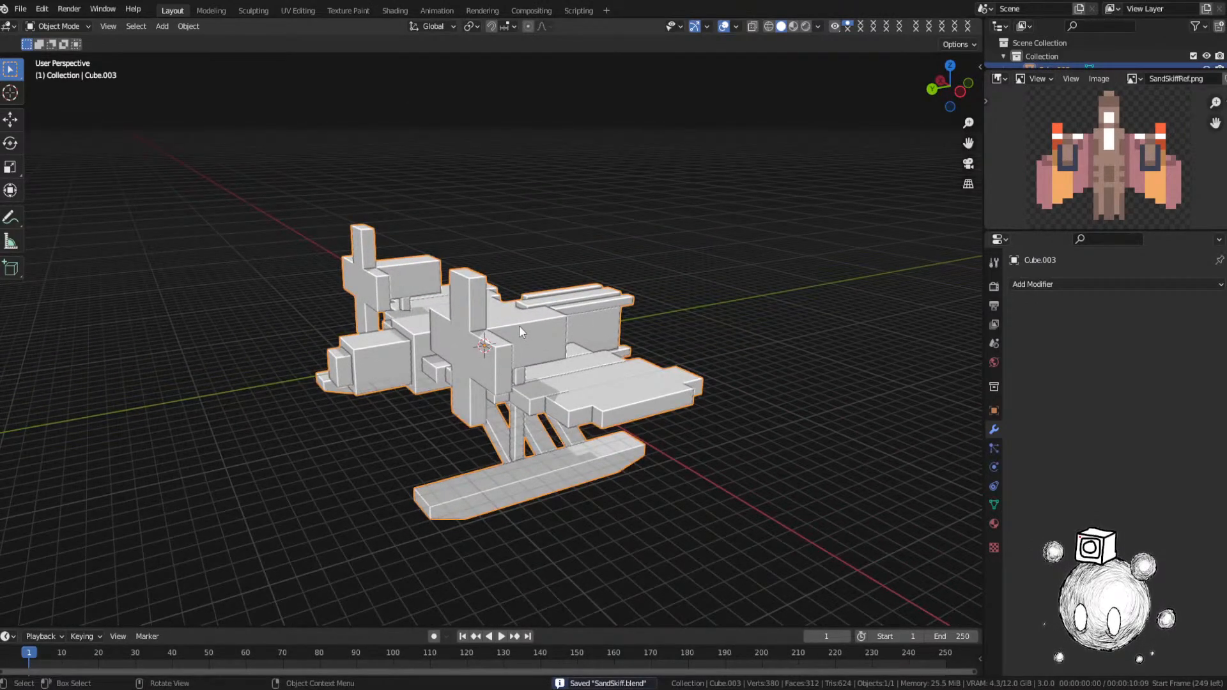
# Step: Examine the finished ship model from close up and from a distance
pyautogui.press('`')
pyautogui.click(589, 363)
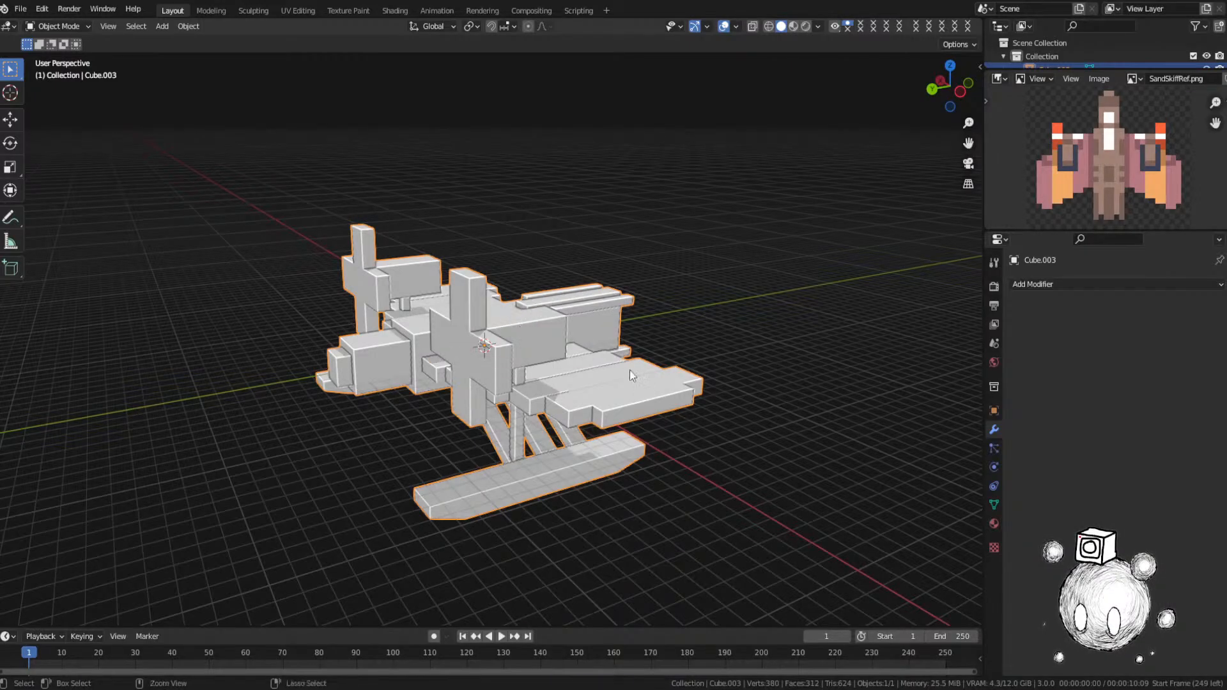
pyautogui.hotkey('ctrl', 's')
pyautogui.moveTo(694, 320); pyautogui.dragTo(616, 351, button='middle')
pyautogui.scroll(4, 641, 340)
pyautogui.scroll(2, 551, 358)
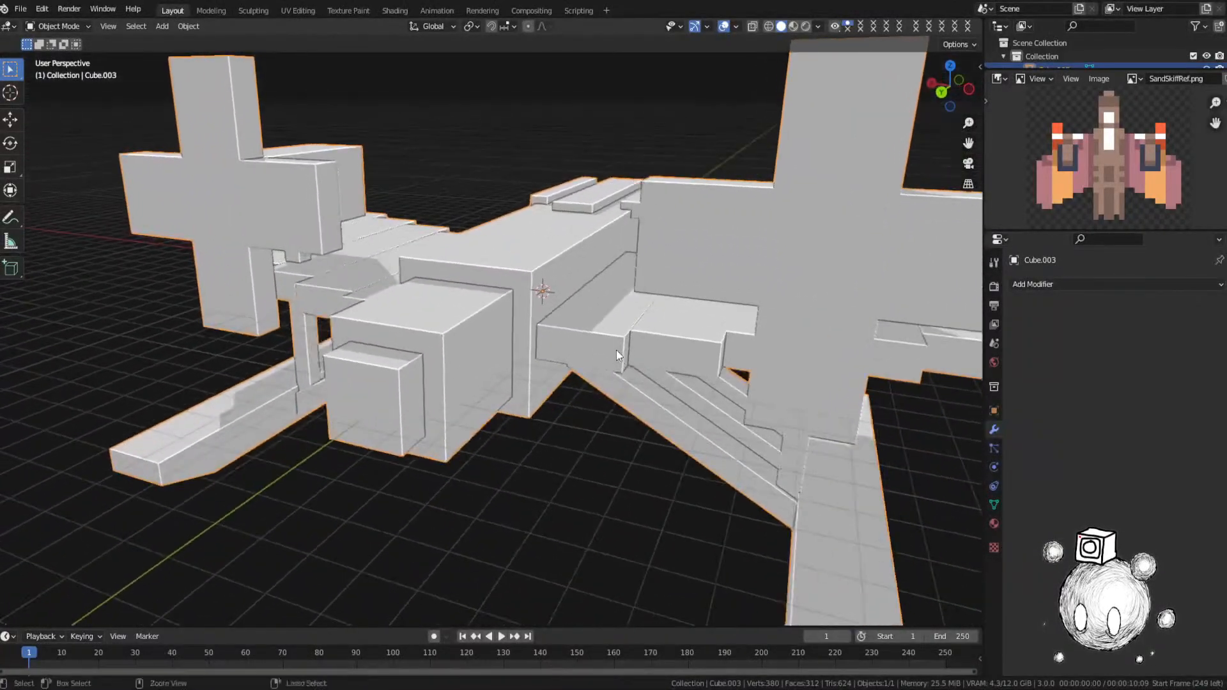
pyautogui.hotkey('ctrl', 's')
pyautogui.scroll(-3, 529, 290)
pyautogui.scroll(-2, 529, 291)
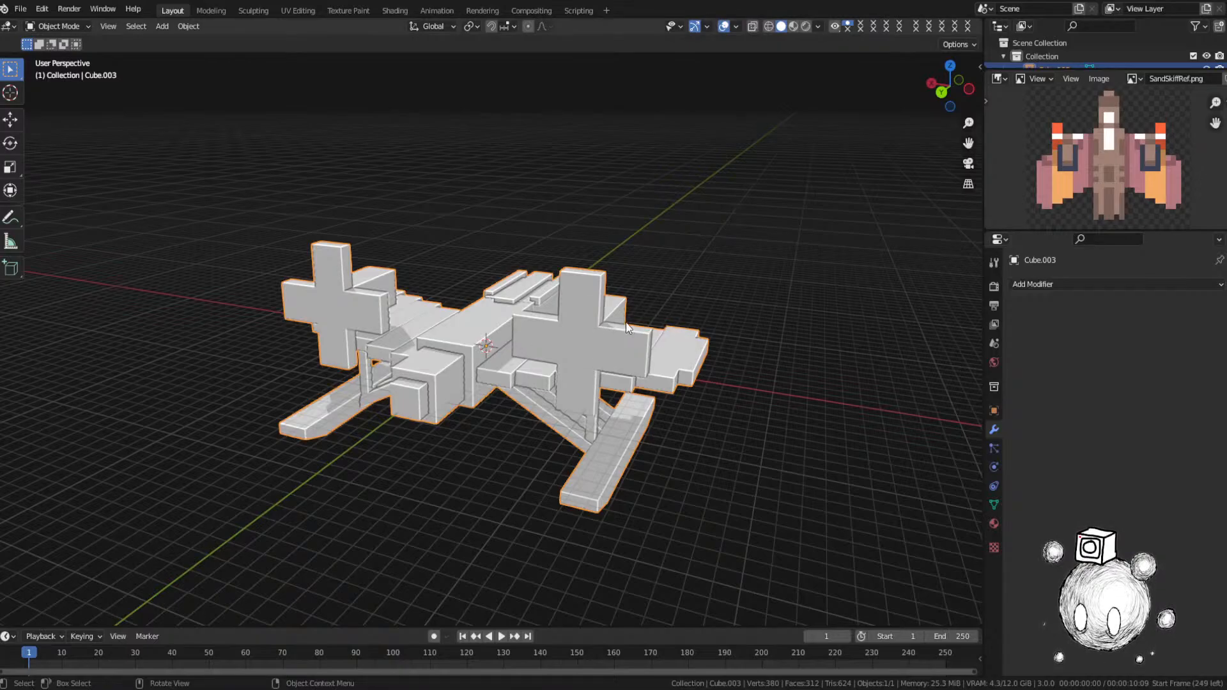
# Step: Save SandSkiff.blend again and compare the ship's shape with the reference image
pyautogui.hotkey('ctrl', 's')
pyautogui.click(643, 270)
pyautogui.moveTo(643, 270); pyautogui.dragTo(701, 323, button='middle')
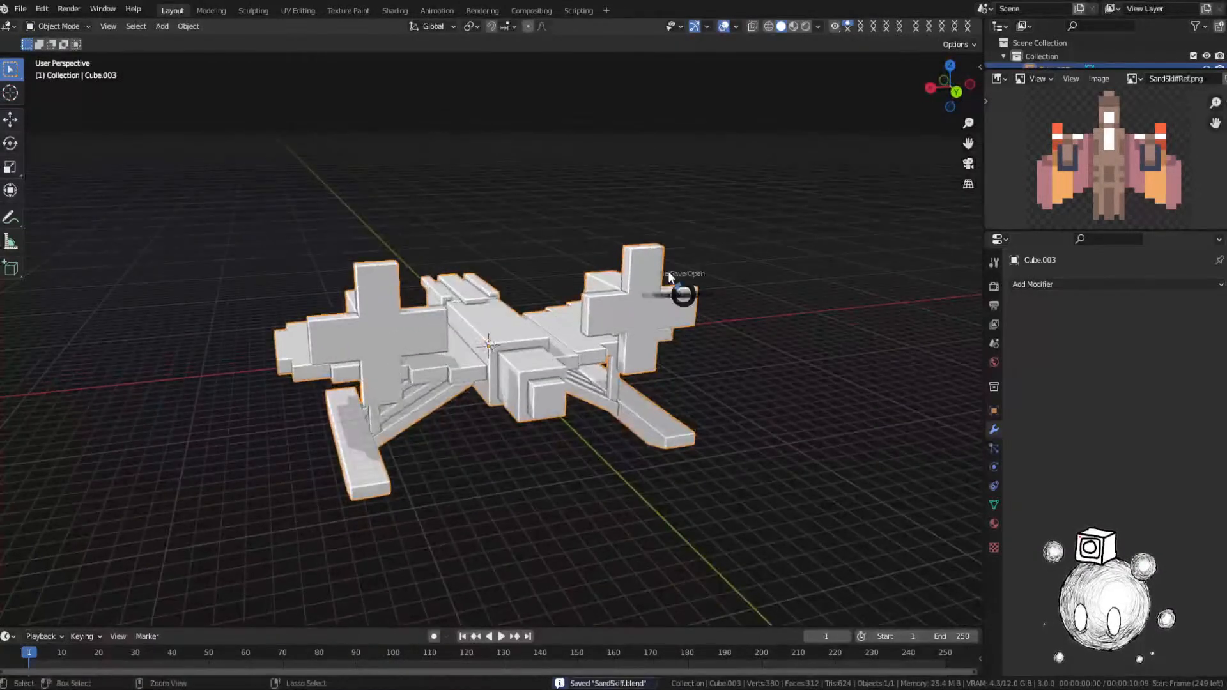
pyautogui.moveTo(669, 263); pyautogui.dragTo(650, 317, button='middle')
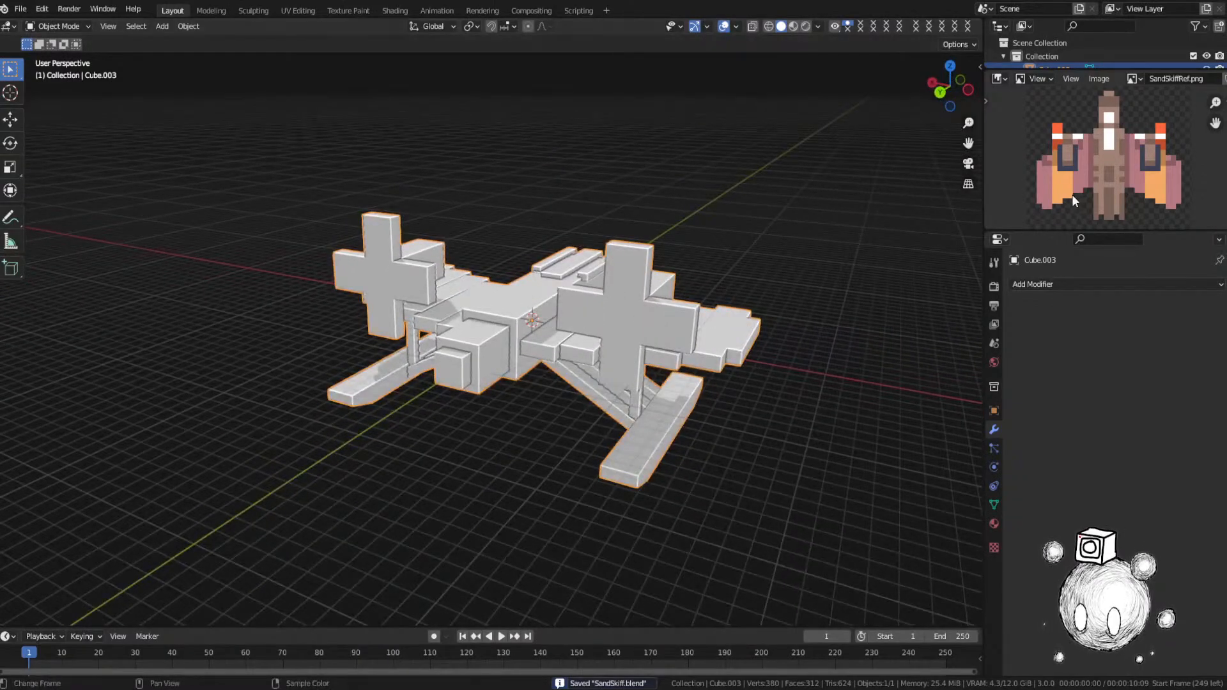
pyautogui.moveTo(677, 332); pyautogui.dragTo(726, 321, button='middle')
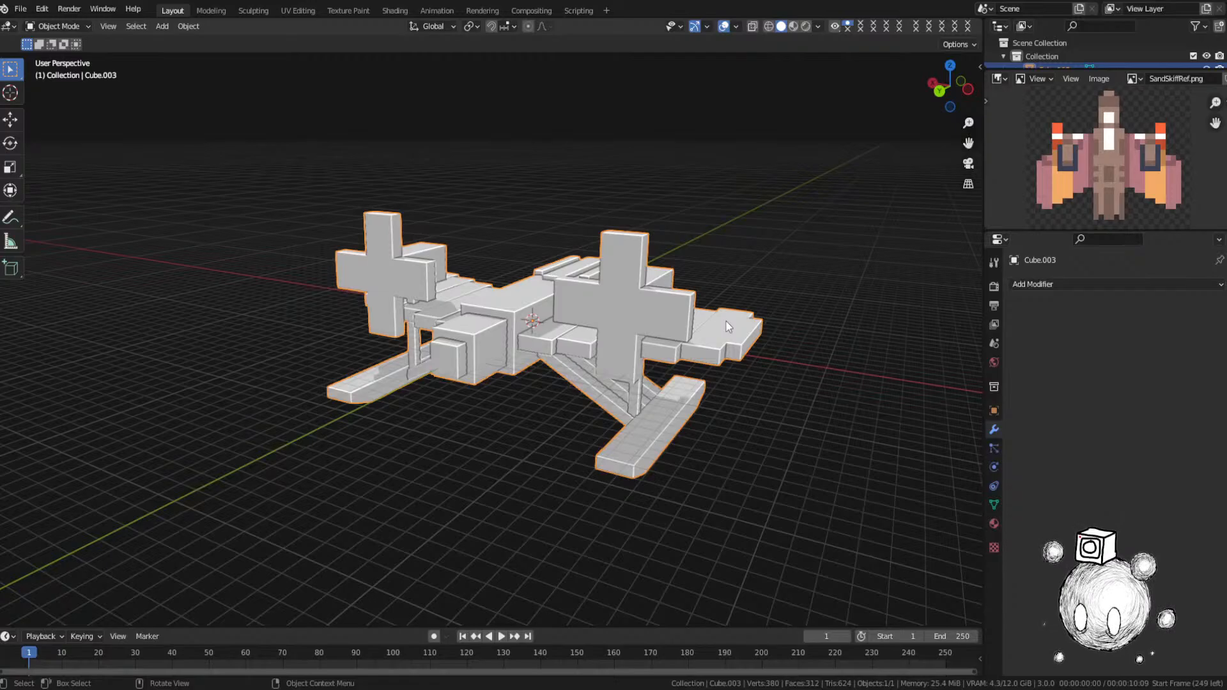
pyautogui.press('Tab')
pyautogui.moveTo(665, 334); pyautogui.dragTo(538, 359, button='middle')
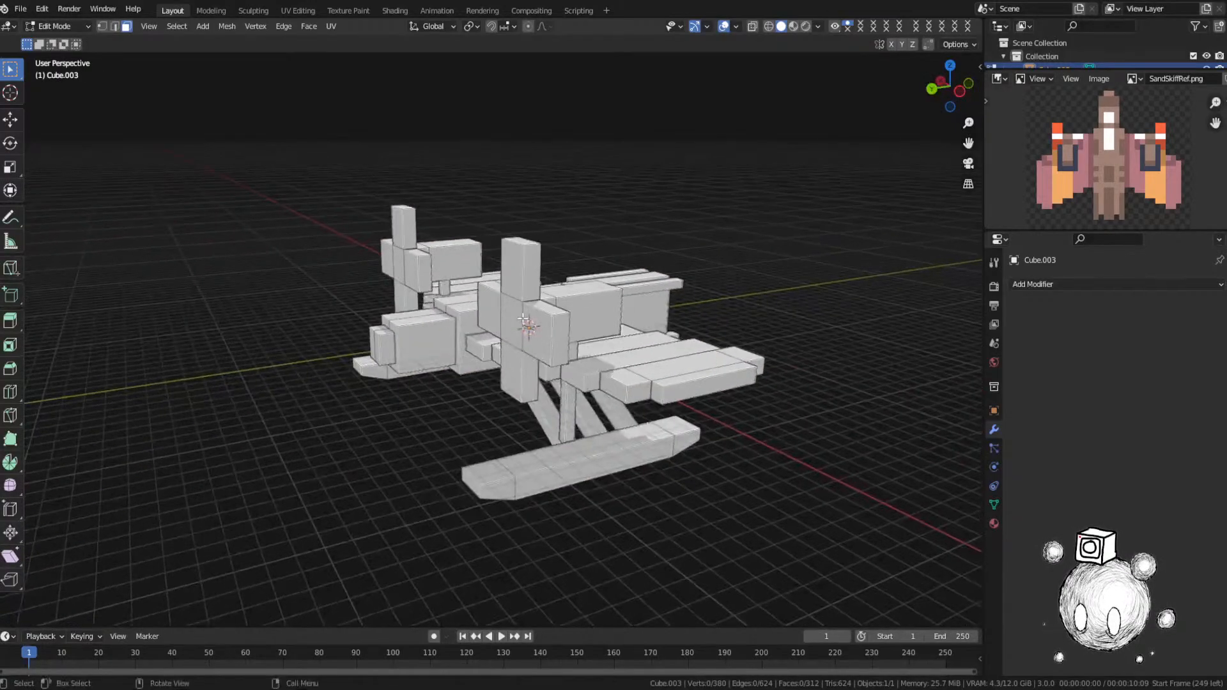
pyautogui.press('l')
pyautogui.moveTo(523, 318); pyautogui.dragTo(467, 355, button='middle')
pyautogui.press('g')
pyautogui.rightClick(387, 339)
pyautogui.hotkey('ctrl', 'z')
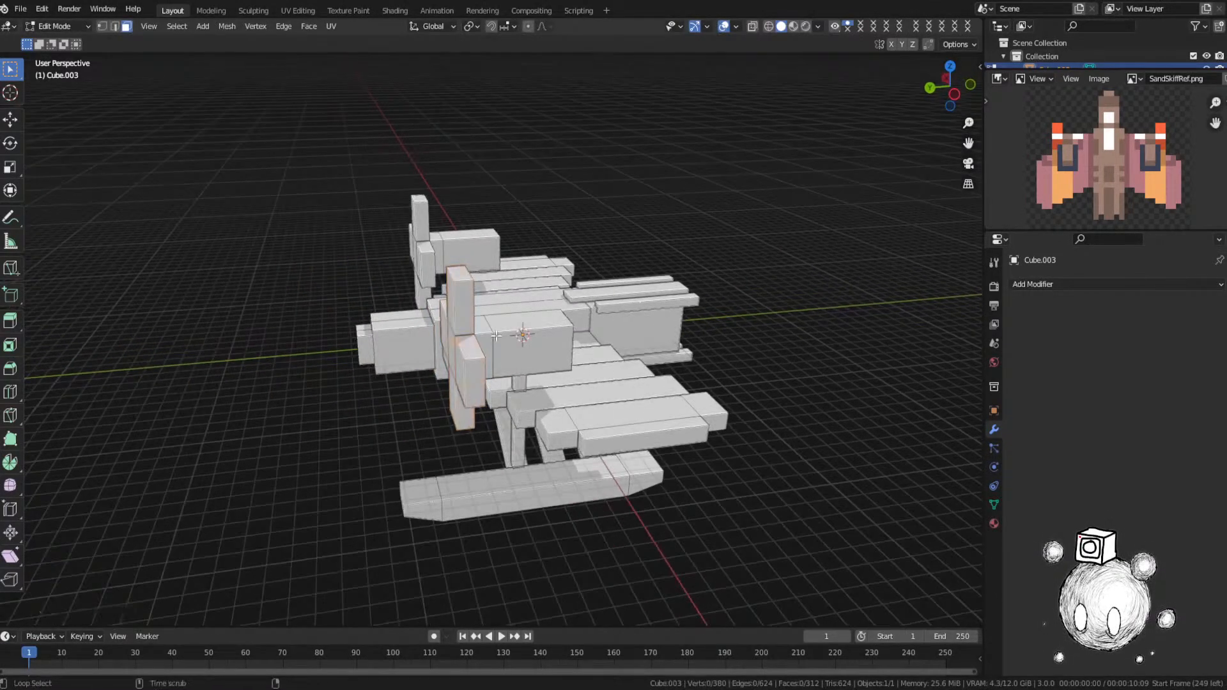
pyautogui.press('Tab')
pyautogui.hotkey('alt', 'a')
# Step: Save the file, select the ship and enter Edit Mode on it
pyautogui.moveTo(540, 343); pyautogui.dragTo(474, 271, button='middle')
pyautogui.hotkey('ctrl', 's')
pyautogui.scroll(3, 473, 271)
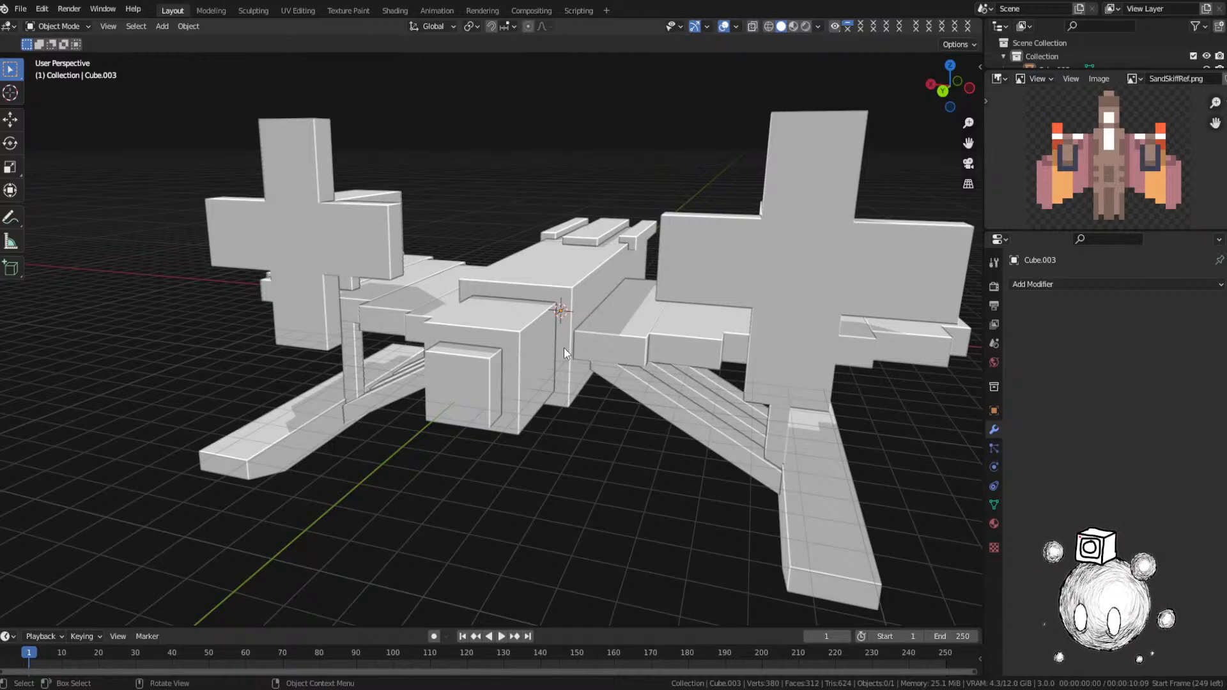
pyautogui.click(565, 296)
pyautogui.press('Tab')
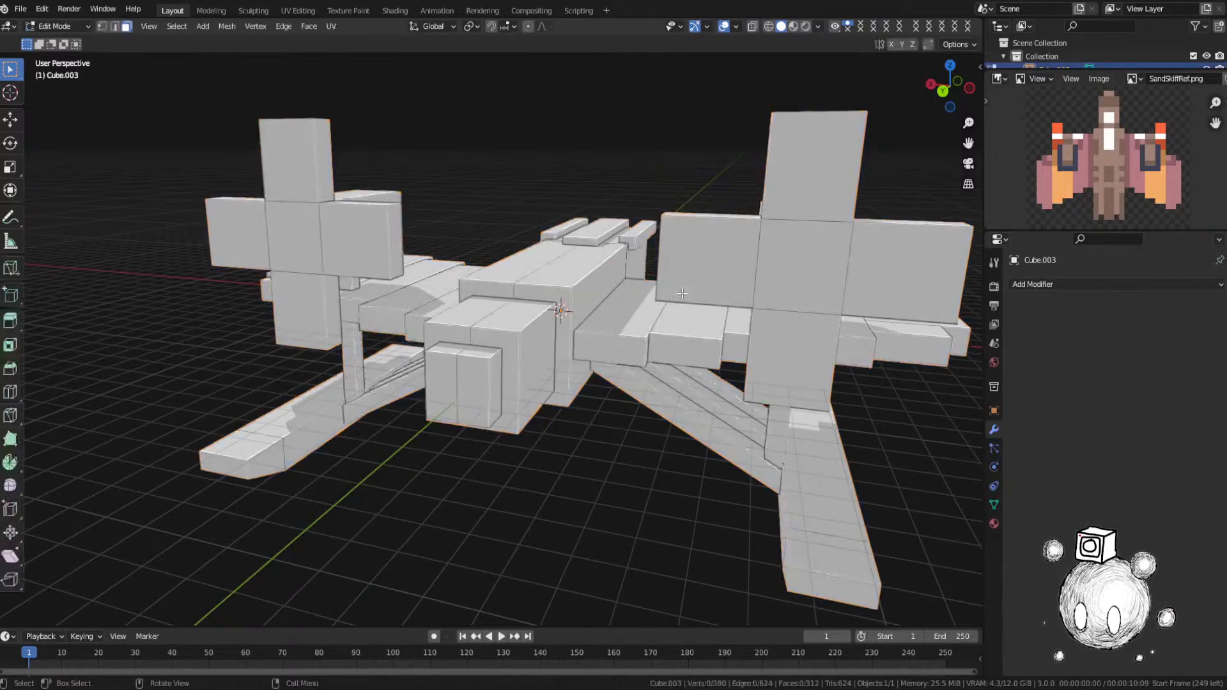
# Step: Switch the ship mesh to edge selection and select all of its edges
pyautogui.click(600, 289)
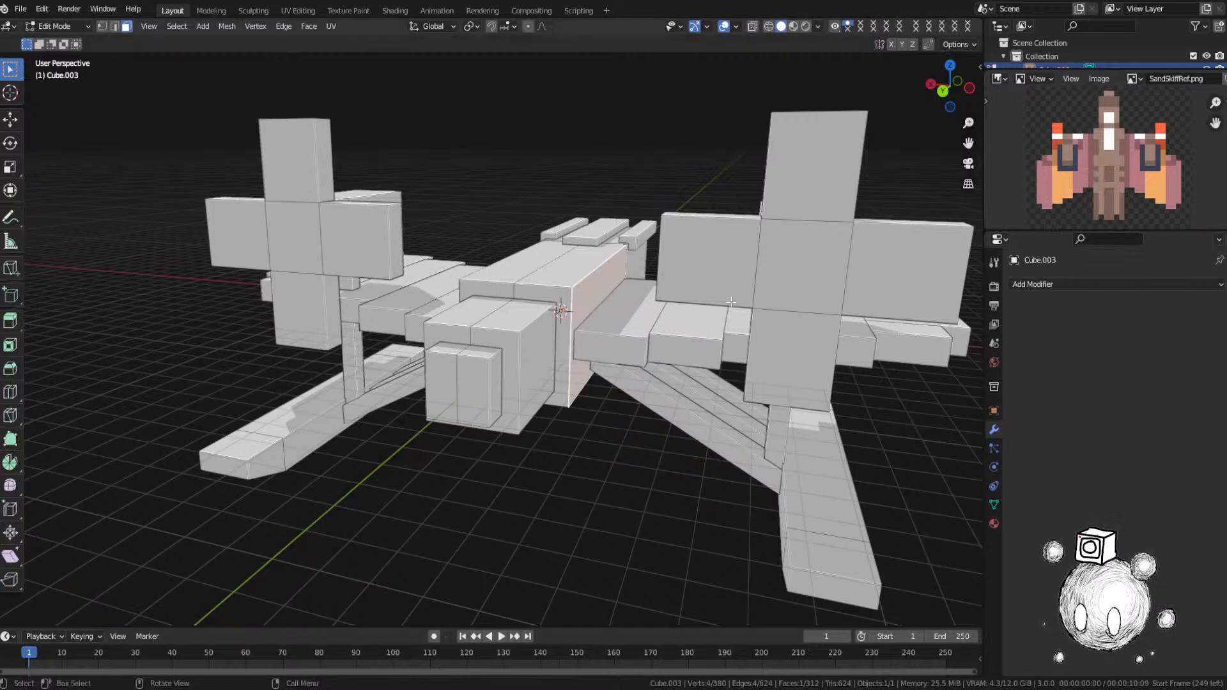
pyautogui.press('Tab')
pyautogui.hotkey('ctrl', 'Tab')
pyautogui.click(711, 294)
pyautogui.hotkey('alt', 'a')
pyautogui.press('2')
pyautogui.moveTo(613, 280); pyautogui.dragTo(606, 284, button='middle')
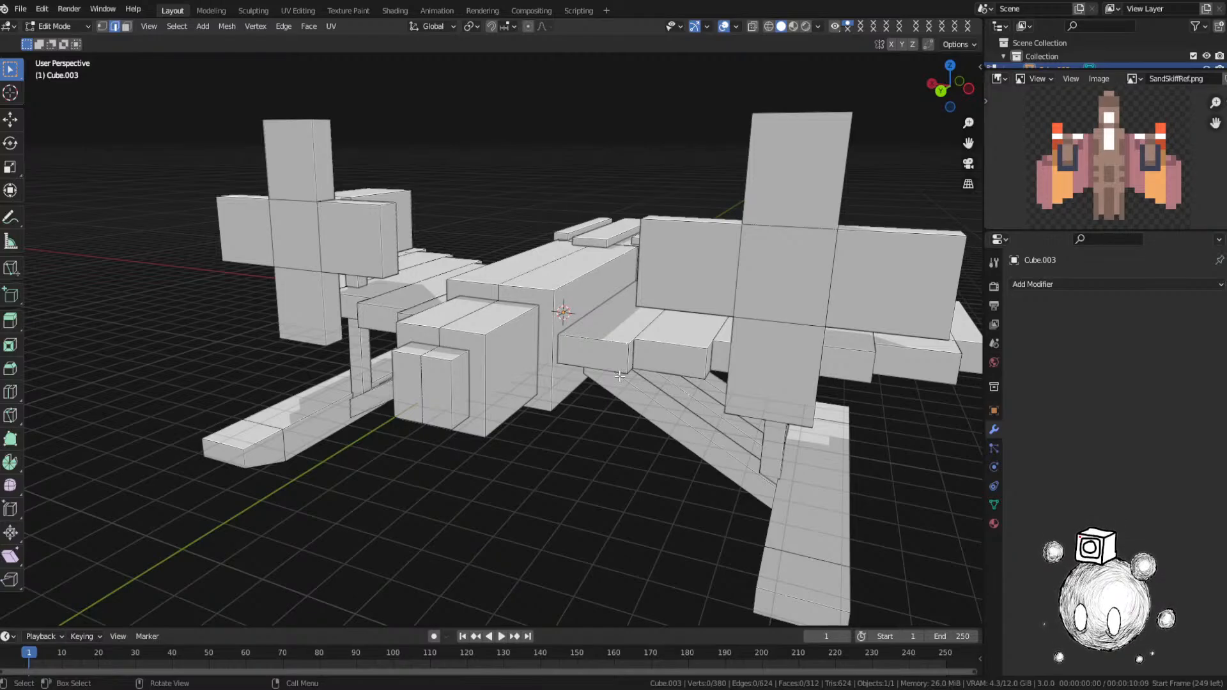
pyautogui.press('a')
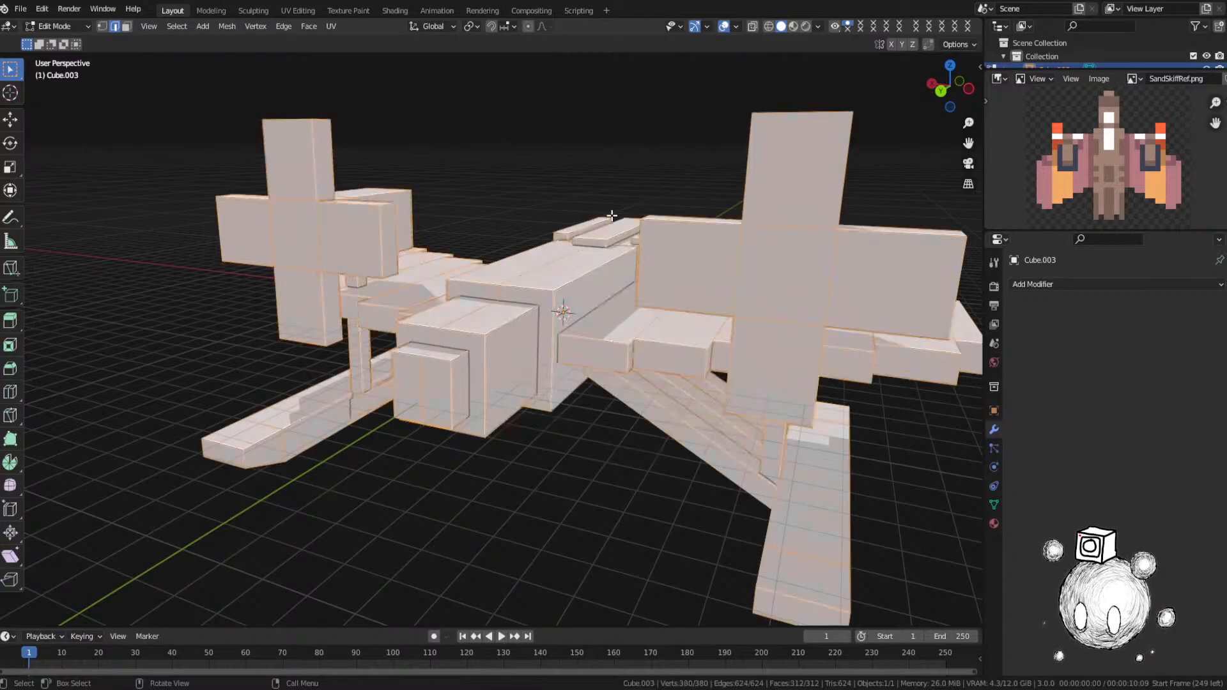
pyautogui.rightClick(630, 314)
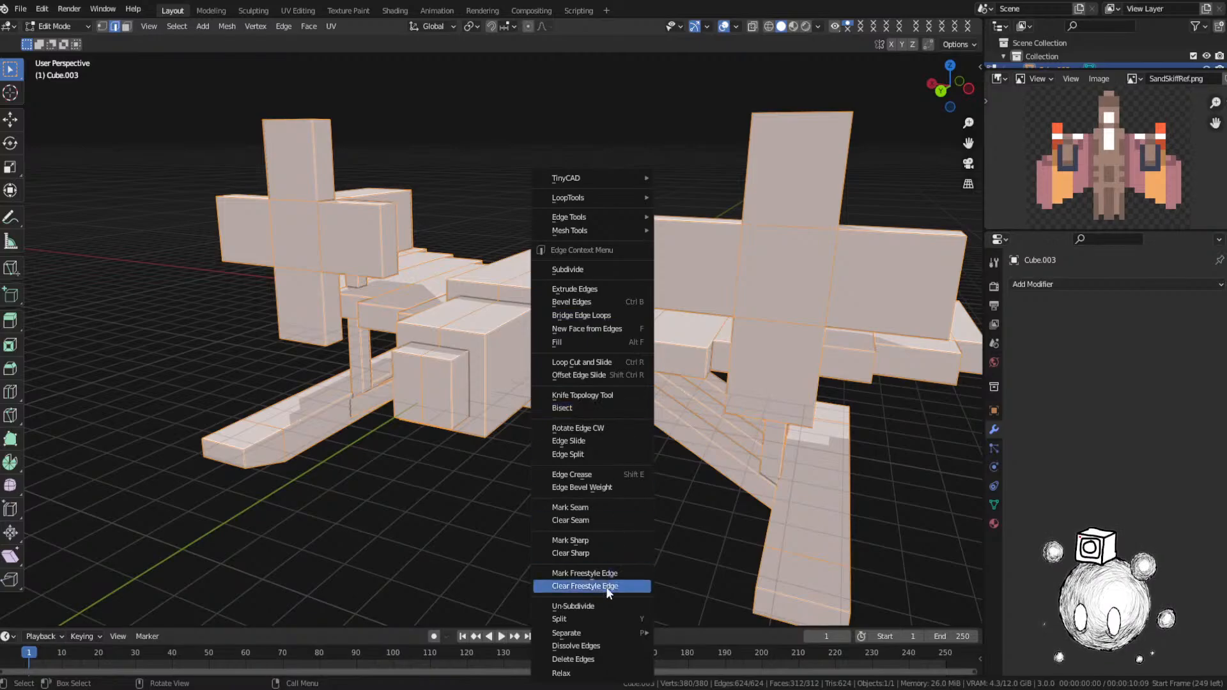
pyautogui.click(608, 541)
pyautogui.hotkey('ctrl', 'z')
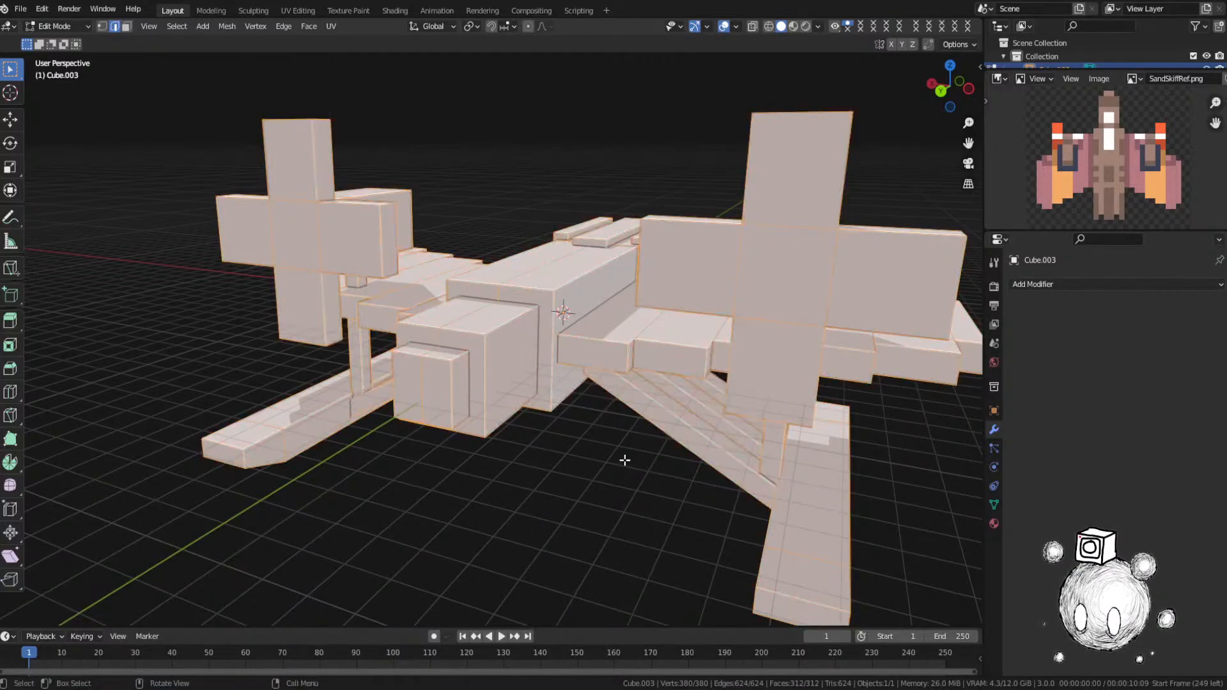
# Step: Mark all edges of the ship as seams, clear the selection and save SandSkiff.blend
pyautogui.rightClick(621, 455)
pyautogui.click(612, 422)
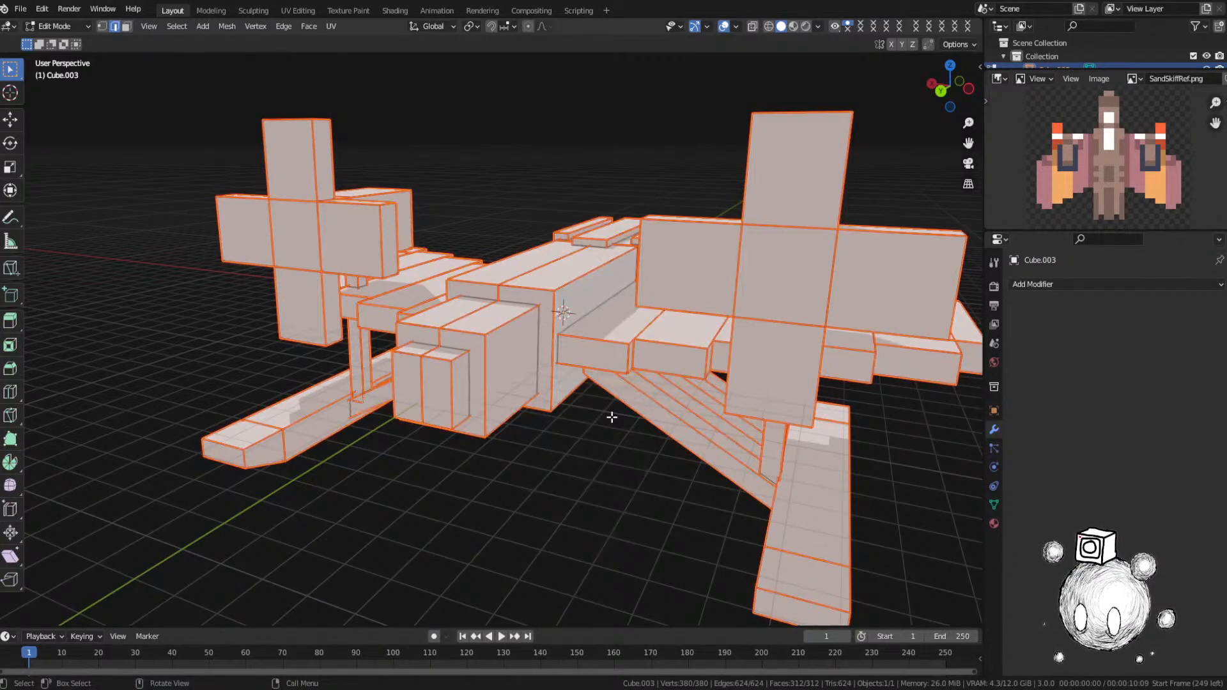
pyautogui.hotkey('alt', 'a')
pyautogui.hotkey('ctrl', 's')
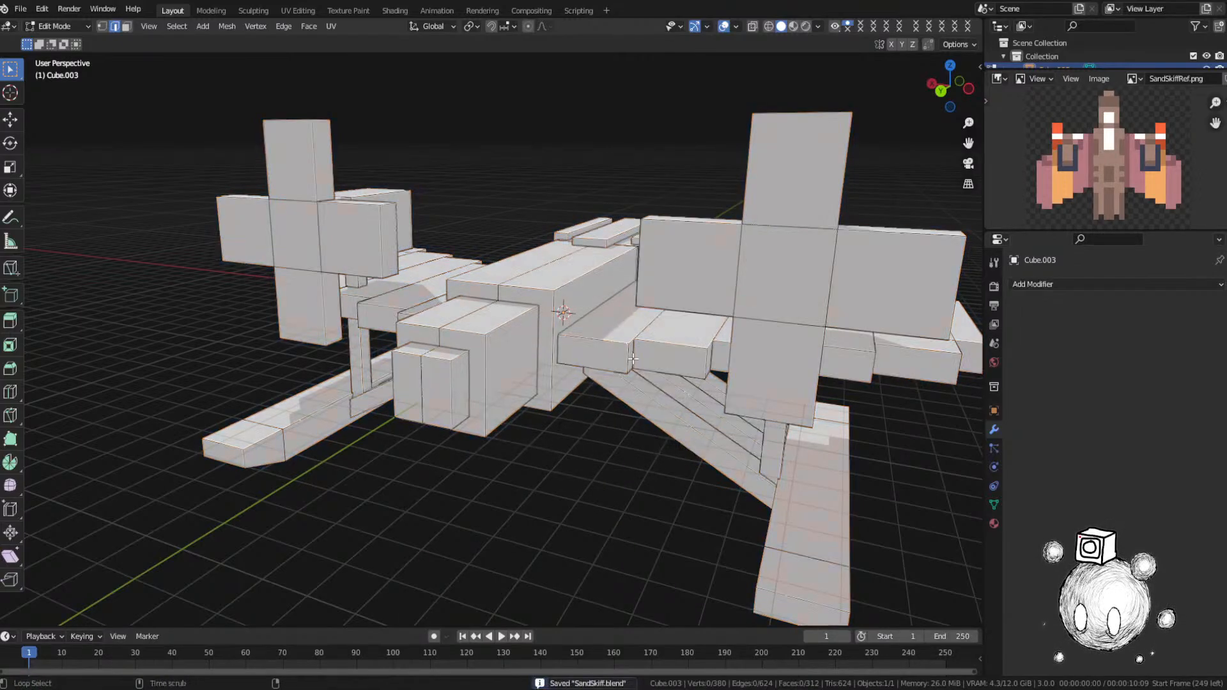
# Step: Return to Object Mode and select the whole ship
pyautogui.press('Tab')
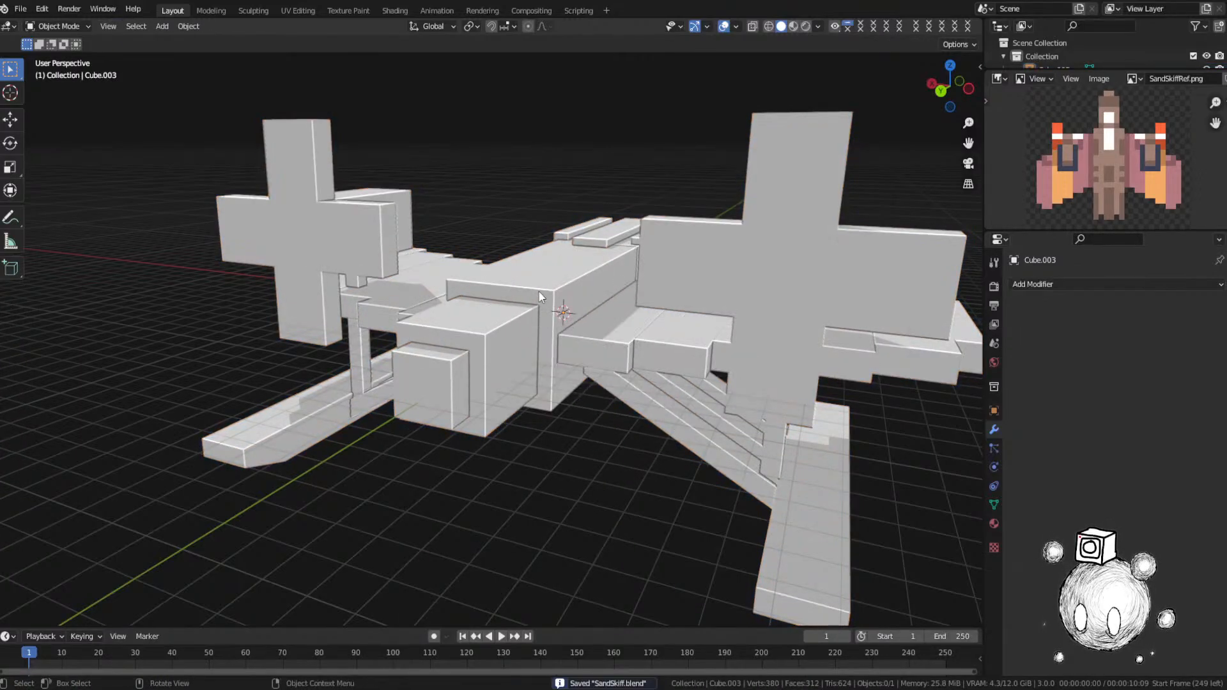
pyautogui.press('a')
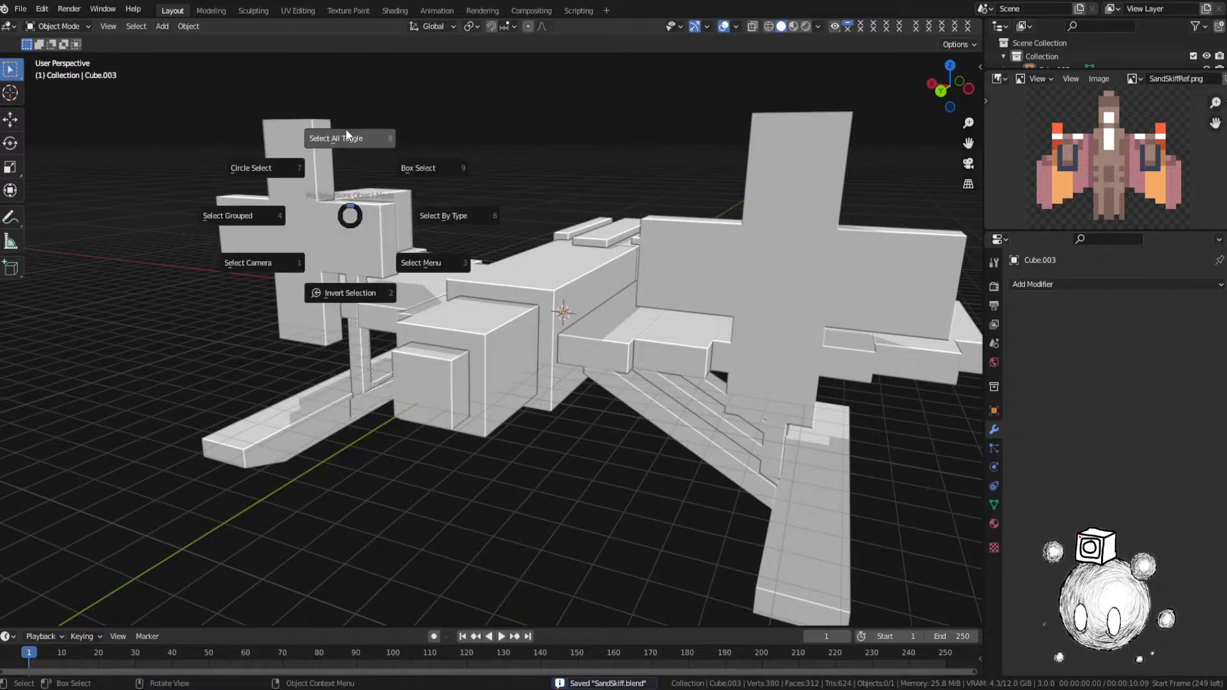
pyautogui.click(345, 129)
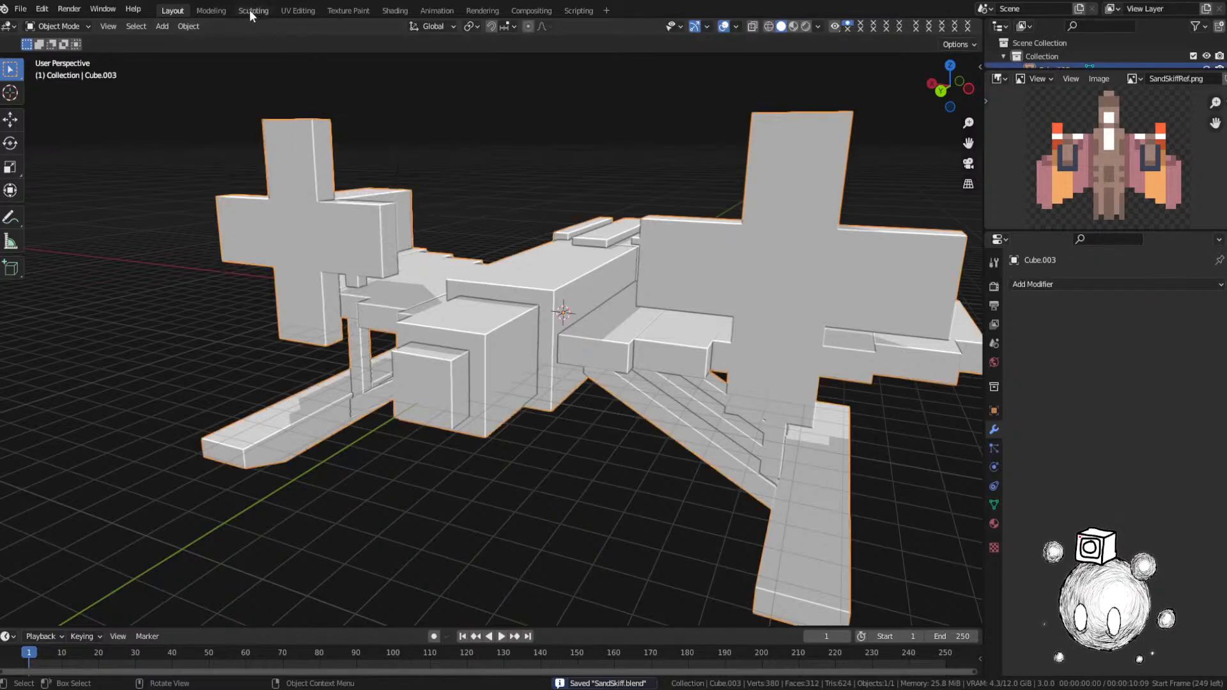
pyautogui.click(297, 10)
pyautogui.scroll(-6, 645, 297)
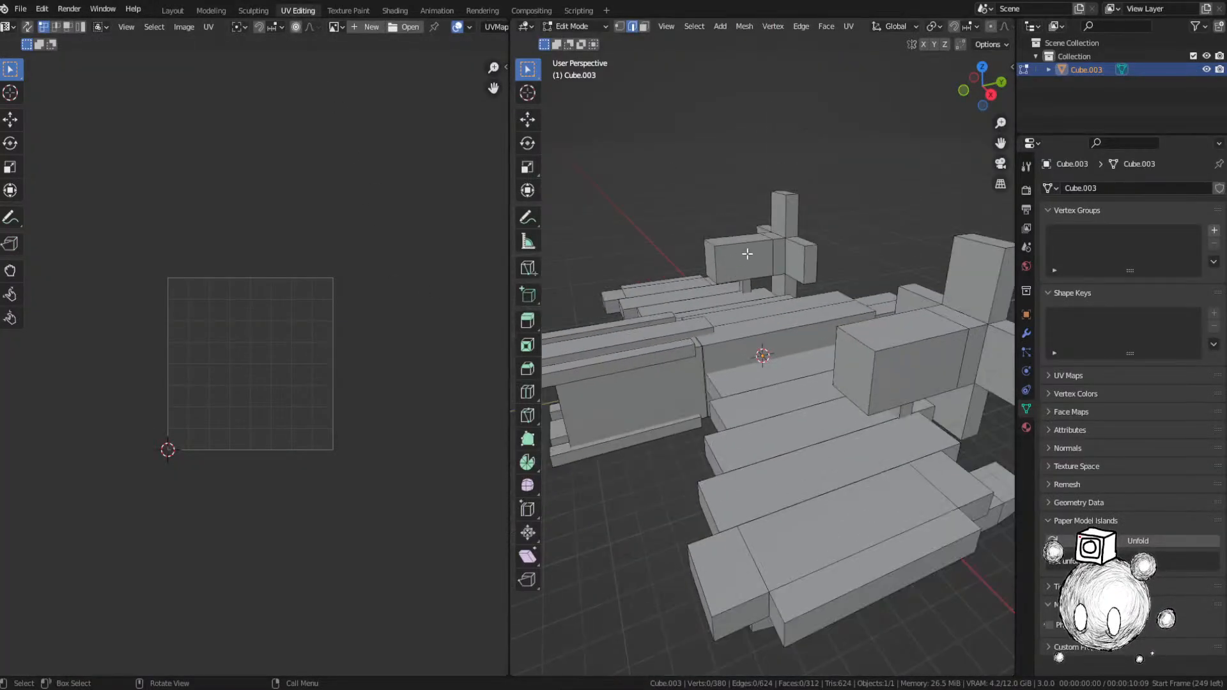
pyautogui.press('Tab')
pyautogui.press('Tab')
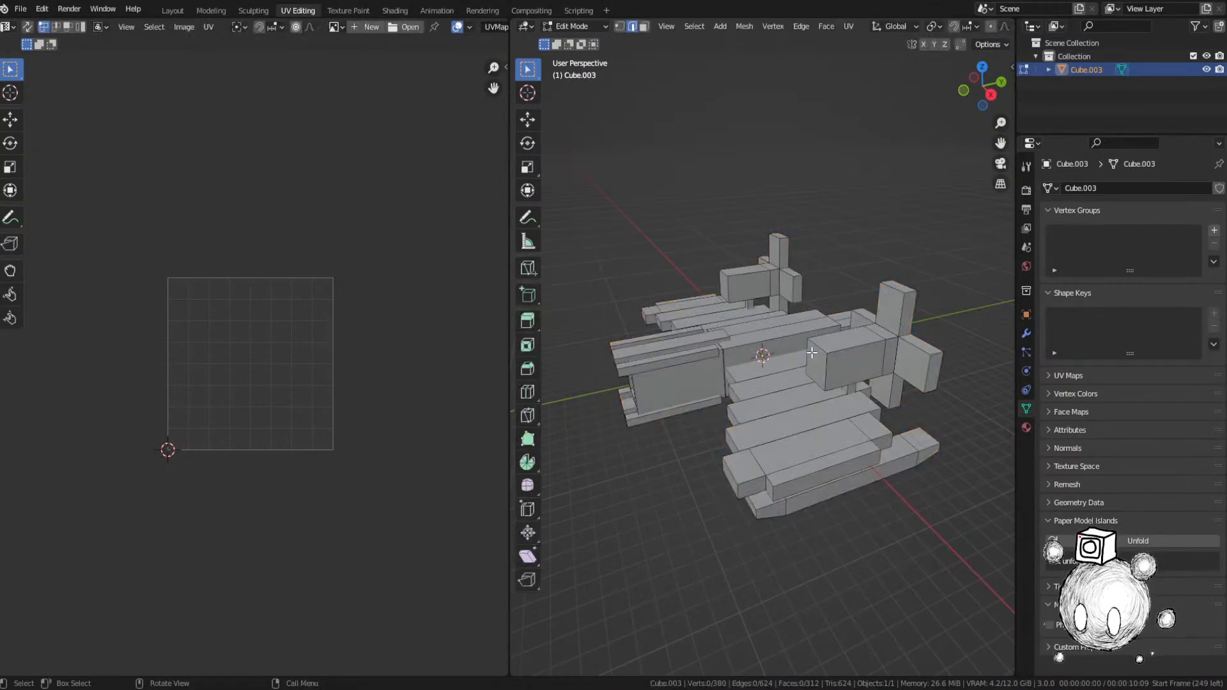
pyautogui.press('Tab')
pyautogui.click(173, 11)
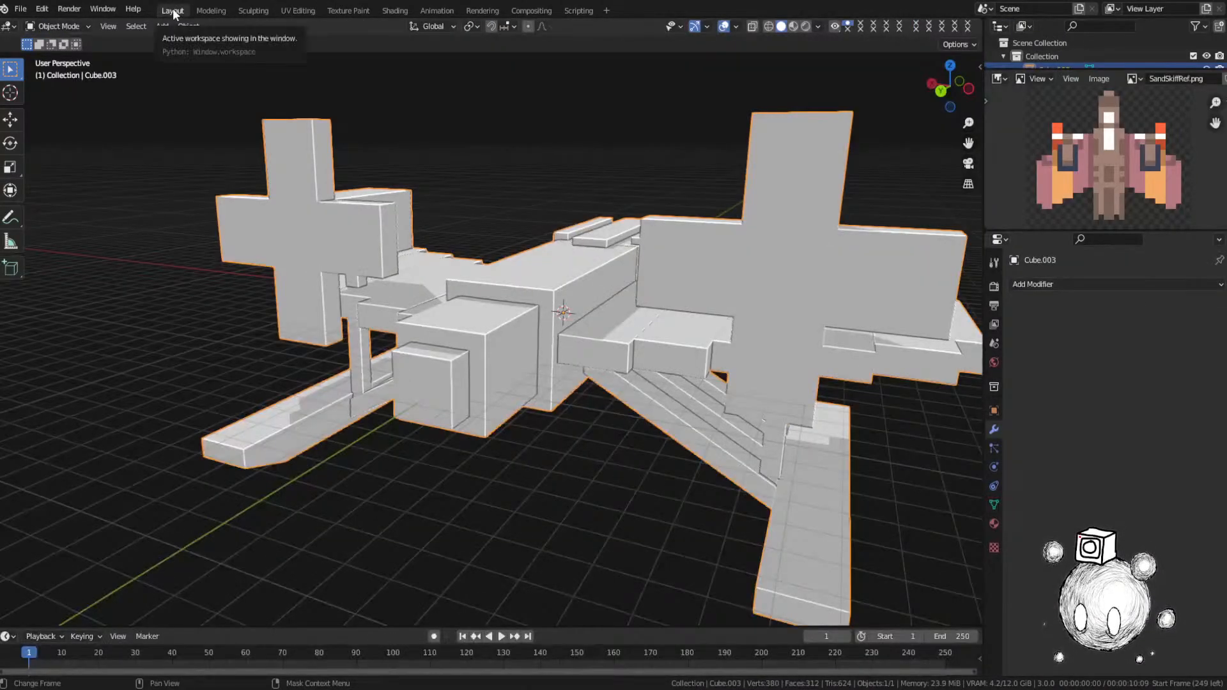
pyautogui.click(293, 11)
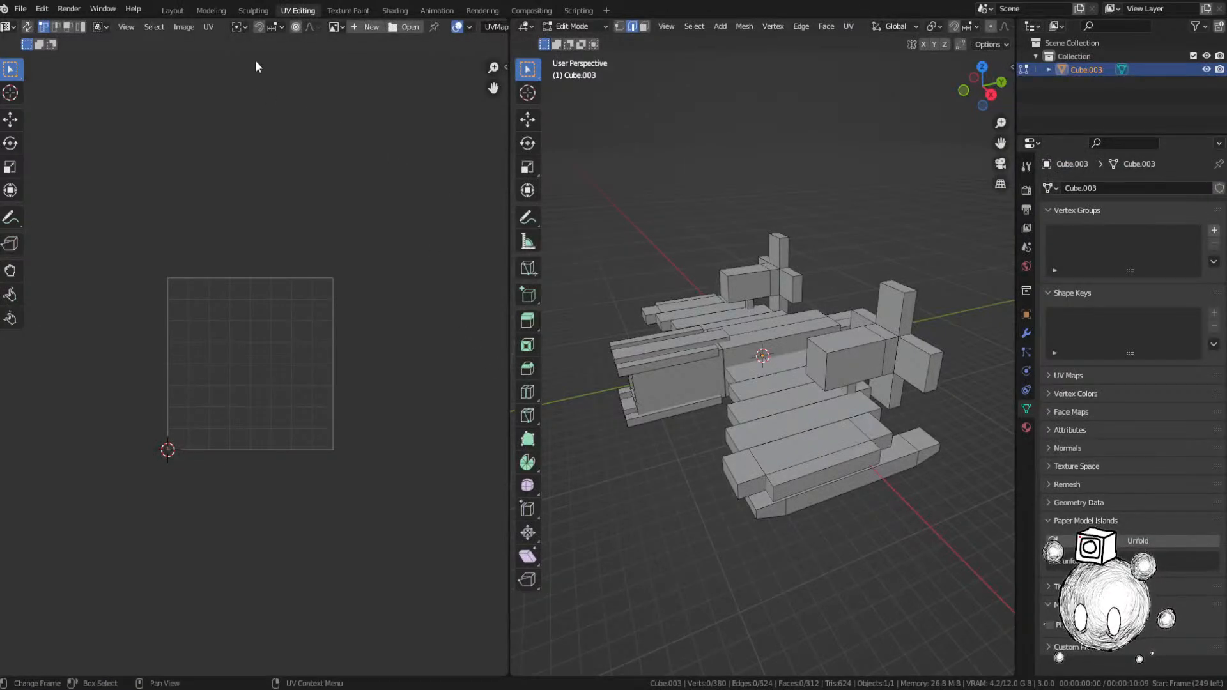
pyautogui.click(172, 11)
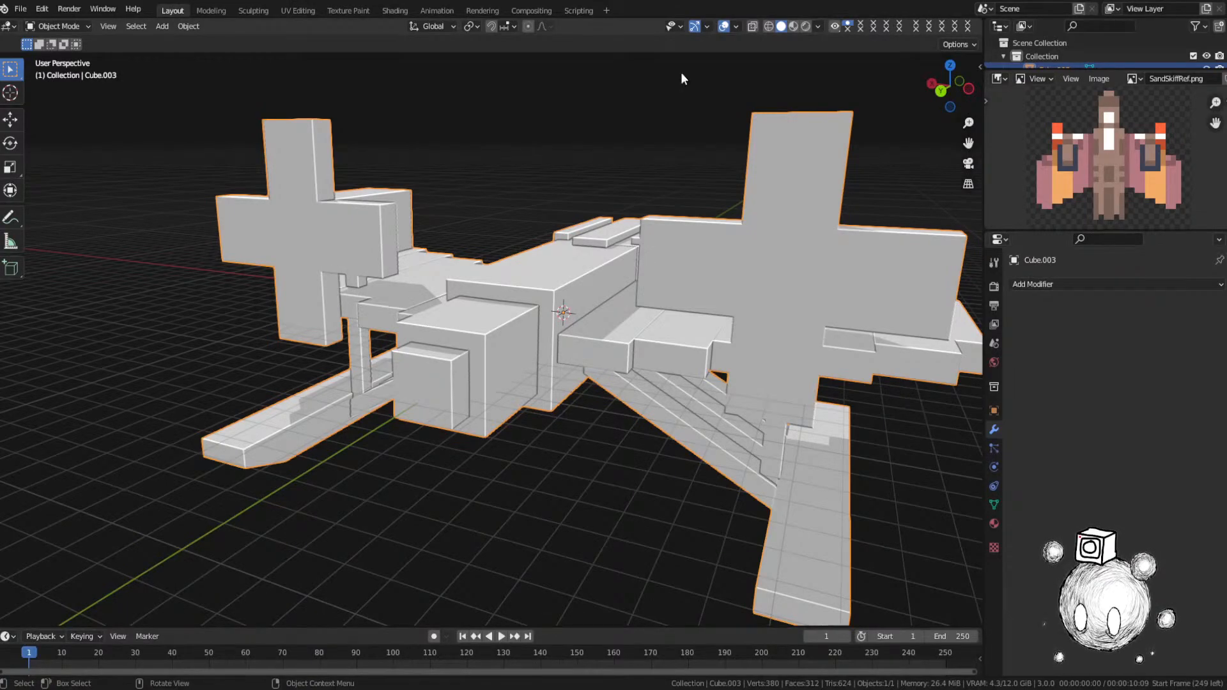
# Step: Examine the reference image SandSkiffRef.png from its lower edge to its upper edge and bring the whole sprite back into view
pyautogui.moveTo(1114, 142); pyautogui.dragTo(1150, 195, button='right')
pyautogui.moveTo(1162, 204); pyautogui.dragTo(1127, 151, button='middle')
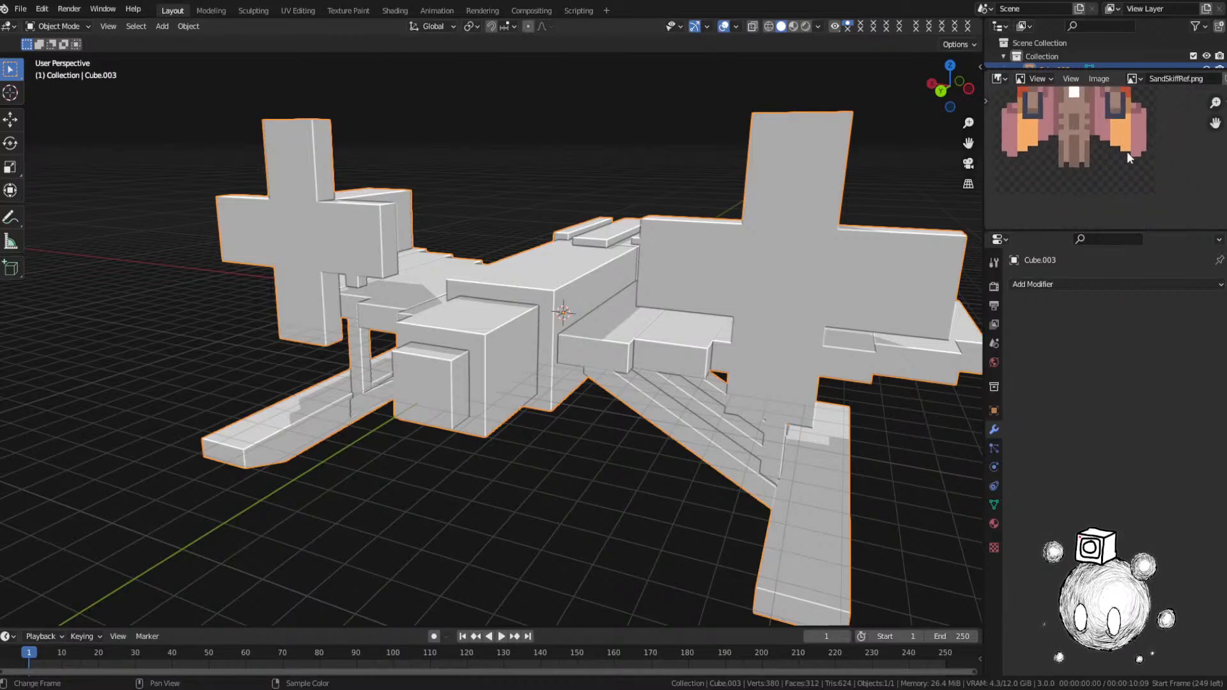
pyautogui.moveTo(1127, 151); pyautogui.dragTo(1148, 168, button='right')
pyautogui.moveTo(1147, 167); pyautogui.dragTo(1146, 232, button='middle')
pyautogui.moveTo(1146, 211); pyautogui.dragTo(1139, 127, button='right')
pyautogui.moveTo(1139, 128); pyautogui.dragTo(1133, 189, button='middle')
pyautogui.moveTo(1138, 155); pyautogui.dragTo(1152, 160, button='right')
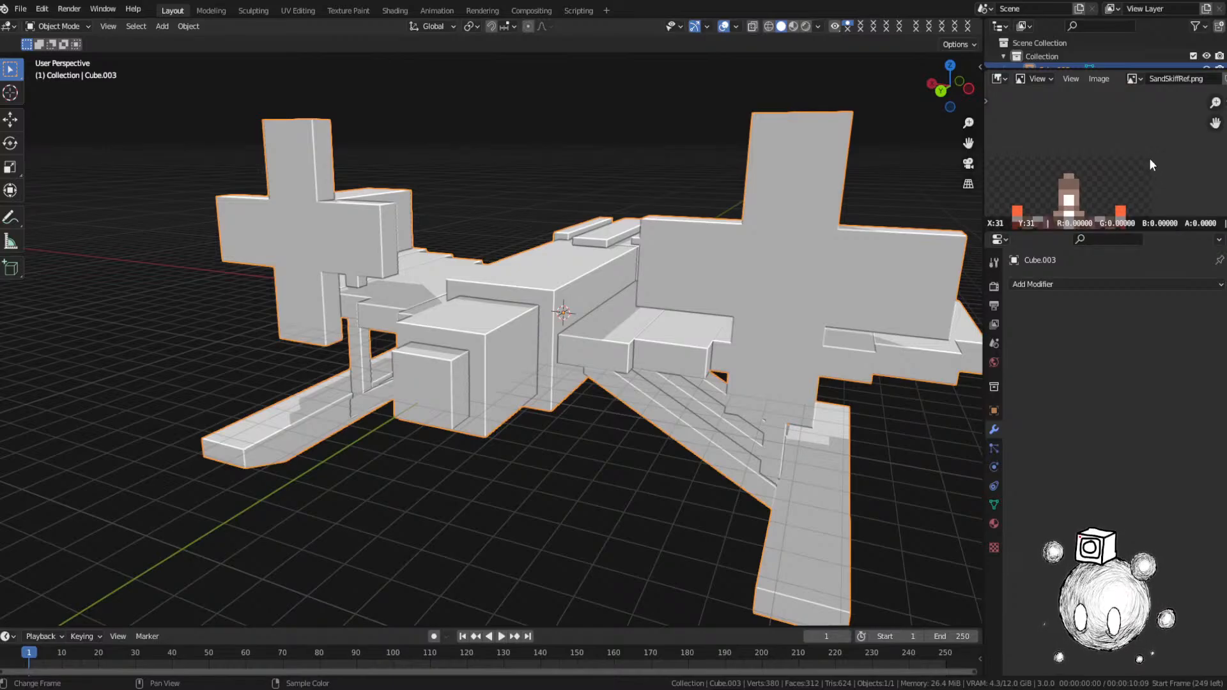
pyautogui.moveTo(1150, 158); pyautogui.dragTo(1146, 132, button='middle')
pyautogui.moveTo(1066, 189); pyautogui.dragTo(1109, 142, button='middle')
pyautogui.scroll(-1, 1105, 142)
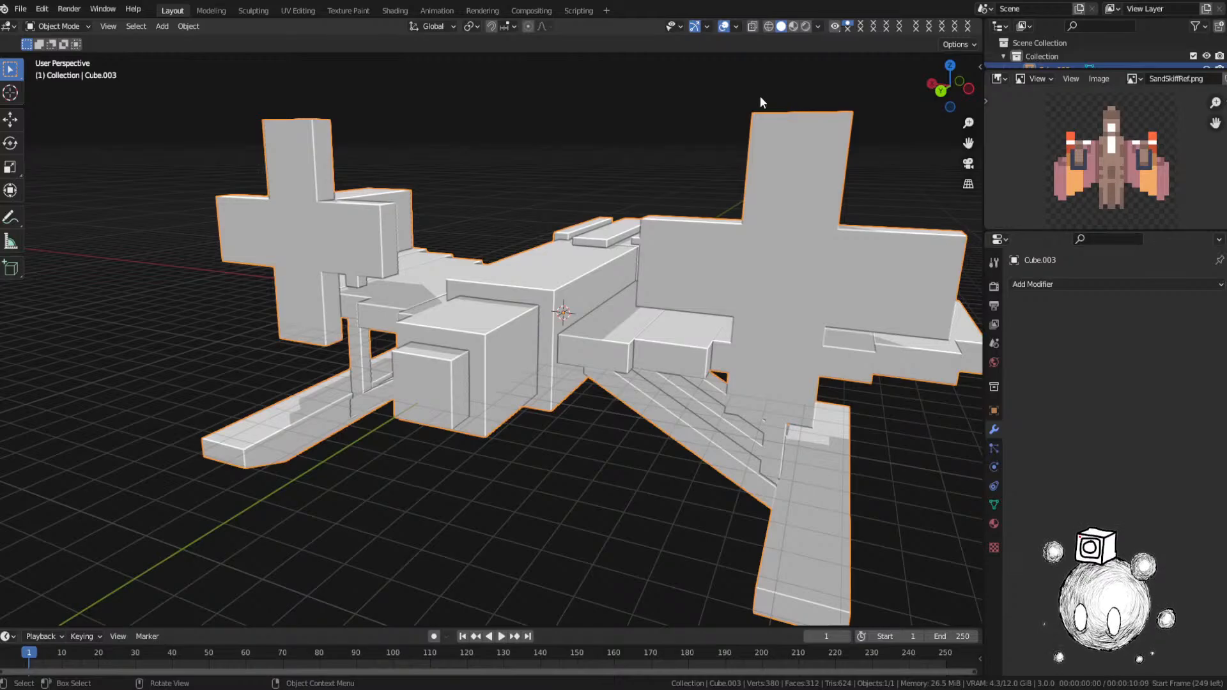
# Step: In the UV Editing workspace, set up a new blank 32 × 32 px image and begin its name with "Sand"
pyautogui.click(294, 11)
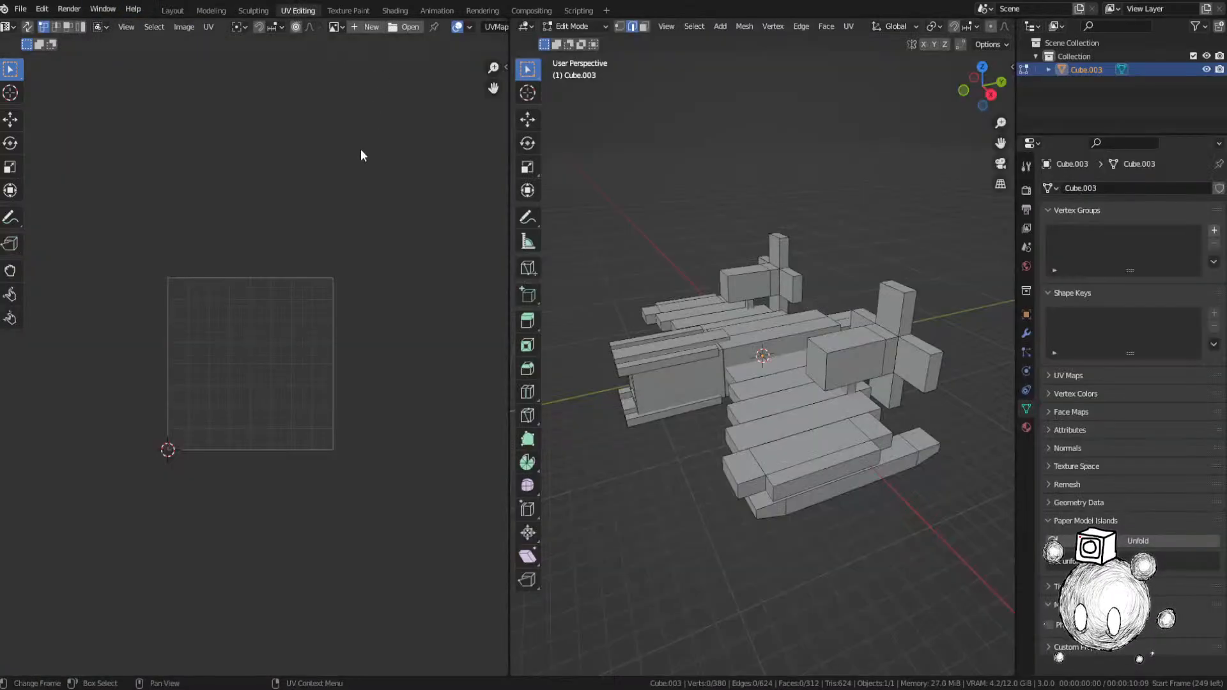
pyautogui.click(358, 28)
pyautogui.click(399, 67)
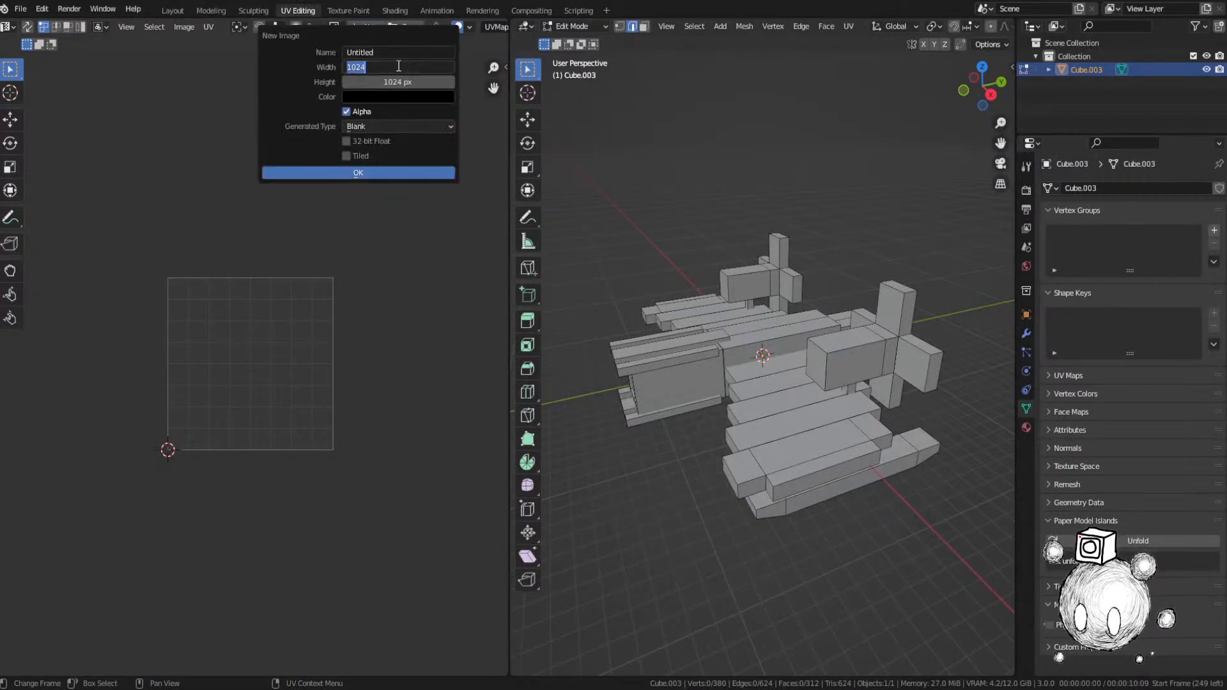
pyautogui.write('32')
pyautogui.press('Tab')
pyautogui.write('32')
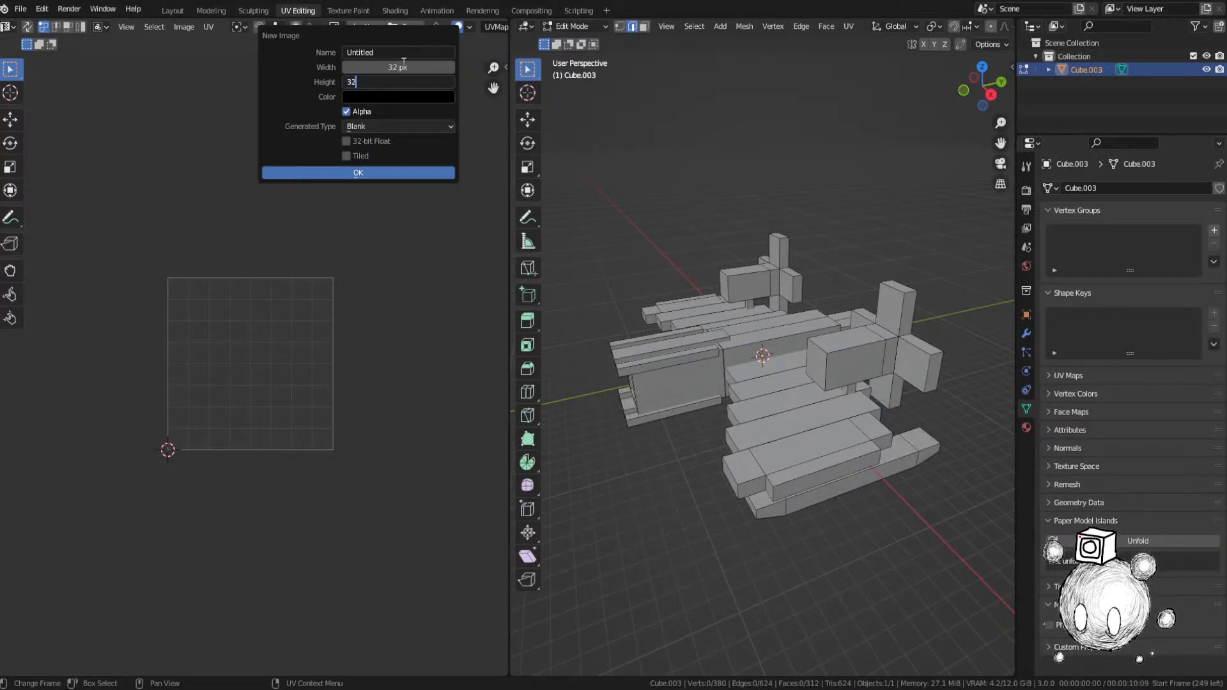
pyautogui.press('Return')
pyautogui.click(401, 53)
pyautogui.write('Sand')
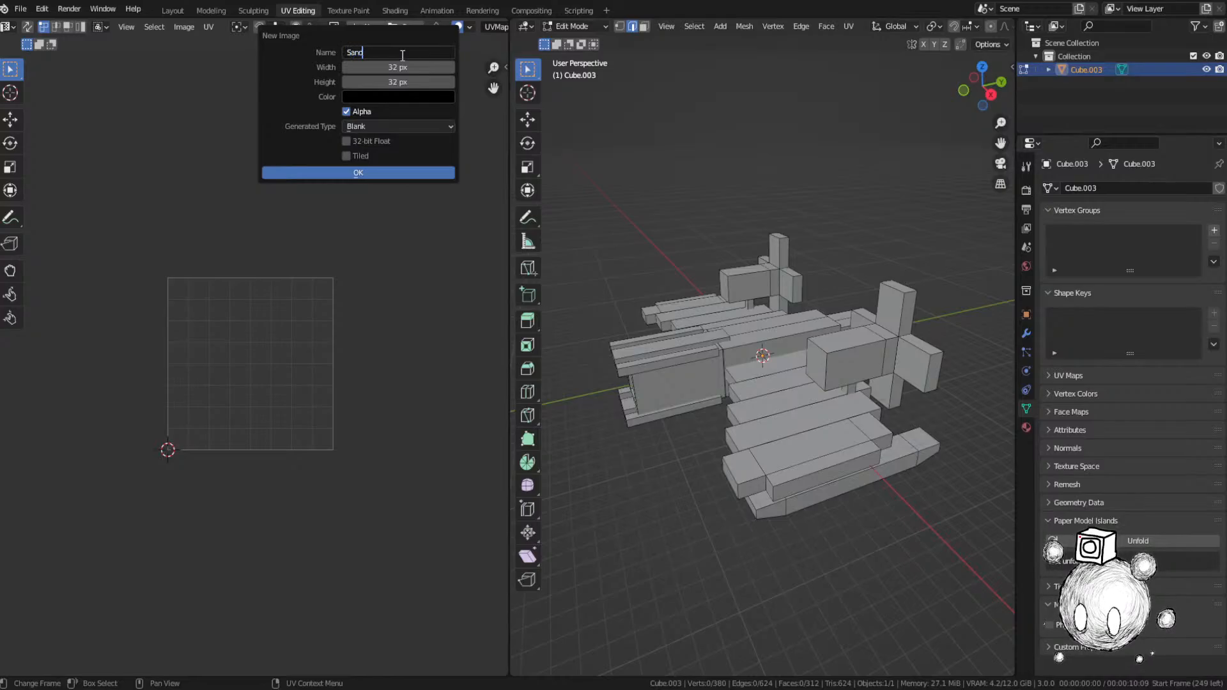
# Step: Create a blank 32 by 32 px image named SandSkiffTex with alpha and fit it in the UV view
pyautogui.write('SkiffTex')
pyautogui.press('Return')
pyautogui.click(313, 172)
pyautogui.press('Home')
# Step: Try a standard unwrap on the whole skiff mesh
pyautogui.press('a')
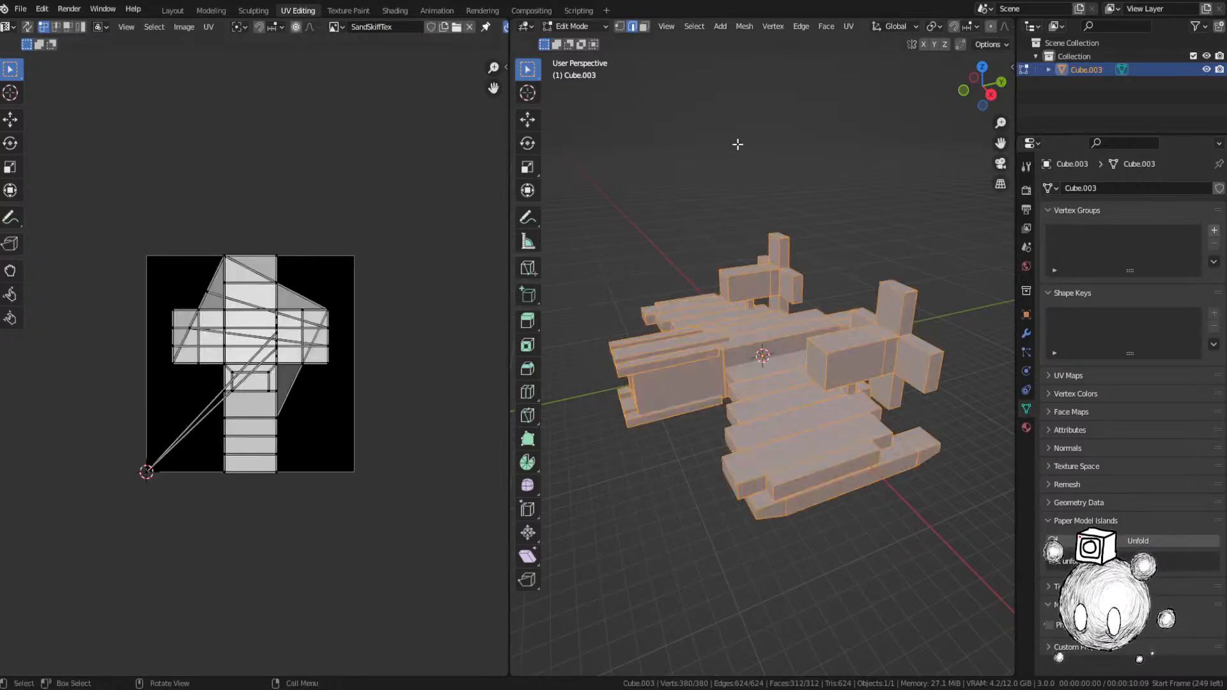
pyautogui.press('u')
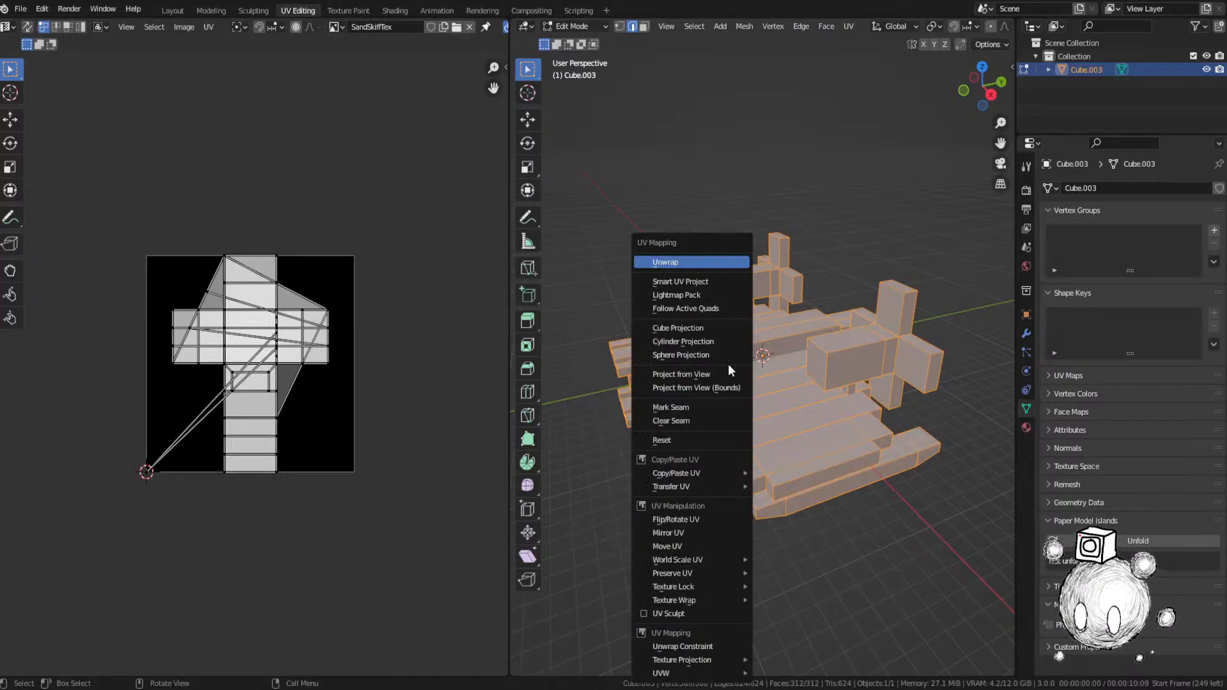
pyautogui.click(697, 262)
pyautogui.press('u')
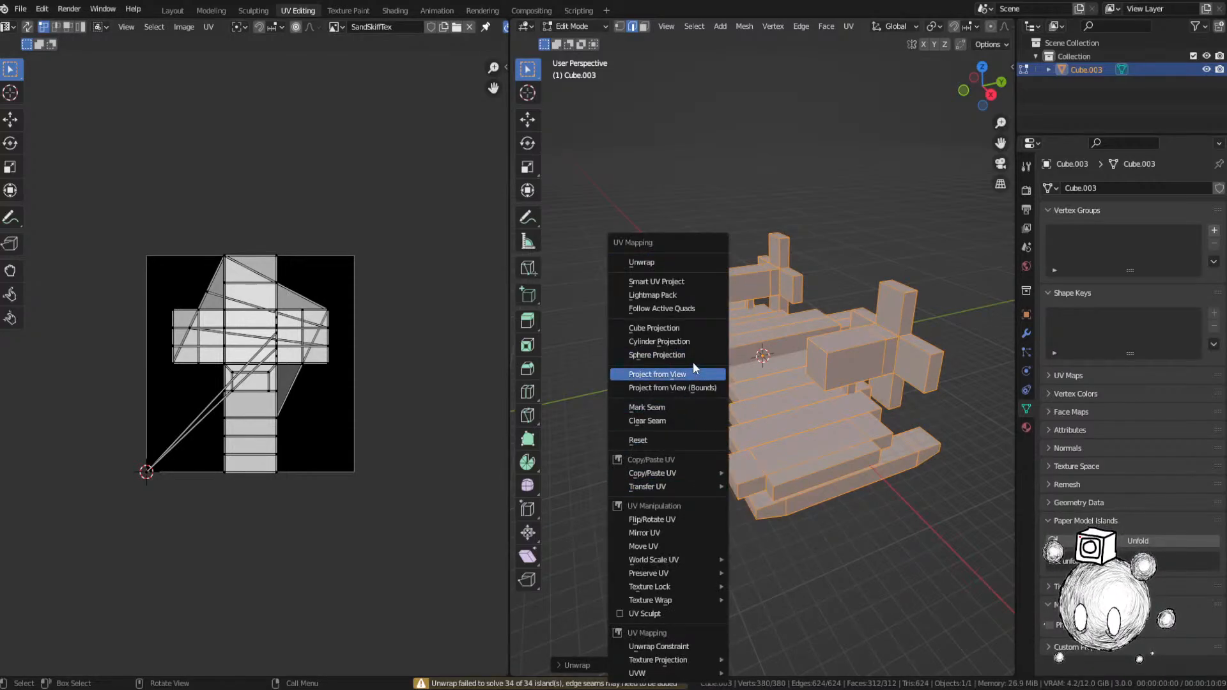
pyautogui.rightClick(807, 370)
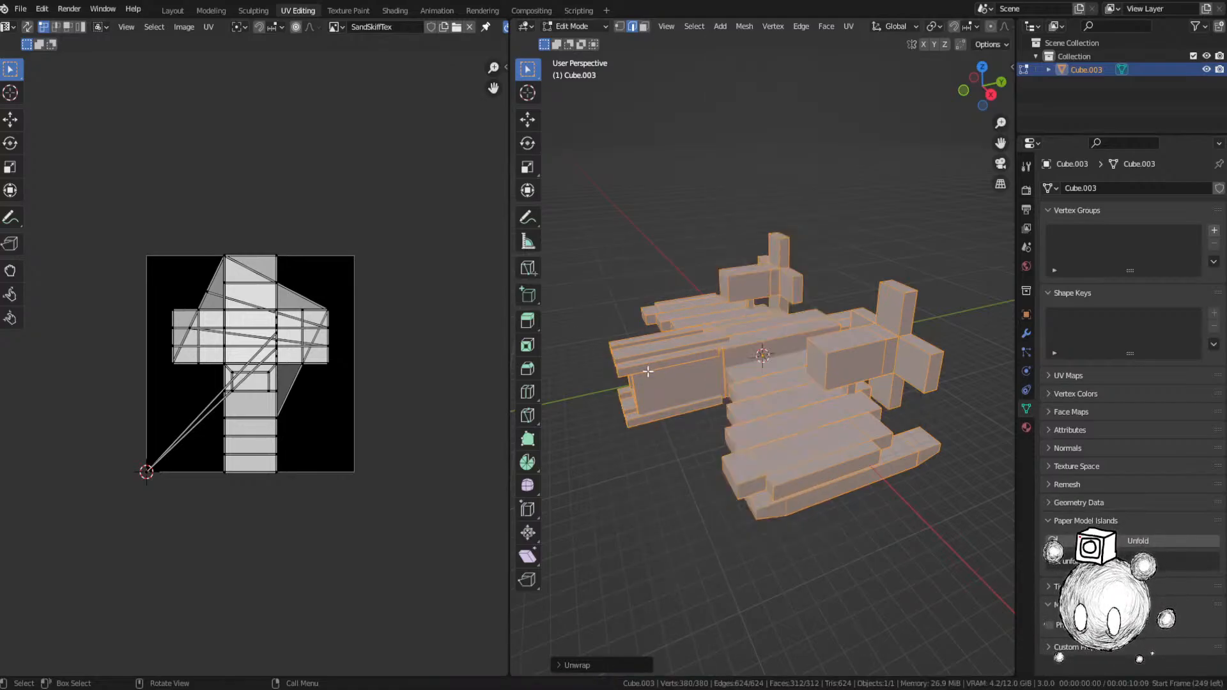
# Step: Run Smart UV Project on the whole mesh with a 66° angle limit and an island margin of 0
pyautogui.press('u')
pyautogui.click(645, 281)
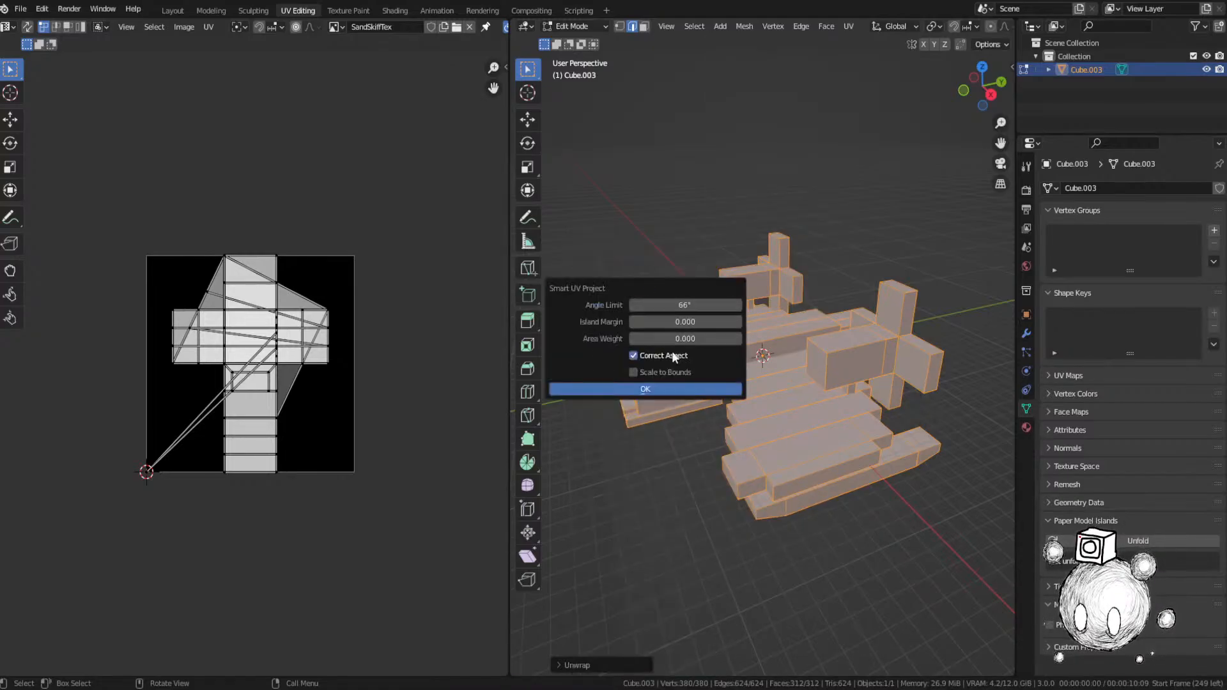
pyautogui.click(681, 390)
pyautogui.scroll(5, 231, 414)
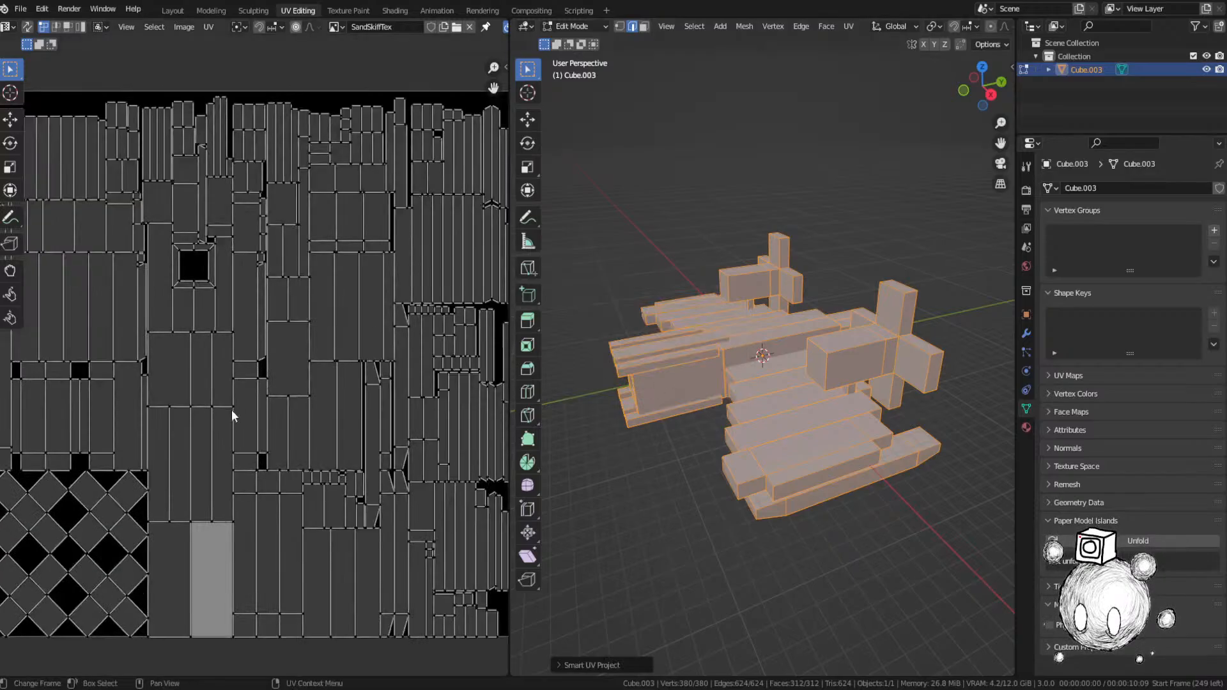
pyautogui.scroll(-1, 232, 416)
pyautogui.scroll(2, 254, 326)
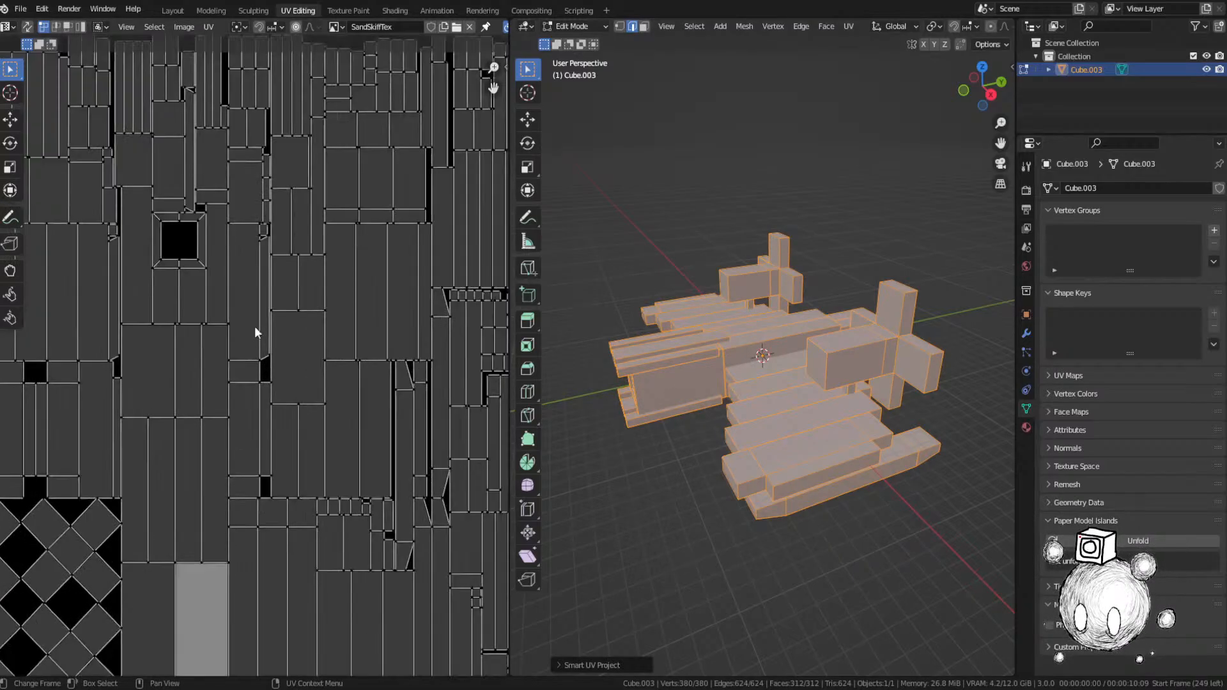
pyautogui.scroll(-1, 255, 325)
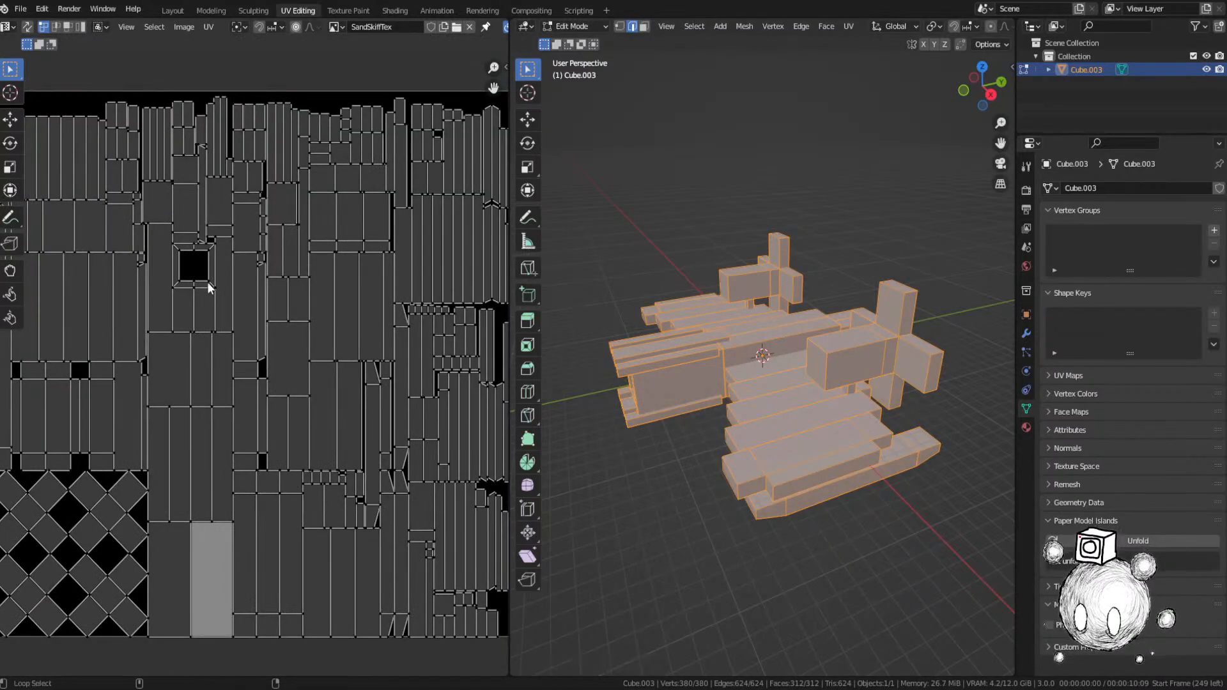
# Step: Pick linked UV islands across the layout to examine how the faces are laid out, and clear the selection
pyautogui.press('l')
pyautogui.press('l')
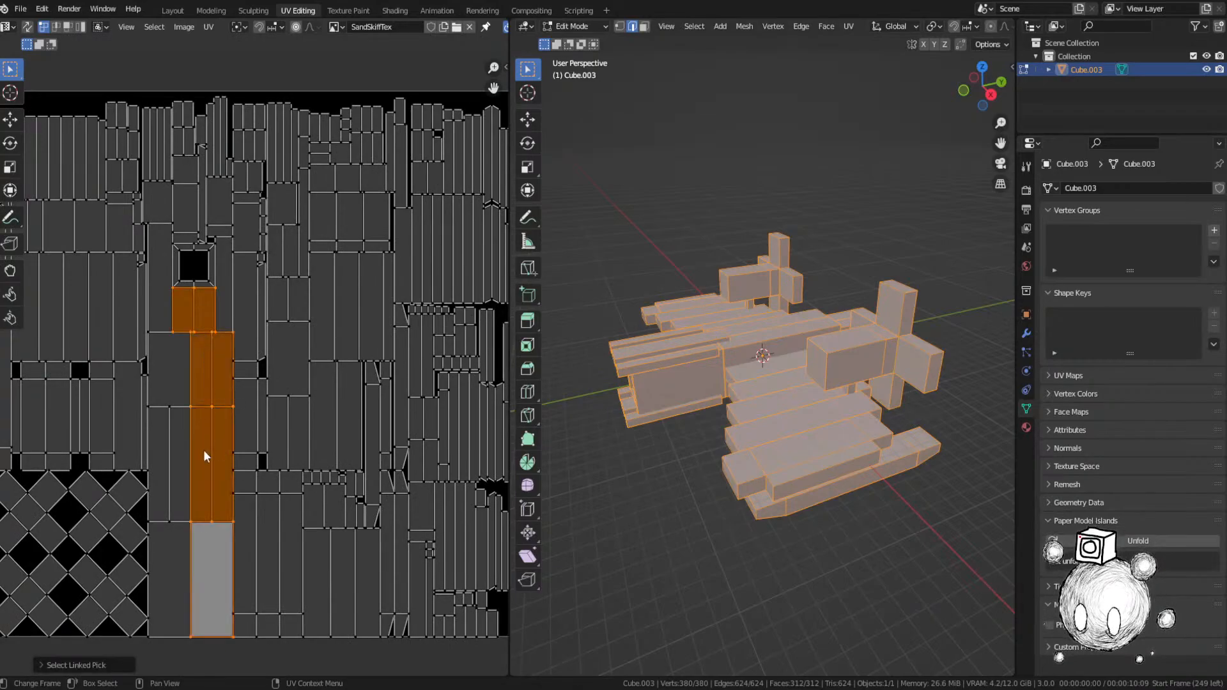
pyautogui.press('l')
pyautogui.press('l')
pyautogui.press('l')
pyautogui.press('l')
pyautogui.press('l')
pyautogui.press('l')
pyautogui.press('l')
pyautogui.press('l')
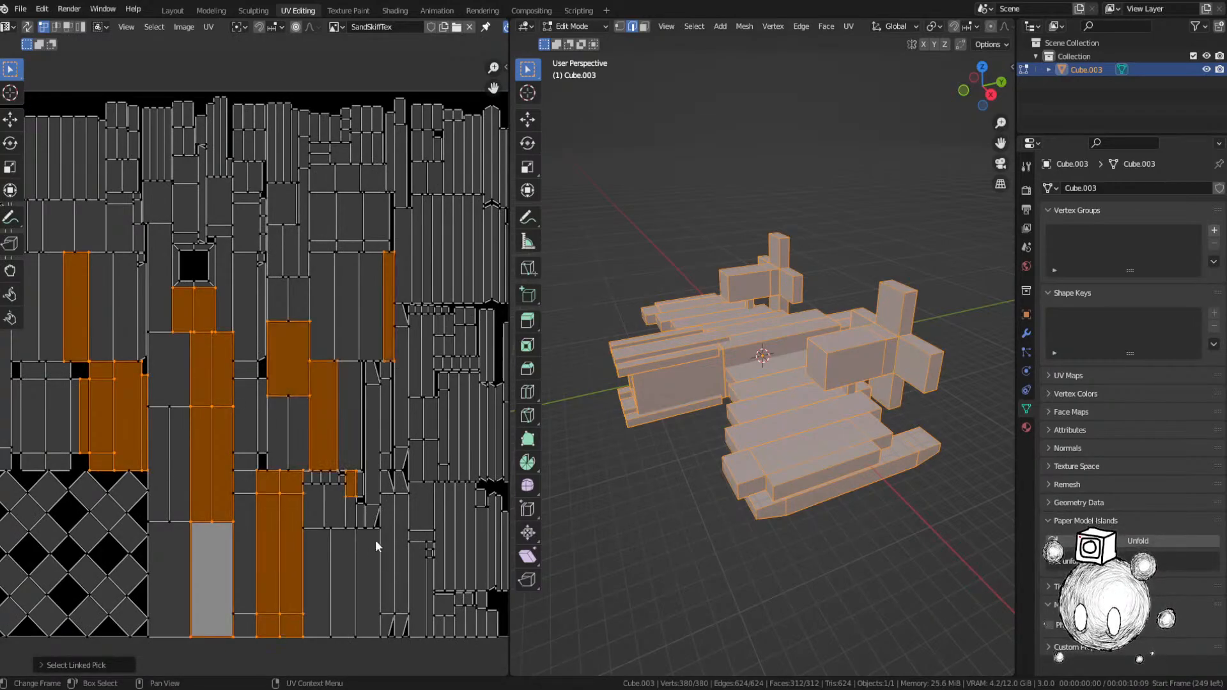
pyautogui.press('l')
pyautogui.press('l')
pyautogui.press('l')
pyautogui.press('l')
pyautogui.press('l')
pyautogui.press('l')
pyautogui.press('l')
pyautogui.press('l')
pyautogui.press('l')
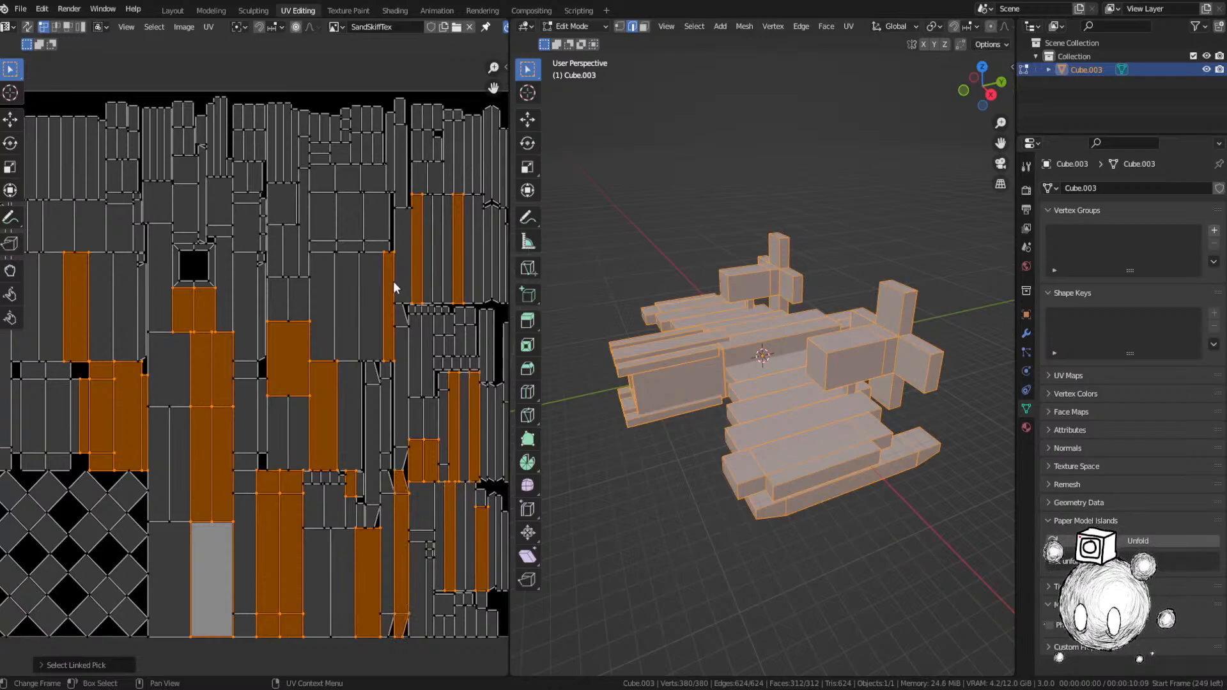
pyautogui.press('l')
pyautogui.press('l')
pyautogui.press('l')
pyautogui.hotkey('alt', 'a')
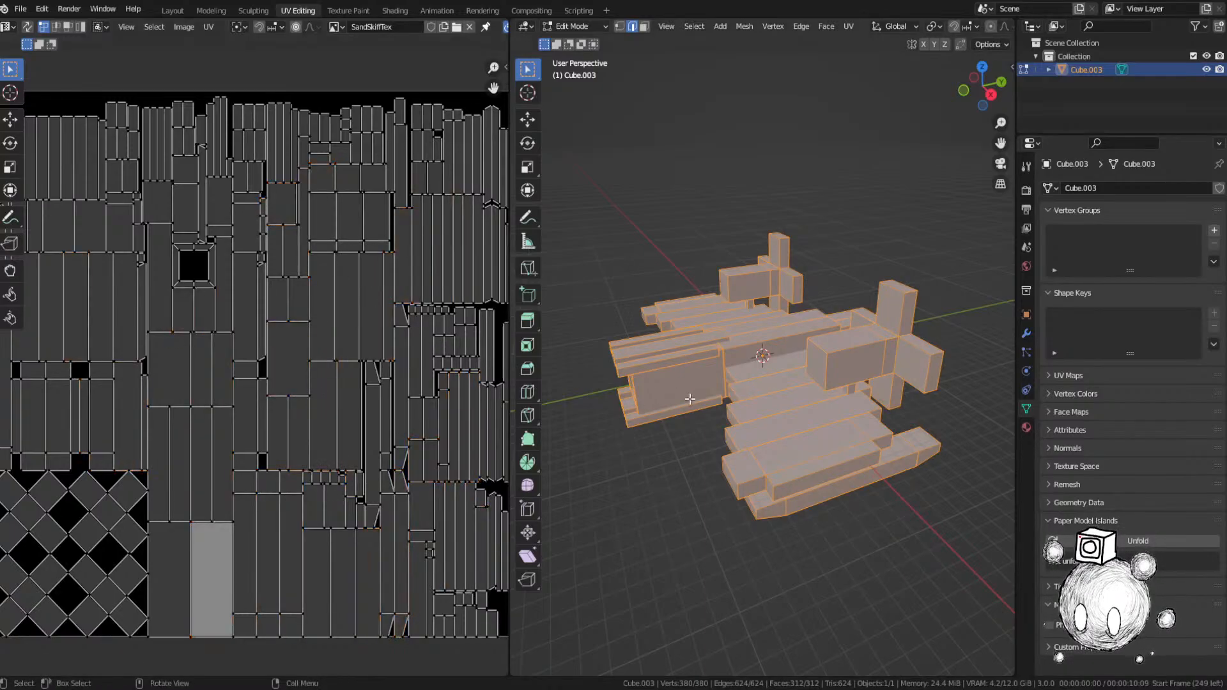
pyautogui.hotkey('alt', 'a')
# Step: Mark every edge of the skiff mesh as a seam and unwrap the whole model
pyautogui.press('a')
pyautogui.rightClick(799, 361)
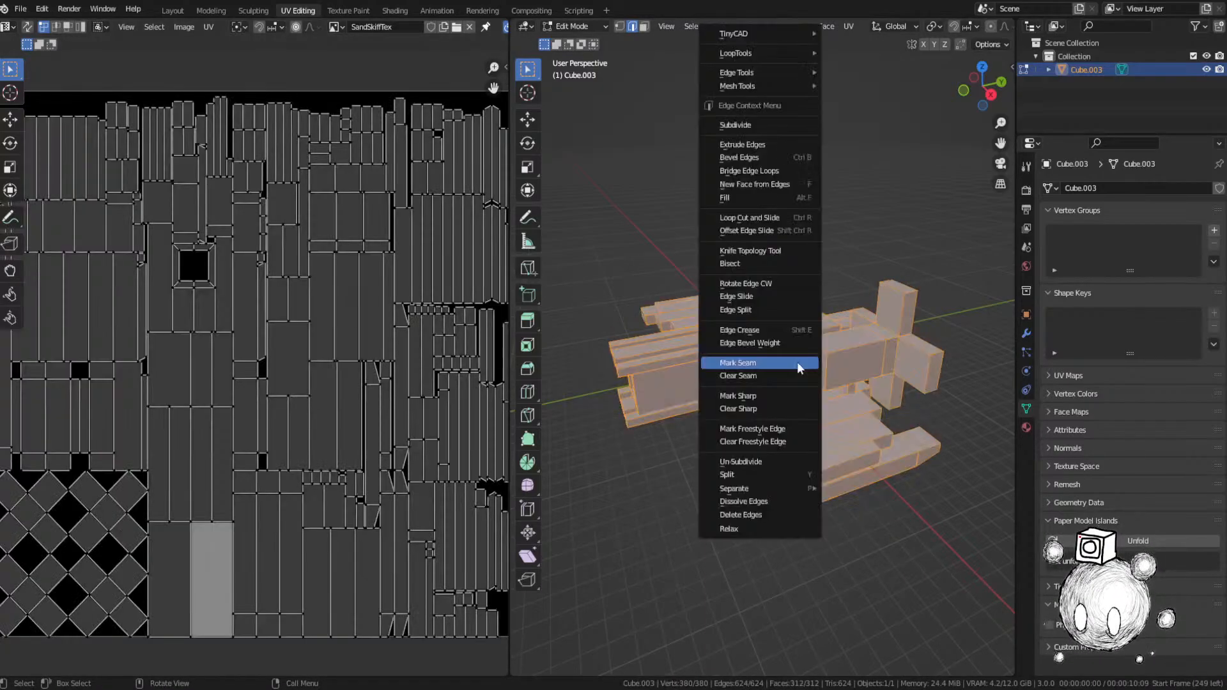
pyautogui.click(774, 364)
pyautogui.press('u')
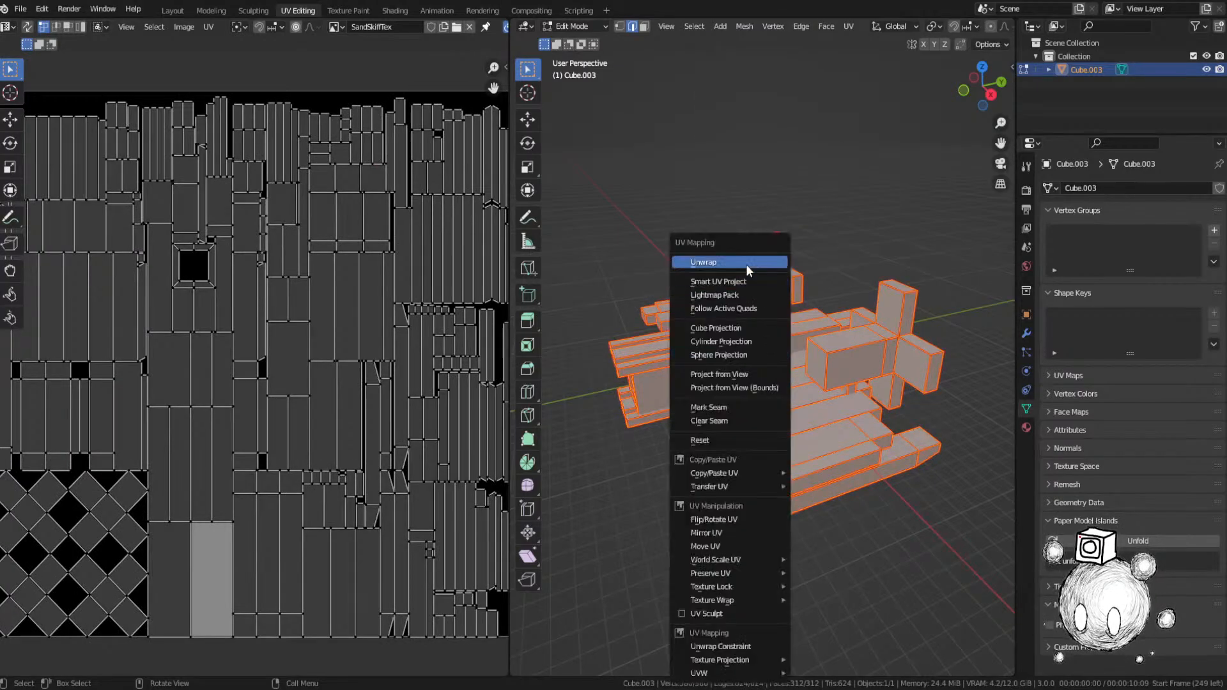
pyautogui.click(729, 266)
pyautogui.scroll(-1, 403, 402)
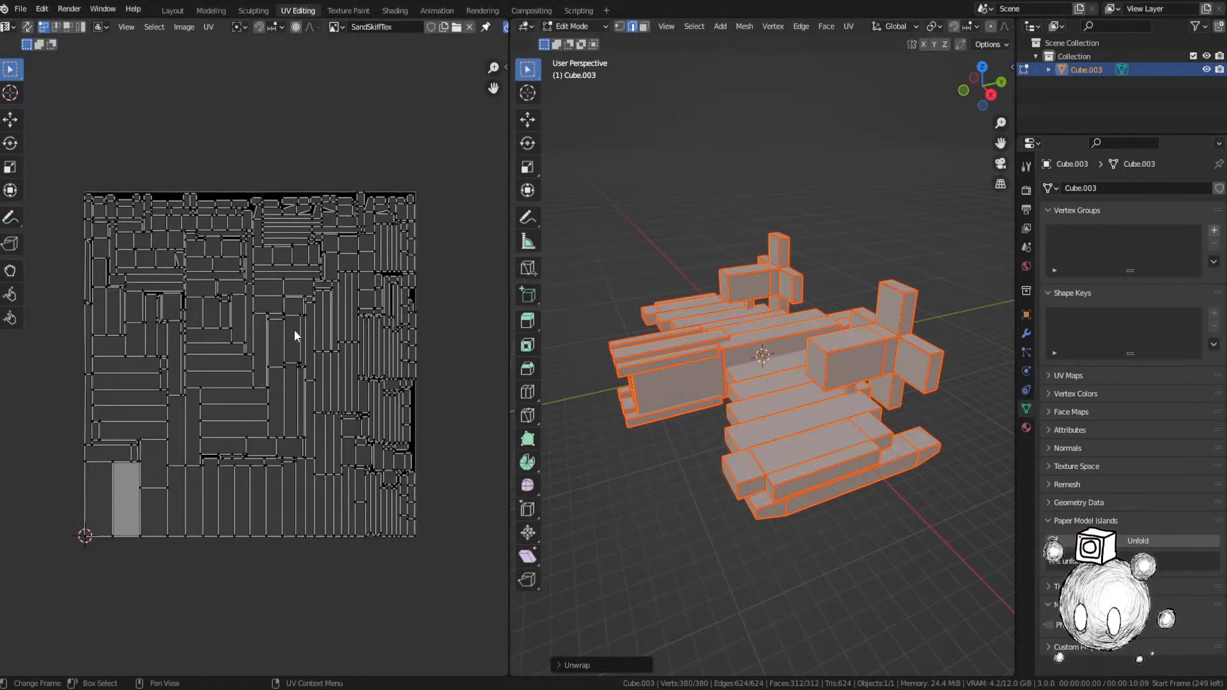
# Step: Open the image SandSkiffRef.png behind the UV layout and save the project file
pyautogui.hotkey('ctrl', 's')
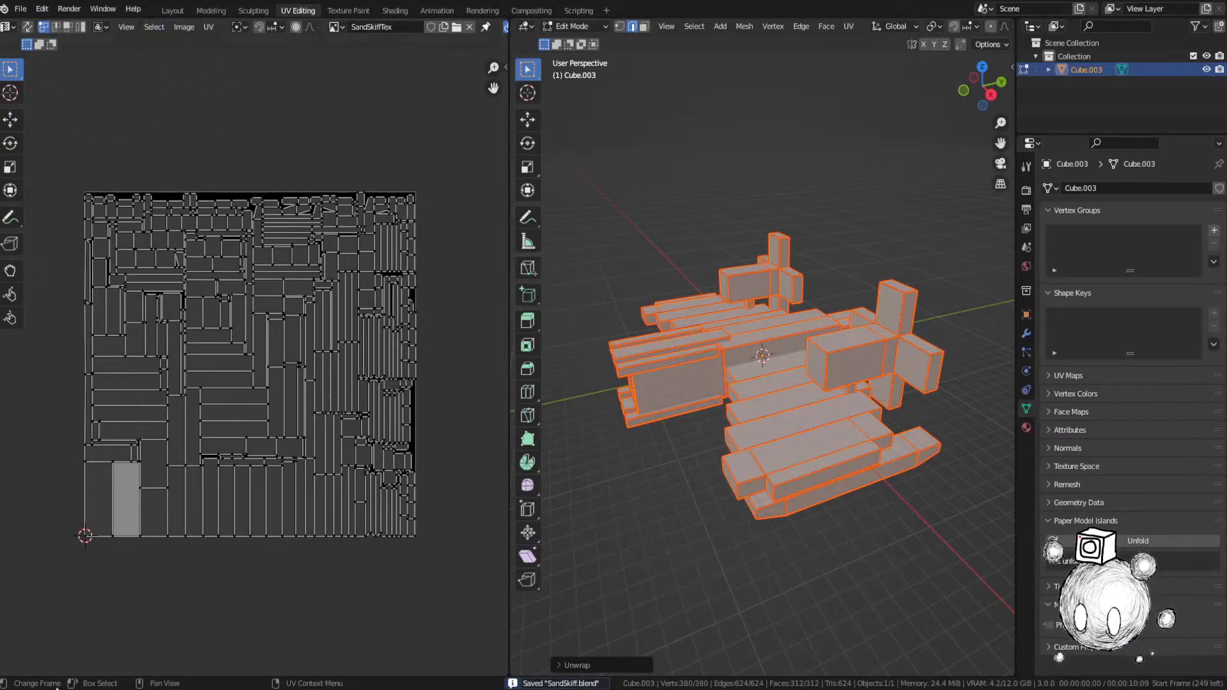
pyautogui.click(188, 27)
pyautogui.click(191, 26)
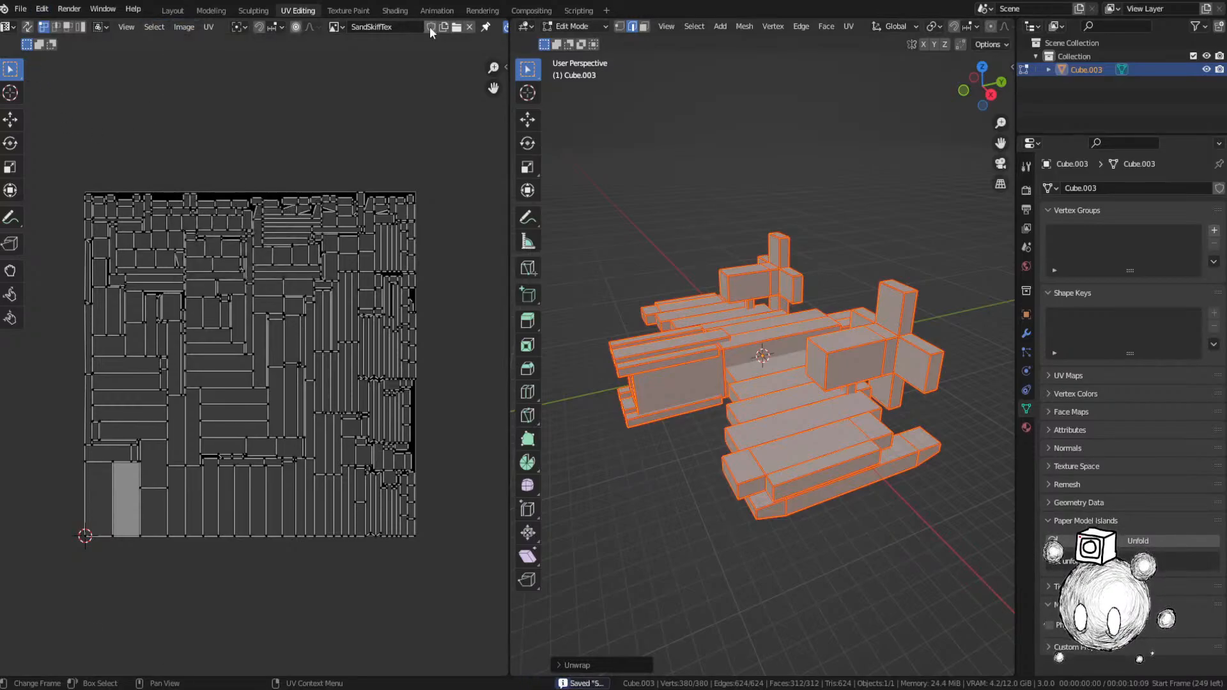
pyautogui.click(197, 27)
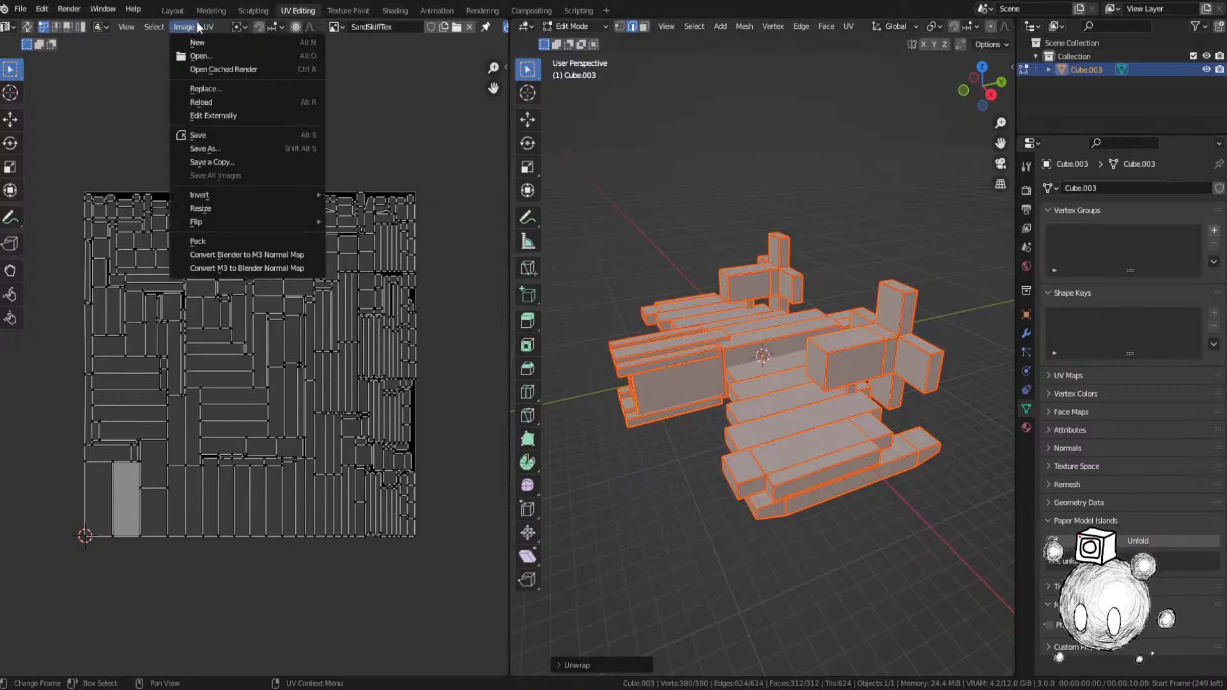
pyautogui.click(200, 58)
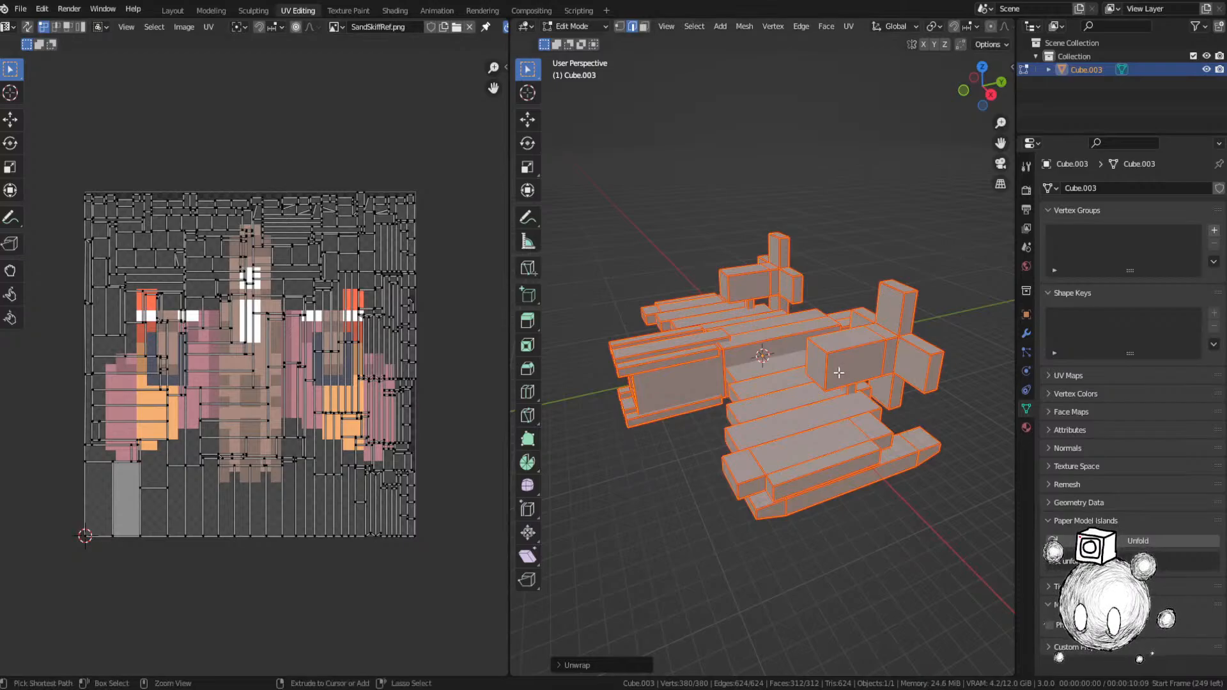
pyautogui.hotkey('ctrl', 's')
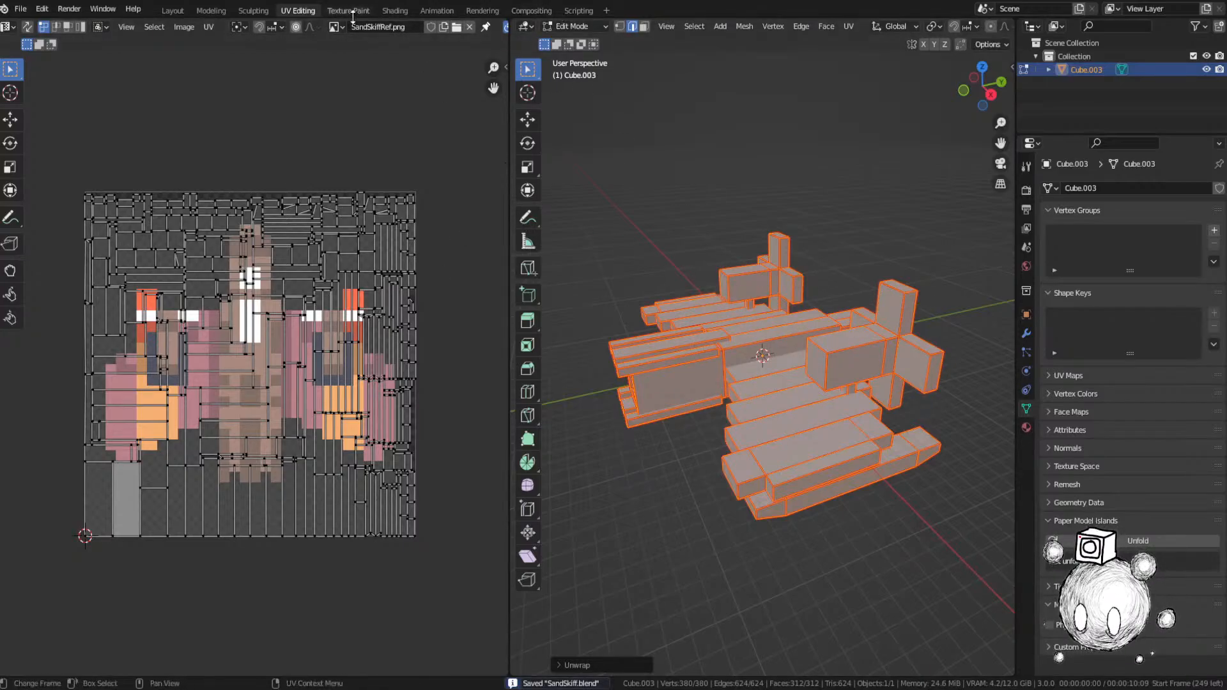
pyautogui.moveTo(710, 192); pyautogui.dragTo(742, 269, button='middle')
pyautogui.hotkey('ctrl', 's')
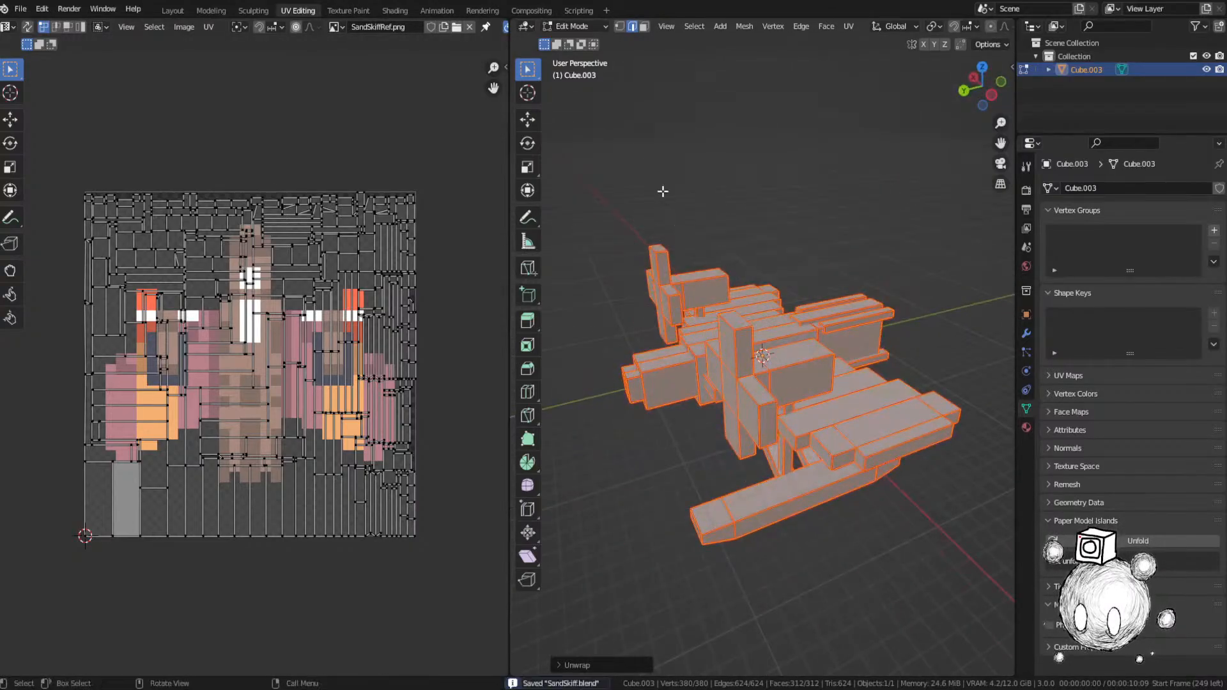
# Step: Turn on UV sync selection with face select mode, and try moving the grey face in the layout's lower-left area
pyautogui.click(27, 26)
pyautogui.hotkey('alt', 'a')
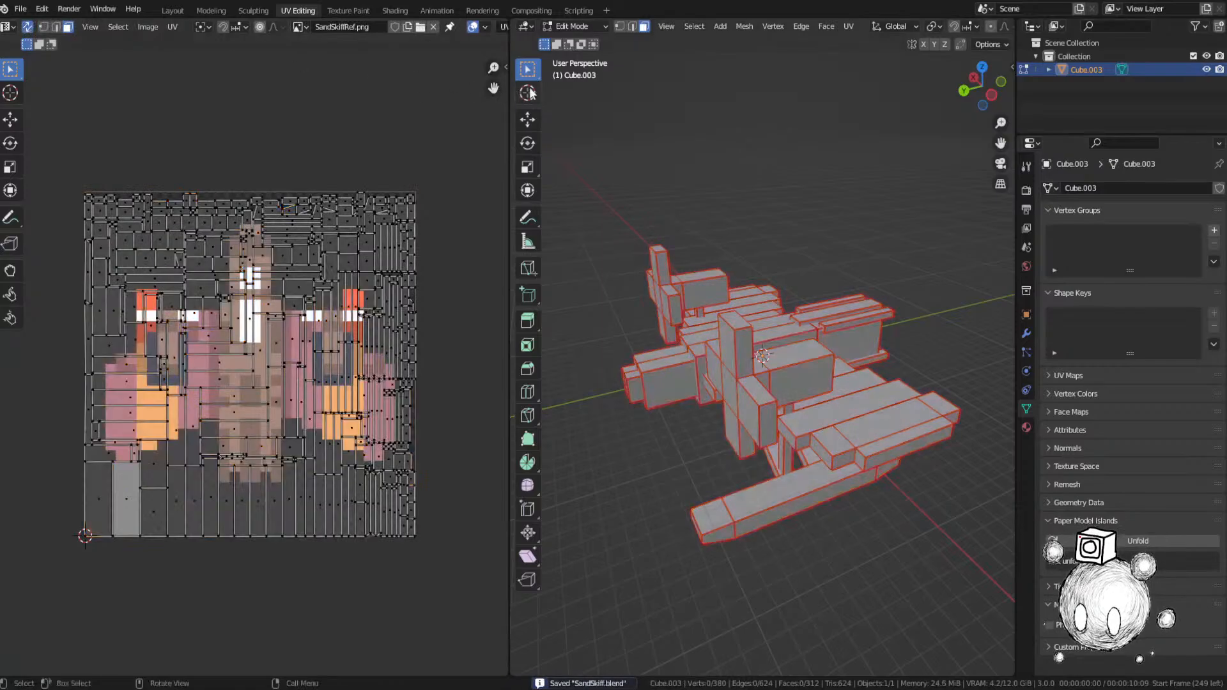
pyautogui.keyDown('shift'); pyautogui.moveTo(666, 254); pyautogui.dragTo(701, 238, button='middle'); pyautogui.keyUp('shift')
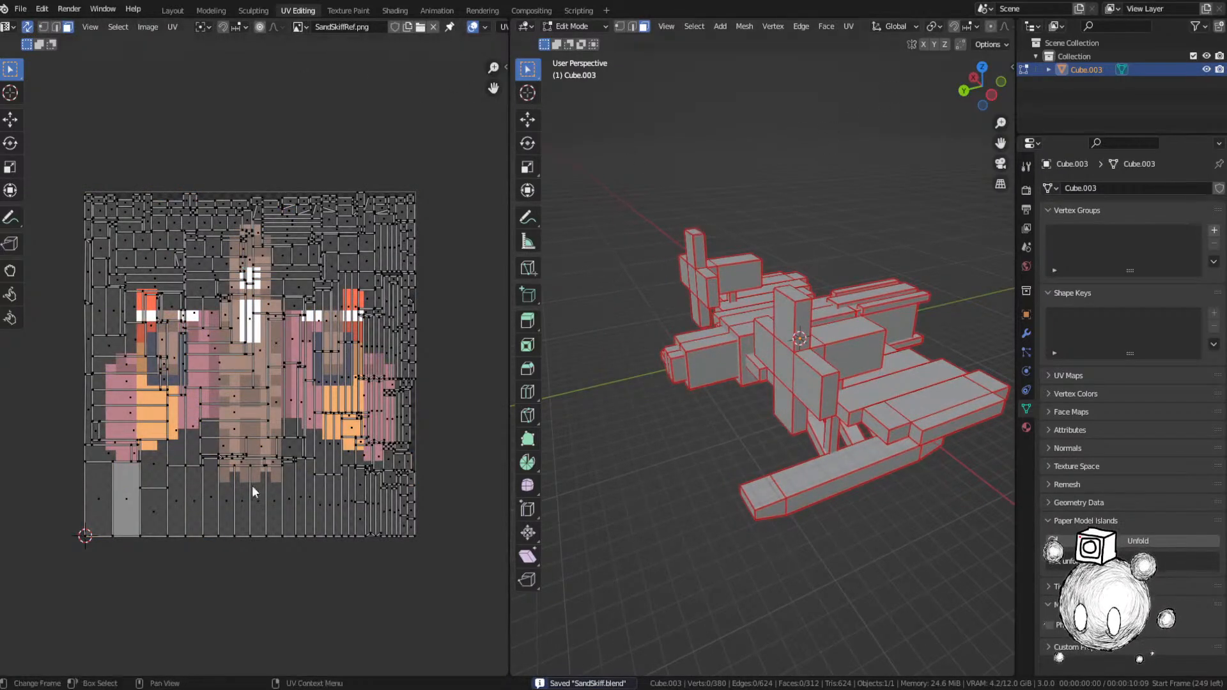
pyautogui.click(124, 487)
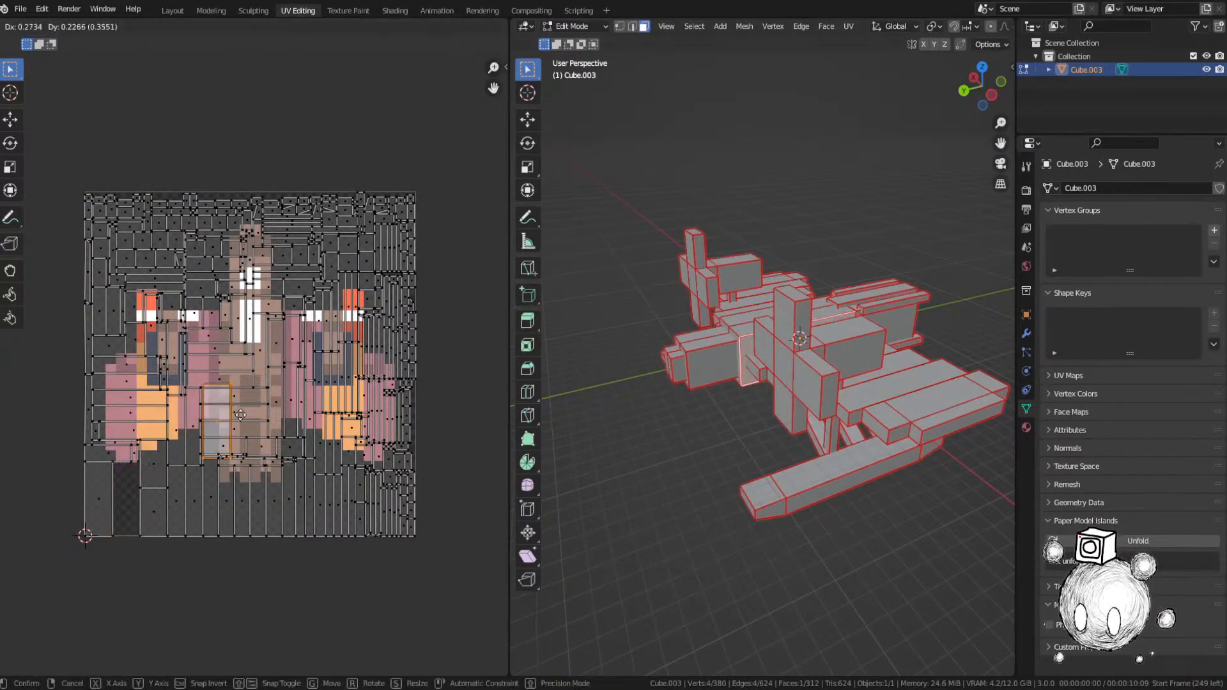
pyautogui.hotkey('alt', 'a')
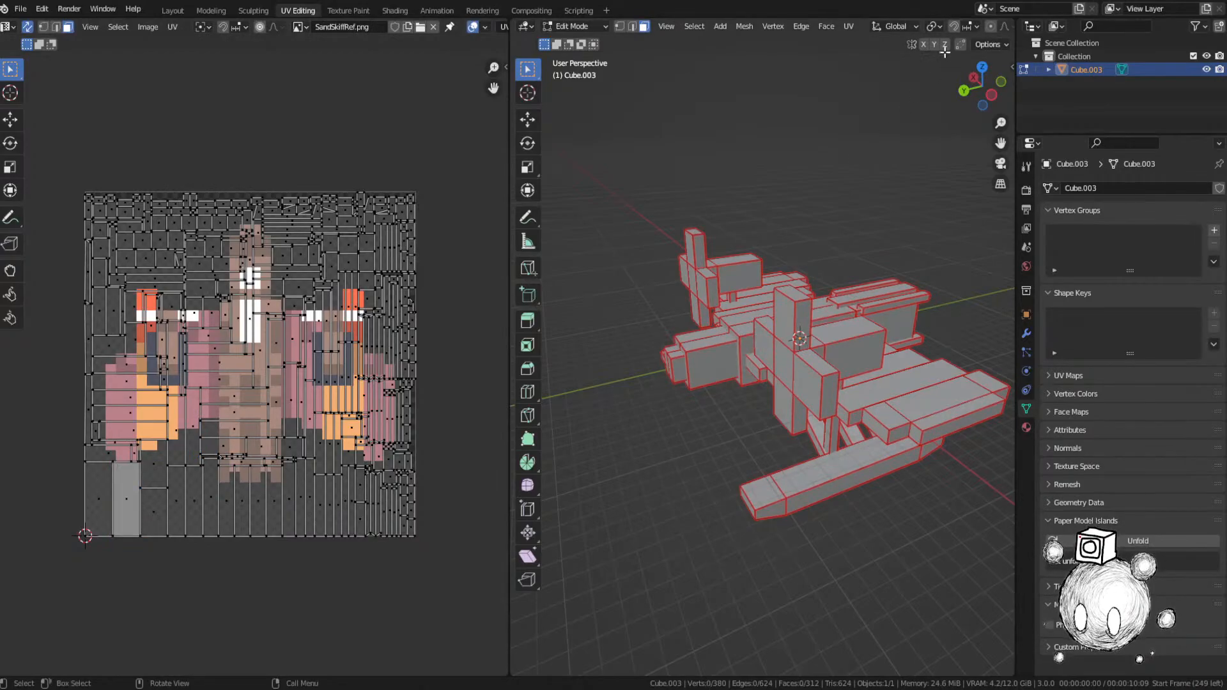
# Step: Set the viewport shading to Flat lighting with Texture colour, and enable Cavity and Shadow
pyautogui.scroll(-5, 867, 25)
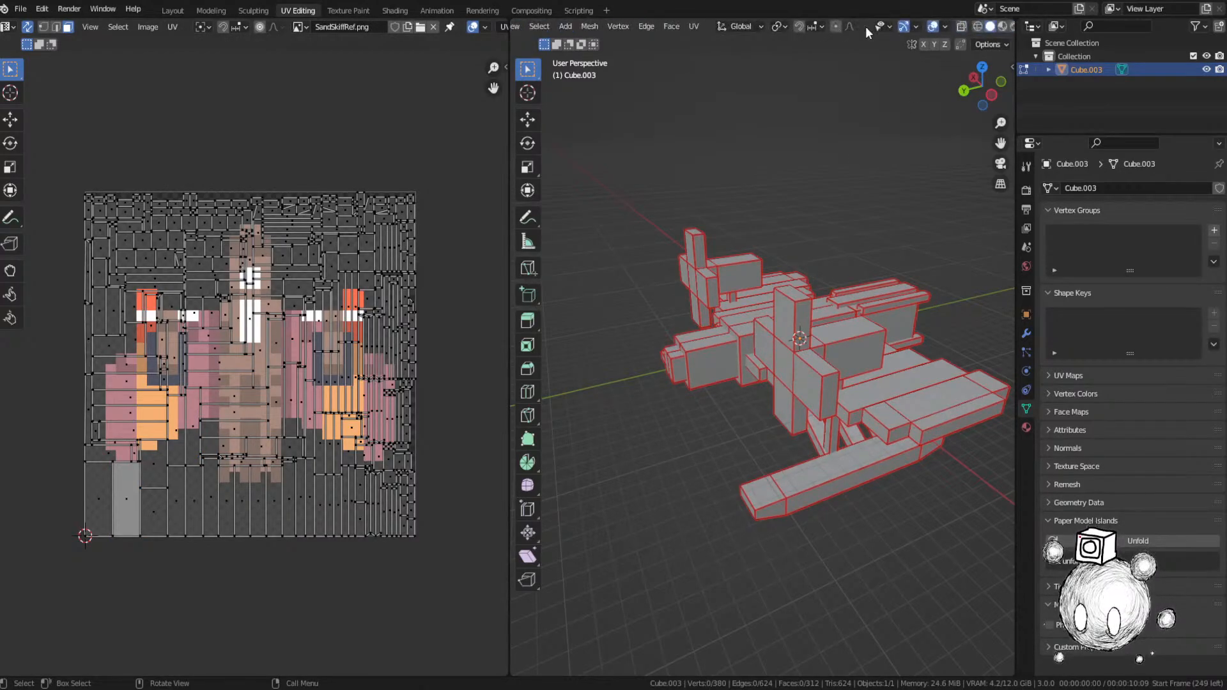
pyautogui.click(878, 26)
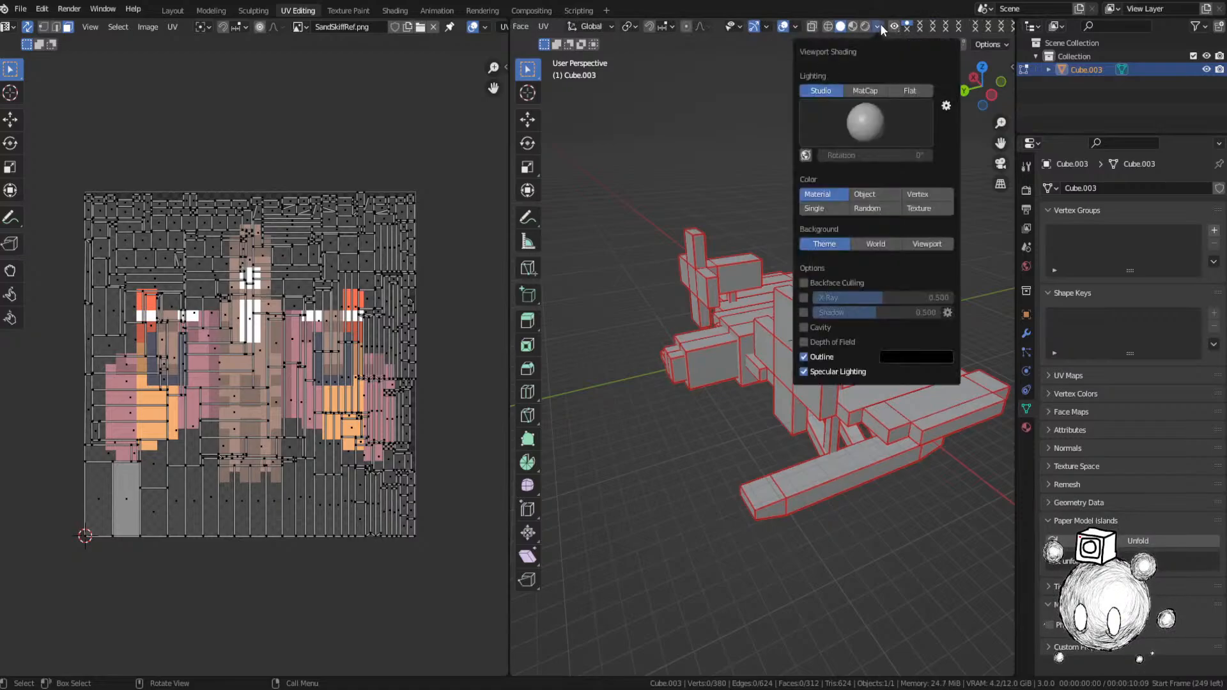
pyautogui.click(909, 90)
pyautogui.click(918, 145)
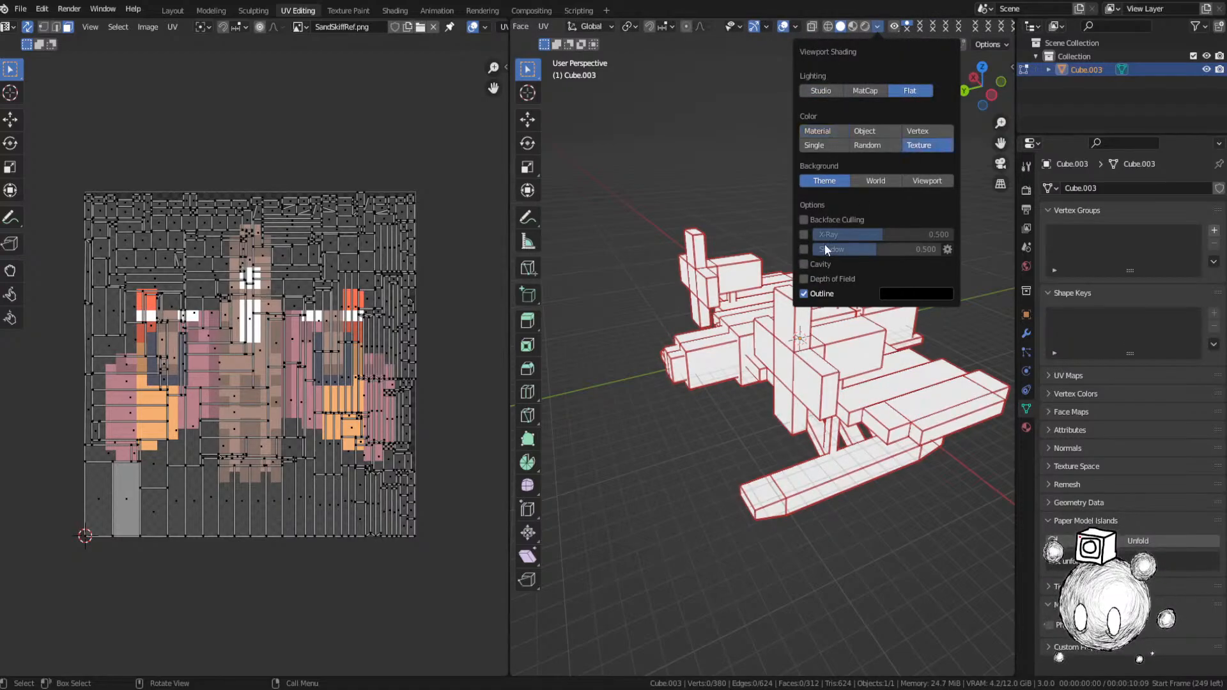
pyautogui.click(805, 264)
pyautogui.click(805, 250)
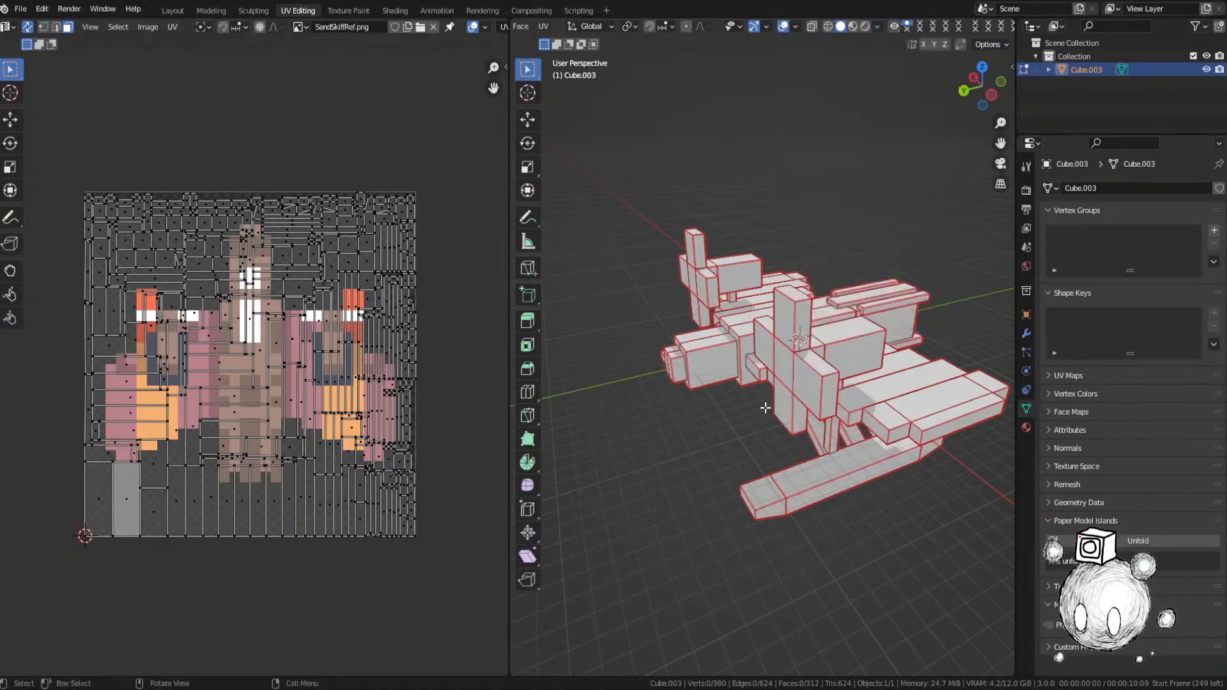
# Step: Try selecting the grey UV face and the lengthwise edge loop along the top of the hull
pyautogui.scroll(3, 228, 345)
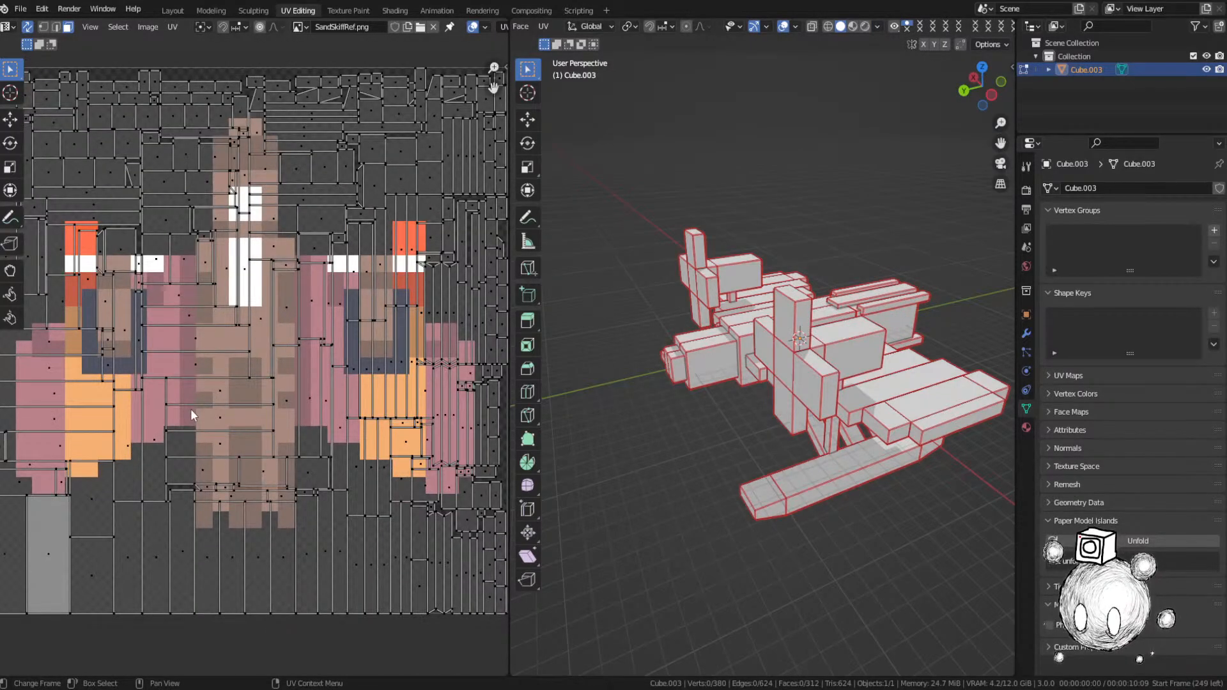
pyautogui.scroll(-3, 194, 408)
pyautogui.click(67, 497)
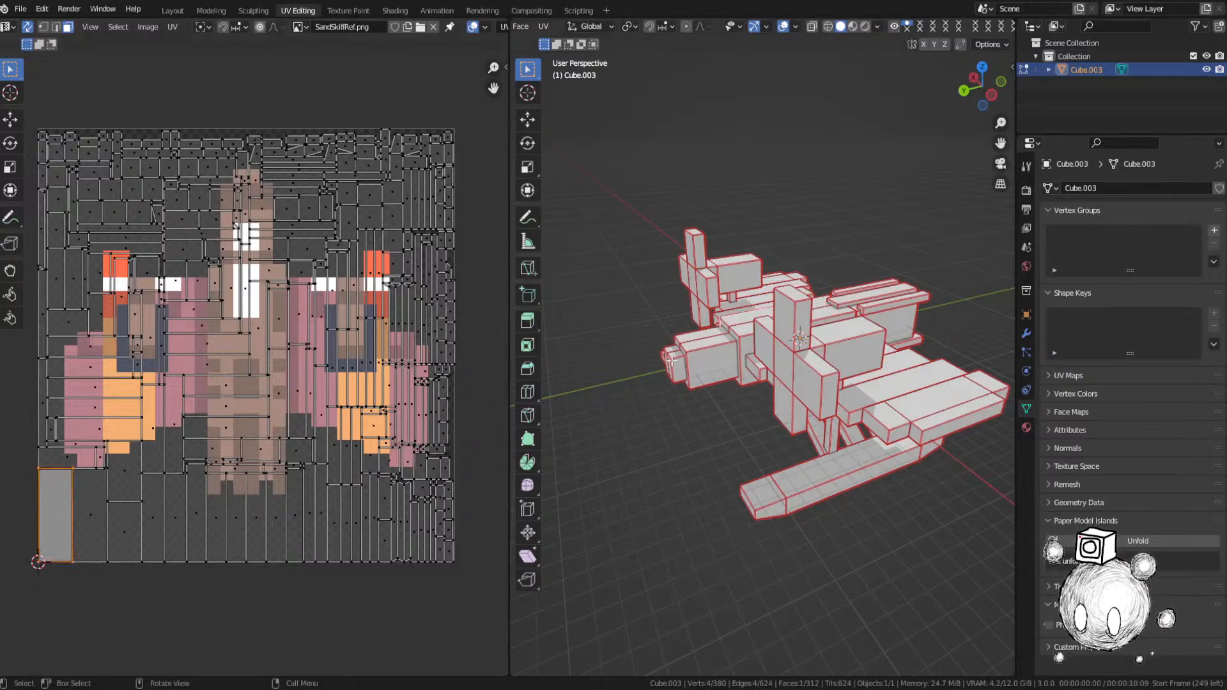
pyautogui.moveTo(671, 361); pyautogui.dragTo(736, 372, button='middle')
pyautogui.scroll(4, 735, 372)
pyautogui.scroll(-1, 735, 372)
pyautogui.press('2')
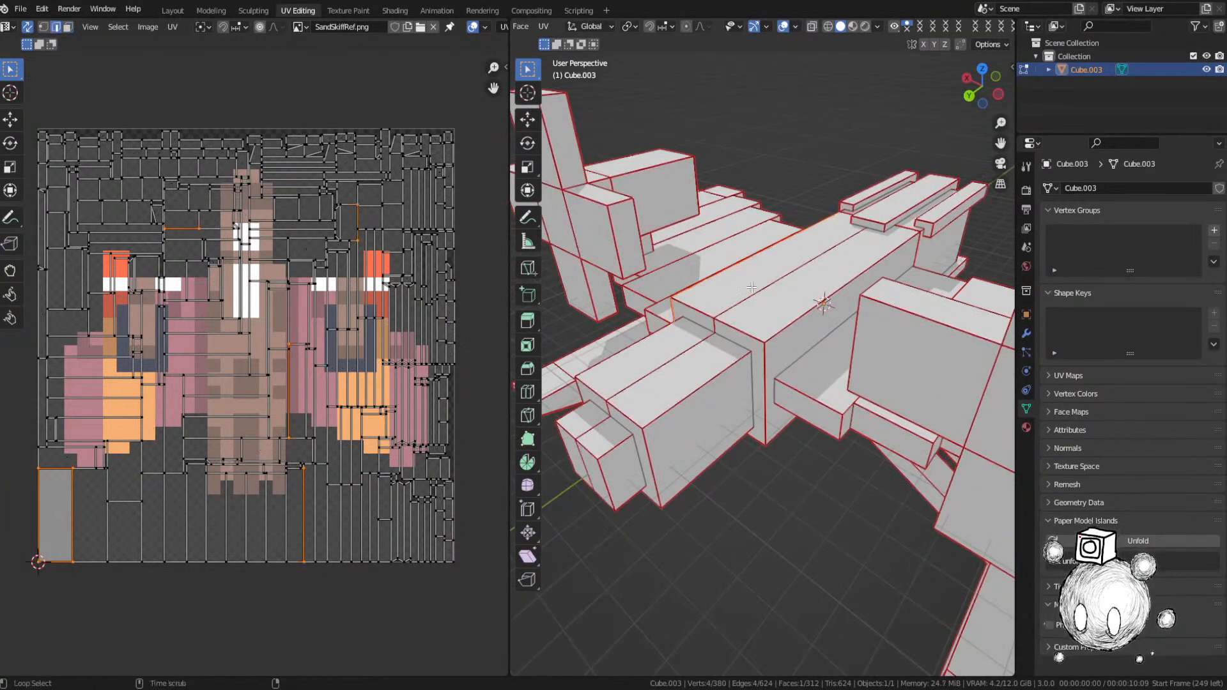
pyautogui.keyDown('alt'); pyautogui.click(742, 300); pyautogui.keyUp('alt')
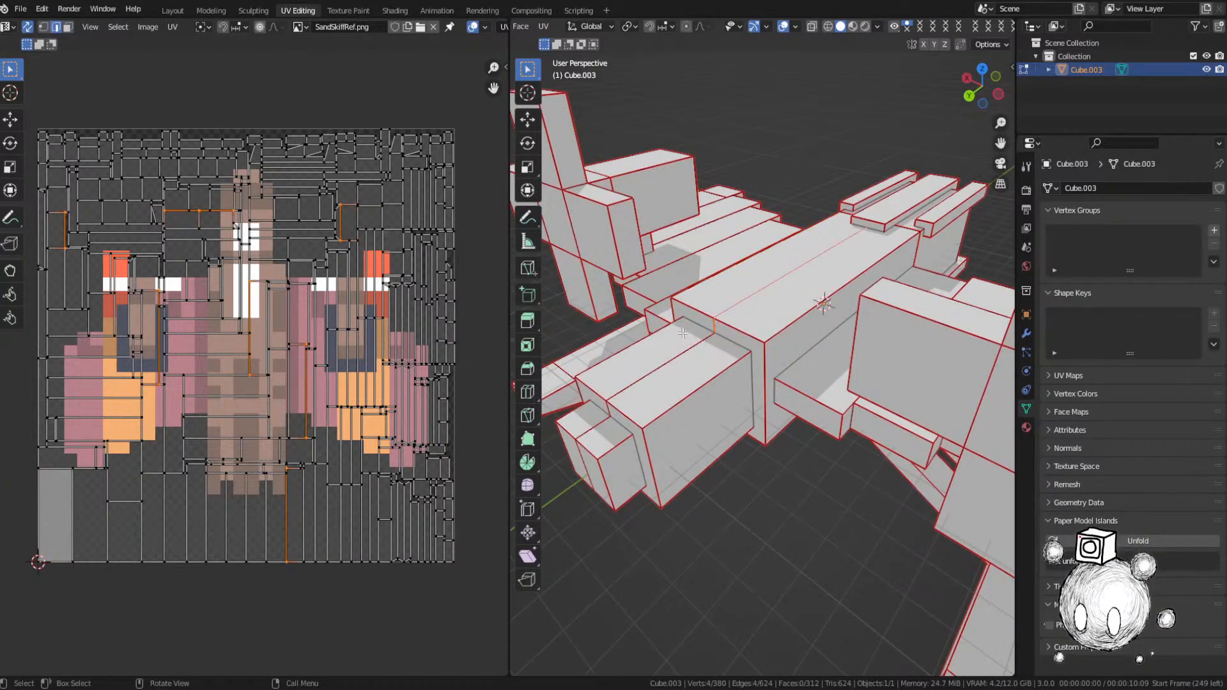
pyautogui.hotkey('alt', 'a')
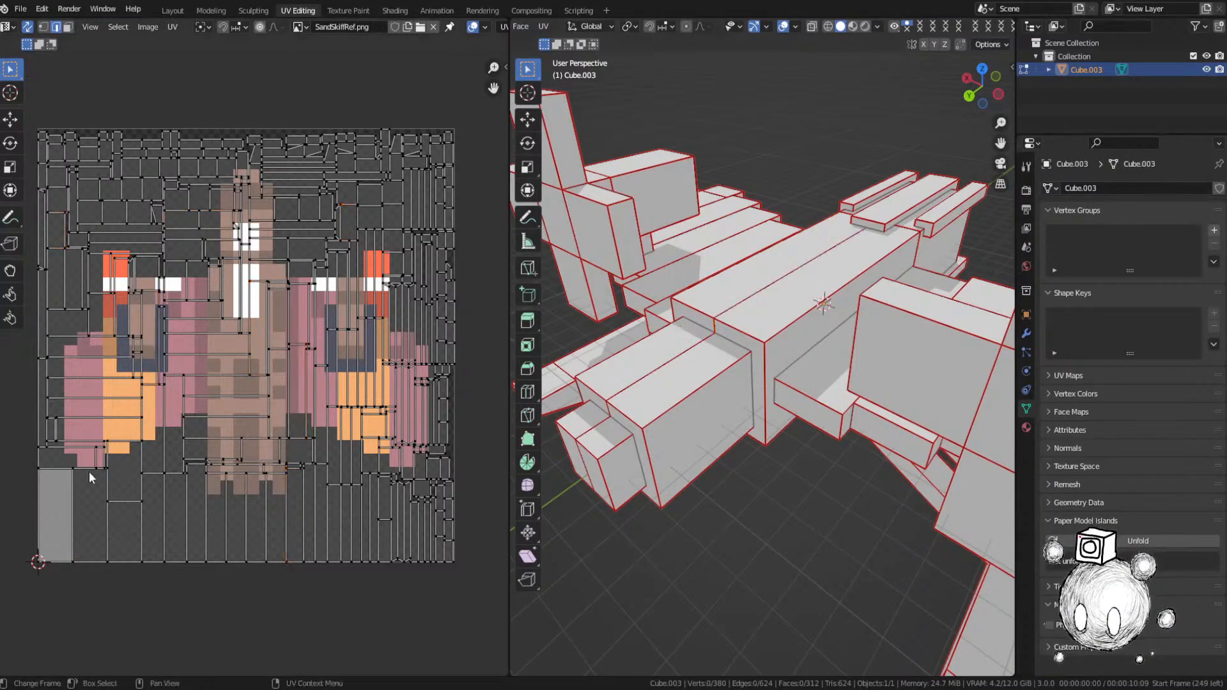
pyautogui.click(61, 504)
pyautogui.moveTo(799, 364); pyautogui.dragTo(859, 321, button='middle')
pyautogui.press('g')
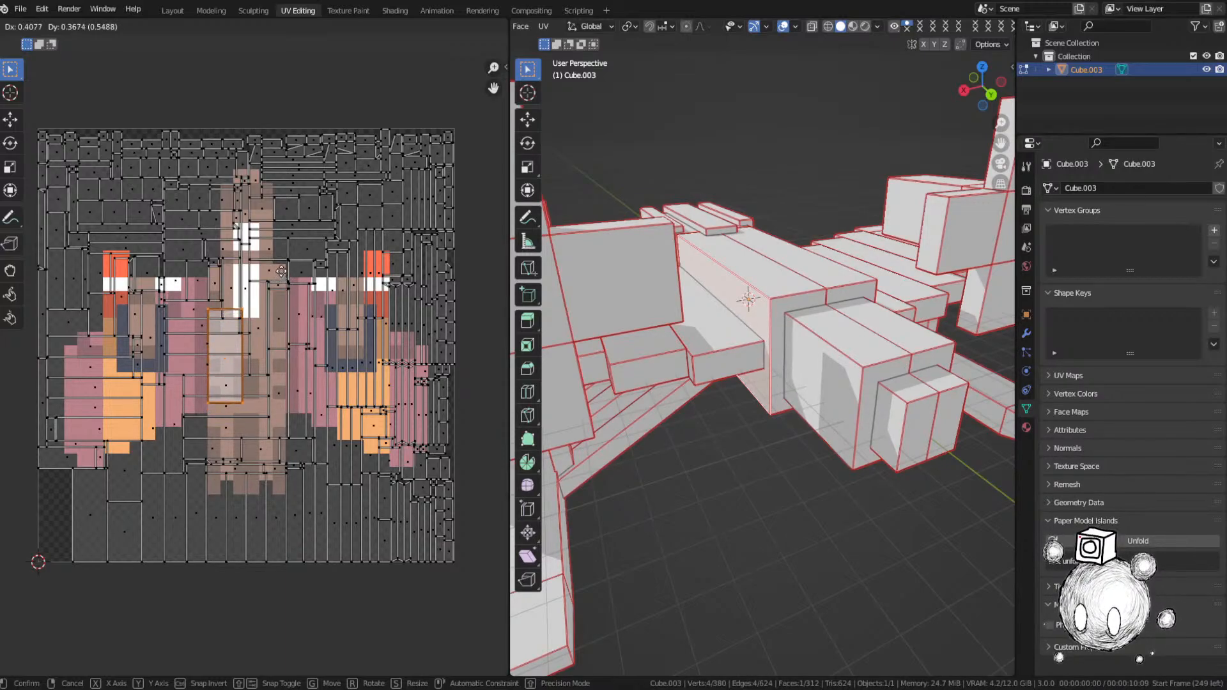
pyautogui.press('Escape')
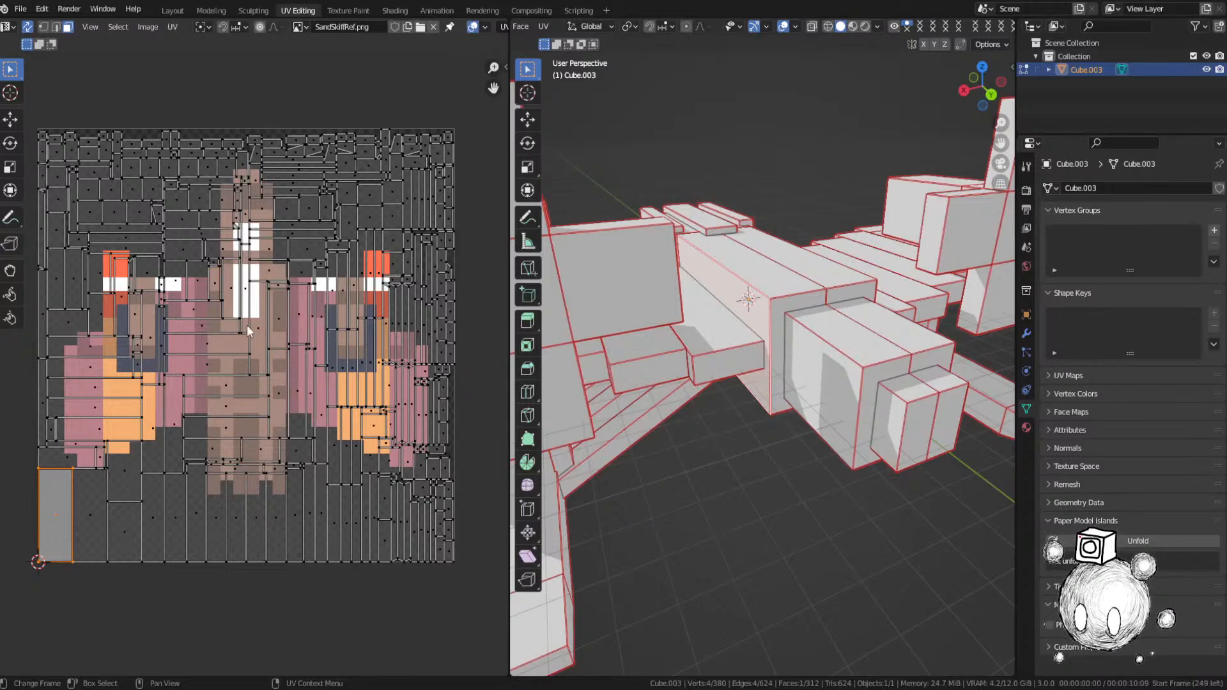
# Step: Locate the tiny UV face in the layout's upper-left corner on the model, and move it onto the right wing's pink lower end
pyautogui.click(45, 136)
pyautogui.press('KP_Decimal')
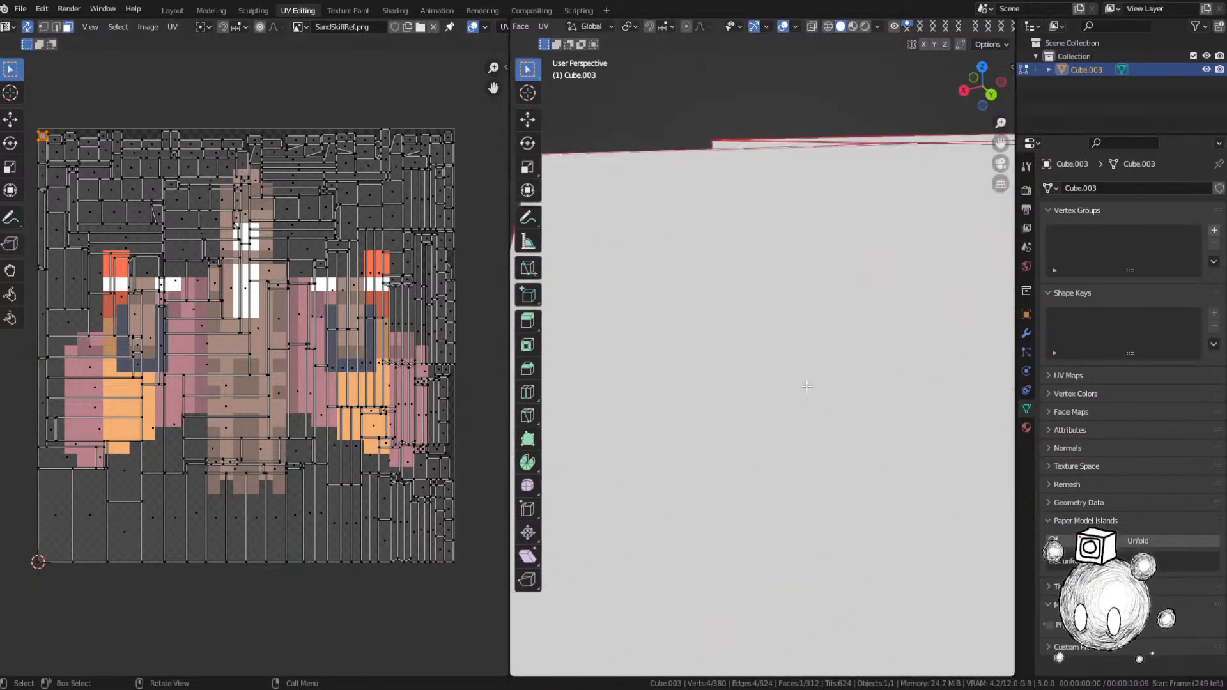
pyautogui.scroll(-4, 807, 386)
pyautogui.moveTo(807, 386); pyautogui.dragTo(850, 377, button='middle')
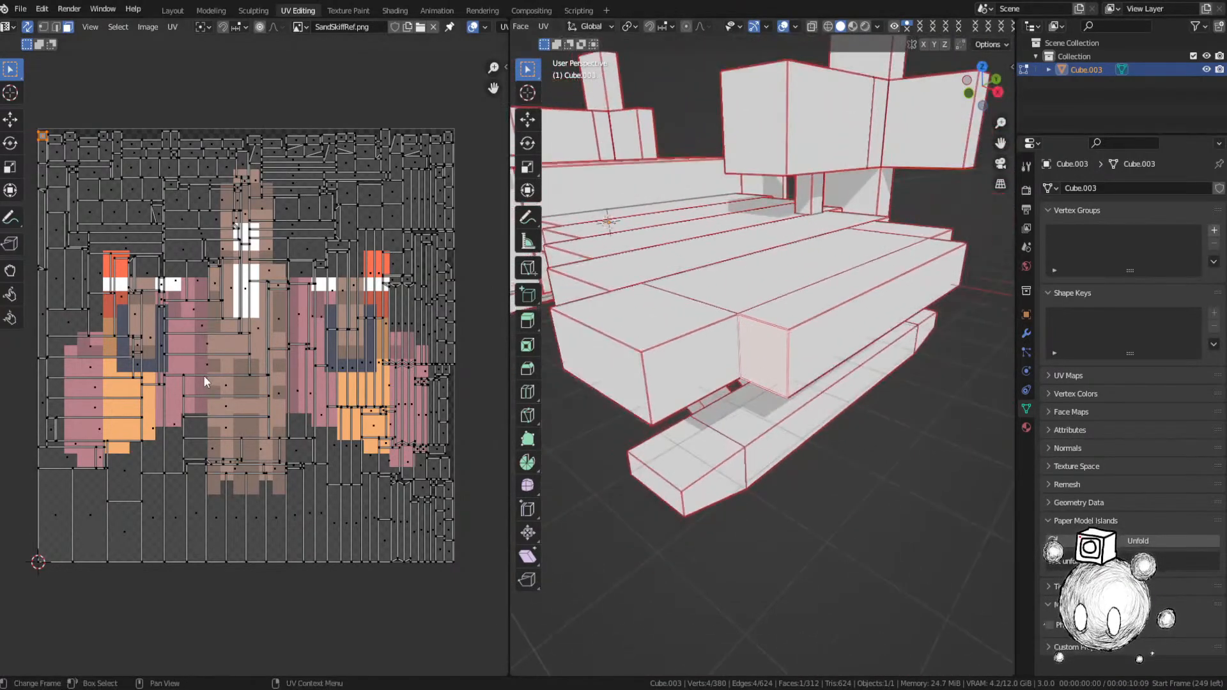
pyautogui.press('g')
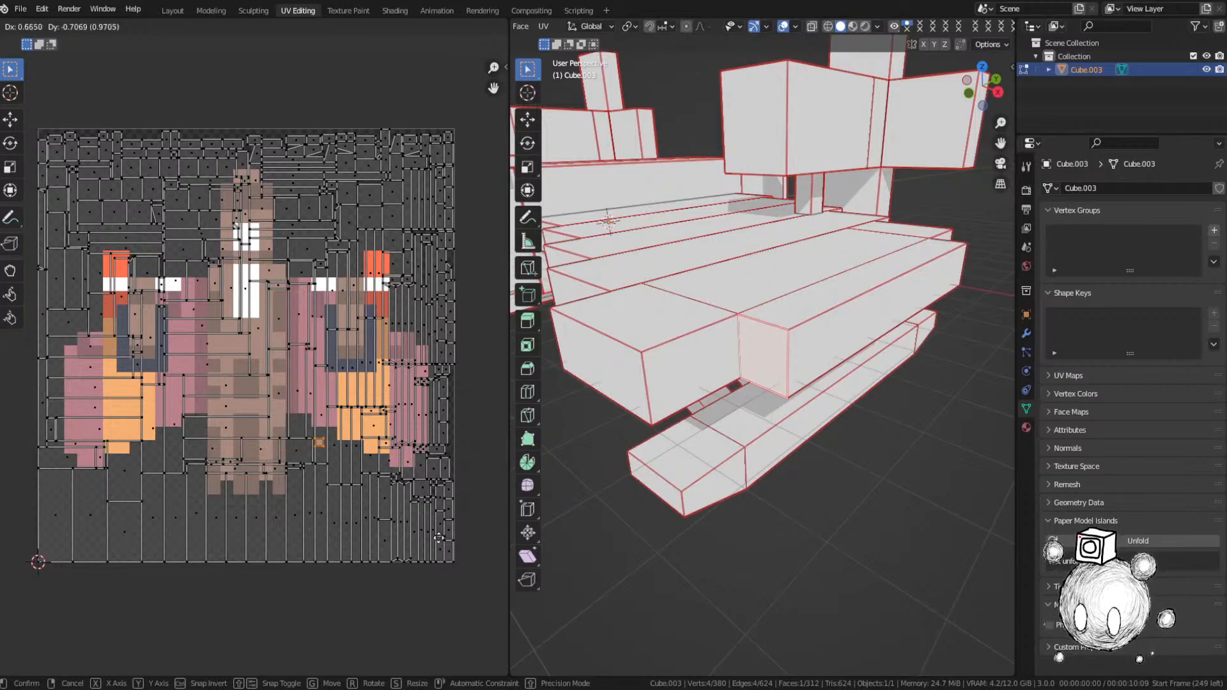
pyautogui.click(21, 537)
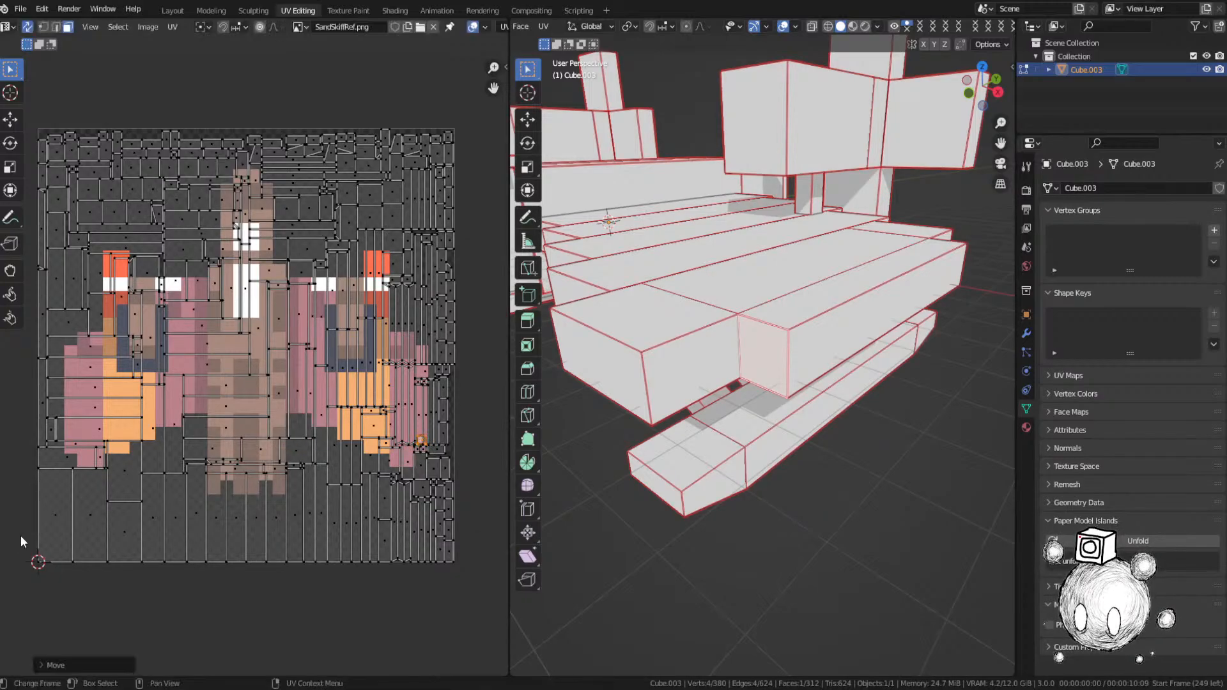
# Step: Frame the small UV face beside the layout's upper-left corner on the model, and move it onto the left pink wing
pyautogui.click(60, 138)
pyautogui.scroll(-3, 652, 405)
pyautogui.press('KP_Decimal')
pyautogui.scroll(-3, 750, 394)
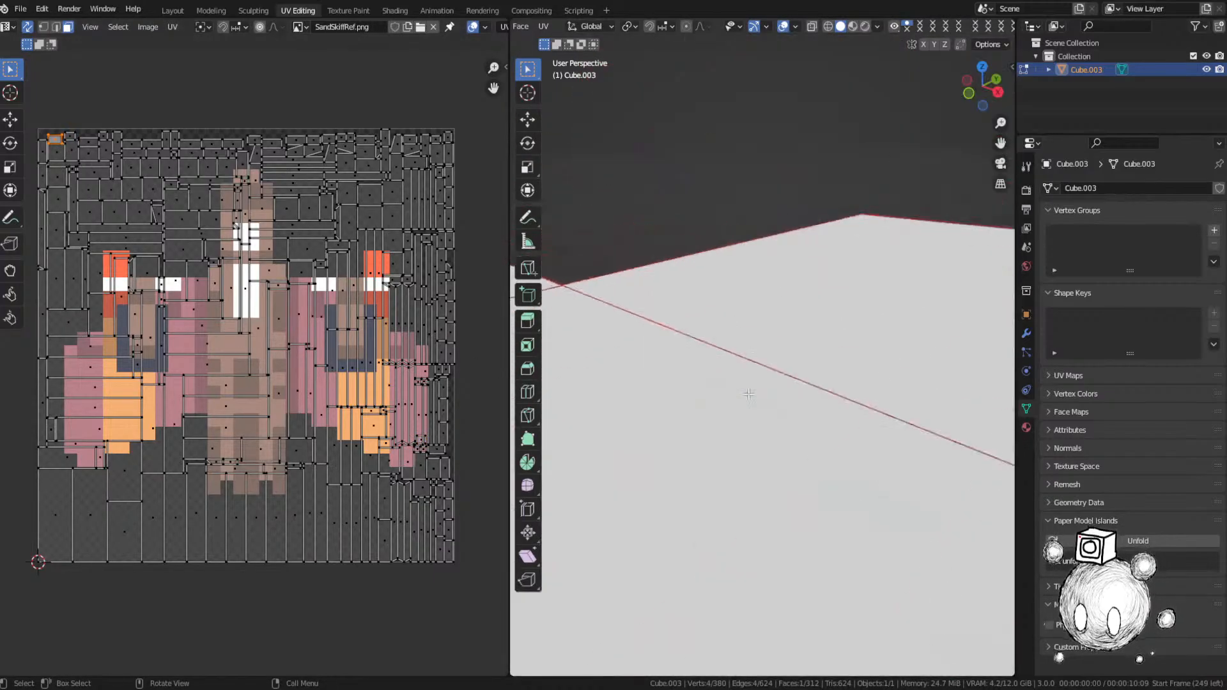
pyautogui.moveTo(750, 394); pyautogui.dragTo(857, 417, button='middle')
pyautogui.scroll(-6, 679, 392)
pyautogui.moveTo(678, 393); pyautogui.dragTo(756, 409, button='middle')
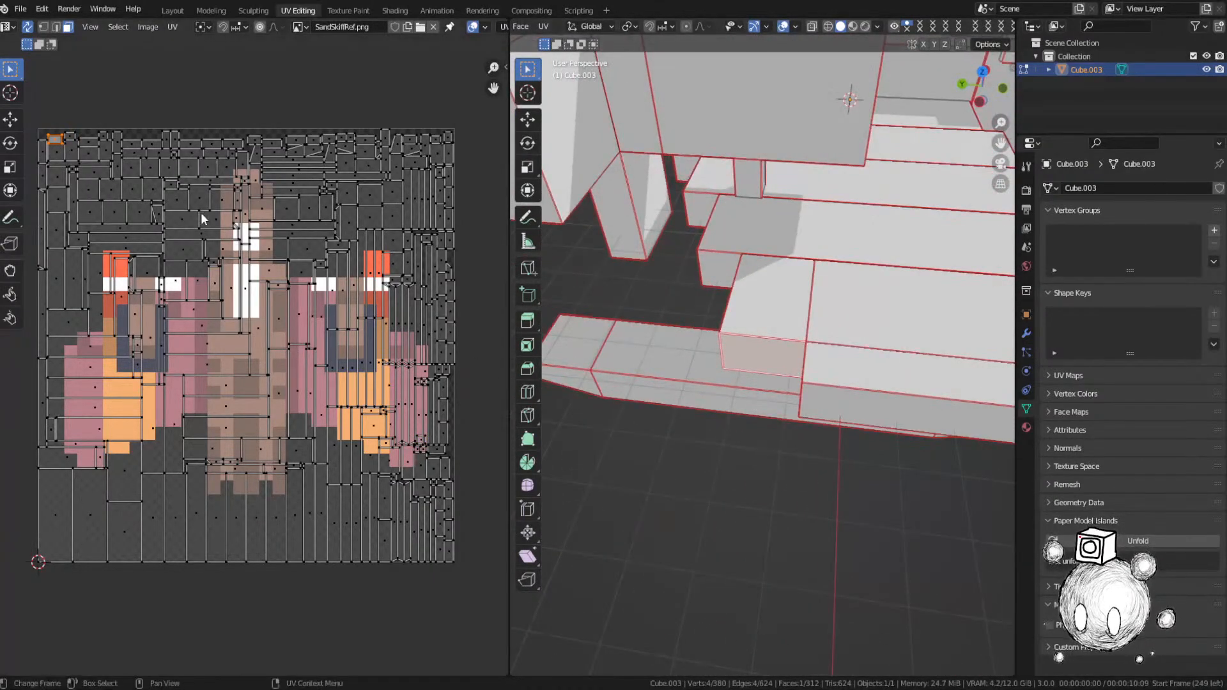
pyautogui.press('g')
pyautogui.click(237, 416)
# Step: Align that face with the dark pink patch at the left wing's upper outer corner and shrink it to fit
pyautogui.scroll(5, 121, 331)
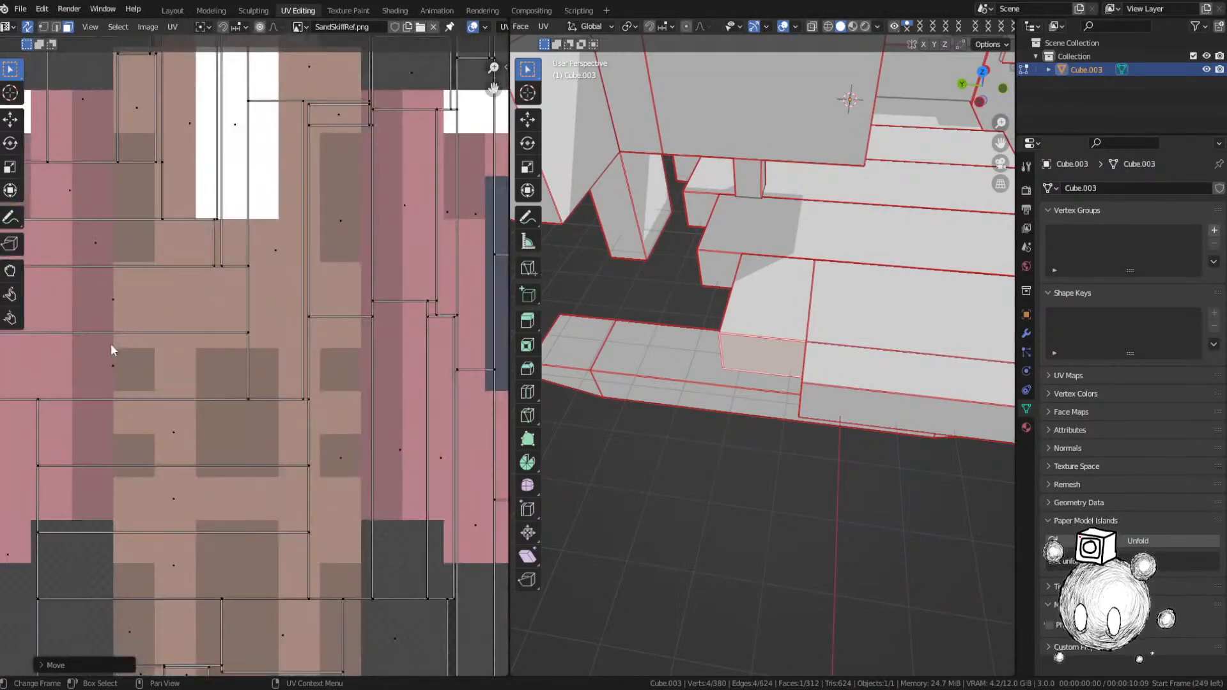
pyautogui.moveTo(111, 343); pyautogui.dragTo(116, 344, button='middle')
pyautogui.scroll(-5, 115, 344)
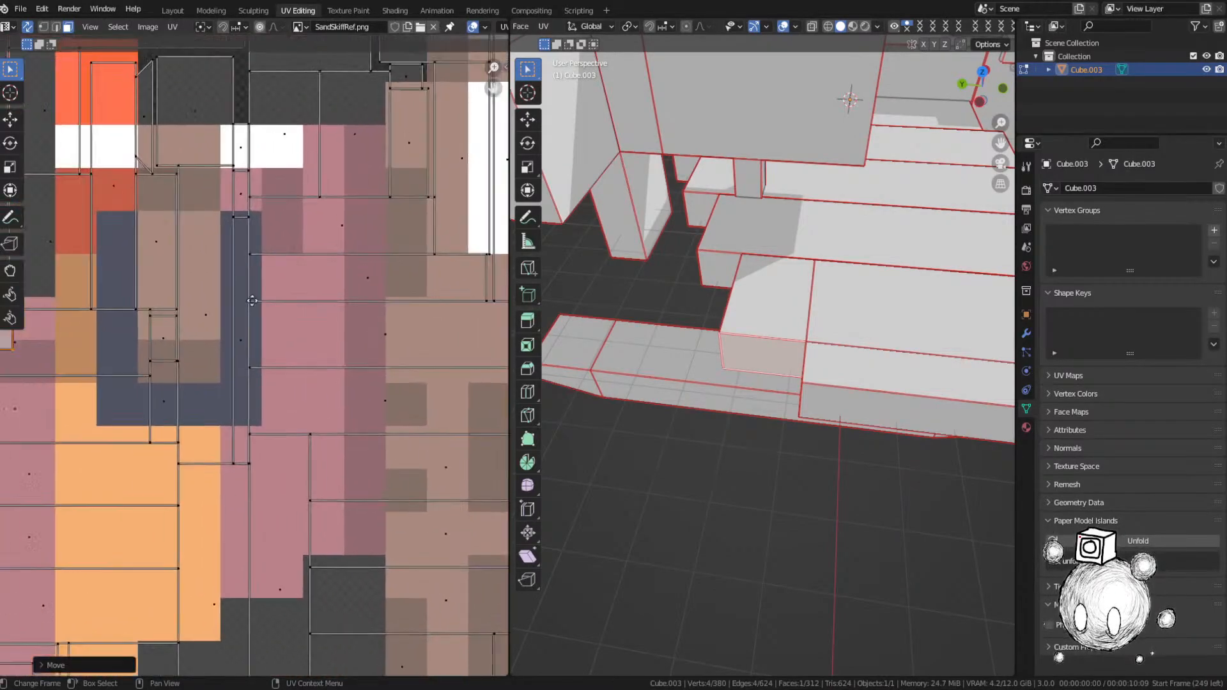
pyautogui.press('g')
pyautogui.press('s')
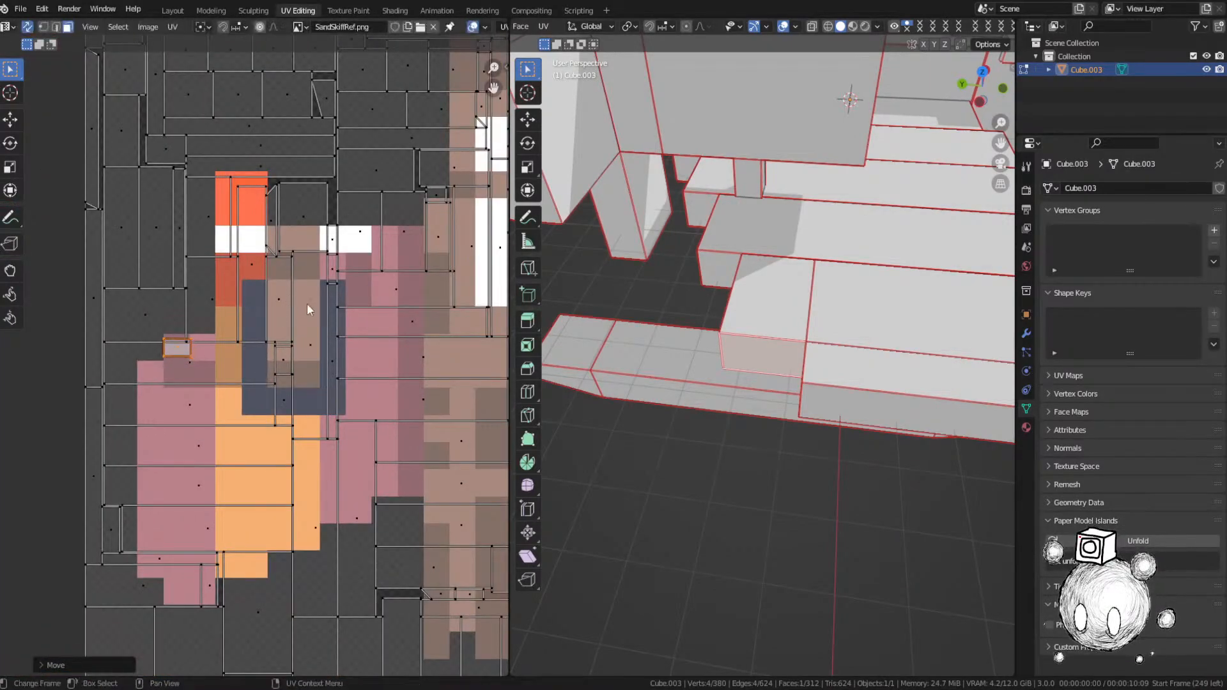
pyautogui.click(259, 312)
pyautogui.scroll(-5, 267, 318)
pyautogui.scroll(3, 259, 309)
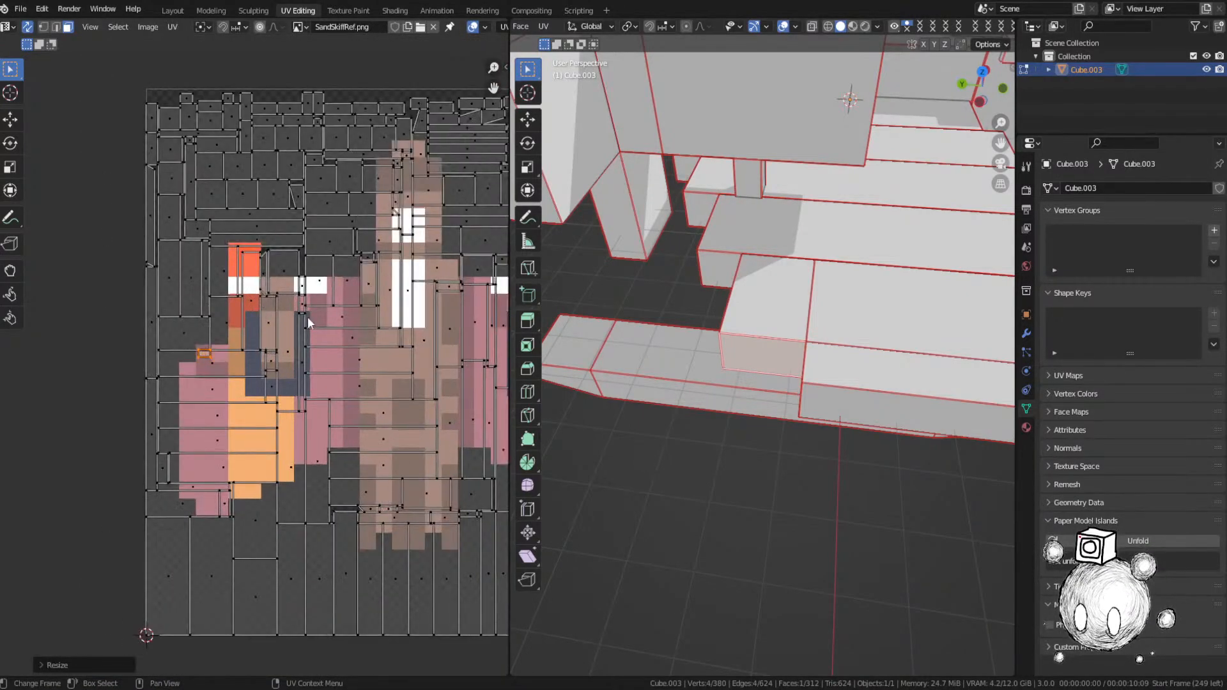
pyautogui.scroll(-3, 308, 321)
# Step: Move the entire UV layout above the image so the pixel art is uncovered, deselect everything and save the project
pyautogui.hotkey('alt', 'a')
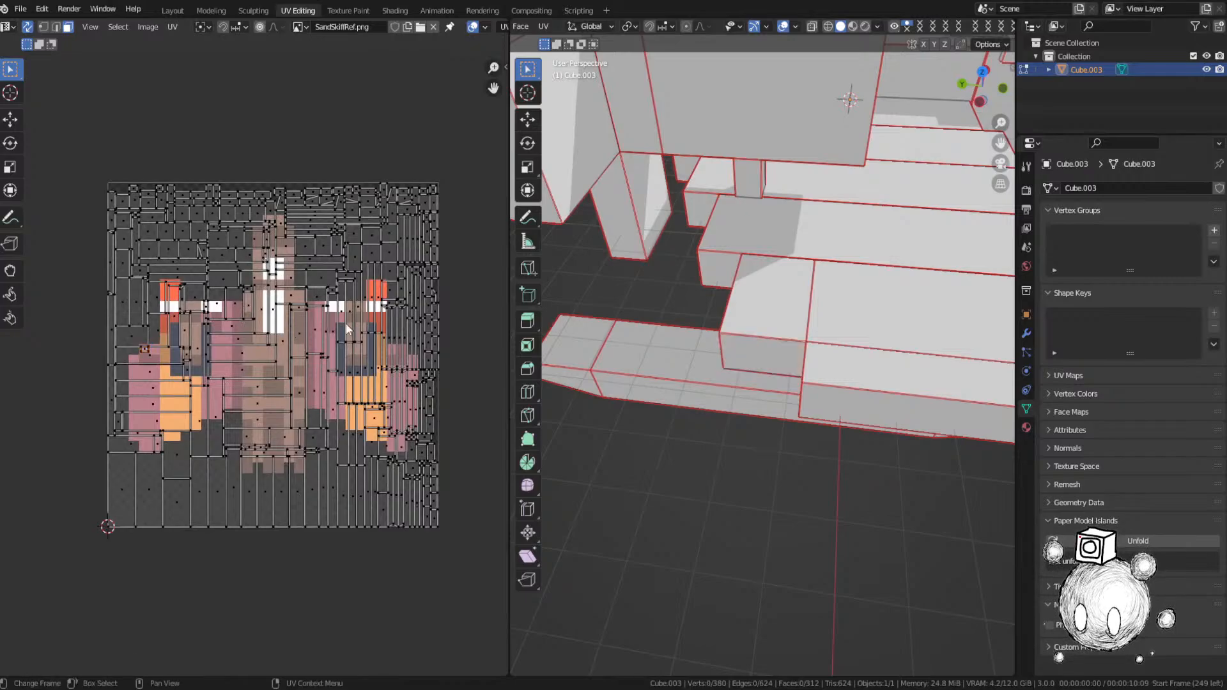
pyautogui.press('a')
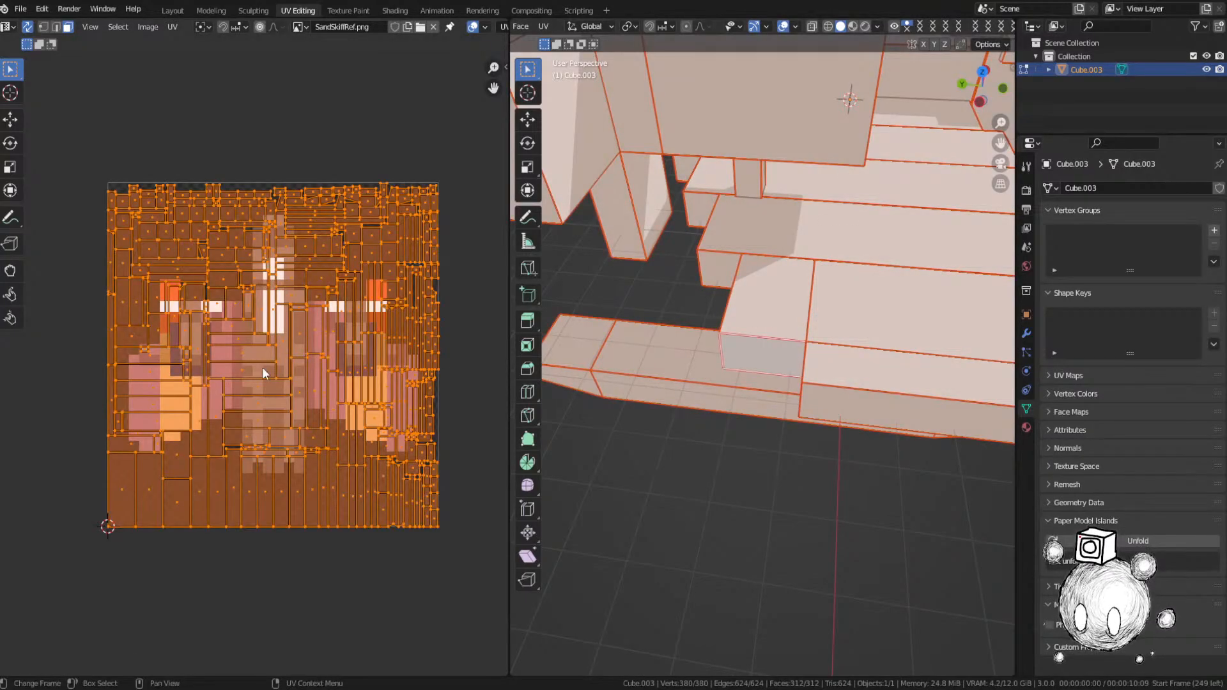
pyautogui.press('g')
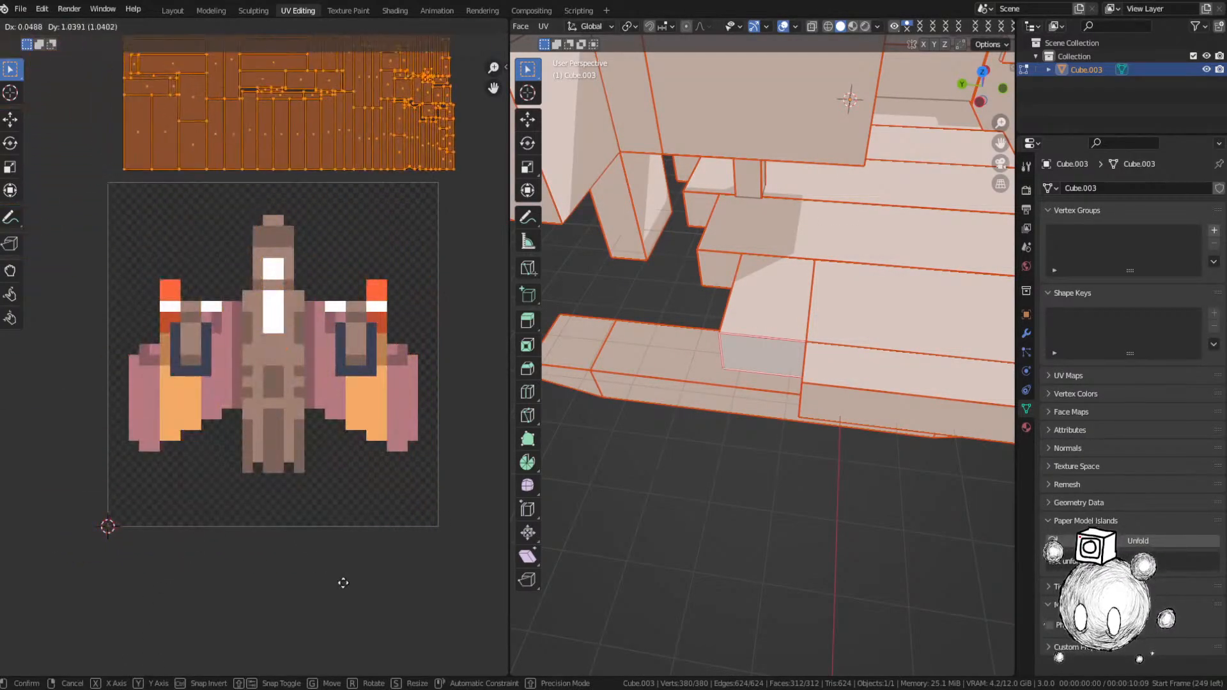
pyautogui.click(330, 588)
pyautogui.moveTo(340, 325); pyautogui.dragTo(356, 548, button='middle')
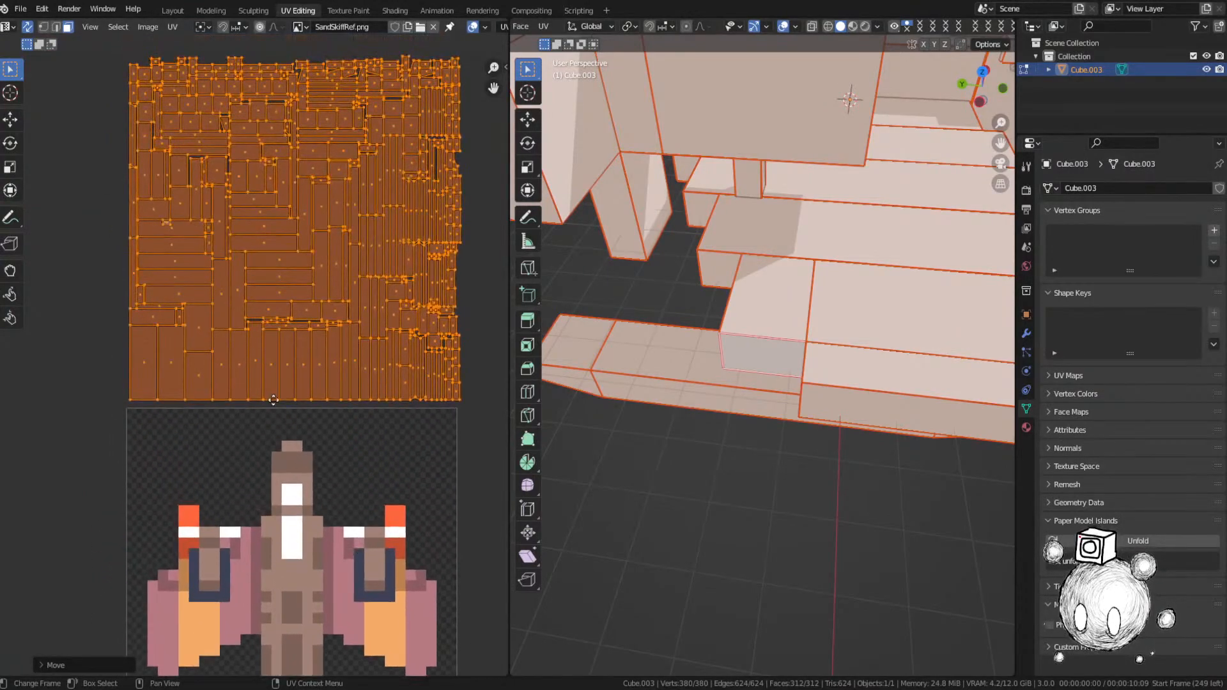
pyautogui.moveTo(271, 395); pyautogui.dragTo(280, 465, button='middle')
pyautogui.hotkey('alt', 'a')
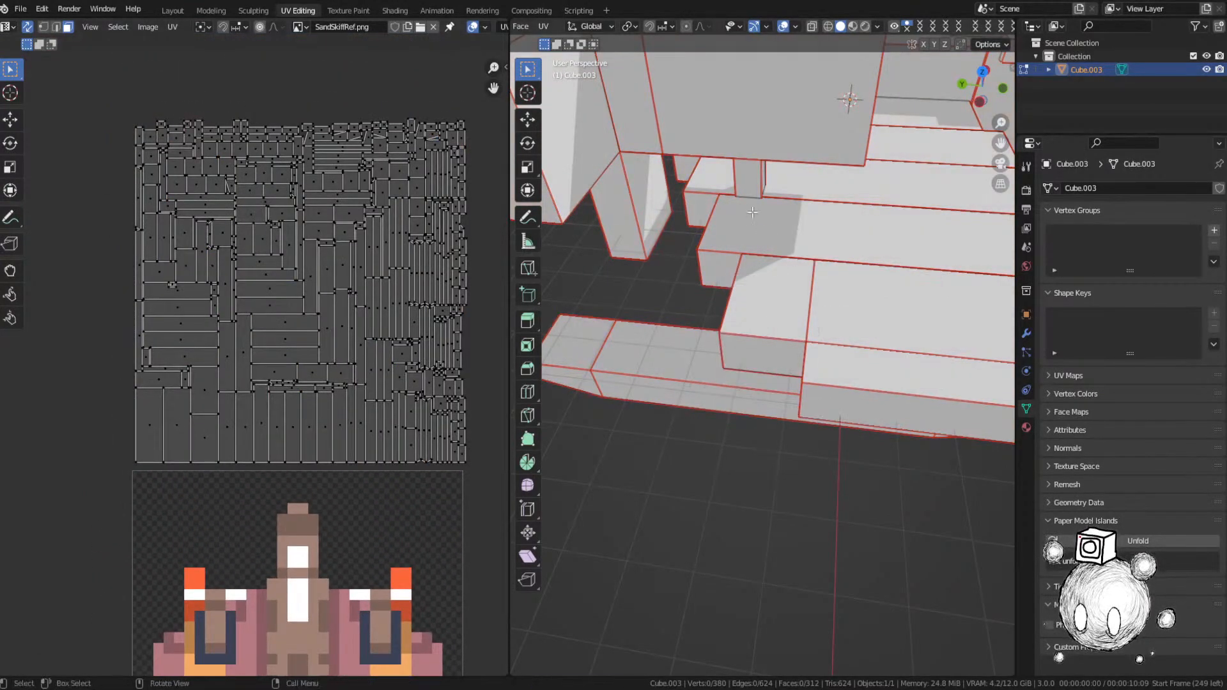
pyautogui.hotkey('ctrl', 's')
# Step: Locate the small UV face at the layout's upper edge on the model, using wireframe shading to see it
pyautogui.scroll(1, 249, 223)
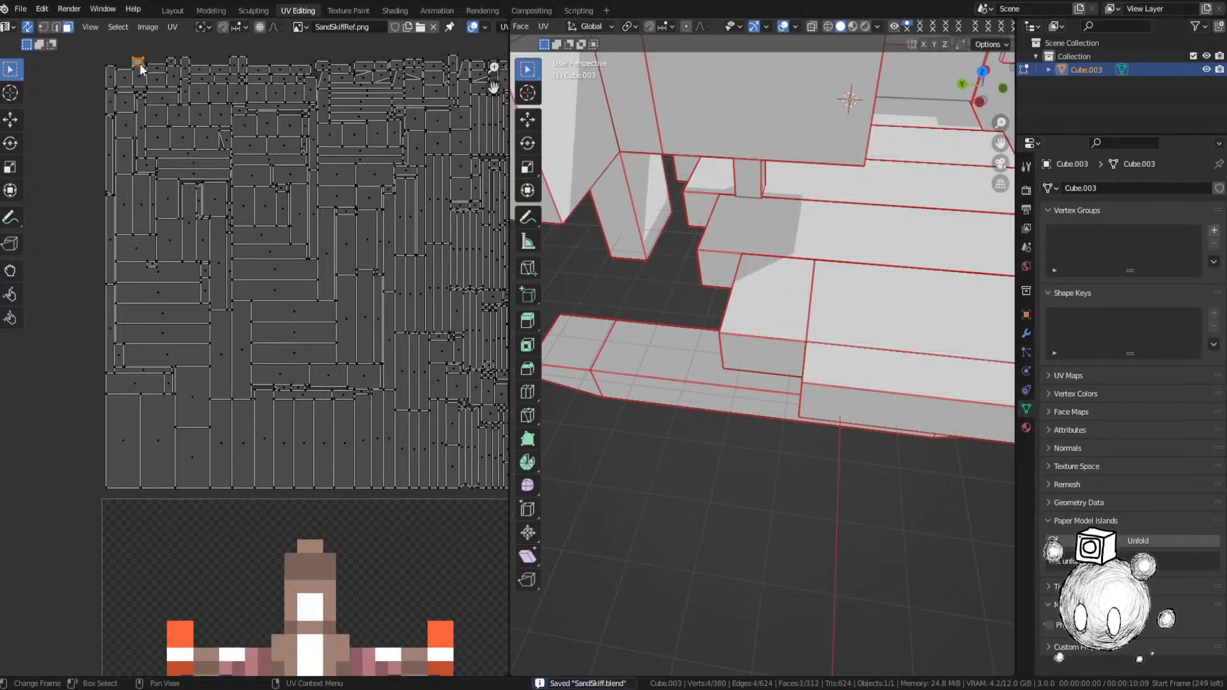
pyautogui.scroll(-3, 771, 357)
pyautogui.press('KP_Decimal')
pyautogui.moveTo(772, 356); pyautogui.dragTo(785, 383, button='middle')
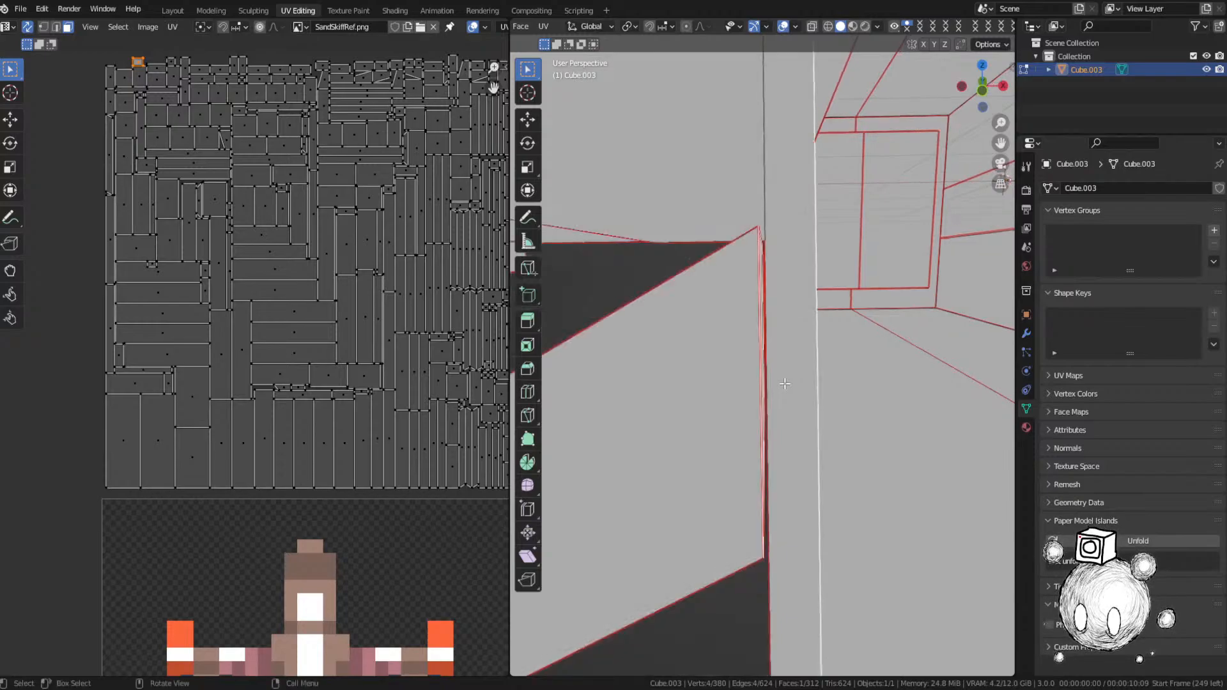
pyautogui.moveTo(767, 298); pyautogui.dragTo(721, 351, button='middle')
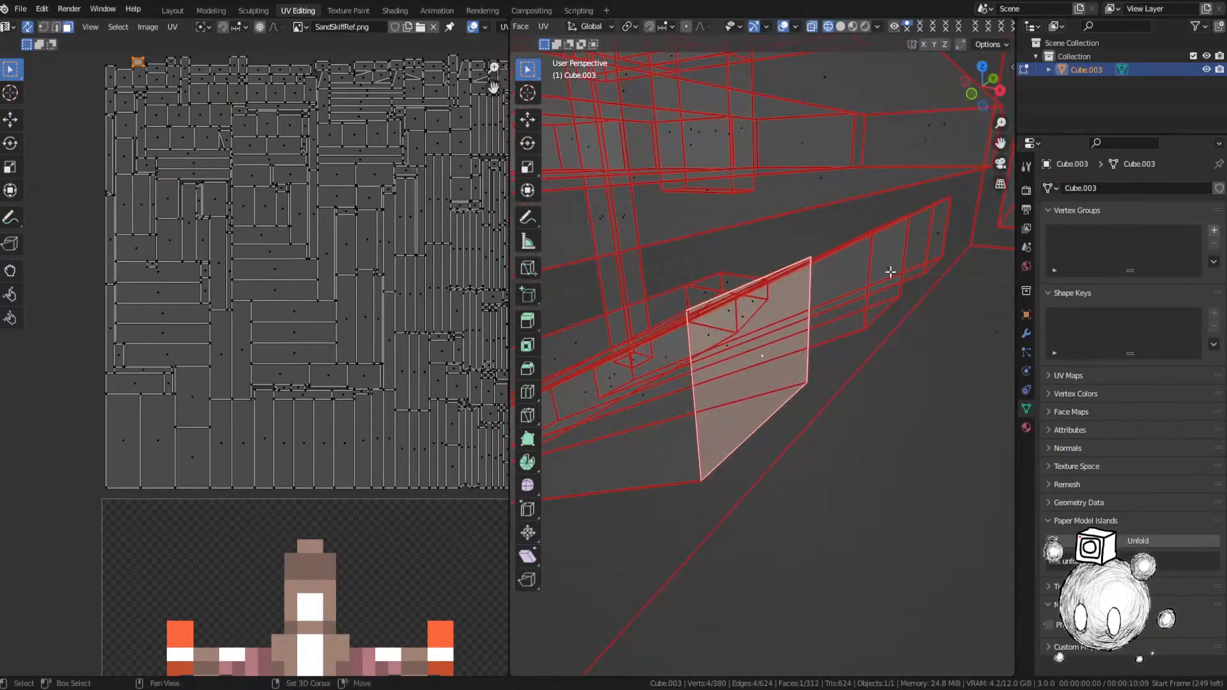
# Step: Try adding the other small hidden faces inside the model to the selection, then clear it and restore solid shading
pyautogui.keyDown('shift'); pyautogui.click(891, 272); pyautogui.keyUp('shift')
pyautogui.keyDown('shift'); pyautogui.click(939, 242); pyautogui.keyUp('shift')
pyautogui.moveTo(895, 349); pyautogui.dragTo(531, 373, button='middle')
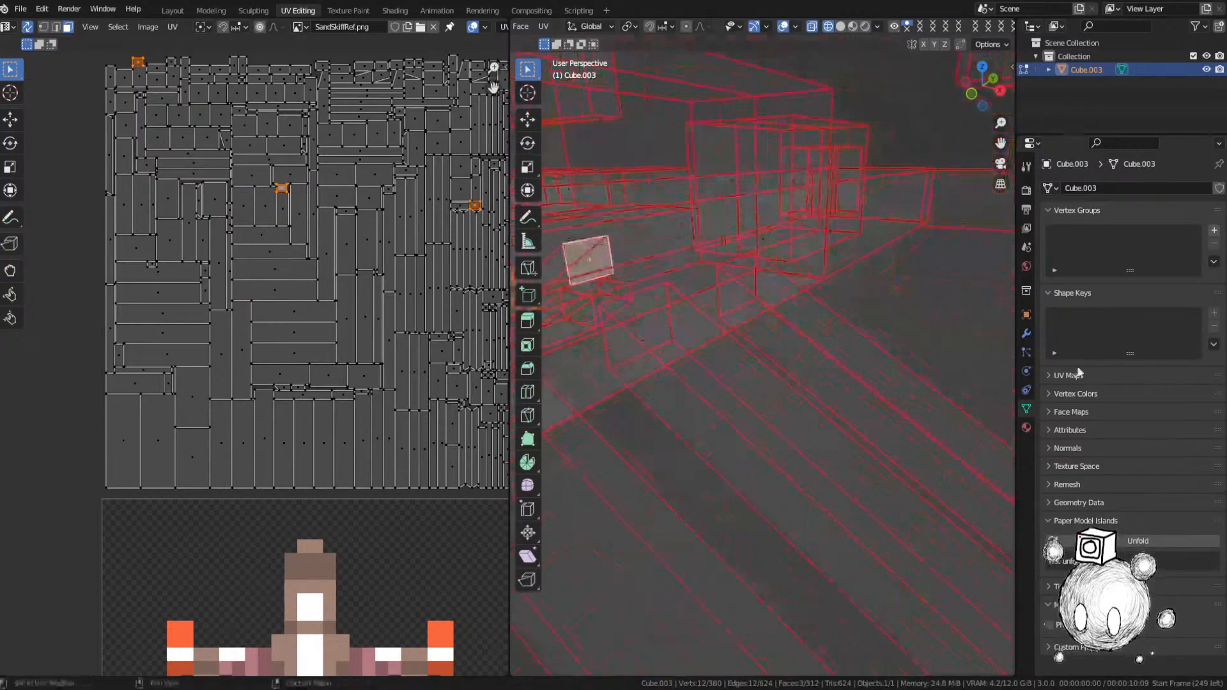
pyautogui.moveTo(926, 368); pyautogui.dragTo(857, 351, button='middle')
pyautogui.keyDown('shift'); pyautogui.click(614, 326); pyautogui.keyUp('shift')
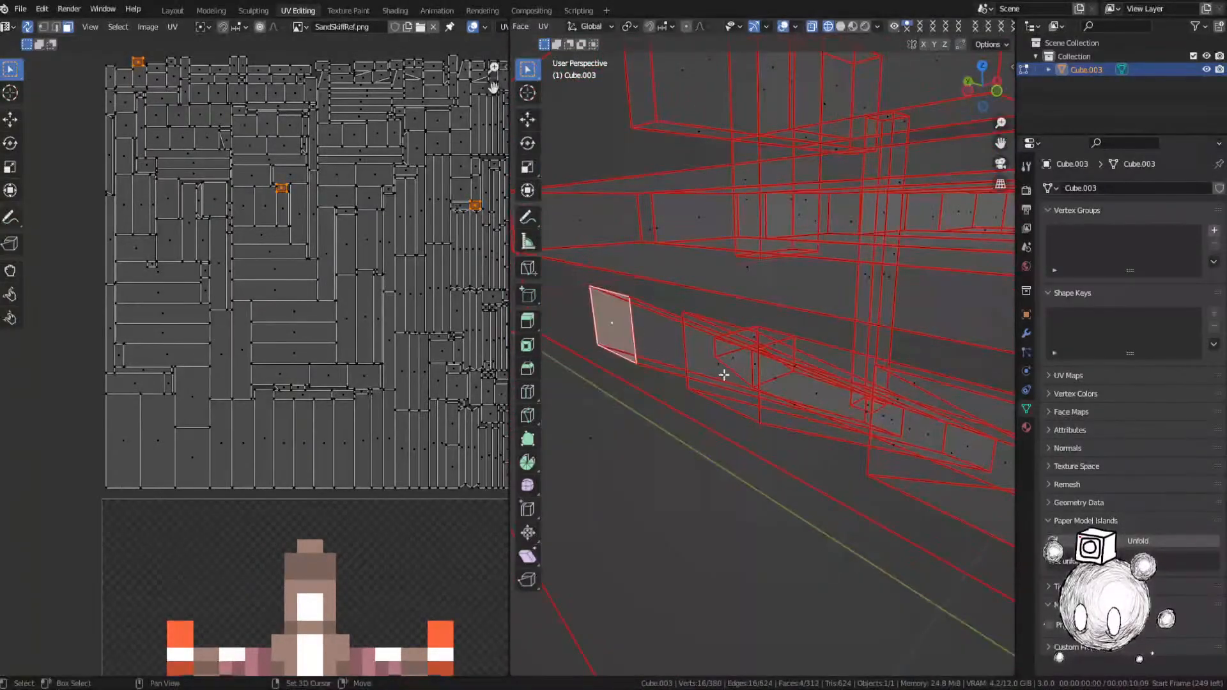
pyautogui.keyDown('shift'); pyautogui.click(724, 375); pyautogui.keyUp('shift')
pyautogui.moveTo(724, 375); pyautogui.dragTo(862, 391, button='middle')
pyautogui.keyDown('shift'); pyautogui.click(866, 407); pyautogui.keyUp('shift')
pyautogui.scroll(-3, 810, 416)
pyautogui.hotkey('alt', 'a')
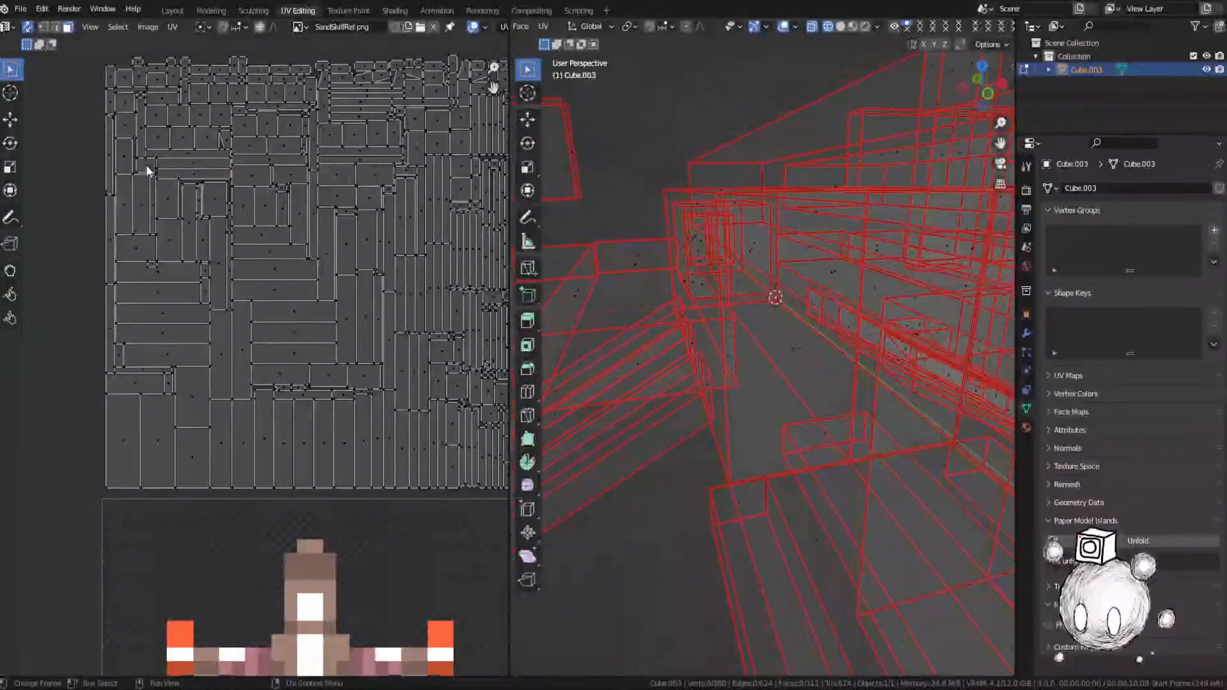
pyautogui.press('z')
pyautogui.click(775, 290)
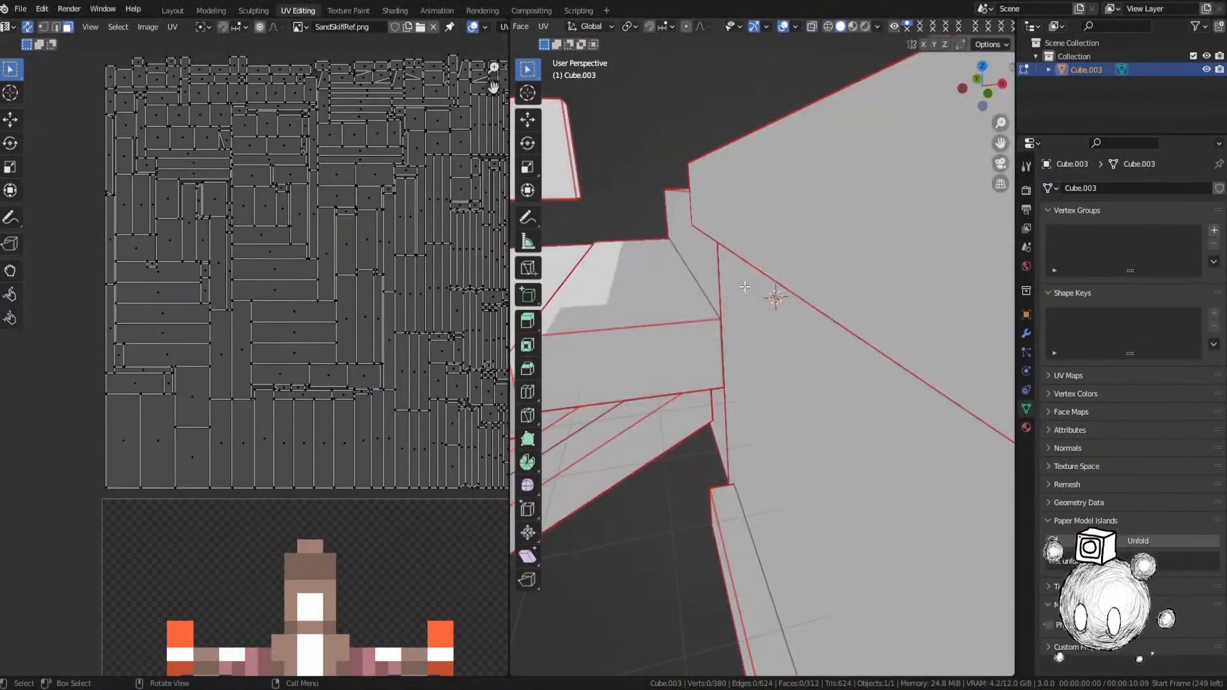
# Step: Frame the narrow UV face in the layout's upper-left corner on the model, and move it to the brown area above the left engine
pyautogui.press('`')
pyautogui.click(752, 378)
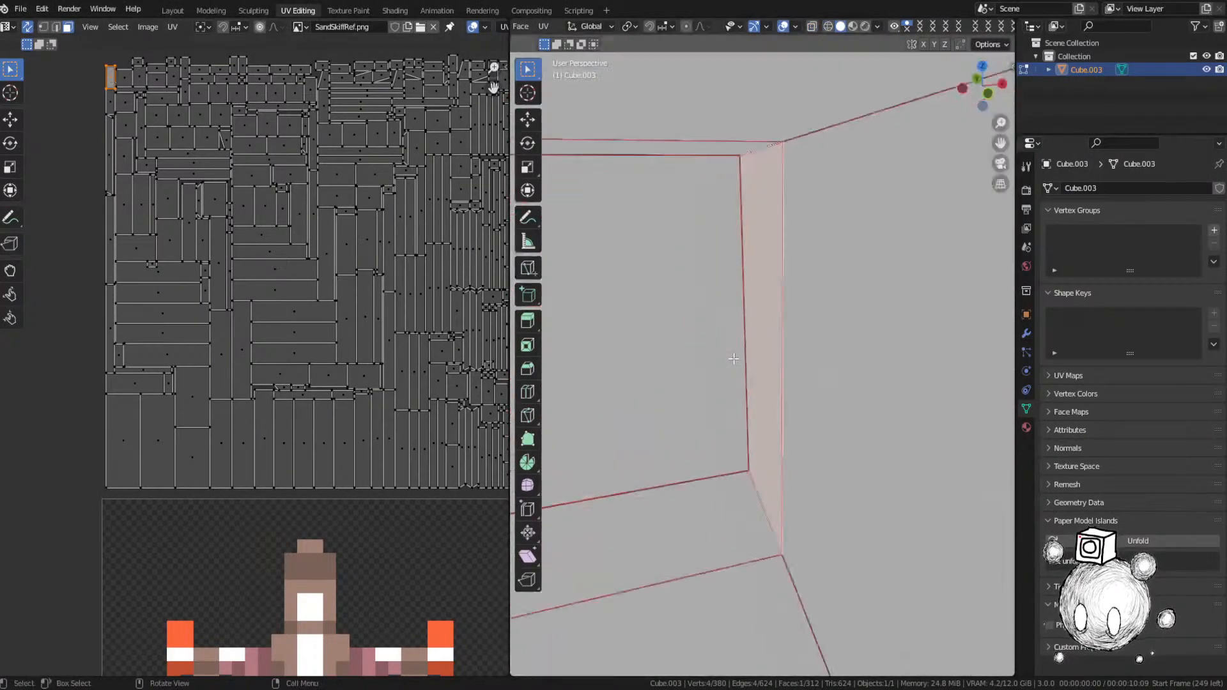
pyautogui.scroll(-4, 759, 367)
pyautogui.moveTo(759, 366); pyautogui.dragTo(661, 370, button='middle')
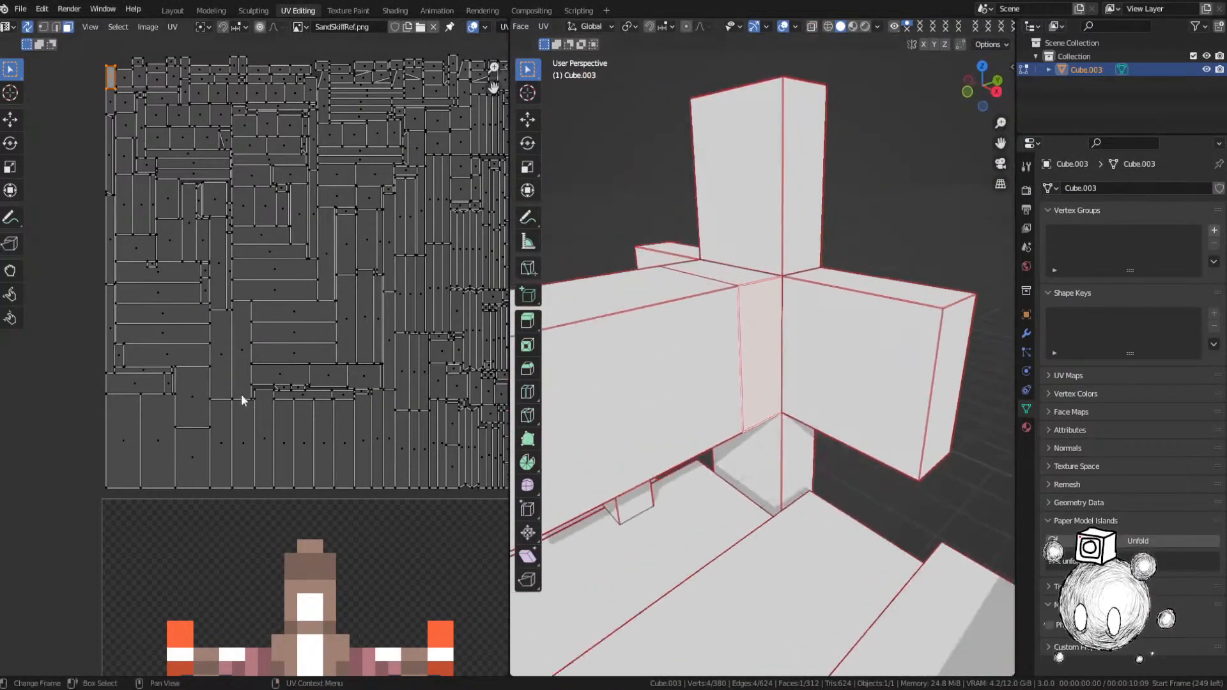
pyautogui.moveTo(300, 481); pyautogui.dragTo(293, 438, button='middle')
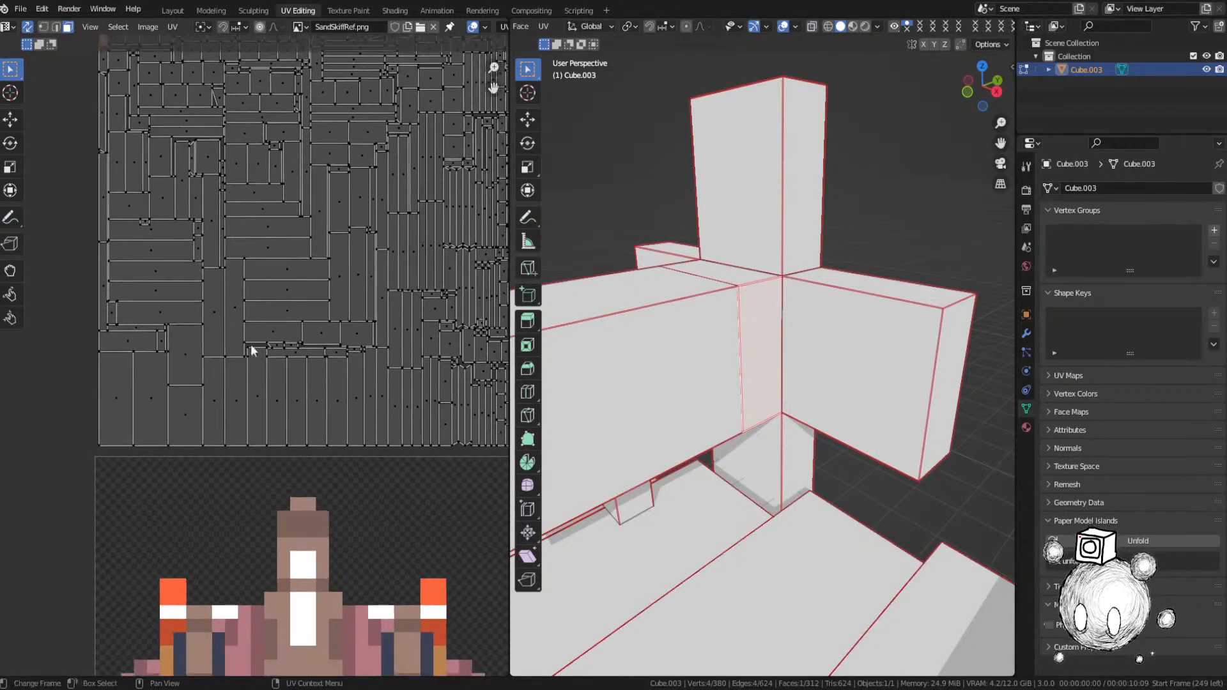
pyautogui.press('g')
pyautogui.click(318, 181)
# Step: Shrink the narrow face and fit it inside the dark brown strip just above the left engine
pyautogui.scroll(5, 268, 418)
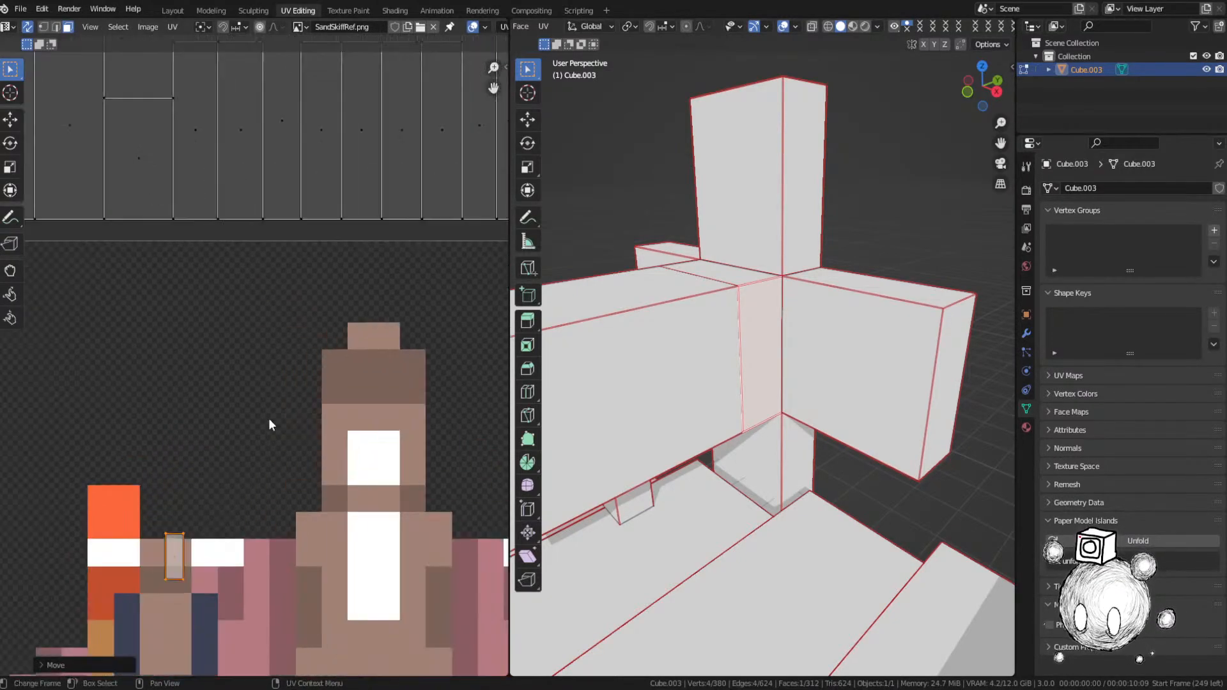
pyautogui.scroll(2, 305, 284)
pyautogui.moveTo(272, 445); pyautogui.dragTo(328, 358, button='middle')
pyautogui.scroll(2, 329, 359)
pyautogui.press('g')
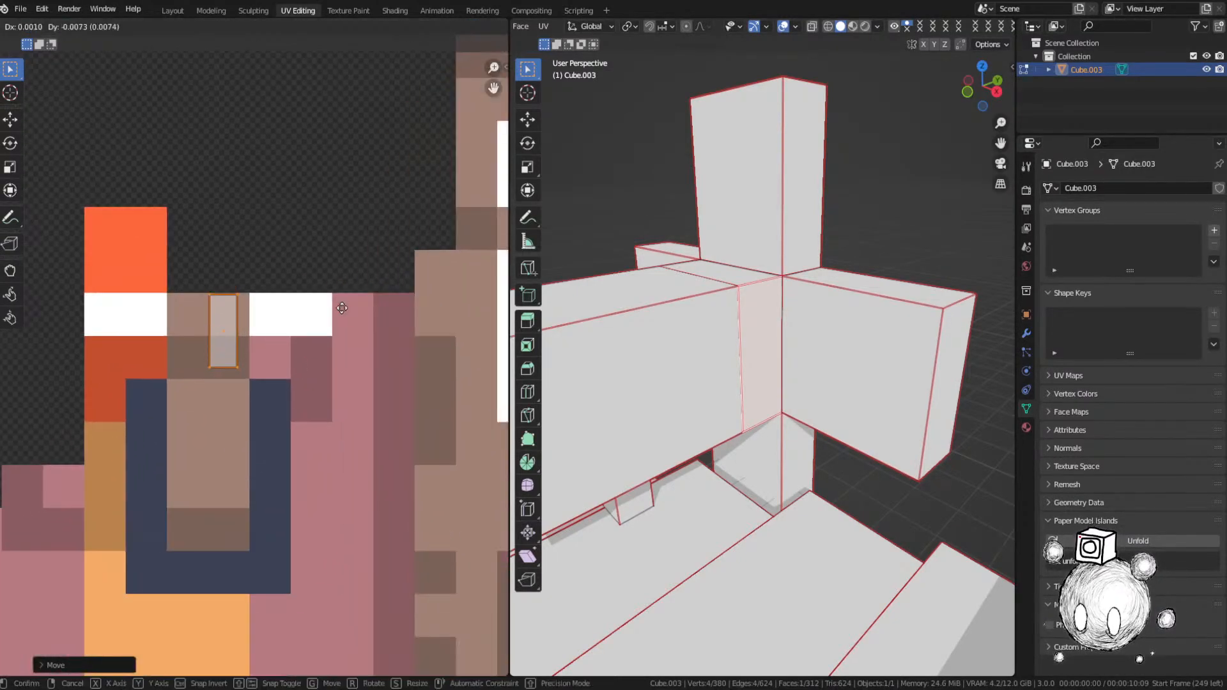
pyautogui.click(350, 328)
pyautogui.press('s')
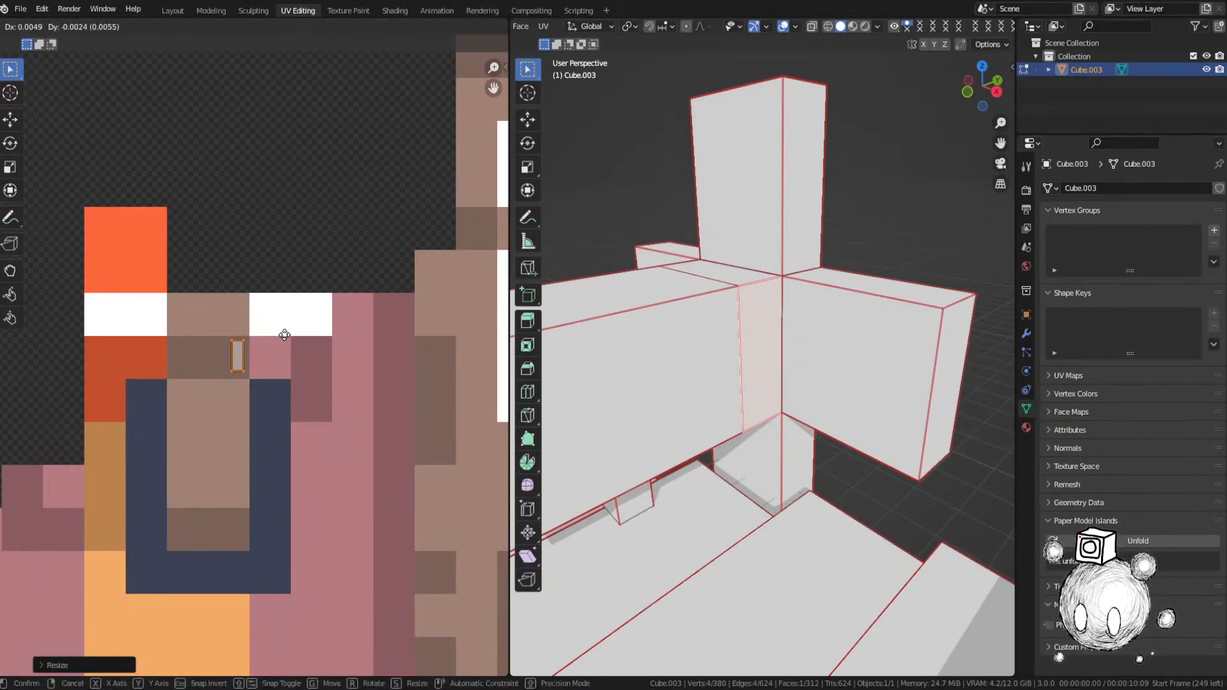
pyautogui.click(287, 329)
pyautogui.scroll(-5, 287, 336)
pyautogui.scroll(4, 248, 362)
# Step: Locate the square UV face at the layout's upper-left corner on the model, and move it onto the image's brown nose
pyautogui.moveTo(204, 159); pyautogui.dragTo(255, 431, button='middle')
pyautogui.scroll(-3, 255, 431)
pyautogui.press('KP_Decimal')
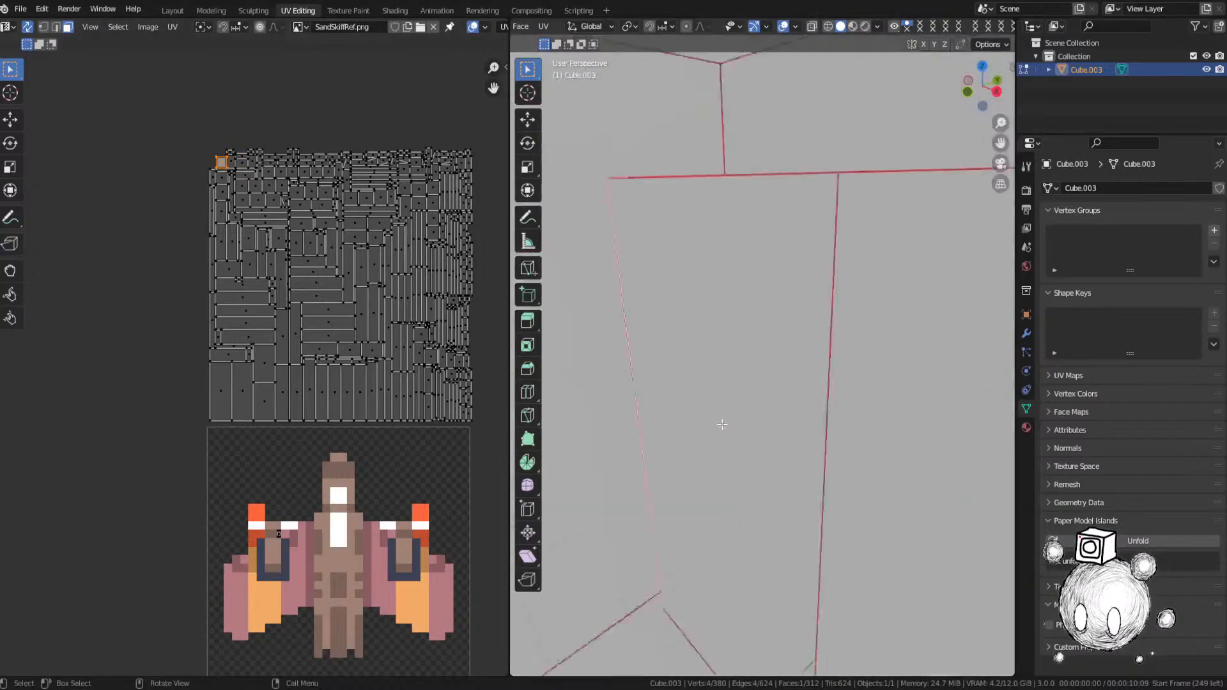
pyautogui.moveTo(722, 426); pyautogui.dragTo(835, 432, button='middle')
pyautogui.scroll(-4, 871, 441)
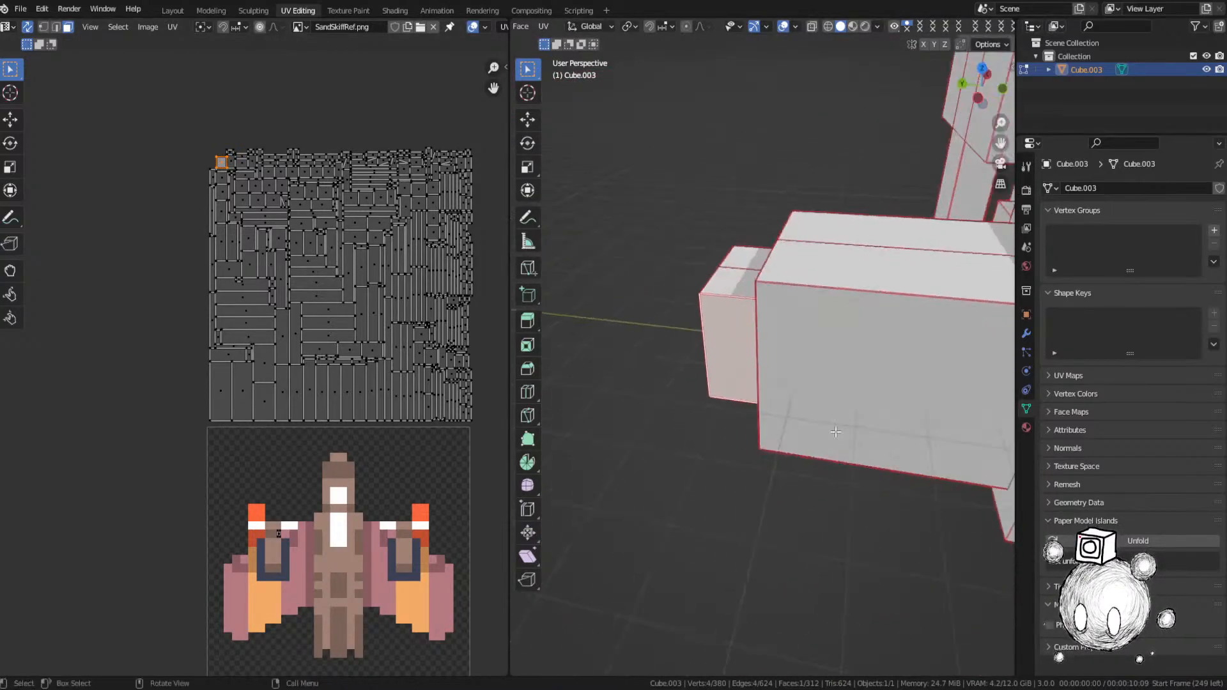
pyautogui.press('g')
pyautogui.click(415, 584)
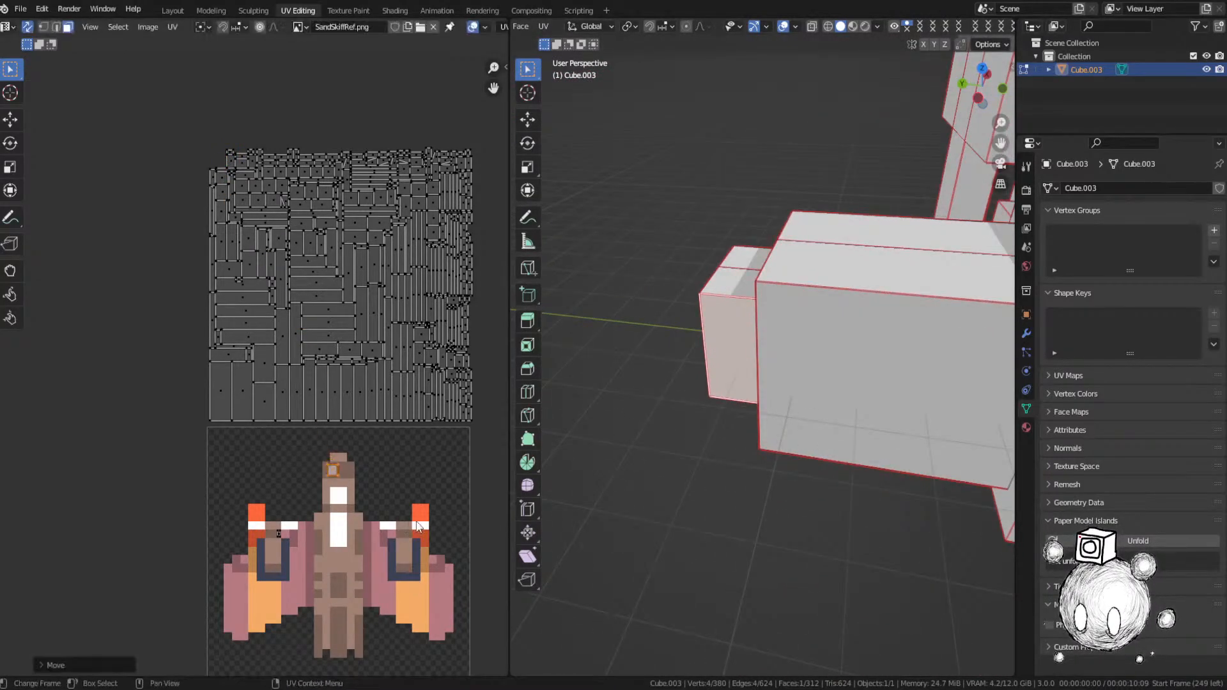
# Step: Shrink the square UV face and fit it inside the light brown tip at the very front of the image's nose
pyautogui.scroll(9, 367, 520)
pyautogui.press('g')
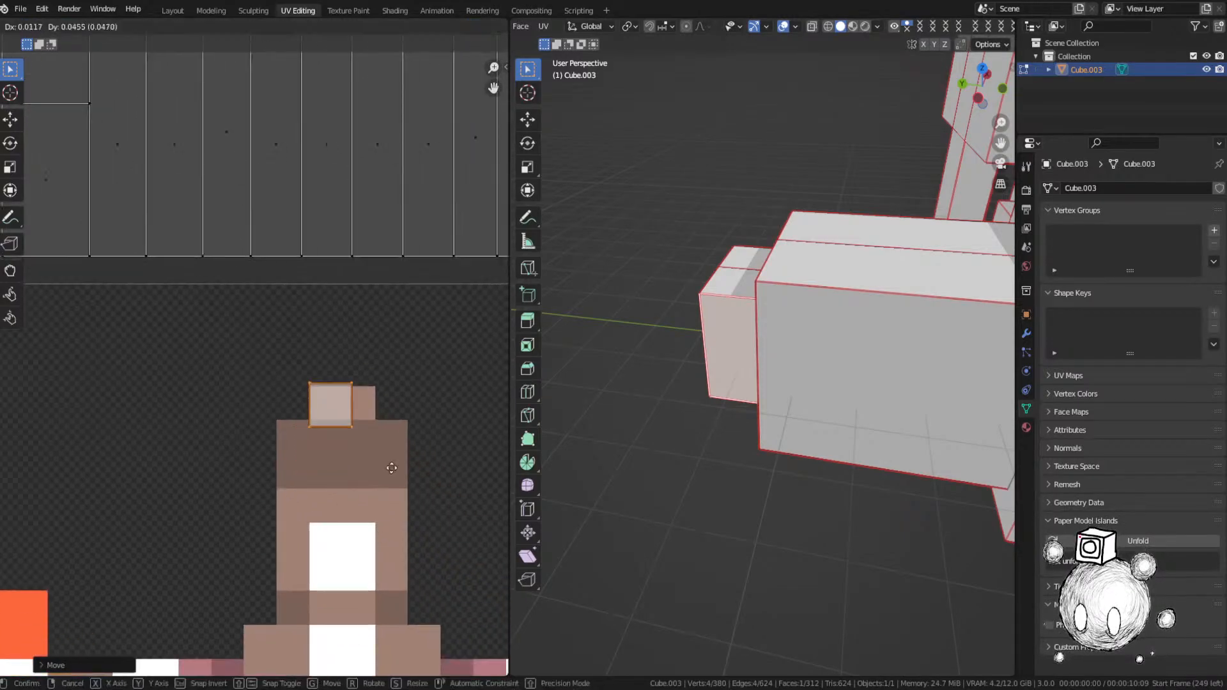
pyautogui.click(391, 466)
pyautogui.press('s')
pyautogui.click(385, 442)
pyautogui.press('g')
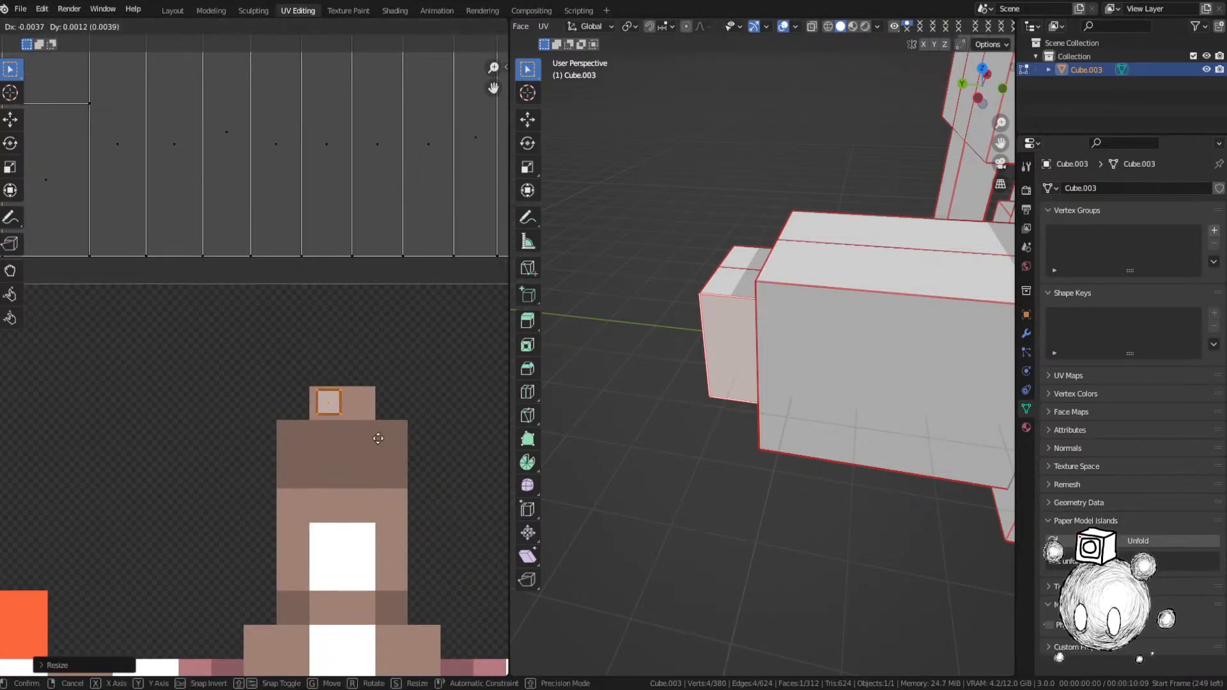
pyautogui.click(380, 441)
# Step: Locate the small UV face at the layout's upper-left corner on the model, and move it onto the image beside the left engine
pyautogui.scroll(-9, 325, 375)
pyautogui.scroll(3, 217, 236)
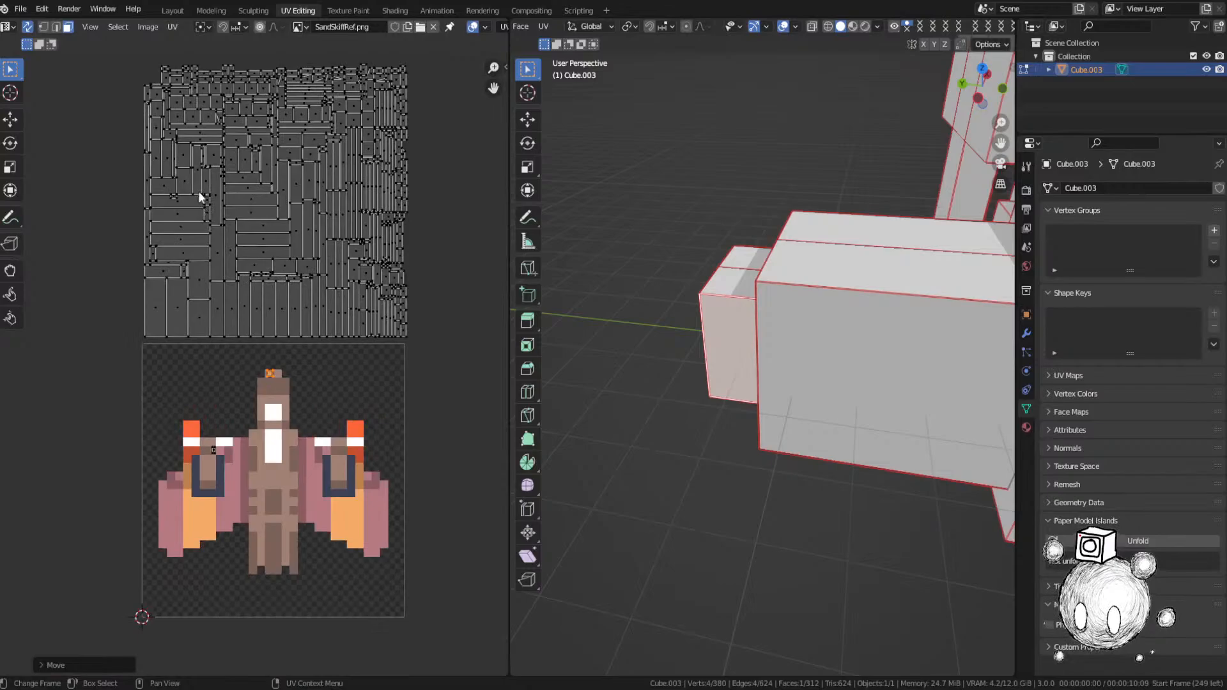
pyautogui.click(163, 70)
pyautogui.scroll(6, 740, 324)
pyautogui.scroll(-2, 748, 347)
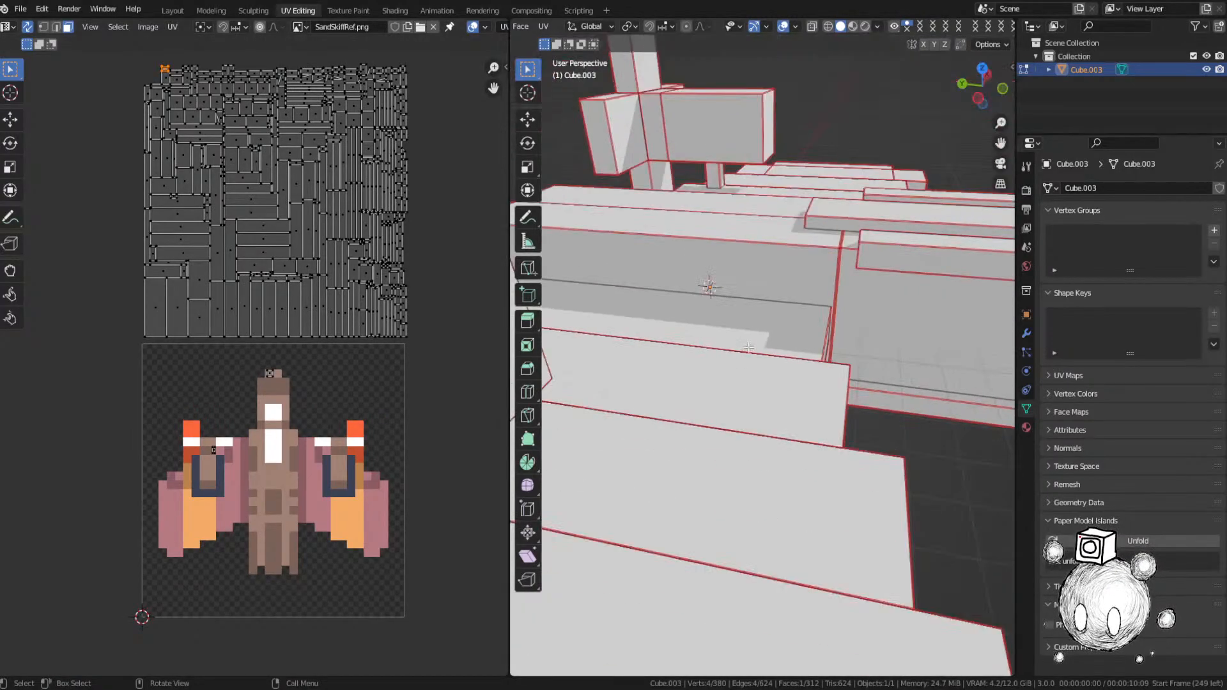
pyautogui.moveTo(748, 347); pyautogui.dragTo(748, 255, button='middle')
pyautogui.press('g')
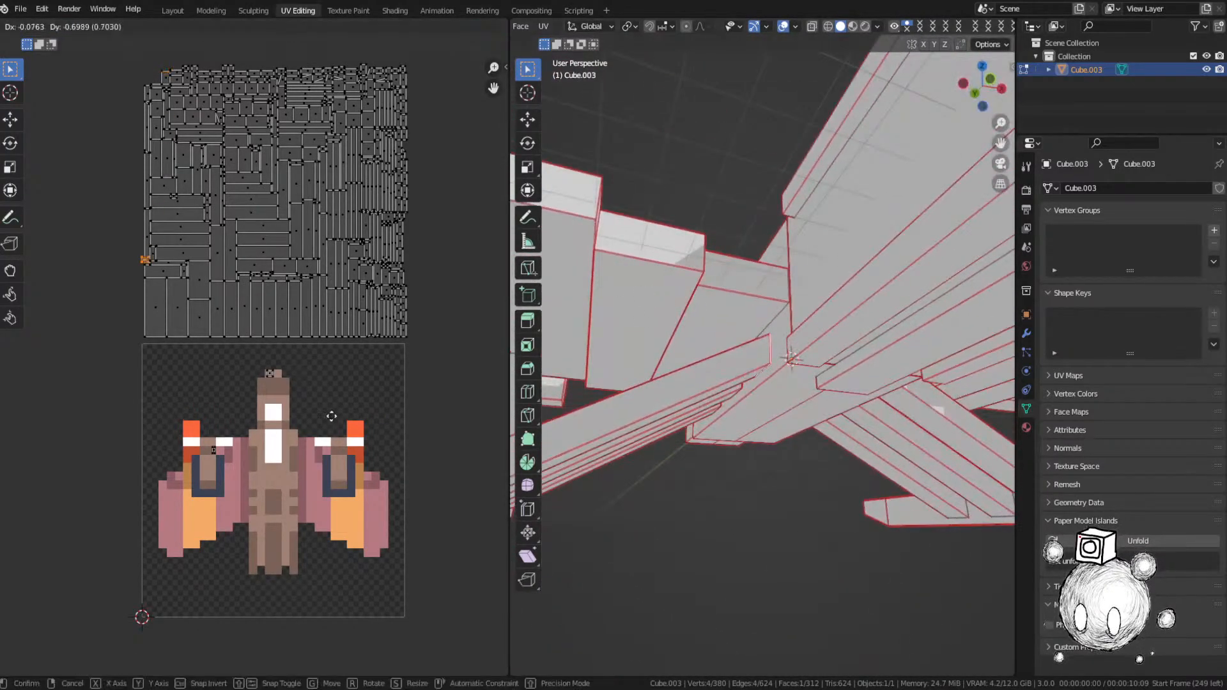
pyautogui.click(386, 601)
# Step: Move the small UV face into the upper-right corner of the left engine's dark blue frame and shrink it to fit
pyautogui.scroll(9, 331, 454)
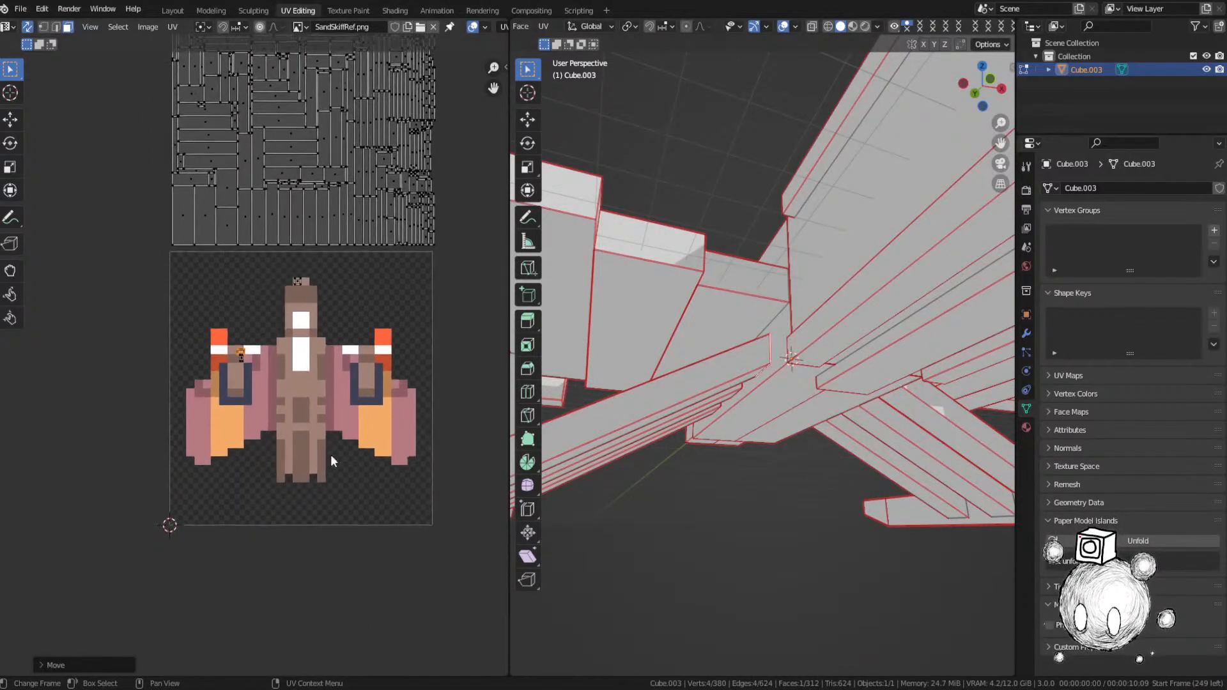
pyautogui.press('g')
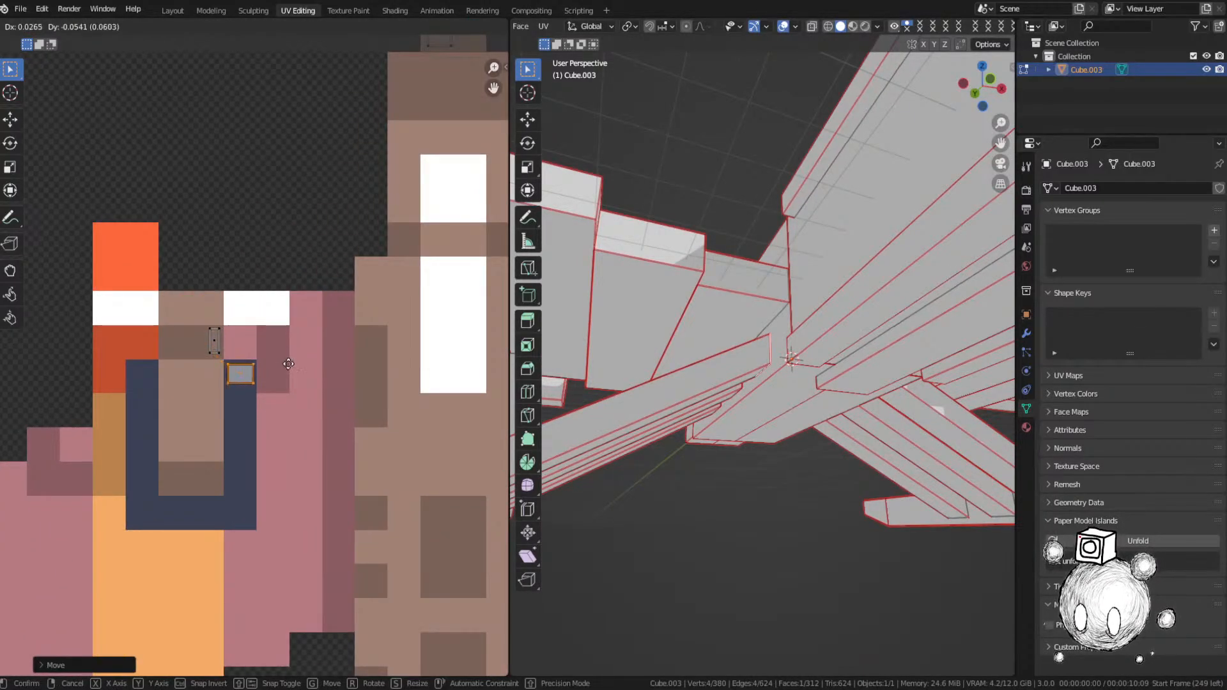
pyautogui.click(289, 364)
pyautogui.press('s')
pyautogui.click(284, 368)
# Step: Frame the next UV face at the layout's upper-left corner on the model, and move it onto the image's right wing
pyautogui.scroll(-8, 318, 378)
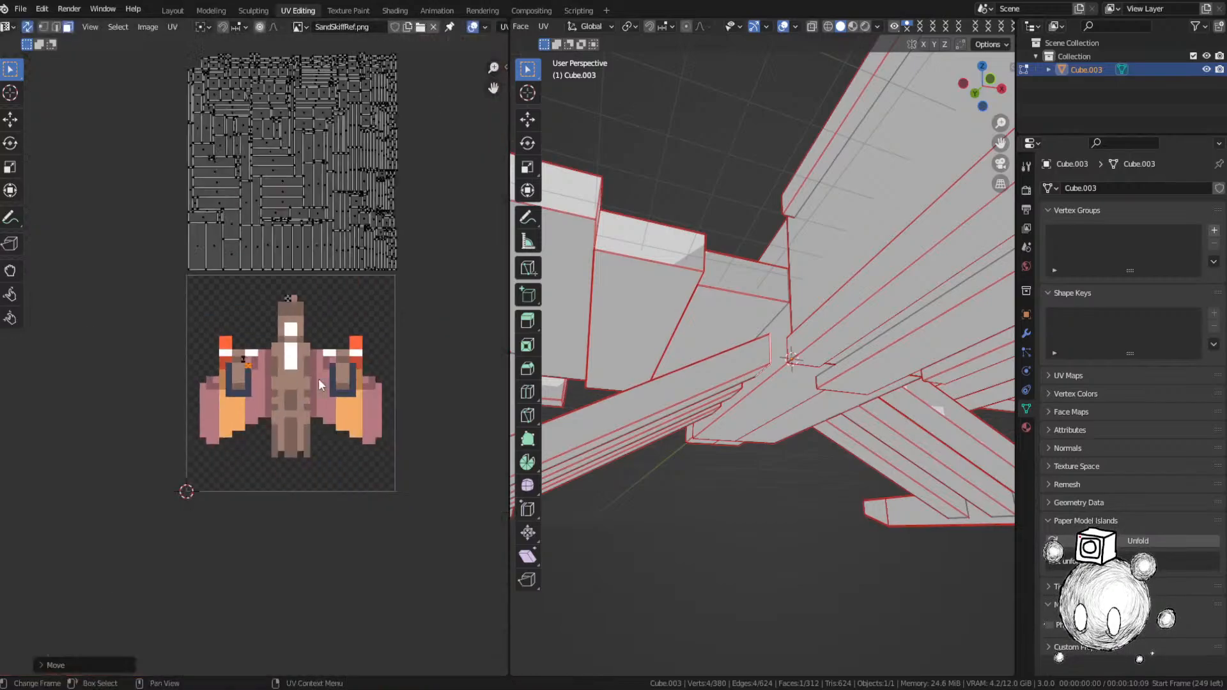
pyautogui.scroll(3, 283, 247)
pyautogui.moveTo(283, 256); pyautogui.dragTo(271, 313, button='middle')
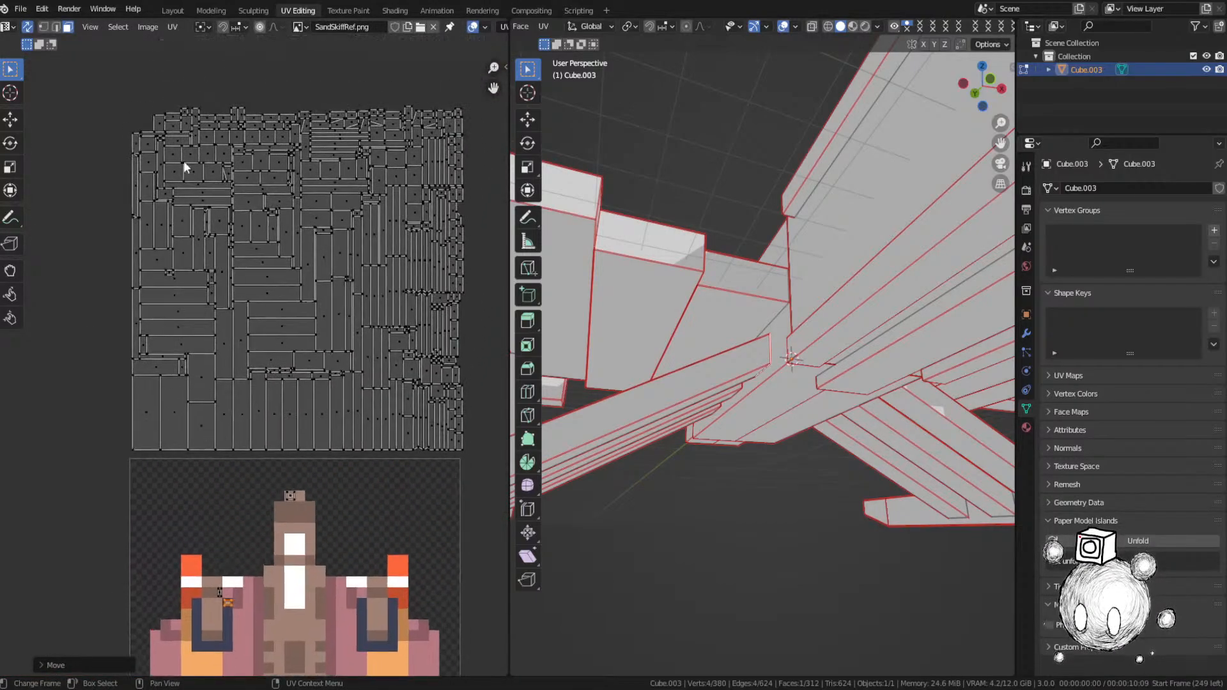
pyautogui.click(159, 125)
pyautogui.press('KP_Decimal')
pyautogui.moveTo(761, 340); pyautogui.dragTo(763, 367, button='middle')
pyautogui.scroll(-6, 779, 441)
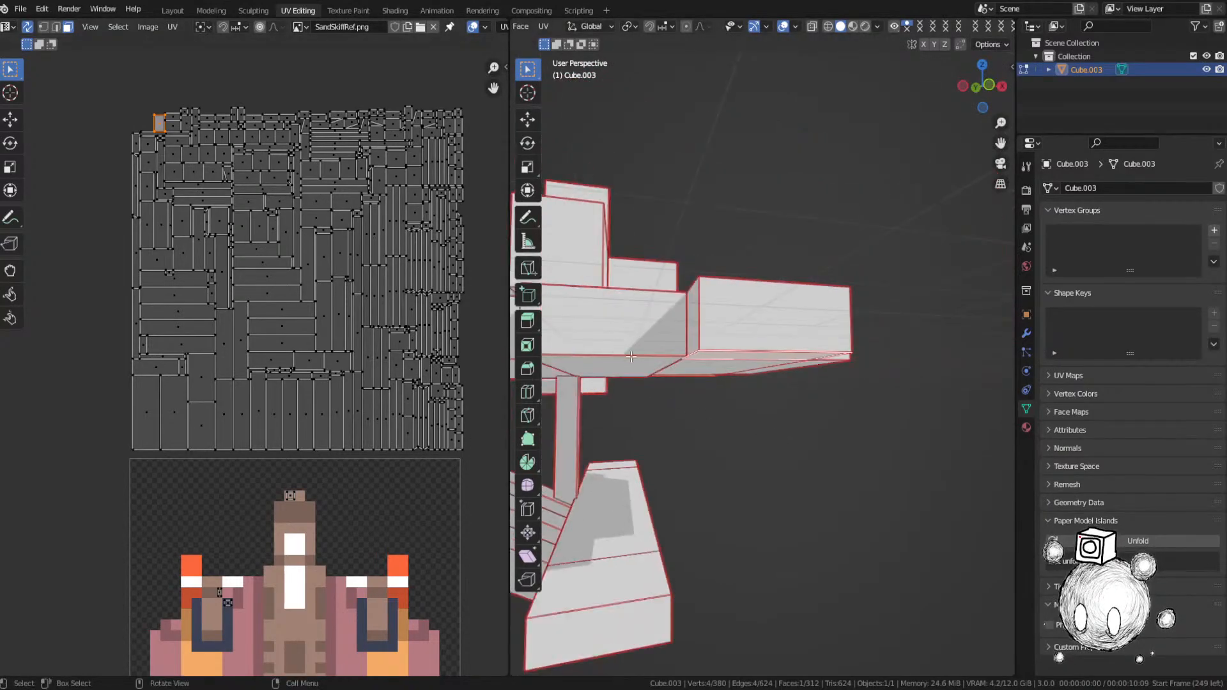
pyautogui.moveTo(632, 357); pyautogui.dragTo(633, 419, button='middle')
pyautogui.scroll(-6, 248, 364)
pyautogui.moveTo(290, 437); pyautogui.dragTo(280, 411, button='middle')
pyautogui.press('g')
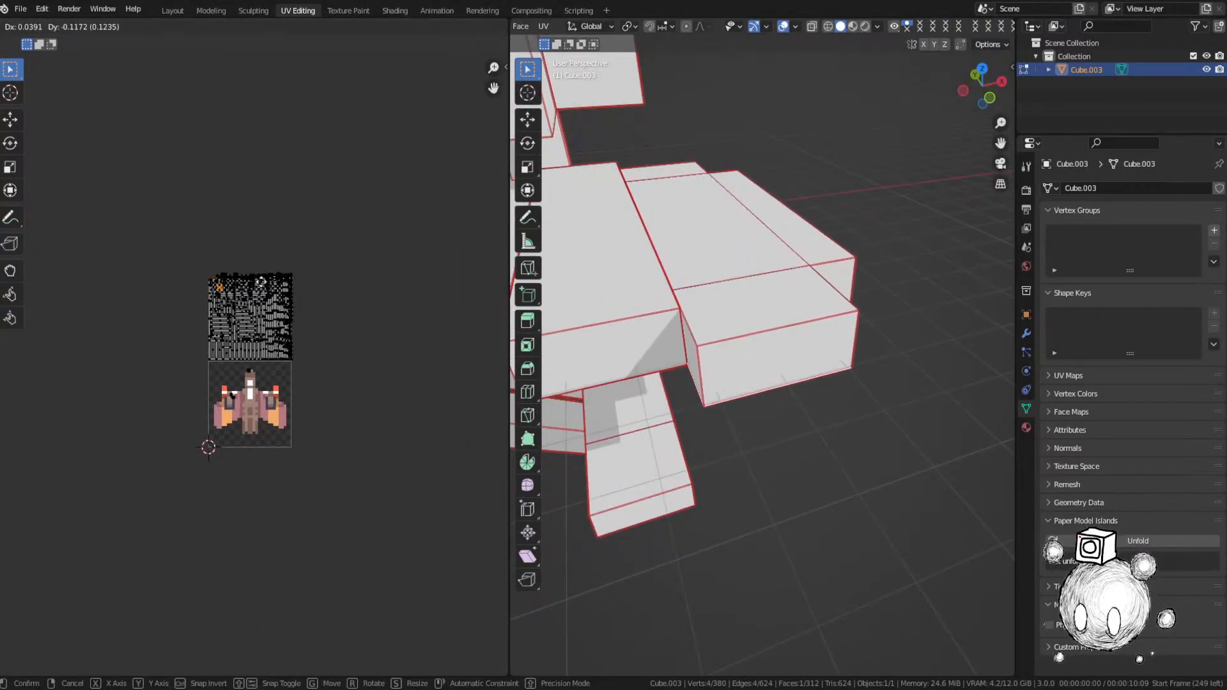
pyautogui.click(316, 411)
# Step: Shrink the wing face and fit it inside the pink step at the lower end of the right wing
pyautogui.scroll(10, 319, 415)
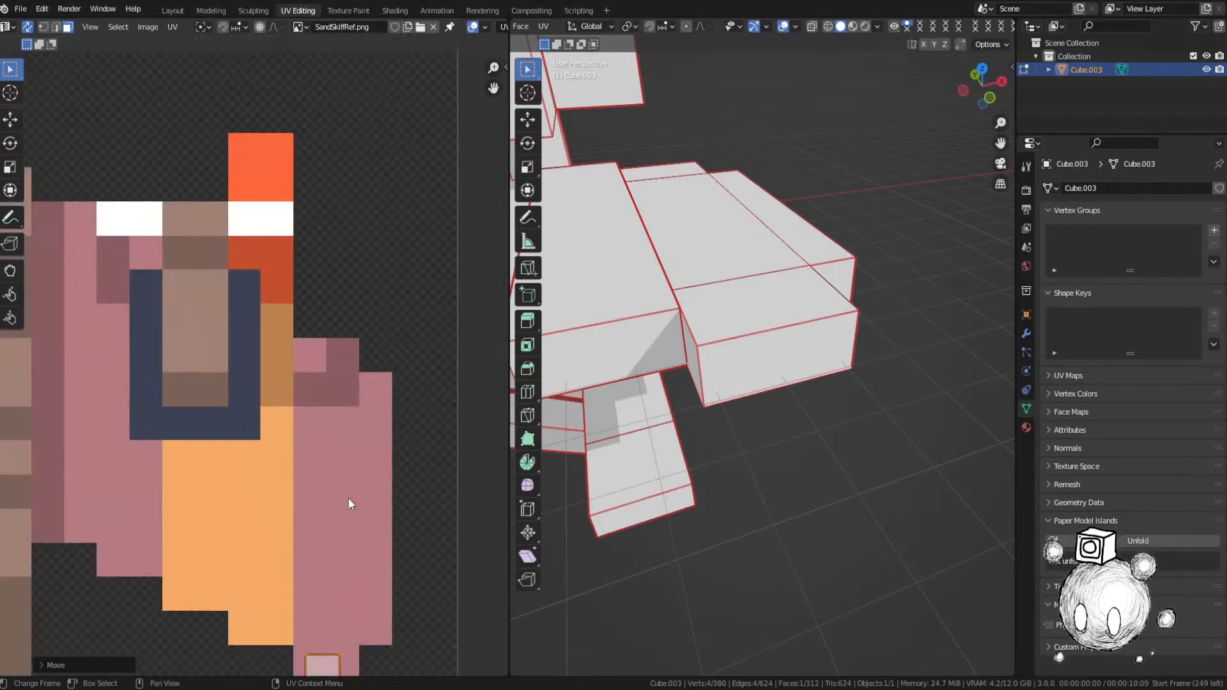
pyautogui.press('s')
pyautogui.click(335, 512)
pyautogui.moveTo(335, 512); pyautogui.dragTo(334, 416, button='middle')
pyautogui.press('g')
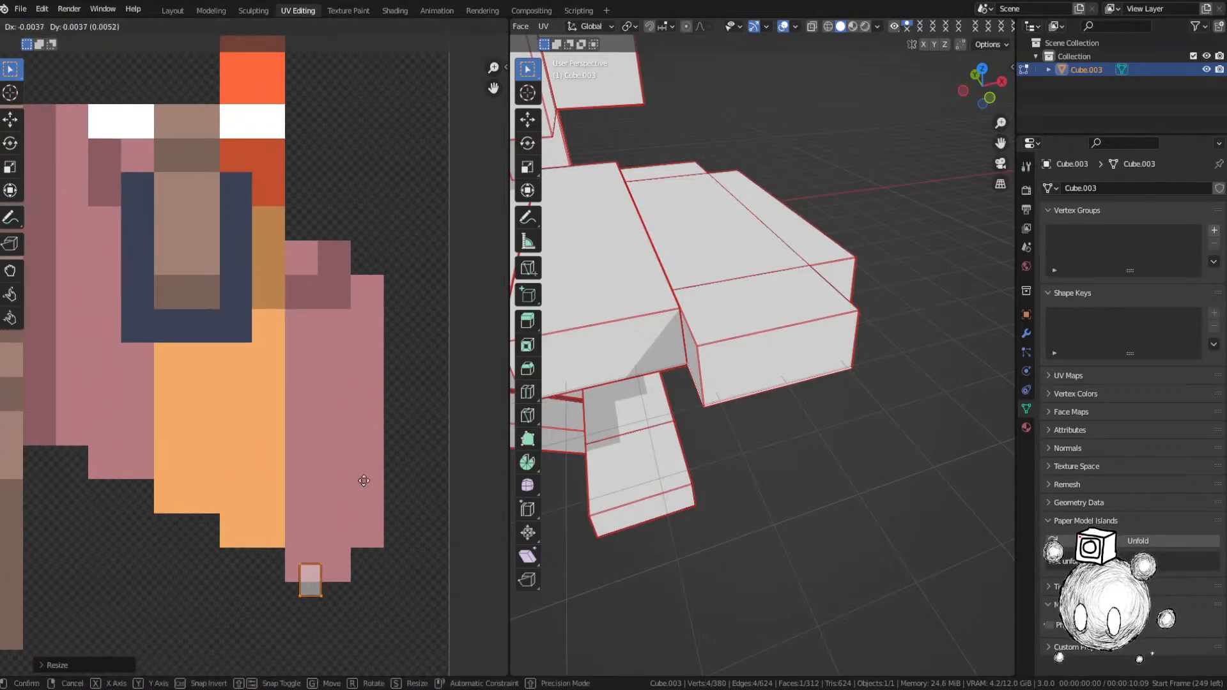
pyautogui.click(364, 464)
# Step: Try Studio and MatCap lighting and Material colour in the viewport shading, then restore Flat lighting and Texture colour
pyautogui.moveTo(745, 366); pyautogui.dragTo(756, 243, button='middle')
pyautogui.click(756, 244)
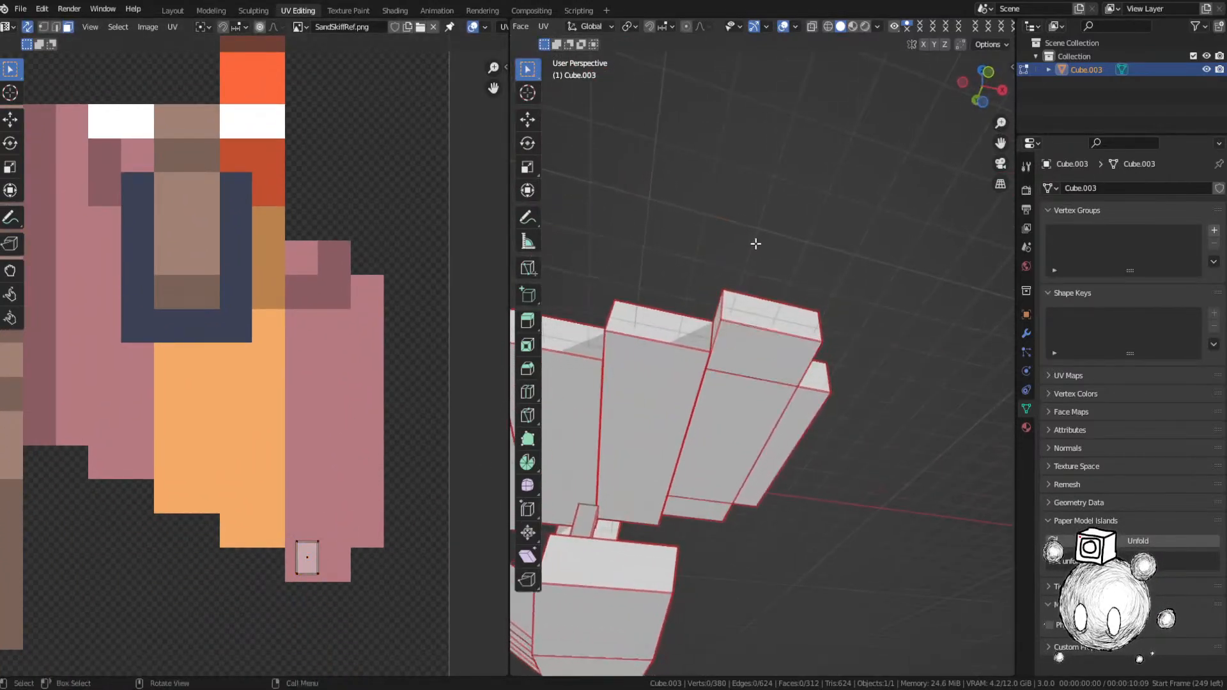
pyautogui.click(878, 27)
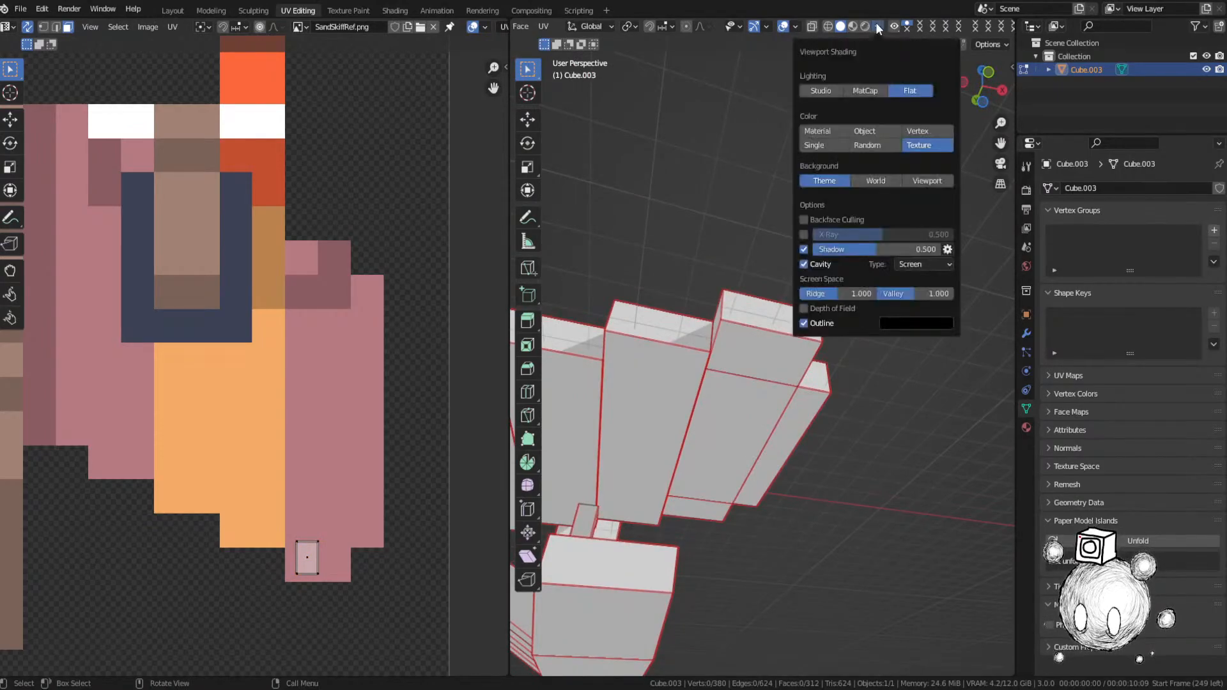
pyautogui.click(838, 93)
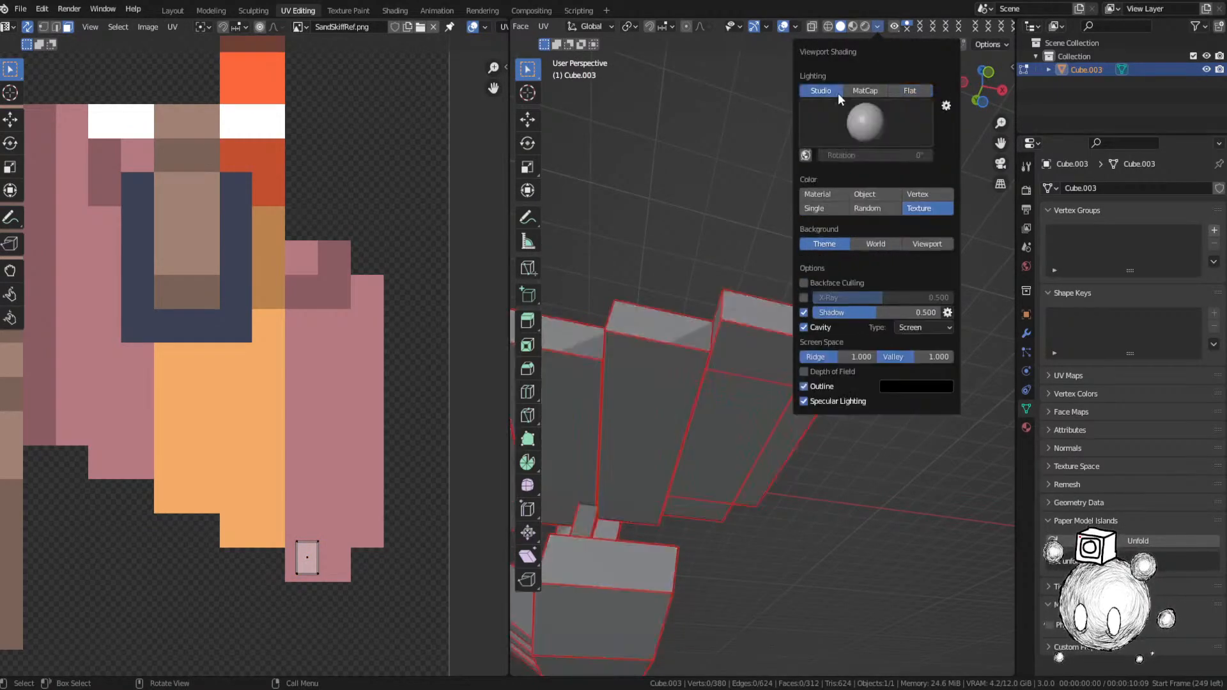
pyautogui.click(882, 95)
pyautogui.click(895, 94)
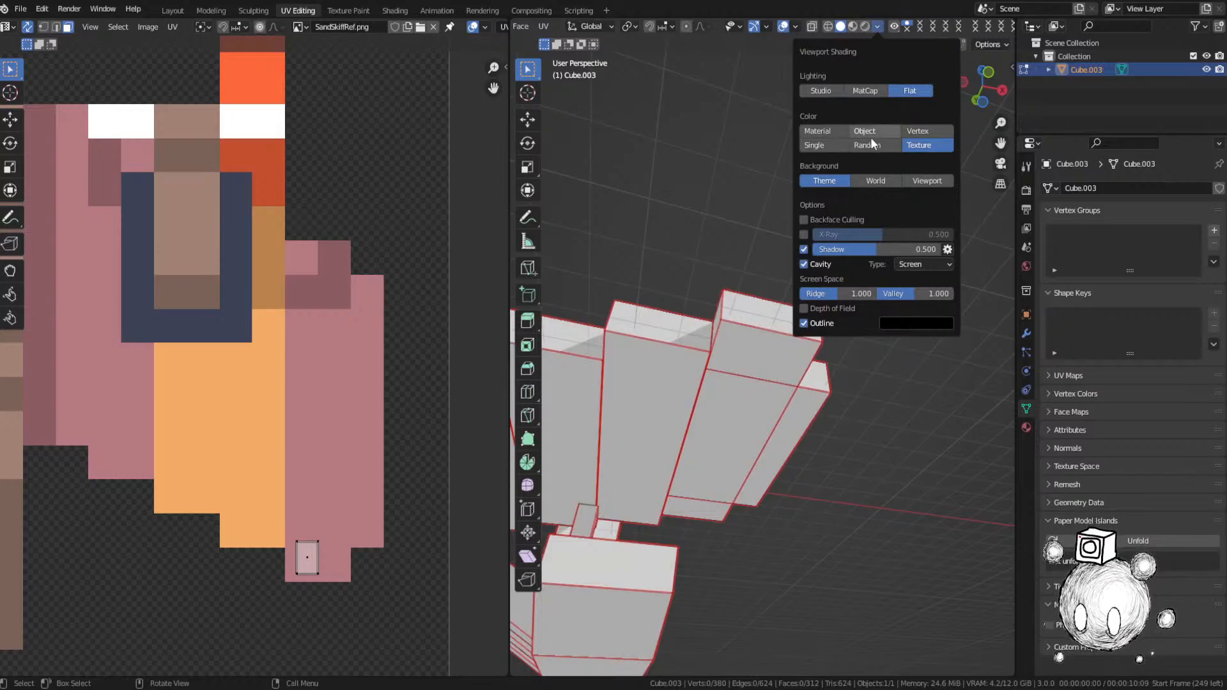
pyautogui.click(836, 132)
pyautogui.click(915, 141)
# Step: Save the file, and create a new material for the model in the Shading workspace
pyautogui.hotkey('ctrl', 's')
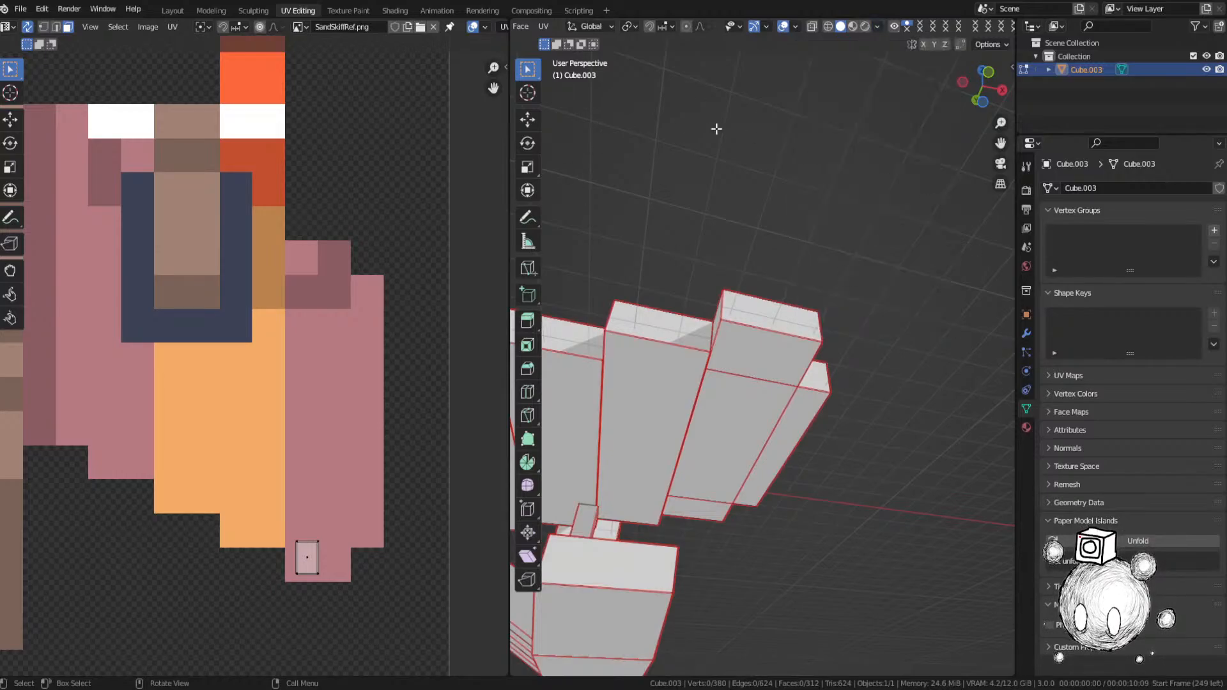
pyautogui.click(673, 74)
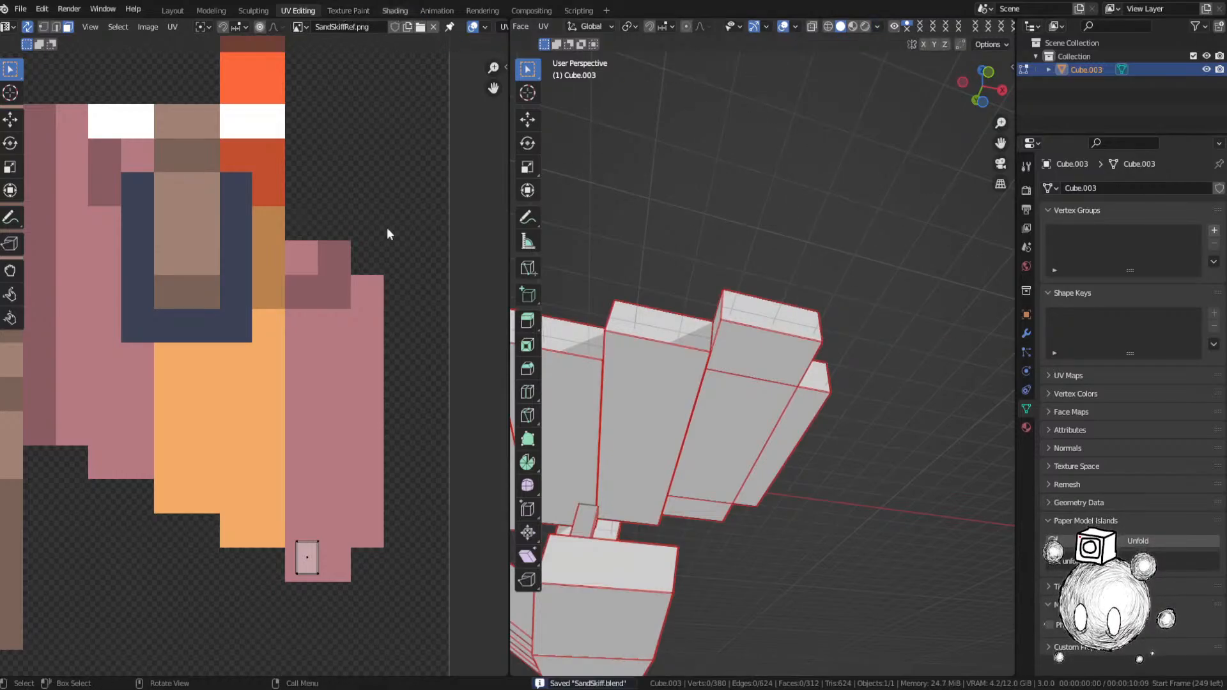
pyautogui.click(396, 11)
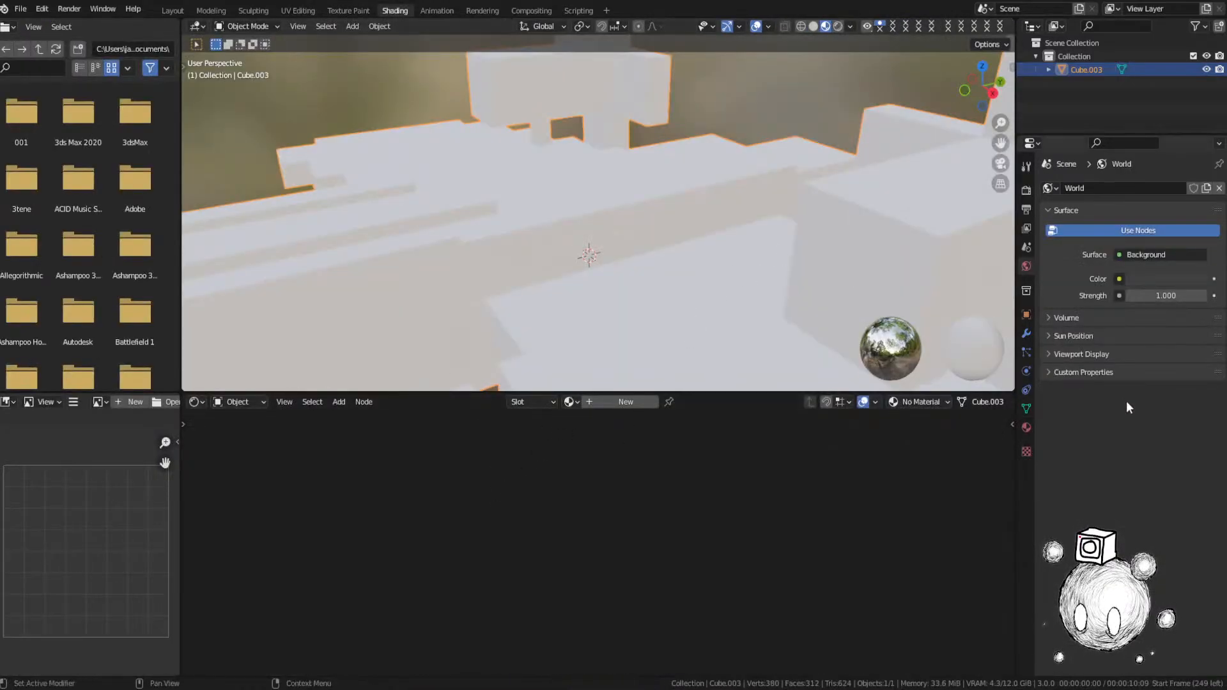
pyautogui.click(1026, 427)
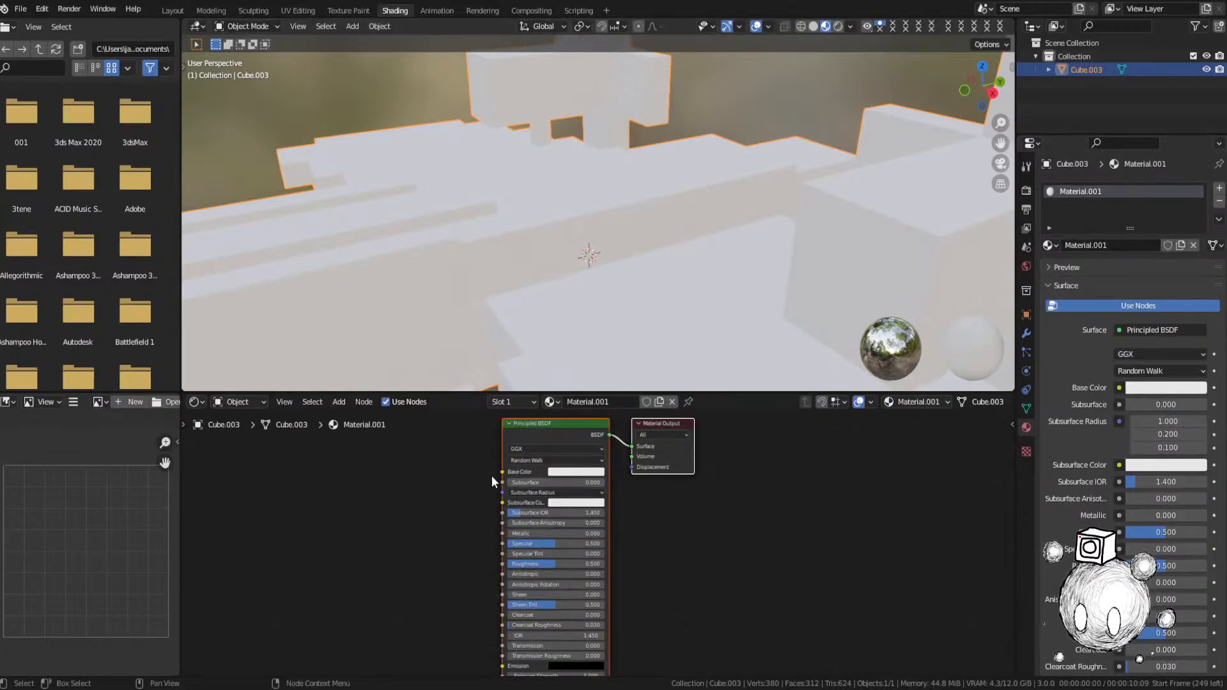
# Step: Add an Image Texture node and connect its Color output to the Principled BSDF's Base Color
pyautogui.rightClick(424, 471)
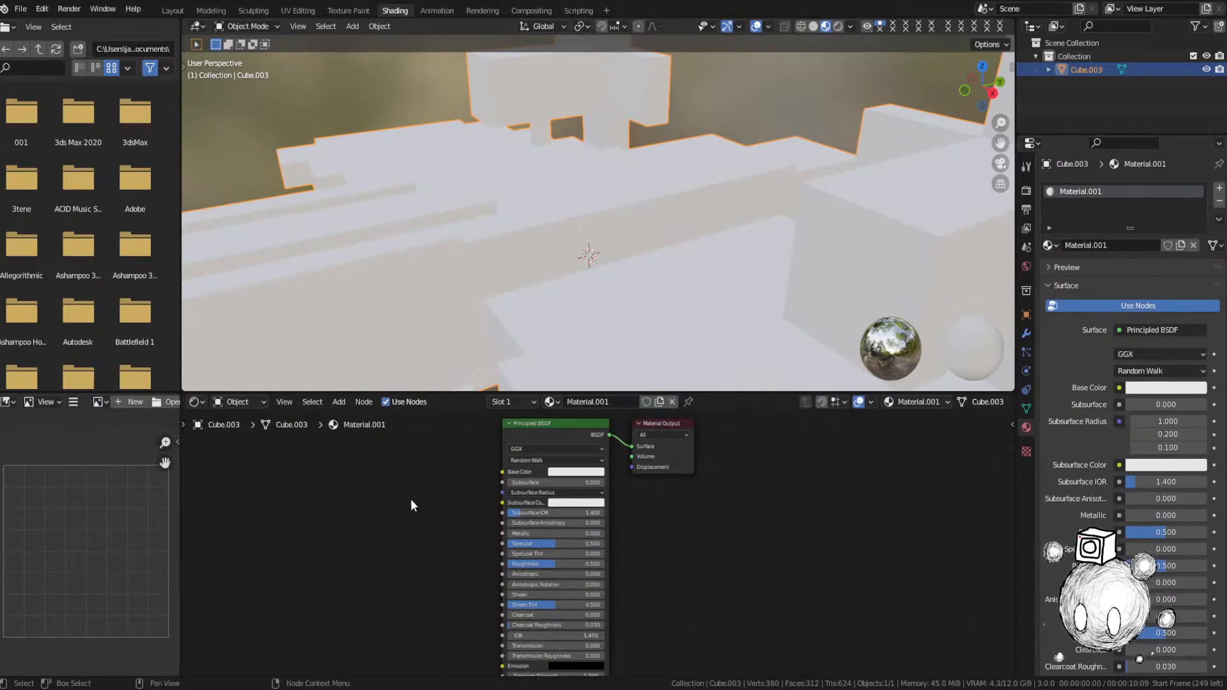
pyautogui.hotkey('shift', 'a')
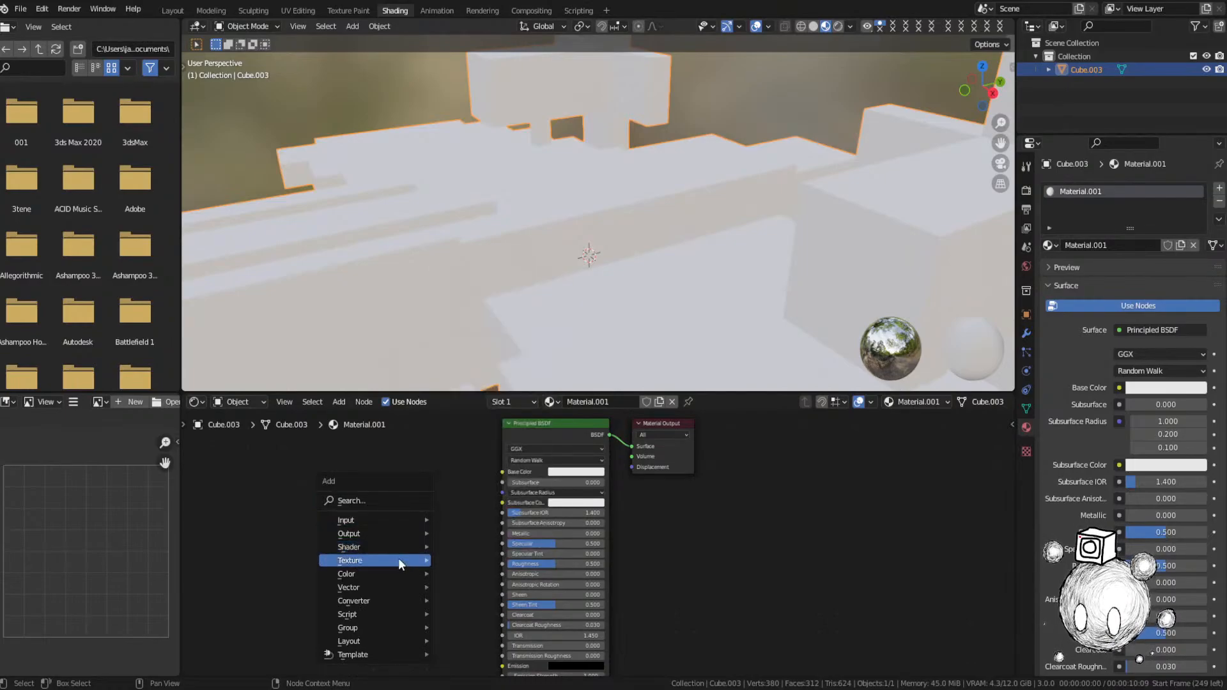
pyautogui.moveTo(398, 560)
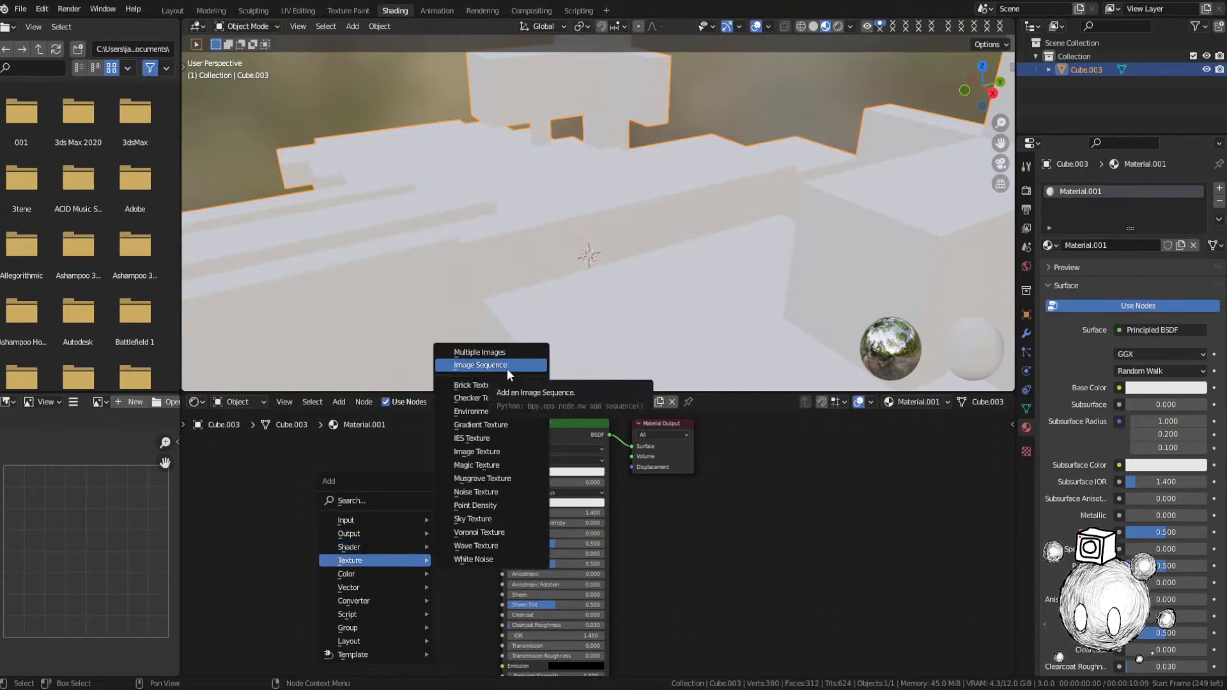
pyautogui.click(477, 451)
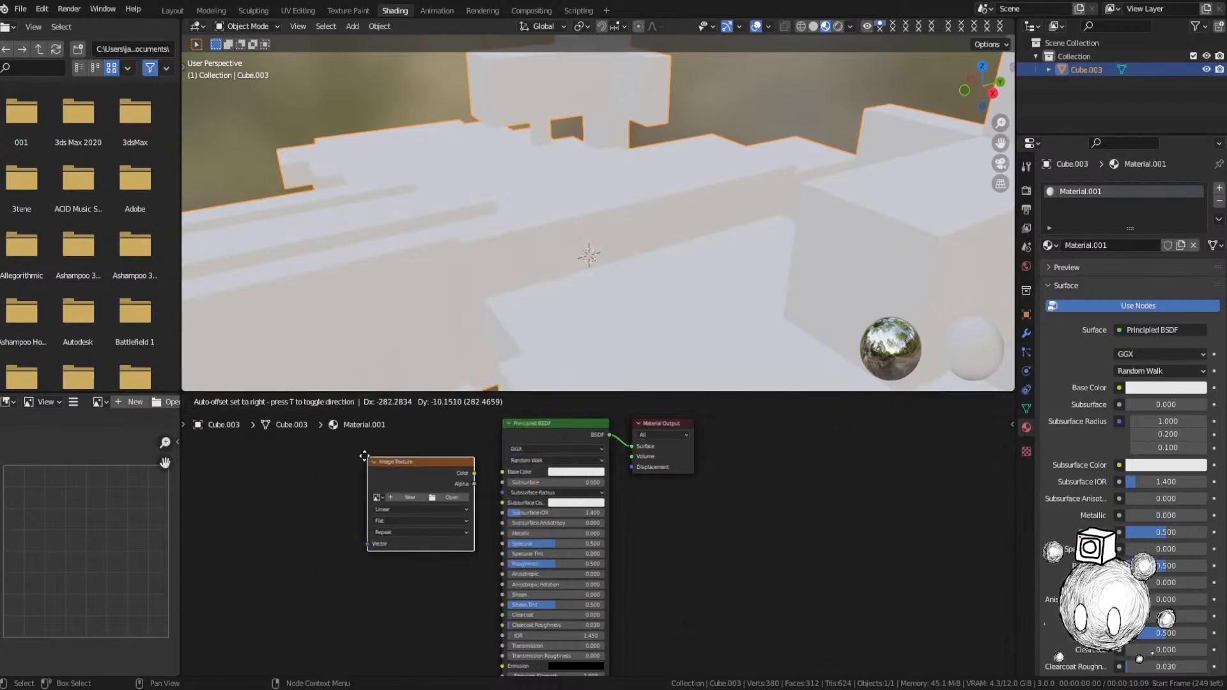
pyautogui.moveTo(460, 465); pyautogui.dragTo(502, 472)
# Step: Assign the SandSkiffTex image to the texture node and inspect the whole model from below
pyautogui.click(363, 489)
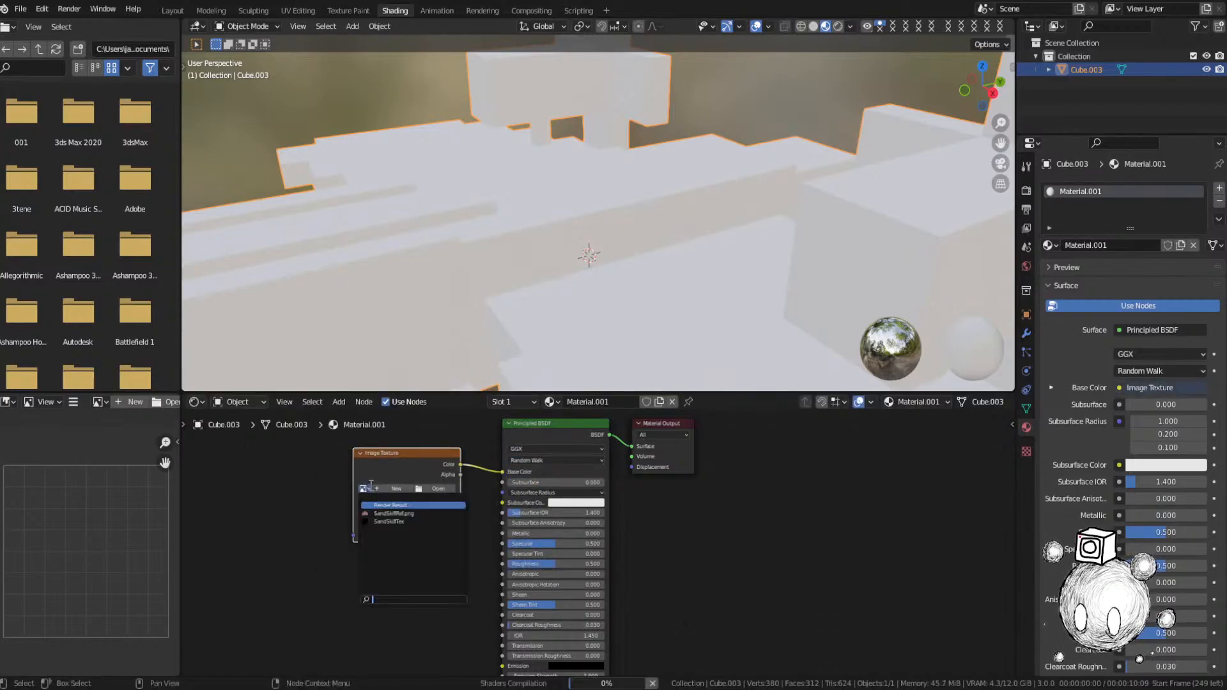
pyautogui.click(419, 522)
pyautogui.scroll(-5, 615, 274)
pyautogui.moveTo(615, 275); pyautogui.dragTo(409, 211, button='middle')
pyautogui.scroll(2, 390, 503)
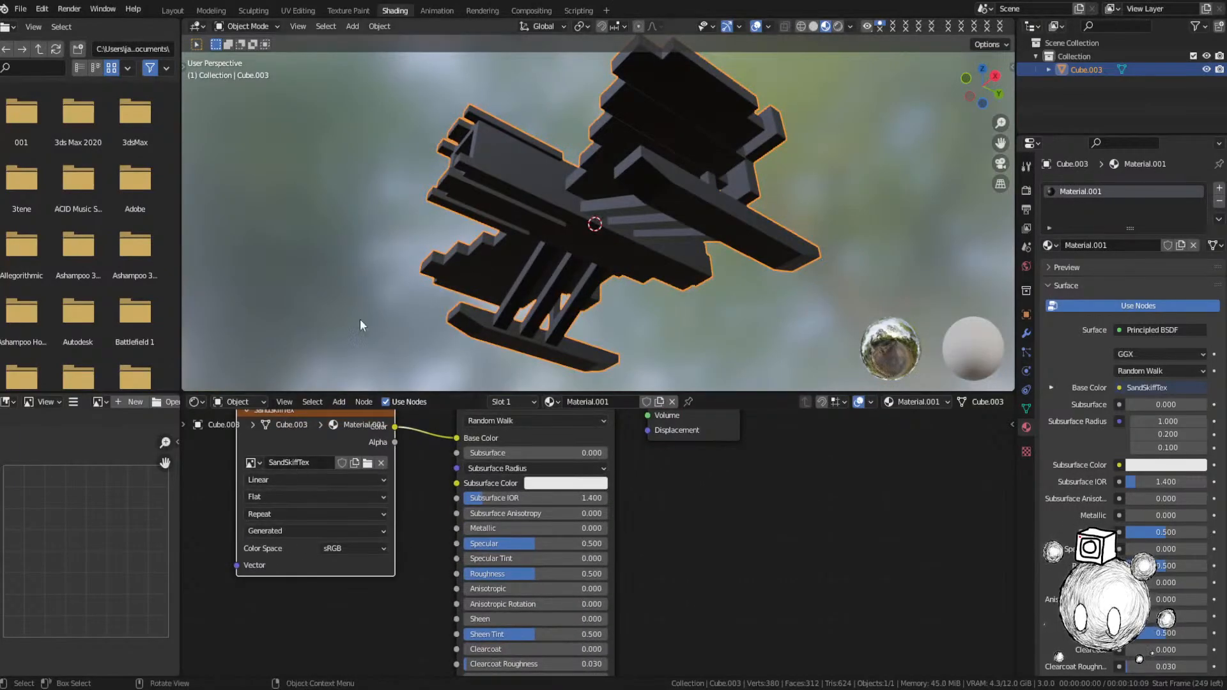
pyautogui.moveTo(409, 473); pyautogui.dragTo(443, 500, button='middle')
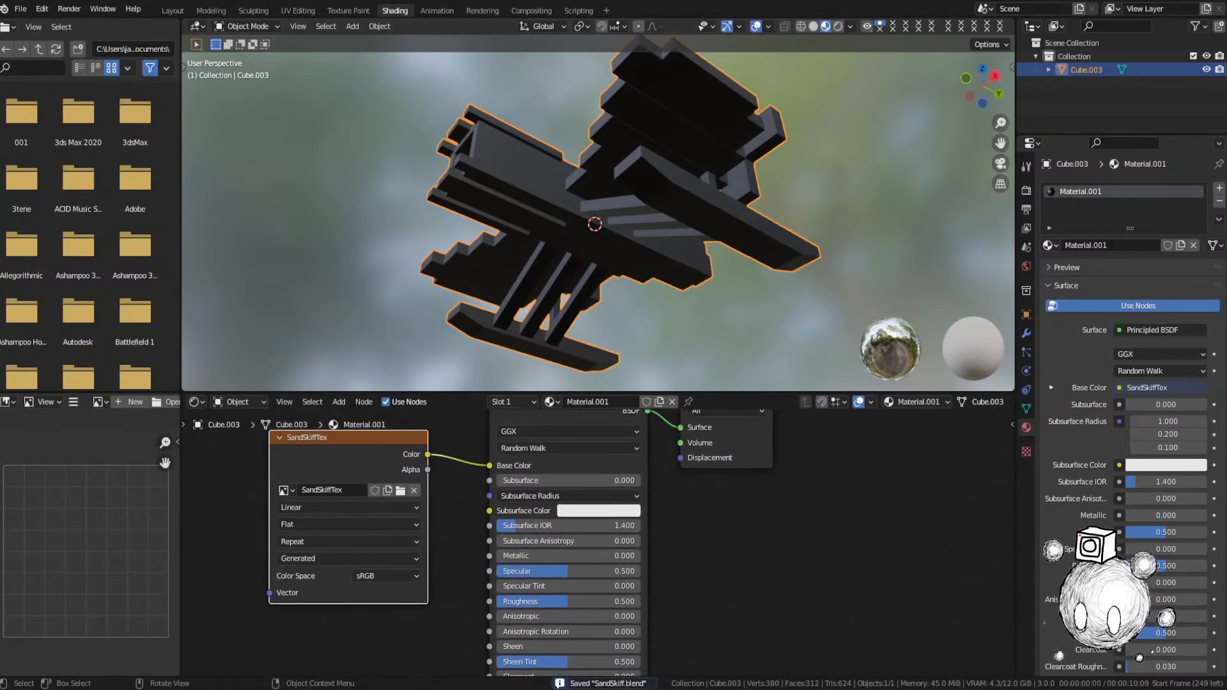
# Step: Return to the UV Editing workspace and select the underside face at the wing's tip
pyautogui.click(311, 13)
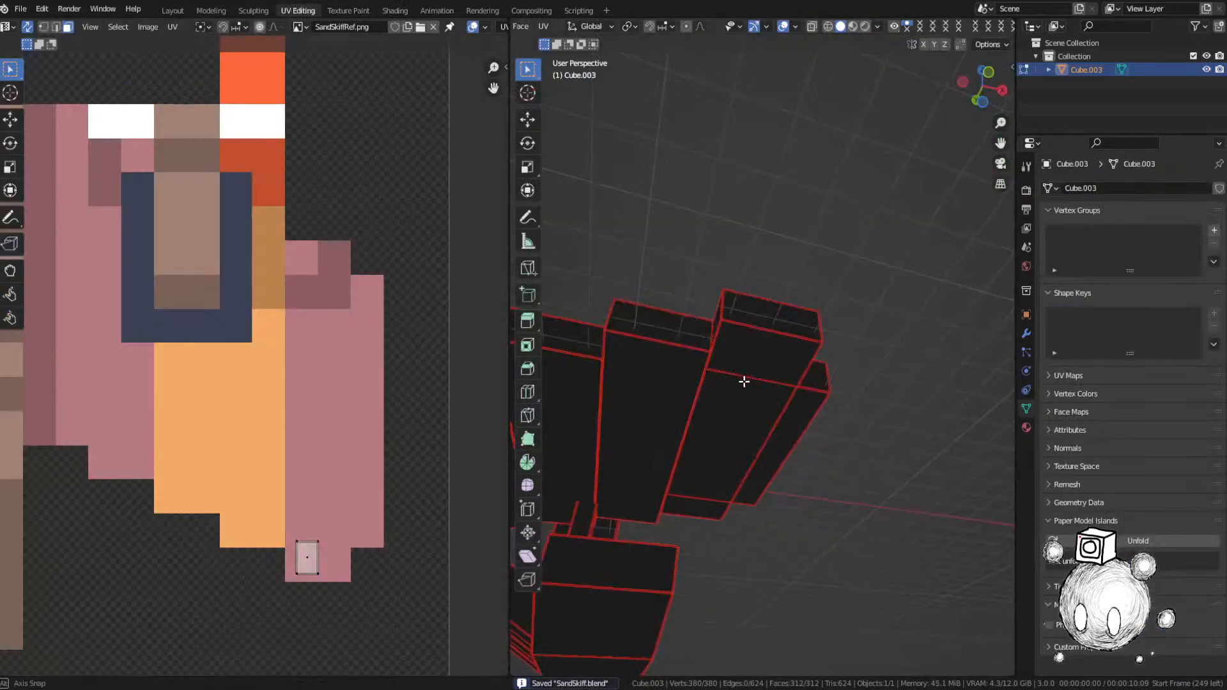
pyautogui.moveTo(742, 378)
pyautogui.mouseDown(button='middle')
pyautogui.moveTo(765, 428)
pyautogui.moveTo(754, 369)
pyautogui.mouseUp(button='middle')
pyautogui.click(755, 354)
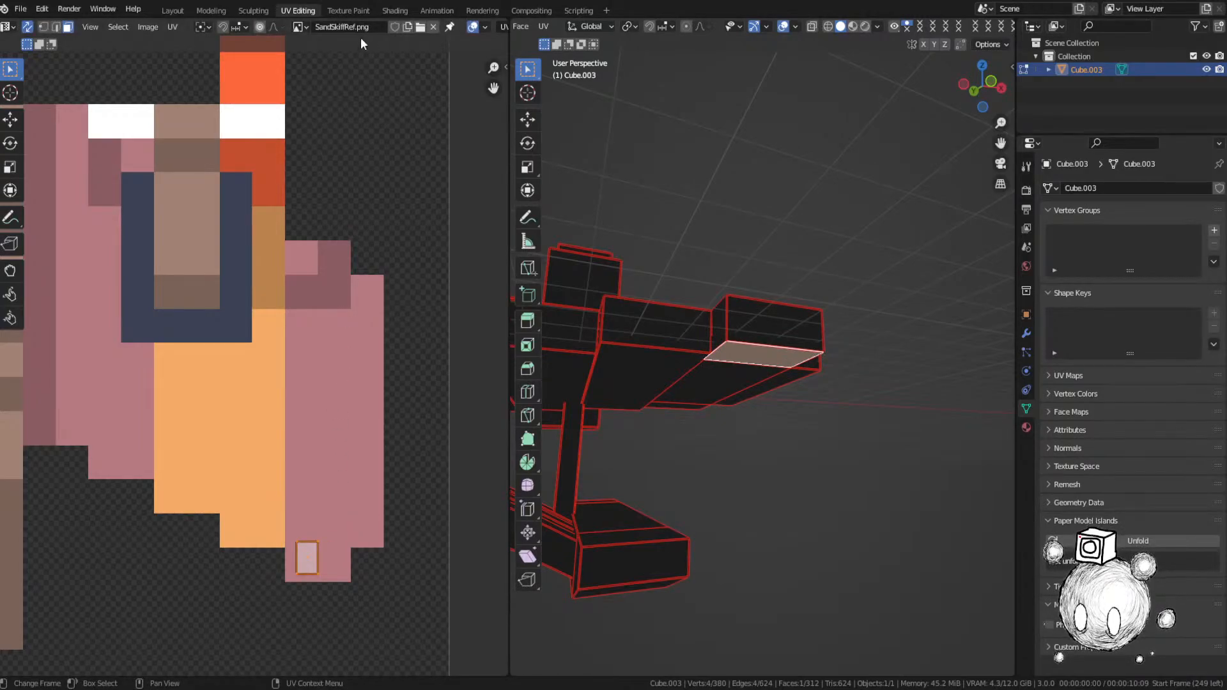
pyautogui.click(301, 29)
# Step: Nudge and slightly shrink the selected face within the right wing's lower pink step, and save the file
pyautogui.press('g')
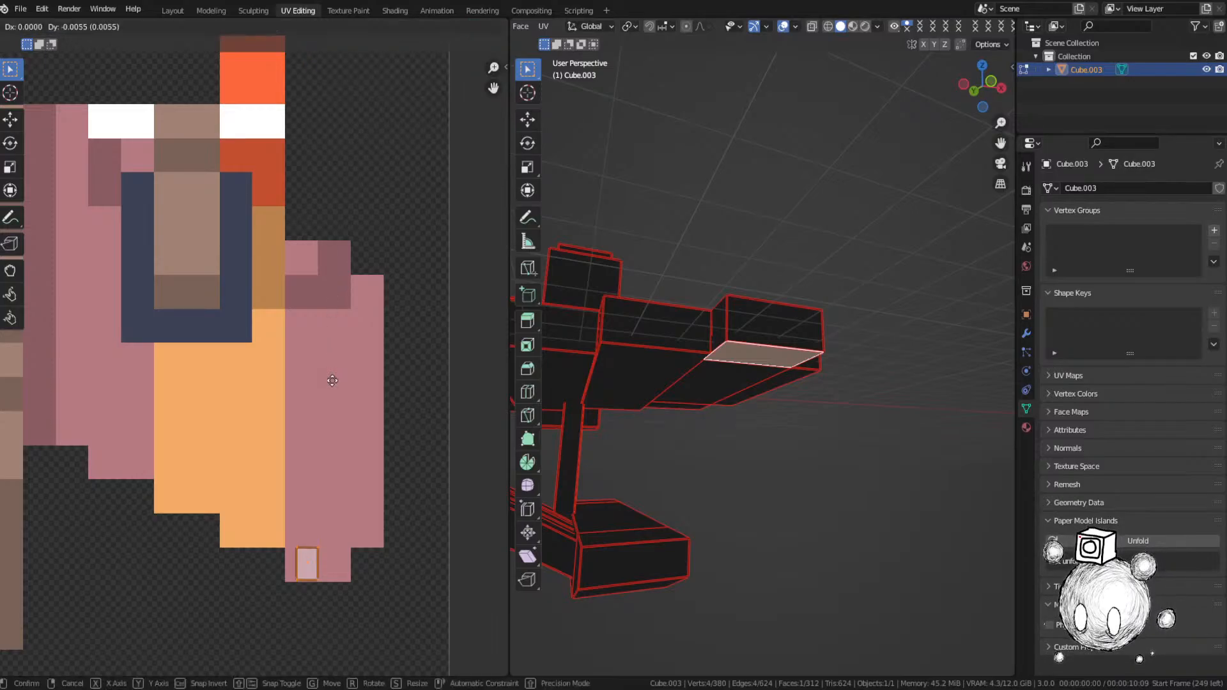
pyautogui.click(332, 378)
pyautogui.press('s')
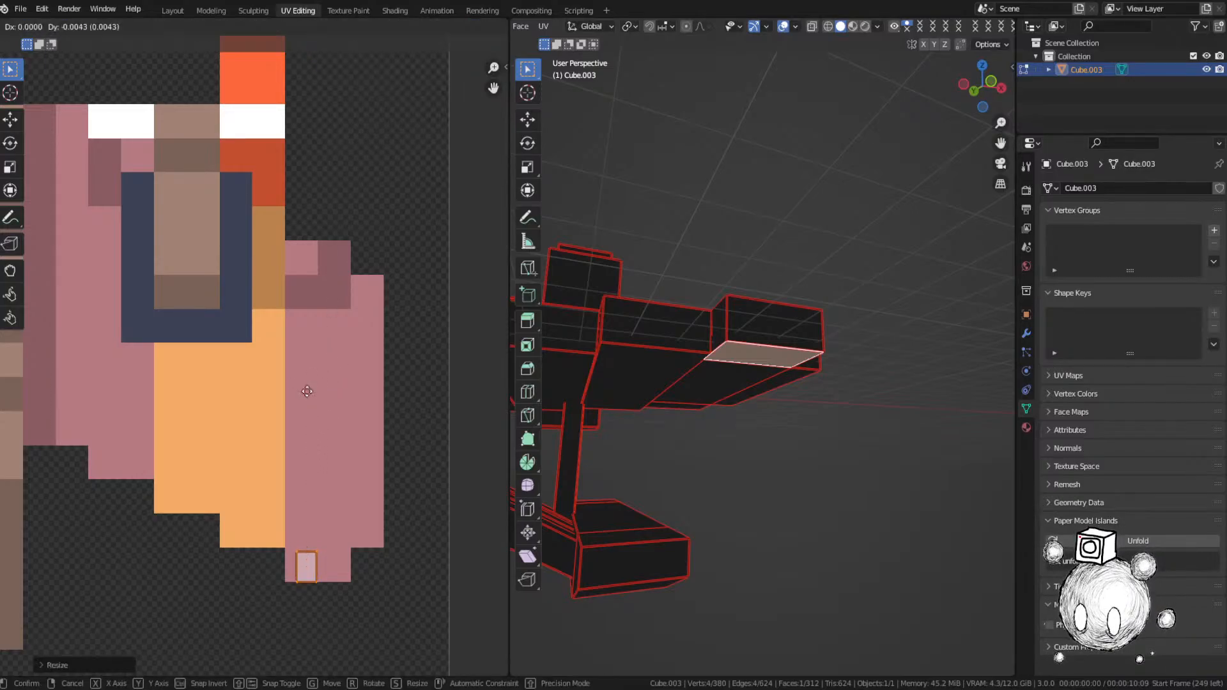
pyautogui.press('Escape')
pyautogui.press('g')
pyautogui.press('Escape')
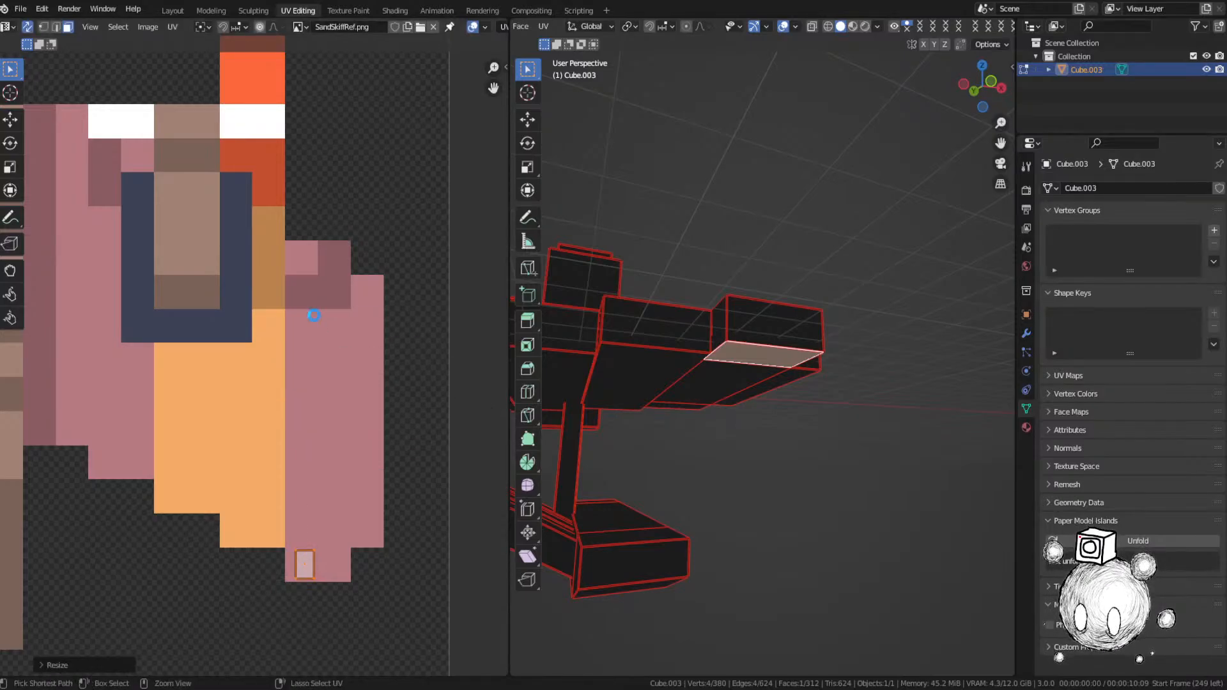
pyautogui.hotkey('ctrl', 's')
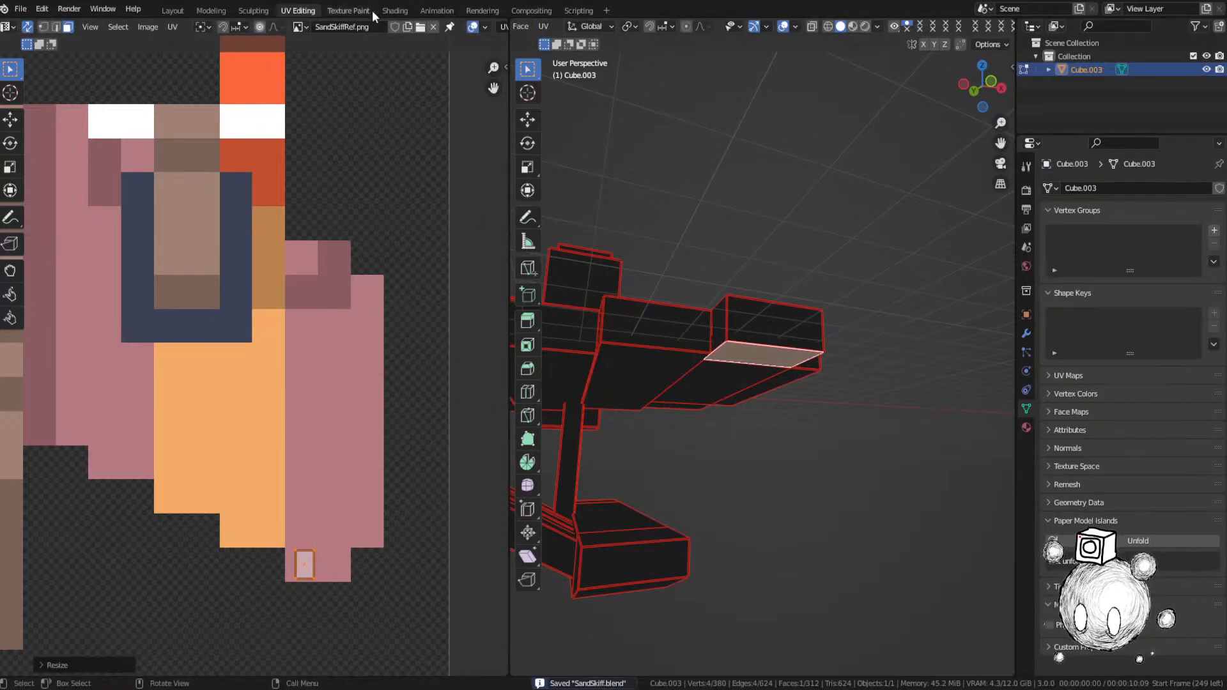
# Step: In the Shading workspace, assign SandSkiffRef.png to the Image Texture node and set its interpolation to Closest
pyautogui.click(394, 10)
pyautogui.click(283, 492)
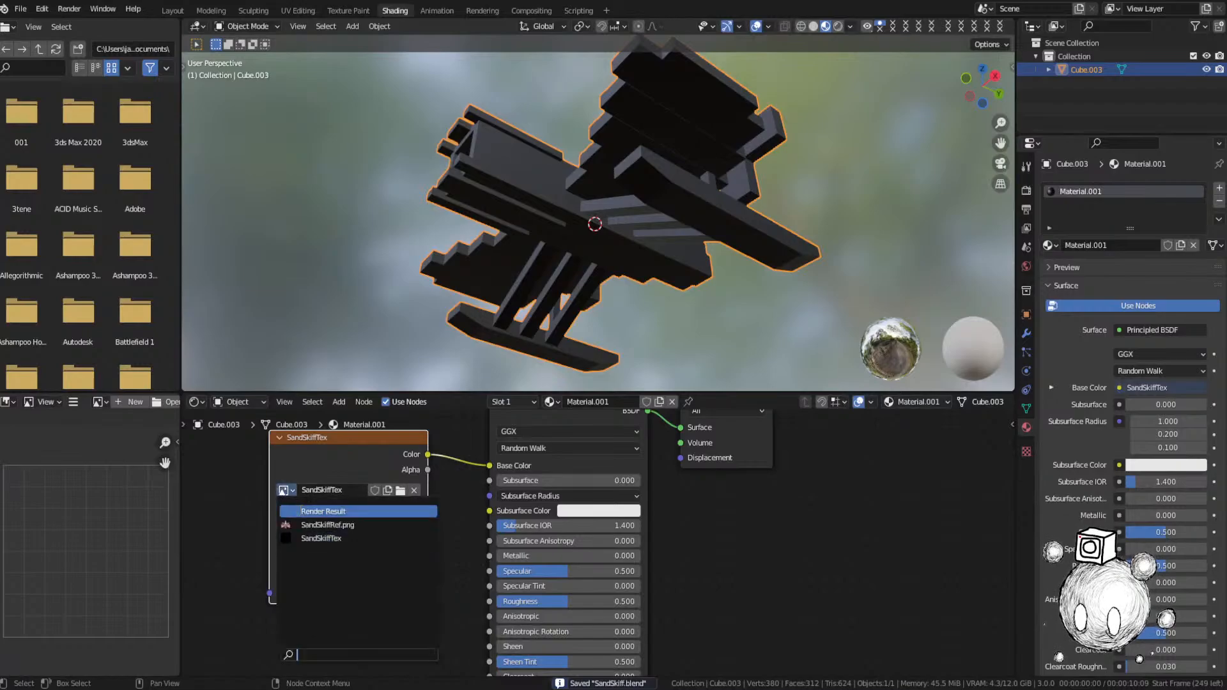
pyautogui.click(332, 526)
pyautogui.moveTo(530, 284); pyautogui.dragTo(608, 274, button='middle')
pyautogui.click(337, 508)
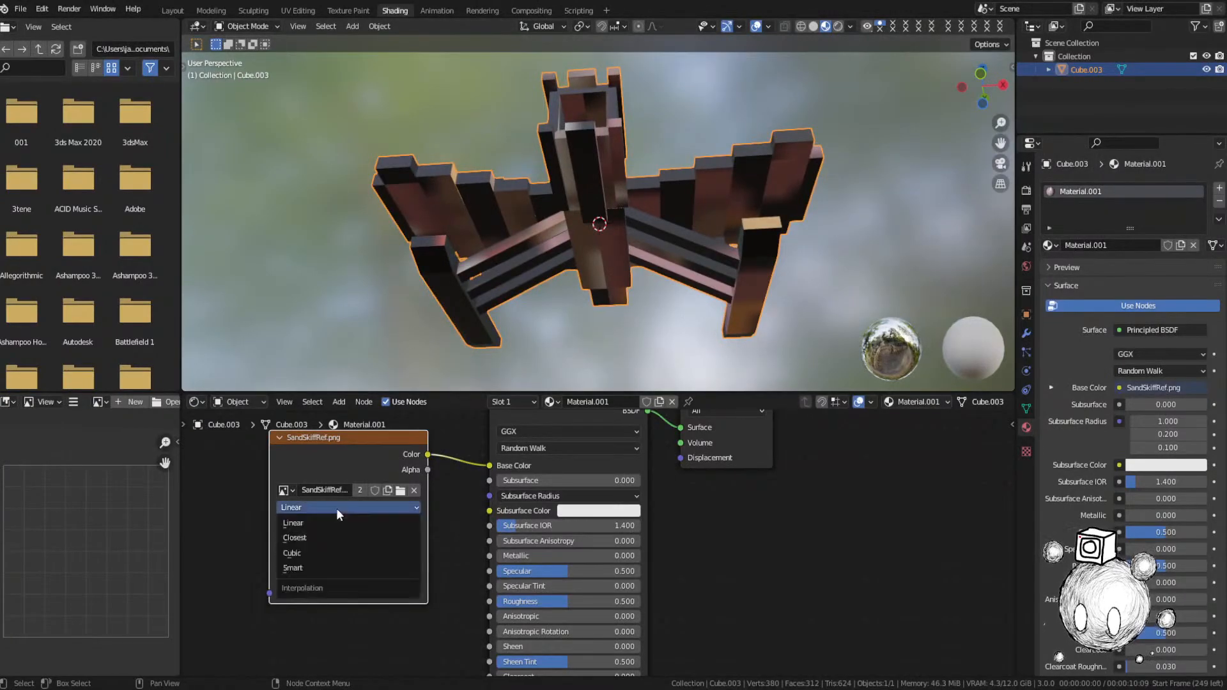
pyautogui.click(336, 537)
pyautogui.moveTo(558, 288); pyautogui.dragTo(617, 381, button='middle')
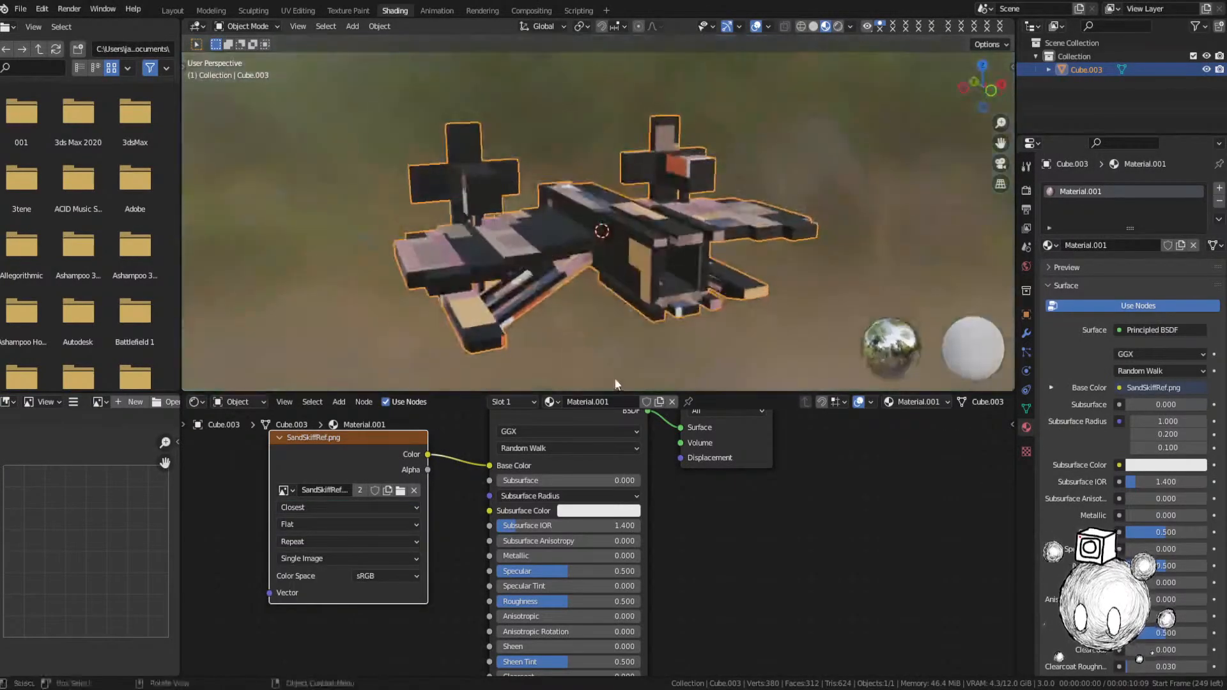
# Step: Return to the UV Editing workspace, centre the selected face in the right wing's lower pink step, and deselect it
pyautogui.click(298, 11)
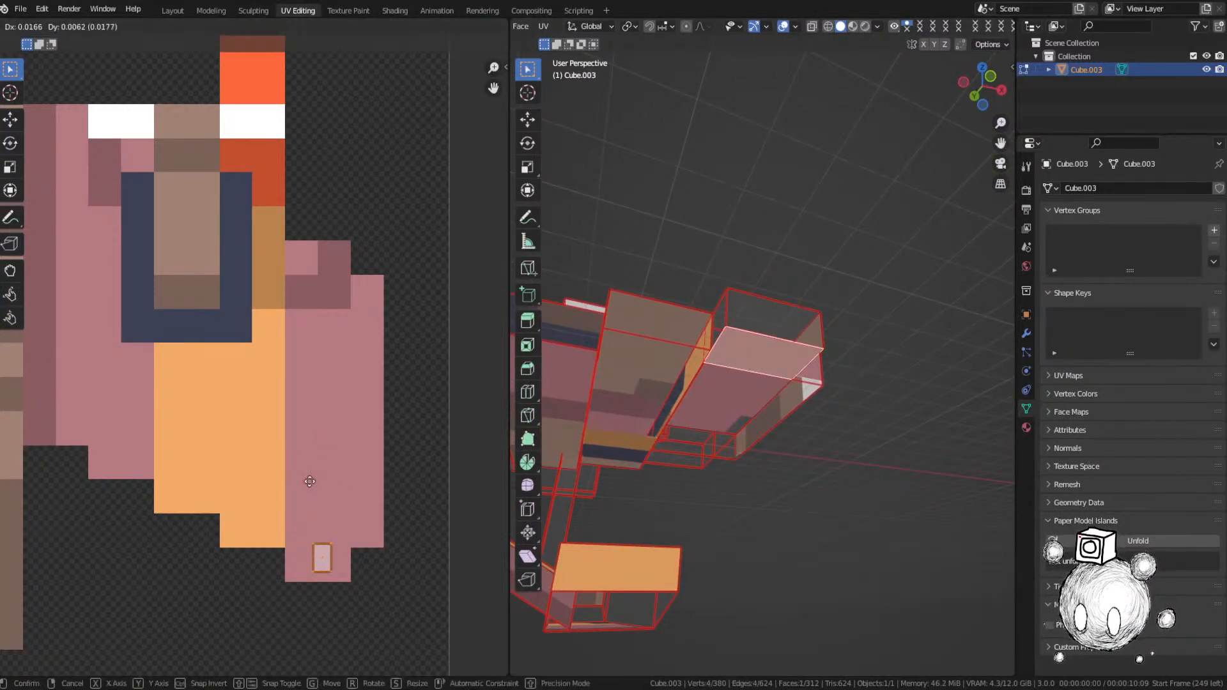
pyautogui.click(725, 459)
pyautogui.scroll(-6, 724, 459)
# Step: Select the wing's small front end face at the upper-left of the packed UV layout and move it onto the texture image's left wing
pyautogui.scroll(-5, 147, 241)
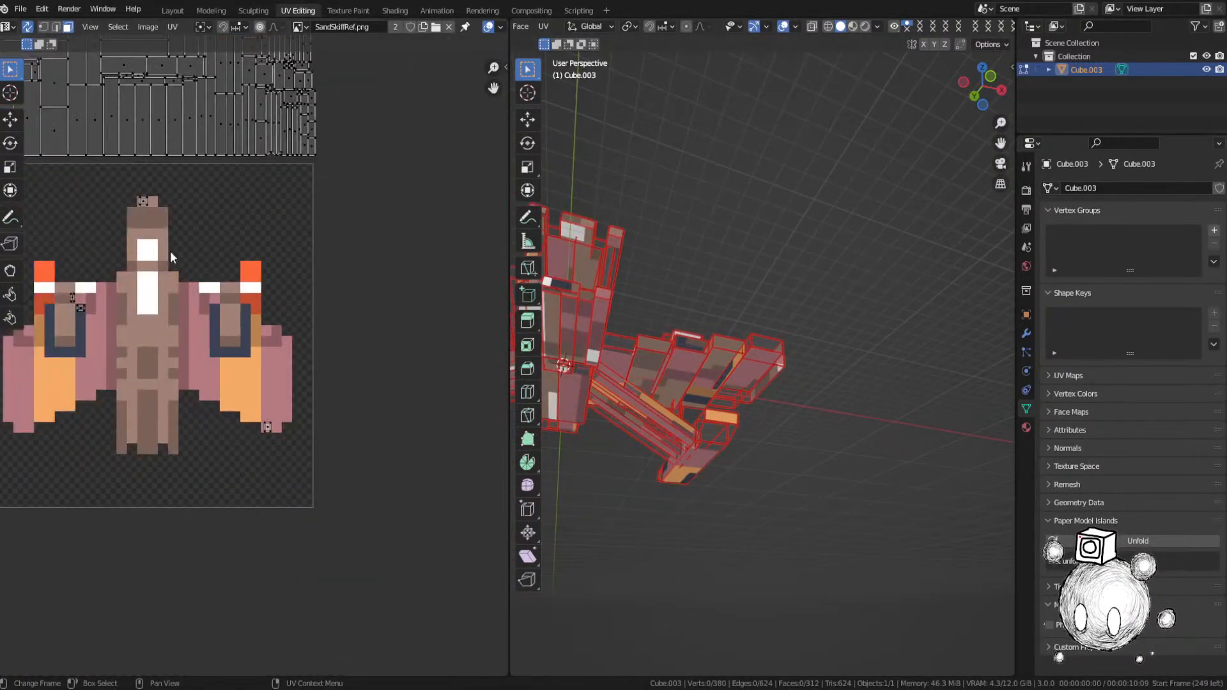
pyautogui.moveTo(260, 257); pyautogui.dragTo(407, 430, button='middle')
pyautogui.scroll(2, 573, 369)
pyautogui.moveTo(246, 133); pyautogui.dragTo(284, 278, button='middle')
pyautogui.press('KP_Decimal')
pyautogui.moveTo(715, 321); pyautogui.dragTo(715, 431, button='middle')
pyautogui.scroll(-2, 324, 494)
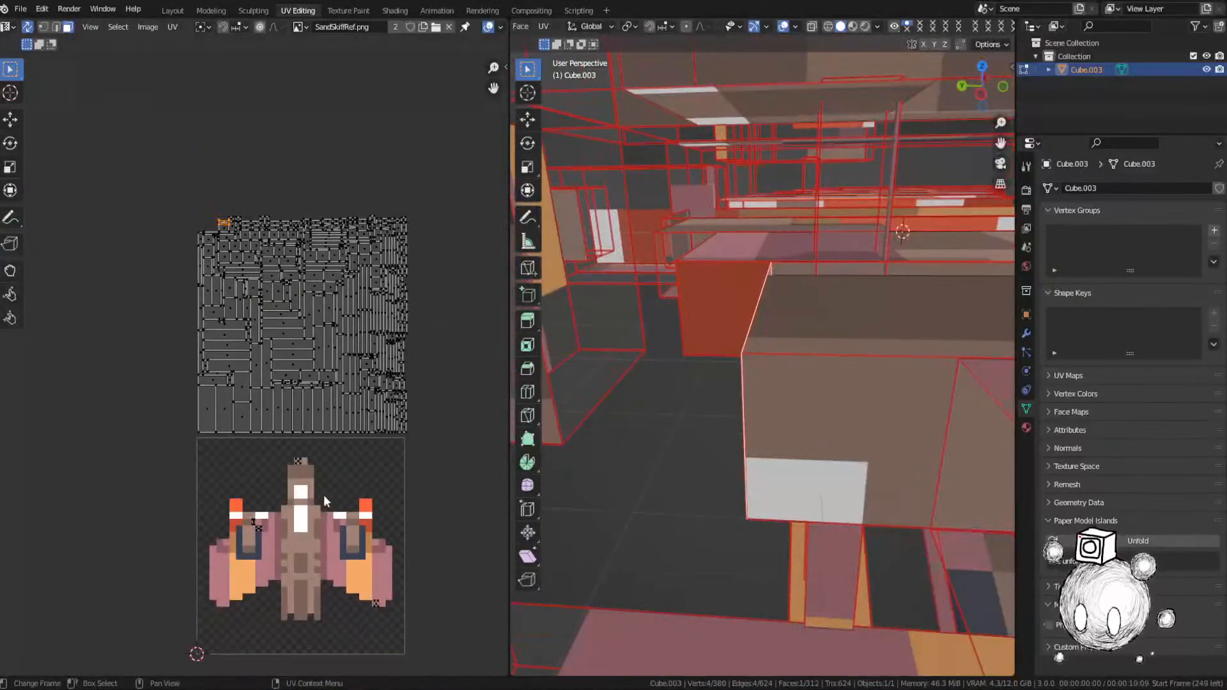
pyautogui.moveTo(600, 424); pyautogui.dragTo(639, 436, button='middle')
pyautogui.press('g')
pyautogui.click(244, 587)
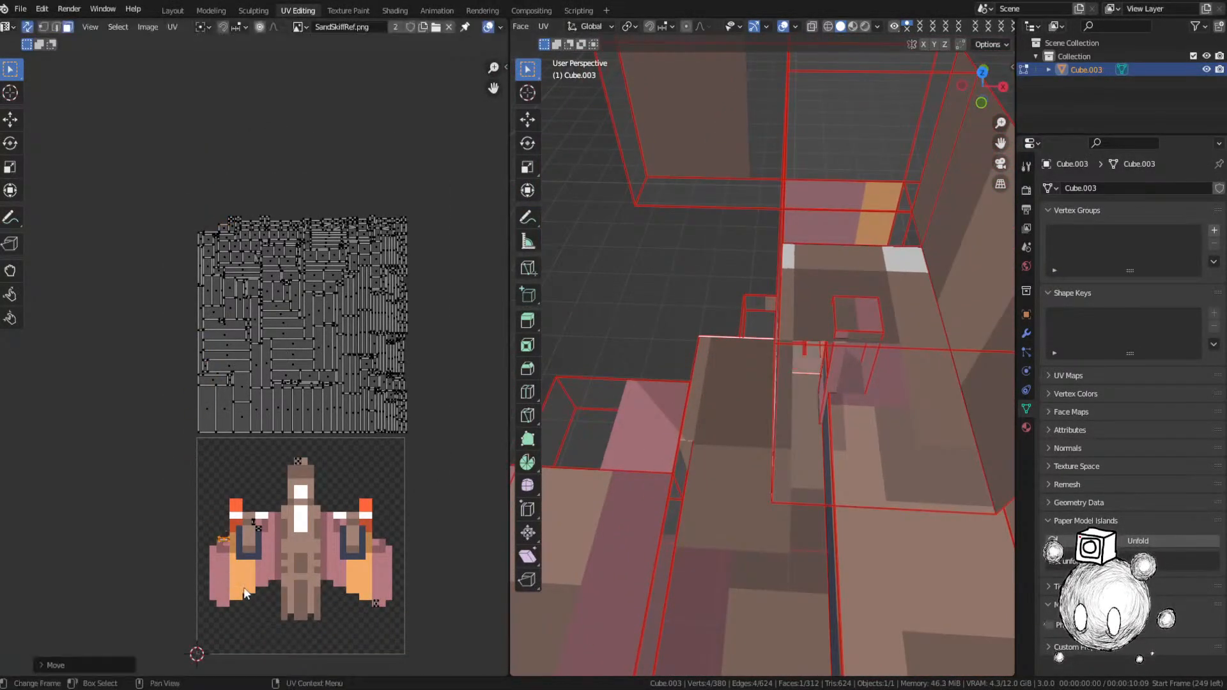
# Step: Position the selected UV face inside the upper pink step at the left wing's outer front corner
pyautogui.scroll(4, 244, 587)
pyautogui.moveTo(243, 587); pyautogui.dragTo(329, 424, button='middle')
pyautogui.scroll(2, 257, 542)
pyautogui.press('g')
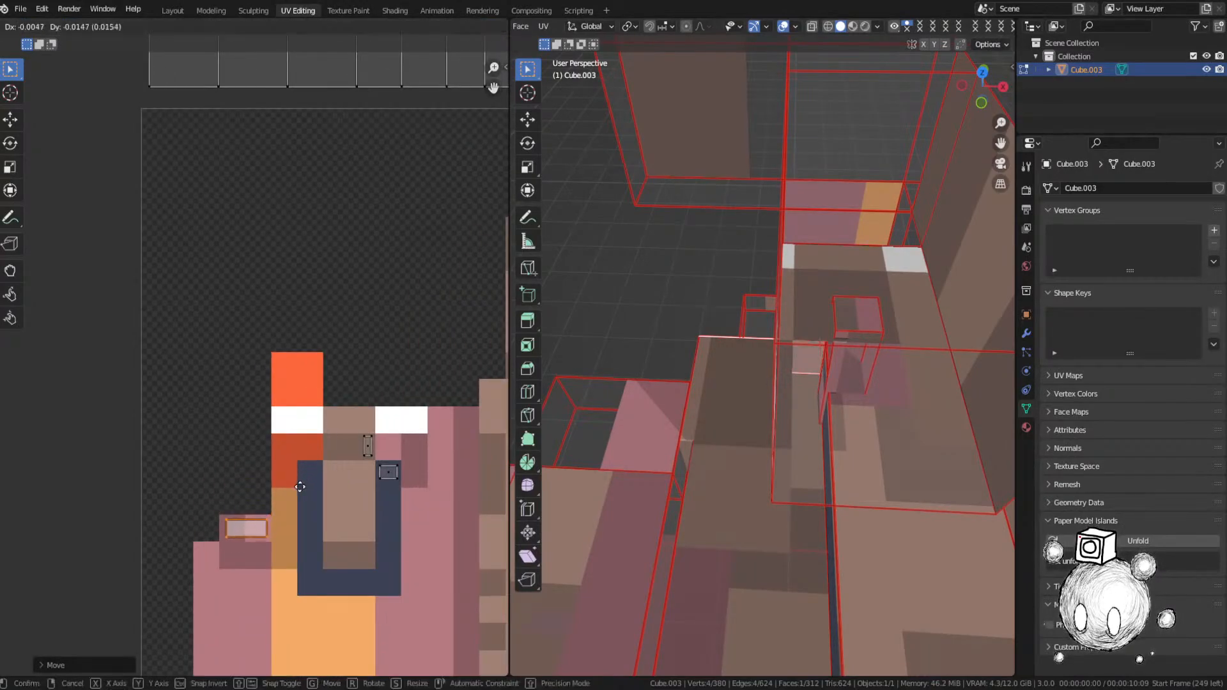
pyautogui.click(300, 492)
# Step: Try to shrink the selected UV face to about half size to fit the step's small light pink square
pyautogui.moveTo(300, 486); pyautogui.dragTo(320, 359, button='middle')
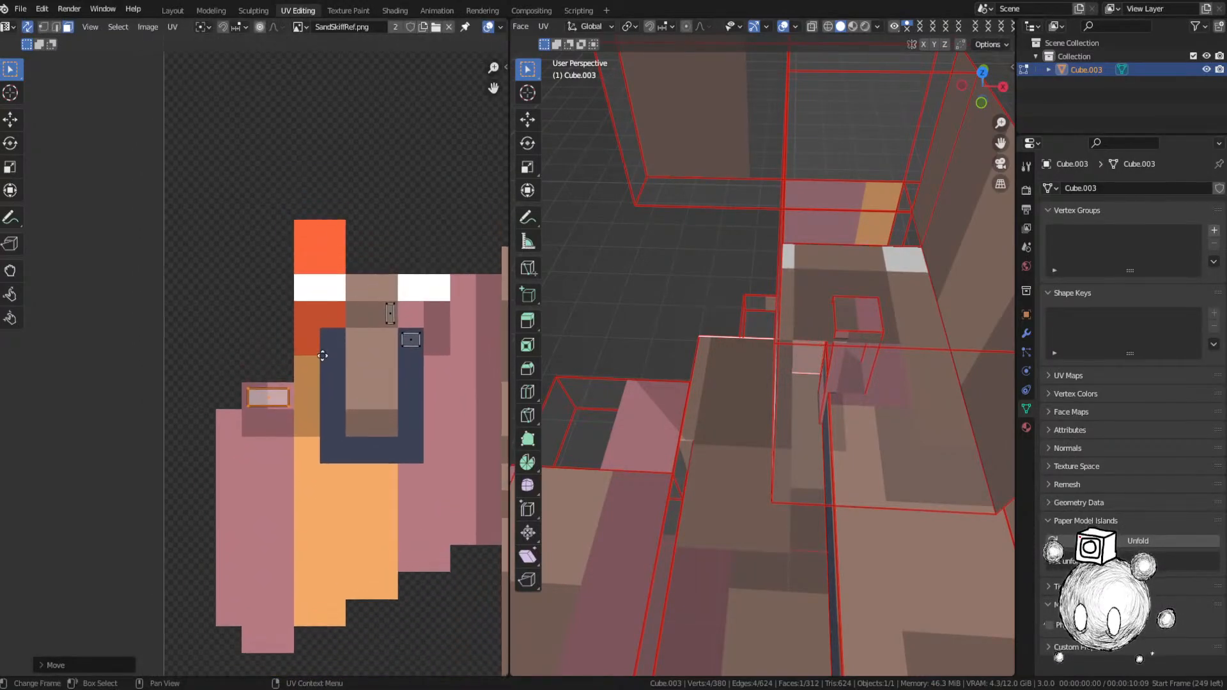
pyautogui.scroll(3, 319, 360)
pyautogui.press('s')
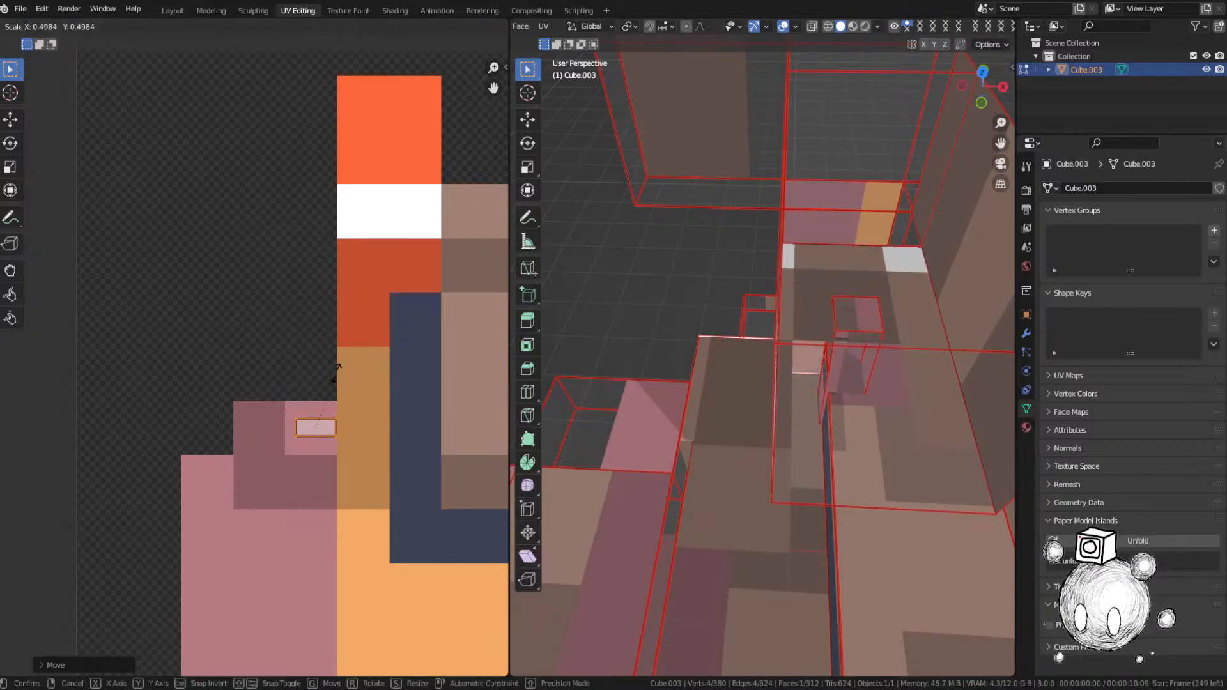
pyautogui.click(328, 373)
pyautogui.press('g')
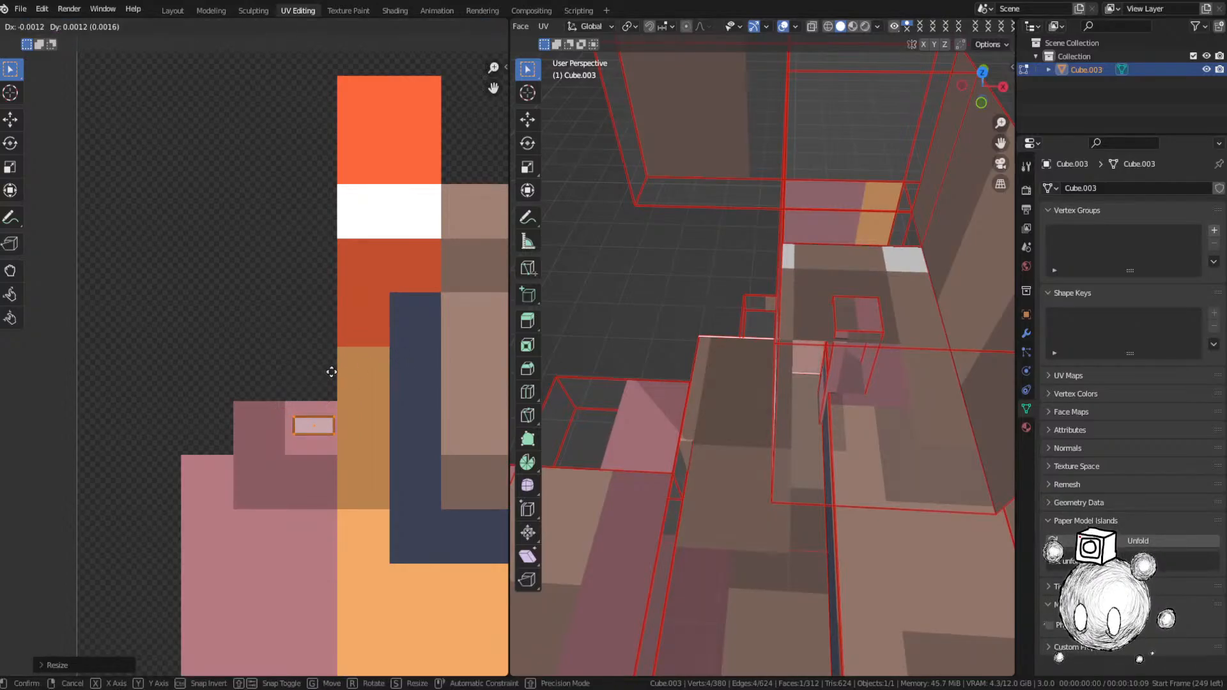
pyautogui.press('Escape')
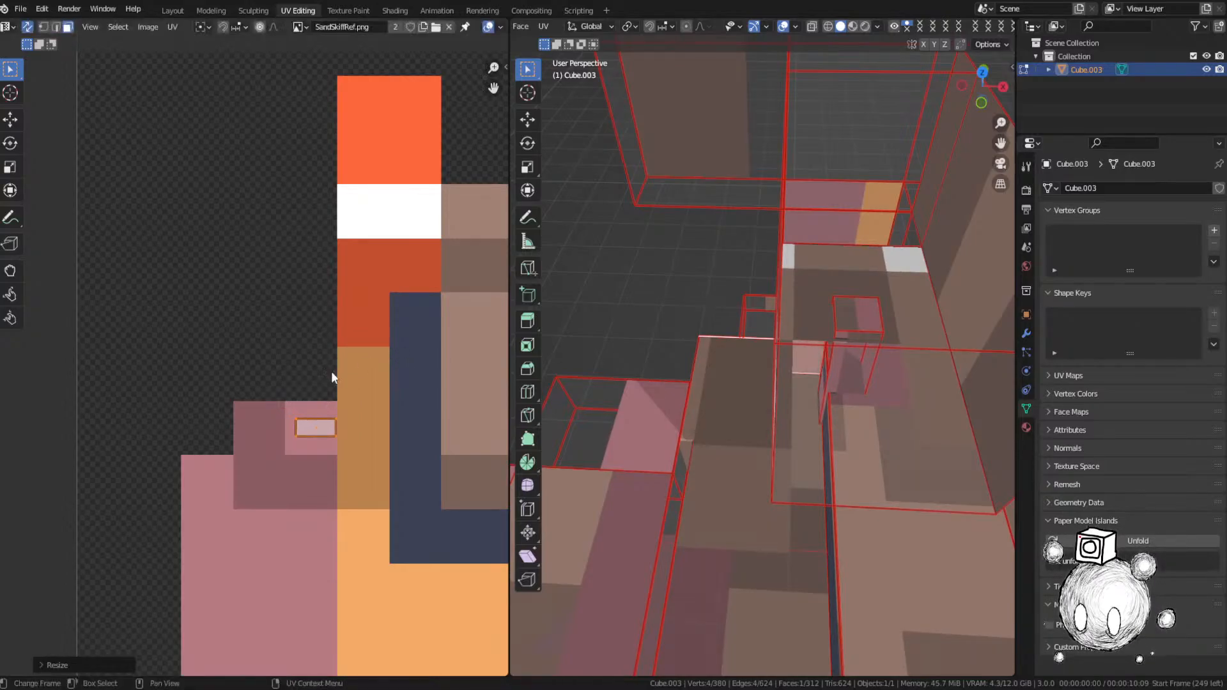
pyautogui.hotkey('ctrl', 'z')
# Step: Align the UV face's upper-left corner with the pink step's corner and stretch its right side along X to the orange boundary
pyautogui.press('g')
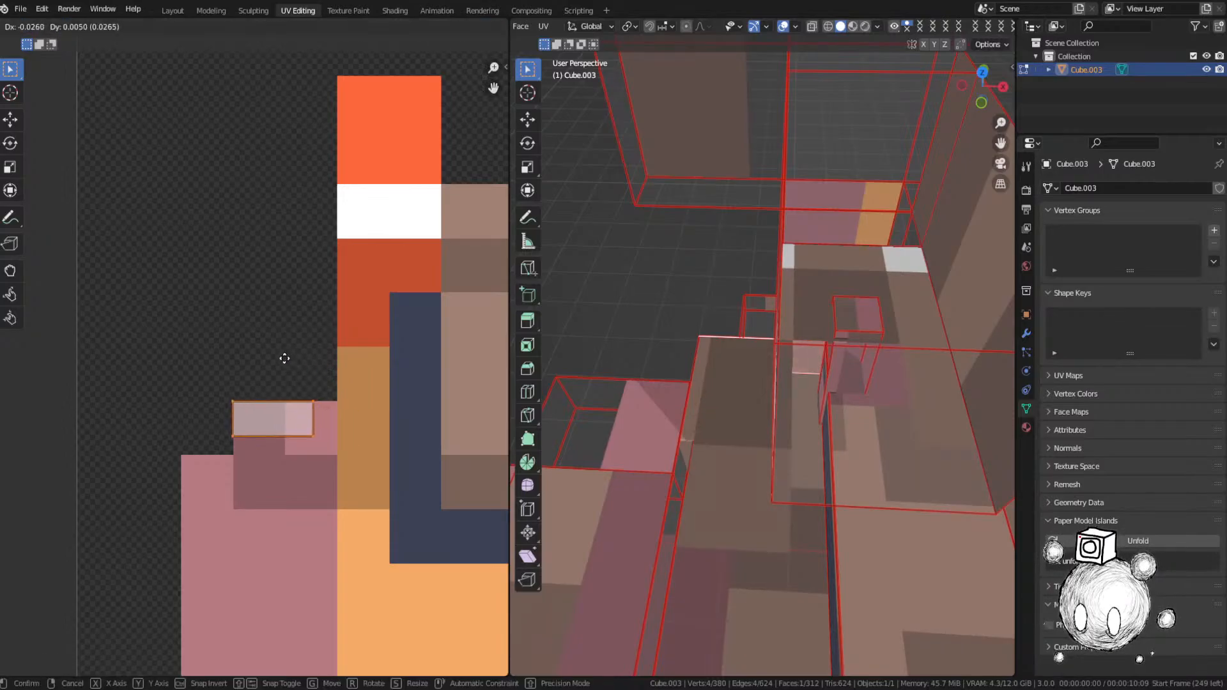
pyautogui.click(290, 369)
pyautogui.press('g')
pyautogui.press('Escape')
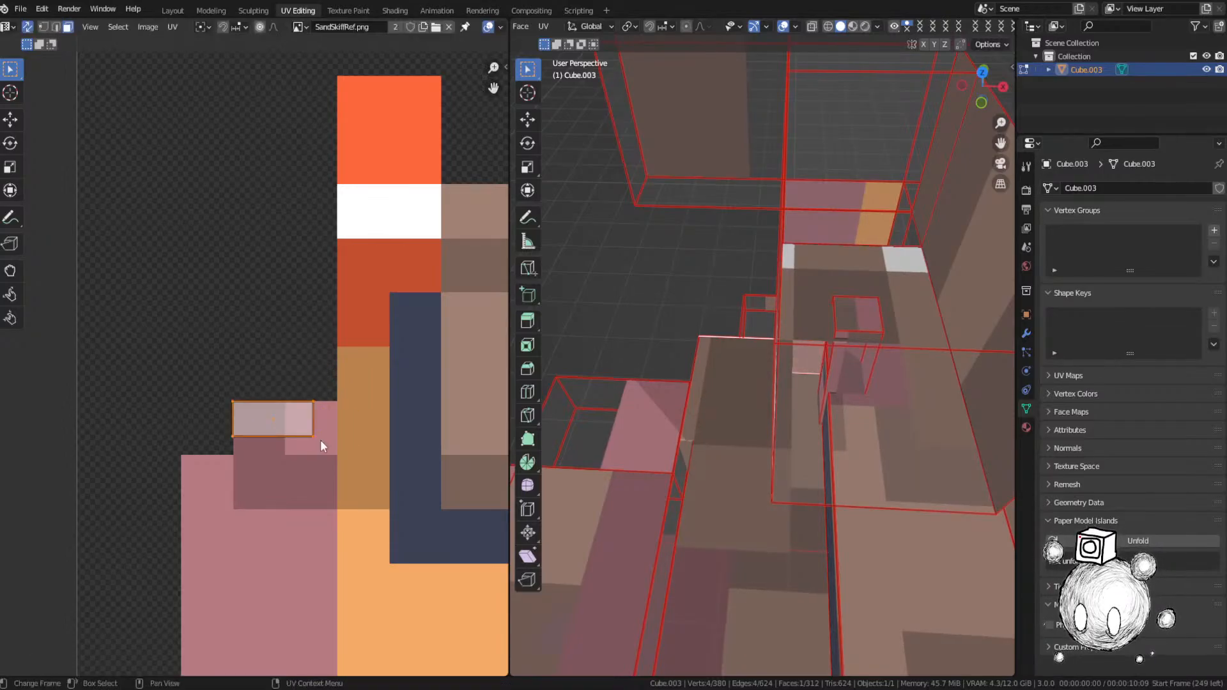
pyautogui.click(313, 436)
pyautogui.press('g')
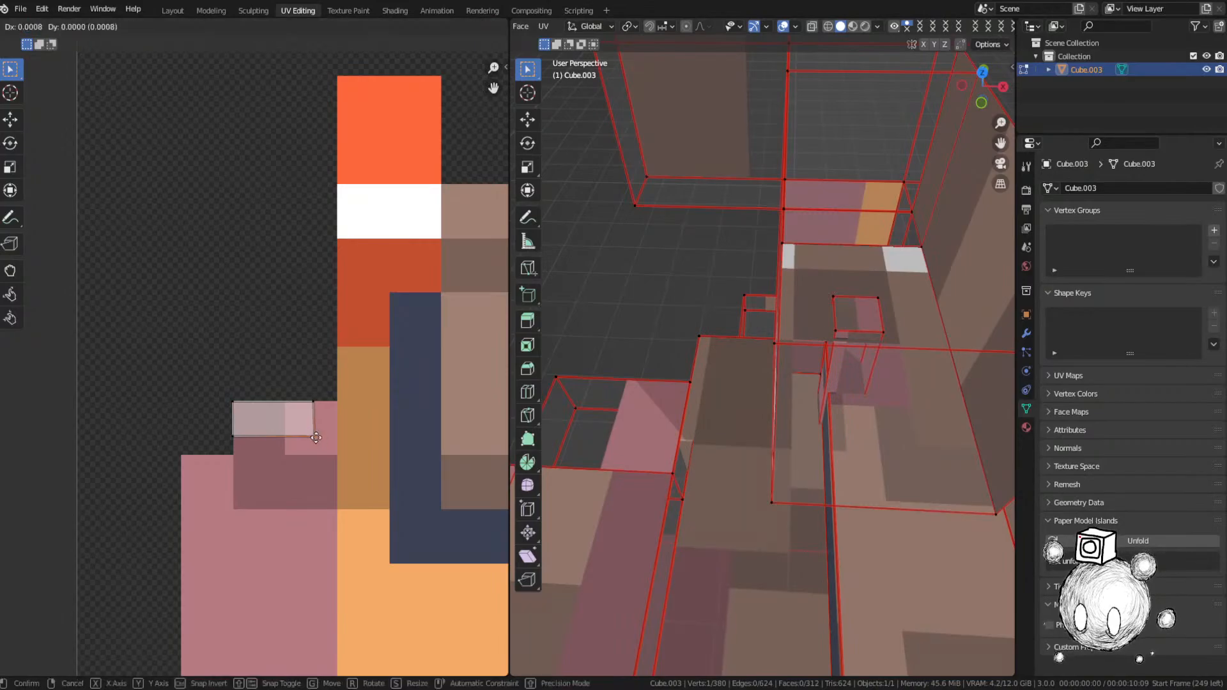
pyautogui.press('x')
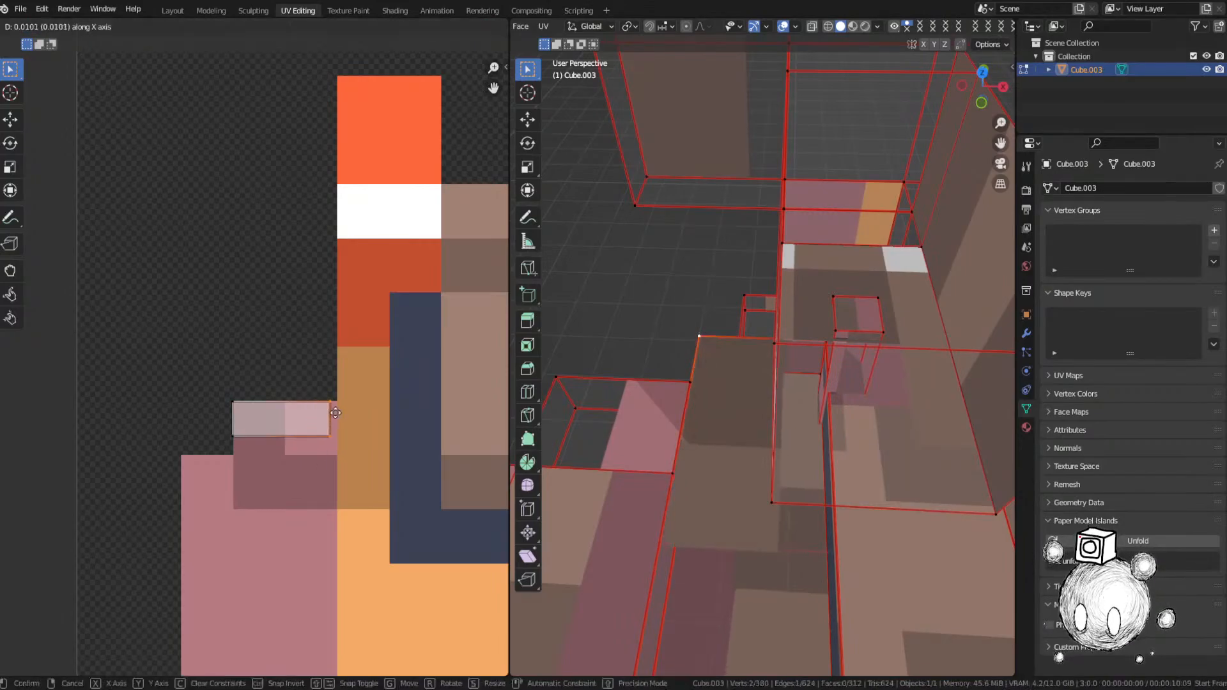
pyautogui.click(340, 413)
# Step: Lower the face's bottom UV edge along Y to the darker pink row and align its right edge along X with the orange boundary
pyautogui.press('2')
pyautogui.click(283, 436)
pyautogui.press('g')
pyautogui.press('y')
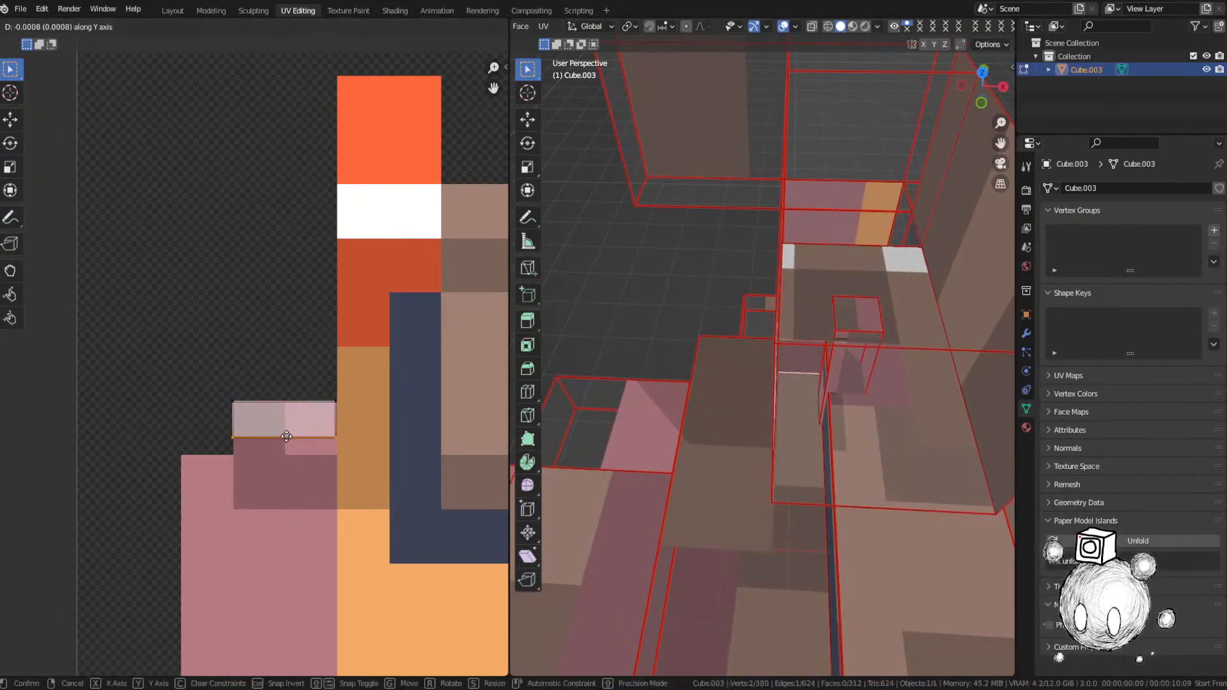
pyautogui.click(292, 450)
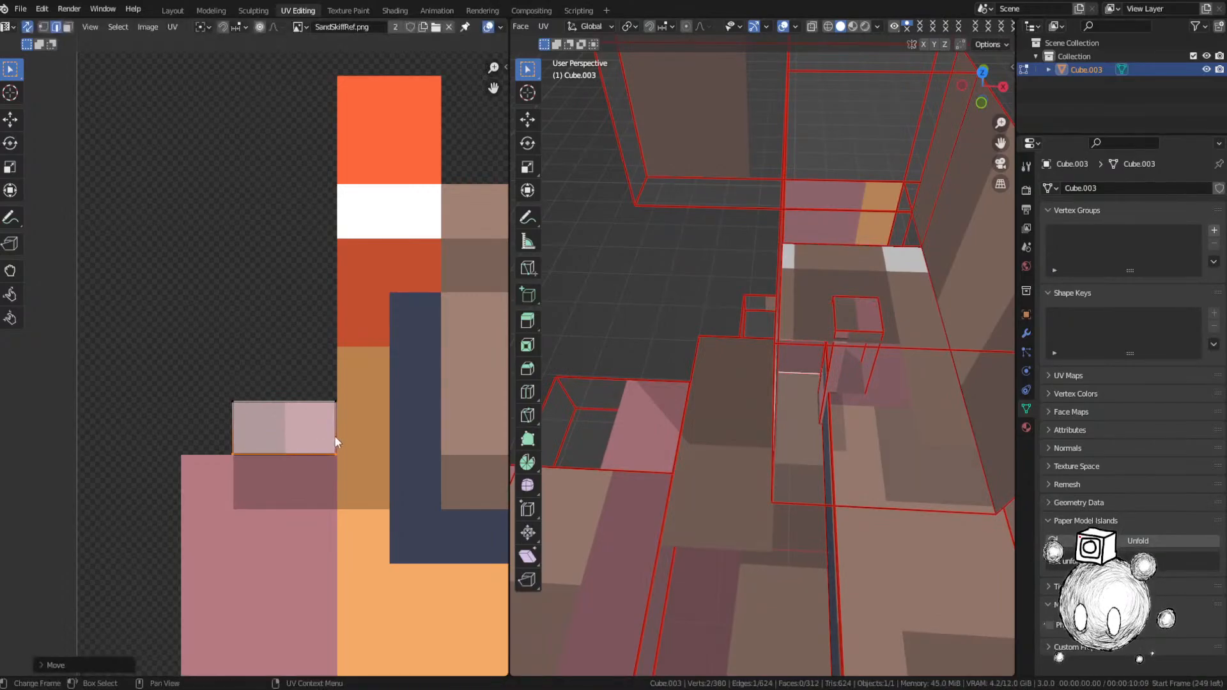
pyautogui.click(335, 433)
pyautogui.press('g')
pyautogui.press('x')
pyautogui.click(358, 437)
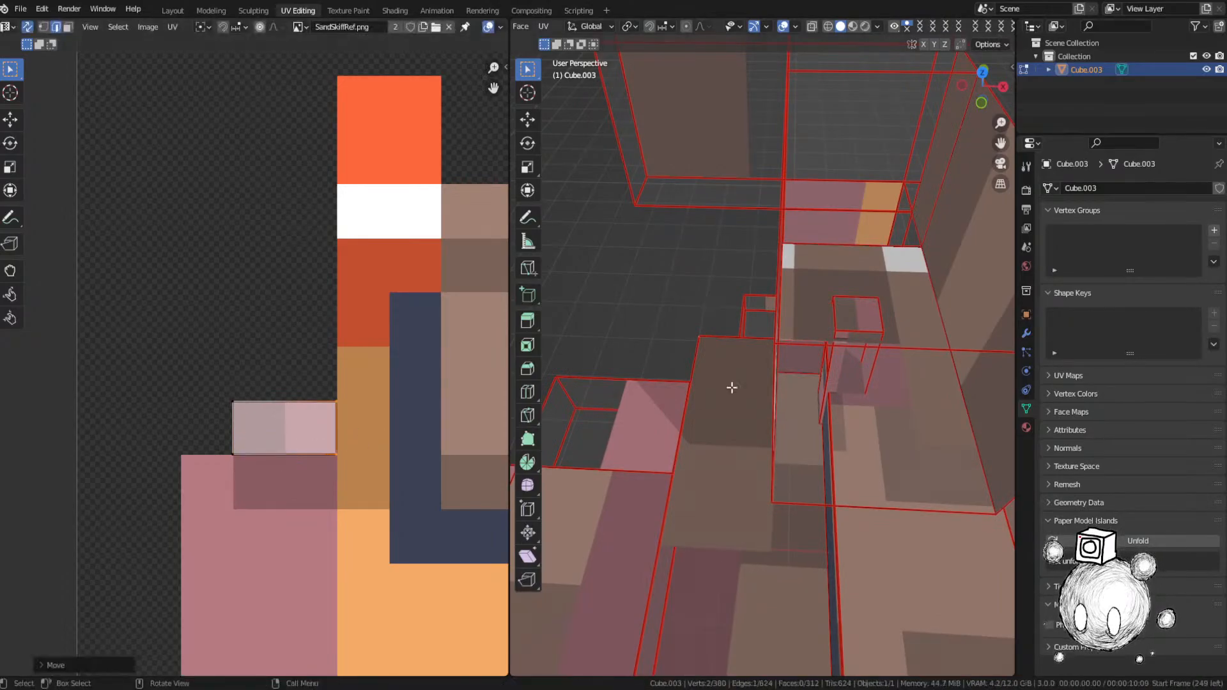
# Step: Select the fitted face in the left wing's upper pink step and rotate its UVs by 180 degrees
pyautogui.moveTo(731, 386); pyautogui.dragTo(580, 379, button='middle')
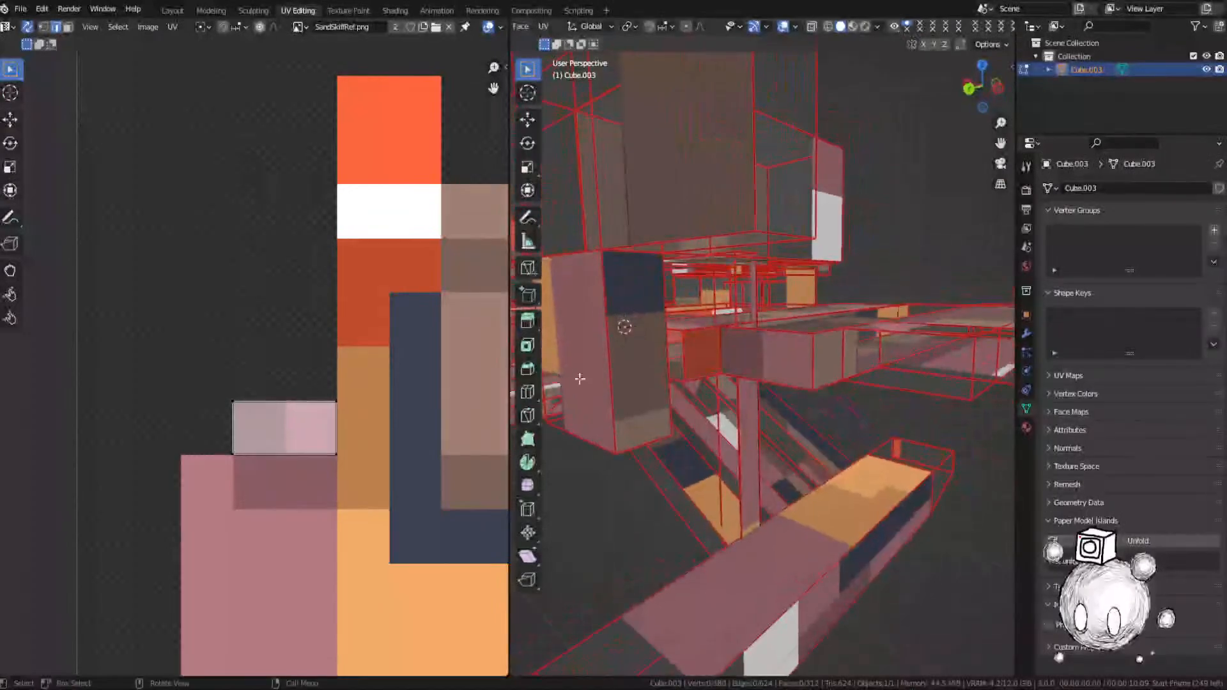
pyautogui.click(275, 437)
pyautogui.write('r1')
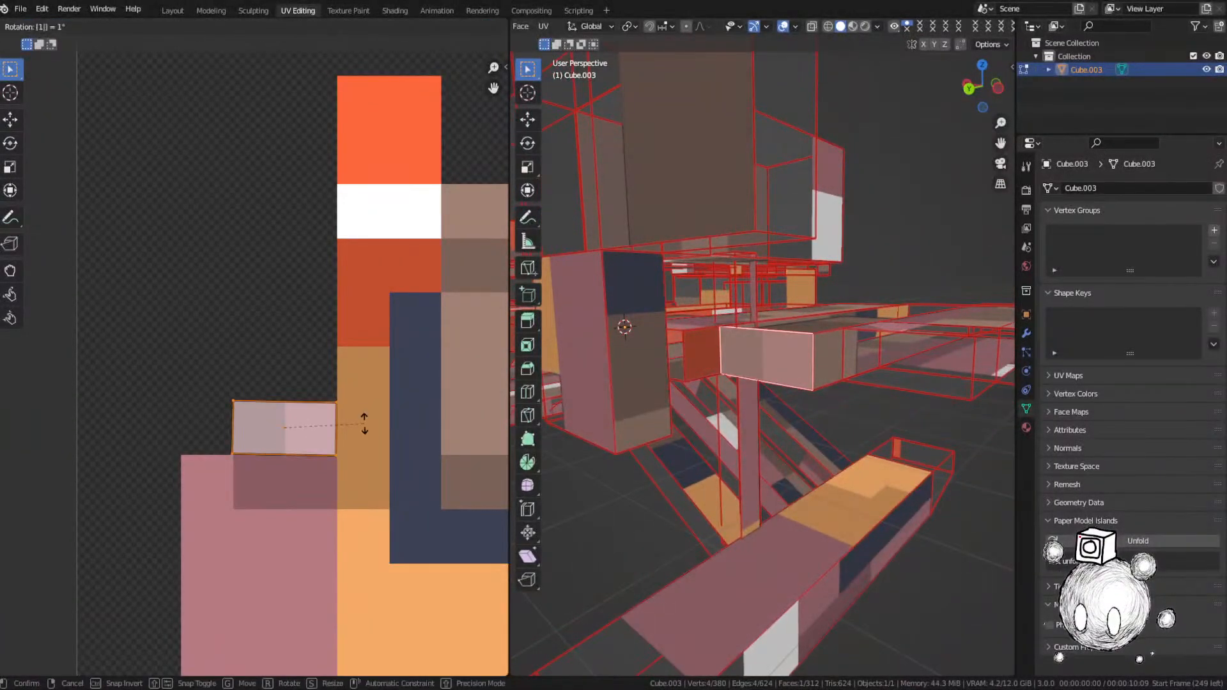
pyautogui.write('80')
pyautogui.click(364, 424)
pyautogui.click(364, 424)
# Step: Select the wing-tip end's flat face from the packed layout's upper-left corner and move its UVs down onto the texture image
pyautogui.moveTo(812, 354); pyautogui.dragTo(575, 383, button='middle')
pyautogui.scroll(-6, 341, 408)
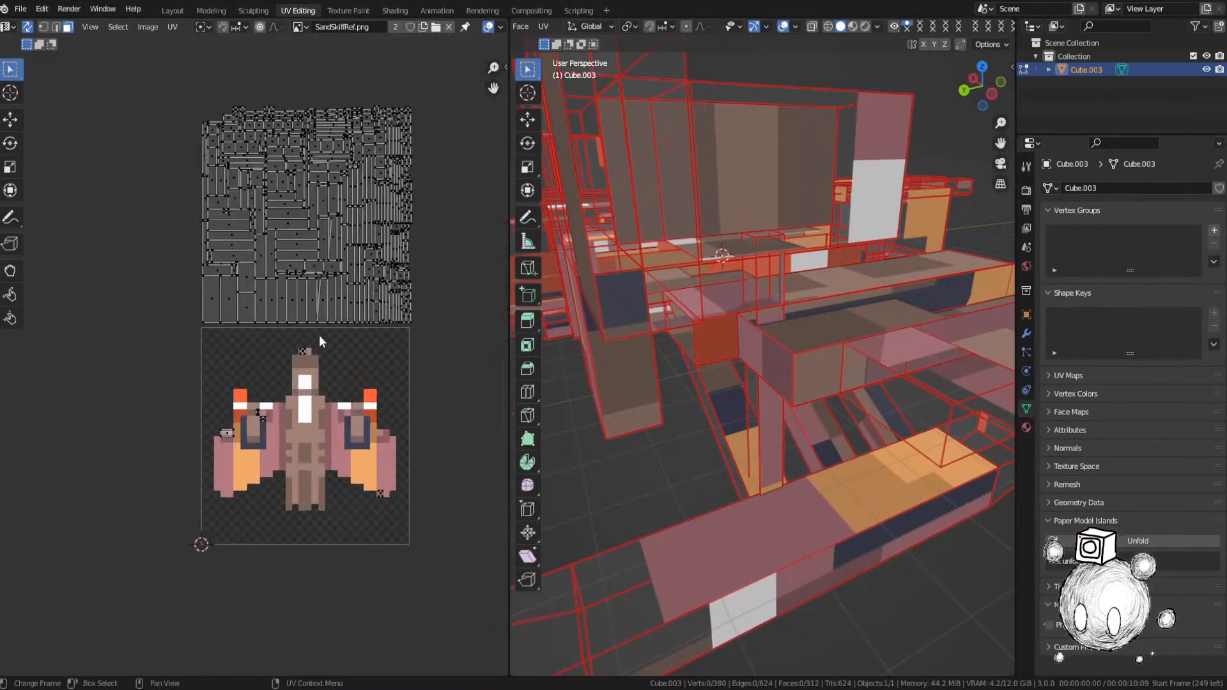
pyautogui.scroll(3, 312, 243)
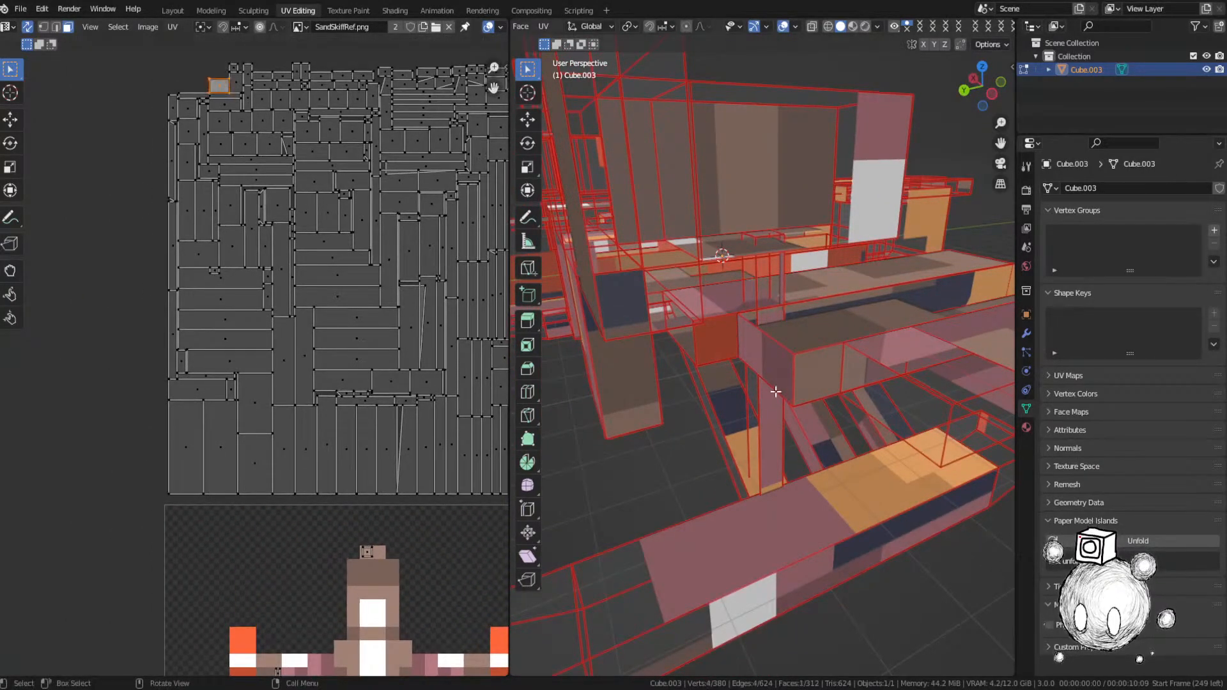
pyautogui.scroll(5, 776, 392)
pyautogui.scroll(-6, 789, 372)
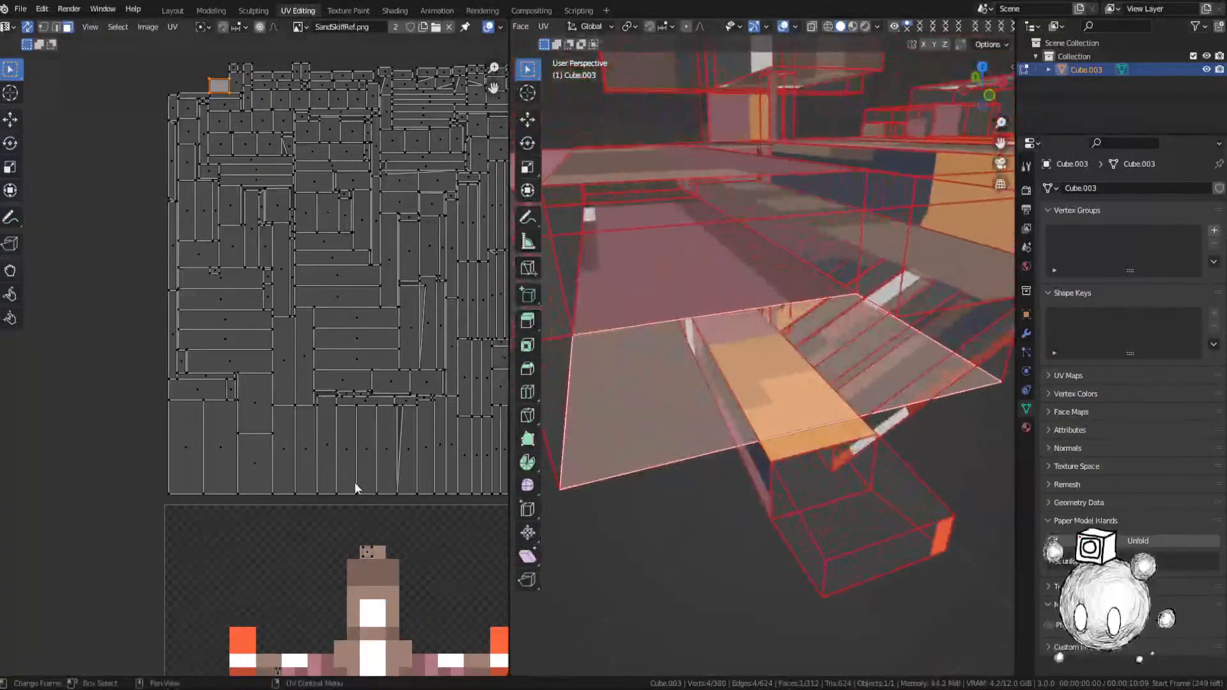
pyautogui.scroll(-4, 355, 482)
pyautogui.press('g')
pyautogui.click(355, 480)
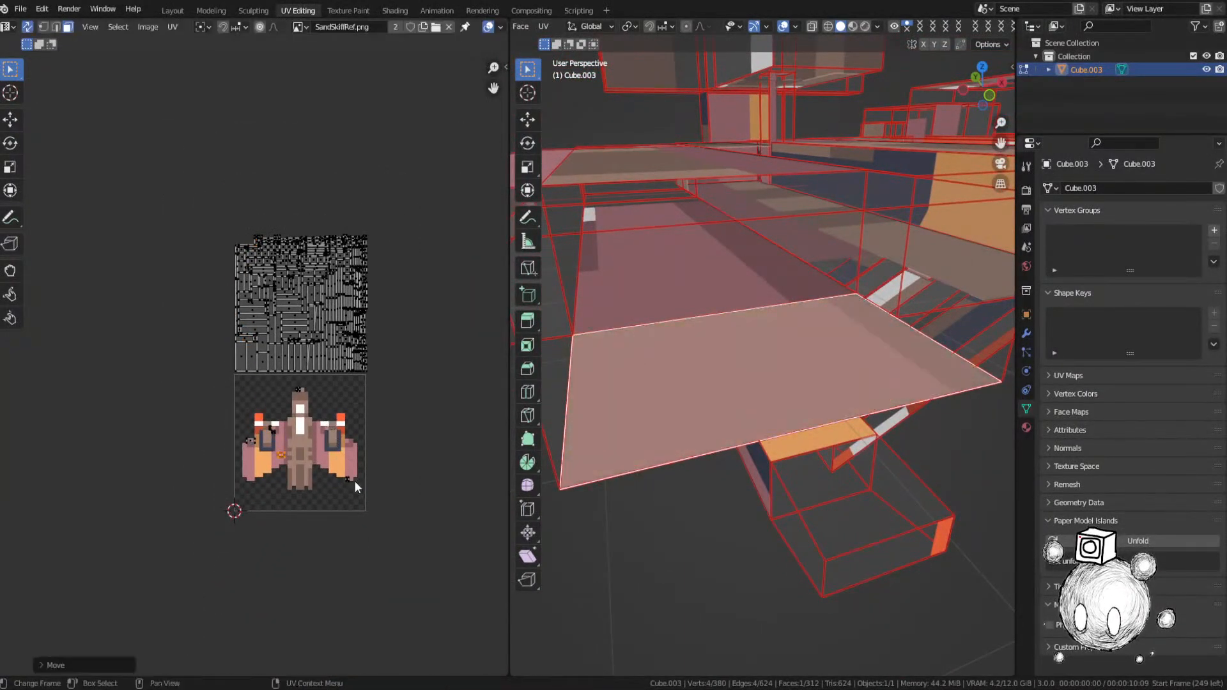
# Step: Move the selected UV face into the pink step at the lower end of the left wing
pyautogui.scroll(-4, 704, 425)
pyautogui.scroll(2, 288, 455)
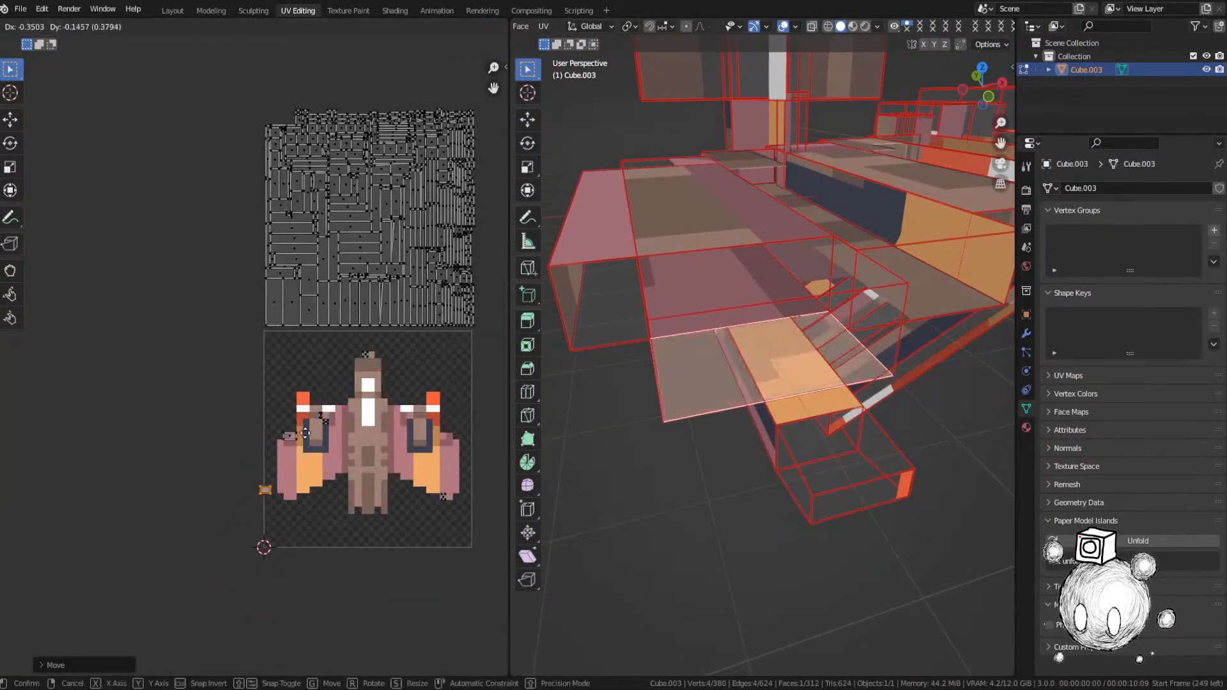
pyautogui.scroll(5, 320, 479)
pyautogui.moveTo(312, 453); pyautogui.dragTo(273, 236, button='middle')
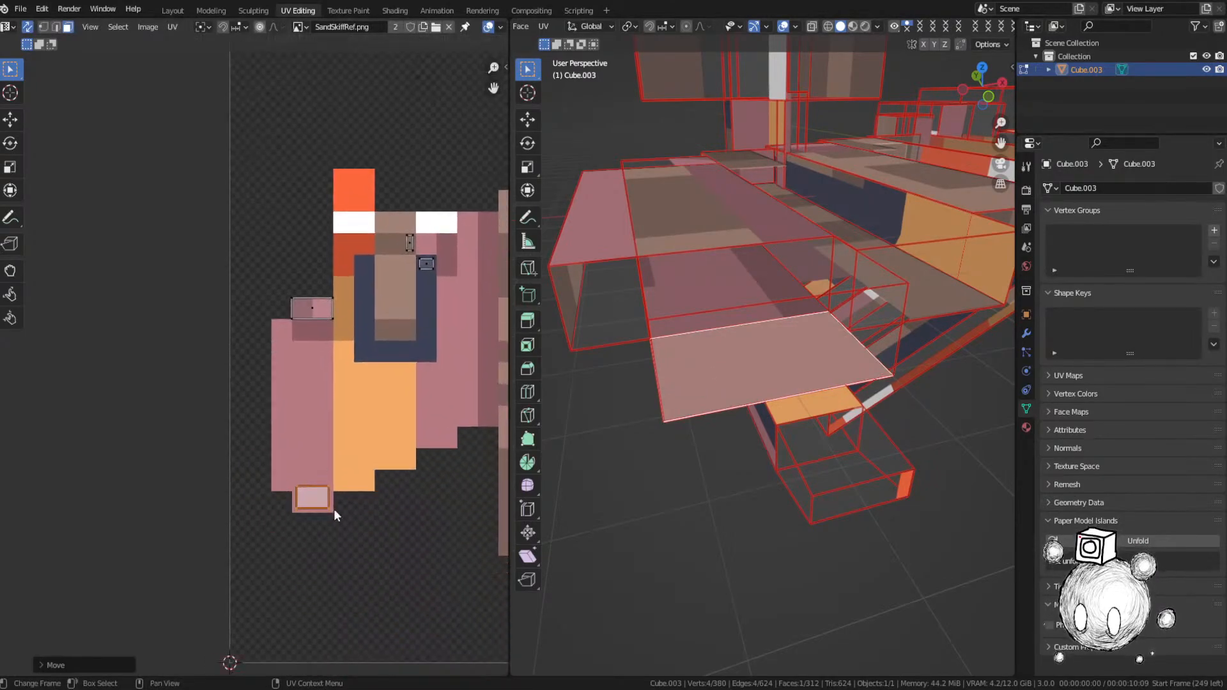
pyautogui.scroll(2, 338, 513)
pyautogui.press('g')
pyautogui.click(352, 529)
# Step: Shrink the UV face slightly, nudge it within the left wing's lower pink step, and deselect everything
pyautogui.press('s')
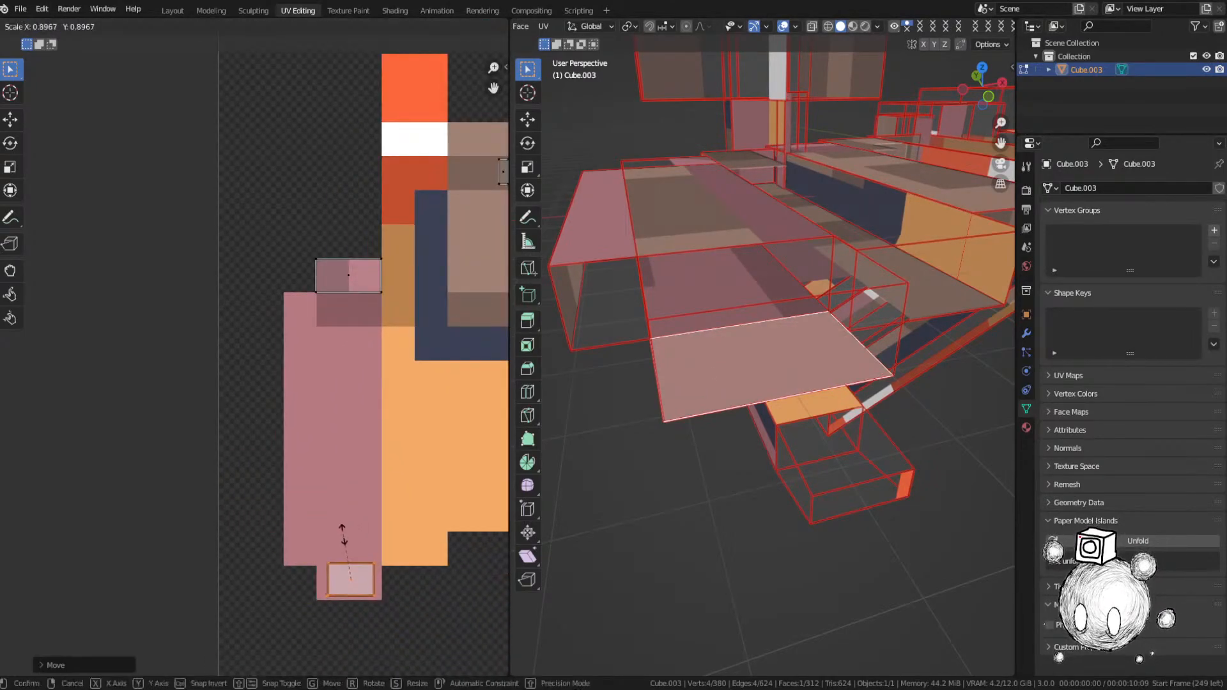
pyautogui.click(340, 539)
pyautogui.press('g')
pyautogui.click(340, 544)
pyautogui.scroll(-2, 690, 489)
pyautogui.hotkey('alt', 'a')
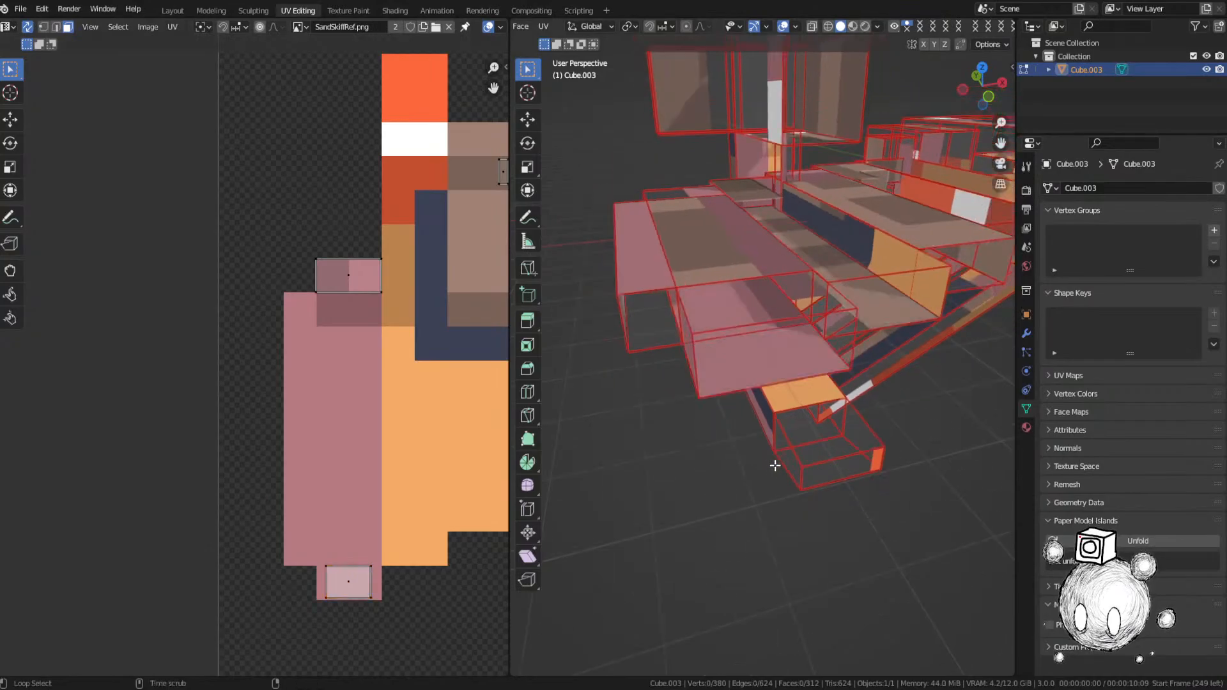
# Step: Select the small square end face of the wing's outermost plank in the packed UV layout and frame it in the model view
pyautogui.moveTo(775, 466); pyautogui.dragTo(797, 327, button='middle')
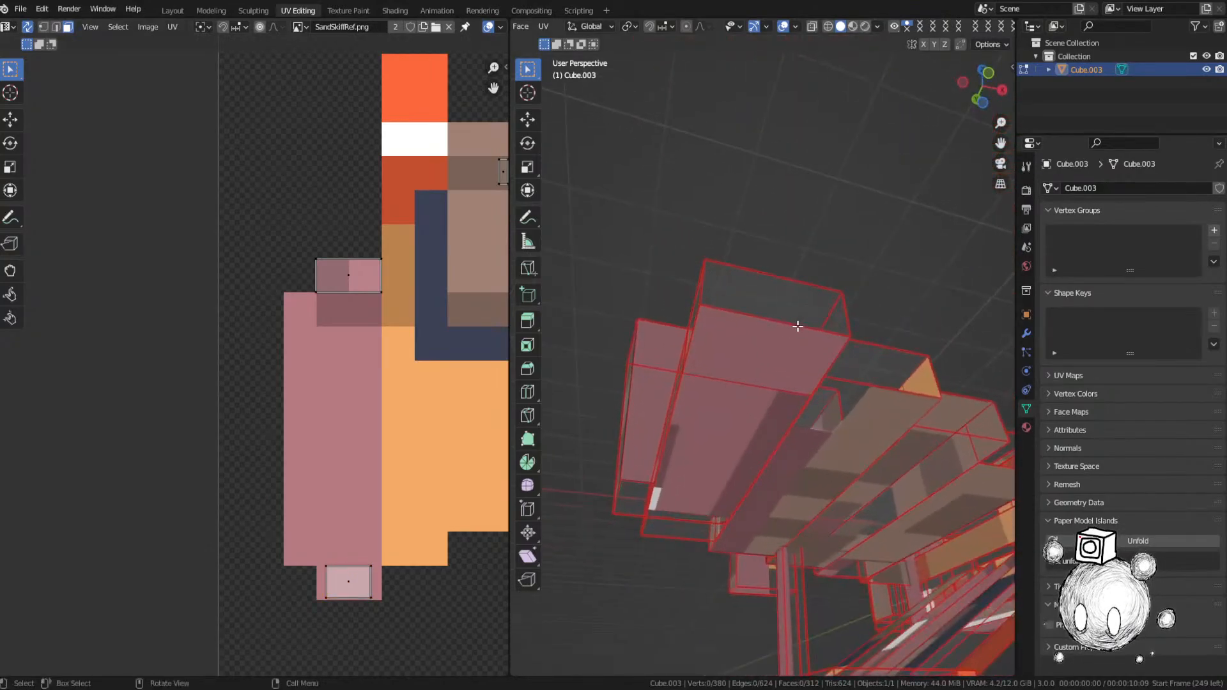
pyautogui.scroll(-3, 798, 326)
pyautogui.scroll(-5, 337, 300)
pyautogui.moveTo(355, 290); pyautogui.dragTo(201, 360, button='middle')
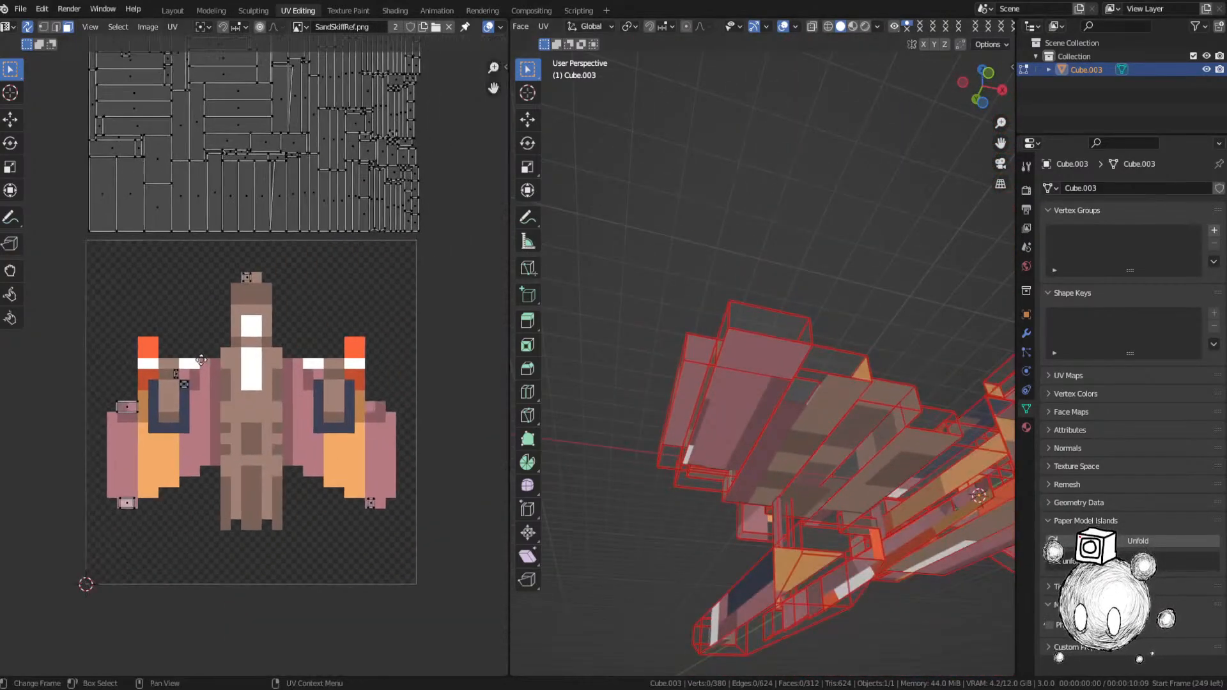
pyautogui.moveTo(75, 207); pyautogui.dragTo(176, 423, button='middle')
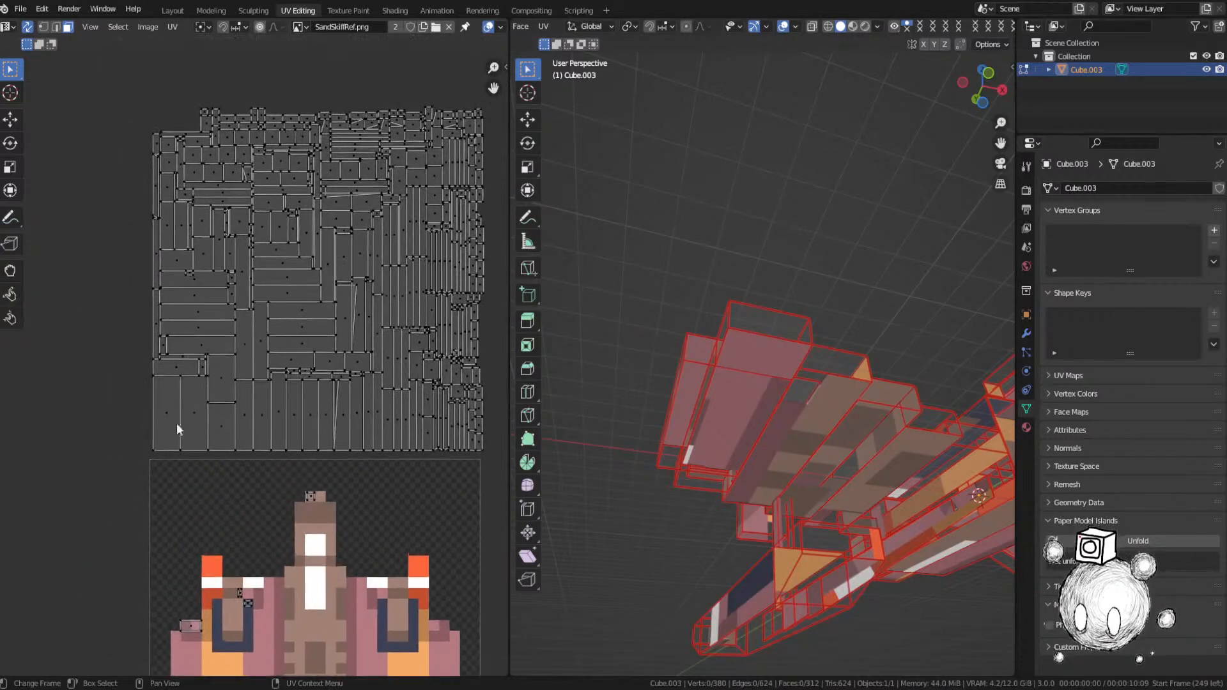
pyautogui.click(207, 112)
pyautogui.moveTo(277, 270); pyautogui.dragTo(303, 302, button='middle')
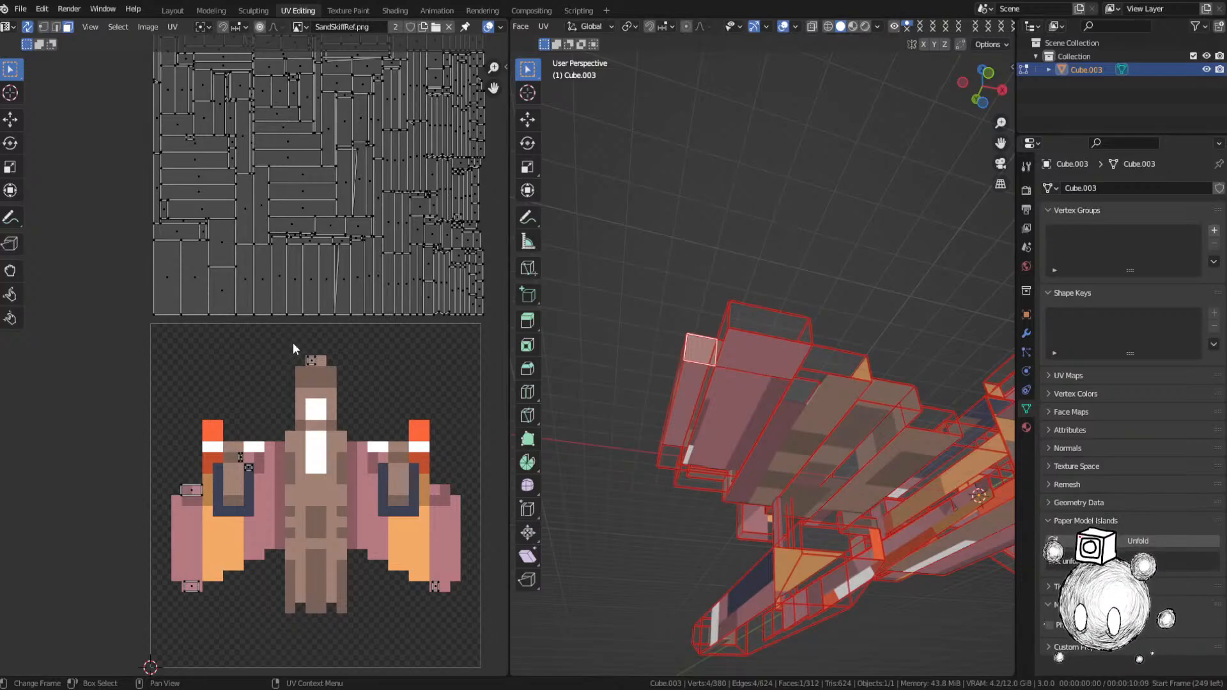
pyautogui.moveTo(365, 192); pyautogui.dragTo(357, 331, button='middle')
pyautogui.press('KP_Decimal')
# Step: Move the selected square end face's UVs from the packed layout down onto the texture image, in the empty area above the left engine
pyautogui.moveTo(705, 351); pyautogui.dragTo(690, 473, button='middle')
pyautogui.scroll(-5, 707, 449)
pyautogui.press('g')
pyautogui.click(314, 631)
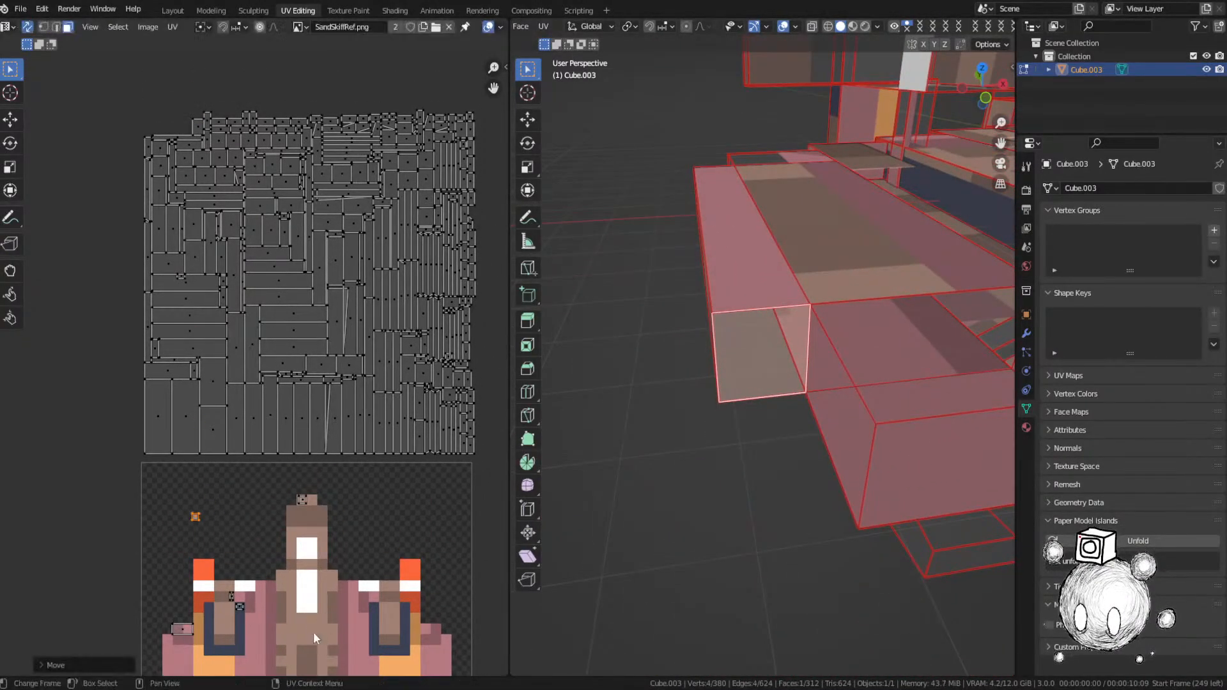
pyautogui.moveTo(308, 605); pyautogui.dragTo(322, 454, button='middle')
pyautogui.moveTo(754, 369); pyautogui.dragTo(777, 376, button='middle')
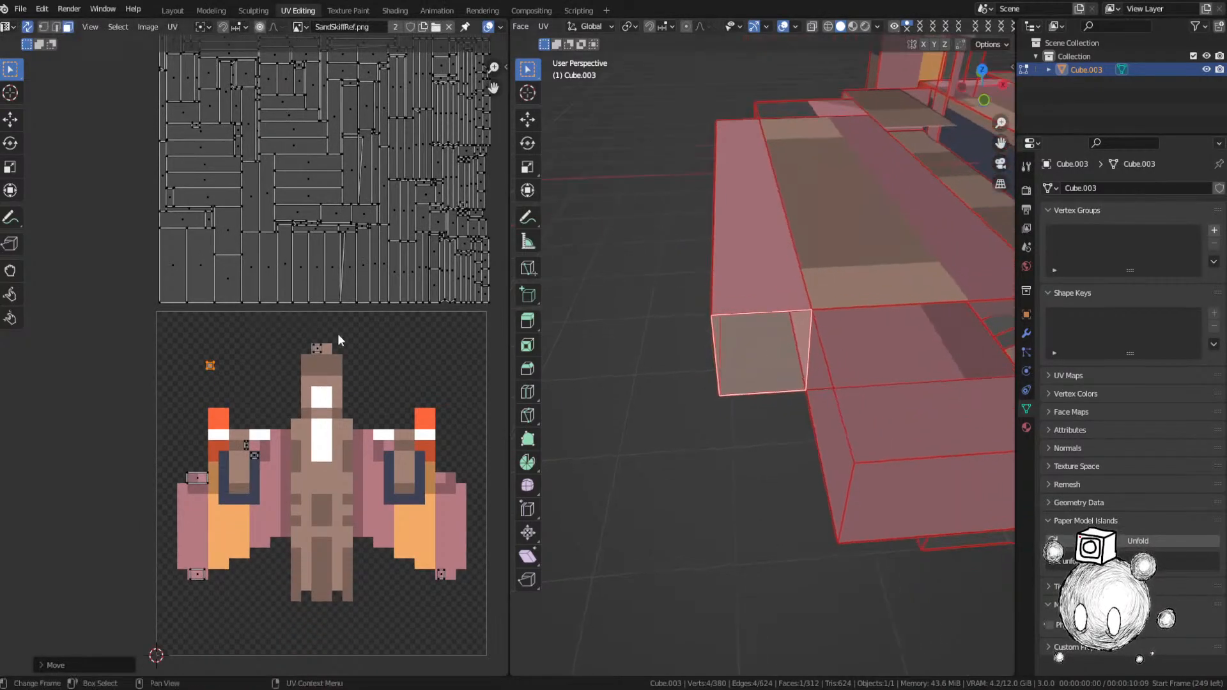
# Step: Place the UV face on the pink at the left wing's lower outer corner and deselect it
pyautogui.press('g')
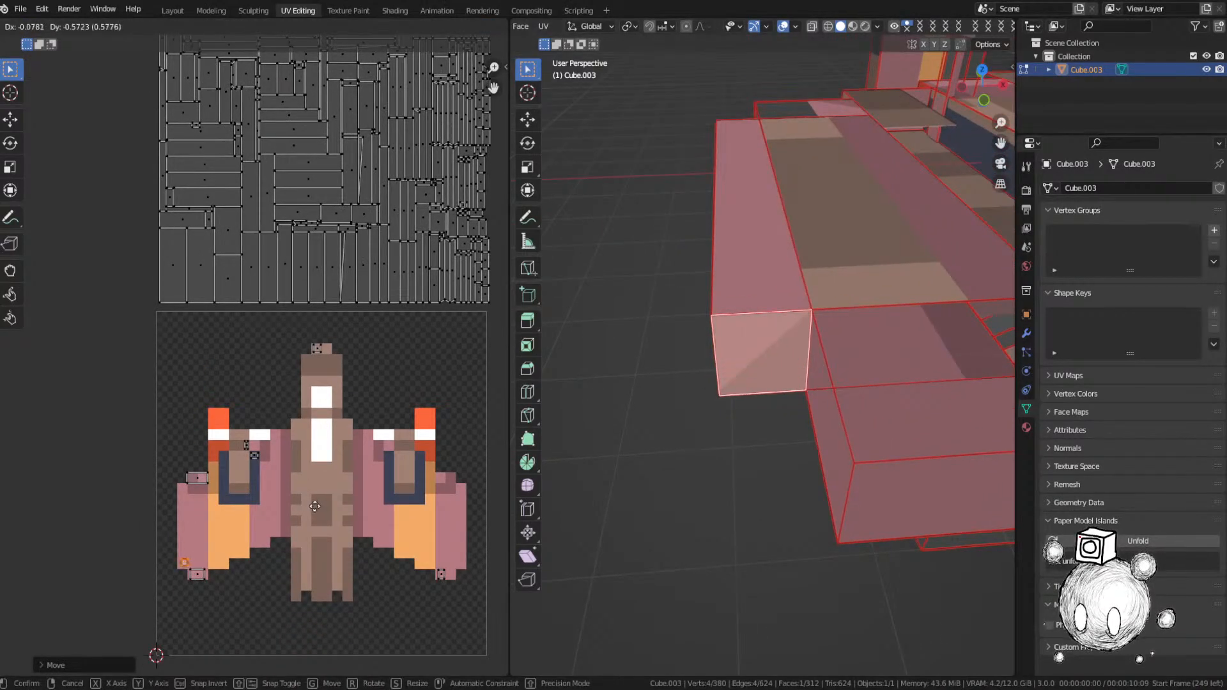
pyautogui.click(314, 506)
pyautogui.scroll(6, 252, 575)
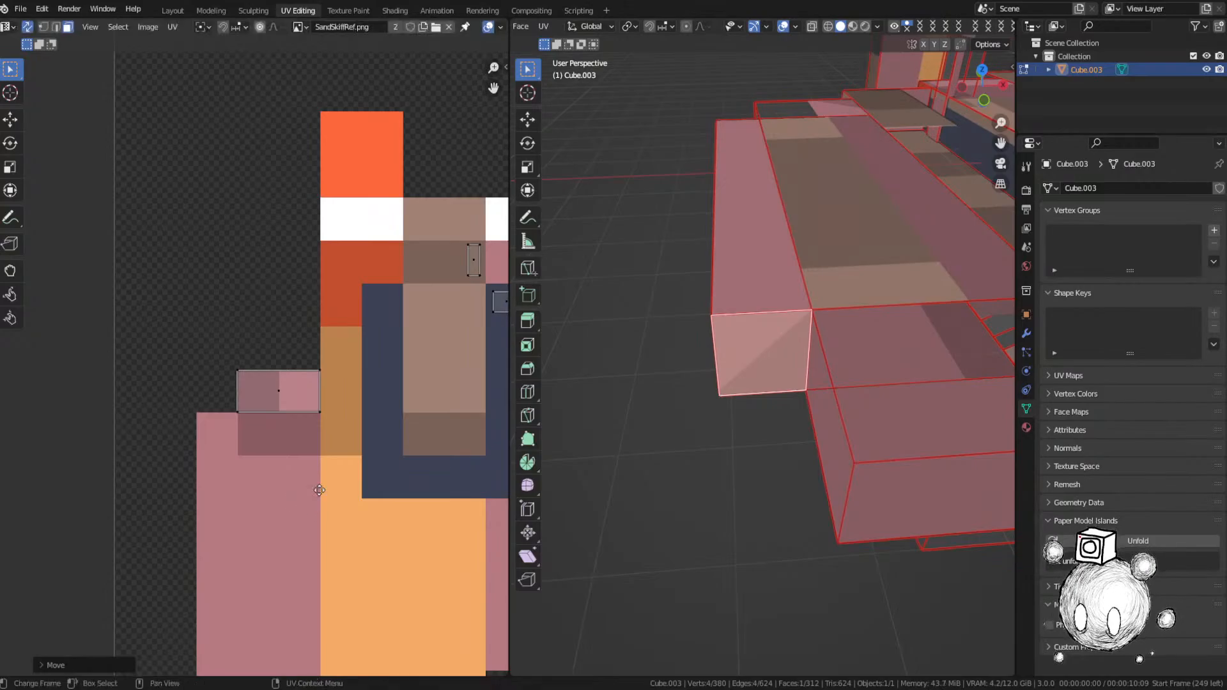
pyautogui.moveTo(320, 490); pyautogui.dragTo(331, 315, button='middle')
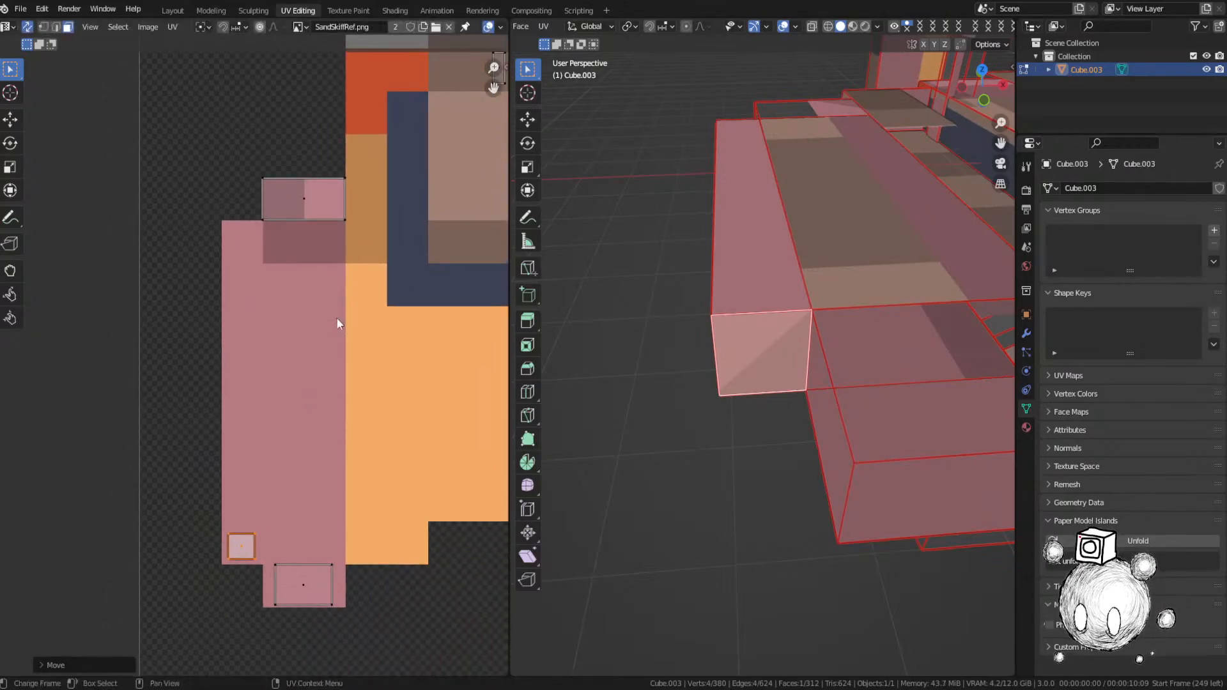
pyautogui.scroll(-6, 337, 320)
pyautogui.click(318, 218)
# Step: Select the small rectangular face at the packed layout's upper-left edge and frame it in the model view from below
pyautogui.moveTo(318, 217); pyautogui.dragTo(279, 412, button='middle')
pyautogui.scroll(-3, 292, 390)
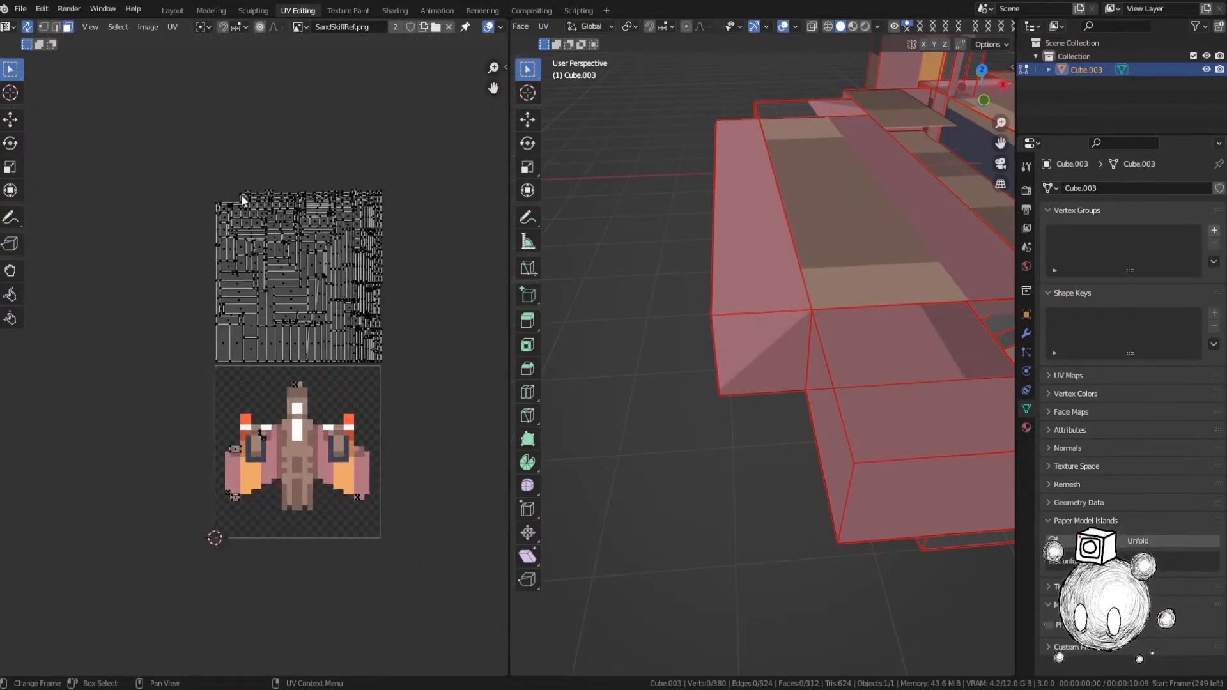
pyautogui.scroll(3, 240, 194)
pyautogui.press('KP_Decimal')
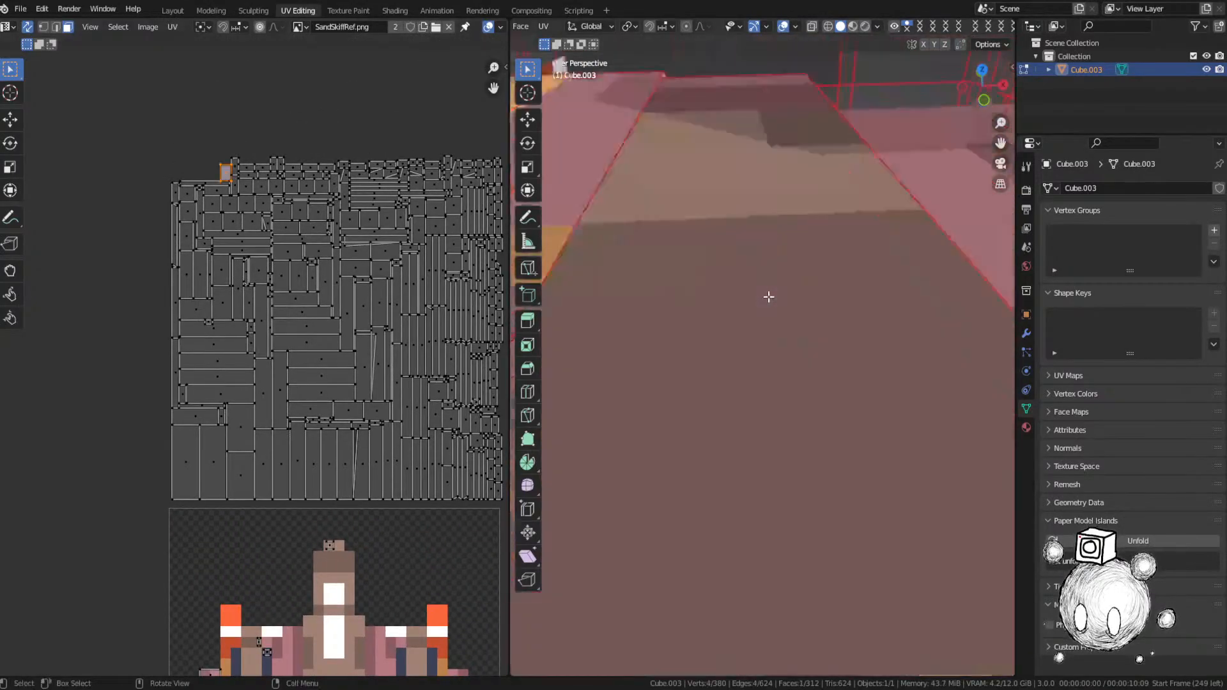
pyautogui.scroll(-6, 765, 298)
pyautogui.moveTo(761, 301); pyautogui.dragTo(450, 281, button='middle')
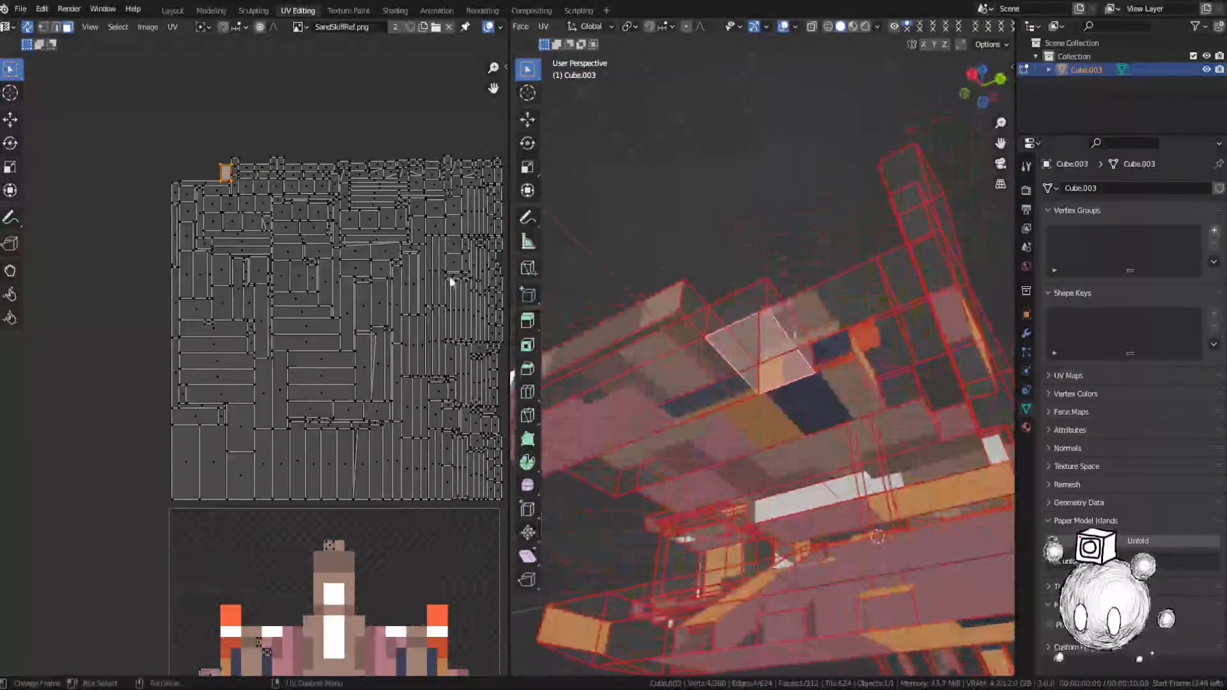
# Step: Move the selected face's UVs down onto the texture image, at the stepped pink area above the right wing's outer part
pyautogui.press('g')
pyautogui.click(466, 562)
pyautogui.moveTo(467, 563); pyautogui.dragTo(392, 372, button='middle')
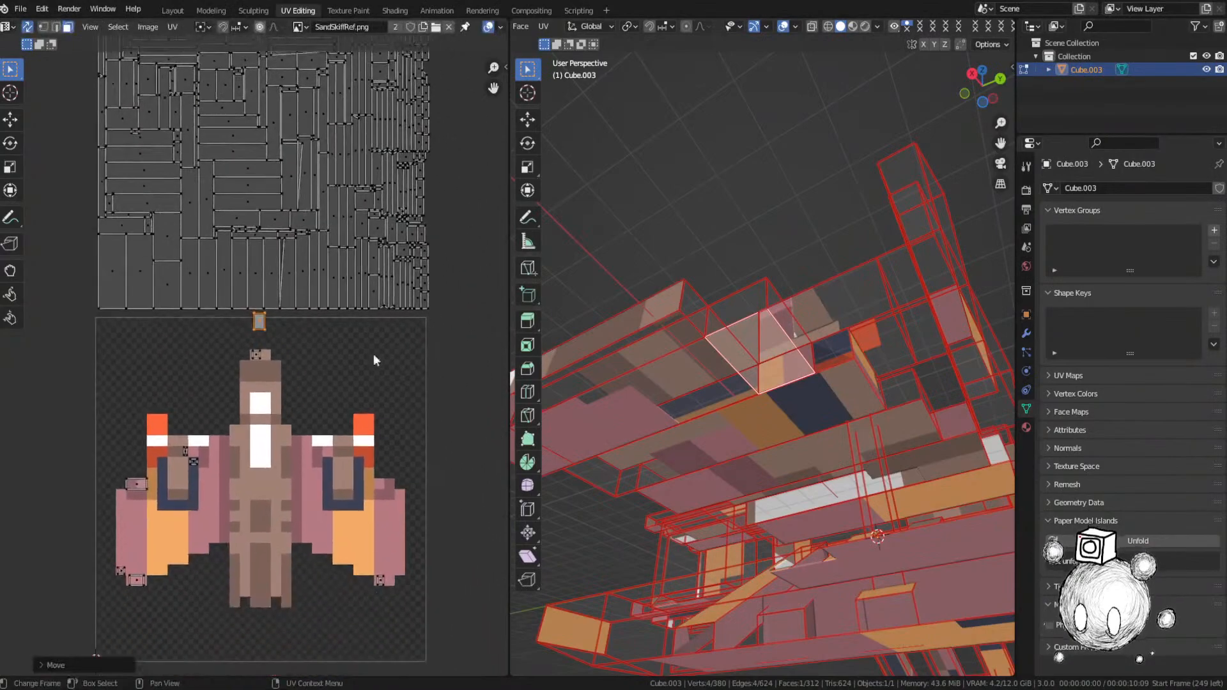
pyautogui.press('g')
pyautogui.click(466, 501)
pyautogui.moveTo(650, 490); pyautogui.dragTo(601, 428, button='middle')
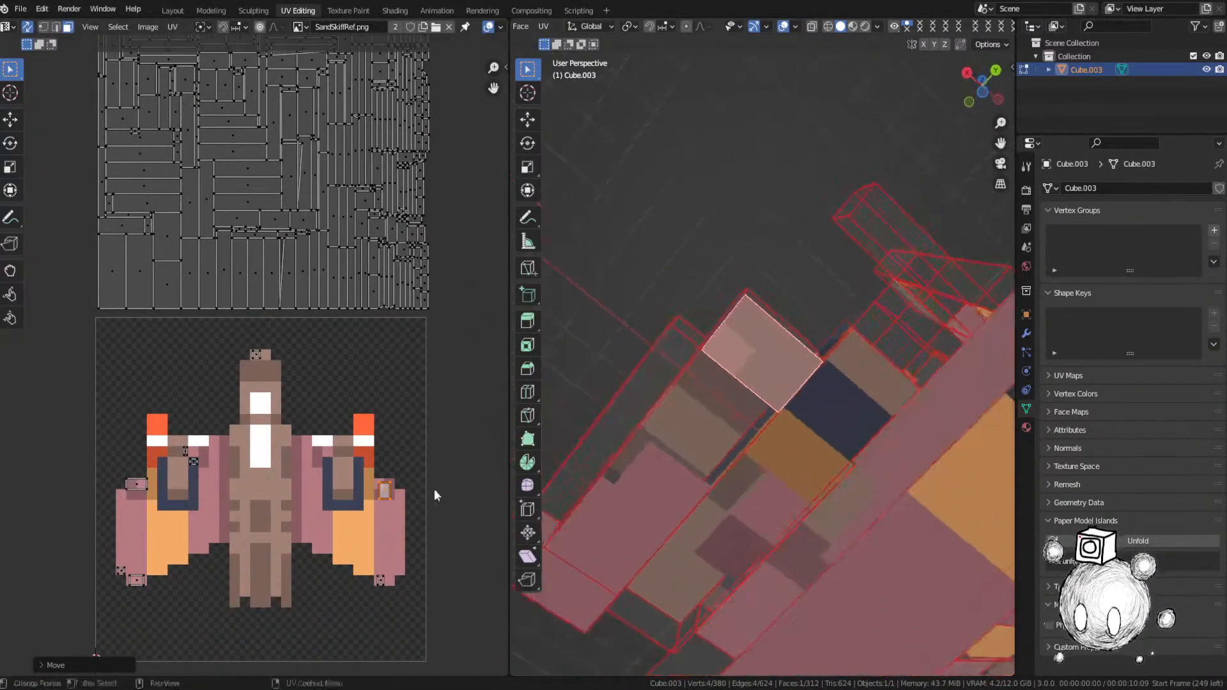
pyautogui.moveTo(684, 479); pyautogui.dragTo(703, 569, button='middle')
# Step: Nudge the UV face vertically so it overlaps the right wing's topmost two-tone pink step
pyautogui.scroll(2, 317, 496)
pyautogui.moveTo(406, 505); pyautogui.dragTo(327, 471, button='middle')
pyautogui.scroll(3, 317, 493)
pyautogui.press('g')
pyautogui.press('y')
pyautogui.click(352, 499)
pyautogui.scroll(3, 327, 473)
pyautogui.press('g')
pyautogui.press('y')
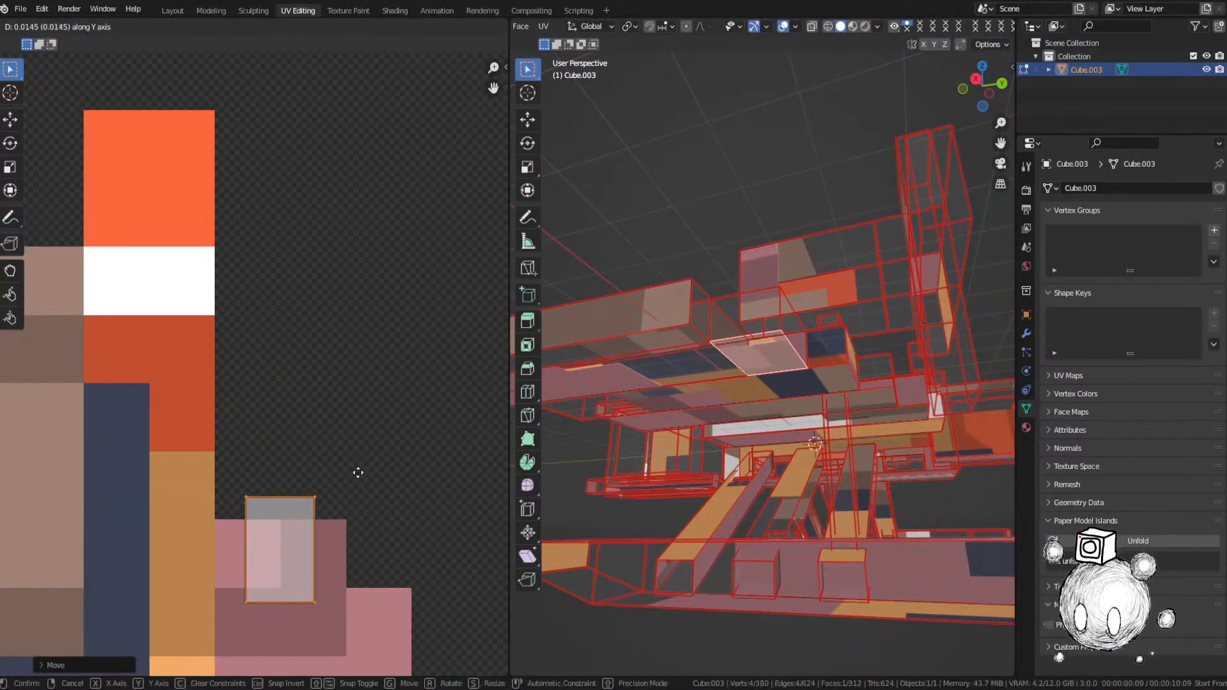
pyautogui.click(358, 482)
# Step: Shrink the UV face to about 0.6 of its size and center it within the right wing's topmost pink step
pyautogui.moveTo(732, 475); pyautogui.dragTo(680, 417, button='middle')
pyautogui.moveTo(370, 511); pyautogui.dragTo(317, 414, button='middle')
pyautogui.press('g')
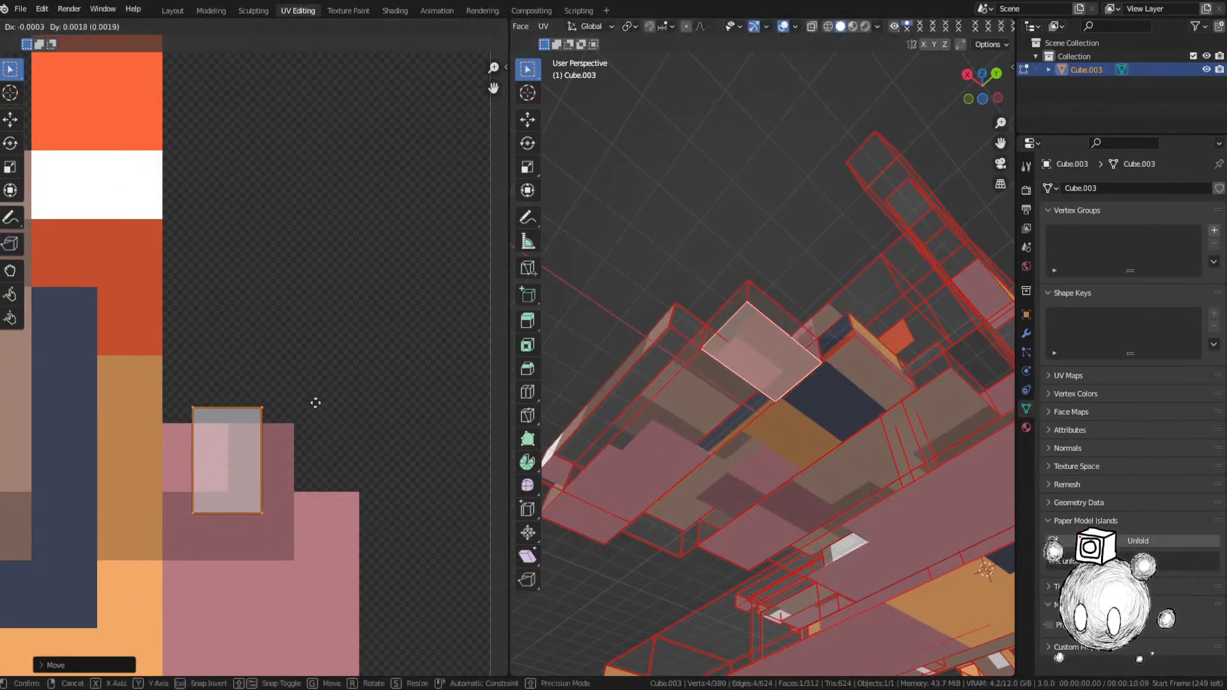
pyautogui.click(319, 401)
pyautogui.press('s')
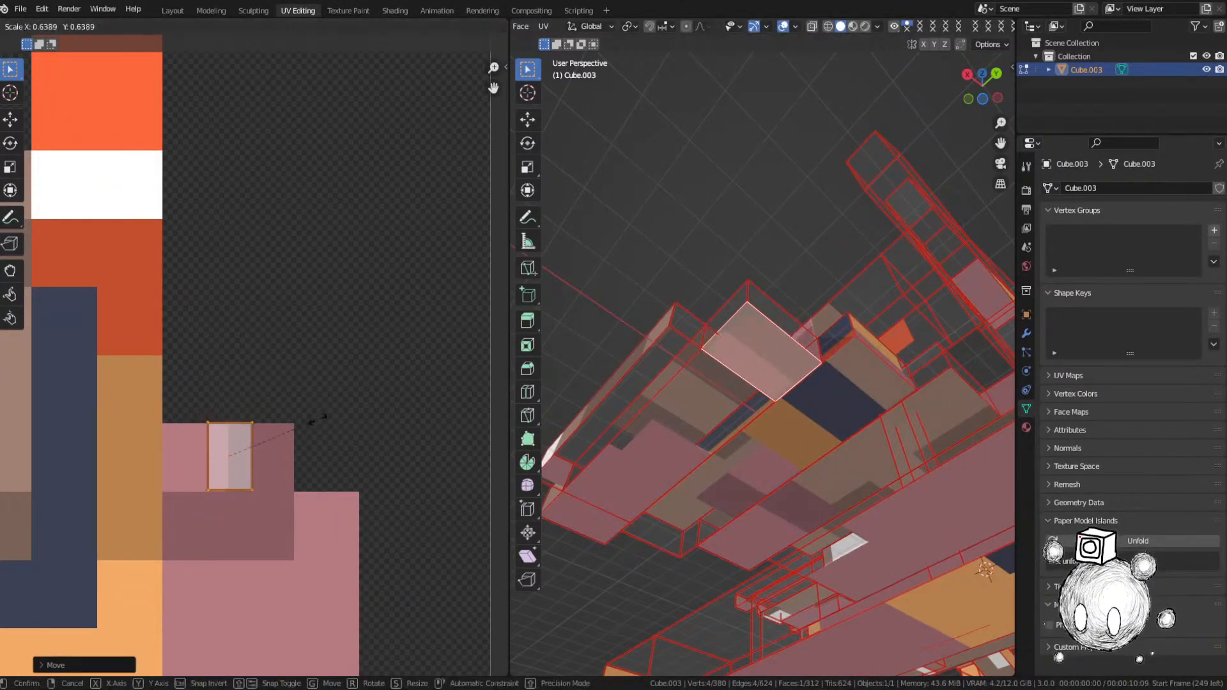
pyautogui.click(313, 422)
pyautogui.press('g')
pyautogui.press('x')
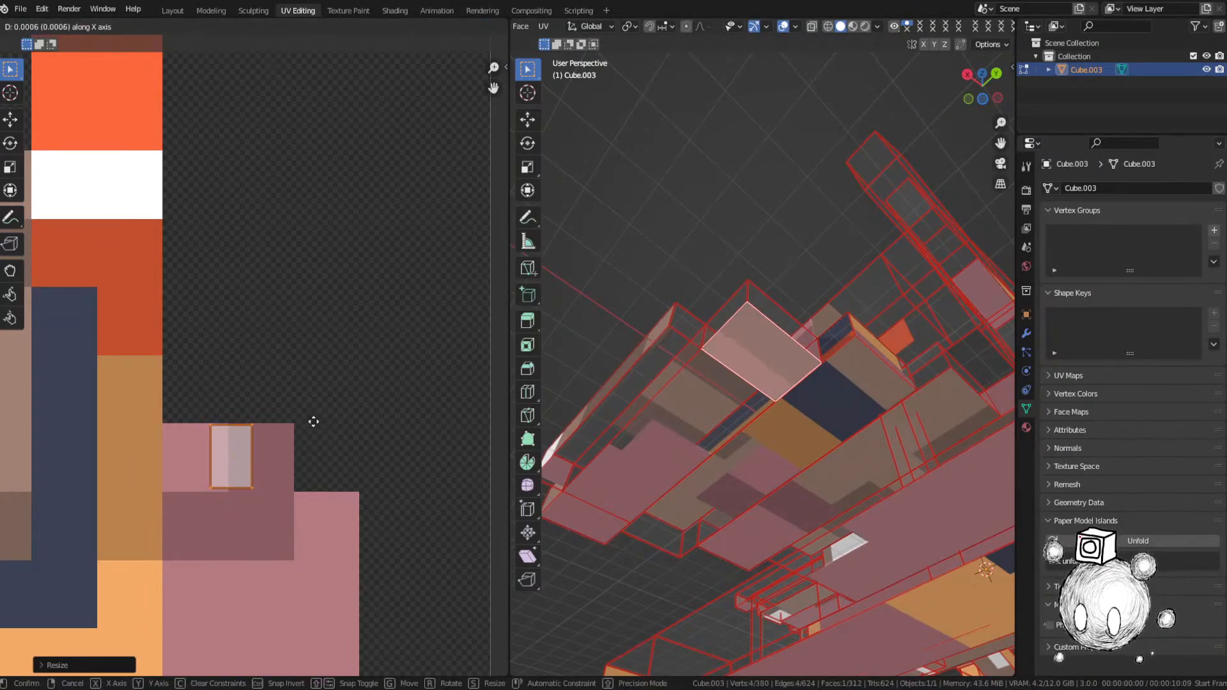
pyautogui.click(313, 422)
# Step: Stretch the UV face horizontally by about 3 to span both pink tones of the right wing's topmost step
pyautogui.press('s')
pyautogui.press('x')
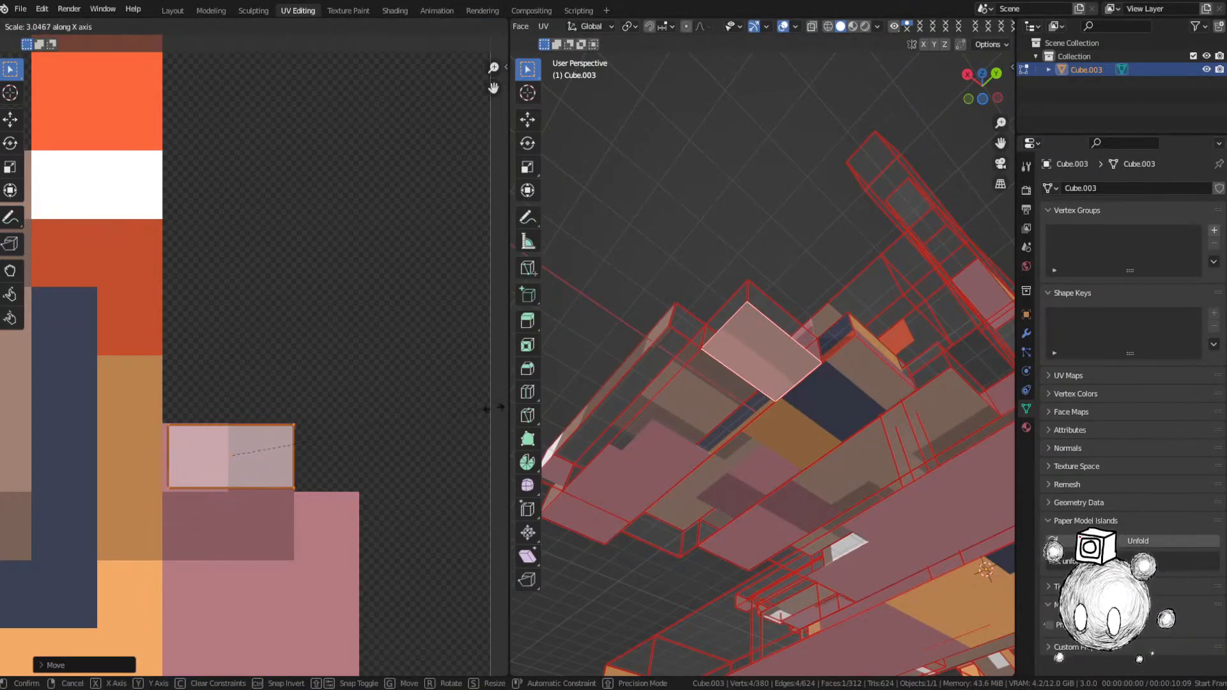
pyautogui.click(491, 408)
pyautogui.press('g')
pyautogui.press('x')
pyautogui.rightClick(489, 408)
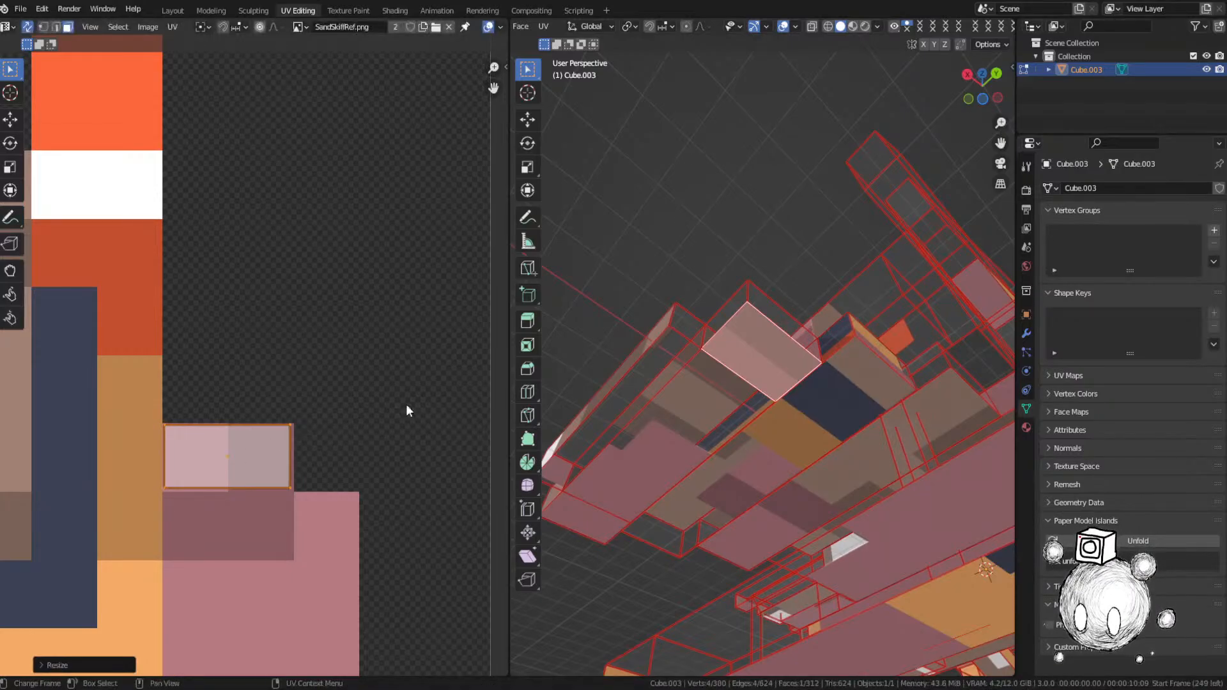
# Step: Narrow the UV face horizontally to roughly a square and rotate it by 90 degrees
pyautogui.press('s')
pyautogui.press('x')
pyautogui.rightClick(310, 417)
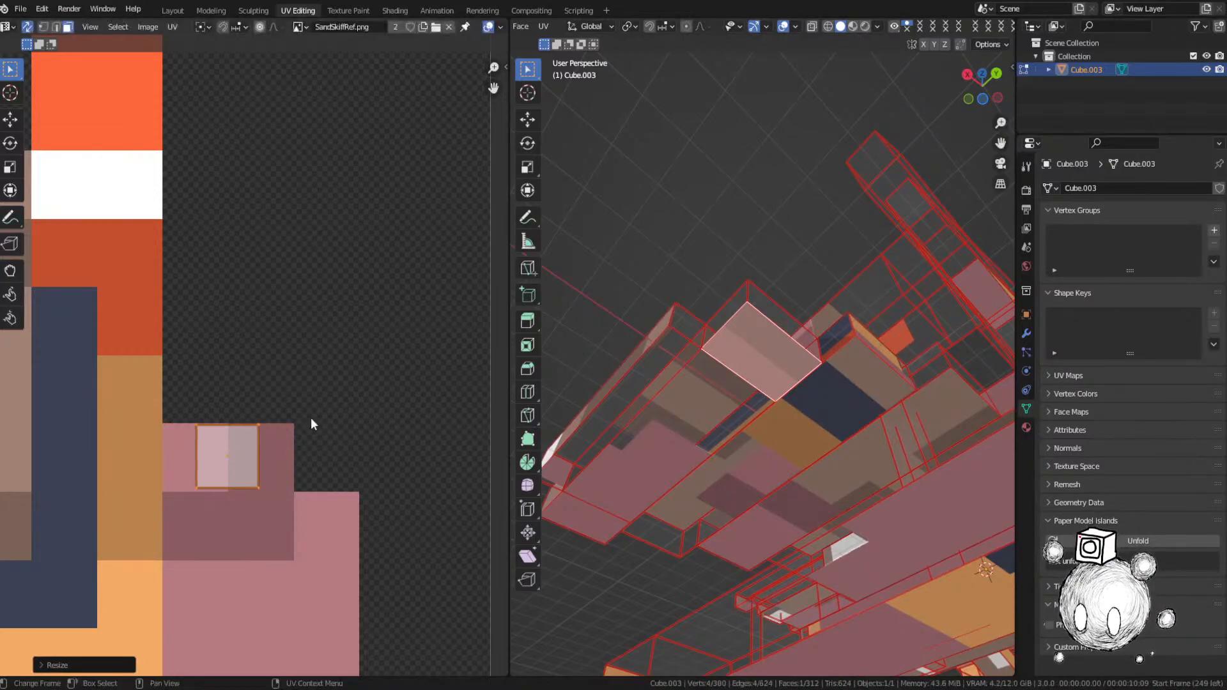
pyautogui.press('r')
pyautogui.write('90')
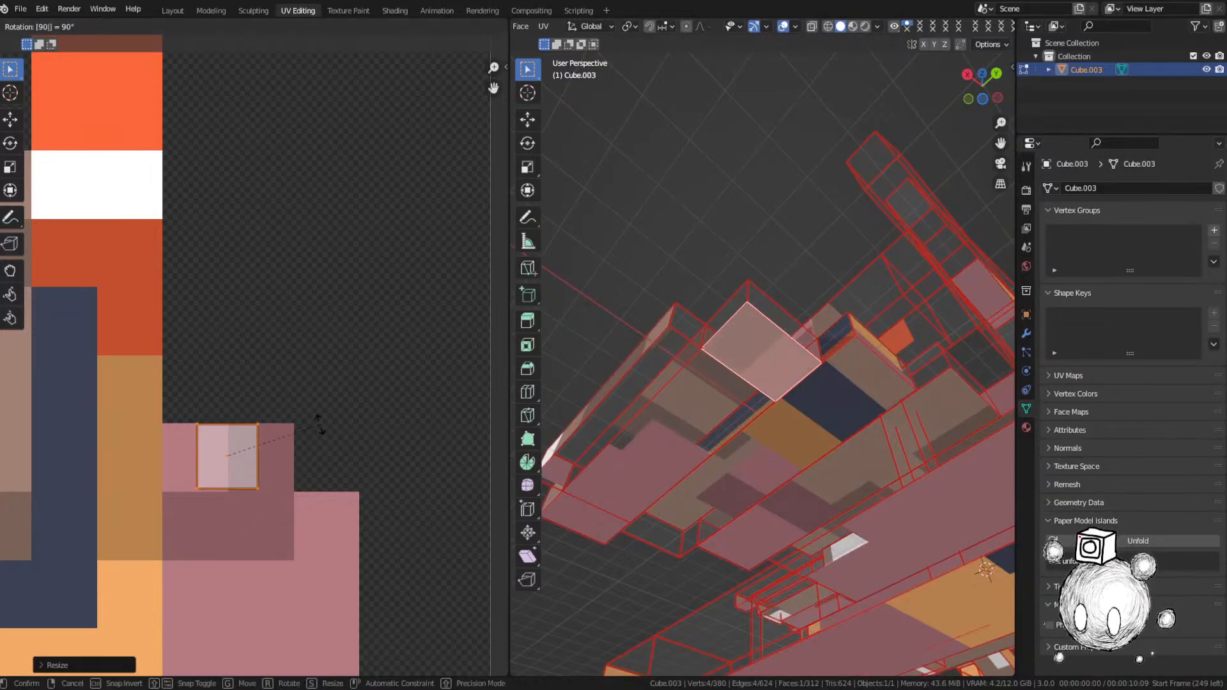
pyautogui.press('Return')
# Step: Widen the rotated UV face across the whole topmost pink step, deselect it, and save the file
pyautogui.press('s')
pyautogui.press('x')
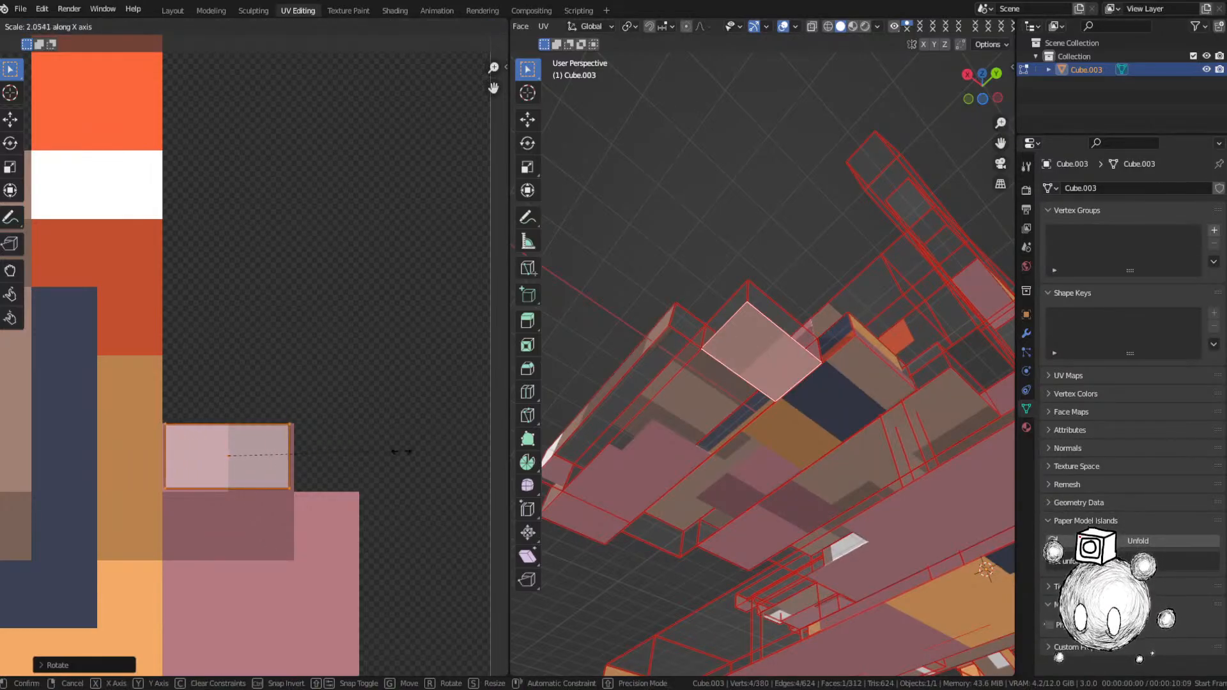
pyautogui.click(406, 452)
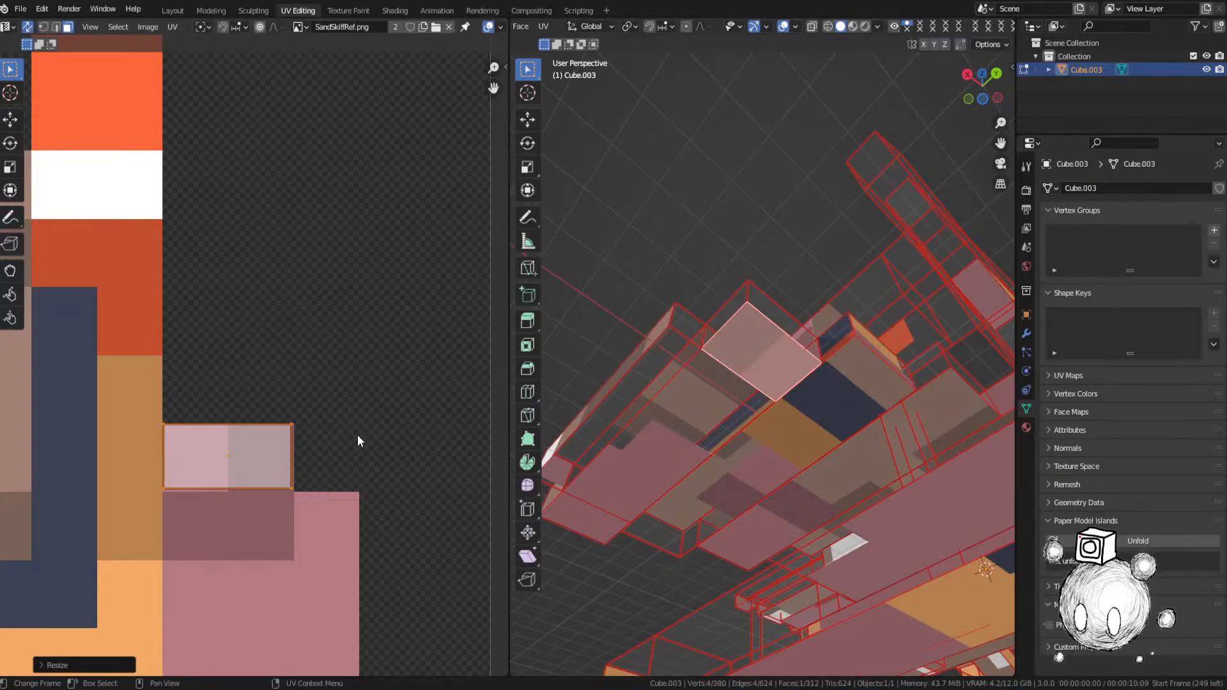
pyautogui.click(346, 432)
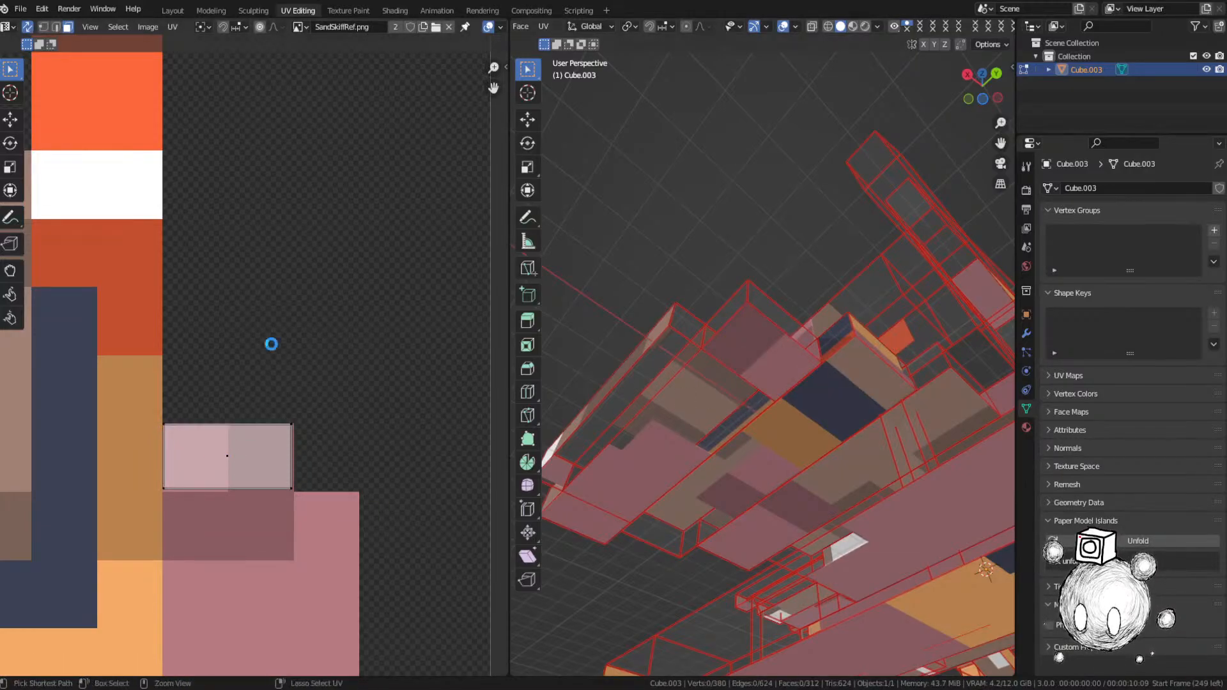
pyautogui.hotkey('ctrl', 's')
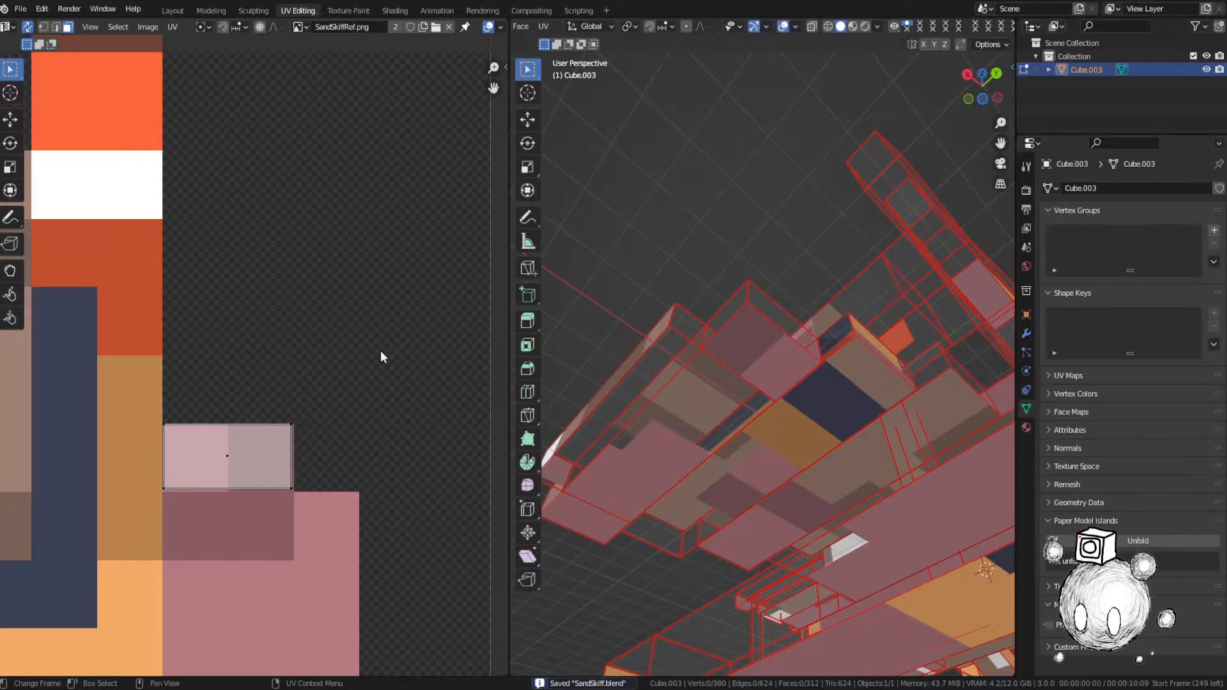
# Step: Select the narrow upright face at the packed layout's upper-left edge and move its UVs onto the texture image beside the nose
pyautogui.scroll(-4, 350, 362)
pyautogui.scroll(5, 352, 316)
pyautogui.scroll(-6, 352, 318)
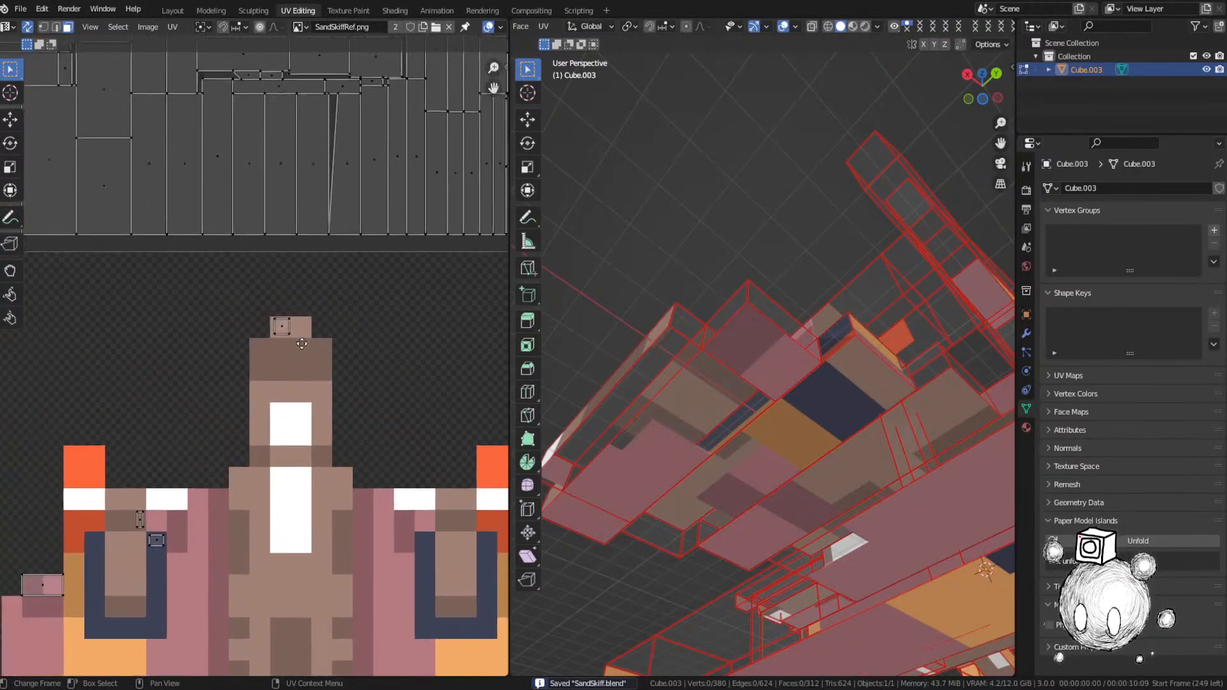
pyautogui.click(188, 162)
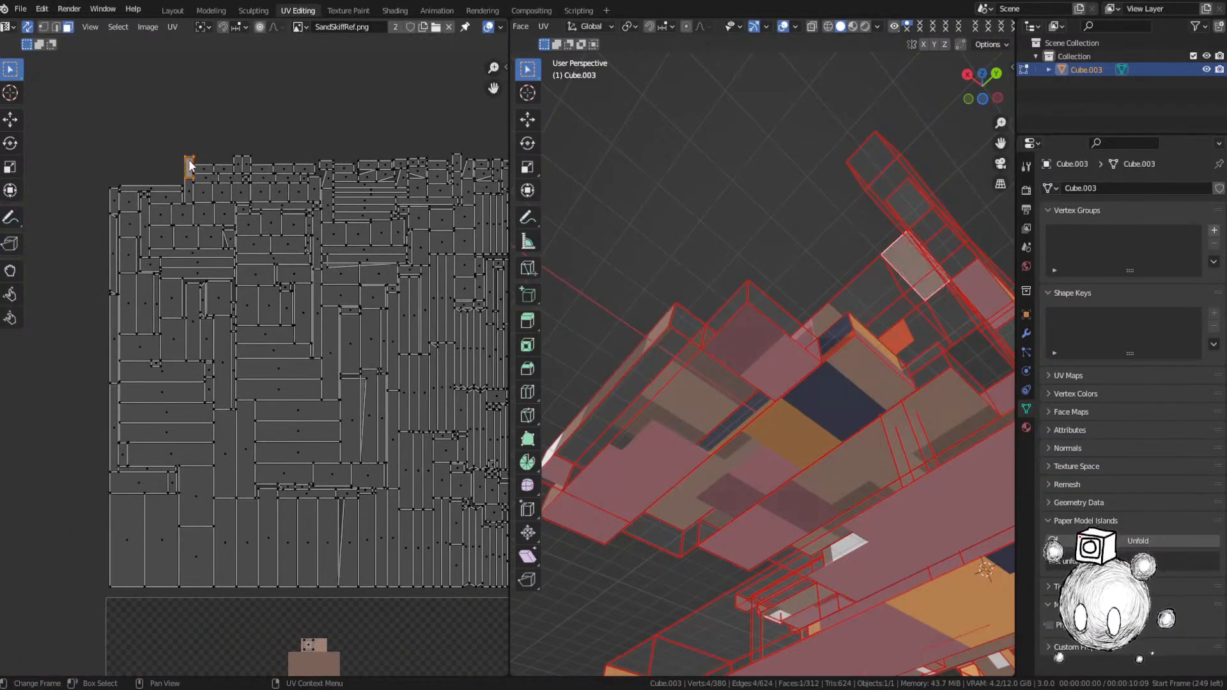
pyautogui.moveTo(304, 333); pyautogui.dragTo(267, 134, button='middle')
pyautogui.press('g')
pyautogui.click(452, 620)
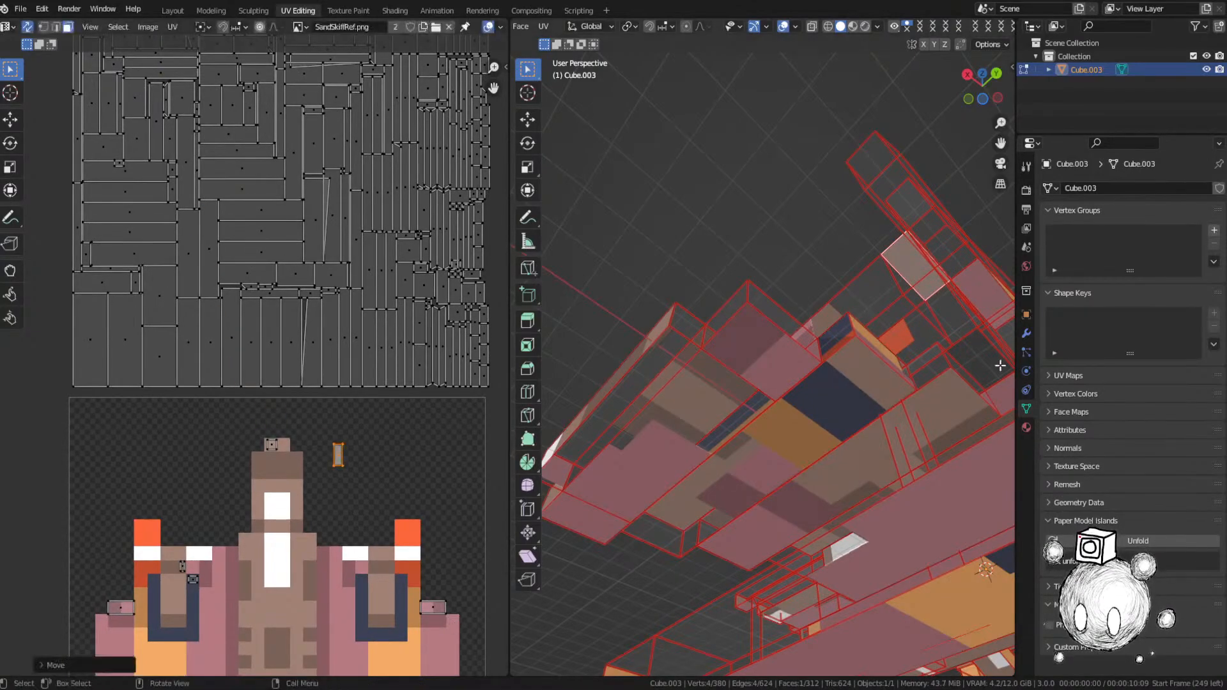
# Step: Frame the selected face in the model view and move its UVs onto the brown block of the right engine
pyautogui.keyDown('alt'); pyautogui.moveTo(1001, 366); pyautogui.dragTo(709, 413, button='middle'); pyautogui.keyUp('alt')
pyautogui.press('KP_Decimal')
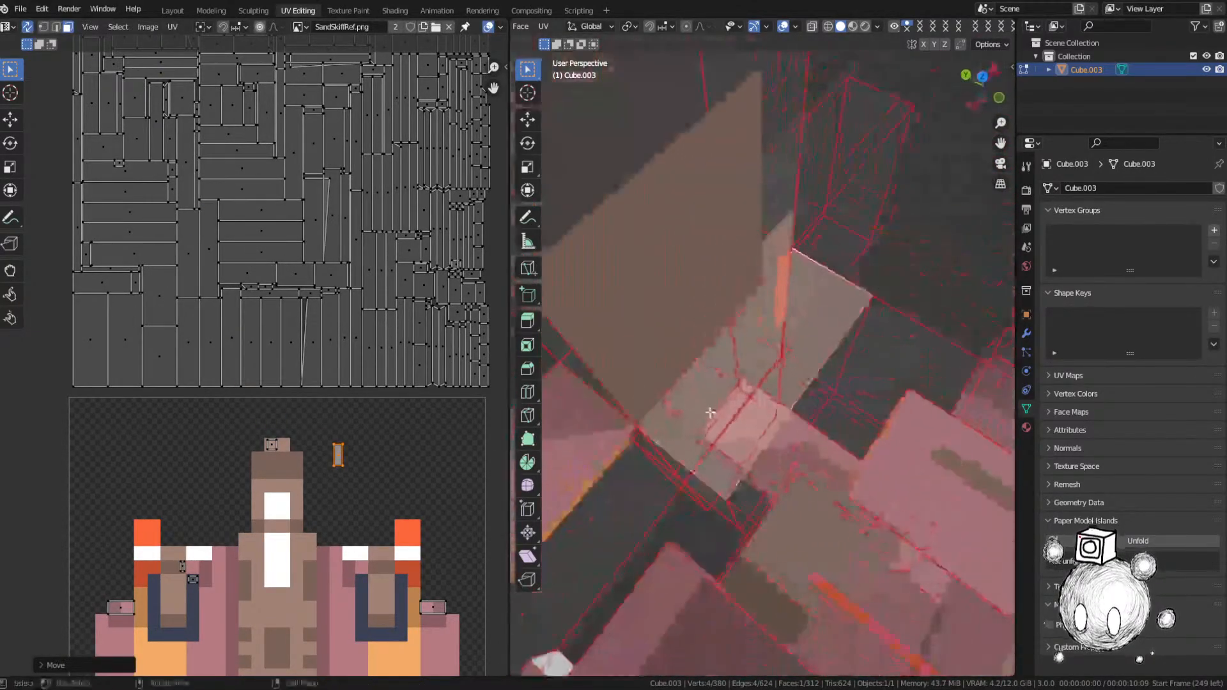
pyautogui.scroll(-4, 716, 412)
pyautogui.moveTo(800, 386); pyautogui.dragTo(779, 383, button='middle')
pyautogui.moveTo(307, 457); pyautogui.dragTo(268, 335, button='middle')
pyautogui.press('g')
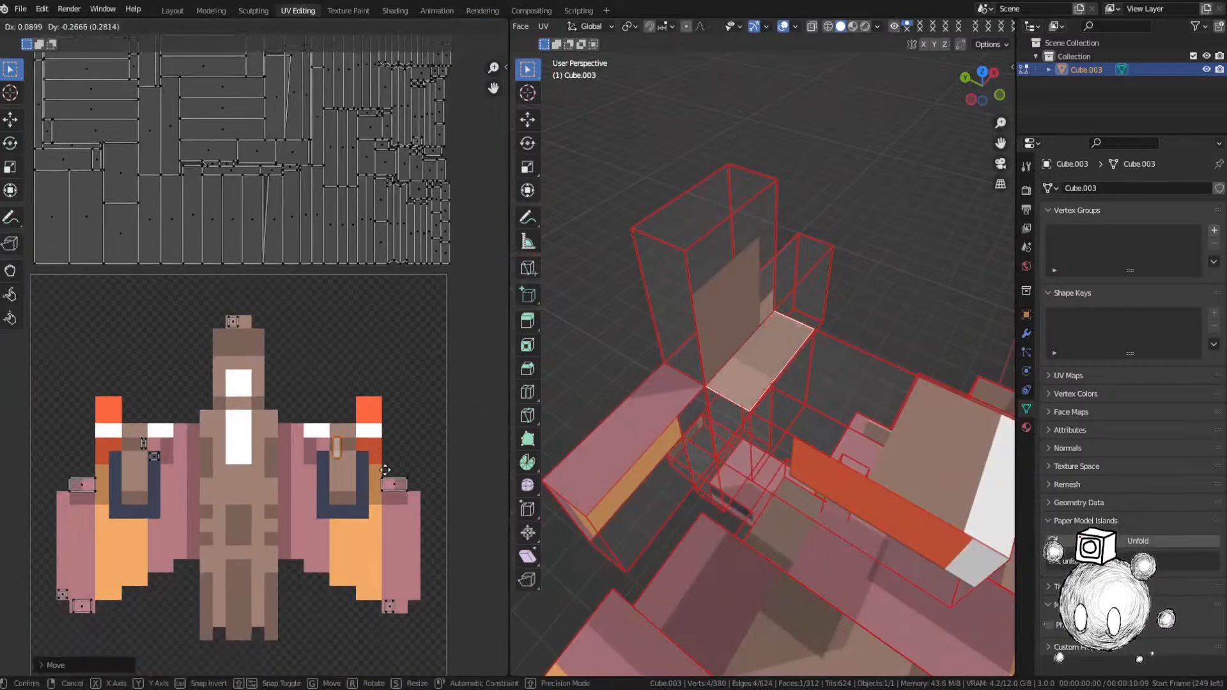
pyautogui.click(388, 478)
# Step: Resize the UV face to fit inside the dark brown band above the right engine's brown block and deselect it
pyautogui.scroll(3, 389, 483)
pyautogui.moveTo(388, 488); pyautogui.dragTo(381, 448, button='middle')
pyautogui.scroll(2, 381, 448)
pyautogui.press('s')
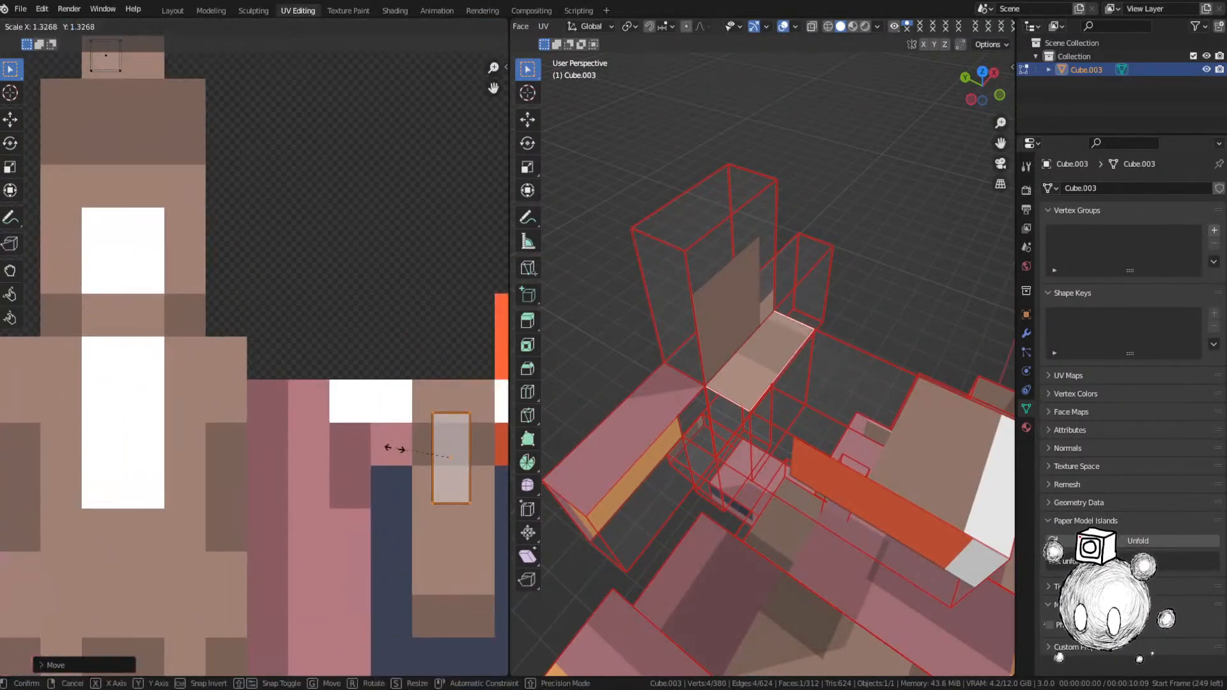
pyautogui.click(432, 465)
pyautogui.scroll(-5, 432, 465)
pyautogui.click(270, 256)
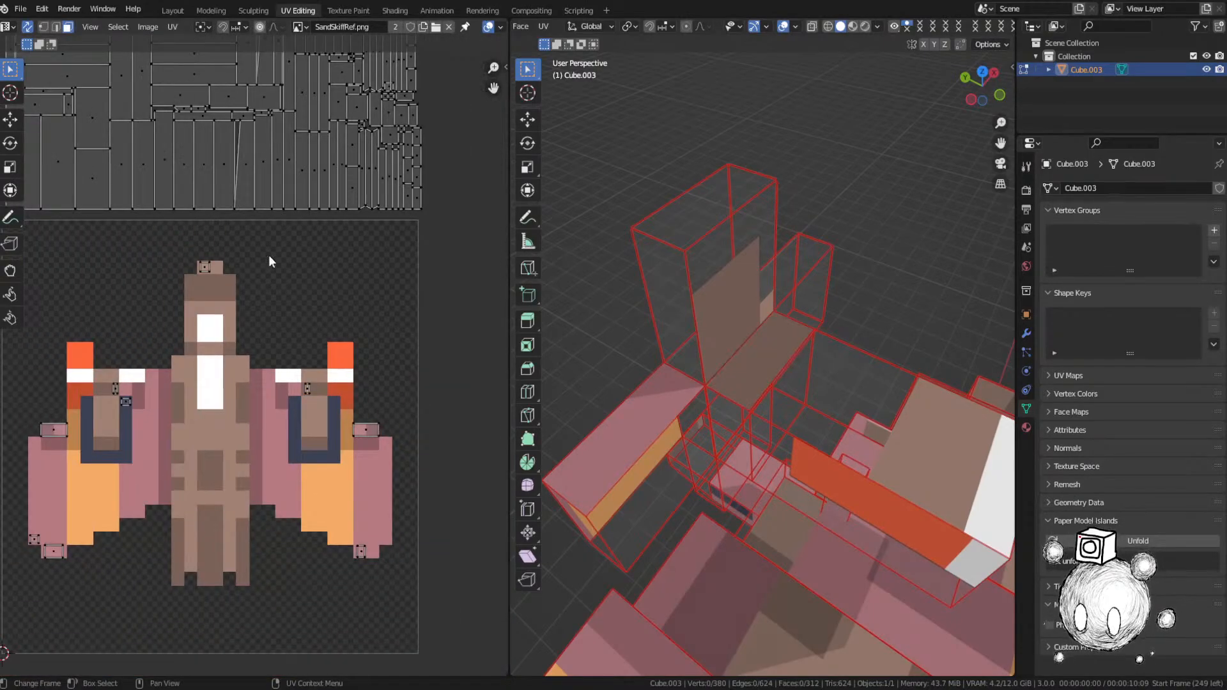
# Step: Select the next small face near the packed layout's upper-left edge, move its UVs onto the texture's nose, and frame it in the model view
pyautogui.scroll(-3, 269, 256)
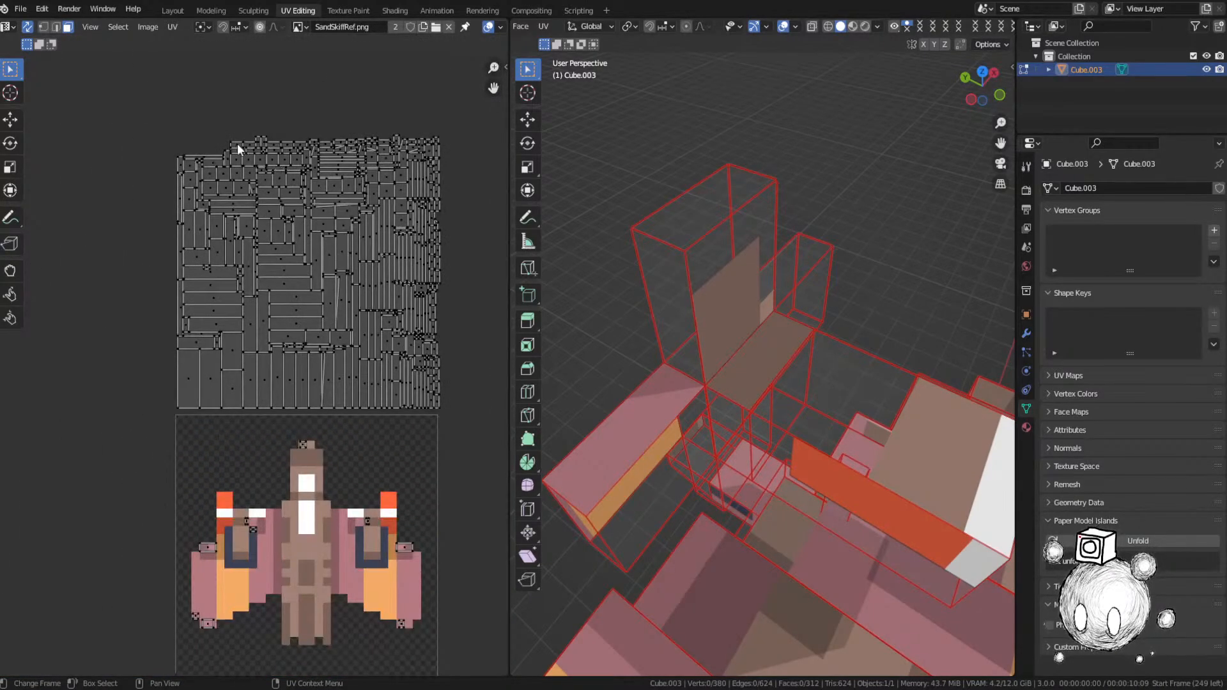
pyautogui.click(248, 174)
pyautogui.press('g')
pyautogui.click(345, 501)
pyautogui.press('`')
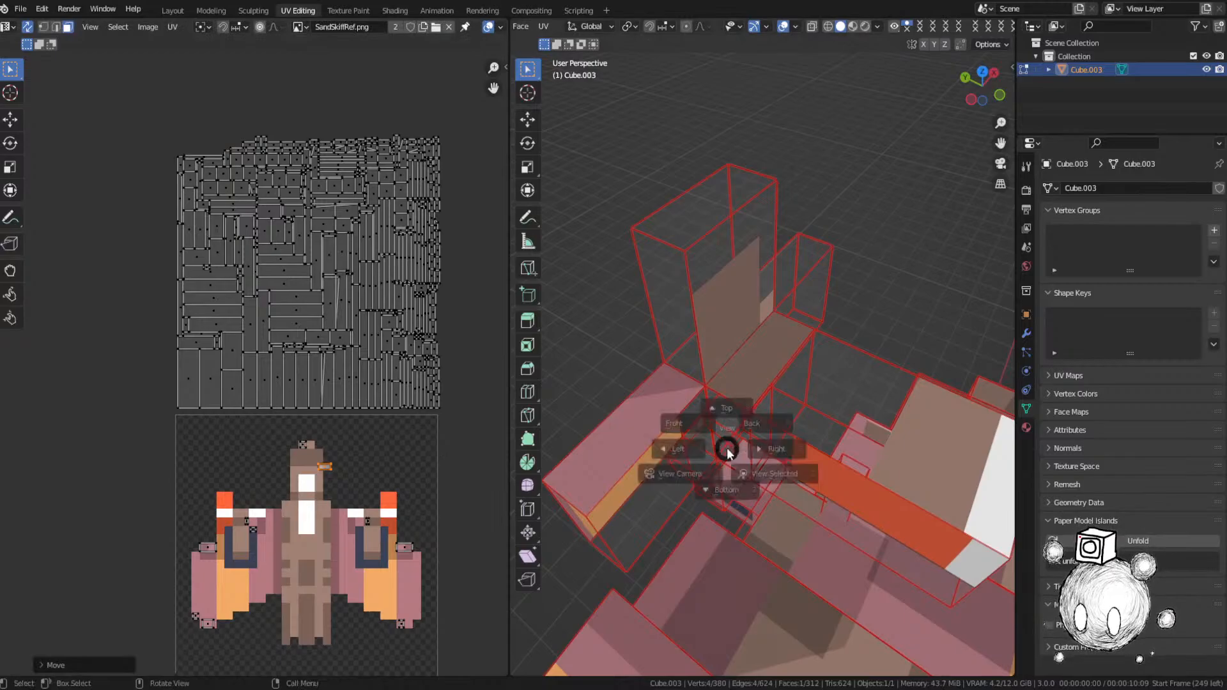
pyautogui.click(737, 457)
pyautogui.moveTo(728, 446); pyautogui.dragTo(645, 455, button='middle')
# Step: Move the selected face's UVs to the empty area of the texture image above the left wing
pyautogui.press('g')
pyautogui.click(349, 495)
pyautogui.scroll(-4, 706, 424)
pyautogui.moveTo(318, 405); pyautogui.dragTo(335, 341, button='middle')
pyautogui.press('g')
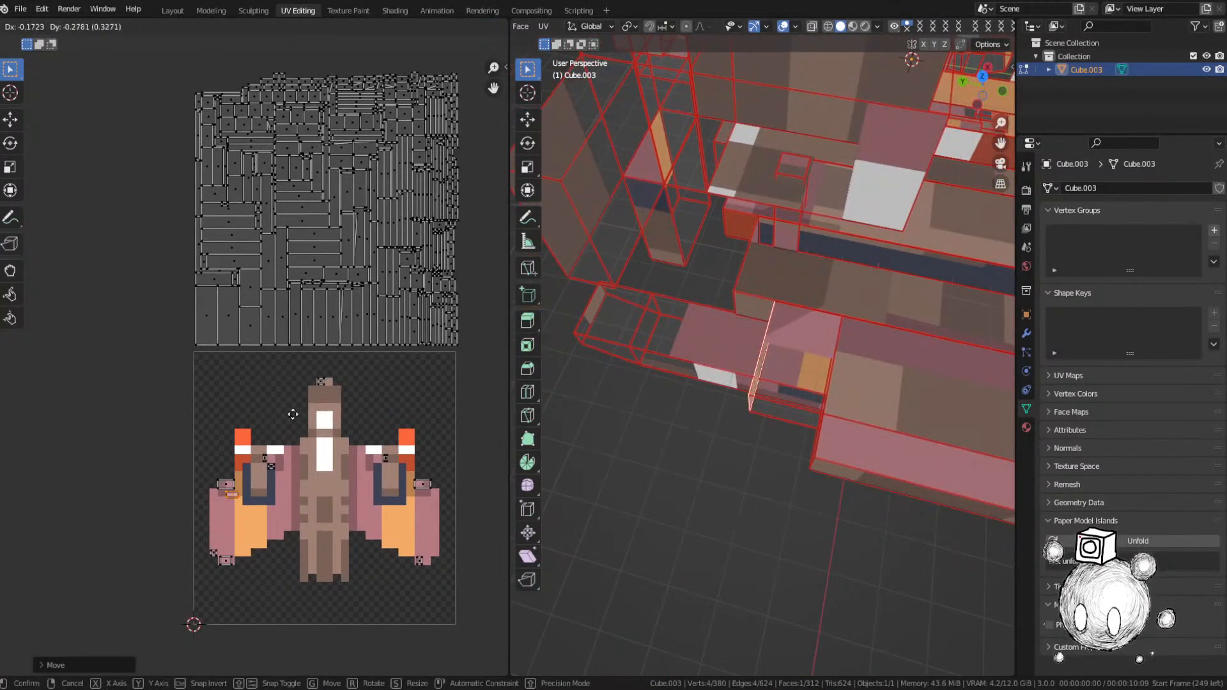
pyautogui.click(265, 312)
# Step: Move the UV face from the left wing's upper pink step onto the darker orange strip beside the left engine's navy frame and shrink it to fit
pyautogui.moveTo(779, 357); pyautogui.dragTo(581, 356, button='middle')
pyautogui.moveTo(337, 422); pyautogui.dragTo(376, 382, button='middle')
pyautogui.scroll(3, 377, 382)
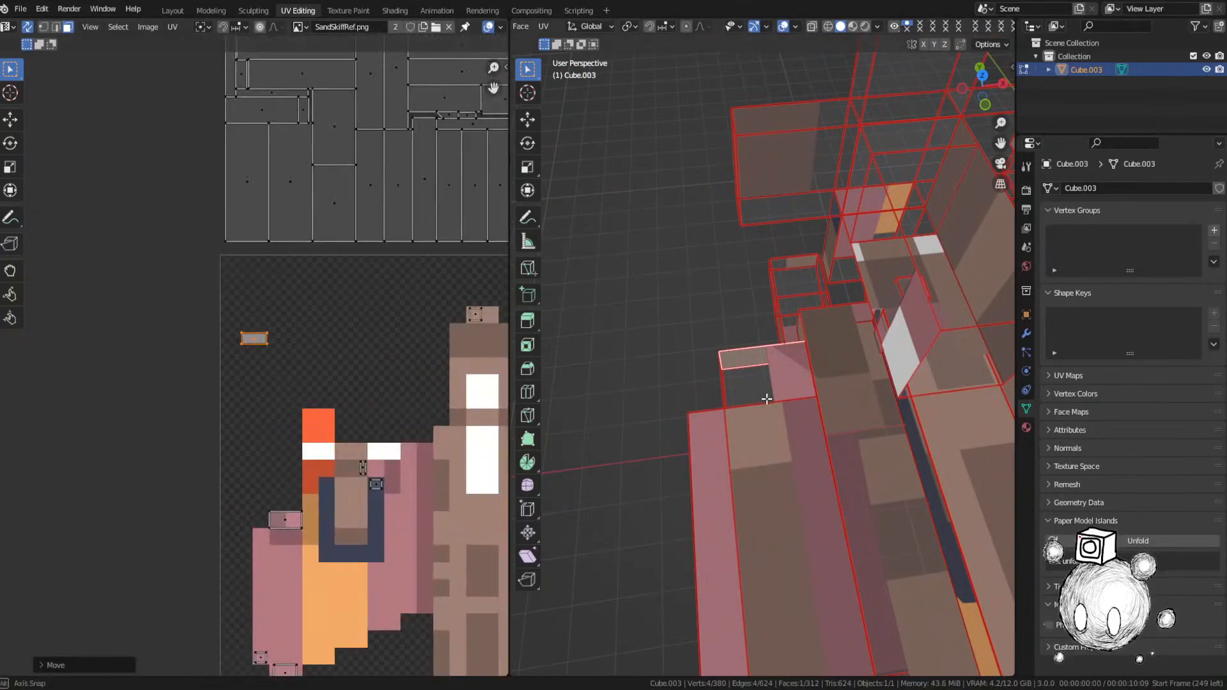
pyautogui.moveTo(769, 401); pyautogui.dragTo(710, 417, button='middle')
pyautogui.moveTo(663, 460); pyautogui.dragTo(550, 492, button='middle')
pyautogui.click(286, 520)
pyautogui.press('g')
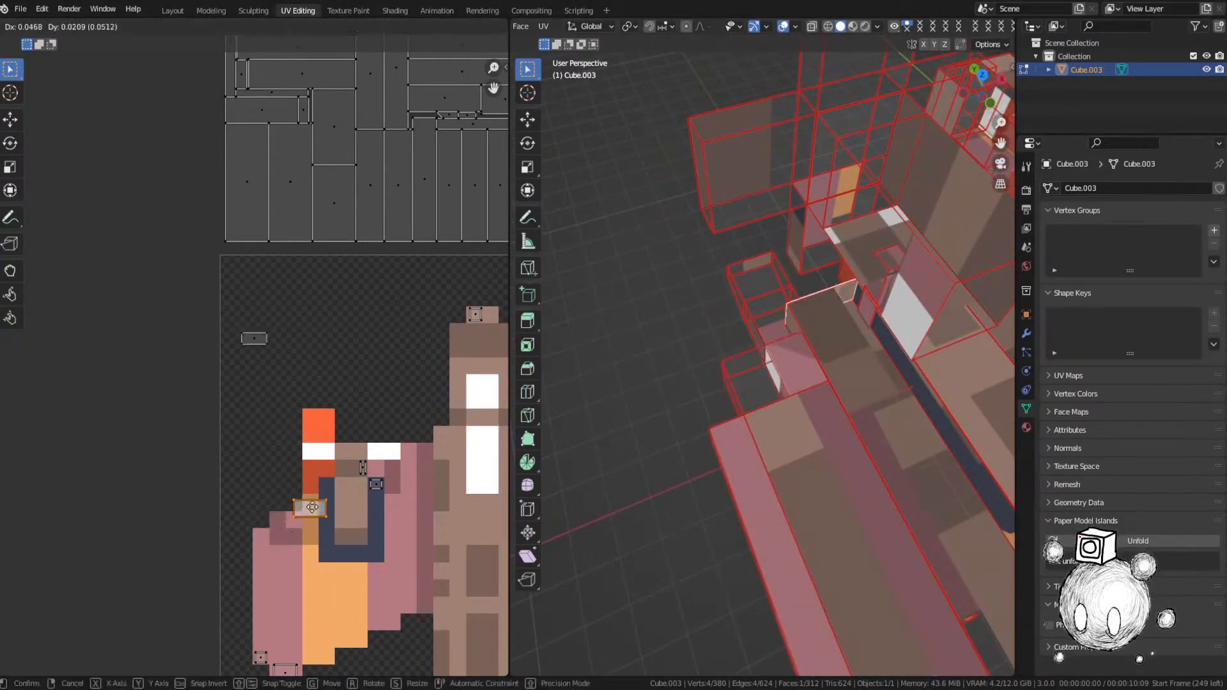
pyautogui.click(314, 504)
pyautogui.press('s')
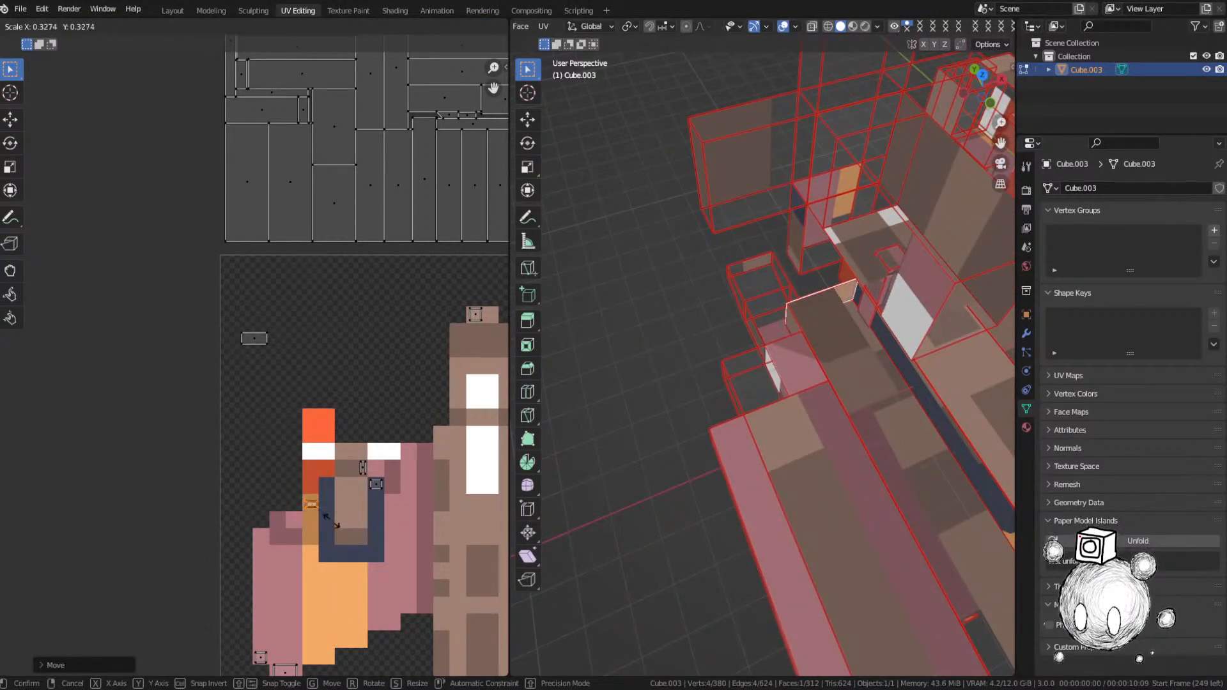
pyautogui.click(330, 516)
# Step: Move the UV face parked in the empty area above the left wing onto the wing's upper pink step
pyautogui.moveTo(257, 346); pyautogui.dragTo(258, 383)
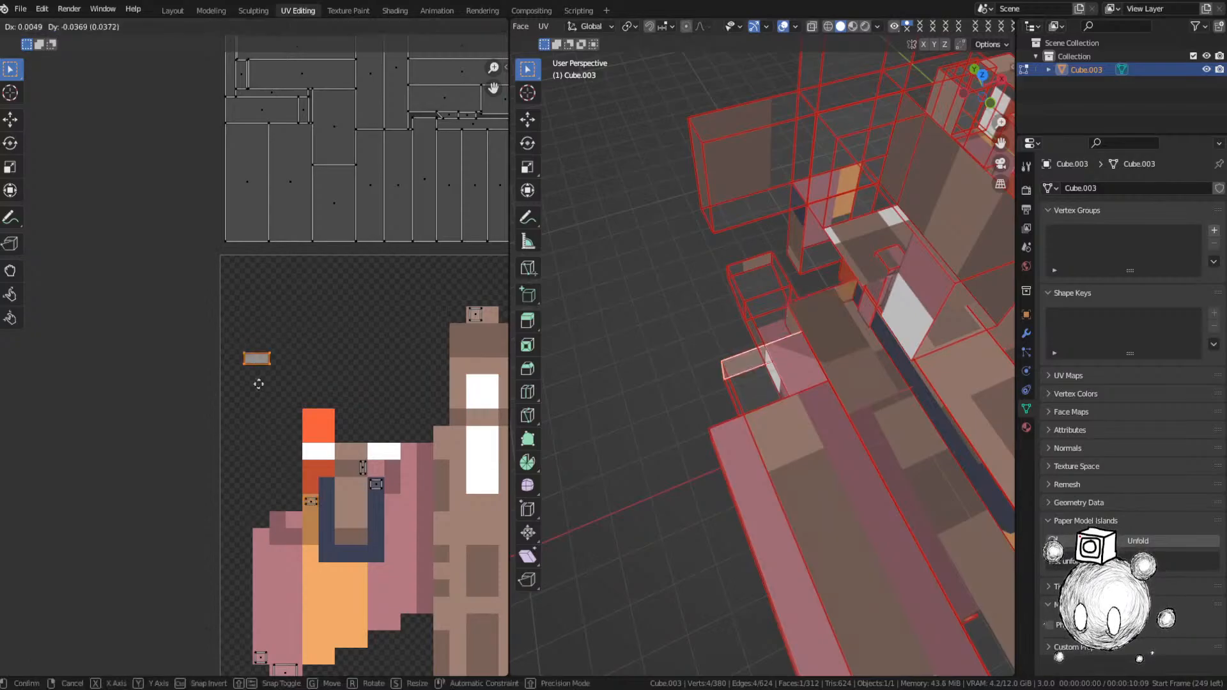
pyautogui.moveTo(283, 518); pyautogui.dragTo(283, 518)
pyautogui.moveTo(691, 460); pyautogui.dragTo(739, 446, button='middle')
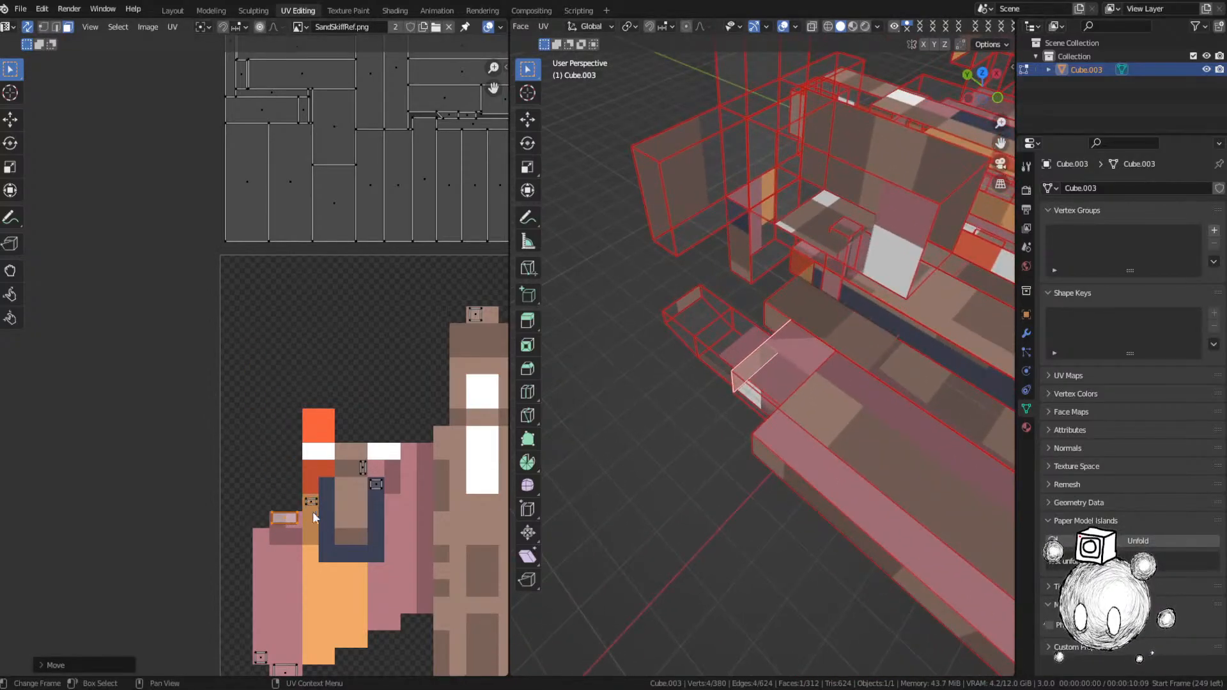
pyautogui.scroll(5, 313, 511)
pyautogui.scroll(1, 294, 506)
pyautogui.moveTo(294, 507); pyautogui.dragTo(269, 381, button='middle')
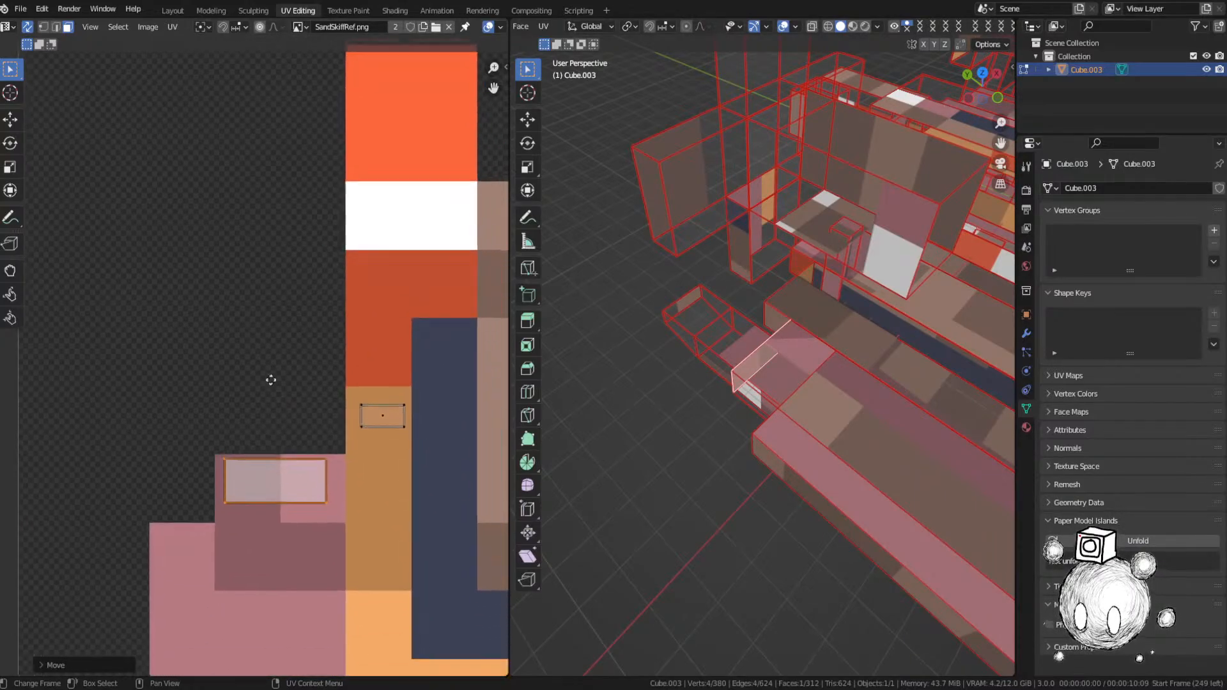
pyautogui.write('r90')
pyautogui.press('BackSpace')
pyautogui.press('BackSpace')
pyautogui.click(345, 473)
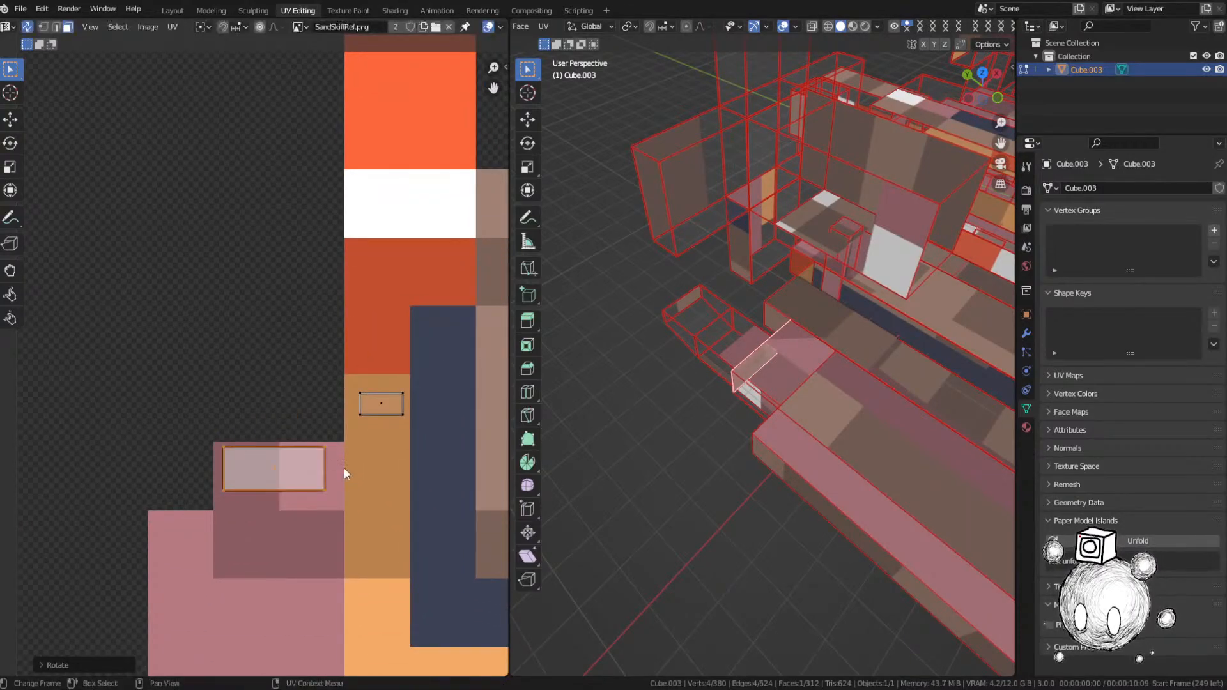
# Step: Align the UV face with the pink step's upper-left corner, stretch its lower and right edges to fill the pink area, and save the file
pyautogui.press('g')
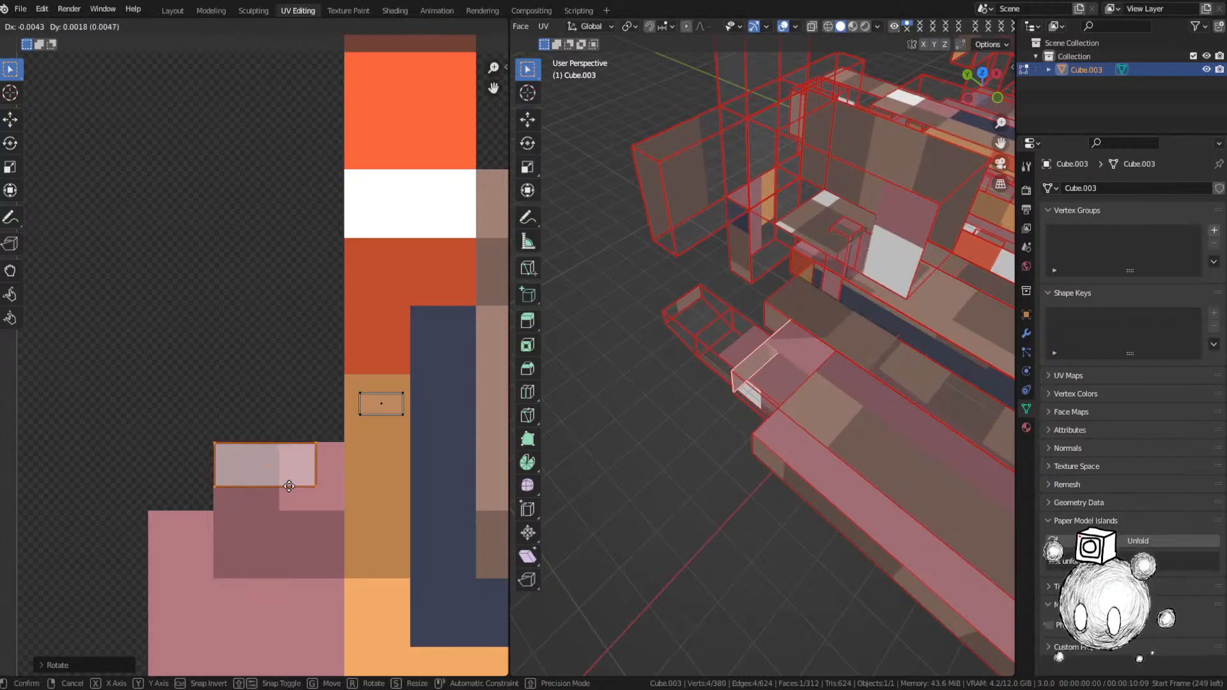
pyautogui.press('y')
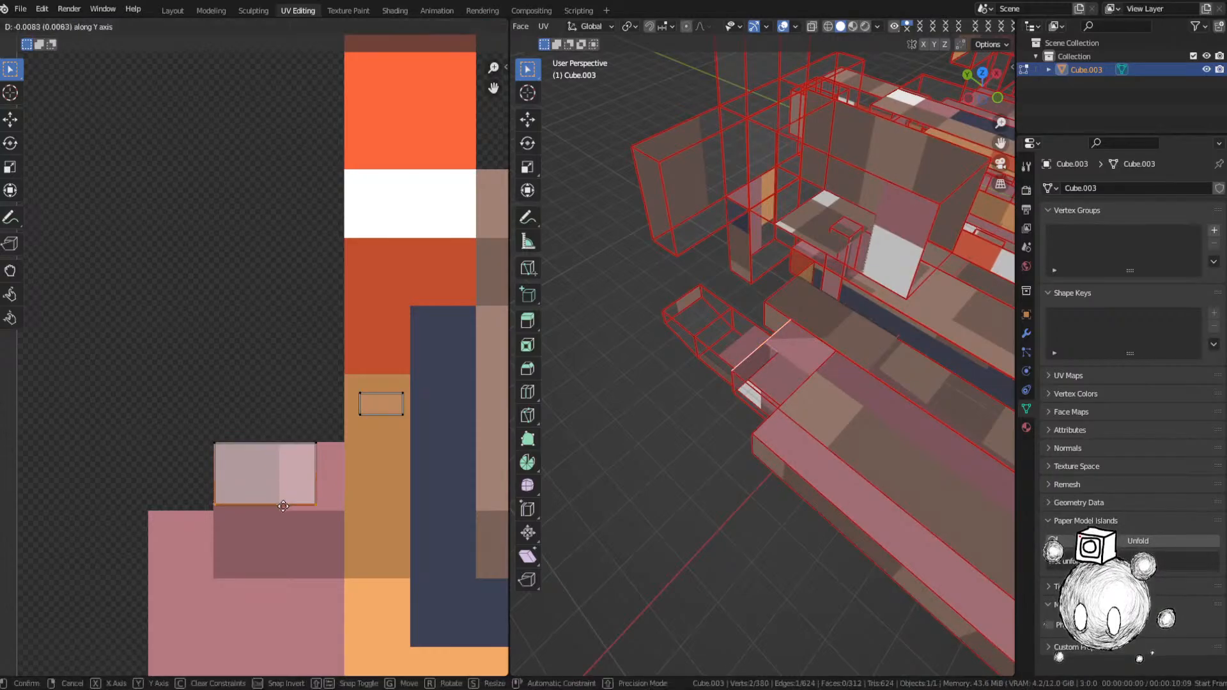
pyautogui.press('x')
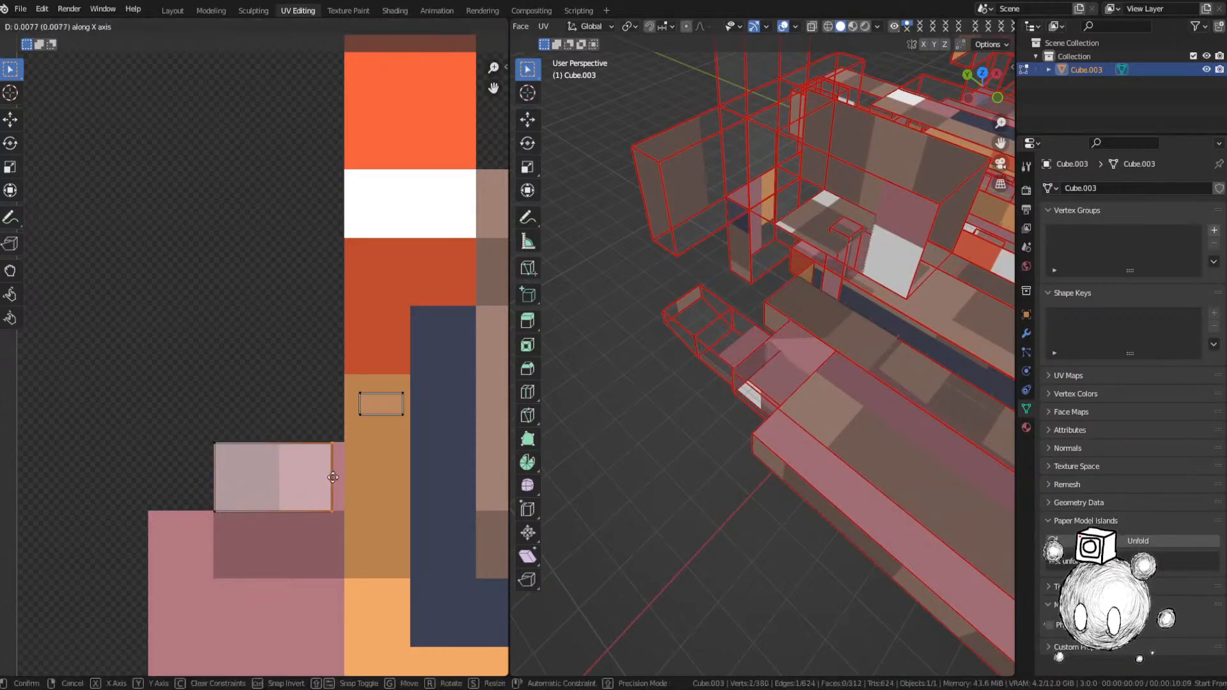
pyautogui.click(342, 479)
pyautogui.moveTo(646, 435); pyautogui.dragTo(757, 320, button='middle')
pyautogui.hotkey('ctrl', 's')
# Step: Select the next small face on the packed layout's upper-left edge and frame it in the model view
pyautogui.scroll(-10, 267, 419)
pyautogui.press('3')
pyautogui.moveTo(282, 281); pyautogui.dragTo(260, 400, button='middle')
pyautogui.click(269, 173)
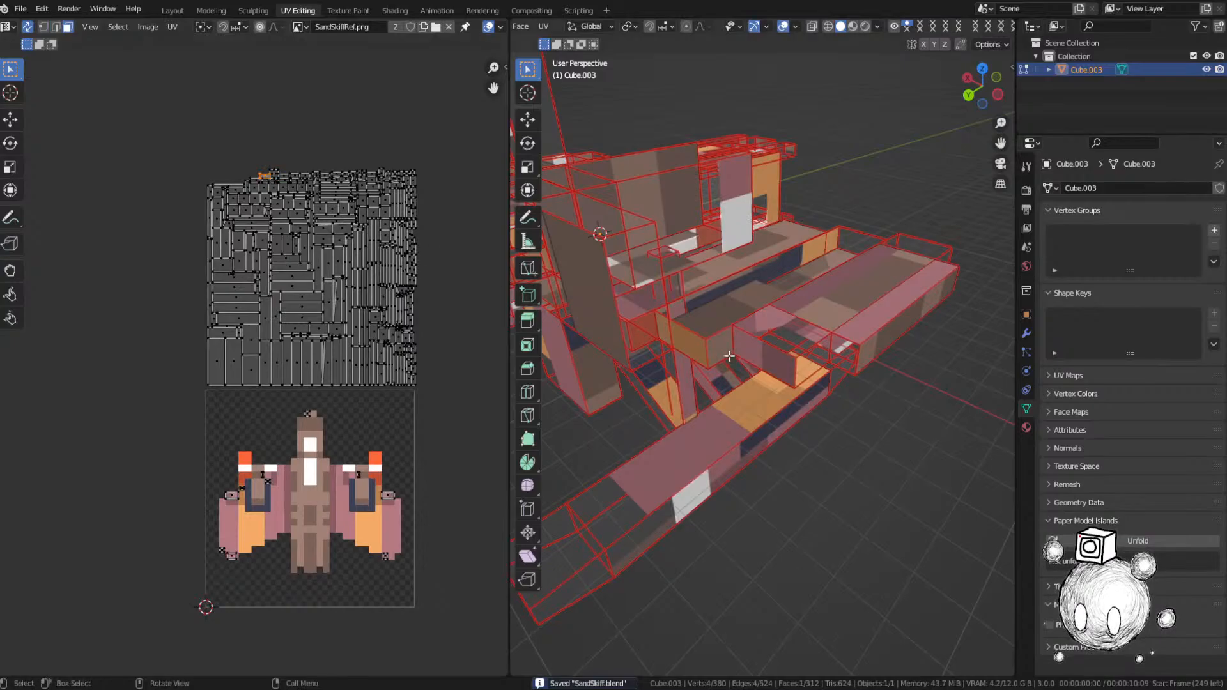
pyautogui.press('KP_Decimal')
pyautogui.moveTo(799, 396); pyautogui.dragTo(818, 442, button='middle')
# Step: Move the selected face's UVs onto the lowest pink step between the left wing's orange area and the fuselage
pyautogui.press('g')
pyautogui.click(233, 603)
pyautogui.press('g')
pyautogui.click(321, 441)
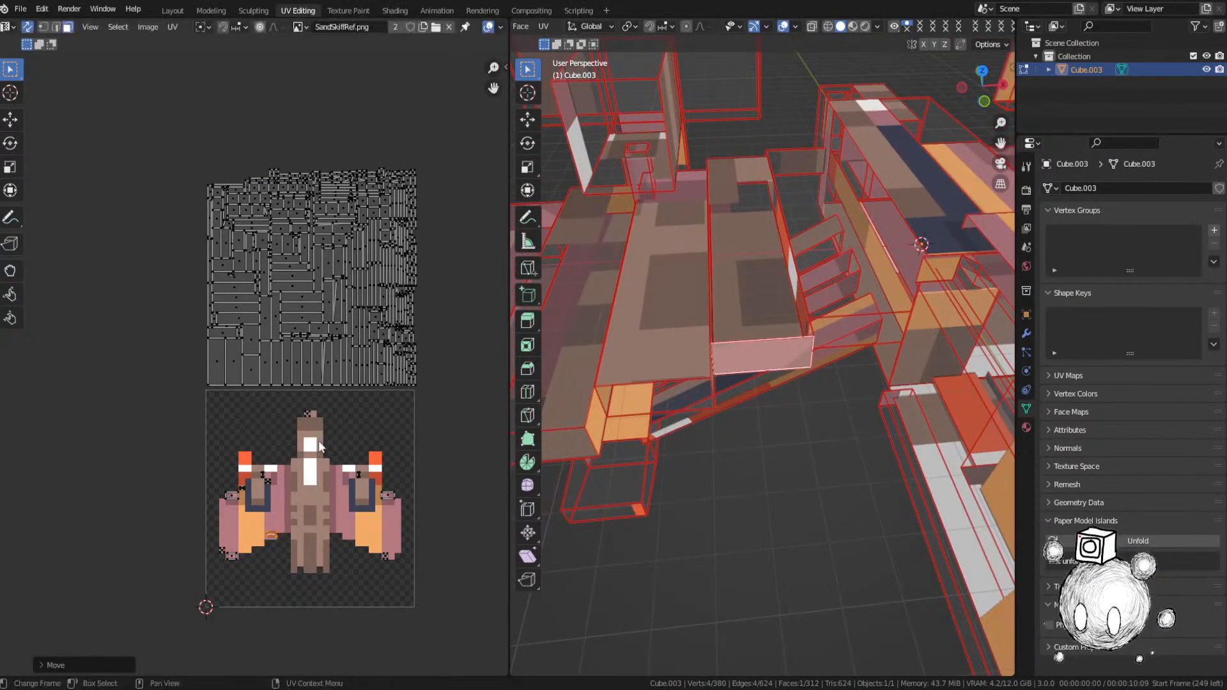
pyautogui.scroll(10, 313, 377)
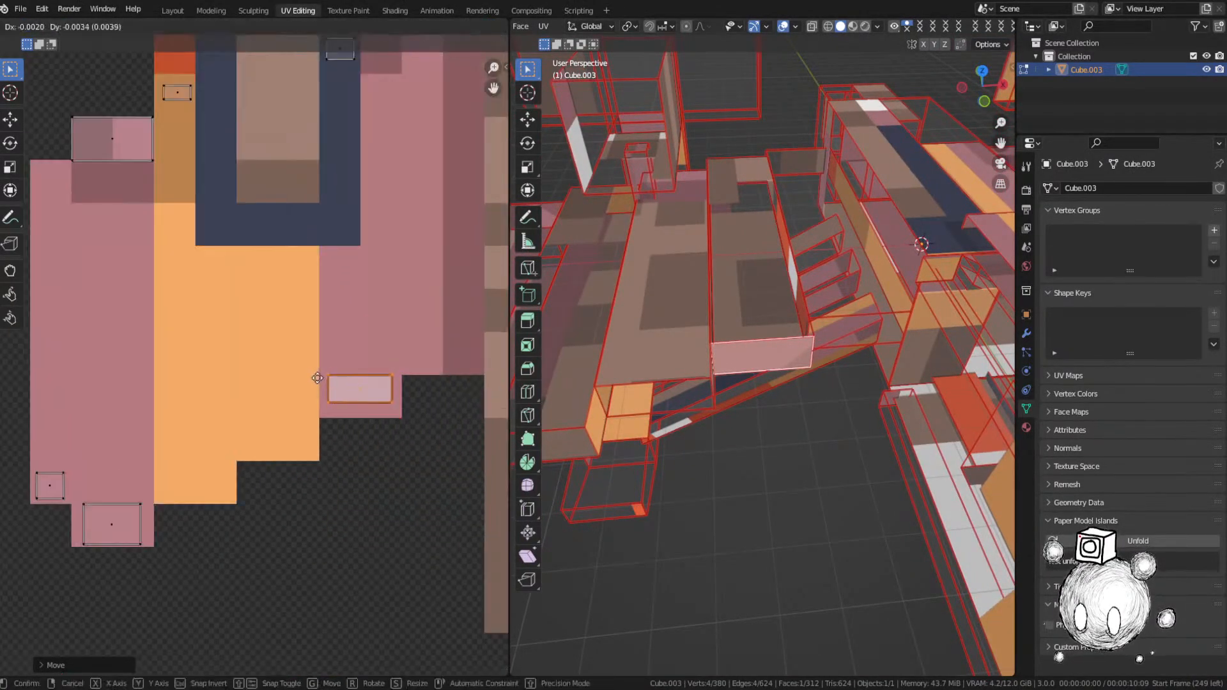
# Step: Select the next small face on the packed layout's top edge, move its UVs onto the nose's upper white block, and frame it in the model view
pyautogui.scroll(-10, 319, 332)
pyautogui.click(334, 198)
pyautogui.moveTo(335, 193); pyautogui.dragTo(327, 386, button='middle')
pyautogui.click(265, 104)
pyautogui.press('g')
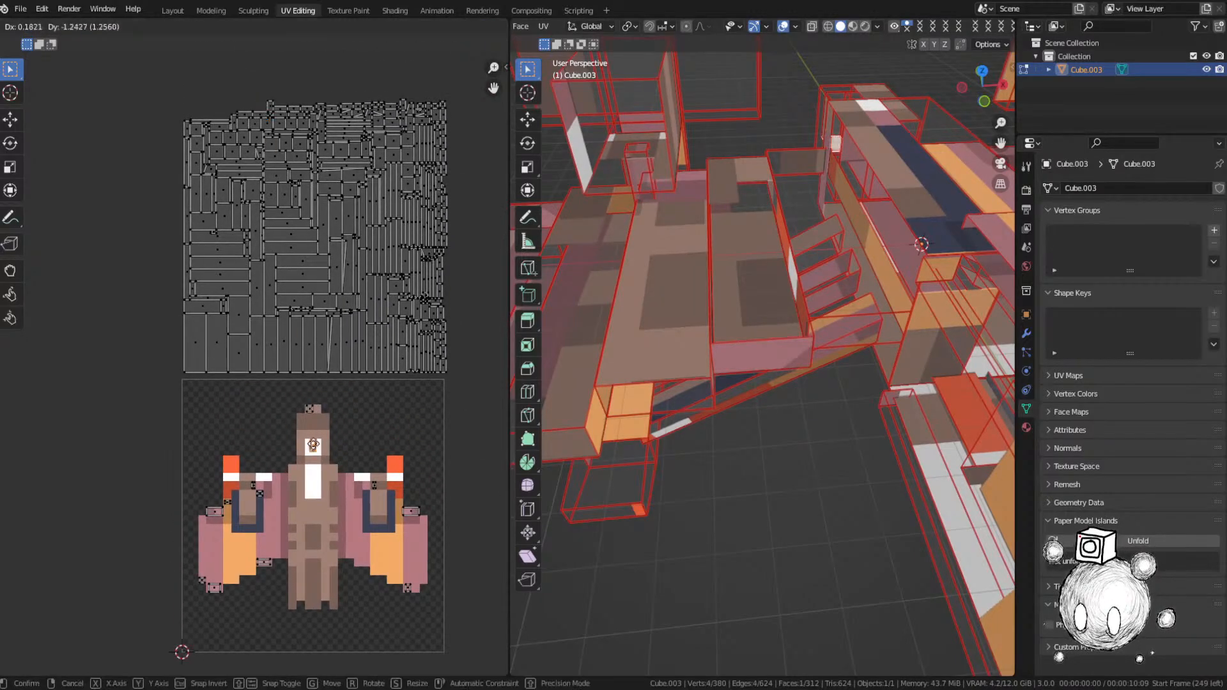
pyautogui.click(309, 445)
pyautogui.press('KP_Decimal')
pyautogui.moveTo(769, 386); pyautogui.dragTo(528, 375, button='middle')
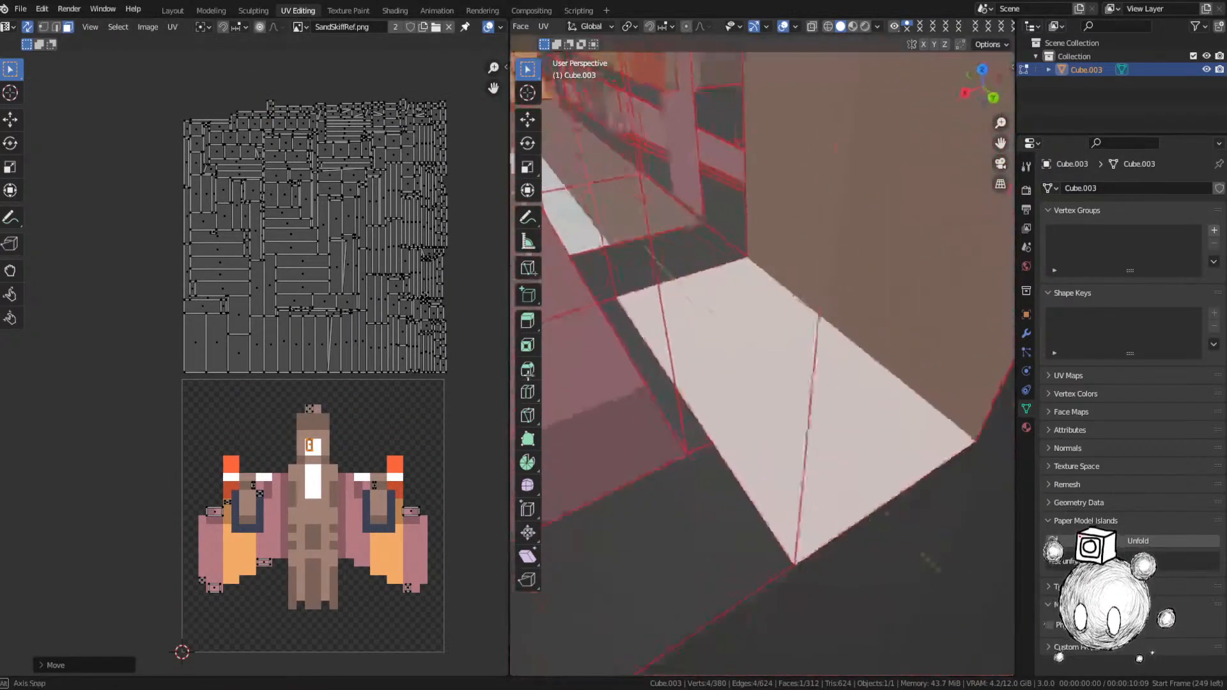
# Step: Move the face's UVs from the white block to the brown tip of the nose and deselect it
pyautogui.scroll(-5, 654, 408)
pyautogui.moveTo(655, 408); pyautogui.dragTo(595, 301, button='middle')
pyautogui.scroll(4, 370, 464)
pyautogui.press('g')
pyautogui.rightClick(402, 407)
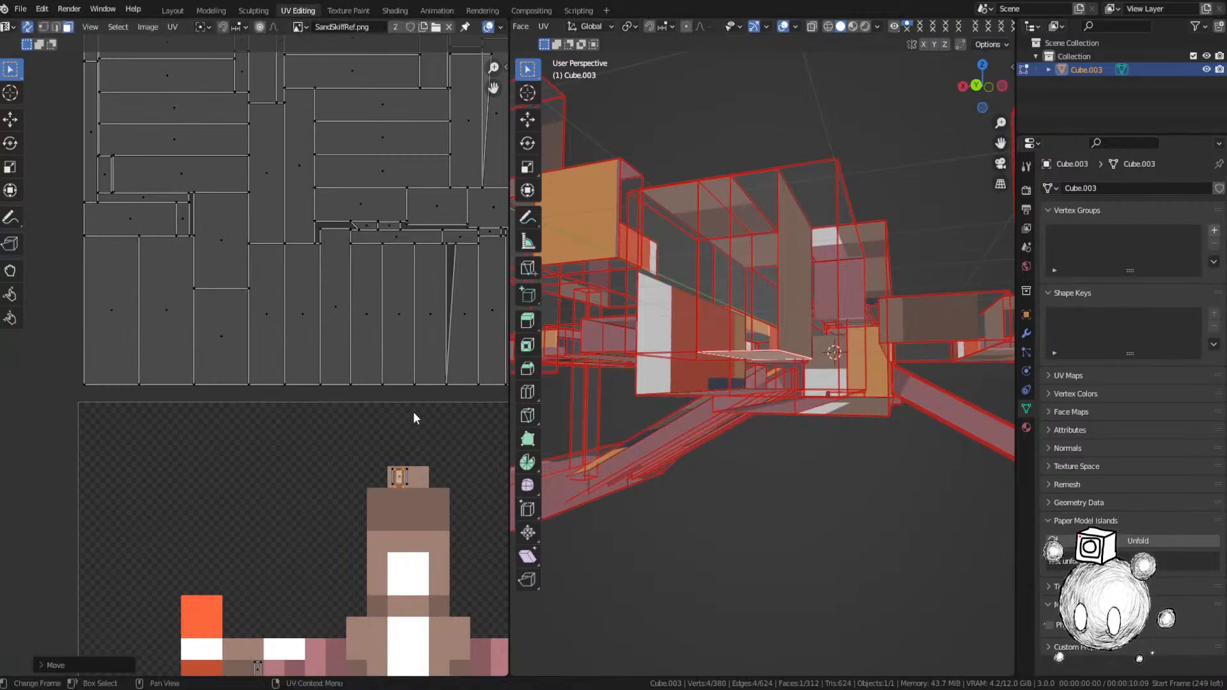
pyautogui.moveTo(678, 377); pyautogui.dragTo(712, 369, button='middle')
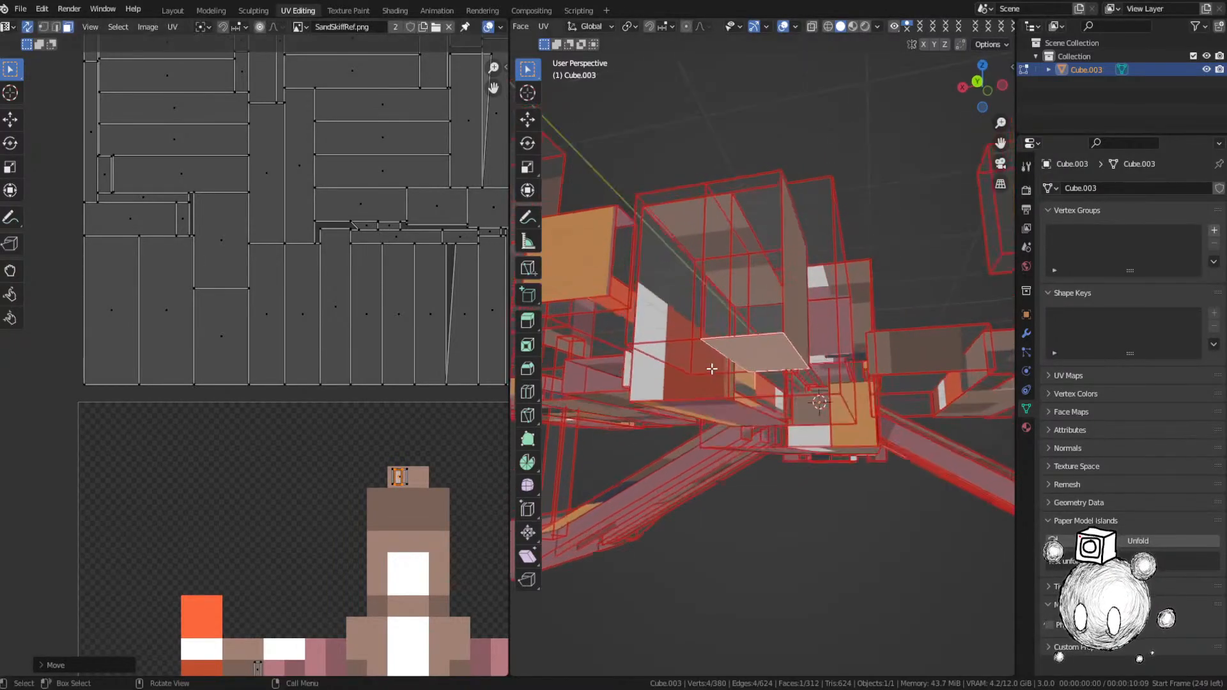
pyautogui.hotkey('alt', 'a')
# Step: Select the next narrow face on the packed layout's top edge, frame it in the model view, and fit its UVs inside the brown nose tip
pyautogui.scroll(-5, 365, 246)
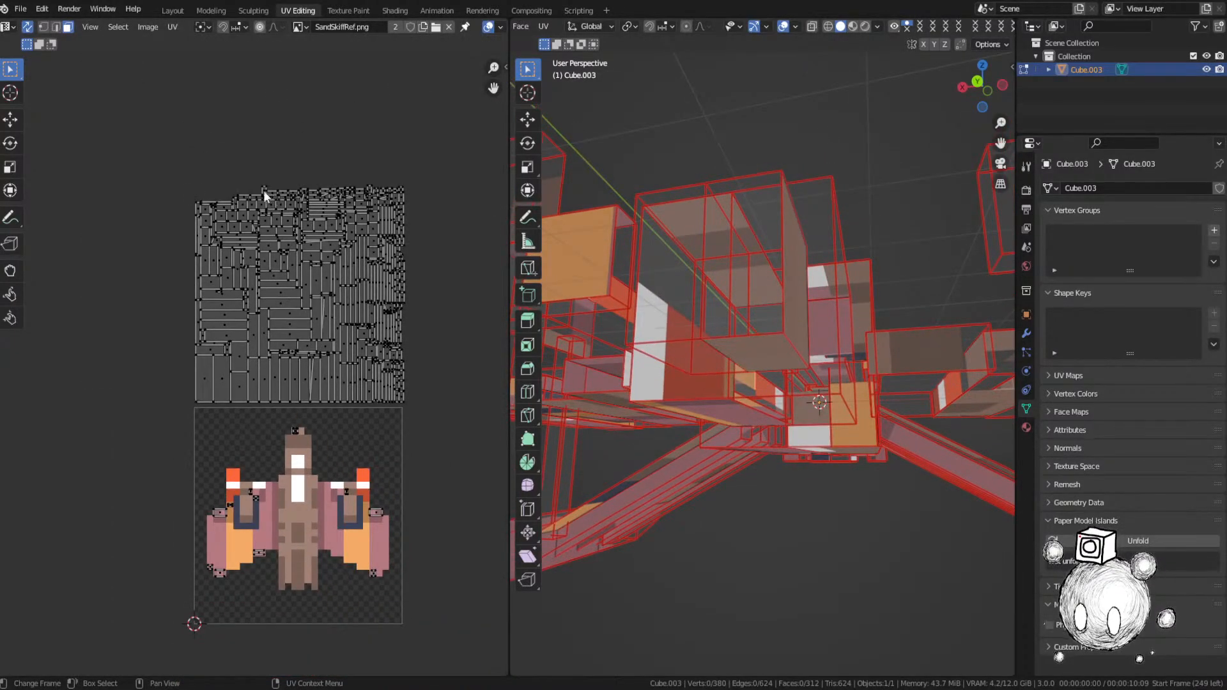
pyautogui.click(263, 191)
pyautogui.press('KP_Decimal')
pyautogui.press('g')
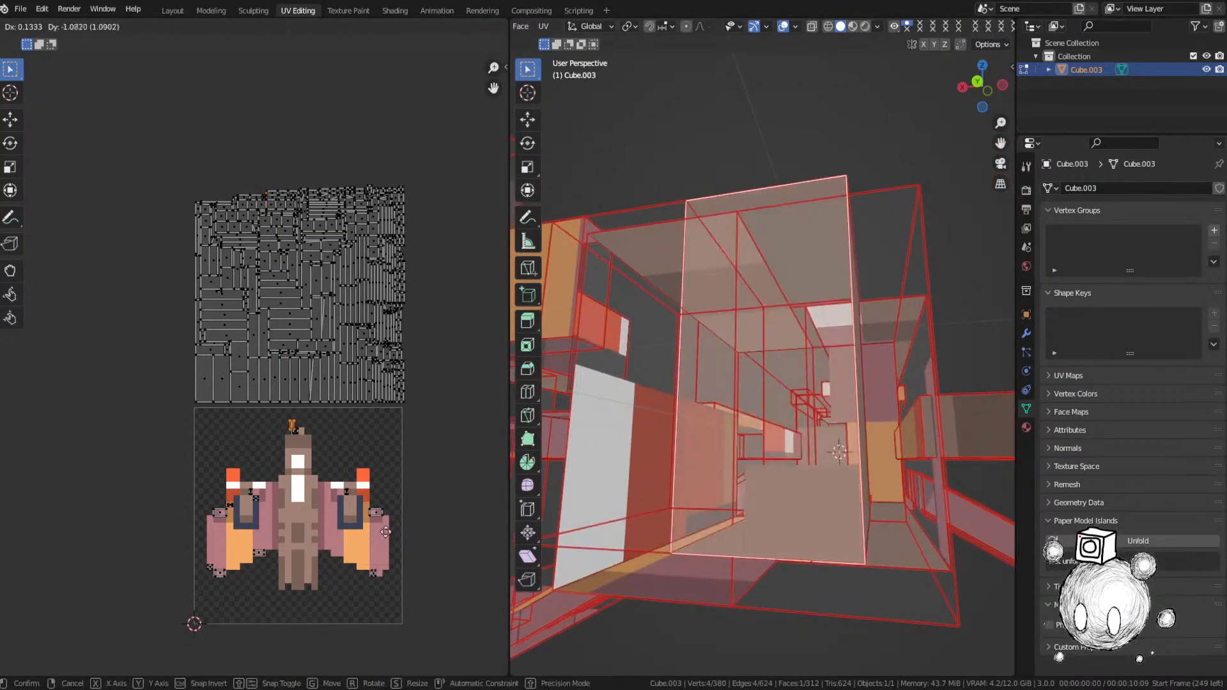
pyautogui.click(385, 532)
pyautogui.scroll(8, 350, 504)
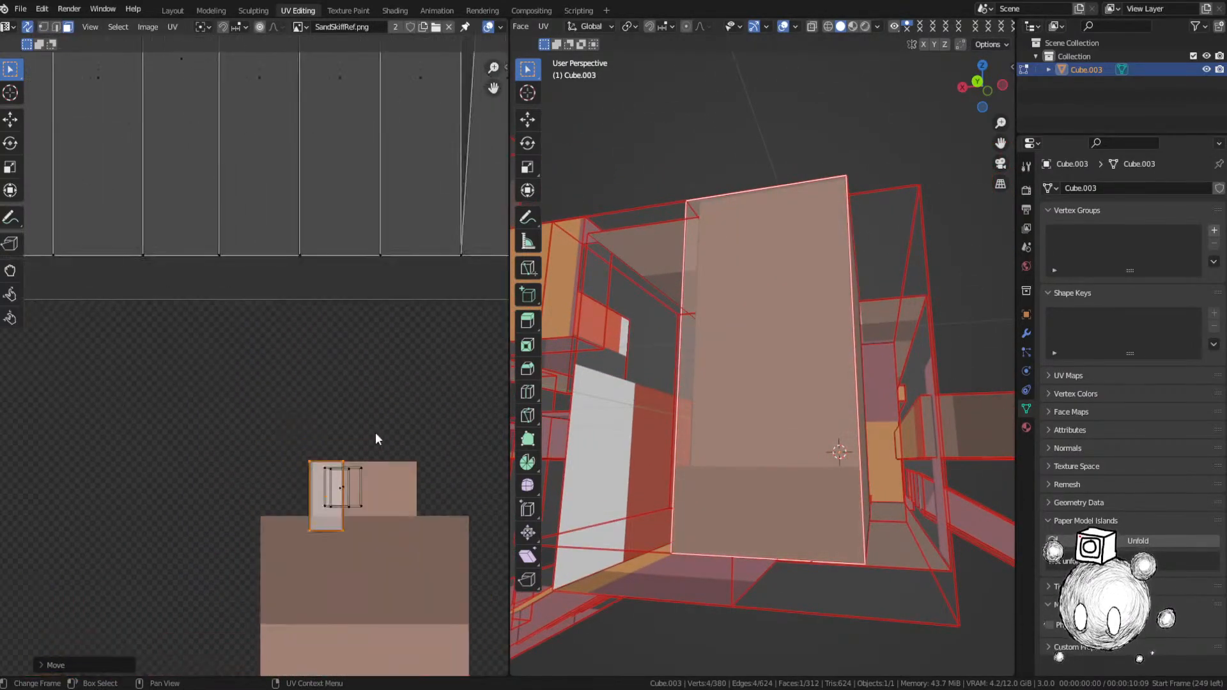
pyautogui.scroll(-6, 274, 427)
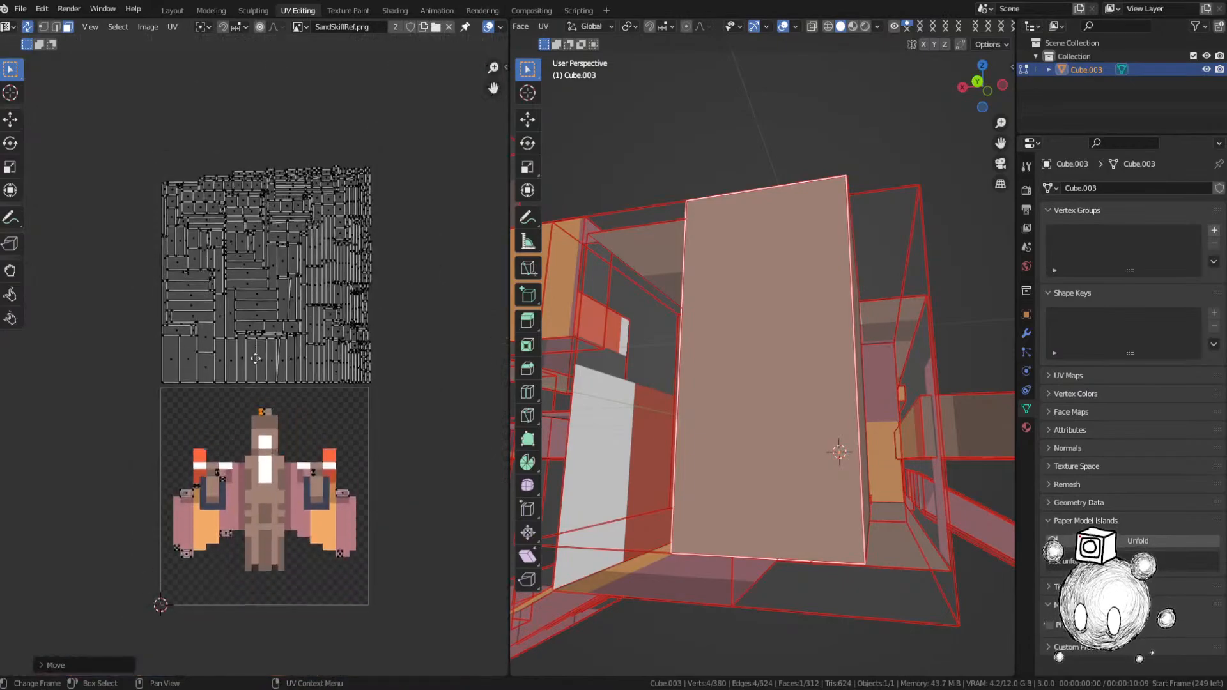
# Step: Select the next face along the packed layout's top edge and align its UVs with the lower-left corner of the right wing's inner pink strip
pyautogui.moveTo(256, 359); pyautogui.dragTo(257, 382, button='middle')
pyautogui.click(241, 197)
pyautogui.moveTo(775, 329); pyautogui.dragTo(734, 405, button='middle')
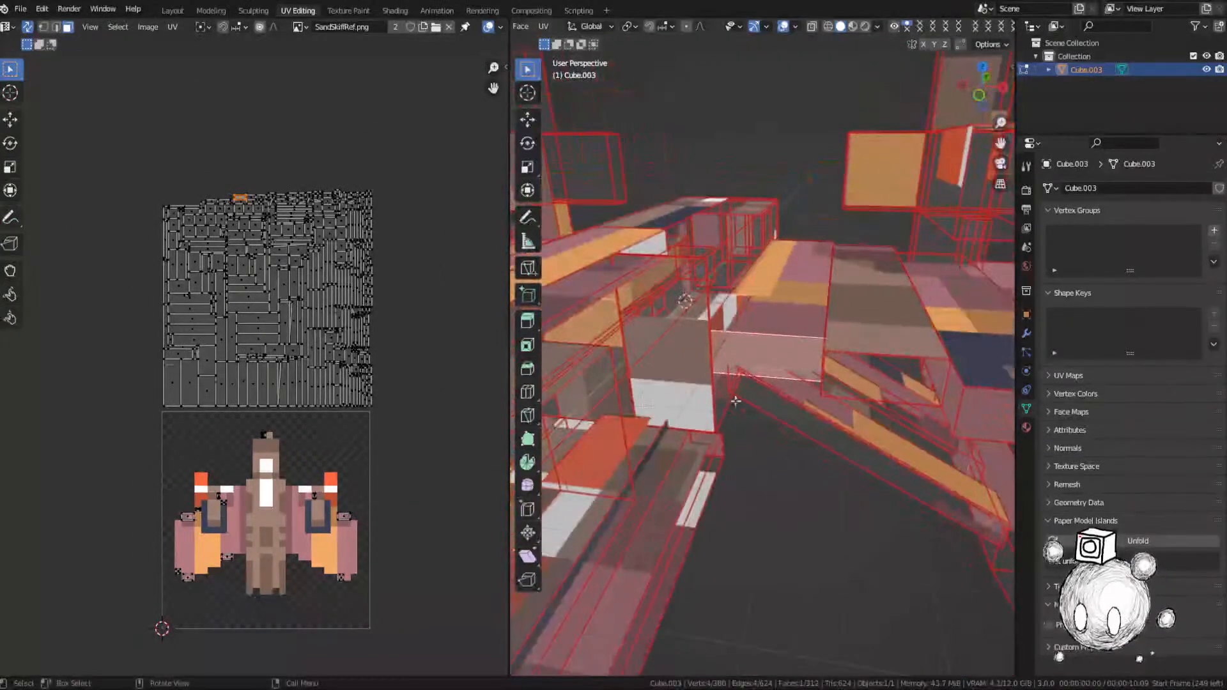
pyautogui.press('g')
pyautogui.click(441, 668)
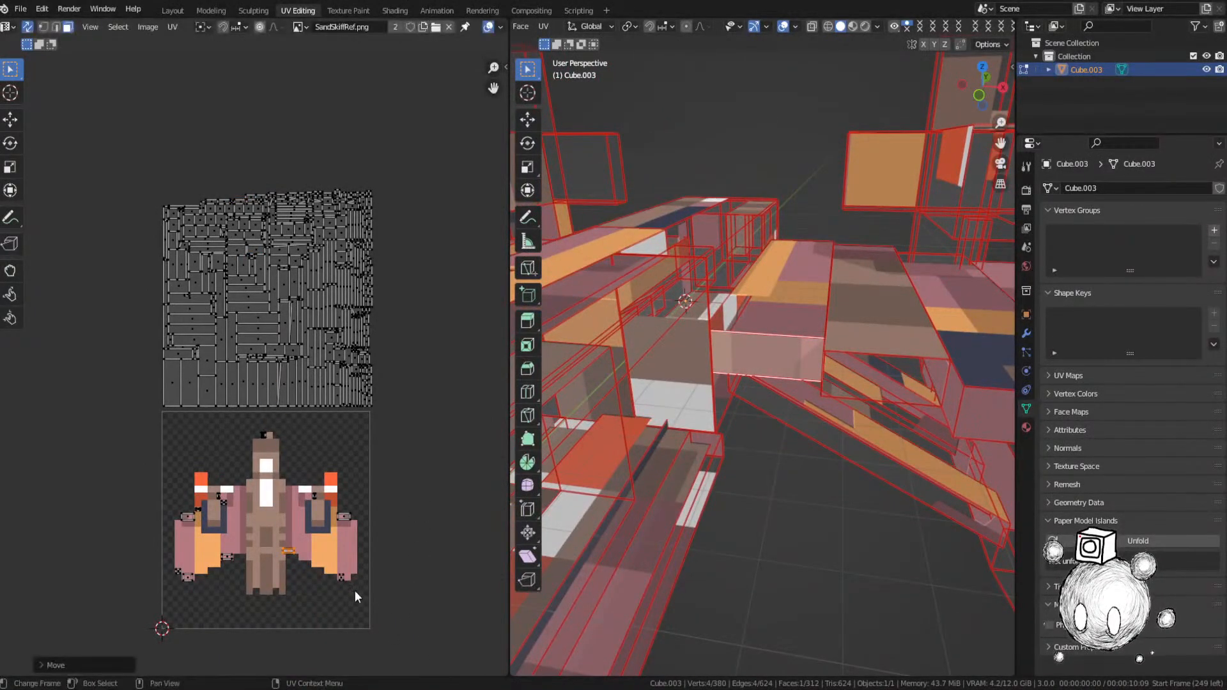
pyautogui.scroll(10, 350, 593)
pyautogui.press('g')
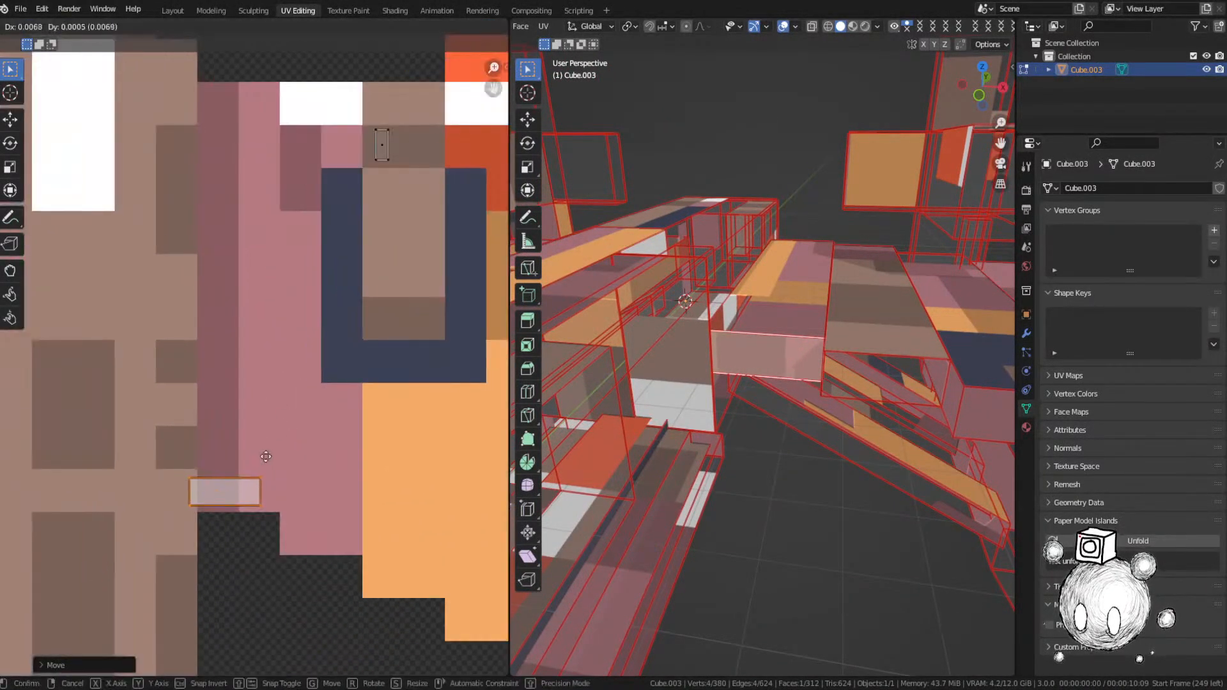
pyautogui.click(275, 463)
pyautogui.moveTo(743, 500); pyautogui.dragTo(755, 448, button='middle')
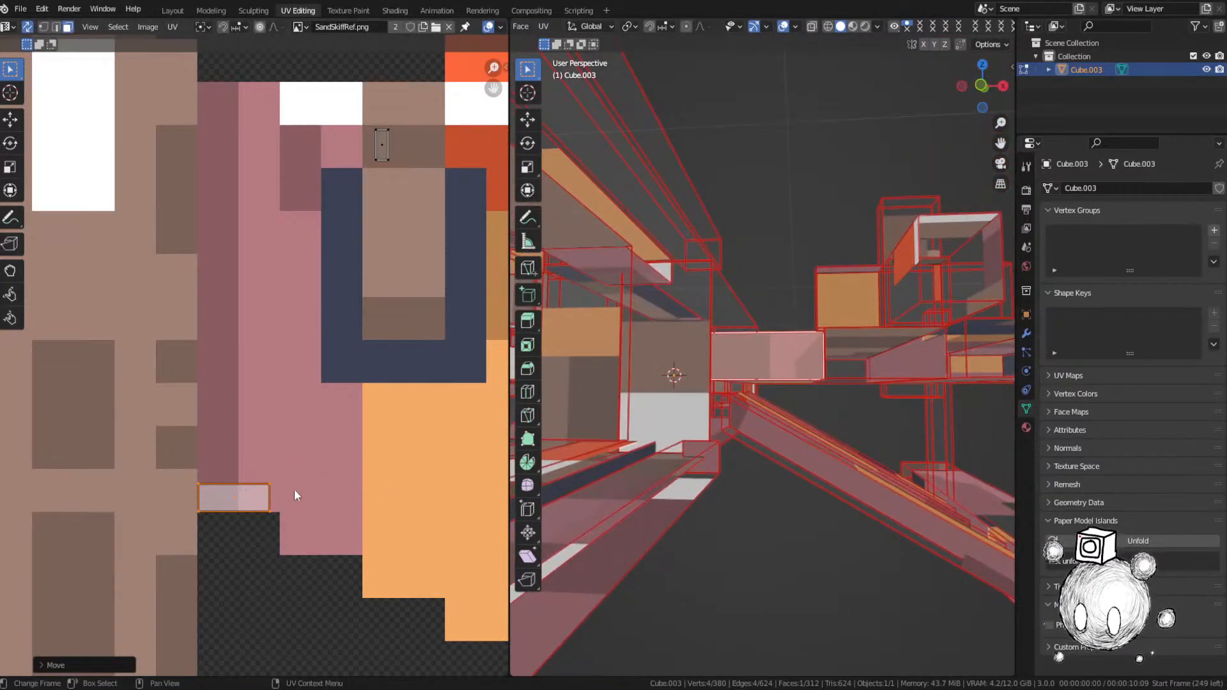
# Step: Stretch the UV face's upper edge upward and its right edge to the end of the pink step, and deselect it
pyautogui.click(244, 484)
pyautogui.press('g')
pyautogui.press('y')
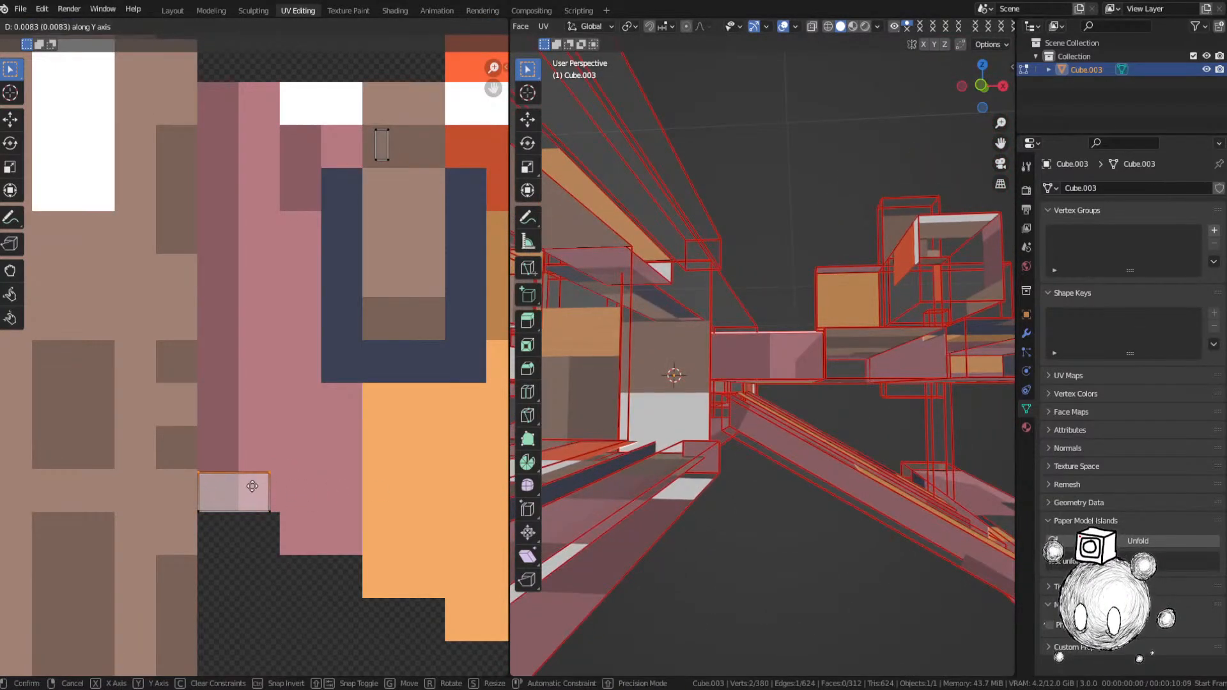
pyautogui.click(254, 490)
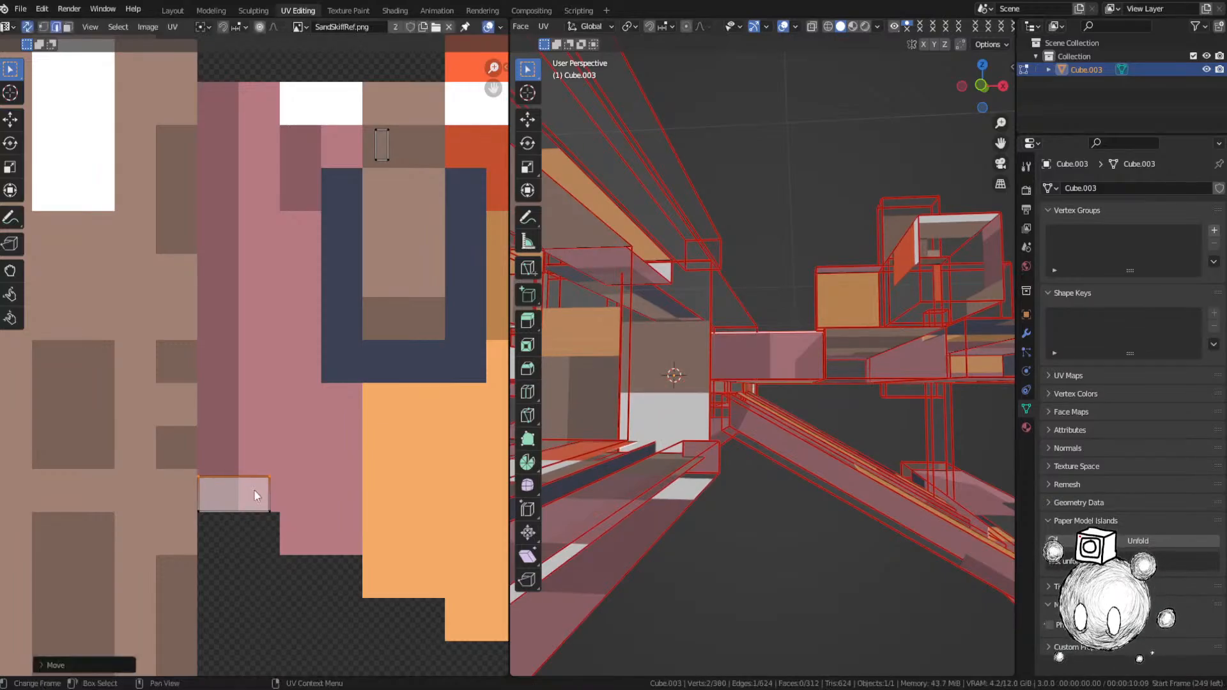
pyautogui.click(265, 495)
pyautogui.press('g')
pyautogui.press('x')
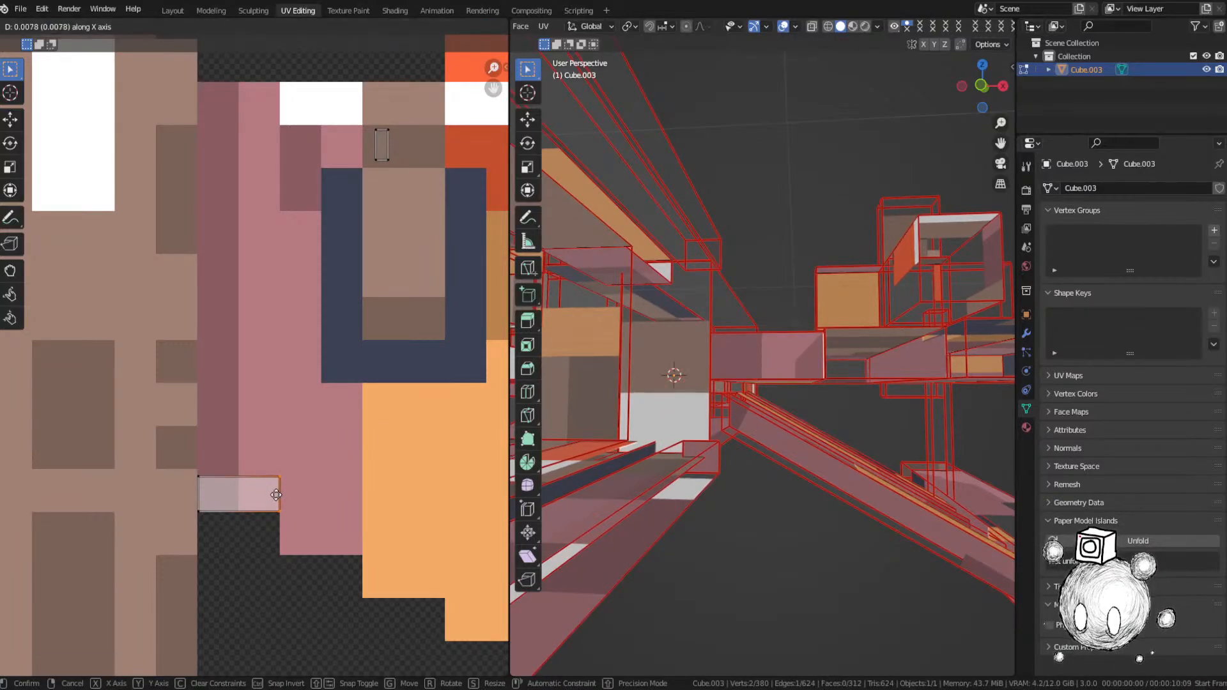
pyautogui.click(276, 494)
pyautogui.hotkey('alt', 'a')
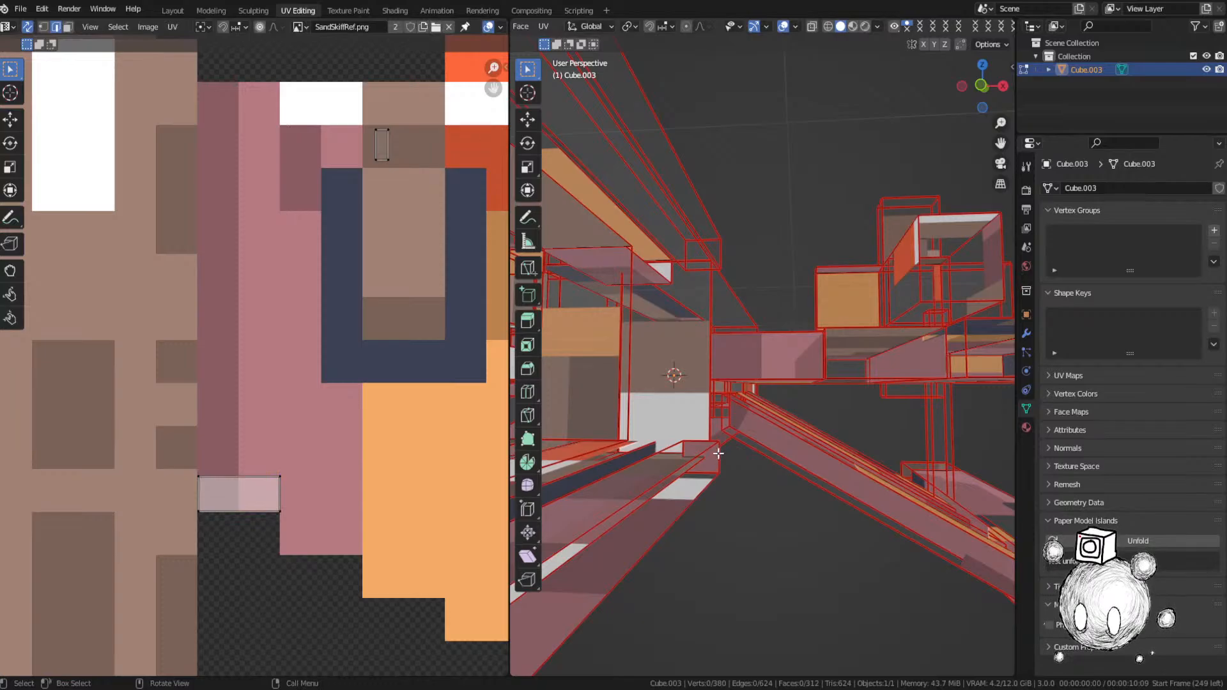
# Step: Select the next face on the packed layout's top edge, frame it in the model view, and move its UVs to the area above the left engine
pyautogui.scroll(-5, 377, 450)
pyautogui.moveTo(717, 354); pyautogui.dragTo(718, 418, button='middle')
pyautogui.scroll(-2, 242, 212)
pyautogui.moveTo(242, 213); pyautogui.dragTo(233, 188, button='middle')
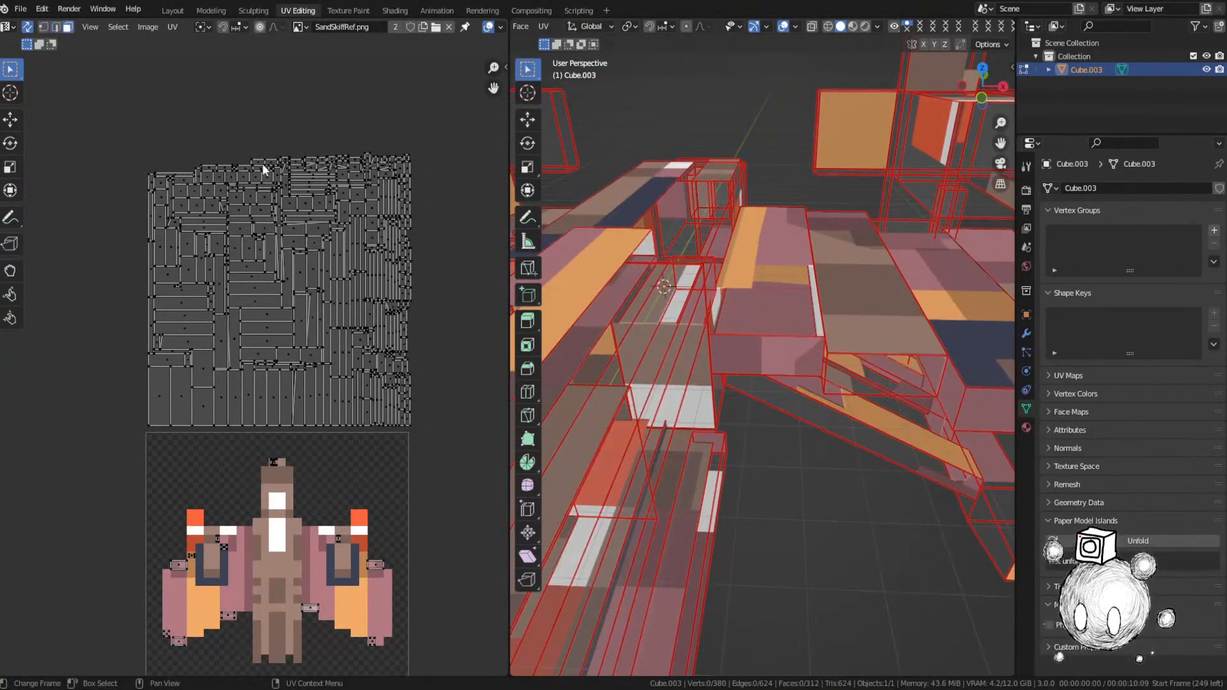
pyautogui.press('KP_Decimal')
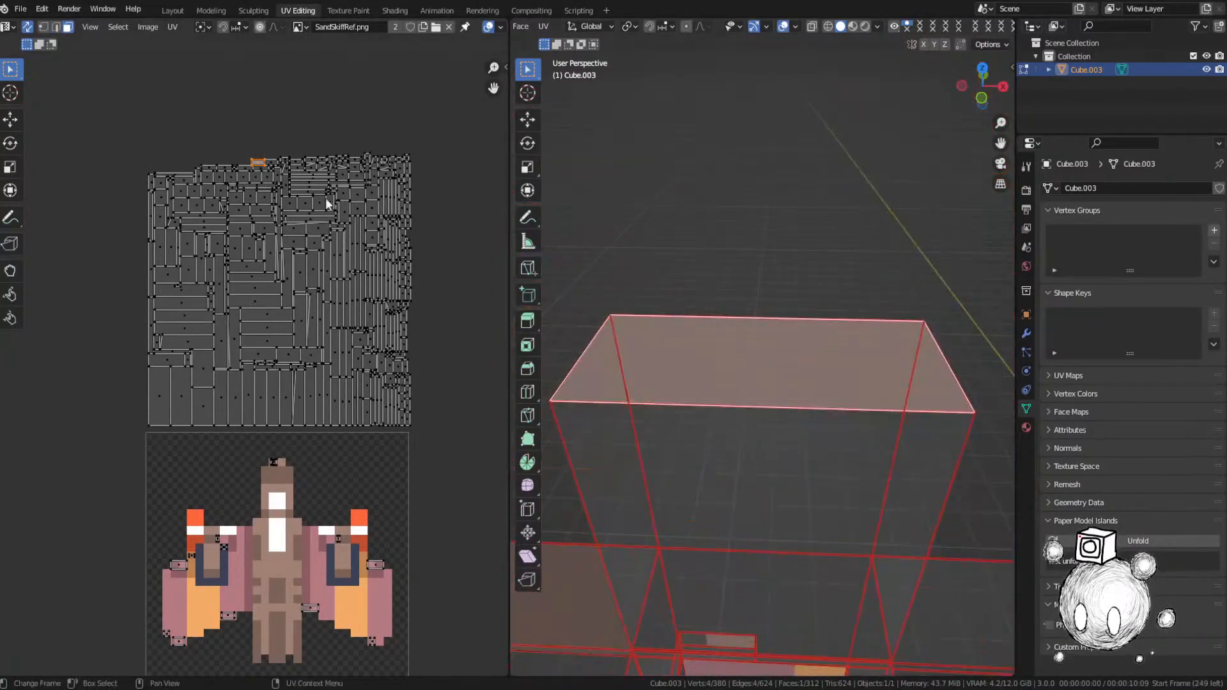
pyautogui.press('g')
pyautogui.click(248, 556)
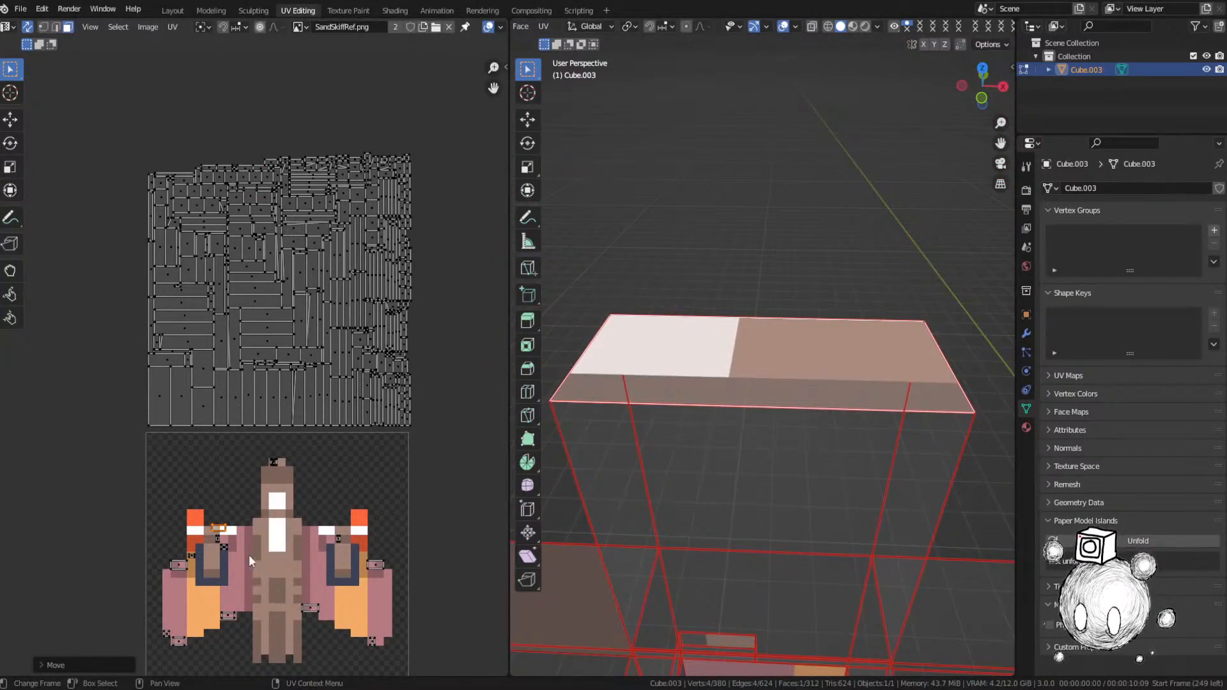
# Step: Move the selected face's UVs onto the white band of the left wing's red-orange column
pyautogui.scroll(5, 248, 555)
pyautogui.moveTo(761, 389); pyautogui.dragTo(883, 390, button='middle')
pyautogui.press('g')
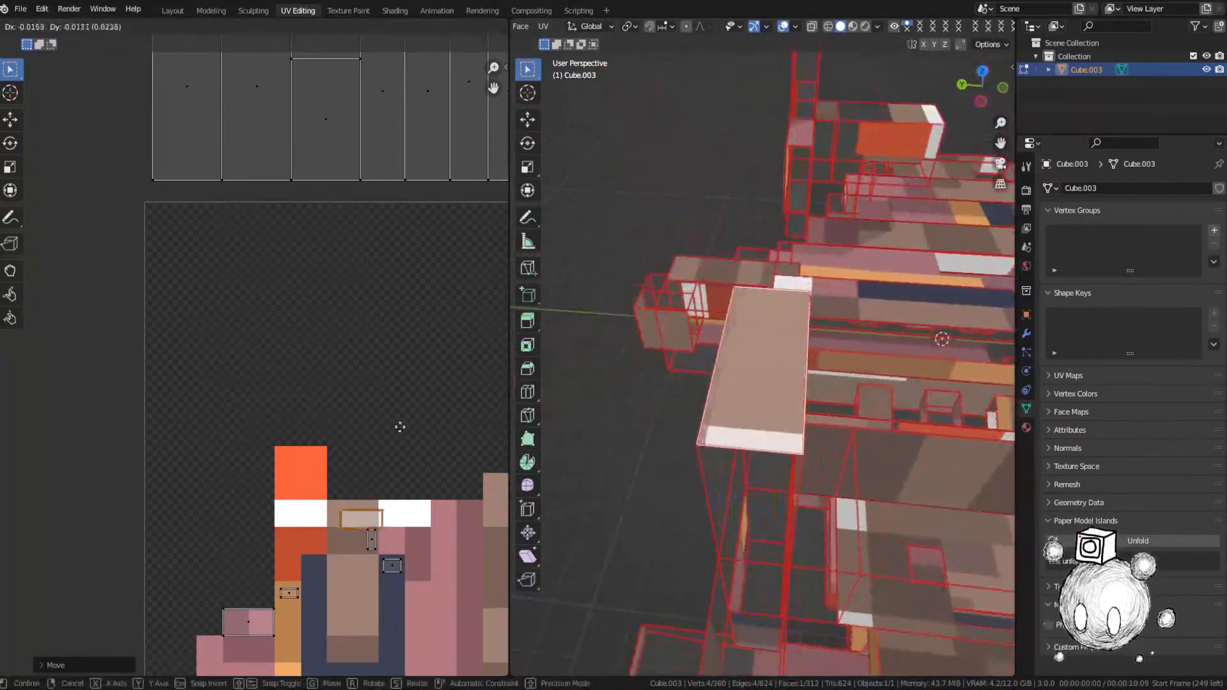
pyautogui.click(339, 419)
pyautogui.moveTo(658, 409); pyautogui.dragTo(709, 409, button='middle')
# Step: Select the next face on the packed layout's top edge, frame it in the model view, and move its UVs above the left wing
pyautogui.scroll(-6, 358, 323)
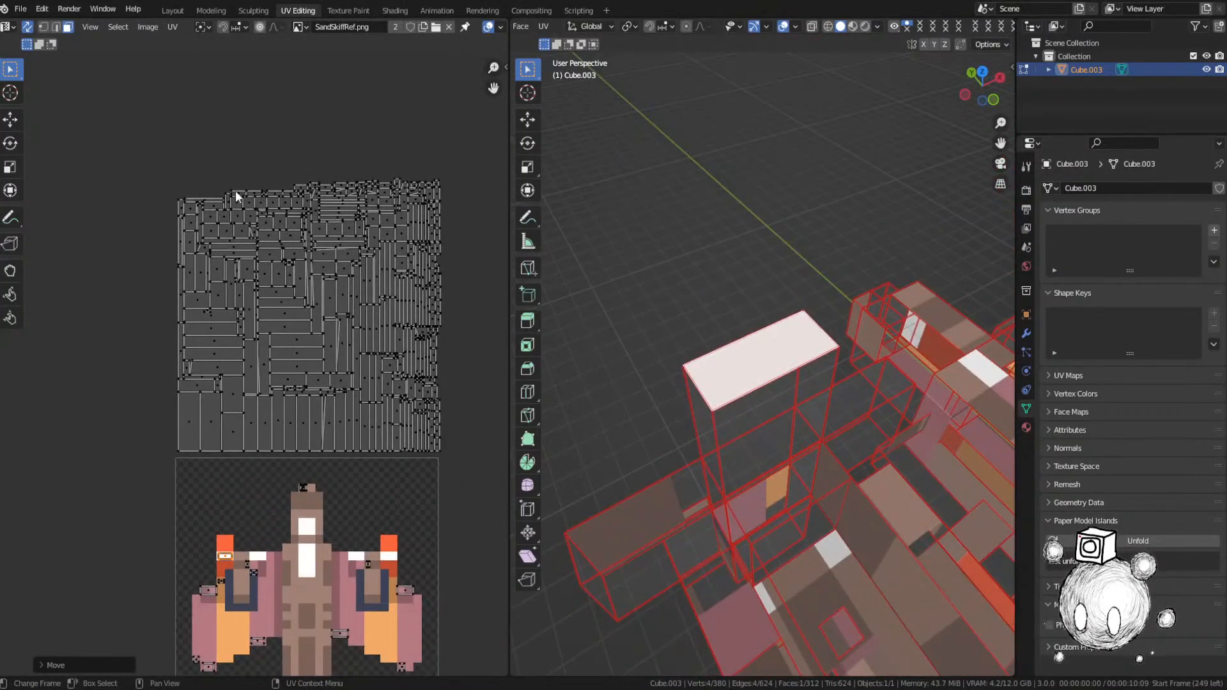
pyautogui.click(236, 192)
pyautogui.press('KP_Decimal')
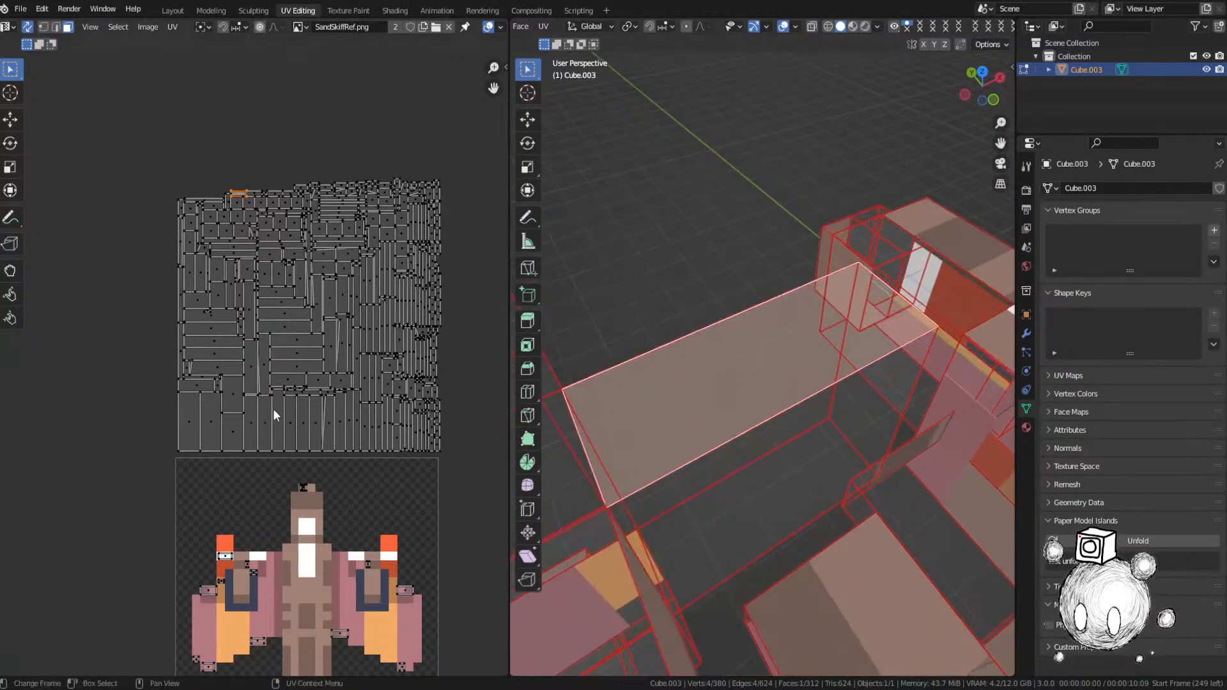
pyautogui.press('g')
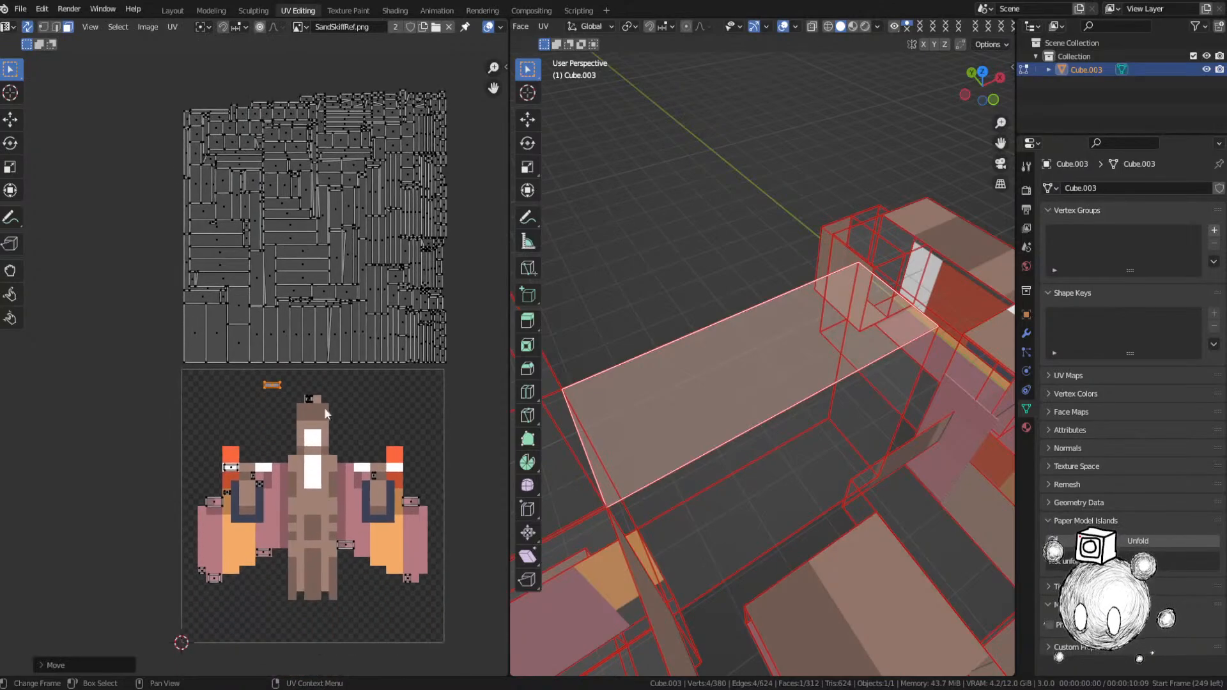
pyautogui.scroll(5, 313, 476)
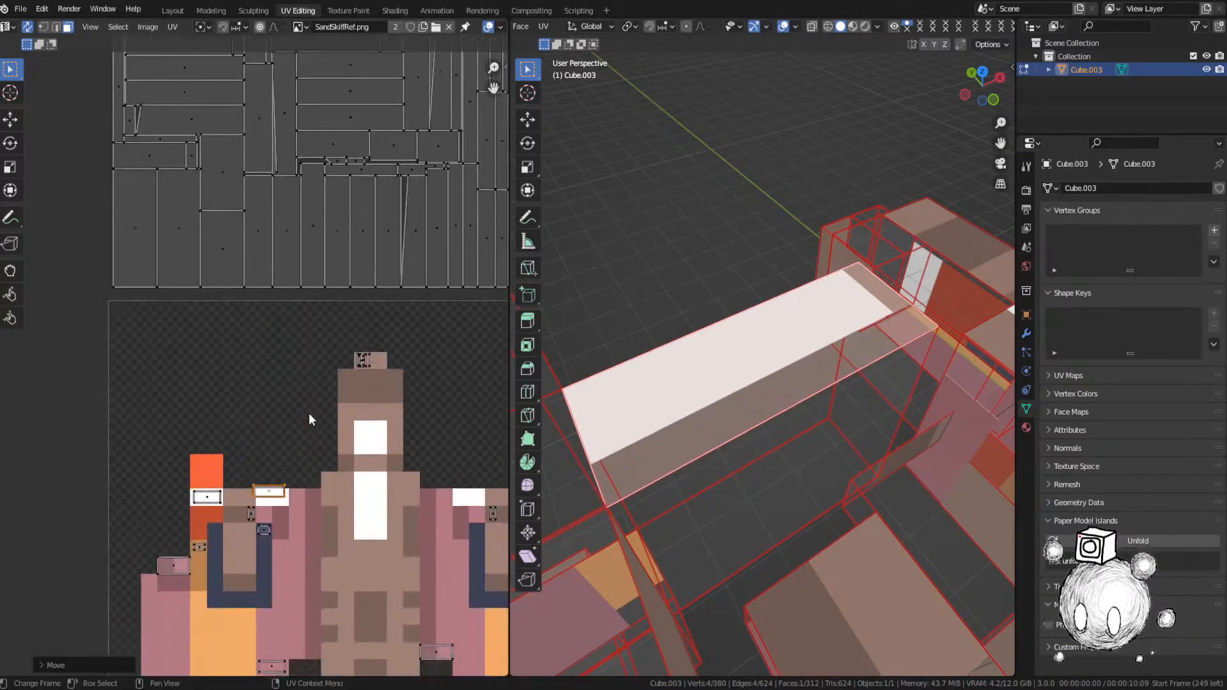
# Step: Fit the selected face's UVs inside the white block between the left engine and the inner pink strip, and save the file
pyautogui.click(312, 425)
pyautogui.press('s')
pyautogui.click(303, 431)
pyautogui.press('g')
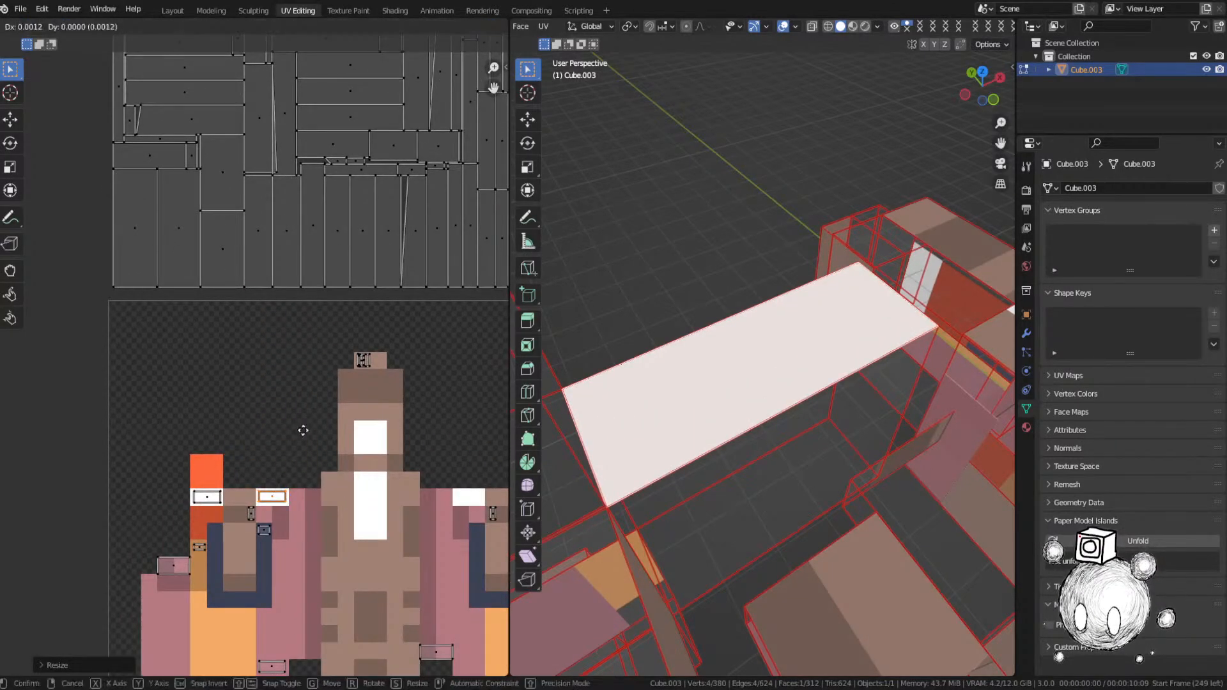
pyautogui.click(303, 431)
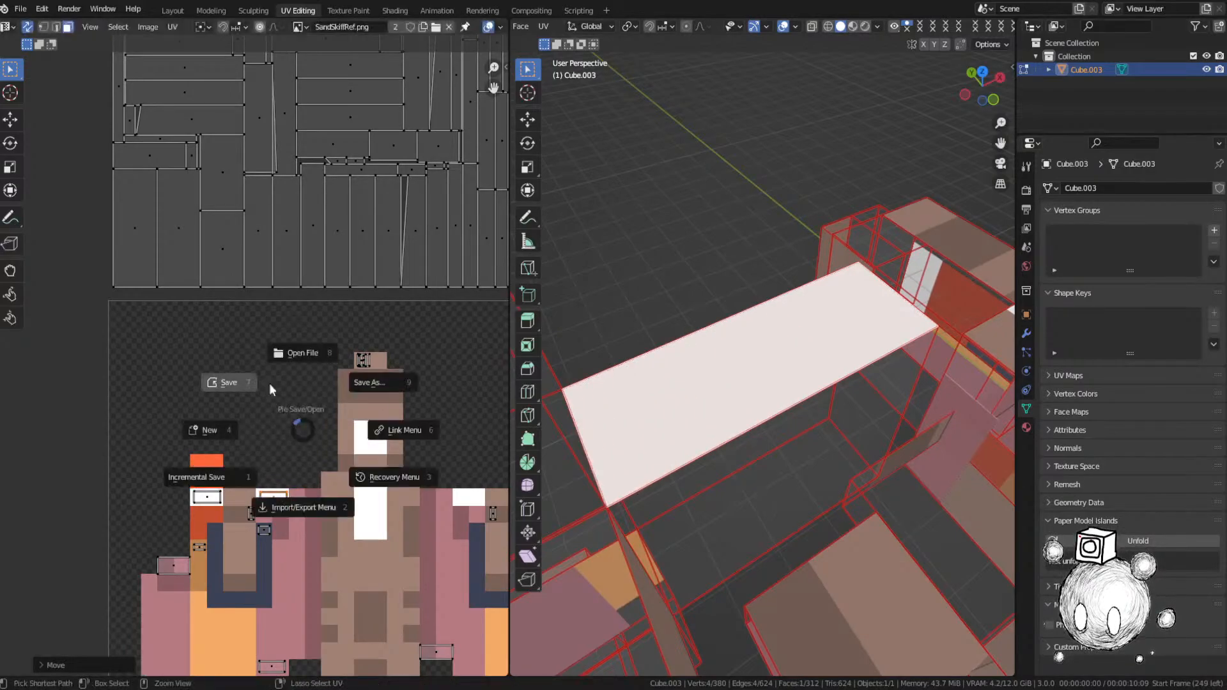
pyautogui.hotkey('ctrl', 's')
pyautogui.click(254, 370)
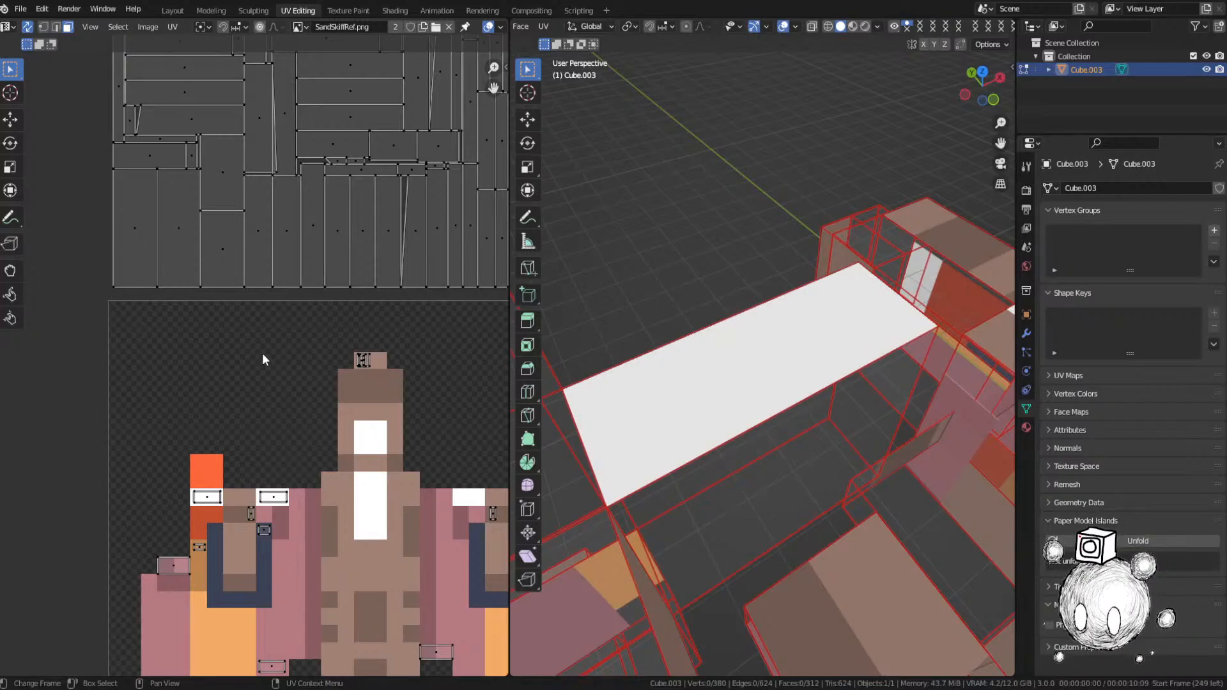
# Step: Select the next face on the packed layout's top edge, view it on the model, and move its UVs beside the fuselage near the right wing
pyautogui.scroll(-8, 263, 351)
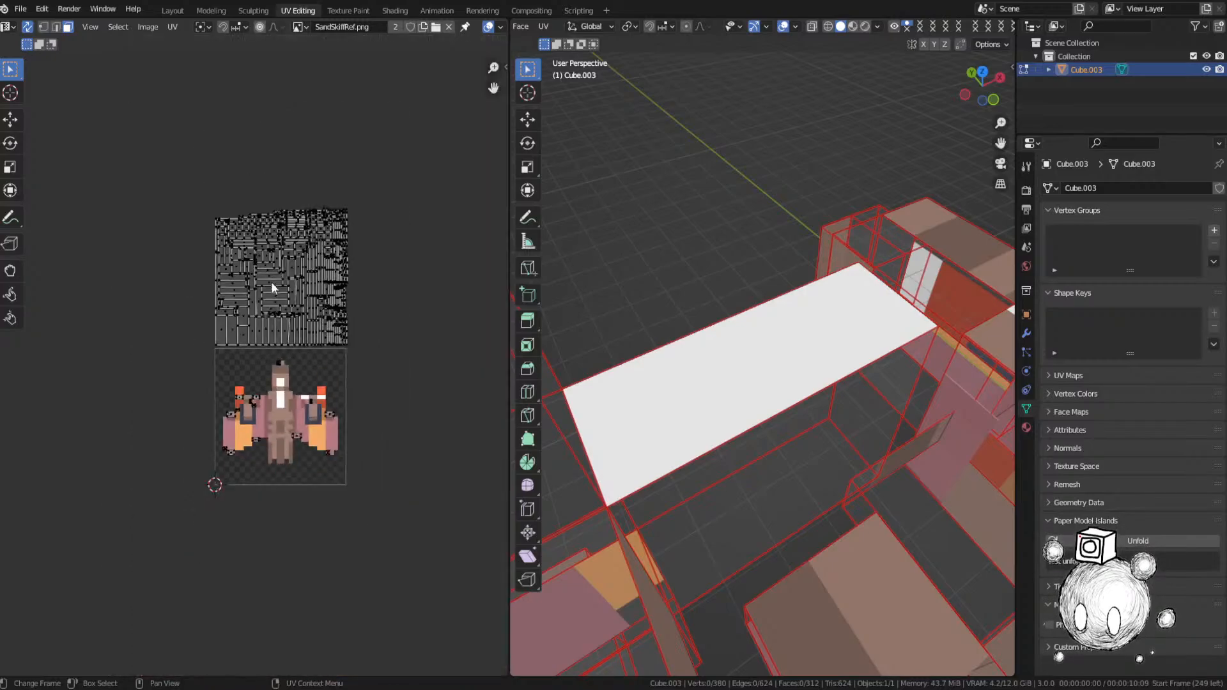
pyautogui.scroll(5, 259, 196)
pyautogui.scroll(2, 247, 192)
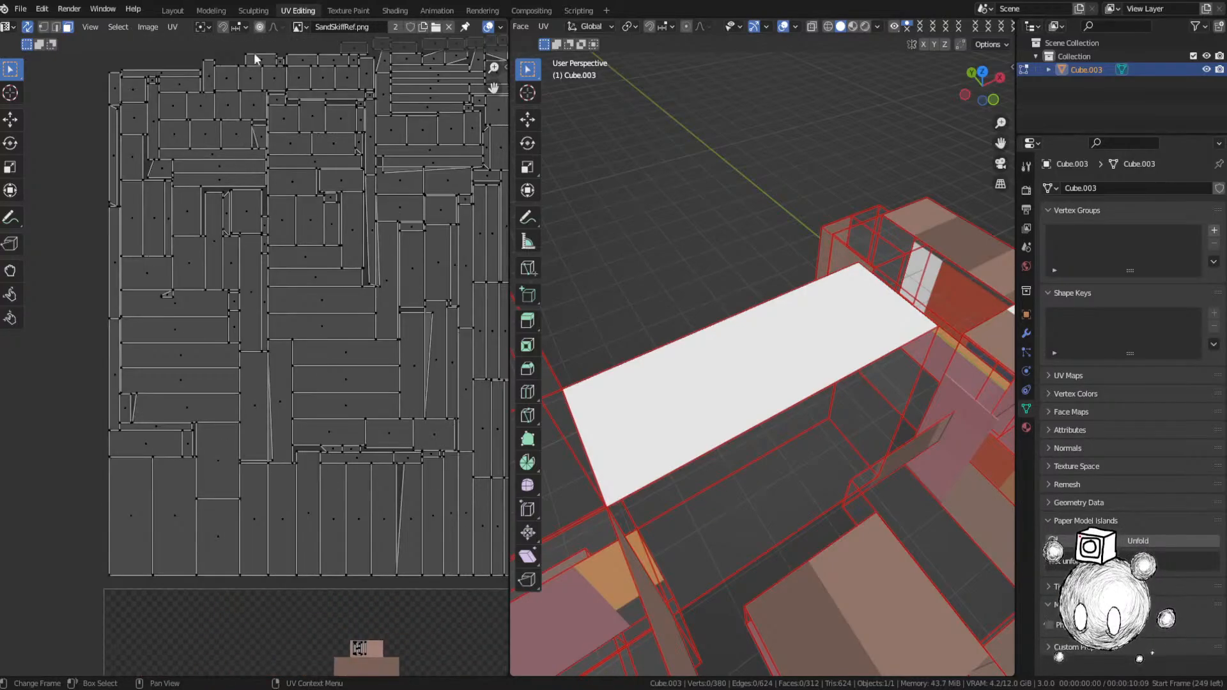
pyautogui.scroll(-3, 300, 217)
pyautogui.moveTo(828, 343); pyautogui.dragTo(857, 339, button='middle')
pyautogui.press('g')
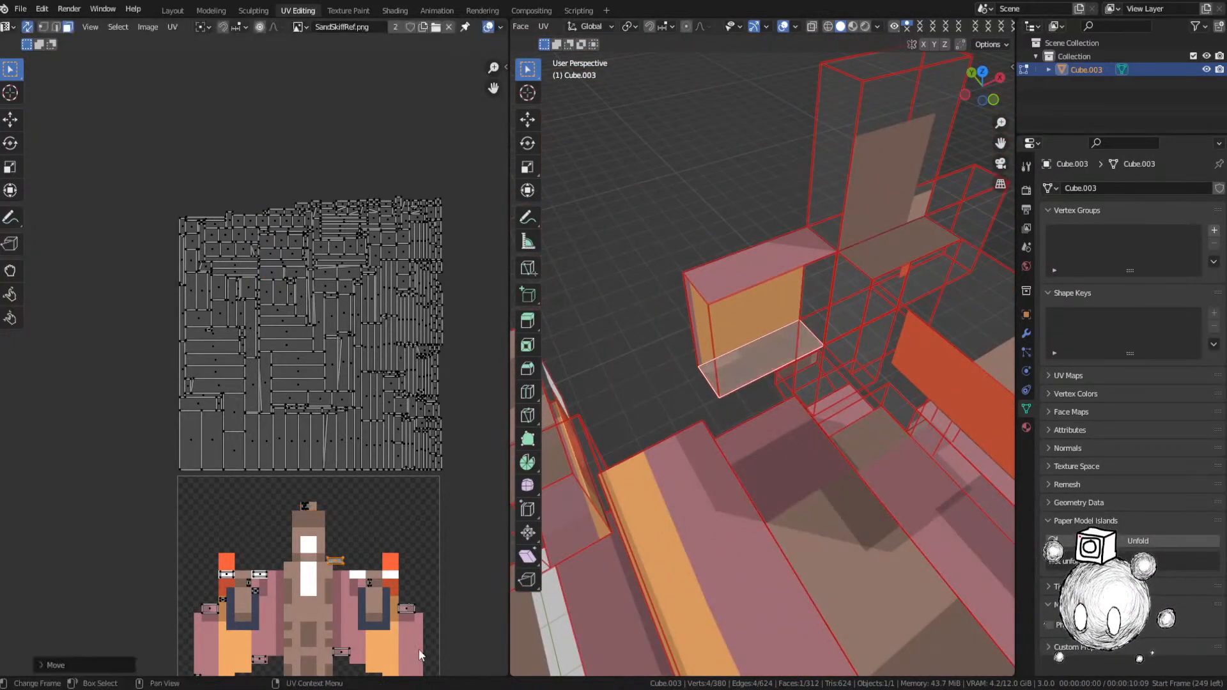
# Step: Move the face's UVs onto the right wing's inner white block, scale them to fit inside it, and deselect the face
pyautogui.scroll(4, 384, 512)
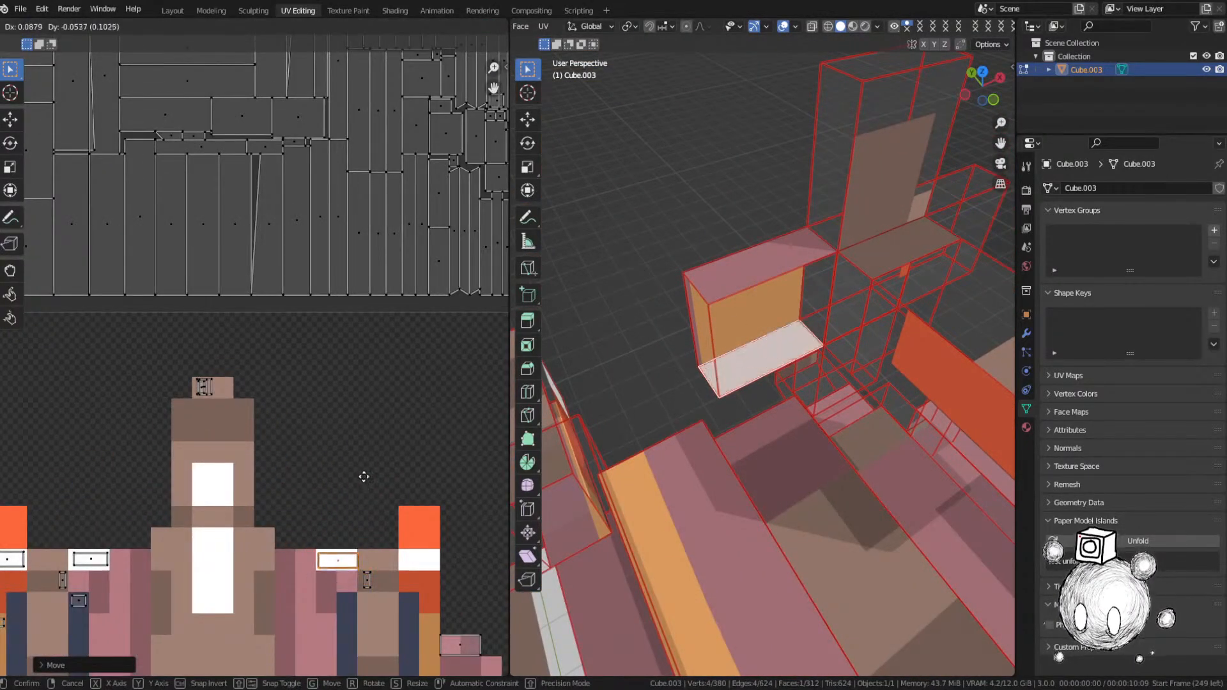
pyautogui.press('s')
pyautogui.click(381, 485)
pyautogui.scroll(-4, 382, 485)
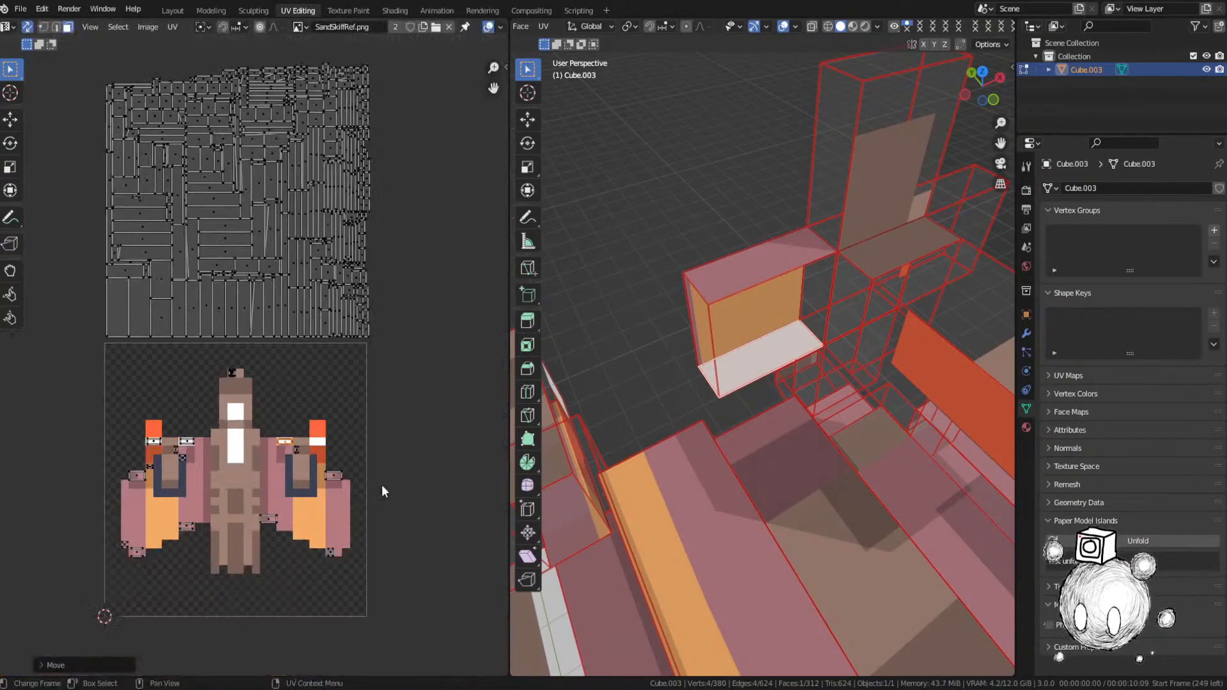
pyautogui.click(382, 485)
# Step: Select the next top-edge face of the packed layout, inspect its place on the model, and move its UVs above the left engine
pyautogui.moveTo(306, 127); pyautogui.dragTo(331, 273, button='middle')
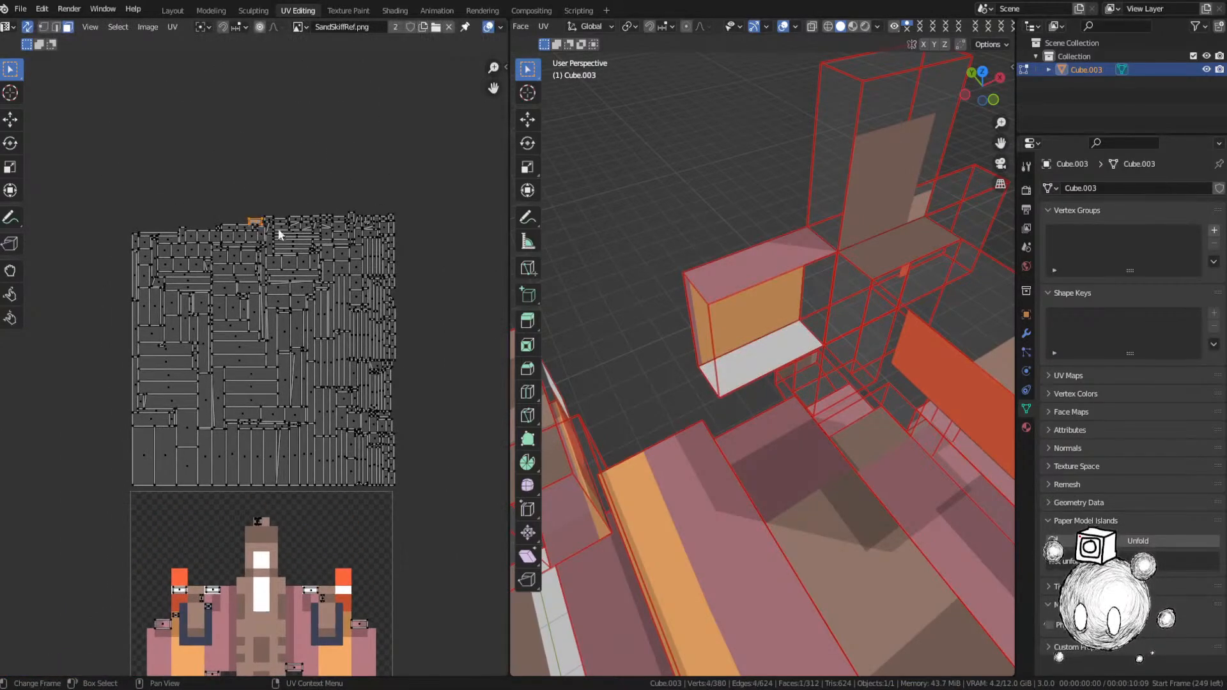
pyautogui.press('KP_Decimal')
pyautogui.moveTo(689, 366); pyautogui.dragTo(825, 368, button='middle')
pyautogui.scroll(-4, 824, 367)
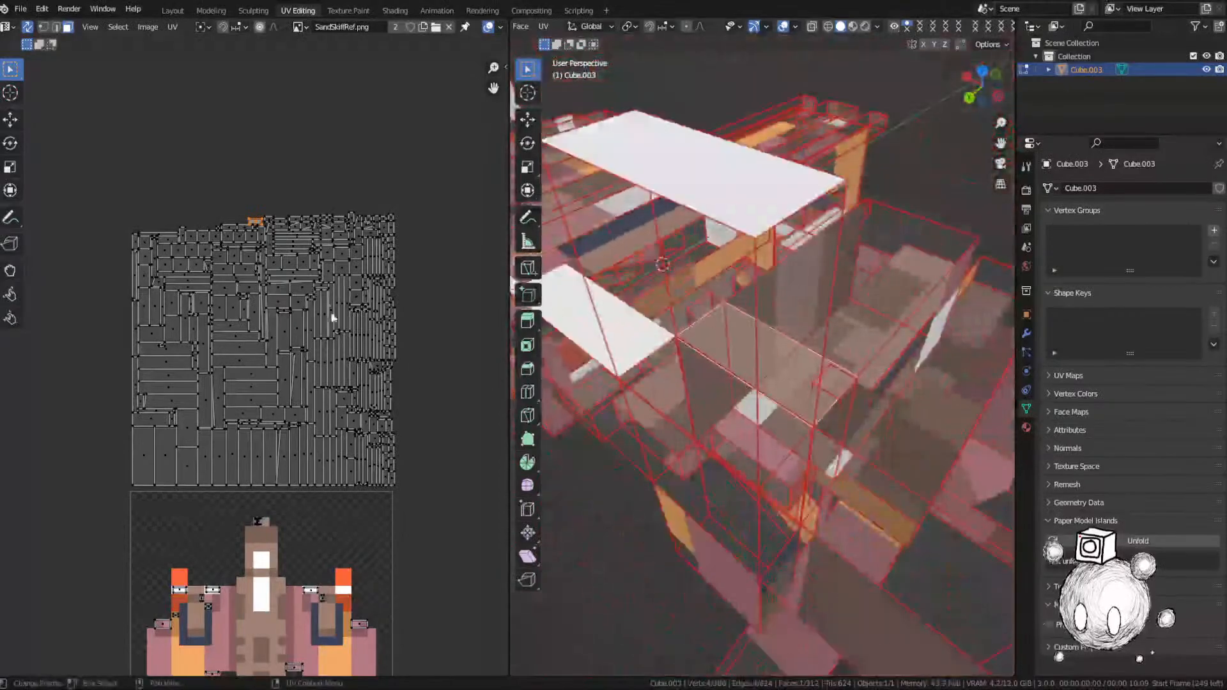
pyautogui.moveTo(683, 339); pyautogui.dragTo(655, 333, button='middle')
pyautogui.press('g')
pyautogui.click(316, 45)
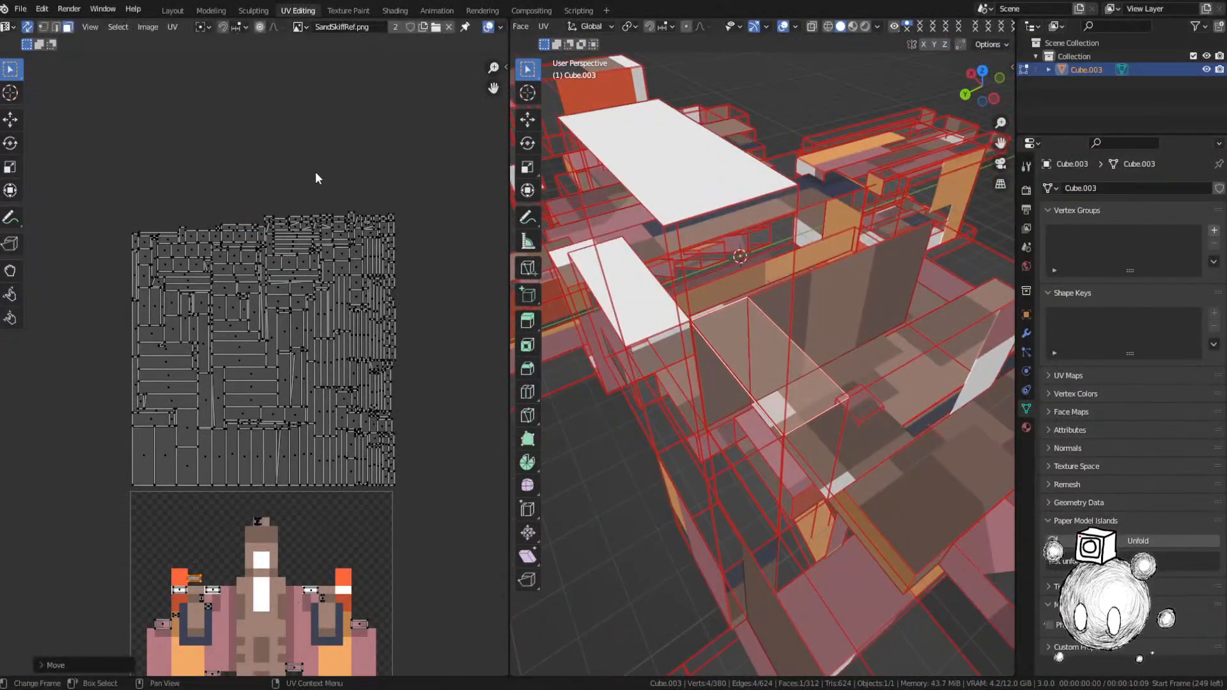
# Step: Place the face's UVs on the dark brown band directly above the left engine and deselect the face
pyautogui.moveTo(317, 178); pyautogui.dragTo(313, 42, button='middle')
pyautogui.scroll(5, 217, 478)
pyautogui.press('g')
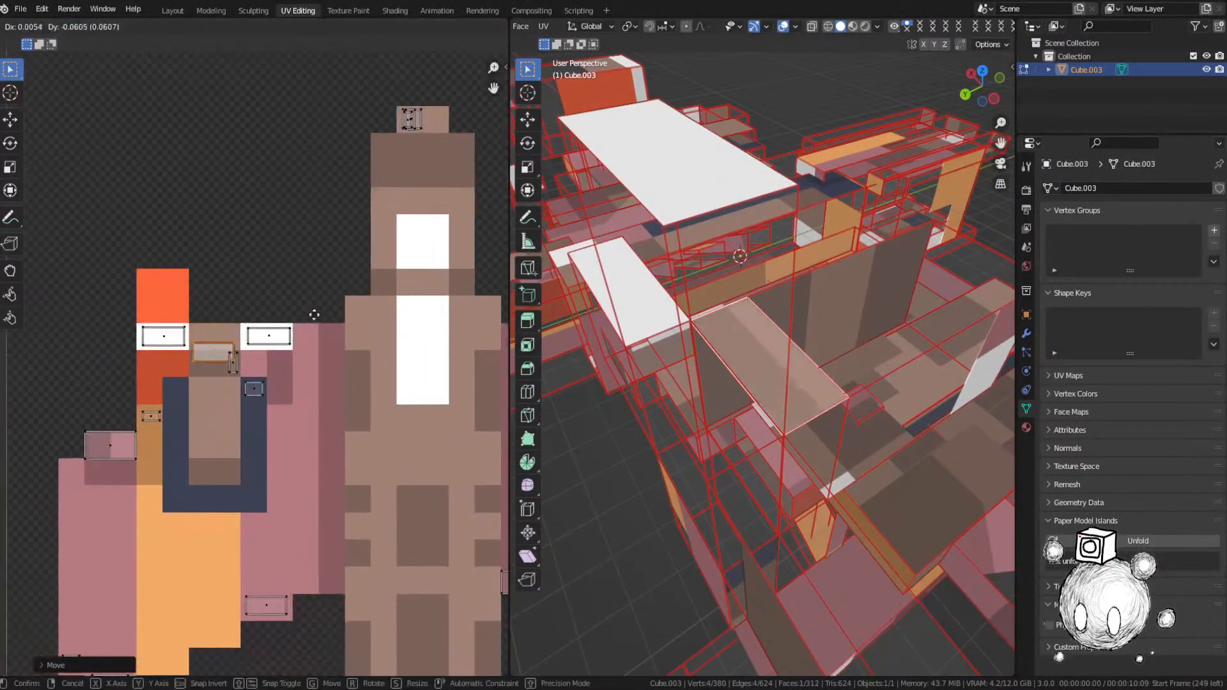
pyautogui.click(314, 324)
pyautogui.scroll(-4, 313, 325)
pyautogui.click(337, 342)
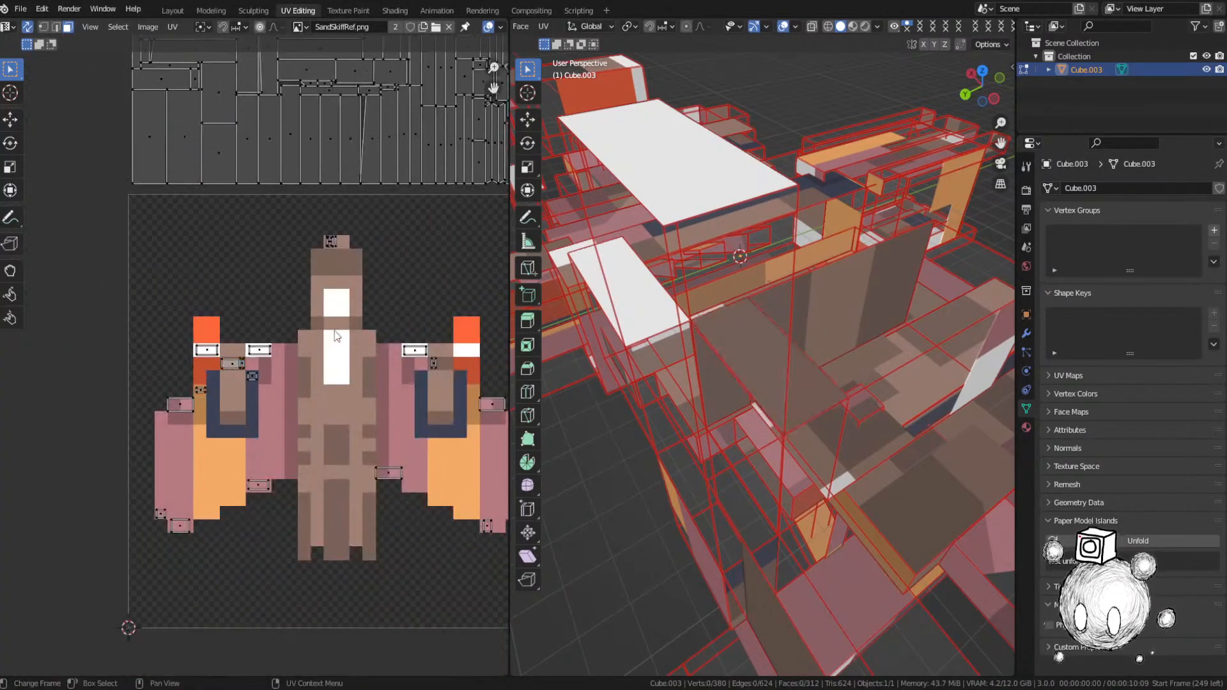
# Step: Select the next face on the packed layout's top edge, frame it on the model, and move its UVs beside the right wing's red-orange column
pyautogui.moveTo(337, 342); pyautogui.dragTo(310, 343, button='middle')
pyautogui.moveTo(778, 360); pyautogui.dragTo(713, 367, button='middle')
pyautogui.scroll(-2, 354, 236)
pyautogui.moveTo(354, 237); pyautogui.dragTo(328, 416, button='middle')
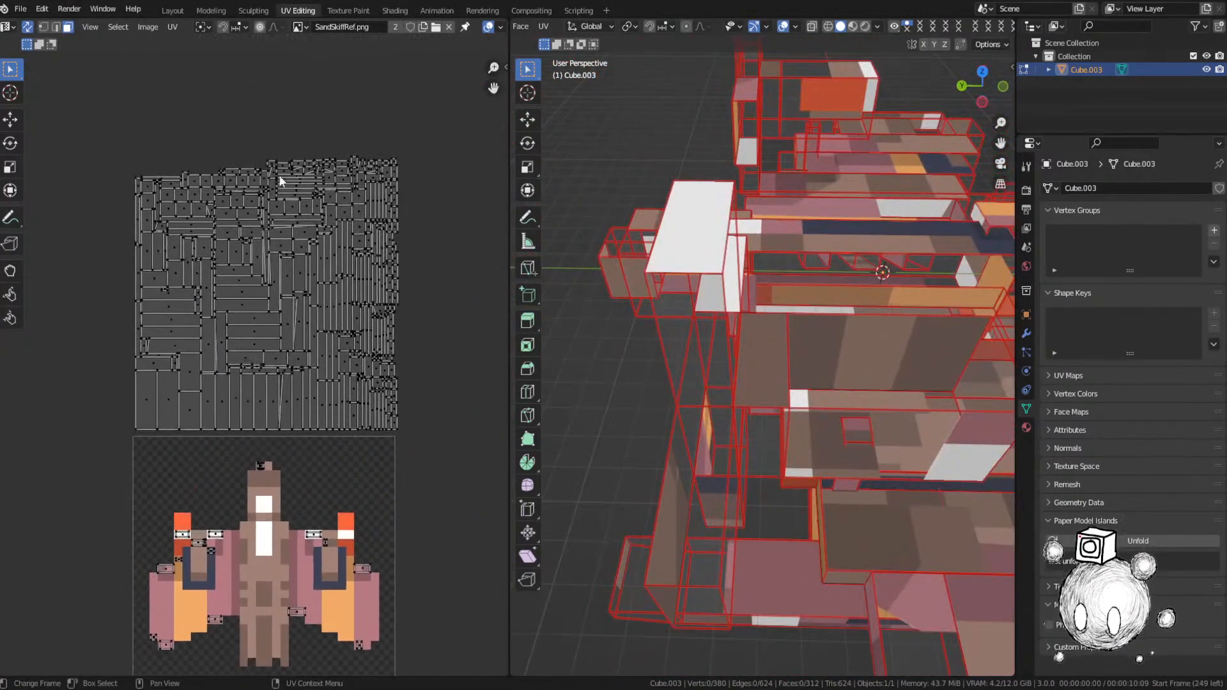
pyautogui.click(272, 164)
pyautogui.press('g')
pyautogui.click(326, 466)
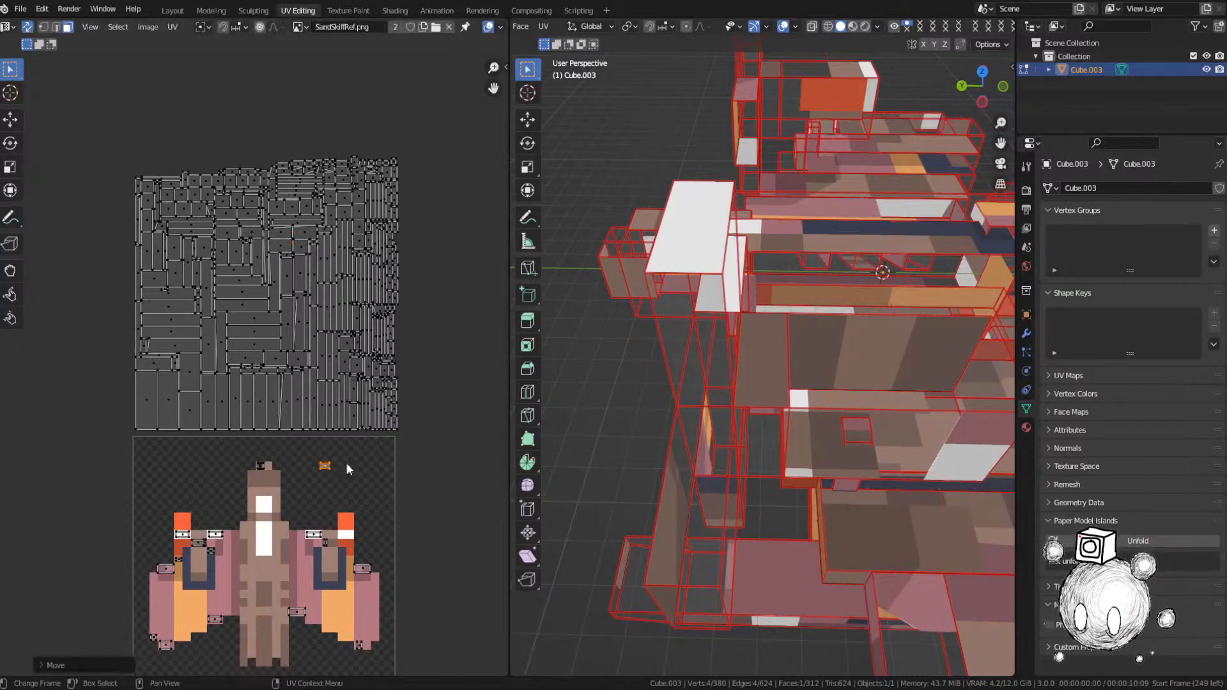
pyautogui.press('KP_Decimal')
pyautogui.moveTo(874, 260); pyautogui.dragTo(616, 250, button='middle')
pyautogui.press('g')
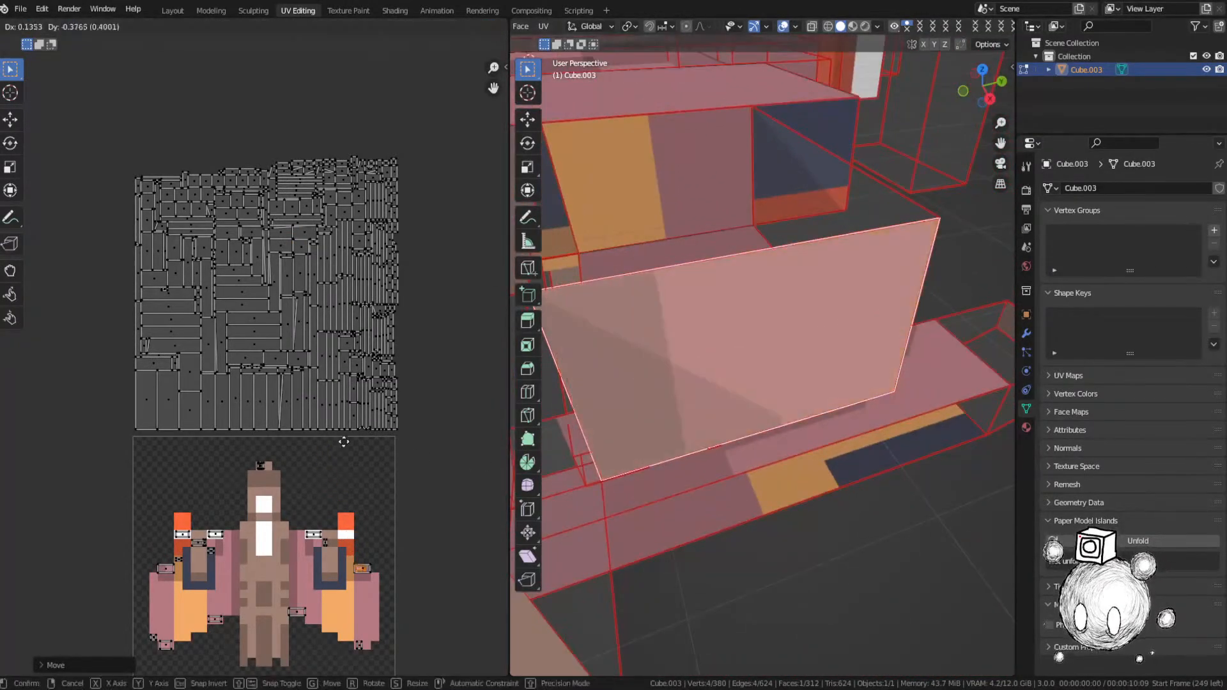
pyautogui.click(357, 417)
# Step: Compare the face with its neighbour on the right wing's upper pink step, and move its UVs onto that step's darker half
pyautogui.scroll(-4, 711, 415)
pyautogui.moveTo(710, 414); pyautogui.dragTo(669, 416, button='middle')
pyautogui.moveTo(392, 507); pyautogui.dragTo(360, 323, button='middle')
pyautogui.moveTo(764, 345); pyautogui.dragTo(733, 343, button='middle')
pyautogui.scroll(2, 383, 373)
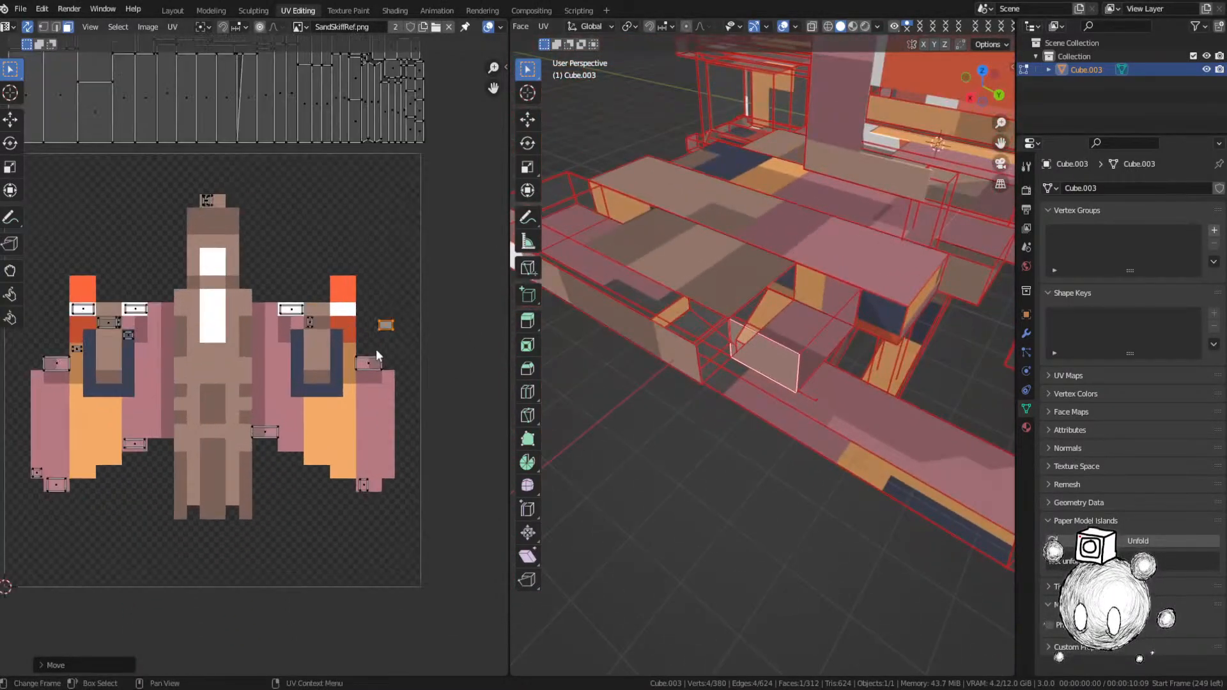
pyautogui.click(371, 365)
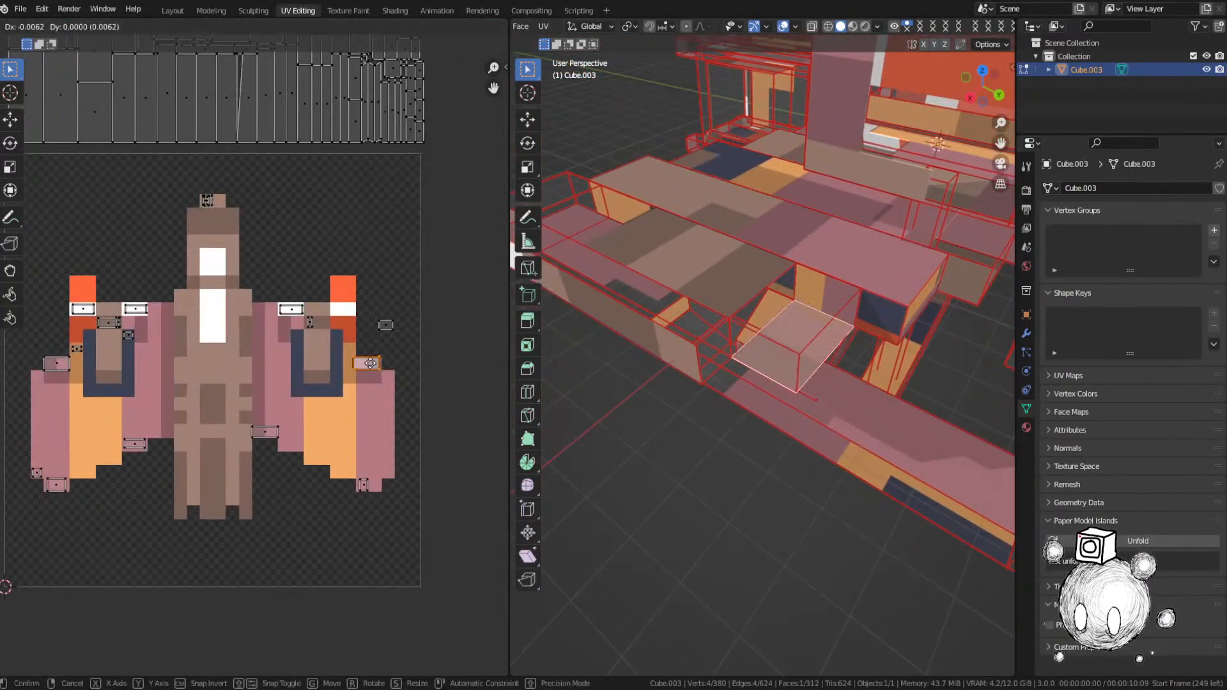
pyautogui.click(385, 326)
pyautogui.scroll(2, 389, 363)
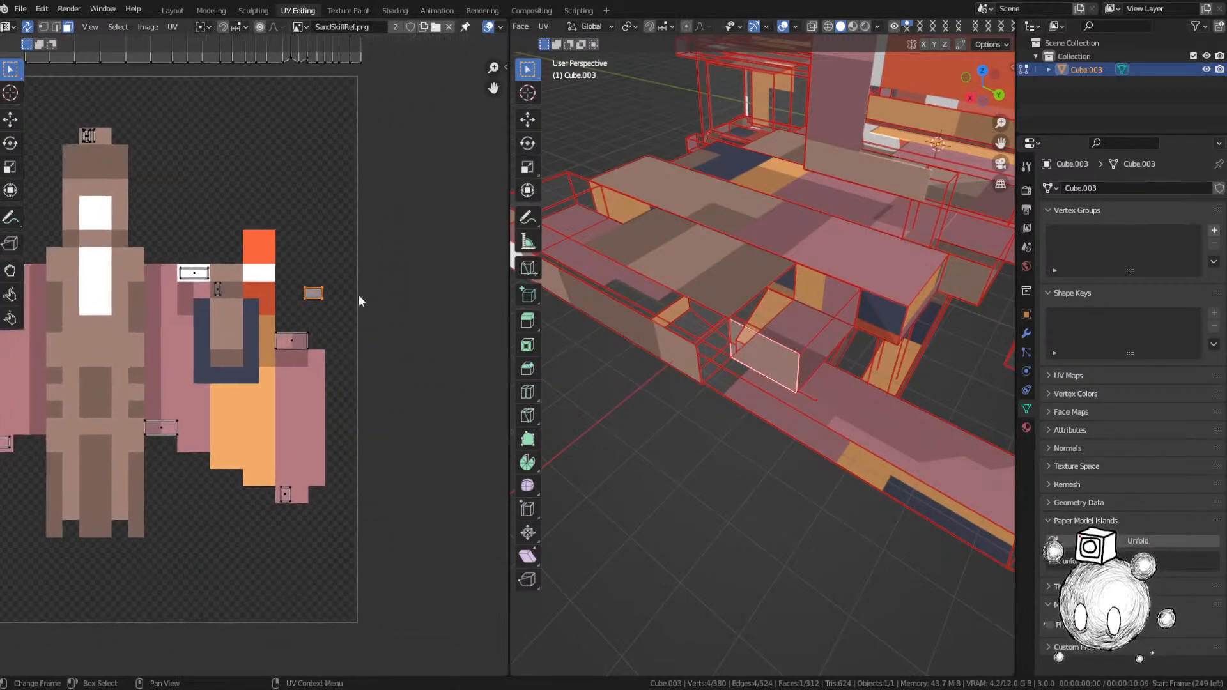
pyautogui.press('g')
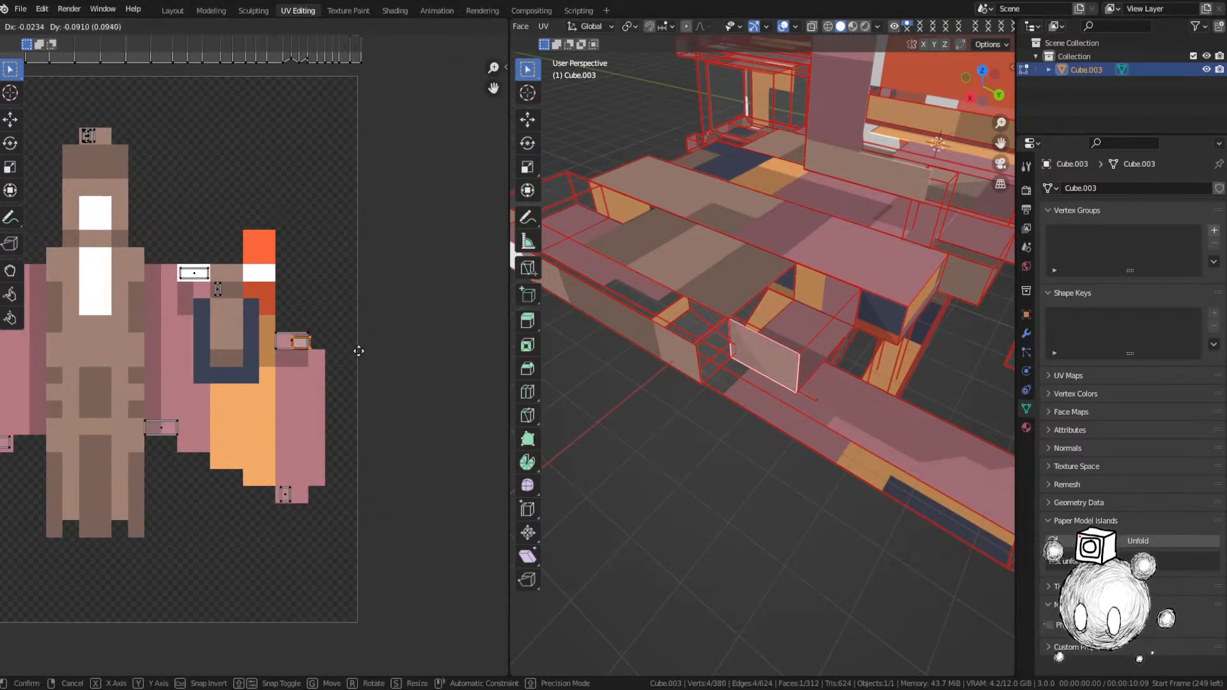
pyautogui.click(359, 351)
# Step: Scale the face's UVs to fit within the darker half of the right wing's upper pink step and centre them there
pyautogui.scroll(2, 359, 351)
pyautogui.press('s')
pyautogui.click(363, 332)
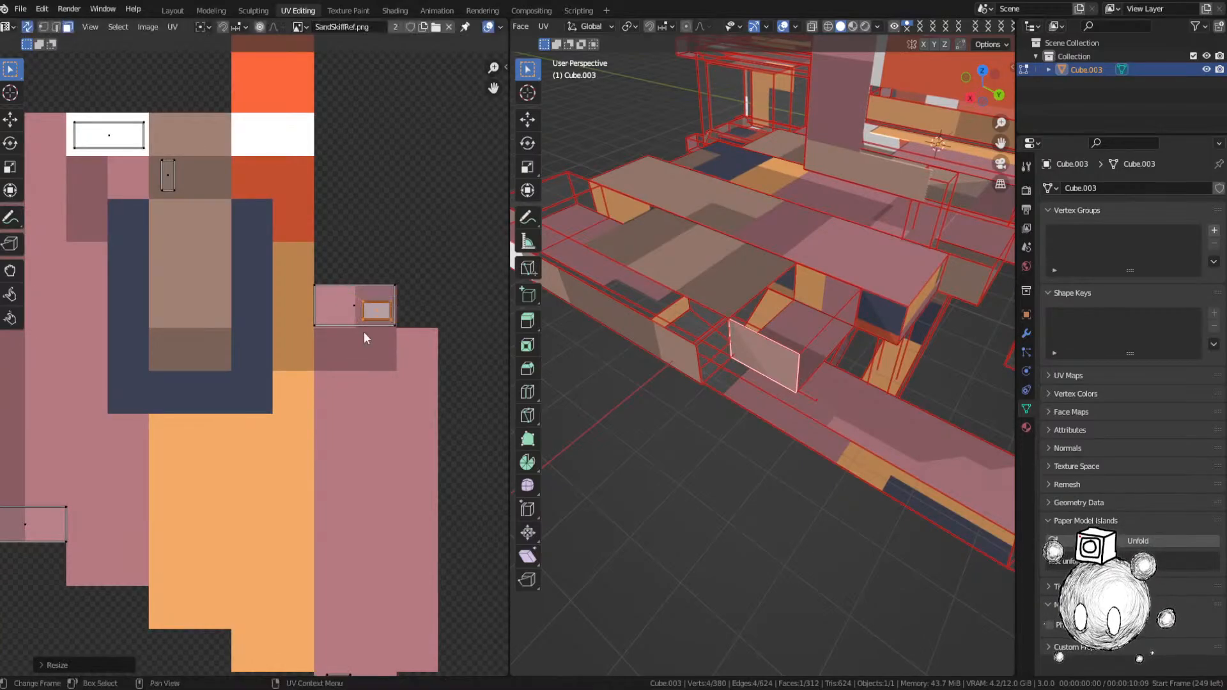
pyautogui.press('g')
pyautogui.click(363, 328)
pyautogui.click(647, 372)
# Step: Select the next face on the packed layout's top edge, locate it on the model, and move its UVs near the right wing's red-orange column
pyautogui.moveTo(646, 372); pyautogui.dragTo(712, 268, button='middle')
pyautogui.scroll(-7, 247, 356)
pyautogui.moveTo(195, 252); pyautogui.dragTo(328, 447, button='middle')
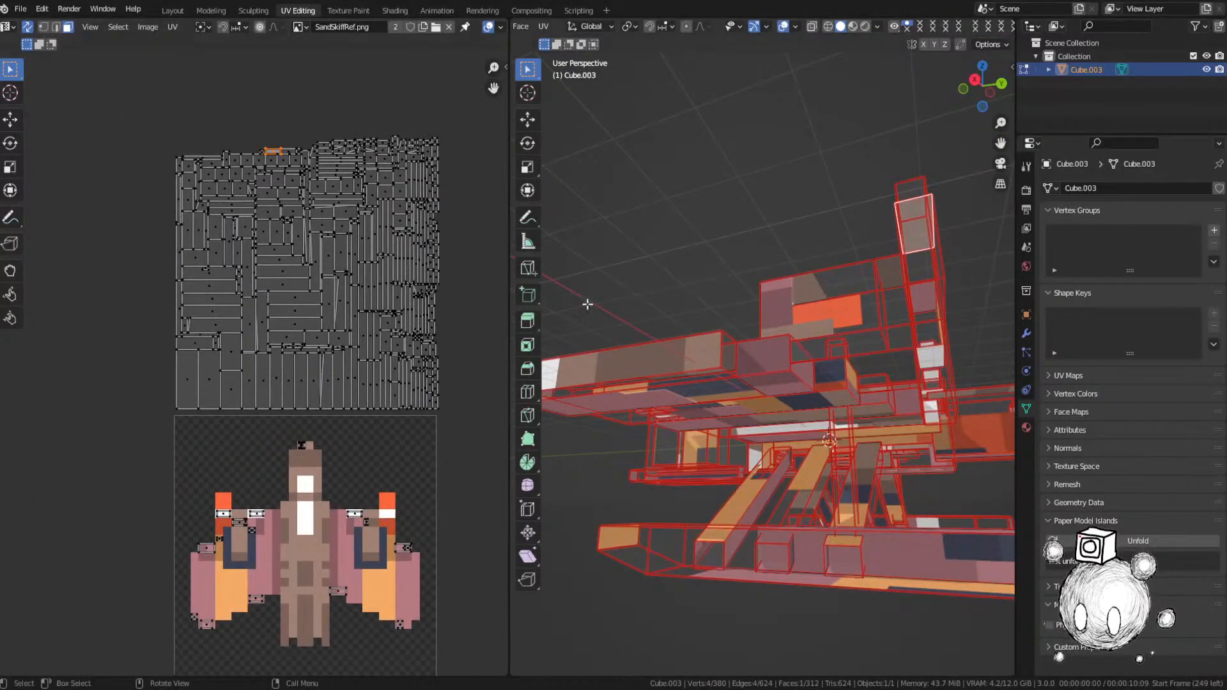
pyautogui.moveTo(802, 301); pyautogui.dragTo(879, 379, button='middle')
pyautogui.press('g')
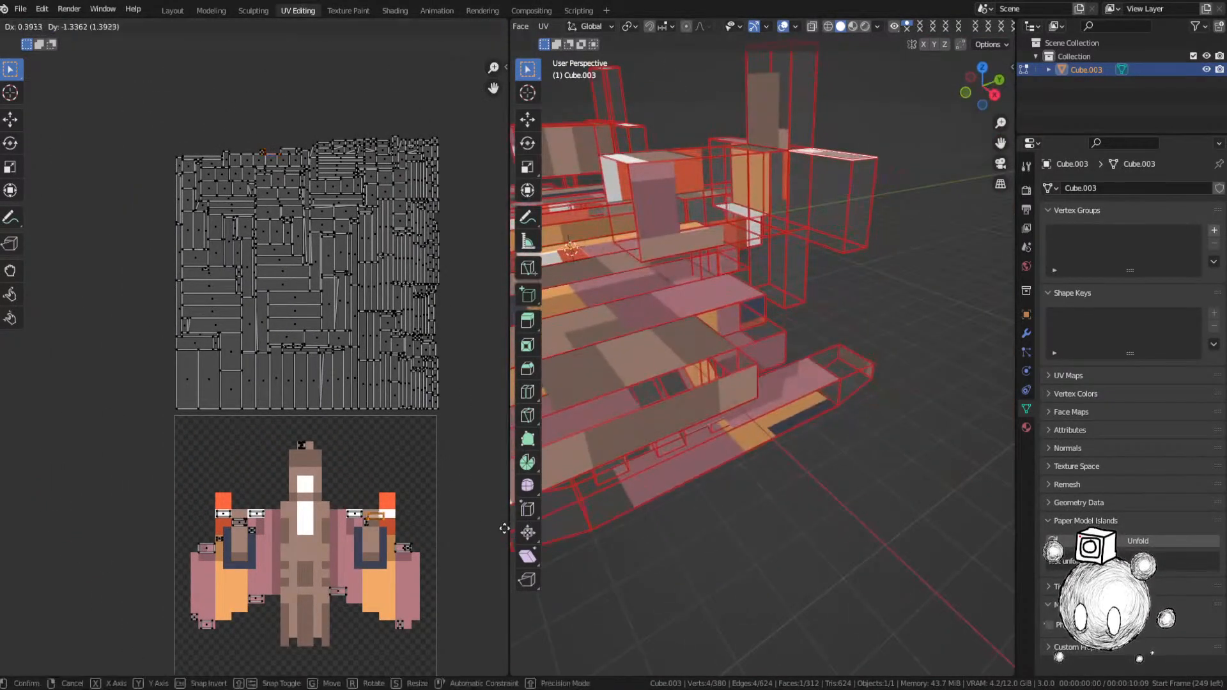
pyautogui.click(2, 523)
# Step: Position the face's UVs on the white band of the right wing's red-orange column and scale them to fit inside it
pyautogui.moveTo(415, 628); pyautogui.dragTo(364, 573, button='middle')
pyautogui.scroll(4, 354, 479)
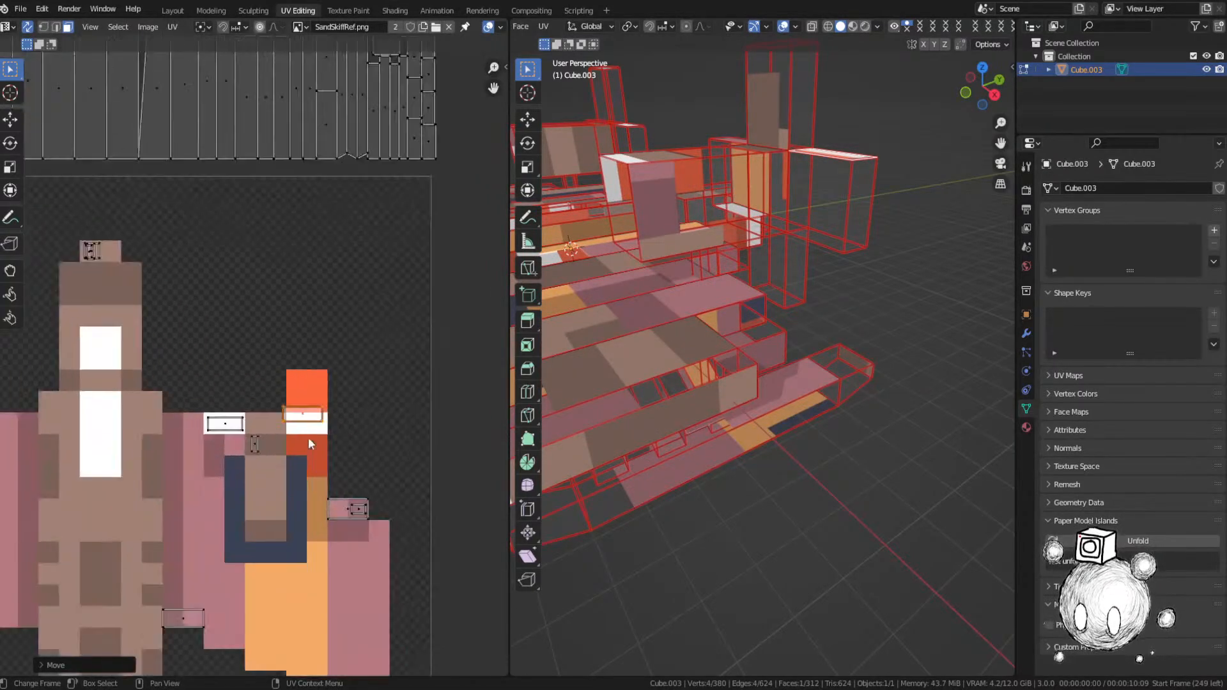
pyautogui.press('g')
pyautogui.click(331, 415)
pyautogui.press('s')
pyautogui.click(344, 414)
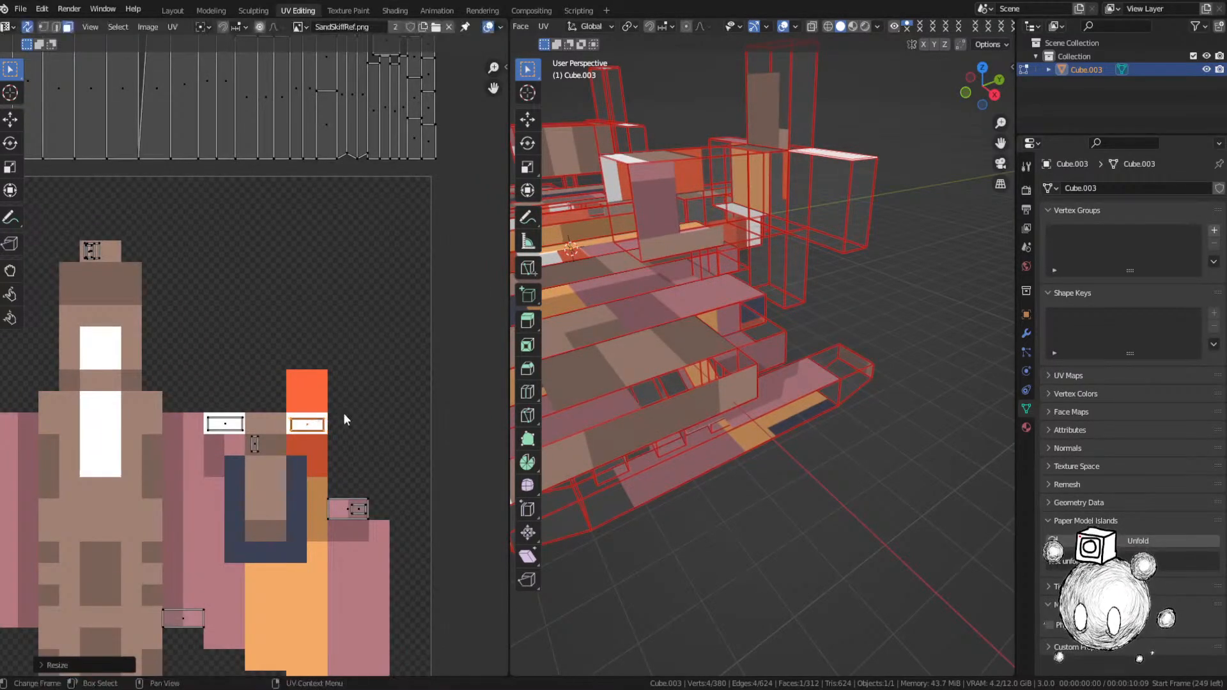
# Step: Select the next top-edge face of the packed layout, frame it in the model view, and move its UVs down toward the reference image
pyautogui.scroll(-6, 342, 413)
pyautogui.scroll(3, 236, 260)
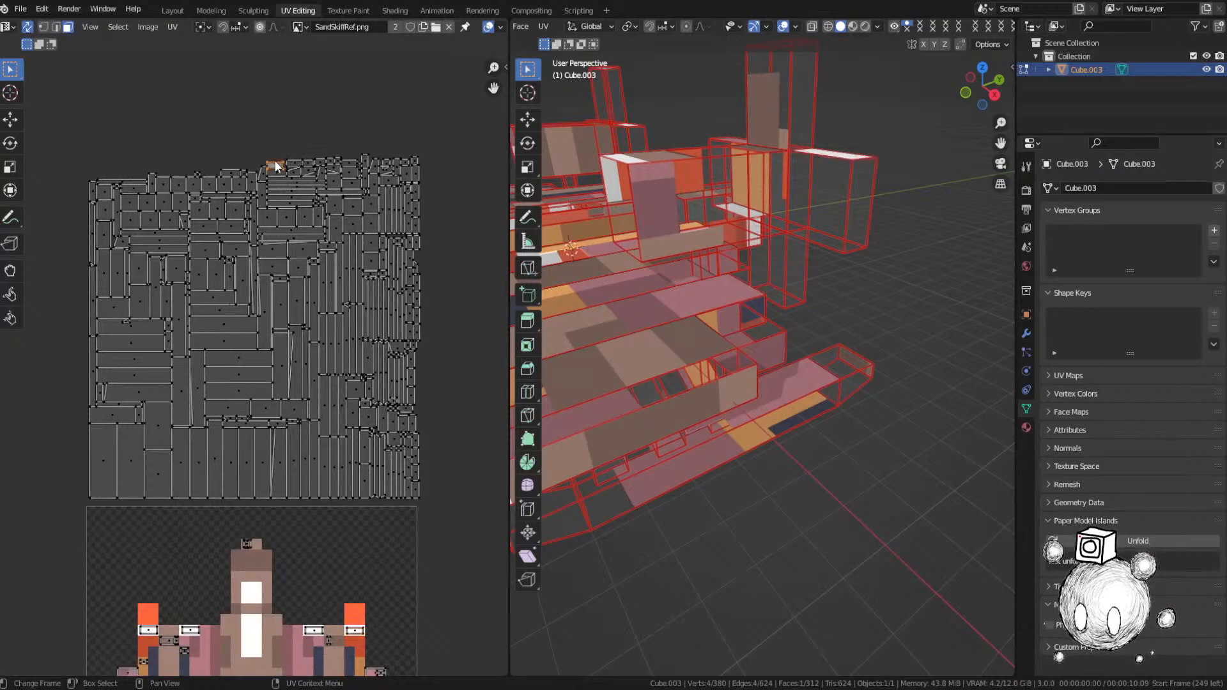
pyautogui.scroll(-2, 665, 239)
pyautogui.press('KP_Decimal')
pyautogui.scroll(-7, 731, 269)
pyautogui.moveTo(679, 241); pyautogui.dragTo(554, 297, button='middle')
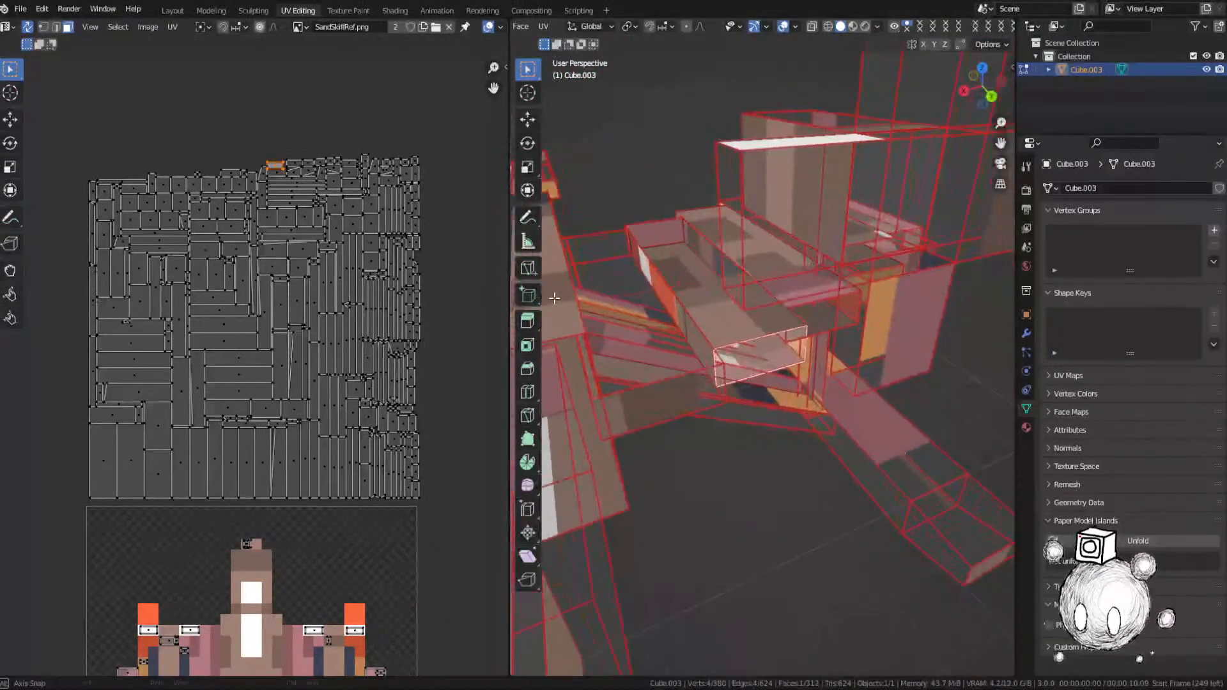
pyautogui.press('g')
pyautogui.click(214, 650)
# Step: Move the face's UVs across the light and dark pink squares below the left wing's inner white block
pyautogui.moveTo(252, 621); pyautogui.dragTo(313, 358, button='middle')
pyautogui.scroll(3, 312, 357)
pyautogui.press('g')
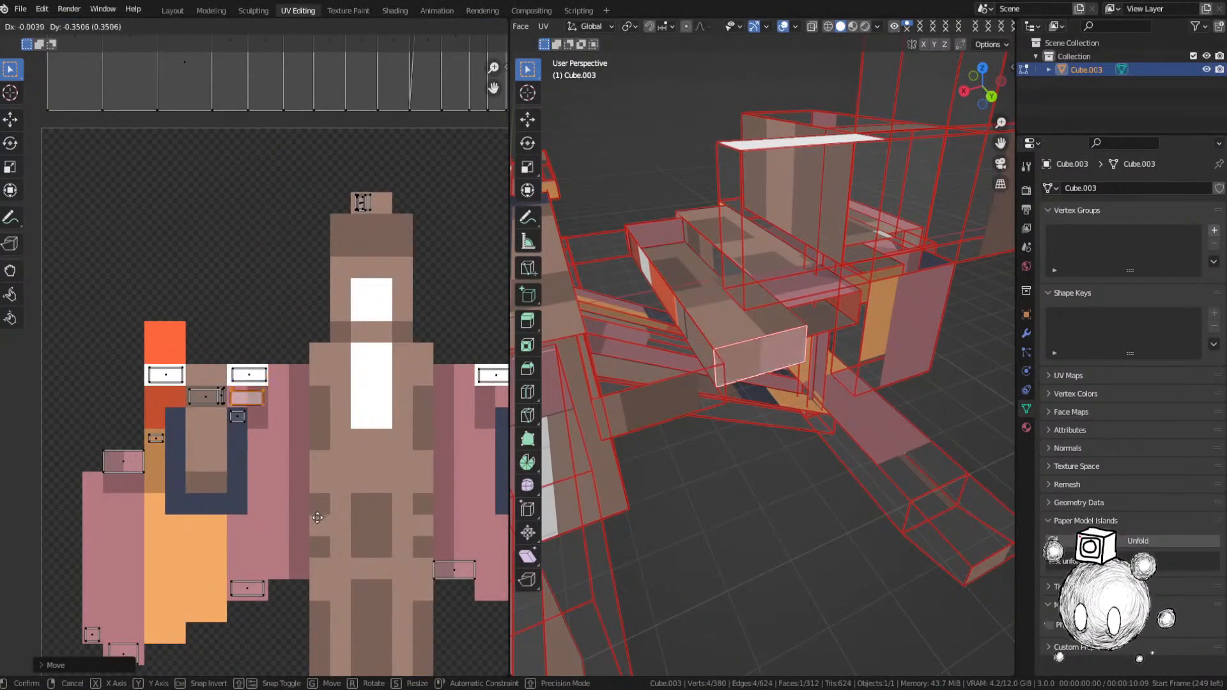
pyautogui.click(318, 518)
# Step: Check the face on the model and rotate its UVs by 90° over the light and dark pink squares
pyautogui.moveTo(822, 507); pyautogui.dragTo(816, 492, button='middle')
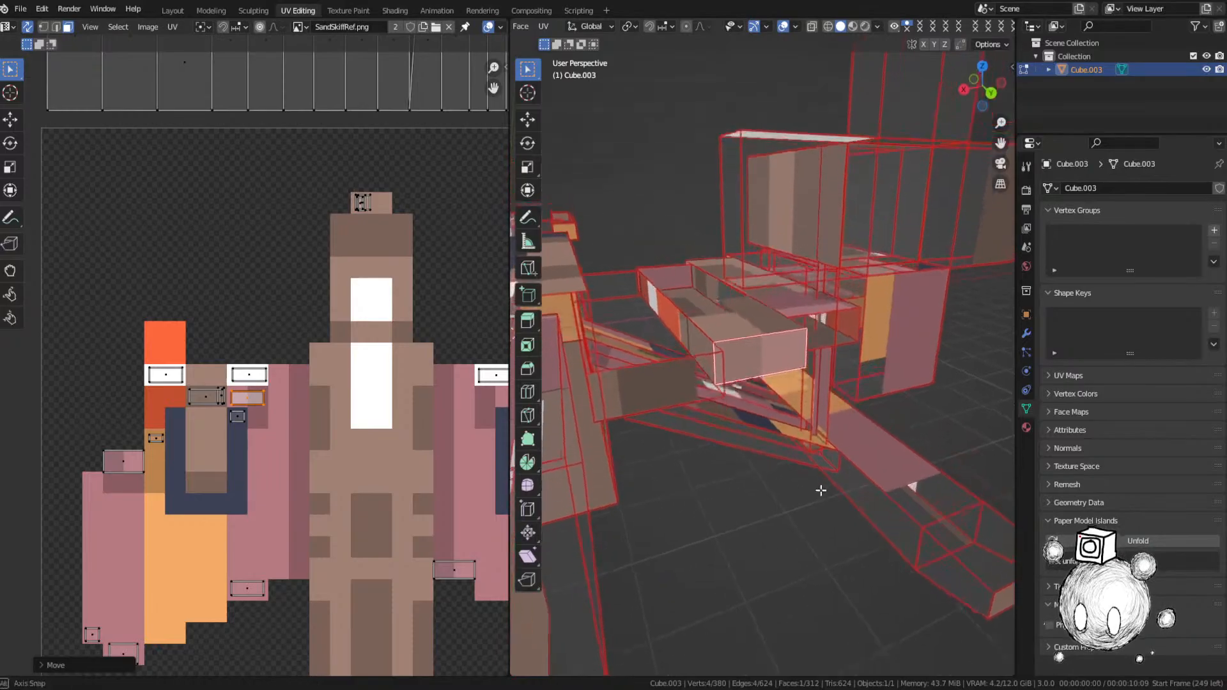
pyautogui.scroll(4, 308, 438)
pyautogui.write('r9')
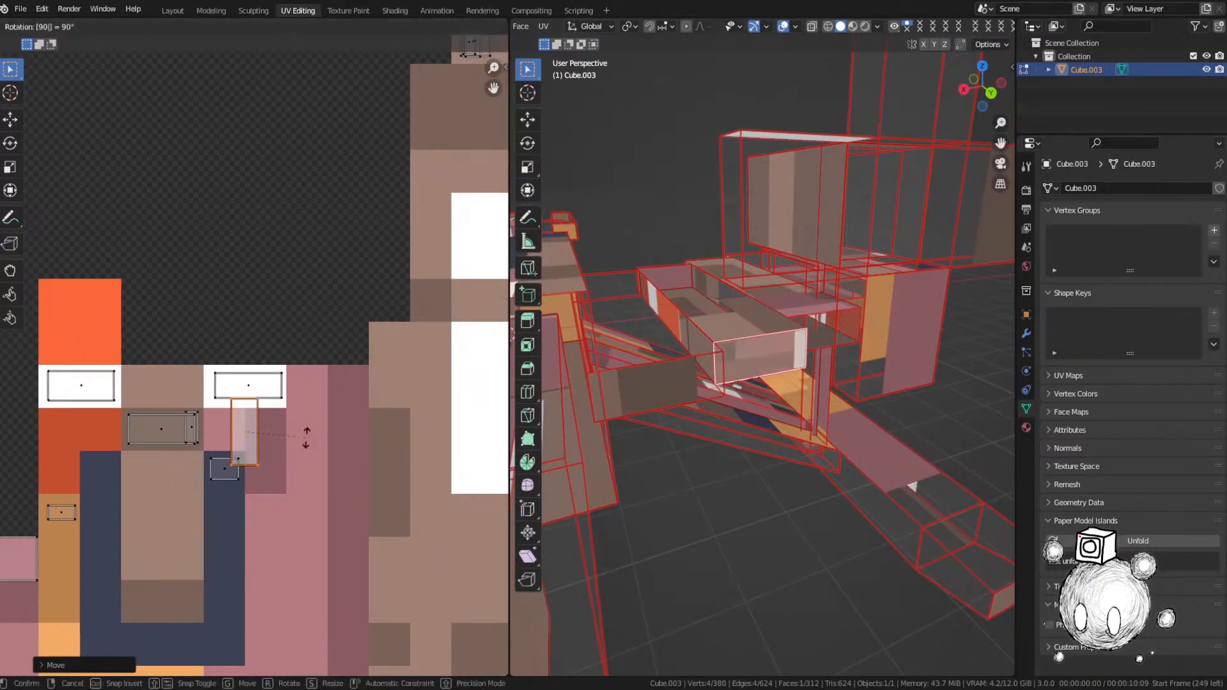
pyautogui.write('0')
pyautogui.press('Return')
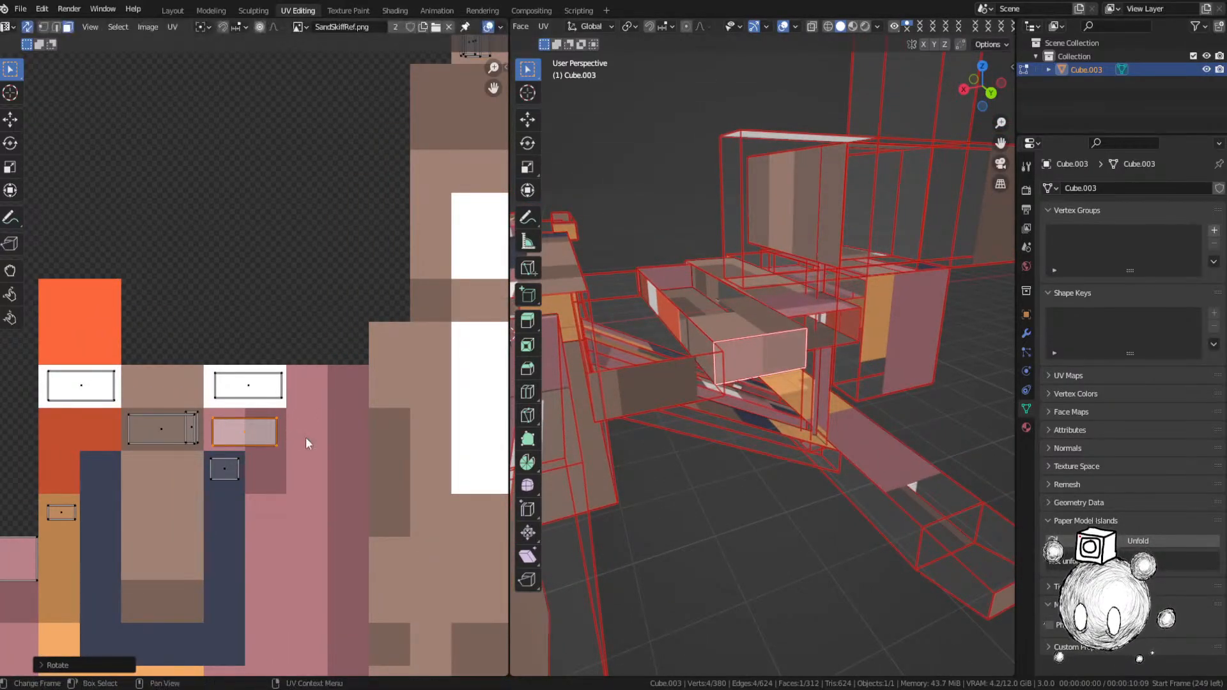
# Step: Move the face's UVs across the light and dark pink columns beside the left wing's inner white block, against their upper edge
pyautogui.moveTo(242, 443); pyautogui.dragTo(319, 181, button='middle')
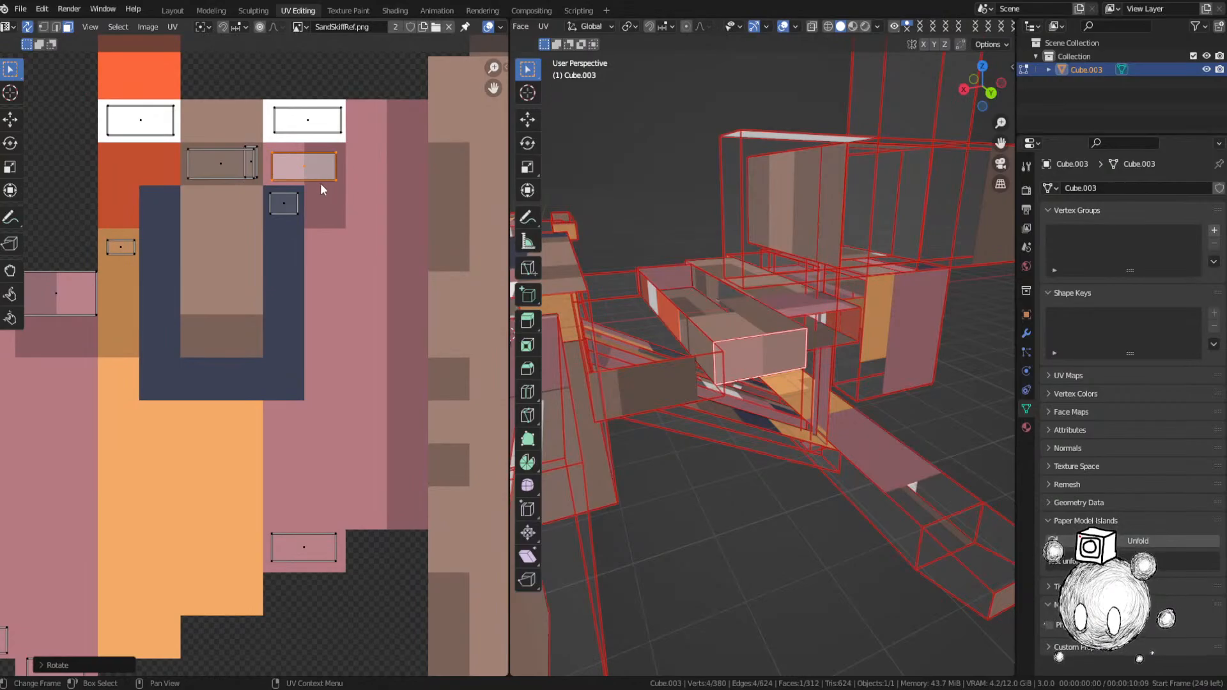
pyautogui.scroll(3, 320, 182)
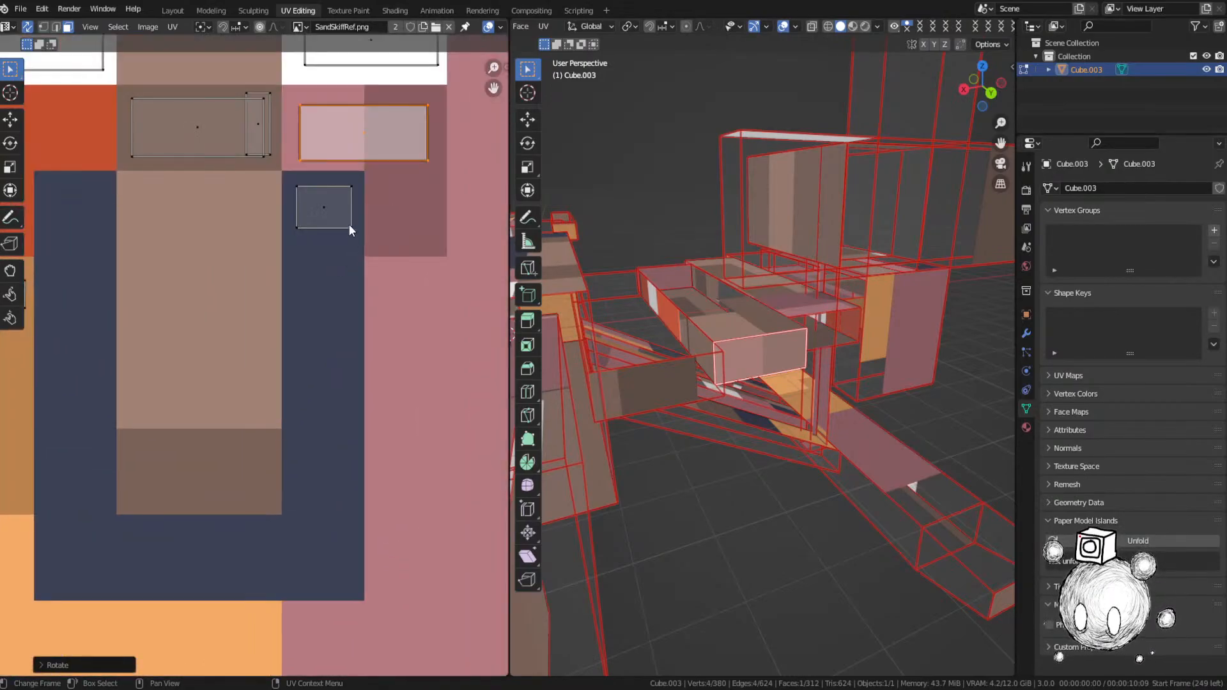
pyautogui.press('g')
pyautogui.click(325, 187)
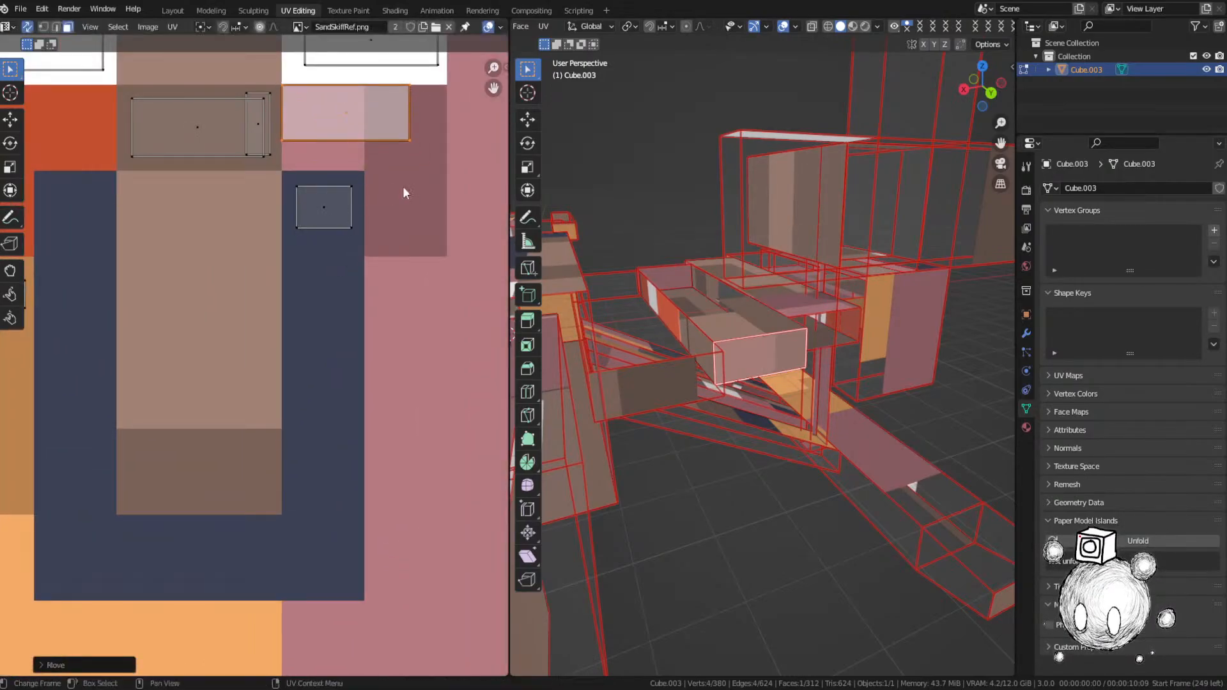
pyautogui.scroll(-3, 418, 196)
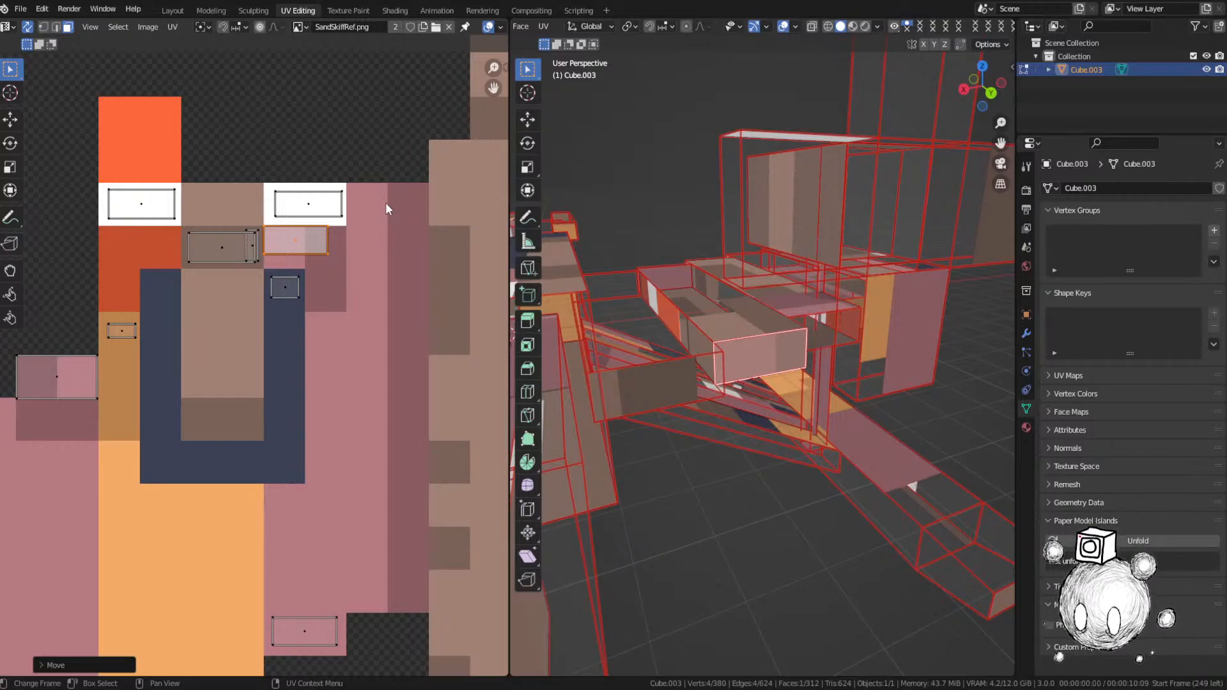
pyautogui.scroll(3, 382, 205)
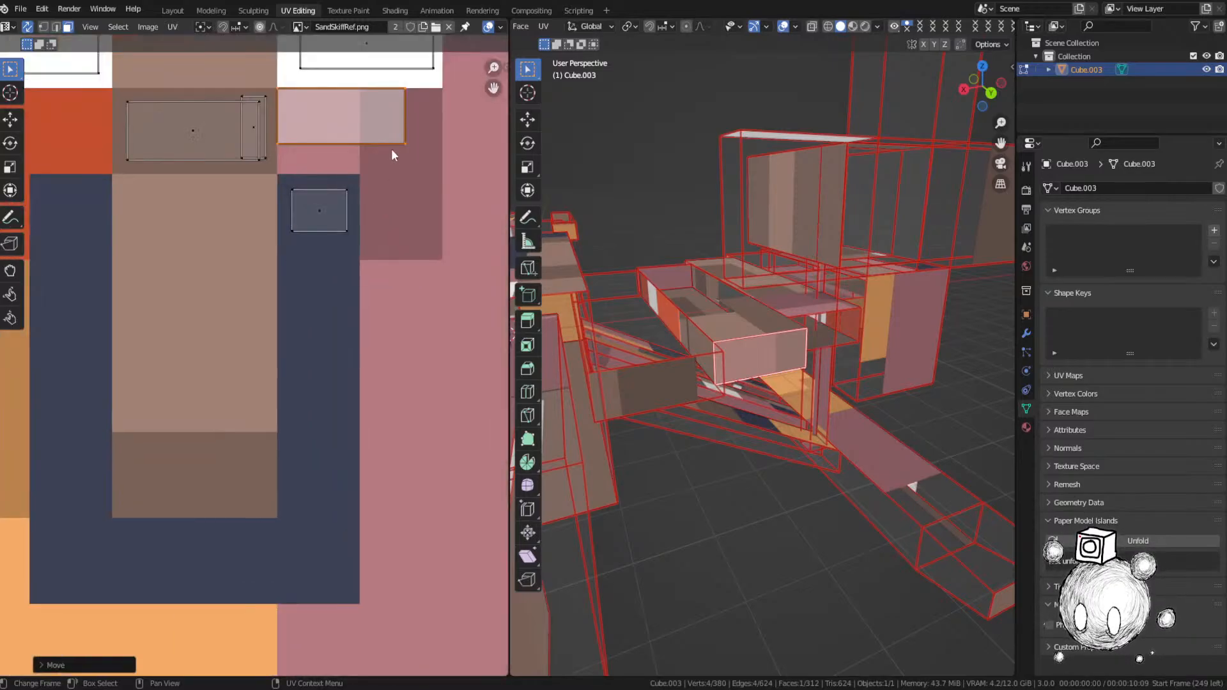
pyautogui.moveTo(393, 154); pyautogui.dragTo(243, 285, button='middle')
pyautogui.press('g')
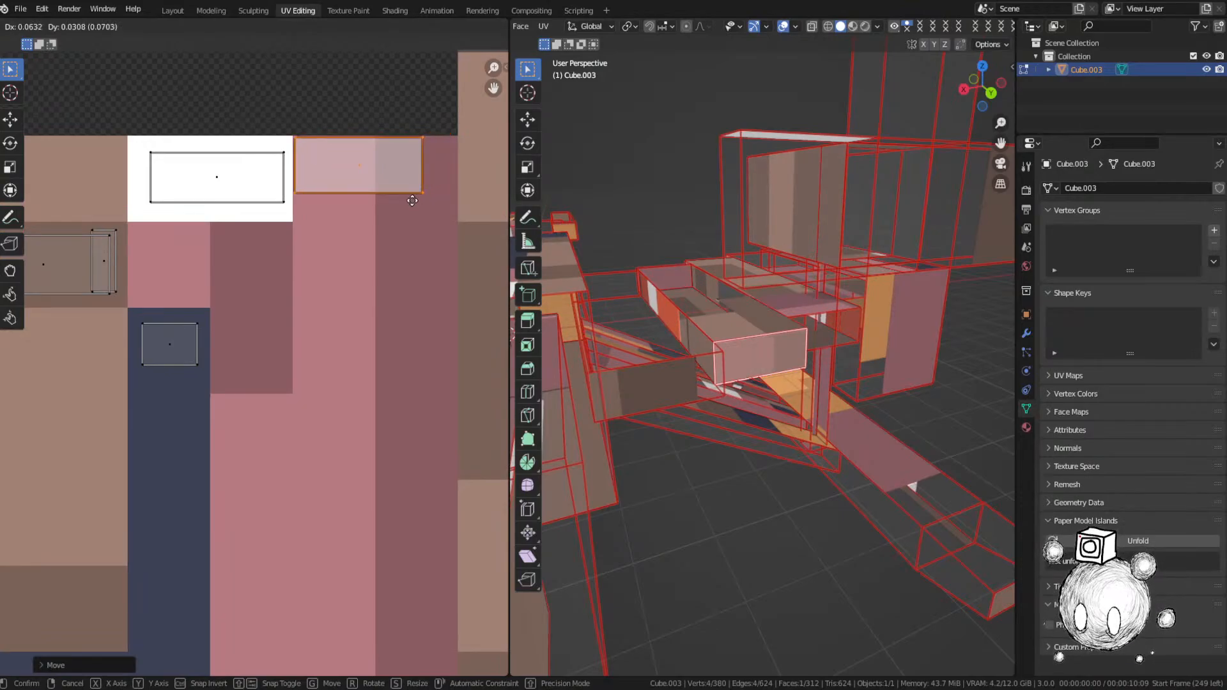
pyautogui.click(412, 201)
# Step: Select the UV rectangle's inner vertical edge on the dark pink column and extend it along X to the fuselage boundary
pyautogui.press('2')
pyautogui.click(421, 167)
pyautogui.press('g')
pyautogui.press('x')
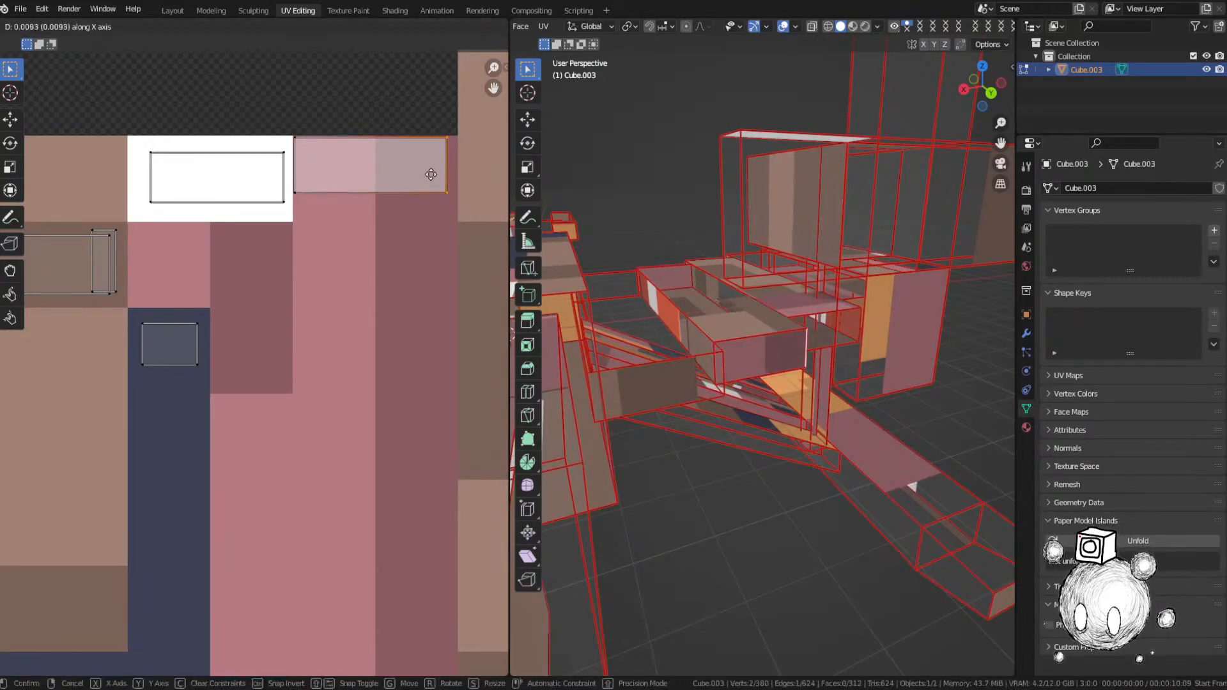
pyautogui.click(439, 174)
# Step: Check the face on the model, rotate its UVs by 180°, and clear the selection
pyautogui.moveTo(801, 361); pyautogui.dragTo(937, 399, button='middle')
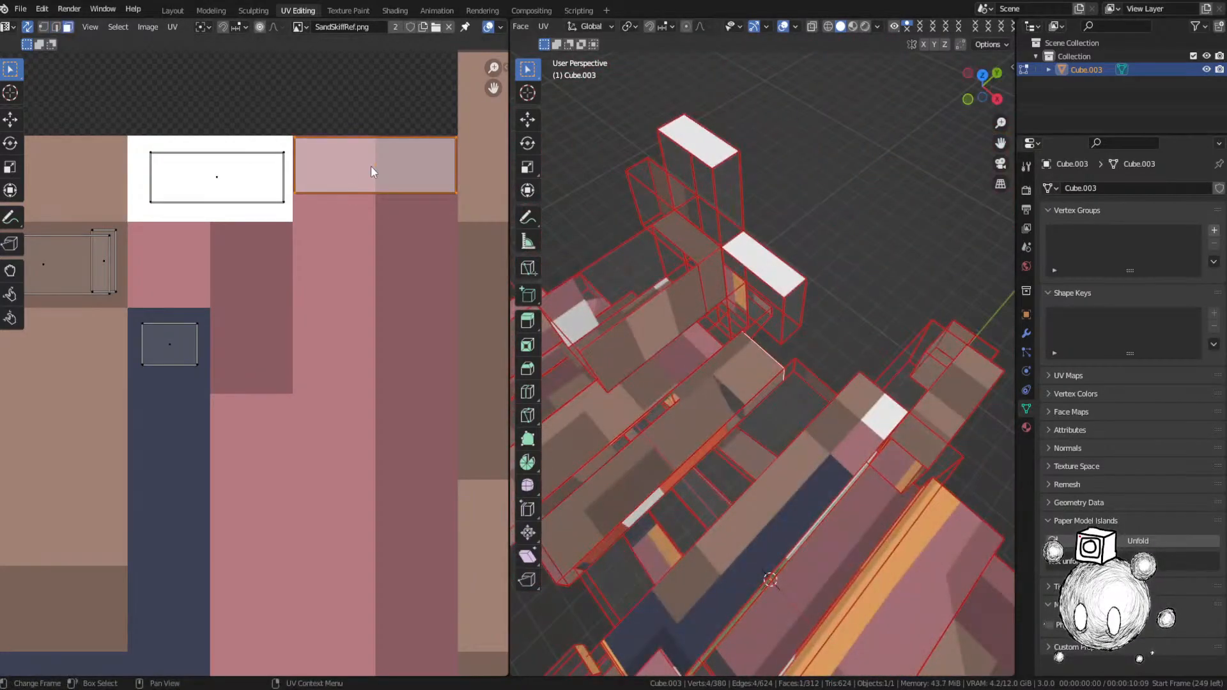
pyautogui.write('r180')
pyautogui.press('Return')
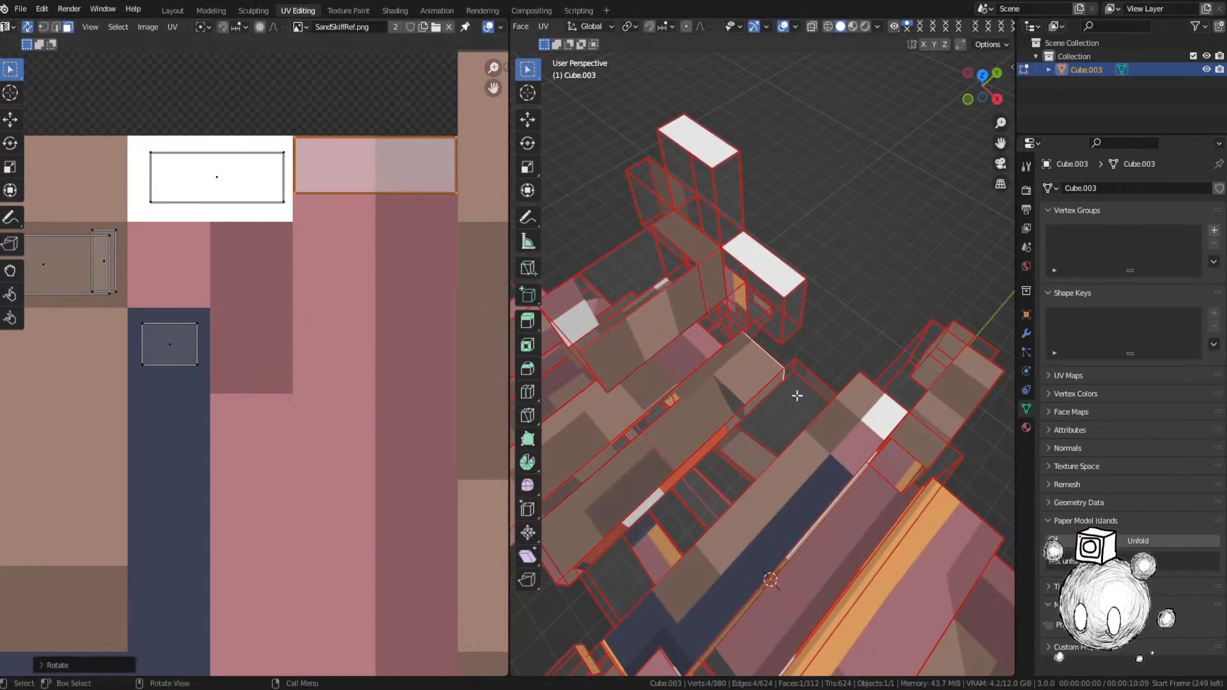
pyautogui.moveTo(797, 396); pyautogui.dragTo(641, 333, button='middle')
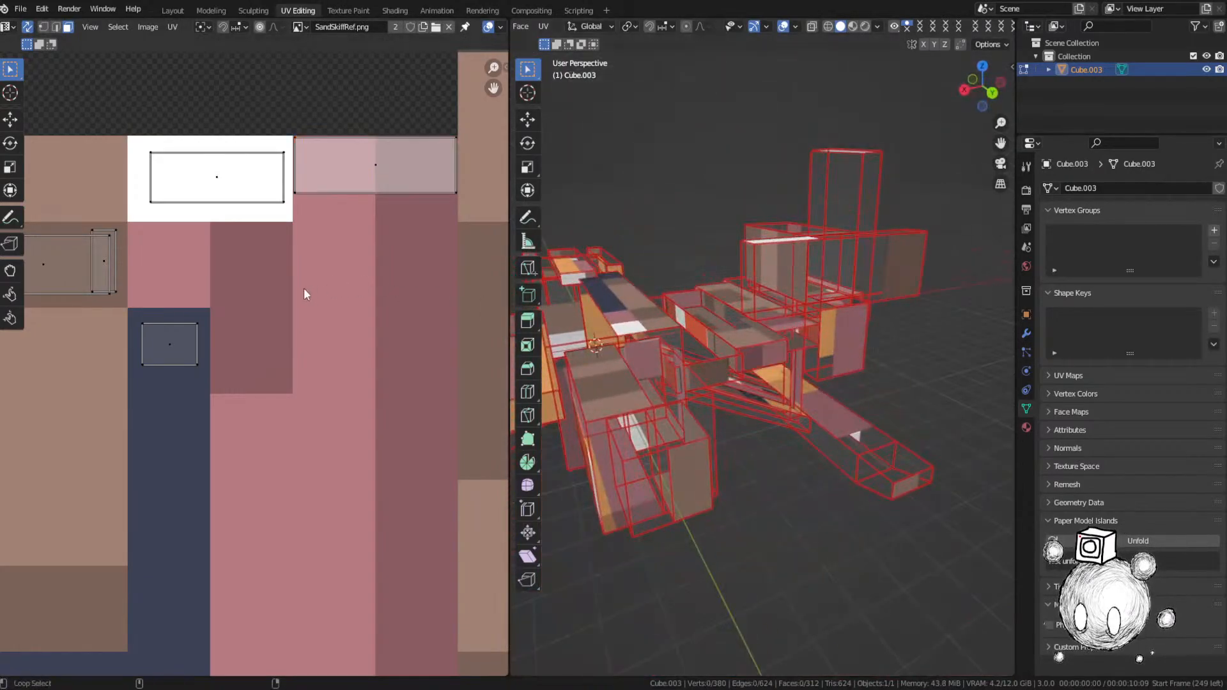
# Step: Select the next small face on the packed layout's top edge and frame it in the model view
pyautogui.scroll(-6, 305, 288)
pyautogui.moveTo(290, 238); pyautogui.dragTo(290, 397, button='middle')
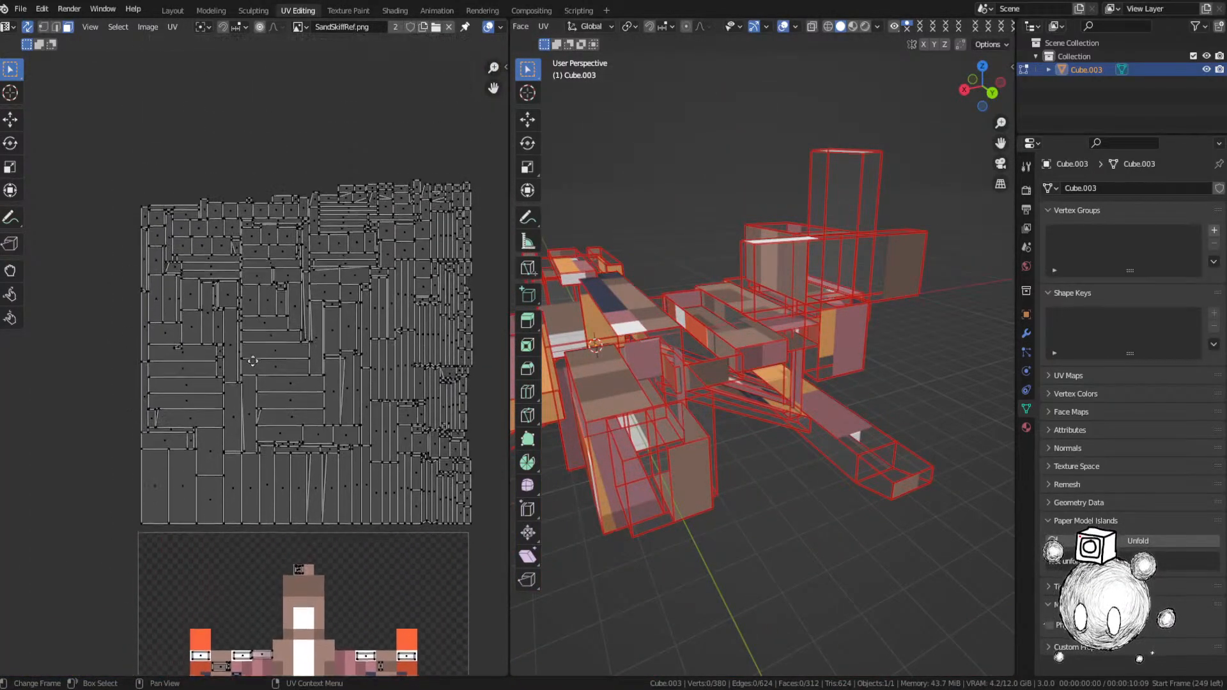
pyautogui.click(251, 204)
pyautogui.press('KP_Decimal')
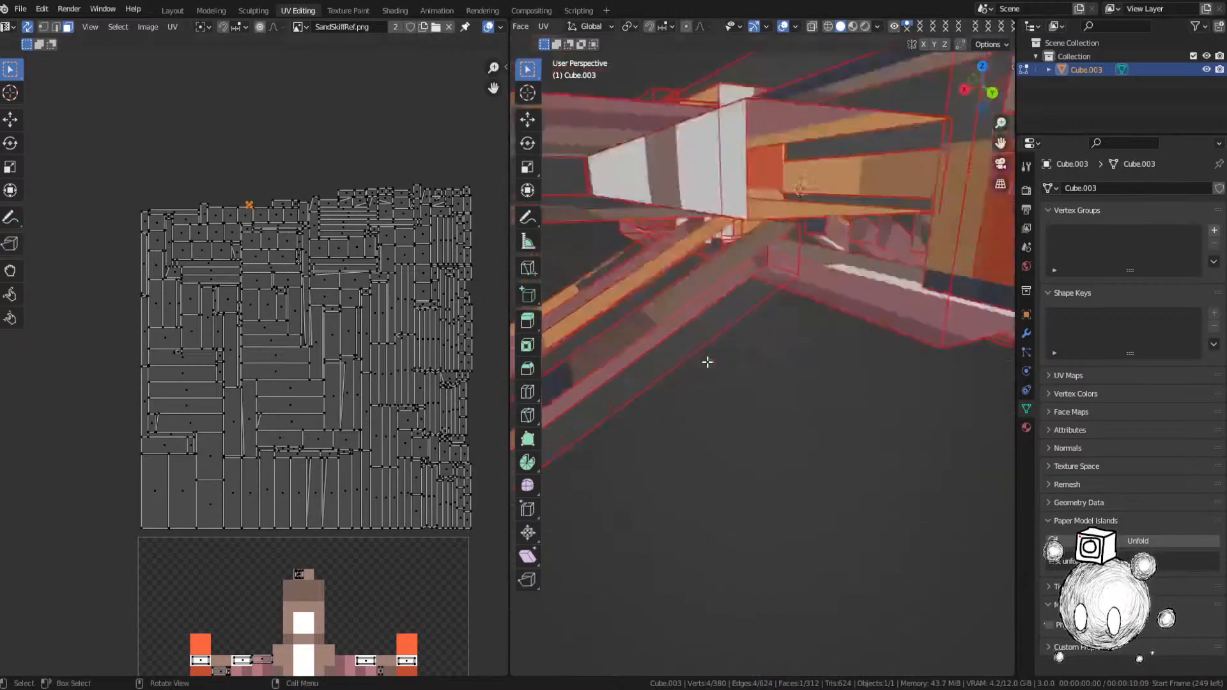
pyautogui.moveTo(708, 361); pyautogui.dragTo(757, 394, button='middle')
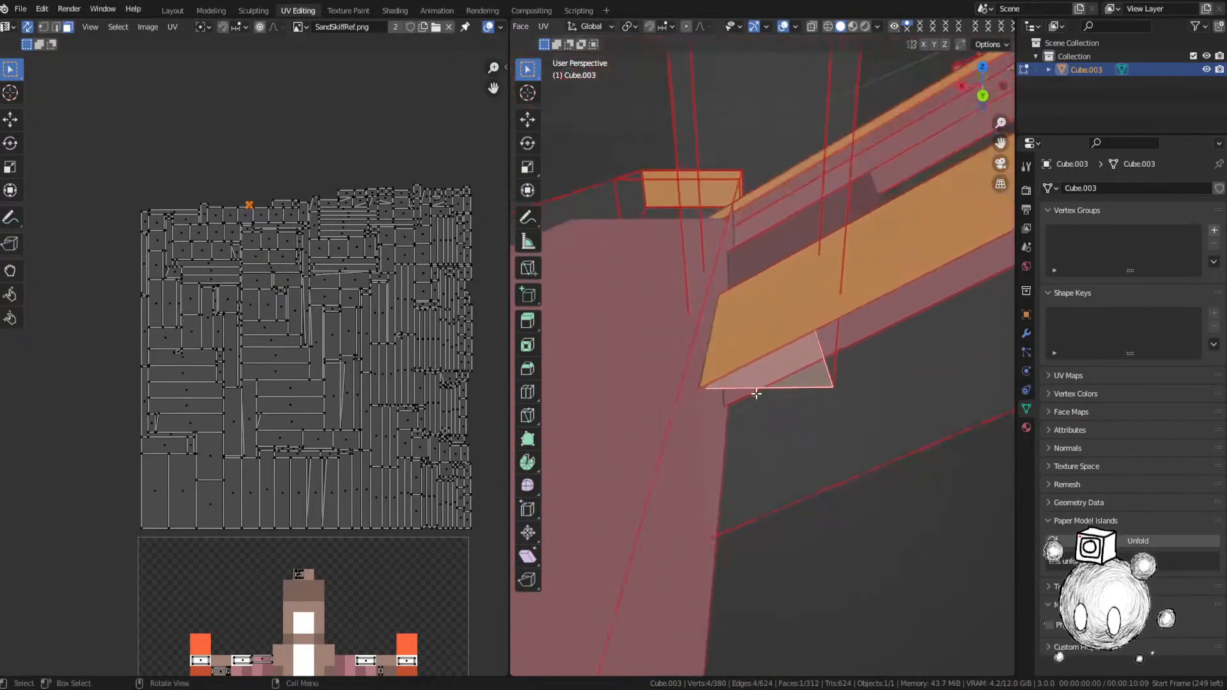
# Step: Move the small face's UVs down onto the inner navy strip of the left wing and deselect them
pyautogui.scroll(-6, 757, 394)
pyautogui.moveTo(409, 390); pyautogui.dragTo(409, 202, button='middle')
pyautogui.press('g')
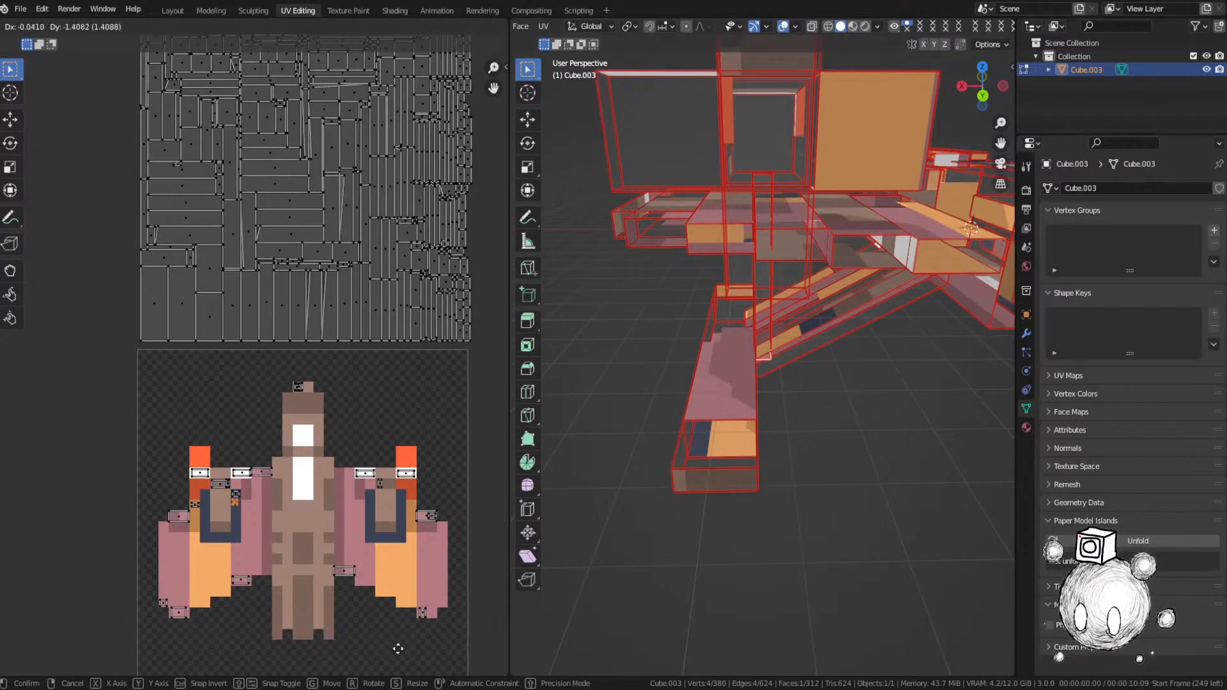
pyautogui.rightClick(398, 649)
pyautogui.click(399, 463)
# Step: Select the wide face on the packed layout's top edge and move its UVs onto the pink bottom tip of the right wing
pyautogui.moveTo(358, 58); pyautogui.dragTo(358, 243, button='middle')
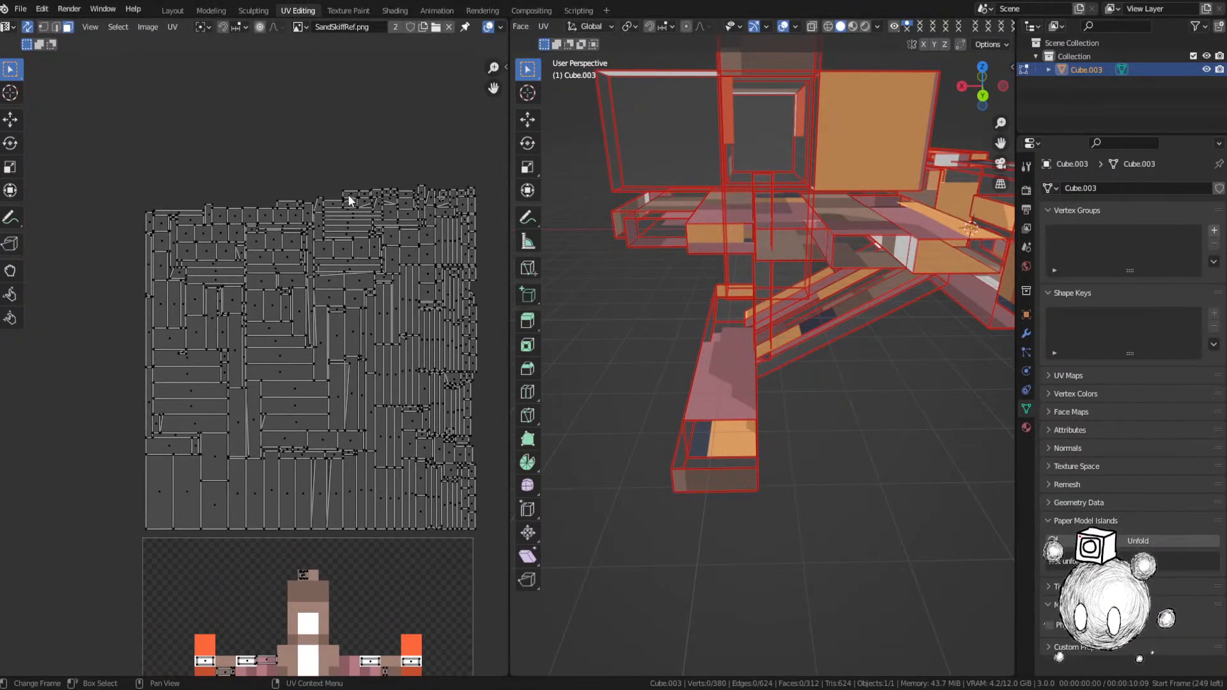
pyautogui.moveTo(765, 305); pyautogui.dragTo(958, 380, button='middle')
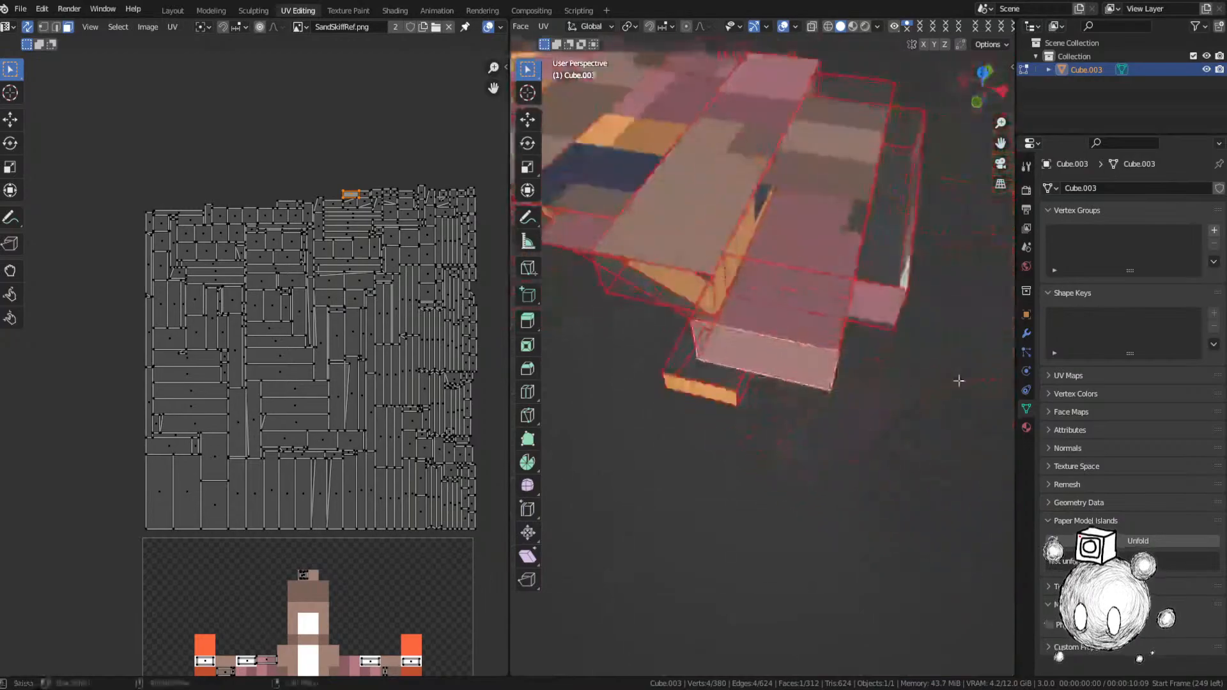
pyautogui.moveTo(430, 305); pyautogui.dragTo(397, 106, button='middle')
pyautogui.press('g')
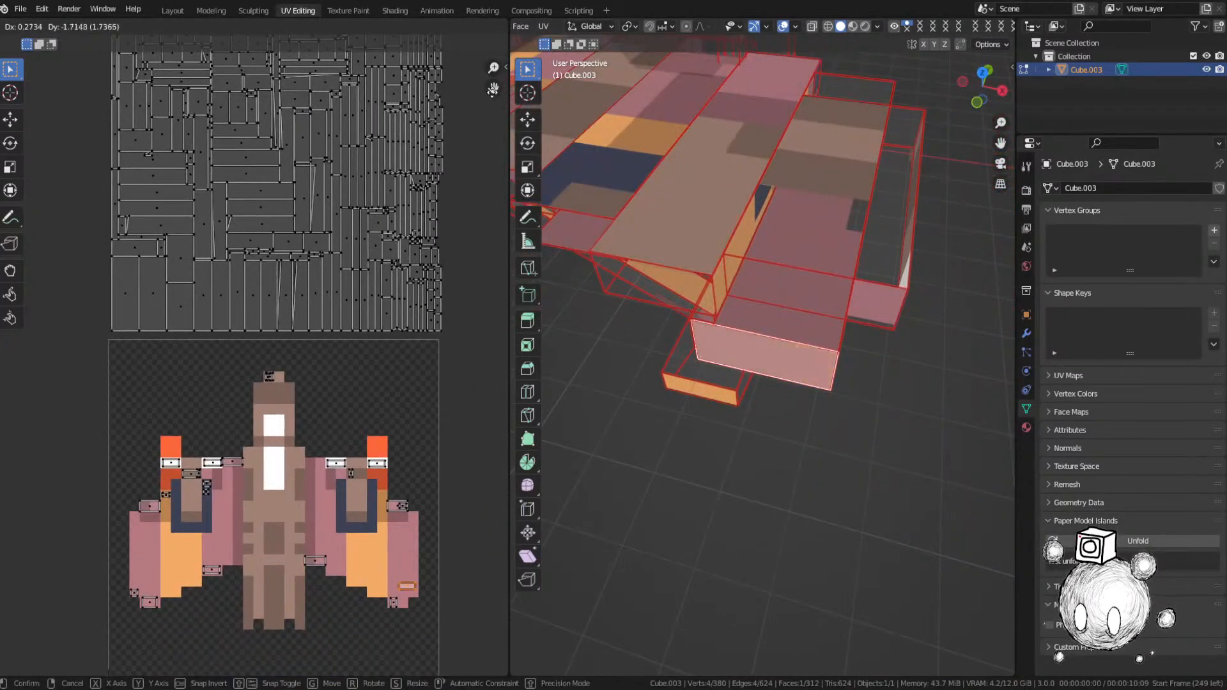
pyautogui.click(482, 106)
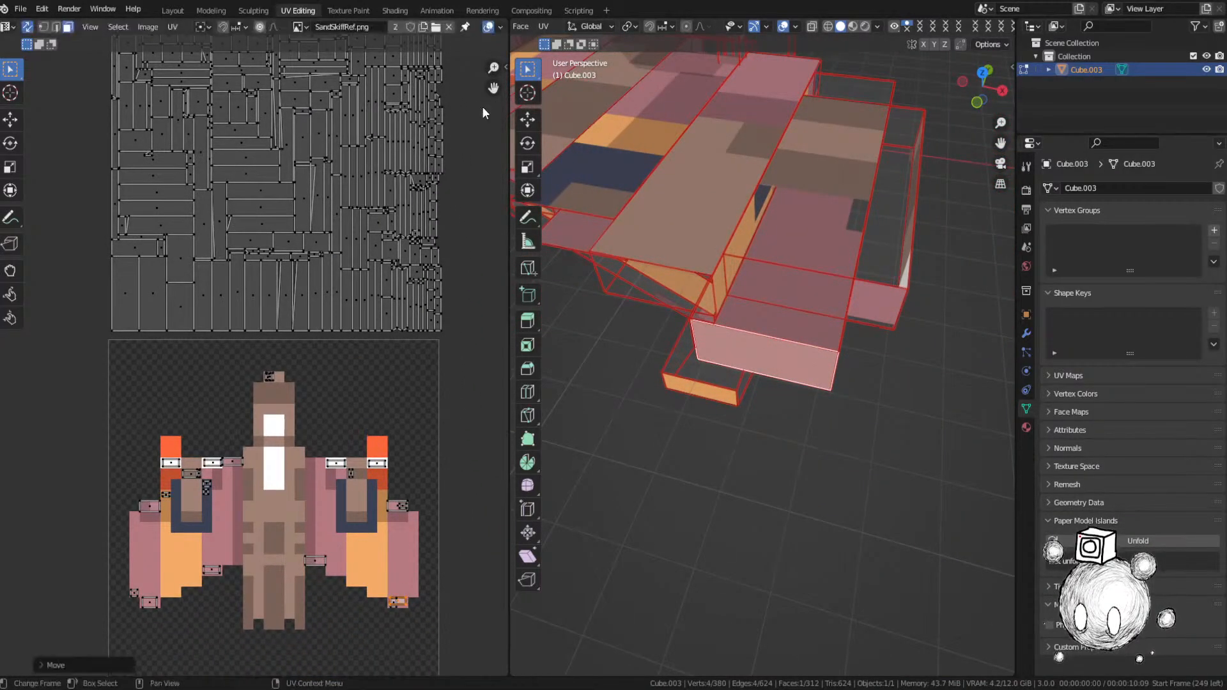
# Step: Select the next top-edge face, frame it on the model, and move its UVs onto the pink bottom tip of the left wing
pyautogui.scroll(-3, 399, 148)
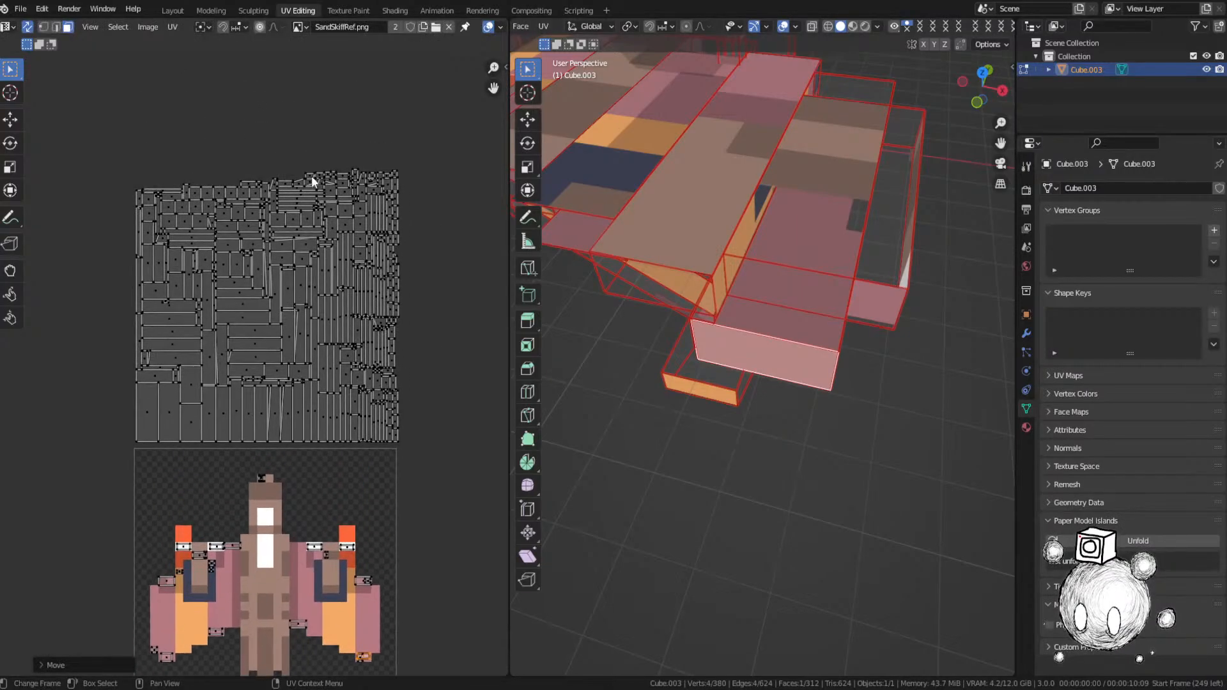
pyautogui.click(312, 176)
pyautogui.press('KP_Decimal')
pyautogui.scroll(-4, 726, 260)
pyautogui.moveTo(727, 260); pyautogui.dragTo(739, 303, button='middle')
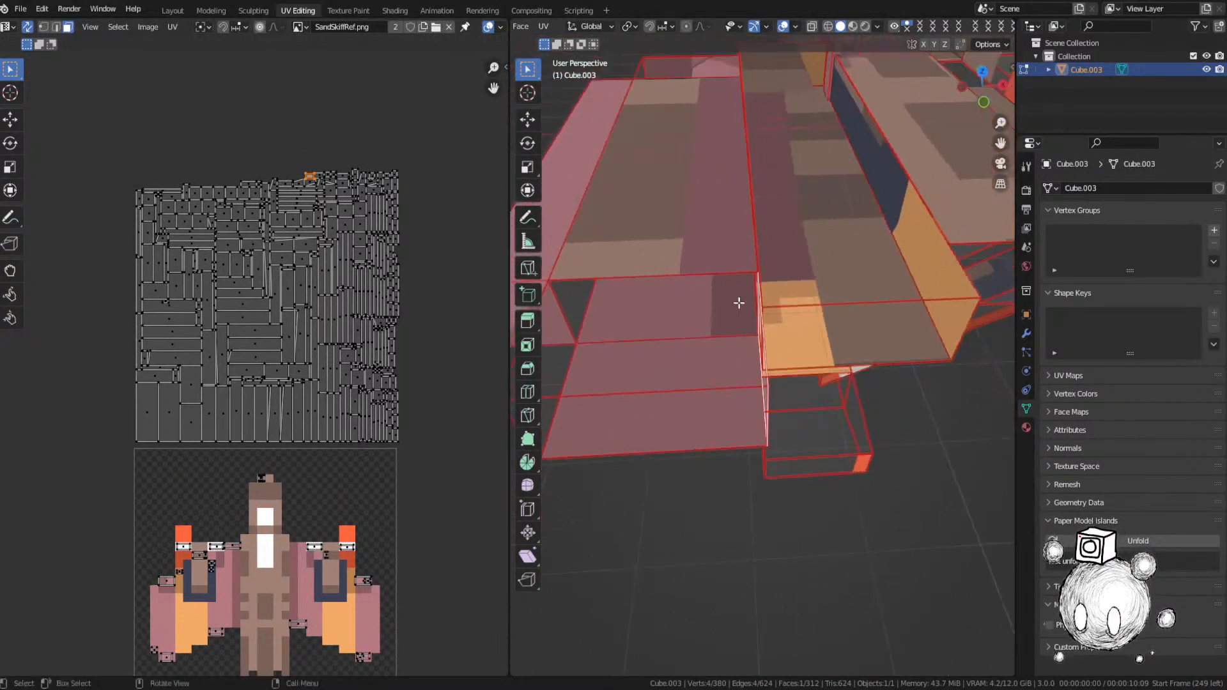
pyautogui.scroll(-3, 739, 303)
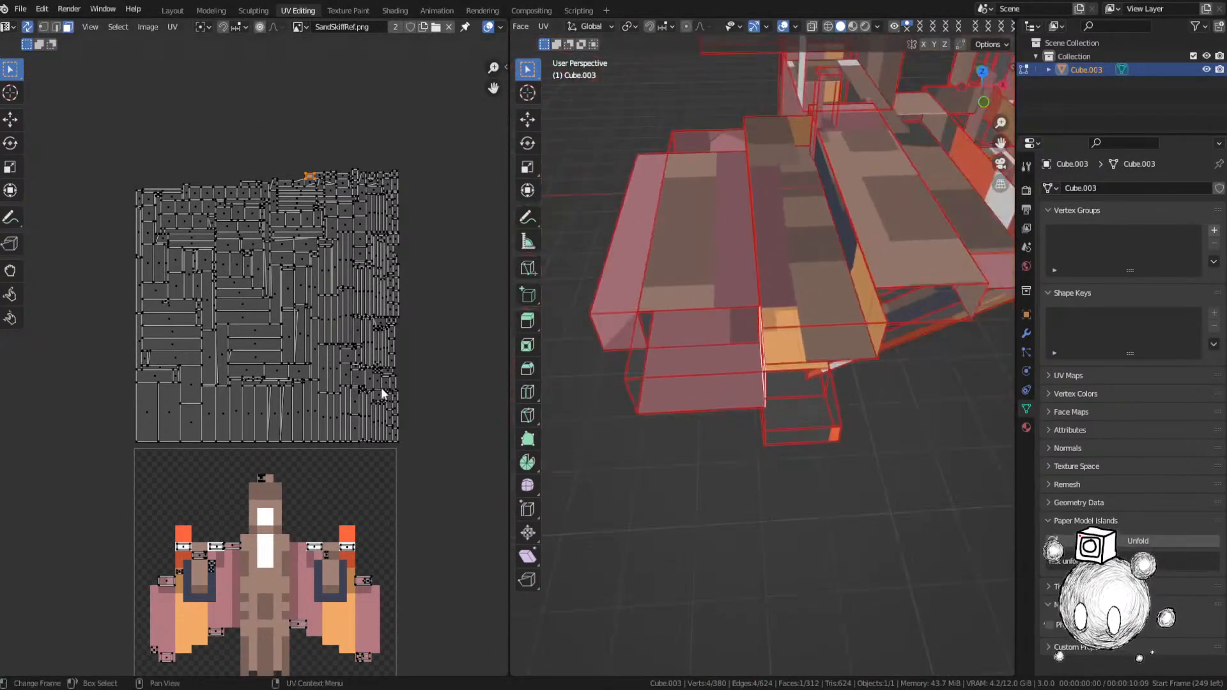
pyautogui.click(238, 216)
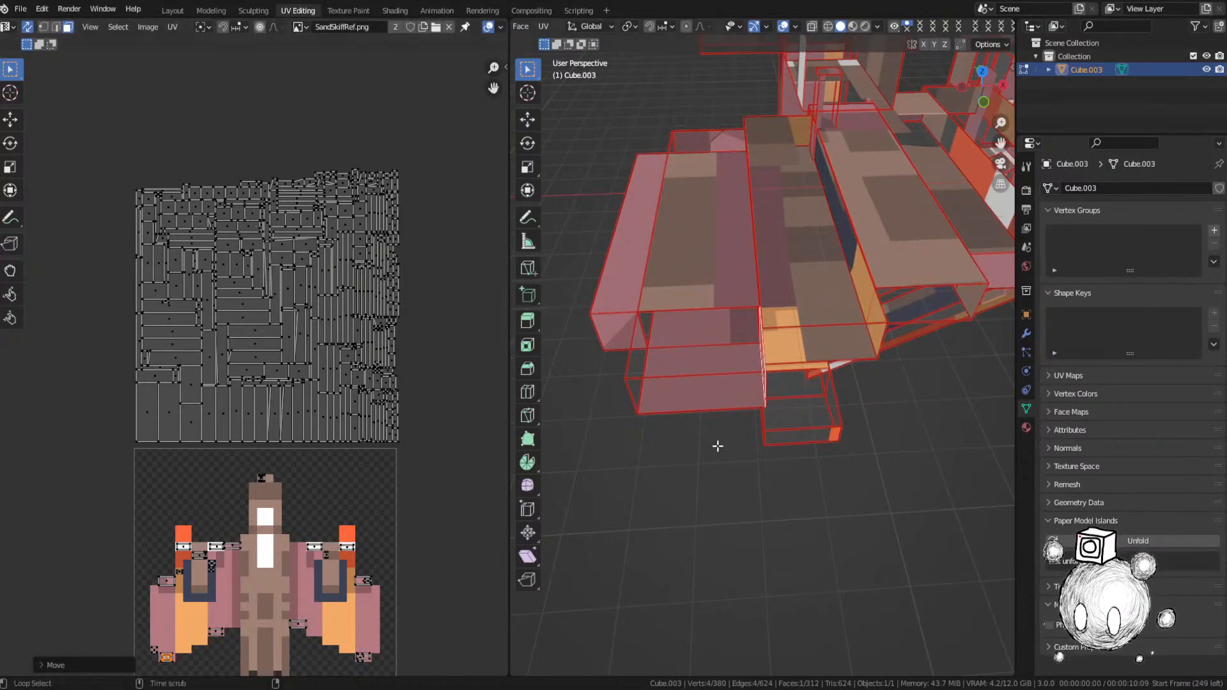
# Step: Clear the UV selection and save SandSkiff.blend
pyautogui.hotkey('alt', 'a')
pyautogui.moveTo(718, 446); pyautogui.dragTo(631, 400, button='middle')
pyautogui.hotkey('ctrl', 's')
# Step: Select the following top-edge face, inspect it on the model, and place its UVs on the left wing's pink bottom tip
pyautogui.click(562, 323)
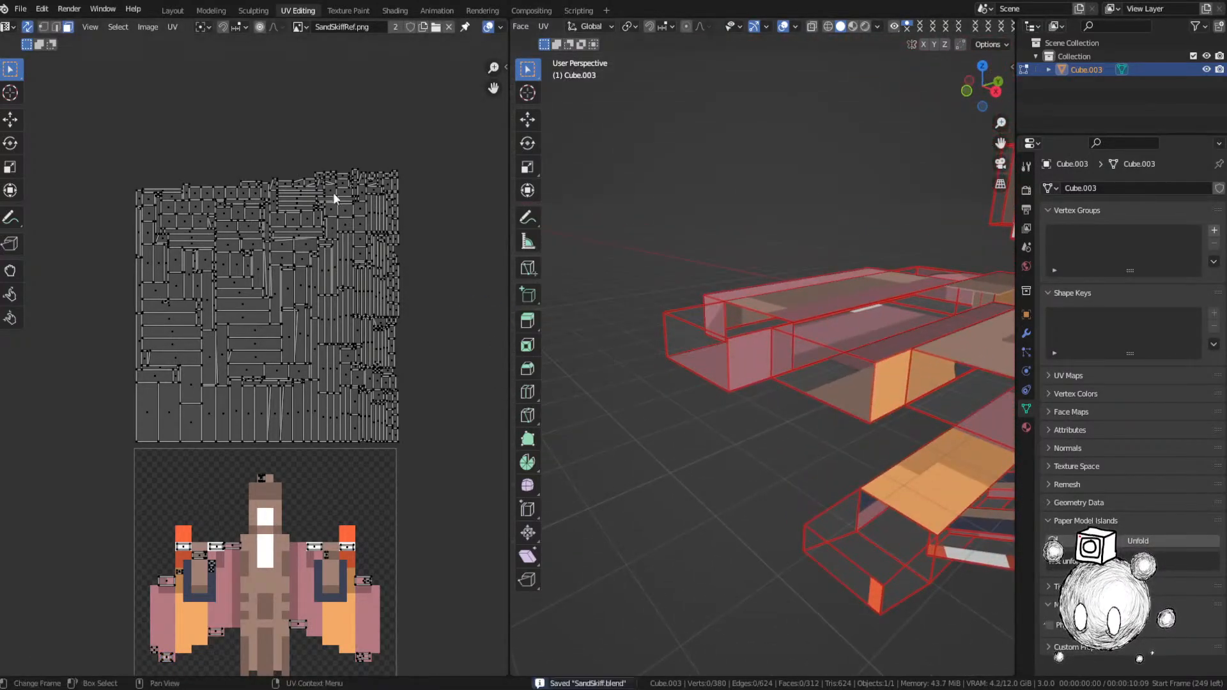
pyautogui.scroll(6, 771, 353)
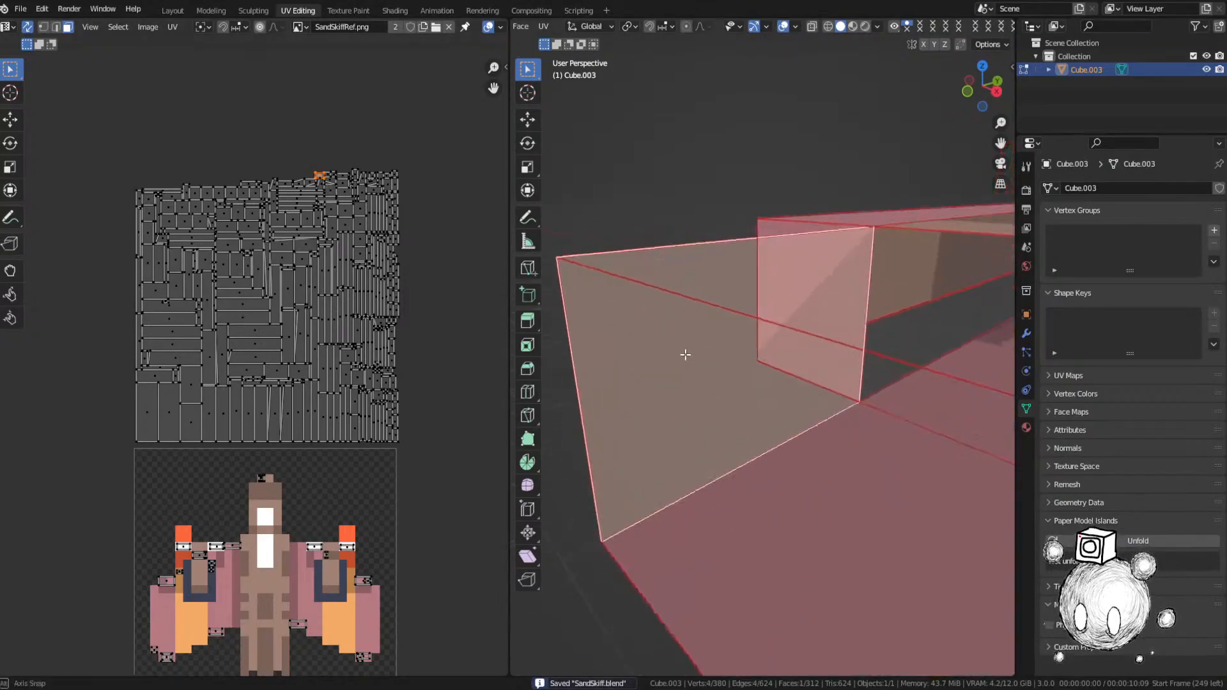
pyautogui.press('g')
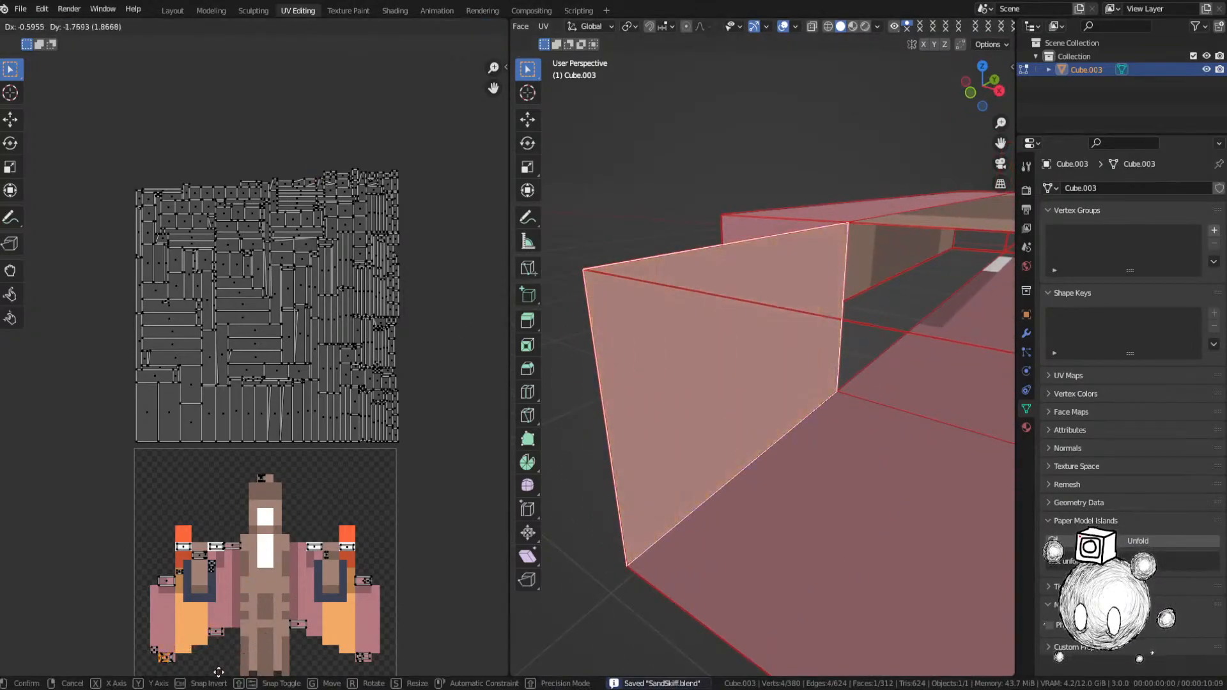
pyautogui.click(222, 670)
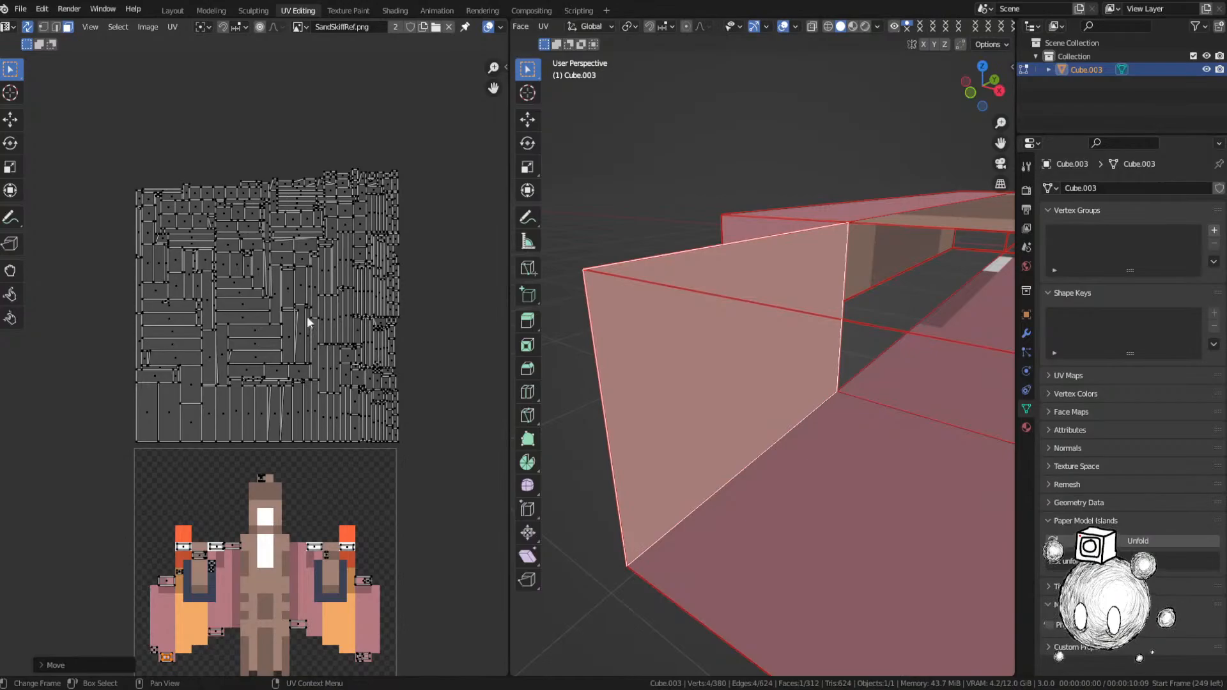
# Step: Select the next top-edge face, locate it on the model, and move its UVs onto the left wing's inner navy strip
pyautogui.click(327, 174)
pyautogui.moveTo(723, 279); pyautogui.dragTo(684, 301, button='middle')
pyautogui.press('g')
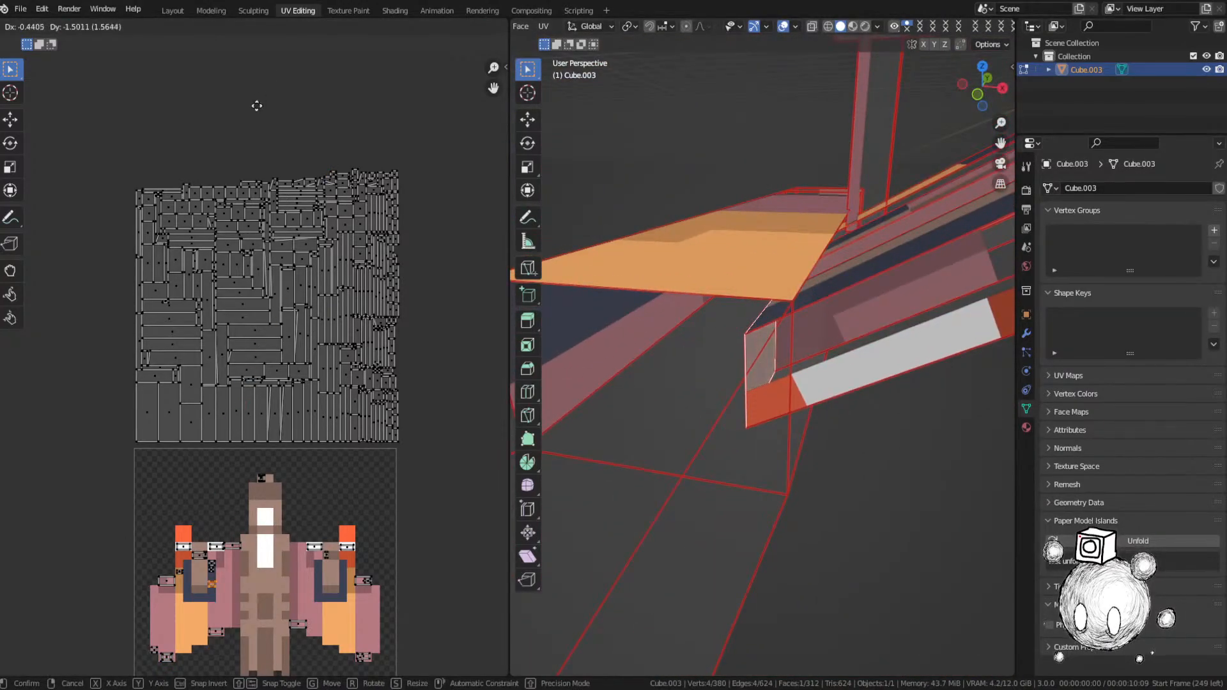
pyautogui.click(256, 106)
# Step: Reposition and scale the face's UVs to fit inside the left wing's inner navy strip, and save the file
pyautogui.scroll(8, 228, 570)
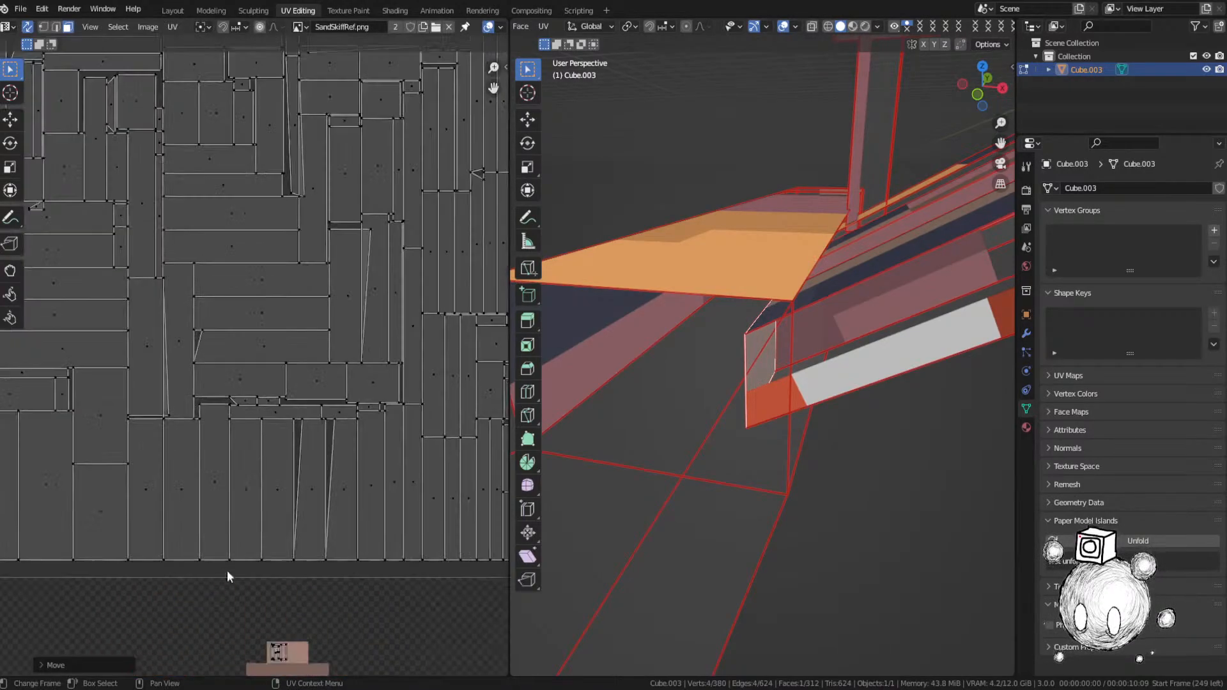
pyautogui.press('g')
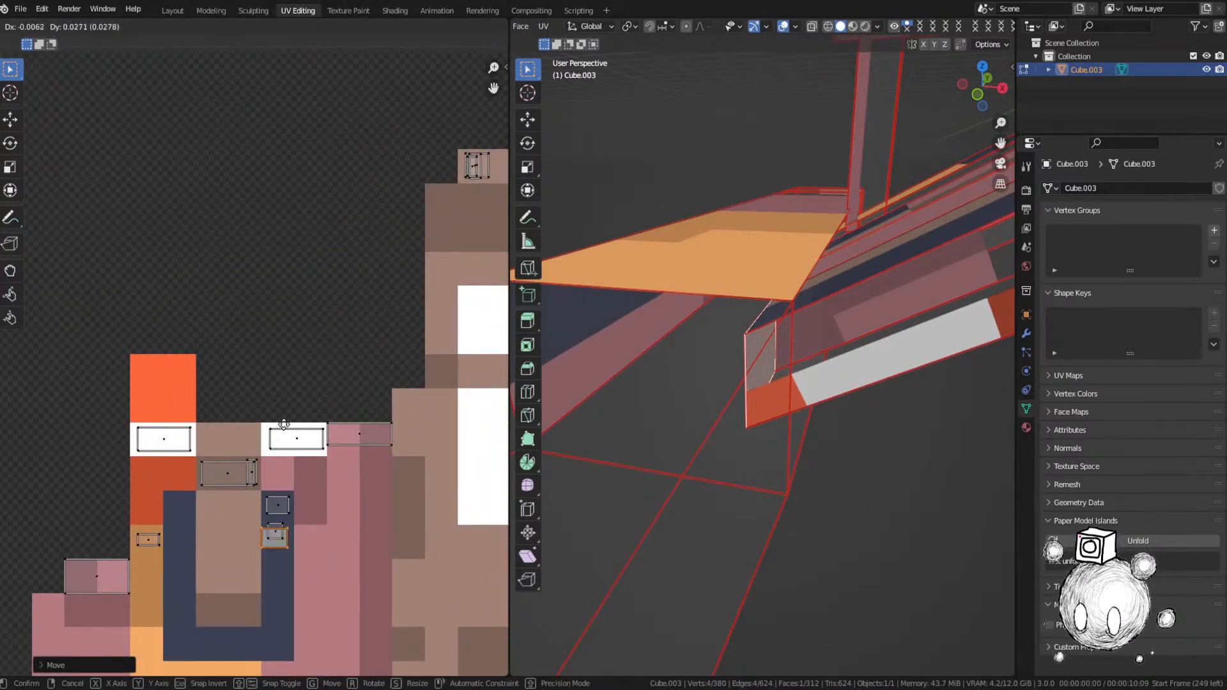
pyautogui.press('s')
pyautogui.click(334, 432)
pyautogui.scroll(-4, 335, 431)
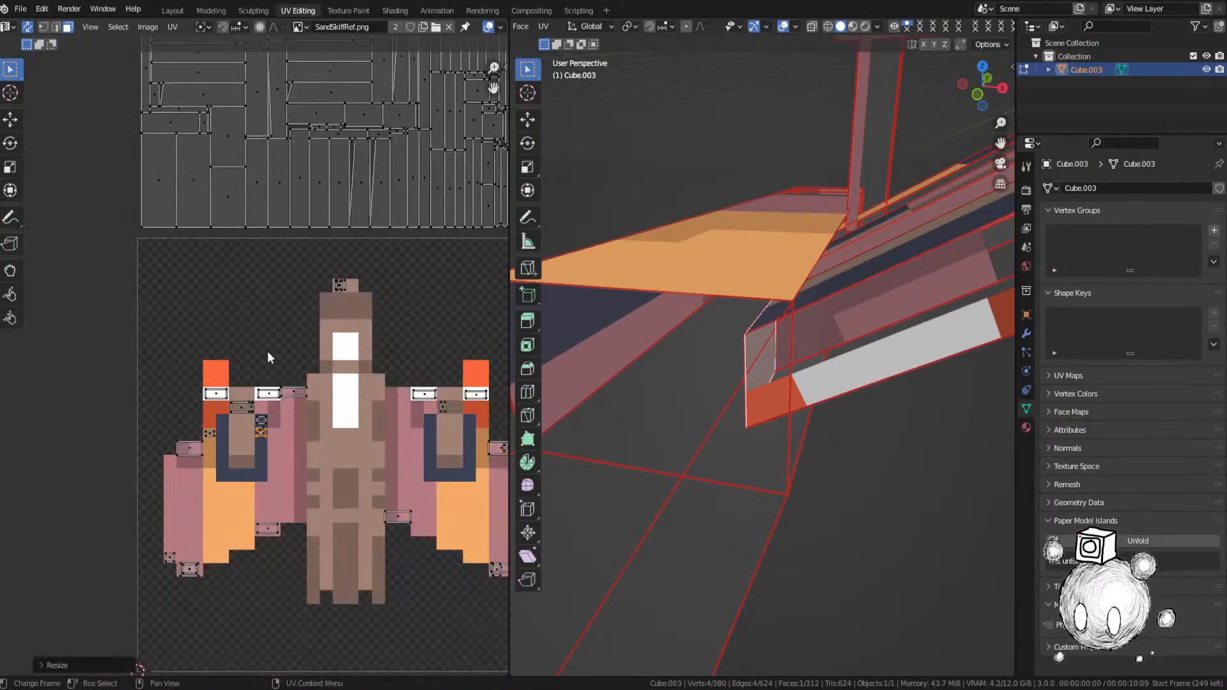
pyautogui.hotkey('ctrl', 's')
# Step: Select the next unplaced face on the packed layout's top edge and frame it in the model view
pyautogui.scroll(-4, 269, 348)
pyautogui.moveTo(299, 255); pyautogui.dragTo(287, 297, button='middle')
pyautogui.scroll(3, 281, 269)
pyautogui.click(333, 217)
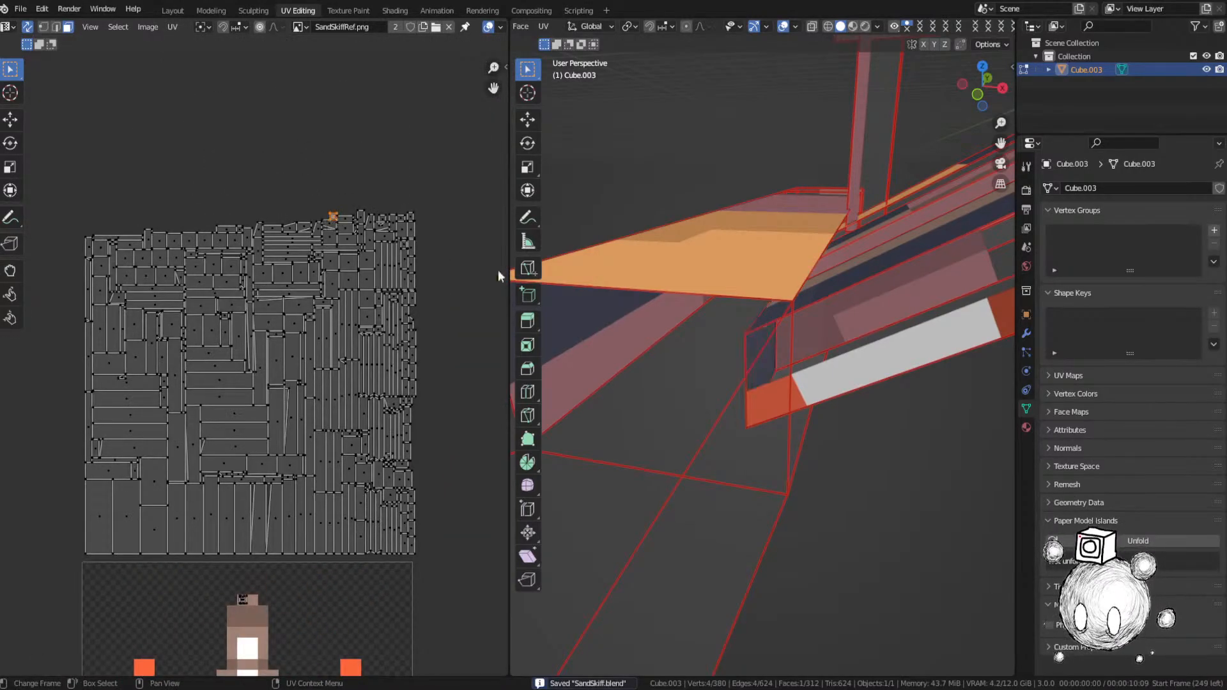
pyautogui.press('KP_Decimal')
pyautogui.scroll(-9, 754, 371)
pyautogui.moveTo(755, 371); pyautogui.dragTo(722, 382, button='middle')
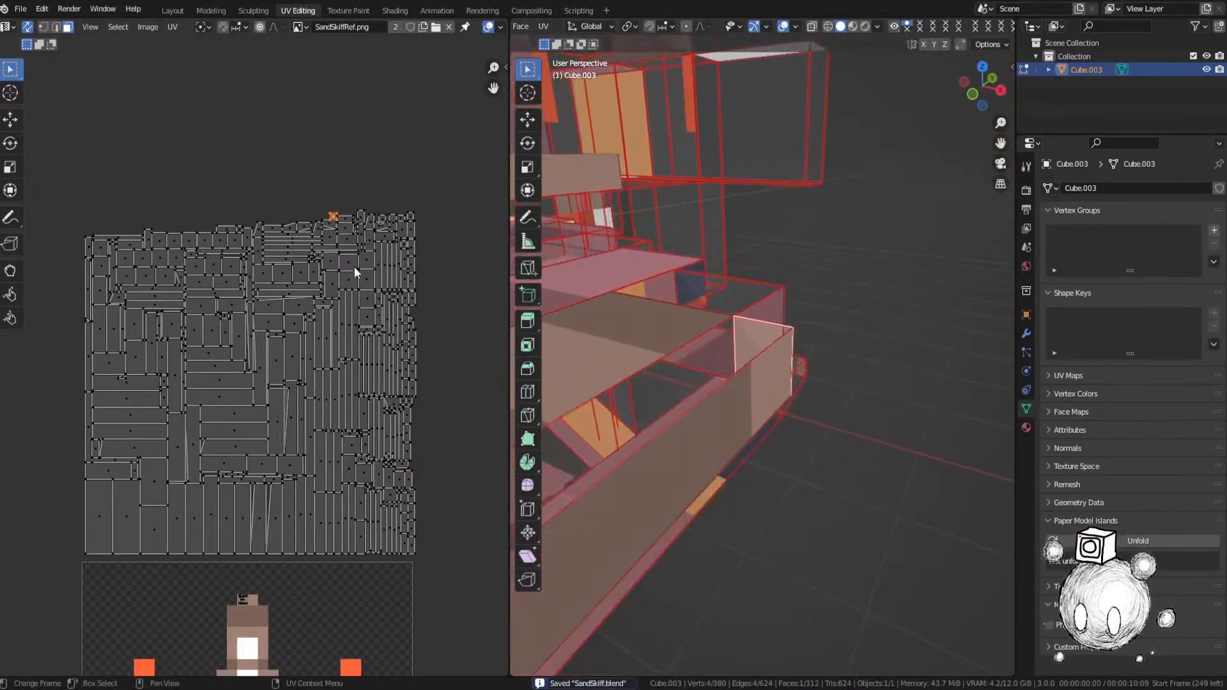
# Step: Move the face's UVs onto the upper outer pink area of the right wing
pyautogui.press('g')
pyautogui.click(380, 591)
pyautogui.moveTo(412, 541); pyautogui.dragTo(386, 216, button='middle')
pyautogui.press('g')
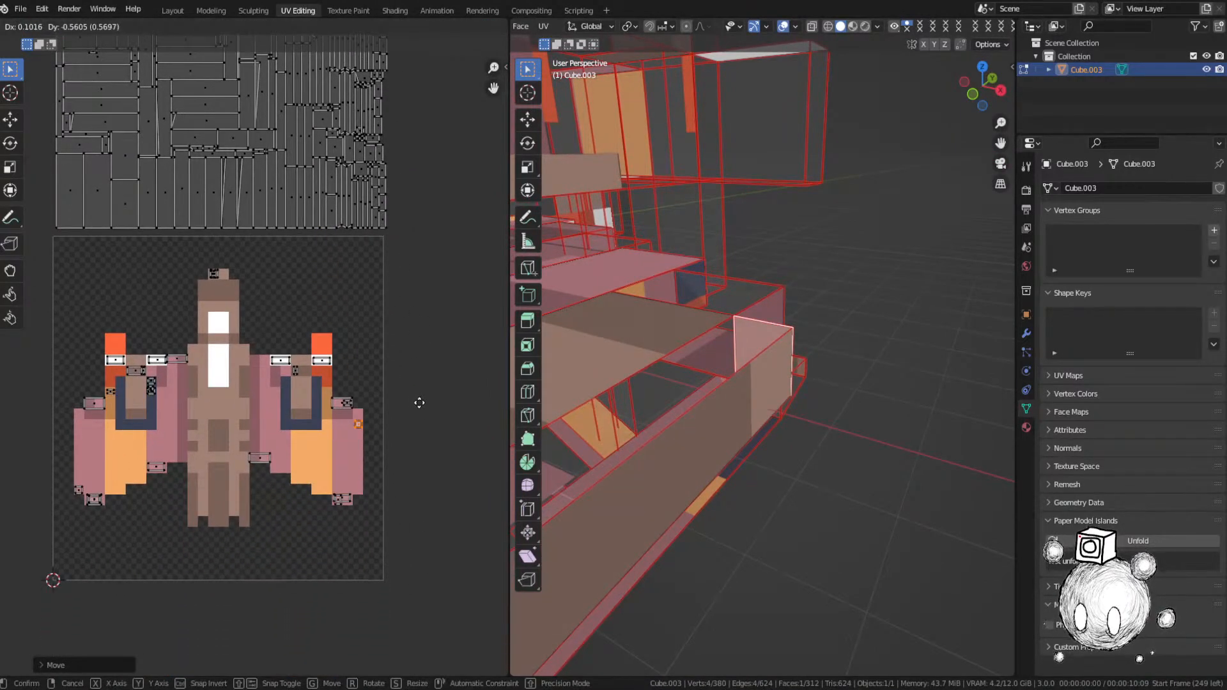
pyautogui.click(418, 405)
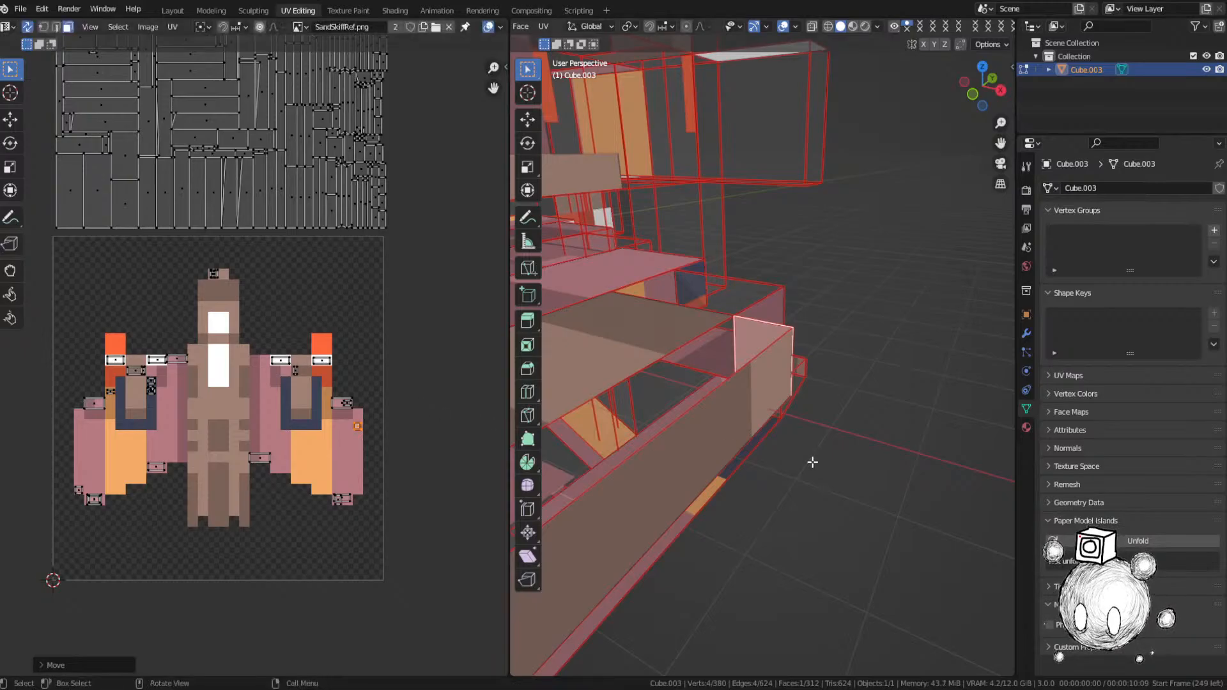
# Step: Save SandSkiff.blend and clear the face selection
pyautogui.hotkey('ctrl', 's')
pyautogui.moveTo(735, 357); pyautogui.dragTo(658, 367, button='middle')
pyautogui.scroll(-2, 659, 366)
pyautogui.scroll(-2, 250, 585)
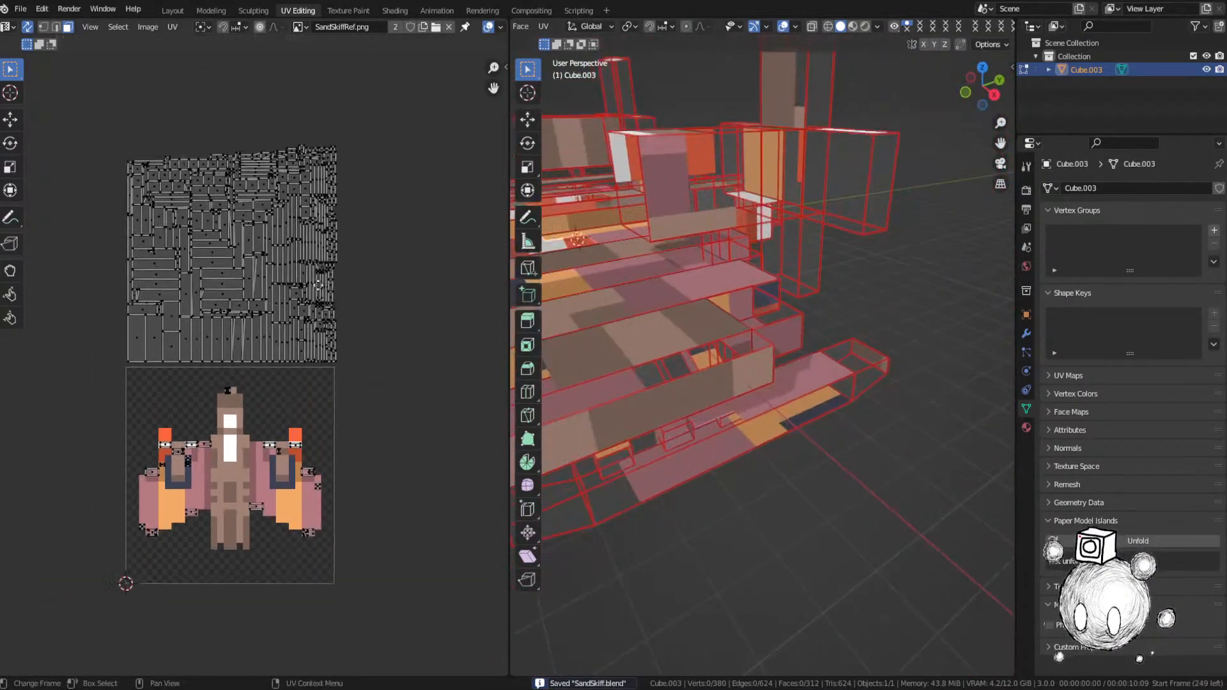
# Step: Frame the next unplaced face in the model and move its UVs onto the lower orange area of the left wing
pyautogui.scroll(2, 248, 220)
pyautogui.press('KP_Decimal')
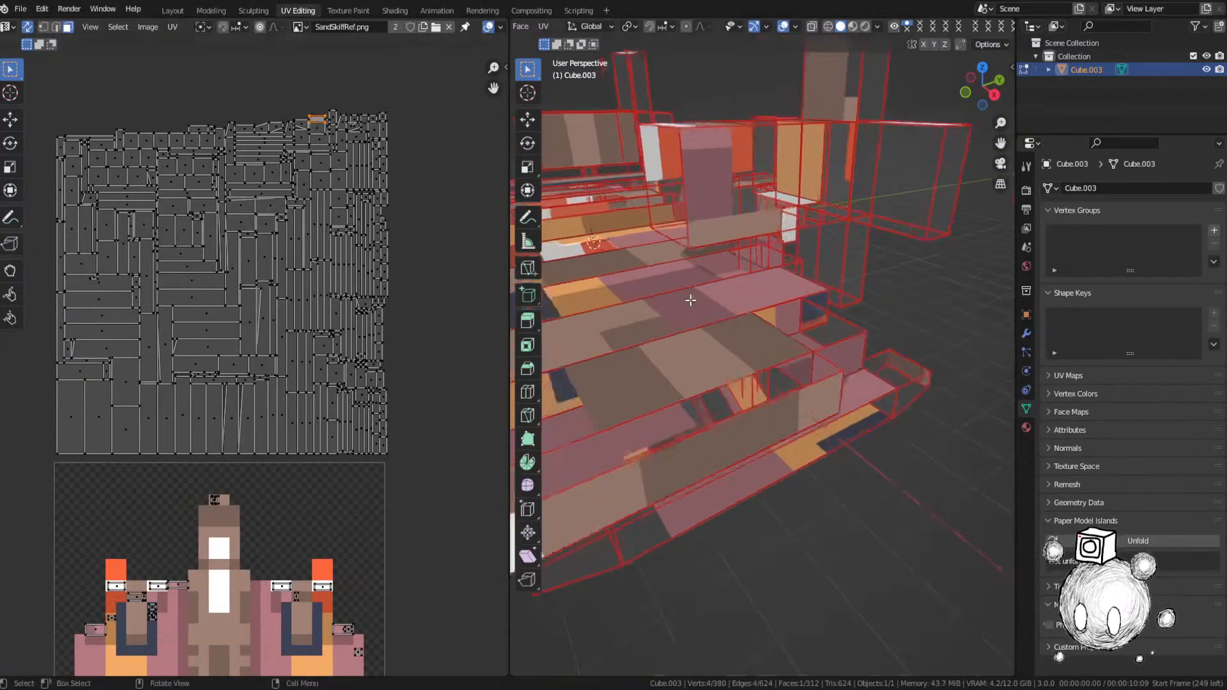
pyautogui.moveTo(690, 319); pyautogui.dragTo(747, 326, button='middle')
pyautogui.scroll(-1, 393, 339)
pyautogui.scroll(-1, 387, 274)
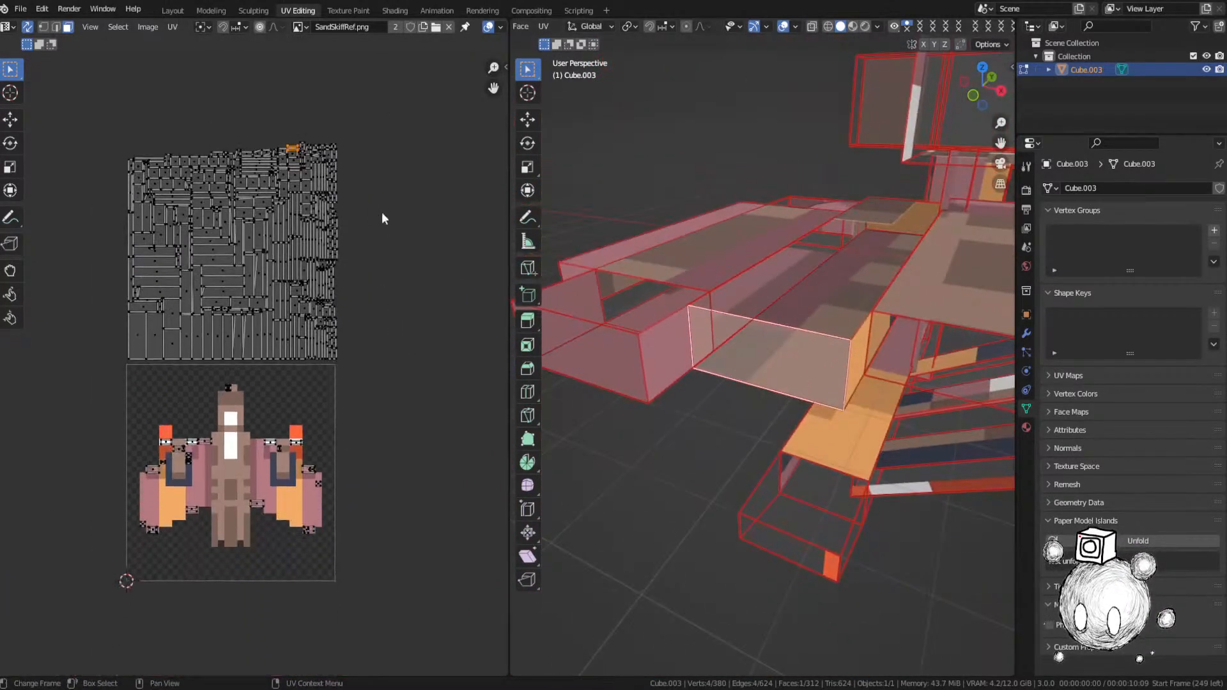
pyautogui.press('g')
pyautogui.click(248, 614)
pyautogui.scroll(7, 280, 446)
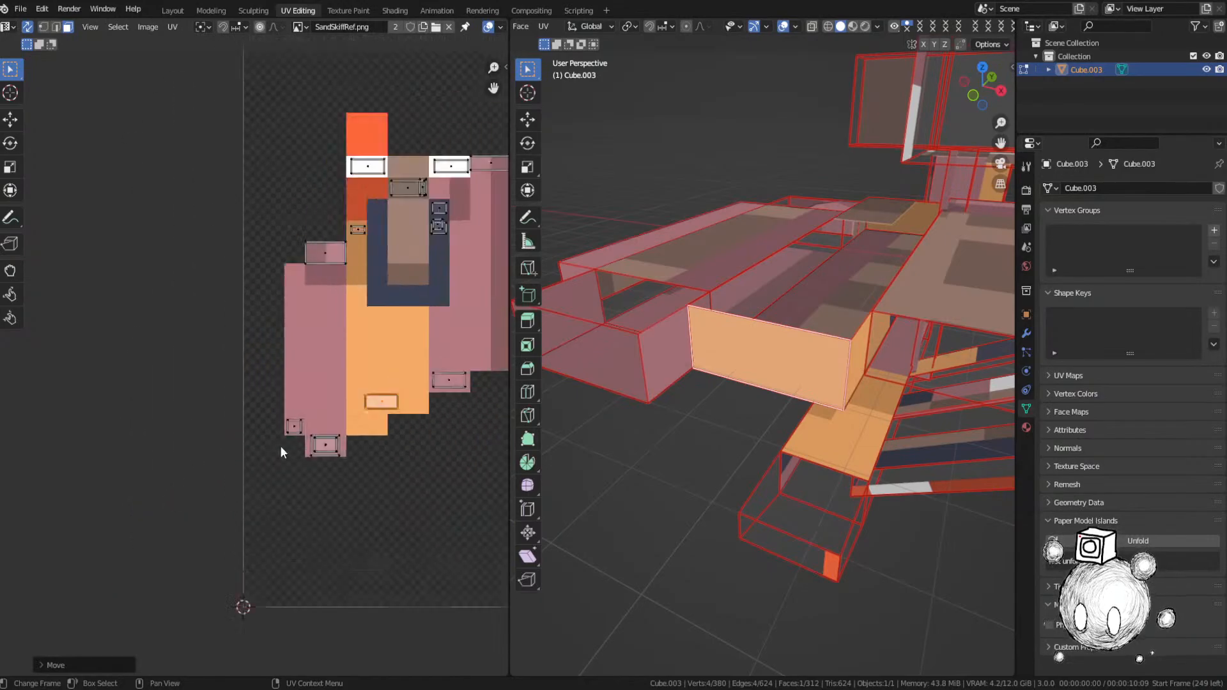
pyautogui.press('g')
pyautogui.click(456, 436)
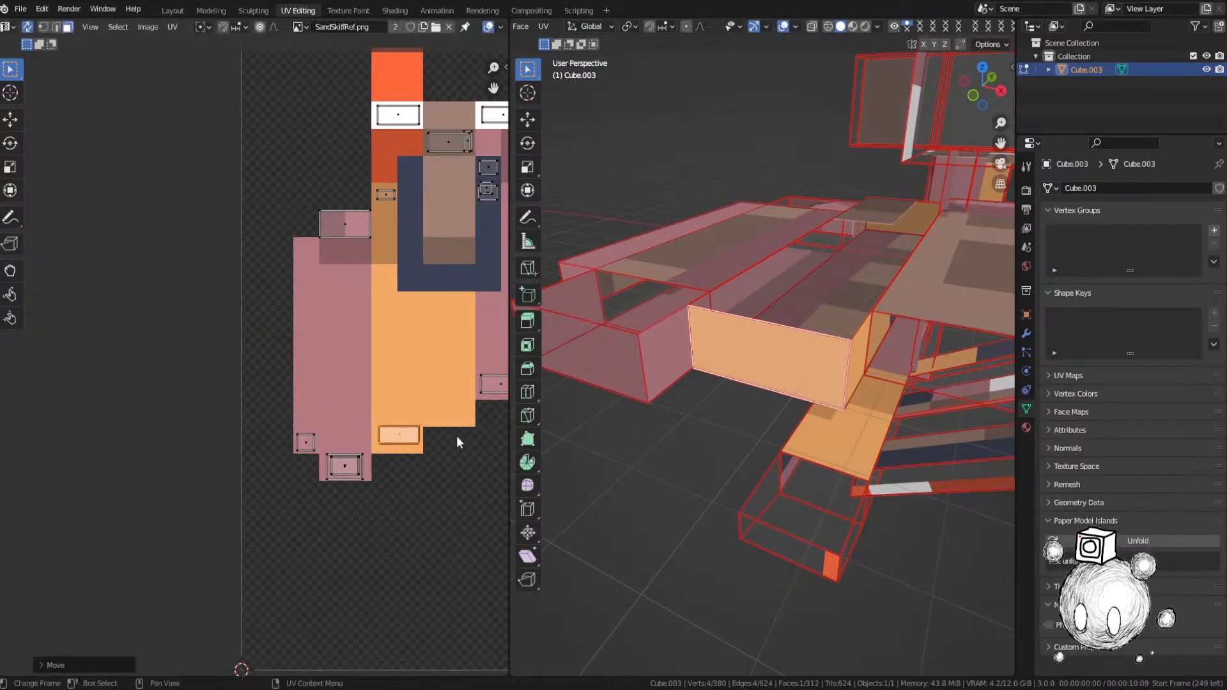
pyautogui.click(437, 403)
# Step: Select the next unplaced face on the packed layout's top edge and move its UVs onto the dark brown nose section
pyautogui.scroll(-4, 437, 399)
pyautogui.moveTo(446, 131); pyautogui.dragTo(347, 402, button='middle')
pyautogui.scroll(-1, 348, 405)
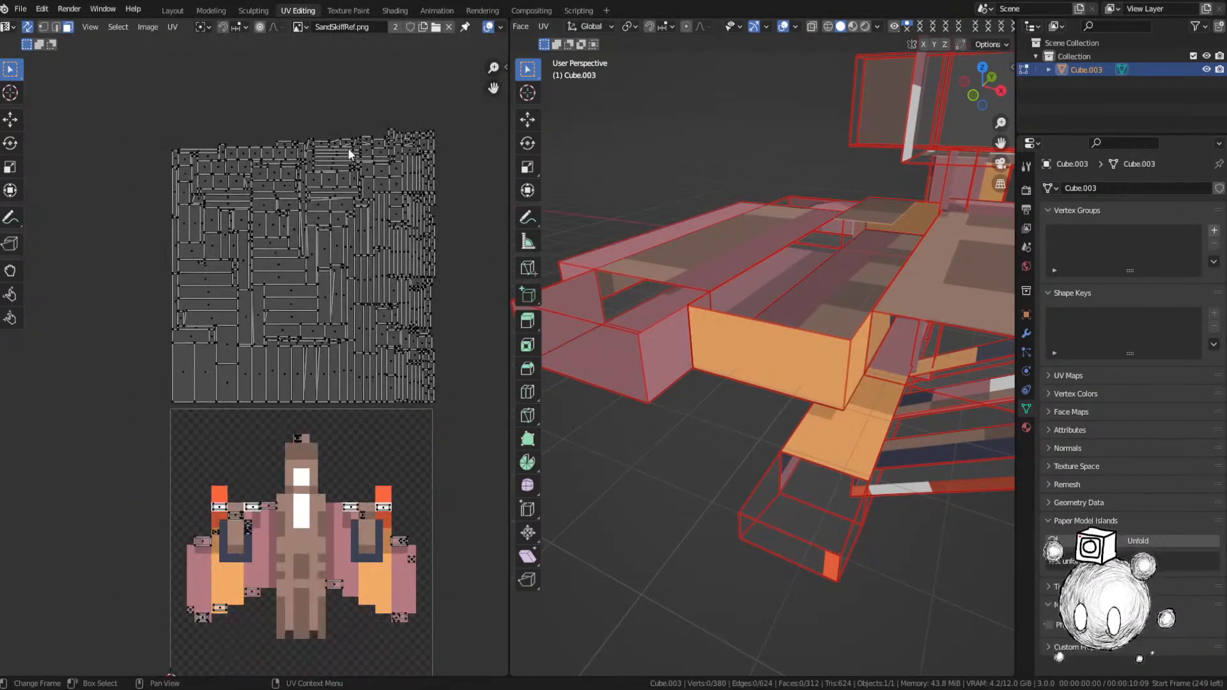
pyautogui.click(389, 133)
pyautogui.press('KP_Decimal')
pyautogui.press('KP_3')
pyautogui.moveTo(665, 290); pyautogui.dragTo(745, 410, button='middle')
pyautogui.scroll(-4, 738, 409)
pyautogui.press('g')
pyautogui.click(389, 429)
pyautogui.scroll(5, 389, 429)
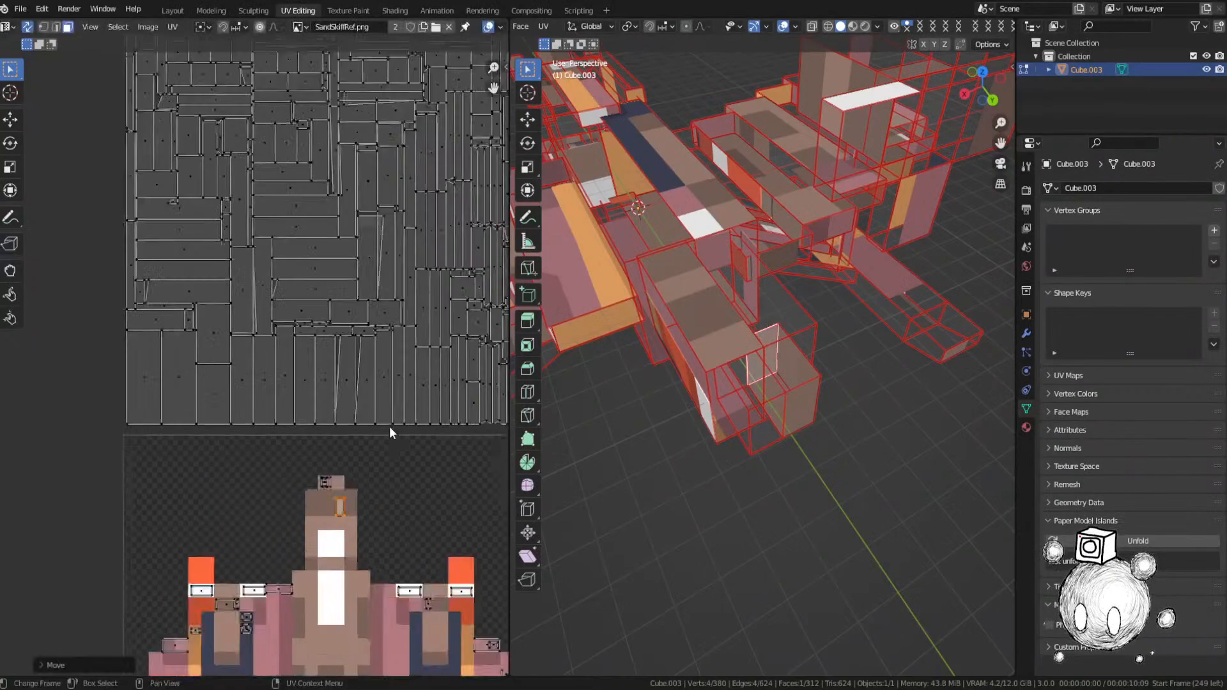
# Step: Scale and reposition the face's UVs to fit inside the light brown block at the nose tip, and save the file
pyautogui.moveTo(387, 437); pyautogui.dragTo(427, 187, button='middle')
pyautogui.scroll(3, 444, 351)
pyautogui.press('s')
pyautogui.click(442, 406)
pyautogui.press('g')
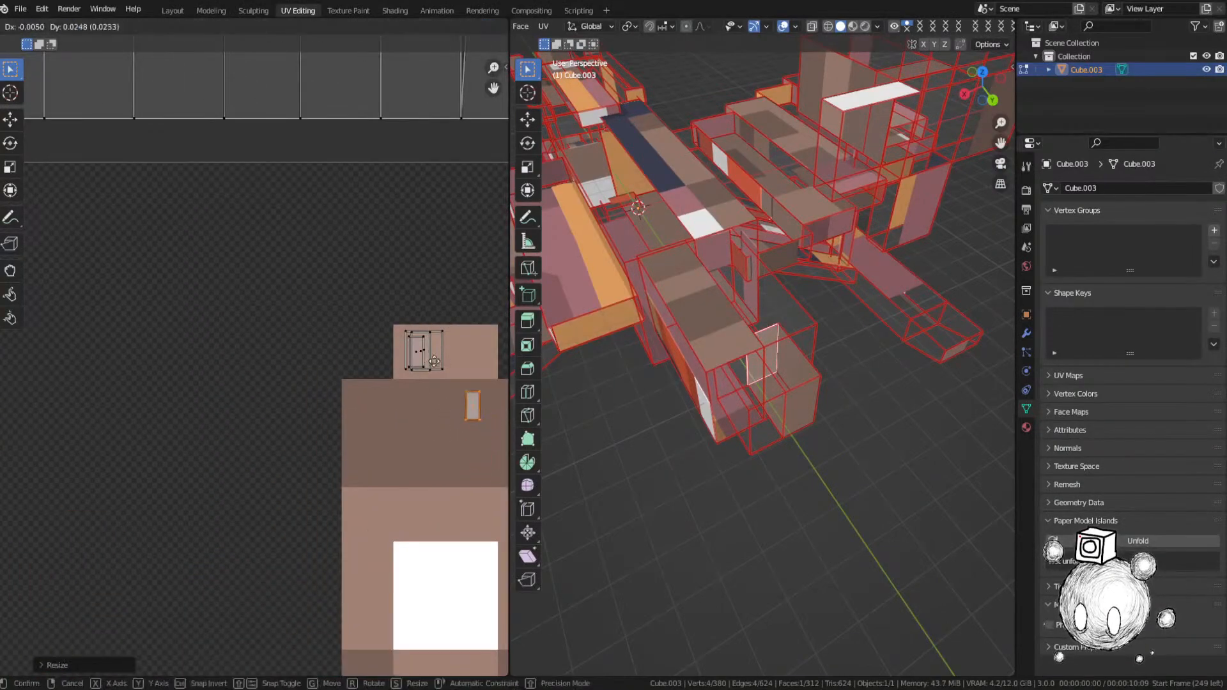
pyautogui.click(439, 312)
pyautogui.press('s')
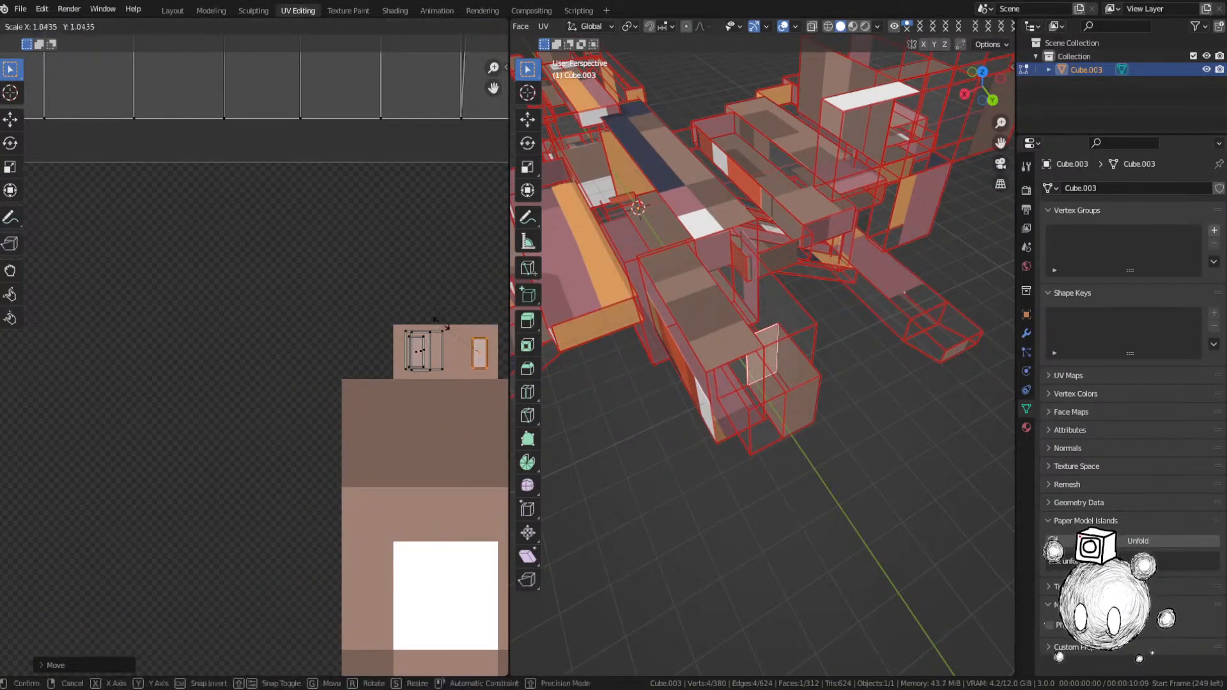
pyautogui.click(435, 316)
pyautogui.hotkey('ctrl', 's')
# Step: Select the skid's end face on the packed layout, move its UVs onto the right wing's orange-red square, and clear the selection
pyautogui.scroll(-8, 401, 259)
pyautogui.moveTo(365, 163); pyautogui.dragTo(326, 301, button='middle')
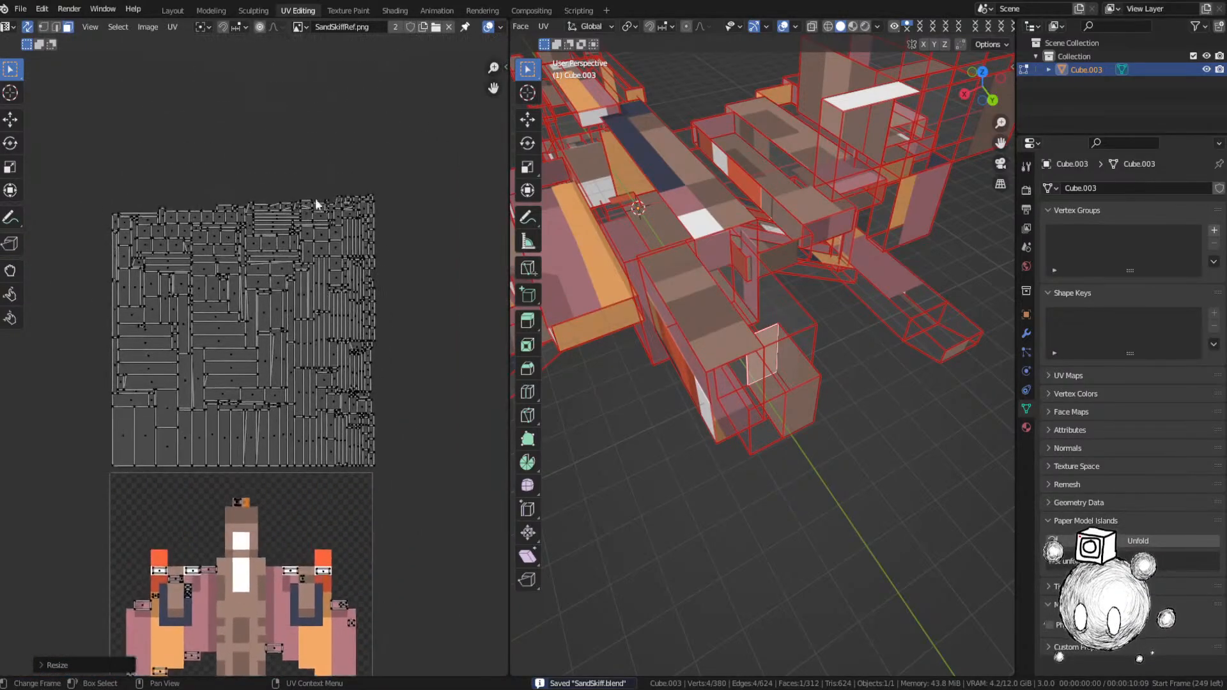
pyautogui.click(307, 203)
pyautogui.press('`')
pyautogui.click(744, 377)
pyautogui.scroll(-4, 744, 376)
pyautogui.moveTo(745, 376); pyautogui.dragTo(608, 288, button='middle')
pyautogui.press('g')
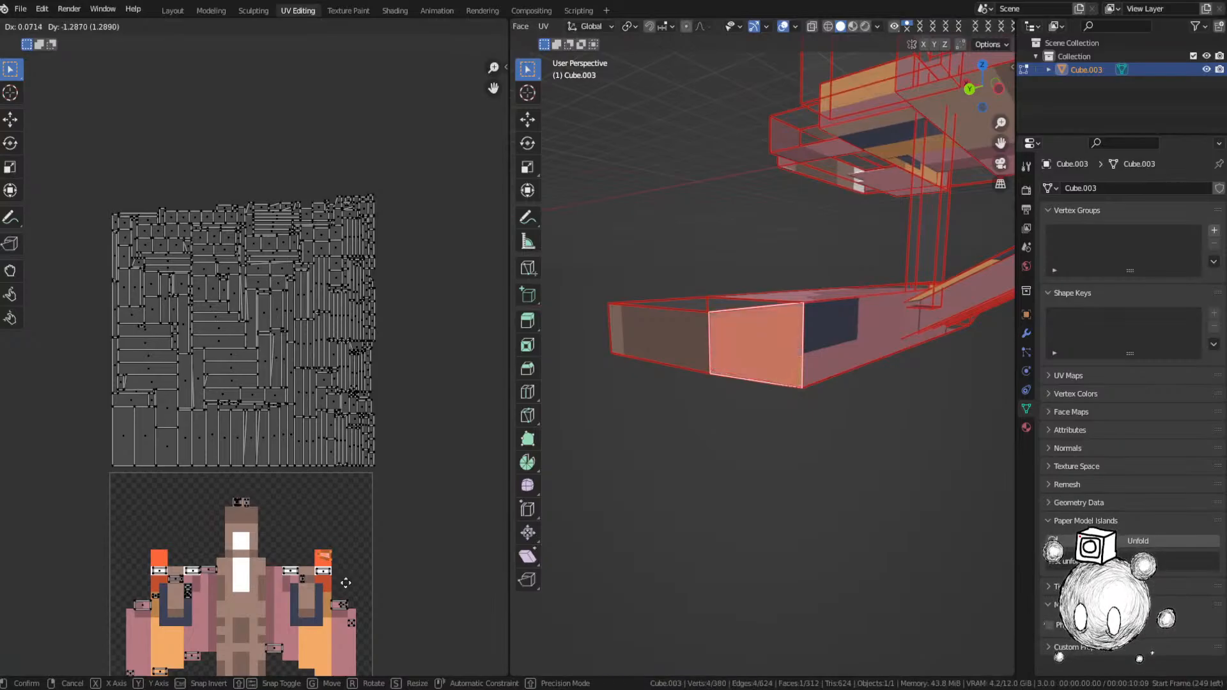
pyautogui.click(345, 583)
pyautogui.hotkey('alt', 'a')
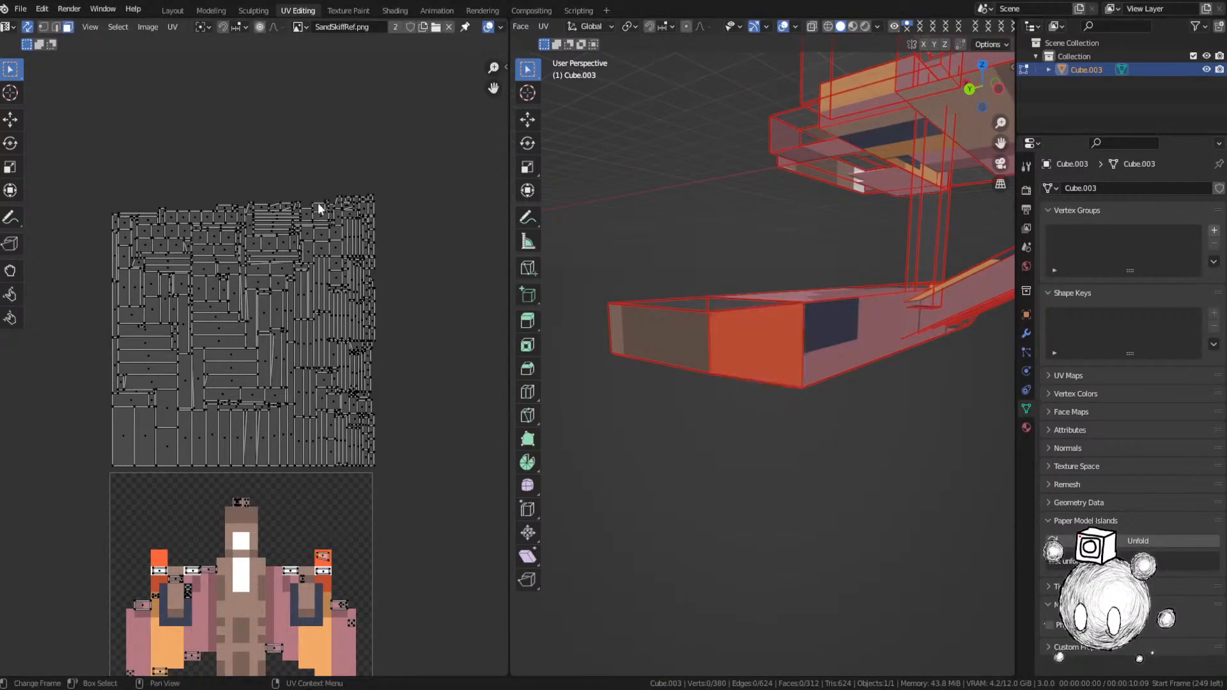
# Step: Frame the next unplaced face and move its UVs onto the pink block at the right wing's lower tip
pyautogui.press('`')
pyautogui.click(748, 301)
pyautogui.moveTo(748, 301); pyautogui.dragTo(833, 358, button='middle')
pyautogui.scroll(-5, 896, 358)
pyautogui.moveTo(419, 442); pyautogui.dragTo(411, 173, button='middle')
pyautogui.press('g')
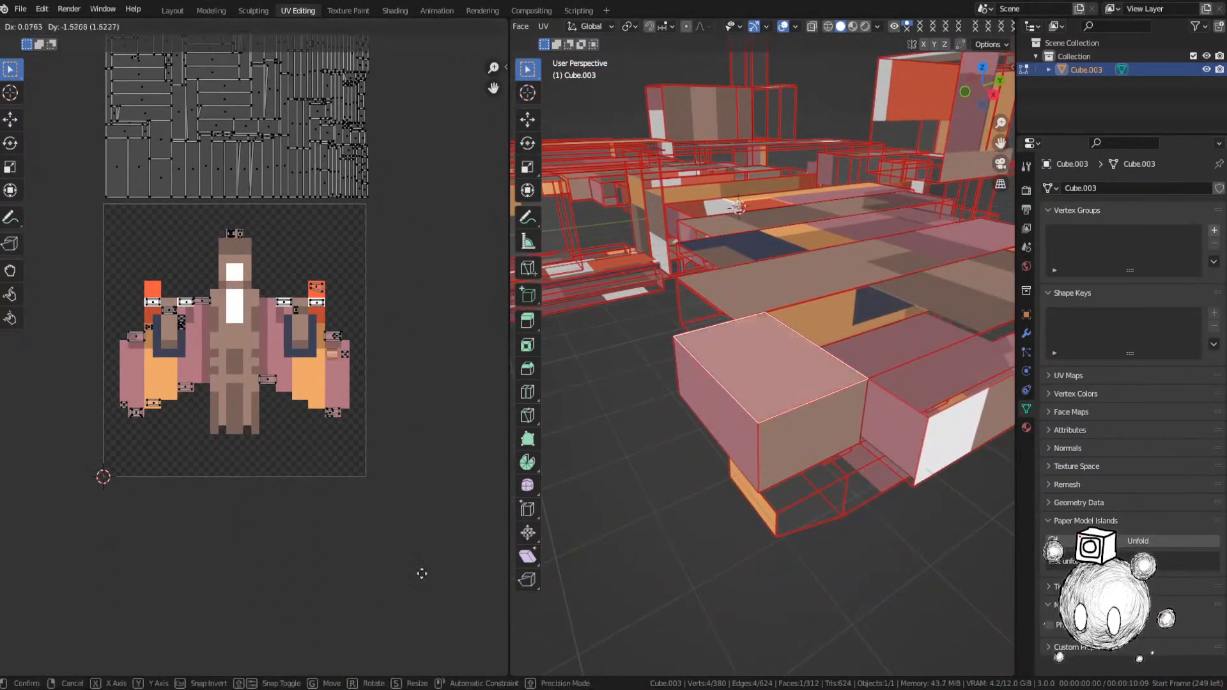
pyautogui.click(423, 617)
pyautogui.scroll(5, 381, 481)
pyautogui.moveTo(381, 481); pyautogui.dragTo(324, 433, button='middle')
pyautogui.press('g')
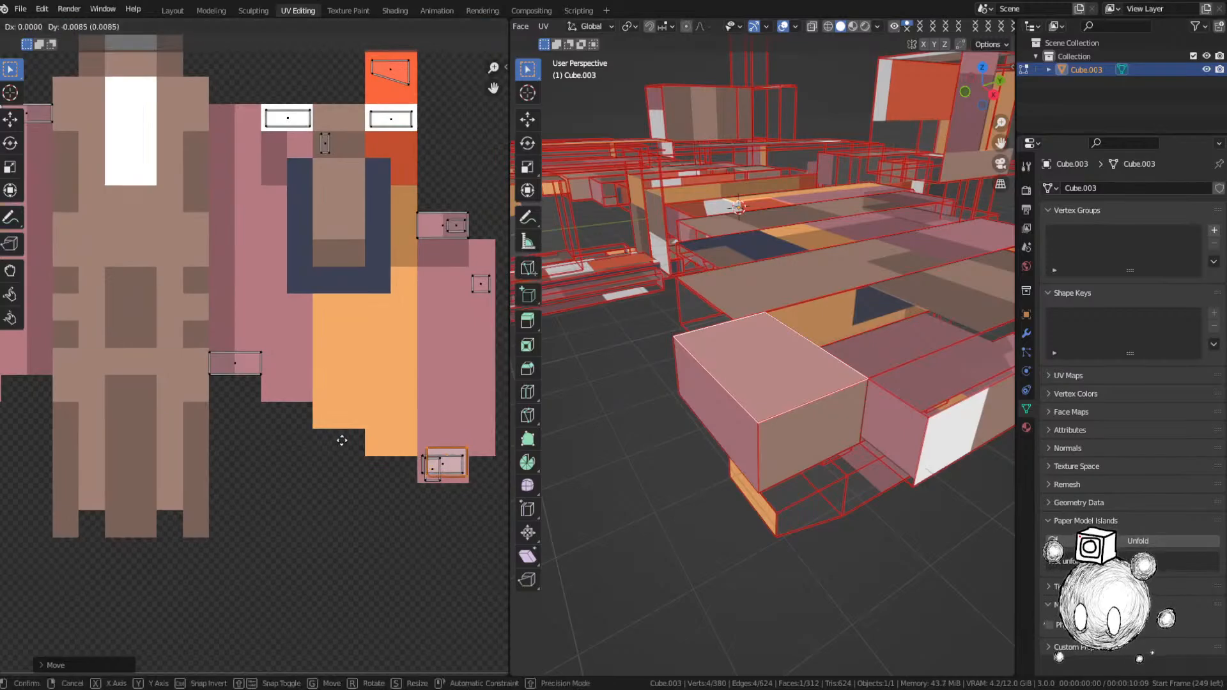
# Step: Pick the next unplaced trapezoidal skid face and move its UVs onto the left wing's orange-red square
pyautogui.scroll(-2, 704, 437)
pyautogui.scroll(-5, 341, 209)
pyautogui.moveTo(263, 307); pyautogui.dragTo(310, 558, button='middle')
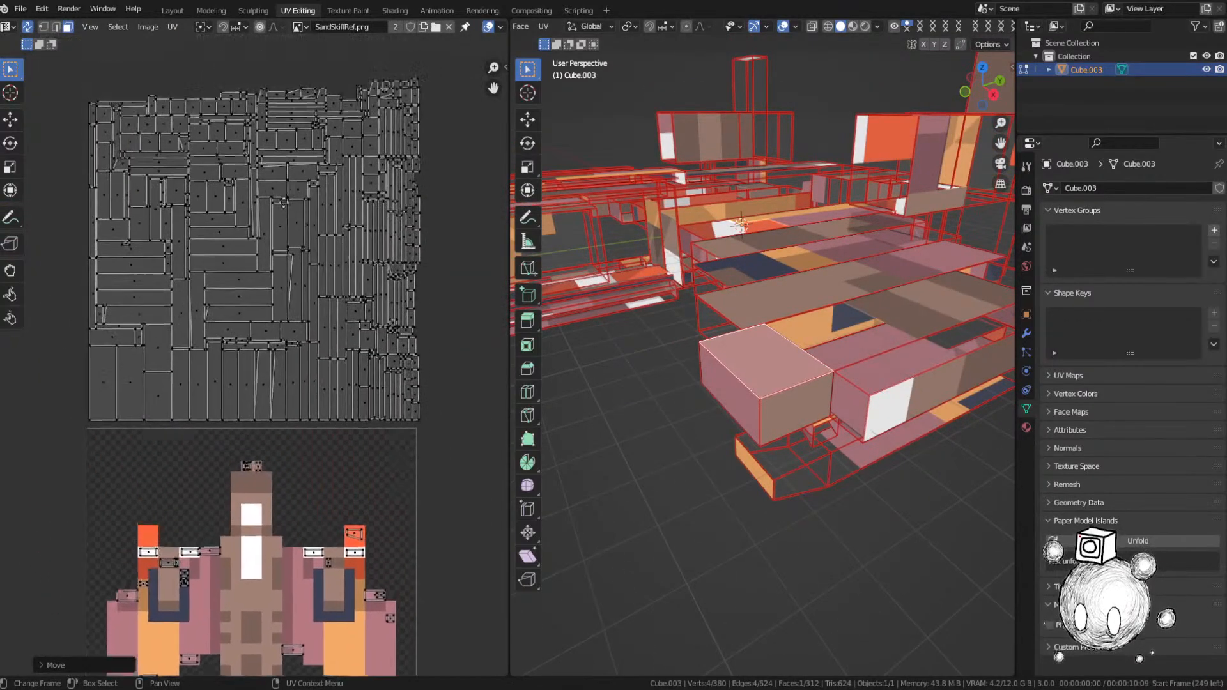
pyautogui.moveTo(287, 159); pyautogui.dragTo(280, 296, button='middle')
pyautogui.press('KP_Decimal')
pyautogui.scroll(-5, 682, 375)
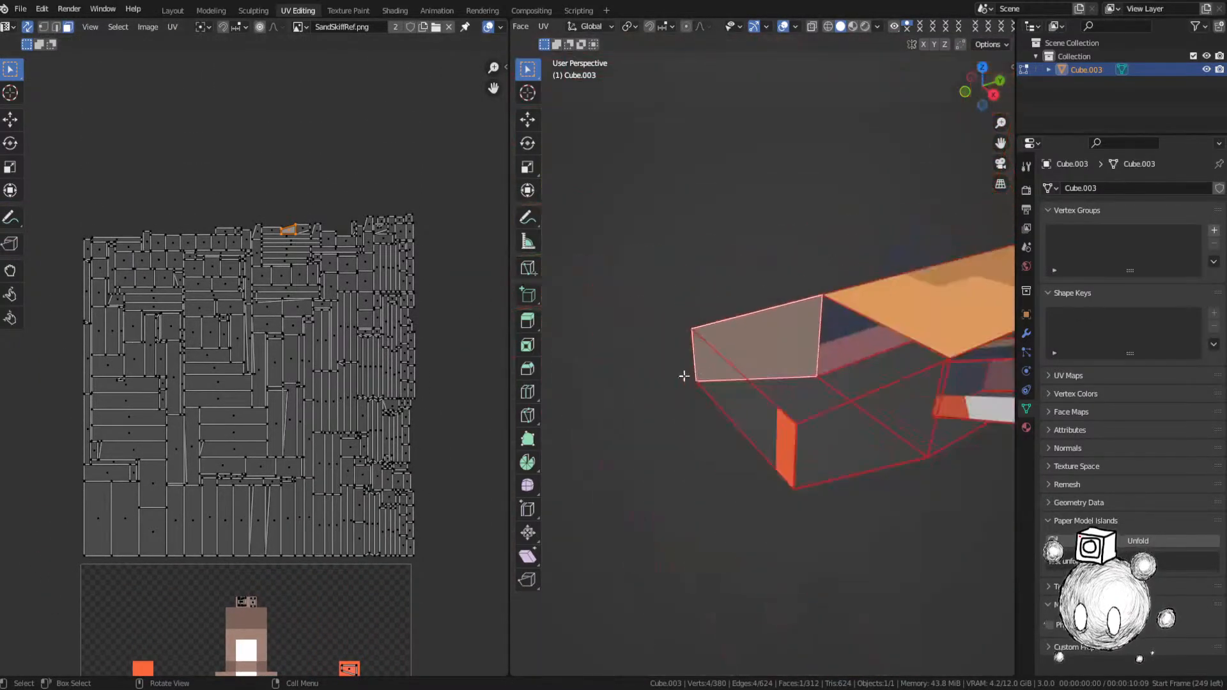
pyautogui.moveTo(682, 375); pyautogui.dragTo(717, 377, button='middle')
pyautogui.scroll(-2, 339, 375)
pyautogui.moveTo(332, 332); pyautogui.dragTo(339, 199, button='middle')
pyautogui.press('g')
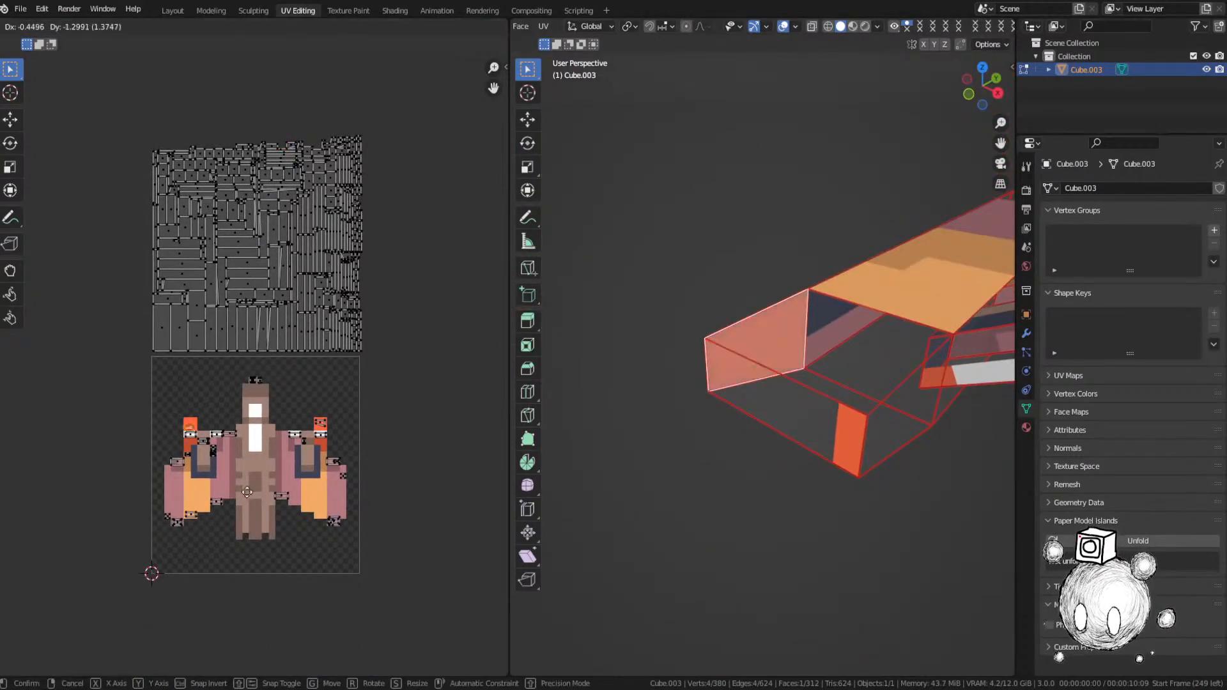
pyautogui.click(247, 492)
pyautogui.scroll(4, 248, 488)
pyautogui.moveTo(192, 479); pyautogui.dragTo(285, 411, button='middle')
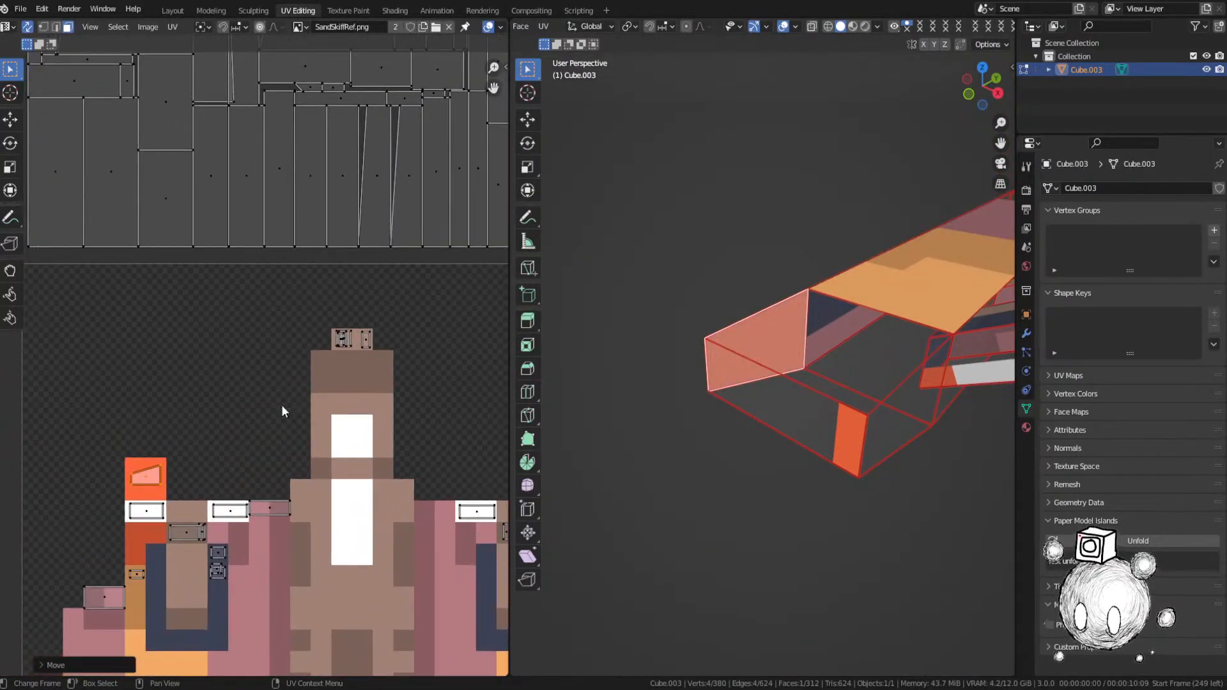
pyautogui.click(194, 466)
# Step: Select the next unplaced face on the packed layout's top edge and frame it at the skid's tip in the model
pyautogui.scroll(-2, 727, 419)
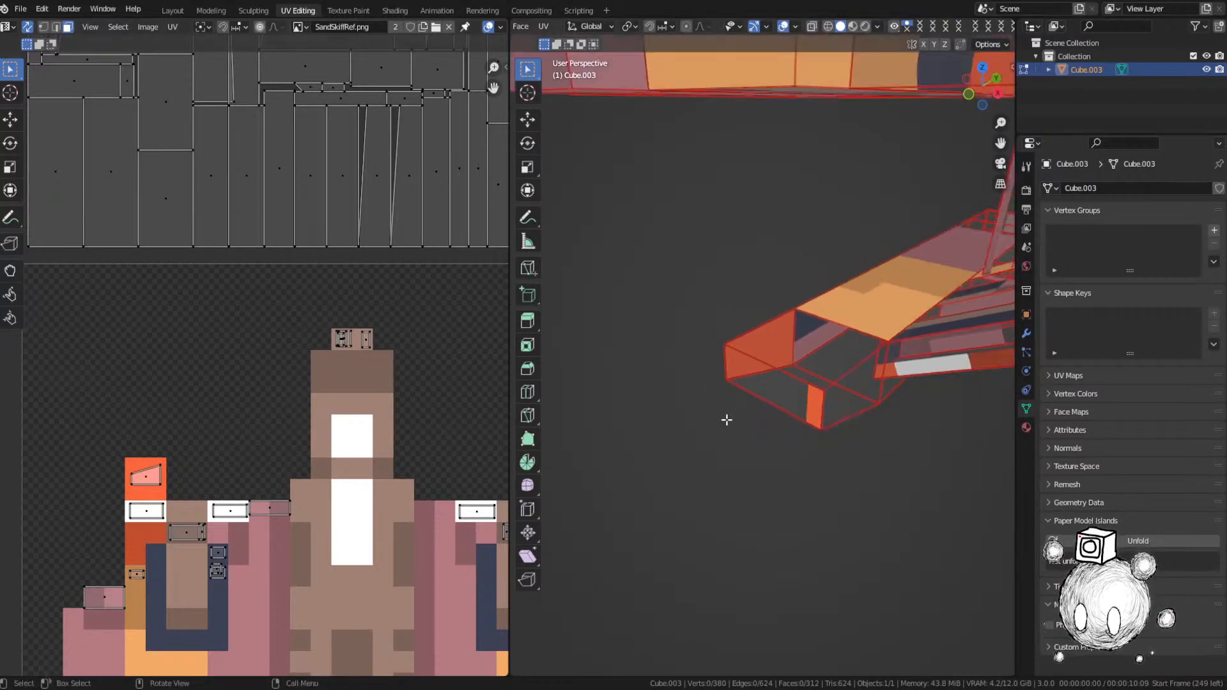
pyautogui.scroll(-3, 377, 172)
pyautogui.moveTo(377, 172); pyautogui.dragTo(365, 449, button='middle')
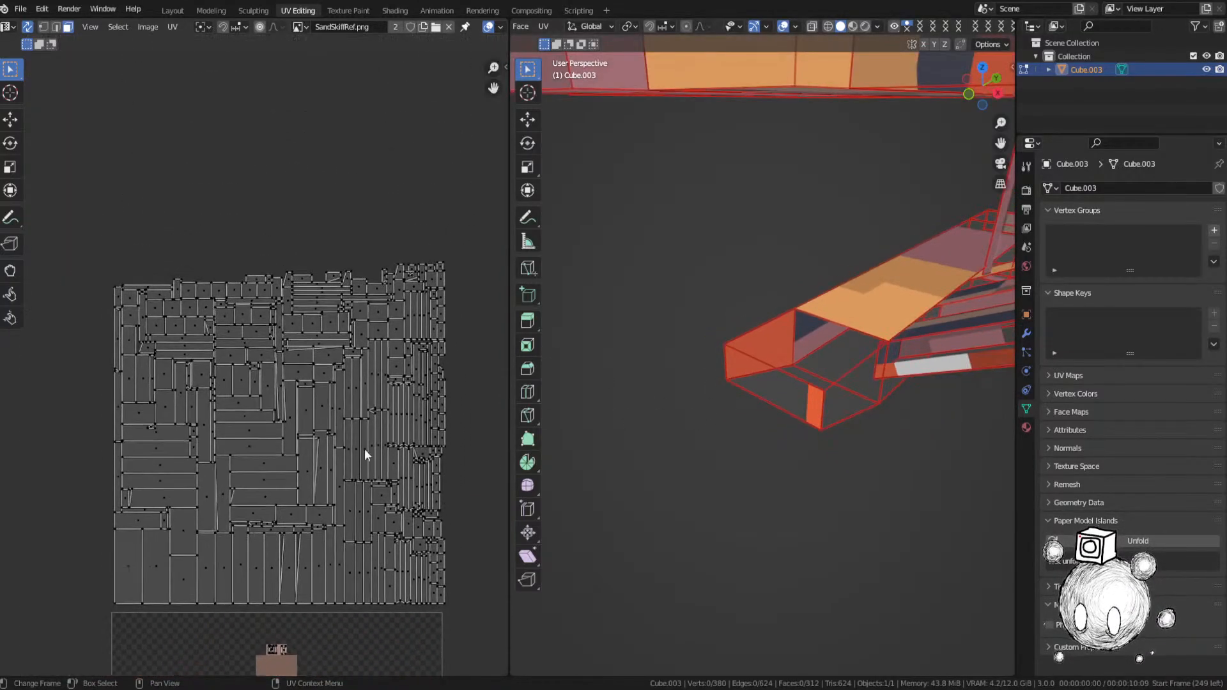
pyautogui.click(332, 274)
pyautogui.press('`')
pyautogui.click(655, 335)
pyautogui.scroll(-5, 657, 337)
pyautogui.moveTo(657, 337); pyautogui.dragTo(585, 377, button='middle')
pyautogui.scroll(-4, 351, 395)
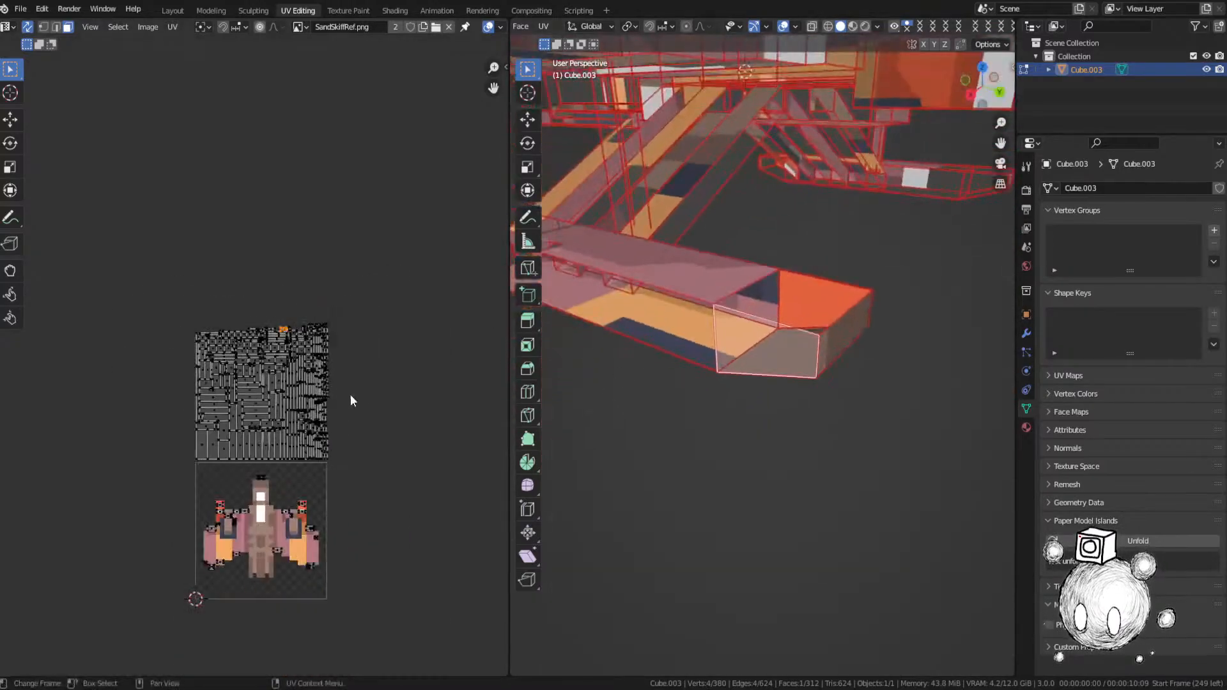
pyautogui.moveTo(350, 395); pyautogui.dragTo(354, 293, button='middle')
# Step: Move the skid tip face's UVs onto the right wing's orange-red square, clear the selection, and save the file
pyautogui.press('g')
pyautogui.click(357, 417)
pyautogui.scroll(6, 358, 415)
pyautogui.moveTo(372, 447); pyautogui.dragTo(312, 367, button='middle')
pyautogui.scroll(-2, 312, 367)
pyautogui.click(312, 367)
pyautogui.moveTo(320, 259); pyautogui.dragTo(316, 323, button='middle')
pyautogui.scroll(-2, 313, 313)
pyautogui.hotkey('ctrl', 's')
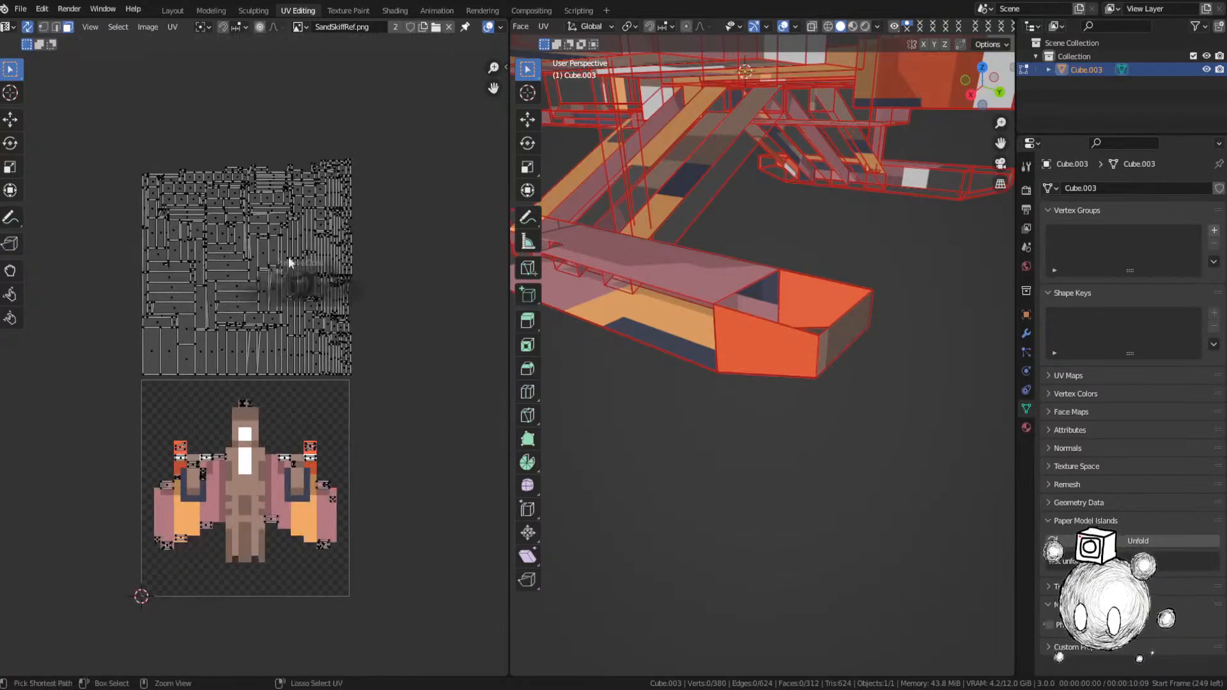
# Step: Frame the next unplaced face in the model and move its UVs onto the left wing's outer white patch
pyautogui.press('`')
pyautogui.click(719, 309)
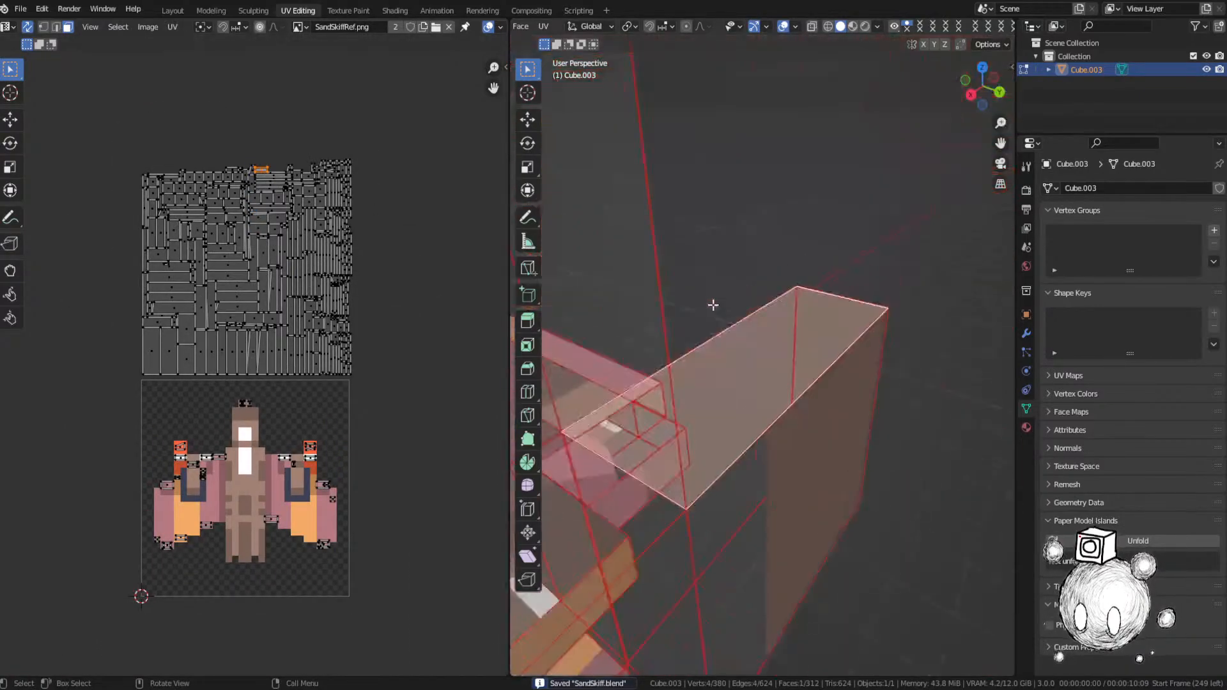
pyautogui.moveTo(712, 304); pyautogui.dragTo(731, 339, button='middle')
pyautogui.press('g')
pyautogui.click(238, 563)
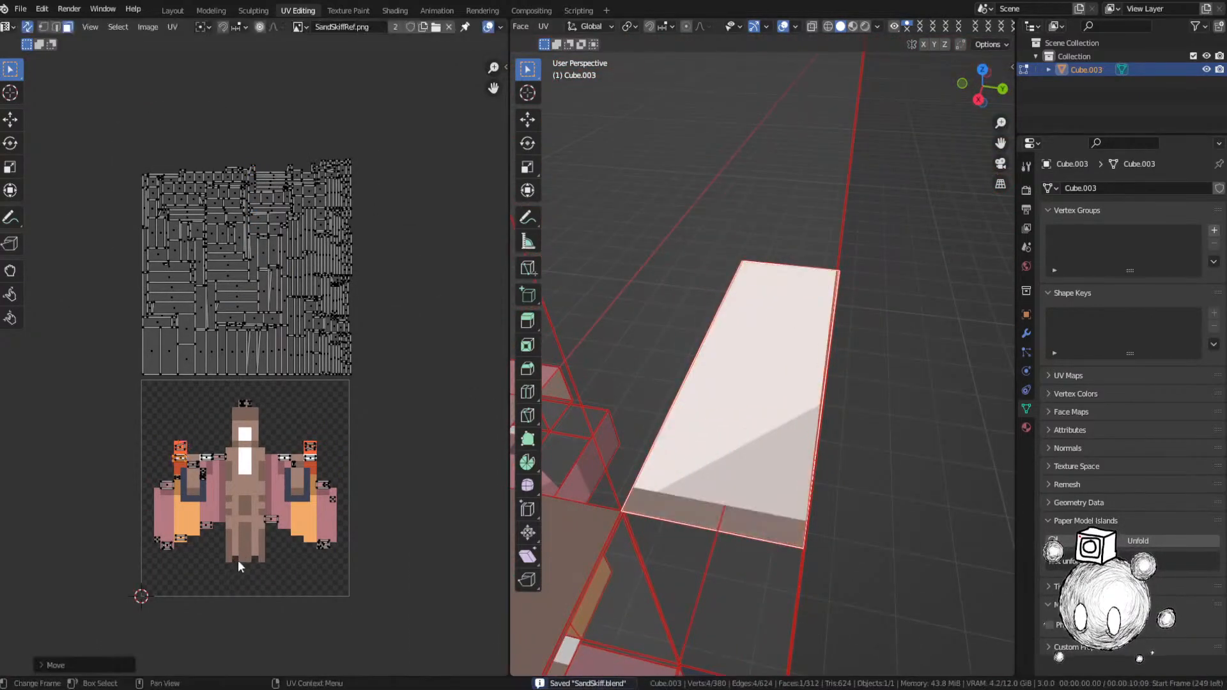
# Step: Scale the face's UVs to about 0.83 and reposition them fully inside the left wing's outer white patch
pyautogui.scroll(5, 251, 371)
pyautogui.scroll(2, 301, 435)
pyautogui.moveTo(76, 617); pyautogui.dragTo(355, 395, button='middle')
pyautogui.scroll(1, 302, 434)
pyautogui.press('s')
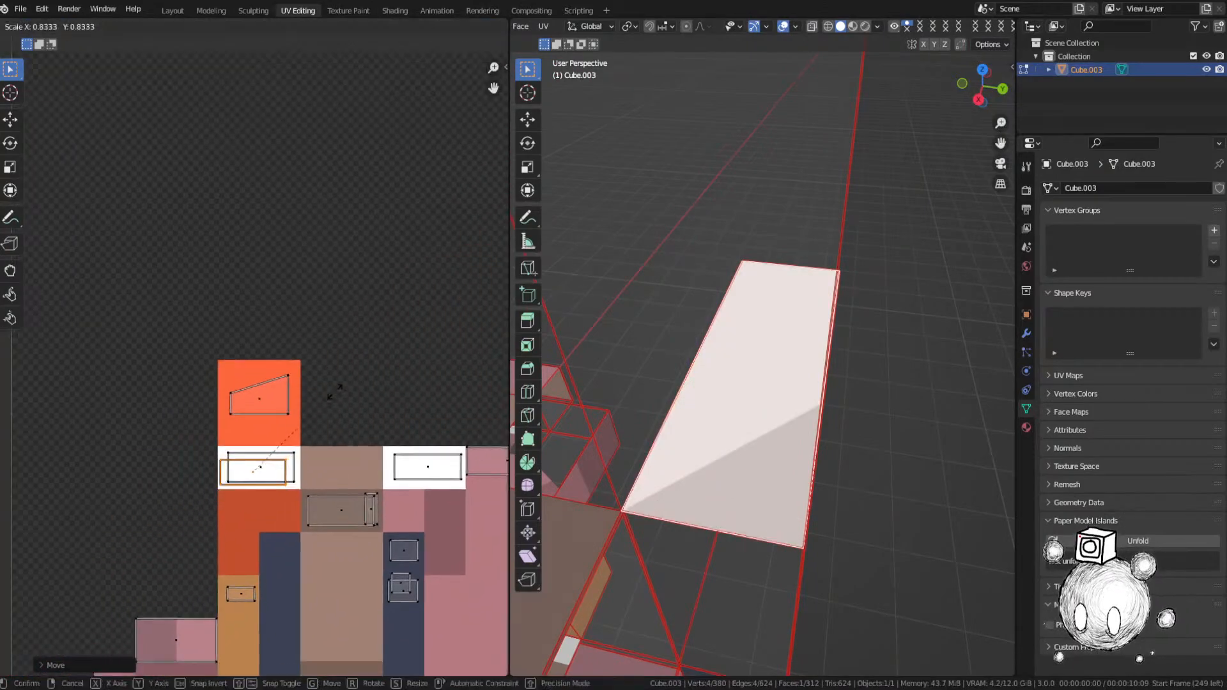
pyautogui.click(334, 389)
pyautogui.press('g')
pyautogui.click(340, 388)
# Step: Frame the next unplaced skid side face and move its UVs into the orange-red square above the left wing
pyautogui.scroll(-6, 340, 387)
pyautogui.scroll(2, 340, 300)
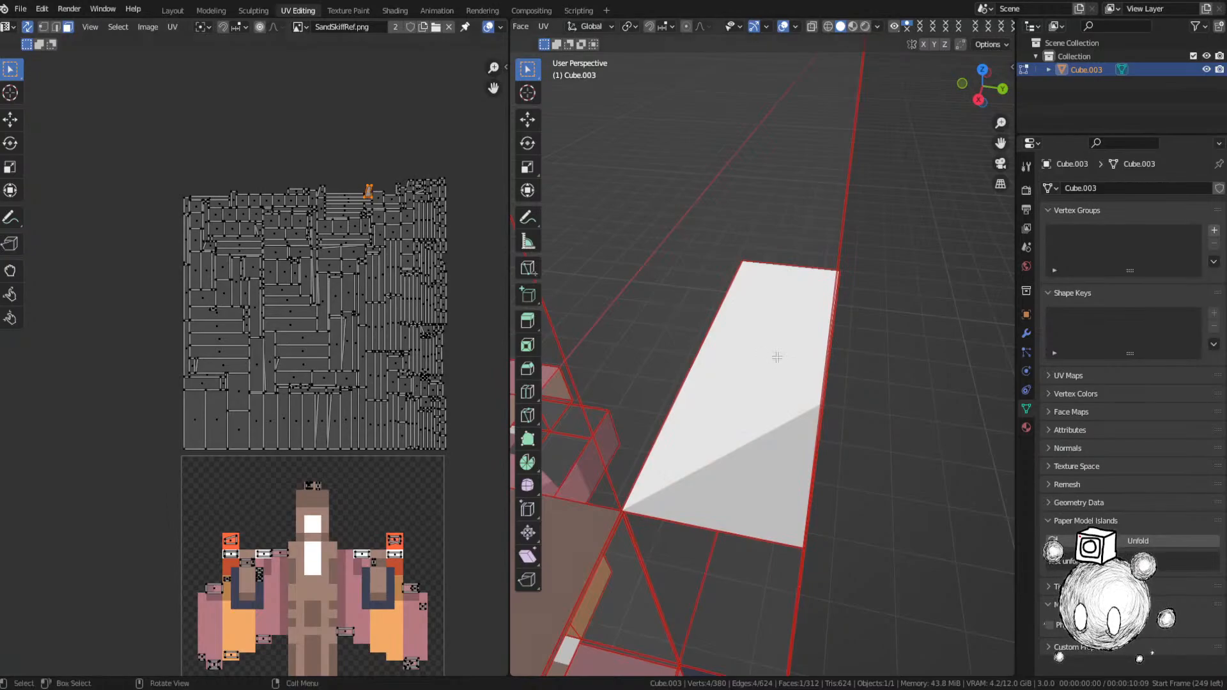
pyautogui.press('KP_Decimal')
pyautogui.scroll(-3, 776, 357)
pyautogui.press('g')
pyautogui.click(353, 544)
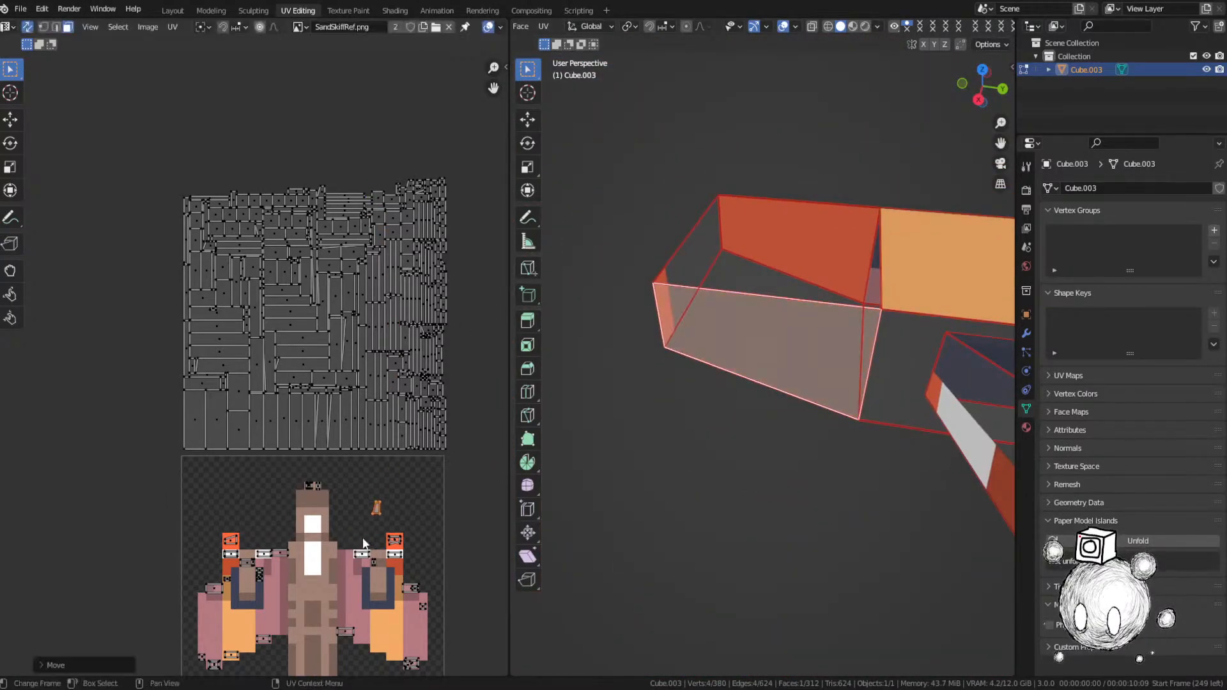
pyautogui.moveTo(362, 505); pyautogui.dragTo(434, 391, button='middle')
pyautogui.press('g')
pyautogui.click(285, 399)
pyautogui.scroll(4, 285, 392)
pyautogui.moveTo(285, 391); pyautogui.dragTo(274, 565, button='middle')
pyautogui.click(333, 419)
# Step: Select the next trapezoidal face on the packed layout's top edge and place its UVs inside the left wing's orange-red square
pyautogui.scroll(-5, 333, 419)
pyautogui.scroll(3, 303, 176)
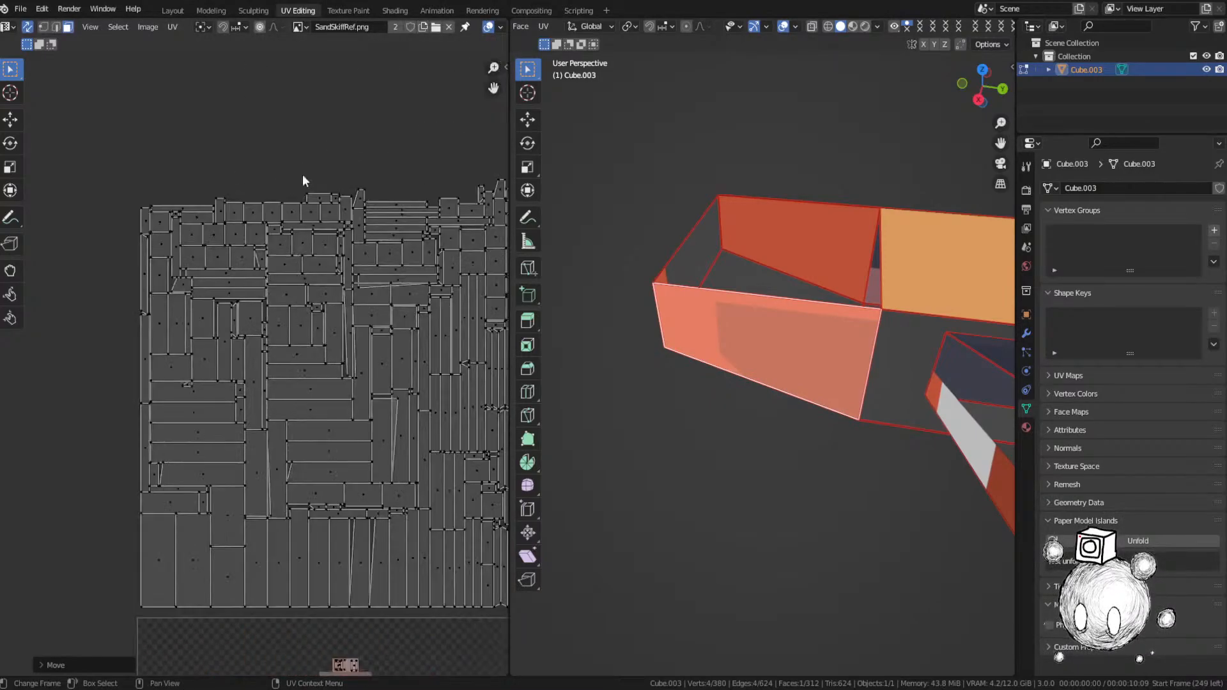
pyautogui.scroll(-2, 358, 197)
pyautogui.press('`')
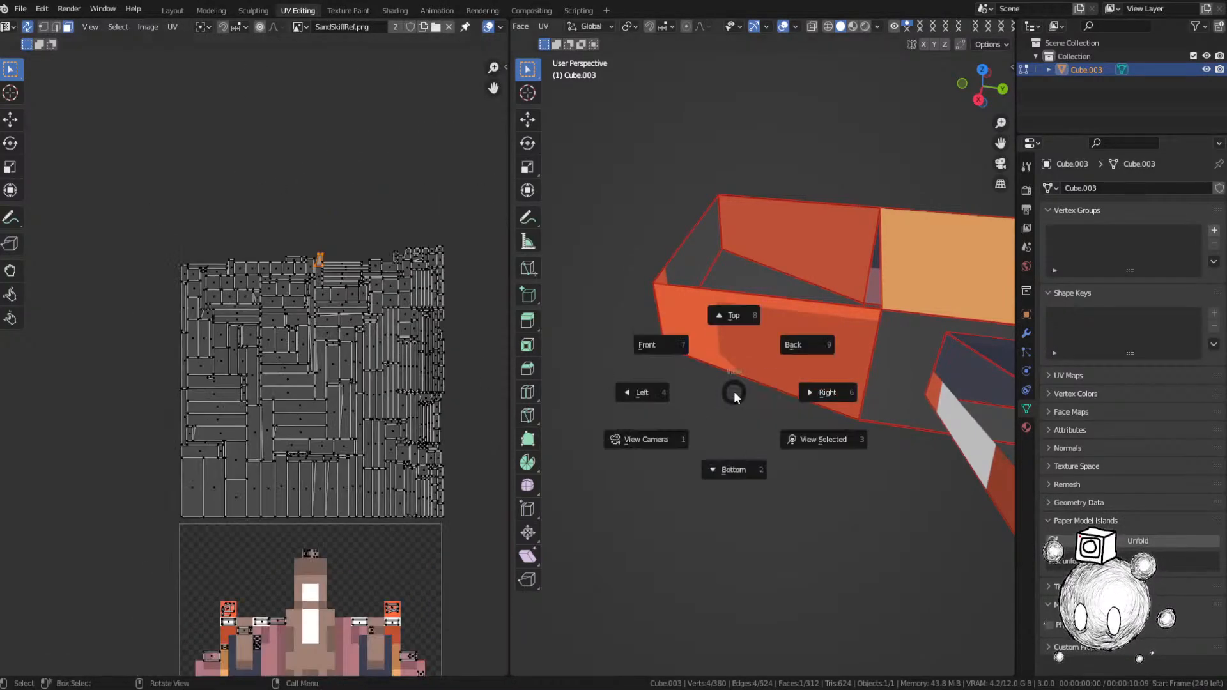
pyautogui.click(824, 440)
pyautogui.moveTo(255, 554); pyautogui.dragTo(302, 347, button='middle')
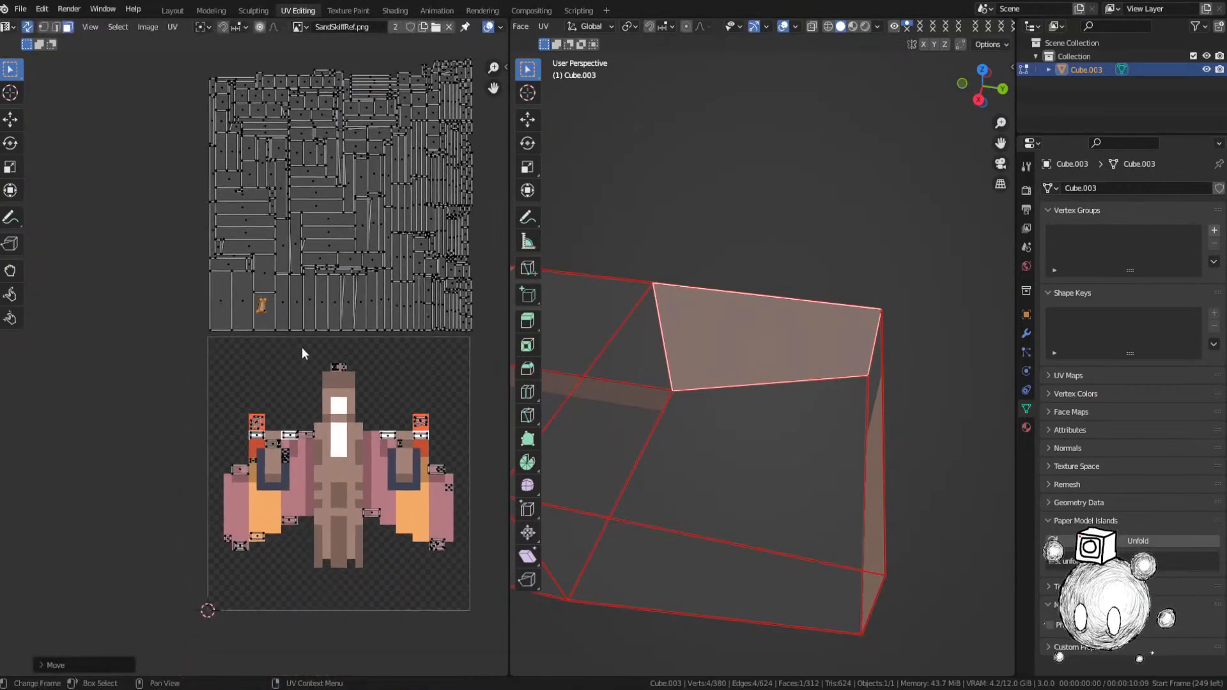
pyautogui.scroll(4, 301, 347)
pyautogui.scroll(1, 318, 369)
pyautogui.press('g')
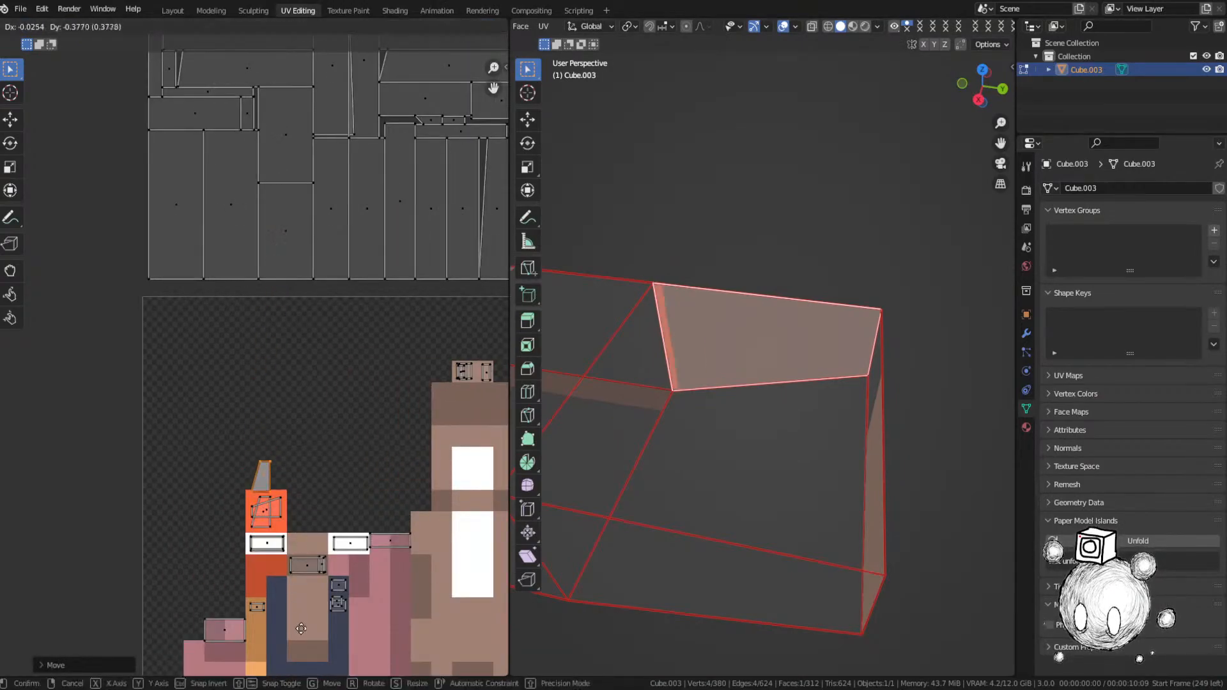
pyautogui.scroll(-1, 256, 371)
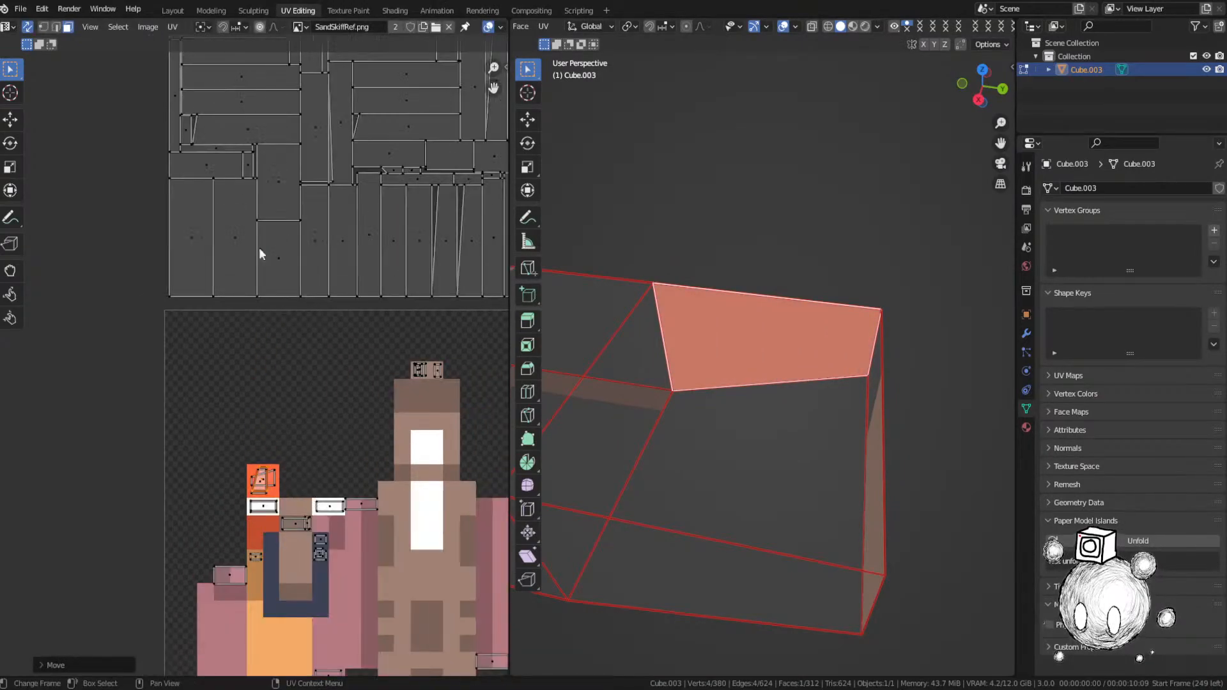
# Step: Select the small upright face inside the packed layout and move its UVs onto the left wing's inner white patch
pyautogui.click(190, 127)
pyautogui.click(776, 368)
pyautogui.scroll(-3, 736, 359)
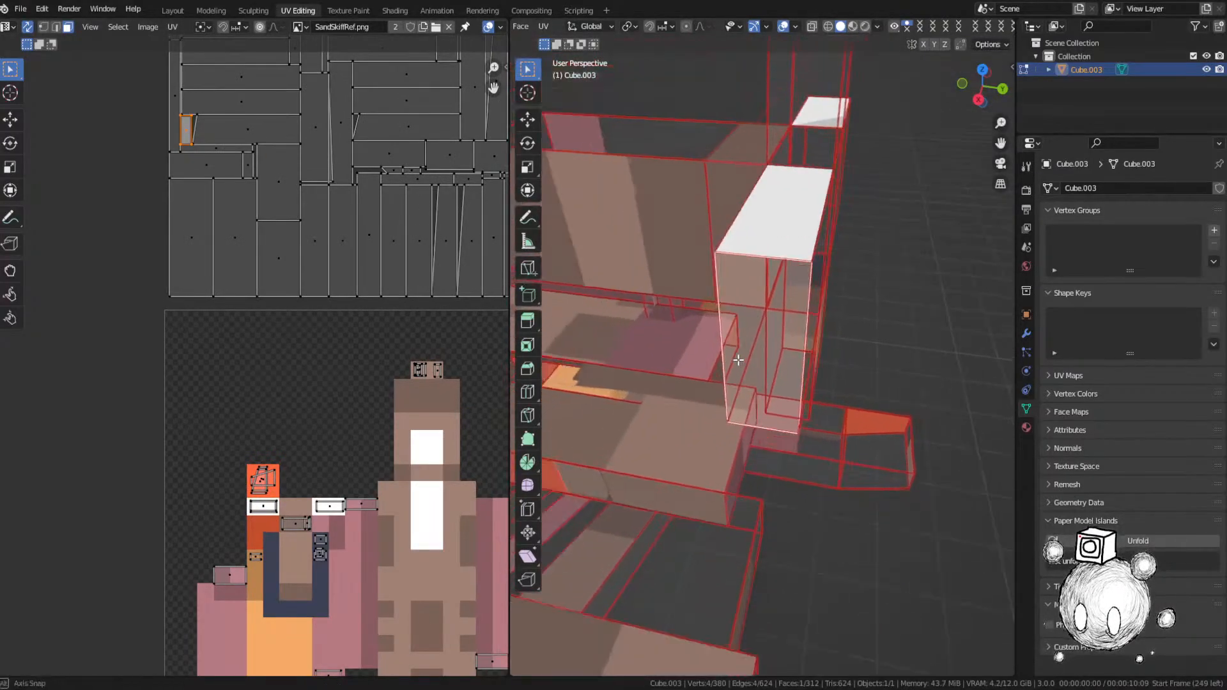
pyautogui.moveTo(737, 359); pyautogui.dragTo(762, 360, button='middle')
pyautogui.press('g')
pyautogui.click(498, 644)
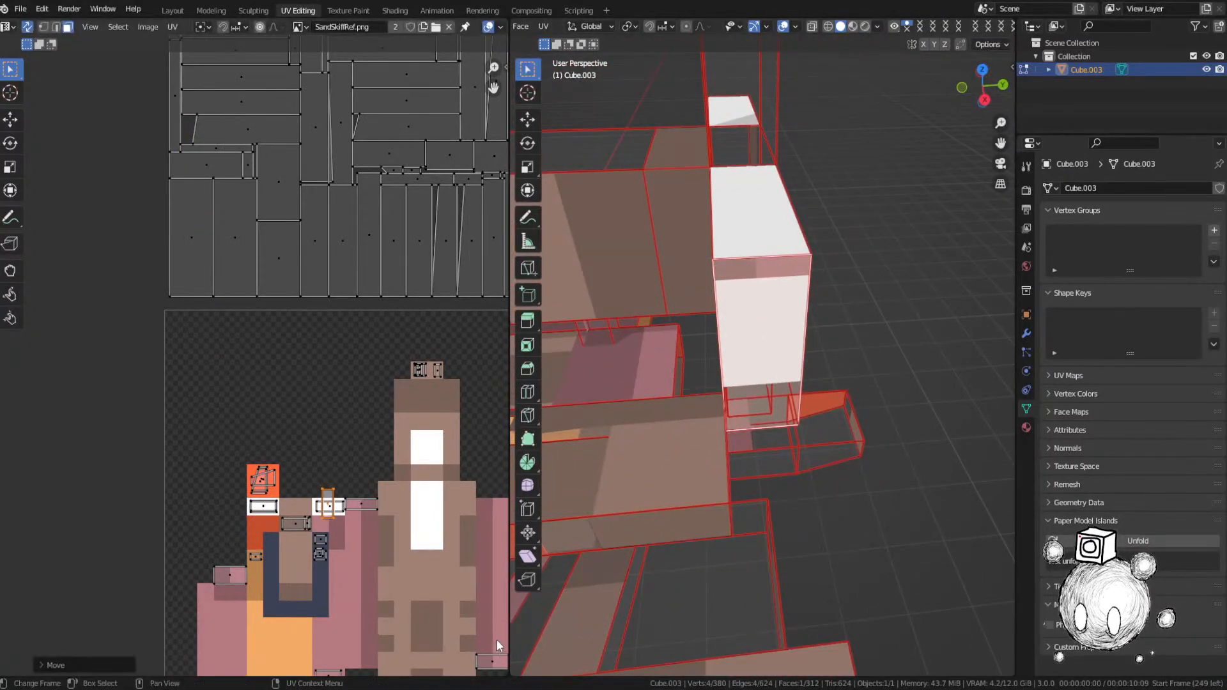
# Step: Rotate the face's UVs lengthwise and fit them inside the inner white patch, save the file, and clear the selection
pyautogui.press('g')
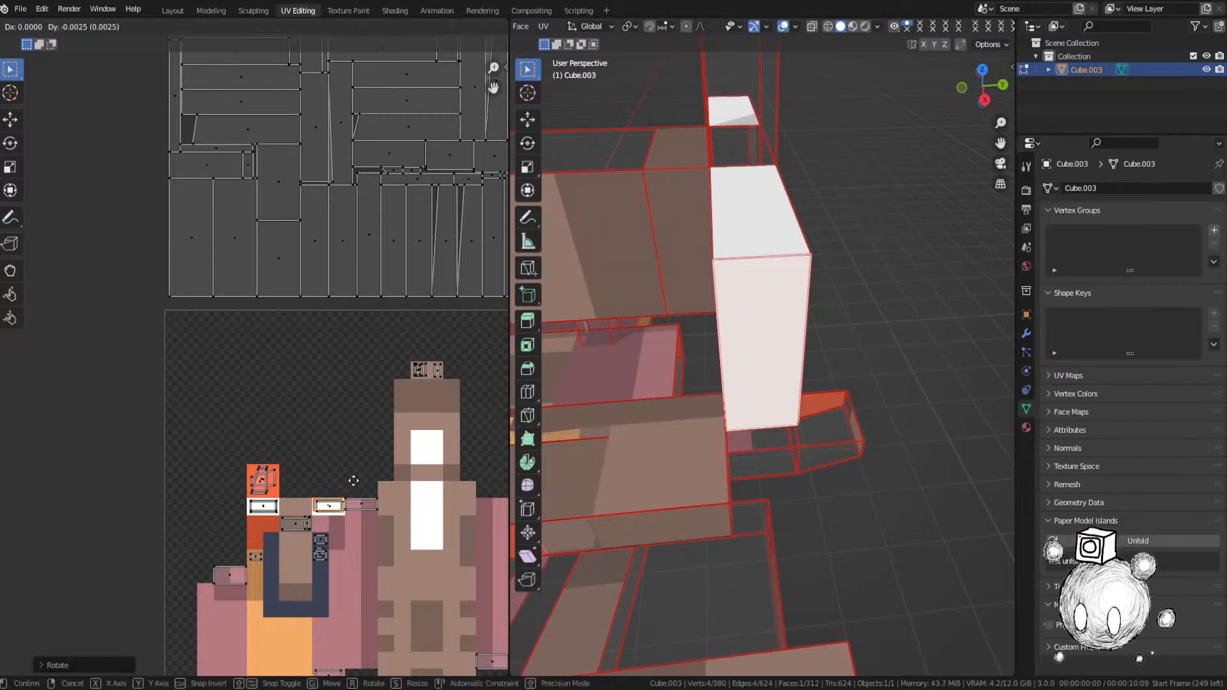
pyautogui.click(353, 484)
pyautogui.hotkey('ctrl', 's')
pyautogui.click(332, 401)
pyautogui.scroll(-1, 329, 393)
pyautogui.hotkey('alt', 'a')
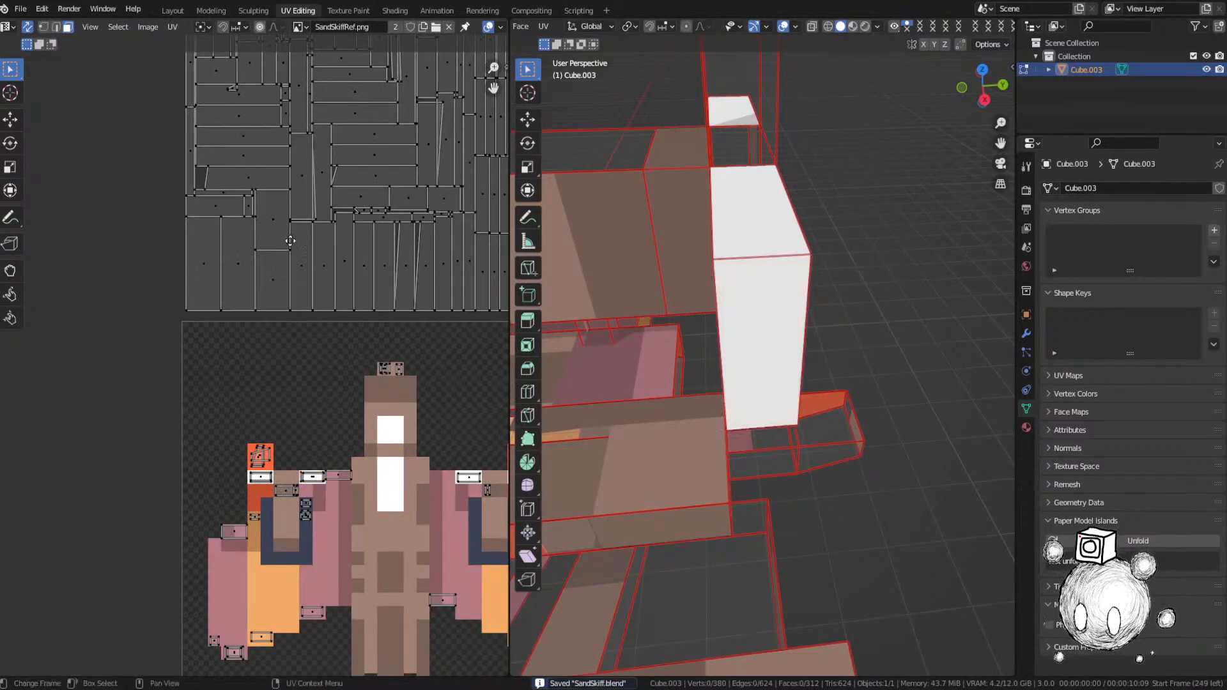
# Step: Select the small upright face on the packed layout's top edge and place its UVs lengthwise on the right wing's inner white patch
pyautogui.moveTo(285, 252); pyautogui.dragTo(240, 420, button='middle')
pyautogui.scroll(-2, 240, 419)
pyautogui.moveTo(291, 197); pyautogui.dragTo(266, 275, button='middle')
pyautogui.scroll(1, 264, 274)
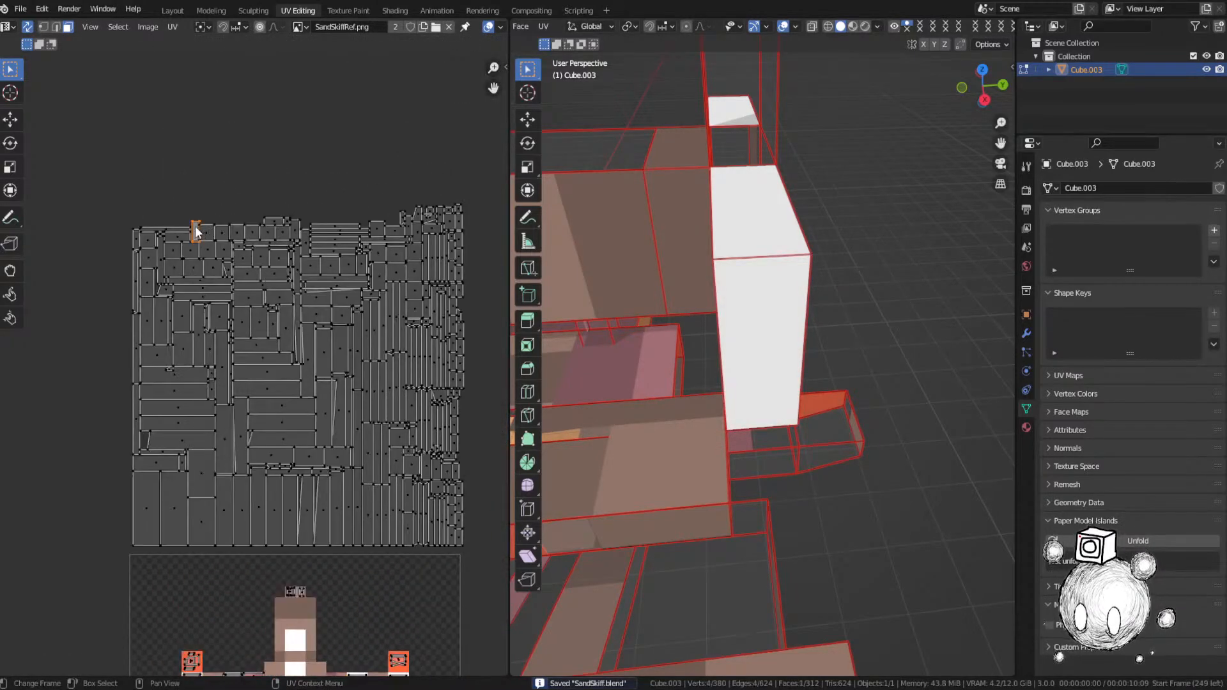
pyautogui.press('KP_Decimal')
pyautogui.scroll(-3, 753, 354)
pyautogui.moveTo(753, 353); pyautogui.dragTo(818, 353, button='middle')
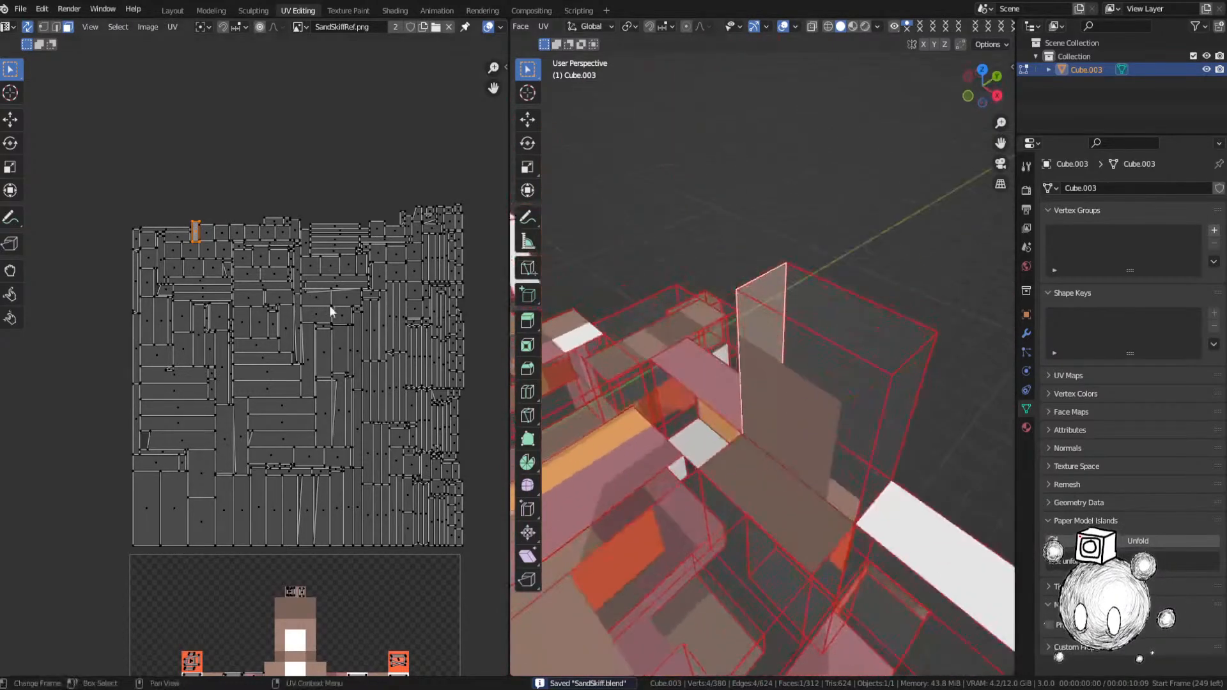
pyautogui.press('g')
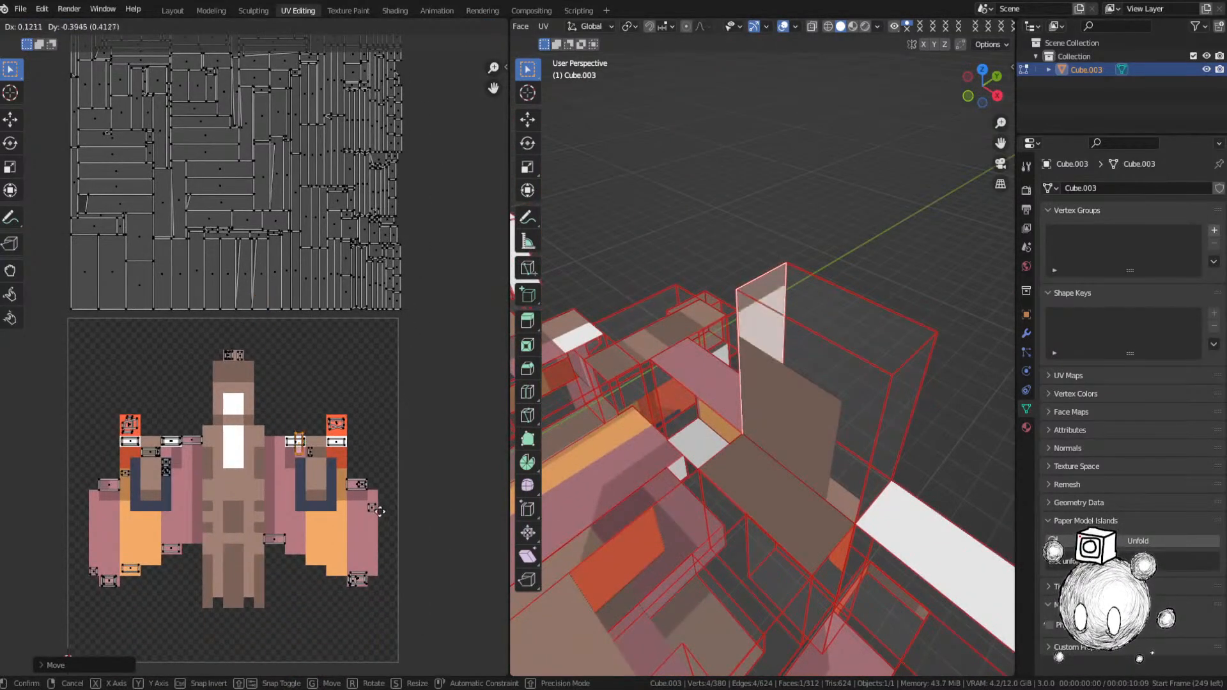
pyautogui.click(374, 508)
pyautogui.press('Return')
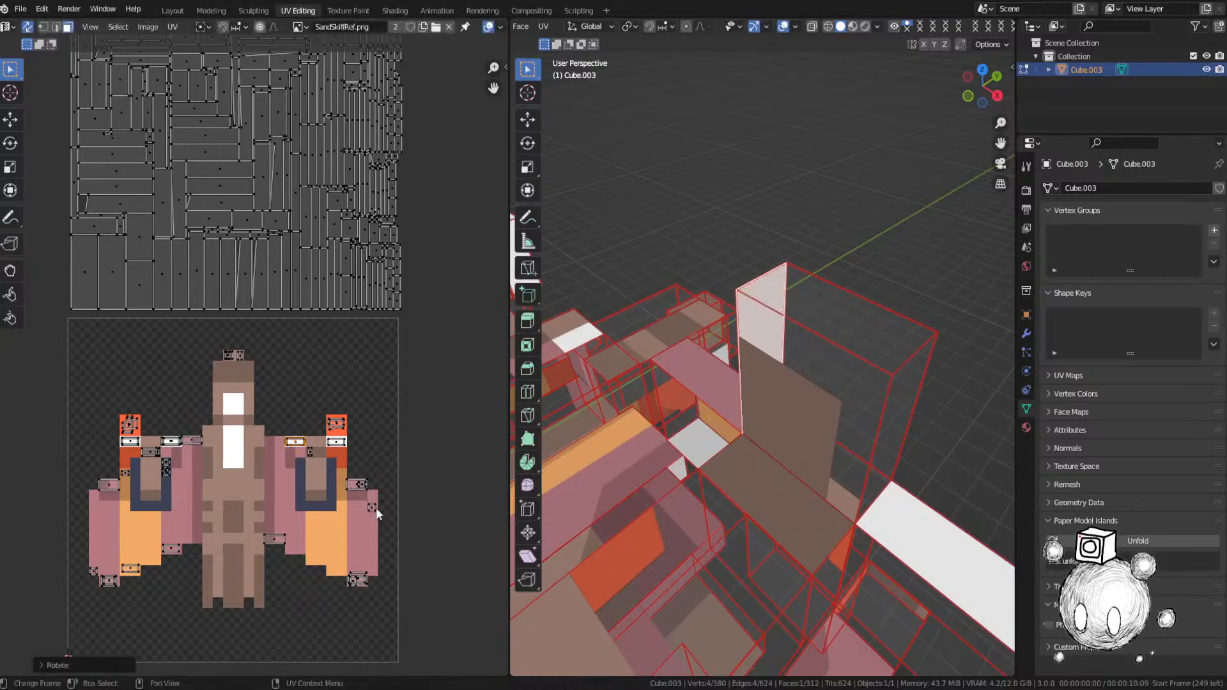
# Step: Scale the face's UVs to fit inside the right wing's inner white patch and save the file
pyautogui.scroll(4, 302, 380)
pyautogui.moveTo(301, 380); pyautogui.dragTo(380, 404, button='middle')
pyautogui.press('s')
pyautogui.click(376, 412)
pyautogui.hotkey('ctrl', 's')
pyautogui.click(307, 335)
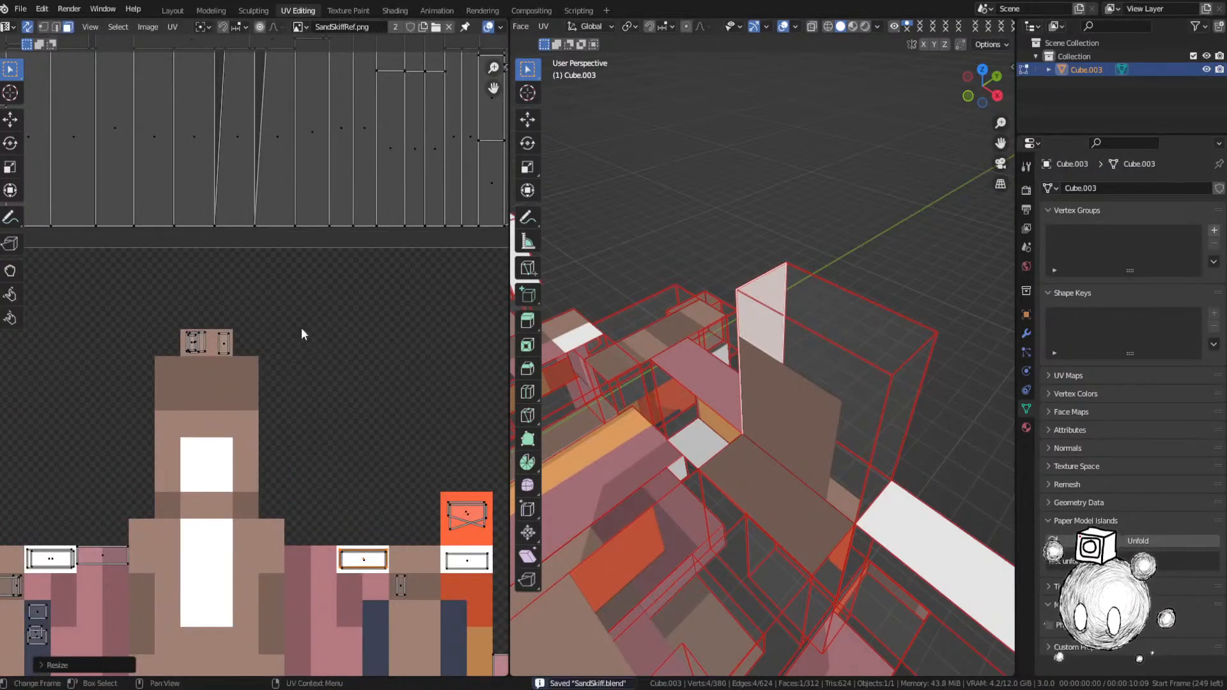
# Step: Select the small trapezoidal face near the right end of the packed layout's top edge and frame it on the model
pyautogui.scroll(-4, 302, 327)
pyautogui.moveTo(301, 327); pyautogui.dragTo(303, 352, button='middle')
pyautogui.moveTo(322, 285); pyautogui.dragTo(336, 401, button='middle')
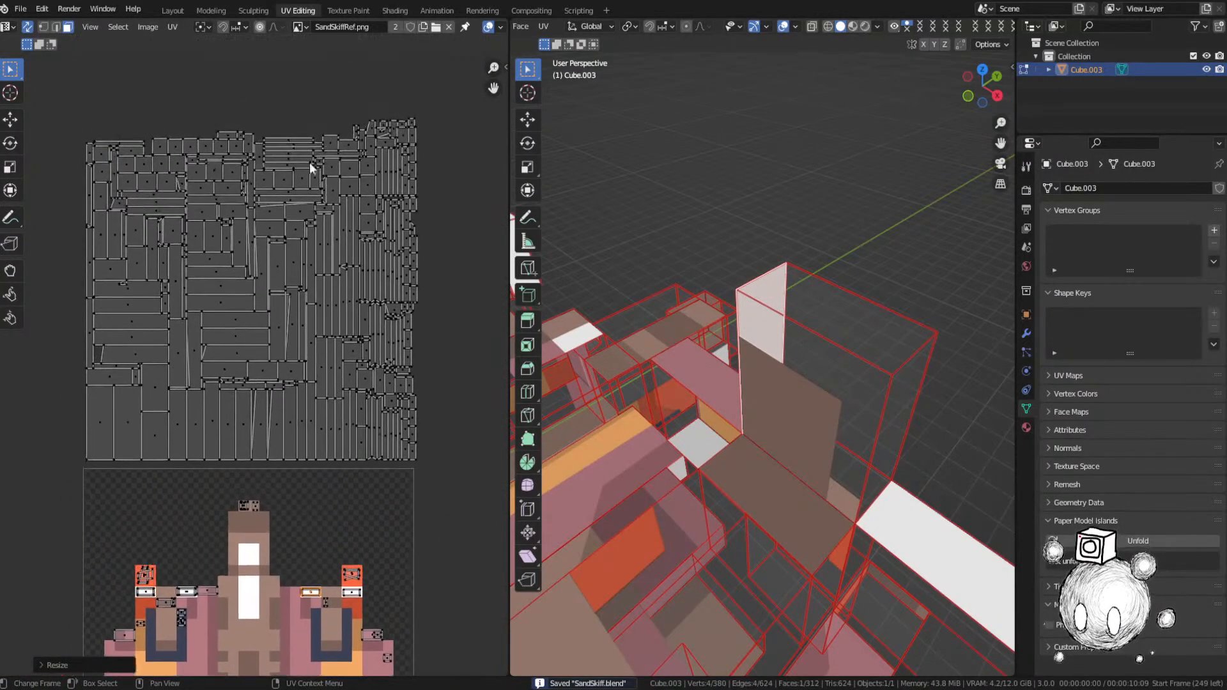
pyautogui.click(370, 129)
pyautogui.press('KP_Decimal')
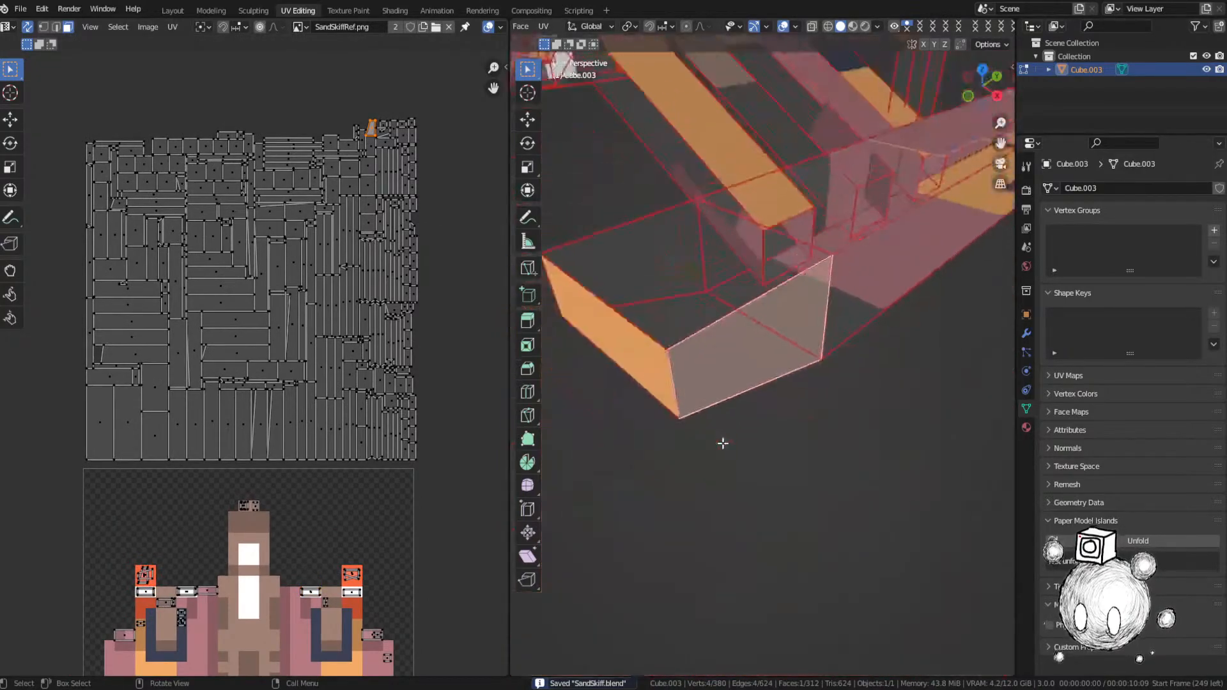
# Step: Move the trapezoidal face's UVs into the orange-red square above the right wing and clear the selection
pyautogui.press('g')
pyautogui.click(280, 476)
pyautogui.moveTo(285, 481); pyautogui.dragTo(262, 192, button='middle')
pyautogui.scroll(2, 359, 186)
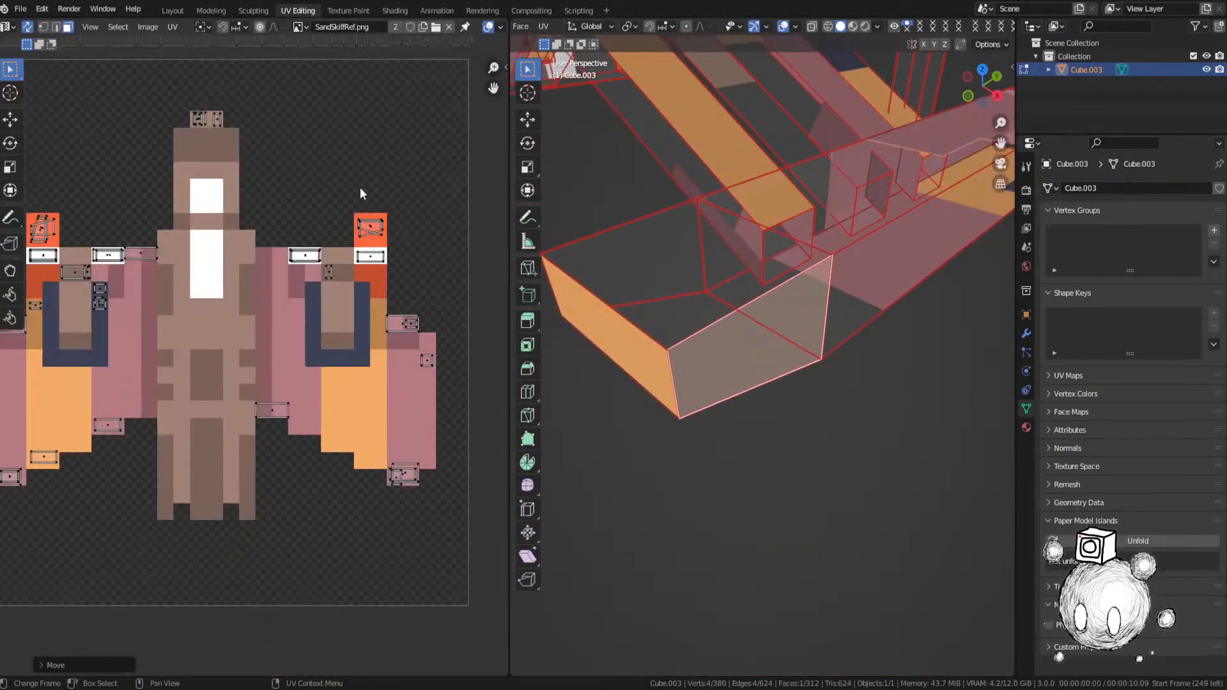
pyautogui.click(360, 388)
pyautogui.scroll(-3, 355, 297)
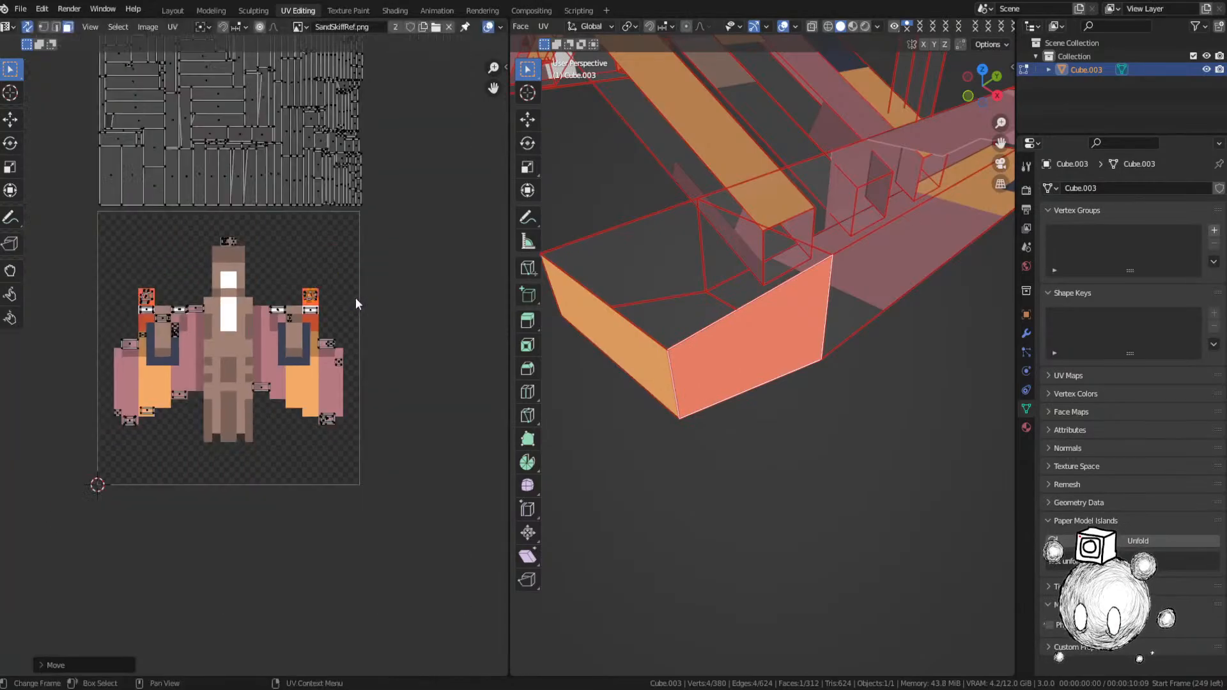
pyautogui.moveTo(355, 298); pyautogui.dragTo(358, 350, button='middle')
pyautogui.click(324, 219)
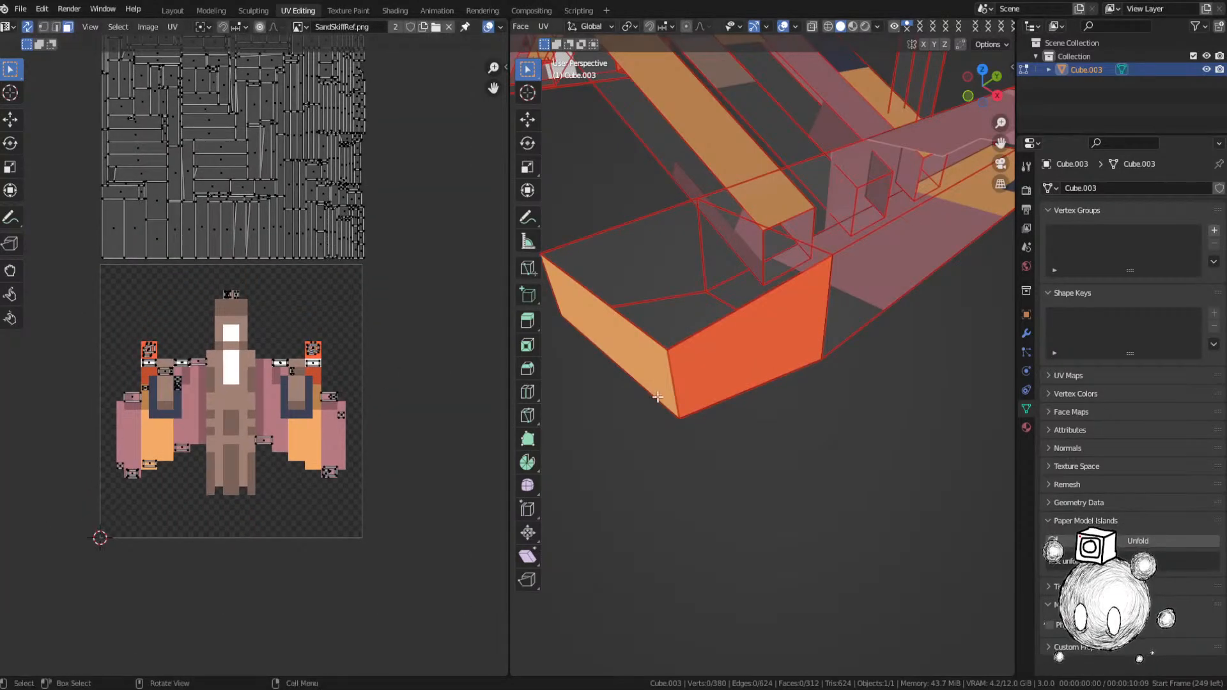
# Step: Select the skid's orange end face on the model, move its UVs into the right wing's orange-red square, and deselect it
pyautogui.moveTo(658, 397); pyautogui.dragTo(639, 352, button='middle')
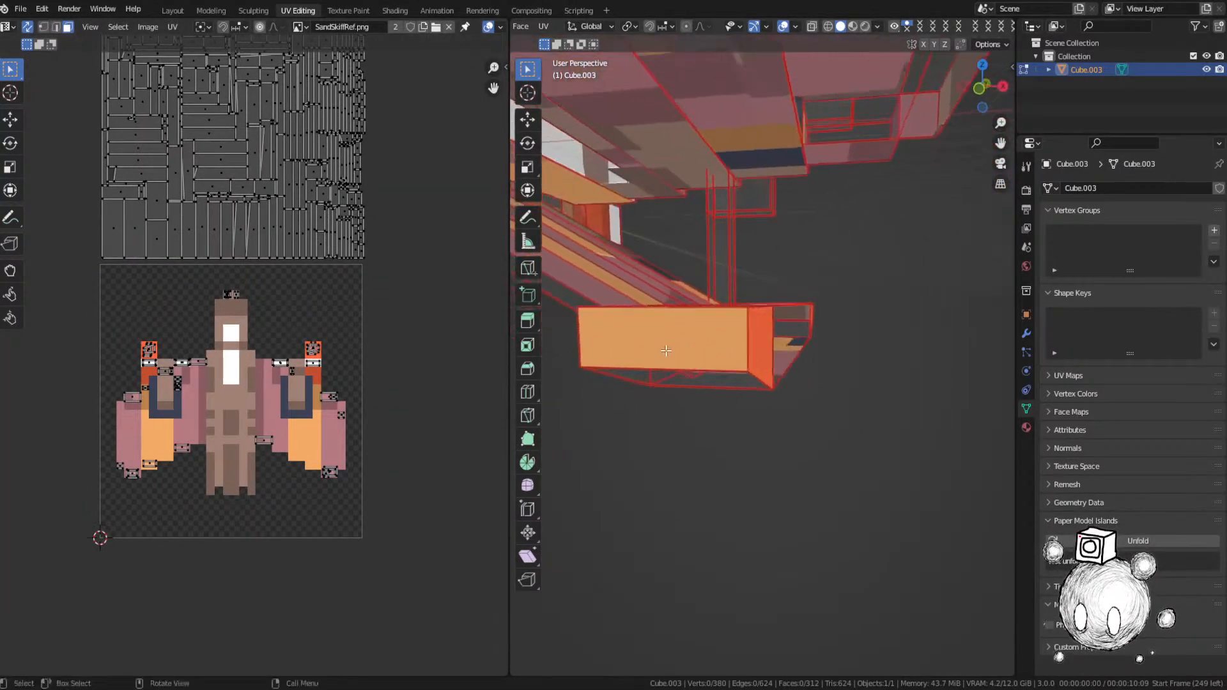
pyautogui.click(640, 352)
pyautogui.press('g')
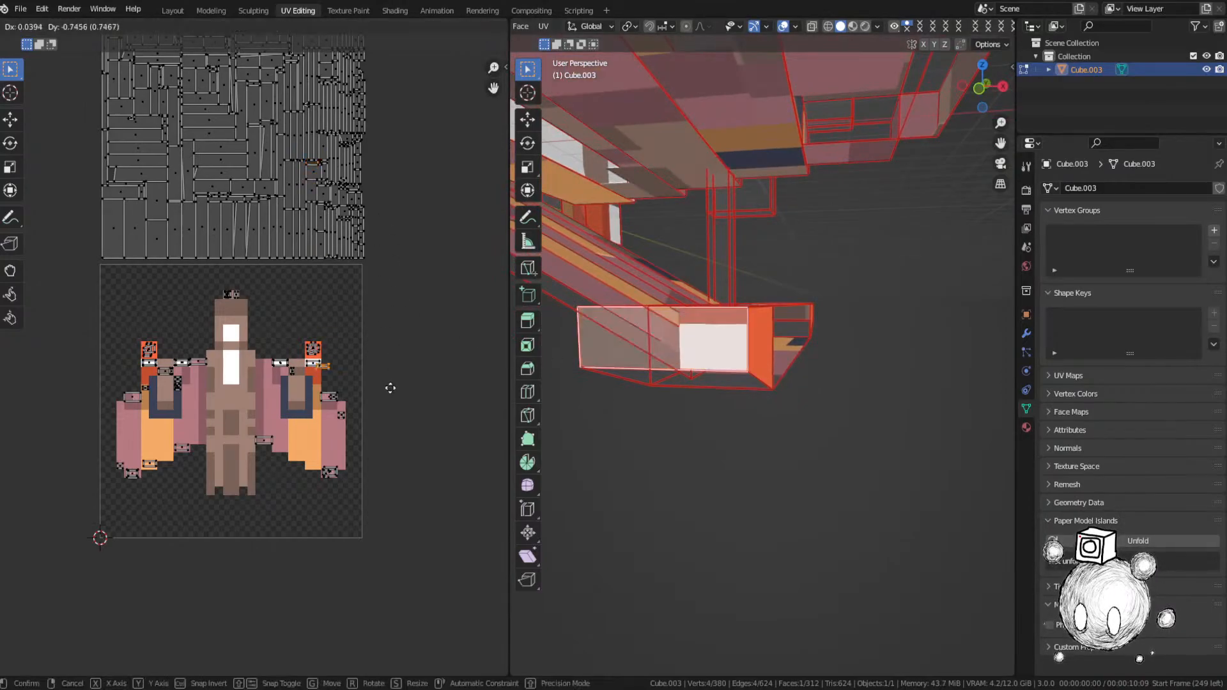
pyautogui.click(381, 371)
pyautogui.scroll(4, 381, 371)
pyautogui.click(385, 308)
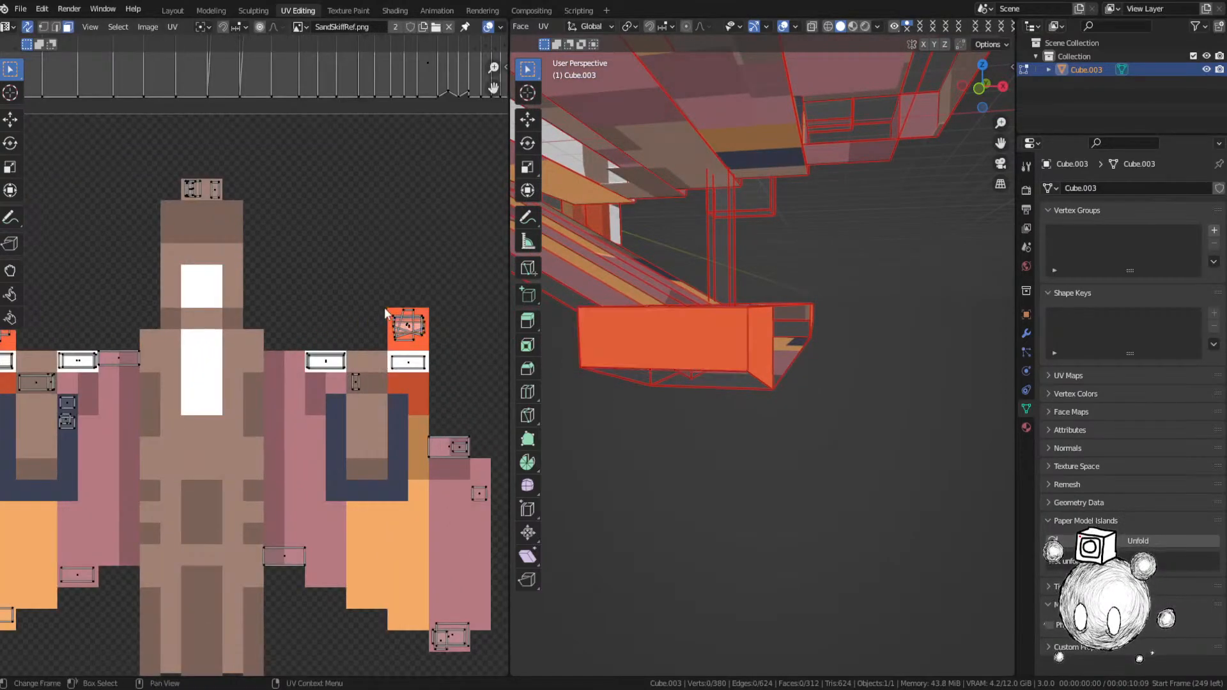
# Step: Select the next small unplaced face on the packed layout's top edge and frame it on the model
pyautogui.scroll(-4, 385, 308)
pyautogui.scroll(2, 349, 152)
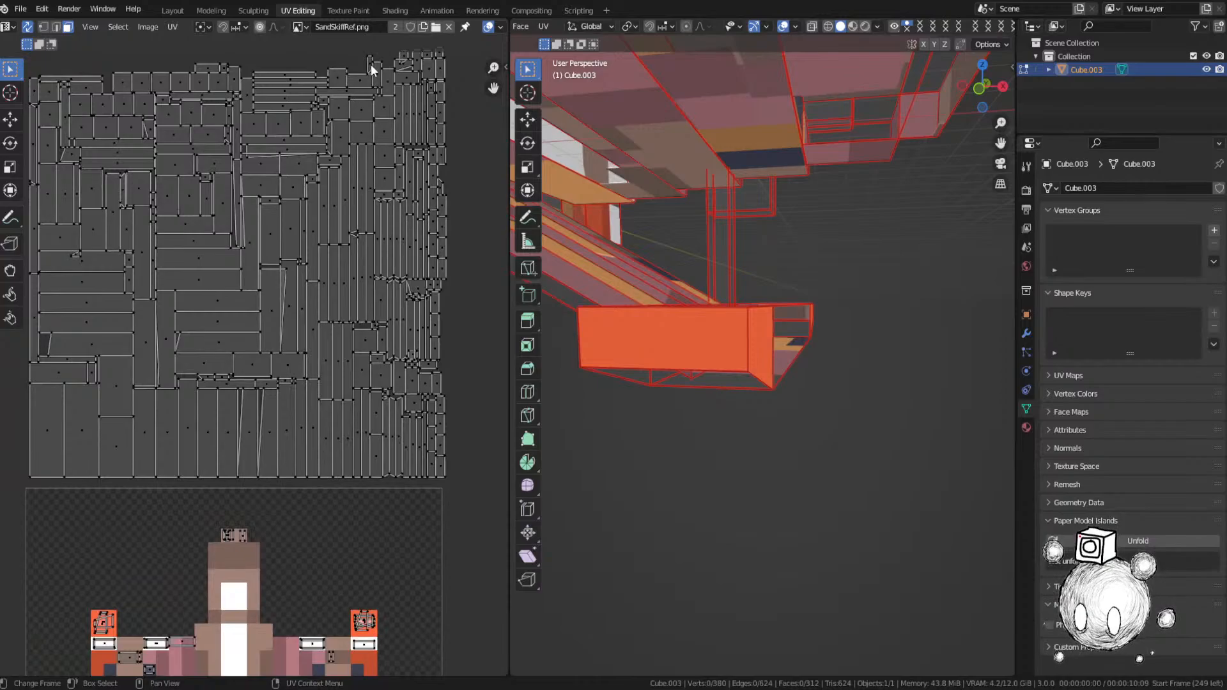
pyautogui.click(371, 67)
pyautogui.press('KP_Decimal')
pyautogui.moveTo(648, 274); pyautogui.dragTo(626, 320, button='middle')
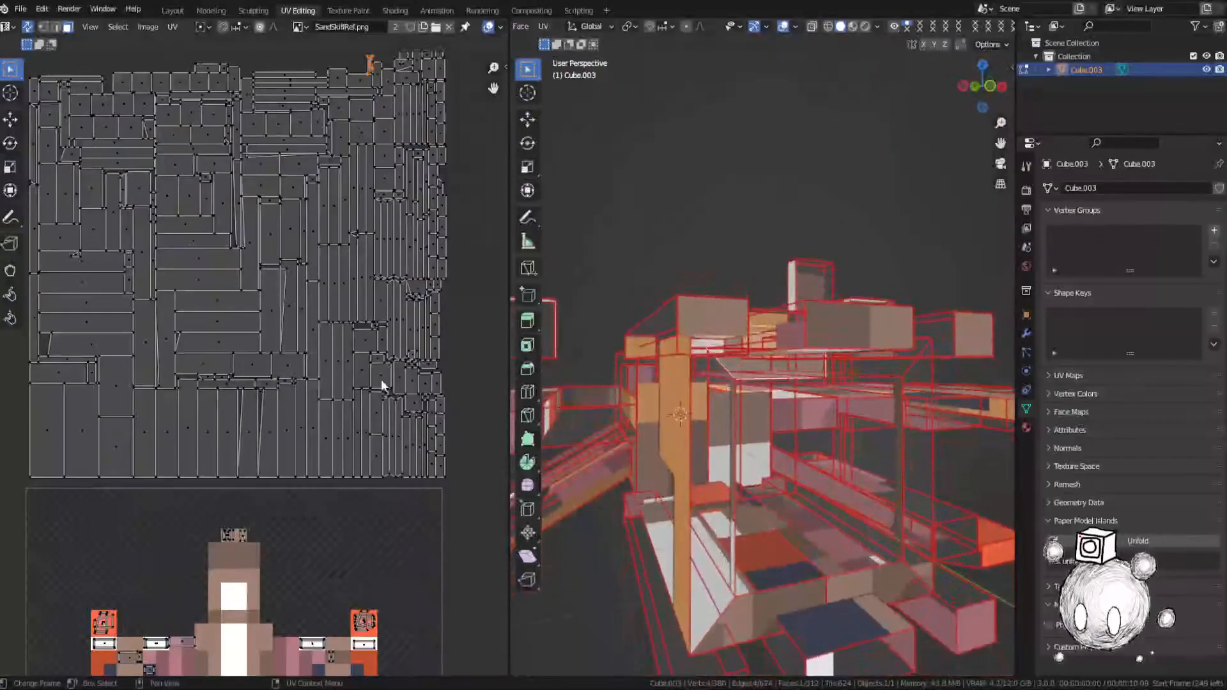
# Step: Move the face's UVs onto the lighter brown strip on the left side of the fuselage's tail
pyautogui.press('g')
pyautogui.click(266, 129)
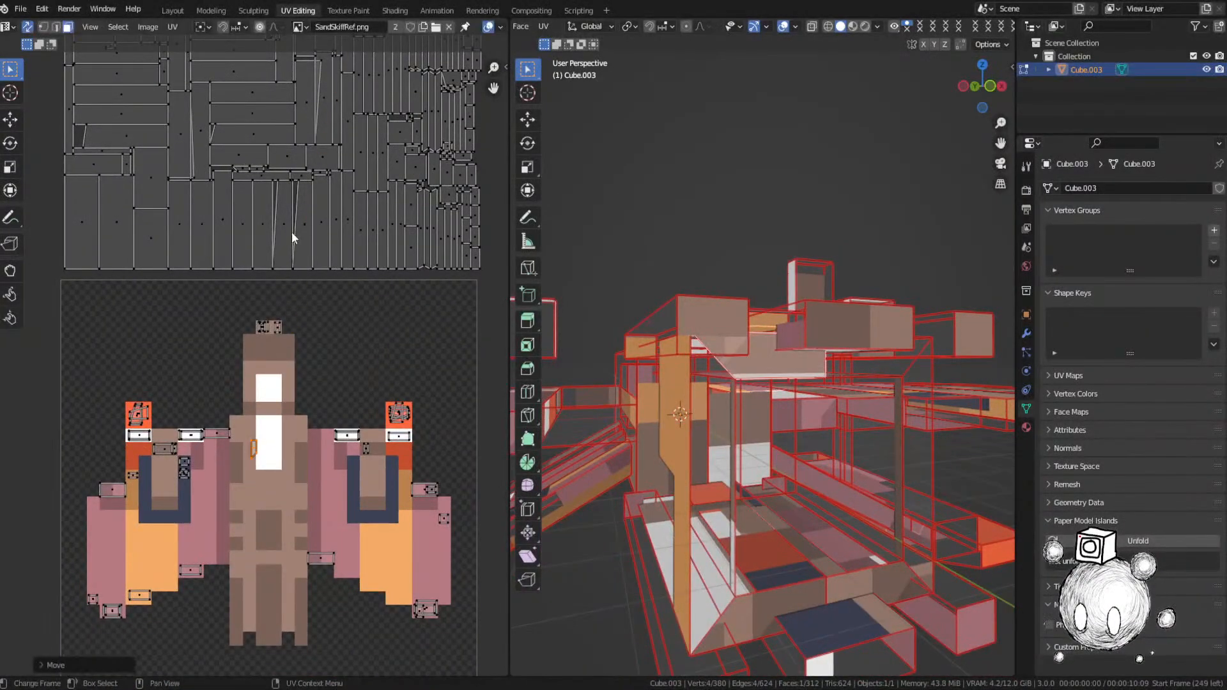
pyautogui.moveTo(305, 401); pyautogui.dragTo(342, 204, button='middle')
pyautogui.press('g')
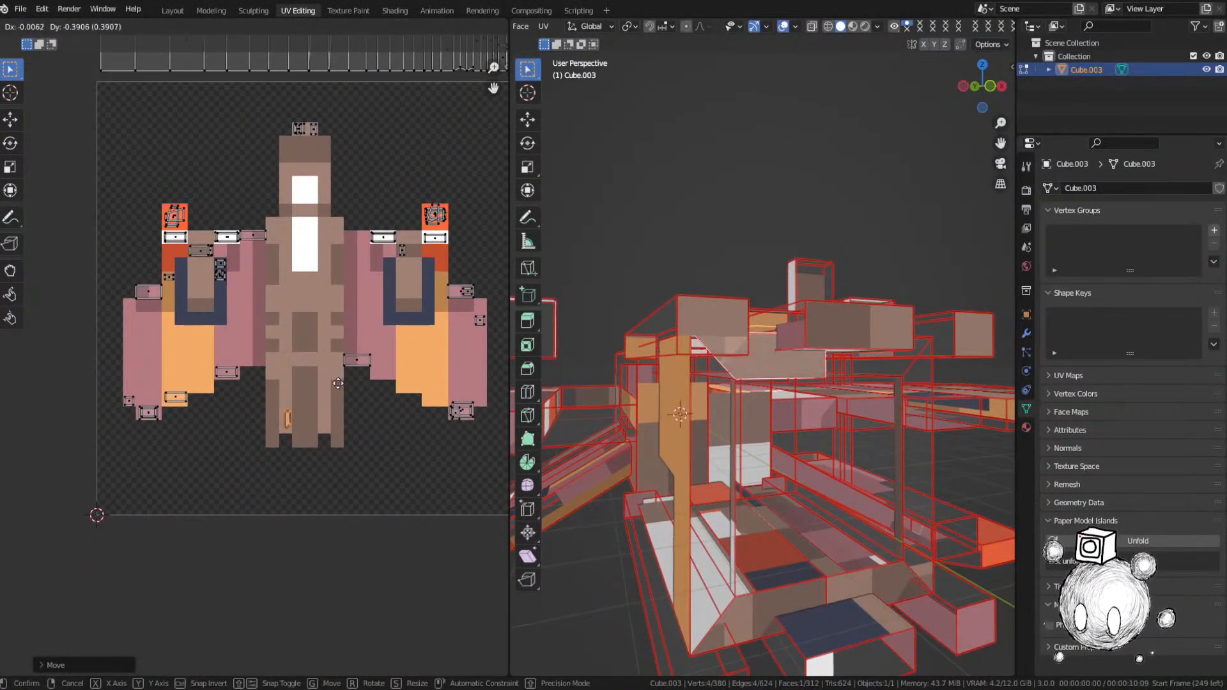
pyautogui.click(340, 389)
pyautogui.scroll(-4, 251, 369)
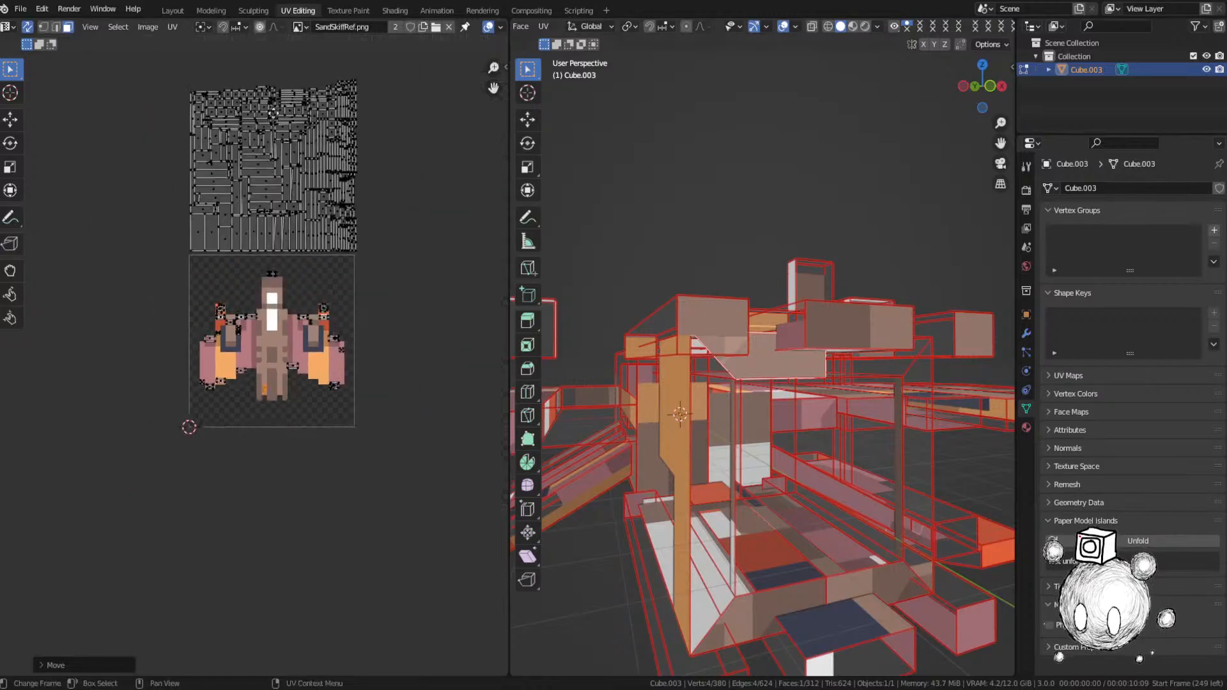
# Step: Select the small slanted face at the packed layout's top-right edge and frame it on the model
pyautogui.scroll(3, 234, 126)
pyautogui.moveTo(438, 60); pyautogui.dragTo(409, 149, button='middle')
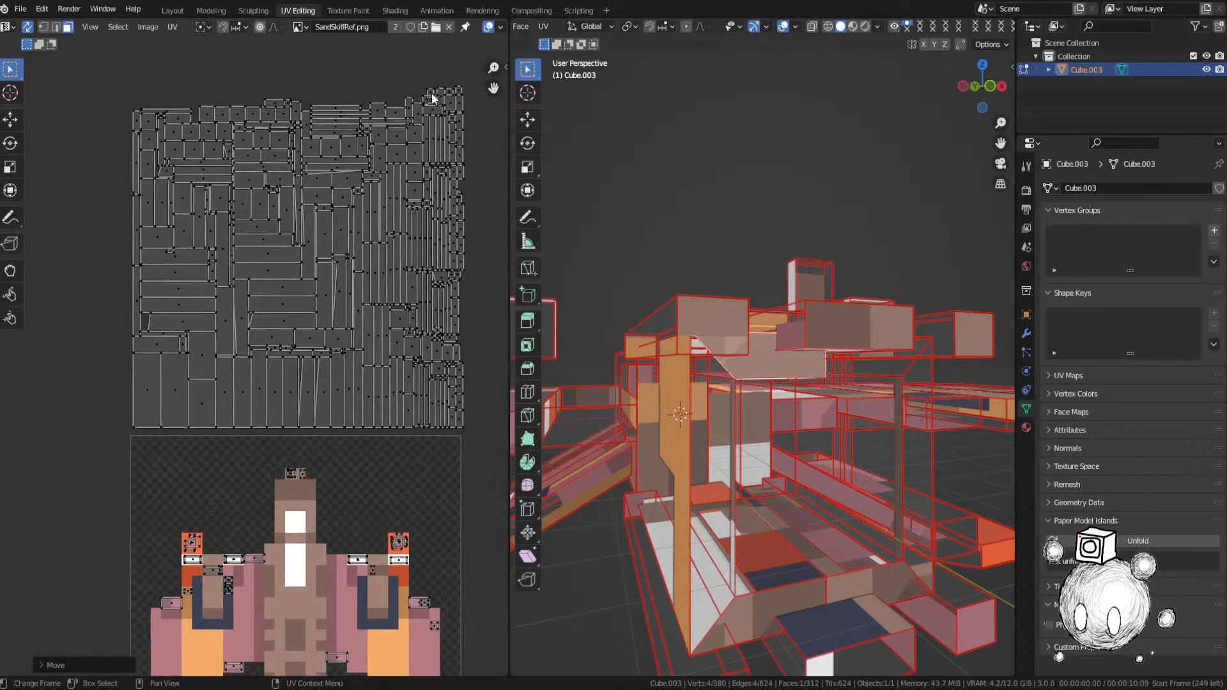
pyautogui.click(432, 92)
pyautogui.press('KP_Decimal')
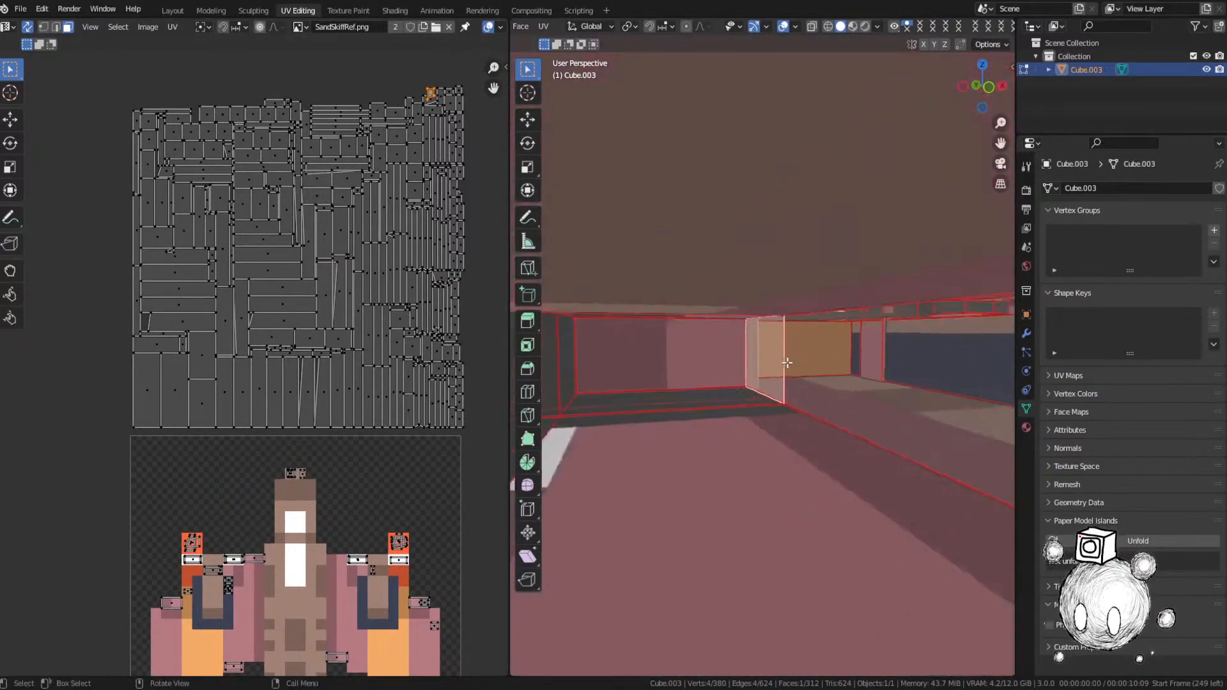
pyautogui.moveTo(787, 363); pyautogui.dragTo(927, 349, button='middle')
# Step: Move the slanted face's UVs into the small pink rectangle above the left wing's outer section
pyautogui.press('g')
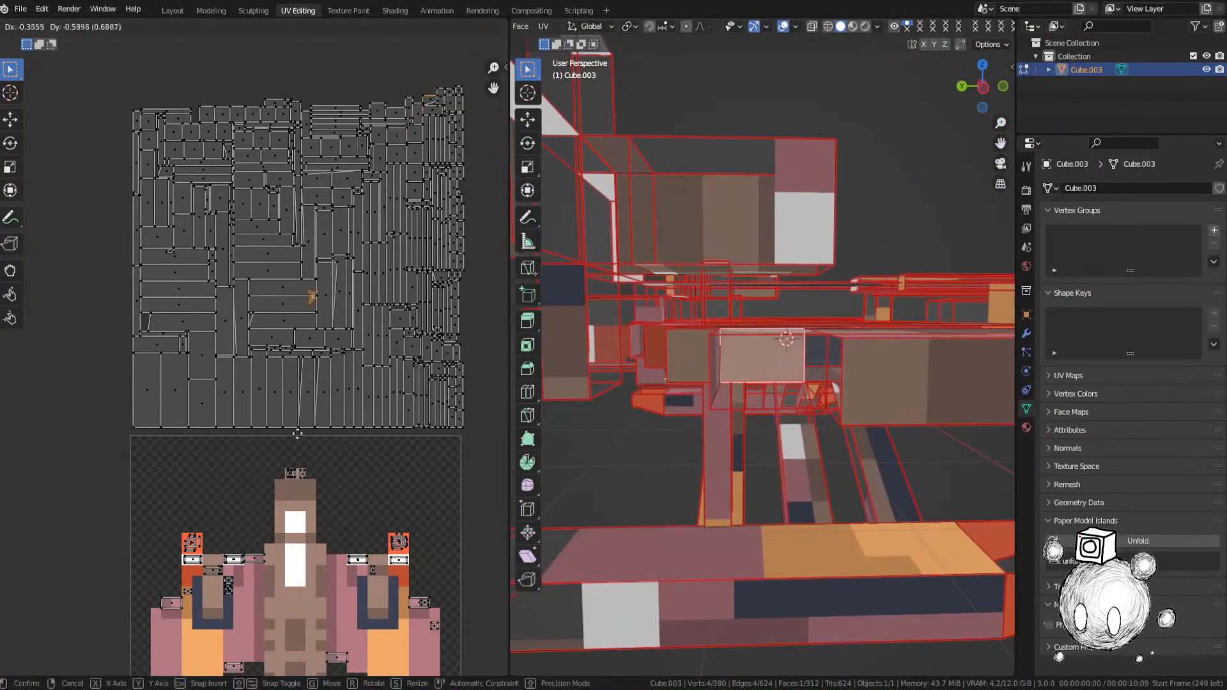
pyautogui.click(240, 543)
pyautogui.moveTo(250, 527); pyautogui.dragTo(325, 281, button='middle')
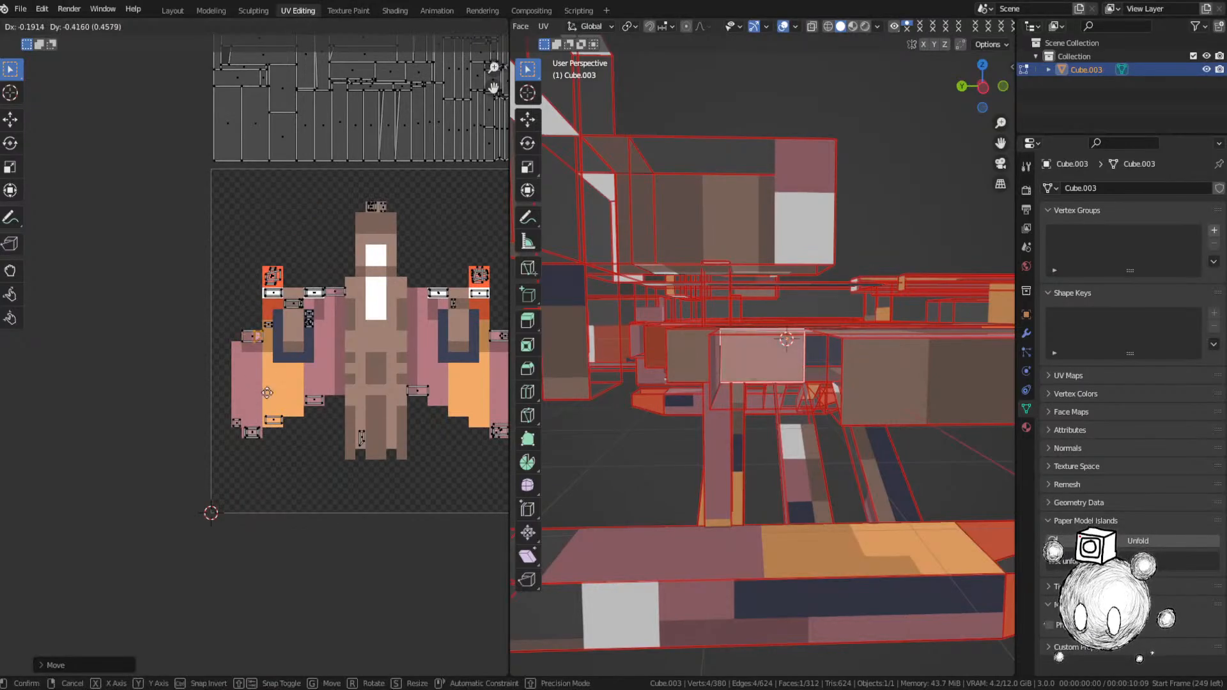
pyautogui.scroll(6, 265, 397)
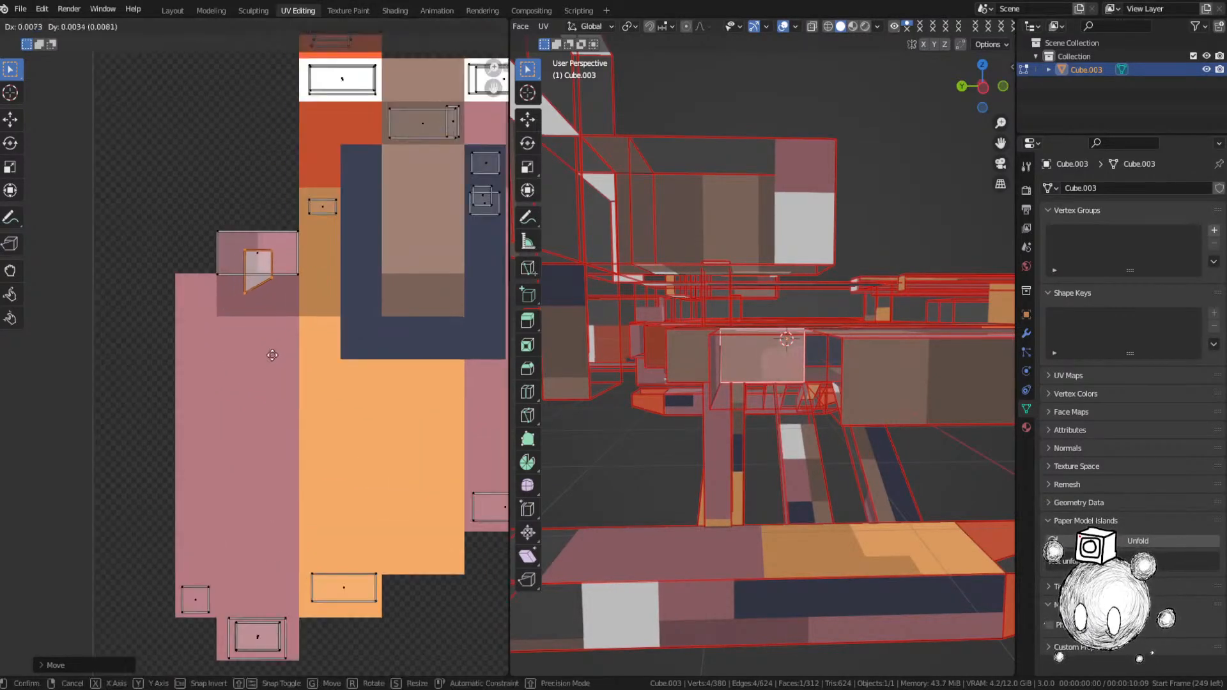
pyautogui.click(281, 343)
# Step: Inspect the face head-on and move its UVs to the empty area above the small pink rectangle
pyautogui.moveTo(627, 402); pyautogui.dragTo(789, 474, button='middle')
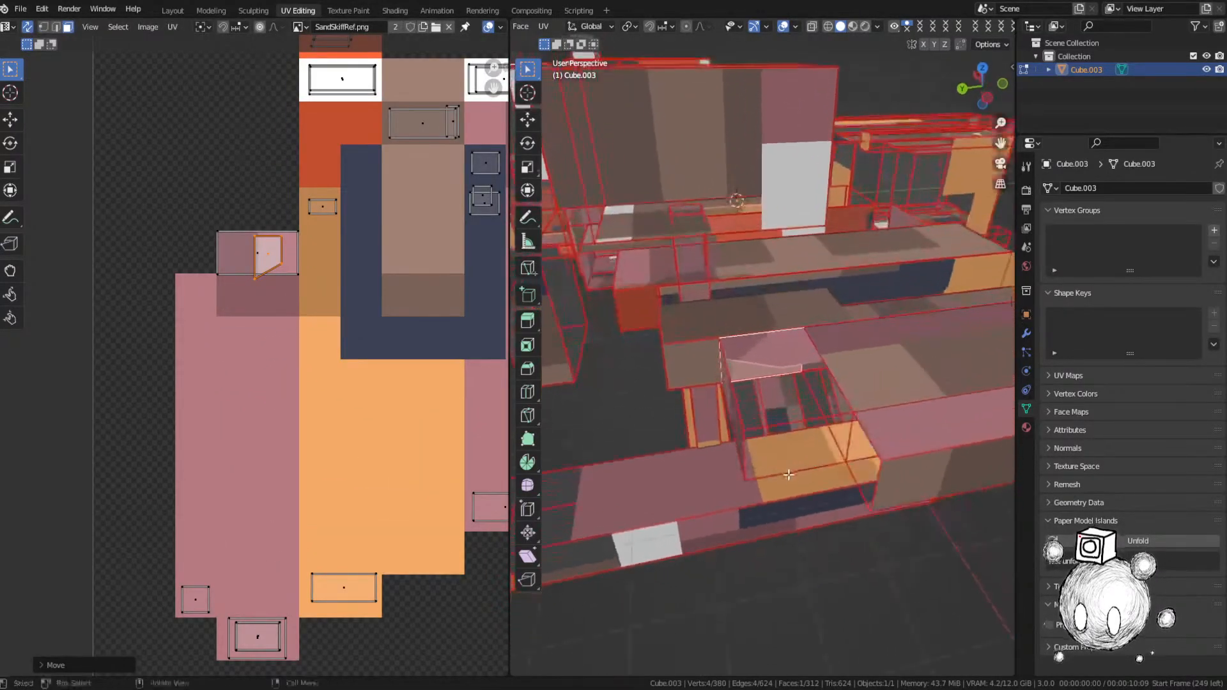
pyautogui.moveTo(639, 332); pyautogui.dragTo(762, 370, button='middle')
pyautogui.press('KP_Decimal')
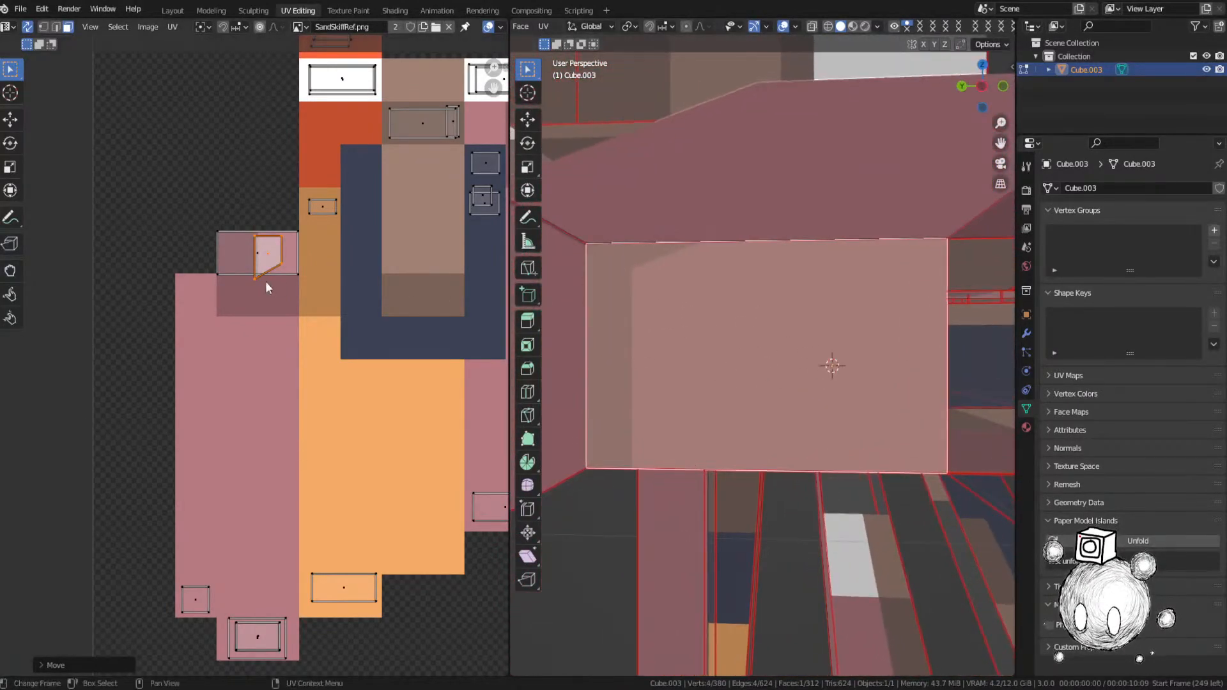
pyautogui.press('g')
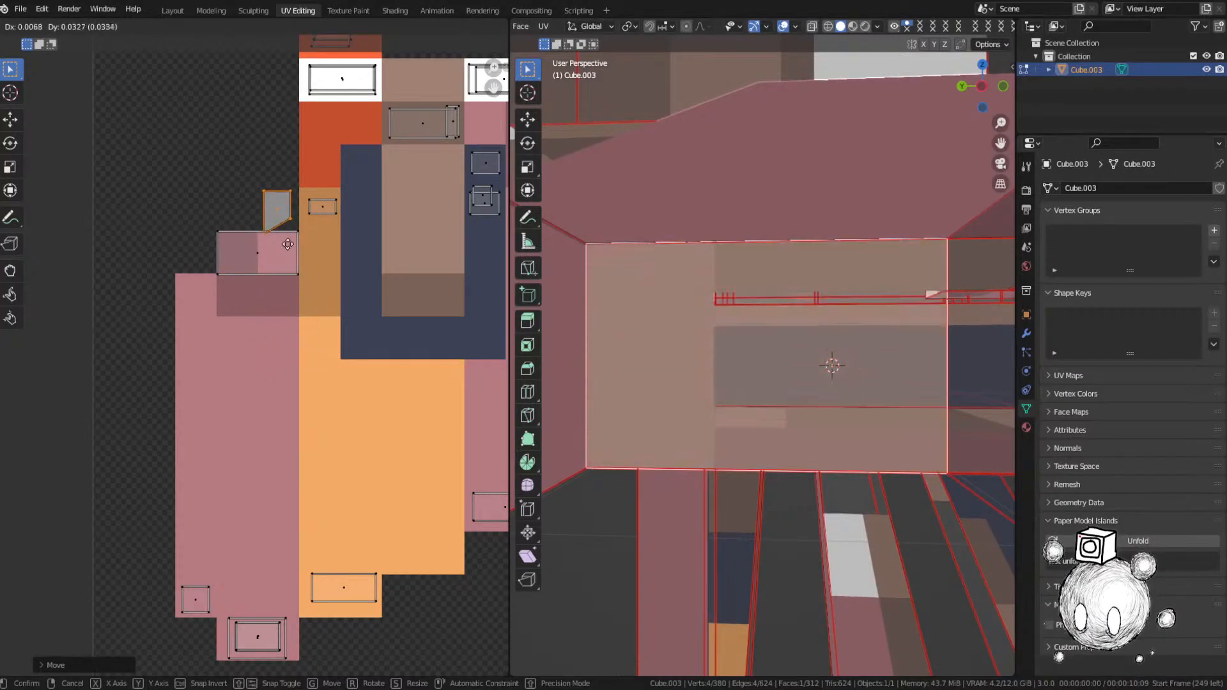
pyautogui.click(282, 235)
# Step: Try squaring the slanted UV face by moving its lower-right corner vertex straight down along Y
pyautogui.press('1')
pyautogui.click(282, 207)
pyautogui.press('g')
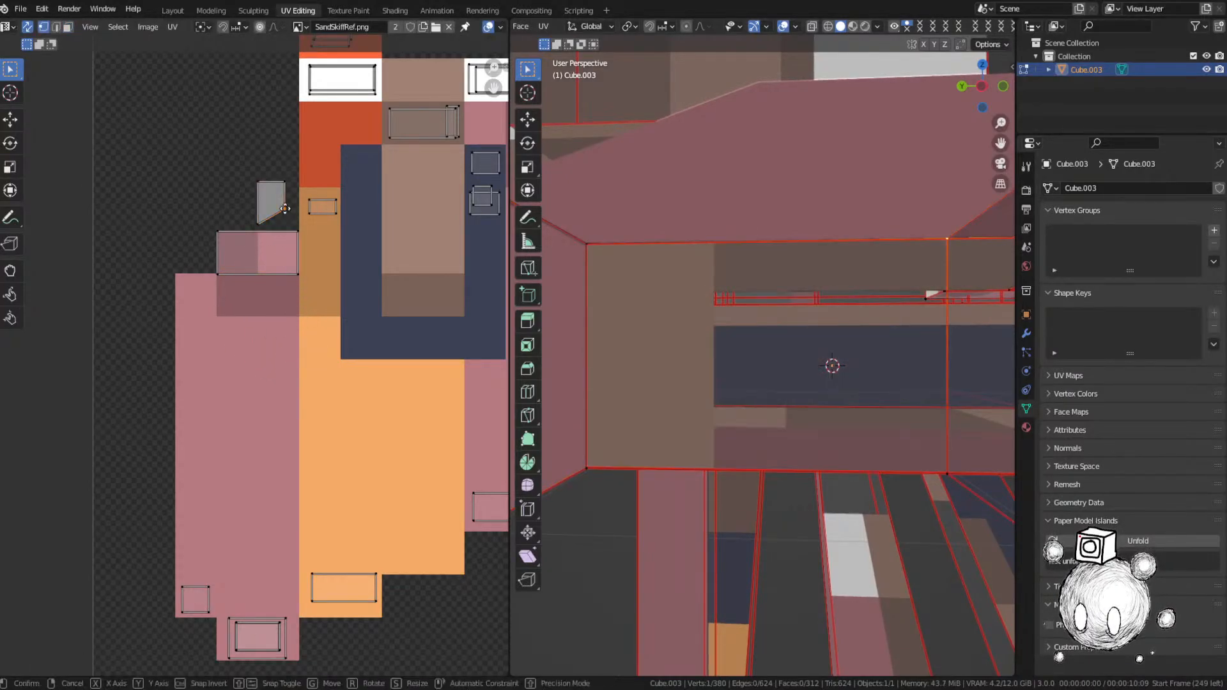
pyautogui.press('y')
pyautogui.click(287, 226)
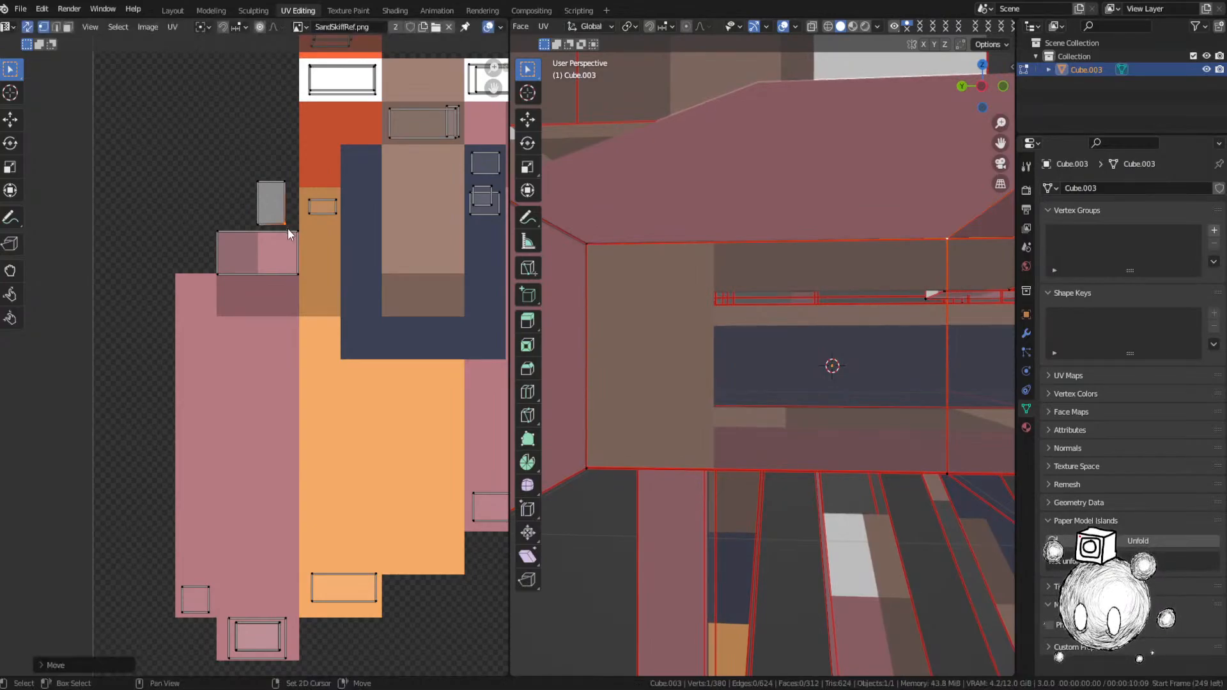
pyautogui.press('g')
pyautogui.press('x')
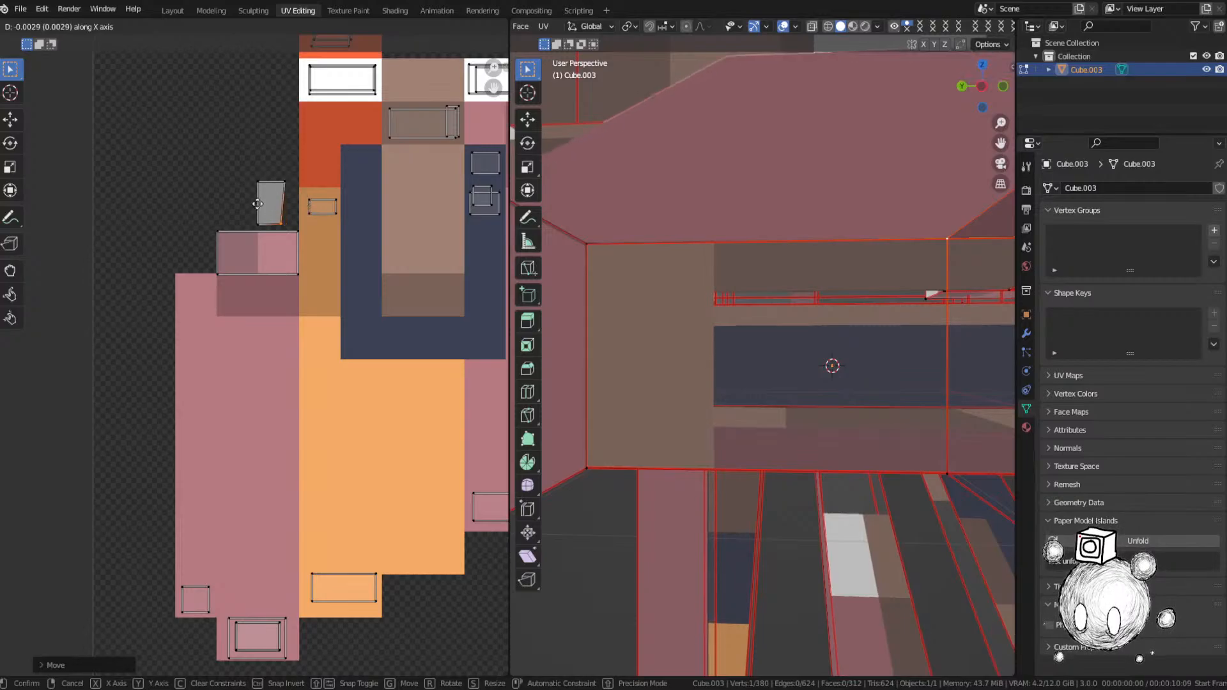
pyautogui.click(272, 206)
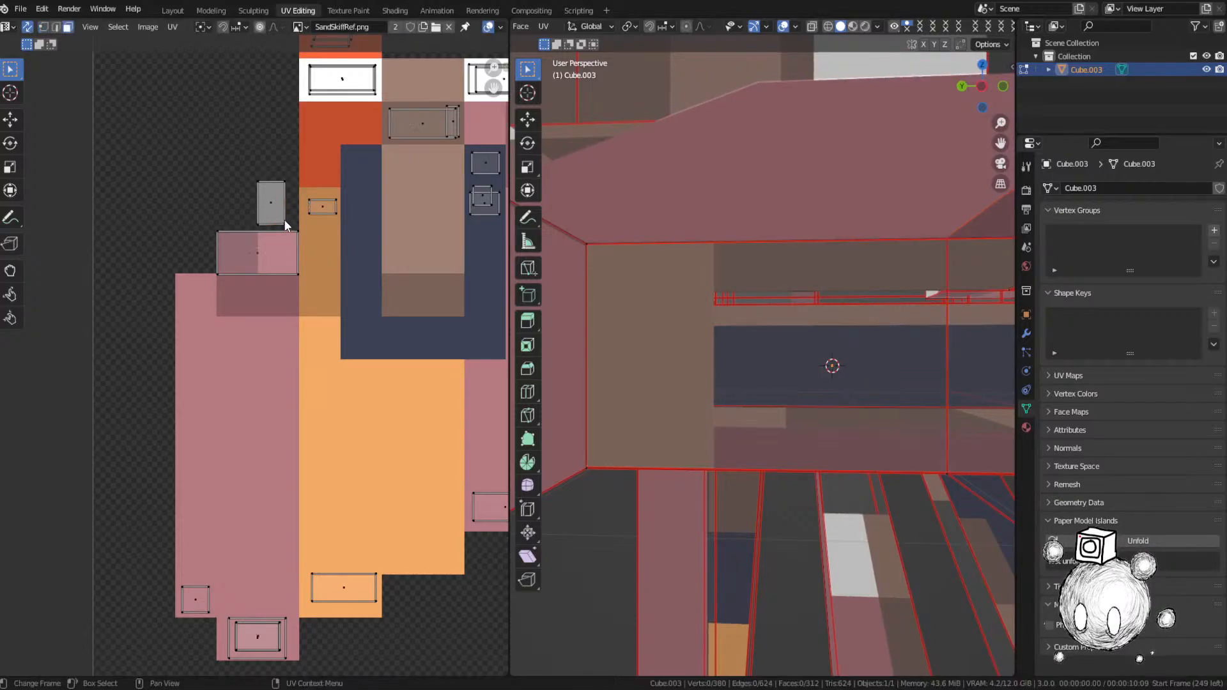
# Step: Try fitting the squared face's UVs inside the lighter half of the small pink rectangle, and undo the placement
pyautogui.click(271, 204)
pyautogui.press('g')
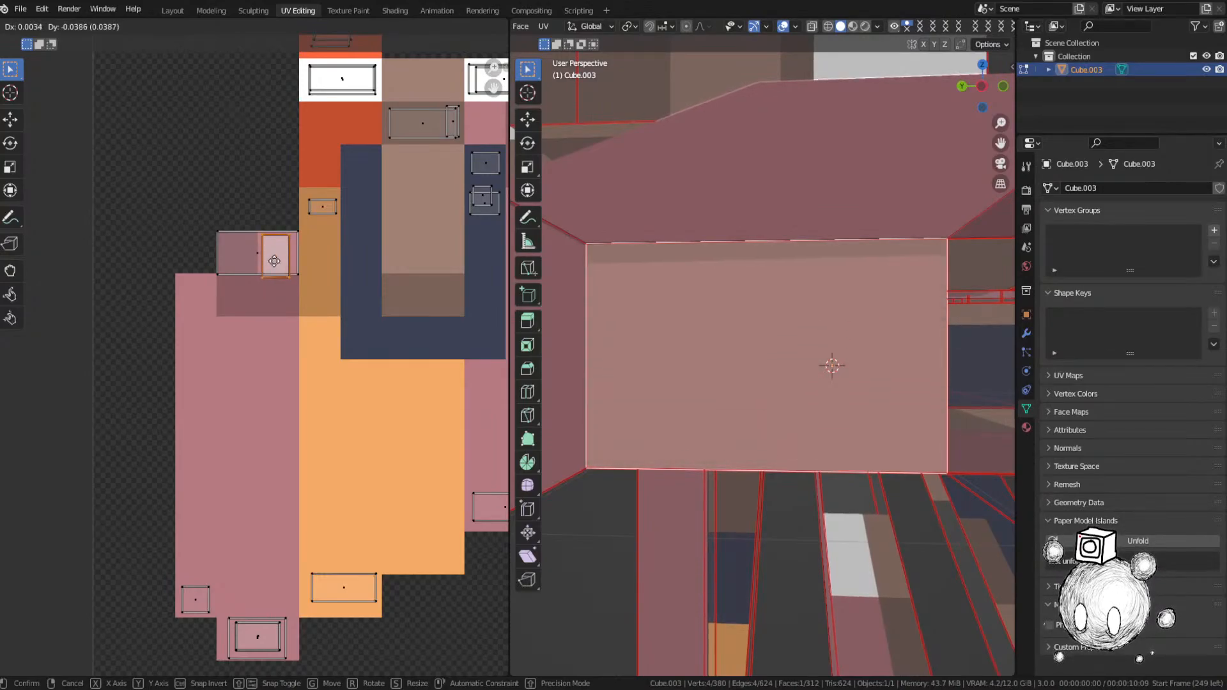
pyautogui.click(274, 259)
pyautogui.press('s')
pyautogui.click(321, 280)
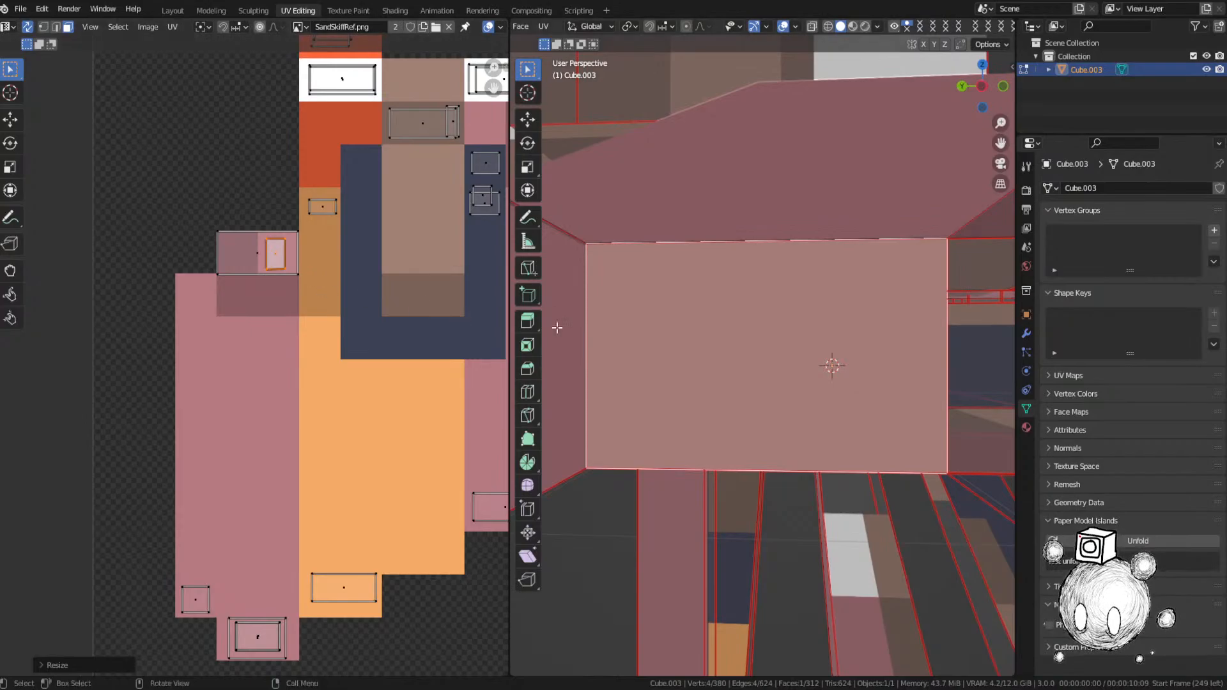
pyautogui.hotkey('ctrl', 'z')
pyautogui.hotkey('ctrl', 'z')
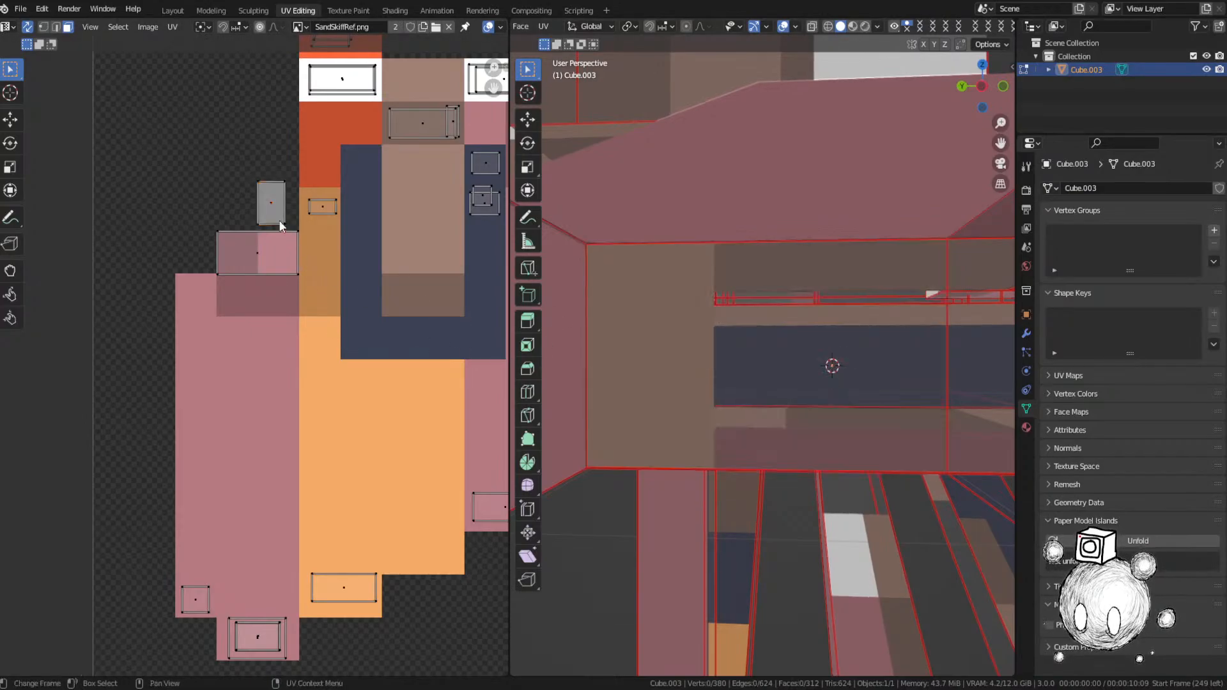
# Step: Place the original slanted face's UVs in the pink rectangle's lighter half and shrink them to fit inside it
pyautogui.moveTo(272, 203); pyautogui.dragTo(282, 251)
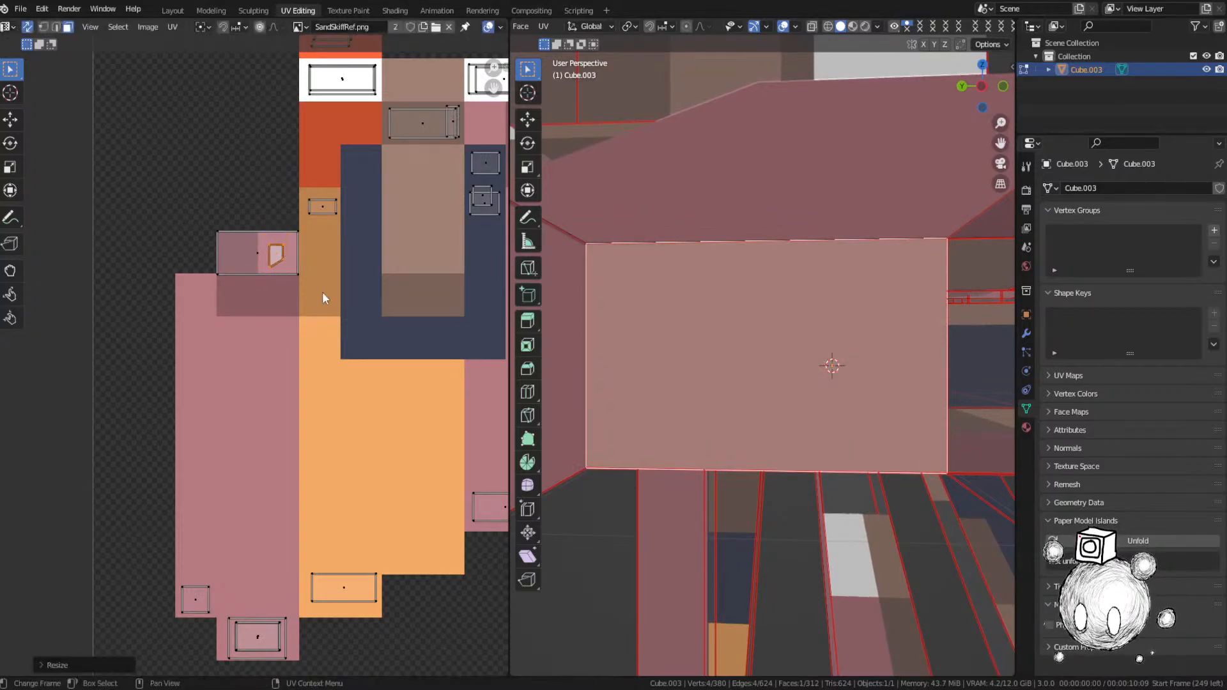
pyautogui.scroll(-3, 322, 291)
pyautogui.scroll(-3, 323, 294)
pyautogui.moveTo(368, 173); pyautogui.dragTo(330, 355, button='middle')
pyautogui.scroll(3, 330, 356)
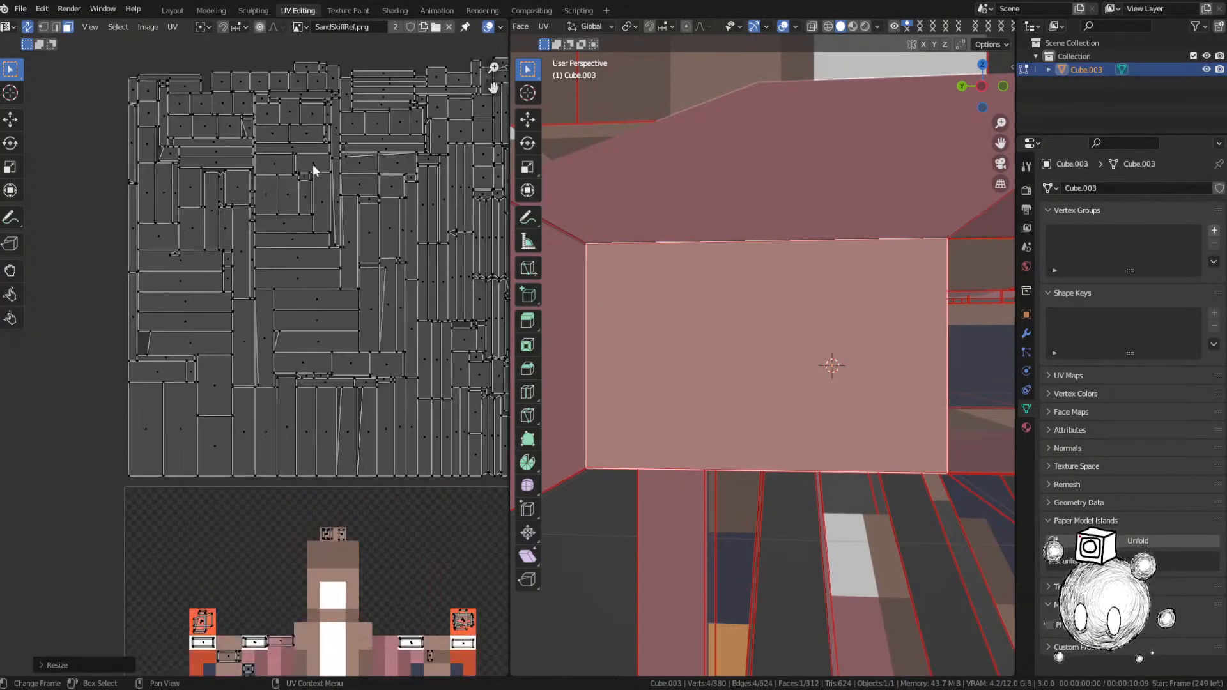
# Step: Move the lower horizontal bracket face's UVs into the white strip below the right wing's orange block and shrink them to fit
pyautogui.moveTo(309, 80); pyautogui.dragTo(308, 118, button='middle')
pyautogui.click(309, 105)
pyautogui.press('KP_Decimal')
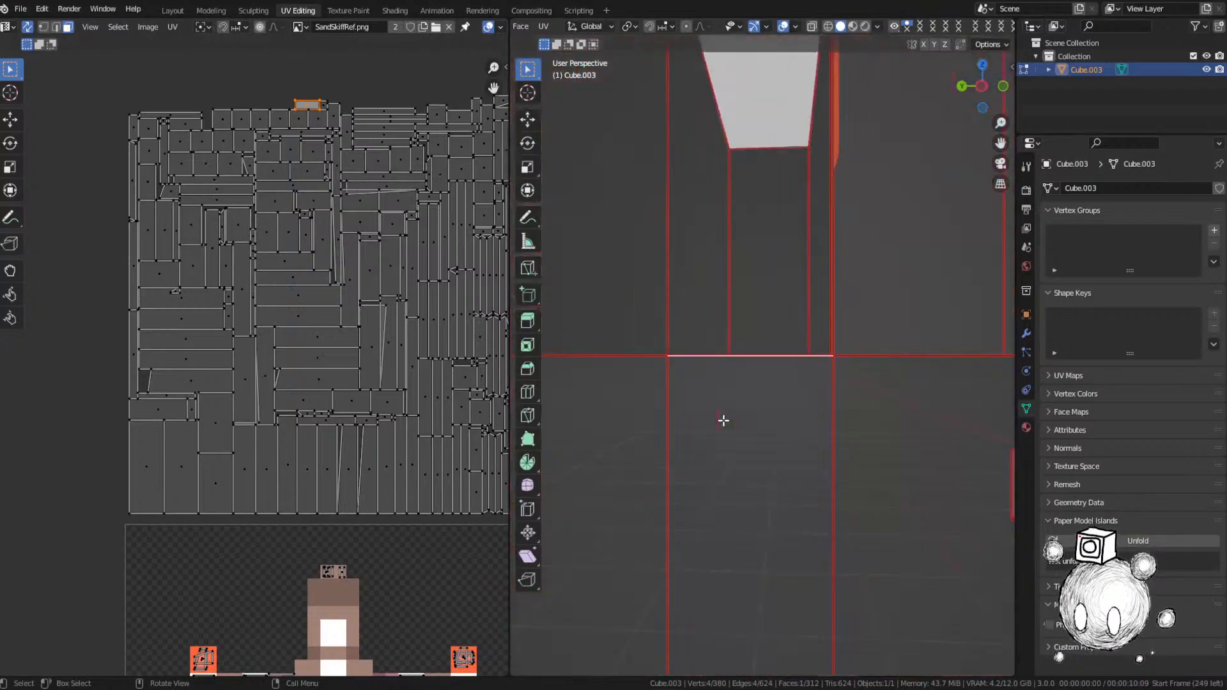
pyautogui.moveTo(721, 420); pyautogui.dragTo(665, 504, button='middle')
pyautogui.scroll(-3, 371, 537)
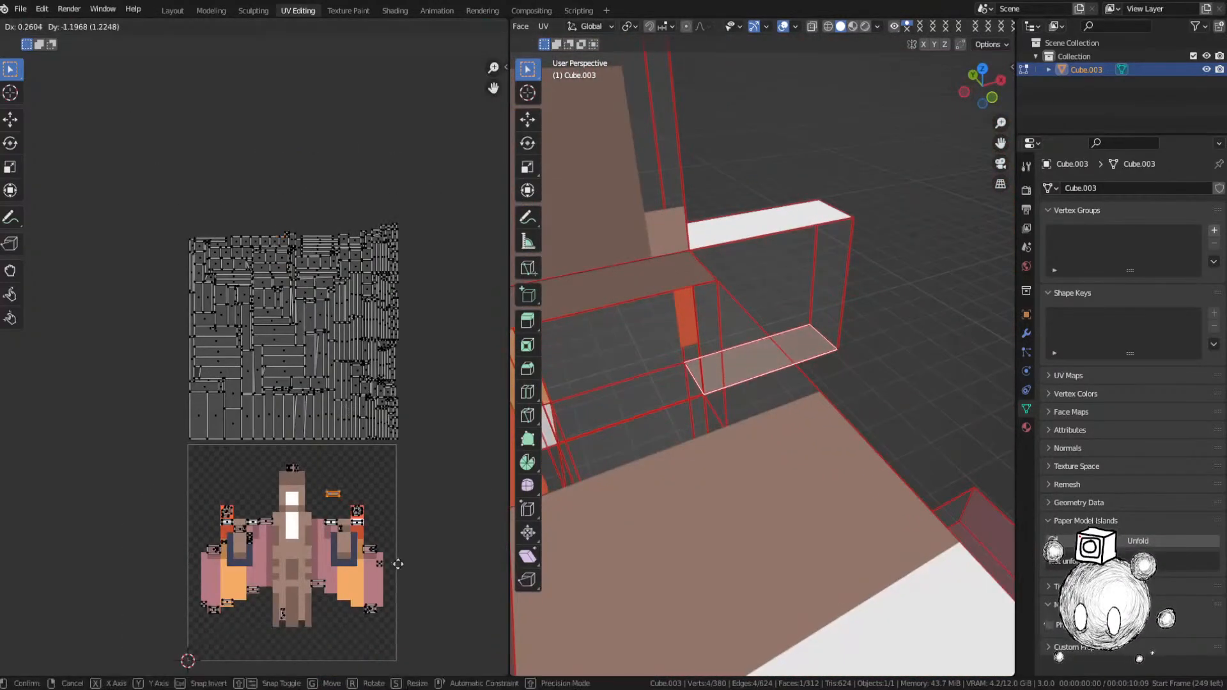
pyautogui.moveTo(385, 555); pyautogui.dragTo(324, 454, button='middle')
pyautogui.scroll(7, 323, 453)
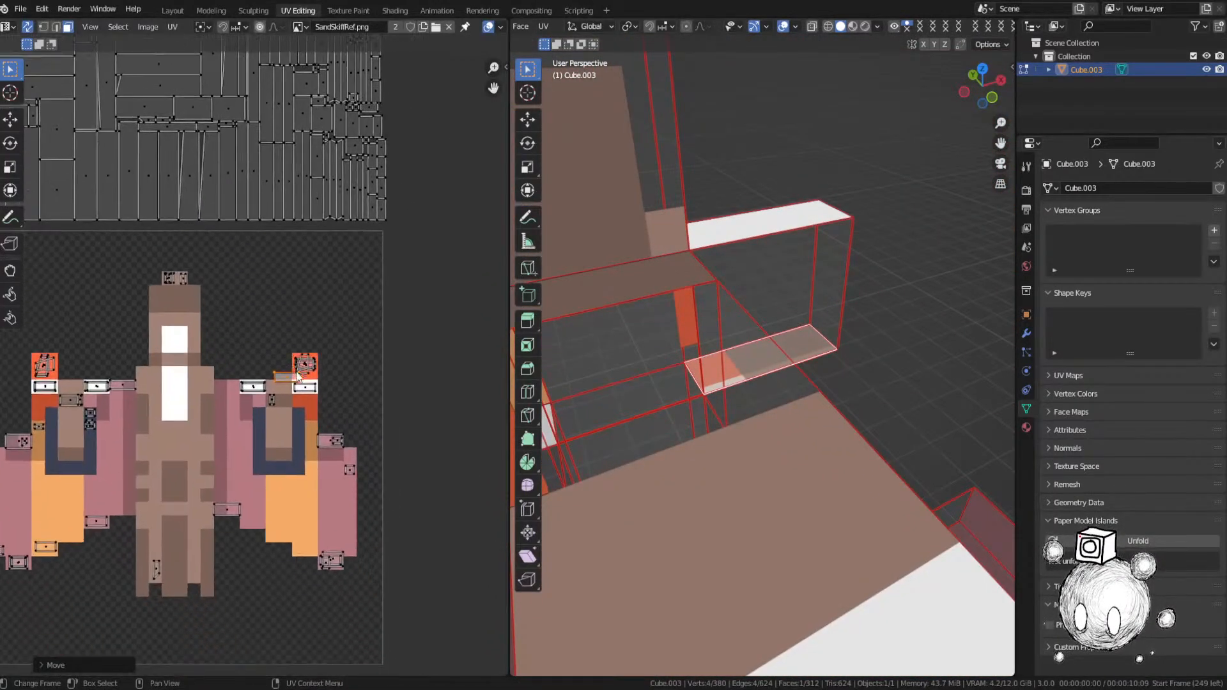
pyautogui.press('g')
pyautogui.click(369, 422)
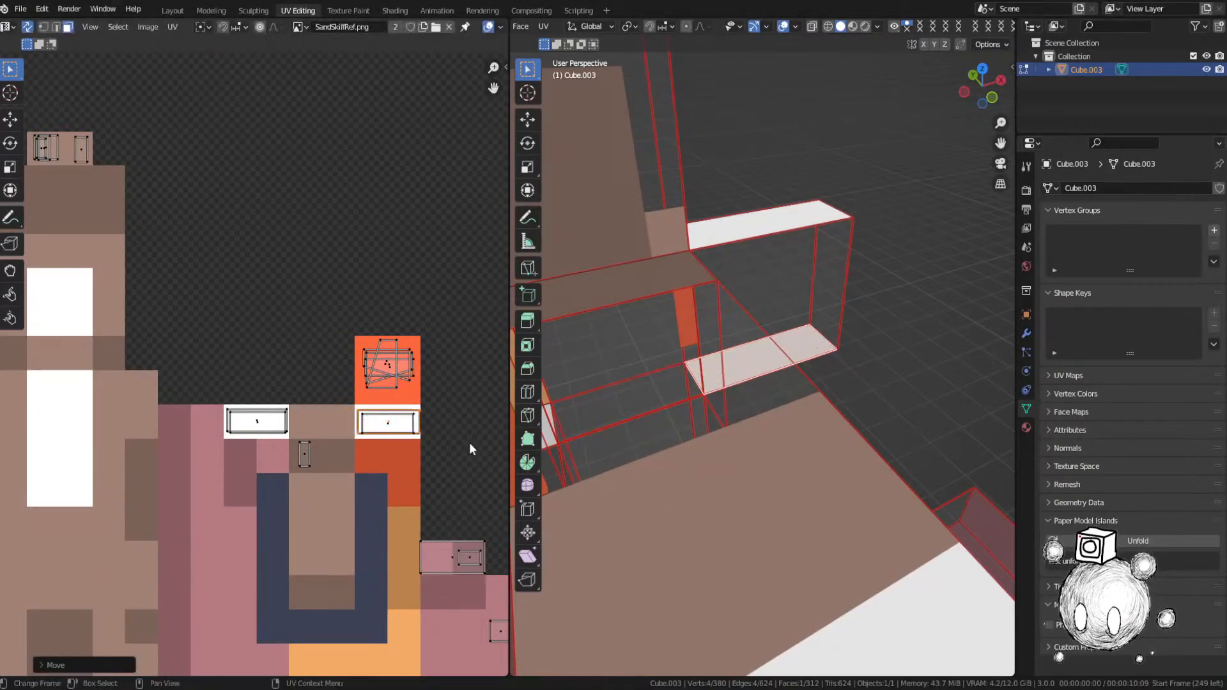
pyautogui.press('s')
pyautogui.click(459, 439)
# Step: Examine the narrow end face of the protruding block and move its UVs onto the left wing of the reference image
pyautogui.scroll(-4, 459, 439)
pyautogui.moveTo(320, 226); pyautogui.dragTo(395, 628, button='middle')
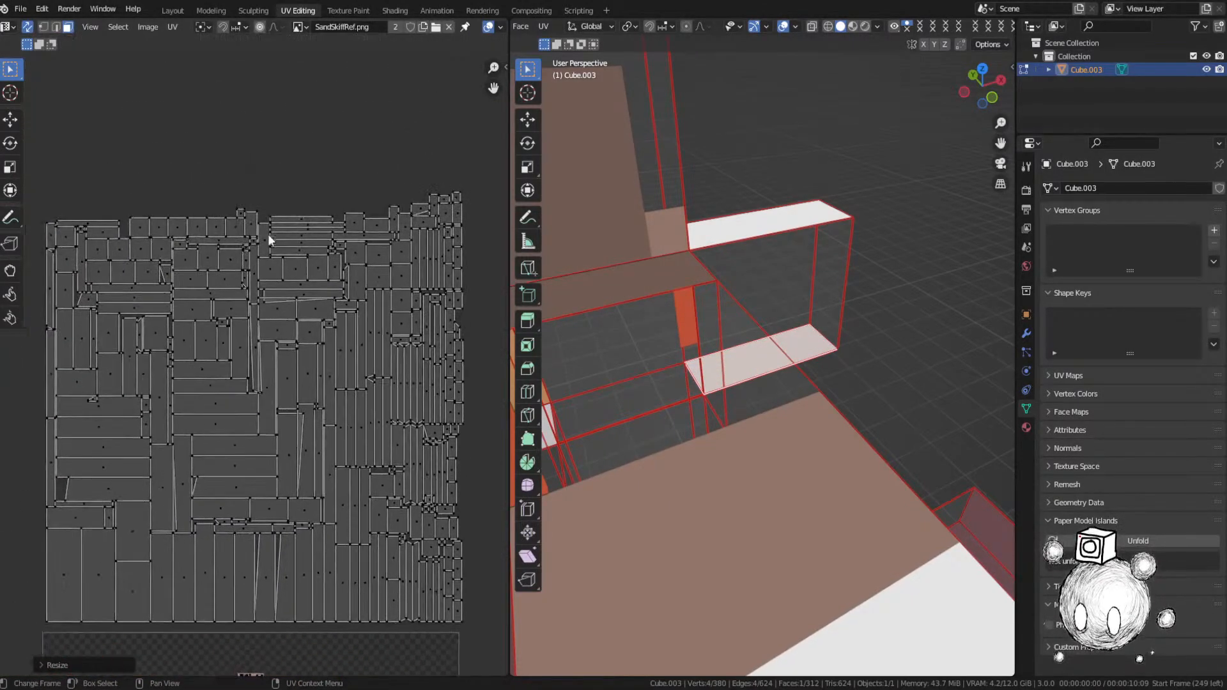
pyautogui.press('KP_Decimal')
pyautogui.scroll(-5, 783, 377)
pyautogui.moveTo(784, 378); pyautogui.dragTo(853, 387, button='middle')
pyautogui.scroll(-5, 466, 409)
pyautogui.moveTo(314, 390); pyautogui.dragTo(347, 319, button='middle')
pyautogui.press('g')
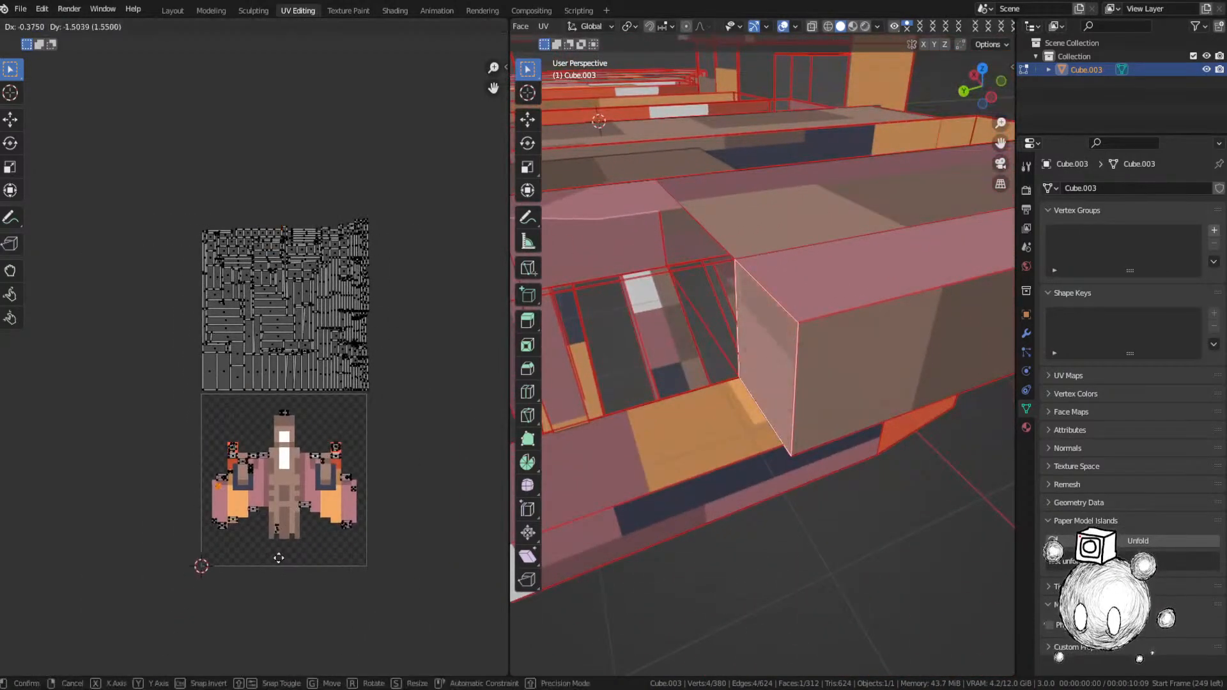
pyautogui.click(279, 558)
# Step: Position the block end face's UVs inside the top outer corner of the left wing's pink area and save the file
pyautogui.scroll(4, 243, 529)
pyautogui.scroll(6, 335, 394)
pyautogui.press('g')
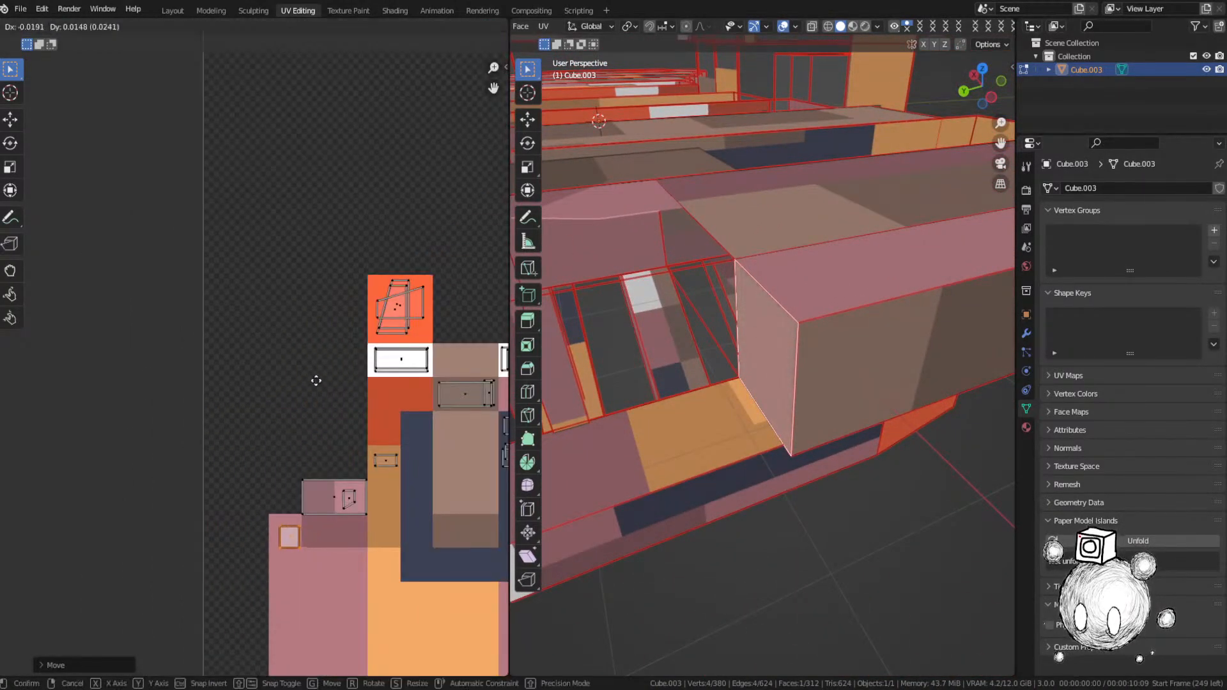
pyautogui.press('Escape')
pyautogui.scroll(-8, 301, 323)
pyautogui.hotkey('ctrl', 's')
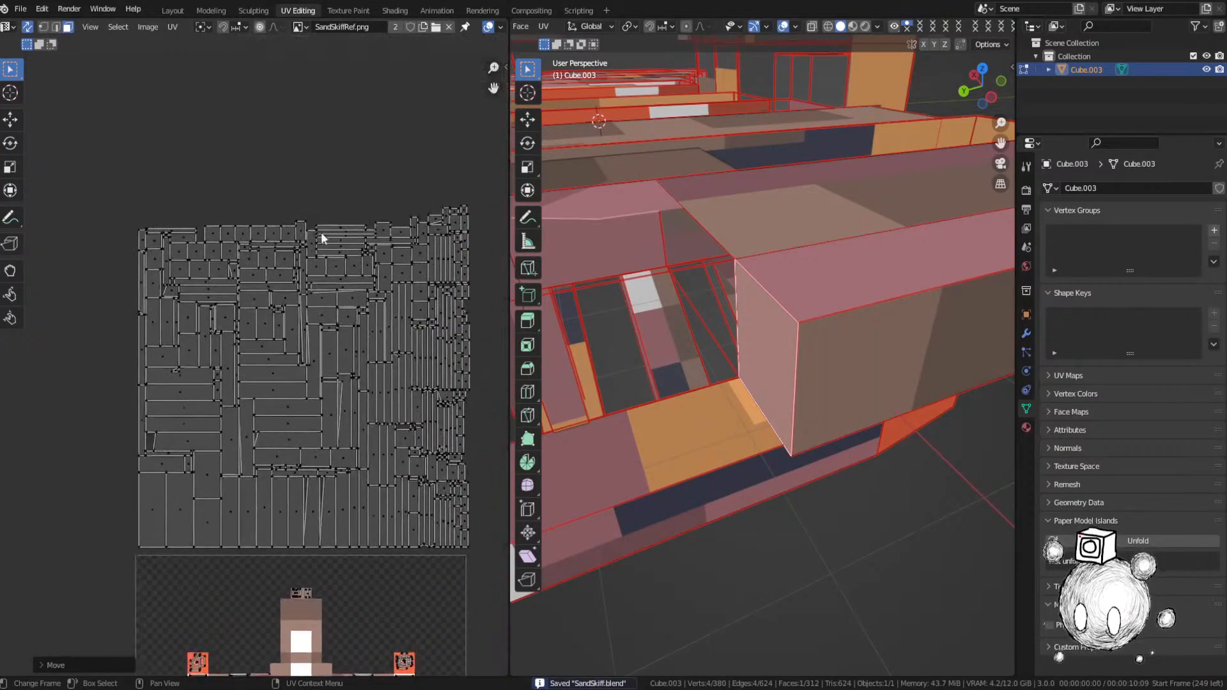
# Step: Select a small narrow face at the upper-right of the unplaced islands and move its UVs beside the left wing's orange block
pyautogui.click(446, 217)
pyautogui.moveTo(734, 285); pyautogui.dragTo(761, 282, button='middle')
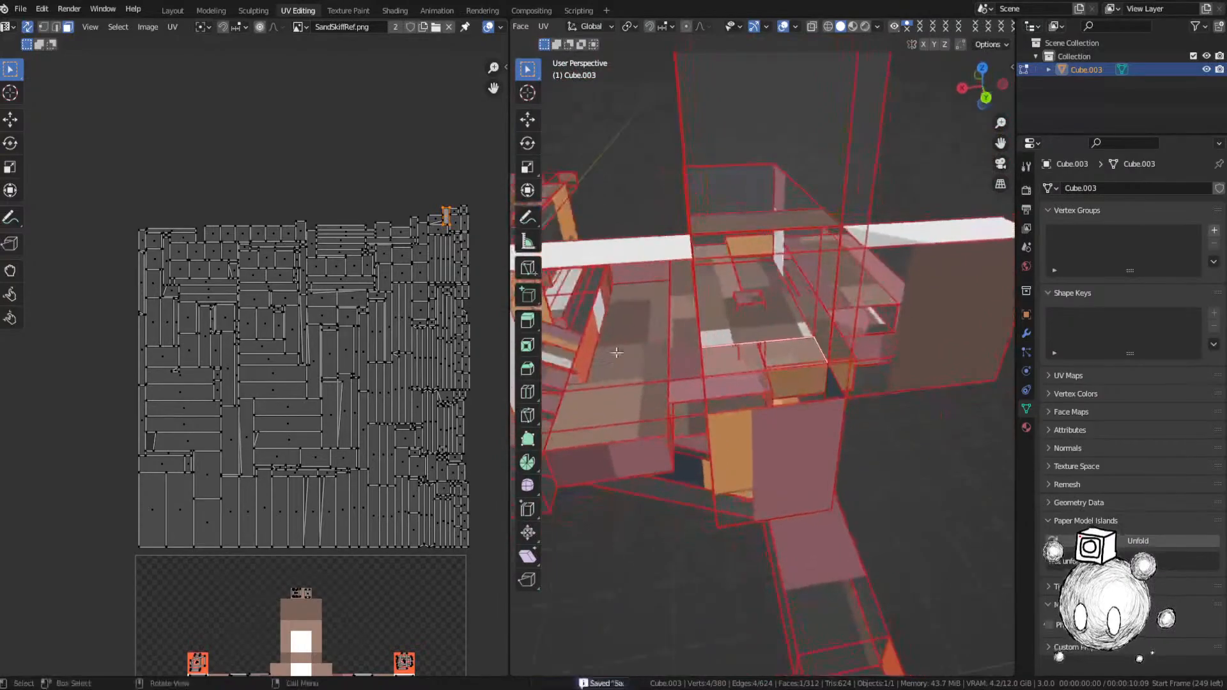
pyautogui.scroll(3, 415, 223)
pyautogui.press('g')
pyautogui.click(183, 671)
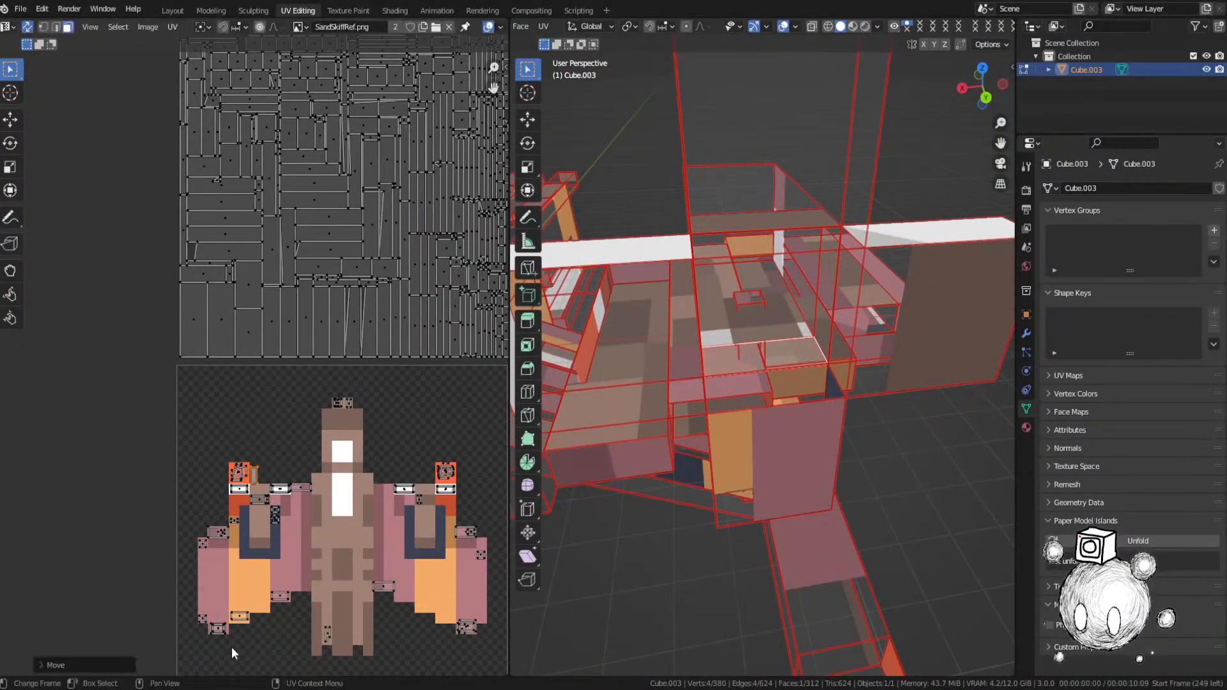
# Step: Fit the narrow face's UVs horizontally into the dark brown strip above the left navy U-shape and save the file
pyautogui.moveTo(257, 571); pyautogui.dragTo(277, 451, button='middle')
pyautogui.scroll(4, 276, 374)
pyautogui.press('g')
pyautogui.press('r')
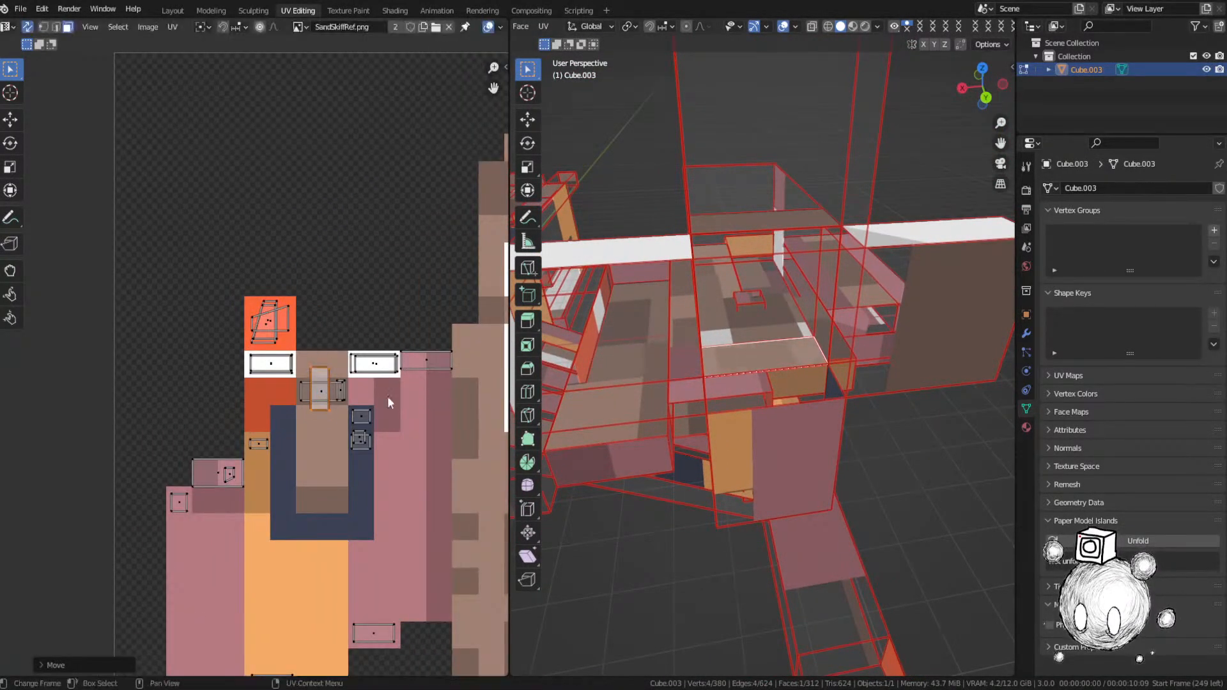
pyautogui.press('Return')
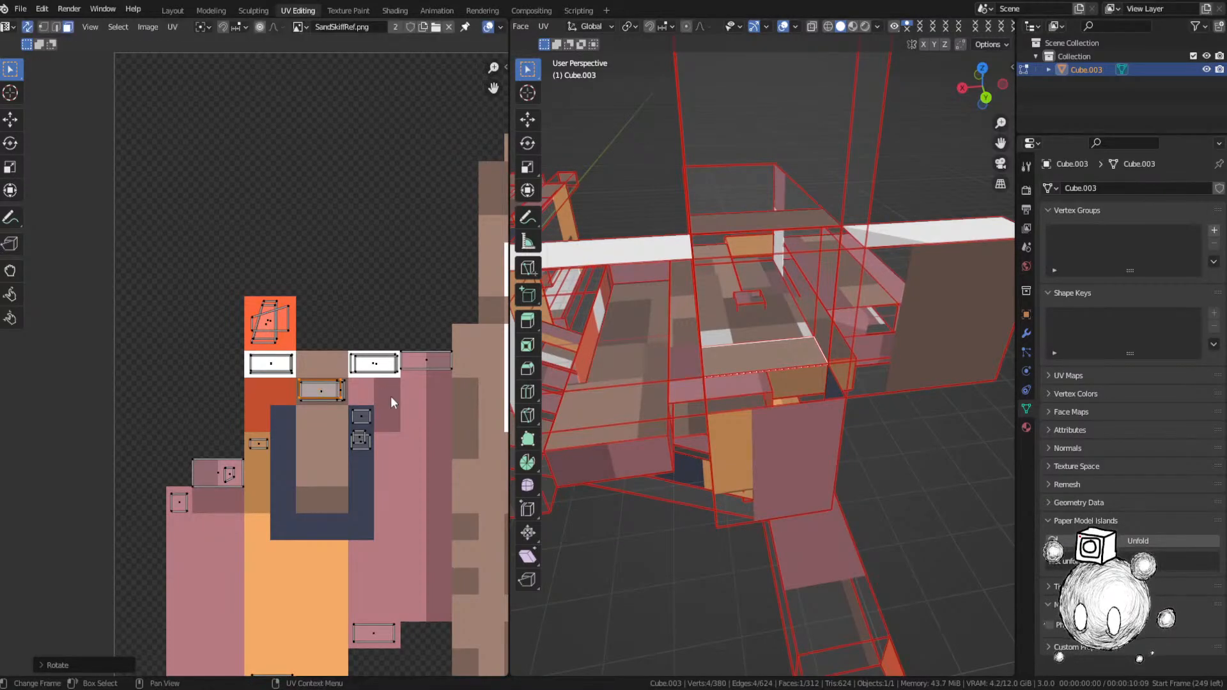
pyautogui.press('g')
pyautogui.click(395, 399)
pyautogui.scroll(-2, 395, 398)
pyautogui.hotkey('ctrl', 's')
pyautogui.click(344, 347)
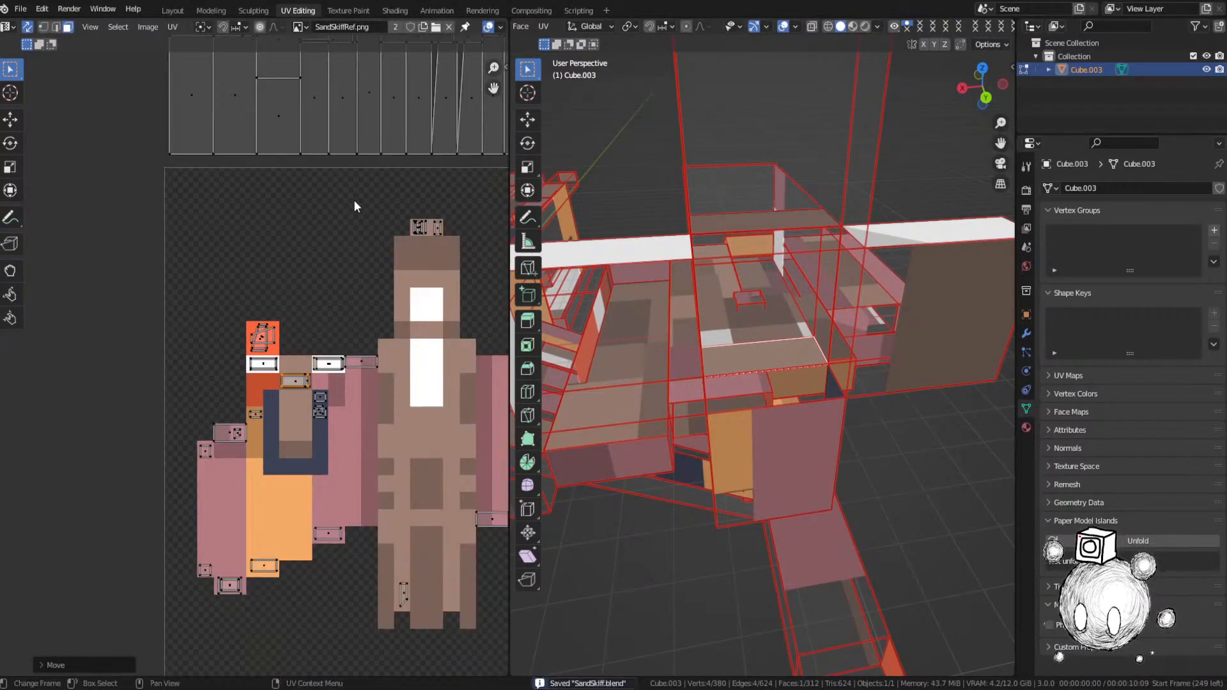
# Step: Select the small square end face of the orange-topped beam and move its UVs to the empty area above the left wing
pyautogui.moveTo(354, 201); pyautogui.dragTo(339, 241, button='middle')
pyautogui.moveTo(767, 336); pyautogui.dragTo(871, 337, button='middle')
pyautogui.scroll(-4, 349, 198)
pyautogui.moveTo(369, 162); pyautogui.dragTo(332, 266, button='middle')
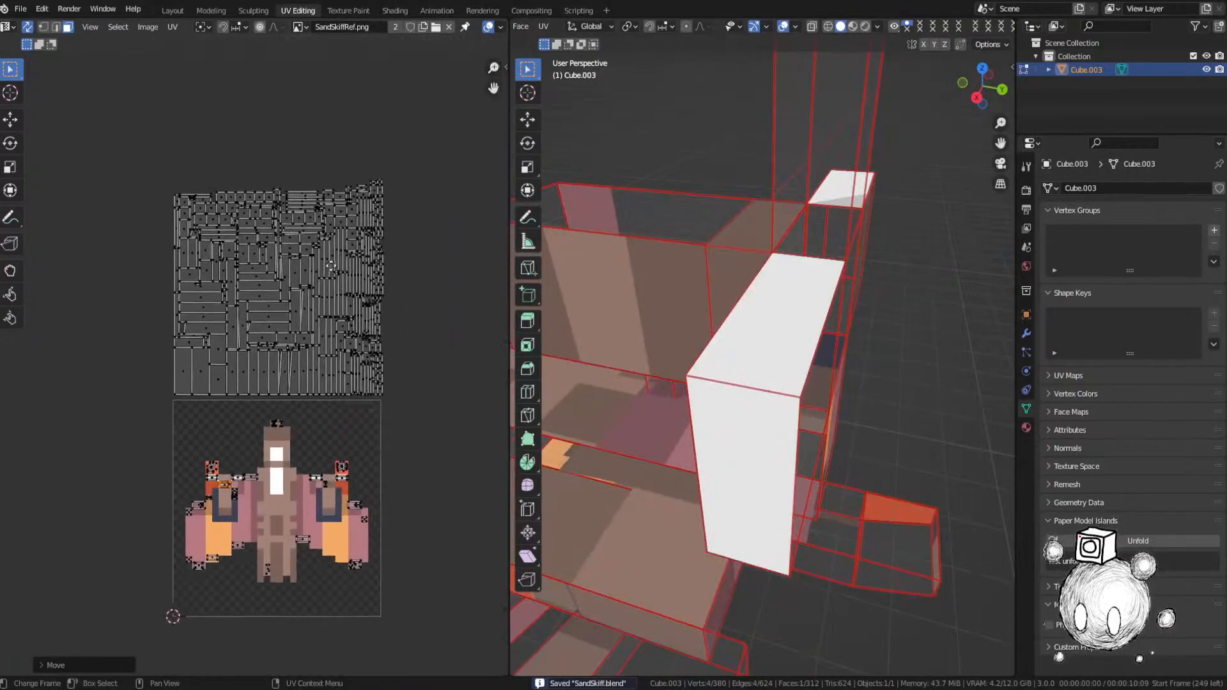
pyautogui.scroll(2, 331, 266)
pyautogui.click(446, 77)
pyautogui.scroll(6, 821, 393)
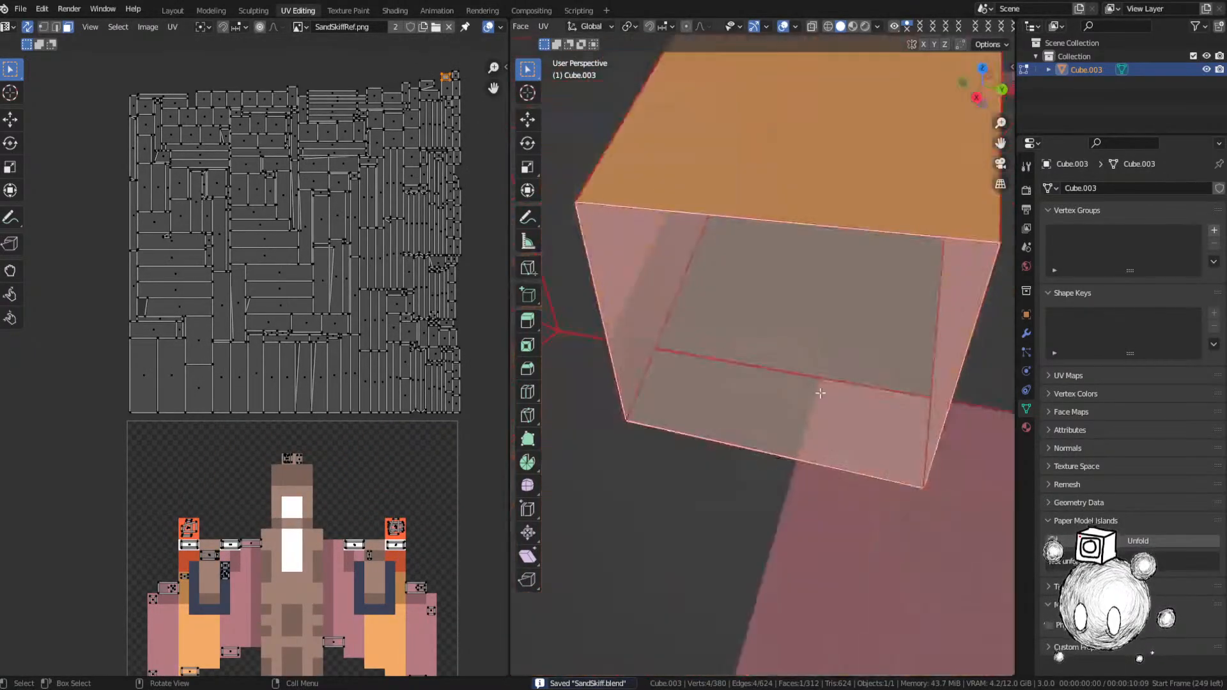
pyautogui.scroll(-6, 820, 393)
pyautogui.click(178, 74)
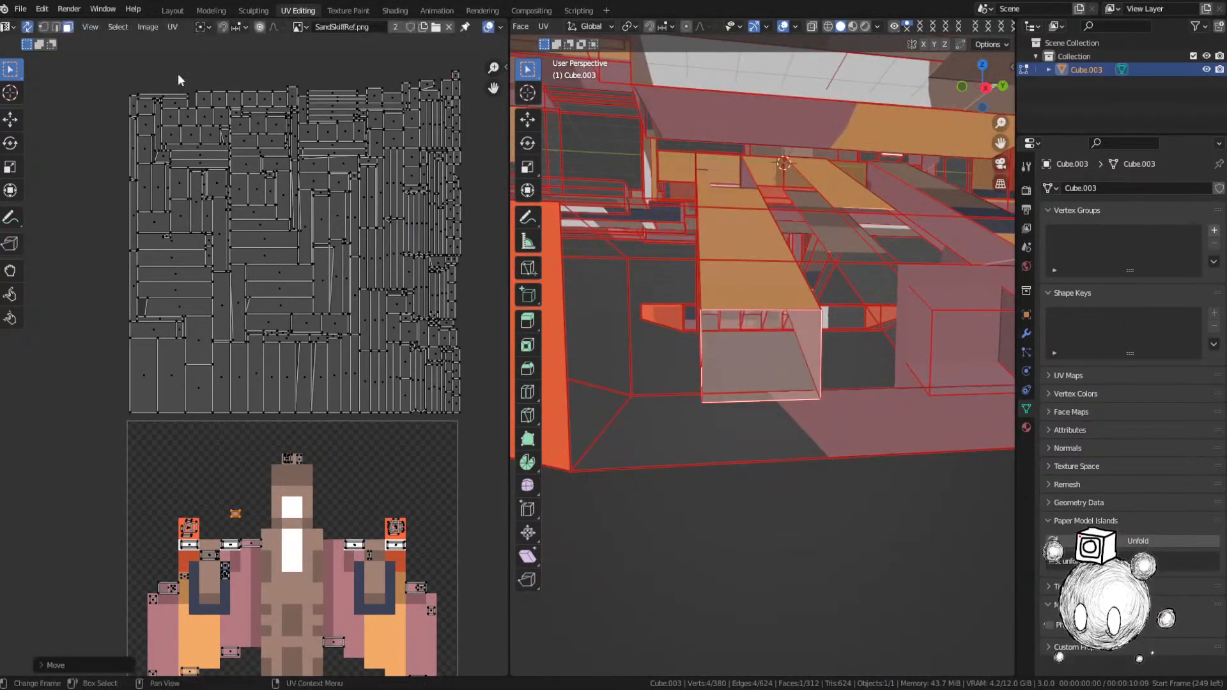
# Step: Place the beam end face's UVs inside the inner arm of the left wing's navy U-shape
pyautogui.moveTo(244, 384); pyautogui.dragTo(308, 157, button='middle')
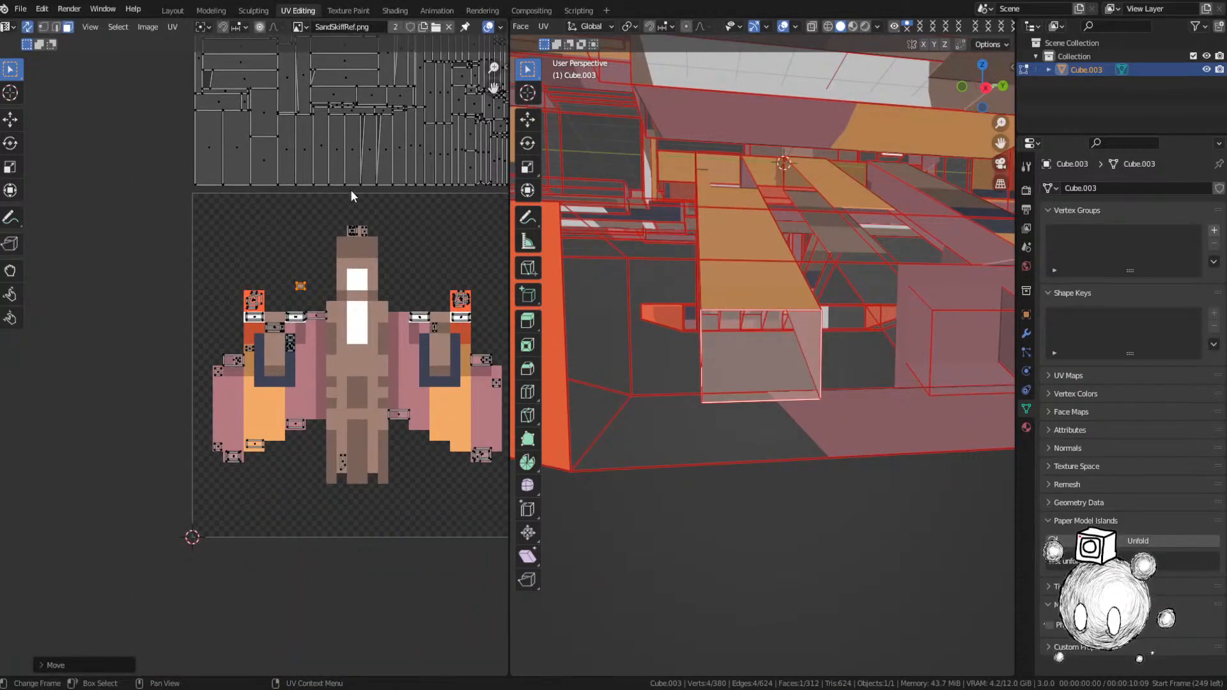
pyautogui.scroll(2, 351, 190)
pyautogui.press('g')
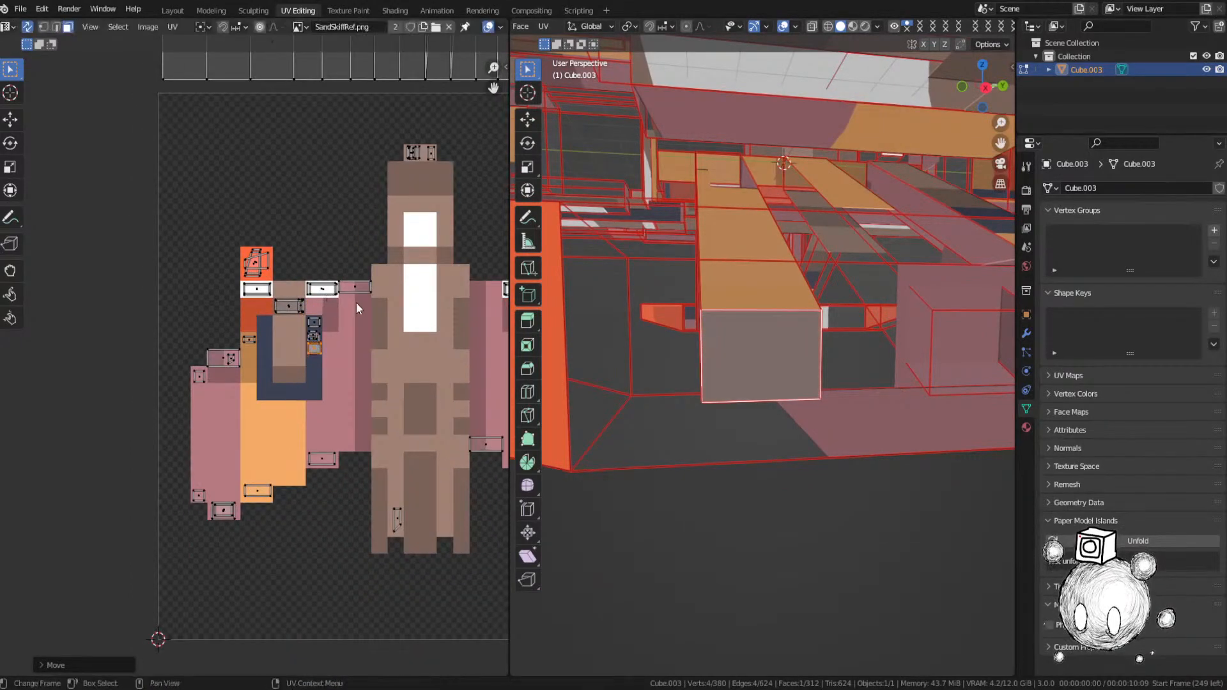
pyautogui.click(338, 311)
pyautogui.click(344, 309)
# Step: Select the long side face of the plank and move its UVs over the lower part of the brown hull
pyautogui.scroll(-3, 340, 282)
pyautogui.moveTo(315, 118); pyautogui.dragTo(260, 301, button='middle')
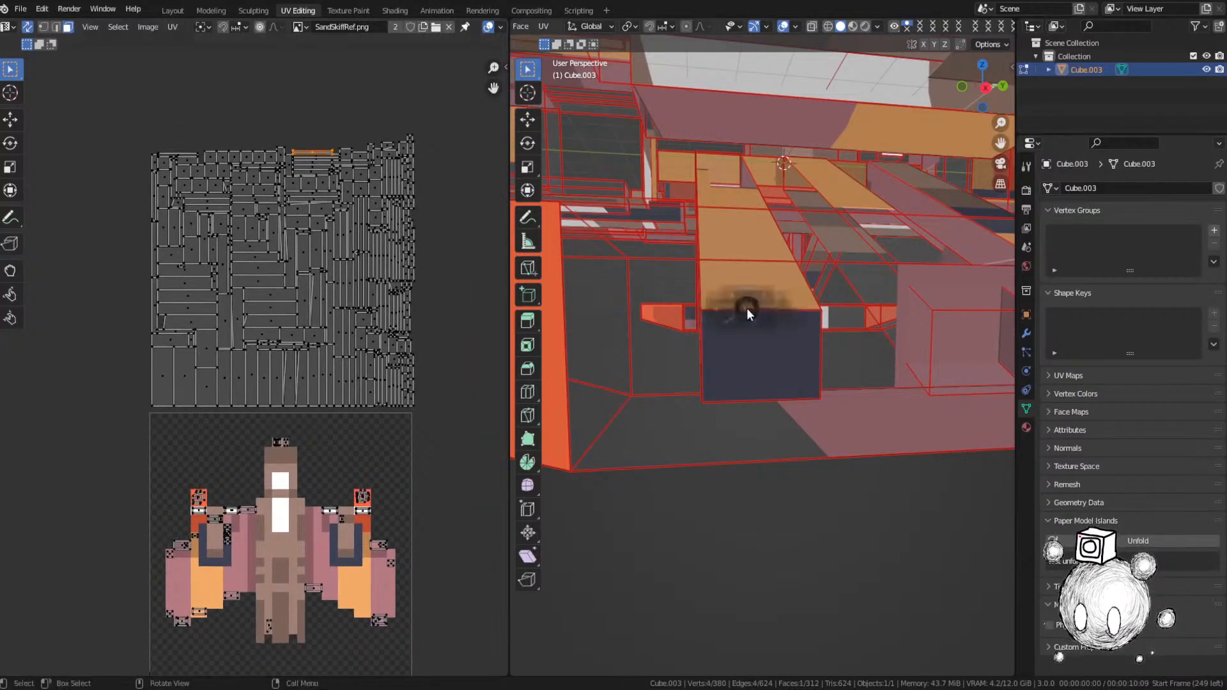
pyautogui.scroll(-5, 747, 313)
pyautogui.moveTo(746, 307); pyautogui.dragTo(803, 356, button='middle')
pyautogui.press('g')
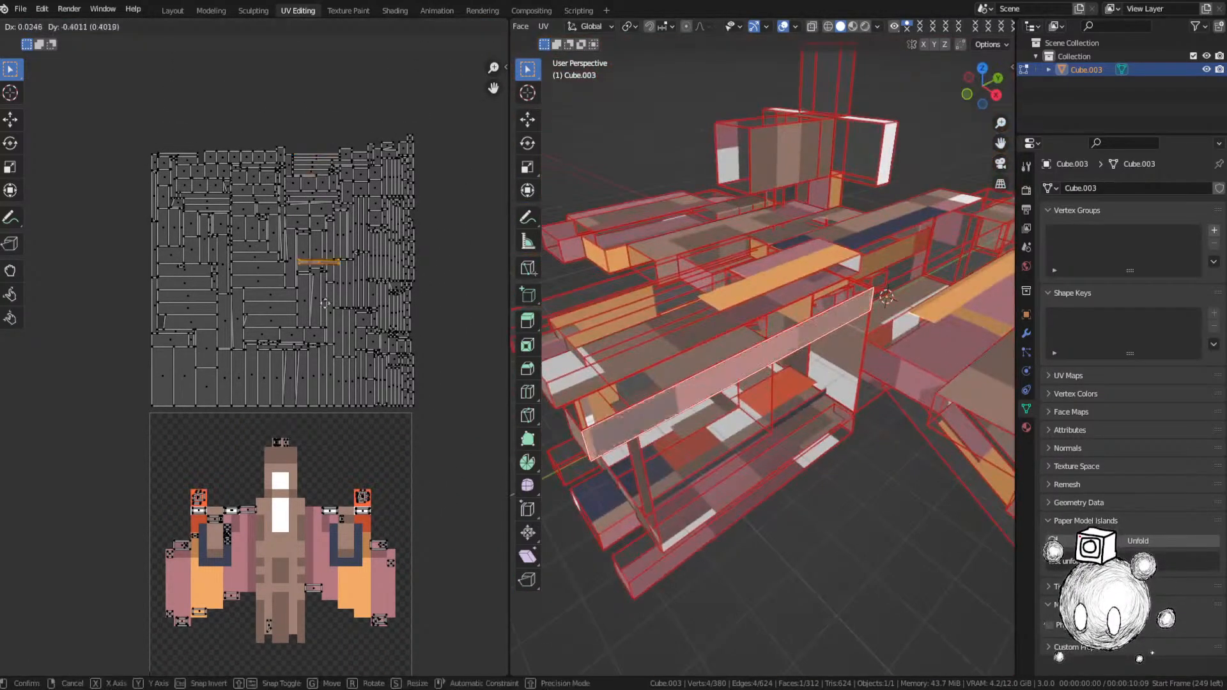
pyautogui.click(291, 523)
pyautogui.moveTo(293, 524); pyautogui.dragTo(313, 317, button='middle')
pyautogui.press('g')
pyautogui.click(339, 425)
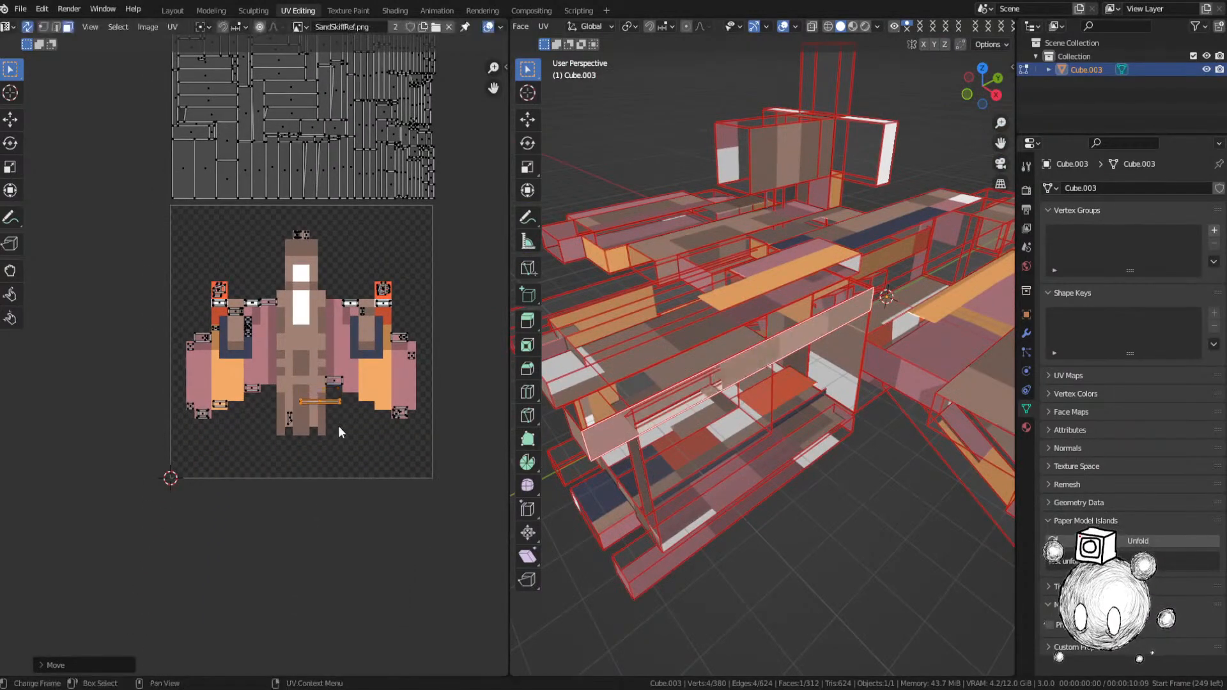
# Step: Rotate the plank face's UVs by 90 degrees, then shrink and fit them in the dark brown strip on the hull's lower right edge
pyautogui.write('r90')
pyautogui.press('Return')
pyautogui.scroll(4, 337, 424)
pyautogui.moveTo(323, 419); pyautogui.dragTo(323, 307, button='middle')
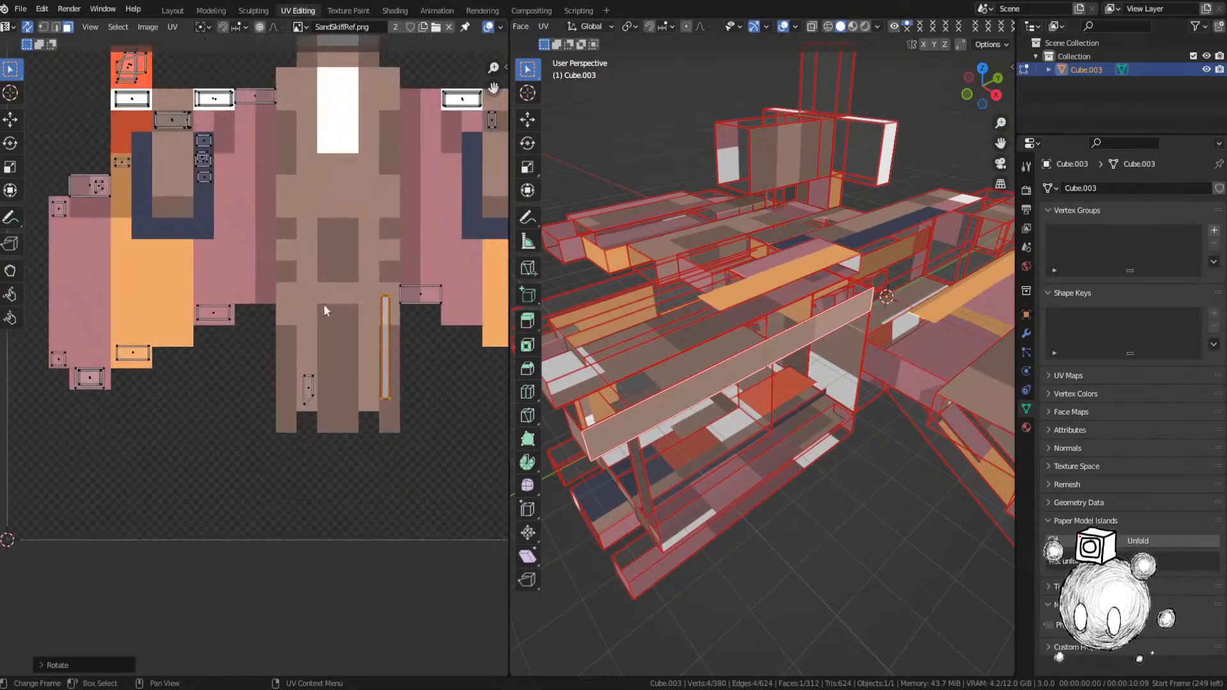
pyautogui.press('s')
pyautogui.click(405, 331)
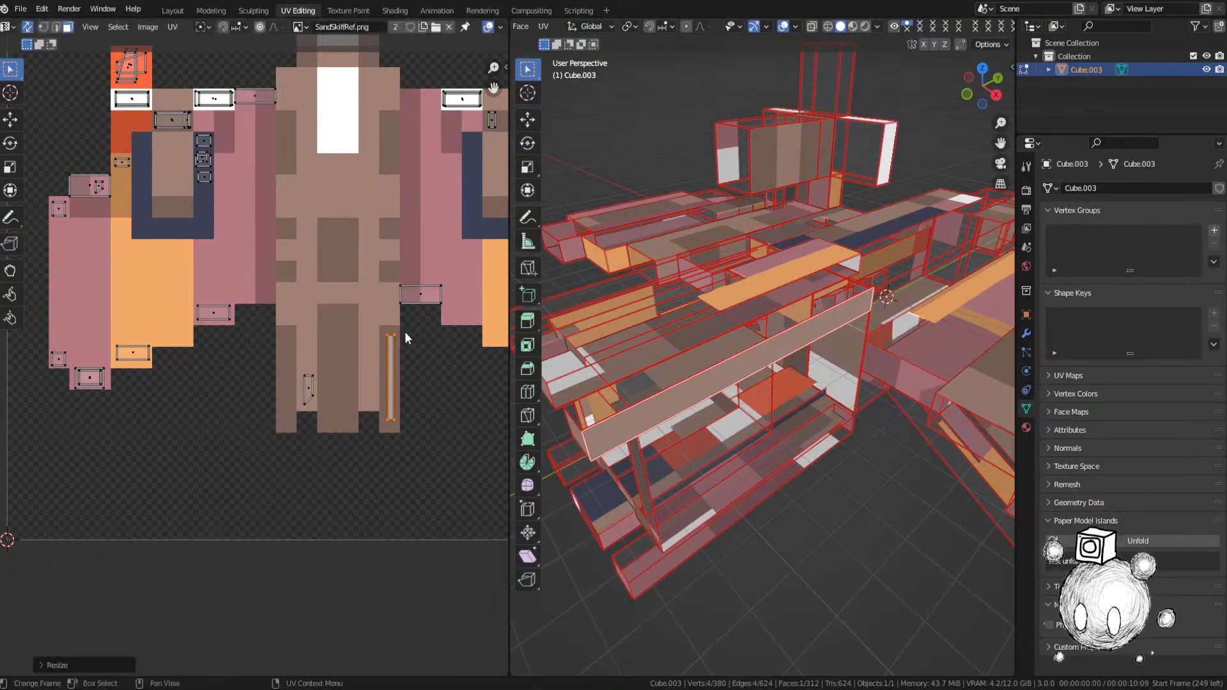
pyautogui.click(405, 332)
# Step: Select the top face of the skid's end block and place its UVs inside the right wing's orange block
pyautogui.scroll(-3, 402, 300)
pyautogui.moveTo(406, 186); pyautogui.dragTo(363, 477, button='middle')
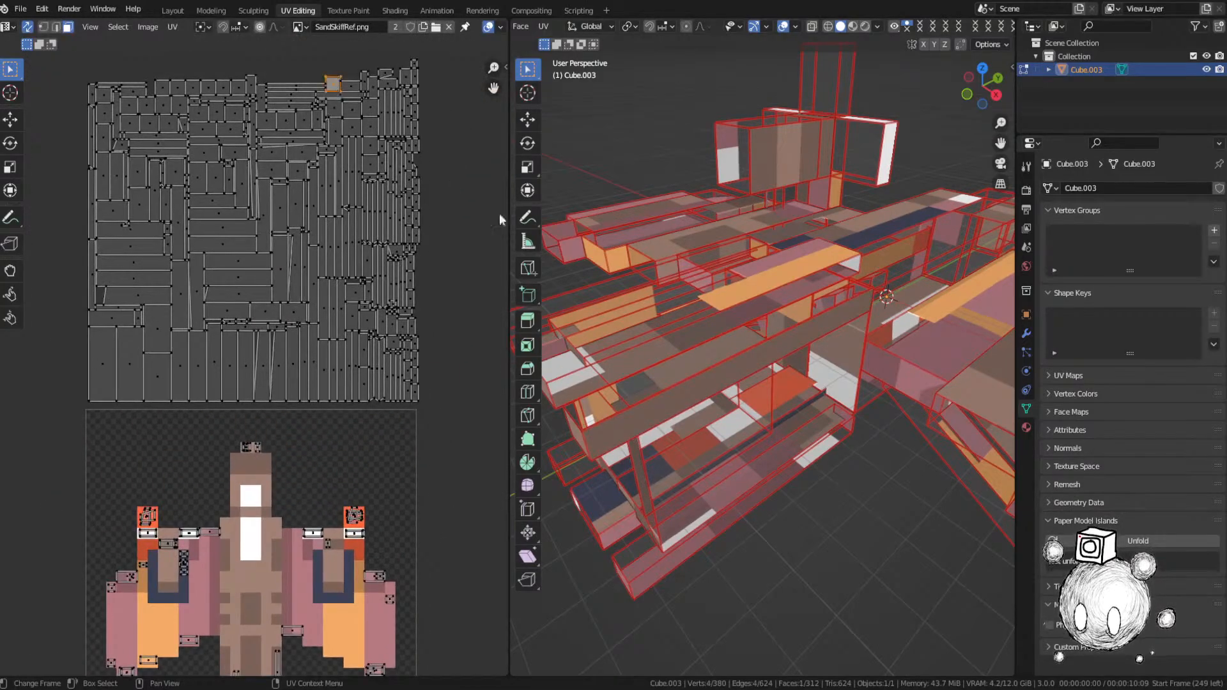
pyautogui.press('KP_Decimal')
pyautogui.moveTo(770, 358); pyautogui.dragTo(580, 327, button='middle')
pyautogui.press('g')
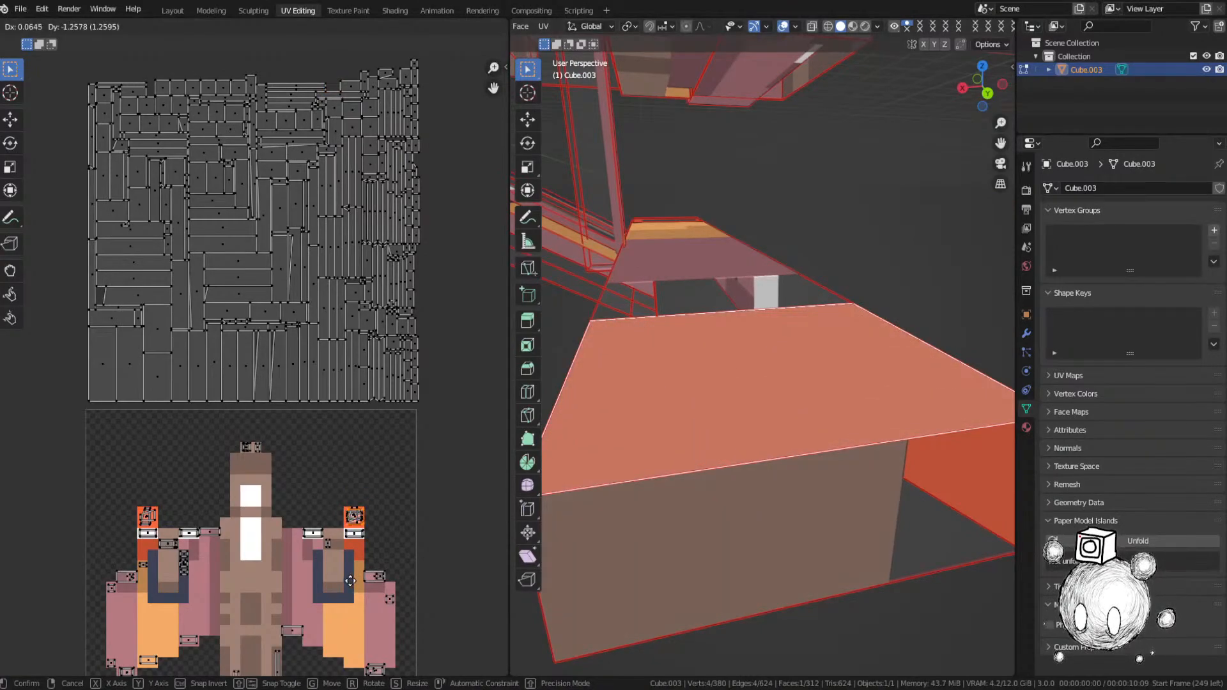
pyautogui.click(157, 519)
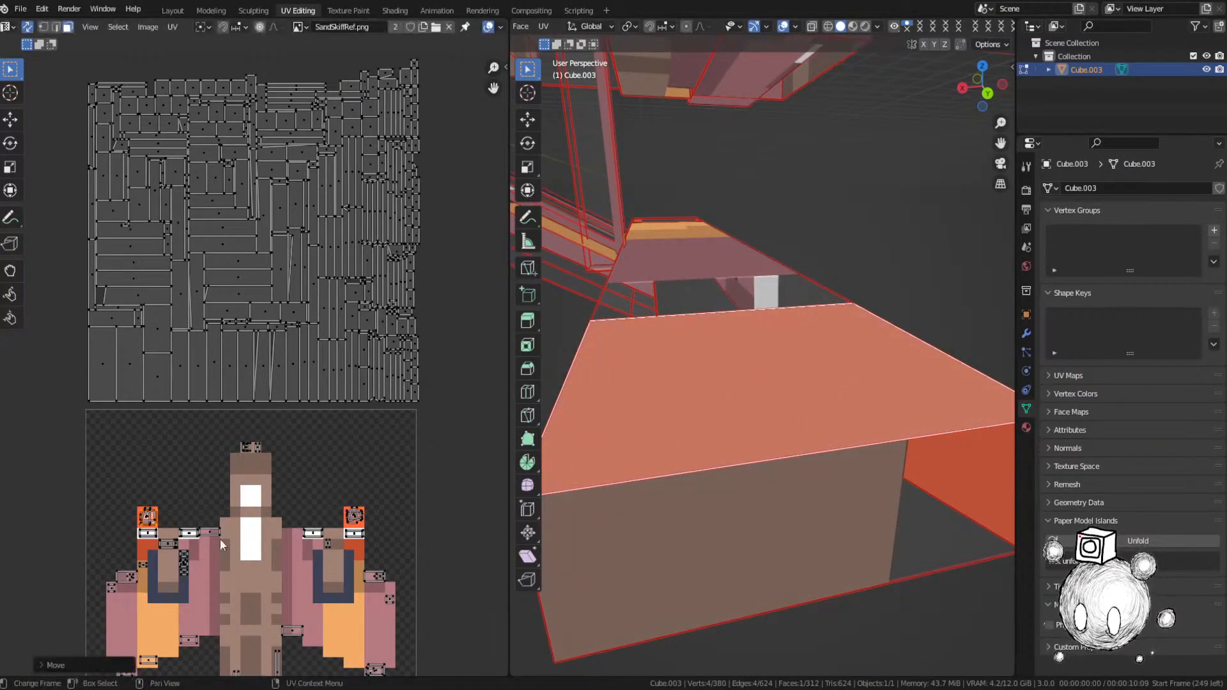
# Step: Select the adjoining side face of the skid's end block and place its UVs inside the left wing's orange block
pyautogui.scroll(-4, 578, 395)
pyautogui.click(386, 69)
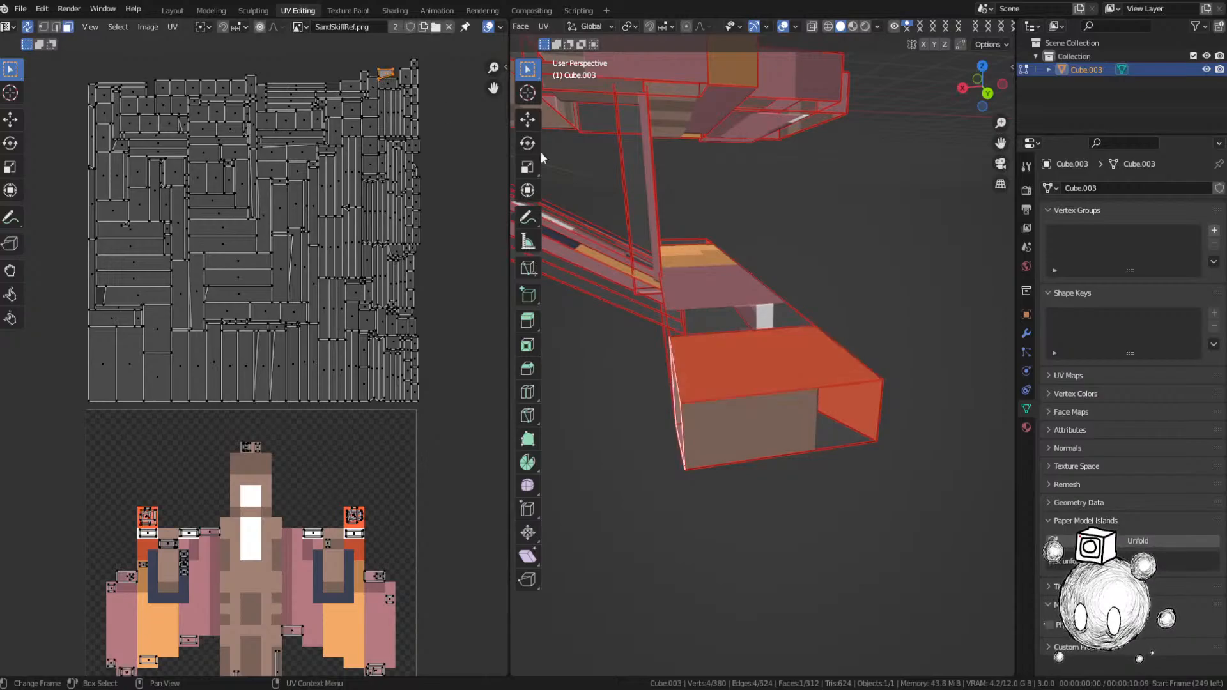
pyautogui.scroll(4, 694, 282)
pyautogui.press('g')
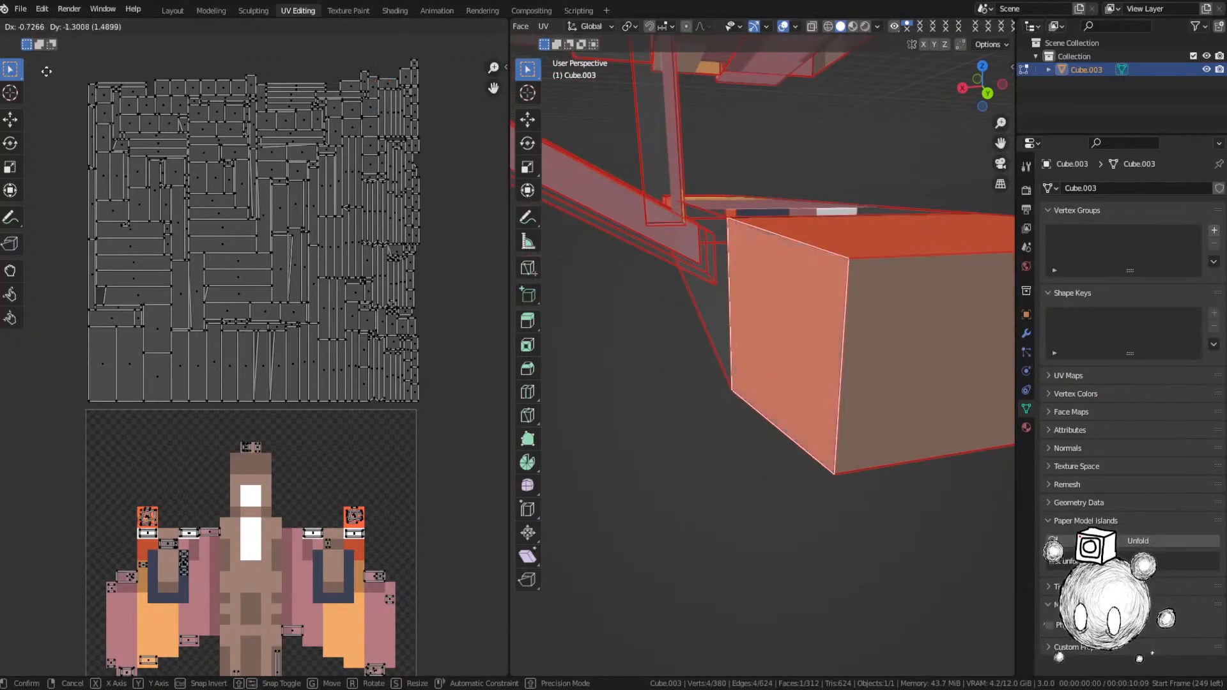
pyautogui.click(316, 210)
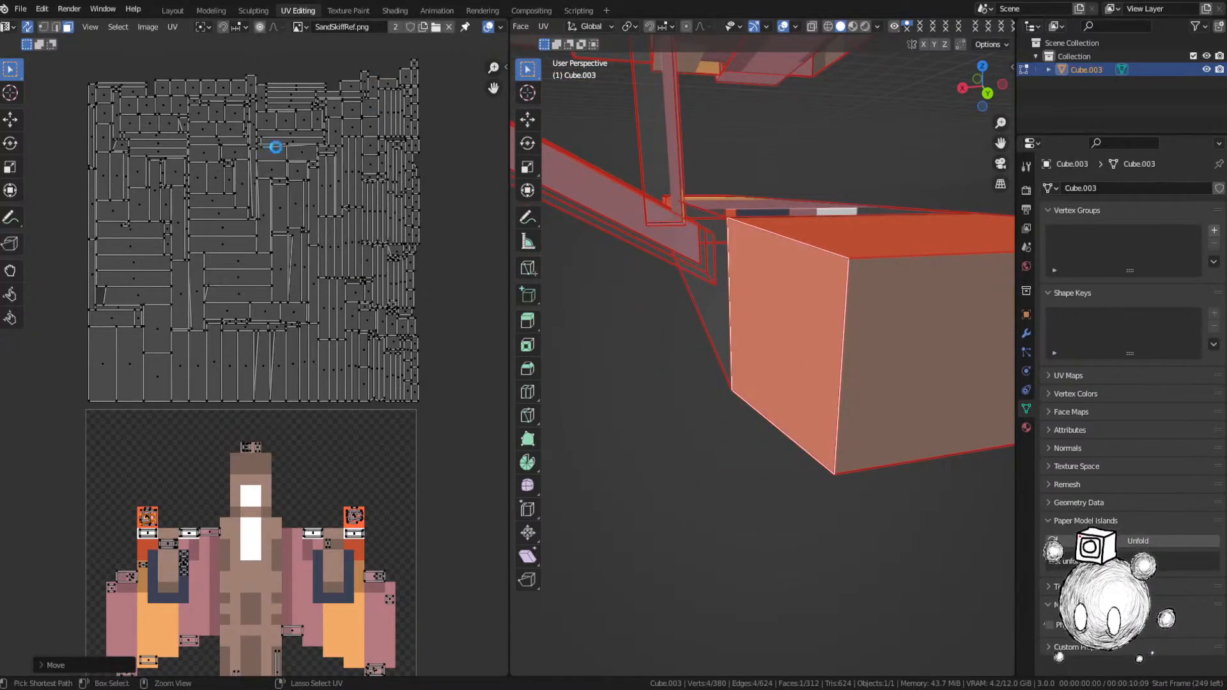
# Step: Select the next small end face and place its UVs inside the inner arm of the right wing's navy U-shape
pyautogui.click(414, 66)
pyautogui.scroll(5, 748, 305)
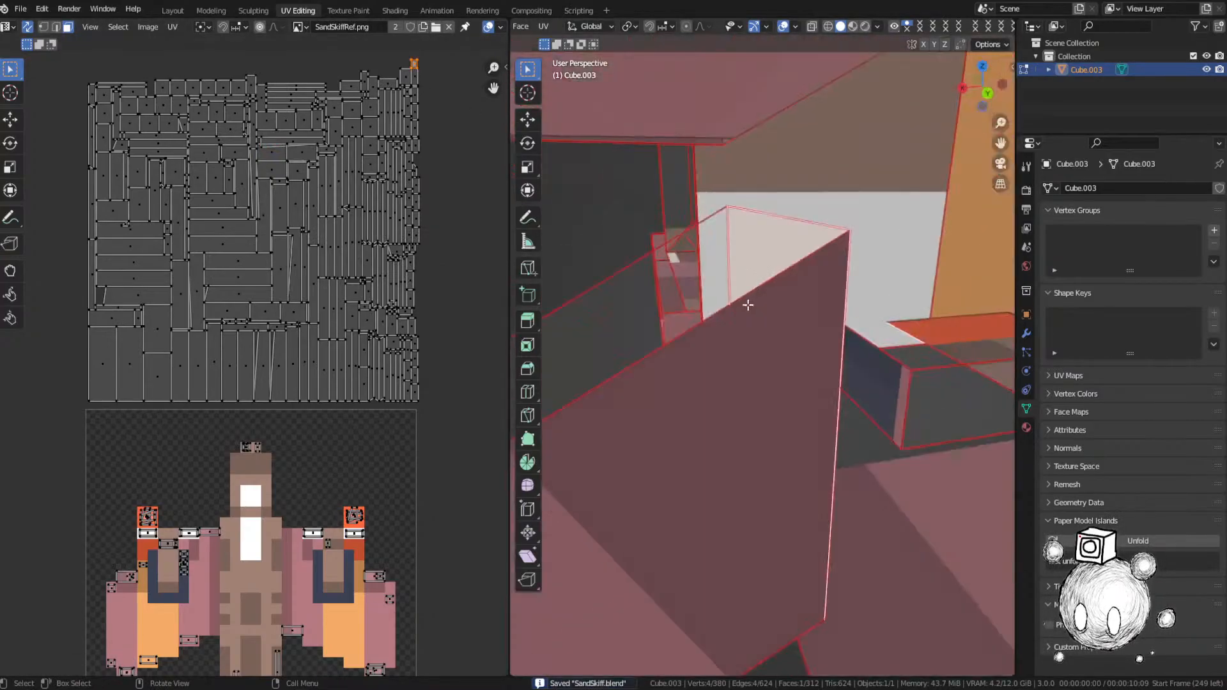
pyautogui.press('g')
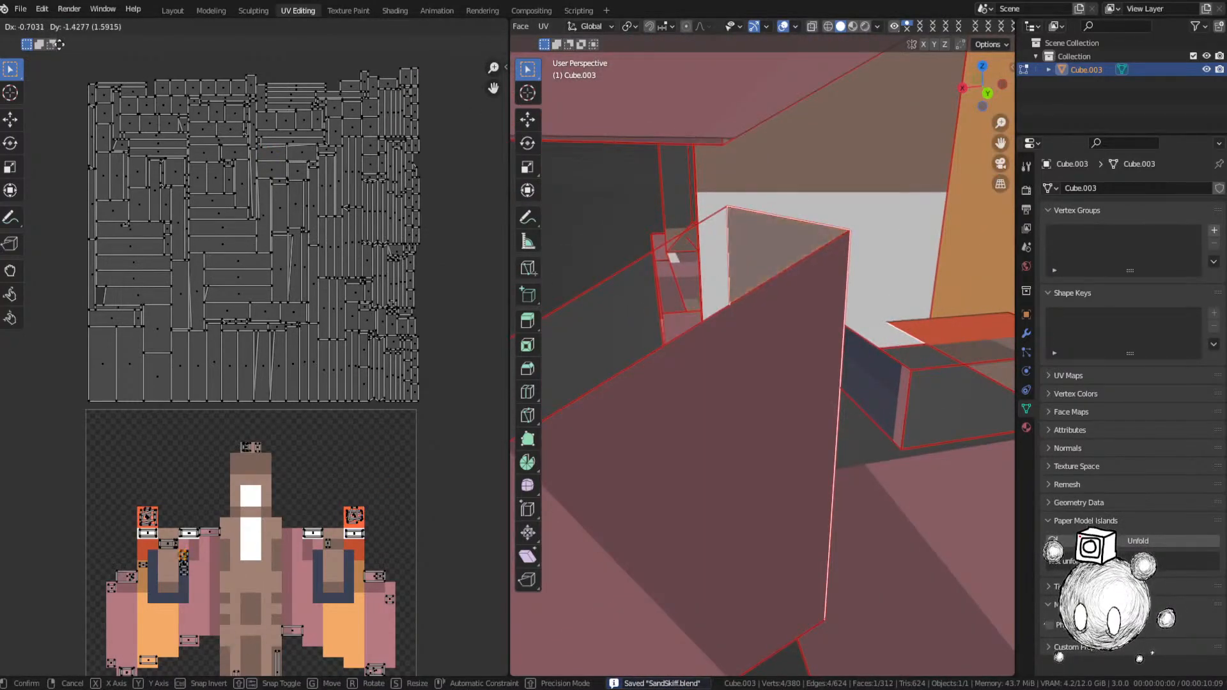
pyautogui.click(61, 45)
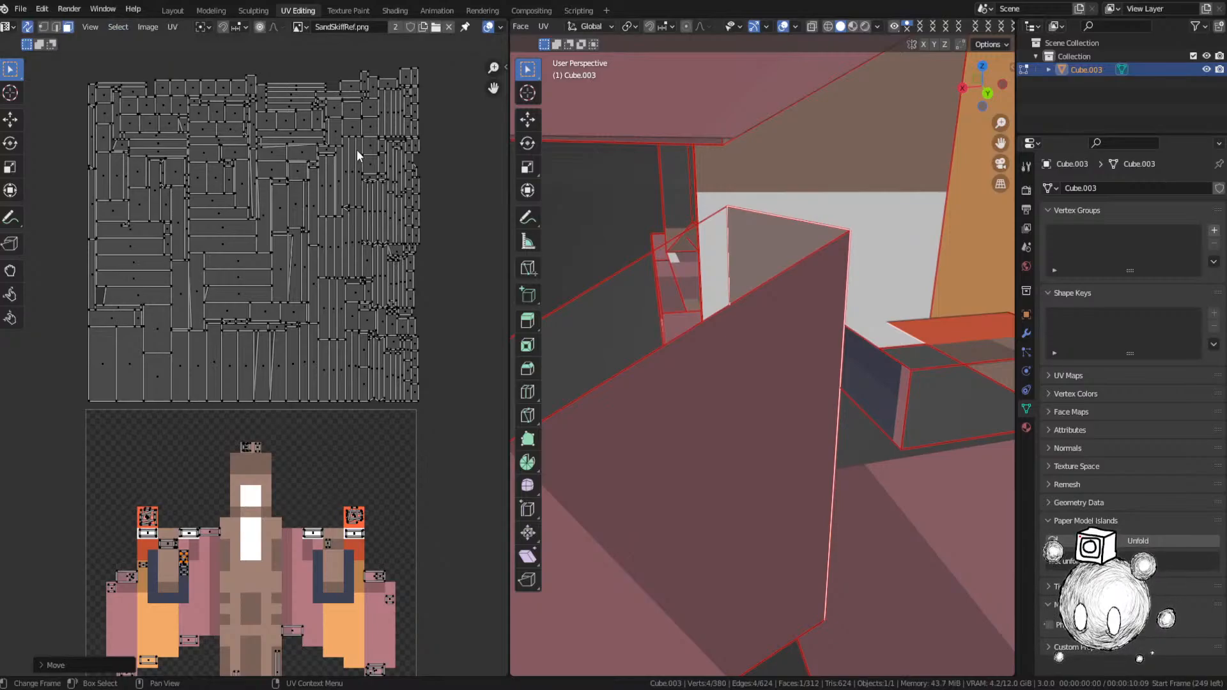
pyautogui.press('g')
pyautogui.click(473, 326)
# Step: Select the tall narrow face of the upright frame, then move and rotate its UVs onto the white colour
pyautogui.click(362, 83)
pyautogui.press('KP_Decimal')
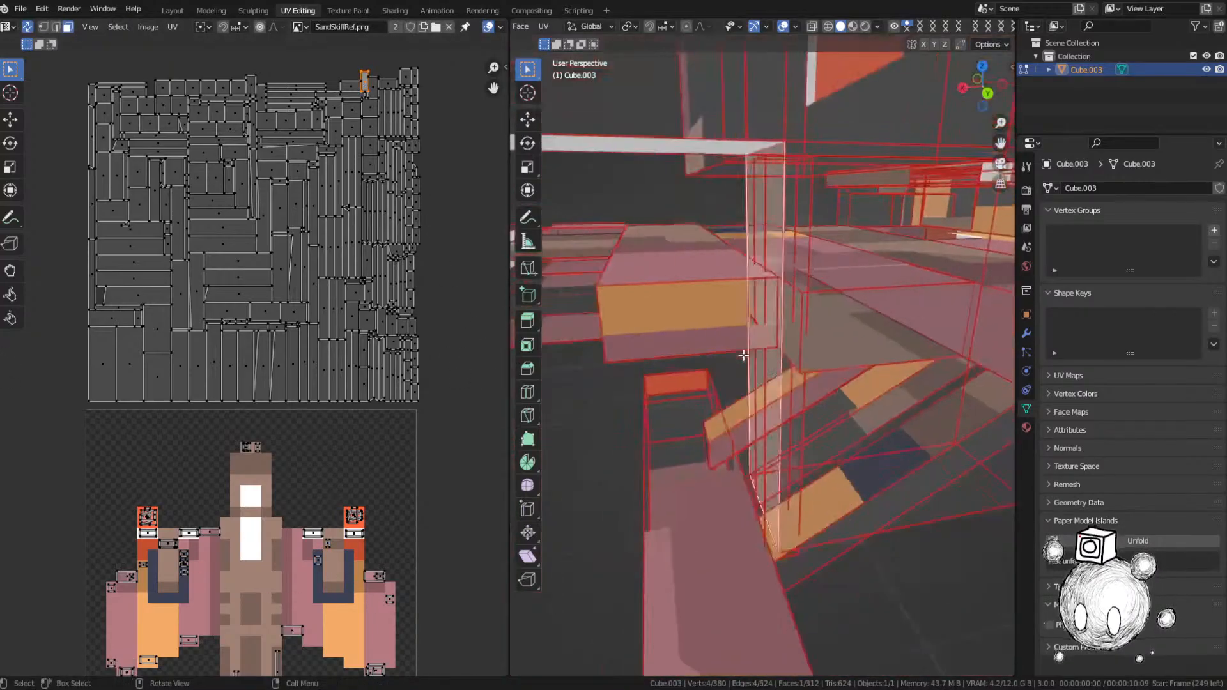
pyautogui.press('g')
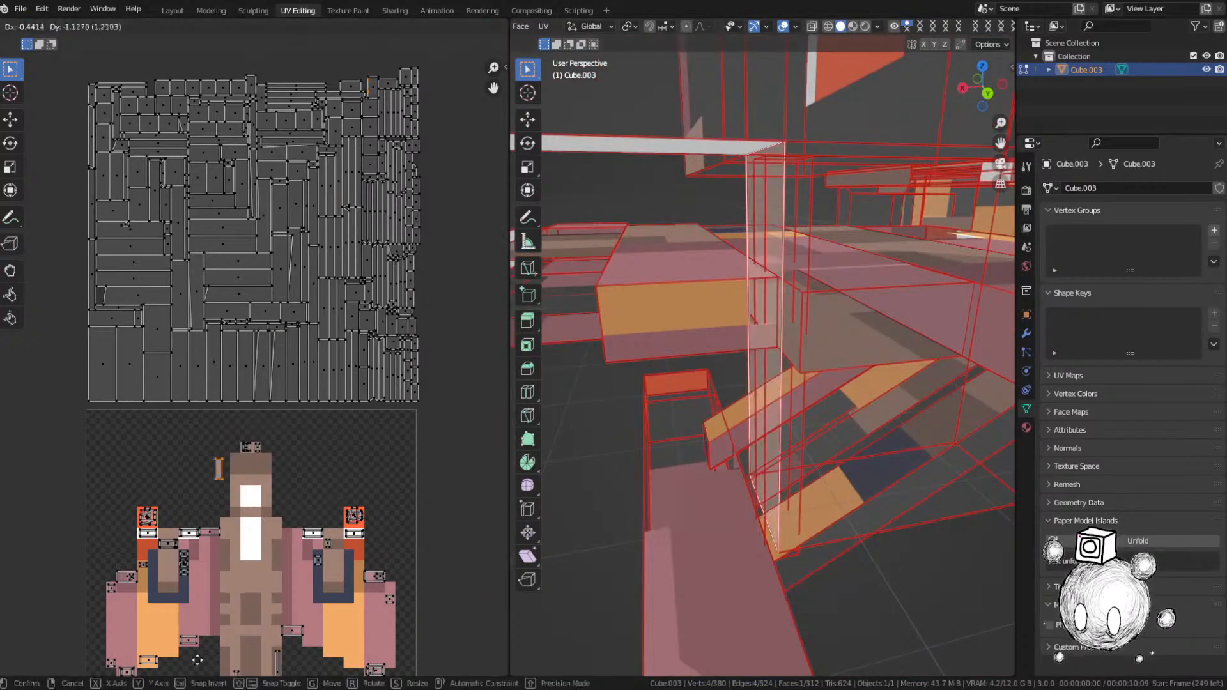
pyautogui.click(337, 86)
pyautogui.press('Return')
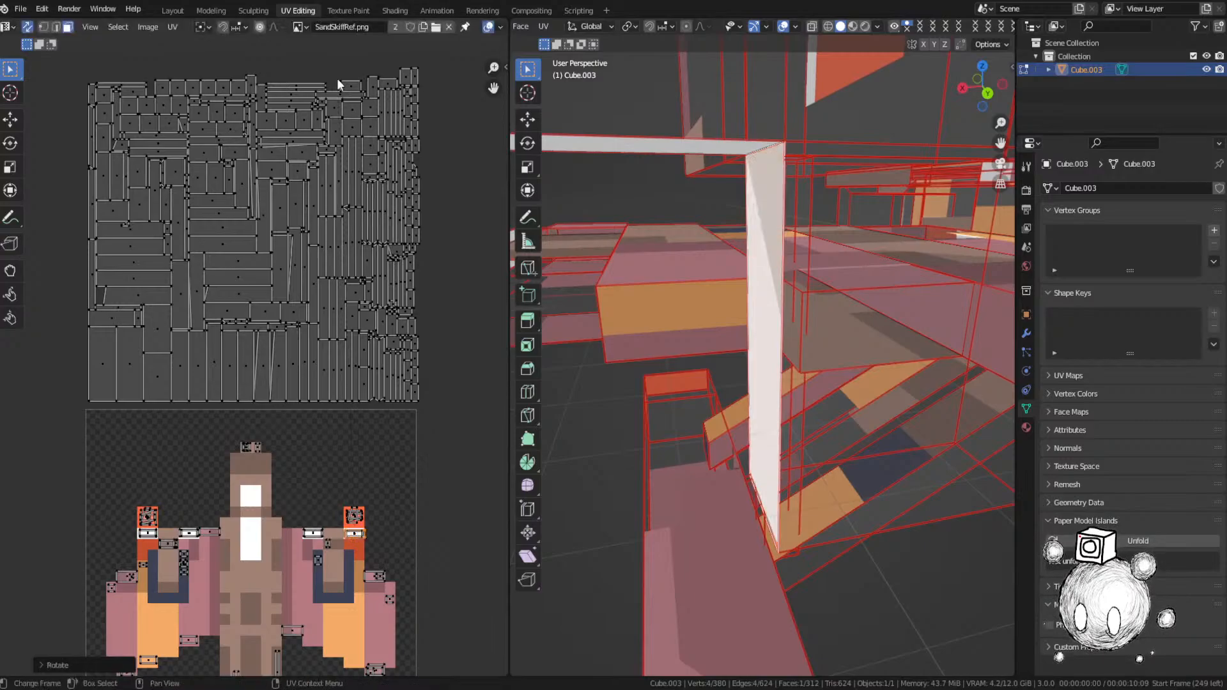
# Step: Scale down the upright frame face's UVs and adjust their position to fit inside the right wing's white block
pyautogui.press('s')
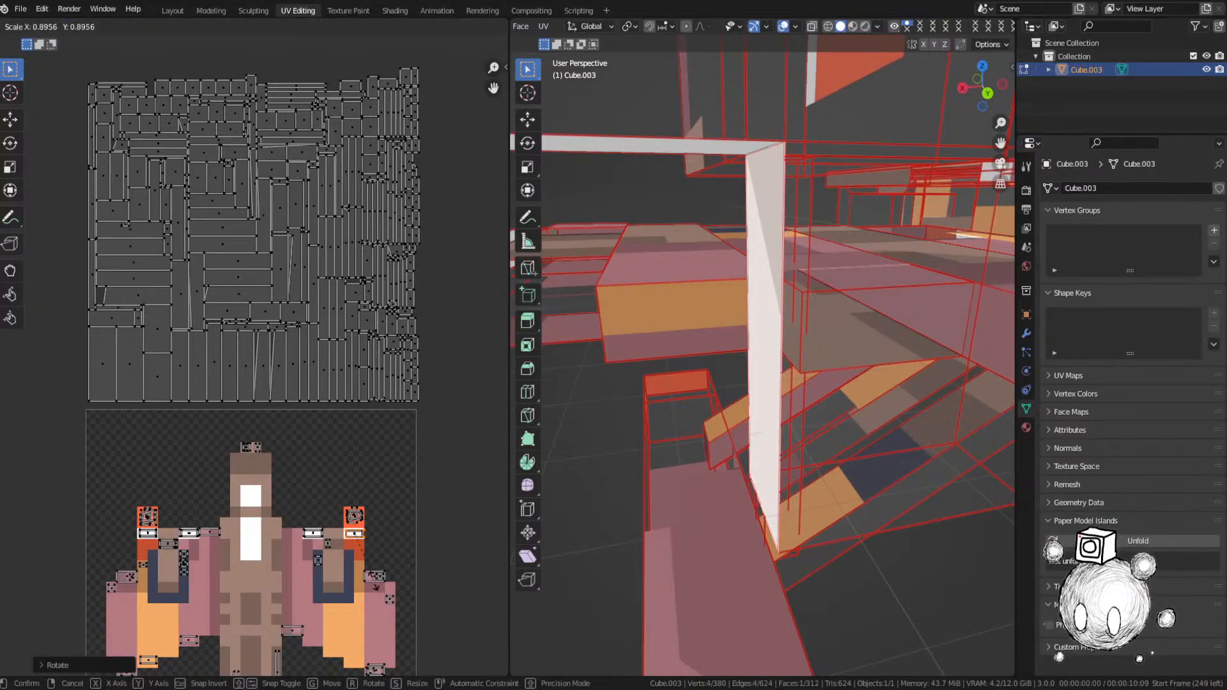
pyautogui.click(372, 582)
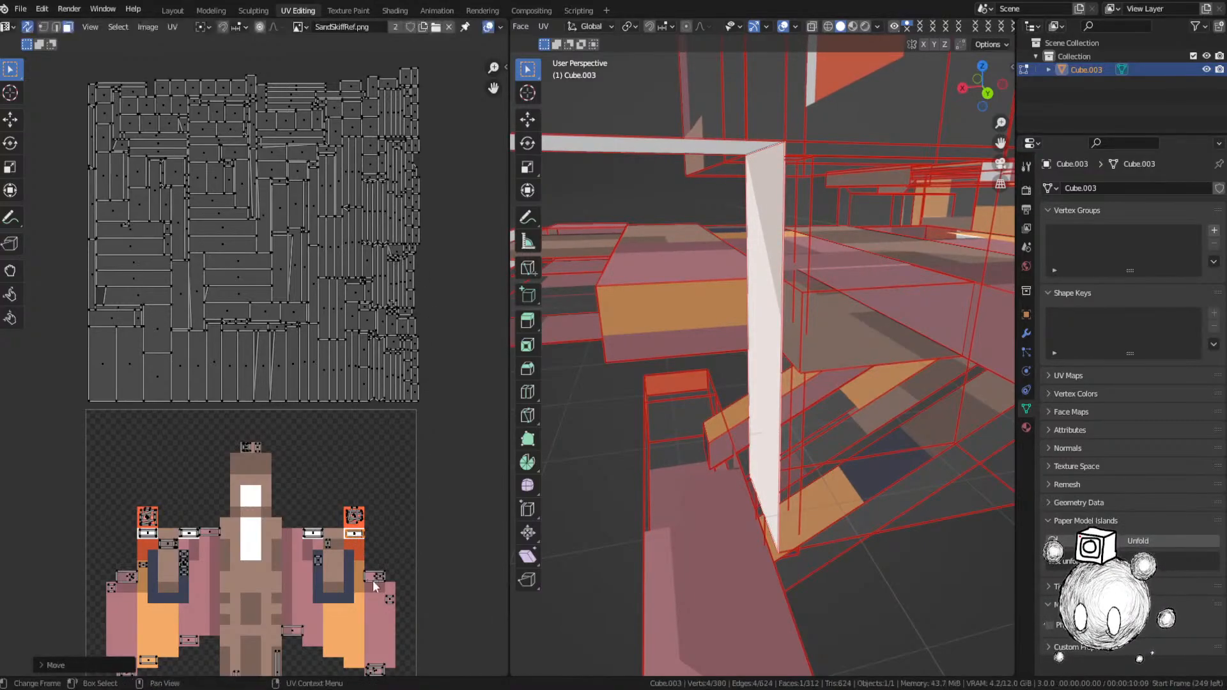
pyautogui.scroll(5, 373, 581)
pyautogui.moveTo(373, 580); pyautogui.dragTo(240, 249, button='middle')
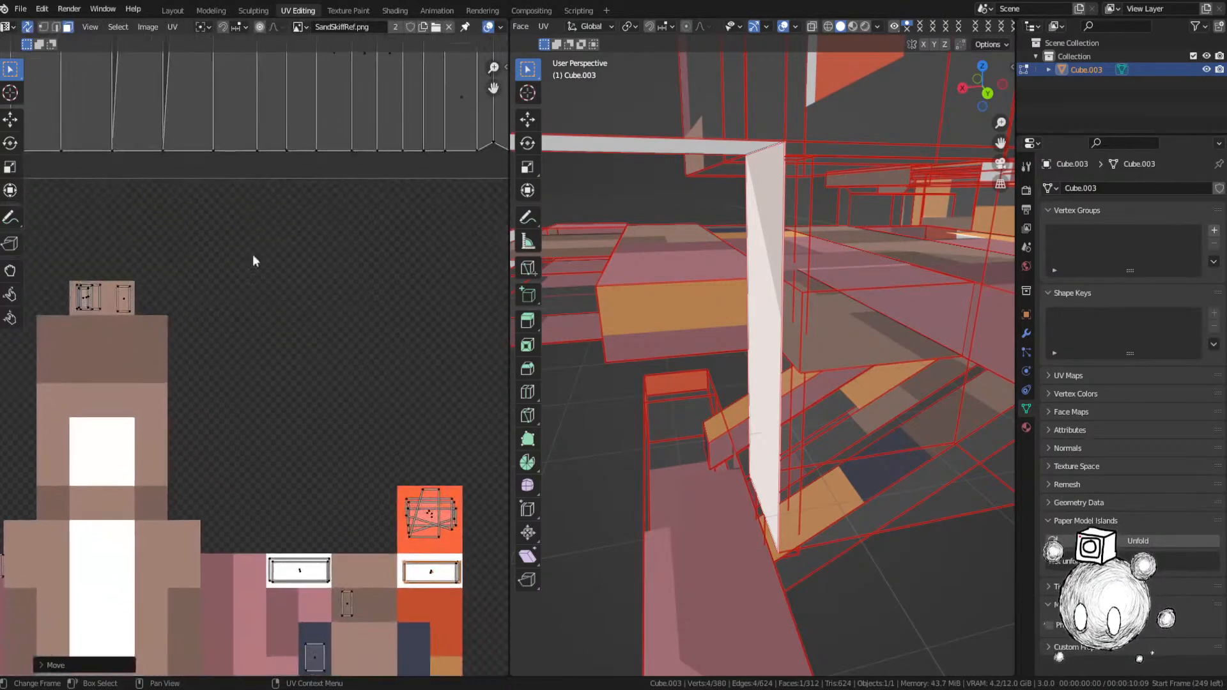
pyautogui.scroll(-4, 290, 298)
pyautogui.scroll(-2, 290, 300)
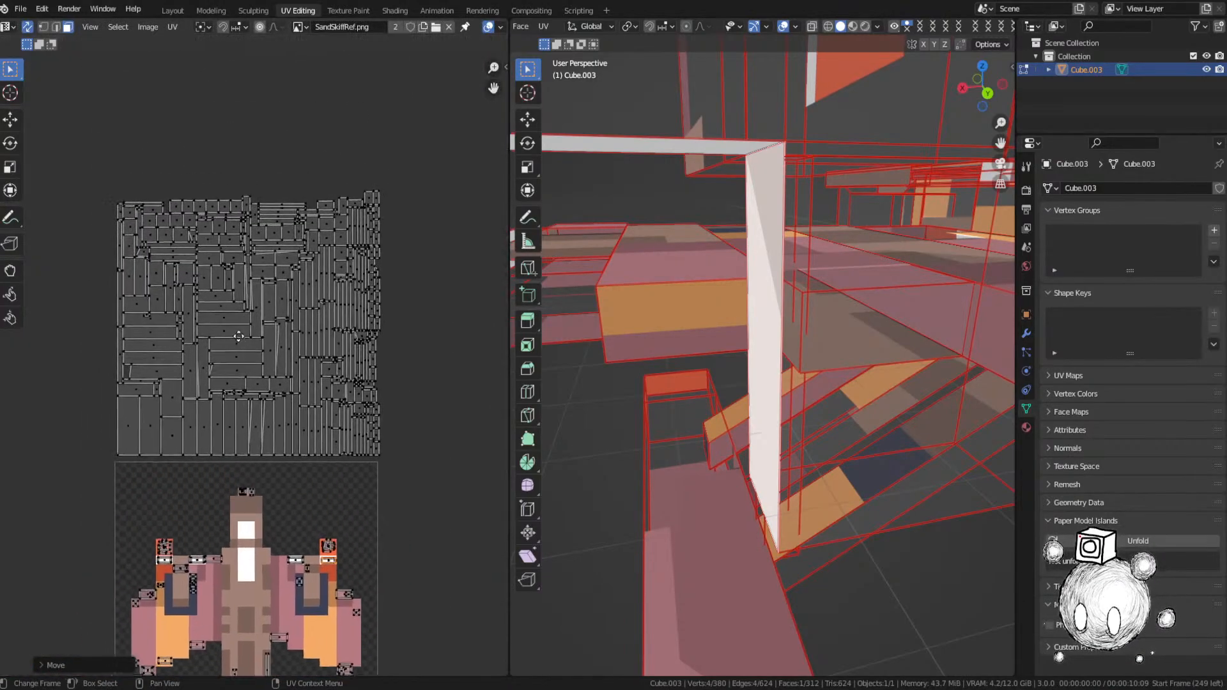
# Step: Select the frame's flat bottom face, then move its UVs into the right wing's white block and rotate them 90 degrees
pyautogui.click(375, 201)
pyautogui.press('g')
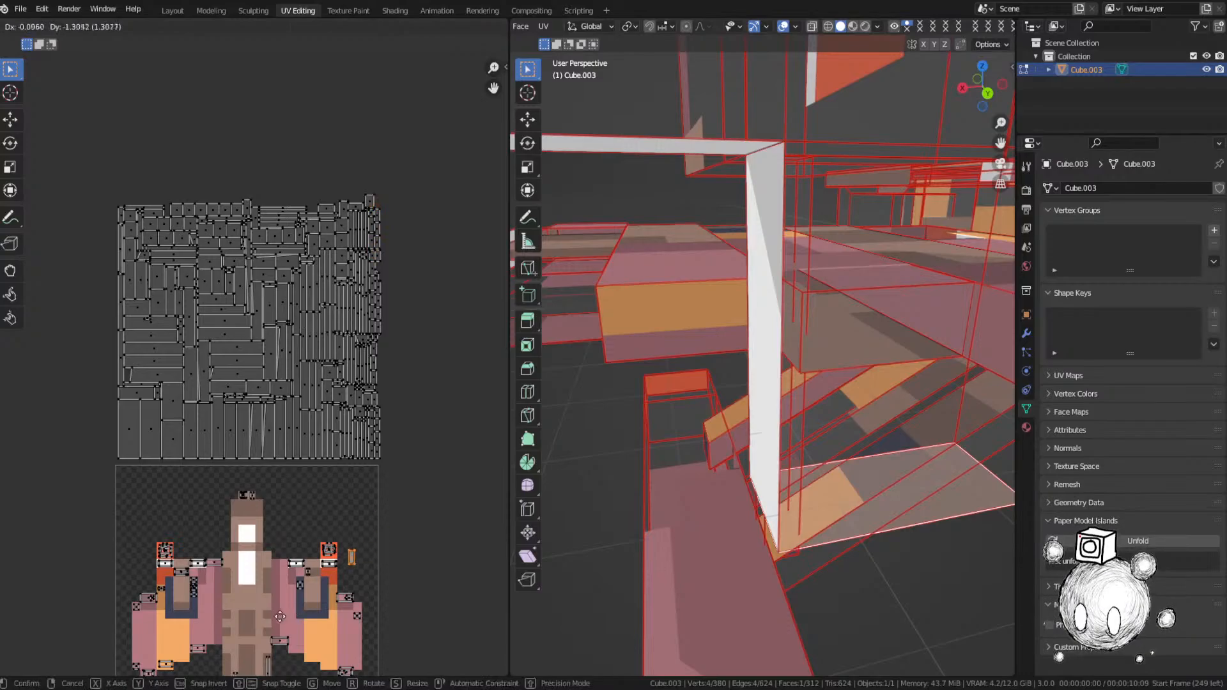
pyautogui.click(261, 620)
pyautogui.write('r90')
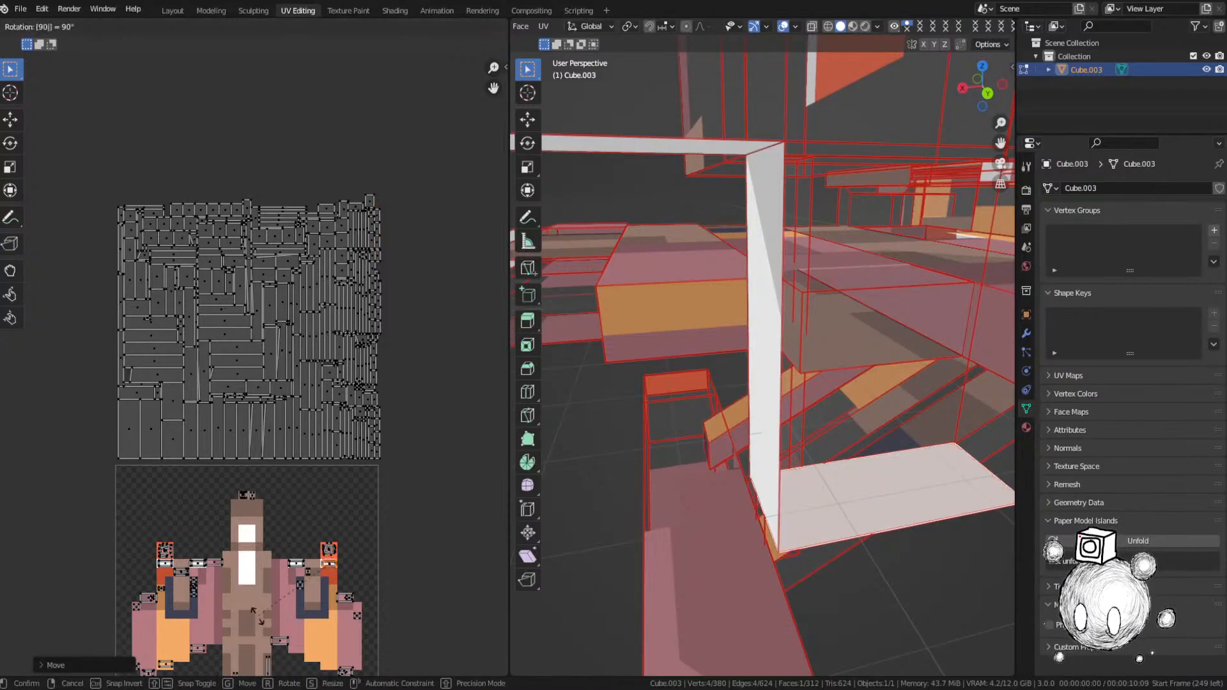
pyautogui.press('Return')
pyautogui.scroll(6, 255, 614)
pyautogui.press('g')
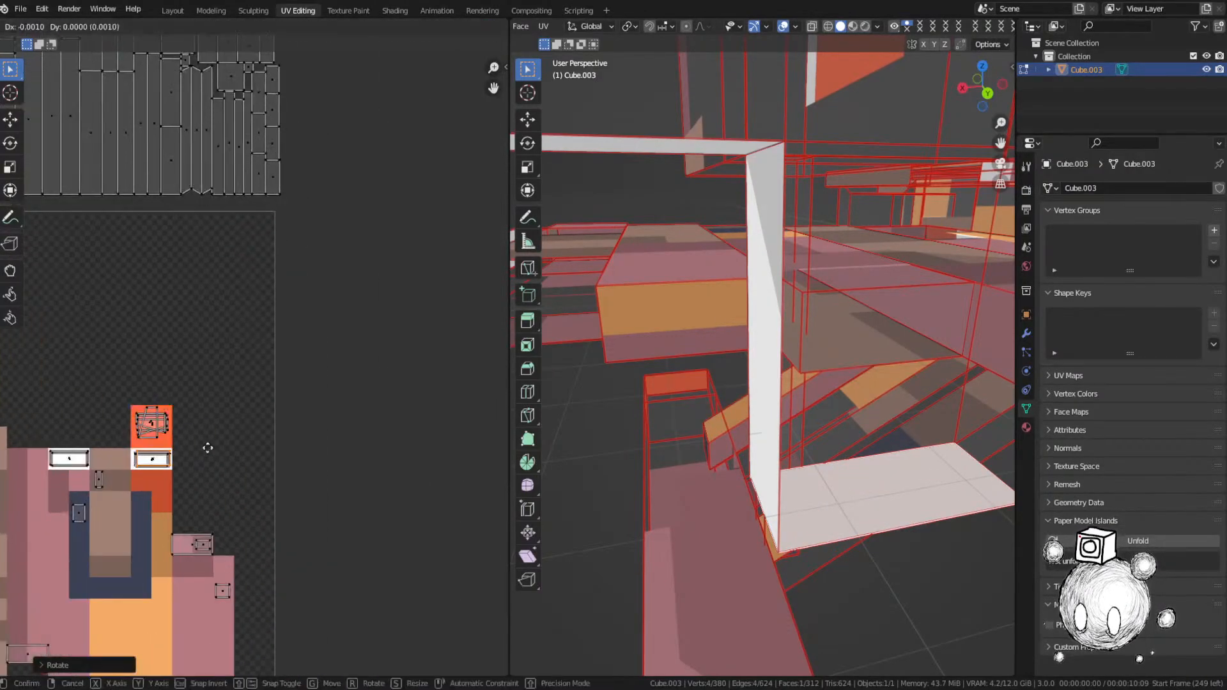
pyautogui.click(207, 447)
# Step: Select the open top face of the box beside the deck and move its UVs onto the right wing's outer pink panel
pyautogui.scroll(-5, 198, 375)
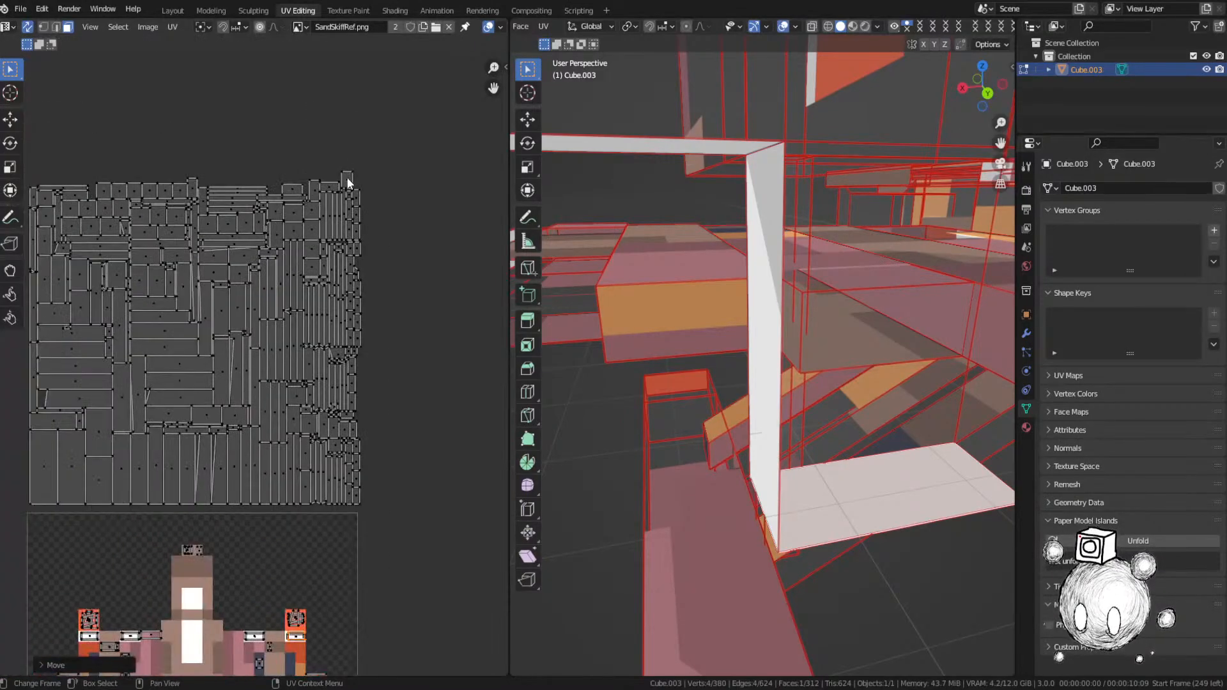
pyautogui.press('KP_Decimal')
pyautogui.moveTo(682, 332); pyautogui.dragTo(735, 377, button='middle')
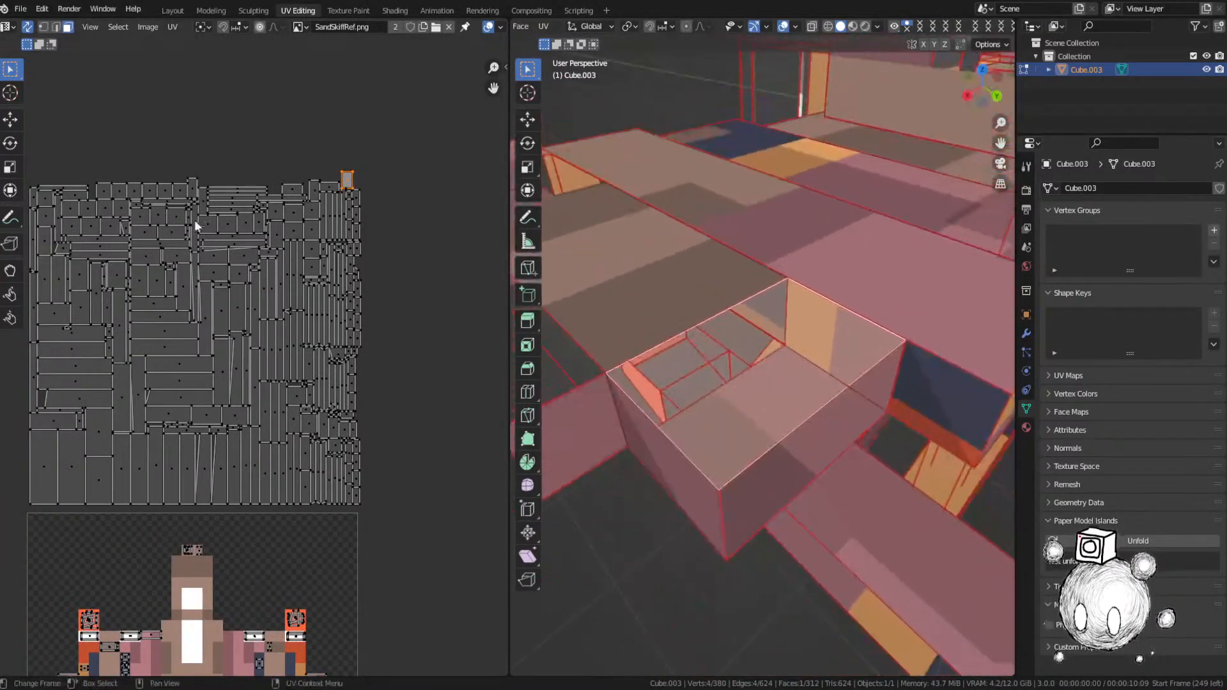
pyautogui.press('g')
pyautogui.click(289, 496)
pyautogui.moveTo(289, 496); pyautogui.dragTo(263, 194, button='middle')
pyautogui.press('g')
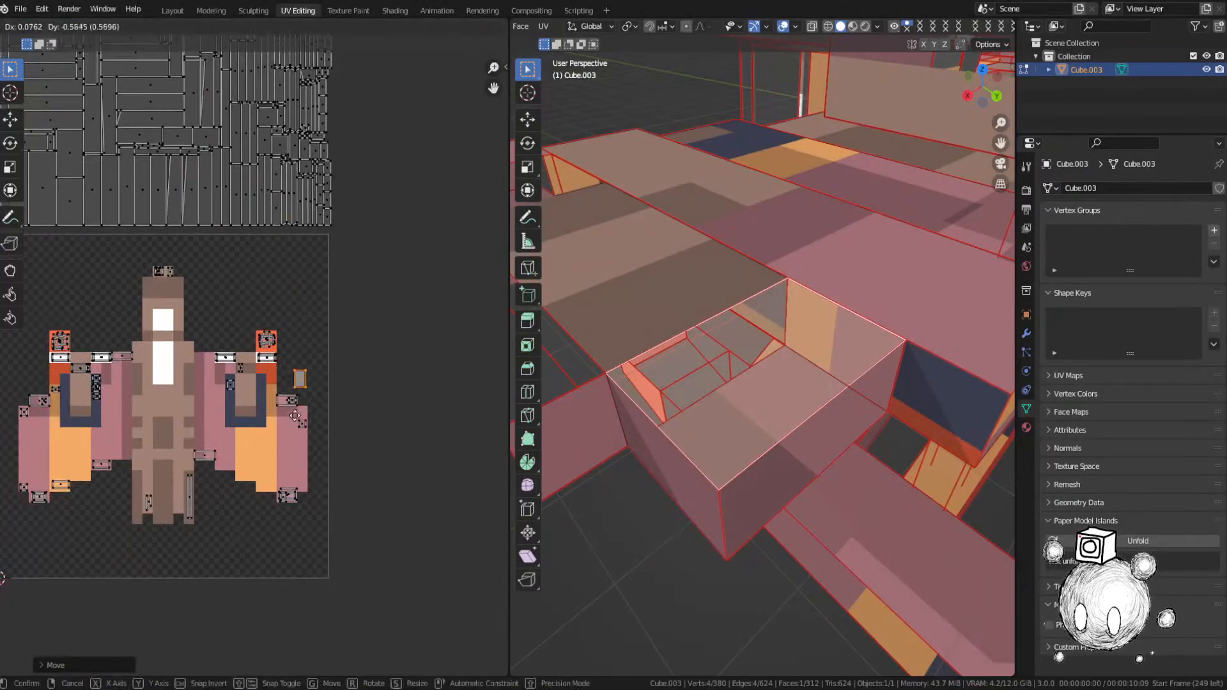
pyautogui.click(291, 479)
# Step: Move the box top's UVs up onto the small pink block above the right wing's outer panel and rotate them 90 degrees
pyautogui.moveTo(701, 443); pyautogui.dragTo(787, 450, button='middle')
pyautogui.scroll(3, 263, 377)
pyautogui.scroll(-3, 742, 447)
pyautogui.press('g')
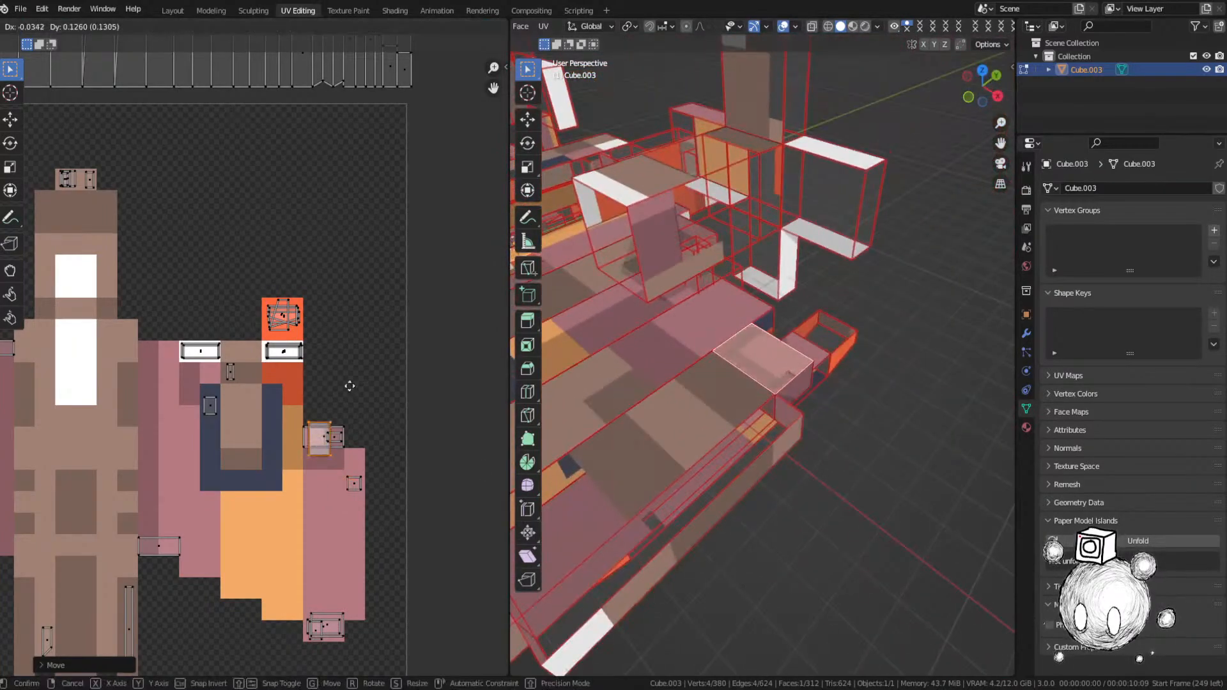
pyautogui.click(352, 383)
pyautogui.write('r90')
pyautogui.press('Return')
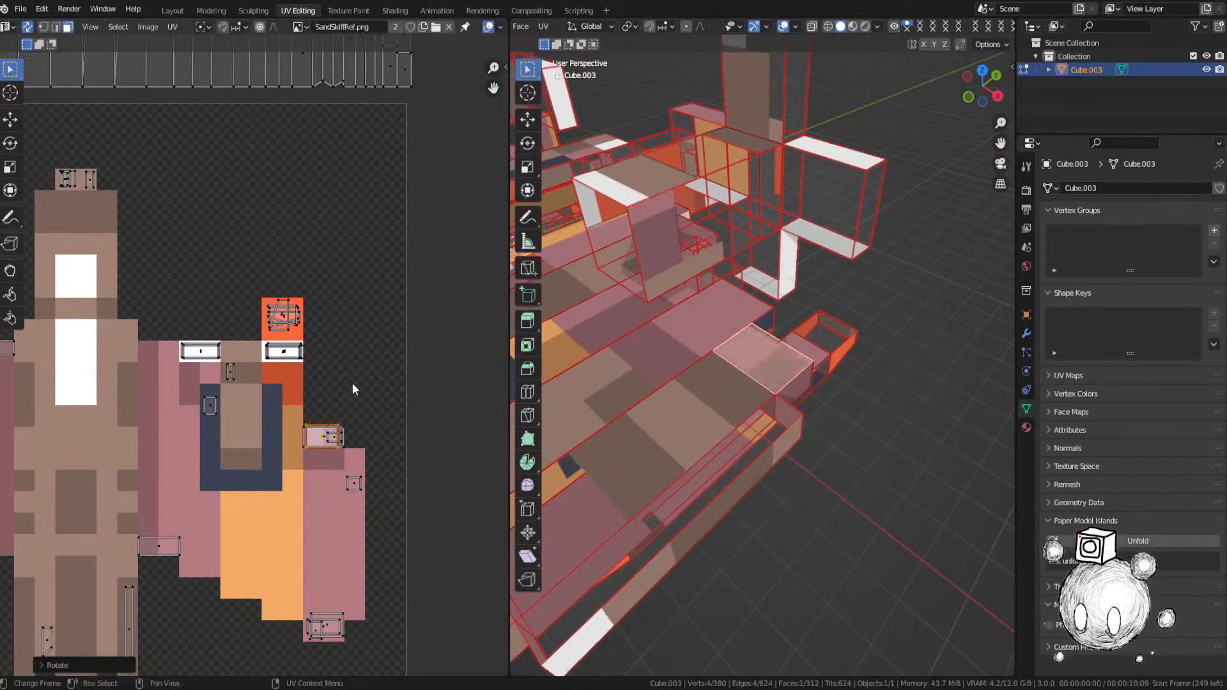
# Step: Scale the box top's UVs down, then stretch and shift them along X to fill the small pink block's width
pyautogui.scroll(2, 353, 383)
pyautogui.press('s')
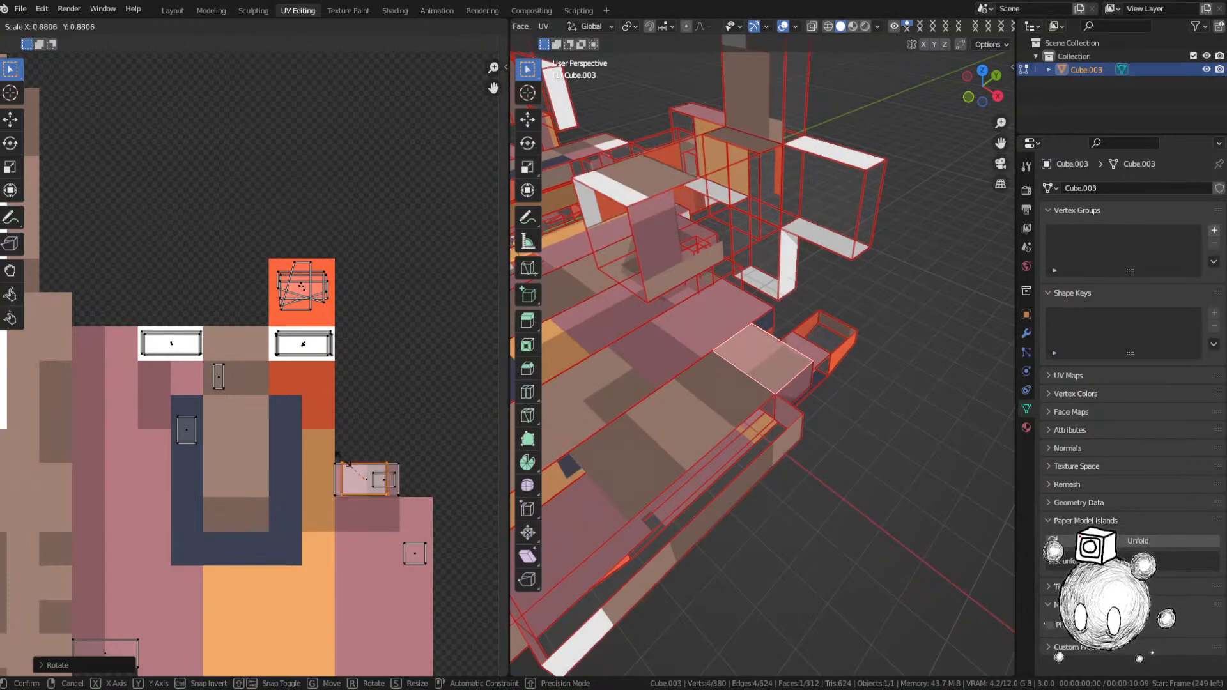
pyautogui.click(343, 455)
pyautogui.scroll(3, 302, 362)
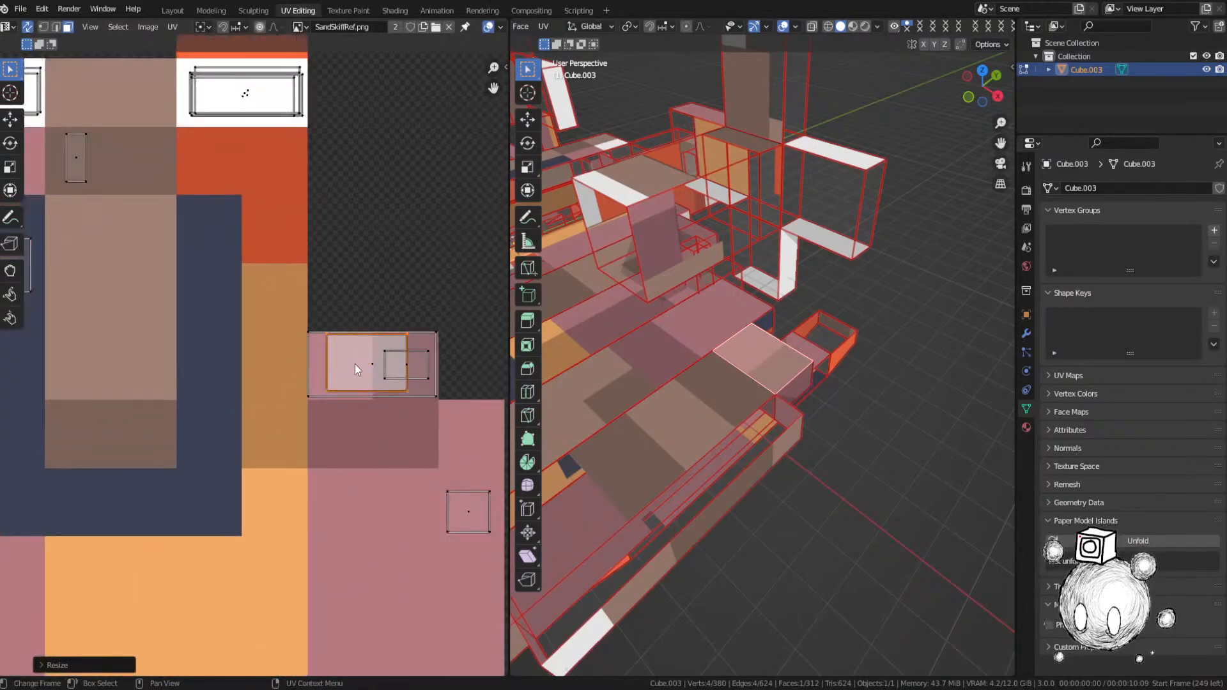
pyautogui.press('s')
pyautogui.press('x')
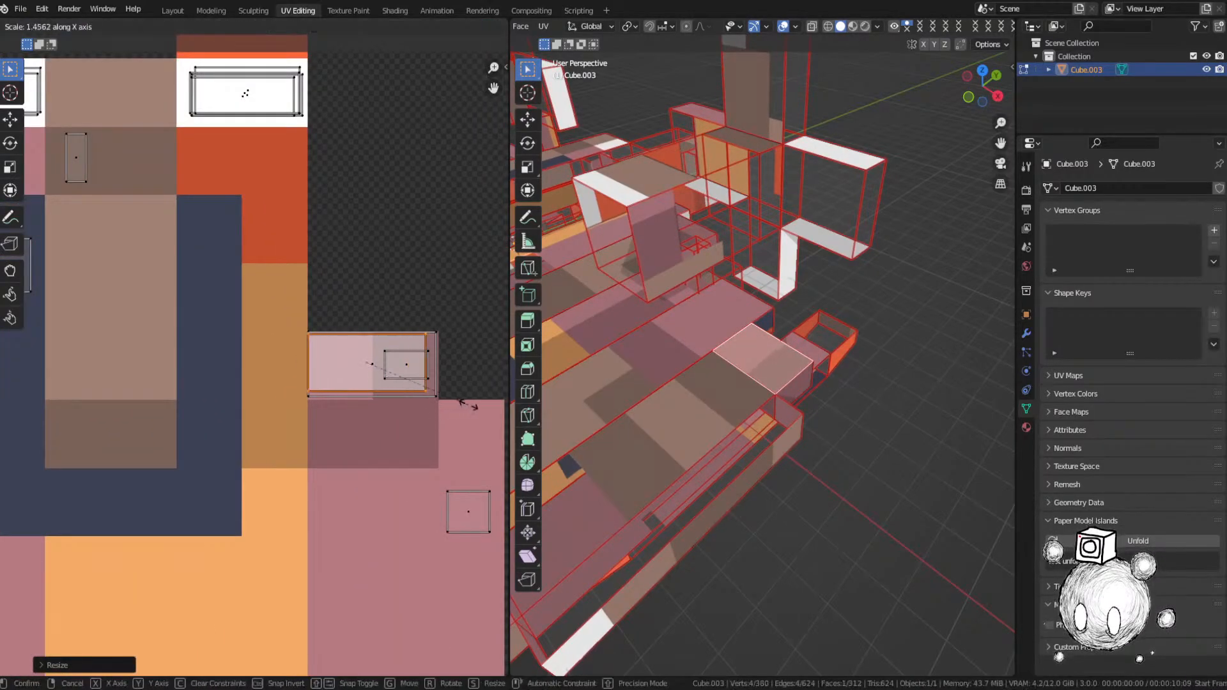
pyautogui.click(482, 410)
pyautogui.press('g')
pyautogui.press('x')
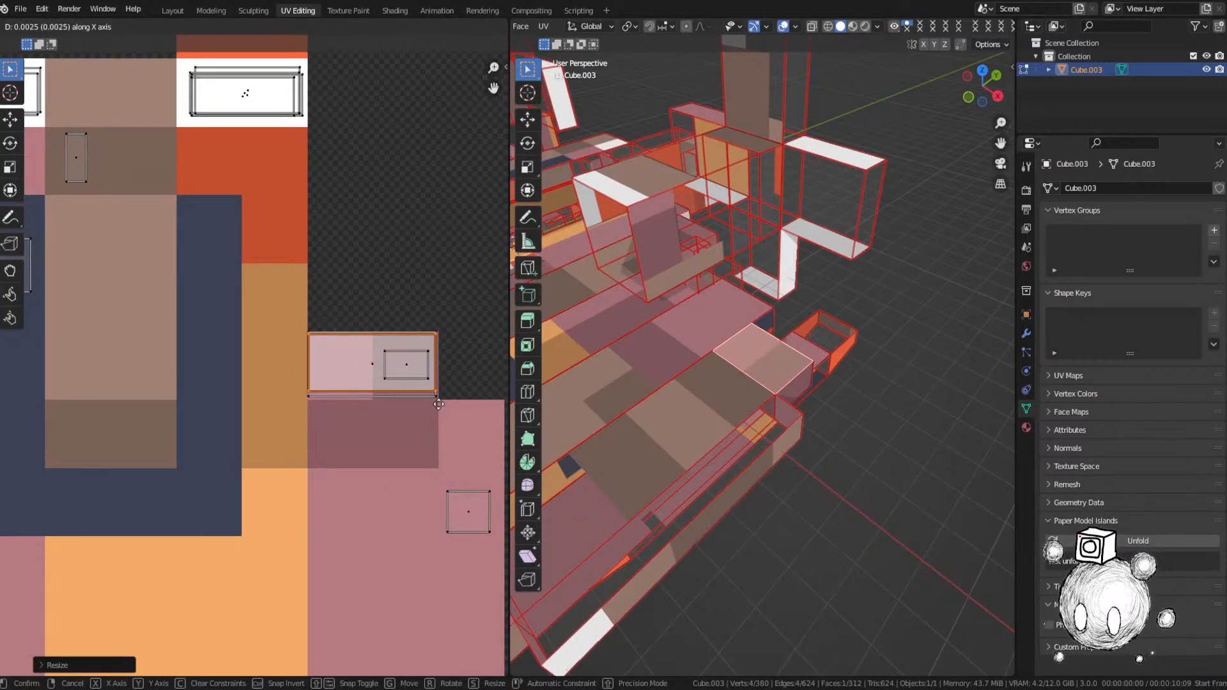
pyautogui.click(439, 404)
# Step: Select the long narrow side face of the beam and move its UVs onto the ship image
pyautogui.moveTo(863, 383); pyautogui.dragTo(639, 307, button='middle')
pyautogui.scroll(-6, 365, 341)
pyautogui.click(256, 192)
pyautogui.moveTo(230, 154); pyautogui.dragTo(380, 425, button='middle')
pyautogui.scroll(-3, 326, 319)
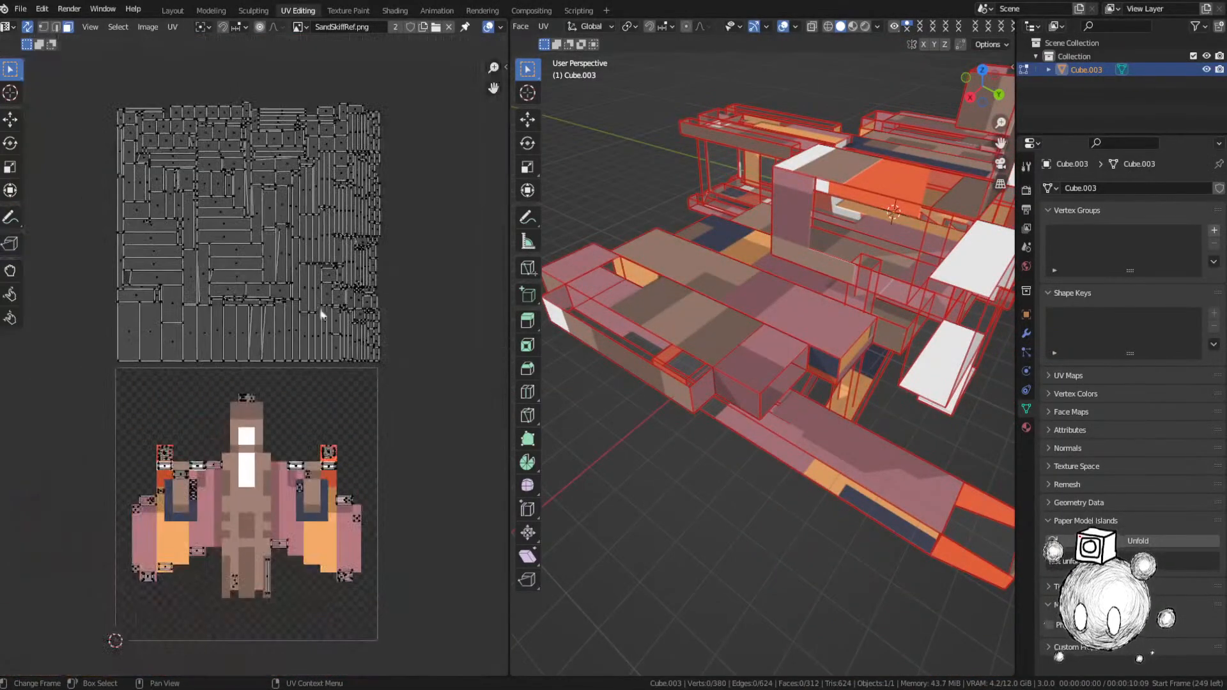
pyautogui.scroll(2, 294, 221)
pyautogui.moveTo(298, 197); pyautogui.dragTo(371, 456, button='middle')
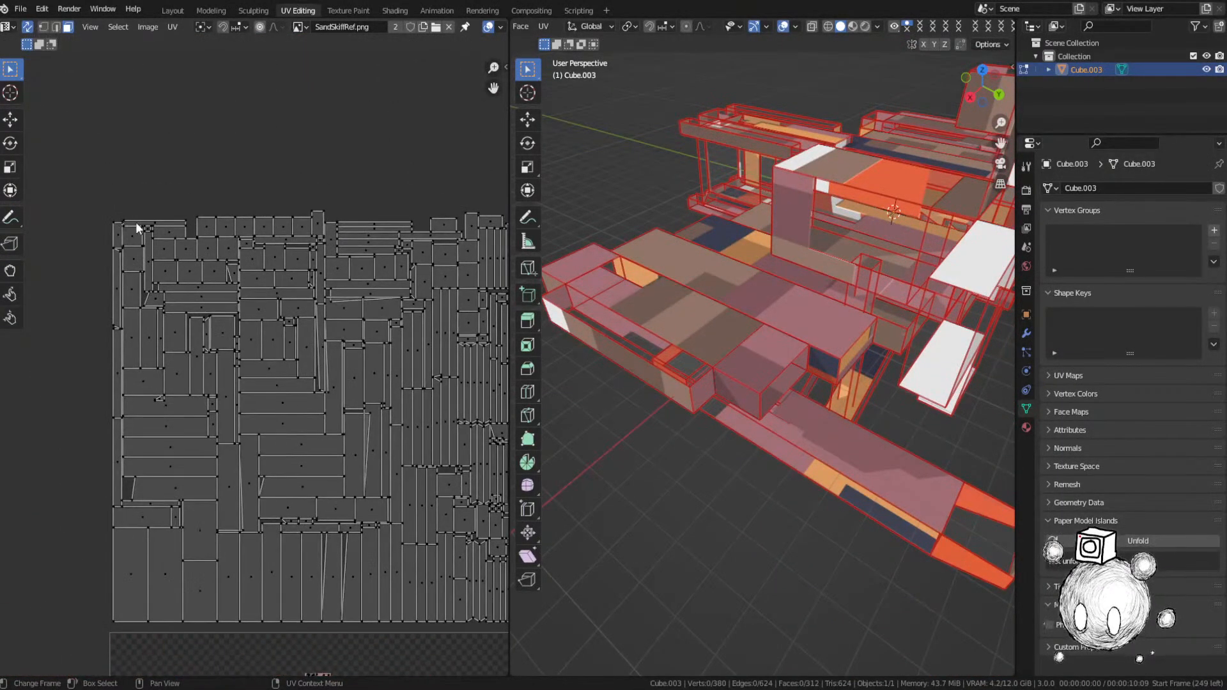
pyautogui.press('KP_Decimal')
pyautogui.moveTo(692, 389); pyautogui.dragTo(761, 389, button='middle')
pyautogui.scroll(-3, 246, 367)
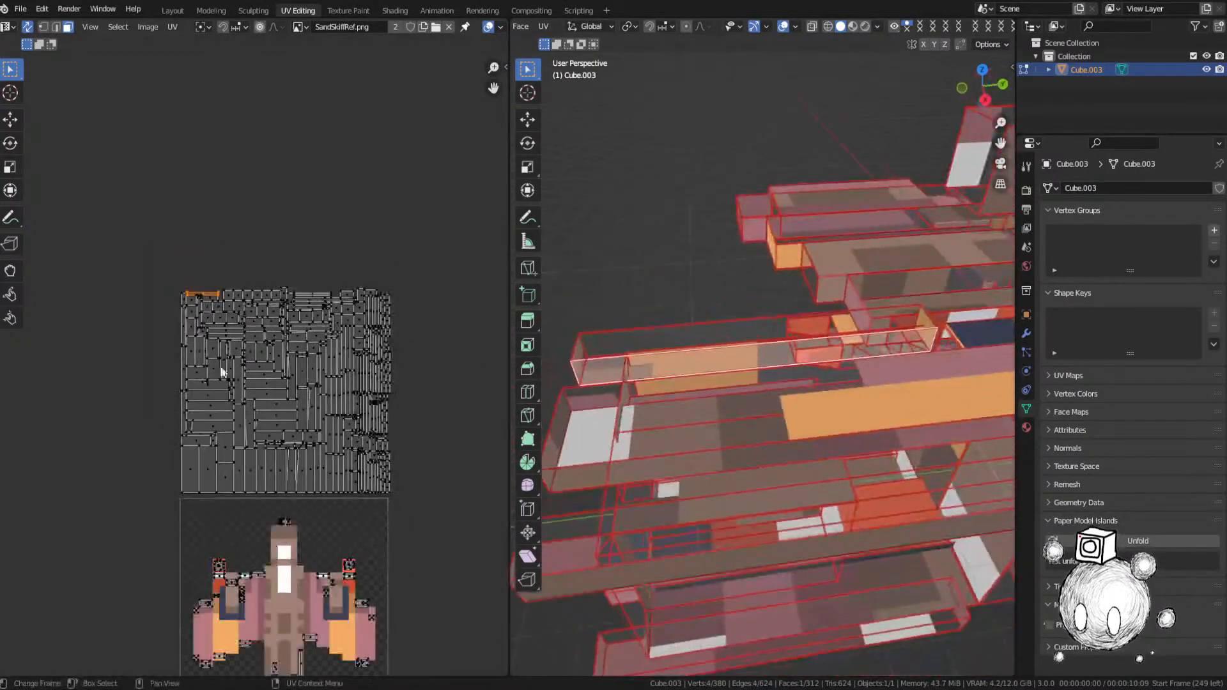
pyautogui.moveTo(241, 375); pyautogui.dragTo(245, 211, button='middle')
pyautogui.press('g')
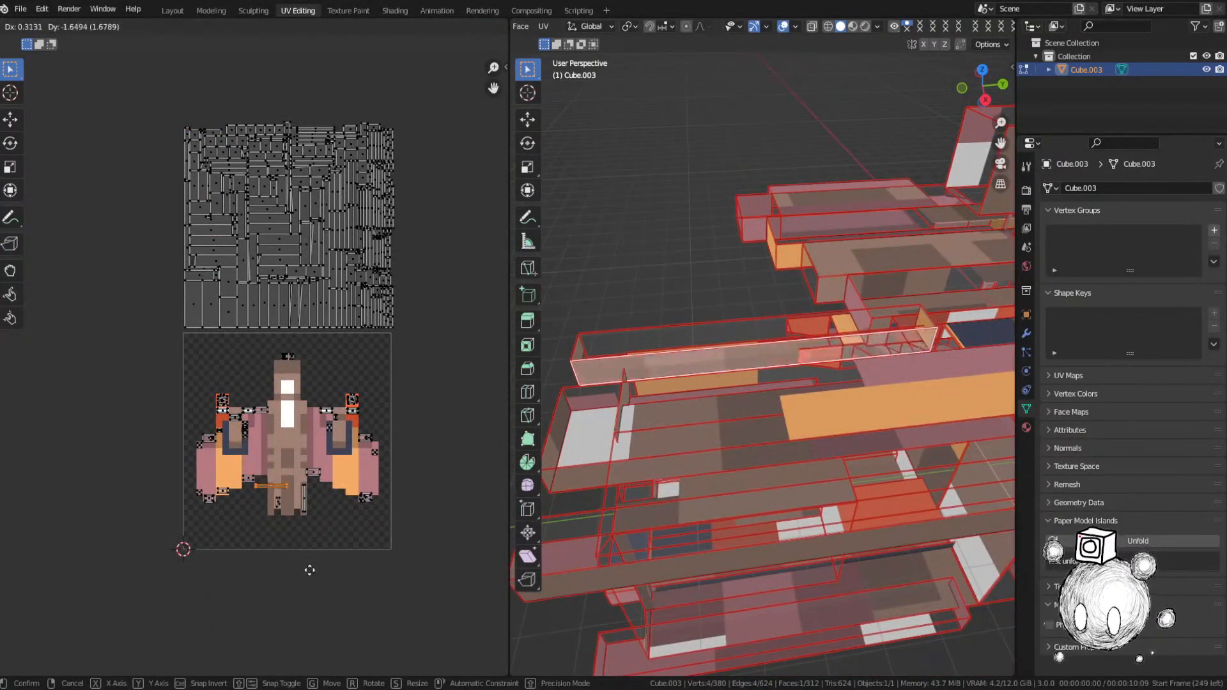
# Step: Place the selected long UV island over the ship texture's lower fuselage and rotate it 90 degrees
pyautogui.click(309, 571)
pyautogui.write('r90')
pyautogui.press('Return')
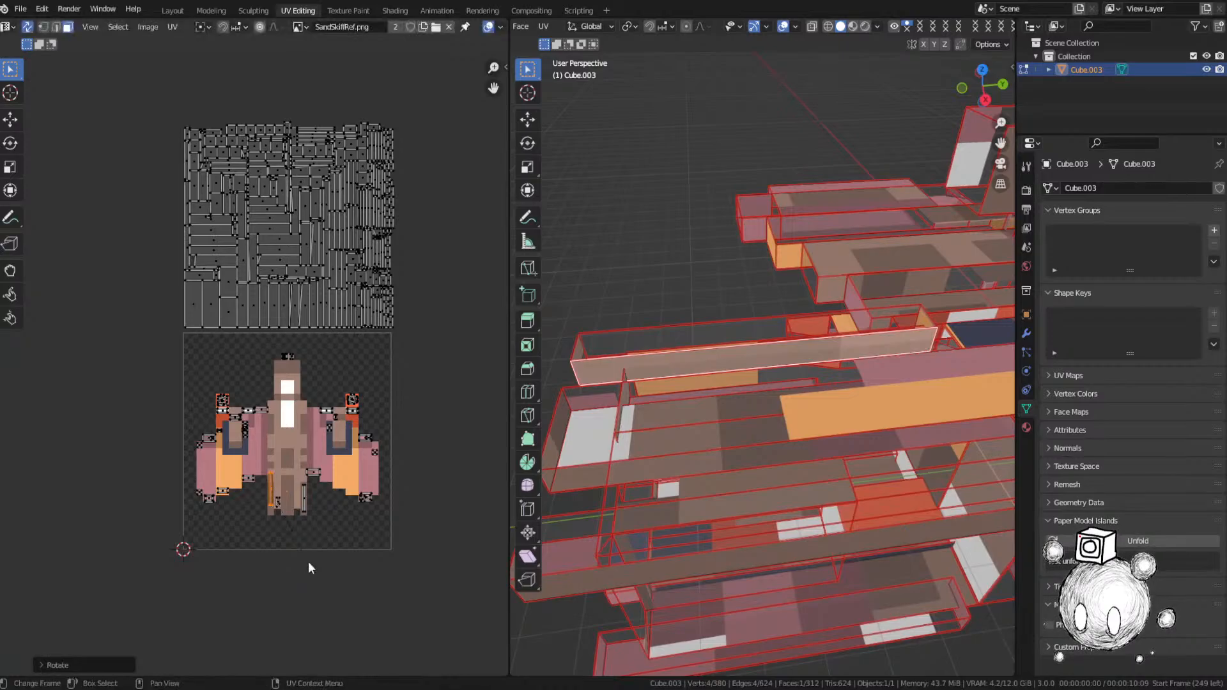
# Step: Move and scale the rotated UV island so it fits inside the dark brown tail strip at the fuselage's lower left
pyautogui.scroll(4, 329, 519)
pyautogui.moveTo(324, 514); pyautogui.dragTo(348, 285, button='middle')
pyautogui.scroll(1, 348, 285)
pyautogui.moveTo(355, 338); pyautogui.dragTo(348, 179, button='middle')
pyautogui.scroll(1, 348, 178)
pyautogui.press('g')
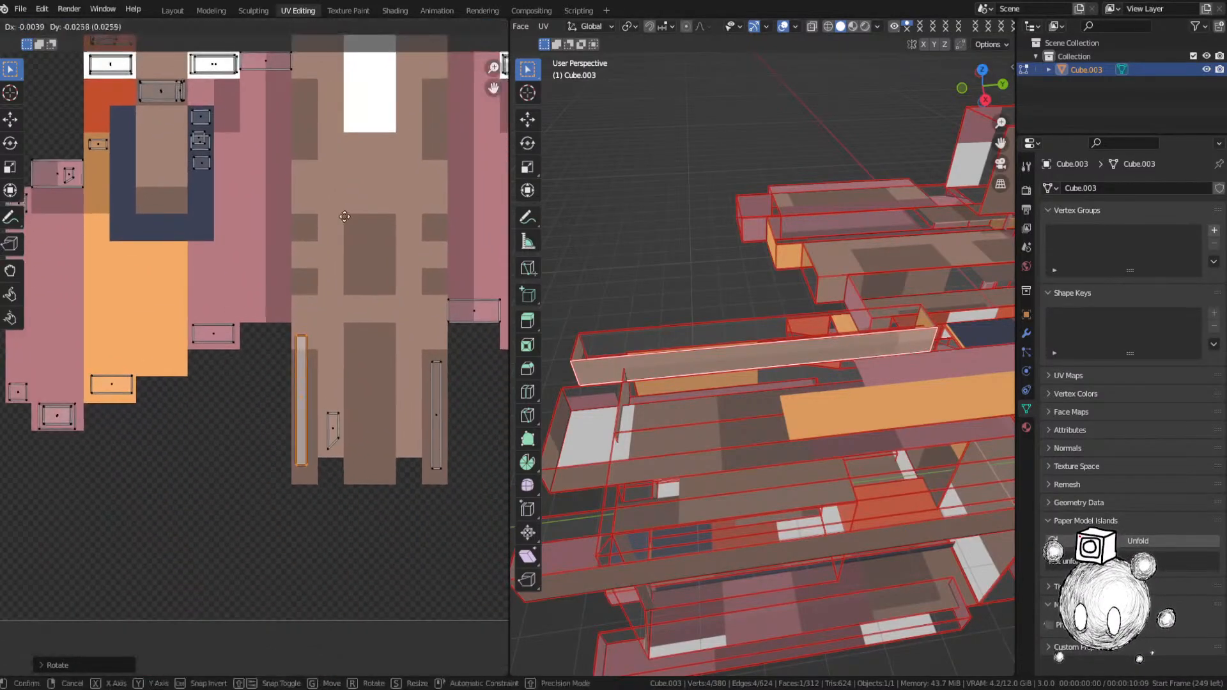
pyautogui.click(351, 233)
pyautogui.press('s')
pyautogui.click(347, 235)
# Step: Move the small UV island at the top-left corner of the unplaced layout onto the texture's white patch between left engine and fuselage
pyautogui.scroll(-5, 331, 206)
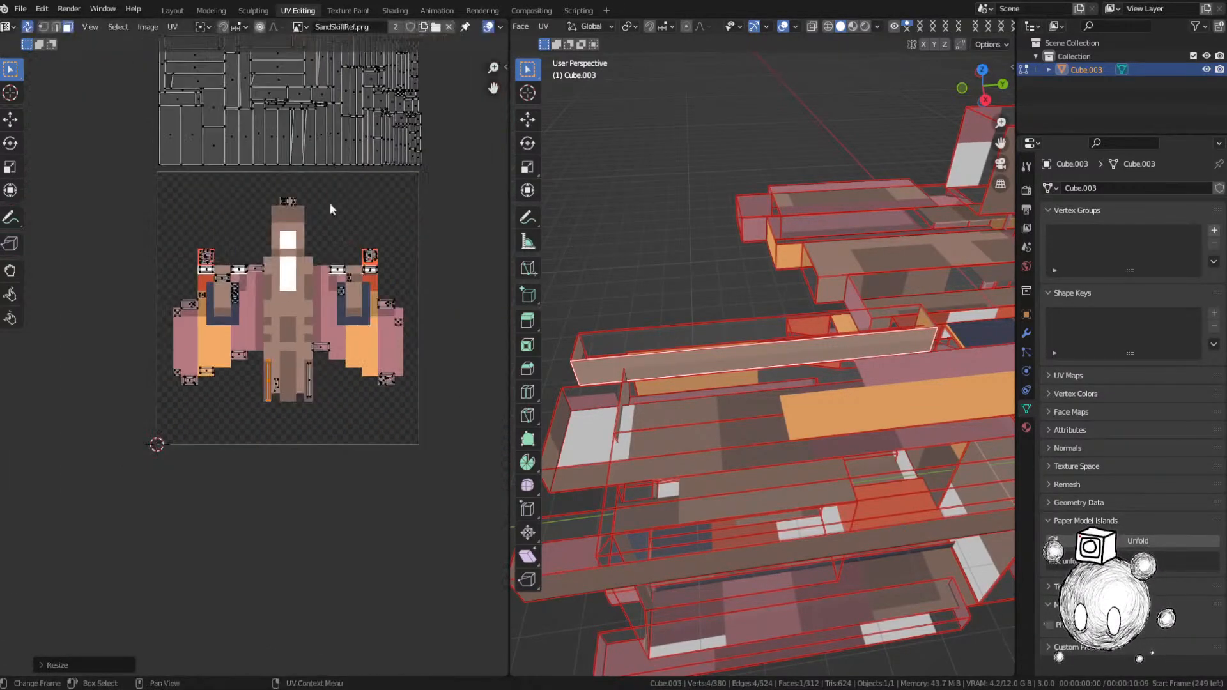
pyautogui.moveTo(328, 202); pyautogui.dragTo(373, 399, button='middle')
pyautogui.click(208, 120)
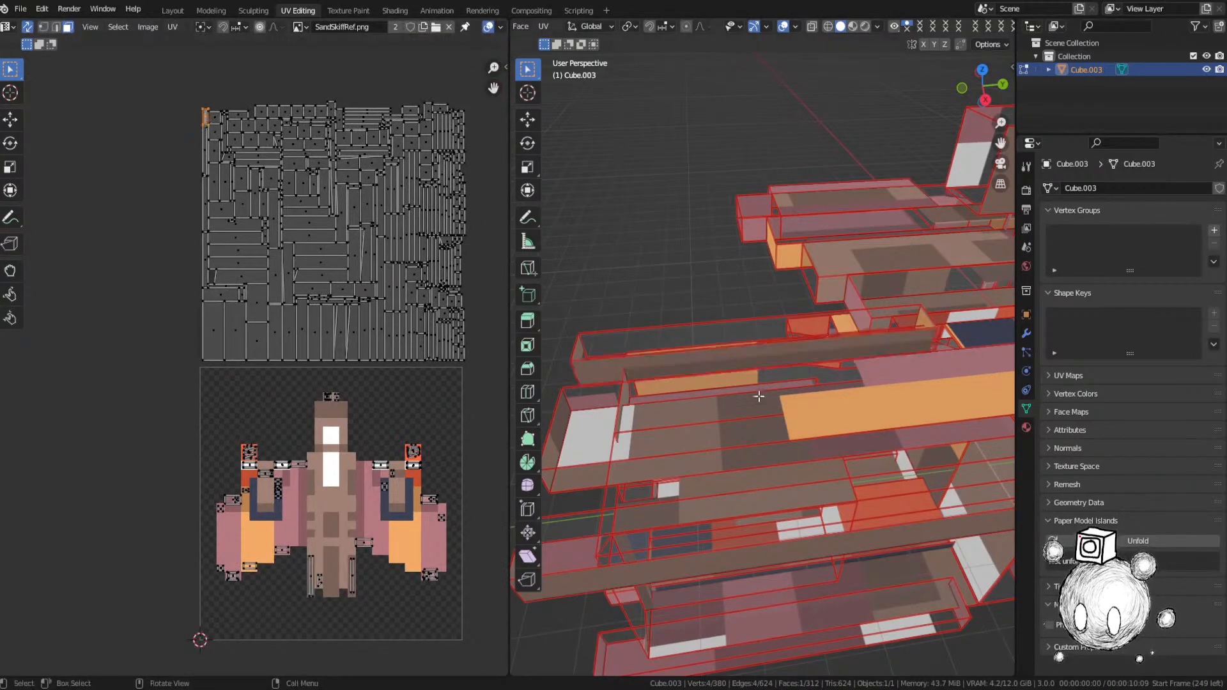
pyautogui.press('KP_Decimal')
pyautogui.moveTo(721, 390); pyautogui.dragTo(818, 378, button='middle')
pyautogui.press('g')
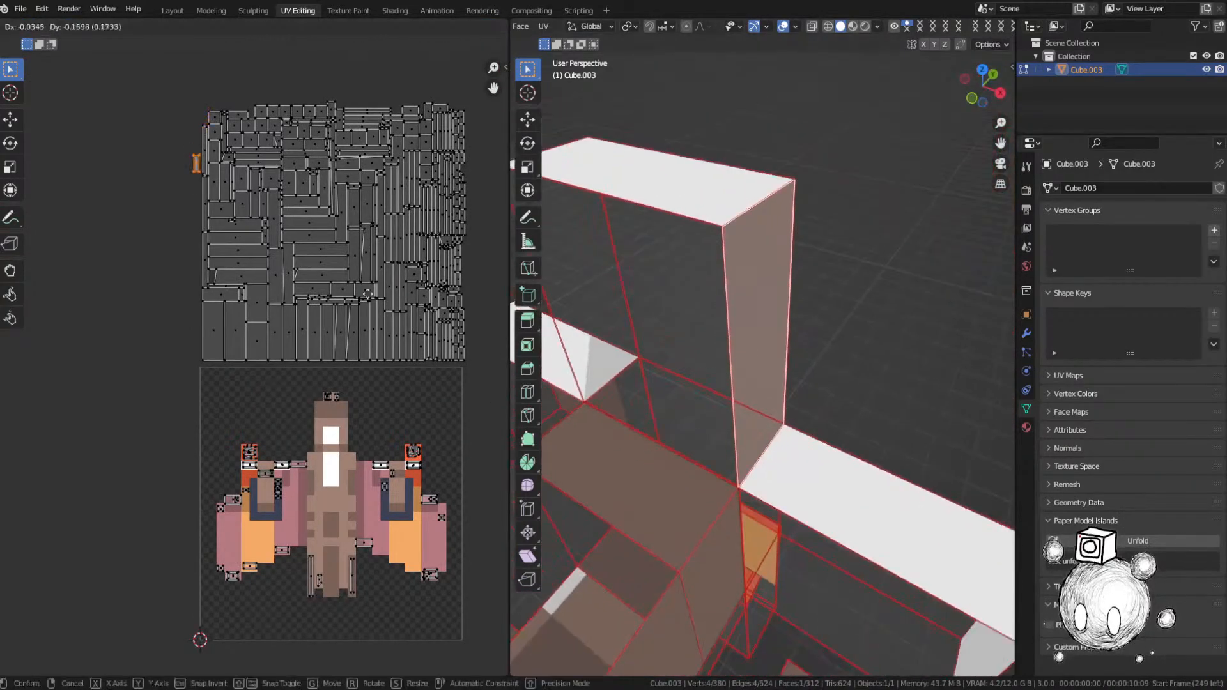
pyautogui.click(453, 584)
# Step: Rotate the island 90 degrees and scale it to fit inside the white patch
pyautogui.write('r')
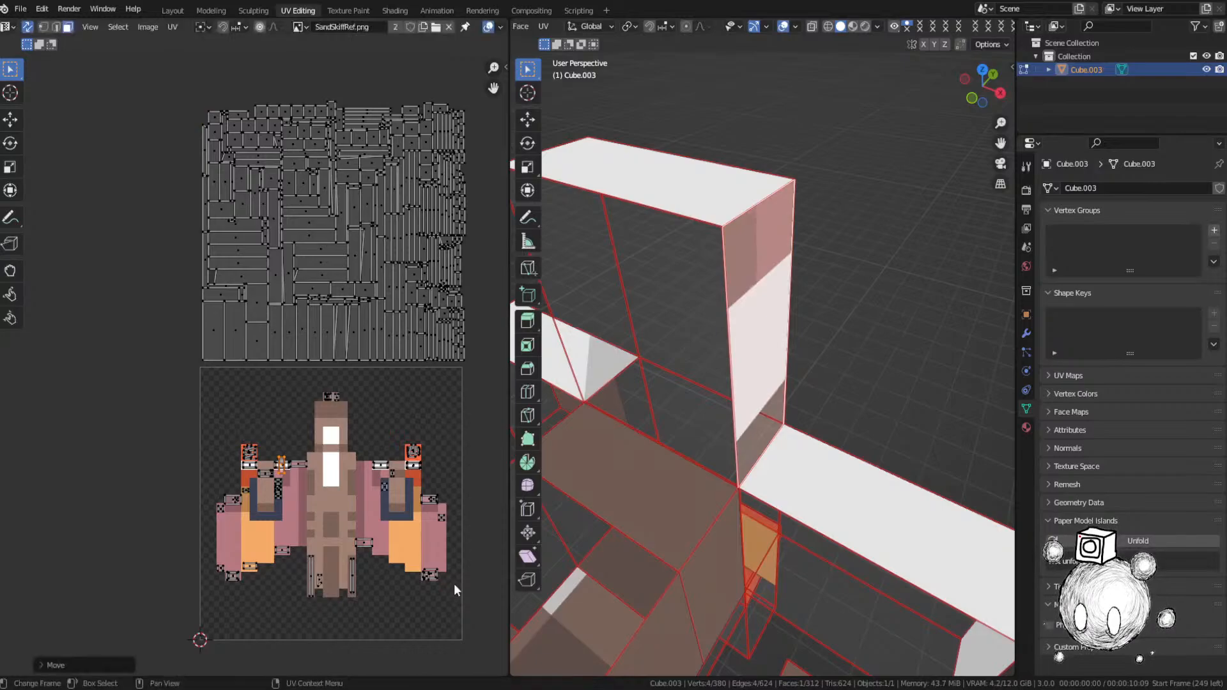
pyautogui.write('90')
pyautogui.press('Return')
pyautogui.scroll(5, 348, 497)
pyautogui.moveTo(338, 486); pyautogui.dragTo(257, 137, button='middle')
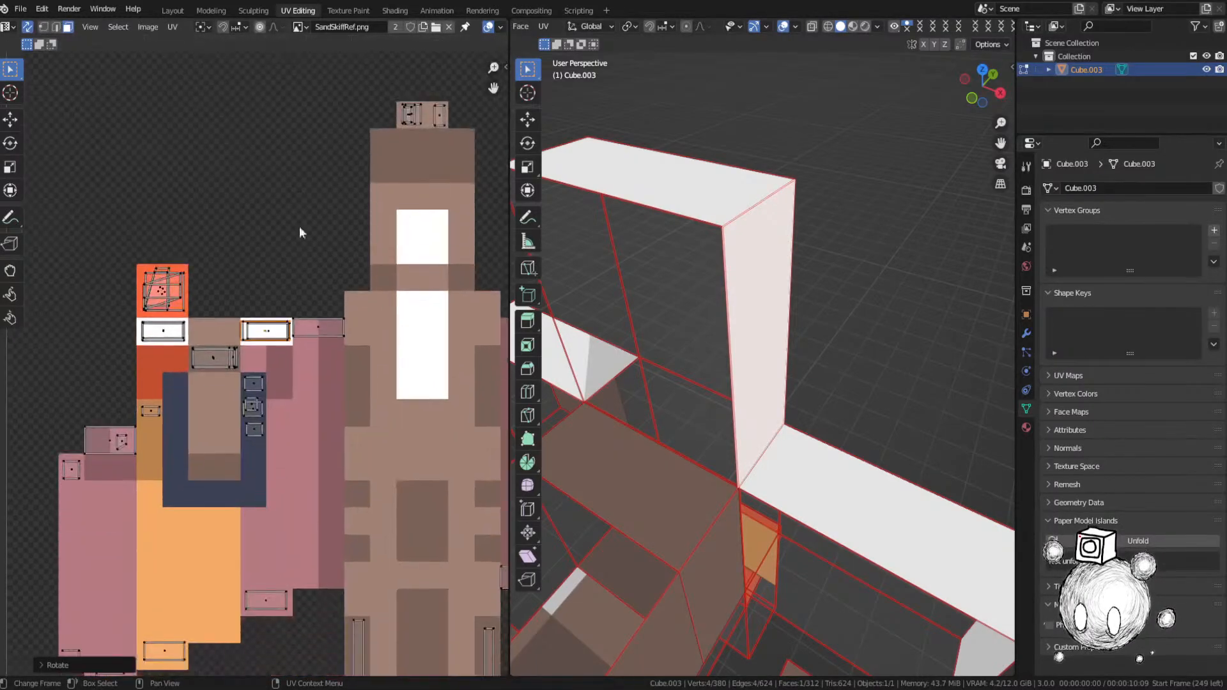
pyautogui.scroll(1, 307, 252)
pyautogui.press('s')
pyautogui.click(317, 302)
# Step: Identify the next tall narrow island's face on the model and move the island onto the navy frame of the texture's left wing
pyautogui.scroll(-5, 315, 294)
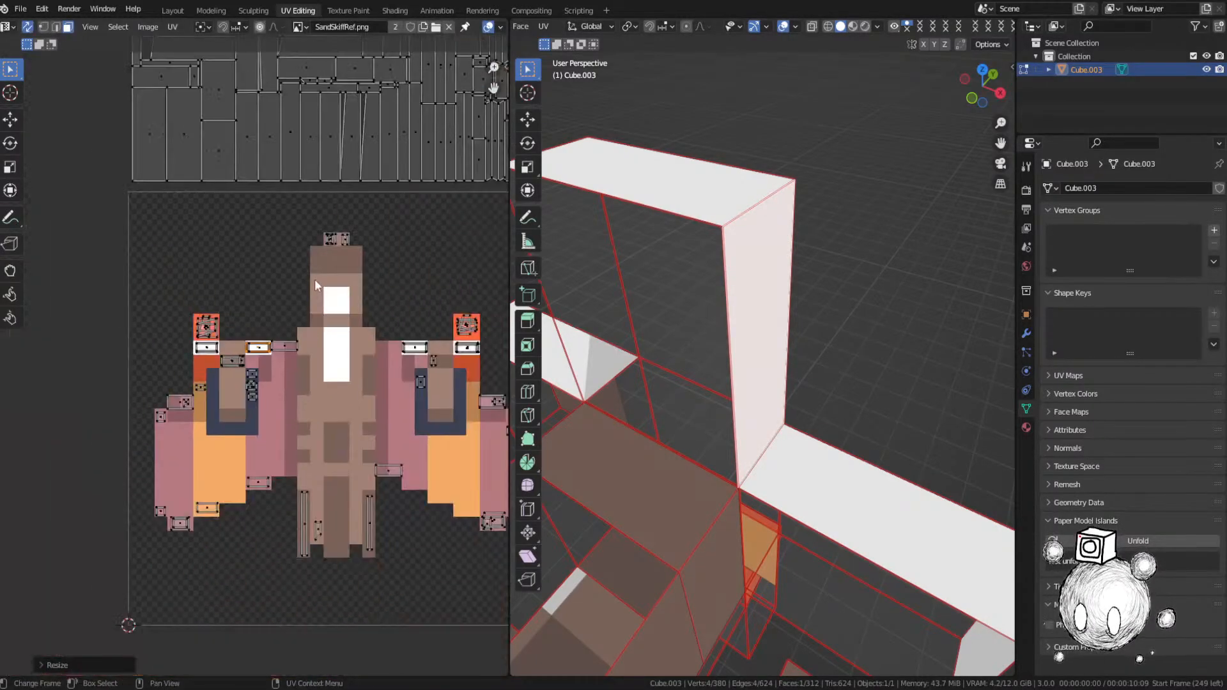
pyautogui.moveTo(300, 186); pyautogui.dragTo(308, 432, button='middle')
pyautogui.click(171, 193)
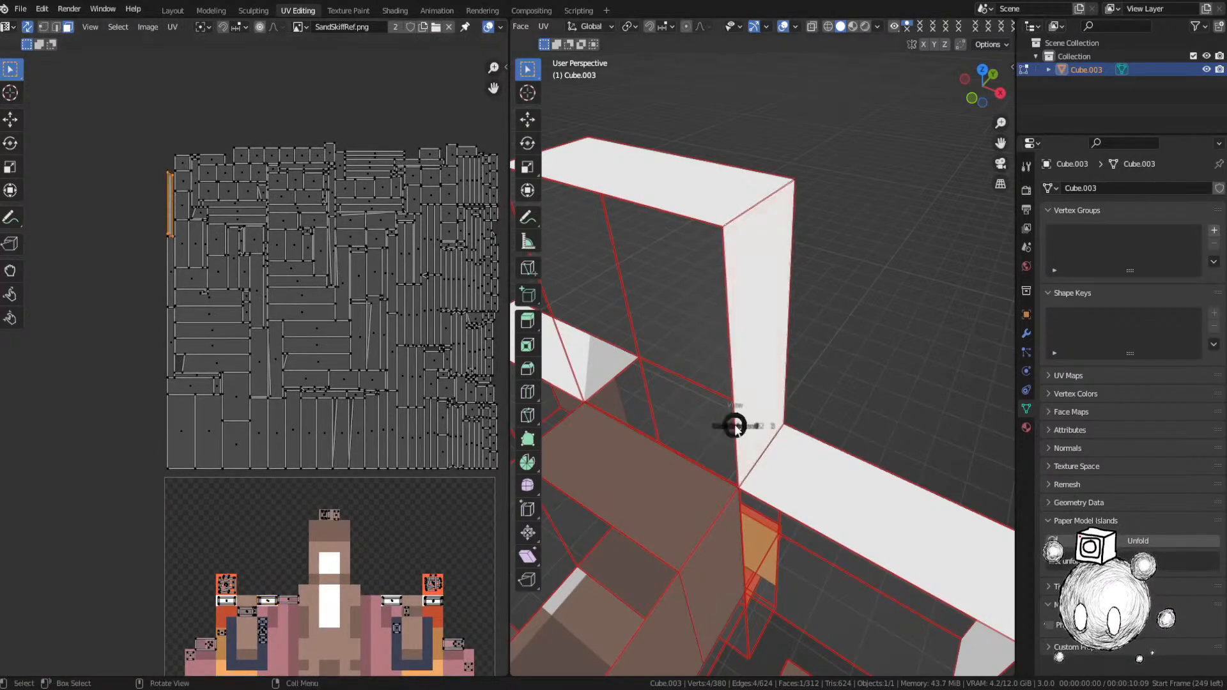
pyautogui.press('KP_Decimal')
pyautogui.scroll(-6, 737, 421)
pyautogui.moveTo(737, 422); pyautogui.dragTo(807, 378, button='middle')
pyautogui.press('`')
pyautogui.press('Escape')
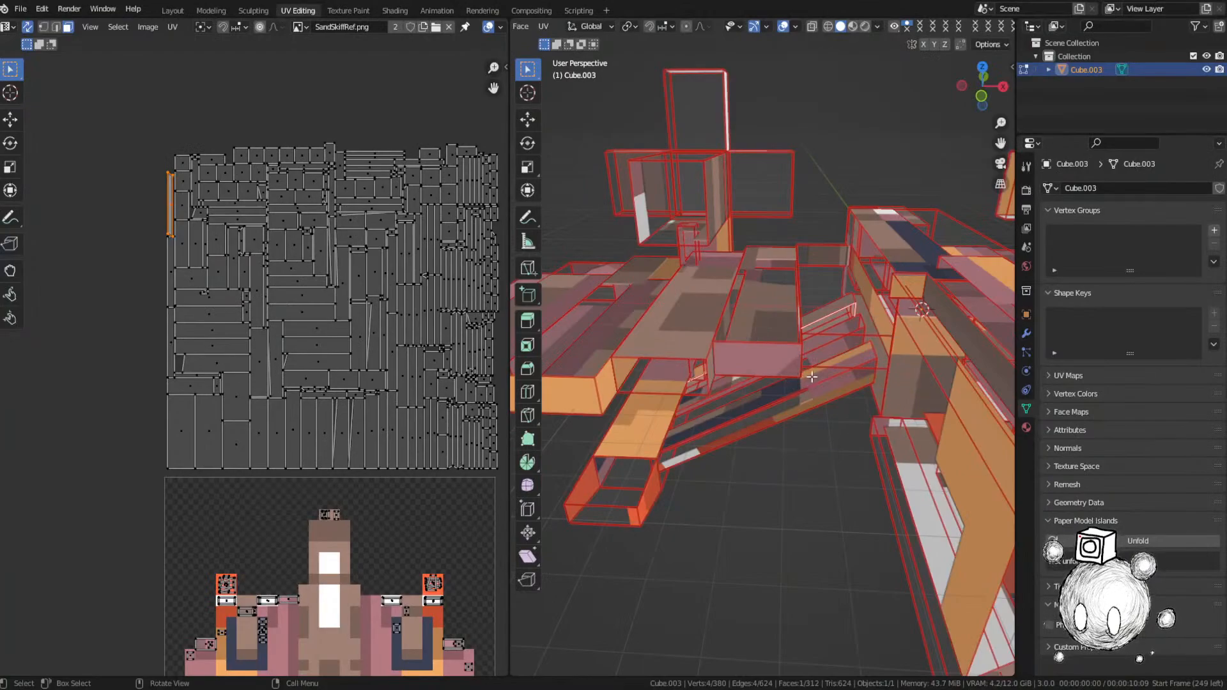
pyautogui.scroll(-1, 388, 363)
pyautogui.moveTo(302, 287); pyautogui.dragTo(303, 183, button='middle')
pyautogui.press('g')
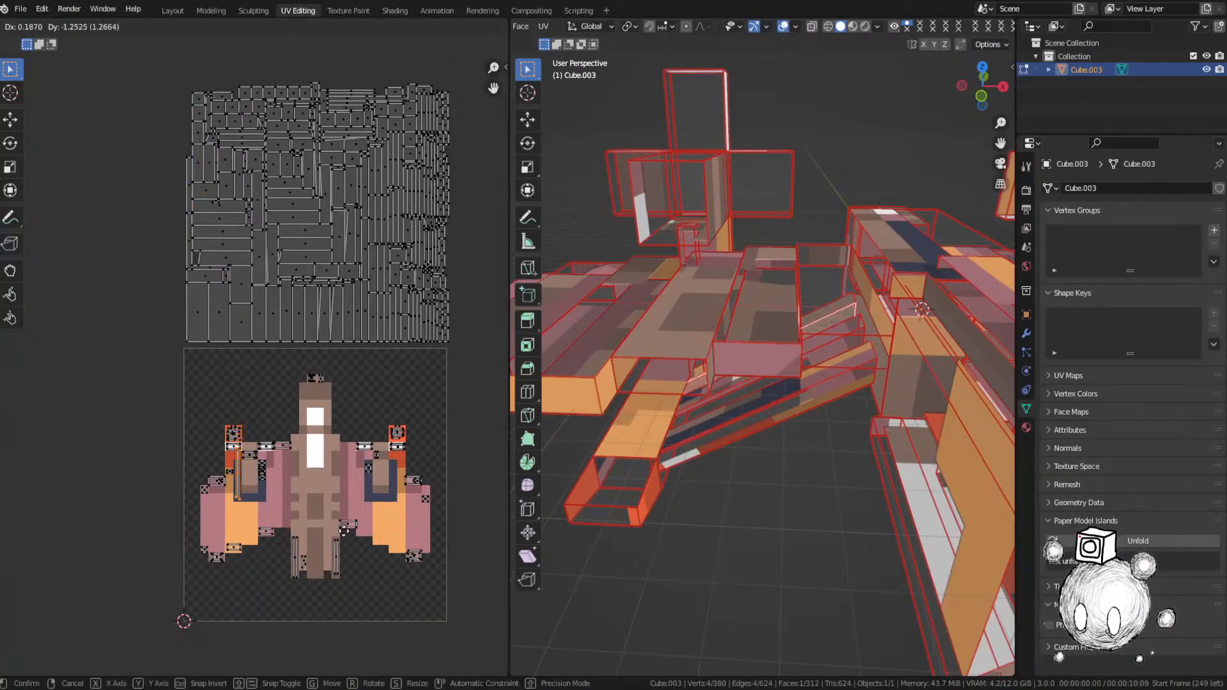
pyautogui.click(344, 531)
# Step: Scale the narrow island and nudge it to fit inside the navy frame's left bar
pyautogui.press('s')
pyautogui.click(311, 502)
pyautogui.press('g')
pyautogui.click(310, 504)
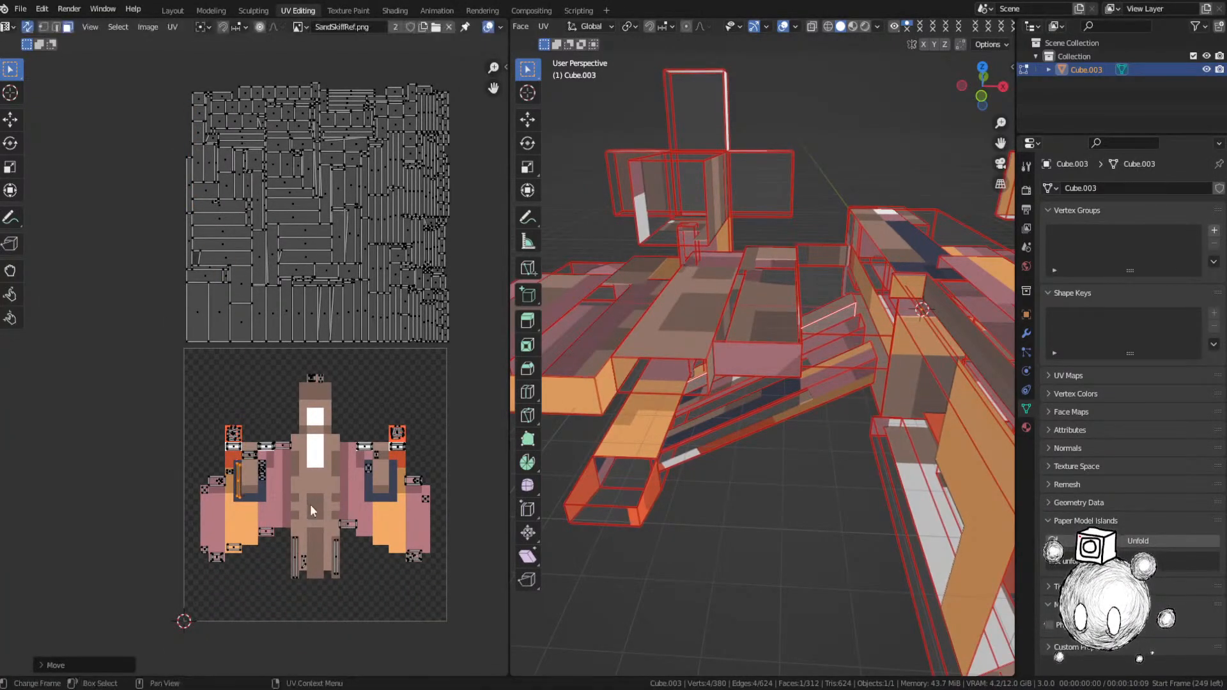
pyautogui.scroll(4, 275, 508)
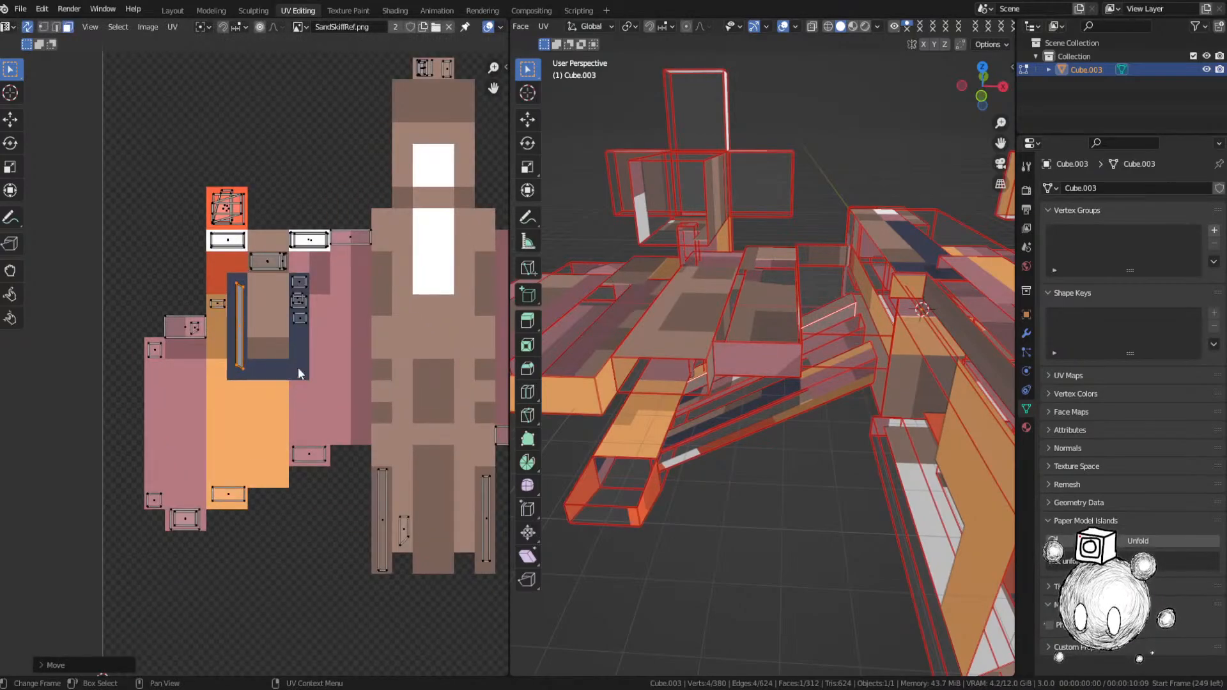
# Step: Place the next long narrow island from the unplaced layout's left edge on the pink panel right of the fuselage and scale it to fit
pyautogui.scroll(-4, 298, 367)
pyautogui.scroll(2, 256, 246)
pyautogui.click(215, 271)
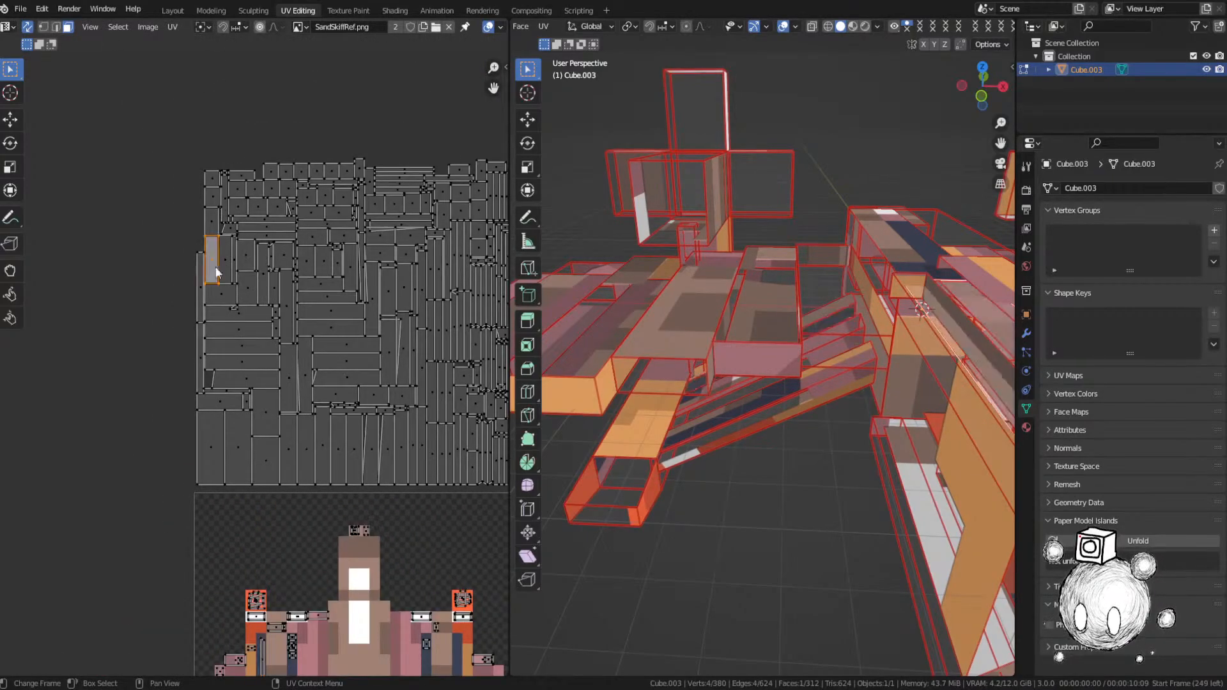
pyautogui.click(205, 291)
pyautogui.click(820, 294)
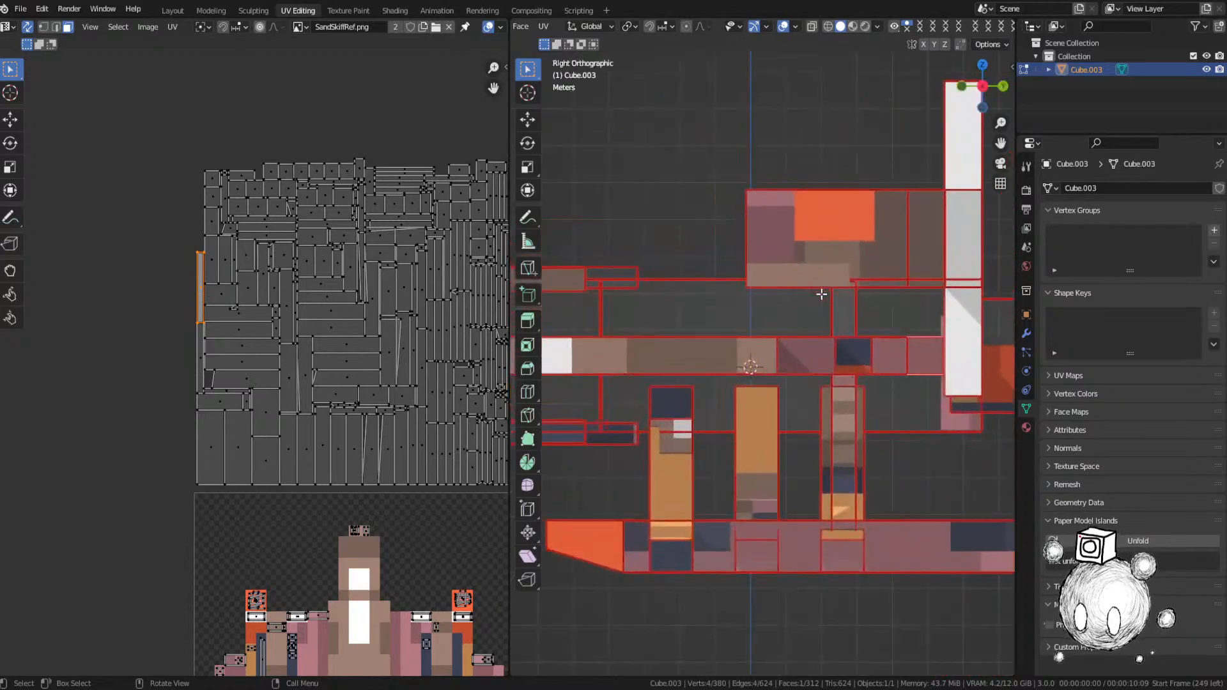
pyautogui.moveTo(822, 293); pyautogui.dragTo(880, 347, button='middle')
pyautogui.moveTo(429, 363); pyautogui.dragTo(360, 137, button='middle')
pyautogui.press('g')
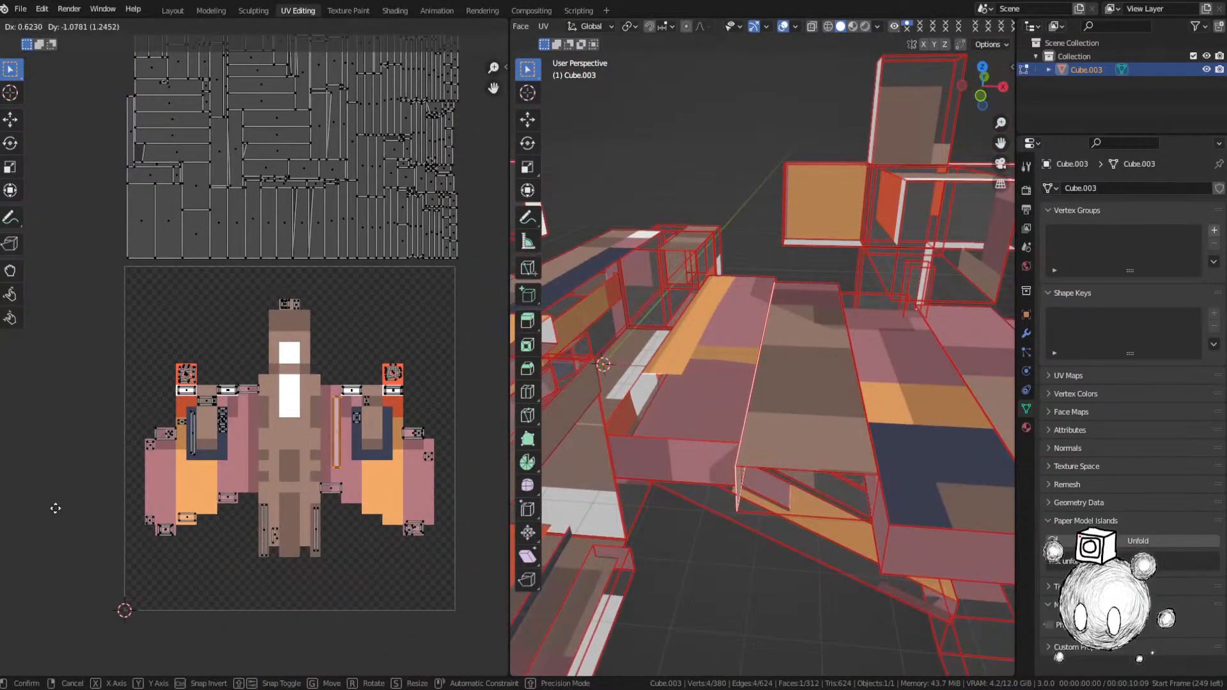
pyautogui.press('s')
pyautogui.click(317, 491)
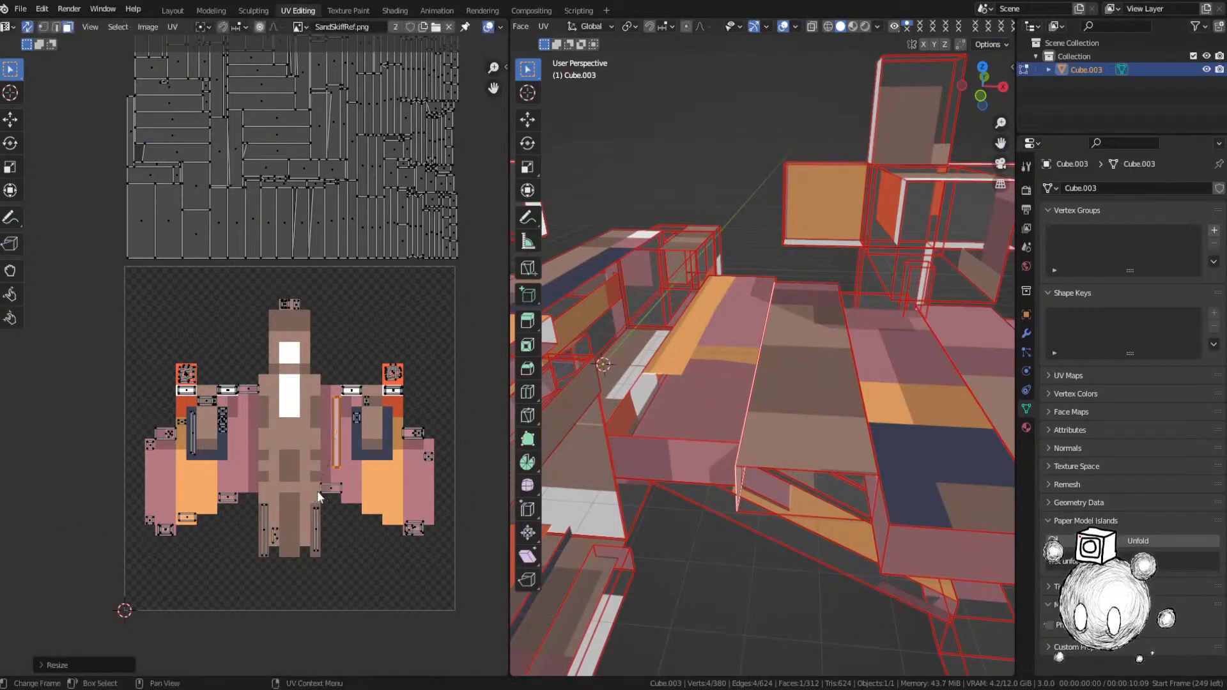
# Step: Place the next narrow side-face island on the orange area of the texture's right wing, scale it down and nudge it below the navy frame
pyautogui.moveTo(219, 156); pyautogui.dragTo(163, 129, button='middle')
pyautogui.click(160, 383)
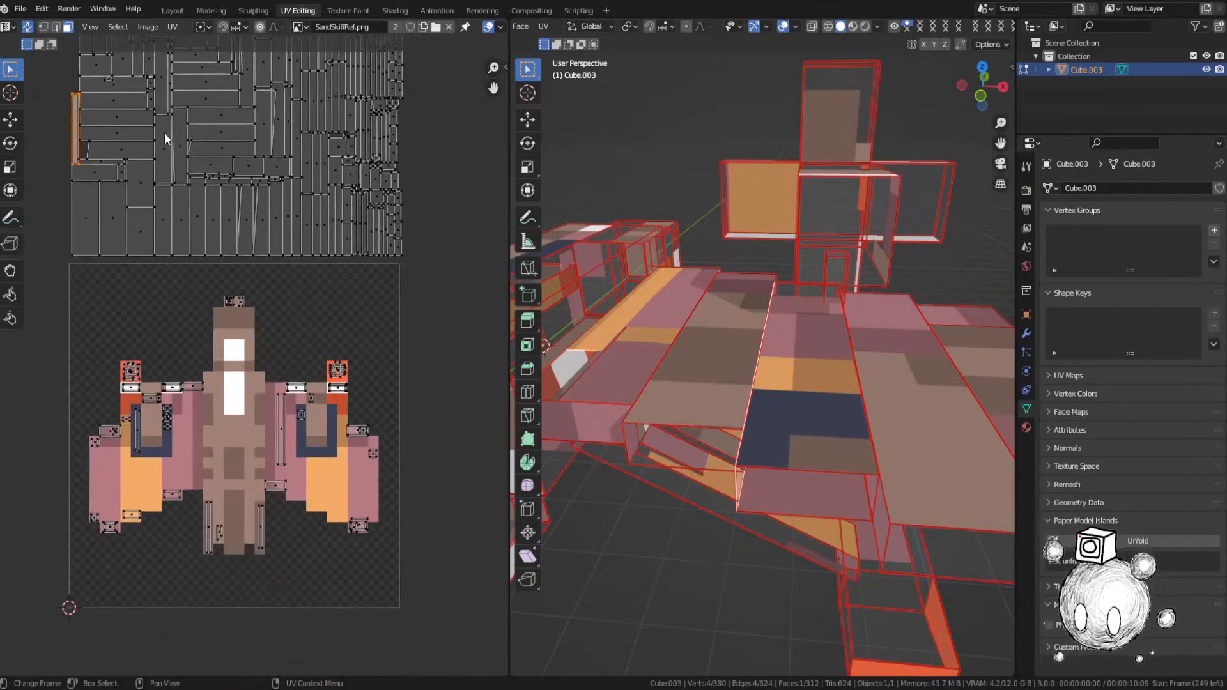
pyautogui.press('g')
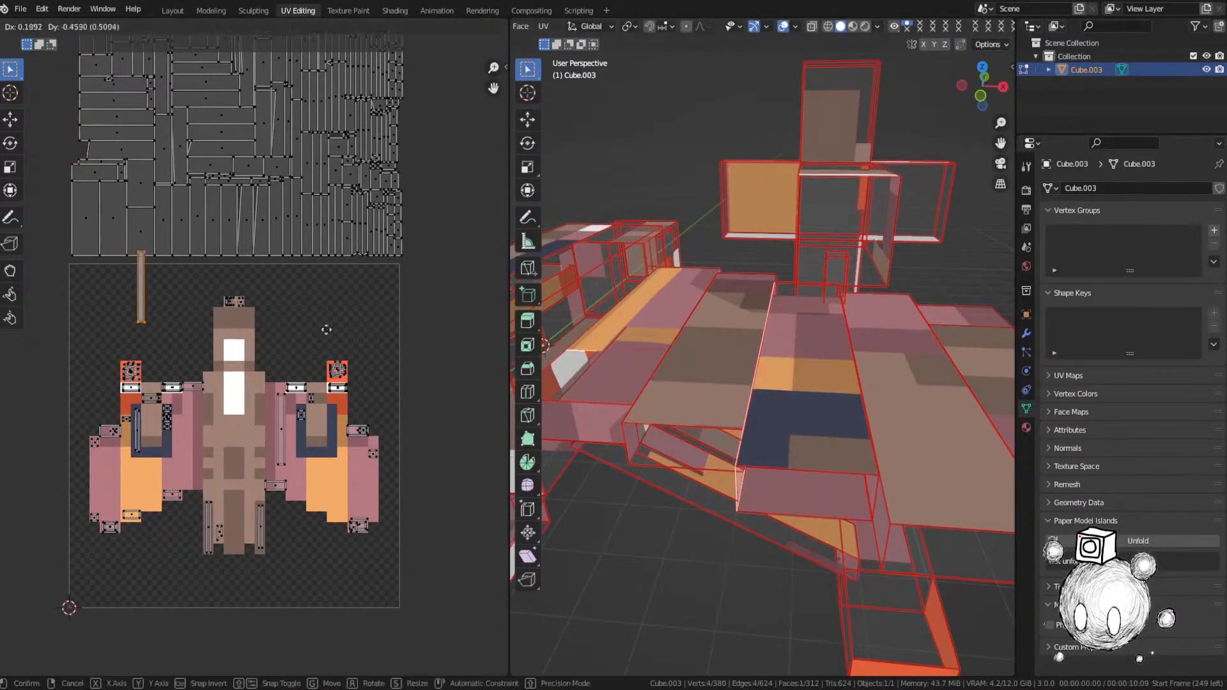
pyautogui.click(491, 504)
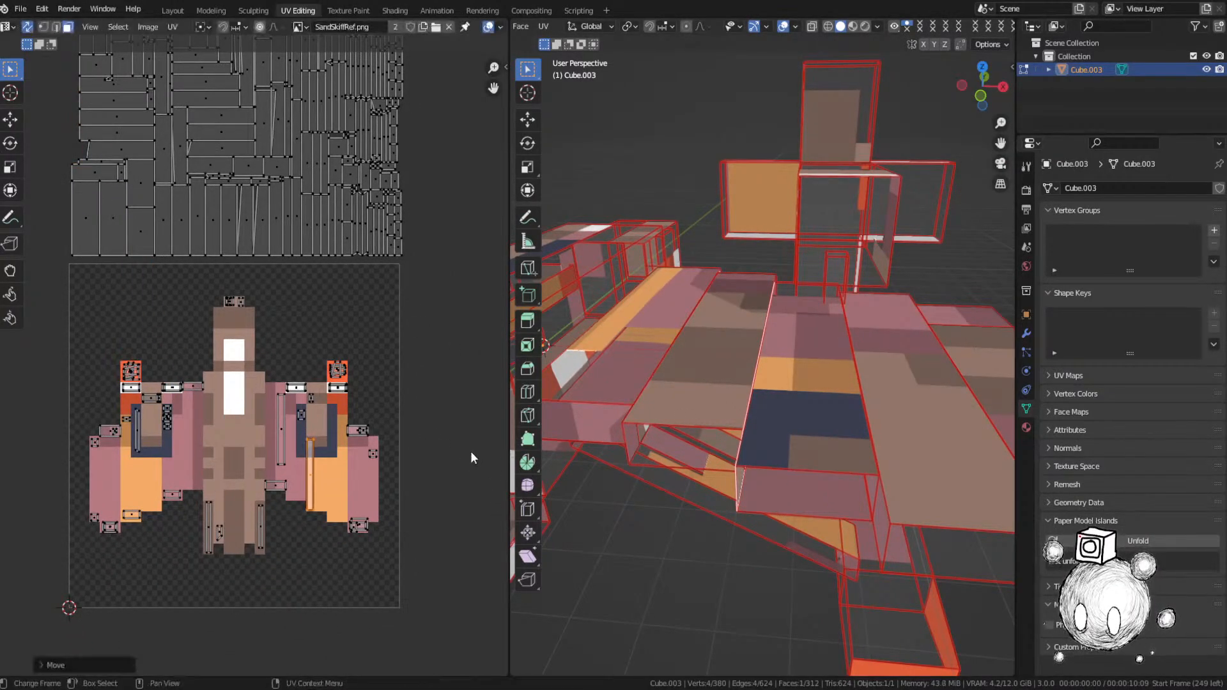
pyautogui.scroll(3, 374, 354)
pyautogui.press('s')
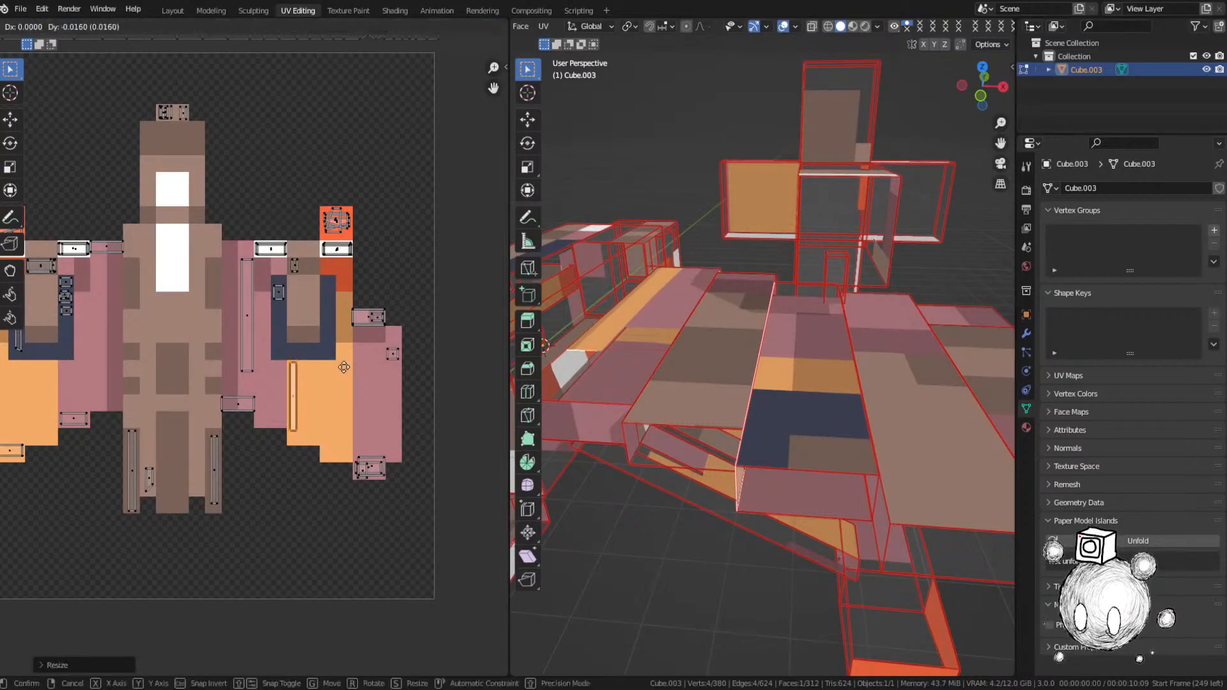
pyautogui.rightClick(344, 369)
pyautogui.scroll(-5, 339, 351)
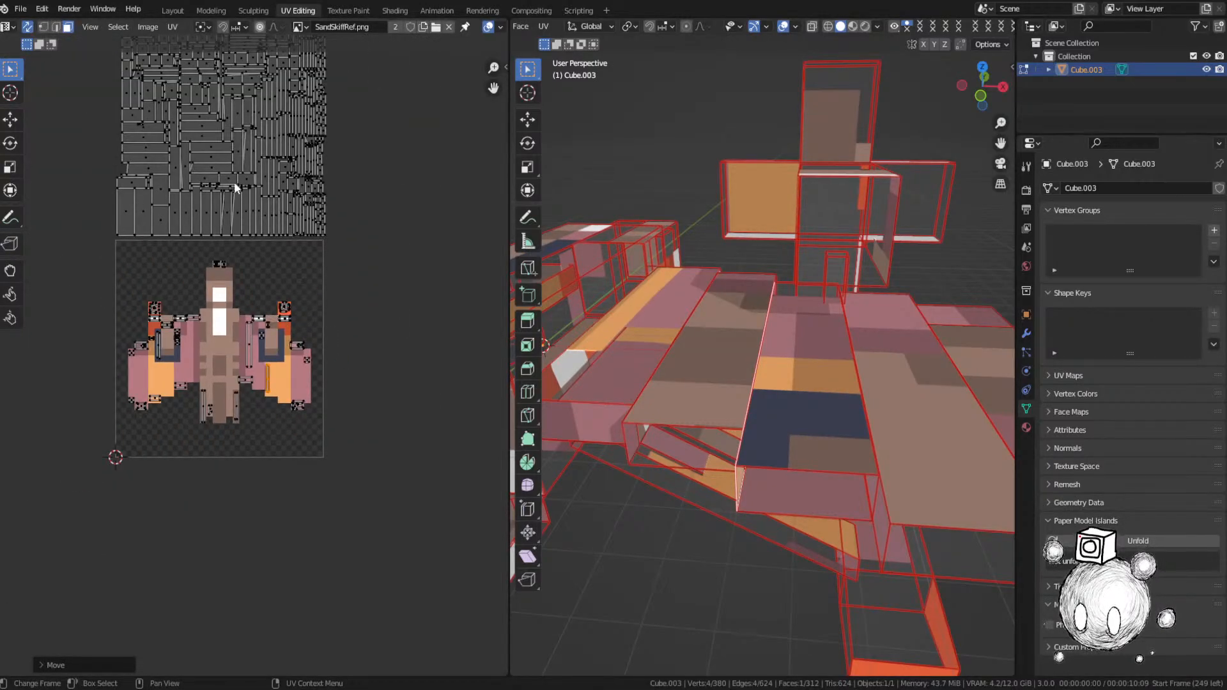
# Step: Move the short wide island from the unplaced layout onto the right wing's orange area and rotate it 90 degrees
pyautogui.hotkey('alt', 'a')
pyautogui.moveTo(234, 182); pyautogui.dragTo(166, 228, button='middle')
pyautogui.scroll(2, 148, 359)
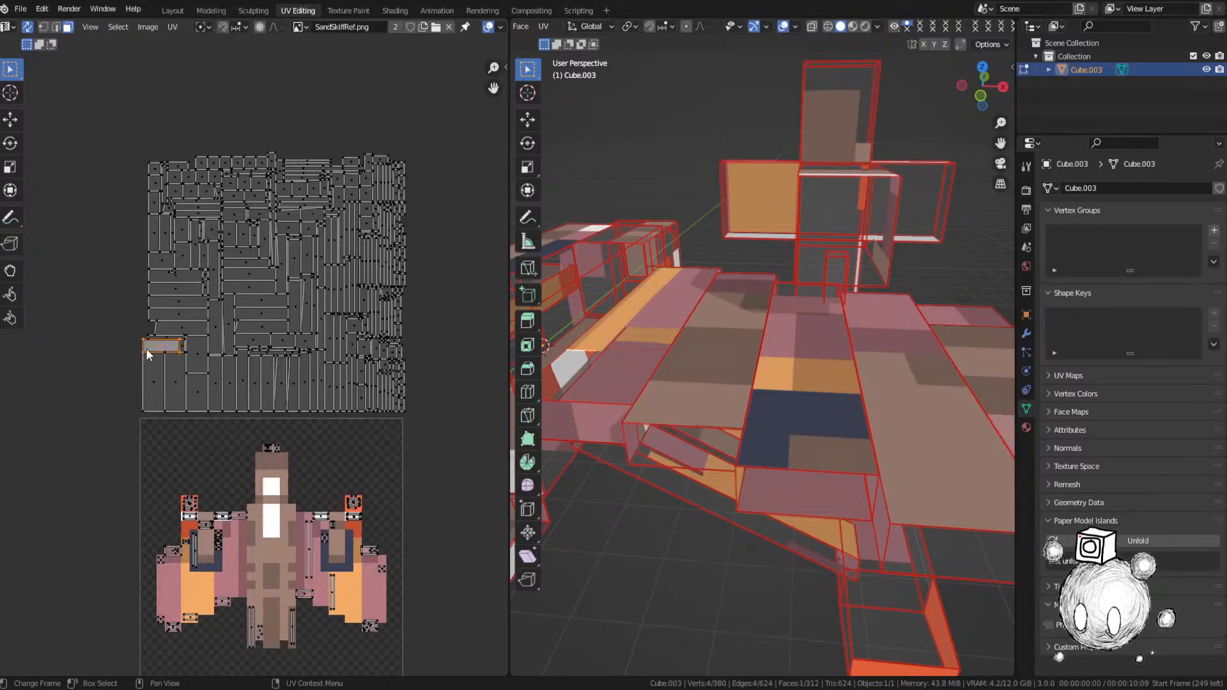
pyautogui.scroll(3, 775, 417)
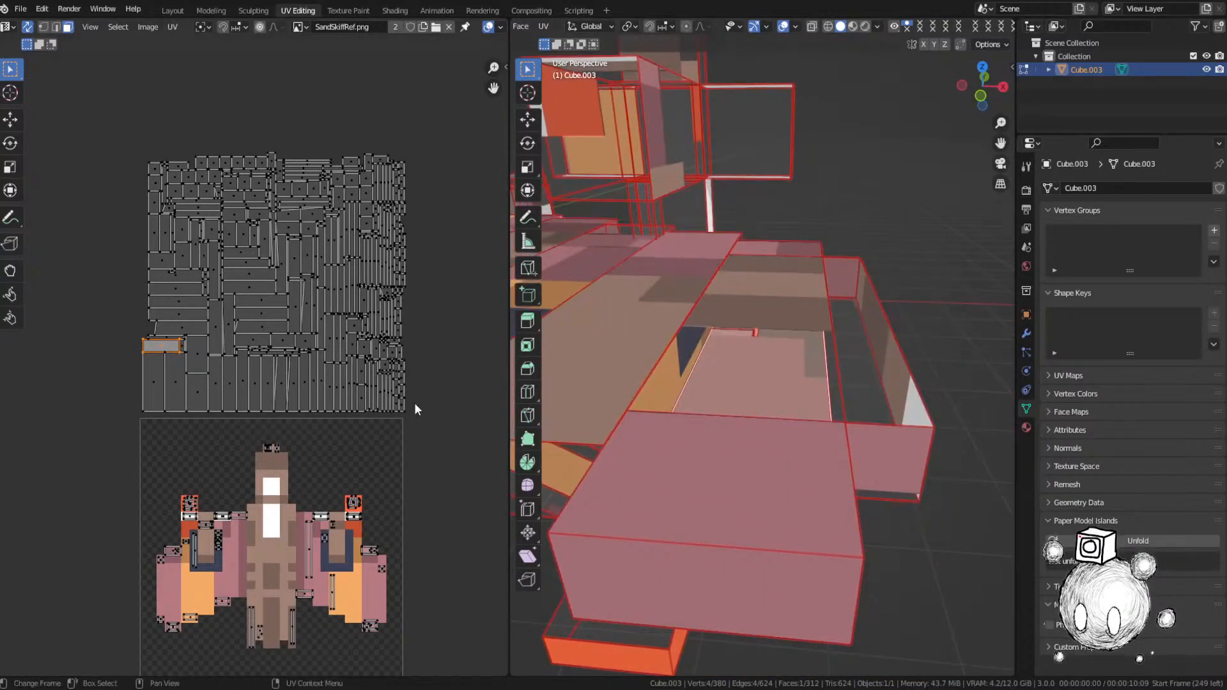
pyautogui.moveTo(415, 409); pyautogui.dragTo(391, 318, button='middle')
pyautogui.press('g')
pyautogui.click(497, 564)
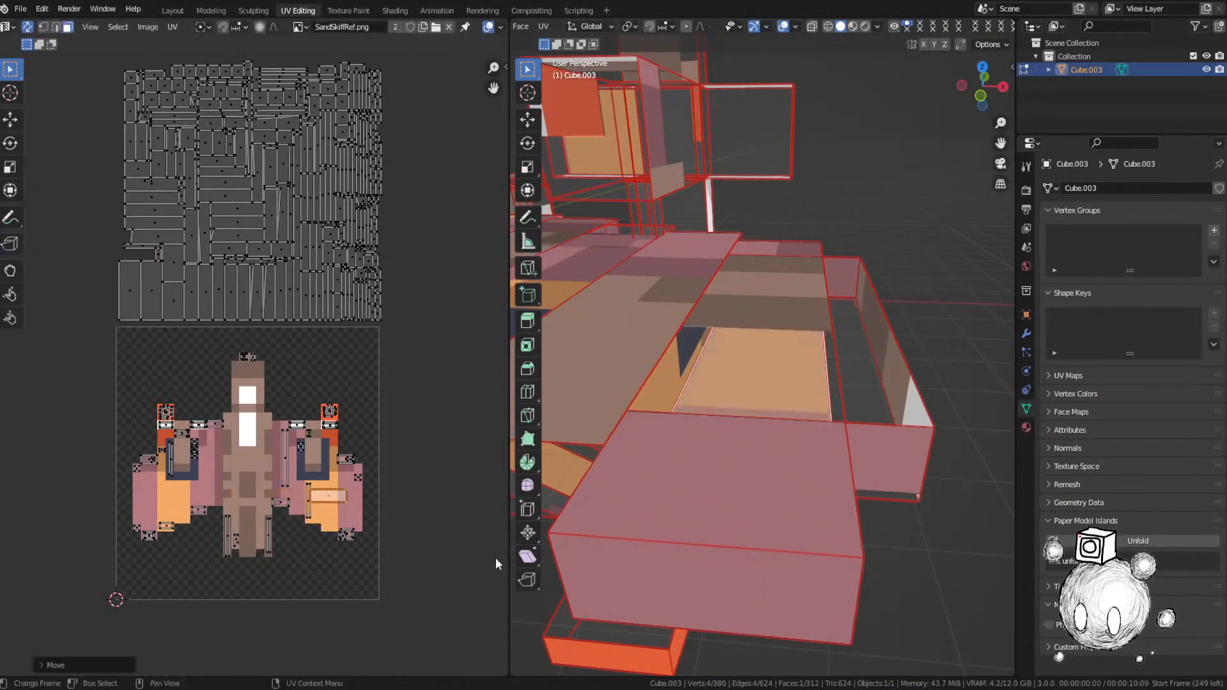
pyautogui.write('r90')
pyautogui.press('Return')
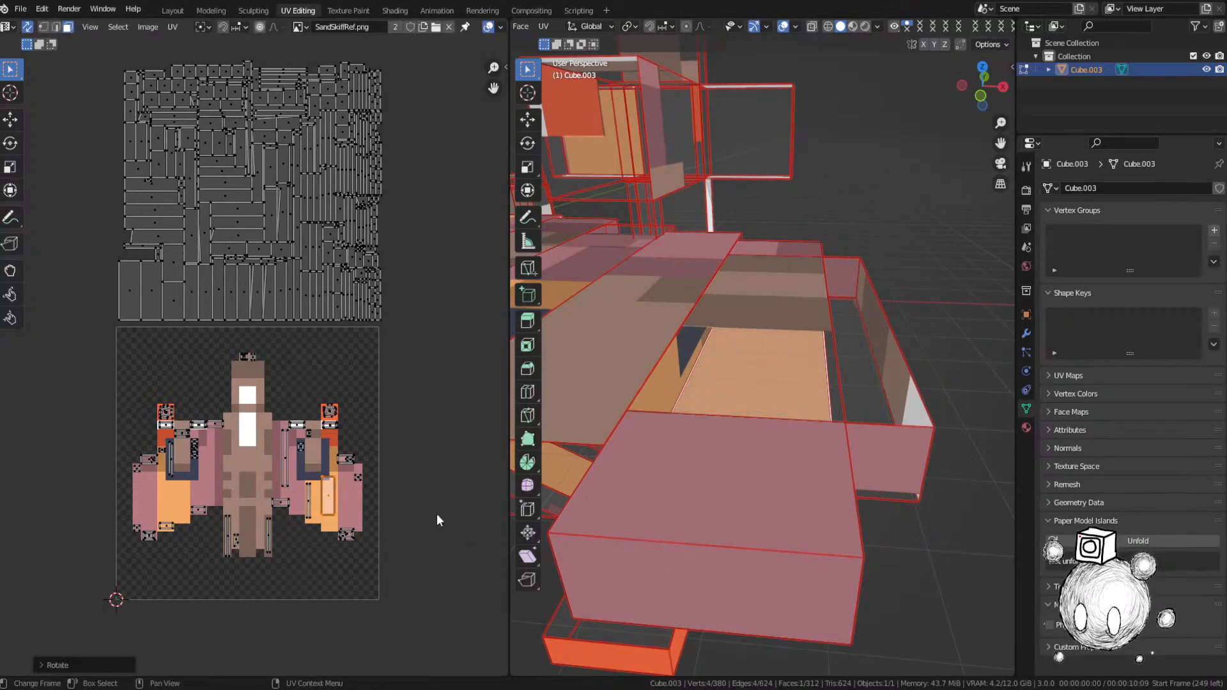
# Step: Narrow the rotated island along X and shift it along X to fit the orange strip beside the outer pink wing panel
pyautogui.scroll(5, 379, 427)
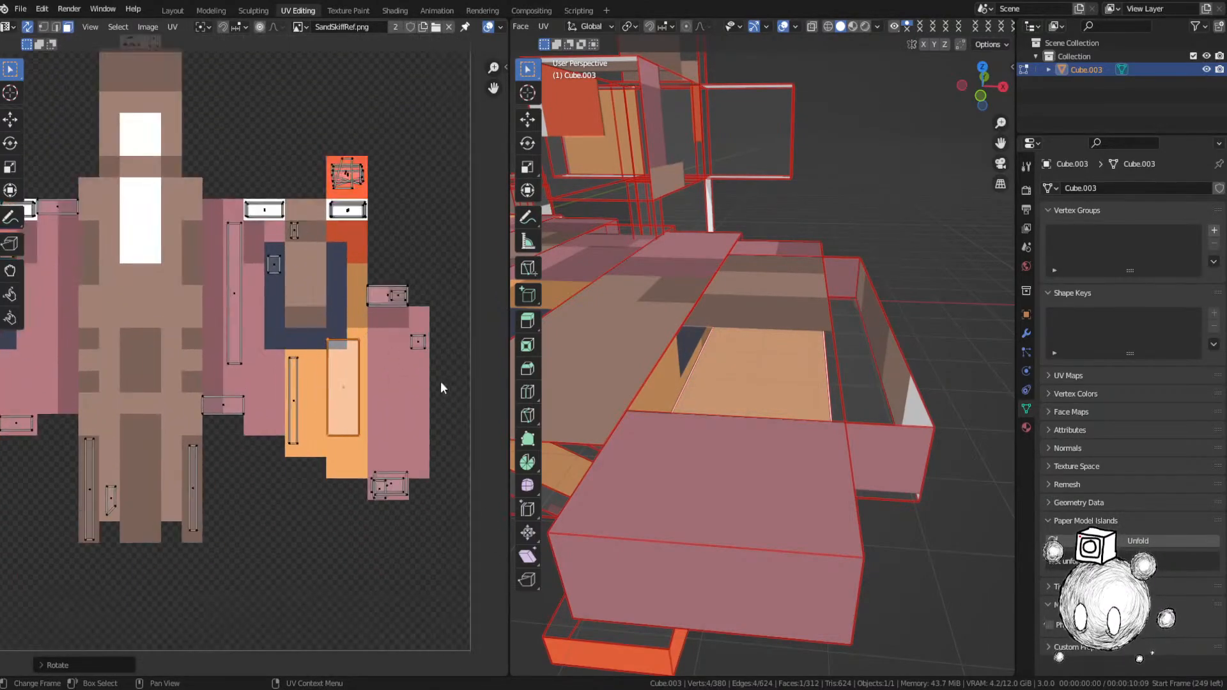
pyautogui.press('s')
pyautogui.press('x')
pyautogui.click(392, 382)
pyautogui.press('g')
pyautogui.press('x')
pyautogui.click(404, 379)
pyautogui.press('s')
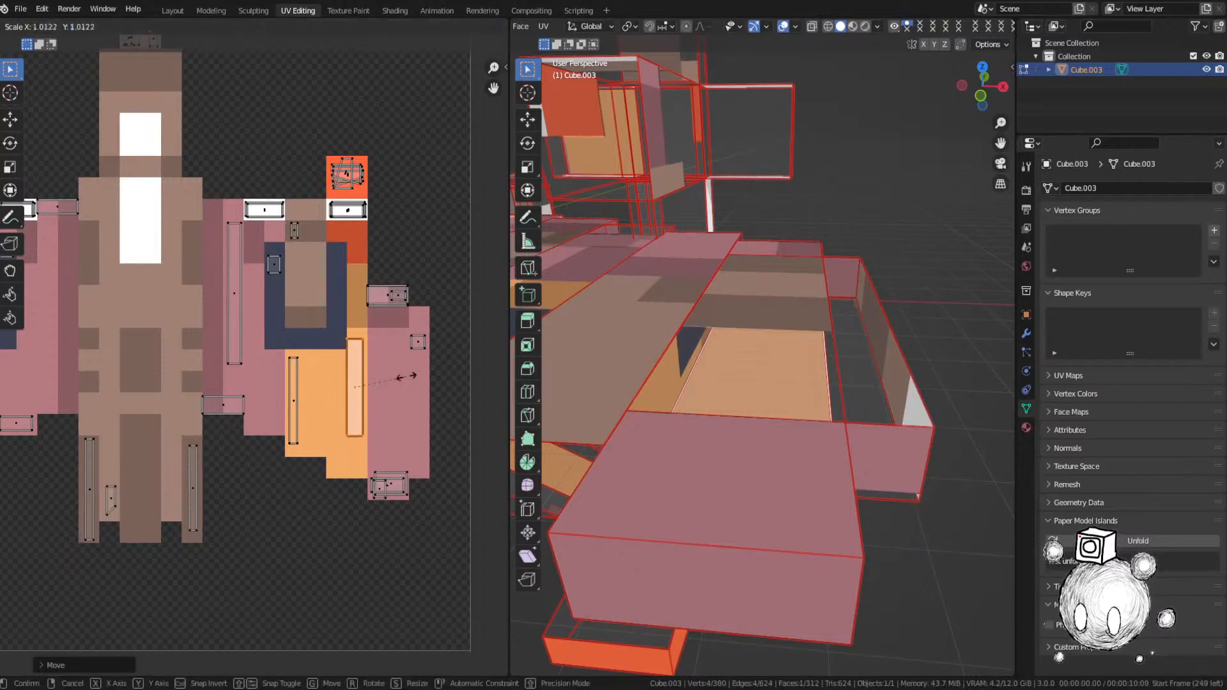
pyautogui.press('x')
pyautogui.click(396, 376)
pyautogui.press('g')
pyautogui.press('x')
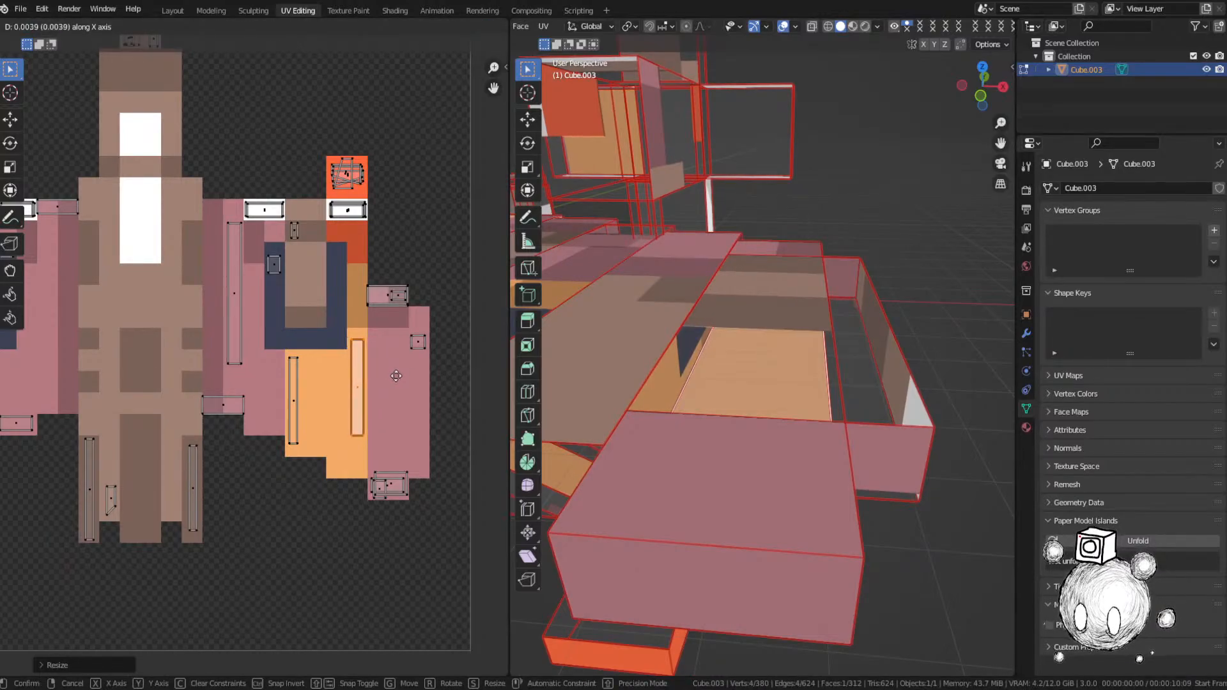
pyautogui.click(396, 376)
pyautogui.click(358, 344)
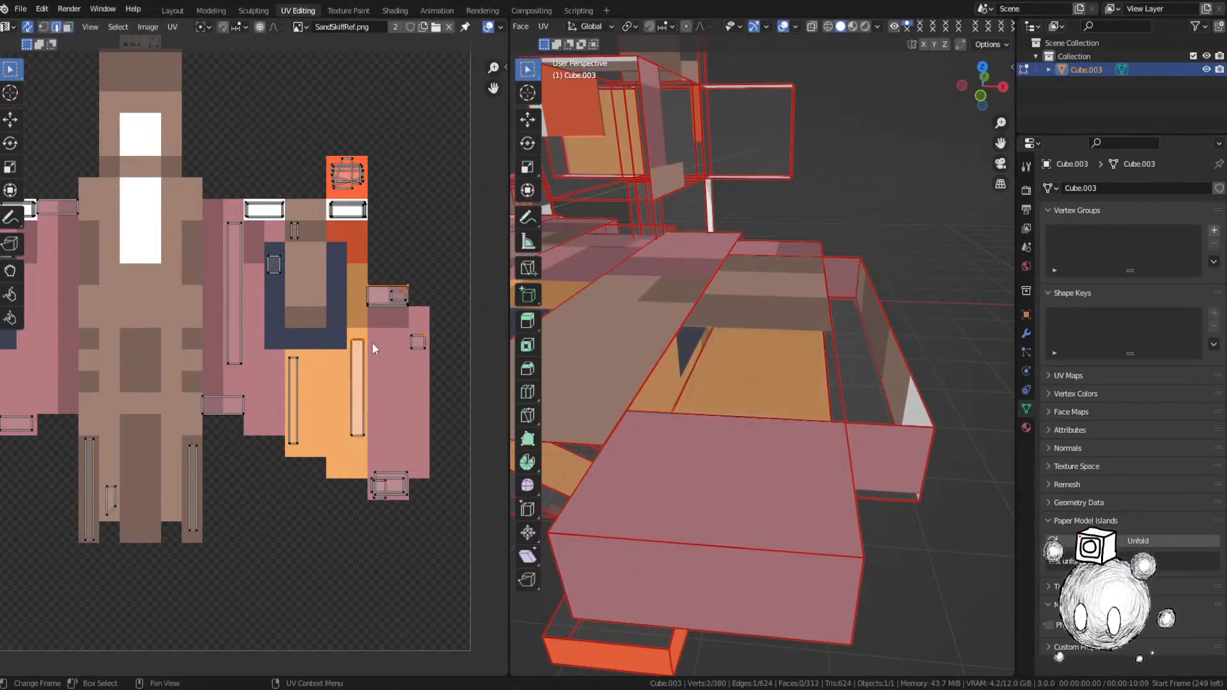
pyautogui.scroll(2, 418, 336)
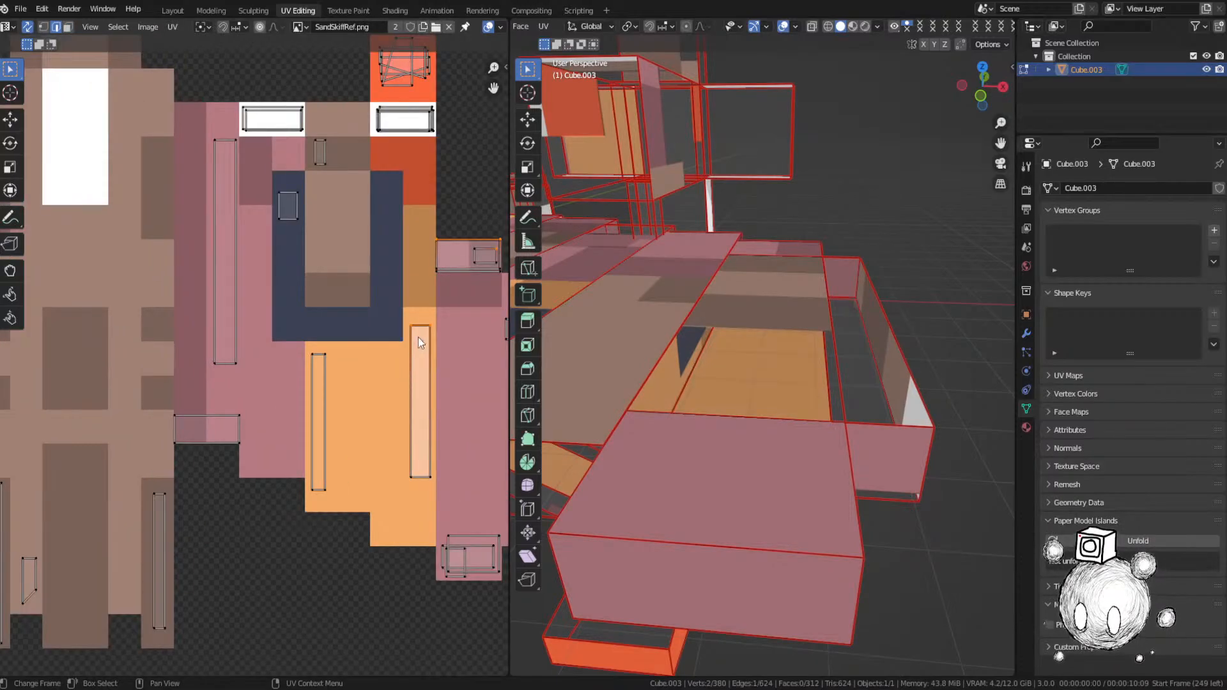
pyautogui.click(423, 474)
pyautogui.moveTo(430, 473); pyautogui.dragTo(377, 409, button='middle')
pyautogui.press('g')
pyautogui.press('y')
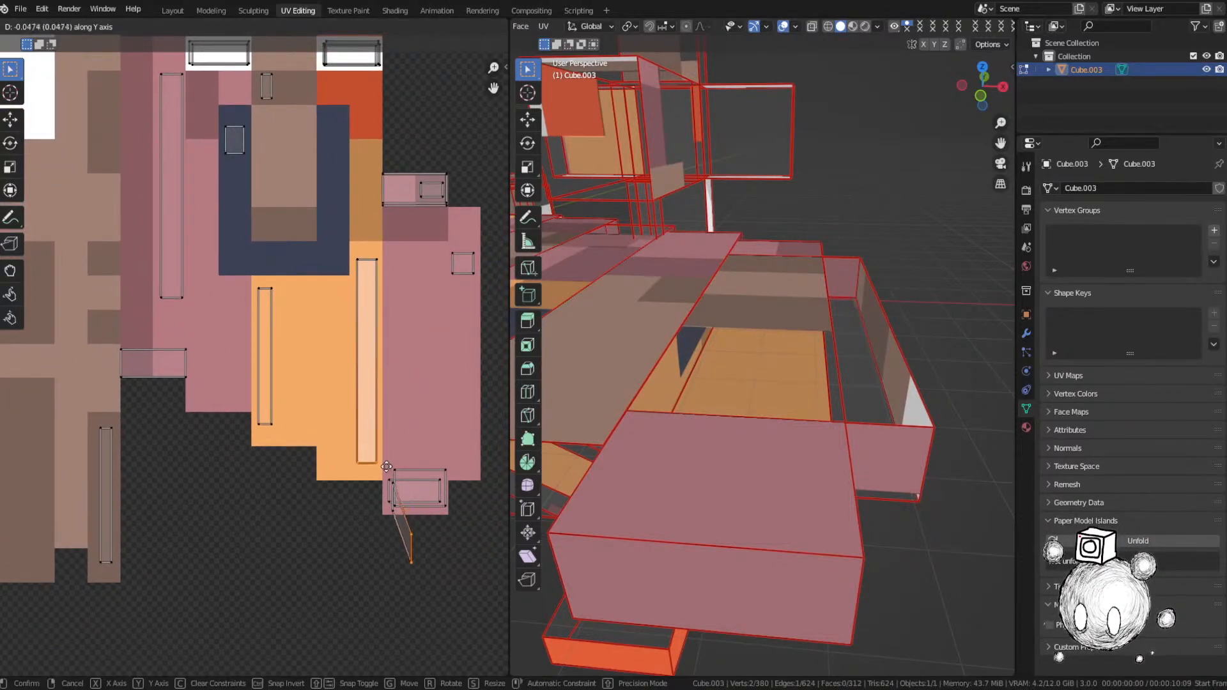
pyautogui.rightClick(386, 481)
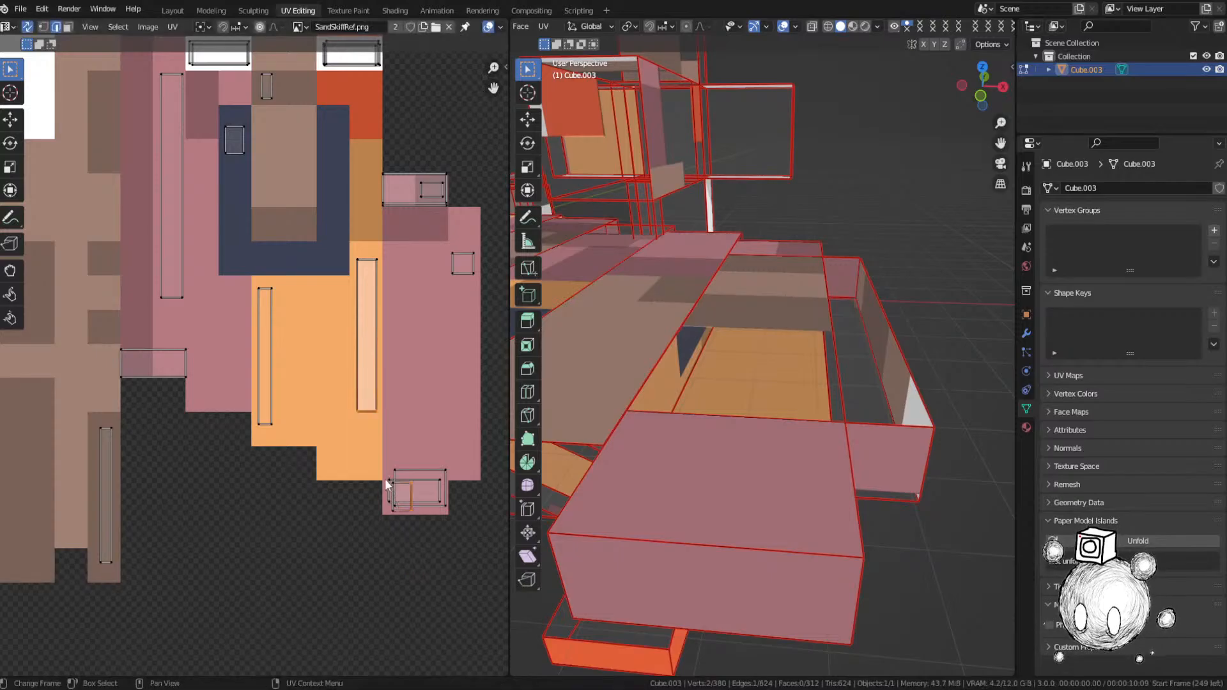
pyautogui.press('1')
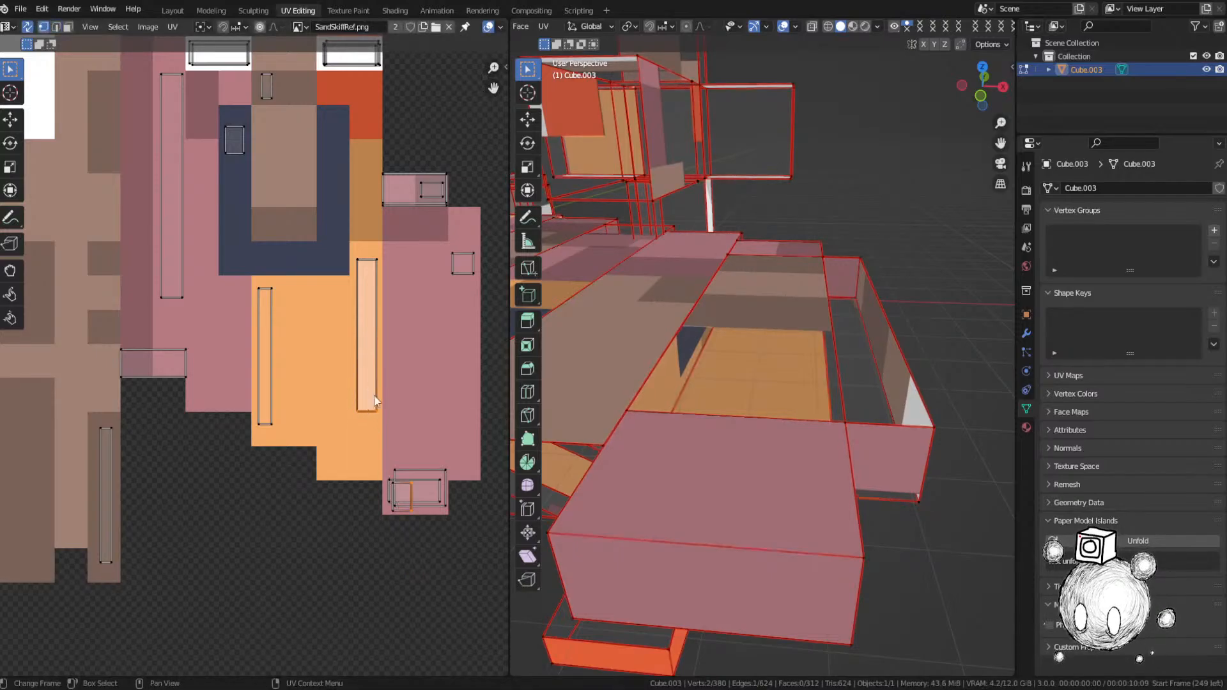
pyautogui.press('2')
# Step: Stretch the narrow island on the right wing's orange strip along Y and shift it up to the strip's upper end
pyautogui.click(366, 353)
pyautogui.press('s')
pyautogui.press('y')
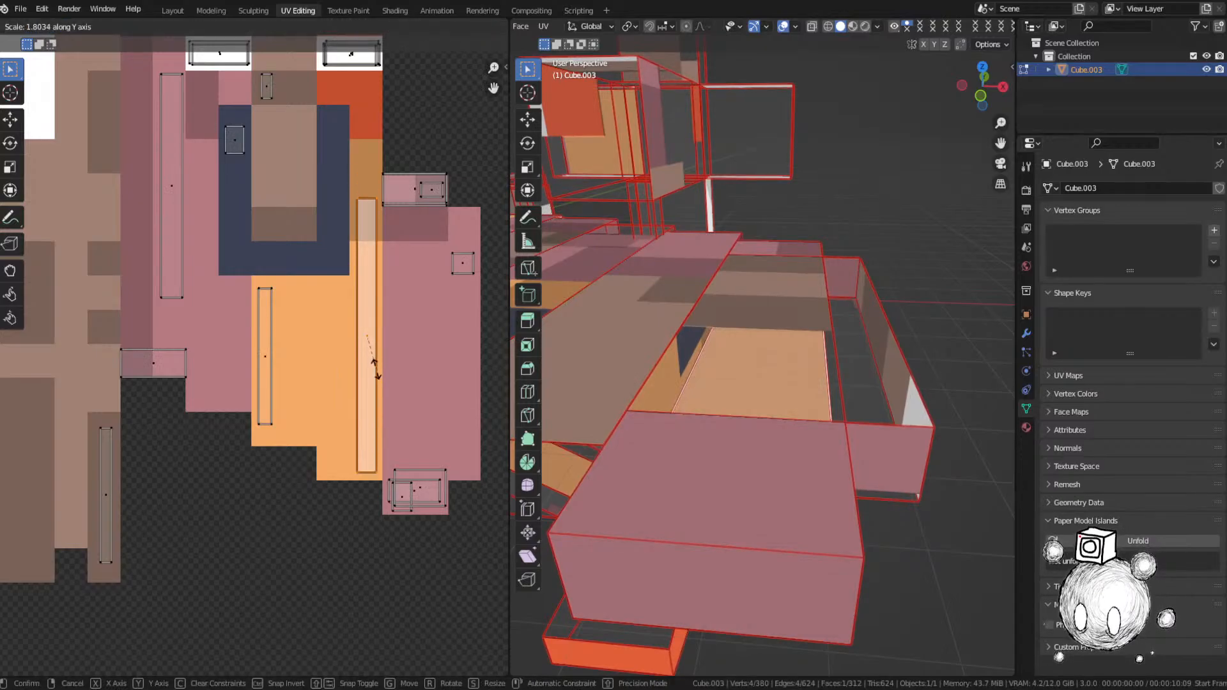
pyautogui.click(374, 368)
pyautogui.press('g')
pyautogui.click(400, 362)
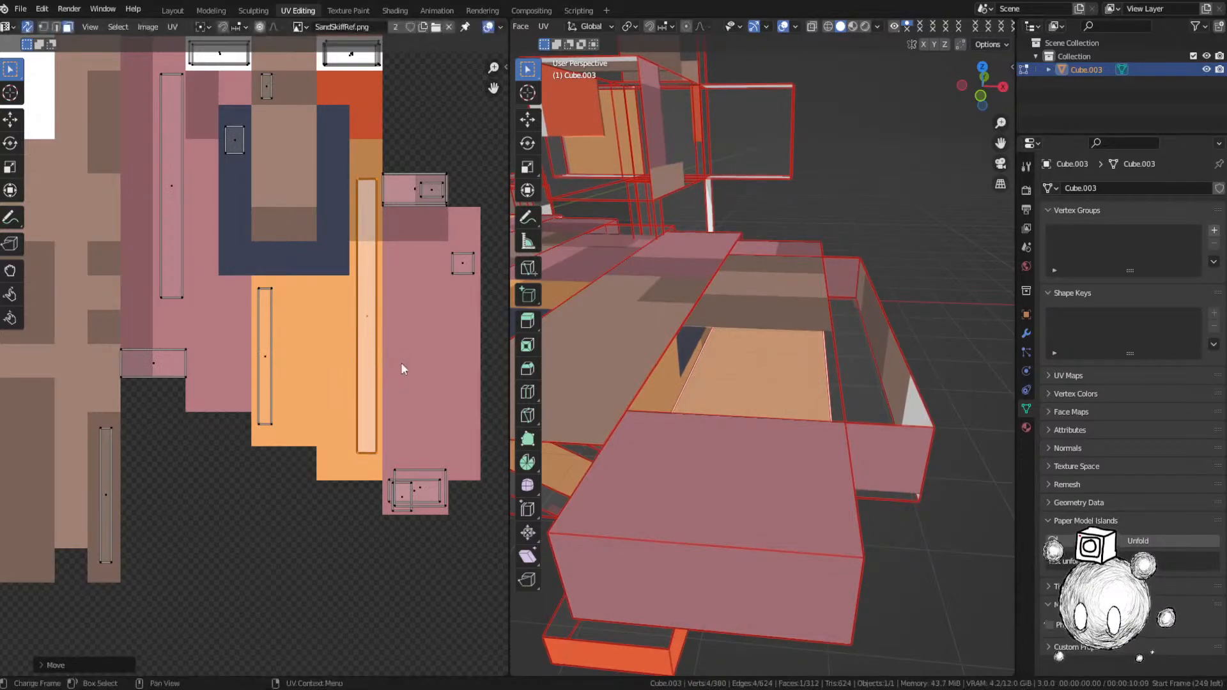
pyautogui.click(367, 182)
pyautogui.press('3')
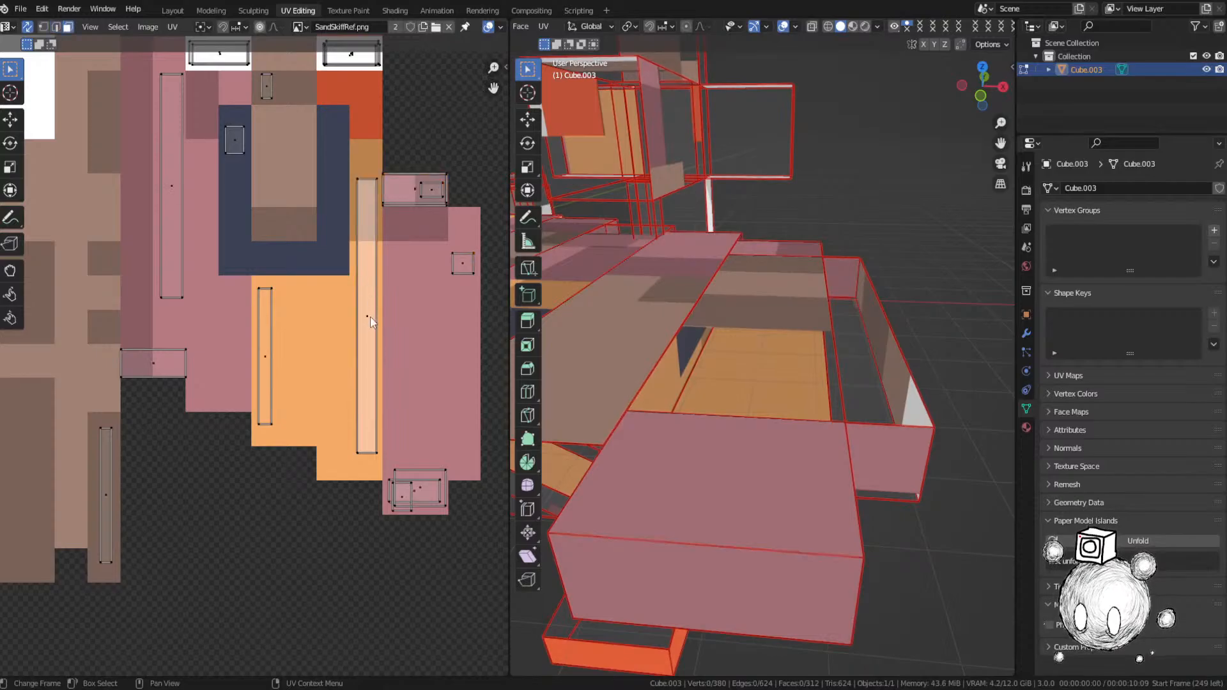
pyautogui.click(383, 325)
pyautogui.press('g')
pyautogui.press('y')
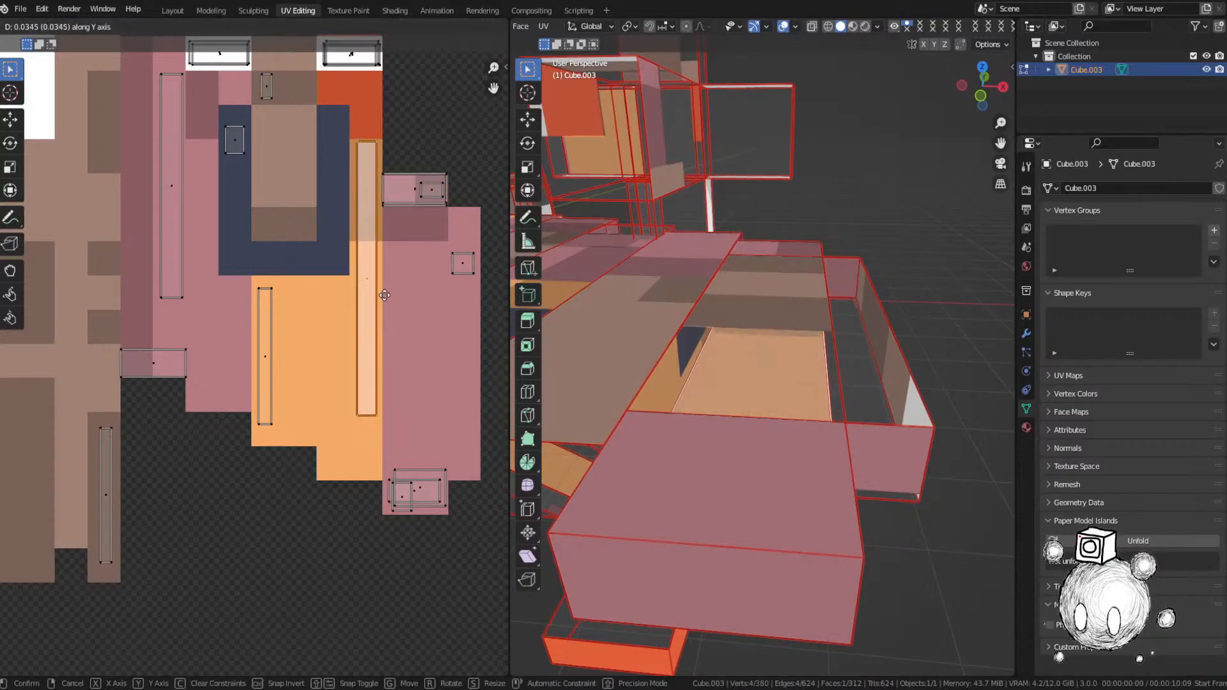
pyautogui.click(385, 294)
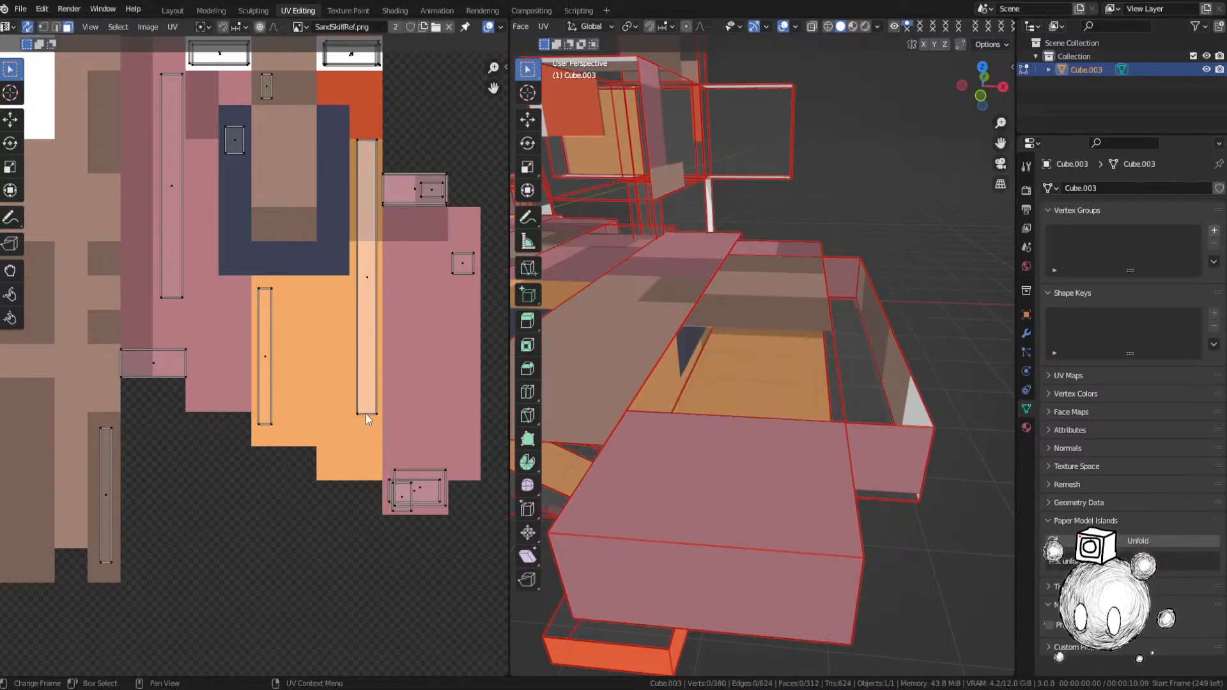
# Step: Move the orange-strip island down along Y and lengthen it further along Y
pyautogui.press('2')
pyautogui.press('1')
pyautogui.click(375, 413)
pyautogui.press('3')
pyautogui.click(367, 271)
pyautogui.press('g')
pyautogui.press('y')
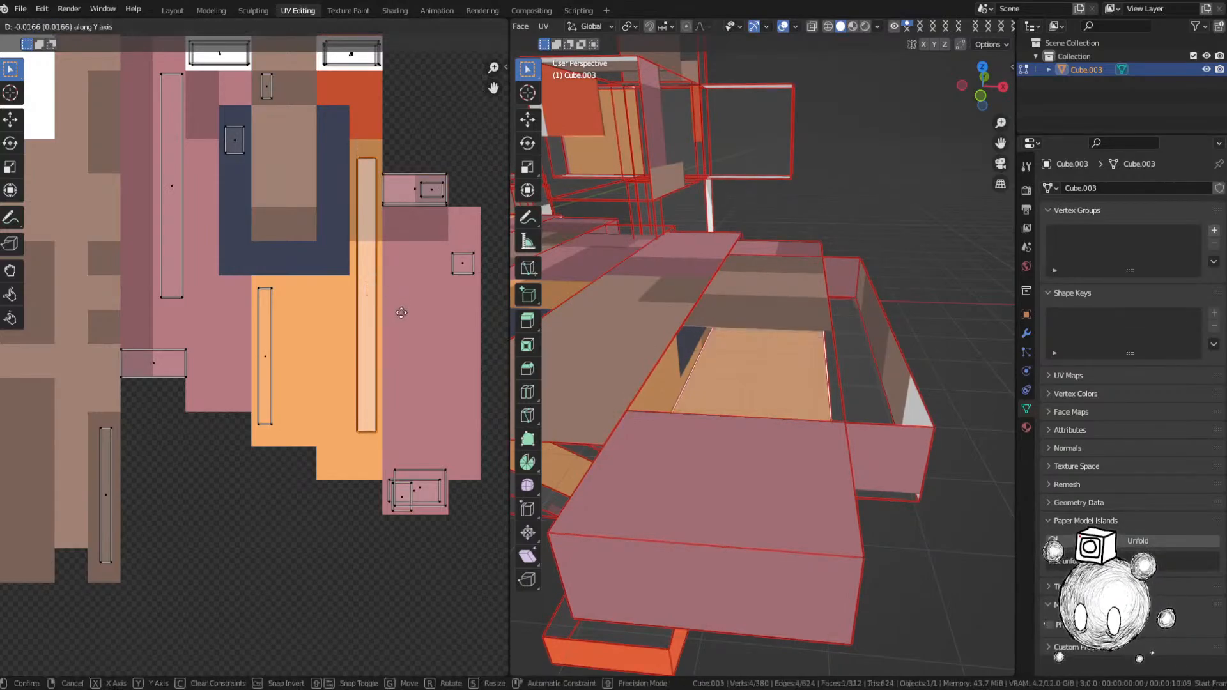
pyautogui.click(402, 317)
pyautogui.press('s')
pyautogui.press('y')
pyautogui.click(406, 328)
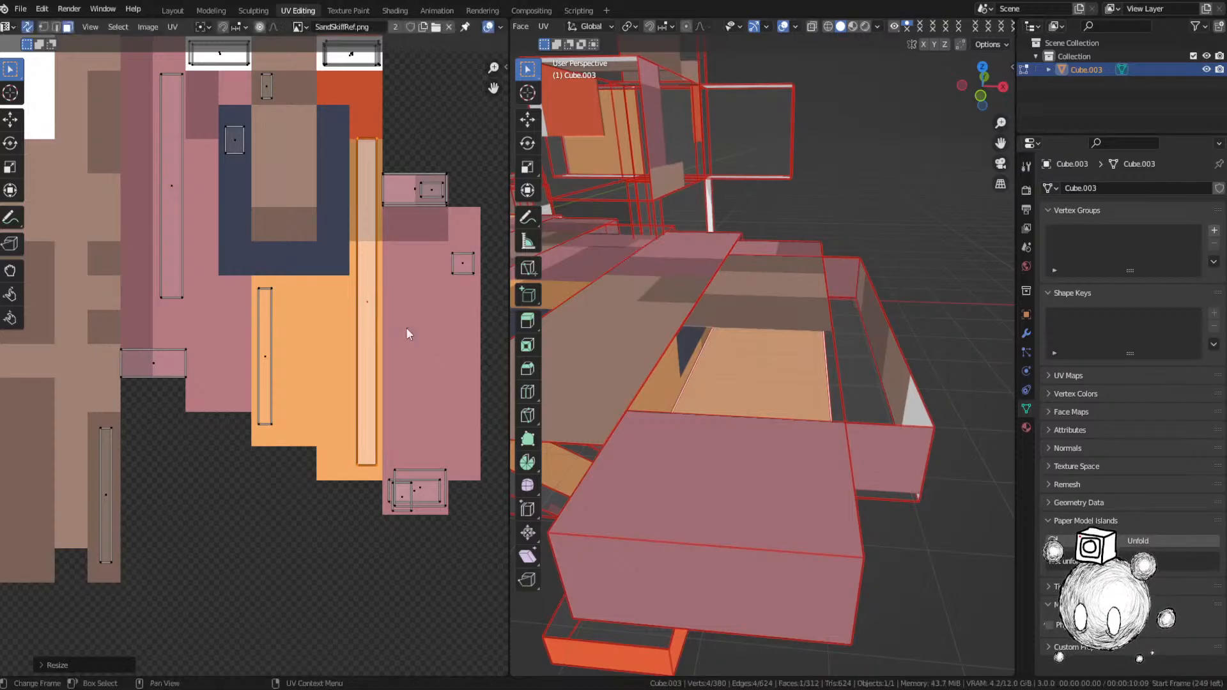
# Step: Fine-tune the island's Y position and scale to span the full orange strip, deselect it and save the file
pyautogui.press('g')
pyautogui.press('y')
pyautogui.click(405, 335)
pyautogui.press('s')
pyautogui.press('y')
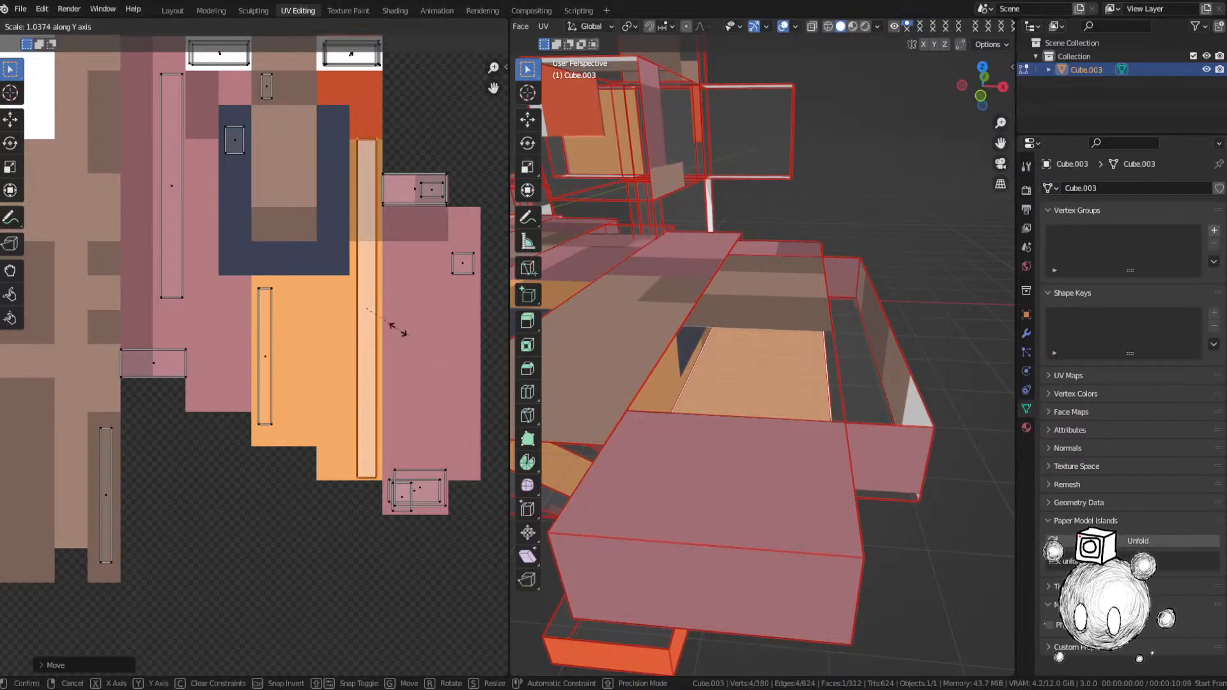
pyautogui.click(397, 328)
pyautogui.press('g')
pyautogui.press('y')
pyautogui.click(400, 349)
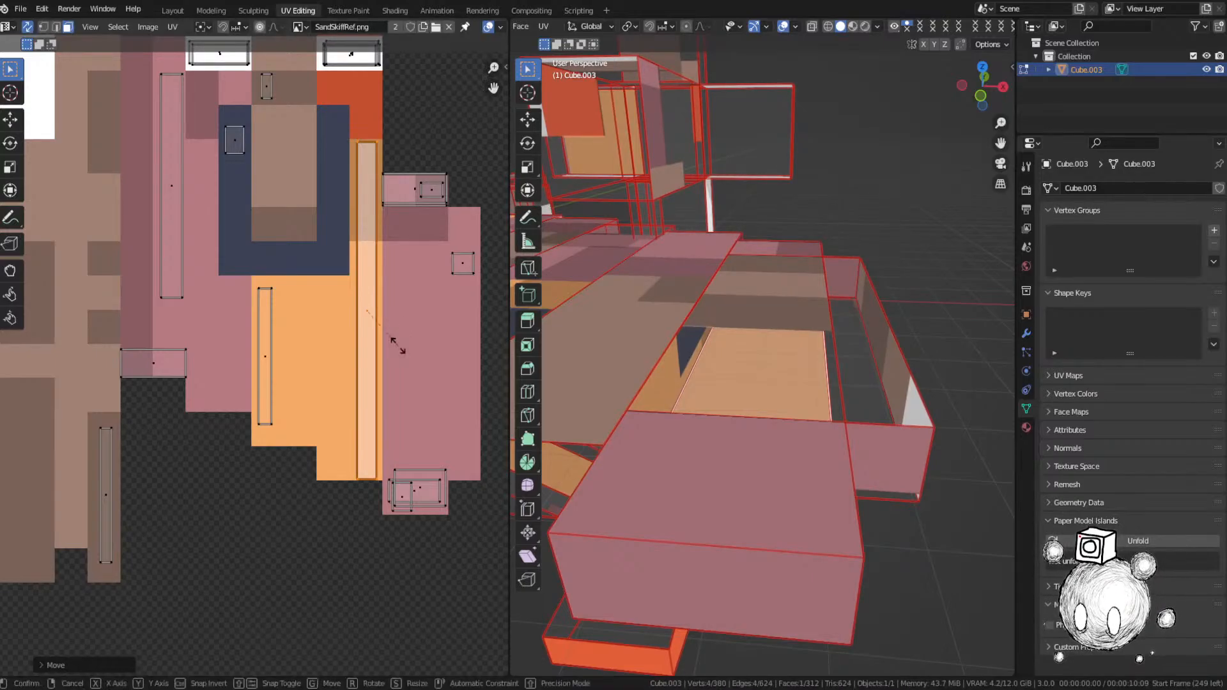
pyautogui.press('s')
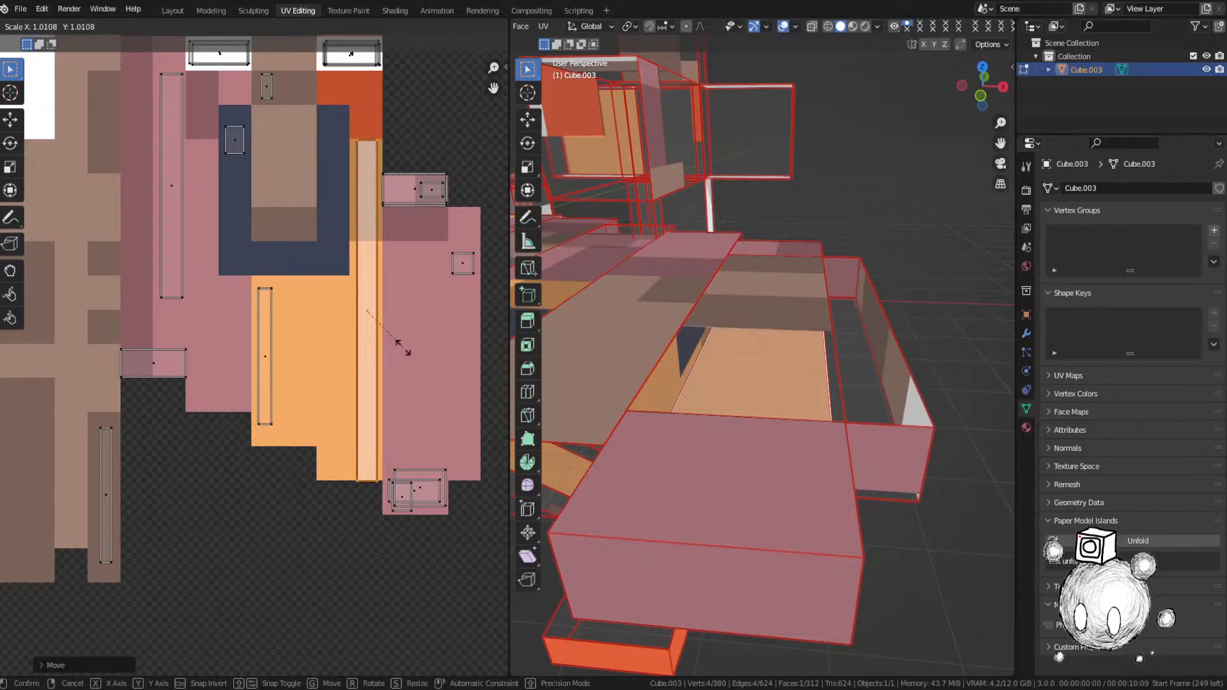
pyautogui.click(402, 347)
pyautogui.hotkey('alt', 'a')
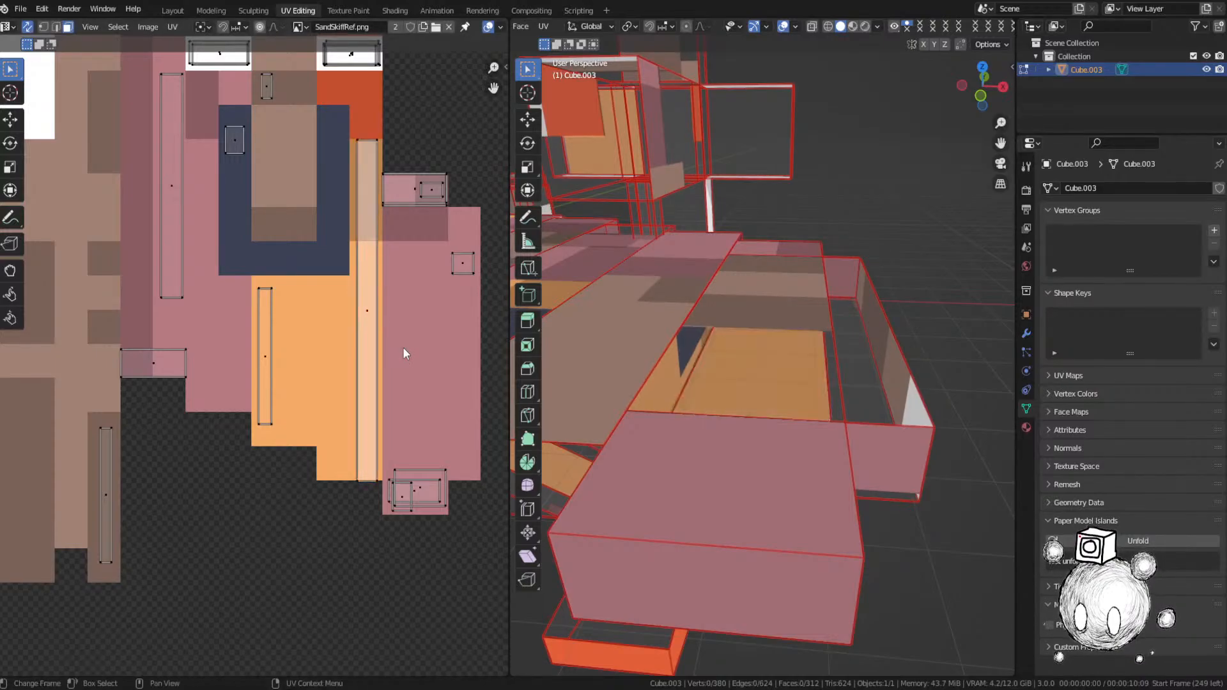
pyautogui.moveTo(735, 285); pyautogui.dragTo(568, 207, button='middle')
pyautogui.hotkey('ctrl', 's')
# Step: Move the tall rectangular island from the unplaced layout's lower-left corner onto the brown fuselage of the texture
pyautogui.moveTo(434, 226); pyautogui.dragTo(458, 257, button='middle')
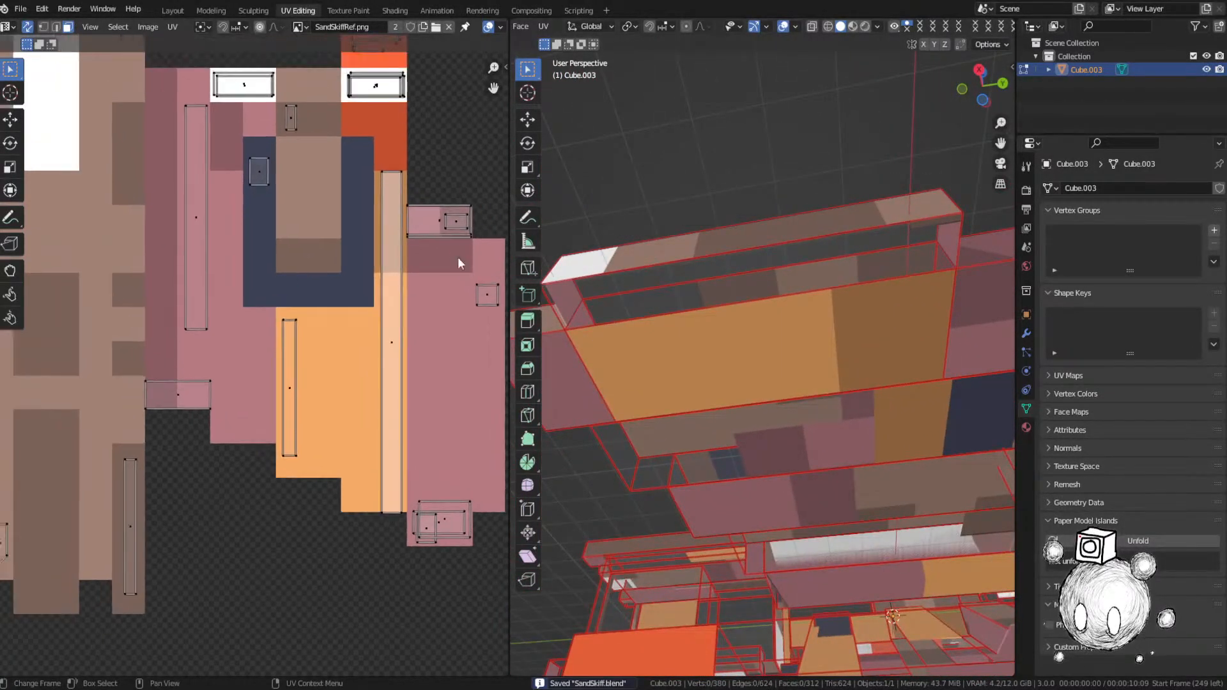
pyautogui.scroll(-4, 712, 348)
pyautogui.moveTo(266, 233); pyautogui.dragTo(305, 281, button='middle')
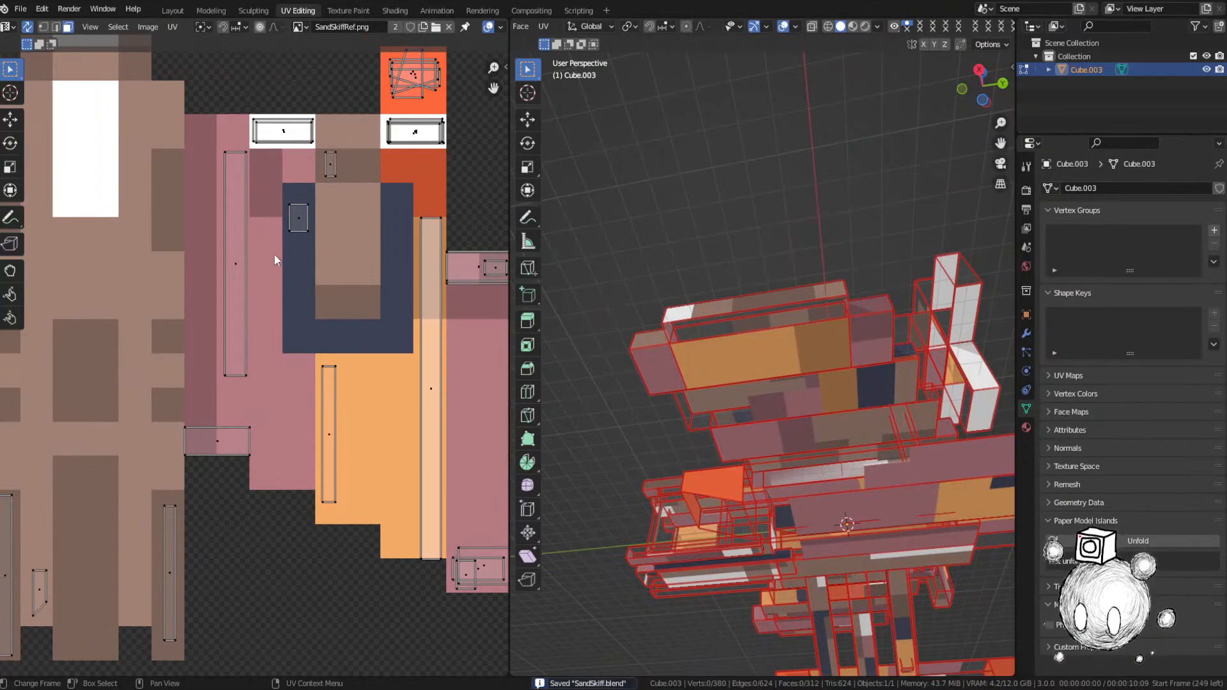
pyautogui.scroll(-5, 274, 259)
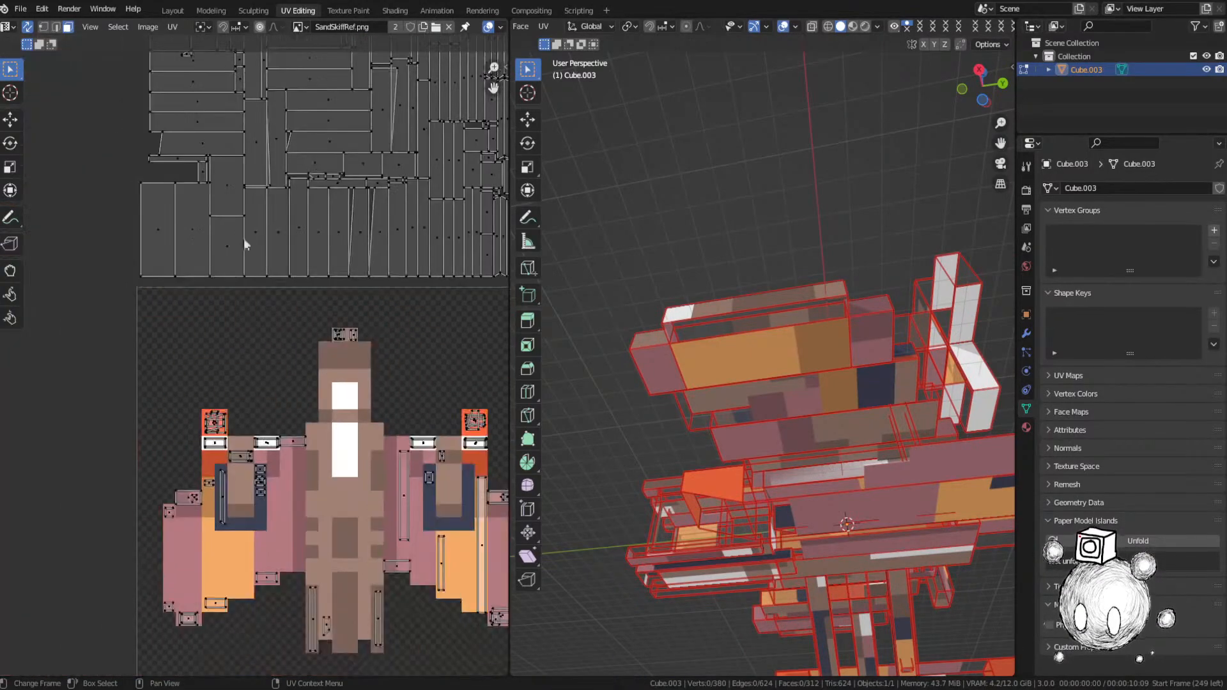
pyautogui.click(152, 235)
pyautogui.moveTo(742, 404); pyautogui.dragTo(844, 377, button='middle')
pyautogui.scroll(-1, 391, 371)
pyautogui.moveTo(397, 371); pyautogui.dragTo(319, 281, button='middle')
pyautogui.press('g')
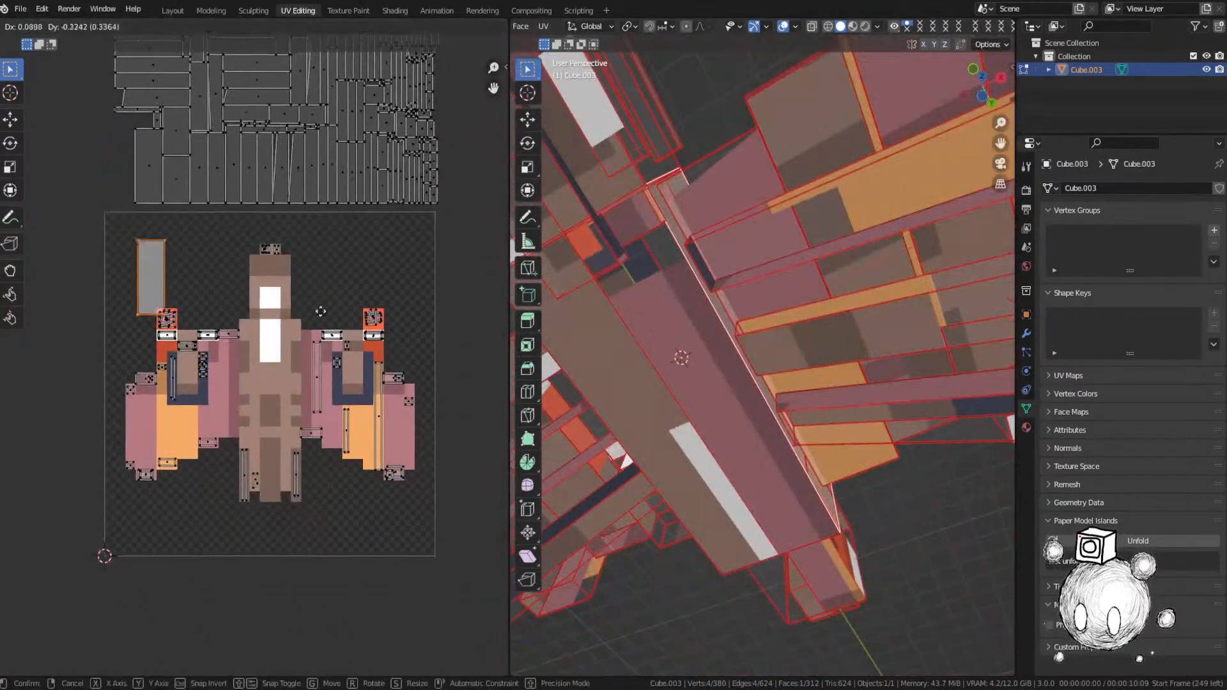
pyautogui.click(473, 396)
pyautogui.moveTo(572, 390)
pyautogui.mouseDown(button='middle')
pyautogui.moveTo(741, 432)
pyautogui.moveTo(550, 393)
pyautogui.mouseUp(button='middle')
pyautogui.scroll(3, 273, 417)
pyautogui.scroll(1, 273, 417)
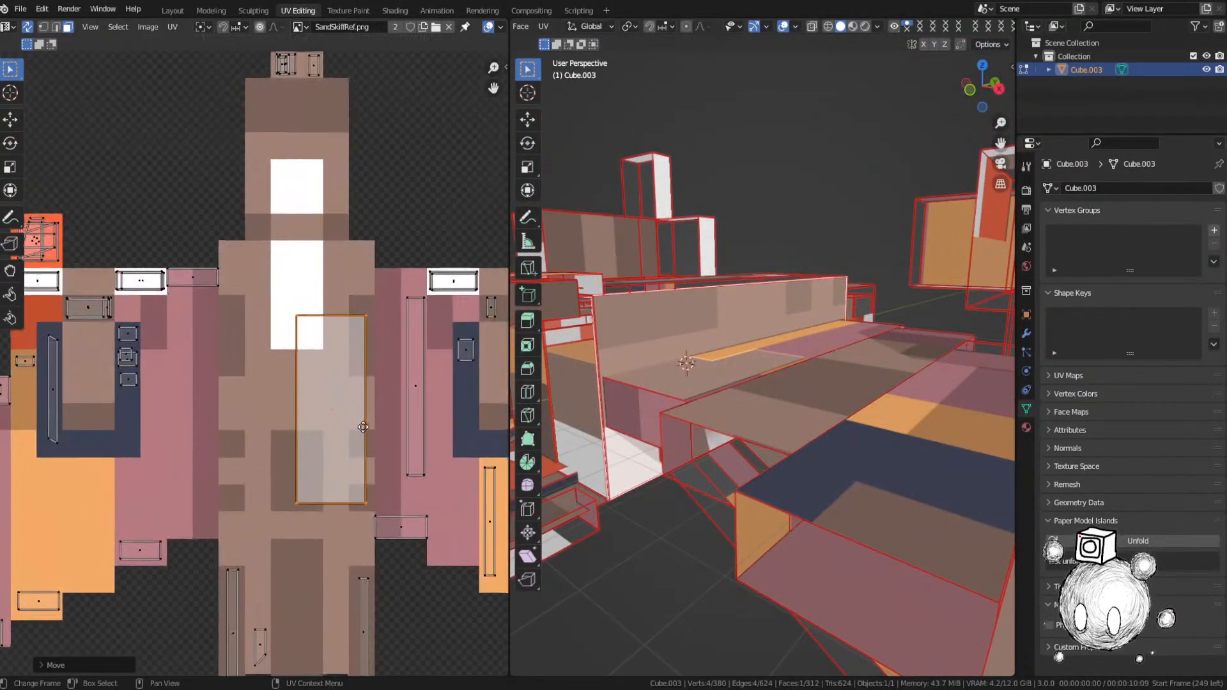
pyautogui.moveTo(273, 417); pyautogui.dragTo(259, 369, button='middle')
pyautogui.press('g')
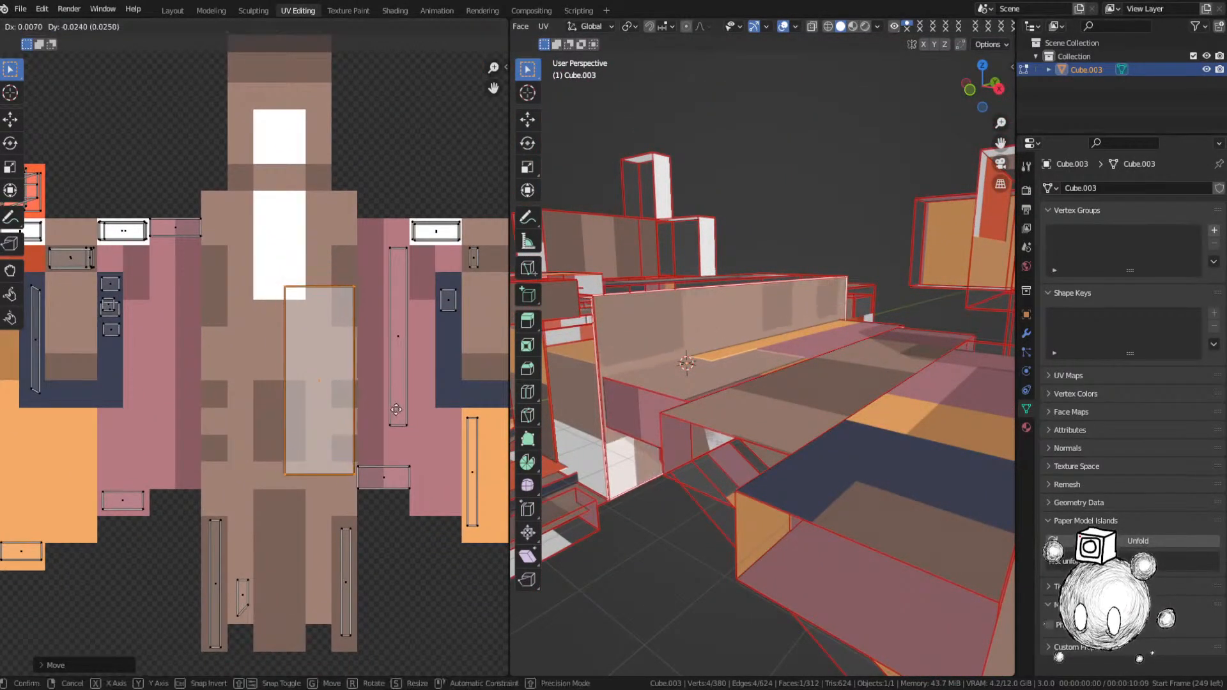
pyautogui.click(400, 409)
# Step: Narrow the fuselage island along X and shift it along X onto the strip at the fuselage's right edge
pyautogui.press('s')
pyautogui.press('x')
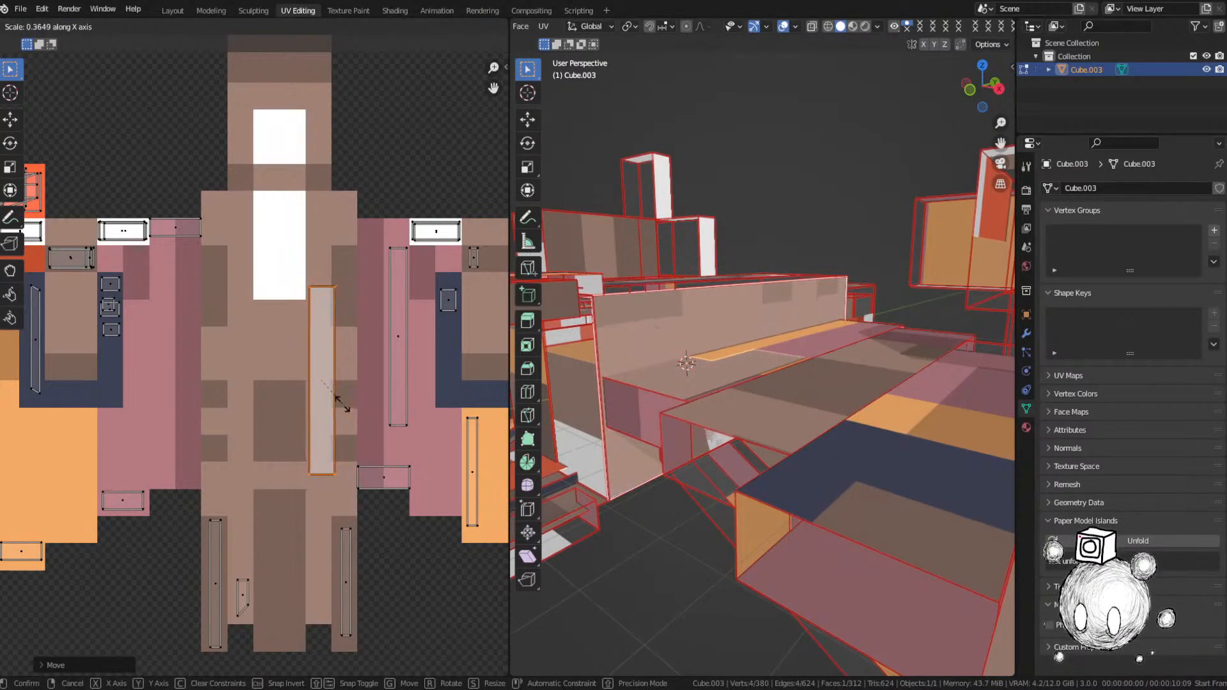
pyautogui.click(340, 405)
pyautogui.press('g')
pyautogui.press('x')
pyautogui.click(360, 405)
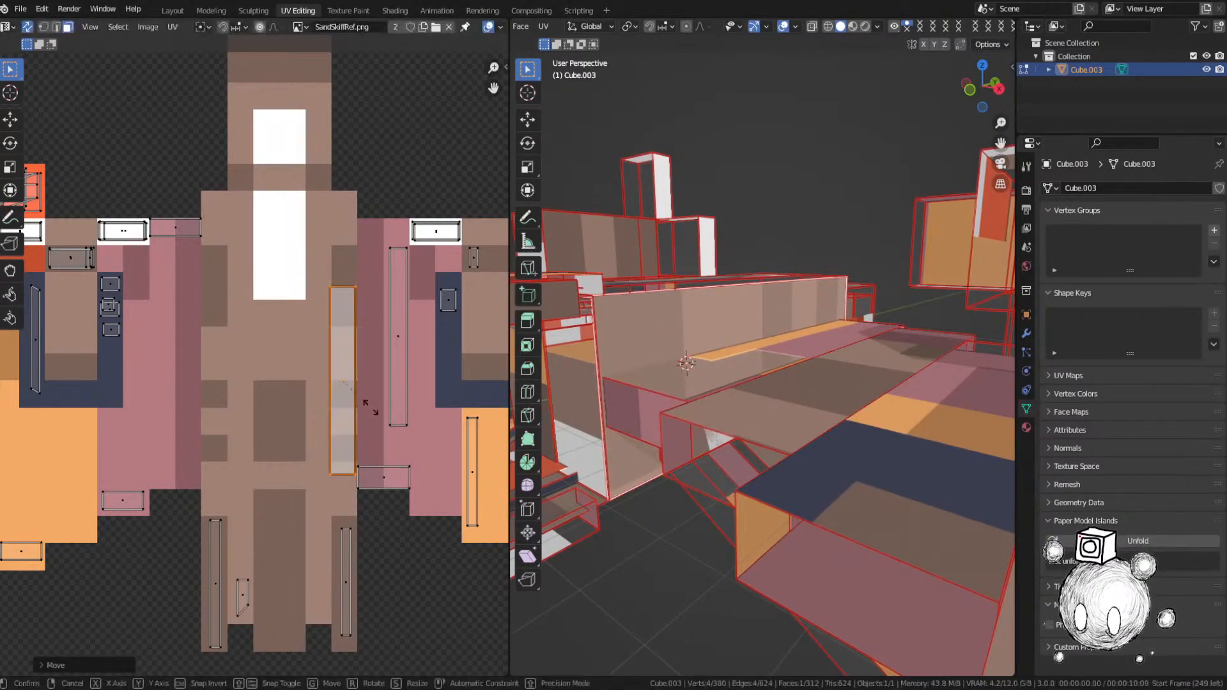
pyautogui.press('s')
pyautogui.press('x')
pyautogui.click(363, 405)
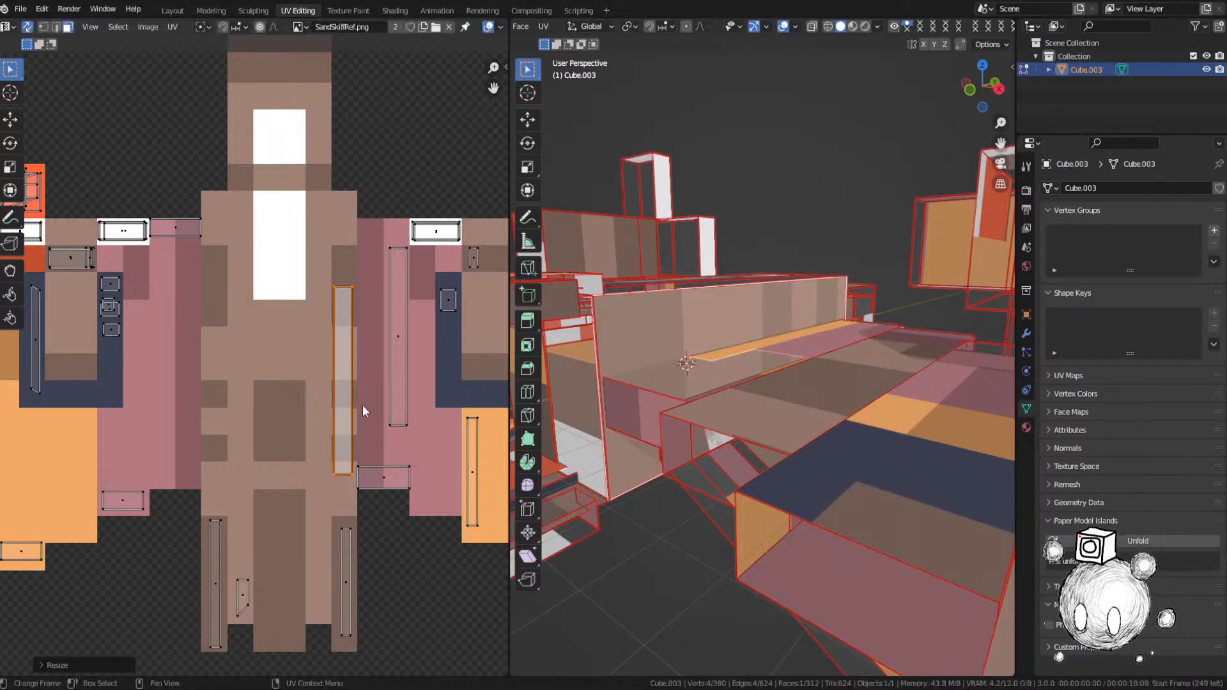
pyautogui.press('g')
pyautogui.press('x')
pyautogui.click(366, 406)
# Step: Slide the narrowed island along Y on the fuselage's right edge, placing it just below the upper end of the wide section
pyautogui.press('g')
pyautogui.press('y')
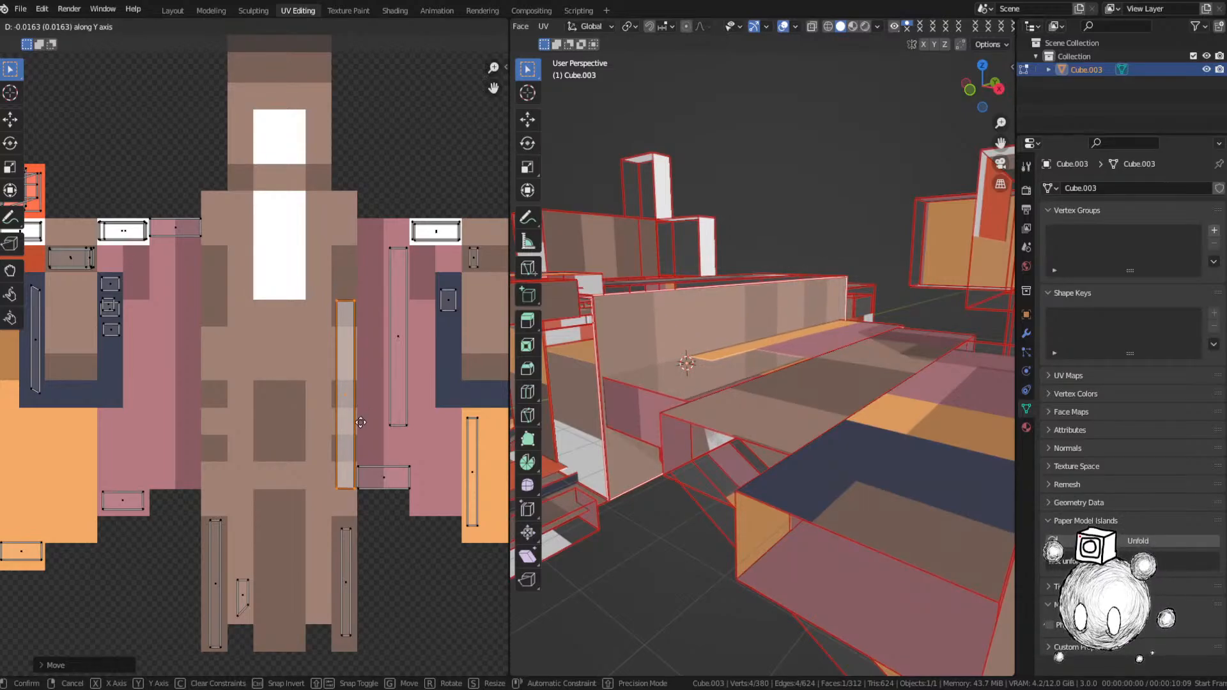
pyautogui.click(360, 422)
pyautogui.press('2')
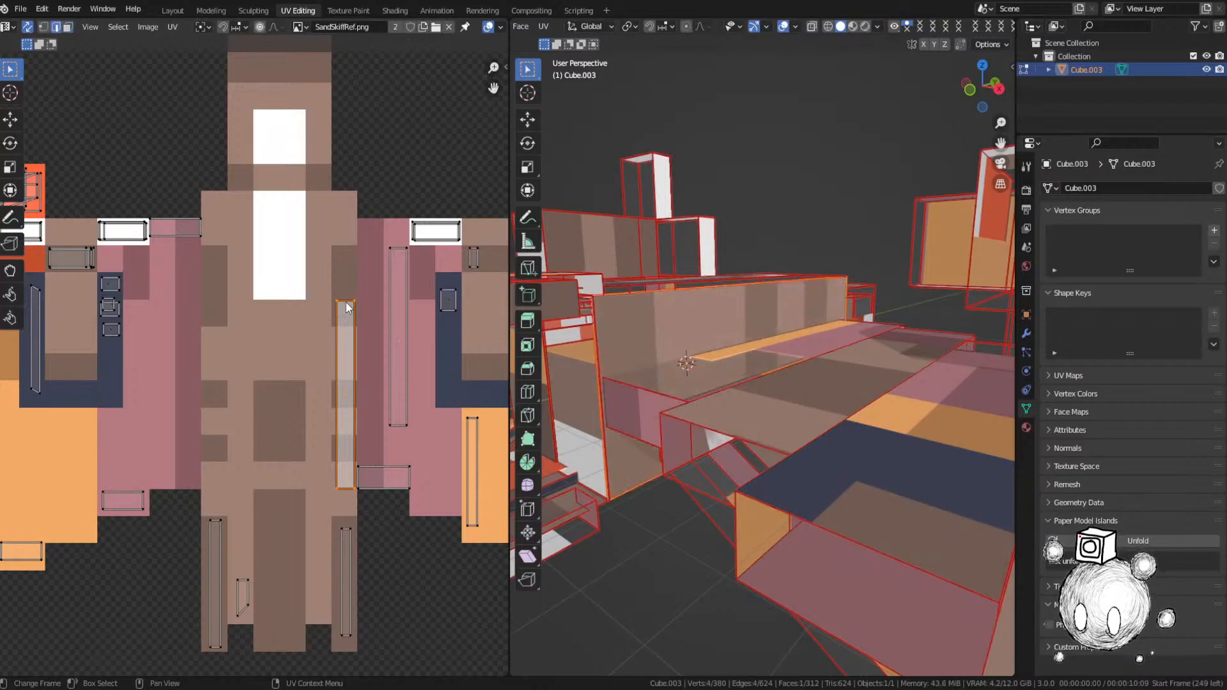
pyautogui.click(347, 304)
pyautogui.scroll(-9, 363, 360)
pyautogui.scroll(5, 247, 365)
pyautogui.scroll(4, 268, 377)
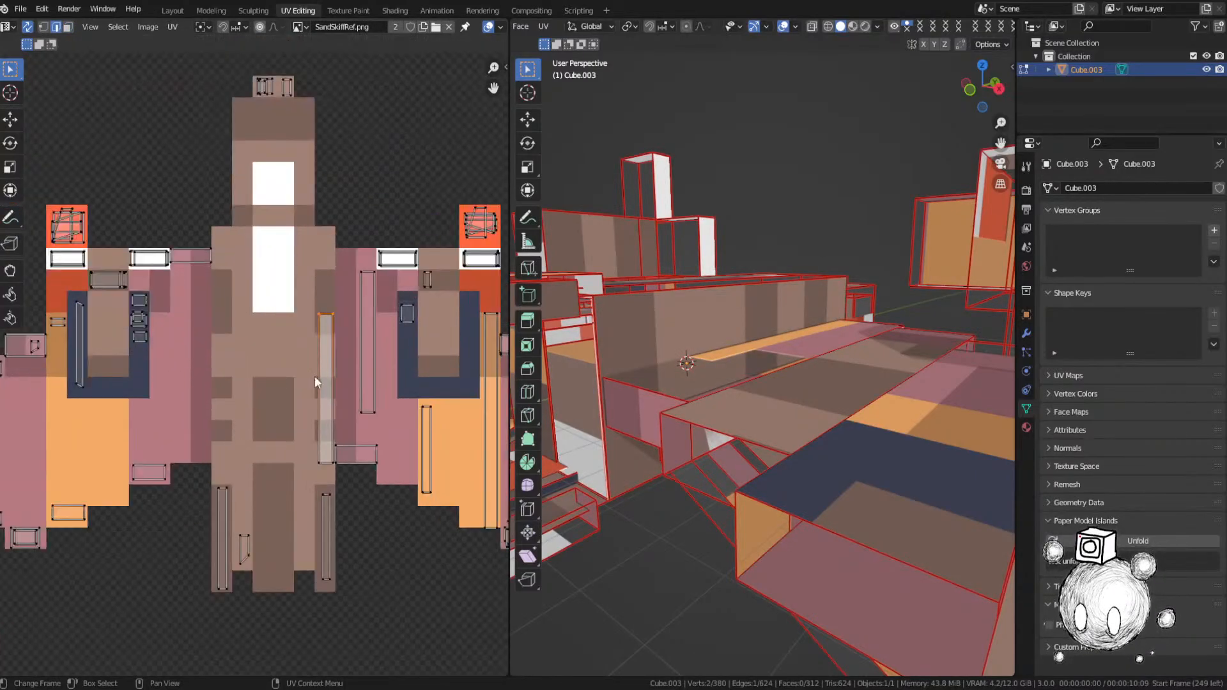
pyautogui.press('g')
pyautogui.press('y')
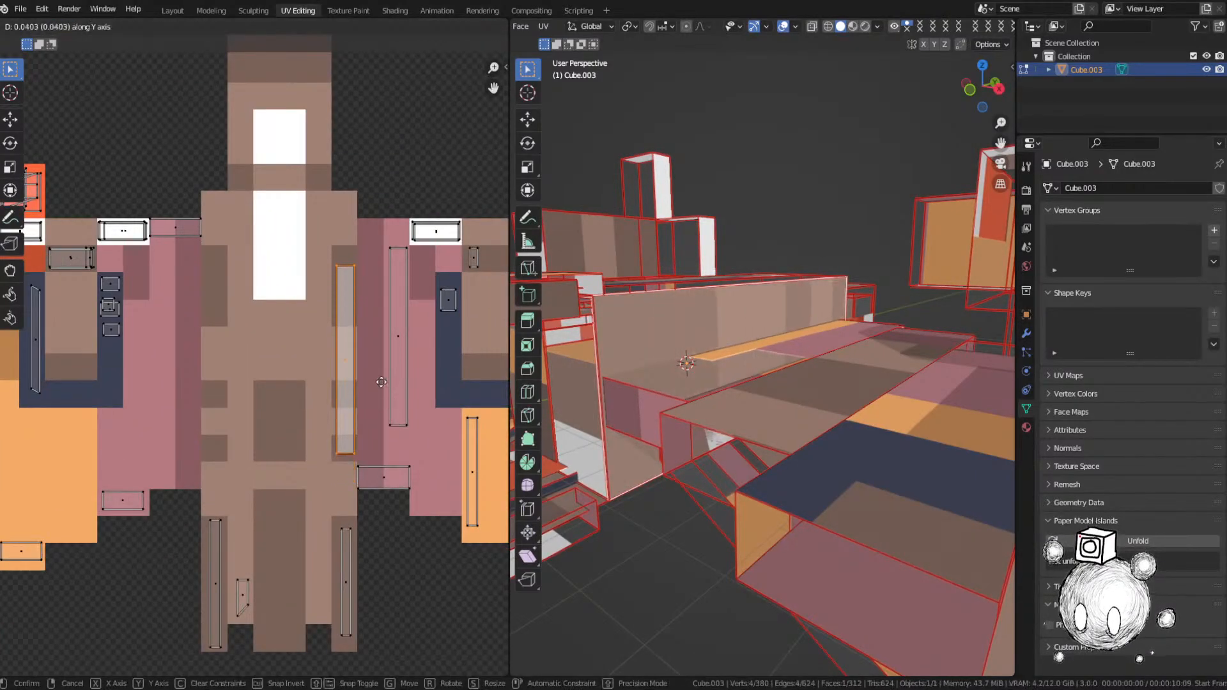
pyautogui.click(380, 381)
# Step: Lengthen the fuselage edge island along Y and shift it up to meet the top corner of the wide section
pyautogui.press('s')
pyautogui.press('y')
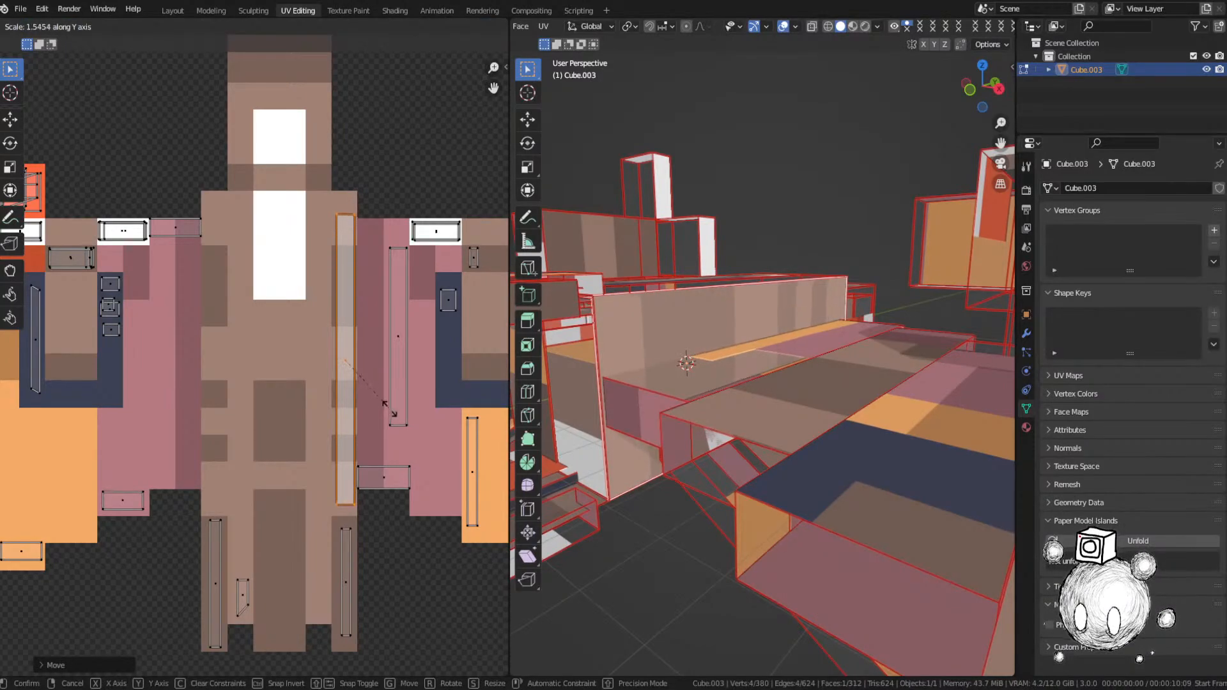
pyautogui.click(386, 405)
pyautogui.press('g')
pyautogui.press('y')
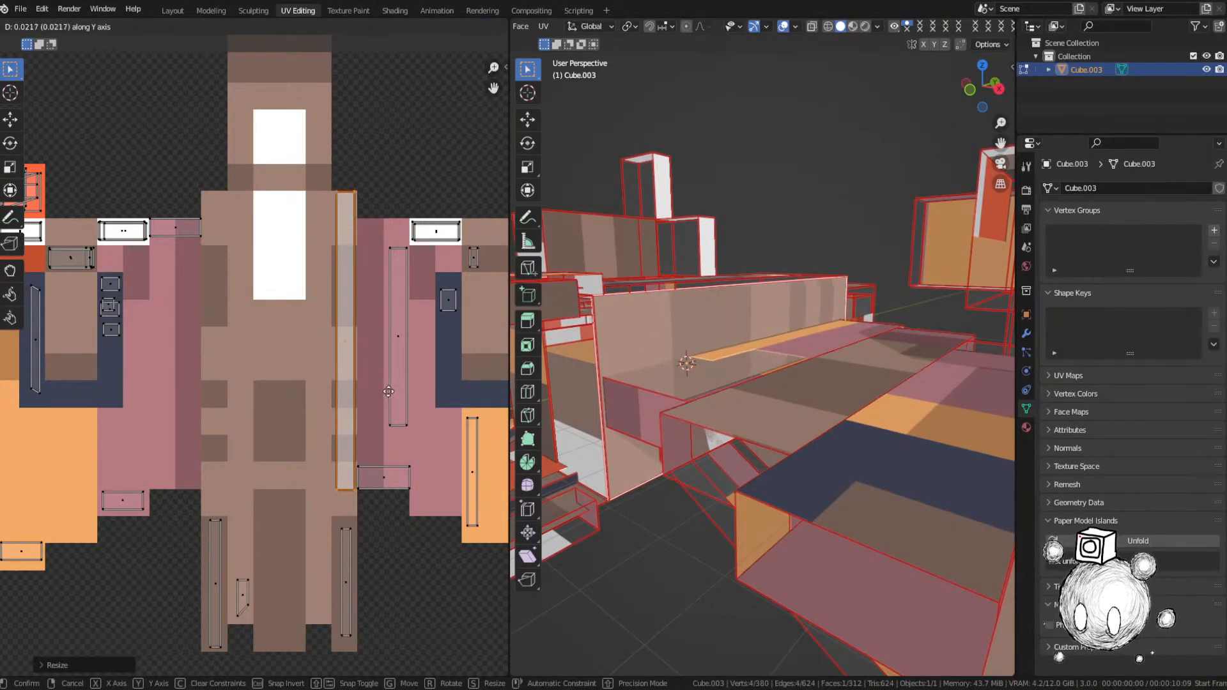
pyautogui.click(389, 392)
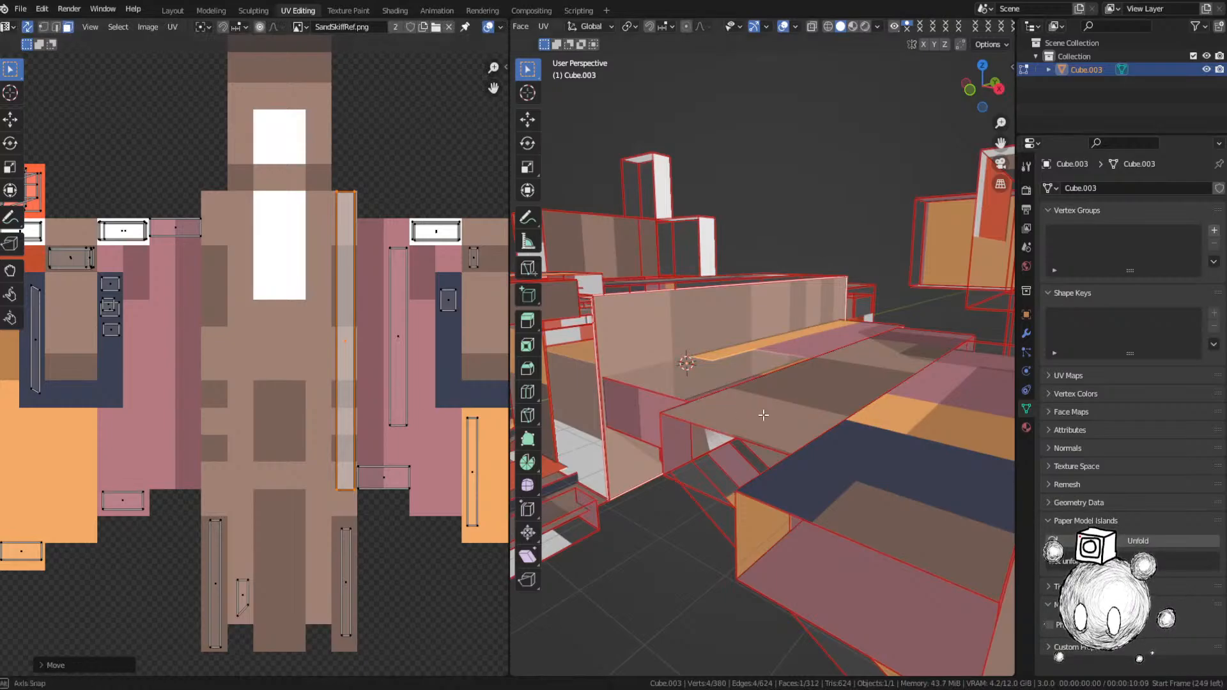
# Step: Rotate the fuselage edge island 180 degrees, deselect it and save the file
pyautogui.moveTo(763, 415); pyautogui.dragTo(733, 435, button='middle')
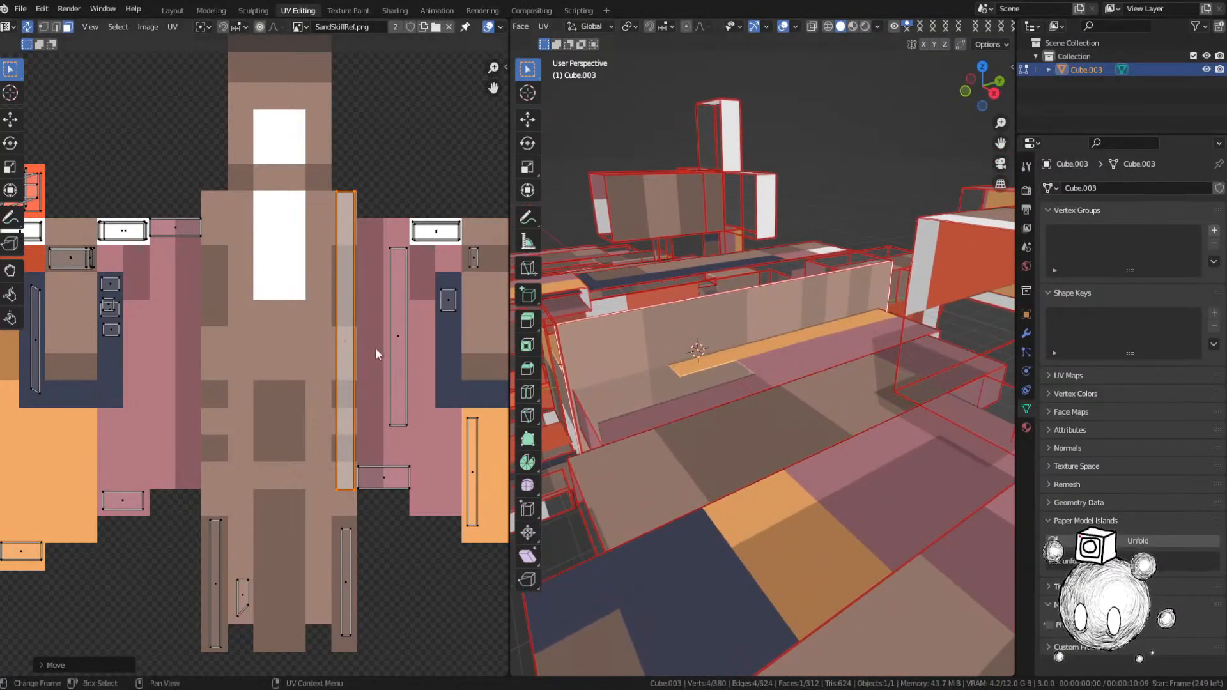
pyautogui.write('r180')
pyautogui.press('Return')
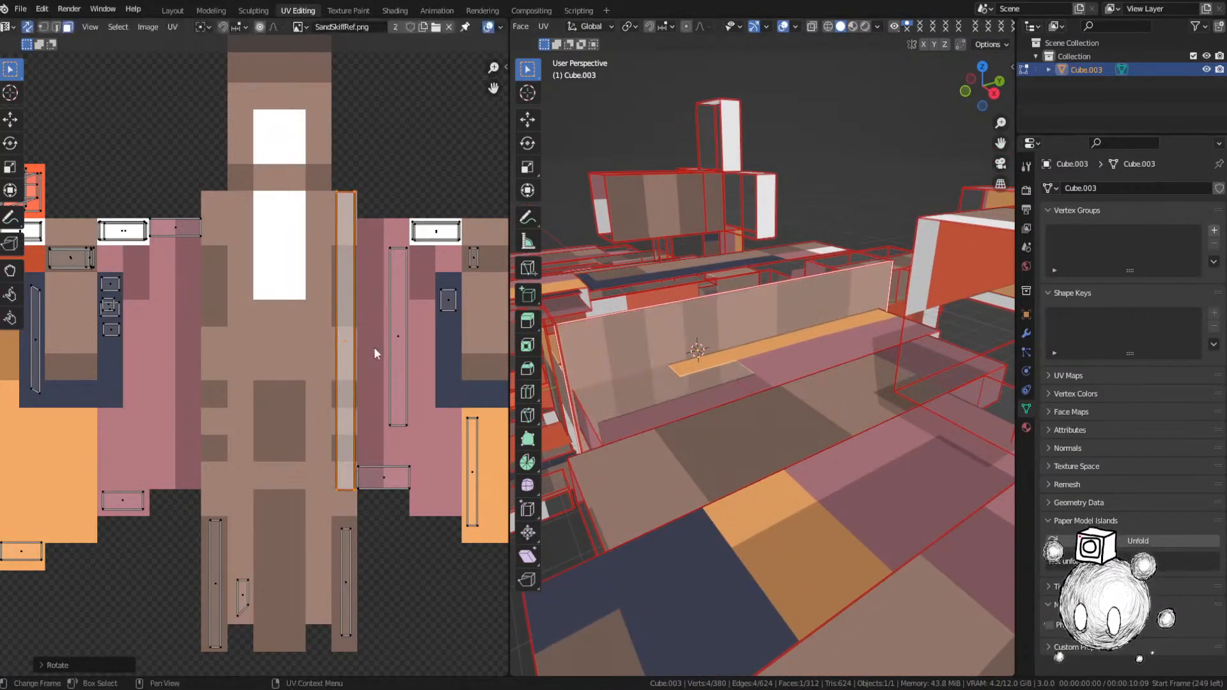
pyautogui.hotkey('alt', 'a')
pyautogui.hotkey('ctrl', 's')
# Step: Move the small square island from the unplaced layout's top-left corner onto the orange block above the right wing
pyautogui.scroll(-4, 197, 152)
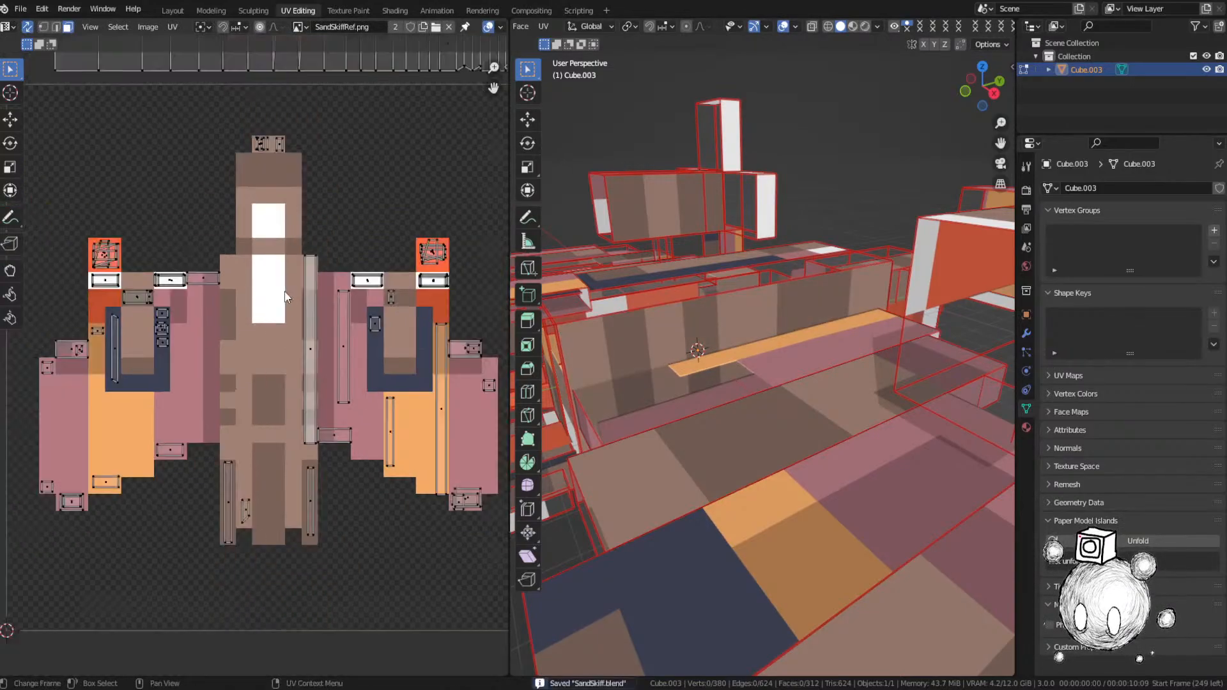
pyautogui.press('KP_Decimal')
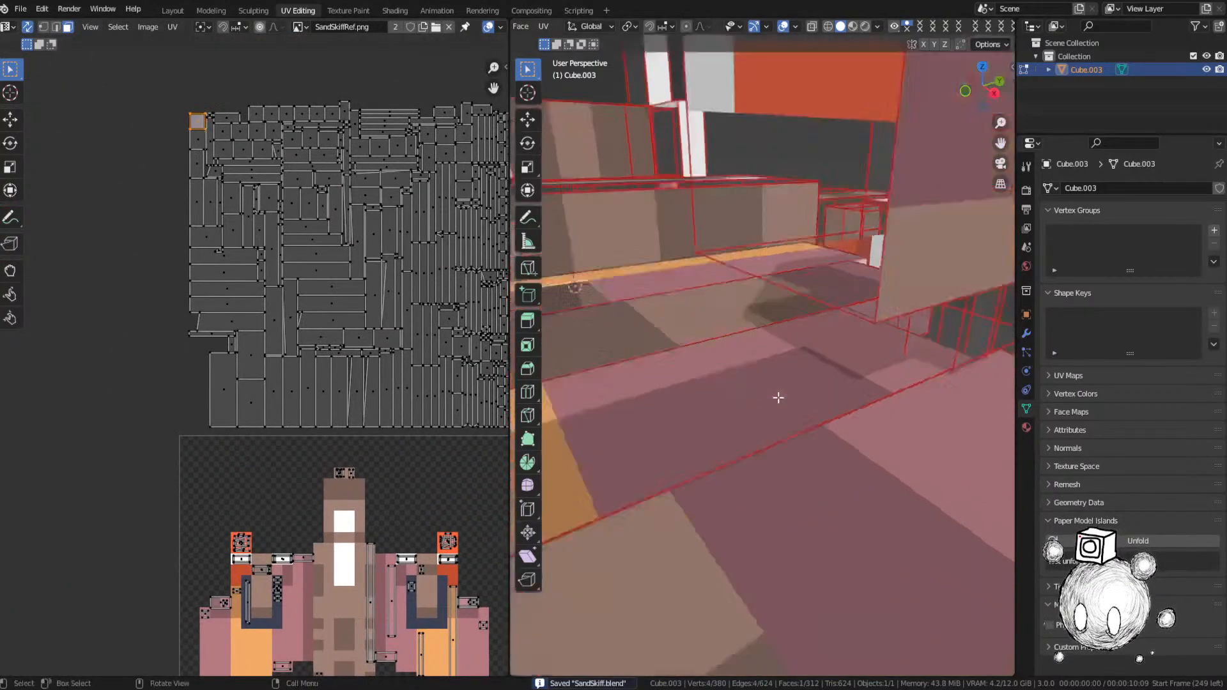
pyautogui.scroll(-4, 342, 454)
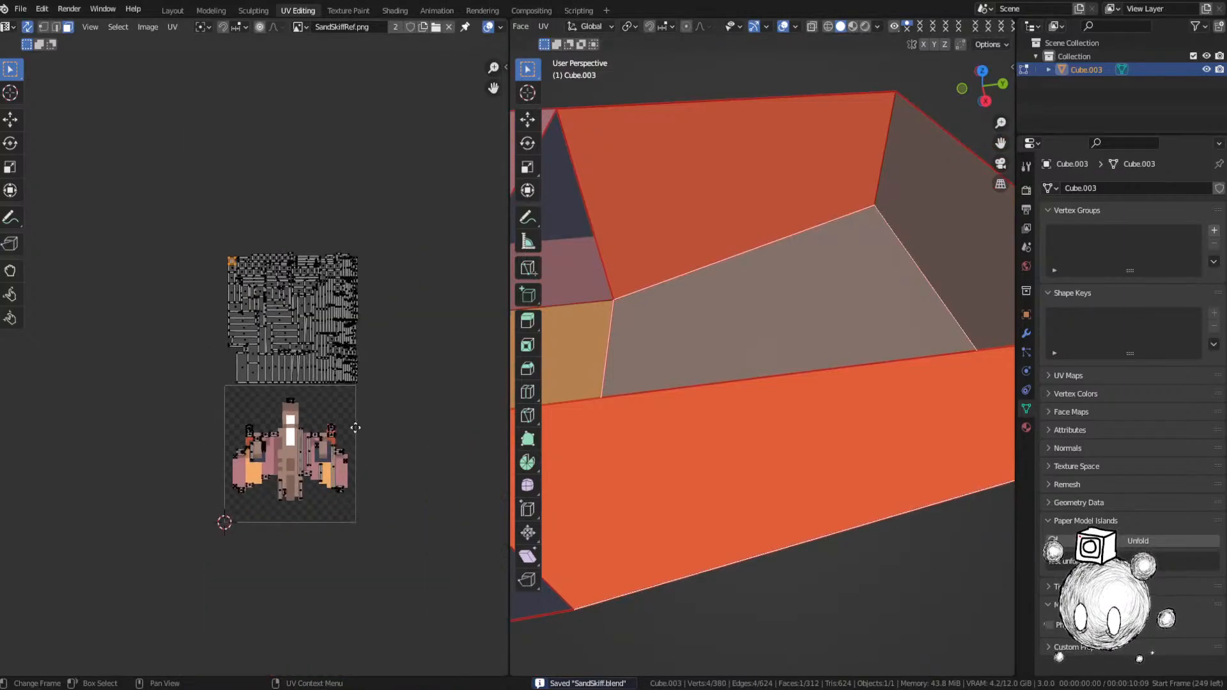
pyautogui.scroll(4, 352, 381)
pyautogui.press('g')
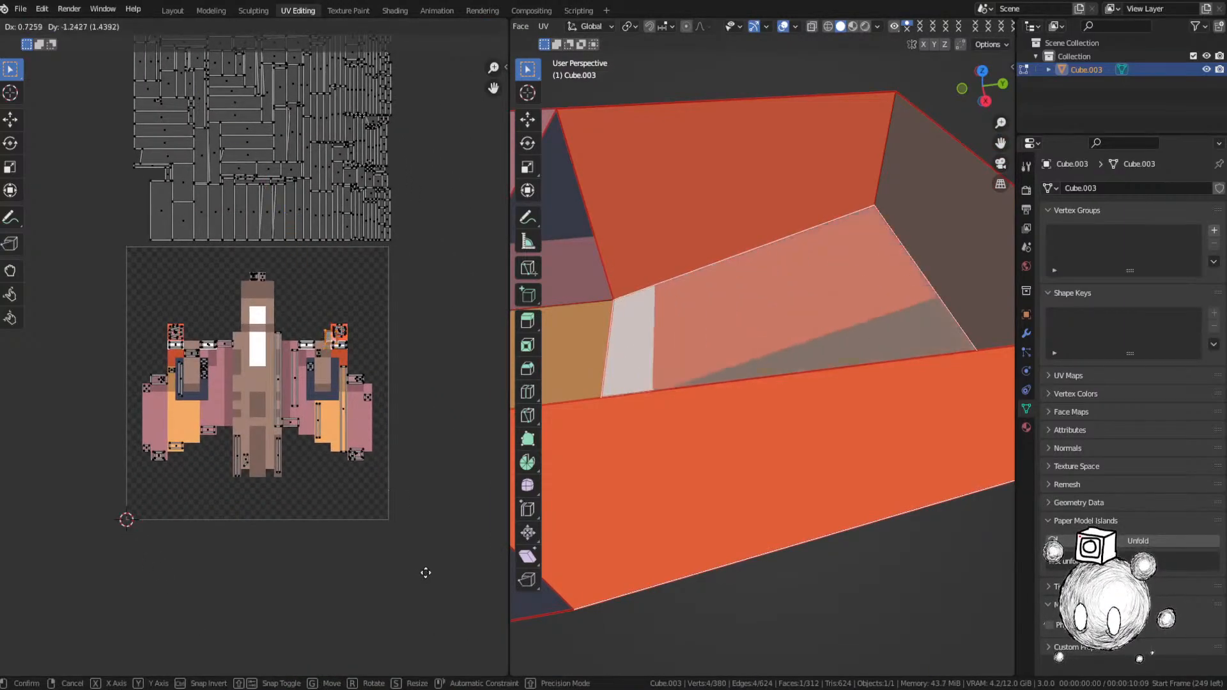
pyautogui.click(432, 572)
pyautogui.scroll(-2, 355, 326)
pyautogui.scroll(2, 294, 311)
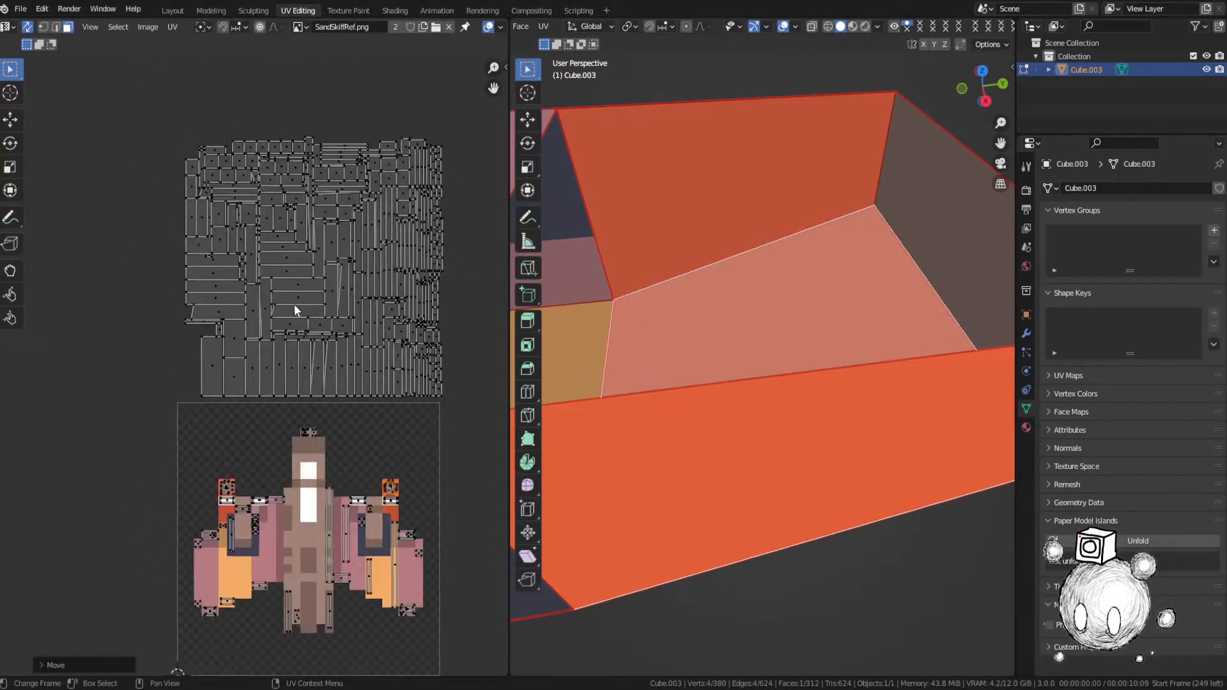
# Step: Move the small island at the unplaced layout's upper-left corner down onto the reference image's fuselage
pyautogui.click(201, 148)
pyautogui.press('KP_Decimal')
pyautogui.moveTo(639, 284); pyautogui.dragTo(805, 341, button='middle')
pyautogui.scroll(-5, 804, 340)
pyautogui.press('g')
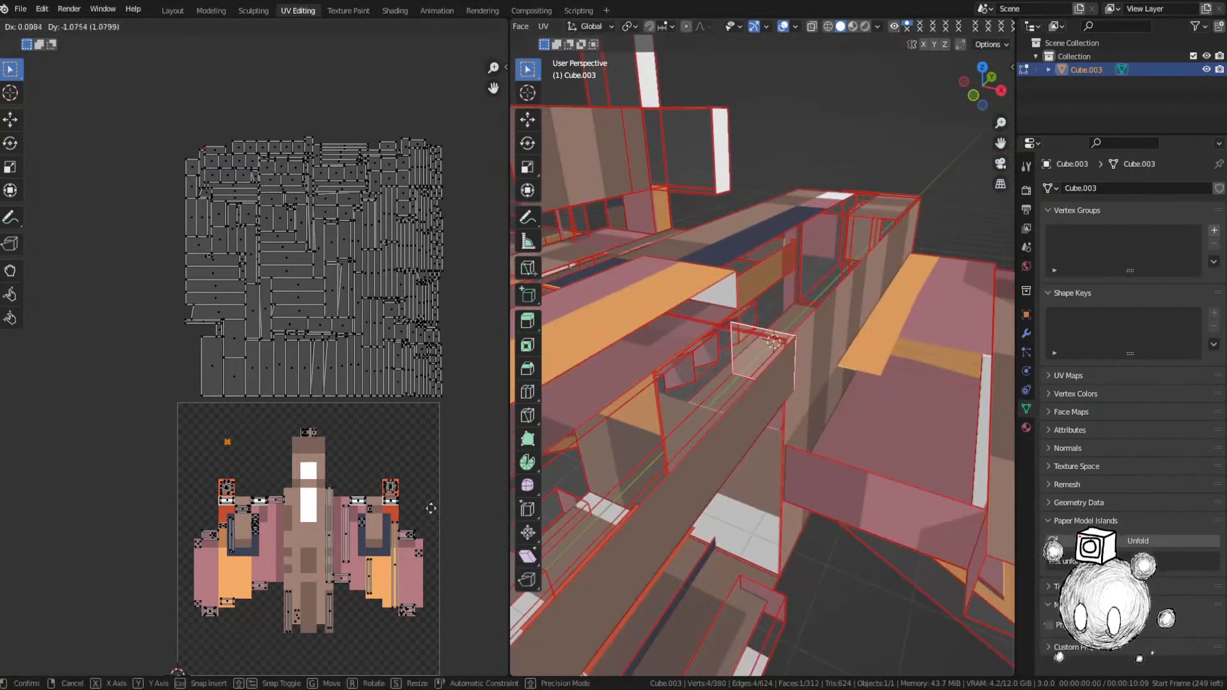
pyautogui.click(502, 599)
# Step: Shift the small island onto the upper end of the fuselage's right tail strip and save the file
pyautogui.moveTo(419, 555); pyautogui.dragTo(411, 439, button='middle')
pyautogui.scroll(4, 412, 440)
pyautogui.press('g')
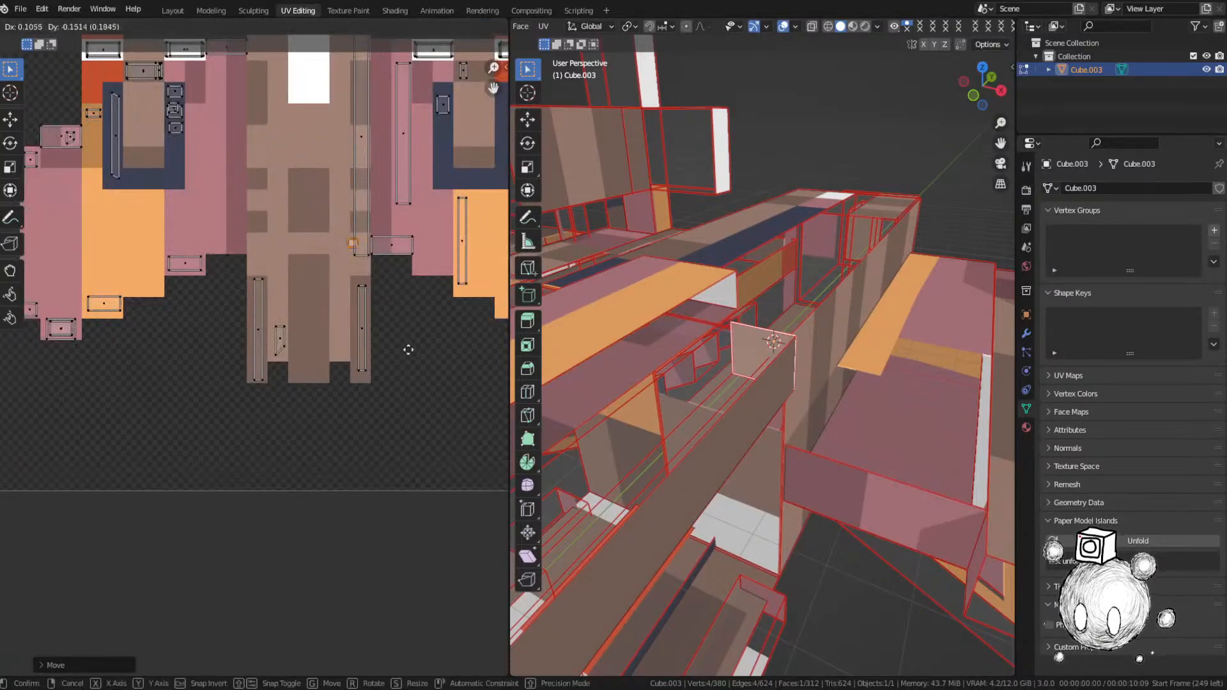
pyautogui.click(418, 387)
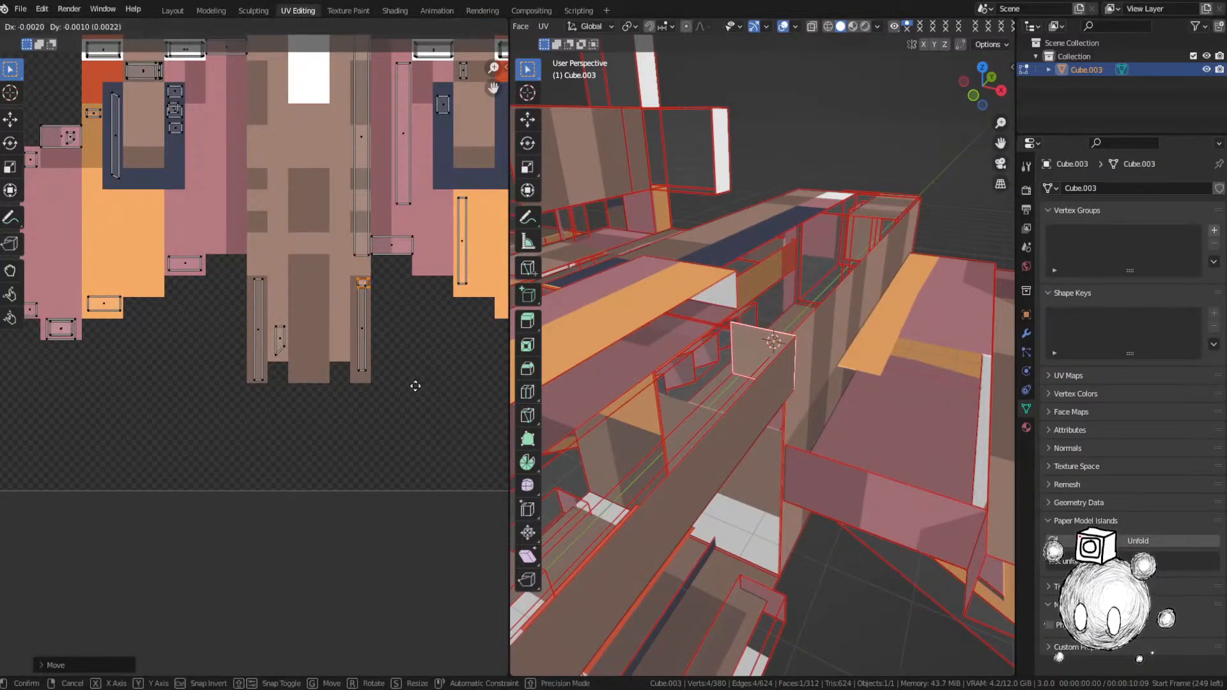
pyautogui.moveTo(787, 441); pyautogui.dragTo(824, 451, button='middle')
pyautogui.scroll(-8, 314, 164)
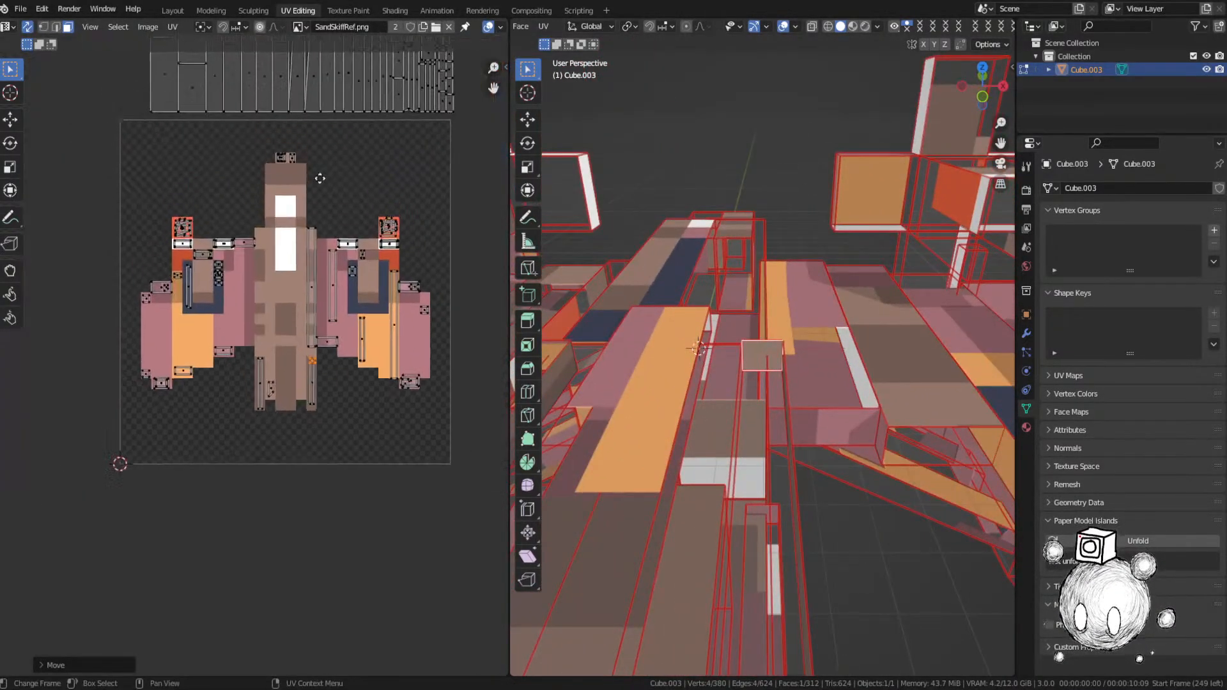
pyautogui.moveTo(271, 116); pyautogui.dragTo(288, 336, button='middle')
pyautogui.hotkey('ctrl', 's')
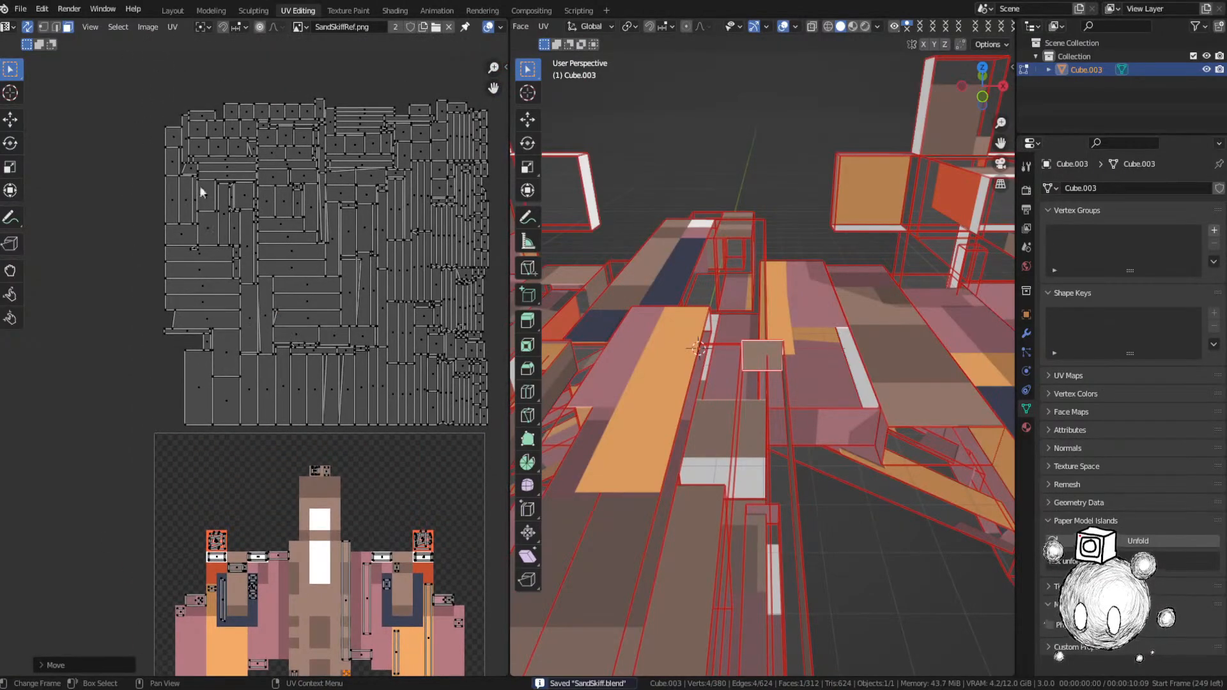
# Step: Move the next island from the unplaced layout's upper-left area onto the left side of the fuselage's tail
pyautogui.click(198, 115)
pyautogui.moveTo(697, 319); pyautogui.dragTo(735, 365, button='middle')
pyautogui.moveTo(443, 415); pyautogui.dragTo(415, 221, button='middle')
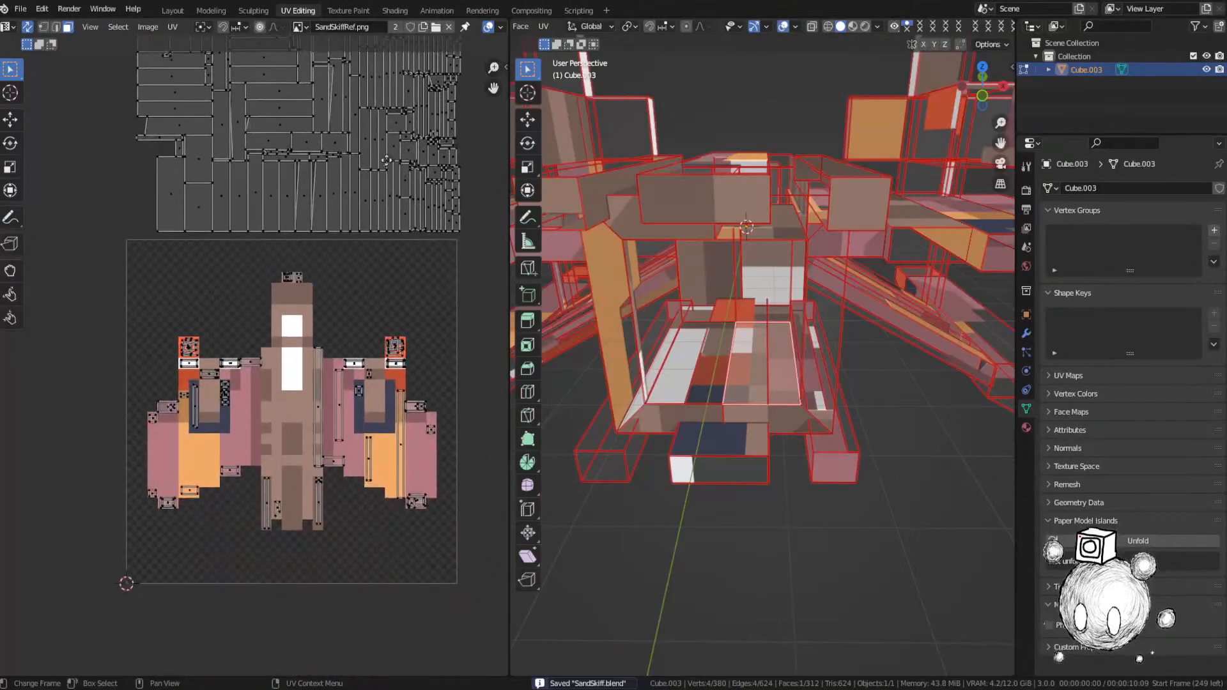
pyautogui.press('g')
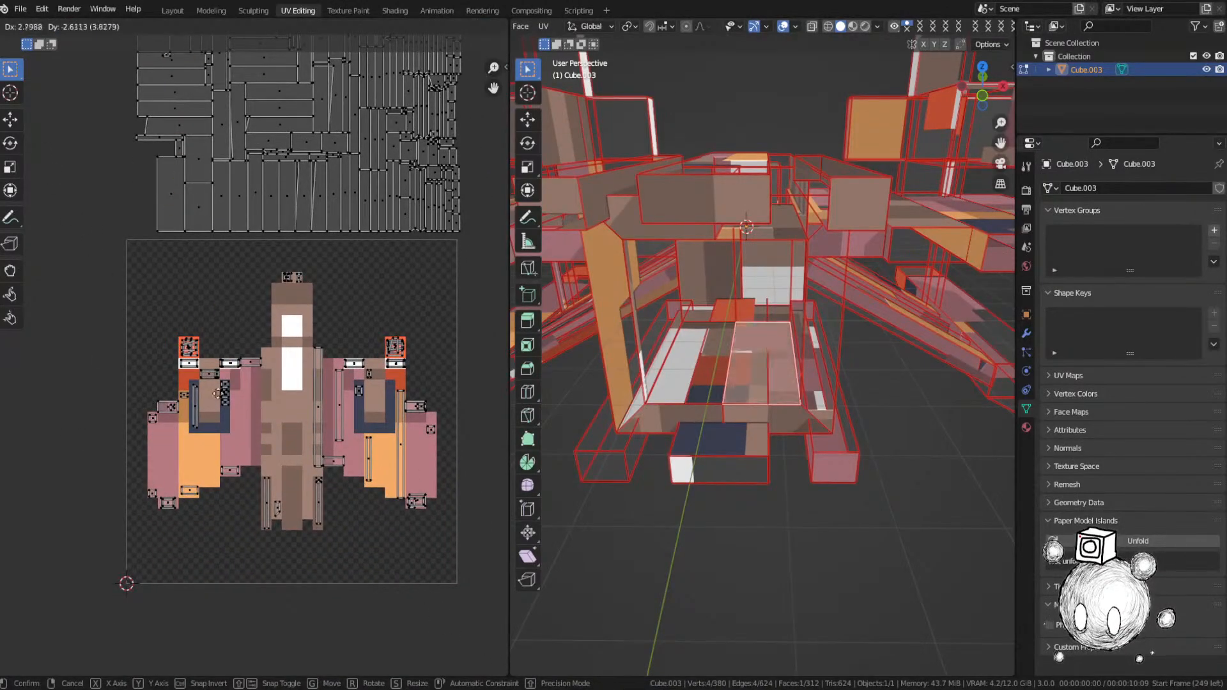
pyautogui.click(337, 327)
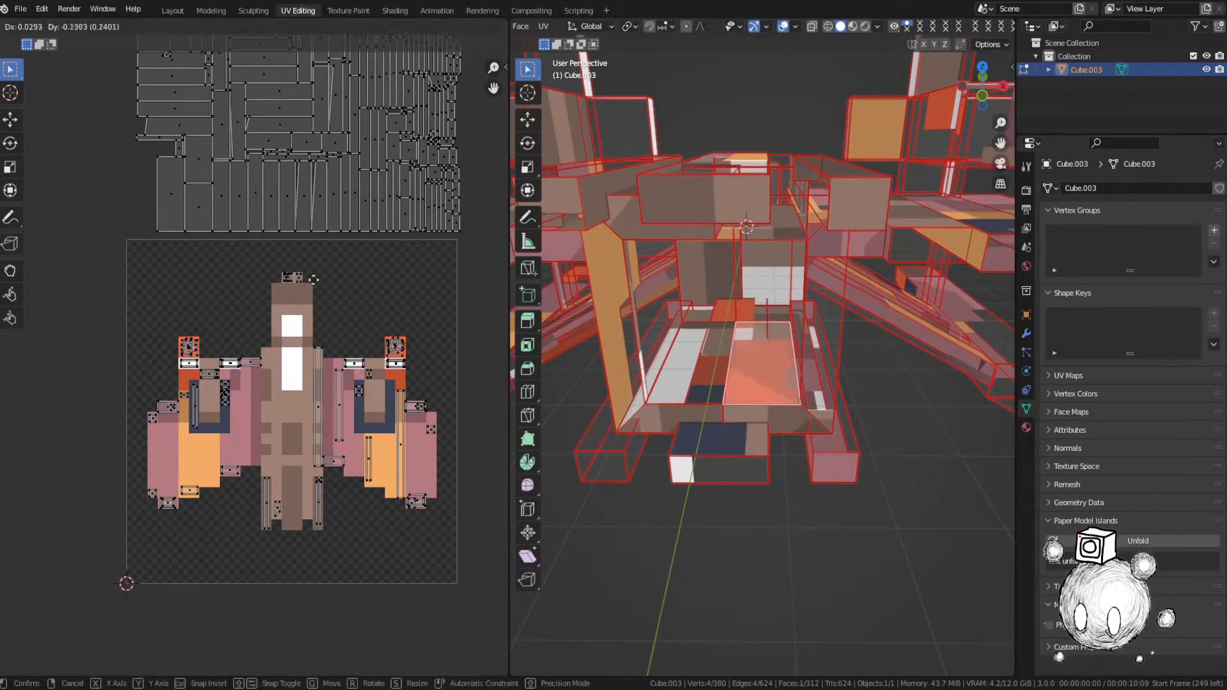
pyautogui.moveTo(338, 328); pyautogui.dragTo(328, 200, button='middle')
pyautogui.press('g')
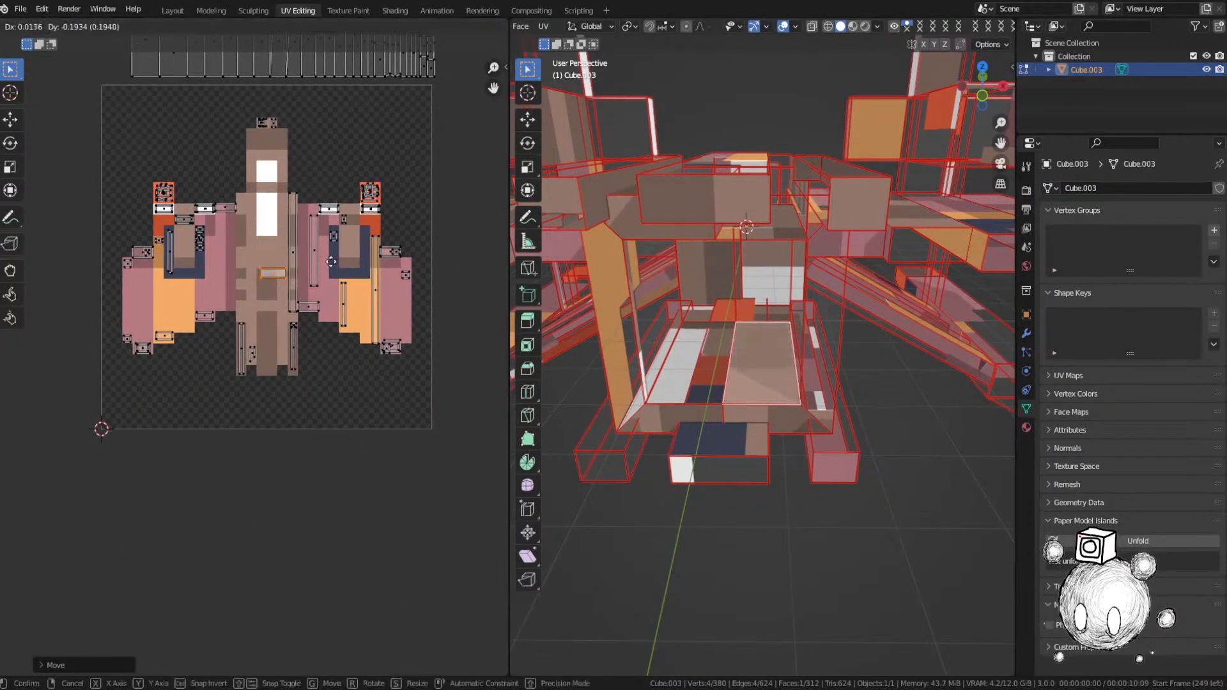
pyautogui.click(309, 334)
# Step: Rotate the island upright, place it on the light strip right of the tail's dark centre and scale it down to fit
pyautogui.press('r')
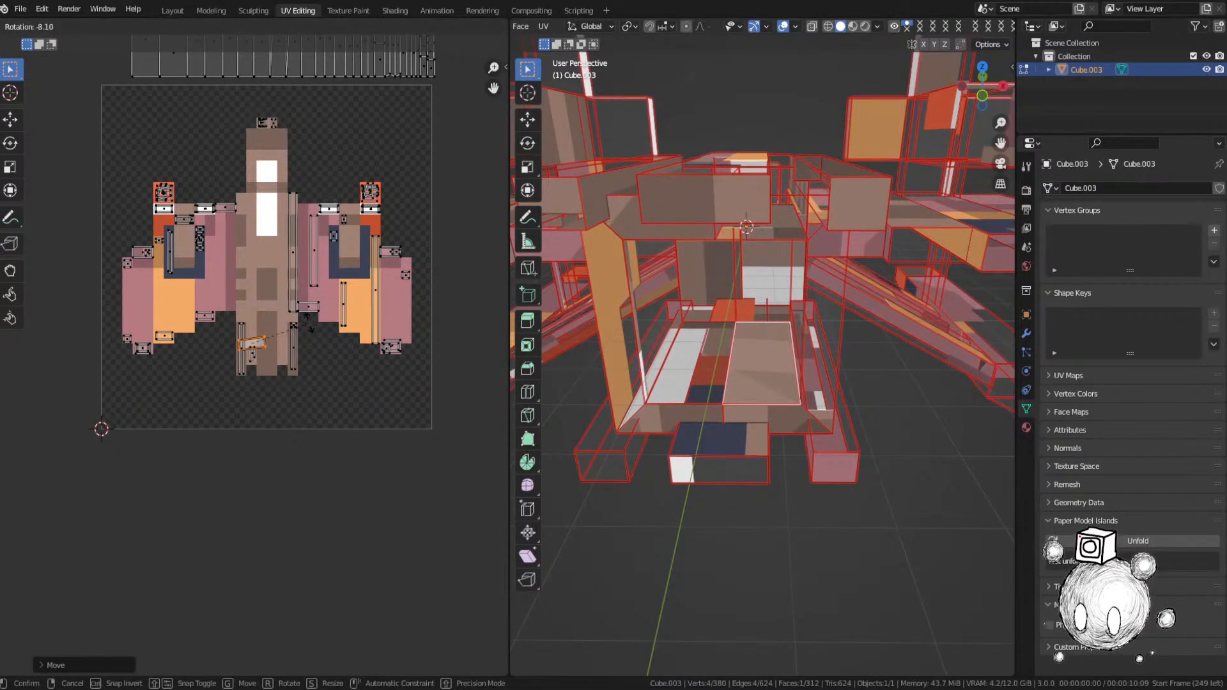
pyautogui.click(308, 321)
pyautogui.scroll(5, 303, 329)
pyautogui.press('g')
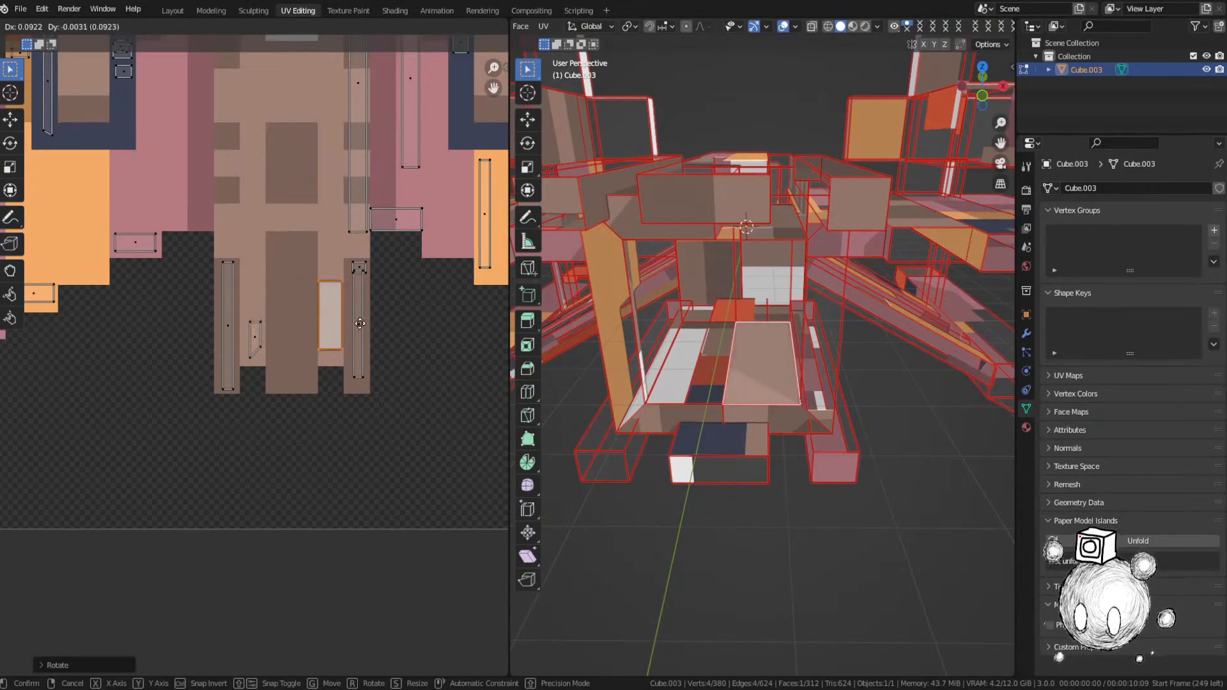
pyautogui.click(360, 324)
pyautogui.press('s')
pyautogui.click(389, 318)
# Step: Move the first two small square islands of the unplaced layout's top row onto the orange block above the left wing
pyautogui.scroll(-3, 390, 316)
pyautogui.moveTo(342, 119); pyautogui.dragTo(335, 476, button='middle')
pyautogui.scroll(-2, 246, 338)
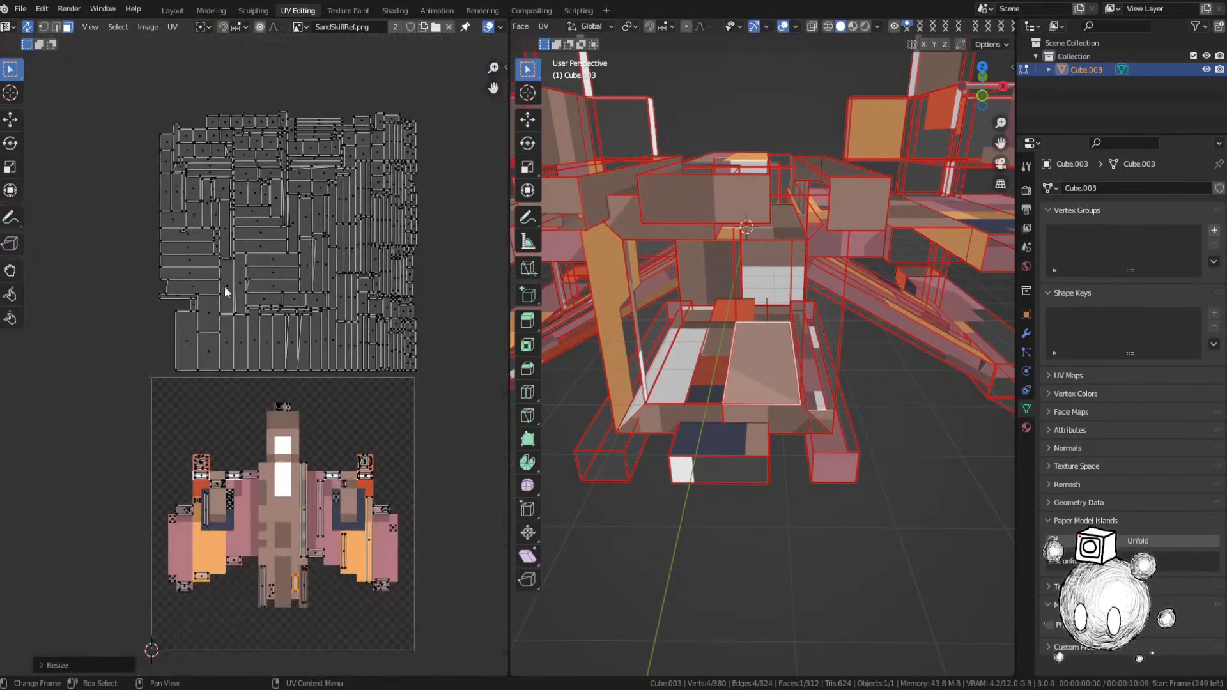
pyautogui.click(215, 123)
pyautogui.press('KP_Decimal')
pyautogui.scroll(-3, 723, 381)
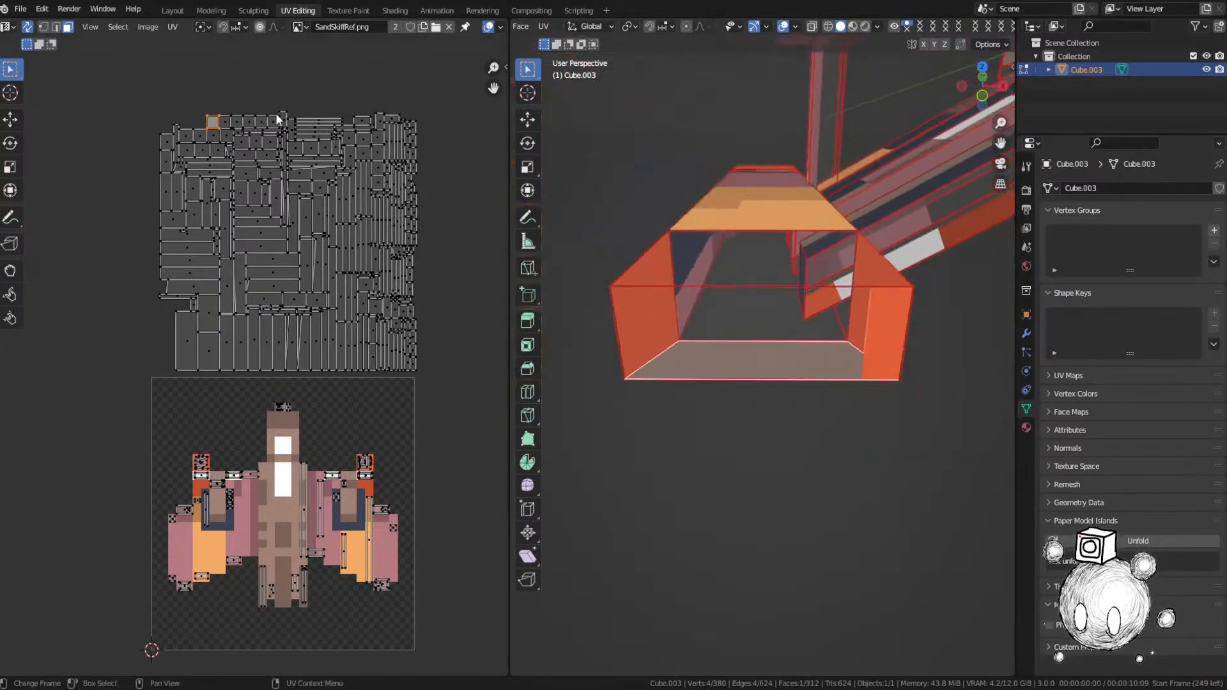
pyautogui.press('g')
pyautogui.click(273, 484)
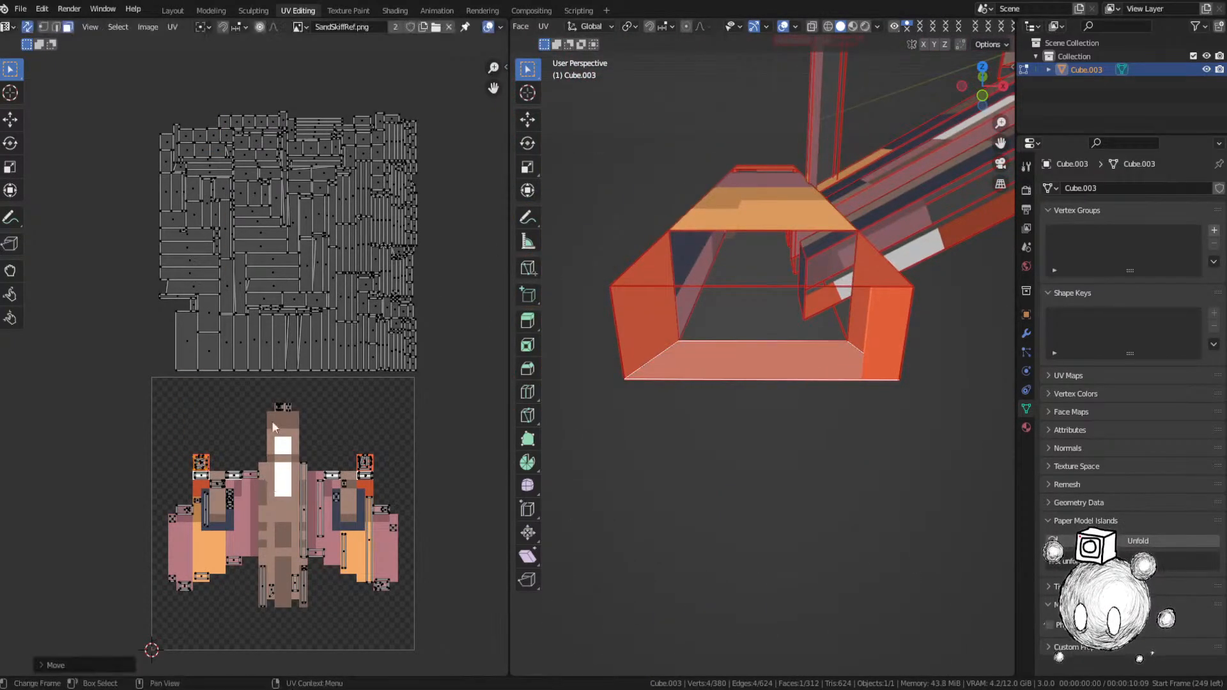
pyautogui.hotkey('ctrl', 'z')
pyautogui.scroll(5, 800, 301)
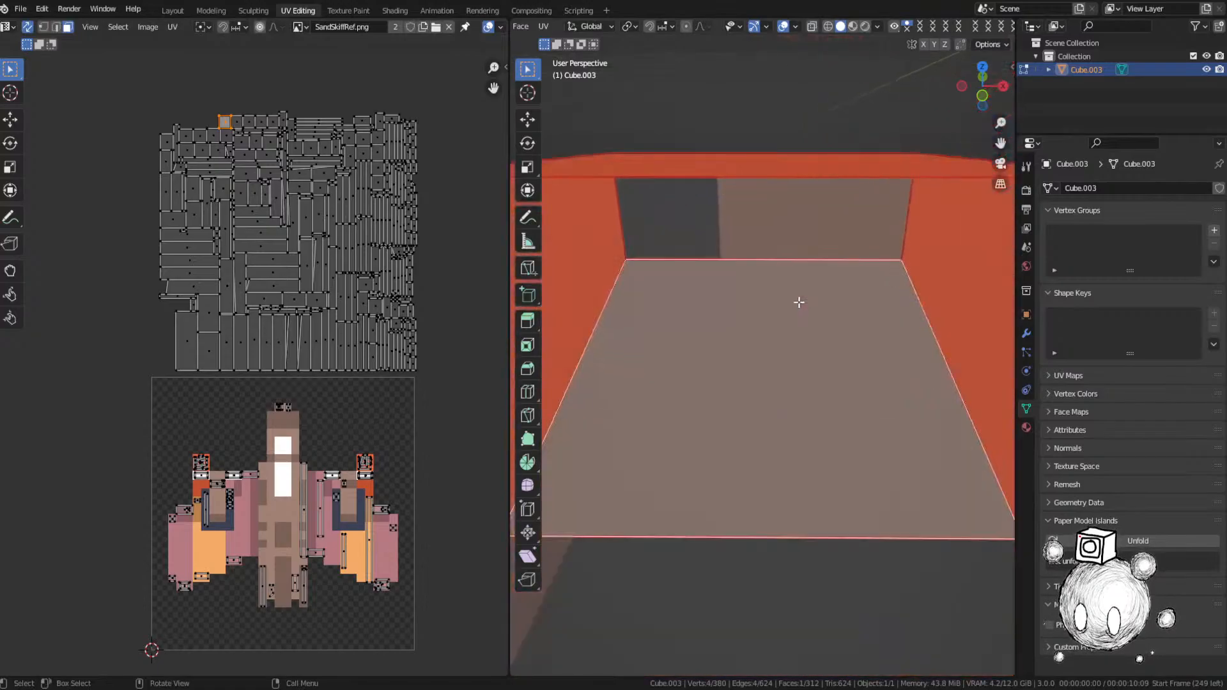
pyautogui.press('g')
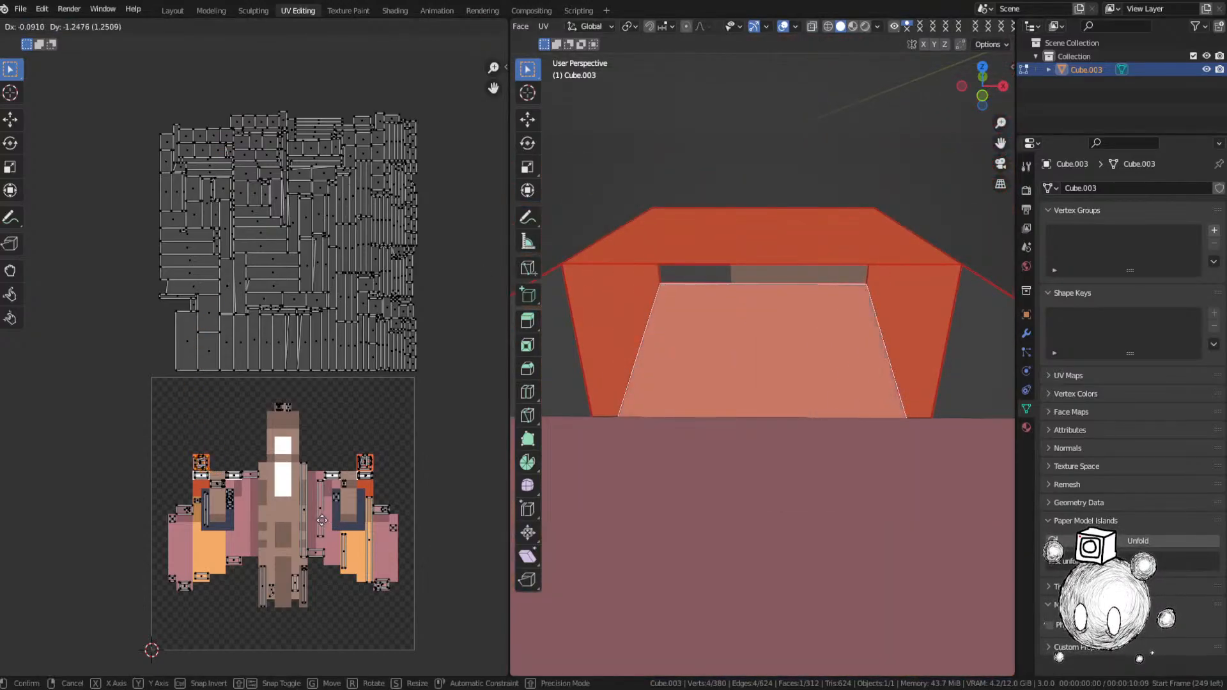
pyautogui.click(322, 521)
# Step: Move the next two square islands of the top row onto the orange block above the right wing
pyautogui.hotkey('ctrl', 'z')
pyautogui.scroll(5, 745, 272)
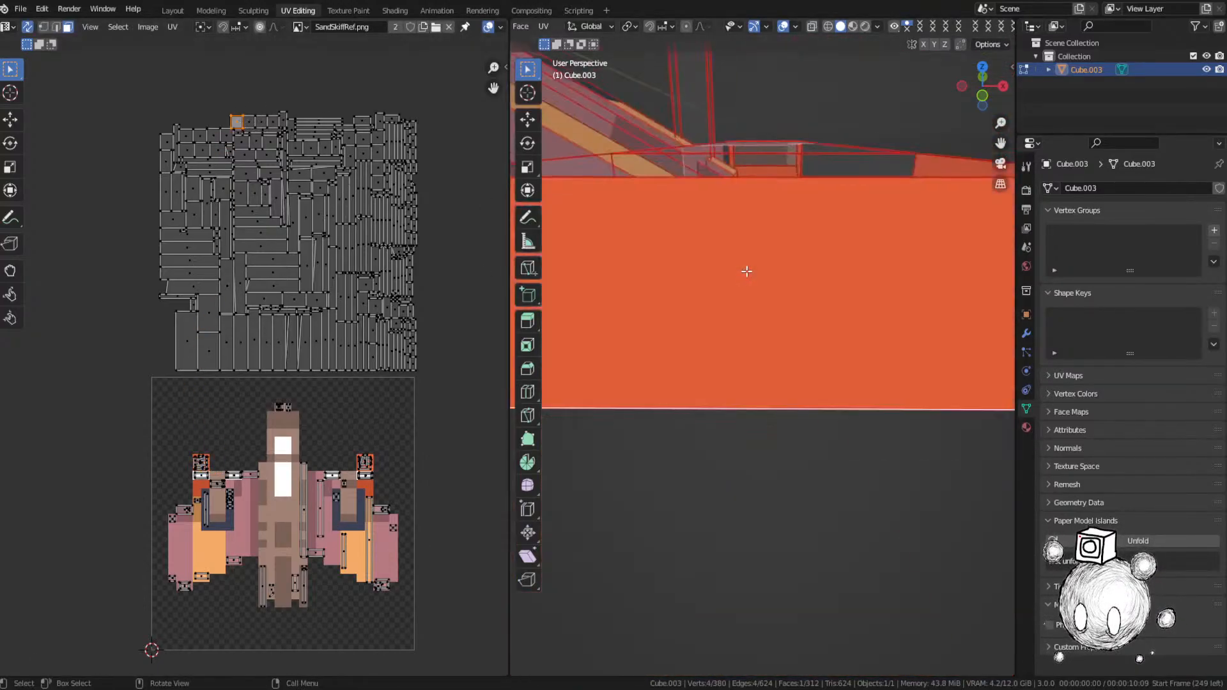
pyautogui.press('g')
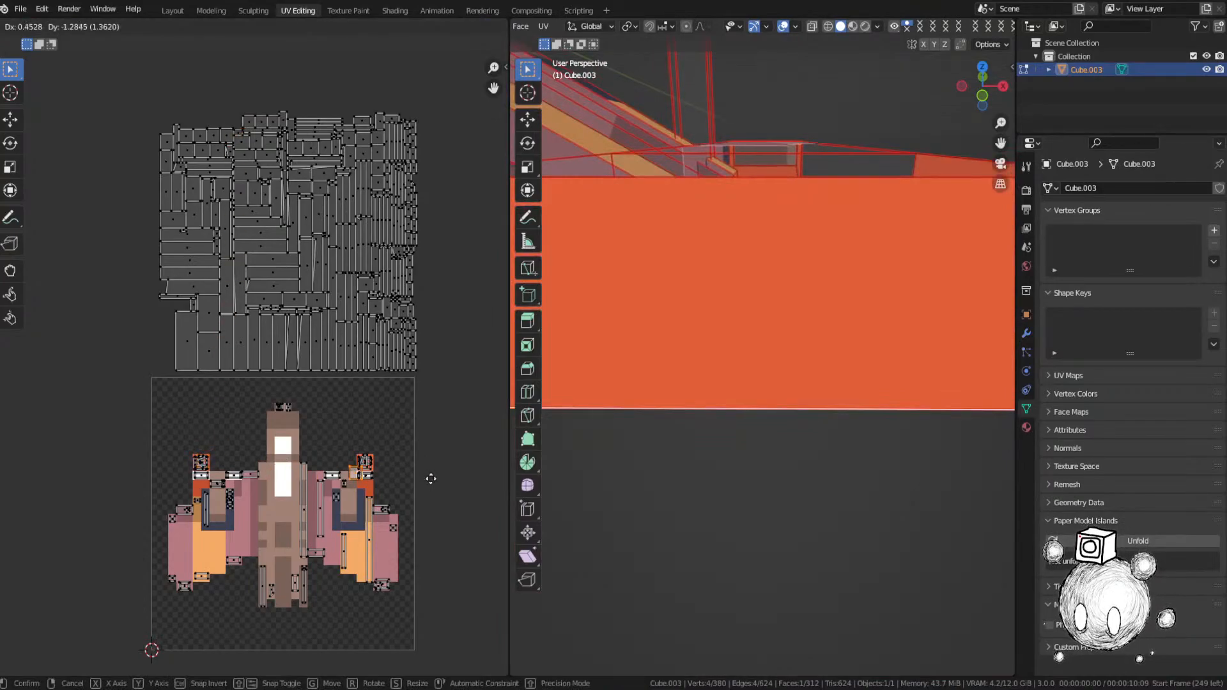
pyautogui.click(439, 468)
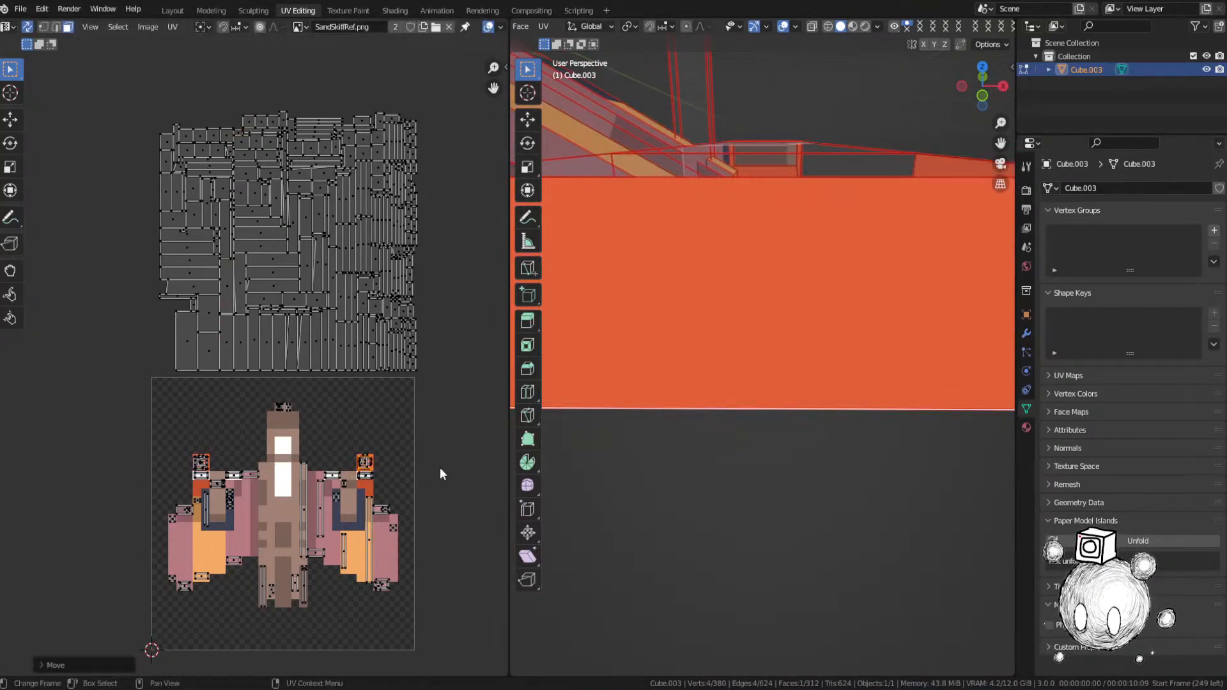
pyautogui.click(254, 121)
pyautogui.press('KP_Decimal')
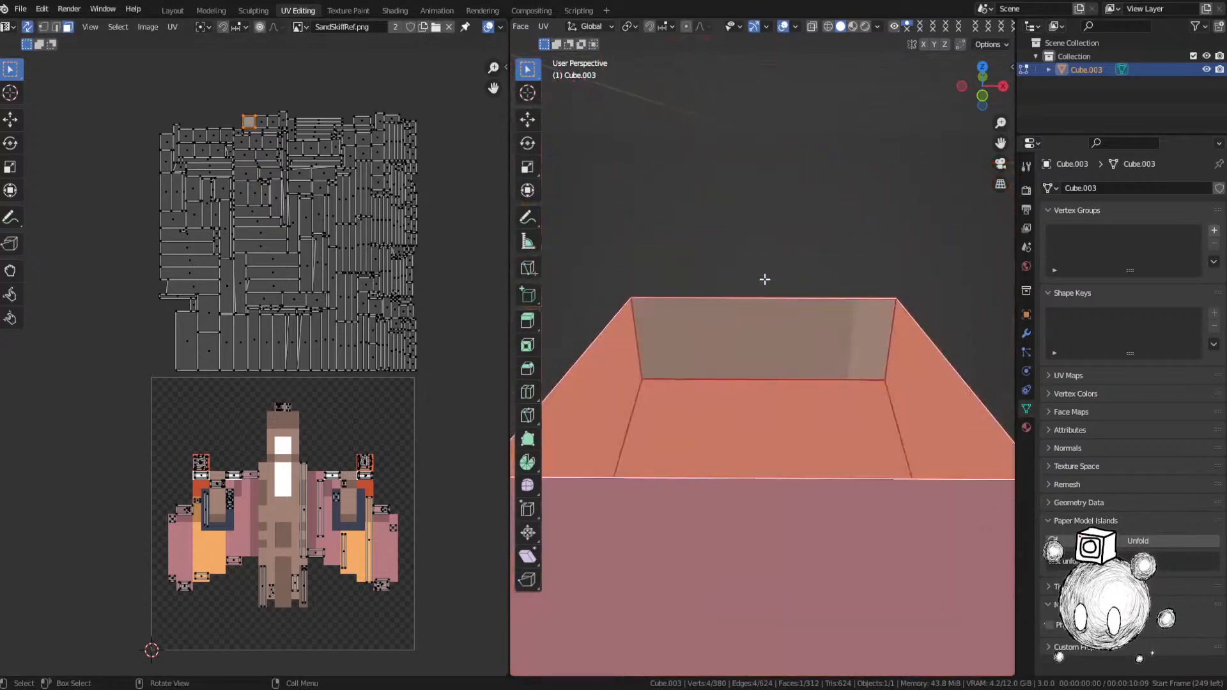
pyautogui.press('g')
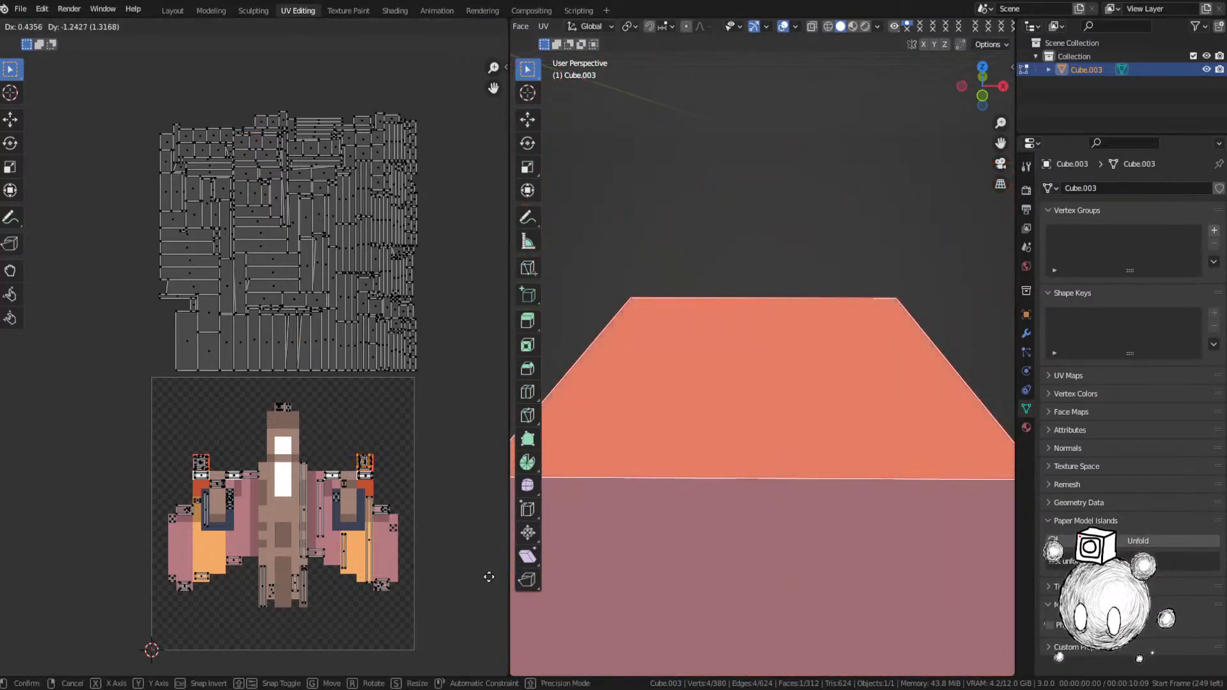
pyautogui.click(490, 579)
# Step: Move the top row's last two square islands onto the orange block above the right wing
pyautogui.click(263, 124)
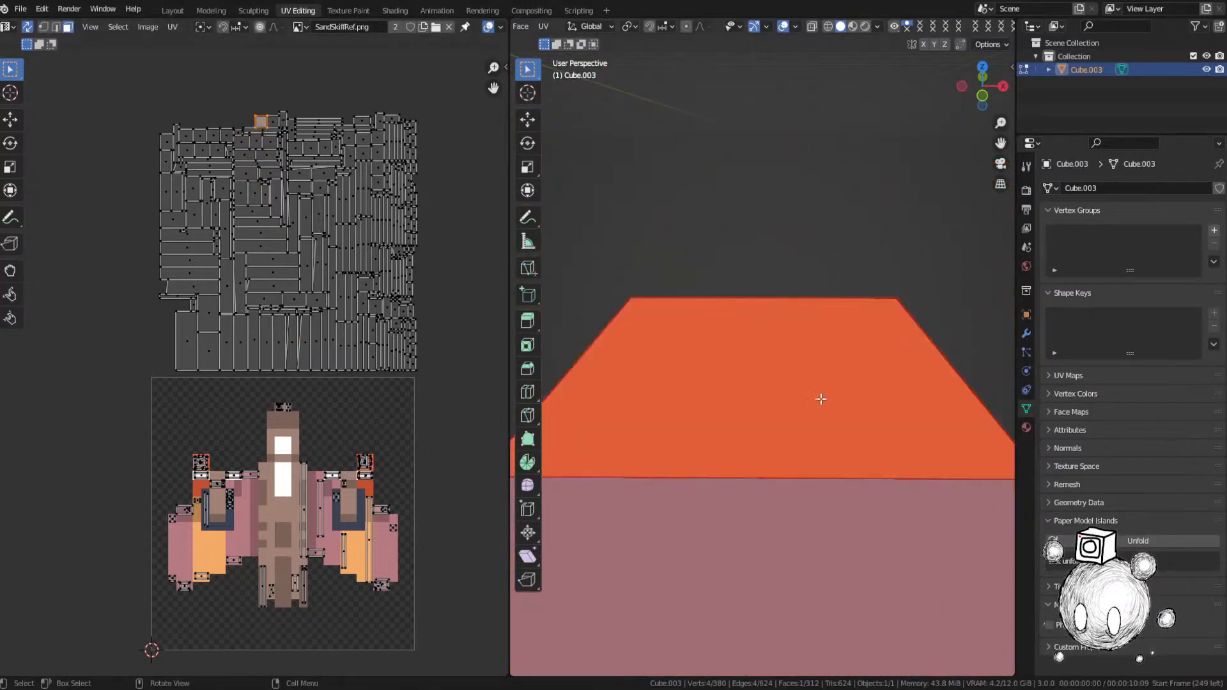
pyautogui.press('KP_Decimal')
pyautogui.press('g')
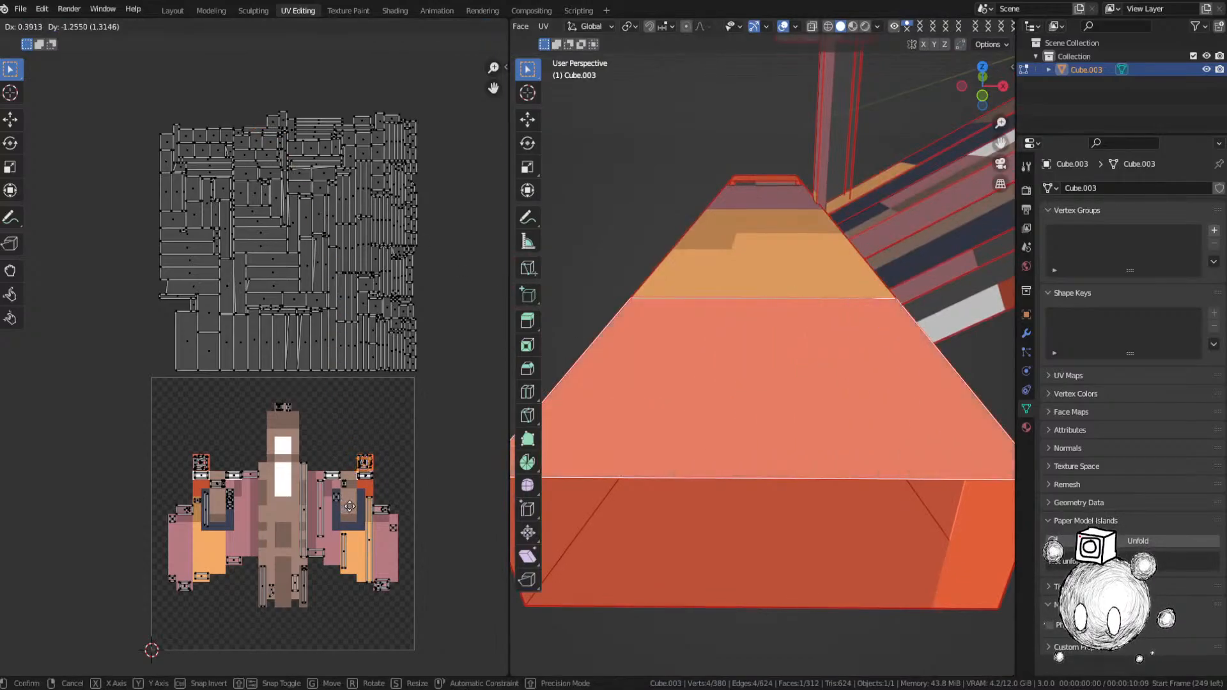
pyautogui.click(351, 512)
pyautogui.click(276, 125)
pyautogui.press('KP_Decimal')
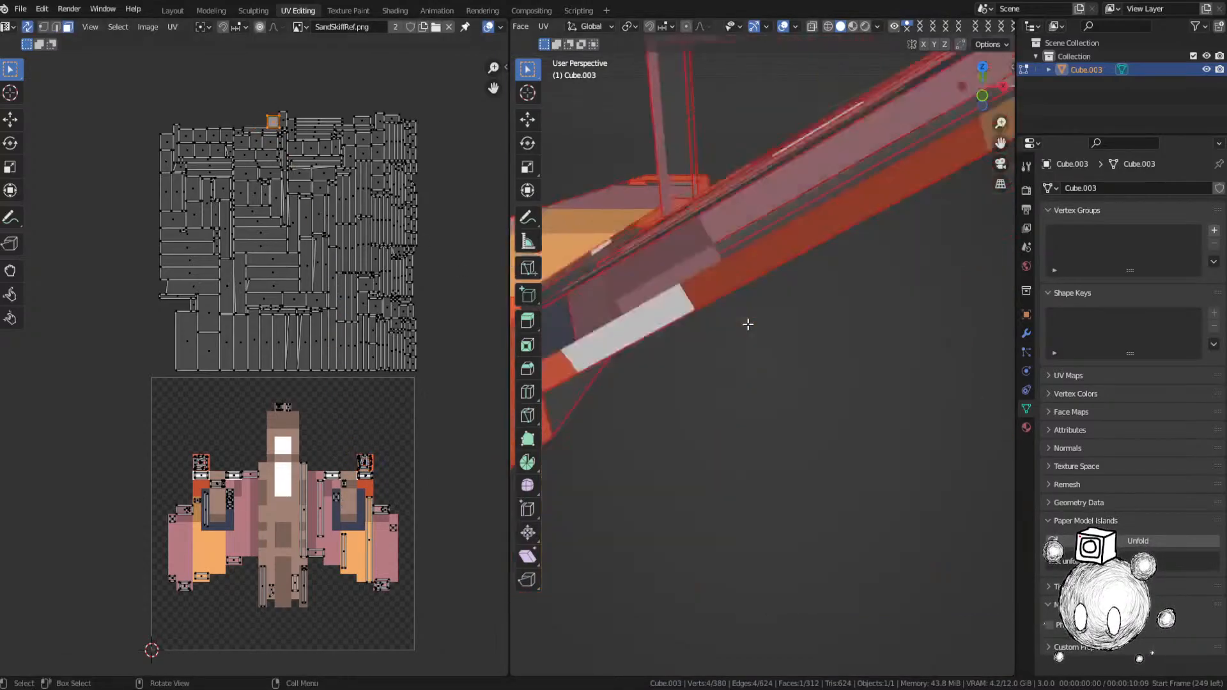
pyautogui.press('g')
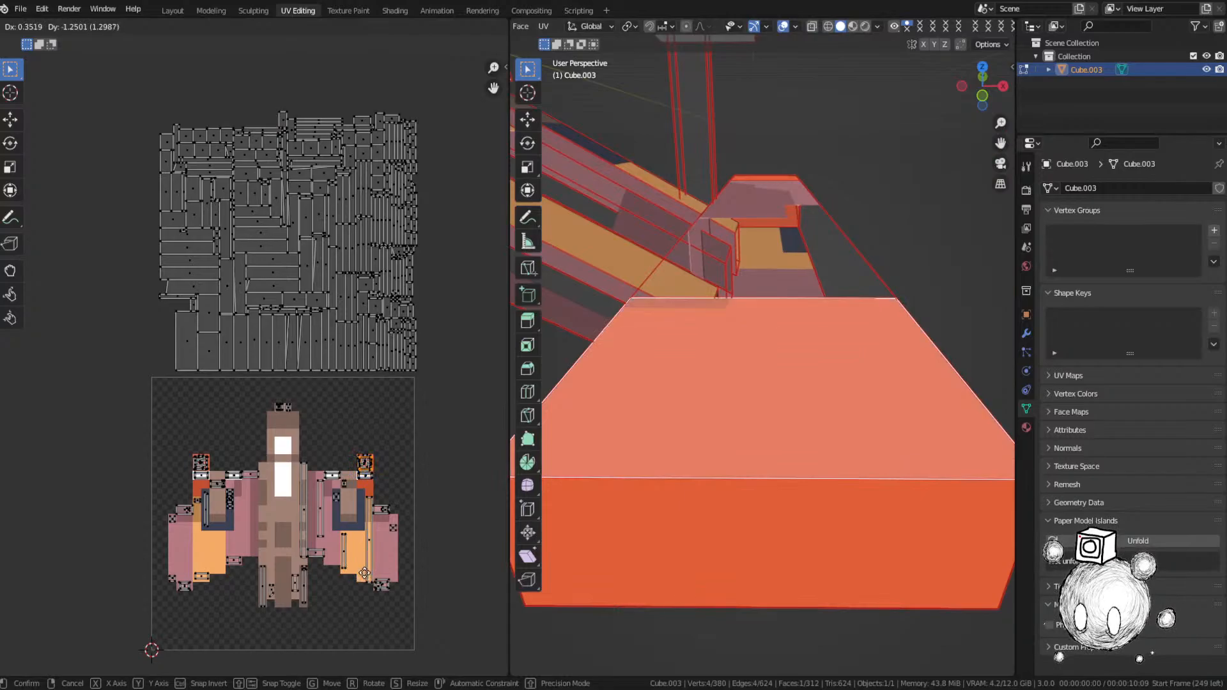
pyautogui.click(358, 435)
# Step: Move the upright rectangular island at the unplaced layout's upper edge onto the light strip right of the tail's dark centre
pyautogui.click(289, 129)
pyautogui.press('KP_Decimal')
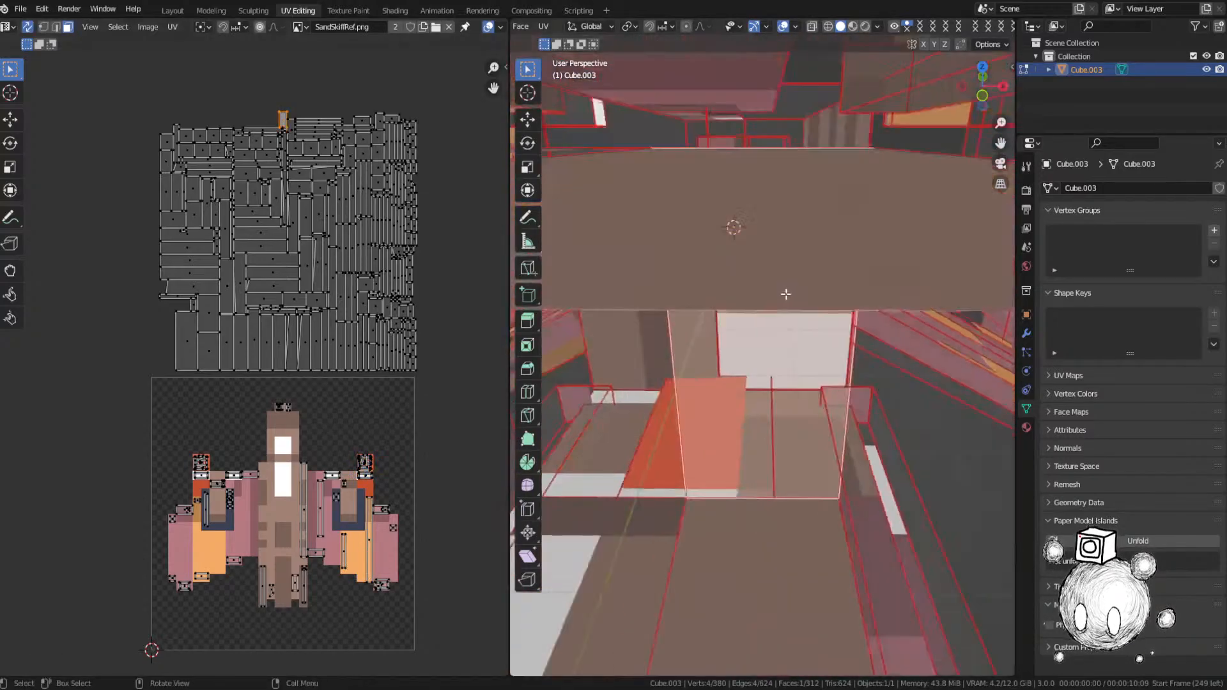
pyautogui.scroll(-3, 767, 345)
pyautogui.moveTo(819, 370); pyautogui.dragTo(830, 322, button='middle')
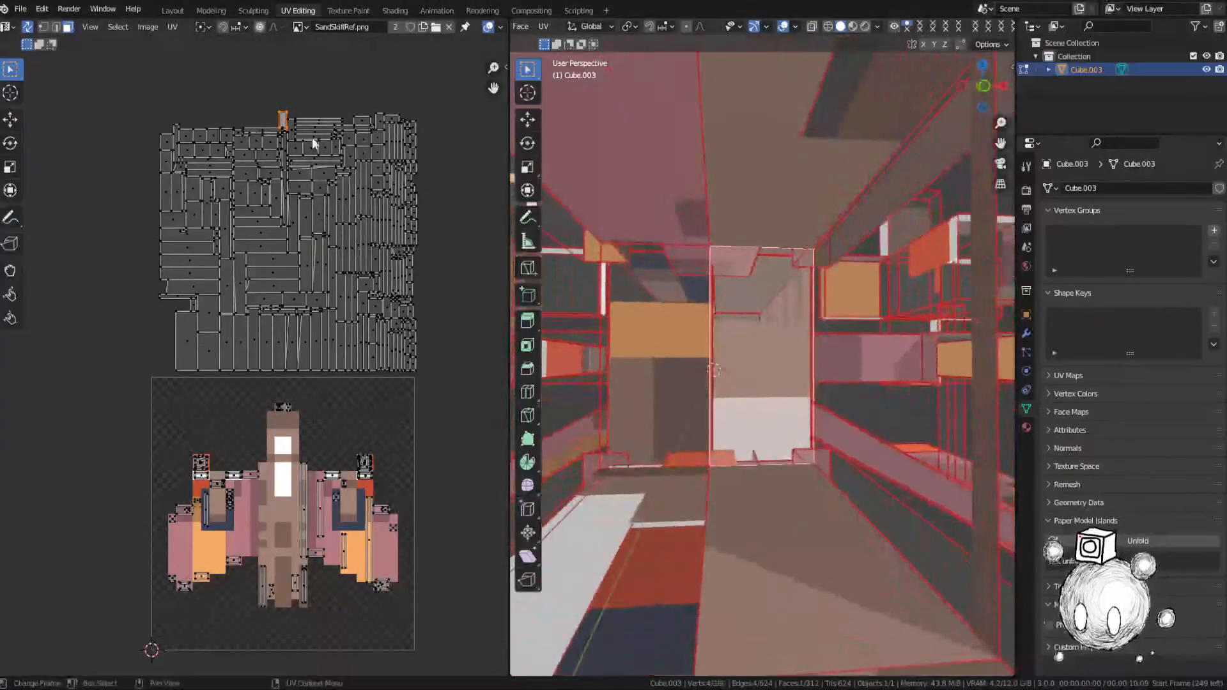
pyautogui.press('g')
pyautogui.click(320, 583)
# Step: Scale the rectangular island down, fit it above the previous one on the light tail strip and save the file
pyautogui.scroll(3, 284, 544)
pyautogui.moveTo(284, 545); pyautogui.dragTo(352, 401, button='middle')
pyautogui.press('s')
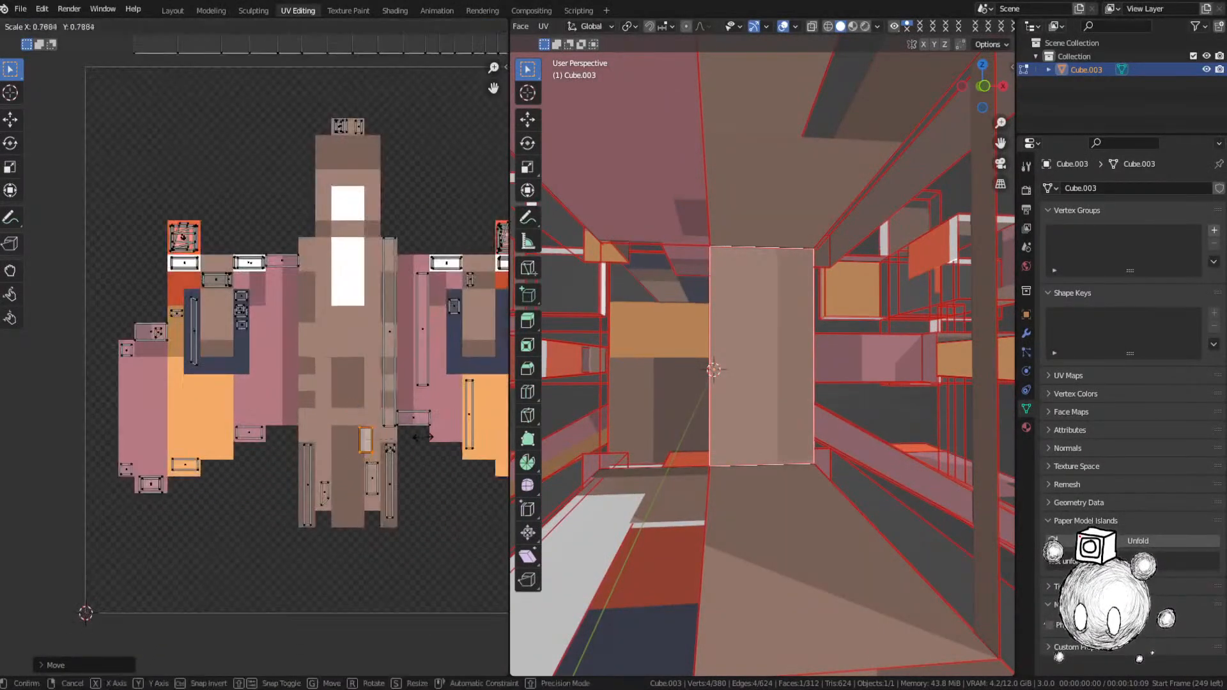
pyautogui.click(417, 436)
pyautogui.press('g')
pyautogui.click(422, 440)
pyautogui.scroll(-4, 419, 422)
pyautogui.moveTo(384, 235); pyautogui.dragTo(389, 470, button='middle')
pyautogui.hotkey('ctrl', 's')
# Step: Move the next upright island from the unplaced layout's upper edge onto the light strip left of the tail's dark centre
pyautogui.click(302, 328)
pyautogui.click(356, 205)
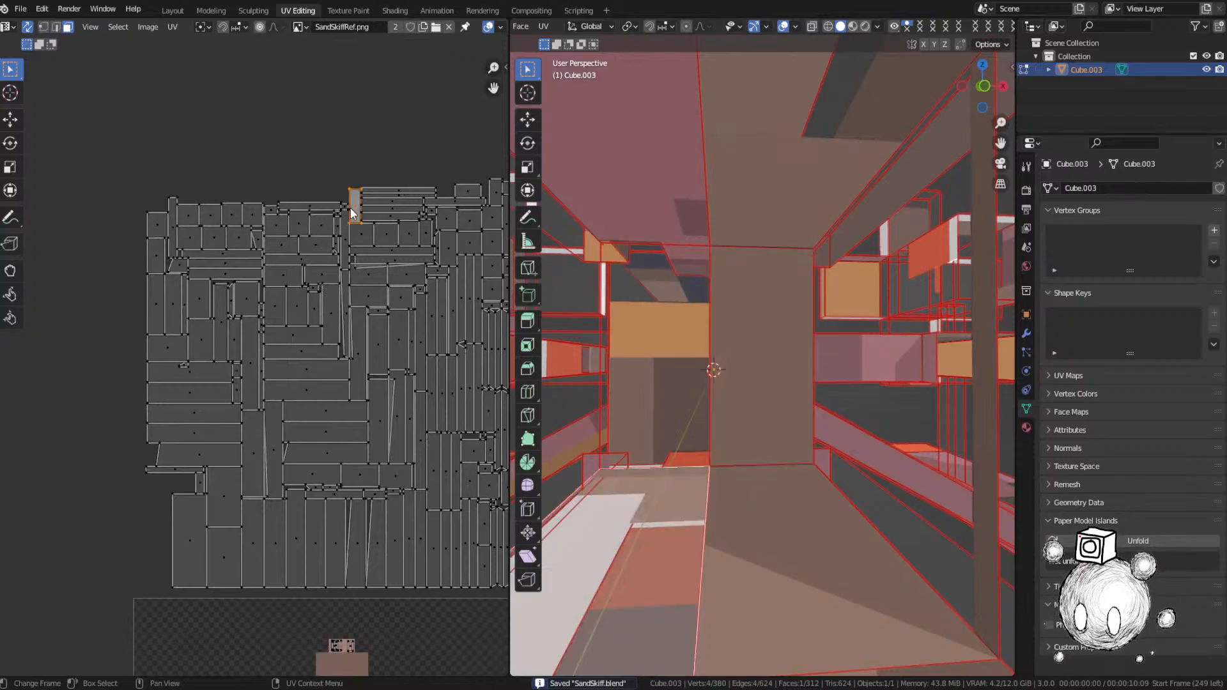
pyautogui.moveTo(723, 309); pyautogui.dragTo(701, 347, button='middle')
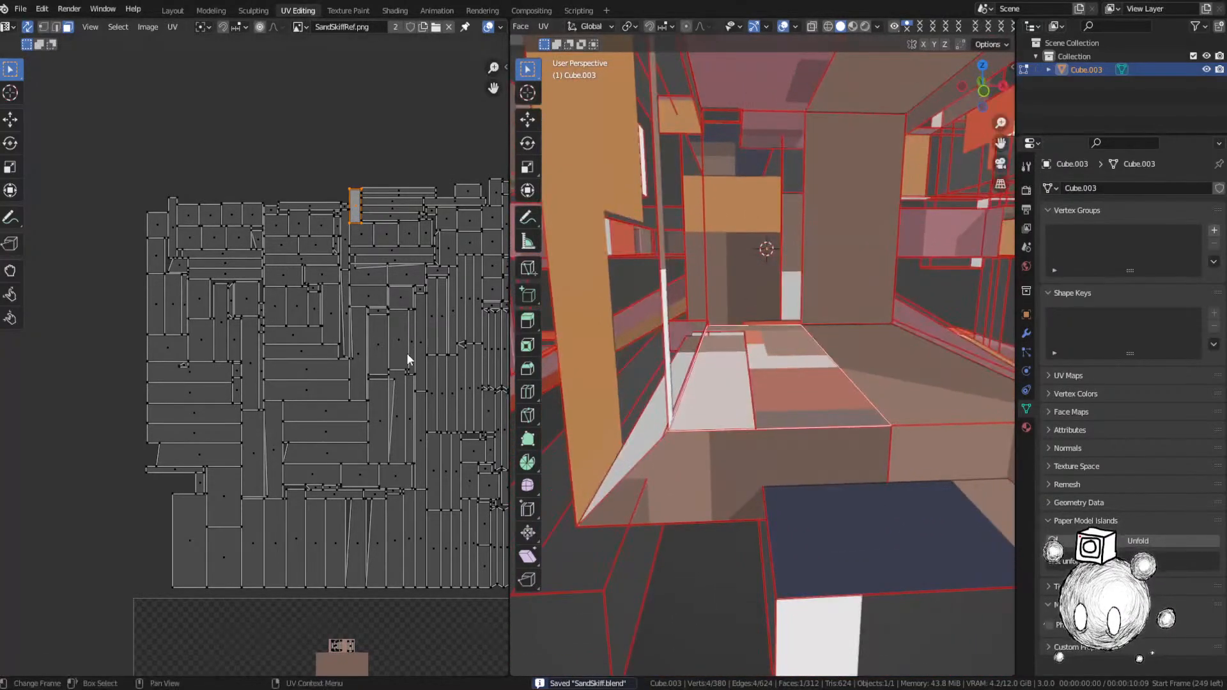
pyautogui.moveTo(340, 573); pyautogui.dragTo(383, 120, button='middle')
pyautogui.press('g')
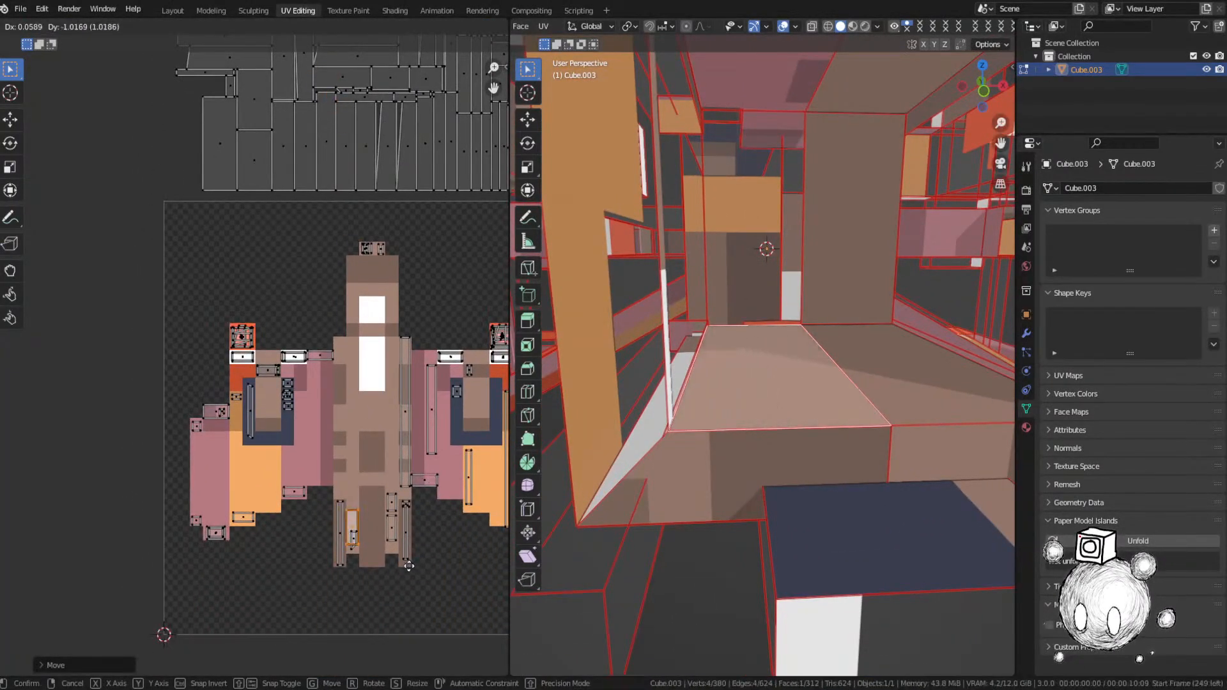
pyautogui.click(409, 566)
# Step: Scale the island down, align it within the left light tail strip and save the file
pyautogui.press('s')
pyautogui.click(403, 565)
pyautogui.scroll(2, 352, 517)
pyautogui.moveTo(350, 515); pyautogui.dragTo(380, 456, button='middle')
pyautogui.press('g')
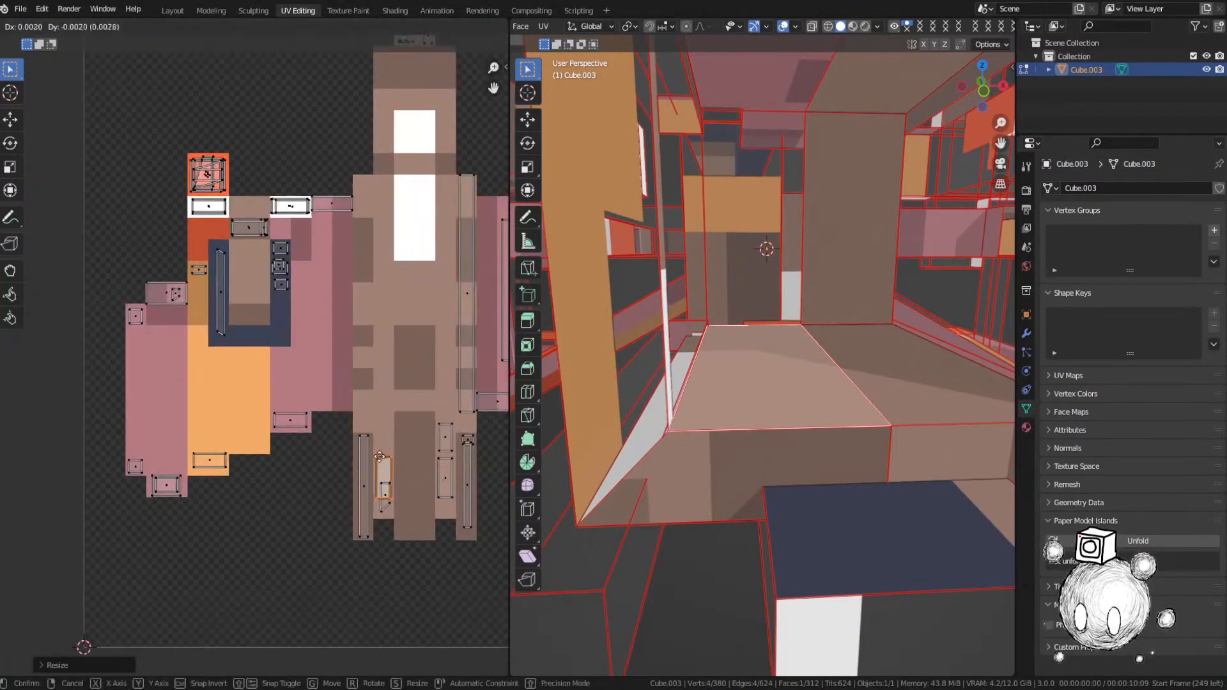
pyautogui.click(385, 464)
pyautogui.scroll(-5, 305, 339)
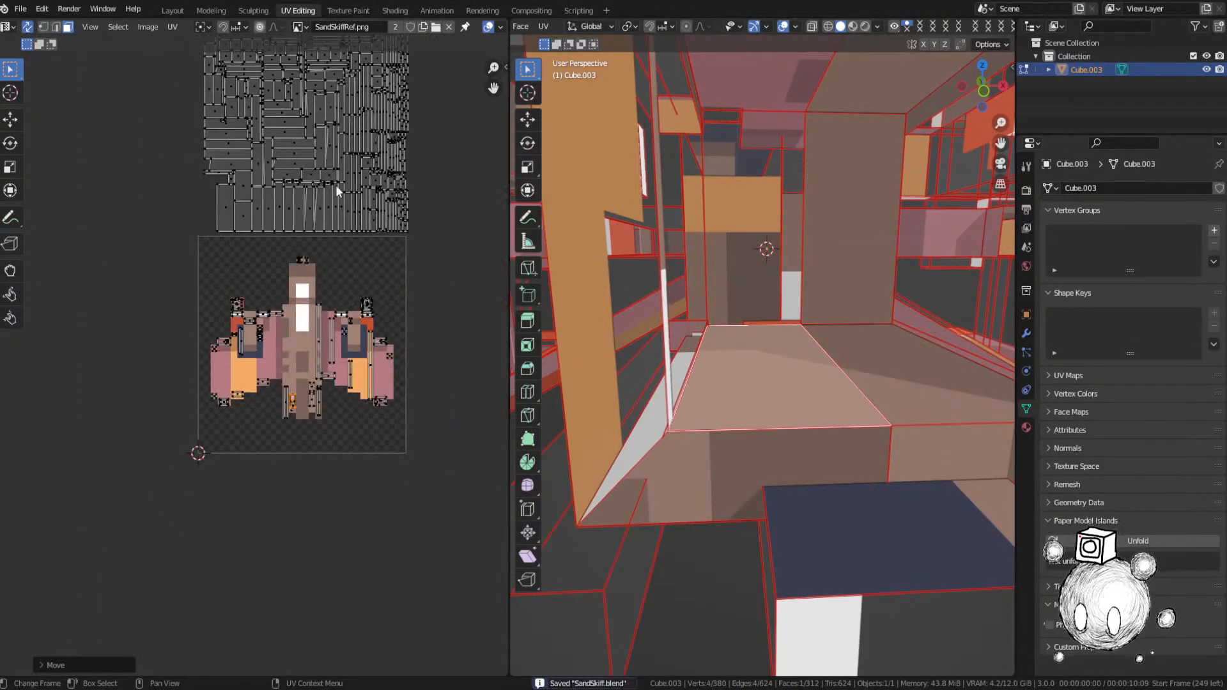
pyautogui.moveTo(336, 185); pyautogui.dragTo(279, 255, button='middle')
pyautogui.hotkey('ctrl', 's')
# Step: Move the long horizontal island at the unplaced layout's upper edge onto the tail of the reference ship
pyautogui.click(293, 255)
pyautogui.press('`')
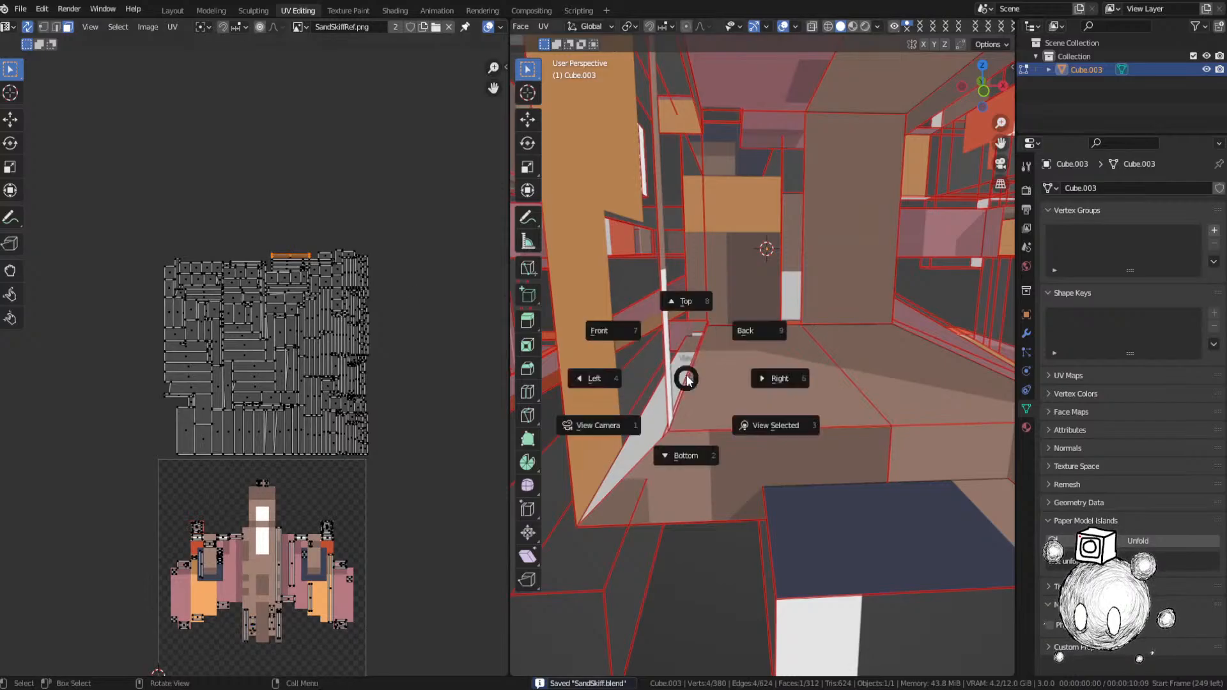
pyautogui.click(703, 397)
pyautogui.moveTo(701, 397); pyautogui.dragTo(668, 387, button='middle')
pyautogui.moveTo(413, 462); pyautogui.dragTo(384, 350, button='middle')
pyautogui.press('g')
pyautogui.click(341, 599)
# Step: Rotate the long island 90 degrees, scale it down and fit it within the right half of the tail's dark centre strip
pyautogui.moveTo(341, 599); pyautogui.dragTo(402, 528, button='middle')
pyautogui.write('r')
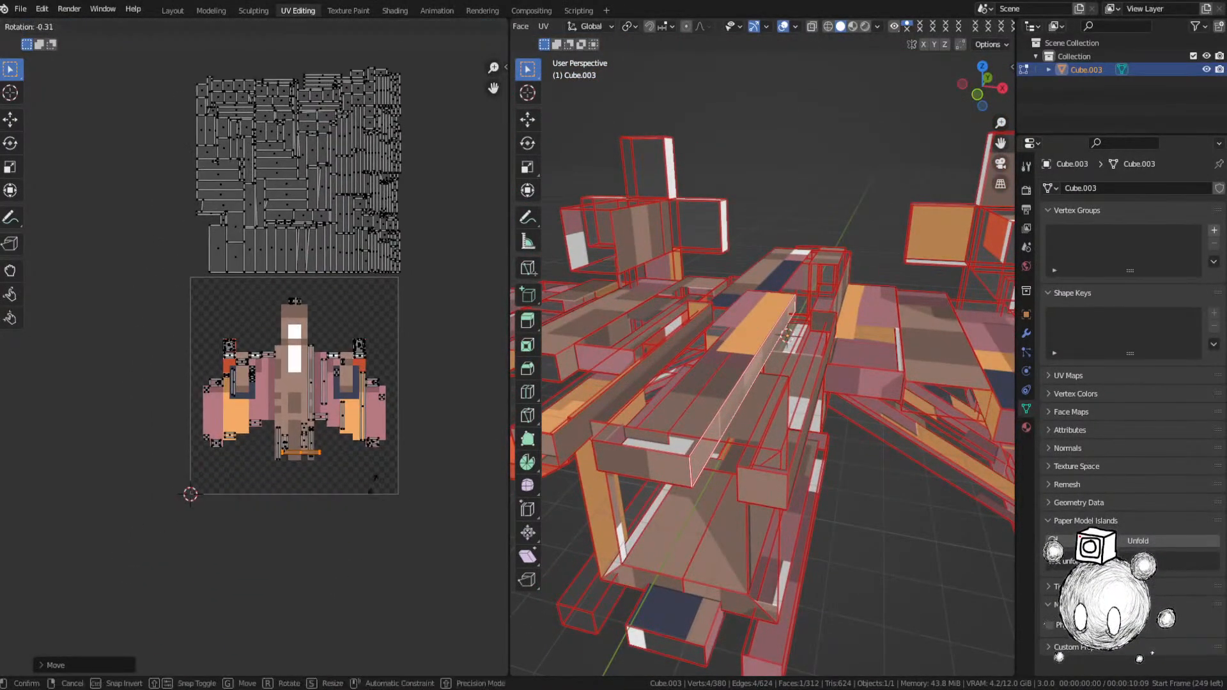
pyautogui.write('90')
pyautogui.press('Return')
pyautogui.scroll(3, 375, 464)
pyautogui.press('g')
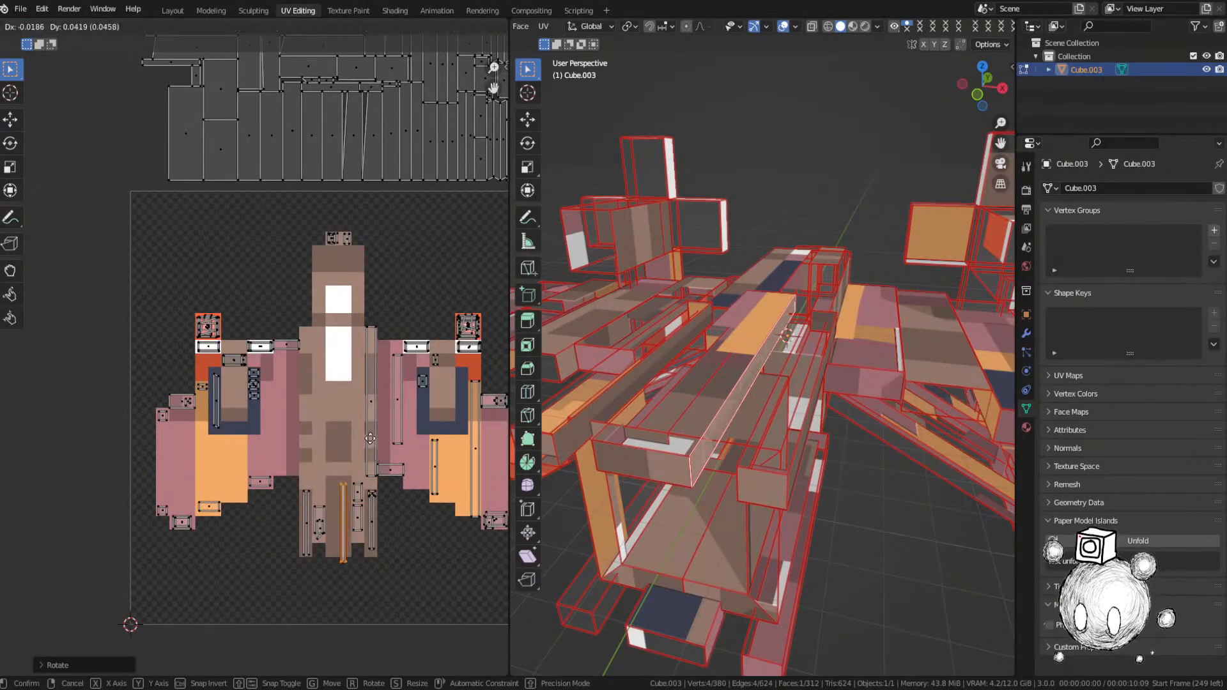
pyautogui.click(372, 433)
pyautogui.press('s')
pyautogui.press('Escape')
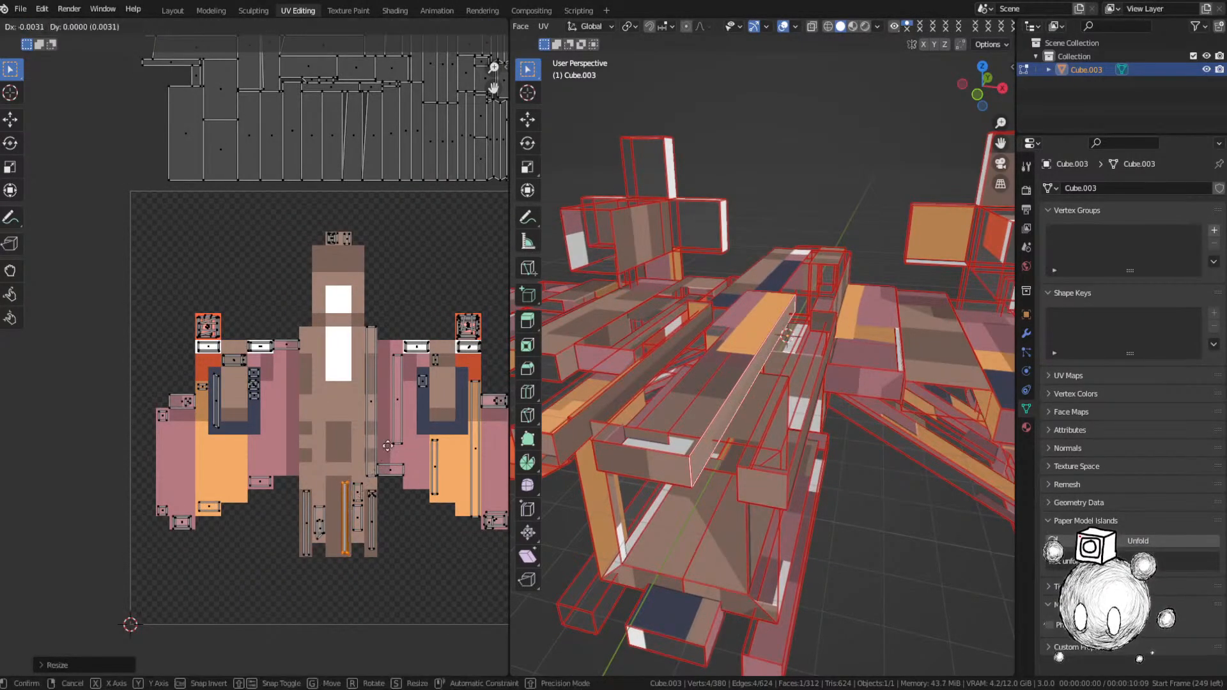
# Step: Find the next long horizontal island on the model's upper beam and move it onto the tail's dark centre
pyautogui.scroll(-3, 433, 317)
pyautogui.moveTo(309, 19); pyautogui.dragTo(310, 206, button='middle')
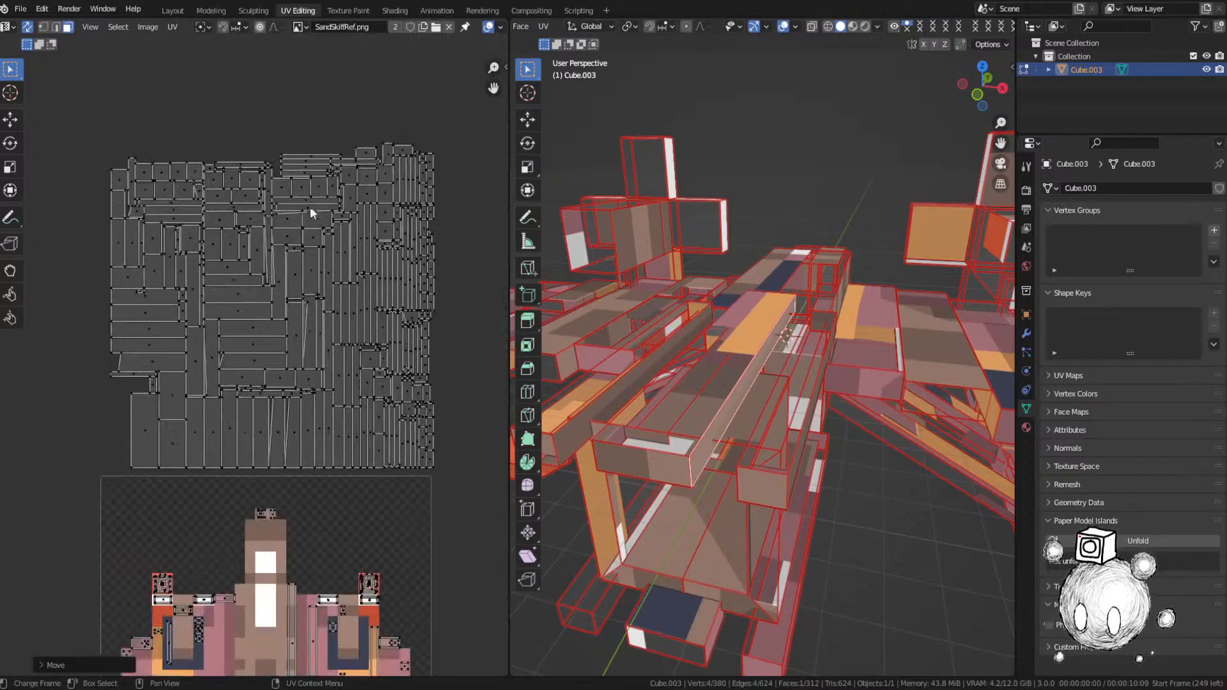
pyautogui.click(737, 342)
pyautogui.moveTo(737, 342); pyautogui.dragTo(799, 316, button='middle')
pyautogui.press('g')
pyautogui.press('Escape')
pyautogui.scroll(-3, 260, 239)
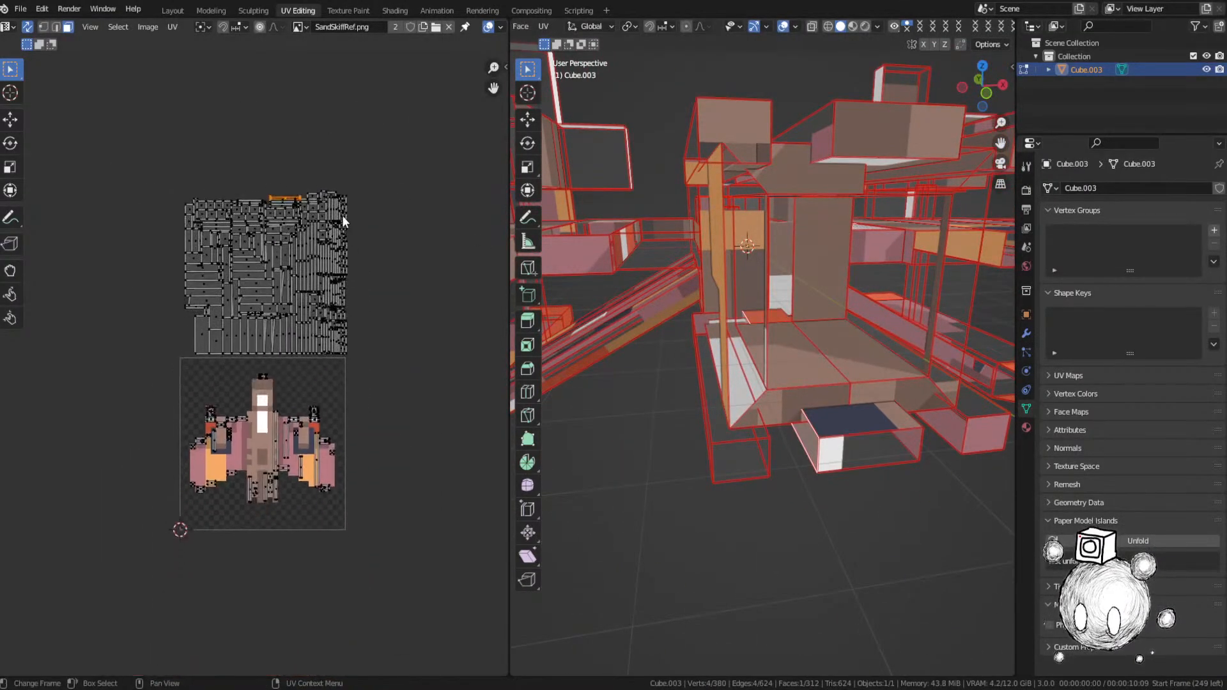
pyautogui.press('g')
pyautogui.click(316, 504)
# Step: Rotate this island 90 degrees, scale it down and align it left of the previous one on the dark centre strip
pyautogui.press('r')
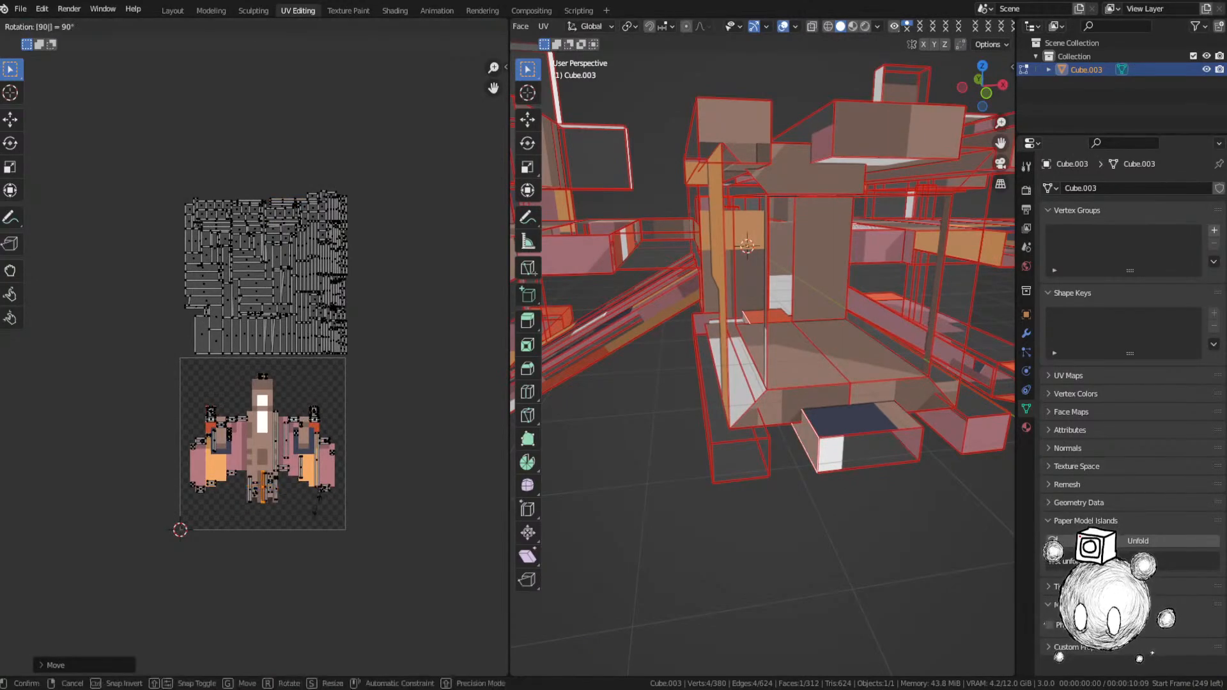
pyautogui.click(317, 504)
pyautogui.scroll(5, 316, 505)
pyautogui.moveTo(358, 421); pyautogui.dragTo(307, 108, button='middle')
pyautogui.press('g')
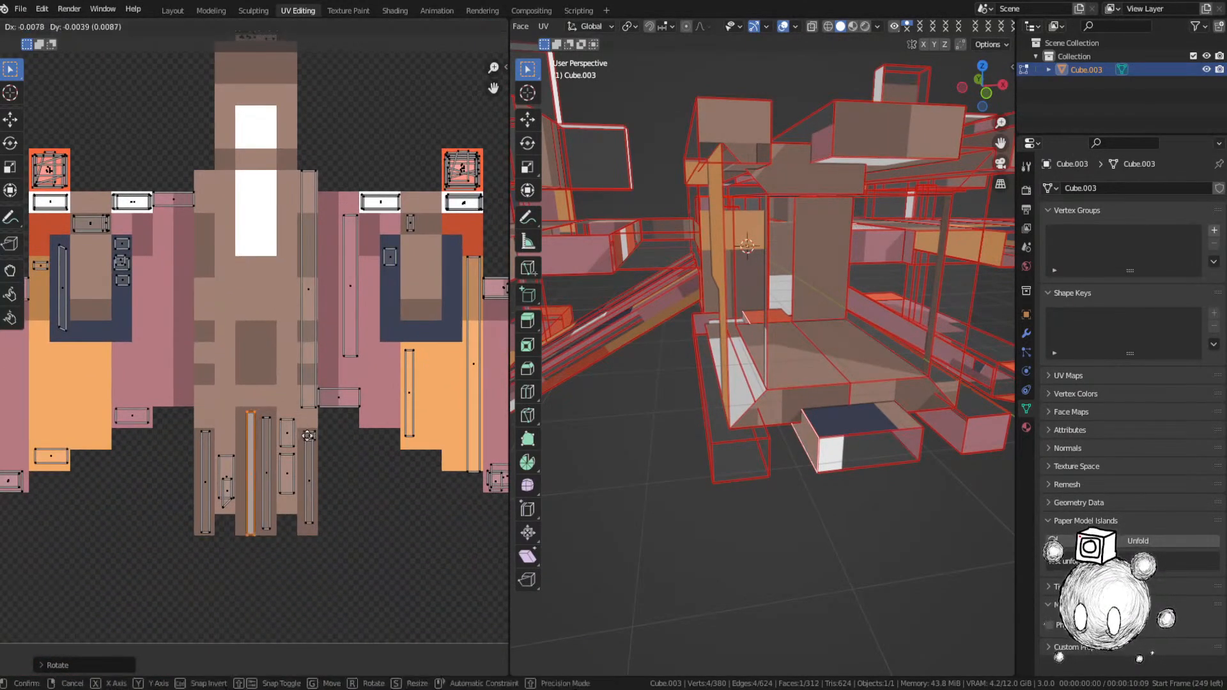
pyautogui.click(303, 434)
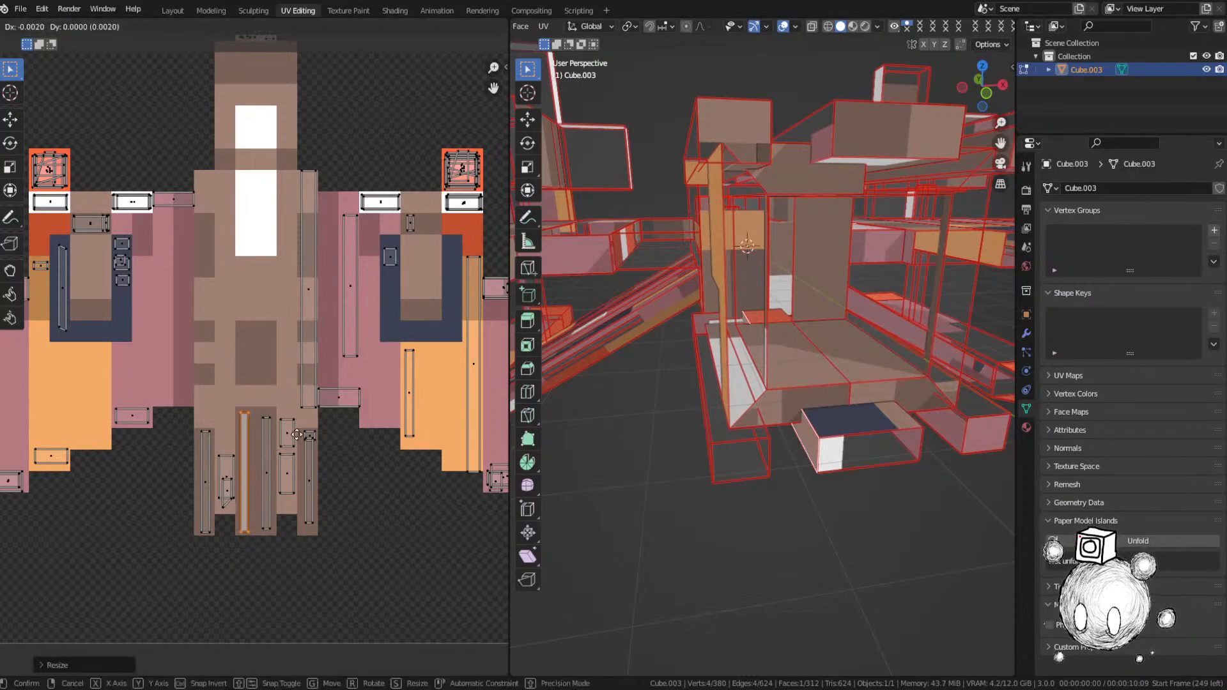
# Step: Move the small horizontal rectangular island at the unplaced layout's upper edge onto the dark band at the nose tip
pyautogui.scroll(-6, 297, 433)
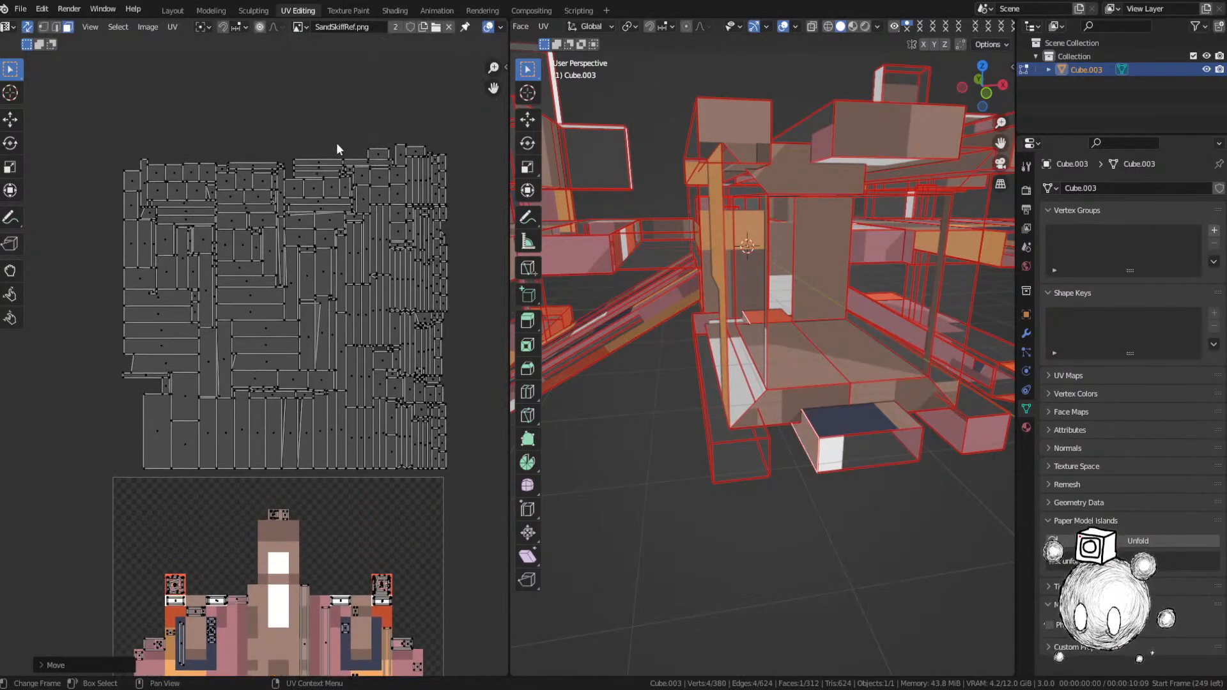
pyautogui.moveTo(691, 315); pyautogui.dragTo(972, 326, button='middle')
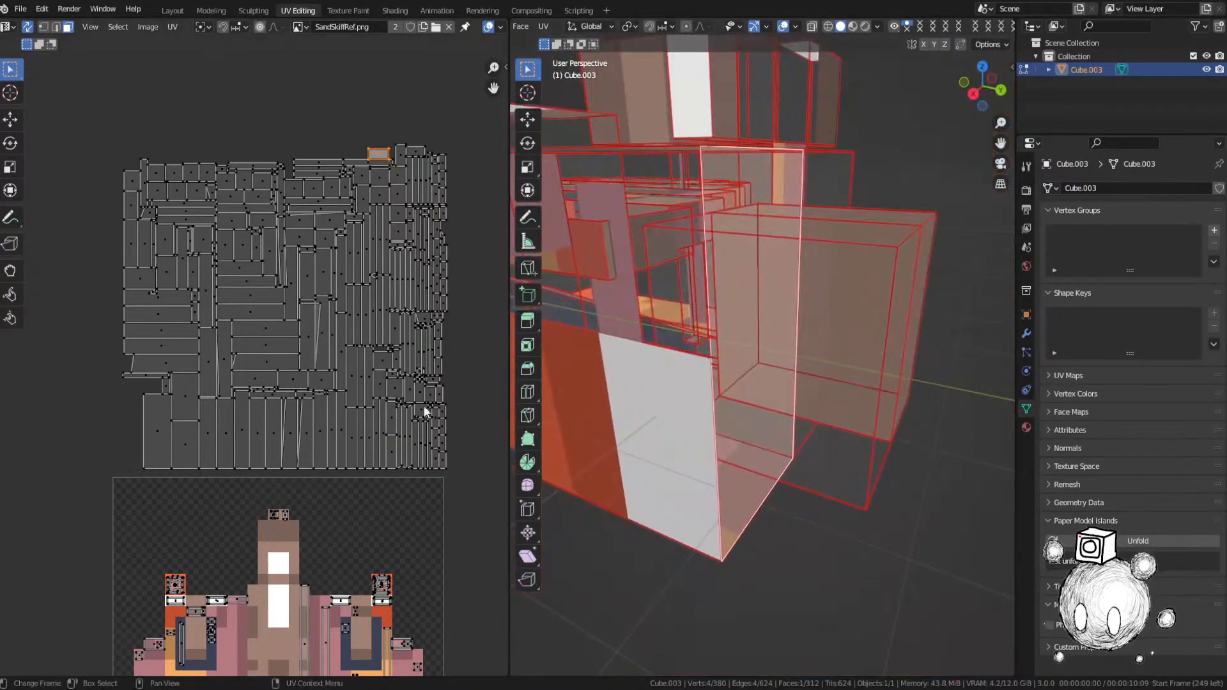
pyautogui.press('g')
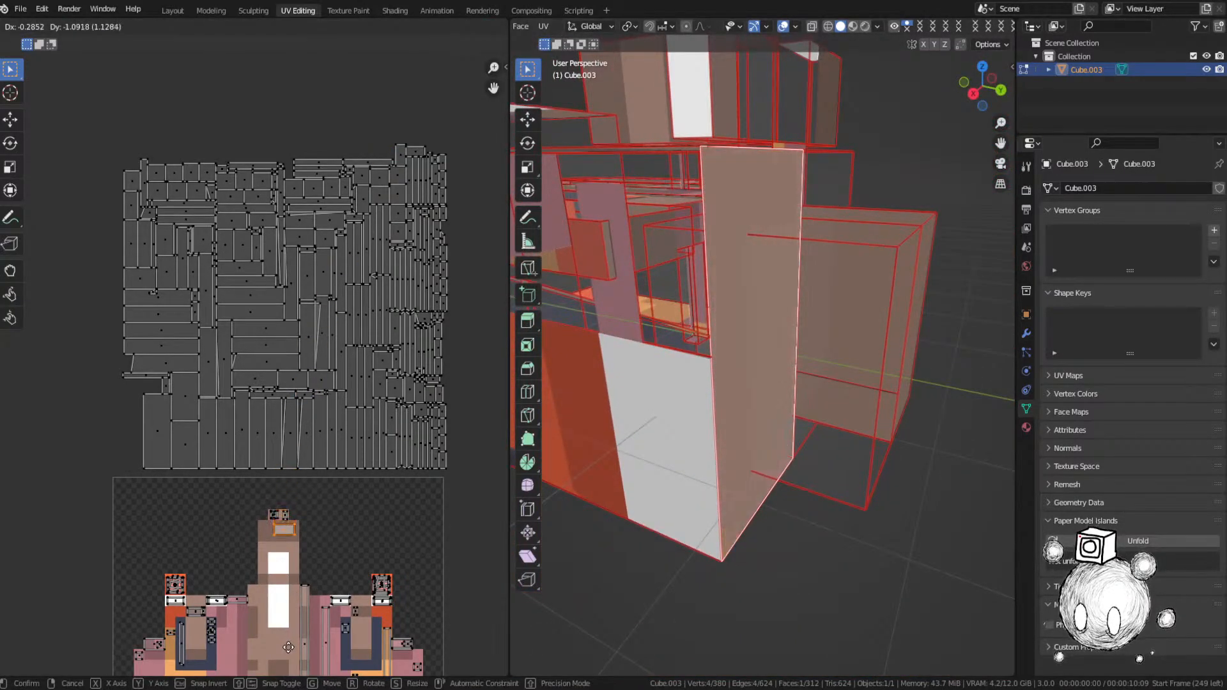
pyautogui.click(289, 647)
# Step: Move the small upright island onto the nose tip's dark band beside the previous one and rotate it 90 degrees
pyautogui.click(402, 155)
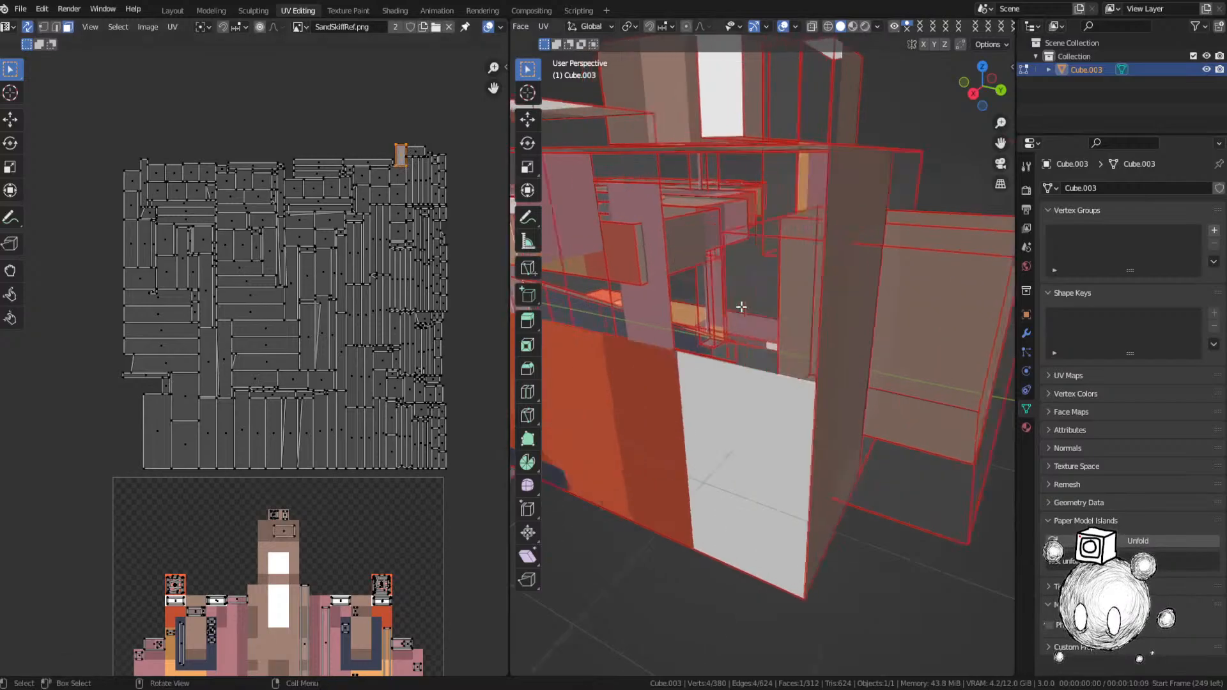
pyautogui.moveTo(742, 307); pyautogui.dragTo(694, 330, button='middle')
pyautogui.press('g')
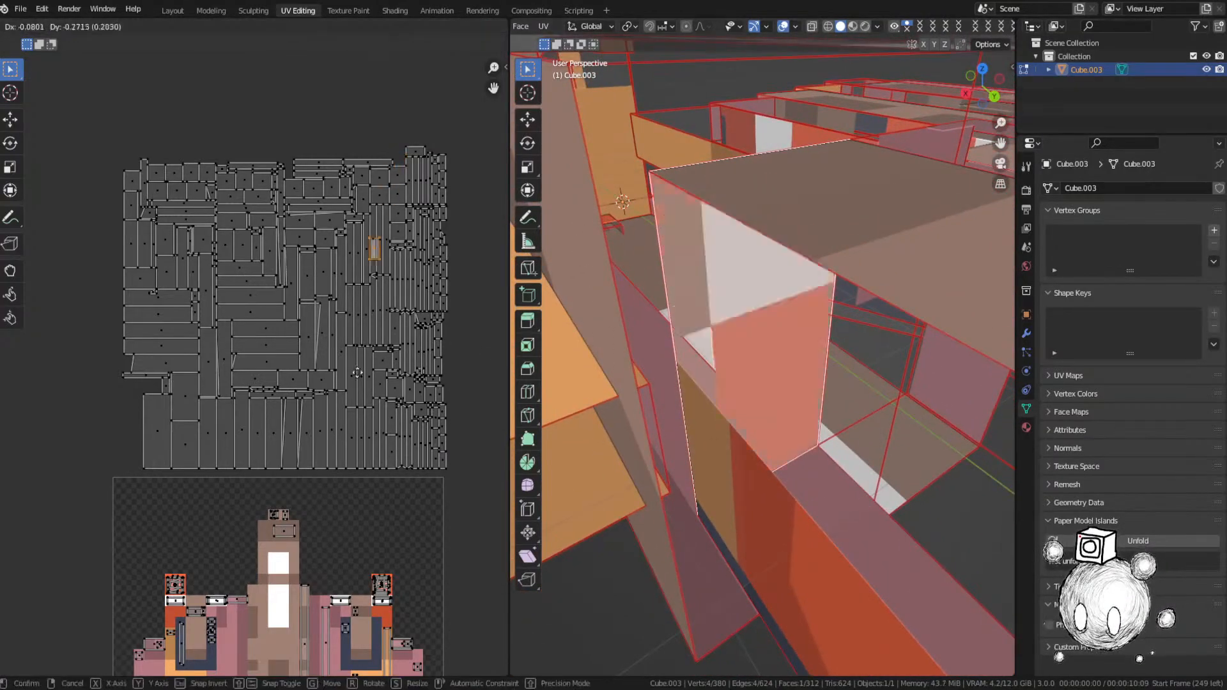
pyautogui.click(267, 627)
pyautogui.write('90')
pyautogui.press('Return')
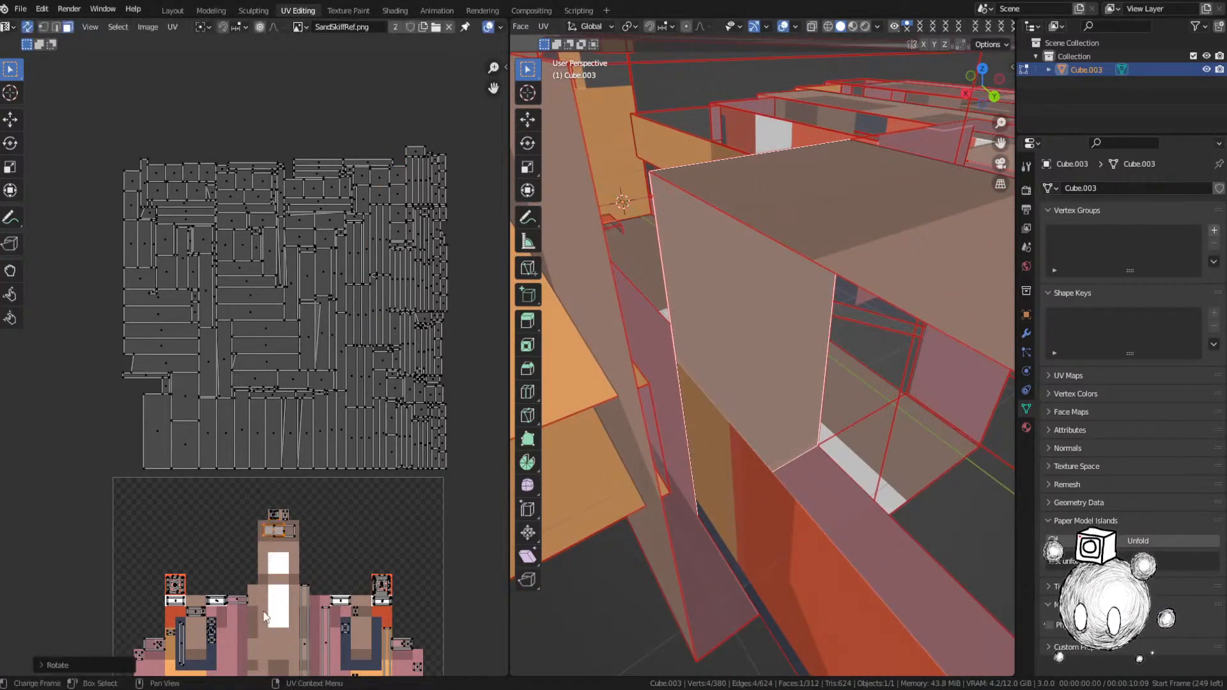
# Step: Select the next small rectangular island, check its face on the model and move it down to the tail area
pyautogui.click(416, 159)
pyautogui.scroll(5, 688, 255)
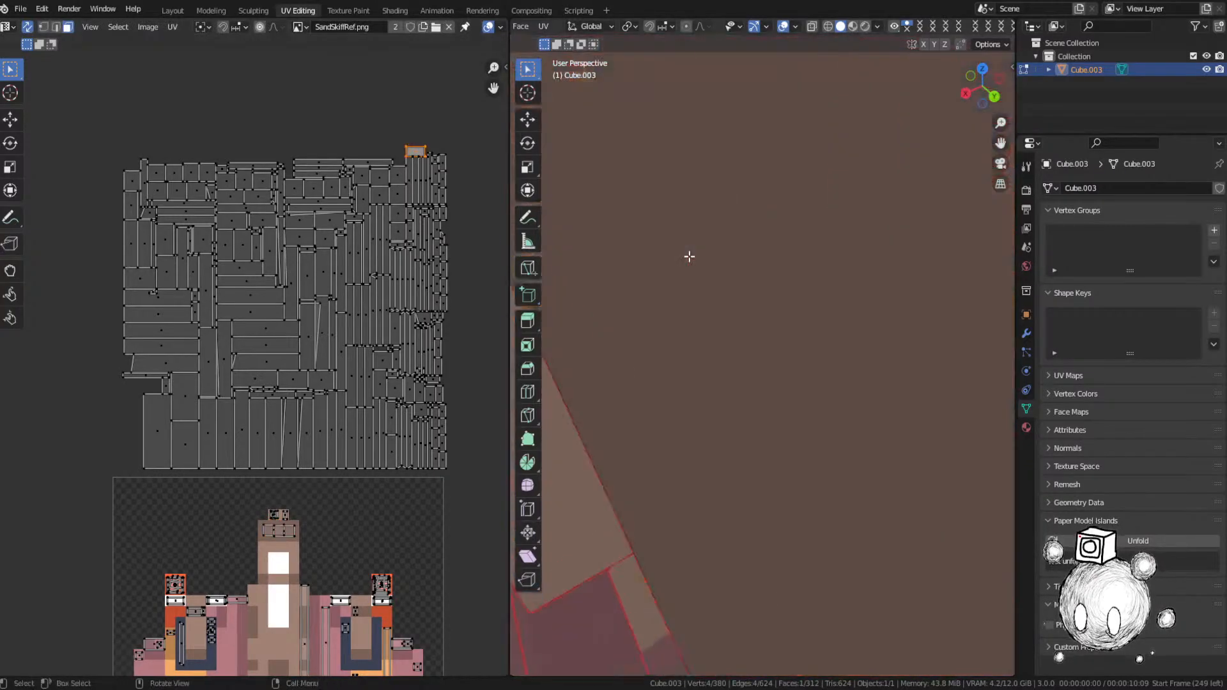
pyautogui.moveTo(688, 255); pyautogui.dragTo(588, 301, button='middle')
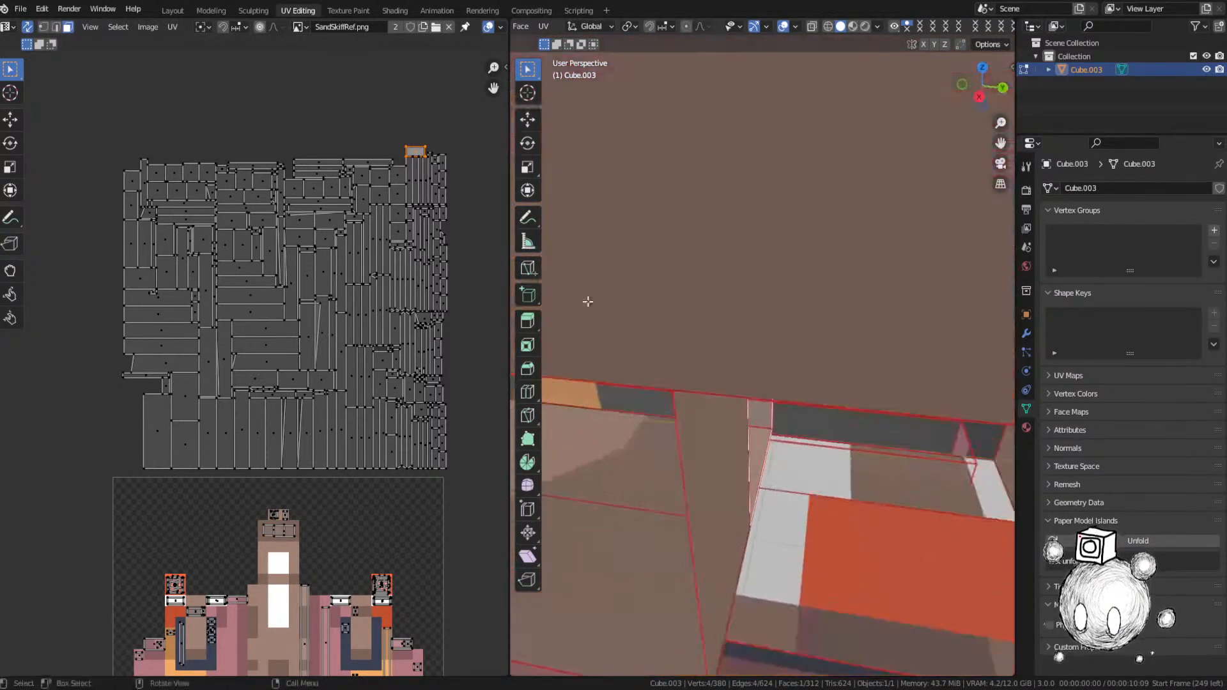
pyautogui.moveTo(639, 349); pyautogui.dragTo(797, 345, button='middle')
pyautogui.scroll(-4, 310, 405)
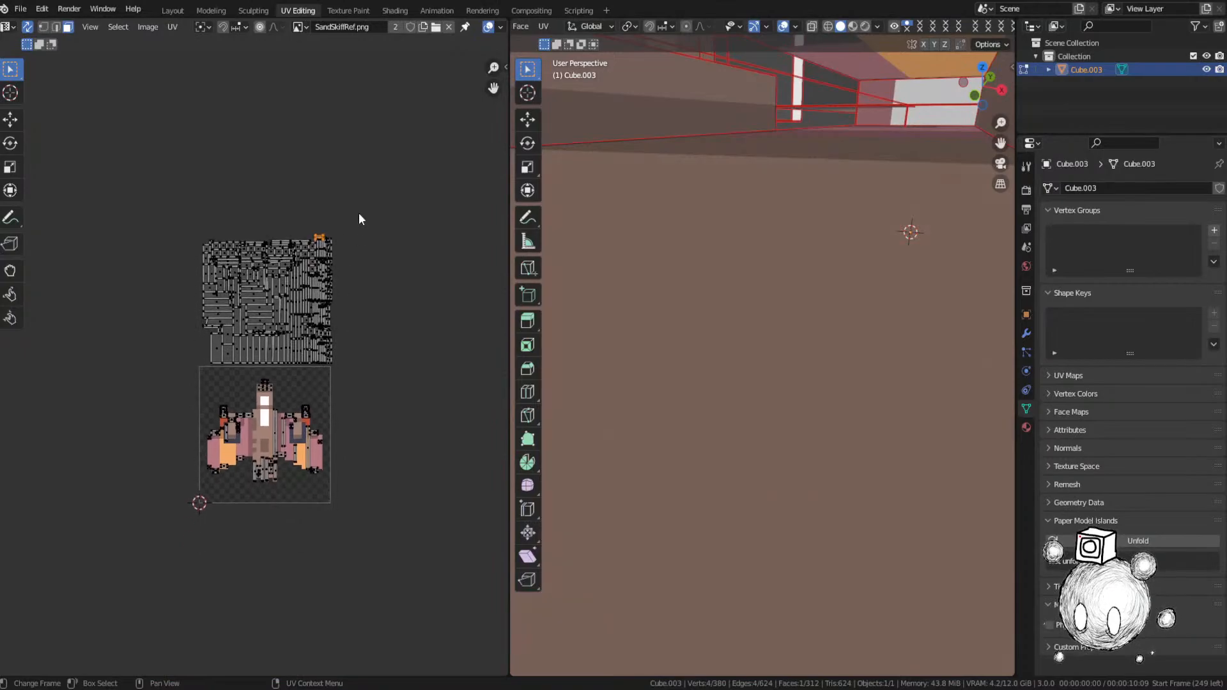
pyautogui.press('g')
pyautogui.click(297, 466)
# Step: Rotate the small island upright, scale it down, fit it above the islands on the left light tail strip and save the file
pyautogui.scroll(6, 297, 466)
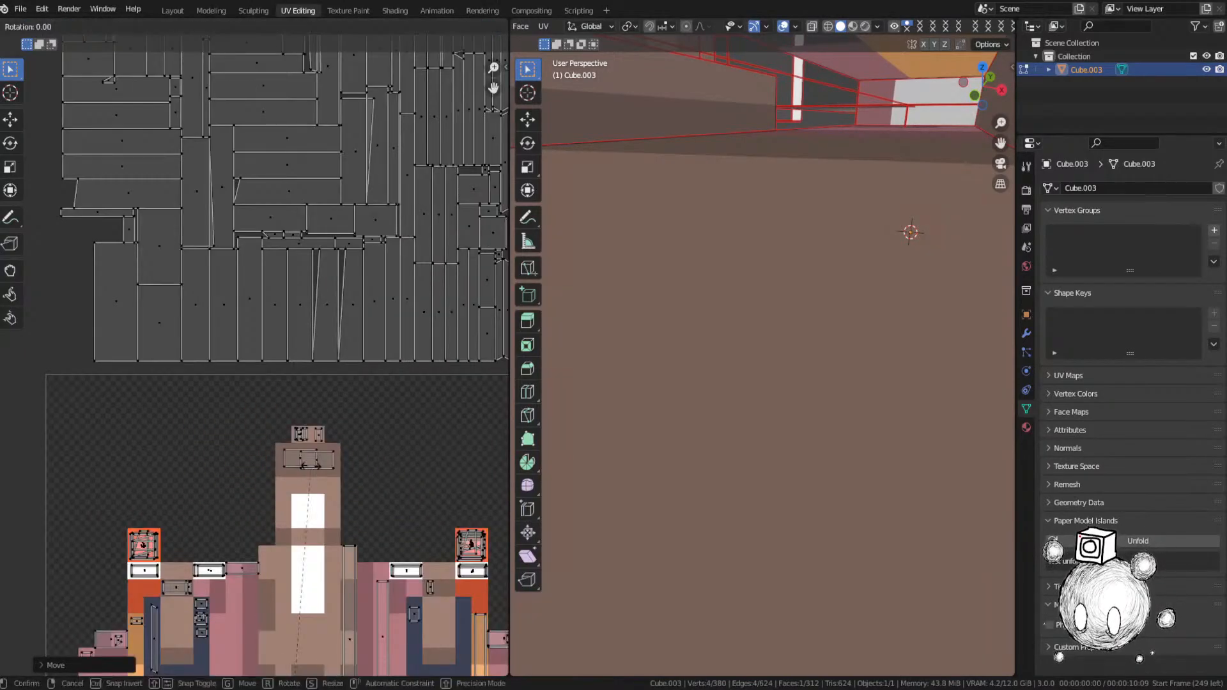
pyautogui.moveTo(311, 470); pyautogui.dragTo(353, 173, button='middle')
pyautogui.press('g')
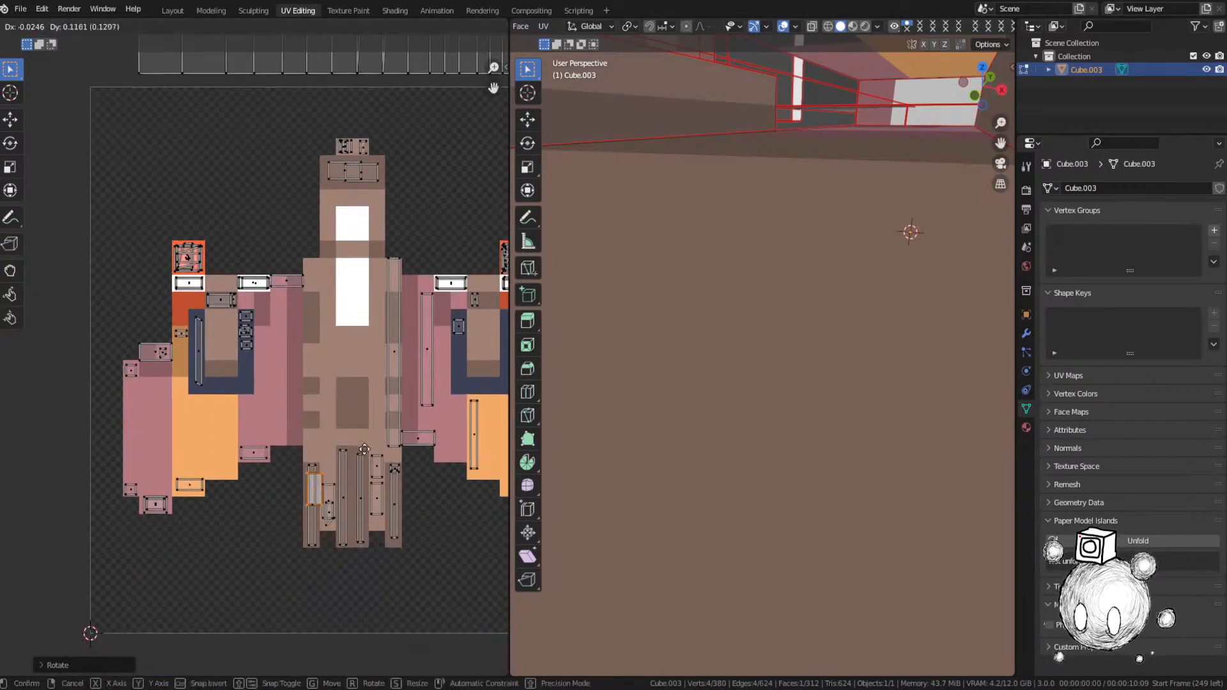
pyautogui.click(377, 443)
pyautogui.press('s')
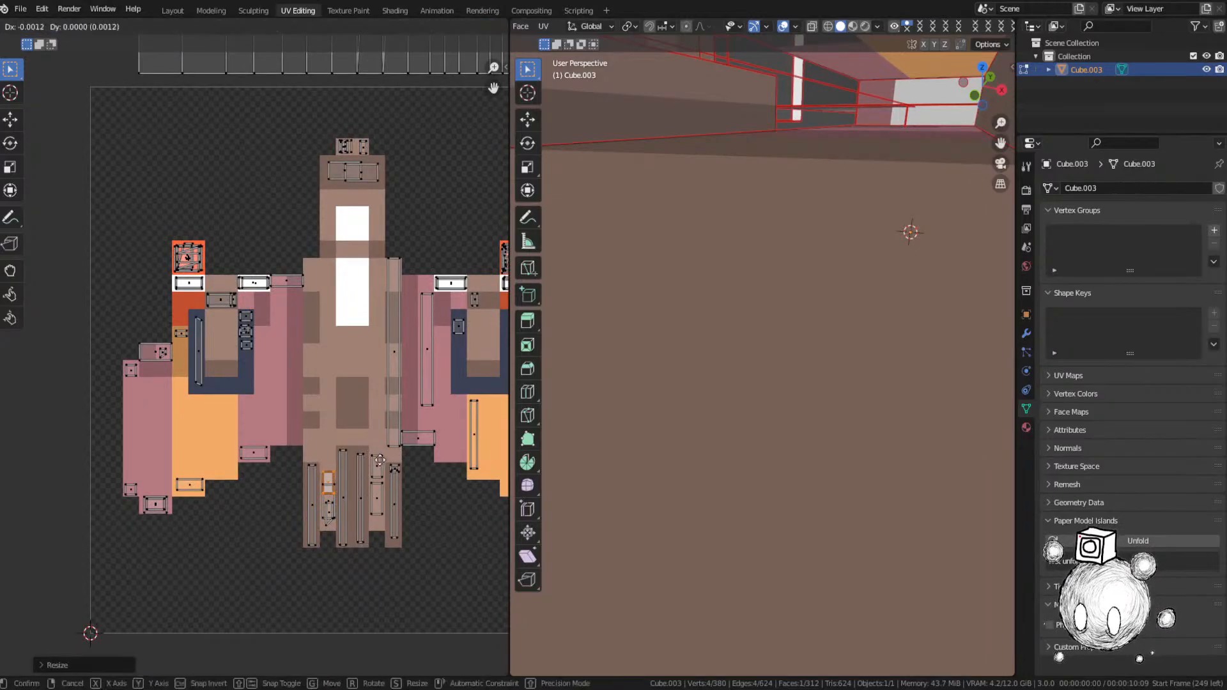
pyautogui.rightClick(382, 464)
pyautogui.scroll(-5, 346, 412)
pyautogui.hotkey('ctrl', 's')
pyautogui.scroll(3, 265, 307)
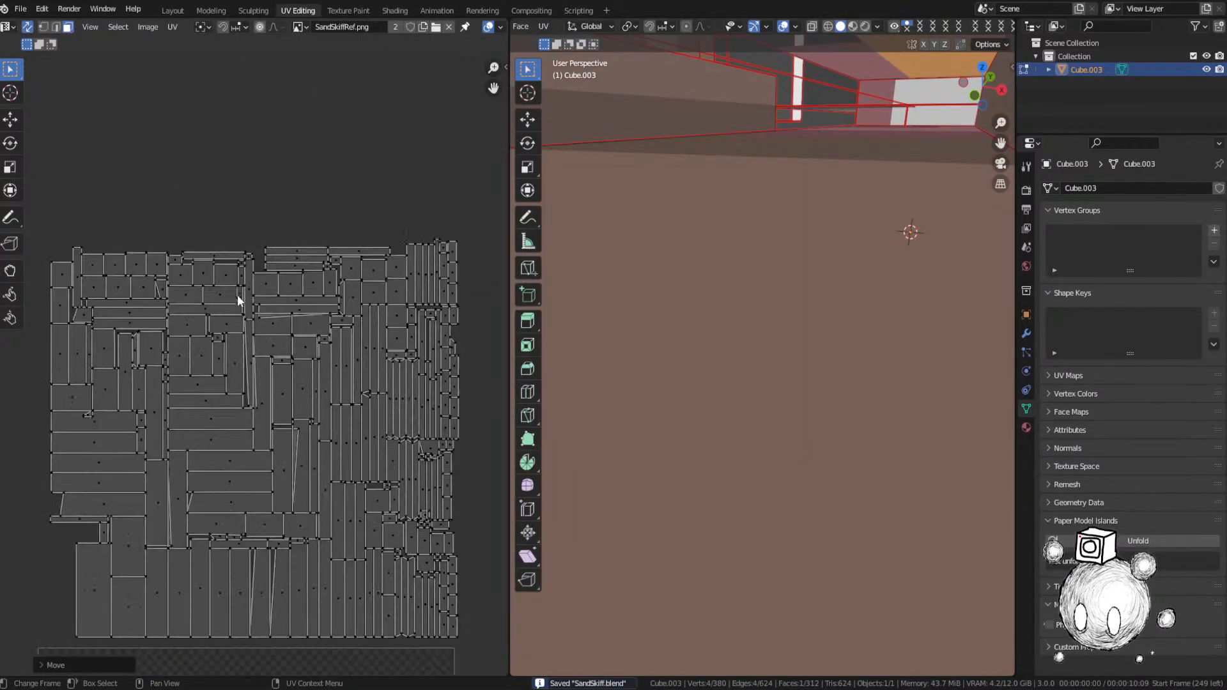
# Step: Locate the next long horizontal island on the model and move it across the left side of the tail
pyautogui.click(221, 254)
pyautogui.press('KP_Decimal')
pyautogui.moveTo(746, 356); pyautogui.dragTo(827, 352, button='middle')
pyautogui.press('g')
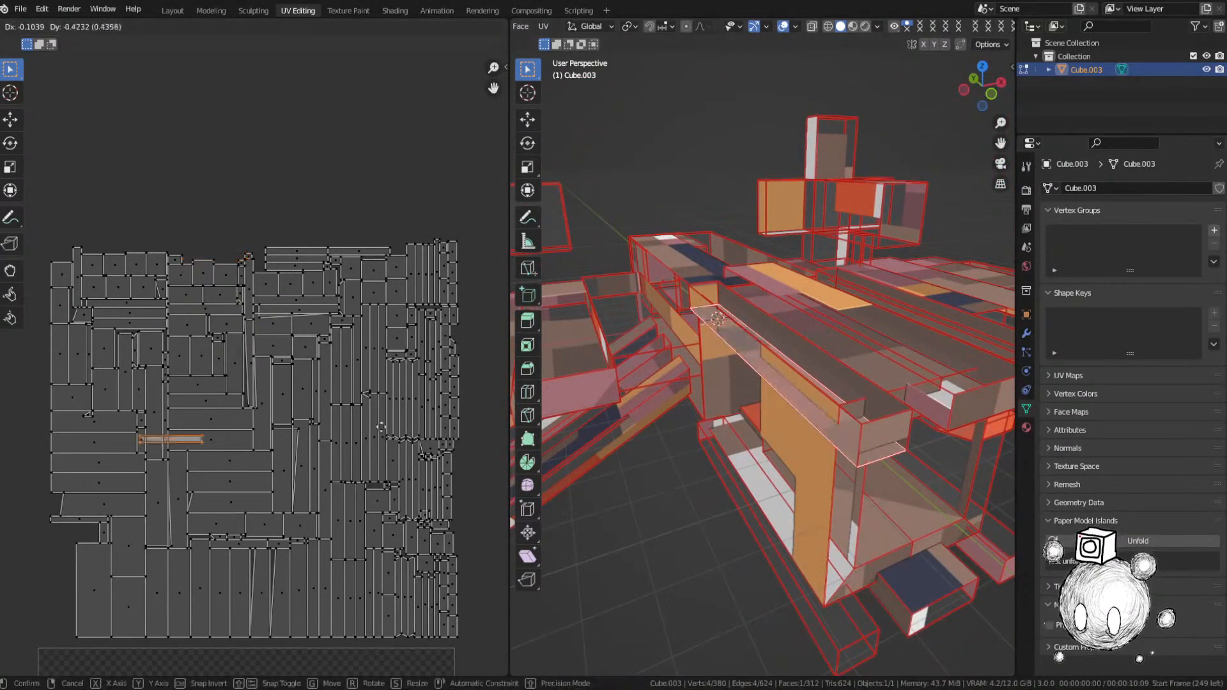
pyautogui.click(342, 527)
pyautogui.moveTo(340, 525); pyautogui.dragTo(401, 163, button='middle')
pyautogui.press('g')
pyautogui.click(439, 631)
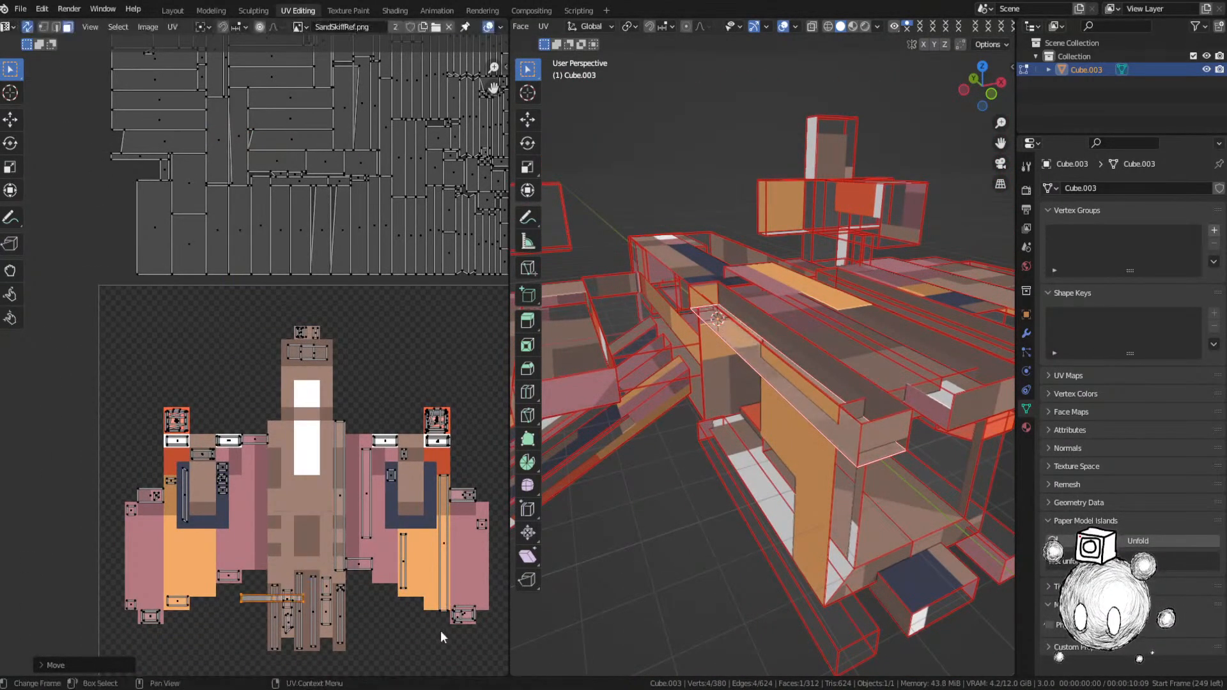
# Step: Rotate the island 90 degrees, scale it to fit the tail's dark outer left strip and save the file
pyautogui.write('r90')
pyautogui.press('Return')
pyautogui.moveTo(418, 607); pyautogui.dragTo(427, 459, button='middle')
pyautogui.scroll(2, 423, 455)
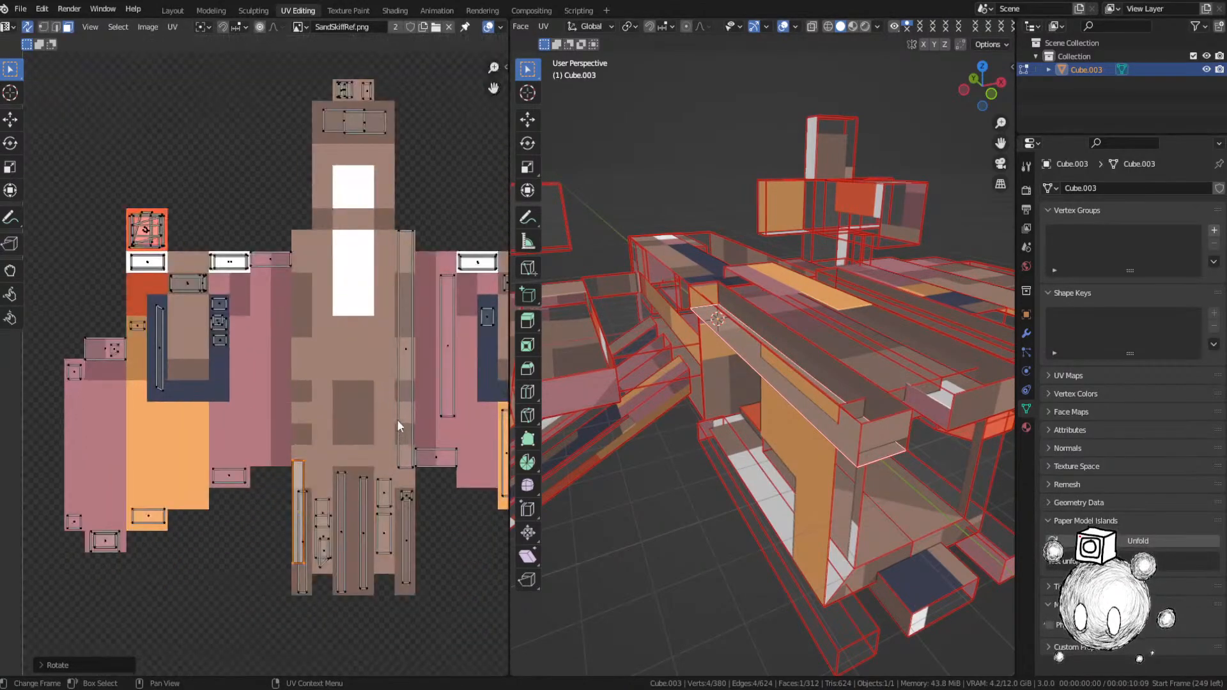
pyautogui.press('g')
pyautogui.click(405, 464)
pyautogui.press('s')
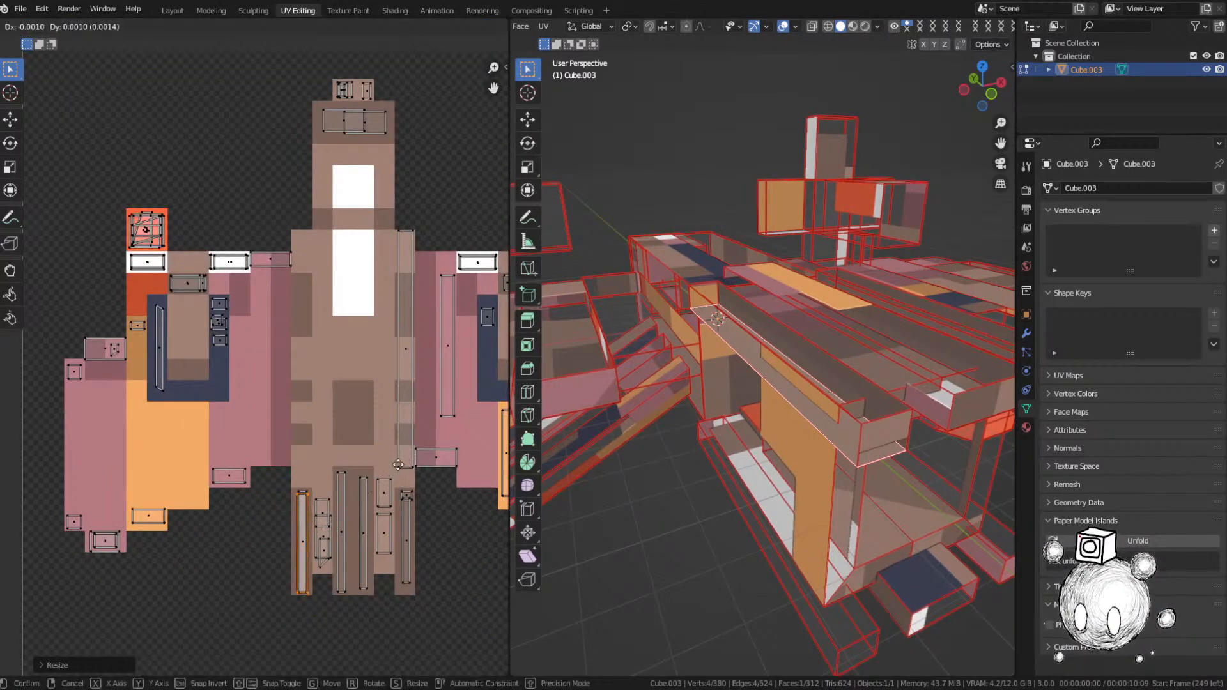
pyautogui.click(404, 461)
pyautogui.scroll(-2, 401, 422)
pyautogui.hotkey('ctrl', 's')
# Step: Select another long horizontal island from the unplaced layout's upper edge, check its face and move it onto the tail's left side
pyautogui.moveTo(335, 306); pyautogui.dragTo(319, 583, button='middle')
pyautogui.scroll(-2, 317, 569)
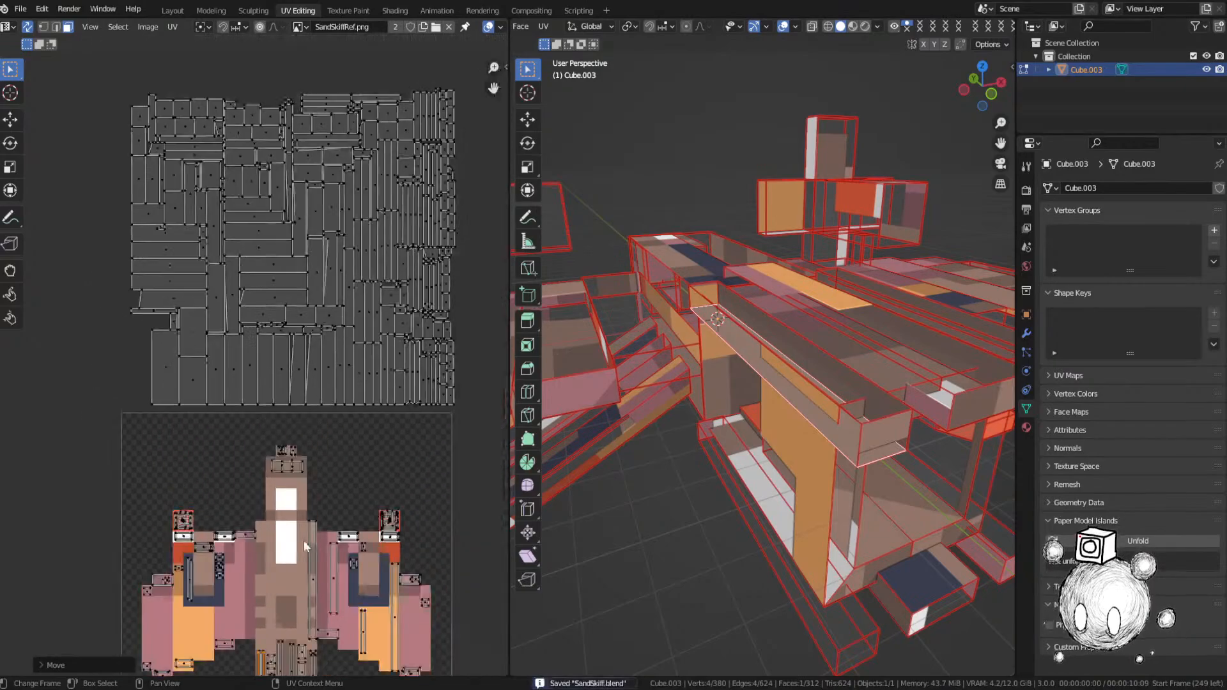
pyautogui.click(313, 152)
pyautogui.press('`')
pyautogui.click(811, 411)
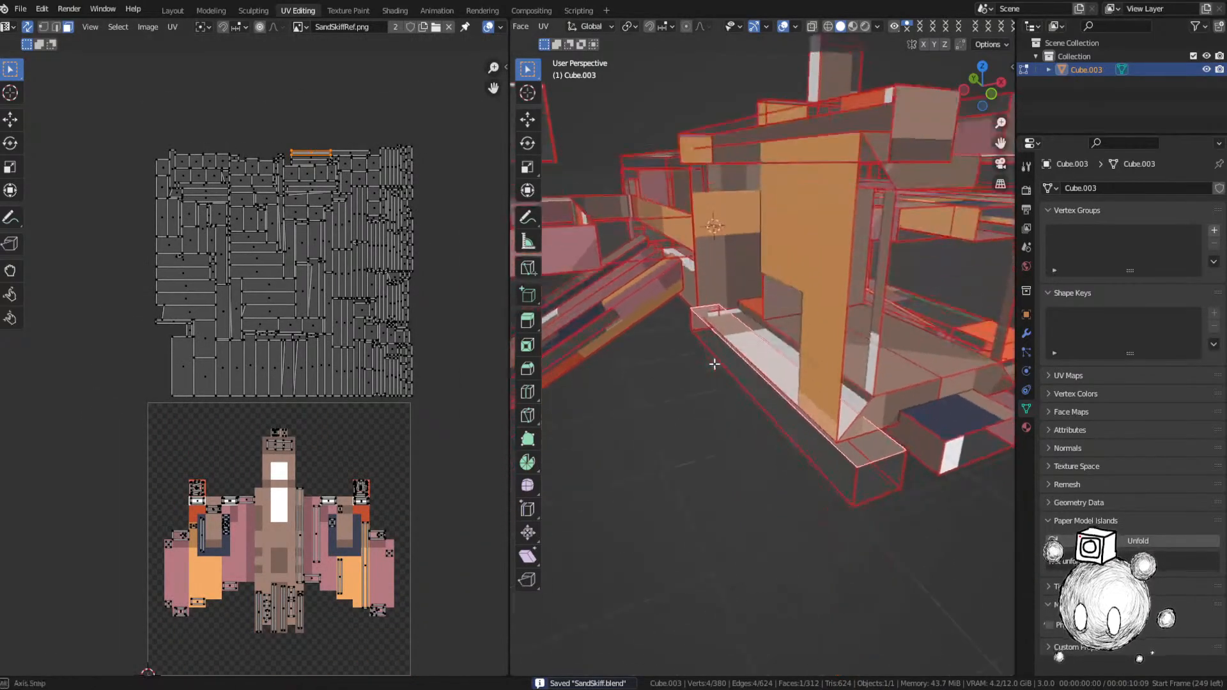
pyautogui.moveTo(717, 367); pyautogui.dragTo(711, 300, button='middle')
pyautogui.press('g')
pyautogui.click(342, 640)
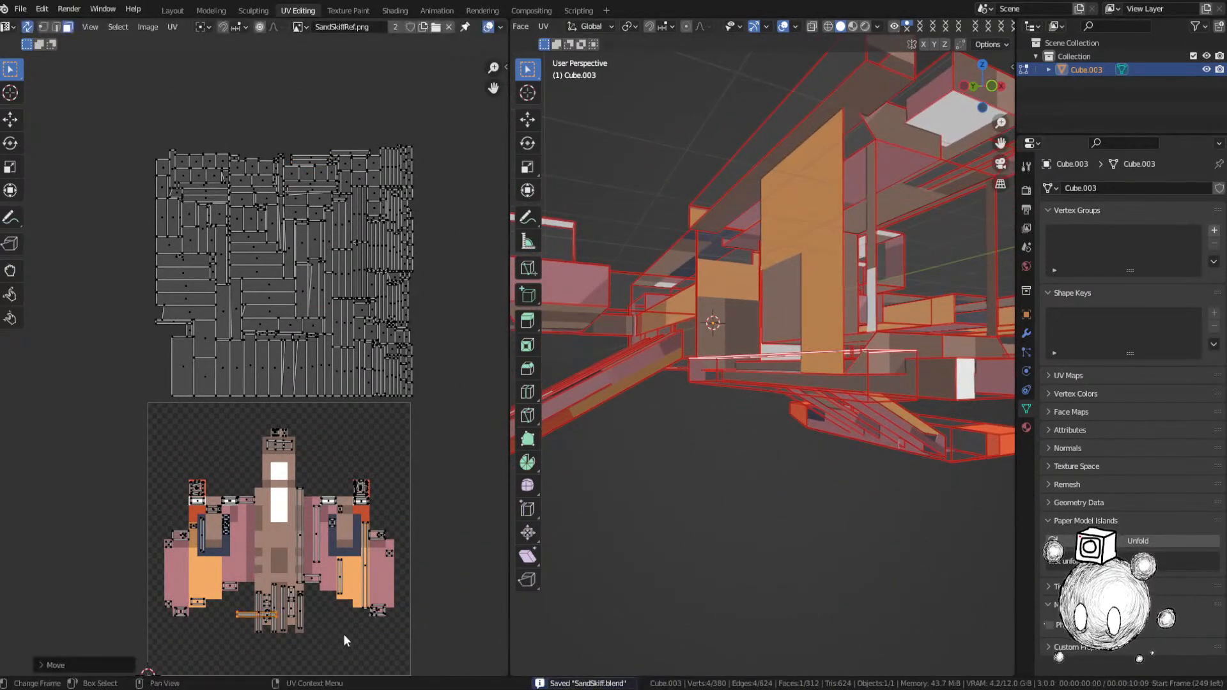
# Step: Rotate this island 90 degrees, scale it down, align it with the islands on the dark outer left tail strip and save
pyautogui.write('r90')
pyautogui.press('Return')
pyautogui.scroll(3, 303, 430)
pyautogui.moveTo(304, 430); pyautogui.dragTo(369, 120, button='middle')
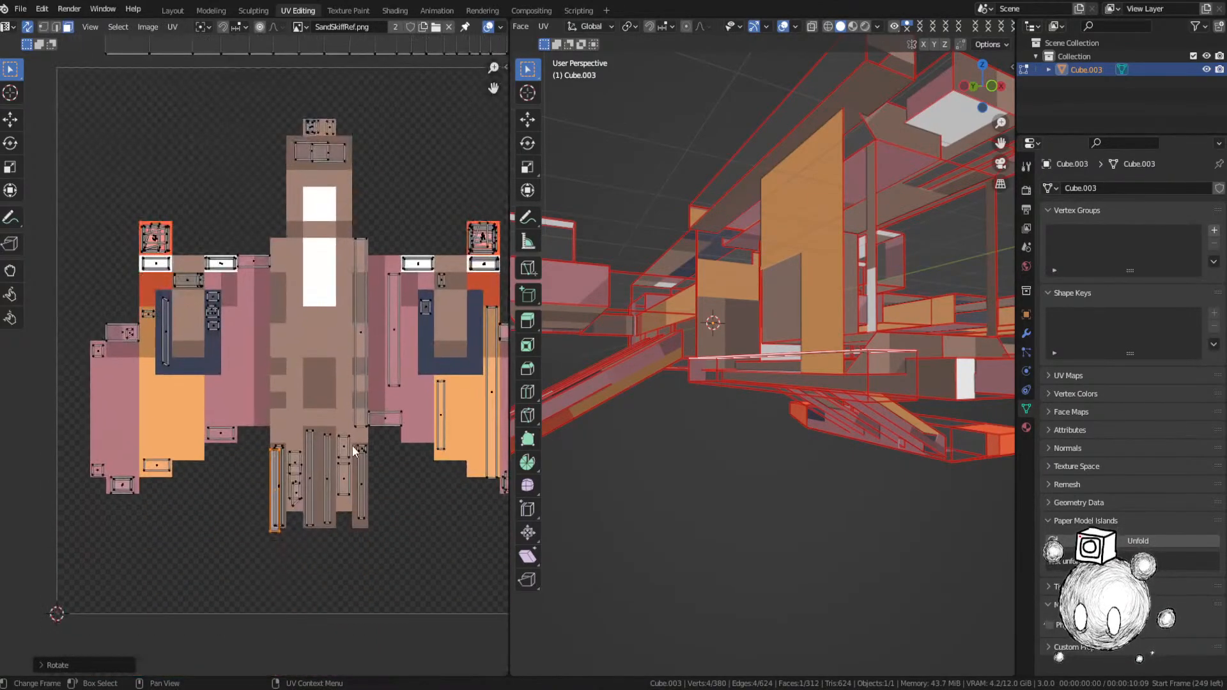
pyautogui.press('s')
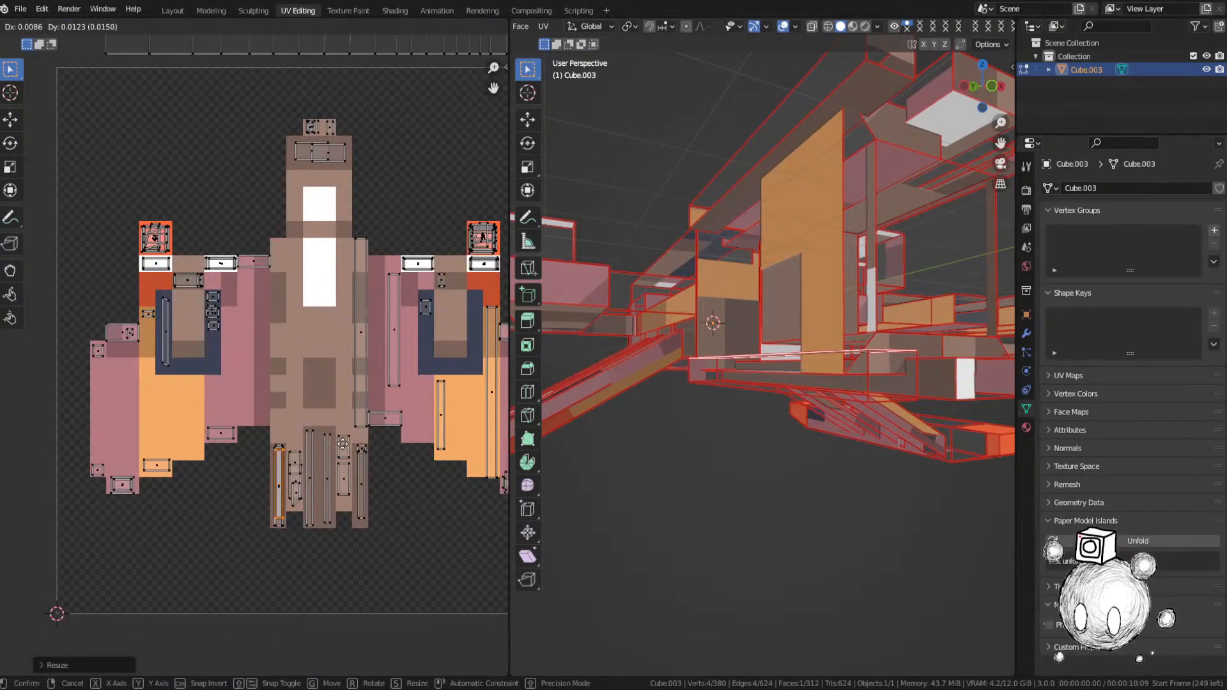
pyautogui.click(344, 443)
pyautogui.hotkey('ctrl', 's')
pyautogui.click(297, 386)
pyautogui.scroll(-3, 298, 345)
pyautogui.moveTo(325, 227); pyautogui.dragTo(289, 444, button='middle')
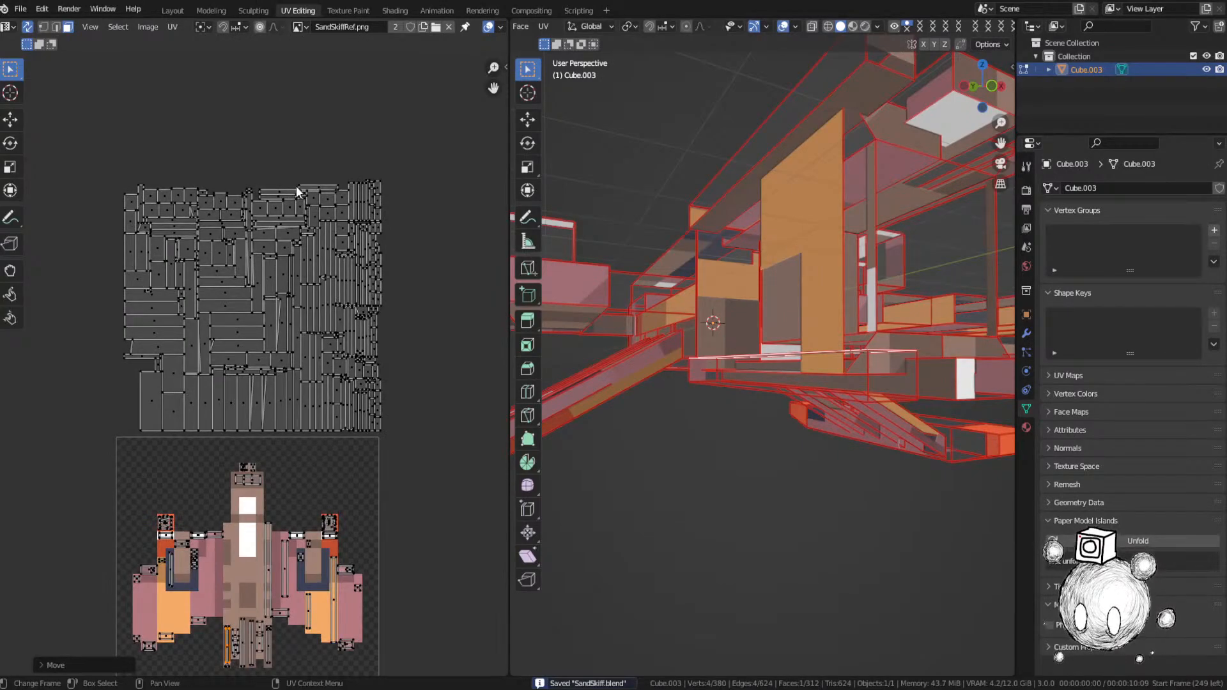
pyautogui.hotkey('ctrl', 's')
# Step: Select another thin horizontal island from the unplaced layout's upper edge, check its face on the model and move it onto the tail
pyautogui.click(280, 181)
pyautogui.click(280, 193)
pyautogui.moveTo(783, 411); pyautogui.dragTo(762, 394, button='middle')
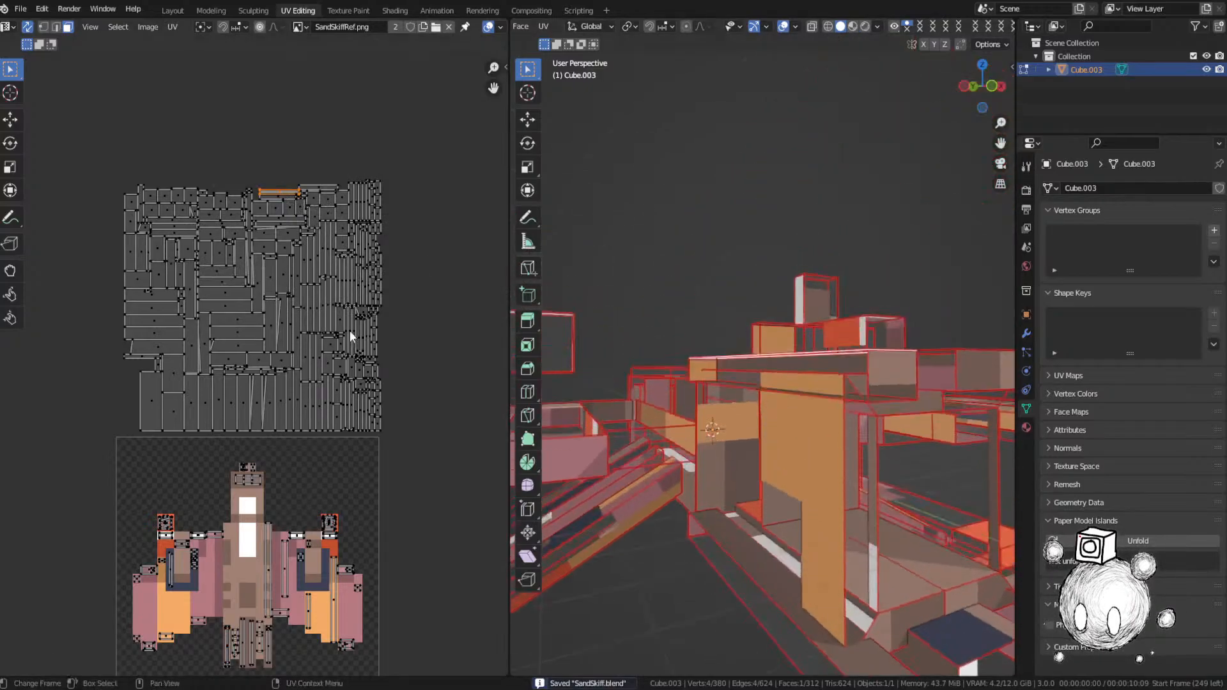
pyautogui.press('g')
pyautogui.click(313, 45)
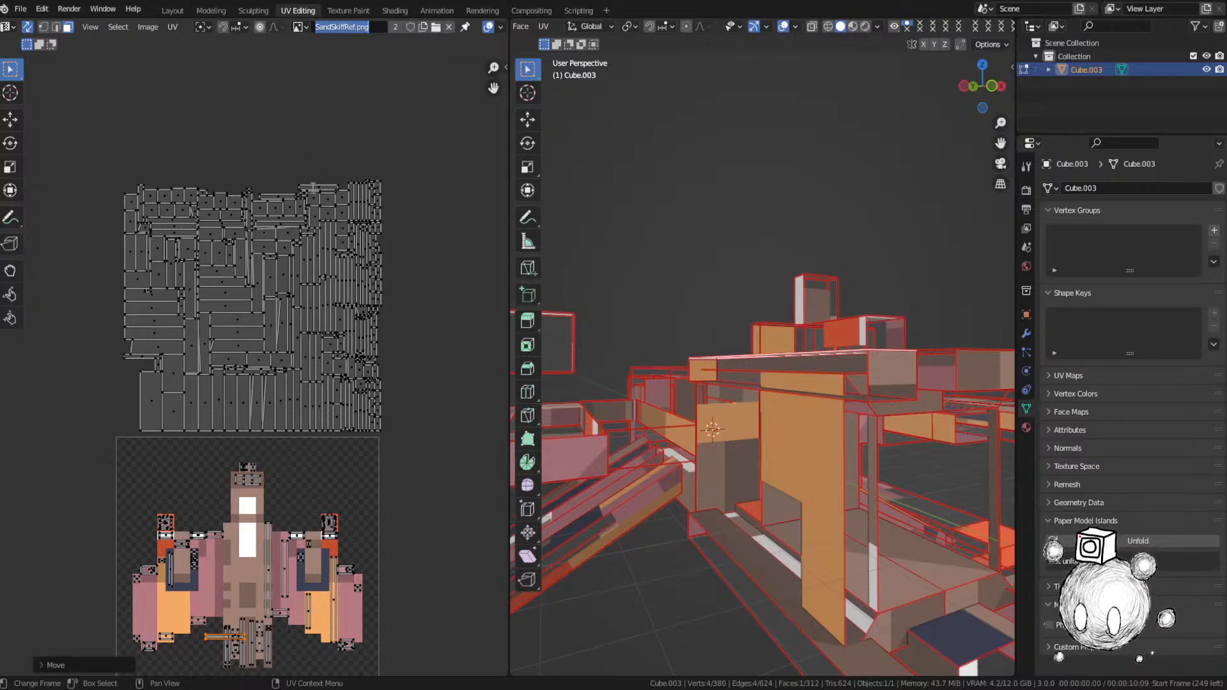
# Step: Rotate the island 90 degrees, position and scale it within the tail's dark outer left strip, and save the file
pyautogui.moveTo(251, 642); pyautogui.dragTo(286, 367, button='middle')
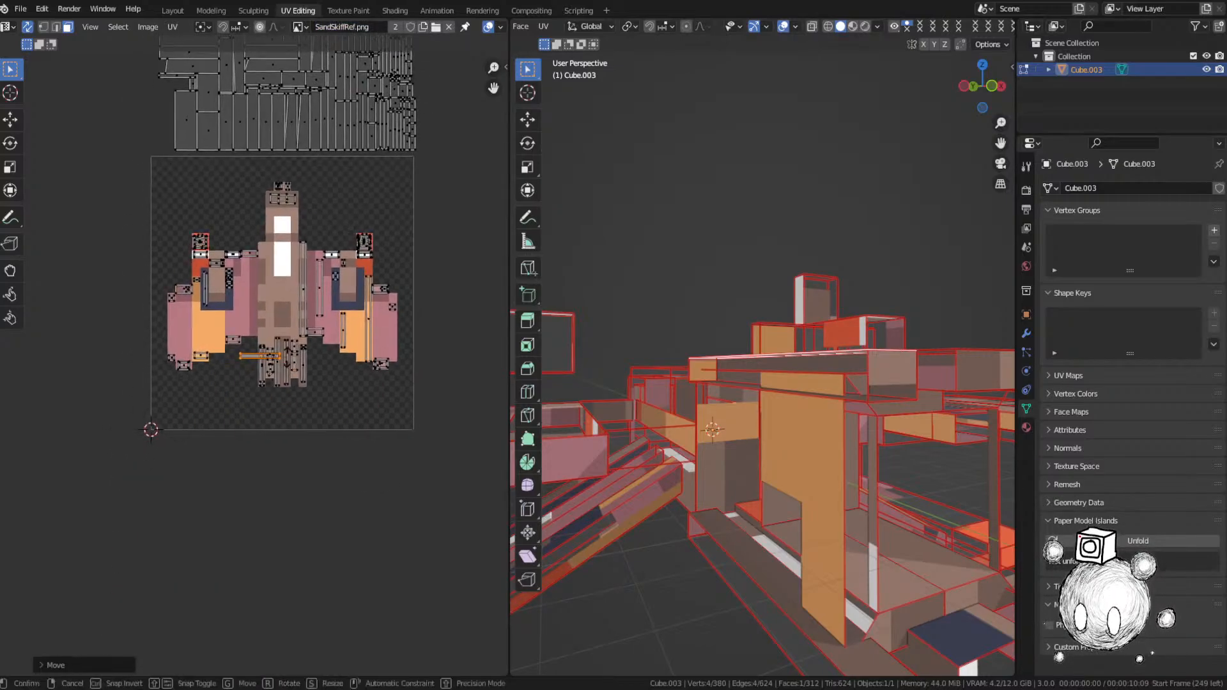
pyautogui.write('90')
pyautogui.press('Return')
pyautogui.scroll(5, 328, 354)
pyautogui.press('s')
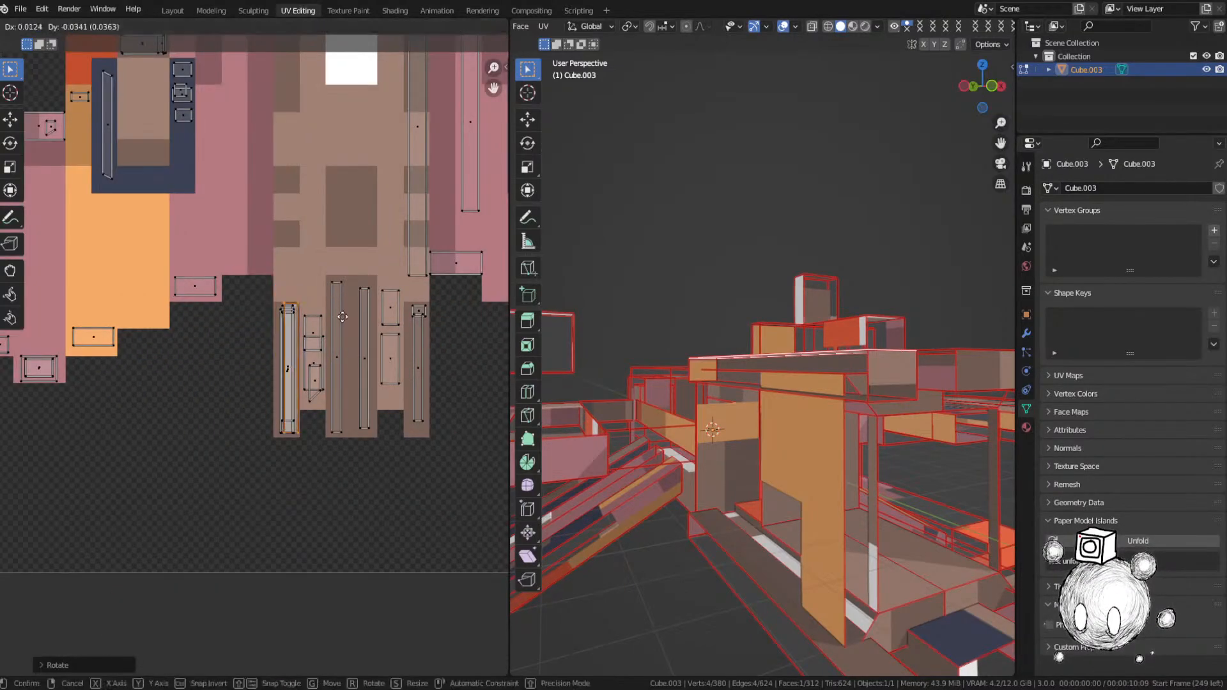
pyautogui.click(338, 316)
pyautogui.hotkey('ctrl', 's')
pyautogui.click(277, 247)
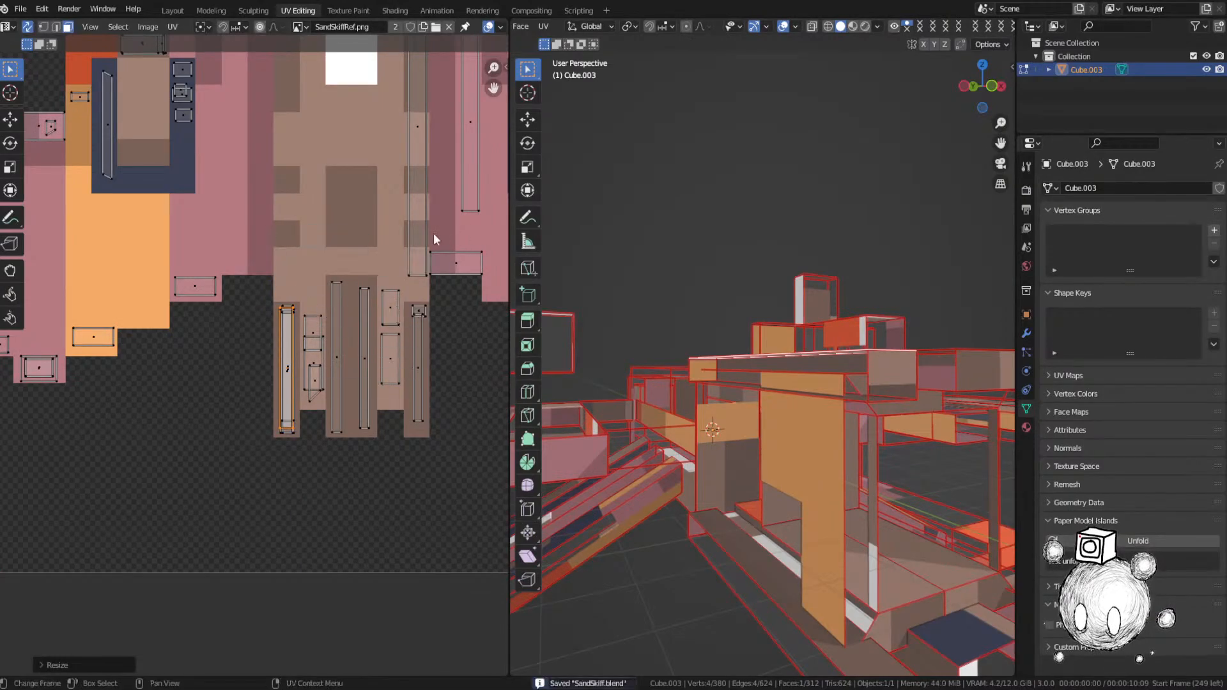
# Step: Pick the remaining long horizontal island at the layout's upper right, check its face from below and move it across the tail's left side
pyautogui.moveTo(454, 255); pyautogui.dragTo(389, 488, button='middle')
pyautogui.scroll(-3, 390, 489)
pyautogui.moveTo(376, 97); pyautogui.dragTo(359, 356, button='middle')
pyautogui.scroll(-3, 325, 223)
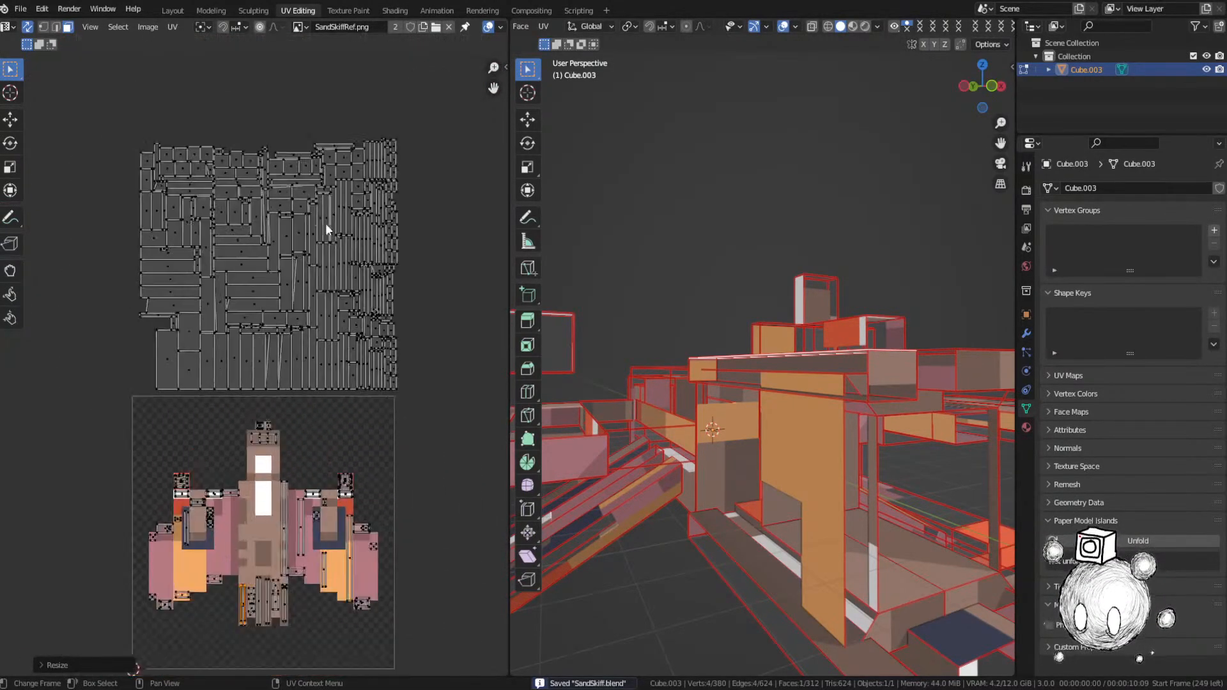
pyautogui.click(344, 148)
pyautogui.moveTo(754, 402); pyautogui.dragTo(670, 386, button='middle')
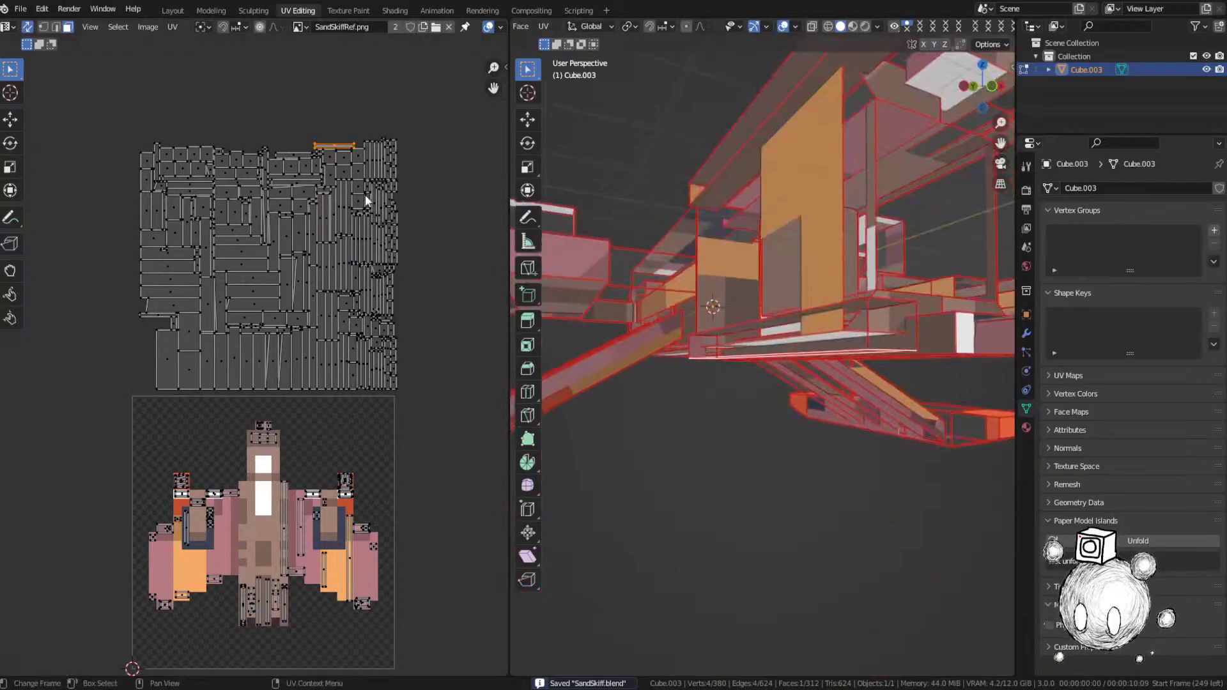
pyautogui.press('g')
pyautogui.click(277, 658)
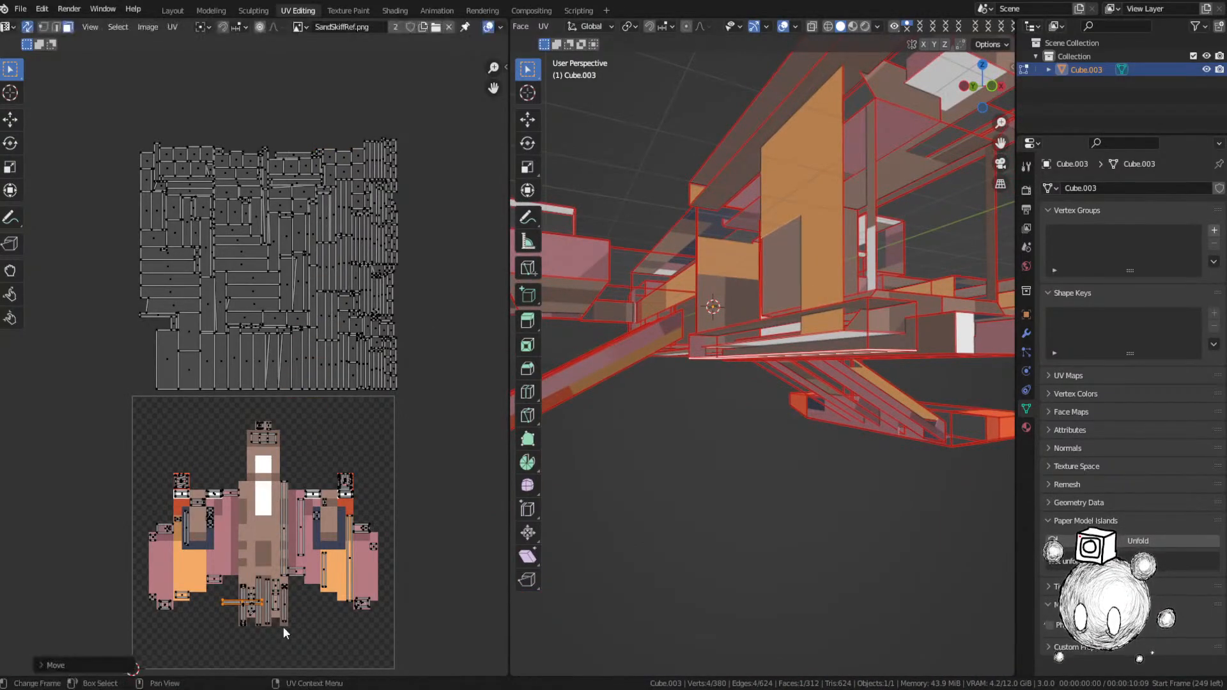
# Step: Rotate this island 90 degrees so it lies on the tail's dark outer left strip, and clear the selection
pyautogui.write('r90')
pyautogui.press('Return')
pyautogui.scroll(4, 282, 621)
pyautogui.moveTo(283, 621); pyautogui.dragTo(329, 364, button='middle')
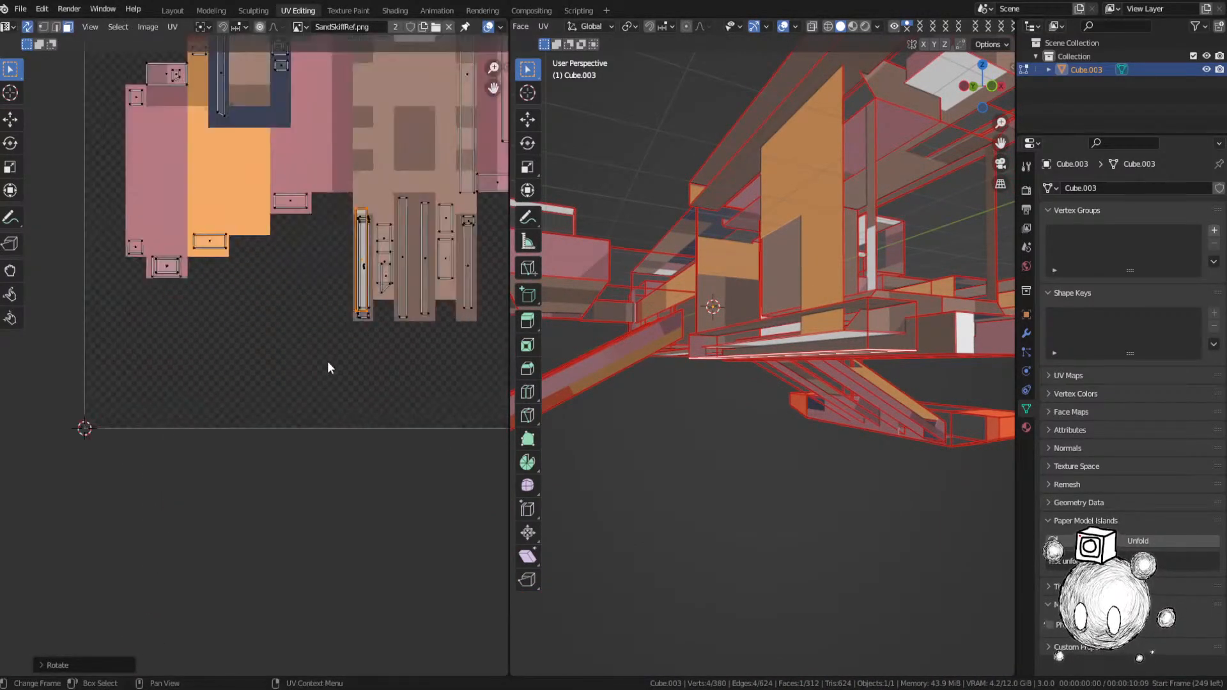
pyautogui.scroll(-3, 405, 323)
pyautogui.click(405, 323)
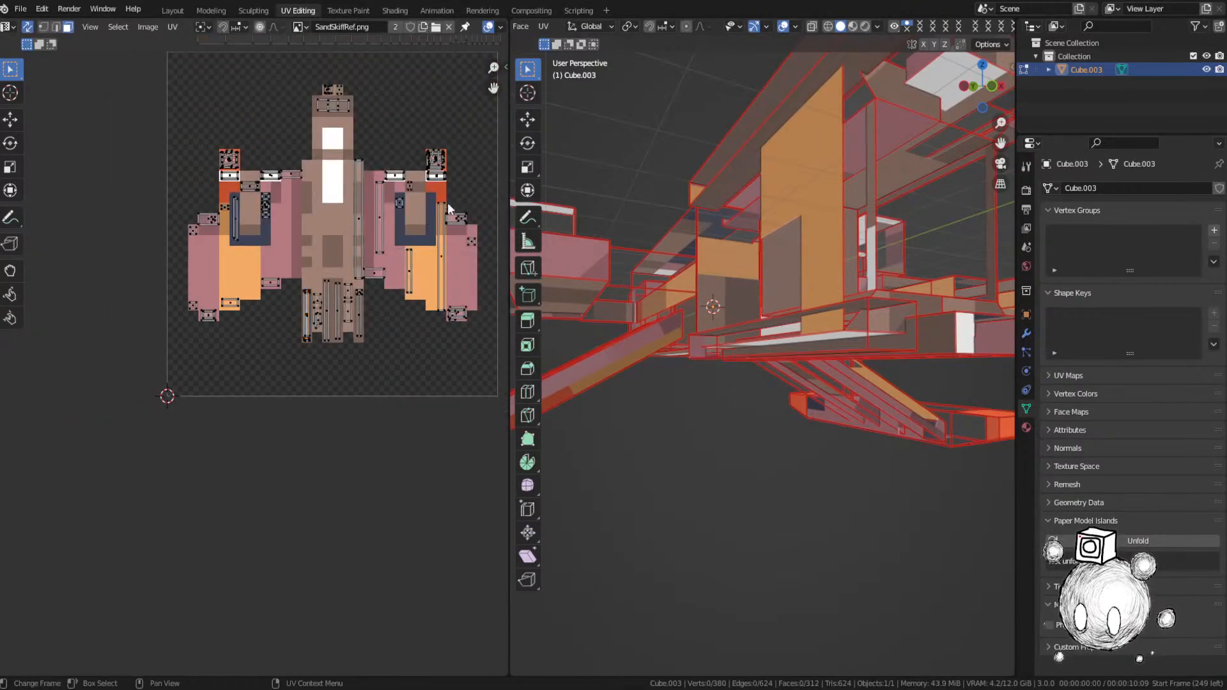
# Step: Select the square island near the unplaced layout's upper-right corner, inspect its face on the model and move it down to the reference's right wing
pyautogui.moveTo(441, 120); pyautogui.dragTo(401, 352, button='middle')
pyautogui.scroll(-1, 401, 352)
pyautogui.moveTo(350, 286); pyautogui.dragTo(360, 388, button='middle')
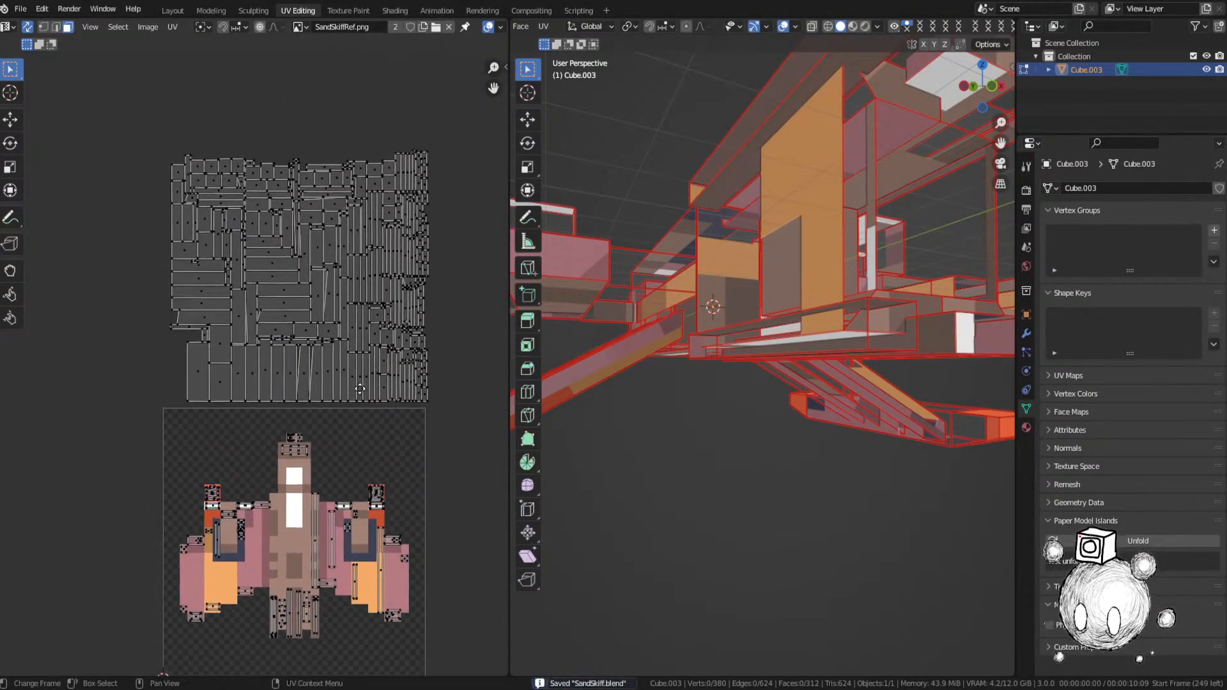
pyautogui.click(393, 167)
pyautogui.press('KP_Decimal')
pyautogui.moveTo(794, 346); pyautogui.dragTo(603, 399, button='middle')
pyautogui.scroll(-3, 614, 398)
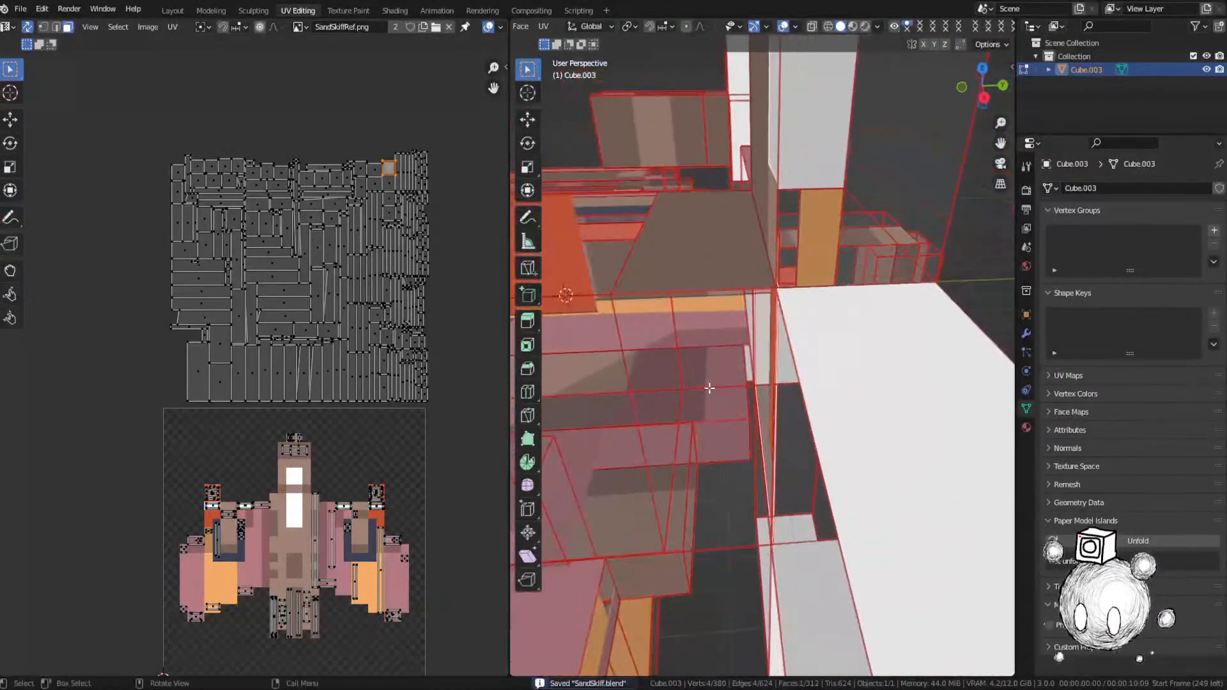
pyautogui.moveTo(711, 386); pyautogui.dragTo(684, 380, button='middle')
pyautogui.press('g')
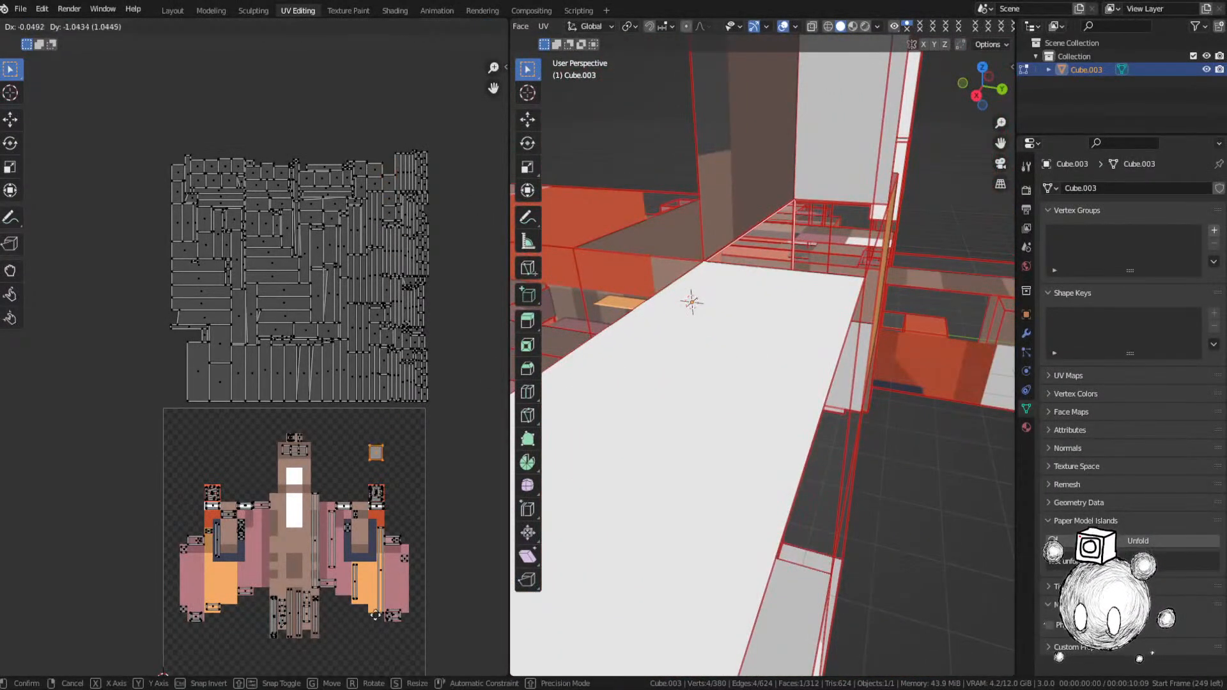
pyautogui.click(369, 642)
# Step: Place the square island on the brown block above the right wing's dark blue frame, scale it down to fit and save
pyautogui.moveTo(398, 597); pyautogui.dragTo(379, 380, button='middle')
pyautogui.press('g')
pyautogui.scroll(8, 400, 320)
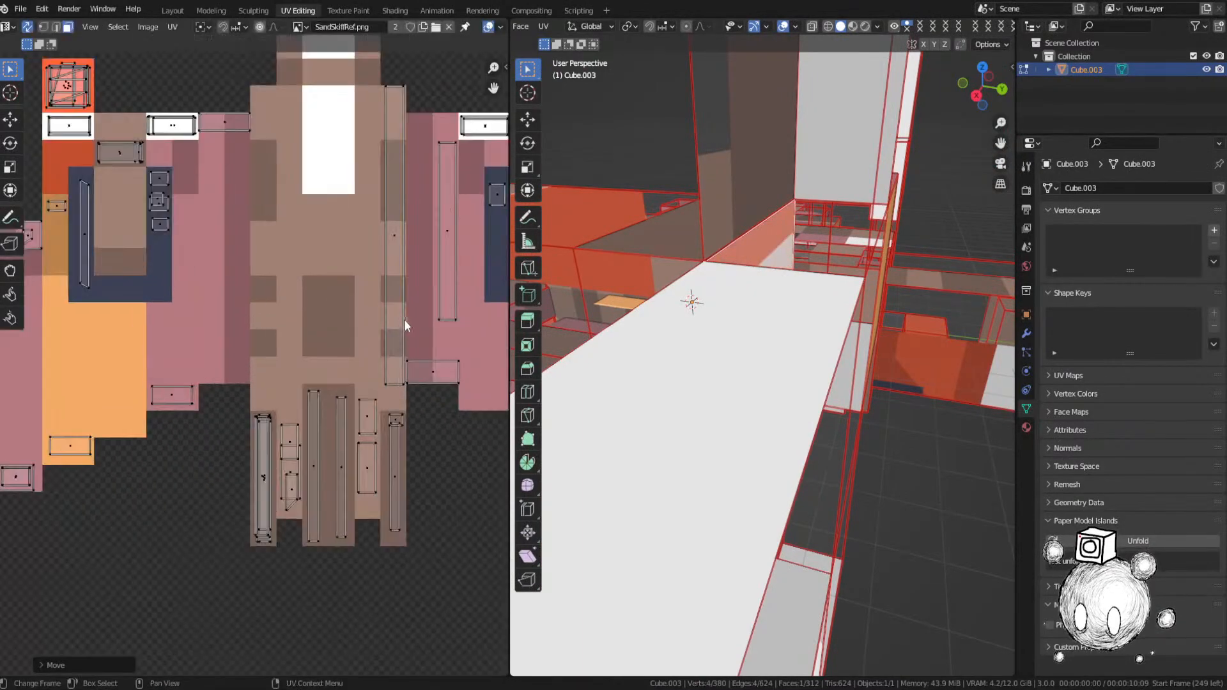
pyautogui.click(375, 311)
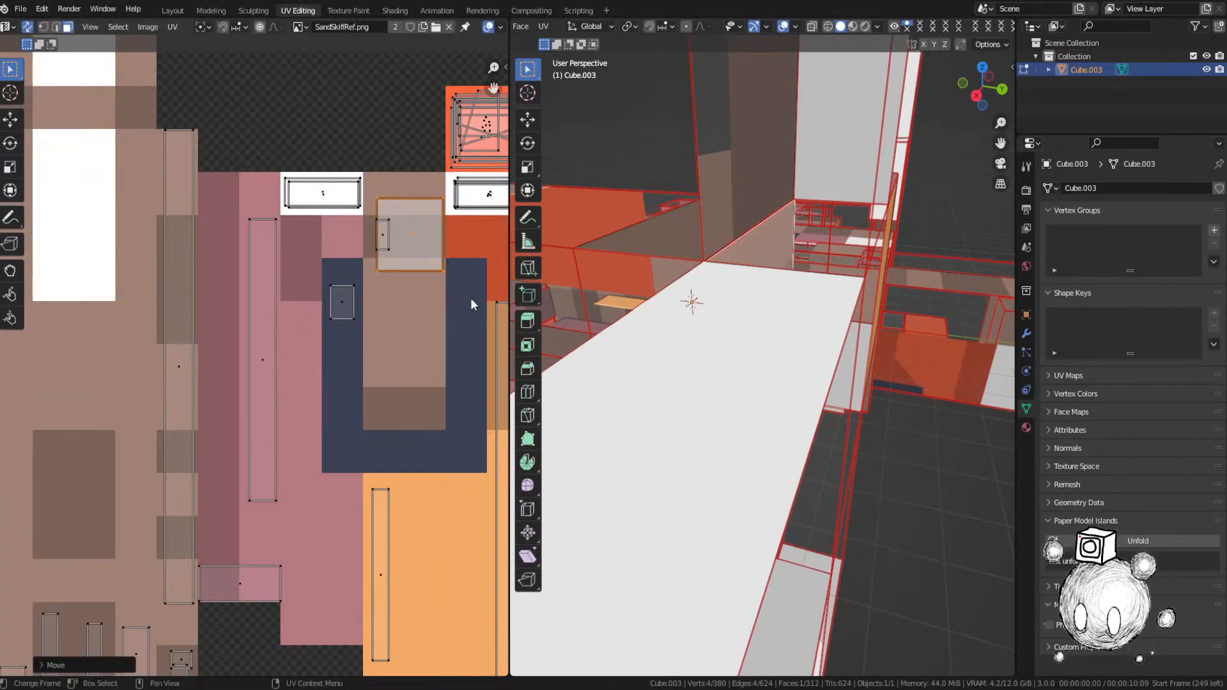
pyautogui.press('s')
pyautogui.click(415, 273)
pyautogui.press('g')
pyautogui.click(416, 274)
pyautogui.scroll(-5, 415, 274)
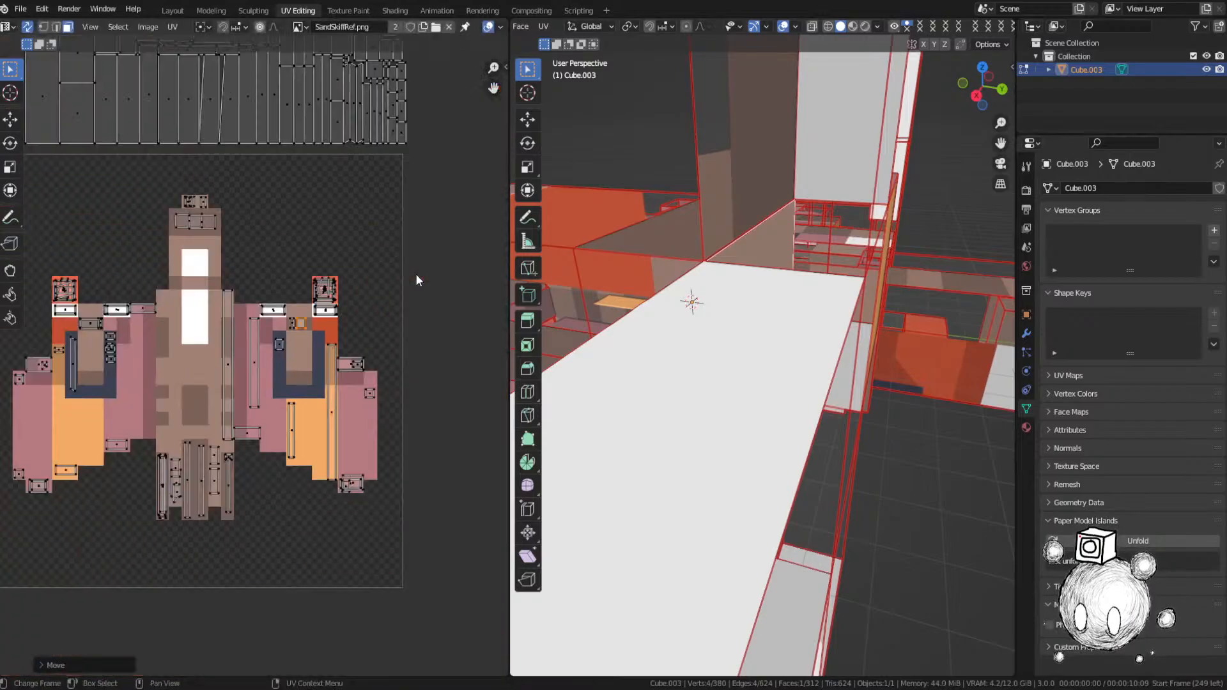
pyautogui.hotkey('ctrl', 's')
# Step: Select the small island in the layout's upper-right corner, check its face and move it onto the right wing's lower inner pink area
pyautogui.moveTo(343, 170); pyautogui.dragTo(355, 233, button='middle')
pyautogui.scroll(-1, 403, 457)
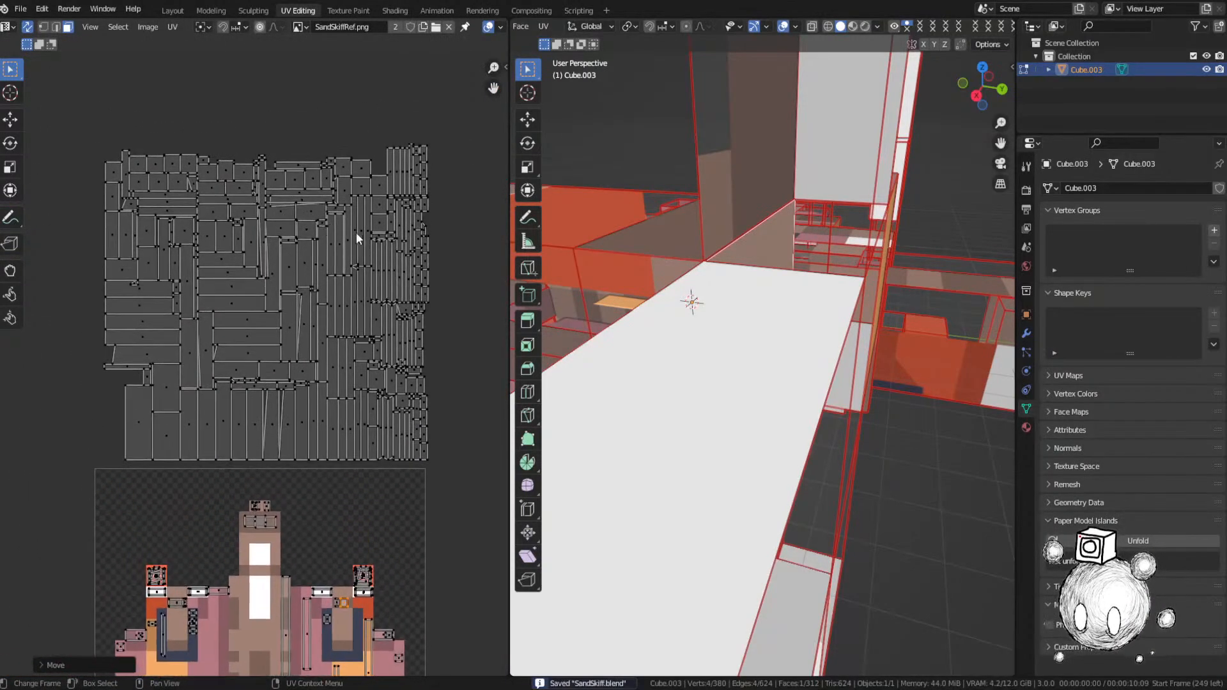
pyautogui.click(424, 155)
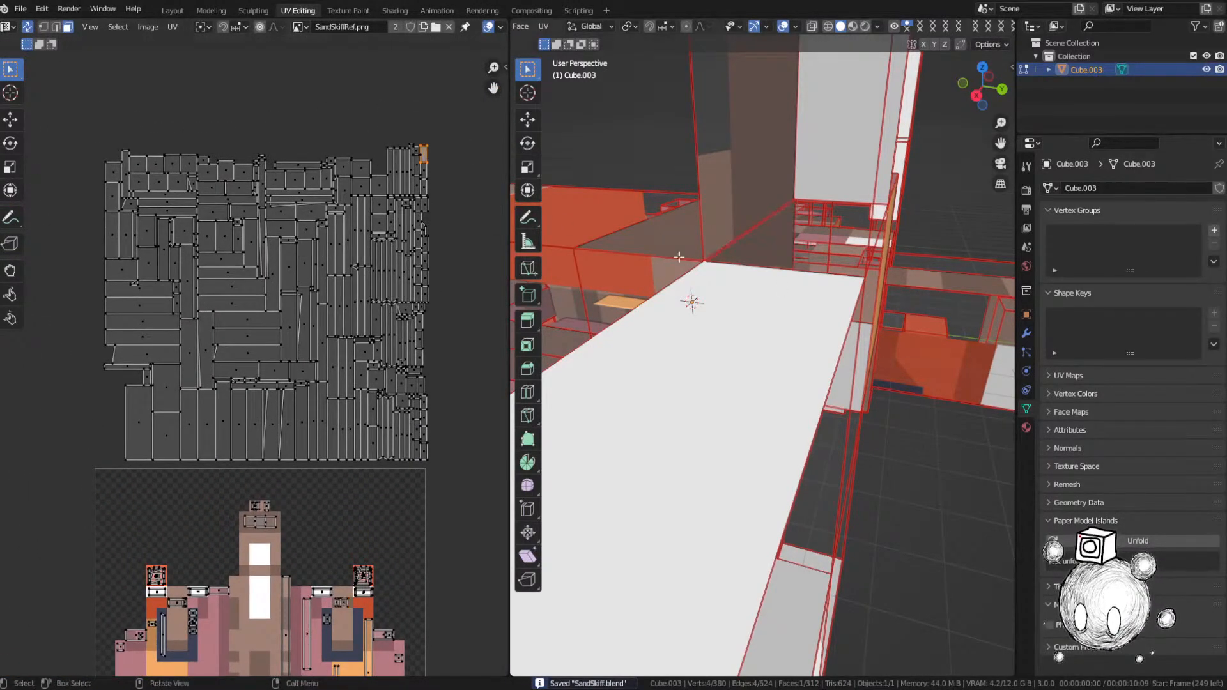
pyautogui.press('KP_Decimal')
pyautogui.moveTo(748, 299)
pyautogui.mouseDown(button='middle')
pyautogui.moveTo(826, 290)
pyautogui.moveTo(761, 300)
pyautogui.mouseUp(button='middle')
pyautogui.moveTo(430, 326); pyautogui.dragTo(355, 188, button='middle')
pyautogui.press('g')
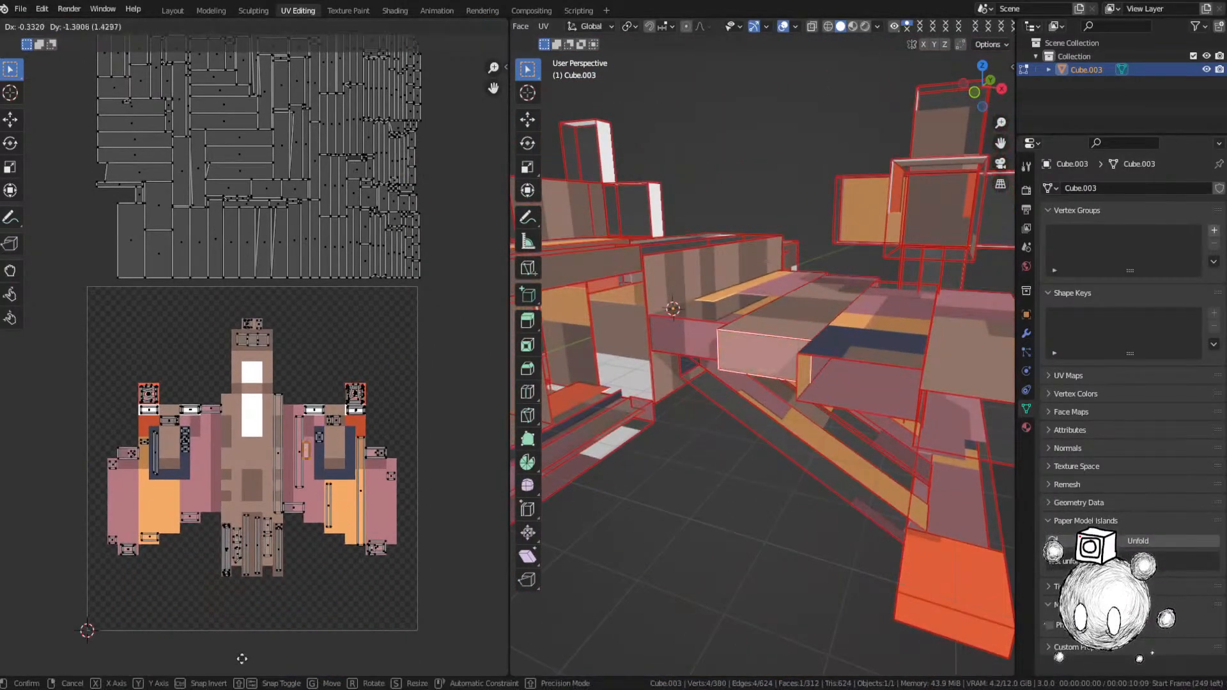
pyautogui.click(251, 78)
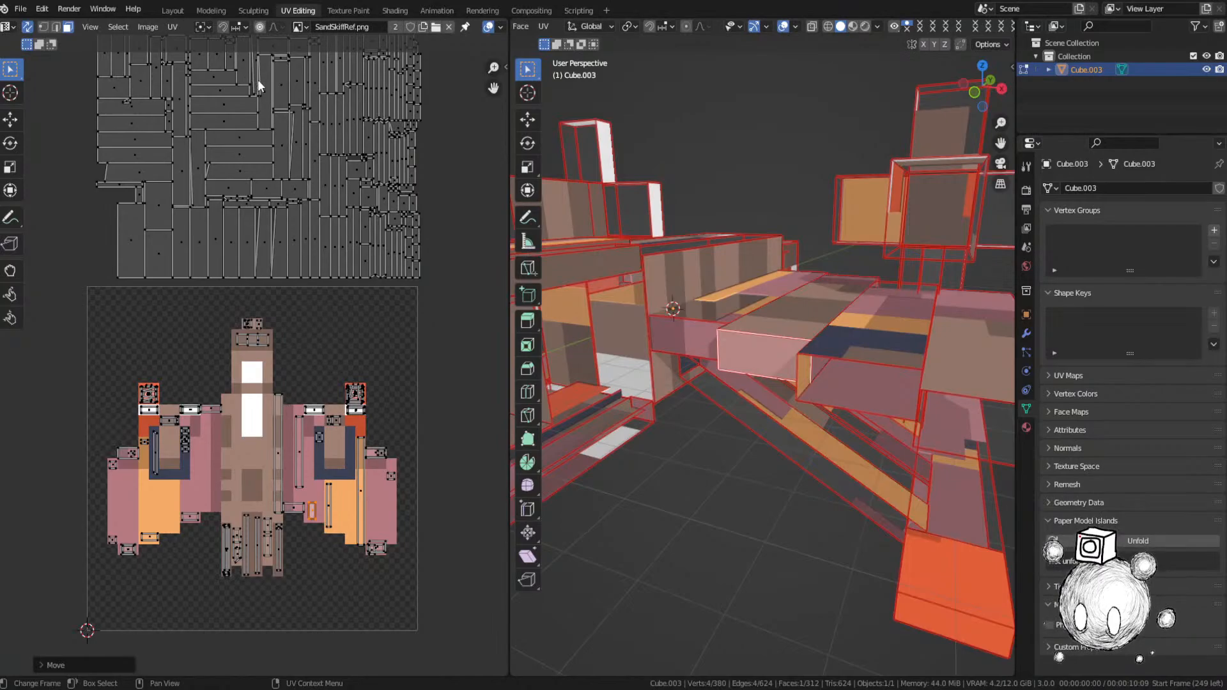
# Step: Select the leftmost tall narrow island in the layout's upper-right group, focus on its face and move it beside the reference's right wing
pyautogui.moveTo(259, 80); pyautogui.dragTo(248, 327, button='middle')
pyautogui.click(374, 237)
pyautogui.press('`')
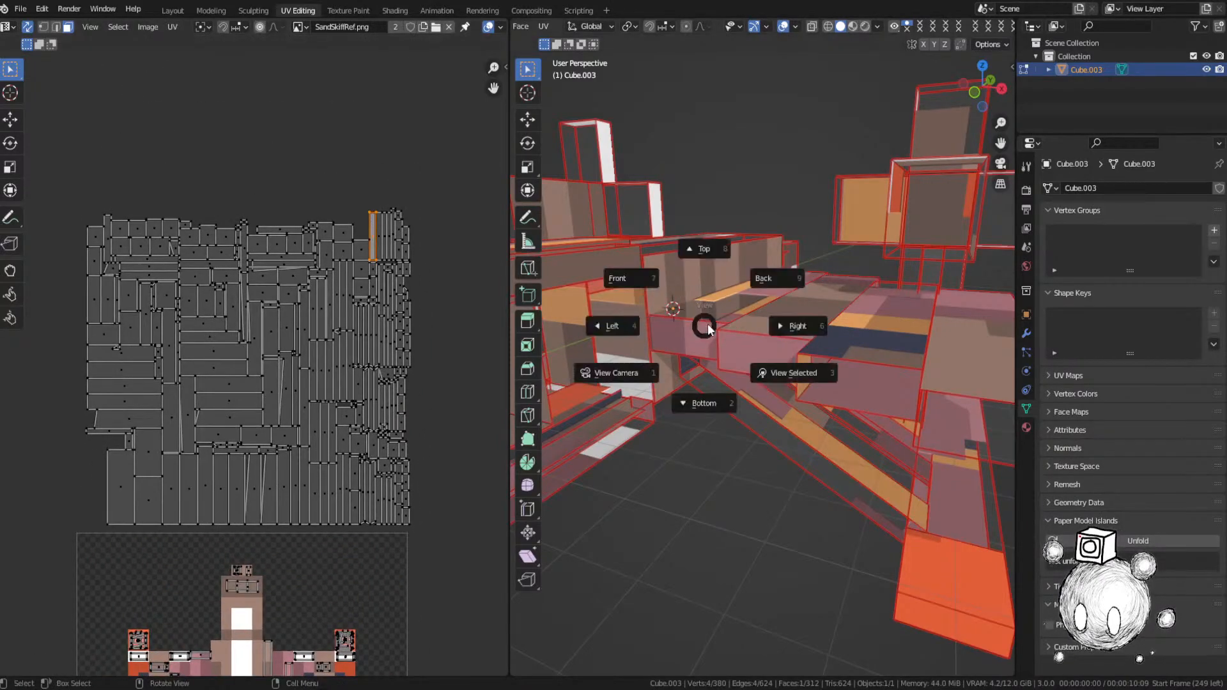
pyautogui.press('KP_Decimal')
pyautogui.moveTo(708, 320); pyautogui.dragTo(742, 342, button='middle')
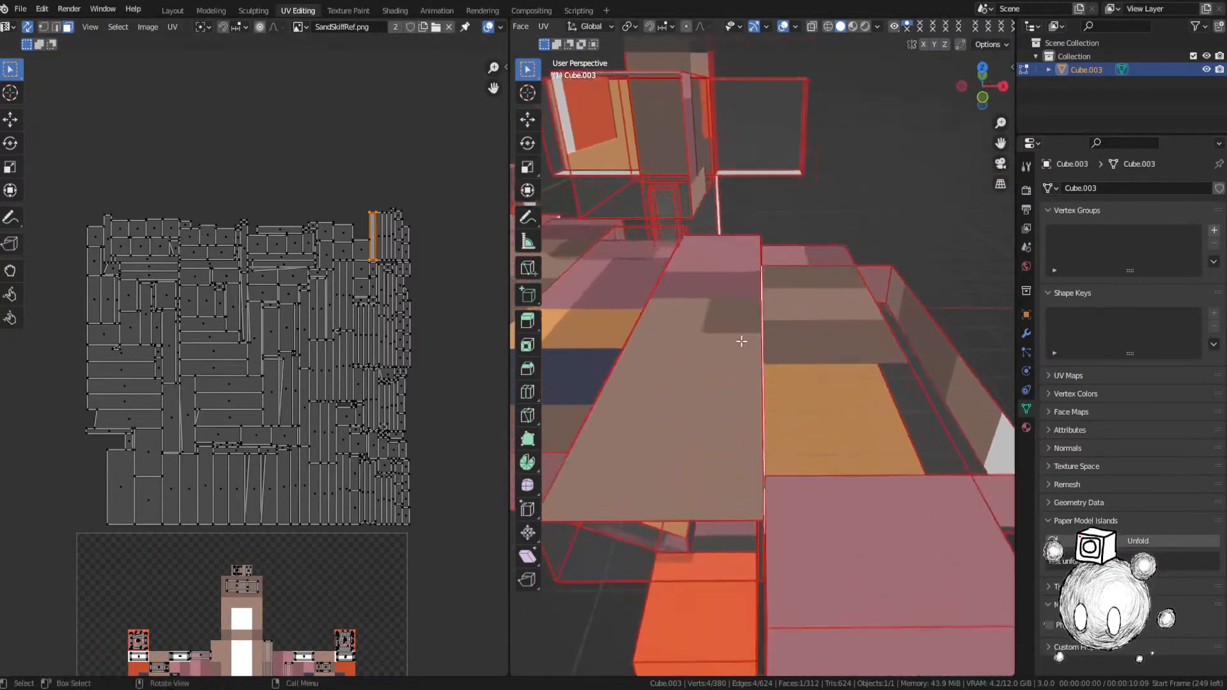
pyautogui.moveTo(392, 371); pyautogui.dragTo(372, 214, button='middle')
pyautogui.press('g')
pyautogui.click(430, 505)
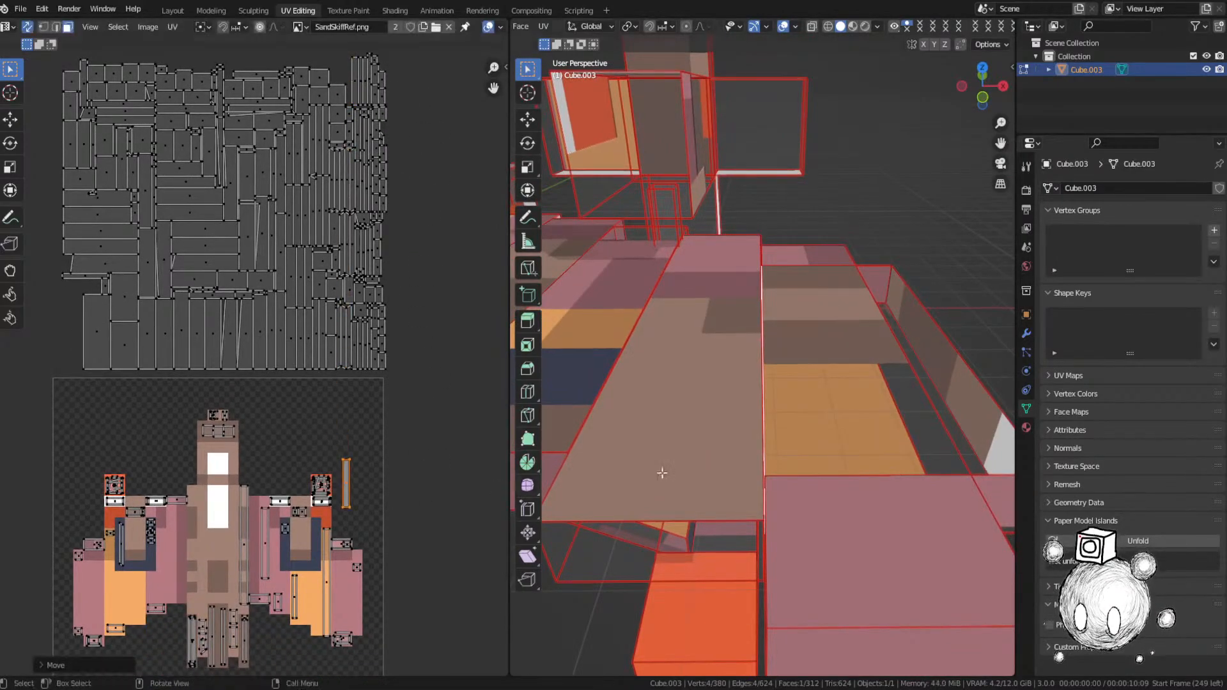
# Step: Move the tall narrow island onto the right wing's outer pink panel
pyautogui.press('g')
pyautogui.press('Escape')
pyautogui.moveTo(381, 466); pyautogui.dragTo(360, 347, button='middle')
pyautogui.press('g')
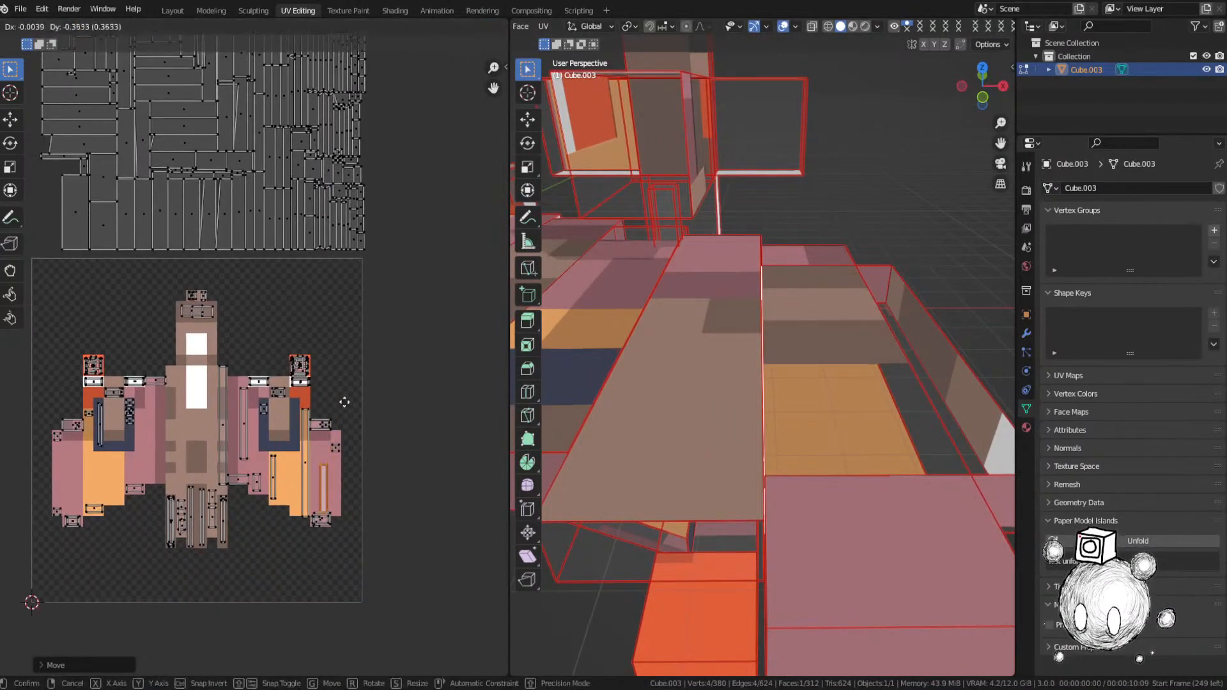
pyautogui.click(341, 388)
# Step: Select the next tall narrow island, check its face, place it on the left wing's outer pink panel and save
pyautogui.moveTo(348, 281); pyautogui.dragTo(353, 437, button='middle')
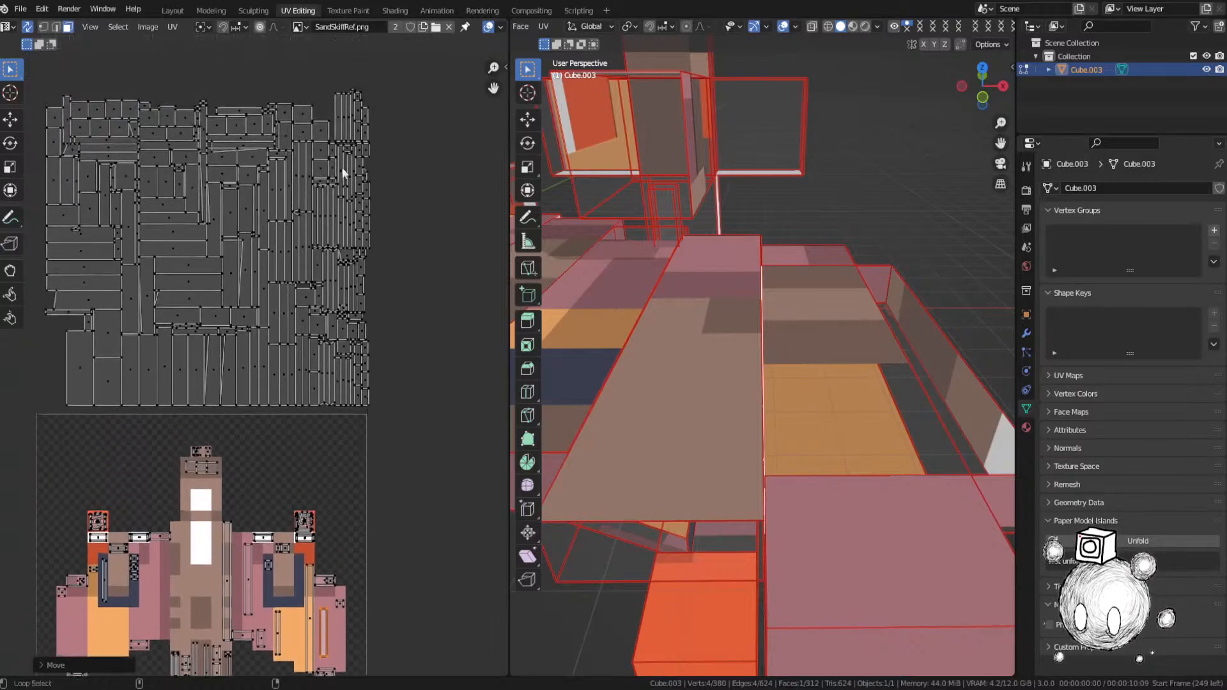
pyautogui.click(338, 118)
pyautogui.moveTo(871, 324); pyautogui.dragTo(873, 325, button='middle')
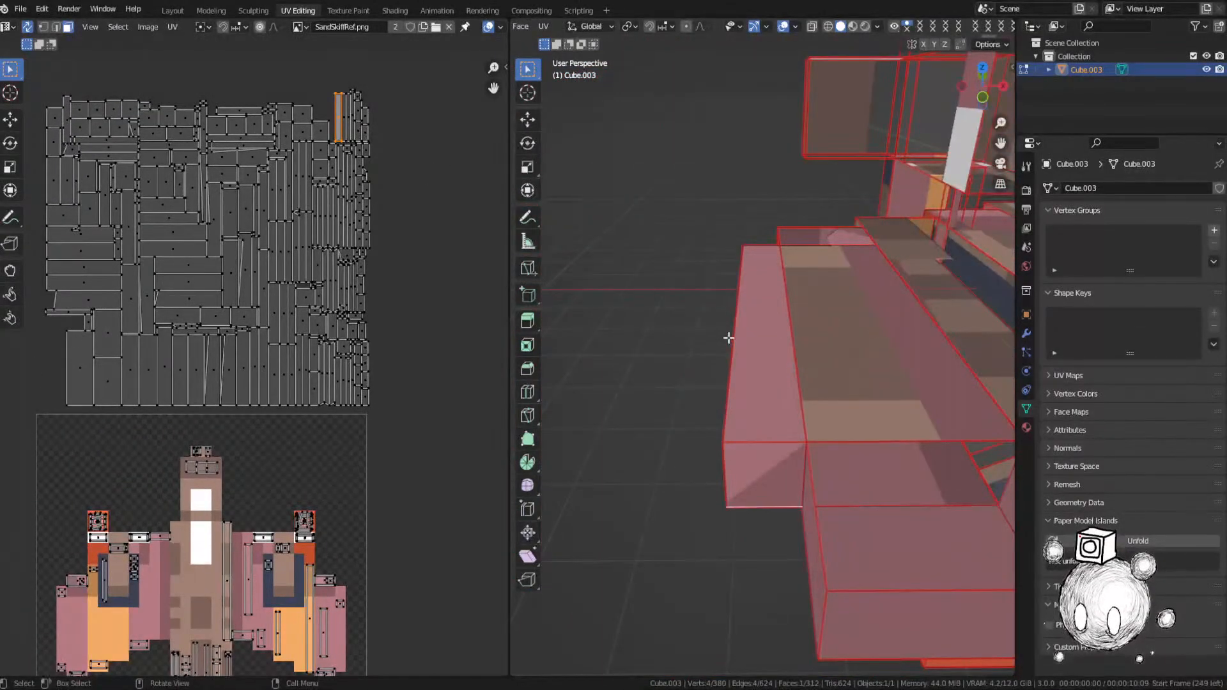
pyautogui.press('g')
pyautogui.click(115, 618)
pyautogui.moveTo(194, 493); pyautogui.dragTo(308, 371, button='middle')
pyautogui.press('g')
pyautogui.click(240, 475)
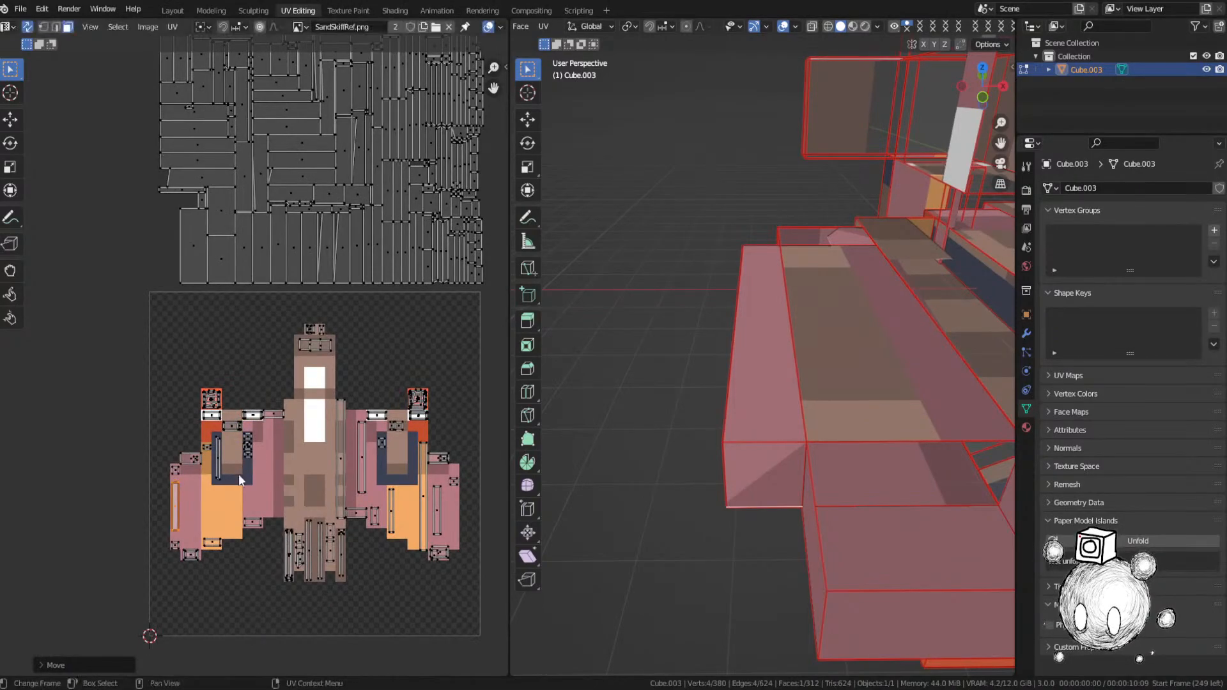
pyautogui.hotkey('ctrl', 's')
# Step: Select another tall narrow island from the upper-right group, check its face and place it on the outer side of the right wing's dark blue frame
pyautogui.click(243, 356)
pyautogui.moveTo(286, 266); pyautogui.dragTo(267, 421, button='middle')
pyautogui.click(437, 144)
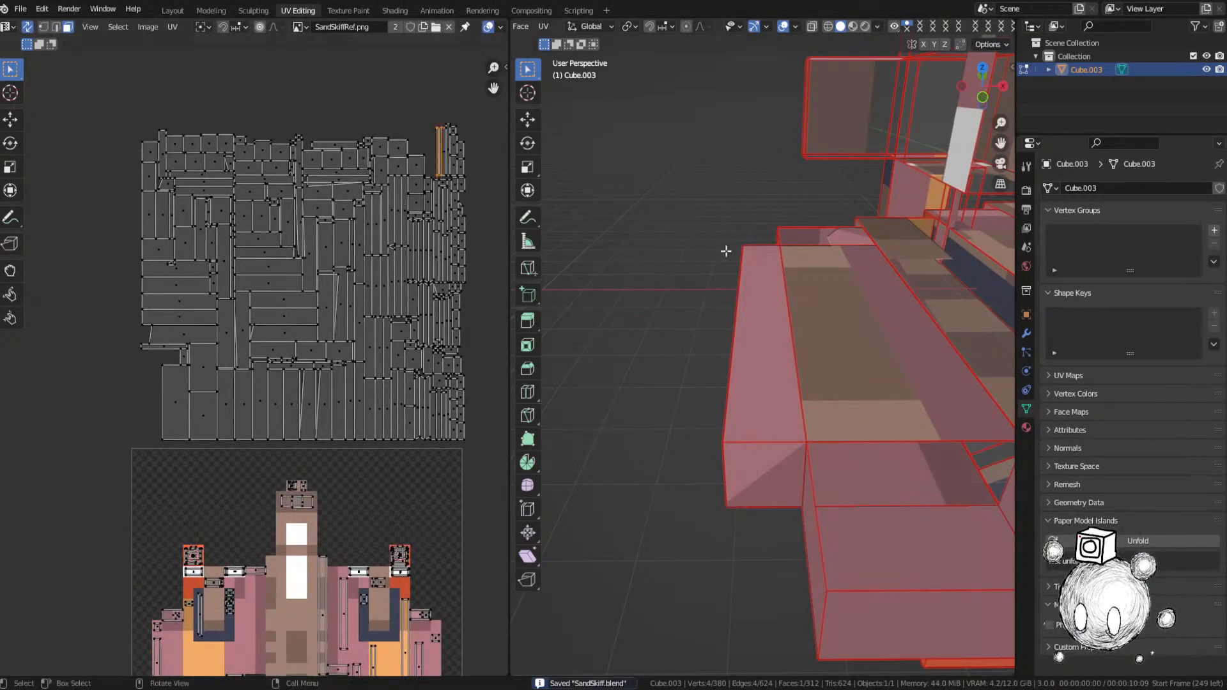
pyautogui.moveTo(726, 252); pyautogui.dragTo(688, 294, button='middle')
pyautogui.press('g')
pyautogui.rightClick(813, 266)
pyautogui.press('g')
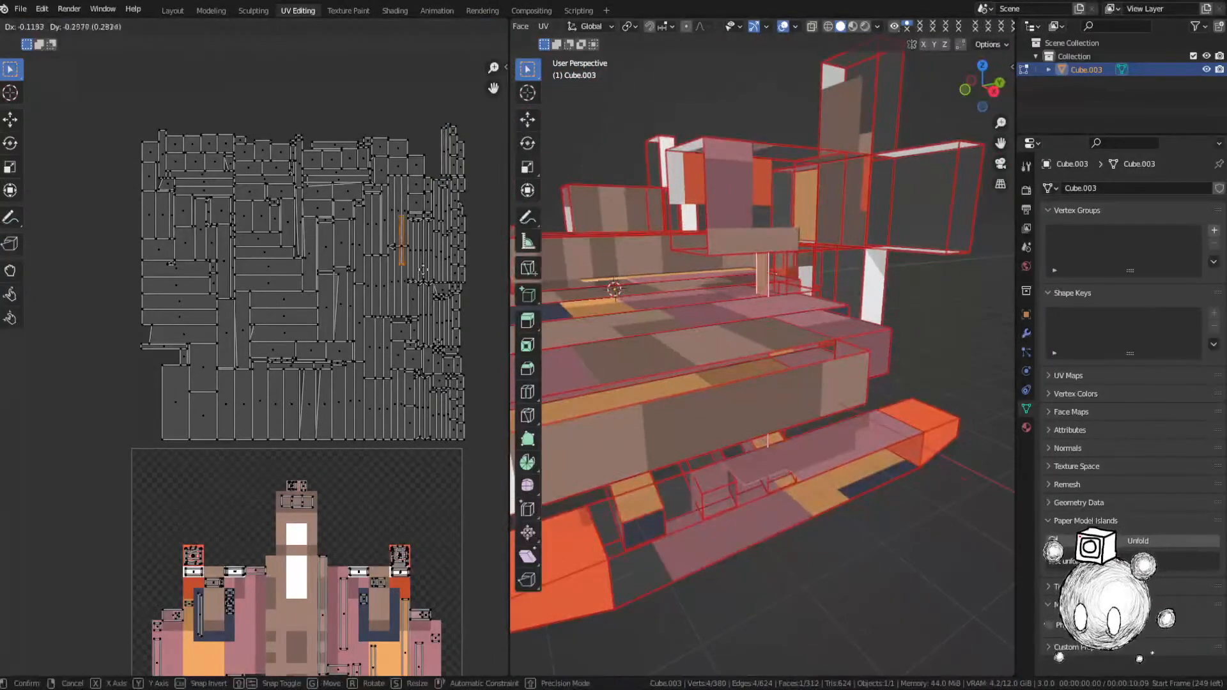
pyautogui.press('y')
pyautogui.click(392, 548)
pyautogui.moveTo(392, 548); pyautogui.dragTo(365, 386, button='middle')
pyautogui.press('g')
pyautogui.click(355, 422)
# Step: Select the following tall narrow island, locate its face on the model and move it onto the hull's brown area
pyautogui.moveTo(446, 259); pyautogui.dragTo(454, 344, button='middle')
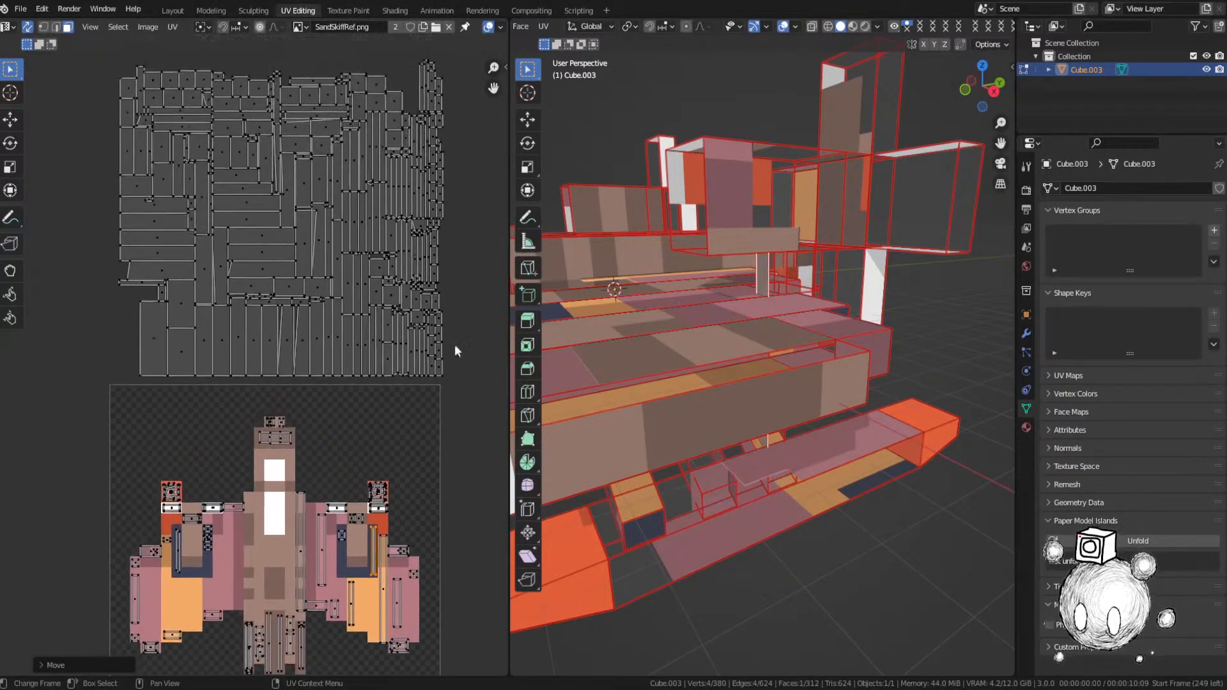
pyautogui.click(422, 87)
pyautogui.scroll(4, 771, 324)
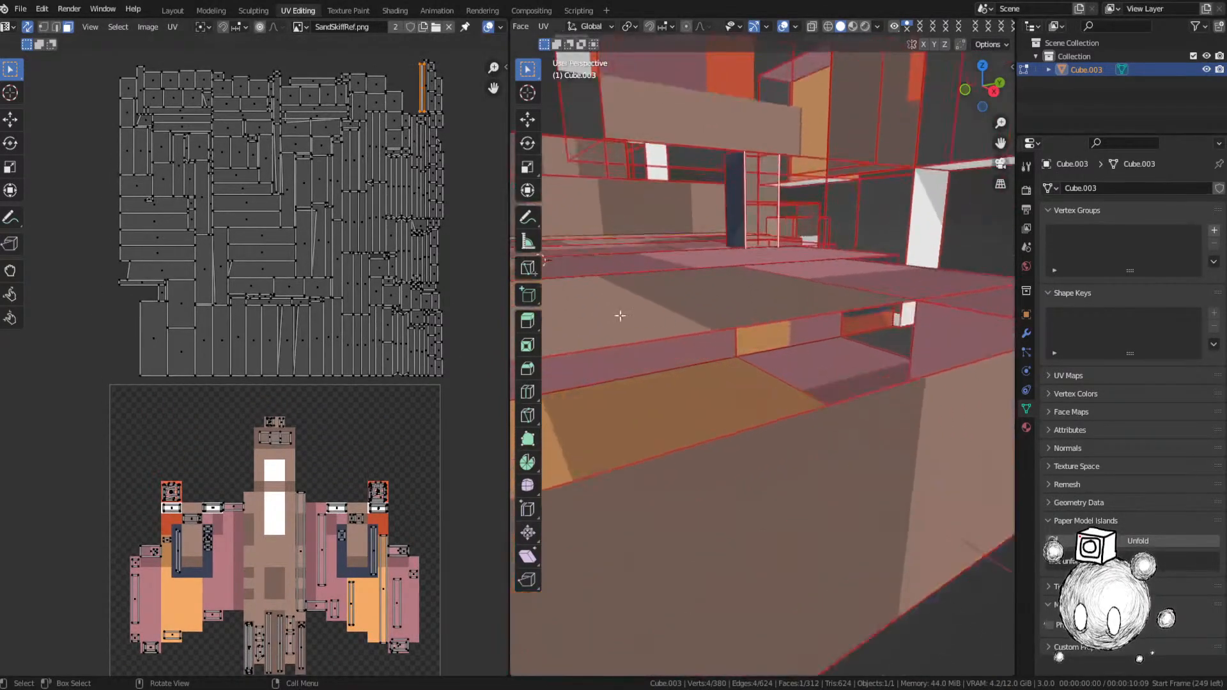
pyautogui.press('g')
pyautogui.click(297, 595)
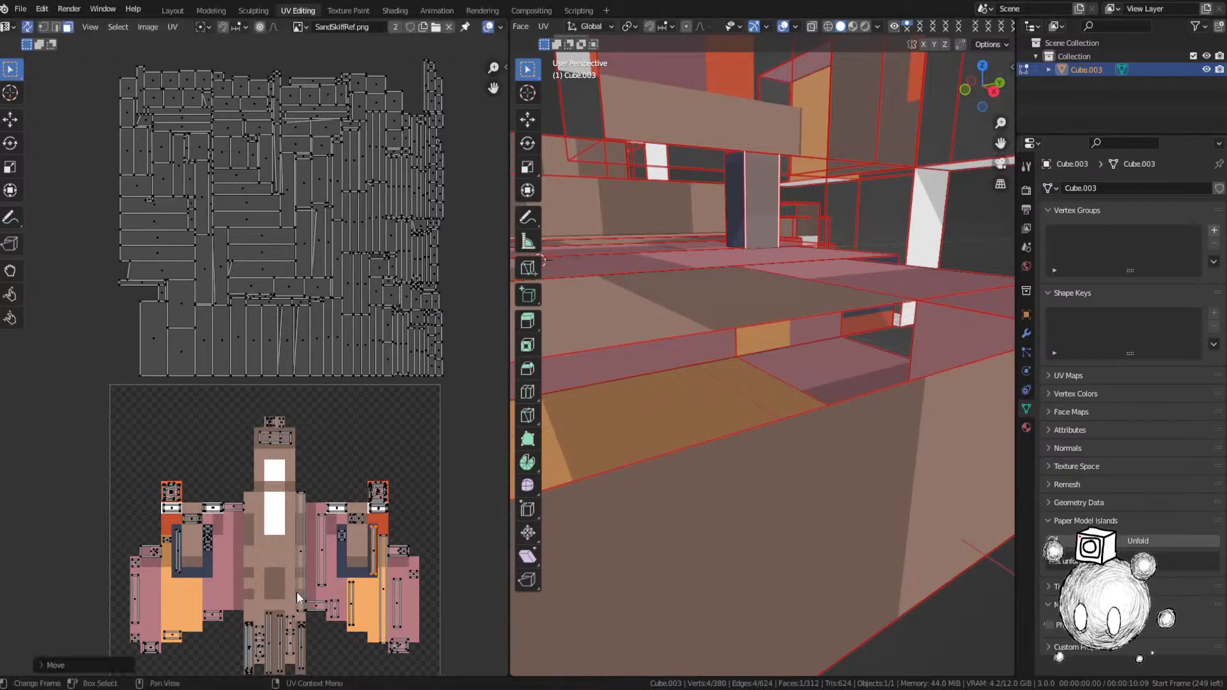
# Step: Select the next tall narrow island, focus on its long hull face and move it onto the tail's dark outer left strip
pyautogui.click(426, 88)
pyautogui.press('KP_Decimal')
pyautogui.moveTo(646, 275); pyautogui.dragTo(754, 297, button='middle')
pyautogui.press('g')
pyautogui.click(285, 562)
pyautogui.moveTo(285, 562); pyautogui.dragTo(374, 323, button='middle')
pyautogui.scroll(1, 373, 323)
pyautogui.press('g')
pyautogui.click(368, 445)
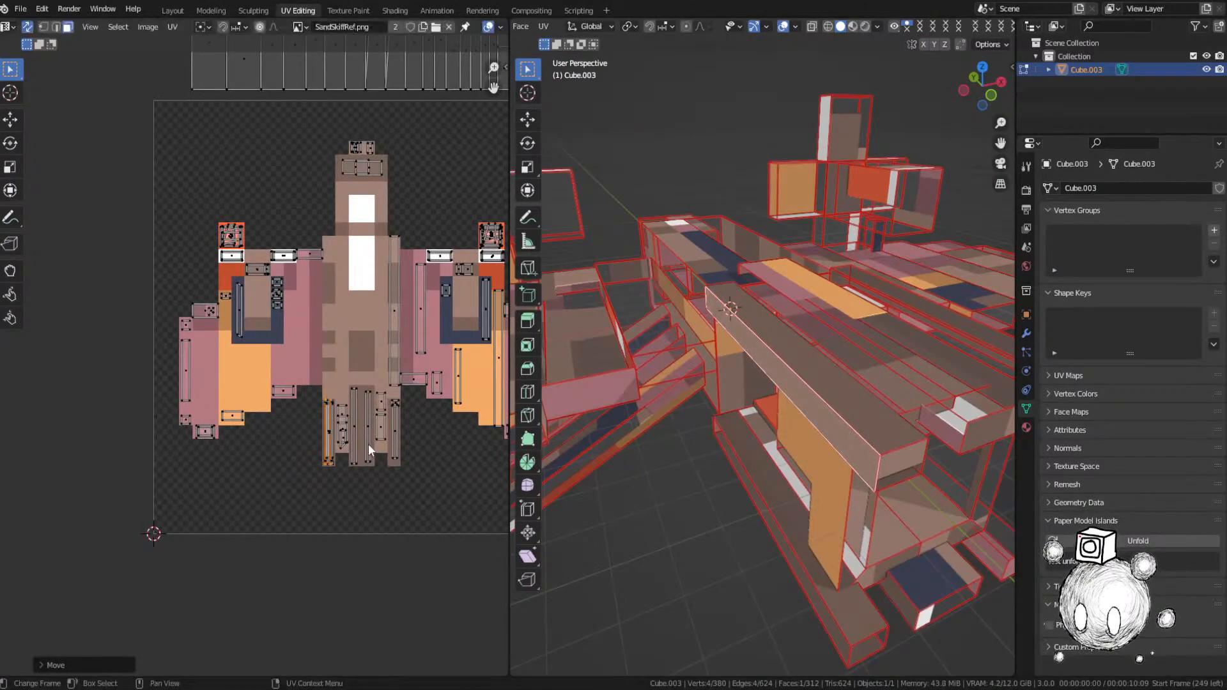
# Step: Scale the island down to fit within the dark left tail strip and save the file
pyautogui.press('s')
pyautogui.click(370, 446)
pyautogui.hotkey('ctrl', 's')
pyautogui.scroll(-2, 720, 395)
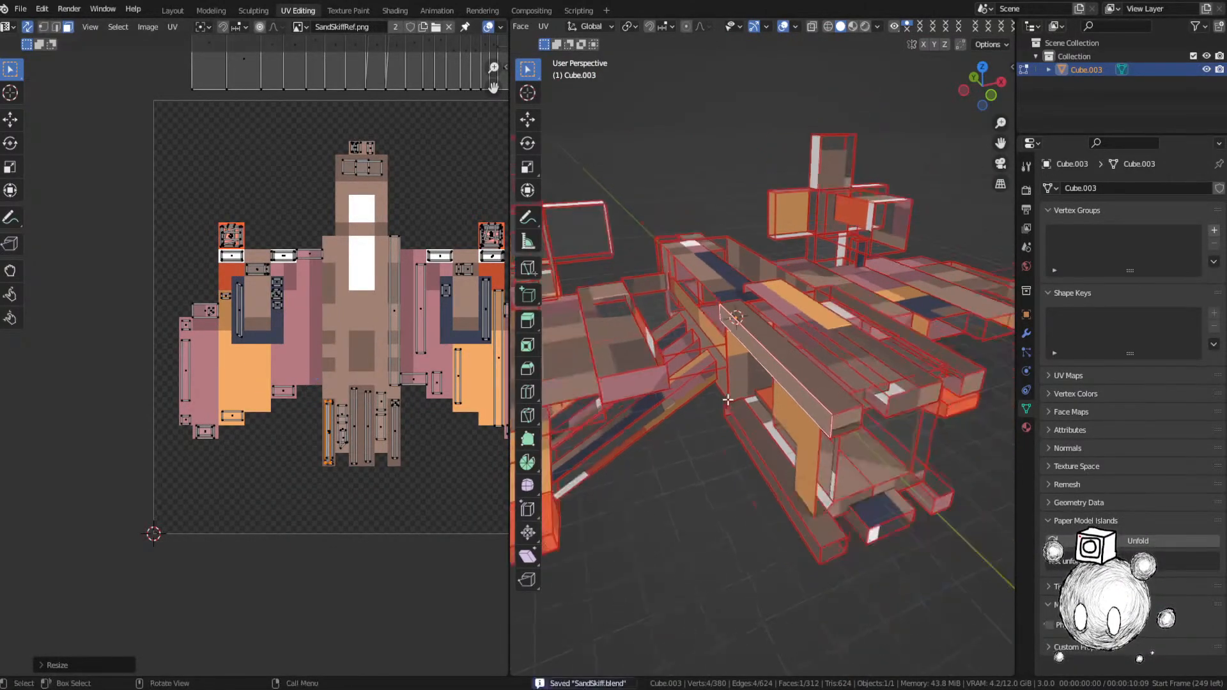
pyautogui.moveTo(720, 394); pyautogui.dragTo(722, 332, button='middle')
pyautogui.scroll(-1, 401, 224)
pyautogui.scroll(-1, 402, 227)
pyautogui.moveTo(401, 227); pyautogui.dragTo(326, 484, button='middle')
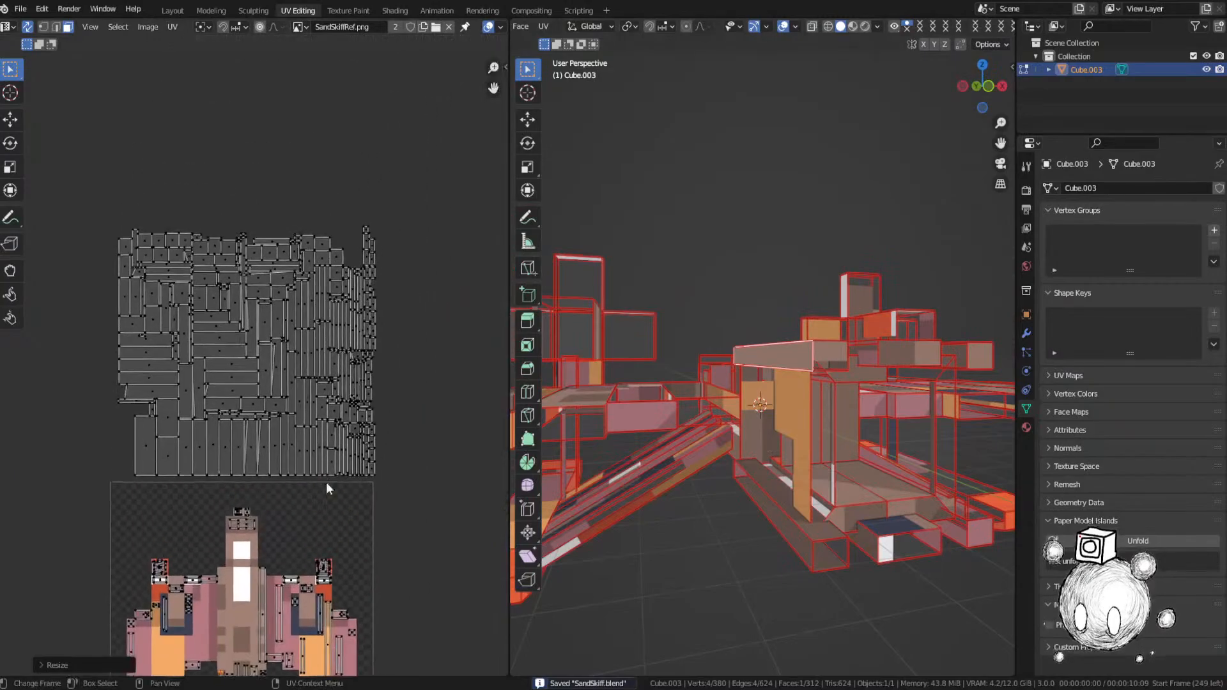
# Step: Select the small island at the top of the unplaced group's right edge and focus on its face on the model
pyautogui.click(367, 228)
pyautogui.press('KP_Decimal')
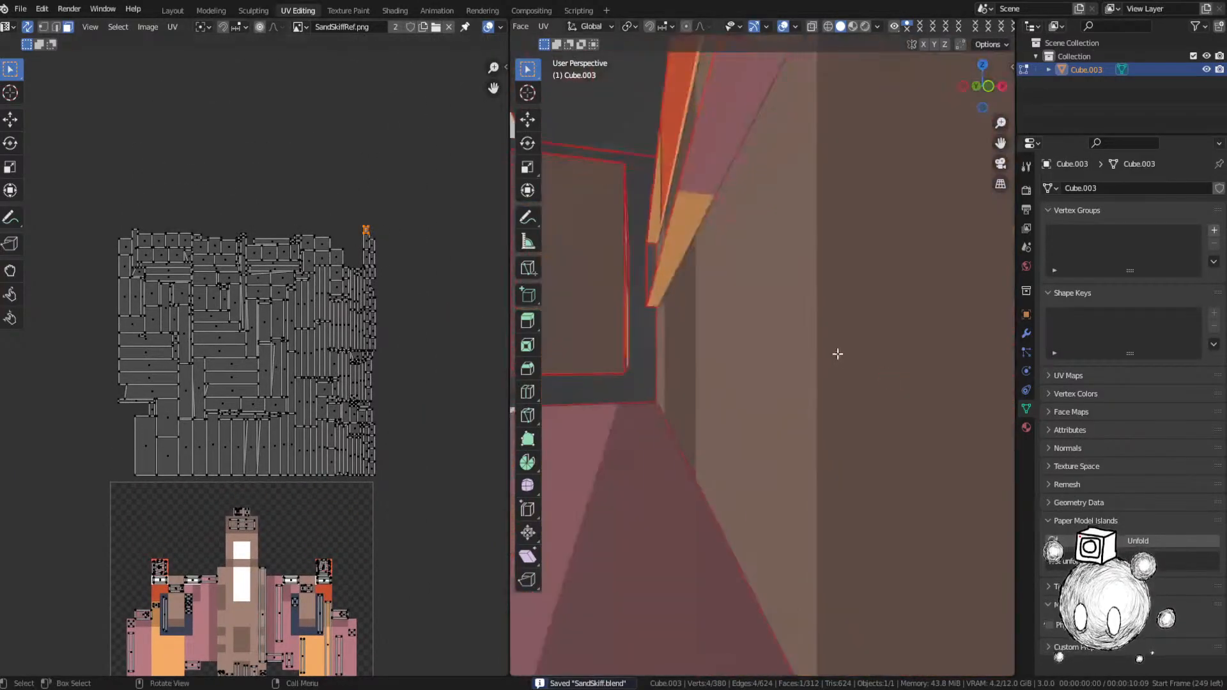
pyautogui.moveTo(838, 354); pyautogui.dragTo(824, 391, button='middle')
# Step: Move the small island onto the inner side of the right wing's dark blue frame and save the file
pyautogui.press('g')
pyautogui.click(285, 555)
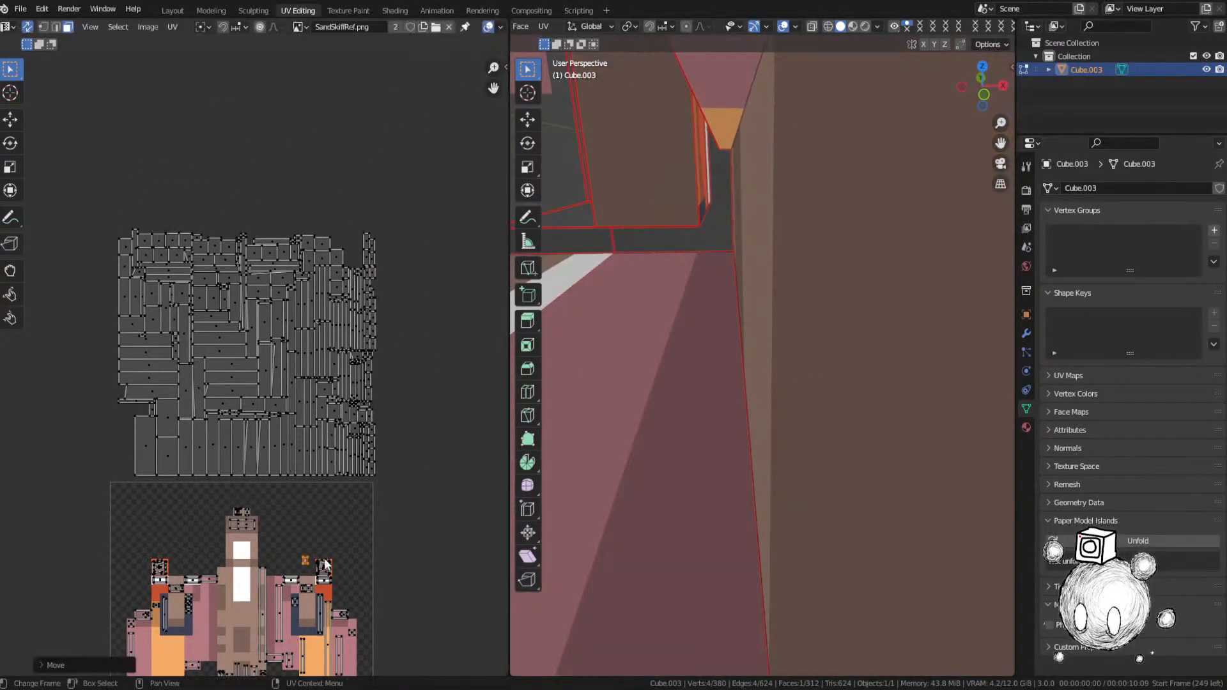
pyautogui.moveTo(275, 567); pyautogui.dragTo(389, 364, button='middle')
pyautogui.scroll(3, 390, 364)
pyautogui.press('g')
pyautogui.click(376, 455)
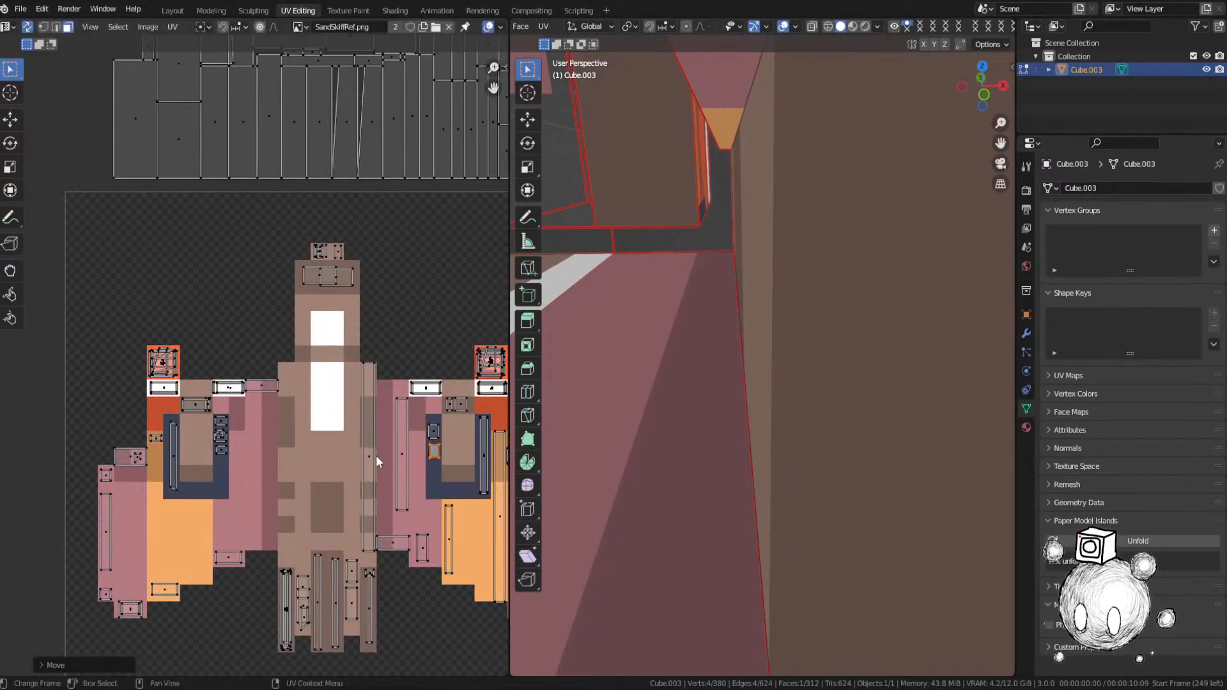
pyautogui.hotkey('ctrl', 's')
pyautogui.click(296, 402)
# Step: Select the tall narrow island near the upper-left corner of the unplaced group and locate its face on the model
pyautogui.scroll(-3, 250, 364)
pyautogui.moveTo(720, 285); pyautogui.dragTo(699, 315, button='middle')
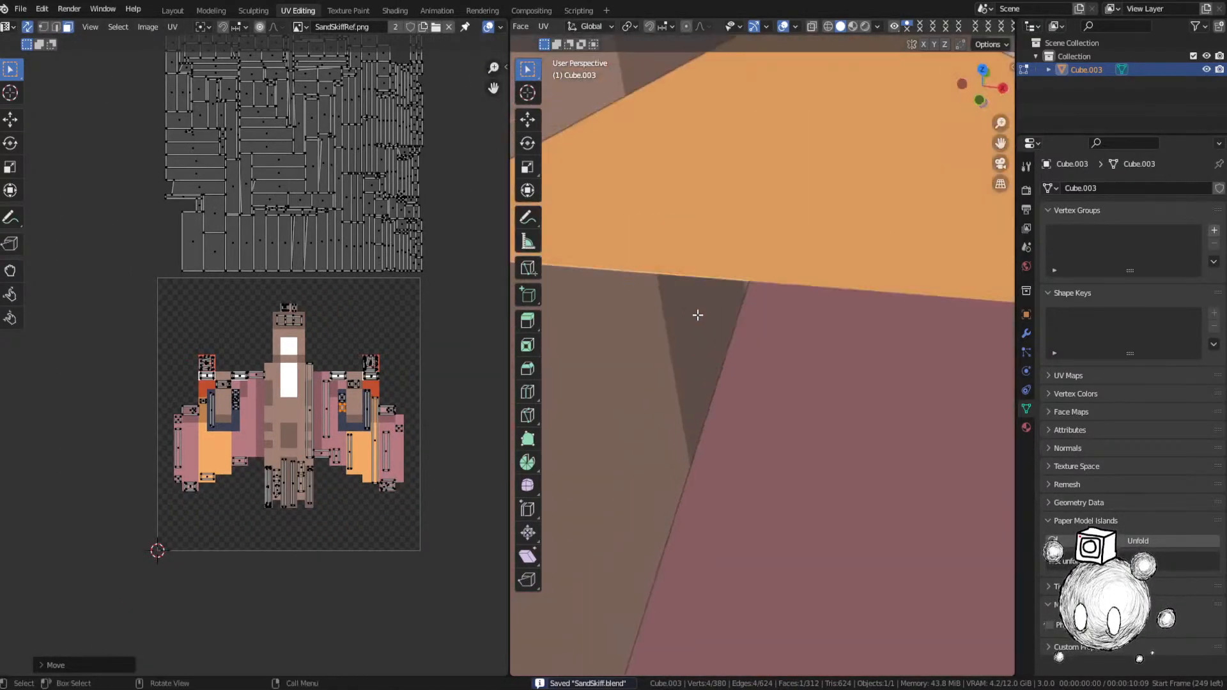
pyautogui.scroll(-4, 385, 184)
pyautogui.scroll(1, 351, 258)
pyautogui.scroll(4, 106, 337)
pyautogui.scroll(2, 106, 336)
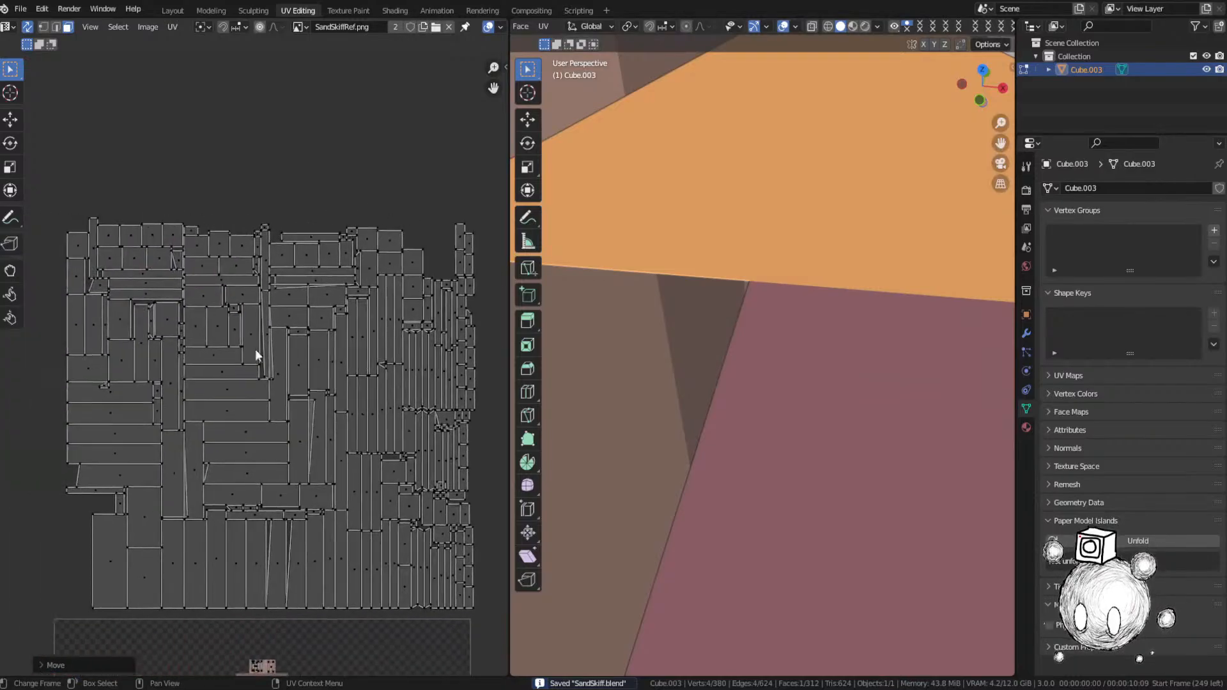
pyautogui.scroll(-6, 703, 288)
pyautogui.moveTo(703, 288); pyautogui.dragTo(771, 288, button='middle')
pyautogui.press('g')
pyautogui.rightClick(675, 309)
pyautogui.scroll(-3, 364, 347)
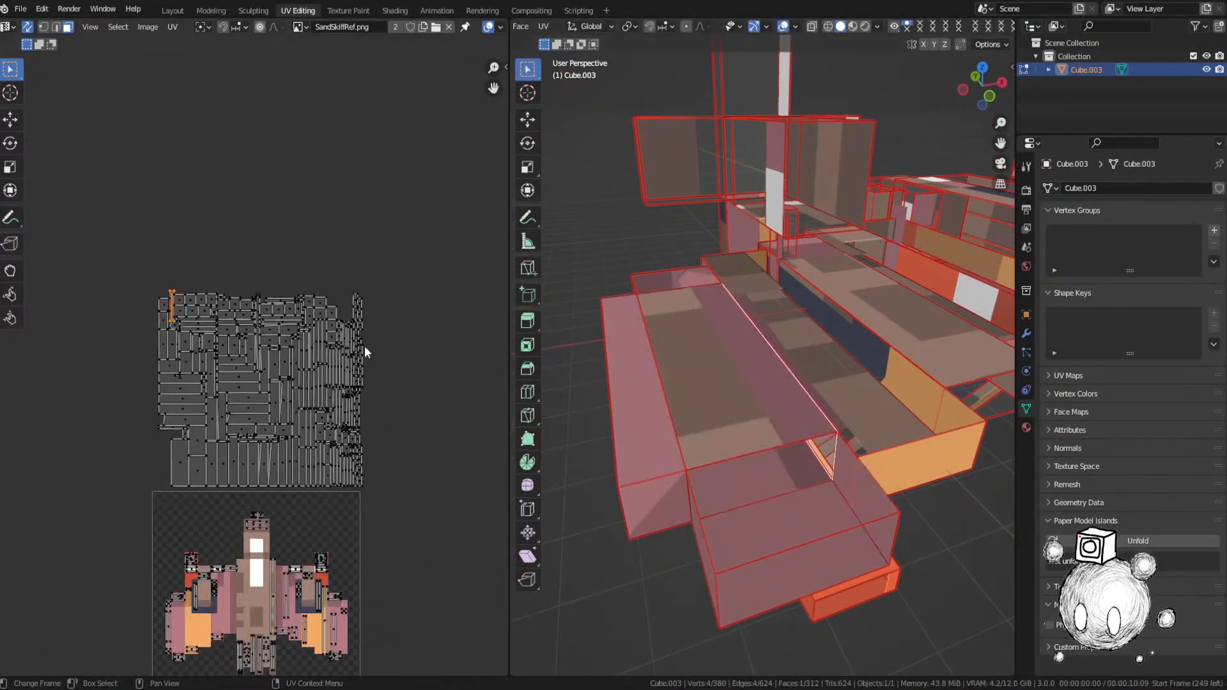
# Step: Move the tall narrow island onto the left wing's outer pink area and save the file
pyautogui.moveTo(364, 346); pyautogui.dragTo(380, 305, button='middle')
pyautogui.press('g')
pyautogui.click(339, 542)
pyautogui.scroll(2, 376, 402)
pyautogui.press('g')
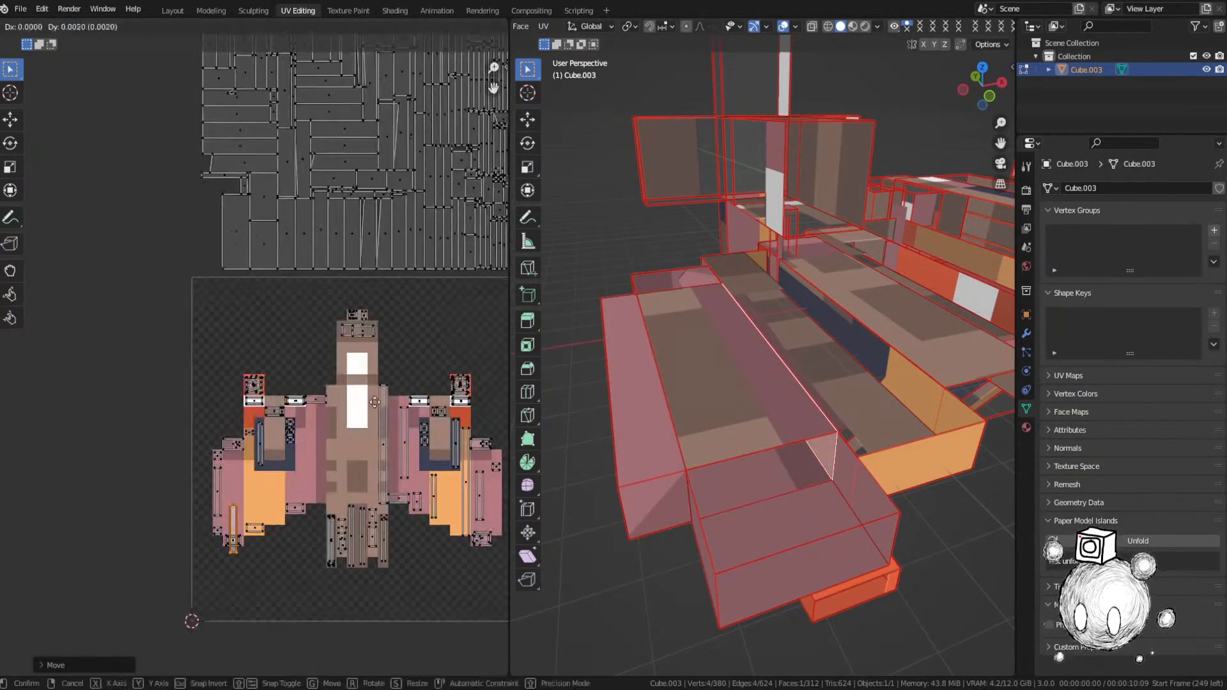
pyautogui.click(378, 369)
pyautogui.hotkey('ctrl', 's')
pyautogui.click(322, 286)
# Step: Select the square island at the upper-left corner of the unplaced group and inspect its face on the model
pyautogui.moveTo(313, 258); pyautogui.dragTo(314, 395, button='middle')
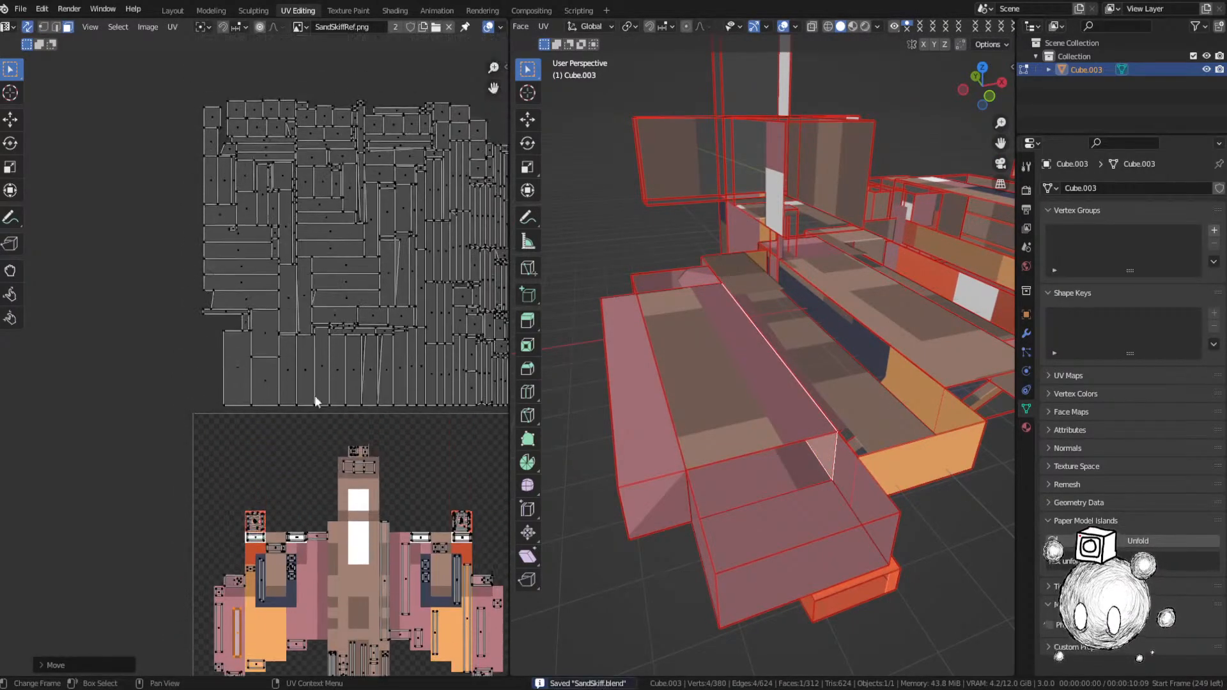
pyautogui.click(216, 113)
pyautogui.press('KP_Decimal')
pyautogui.moveTo(687, 260); pyautogui.dragTo(795, 243, button='middle')
pyautogui.scroll(-4, 818, 255)
pyautogui.press('g')
pyautogui.rightClick(817, 258)
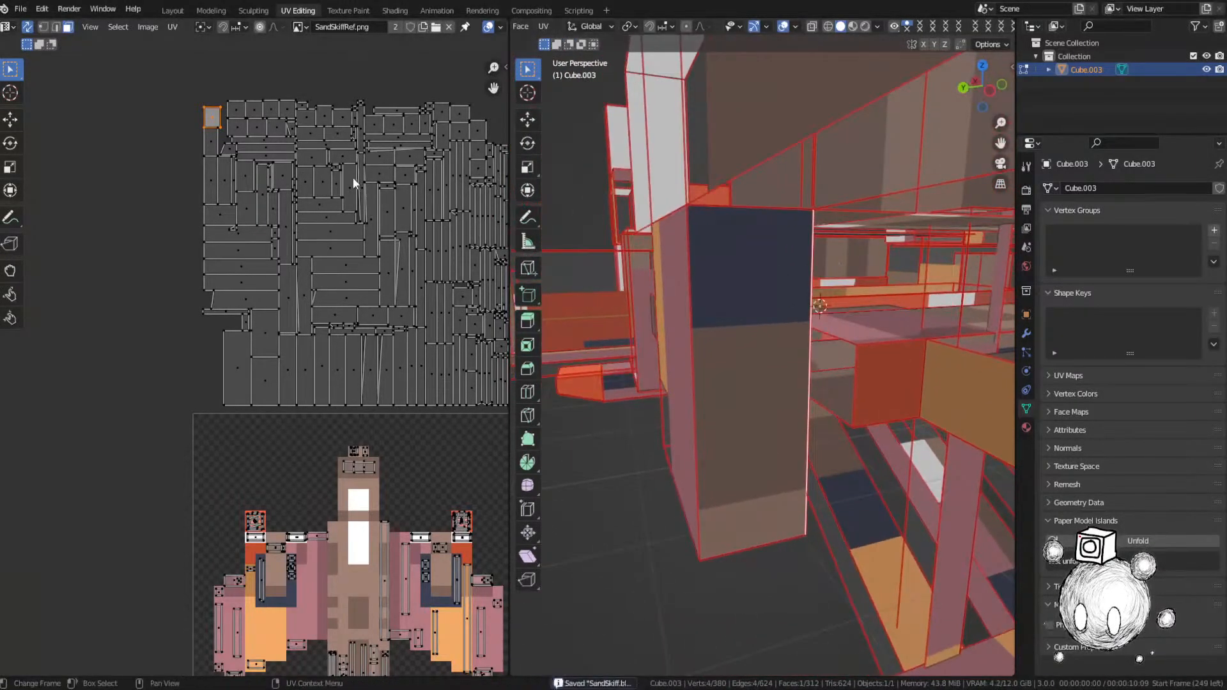
# Step: Move the square island onto the white block below the left wing's orange tip, scale it down to fit and save
pyautogui.press('g')
pyautogui.click(397, 595)
pyautogui.scroll(5, 358, 486)
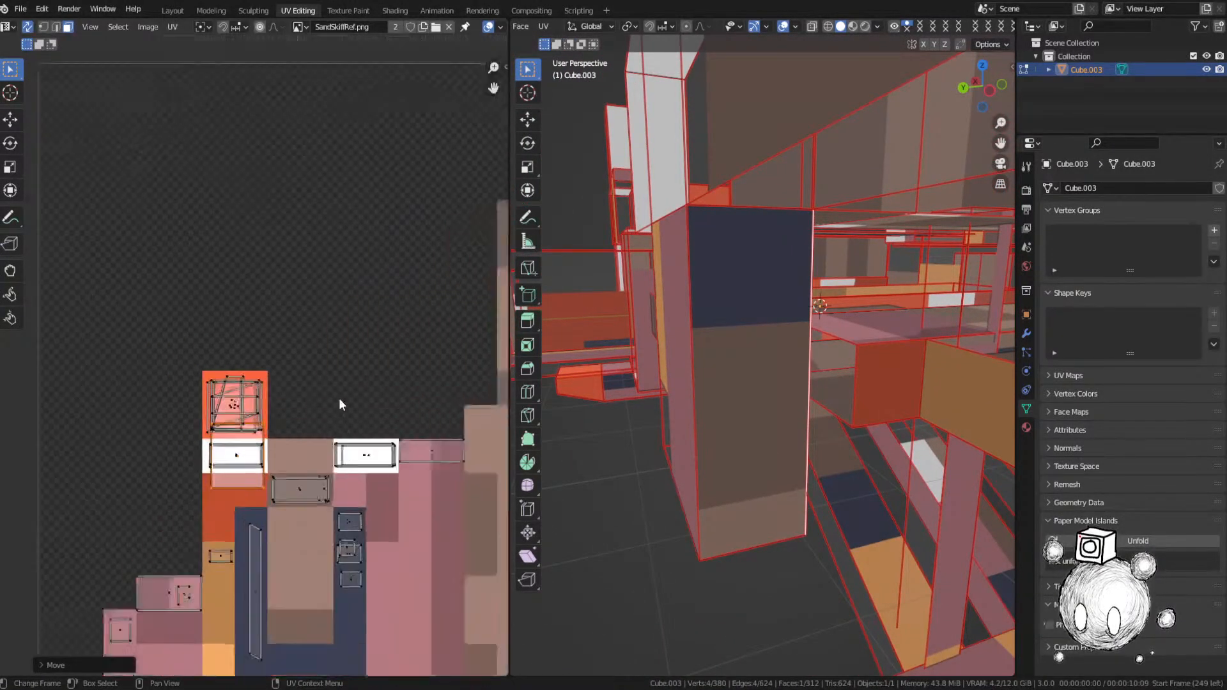
pyautogui.scroll(1, 339, 404)
pyautogui.press('s')
pyautogui.click(292, 414)
pyautogui.press('q')
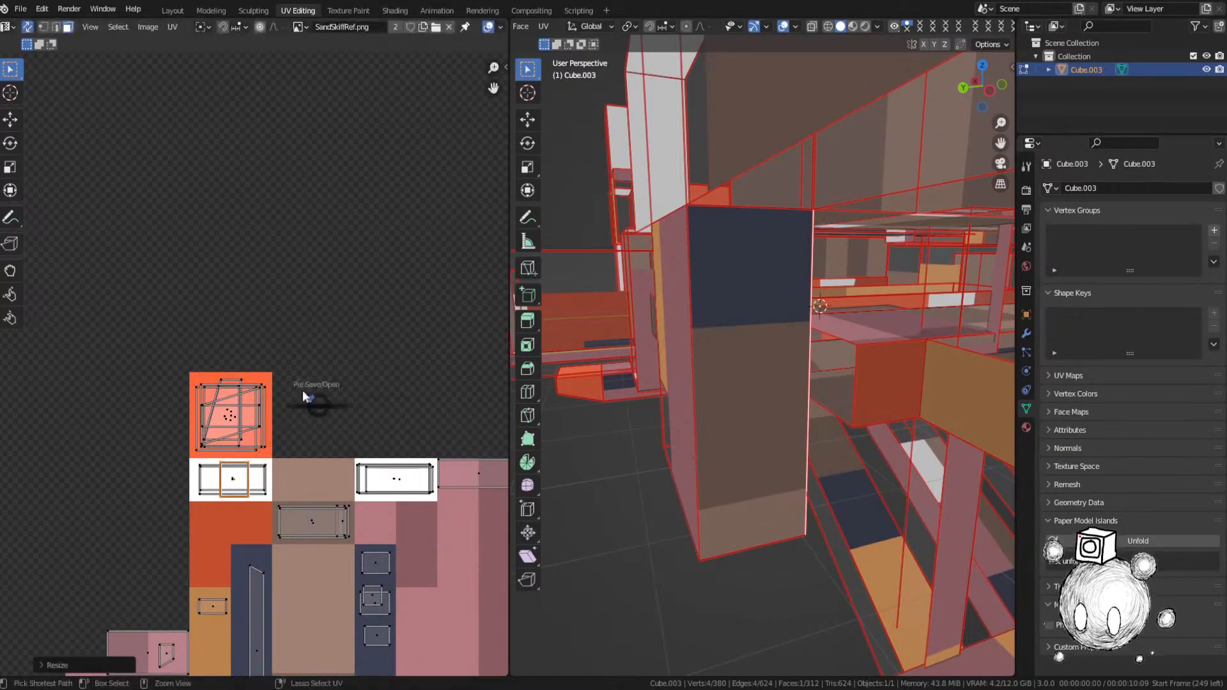
pyautogui.click(304, 404)
# Step: Select the first square island remaining in the unplaced group's top row and check its large face from several angles
pyautogui.moveTo(864, 391); pyautogui.dragTo(757, 382, button='middle')
pyautogui.hotkey('alt', 'a')
pyautogui.scroll(-10, 331, 224)
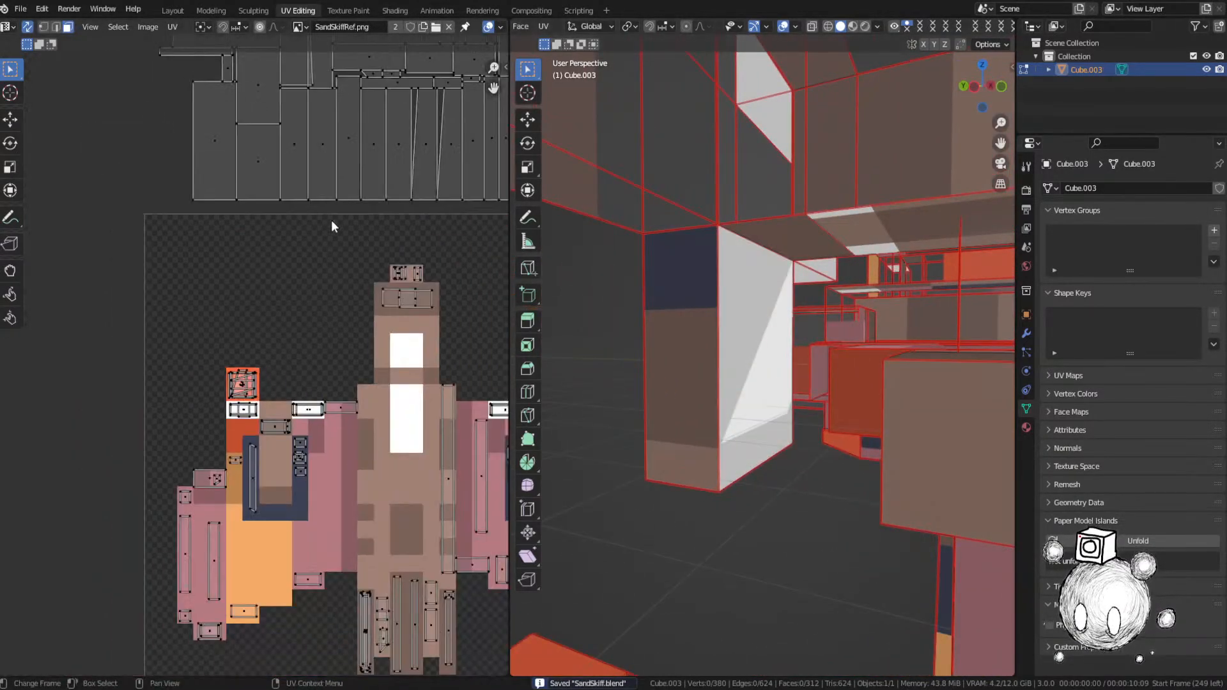
pyautogui.scroll(4, 302, 519)
pyautogui.click(180, 259)
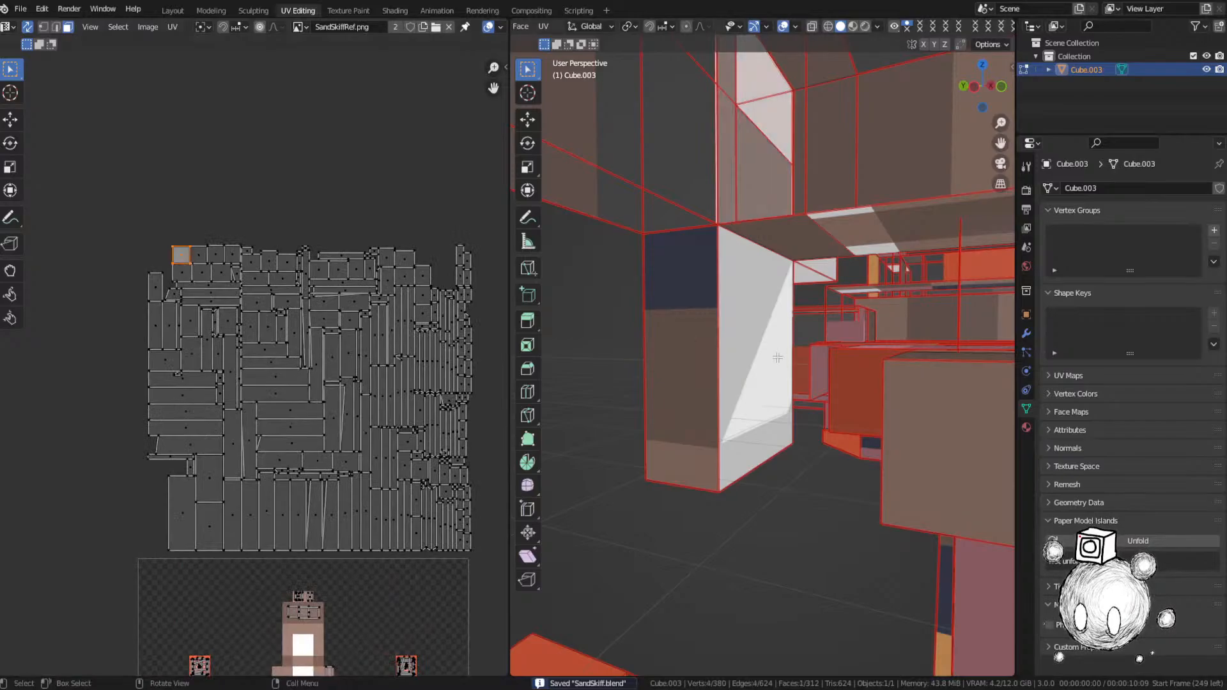
pyautogui.press('KP_Decimal')
pyautogui.moveTo(778, 356); pyautogui.dragTo(723, 392, button='middle')
pyautogui.press('g')
pyautogui.rightClick(703, 446)
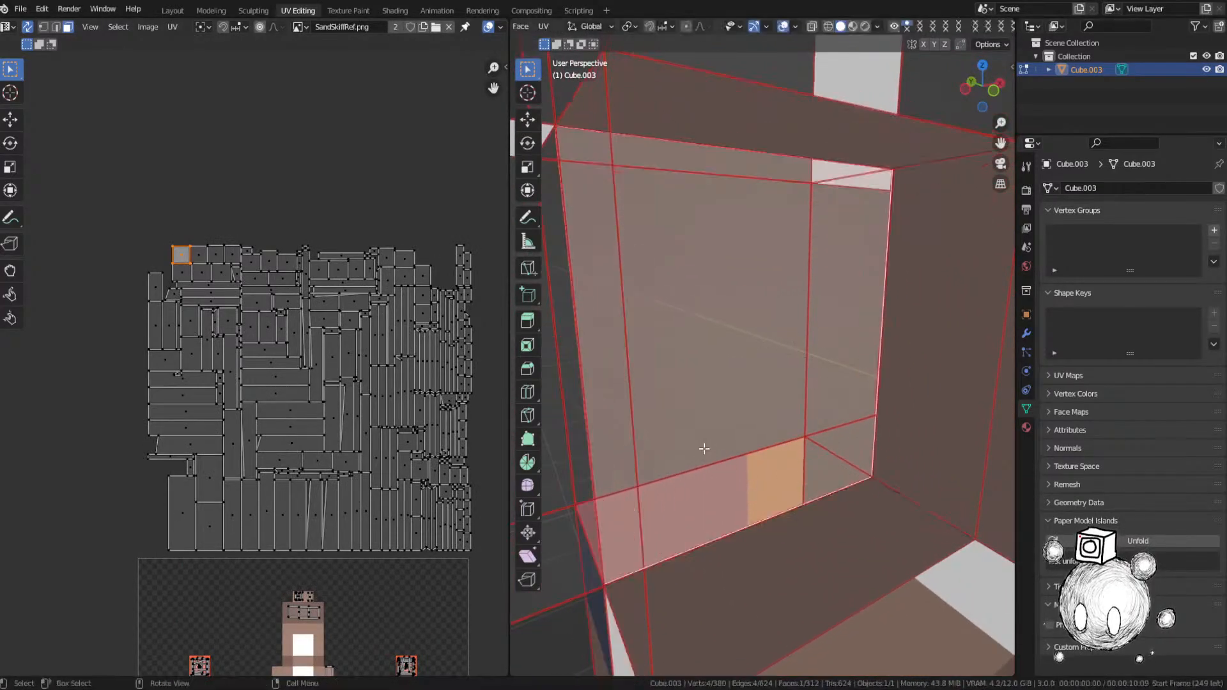
pyautogui.moveTo(701, 447); pyautogui.dragTo(754, 446, button='middle')
pyautogui.press('g')
pyautogui.rightClick(809, 491)
pyautogui.moveTo(809, 491); pyautogui.dragTo(895, 494, button='middle')
pyautogui.scroll(-3, 297, 359)
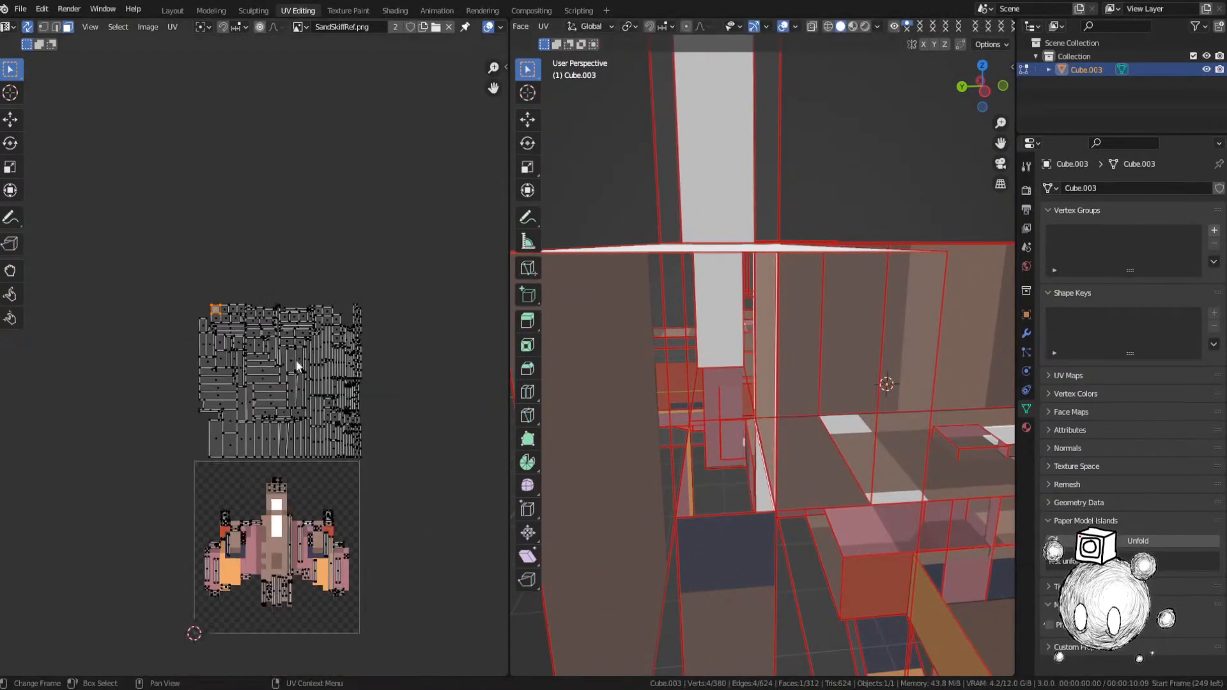
# Step: Move the square island onto the dark brown block above the left wing's blue frame opening, scale it down and save
pyautogui.press('g')
pyautogui.click(309, 475)
pyautogui.scroll(1, 309, 475)
pyautogui.scroll(3, 297, 417)
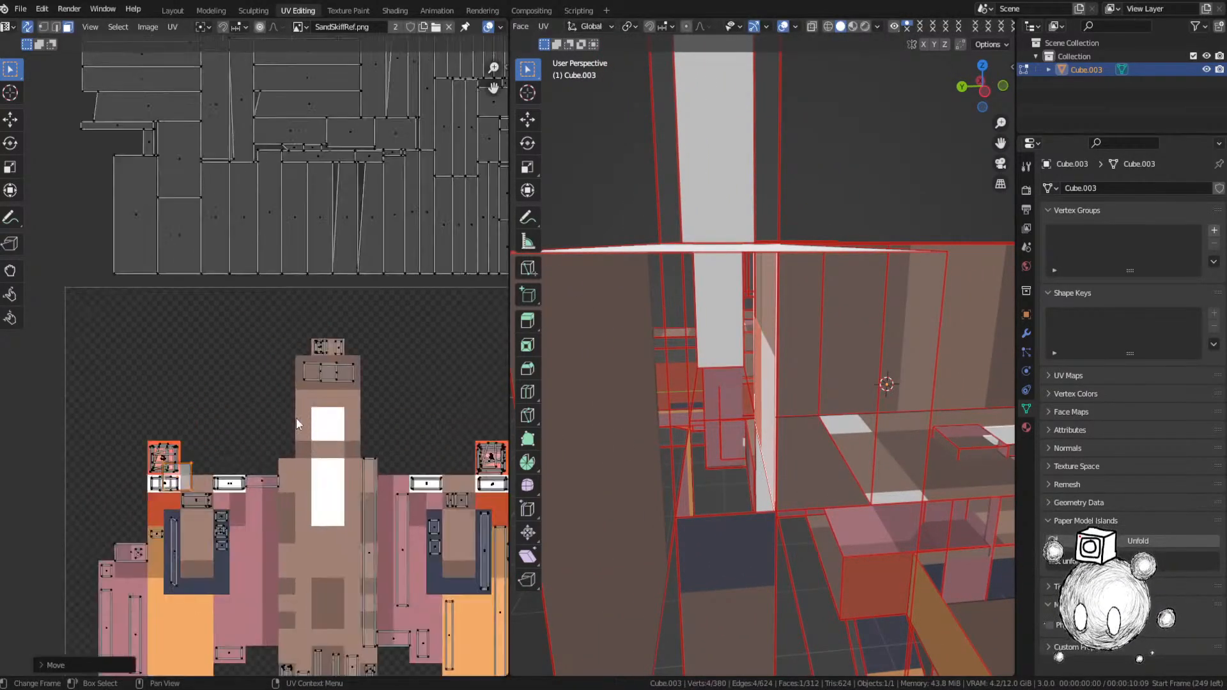
pyautogui.scroll(2, 351, 281)
pyautogui.press('g')
pyautogui.click(334, 324)
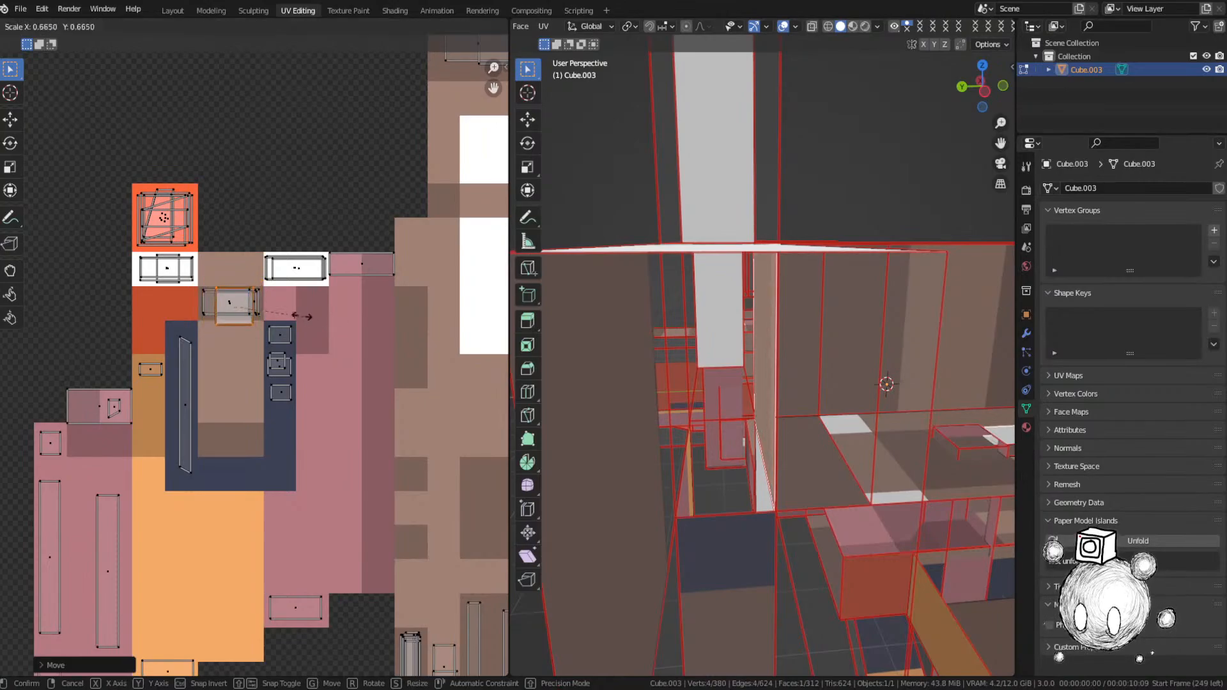
pyautogui.hotkey('ctrl', 's')
# Step: Select the next square island in the top row and focus the model view on its face
pyautogui.scroll(-4, 216, 258)
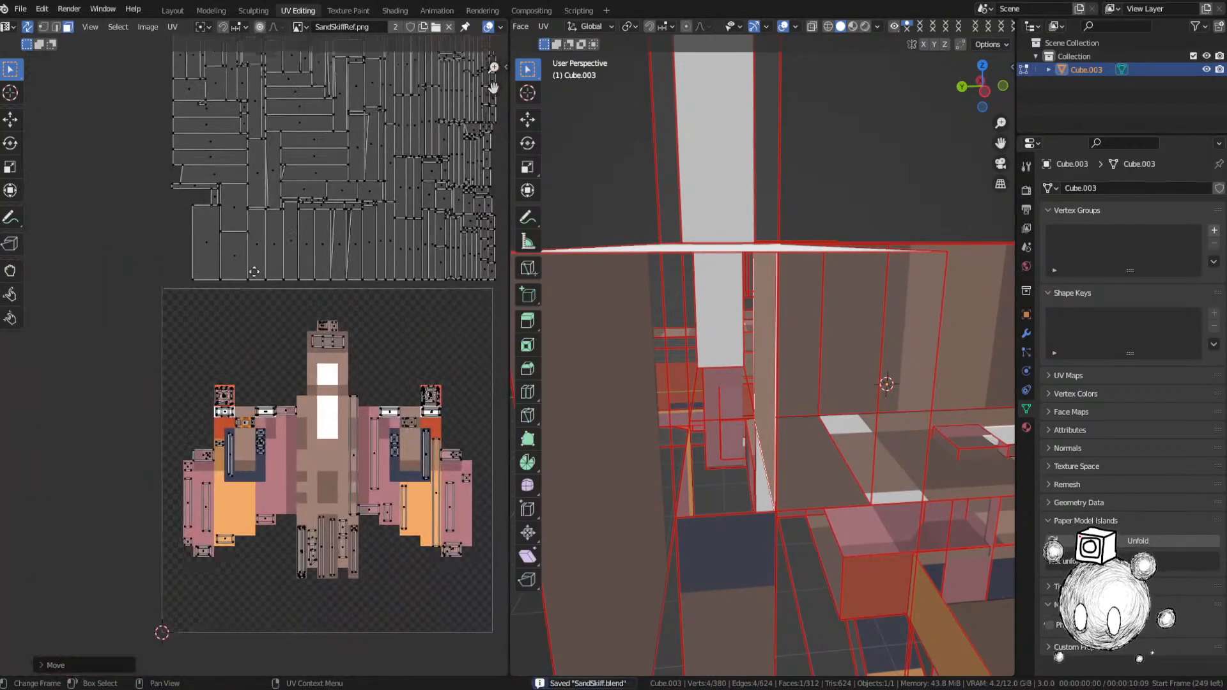
pyautogui.moveTo(216, 258); pyautogui.dragTo(236, 471, button='middle')
pyautogui.click(206, 202)
pyautogui.press('`')
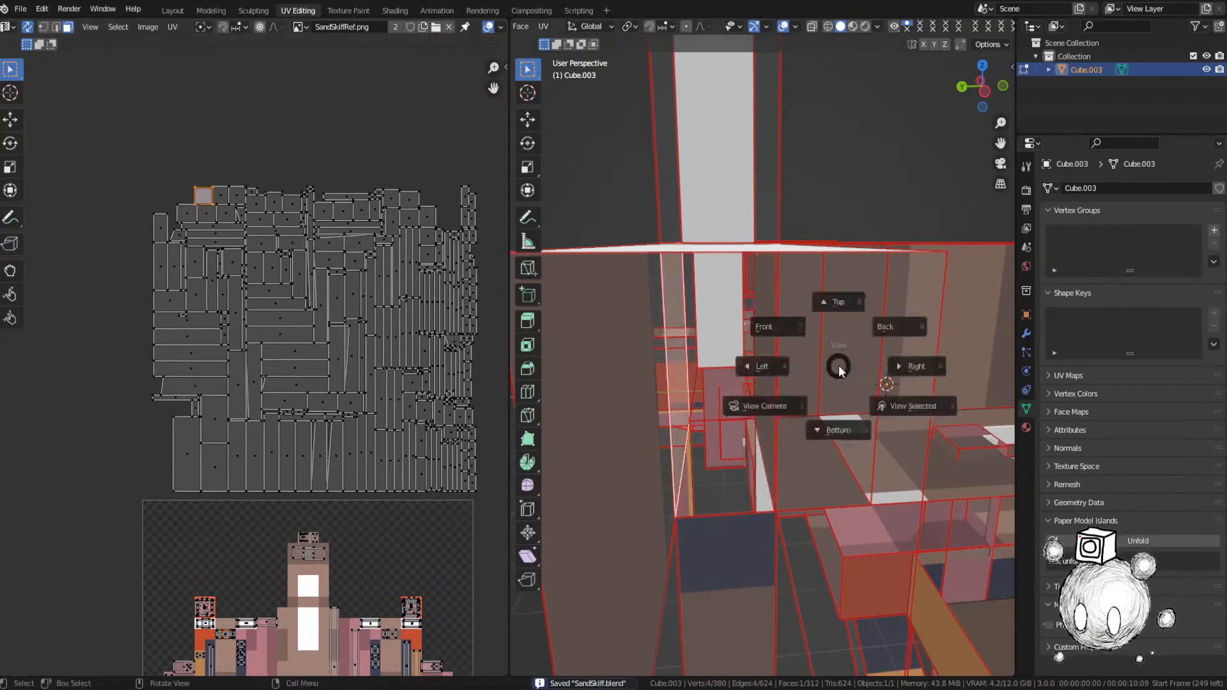
pyautogui.click(921, 405)
# Step: Place this square island beside the previous one on the left wing's dark brown block, scale it to fit and save
pyautogui.click(191, 447)
pyautogui.moveTo(257, 519); pyautogui.dragTo(297, 256, button='middle')
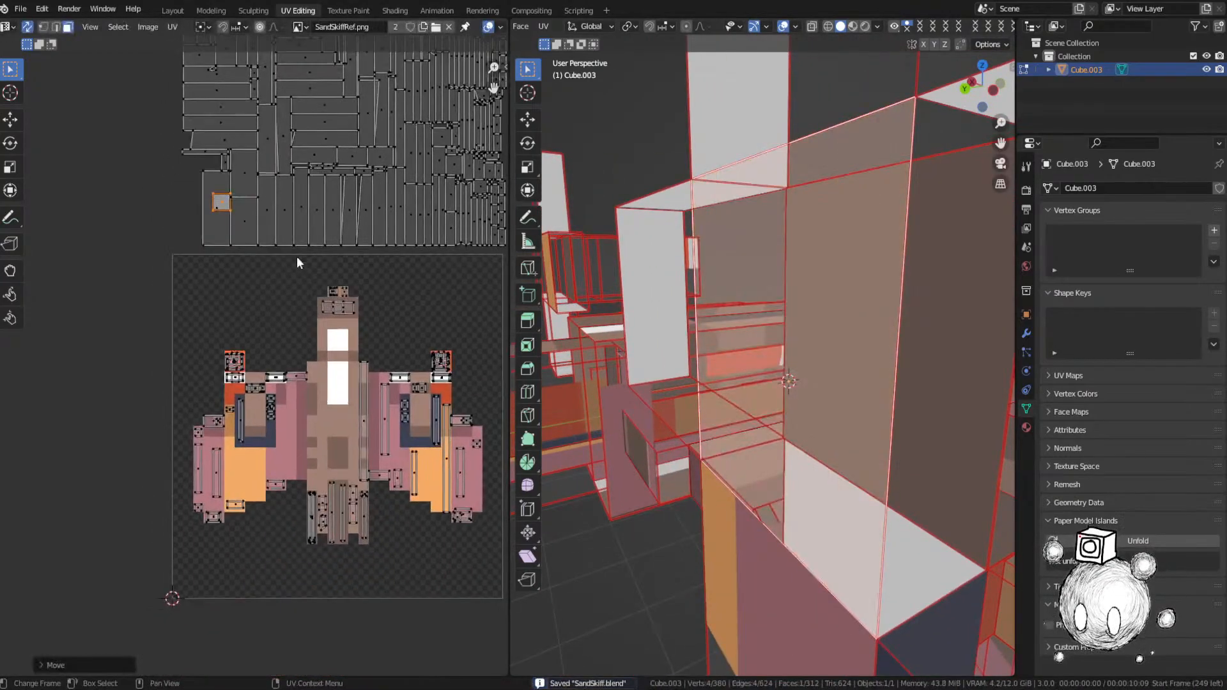
pyautogui.click(332, 439)
pyautogui.scroll(5, 333, 438)
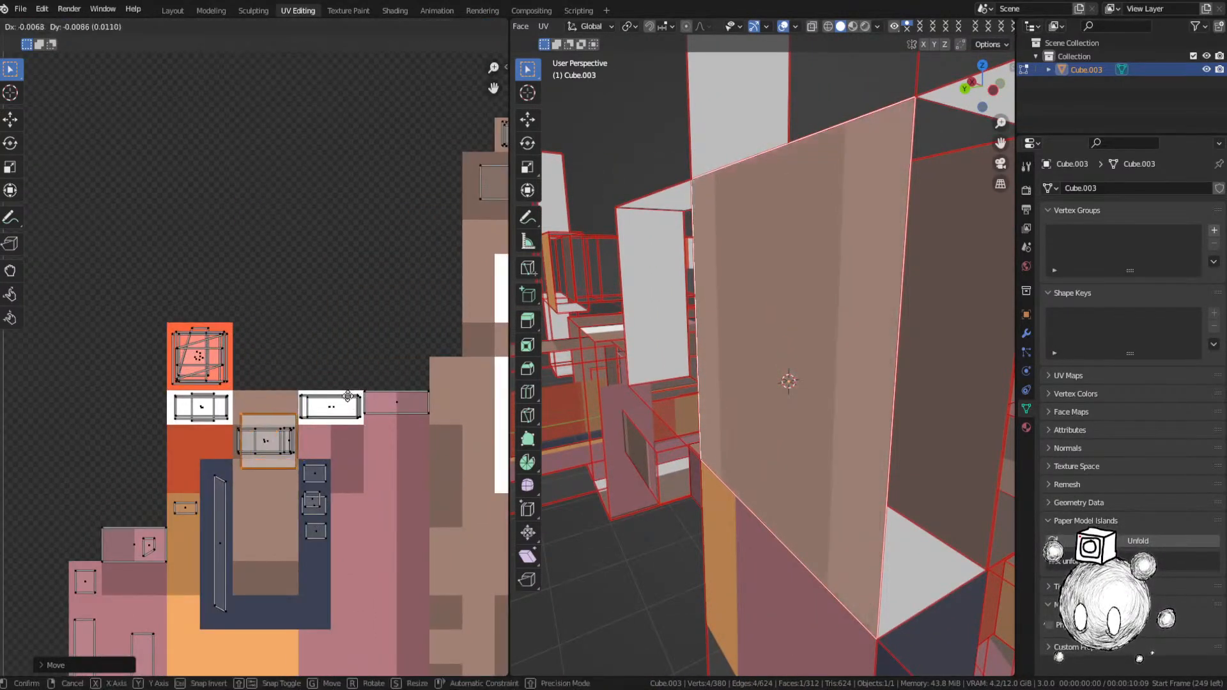
pyautogui.press('s')
pyautogui.click(325, 409)
pyautogui.hotkey('ctrl', 's')
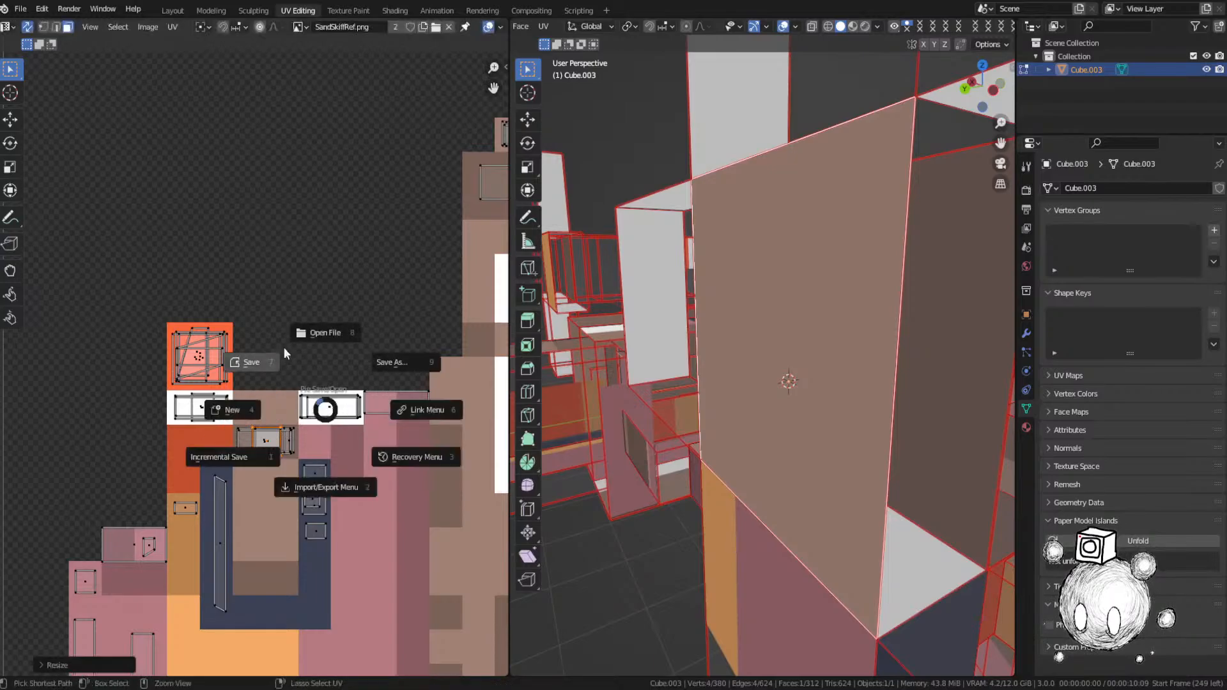
pyautogui.click(283, 347)
# Step: Select the following square island in the top row and locate its face on the box above the pink deck
pyautogui.scroll(-1, 677, 325)
pyautogui.scroll(-4, 364, 178)
pyautogui.moveTo(306, 172); pyautogui.dragTo(270, 372, button='middle')
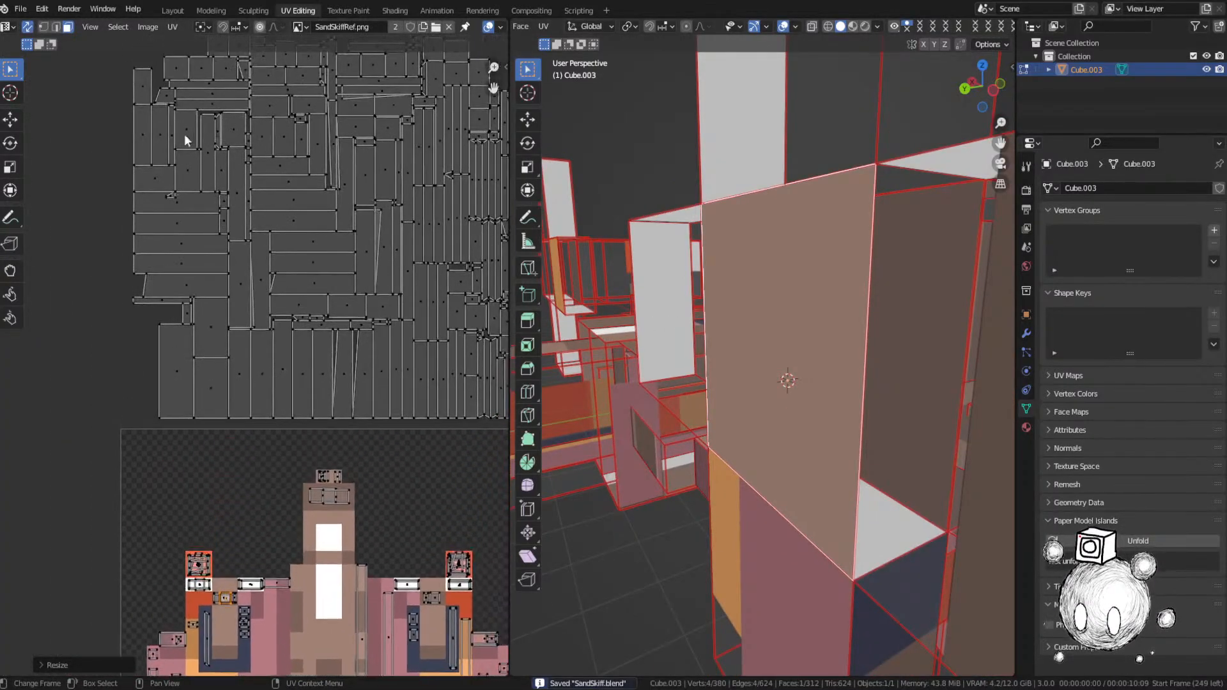
pyautogui.moveTo(184, 133); pyautogui.dragTo(192, 329, button='middle')
pyautogui.click(229, 237)
pyautogui.press('KP_Decimal')
pyautogui.moveTo(720, 323); pyautogui.dragTo(530, 346, button='middle')
pyautogui.scroll(-4, 348, 332)
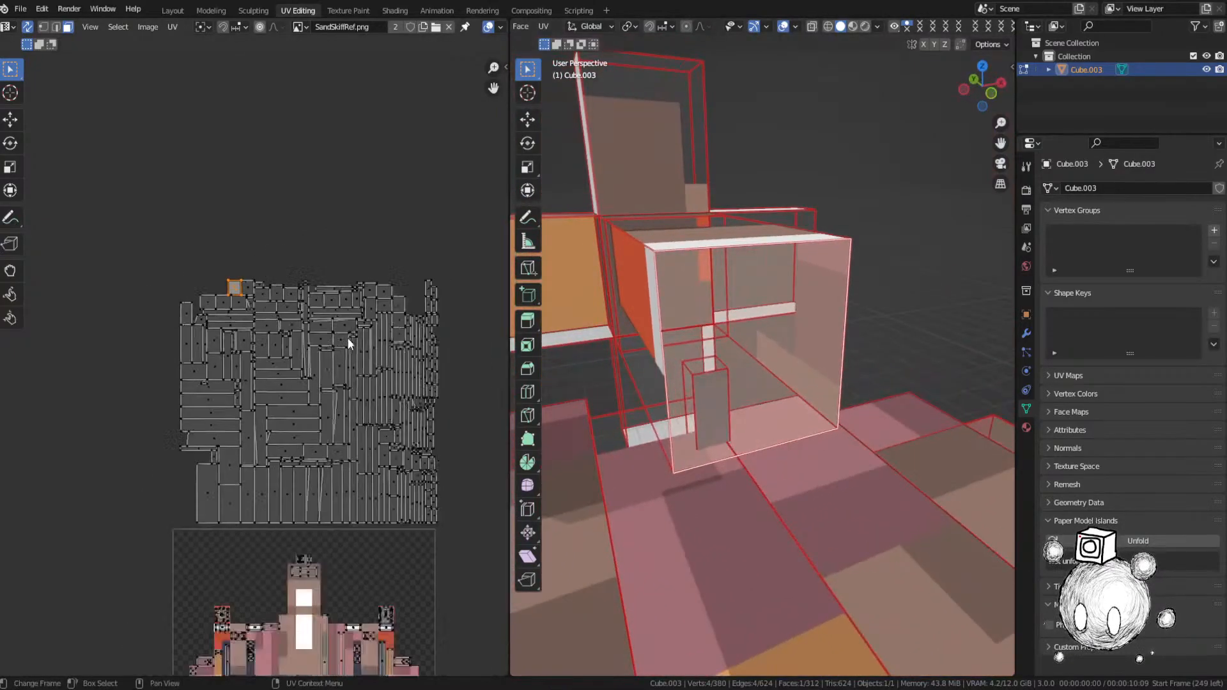
# Step: Move the island onto the dark brown strip inside the right wing's blue frame, scale it down and save the file
pyautogui.moveTo(329, 317); pyautogui.dragTo(317, 186, button='middle')
pyautogui.press('g')
pyautogui.click(384, 427)
pyautogui.scroll(4, 385, 427)
pyautogui.moveTo(426, 492); pyautogui.dragTo(247, 340, button='middle')
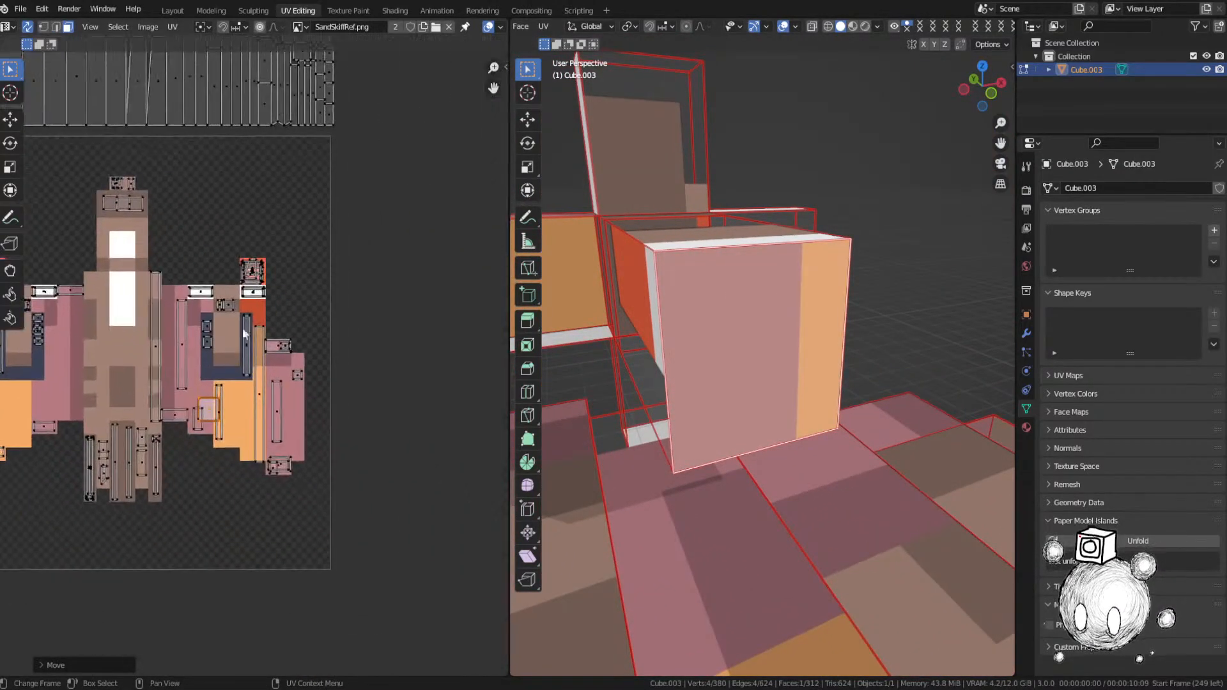
pyautogui.scroll(4, 250, 358)
pyautogui.press('g')
pyautogui.click(294, 264)
pyautogui.press('s')
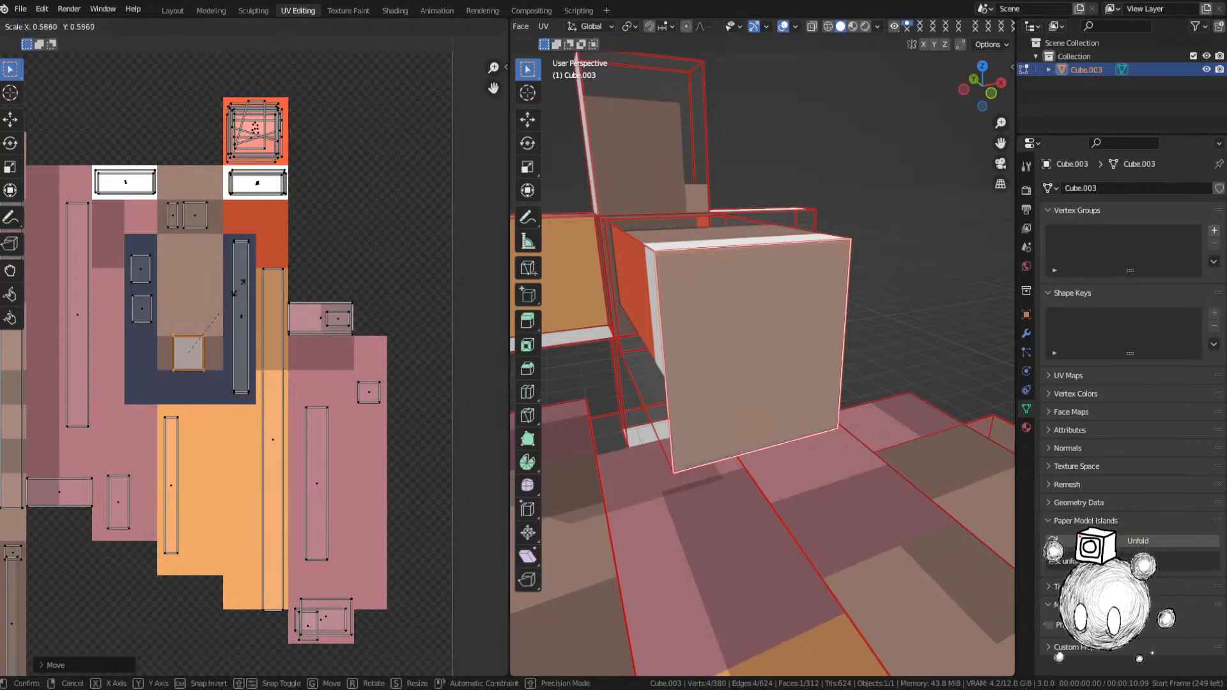
pyautogui.click(220, 292)
pyautogui.scroll(-3, 266, 307)
pyautogui.hotkey('ctrl', 's')
pyautogui.click(176, 225)
# Step: Select another square island from the top row, locate its face and bring the island over to the right wing
pyautogui.moveTo(176, 224); pyautogui.dragTo(409, 521, button='middle')
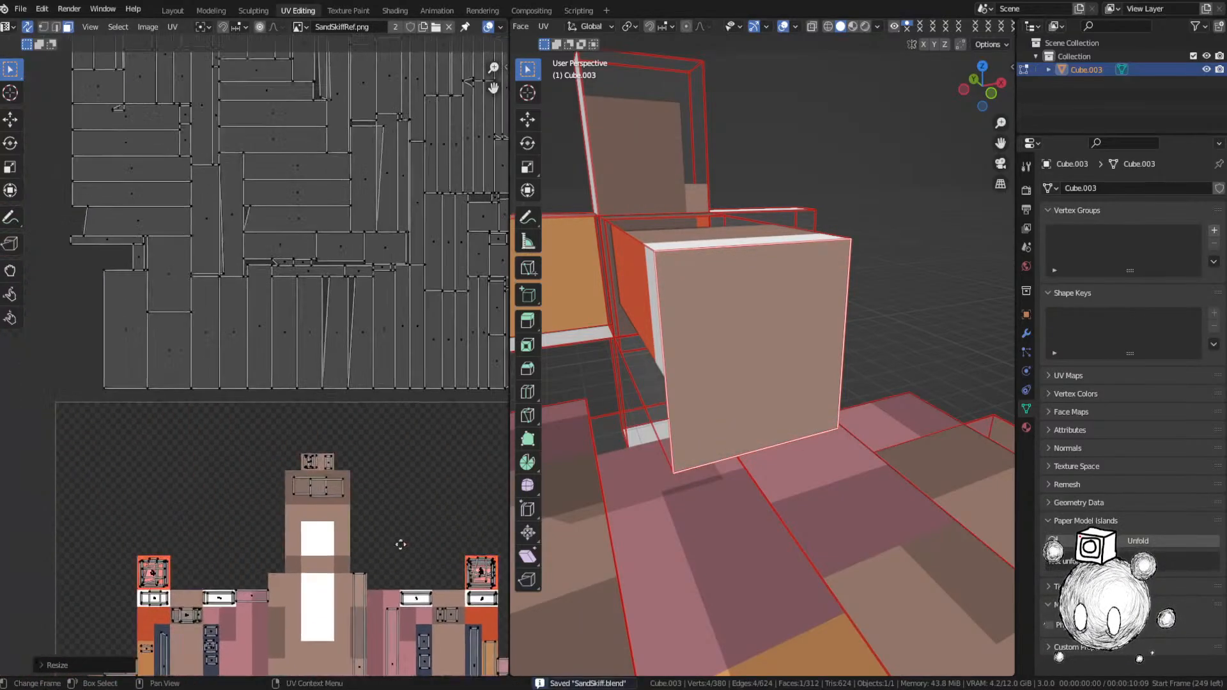
pyautogui.scroll(-2, 205, 129)
pyautogui.moveTo(204, 129); pyautogui.dragTo(228, 178, button='middle')
pyautogui.moveTo(773, 318)
pyautogui.mouseDown(button='middle')
pyautogui.moveTo(748, 324)
pyautogui.moveTo(767, 319)
pyautogui.mouseUp(button='middle')
pyautogui.press('g')
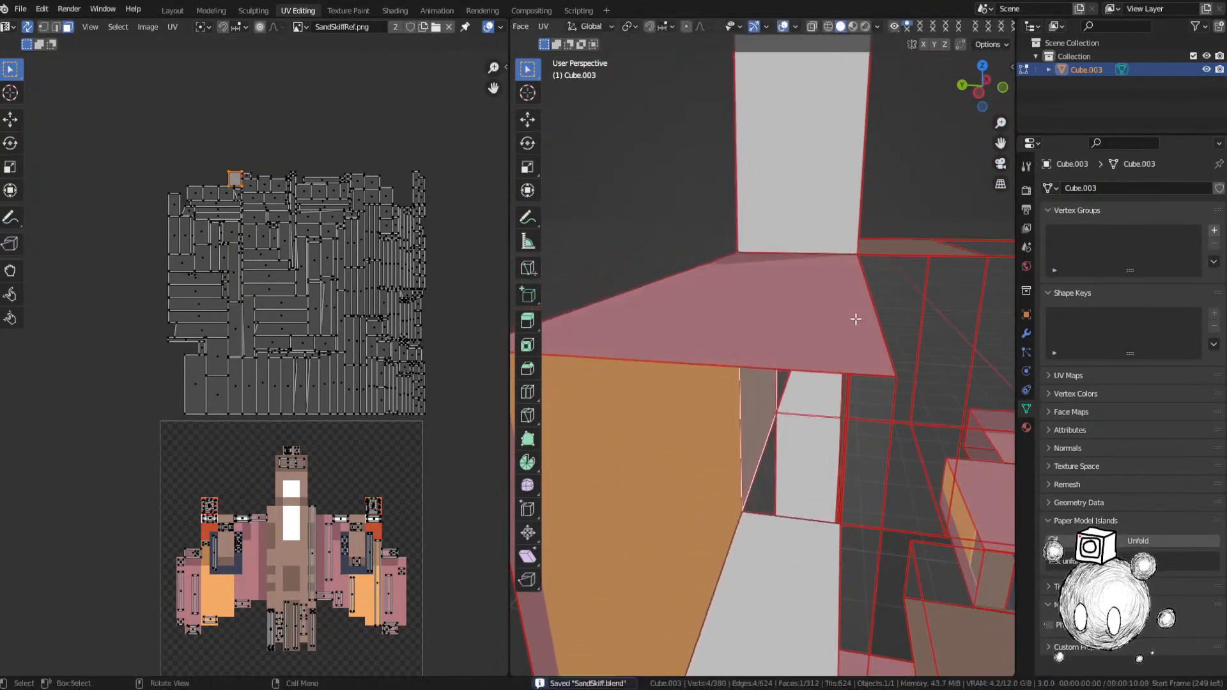
pyautogui.click(854, 320)
pyautogui.moveTo(355, 548); pyautogui.dragTo(369, 433, button='middle')
pyautogui.moveTo(767, 358); pyautogui.dragTo(729, 364, button='middle')
# Step: Position the island on the light brown block between the right wing's white blocks and scale it down to fit
pyautogui.press('g')
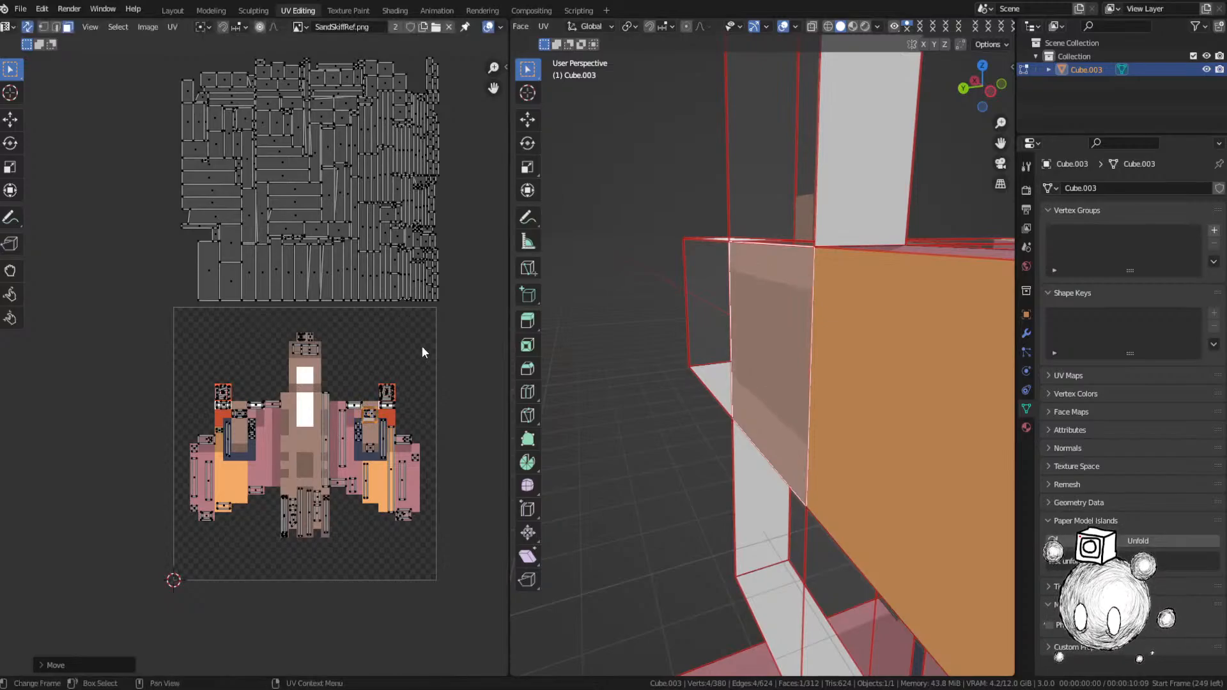
pyautogui.scroll(8, 422, 346)
pyautogui.press('s')
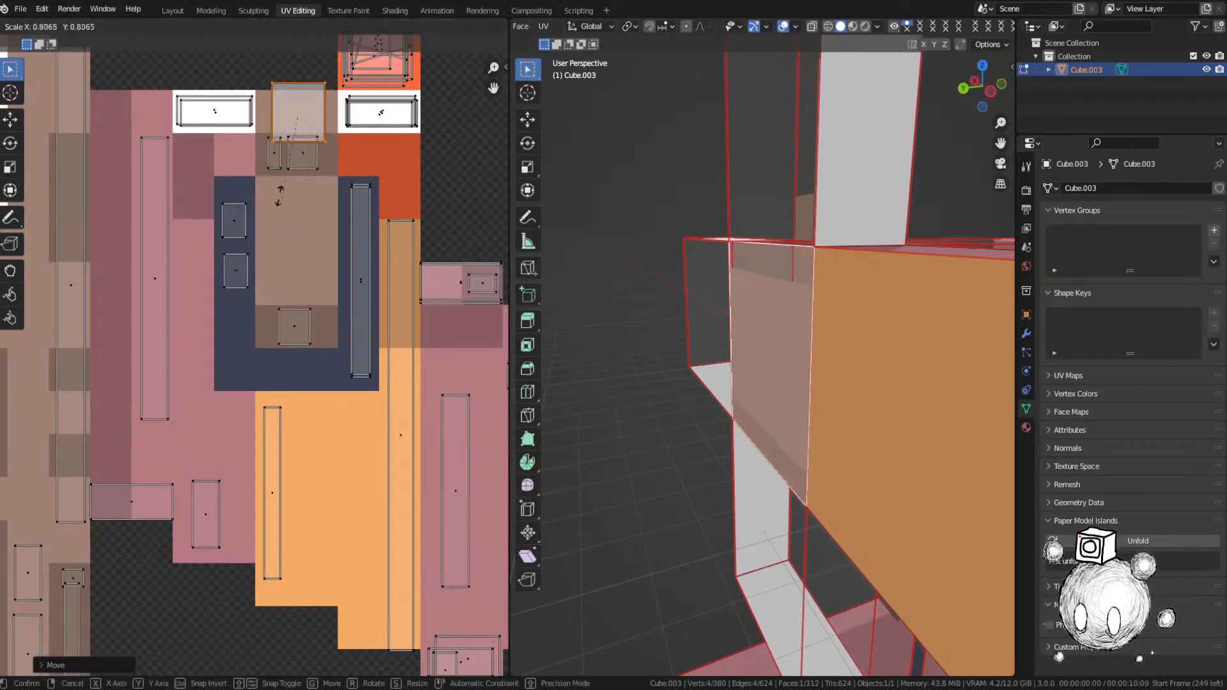
pyautogui.press('Return')
# Step: Select the square face near the model's centre and place its island on the light brown block between the left wing's white blocks
pyautogui.scroll(-10, 785, 417)
pyautogui.scroll(-3, 784, 417)
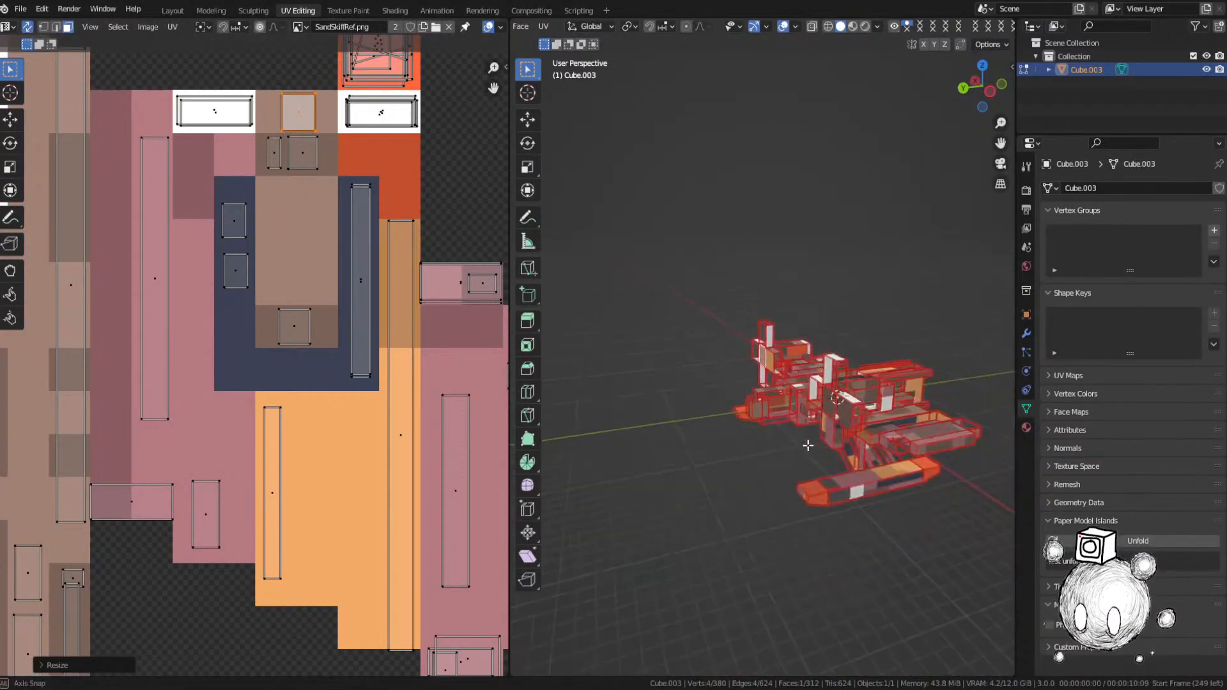
pyautogui.click(835, 401)
pyautogui.scroll(-7, 379, 330)
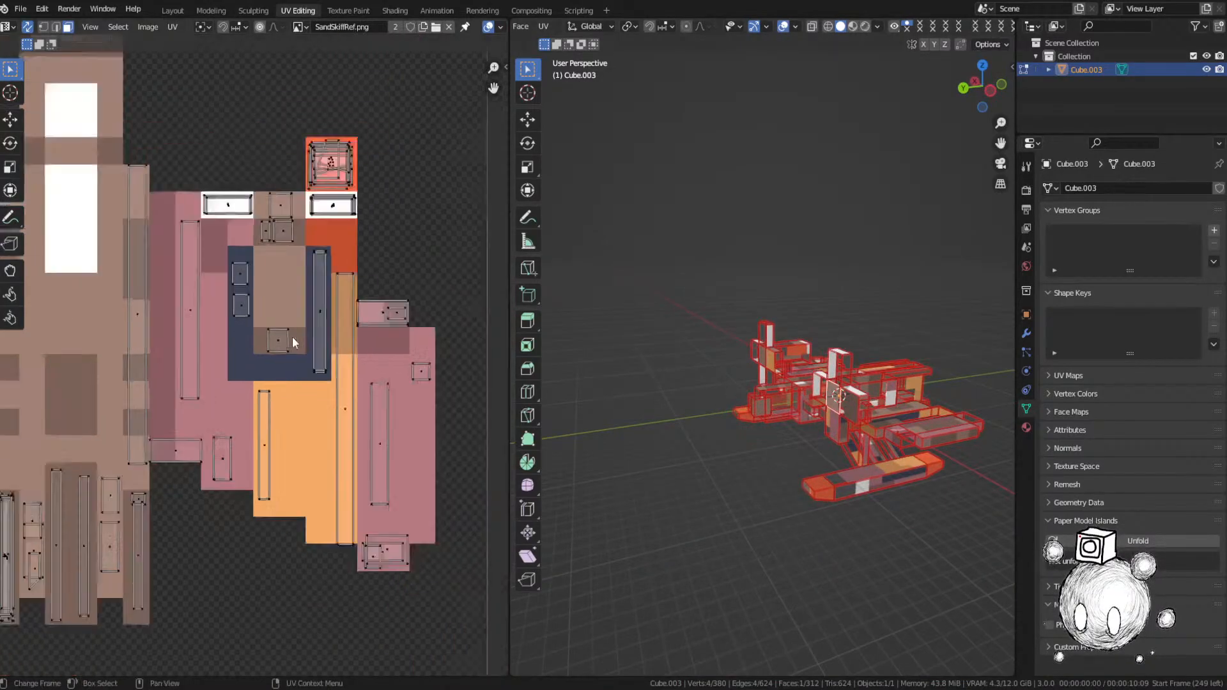
pyautogui.press('g')
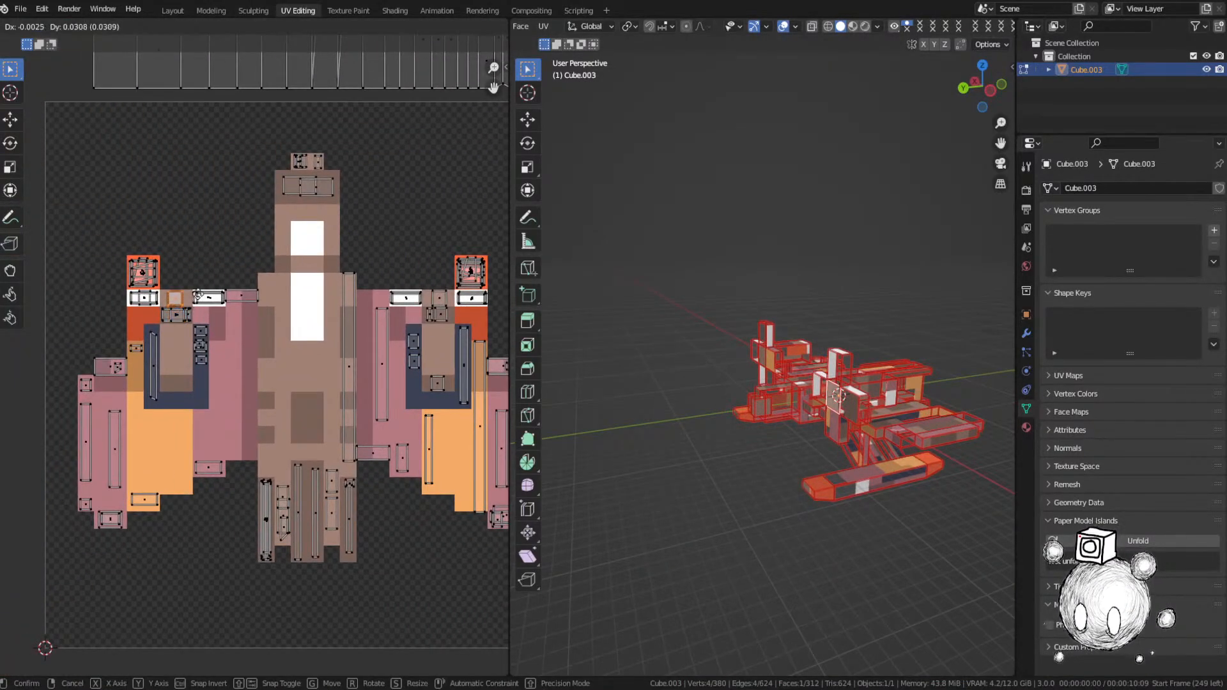
pyautogui.rightClick(198, 296)
# Step: Select the next small island at the top edge of the unplaced islands and locate its face on the model
pyautogui.moveTo(735, 391); pyautogui.dragTo(749, 384, button='middle')
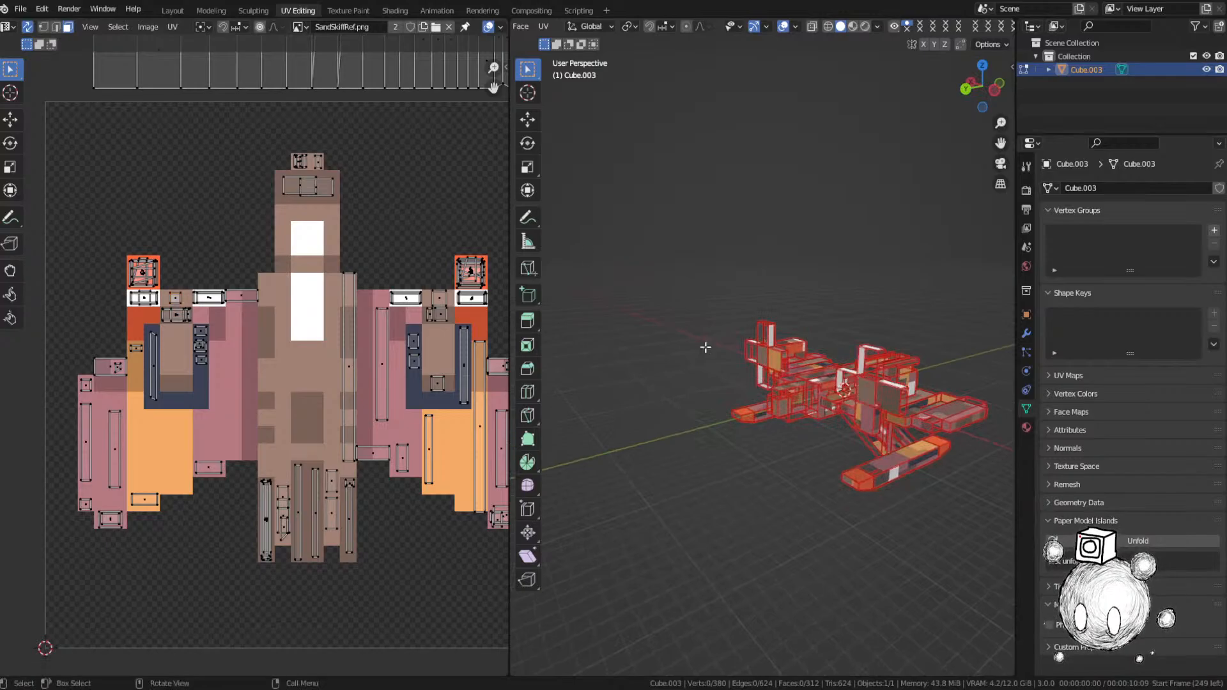
pyautogui.scroll(-4, 322, 386)
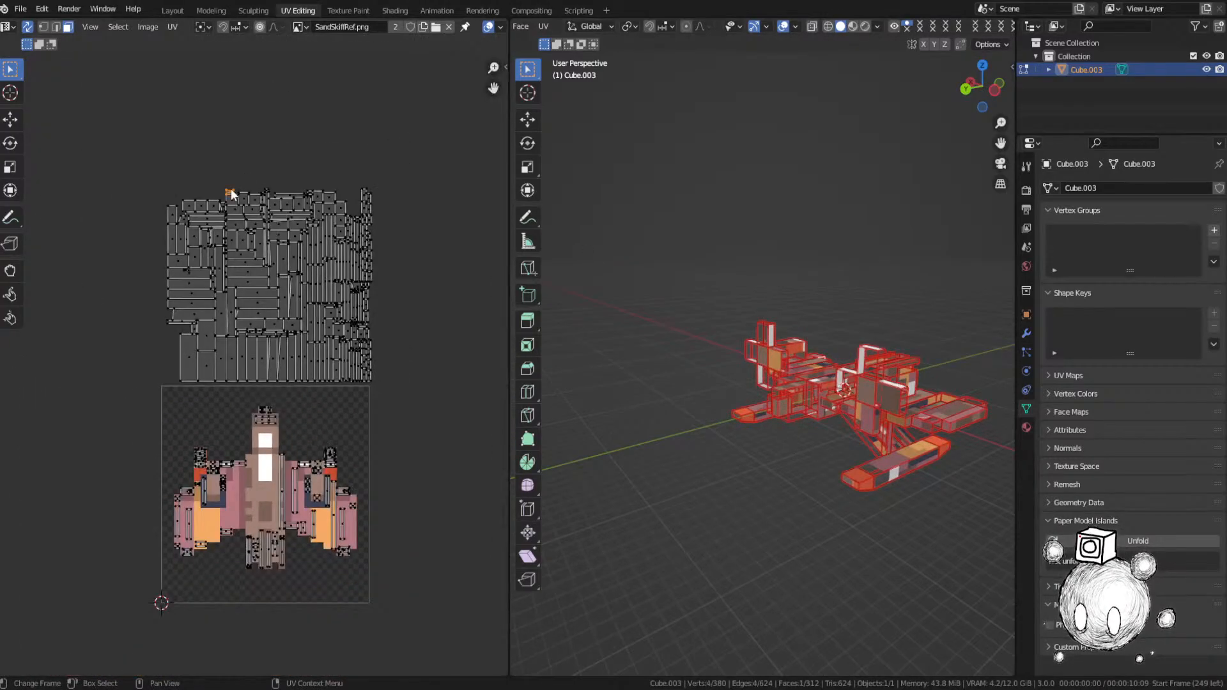
pyautogui.press('KP_Decimal')
pyautogui.moveTo(755, 344); pyautogui.dragTo(634, 380, button='middle')
pyautogui.scroll(-7, 665, 374)
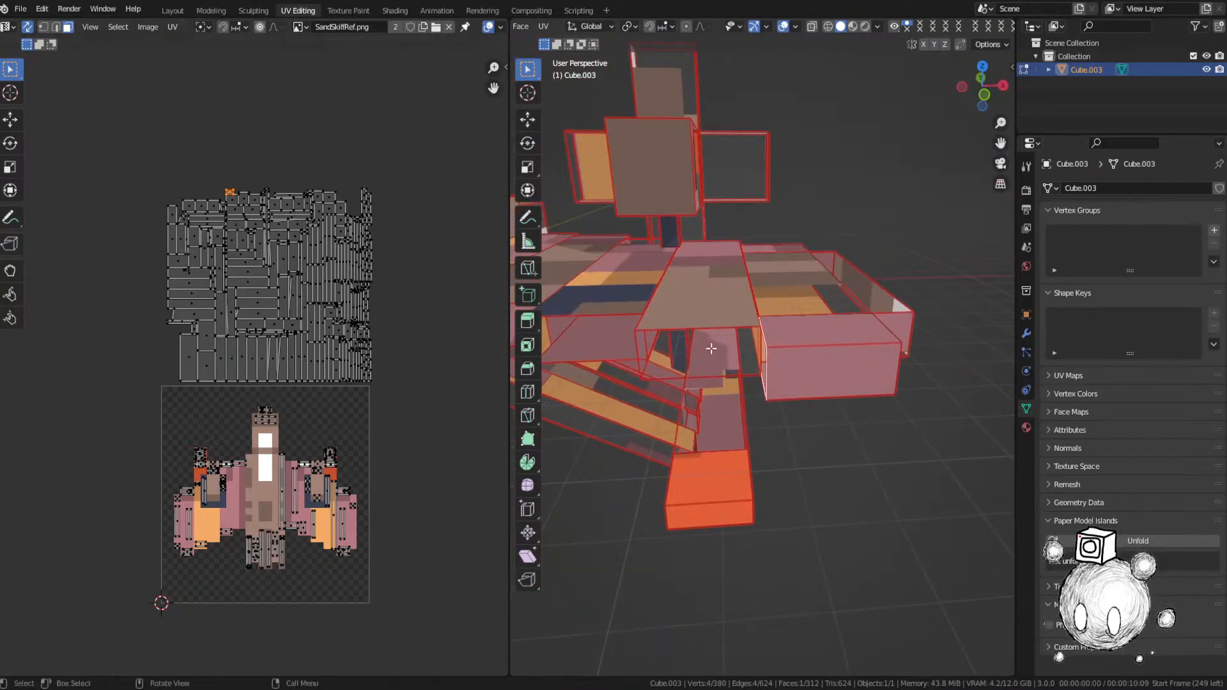
# Step: Place the island on the small pink block at the lower end of the right wing and save the file
pyautogui.press('g')
pyautogui.click(362, 521)
pyautogui.moveTo(339, 437); pyautogui.dragTo(265, 218, button='middle')
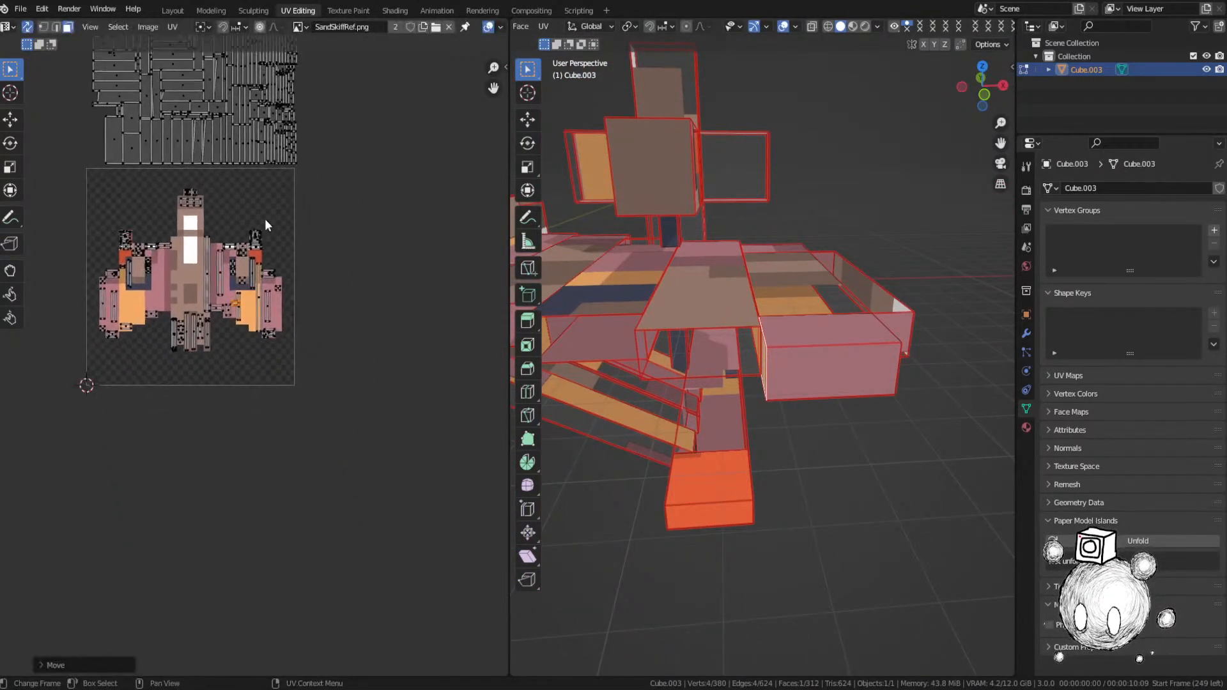
pyautogui.scroll(5, 285, 337)
pyautogui.press('g')
pyautogui.click(420, 349)
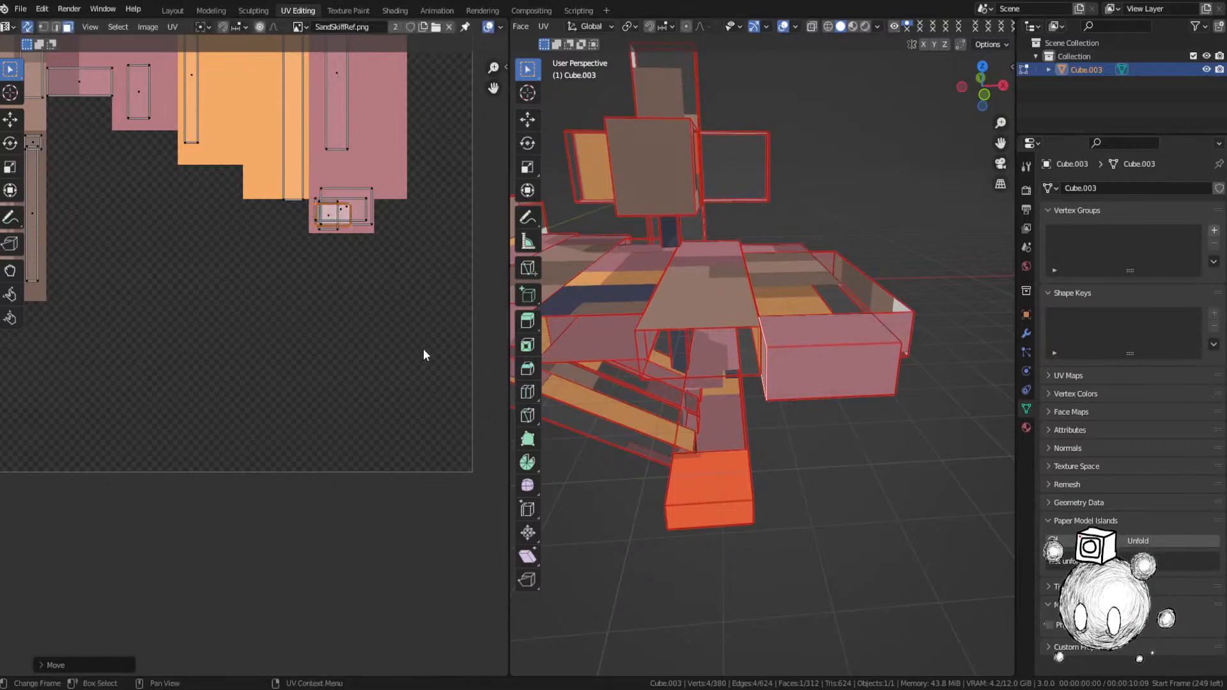
pyautogui.hotkey('ctrl', 's')
# Step: Deselect the placed island, select the upright rectangle at the unplaced islands' upper-left corner and locate its face on the model
pyautogui.scroll(-2, 852, 368)
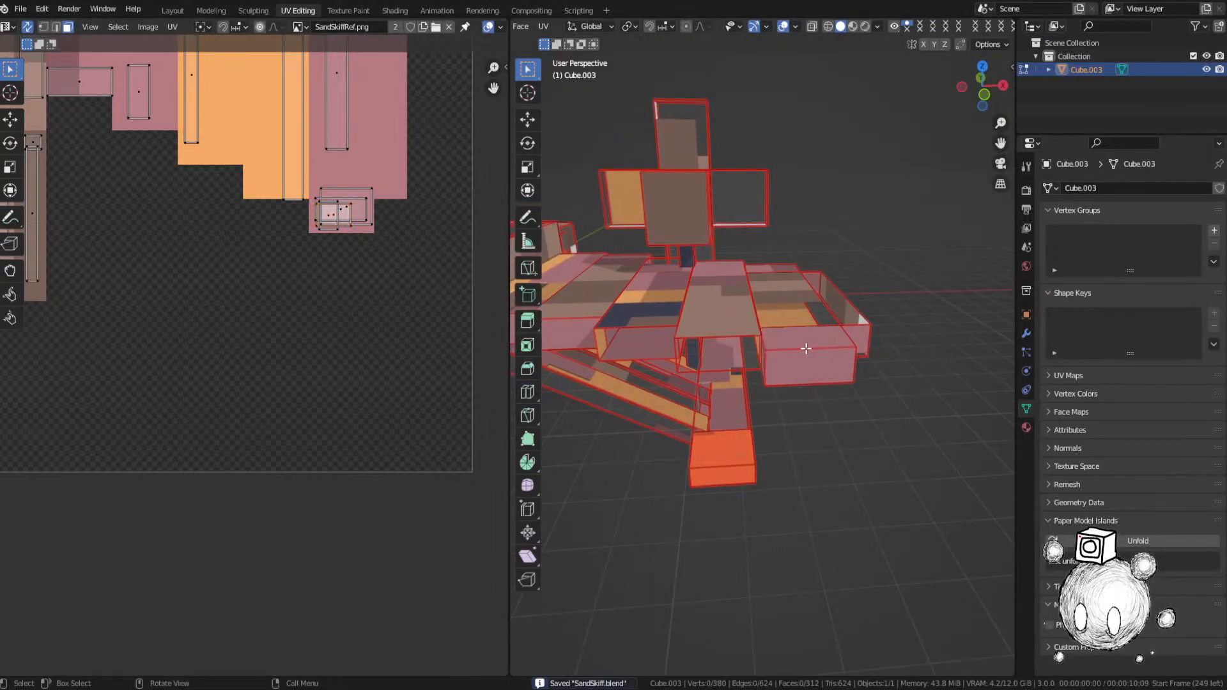
pyautogui.moveTo(806, 349); pyautogui.dragTo(833, 339, button='middle')
pyautogui.scroll(-4, 832, 339)
pyautogui.scroll(-4, 307, 281)
pyautogui.keyDown('shift'); pyautogui.moveTo(248, 361); pyautogui.dragTo(367, 630, button='middle'); pyautogui.keyUp('shift')
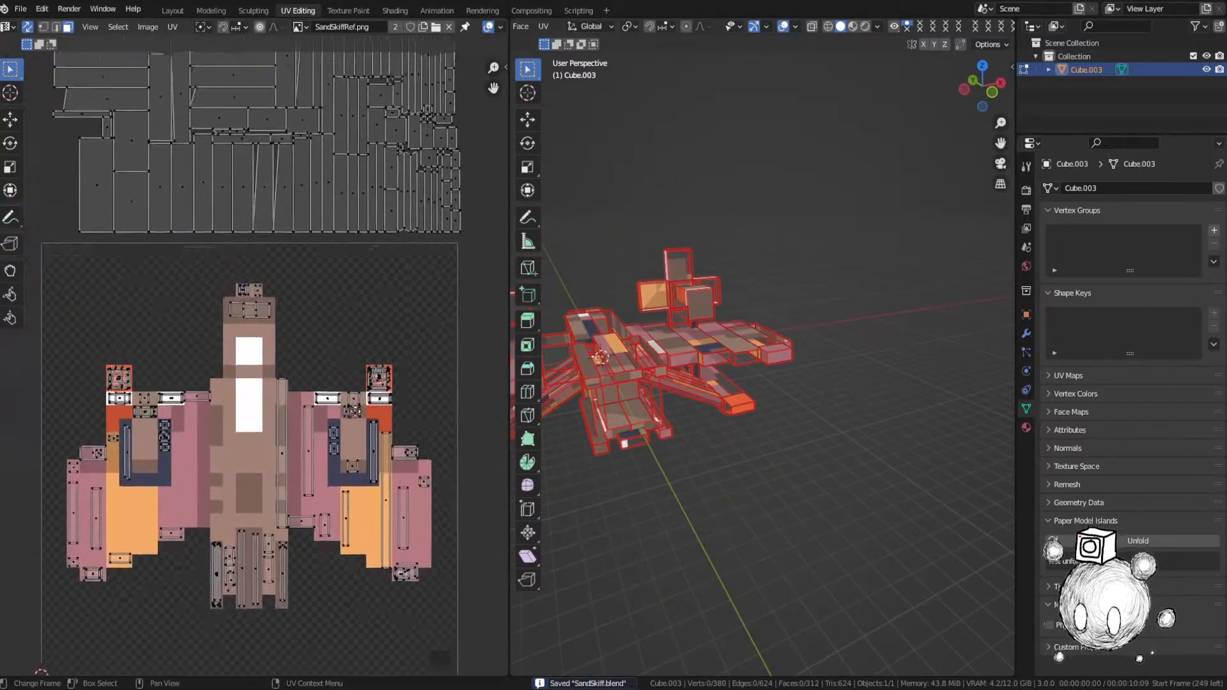
pyautogui.moveTo(351, 406); pyautogui.dragTo(389, 545, button='middle')
pyautogui.moveTo(281, 166); pyautogui.dragTo(289, 345, button='middle')
pyautogui.scroll(-1, 246, 214)
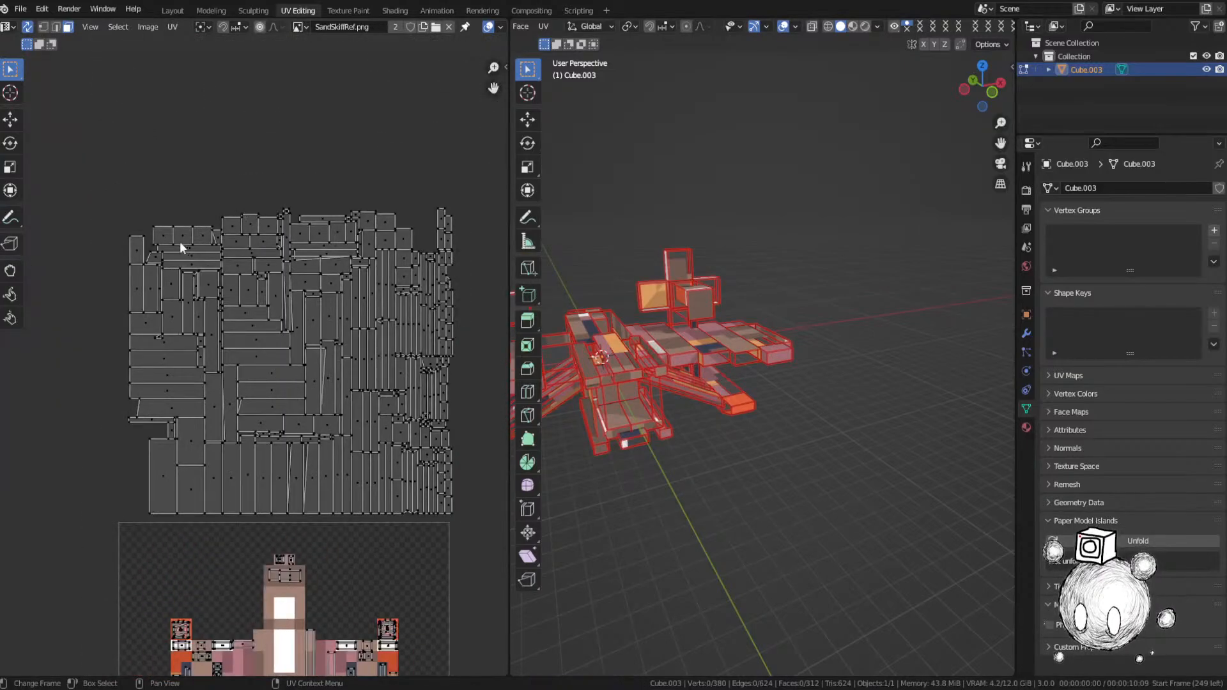
pyautogui.press('`')
pyautogui.click(871, 389)
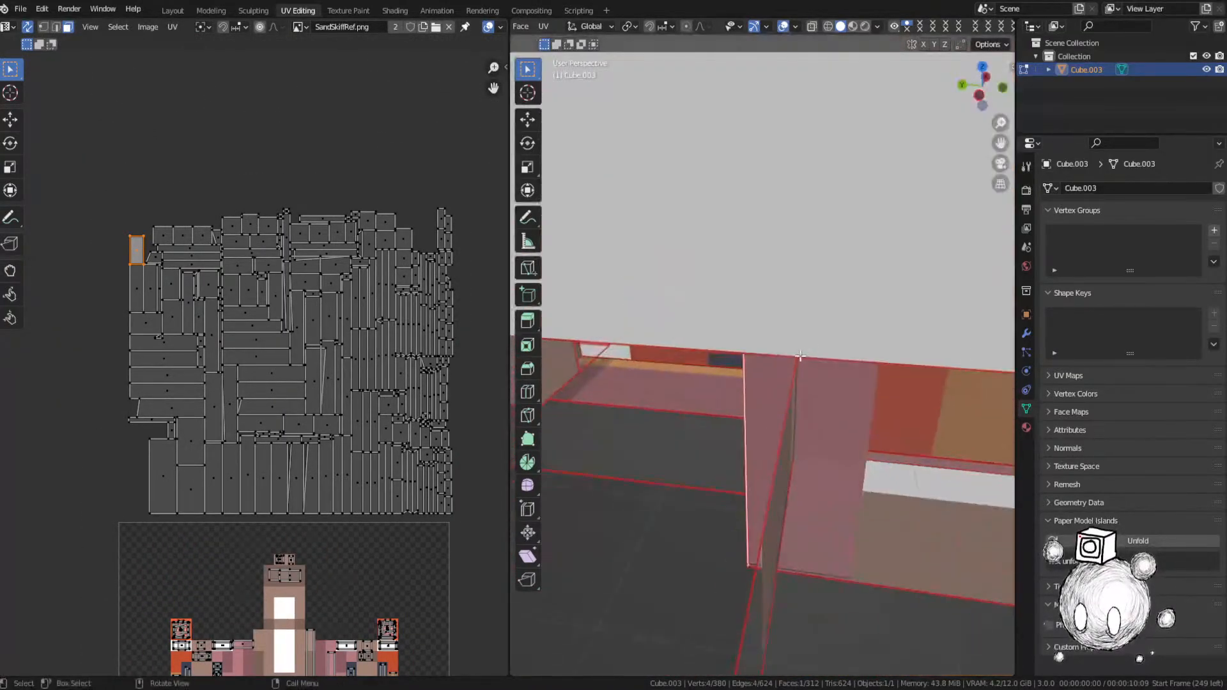
pyautogui.scroll(-4, 805, 320)
pyautogui.moveTo(806, 320); pyautogui.dragTo(739, 322, button='middle')
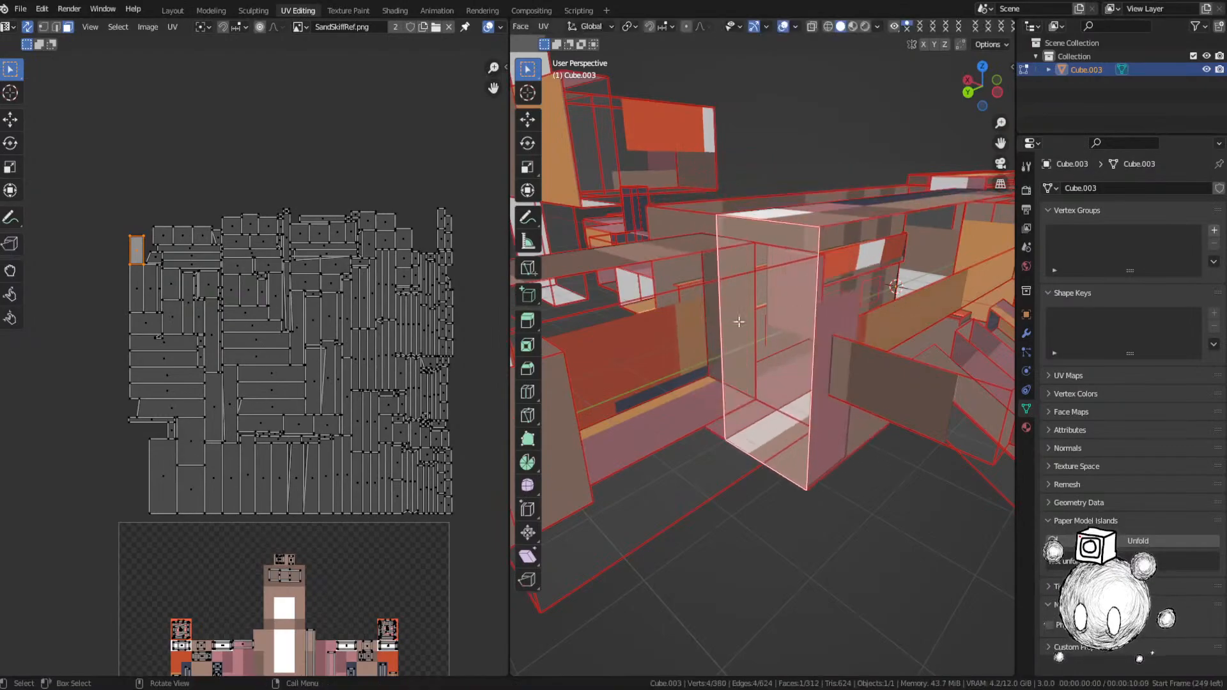
pyautogui.scroll(-4, 298, 290)
# Step: Move the island onto the light brown block at the upper-left corner of the central hull and scale it down to fit
pyautogui.scroll(5, 312, 379)
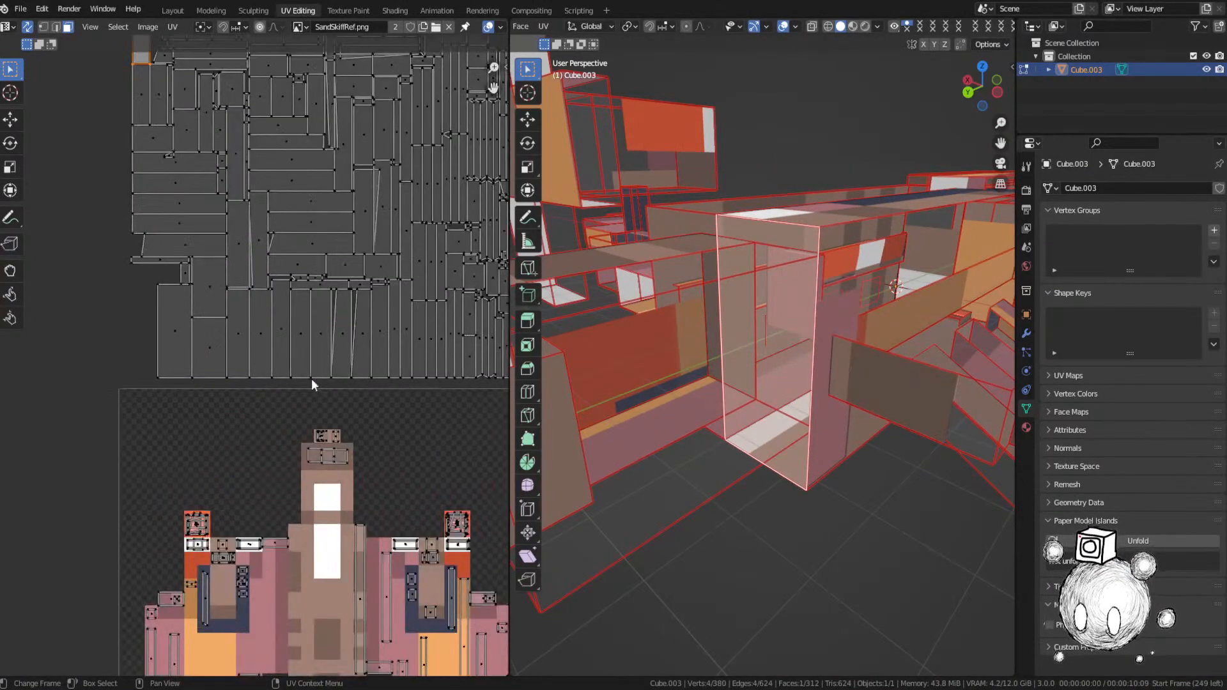
pyautogui.press('g')
pyautogui.click(440, 675)
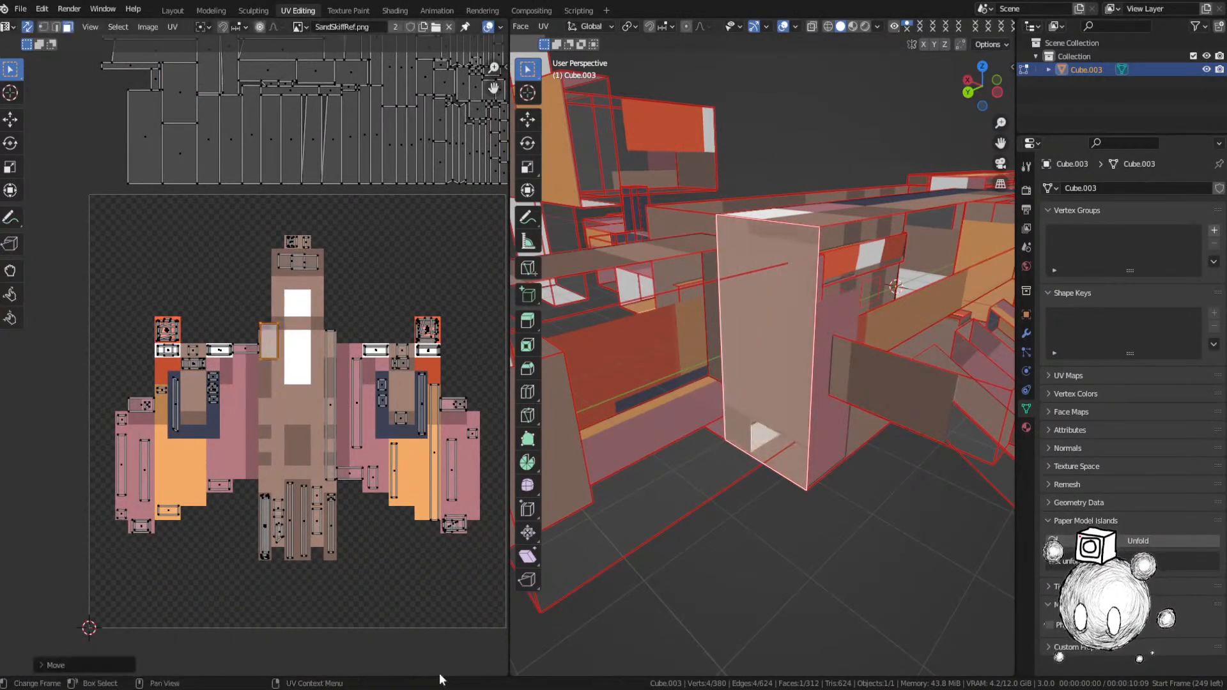
pyautogui.press('s')
pyautogui.click(303, 421)
pyautogui.press('g')
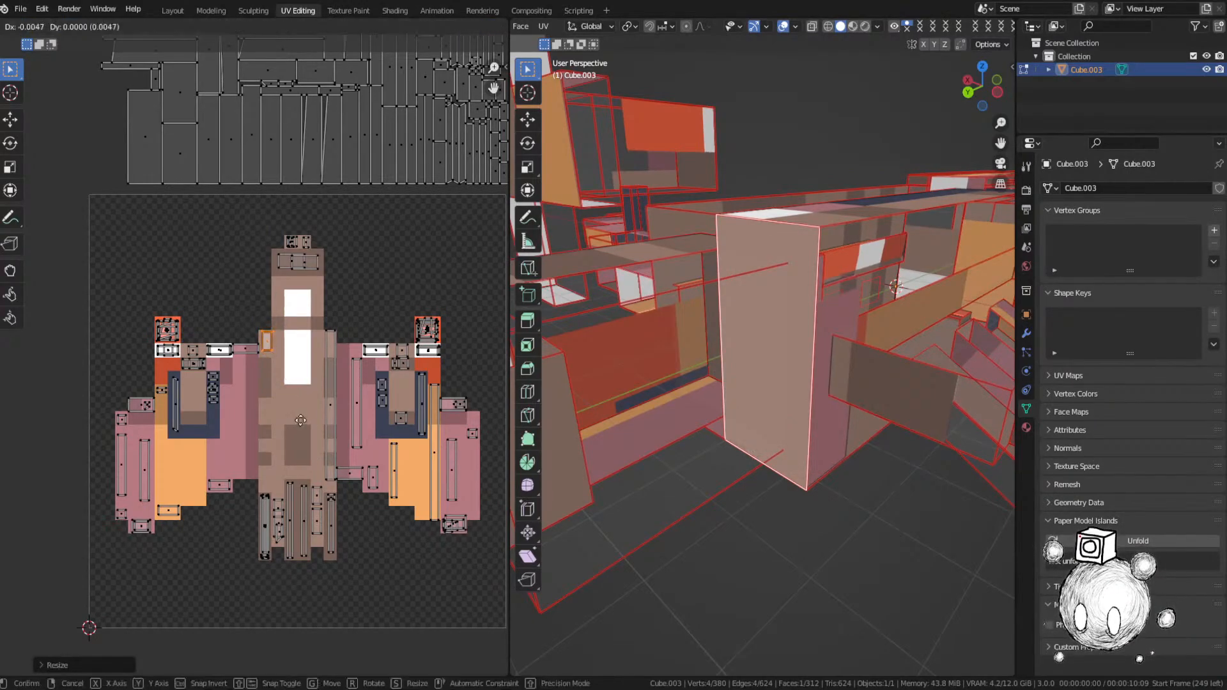
pyautogui.click(301, 424)
# Step: Select the first square island of the upper-left row and locate its face on the model
pyautogui.moveTo(282, 197); pyautogui.dragTo(278, 518, button='middle')
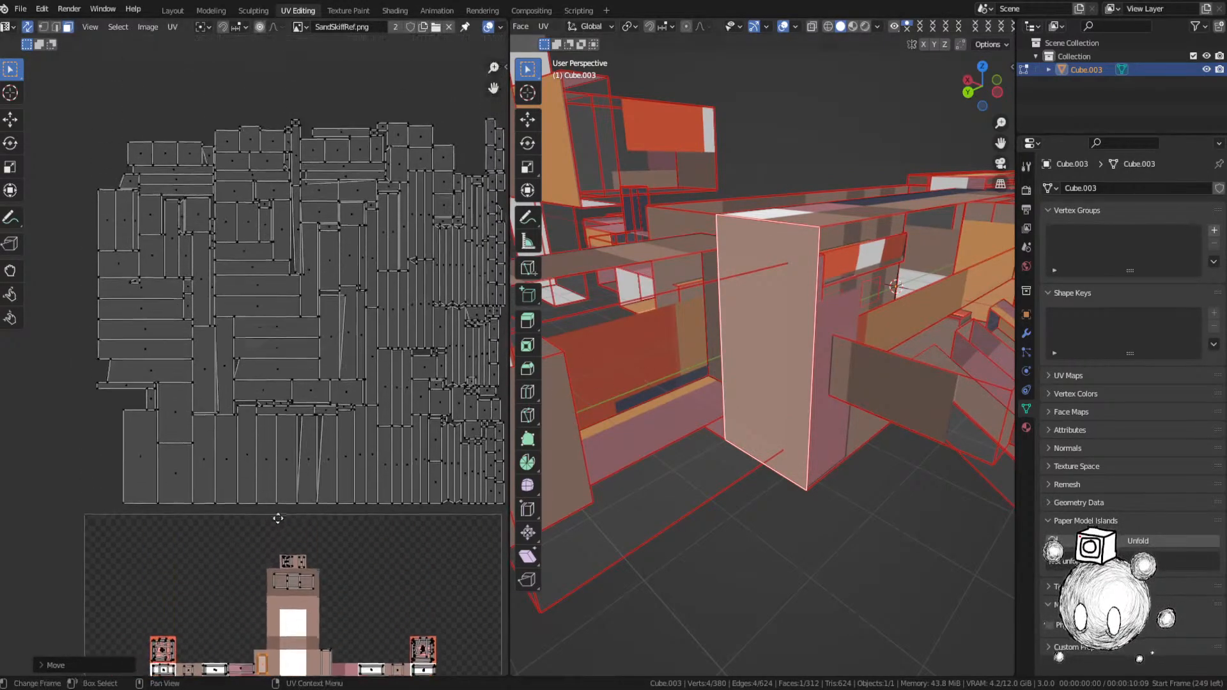
pyautogui.click(136, 156)
pyautogui.press('`')
pyautogui.press('3')
pyautogui.moveTo(807, 320); pyautogui.dragTo(822, 333, button='middle')
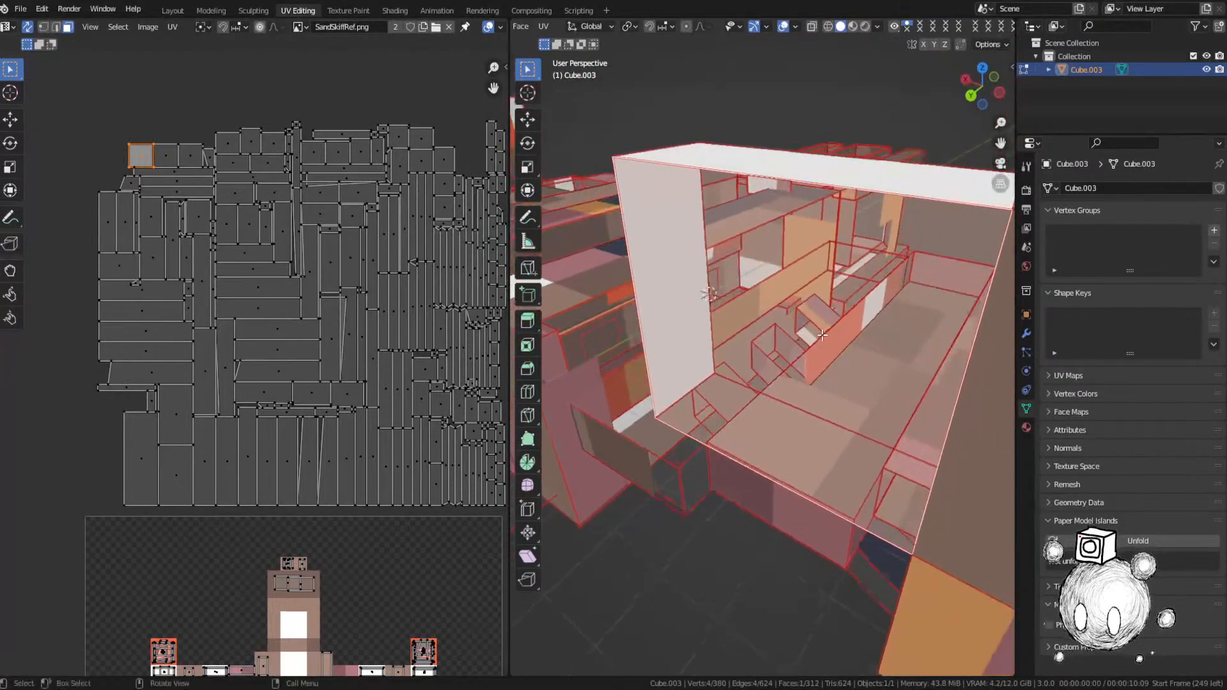
pyautogui.scroll(-3, 819, 331)
# Step: Place the square island on the left wing's inner white block and scale it to about half size
pyautogui.press('g')
pyautogui.click(262, 588)
pyautogui.moveTo(249, 581); pyautogui.dragTo(291, 309, button='middle')
pyautogui.press('g')
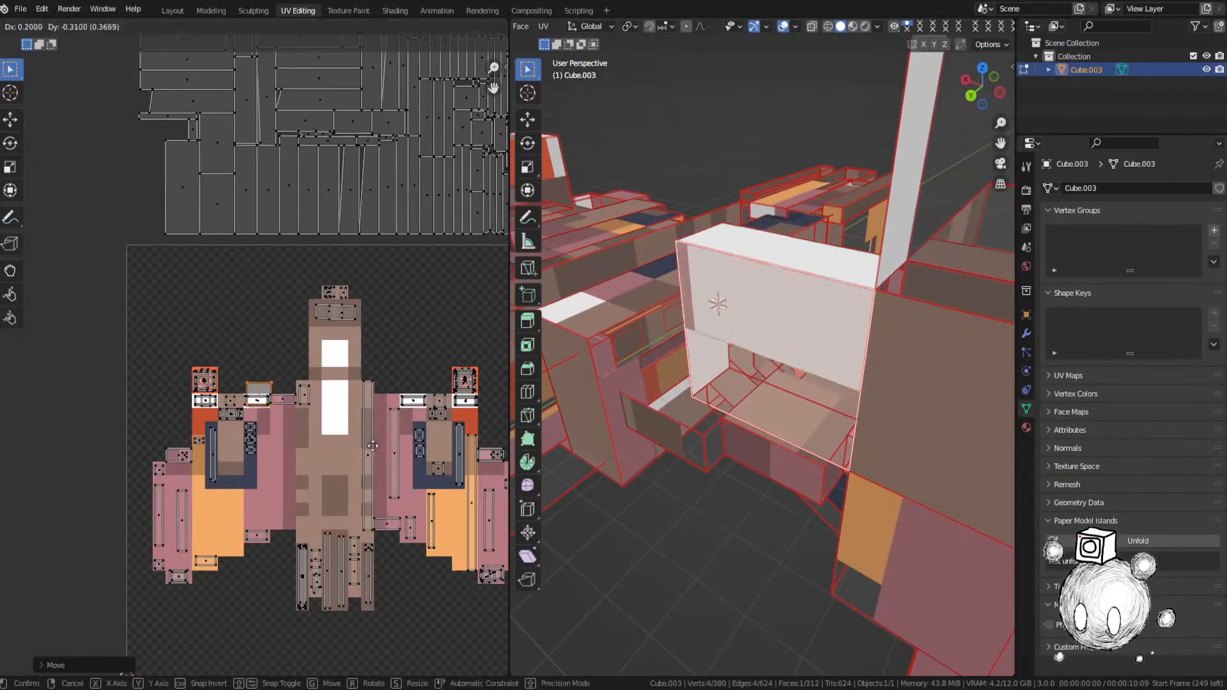
pyautogui.click(370, 449)
pyautogui.press('s')
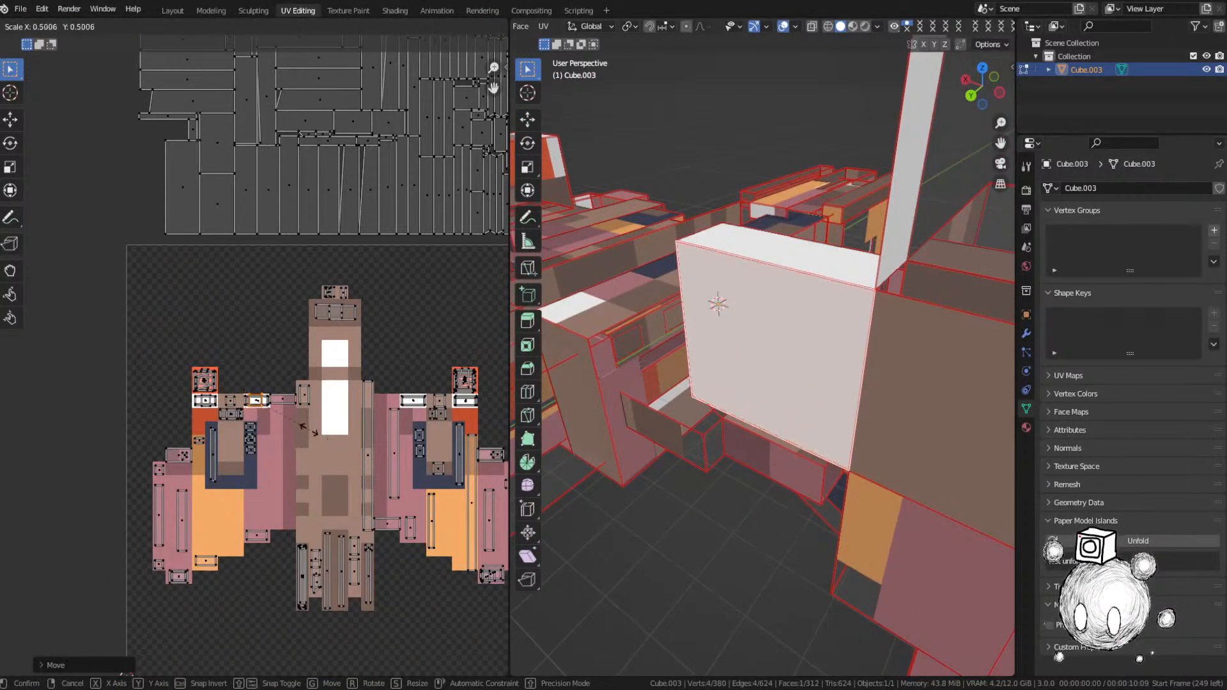
pyautogui.click(309, 429)
# Step: Select the next square island in the upper-left row and examine its face beside the white panel
pyautogui.moveTo(308, 411); pyautogui.dragTo(294, 527, button='middle')
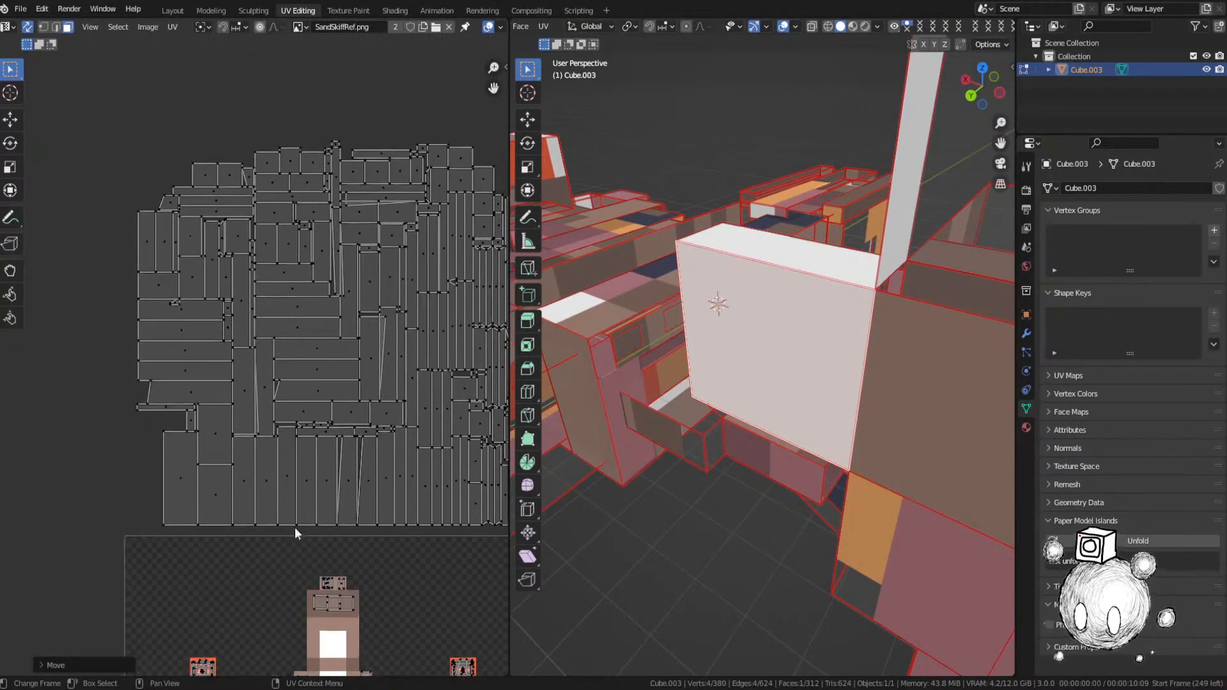
pyautogui.click(205, 176)
pyautogui.press('`')
pyautogui.click(838, 339)
pyautogui.moveTo(756, 318); pyautogui.dragTo(988, 289, button='middle')
# Step: Move this island onto the left wing's inner white block, scale it down to fit and save the file
pyautogui.moveTo(329, 348); pyautogui.dragTo(349, 124, button='middle')
pyautogui.press('g')
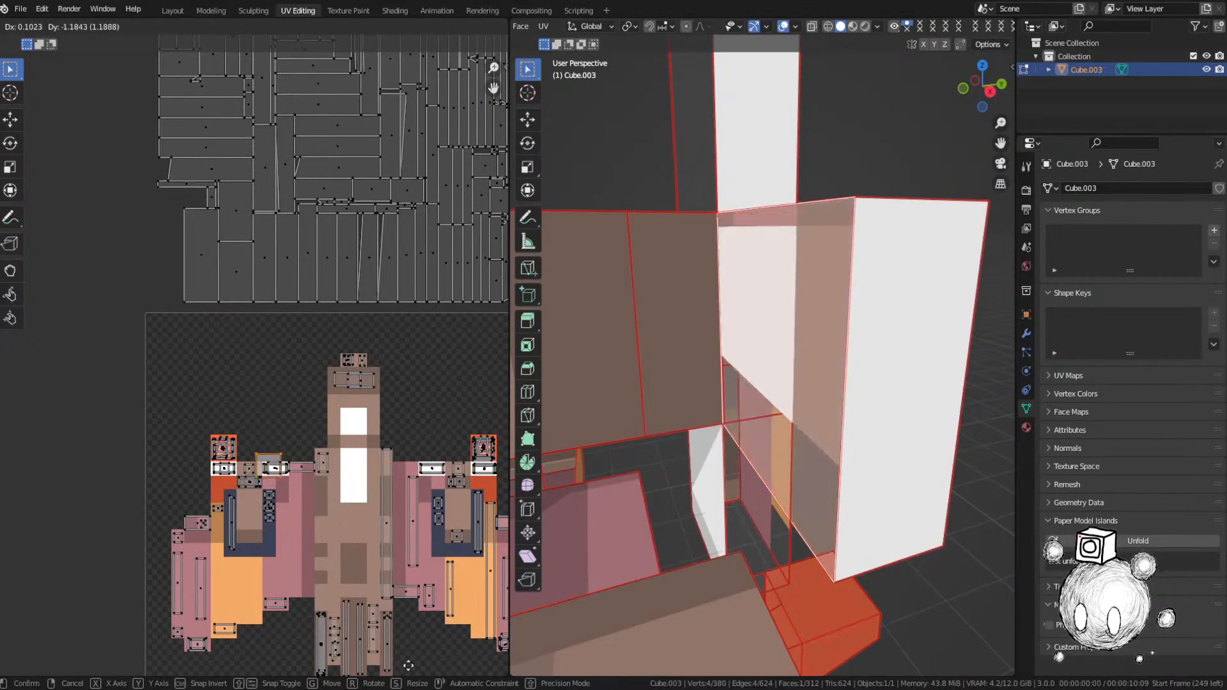
pyautogui.click(411, 599)
pyautogui.press('s')
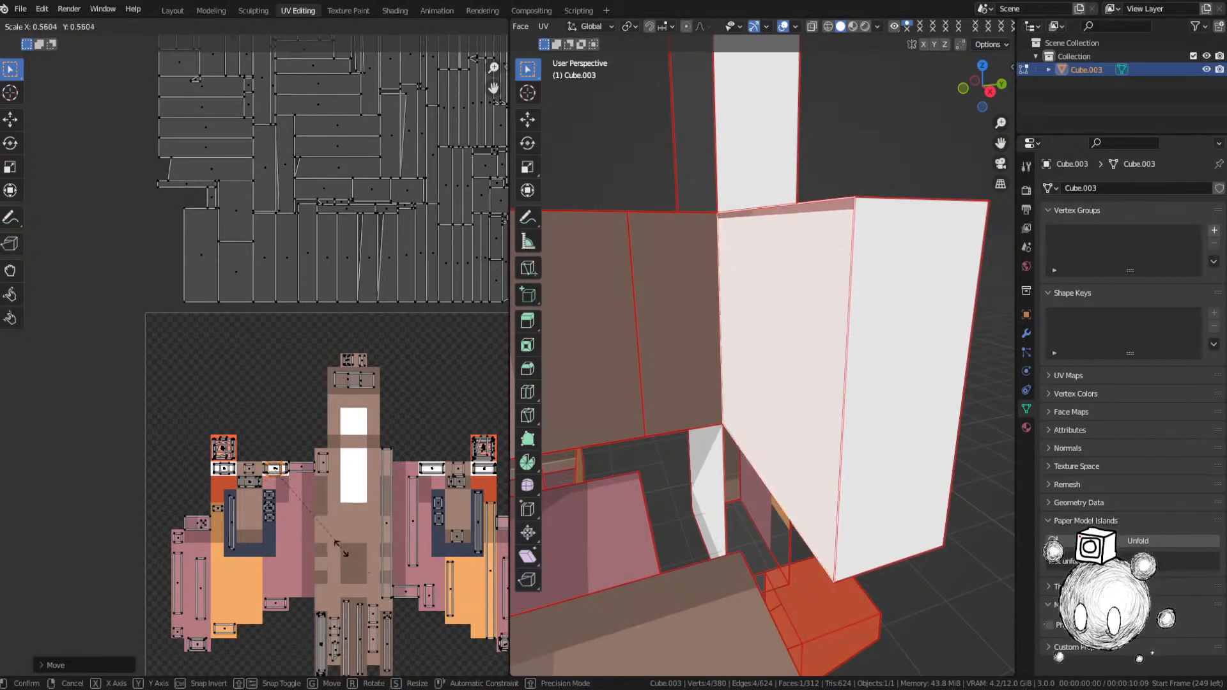
pyautogui.click(336, 546)
pyautogui.press('`')
pyautogui.click(294, 453)
pyautogui.hotkey('ctrl', 's')
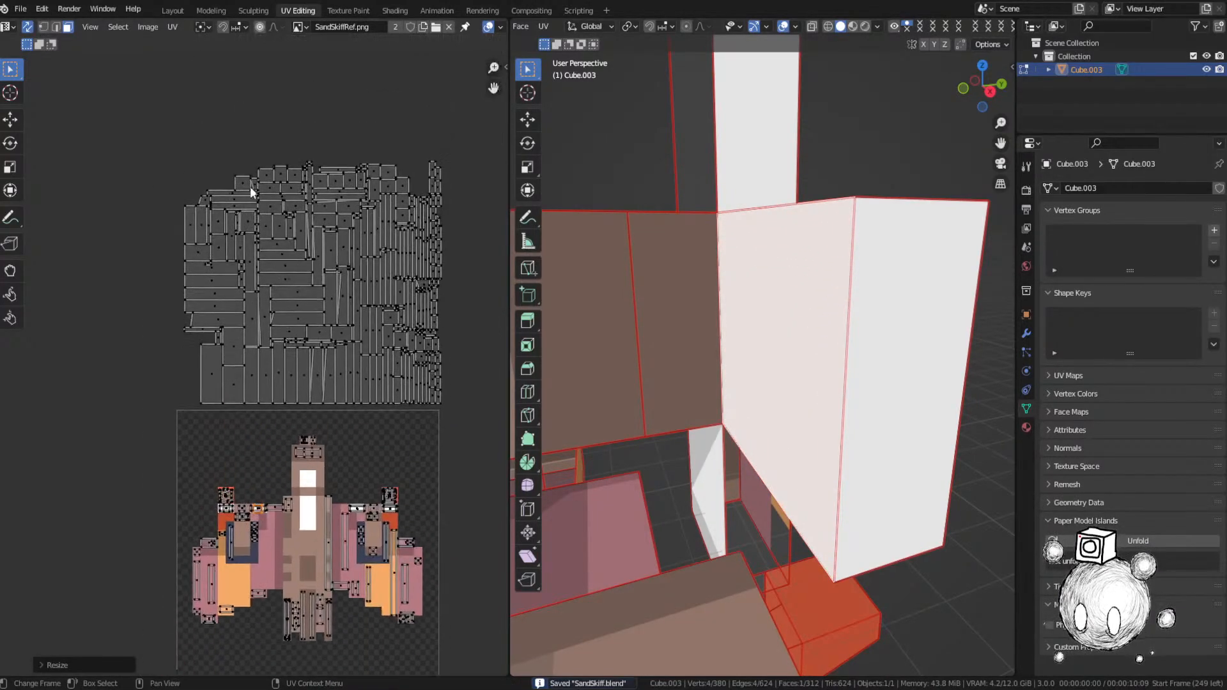
# Step: Select the last square island of the upper-left row, fit it inside the right wing's inner white block and save the file
pyautogui.click(248, 185)
pyautogui.moveTo(741, 323); pyautogui.dragTo(770, 321, button='middle')
pyautogui.press('g')
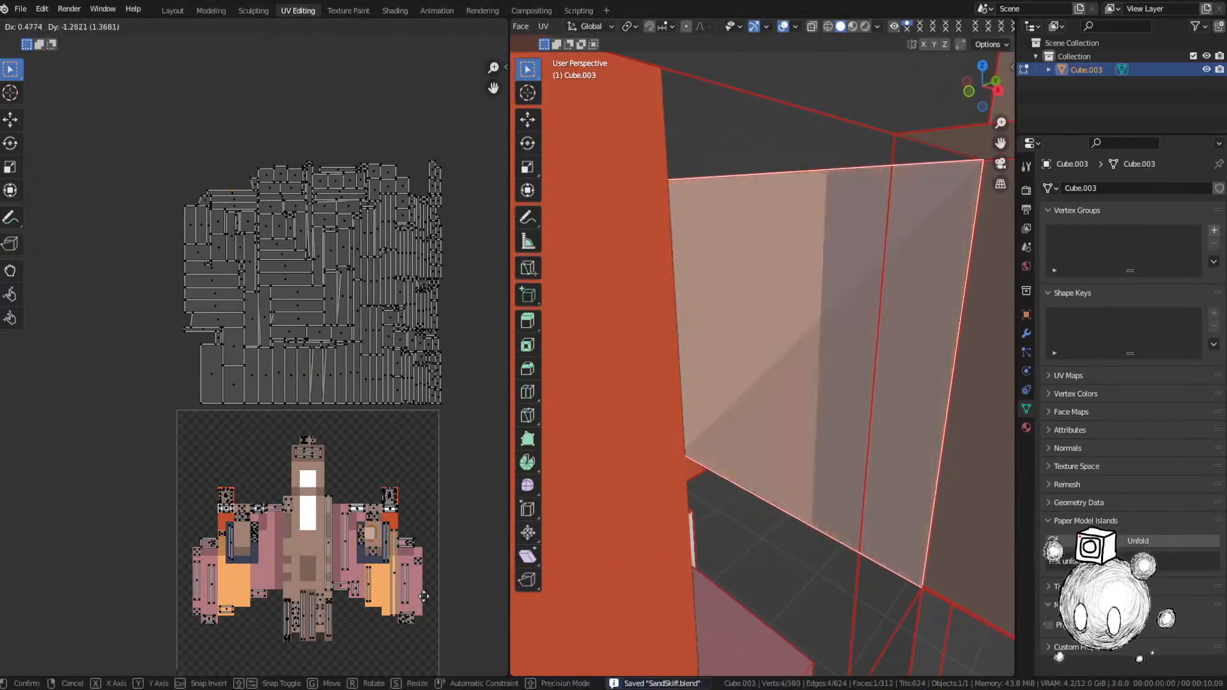
pyautogui.click(406, 570)
pyautogui.scroll(4, 396, 569)
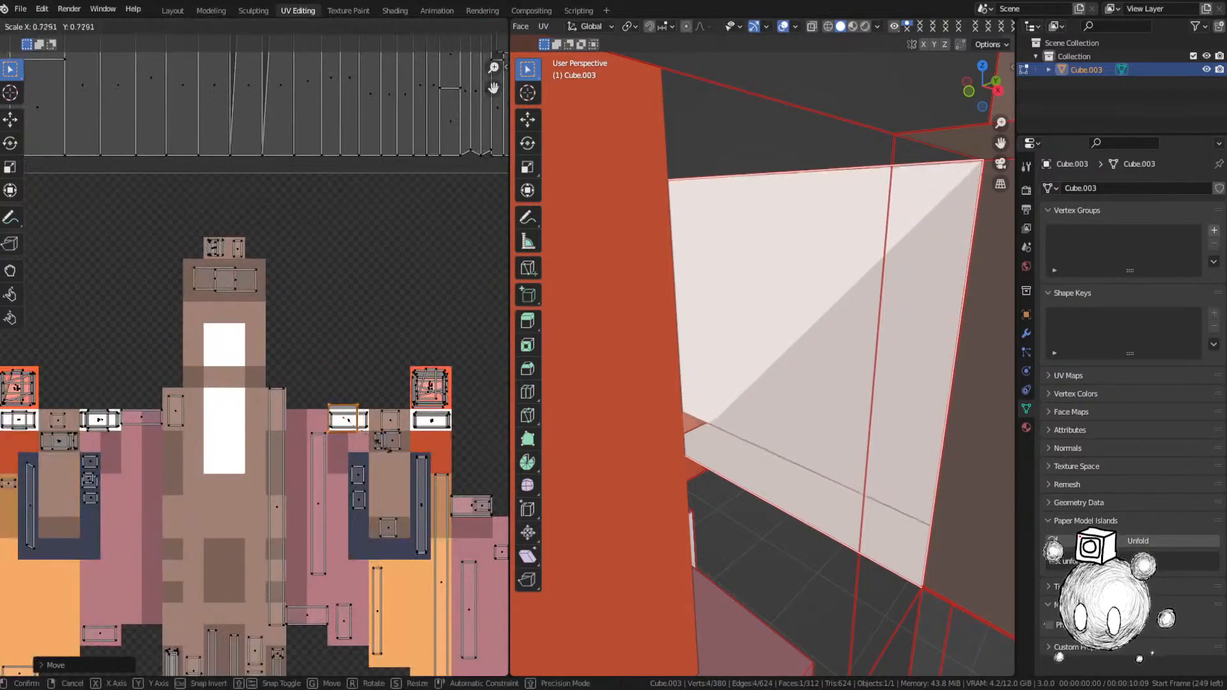
pyautogui.hotkey('ctrl', 's')
pyautogui.click(288, 366)
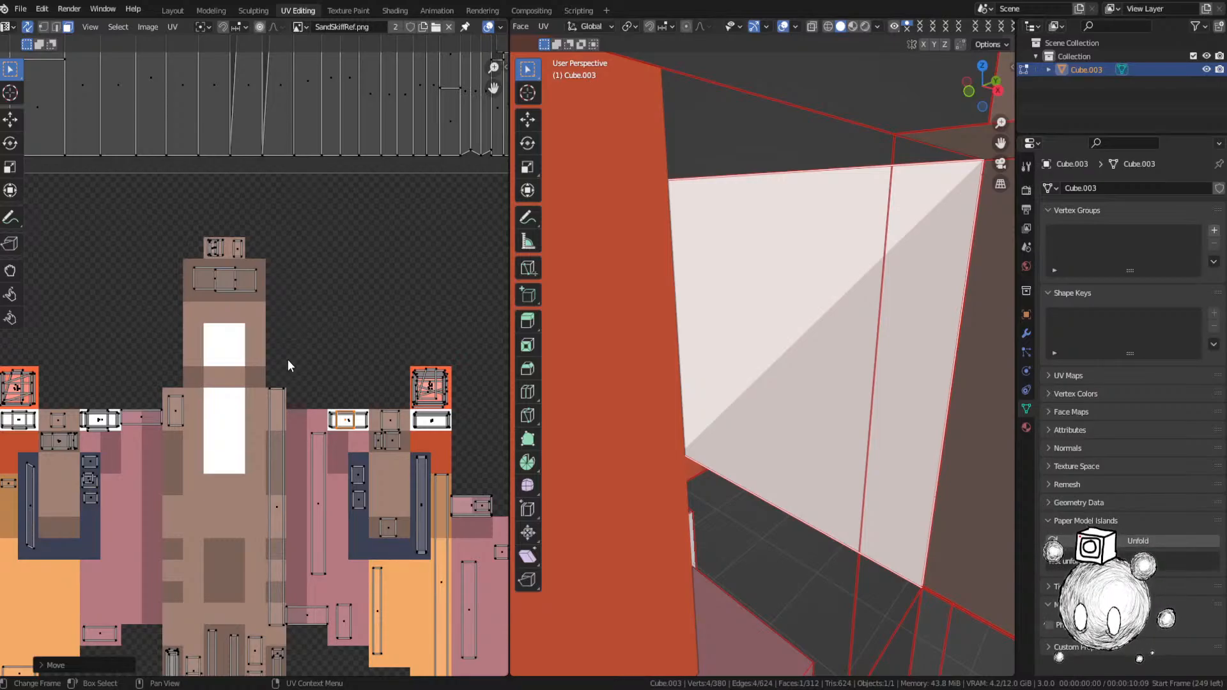
# Step: Select the long horizontal island from the upper-left group, locate its face and bring the island over to the left wing
pyautogui.scroll(-5, 284, 264)
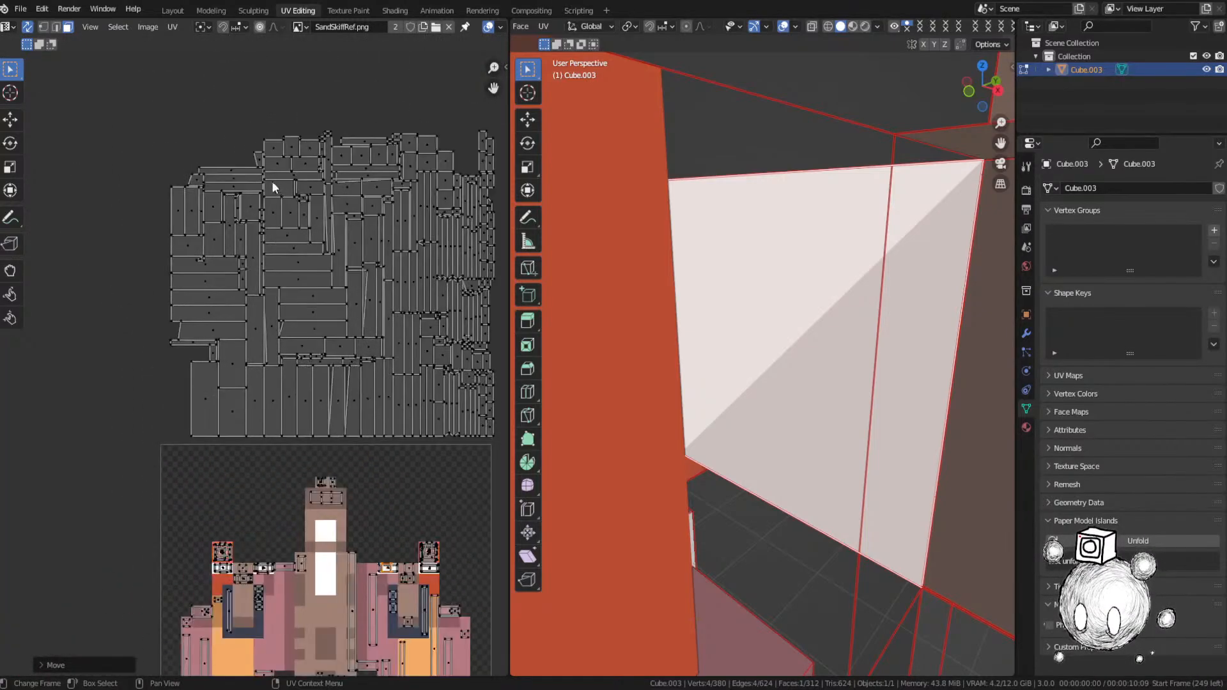
pyautogui.click(222, 171)
pyautogui.scroll(-7, 758, 299)
pyautogui.moveTo(758, 300); pyautogui.dragTo(762, 369, button='middle')
pyautogui.moveTo(342, 384); pyautogui.dragTo(391, 211, button='middle')
pyautogui.press('g')
pyautogui.click(416, 601)
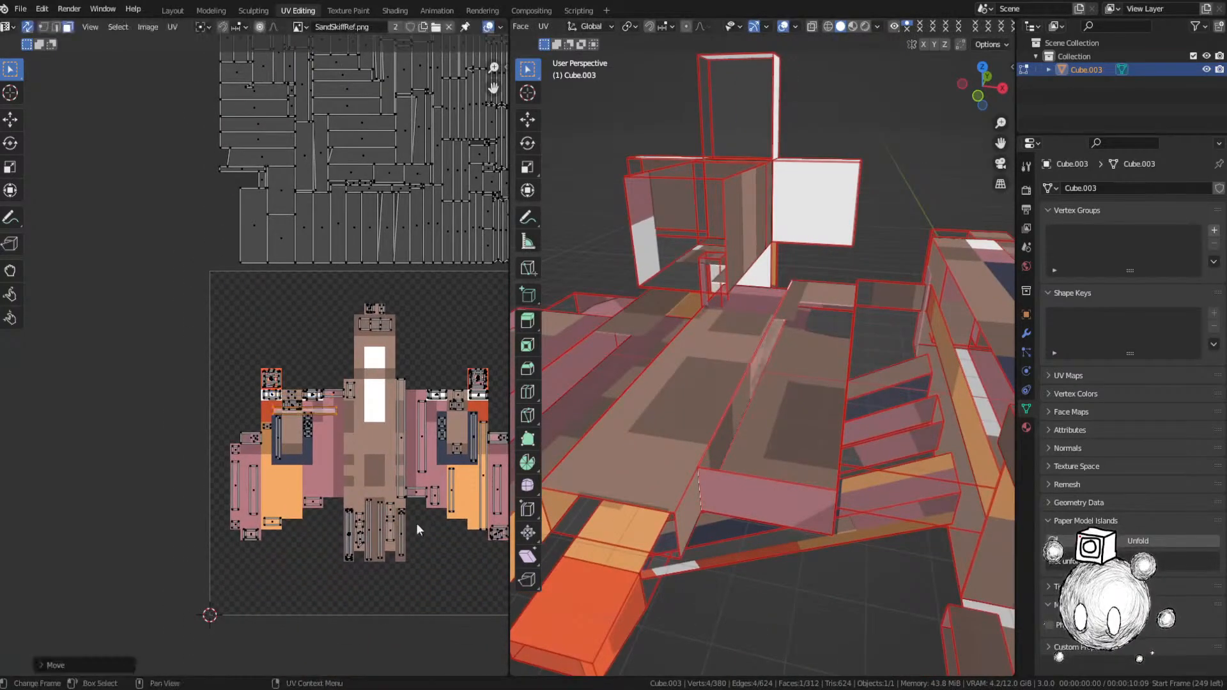
# Step: Move the long island onto the left wing's inner pink area and rotate it 90° to stand upright
pyautogui.moveTo(428, 374); pyautogui.dragTo(393, 308, button='middle')
pyautogui.scroll(2, 392, 308)
pyautogui.press('g')
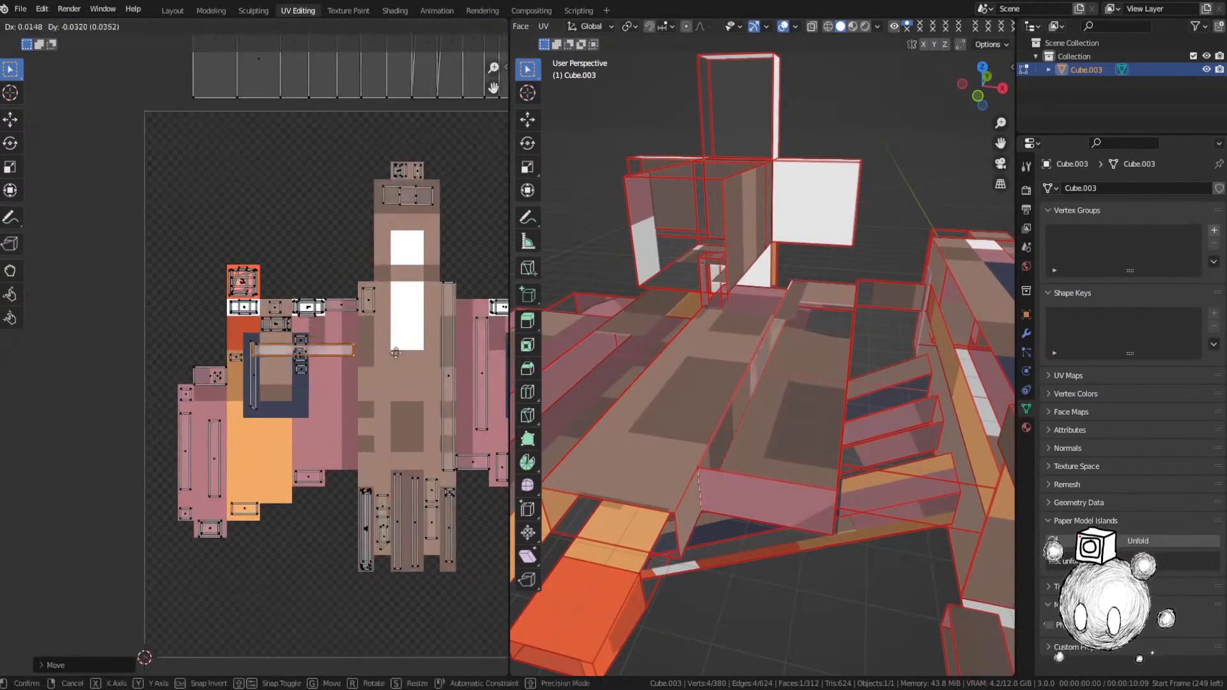
pyautogui.click(412, 388)
pyautogui.press('r')
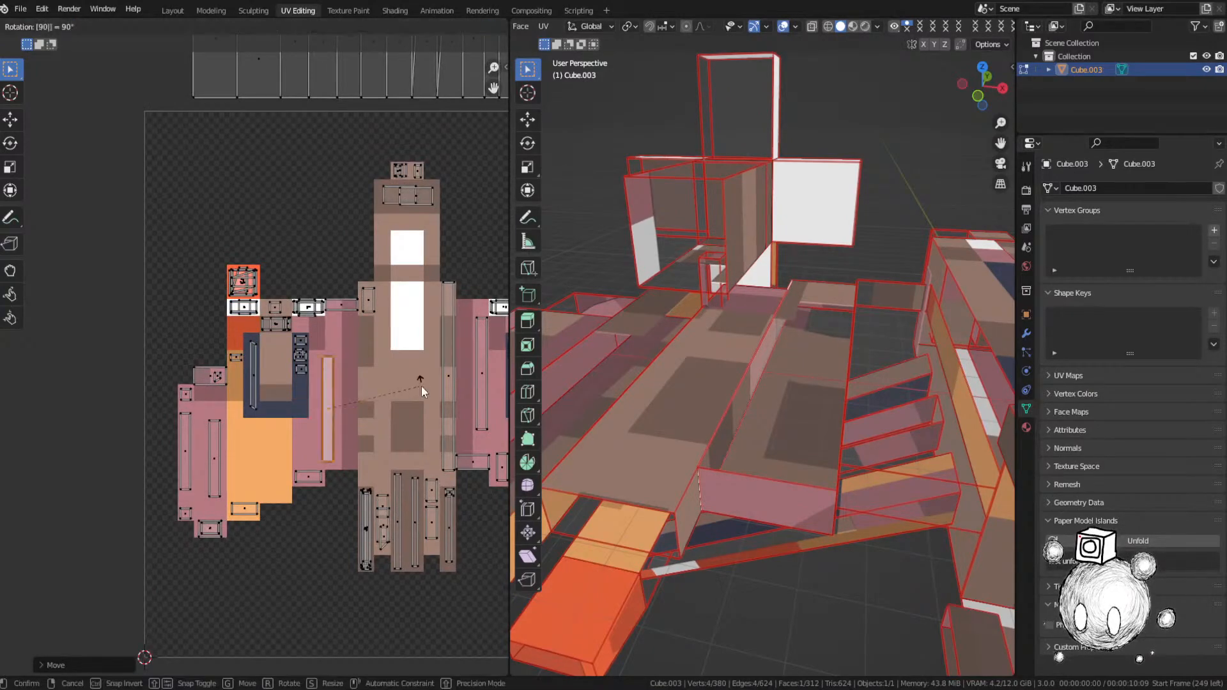
pyautogui.press('Return')
# Step: Position the upright island on the pink strip beside the left wing's blue frame and stretch it vertically
pyautogui.scroll(3, 380, 381)
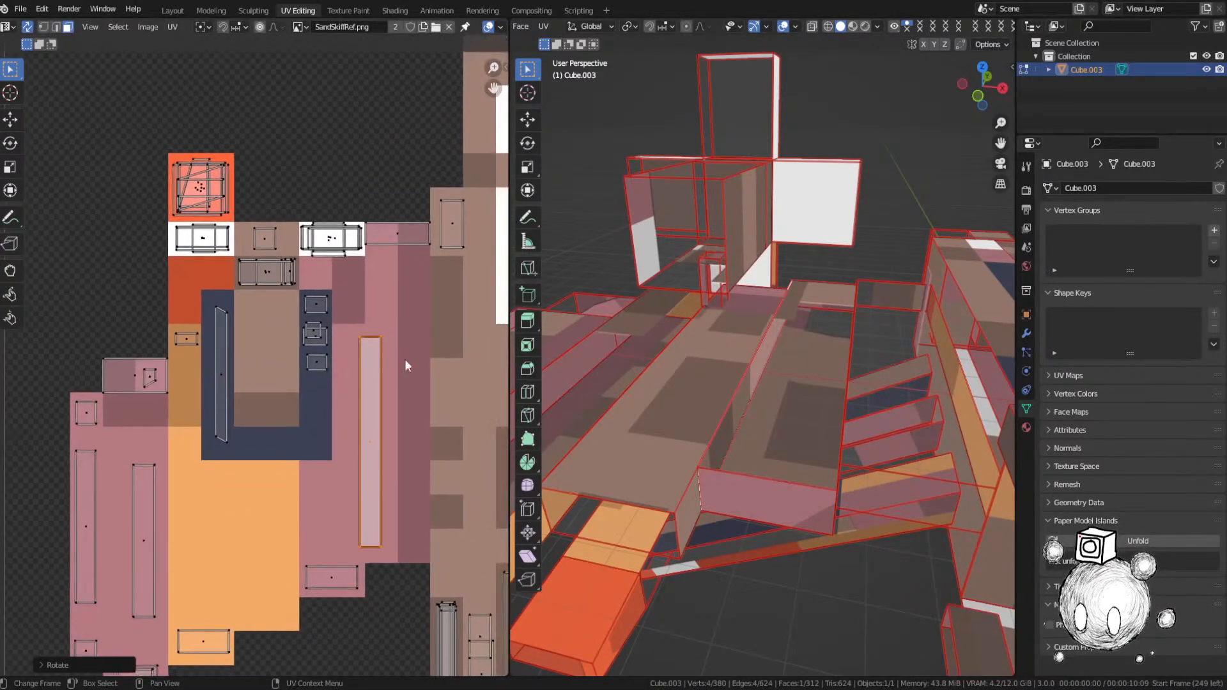
pyautogui.press('g')
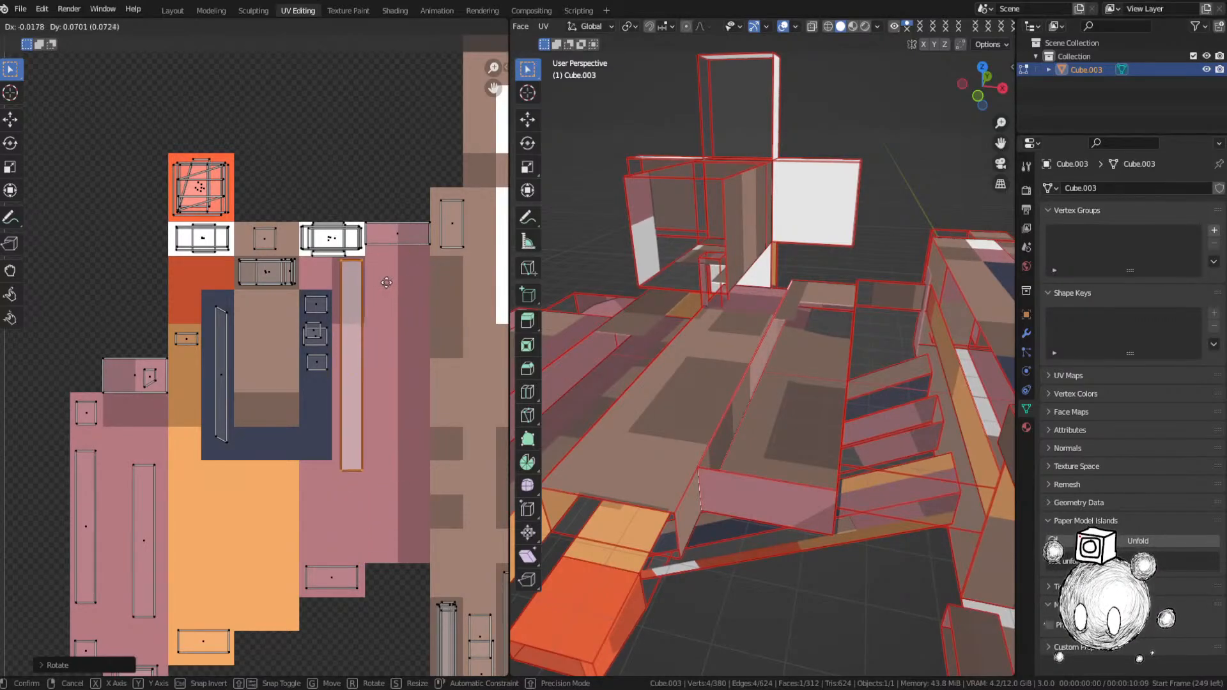
pyautogui.click(411, 349)
pyautogui.press('s')
pyautogui.press('y')
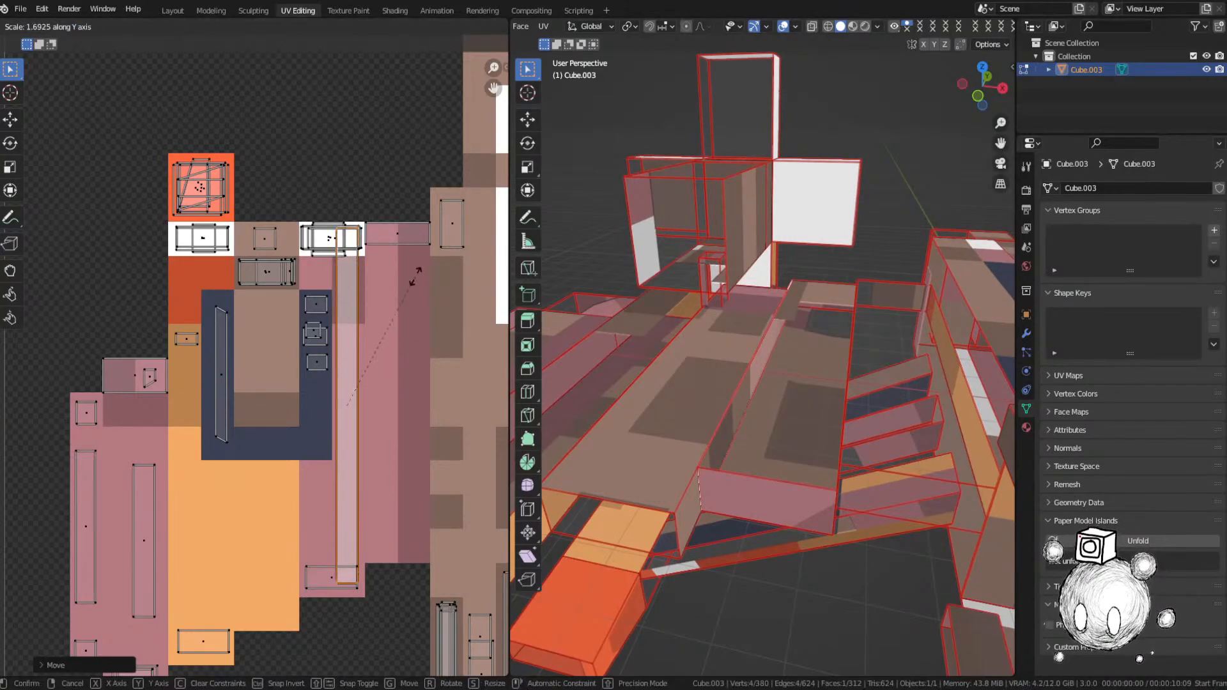
pyautogui.click(419, 313)
pyautogui.press('g')
pyautogui.click(421, 325)
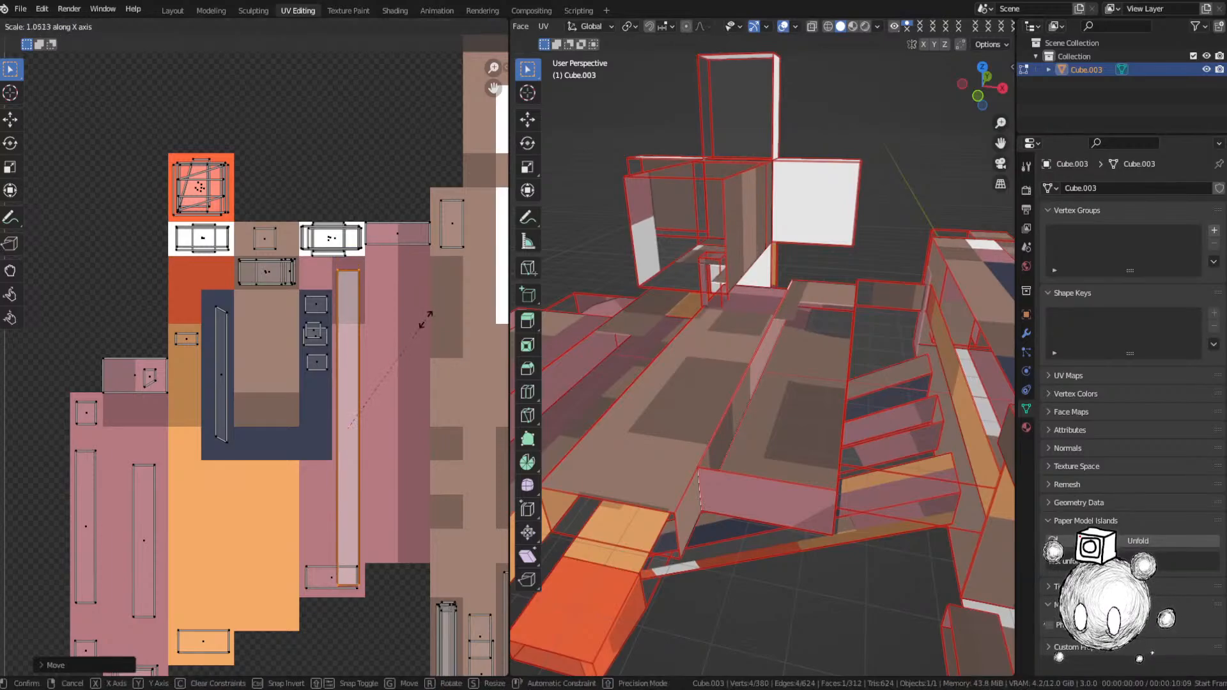
# Step: Refine the long island's scale to fill the height of the pink strip and clear the selection
pyautogui.press('s')
pyautogui.press('y')
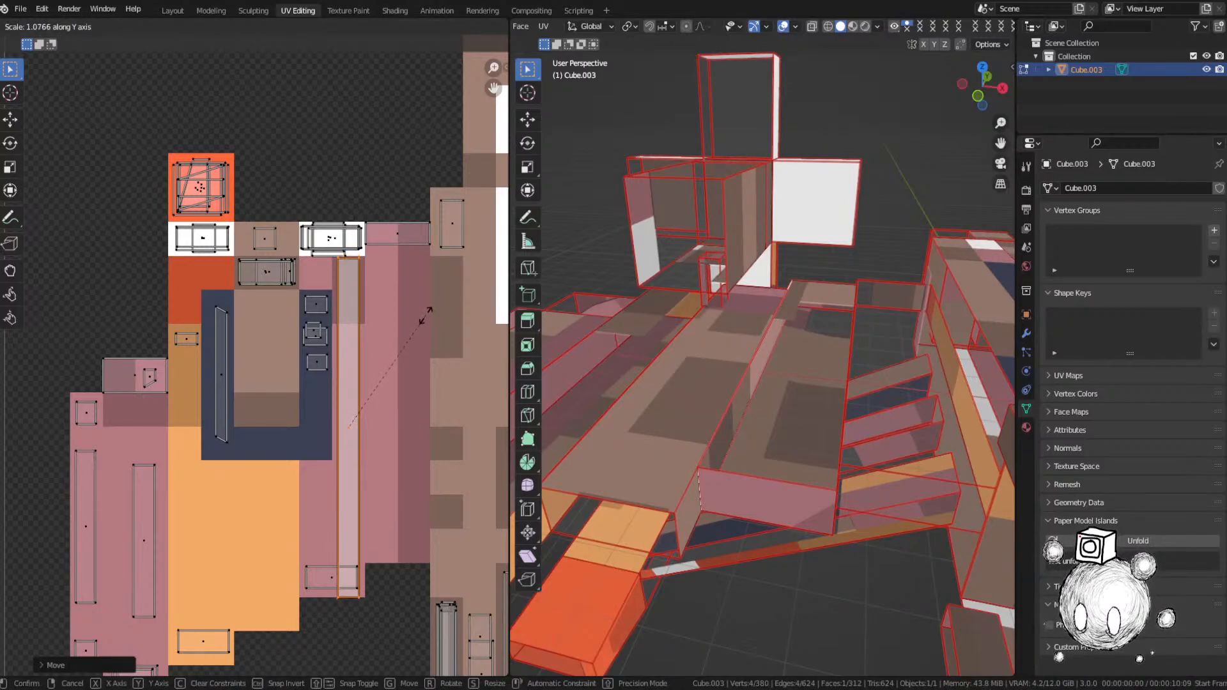
pyautogui.click(426, 315)
pyautogui.moveTo(824, 320); pyautogui.dragTo(870, 328, button='middle')
pyautogui.hotkey('alt', 'a')
pyautogui.scroll(-3, 295, 224)
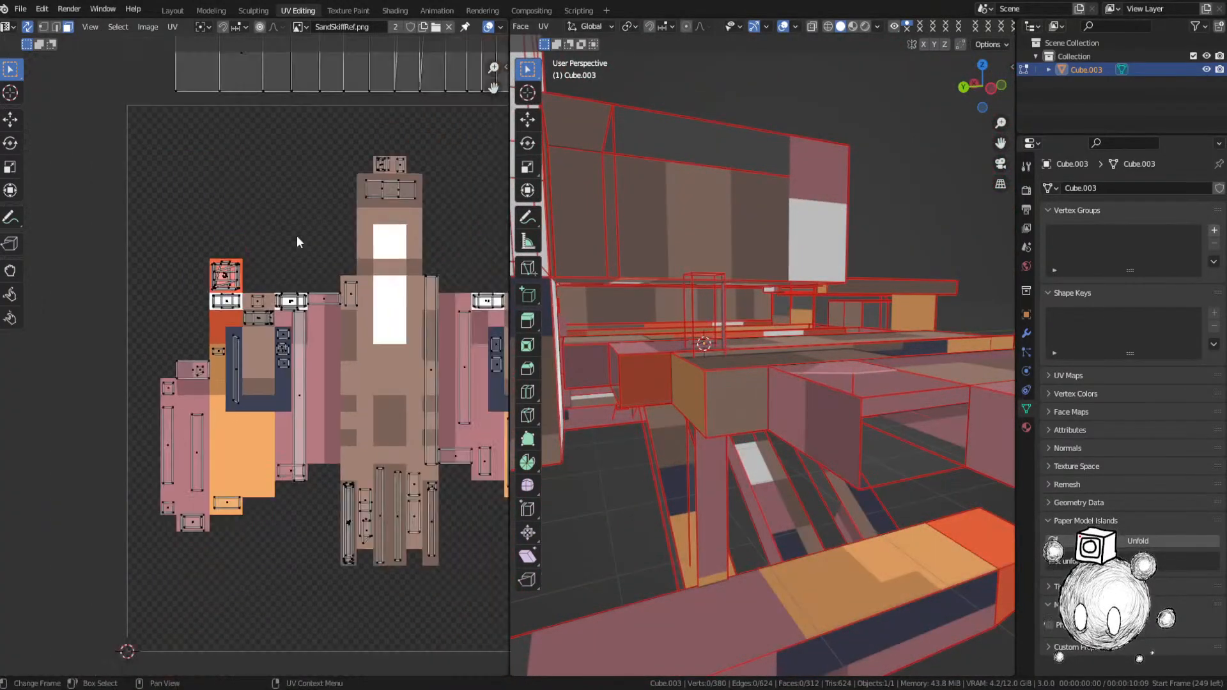
pyautogui.moveTo(309, 160); pyautogui.dragTo(279, 458, button='middle')
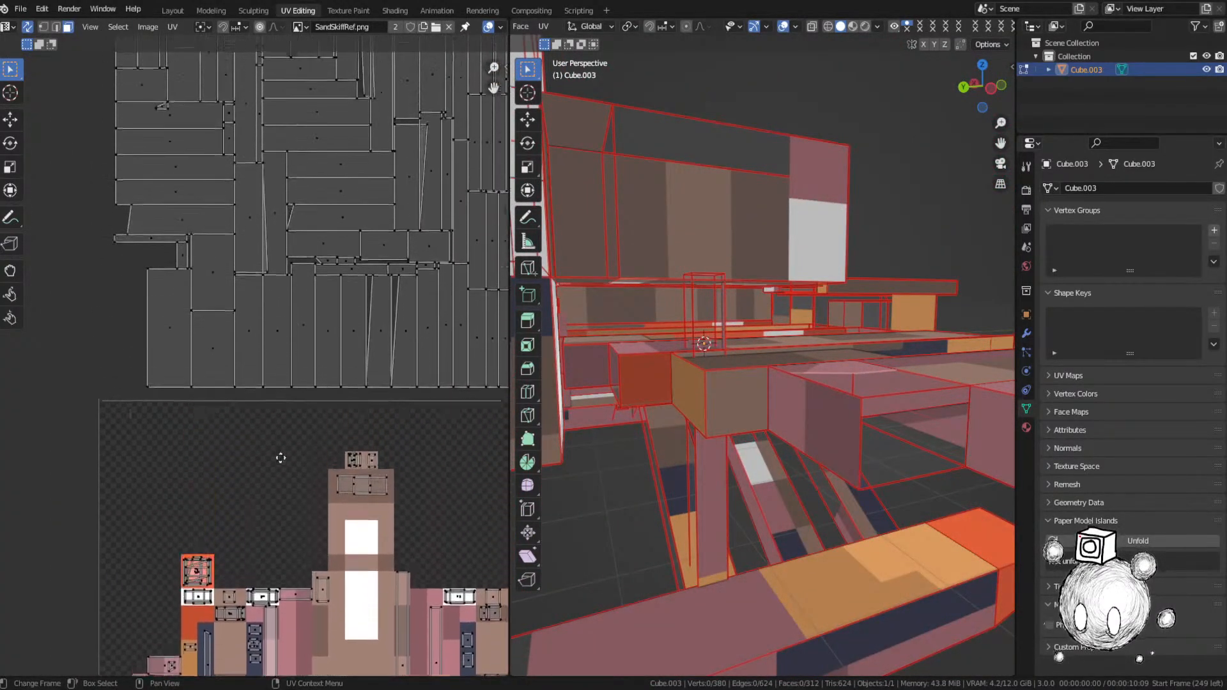
# Step: Select the slanted island at the upper-left edge of the unplaced group, locate its face and move it onto the left wing's small upper pink block
pyautogui.scroll(-2, 253, 364)
pyautogui.click(194, 126)
pyautogui.press('KP_Decimal')
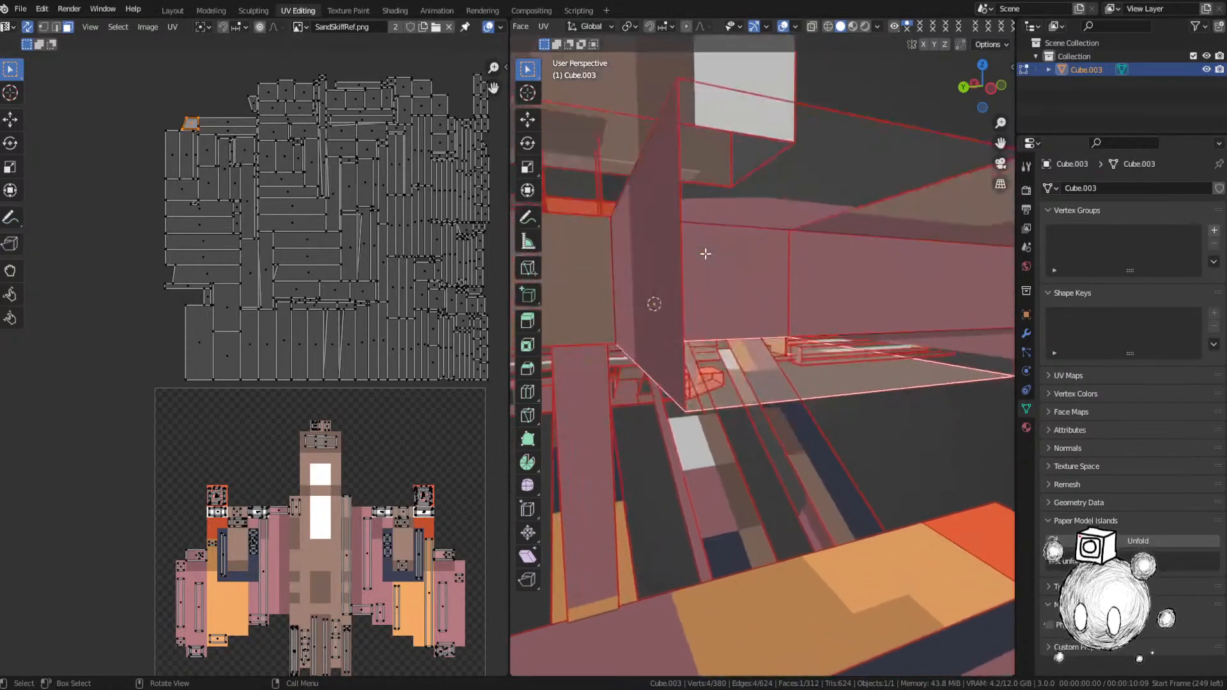
pyautogui.press('g')
pyautogui.rightClick(735, 284)
pyautogui.scroll(-2, 722, 316)
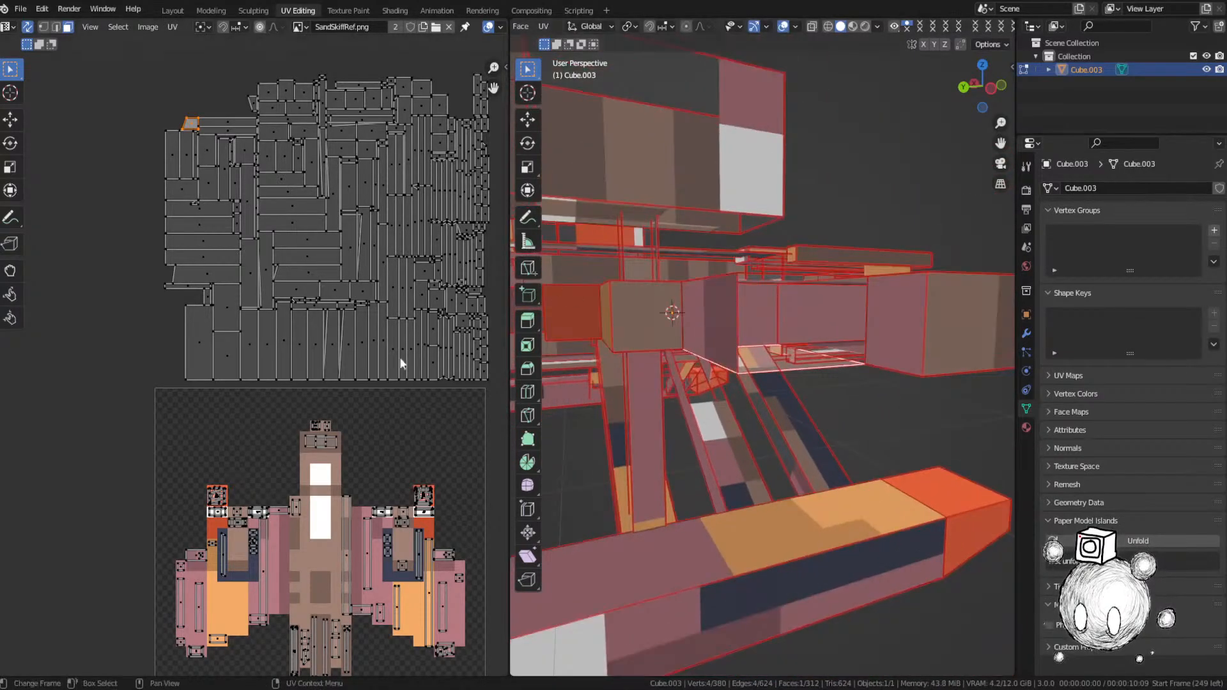
pyautogui.press('g')
pyautogui.scroll(4, 300, 394)
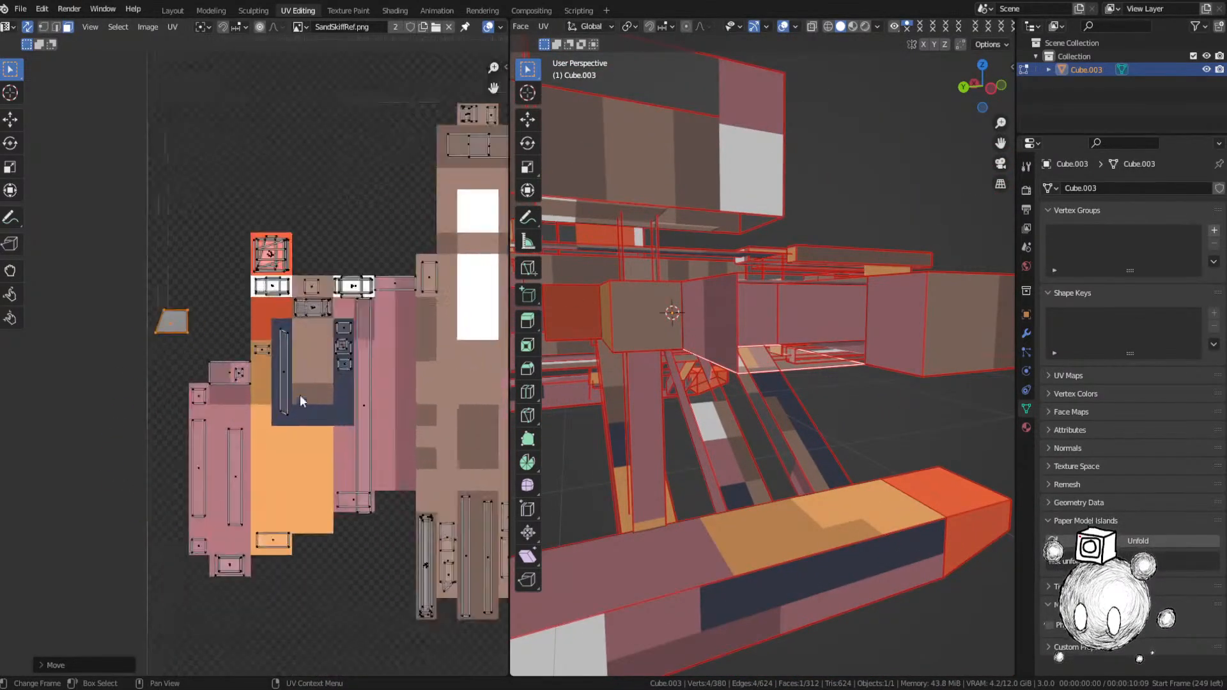
pyautogui.click(279, 403)
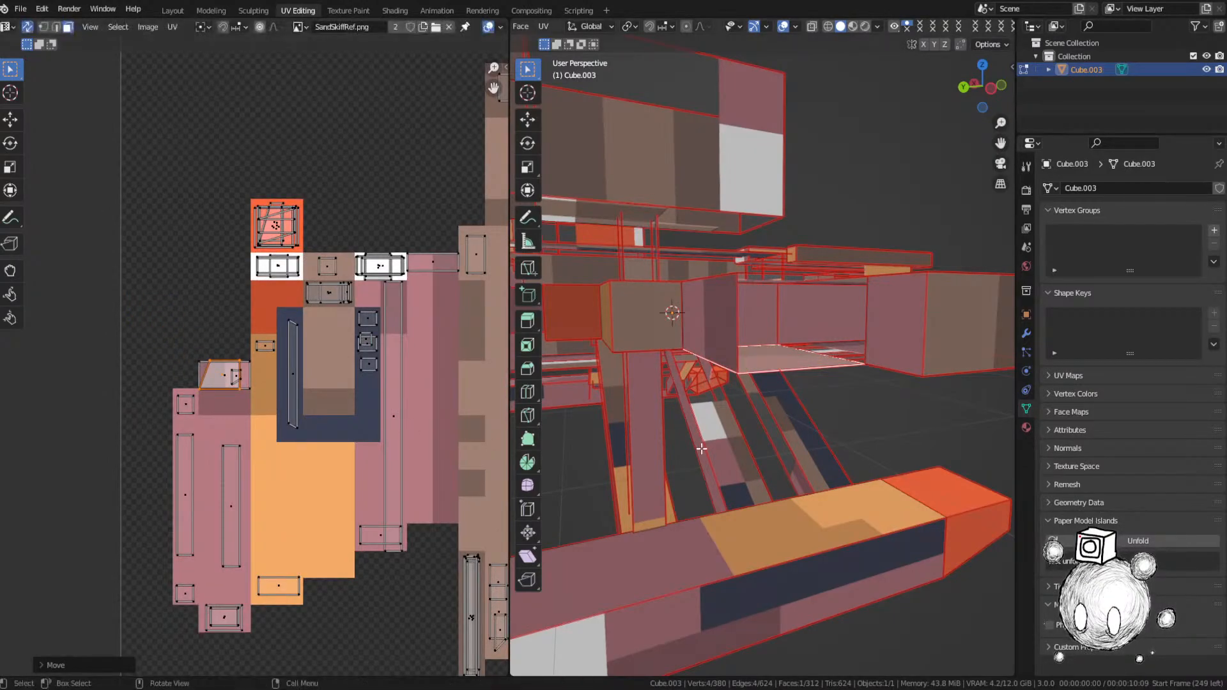
# Step: Rotate the slanted island in 90° turns until its sloping edge faces the outer side of the left wing
pyautogui.moveTo(701, 449); pyautogui.dragTo(703, 383, button='middle')
pyautogui.write('r90')
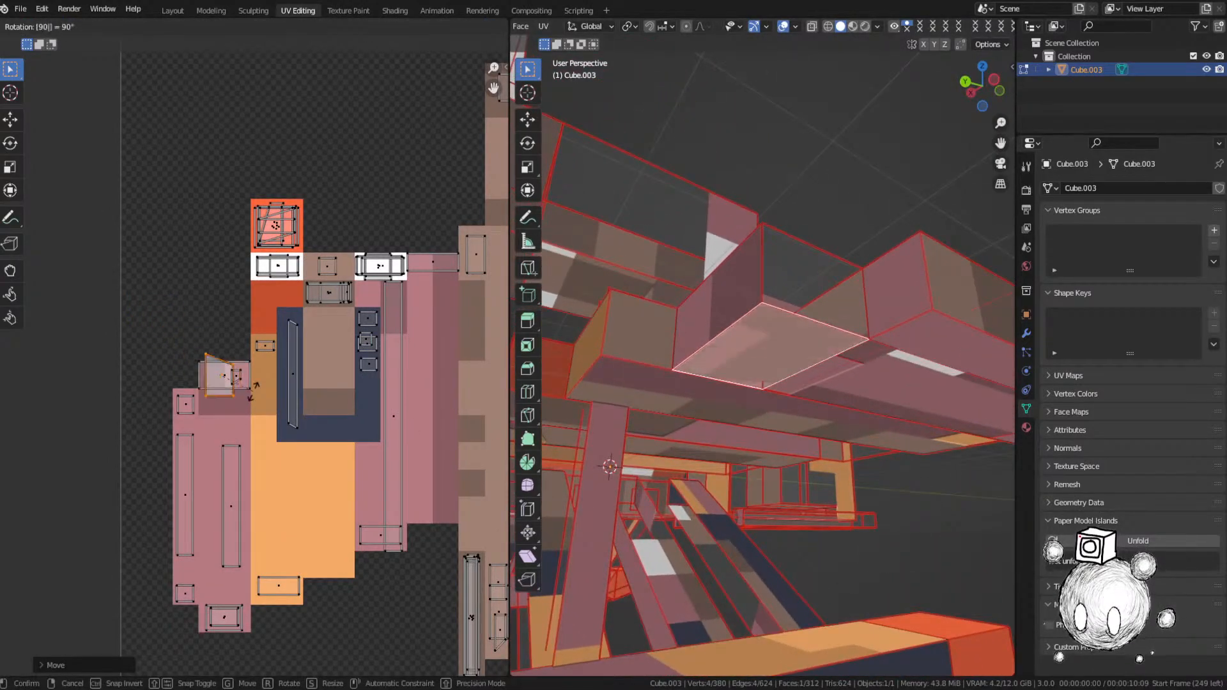
pyautogui.press('Return')
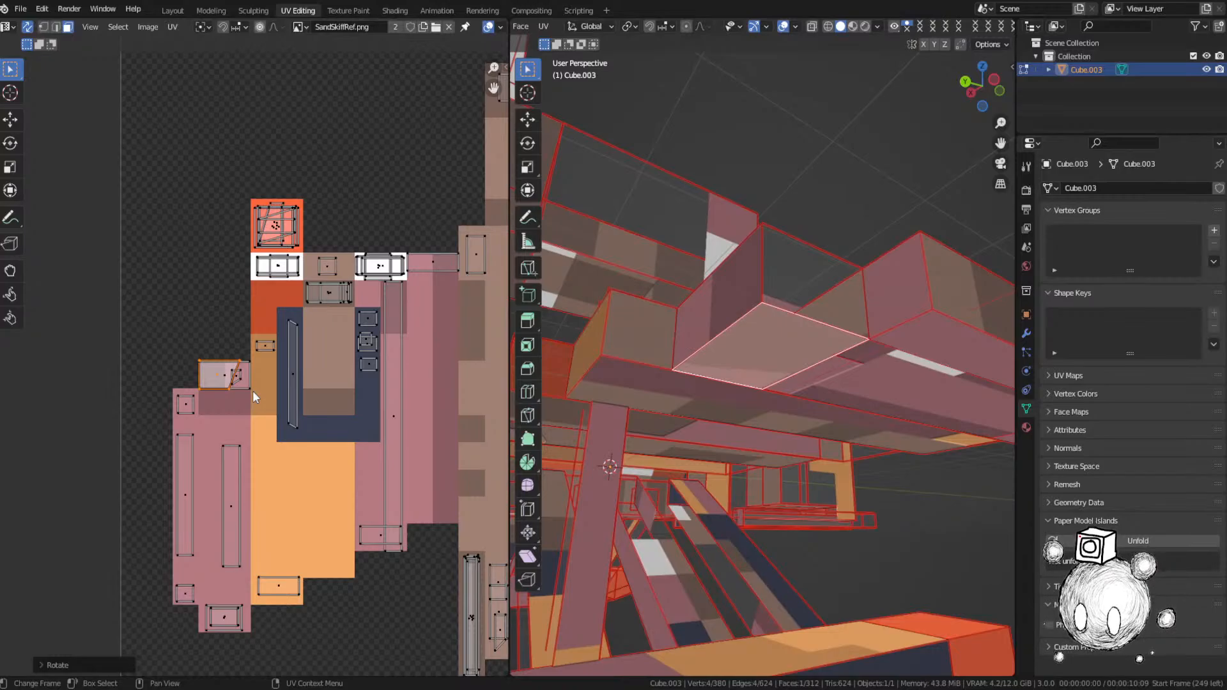
pyautogui.write('r90')
pyautogui.press('Return')
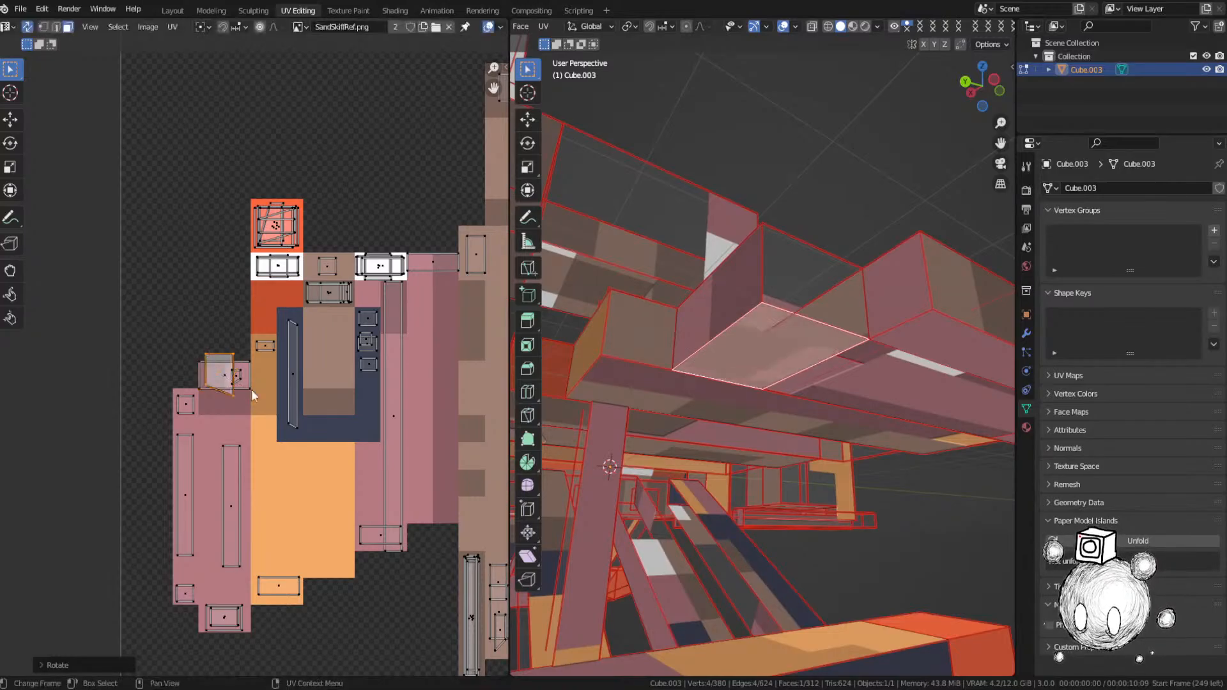
pyautogui.press('r')
pyautogui.click(252, 389)
pyautogui.scroll(4, 251, 389)
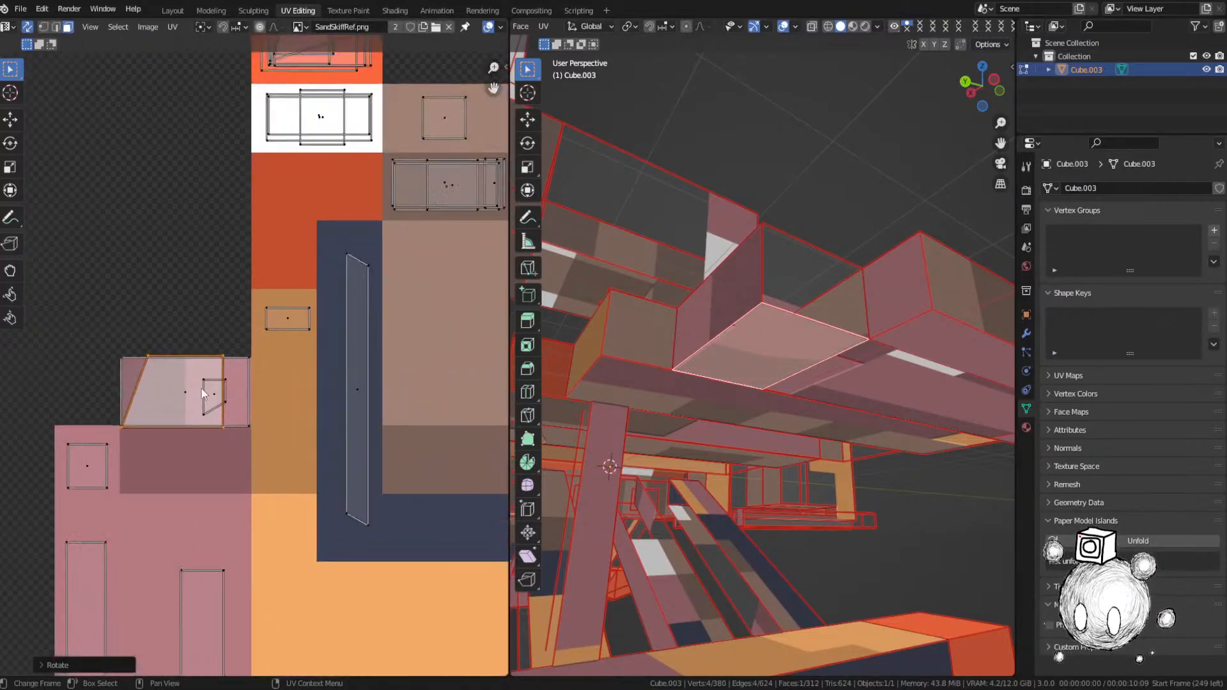
# Step: Turn off UV sync selection and select the block's underside face so that its island can be edited separately
pyautogui.click(154, 360)
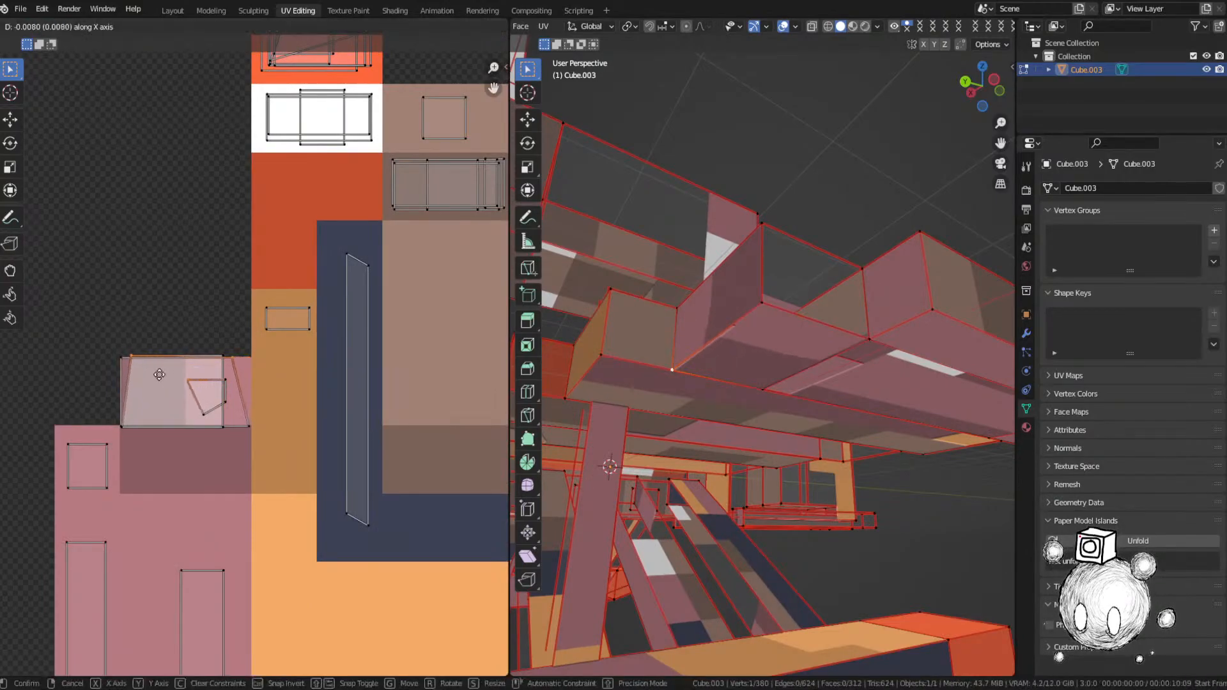
pyautogui.rightClick(159, 375)
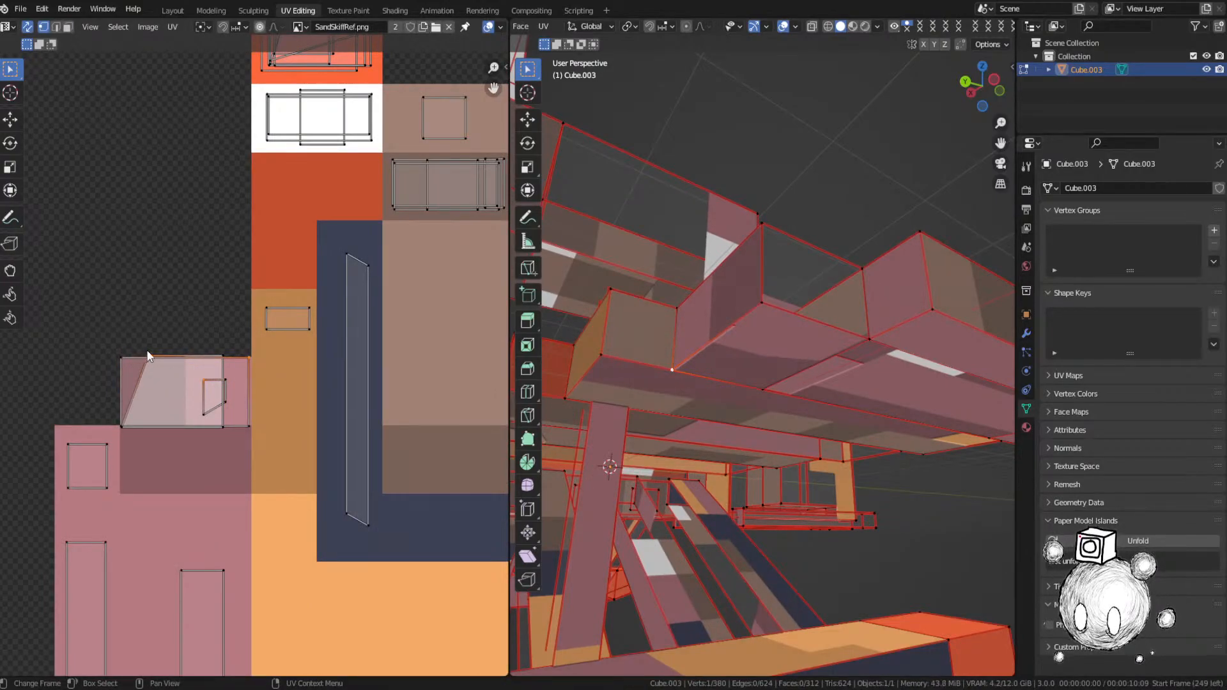
pyautogui.keyDown('shift'); pyautogui.moveTo(155, 333); pyautogui.dragTo(178, 334, button='middle'); pyautogui.keyUp('shift')
pyautogui.click(27, 27)
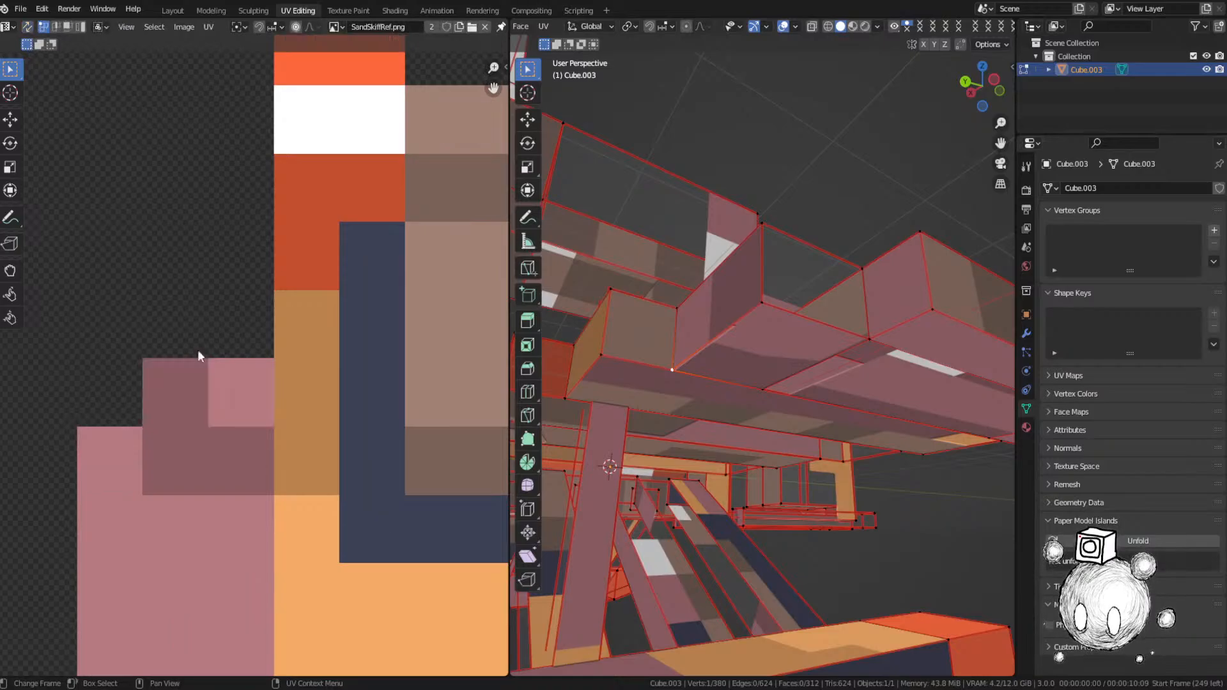
pyautogui.click(763, 390)
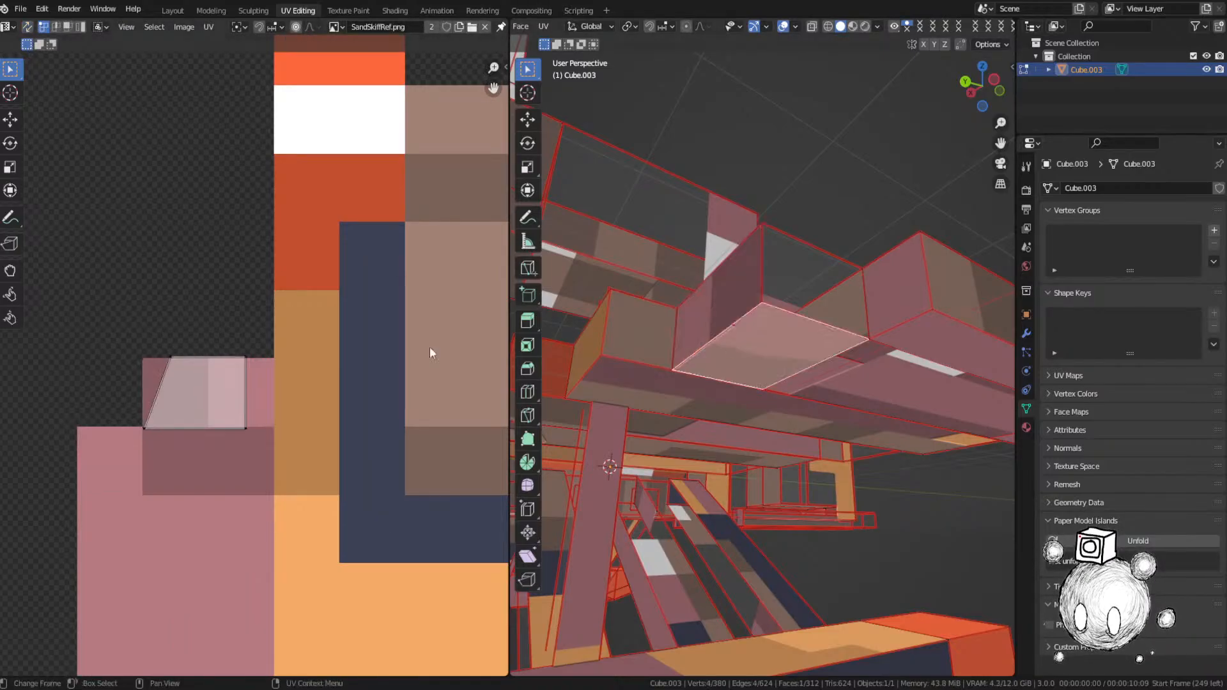
# Step: Slide the island's upper outer corner along X to the pink block's outer edge, squaring off the slanted side
pyautogui.press('g')
pyautogui.press('x')
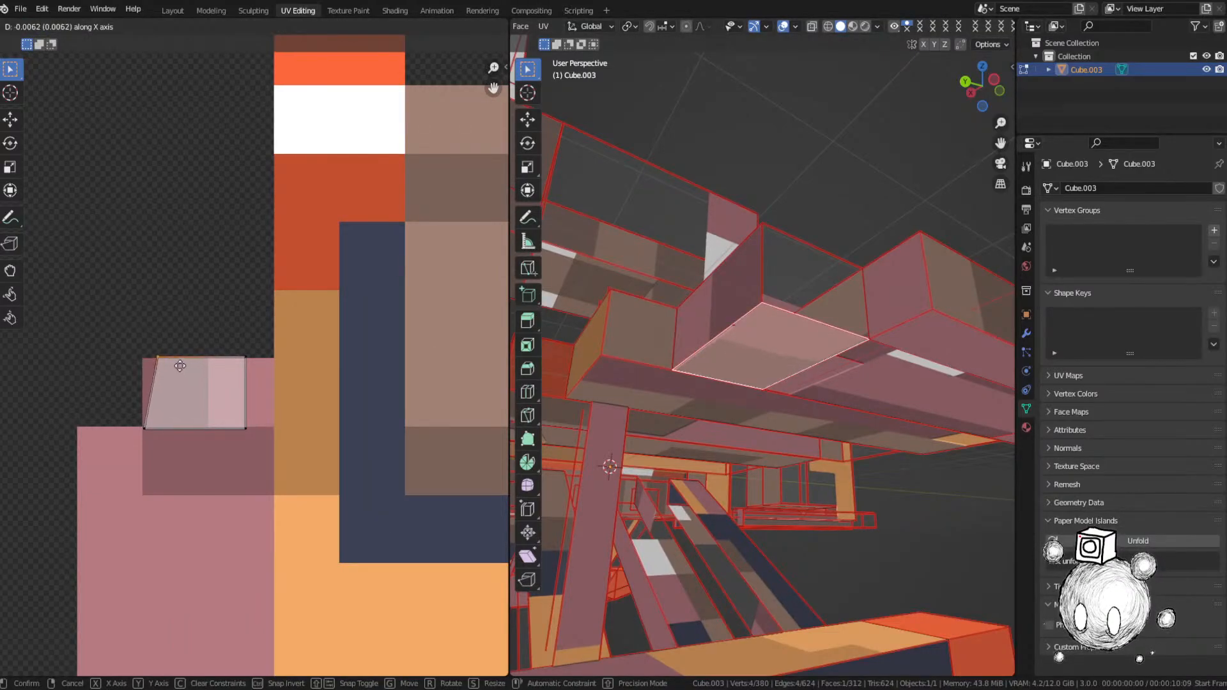
pyautogui.click(165, 366)
# Step: Try nudging the squared corner along Y to line it up with the pink block's upper edge and undo the adjustment
pyautogui.press('g')
pyautogui.press('y')
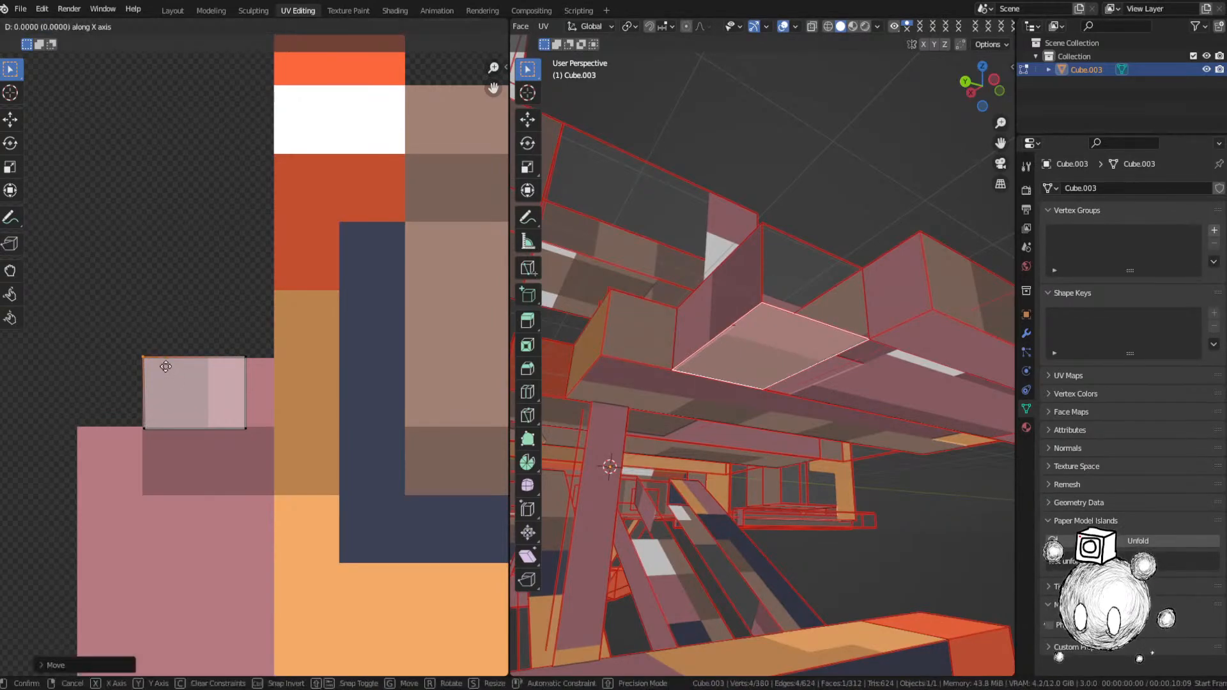
pyautogui.click(166, 369)
pyautogui.press('g')
pyautogui.press('y')
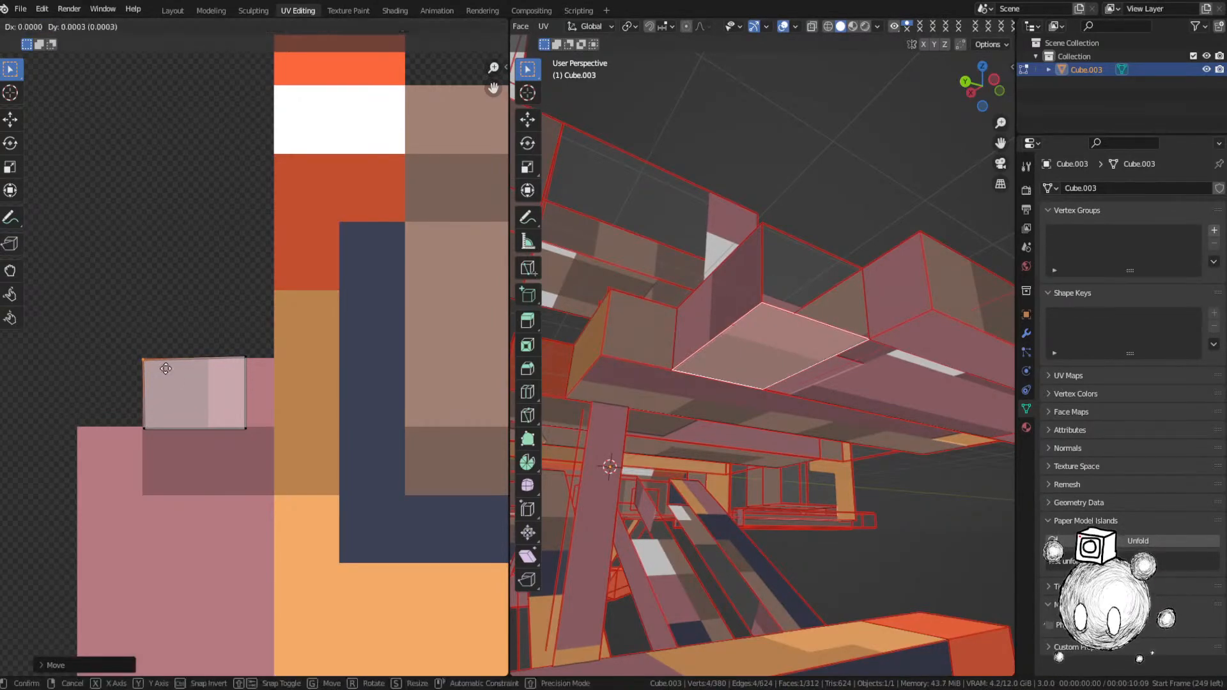
pyautogui.rightClick(166, 367)
pyautogui.hotkey('ctrl', 'z')
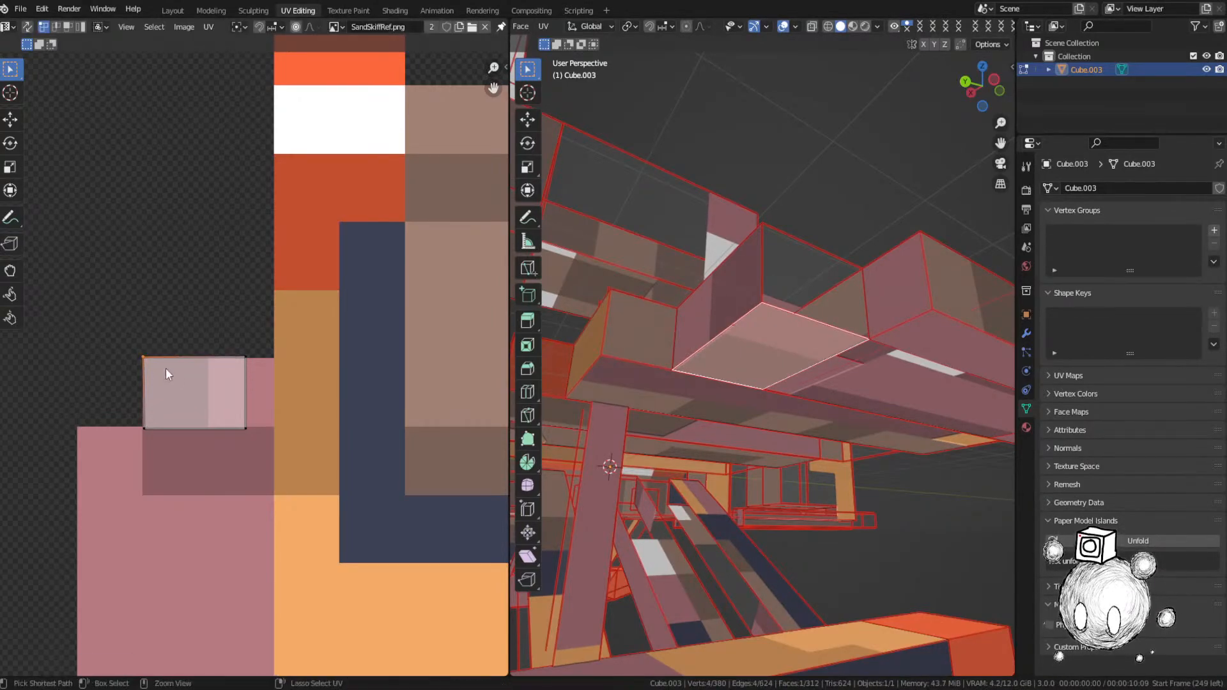
# Step: Turn UV sync selection back on, shift the squared island towards the middle of the pink block and rotate it slightly
pyautogui.click(28, 27)
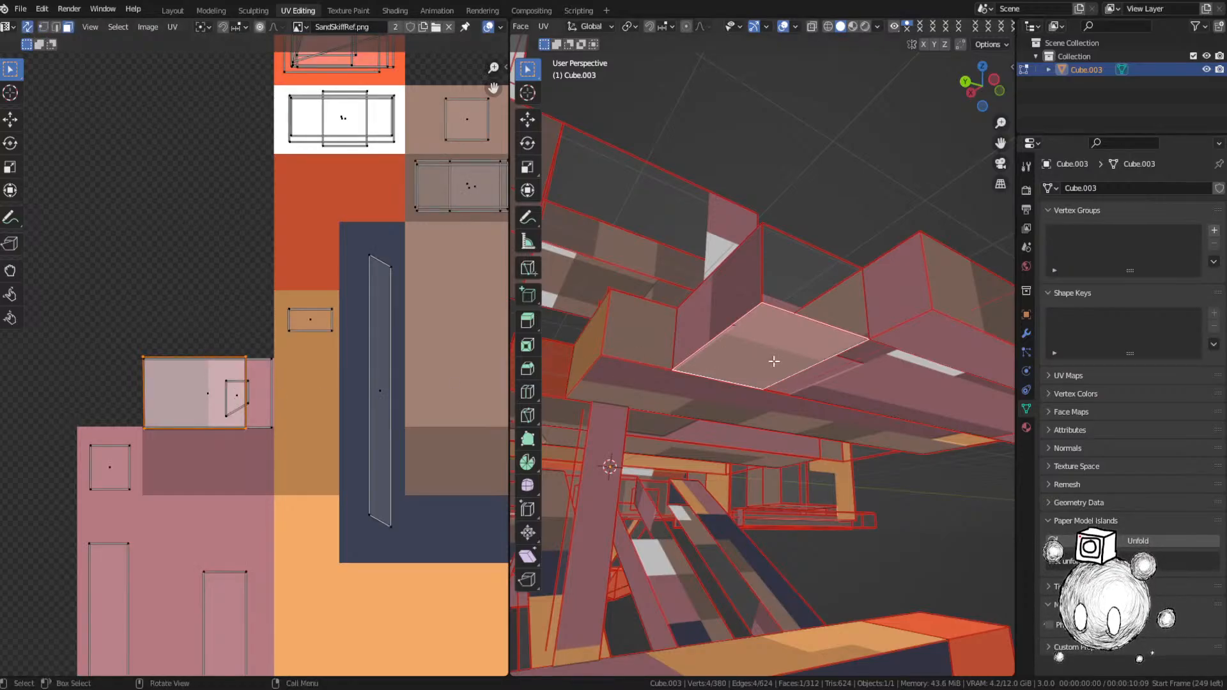
pyautogui.press('g')
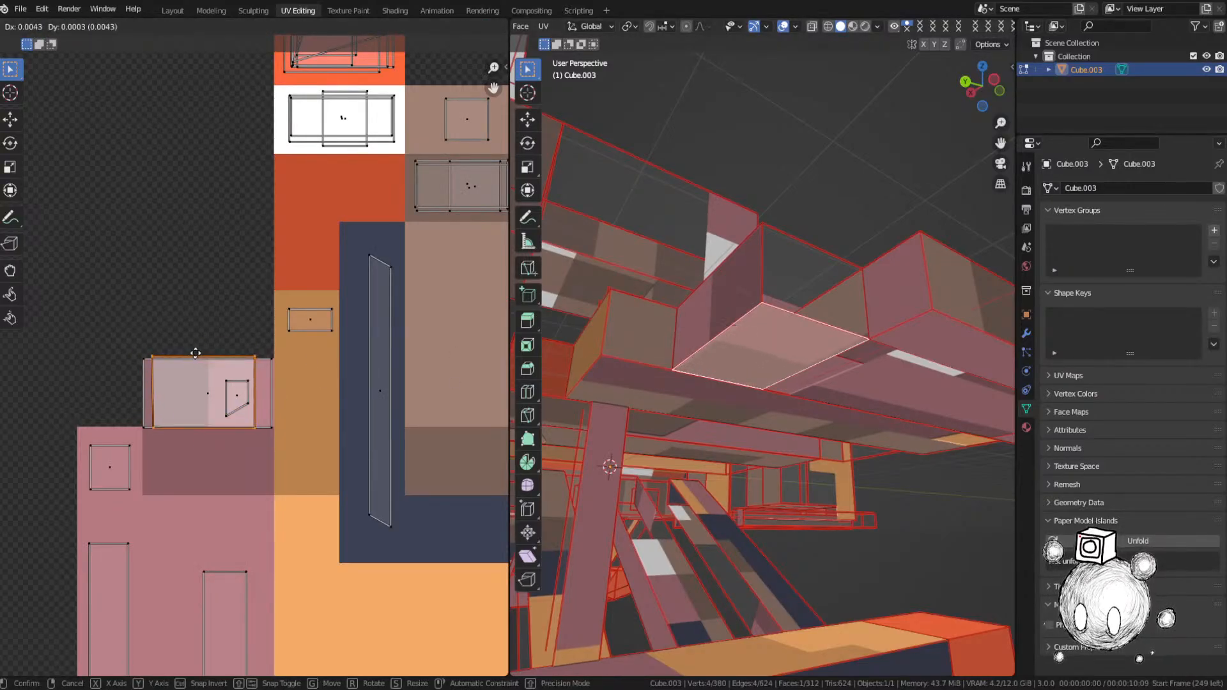
pyautogui.click(197, 355)
pyautogui.press('r')
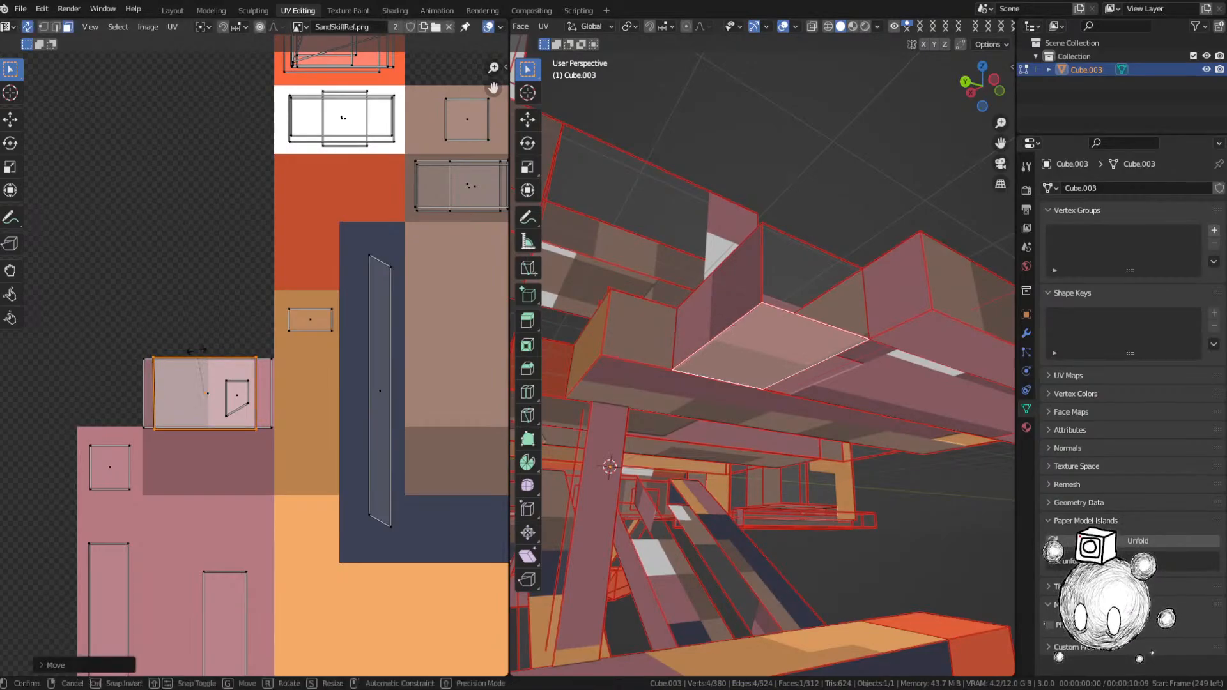
pyautogui.click(197, 350)
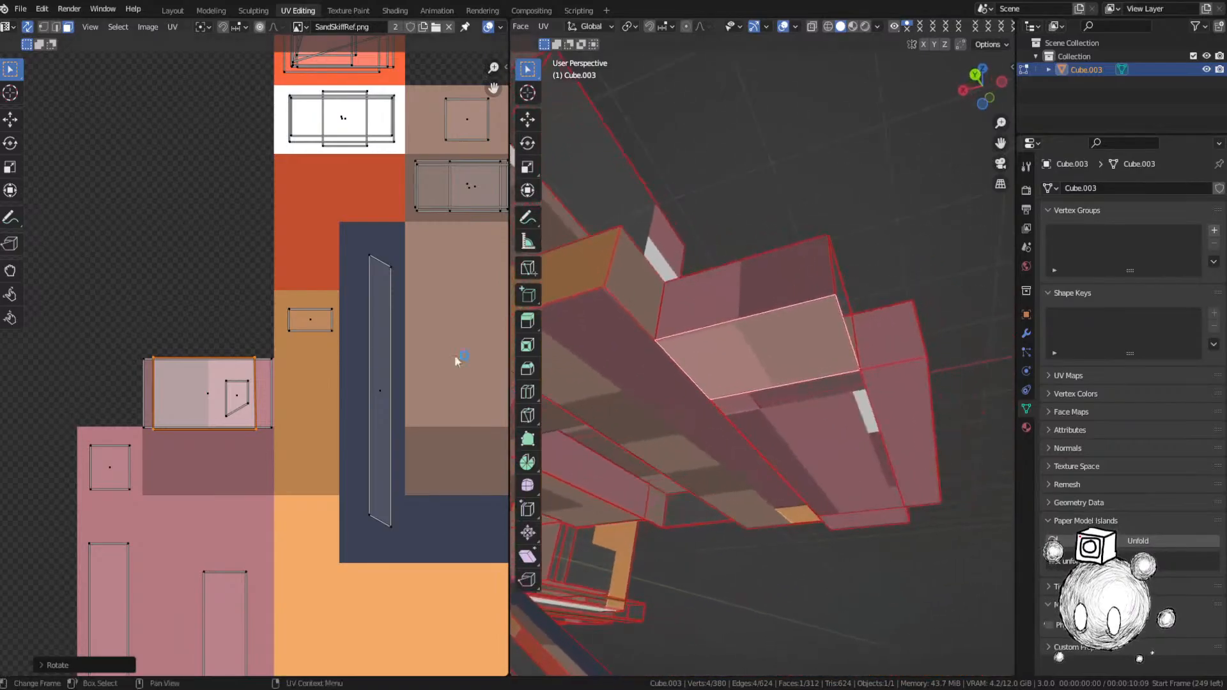
# Step: Widen the island along X and align it horizontally to span the full pink block, and clear the selection
pyautogui.press('s')
pyautogui.press('x')
pyautogui.click(312, 373)
pyautogui.press('g')
pyautogui.press('x')
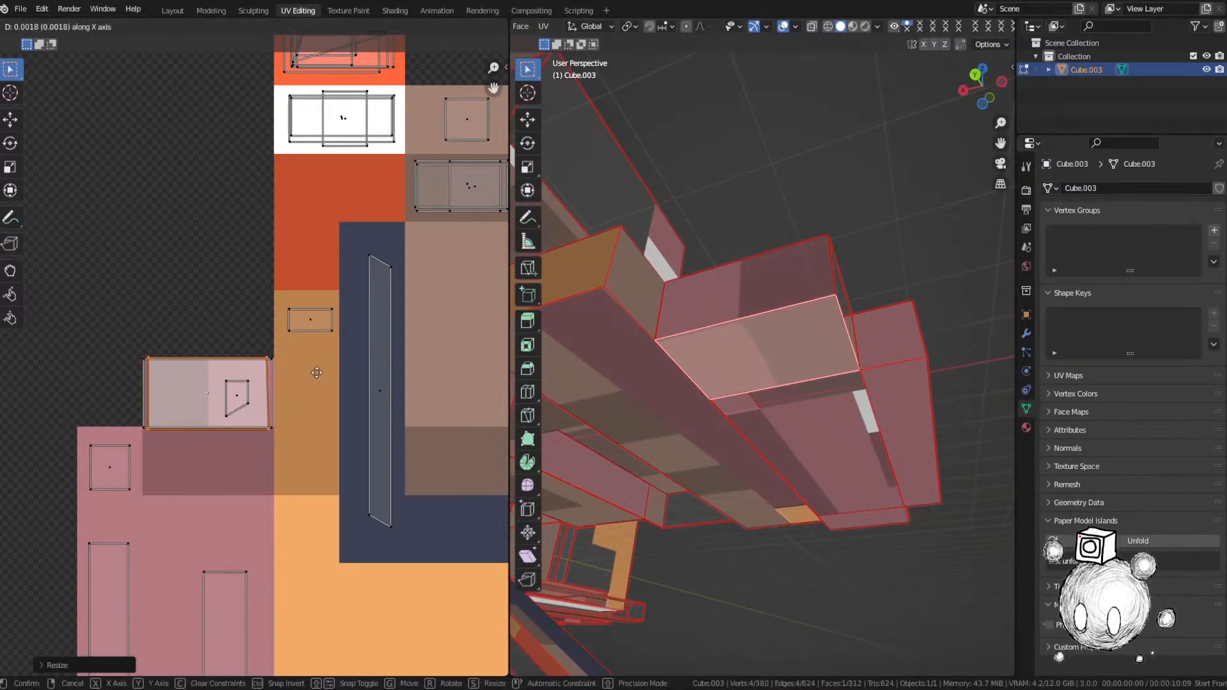
pyautogui.click(317, 373)
pyautogui.press('s')
pyautogui.press('x')
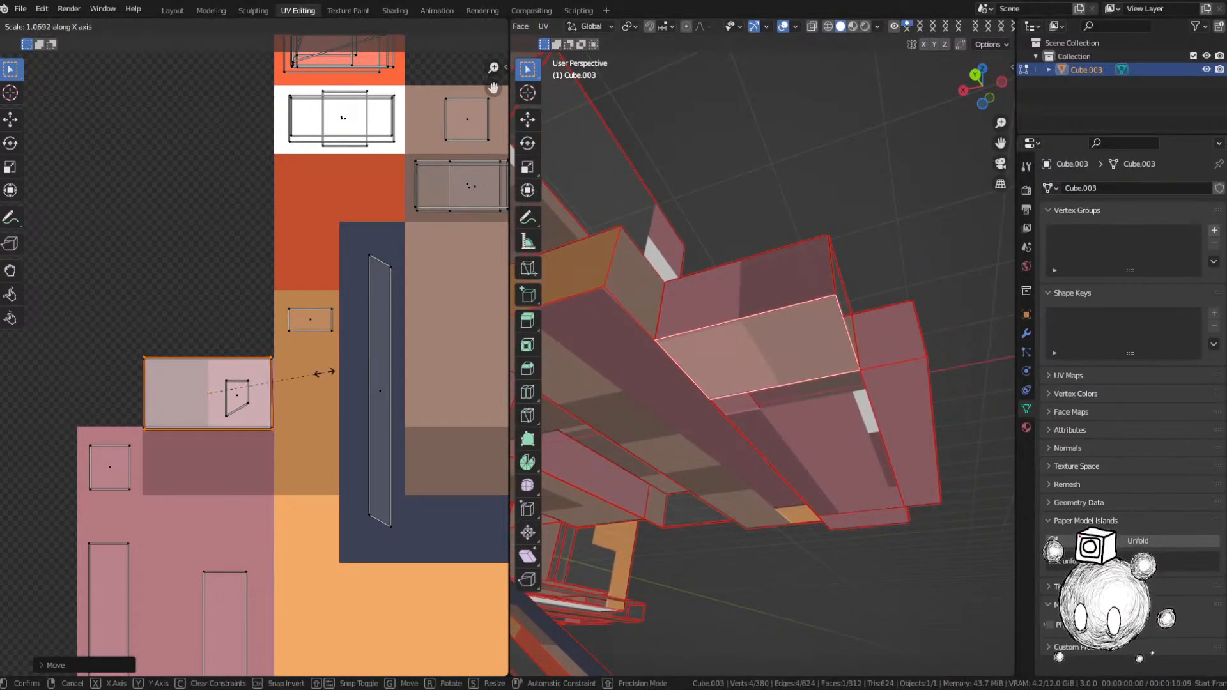
pyautogui.click(324, 372)
pyautogui.hotkey('alt', 'a')
# Step: Check the block's underside in Object Mode, reselect its island in Edit Mode and nudge its position on the pink block
pyautogui.press('Tab')
pyautogui.moveTo(716, 396); pyautogui.dragTo(749, 382, button='middle')
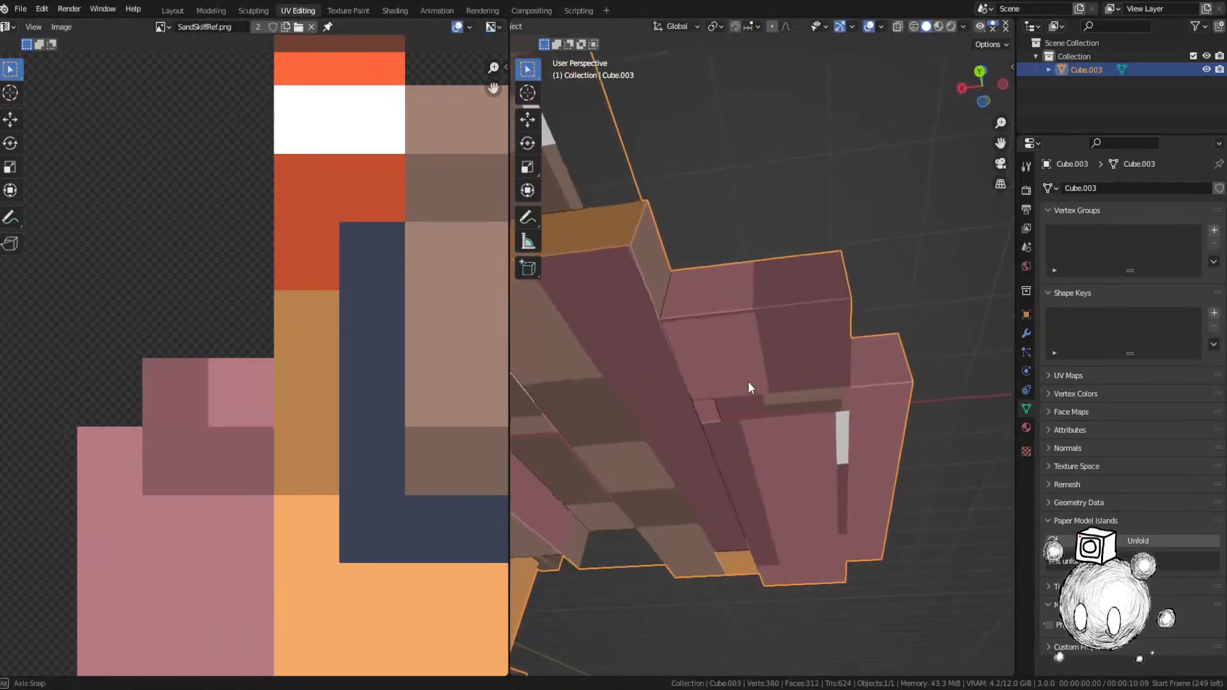
pyautogui.scroll(5, 748, 381)
pyautogui.press('Tab')
pyautogui.scroll(2, 214, 394)
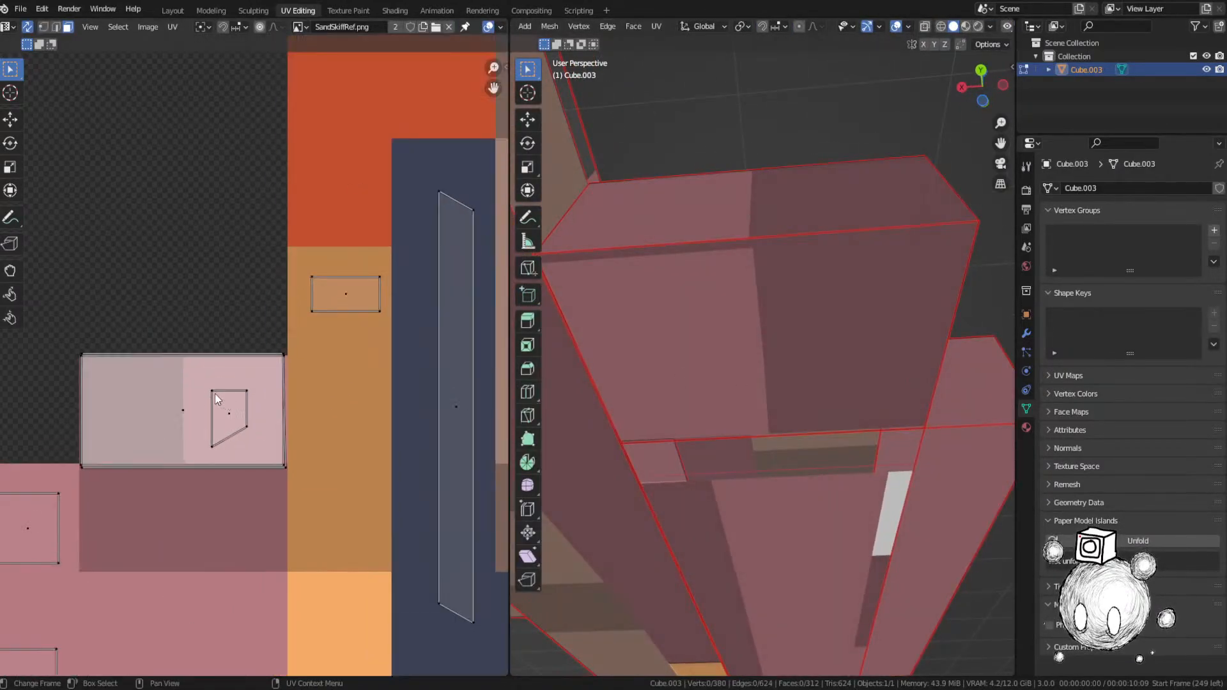
pyautogui.click(190, 415)
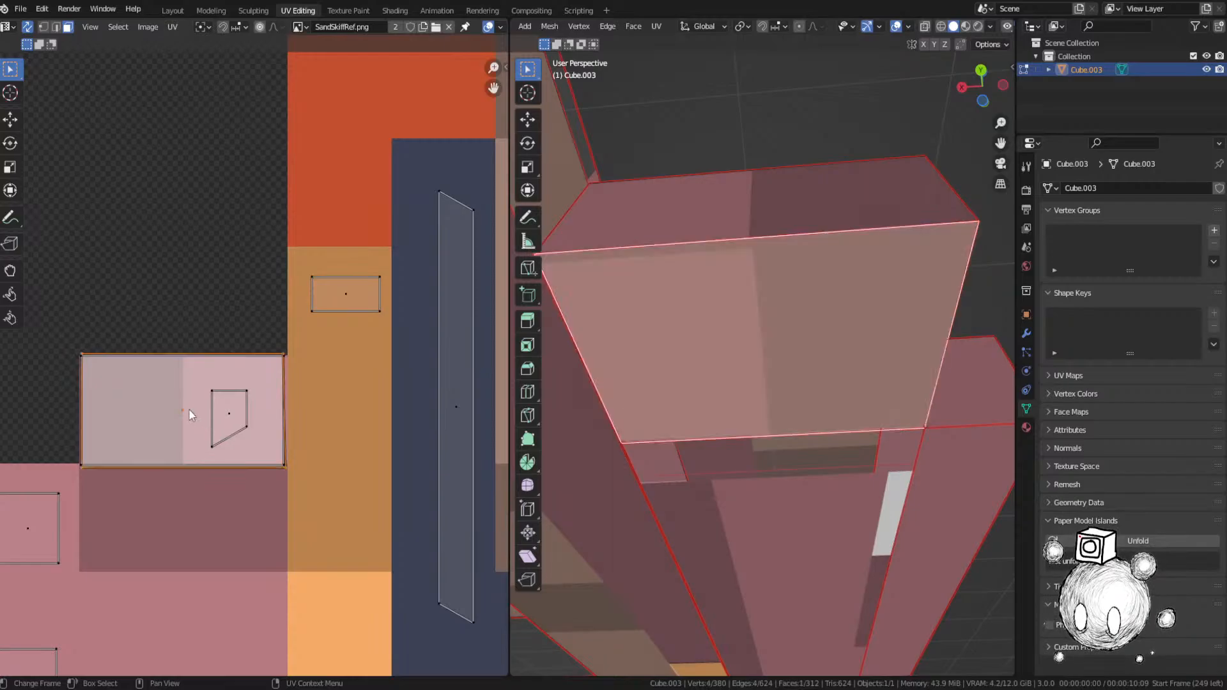
pyautogui.press('g')
pyautogui.press('y')
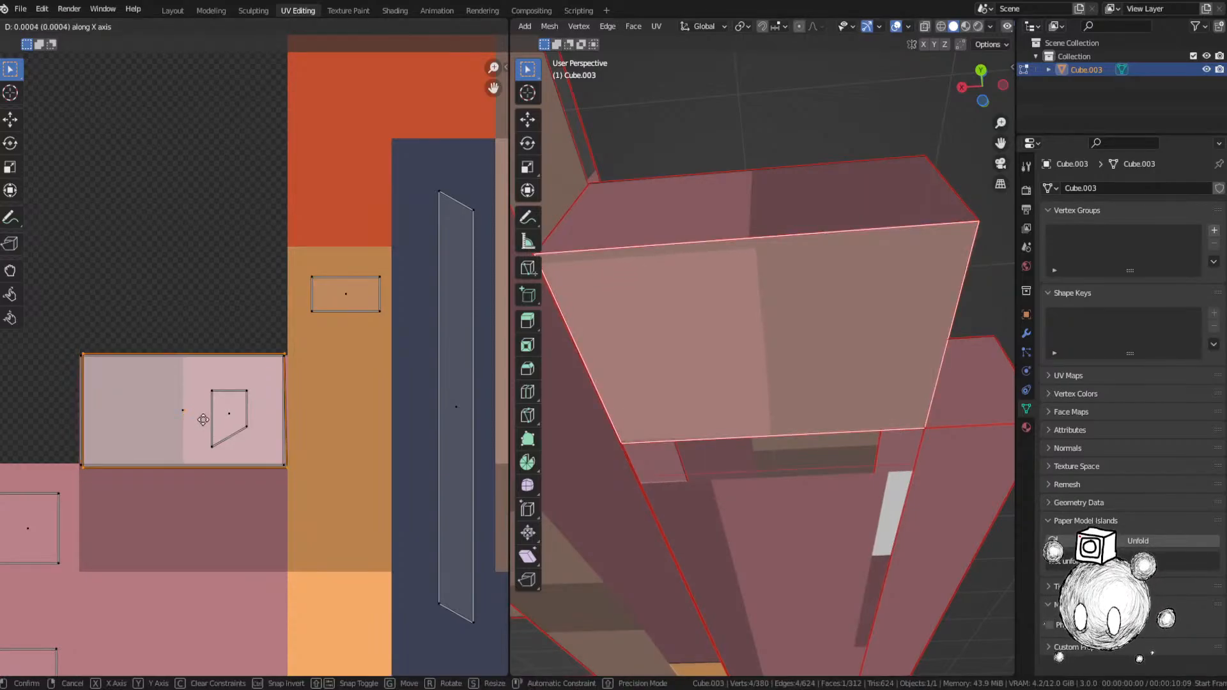
# Step: Scale the island down vertically and fine-tune its width and position so it sits inside the pink block
pyautogui.press('s')
pyautogui.press('y')
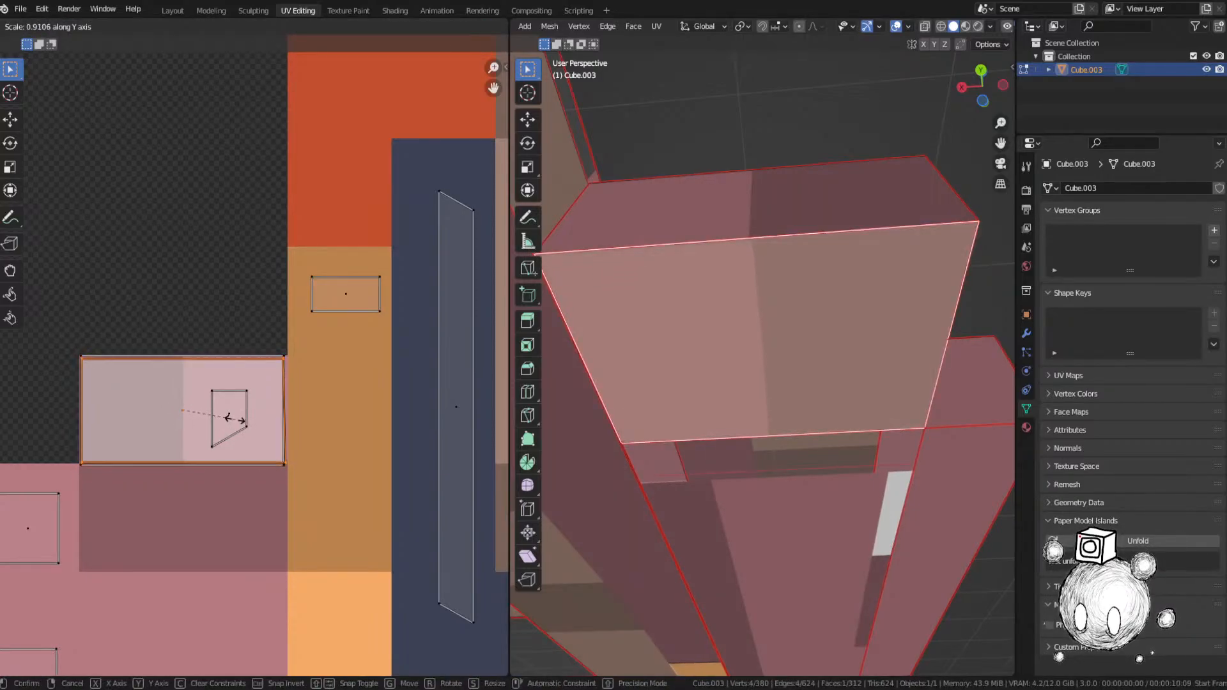
pyautogui.click(231, 417)
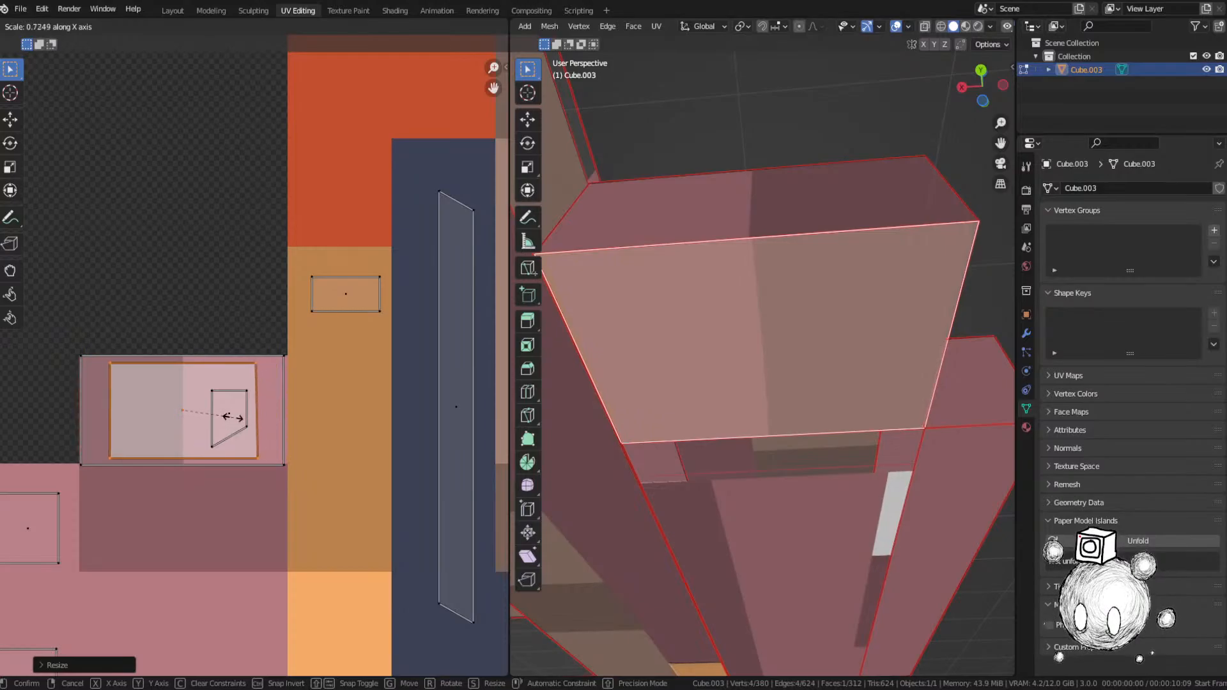
pyautogui.click(262, 427)
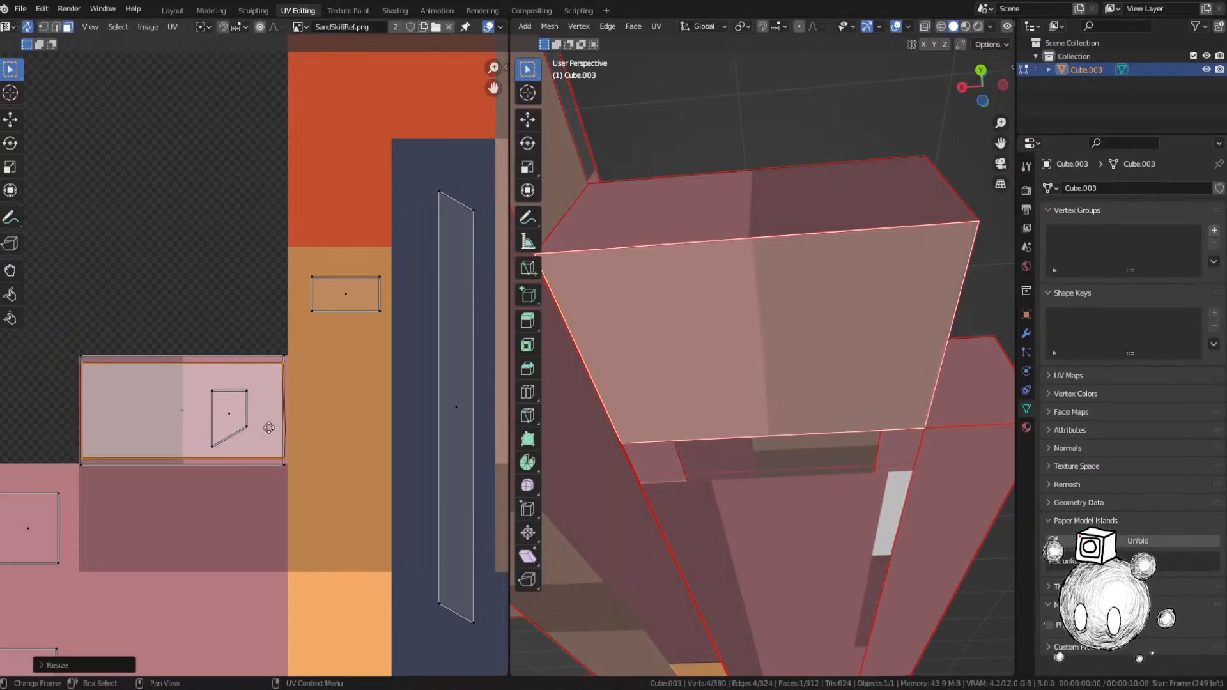
pyautogui.moveTo(266, 427); pyautogui.dragTo(270, 429, button='middle')
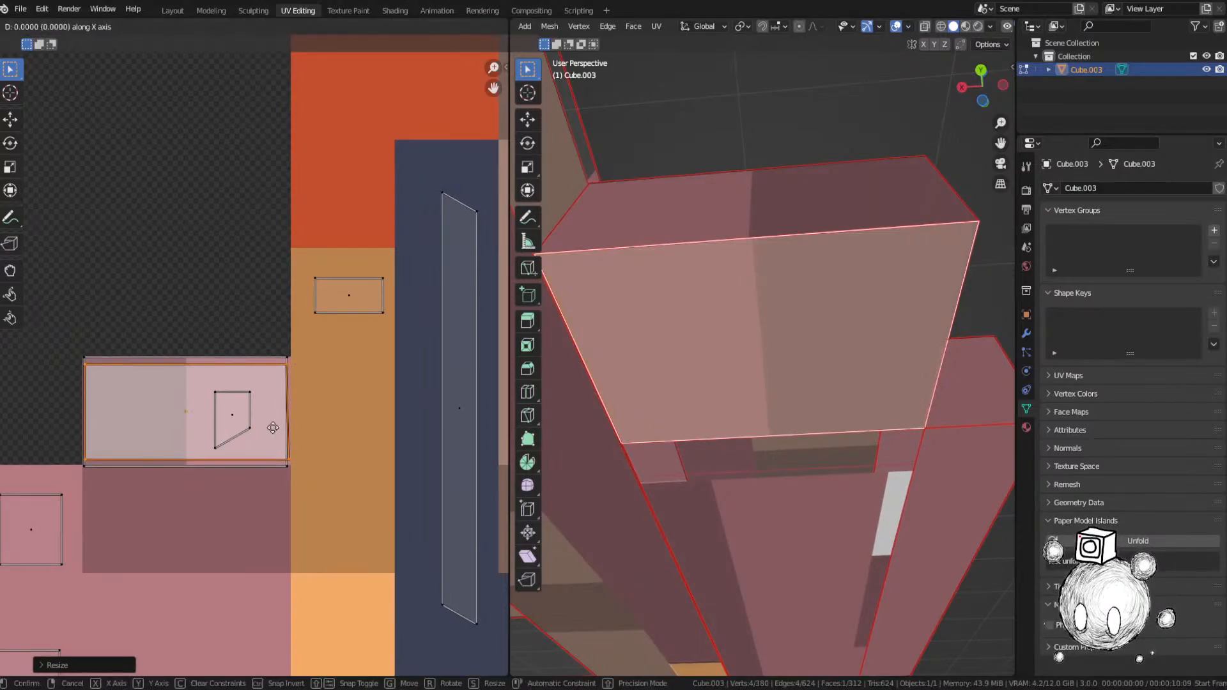
pyautogui.rightClick(271, 428)
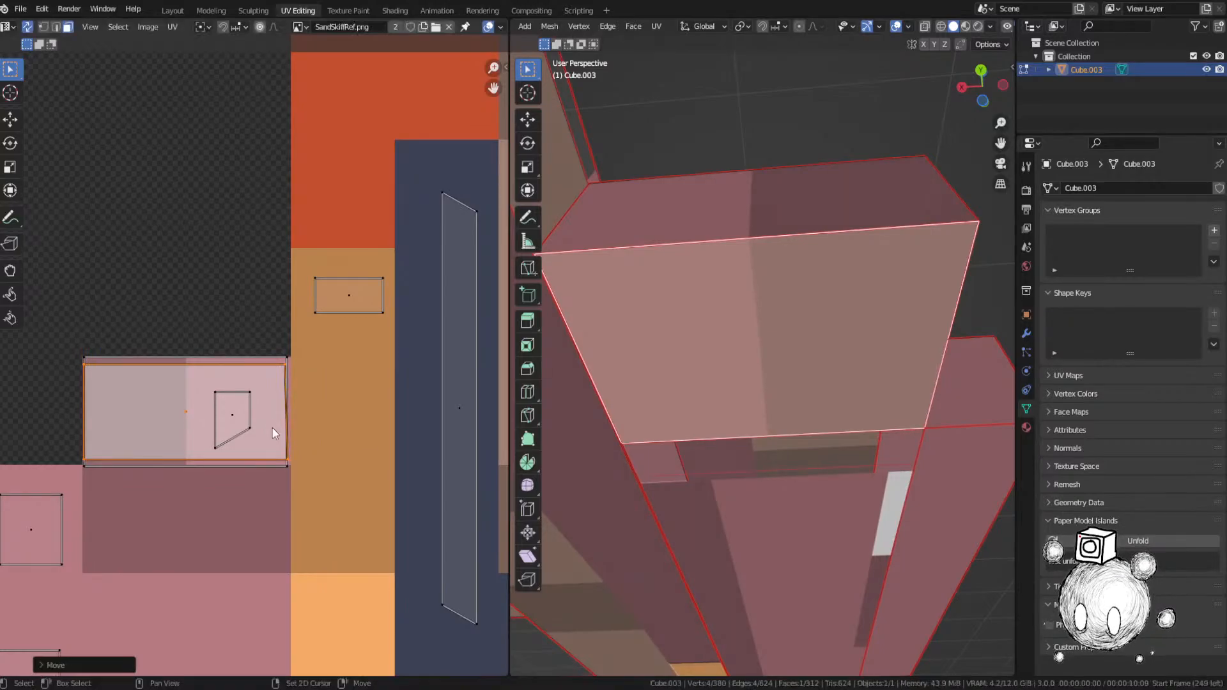
# Step: Inspect the wing's textured underside in Object Mode, return to the full UV layout and clear the selection
pyautogui.press('Tab')
pyautogui.moveTo(699, 413); pyautogui.dragTo(680, 481, button='middle')
pyautogui.moveTo(575, 416); pyautogui.dragTo(680, 386, button='middle')
pyautogui.press('Tab')
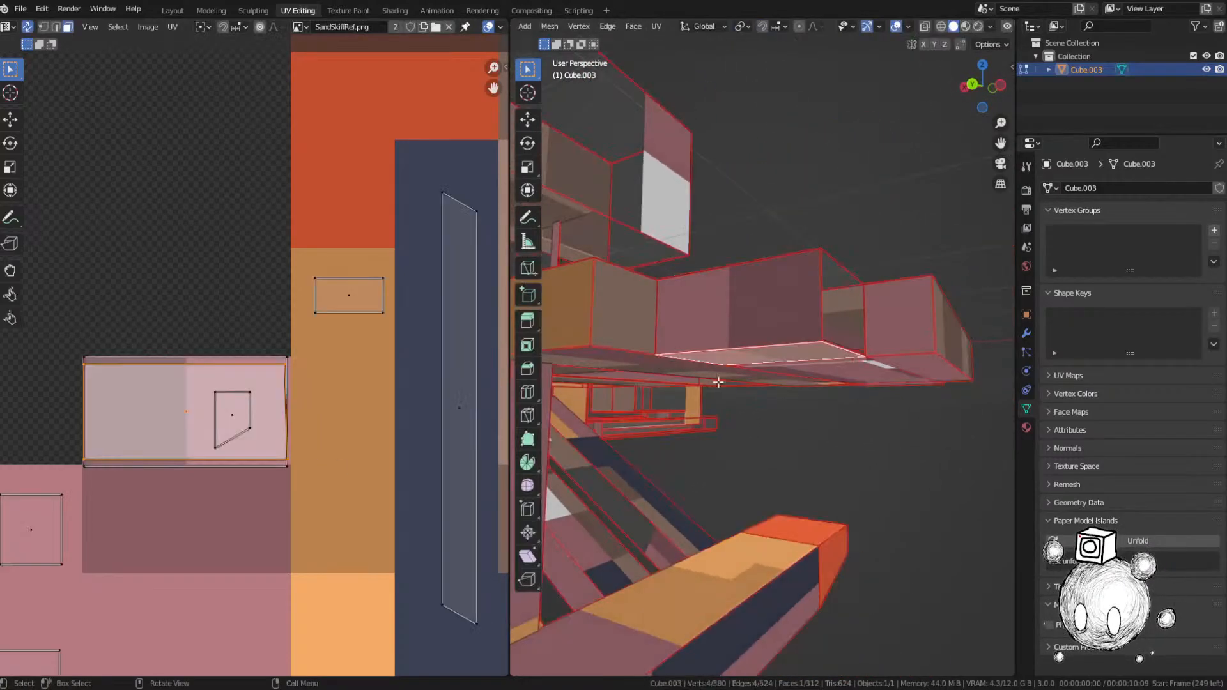
pyautogui.press('Home')
pyautogui.moveTo(313, 191); pyautogui.dragTo(243, 374, button='middle')
pyautogui.hotkey('alt', 'a')
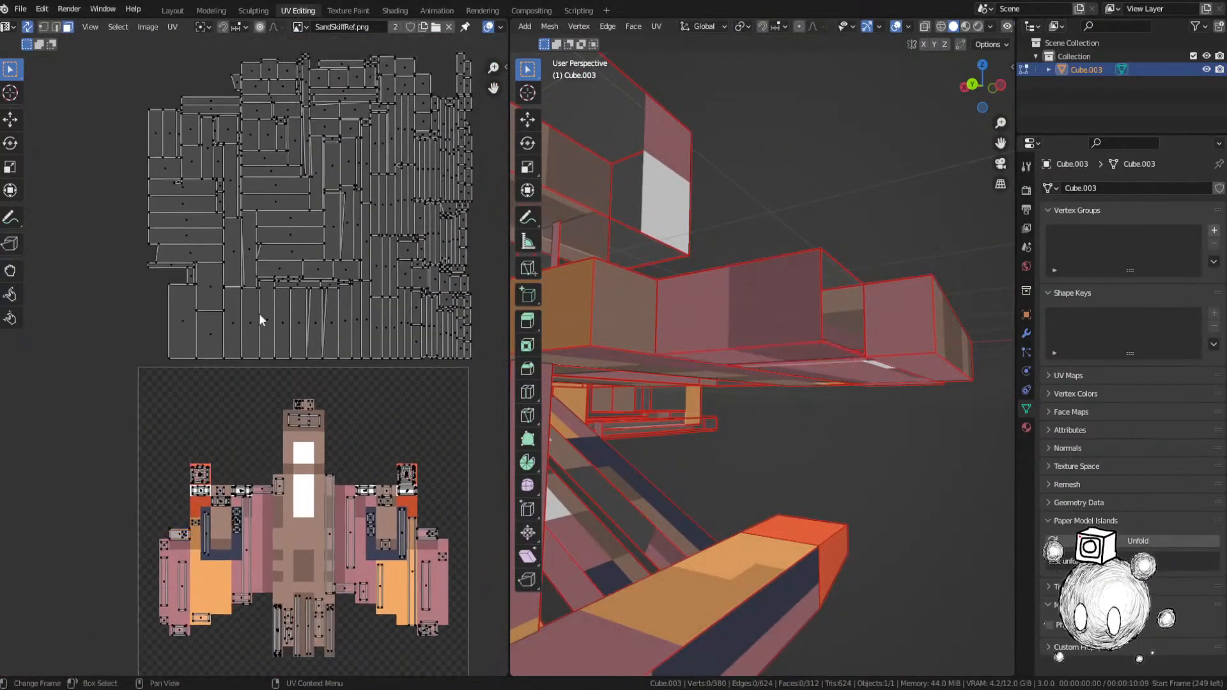
# Step: Select the small upright island at the upper-right corner of the unplaced group, locate its face and bring the island over to the left wing
pyautogui.moveTo(273, 275); pyautogui.dragTo(263, 321, button='middle')
pyautogui.click(447, 117)
pyautogui.press('KP_Decimal')
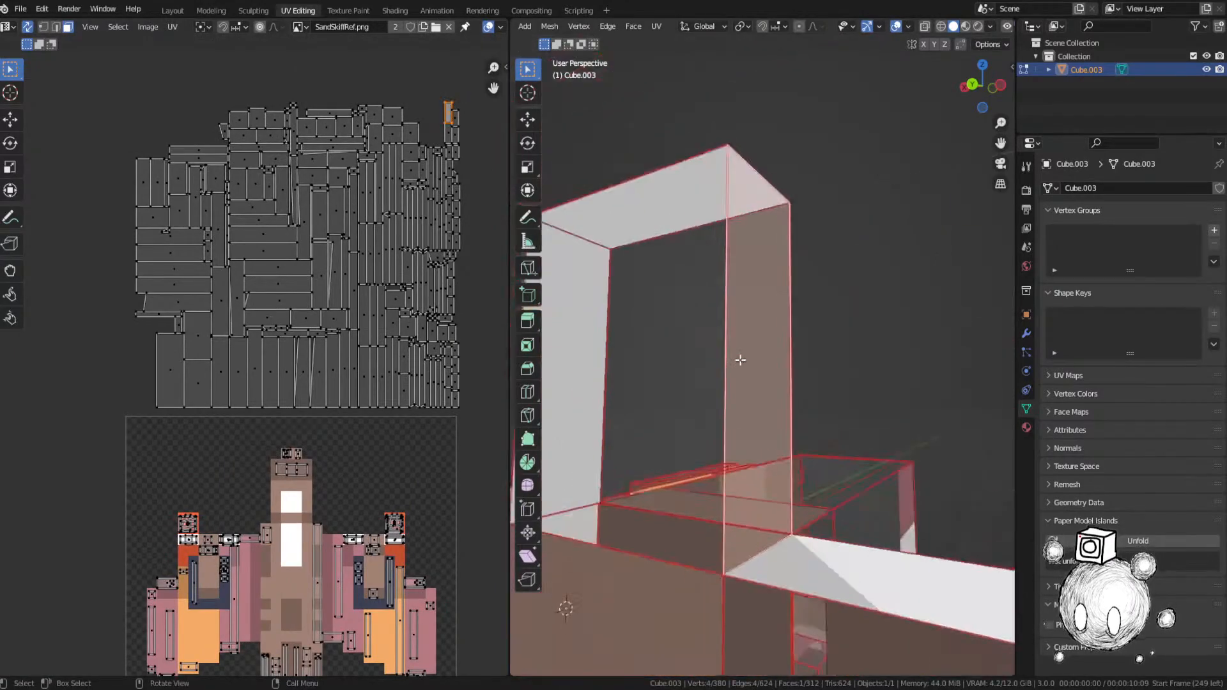
pyautogui.scroll(-2, 324, 245)
pyautogui.press('g')
pyautogui.click(162, 503)
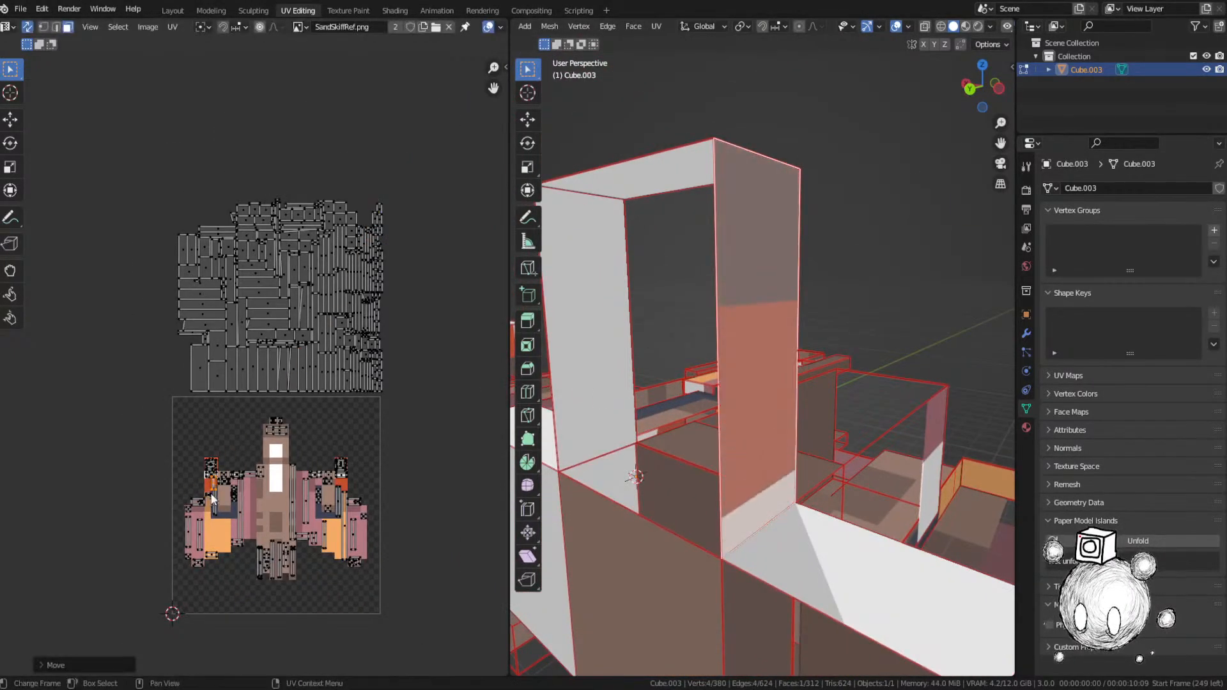
# Step: Fit the selected island inside the white block below the left wing's orange-red square, rotating and resizing it, and save the file
pyautogui.scroll(5, 238, 354)
pyautogui.press('g')
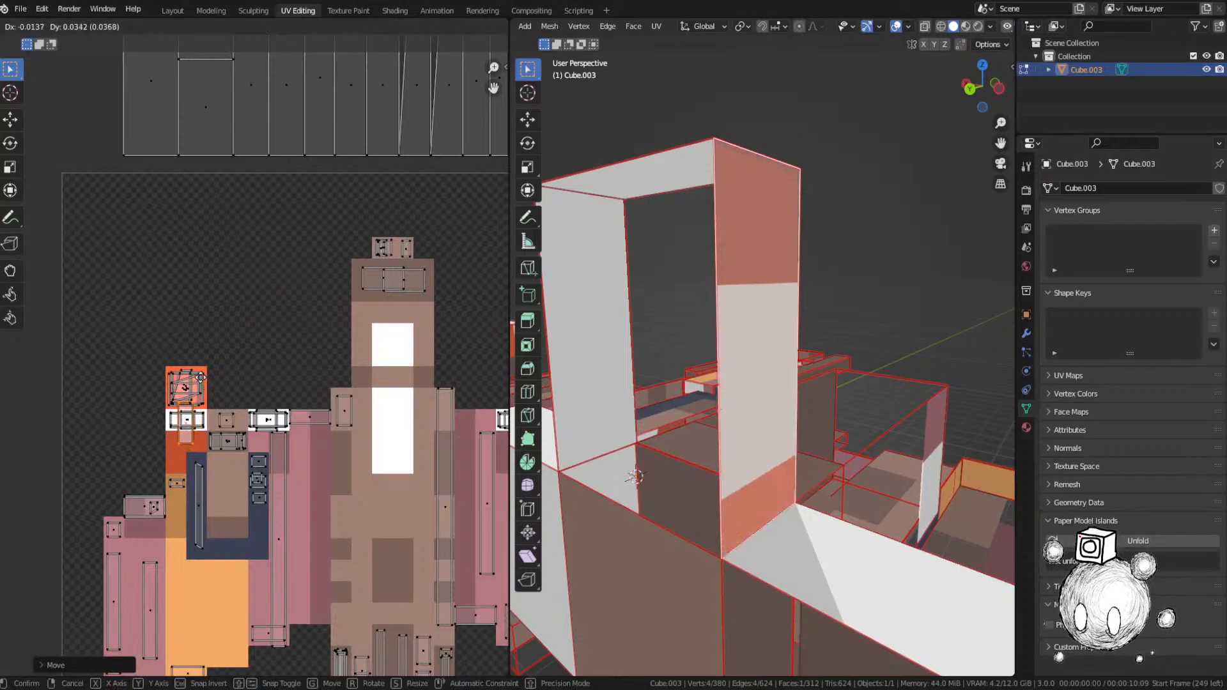
pyautogui.click(255, 403)
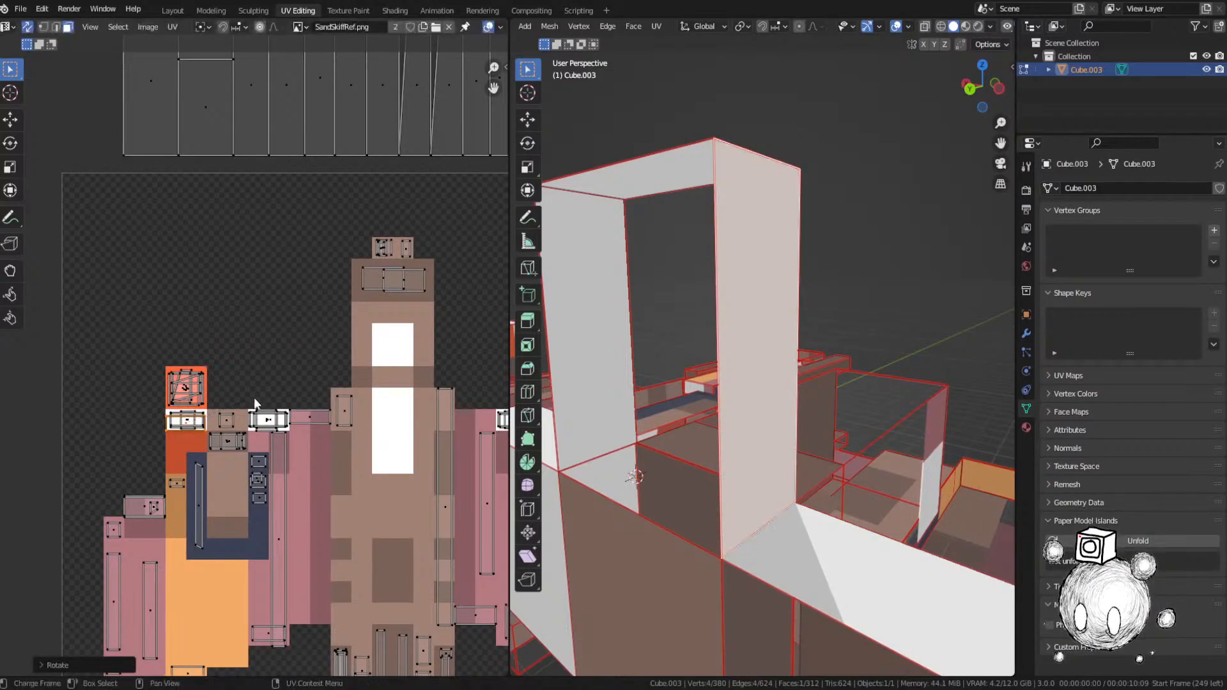
pyautogui.scroll(3, 262, 399)
pyautogui.press('s')
pyautogui.click(257, 402)
pyautogui.click(256, 398)
pyautogui.scroll(-3, 256, 398)
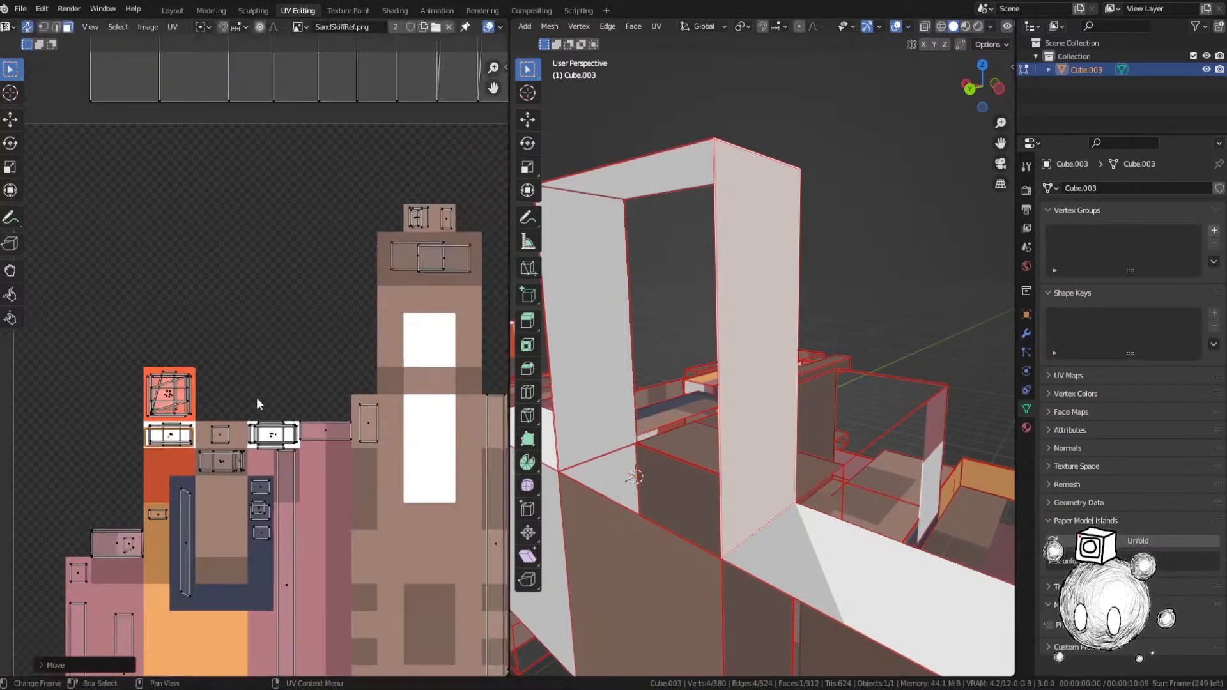
pyautogui.scroll(-2, 265, 232)
pyautogui.hotkey('ctrl', 's')
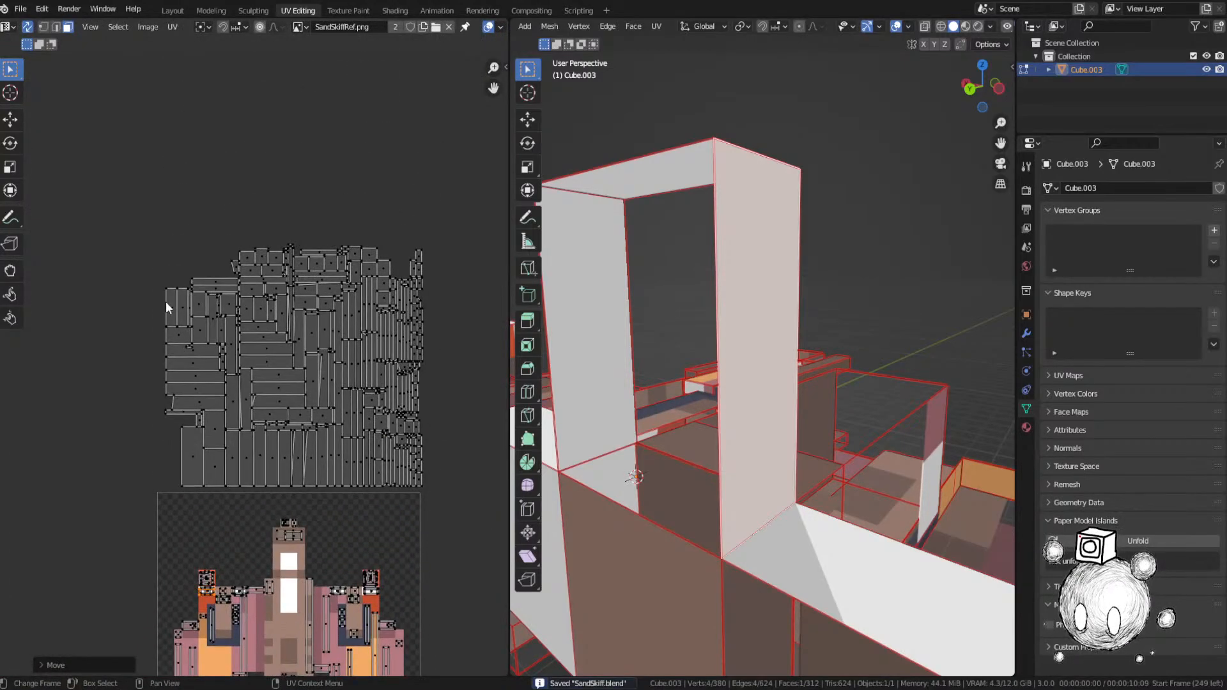
# Step: Select the upright island at the unplaced group's left edge, locate its face on the hull and bring it to the fuselage's lower strips
pyautogui.scroll(-5, 774, 422)
pyautogui.moveTo(777, 423); pyautogui.dragTo(662, 457, button='middle')
pyautogui.press('g')
pyautogui.click(714, 422)
pyautogui.moveTo(714, 422); pyautogui.dragTo(732, 447, button='middle')
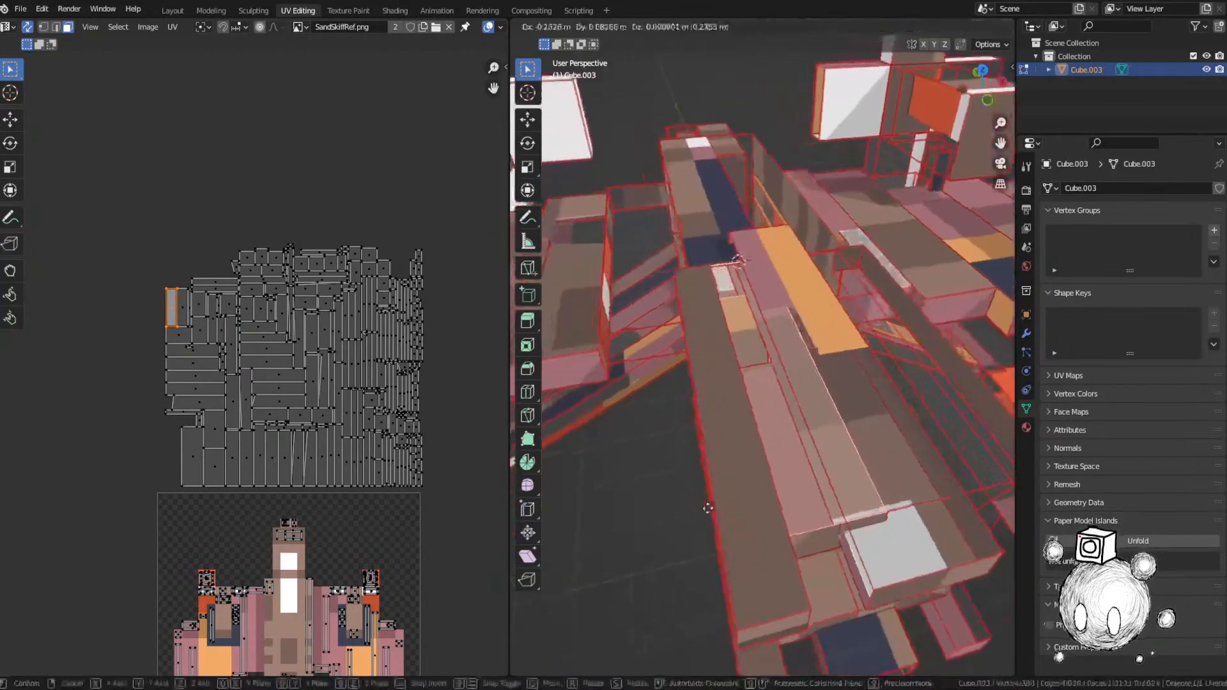
pyautogui.moveTo(346, 380); pyautogui.dragTo(313, 177, button='middle')
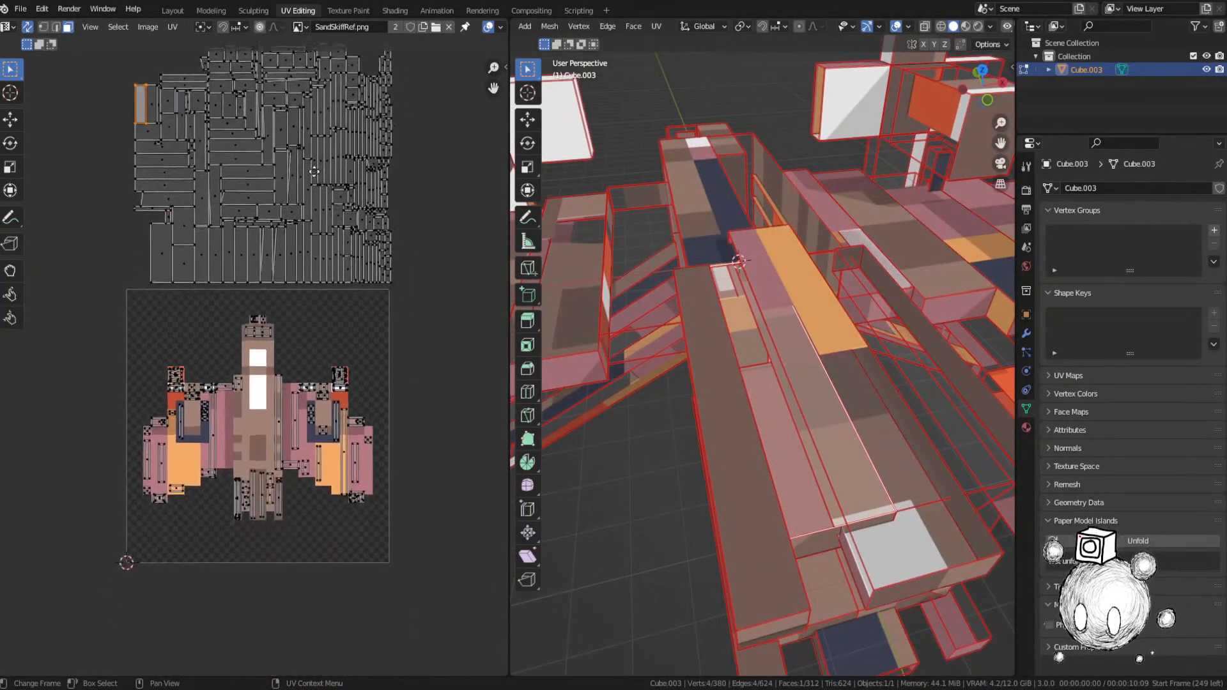
pyautogui.press('g')
pyautogui.click(408, 546)
pyautogui.moveTo(407, 546); pyautogui.dragTo(302, 362, button='middle')
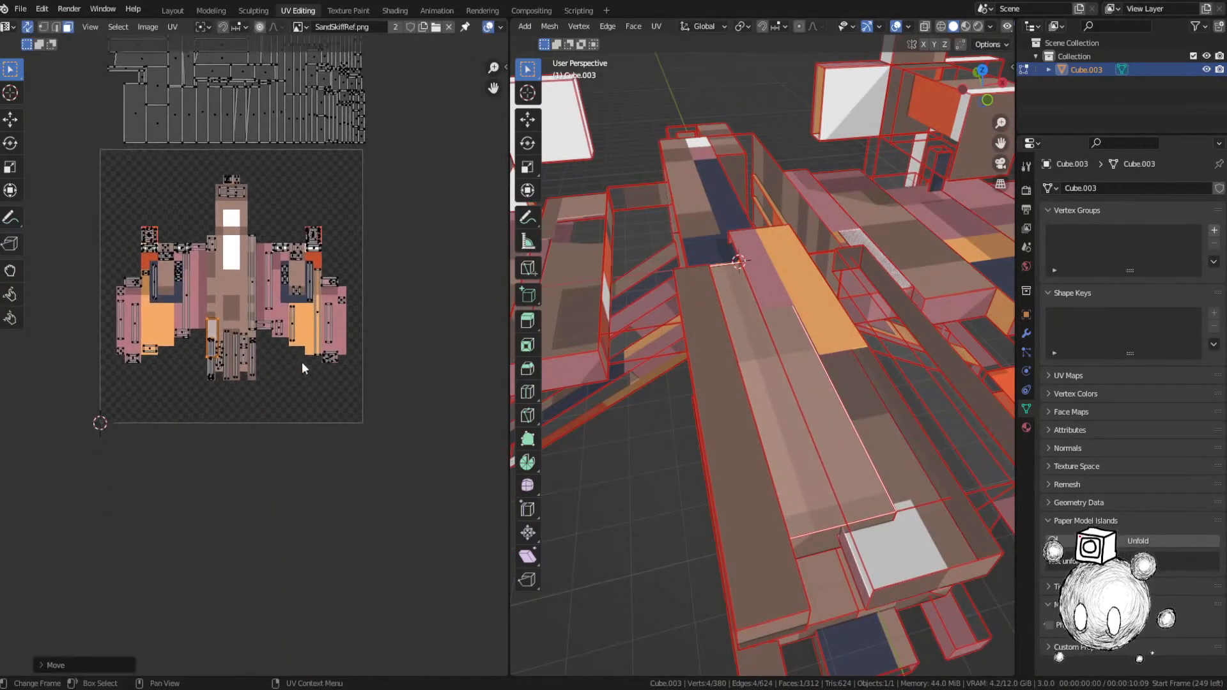
# Step: Scale the island down to fit the left light-brown strip at the fuselage's lower end, clear the selection and save the file
pyautogui.scroll(5, 307, 370)
pyautogui.moveTo(311, 303); pyautogui.dragTo(455, 396, button='middle')
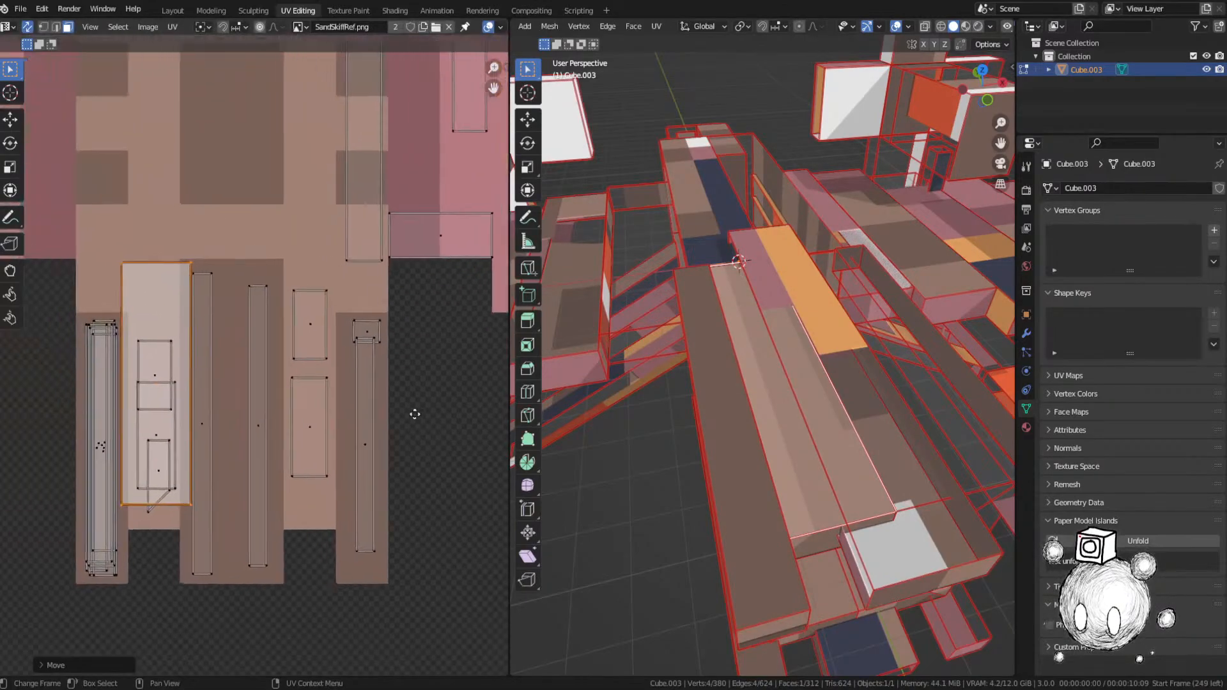
pyautogui.press('s')
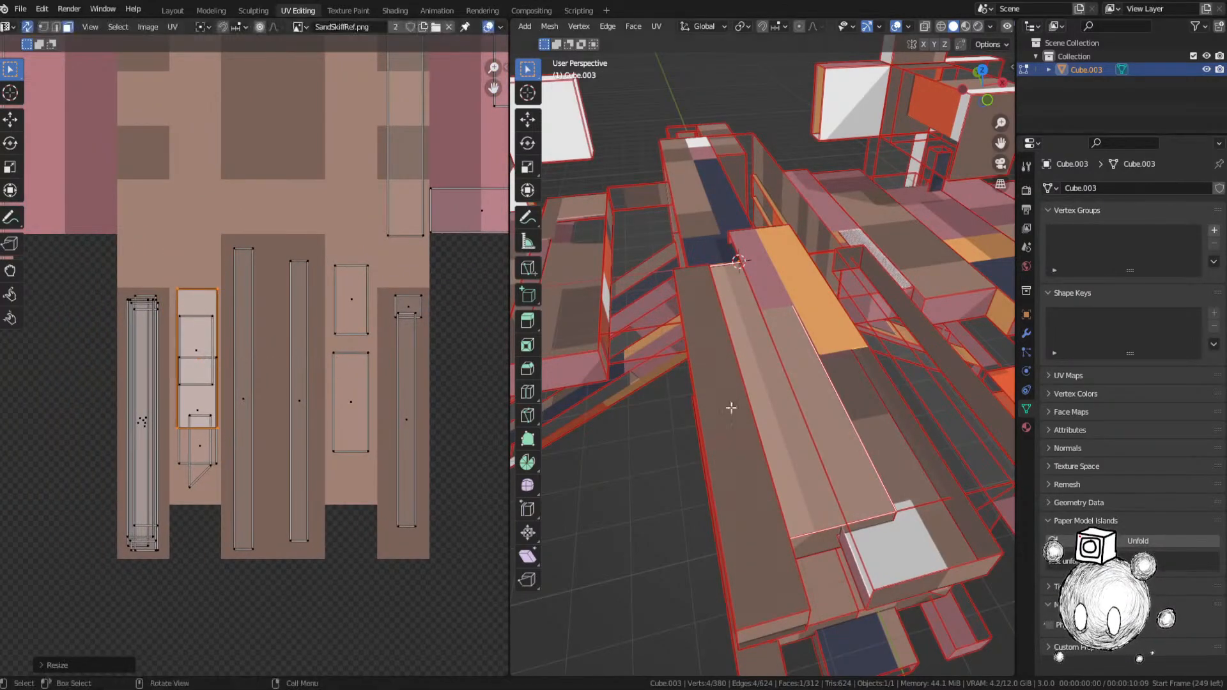
pyautogui.moveTo(731, 408); pyautogui.dragTo(786, 381, button='middle')
pyautogui.hotkey('alt', 'a')
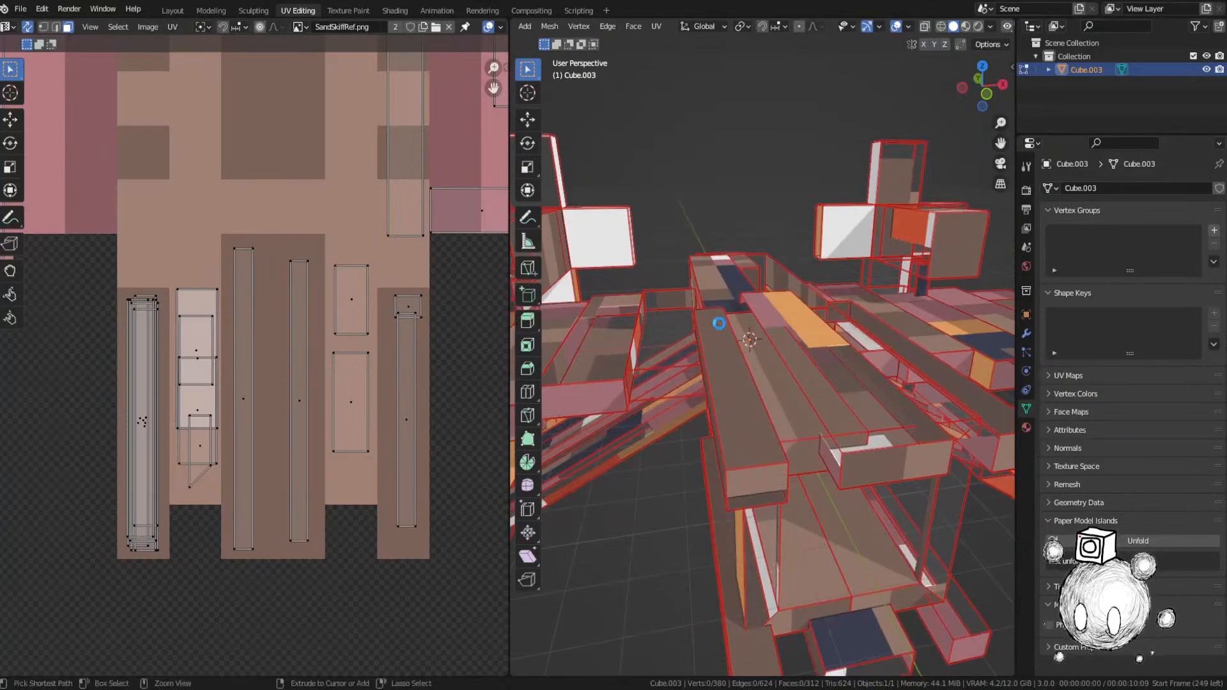
pyautogui.moveTo(720, 323); pyautogui.dragTo(729, 320, button='middle')
pyautogui.hotkey('ctrl', 's')
# Step: Select the small irregular island at the unplaced group's upper-left edge, locate its face and place it on the right wing's orange-red square
pyautogui.scroll(-8, 337, 295)
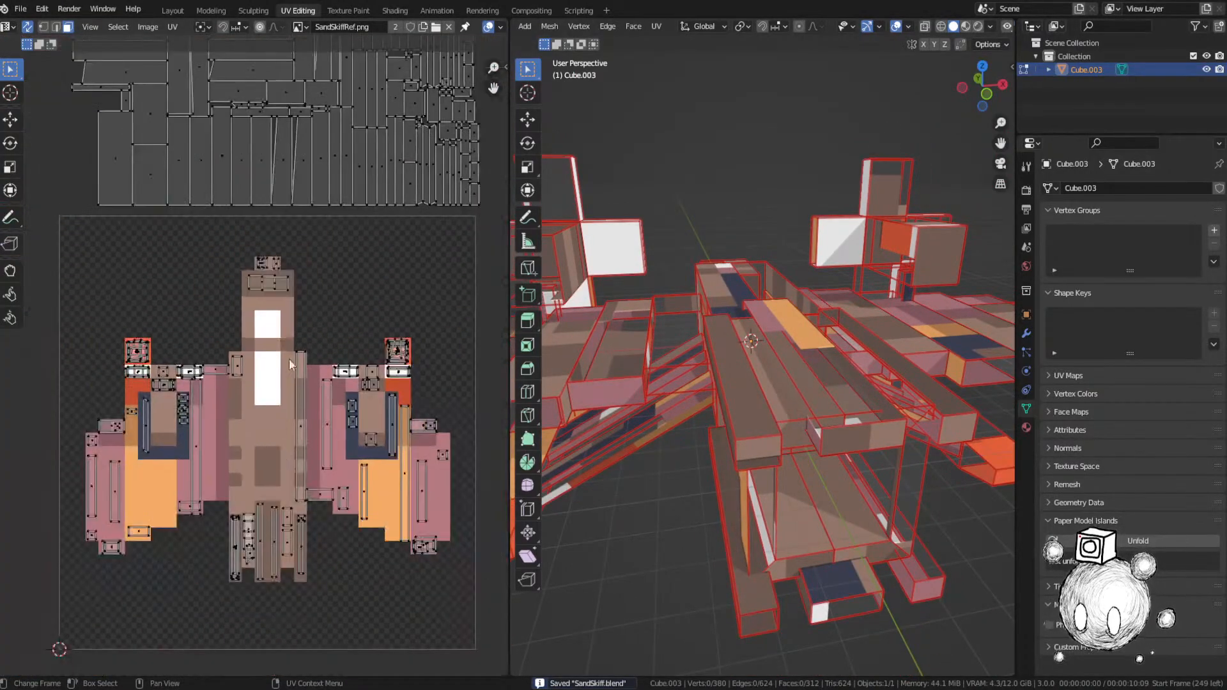
pyautogui.keyDown('shift'); pyautogui.scroll(10, 289, 358); pyautogui.keyUp('shift')
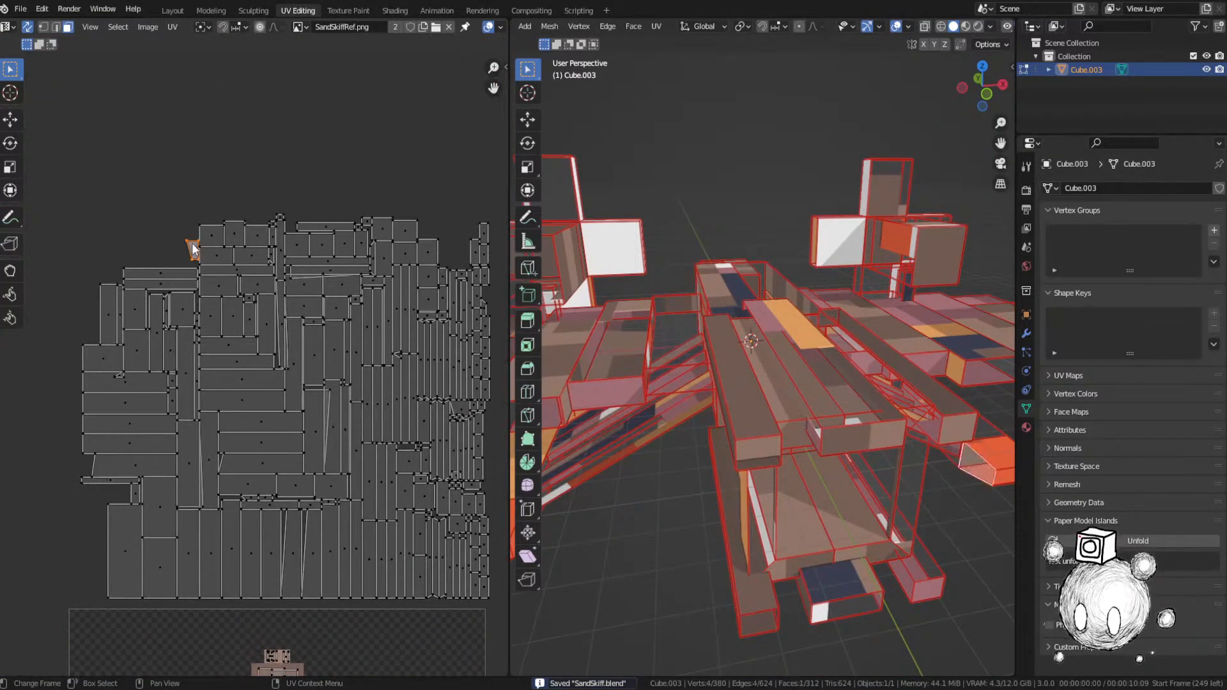
pyautogui.press('KP_Decimal')
pyautogui.scroll(-4, 344, 361)
pyautogui.moveTo(343, 360); pyautogui.dragTo(319, 282, button='middle')
pyautogui.press('g')
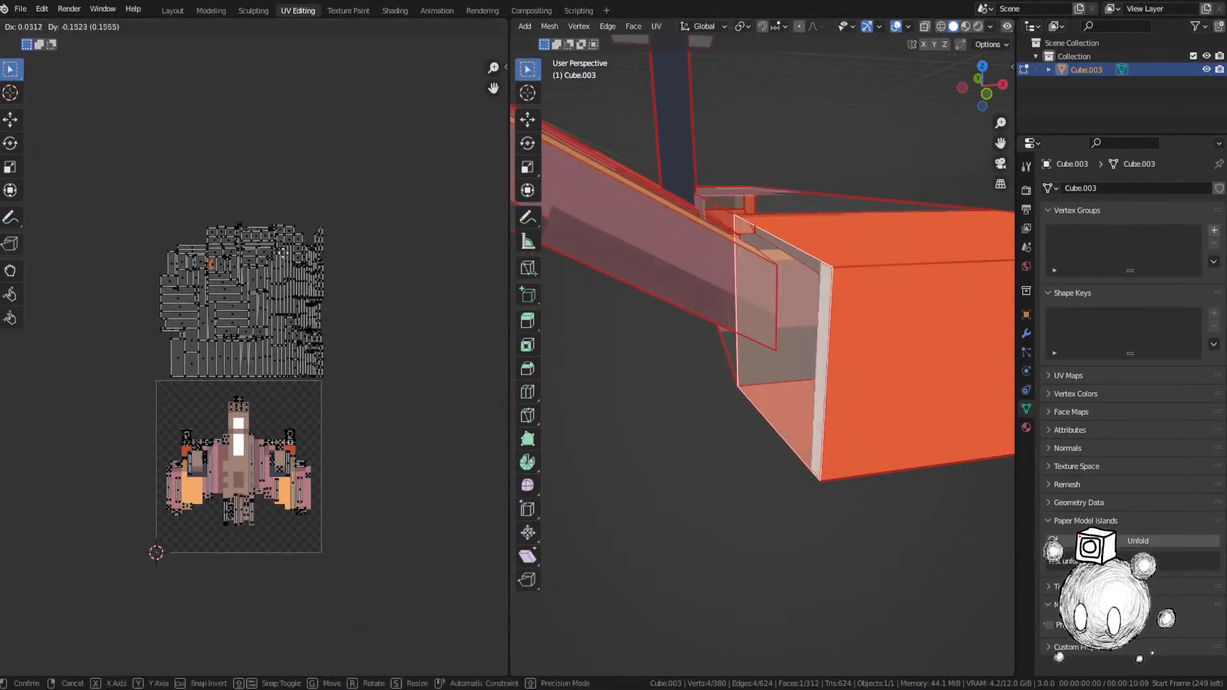
pyautogui.click(365, 417)
pyautogui.scroll(4, 363, 421)
pyautogui.moveTo(362, 429); pyautogui.dragTo(346, 360, button='middle')
pyautogui.press('g')
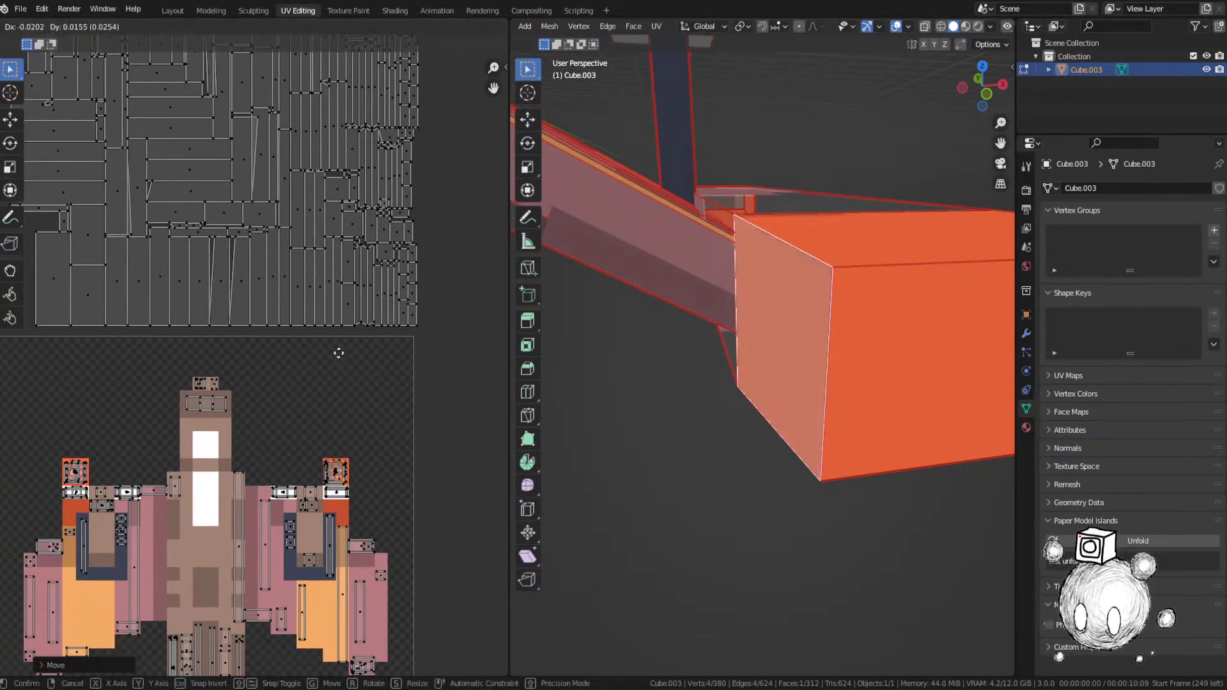
# Step: Select the squarish island at the upper-left of the unplaced group, locate its upright face and bring the island down to the reference image
pyautogui.moveTo(290, 277); pyautogui.dragTo(339, 480, button='middle')
pyautogui.click(195, 165)
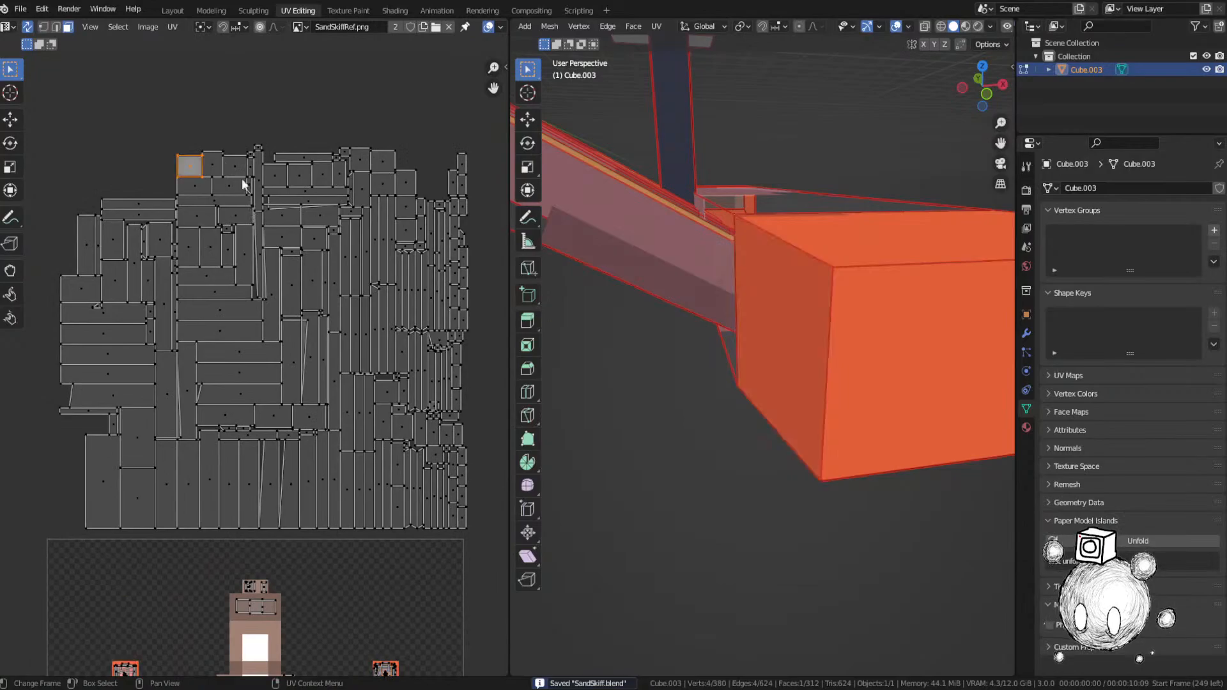
pyautogui.press('KP_Decimal')
pyautogui.scroll(-4, 567, 334)
pyautogui.moveTo(567, 334); pyautogui.dragTo(616, 351, button='middle')
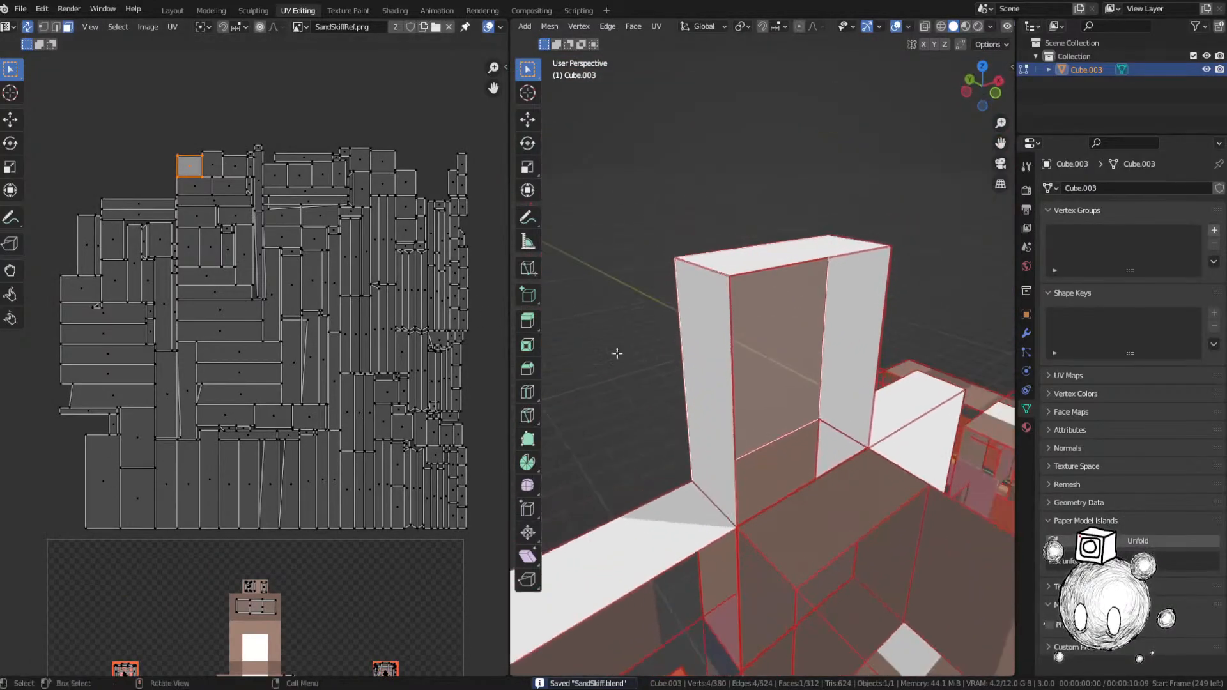
pyautogui.press('g')
pyautogui.click(366, 479)
# Step: Place and scale the island inside the white block below the right wing's orange-red square, and save the file
pyautogui.moveTo(367, 483); pyautogui.dragTo(344, 360, button='middle')
pyautogui.scroll(4, 344, 359)
pyautogui.press('g')
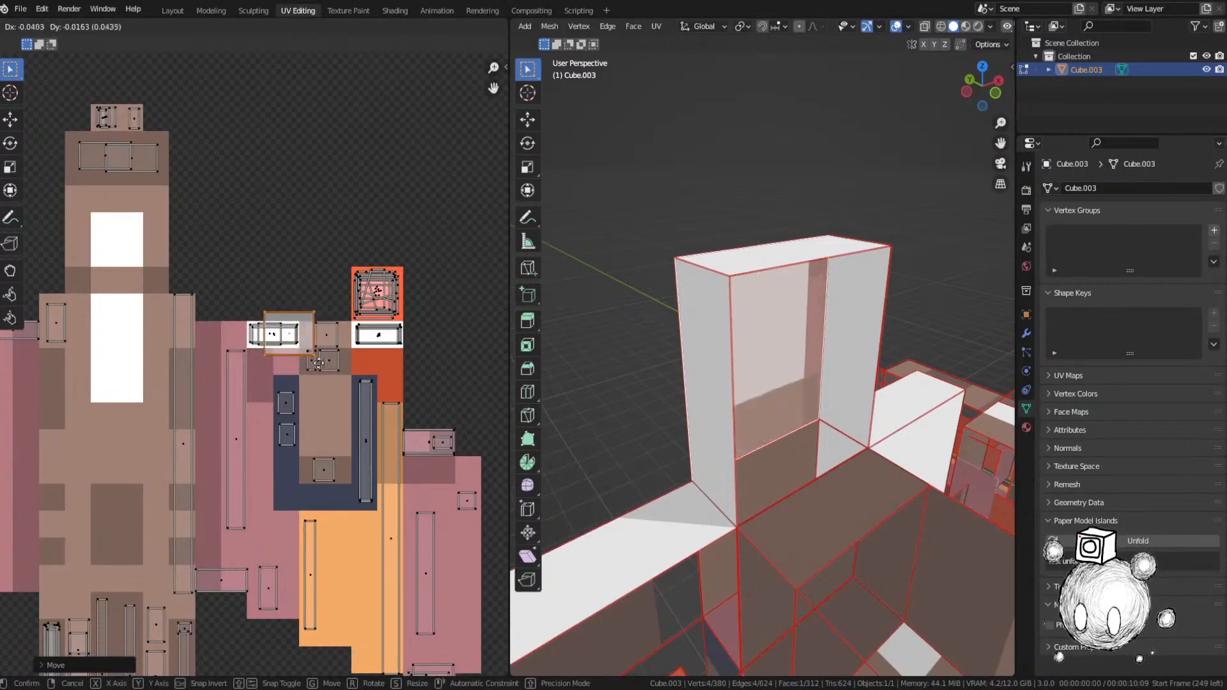
pyautogui.press('s')
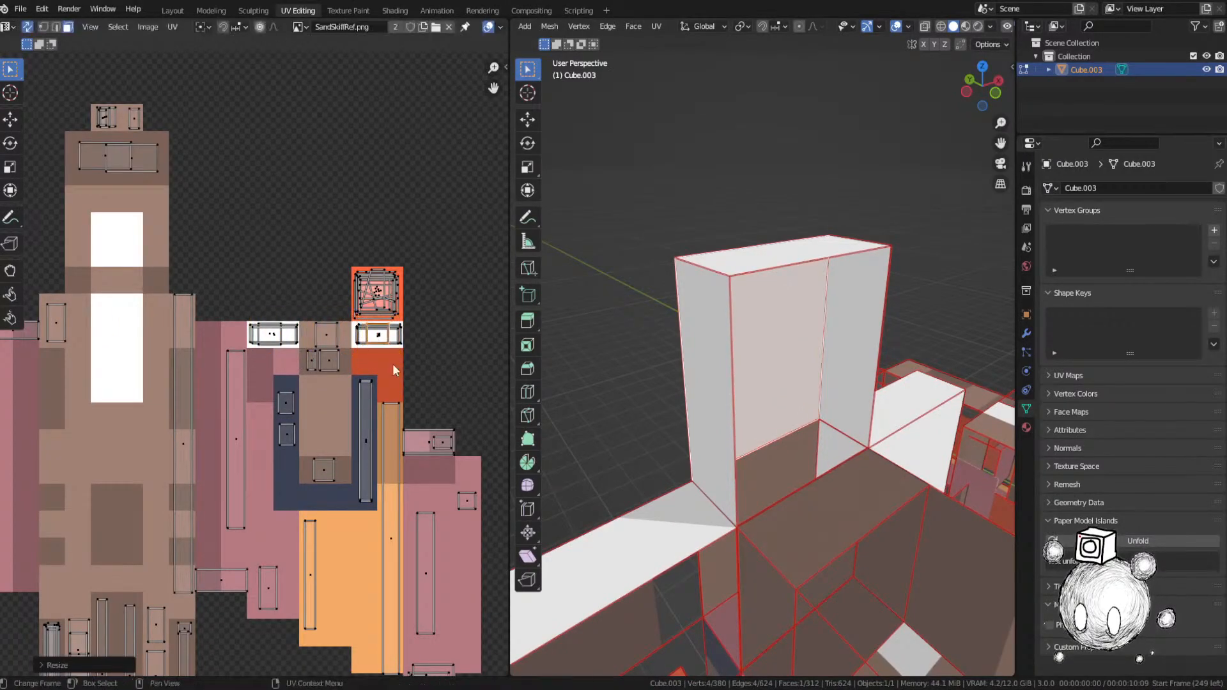
pyautogui.hotkey('ctrl', 's')
# Step: Select the next squarish island in the top row, locate its face and move it onto the white block below the right wing's orange-red square
pyautogui.scroll(-4, 356, 325)
pyautogui.moveTo(277, 184); pyautogui.dragTo(330, 353, button='middle')
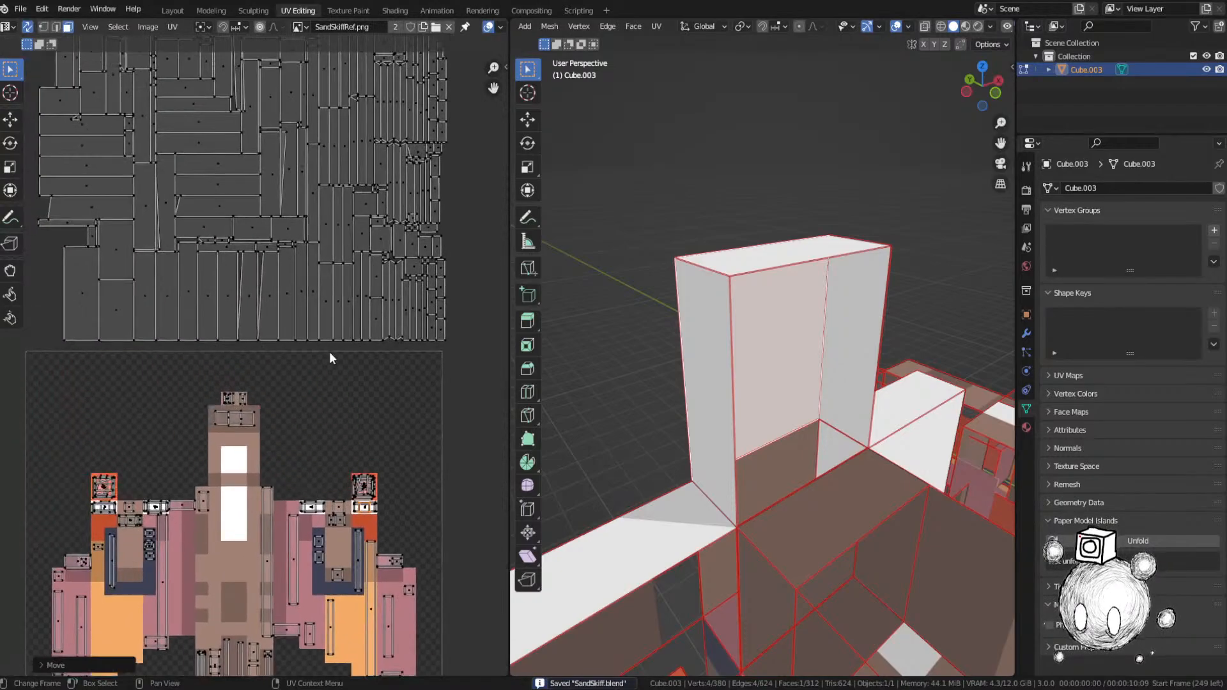
pyautogui.moveTo(121, 120); pyautogui.dragTo(161, 268, button='middle')
pyautogui.press('KP_Decimal')
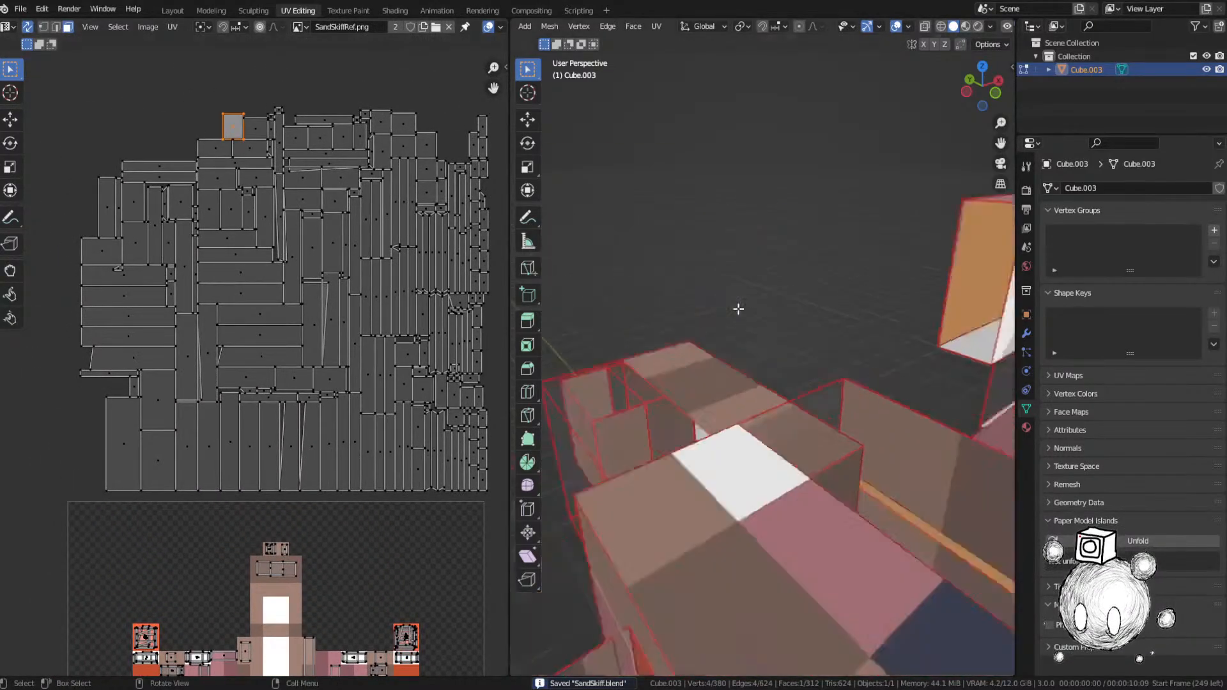
pyautogui.moveTo(737, 309); pyautogui.dragTo(707, 314, button='middle')
pyautogui.press('g')
pyautogui.click(333, 645)
pyautogui.moveTo(339, 634); pyautogui.dragTo(291, 353, button='middle')
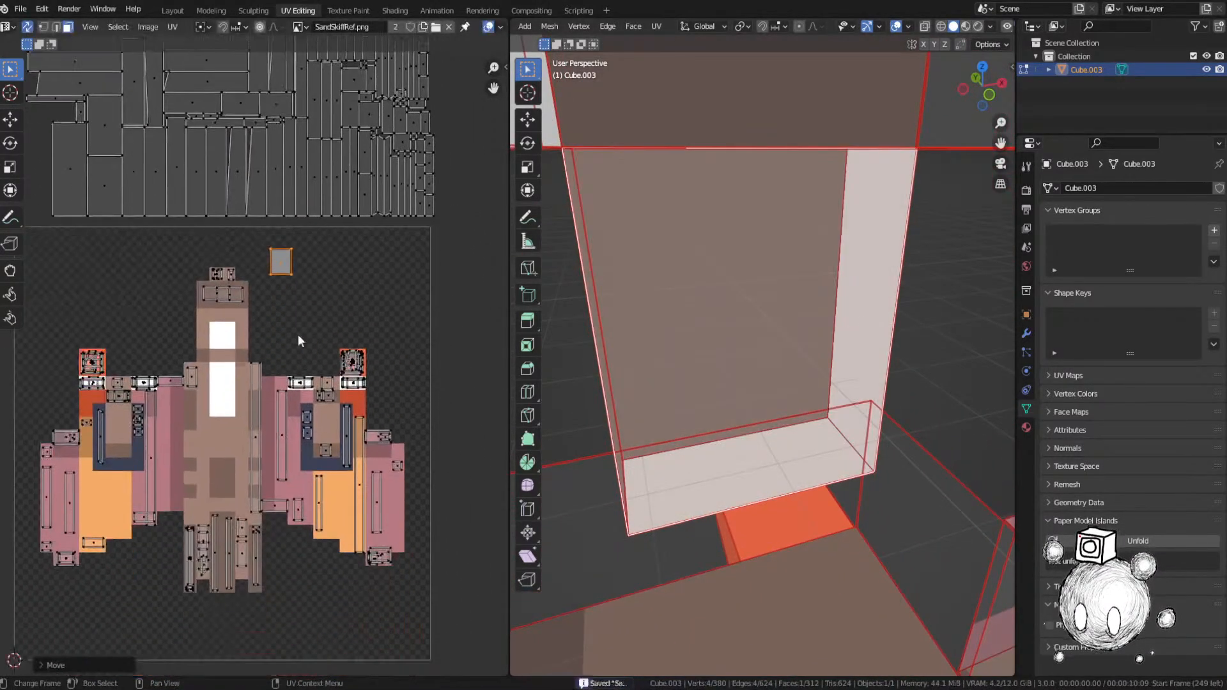
pyautogui.press('g')
pyautogui.click(378, 452)
# Step: Scale and reposition the island until it sits inside the right wing's outer white block, and save the file
pyautogui.scroll(1, 384, 453)
pyautogui.scroll(2, 383, 451)
pyautogui.press('s')
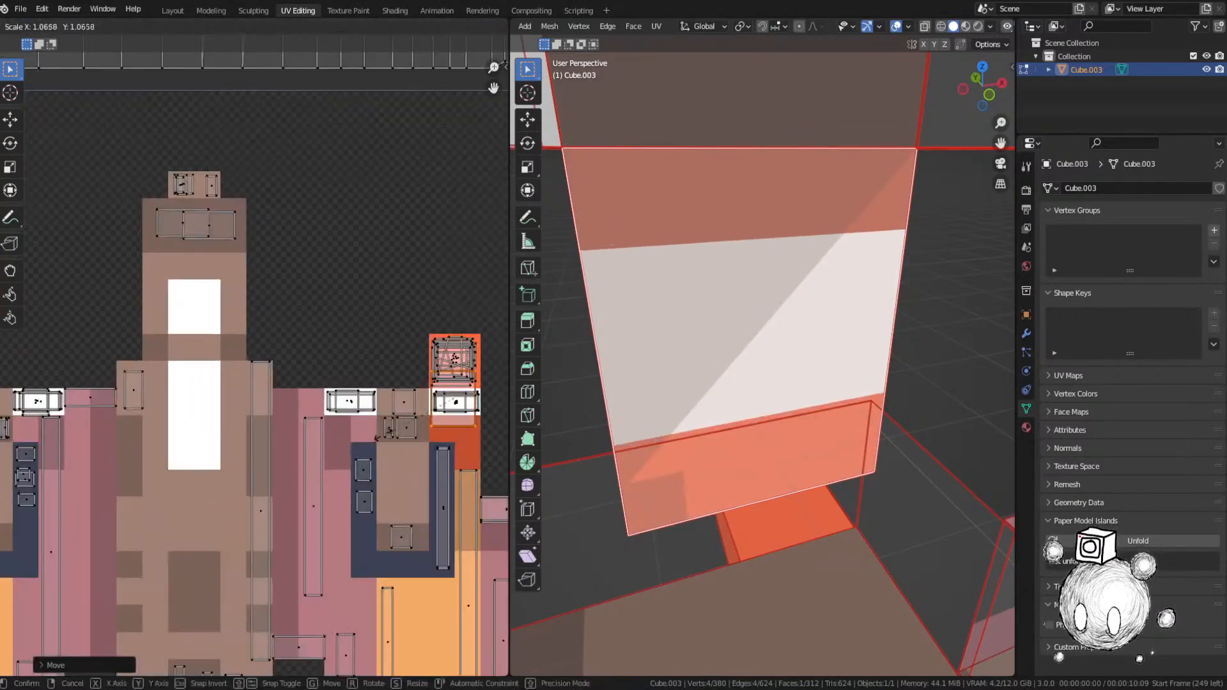
pyautogui.click(415, 419)
pyautogui.press('g')
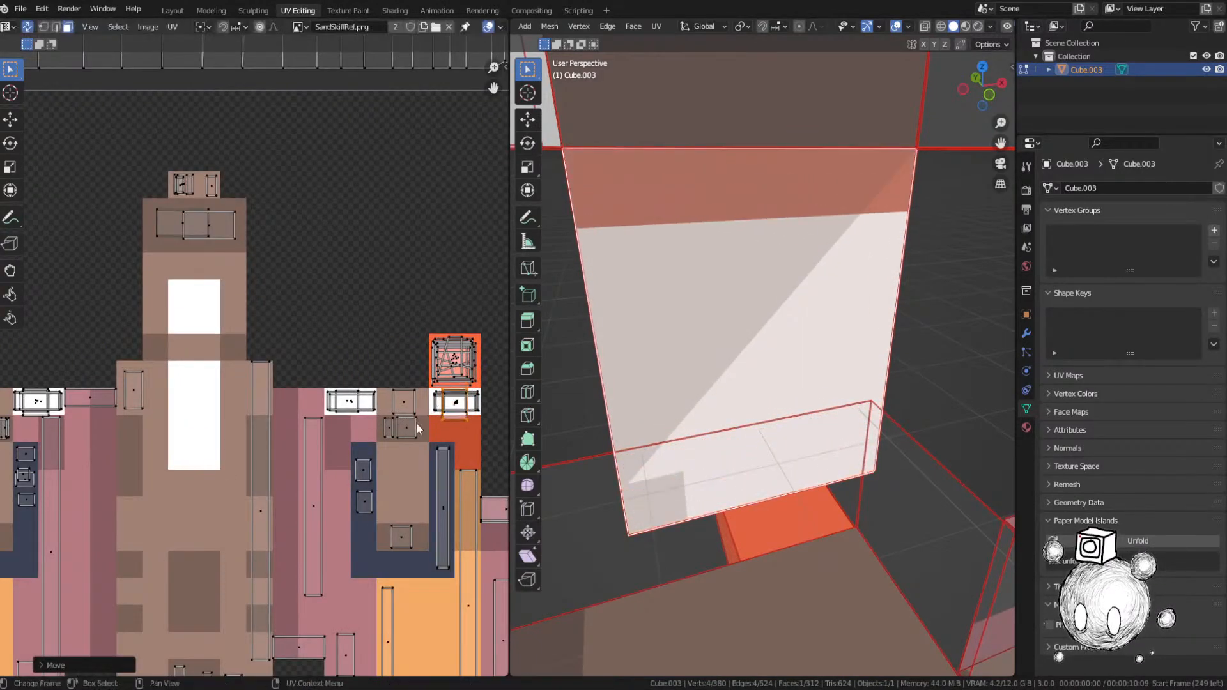
pyautogui.click(424, 432)
pyautogui.press('s')
pyautogui.click(438, 418)
pyautogui.hotkey('ctrl', 's')
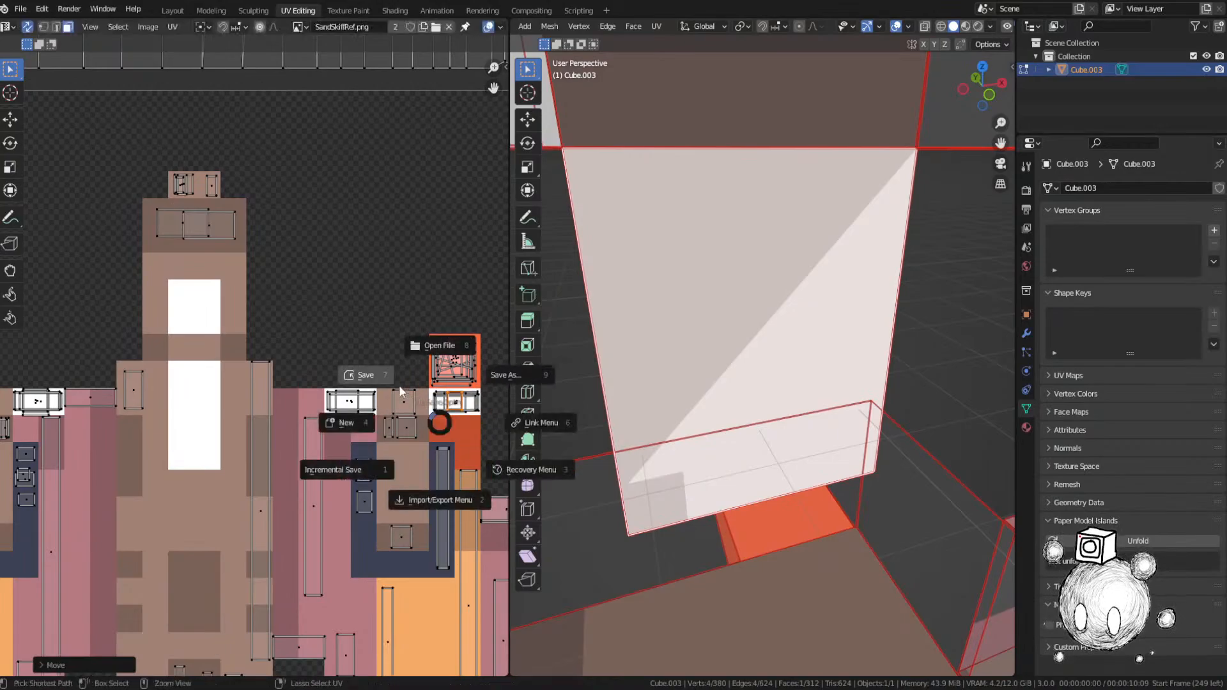
pyautogui.click(398, 387)
# Step: Select the tiny island at the top of the unplaced group and locate its face at the end of the hull beam
pyautogui.scroll(-4, 765, 386)
pyautogui.scroll(-6, 716, 335)
pyautogui.scroll(-6, 330, 320)
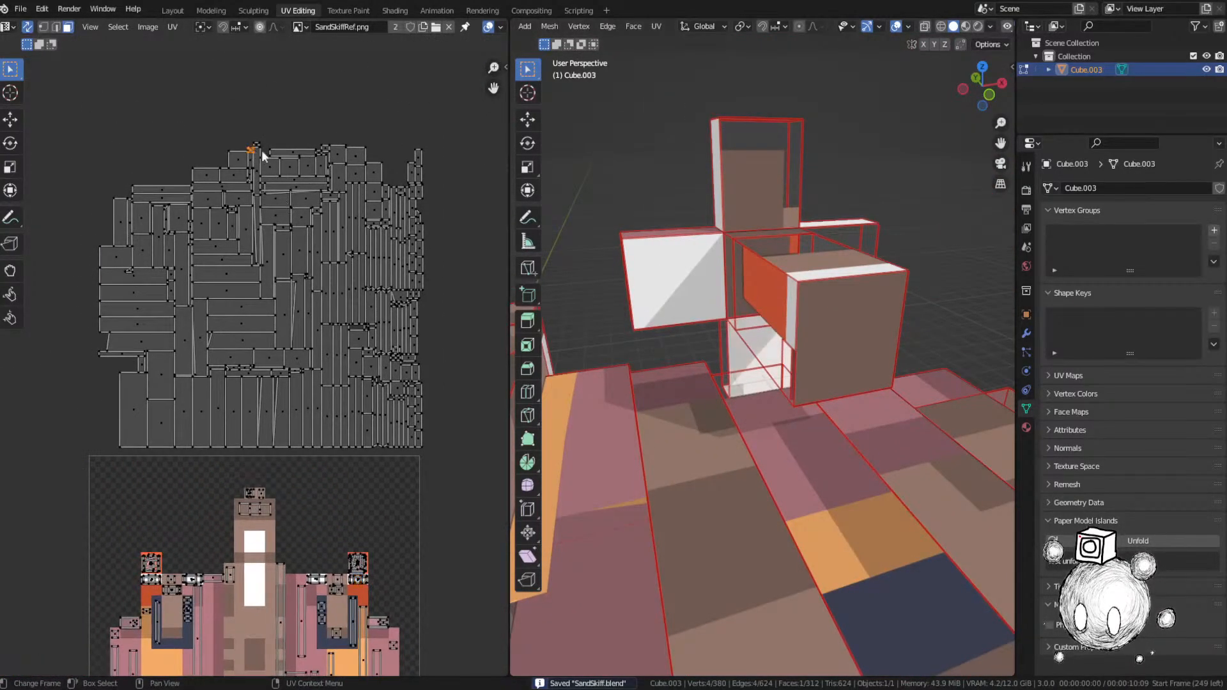
pyautogui.press('KP_Decimal')
pyautogui.moveTo(707, 271); pyautogui.dragTo(635, 329, button='middle')
pyautogui.scroll(-4, 635, 328)
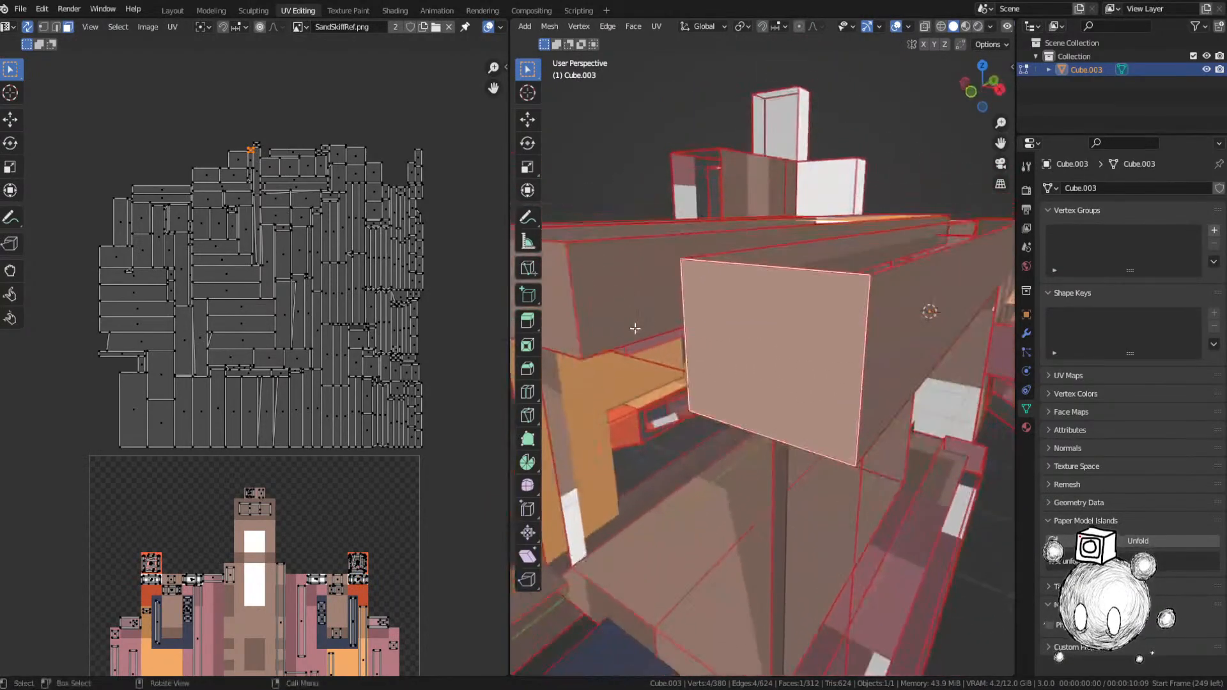
pyautogui.scroll(-2, 635, 329)
# Step: Move the tiny island onto the lower end of the fuselage's right dark-brown strip
pyautogui.press('g')
pyautogui.click(274, 479)
pyautogui.moveTo(275, 478); pyautogui.dragTo(264, 182, button='middle')
pyautogui.press('g')
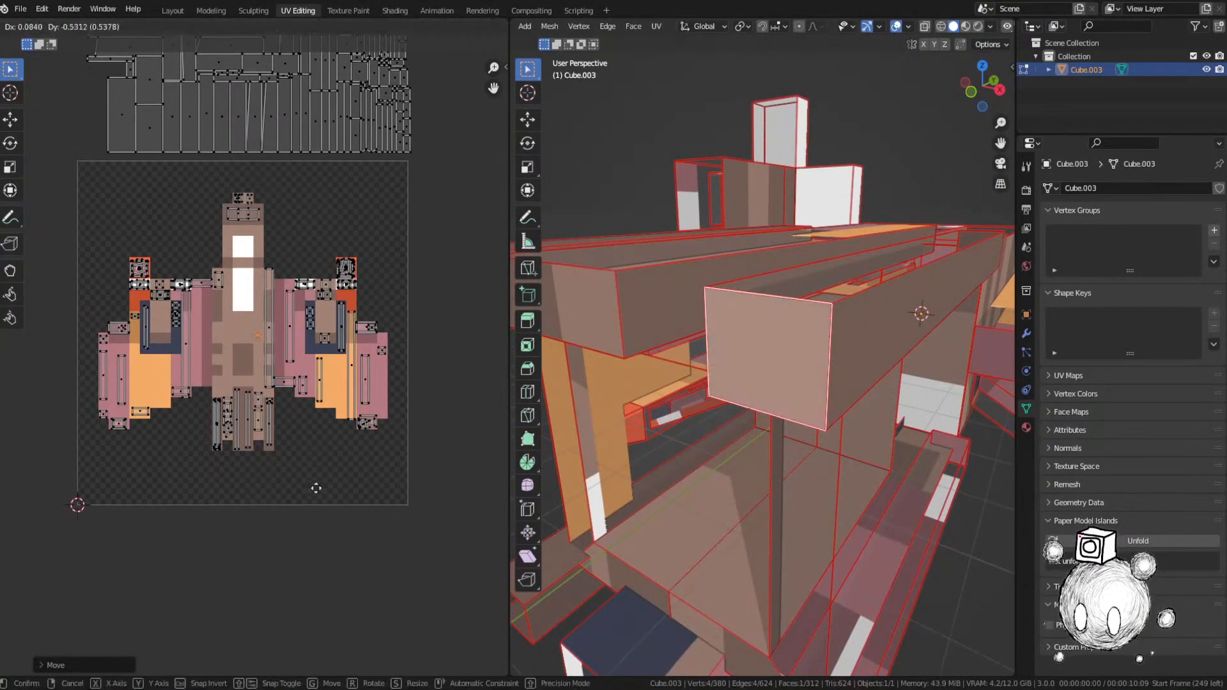
pyautogui.press('g')
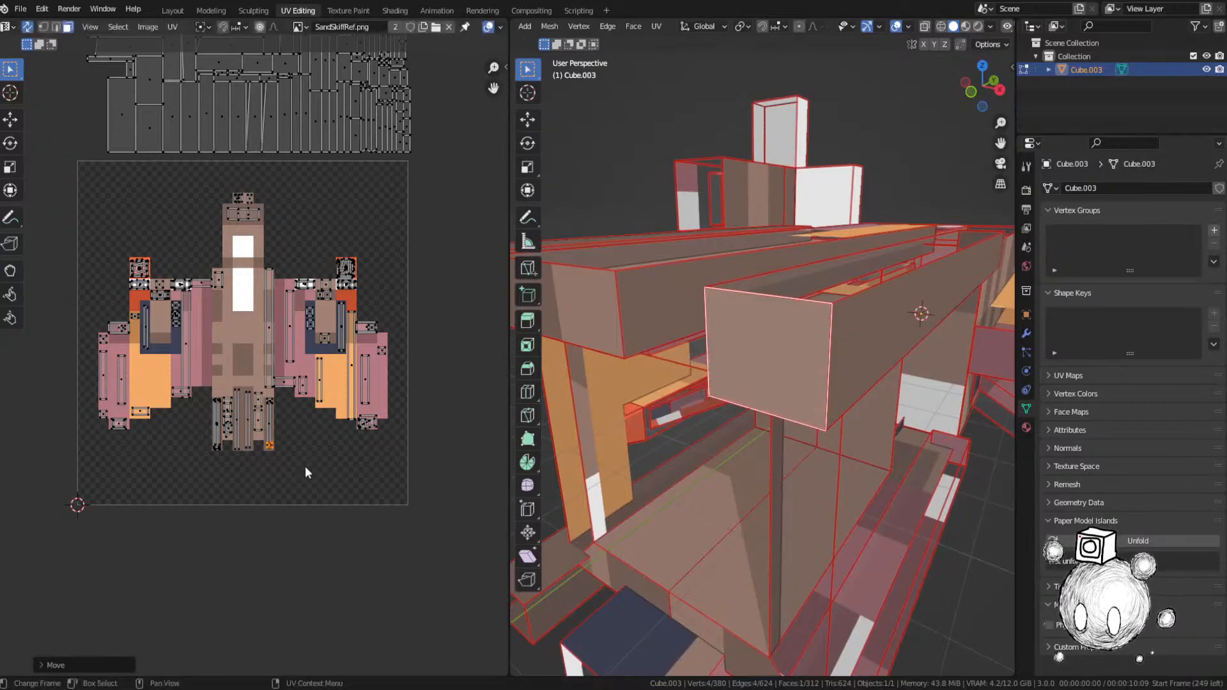
# Step: Select the next tiny island at the group's top, locate its beam-end face, place it on the fuselage's left dark-brown strip and save
pyautogui.moveTo(301, 194); pyautogui.dragTo(318, 577, button='middle')
pyautogui.click(262, 234)
pyautogui.press('KP_Decimal')
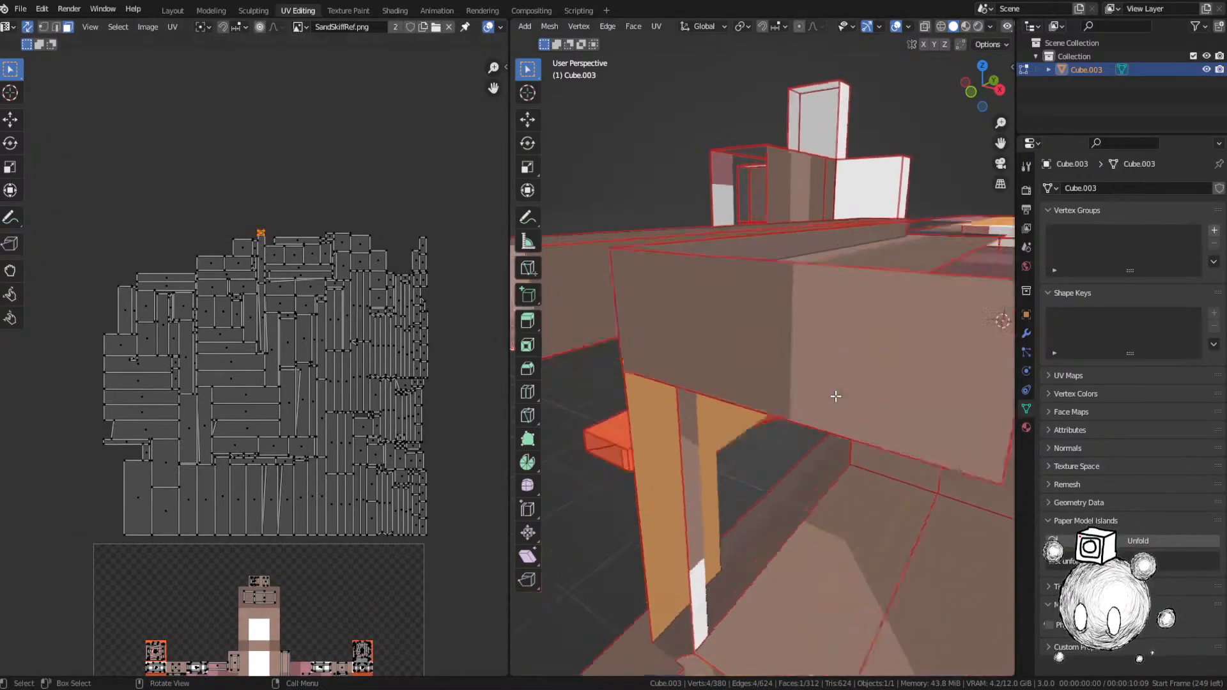
pyautogui.moveTo(836, 396); pyautogui.dragTo(869, 398, button='middle')
pyautogui.press('g')
pyautogui.click(322, 518)
pyautogui.moveTo(322, 518); pyautogui.dragTo(406, 172, button='middle')
pyautogui.press('g')
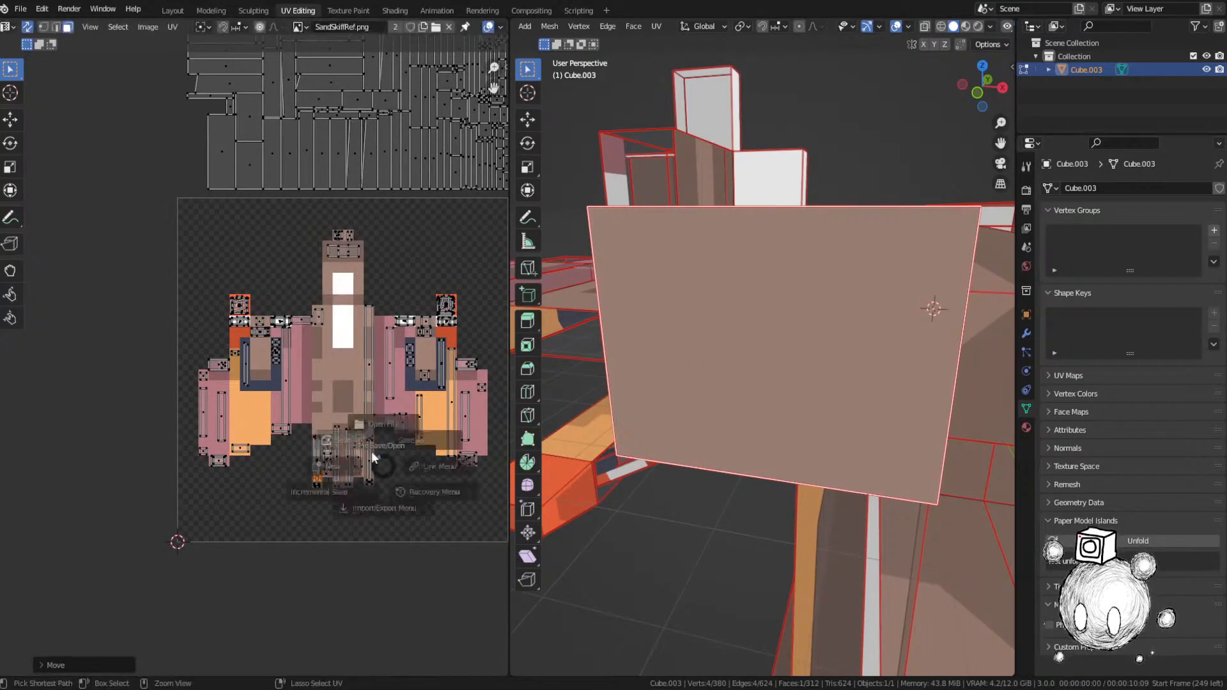
# Step: Select the remaining squarish island in the top row, locate its upright face and bring the island over to the right wing
pyautogui.moveTo(380, 334); pyautogui.dragTo(371, 505, button='middle')
pyautogui.click(320, 222)
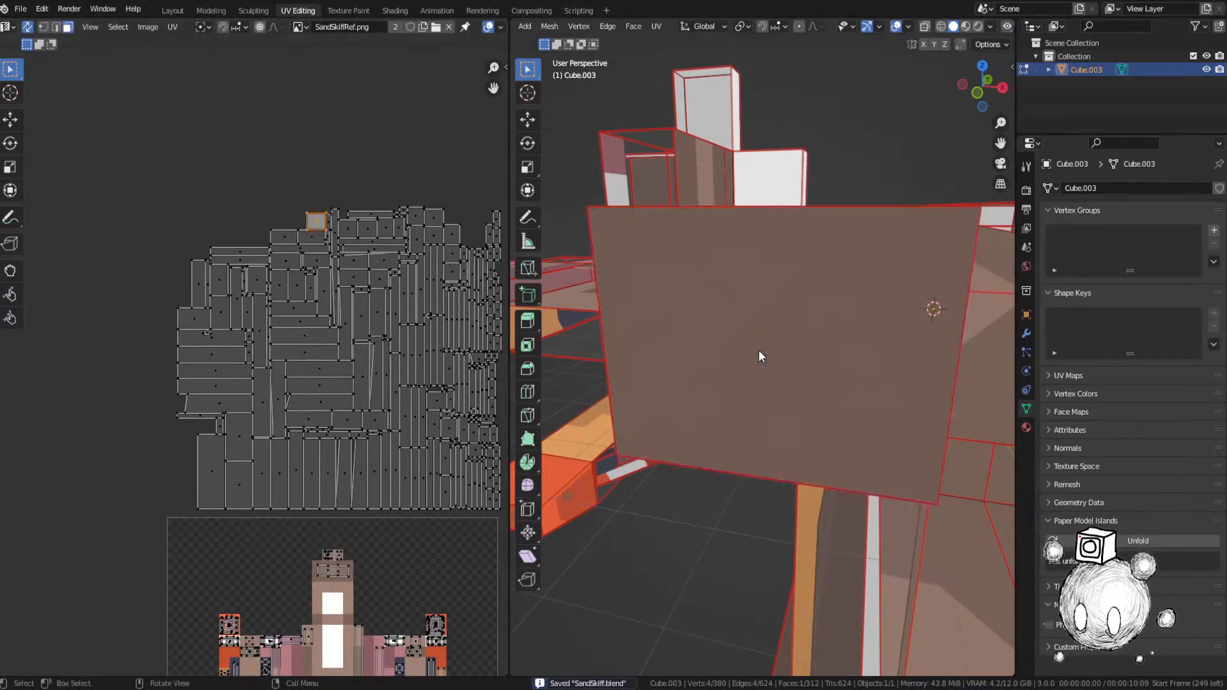
pyautogui.press('KP_Decimal')
pyautogui.scroll(-3, 759, 349)
pyautogui.press('g')
pyautogui.click(368, 510)
pyautogui.moveTo(368, 510); pyautogui.dragTo(346, 339, button='middle')
pyautogui.press('g')
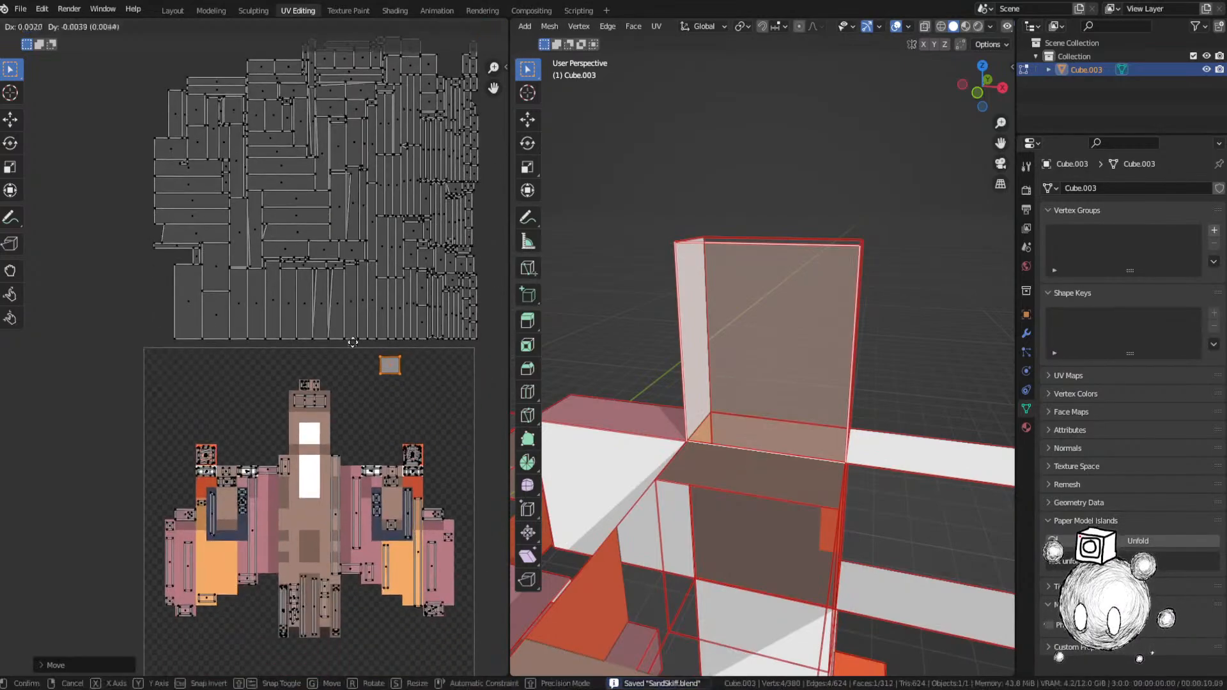
pyautogui.click(378, 453)
# Step: Place the squarish island on the right wing's inner white block, scale it down to fit and save the file
pyautogui.scroll(4, 409, 450)
pyautogui.moveTo(414, 450); pyautogui.dragTo(346, 261, button='middle')
pyautogui.press('g')
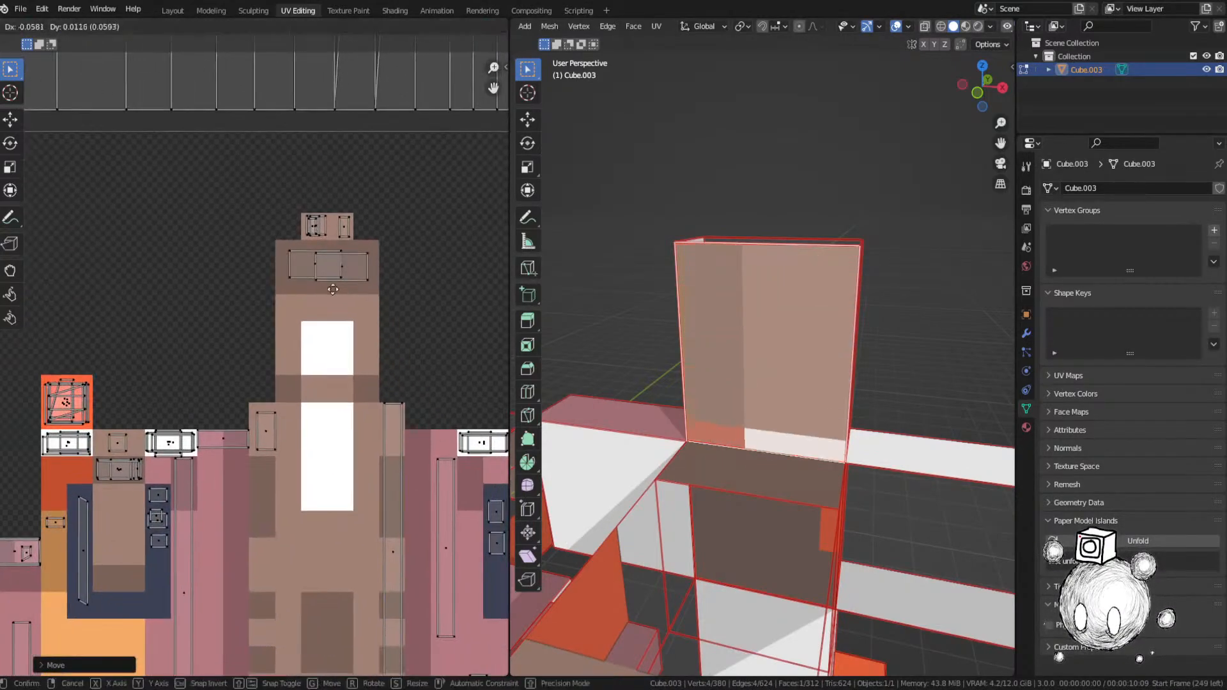
pyautogui.click(283, 286)
pyautogui.moveTo(282, 285); pyautogui.dragTo(191, 202, button='middle')
pyautogui.press('s')
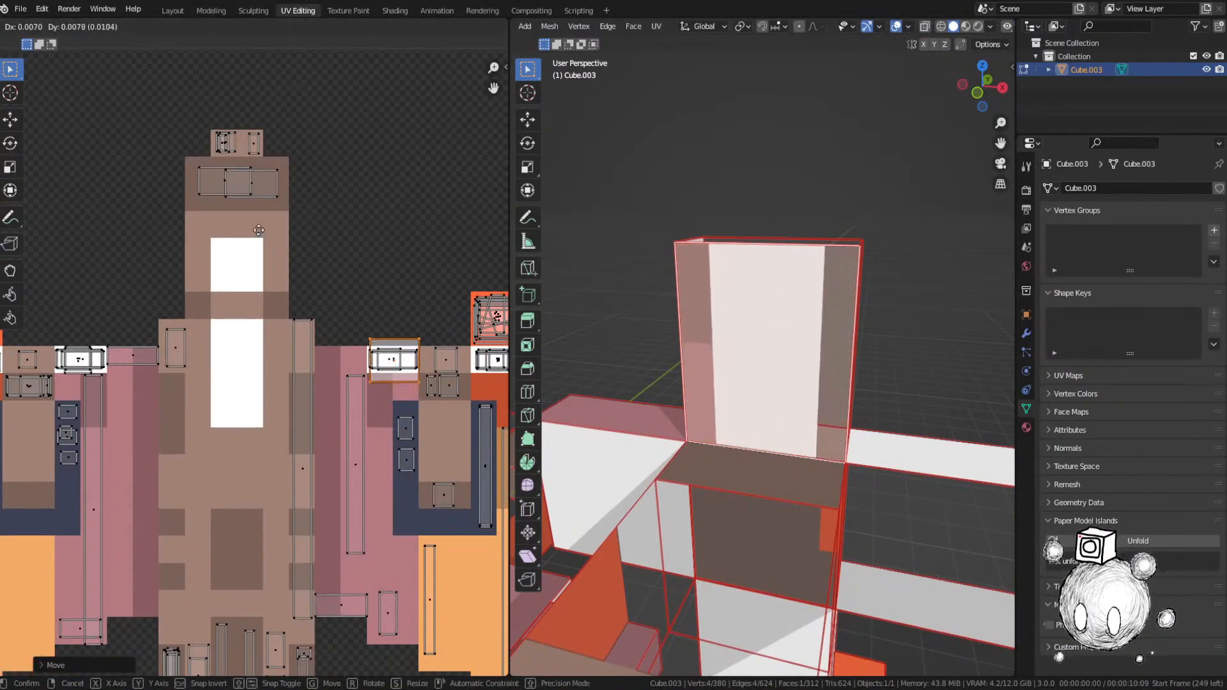
pyautogui.click(321, 275)
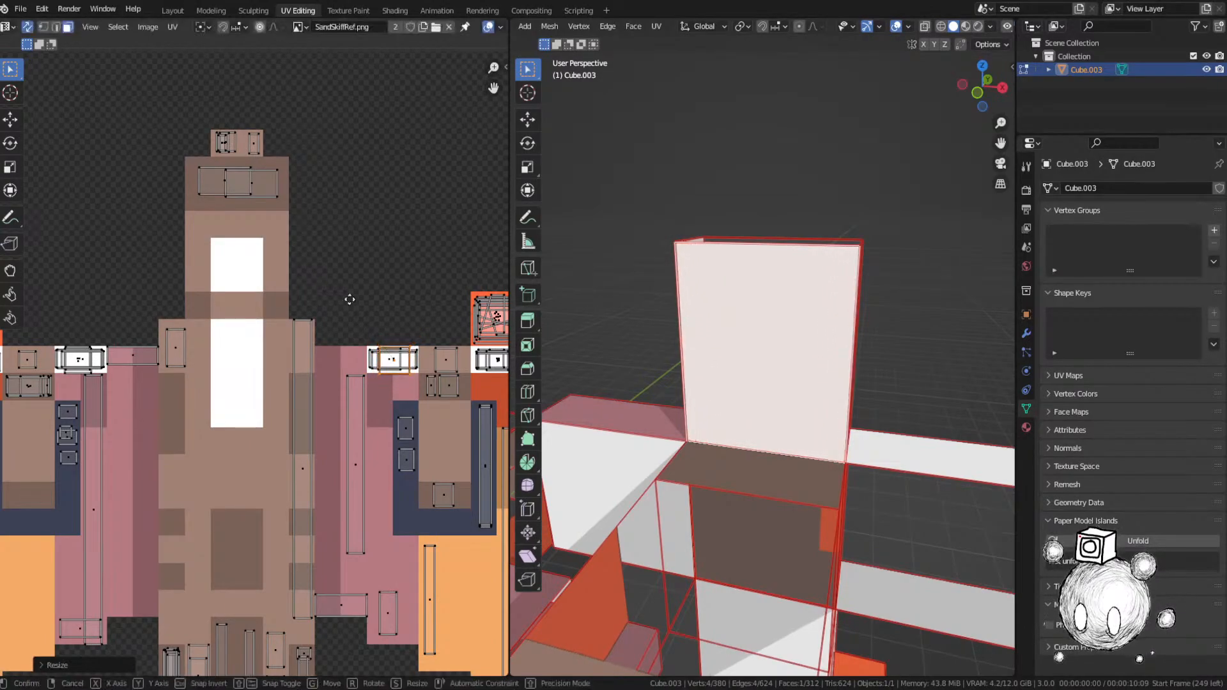
pyautogui.press('g')
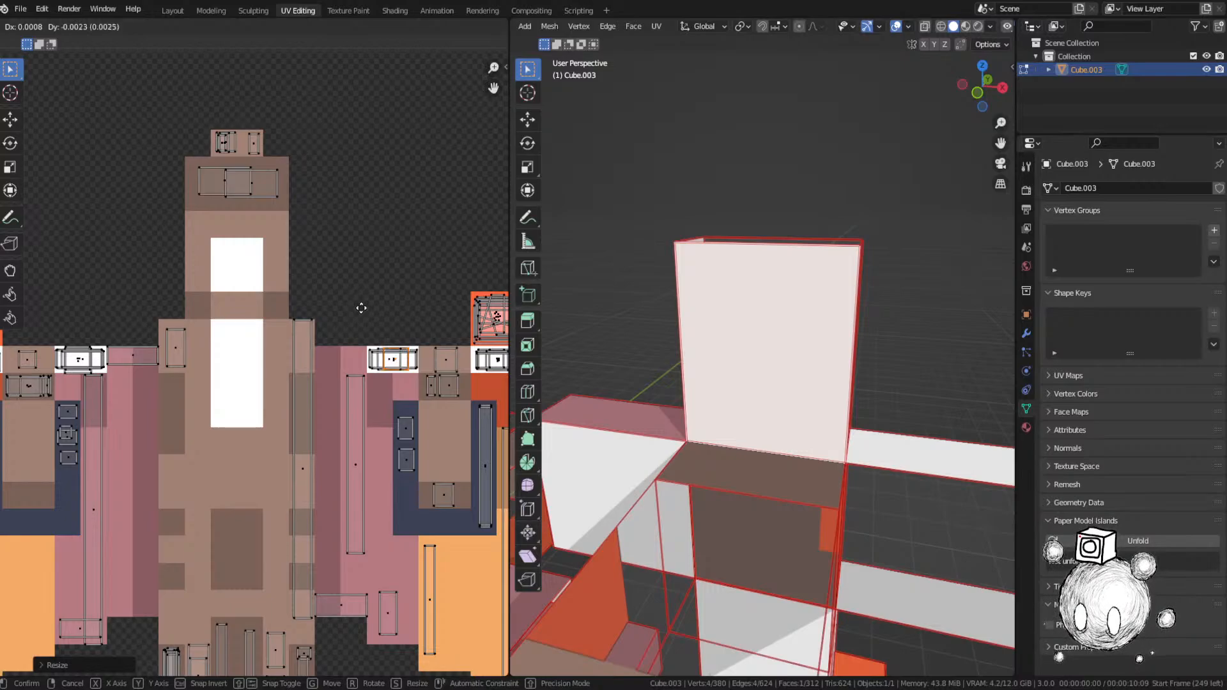
pyautogui.click(359, 306)
pyautogui.hotkey('ctrl', 's')
pyautogui.click(328, 271)
# Step: Locate the face of the small horizontal island from the group's upper left, place it on the nose's dark-brown band and save
pyautogui.scroll(-8, 326, 270)
pyautogui.moveTo(313, 213); pyautogui.dragTo(338, 318, button='middle')
pyautogui.scroll(2, 248, 275)
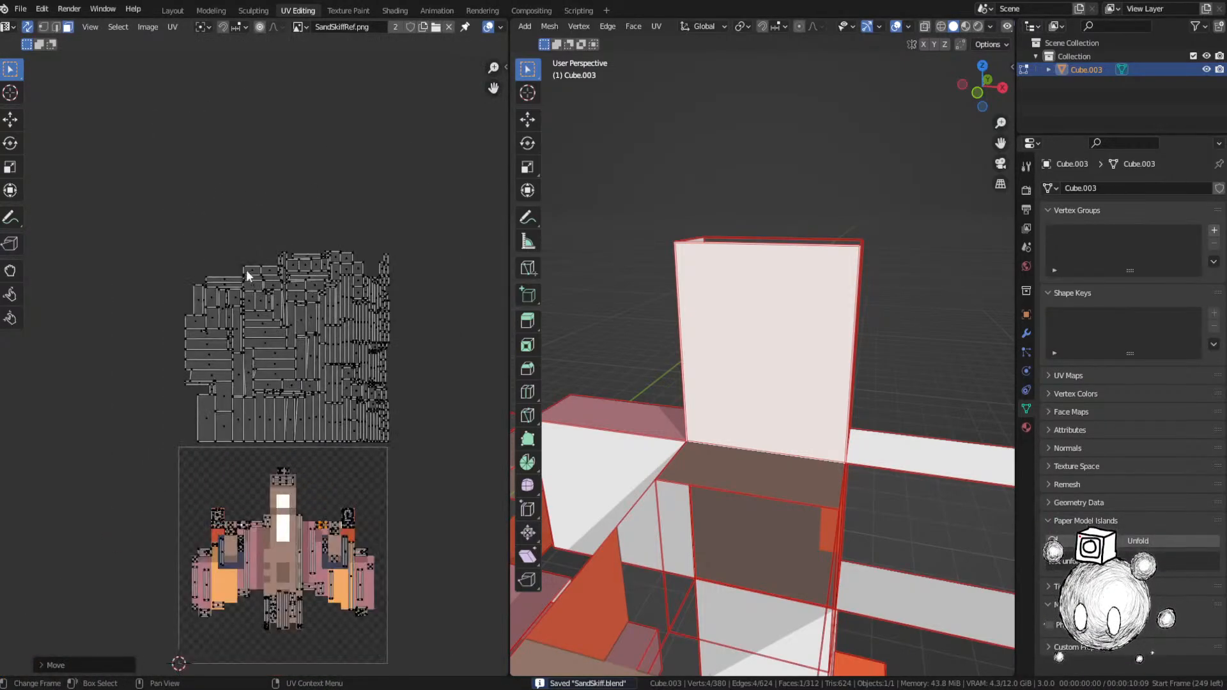
pyautogui.click(253, 274)
pyautogui.press('KP_Decimal')
pyautogui.moveTo(688, 427); pyautogui.dragTo(488, 441, button='middle')
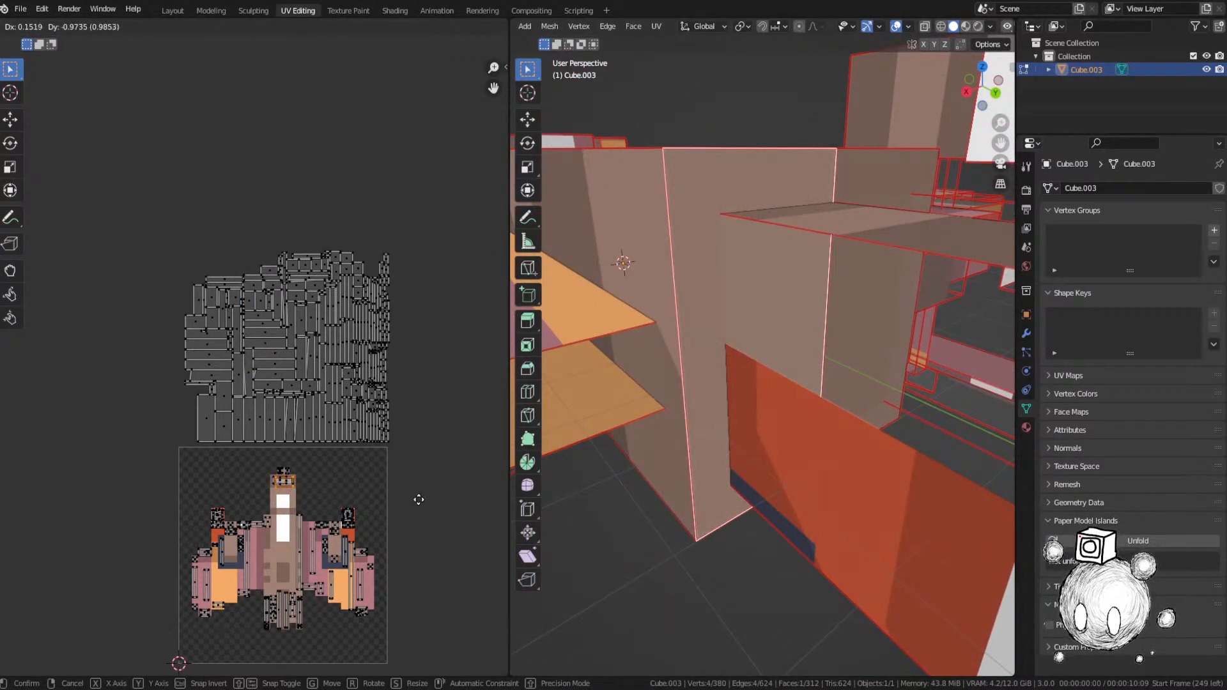
pyautogui.click(392, 484)
pyautogui.scroll(4, 316, 489)
pyautogui.moveTo(308, 510)
pyautogui.mouseDown(button='middle')
pyautogui.moveTo(290, 395)
pyautogui.moveTo(307, 497)
pyautogui.mouseUp(button='middle')
pyautogui.scroll(-1, 308, 501)
pyautogui.scroll(-2, 308, 501)
# Step: Move the small upright island for the orange box's end face onto the right wing's orange block and scale it down
pyautogui.click(285, 225)
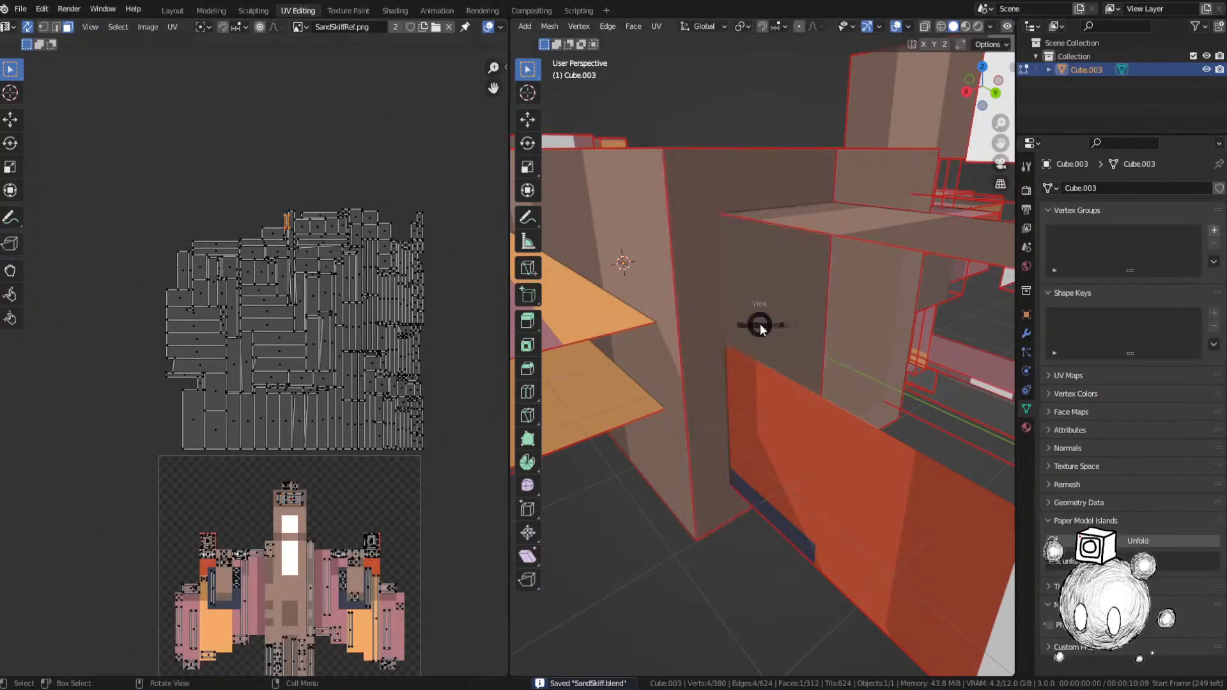
pyautogui.press('KP_Decimal')
pyautogui.press('g')
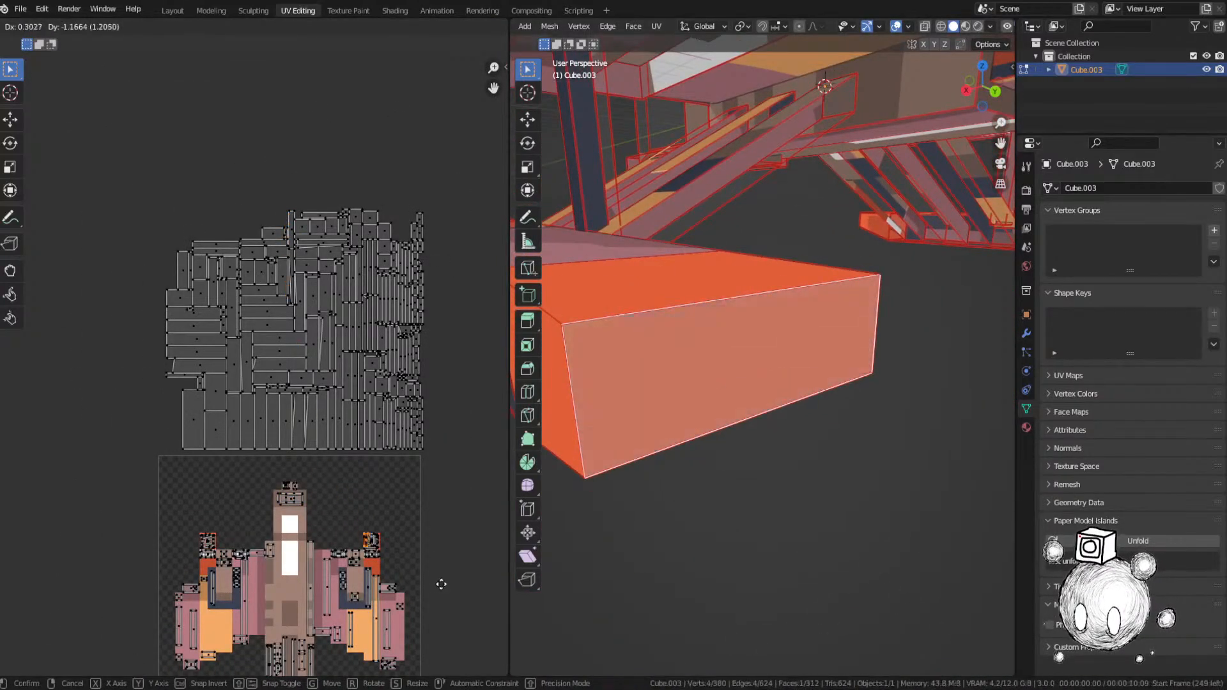
pyautogui.click(447, 585)
pyautogui.press('s')
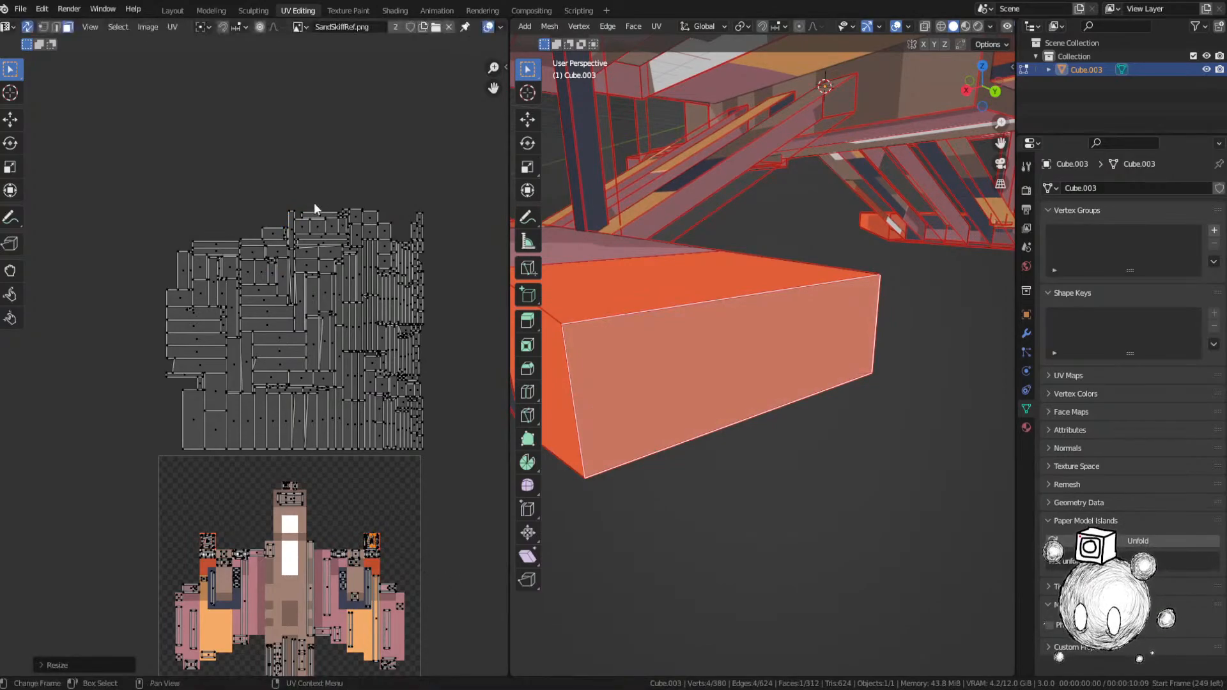
# Step: Place the tall narrow island for the wing-edge face on the outer pink strip of the right wing and save
pyautogui.click(291, 222)
pyautogui.press('3')
pyautogui.moveTo(726, 266); pyautogui.dragTo(766, 277, button='middle')
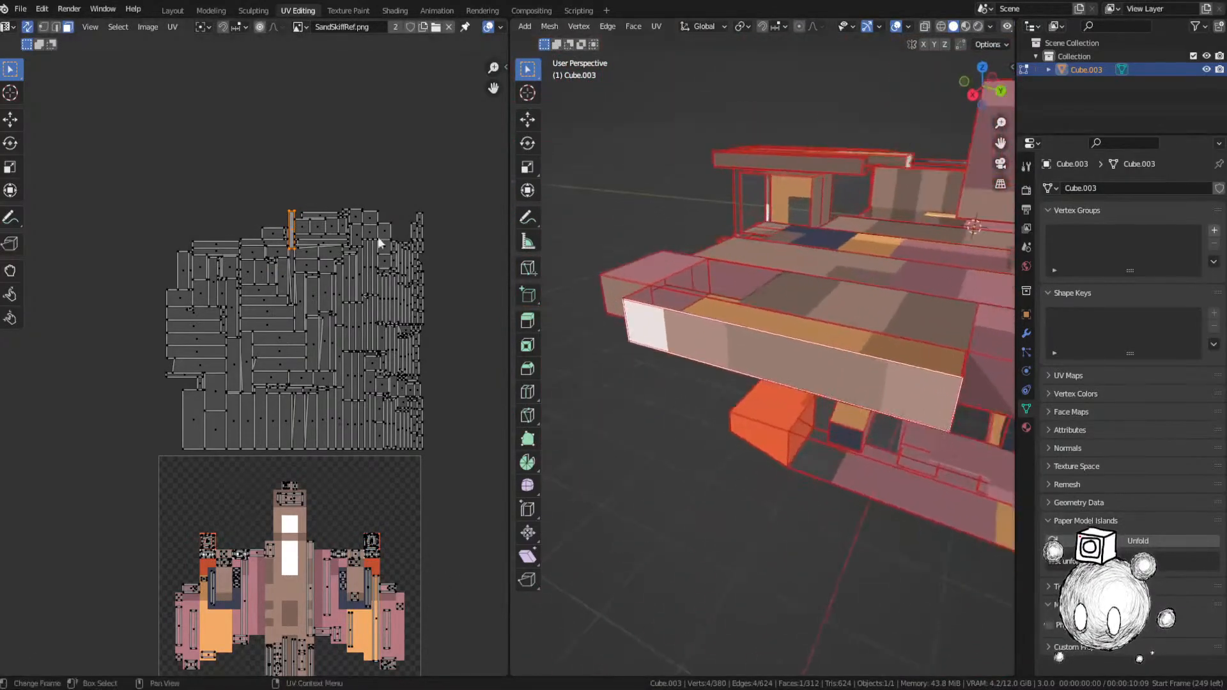
pyautogui.press('g')
pyautogui.click(405, 494)
pyautogui.moveTo(372, 512); pyautogui.dragTo(399, 264, button='middle')
pyautogui.scroll(2, 398, 264)
pyautogui.press('g')
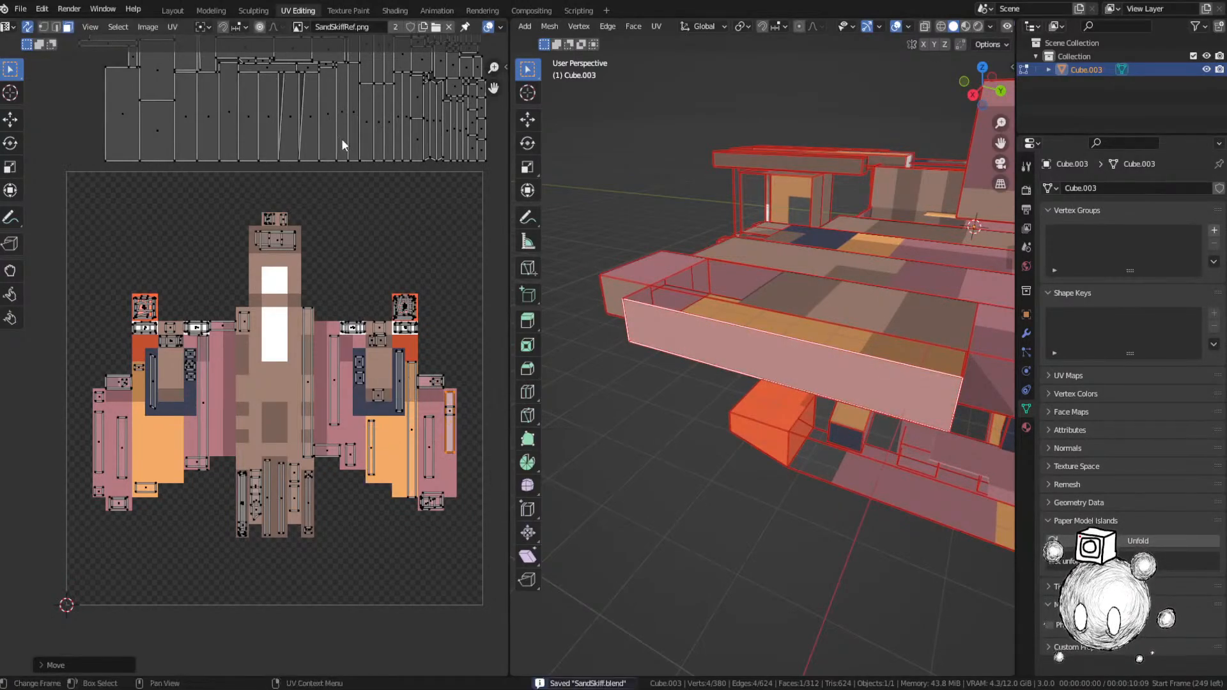
# Step: Select the small wide island at the unplaced group's upper left and locate its face on the model
pyautogui.moveTo(343, 144); pyautogui.dragTo(338, 386, button='middle')
pyautogui.scroll(-1, 338, 386)
pyautogui.click(248, 136)
pyautogui.press('`')
pyautogui.press('3')
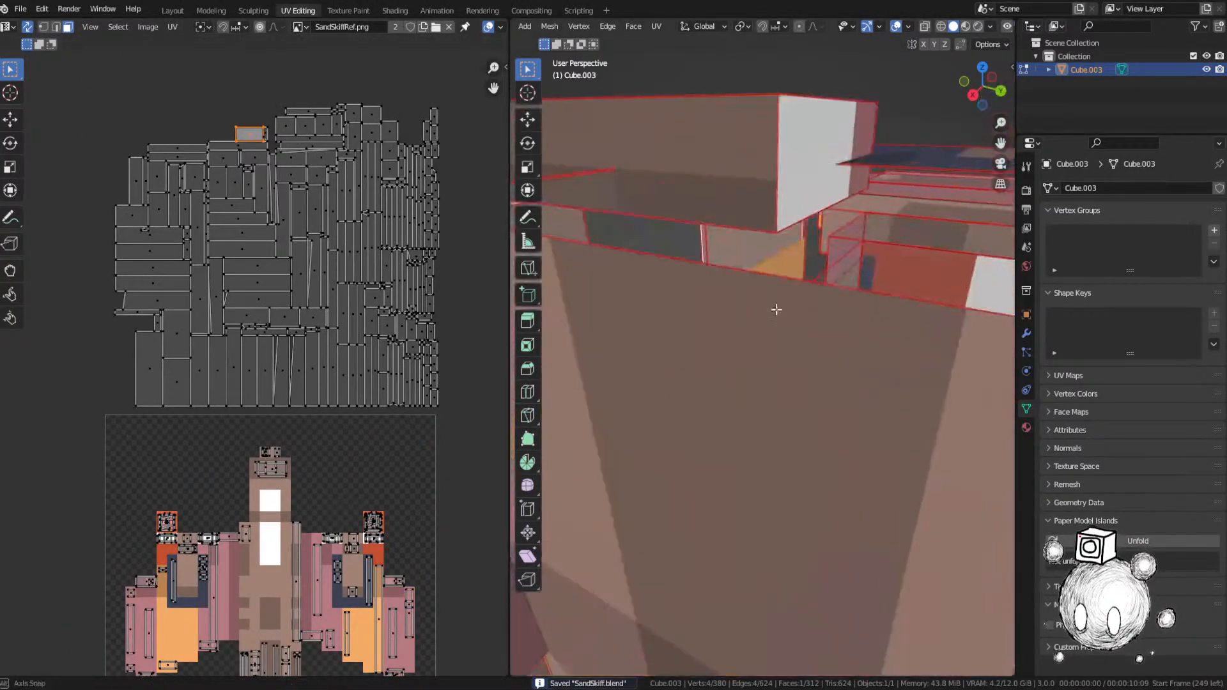
pyautogui.moveTo(777, 309); pyautogui.dragTo(876, 361, button='middle')
pyautogui.press('g')
pyautogui.rightClick(863, 318)
pyautogui.press('g')
pyautogui.rightClick(789, 294)
pyautogui.scroll(-3, 789, 293)
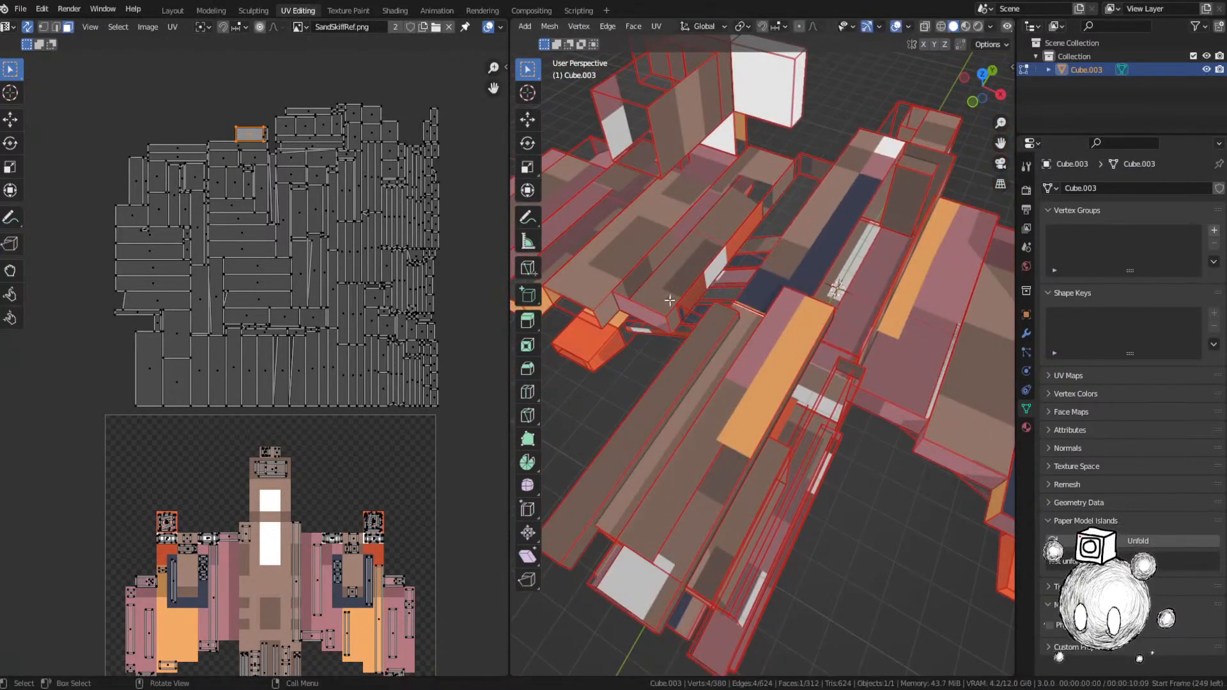
pyautogui.press('g')
pyautogui.rightClick(787, 173)
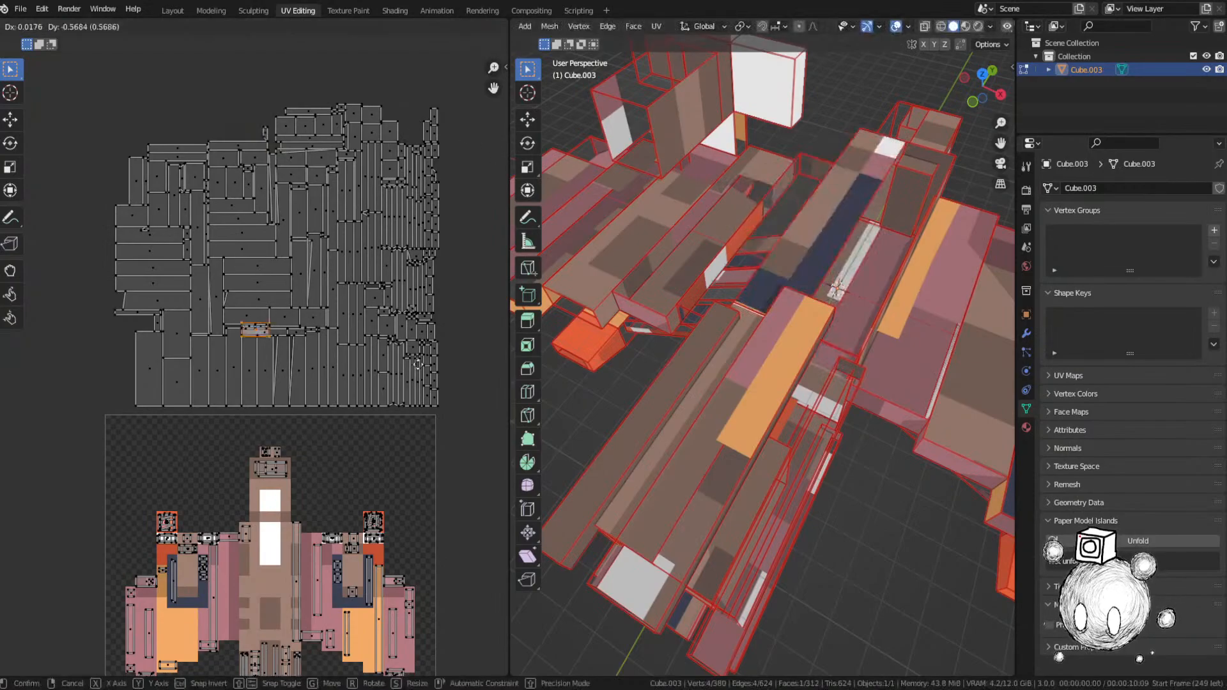
# Step: Move the wide island onto the fuselage's light-brown area just above the left tail strip, scale it down slightly and save
pyautogui.click(405, 531)
pyautogui.moveTo(402, 472); pyautogui.dragTo(419, 220, button='middle')
pyautogui.scroll(2, 418, 223)
pyautogui.press('g')
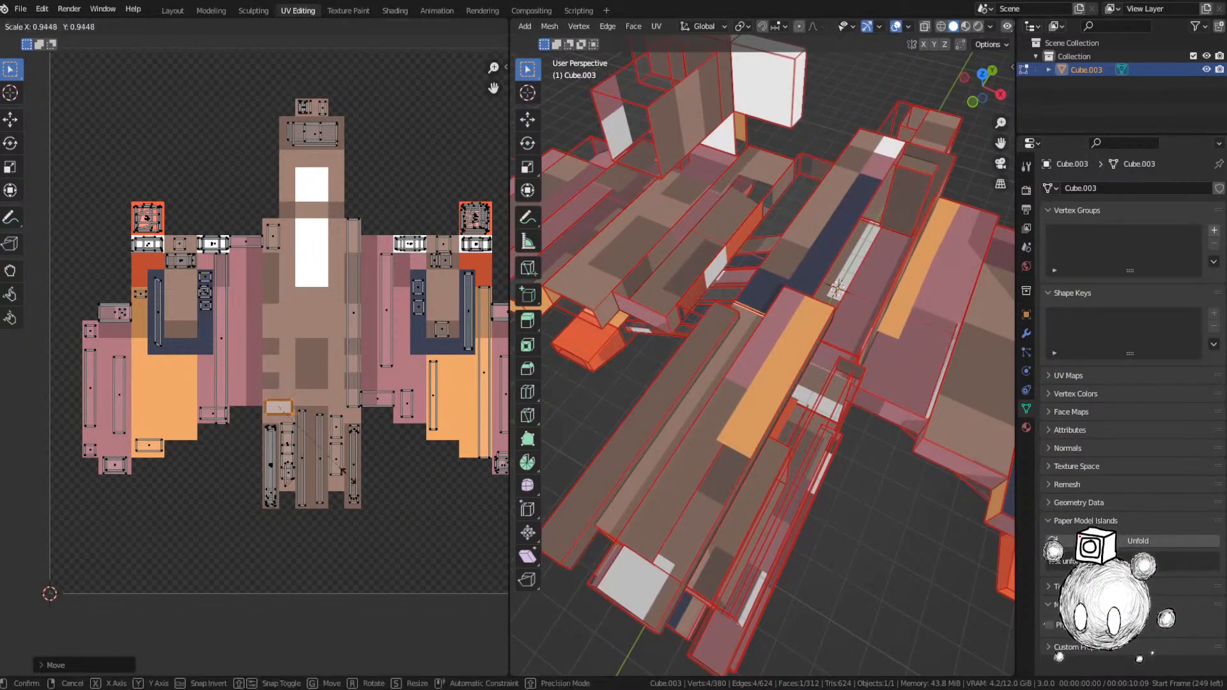
pyautogui.hotkey('ctrl', 's')
# Step: Rotate the thin horizontal island from the group's top upright and place it on the right wing's outer pink strip
pyautogui.moveTo(614, 332); pyautogui.dragTo(679, 320, button='middle')
pyautogui.scroll(-4, 304, 213)
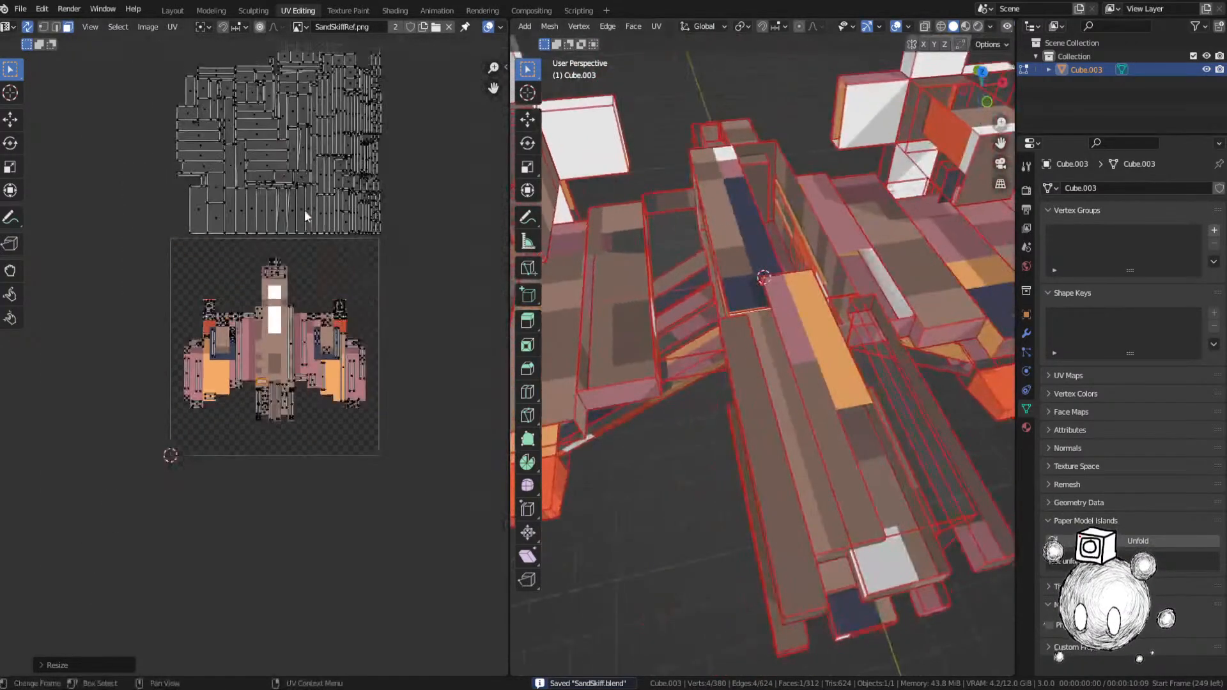
pyautogui.moveTo(291, 132); pyautogui.dragTo(330, 265, button='middle')
pyautogui.scroll(1, 329, 263)
pyautogui.click(339, 155)
pyautogui.press('KP_Decimal')
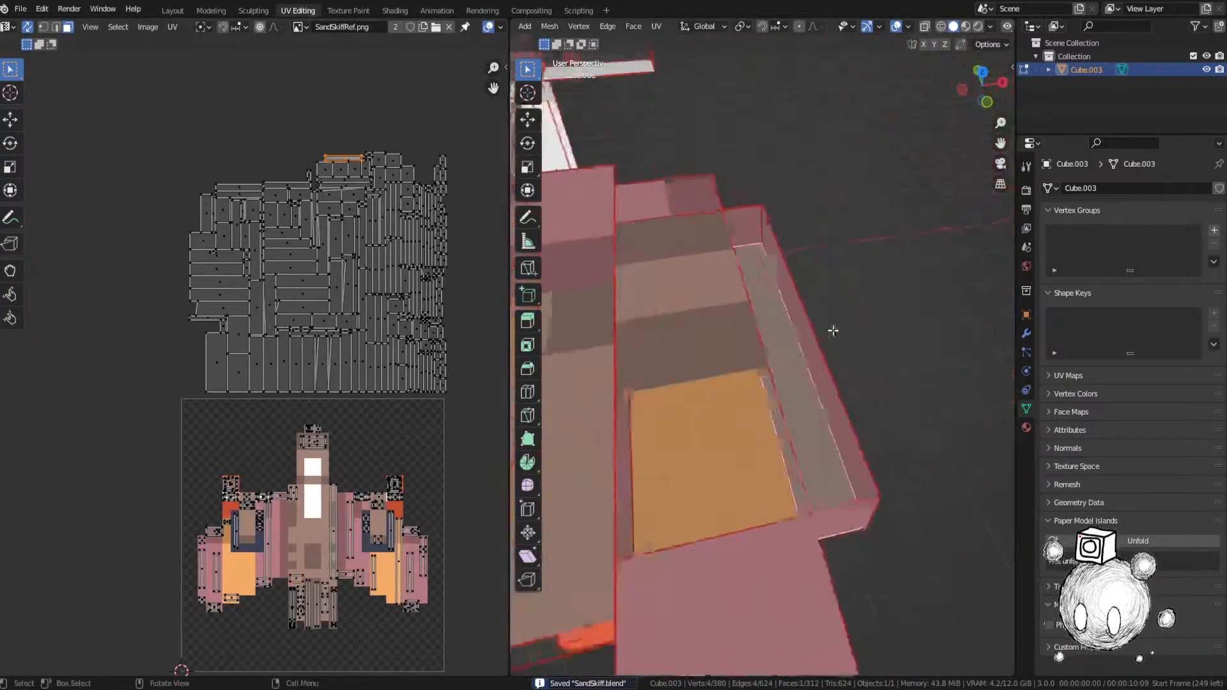
pyautogui.moveTo(835, 331); pyautogui.dragTo(722, 300, button='middle')
pyautogui.press('g')
pyautogui.click(322, 677)
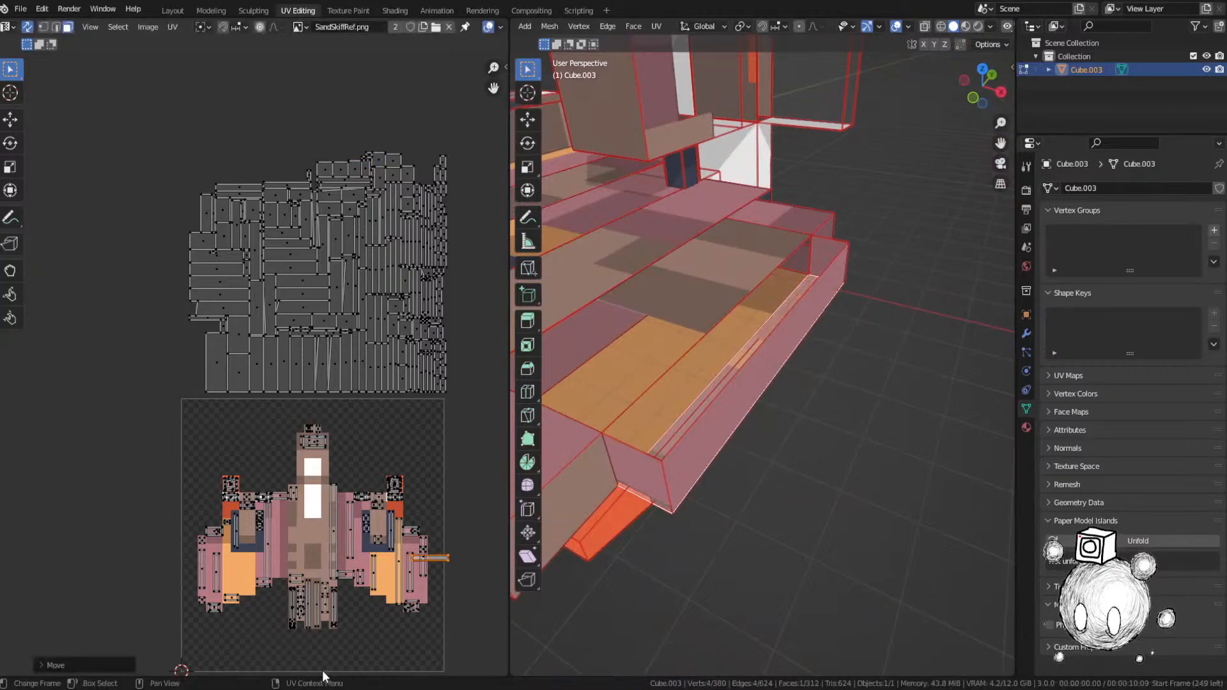
pyautogui.press('KP_Decimal')
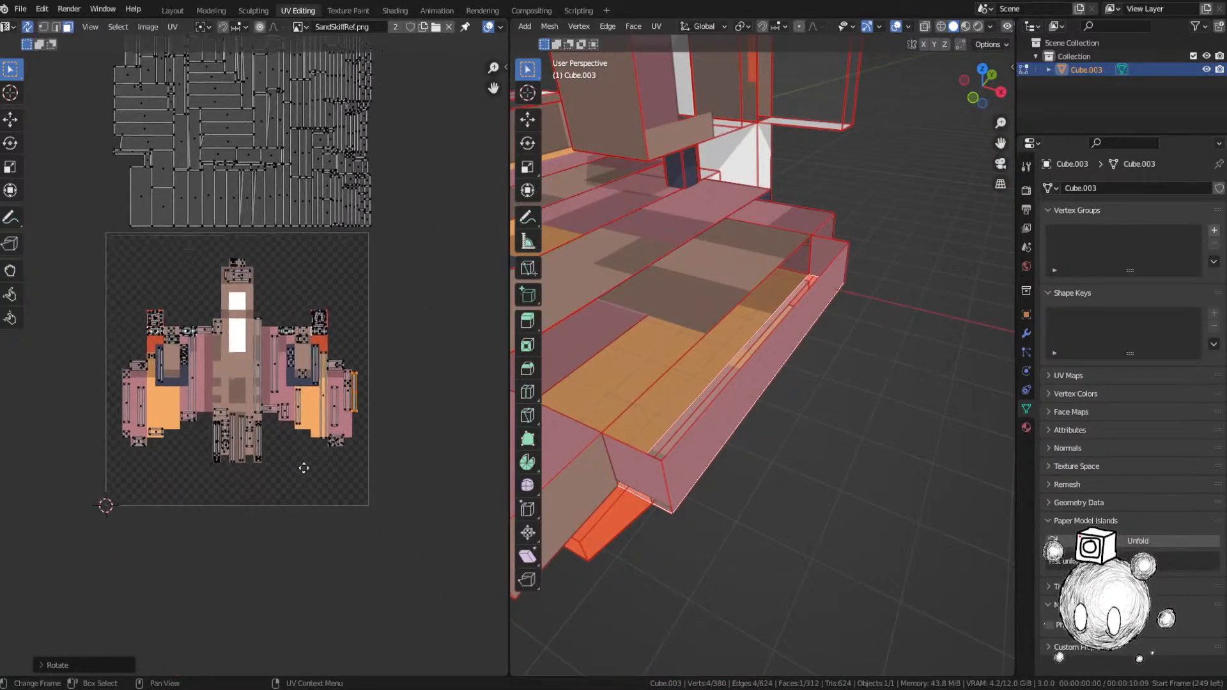
pyautogui.press('g')
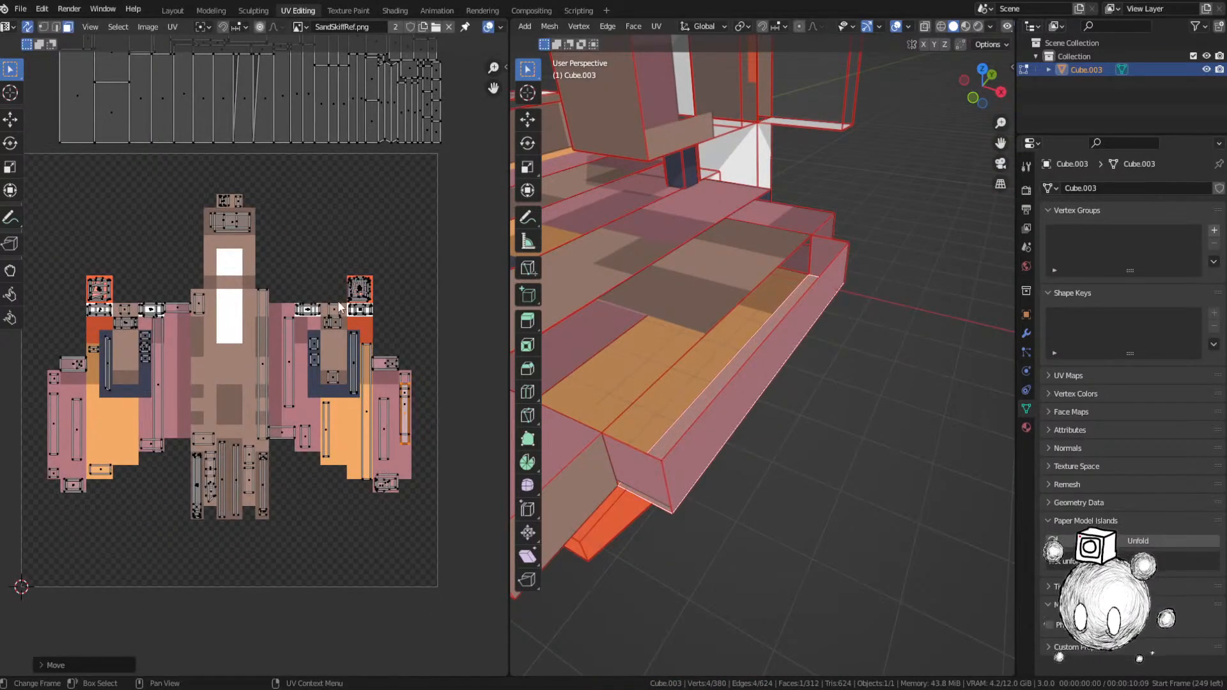
# Step: Locate the face of the small narrow island beside the group's top row, place it on the light-brown tail area and save
pyautogui.scroll(-3, 330, 288)
pyautogui.moveTo(283, 86); pyautogui.dragTo(298, 201, button='middle')
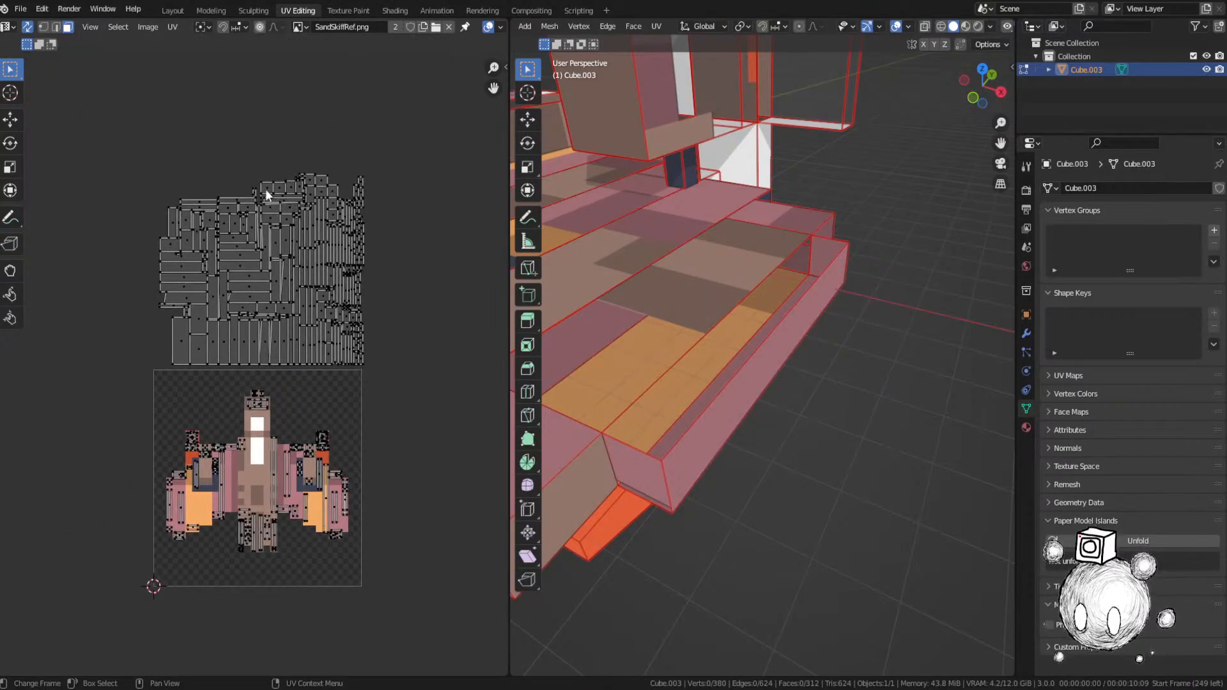
pyautogui.press('KP_Decimal')
pyautogui.moveTo(800, 325); pyautogui.dragTo(831, 306, button='middle')
pyautogui.press('g')
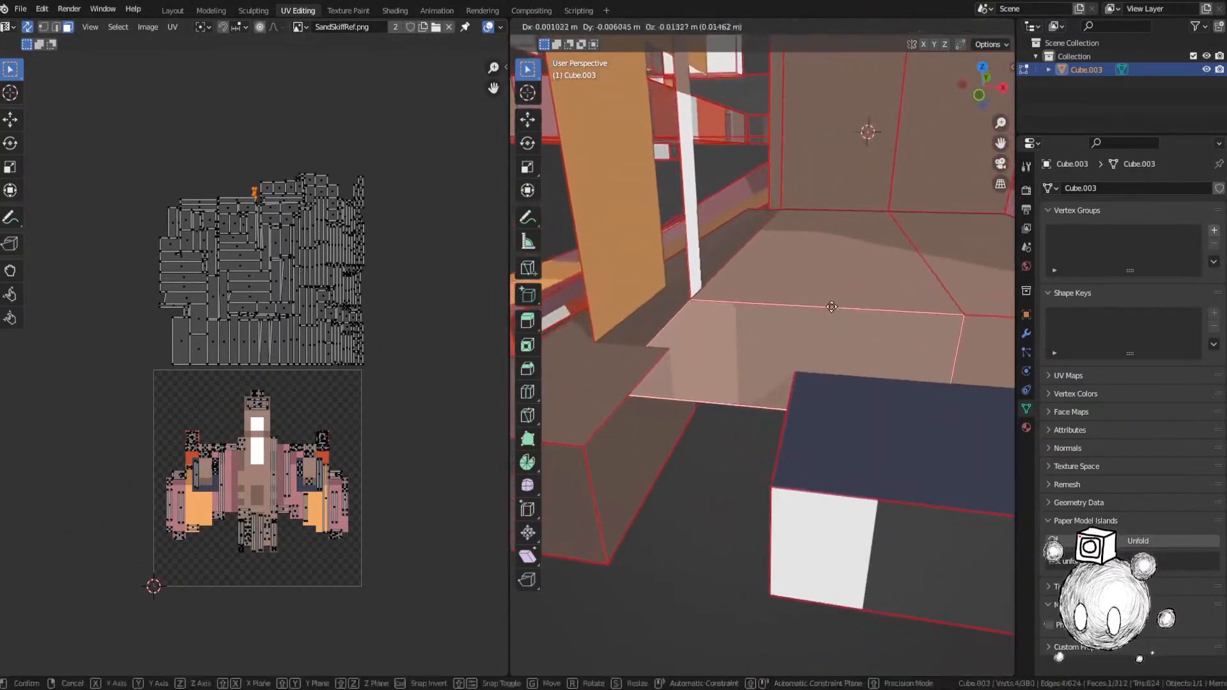
pyautogui.rightClick(841, 322)
pyautogui.press('g')
pyautogui.click(324, 549)
pyautogui.moveTo(323, 549); pyautogui.dragTo(319, 343, button='middle')
pyautogui.scroll(3, 310, 288)
pyautogui.click(308, 361)
pyautogui.hotkey('ctrl', 's')
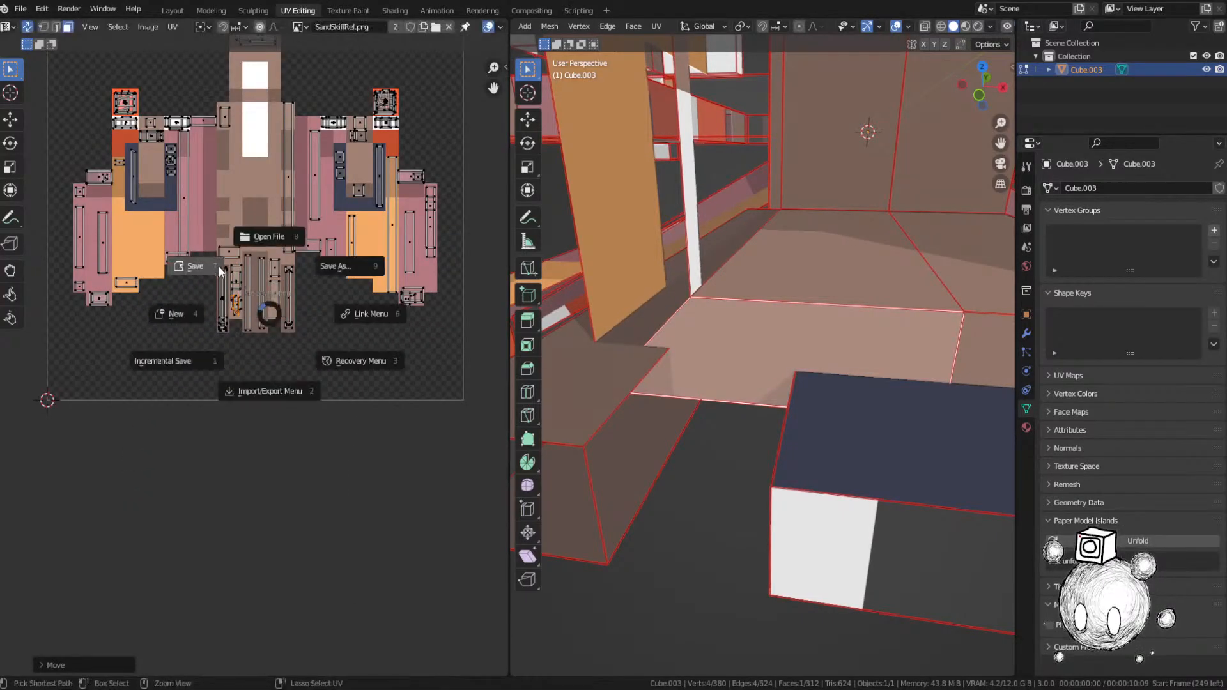
pyautogui.click(221, 270)
# Step: Select the first squarish island in the group's top row and locate its face beneath the white-topped block
pyautogui.scroll(-5, 237, 275)
pyautogui.moveTo(280, 186); pyautogui.dragTo(304, 349, button='middle')
pyautogui.scroll(2, 304, 345)
pyautogui.click(298, 241)
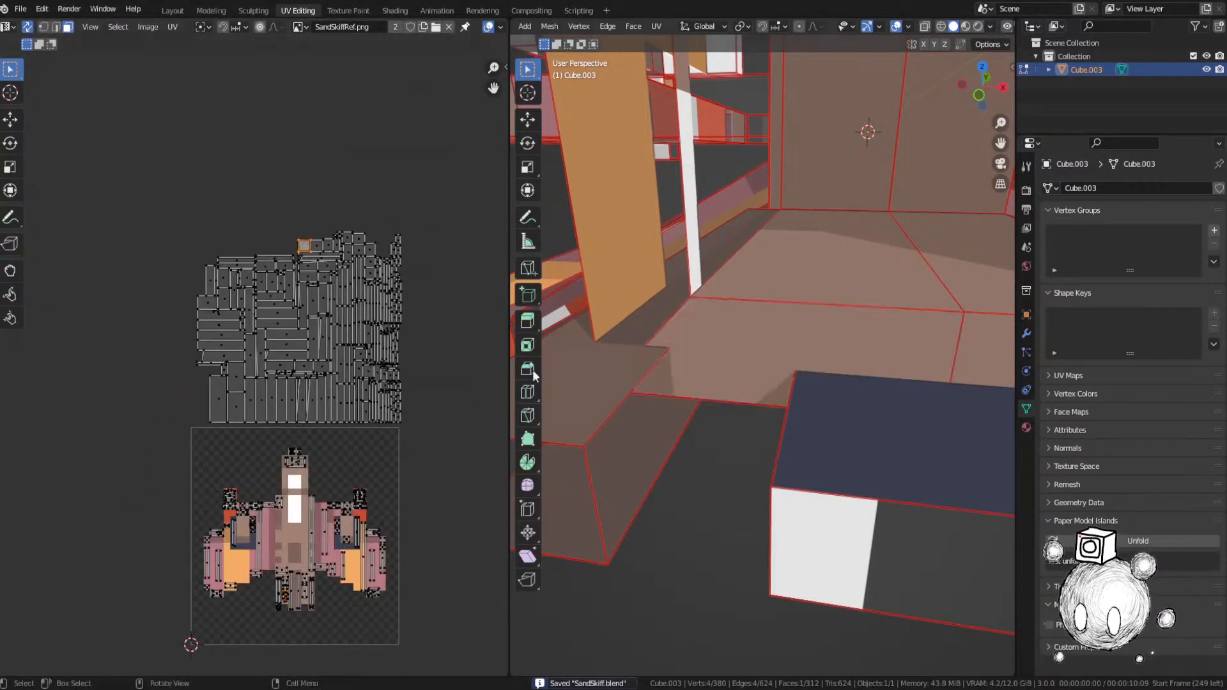
pyautogui.press('KP_Decimal')
pyautogui.moveTo(707, 343)
pyautogui.mouseDown(button='middle')
pyautogui.moveTo(740, 359)
pyautogui.moveTo(713, 352)
pyautogui.mouseUp(button='middle')
pyautogui.press('g')
pyautogui.rightClick(713, 352)
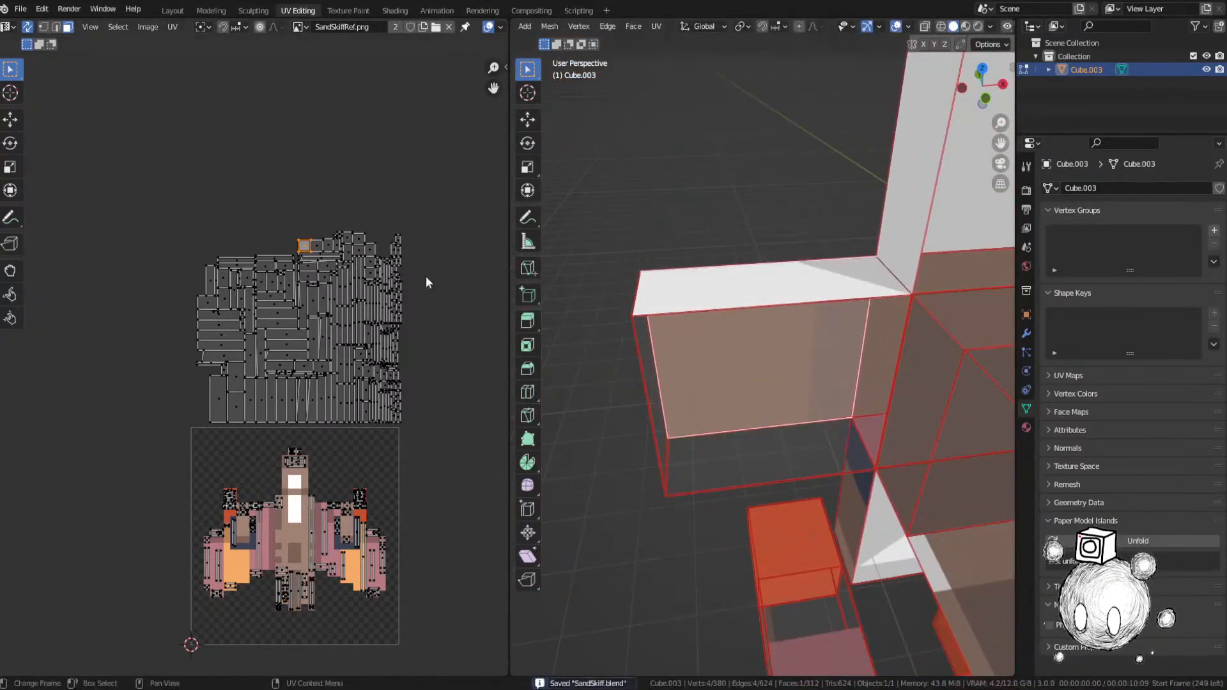
# Step: Place the squarish island on the left wing's outer white block, scale it down to fit and save
pyautogui.press('g')
pyautogui.click(336, 536)
pyautogui.moveTo(306, 528); pyautogui.dragTo(320, 384, button='middle')
pyautogui.scroll(5, 318, 387)
pyautogui.scroll(3, 320, 390)
pyautogui.press('g')
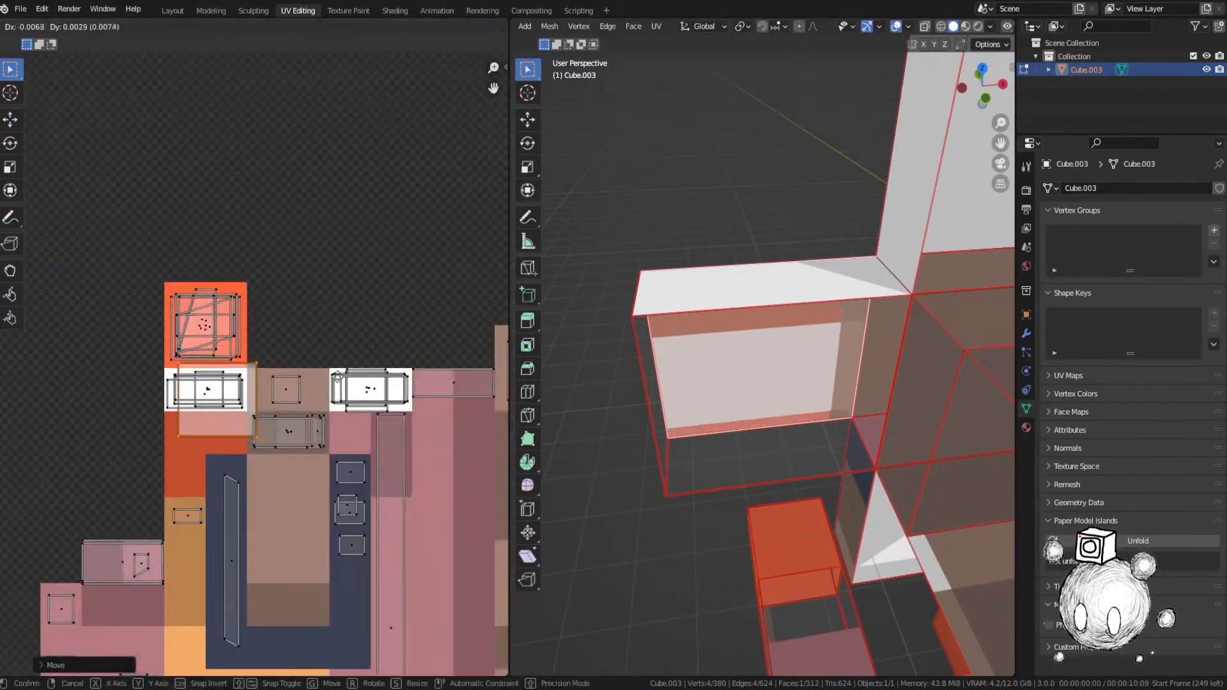
pyautogui.press('s')
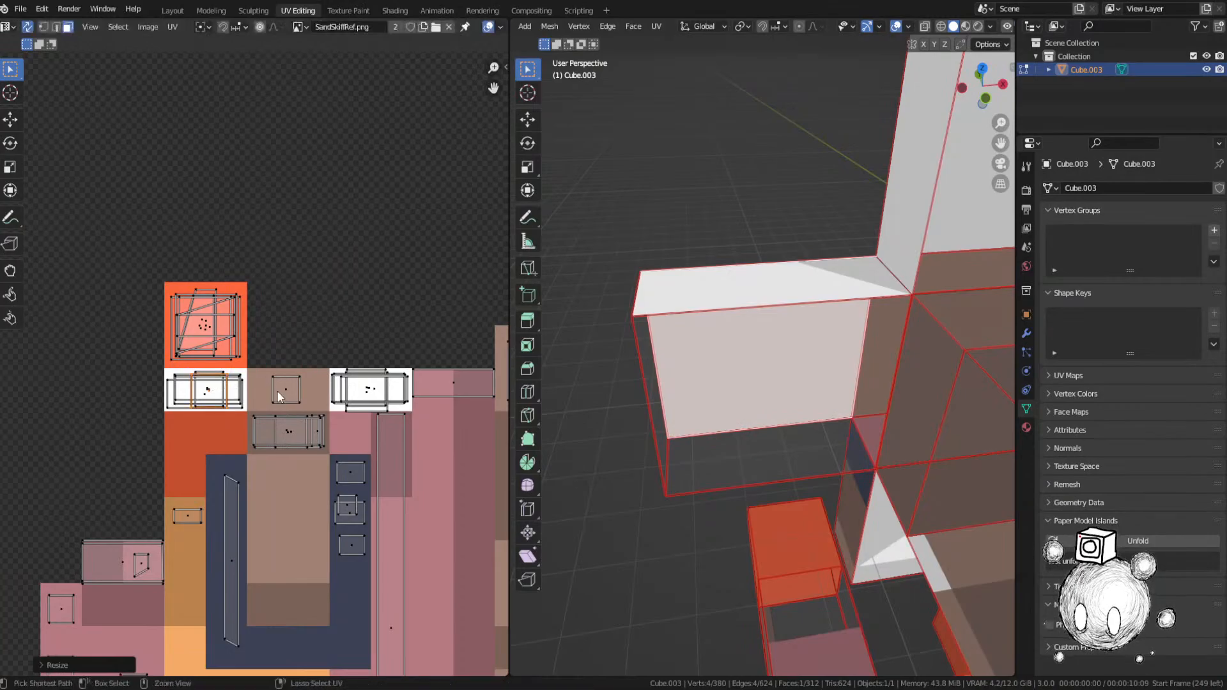
pyautogui.hotkey('ctrl', 's')
# Step: Select the next squarish island in the group's top row and locate its larger face on the same white-topped block
pyautogui.scroll(-6, 242, 345)
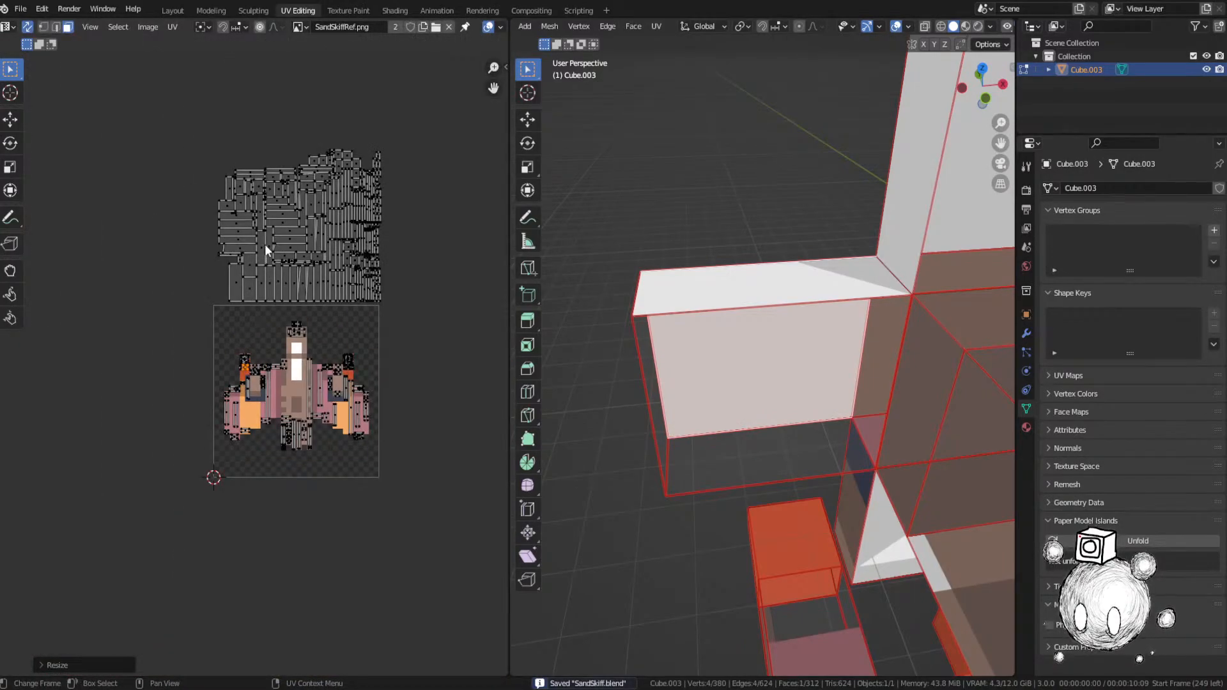
pyautogui.moveTo(256, 218); pyautogui.dragTo(260, 408, button='middle')
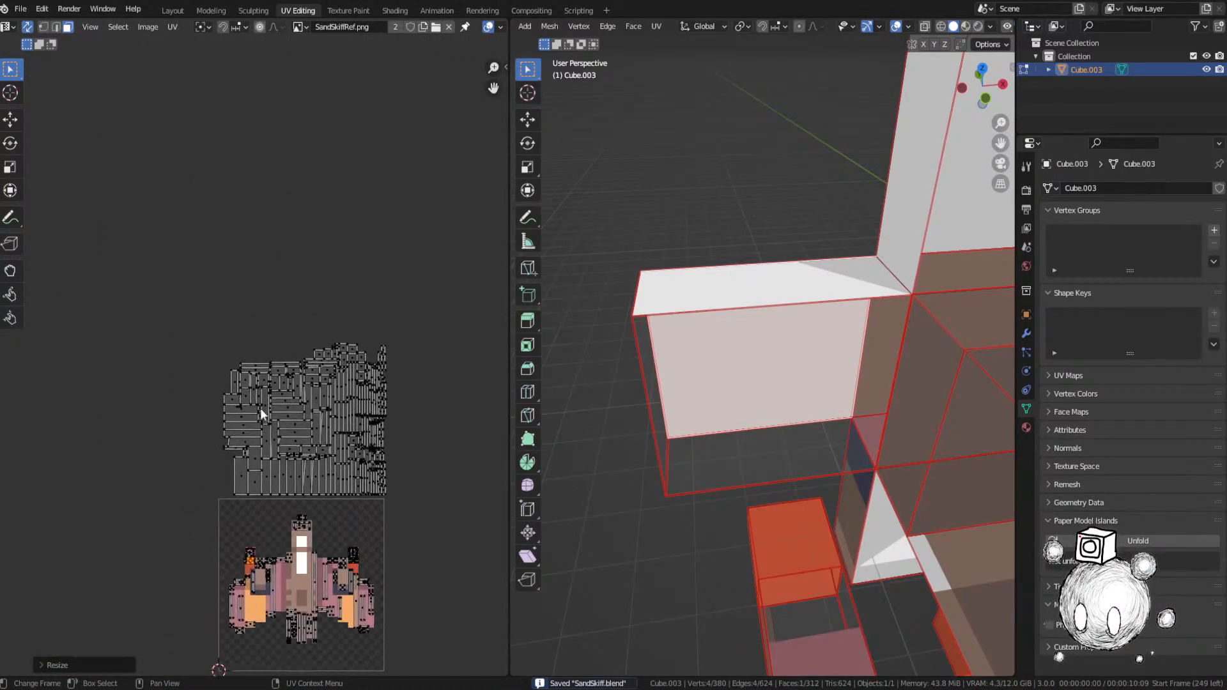
pyautogui.scroll(3, 260, 408)
pyautogui.click(359, 348)
pyautogui.scroll(2, 709, 388)
pyautogui.scroll(-2, 710, 388)
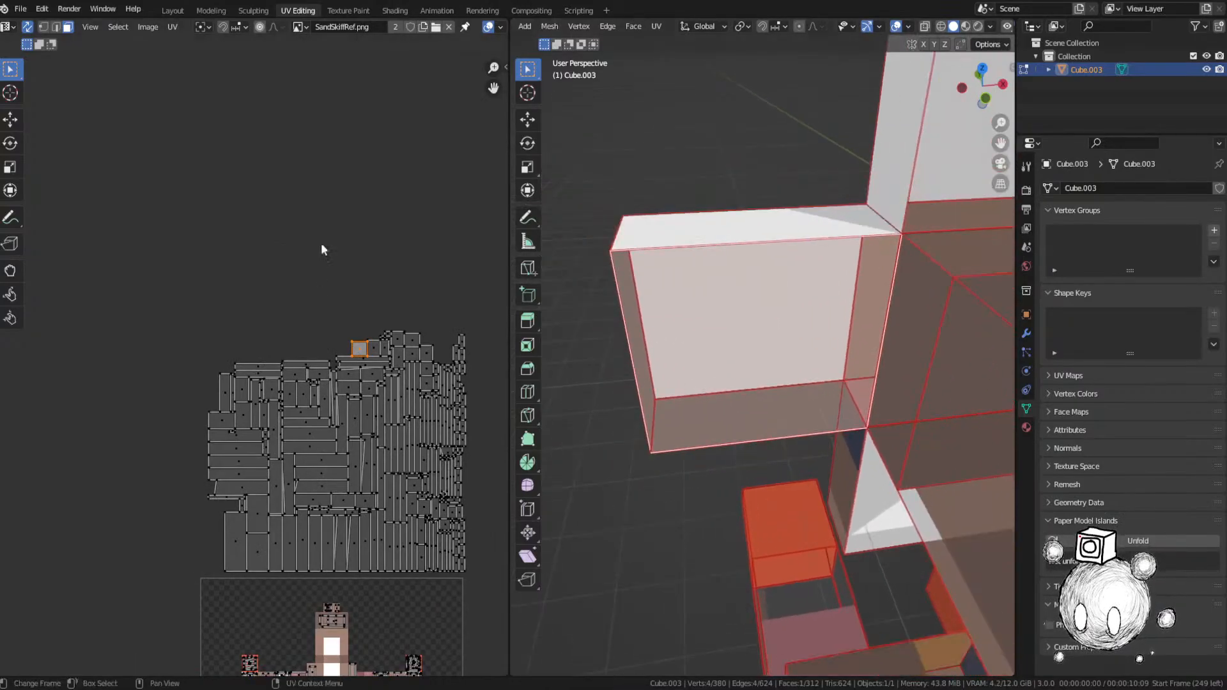
# Step: Fit the larger face's island inside the left wing's outer white block by moving and shrinking it
pyautogui.moveTo(270, 458); pyautogui.dragTo(296, 165, button='middle')
pyautogui.press('g')
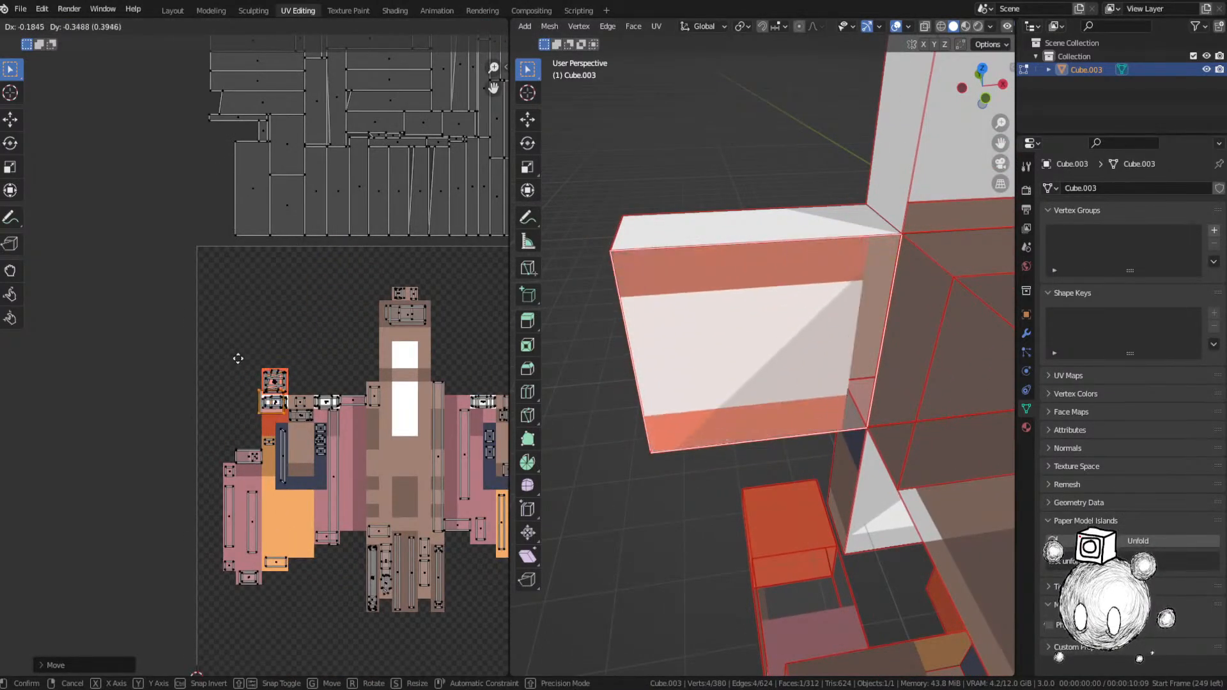
pyautogui.press('s')
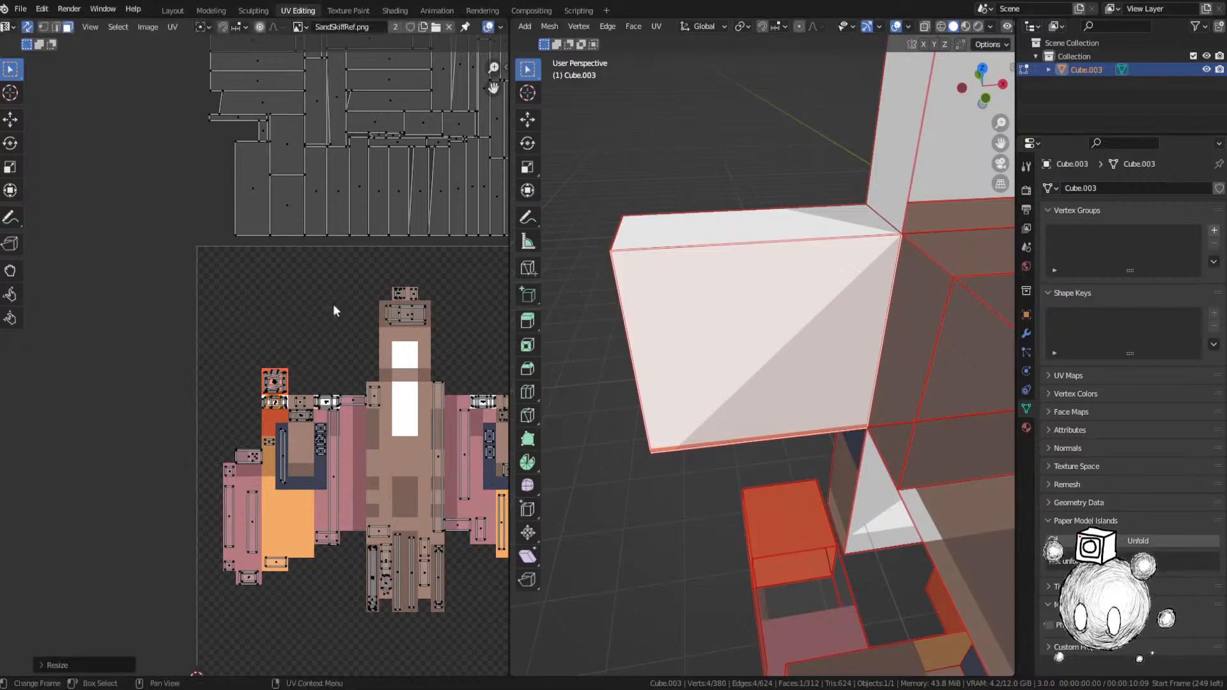
pyautogui.scroll(2, 364, 323)
pyautogui.press('g')
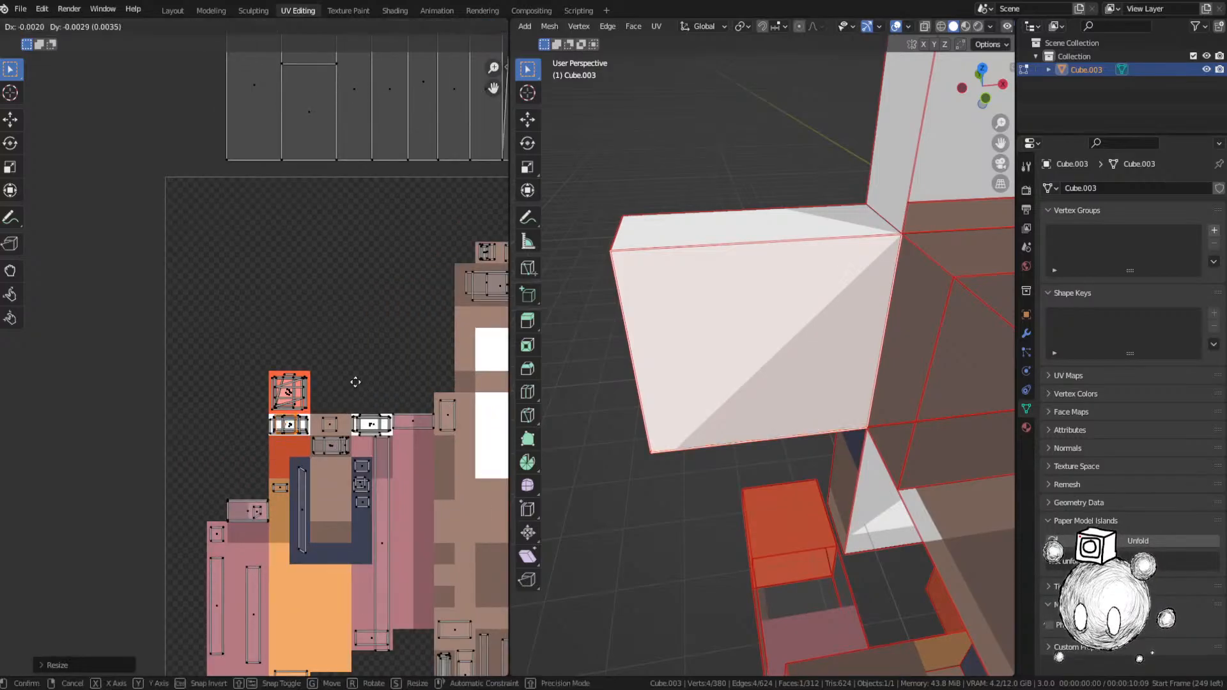
pyautogui.click(355, 378)
pyautogui.scroll(-2, 355, 378)
pyautogui.click(355, 378)
# Step: Select the next squarish island in the group's top row and locate its face on the upright white block
pyautogui.moveTo(364, 238); pyautogui.dragTo(304, 372, button='middle')
pyautogui.moveTo(397, 53); pyautogui.dragTo(351, 186, button='middle')
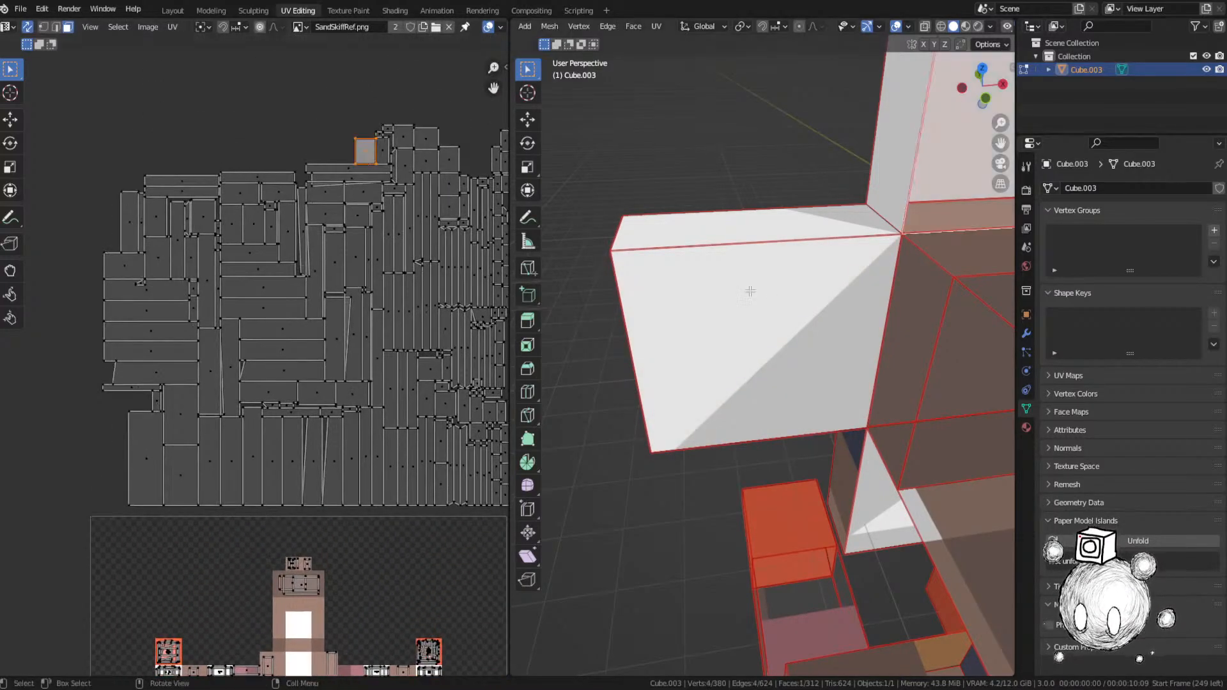
pyautogui.press('KP_Decimal')
pyautogui.scroll(-1, 773, 293)
pyautogui.moveTo(339, 316); pyautogui.dragTo(326, 121, button='middle')
# Step: Place the squarish island on the left wing's inner white block, scale it down to fit and save
pyautogui.press('g')
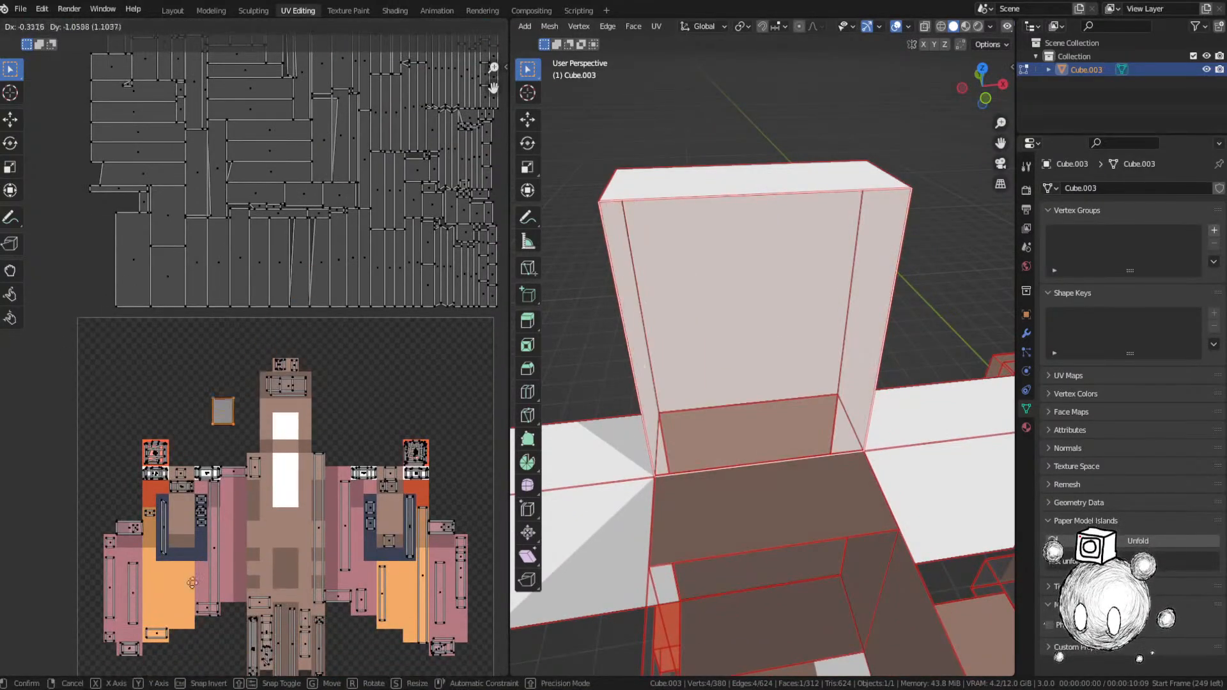
pyautogui.click(176, 642)
pyautogui.scroll(4, 198, 523)
pyautogui.press('s')
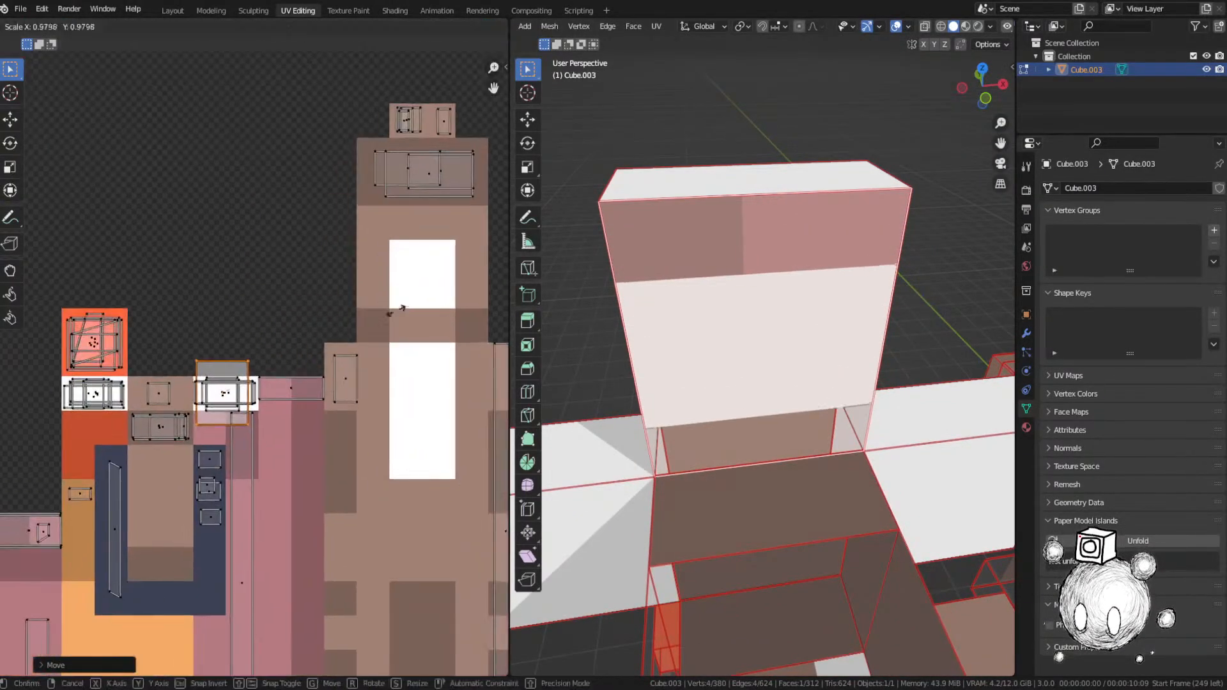
pyautogui.scroll(-4, 293, 337)
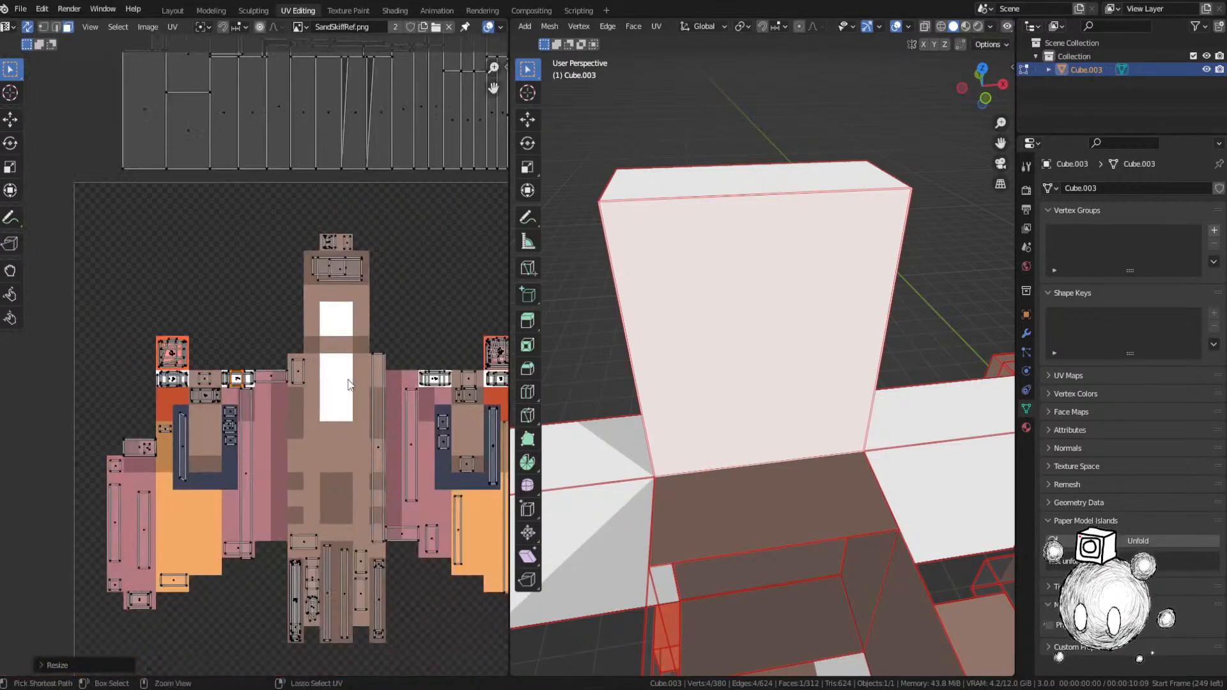
pyautogui.hotkey('ctrl', 's')
# Step: Select the small island topping the narrow column in the group's top row and locate its face on the model
pyautogui.scroll(-3, 314, 405)
pyautogui.scroll(2, 326, 277)
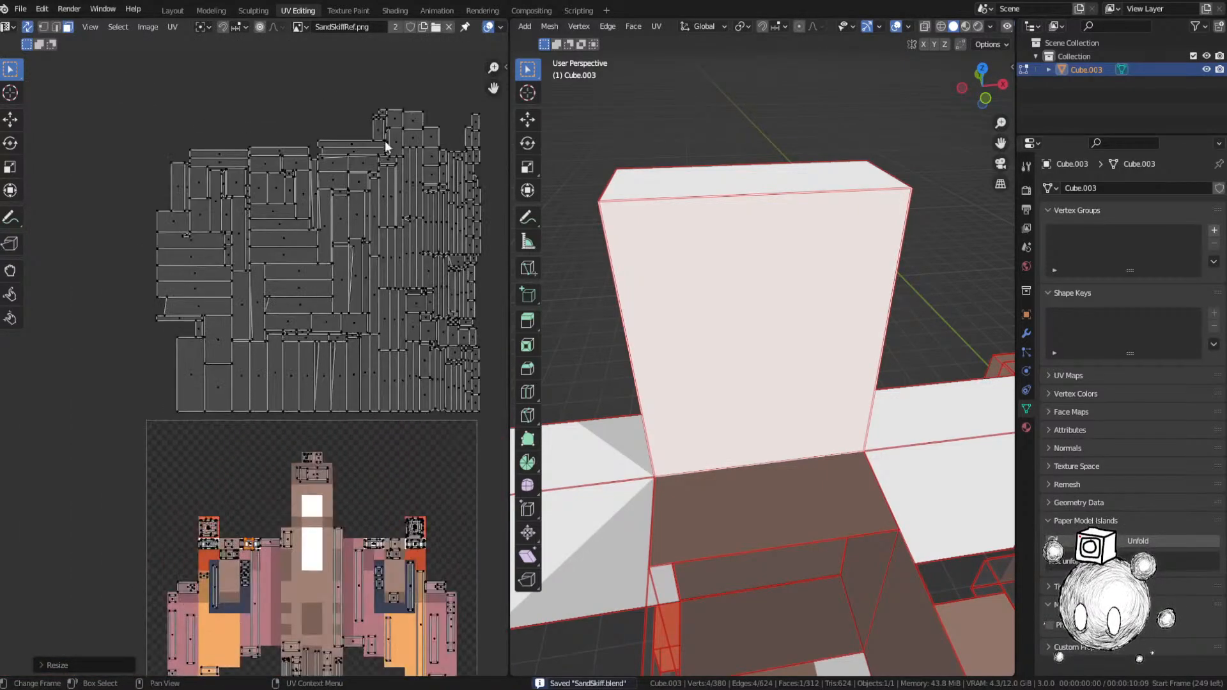
pyautogui.click(382, 113)
pyautogui.press('`')
pyautogui.click(655, 304)
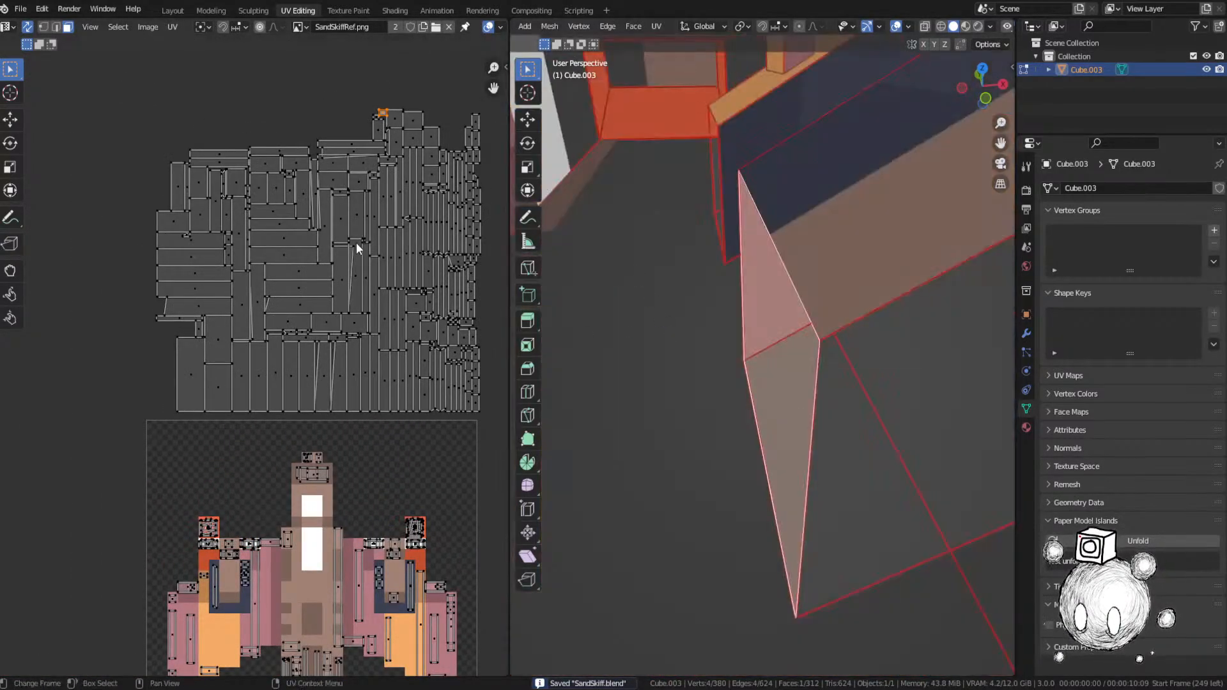
# Step: Fit the small island into the left wing's navy frame, below its column of small islands, and save
pyautogui.press('g')
pyautogui.click(280, 608)
pyautogui.moveTo(281, 606); pyautogui.dragTo(305, 347, button='middle')
pyautogui.scroll(3, 372, 236)
pyautogui.press('g')
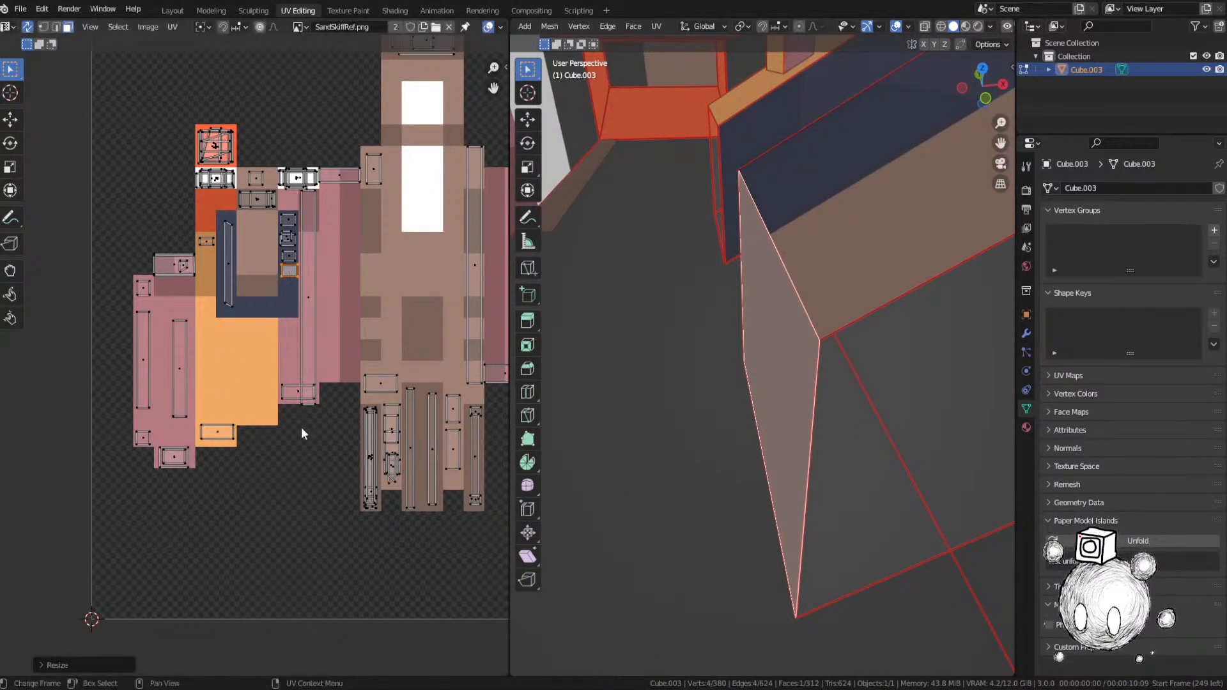
pyautogui.hotkey('ctrl', 's')
# Step: Take the next small island from the narrow column, locate its beam-end face and place it near the end of the leftmost tail strip
pyautogui.scroll(-4, 276, 373)
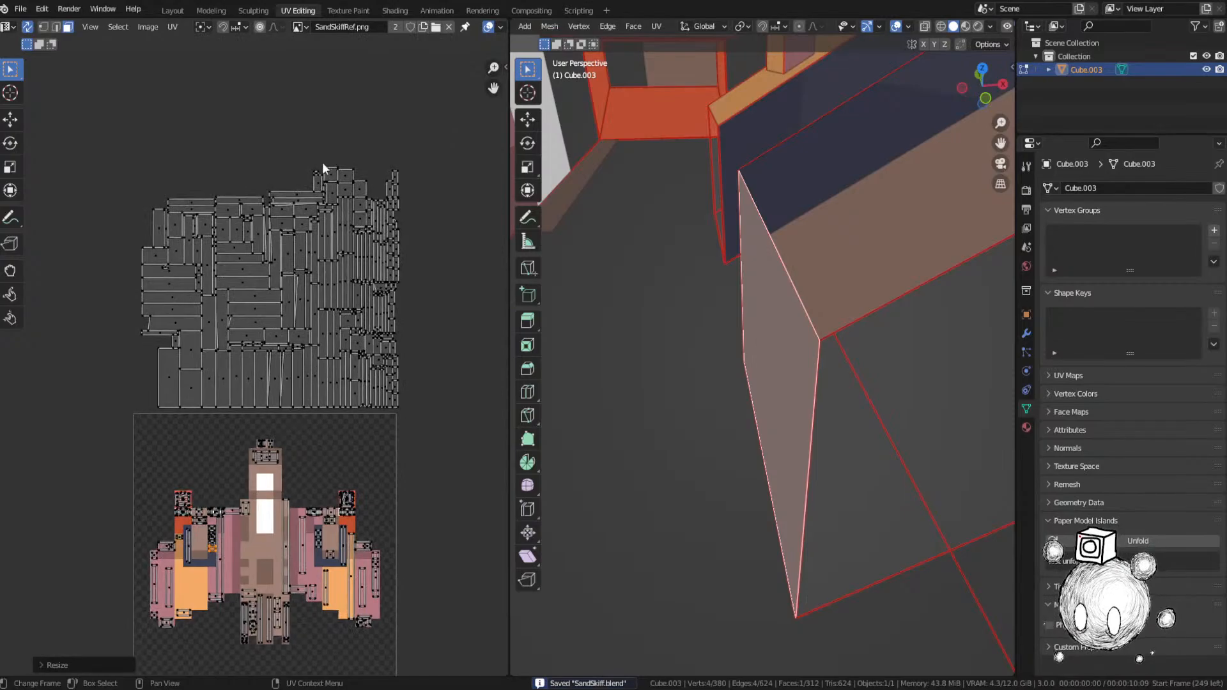
pyautogui.click(317, 173)
pyautogui.press('KP_Decimal')
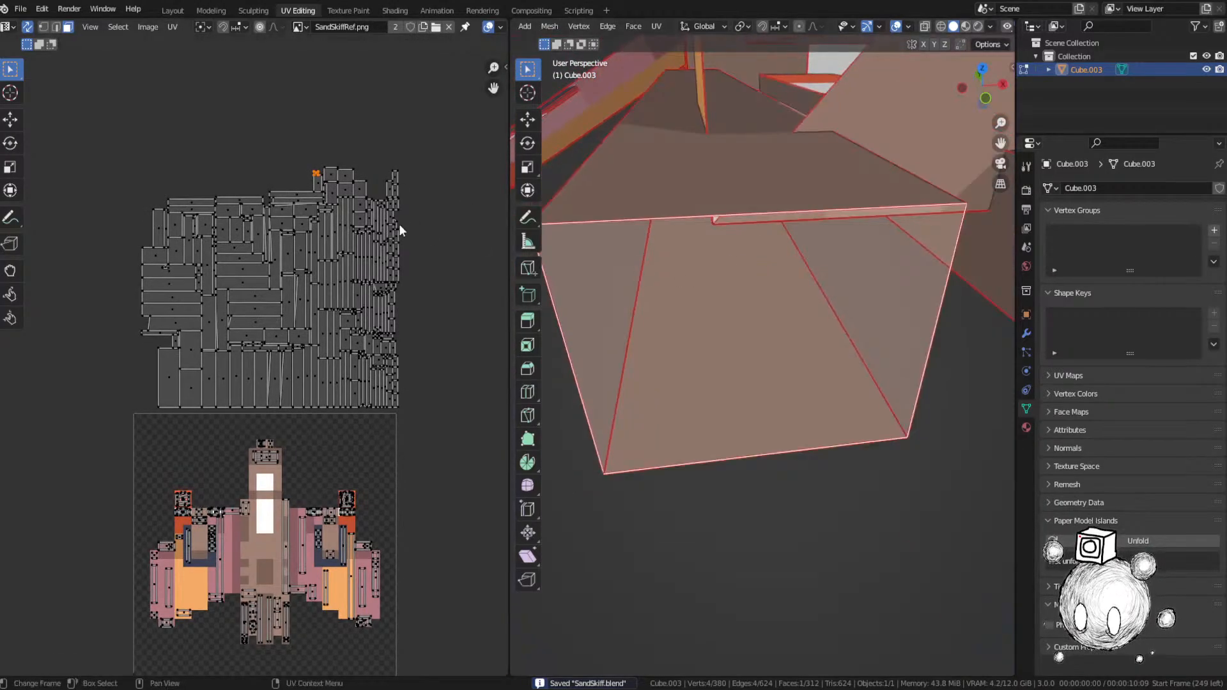
pyautogui.press('g')
pyautogui.click(302, 433)
pyautogui.scroll(-6, 658, 355)
pyautogui.moveTo(351, 336); pyautogui.dragTo(346, 142, button='middle')
pyautogui.press('g')
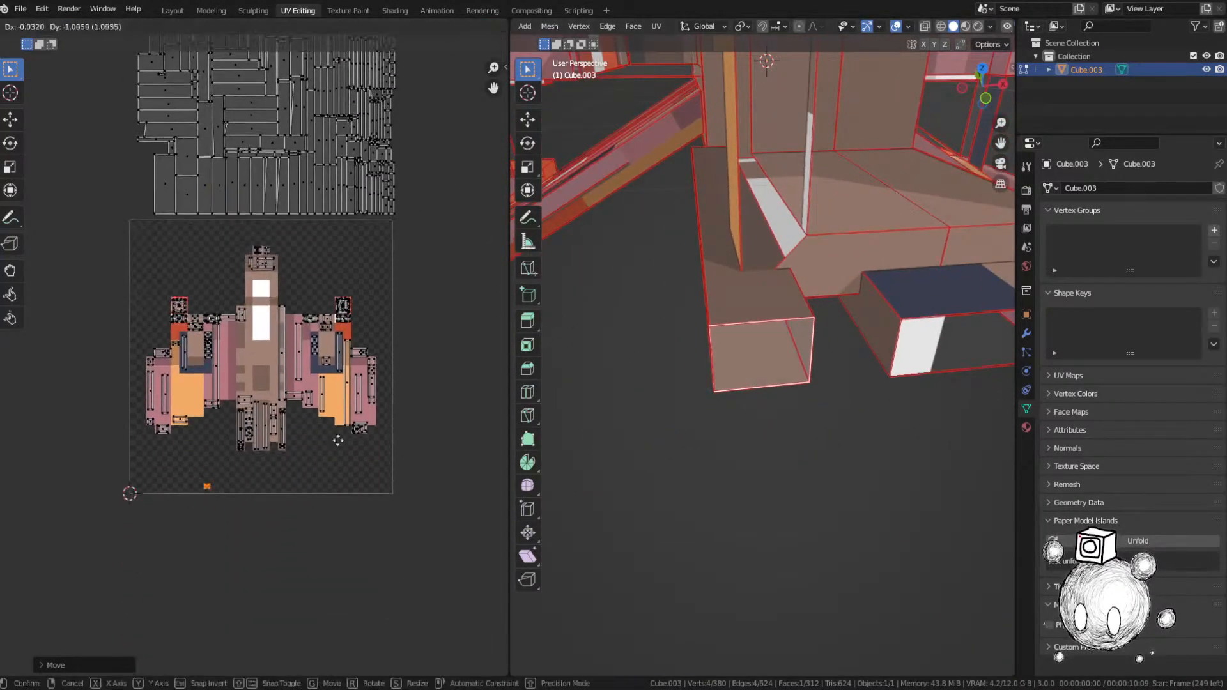
pyautogui.click(369, 413)
pyautogui.scroll(5, 302, 470)
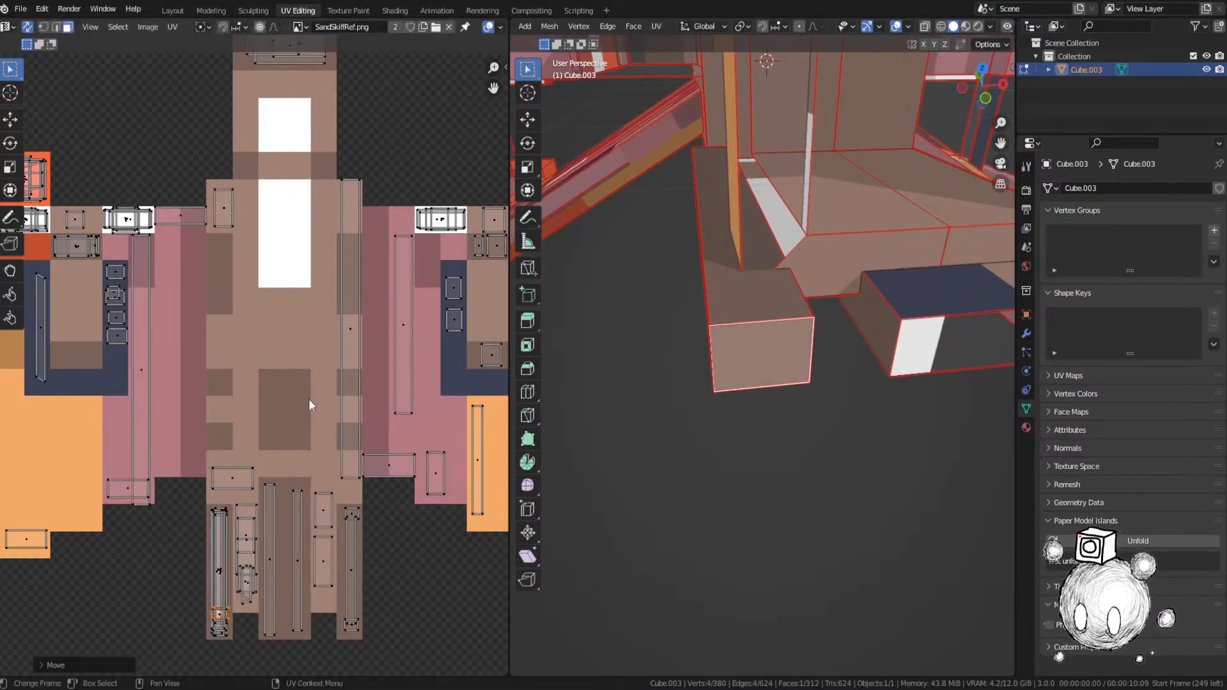
# Step: Select the long horizontal island at the top of the group's left part and locate its face on the slanted strut
pyautogui.scroll(-4, 255, 314)
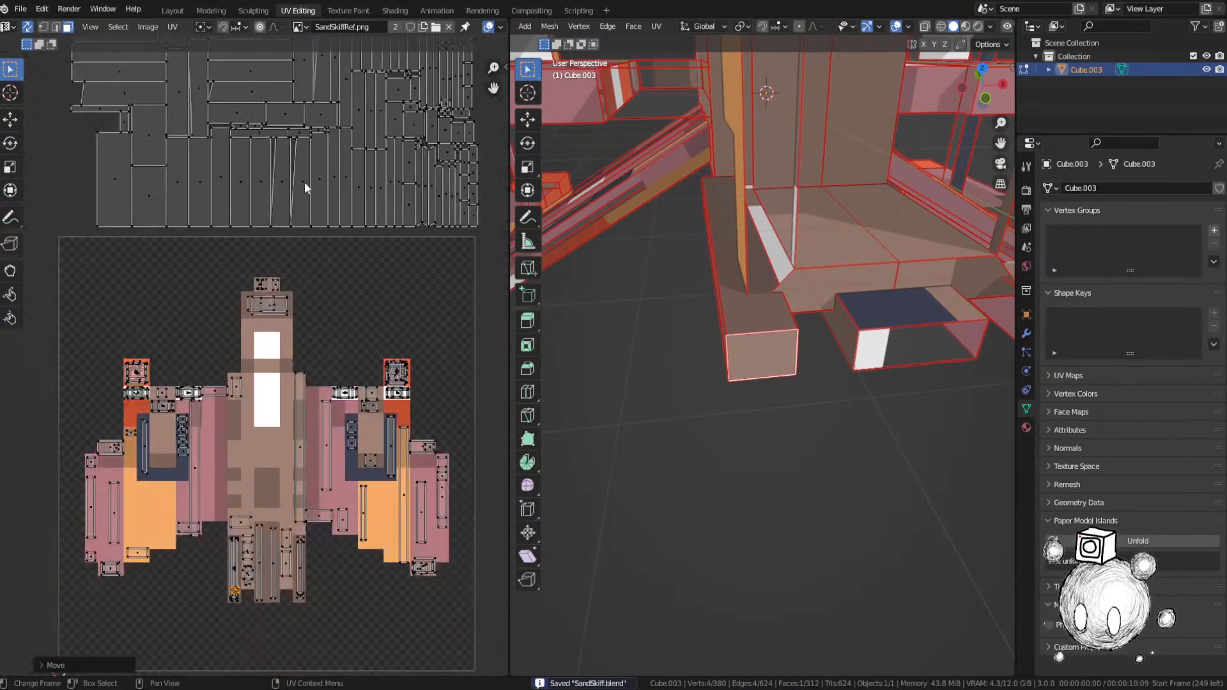
pyautogui.keyDown('shift'); pyautogui.scroll(5, 260, 152); pyautogui.keyUp('shift')
pyautogui.click(163, 137)
pyautogui.press('KP_Decimal')
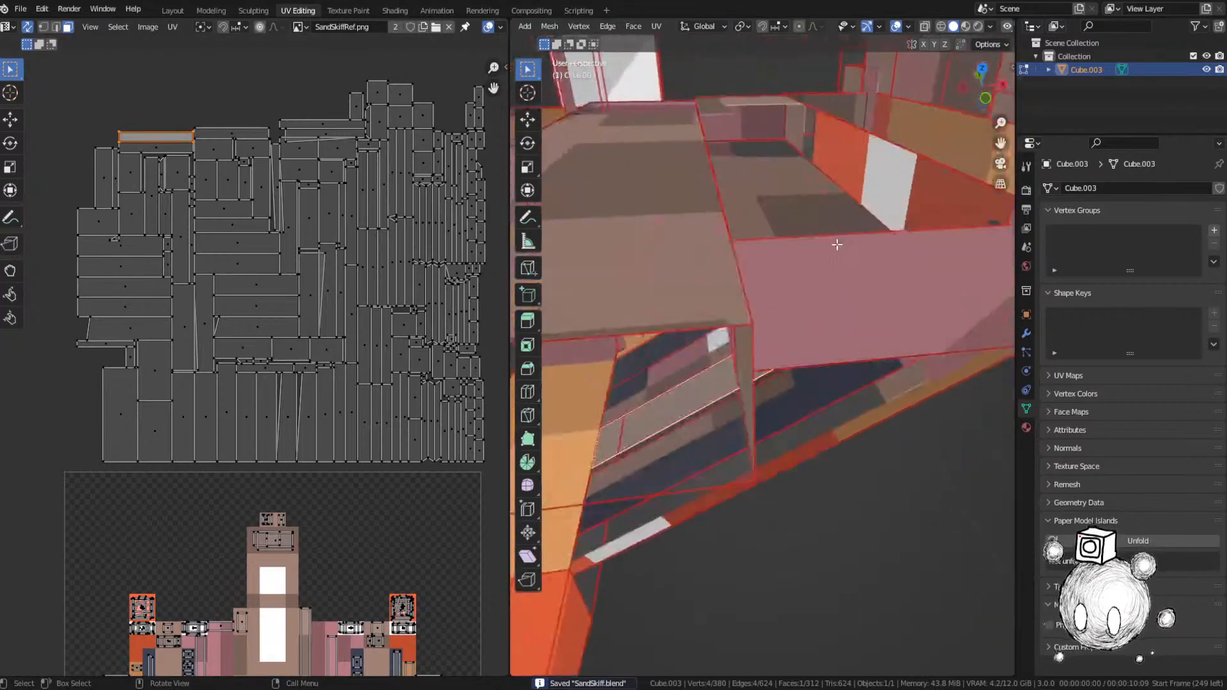
# Step: Place the strut's long island on the lower strip of the left wing's navy frame, shrink it to fit and save
pyautogui.press('g')
pyautogui.click(312, 432)
pyautogui.moveTo(312, 433); pyautogui.dragTo(397, 79, button='middle')
pyautogui.press('g')
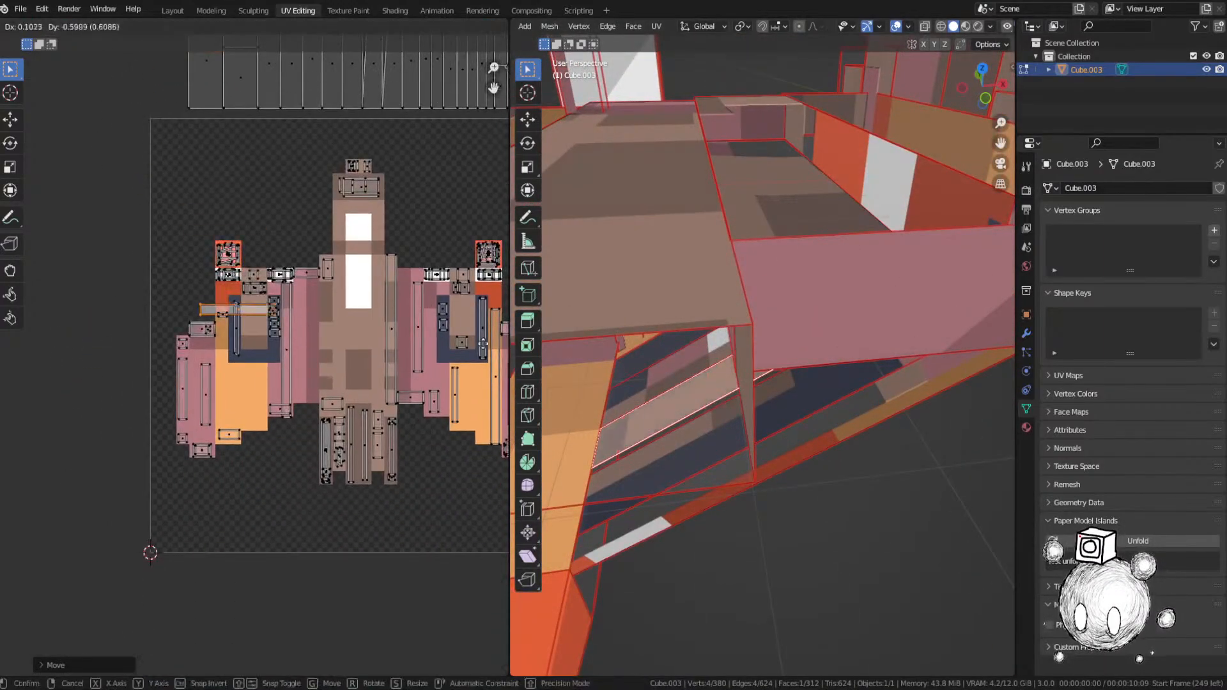
pyautogui.click(495, 389)
pyautogui.press('s')
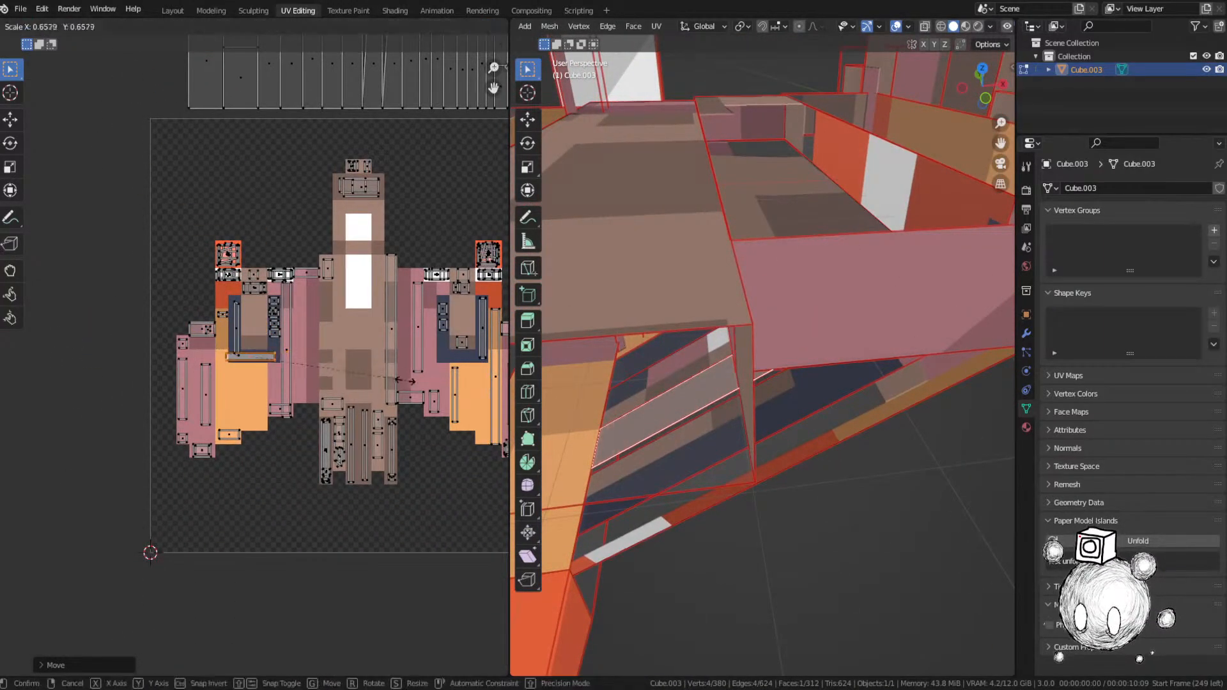
pyautogui.click(397, 379)
pyautogui.press('g')
pyautogui.click(401, 378)
pyautogui.hotkey('ctrl', 's')
# Step: Fit the next long horizontal island onto the navy frame's lower strip, inspect the strut's underside and clear the selection
pyautogui.scroll(-2, 373, 306)
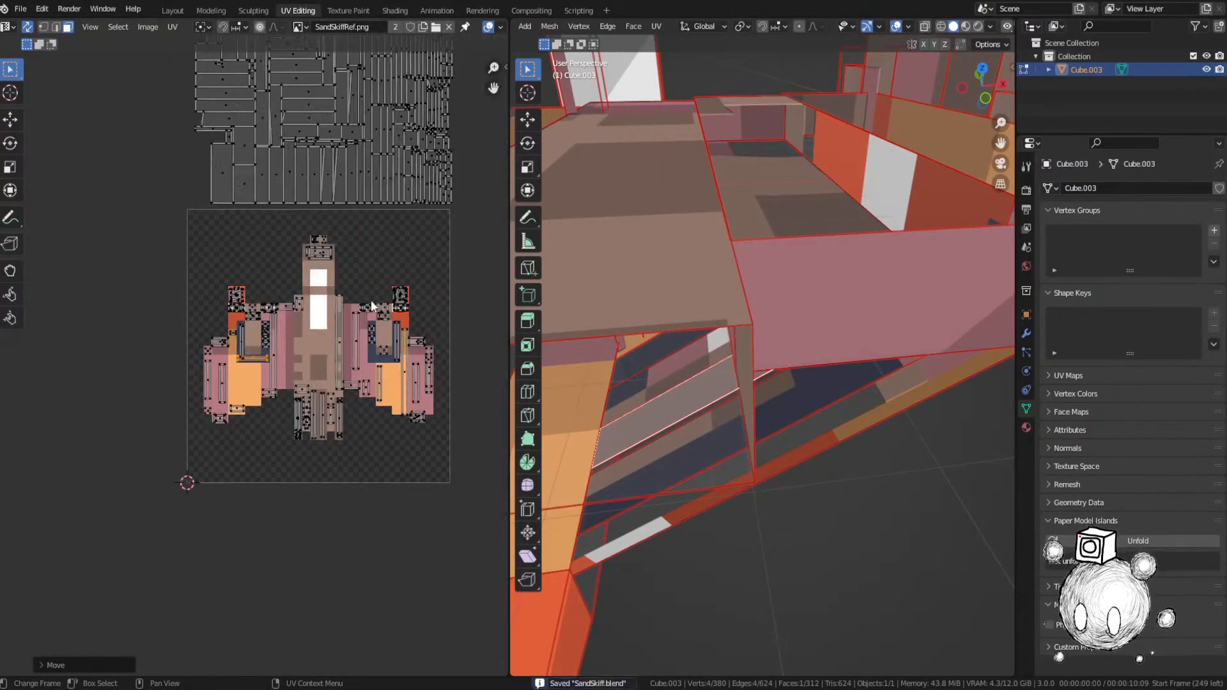
pyautogui.moveTo(335, 140); pyautogui.dragTo(361, 348, button='middle')
pyautogui.moveTo(735, 384); pyautogui.dragTo(799, 333, button='middle')
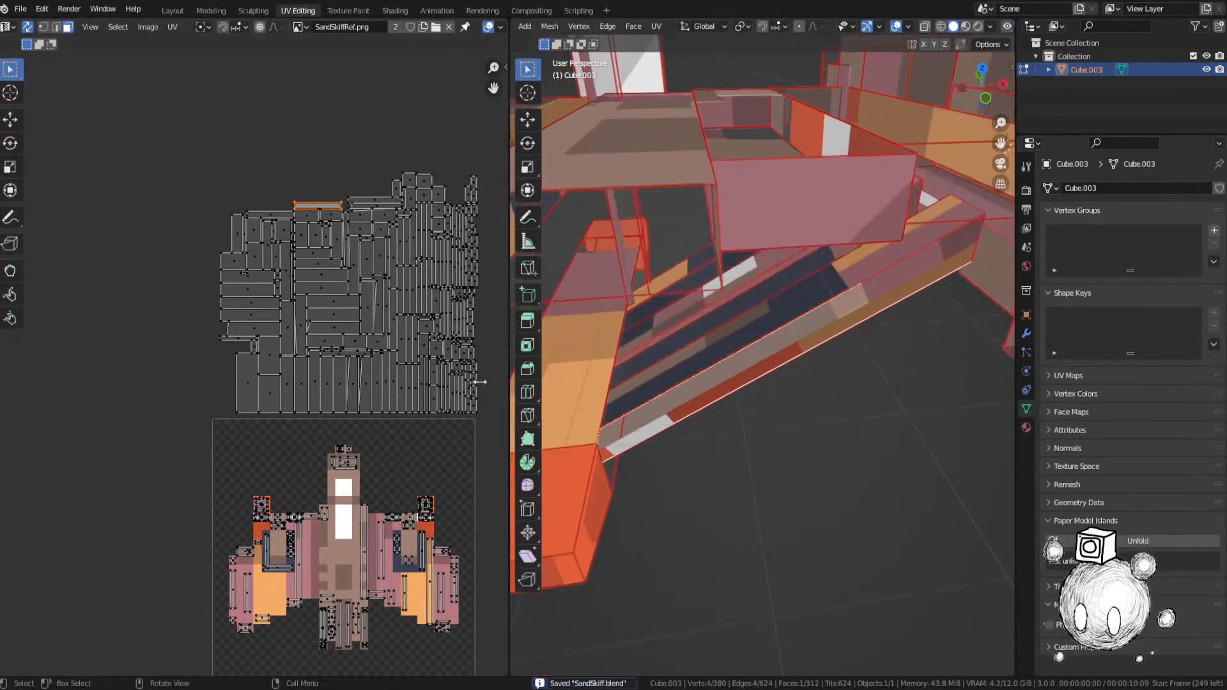
pyautogui.moveTo(369, 555); pyautogui.dragTo(363, 528, button='middle')
pyautogui.scroll(4, 363, 528)
pyautogui.press('s')
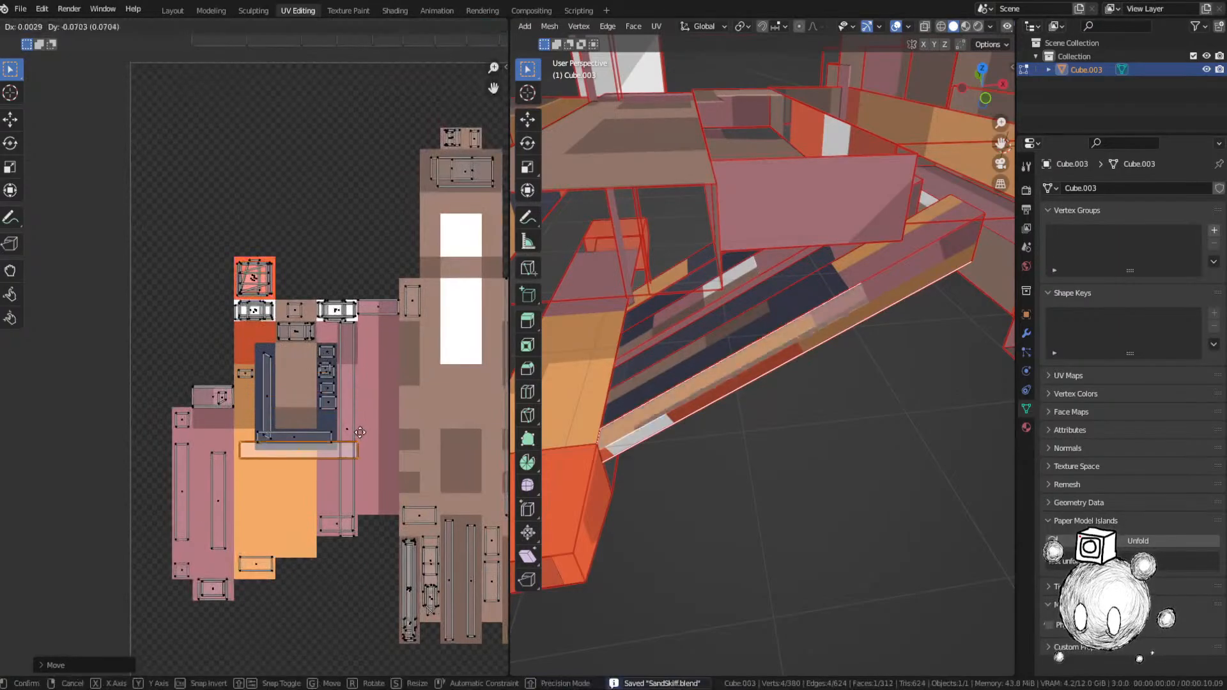
pyautogui.click(337, 434)
pyautogui.scroll(-3, 338, 425)
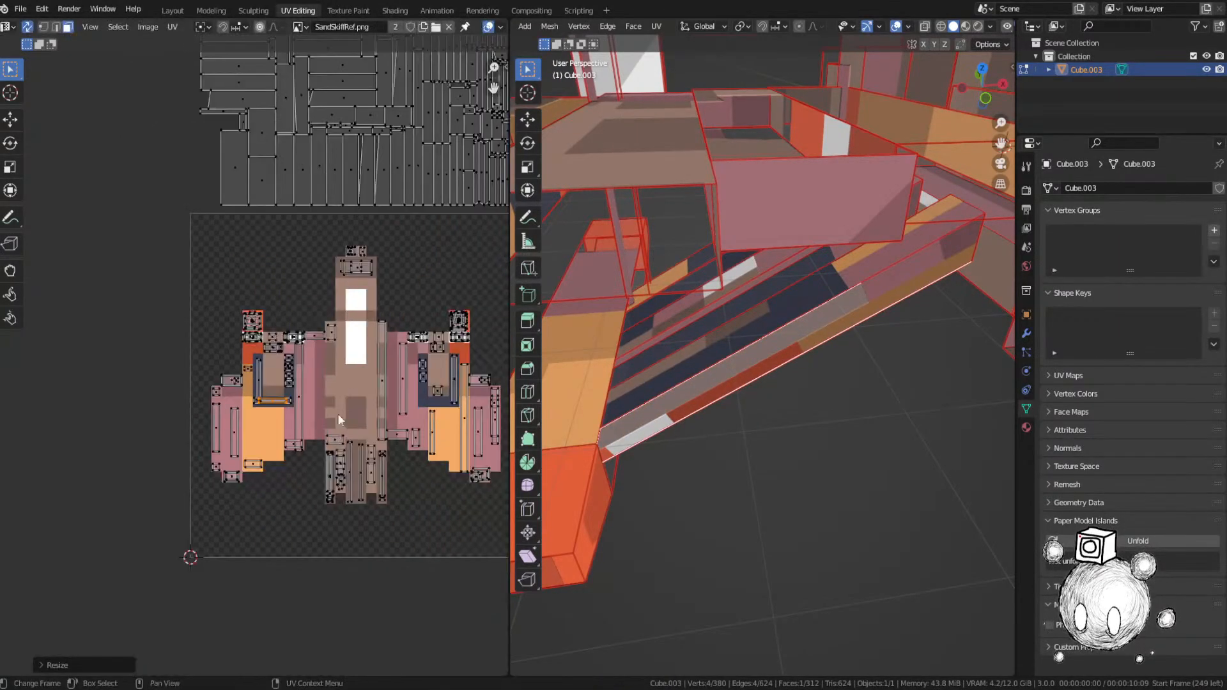
pyautogui.moveTo(807, 356); pyautogui.dragTo(780, 229, button='middle')
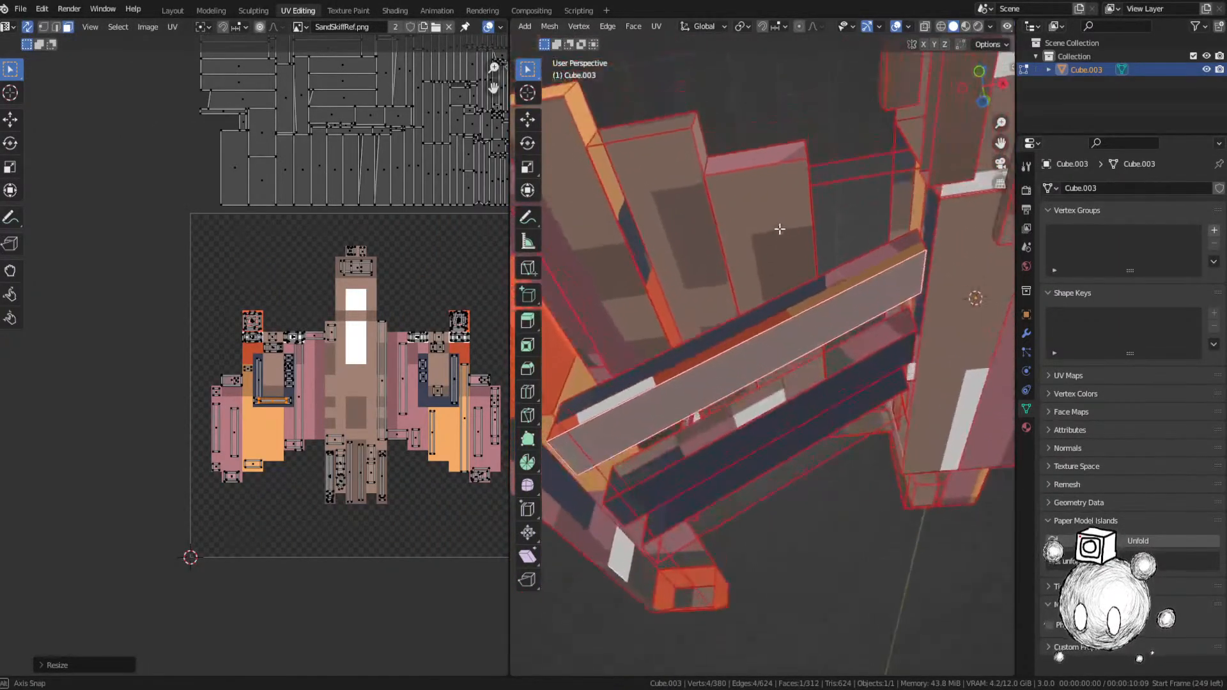
pyautogui.hotkey('alt', 'a')
# Step: Select the long horizontal island beside the narrow column and locate its face on the open box's side wall
pyautogui.moveTo(358, 268); pyautogui.dragTo(371, 352, button='middle')
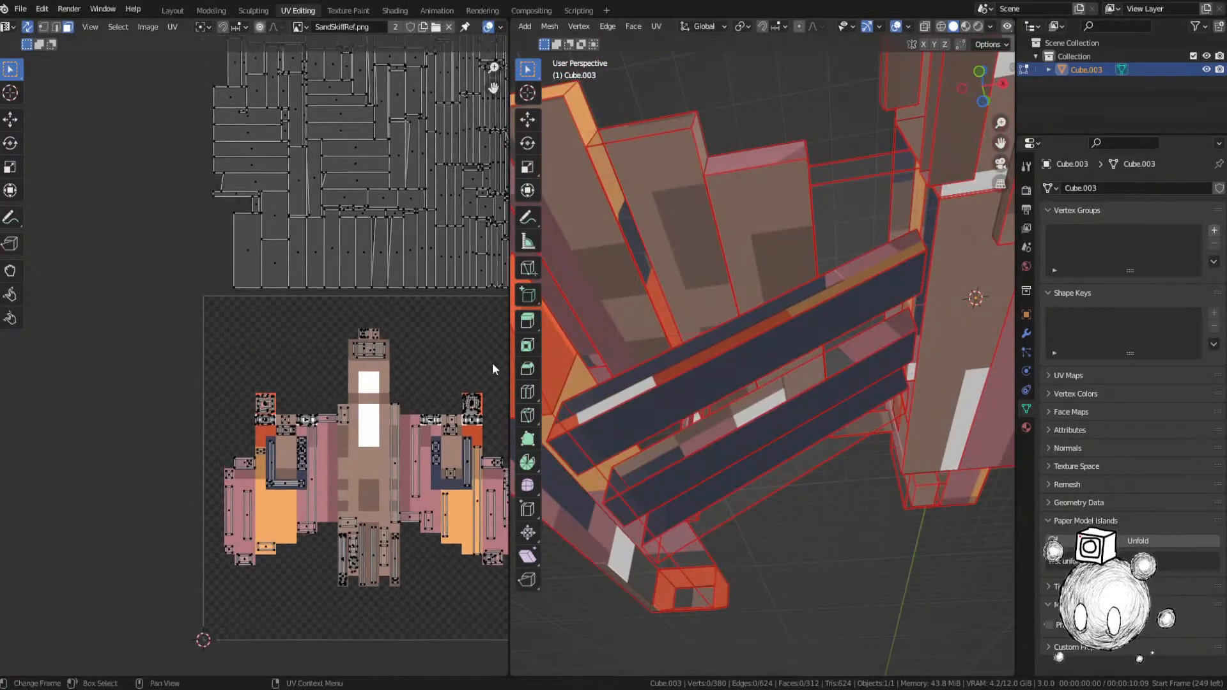
pyautogui.moveTo(767, 288); pyautogui.dragTo(754, 415, button='middle')
pyautogui.moveTo(385, 183); pyautogui.dragTo(374, 259, button='middle')
pyautogui.moveTo(367, 153); pyautogui.dragTo(370, 262, button='middle')
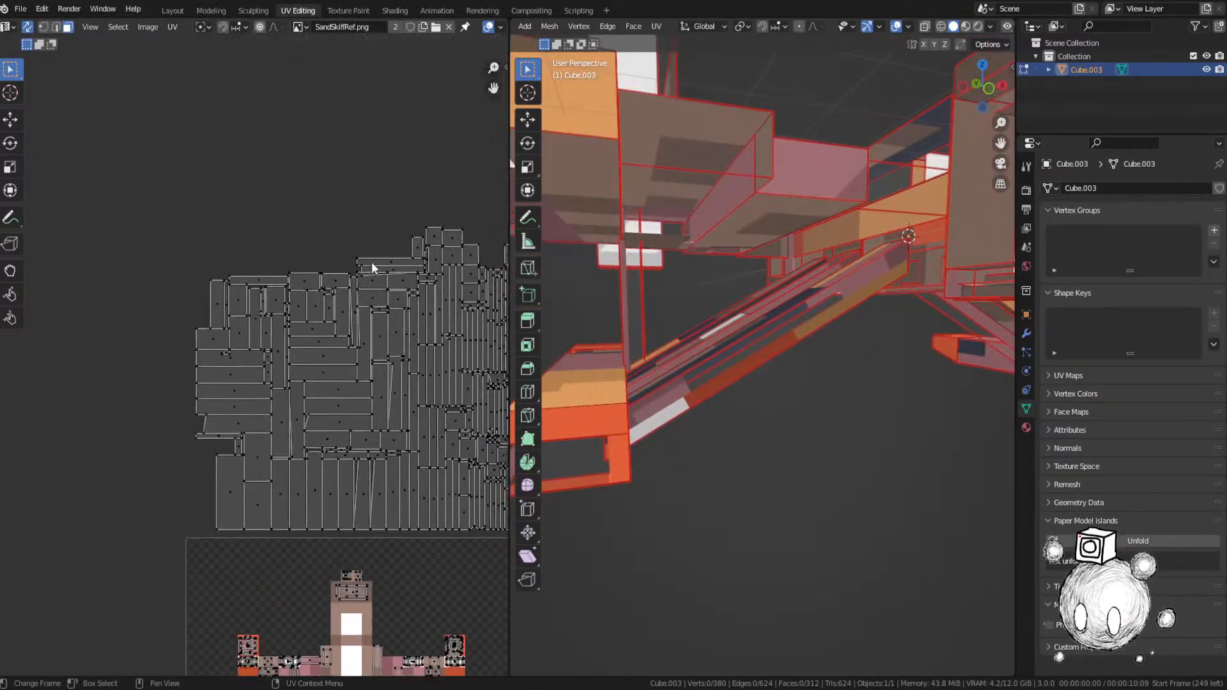
pyautogui.click(391, 262)
pyautogui.press('KP_Decimal')
pyautogui.moveTo(730, 374); pyautogui.dragTo(932, 375, button='middle')
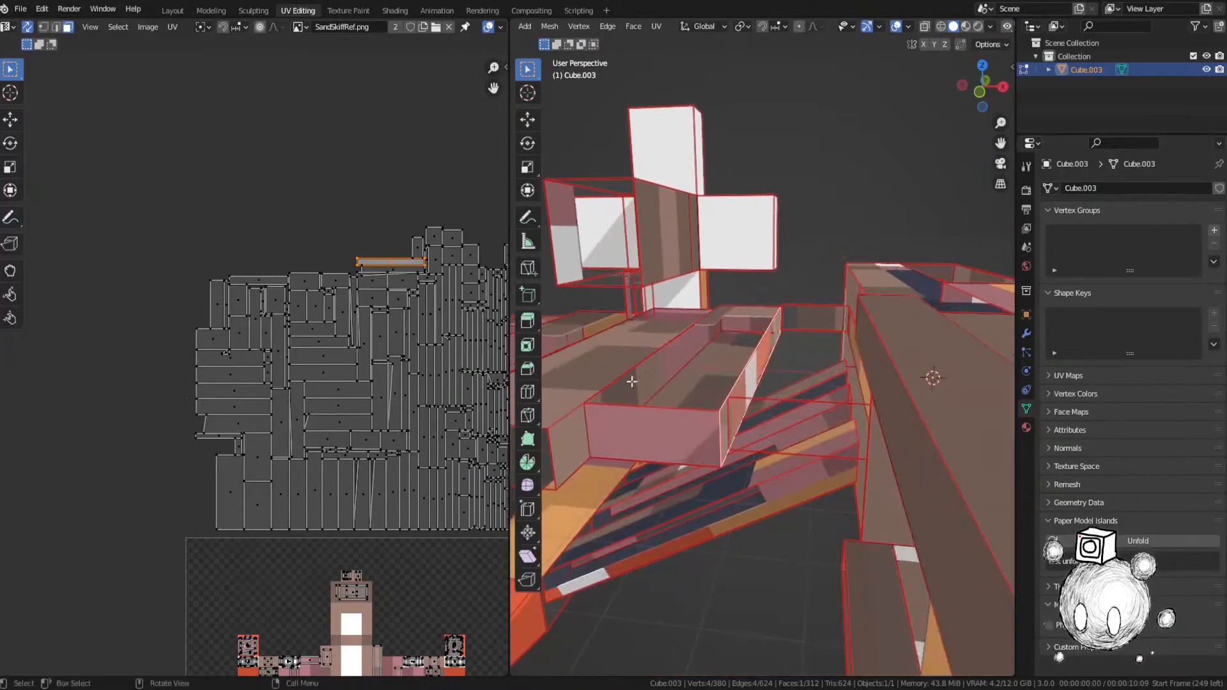
# Step: Move the side wall's long island onto the left wing of the reference image and rotate it 90 degrees
pyautogui.moveTo(99, 387); pyautogui.dragTo(104, 230, button='middle')
pyautogui.press('g')
pyautogui.click(173, 616)
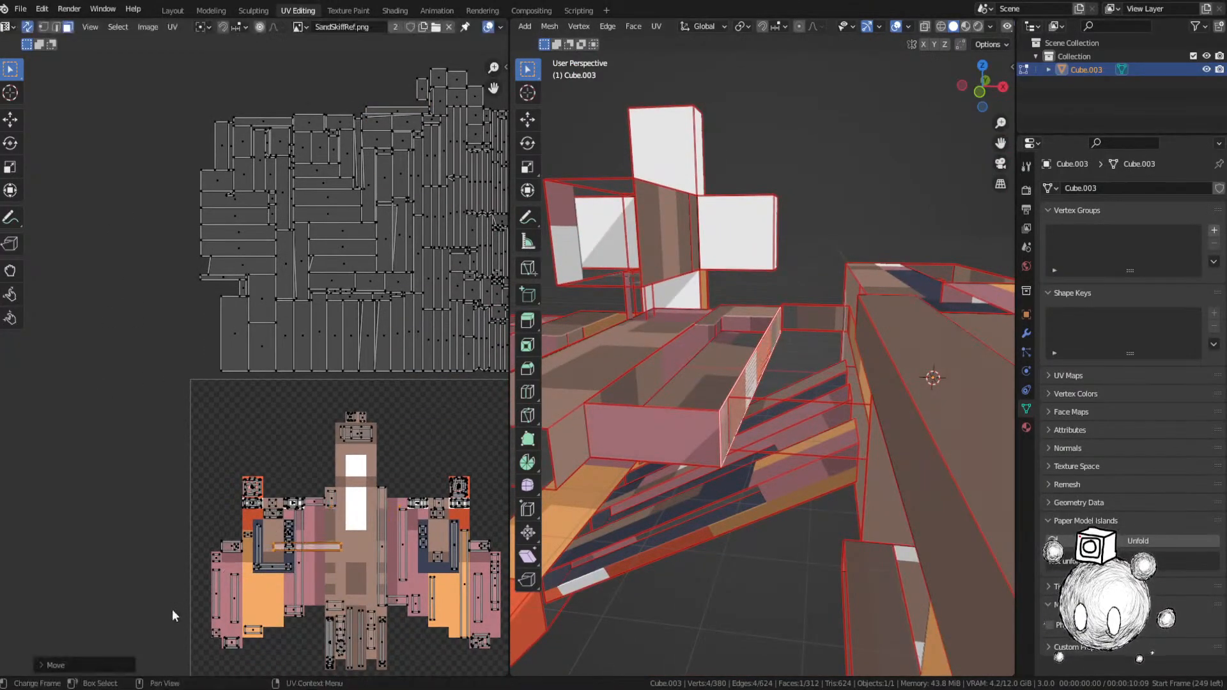
pyautogui.write('r90')
pyautogui.press('Return')
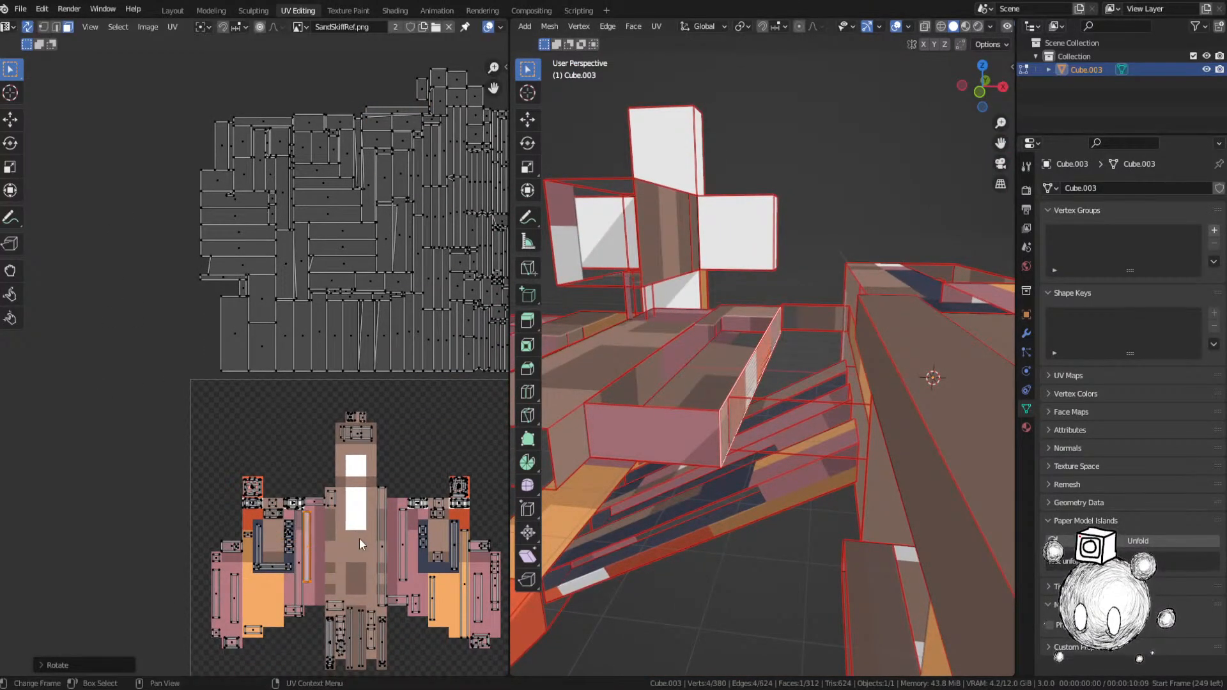
# Step: Align the rotated island along the left wing's inner pink strip, save and fine-tune its position
pyautogui.scroll(2, 359, 538)
pyautogui.press('g')
pyautogui.click(355, 461)
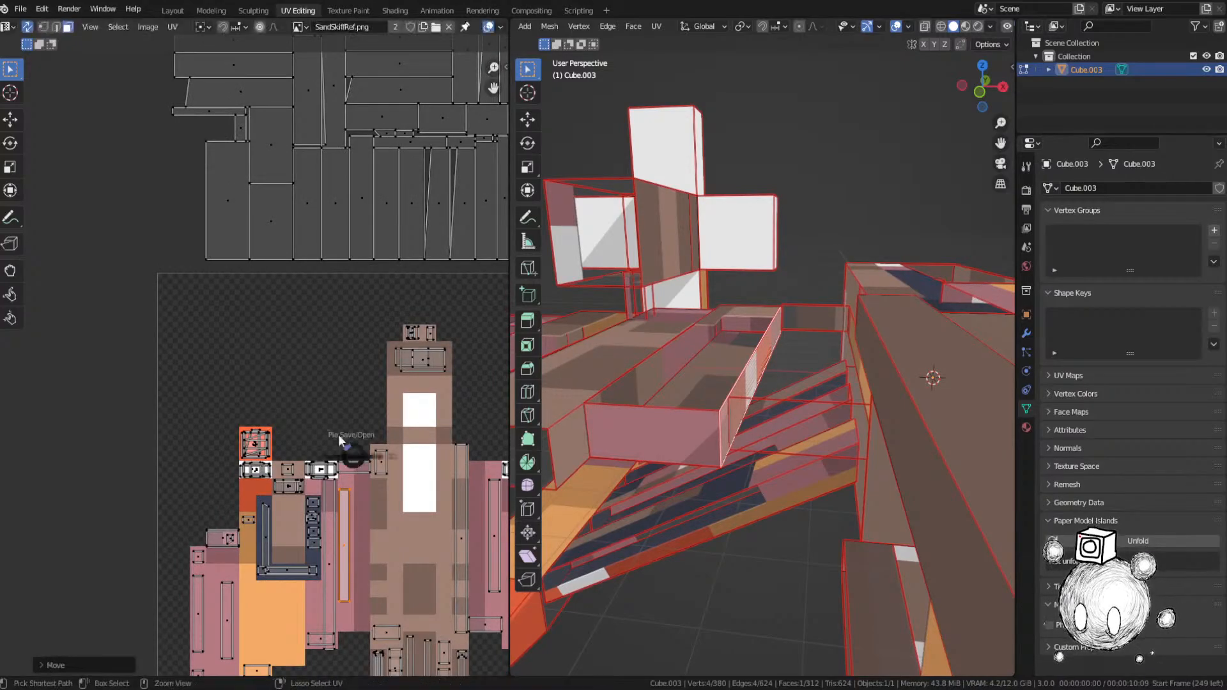
pyautogui.moveTo(754, 393); pyautogui.dragTo(691, 350, button='middle')
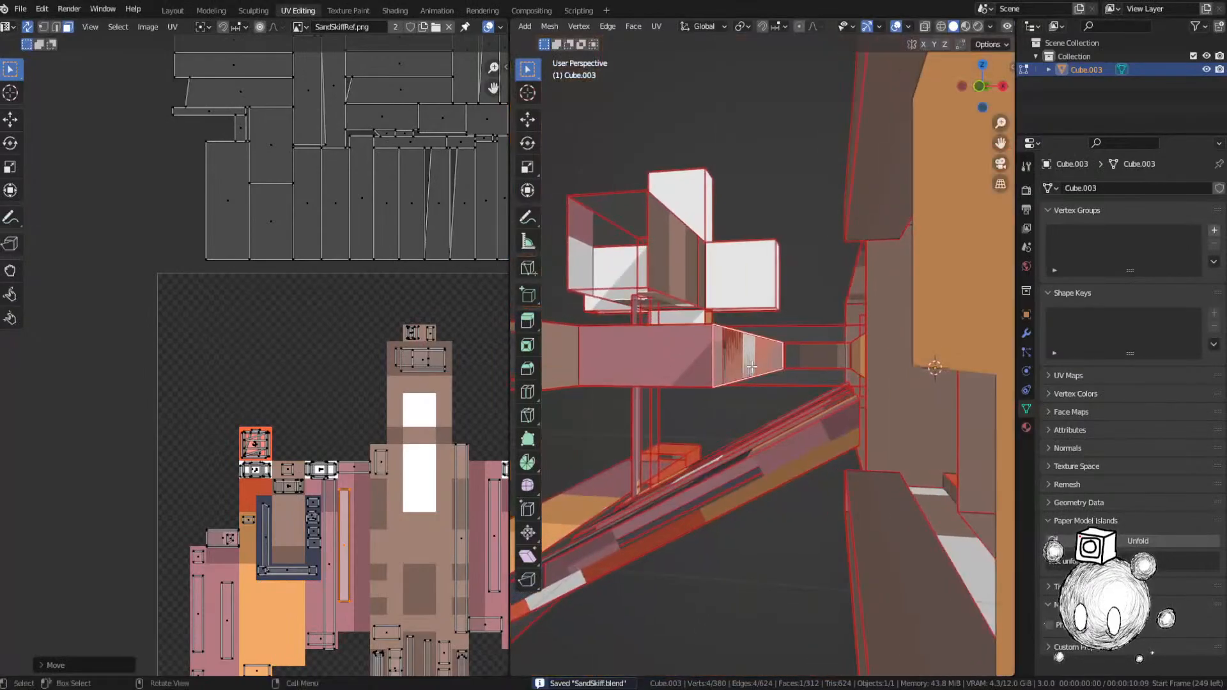
pyautogui.hotkey('ctrl', 's')
pyautogui.click(639, 335)
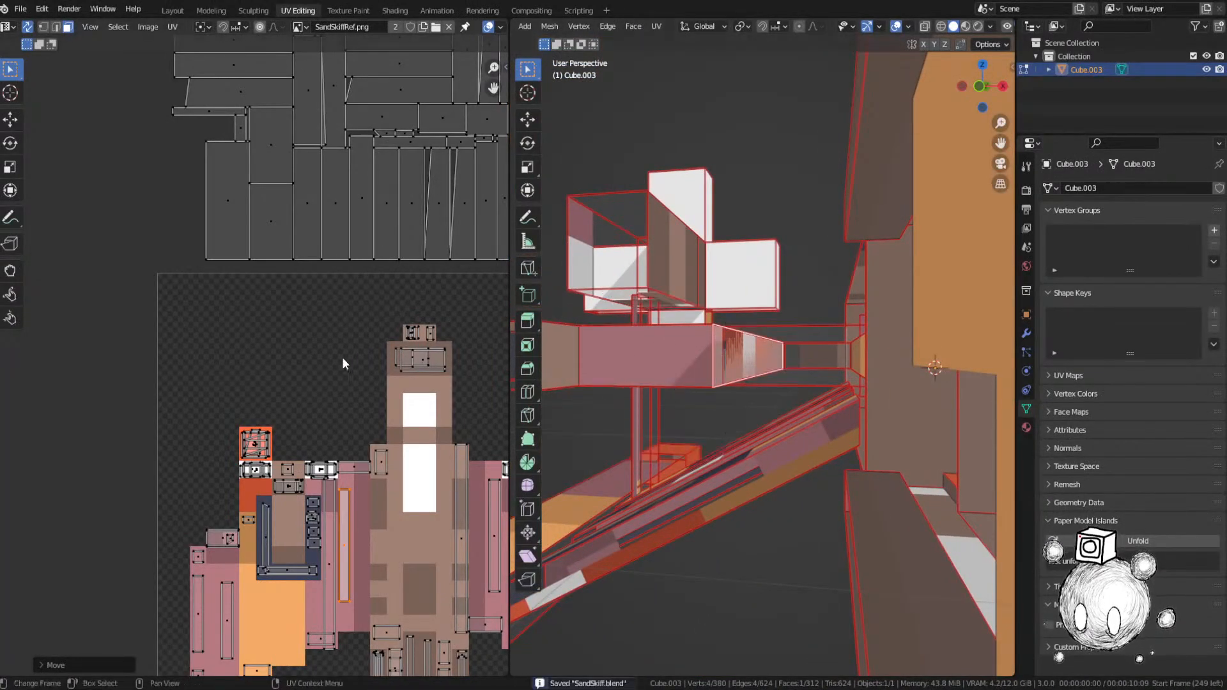
pyautogui.press('g')
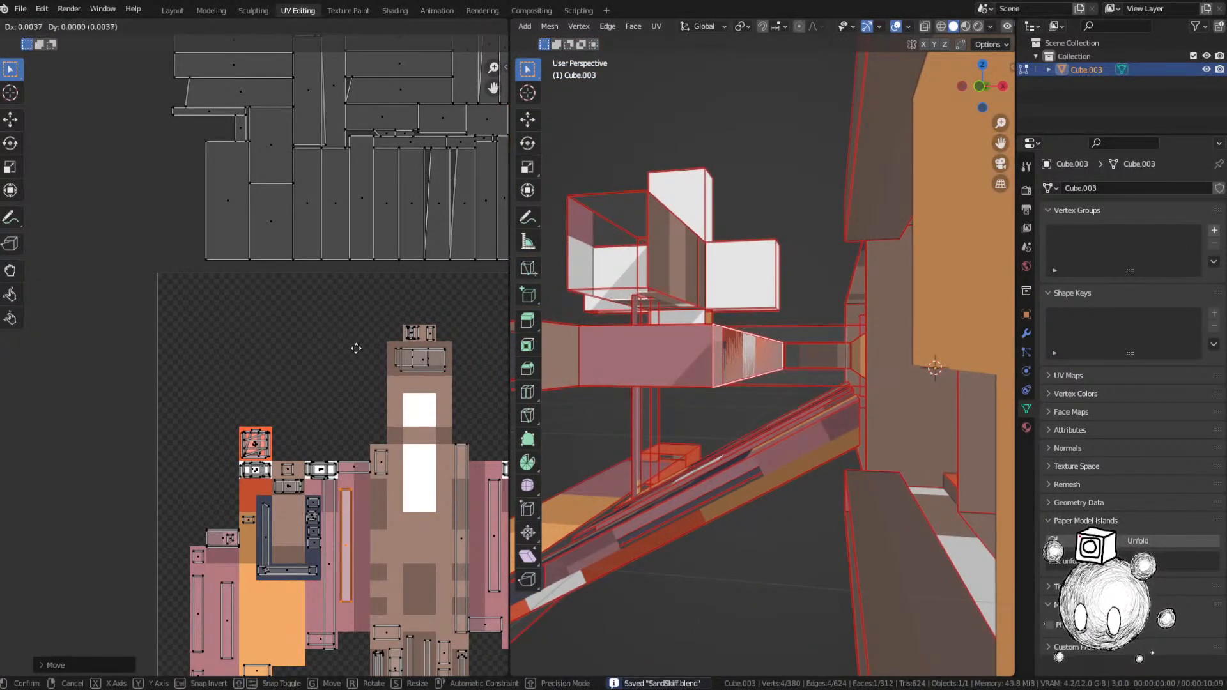
pyautogui.click(356, 349)
# Step: Select the upright rectangular island at the group's left edge and locate its face on the hull's top
pyautogui.moveTo(384, 239); pyautogui.dragTo(365, 584, button='middle')
pyautogui.scroll(-2, 355, 547)
pyautogui.click(211, 291)
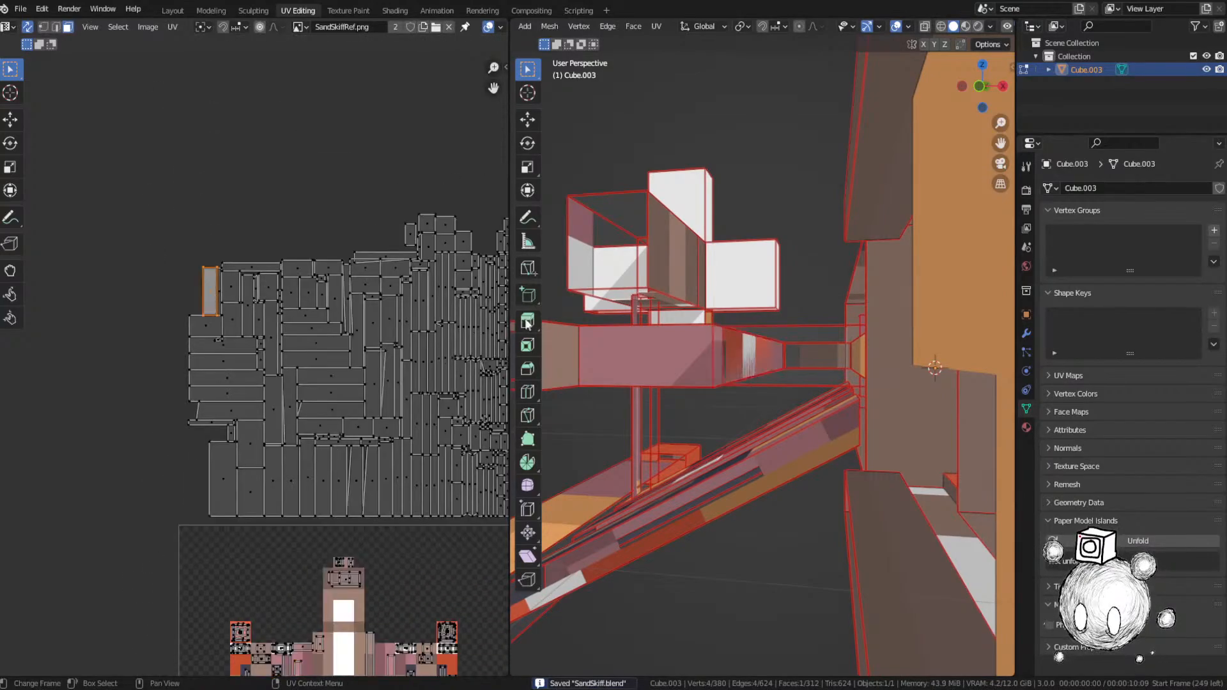
pyautogui.moveTo(671, 358); pyautogui.dragTo(768, 395, button='middle')
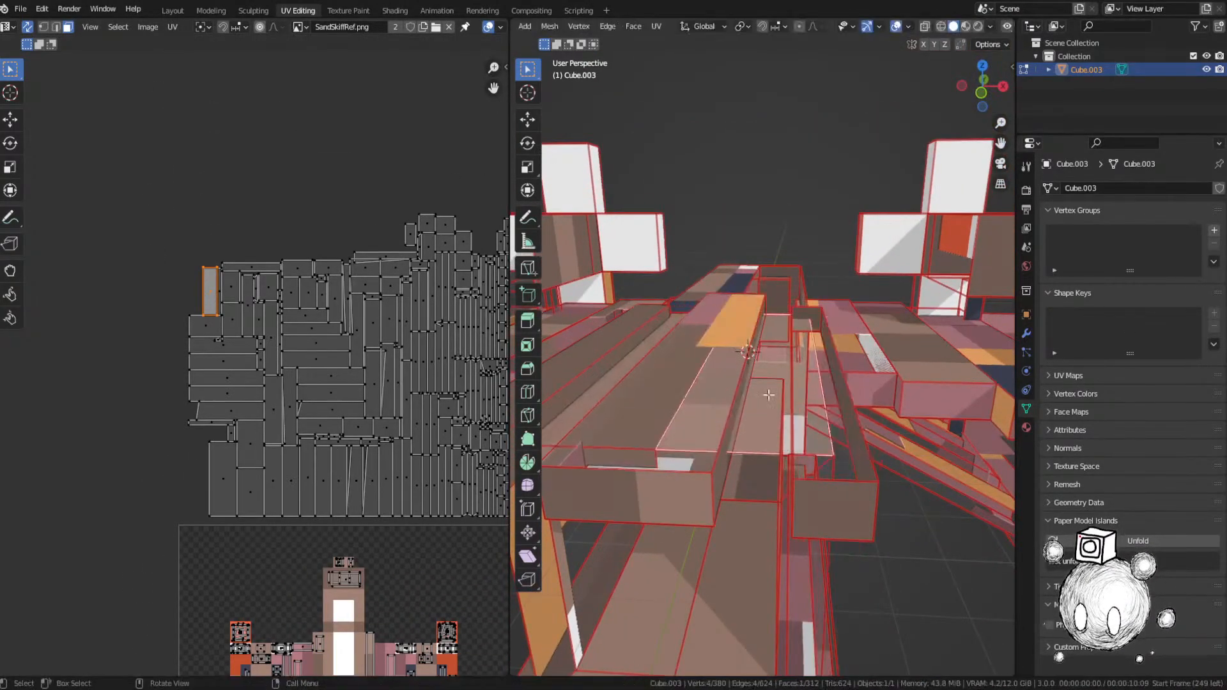
# Step: Place the upright island on the light brown tail strip beside the rightmost one, scale it down and save
pyautogui.moveTo(359, 374); pyautogui.dragTo(360, 124, button='middle')
pyautogui.moveTo(320, 505); pyautogui.dragTo(352, 547)
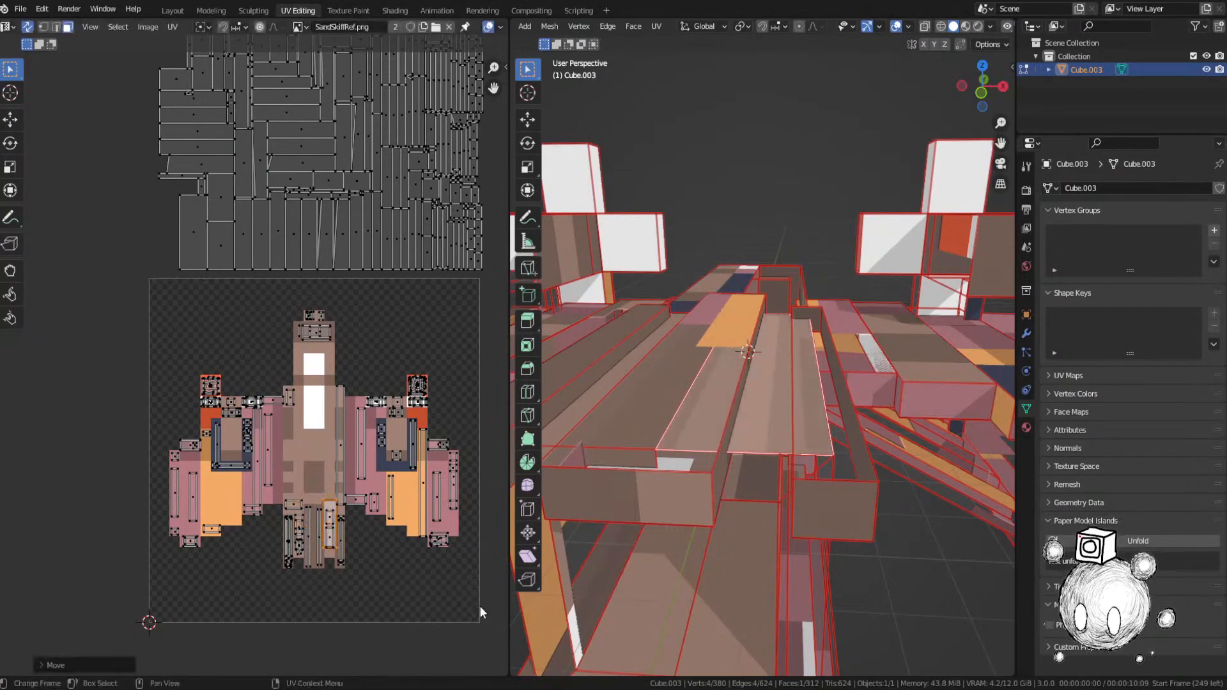
pyautogui.moveTo(487, 608); pyautogui.dragTo(414, 485, button='middle')
pyautogui.scroll(3, 296, 509)
pyautogui.press('s')
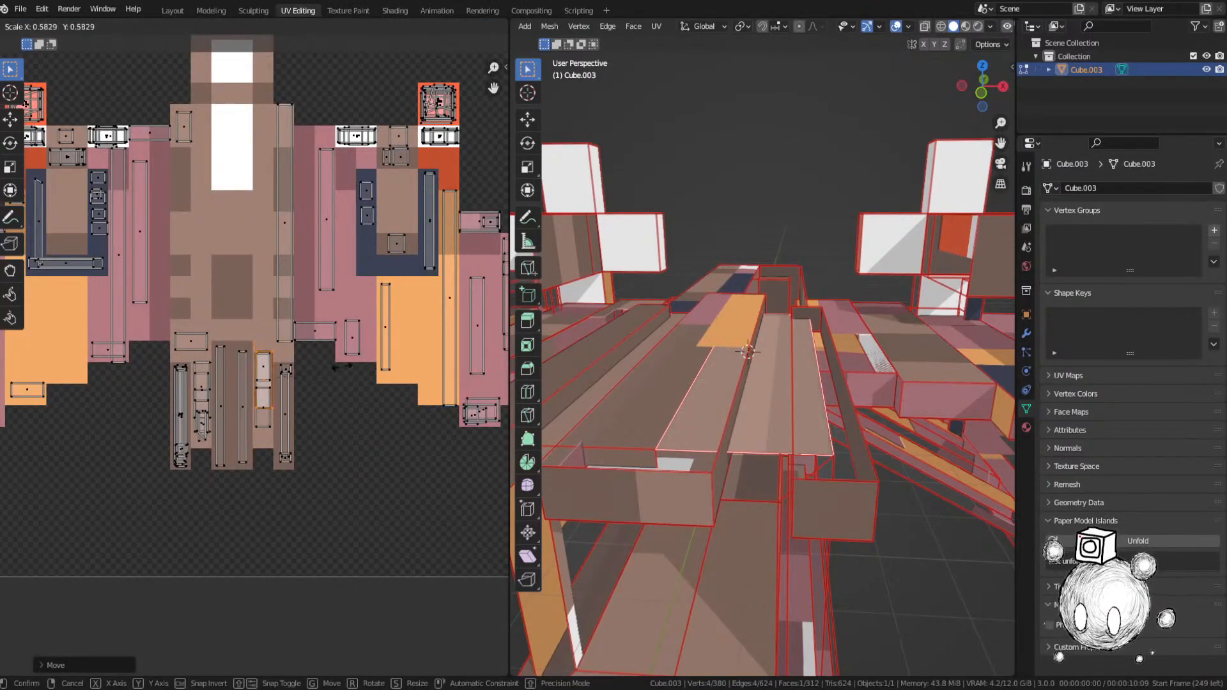
pyautogui.click(342, 367)
pyautogui.hotkey('ctrl', 's')
# Step: Select the thin horizontal island at the upper left of the unplaced group and move it onto the left wing's navy frame
pyautogui.scroll(-5, 294, 308)
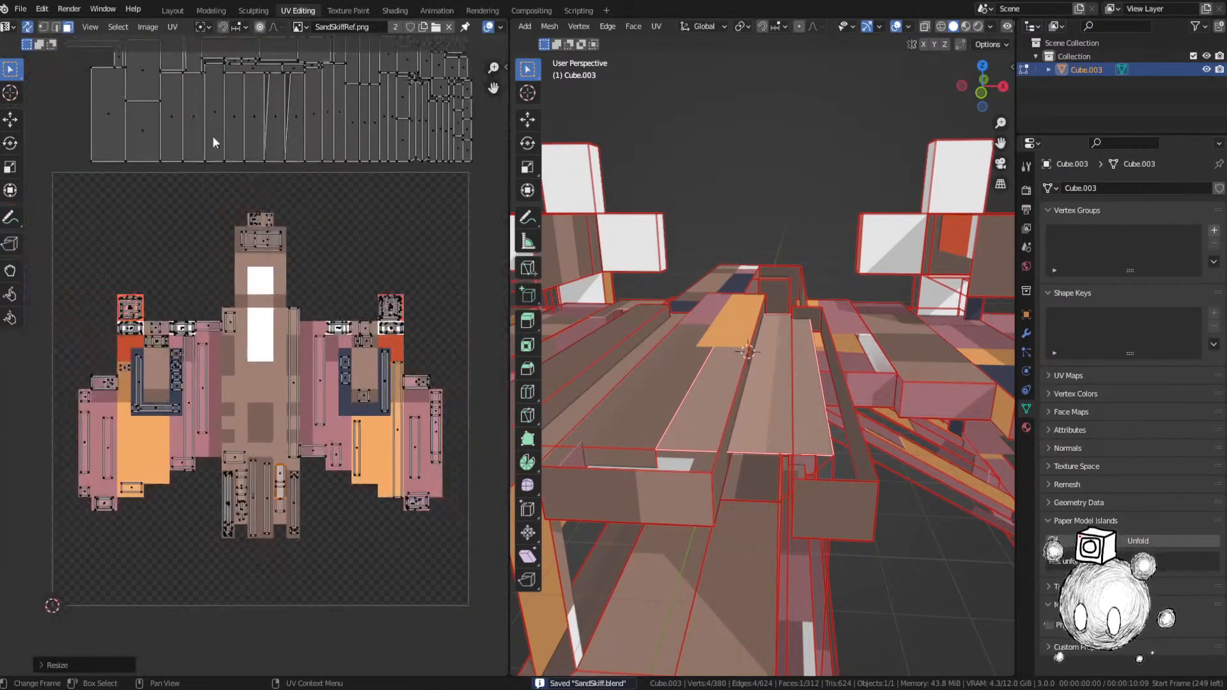
pyautogui.moveTo(213, 137); pyautogui.dragTo(287, 353, button='middle')
pyautogui.click(236, 179)
pyautogui.press('g')
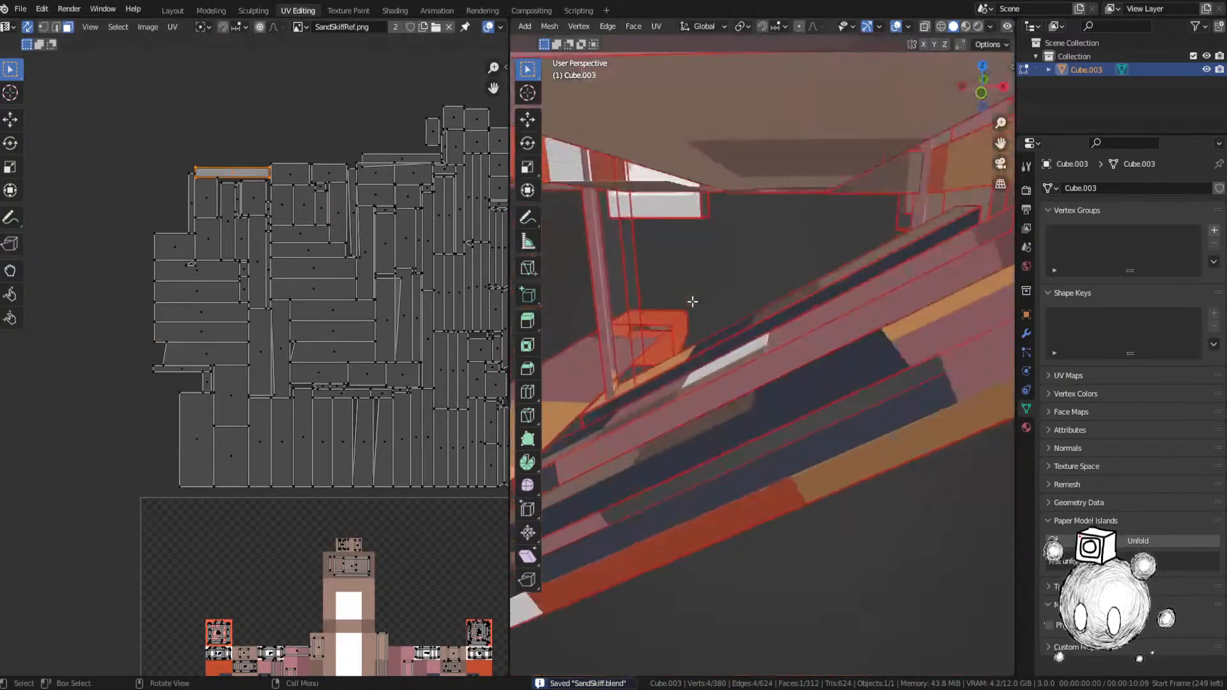
pyautogui.press('Escape')
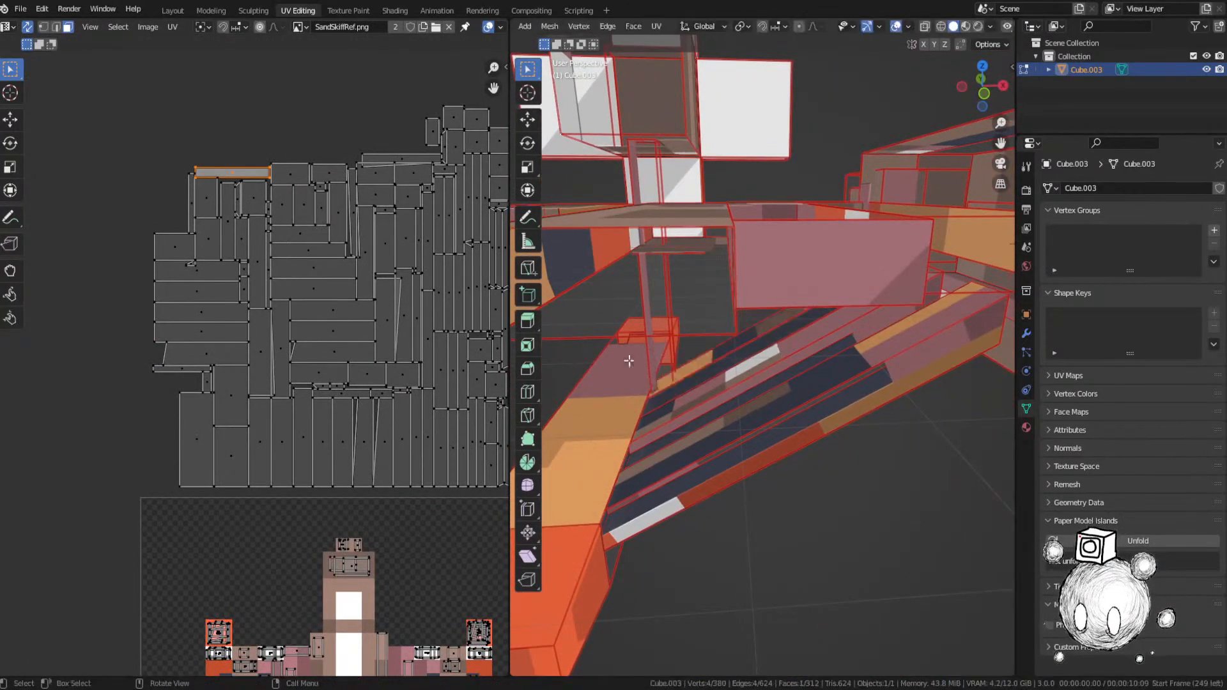
pyautogui.scroll(-2, 264, 427)
pyautogui.press('g')
pyautogui.click(275, 532)
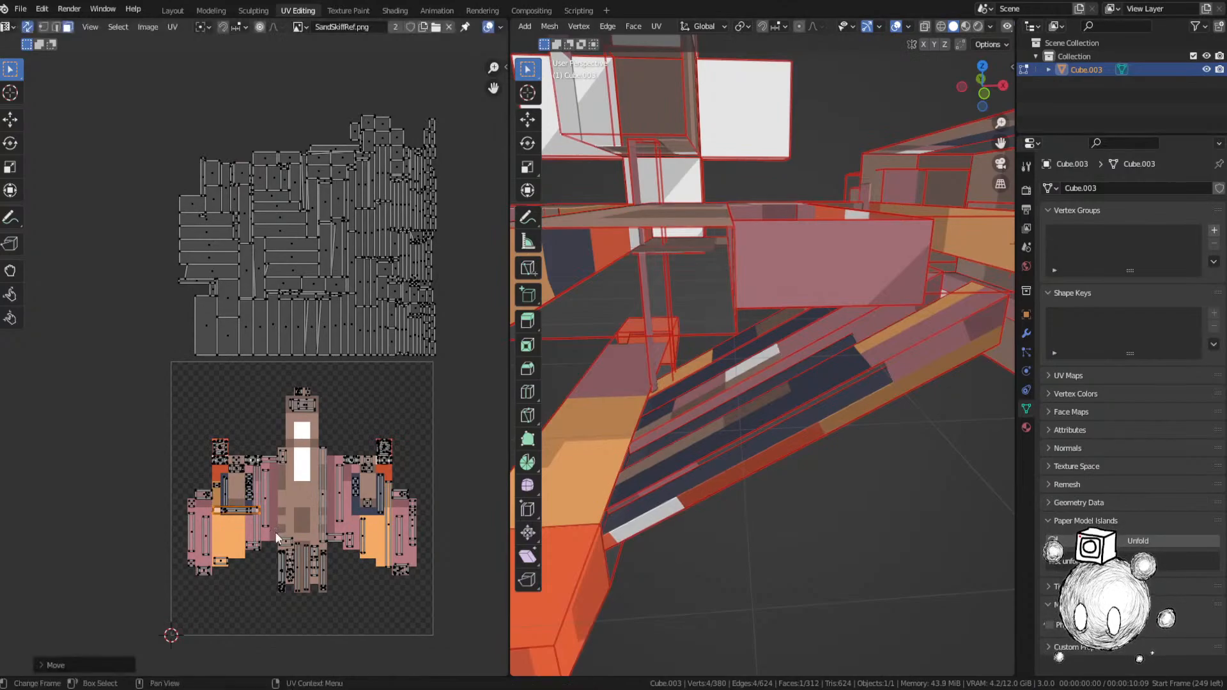
# Step: Scale the horizontal island down to fit inside the lower bar of the left wing's navy frame and save
pyautogui.scroll(5, 258, 335)
pyautogui.press('s')
pyautogui.click(232, 369)
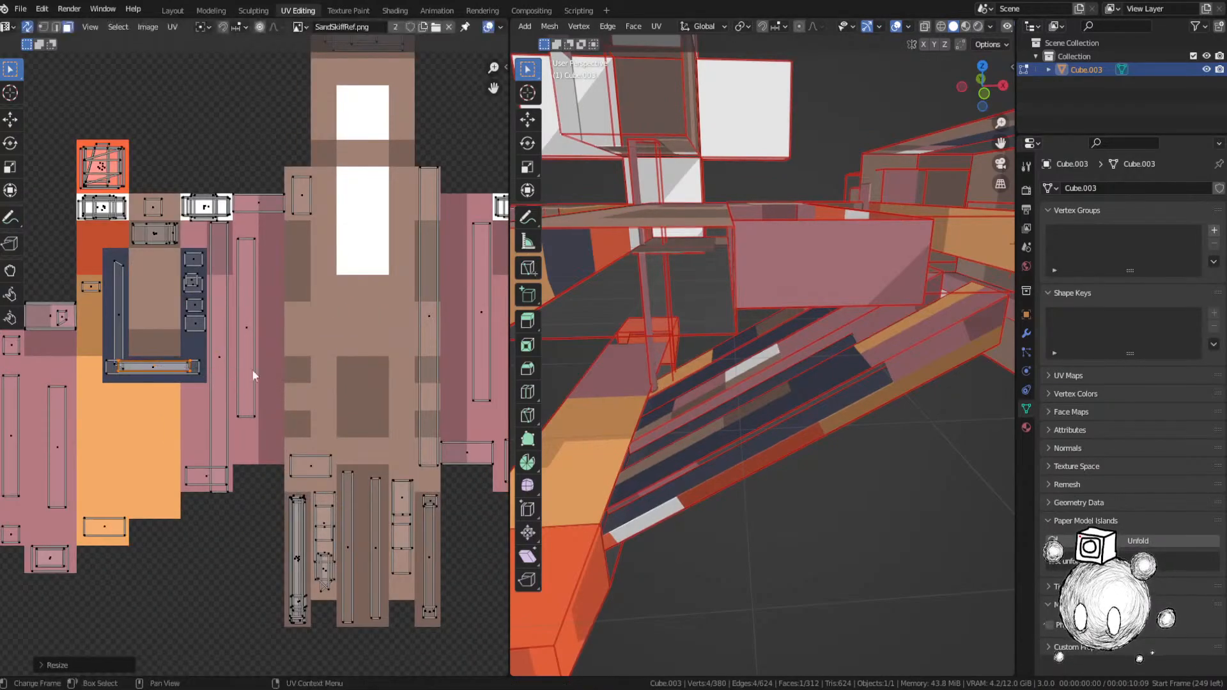
pyautogui.scroll(-3, 754, 393)
pyautogui.scroll(-4, 321, 167)
# Step: Locate the face of the thin upright island at the group's upper left and move the island onto the navy frame's outer bar
pyautogui.moveTo(321, 166); pyautogui.dragTo(306, 365, button='middle')
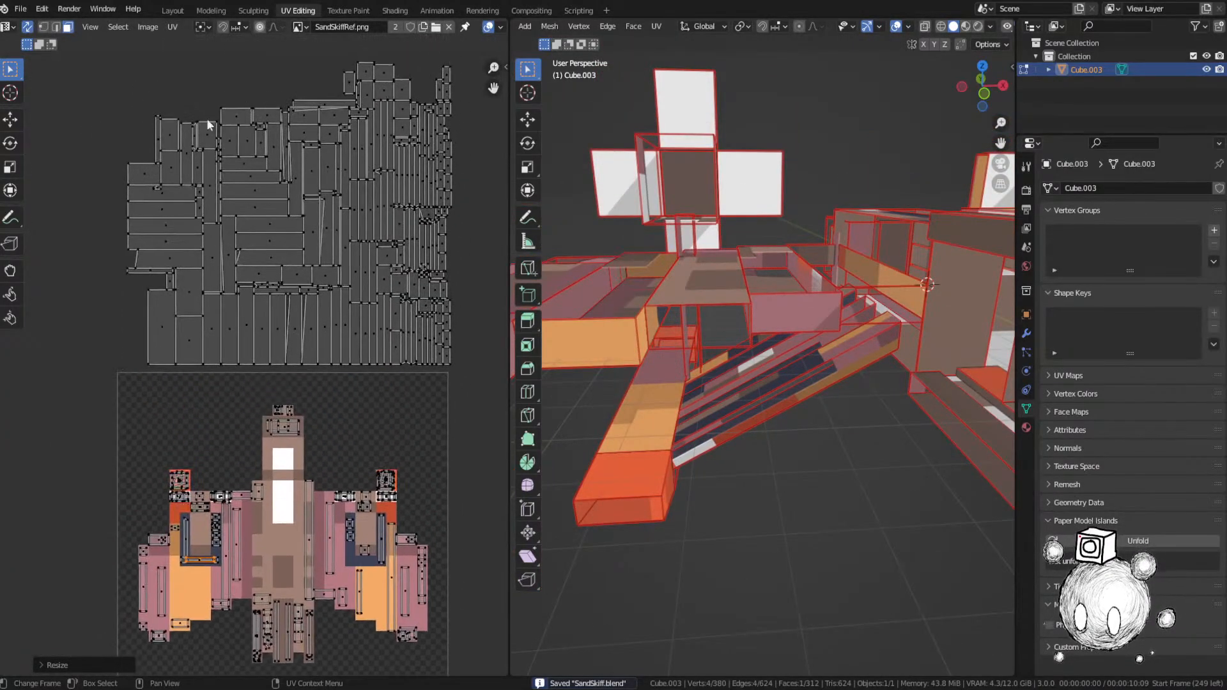
pyautogui.press('KP_Decimal')
pyautogui.moveTo(653, 276); pyautogui.dragTo(723, 290, button='middle')
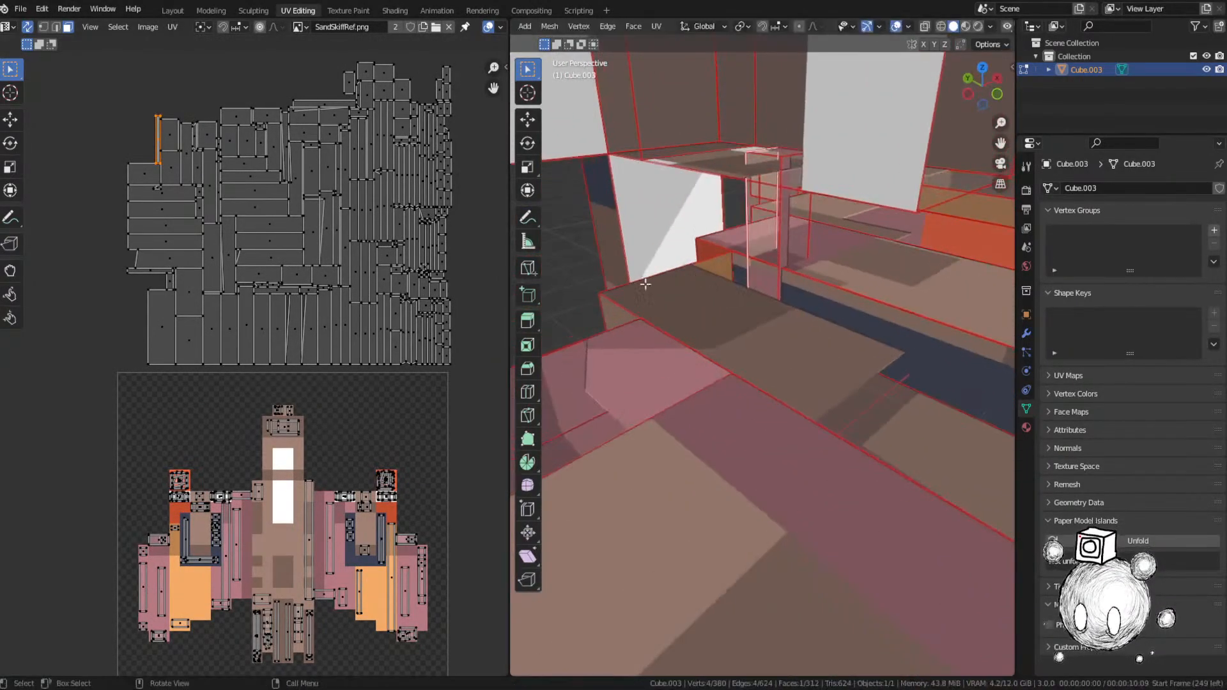
pyautogui.press('g')
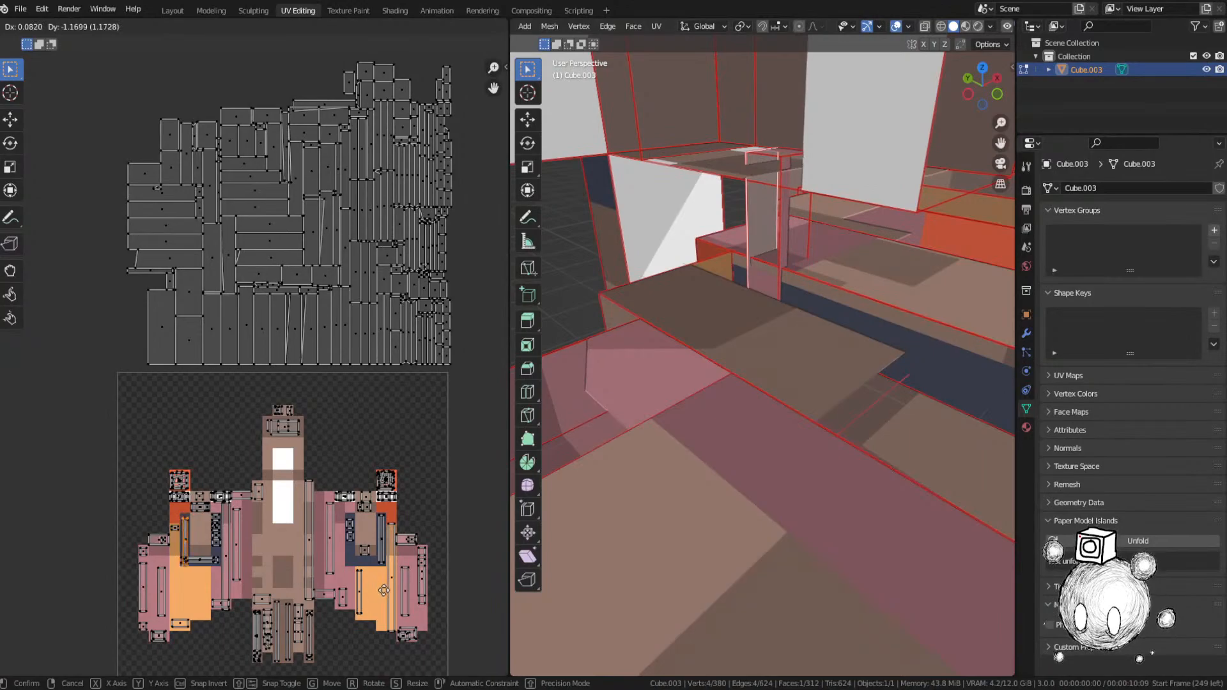
pyautogui.click(383, 588)
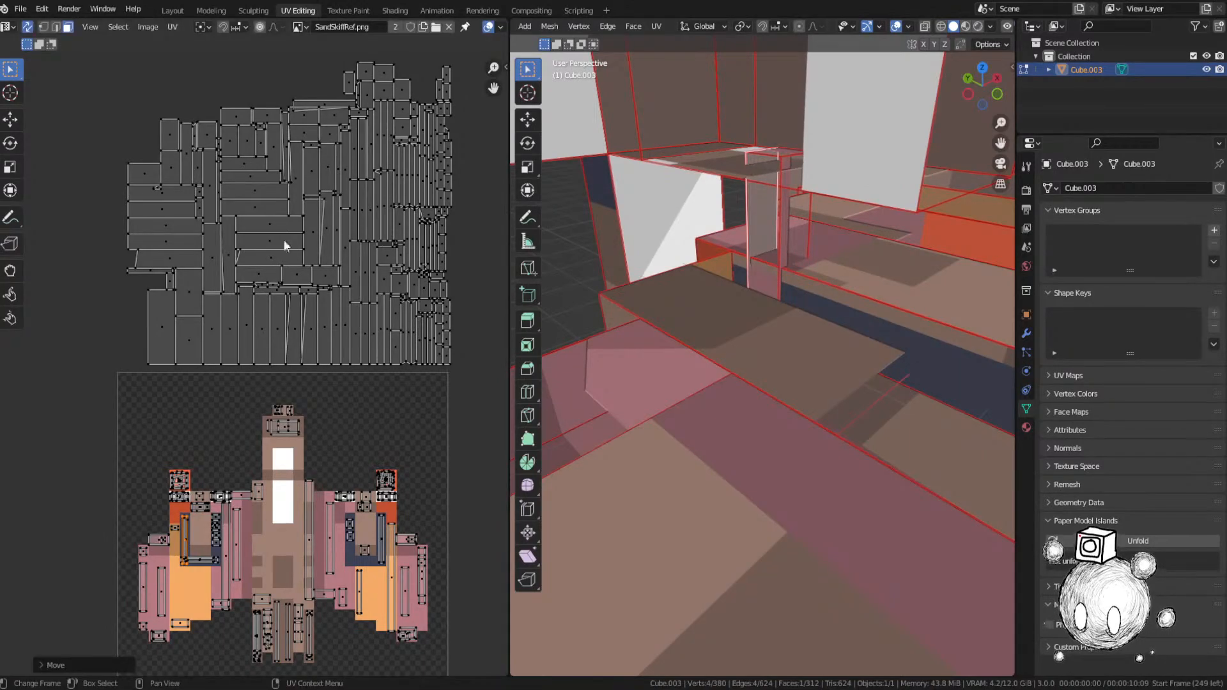
# Step: Select the upright rectangular island at the group's upper left, locate its face and move it over the right wing's navy-framed area
pyautogui.click(173, 142)
pyautogui.press('KP_Decimal')
pyautogui.moveTo(717, 259); pyautogui.dragTo(694, 271, button='middle')
pyautogui.press('g')
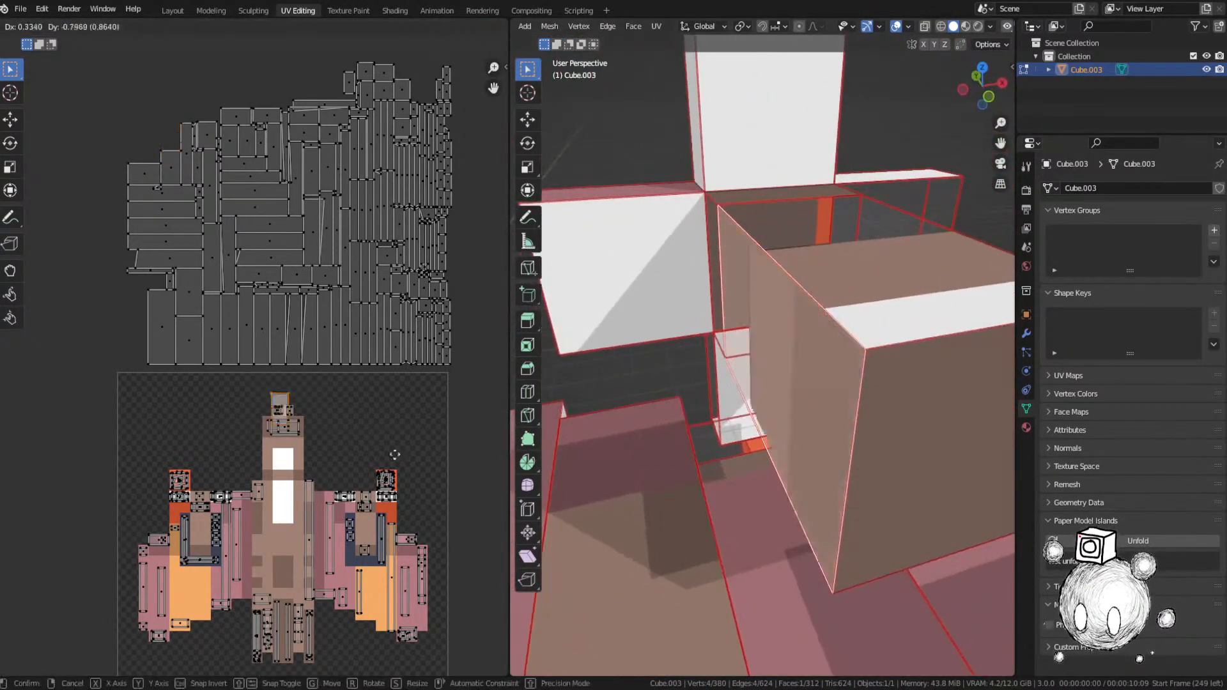
pyautogui.click(423, 497)
pyautogui.scroll(6, 346, 356)
pyautogui.press('g')
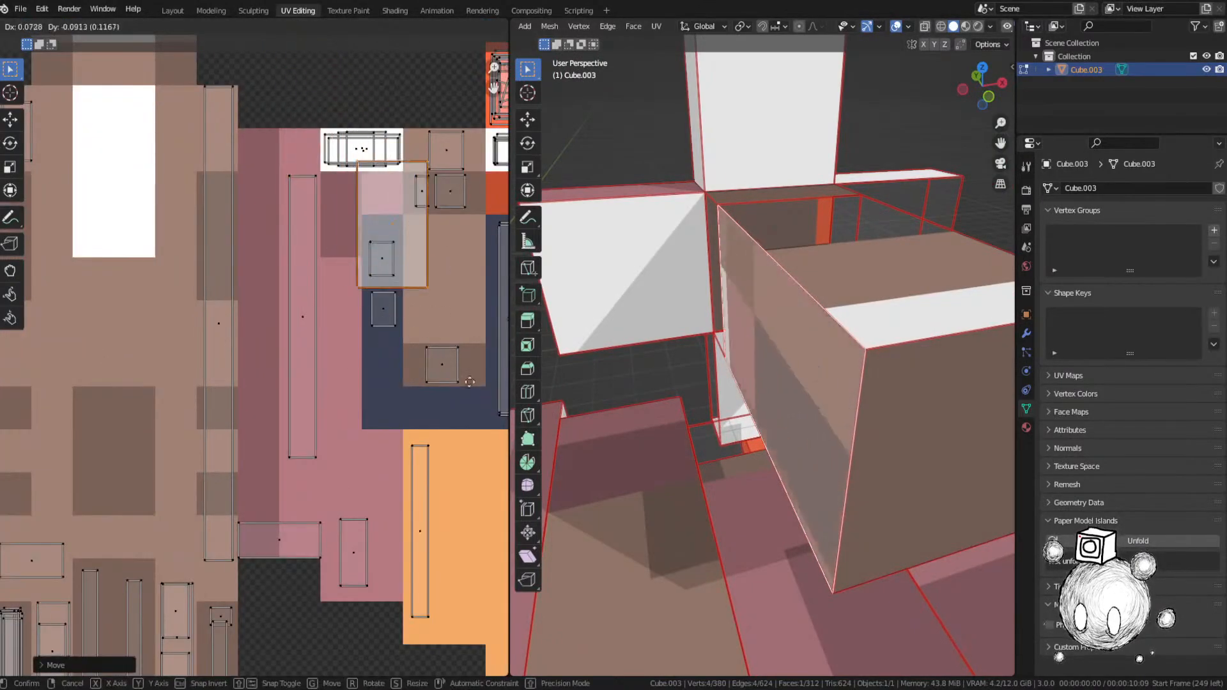
pyautogui.click(499, 450)
# Step: Align the rectangular island with the light brown panel's upper edge and inner side within the right wing's navy frame
pyautogui.moveTo(385, 399); pyautogui.dragTo(346, 404, button='middle')
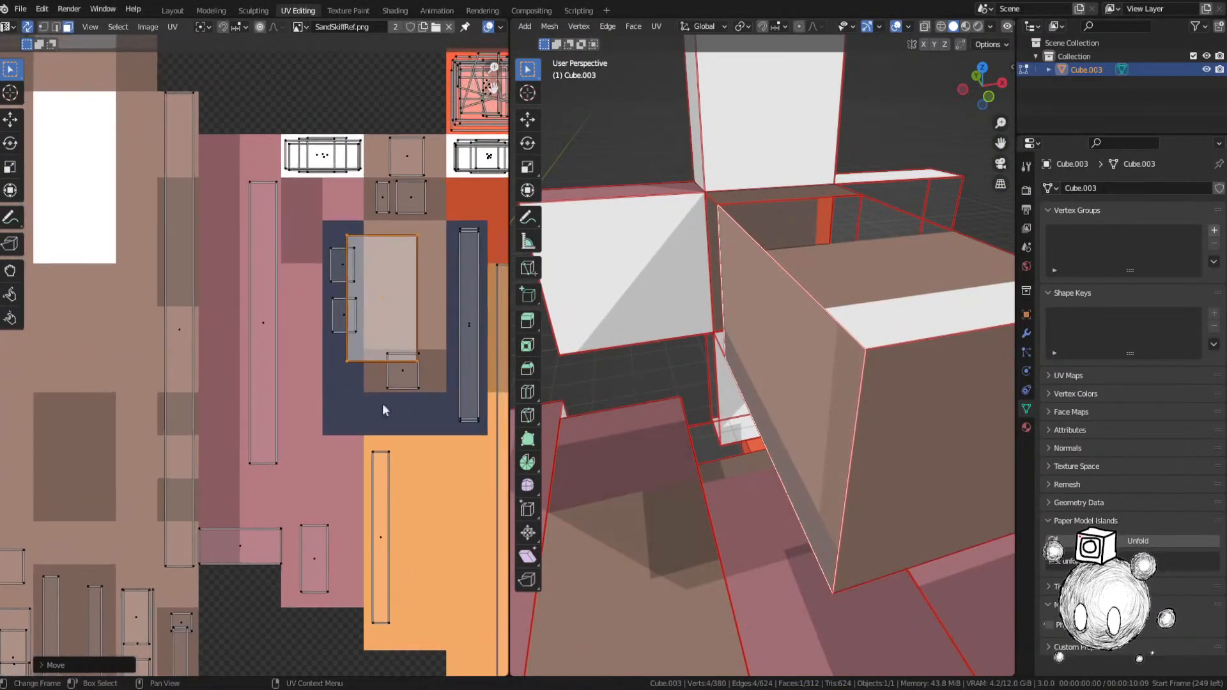
pyautogui.moveTo(792, 384); pyautogui.dragTo(767, 385, button='middle')
pyautogui.moveTo(383, 336); pyautogui.dragTo(401, 338, button='middle')
pyautogui.press('g')
pyautogui.click(433, 320)
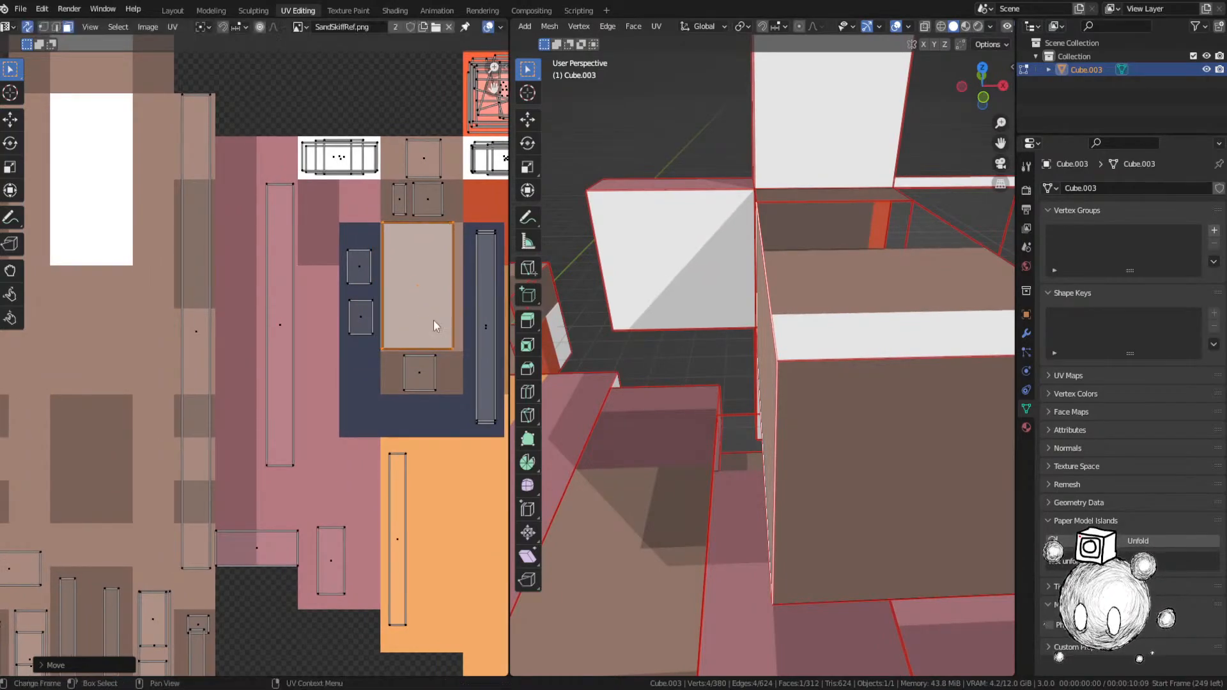
# Step: Shift the rectangular island down along Y and stretch it vertically to cover both the light and dark brown parts of the panel
pyautogui.press('g')
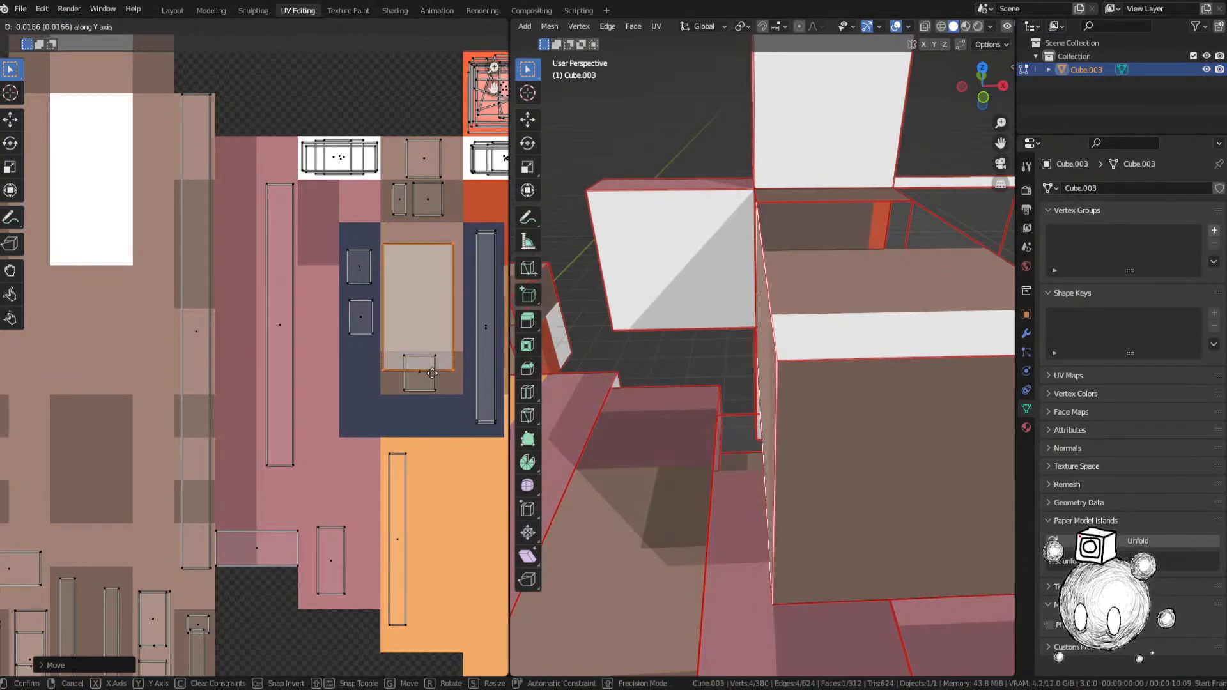
pyautogui.click(432, 370)
pyautogui.press('s')
pyautogui.press('y')
pyautogui.click(440, 386)
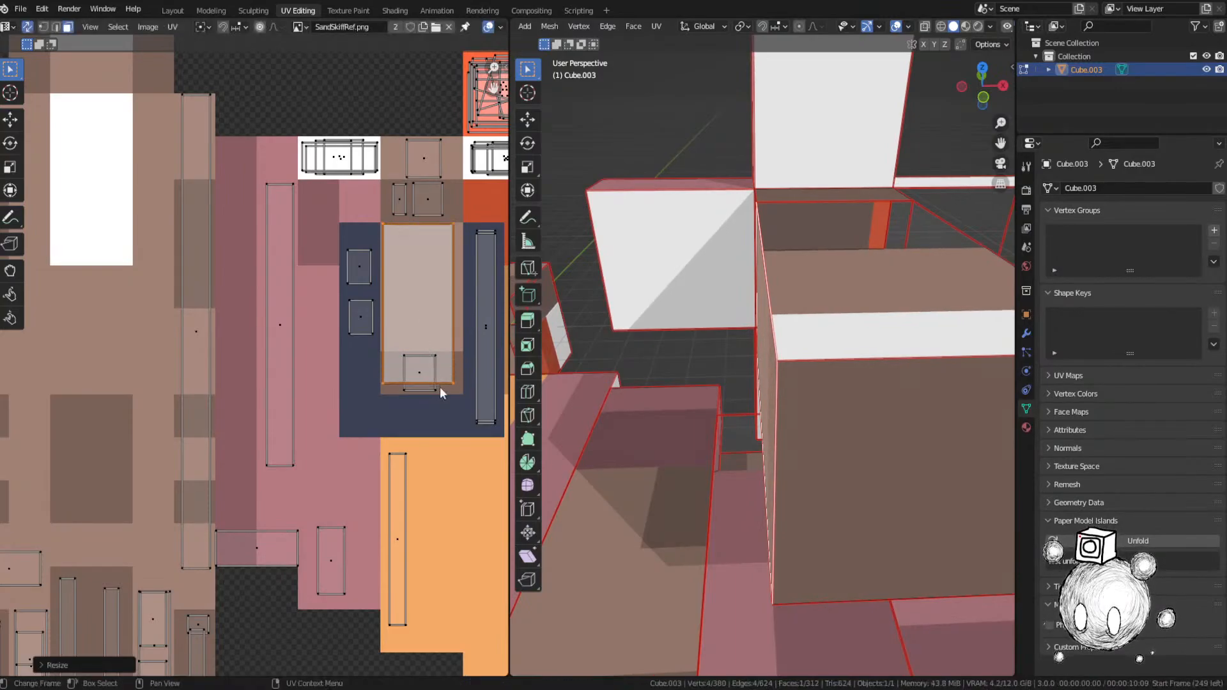
pyautogui.press('g')
pyautogui.press('y')
pyautogui.click(440, 390)
# Step: Fine-tune the rectangular island's height and sideways position within the brown panel while checking the box's side face
pyautogui.moveTo(632, 411); pyautogui.dragTo(678, 412, button='middle')
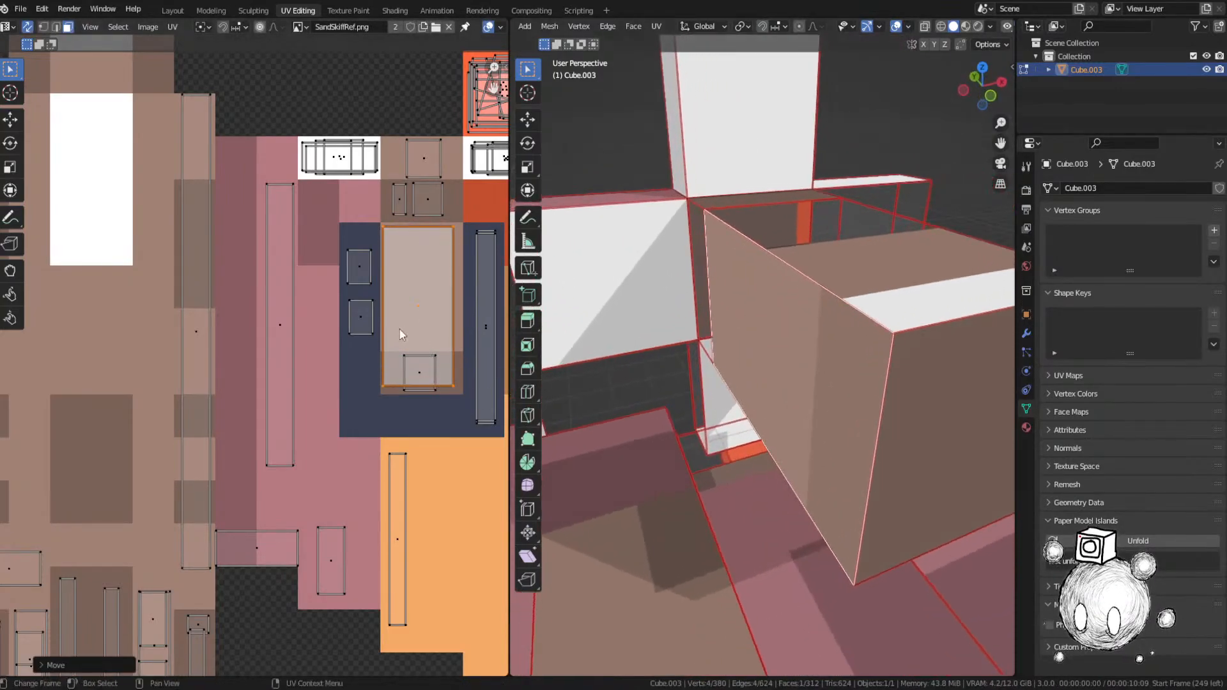
pyautogui.press('s')
pyautogui.press('y')
pyautogui.click(404, 336)
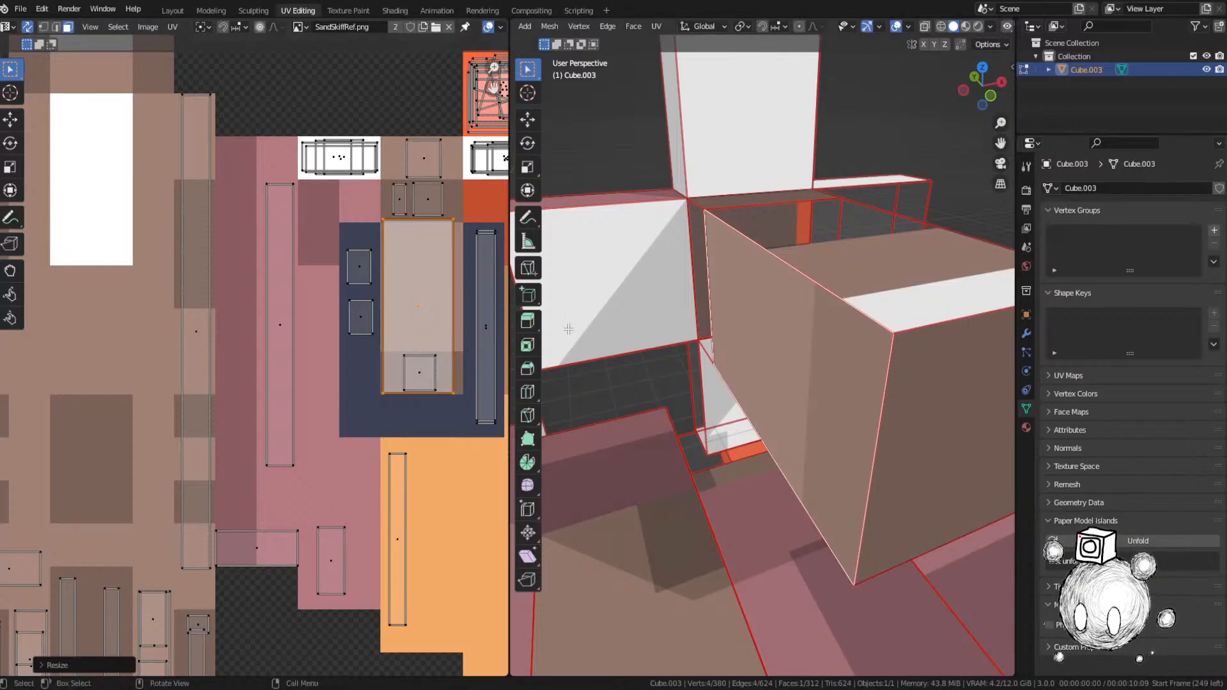
pyautogui.press('s')
pyautogui.press('x')
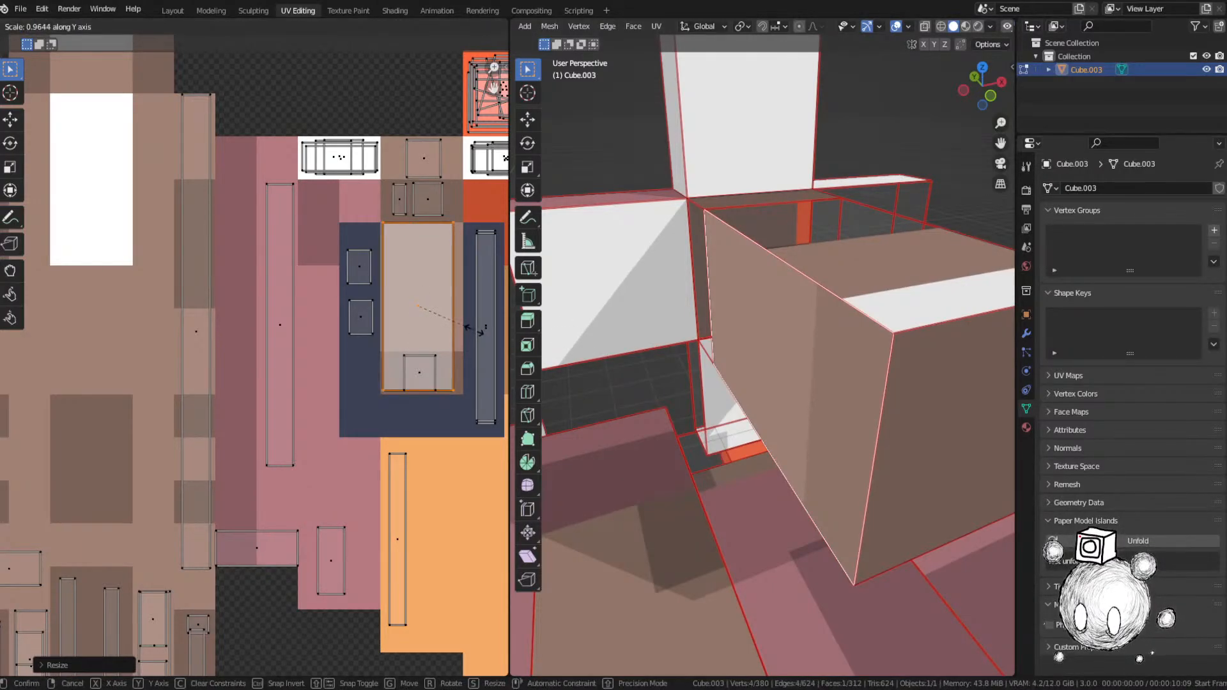
pyautogui.press('g')
pyautogui.press('x')
pyautogui.click(469, 330)
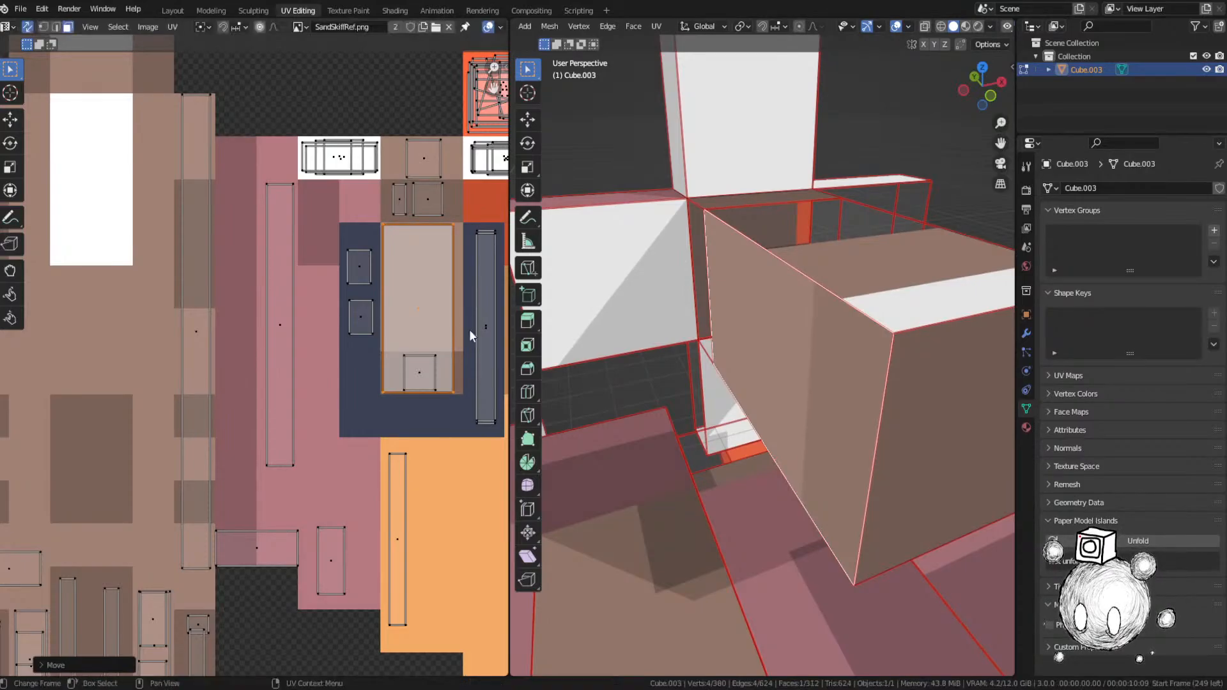
# Step: Scale the rectangular island along Y by about 1.03, clear the face selection and save the file
pyautogui.press('s')
pyautogui.press('Escape')
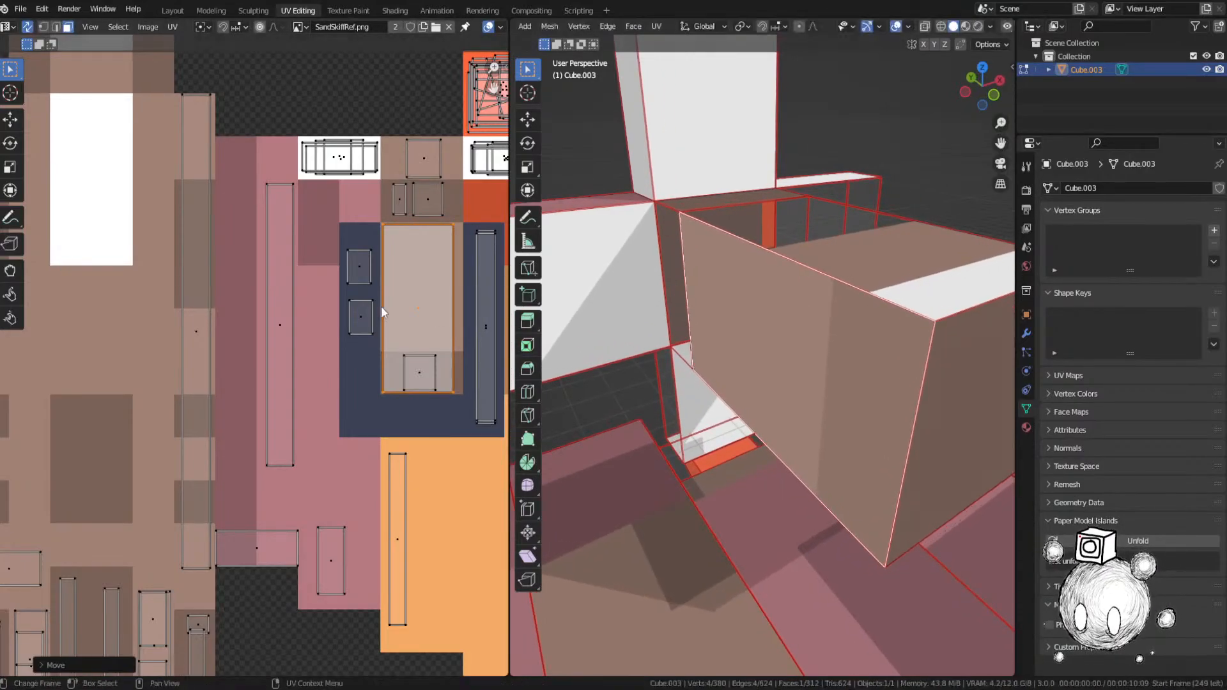
pyautogui.press('s')
pyautogui.press('x')
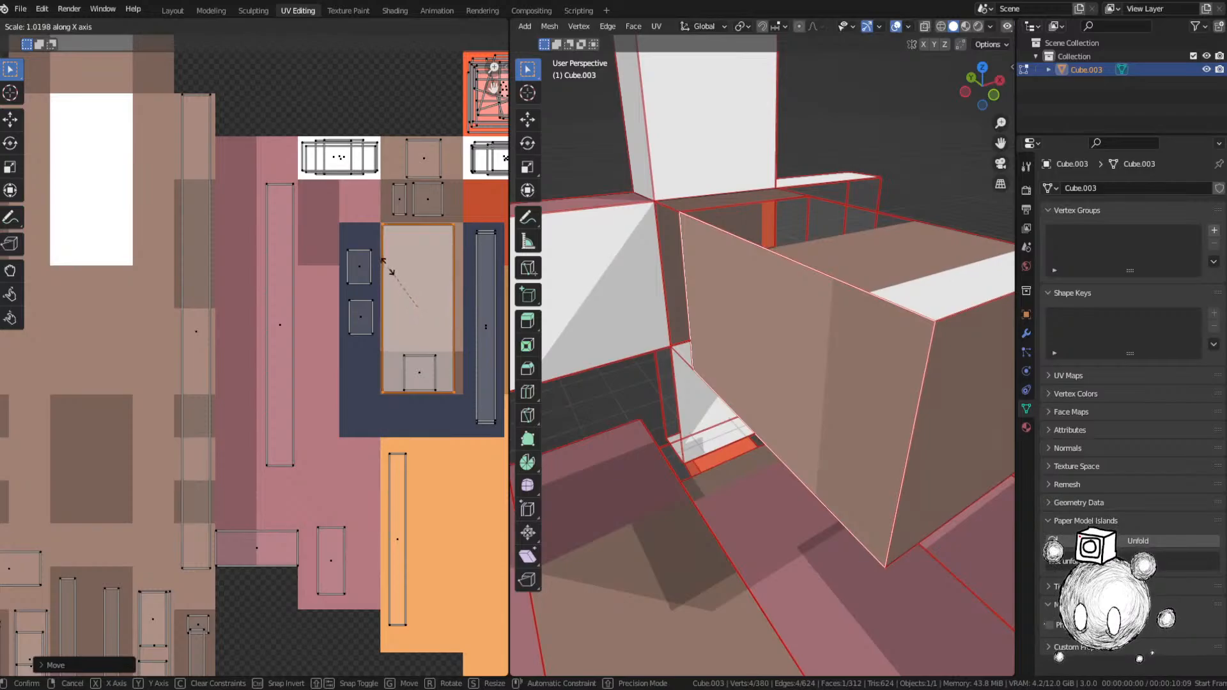
pyautogui.press('y')
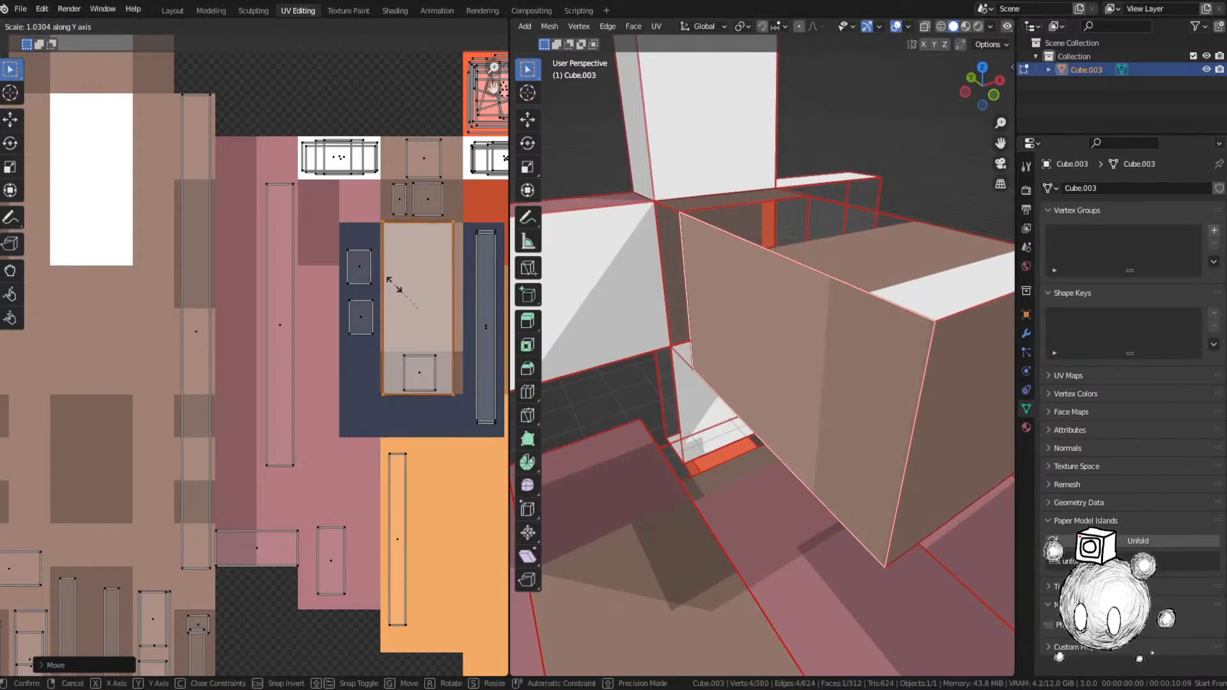
pyautogui.click(395, 285)
pyautogui.scroll(-2, 789, 351)
pyautogui.keyDown('shift'); pyautogui.click(816, 367); pyautogui.keyUp('shift')
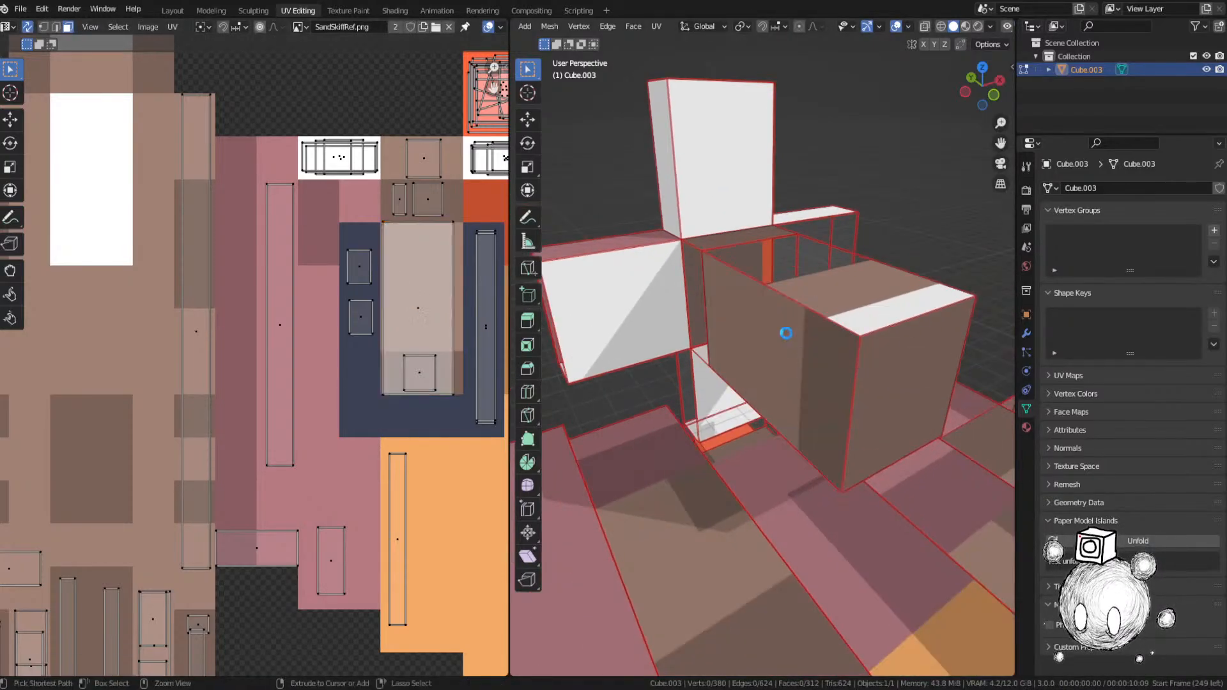
pyautogui.hotkey('ctrl', 's')
pyautogui.scroll(-5, 220, 270)
pyautogui.scroll(2, 220, 269)
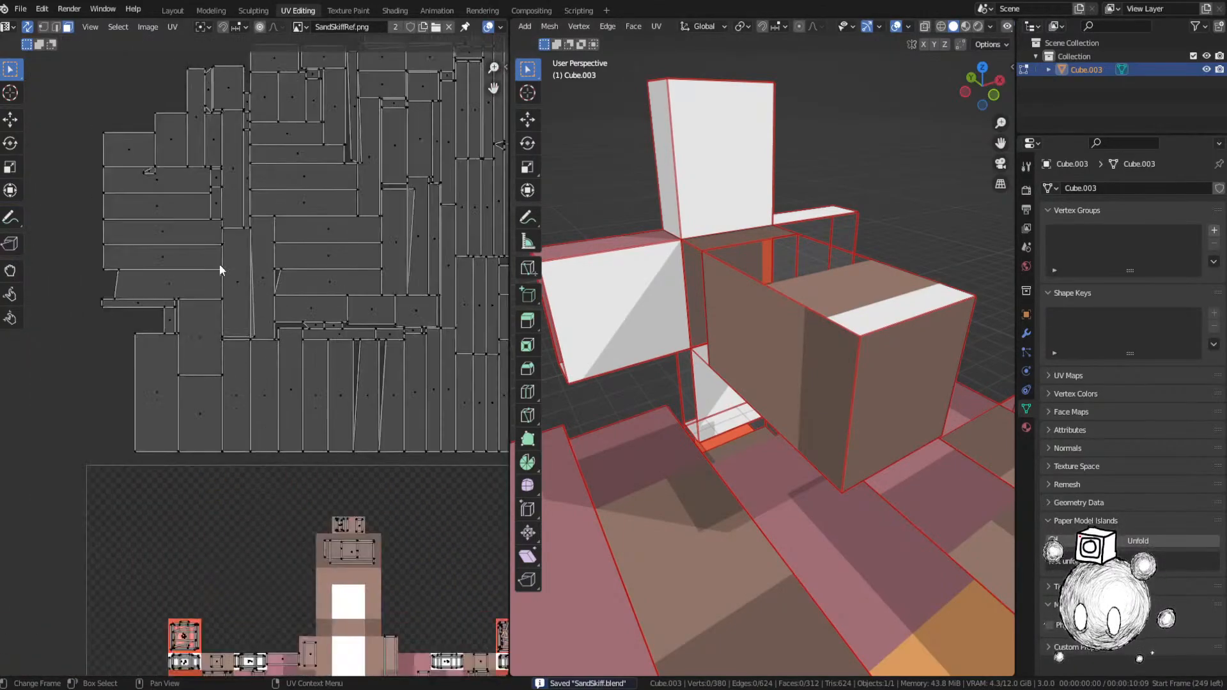
# Step: Move the small slanted UV island onto the pink block above the outer left wing in the ship reference image
pyautogui.press('KP_Decimal')
pyautogui.moveTo(592, 276); pyautogui.dragTo(735, 303, button='middle')
pyautogui.scroll(-3, 734, 304)
pyautogui.moveTo(357, 290); pyautogui.dragTo(335, 208, button='middle')
pyautogui.press('g')
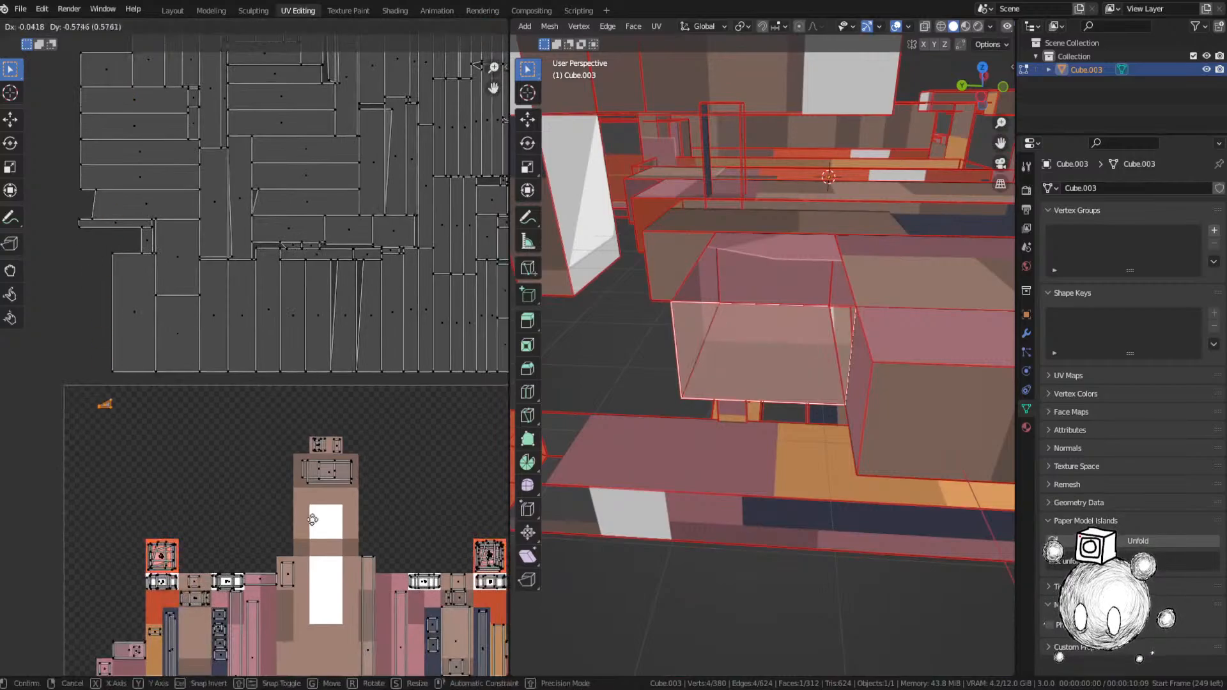
pyautogui.click(312, 524)
pyautogui.moveTo(312, 524); pyautogui.dragTo(404, 233, button='middle')
pyautogui.scroll(2, 298, 286)
pyautogui.press('g')
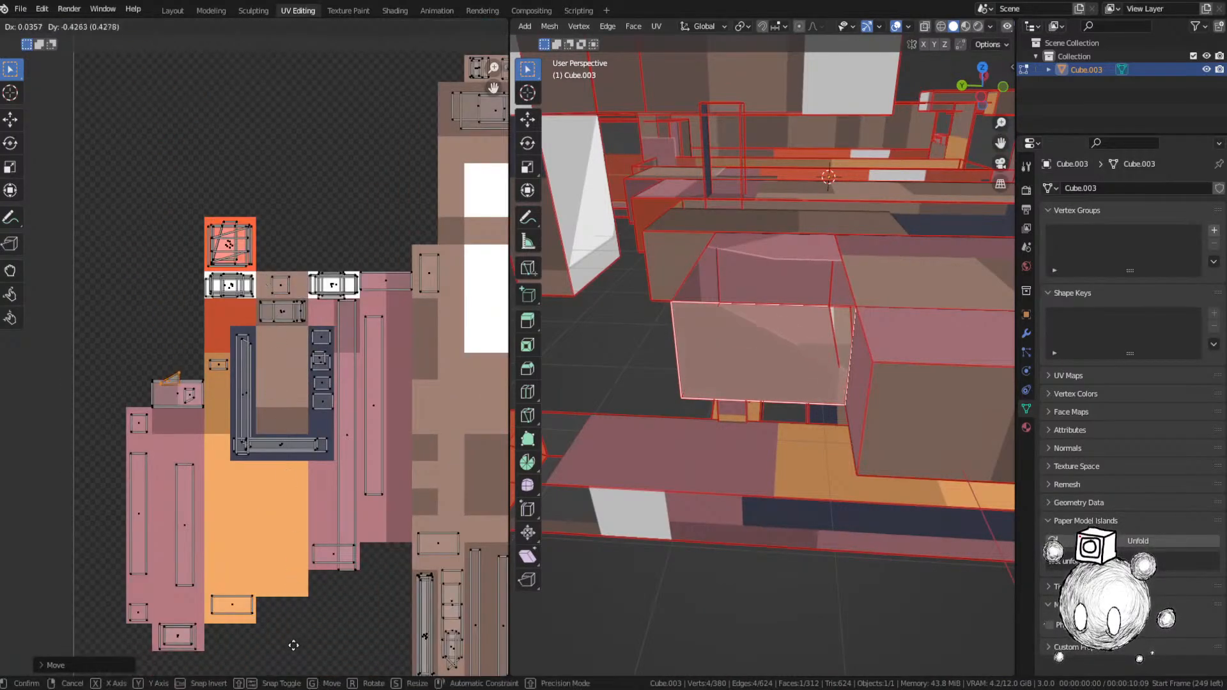
pyautogui.click(298, 658)
# Step: Select the tall narrow UV island, check which face it belongs to, and move it onto the central brown tail column of the ship image
pyautogui.moveTo(738, 461); pyautogui.dragTo(804, 450, button='middle')
pyautogui.click(812, 562)
pyautogui.scroll(-4, 251, 364)
pyautogui.moveTo(302, 148); pyautogui.dragTo(211, 310, button='middle')
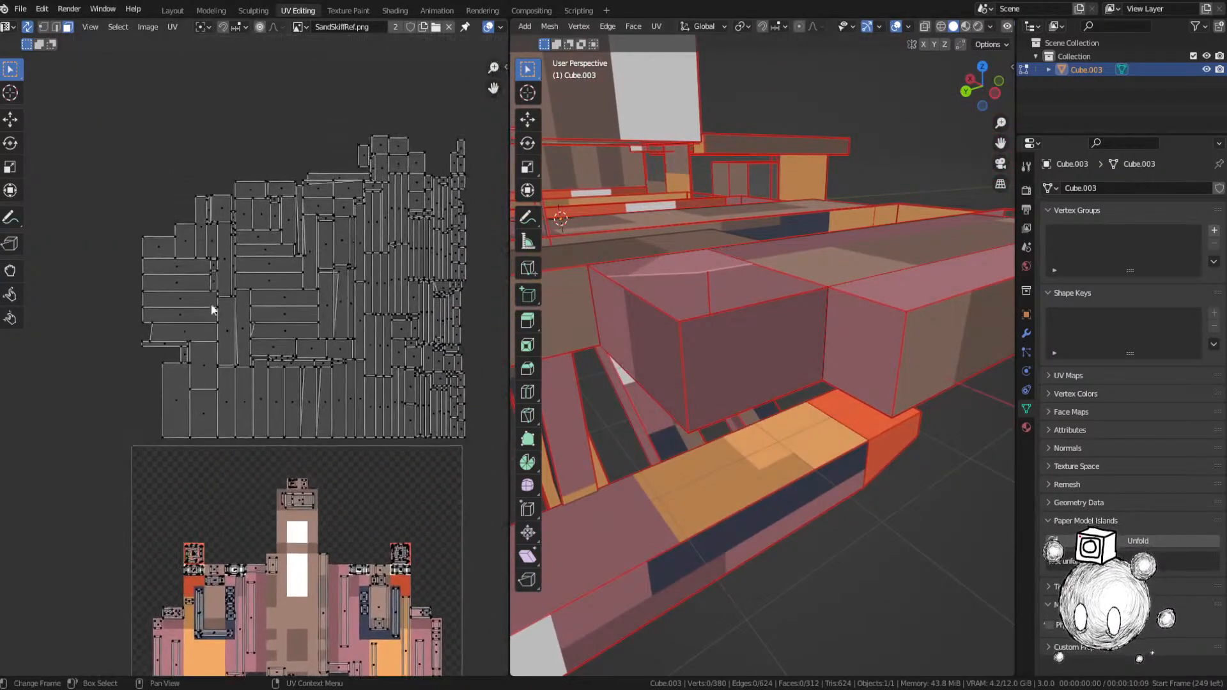
pyautogui.click(202, 226)
pyautogui.moveTo(770, 280); pyautogui.dragTo(687, 307, button='middle')
pyautogui.press('g')
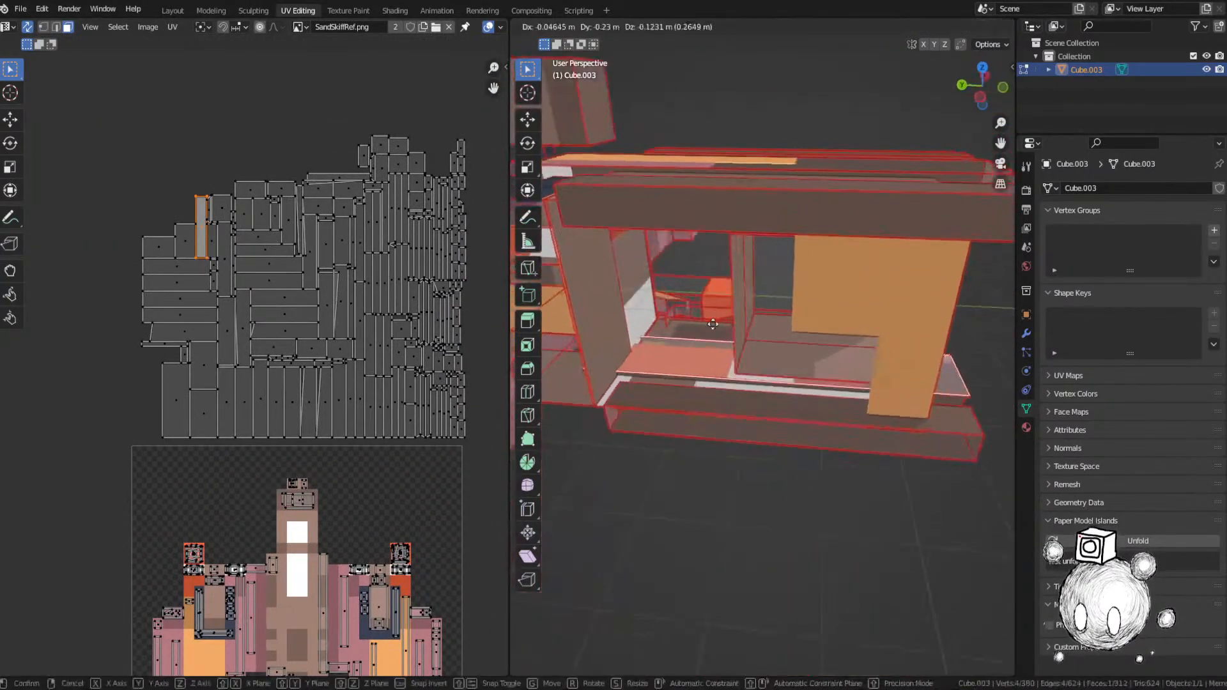
pyautogui.rightClick(771, 339)
pyautogui.moveTo(771, 339); pyautogui.dragTo(687, 281, button='middle')
pyautogui.press('g')
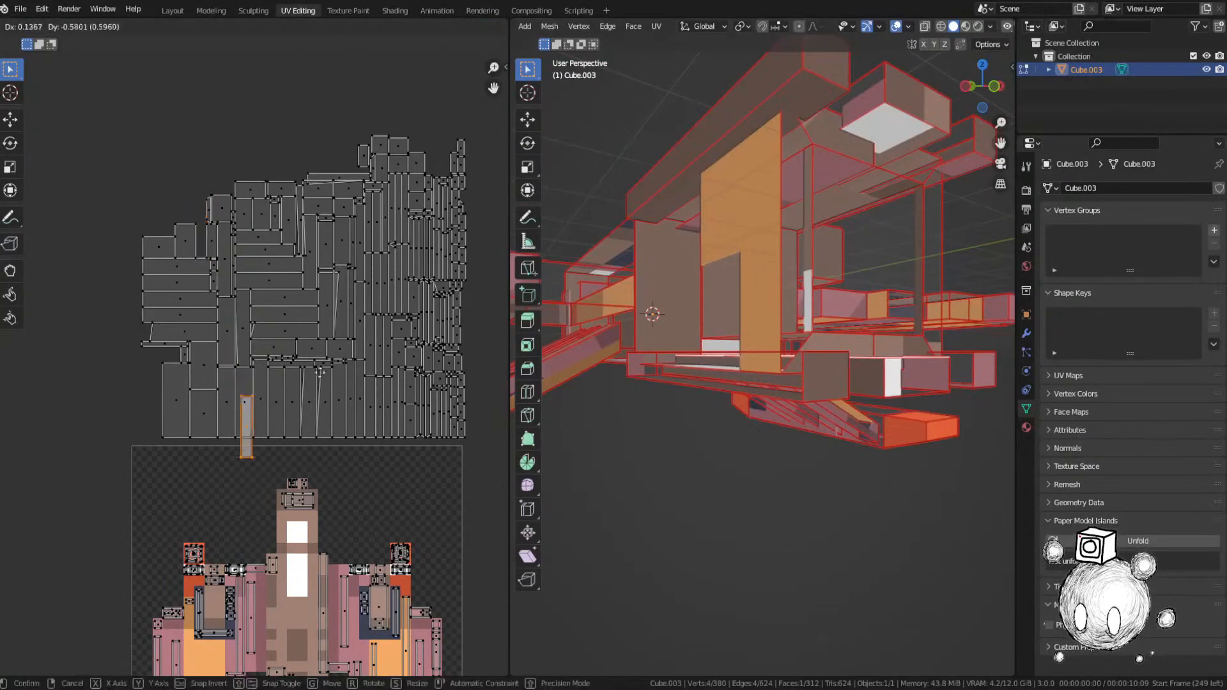
pyautogui.click(349, 409)
pyautogui.moveTo(350, 409); pyautogui.dragTo(353, 56, button='middle')
pyautogui.press('g')
pyautogui.click(395, 350)
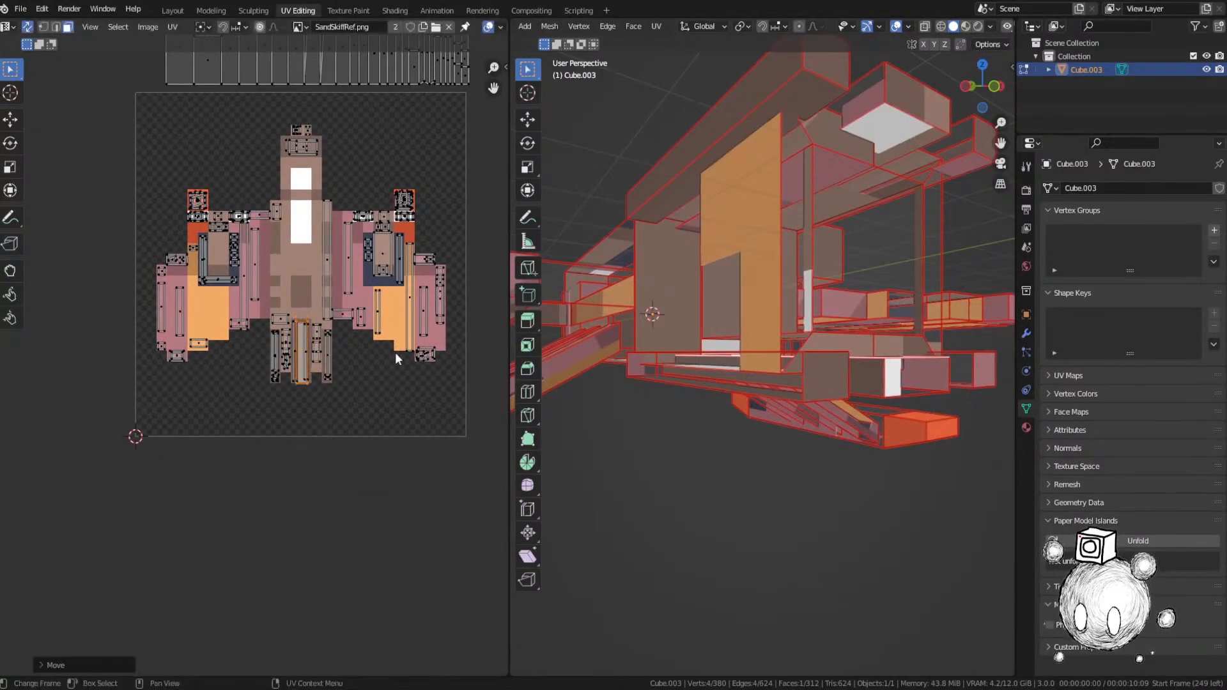
# Step: Adjust the island to sit inside the brown tail column and save SandSkiff.blend
pyautogui.press('s')
pyautogui.click(388, 348)
pyautogui.hotkey('ctrl', 's')
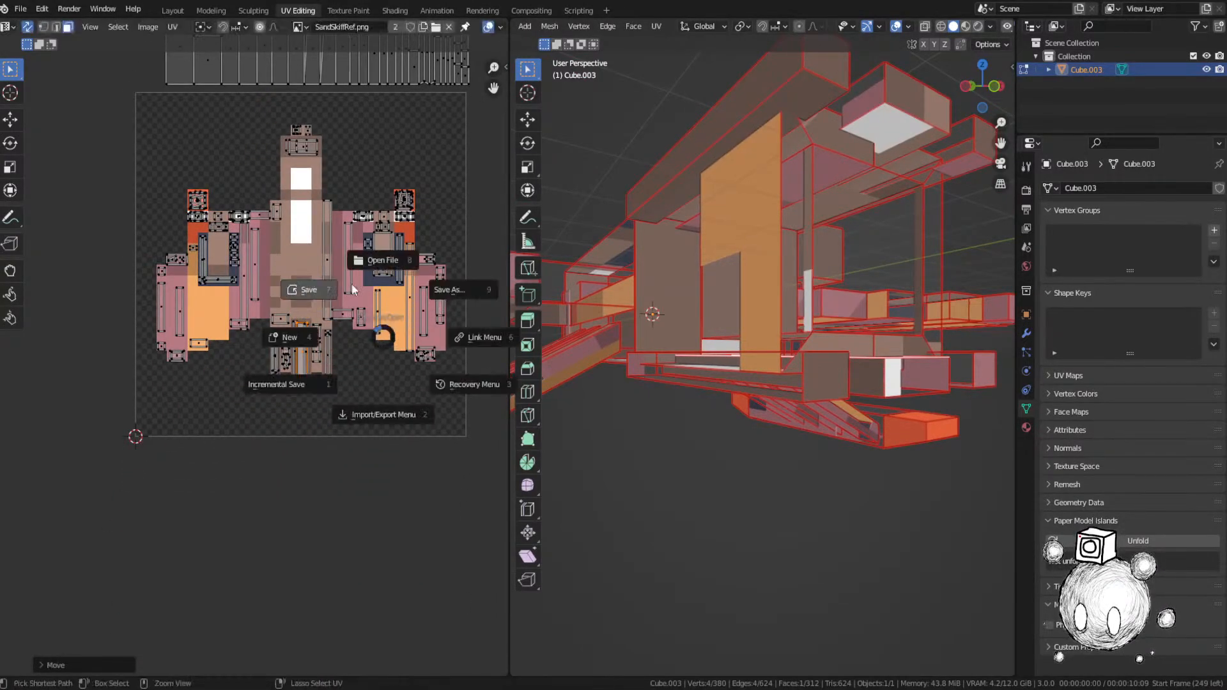
pyautogui.click(350, 287)
# Step: Locate the face of the wide rectangular UV island and move that island onto the ship image's brown nose
pyautogui.moveTo(337, 193); pyautogui.dragTo(339, 468, button='middle')
pyautogui.press('KP_Decimal')
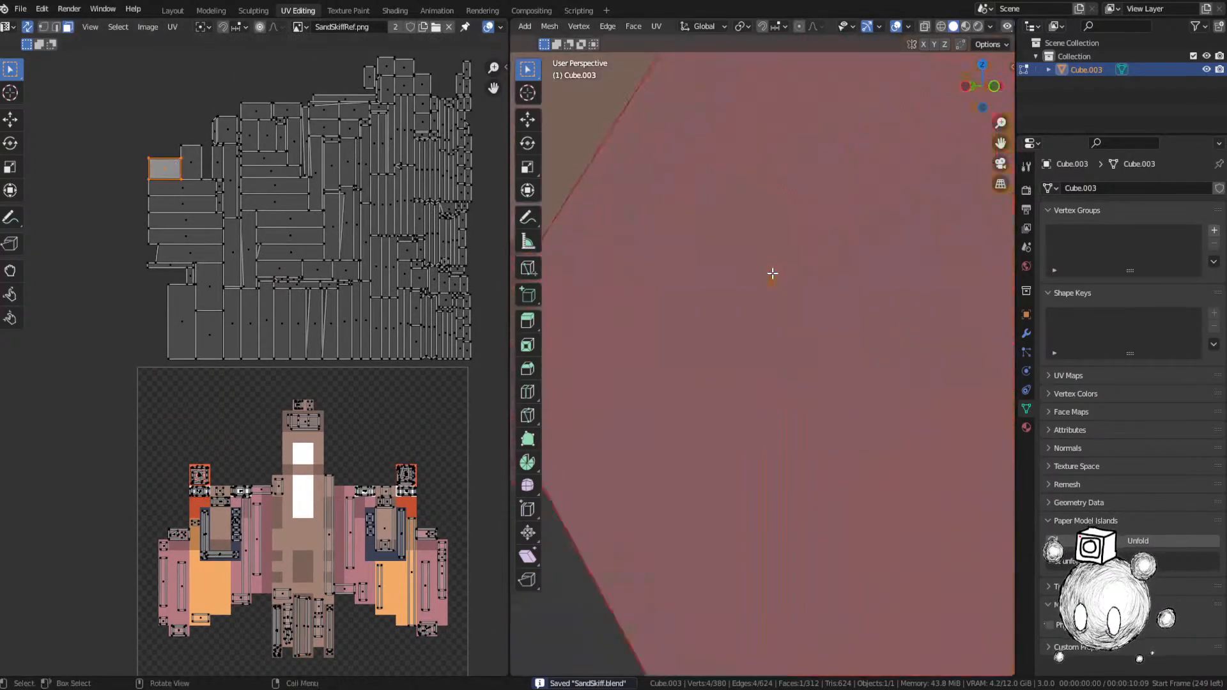
pyautogui.moveTo(773, 275); pyautogui.dragTo(838, 359, button='middle')
pyautogui.scroll(-2, 838, 358)
pyautogui.press('g')
pyautogui.rightClick(586, 303)
pyautogui.press('g')
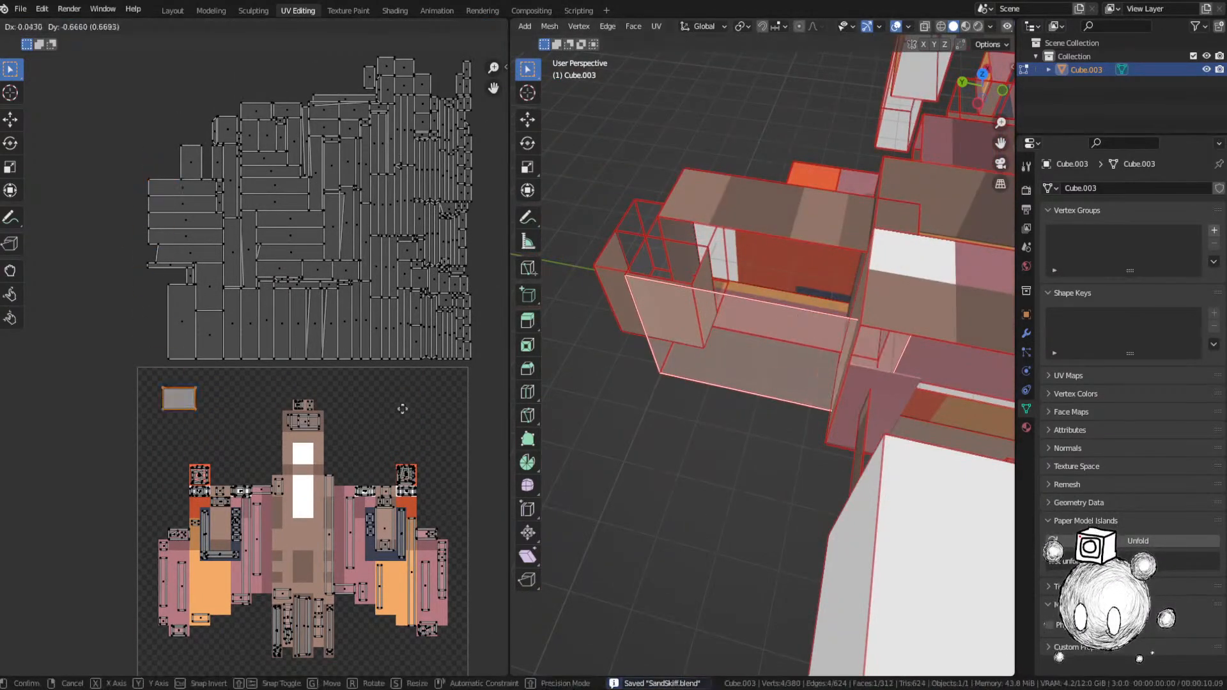
pyautogui.click(12, 445)
pyautogui.moveTo(122, 430); pyautogui.dragTo(82, 327, button='middle')
pyautogui.scroll(3, 239, 337)
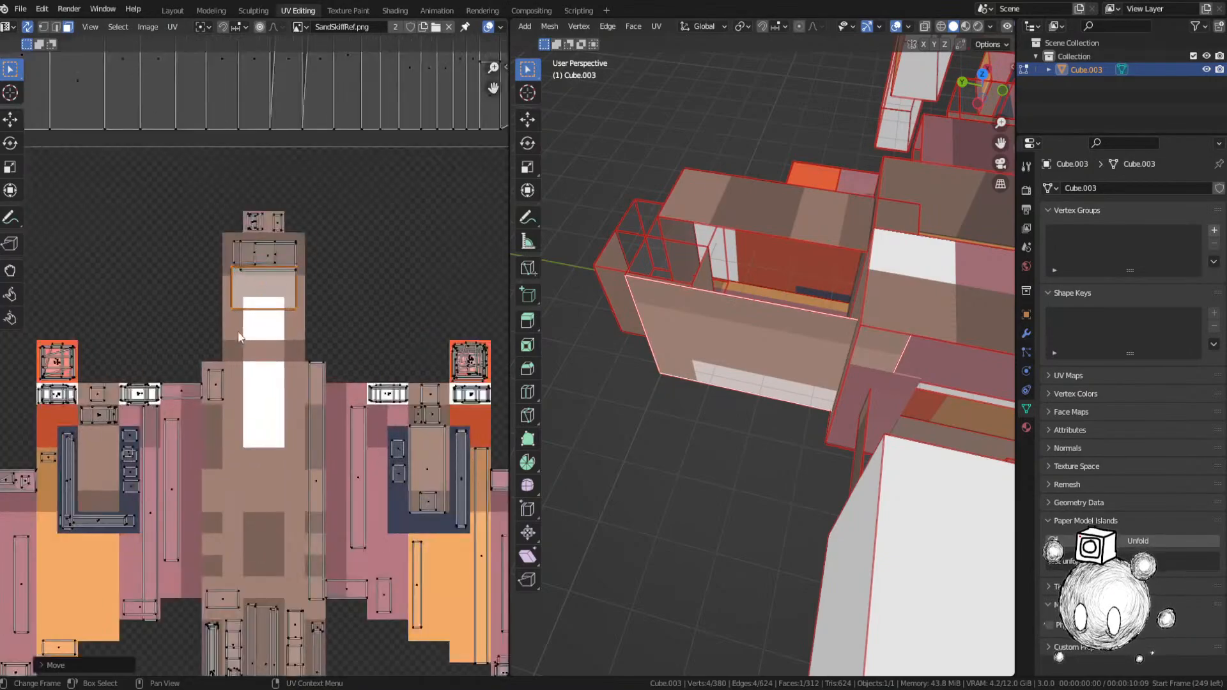
# Step: Rotate the rectangular island 90 degrees so it stands upright on the nose
pyautogui.press('g')
pyautogui.rightClick(264, 328)
pyautogui.write('r90')
pyautogui.press('Return')
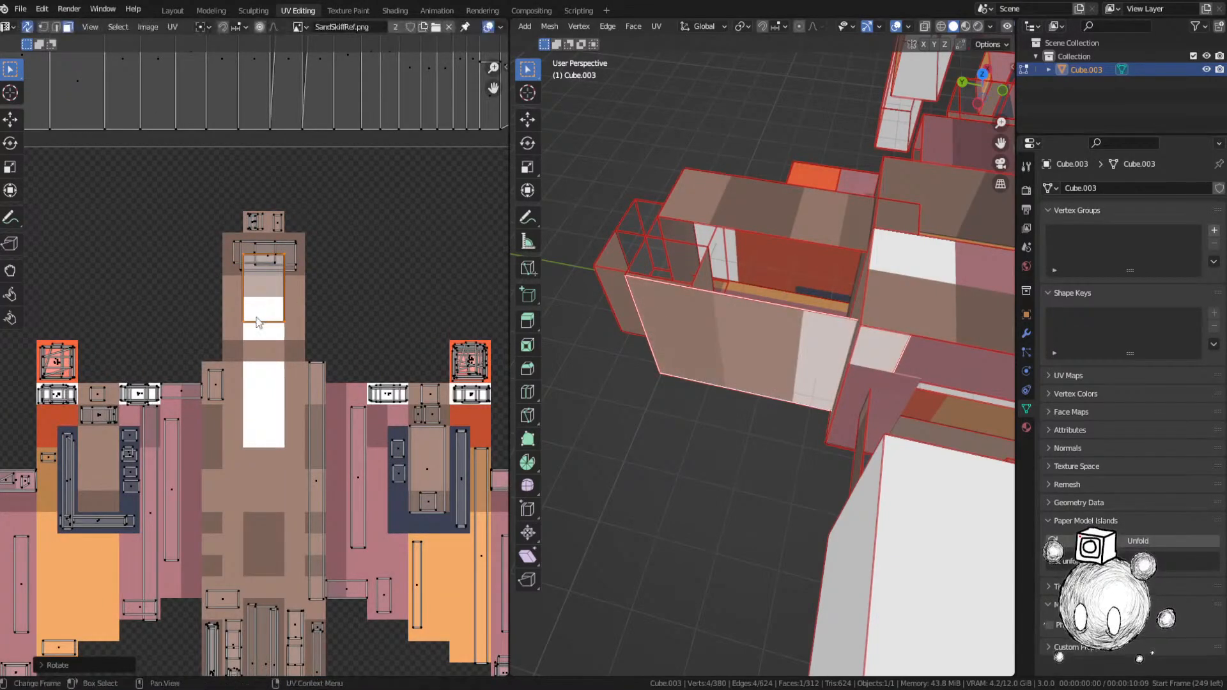
# Step: Move the upright island to the nose's left edge and narrow it along X to fit the brown strip beside the white patch
pyautogui.press('g')
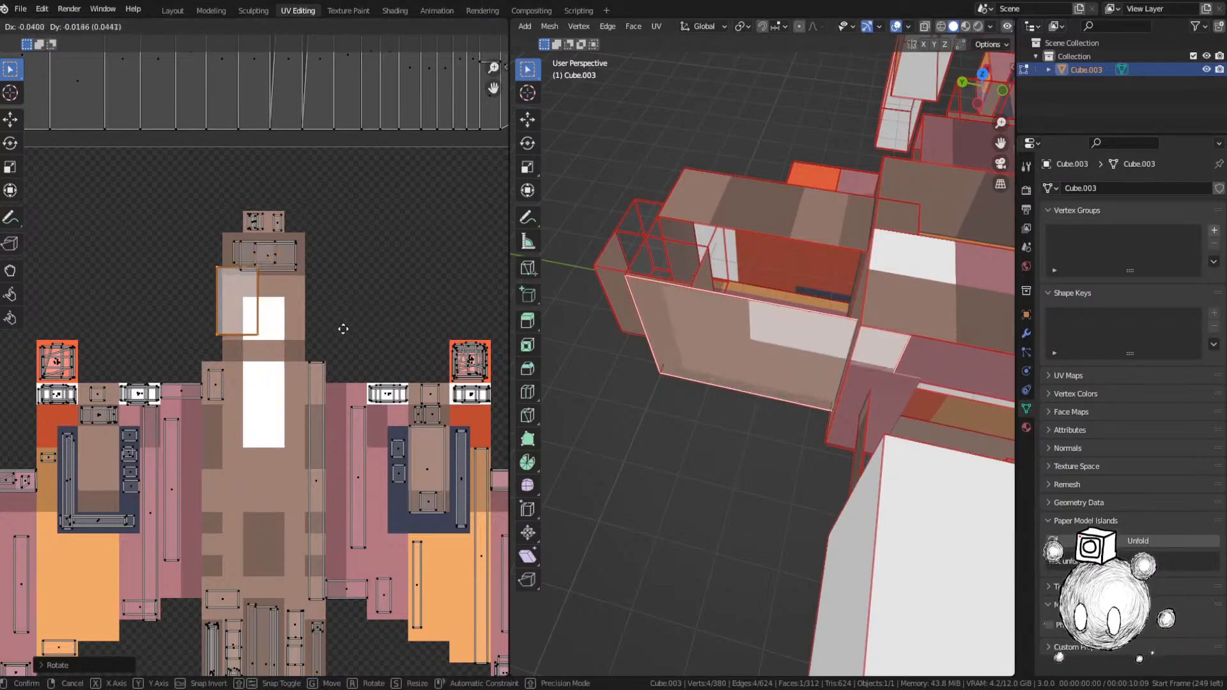
pyautogui.click(344, 339)
pyautogui.press('s')
pyautogui.press('x')
pyautogui.click(280, 327)
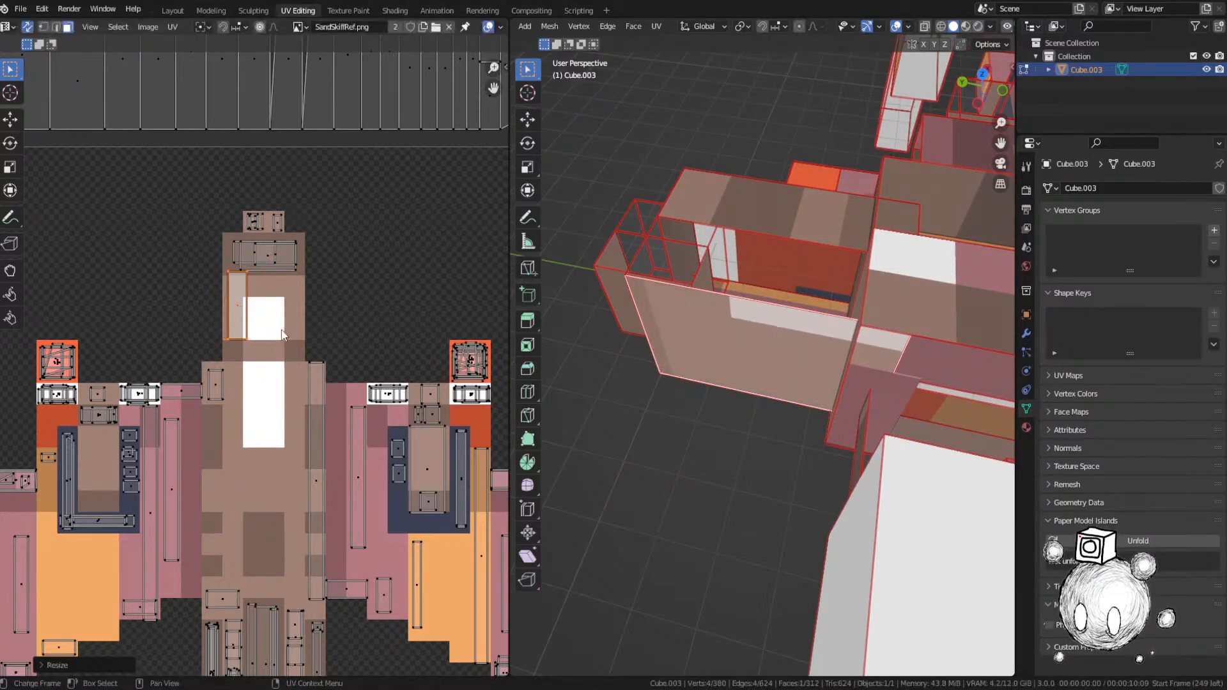
pyautogui.press('g')
pyautogui.press('x')
pyautogui.click(275, 329)
pyautogui.press('s')
pyautogui.press('x')
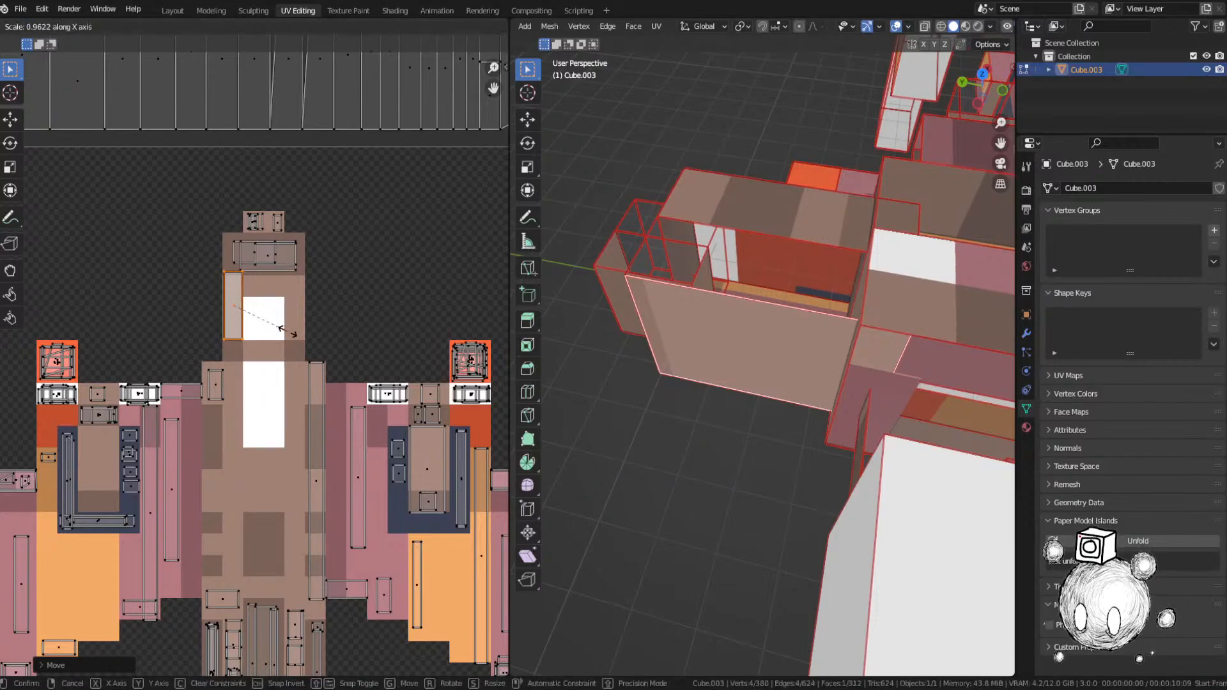
pyautogui.click(276, 328)
# Step: Stretch the island along Y and shift it vertically so it spans the full height of the nose's left strip
pyautogui.press('s')
pyautogui.press('y')
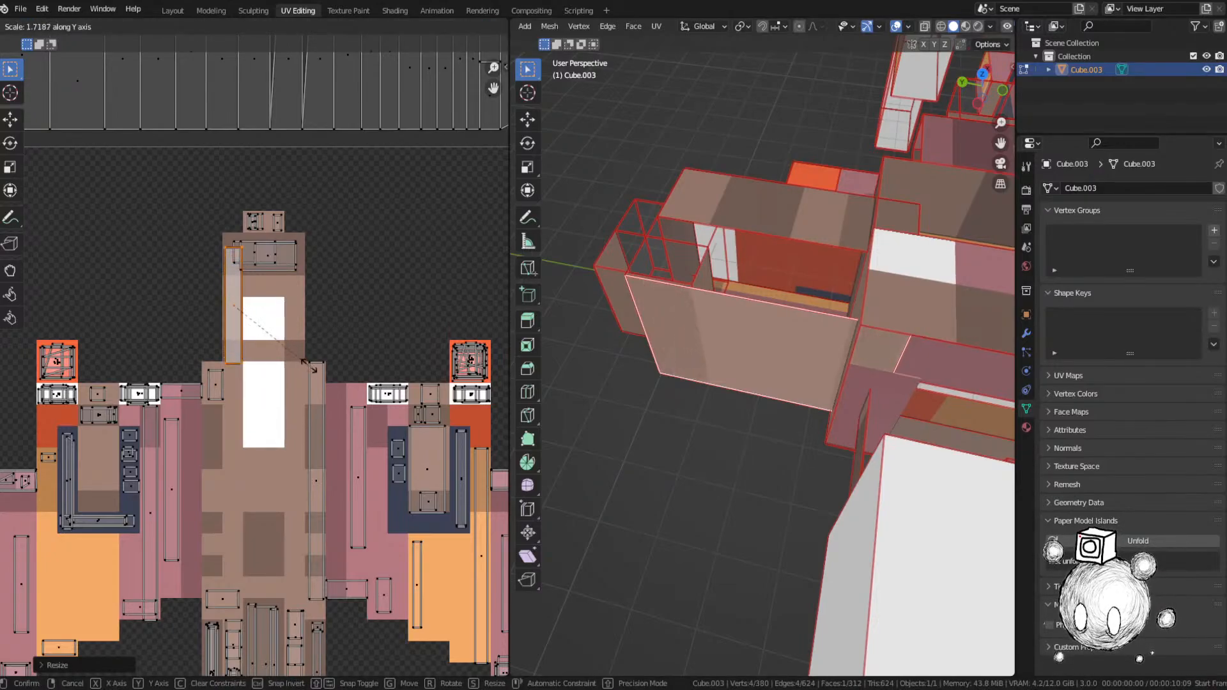
pyautogui.click(307, 363)
pyautogui.press('g')
pyautogui.press('y')
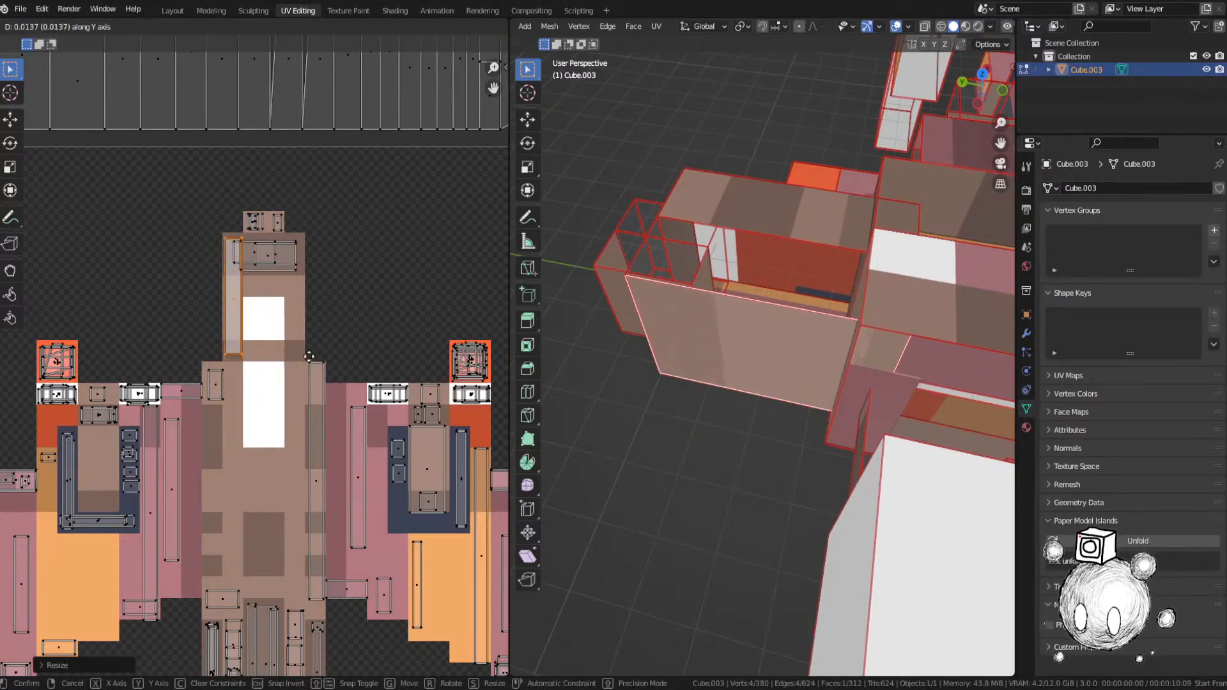
pyautogui.click(308, 356)
pyautogui.press('s')
pyautogui.press('x')
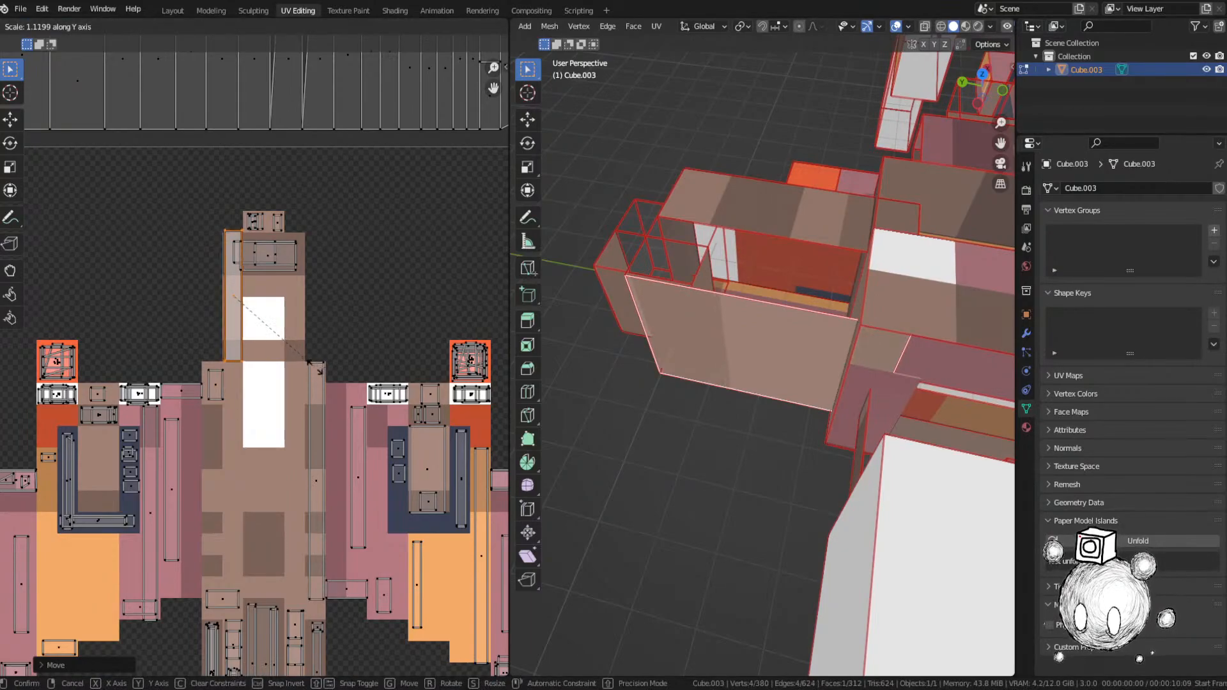
pyautogui.click(310, 344)
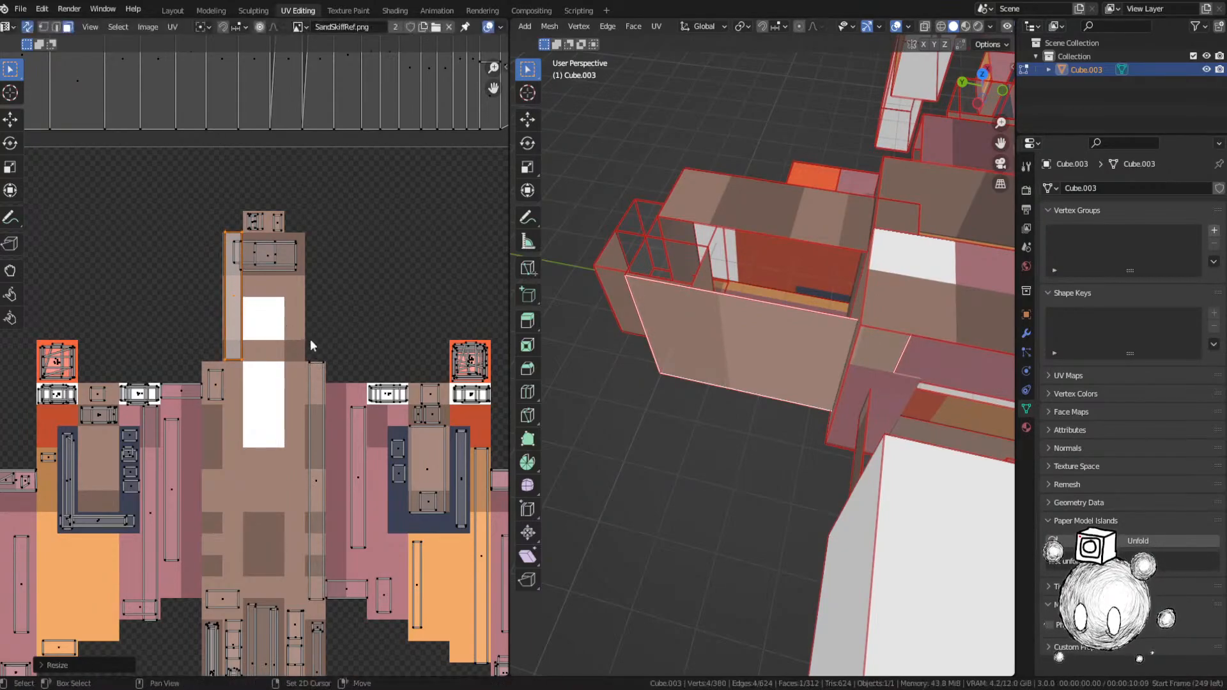
# Step: Check the textured side face from several angles, leave Edit Mode, deselect the model and save SandSkiff.blend
pyautogui.moveTo(703, 353); pyautogui.dragTo(776, 349, button='middle')
pyautogui.hotkey('shift', 'z')
pyautogui.moveTo(675, 329); pyautogui.dragTo(809, 327, button='middle')
pyautogui.hotkey('shift', 'z')
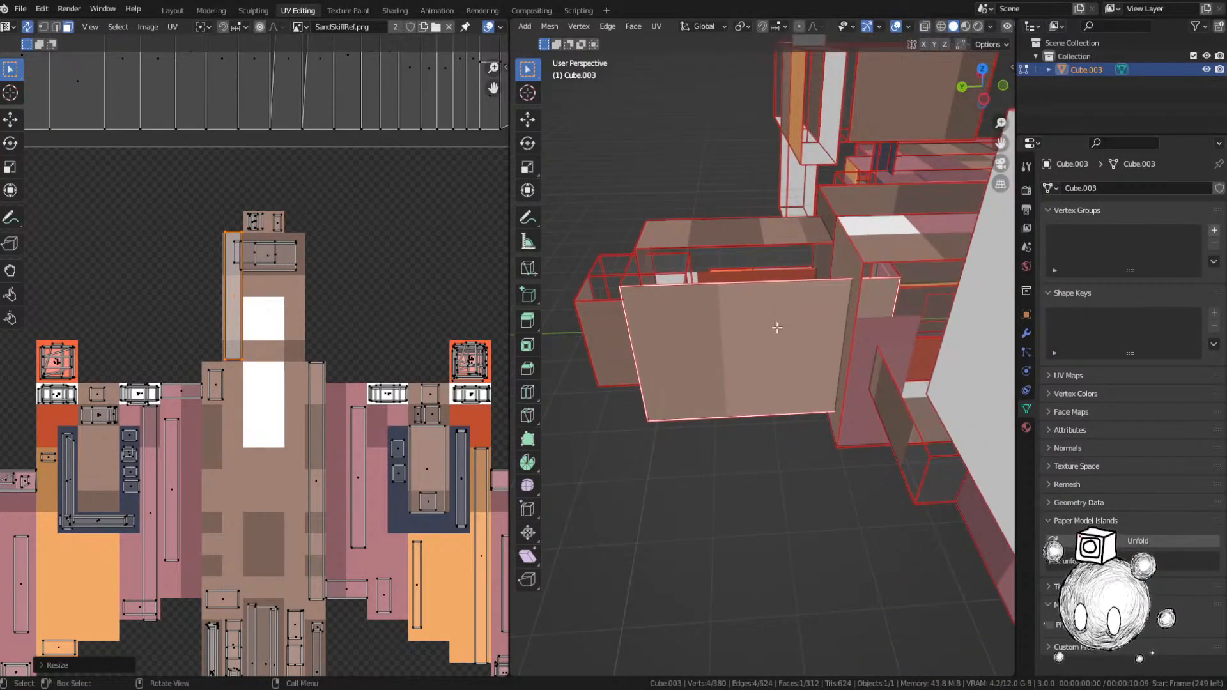
pyautogui.press('Tab')
pyautogui.hotkey('alt', 'a')
pyautogui.hotkey('ctrl', 's')
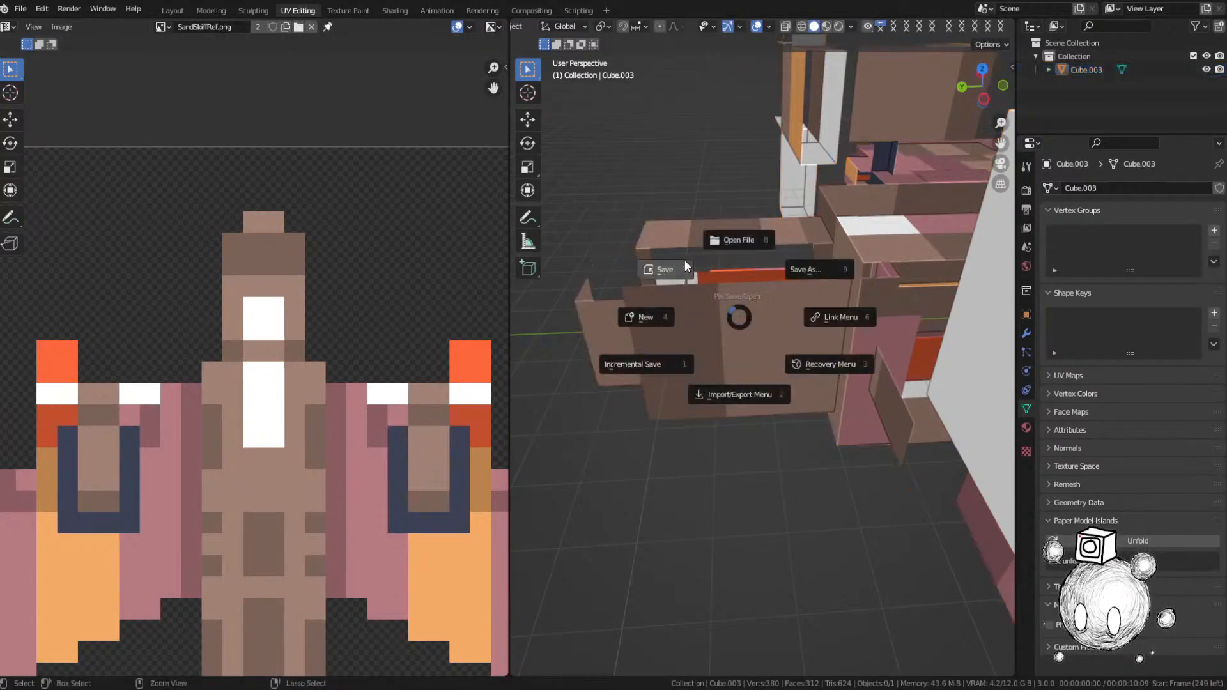
pyautogui.click(679, 261)
# Step: Reopen Cube.003 in Edit Mode and clear the face selection
pyautogui.scroll(-4, 639, 269)
pyautogui.click(749, 312)
pyautogui.press('Tab')
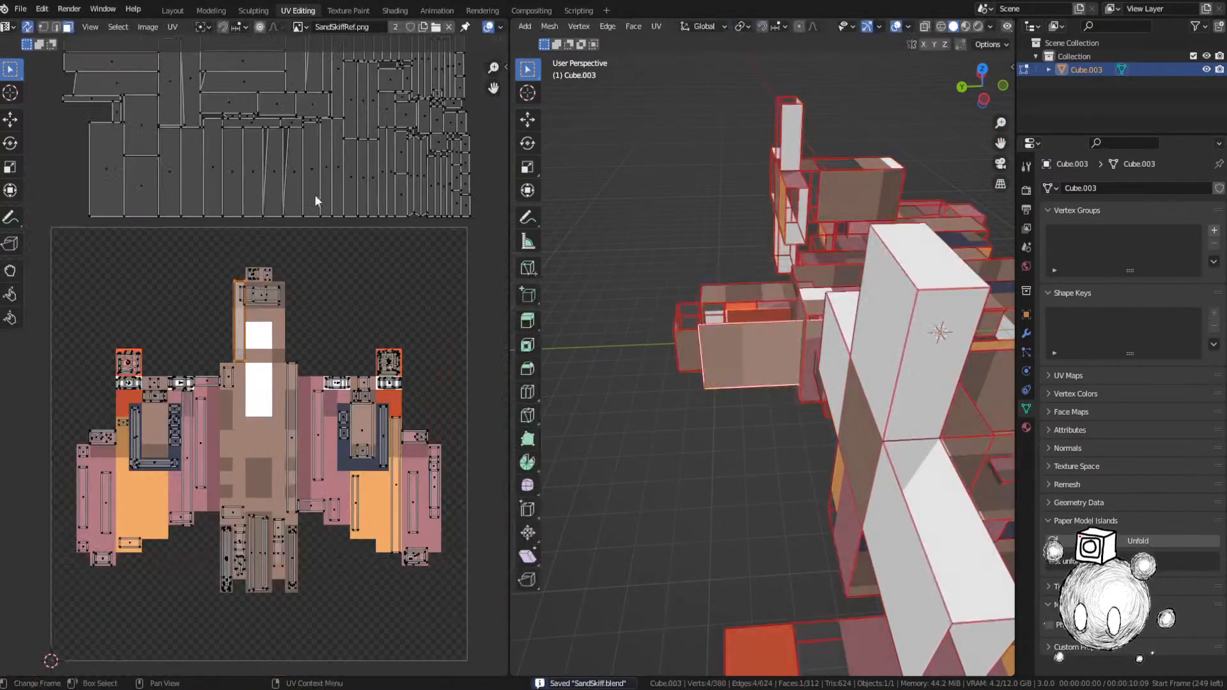
pyautogui.hotkey('alt', 'a')
# Step: Move the thin support face's UV island onto the brown strip just right of the ship image's central tail column and save the file
pyautogui.moveTo(232, 105); pyautogui.dragTo(289, 379, button='middle')
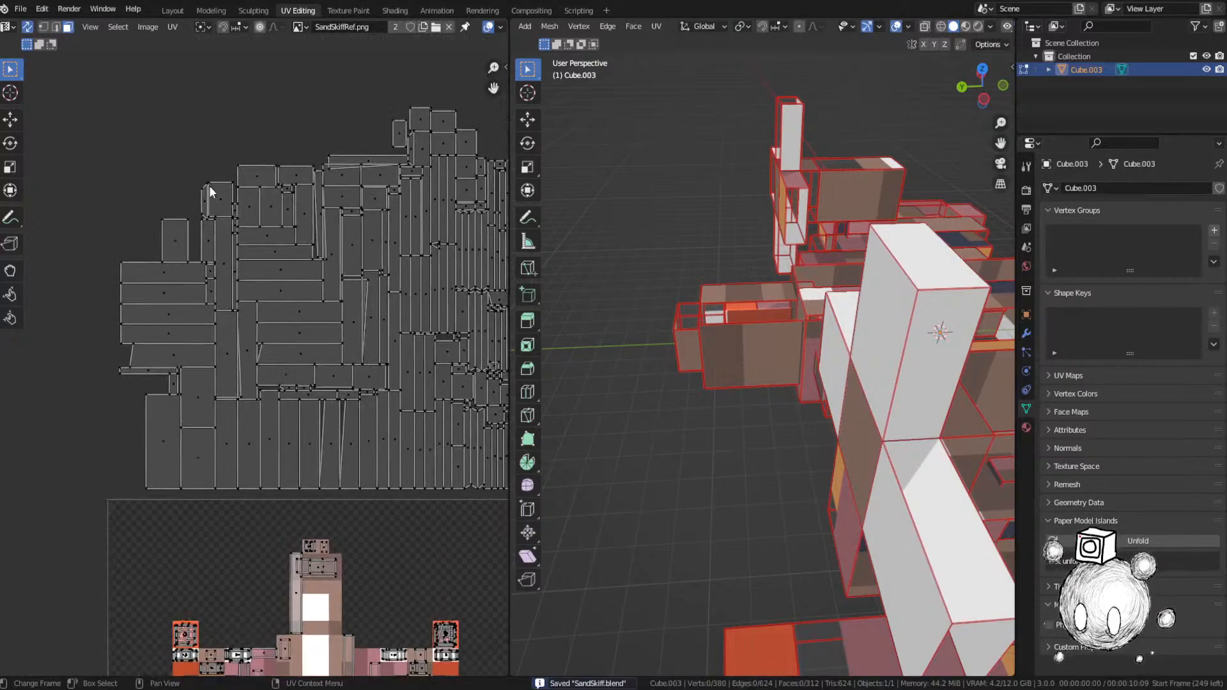
pyautogui.press('KP_Decimal')
pyautogui.moveTo(775, 294); pyautogui.dragTo(719, 301, button='middle')
pyautogui.press('g')
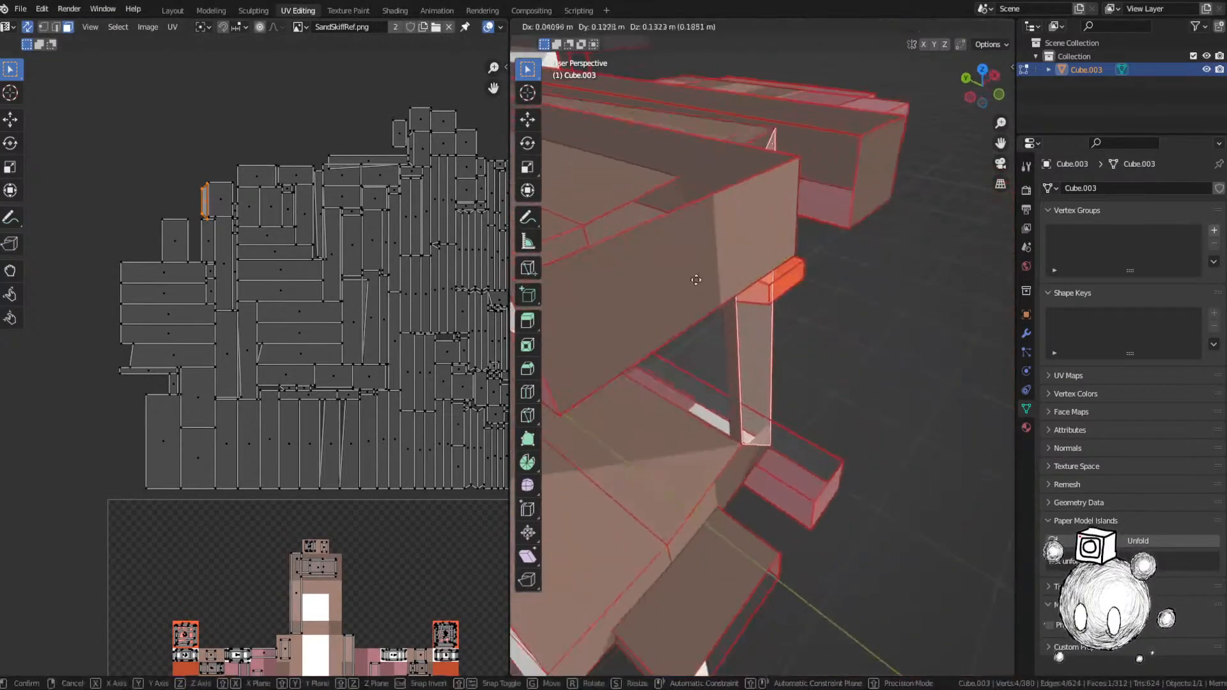
pyautogui.rightClick(798, 312)
pyautogui.moveTo(798, 312); pyautogui.dragTo(726, 296, button='middle')
pyautogui.press('g')
pyautogui.click(370, 499)
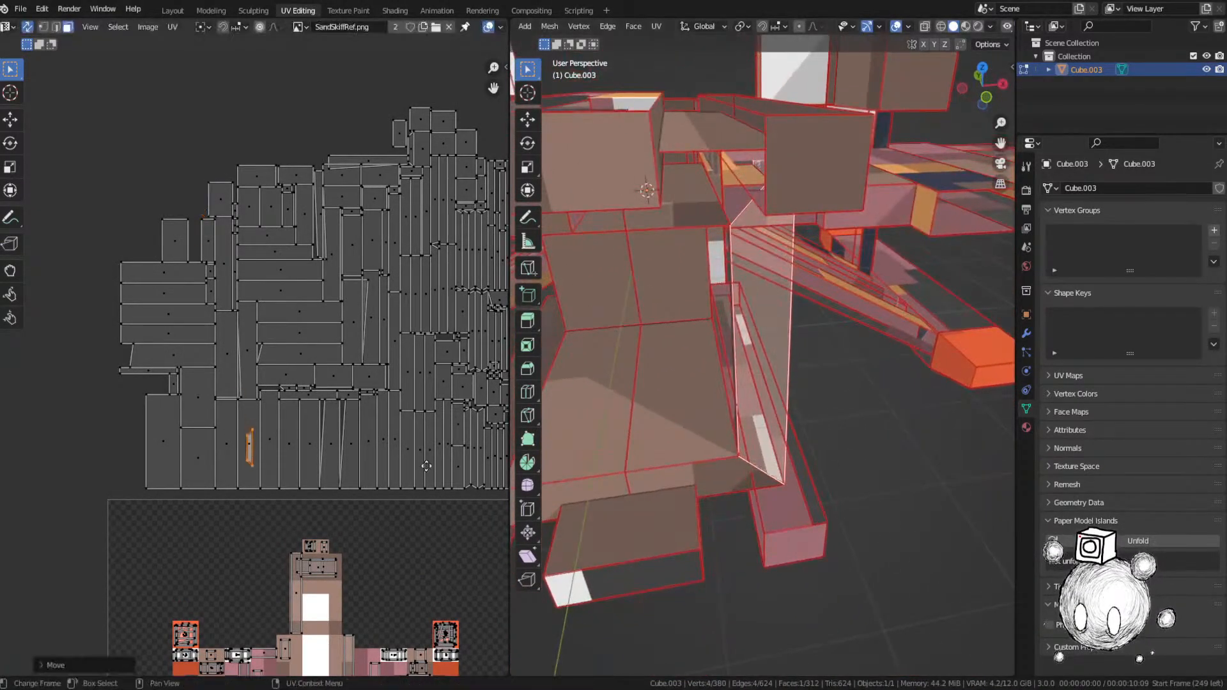
pyautogui.moveTo(370, 511); pyautogui.dragTo(305, 37, button='middle')
pyautogui.press('g')
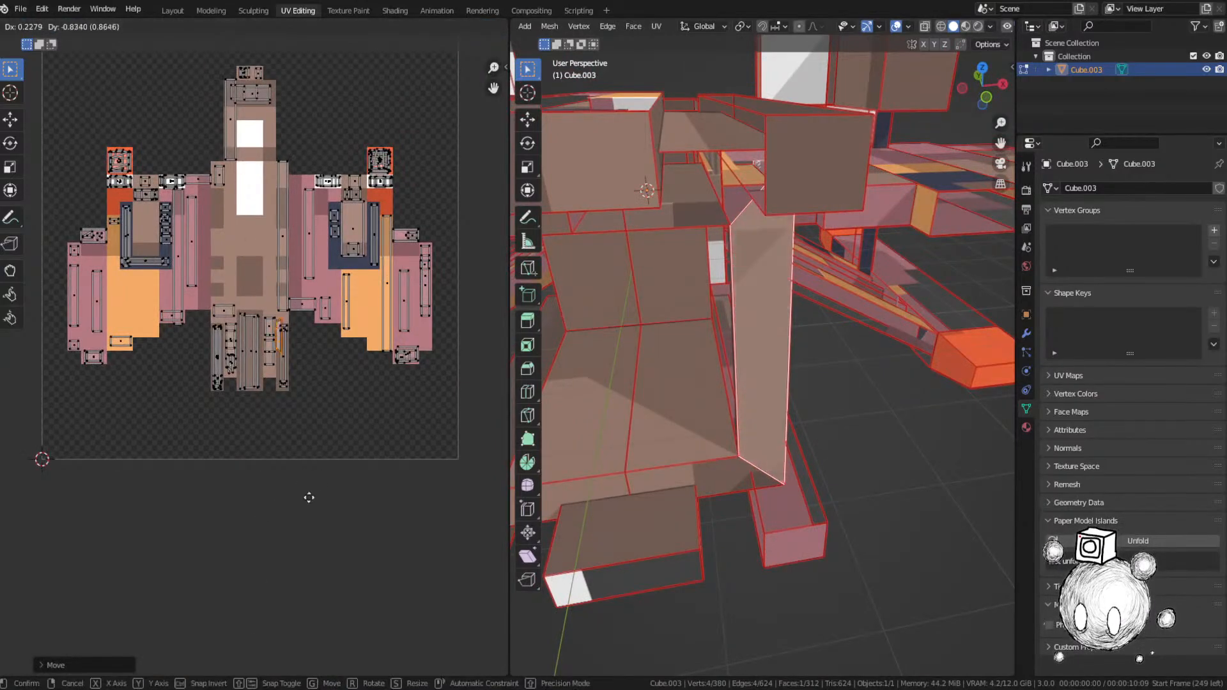
pyautogui.click(312, 501)
pyautogui.hotkey('ctrl', 's')
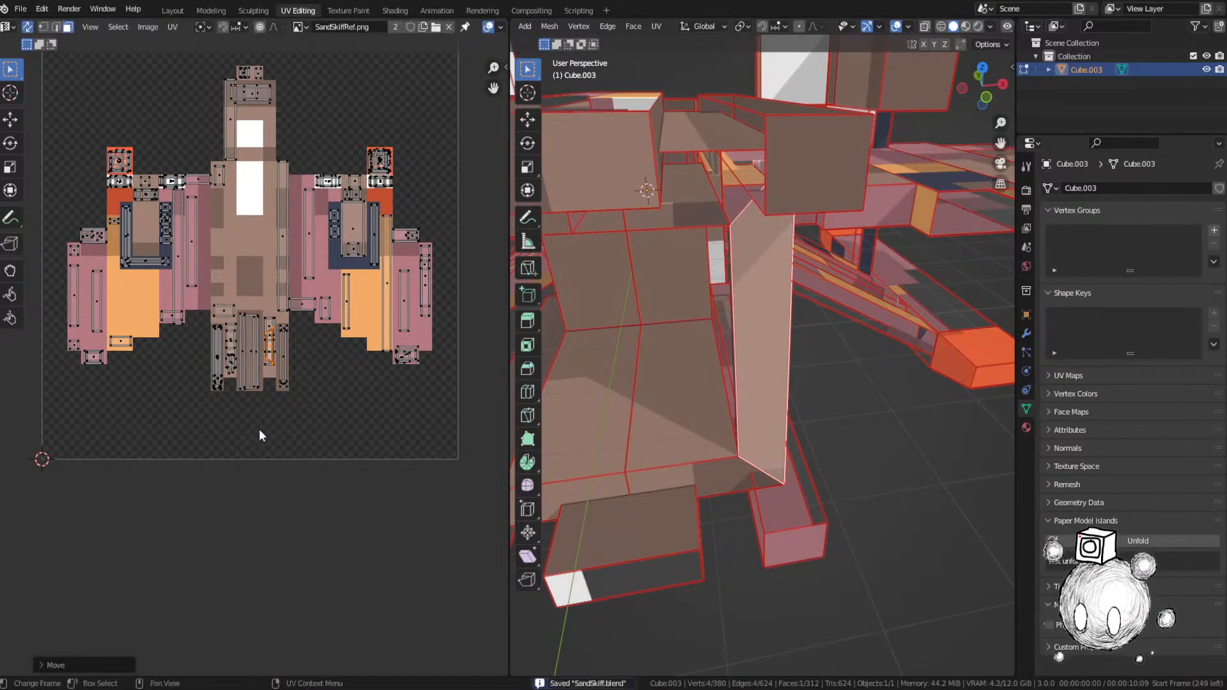
# Step: Locate the face of the lone upright rectangular UV island and move that island onto the right side of the ship's nose
pyautogui.scroll(-3, 259, 428)
pyautogui.scroll(2, 244, 332)
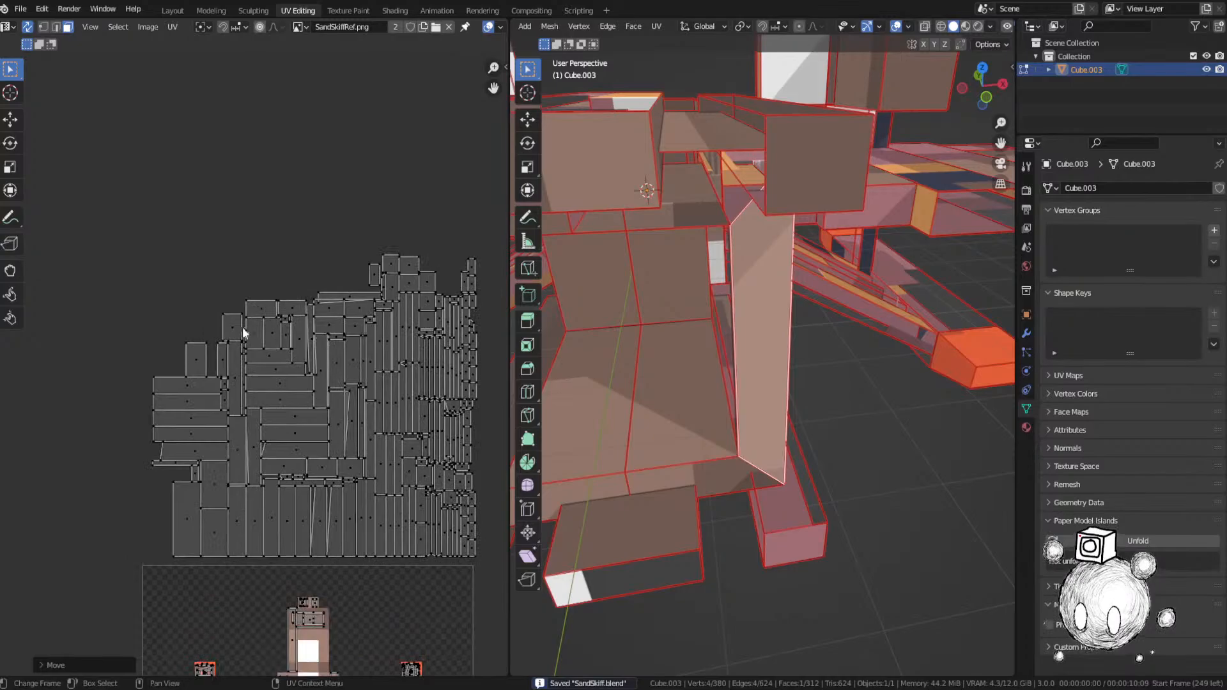
pyautogui.click(201, 348)
pyautogui.press('`')
pyautogui.click(916, 356)
pyautogui.moveTo(756, 375); pyautogui.dragTo(788, 435, button='middle')
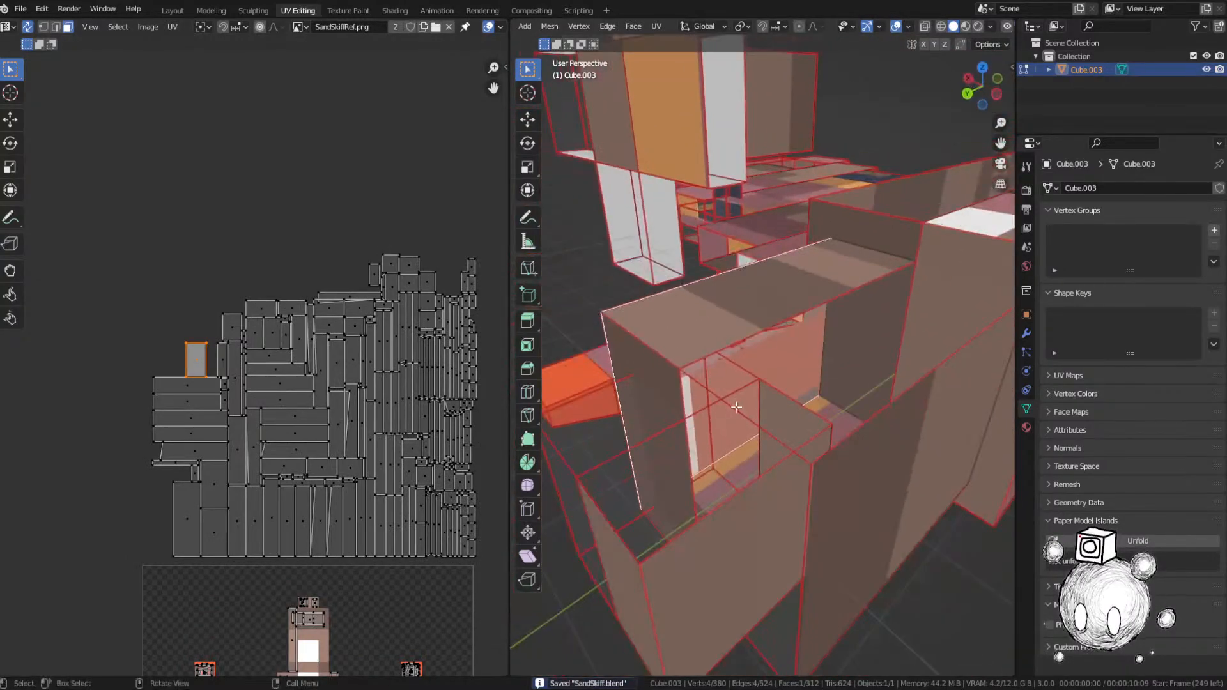
pyautogui.press('g')
pyautogui.rightClick(765, 339)
pyautogui.press('g')
pyautogui.click(287, 470)
pyautogui.moveTo(291, 435); pyautogui.dragTo(290, 192, button='middle')
pyautogui.press('g')
pyautogui.click(315, 333)
# Step: Narrow the island along X and shift it sideways to fit the brown strip right of the nose's white patch
pyautogui.moveTo(625, 419); pyautogui.dragTo(774, 413, button='middle')
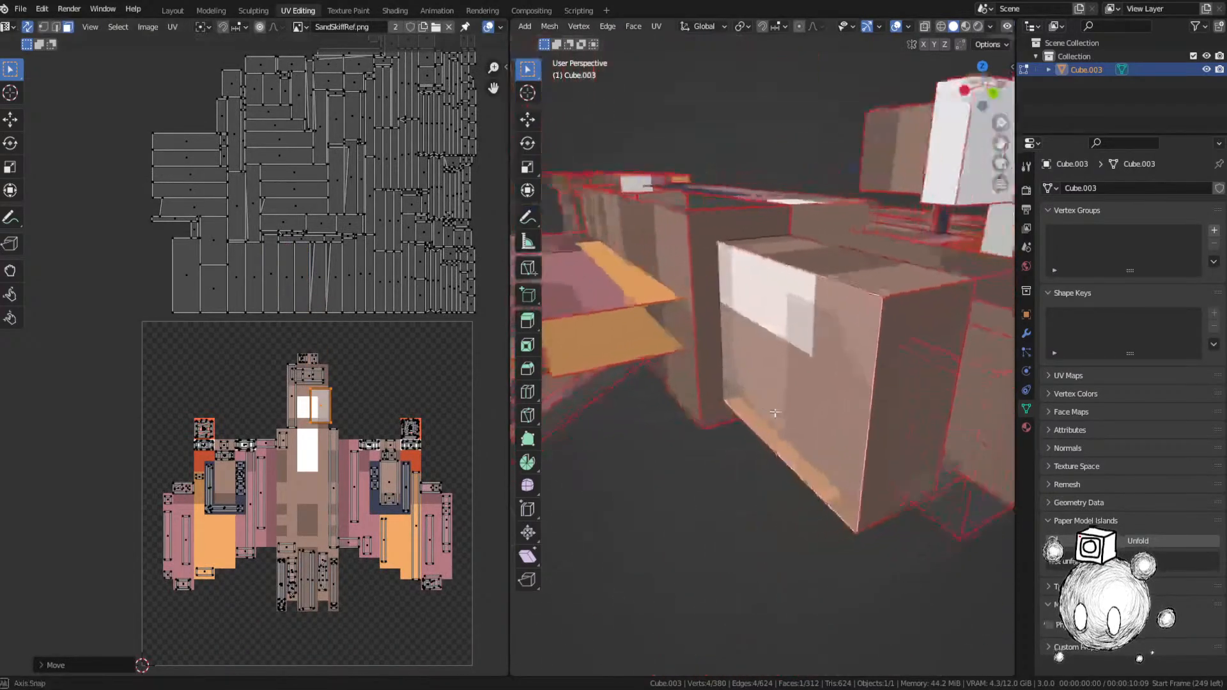
pyautogui.scroll(2, 213, 386)
pyautogui.press('g')
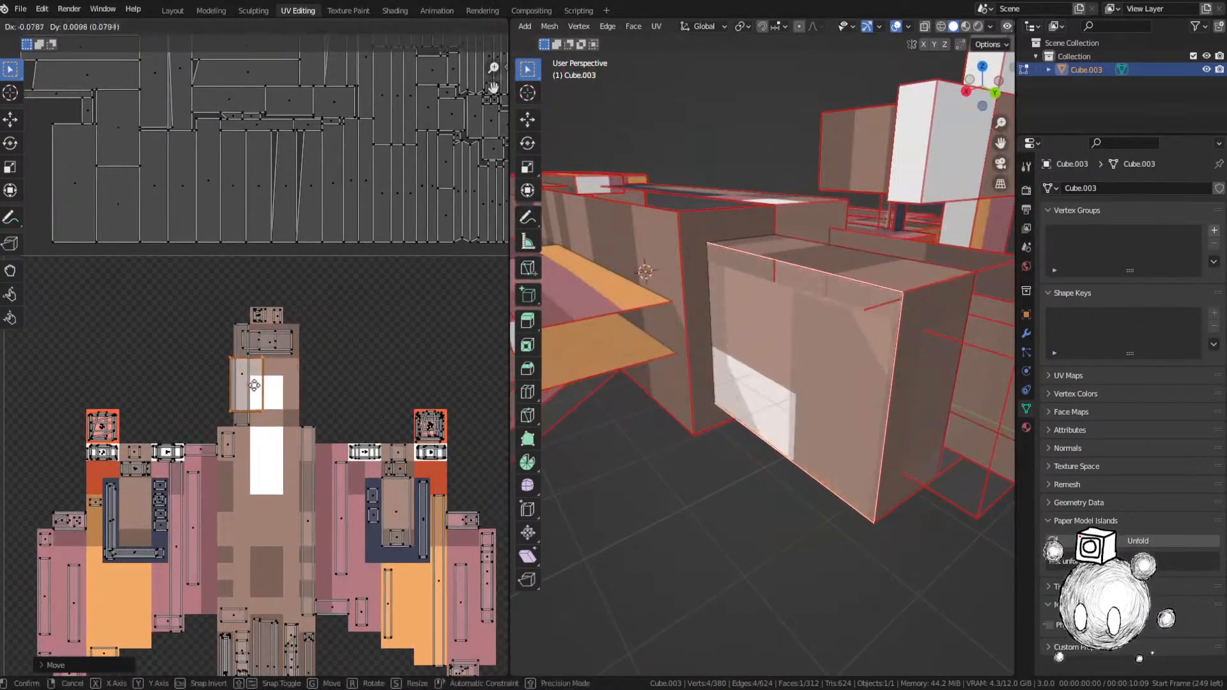
pyautogui.click(296, 391)
pyautogui.press('s')
pyautogui.press('x')
pyautogui.click(306, 402)
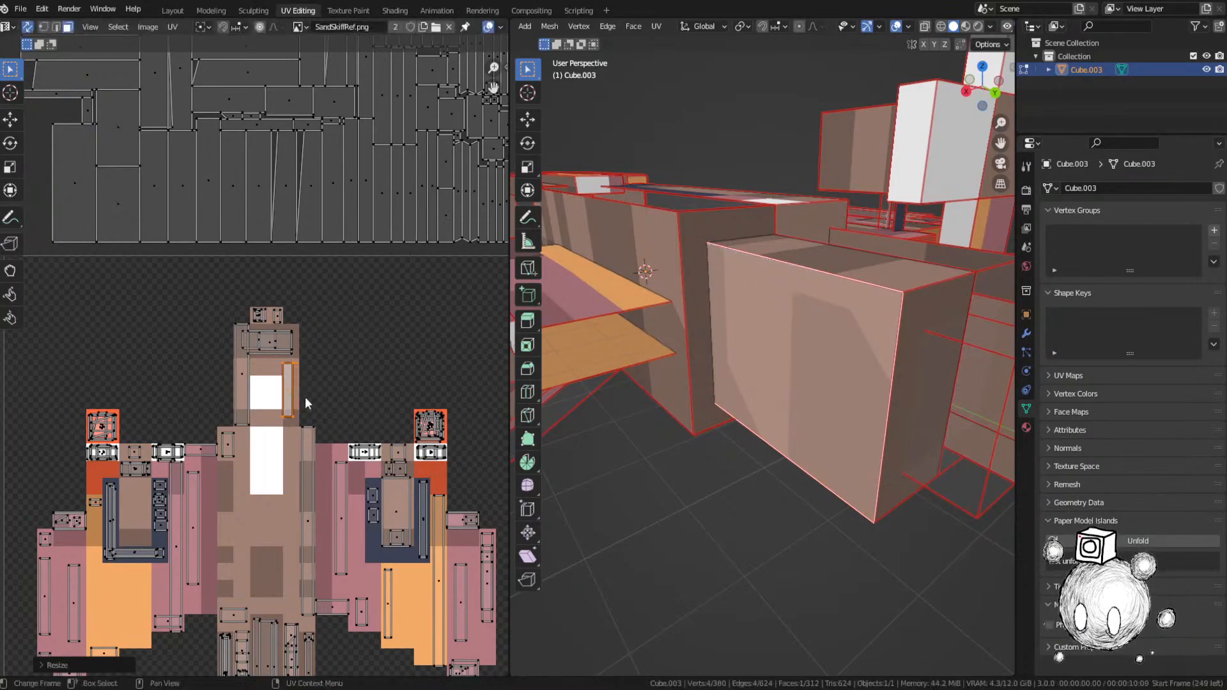
pyautogui.press('g')
pyautogui.press('x')
pyautogui.click(322, 398)
pyautogui.scroll(1, 328, 398)
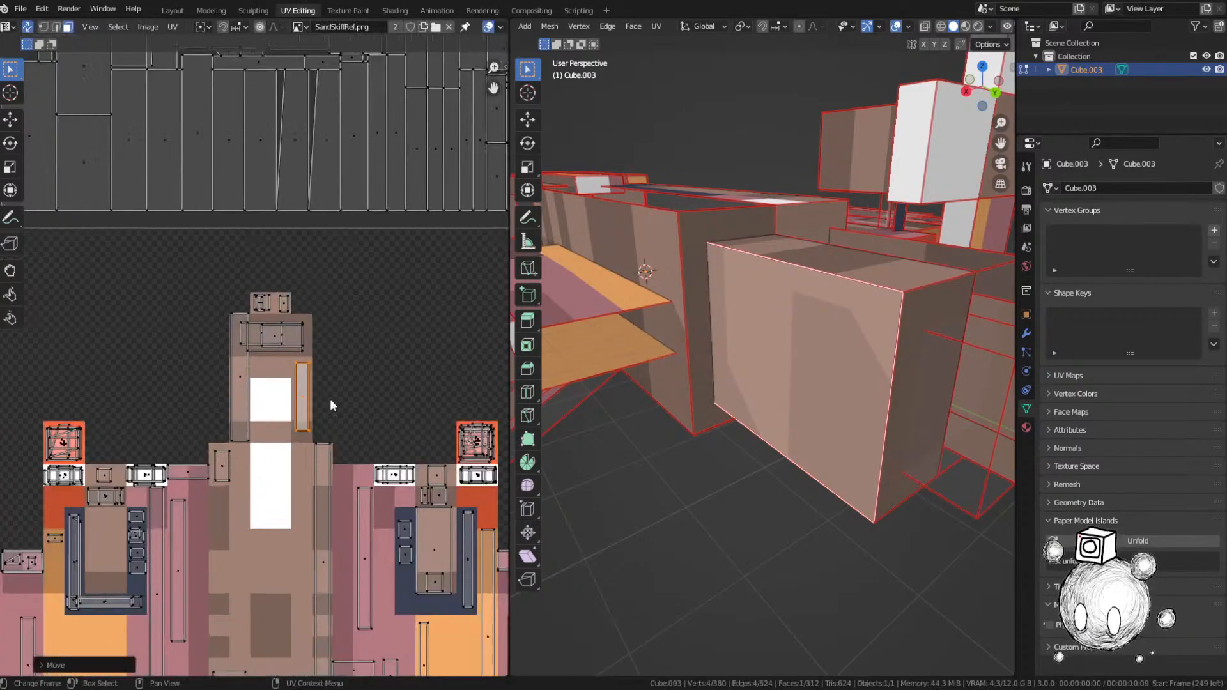
# Step: Stretch the island along Y and move it up along the nose's right strip
pyautogui.press('s')
pyautogui.press('x')
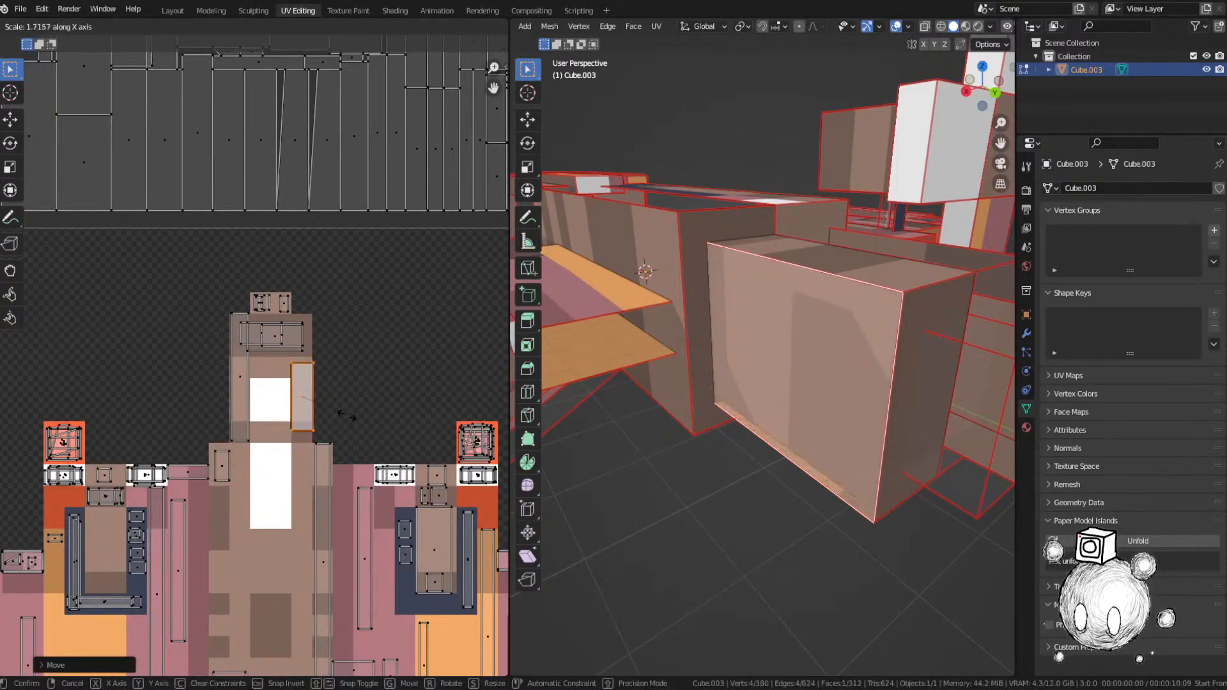
pyautogui.press('y')
pyautogui.click(338, 377)
pyautogui.press('g')
pyautogui.press('y')
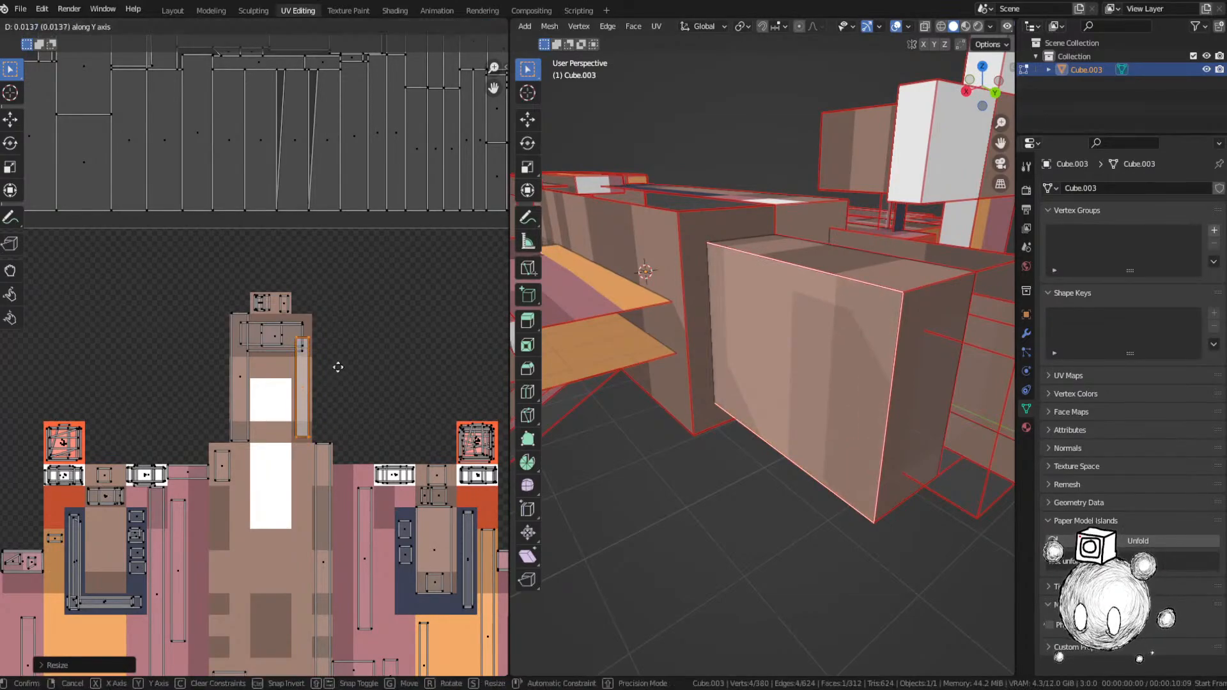
pyautogui.click(335, 357)
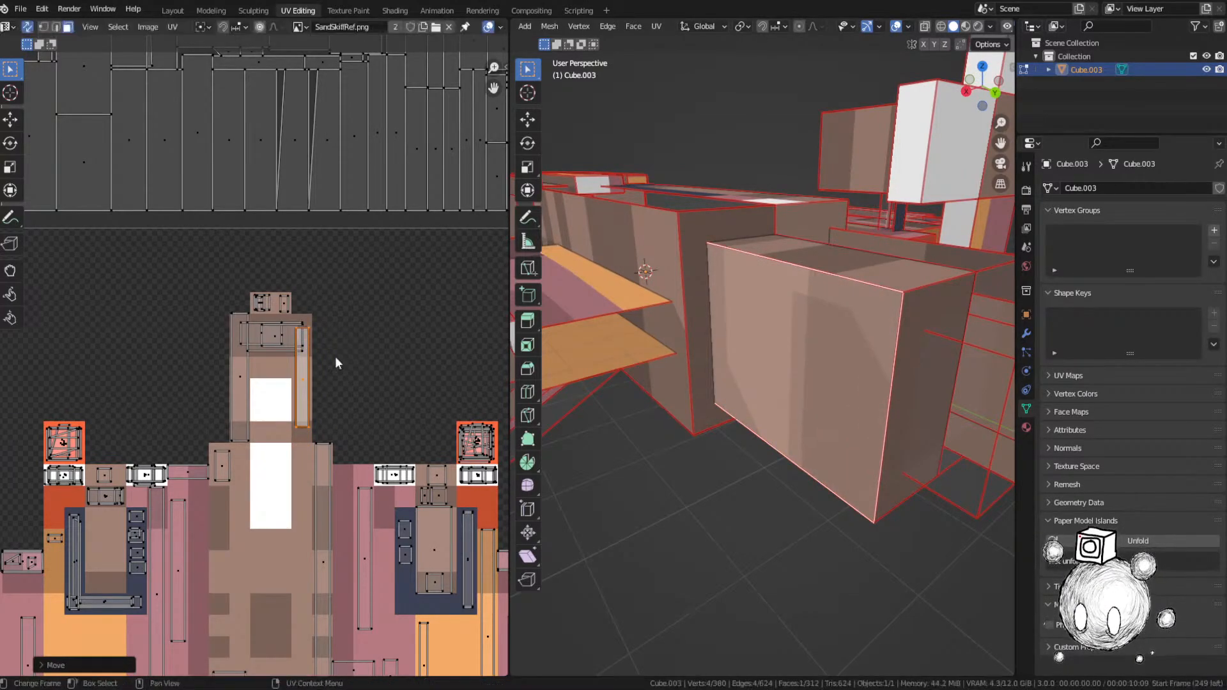
# Step: Stretch the island along Y and nudge it vertically so it spans the full height of the nose's right brown strip
pyautogui.press('s')
pyautogui.press('y')
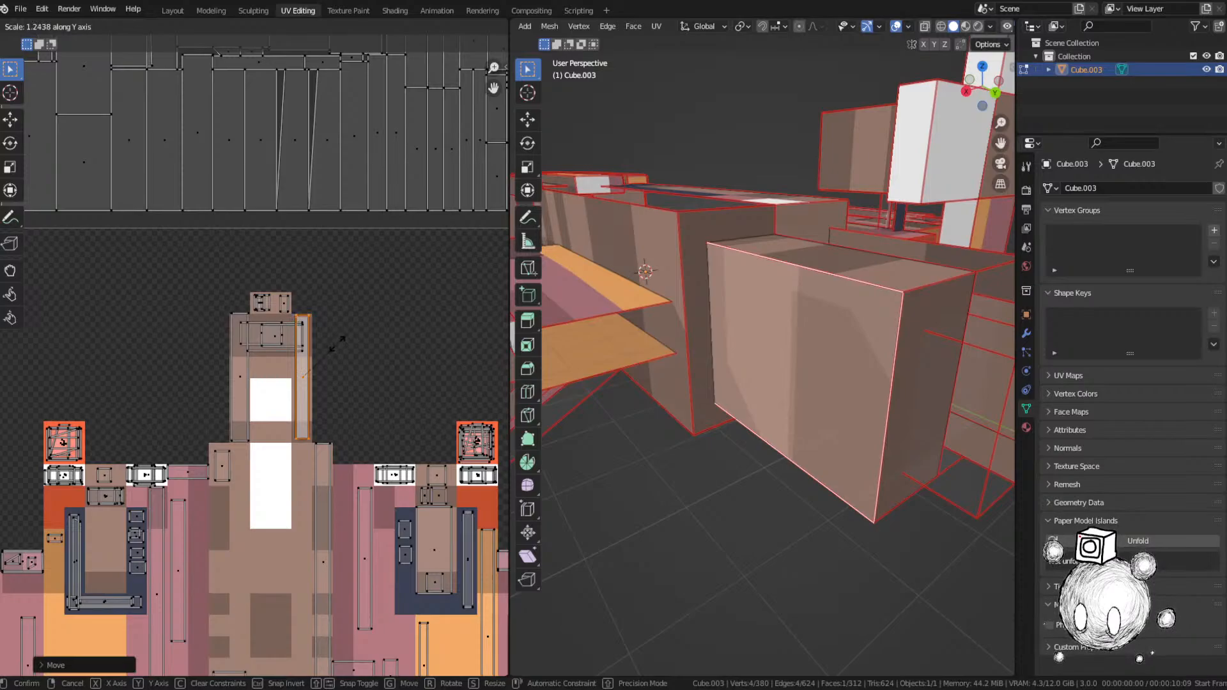
pyautogui.click(338, 346)
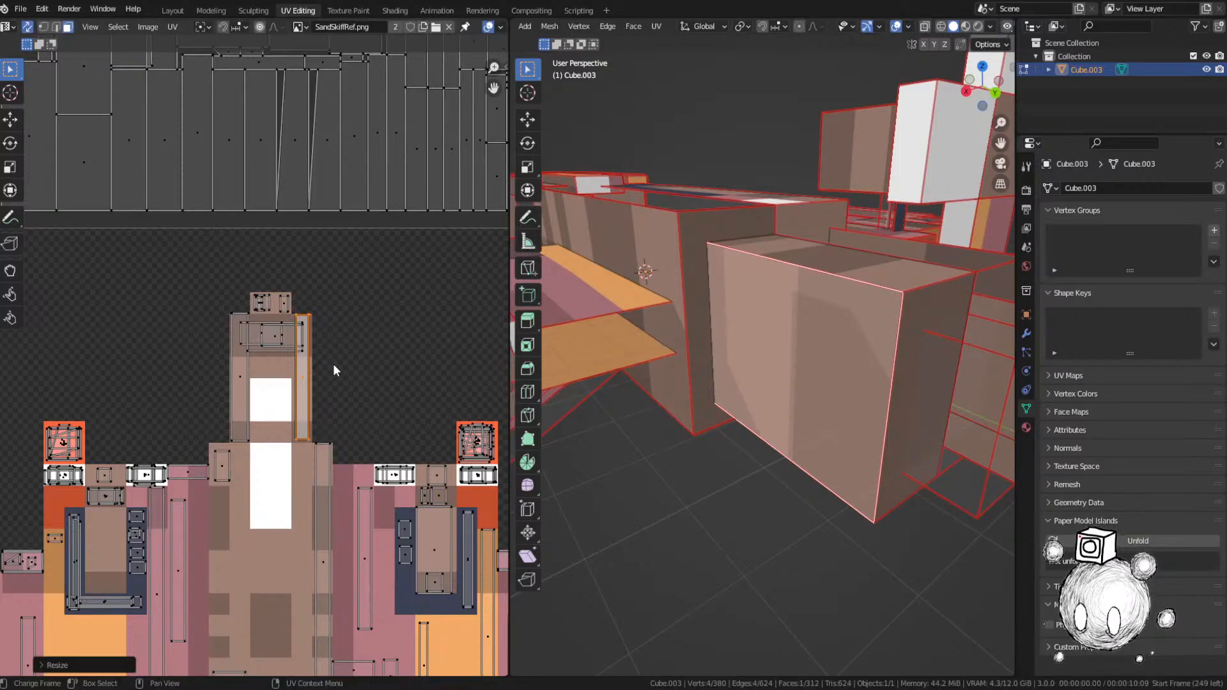
pyautogui.press('x')
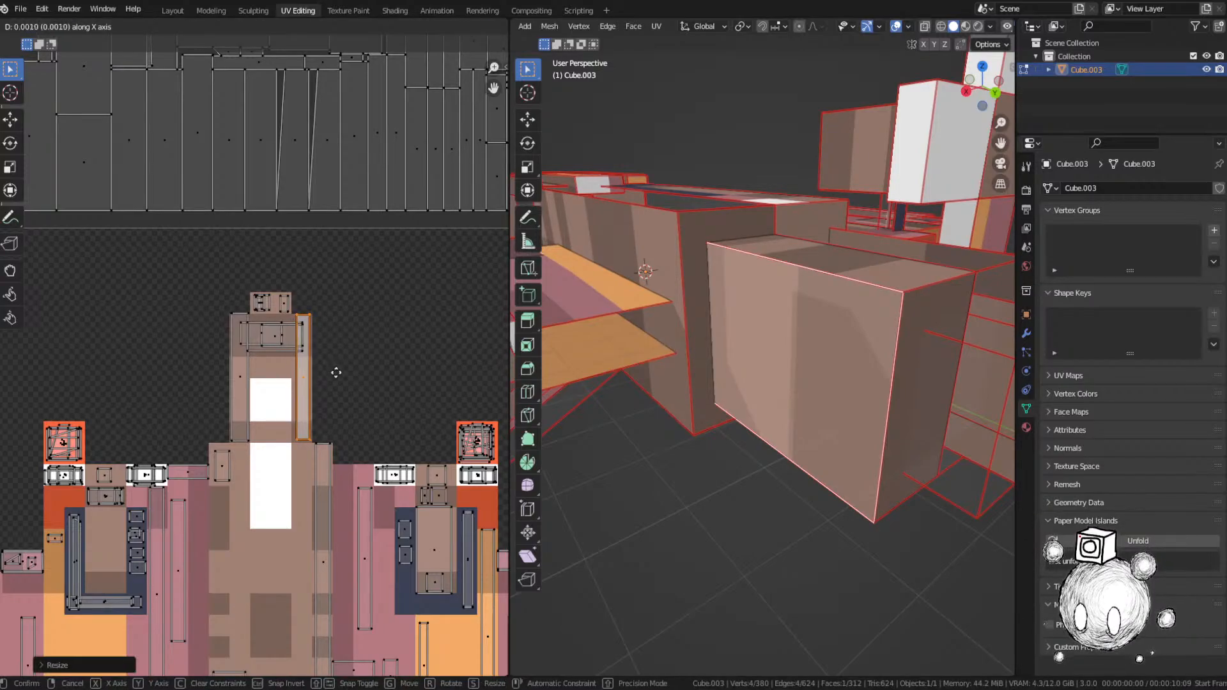
pyautogui.scroll(3, 336, 372)
pyautogui.press('y')
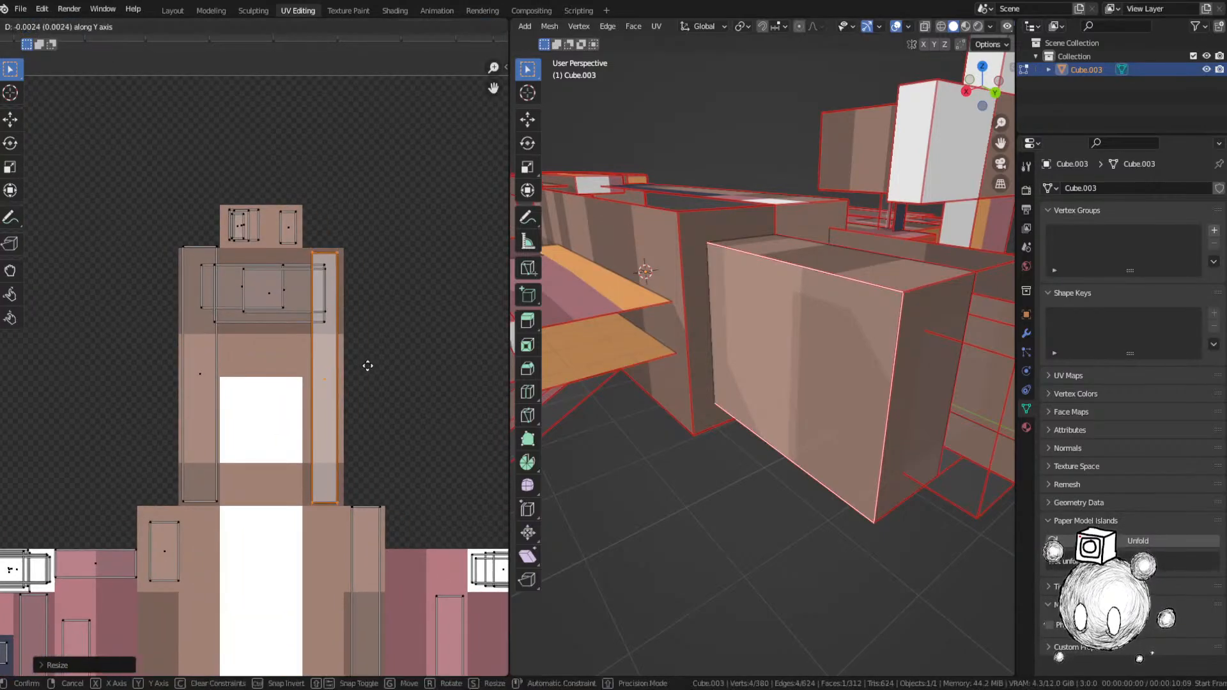
pyautogui.click(367, 365)
pyautogui.press('s')
pyautogui.press('y')
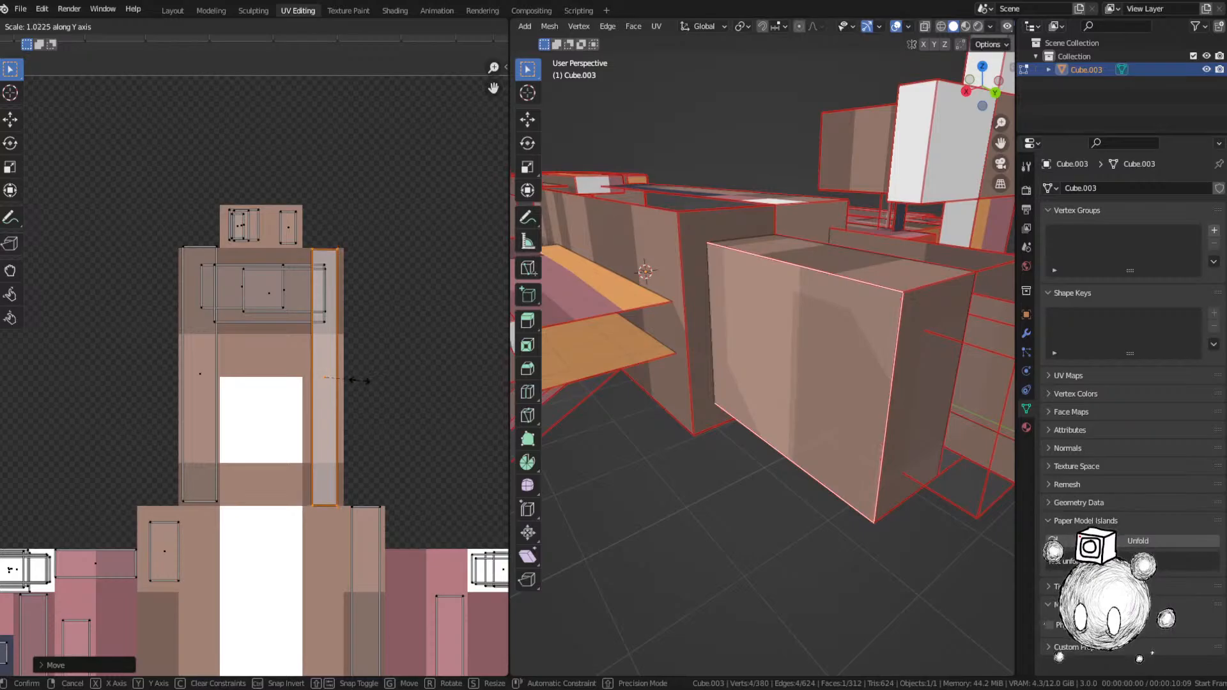
pyautogui.click(359, 381)
pyautogui.click(367, 381)
# Step: Locate the top face of the block beside the white fins and move its UV island onto the left wing's navy-framed brown panel
pyautogui.scroll(-4, 294, 270)
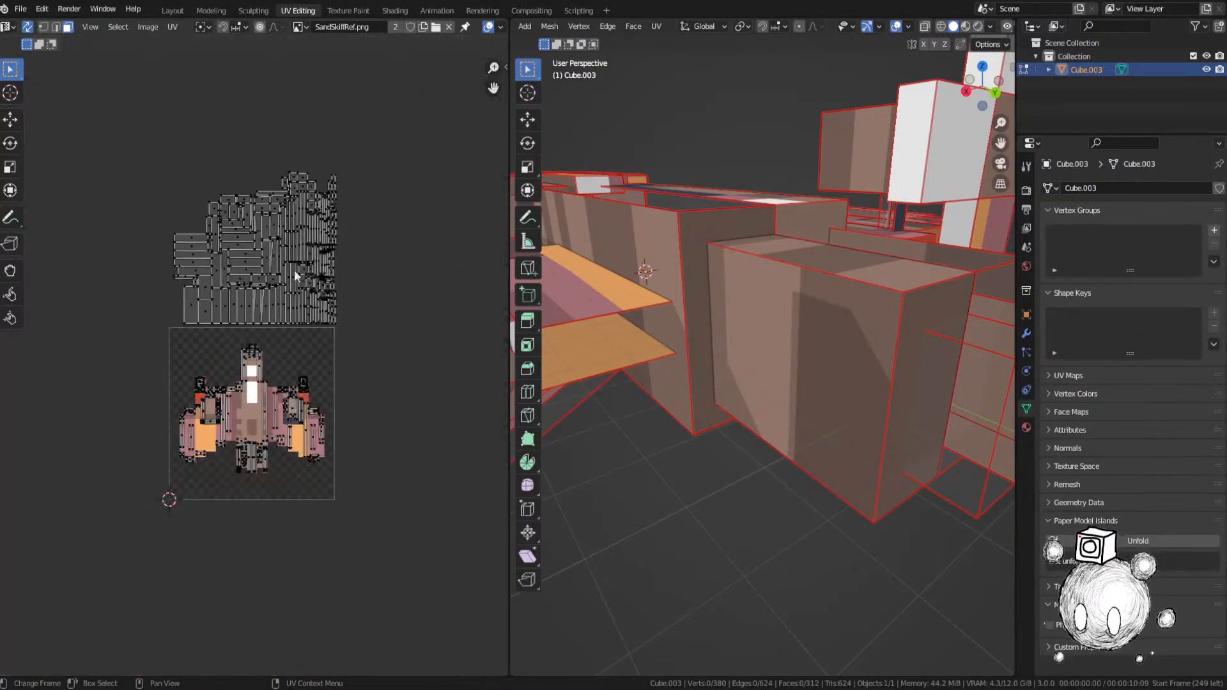
pyautogui.click(240, 246)
pyautogui.press('`')
pyautogui.click(793, 374)
pyautogui.moveTo(792, 368); pyautogui.dragTo(915, 391, button='middle')
pyautogui.scroll(-2, 915, 391)
pyautogui.press('g')
pyautogui.scroll(3, 374, 251)
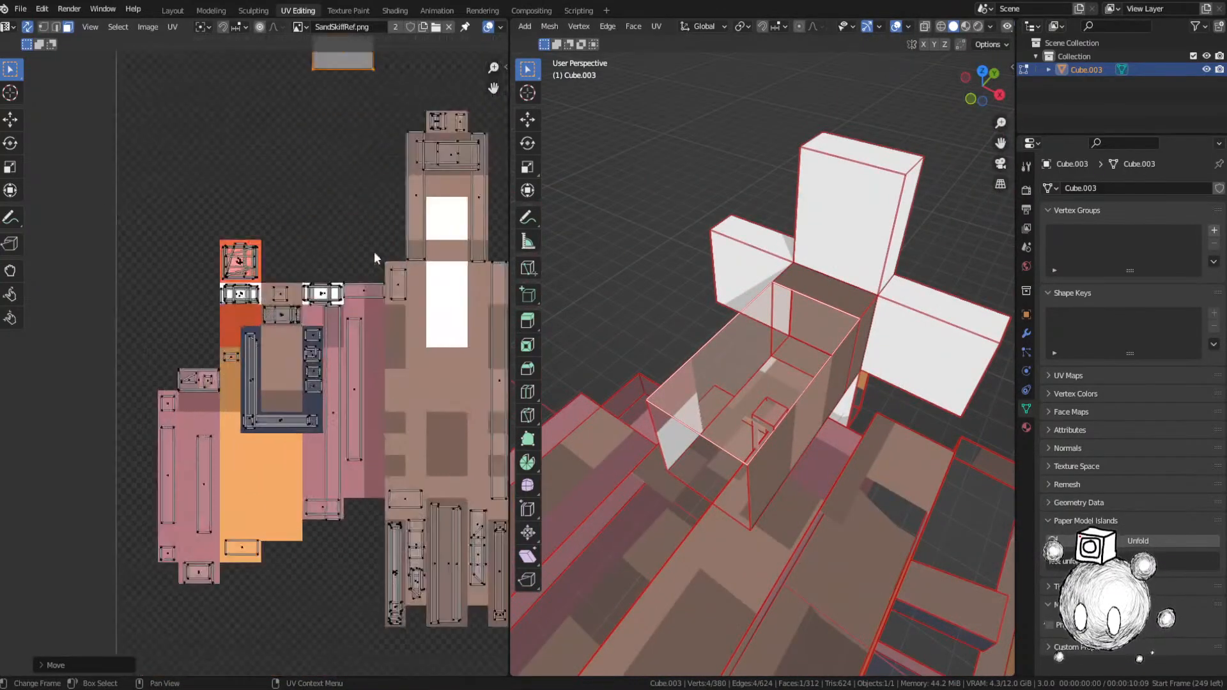
pyautogui.click(327, 547)
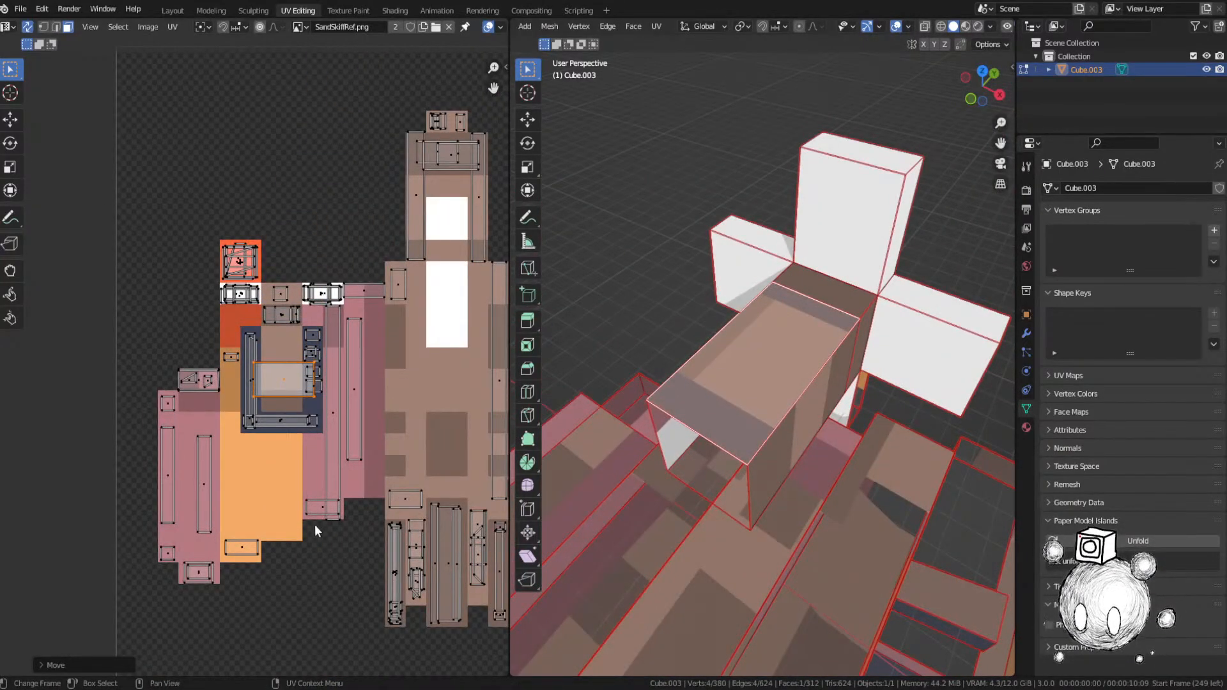
# Step: Rotate the island by 90 degrees and position it upright inside the navy-framed brown panel
pyautogui.write('r90')
pyautogui.press('Return')
pyautogui.scroll(3, 314, 524)
pyautogui.press('g')
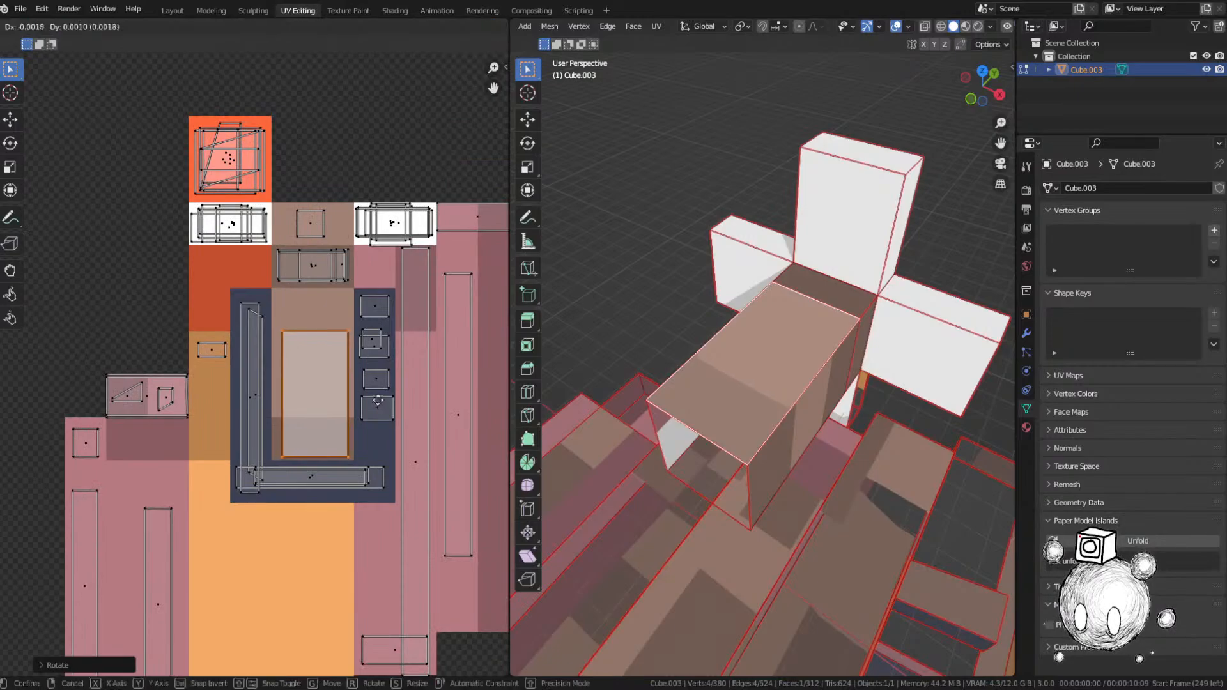
pyautogui.click(376, 379)
# Step: Stretch the island along Y, align it vertically to fill the navy-framed brown panel, and save the file
pyautogui.press('s')
pyautogui.press('x')
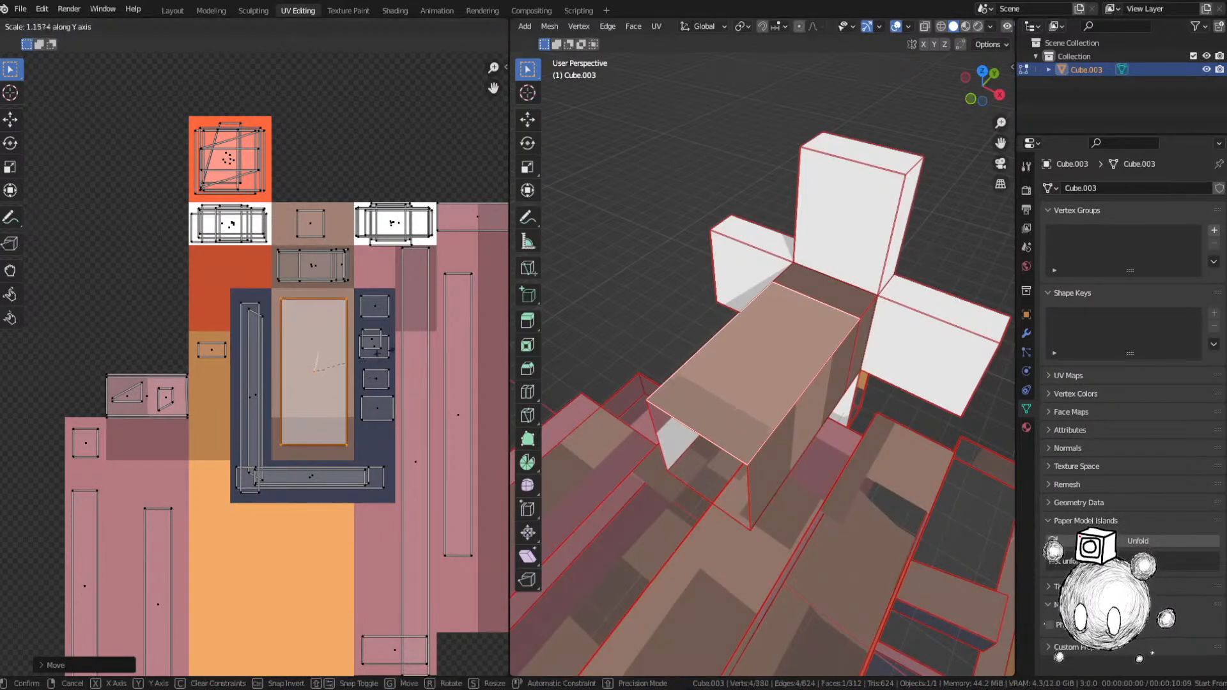
pyautogui.click(393, 337)
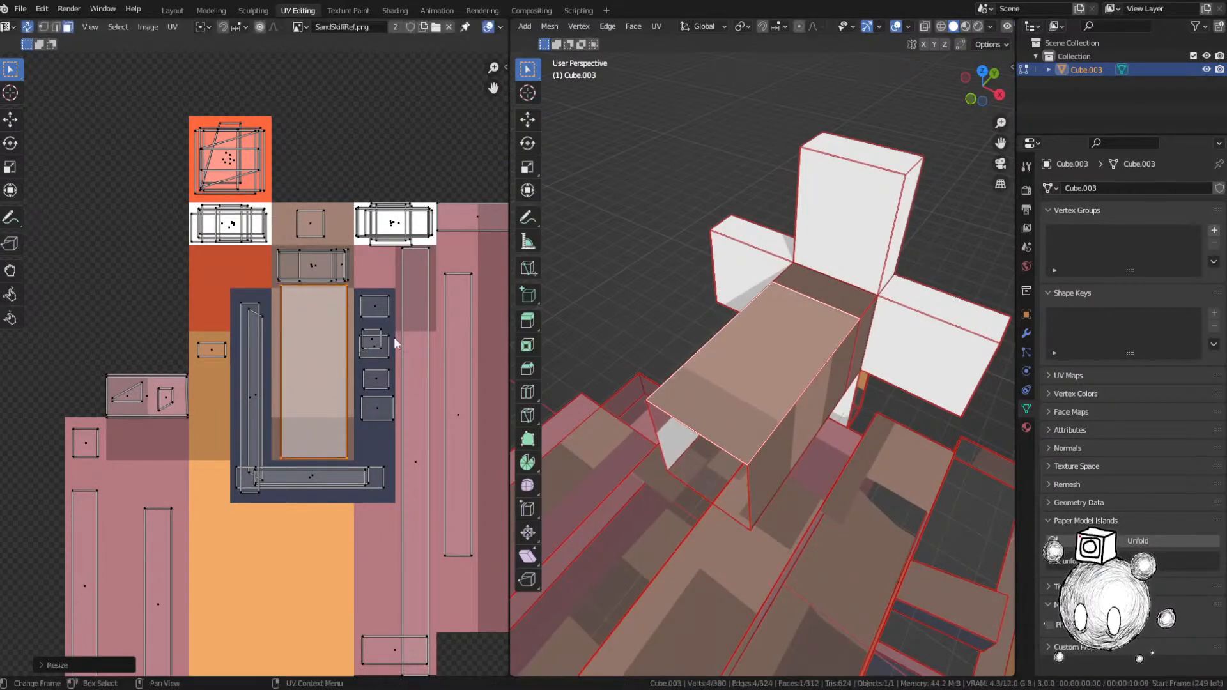
pyautogui.press('g')
pyautogui.press('y')
pyautogui.click(396, 343)
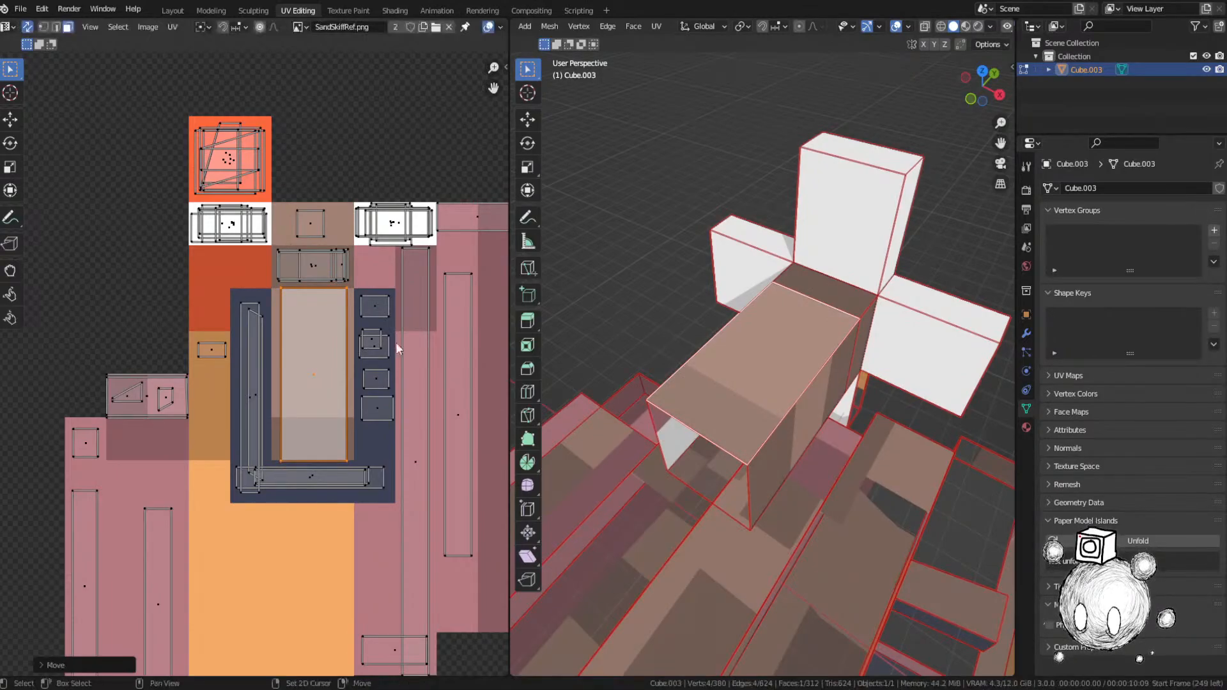
pyautogui.hotkey('alt', 'a')
pyautogui.moveTo(780, 358); pyautogui.dragTo(729, 329, button='middle')
pyautogui.hotkey('ctrl', 's')
# Step: Locate the end face of the small block beneath the hull and bring its narrow UV island down toward the reference image
pyautogui.click(682, 285)
pyautogui.scroll(-8, 307, 259)
pyautogui.moveTo(295, 185); pyautogui.dragTo(240, 380, button='middle')
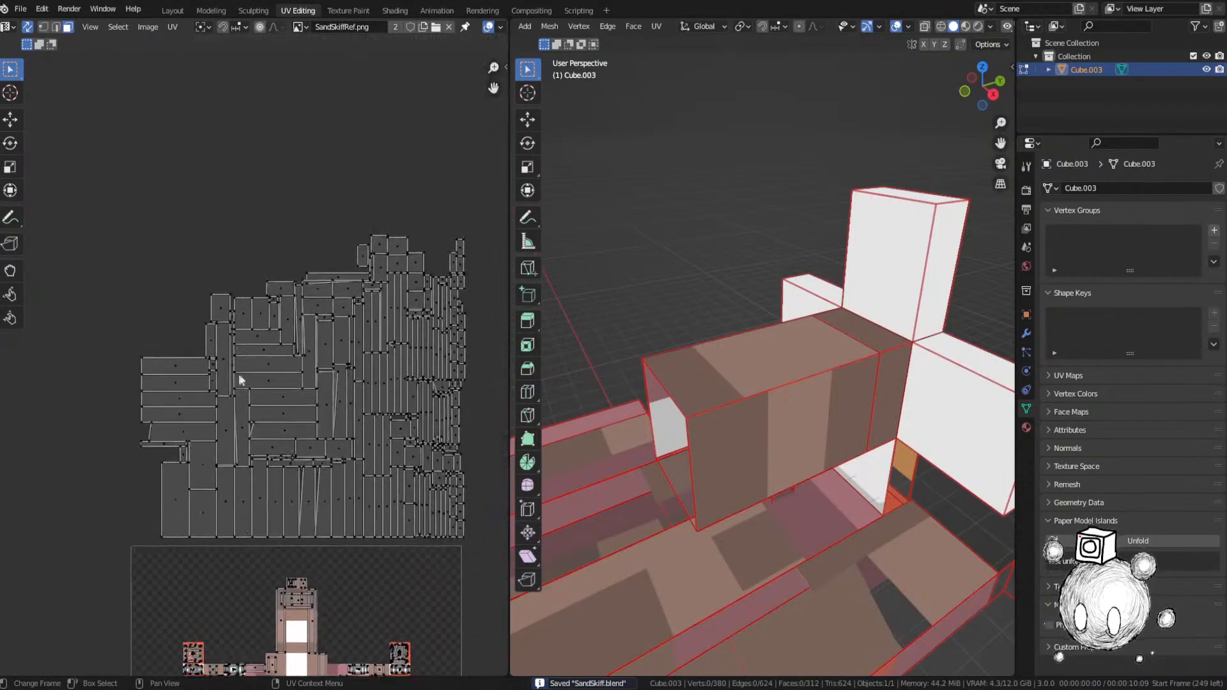
pyautogui.press('KP_Decimal')
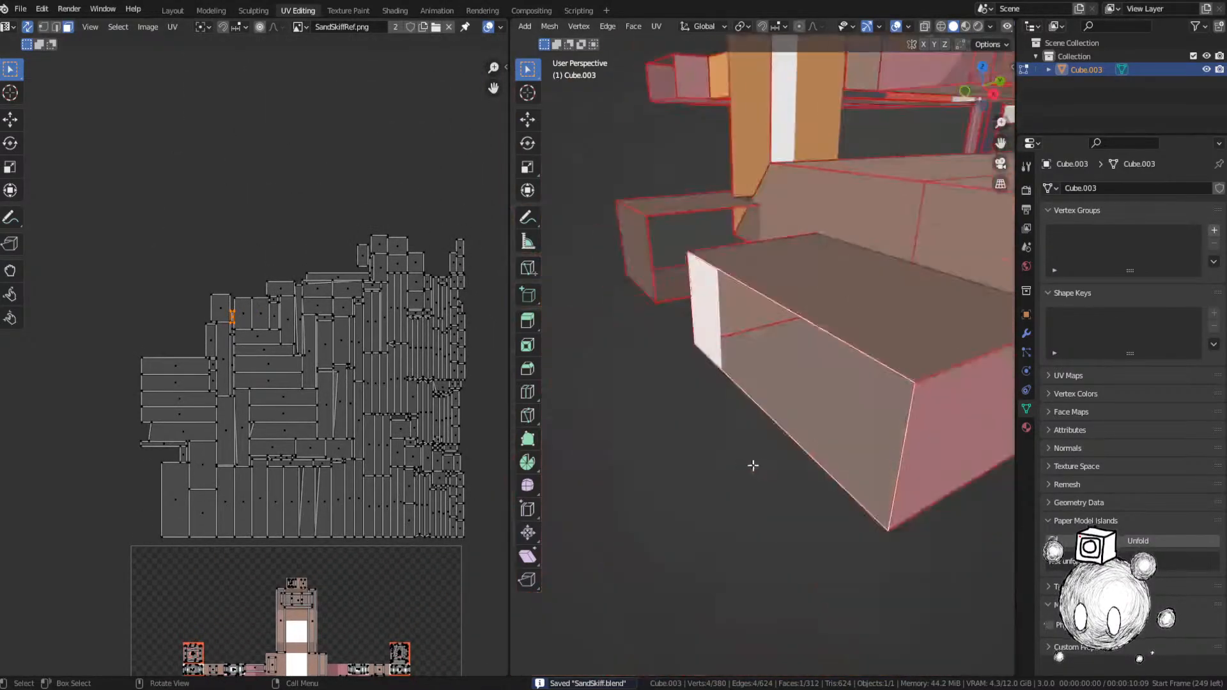
pyautogui.moveTo(754, 466); pyautogui.dragTo(838, 455, button='middle')
pyautogui.scroll(-9, 836, 457)
pyautogui.press('g')
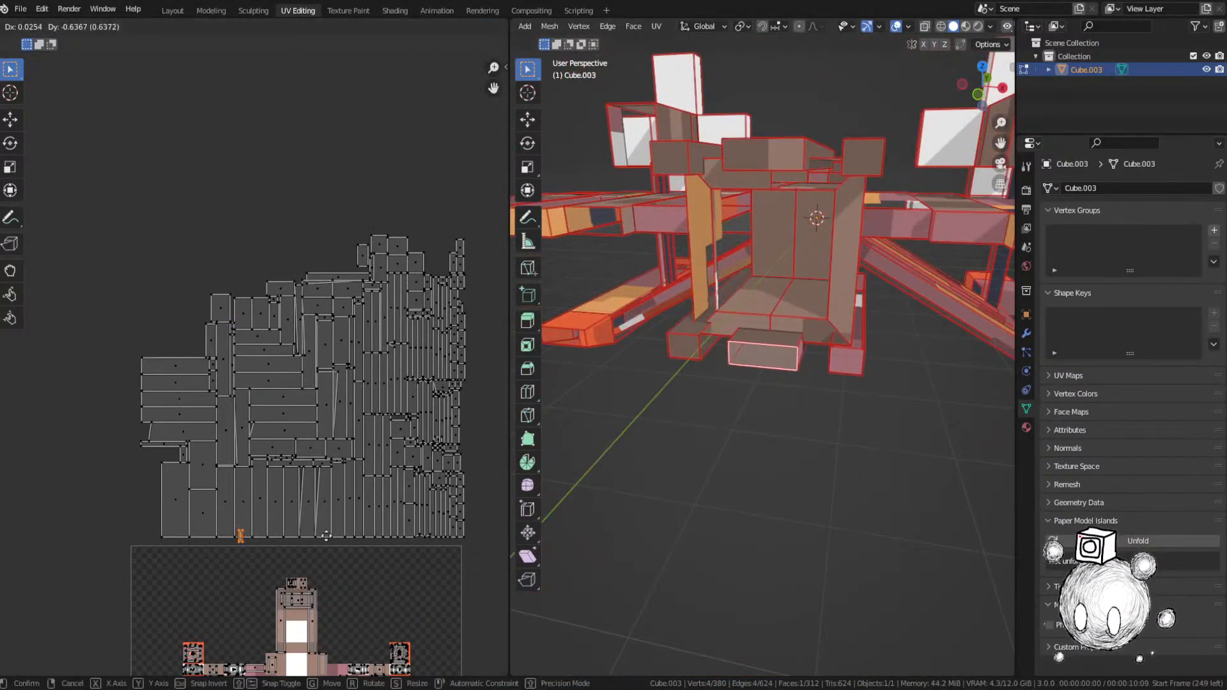
pyautogui.click(428, 649)
# Step: Place the narrow island on the upper part of the ship image's central brown tail column and save the file
pyautogui.moveTo(428, 650); pyautogui.dragTo(417, 330, button='middle')
pyautogui.scroll(3, 288, 363)
pyautogui.moveTo(288, 363); pyautogui.dragTo(329, 244, button='middle')
pyautogui.press('g')
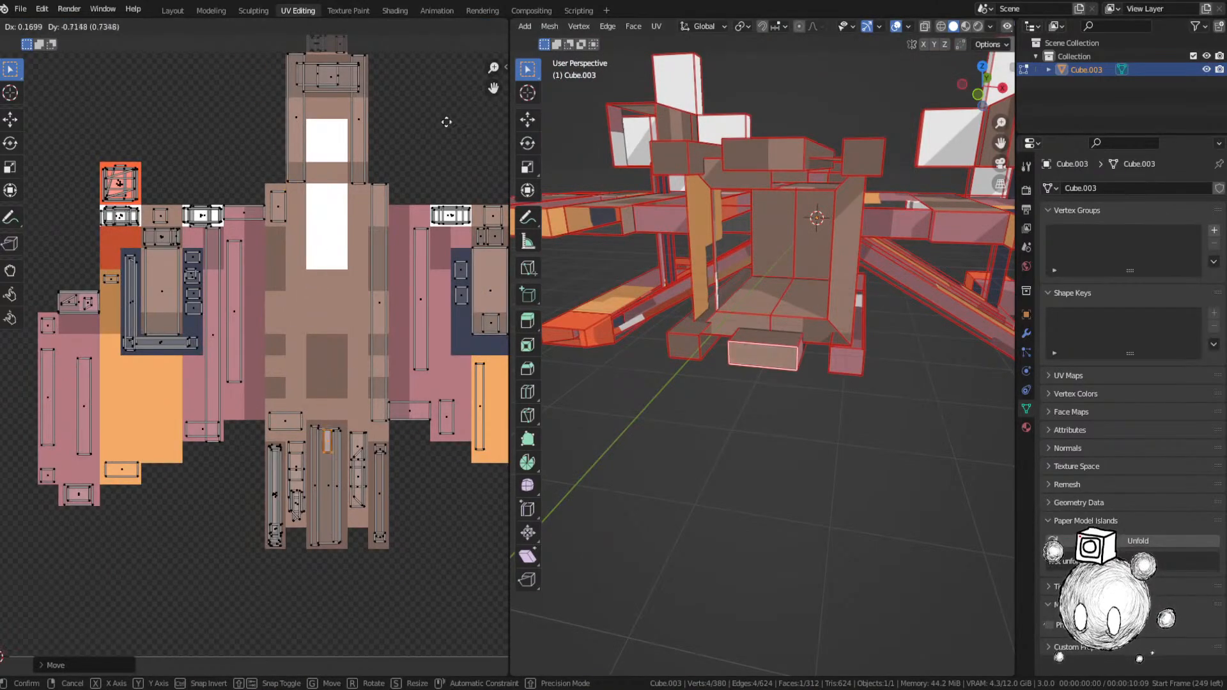
pyautogui.click(446, 122)
pyautogui.scroll(-4, 386, 117)
pyautogui.hotkey('ctrl', 's')
# Step: Locate the face of the rectangular UV island at the top of the unplaced cluster and bring that island down to the reference image
pyautogui.moveTo(386, 116); pyautogui.dragTo(339, 305, button='middle')
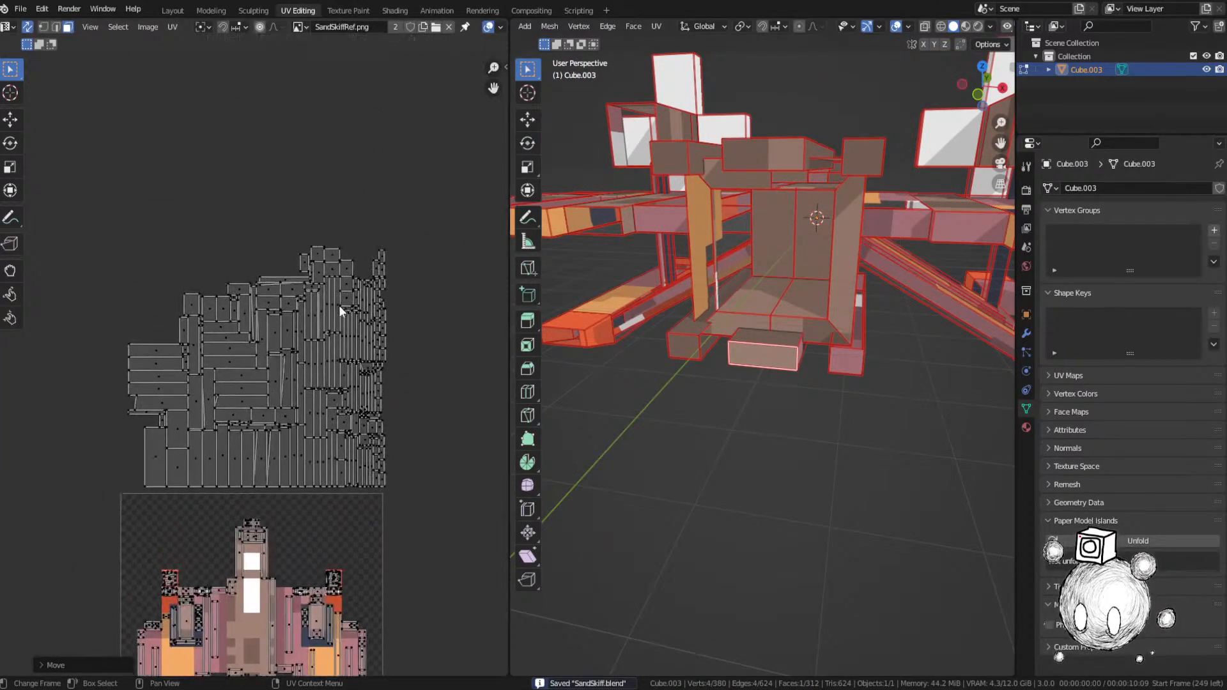
pyautogui.click(321, 259)
pyautogui.press('KP_Decimal')
pyautogui.moveTo(715, 353); pyautogui.dragTo(752, 322, button='middle')
pyautogui.scroll(-6, 754, 353)
pyautogui.press('g')
pyautogui.click(229, 543)
pyautogui.scroll(4, 356, 333)
pyautogui.moveTo(224, 551); pyautogui.dragTo(384, 321, button='middle')
# Step: Shrink the island and place it on the brown square between the left wing's two white patches
pyautogui.press('g')
pyautogui.press('s')
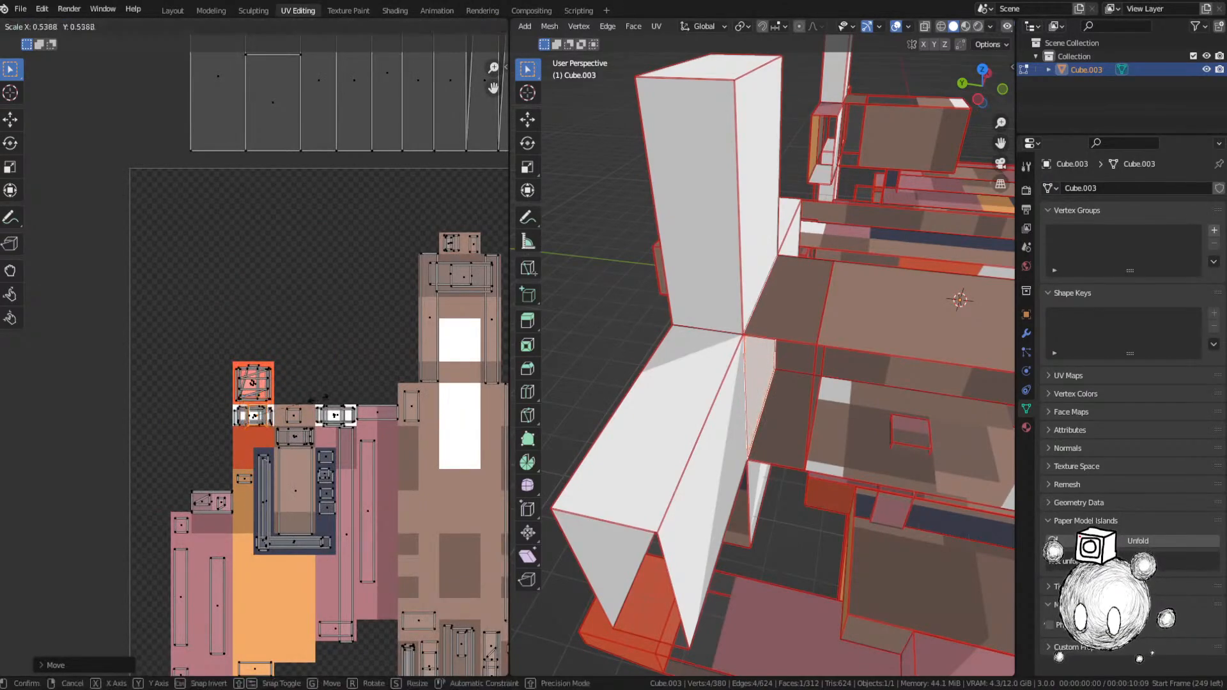
pyautogui.press('g')
pyautogui.click(315, 403)
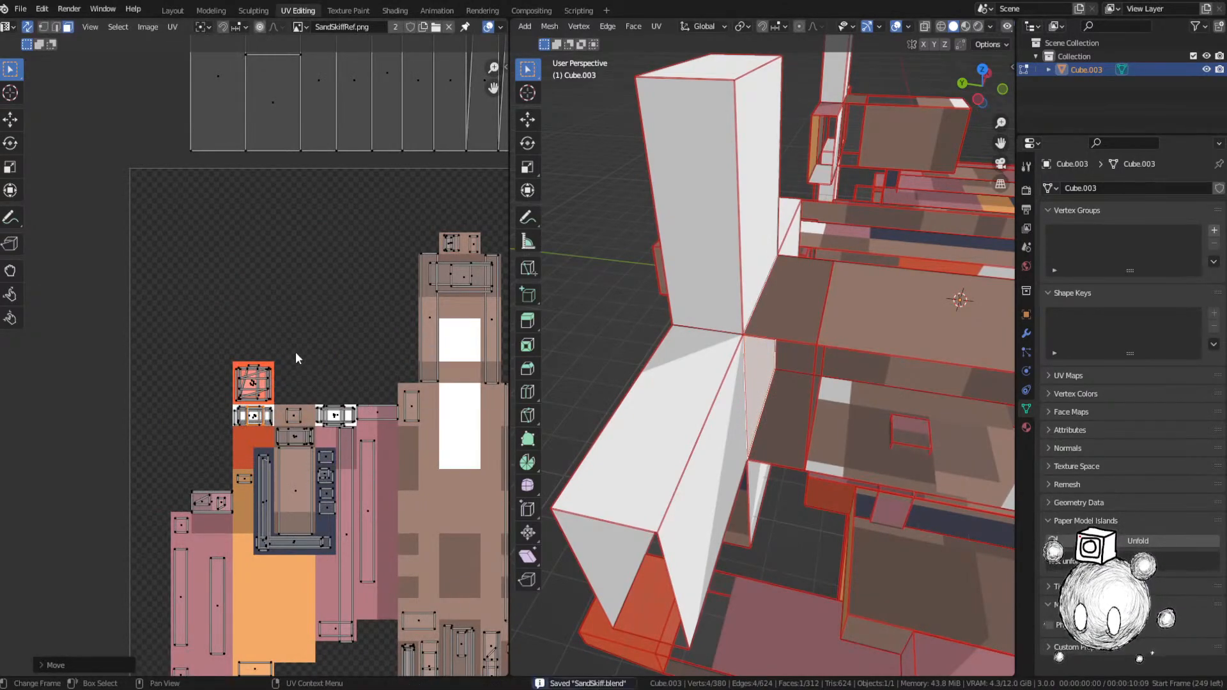
pyautogui.press('g')
pyautogui.click(340, 352)
# Step: Locate the face of the small upright island near the cluster's top and move that island onto the nose's dark brown upper band
pyautogui.scroll(-5, 318, 331)
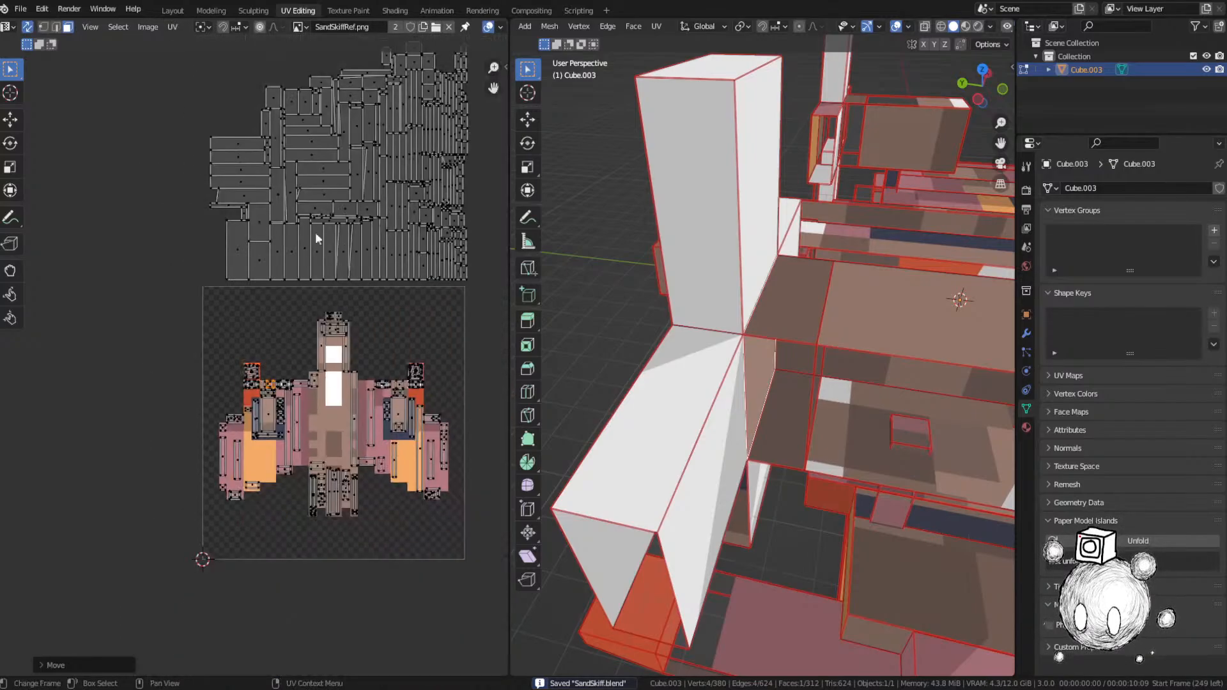
pyautogui.click(359, 191)
pyautogui.press('`')
pyautogui.click(819, 319)
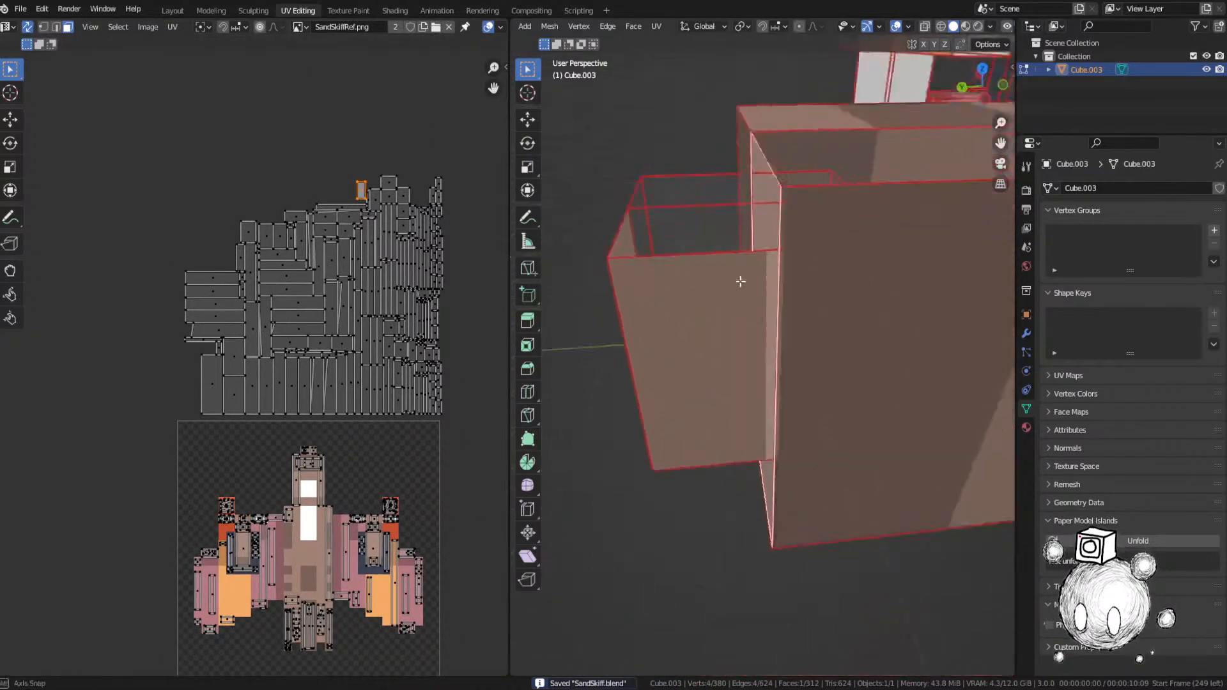
pyautogui.moveTo(740, 279); pyautogui.dragTo(691, 279, button='middle')
pyautogui.press('g')
pyautogui.scroll(6, 298, 396)
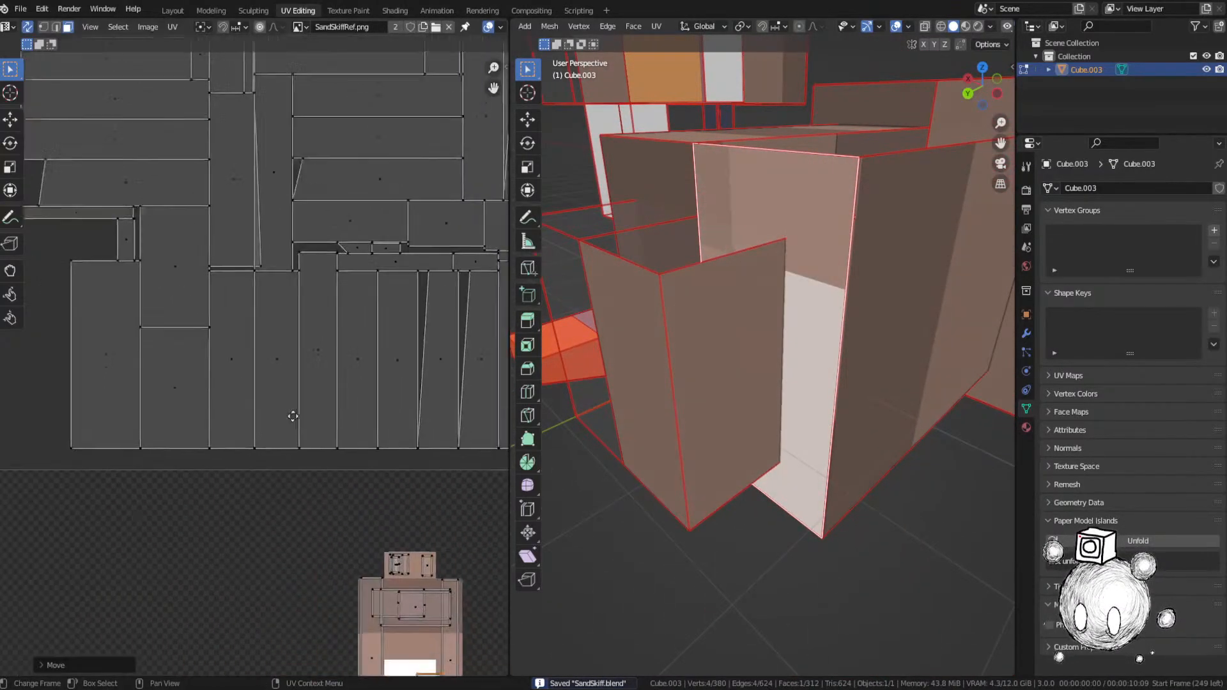
# Step: Scale the island down, nudge it to fit within the nose's dark brown upper band, and save the file
pyautogui.press('s')
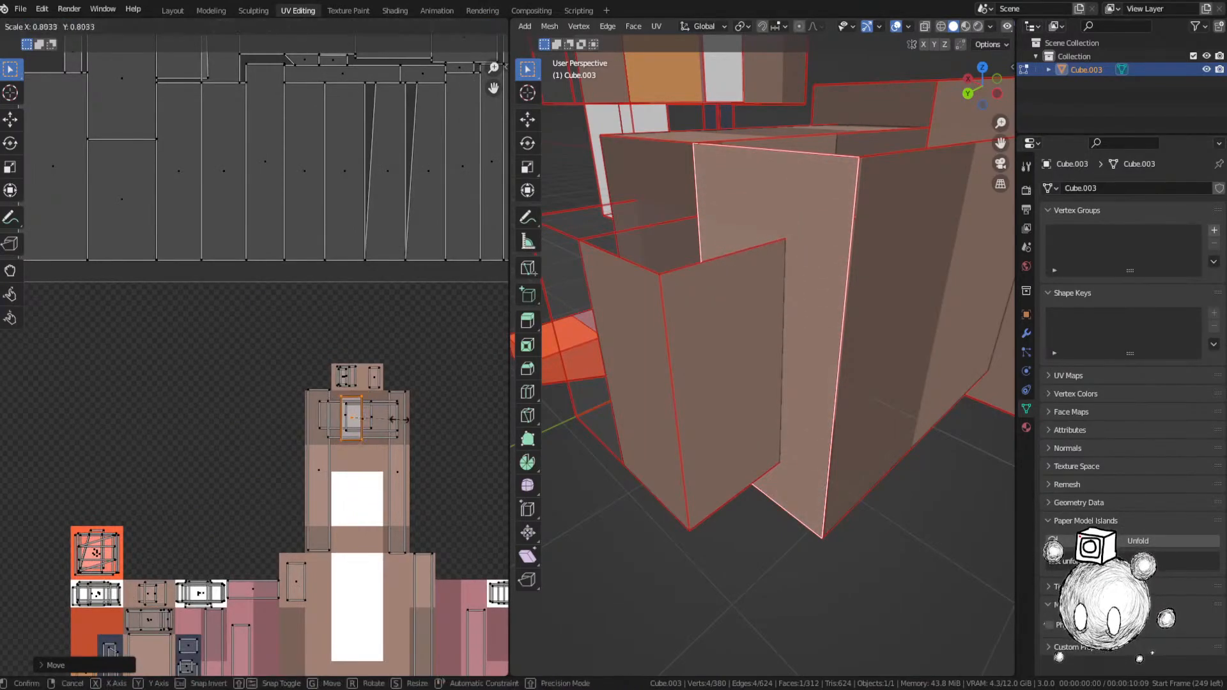
pyautogui.scroll(-3, 665, 391)
pyautogui.moveTo(665, 392); pyautogui.dragTo(699, 381, button='middle')
pyautogui.hotkey('ctrl', 's')
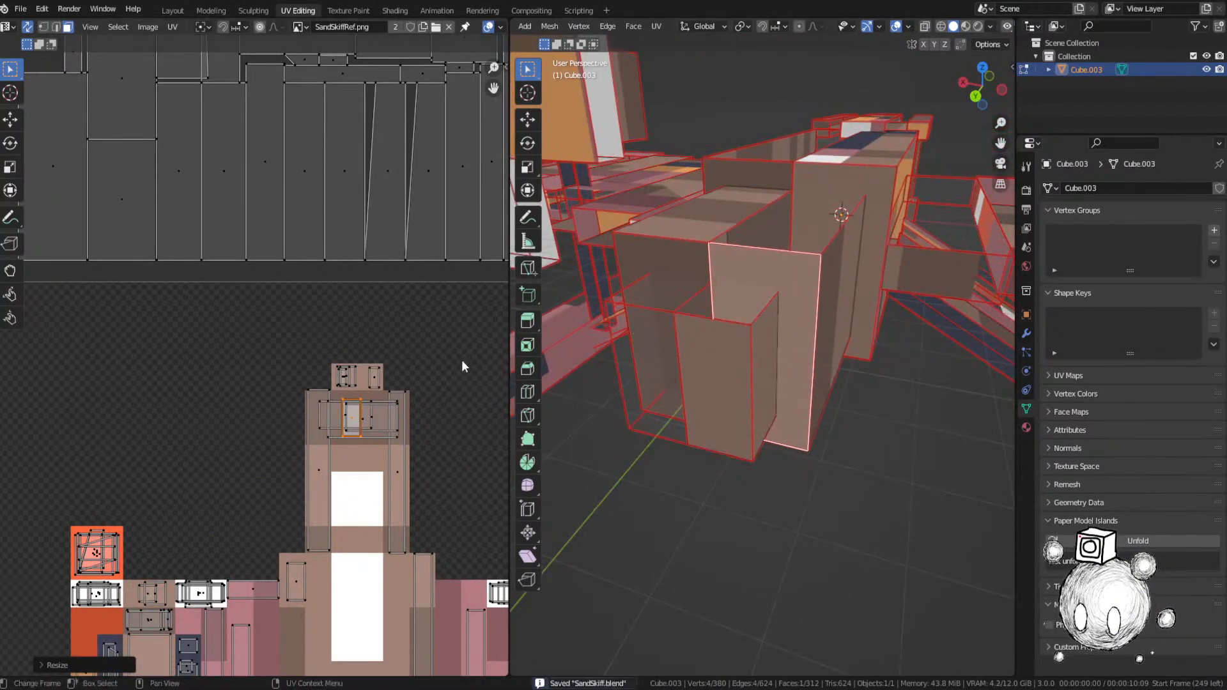
pyautogui.press('g')
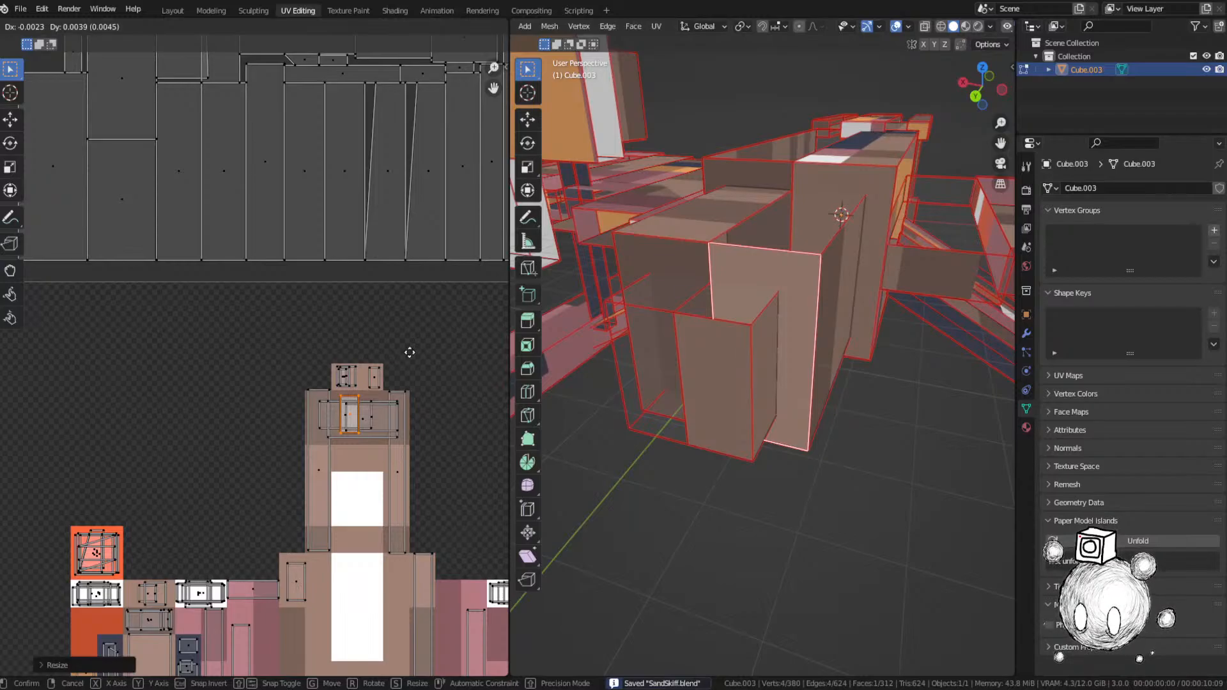
pyautogui.click(409, 352)
pyautogui.hotkey('alt', 'a')
# Step: Locate the face of the tiny UV island at the unplaced cluster's lower-right corner and bring that island down beside the reference image
pyautogui.scroll(-2, 726, 378)
pyautogui.scroll(-3, 381, 208)
pyautogui.moveTo(352, 305); pyautogui.dragTo(347, 448, button='middle')
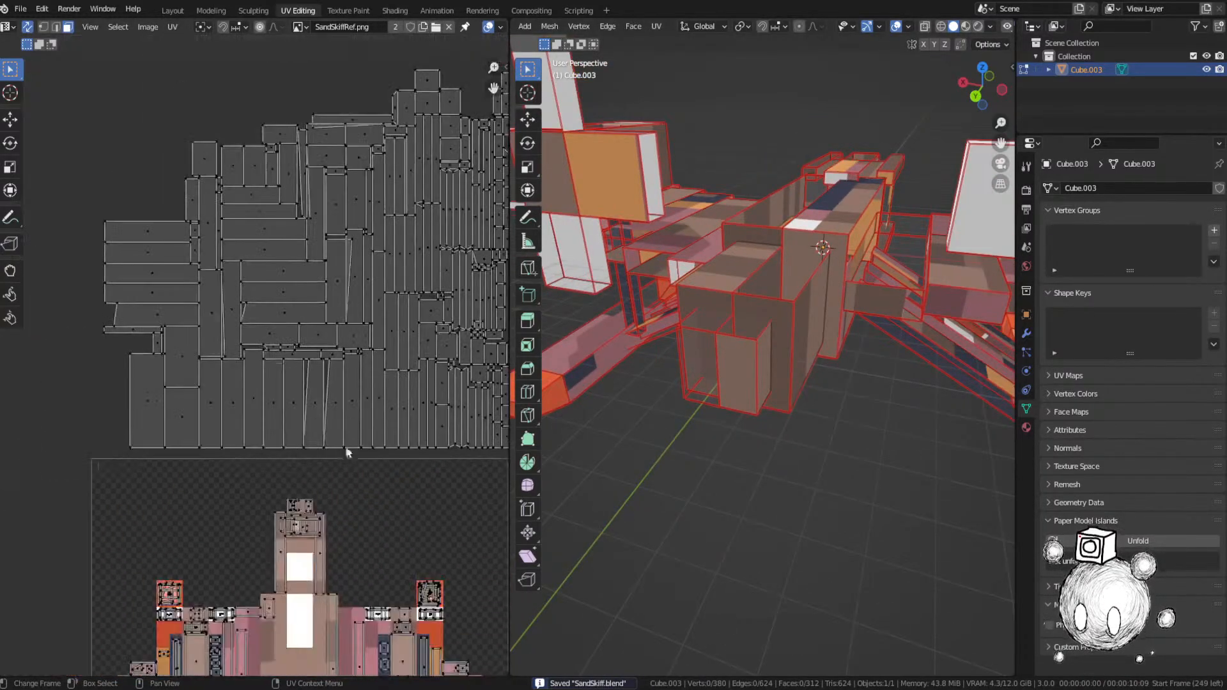
pyautogui.scroll(-2, 194, 393)
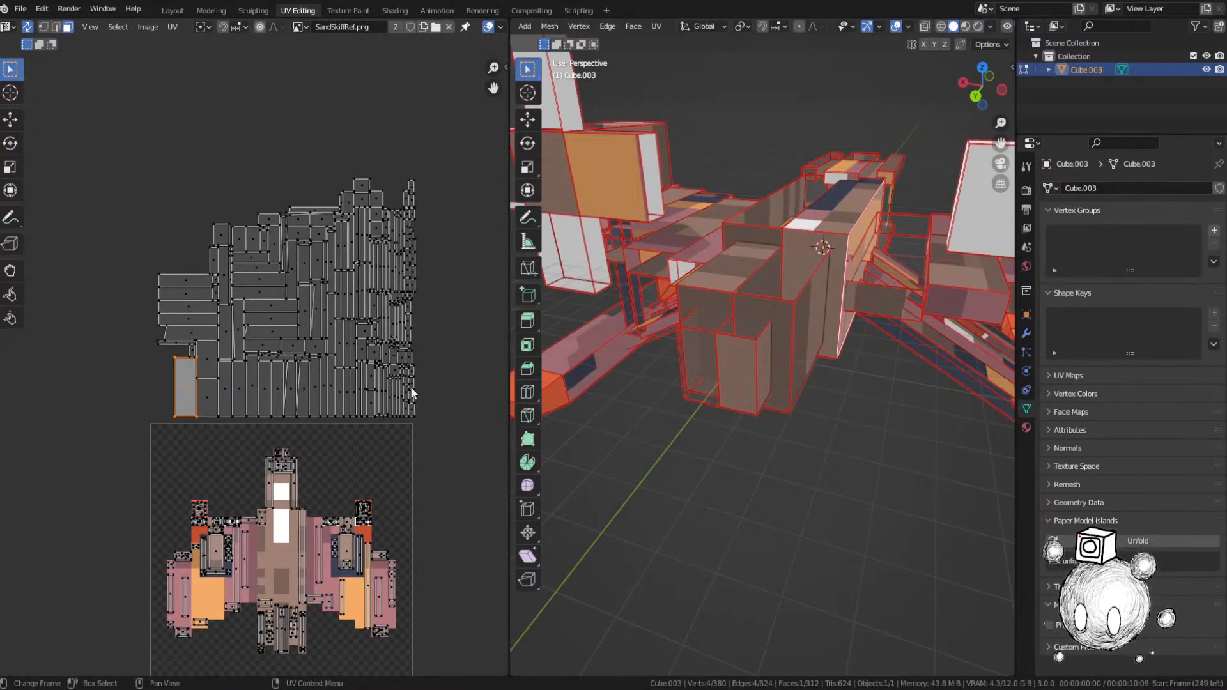
pyautogui.press('KP_Decimal')
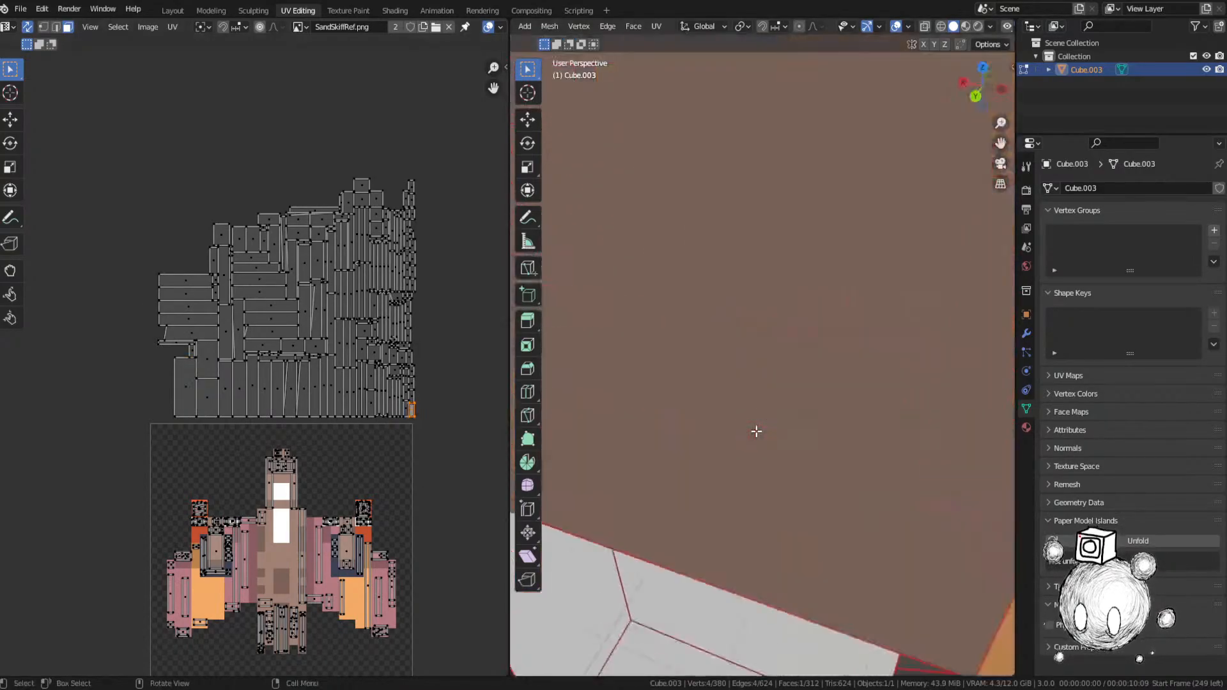
pyautogui.moveTo(756, 430); pyautogui.dragTo(819, 408, button='middle')
pyautogui.scroll(-4, 818, 405)
pyautogui.press('g')
pyautogui.rightClick(792, 372)
pyautogui.moveTo(718, 386); pyautogui.dragTo(812, 383, button='middle')
pyautogui.press('g')
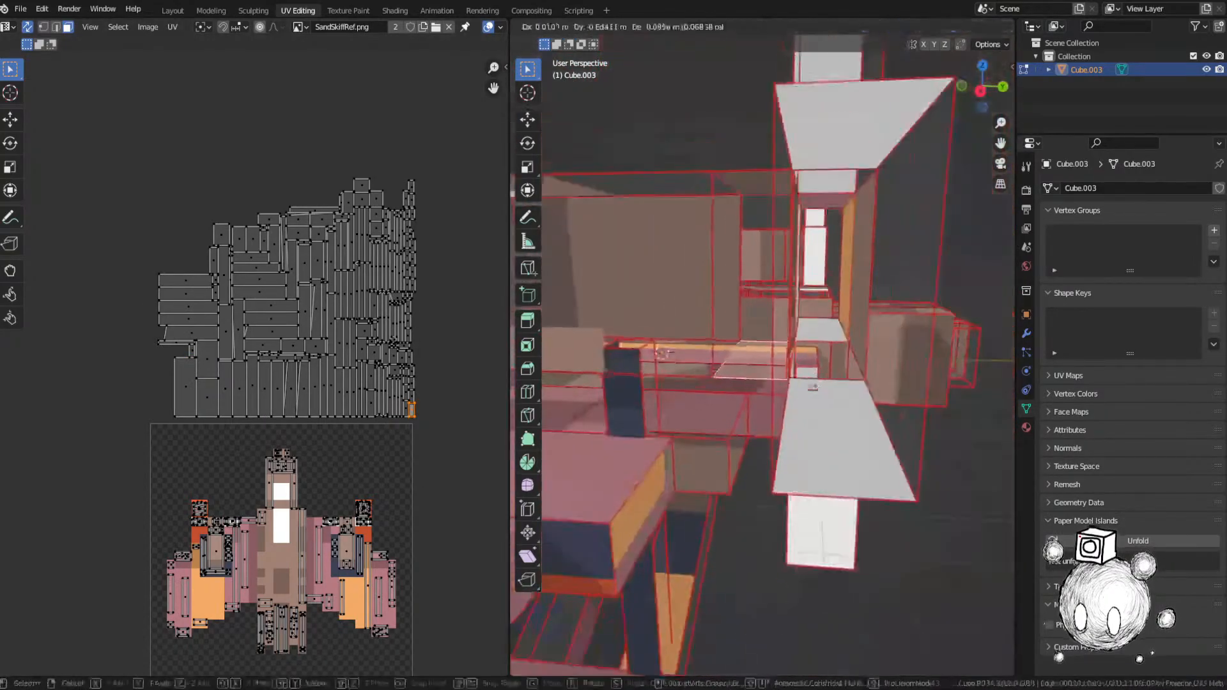
pyautogui.rightClick(734, 381)
pyautogui.moveTo(734, 382); pyautogui.dragTo(766, 392, button='middle')
pyautogui.press('g')
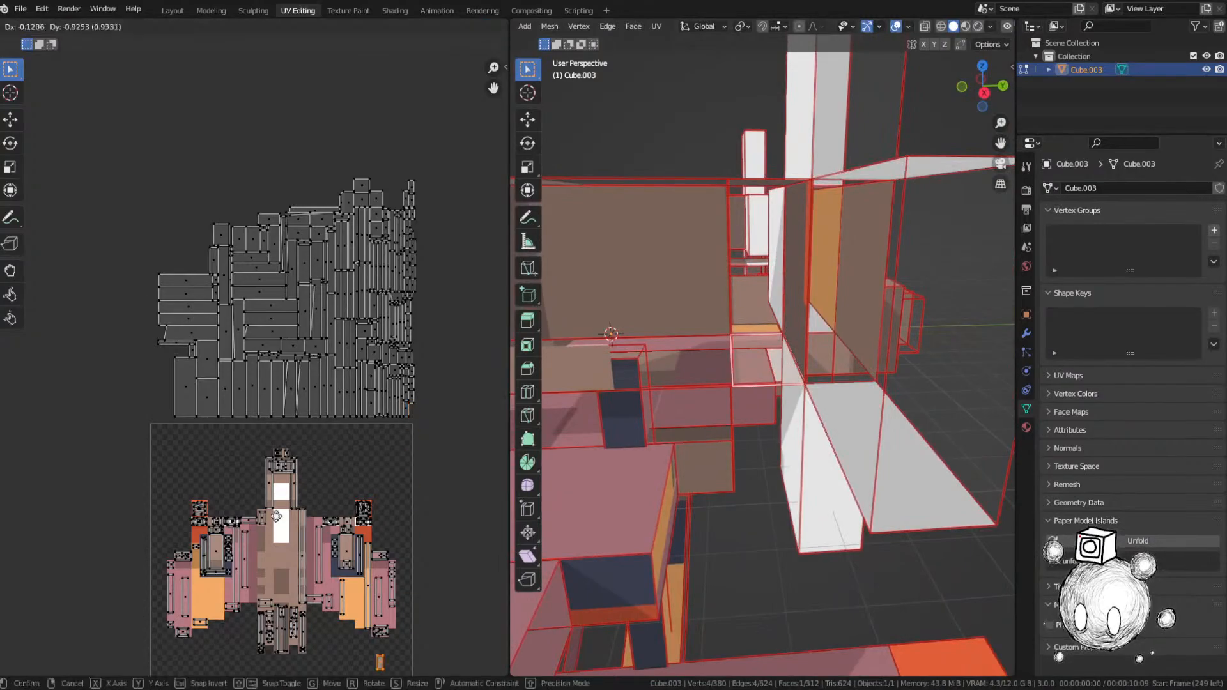
pyautogui.click(302, 525)
# Step: Move the tiny island onto the right wing's dark brown patch above the navy-framed panel, shrink it to fit, and save the file
pyautogui.moveTo(257, 466); pyautogui.dragTo(235, 326, button='middle')
pyautogui.scroll(4, 243, 349)
pyautogui.press('g')
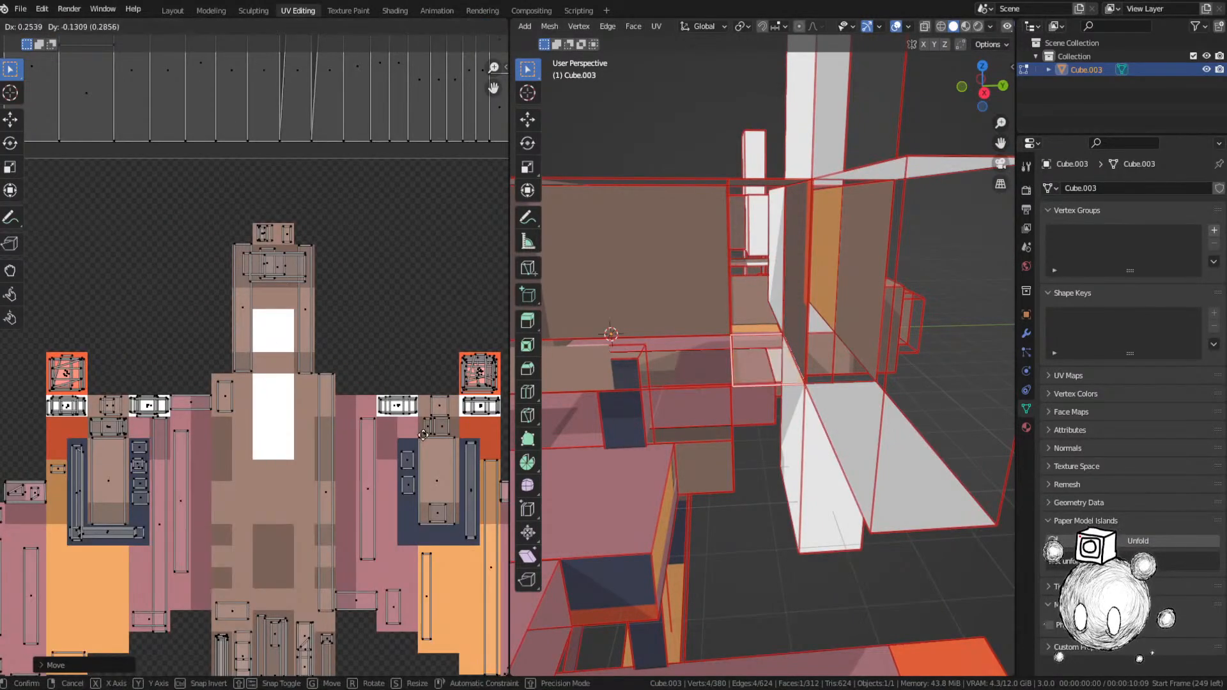
pyautogui.scroll(-3, 302, 290)
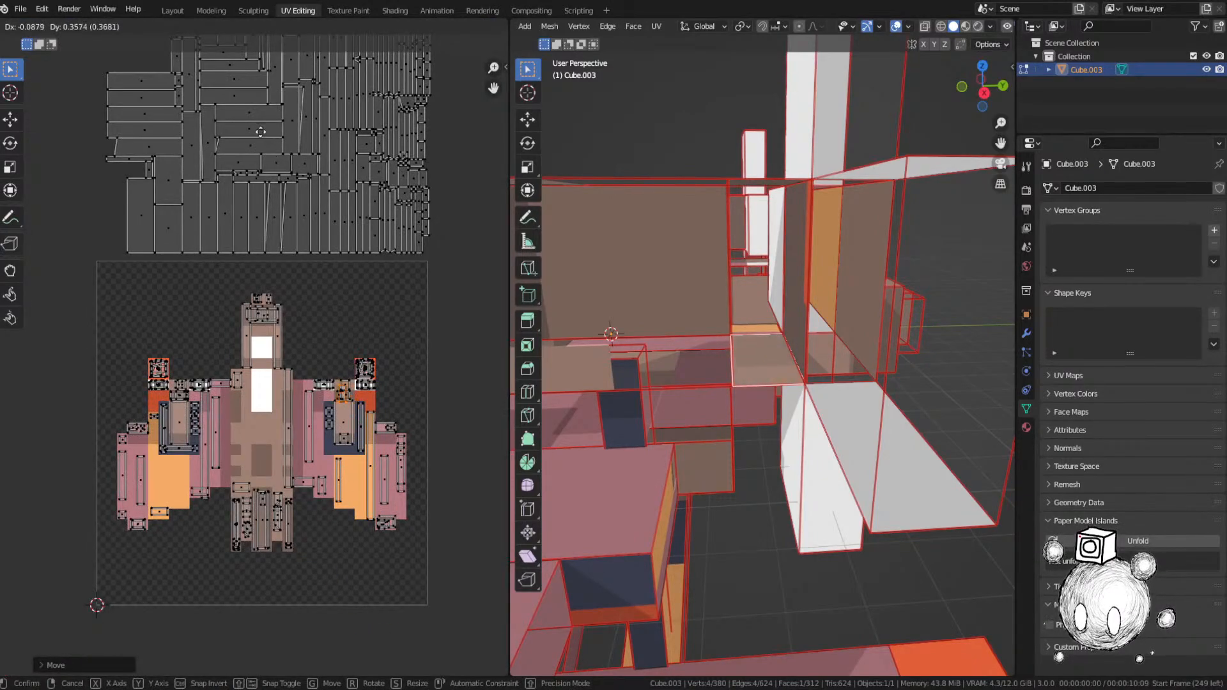
pyautogui.scroll(8, 266, 352)
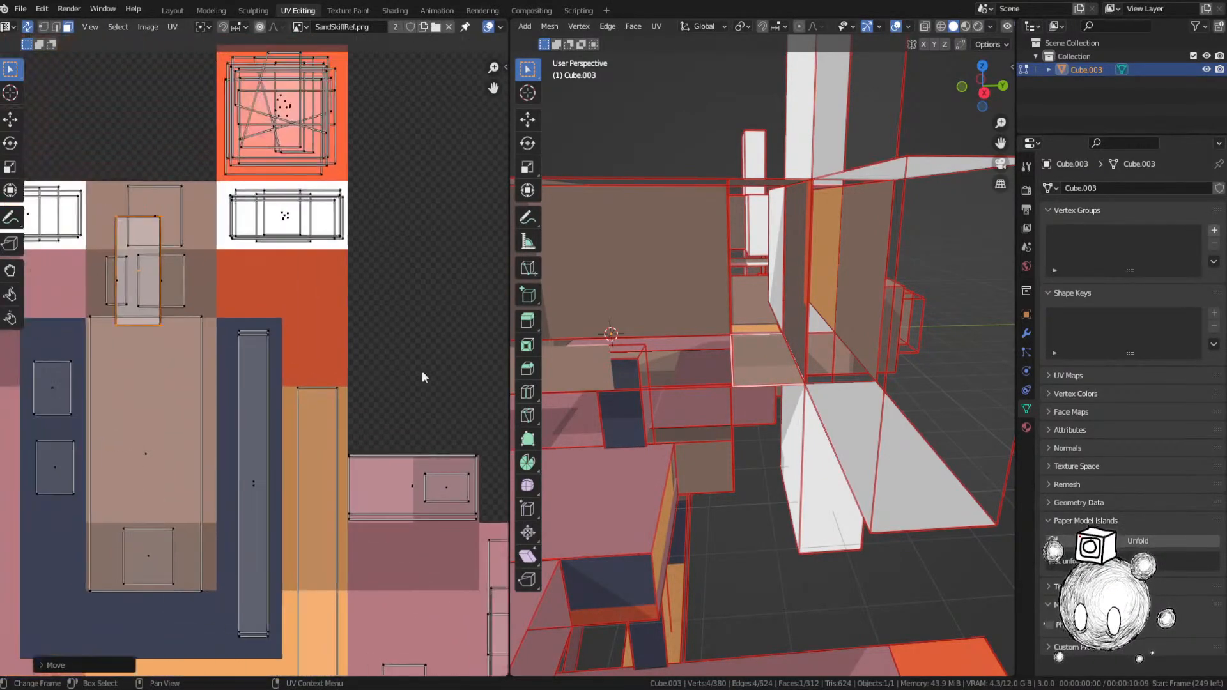
pyautogui.press('s')
pyautogui.click(277, 281)
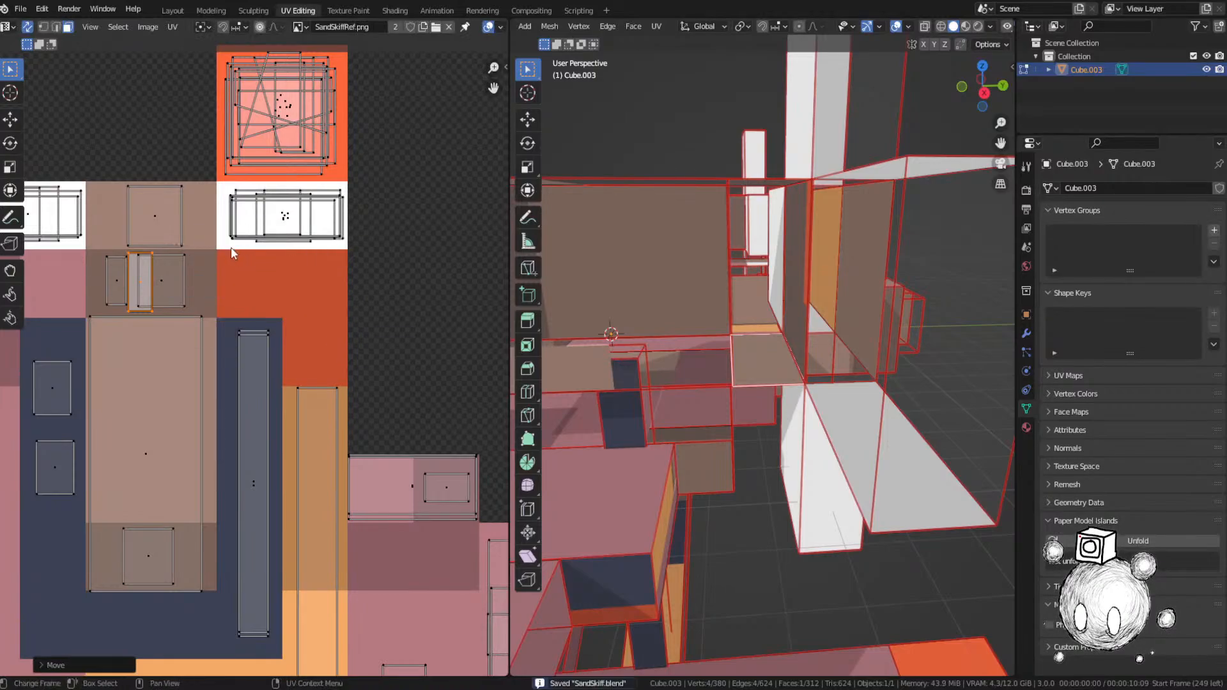
pyautogui.scroll(-8, 232, 250)
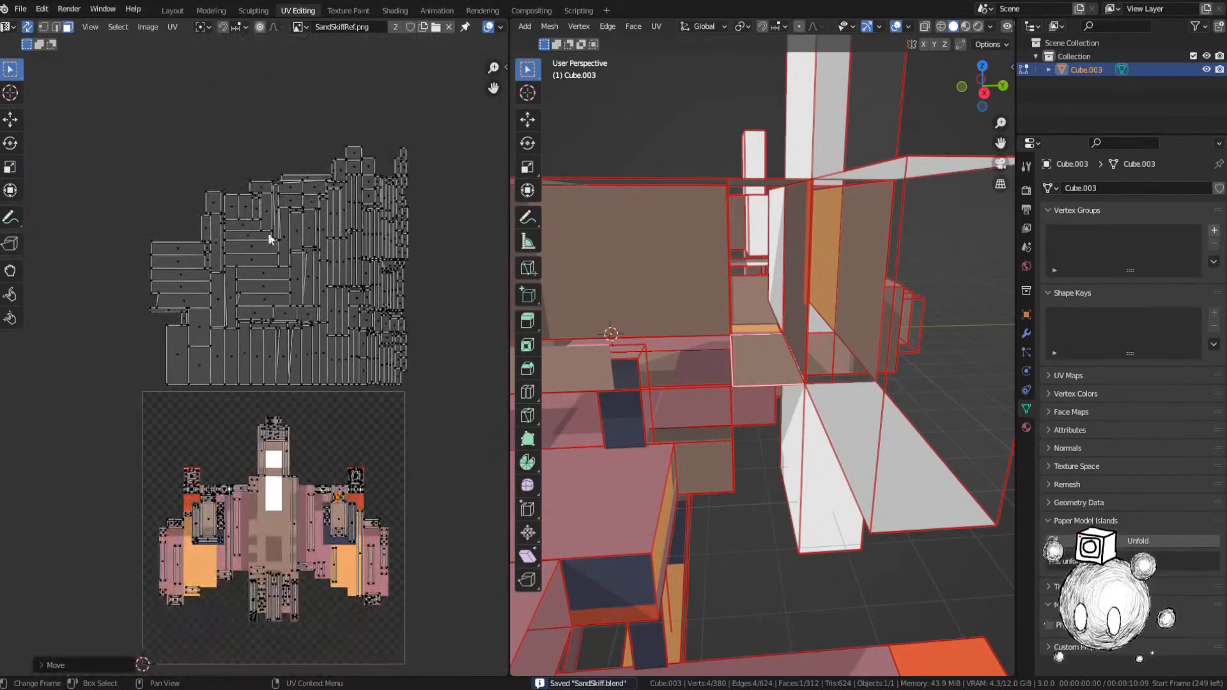
# Step: Locate the face of the small upright island at the unplaced cluster's upper-left edge and bring that island down onto the reference image
pyautogui.click(216, 201)
pyautogui.press('KP_Decimal')
pyautogui.moveTo(680, 320); pyautogui.dragTo(786, 357, button='middle')
pyautogui.scroll(-4, 767, 351)
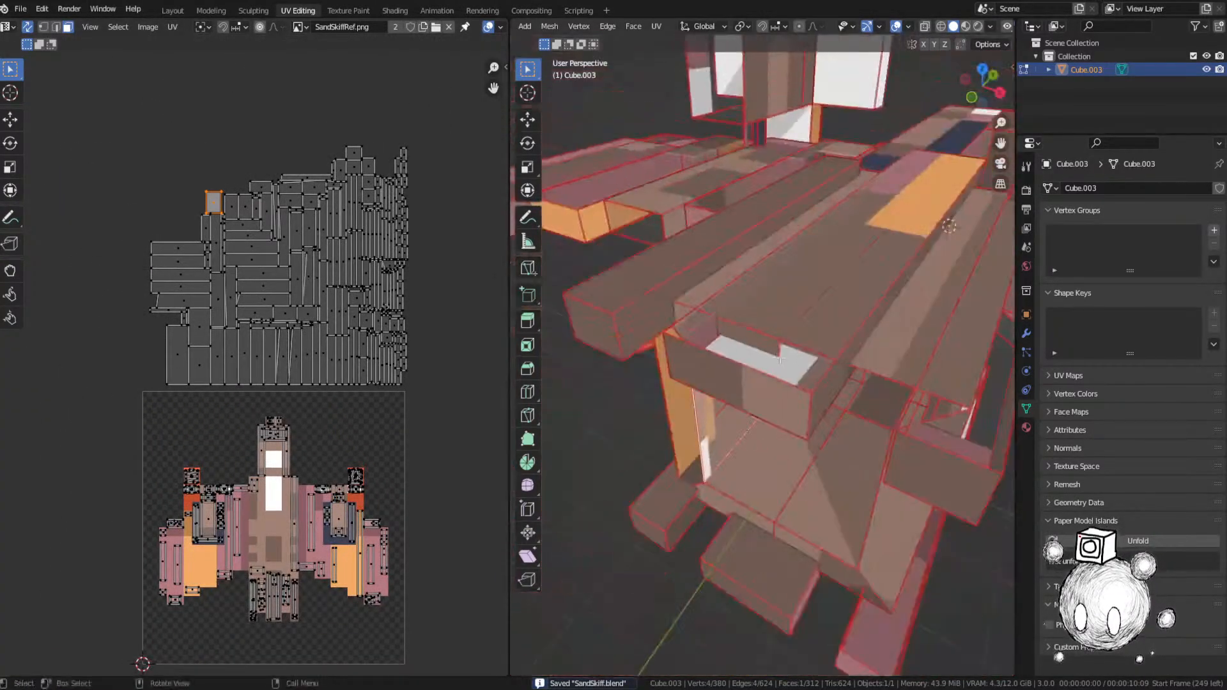
pyautogui.press('g')
pyautogui.rightClick(706, 275)
pyautogui.moveTo(707, 275); pyautogui.dragTo(793, 259, button='middle')
pyautogui.press('g')
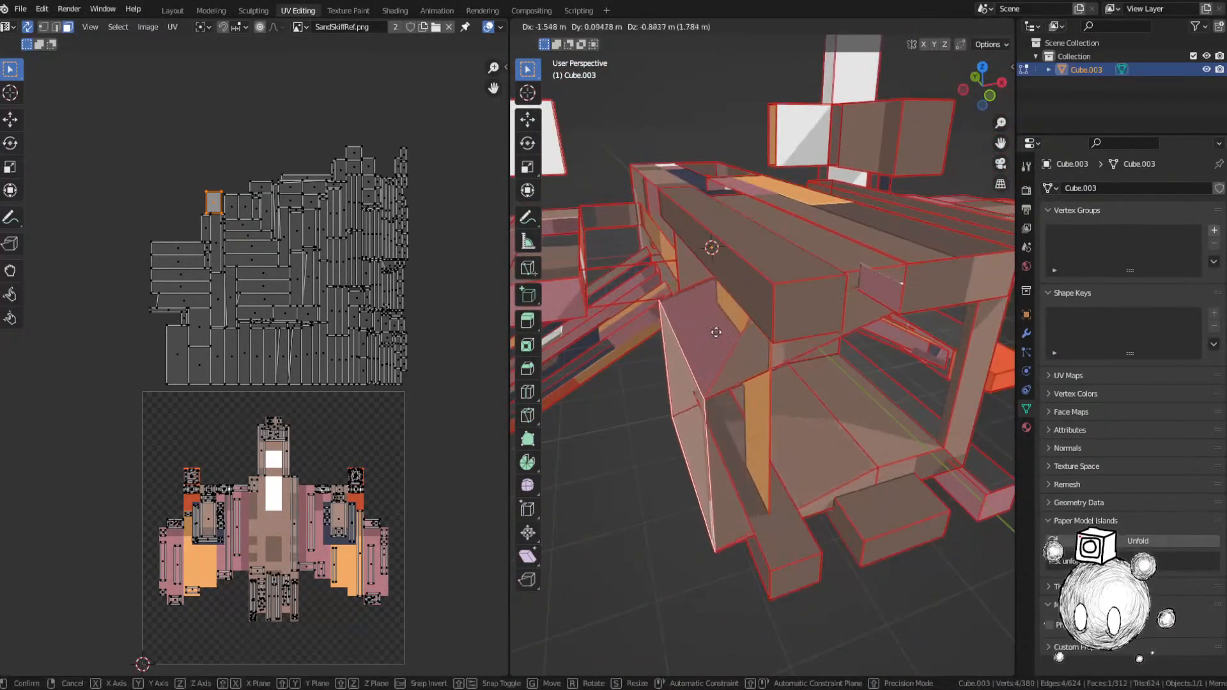
pyautogui.rightClick(697, 281)
pyautogui.press('g')
pyautogui.click(265, 618)
# Step: Move the island onto the tail's light brown strip beside the dark centre strip, shrink it to fit, and save the file
pyautogui.moveTo(250, 553); pyautogui.dragTo(171, 337, button='middle')
pyautogui.scroll(3, 170, 336)
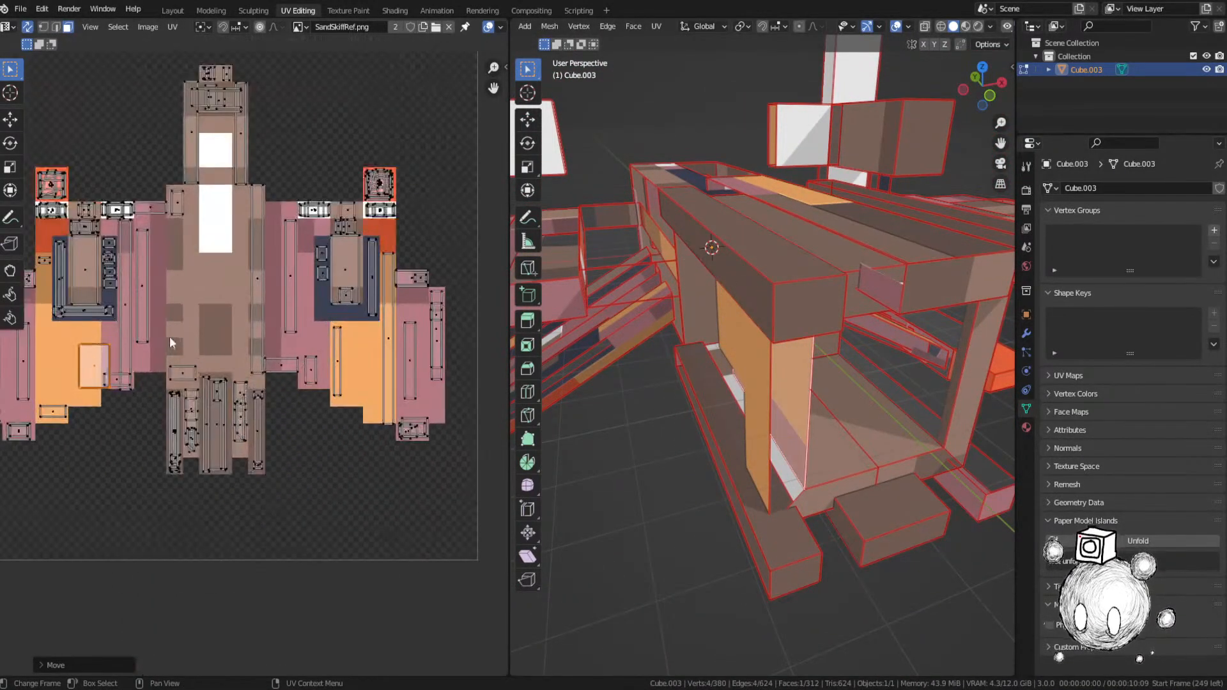
pyautogui.press('g')
pyautogui.press('s')
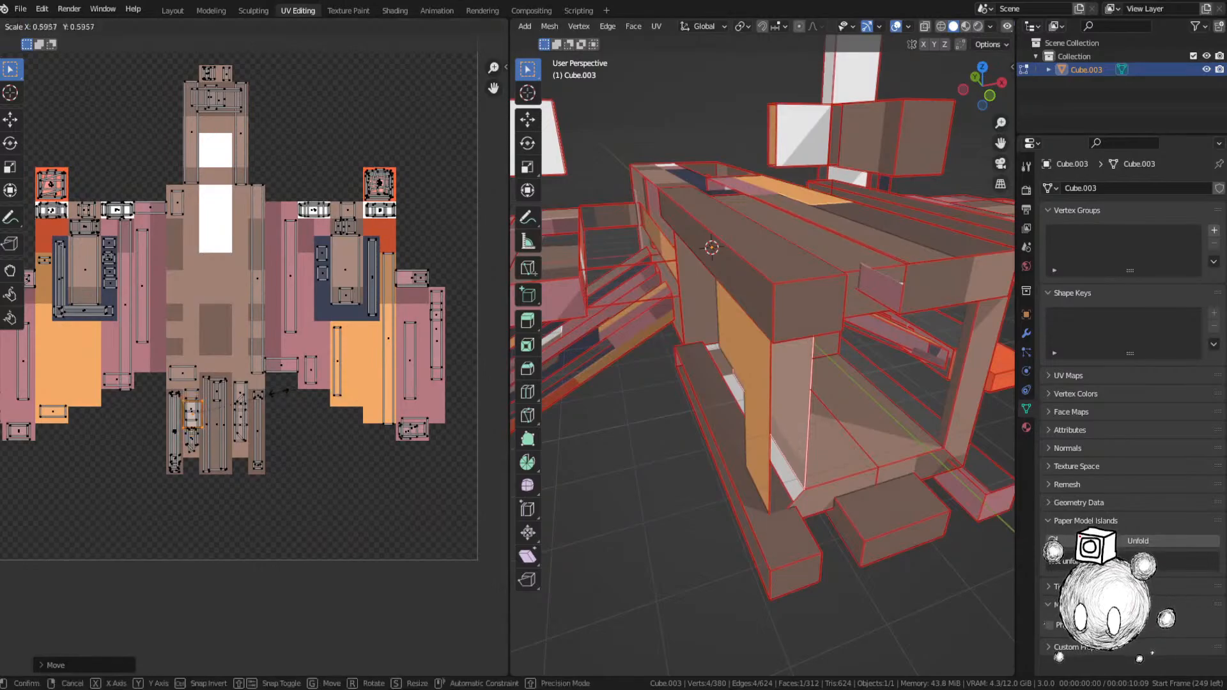
pyautogui.click(242, 404)
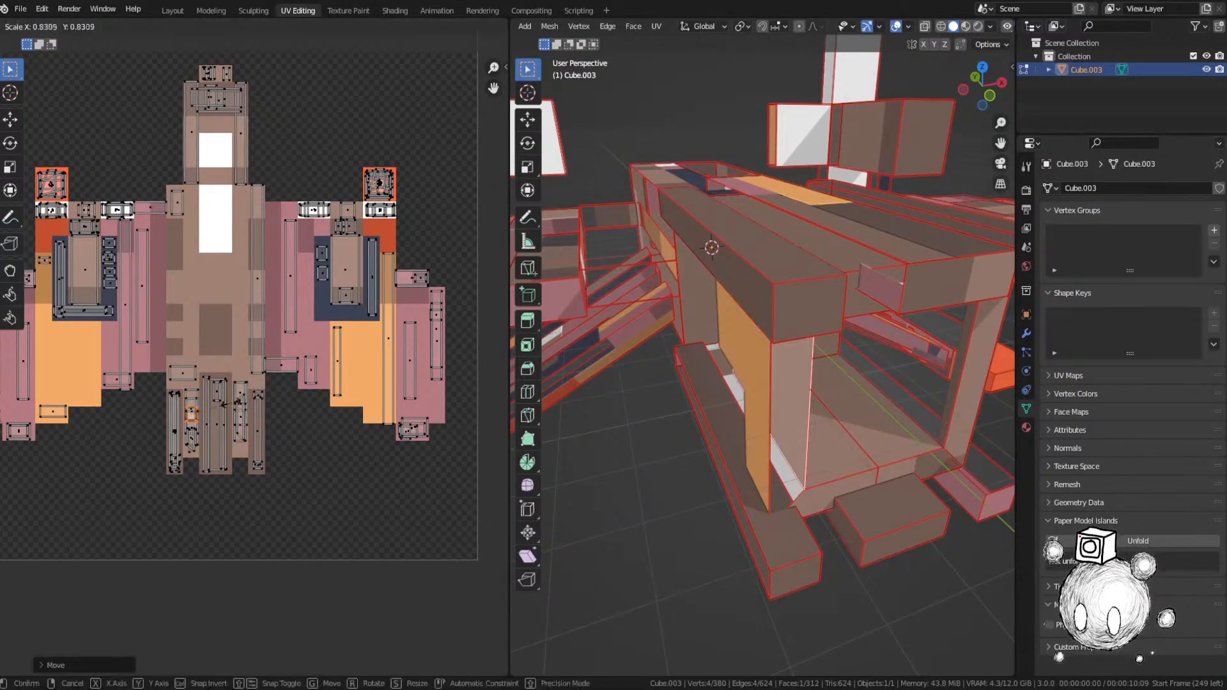
pyautogui.scroll(-5, 255, 252)
pyautogui.scroll(4, 319, 389)
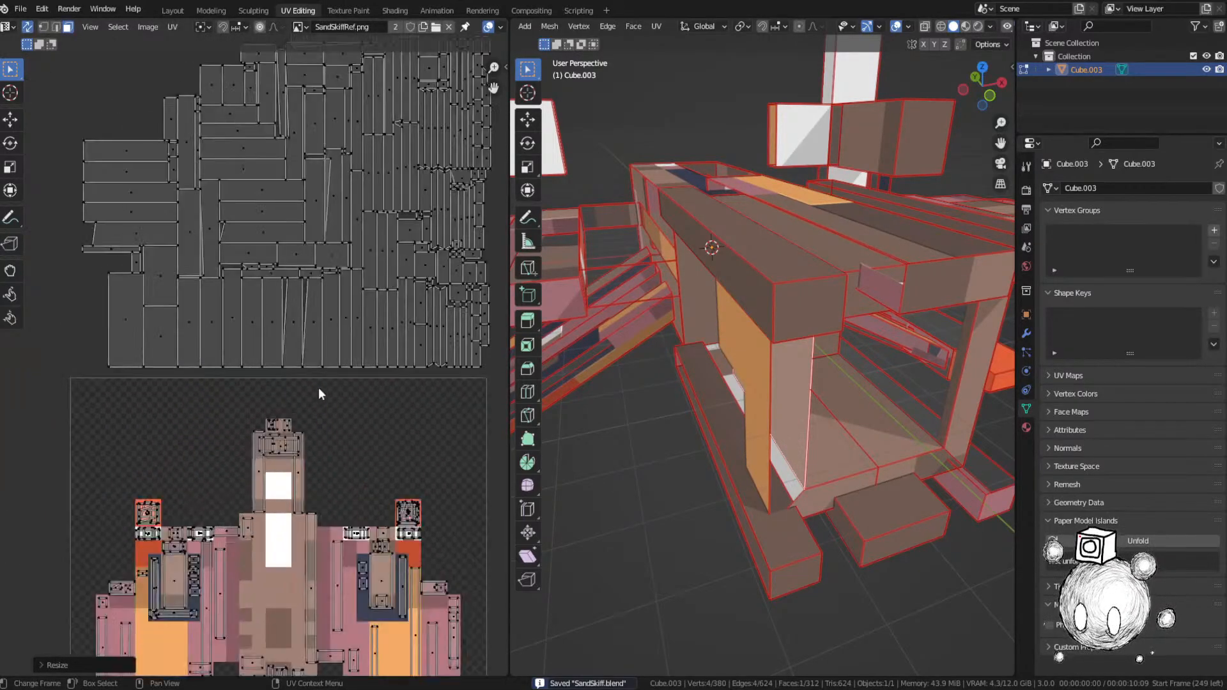
# Step: Locate the face of the tiny upright island at the cluster's lower-right edge and bring that island down onto the reference's left wing
pyautogui.click(485, 343)
pyautogui.press('`')
pyautogui.click(809, 480)
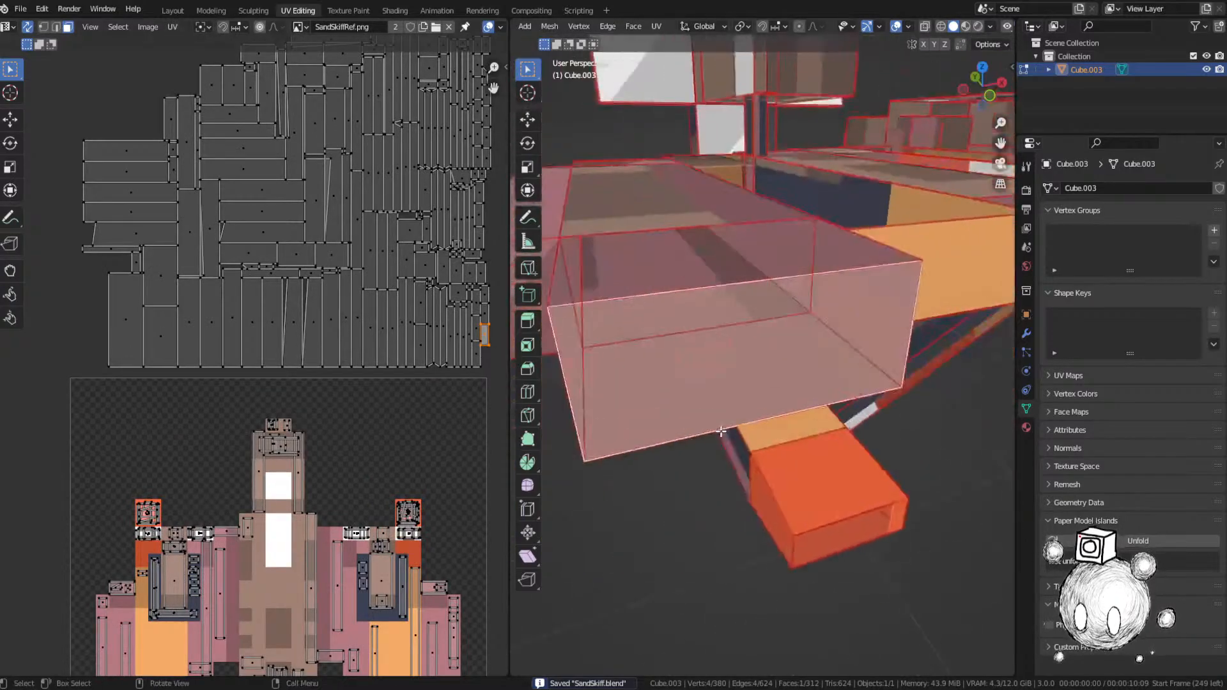
pyautogui.scroll(-5, 293, 424)
pyautogui.press('g')
pyautogui.click(115, 453)
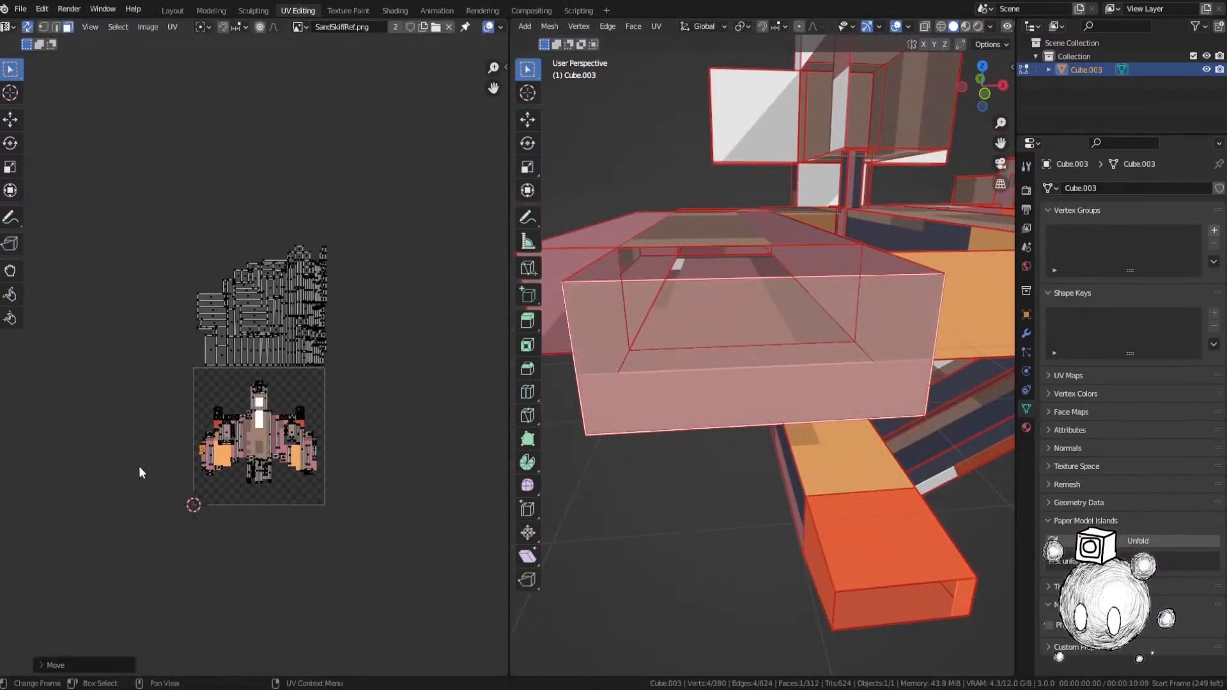
# Step: Move the island onto the pink block at the left wing's lower outer tip
pyautogui.scroll(5, 237, 414)
pyautogui.moveTo(237, 414); pyautogui.dragTo(319, 260, button='middle')
pyautogui.scroll(3, 251, 385)
pyautogui.press('g')
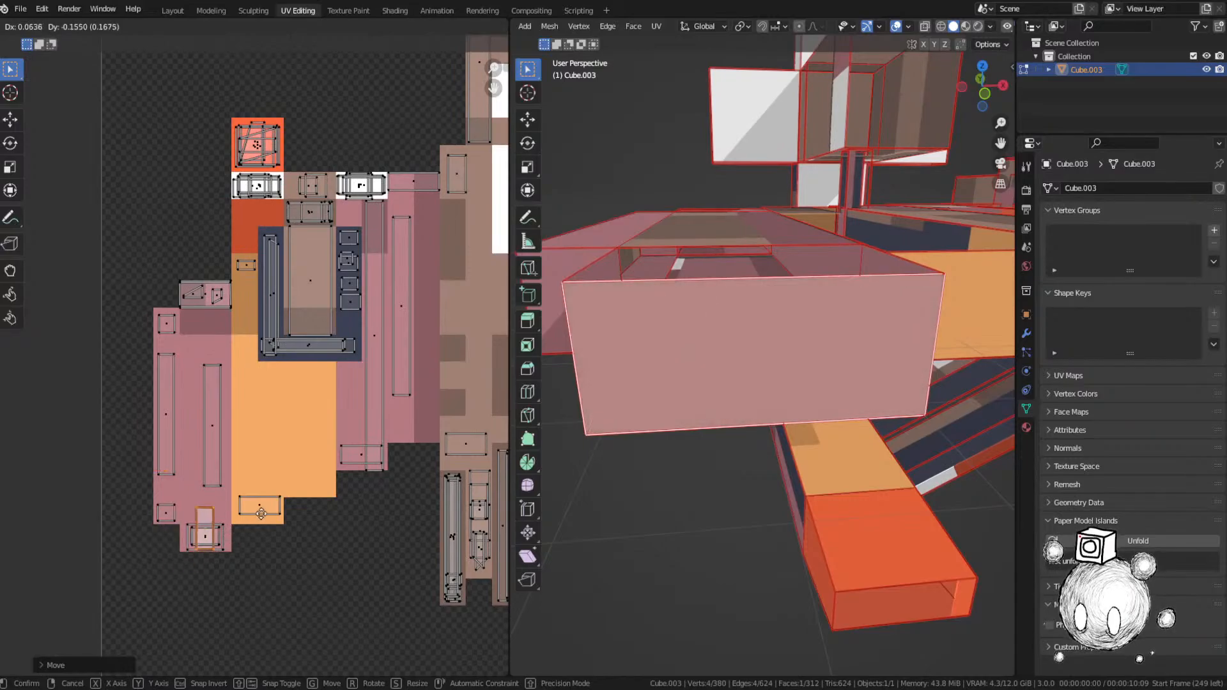
pyautogui.click(261, 508)
pyautogui.scroll(-5, 198, 172)
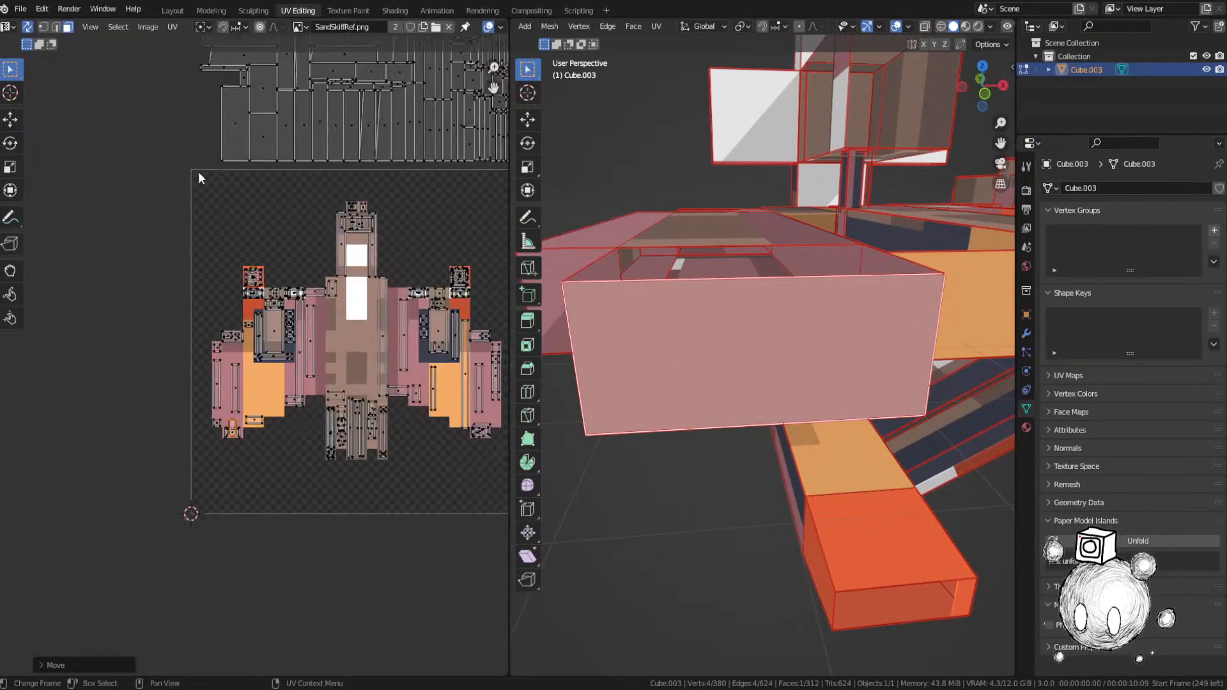
# Step: Select the tiny upright island at the cluster's lower-right corner and locate its face on the model
pyautogui.moveTo(198, 172); pyautogui.dragTo(150, 506, button='middle')
pyautogui.click(466, 485)
pyautogui.press('KP_Decimal')
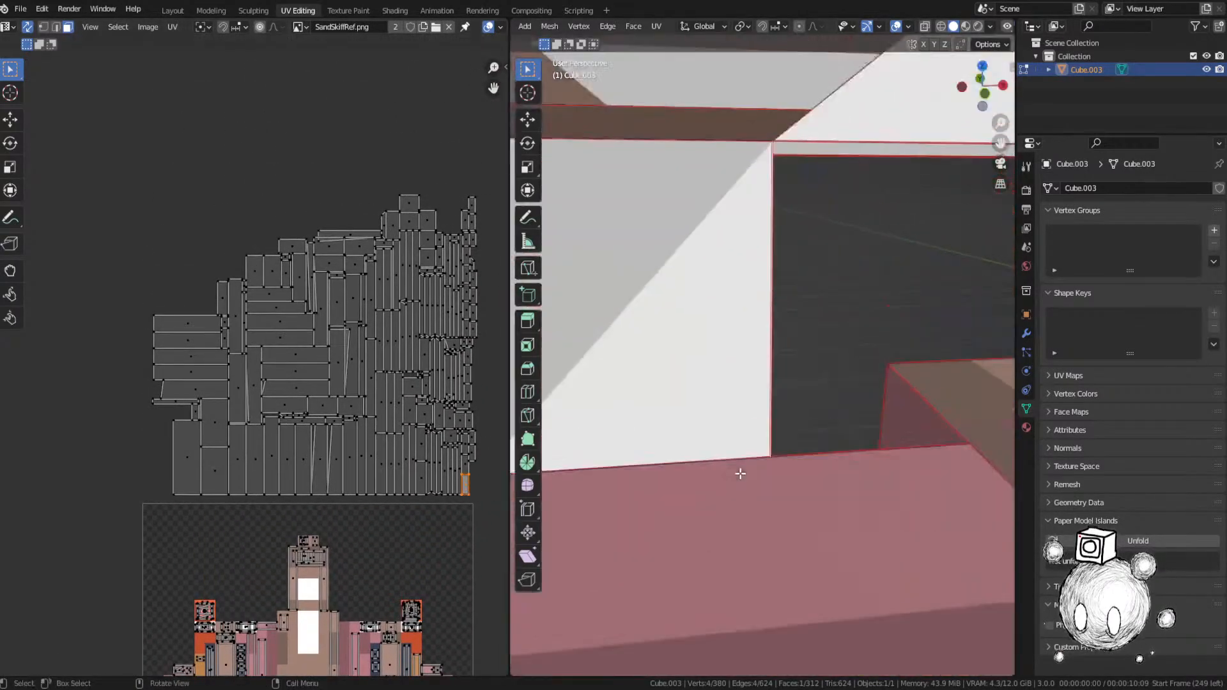
pyautogui.moveTo(736, 459); pyautogui.dragTo(695, 454, button='middle')
pyautogui.press('g')
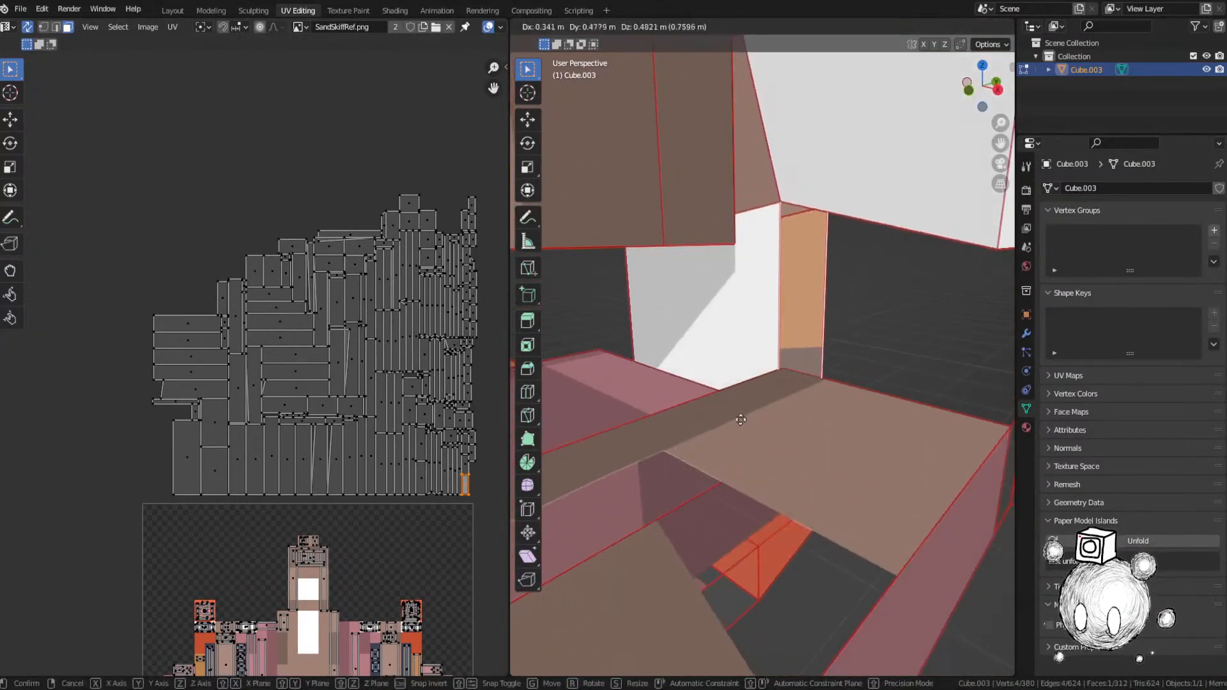
pyautogui.rightClick(739, 413)
pyautogui.press('g')
pyautogui.click(213, 530)
pyautogui.moveTo(222, 559); pyautogui.dragTo(233, 425, button='middle')
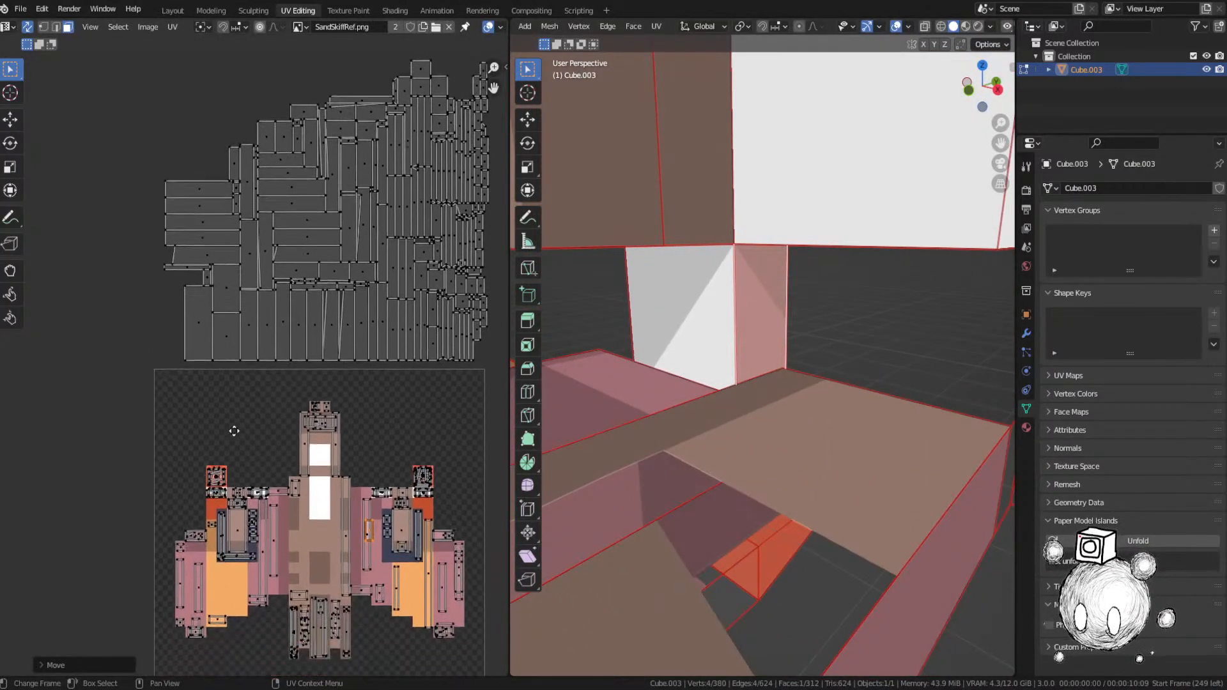
pyautogui.hotkey('ctrl', 'z')
# Step: Move the island onto the left wing's inner white patch and rotate it to lie lengthwise along the patch
pyautogui.press('g')
pyautogui.click(105, 496)
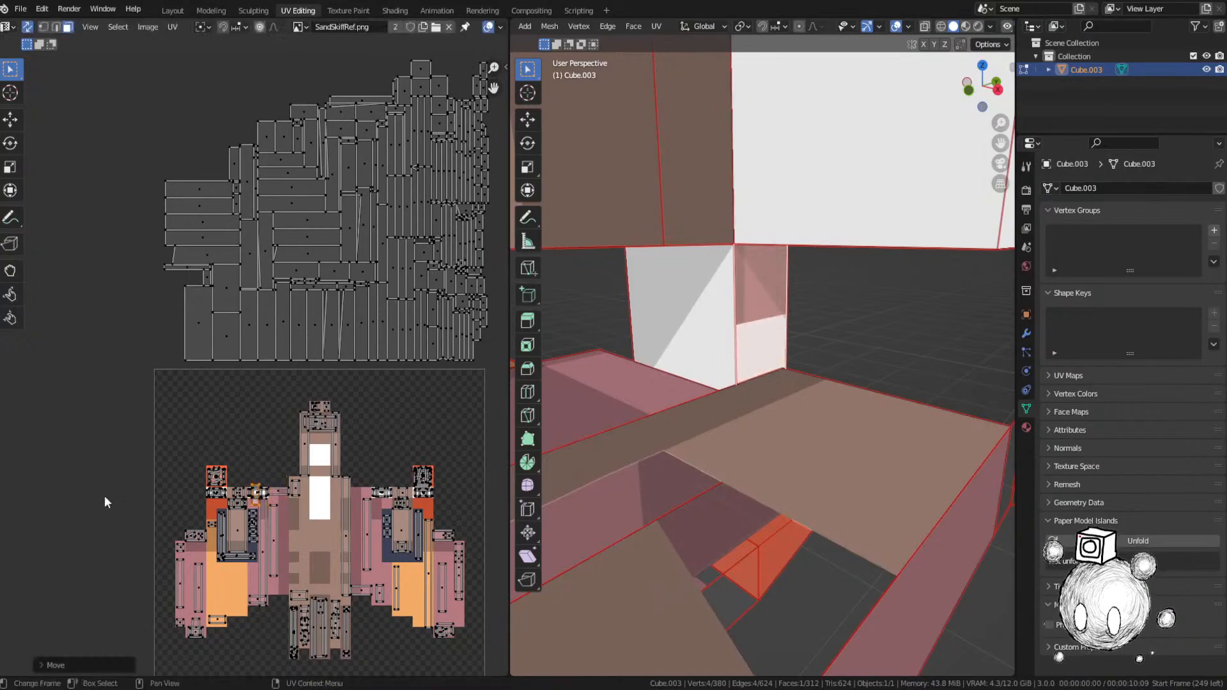
pyautogui.scroll(3, 247, 507)
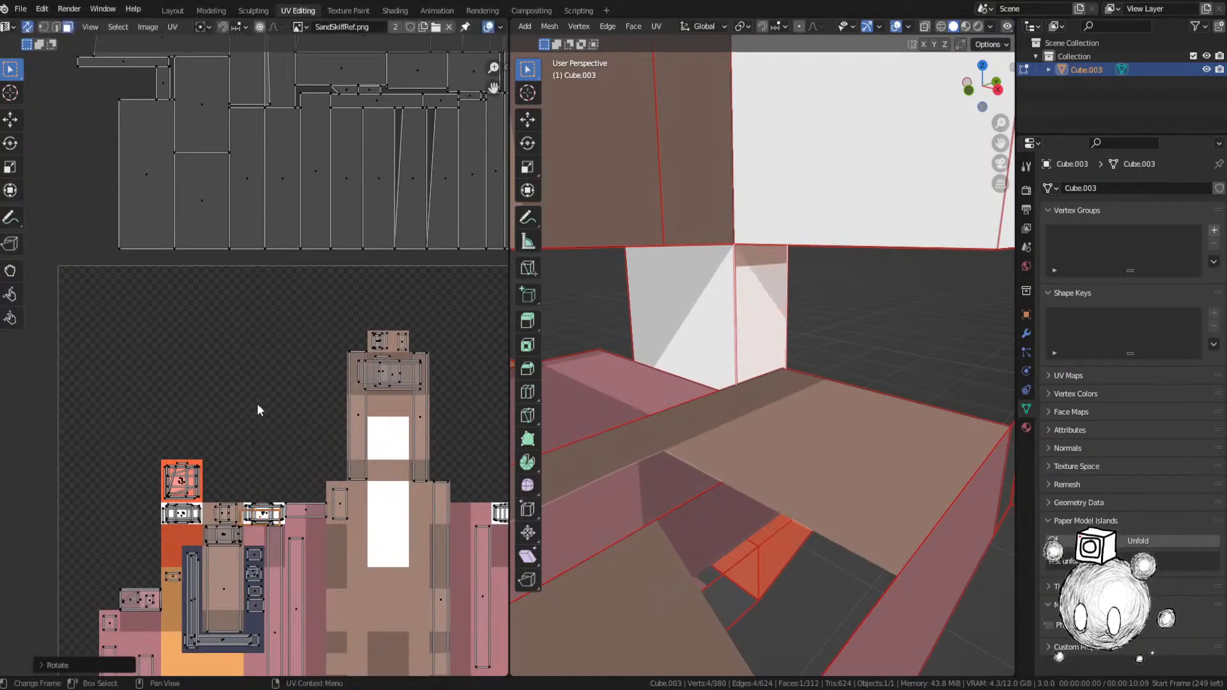
pyautogui.scroll(3, 256, 409)
# Step: Nudge and shrink the island to fit within the left wing's inner white patch, and save the file
pyautogui.press('g')
pyautogui.click(331, 335)
pyautogui.press('s')
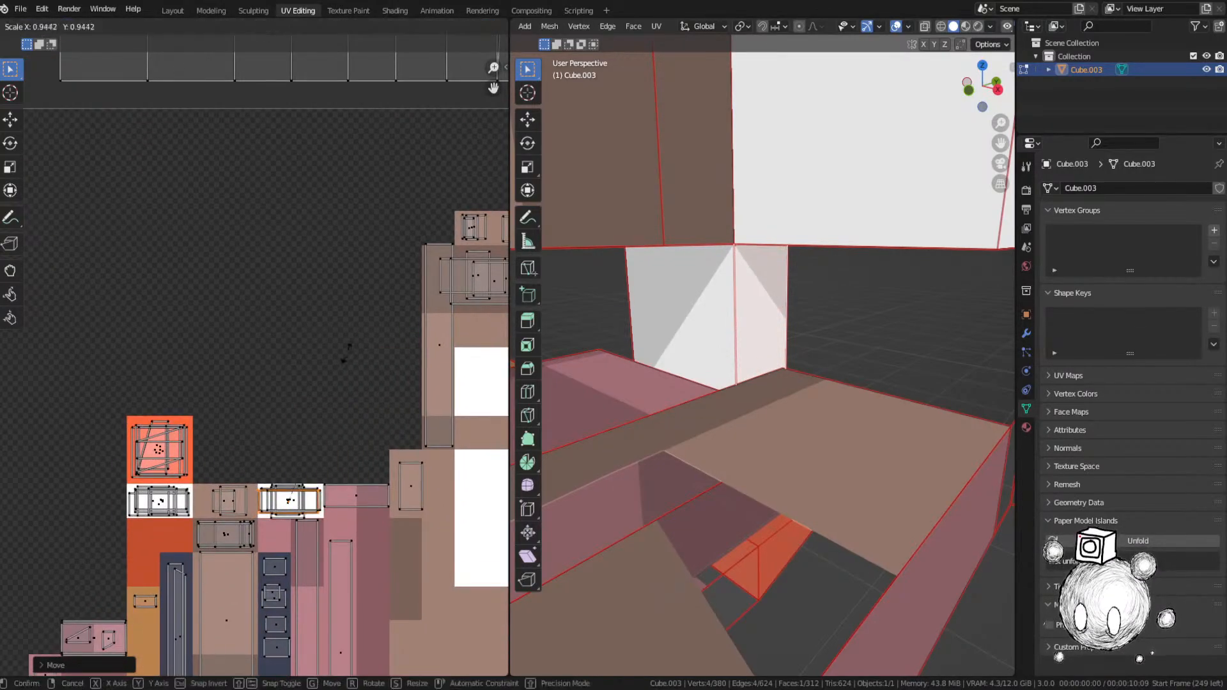
pyautogui.click(329, 342)
pyautogui.hotkey('ctrl', 's')
pyautogui.scroll(-4, 281, 285)
pyautogui.moveTo(278, 278); pyautogui.dragTo(239, 372, button='middle')
pyautogui.hotkey('ctrl', 's')
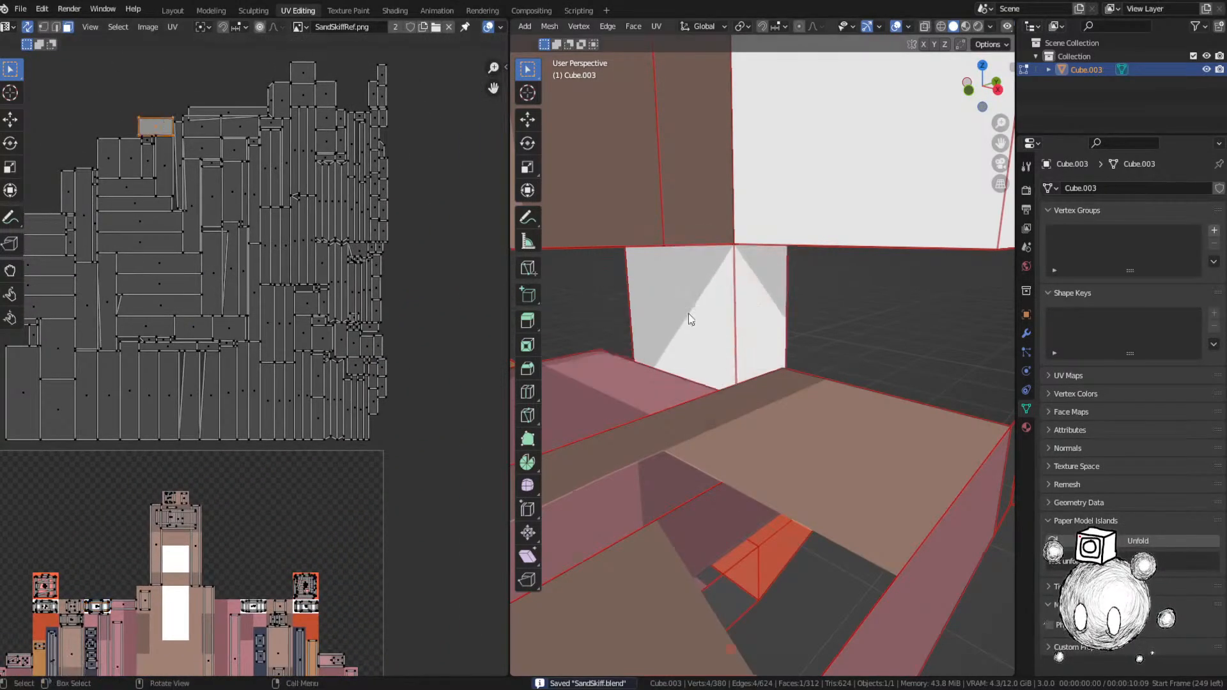
# Step: Locate the face of the wide rectangular island near the cluster's upper-left edge and bring that island down above the nose
pyautogui.press('KP_Decimal')
pyautogui.scroll(-3, 697, 320)
pyautogui.moveTo(711, 330); pyautogui.dragTo(745, 351, button='middle')
pyautogui.press('g')
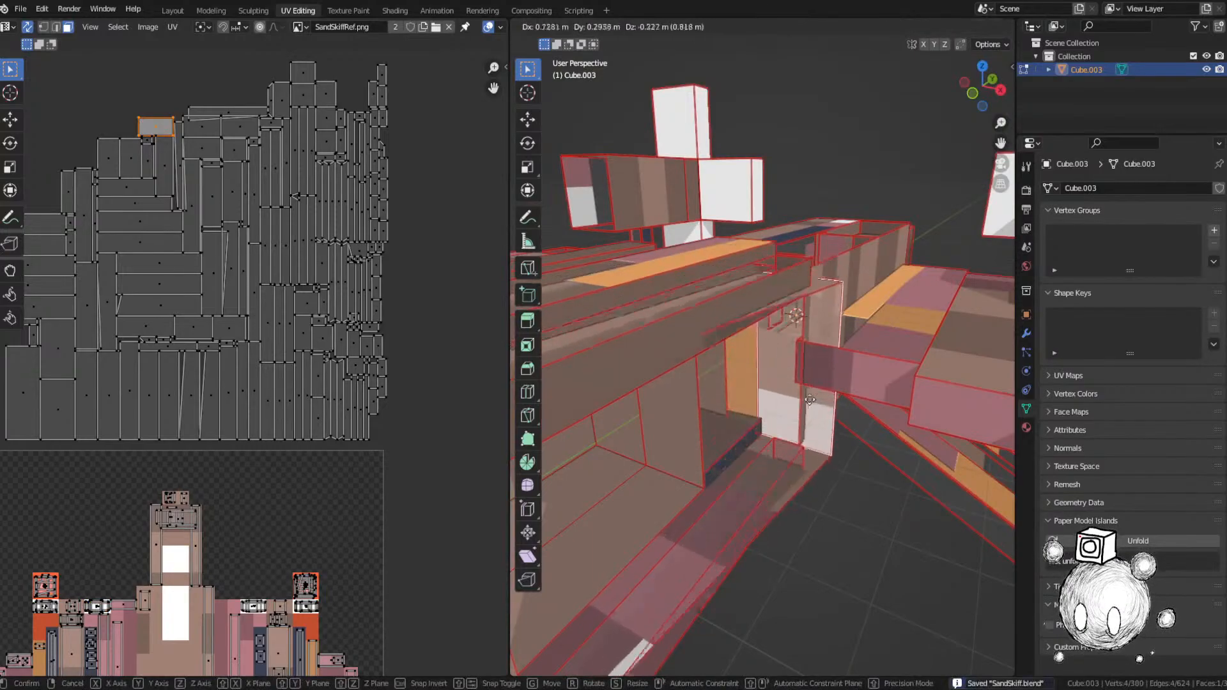
pyautogui.rightClick(810, 399)
pyautogui.moveTo(258, 275); pyautogui.dragTo(280, 182, button='middle')
pyautogui.press('g')
pyautogui.click(303, 505)
# Step: Place the wide island on the hull's light brown area just above the tail's centre strip, shrink it to fit, and save the file
pyautogui.moveTo(303, 505); pyautogui.dragTo(353, 265, button='middle')
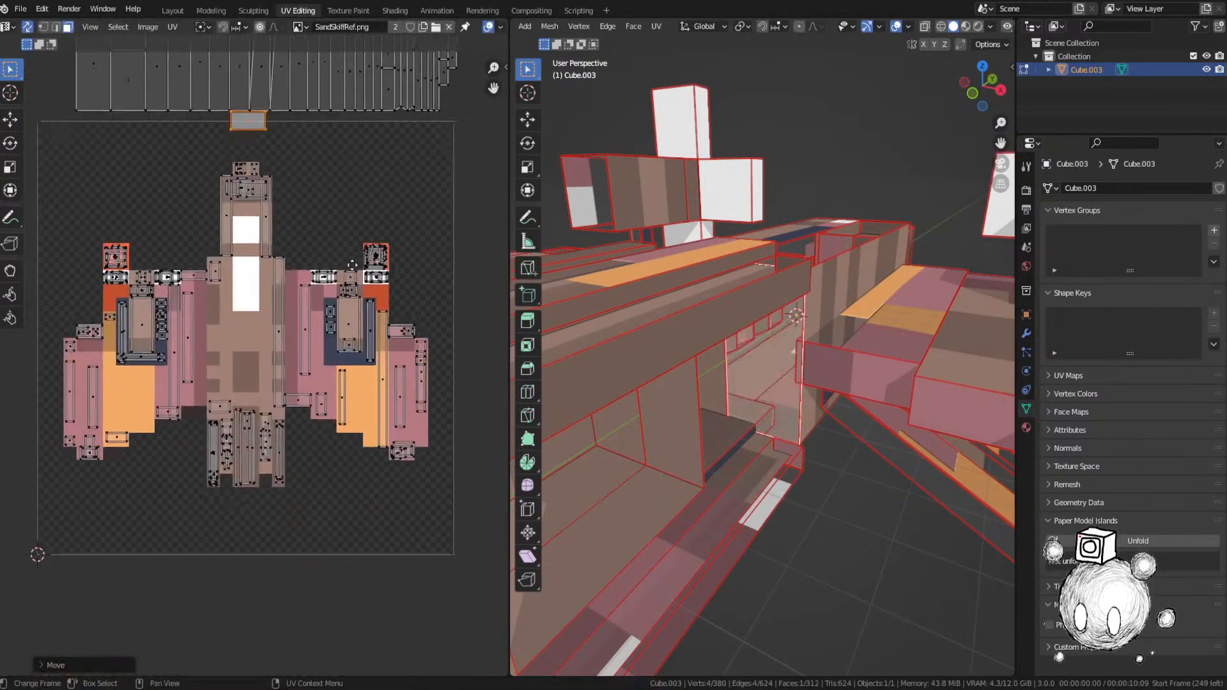
pyautogui.press('g')
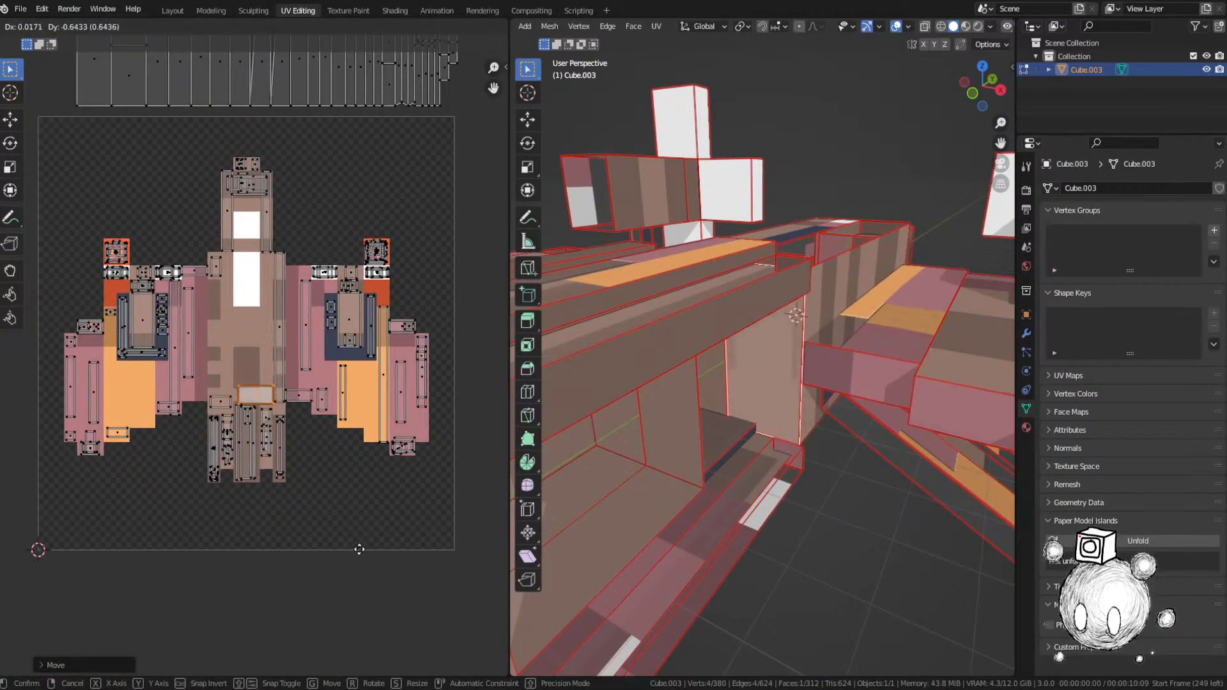
pyautogui.click(360, 550)
pyautogui.scroll(3, 356, 510)
pyautogui.press('s')
pyautogui.click(322, 441)
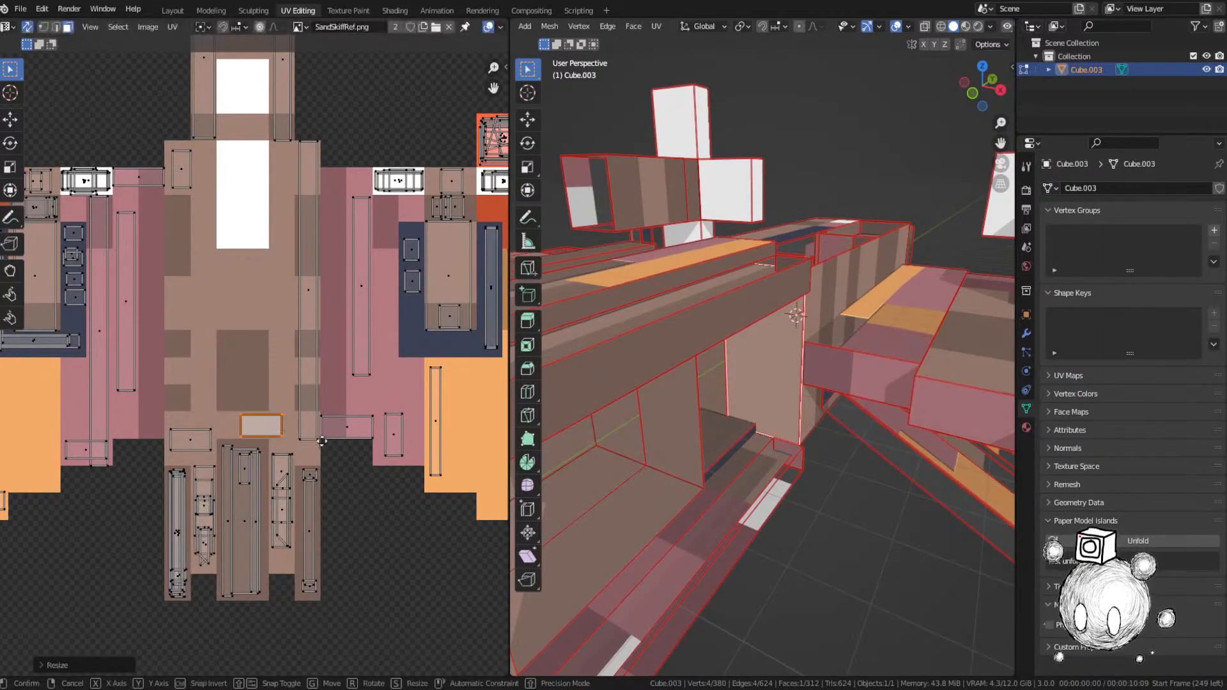
pyautogui.click(324, 441)
pyautogui.press('g')
pyautogui.rightClick(818, 392)
pyautogui.hotkey('ctrl', 's')
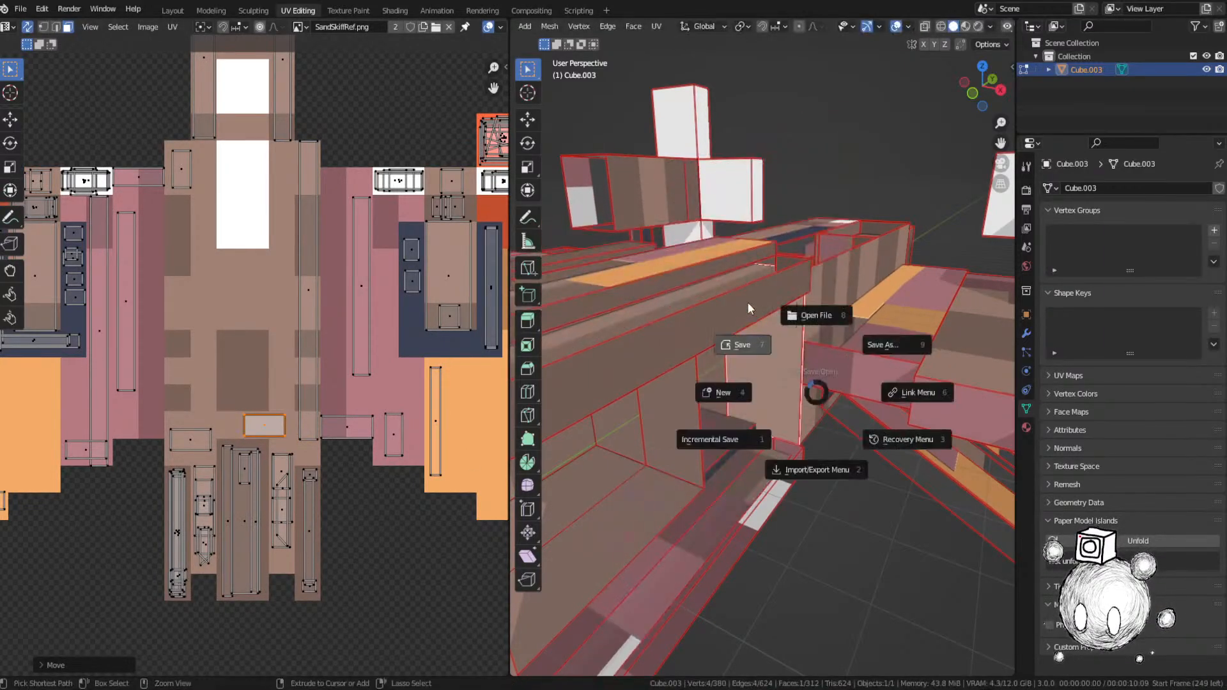
pyautogui.click(747, 303)
# Step: Locate the face of the thin horizontal island at the cluster's lower-left edge and bring that island down onto the reference's left wing
pyautogui.scroll(-4, 345, 251)
pyautogui.moveTo(339, 251); pyautogui.dragTo(373, 495, button='middle')
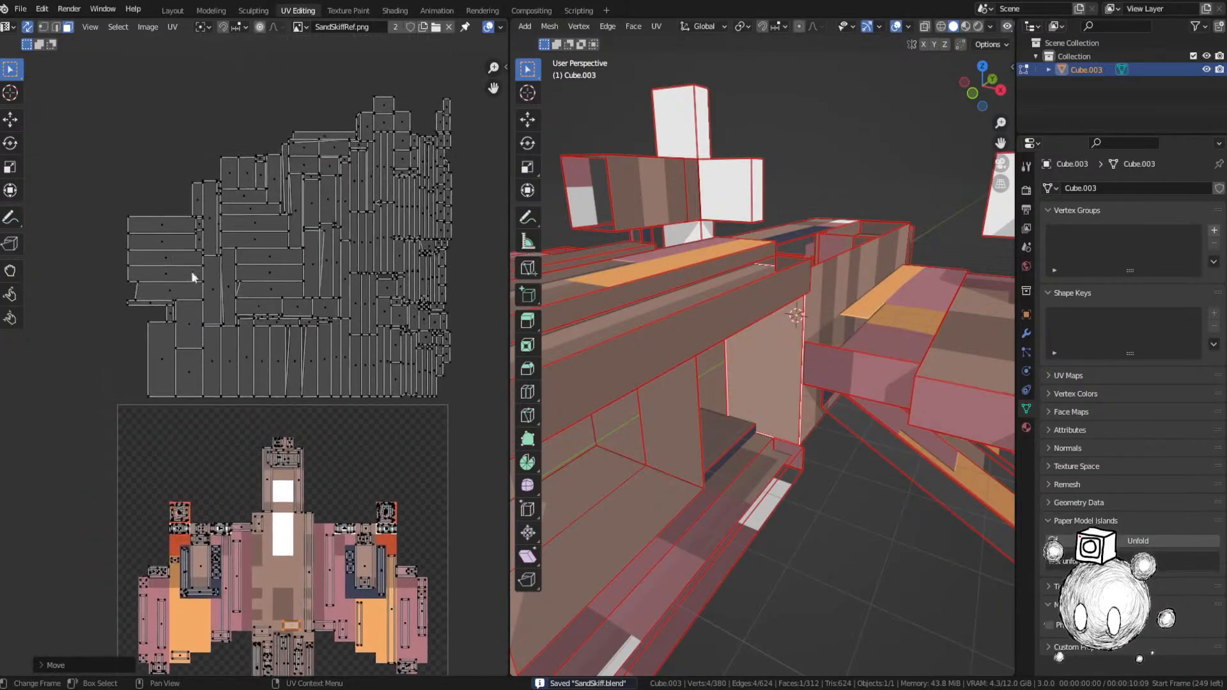
pyautogui.click(156, 303)
pyautogui.press('g')
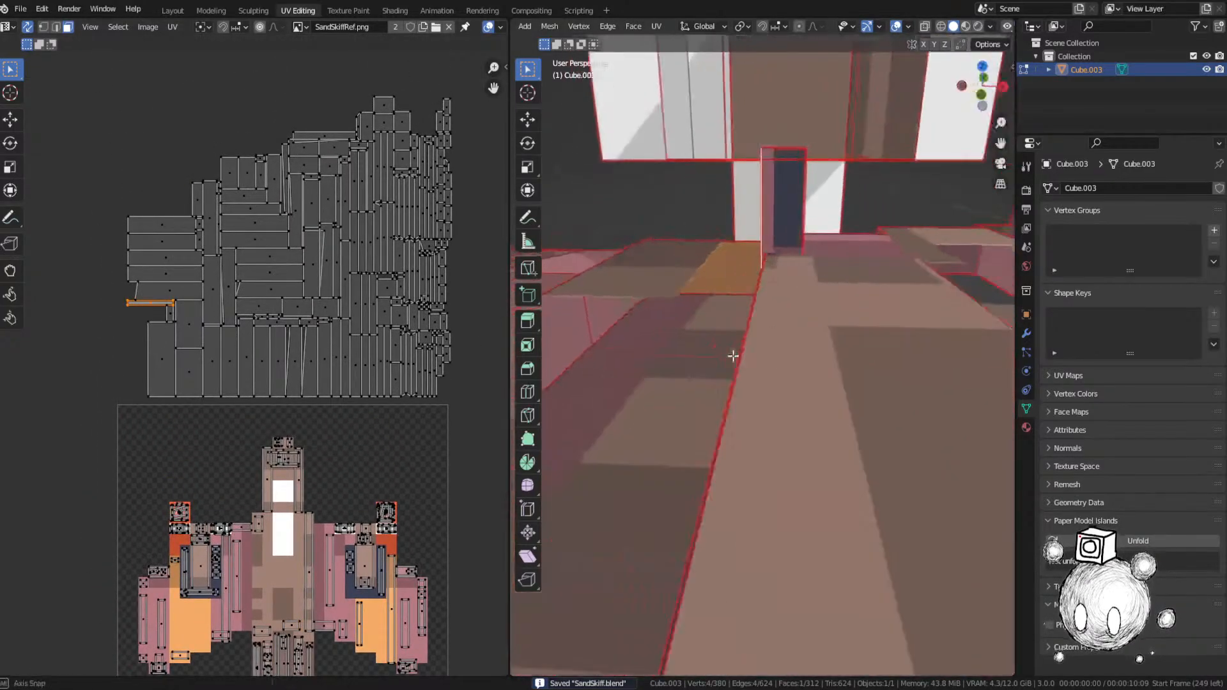
pyautogui.rightClick(710, 328)
pyautogui.press('g')
pyautogui.click(395, 503)
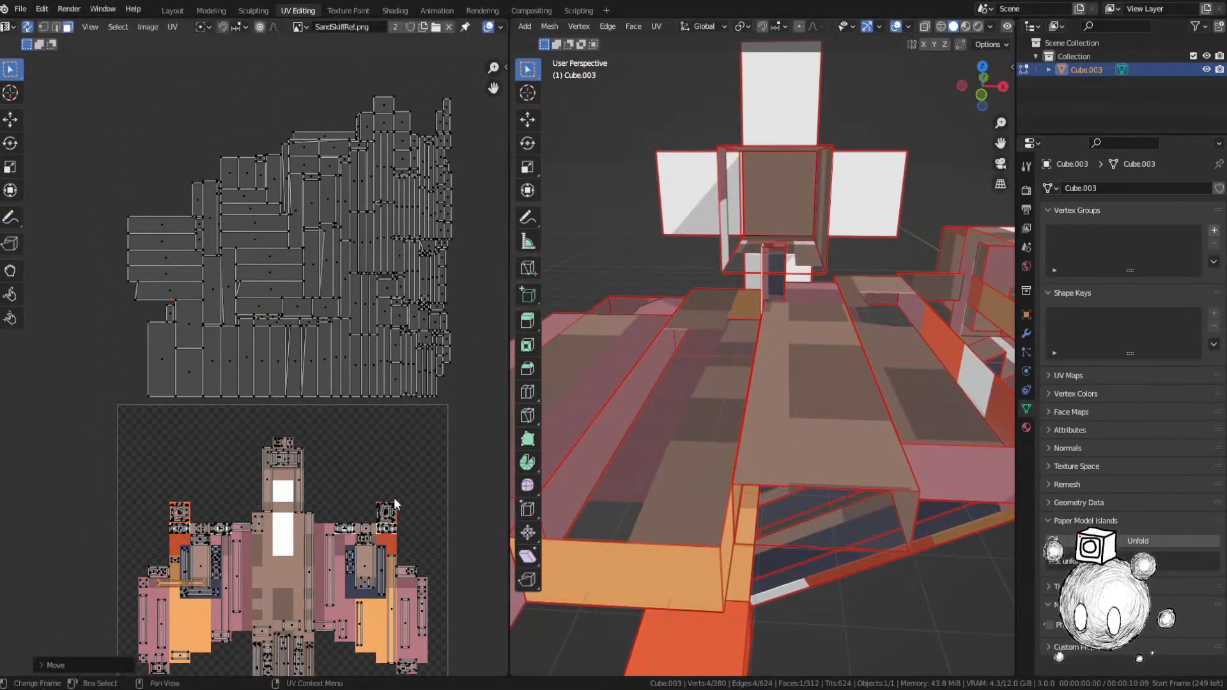
# Step: Move the thin island onto the lower band of the left wing's navy frame, shrink it to fit, and save the file
pyautogui.press('g')
pyautogui.click(367, 538)
pyautogui.scroll(5, 224, 563)
pyautogui.moveTo(223, 563); pyautogui.dragTo(386, 360, button='middle')
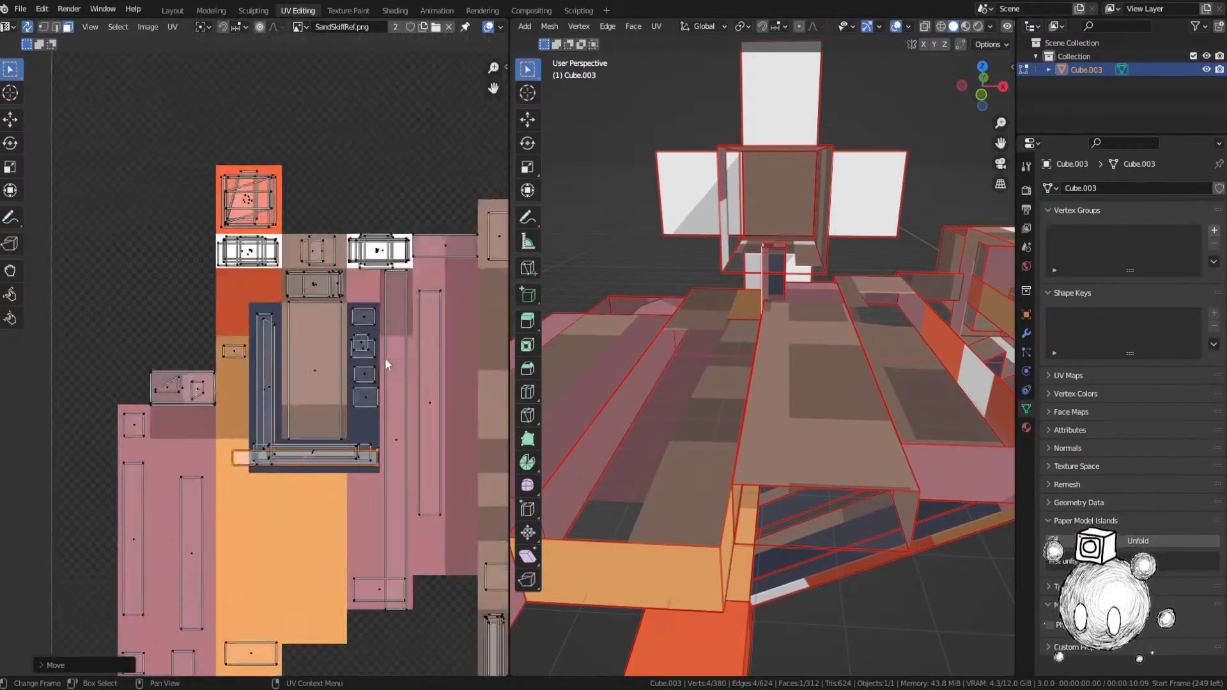
pyautogui.press('s')
pyautogui.click(348, 373)
pyautogui.press('g')
pyautogui.click(358, 370)
pyautogui.hotkey('ctrl', 's')
# Step: Select the small upright island at the cluster's lower-right edge and locate its face on the model
pyautogui.scroll(-5, 321, 287)
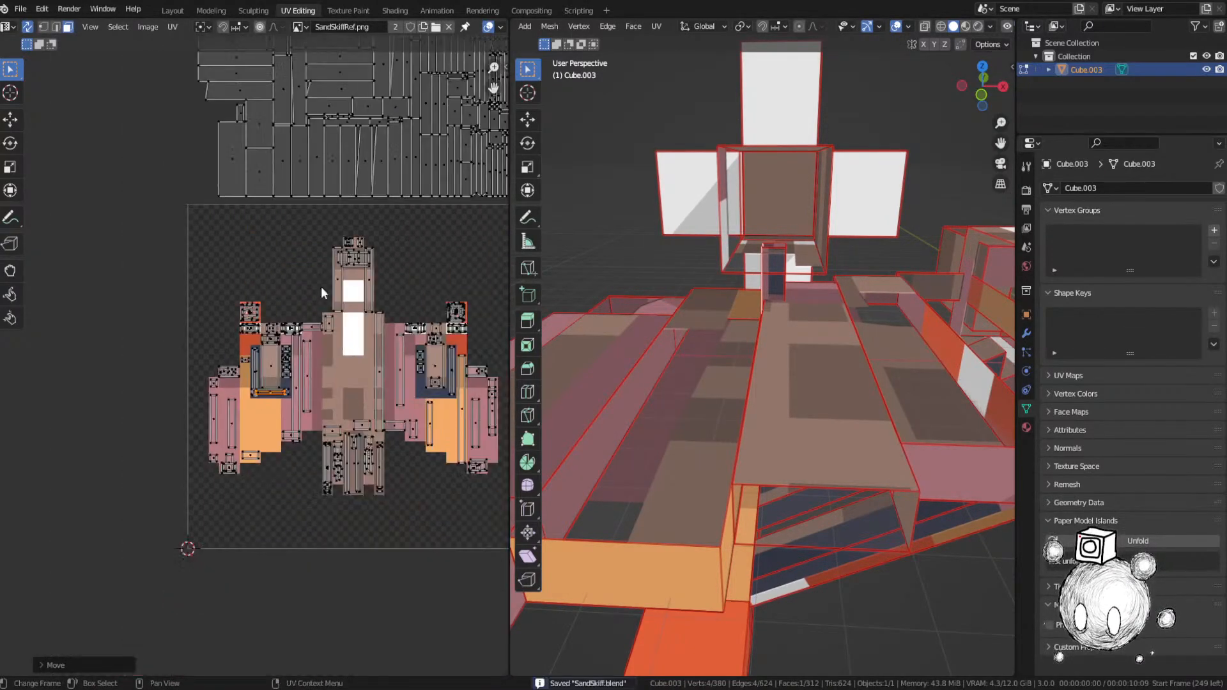
pyautogui.moveTo(339, 199); pyautogui.dragTo(294, 457, button='middle')
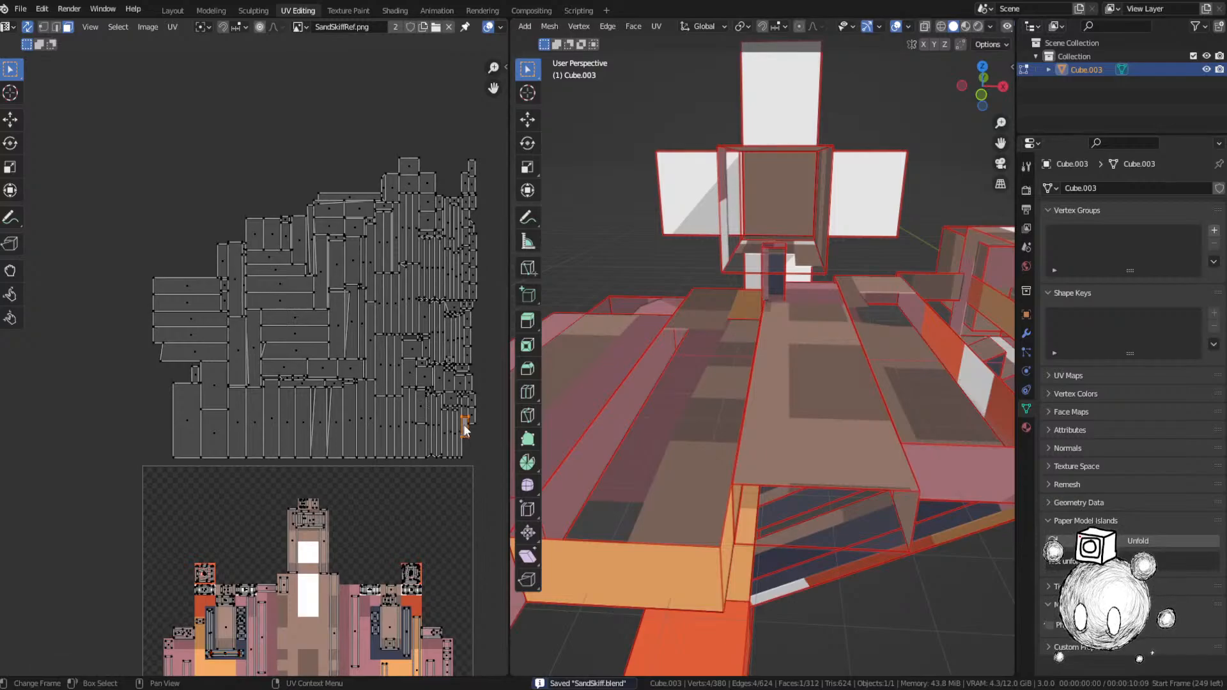
pyautogui.press('KP_Decimal')
pyautogui.scroll(-4, 805, 411)
pyautogui.moveTo(806, 411); pyautogui.dragTo(997, 412, button='middle')
pyautogui.scroll(-2, 819, 375)
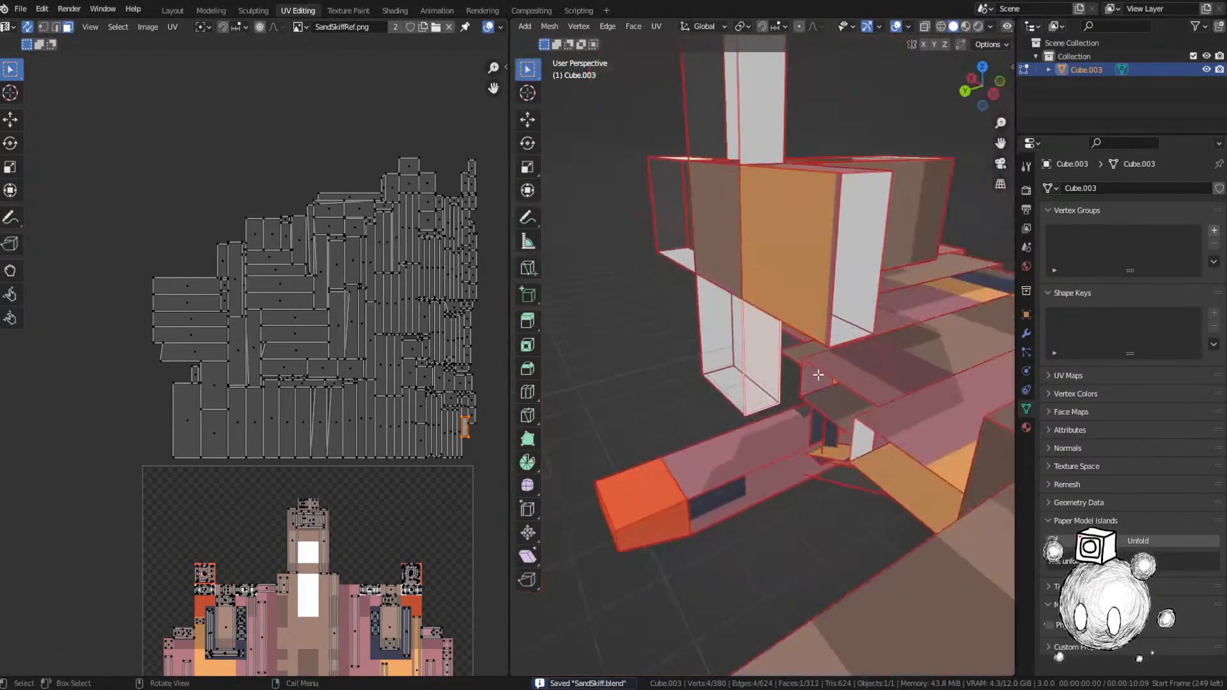
# Step: Move the island onto the right wing's inner white patch and rotate it 90°
pyautogui.press('g')
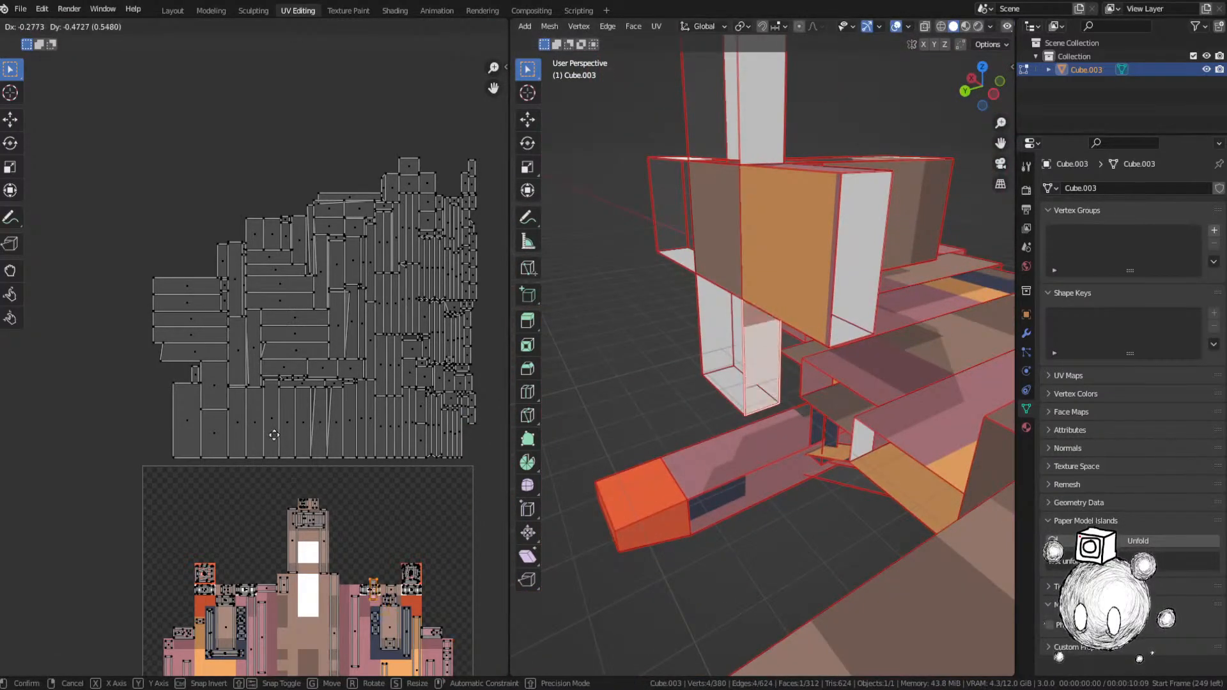
pyautogui.click(272, 436)
pyautogui.write('r90')
pyautogui.press('Return')
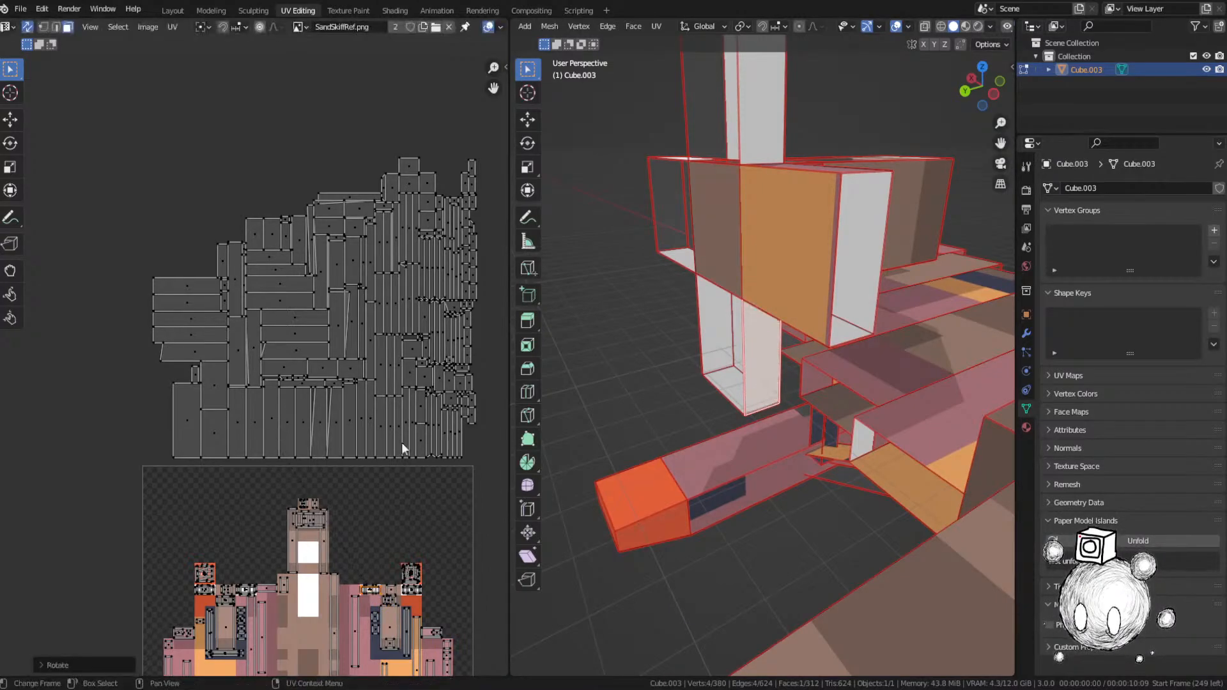
# Step: Shrink the island to fit within the right wing's inner white patch, and save the file
pyautogui.moveTo(385, 504); pyautogui.dragTo(323, 222, button='middle')
pyautogui.scroll(5, 322, 226)
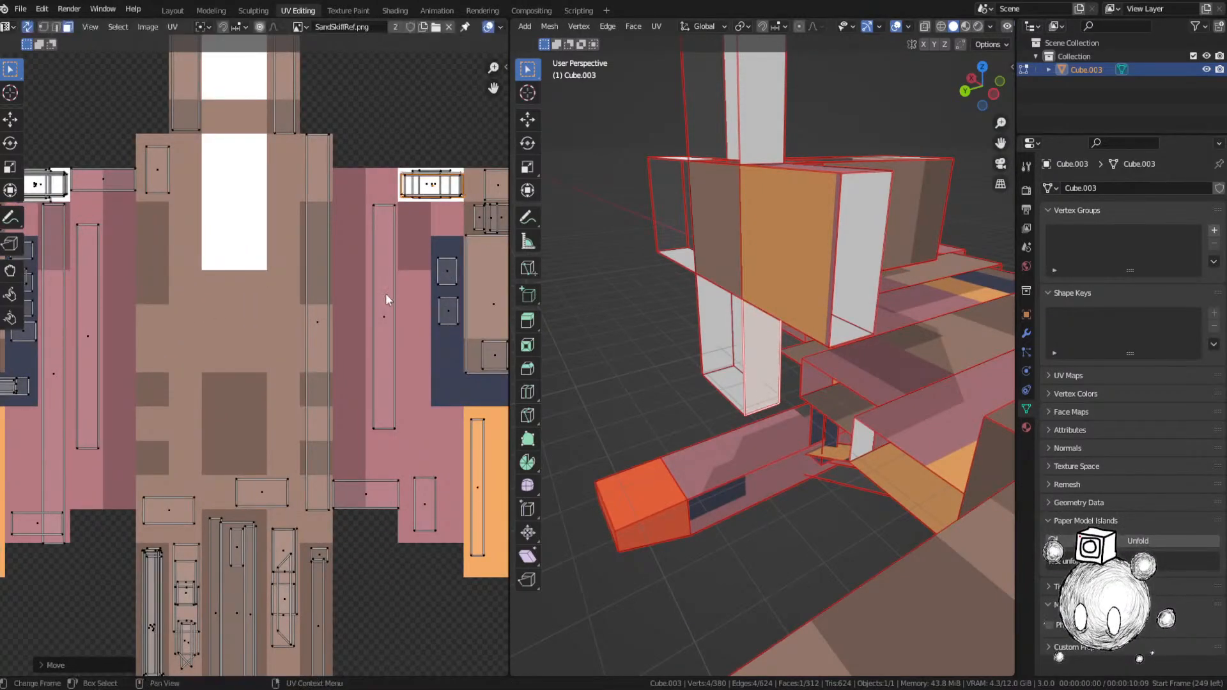
pyautogui.press('s')
pyautogui.click(360, 265)
pyautogui.hotkey('ctrl', 's')
pyautogui.click(310, 209)
# Step: Select the small upright island at the cluster's lower-right edge and locate its face on the wing model
pyautogui.scroll(-4, 307, 153)
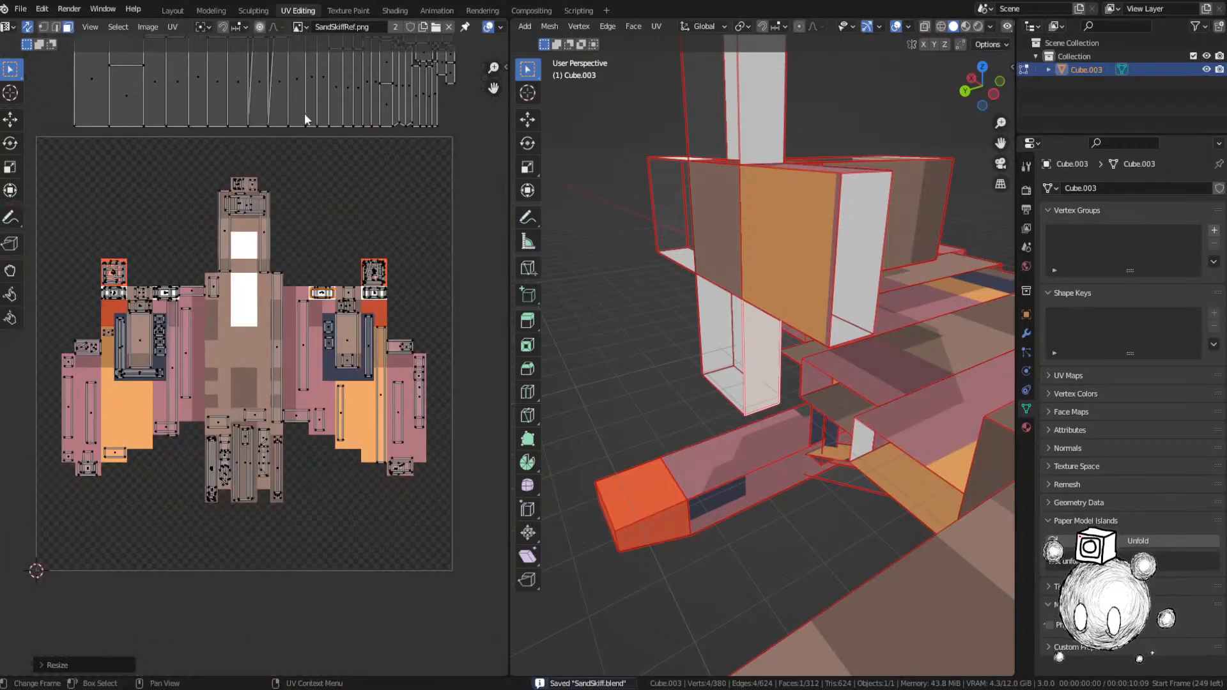
pyautogui.moveTo(304, 113); pyautogui.dragTo(349, 436, button='middle')
pyautogui.press('KP_Decimal')
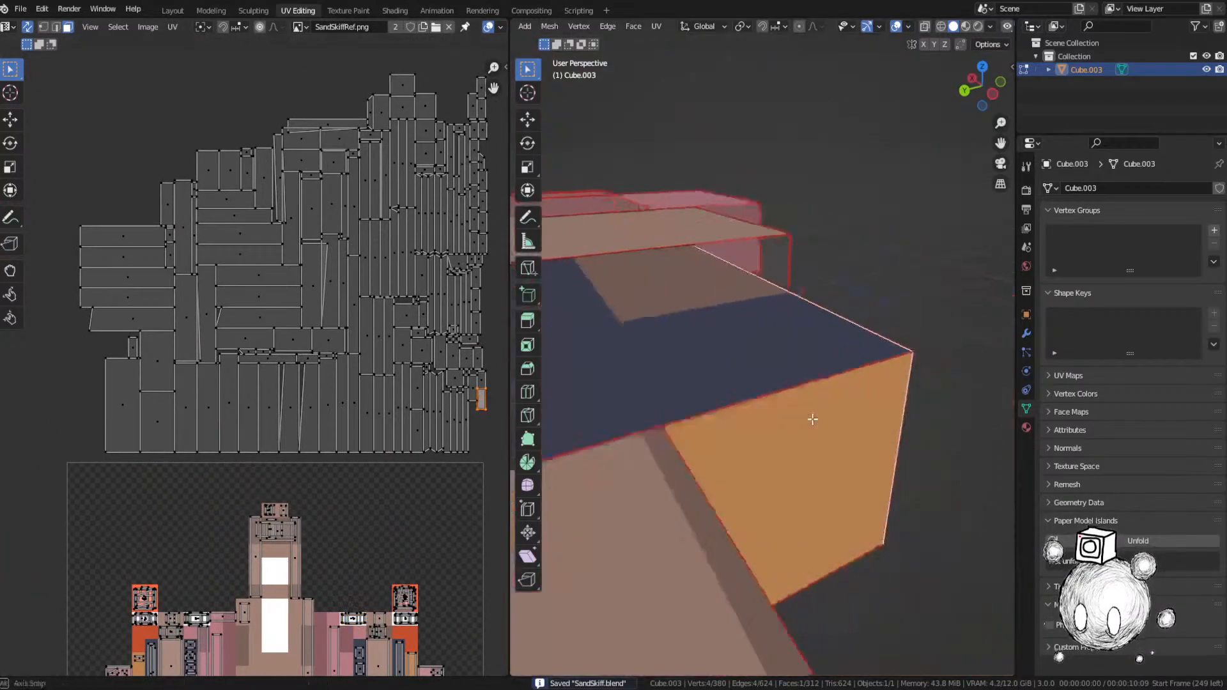
pyautogui.moveTo(811, 420); pyautogui.dragTo(679, 423, button='middle')
pyautogui.scroll(-8, 664, 425)
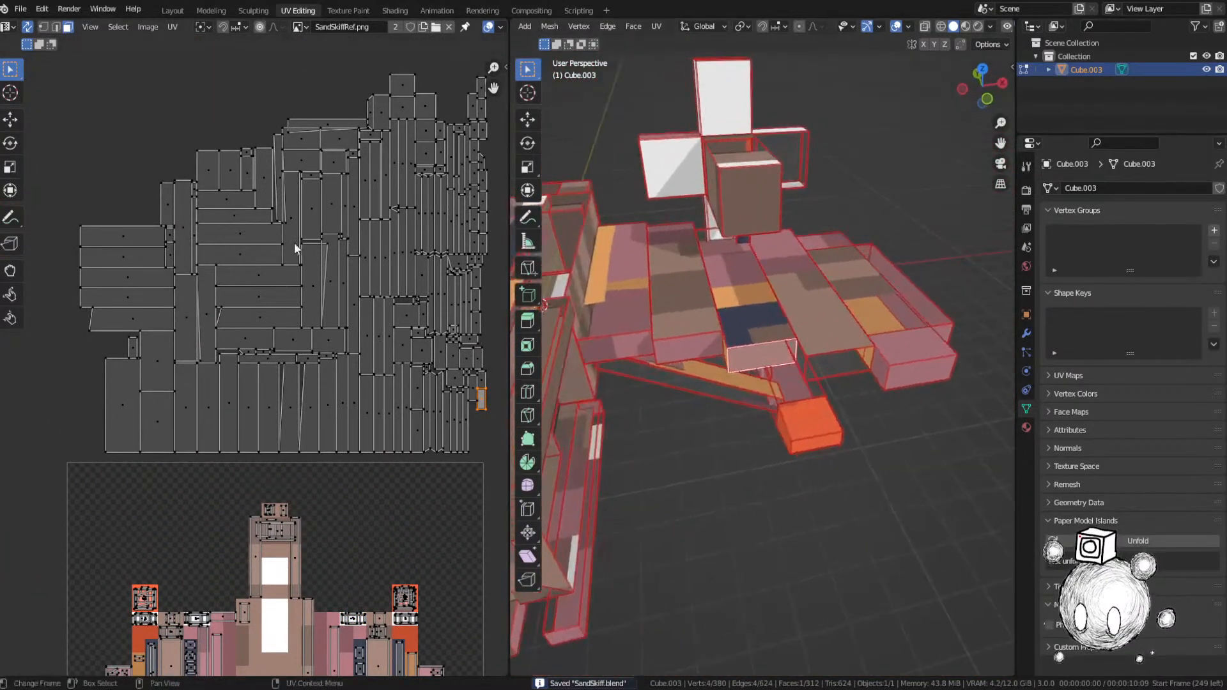
# Step: Move the island onto the right wing's light orange panel, beside the long thin island already placed there
pyautogui.press('g')
pyautogui.click(317, 450)
pyautogui.moveTo(316, 453); pyautogui.dragTo(237, 172, button='middle')
pyautogui.press('g')
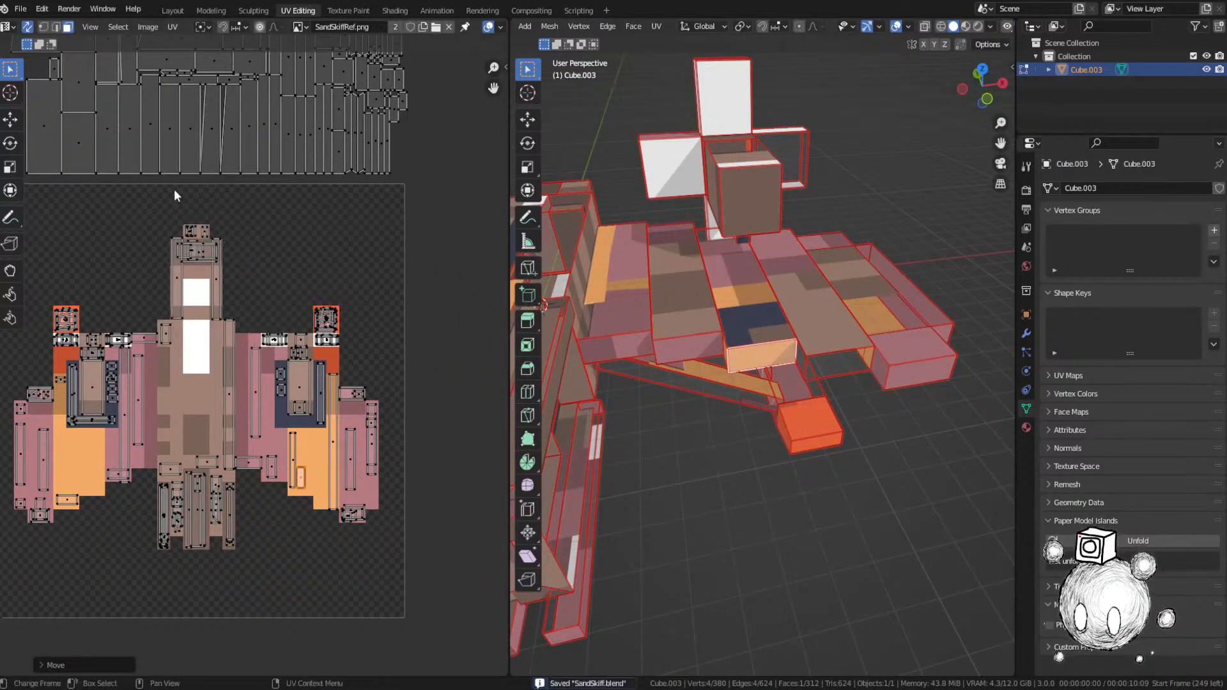
# Step: Select the next small upright island at the cluster's lower-right edge and locate its white-bordered face on the model
pyautogui.moveTo(177, 195); pyautogui.dragTo(187, 300, button='middle')
pyautogui.press('`')
pyautogui.click(668, 312)
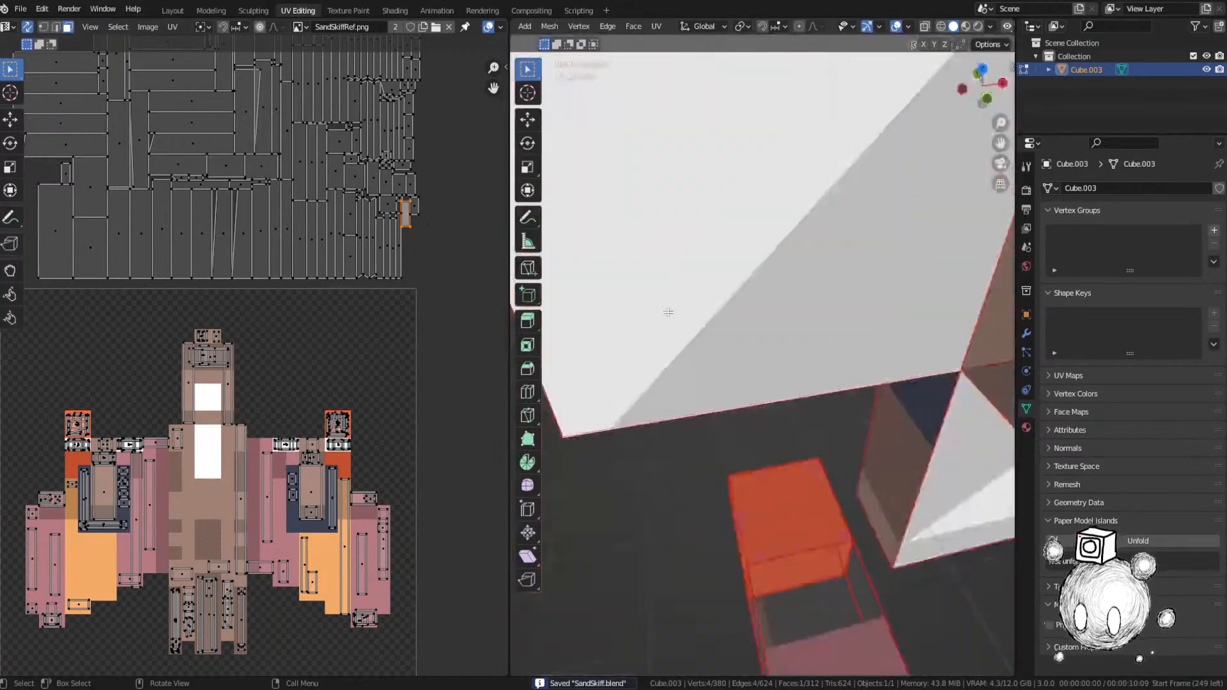
pyautogui.scroll(-6, 669, 312)
# Step: Move the island onto the left wing's outer white patch, rotate it 90°, scale it down to fit, and save the file
pyautogui.press('g')
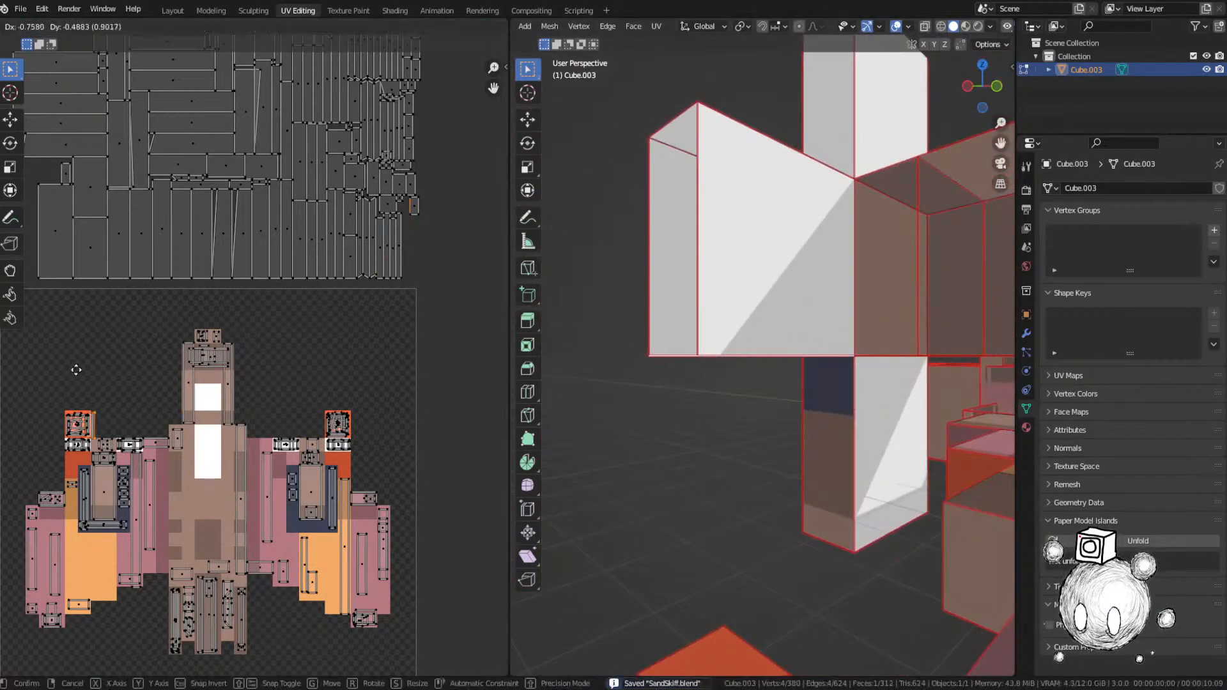
pyautogui.click(67, 388)
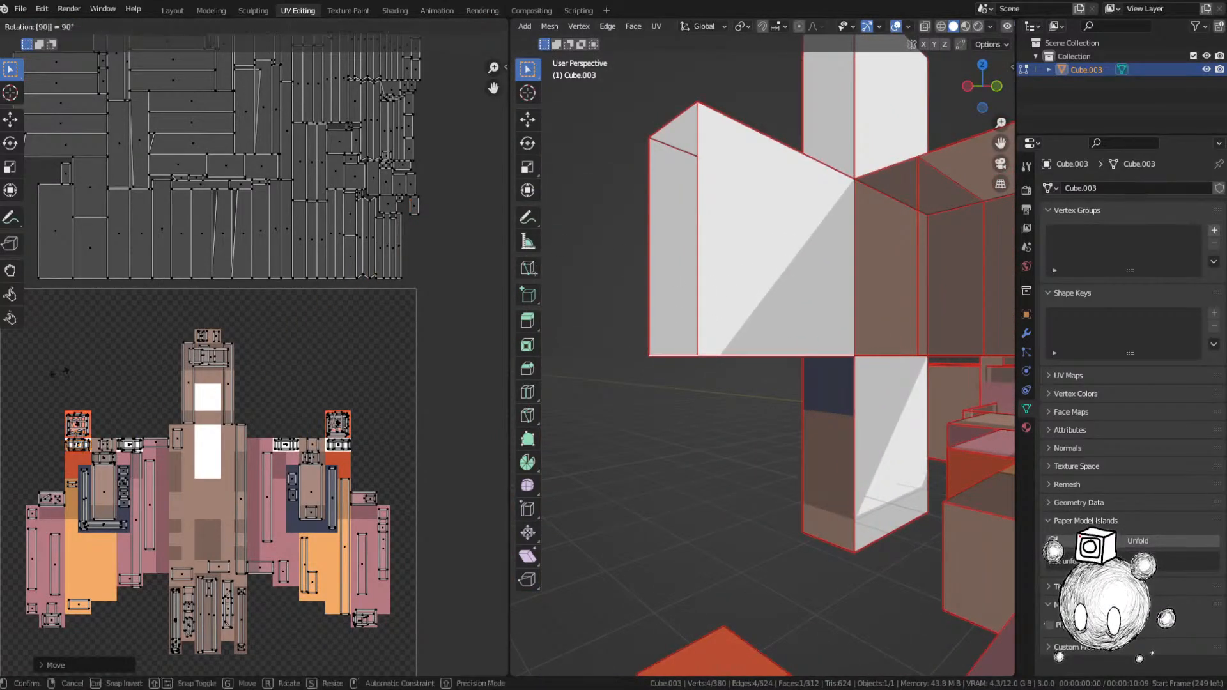
pyautogui.scroll(8, 77, 369)
pyautogui.press('s')
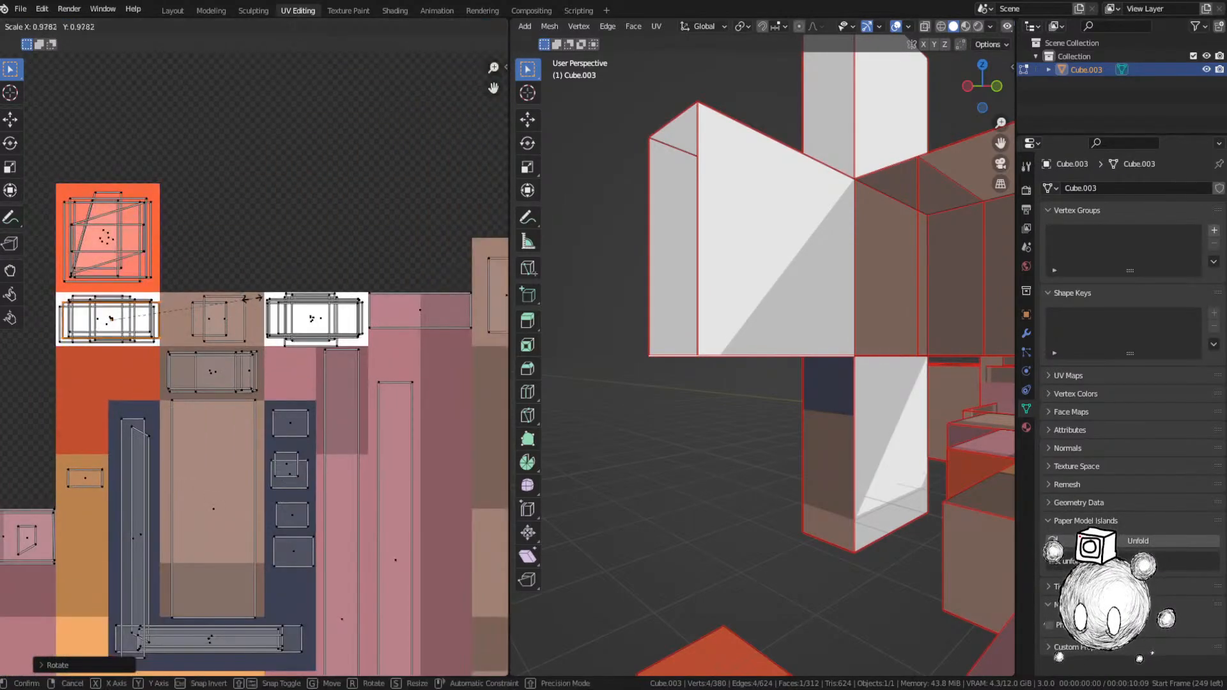
pyautogui.click(240, 304)
pyautogui.hotkey('ctrl', 's')
# Step: Select the small island now outermost at the cluster's lower right and locate its face beneath the hull's end block
pyautogui.scroll(-5, 761, 358)
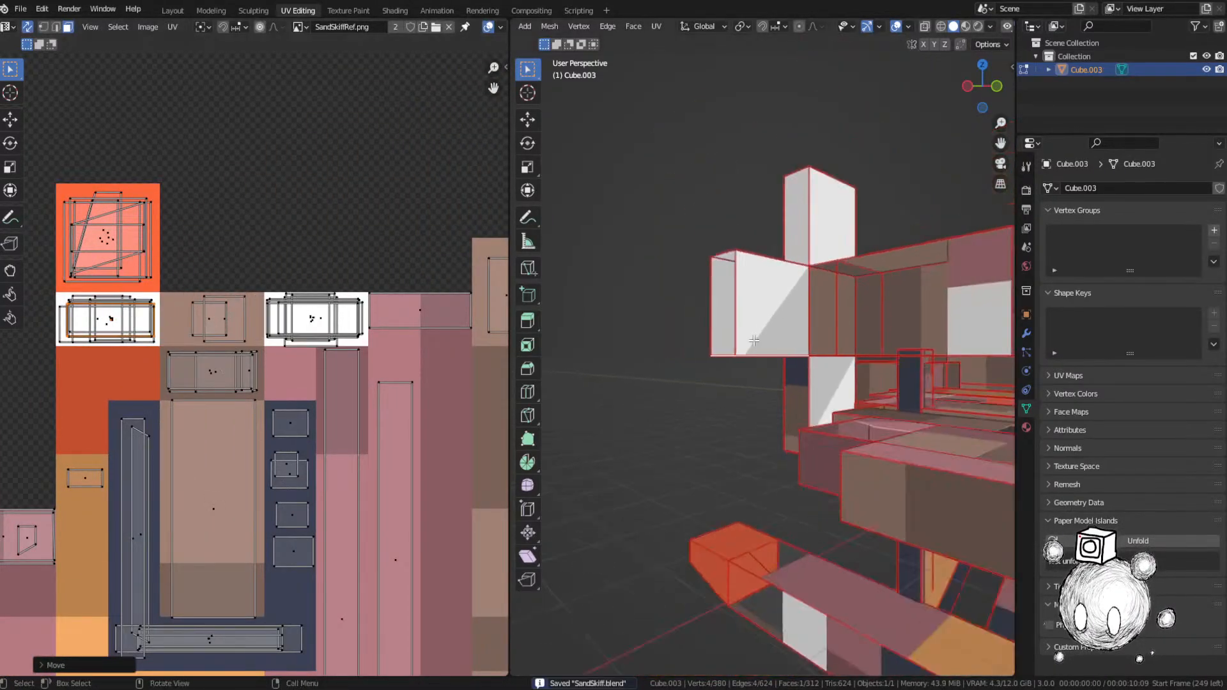
pyautogui.scroll(-4, 211, 422)
pyautogui.moveTo(335, 202); pyautogui.dragTo(210, 420, button='middle')
pyautogui.scroll(-5, 294, 375)
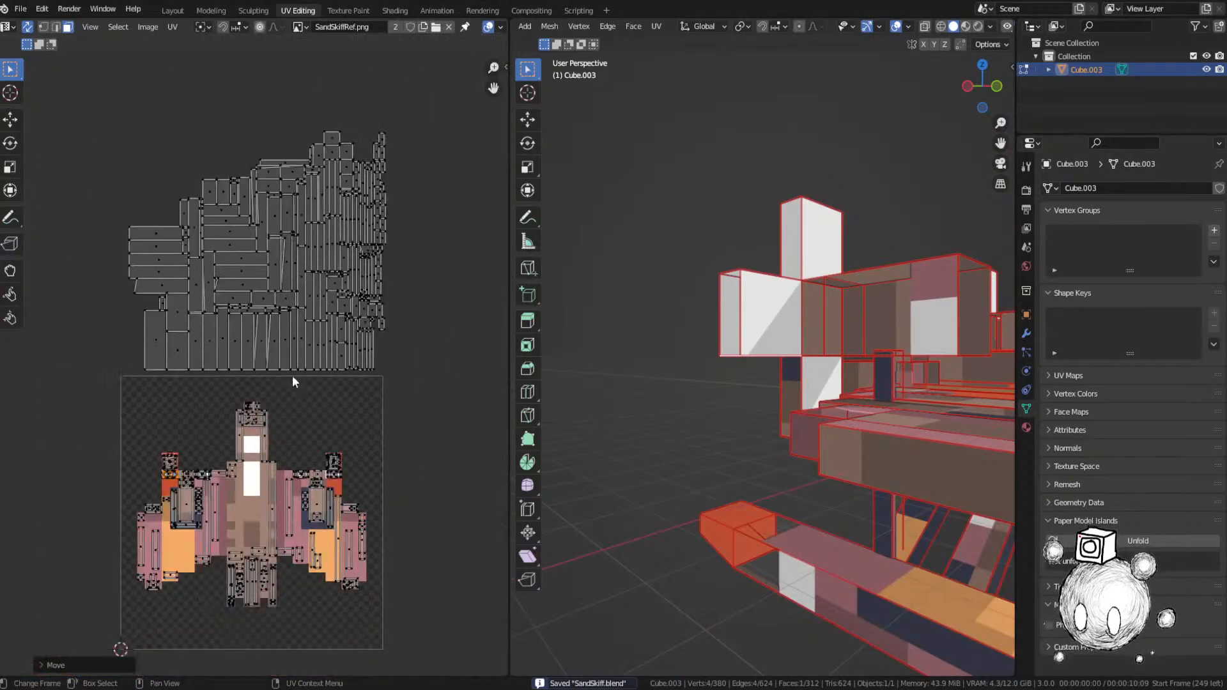
pyautogui.scroll(3, 363, 343)
pyautogui.click(810, 429)
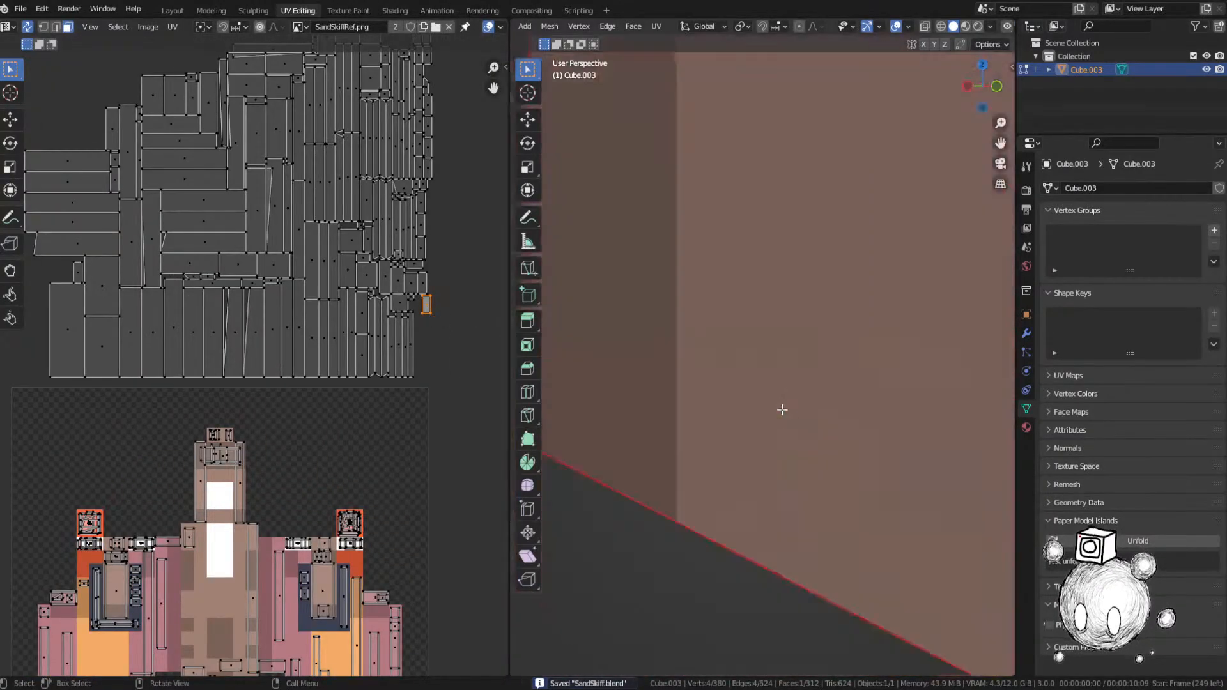
pyautogui.scroll(-4, 781, 409)
pyautogui.moveTo(781, 409); pyautogui.dragTo(834, 424, button='middle')
pyautogui.scroll(-6, 834, 424)
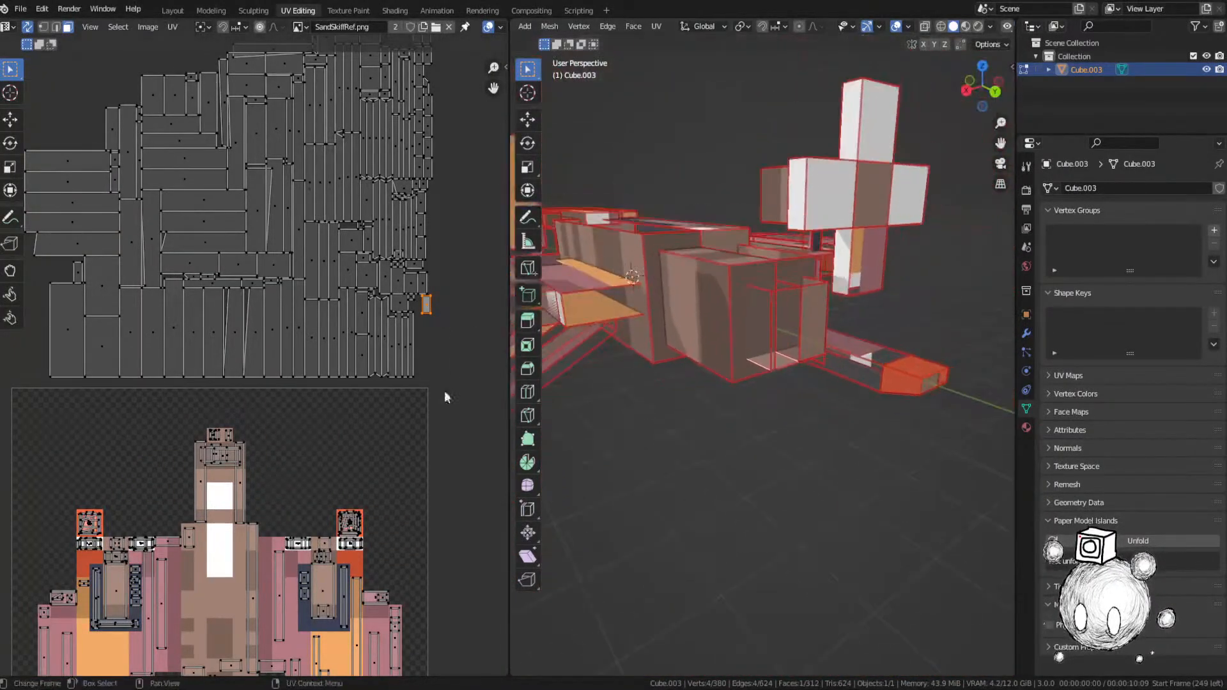
# Step: Move the island onto the brown patch at the reference's top tip, rotate it 90°, position it inside, and save the file
pyautogui.moveTo(322, 381); pyautogui.dragTo(349, 227, button='middle')
pyautogui.press('g')
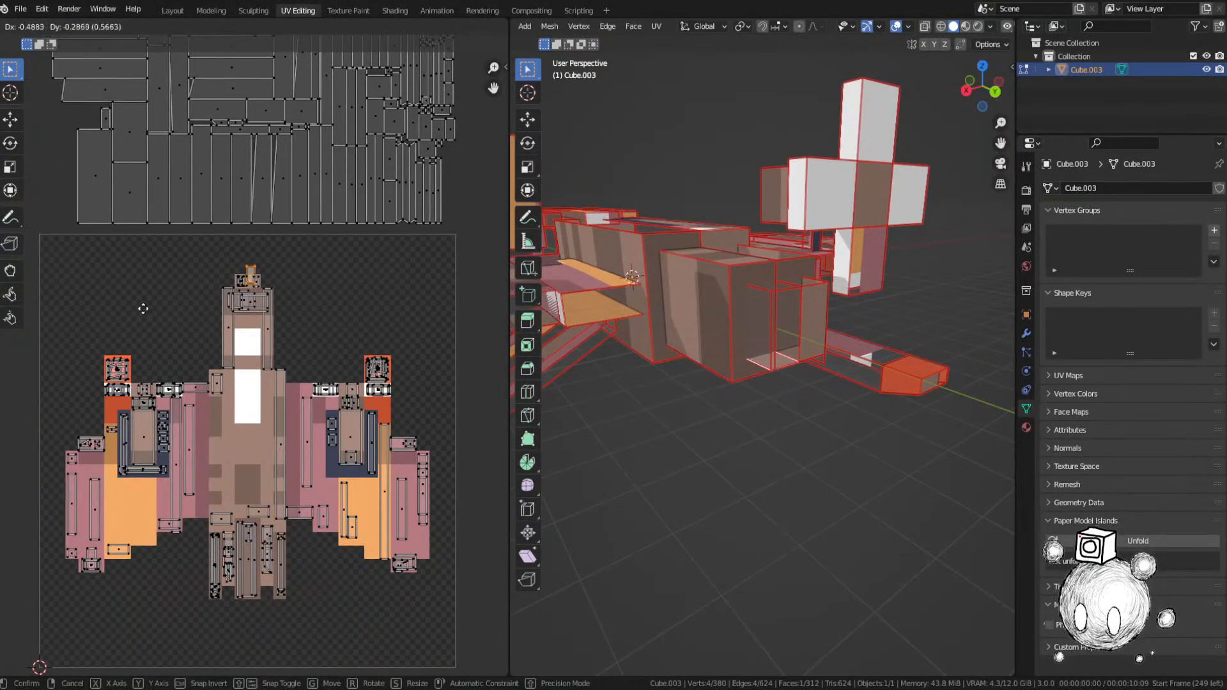
pyautogui.click(150, 312)
pyautogui.scroll(5, 280, 289)
pyautogui.write('r90')
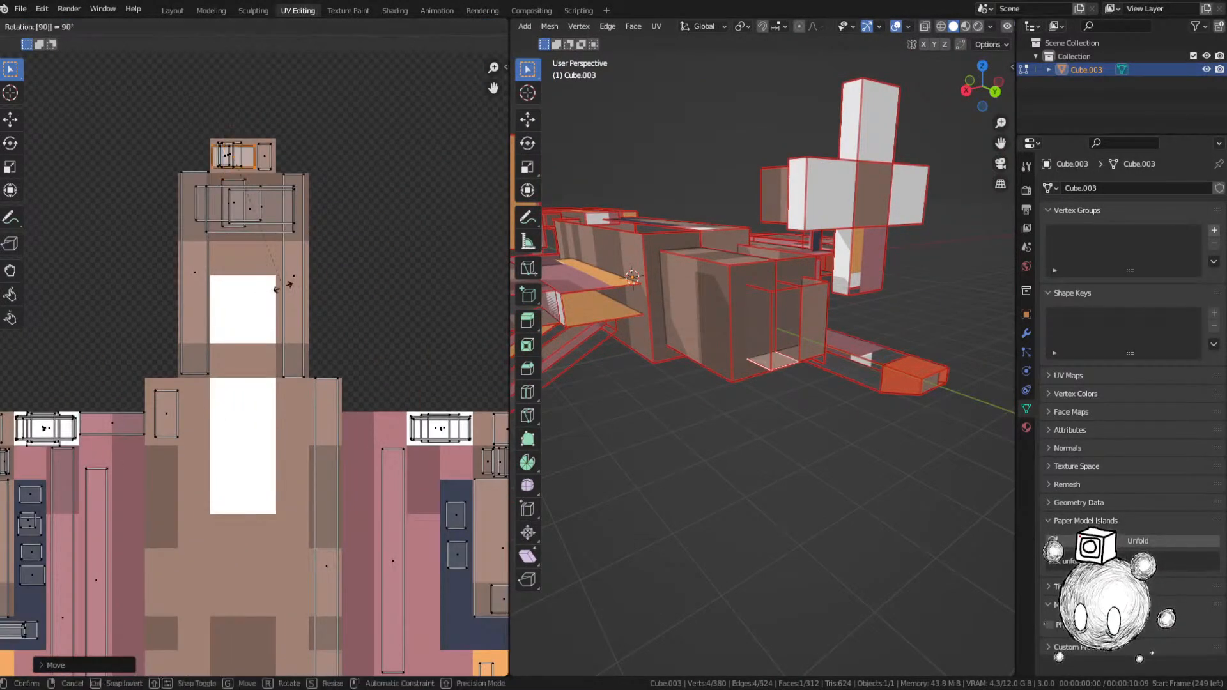
pyautogui.press('Return')
pyautogui.press('g')
pyautogui.click(295, 283)
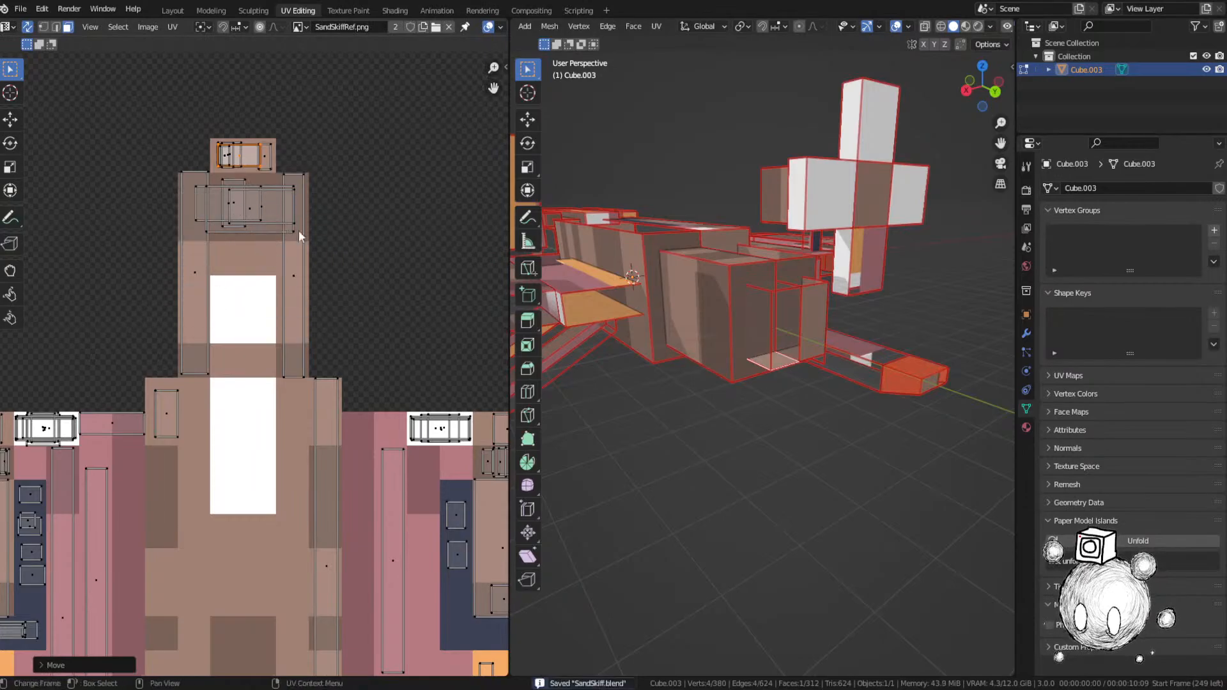
# Step: Select the next small upright island at the cluster's right edge and locate its face on the fin's lower end
pyautogui.moveTo(725, 263); pyautogui.dragTo(733, 177, button='middle')
pyautogui.scroll(-5, 419, 245)
pyautogui.moveTo(321, 83); pyautogui.dragTo(309, 170, button='middle')
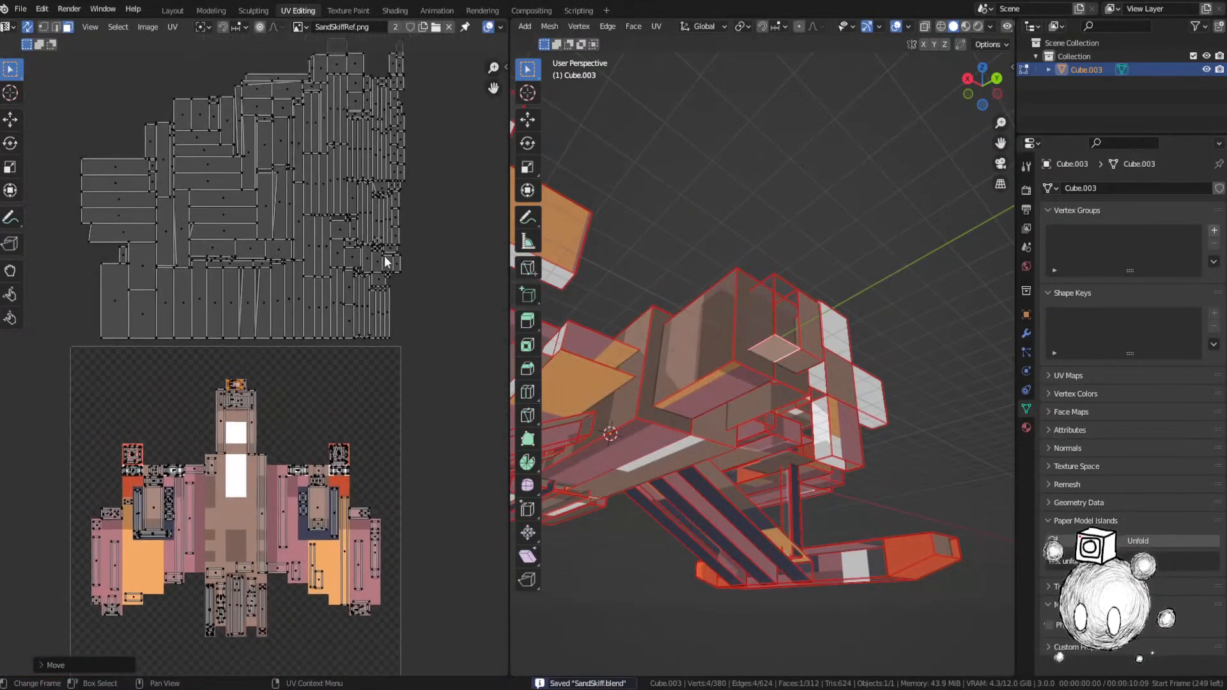
pyautogui.click(395, 262)
pyautogui.press('KP_Decimal')
pyautogui.moveTo(793, 410); pyautogui.dragTo(723, 406, button='middle')
pyautogui.scroll(-3, 723, 405)
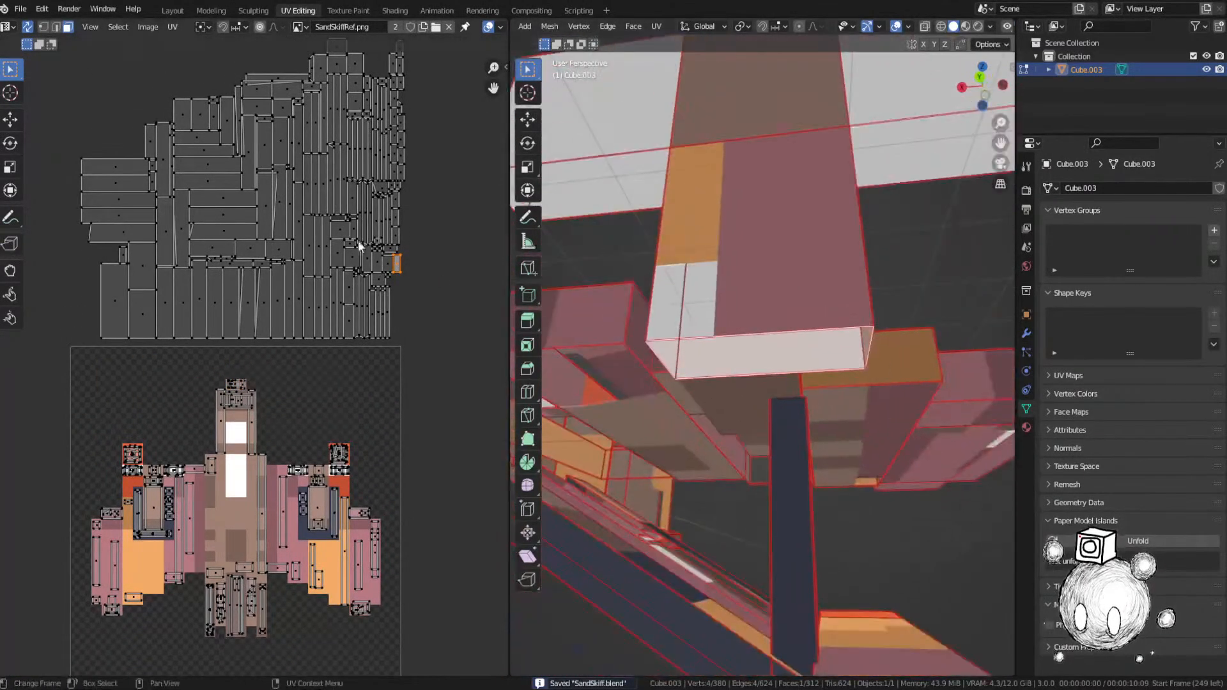
# Step: Move the island onto the left wing's inner white patch, rotate it 90°, shrink it to fit, and save the file
pyautogui.press('g')
pyautogui.click(110, 427)
pyautogui.moveTo(158, 442); pyautogui.dragTo(267, 299, button='middle')
pyautogui.scroll(3, 277, 310)
pyautogui.press('g')
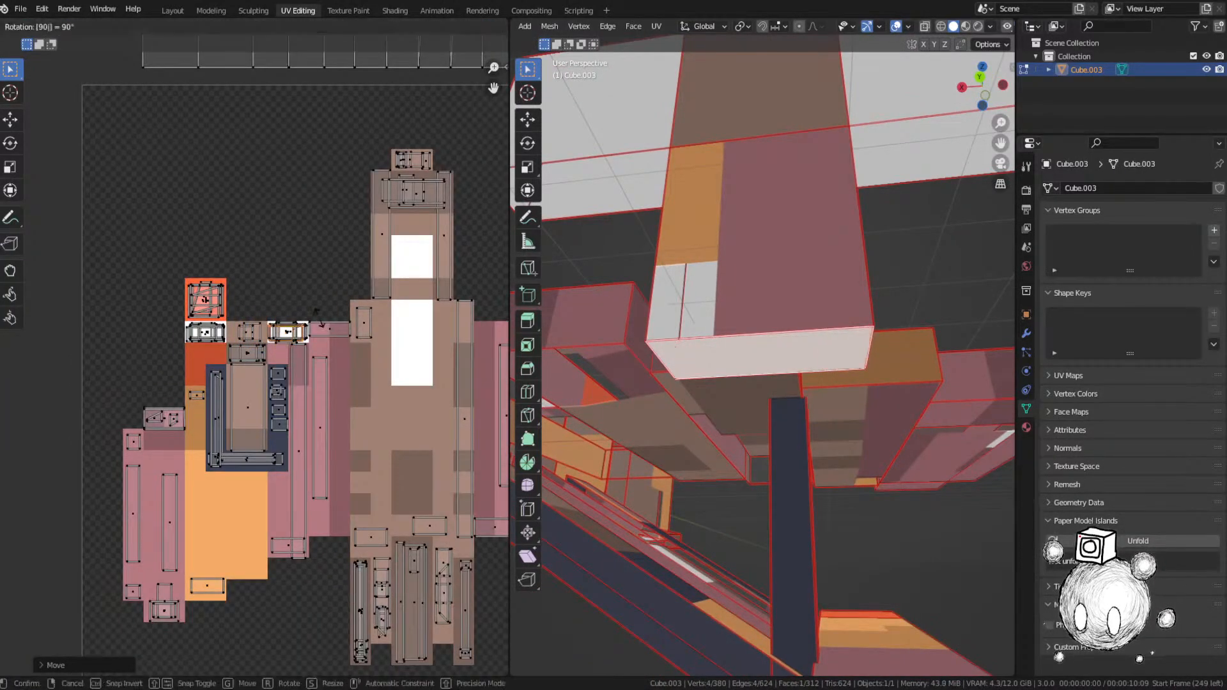
pyautogui.scroll(3, 320, 324)
pyautogui.press('g')
pyautogui.click(358, 330)
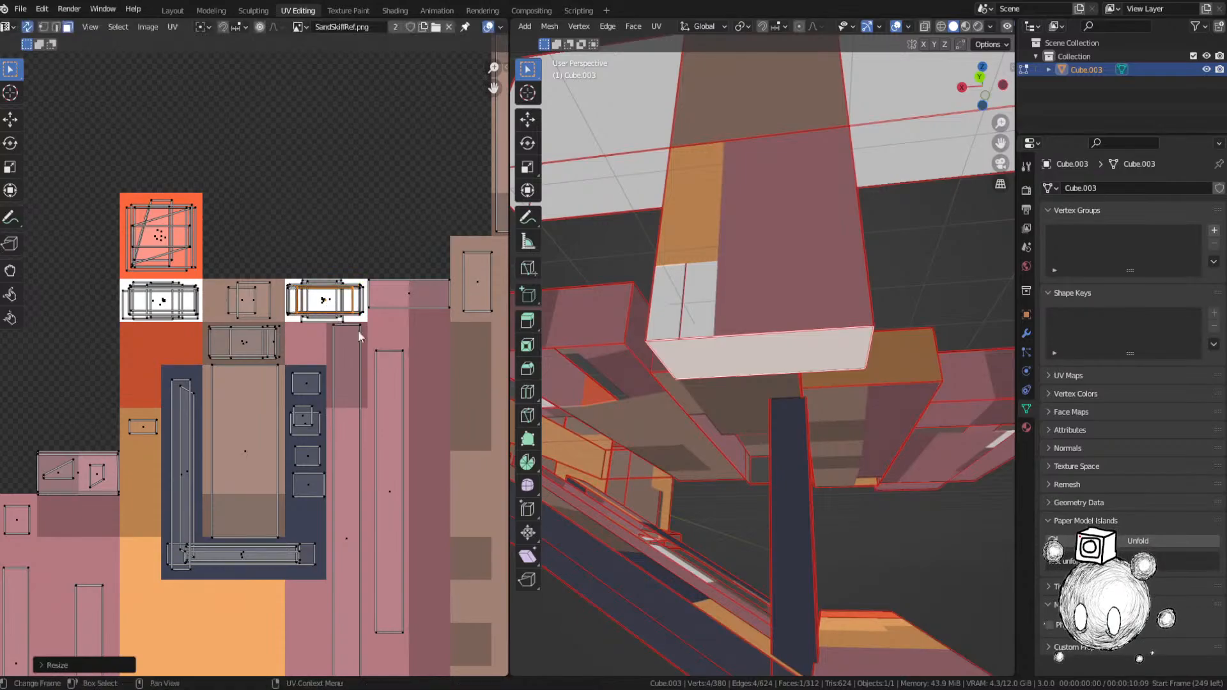
pyautogui.hotkey('ctrl', 's')
# Step: Select the long thin island at the cluster's lower-right corner, locate its face, and move it onto the rightmost brown tail strip
pyautogui.scroll(-5, 282, 267)
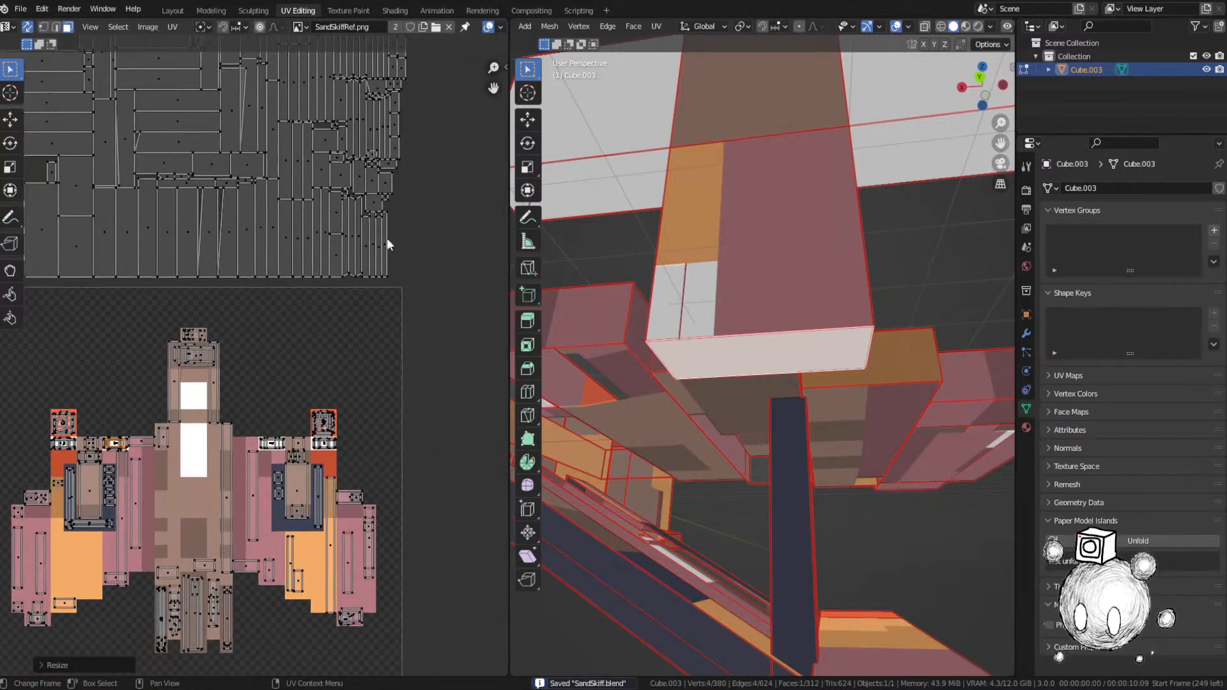
pyautogui.click(386, 240)
pyautogui.moveTo(751, 312); pyautogui.dragTo(555, 325, button='middle')
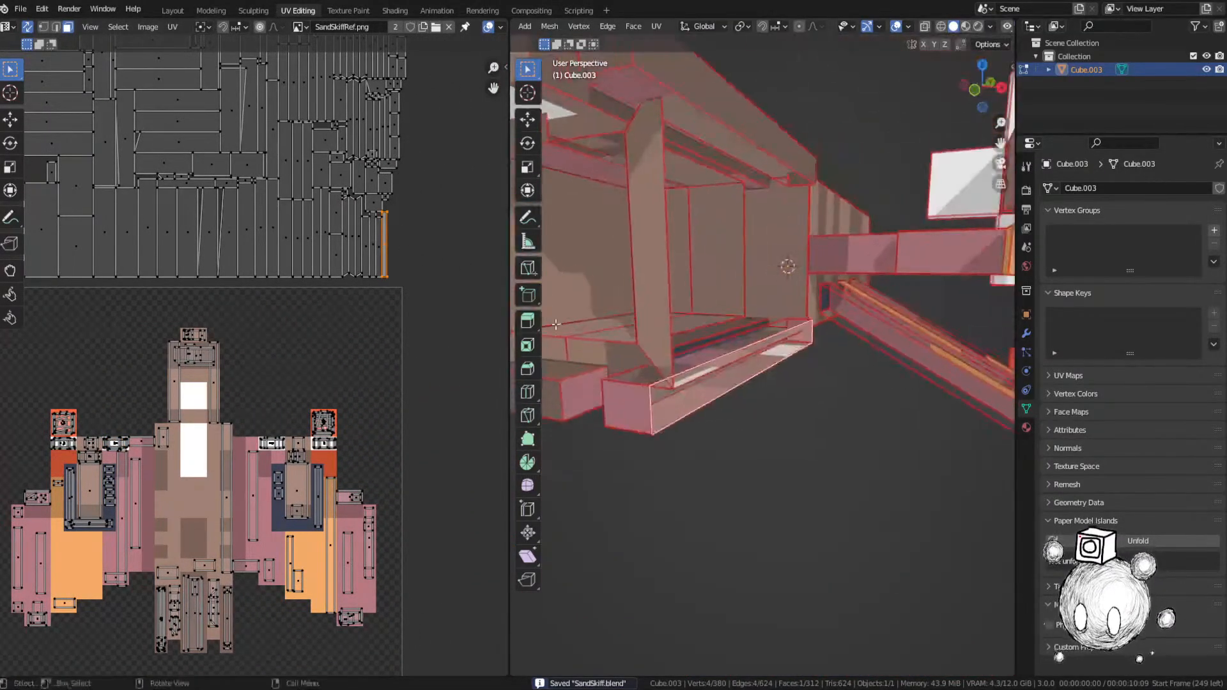
pyautogui.press('g')
pyautogui.click(191, 555)
pyautogui.moveTo(219, 529); pyautogui.dragTo(282, 324, button='middle')
pyautogui.scroll(3, 291, 329)
pyautogui.press('g')
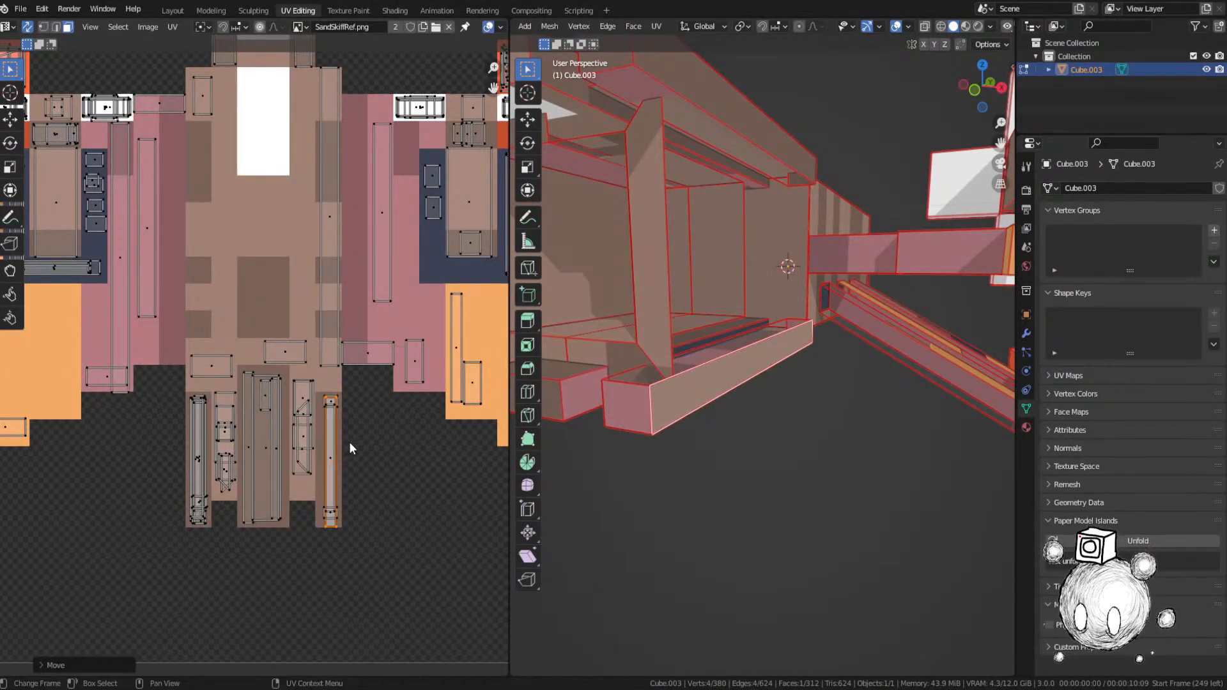
# Step: Shrink the long thin island to fit within the rightmost brown tail strip, and save the file
pyautogui.press('s')
pyautogui.press('Escape')
pyautogui.hotkey('ctrl', 's')
pyautogui.press('s')
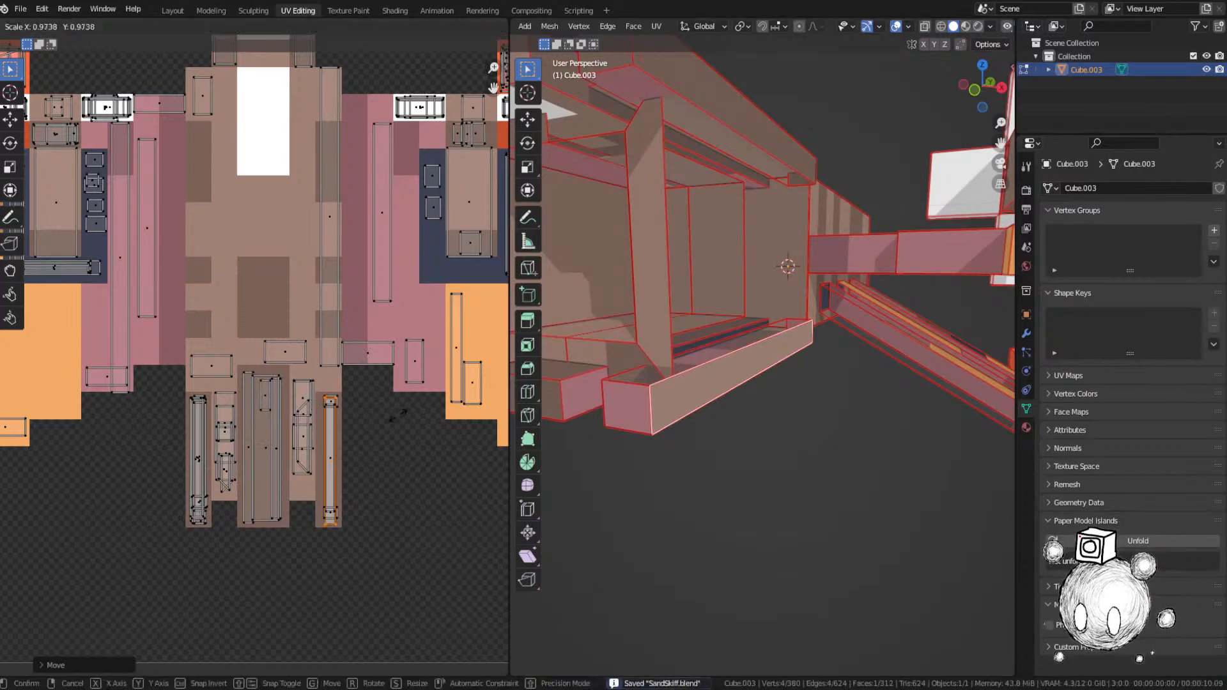
pyautogui.click(385, 414)
# Step: Select the tiny island at the cluster's lower-right edge and locate its face on the model
pyautogui.scroll(-6, 340, 380)
pyautogui.moveTo(392, 231); pyautogui.dragTo(379, 290, button='middle')
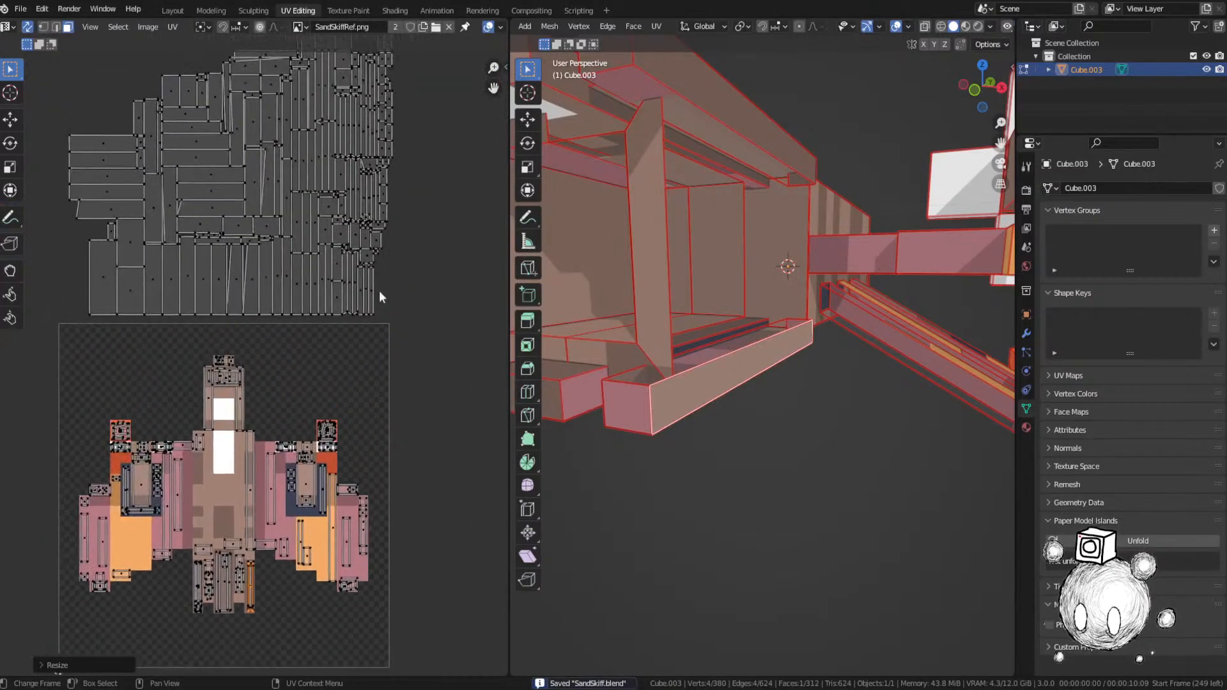
pyautogui.click(377, 251)
pyautogui.press('KP_Decimal')
pyautogui.moveTo(665, 340); pyautogui.dragTo(604, 355, button='middle')
pyautogui.scroll(-6, 603, 355)
# Step: Move the tiny island into the right wing's navy frame, below the two small islands on its inner side
pyautogui.press('g')
pyautogui.click(281, 491)
pyautogui.scroll(3, 277, 502)
pyautogui.moveTo(277, 502); pyautogui.dragTo(301, 316, button='middle')
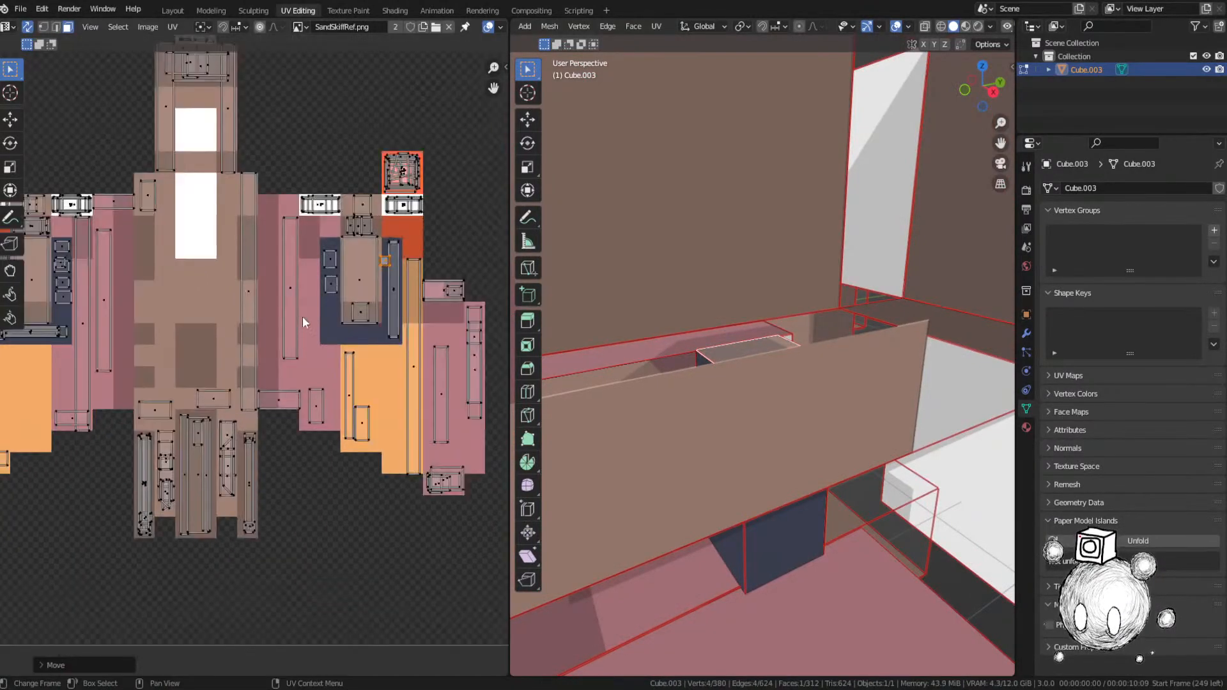
pyautogui.press('g')
pyautogui.click(248, 371)
# Step: Select the next unplaced small island in the cluster and locate its face on the end of the wing
pyautogui.scroll(-3, 250, 367)
pyautogui.moveTo(329, 168); pyautogui.dragTo(314, 445, button='middle')
pyautogui.press('KP_Decimal')
pyautogui.moveTo(745, 419); pyautogui.dragTo(802, 403, button='middle')
pyautogui.scroll(-3, 802, 403)
# Step: Move the island onto the pink tab at the lower end of the left wing, and save the file
pyautogui.press('g')
pyautogui.click(238, 402)
pyautogui.moveTo(237, 402); pyautogui.dragTo(383, 168, button='middle')
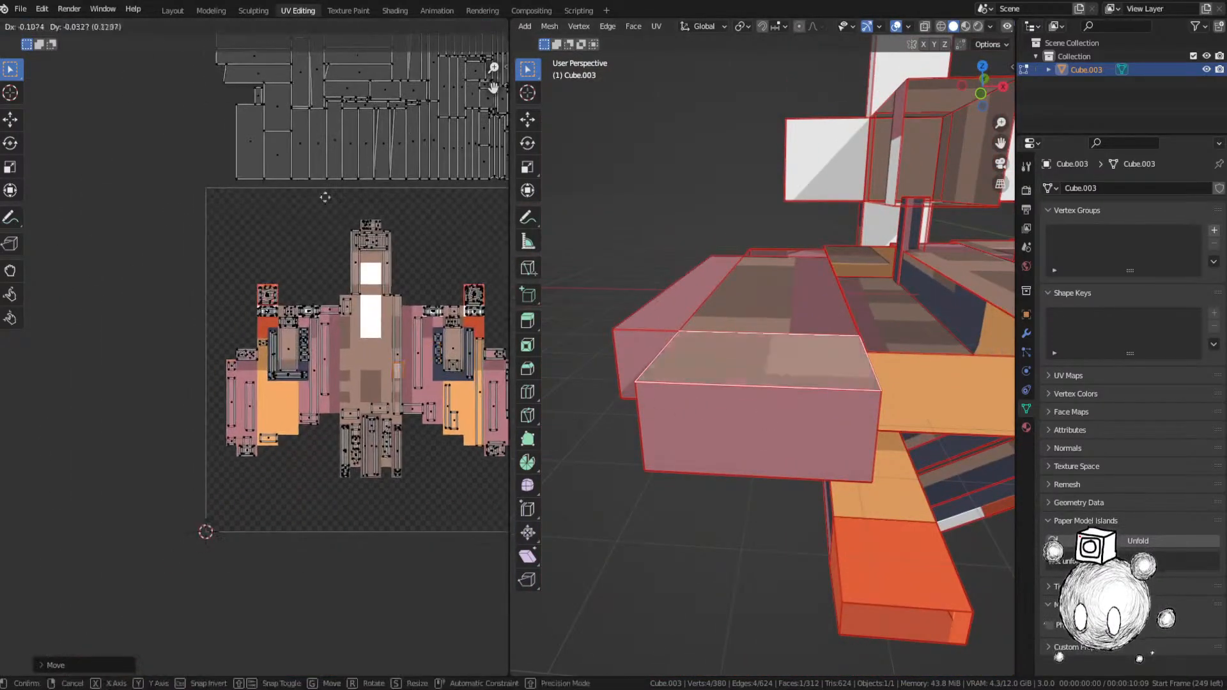
pyautogui.press('g')
pyautogui.click(186, 262)
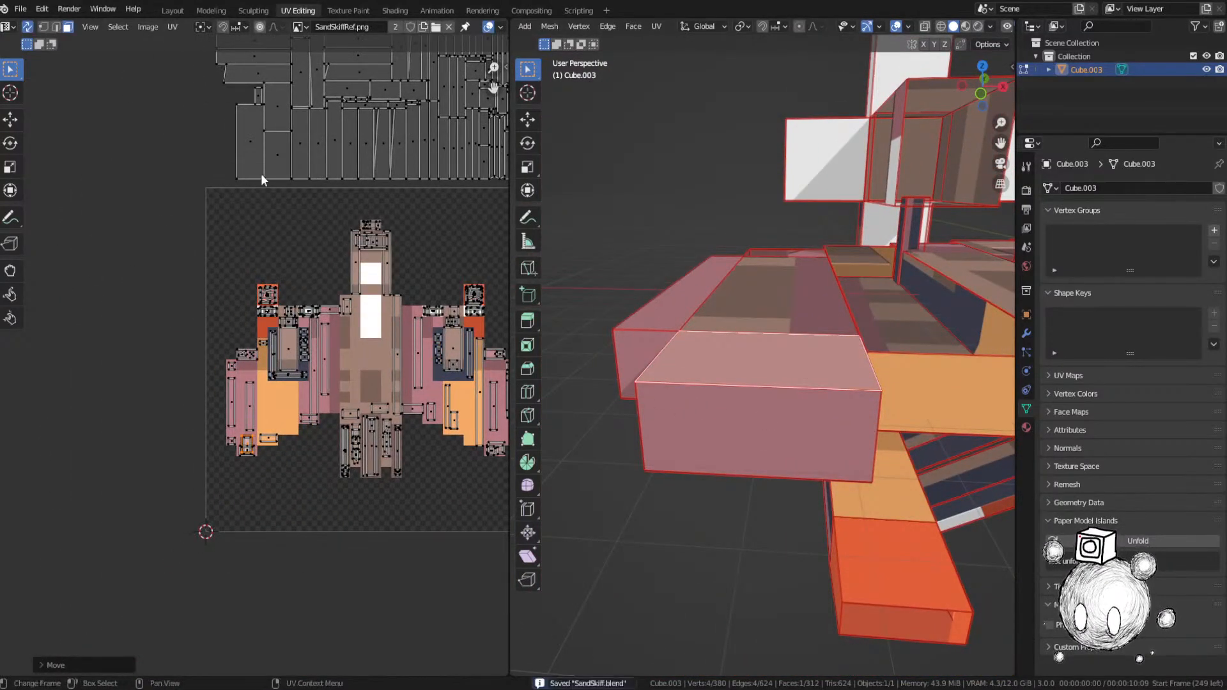
# Step: Select the small upright island at the cluster's lower-left edge and locate its end face on the wing
pyautogui.moveTo(261, 173); pyautogui.dragTo(119, 287, button='middle')
pyautogui.click(137, 259)
pyautogui.moveTo(794, 351); pyautogui.dragTo(770, 357, button='middle')
pyautogui.scroll(-3, 771, 358)
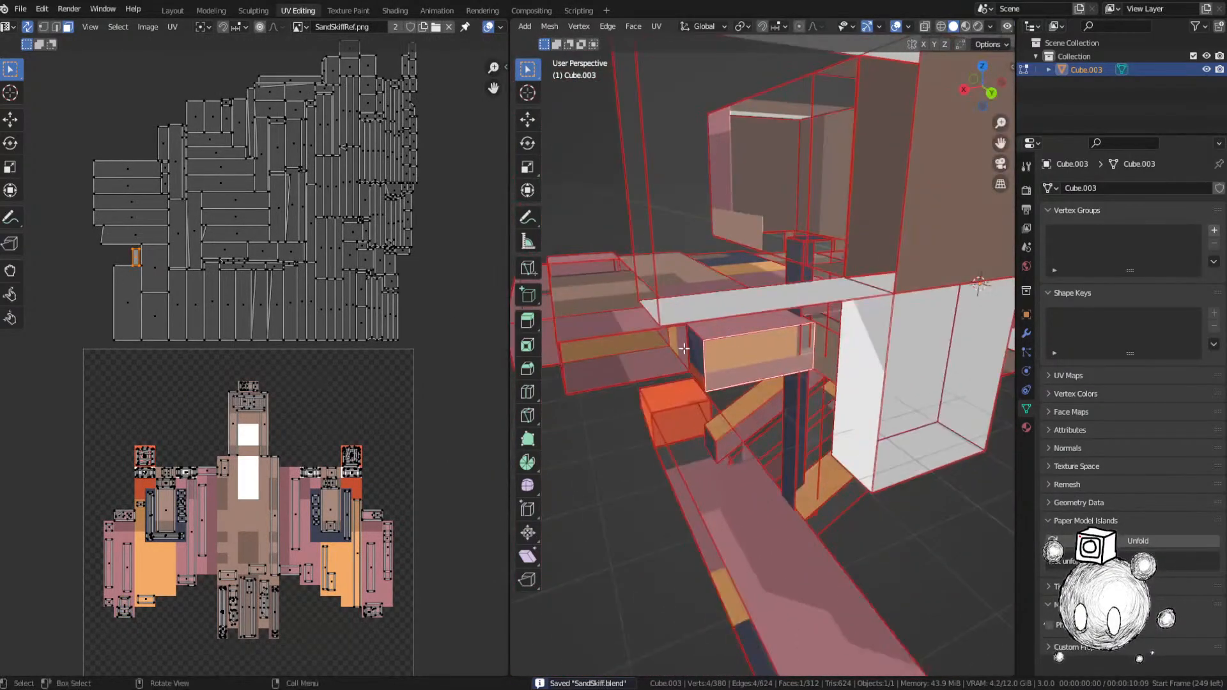
pyautogui.moveTo(684, 349); pyautogui.dragTo(690, 417, button='middle')
# Step: Move the island onto the upper dark orange part of the right wing's orange strip, and save the file
pyautogui.press('g')
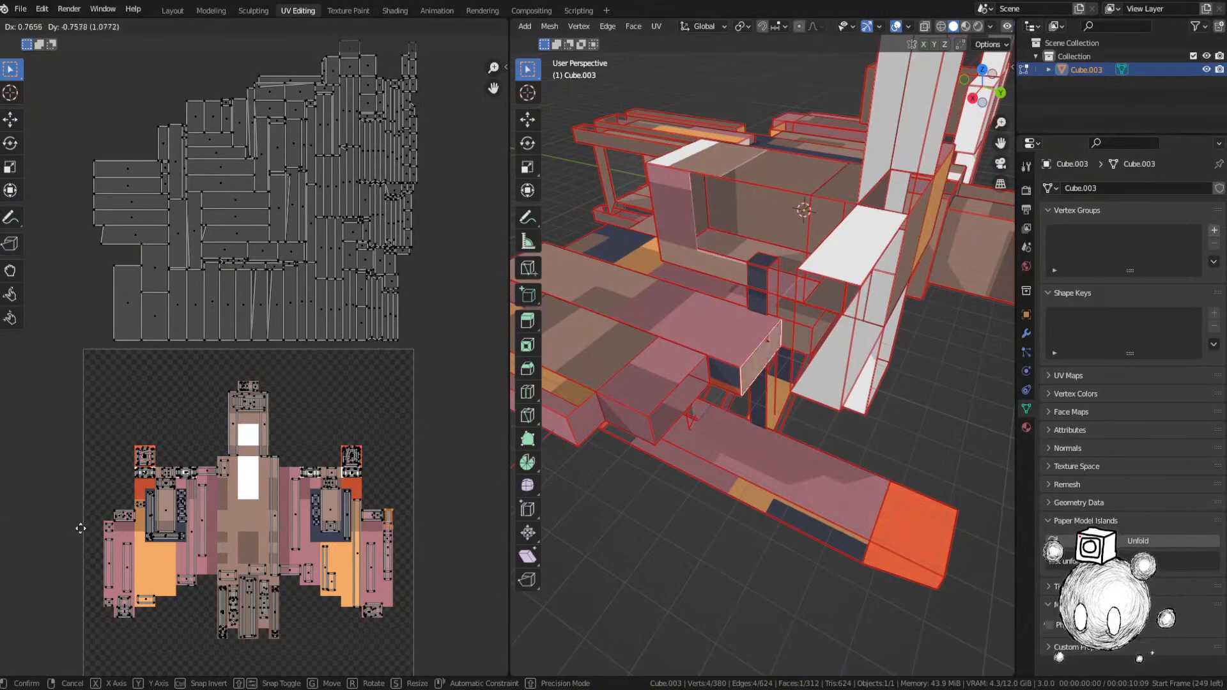
pyautogui.click(81, 528)
pyautogui.scroll(4, 211, 392)
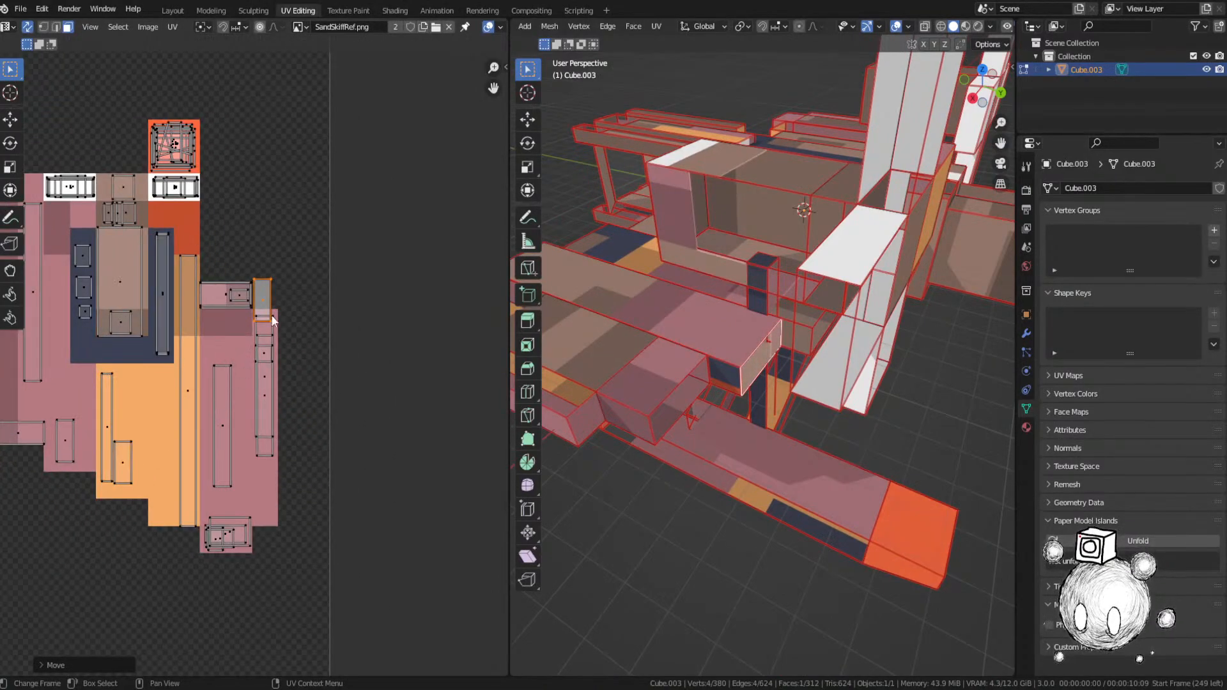
pyautogui.press('g')
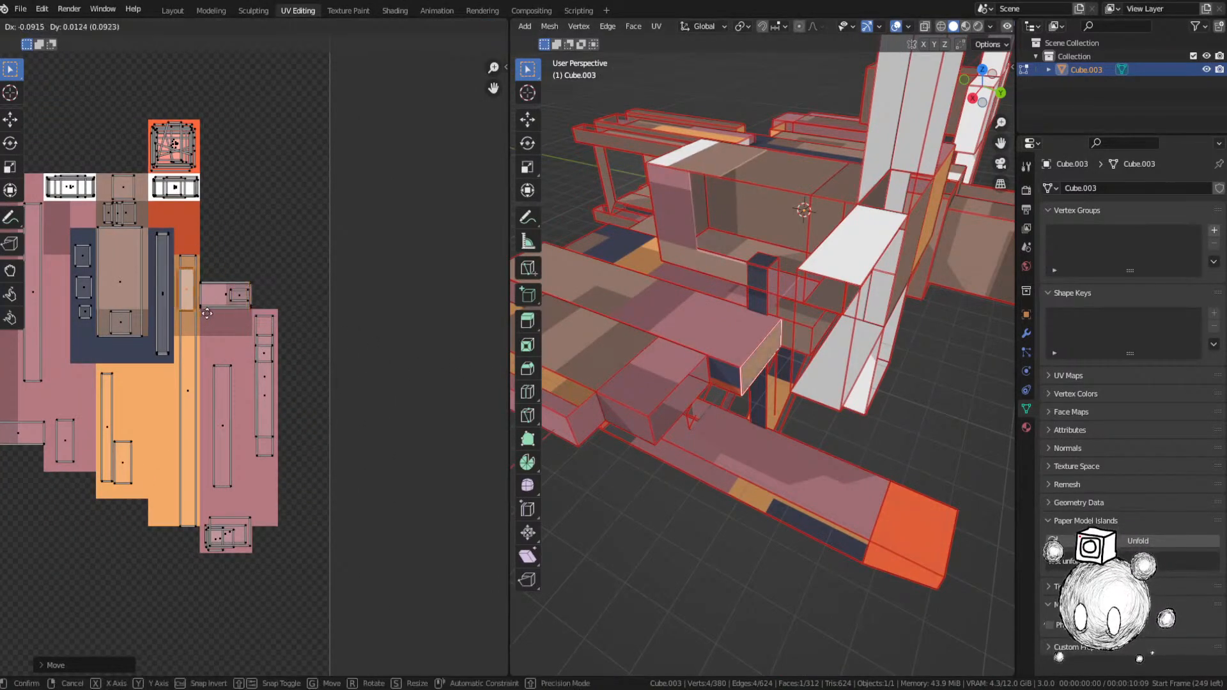
pyautogui.click(208, 312)
pyautogui.hotkey('ctrl', 's')
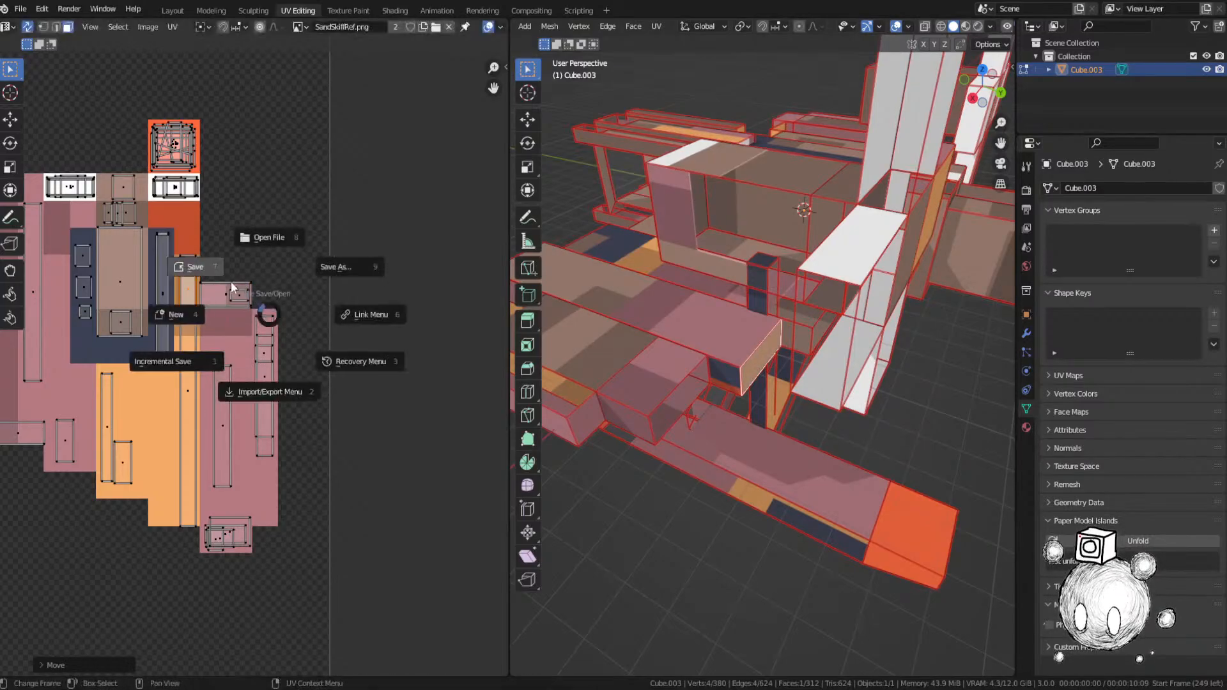
pyautogui.click(231, 281)
# Step: Select the small squarish island at the cluster's lower right and locate its face on the hull's end block
pyautogui.scroll(-3, 639, 390)
pyautogui.scroll(-3, 245, 258)
pyautogui.moveTo(244, 258); pyautogui.dragTo(444, 479, button='middle')
pyautogui.press('KP_Decimal')
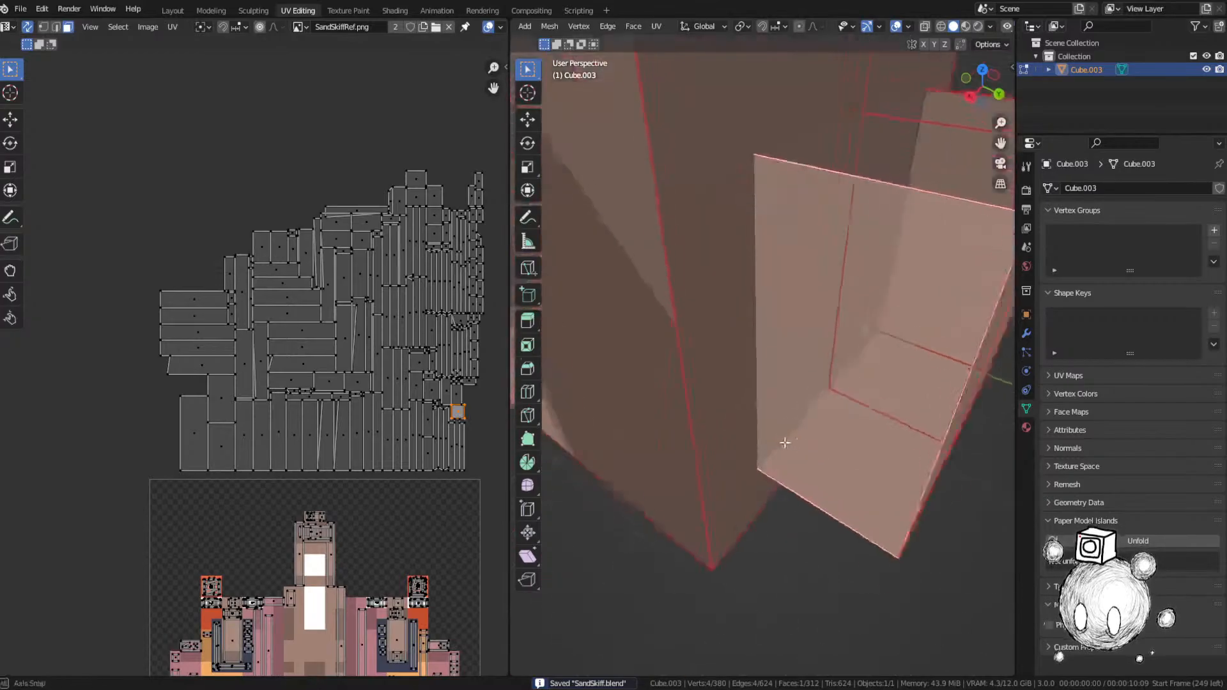
pyautogui.scroll(-2, 761, 384)
# Step: Move the island onto the small brown block at the top of the hull, scale it to fit, and save the file
pyautogui.press('g')
pyautogui.click(202, 461)
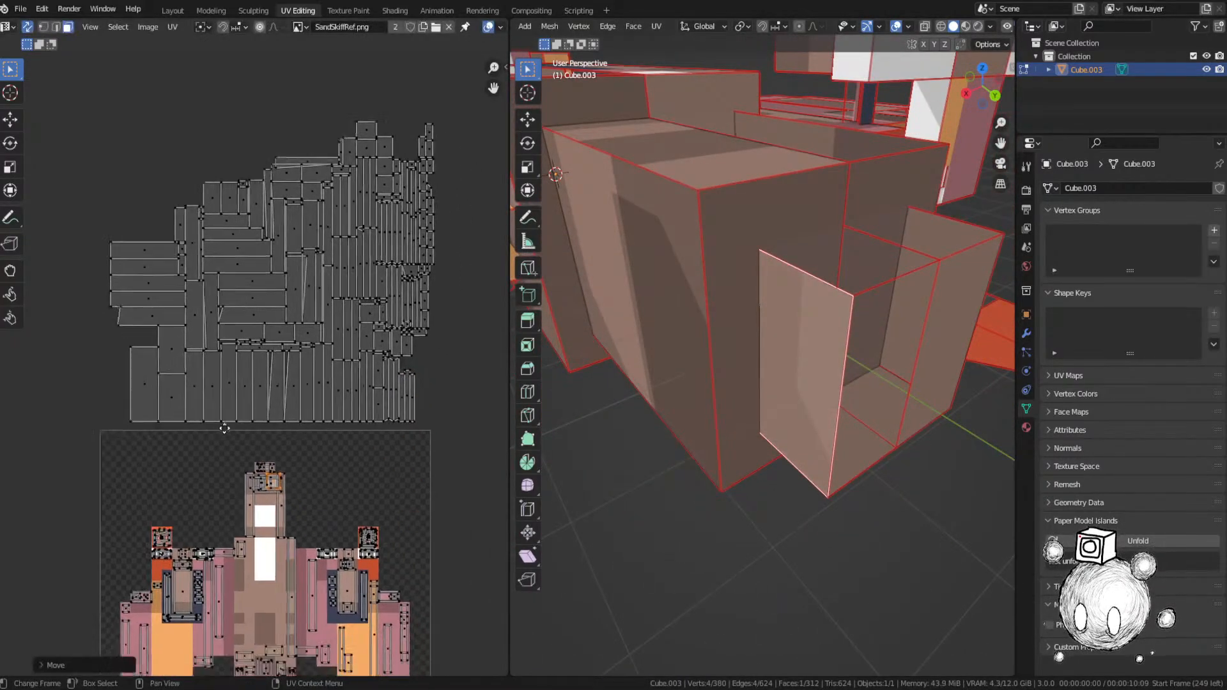
pyautogui.scroll(5, 289, 457)
pyautogui.press('g')
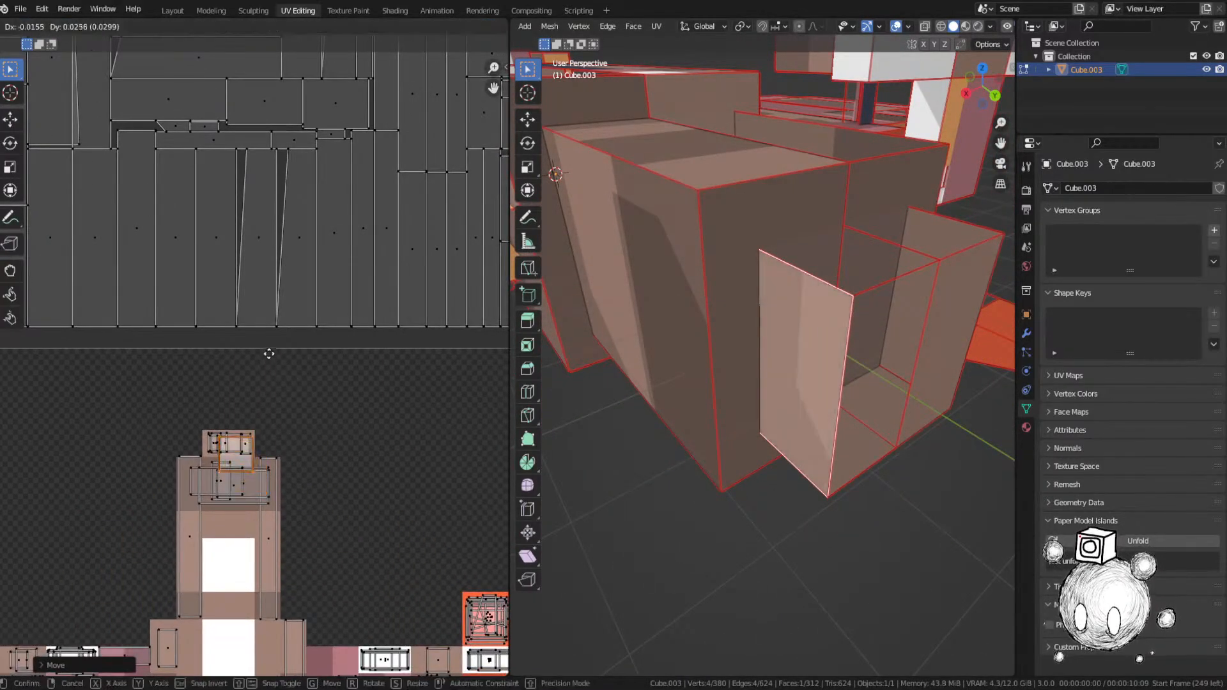
pyautogui.click(267, 345)
pyautogui.press('s')
pyautogui.click(275, 377)
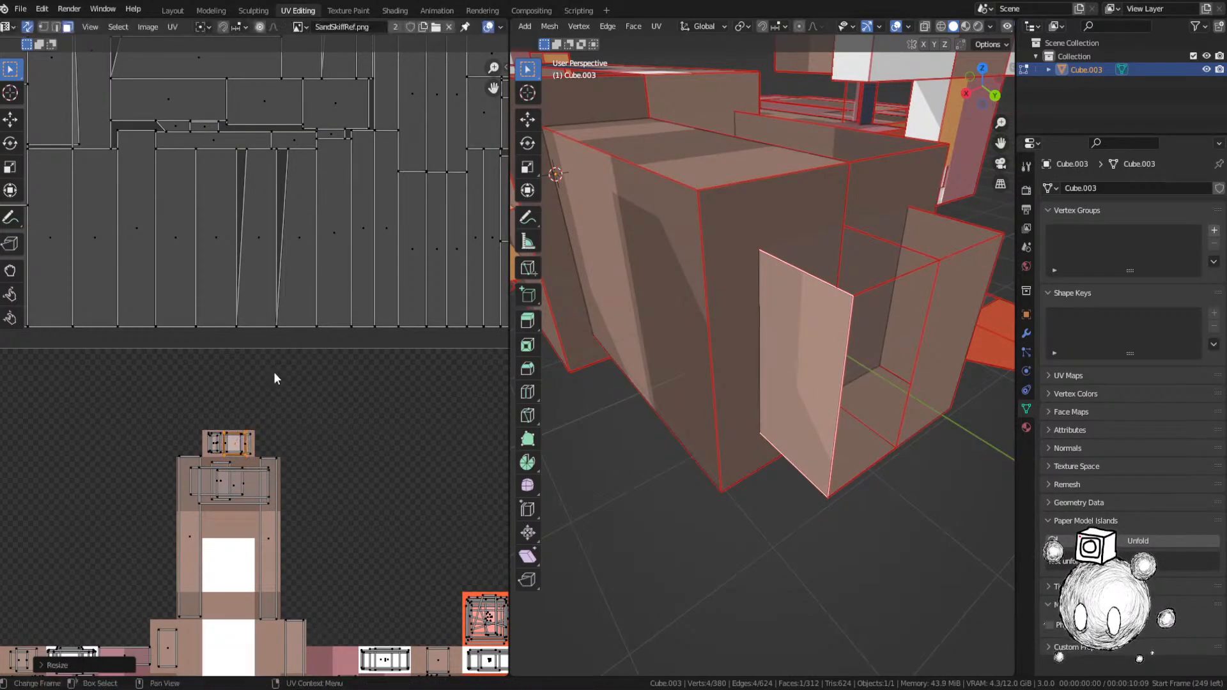
pyautogui.hotkey('ctrl', 's')
# Step: Select the narrow strip island at the cluster's lower-right end and fit it onto the right outer brown prong at the hull's lower end
pyautogui.scroll(-3, 294, 384)
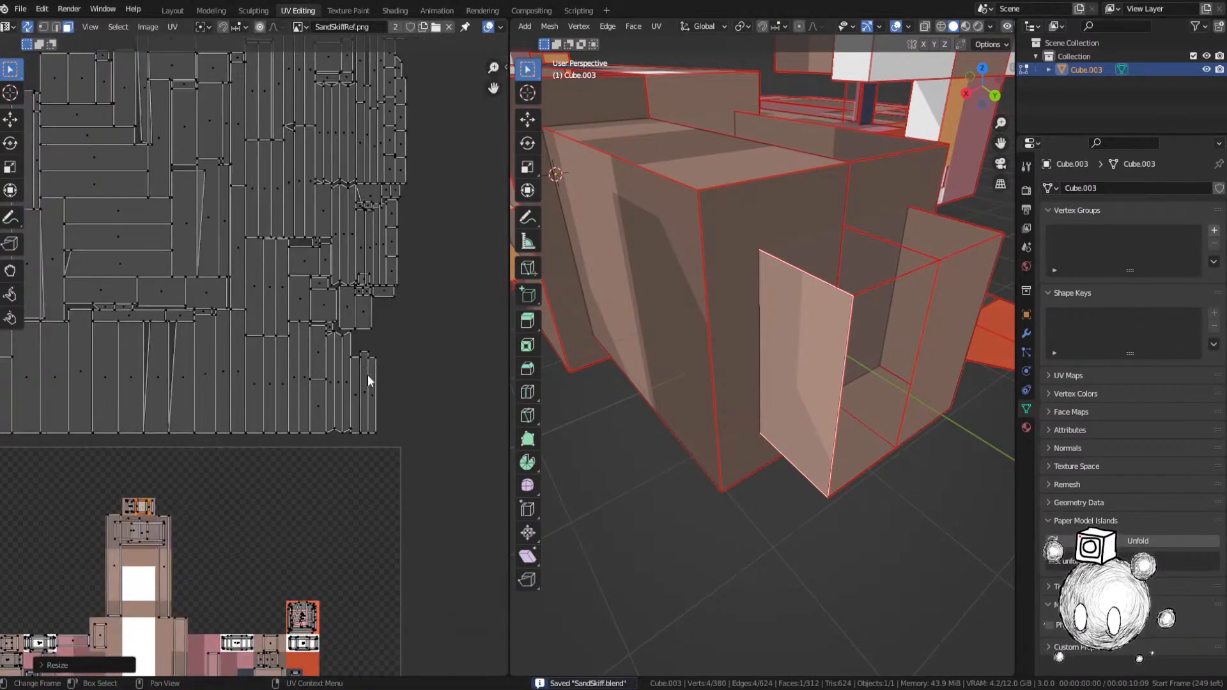
pyautogui.click(366, 384)
pyautogui.moveTo(621, 386); pyautogui.dragTo(792, 386, button='middle')
pyautogui.scroll(-3, 792, 386)
pyautogui.moveTo(677, 391); pyautogui.dragTo(767, 410, button='middle')
pyautogui.scroll(-1, 256, 423)
pyautogui.moveTo(256, 424); pyautogui.dragTo(299, 132, button='middle')
pyautogui.press('g')
pyautogui.click(150, 530)
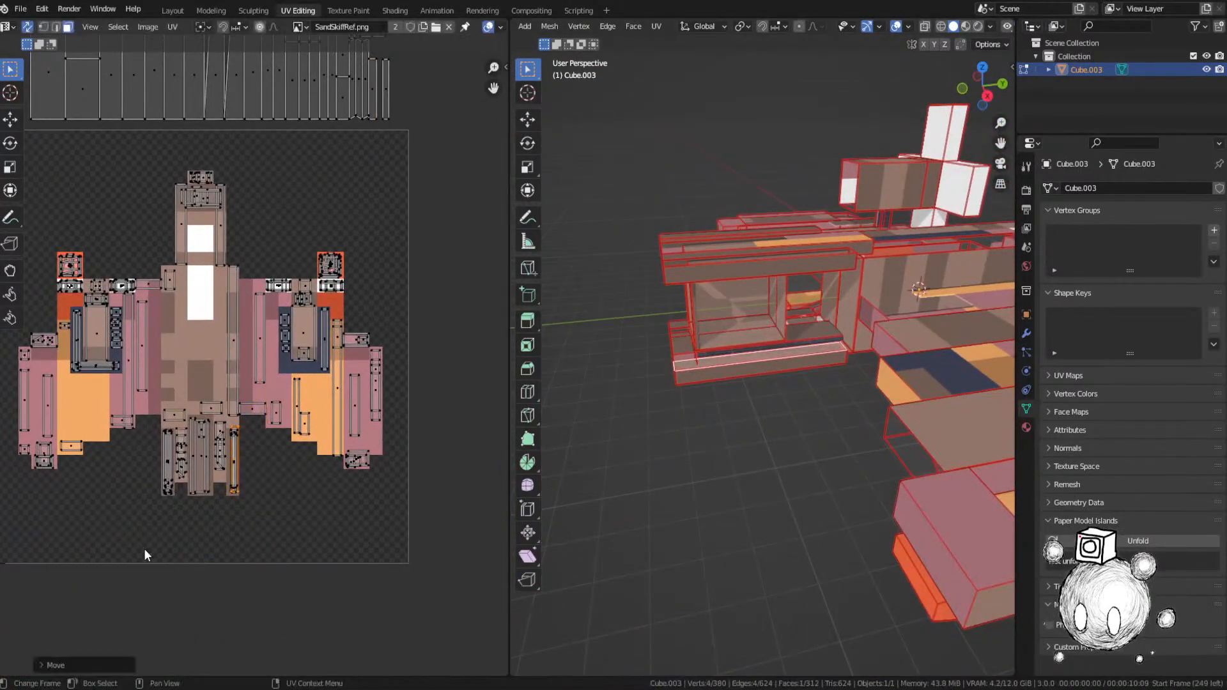
pyautogui.scroll(4, 276, 524)
pyautogui.press('s')
pyautogui.click(313, 405)
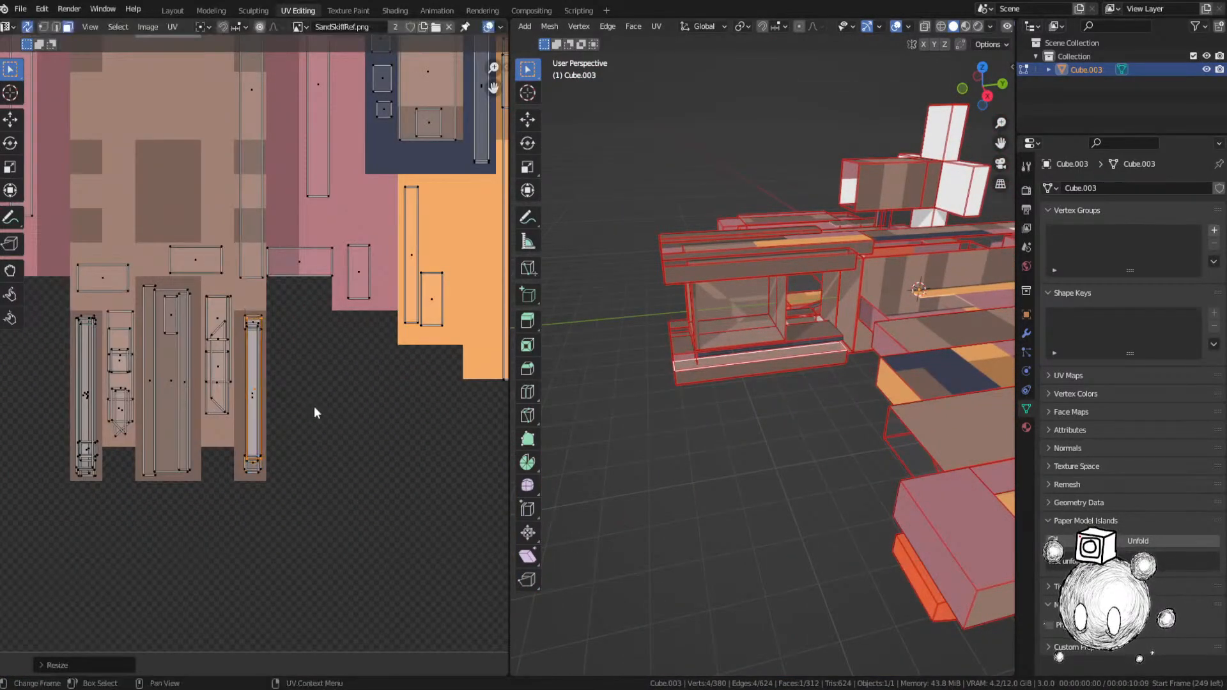
# Step: Move the outermost narrow strip island from the cluster's lower right onto the right side of the right wing's dark blue frame
pyautogui.scroll(-5, 313, 405)
pyautogui.scroll(3, 385, 268)
pyautogui.click(410, 272)
pyautogui.scroll(6, 516, 275)
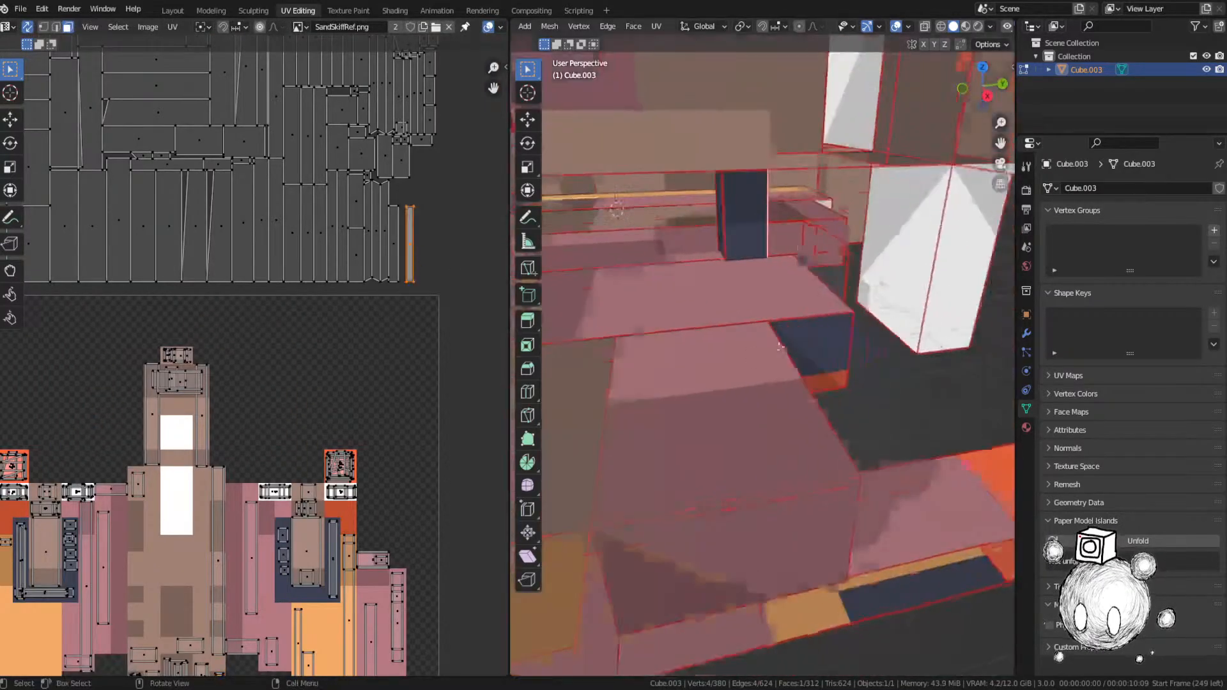
pyautogui.moveTo(703, 320); pyautogui.dragTo(742, 339, button='middle')
pyautogui.press('g')
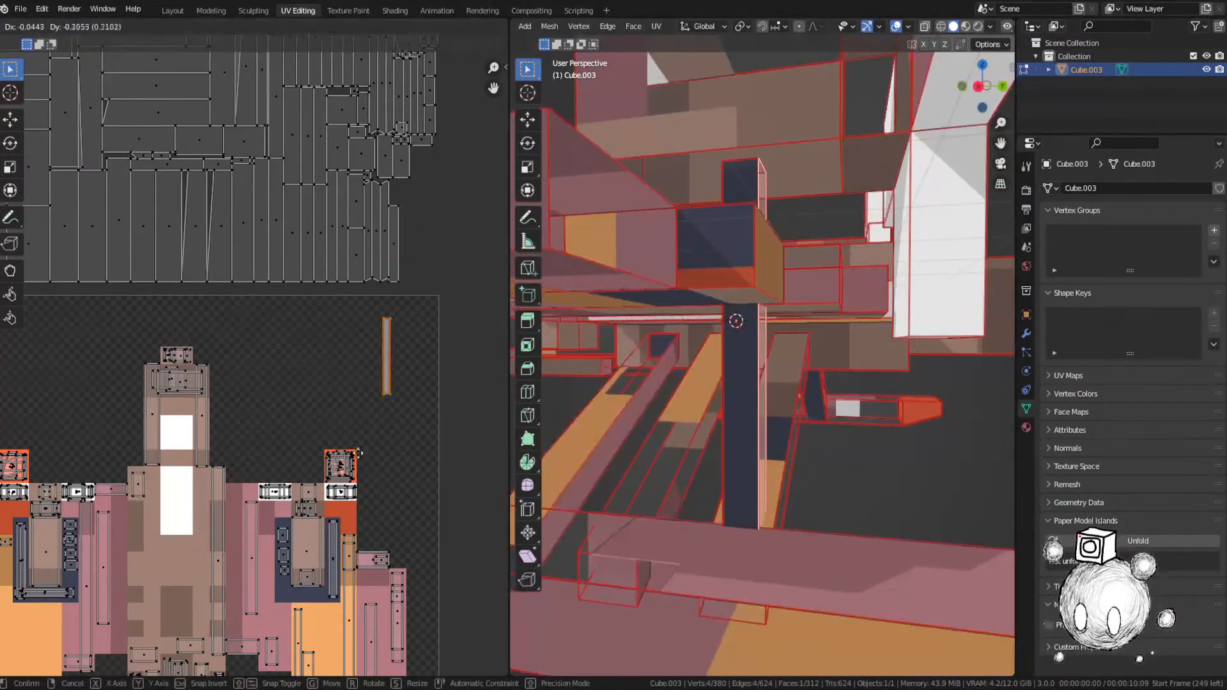
pyautogui.click(309, 632)
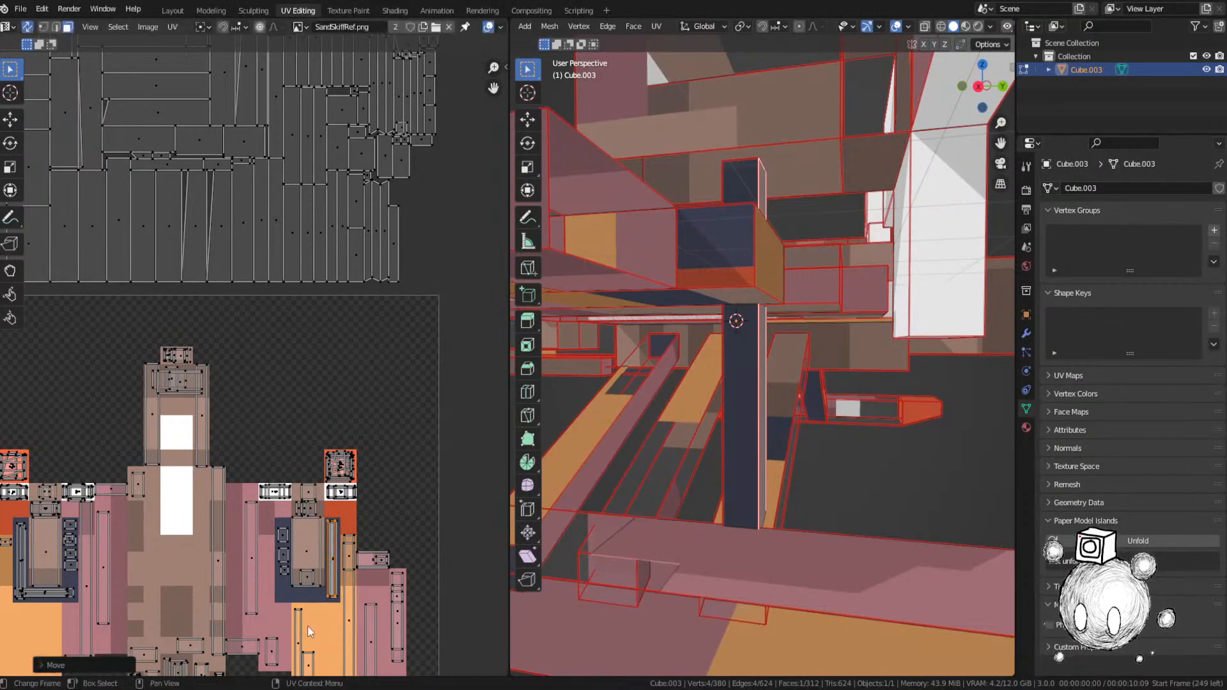
# Step: Move the tall narrow island at the cluster's lower right onto the left side of the right wing's dark blue frame and scale it to fit
pyautogui.click(385, 227)
pyautogui.press('`')
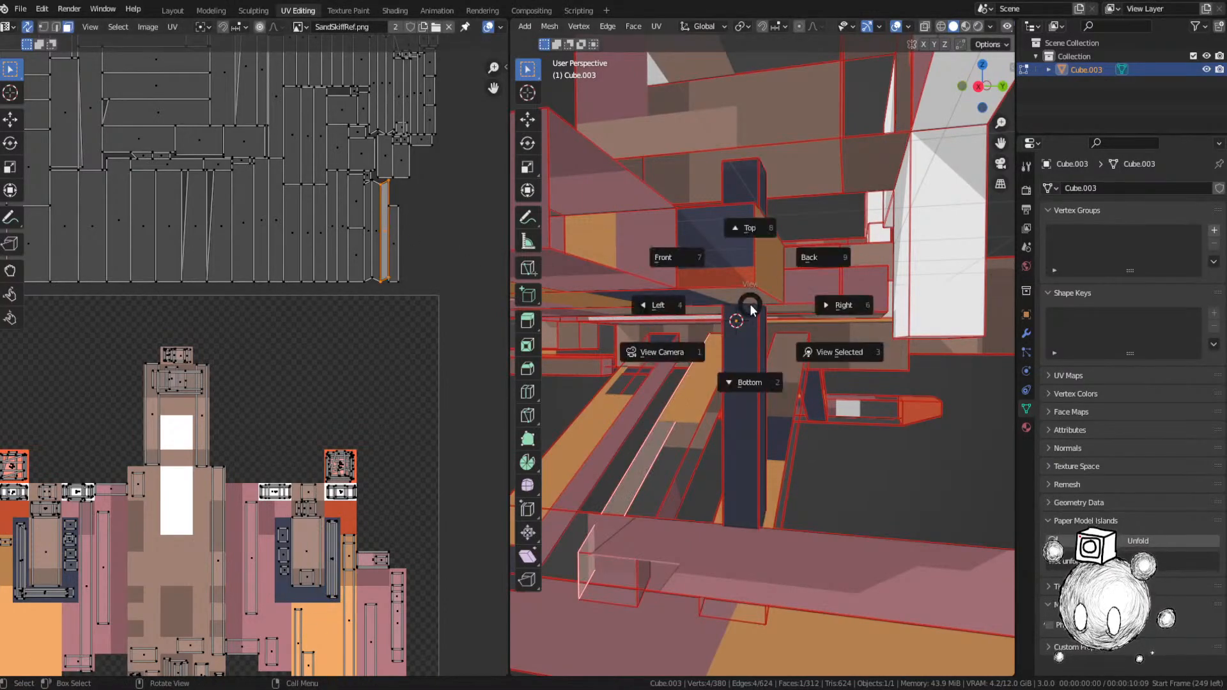
pyautogui.click(836, 351)
pyautogui.press('g')
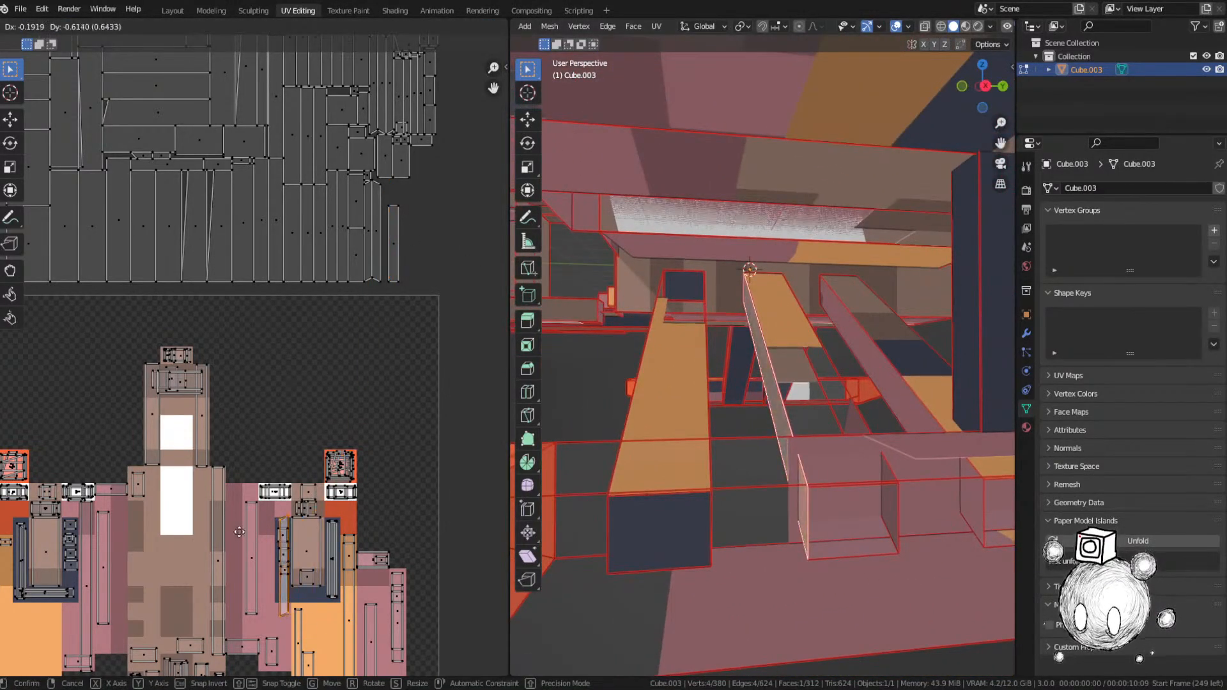
pyautogui.click(370, 548)
pyautogui.press('s')
pyautogui.click(349, 542)
pyautogui.press('g')
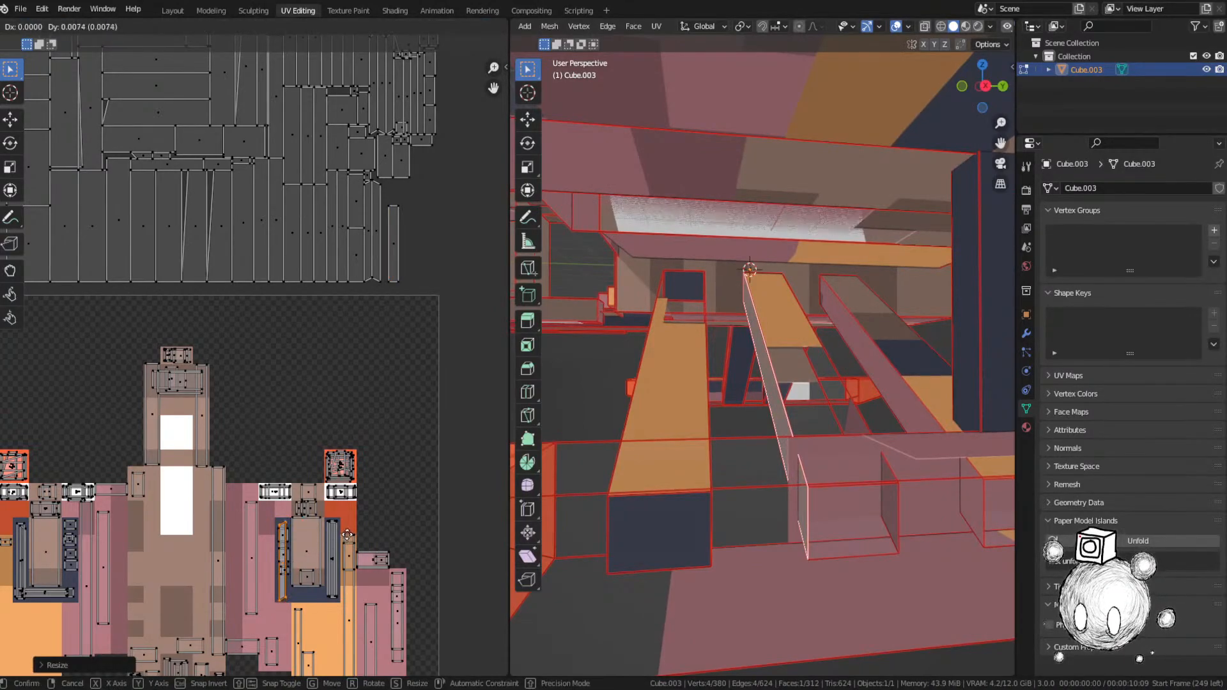
pyautogui.click(347, 535)
pyautogui.press('s')
pyautogui.click(340, 539)
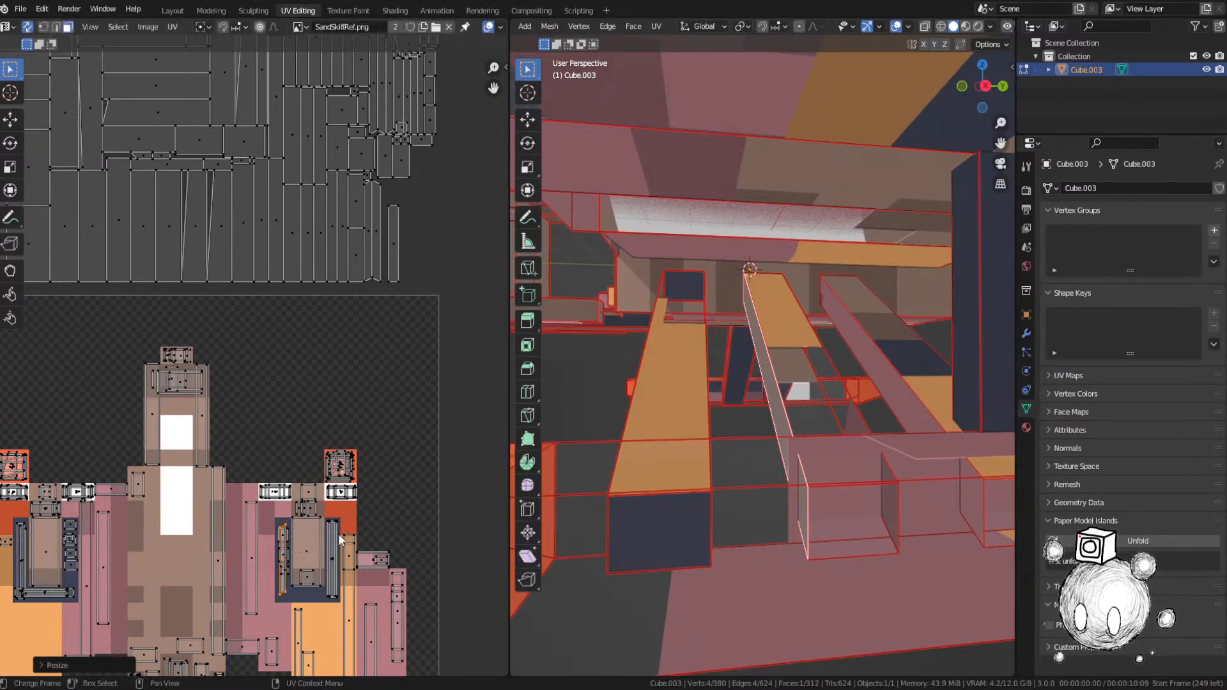
# Step: Move the last narrow strip island at the cluster's lower right onto the right wing's outer pink edge, and save the file
pyautogui.click(392, 238)
pyautogui.scroll(-5, 738, 326)
pyautogui.moveTo(738, 326); pyautogui.dragTo(766, 335, button='middle')
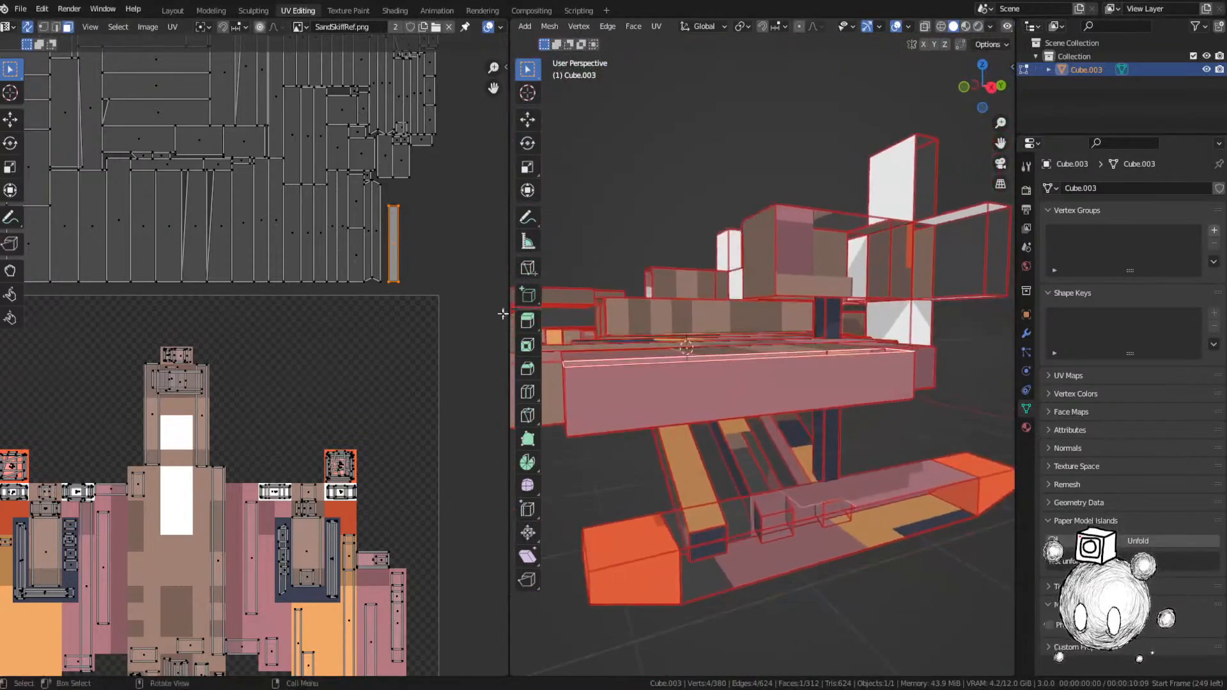
pyautogui.moveTo(411, 349); pyautogui.dragTo(351, 160, button='middle')
pyautogui.press('g')
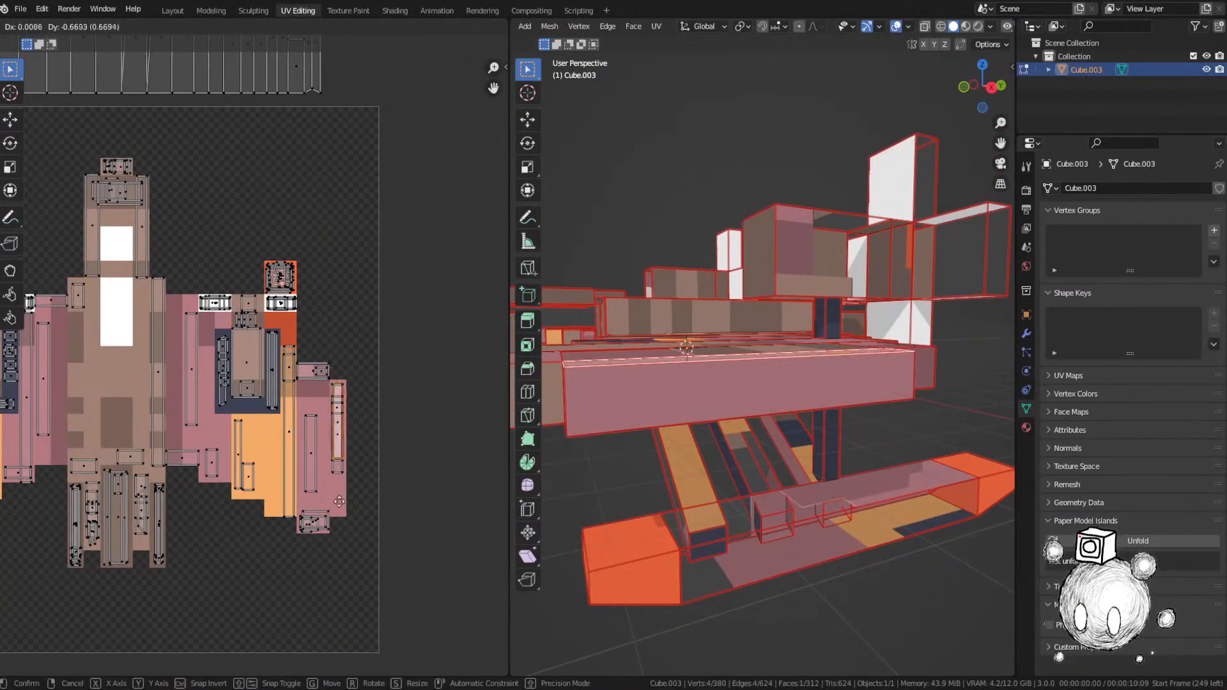
pyautogui.click(340, 501)
pyautogui.hotkey('ctrl', 's')
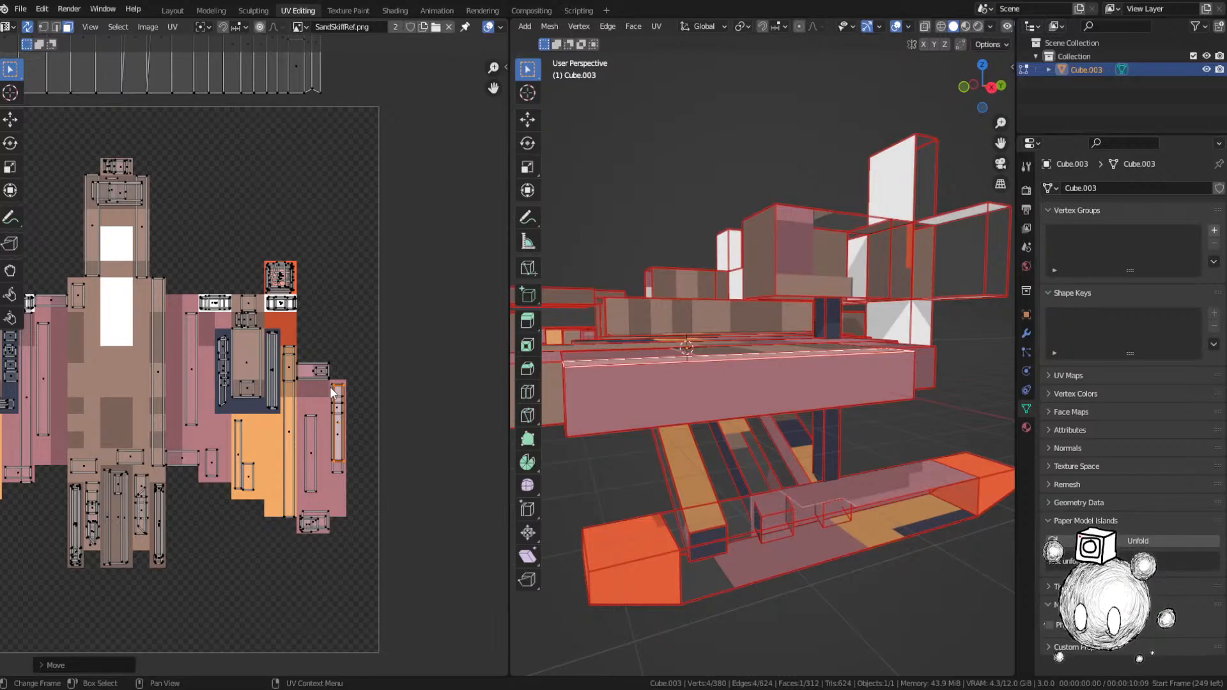
pyautogui.hotkey('ctrl', 's')
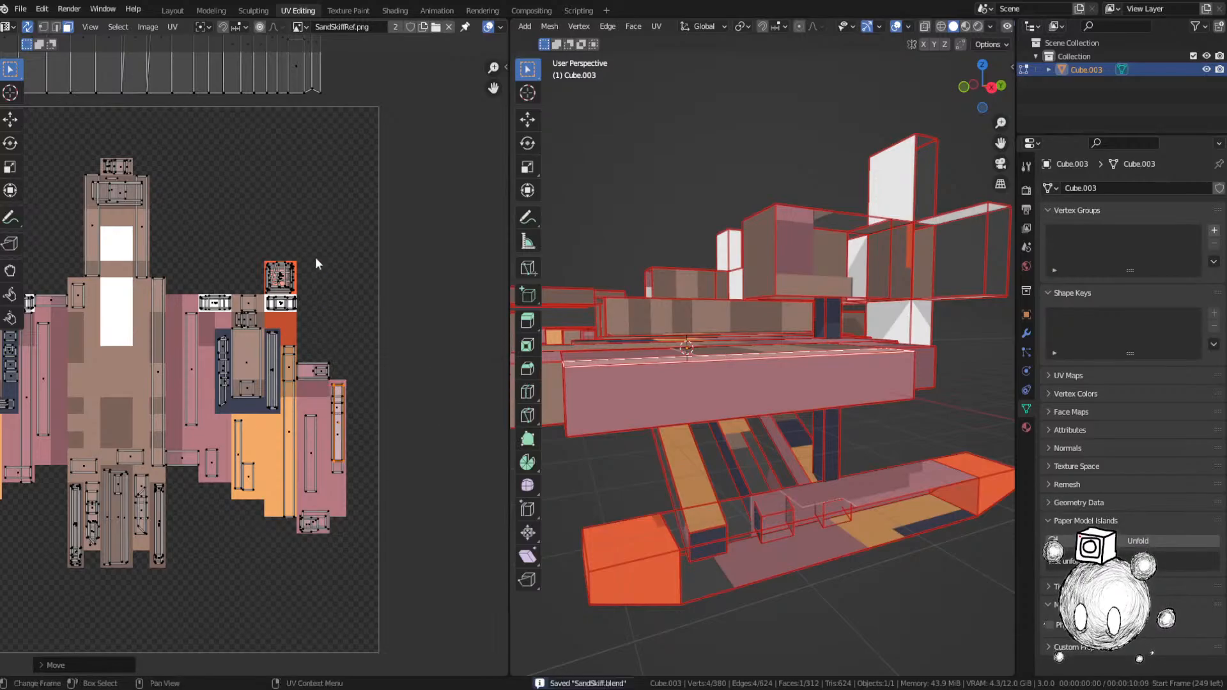
# Step: Select the small upright island at the cluster's upper-right tip and move it onto the right wing's light orange area
pyautogui.scroll(-4, 400, 405)
pyautogui.moveTo(407, 293); pyautogui.dragTo(399, 383, button='middle')
pyautogui.scroll(2, 399, 383)
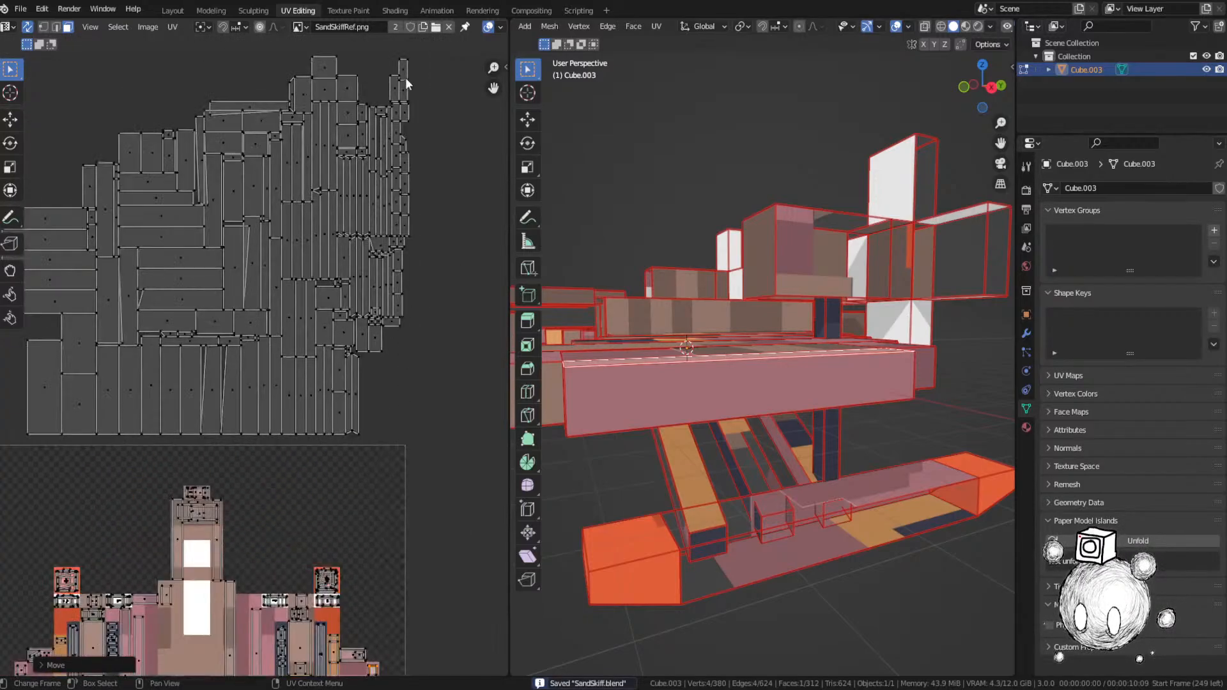
pyautogui.click(405, 76)
pyautogui.press('KP_Decimal')
pyautogui.moveTo(718, 384); pyautogui.dragTo(786, 441, button='middle')
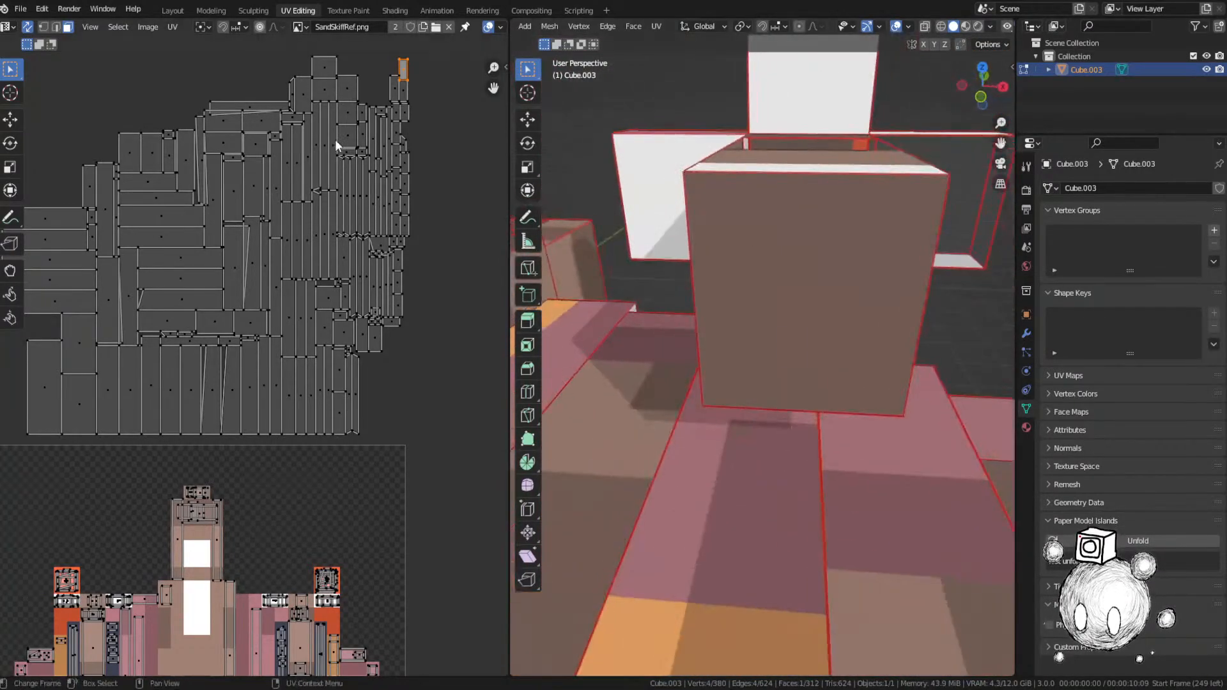
pyautogui.press('g')
pyautogui.click(251, 575)
pyautogui.moveTo(339, 446); pyautogui.dragTo(367, 123, button='middle')
pyautogui.press('g')
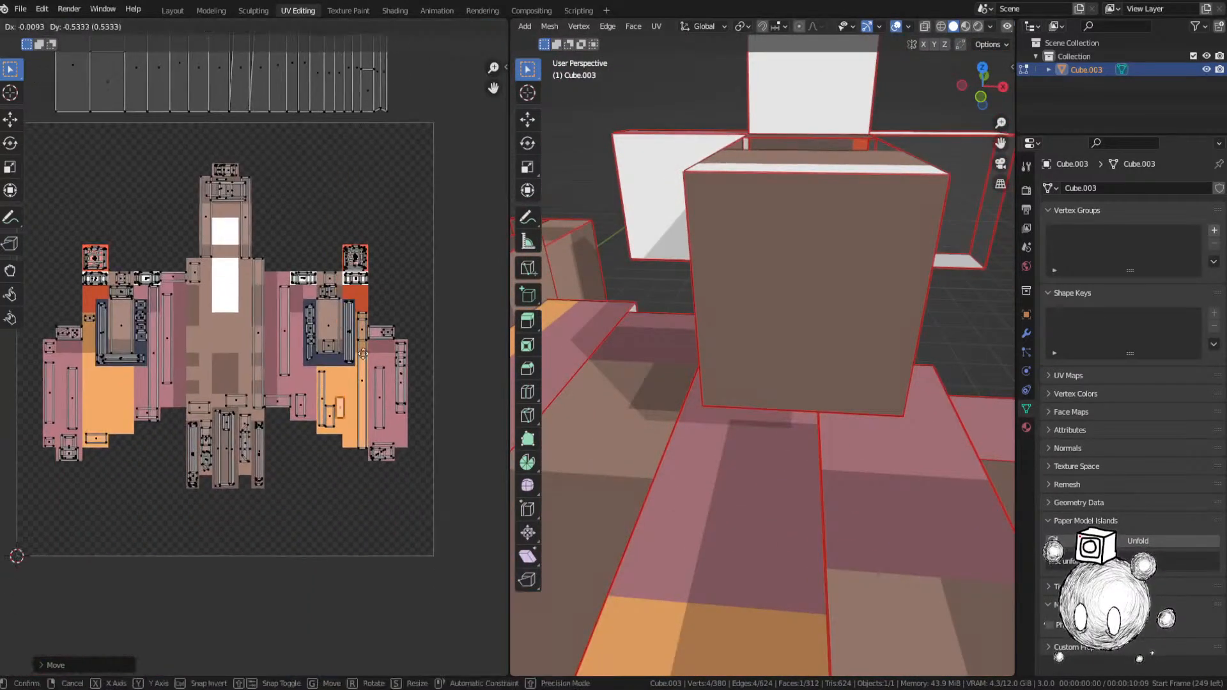
pyautogui.click(359, 331)
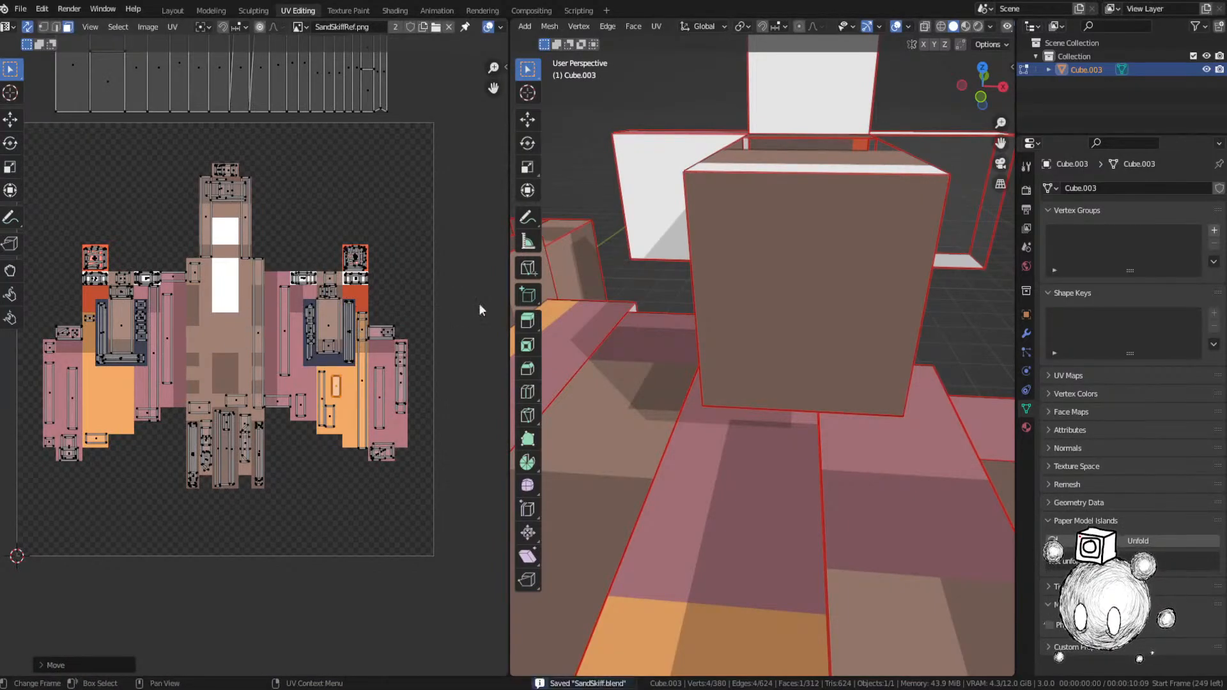
# Step: Select the small upright island at the cluster's lower-right corner and move it to the hull area around the upper white square's top edge
pyautogui.moveTo(644, 353); pyautogui.dragTo(678, 355, button='middle')
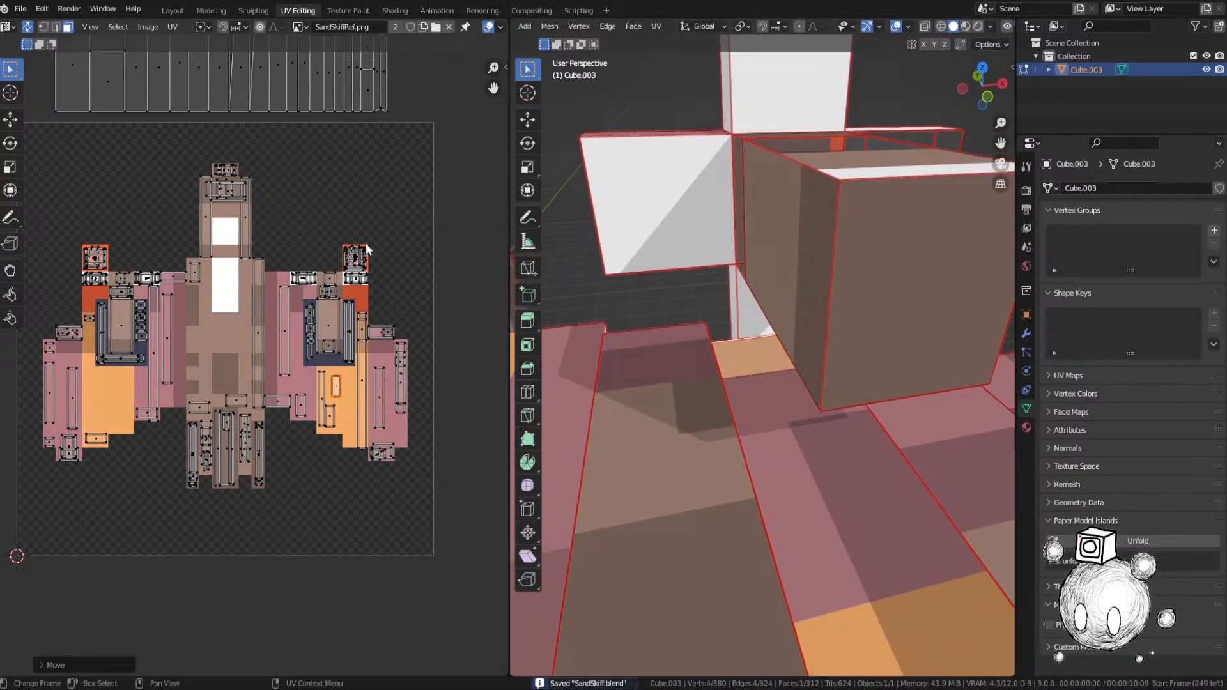
pyautogui.moveTo(356, 126); pyautogui.dragTo(354, 258, button='middle')
pyautogui.click(402, 158)
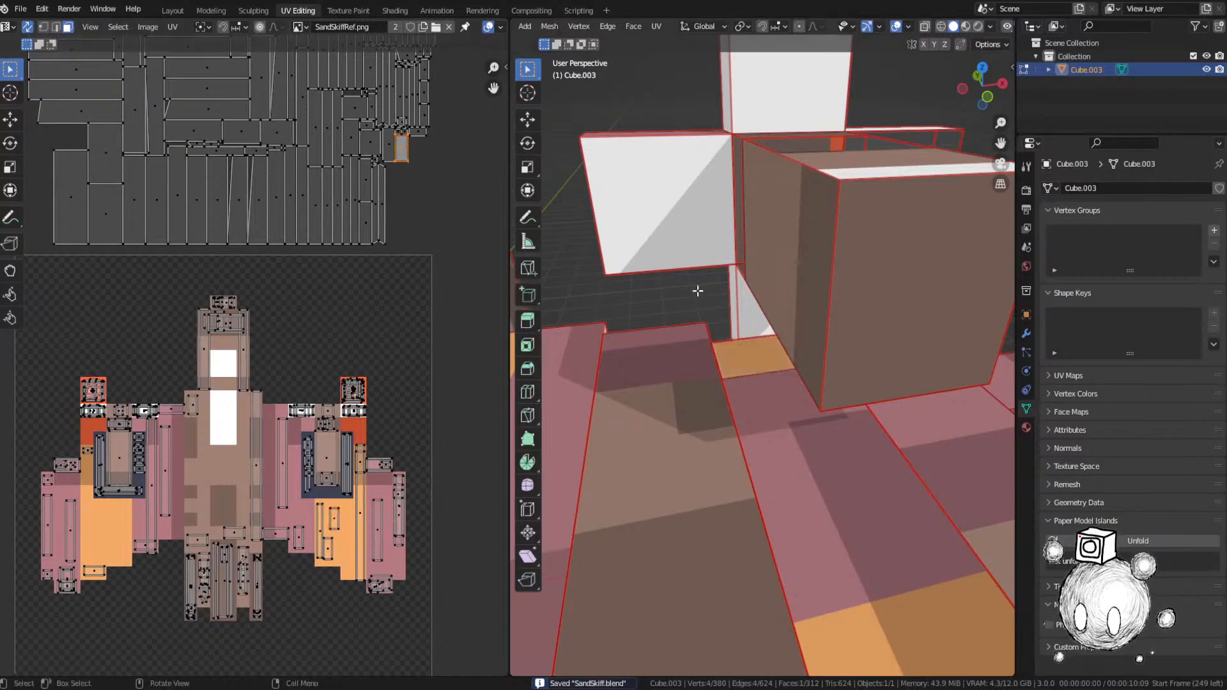
pyautogui.press('KP_Decimal')
pyautogui.scroll(-4, 701, 288)
pyautogui.moveTo(701, 287); pyautogui.dragTo(842, 273, button='middle')
pyautogui.press('g')
pyautogui.click(217, 429)
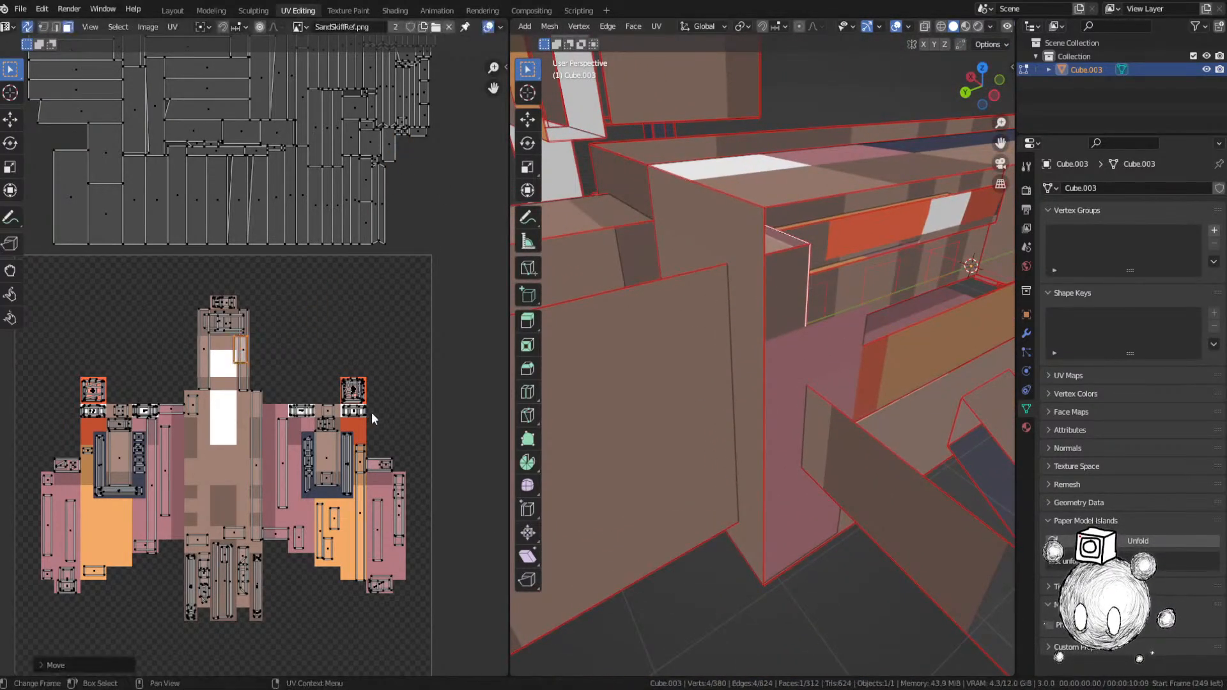
pyautogui.moveTo(750, 362); pyautogui.dragTo(614, 369, button='middle')
pyautogui.press('g')
pyautogui.click(321, 313)
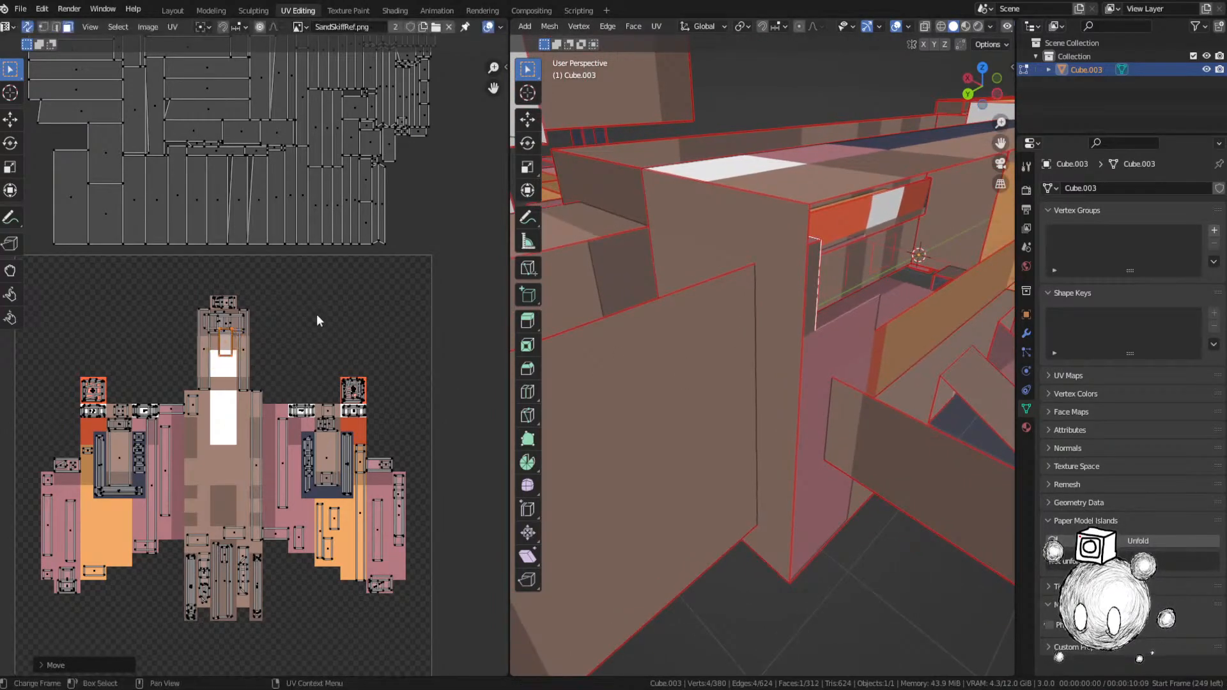
# Step: Rotate the island to lie horizontally, scale it down to fit the brown area above the white square, and save the file
pyautogui.scroll(5, 323, 314)
pyautogui.press('r')
pyautogui.press('Return')
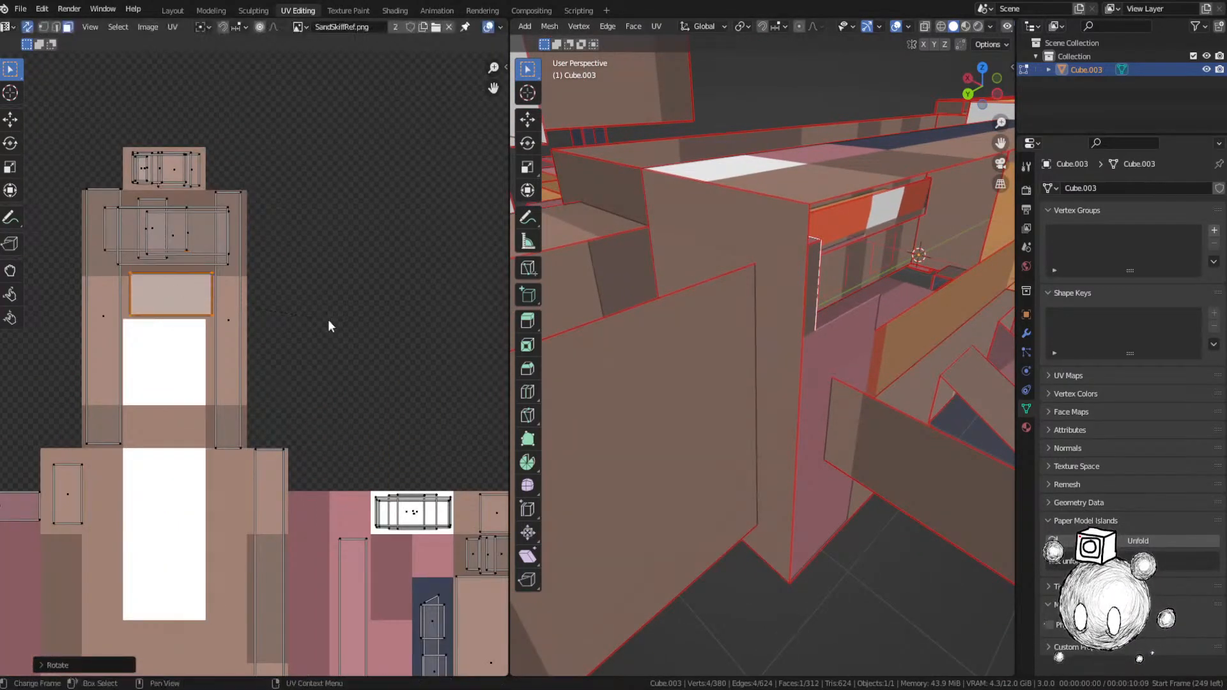
pyautogui.press('s')
pyautogui.click(267, 302)
pyautogui.scroll(-3, 626, 335)
pyautogui.hotkey('ctrl', 's')
# Step: Move the small wide island at the cluster's lower right onto the small brown block at the top of the hull
pyautogui.click(594, 305)
pyautogui.scroll(-5, 353, 186)
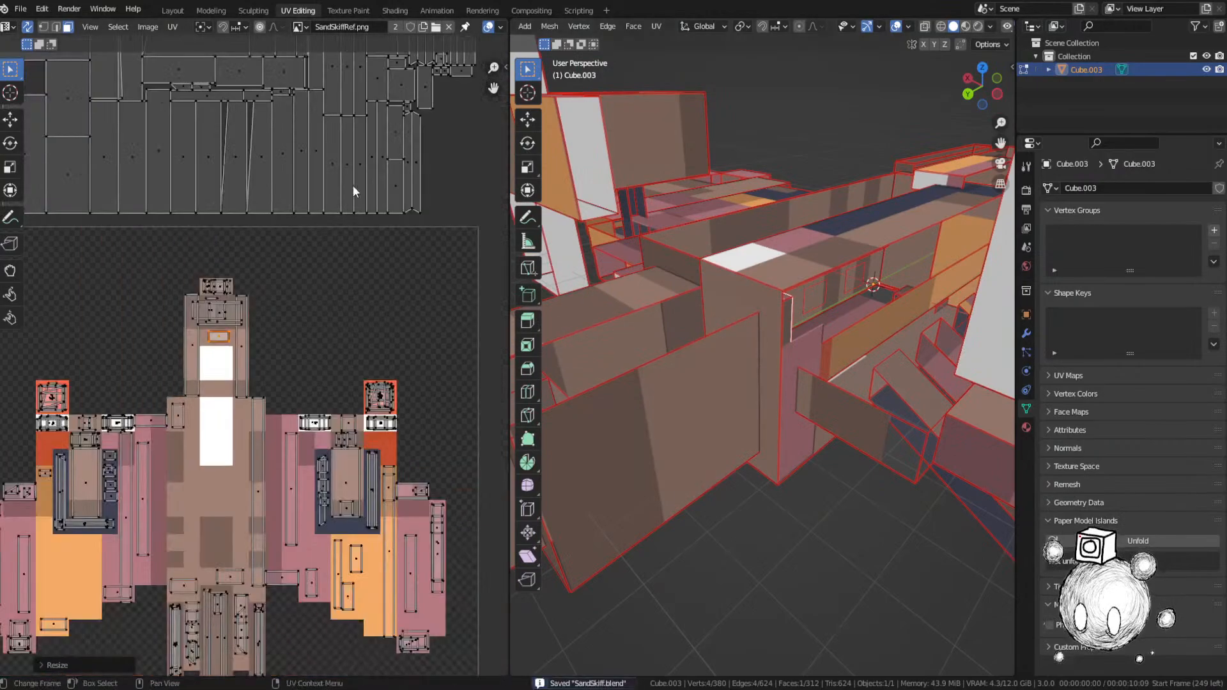
pyautogui.press('KP_Decimal')
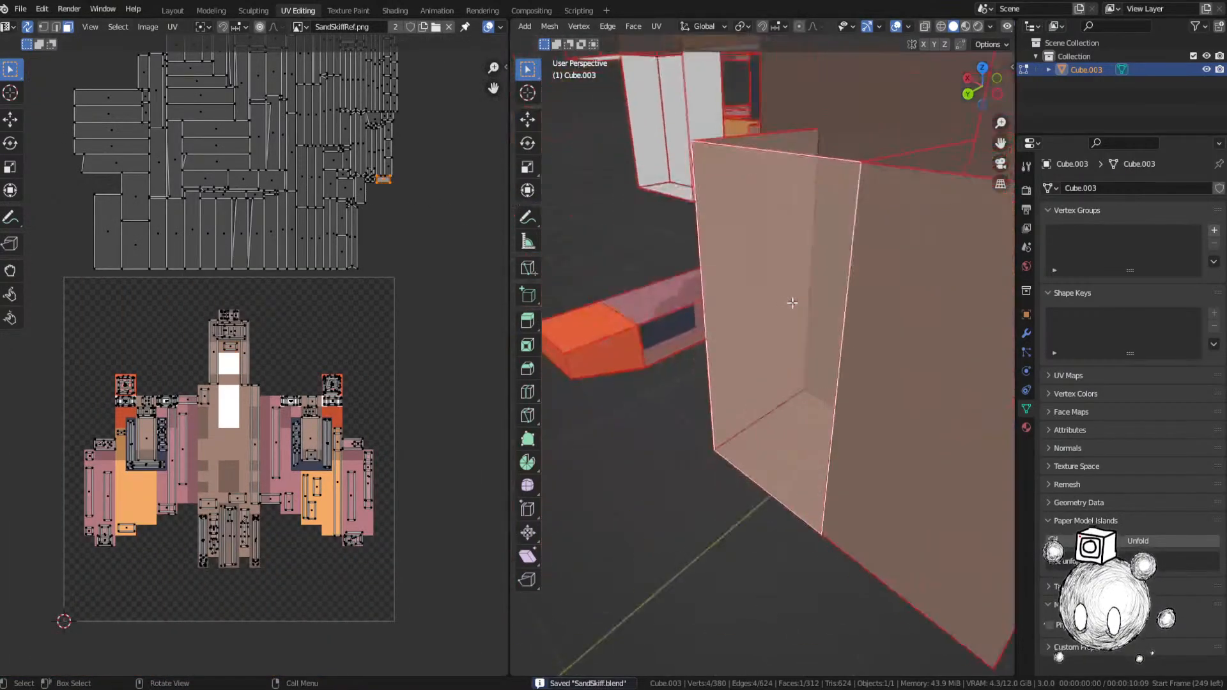
pyautogui.scroll(5, 289, 342)
pyautogui.press('g')
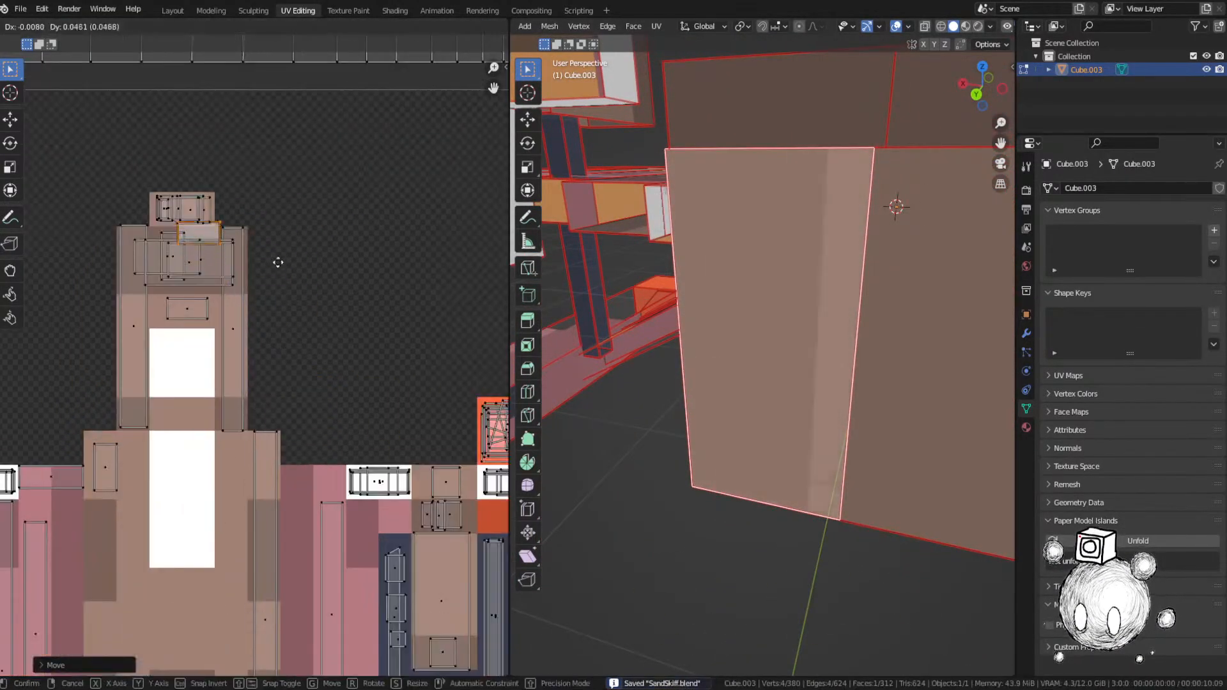
pyautogui.click(265, 241)
pyautogui.moveTo(743, 301); pyautogui.dragTo(783, 305, button='middle')
pyautogui.scroll(-5, 782, 306)
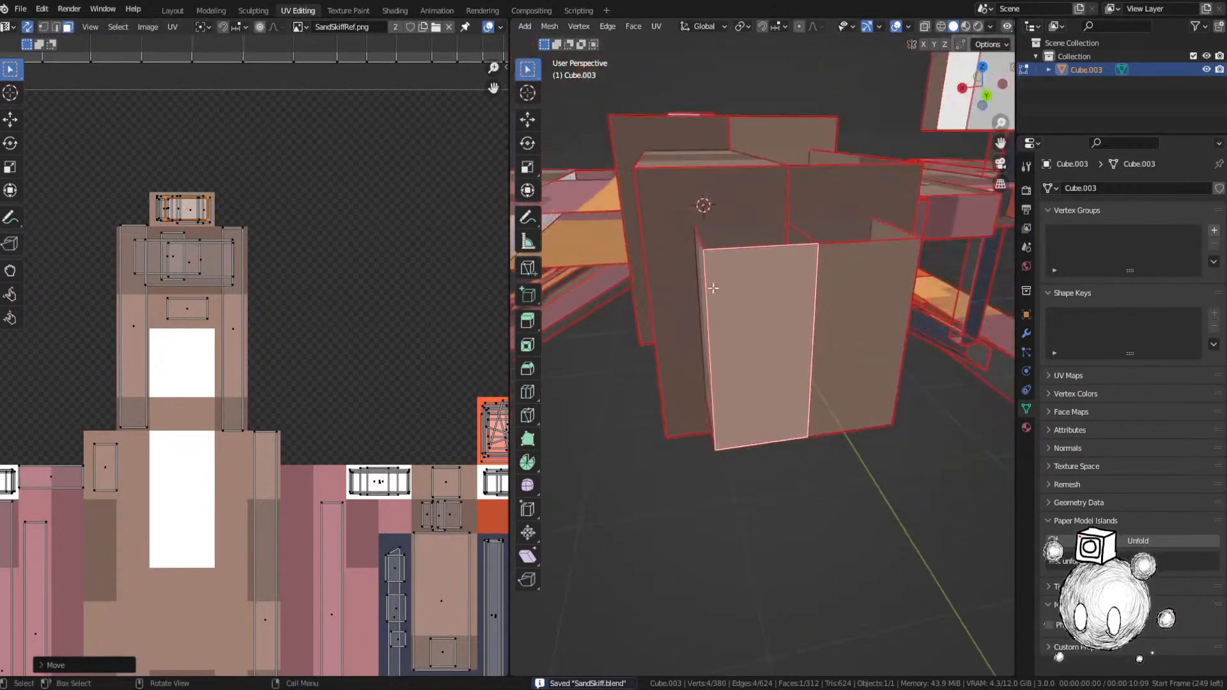
# Step: Move the tiny island for the dark blue post's bottom face onto the right side of the left wing's dark blue frame, and save the file
pyautogui.scroll(-4, 393, 217)
pyautogui.click(386, 216)
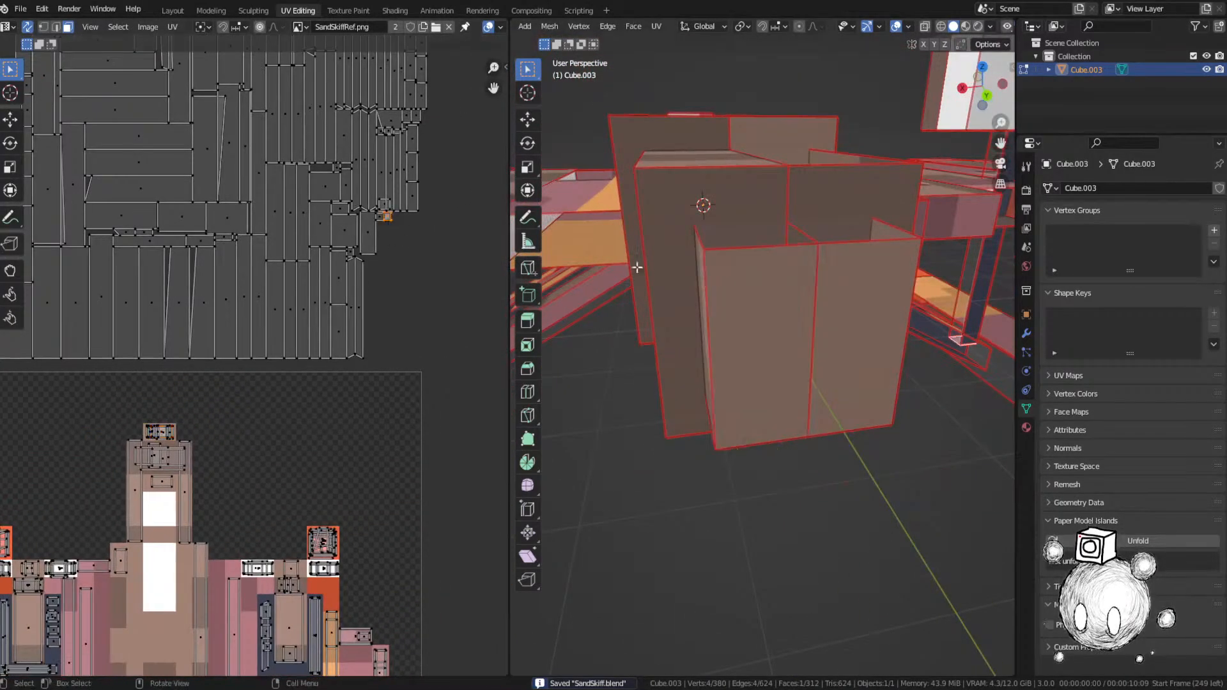
pyautogui.press('KP_Decimal')
pyautogui.press('g')
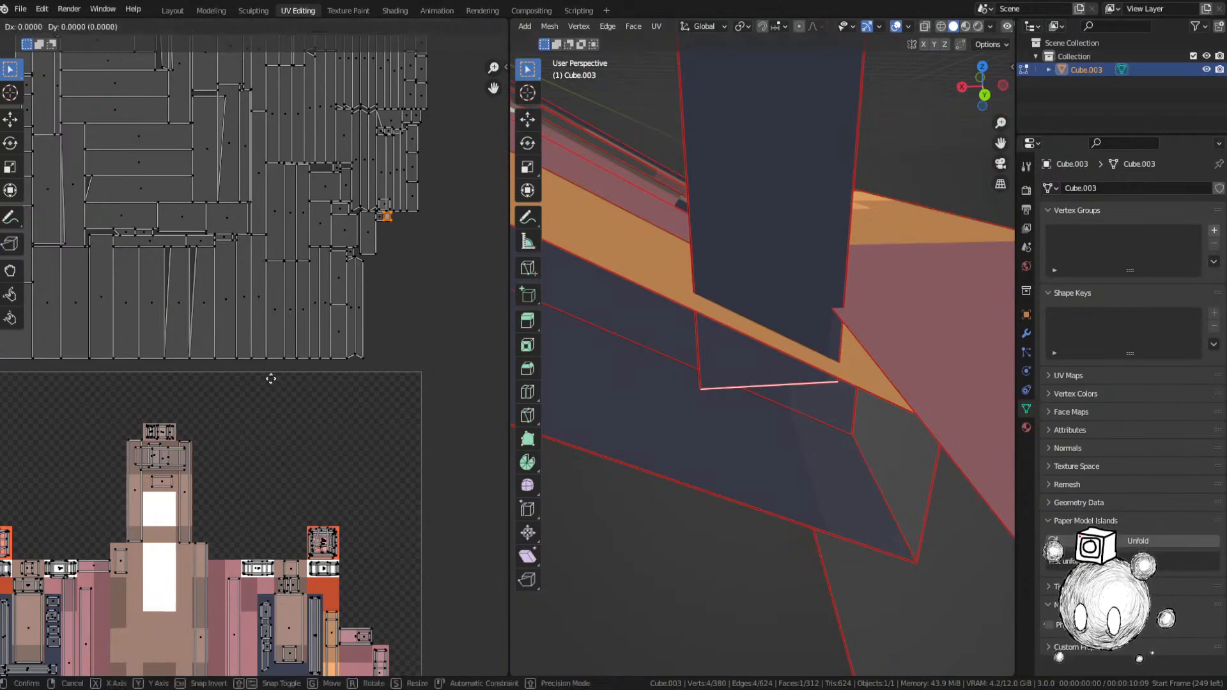
pyautogui.click(193, 543)
pyautogui.moveTo(224, 524); pyautogui.dragTo(431, 174, button='middle')
pyautogui.press('g')
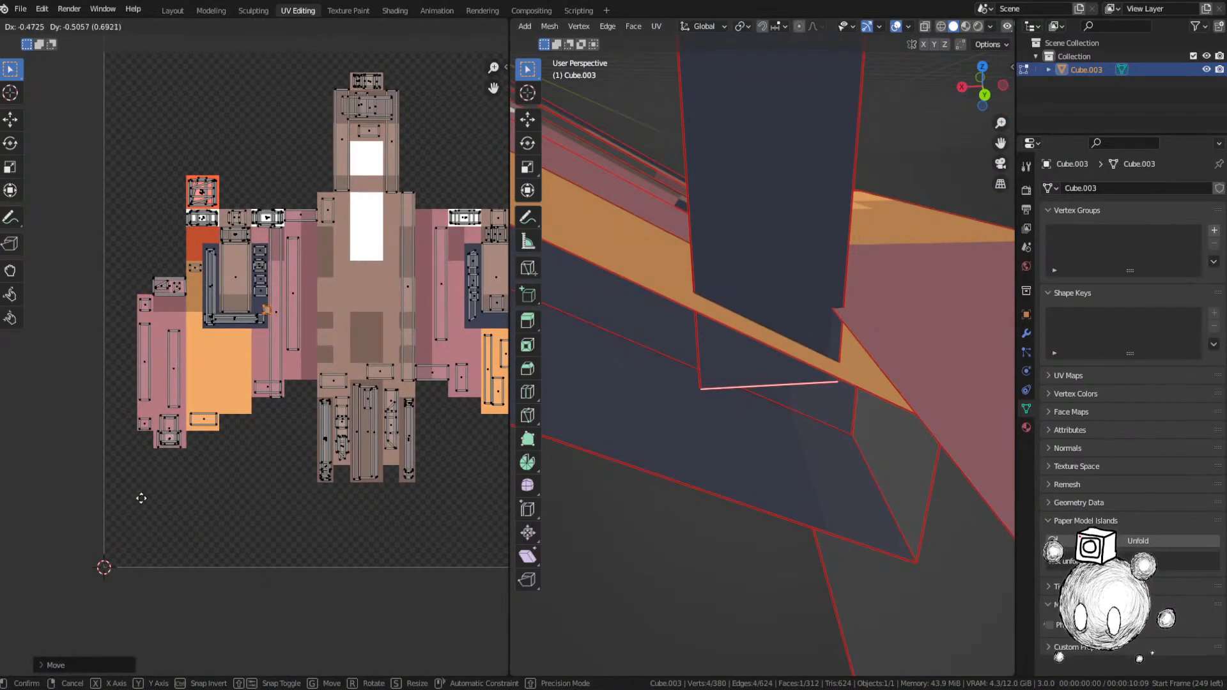
pyautogui.click(134, 493)
pyautogui.hotkey('ctrl', 's')
# Step: Select the small upright island at the cluster's lower-right edge and frame its face in the 3D view
pyautogui.click(269, 403)
pyautogui.scroll(-2, 256, 377)
pyautogui.scroll(-1, 449, 367)
pyautogui.moveTo(482, 198); pyautogui.dragTo(391, 310, button='middle')
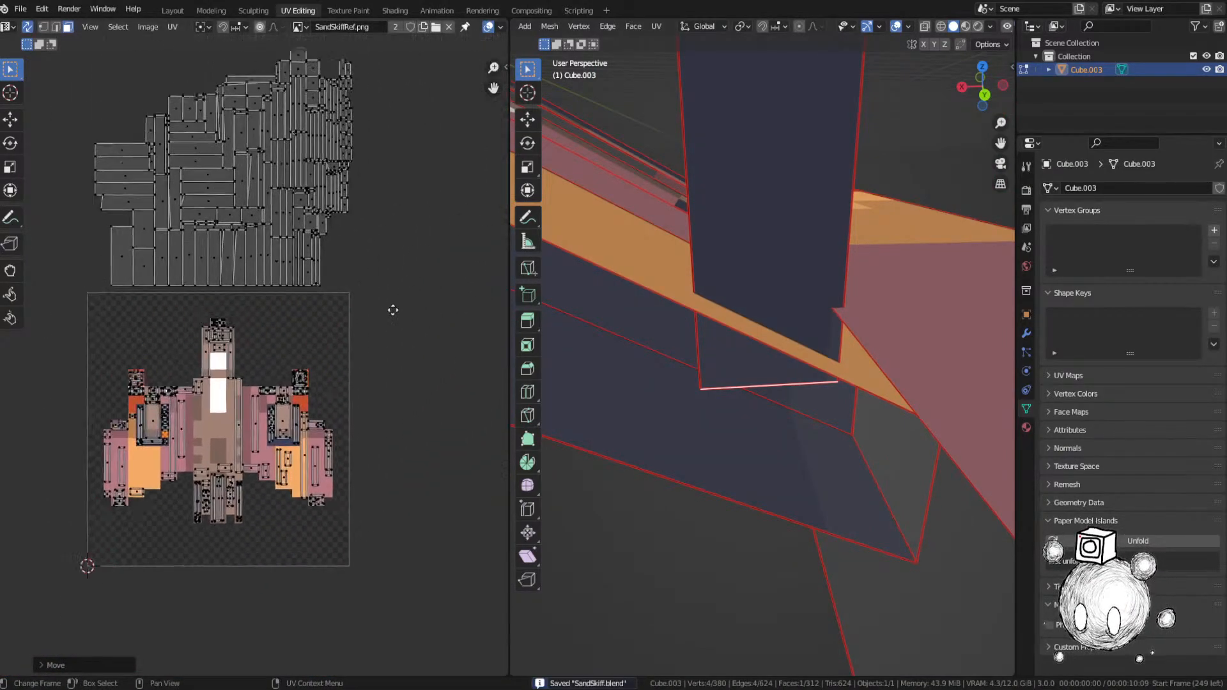
pyautogui.scroll(2, 275, 338)
pyautogui.click(354, 163)
pyautogui.press('KP_Decimal')
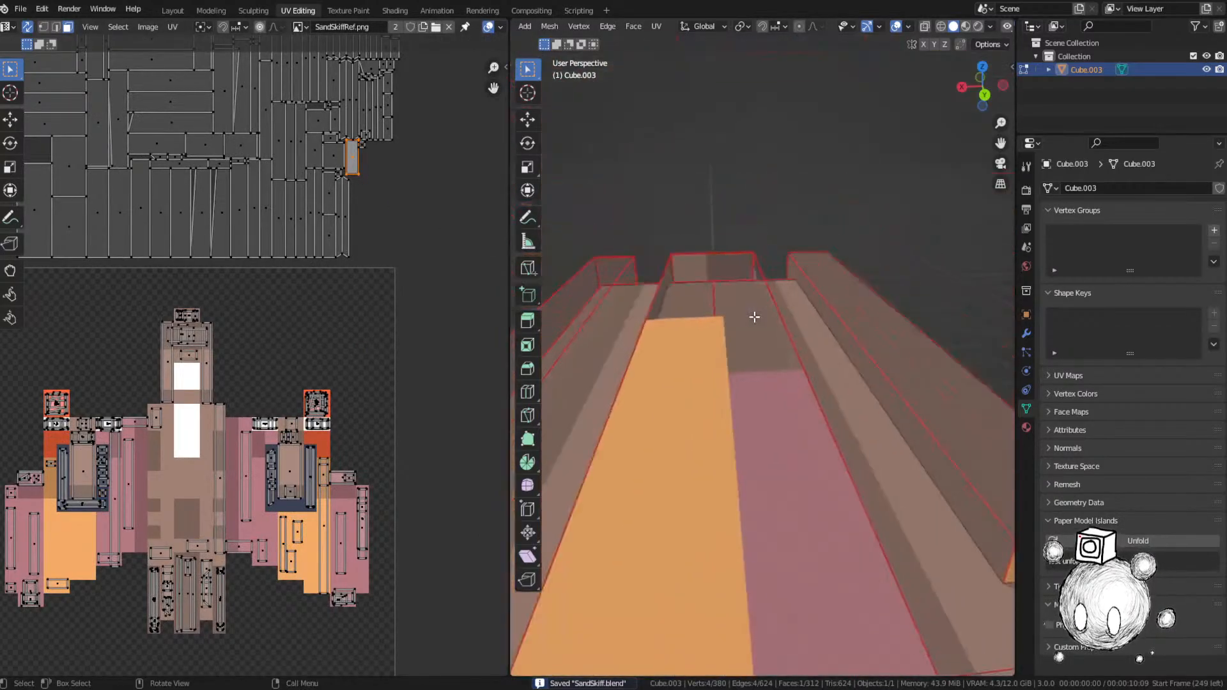
pyautogui.moveTo(753, 315)
pyautogui.mouseDown(button='middle')
pyautogui.moveTo(601, 342)
pyautogui.moveTo(827, 291)
pyautogui.moveTo(767, 275)
pyautogui.moveTo(808, 307)
pyautogui.moveTo(741, 297)
pyautogui.mouseUp(button='middle')
pyautogui.press('g')
pyautogui.rightClick(745, 272)
pyautogui.press('g')
pyautogui.rightClick(735, 297)
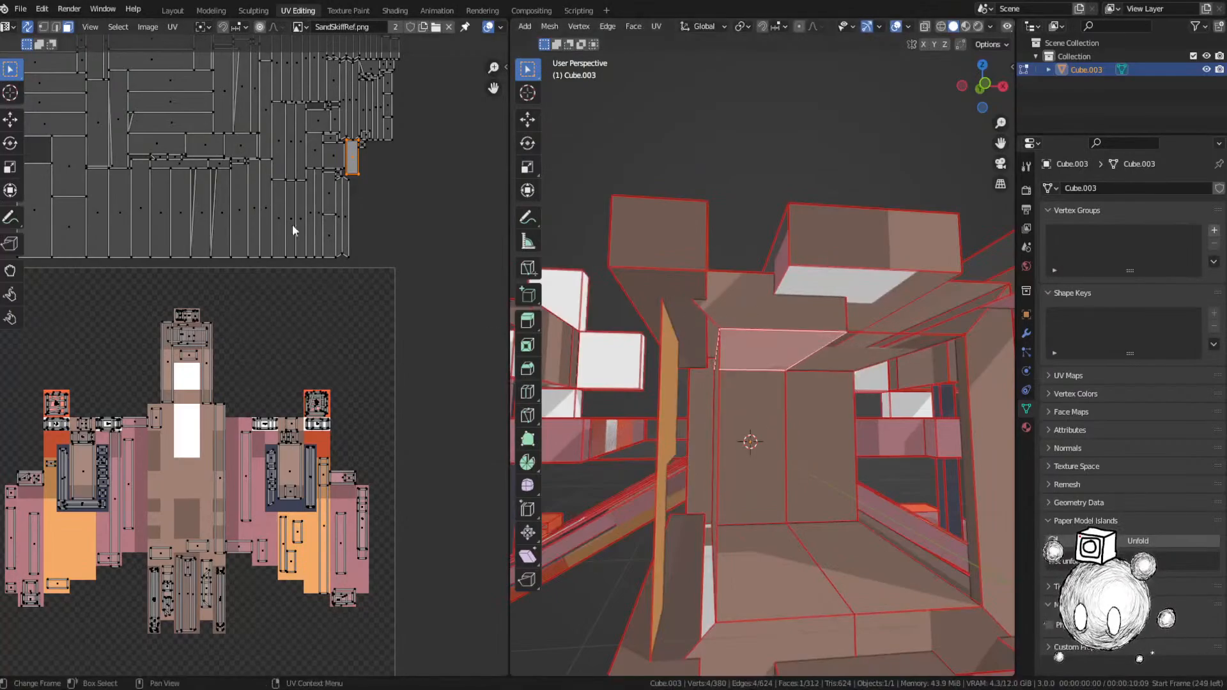
# Step: Move the upright island onto the brown area at the hull's lower-left side, scale it down to fit, and save the file
pyautogui.press('g')
pyautogui.click(108, 542)
pyautogui.scroll(3, 251, 370)
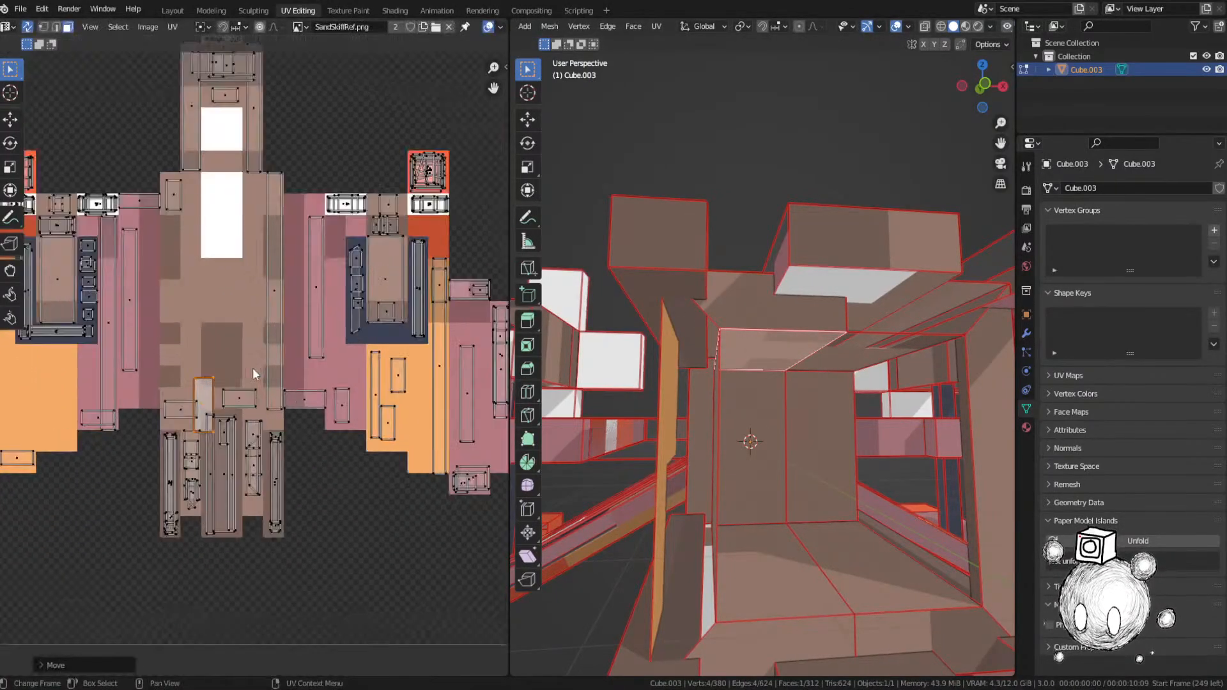
pyautogui.press('g')
pyautogui.click(224, 385)
pyautogui.press('s')
pyautogui.click(206, 386)
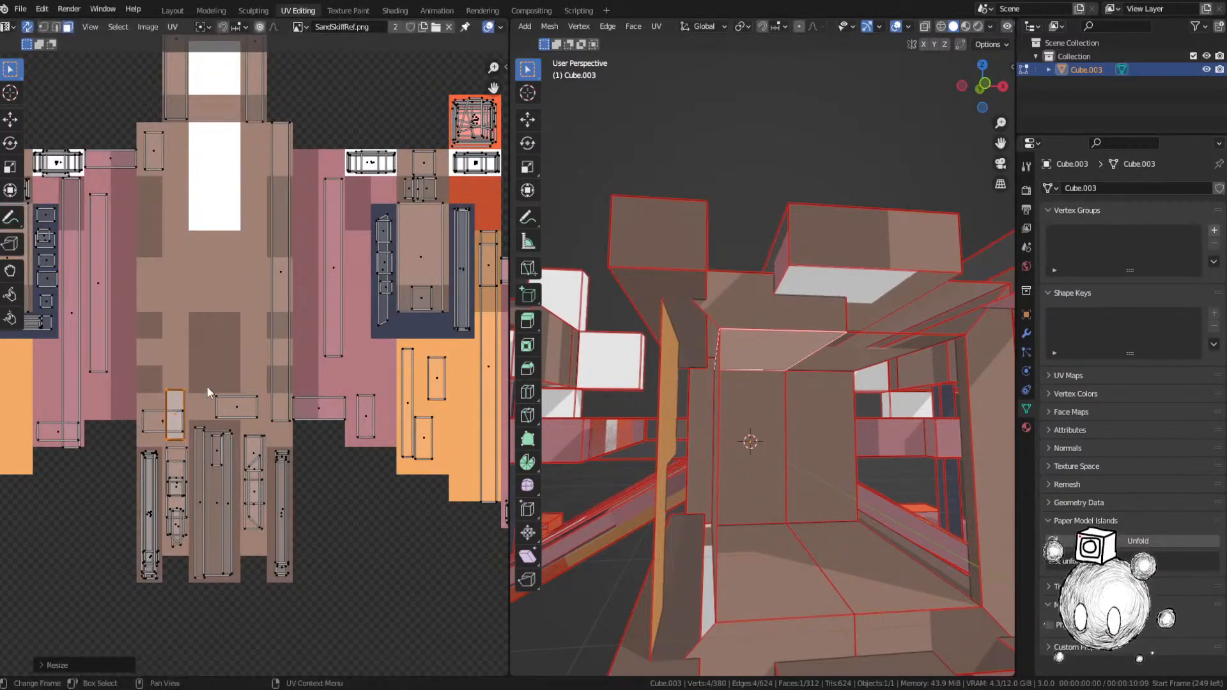
pyautogui.hotkey('ctrl', 's')
# Step: Move the long thin island at the cluster's lower right onto the left side of the right wing's dark blue frame, scale it to fit, and save
pyautogui.click(196, 339)
pyautogui.scroll(-3, 310, 339)
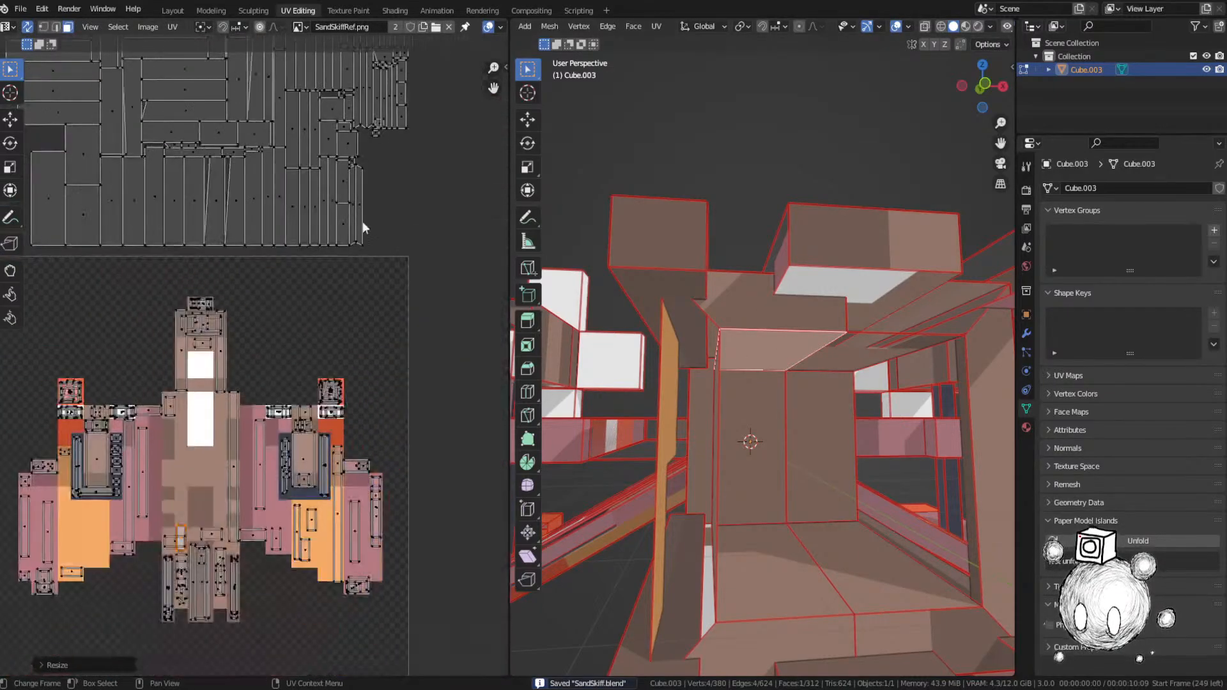
pyautogui.click(357, 203)
pyautogui.press('KP_Decimal')
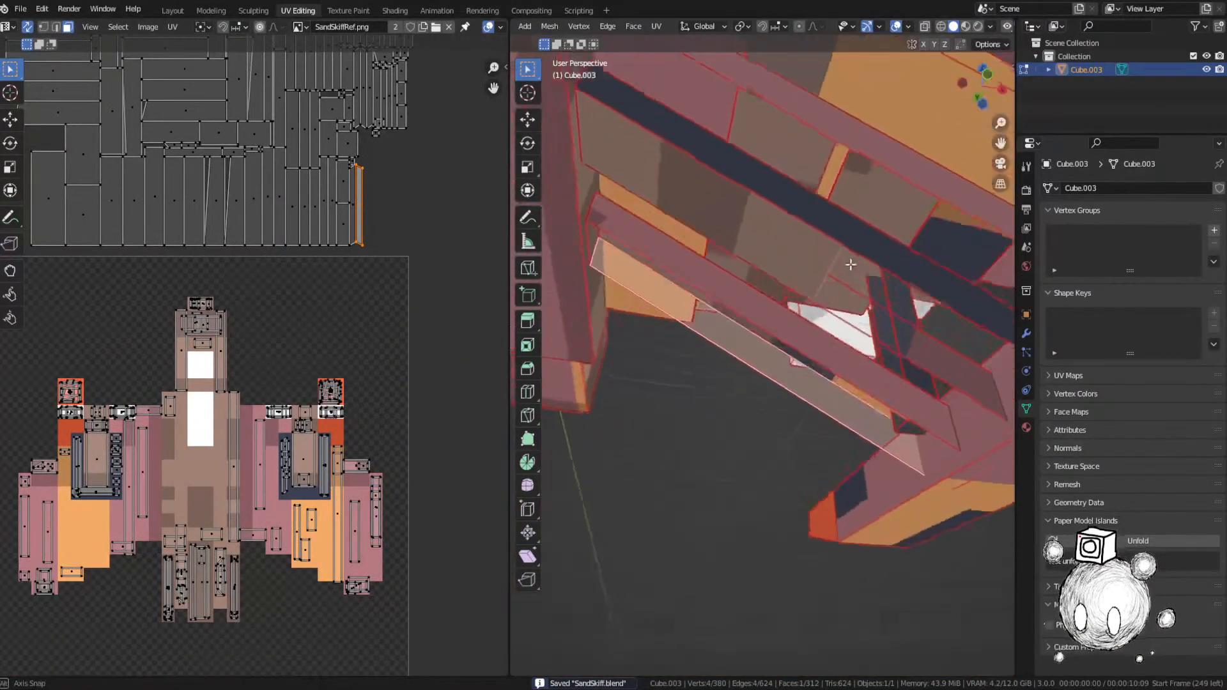
pyautogui.press('g')
pyautogui.click(227, 536)
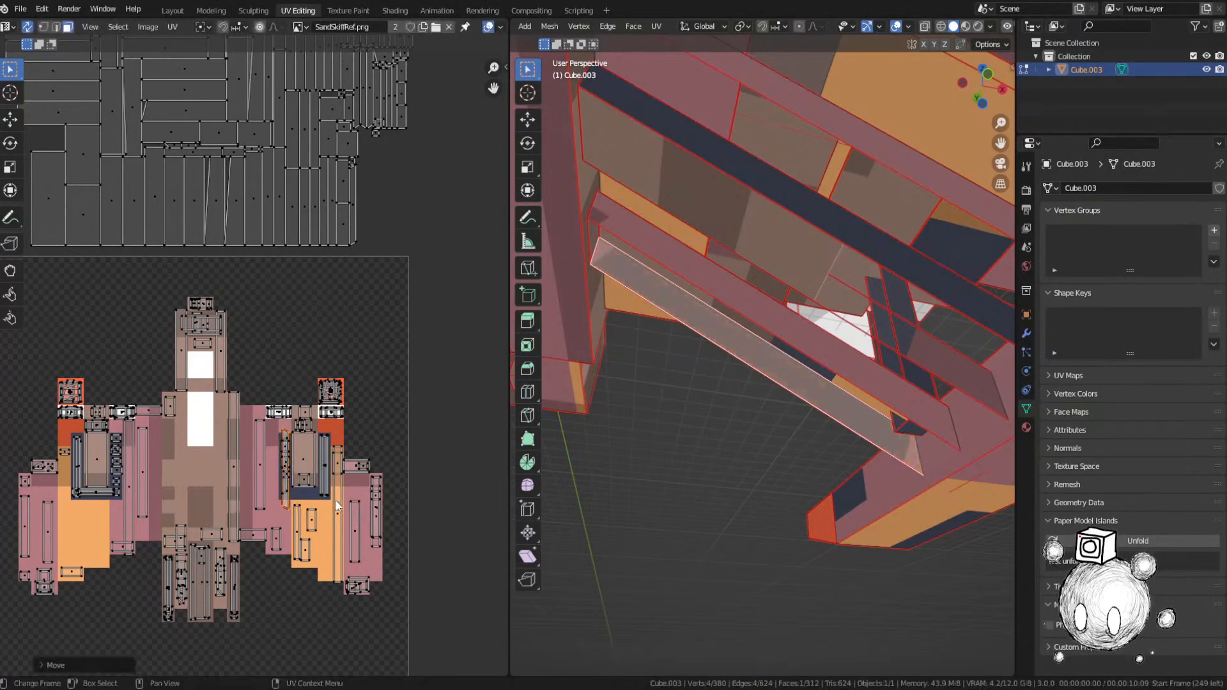
pyautogui.press('s')
pyautogui.click(320, 492)
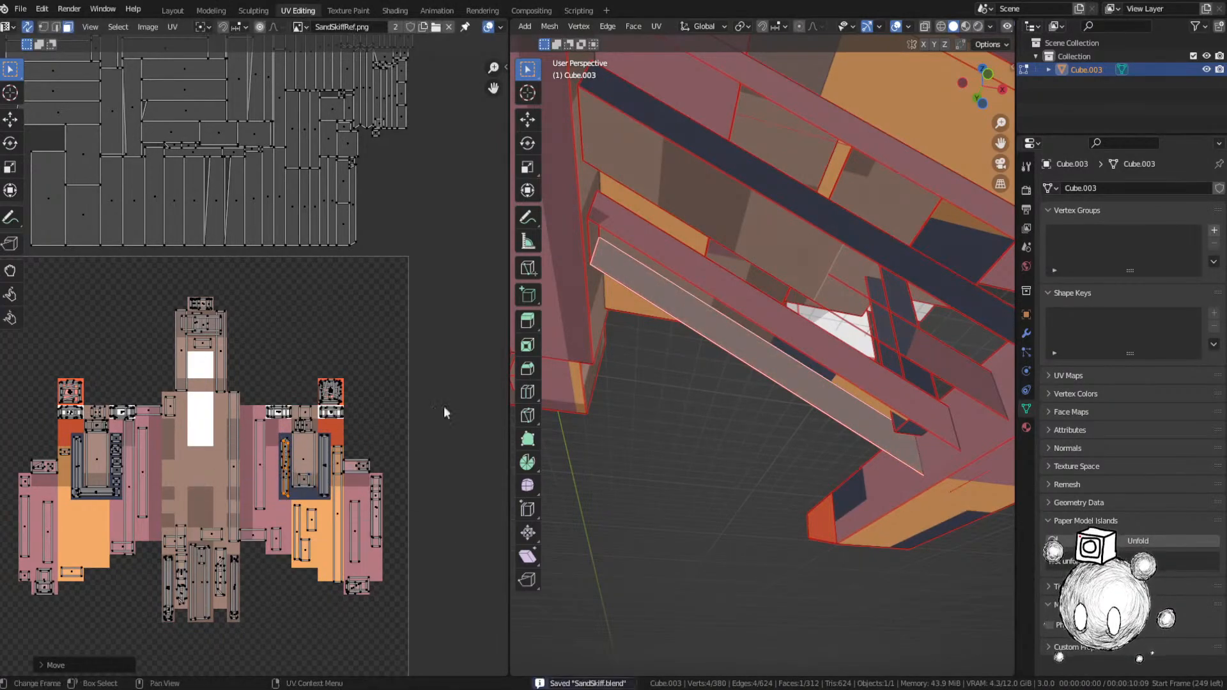
# Step: Select the tiny island just below the cluster's stepped lower-right edge and move it to the hull's right brown edge
pyautogui.scroll(2, 358, 239)
pyautogui.click(340, 266)
pyautogui.press('KP_Decimal')
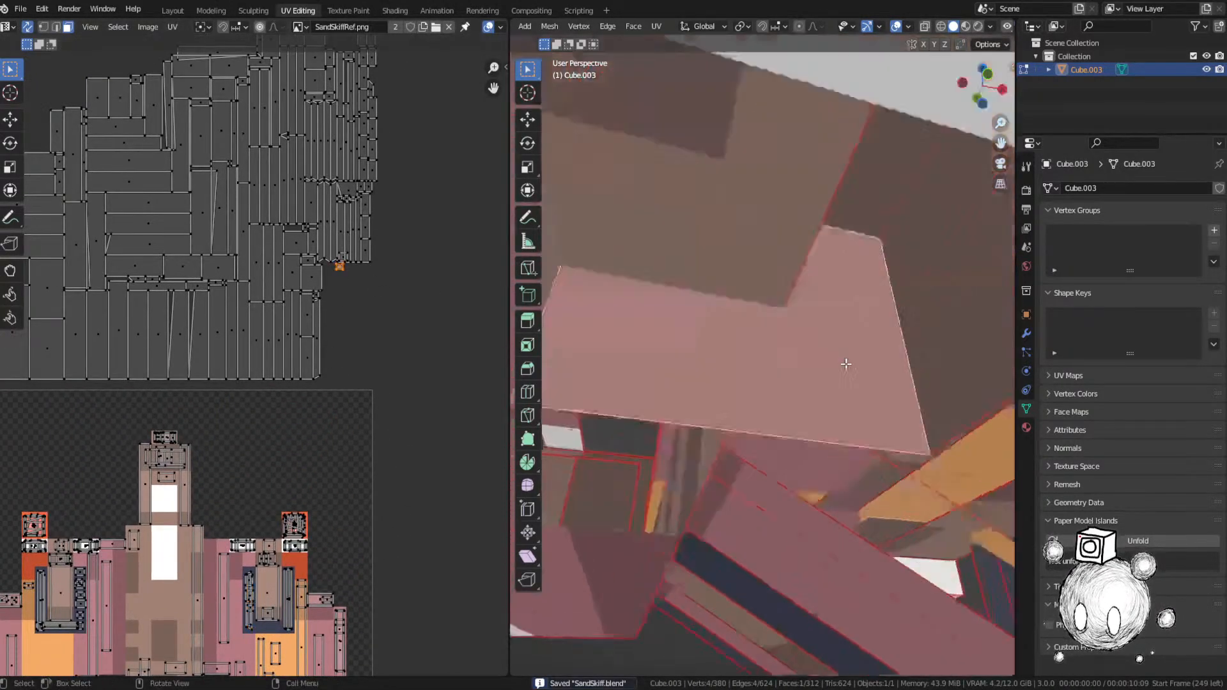
pyautogui.scroll(-4, 823, 347)
pyautogui.moveTo(828, 381); pyautogui.dragTo(687, 358, button='middle')
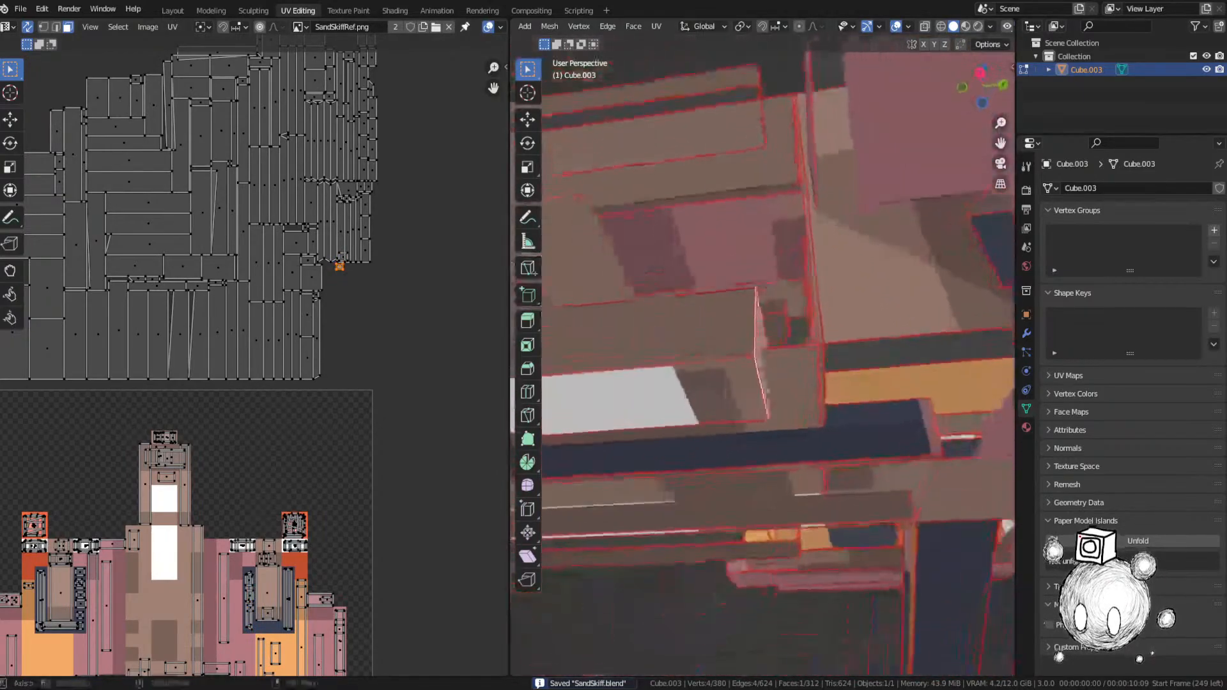
pyautogui.press('g')
pyautogui.click(255, 569)
pyautogui.moveTo(254, 569); pyautogui.dragTo(364, 302, button='middle')
pyautogui.press('g')
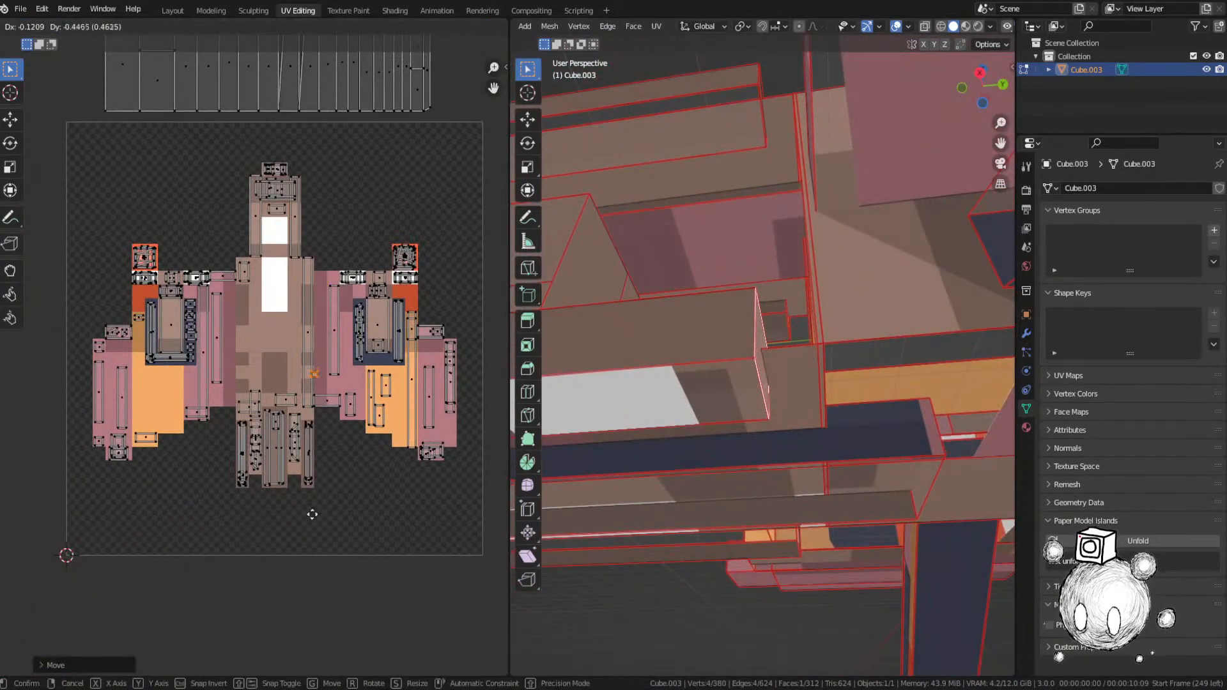
pyautogui.click(314, 525)
# Step: Reposition the tiny island onto the upper part of the hull's rightmost brown tail column and save the file
pyautogui.press('g')
pyautogui.click(352, 416)
pyautogui.hotkey('ctrl', 's')
pyautogui.click(224, 389)
pyautogui.moveTo(712, 410); pyautogui.dragTo(727, 427, button='middle')
# Step: Select the small upright island at the lower end of the cluster's right edge and move it onto the left wing's orange-red area
pyautogui.moveTo(334, 167); pyautogui.dragTo(249, 377, button='middle')
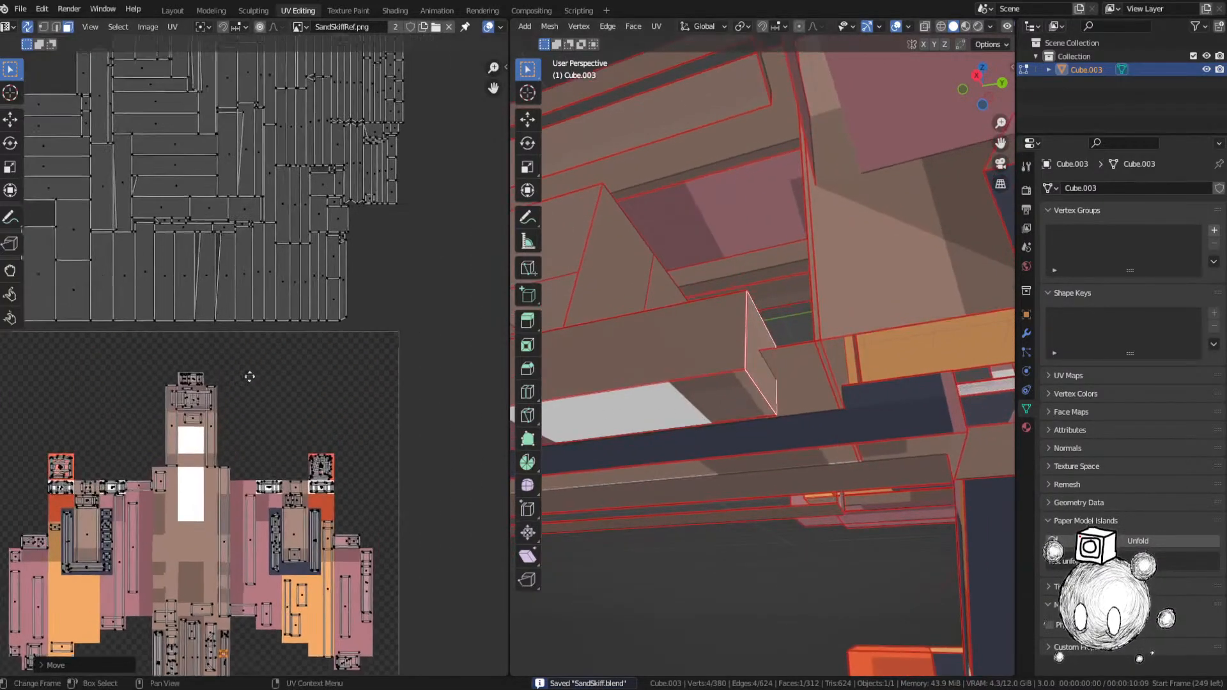
pyautogui.click(394, 202)
pyautogui.press('KP_Decimal')
pyautogui.moveTo(756, 307); pyautogui.dragTo(835, 439, button='middle')
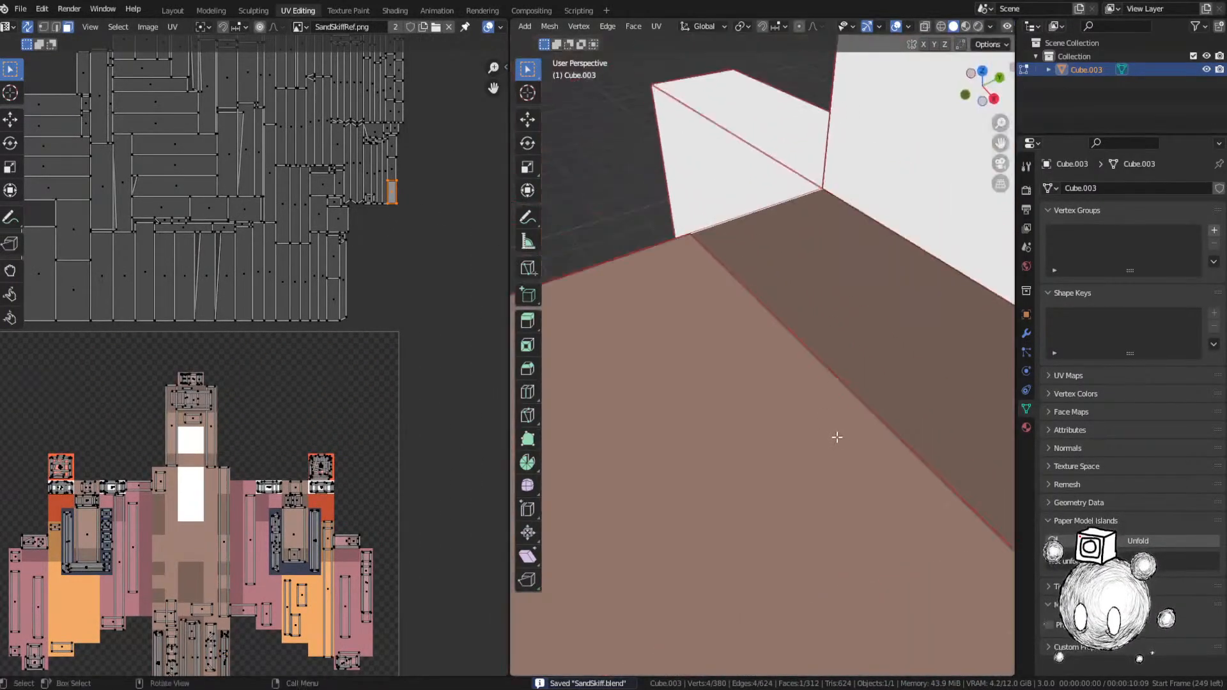
pyautogui.scroll(-7, 799, 430)
pyautogui.moveTo(740, 417); pyautogui.dragTo(882, 410, button='middle')
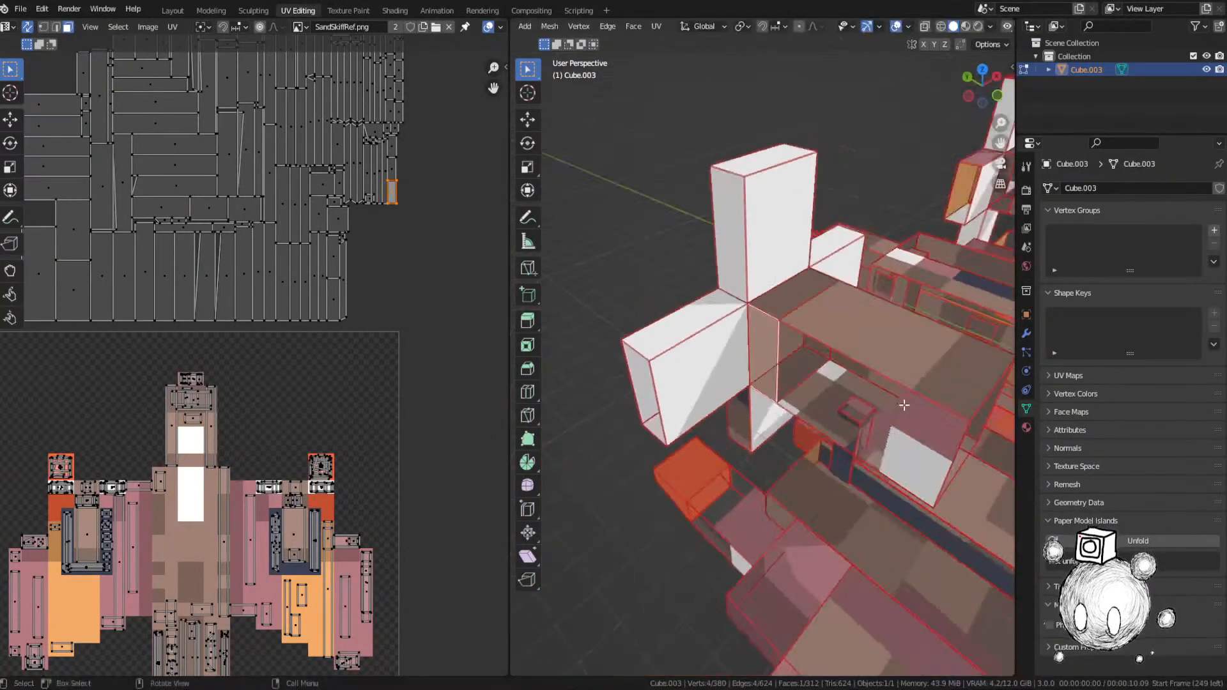
pyautogui.press('g')
pyautogui.click(62, 489)
pyautogui.scroll(4, 62, 489)
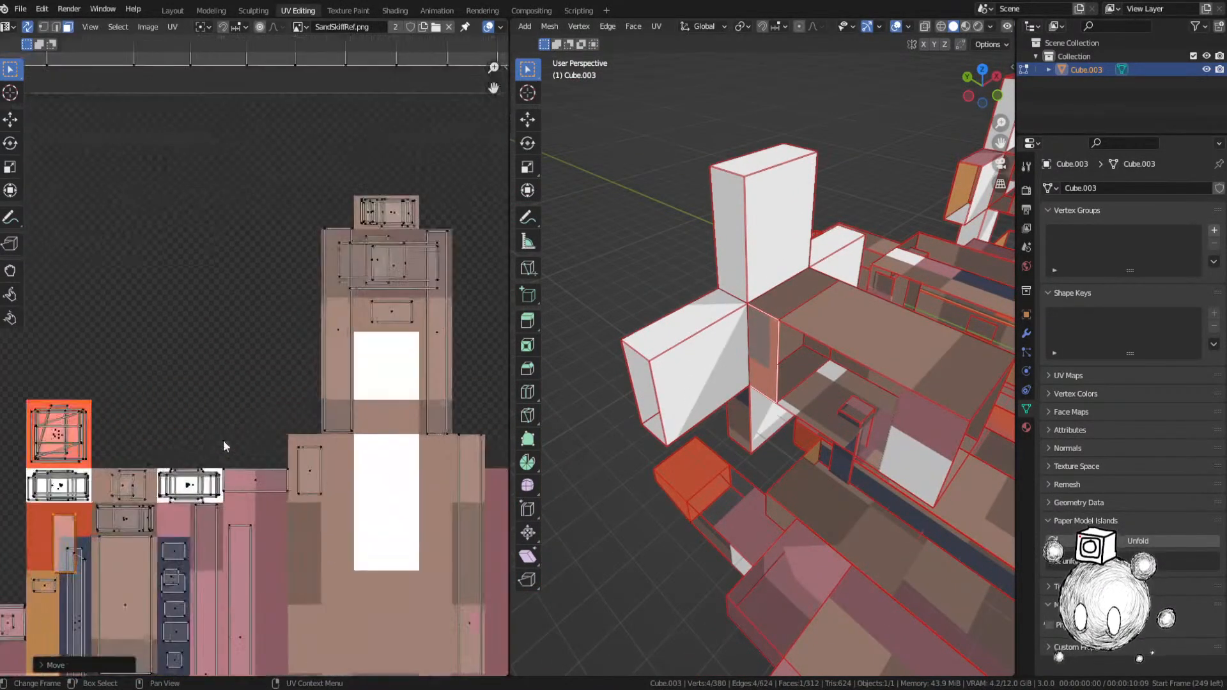
# Step: Move the island to the brown block above the left wing's dark blue frame, rotate it 90 degrees, scale it to fit, and save
pyautogui.press('g')
pyautogui.click(286, 418)
pyautogui.write('r90')
pyautogui.press('Return')
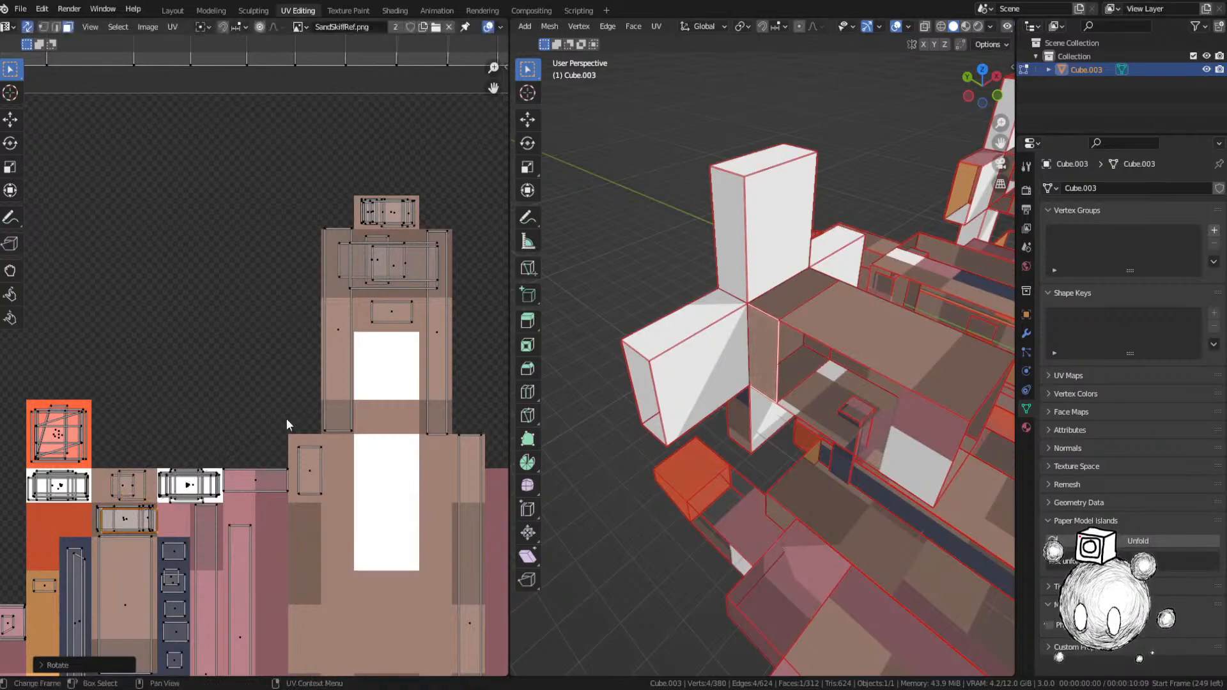
pyautogui.press('s')
pyautogui.click(247, 412)
pyautogui.press('g')
pyautogui.click(240, 411)
pyautogui.hotkey('ctrl', 's')
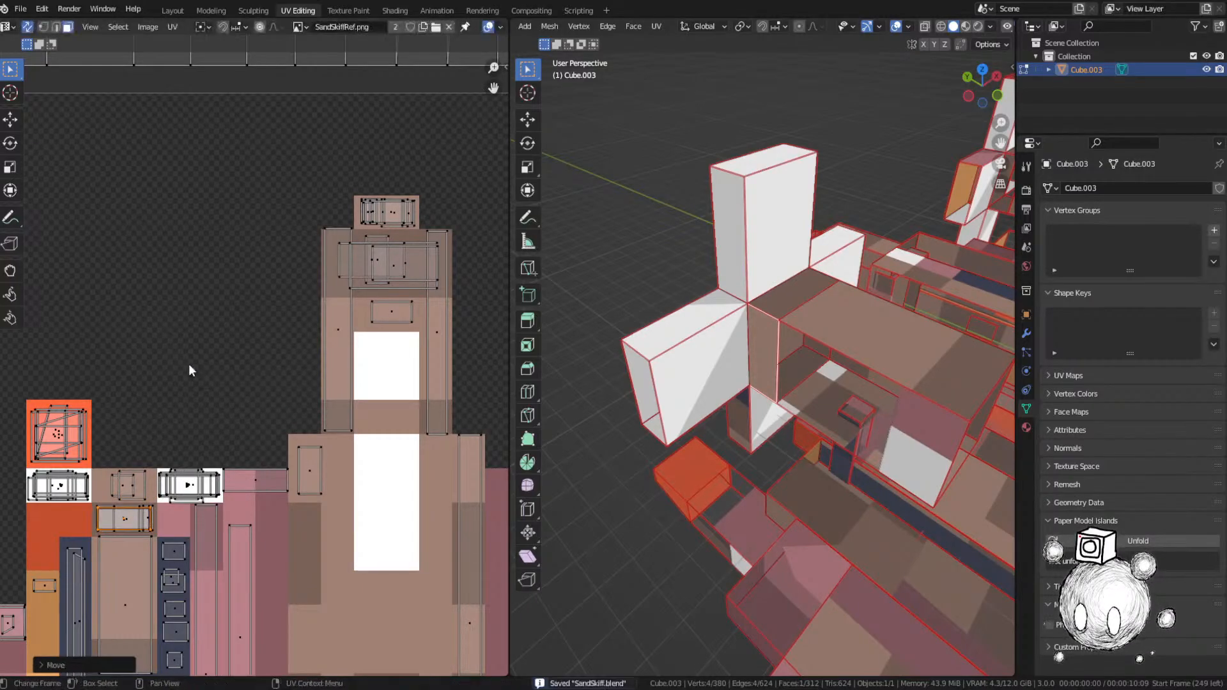
# Step: Select the upright island for the overhanging slab's end face and move it onto the hull's lower white rectangle
pyautogui.scroll(-5, 189, 363)
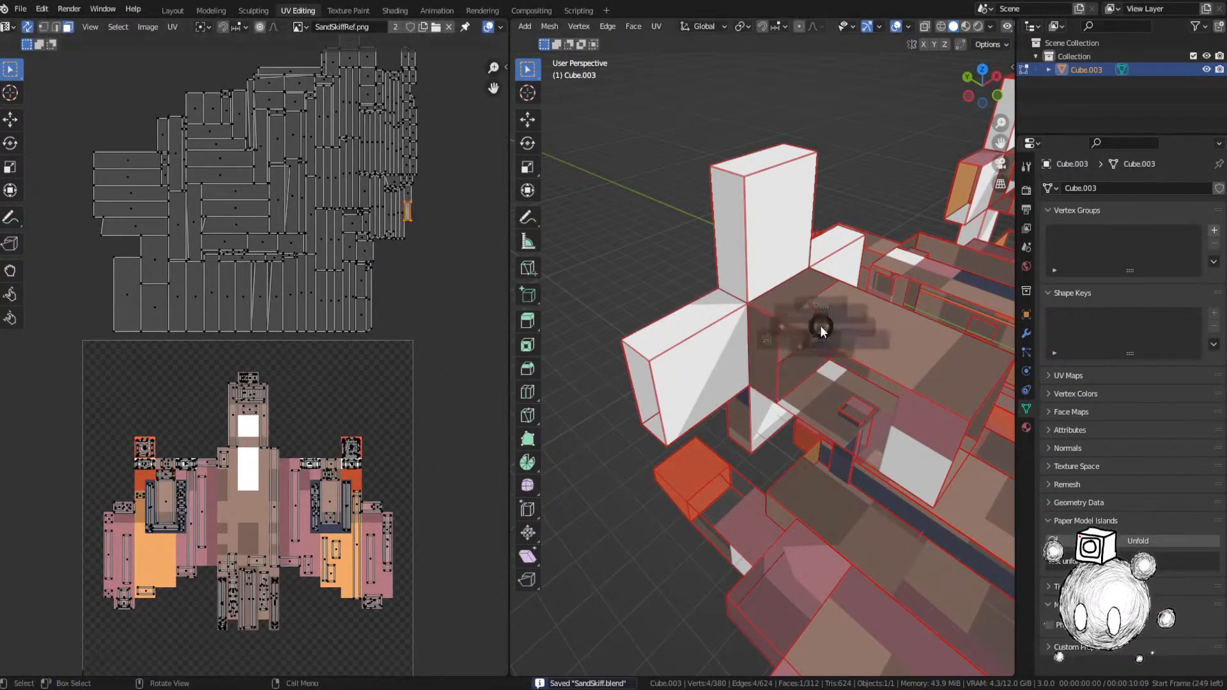
pyautogui.press('3')
pyautogui.scroll(-3, 814, 332)
pyautogui.moveTo(813, 332); pyautogui.dragTo(869, 356, button='middle')
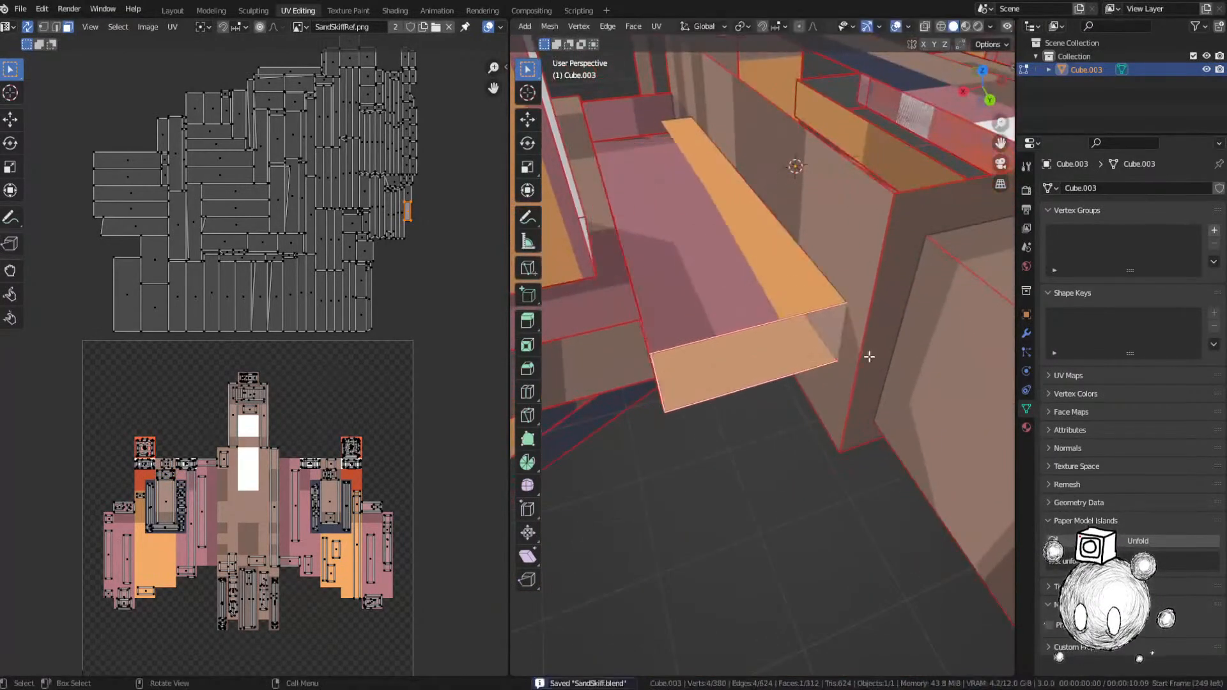
pyautogui.press('g')
pyautogui.click(125, 425)
pyautogui.moveTo(273, 458); pyautogui.dragTo(278, 341, button='middle')
pyautogui.scroll(3, 277, 341)
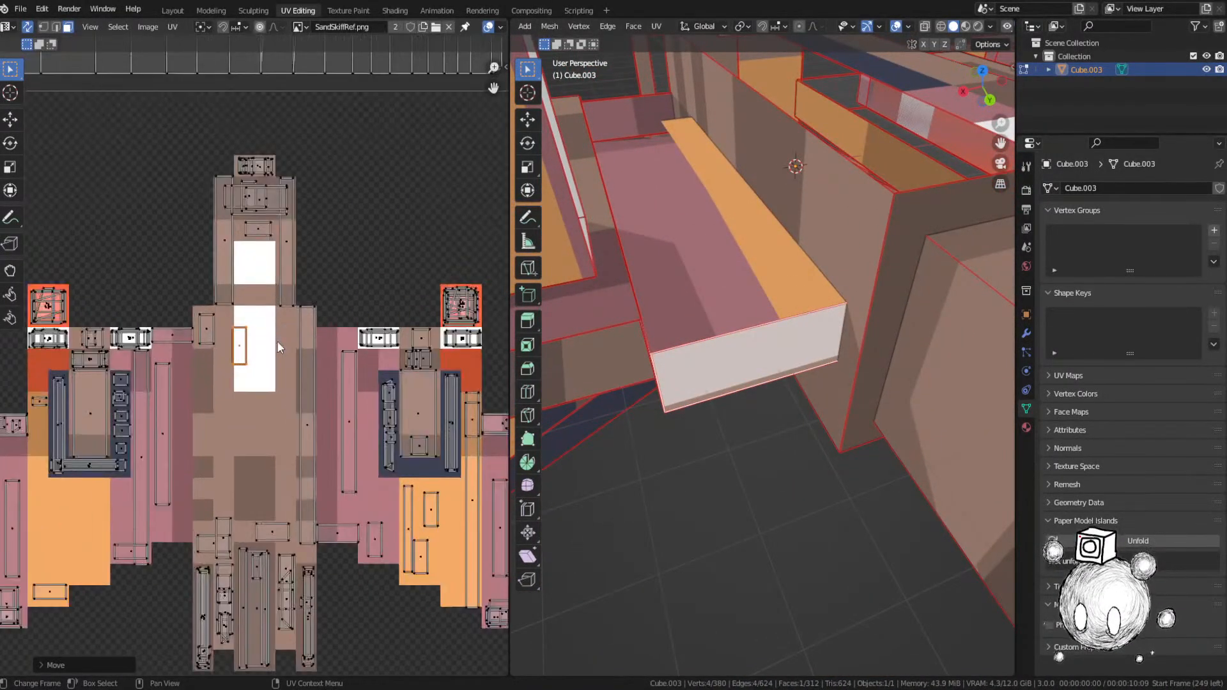
# Step: Move the slab's end-face island onto the pink strip between the hull and the right wing's white block, and rotate it 90 degrees
pyautogui.press('g')
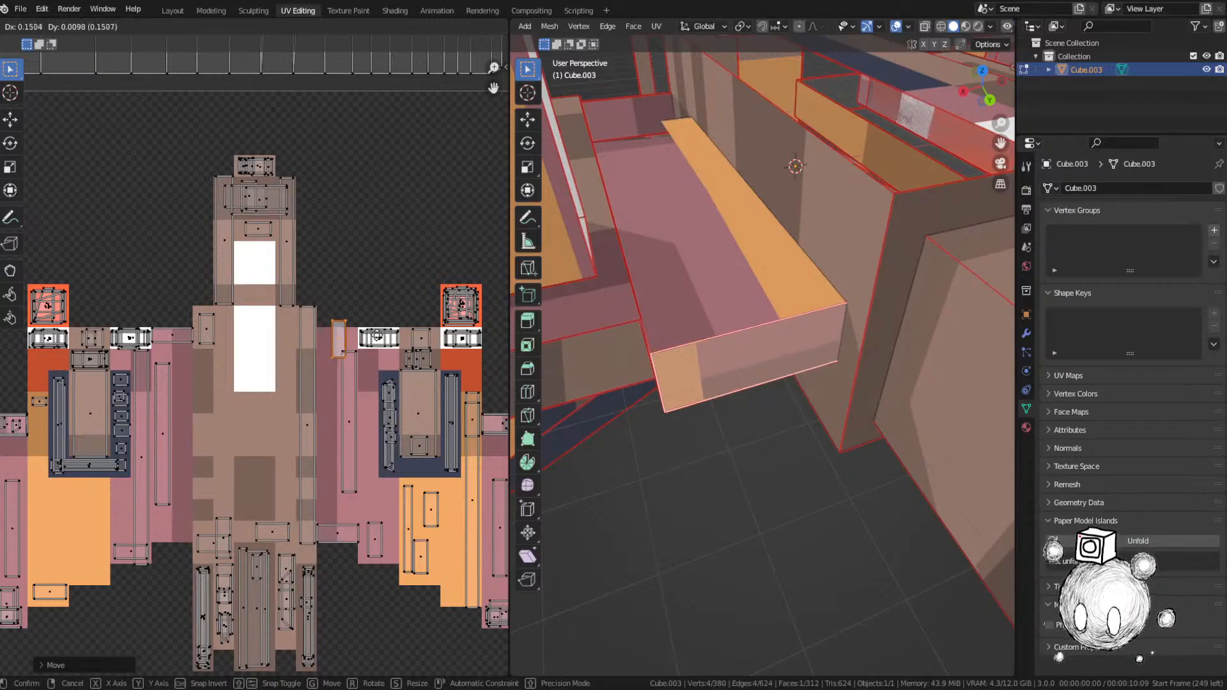
pyautogui.click(376, 335)
pyautogui.write('r90')
pyautogui.press('Return')
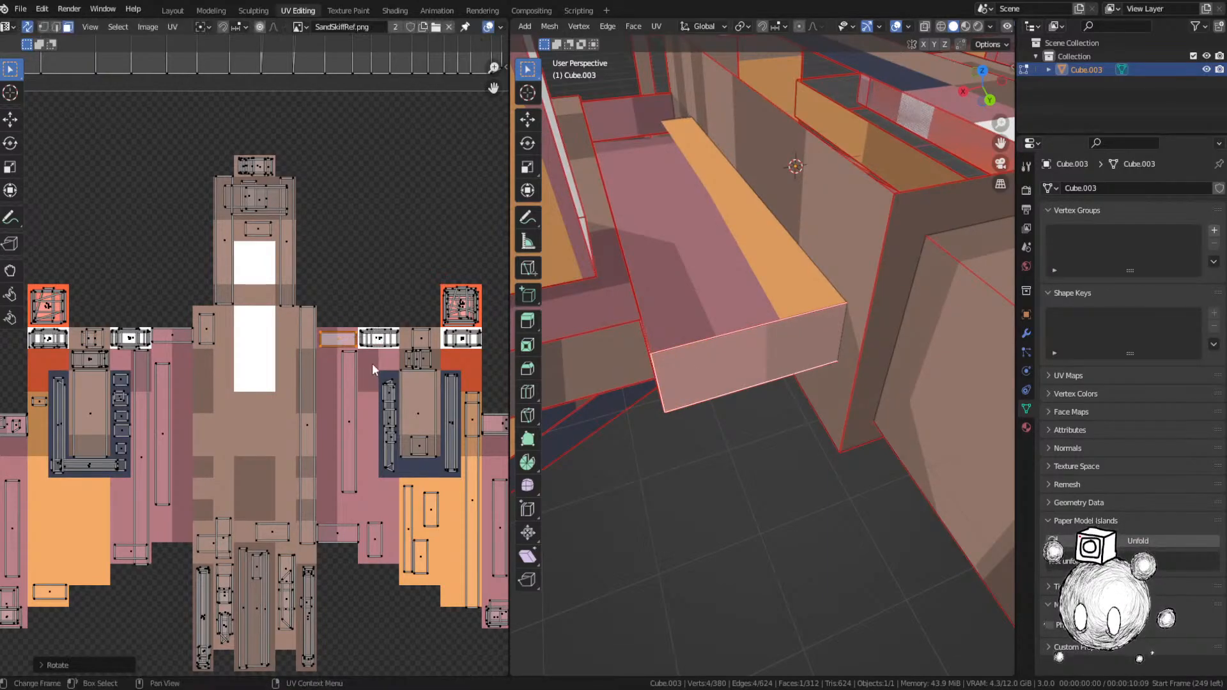
# Step: Center the island on the pink strip, stretch it along X to the strip's width, and save the file
pyautogui.scroll(4, 372, 363)
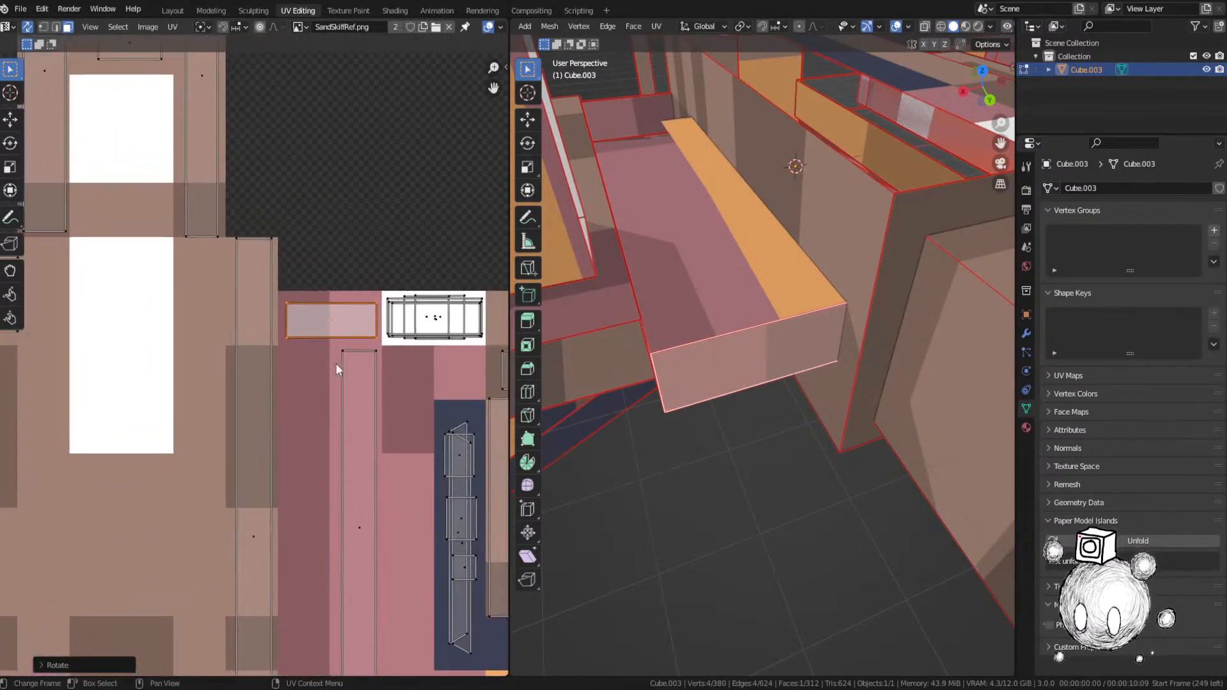
pyautogui.scroll(2, 336, 363)
pyautogui.moveTo(374, 350); pyautogui.dragTo(282, 382, button='middle')
pyautogui.press('g')
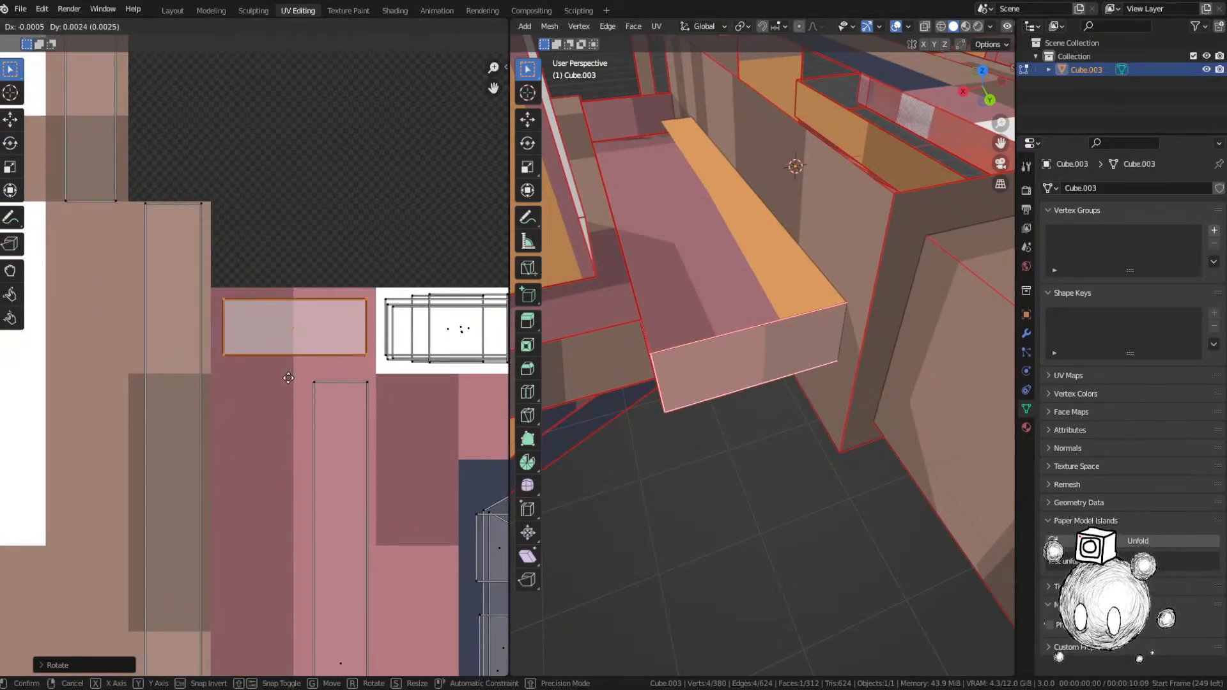
pyautogui.click(288, 378)
pyautogui.press('s')
pyautogui.press('x')
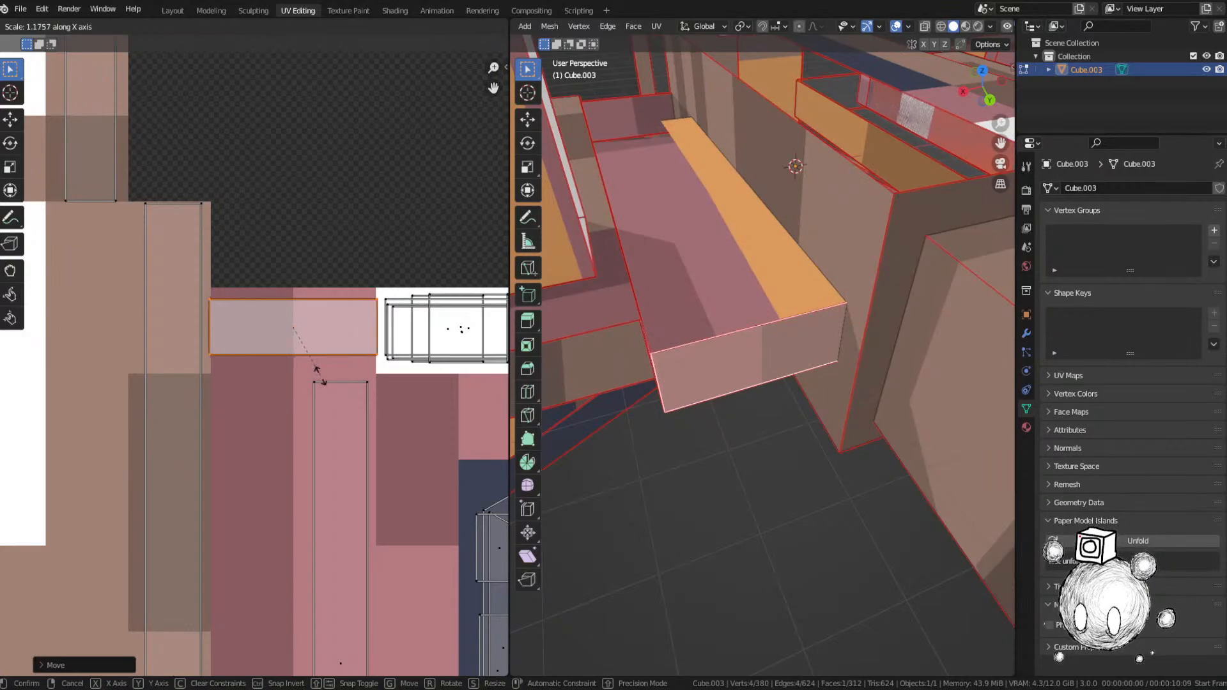
pyautogui.click(319, 379)
pyautogui.hotkey('ctrl', 's')
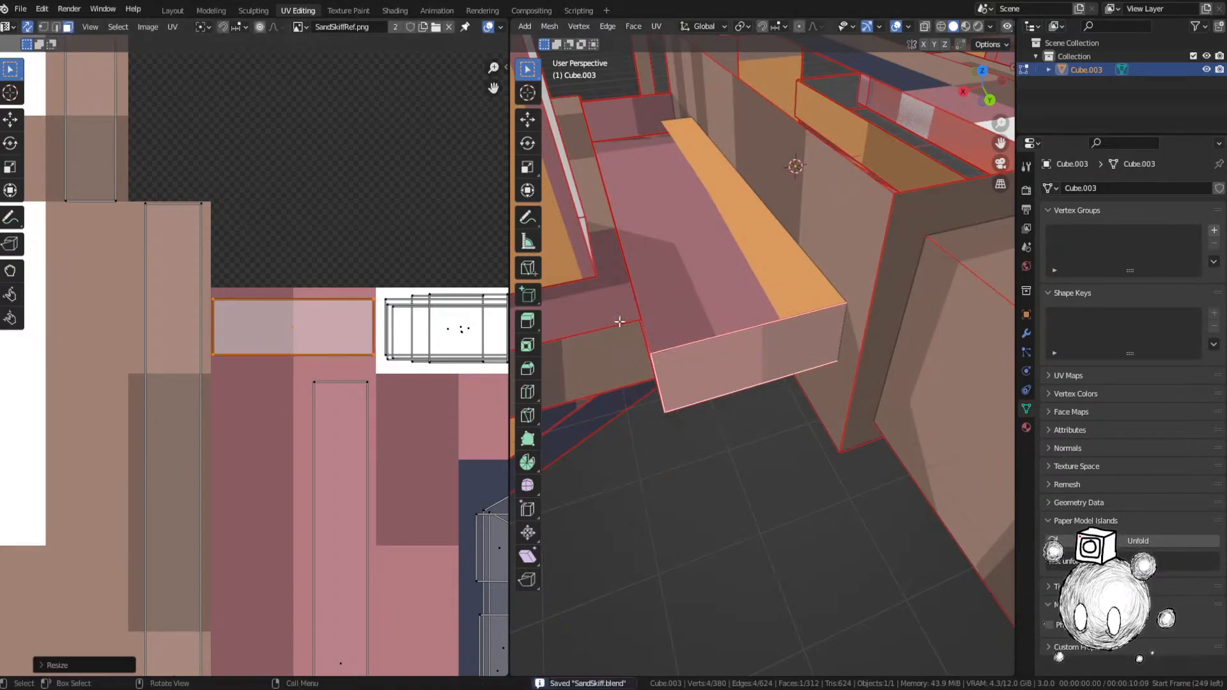
# Step: Move the small upright island for the white fin's face onto the white block below the right wing's orange-red square, and rotate it 90 degrees
pyautogui.scroll(-6, 297, 223)
pyautogui.moveTo(287, 217); pyautogui.dragTo(250, 386, button='middle')
pyautogui.moveTo(378, 216); pyautogui.dragTo(338, 370, button='middle')
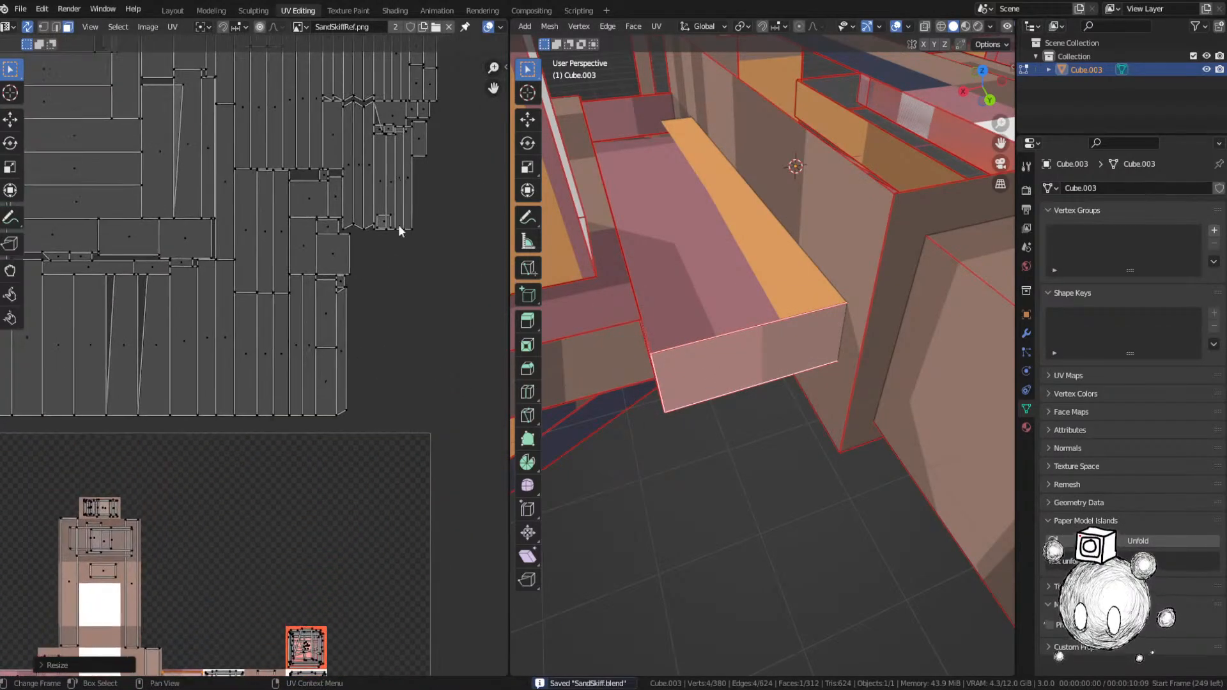
pyautogui.click(418, 149)
pyautogui.press('g')
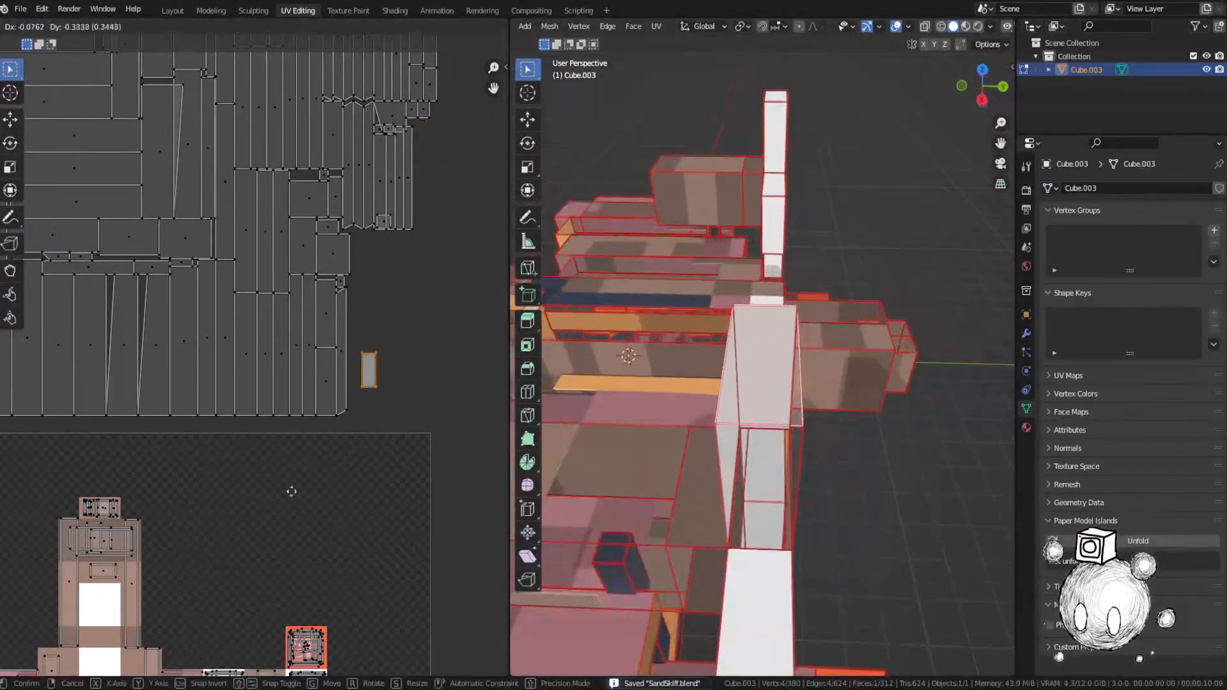
pyautogui.click(305, 573)
pyautogui.moveTo(305, 573); pyautogui.dragTo(352, 303, button='middle')
pyautogui.press('g')
pyautogui.click(322, 434)
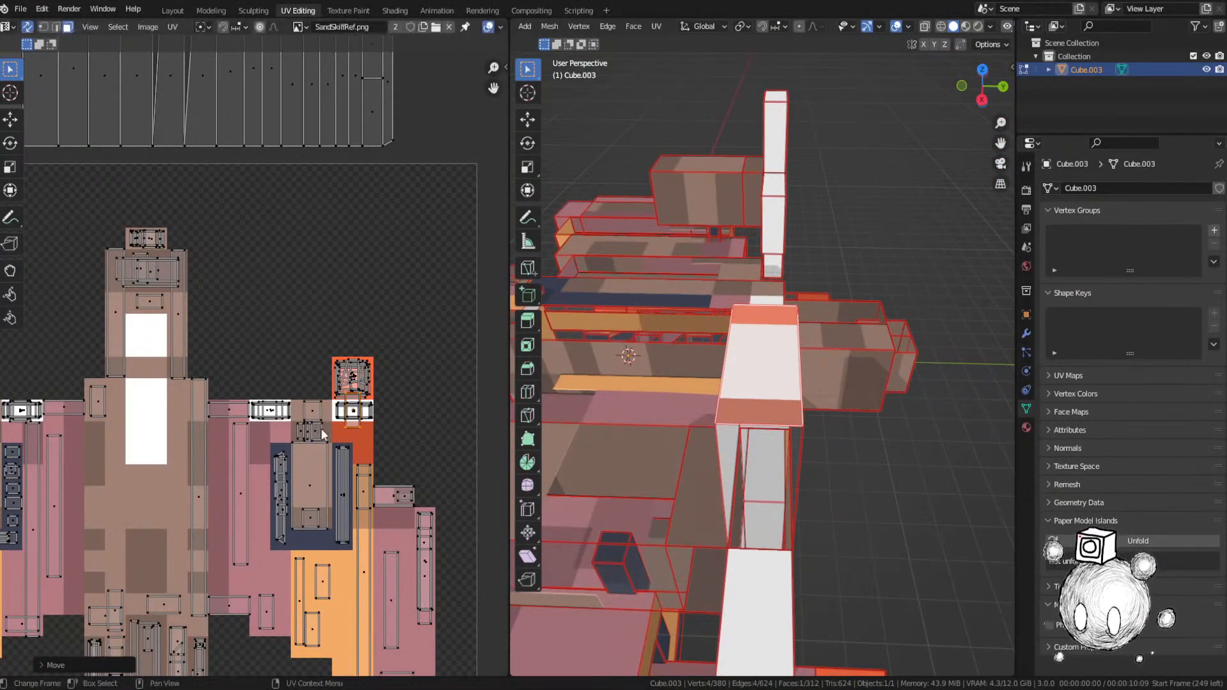
pyautogui.write('r90')
pyautogui.press('Return')
# Step: Move the small square island at the cluster's lower edge onto the lower end of the right wing's outer pink section
pyautogui.moveTo(394, 92); pyautogui.dragTo(365, 221, button='middle')
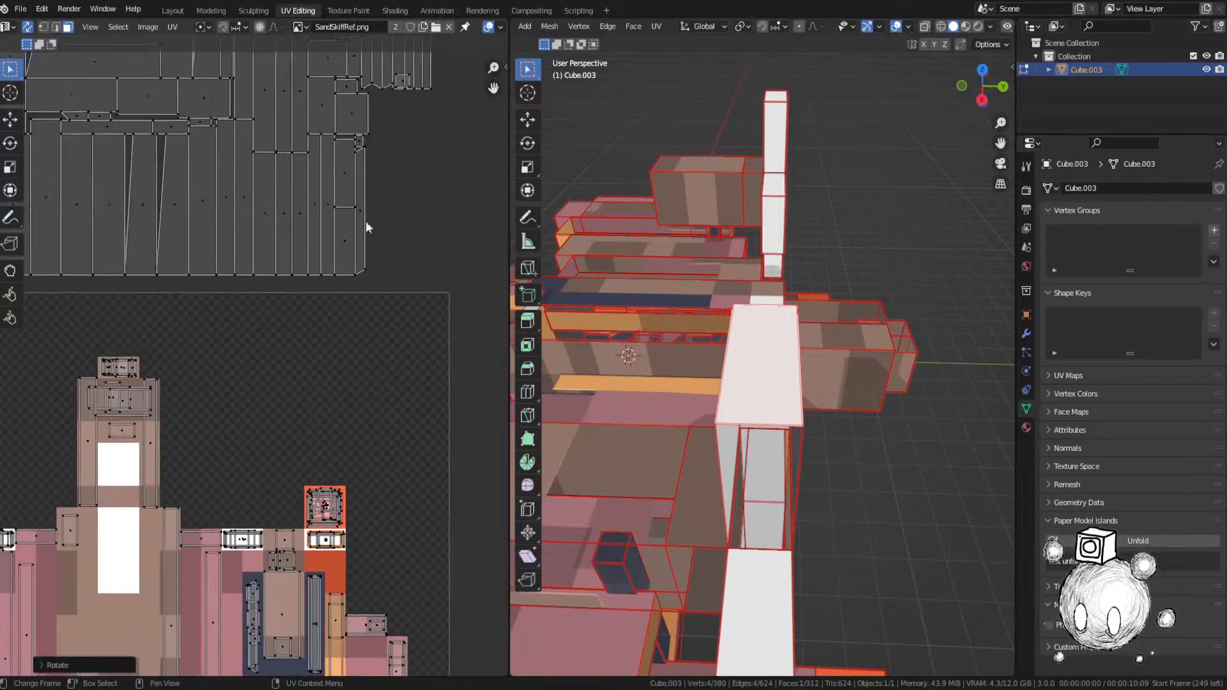
pyautogui.click(425, 77)
pyautogui.moveTo(426, 78); pyautogui.dragTo(405, 151, button='middle')
pyautogui.press('KP_Decimal')
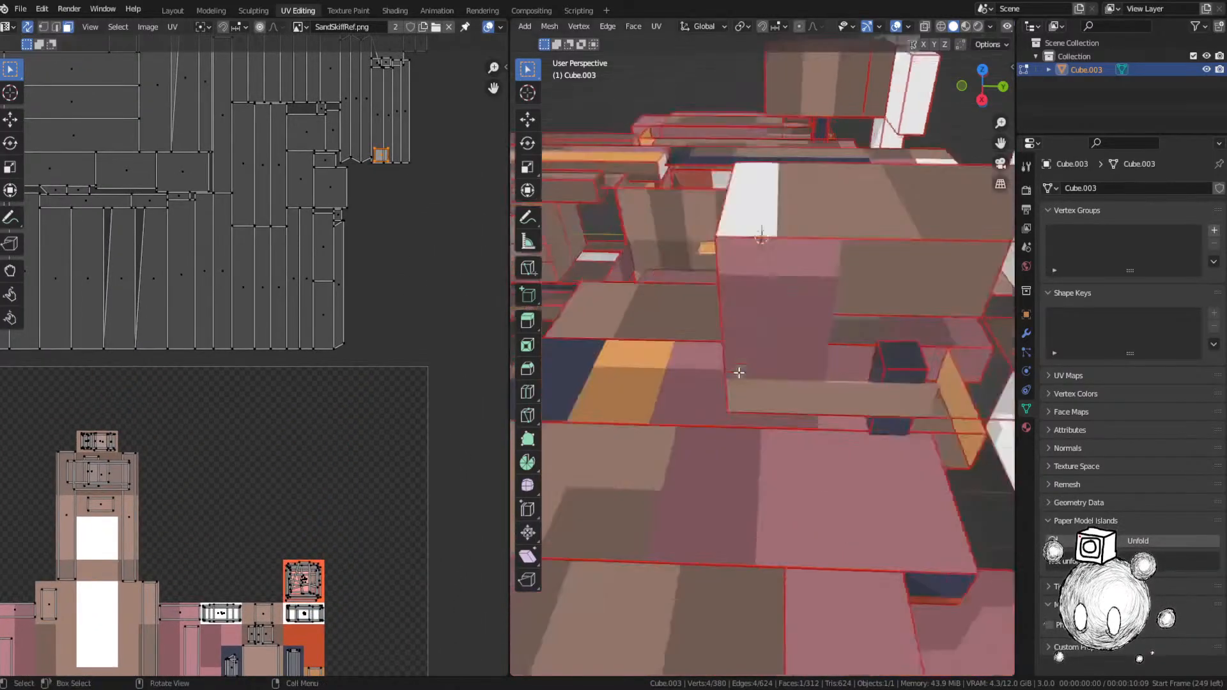
pyautogui.moveTo(740, 373); pyautogui.dragTo(865, 347, button='middle')
pyautogui.scroll(-3, 865, 347)
pyautogui.press('g')
pyautogui.click(367, 463)
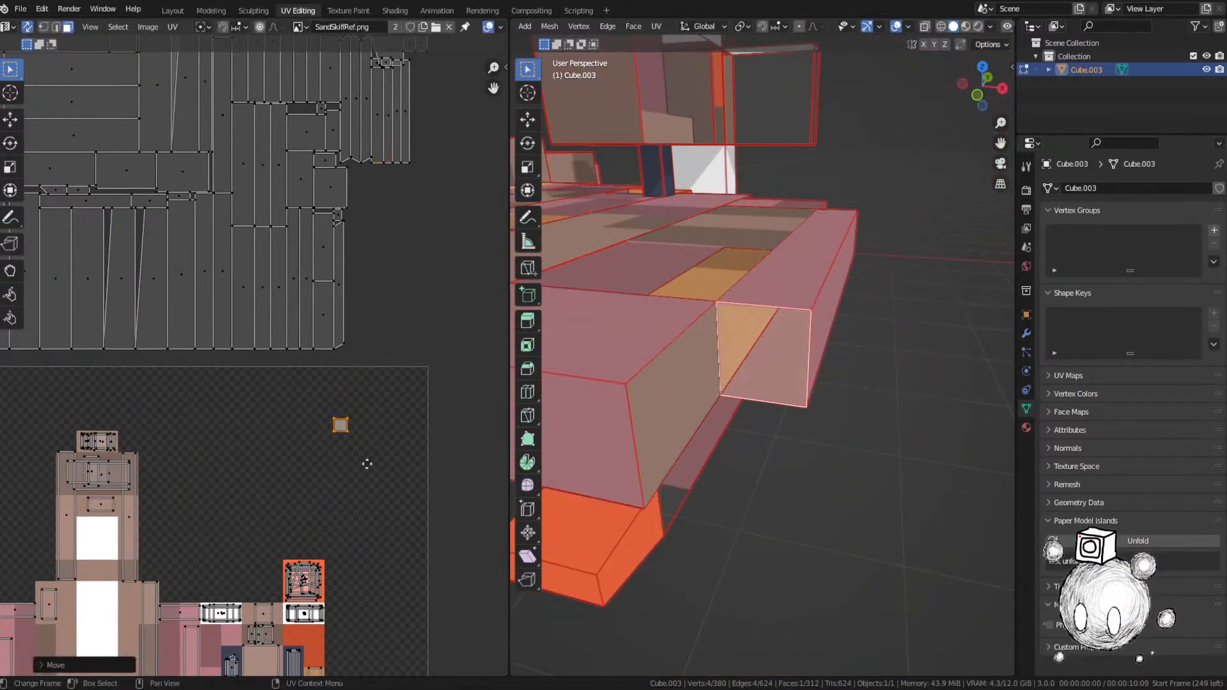
pyautogui.moveTo(366, 502); pyautogui.dragTo(361, 146, button='middle')
pyautogui.press('g')
pyautogui.click(394, 548)
pyautogui.scroll(-3, 393, 541)
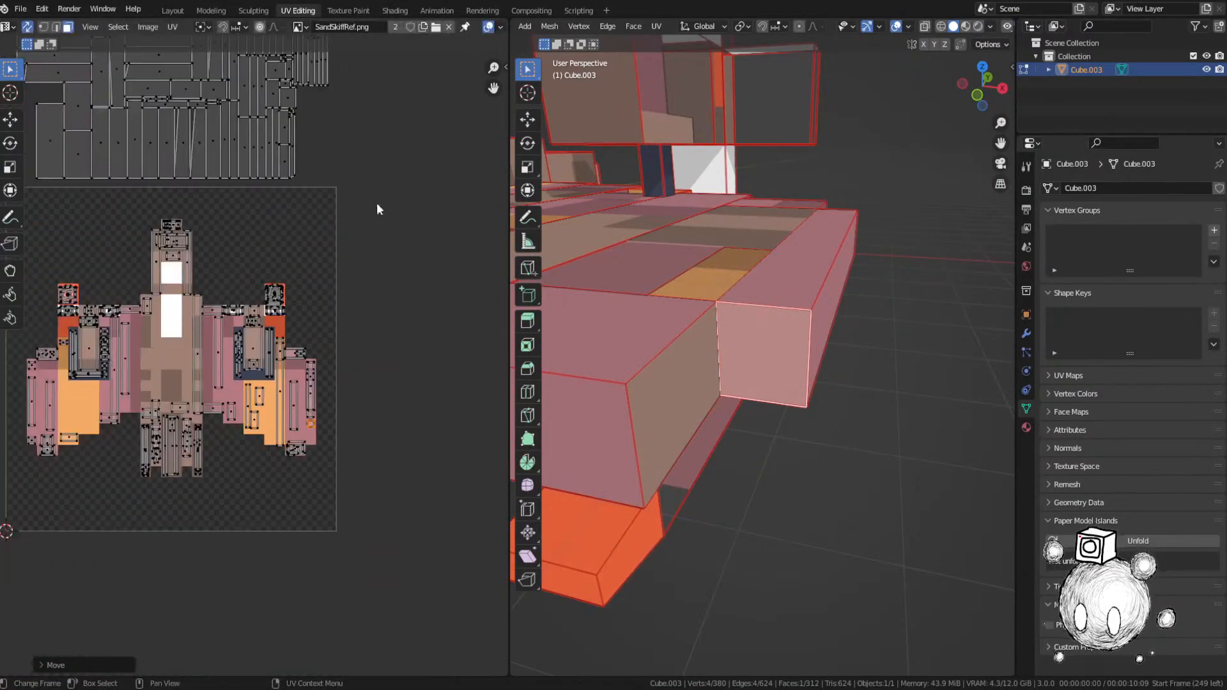
# Step: Move the small island at the cluster's right edge onto the lower end of the right wing's inner navy strip, and save the file
pyautogui.moveTo(369, 48); pyautogui.dragTo(339, 255, button='middle')
pyautogui.scroll(3, 304, 254)
pyautogui.click(356, 147)
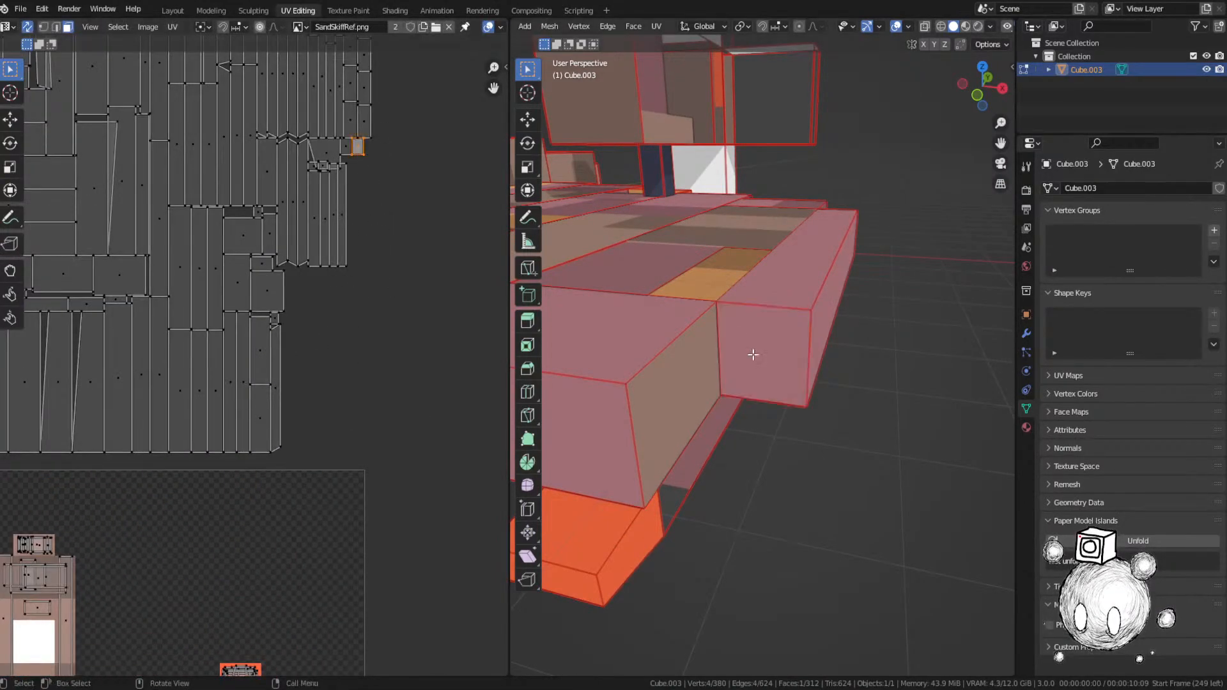
pyautogui.press('KP_Decimal')
pyautogui.moveTo(324, 320); pyautogui.dragTo(360, 133, button='middle')
pyautogui.press('g')
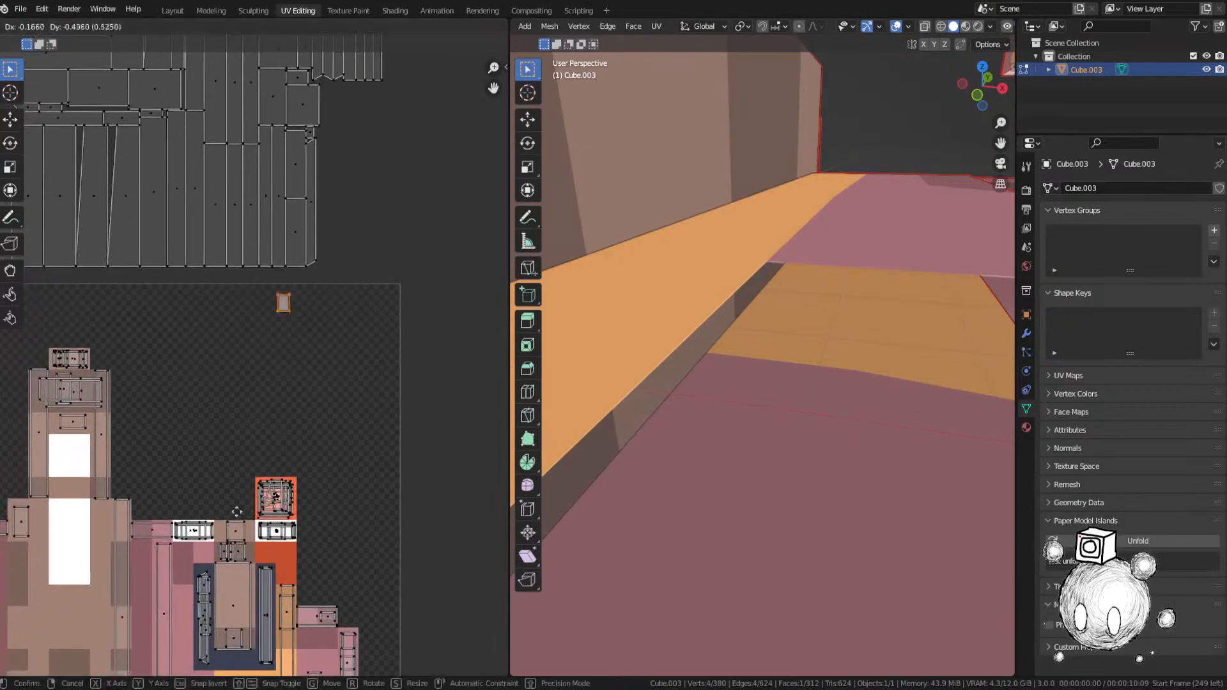
pyautogui.click(197, 43)
pyautogui.moveTo(260, 515); pyautogui.dragTo(315, 341, button='middle')
pyautogui.press('g')
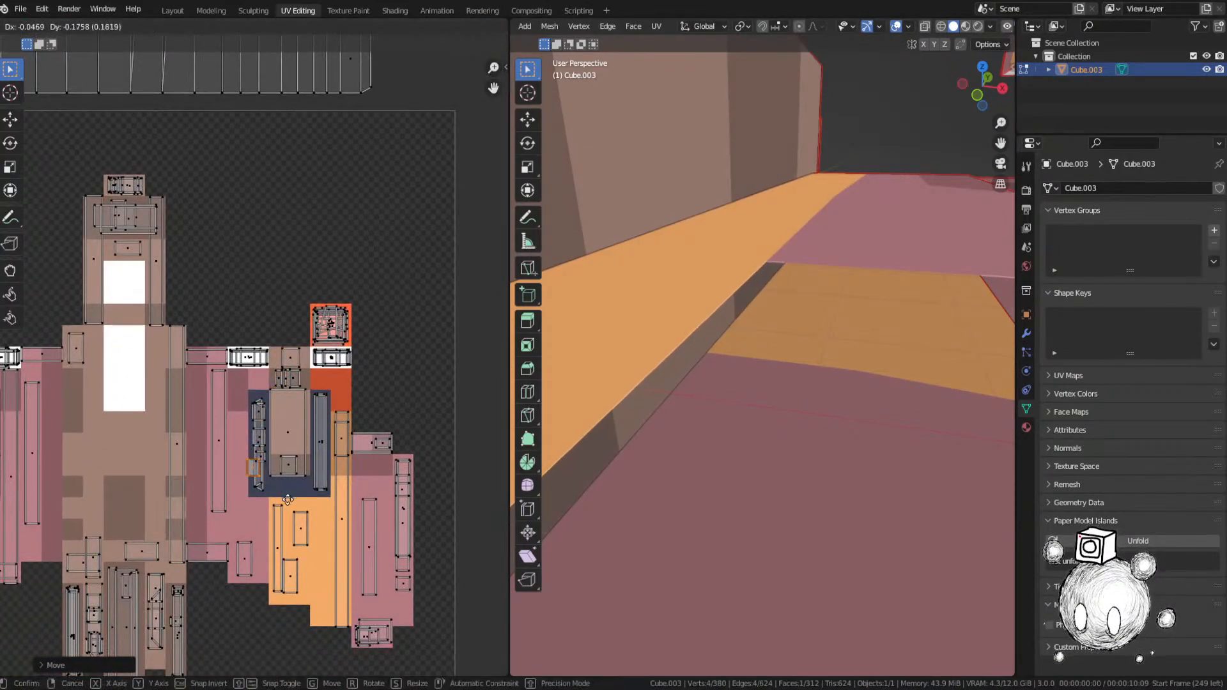
pyautogui.click(292, 505)
pyautogui.hotkey('ctrl', 's')
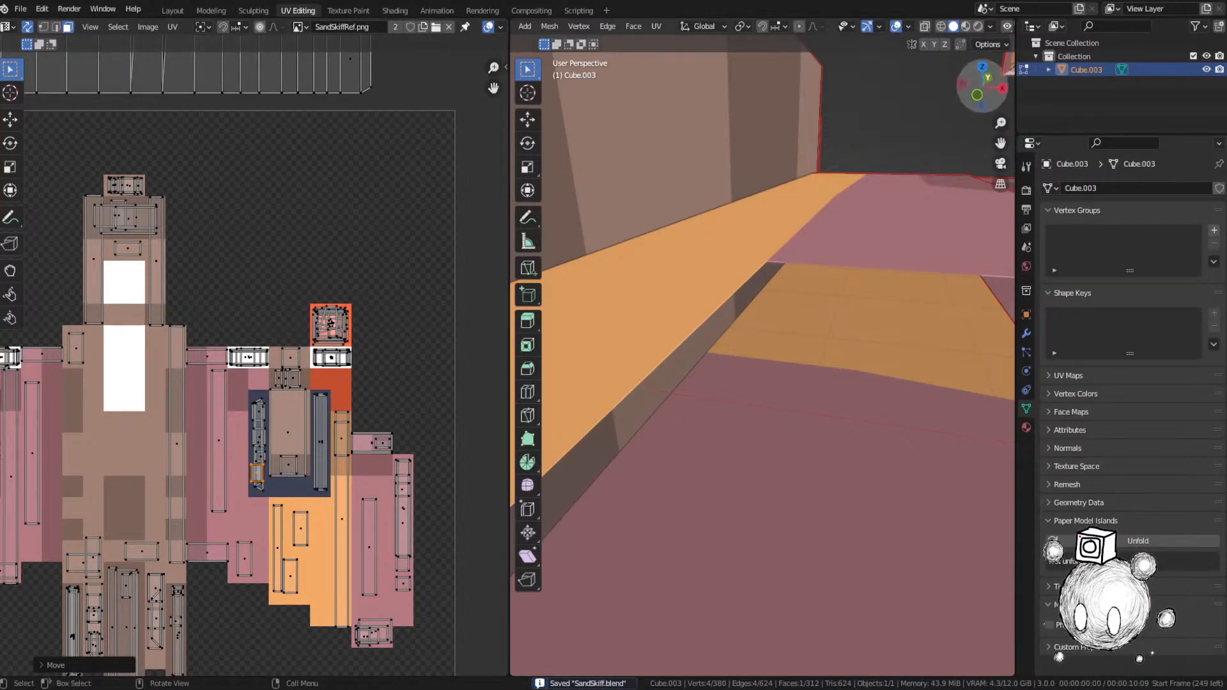
# Step: Move the long thin island at the cluster's lower-right edge onto the right-hand brown strip of the hull's tail
pyautogui.scroll(-7, 347, 263)
pyautogui.scroll(5, 347, 264)
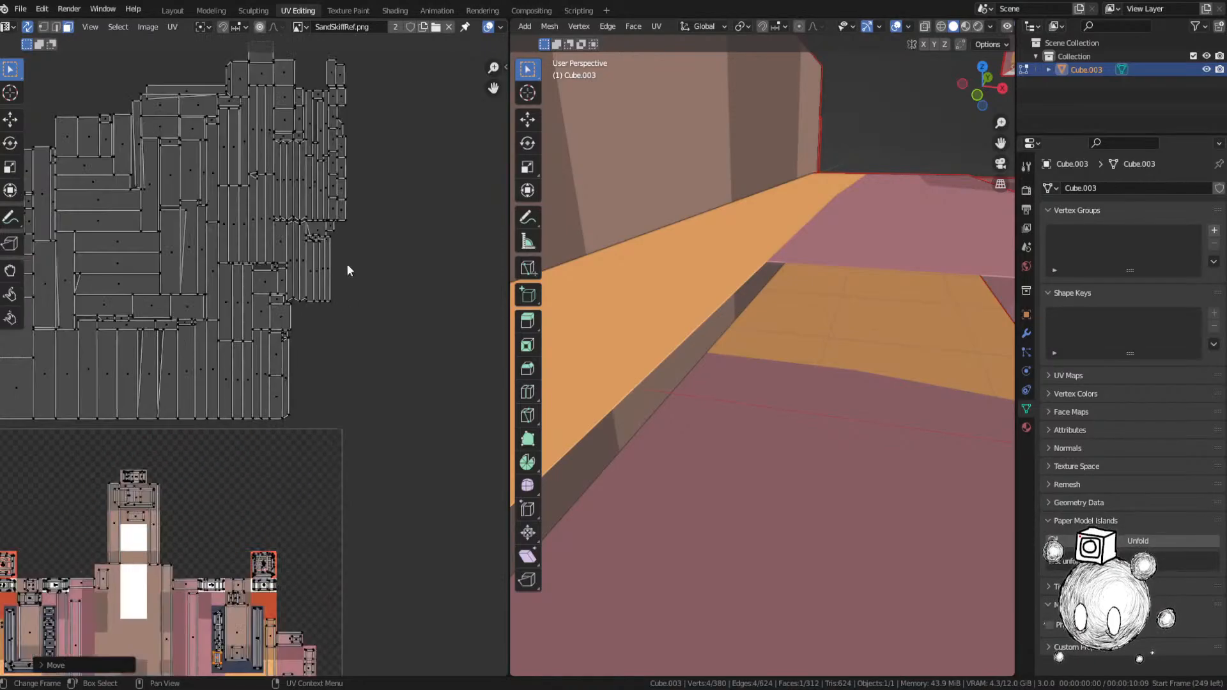
pyautogui.click(328, 262)
pyautogui.scroll(-8, 754, 306)
pyautogui.press('g')
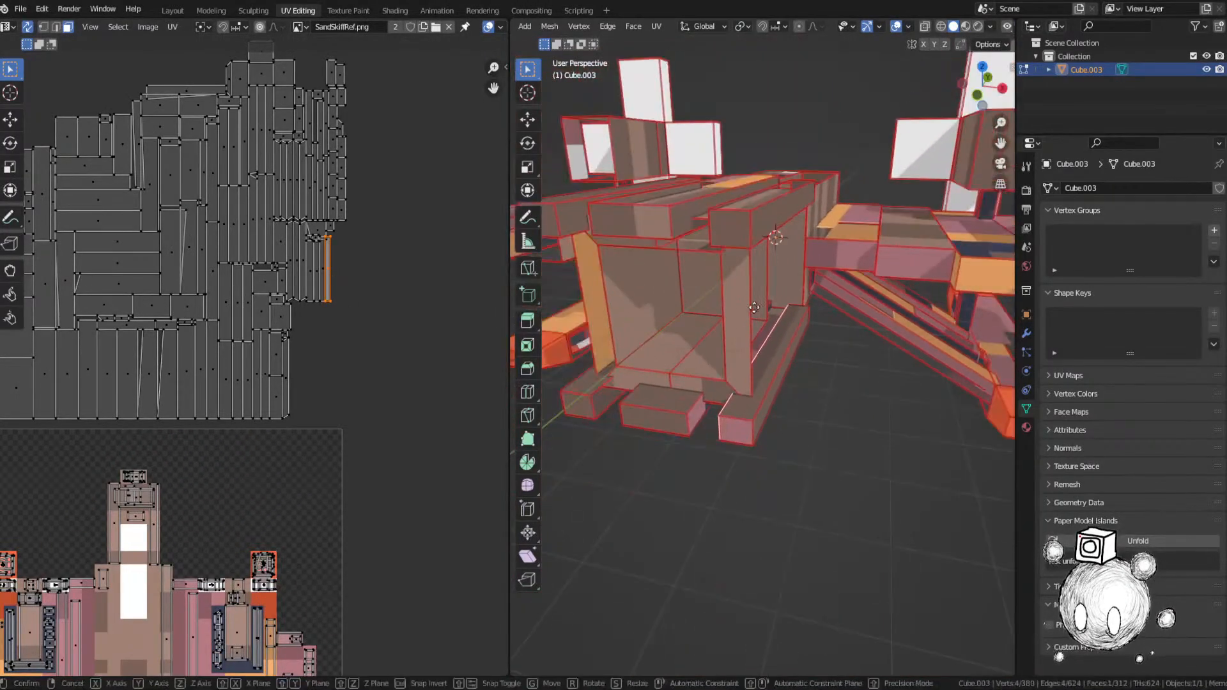
pyautogui.rightClick(761, 311)
pyautogui.press('g')
pyautogui.click(320, 362)
pyautogui.moveTo(327, 406); pyautogui.dragTo(431, 656, button='middle')
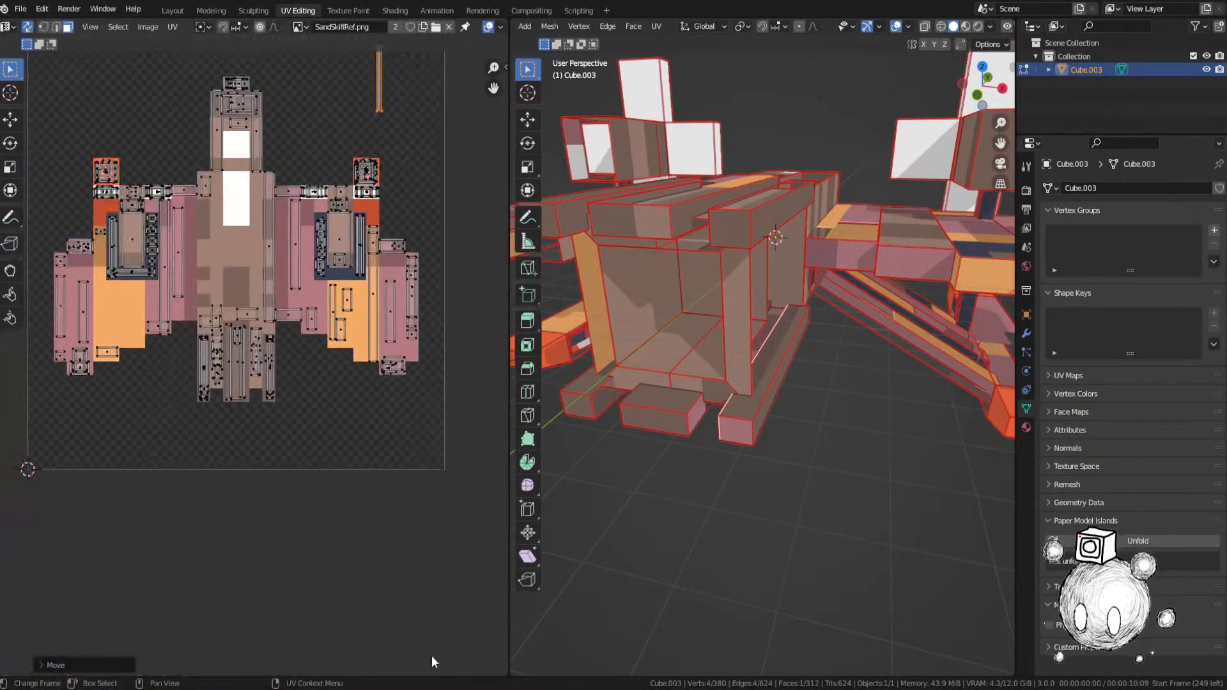
pyautogui.press('g')
pyautogui.click(264, 465)
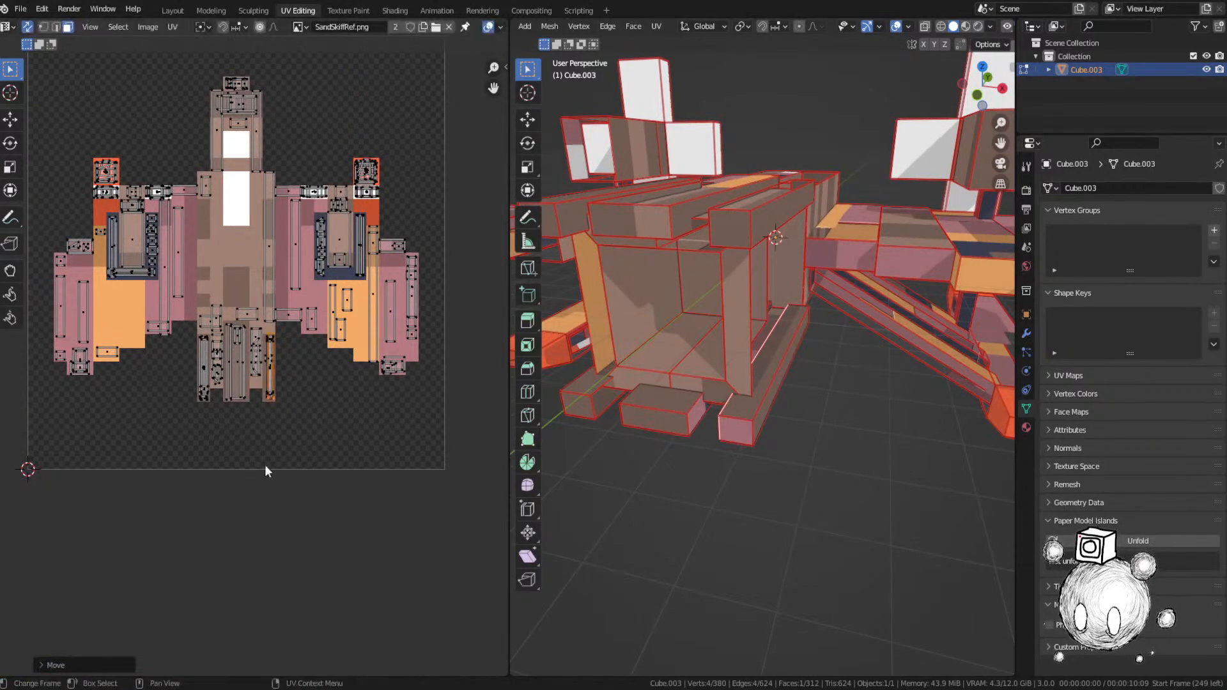
# Step: Scale the long thin island to fit within the tail's right-hand brown strip
pyautogui.scroll(4, 266, 466)
pyautogui.press('s')
pyautogui.click(382, 373)
pyautogui.scroll(-5, 382, 373)
# Step: Move the small upright island for the slab's end face beside the white block between the hull and the right wing
pyautogui.moveTo(413, 230); pyautogui.dragTo(310, 562, button='middle')
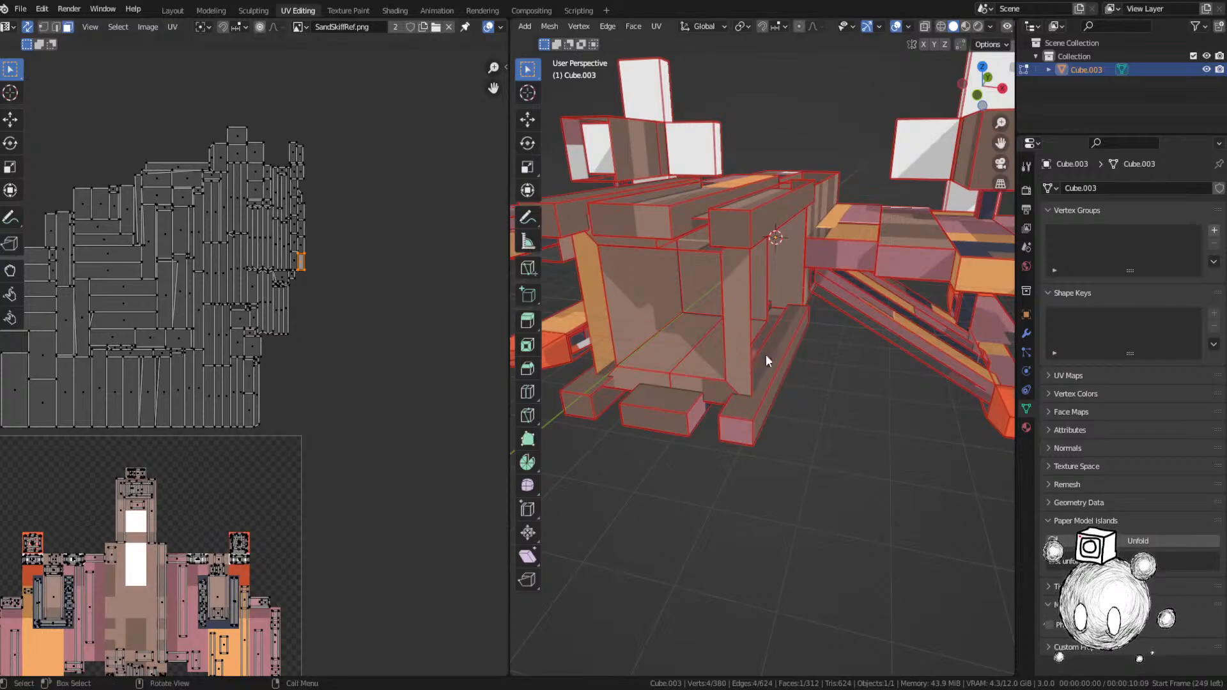
pyautogui.press('KP_Decimal')
pyautogui.moveTo(775, 394); pyautogui.dragTo(528, 393, button='middle')
pyautogui.press('g')
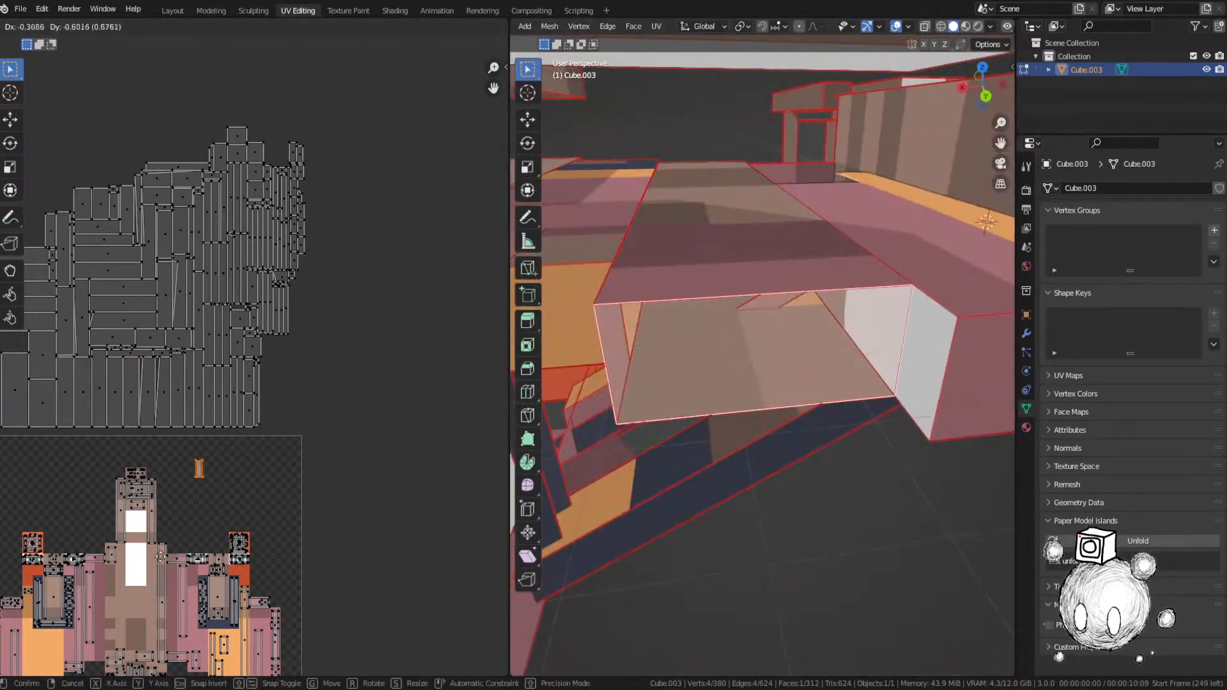
pyautogui.click(158, 620)
pyautogui.moveTo(159, 620); pyautogui.dragTo(186, 564, button='middle')
pyautogui.scroll(6, 192, 505)
pyautogui.moveTo(372, 511); pyautogui.dragTo(374, 291, button='middle')
pyautogui.scroll(-1, 374, 292)
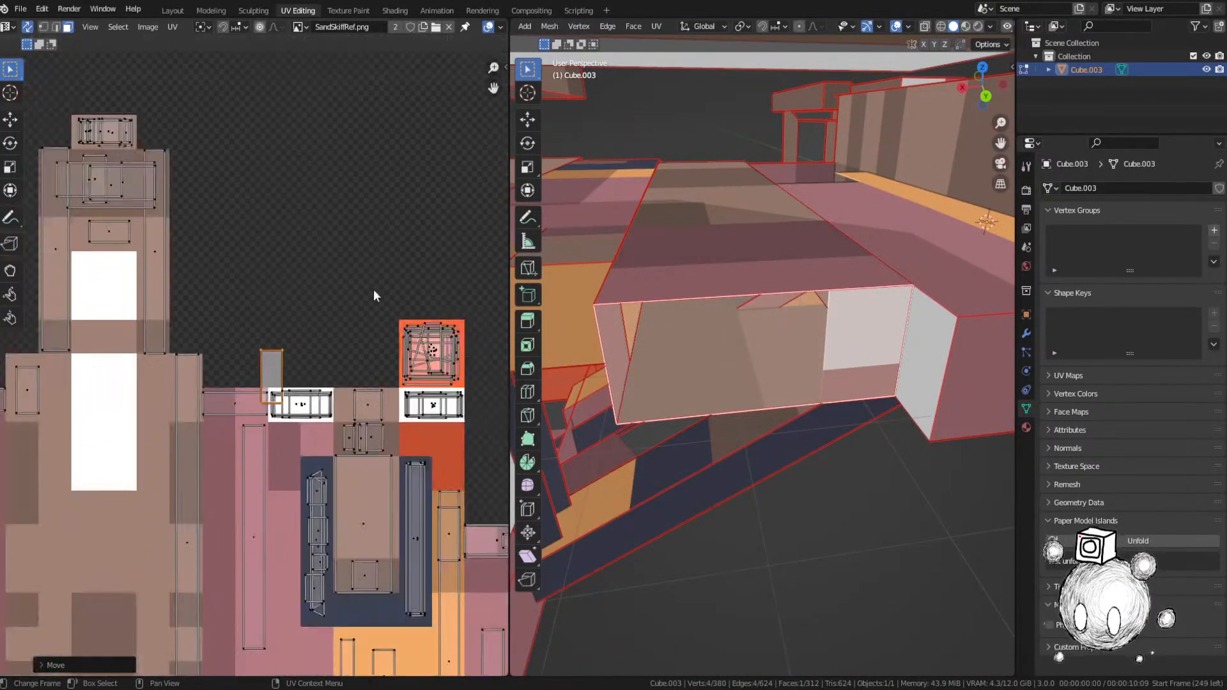
pyautogui.scroll(-1, 374, 292)
pyautogui.scroll(-2, 803, 304)
# Step: Move the end-face island onto the pink patch just below that white block, and rotate it 90 degrees
pyautogui.press('g')
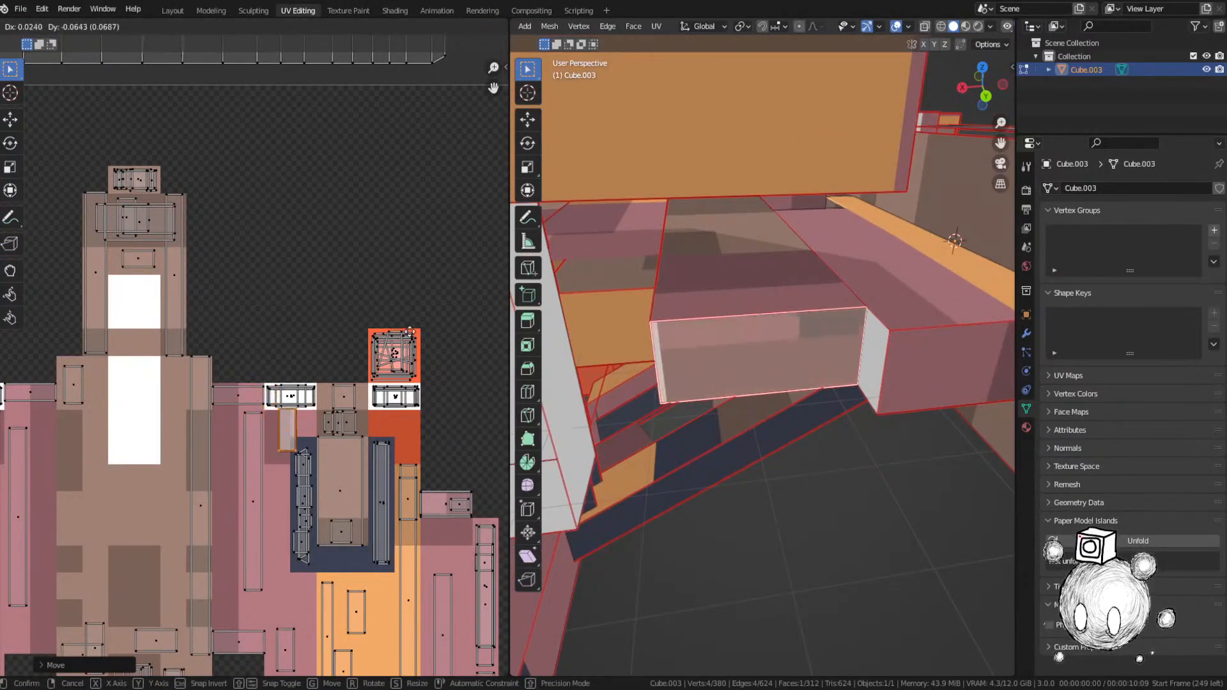
pyautogui.click(412, 333)
pyautogui.write('r90')
pyautogui.press('Return')
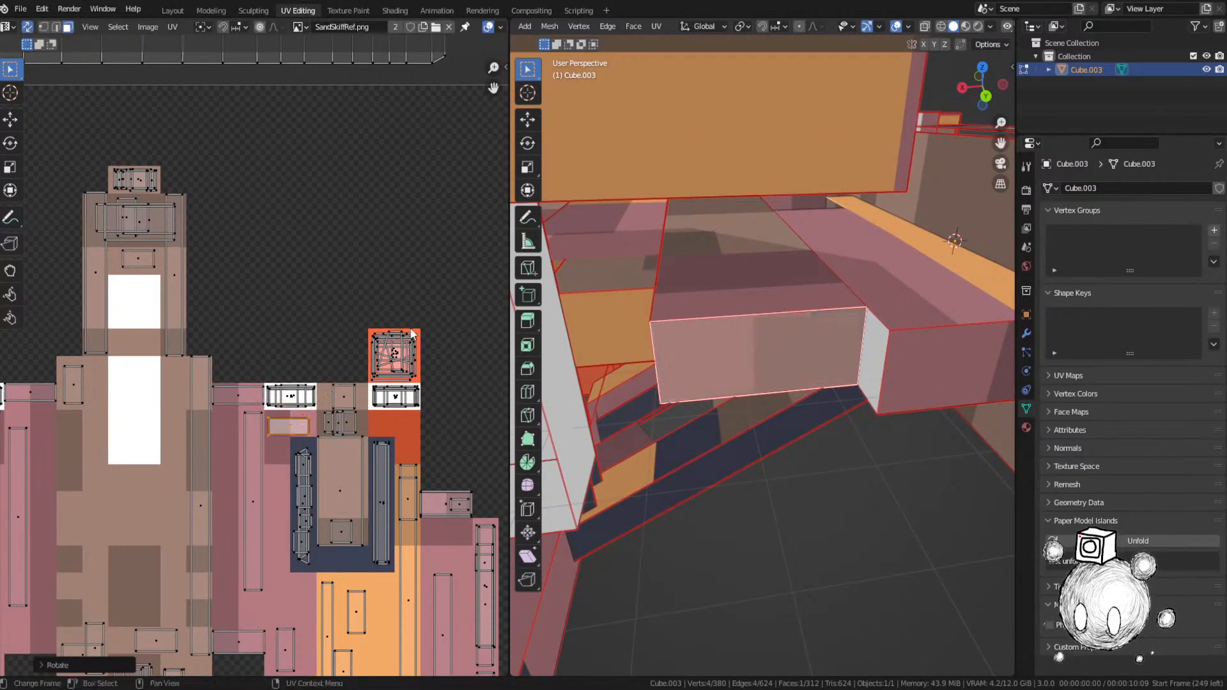
# Step: Center the end-face island on the pink patch, stretch it along X to the patch's width, and save the file
pyautogui.scroll(3, 331, 351)
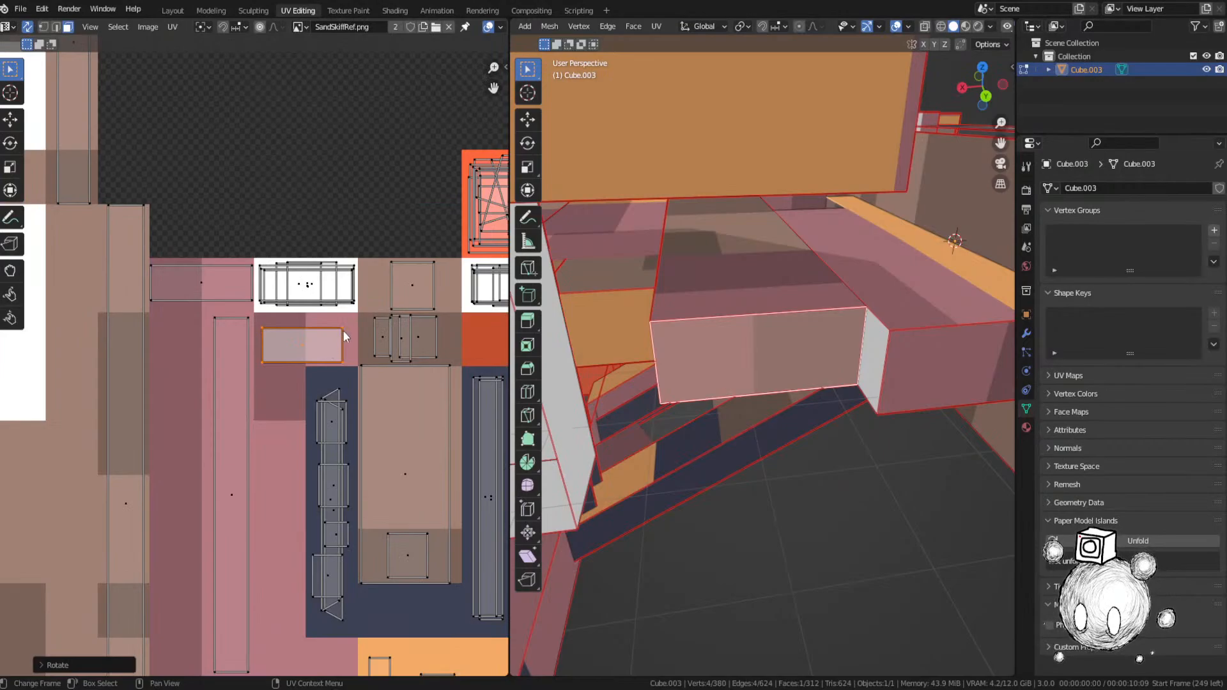
pyautogui.press('g')
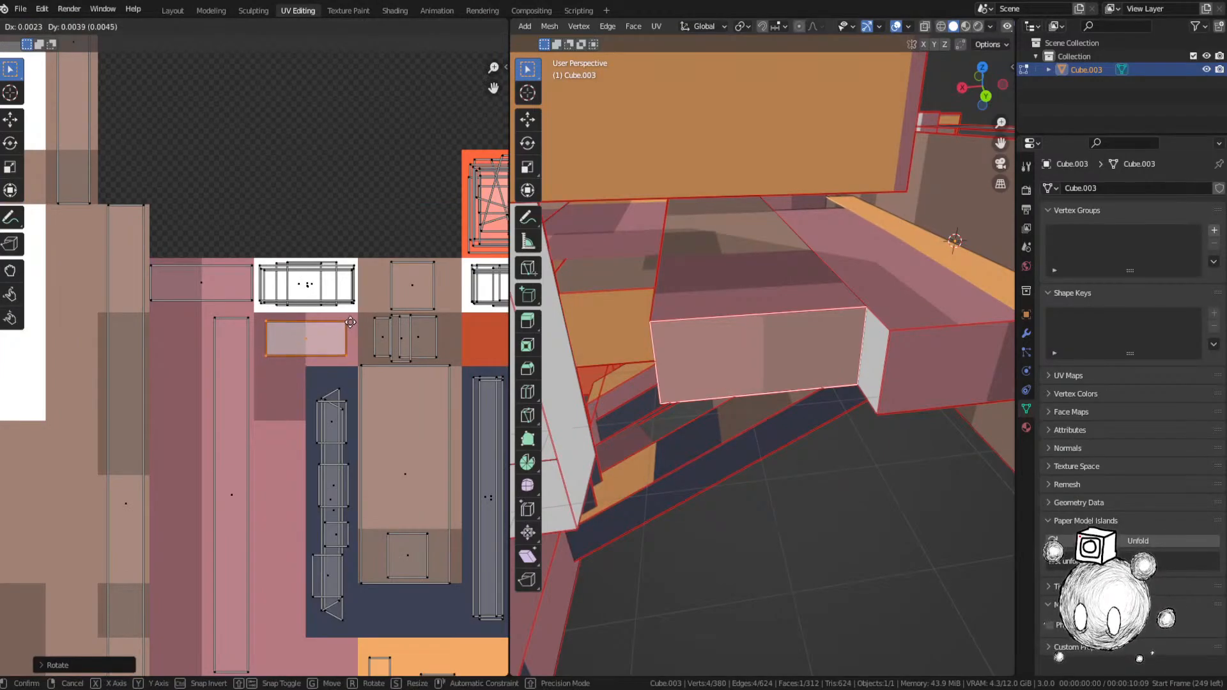
pyautogui.click(350, 322)
pyautogui.press('s')
pyautogui.press('x')
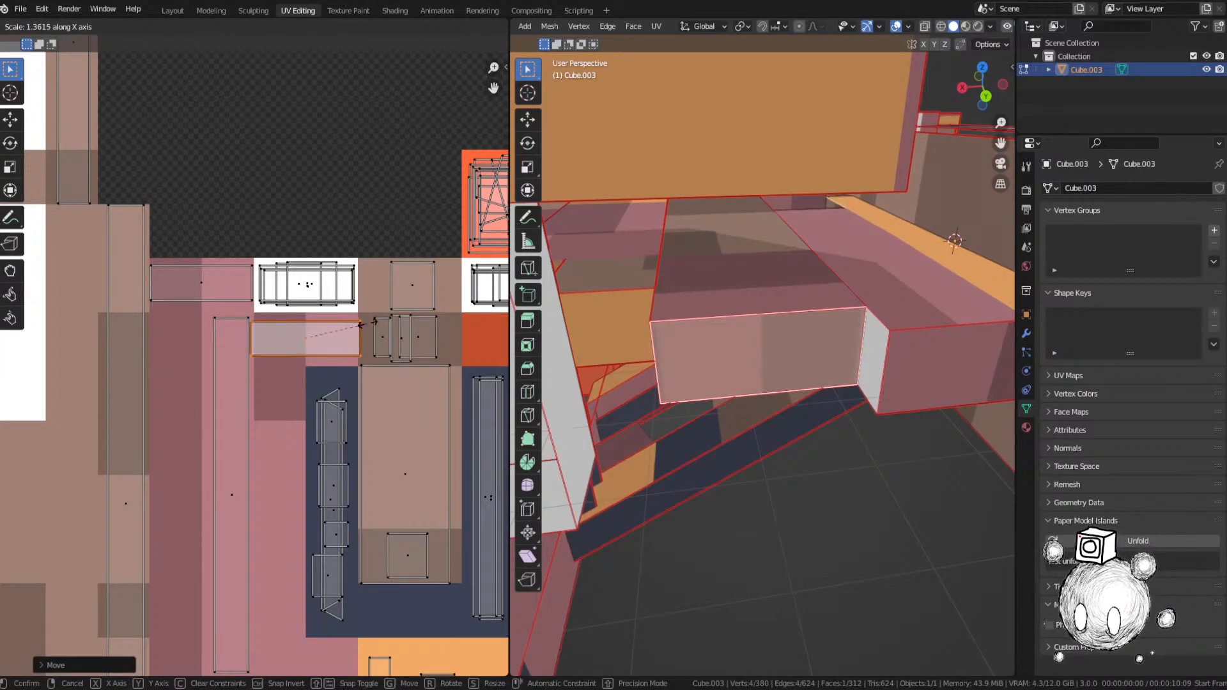
pyautogui.click(358, 324)
pyautogui.press('s')
pyautogui.press('x')
pyautogui.click(357, 324)
pyautogui.hotkey('ctrl', 's')
# Step: Move the small upright island for the white fin's underside onto the left wing's inner white block, and rotate it to lie horizontally
pyautogui.scroll(-5, 315, 216)
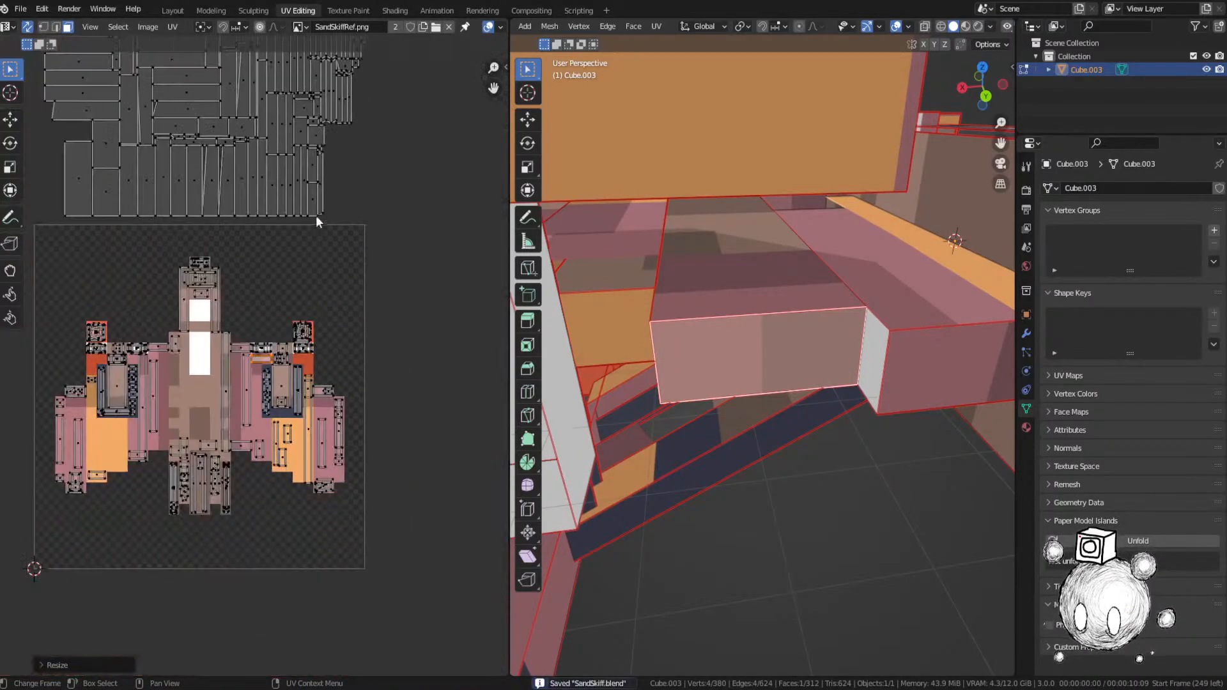
pyautogui.moveTo(316, 216); pyautogui.dragTo(286, 436, button='middle')
pyautogui.click(327, 163)
pyautogui.moveTo(735, 364); pyautogui.dragTo(908, 364, button='middle')
pyautogui.press('g')
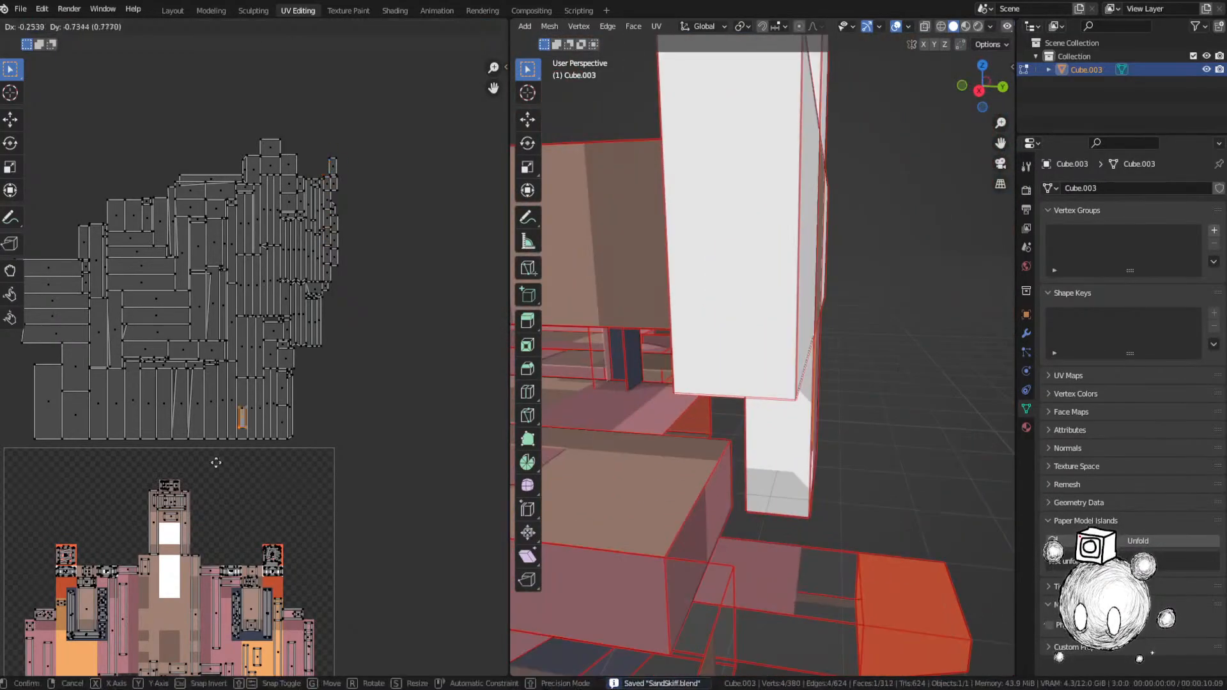
pyautogui.click(95, 606)
pyautogui.moveTo(787, 383); pyautogui.dragTo(844, 381, button='middle')
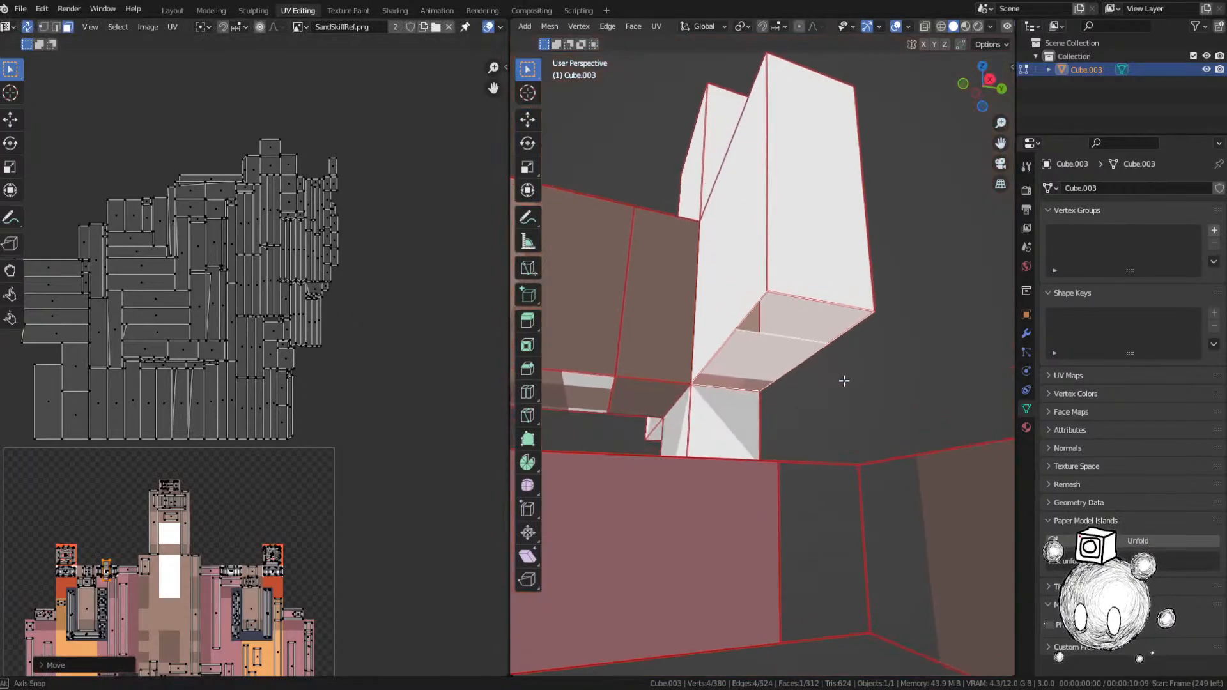
pyautogui.press('r')
pyautogui.click(179, 446)
# Step: Scale the fin's underside island to fit the left wing's inner white block, and save the file
pyautogui.scroll(5, 186, 500)
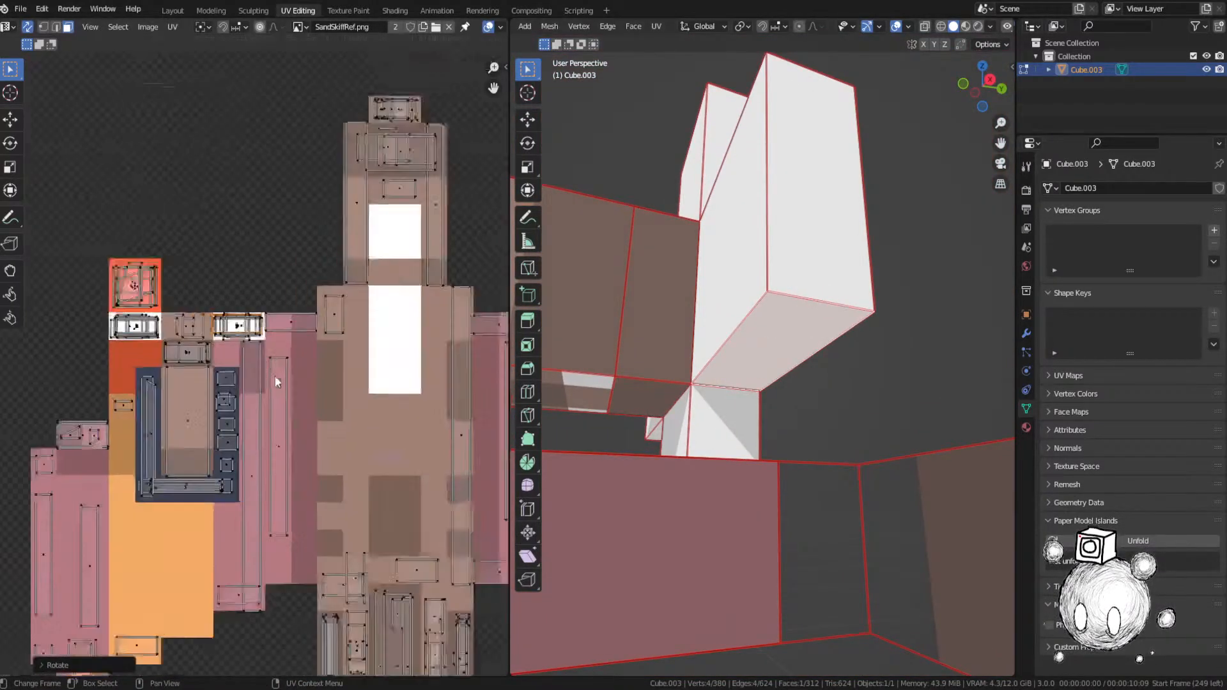
pyautogui.press('s')
pyautogui.click(298, 360)
pyautogui.hotkey('ctrl', 's')
pyautogui.click(230, 310)
# Step: Move the long thin island for the upper hull beam's side face onto the brown strip at the tail's right side
pyautogui.scroll(-5, 356, 168)
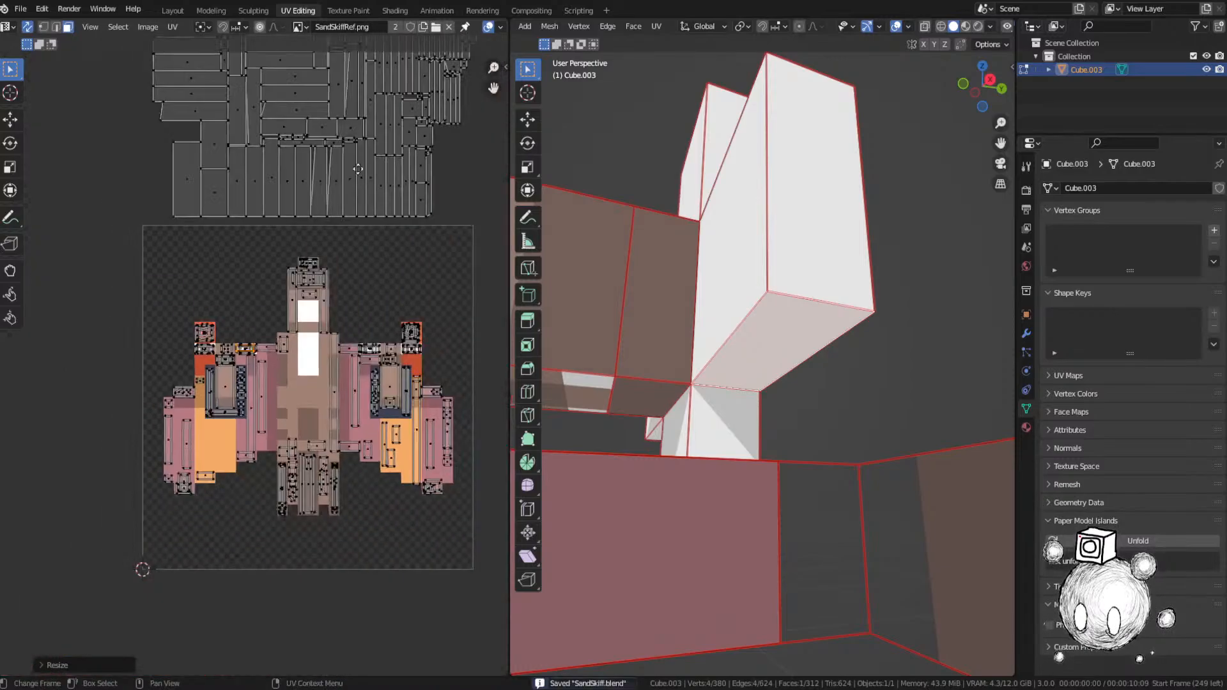
pyautogui.moveTo(357, 168); pyautogui.dragTo(273, 283, button='middle')
pyautogui.click(373, 216)
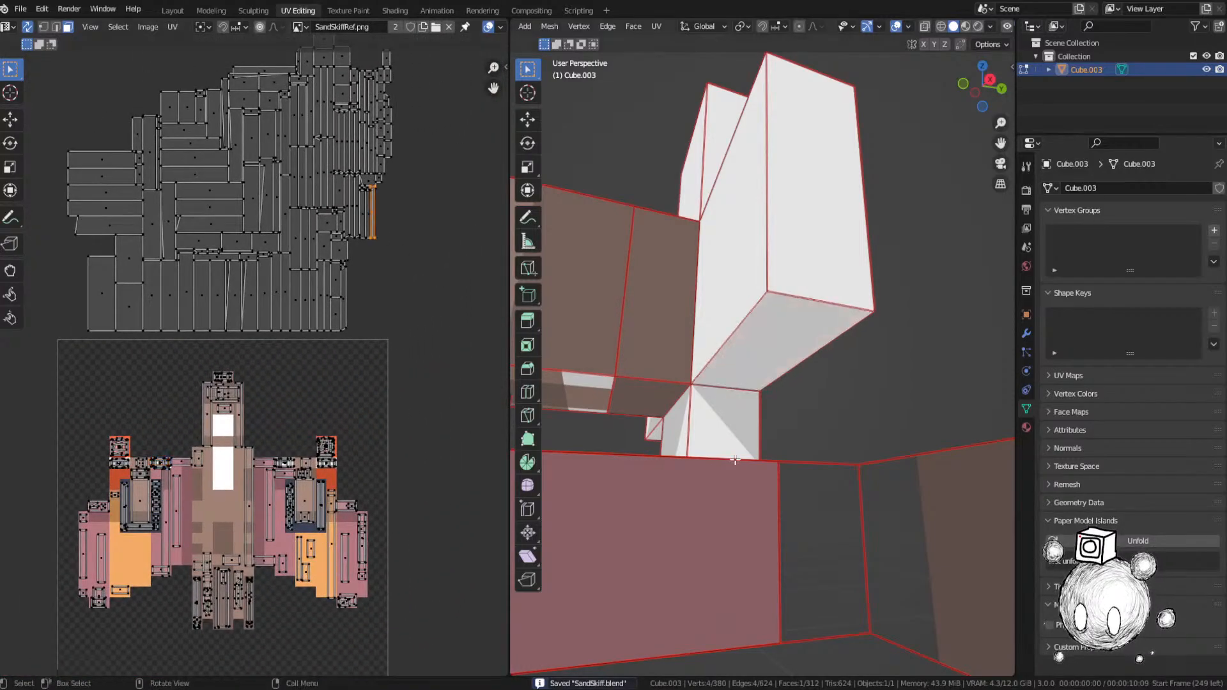
pyautogui.moveTo(703, 396); pyautogui.dragTo(817, 507, button='middle')
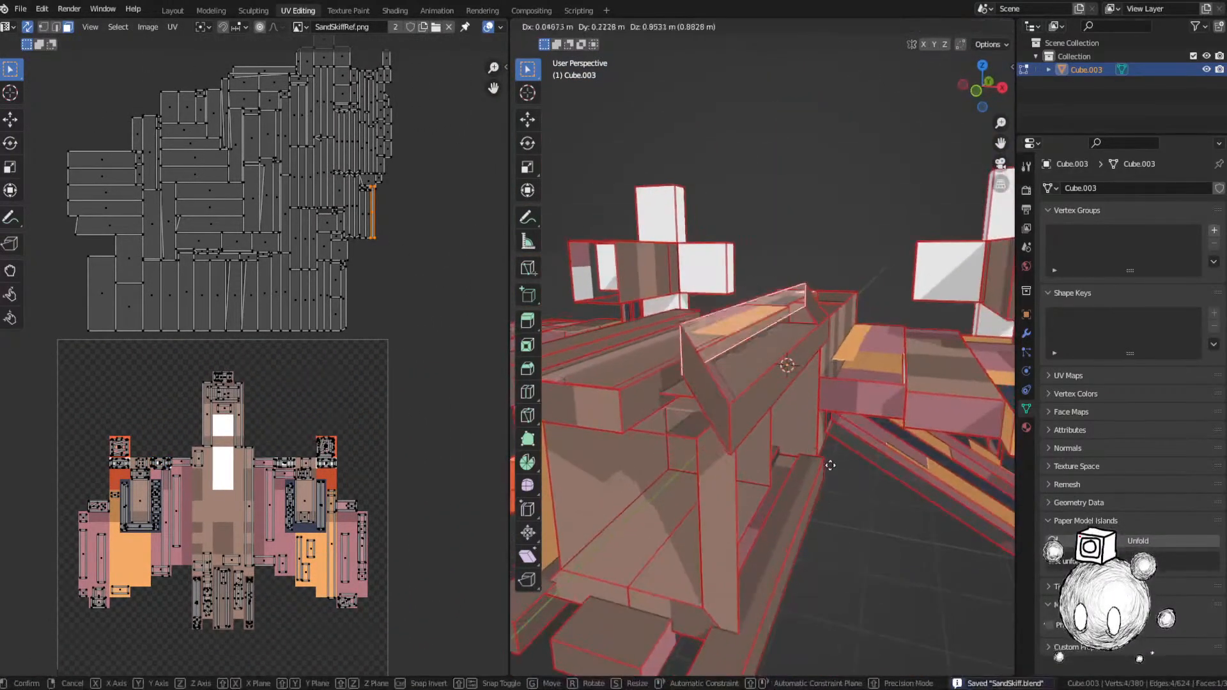
pyautogui.moveTo(294, 363); pyautogui.dragTo(309, 308, button='middle')
pyautogui.press('g')
pyautogui.click(248, 569)
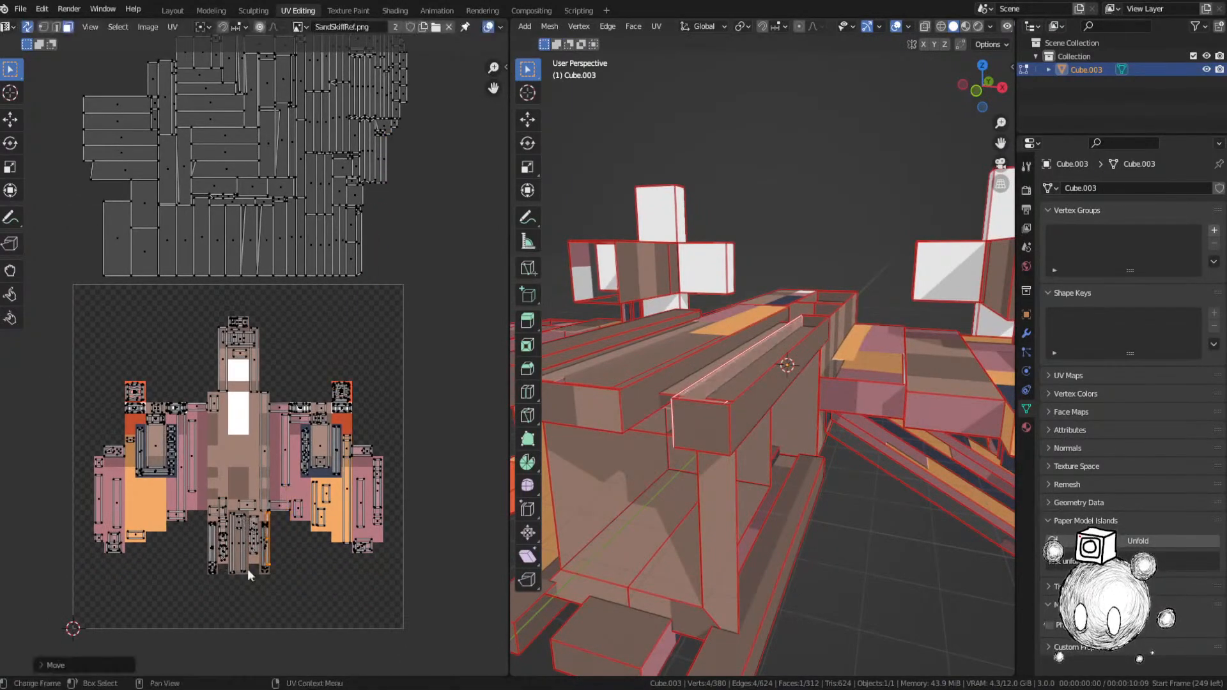
# Step: Fine-tune the beam island's position on the tail's right-hand strip, scale it to fit, and save the file
pyautogui.scroll(6, 248, 569)
pyautogui.press('g')
pyautogui.click(329, 402)
pyautogui.scroll(-4, 329, 404)
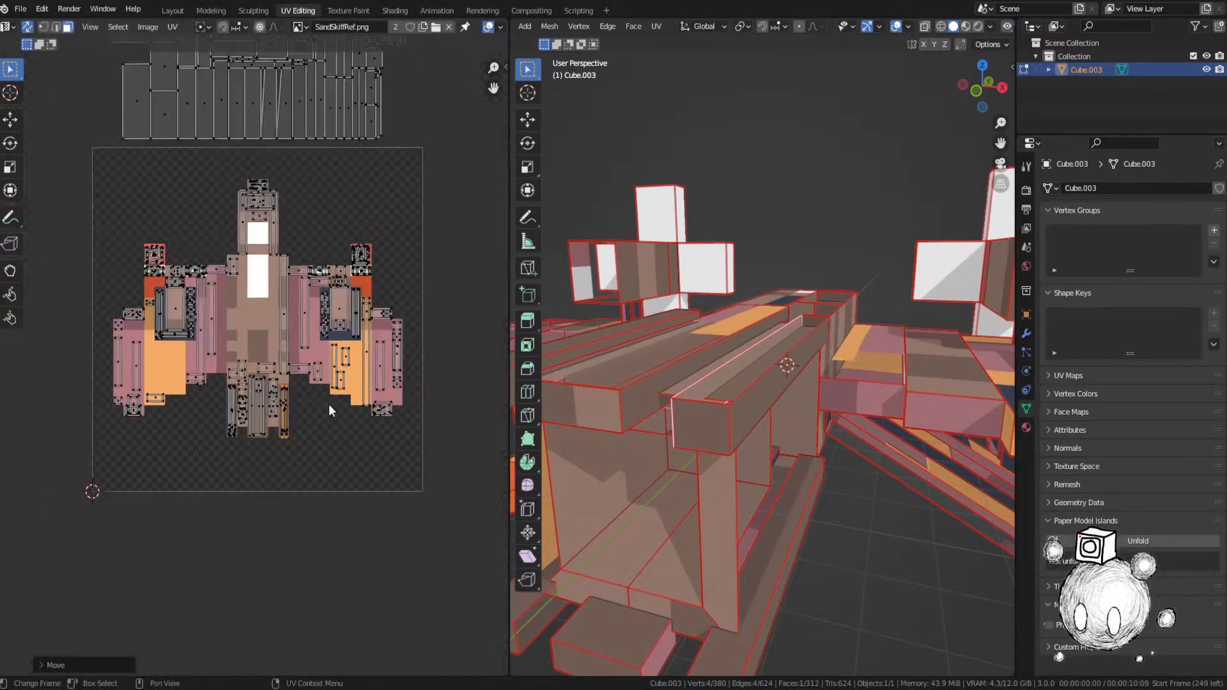
pyautogui.press('s')
pyautogui.click(378, 350)
pyautogui.hotkey('ctrl', 's')
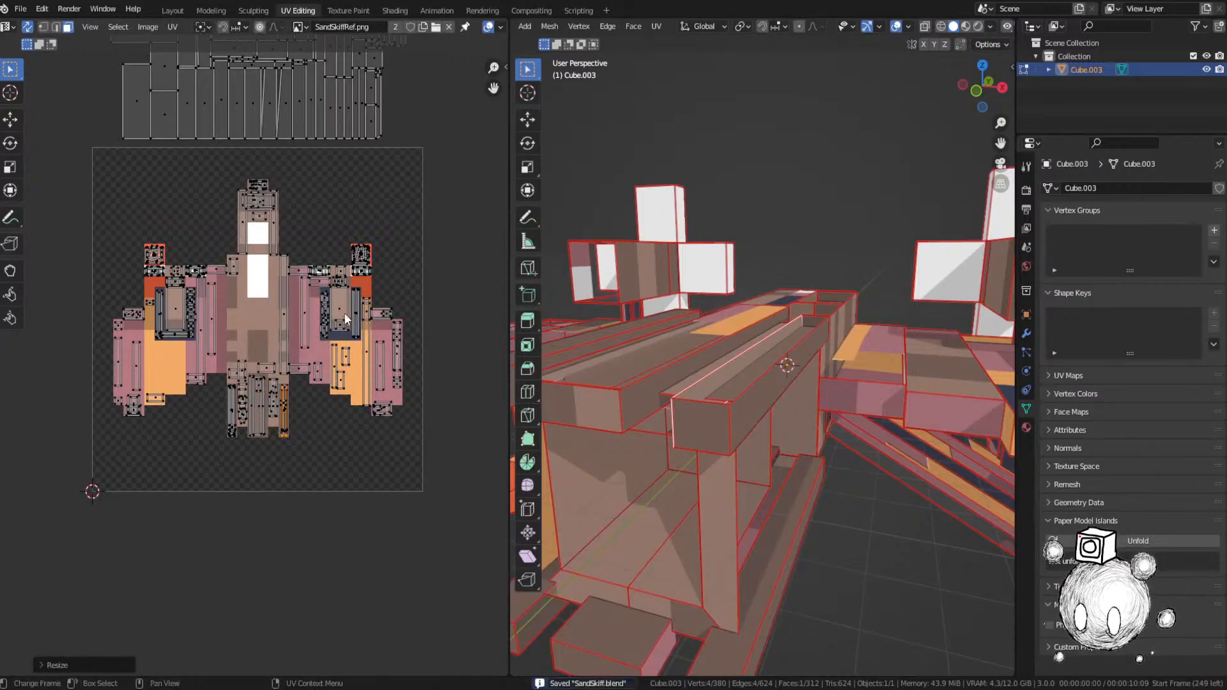
# Step: Move the thin upright island for the post below the engine box onto the left wing's inner navy strip, and save the file
pyautogui.moveTo(344, 313); pyautogui.dragTo(308, 487, button='middle')
pyautogui.click(369, 194)
pyautogui.press('KP_Decimal')
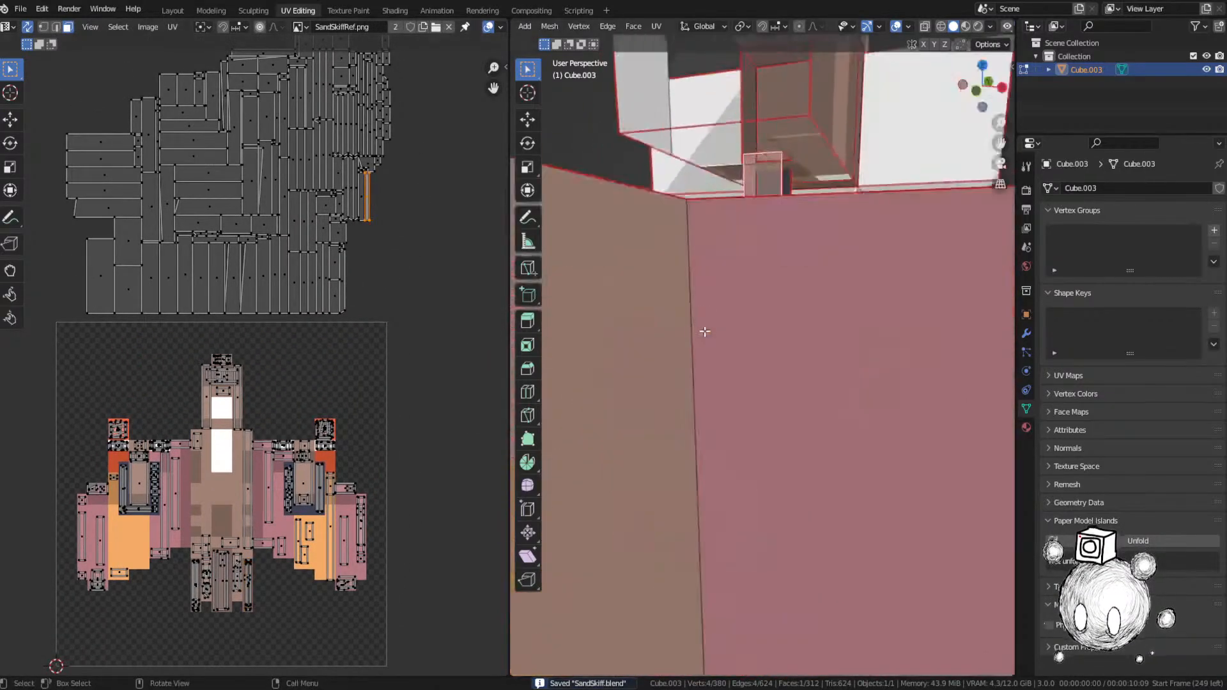
pyautogui.moveTo(704, 332); pyautogui.dragTo(808, 362, button='middle')
pyautogui.scroll(-3, 807, 361)
pyautogui.press('g')
pyautogui.click(808, 372)
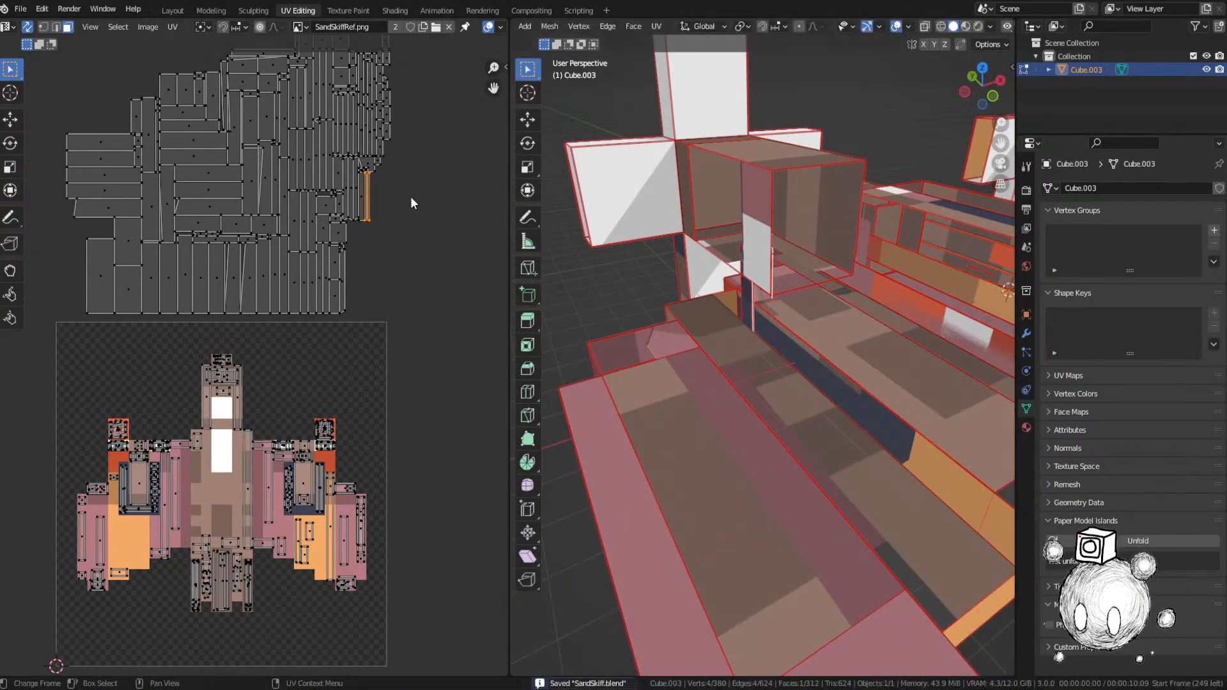
pyautogui.press('g')
pyautogui.click(190, 494)
pyautogui.moveTo(222, 460); pyautogui.dragTo(236, 422, button='middle')
pyautogui.scroll(4, 237, 422)
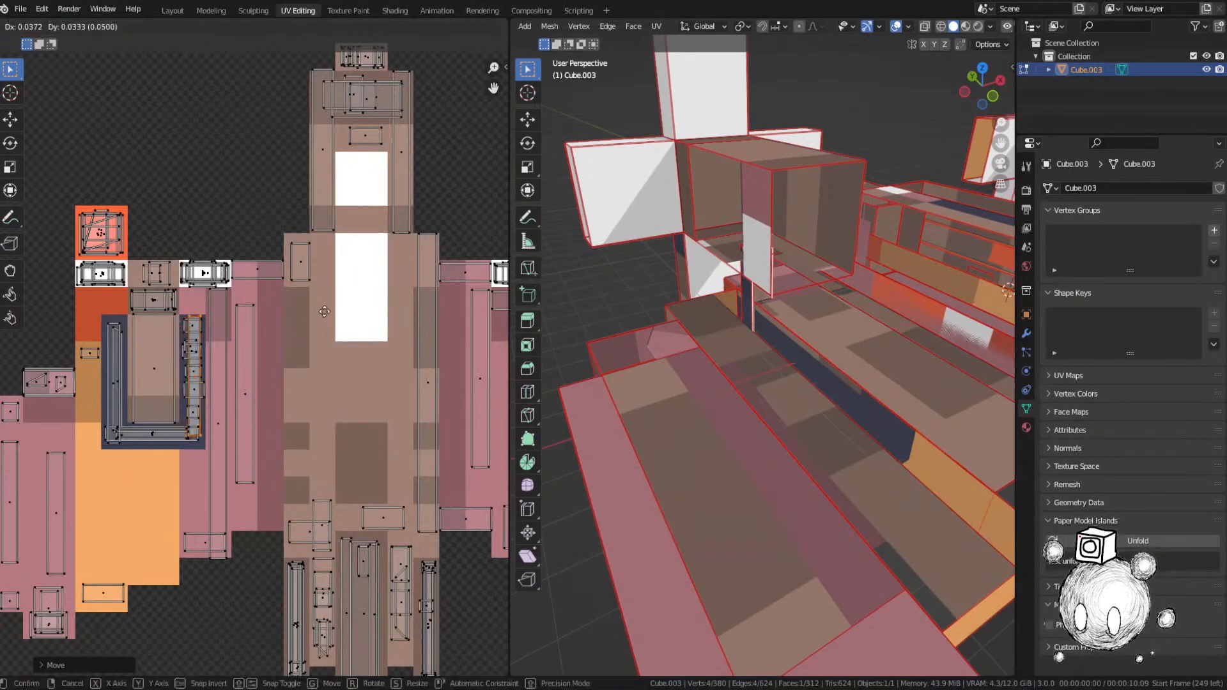
pyautogui.hotkey('ctrl', 's')
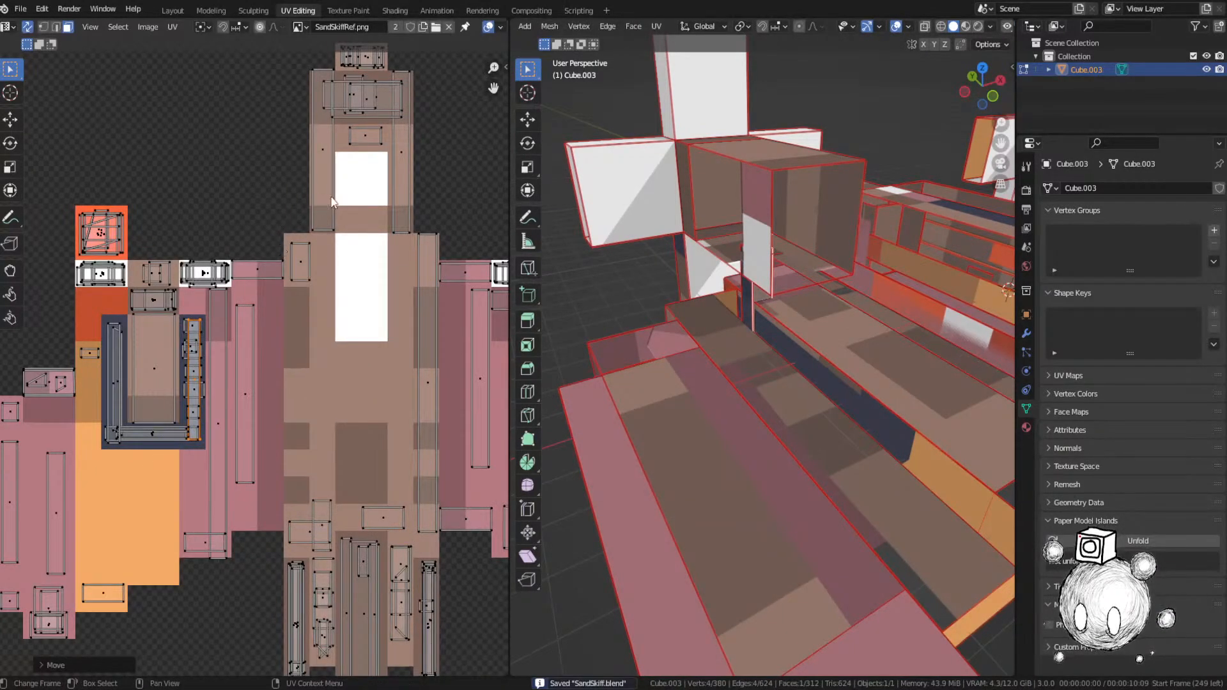
# Step: Move the small upright island at the cluster's upper-right tip onto the right wing's outer pink section, and save the file
pyautogui.scroll(-5, 358, 188)
pyautogui.scroll(1, 353, 225)
pyautogui.moveTo(352, 226); pyautogui.dragTo(411, 267, button='middle')
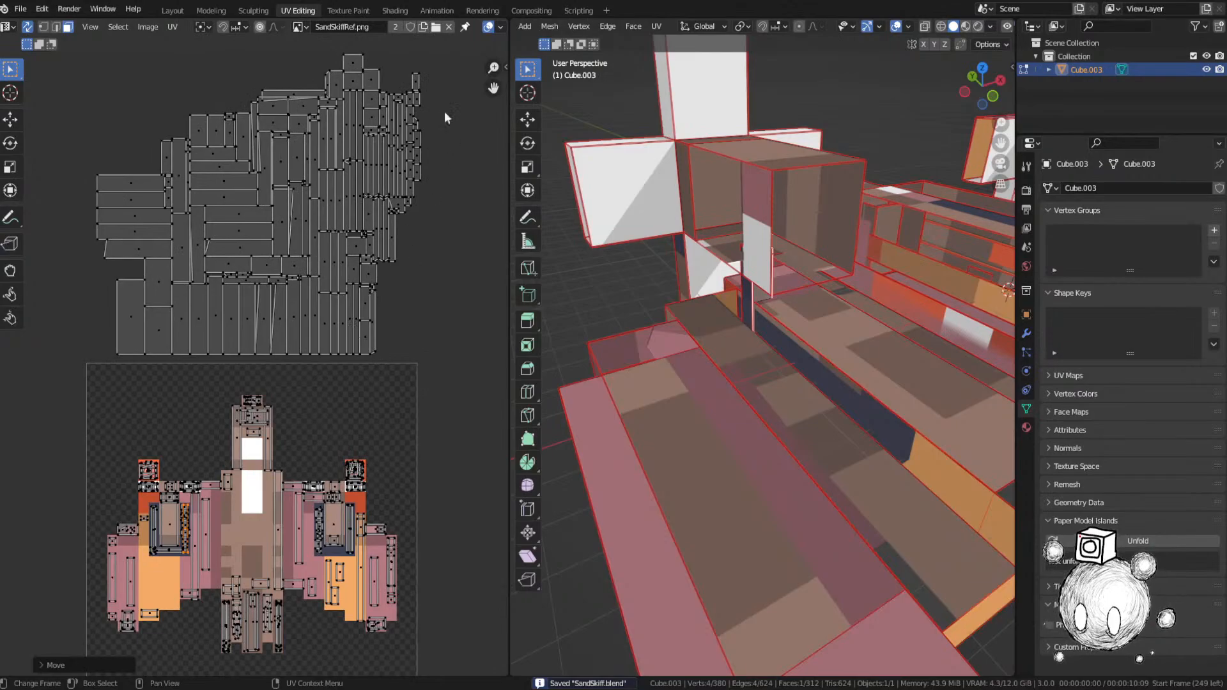
pyautogui.click(416, 81)
pyautogui.press('KP_Decimal')
pyautogui.moveTo(786, 279)
pyautogui.mouseDown(button='middle')
pyautogui.moveTo(754, 306)
pyautogui.moveTo(794, 289)
pyautogui.mouseUp(button='middle')
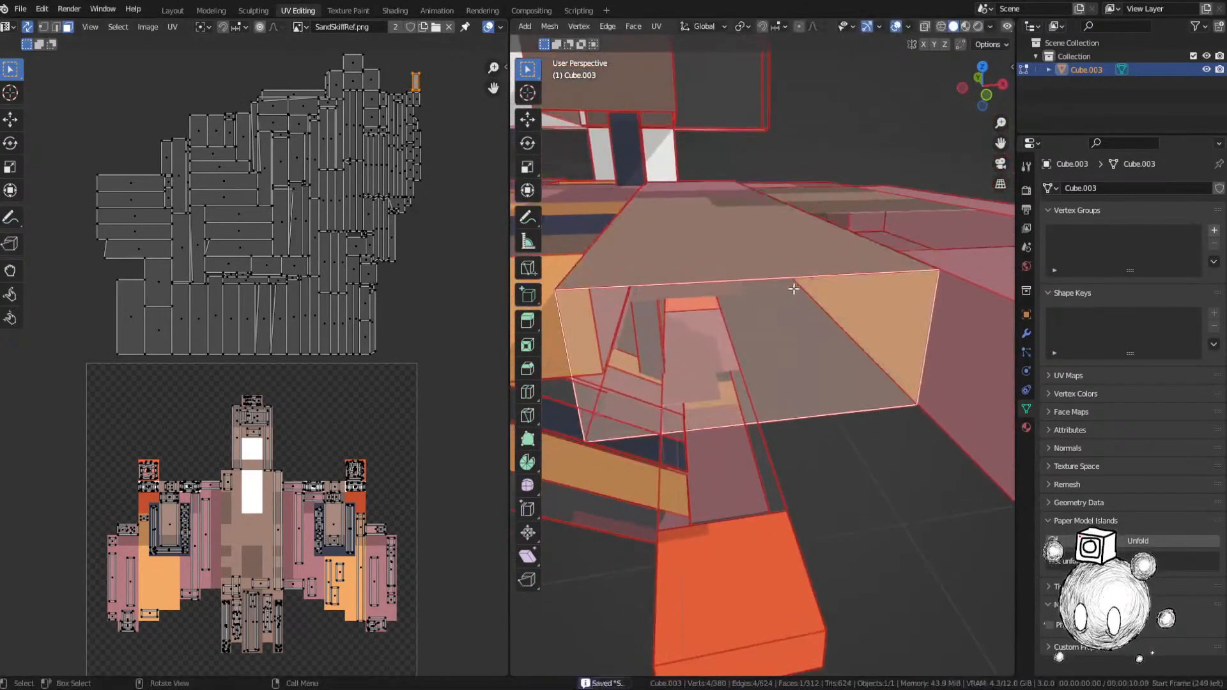
pyautogui.press('g')
pyautogui.click(313, 401)
pyautogui.press('g')
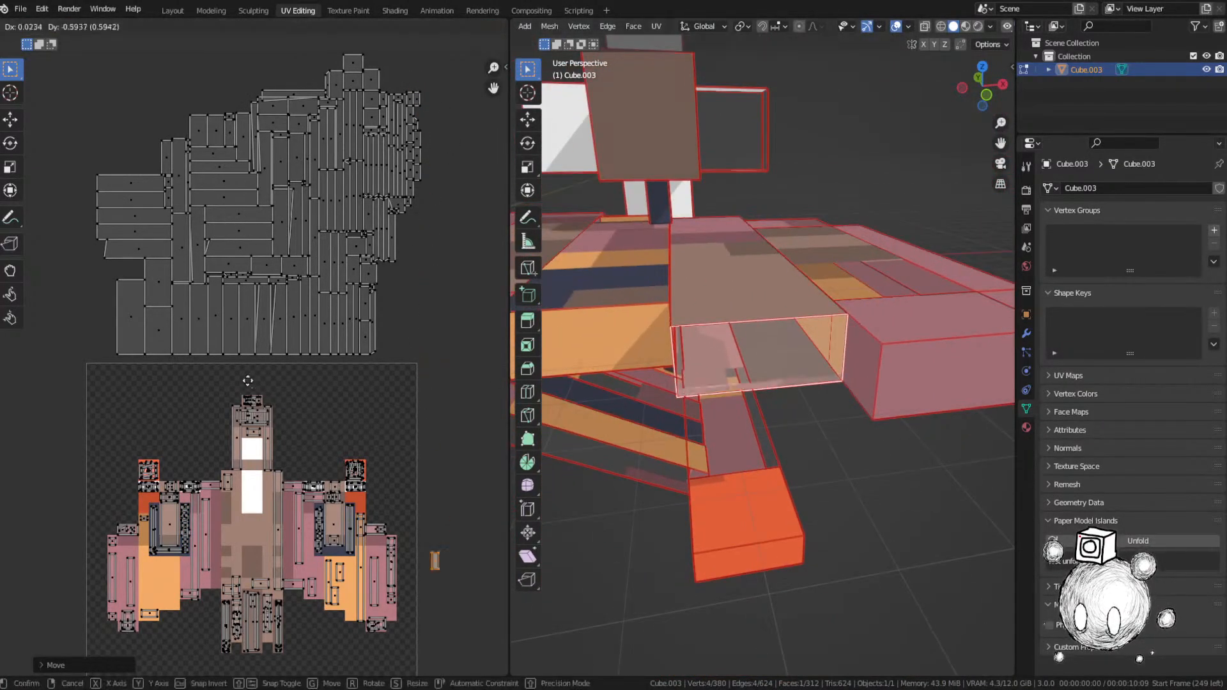
pyautogui.click(191, 406)
pyautogui.hotkey('ctrl', 's')
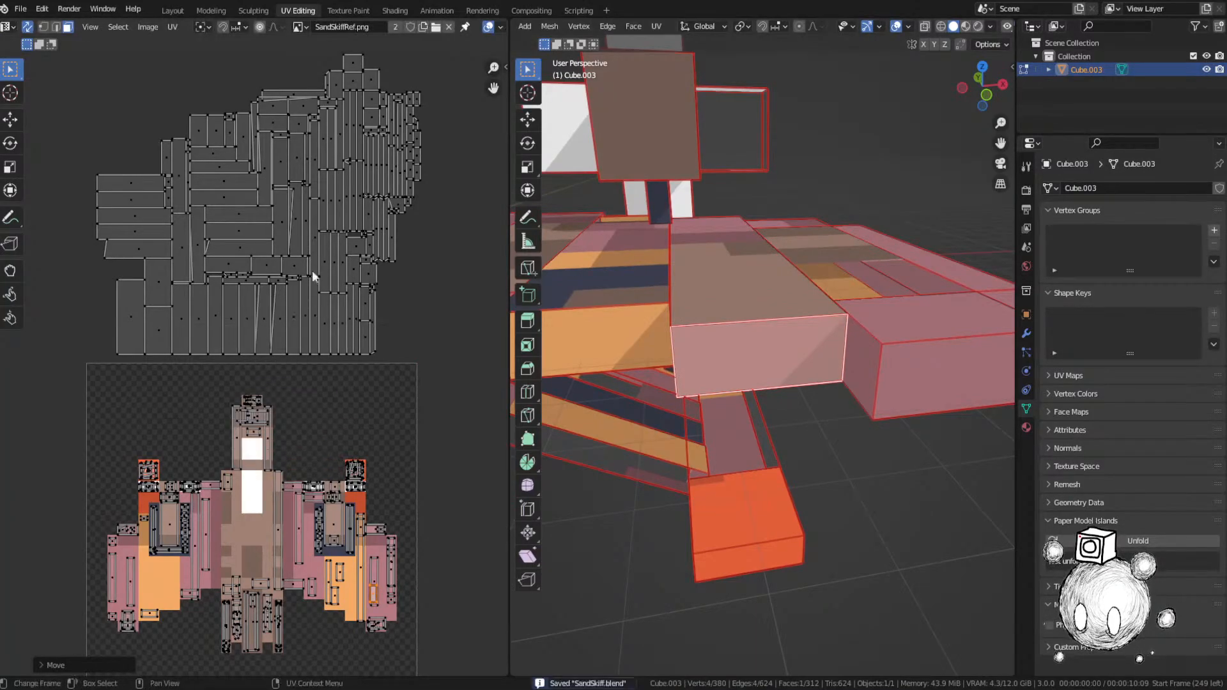
# Step: Move the small upright island on the unplaced cluster's right edge onto the left wing's orange section
pyautogui.click(420, 171)
pyautogui.press('KP_Decimal')
pyautogui.moveTo(707, 285); pyautogui.dragTo(683, 347, button='middle')
pyautogui.scroll(-10, 613, 343)
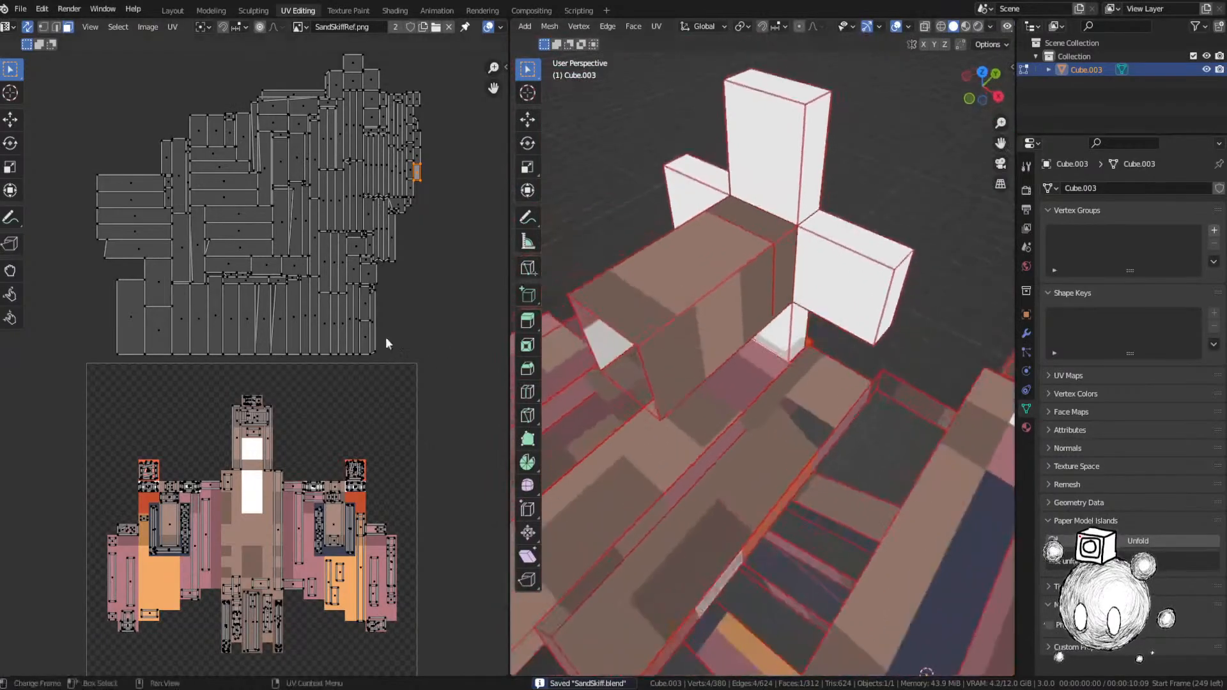
pyautogui.press('g')
pyautogui.click(216, 127)
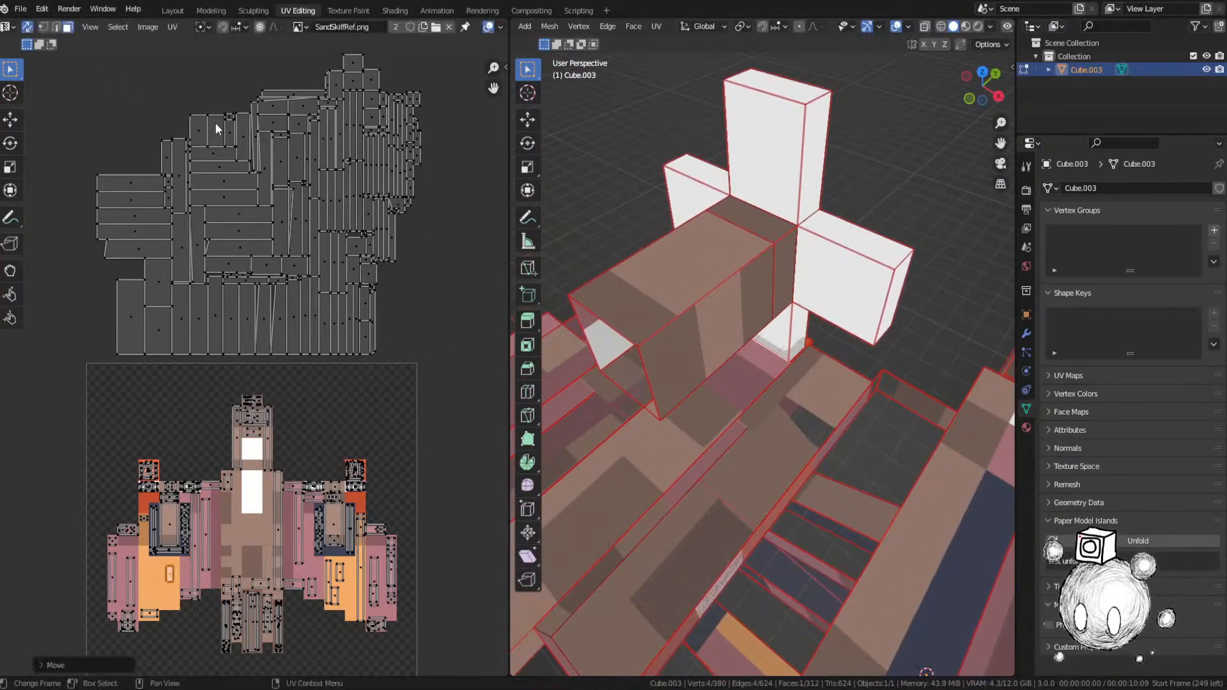
# Step: Move the next small island up the cluster's right edge onto the left wing's orange section, beside the previously placed one
pyautogui.click(418, 154)
pyautogui.press('KP_Decimal')
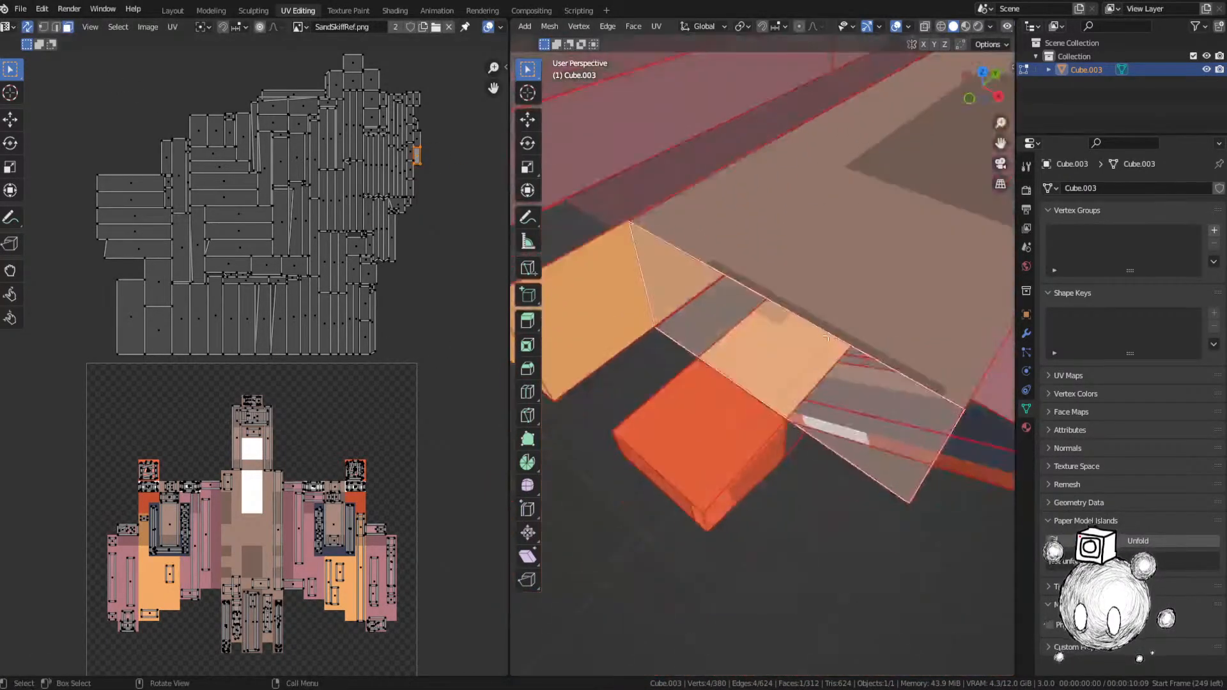
pyautogui.moveTo(893, 342); pyautogui.dragTo(904, 333, button='middle')
pyautogui.press('g')
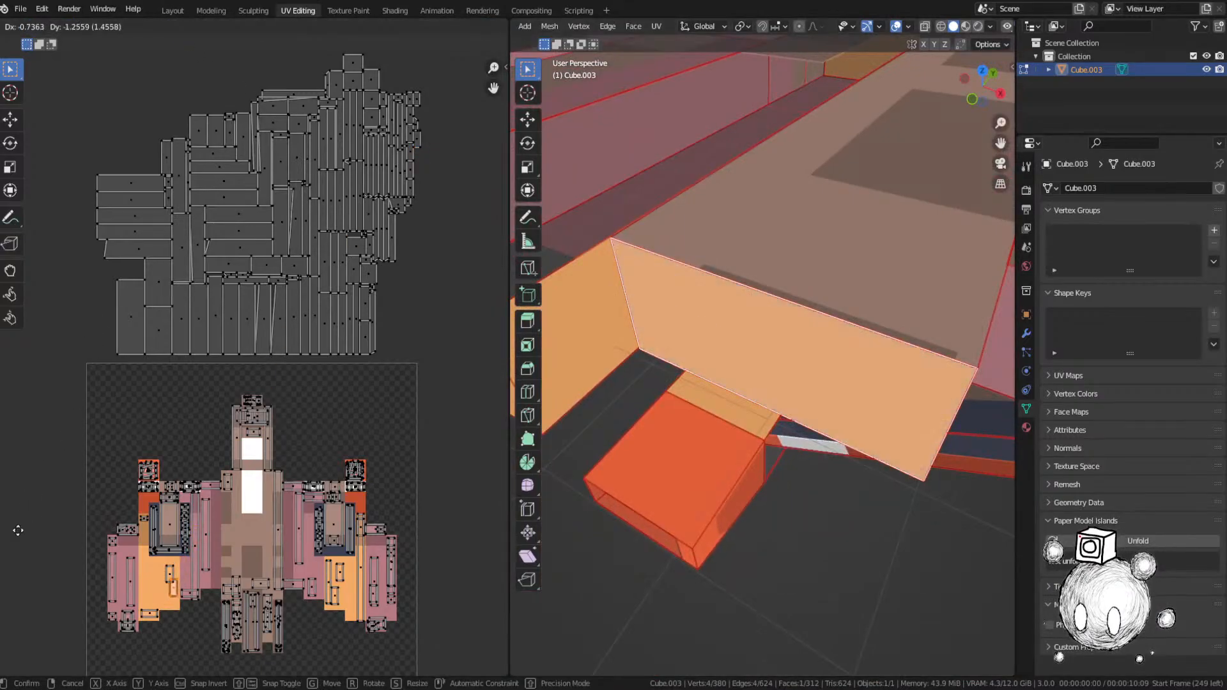
pyautogui.click(331, 214)
# Step: Move the following right-edge island onto the right wing's outer pink section and rotate it 90 degrees
pyautogui.click(420, 134)
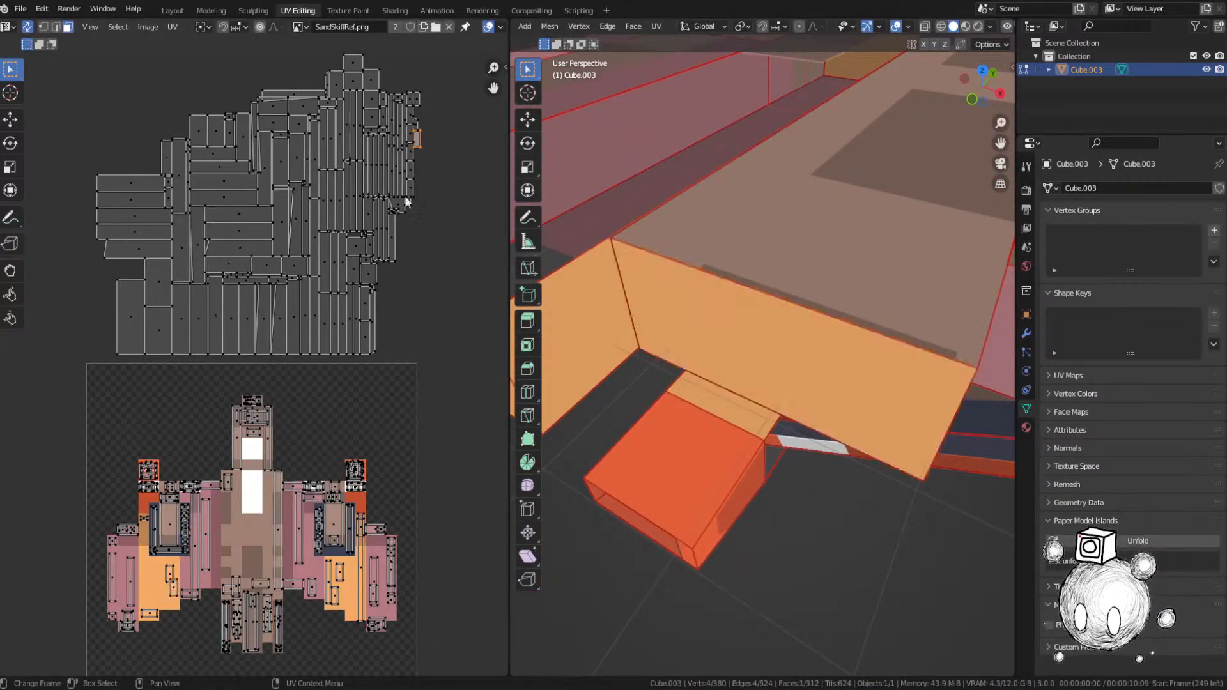
pyautogui.press('KP_Decimal')
pyautogui.scroll(-5, 773, 263)
pyautogui.press('g')
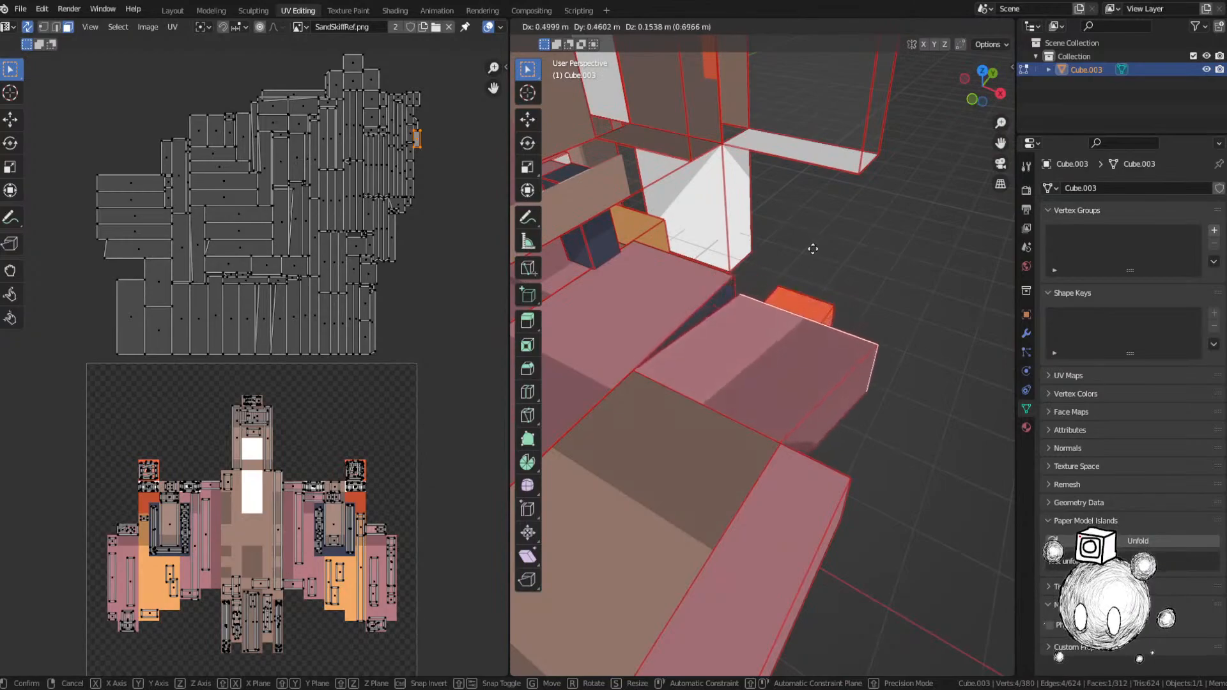
pyautogui.click(768, 384)
pyautogui.scroll(-3, 656, 352)
pyautogui.press('g')
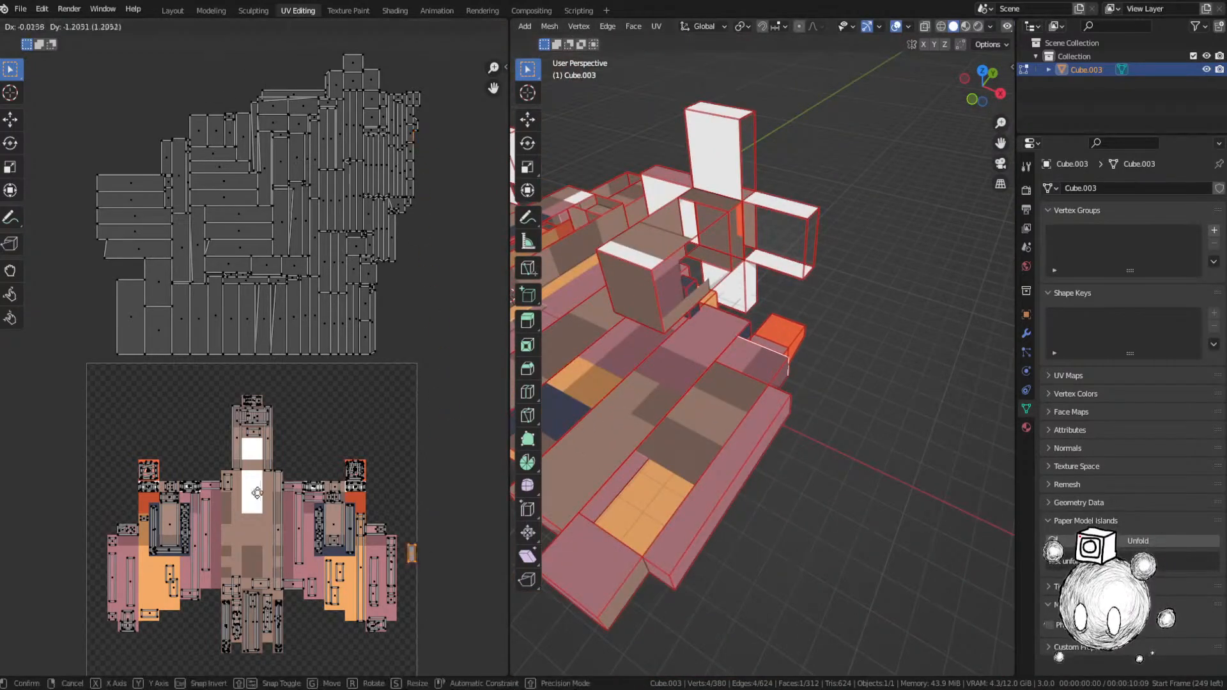
pyautogui.click(289, 492)
pyautogui.scroll(8, 248, 289)
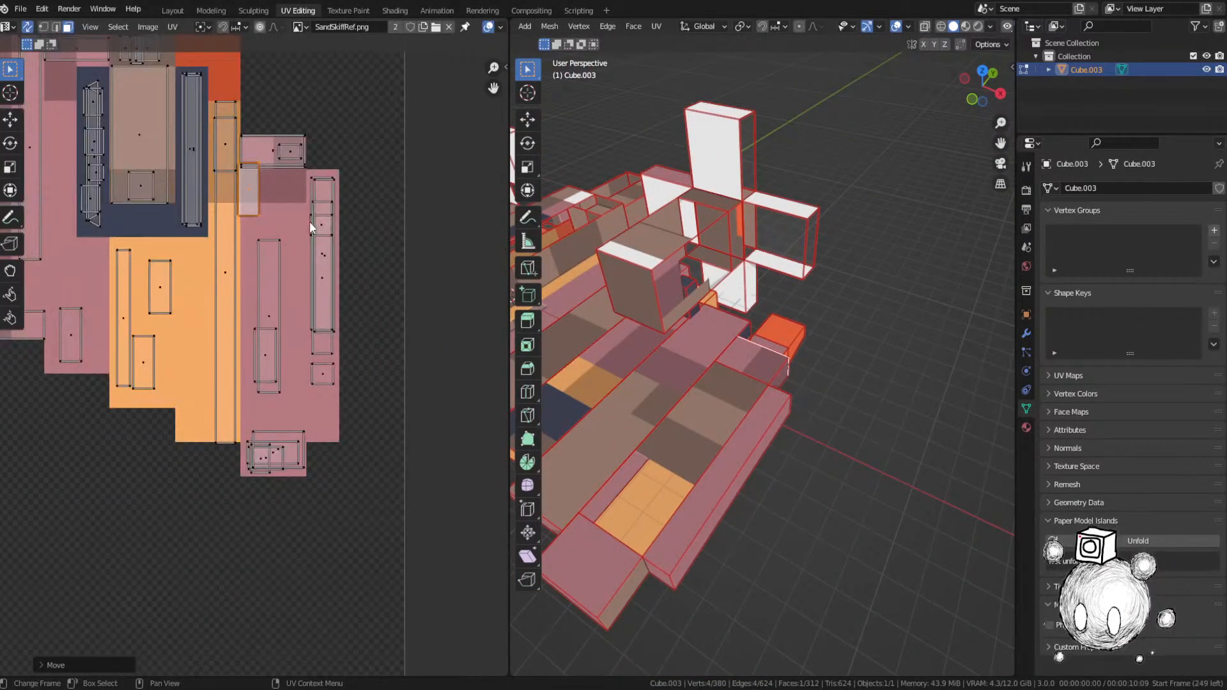
pyautogui.write('r90')
pyautogui.press('Return')
# Step: Position the rotated island over the small two-tone pink block above the right wing's outer section
pyautogui.scroll(-2, 631, 265)
pyautogui.moveTo(631, 265); pyautogui.dragTo(544, 231, button='middle')
pyautogui.scroll(2, 312, 227)
pyautogui.press('g')
pyautogui.click(350, 145)
pyautogui.moveTo(349, 145); pyautogui.dragTo(345, 235, button='middle')
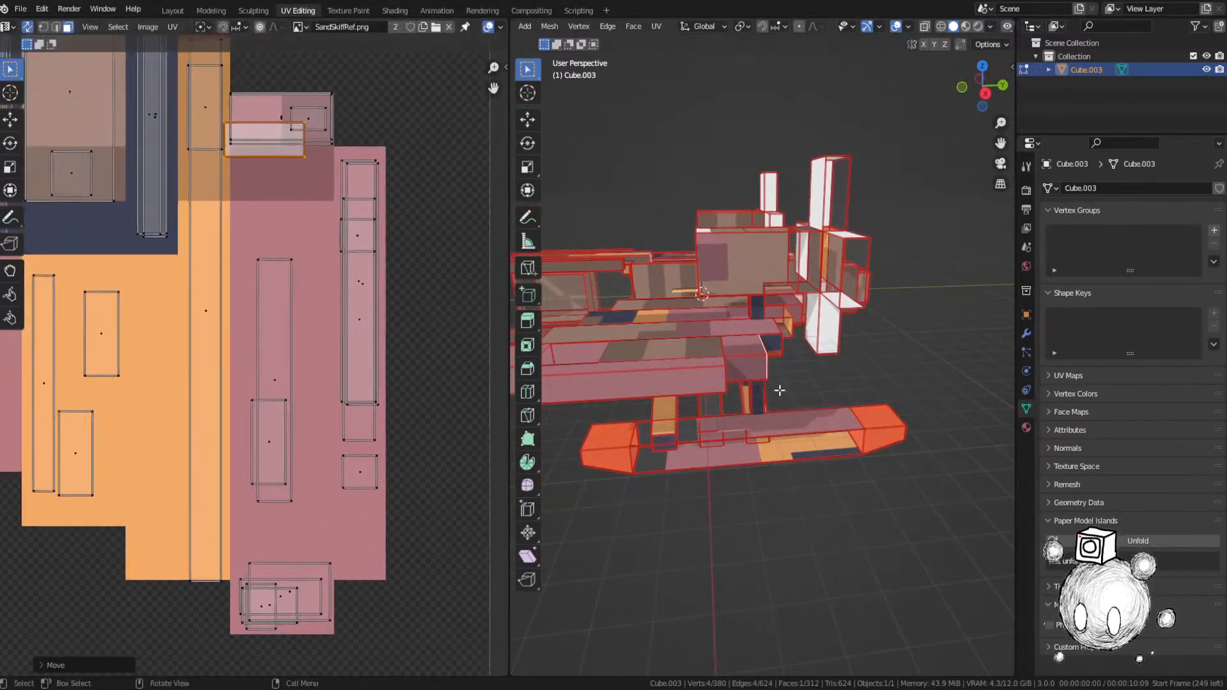
pyautogui.moveTo(777, 390); pyautogui.dragTo(707, 378, button='middle')
pyautogui.scroll(1, 266, 358)
pyautogui.moveTo(371, 179); pyautogui.dragTo(389, 282, button='middle')
pyautogui.press('g')
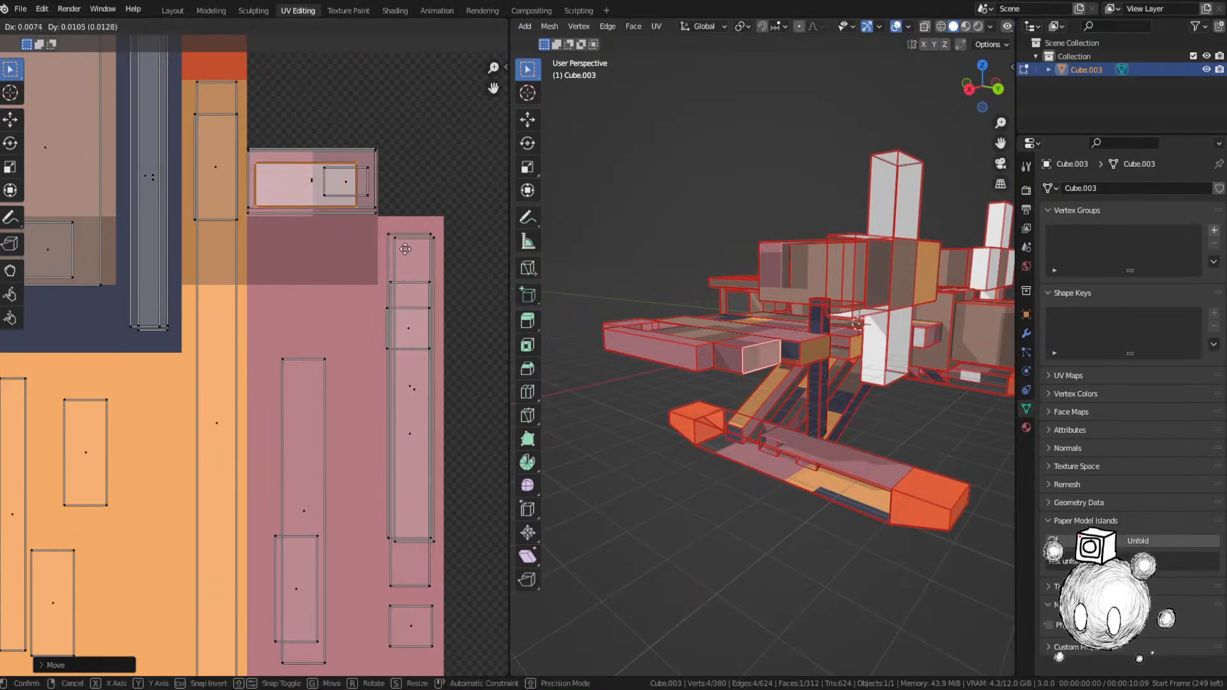
# Step: Stretch the island along X to the pink block's full width and inspect the textured face in Object Mode
pyautogui.press('s')
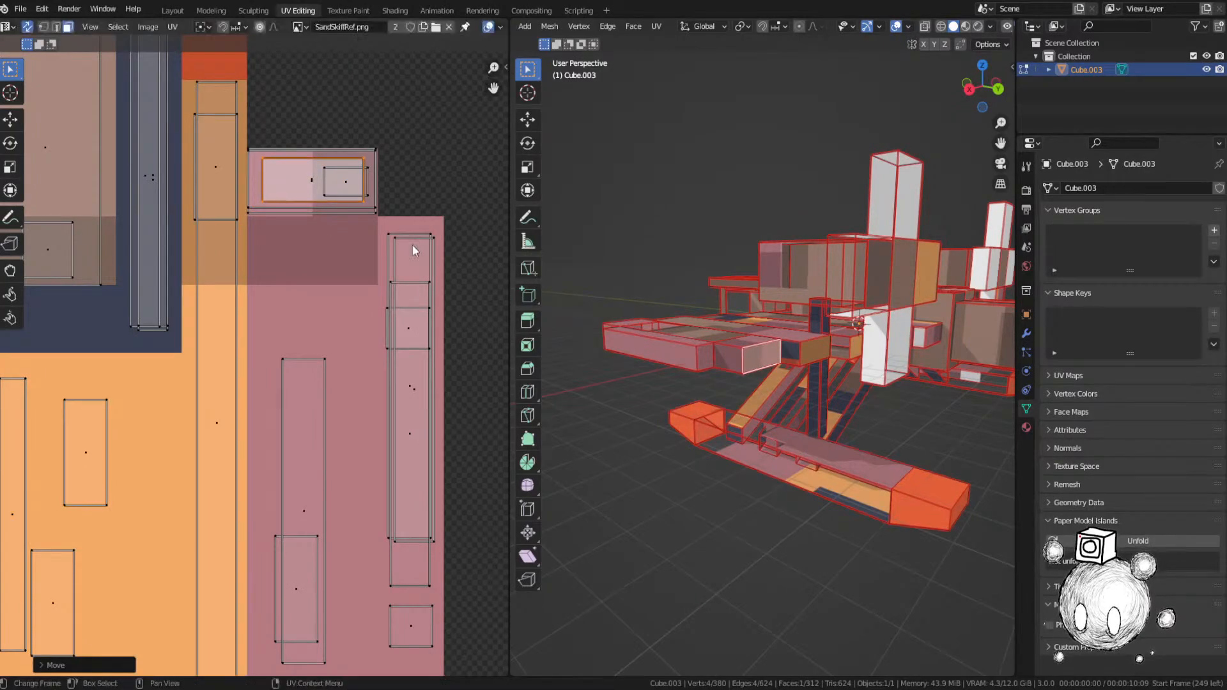
pyautogui.press('x')
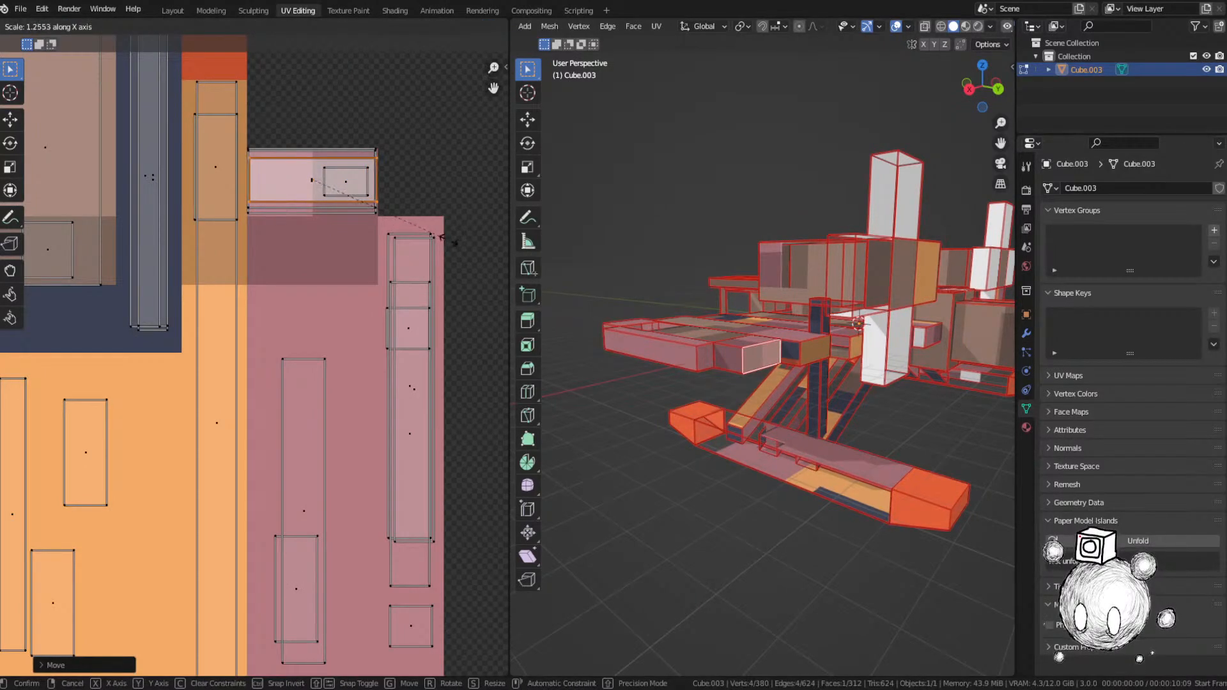
pyautogui.click(448, 241)
pyautogui.scroll(4, 776, 383)
pyautogui.press('Tab')
pyautogui.moveTo(811, 392); pyautogui.dragTo(669, 446, button='middle')
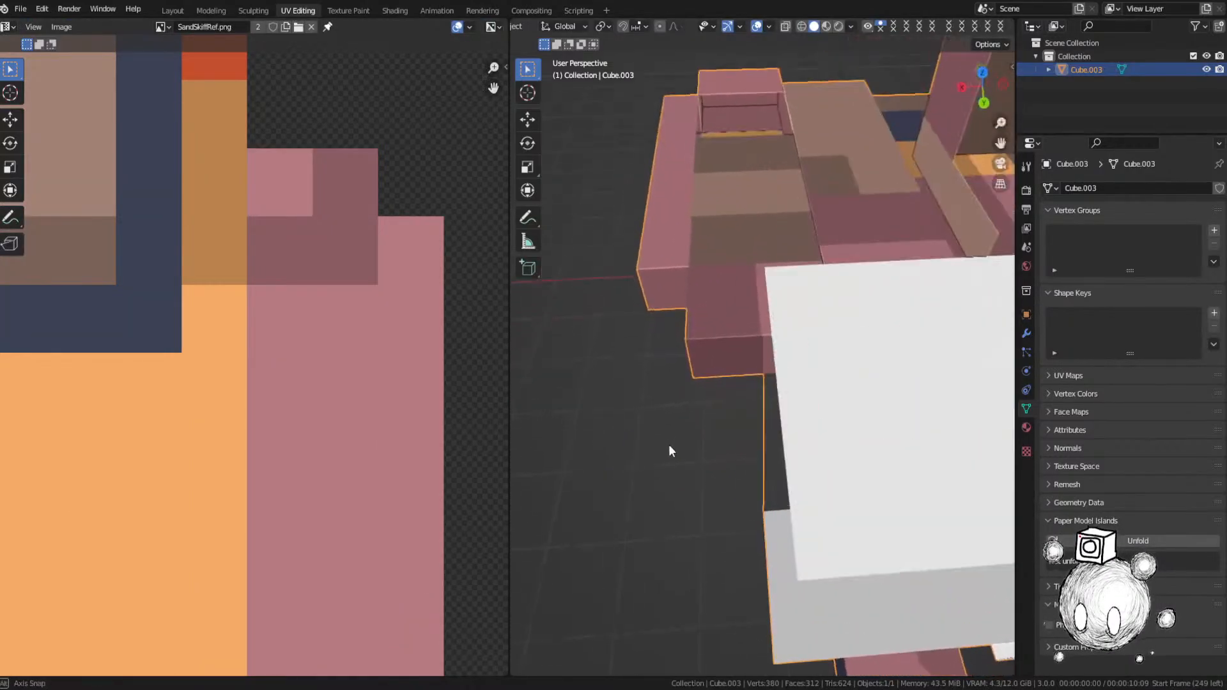
pyautogui.scroll(3, 678, 442)
pyautogui.press('Tab')
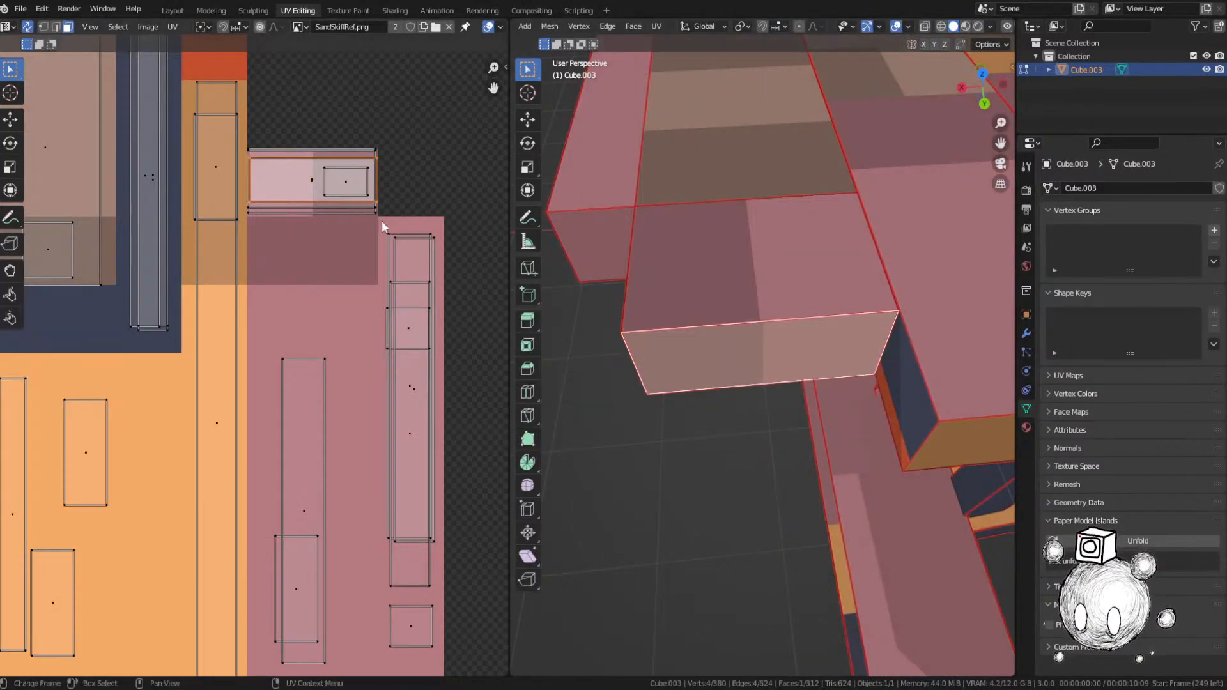
pyautogui.press('s')
pyautogui.press('x')
pyautogui.press('g')
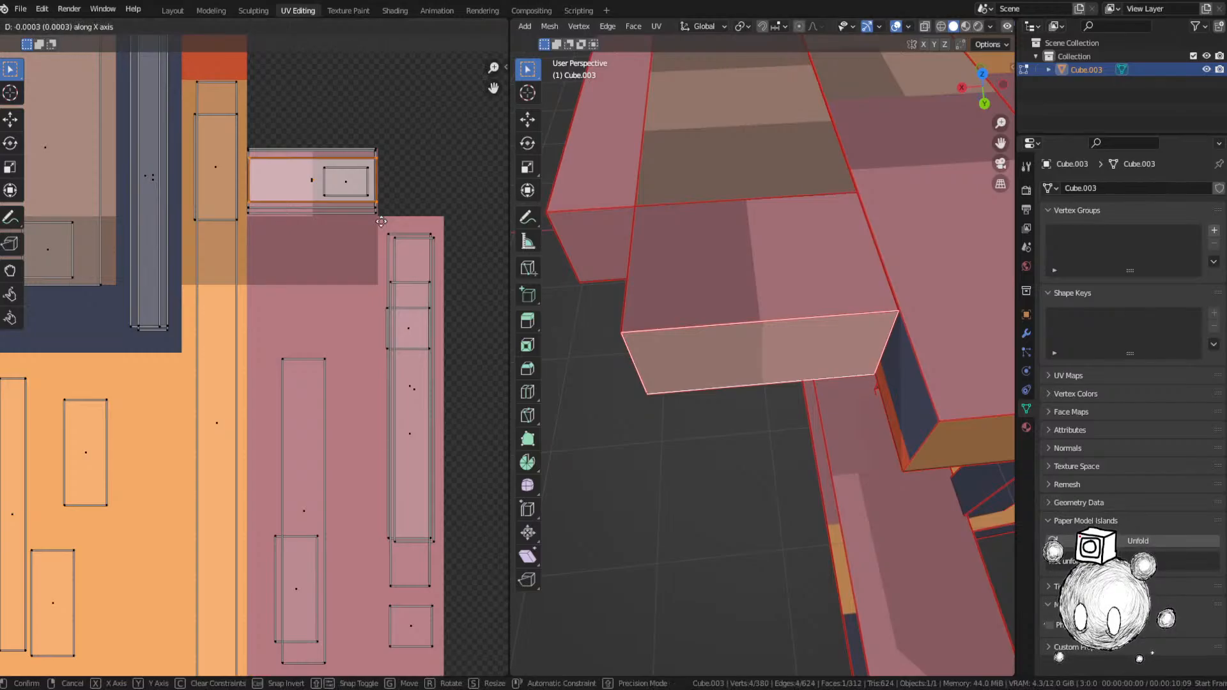
pyautogui.click(381, 221)
pyautogui.press('s')
pyautogui.press('x')
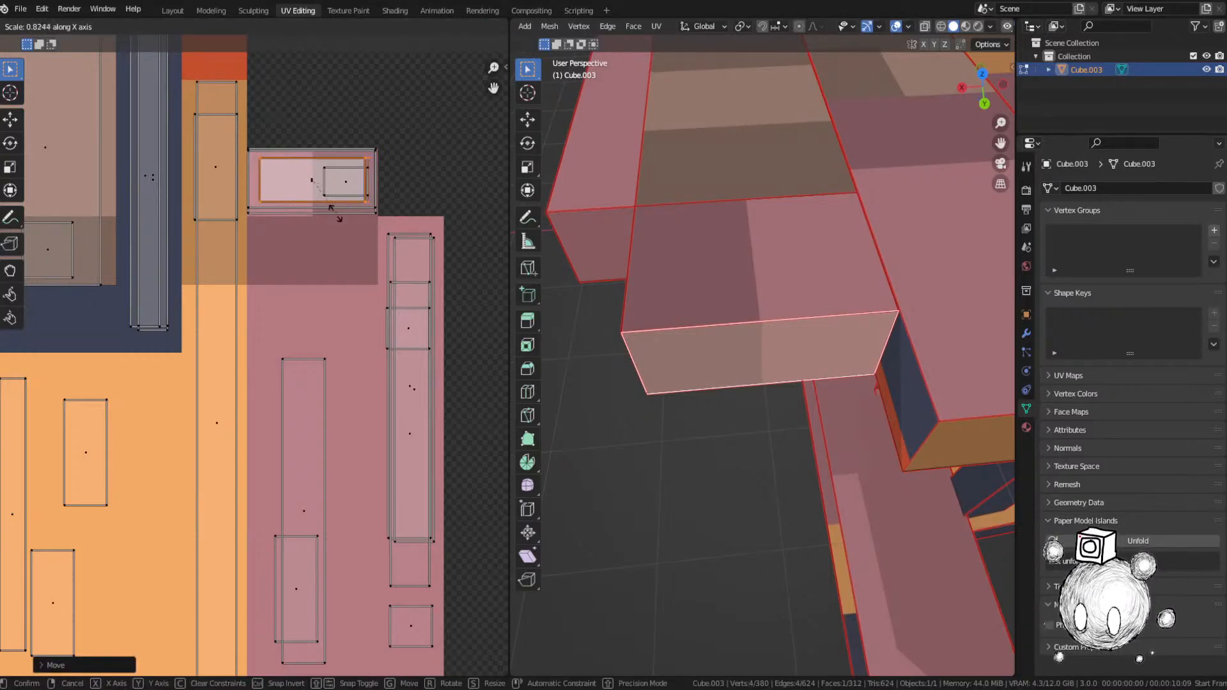
pyautogui.rightClick(372, 218)
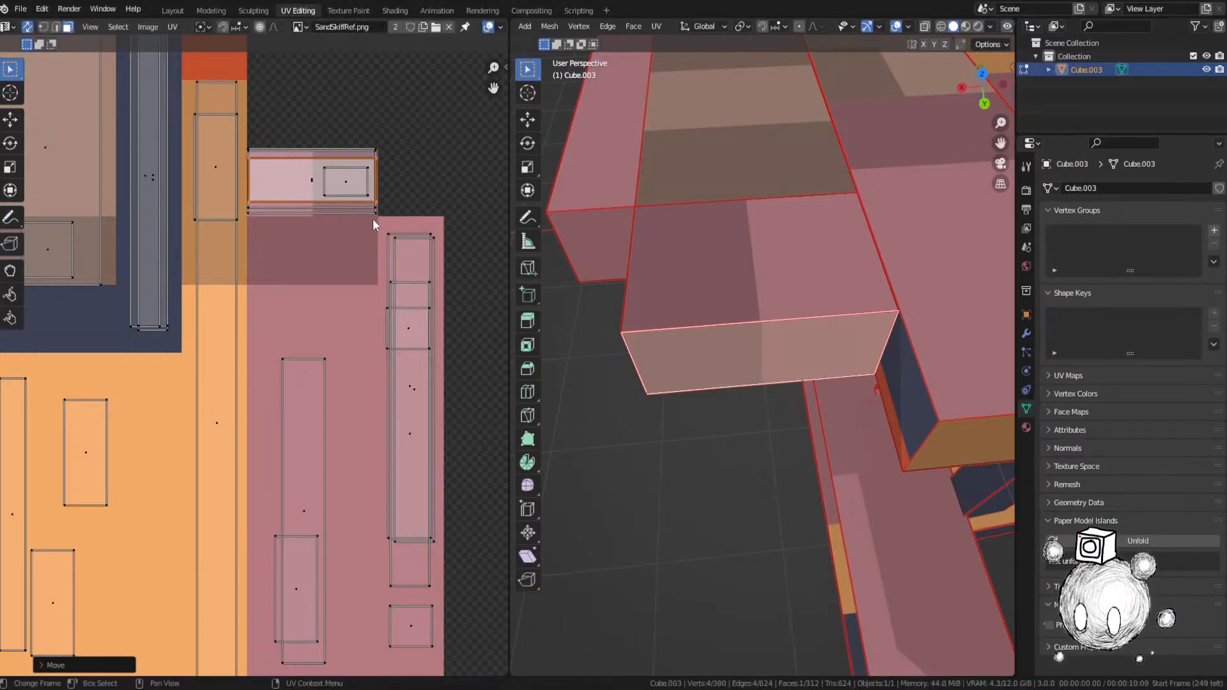
# Step: Scale the island slightly narrower along X, nudge it along X inside the pink block, and check the colour seam in Object Mode
pyautogui.press('s')
pyautogui.press('x')
pyautogui.click(420, 221)
pyautogui.press('g')
pyautogui.press('x')
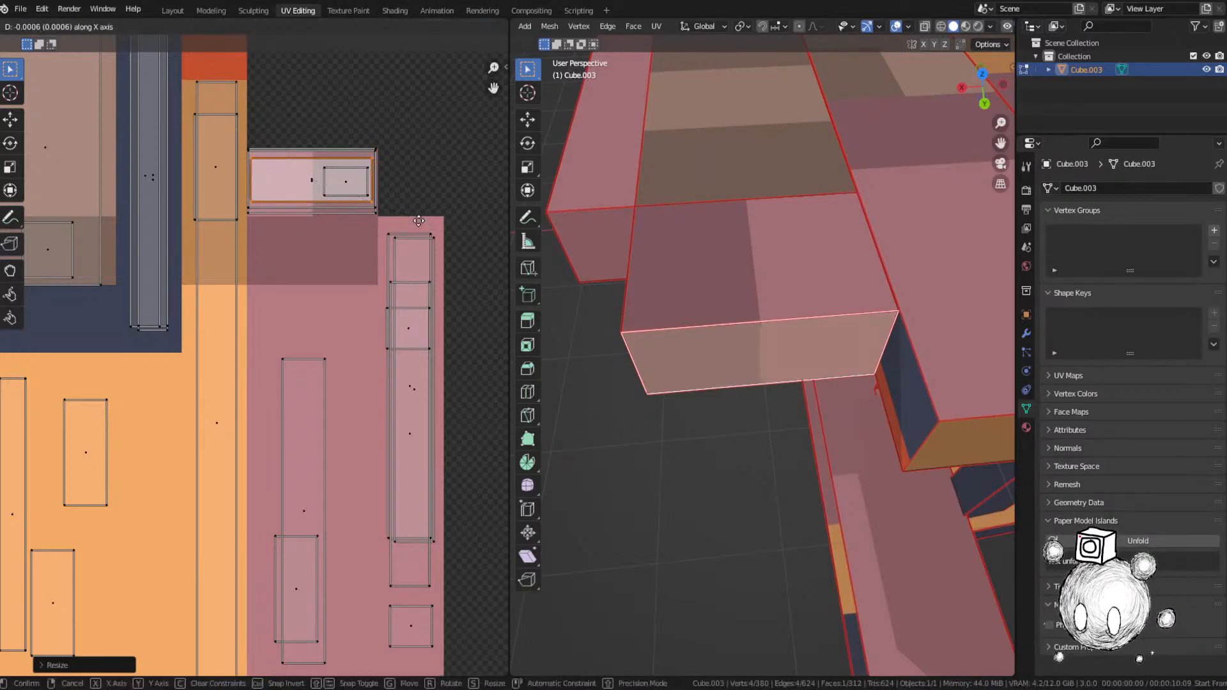
pyautogui.click(425, 221)
pyautogui.press('Tab')
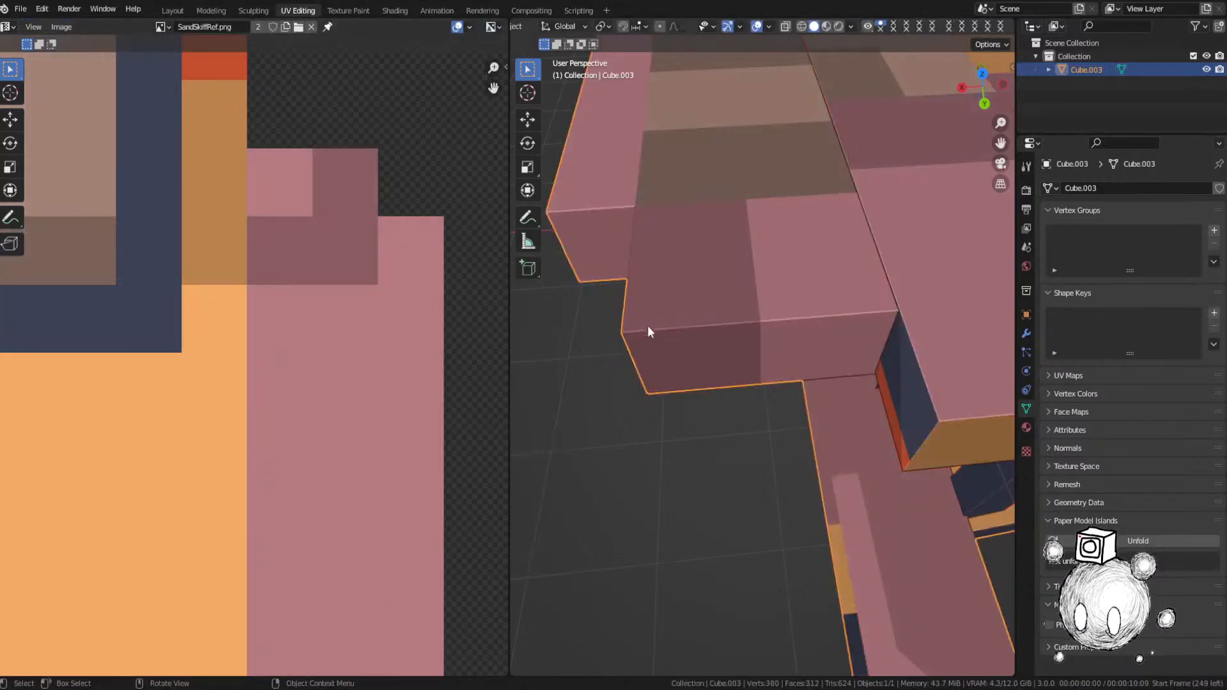
pyautogui.moveTo(647, 325); pyautogui.dragTo(716, 328, button='middle')
pyautogui.scroll(1, 697, 310)
pyautogui.press('Tab')
# Step: Move the small island at the lower end of the cluster's right column onto the left wing's inner navy strip, and save the file
pyautogui.scroll(-5, 799, 338)
pyautogui.scroll(-10, 253, 358)
pyautogui.click(329, 259)
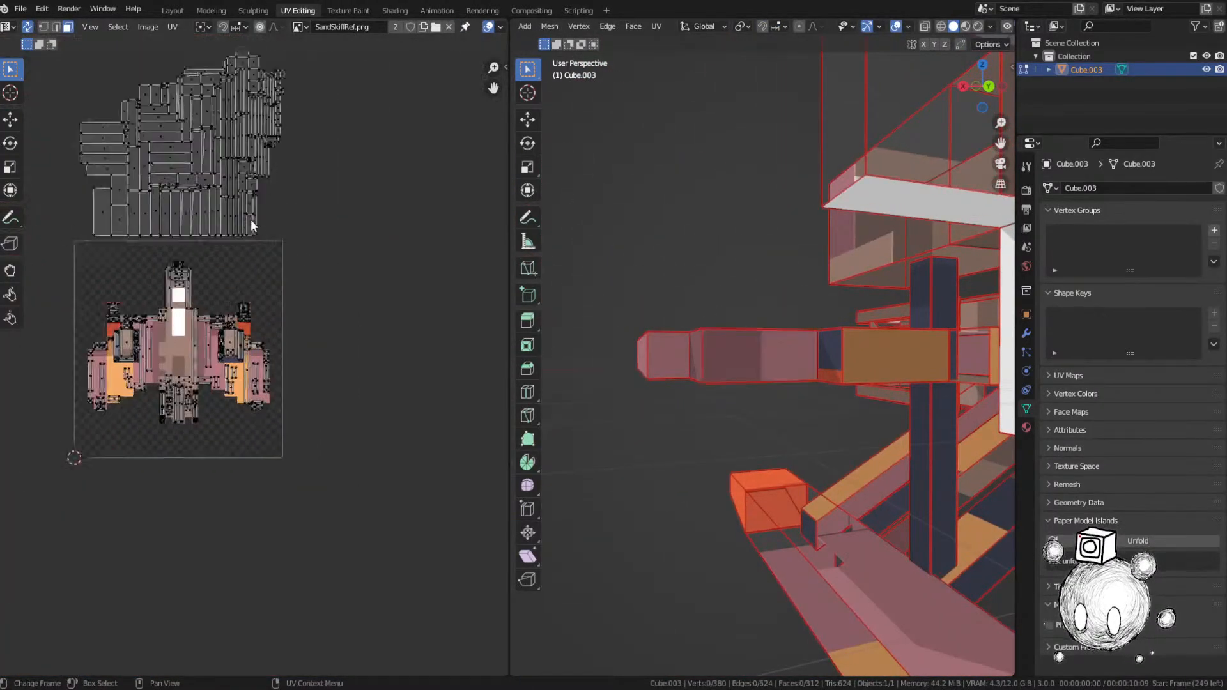
pyautogui.scroll(3, 258, 249)
pyautogui.moveTo(265, 294); pyautogui.dragTo(296, 536, button='middle')
pyautogui.scroll(1, 333, 250)
pyautogui.click(326, 233)
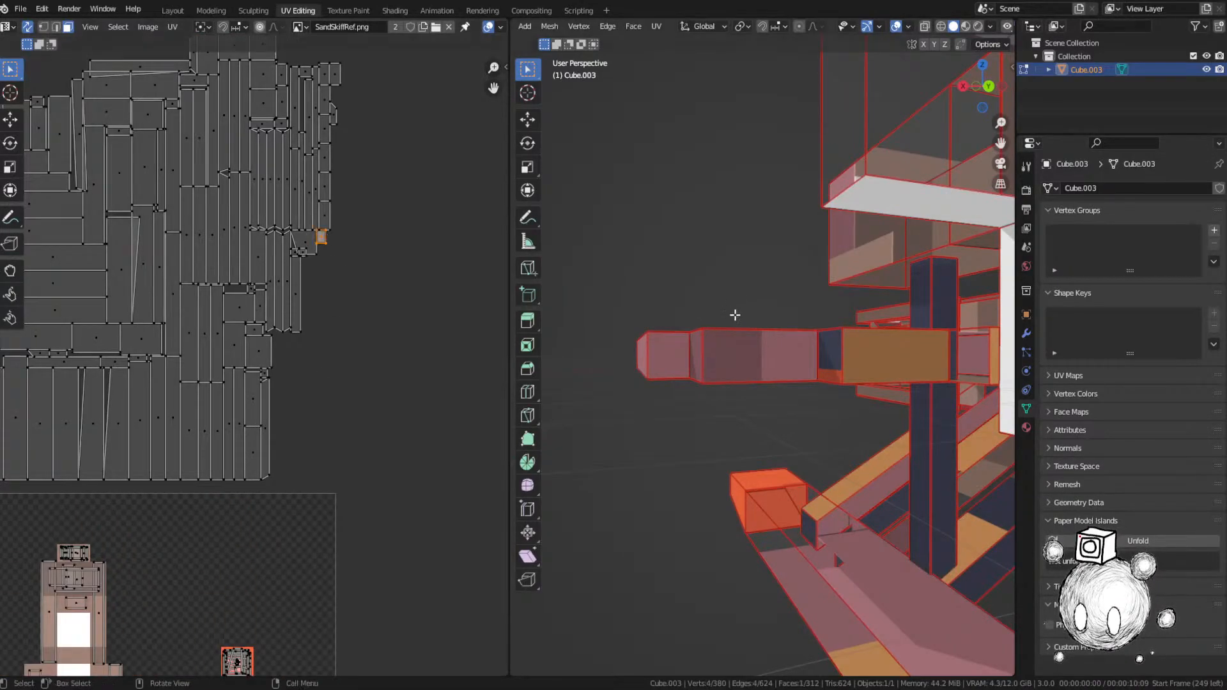
pyautogui.press('KP_Decimal')
pyautogui.scroll(-3, 734, 315)
pyautogui.moveTo(735, 315); pyautogui.dragTo(746, 320, button='middle')
pyautogui.press('g')
pyautogui.click(270, 444)
pyautogui.scroll(-4, 262, 415)
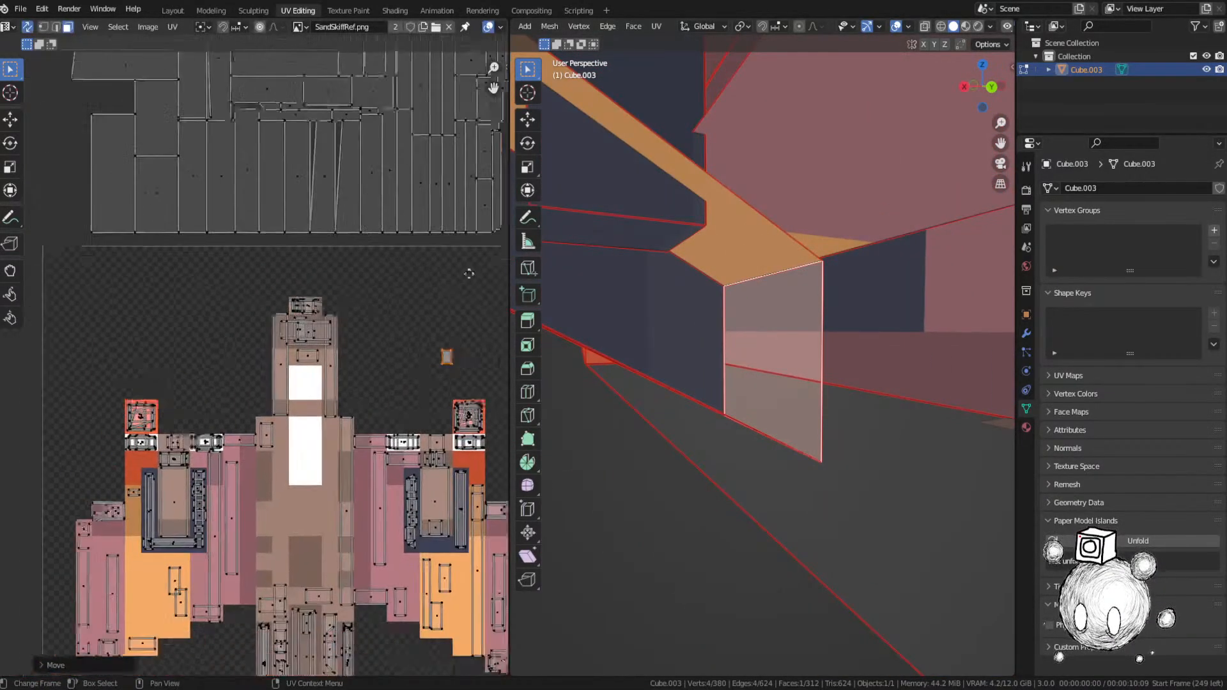
pyautogui.scroll(1, 256, 394)
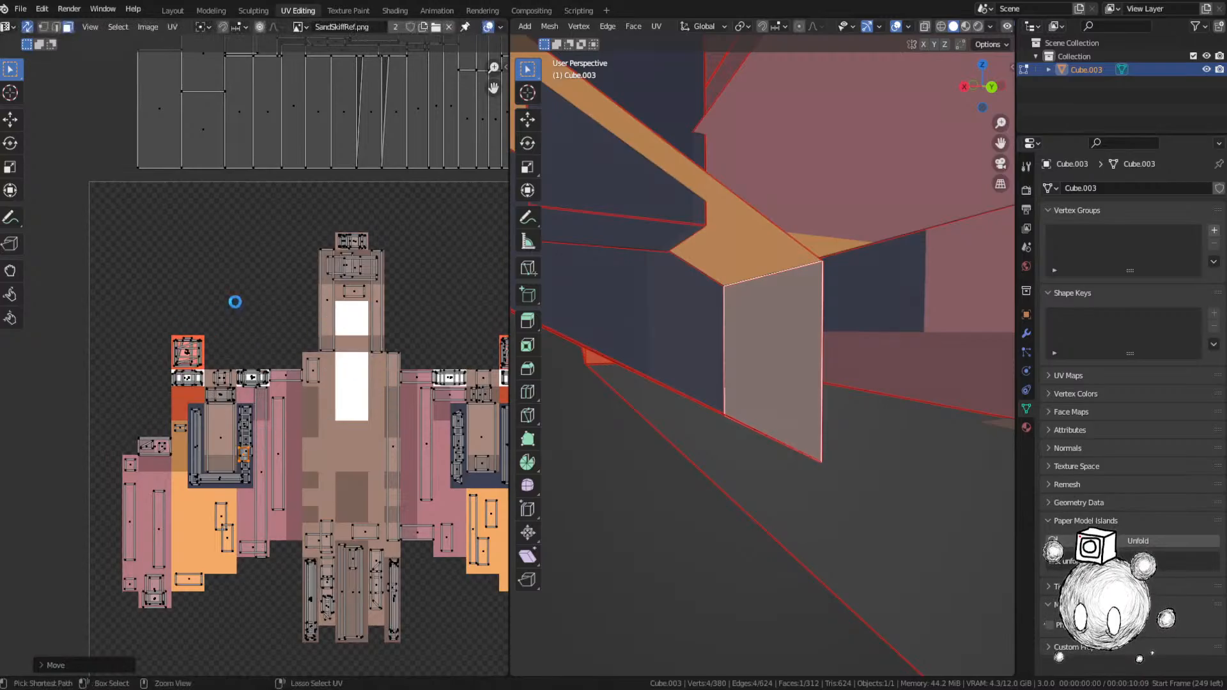
pyautogui.hotkey('ctrl', 's')
# Step: Move the trapezoid island for the wing-end block's open face out of the cluster to just above the left wing
pyautogui.moveTo(301, 264); pyautogui.dragTo(164, 567, button='middle')
pyautogui.scroll(-1, 259, 359)
pyautogui.click(407, 263)
pyautogui.press('`')
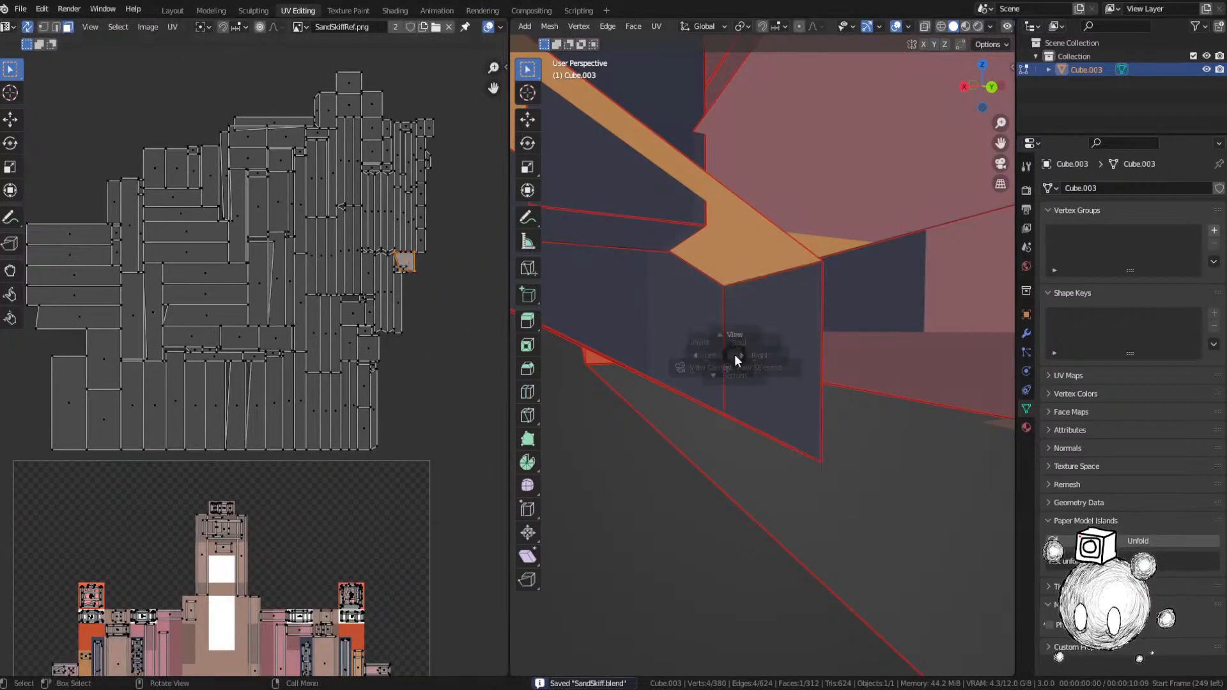
pyautogui.click(748, 366)
pyautogui.moveTo(740, 358); pyautogui.dragTo(704, 406, button='middle')
pyautogui.press('g')
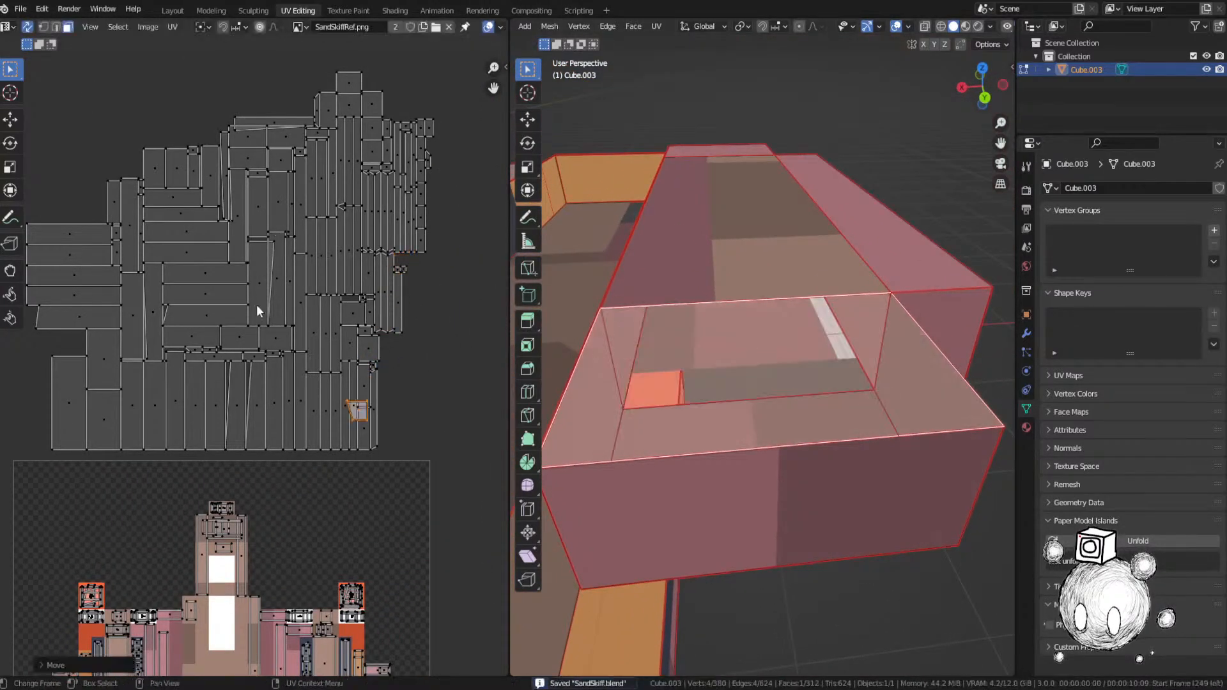
pyautogui.click(81, 366)
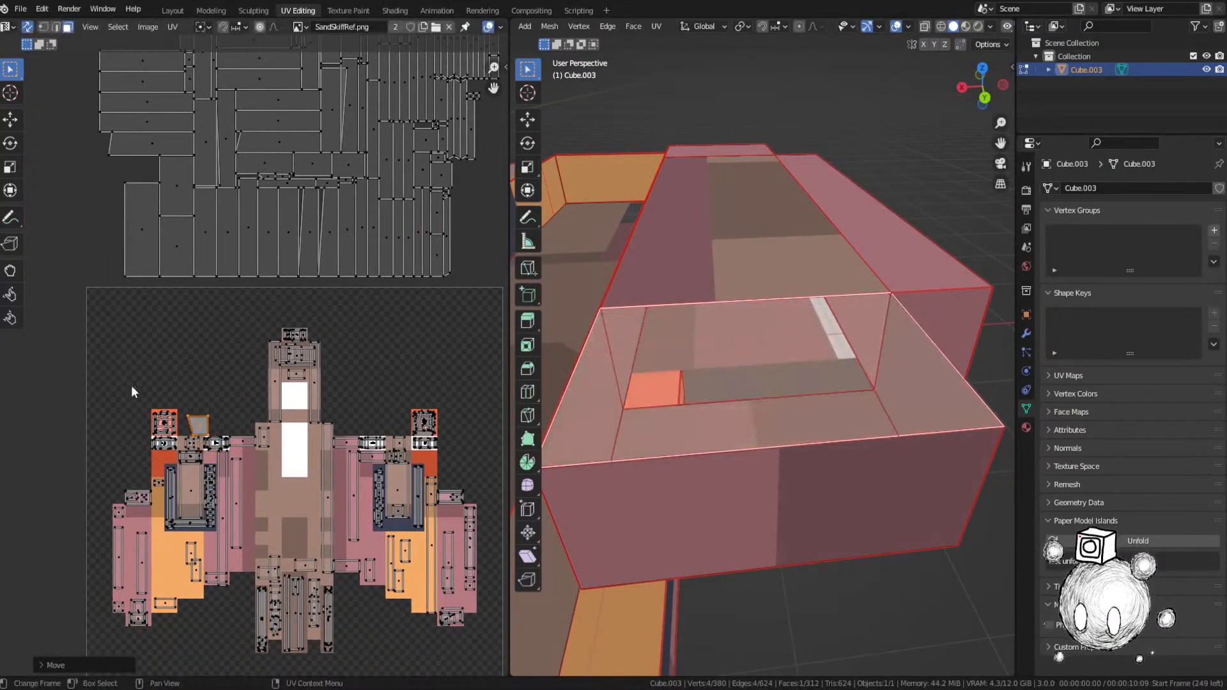
# Step: Try placing the trapezoid island on the small pink block above the left wing's outer section, and undo the move
pyautogui.moveTo(807, 465); pyautogui.dragTo(837, 461, button='middle')
pyautogui.press('g')
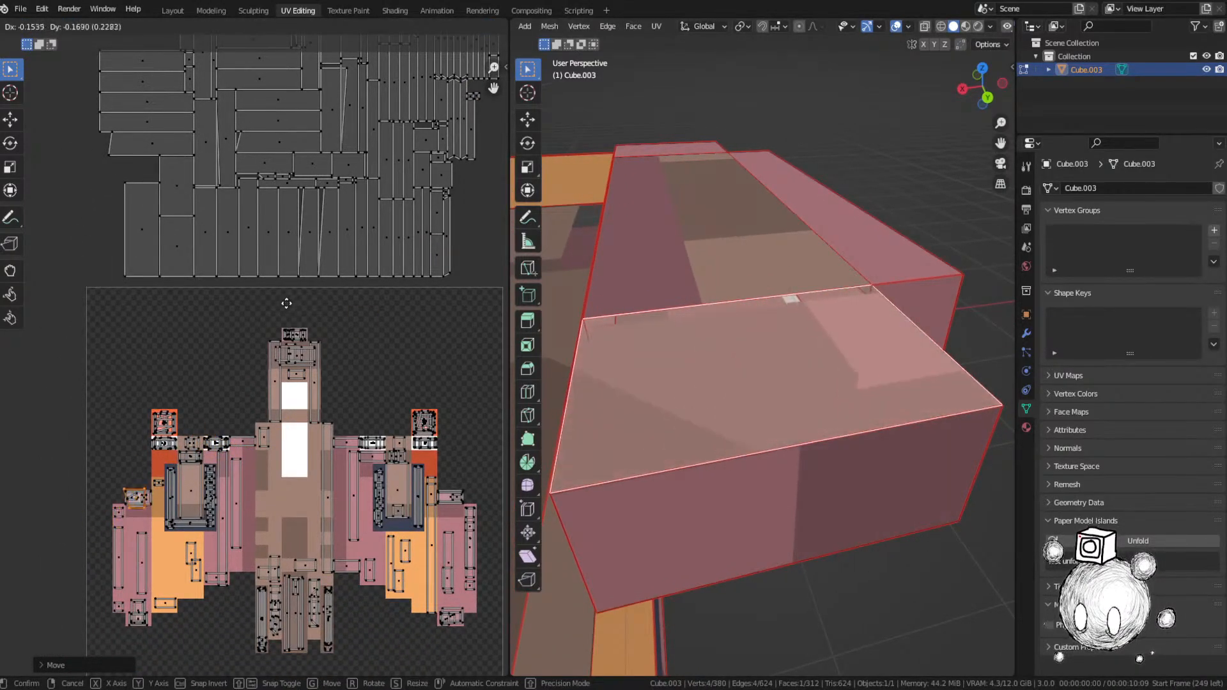
pyautogui.click(286, 310)
pyautogui.scroll(6, 248, 424)
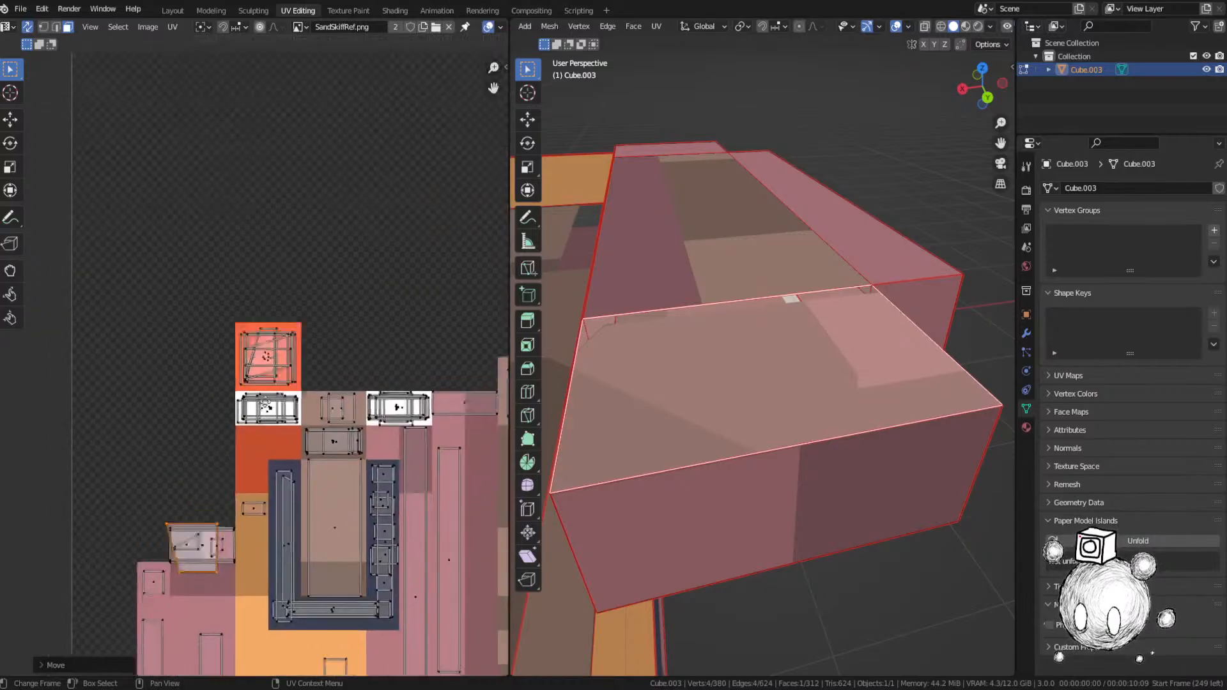
pyautogui.hotkey('ctrl', 'z')
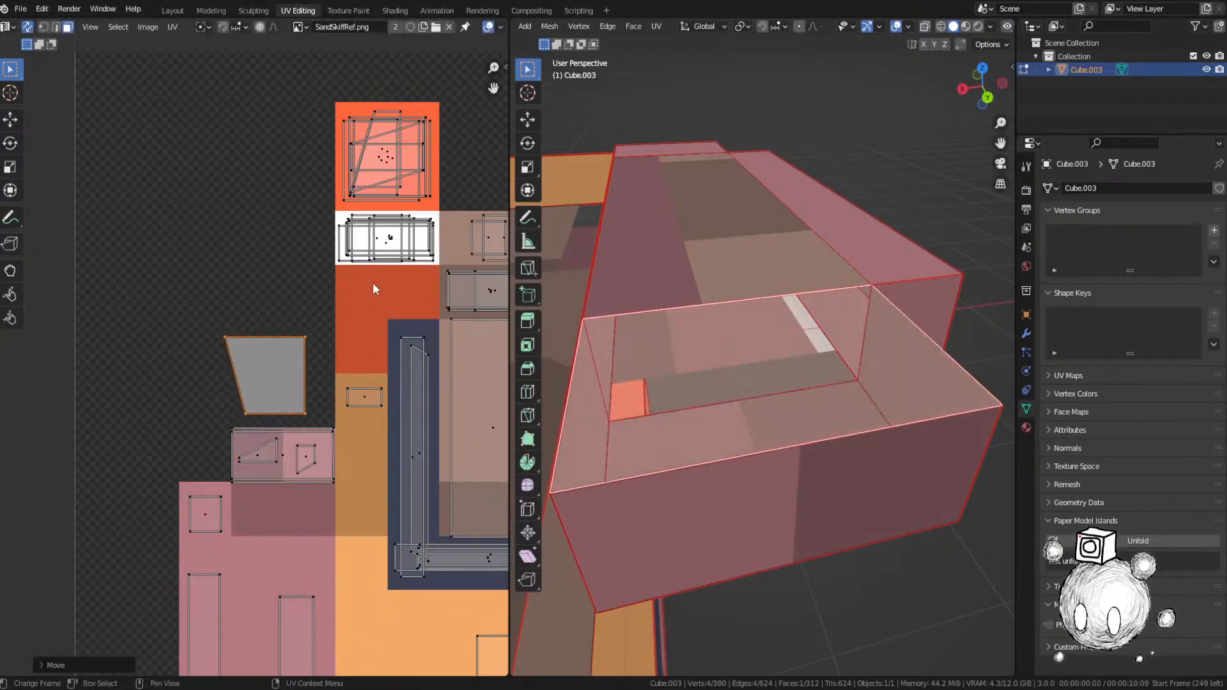
# Step: With UV sync selection temporarily off, move the trapezoid's lower-left corner outward along X to square up the island
pyautogui.click(28, 26)
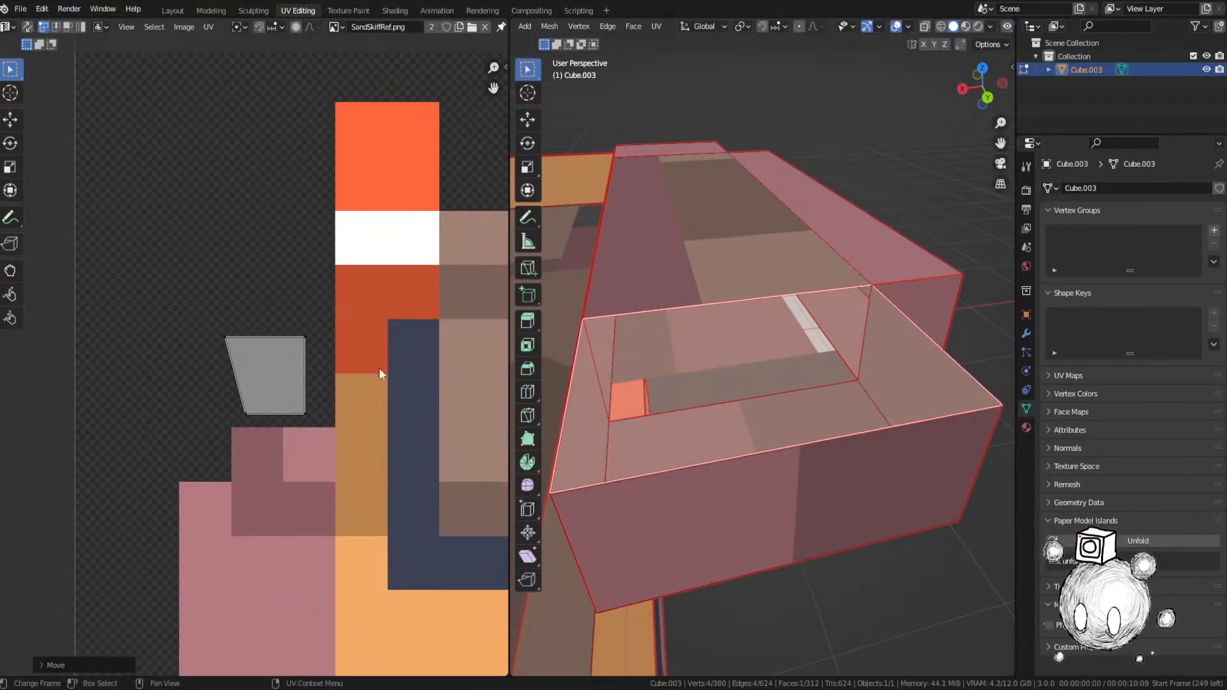
pyautogui.click(251, 409)
pyautogui.press('g')
pyautogui.press('x')
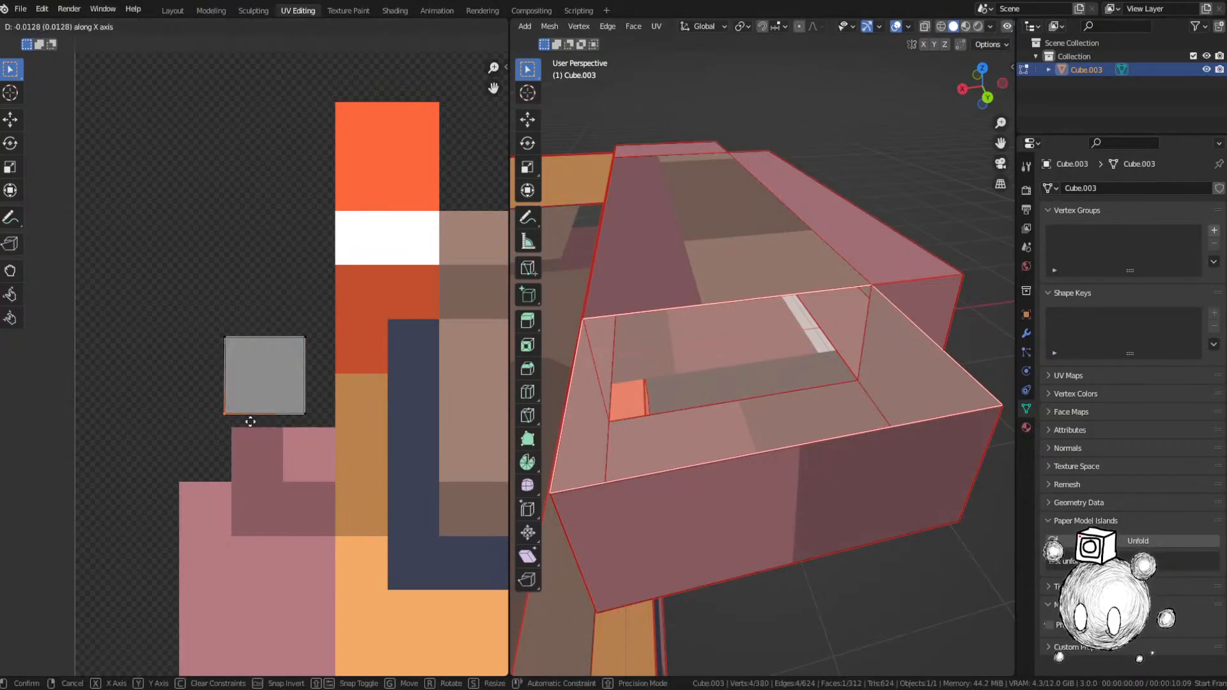
pyautogui.click(266, 427)
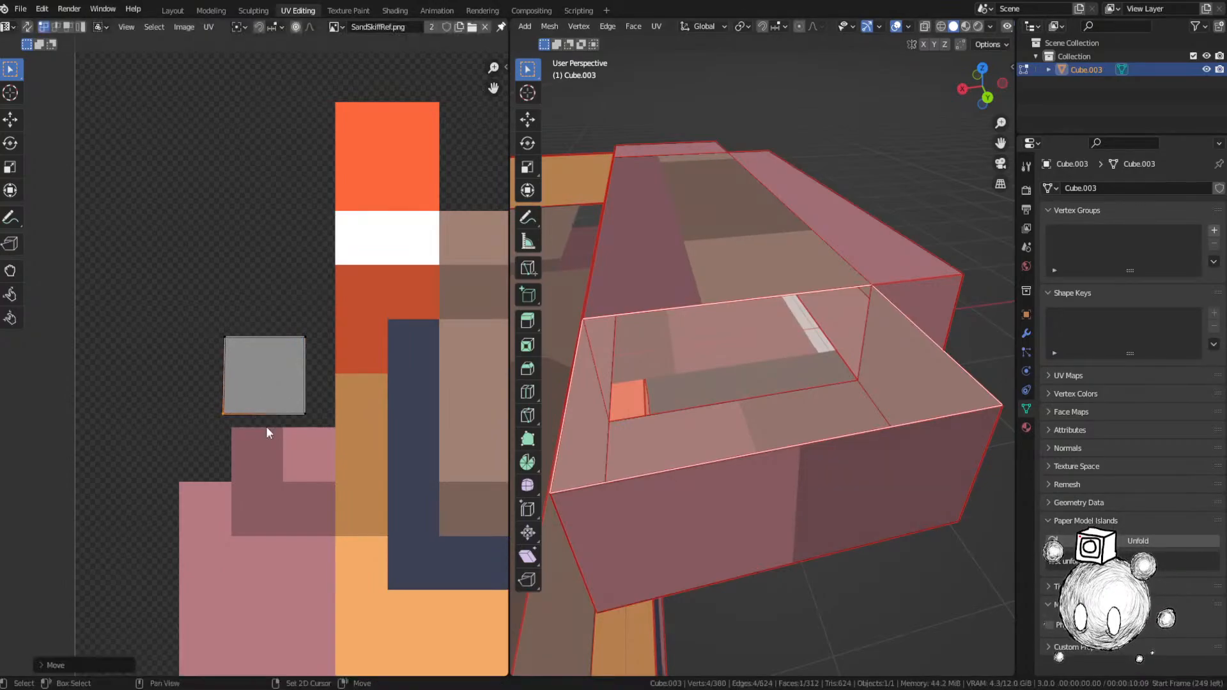
pyautogui.click(26, 27)
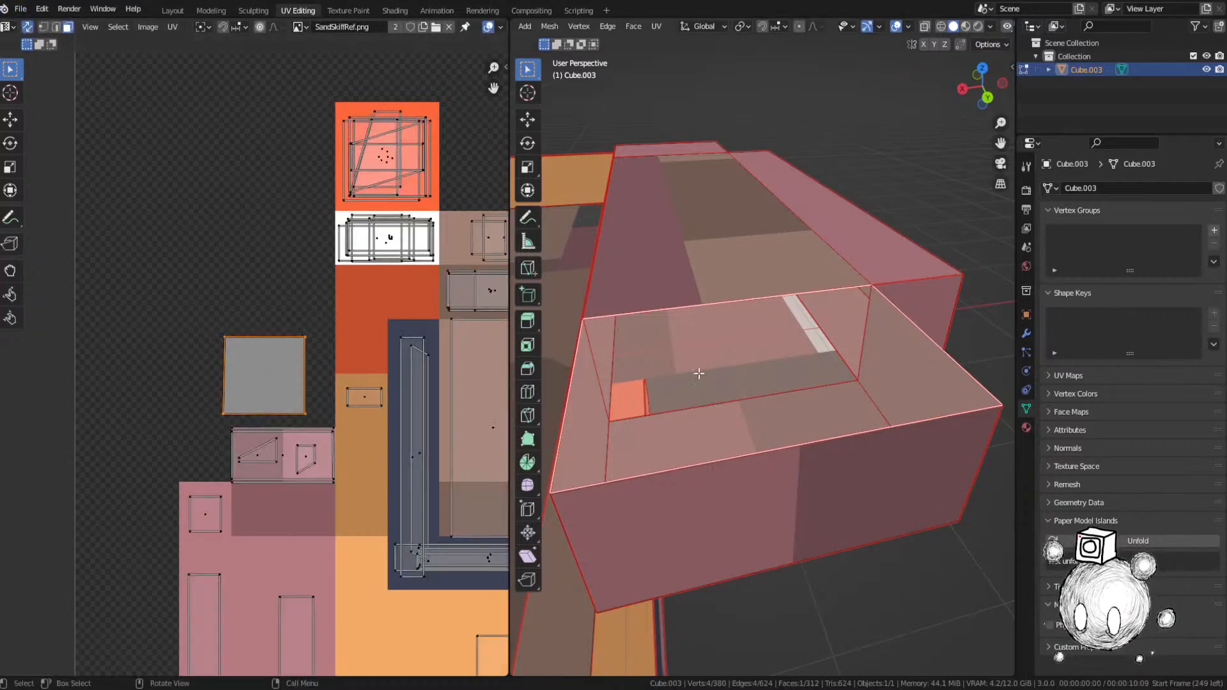
# Step: Move the squared-up trapezoid island along Y and X onto the small pink block above the left wing's outer section
pyautogui.press('g')
pyautogui.press('y')
pyautogui.click(329, 439)
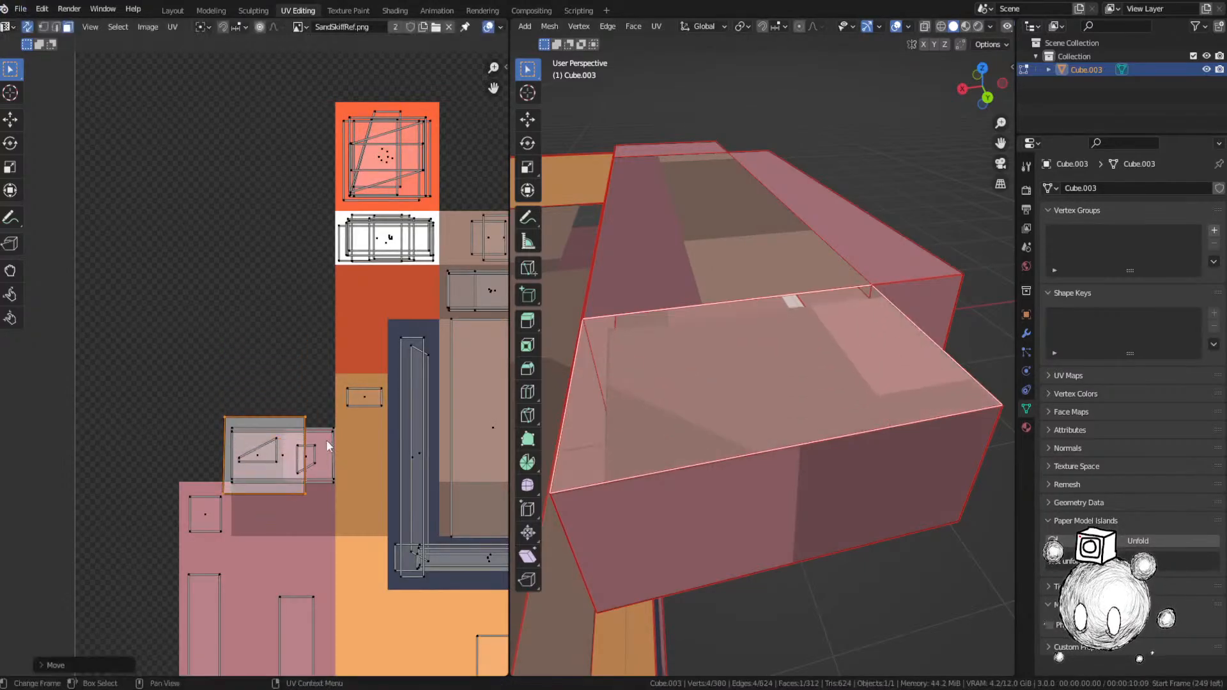
pyautogui.press('g')
pyautogui.press('x')
pyautogui.click(345, 437)
# Step: Scale the trapezoid island along X and Y to fit inside the small pink block above the left wing
pyautogui.press('s')
pyautogui.press('x')
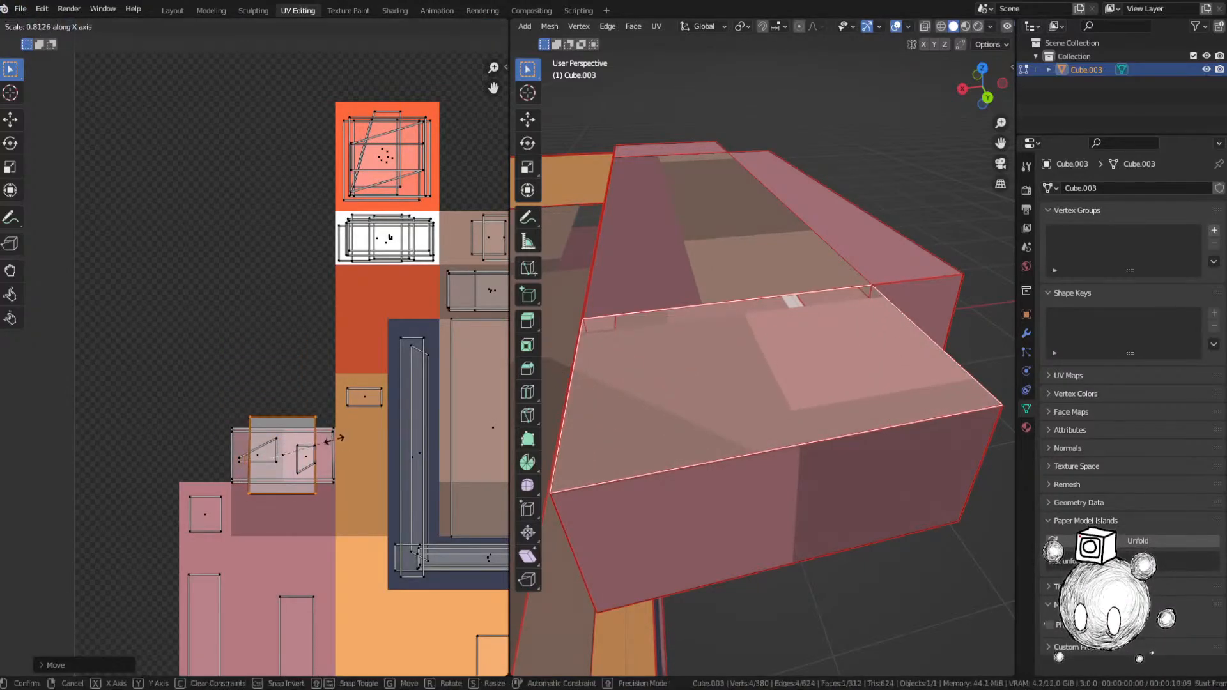
pyautogui.click(318, 441)
pyautogui.press('s')
pyautogui.press('y')
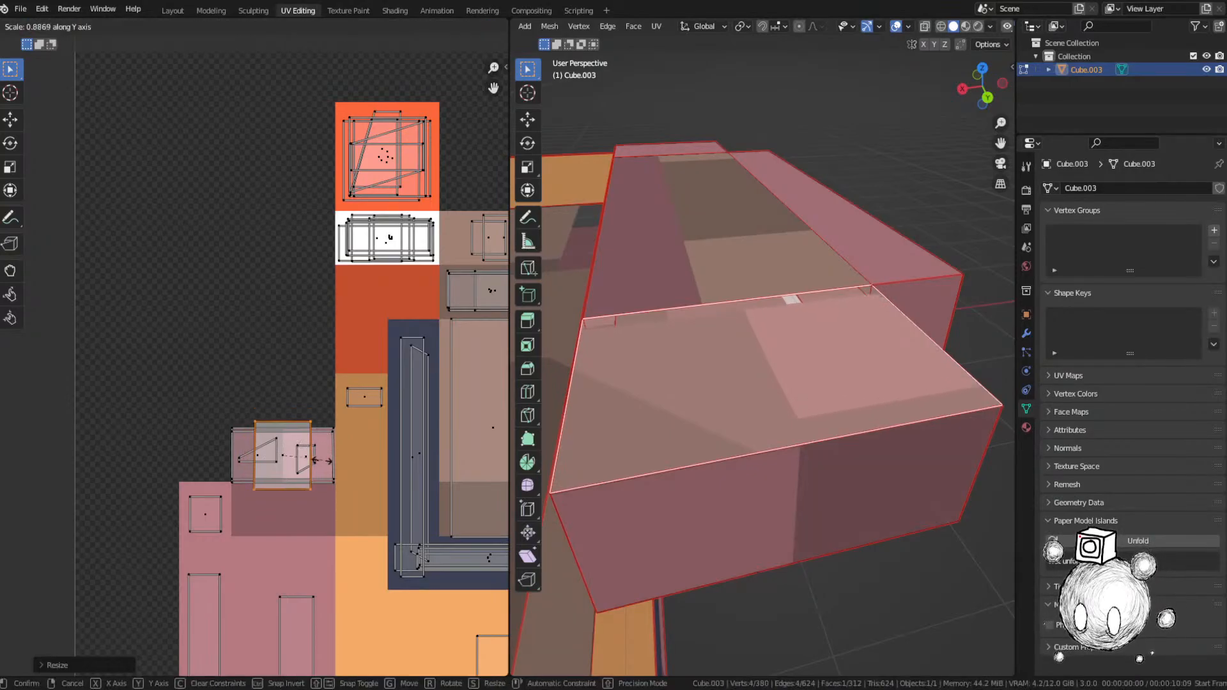
pyautogui.click(311, 468)
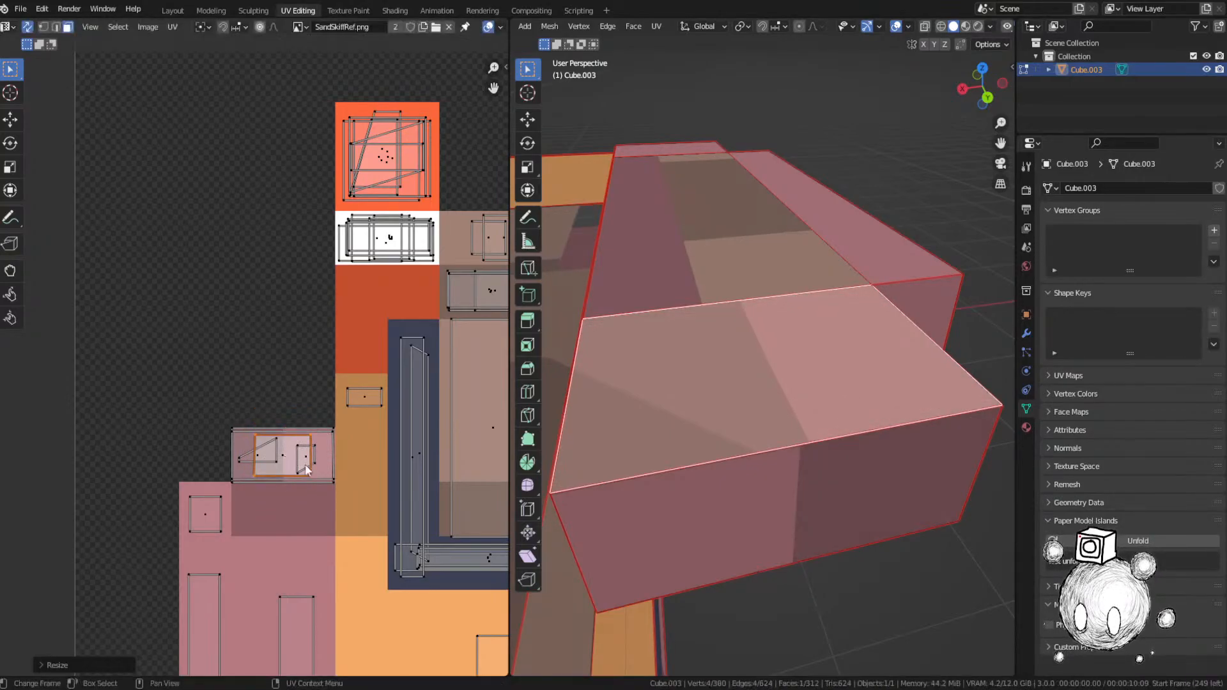
pyautogui.press('s')
pyautogui.press('x')
pyautogui.click(351, 470)
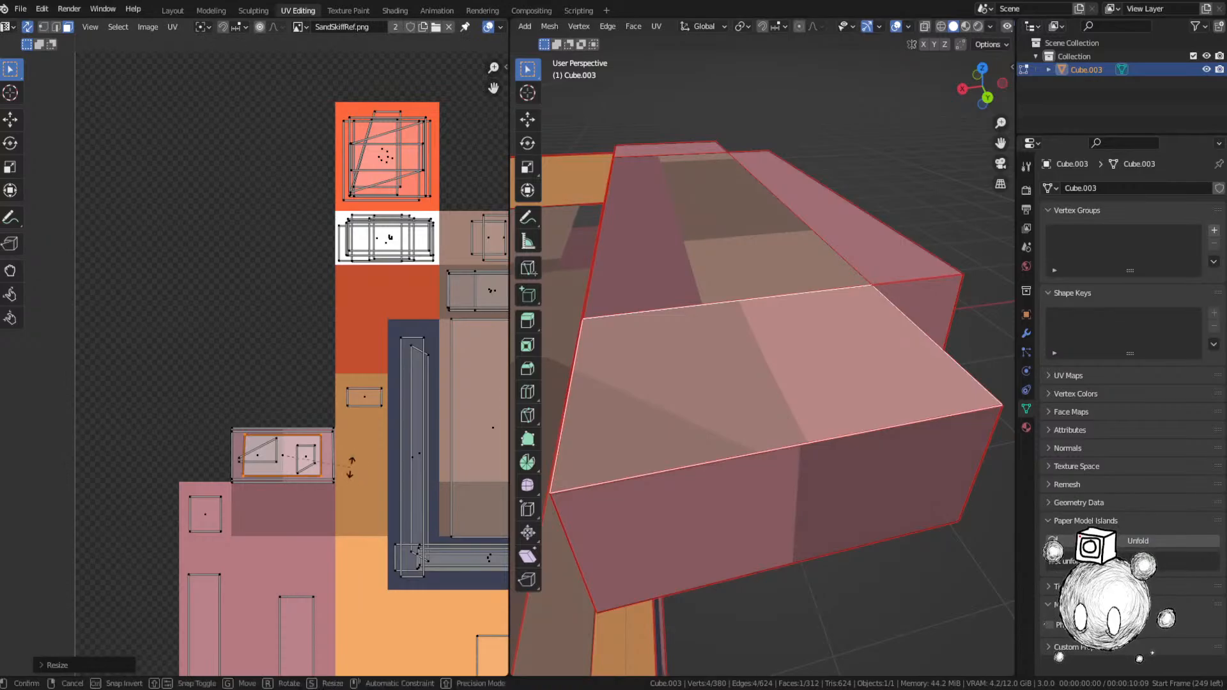
# Step: Rotate the trapezoid island half a turn and widen it along X to span the small pink block
pyautogui.press('r')
pyautogui.click(350, 466)
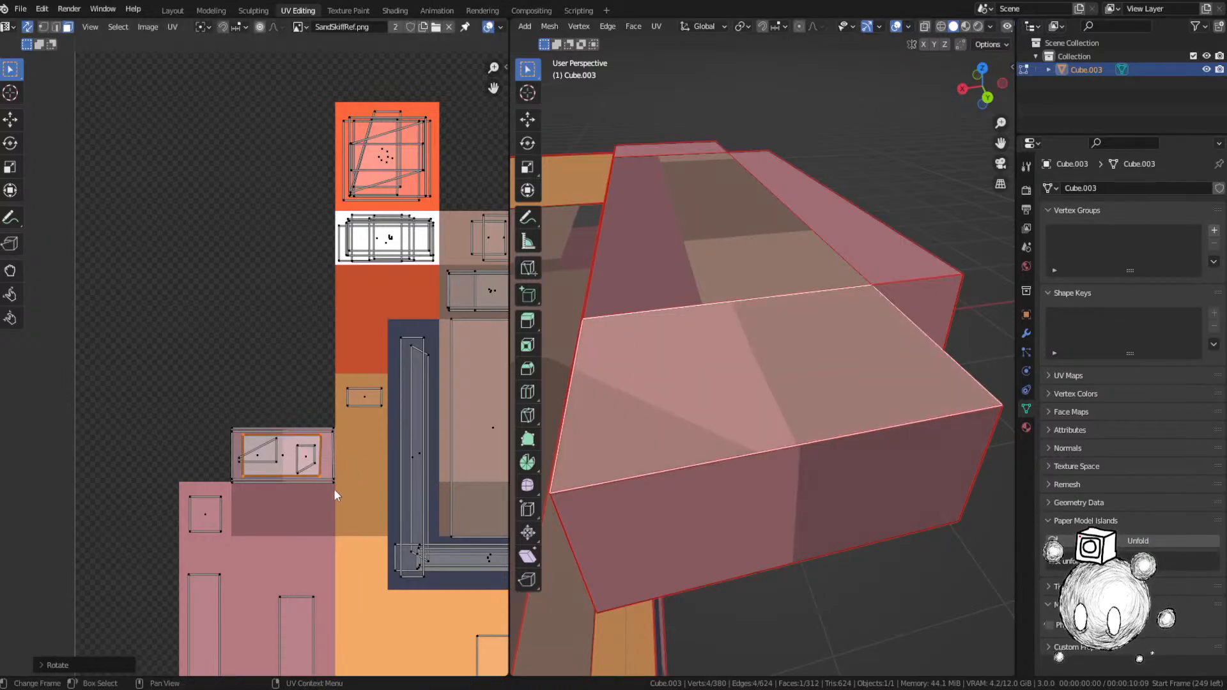
pyautogui.scroll(2, 338, 489)
pyautogui.press('s')
pyautogui.press('x')
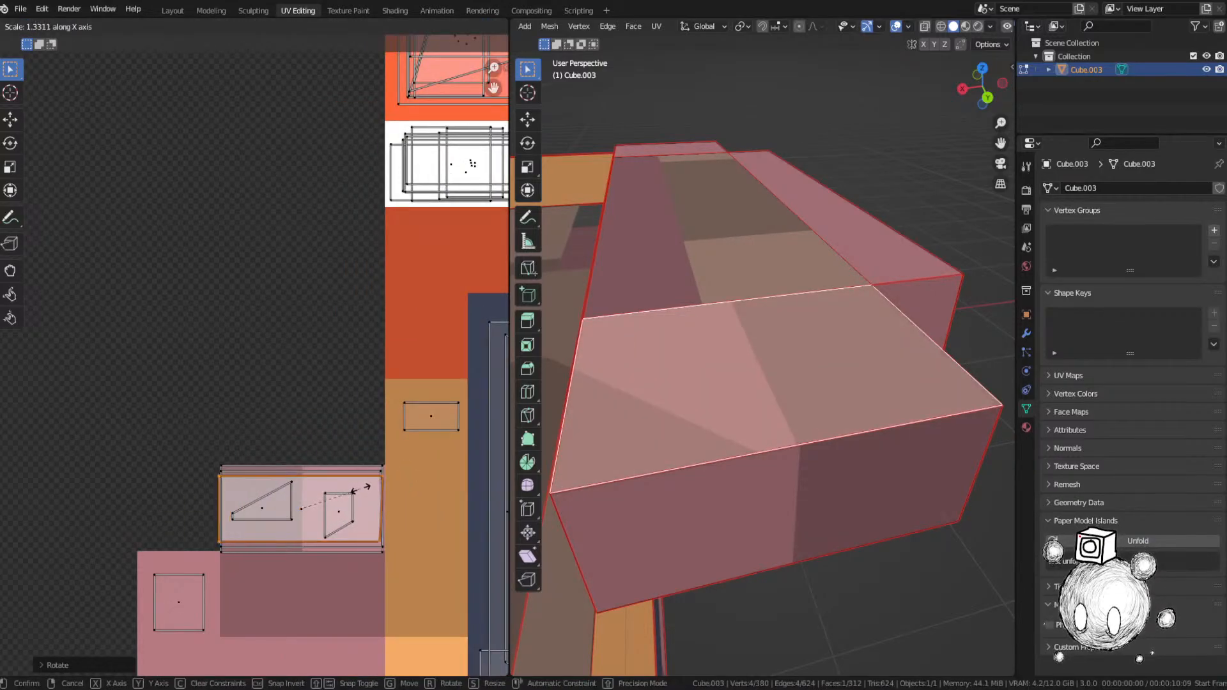
pyautogui.click(358, 489)
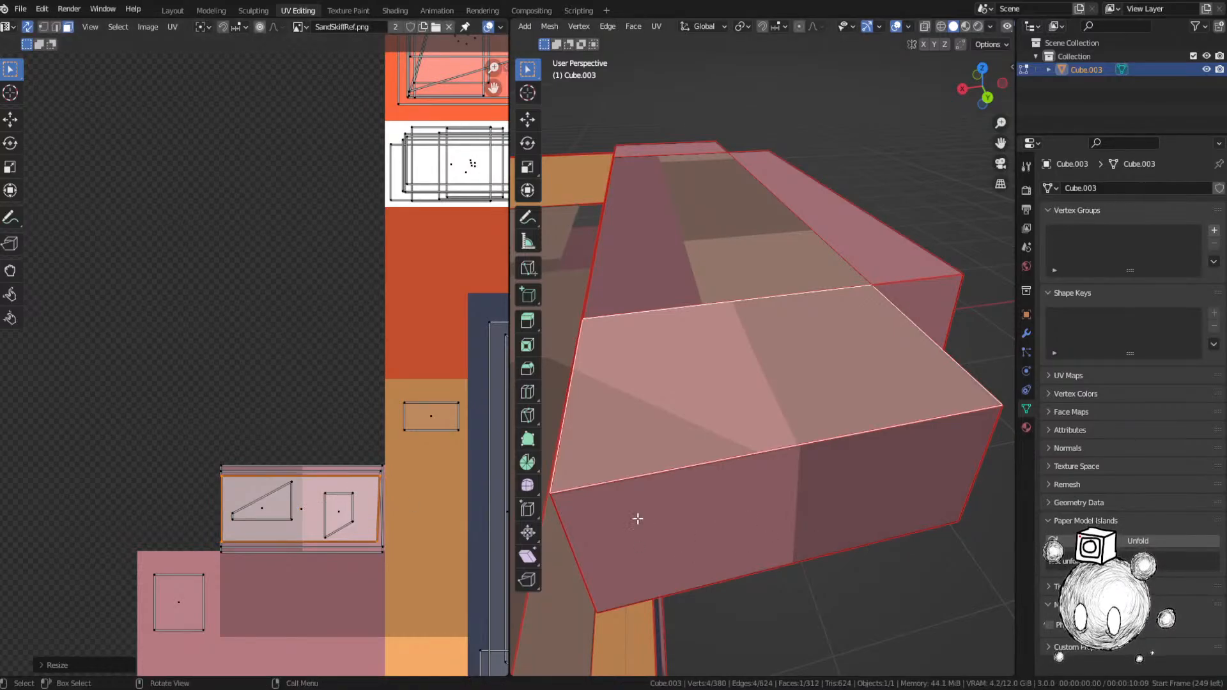
pyautogui.press('g')
pyautogui.press('x')
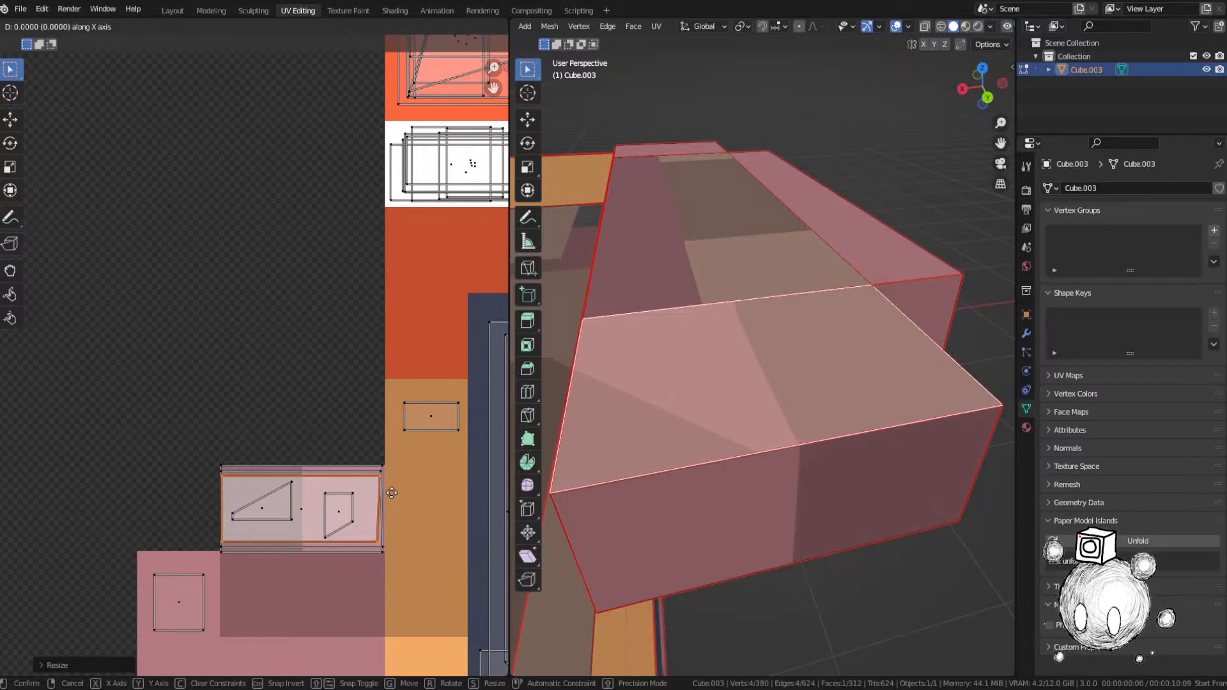
pyautogui.click(392, 493)
# Step: Move the thin upright island at the cluster's lower right edge onto the left wing's outer pink section
pyautogui.moveTo(792, 486); pyautogui.dragTo(747, 415, button='middle')
pyautogui.scroll(-8, 423, 218)
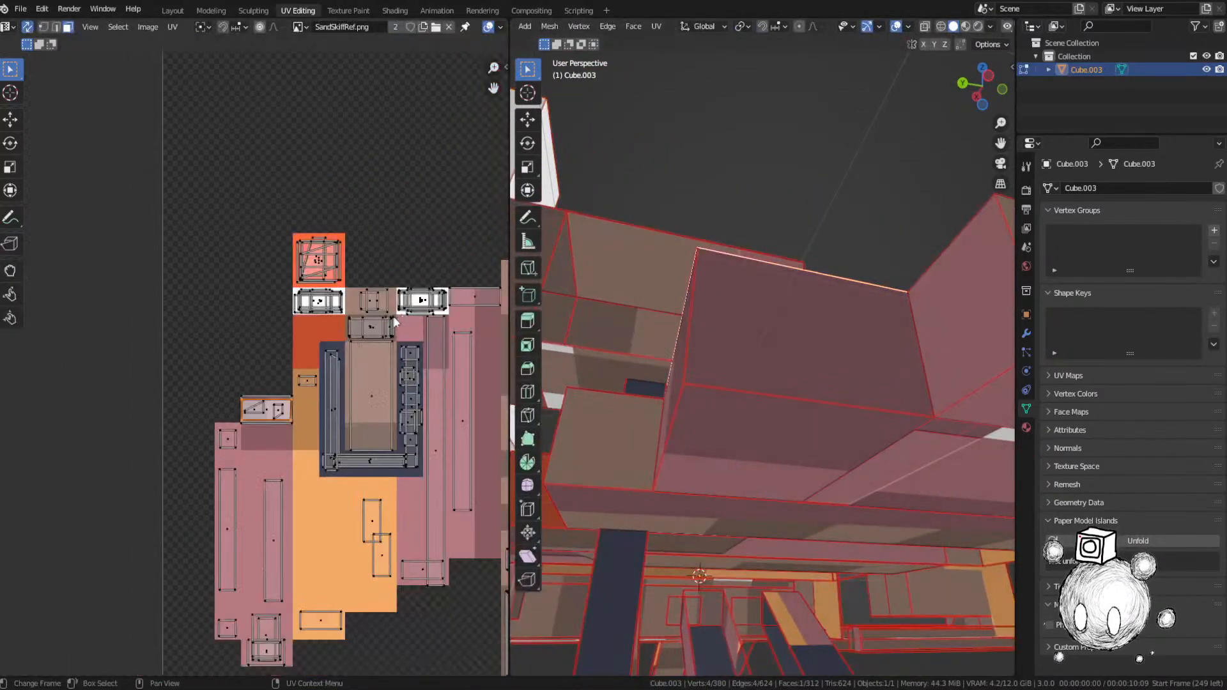
pyautogui.click(423, 218)
pyautogui.moveTo(423, 217); pyautogui.dragTo(400, 238, button='middle')
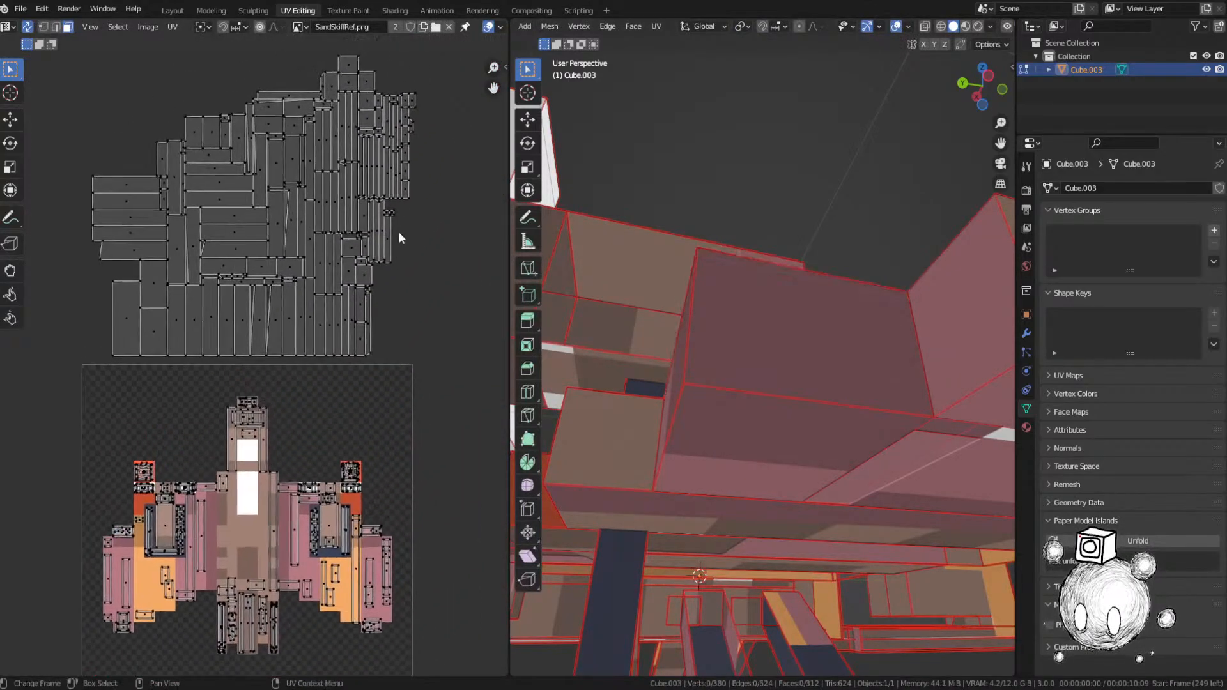
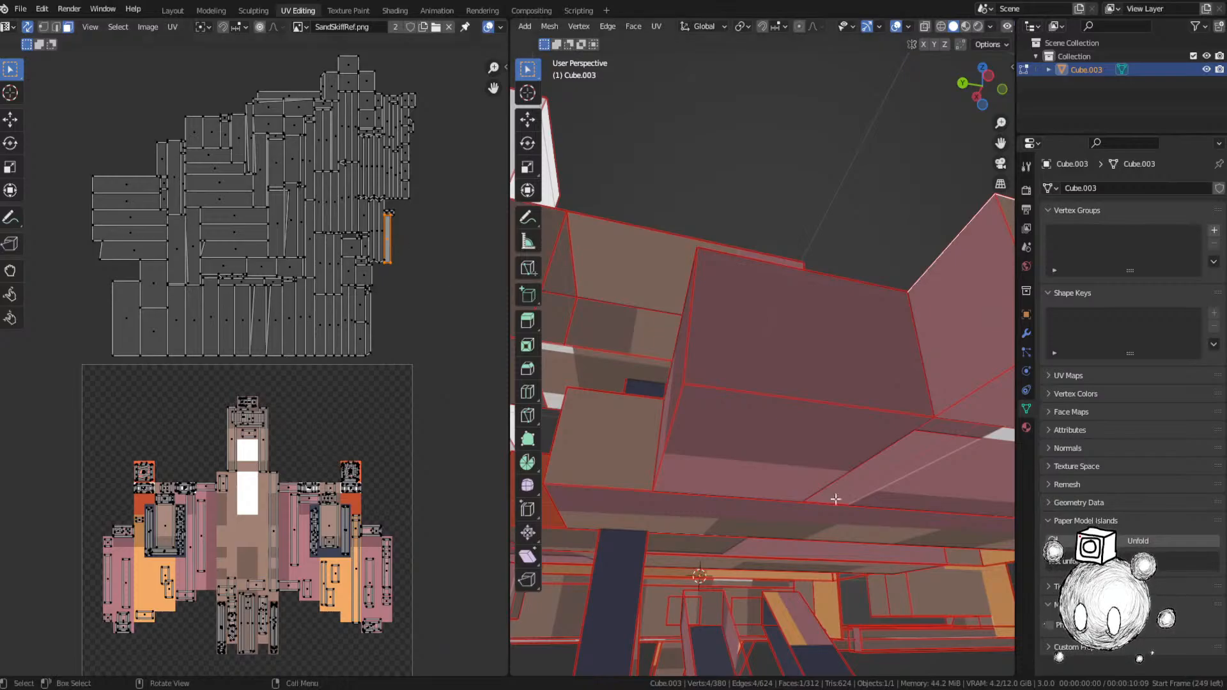
pyautogui.press('KP_Decimal')
pyautogui.moveTo(848, 436); pyautogui.dragTo(892, 502, button='middle')
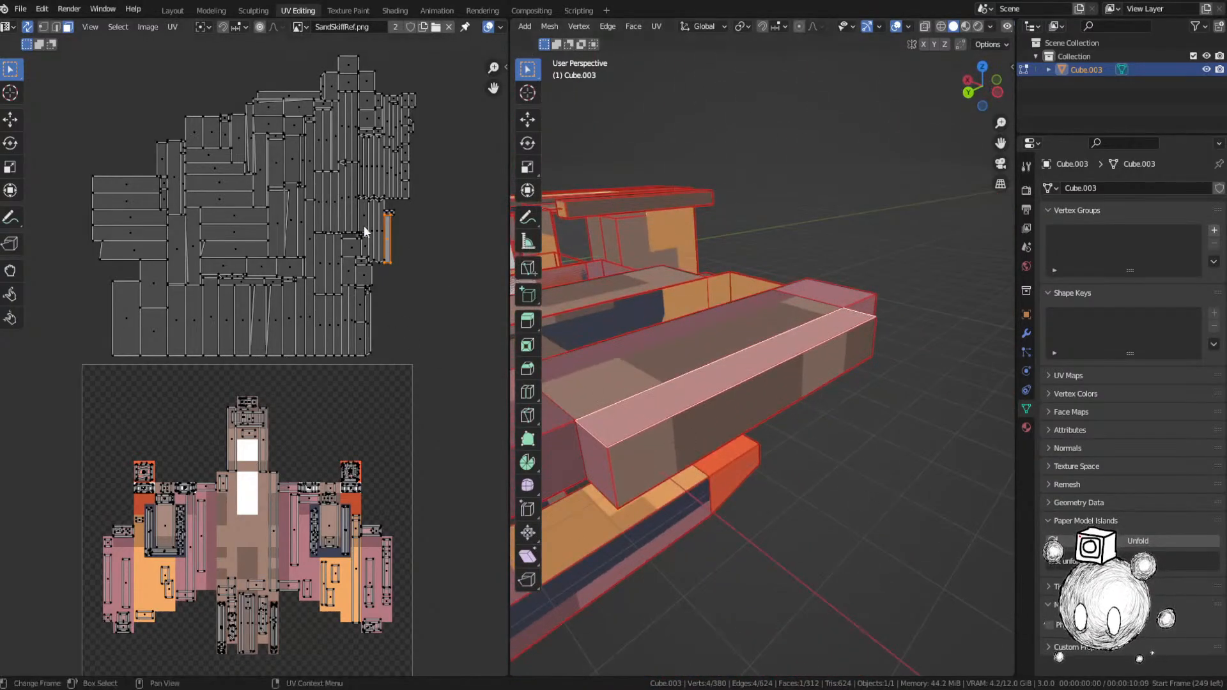
pyautogui.moveTo(366, 232); pyautogui.dragTo(368, 524)
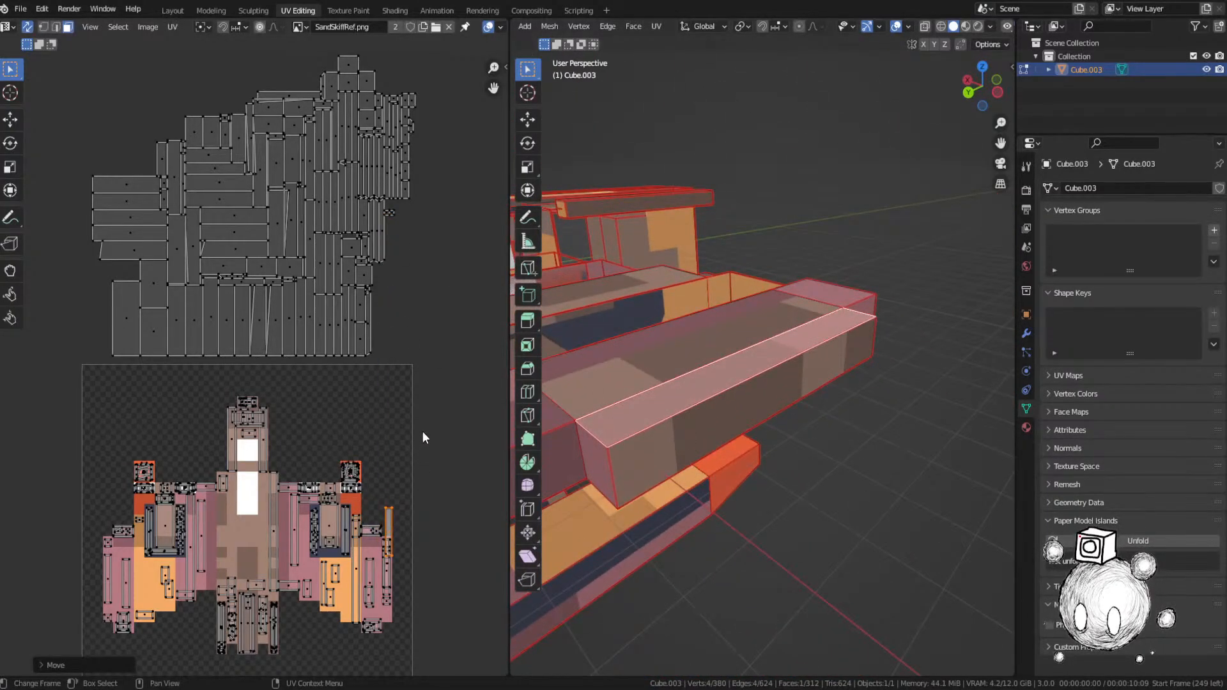
pyautogui.press('g')
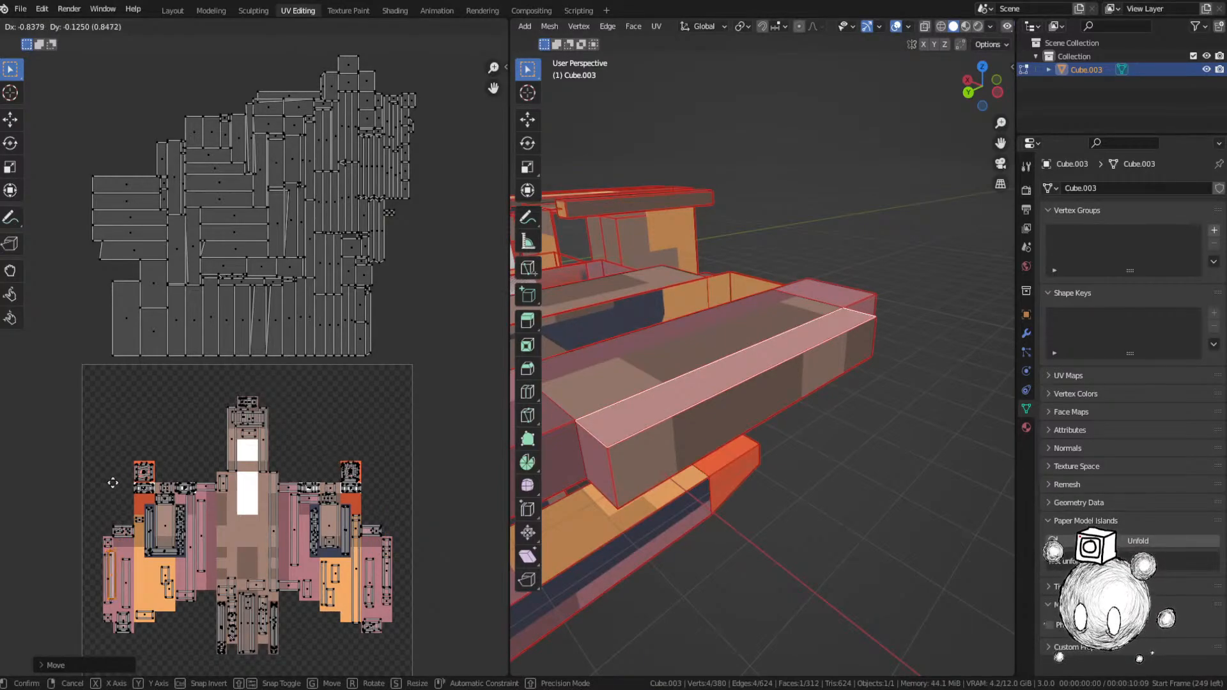
pyautogui.click(109, 481)
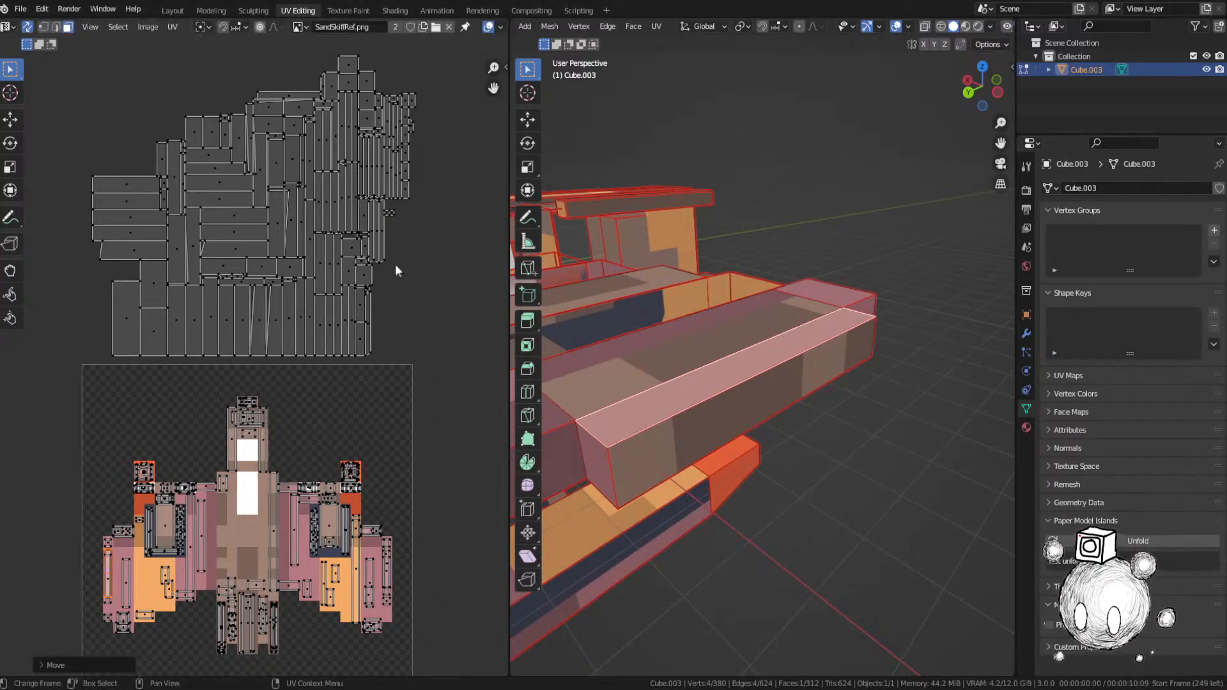
# Step: Move the tiny island for the small navy box's top face onto the left wing's inner navy strip
pyautogui.click(391, 212)
pyautogui.press('KP_Decimal')
pyautogui.moveTo(767, 361); pyautogui.dragTo(776, 349, button='middle')
pyautogui.scroll(-7, 777, 352)
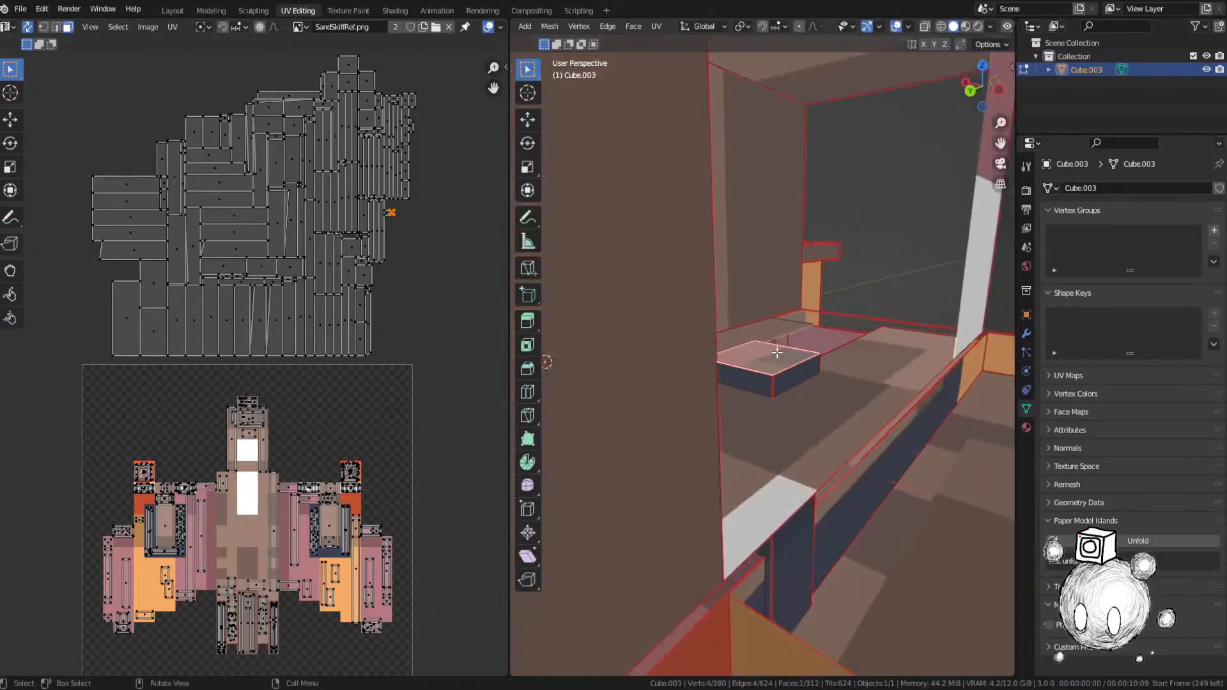
pyautogui.scroll(-3, 777, 353)
pyautogui.press('g')
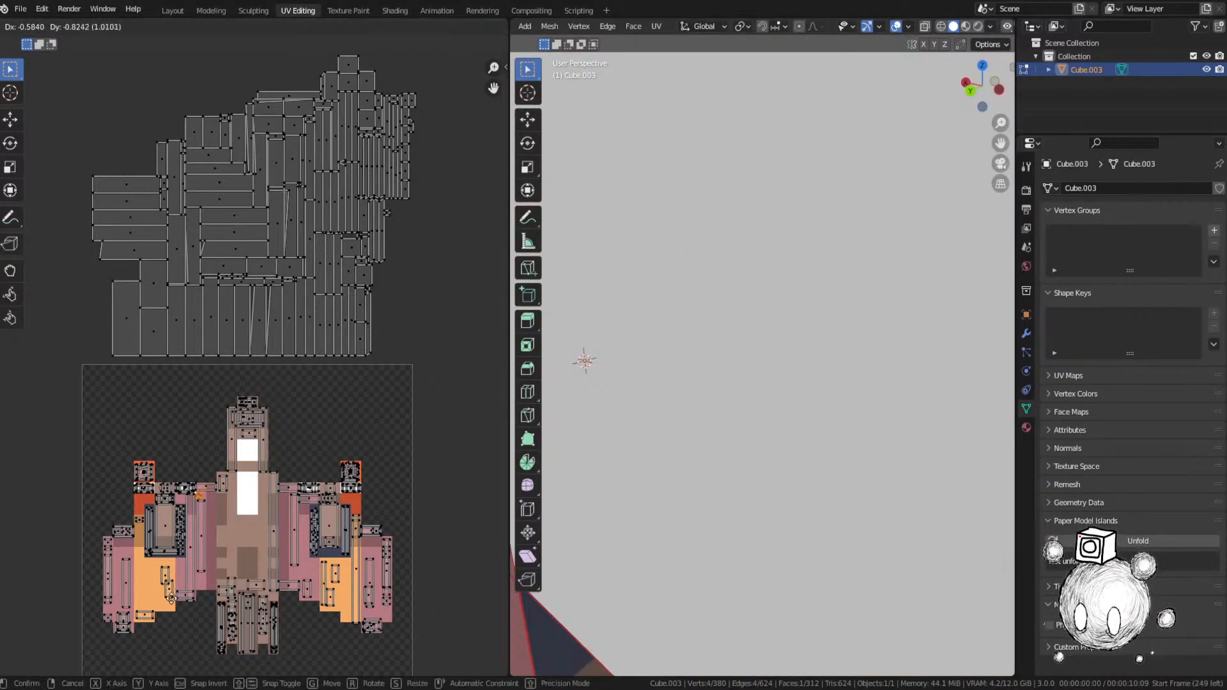
pyautogui.click(154, 615)
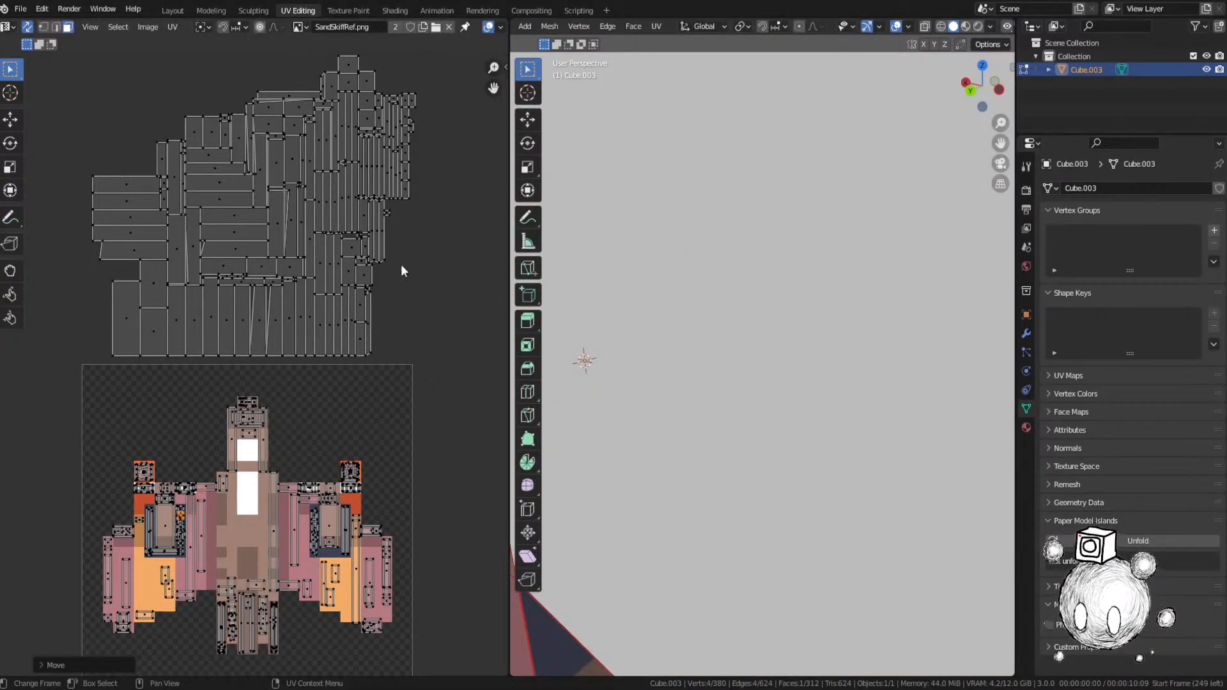
# Step: Move the tiny island for the brown block's end face onto the tail's rightmost brown strip, and save the file
pyautogui.click(389, 213)
pyautogui.press('KP_Decimal')
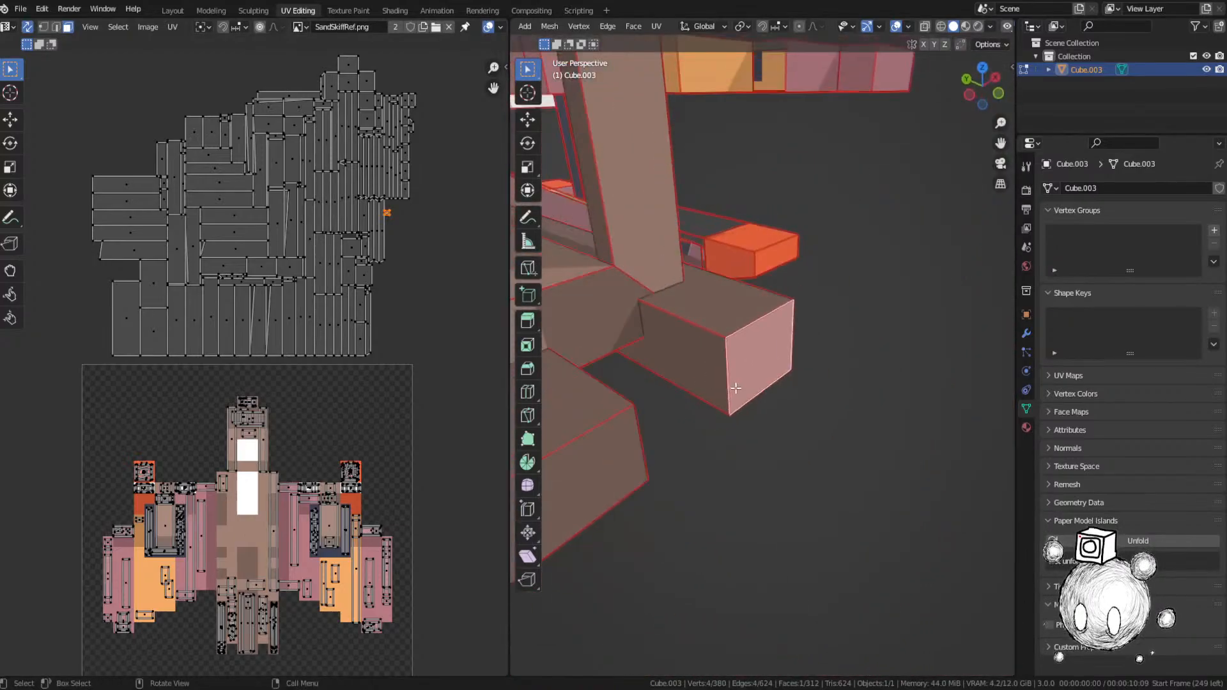
pyautogui.moveTo(735, 388); pyautogui.dragTo(653, 387, button='middle')
pyautogui.press('g')
pyautogui.click(166, 41)
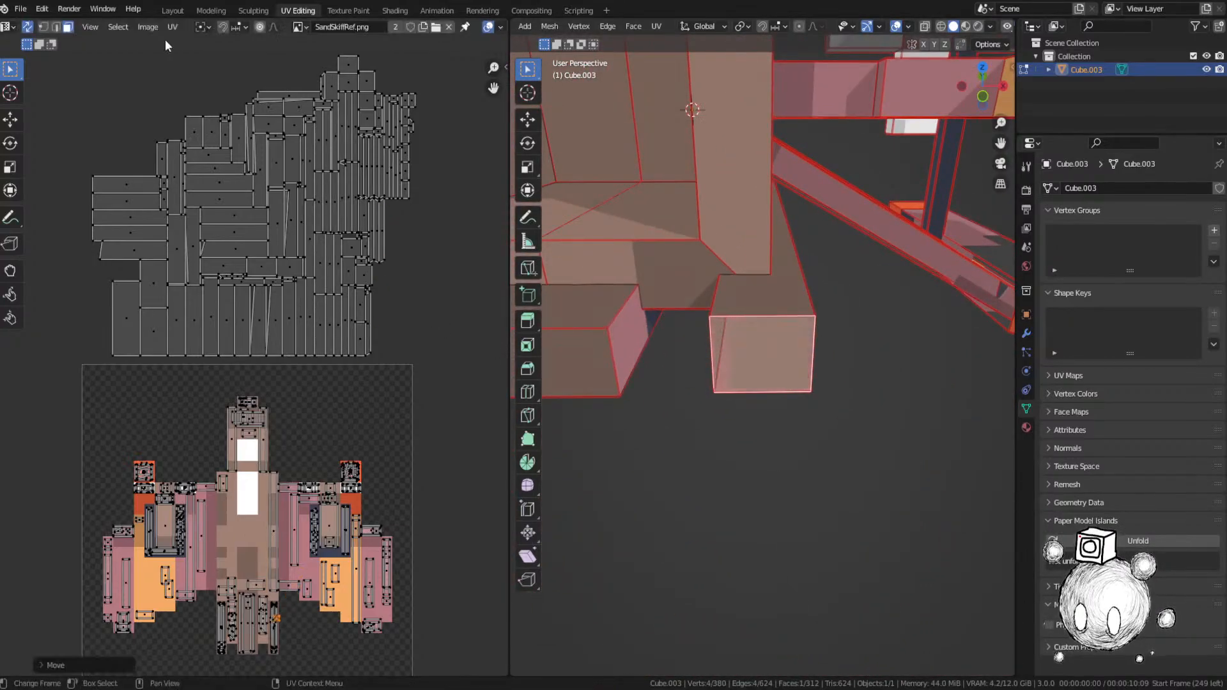
pyautogui.scroll(1, 358, 601)
pyautogui.scroll(5, 259, 470)
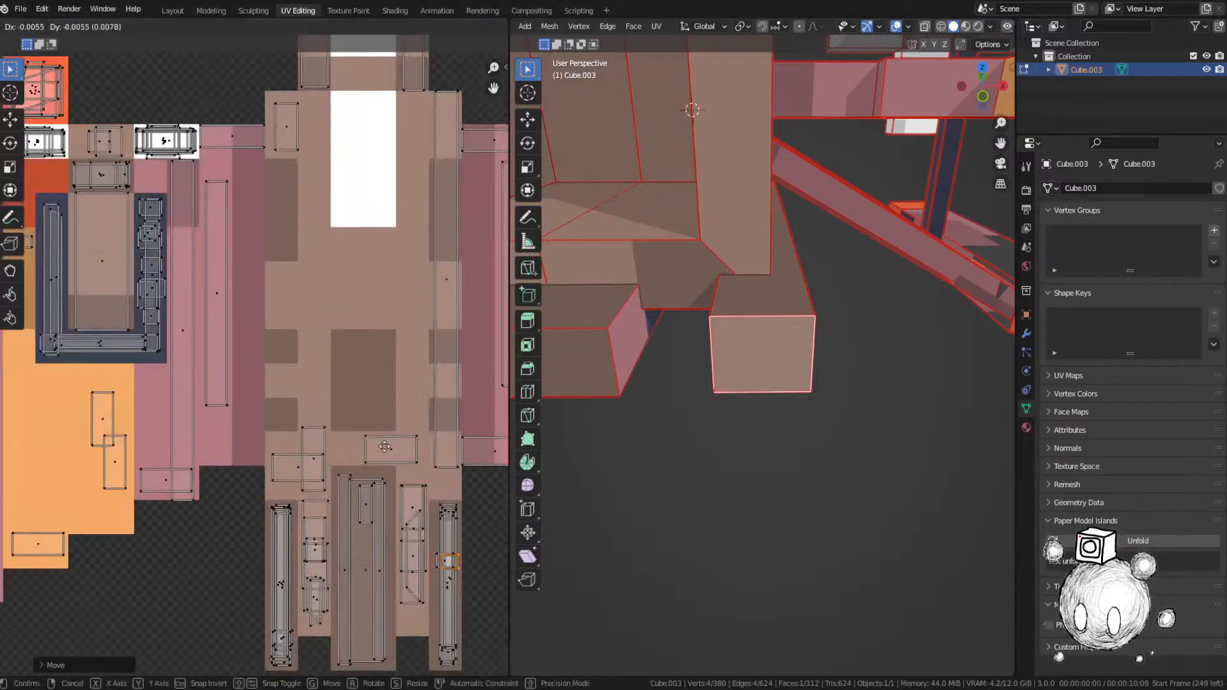
pyautogui.hotkey('ctrl', 's')
# Step: Slide the tiny end-face island farther down the tail's rightmost strip along Y
pyautogui.scroll(-4, 352, 379)
pyautogui.scroll(2, 393, 288)
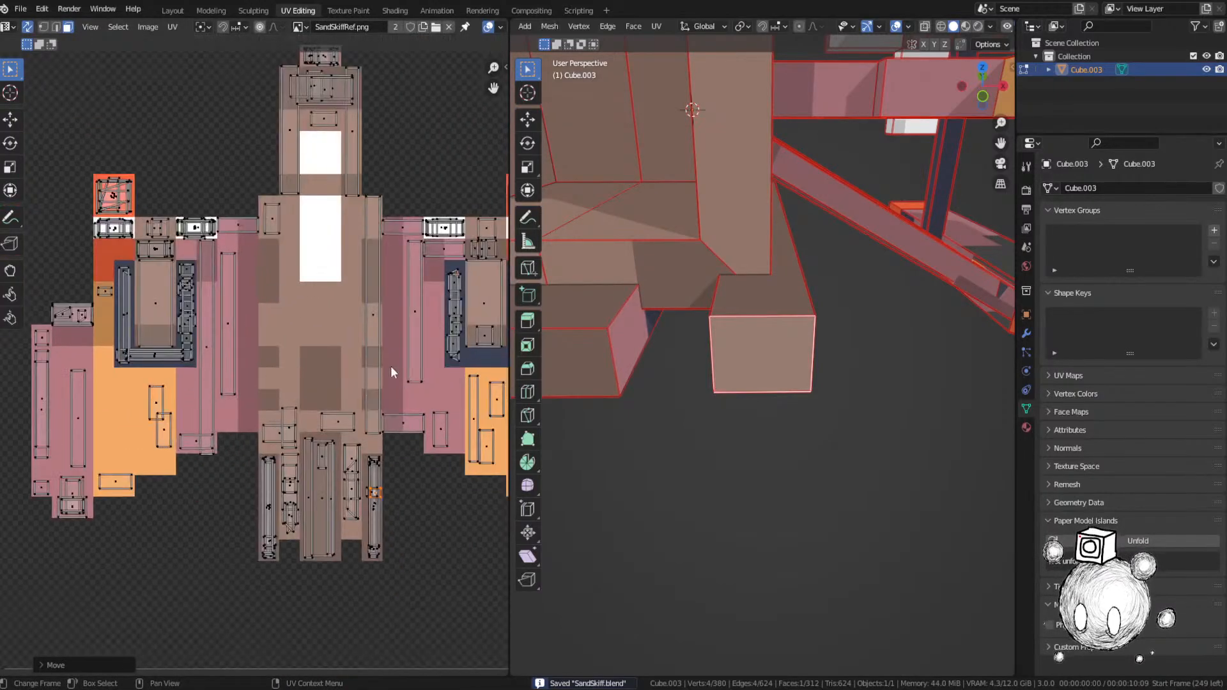
pyautogui.press('g')
pyautogui.press('y')
pyautogui.click(389, 404)
pyautogui.press('`')
pyautogui.click(347, 363)
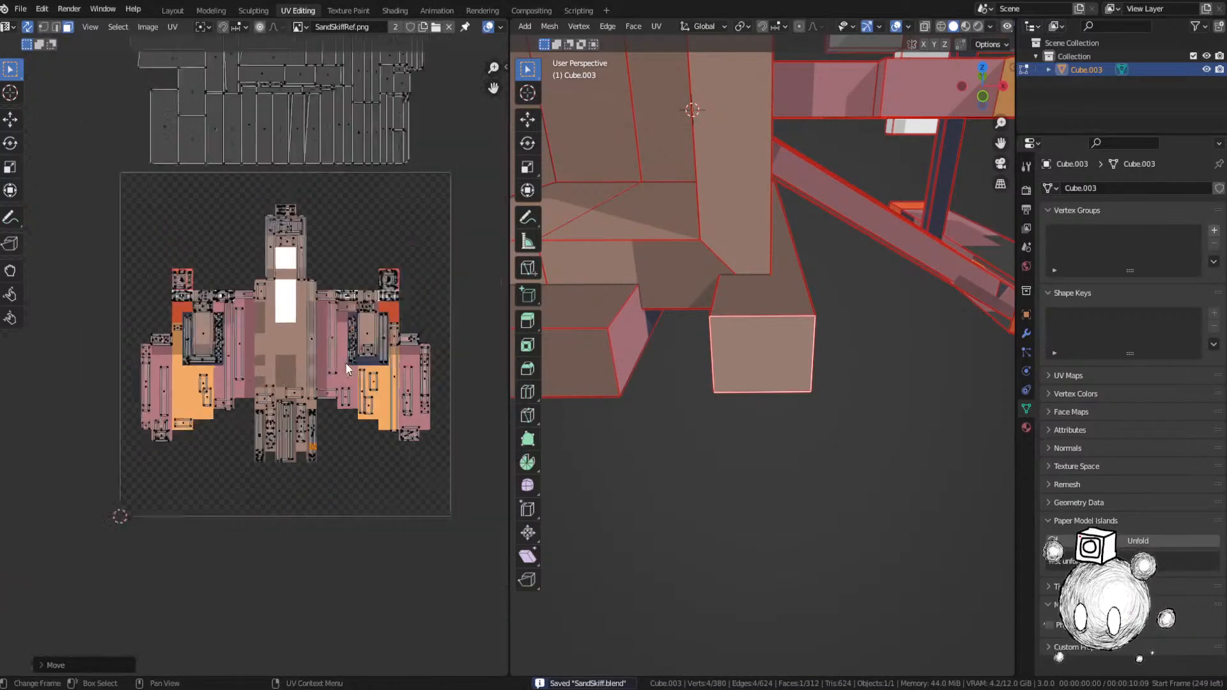
# Step: Move the narrow island at the lower end of the cluster's right column to the white blocks at the left wing's upper edge
pyautogui.scroll(-1, 347, 363)
pyautogui.moveTo(372, 273); pyautogui.dragTo(332, 433, button='middle')
pyautogui.scroll(1, 362, 230)
pyautogui.click(392, 199)
pyautogui.press('`')
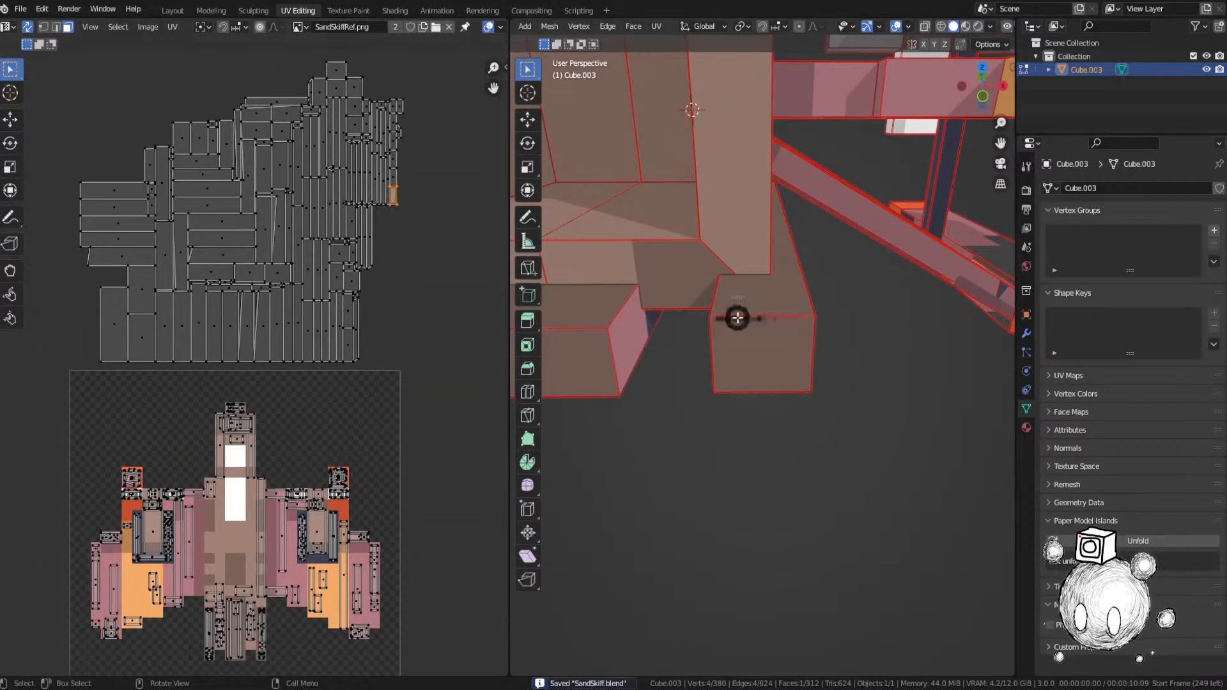
pyautogui.click(738, 319)
pyautogui.scroll(-4, 738, 318)
pyautogui.moveTo(737, 318); pyautogui.dragTo(772, 318, button='middle')
pyautogui.scroll(2, 734, 439)
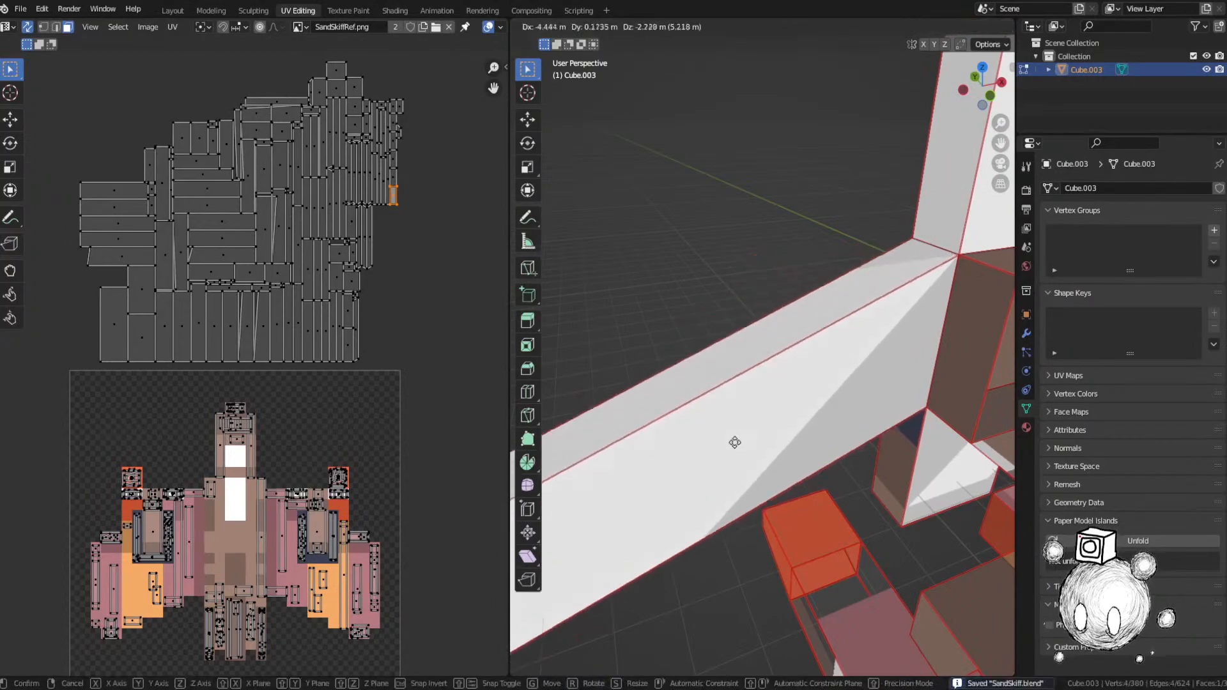
pyautogui.scroll(-2, 624, 296)
pyautogui.press('g')
pyautogui.click(182, 524)
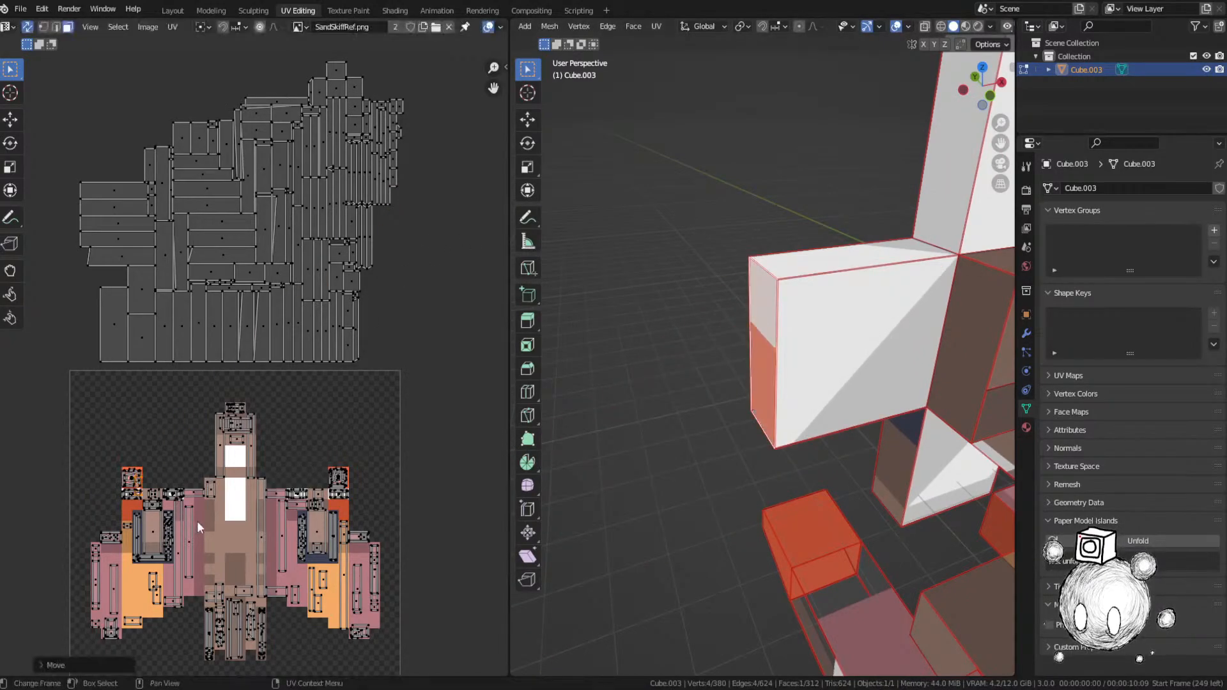
# Step: Rotate the narrow island to lie horizontally and fit it inside the white block below the left wing's orange square
pyautogui.moveTo(176, 499); pyautogui.dragTo(305, 402, button='middle')
pyautogui.scroll(2, 303, 400)
pyautogui.press('g')
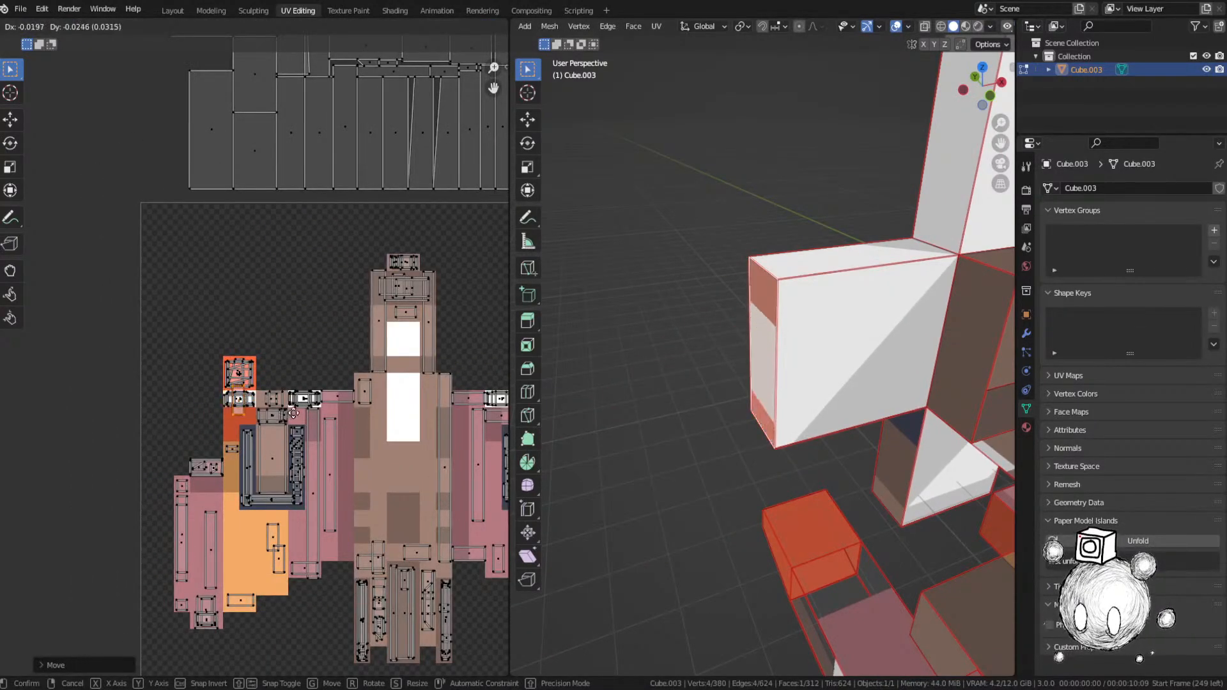
pyautogui.click(286, 417)
pyautogui.press('r')
pyautogui.click(295, 419)
pyautogui.scroll(3, 303, 411)
pyautogui.press('g')
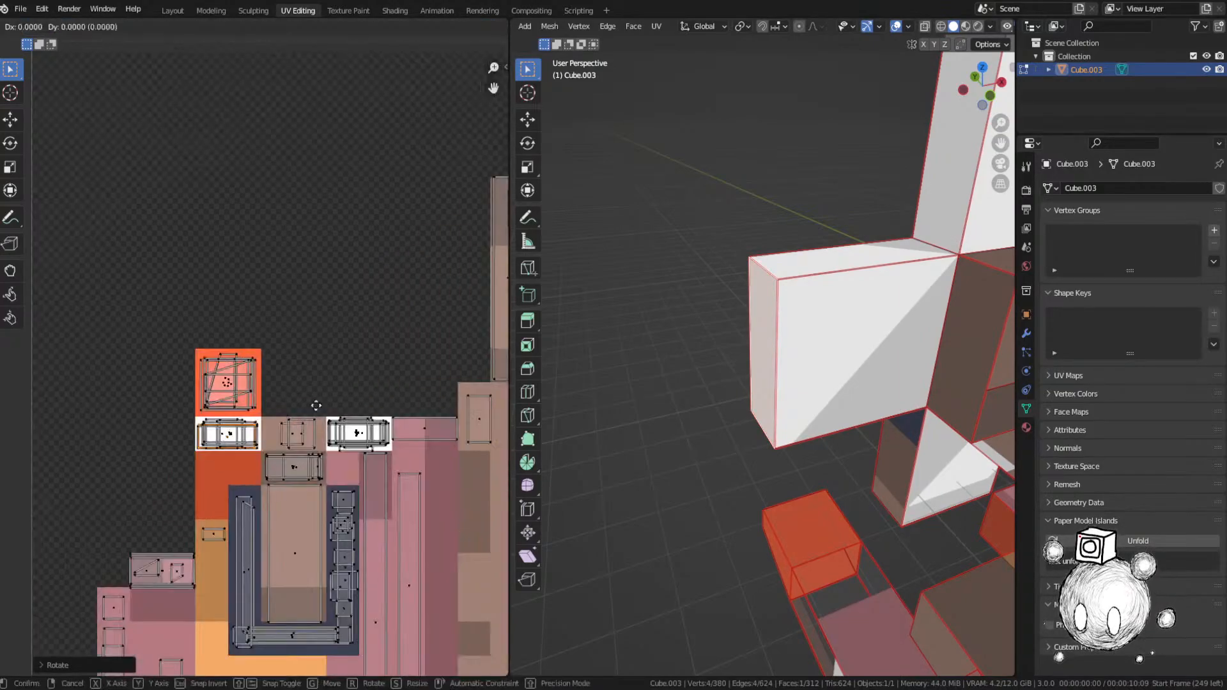
pyautogui.click(317, 408)
# Step: Move the next right-column island onto the brown block above the right wing's navy frame and rotate it to lie horizontally
pyautogui.scroll(-5, 317, 407)
pyautogui.moveTo(499, 111); pyautogui.dragTo(383, 256, button='middle')
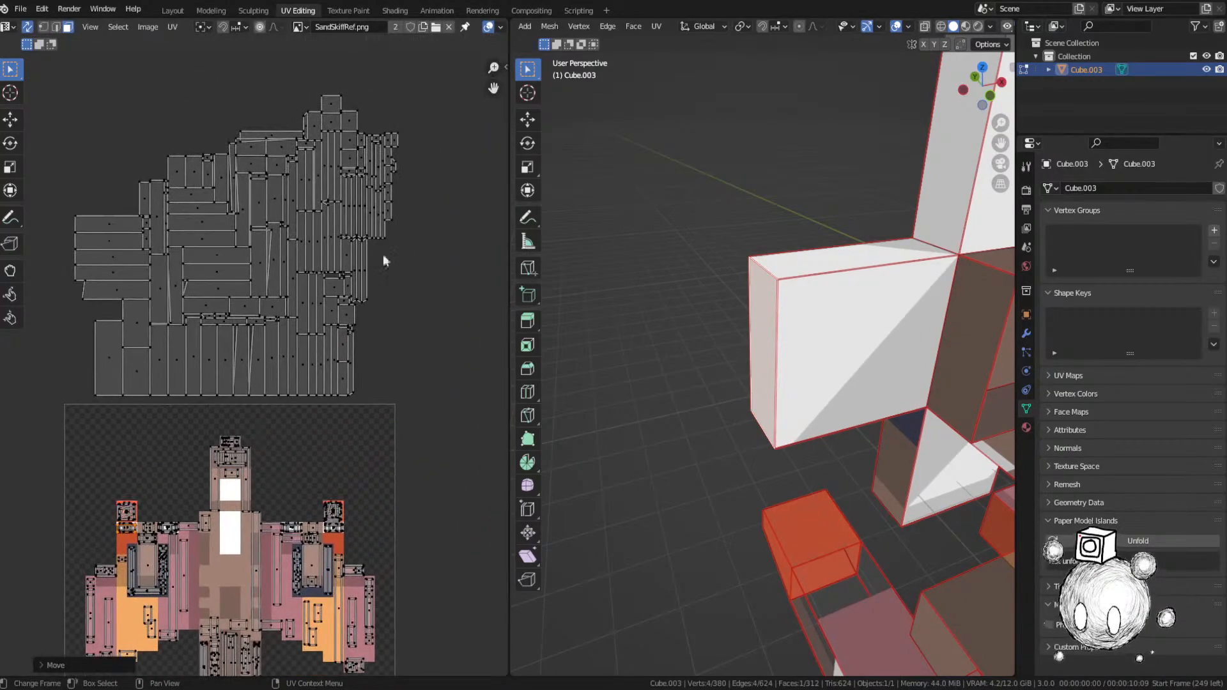
pyautogui.click(392, 216)
pyautogui.scroll(-8, 853, 373)
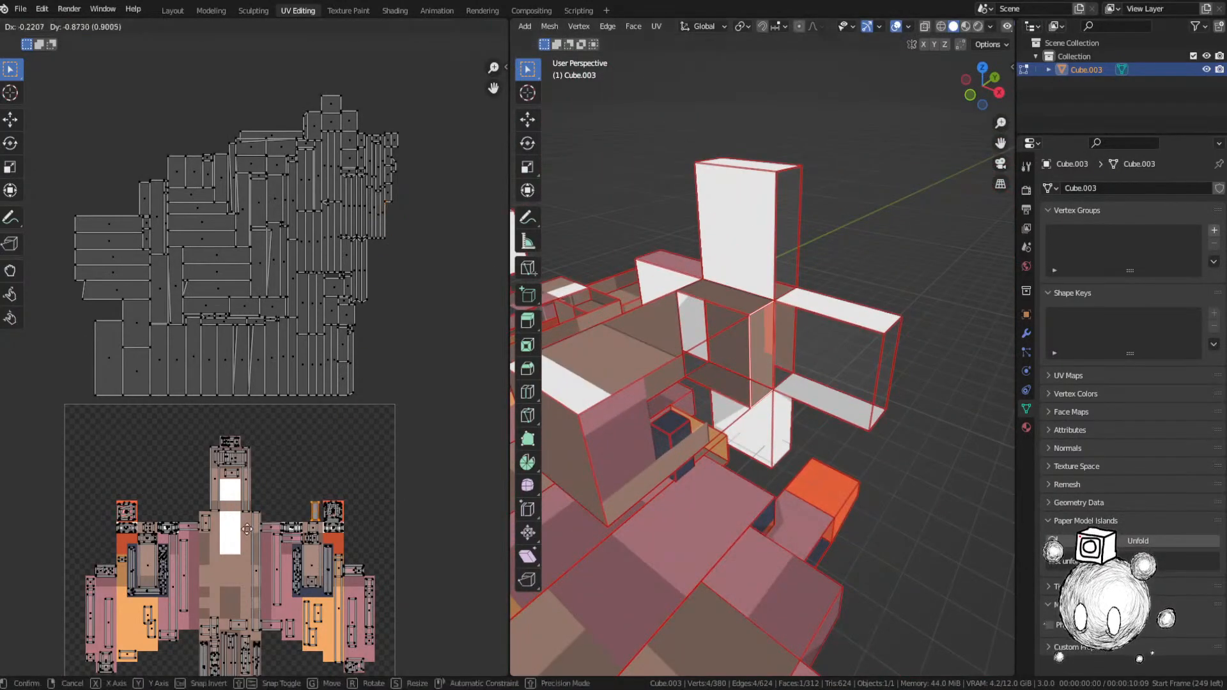
pyautogui.click(246, 529)
pyautogui.scroll(6, 288, 473)
pyautogui.press('g')
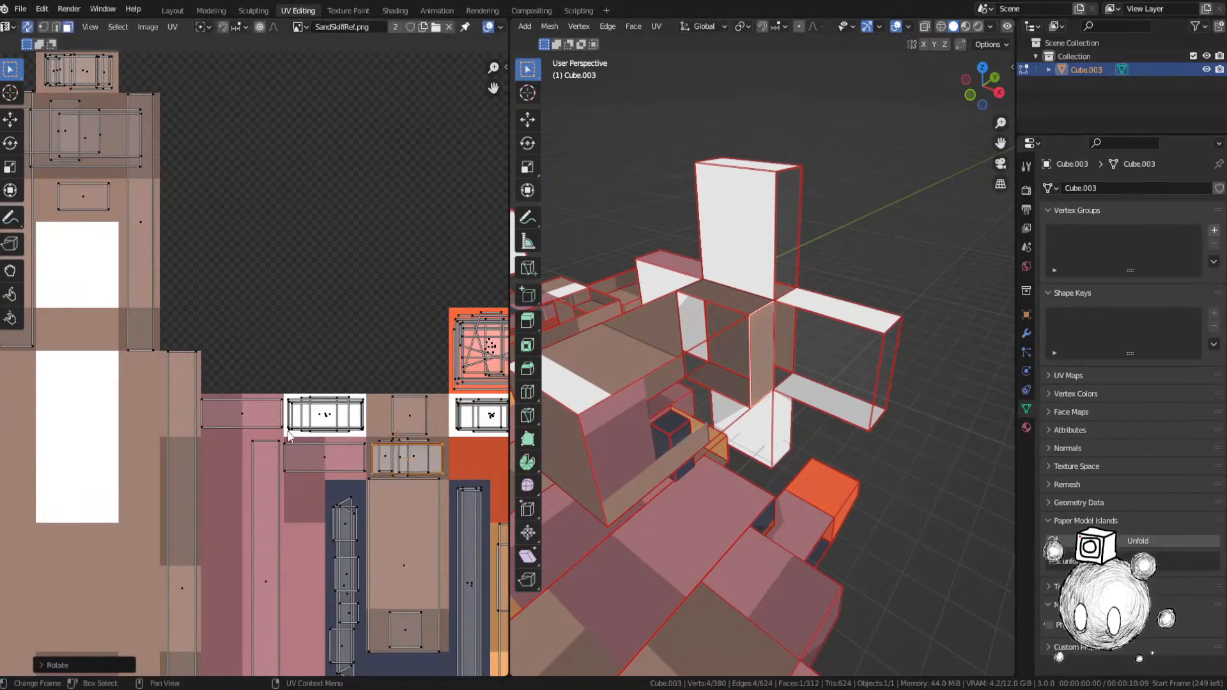
# Step: Move the next right-column island into the inner white block on the right wing's upper edge and rotate it 90 degrees
pyautogui.scroll(-6, 398, 433)
pyautogui.scroll(4, 381, 251)
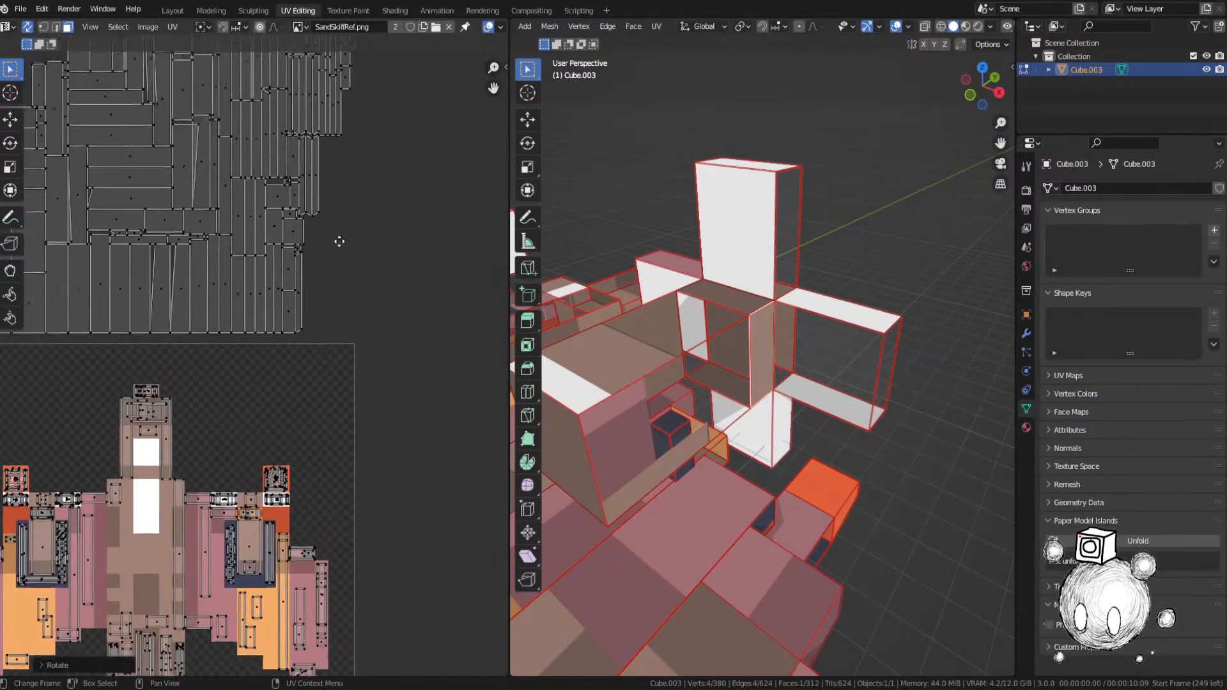
pyautogui.moveTo(713, 351); pyautogui.dragTo(716, 358, button='middle')
pyautogui.scroll(6, 716, 358)
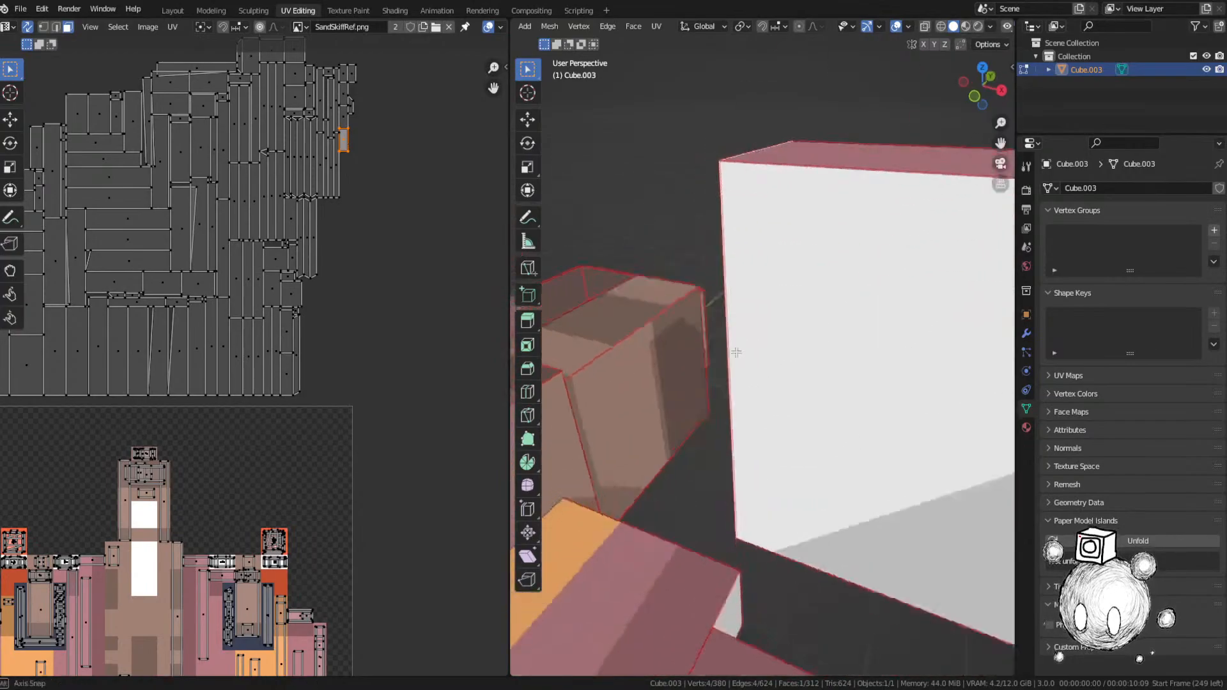
pyautogui.press('g')
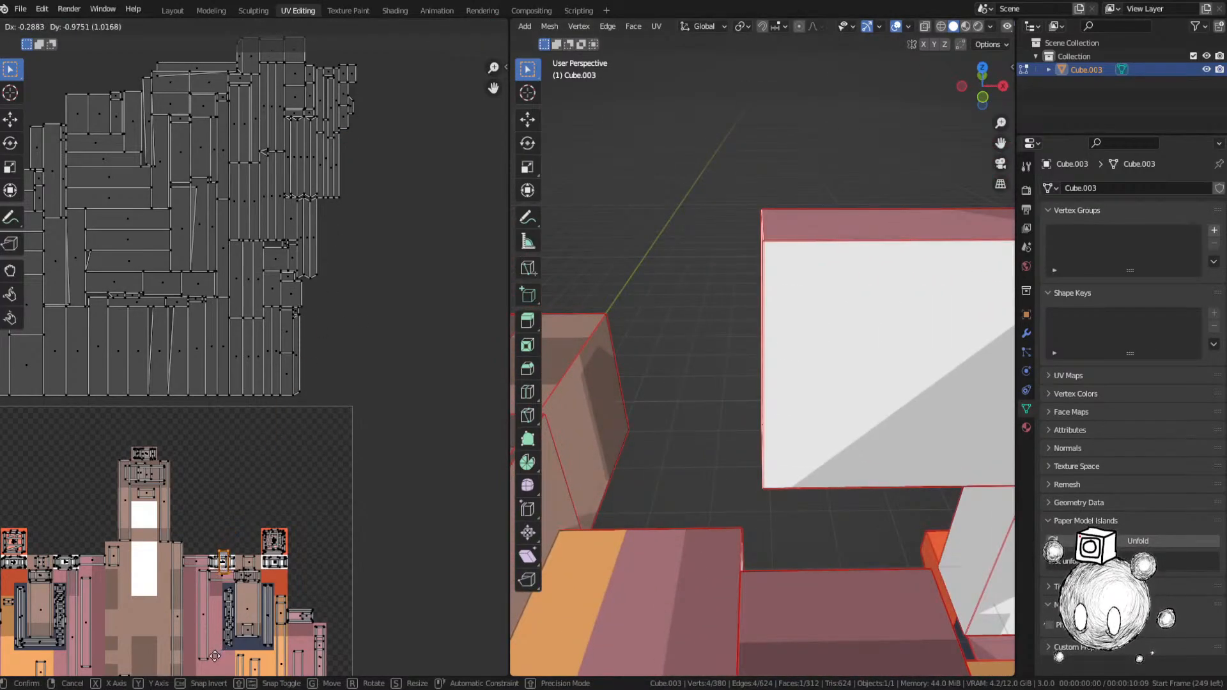
pyautogui.click(214, 656)
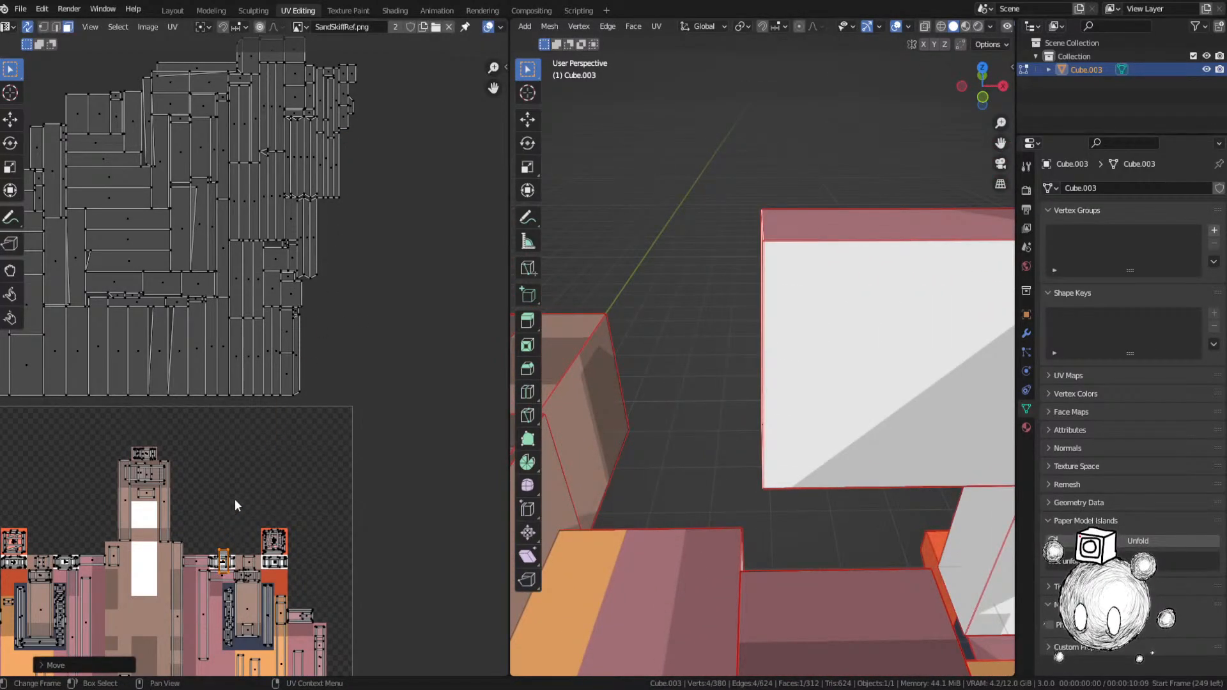
pyautogui.write('r90')
pyautogui.press('Return')
pyautogui.scroll(3, 244, 512)
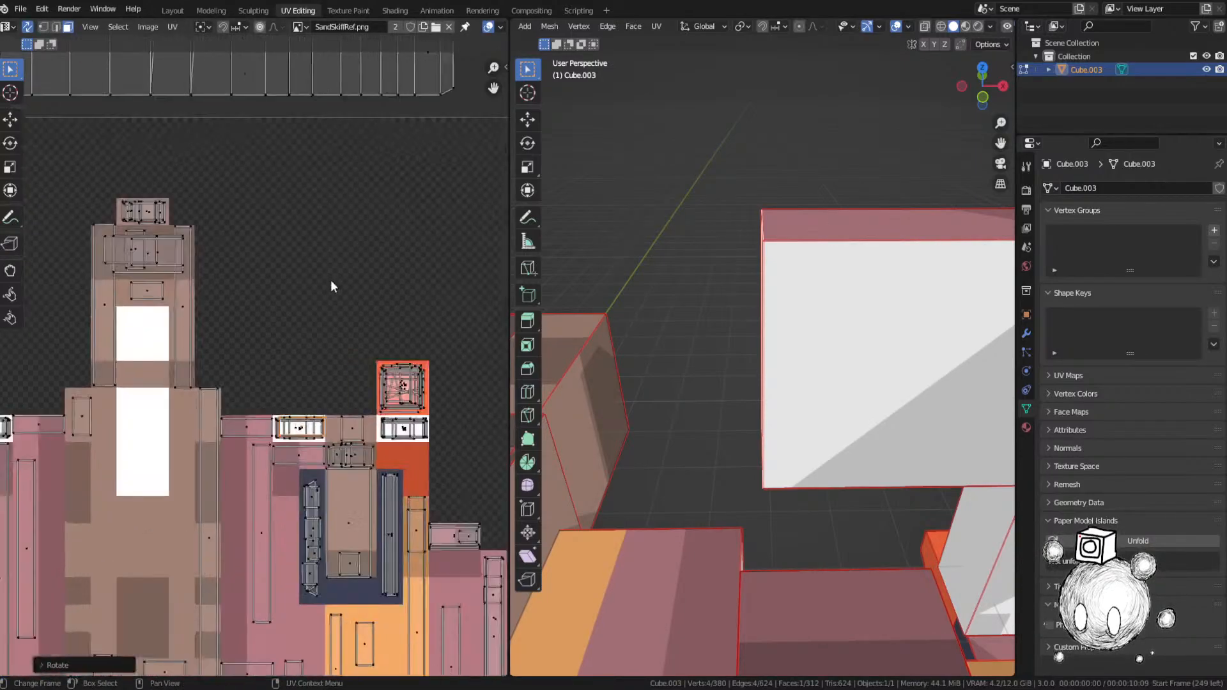
# Step: Move the long narrow right-column island onto the brown strip at the tail's left edge and fit it inside
pyautogui.scroll(-5, 332, 283)
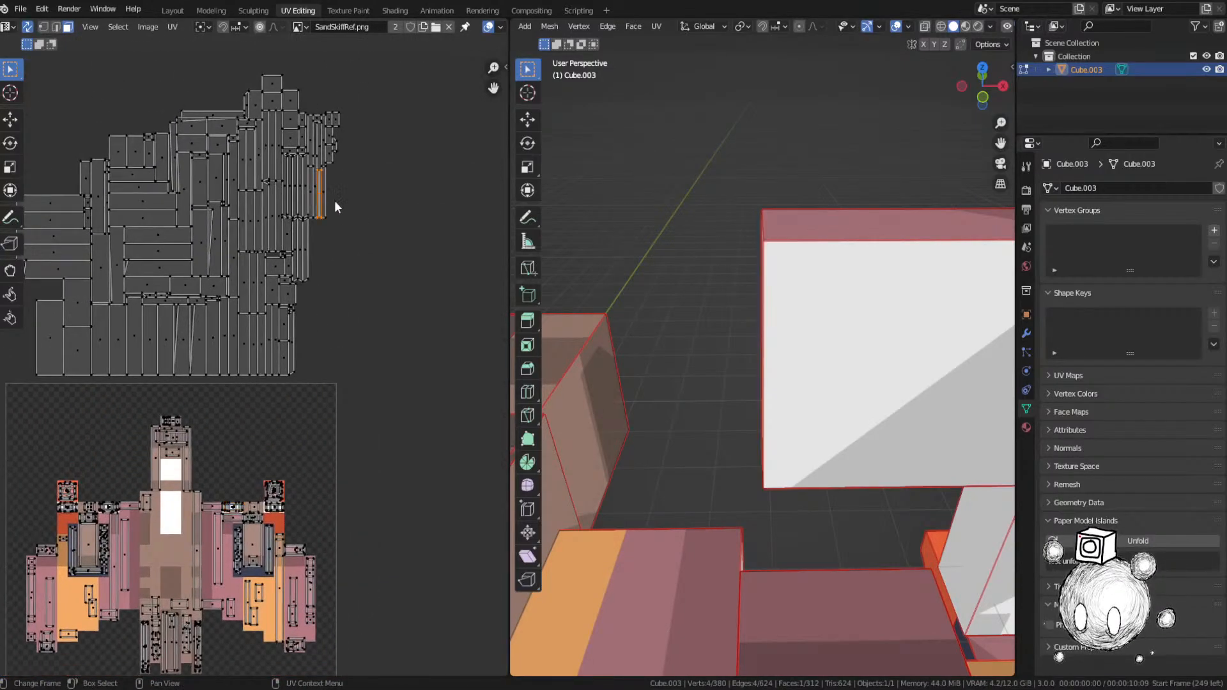
pyautogui.click(324, 196)
pyautogui.press('`')
pyautogui.click(833, 333)
pyautogui.moveTo(816, 326); pyautogui.dragTo(882, 319, button='middle')
pyautogui.click(216, 505)
pyautogui.moveTo(237, 461); pyautogui.dragTo(416, 89, button='middle')
pyautogui.scroll(2, 377, 168)
pyautogui.press('g')
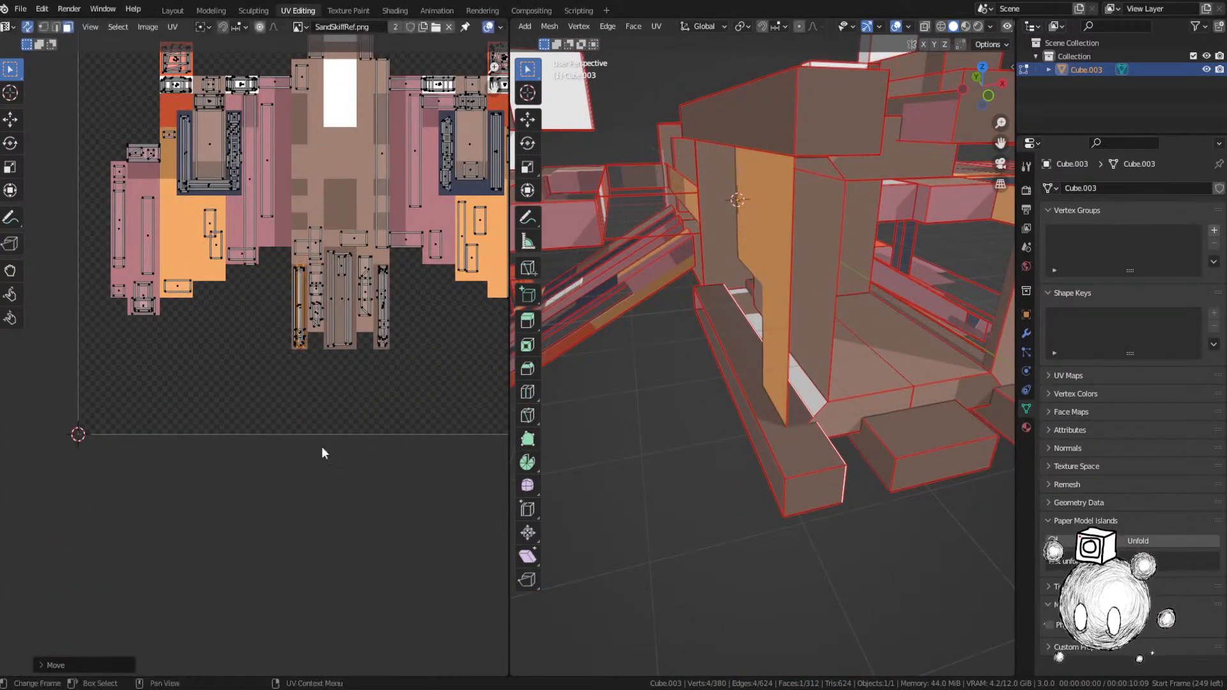
pyautogui.click(354, 437)
# Step: Move the tiny notched island from the cluster's right edge onto the middle of the reference hull
pyautogui.scroll(-3, 362, 414)
pyautogui.moveTo(404, 99); pyautogui.dragTo(306, 376, button='middle')
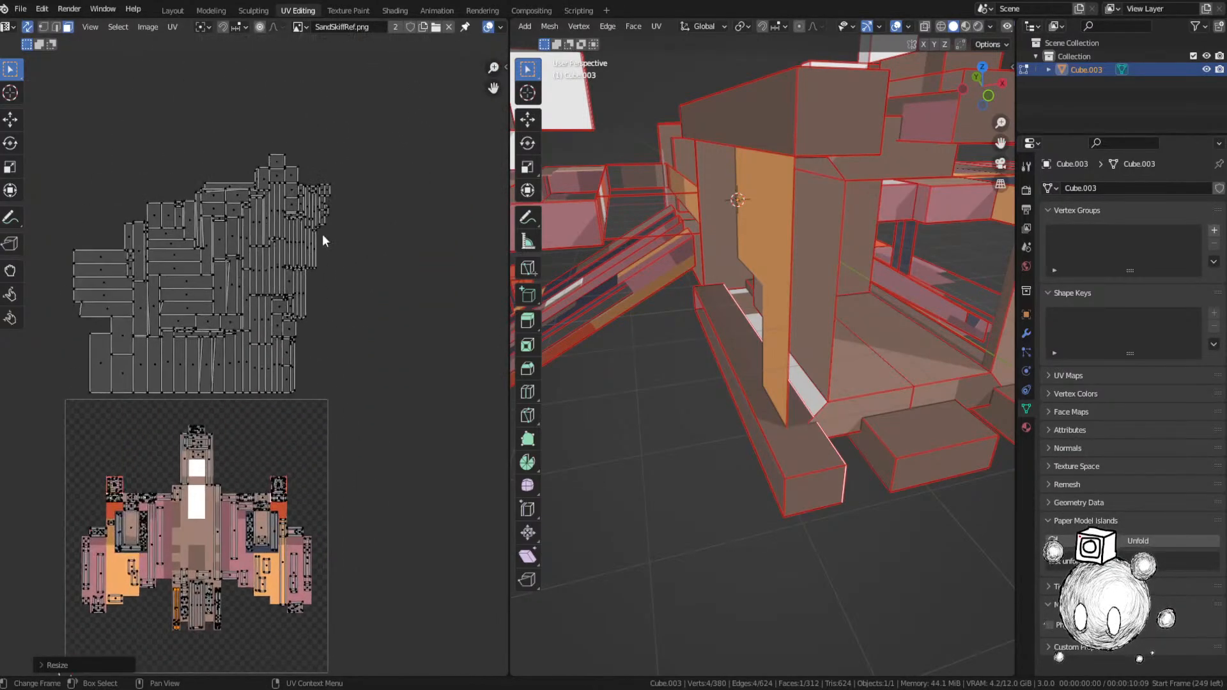
pyautogui.click(329, 208)
pyautogui.press('KP_Decimal')
pyautogui.moveTo(820, 295); pyautogui.dragTo(681, 271, button='middle')
pyautogui.press('g')
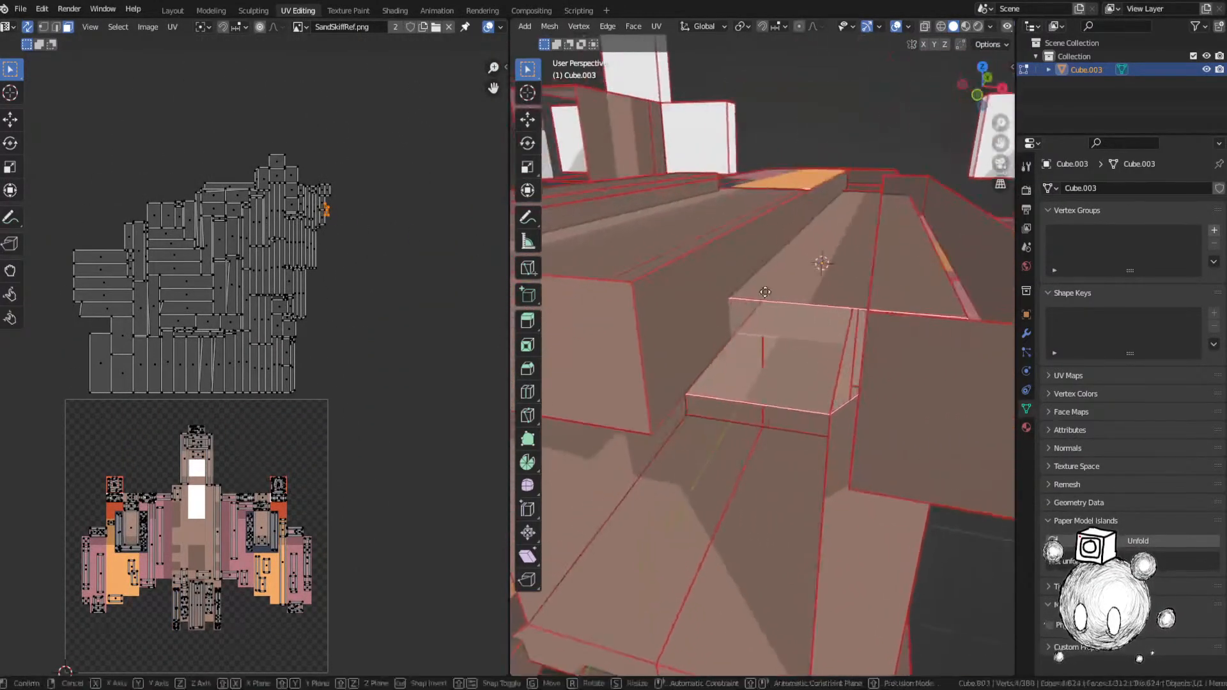
pyautogui.rightClick(677, 270)
pyautogui.click(258, 457)
pyautogui.scroll(1, 311, 437)
pyautogui.moveTo(316, 429); pyautogui.dragTo(443, 198, button='middle')
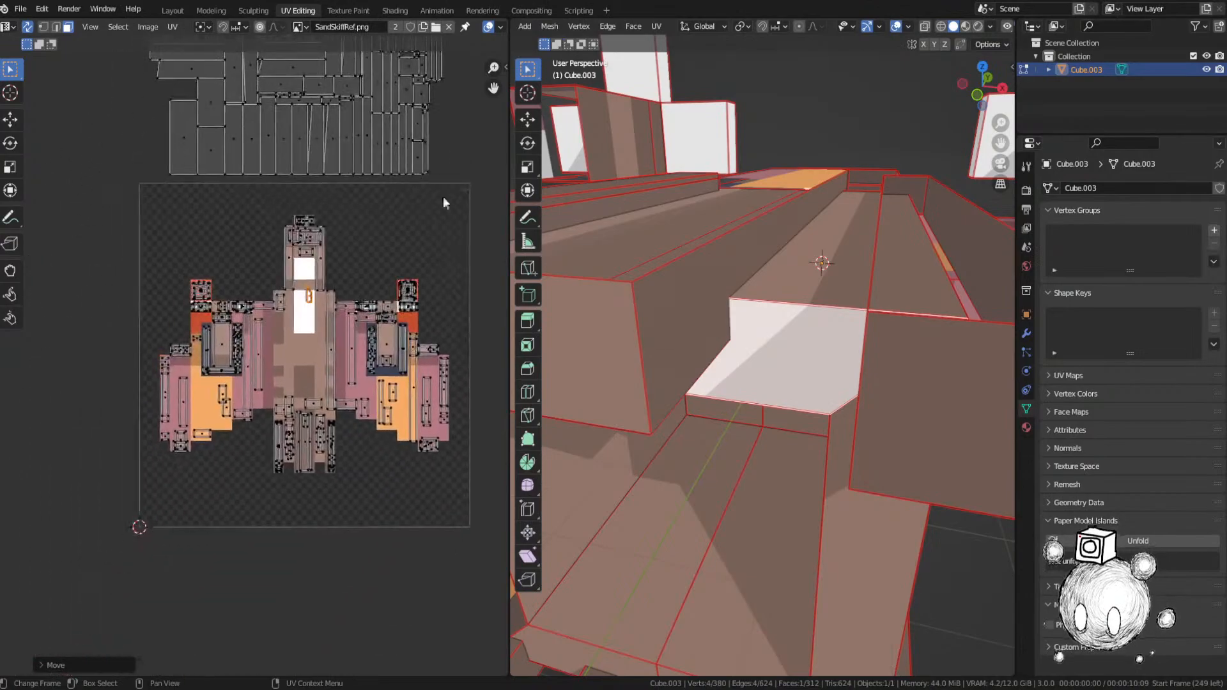
# Step: Place the notched island on the tail's brown strip just right of the central one, and save the file
pyautogui.scroll(2, 389, 347)
pyautogui.moveTo(389, 346); pyautogui.dragTo(390, 224, button='middle')
pyautogui.scroll(1, 390, 218)
pyautogui.press('g')
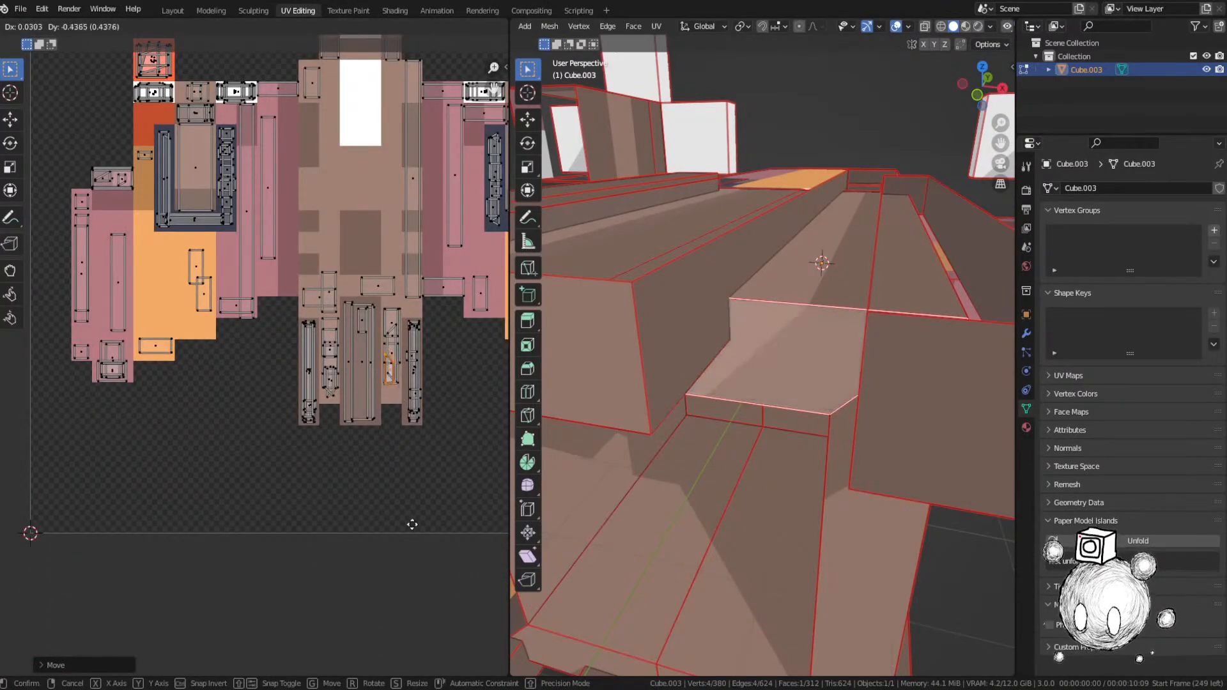
pyautogui.hotkey('ctrl', 's')
# Step: Move the island at the top of the cluster's right column onto the brown block at the nose tip
pyautogui.scroll(-5, 412, 533)
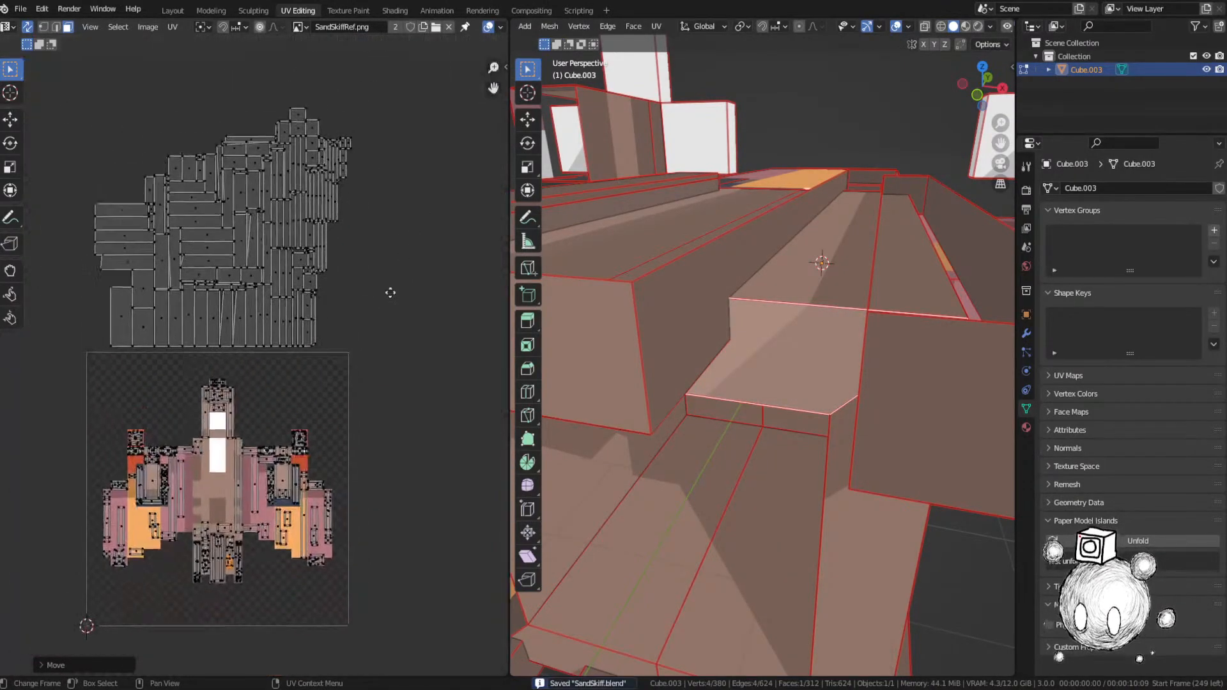
pyautogui.scroll(3, 367, 171)
pyautogui.click(371, 138)
pyautogui.moveTo(716, 300)
pyautogui.mouseDown(button='middle')
pyautogui.moveTo(735, 318)
pyautogui.moveTo(735, 346)
pyautogui.moveTo(746, 345)
pyautogui.moveTo(704, 300)
pyautogui.mouseUp(button='middle')
pyautogui.press('g')
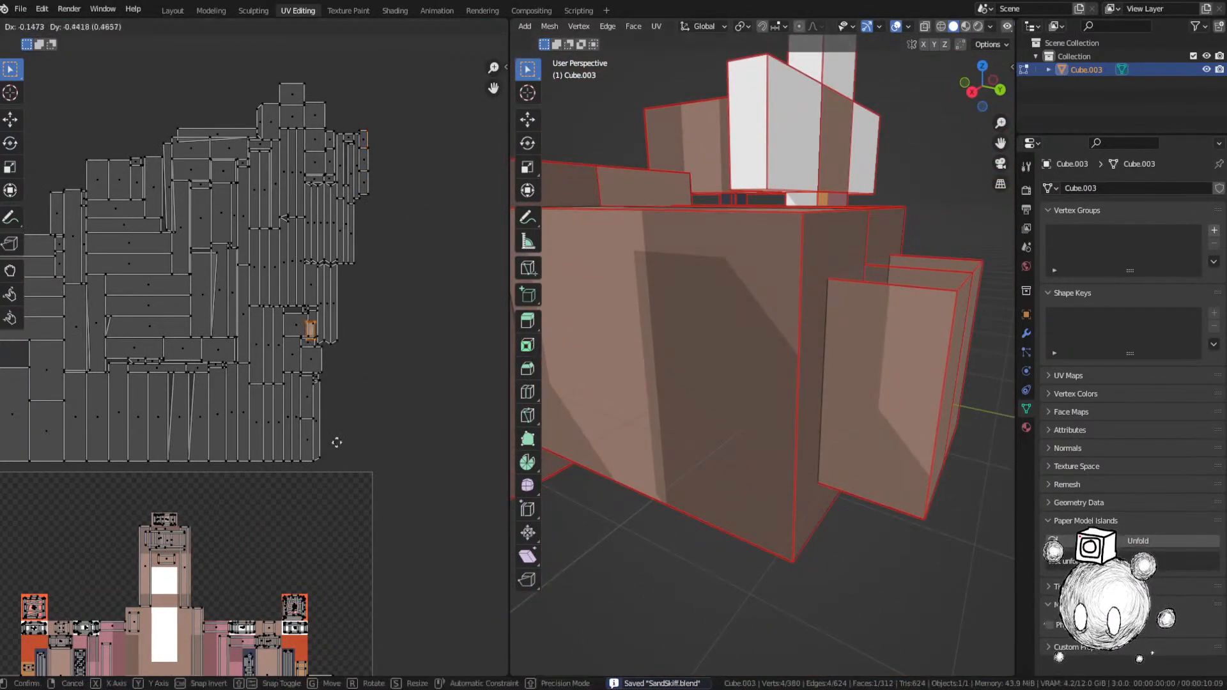
pyautogui.click(294, 555)
pyautogui.moveTo(293, 555); pyautogui.dragTo(341, 454, button='middle')
pyautogui.scroll(3, 341, 455)
pyautogui.write('g')
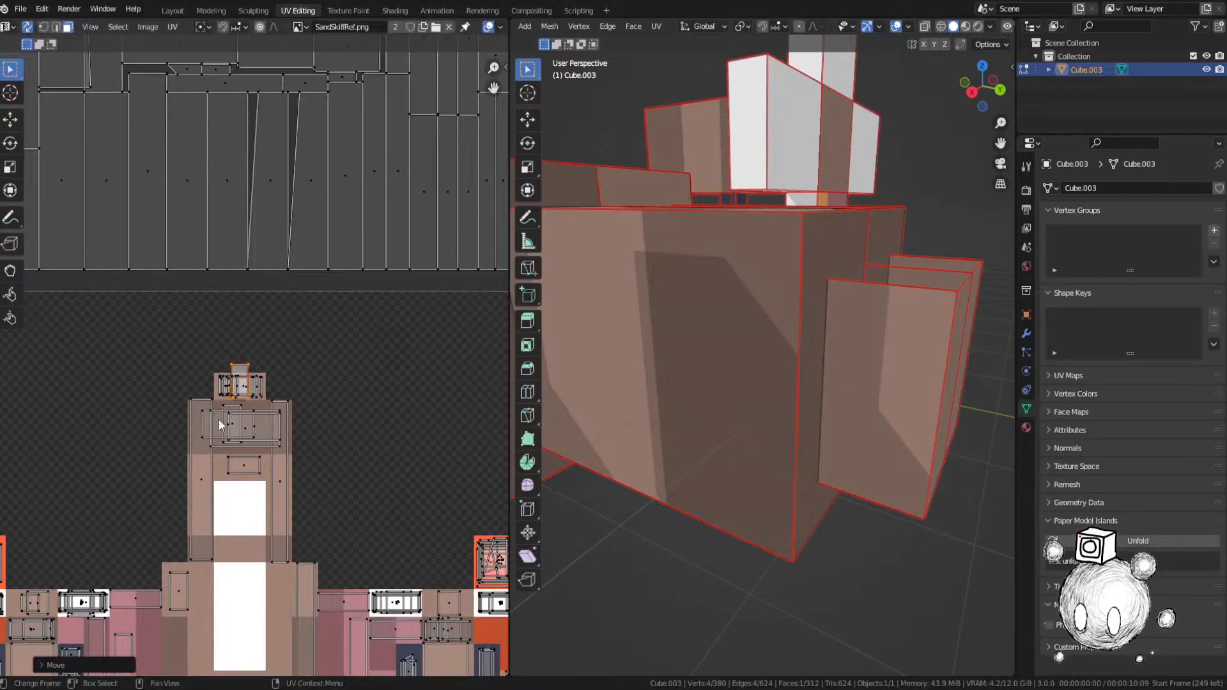
# Step: Rotate the nose-tip island 90 degrees, fit it inside its brown block and save the file
pyautogui.write('r90')
pyautogui.press('Return')
pyautogui.press('g')
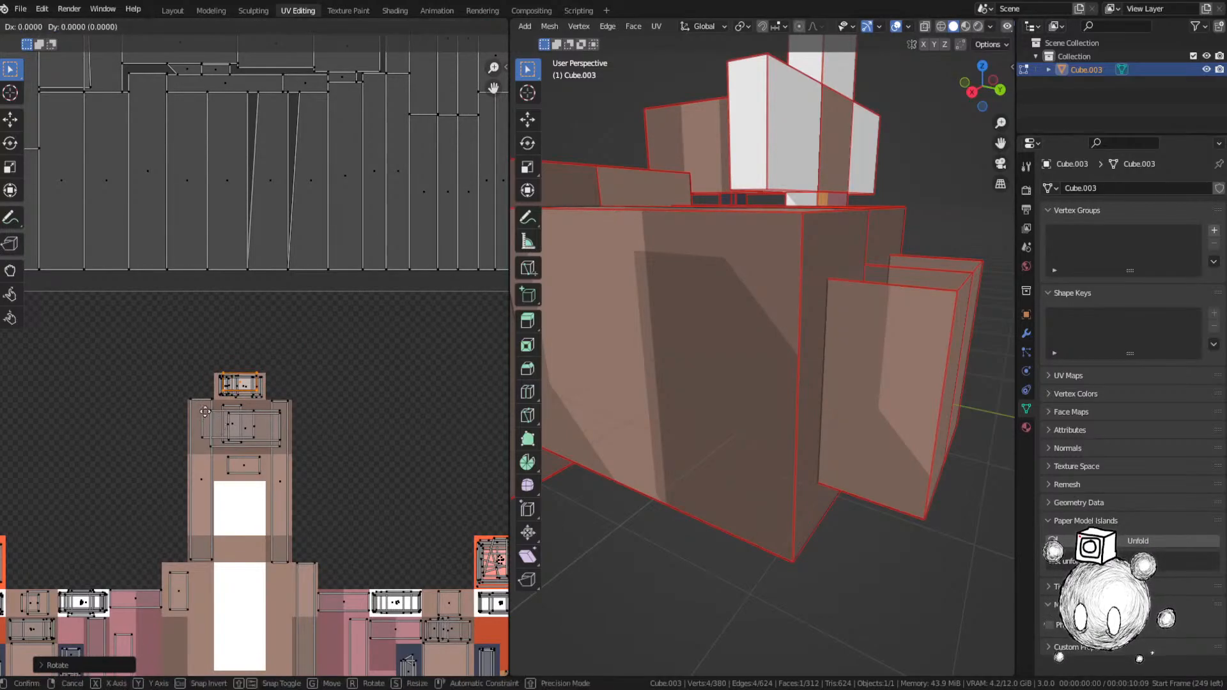
pyautogui.scroll(-4, 279, 356)
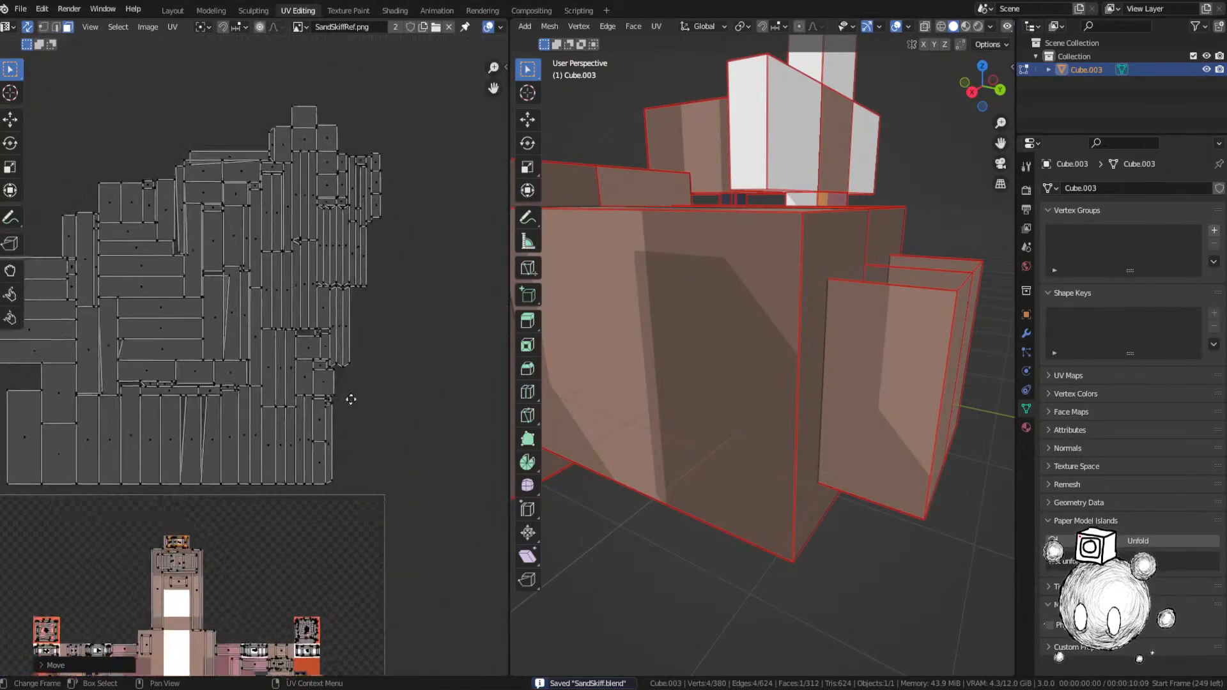
pyautogui.hotkey('ctrl', 's')
# Step: Move the next right-column island into the white block below the right wing's orange square and rotate it 90 degrees
pyautogui.moveTo(657, 287); pyautogui.dragTo(754, 329, button='middle')
pyautogui.press('g')
pyautogui.click(358, 584)
pyautogui.scroll(2, 369, 450)
pyautogui.press('g')
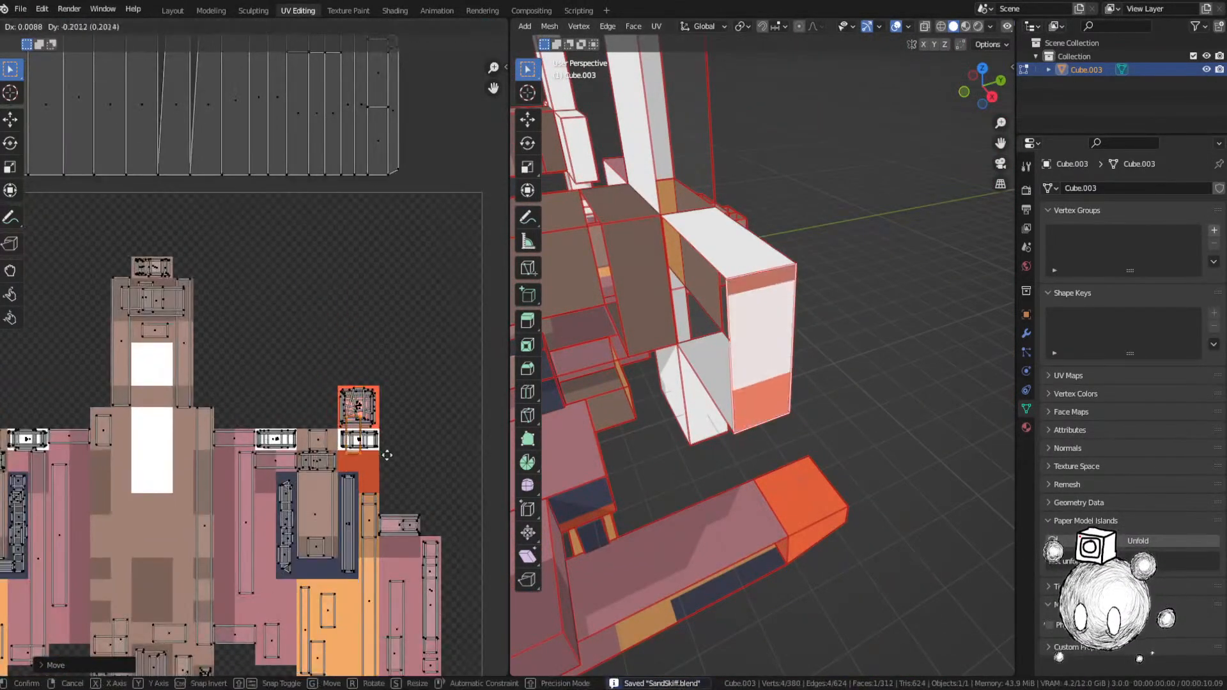
pyautogui.click(390, 459)
pyautogui.write('r90')
pyautogui.press('Return')
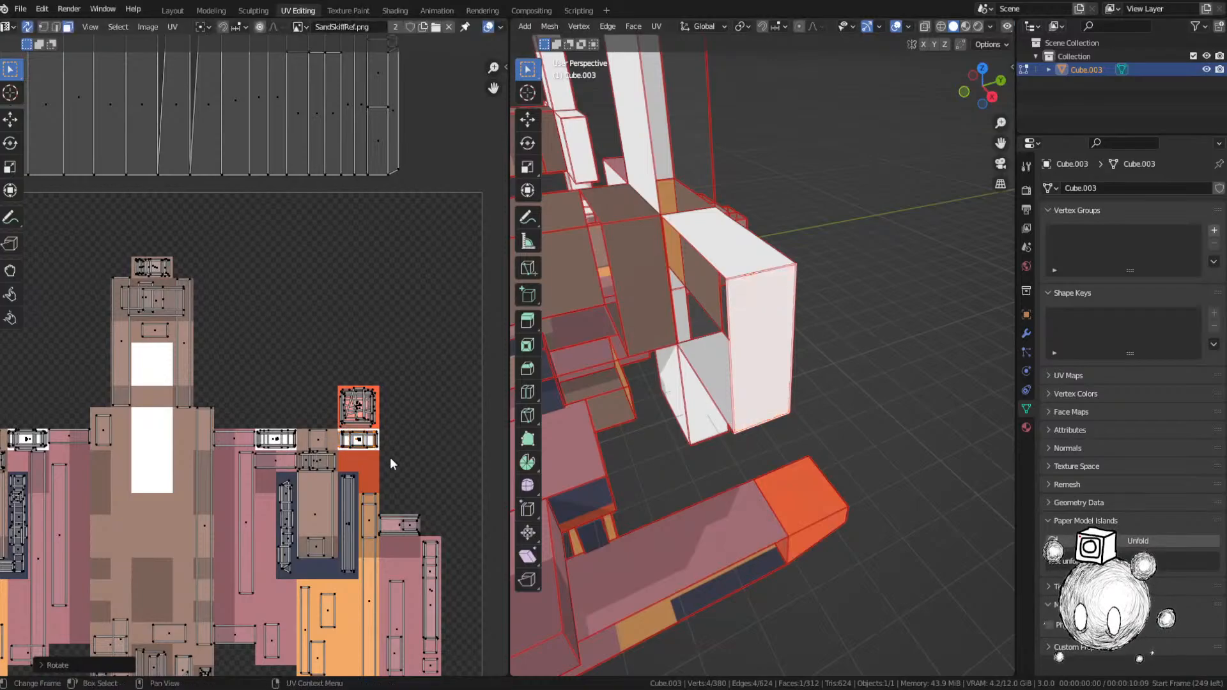
# Step: Move the small island on the cluster's right edge to the brown block above the right wing's navy frame
pyautogui.moveTo(392, 456); pyautogui.dragTo(348, 154, button='middle')
pyautogui.scroll(-1, 385, 120)
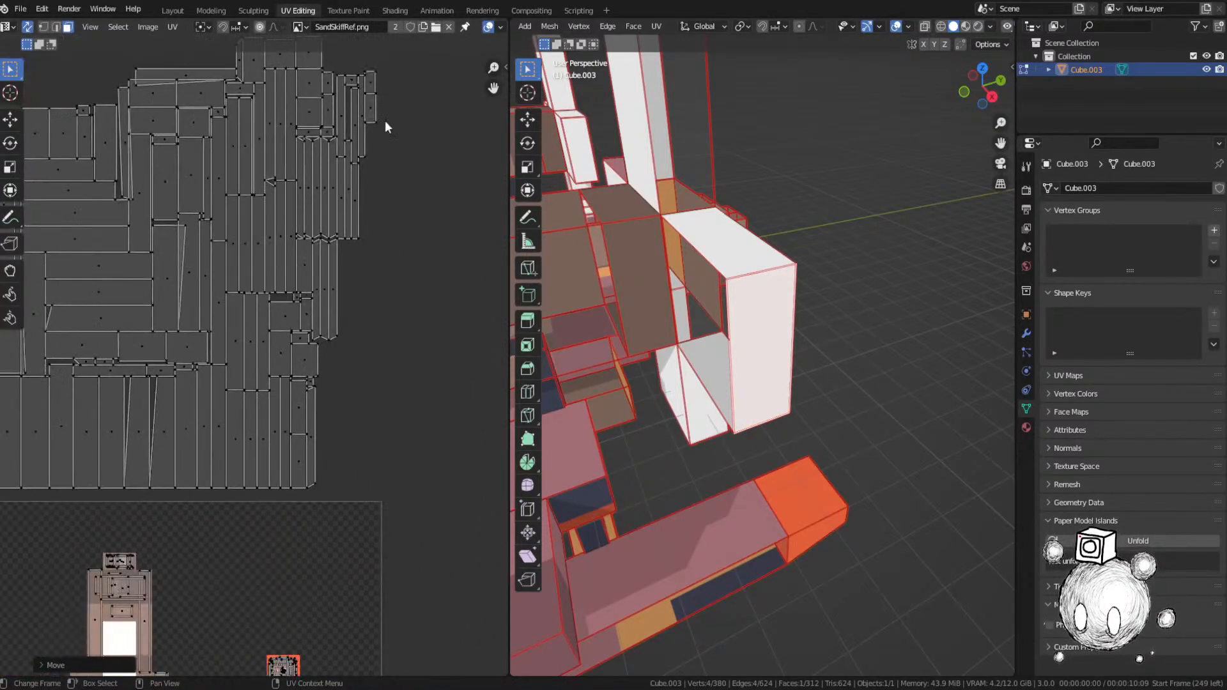
pyautogui.press('KP_Decimal')
pyautogui.moveTo(633, 266); pyautogui.dragTo(833, 288, button='middle')
pyautogui.scroll(-4, 760, 279)
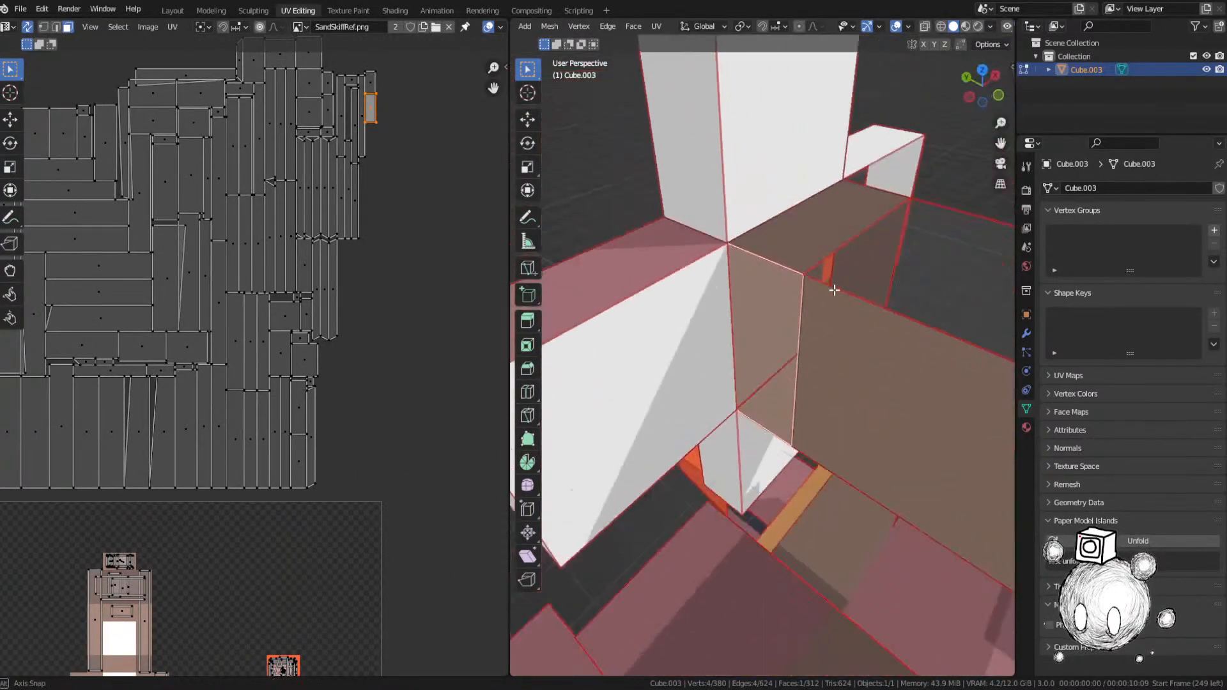
pyautogui.moveTo(383, 484); pyautogui.dragTo(419, 211, button='middle')
pyautogui.press('g')
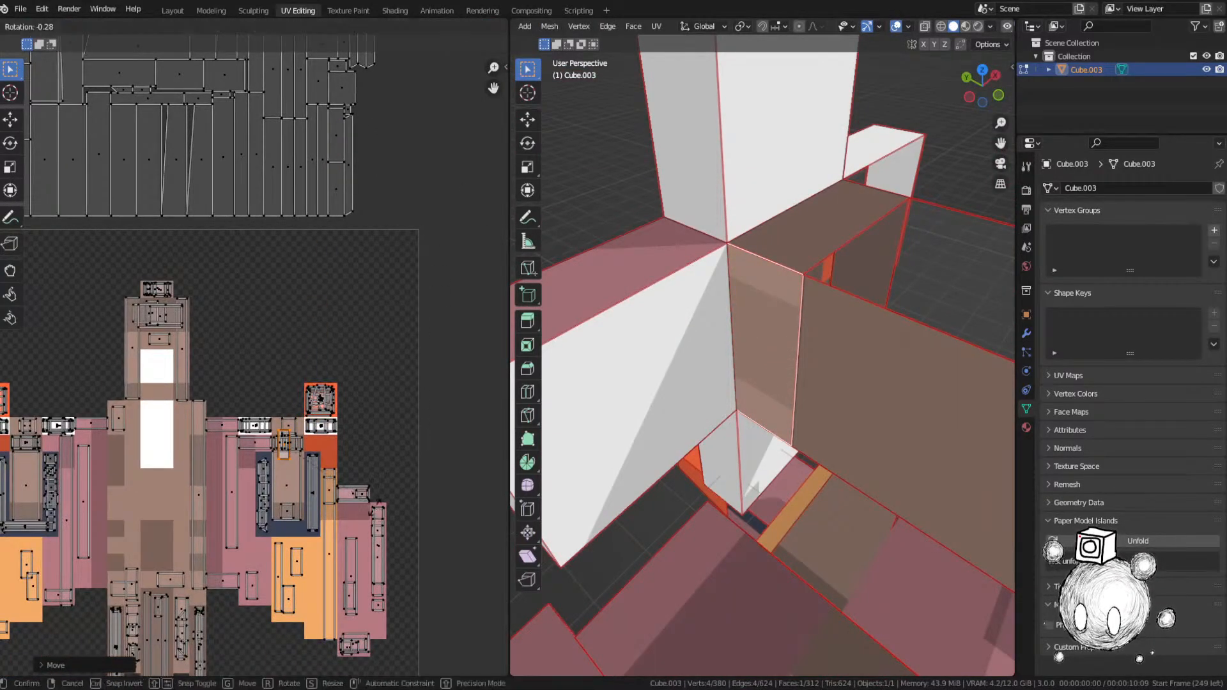
# Step: Rotate the island 90 degrees, scale it to fit the brown block above the navy frame, and save the file
pyautogui.write('90')
pyautogui.press('Return')
pyautogui.scroll(5, 374, 502)
pyautogui.press('s')
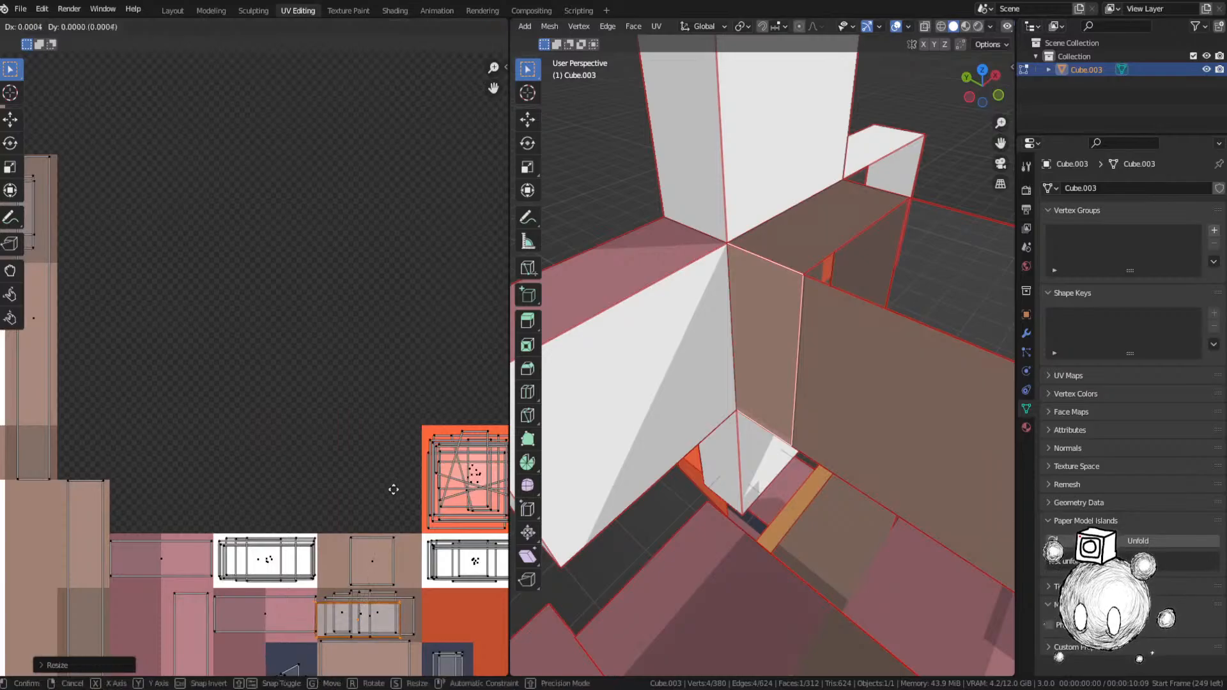
pyautogui.hotkey('ctrl', 's')
# Step: Move the next small island from the cluster to the brown block at the nose tip
pyautogui.scroll(-6, 348, 430)
pyautogui.moveTo(381, 246); pyautogui.dragTo(326, 536, button='middle')
pyautogui.click(314, 234)
pyautogui.moveTo(588, 307); pyautogui.dragTo(502, 303, button='middle')
pyautogui.press('g')
# Step: Rotate the island to lie horizontally, position it on the brown nose area, then deselect it and save the file
pyautogui.scroll(6, 420, 205)
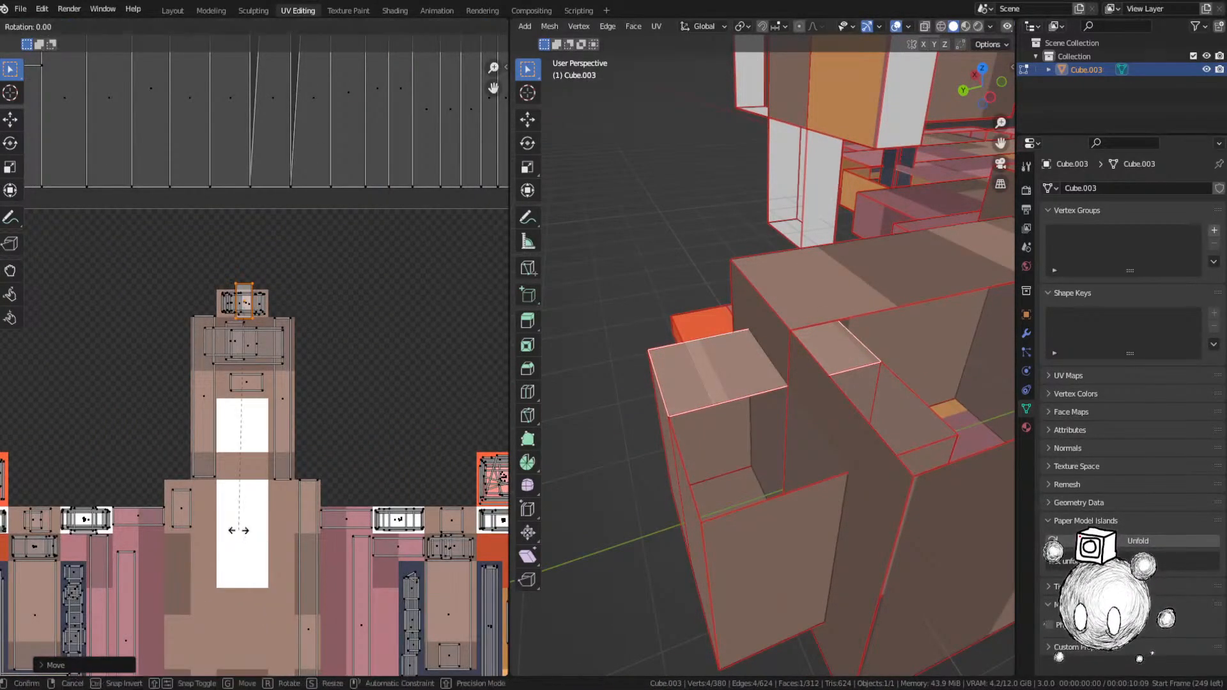
pyautogui.scroll(3, 269, 499)
pyautogui.press('g')
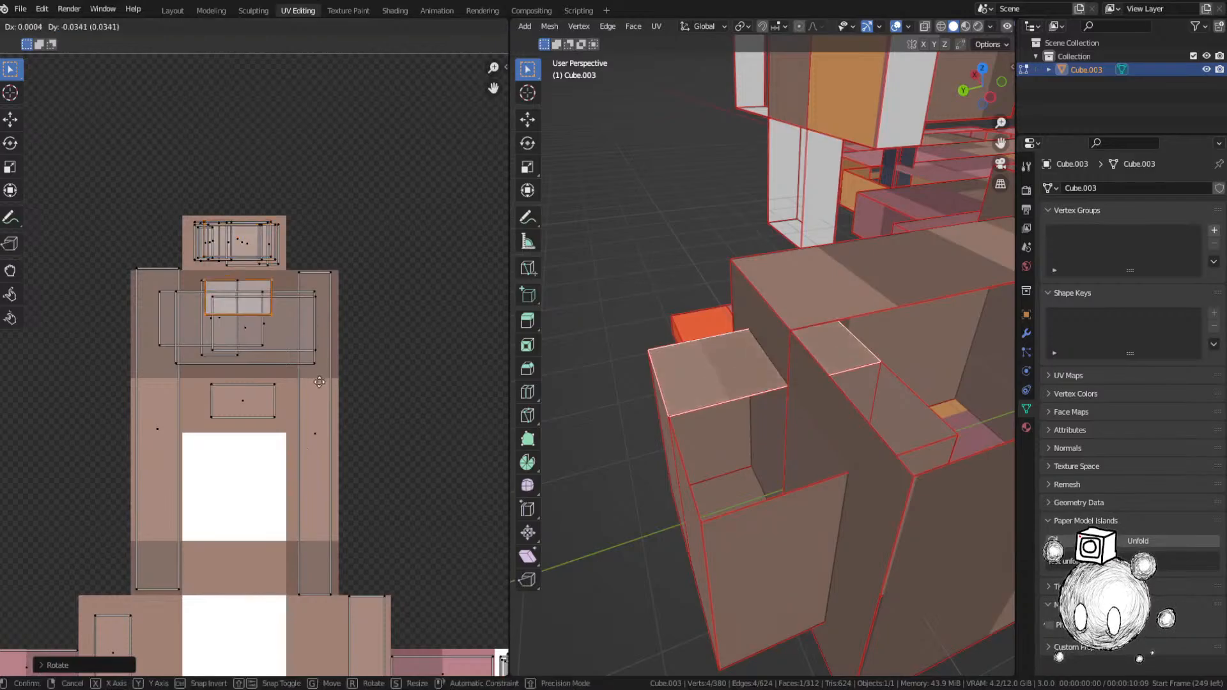
pyautogui.scroll(-8, 270, 310)
pyautogui.hotkey('alt', 'a')
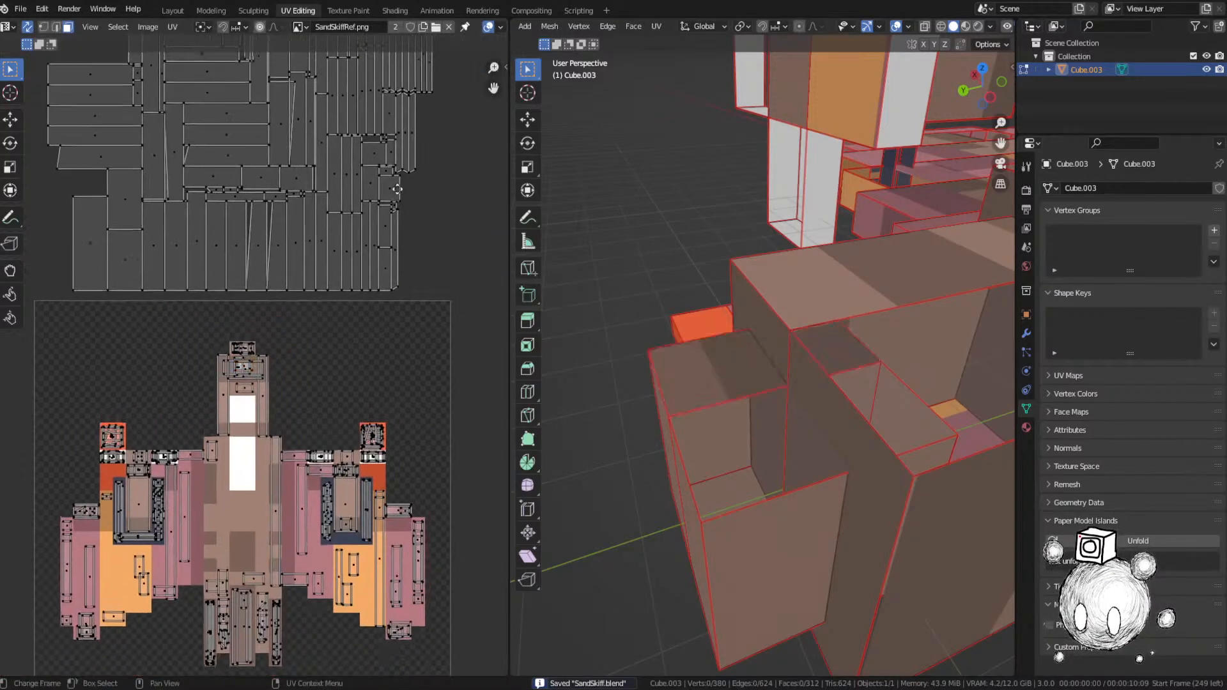
pyautogui.hotkey('ctrl', 's')
# Step: Move the long narrow island at the upper end of the right column onto the tail's leftmost brown strip and save the file
pyautogui.scroll(2, 358, 189)
pyautogui.press('KP_Decimal')
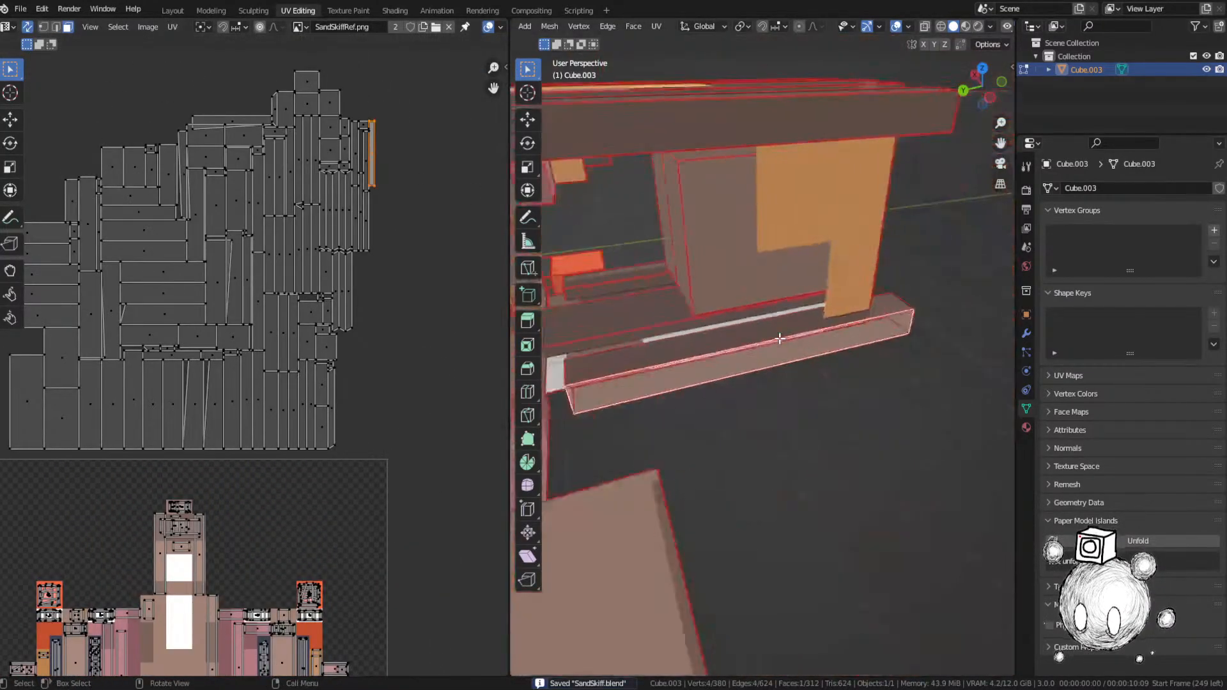
pyautogui.scroll(-4, 780, 340)
pyautogui.moveTo(780, 340); pyautogui.dragTo(732, 345, button='middle')
pyautogui.press('g')
pyautogui.click(221, 469)
pyautogui.moveTo(221, 469); pyautogui.dragTo(435, 99, button='middle')
pyautogui.press('g')
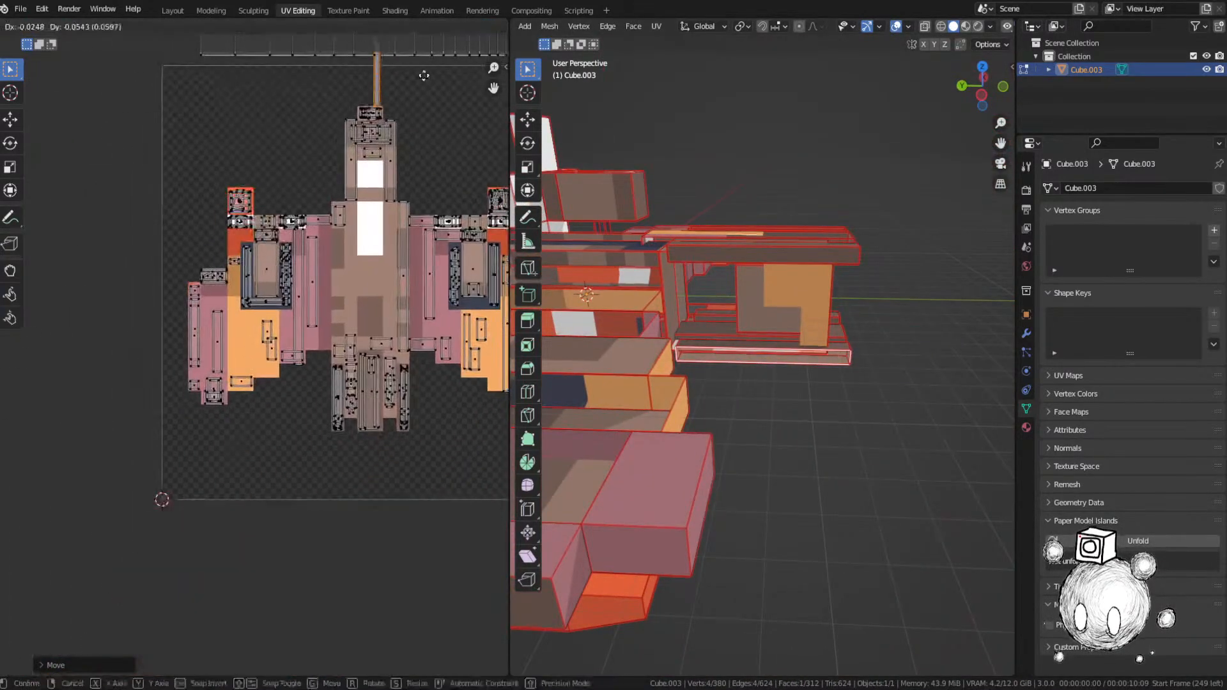
pyautogui.scroll(3, 380, 324)
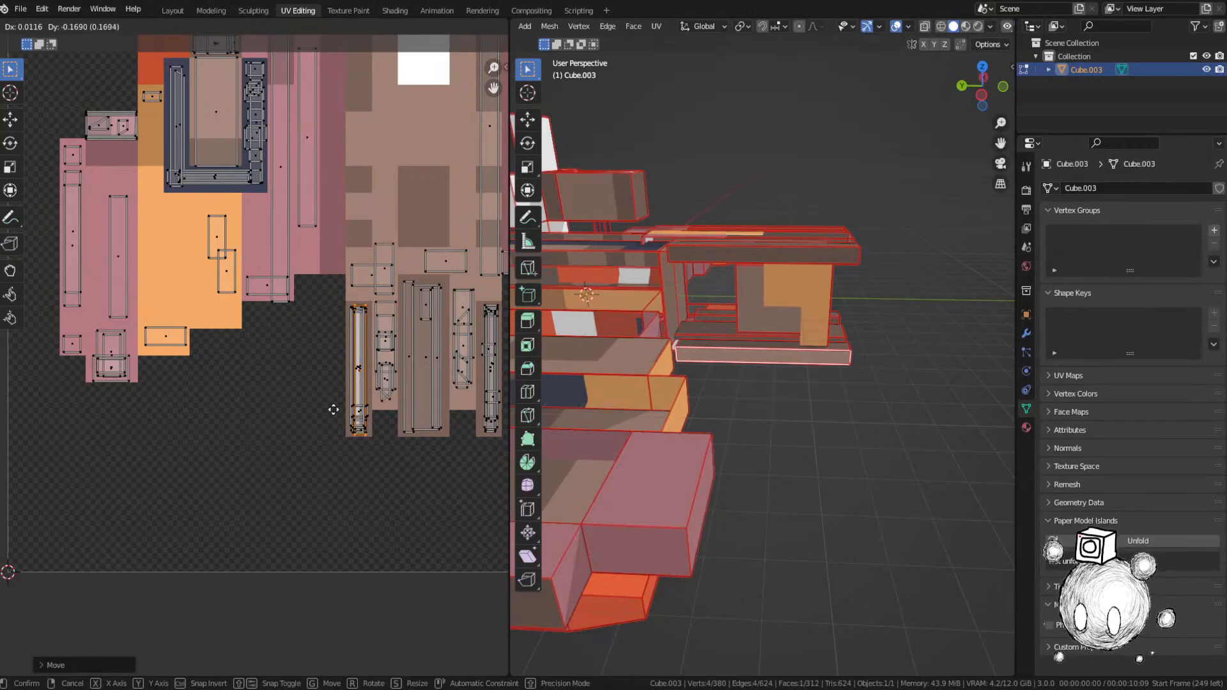
pyautogui.hotkey('ctrl', 's')
# Step: Move the next long narrow island from the cluster's right edge onto the right wing's navy frame and save the file
pyautogui.scroll(-4, 377, 349)
pyautogui.moveTo(377, 350); pyautogui.dragTo(284, 465, button='middle')
pyautogui.scroll(1, 426, 119)
pyautogui.moveTo(427, 119); pyautogui.dragTo(379, 231, button='middle')
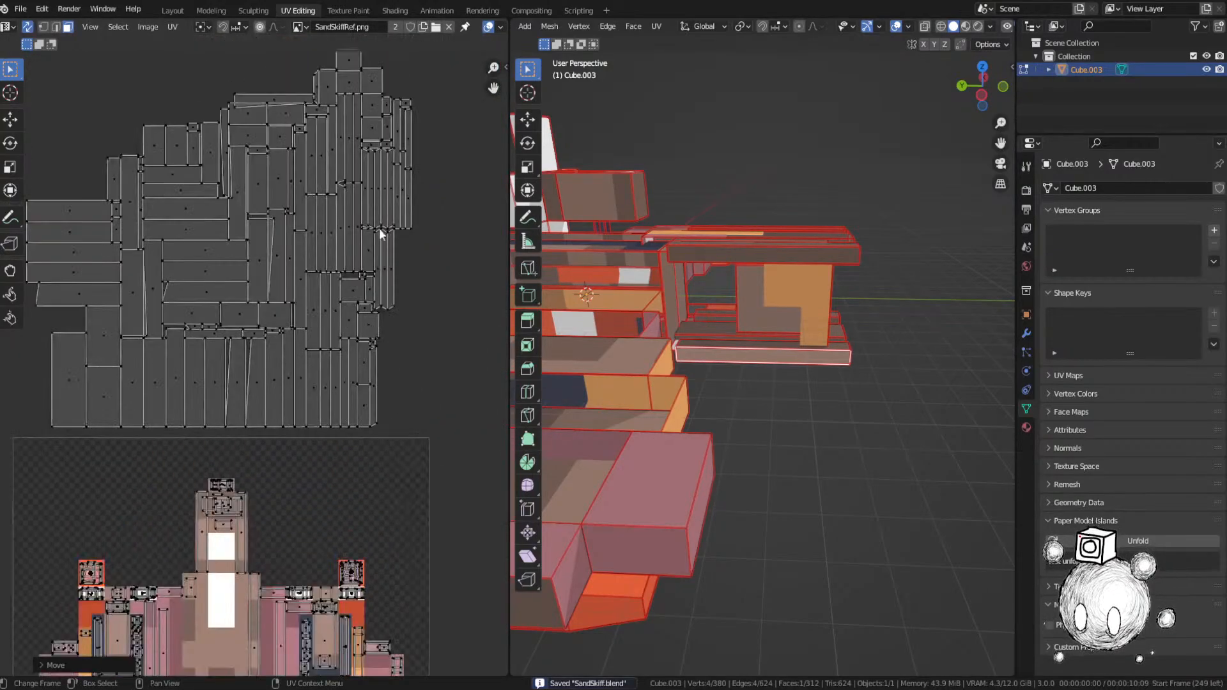
pyautogui.click(408, 195)
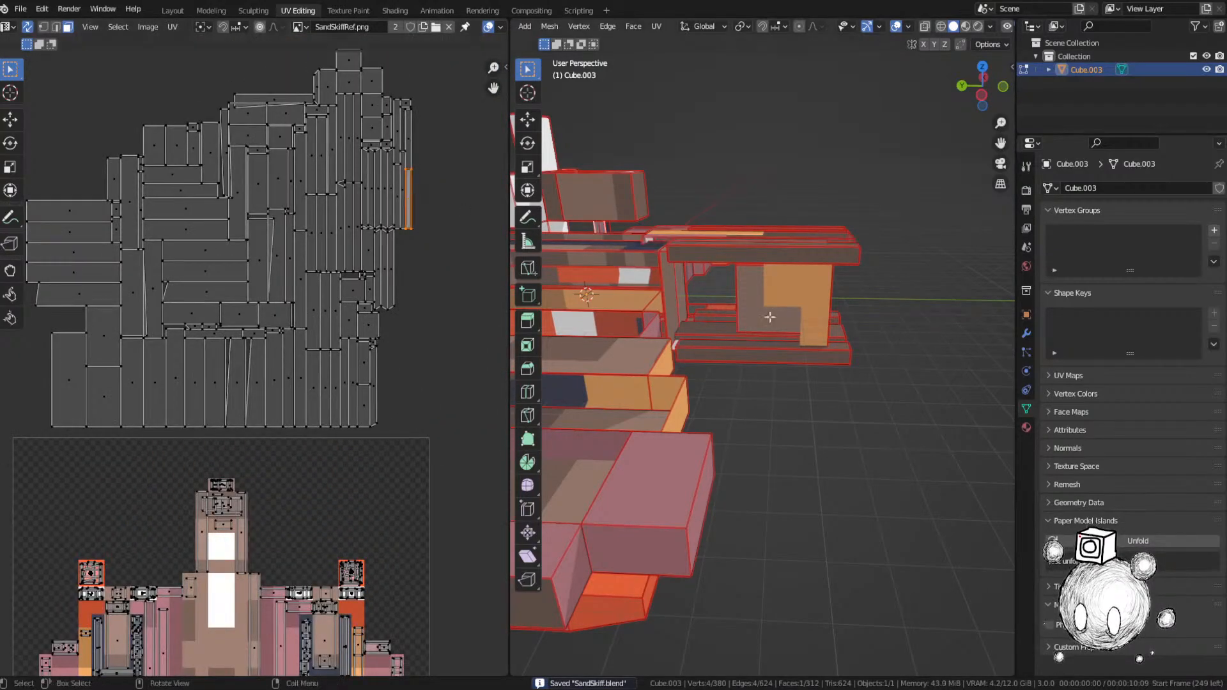
pyautogui.press('KP_Decimal')
pyautogui.moveTo(799, 321); pyautogui.dragTo(608, 343, button='middle')
pyautogui.press('g')
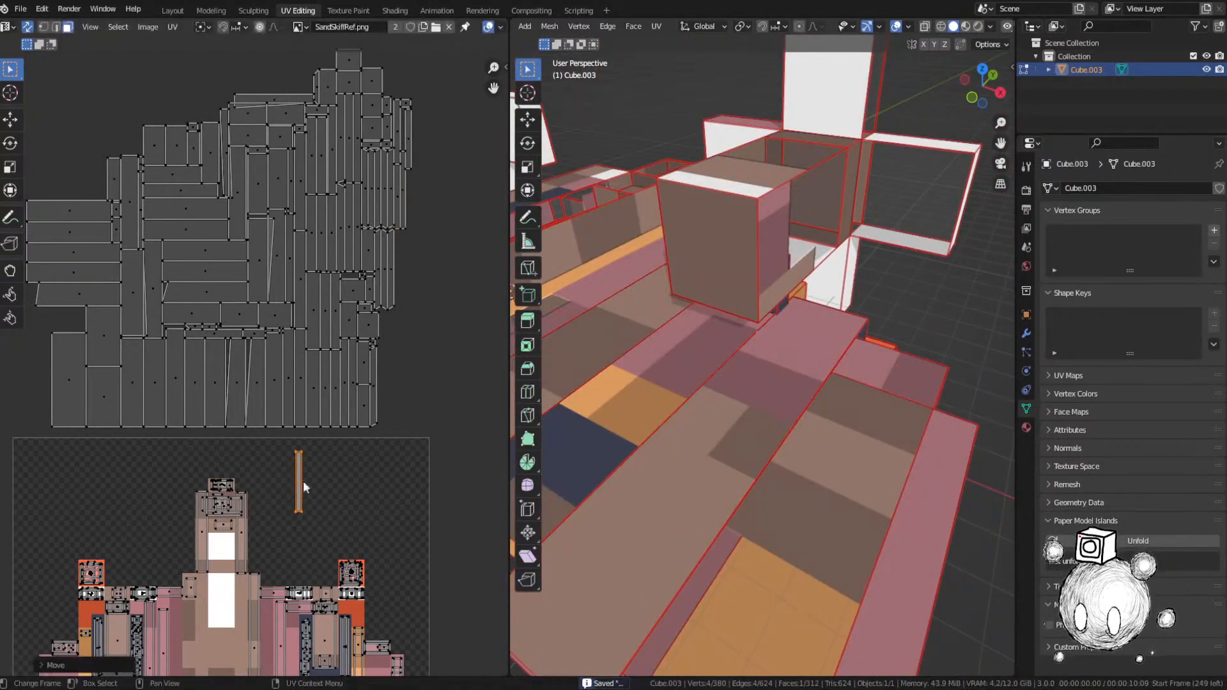
pyautogui.scroll(3, 301, 486)
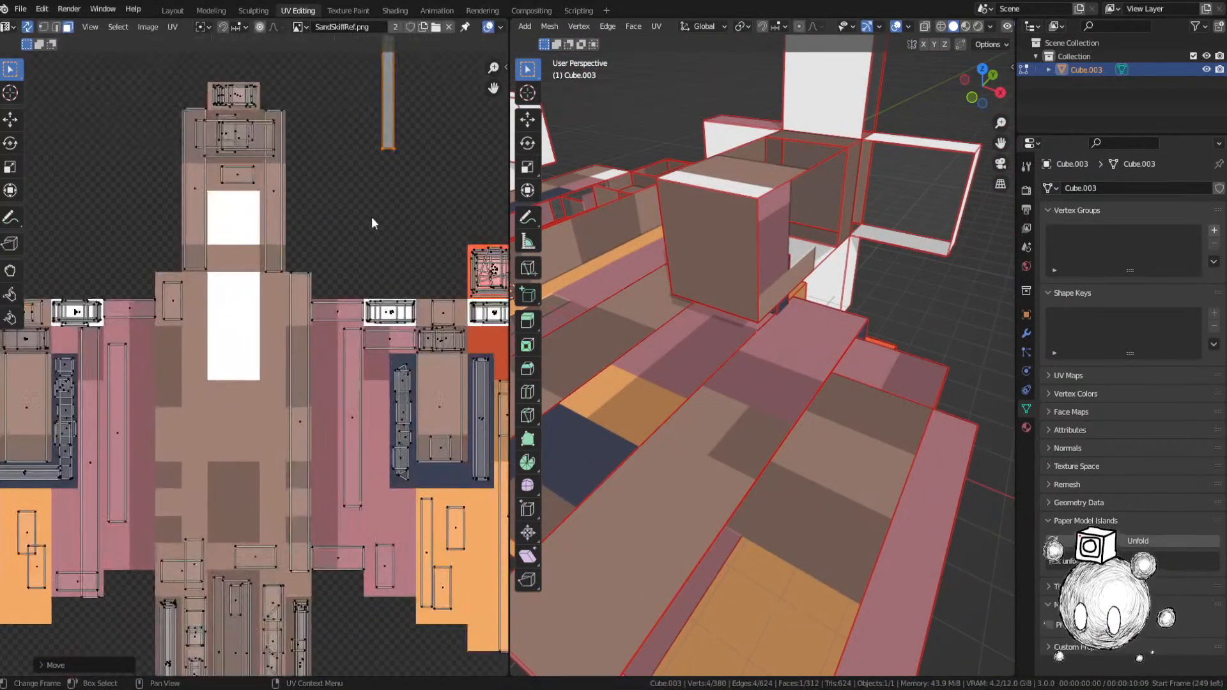
pyautogui.click(421, 581)
pyautogui.hotkey('ctrl', 's')
pyautogui.click(366, 512)
# Step: Move the following long narrow right-edge island onto the inner side of the left wing's navy frame and save the file
pyautogui.scroll(-3, 380, 320)
pyautogui.moveTo(387, 79); pyautogui.dragTo(323, 338, button='middle')
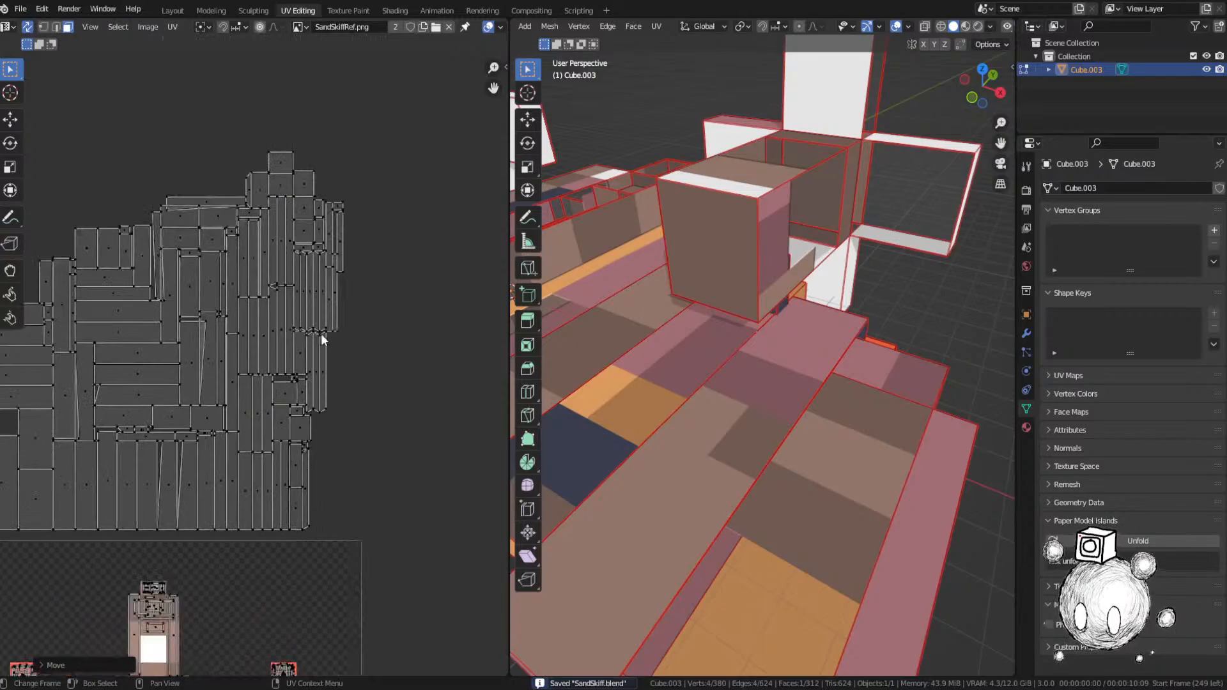
pyautogui.click(339, 250)
pyautogui.press('KP_Decimal')
pyautogui.moveTo(703, 339); pyautogui.dragTo(798, 306, button='middle')
pyautogui.press('g')
pyautogui.click(262, 543)
pyautogui.moveTo(285, 517); pyautogui.dragTo(416, 229, button='middle')
pyautogui.scroll(2, 416, 230)
pyautogui.press('g')
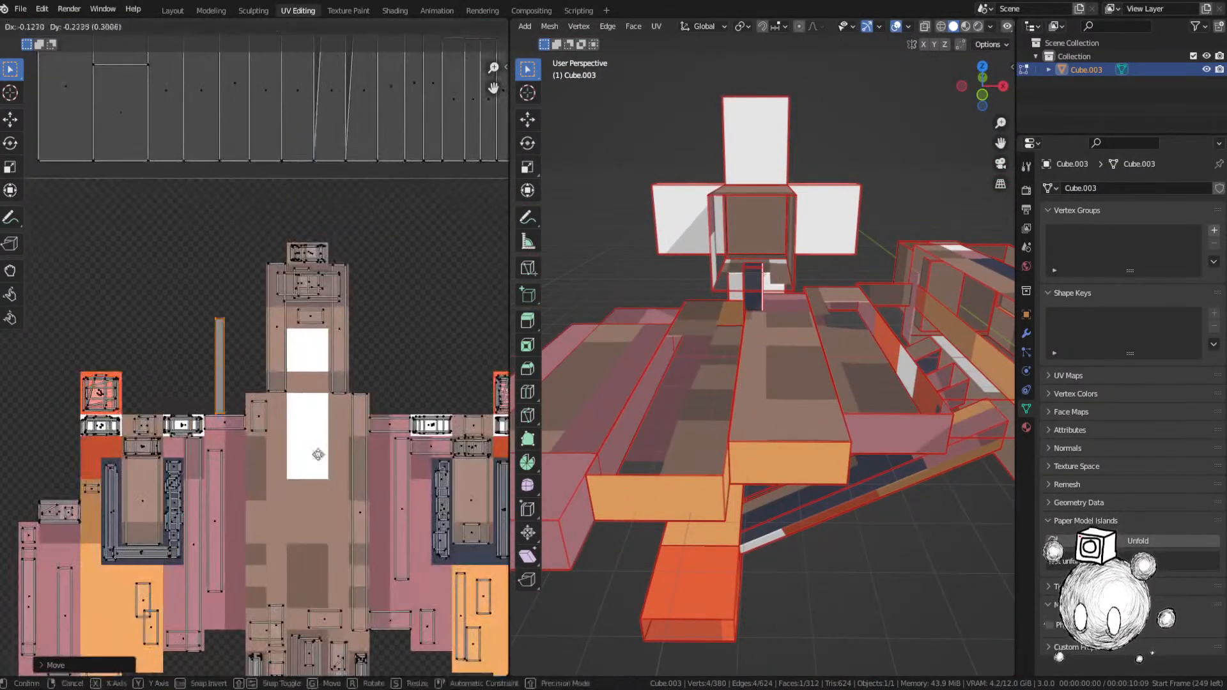
pyautogui.click(249, 515)
pyautogui.scroll(-3, 256, 364)
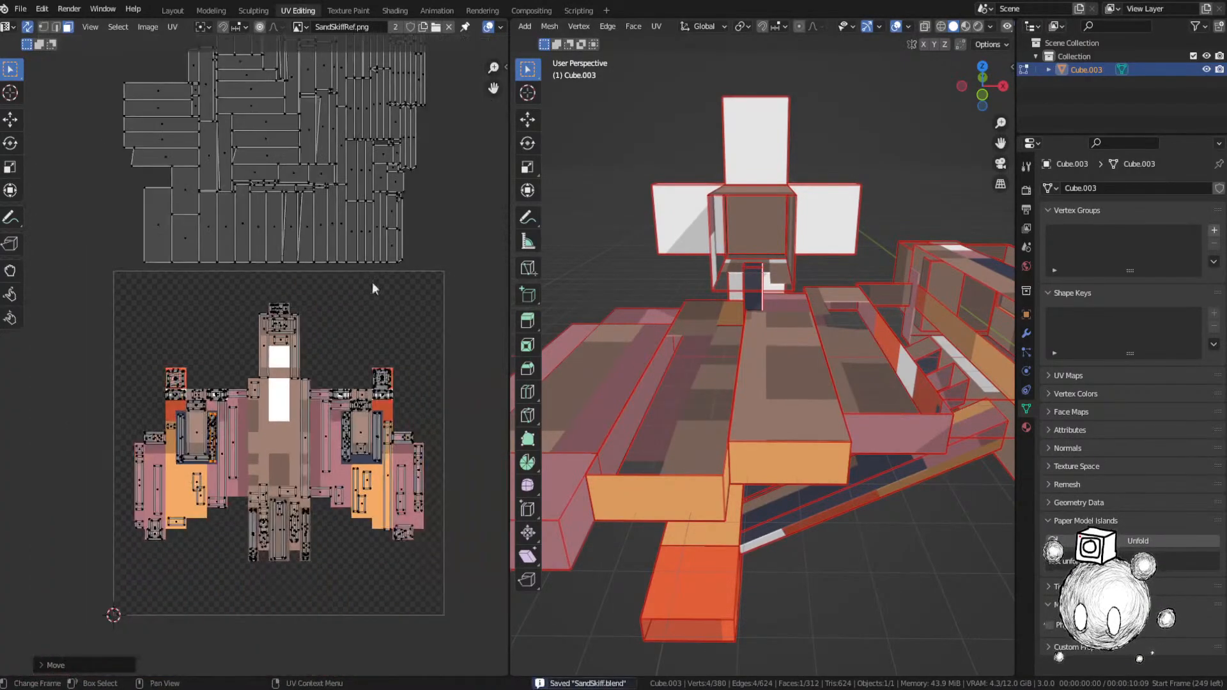
# Step: Move the small square island at the cluster's upper right edge onto the lower inner corner of the right wing's navy frame and save the file
pyautogui.moveTo(455, 58); pyautogui.dragTo(354, 232, button='middle')
pyautogui.click(325, 179)
pyautogui.press('KP_Decimal')
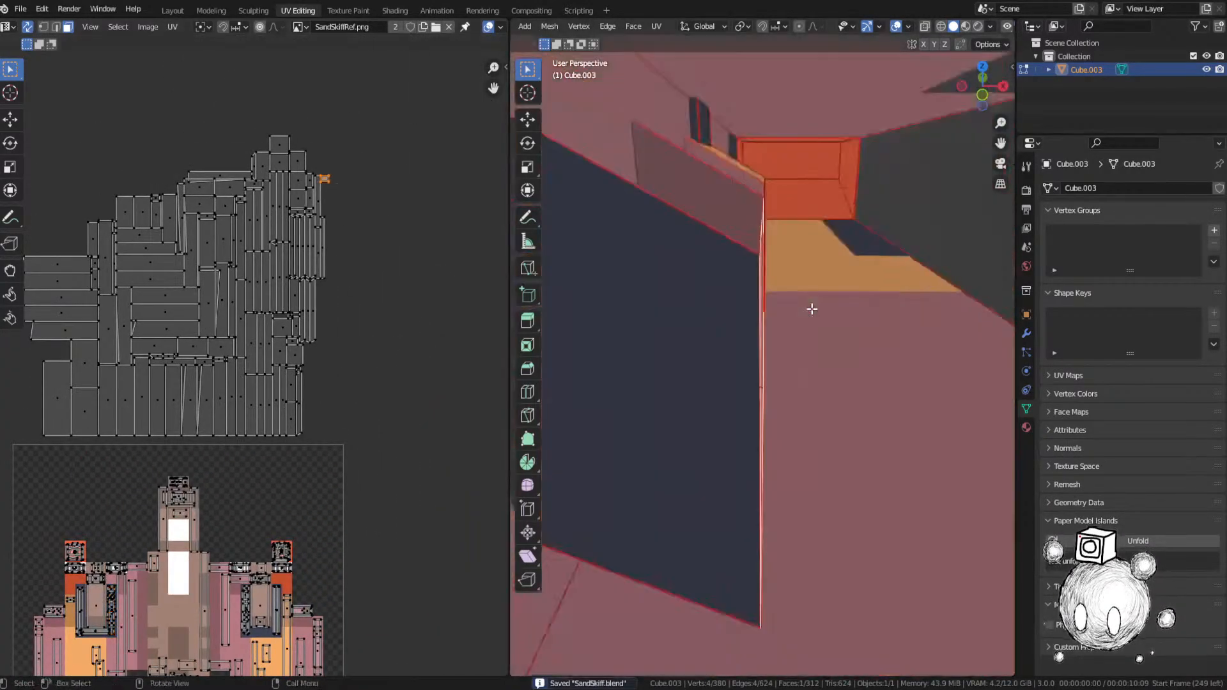
pyautogui.press('g')
pyautogui.click(302, 570)
pyautogui.moveTo(302, 570); pyautogui.dragTo(430, 249, button='middle')
pyautogui.scroll(2, 430, 249)
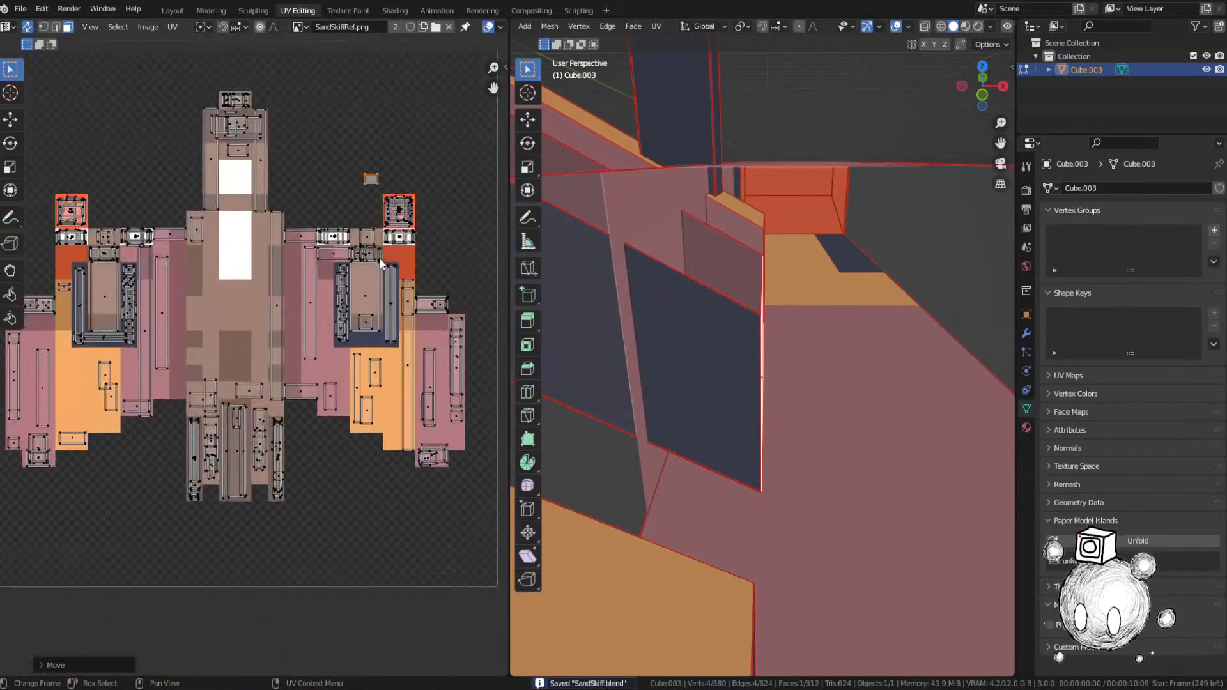
pyautogui.press('g')
pyautogui.scroll(2, 376, 439)
pyautogui.press('g')
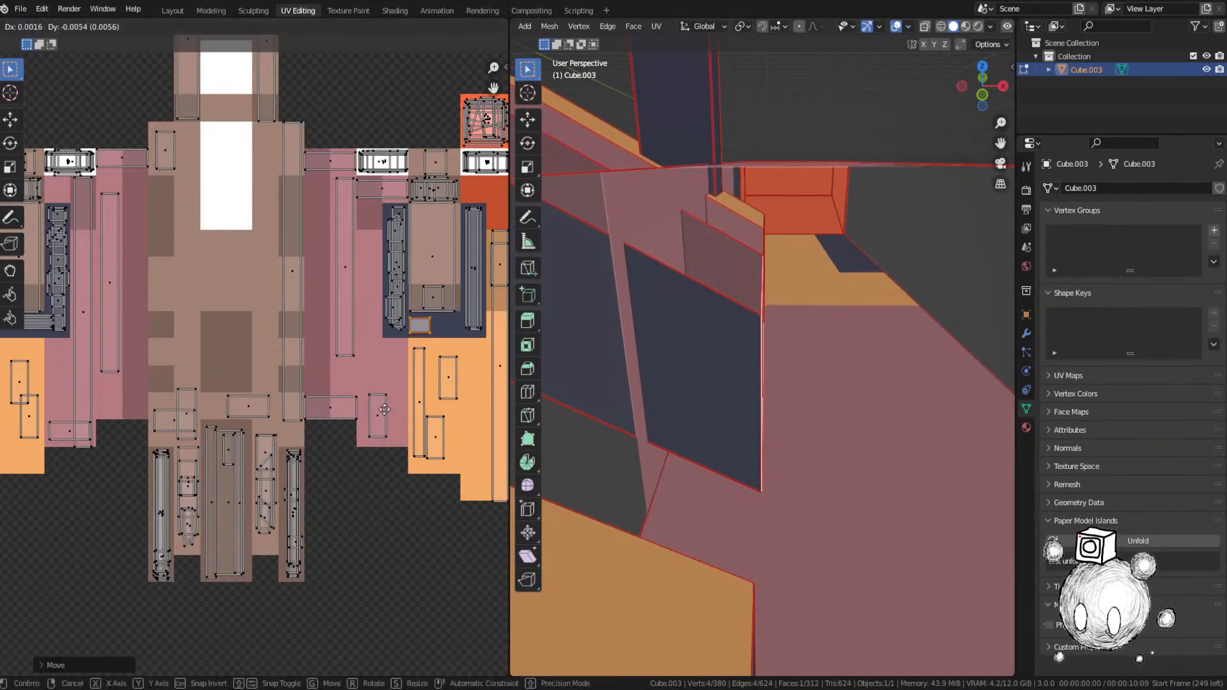
pyautogui.click(384, 410)
pyautogui.hotkey('ctrl', 's')
pyautogui.click(342, 361)
# Step: Move the next long narrow island from the cluster's right edge onto the tail's central brown strip and save the file
pyautogui.scroll(-5, 734, 351)
pyautogui.moveTo(814, 360); pyautogui.dragTo(790, 359, button='middle')
pyautogui.scroll(-4, 349, 212)
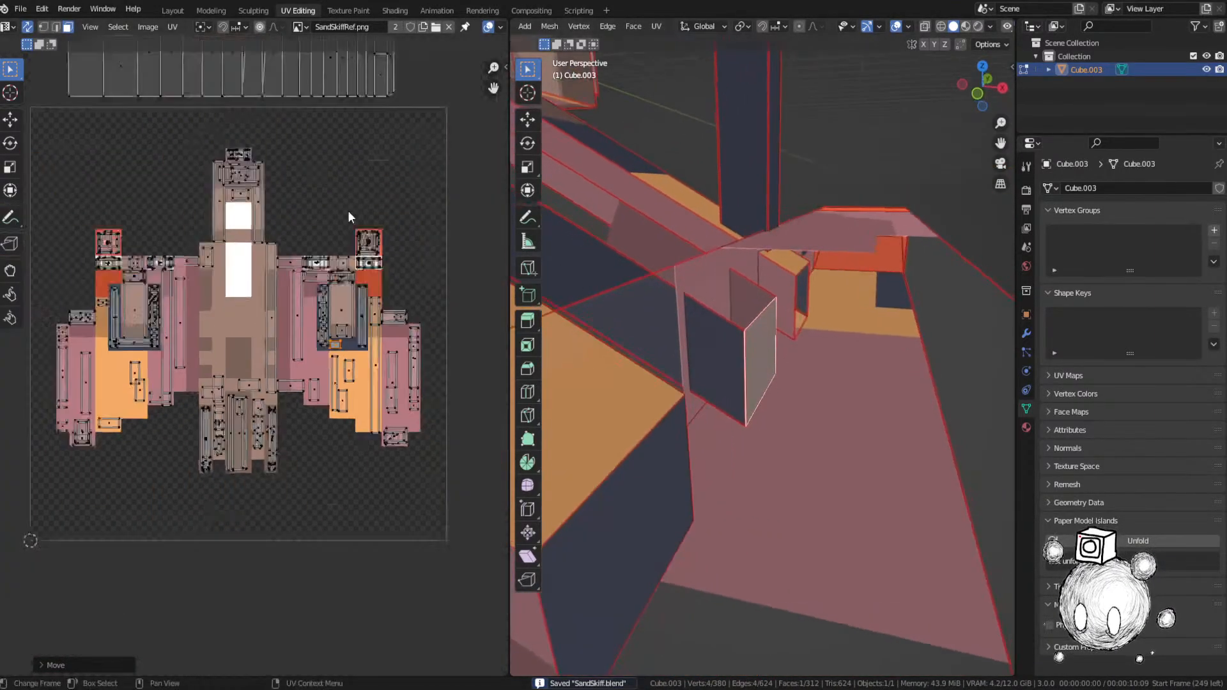
pyautogui.scroll(-1, 349, 212)
pyautogui.moveTo(384, 105); pyautogui.dragTo(352, 294, button='middle')
pyautogui.scroll(1, 352, 294)
pyautogui.moveTo(372, 83); pyautogui.dragTo(366, 216, button='middle')
pyautogui.click(367, 215)
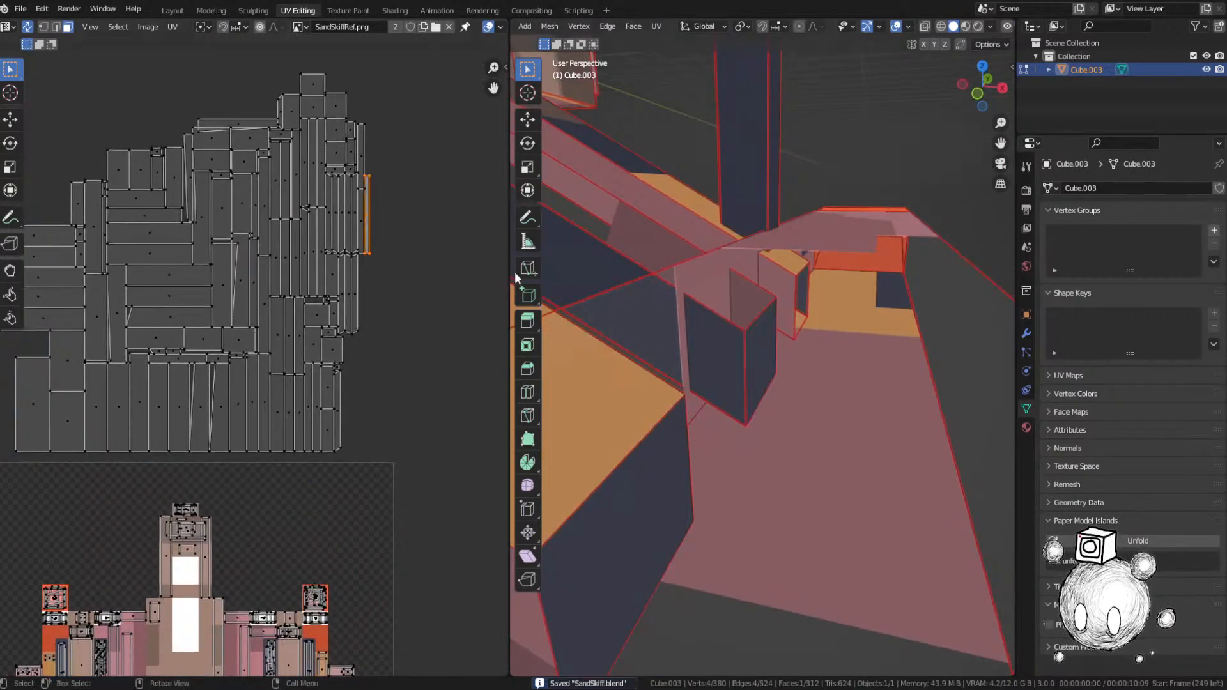
pyautogui.scroll(-8, 790, 349)
pyautogui.moveTo(790, 349); pyautogui.dragTo(811, 356, button='middle')
pyautogui.press('g')
pyautogui.rightClick(800, 334)
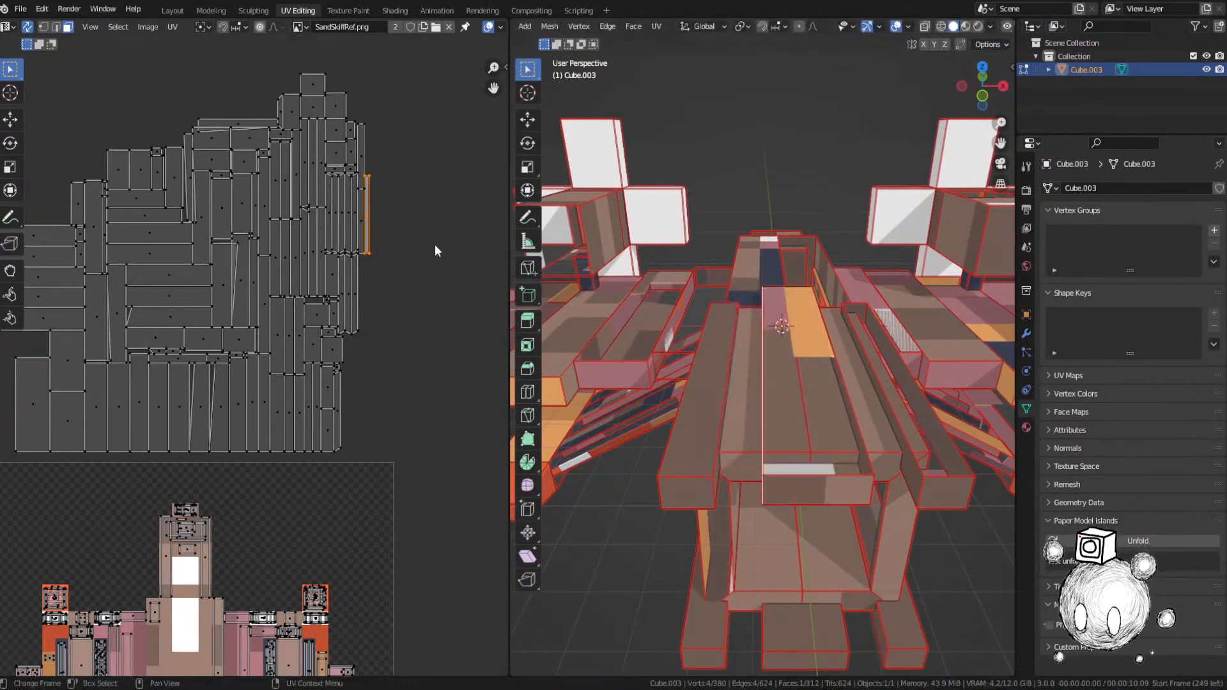
pyautogui.press('g')
pyautogui.click(301, 468)
pyautogui.moveTo(301, 473); pyautogui.dragTo(482, 86, button='middle')
pyautogui.scroll(2, 482, 85)
pyautogui.press('g')
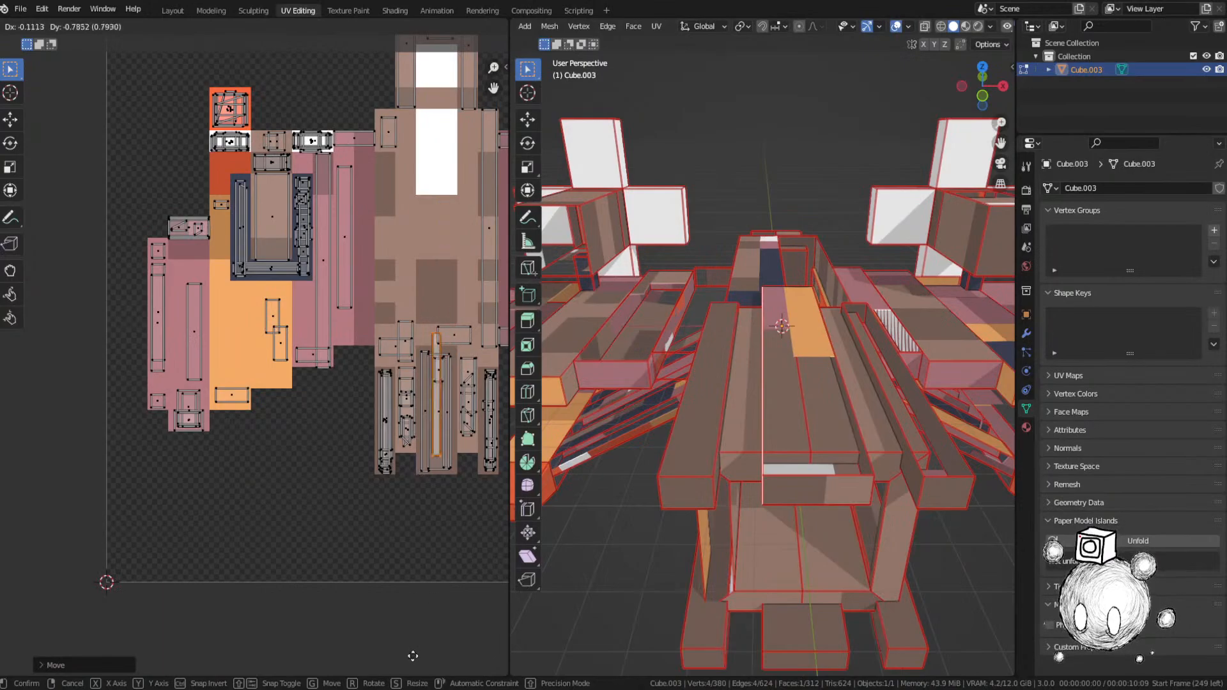
pyautogui.hotkey('ctrl', 's')
pyautogui.click(372, 506)
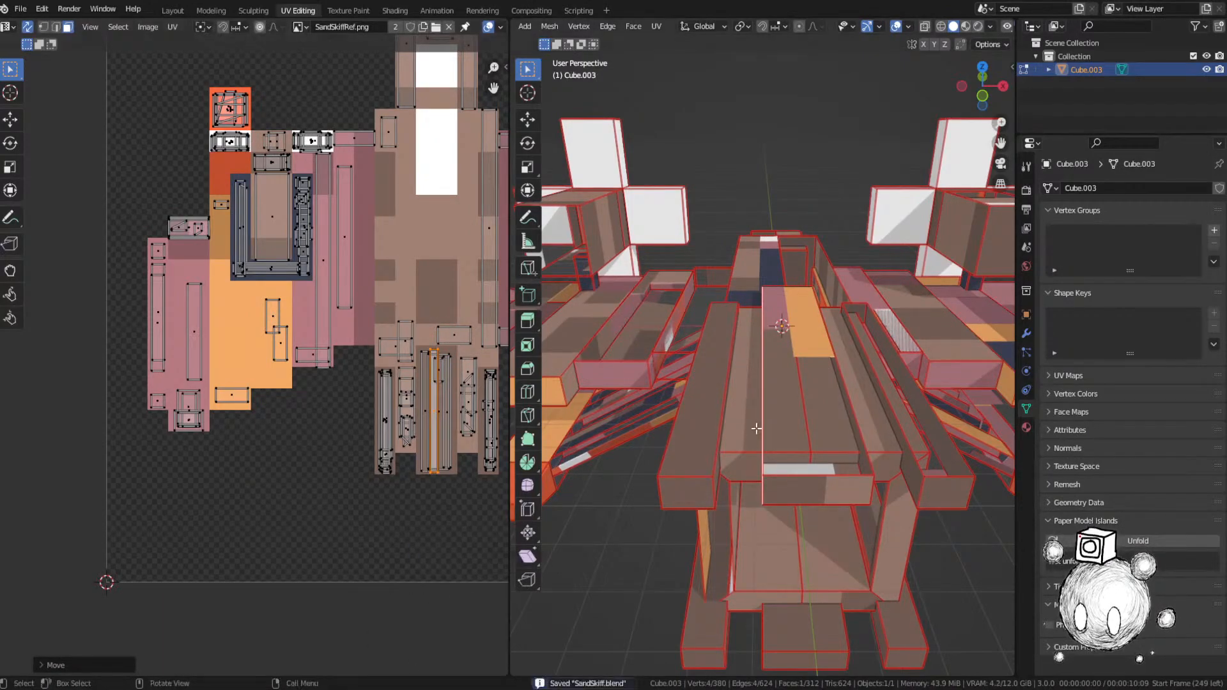
# Step: Move the following long narrow right-edge island onto the tail's rightmost brown strip, resize it to fit and save the file
pyautogui.moveTo(759, 430); pyautogui.dragTo(784, 426, button='middle')
pyautogui.scroll(-3, 393, 164)
pyautogui.moveTo(393, 164); pyautogui.dragTo(292, 365, button='middle')
pyautogui.moveTo(395, 197); pyautogui.dragTo(375, 237, button='middle')
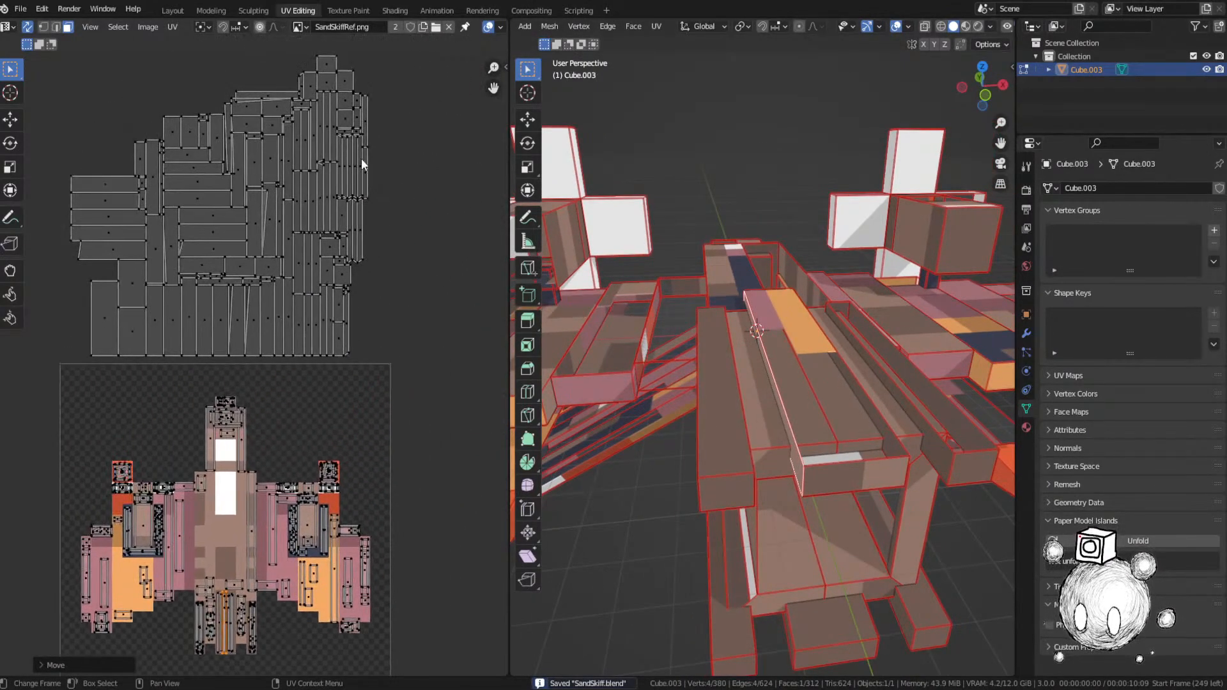
pyautogui.click(364, 160)
pyautogui.click(367, 169)
pyautogui.scroll(1, 860, 307)
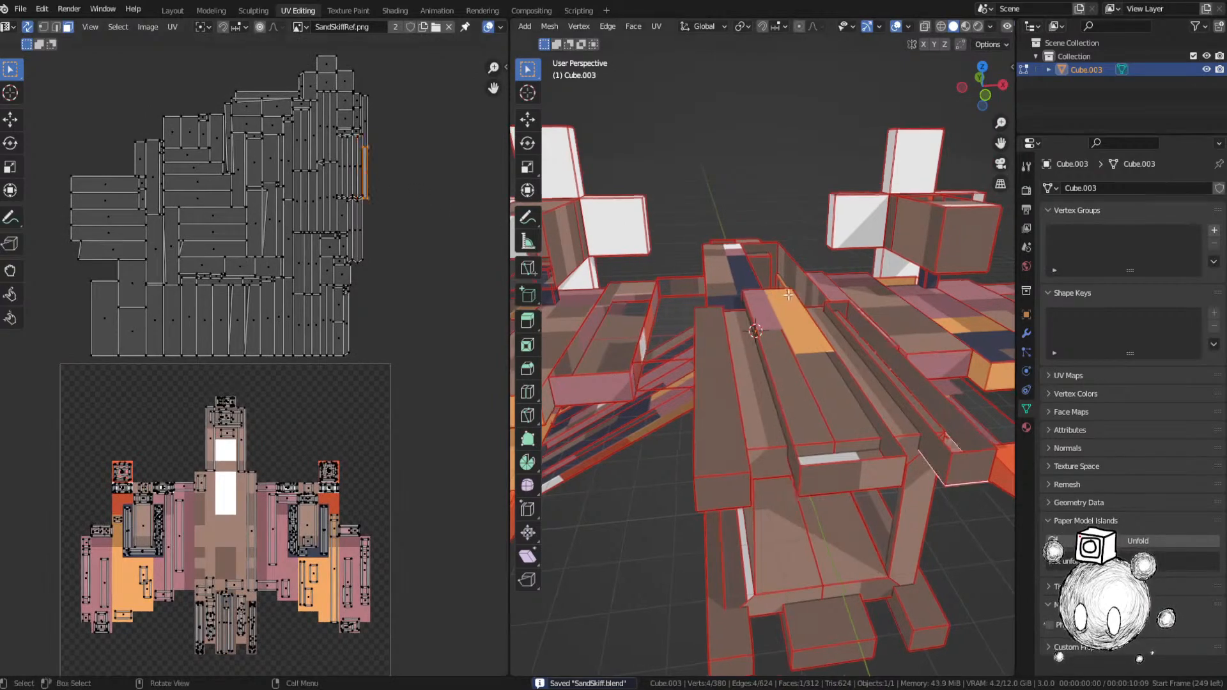
pyautogui.keyDown('shift'); pyautogui.moveTo(863, 308); pyautogui.dragTo(791, 298, button='middle'); pyautogui.keyUp('shift')
pyautogui.press('g')
pyautogui.rightClick(784, 282)
pyautogui.press('g')
pyautogui.click(263, 620)
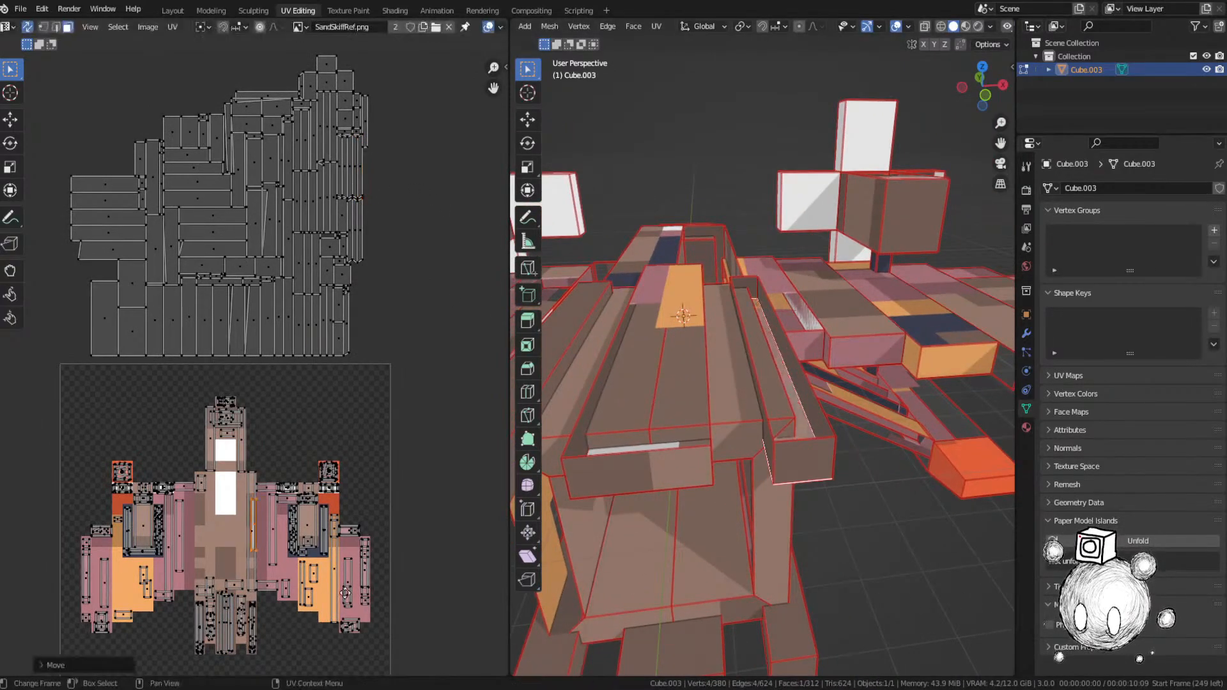
pyautogui.scroll(2, 264, 620)
pyautogui.moveTo(263, 620); pyautogui.dragTo(473, 212, button='middle')
pyautogui.press('g')
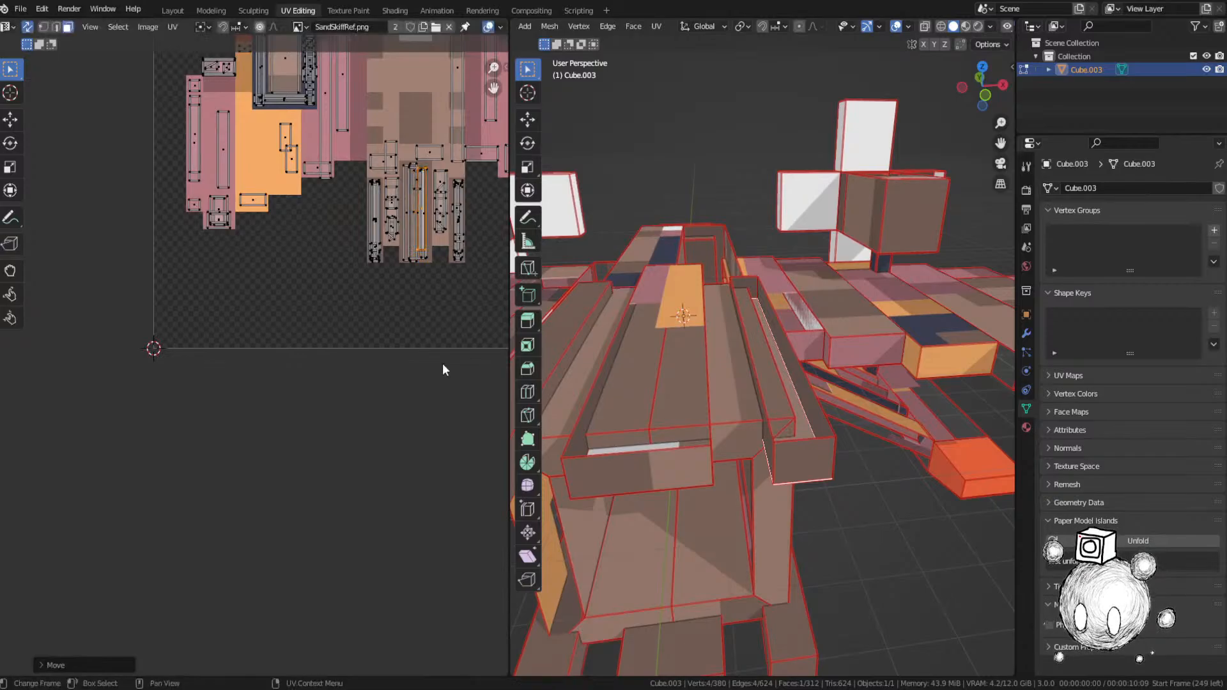
pyautogui.press('g')
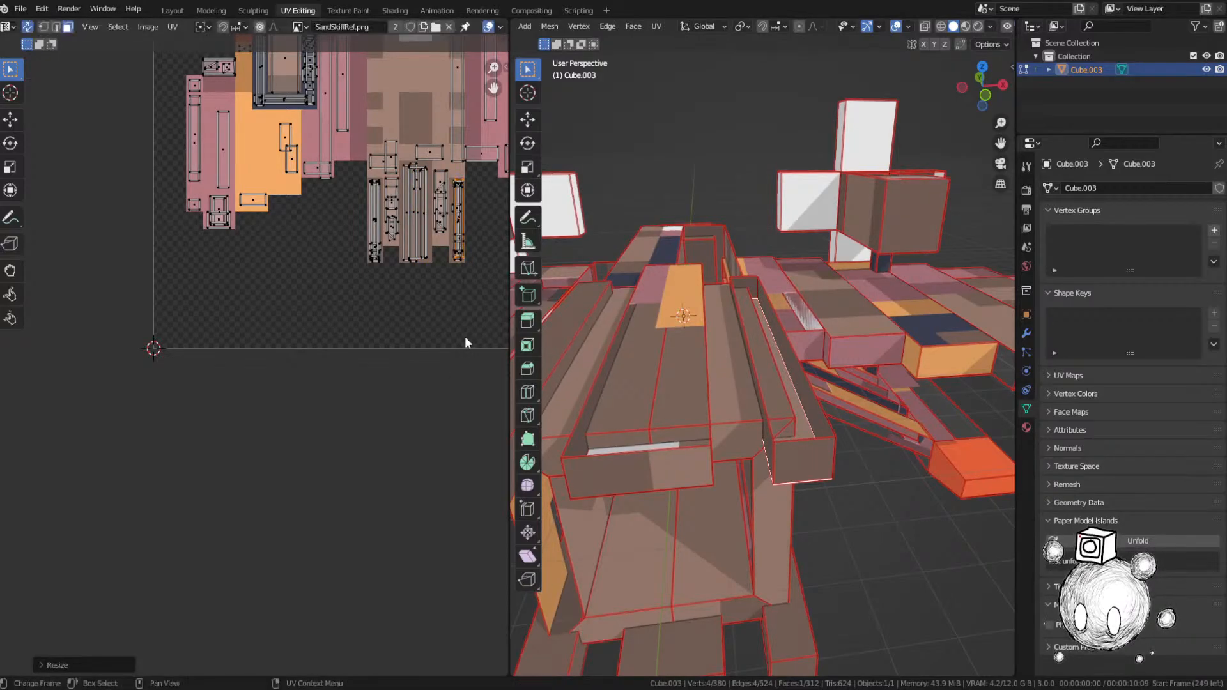
pyautogui.hotkey('ctrl', 's')
# Step: Fit the long island at the upper end of the cluster's right edge onto the tail's rightmost brown strip and save the file
pyautogui.moveTo(425, 284); pyautogui.dragTo(291, 503, button='middle')
pyautogui.scroll(-2, 291, 503)
pyautogui.moveTo(441, 198); pyautogui.dragTo(389, 257, button='middle')
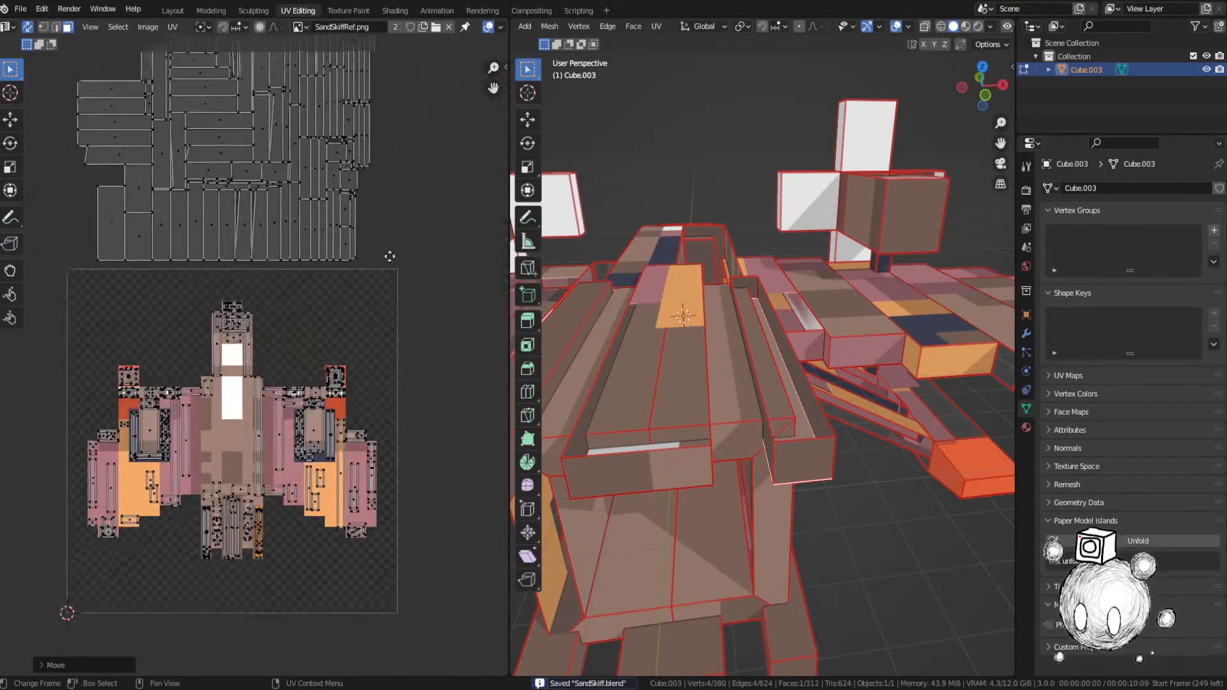
pyautogui.moveTo(389, 107); pyautogui.dragTo(350, 271, button='middle')
pyautogui.click(334, 191)
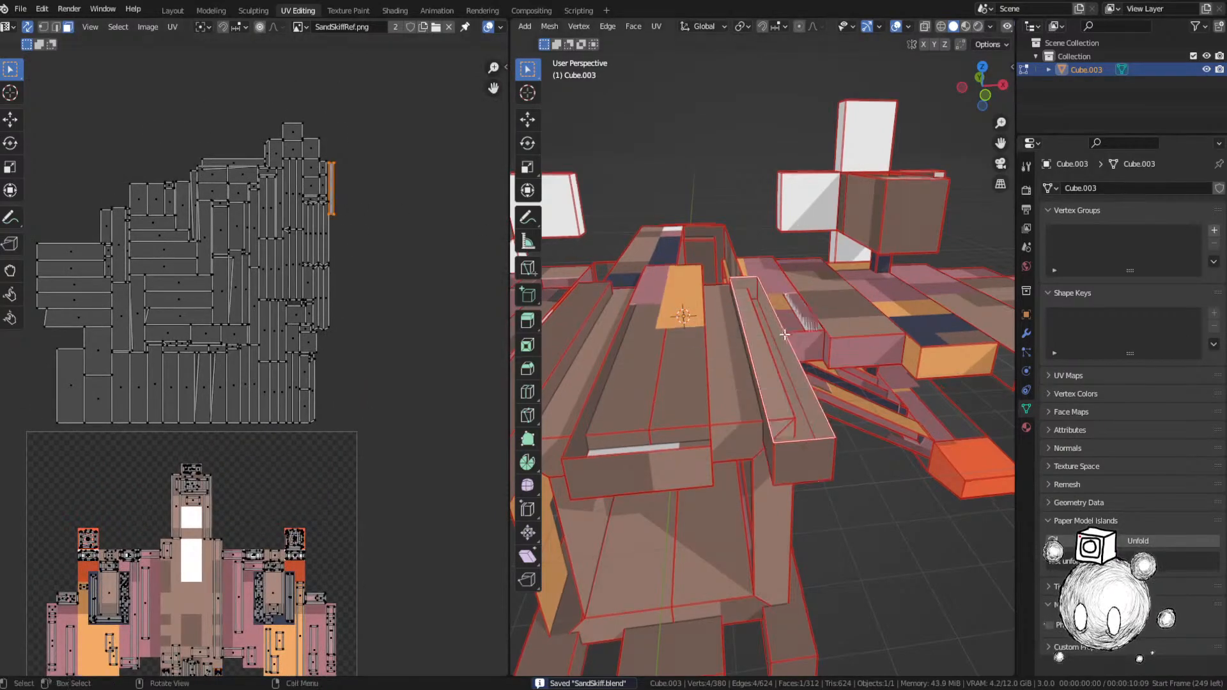
pyautogui.moveTo(613, 288); pyautogui.dragTo(612, 306, button='middle')
pyautogui.press('g')
pyautogui.click(320, 618)
pyautogui.moveTo(321, 615); pyautogui.dragTo(451, 271, button='middle')
pyautogui.scroll(3, 452, 270)
pyautogui.press('g')
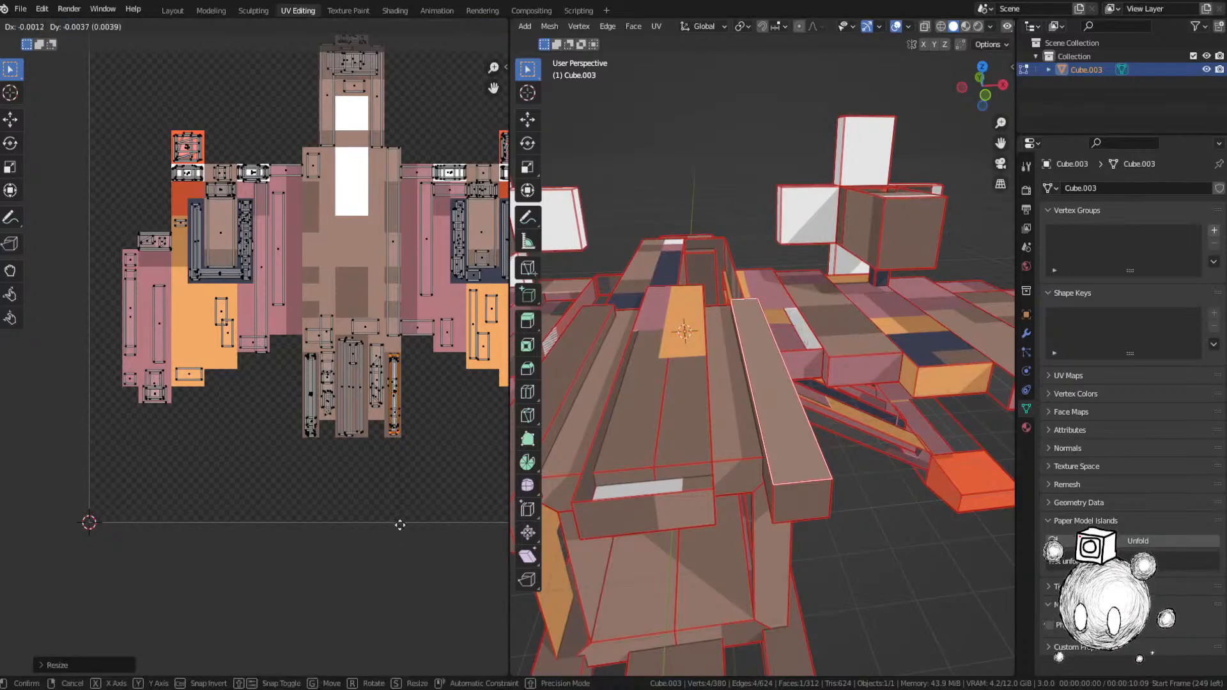
pyautogui.hotkey('ctrl', 's')
# Step: Move the island of the upright fin's side face onto the right wing's inner white patch
pyautogui.moveTo(425, 77); pyautogui.dragTo(359, 206, button='middle')
pyautogui.scroll(-3, 359, 206)
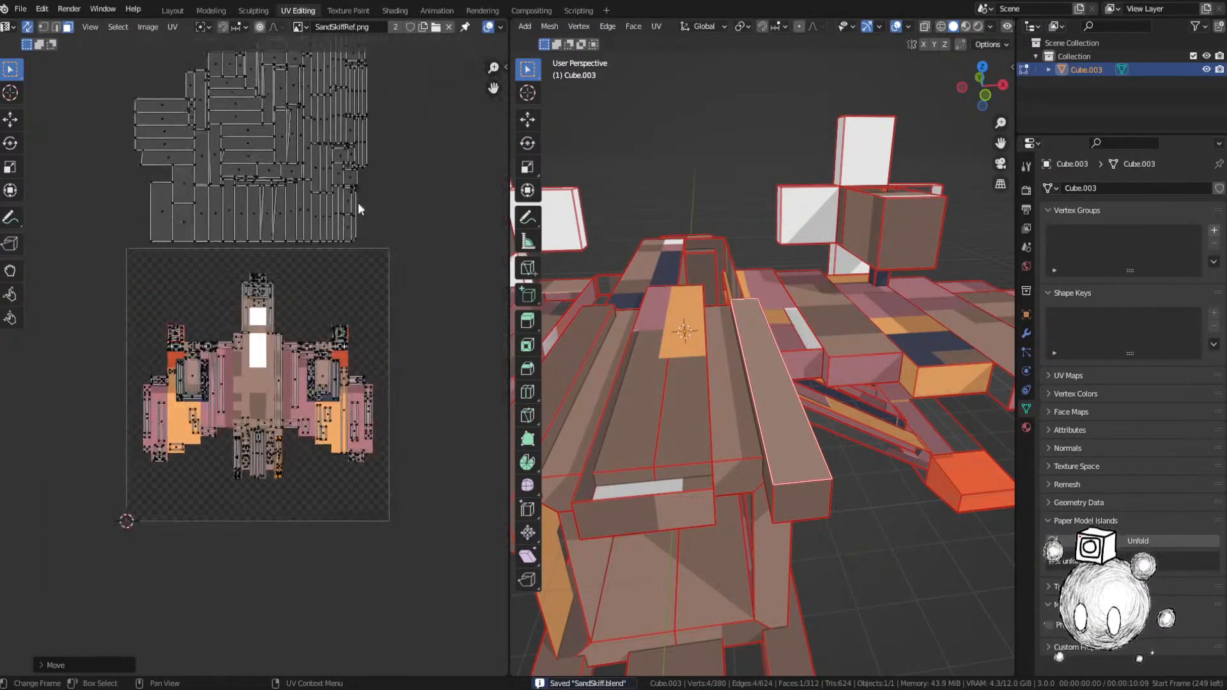
pyautogui.moveTo(373, 122); pyautogui.dragTo(341, 357, button='middle')
pyautogui.scroll(2, 342, 356)
pyautogui.click(341, 188)
pyautogui.press('KP_Decimal')
pyautogui.moveTo(732, 348); pyautogui.dragTo(811, 350, button='middle')
pyautogui.press('g')
pyautogui.click(298, 474)
pyautogui.moveTo(654, 384); pyautogui.dragTo(778, 411, button='middle')
pyautogui.moveTo(370, 450); pyautogui.dragTo(388, 186, button='middle')
pyautogui.press('g')
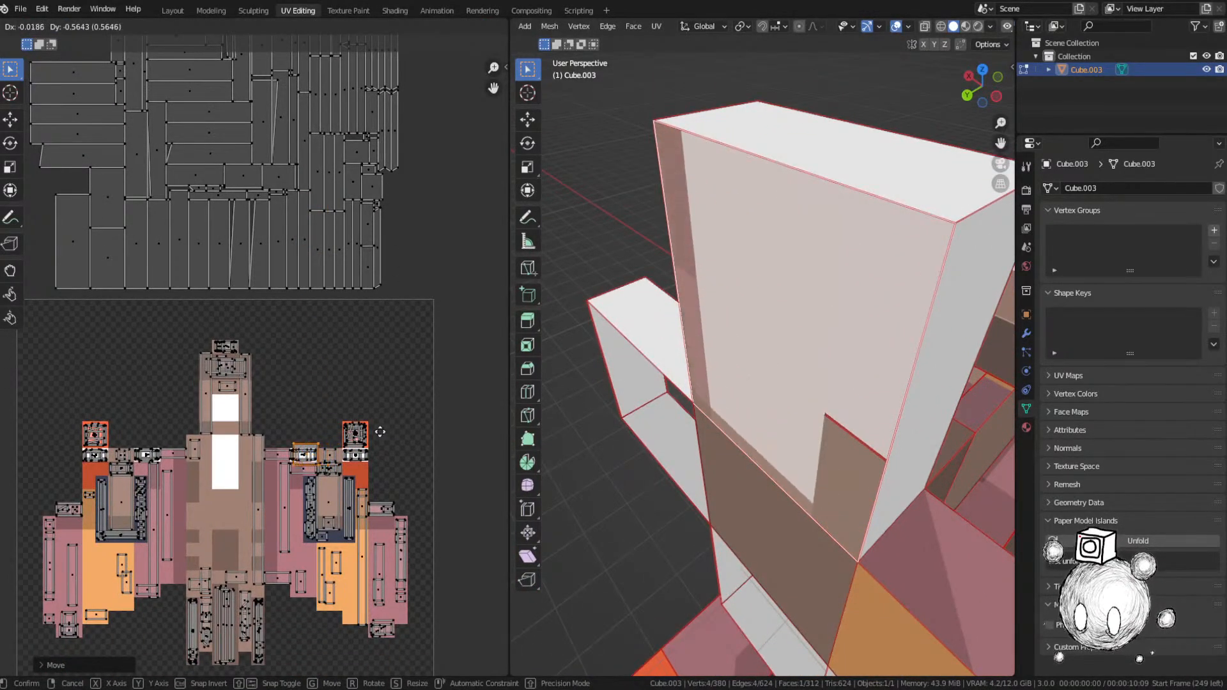
pyautogui.click(380, 433)
# Step: Scale the fin island down, align it within the right wing's inner white patch and save the file
pyautogui.scroll(3, 380, 432)
pyautogui.press('g')
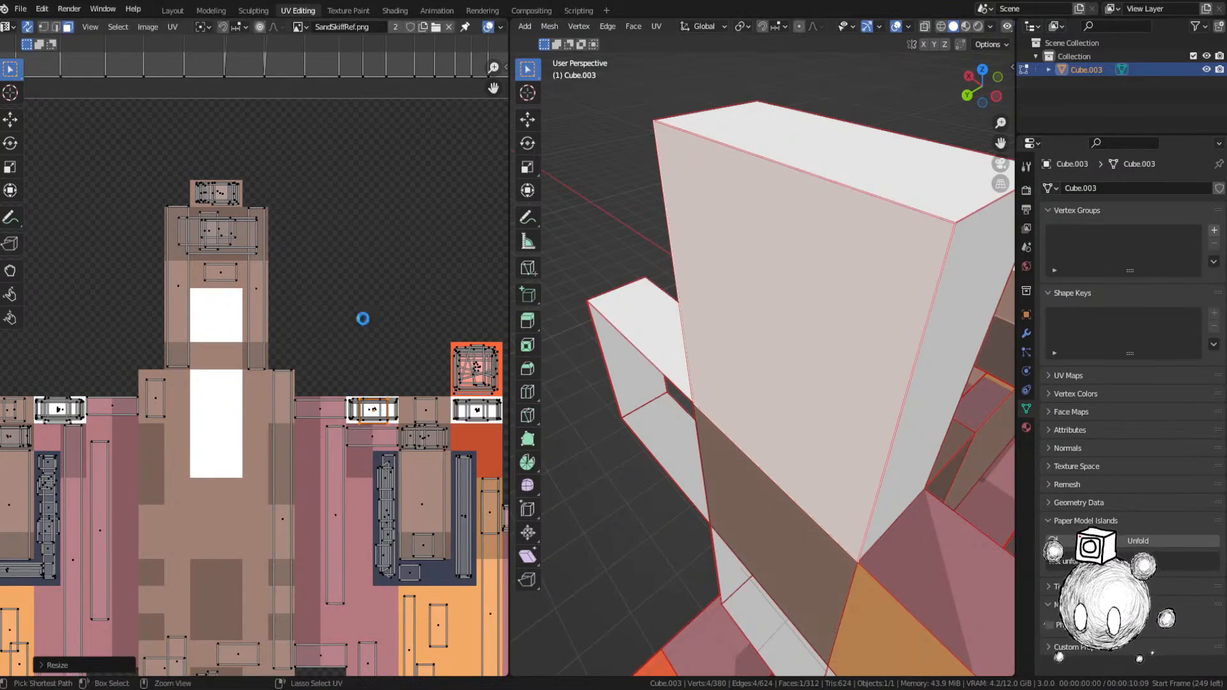
pyautogui.scroll(-5, 373, 330)
pyautogui.scroll(6, 362, 350)
pyautogui.press('g')
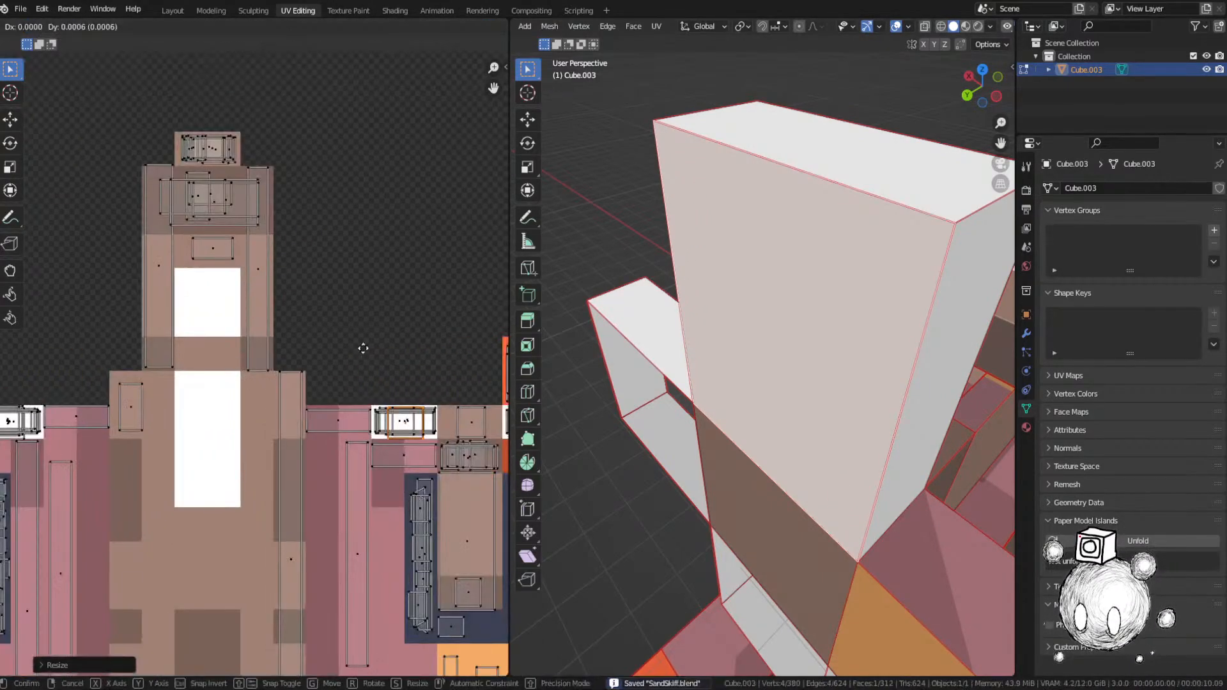
pyautogui.click(363, 347)
# Step: Move the long narrow strut island from the cluster's lower right edge onto the inner side of the right wing's navy frame and save the file
pyautogui.scroll(-5, 315, 266)
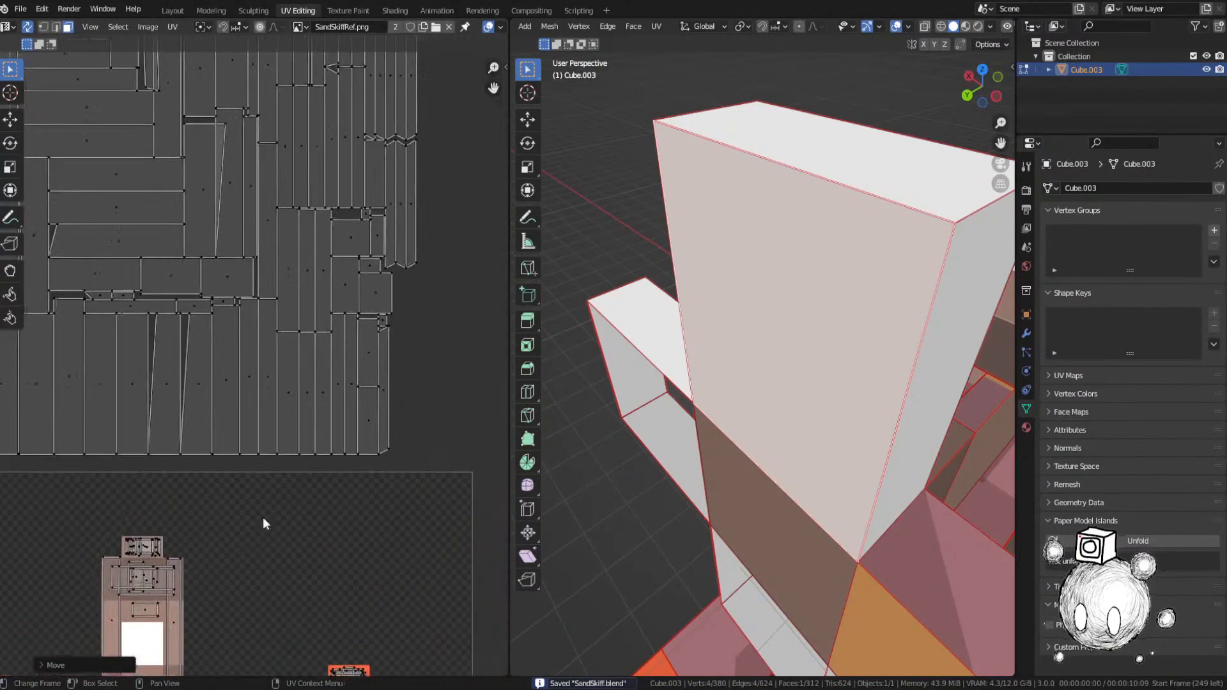
pyautogui.scroll(3, 346, 301)
pyautogui.moveTo(345, 302); pyautogui.dragTo(338, 397, button='middle')
pyautogui.scroll(4, 722, 365)
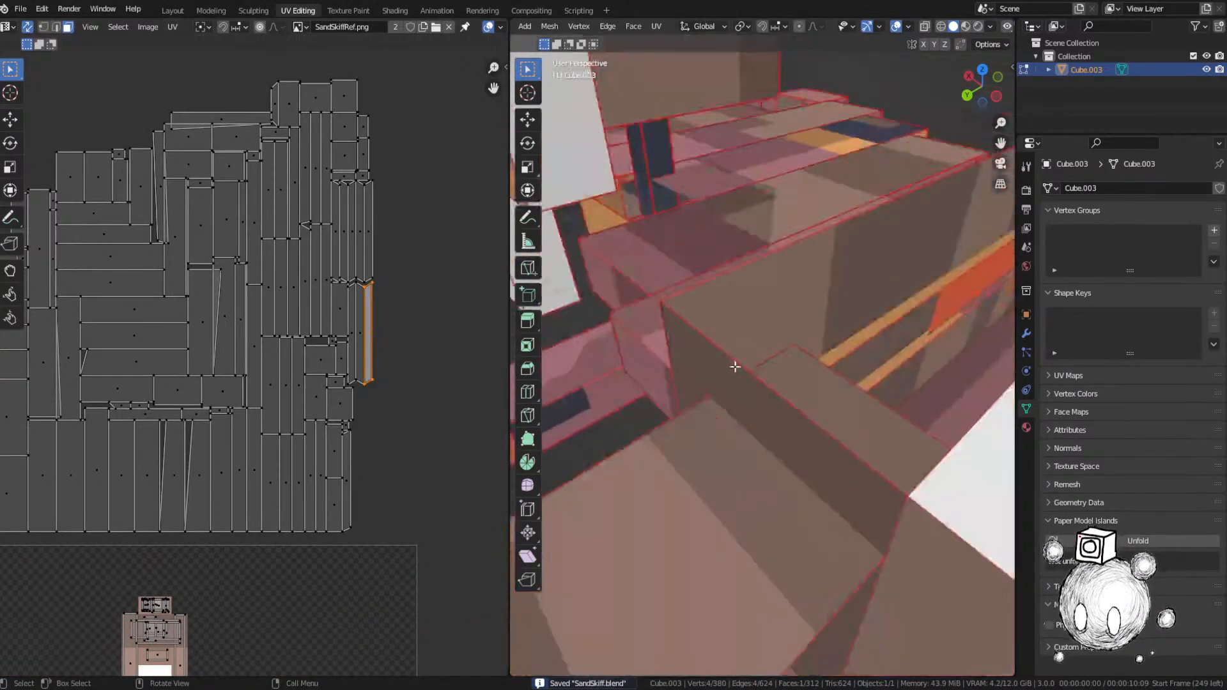
pyautogui.moveTo(741, 364); pyautogui.dragTo(811, 374, button='middle')
pyautogui.press('g')
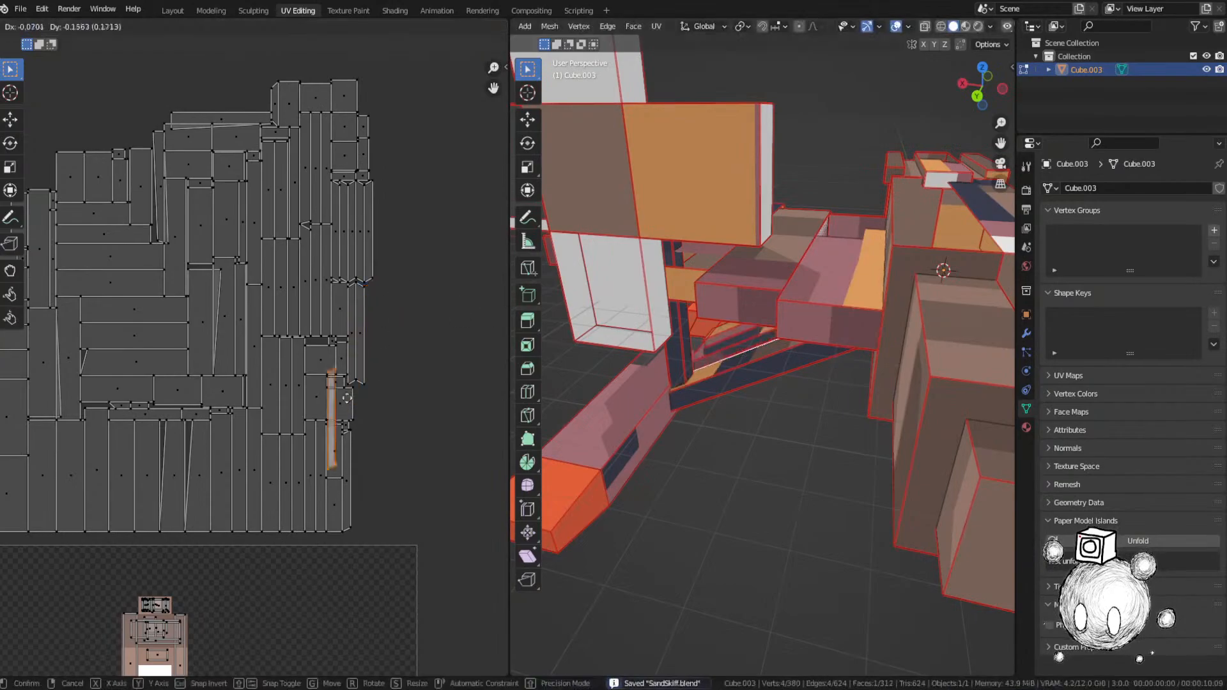
pyautogui.click(310, 567)
pyautogui.moveTo(309, 567); pyautogui.dragTo(403, 149, button='middle')
pyautogui.press('g')
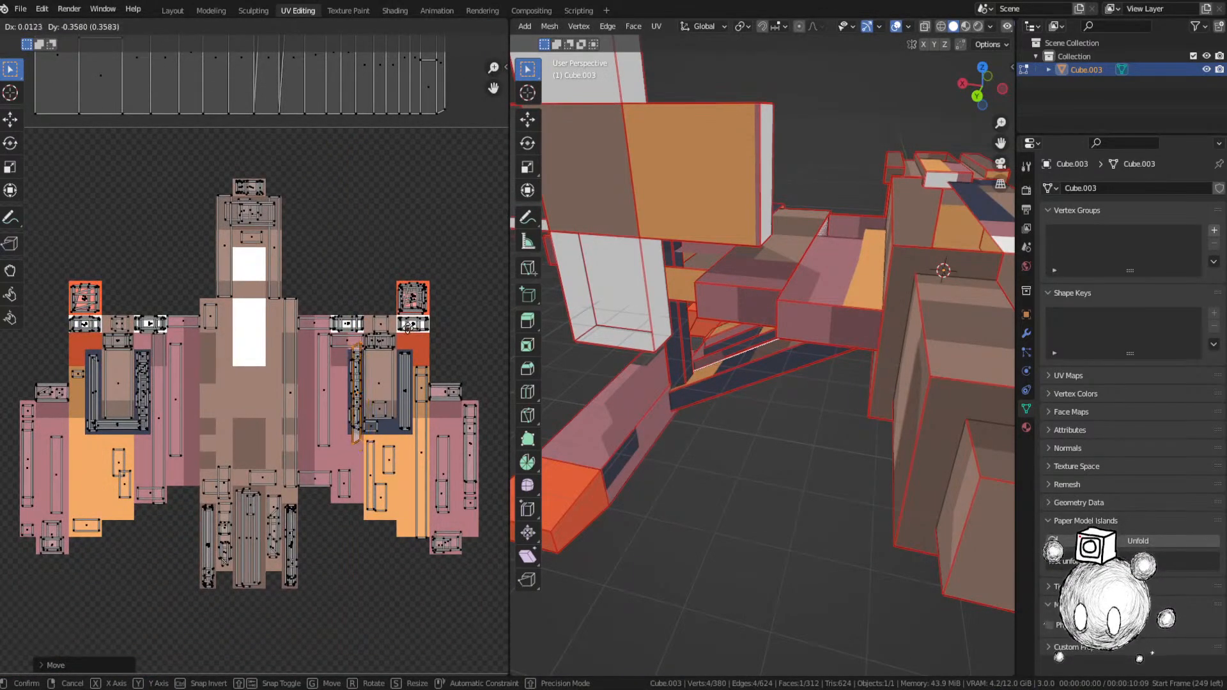
pyautogui.hotkey('ctrl', 's')
# Step: Move the squarish island at the cluster's upper right corner down onto the reference image, beside the brown nose
pyautogui.scroll(-3, 372, 282)
pyautogui.moveTo(396, 152); pyautogui.dragTo(374, 361, button='middle')
pyautogui.scroll(3, 328, 282)
pyautogui.scroll(2, 735, 370)
pyautogui.moveTo(735, 384); pyautogui.dragTo(770, 370, button='middle')
pyautogui.press('g')
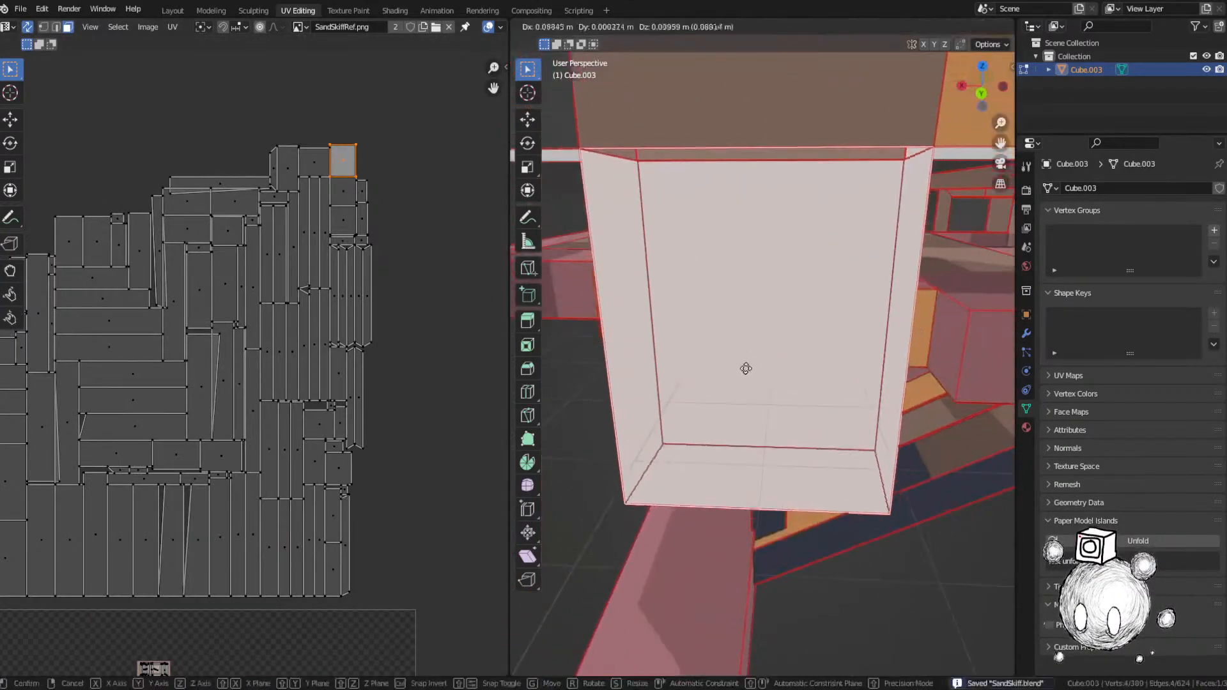
pyautogui.rightClick(746, 366)
pyautogui.scroll(-4, 281, 331)
pyautogui.moveTo(286, 329); pyautogui.dragTo(312, 267, button='middle')
pyautogui.scroll(7, 256, 358)
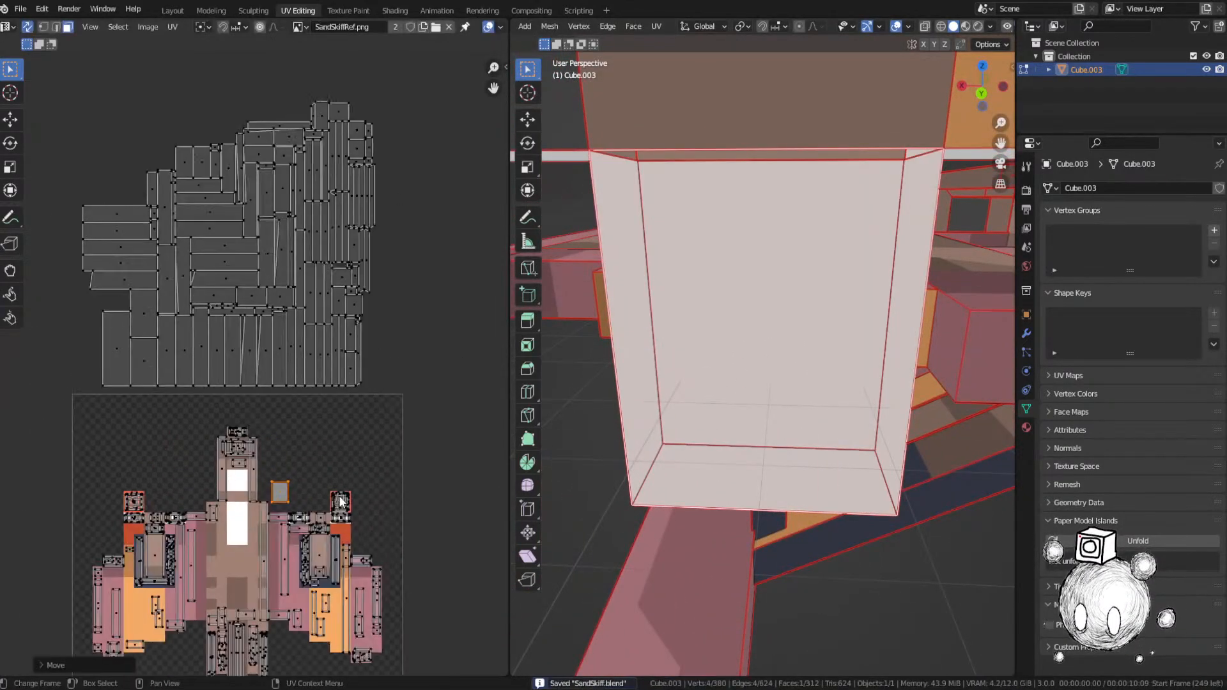
# Step: Position the squarish island on the white patch below the right wing's orange-red tip, scale it down to fit and save the file
pyautogui.press('g')
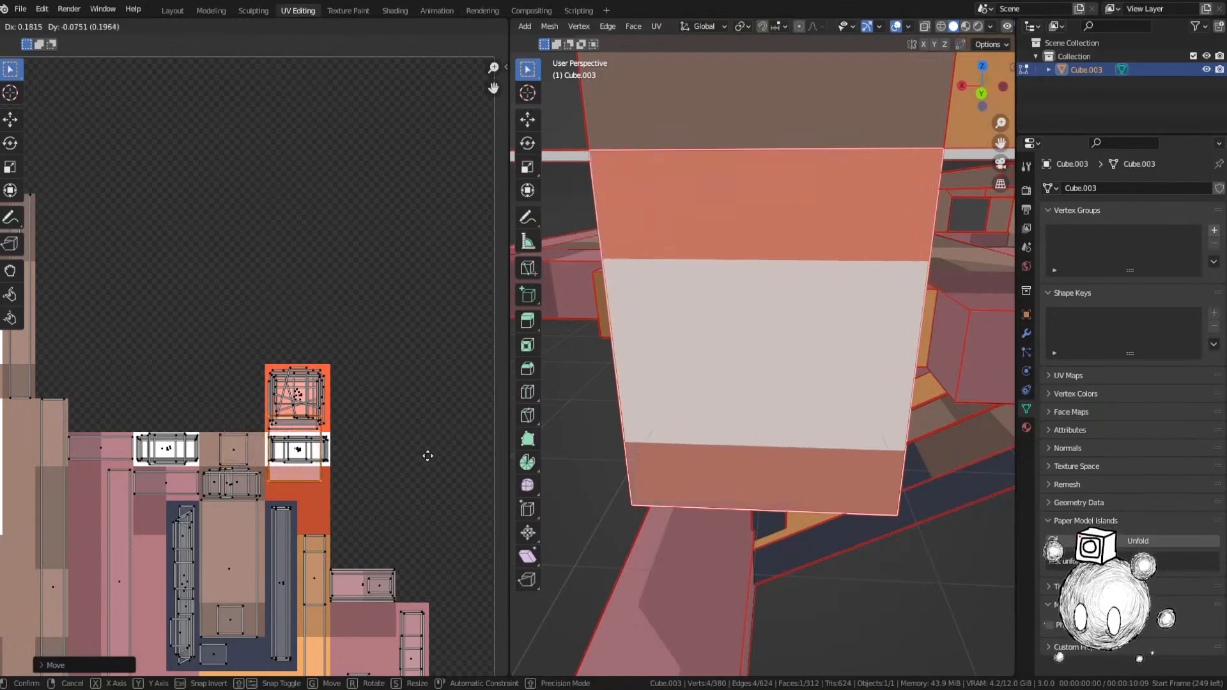
pyautogui.click(424, 452)
pyautogui.press('s')
pyautogui.scroll(-2, 349, 441)
pyautogui.hotkey('ctrl', 's')
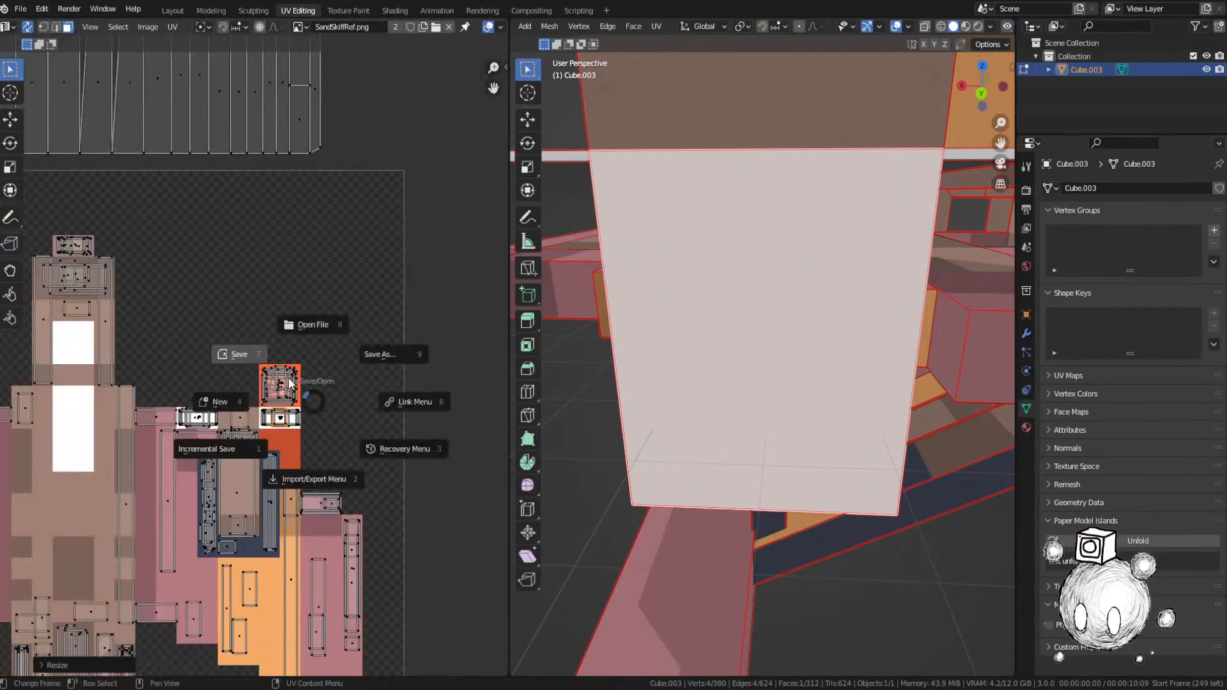
pyautogui.click(241, 352)
# Step: Move the next narrow right-edge island onto the outer side of the right wing's navy frame, scale it down to fit and save the file
pyautogui.moveTo(322, 227); pyautogui.dragTo(288, 549, button='middle')
pyautogui.scroll(-2, 301, 198)
pyautogui.click(289, 203)
pyautogui.press('KP_Decimal')
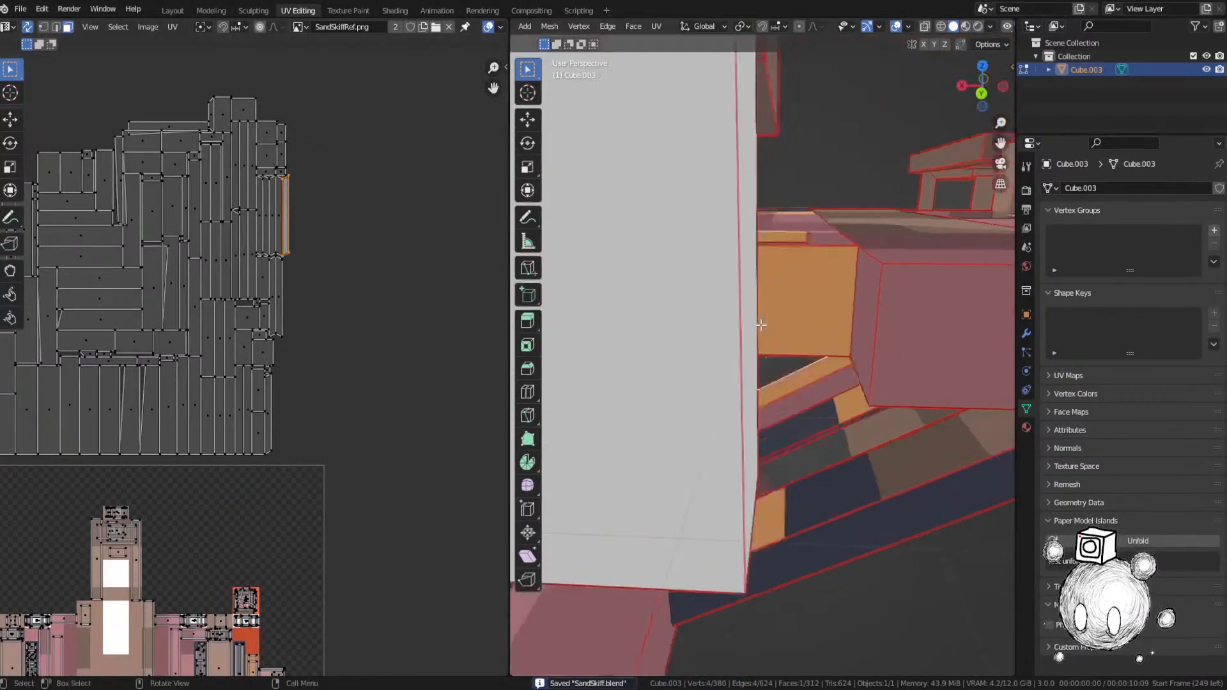
pyautogui.moveTo(759, 323)
pyautogui.mouseDown(button='middle')
pyautogui.moveTo(745, 337)
pyautogui.moveTo(745, 316)
pyautogui.mouseUp(button='middle')
pyautogui.press('g')
pyautogui.rightClick(775, 358)
pyautogui.press('g')
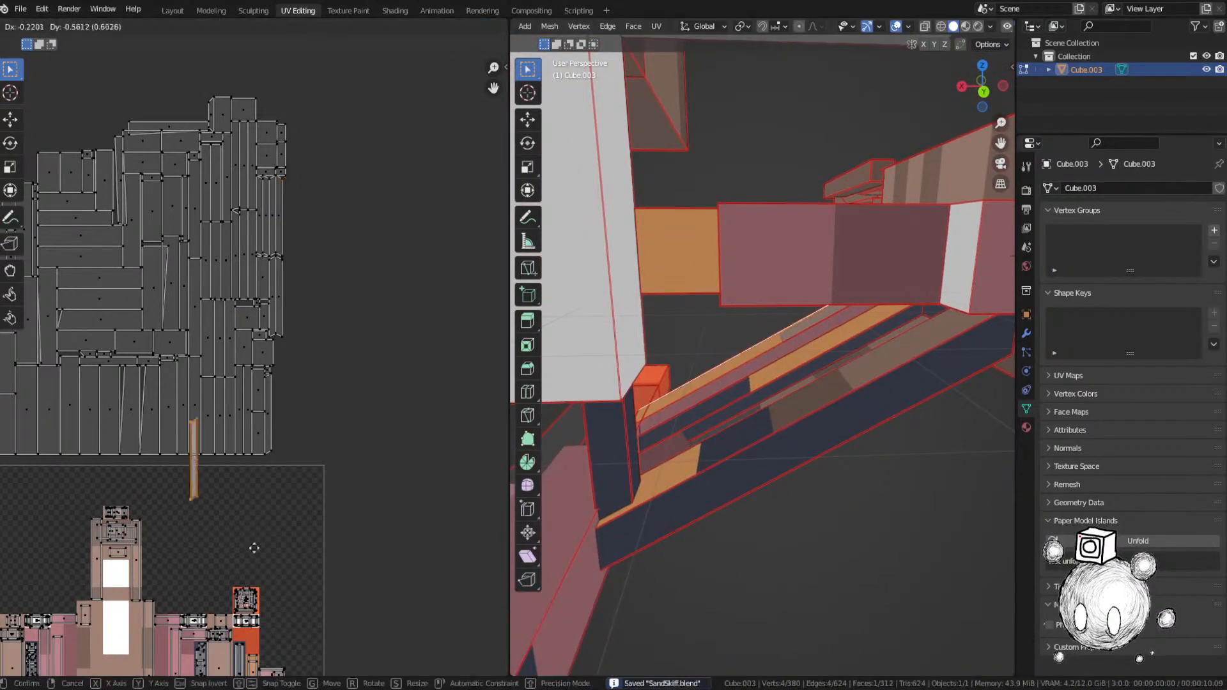
pyautogui.click(243, 597)
pyautogui.moveTo(285, 512); pyautogui.dragTo(411, 216, button='middle')
pyautogui.press('g')
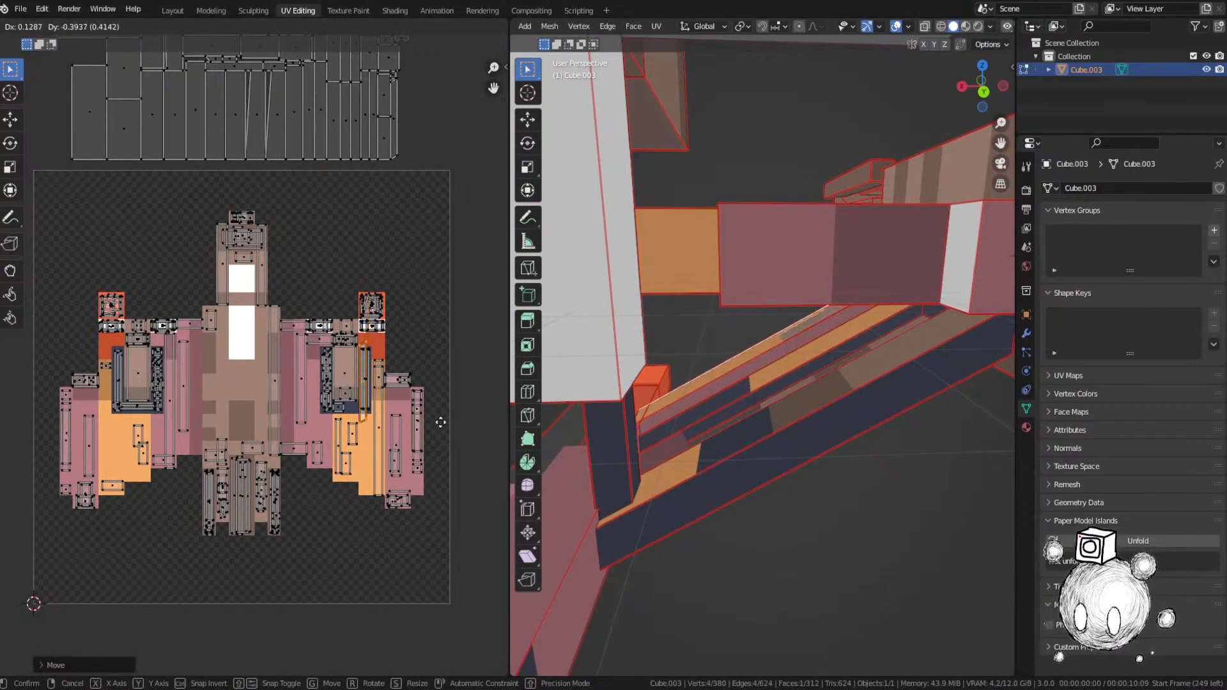
pyautogui.scroll(4, 442, 426)
pyautogui.press('g')
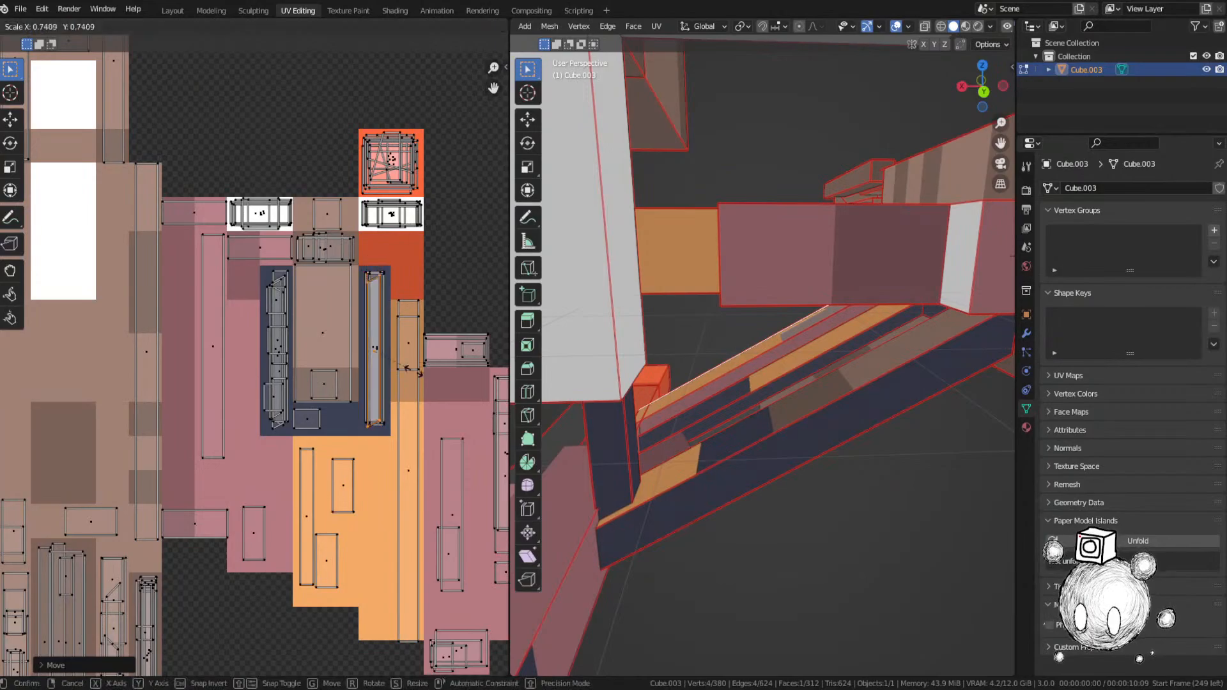
pyautogui.hotkey('ctrl', 's')
# Step: Move the squarish island at the top of the UV cluster down onto the reference image, beside the right wing
pyautogui.scroll(-4, 367, 316)
pyautogui.moveTo(713, 338); pyautogui.dragTo(923, 334, button='middle')
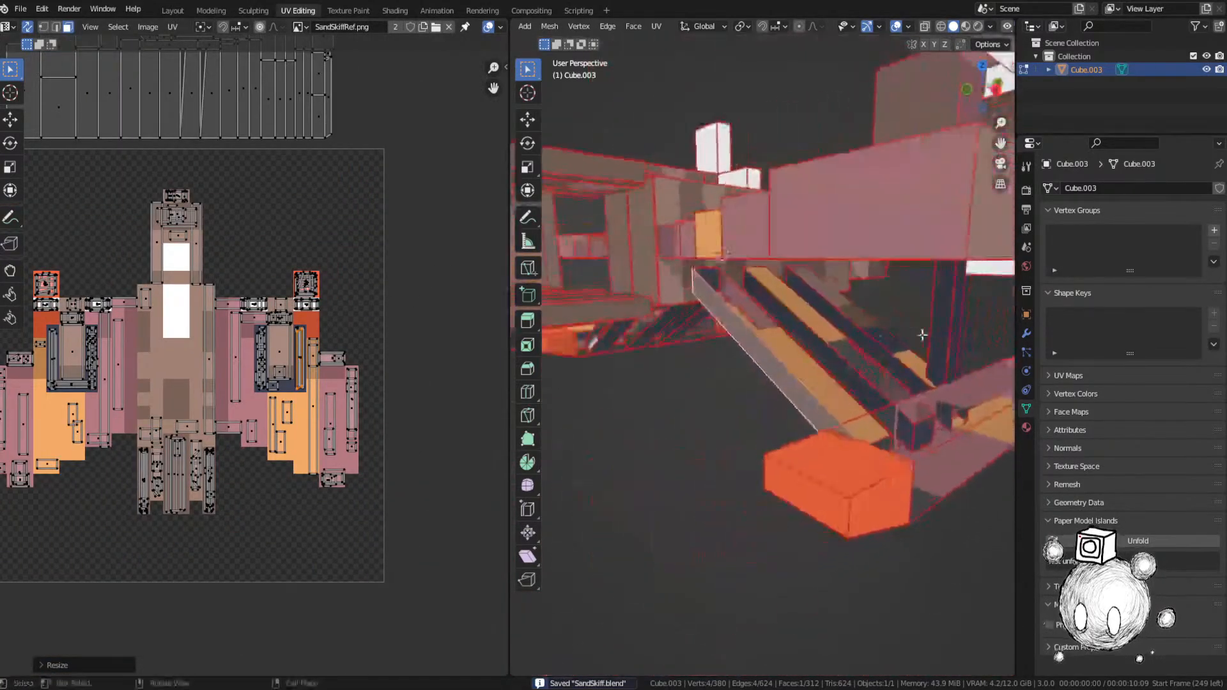
pyautogui.scroll(-3, 345, 217)
pyautogui.moveTo(345, 217); pyautogui.dragTo(300, 488, button='middle')
pyautogui.scroll(2, 272, 377)
pyautogui.click(210, 332)
pyautogui.press('KP_Decimal')
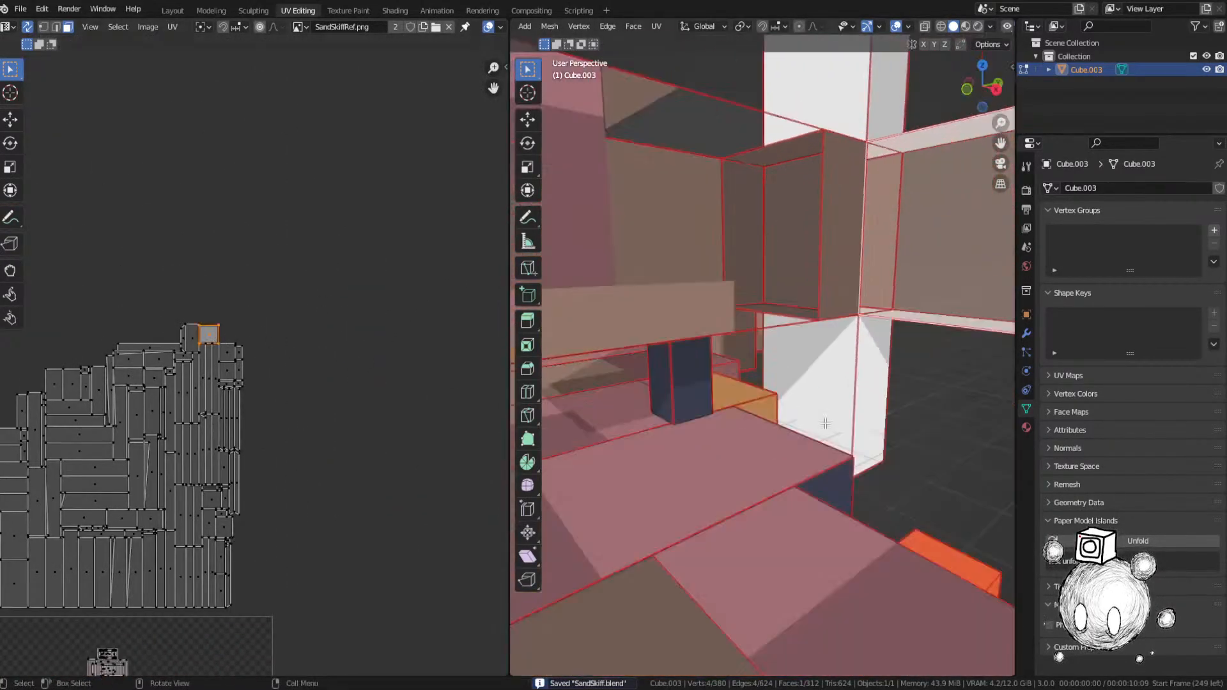
pyautogui.moveTo(825, 419); pyautogui.dragTo(847, 441, button='middle')
pyautogui.scroll(-4, 251, 365)
pyautogui.scroll(2, 275, 337)
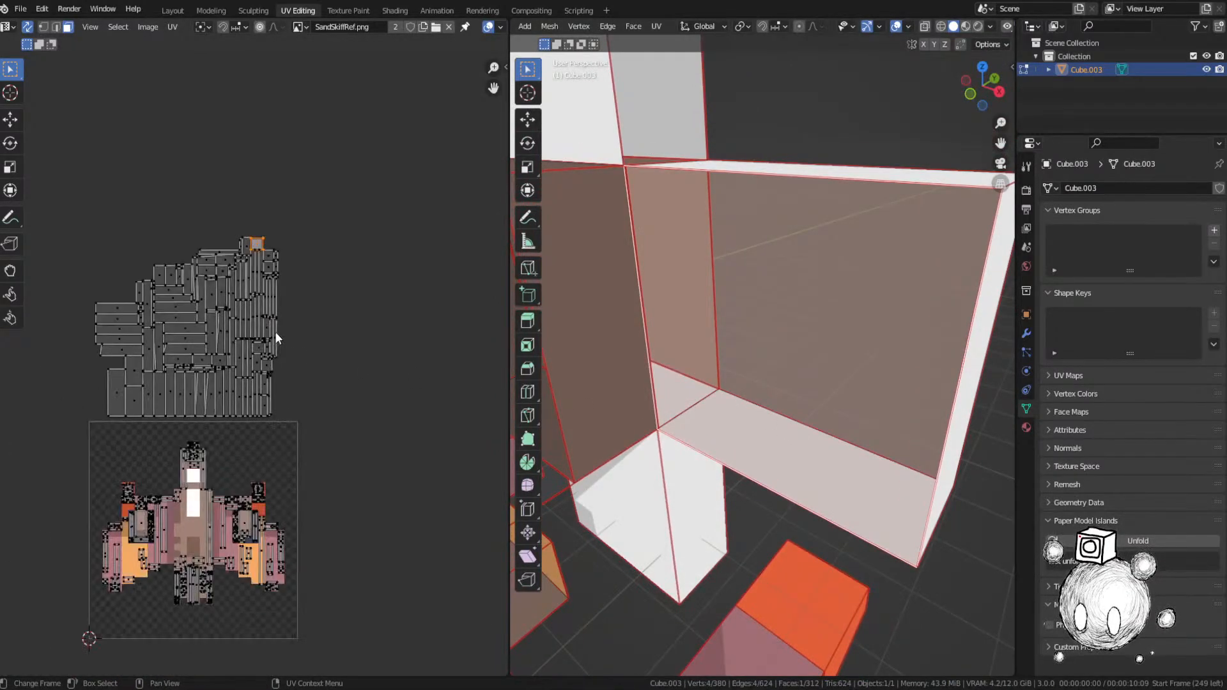
pyautogui.click(294, 555)
# Step: Position the squarish island on the white patch below the right wing's orange-red tip, scale it down inside the patch and save
pyautogui.moveTo(302, 532); pyautogui.dragTo(296, 430, button='middle')
pyautogui.scroll(4, 256, 377)
pyautogui.press('g')
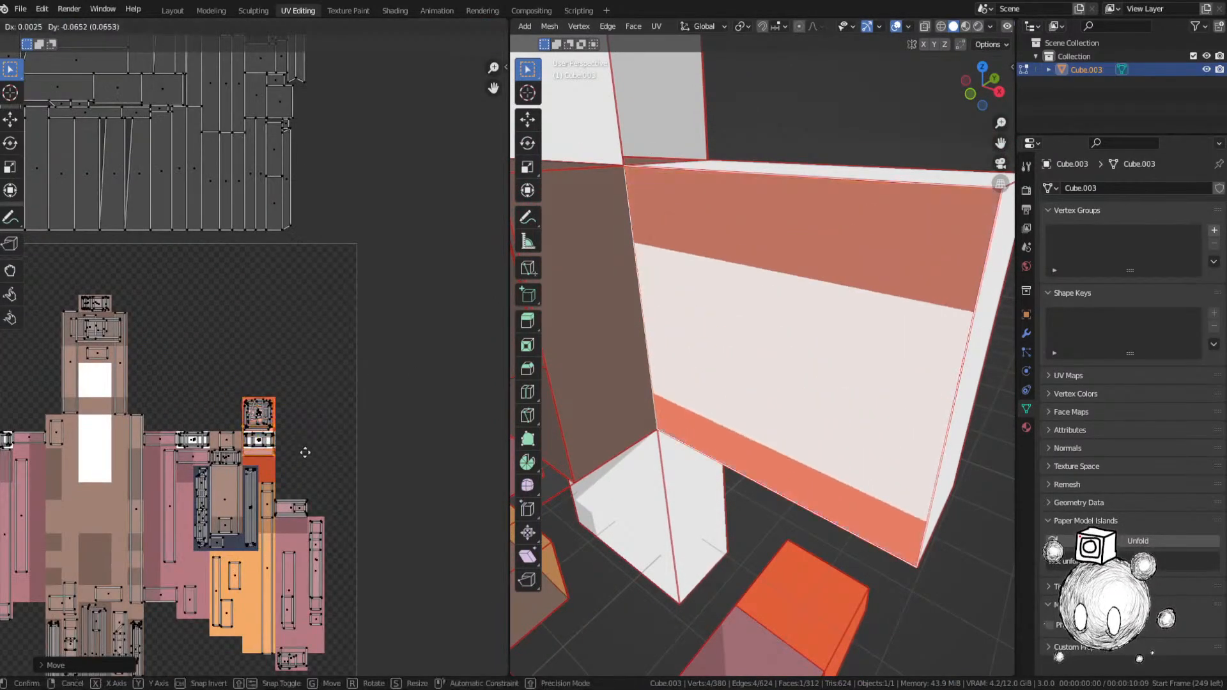
pyautogui.scroll(5, 324, 455)
pyautogui.press('s')
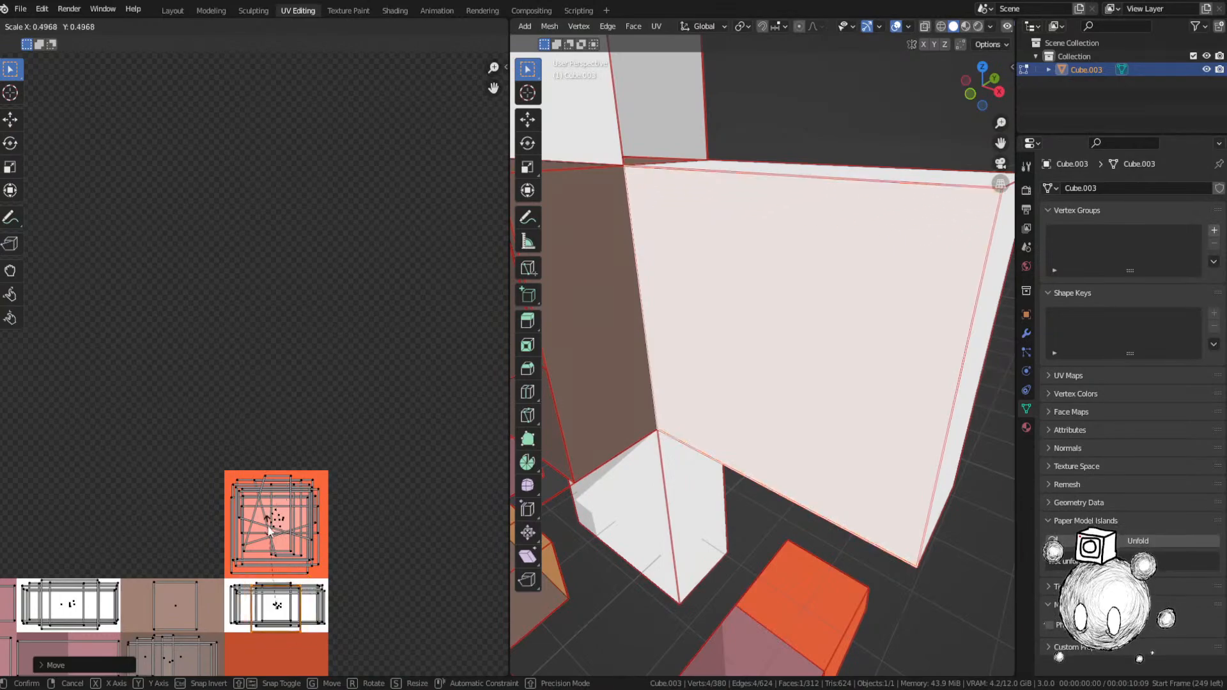
pyautogui.hotkey('ctrl', 's')
pyautogui.scroll(-3, 652, 441)
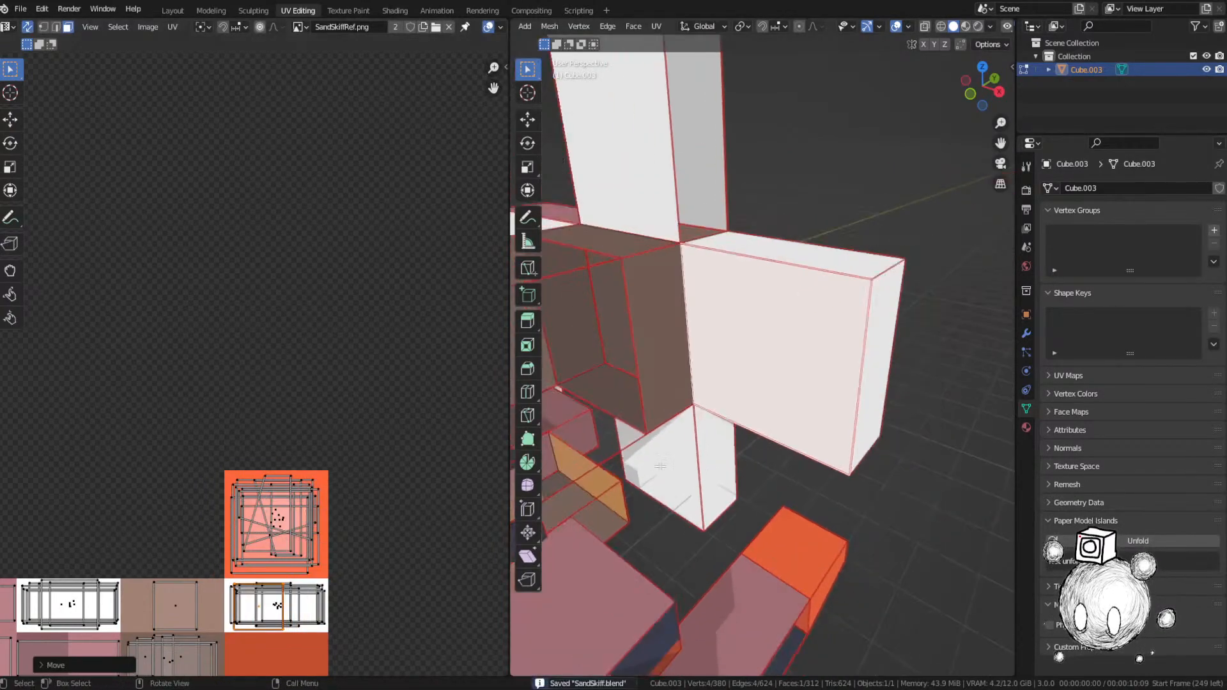
# Step: Move the long narrow island on the cluster's right edge down to the reference image's right wing
pyautogui.scroll(-4, 320, 252)
pyautogui.moveTo(324, 240); pyautogui.dragTo(299, 493, button='middle')
pyautogui.moveTo(271, 223); pyautogui.dragTo(283, 324, button='middle')
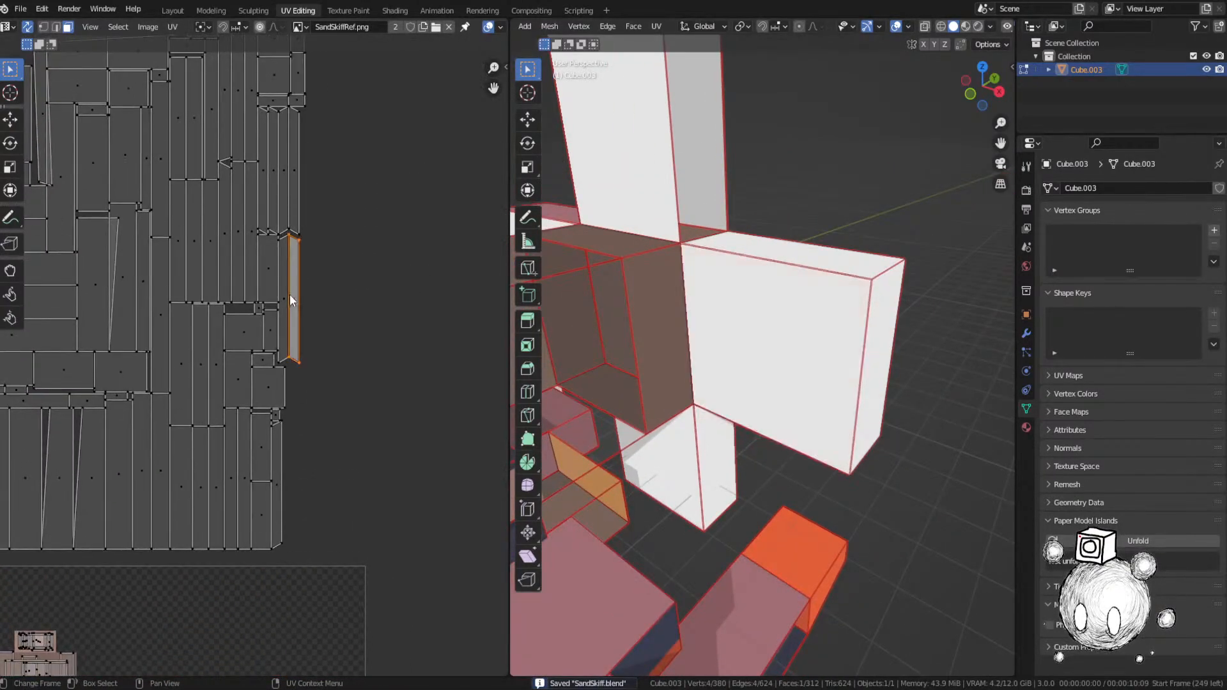
pyautogui.press('KP_Decimal')
pyautogui.scroll(-3, 718, 351)
pyautogui.moveTo(718, 351); pyautogui.dragTo(762, 355, button='middle')
pyautogui.press('g')
pyautogui.rightClick(759, 323)
pyautogui.scroll(-1, 354, 258)
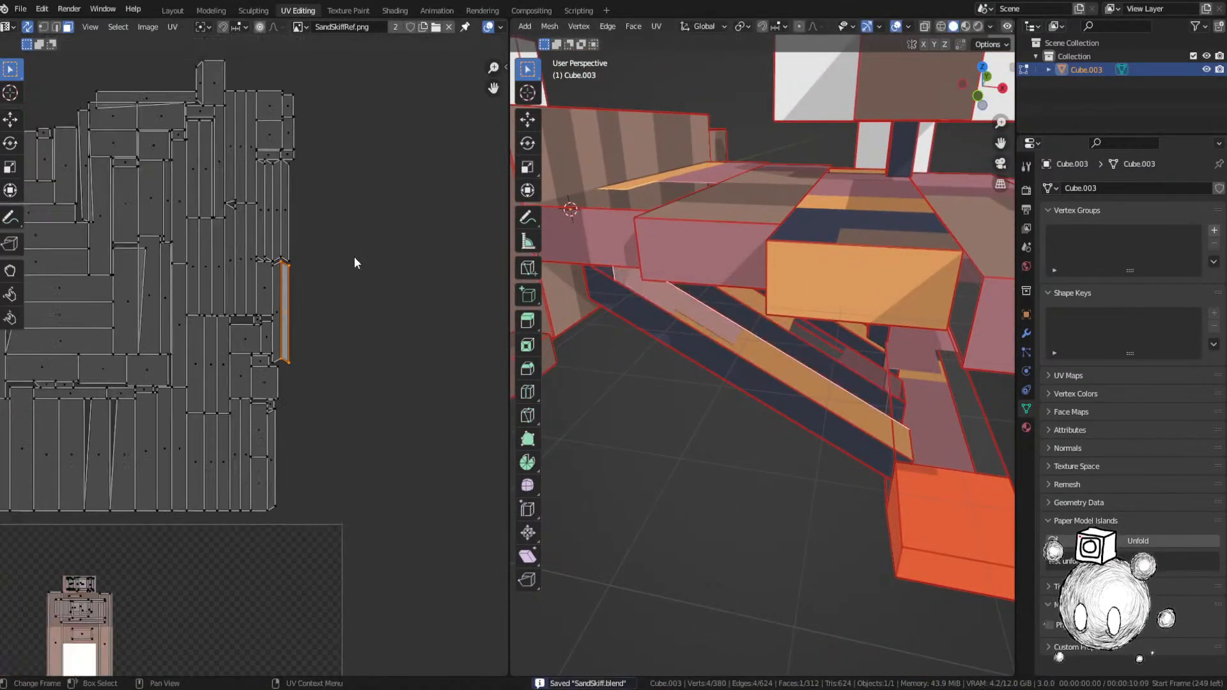
pyautogui.scroll(-2, 354, 260)
pyautogui.moveTo(334, 293); pyautogui.dragTo(356, 190, button='middle')
pyautogui.press('g')
pyautogui.click(318, 511)
# Step: Place the long narrow island on the outer side of the right wing's navy frame, scale it down to fit and save the file
pyautogui.moveTo(323, 500); pyautogui.dragTo(351, 331, button='middle')
pyautogui.scroll(3, 352, 332)
pyautogui.press('g')
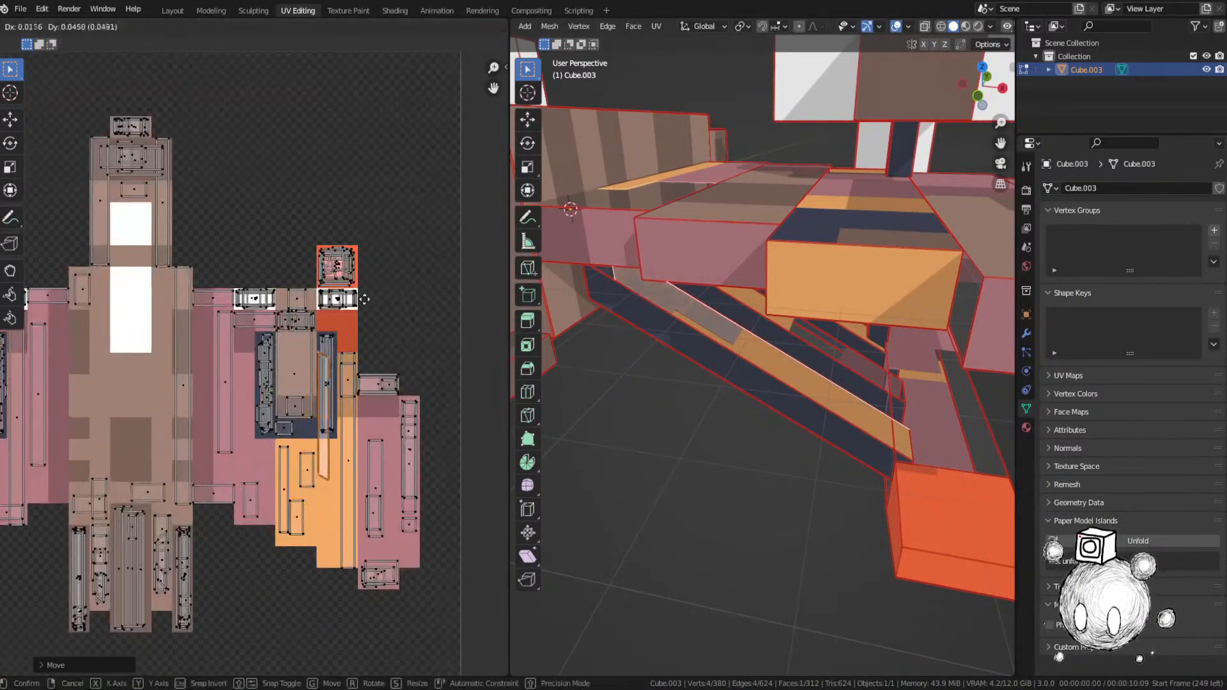
pyautogui.press('s')
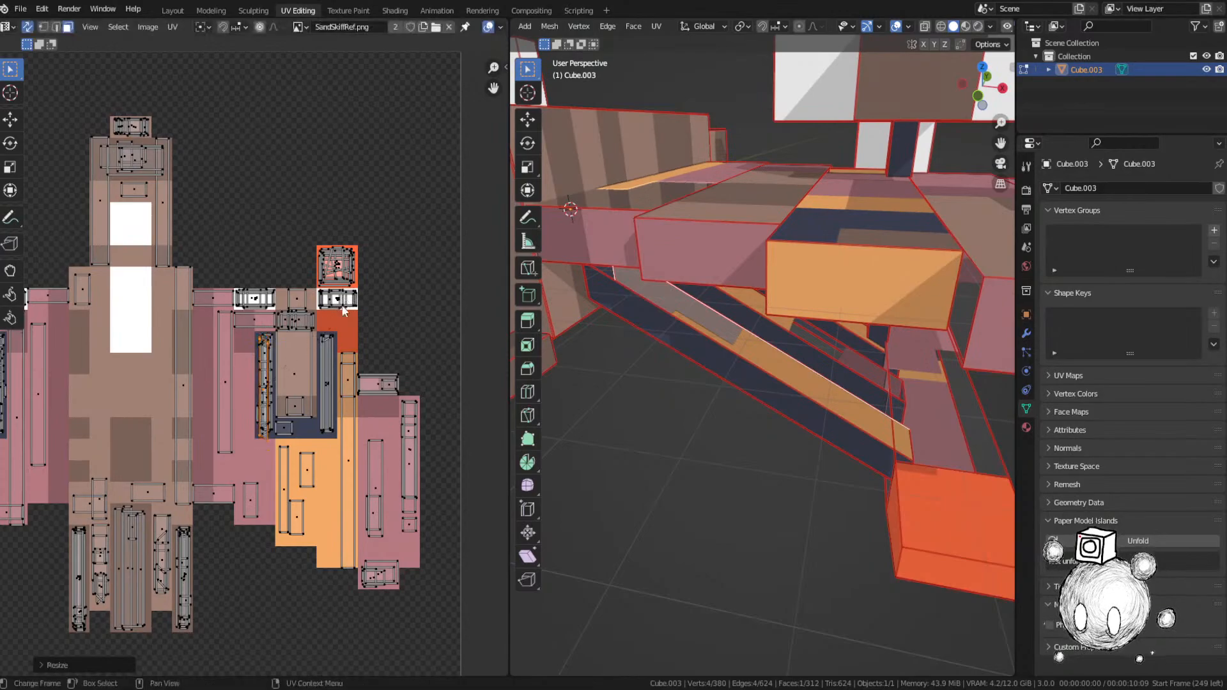
# Step: Move the tiny island on the cluster's right edge onto the lower bar of the right wing's navy frame and save the file
pyautogui.scroll(-3, 253, 382)
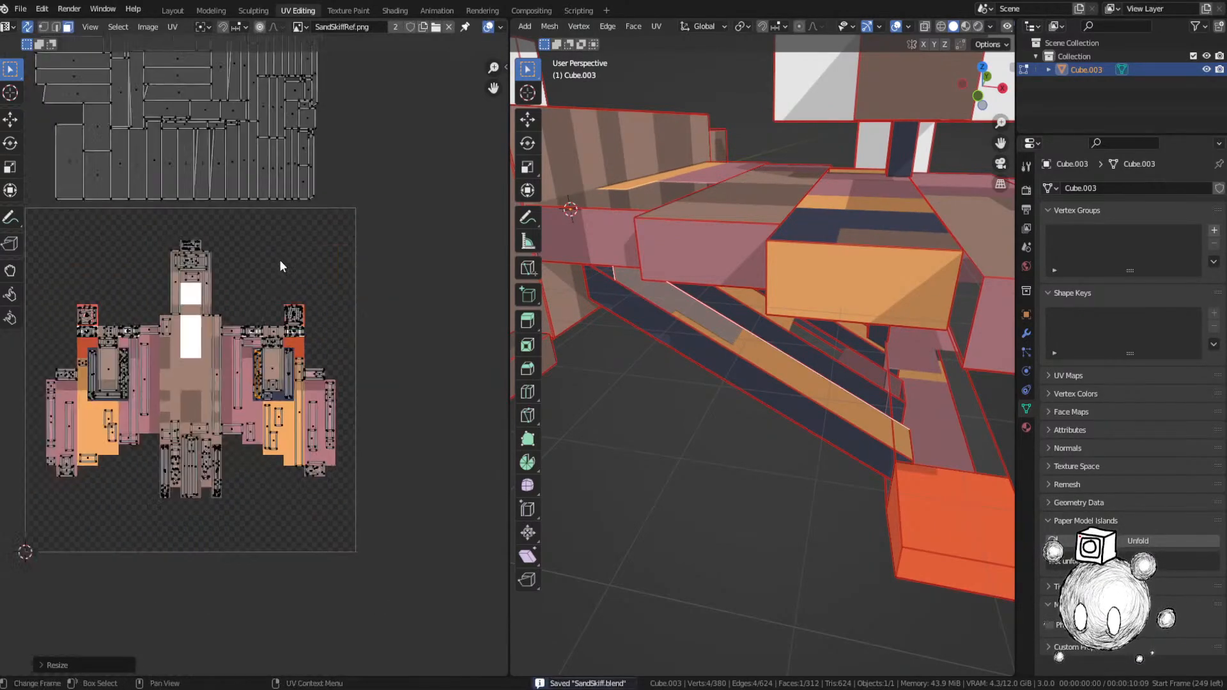
pyautogui.moveTo(330, 188); pyautogui.dragTo(298, 452, button='middle')
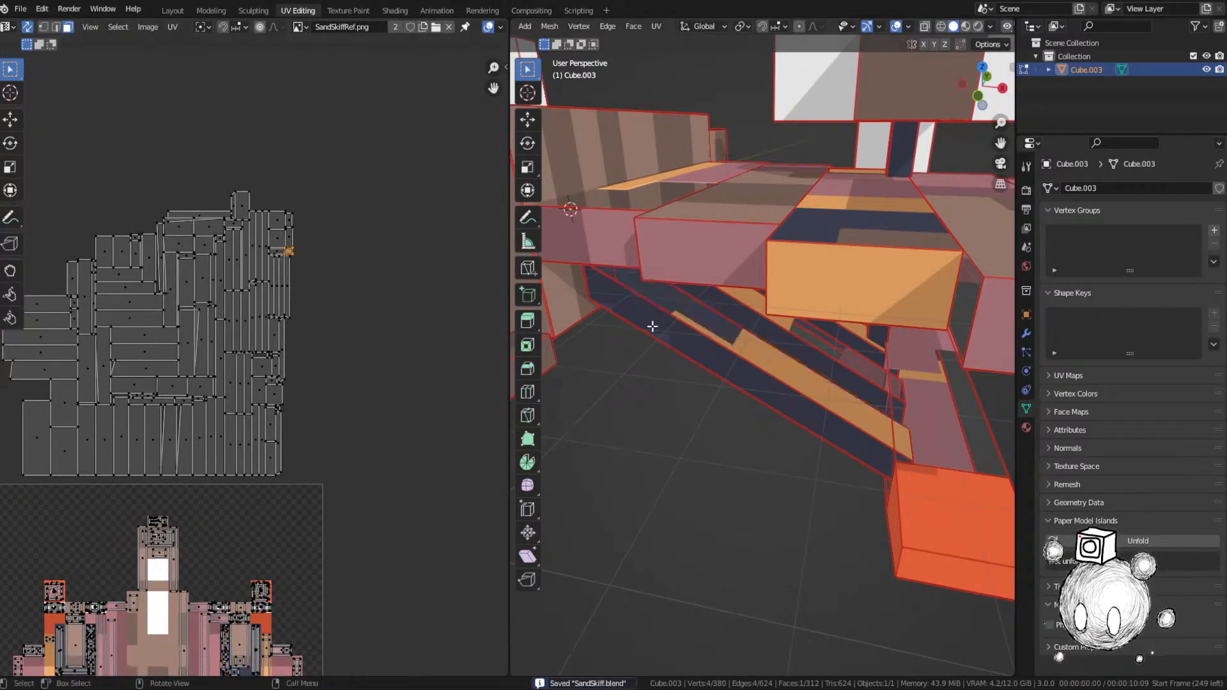
pyautogui.scroll(8, 652, 326)
pyautogui.press('g')
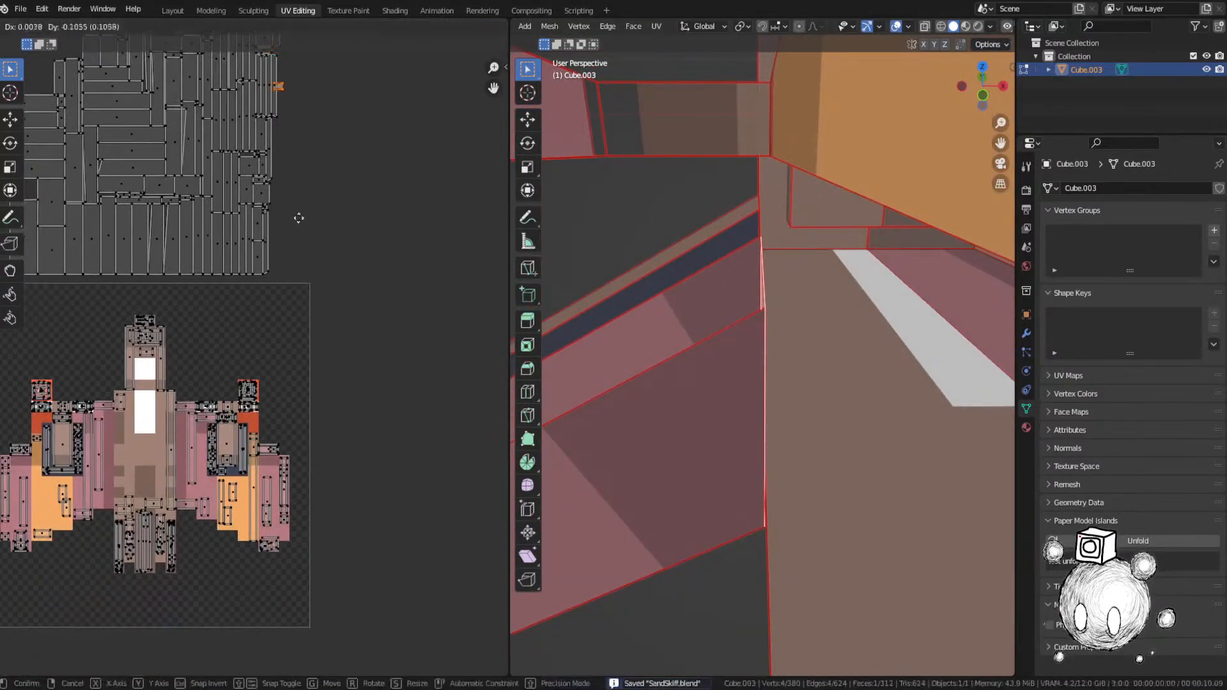
pyautogui.click(245, 557)
pyautogui.moveTo(258, 524); pyautogui.dragTo(237, 355, button='middle')
pyautogui.scroll(3, 240, 346)
pyautogui.press('g')
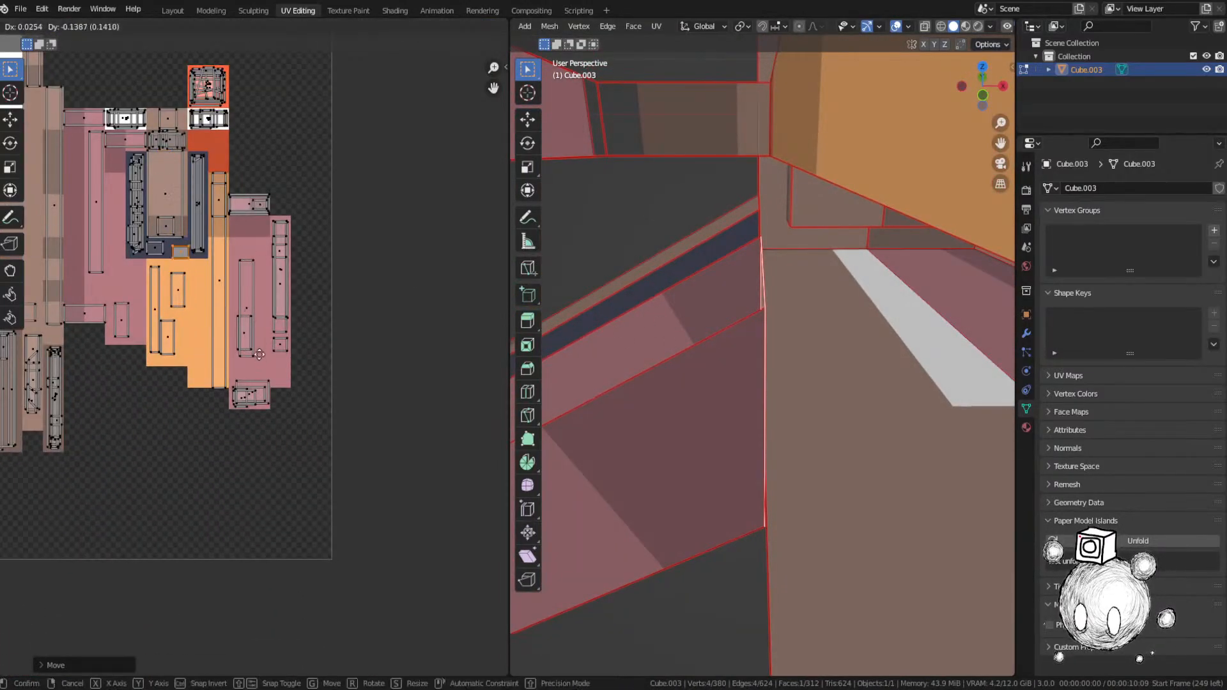
pyautogui.click(255, 350)
pyautogui.hotkey('ctrl', 's')
# Step: Move the small upright rectangular island near the cluster's upper right corner down to the reference image's left wing
pyautogui.moveTo(818, 368); pyautogui.dragTo(786, 362, button='middle')
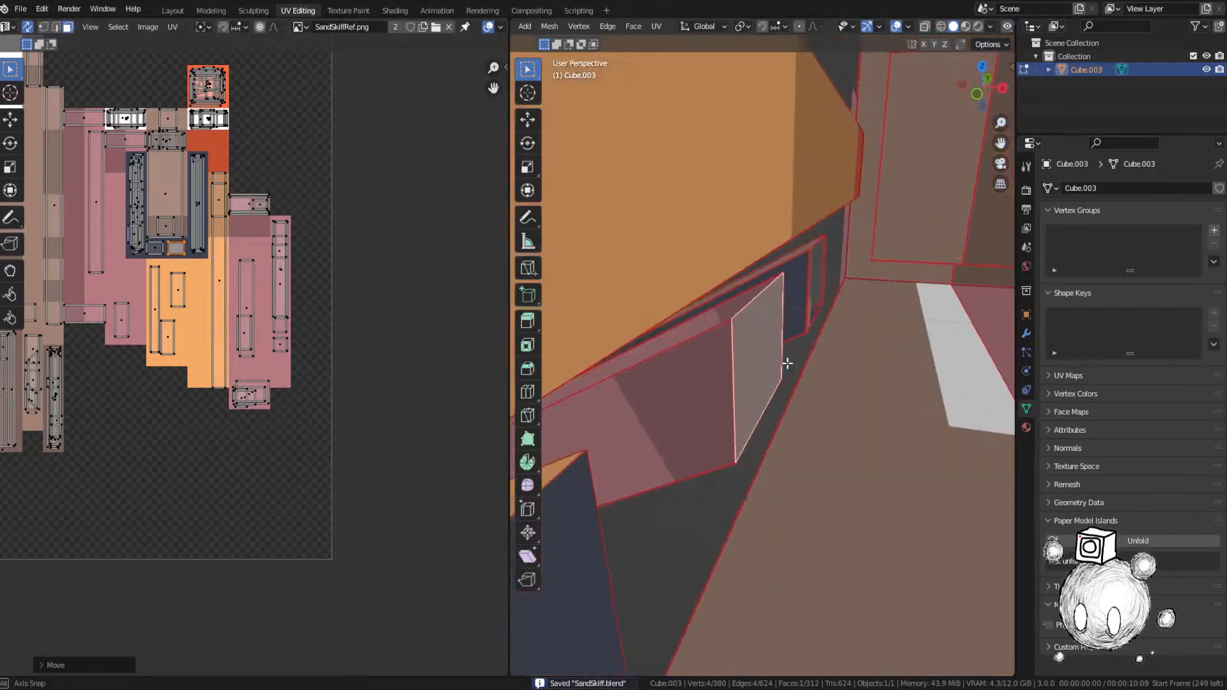
pyautogui.scroll(-3, 303, 193)
pyautogui.moveTo(291, 182); pyautogui.dragTo(300, 478, button='middle')
pyautogui.click(269, 156)
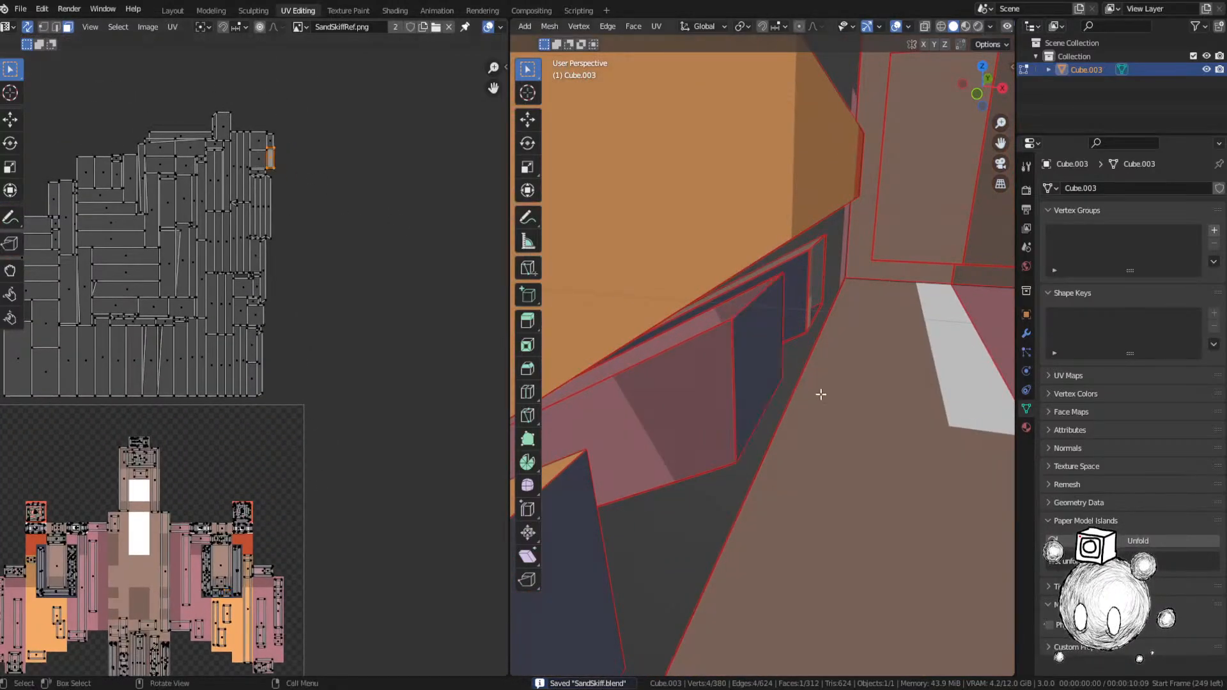
pyautogui.press('KP_Decimal')
pyautogui.moveTo(797, 384); pyautogui.dragTo(746, 387, button='middle')
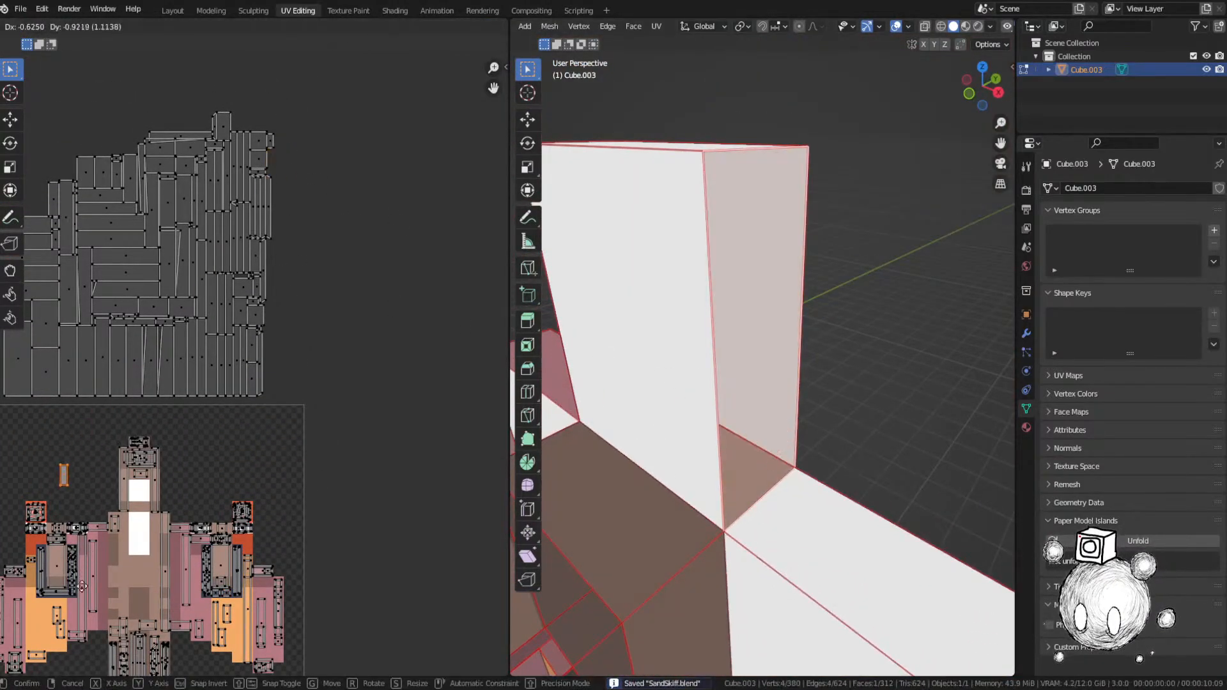
pyautogui.scroll(-2, 272, 267)
pyautogui.moveTo(243, 432); pyautogui.dragTo(312, 337, button='middle')
pyautogui.scroll(2, 313, 336)
# Step: Position the rectangular island on the left wing's inner white patch, rotate it 90 degrees, scale it to fit and save the file
pyautogui.press('g')
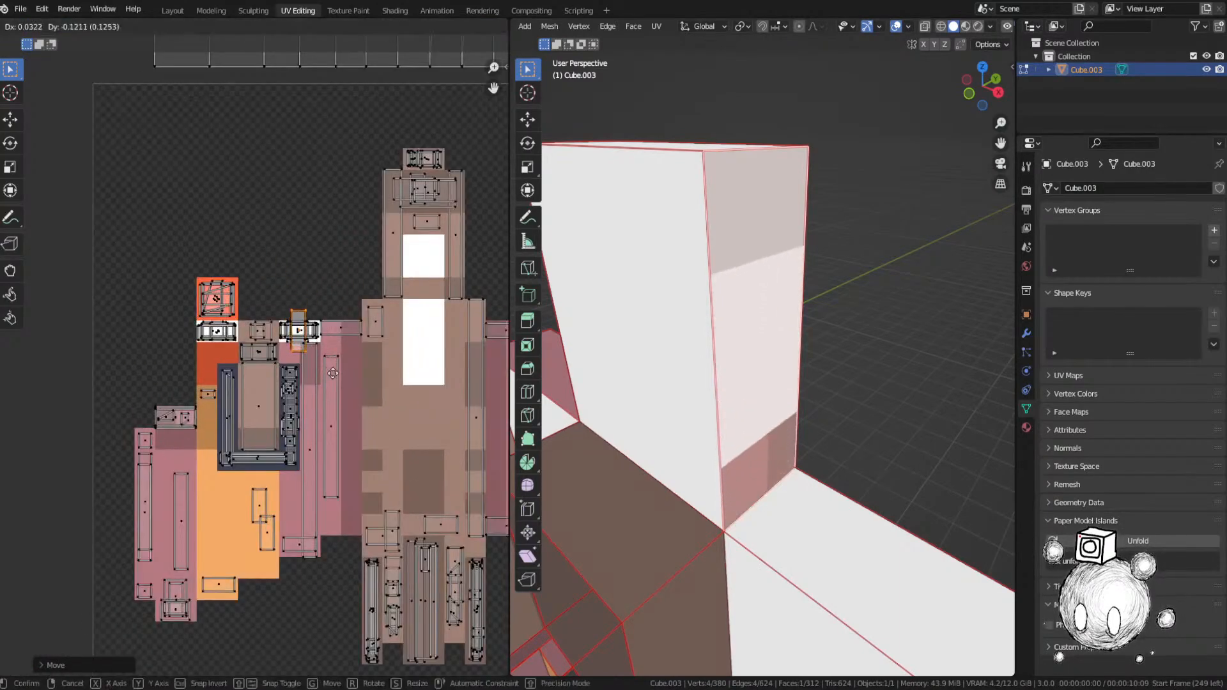
pyautogui.click(332, 373)
pyautogui.write('r90')
pyautogui.press('Return')
pyautogui.scroll(4, 332, 374)
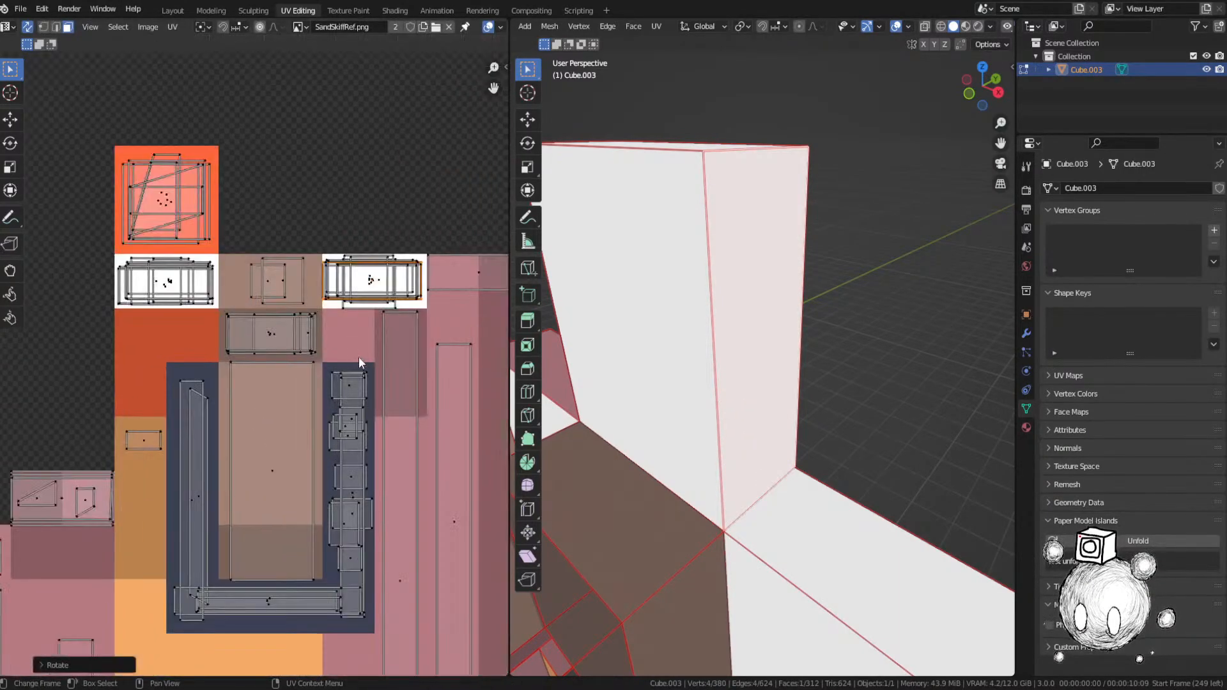
pyautogui.press('s')
pyautogui.click(365, 354)
pyautogui.hotkey('ctrl', 's')
# Step: Move the small island at the cluster's upper right corner down onto the reference image, beside the brown nose
pyautogui.scroll(-5, 277, 269)
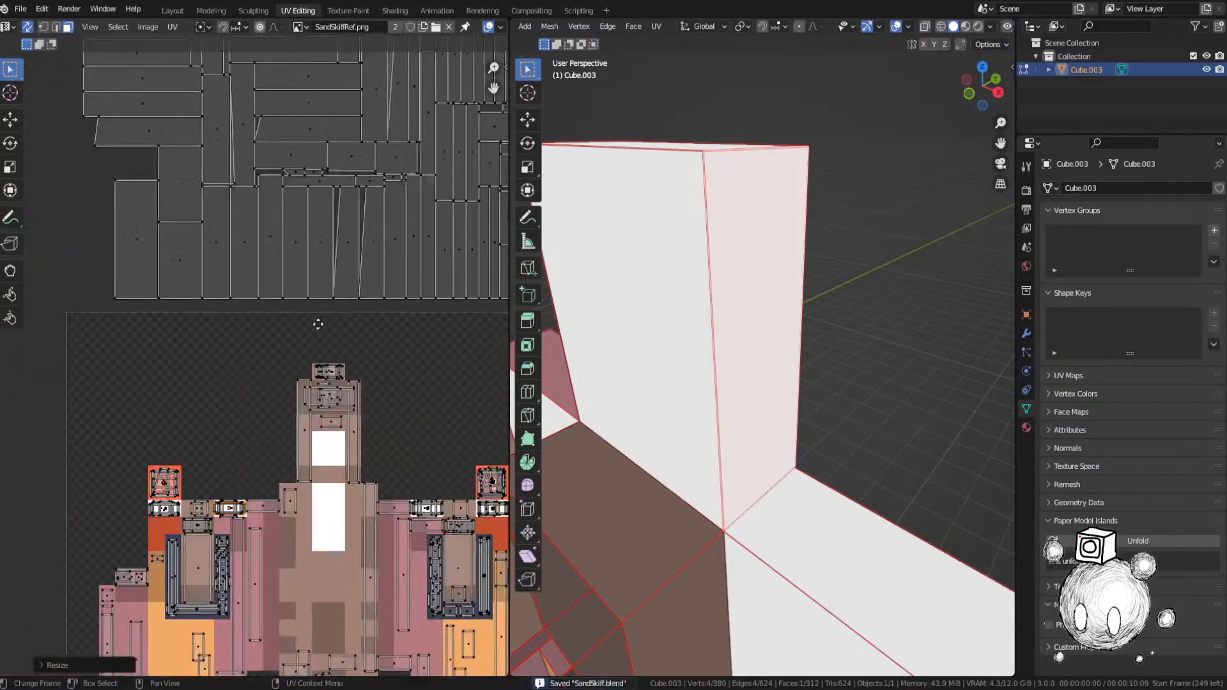
pyautogui.click(357, 190)
pyautogui.press('KP_Decimal')
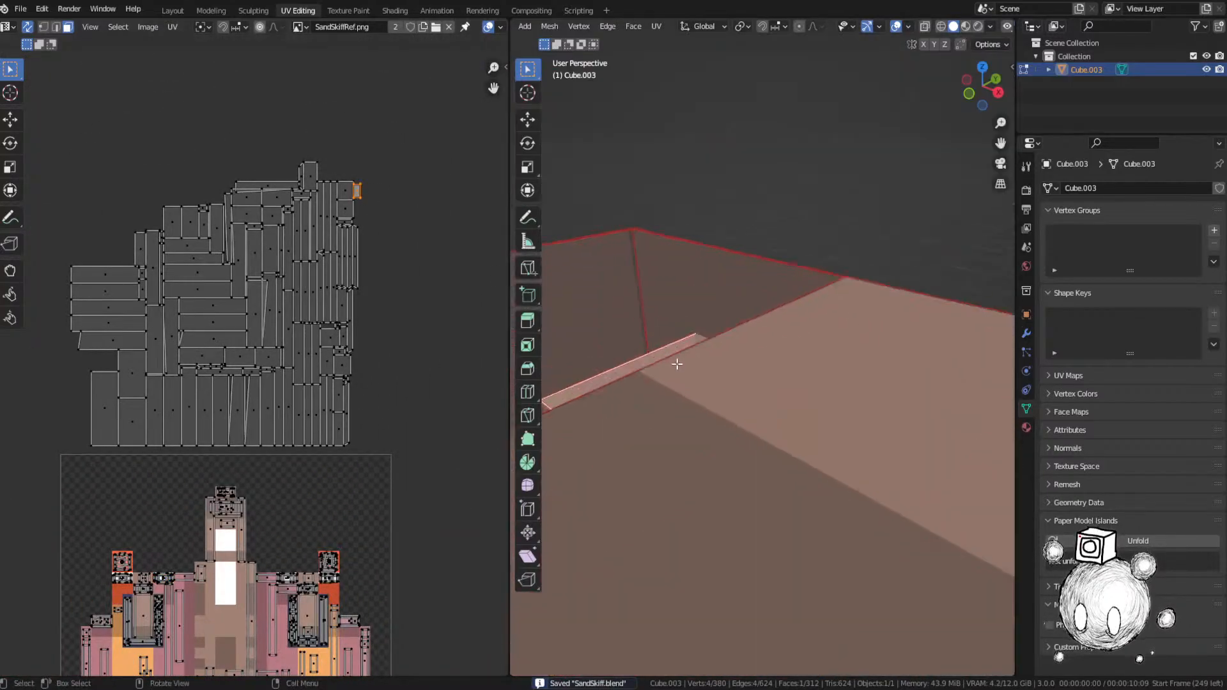
pyautogui.moveTo(676, 356); pyautogui.dragTo(822, 416, button='middle')
pyautogui.scroll(-4, 822, 416)
pyautogui.press('g')
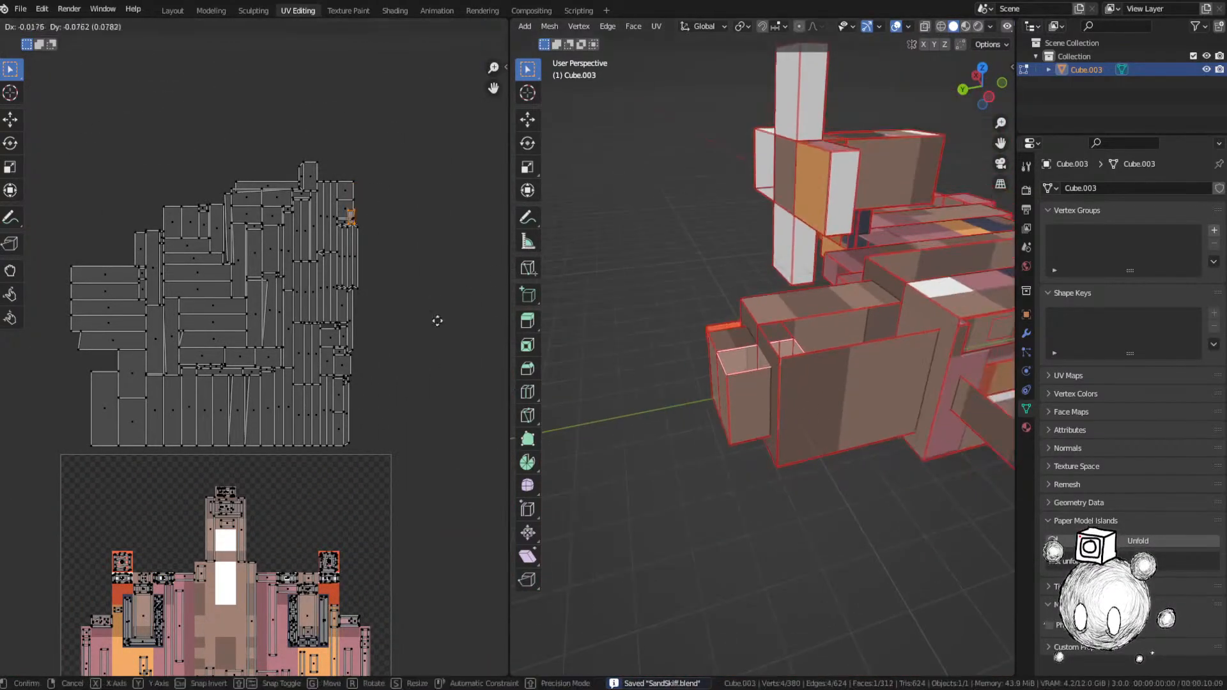
pyautogui.click(351, 530)
# Step: Place the small island on the tip of the brown nose, rotate it 90 degrees, centre it on the tip and save the file
pyautogui.scroll(4, 392, 369)
pyautogui.press('g')
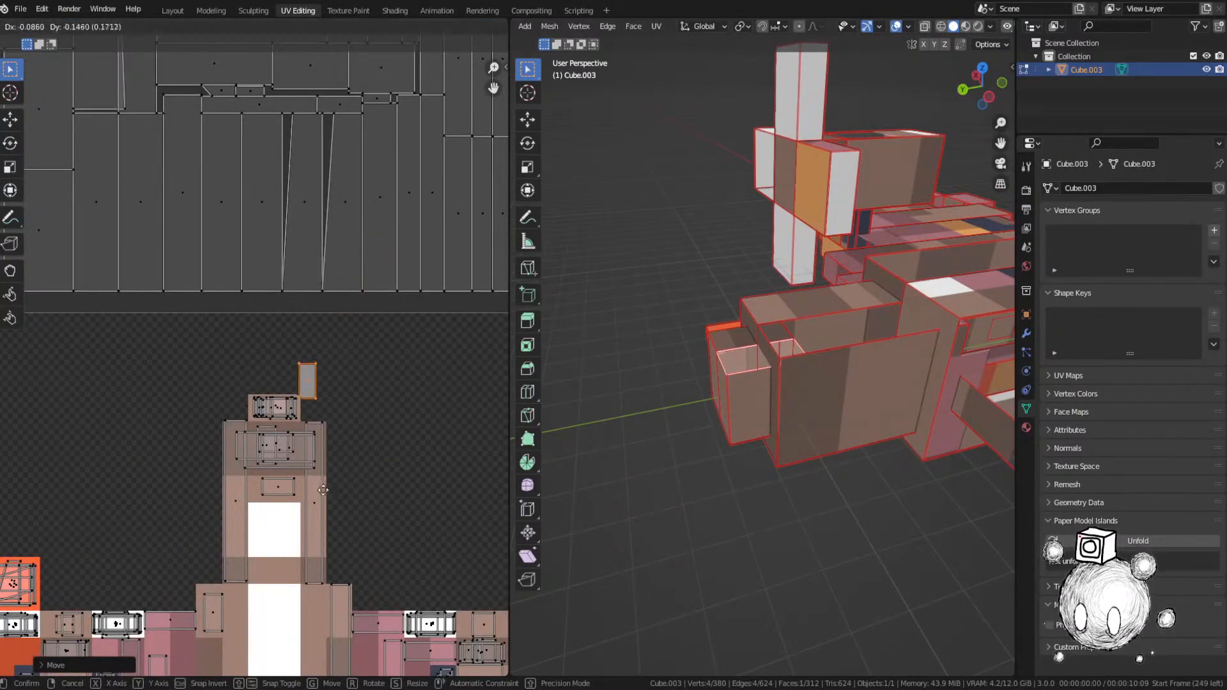
pyautogui.click(289, 510)
pyautogui.write('r90')
pyautogui.press('Return')
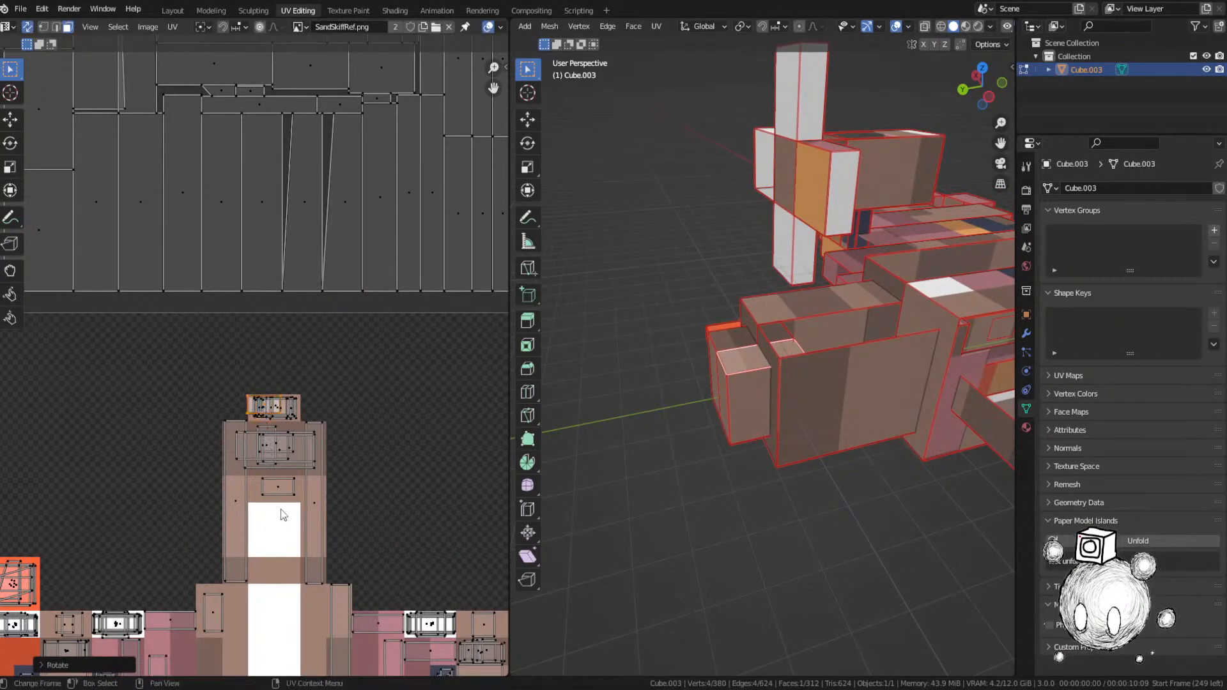
pyautogui.press('g')
pyautogui.click(313, 518)
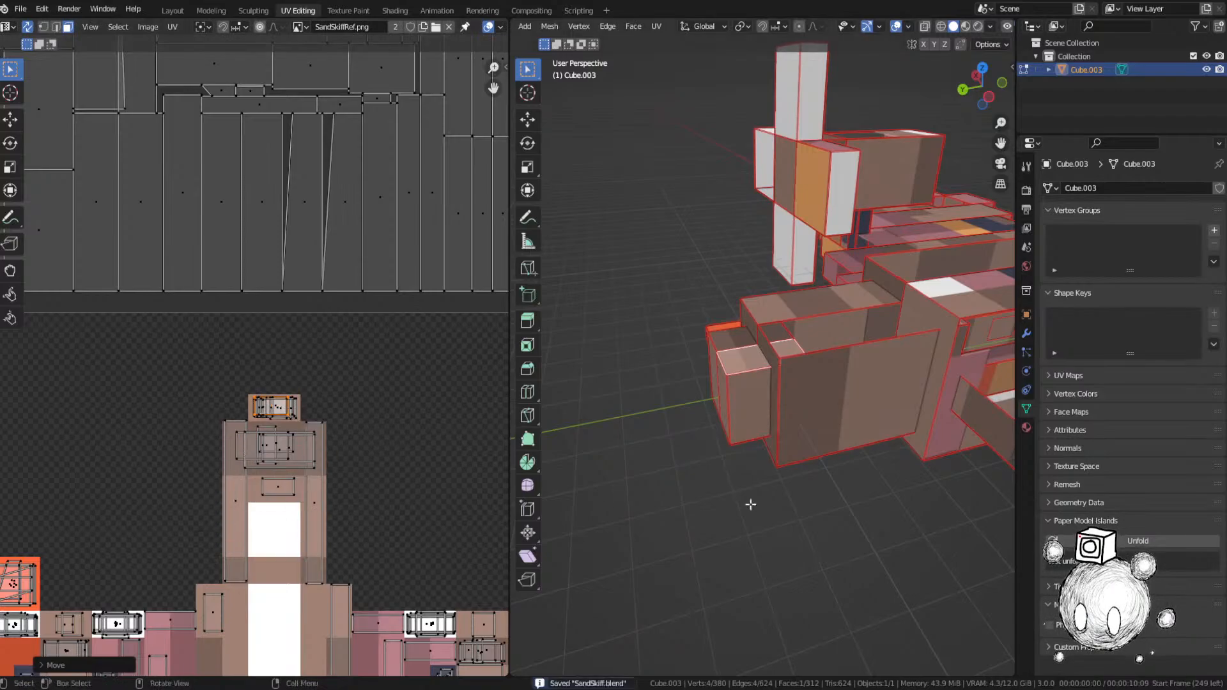
# Step: Select the neighbouring top face on the other half of the model's front nose block
pyautogui.moveTo(742, 377); pyautogui.dragTo(703, 383, button='middle')
pyautogui.click(687, 383)
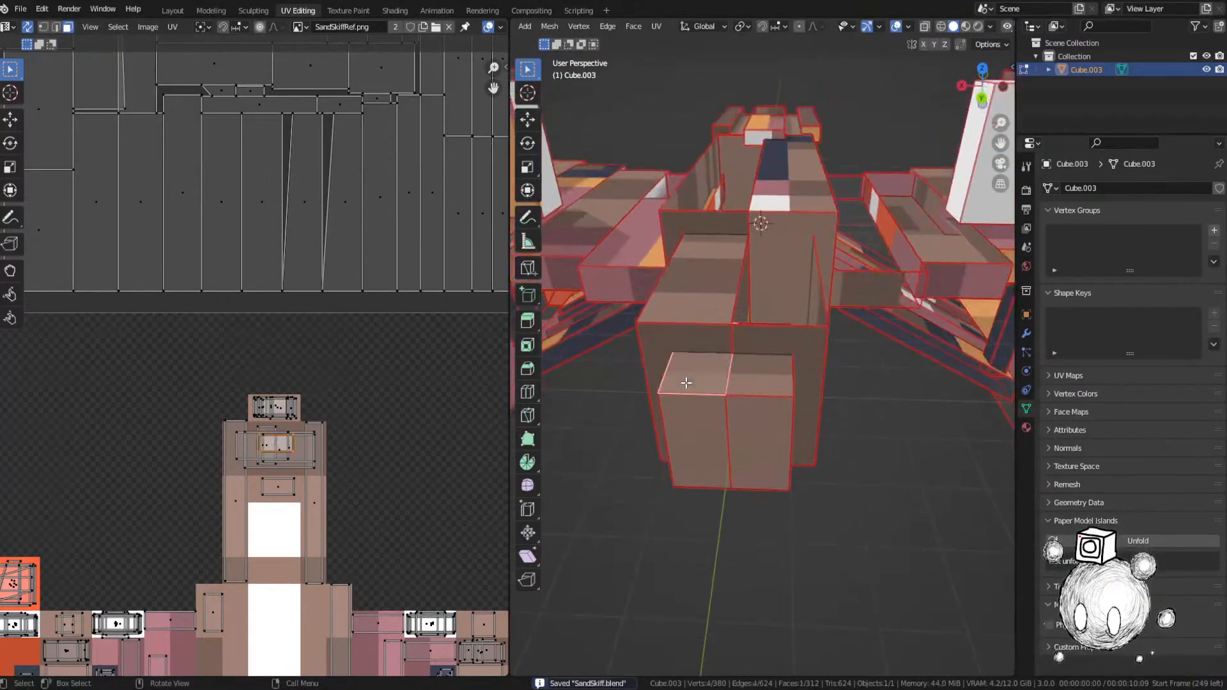
# Step: Move the selected face's UV island onto the small brown block at the reference image's nose tip and clear the selection
pyautogui.press('g')
pyautogui.click(386, 391)
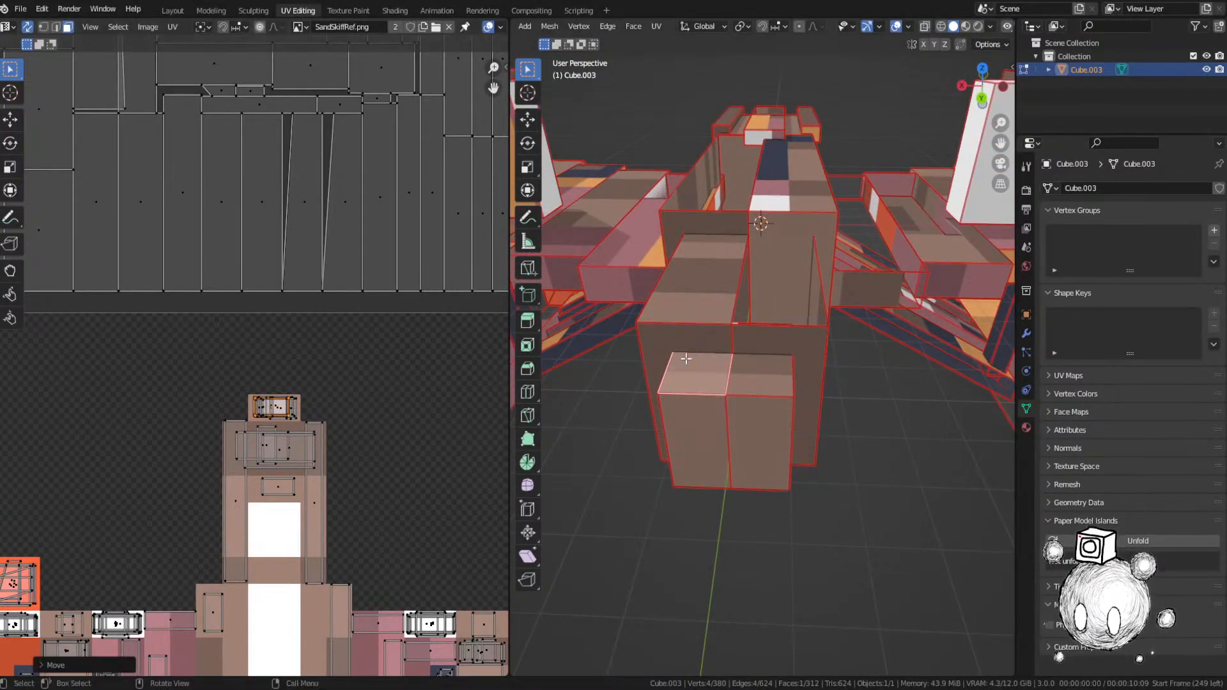
pyautogui.hotkey('alt', 'a')
# Step: Move the square UV island of the box's end face from the unplaced islands onto the reference's brown panel in the left navy frame
pyautogui.moveTo(731, 426); pyautogui.dragTo(860, 353, button='middle')
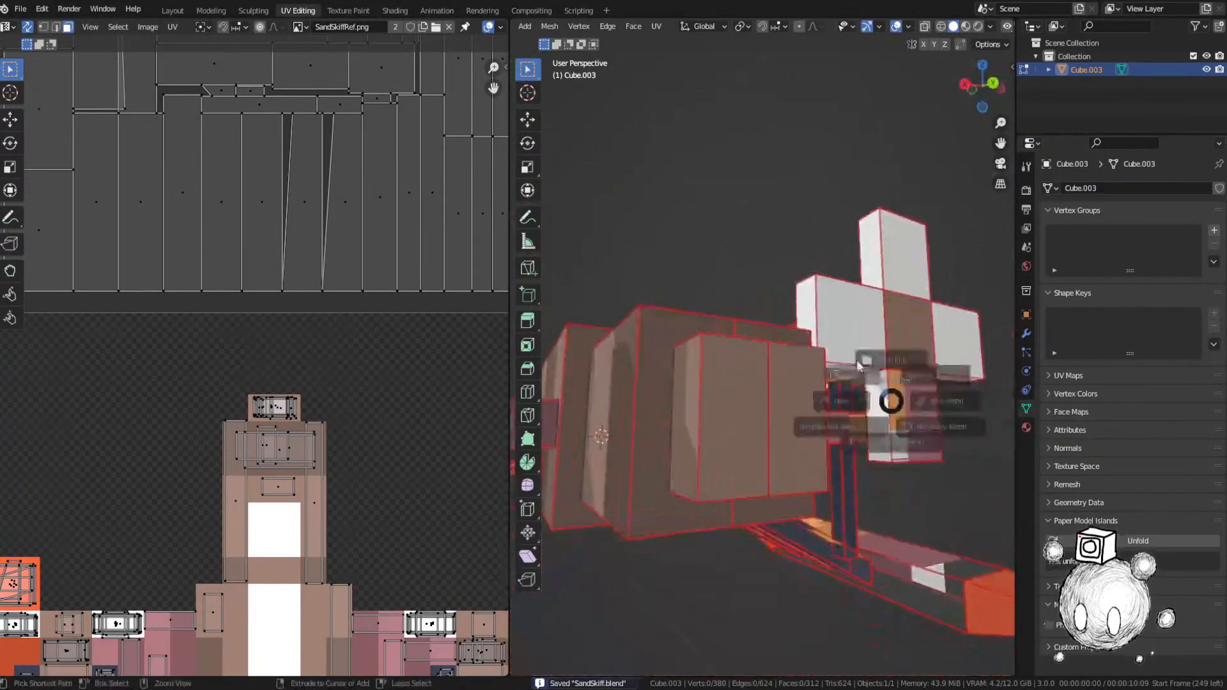
pyautogui.moveTo(667, 445); pyautogui.dragTo(893, 450, button='middle')
pyautogui.scroll(-5, 244, 296)
pyautogui.scroll(-3, 244, 296)
pyautogui.moveTo(315, 223); pyautogui.dragTo(281, 273, button='middle')
pyautogui.moveTo(697, 316); pyautogui.dragTo(724, 418, button='middle')
pyautogui.scroll(5, 279, 262)
pyautogui.moveTo(786, 373); pyautogui.dragTo(846, 342, button='middle')
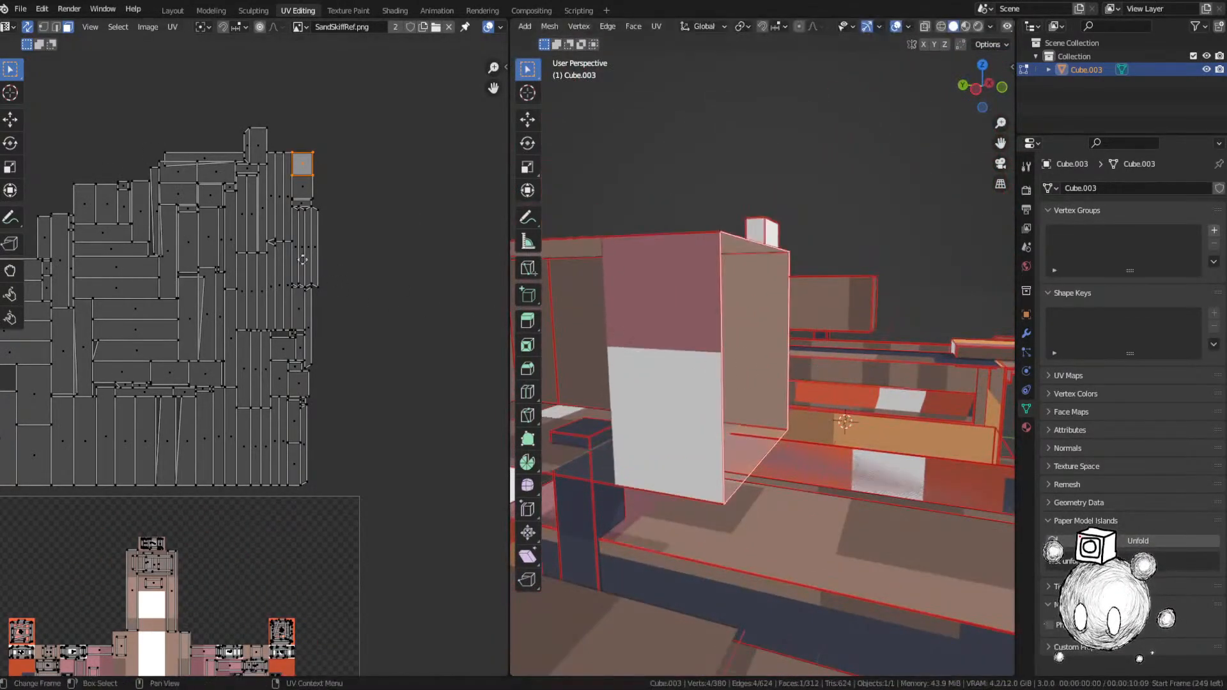
pyautogui.press('g')
pyautogui.scroll(-4, 192, 384)
pyautogui.scroll(6, 294, 498)
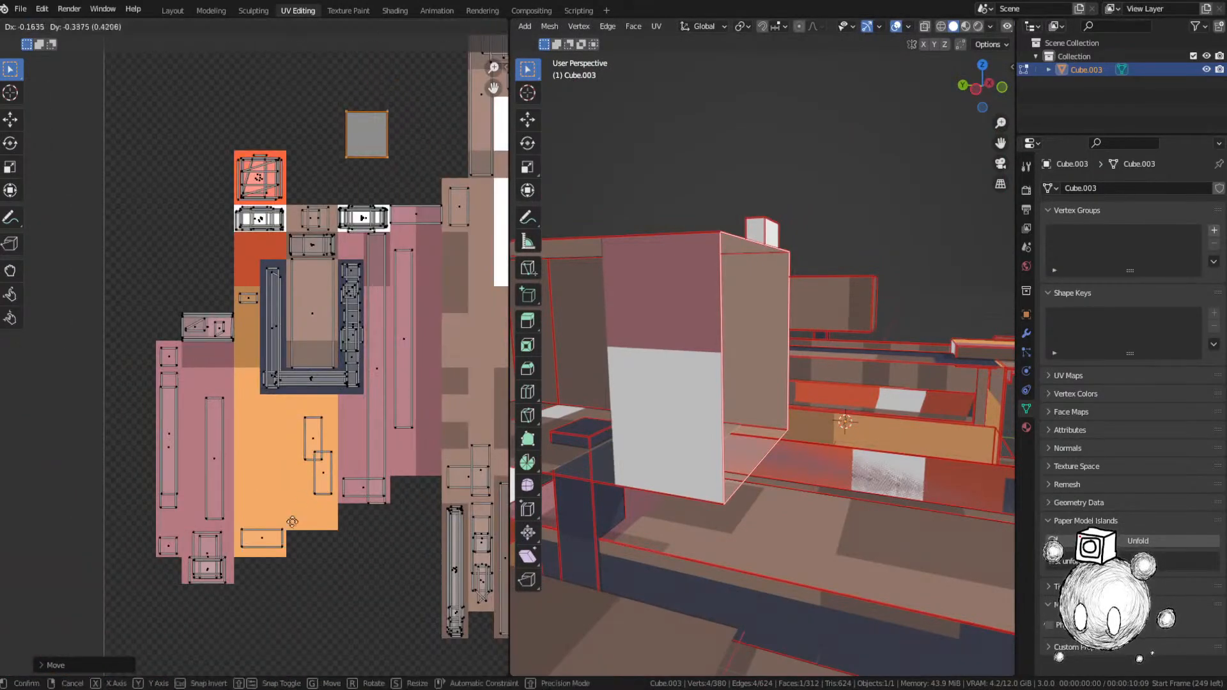
pyautogui.click(249, 84)
# Step: Shrink the square UV island, fit it inside the lower part of the left brown panel, and save the file
pyautogui.press('s')
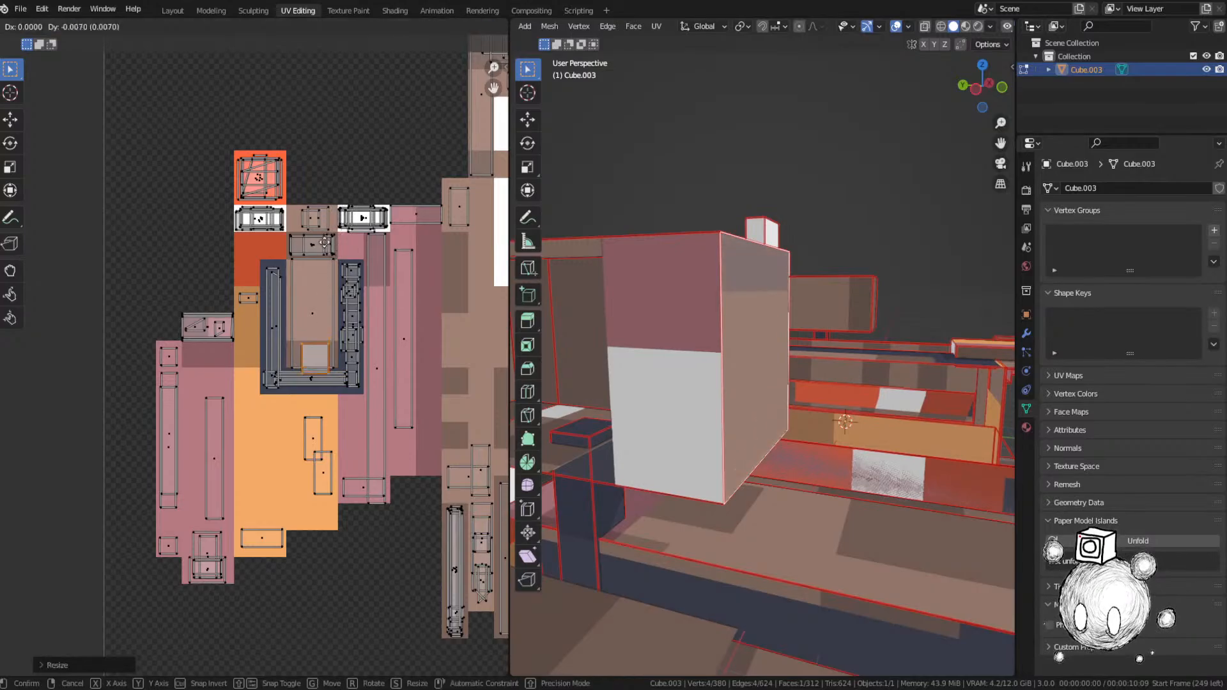
pyautogui.click(360, 280)
pyautogui.hotkey('ctrl', 's')
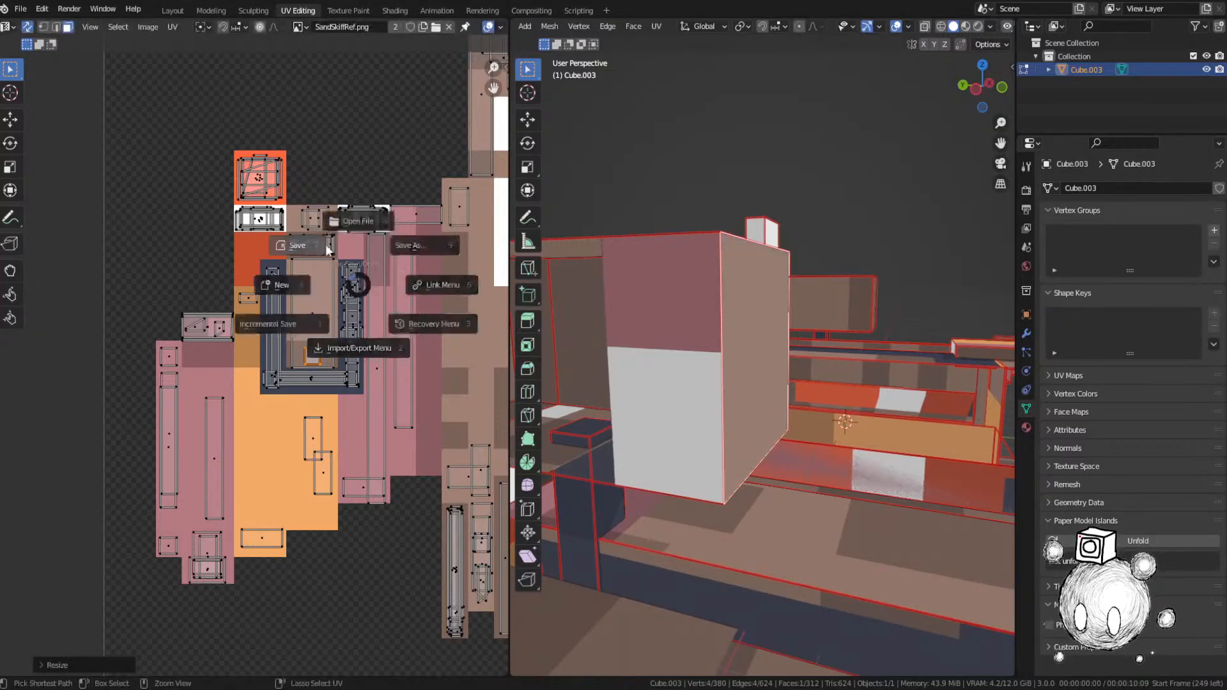
pyautogui.click(325, 244)
# Step: Select the next square island at the upper right of the unplaced UVs and locate its face on the model
pyautogui.scroll(-5, 374, 170)
pyautogui.moveTo(375, 170); pyautogui.dragTo(247, 365, button='middle')
pyautogui.scroll(1, 300, 218)
pyautogui.click(321, 185)
pyautogui.press('`')
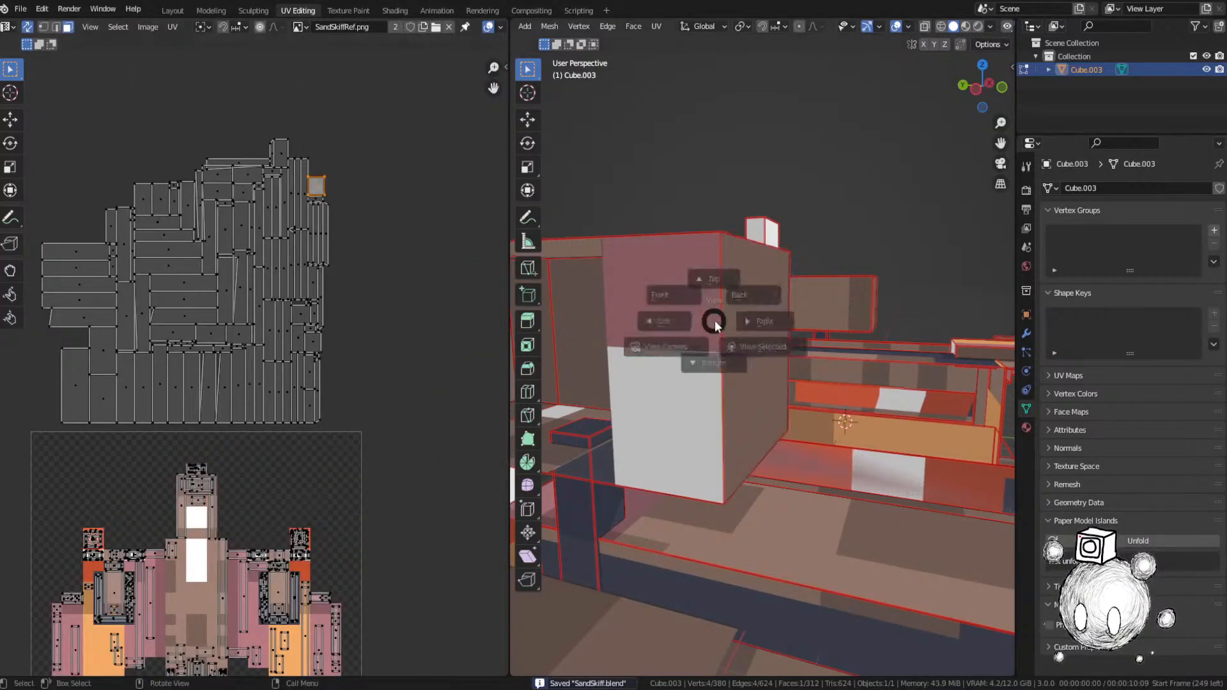
pyautogui.click(761, 345)
pyautogui.moveTo(838, 316); pyautogui.dragTo(781, 342, button='middle')
pyautogui.scroll(-3, 781, 343)
pyautogui.press('g')
pyautogui.rightClick(810, 323)
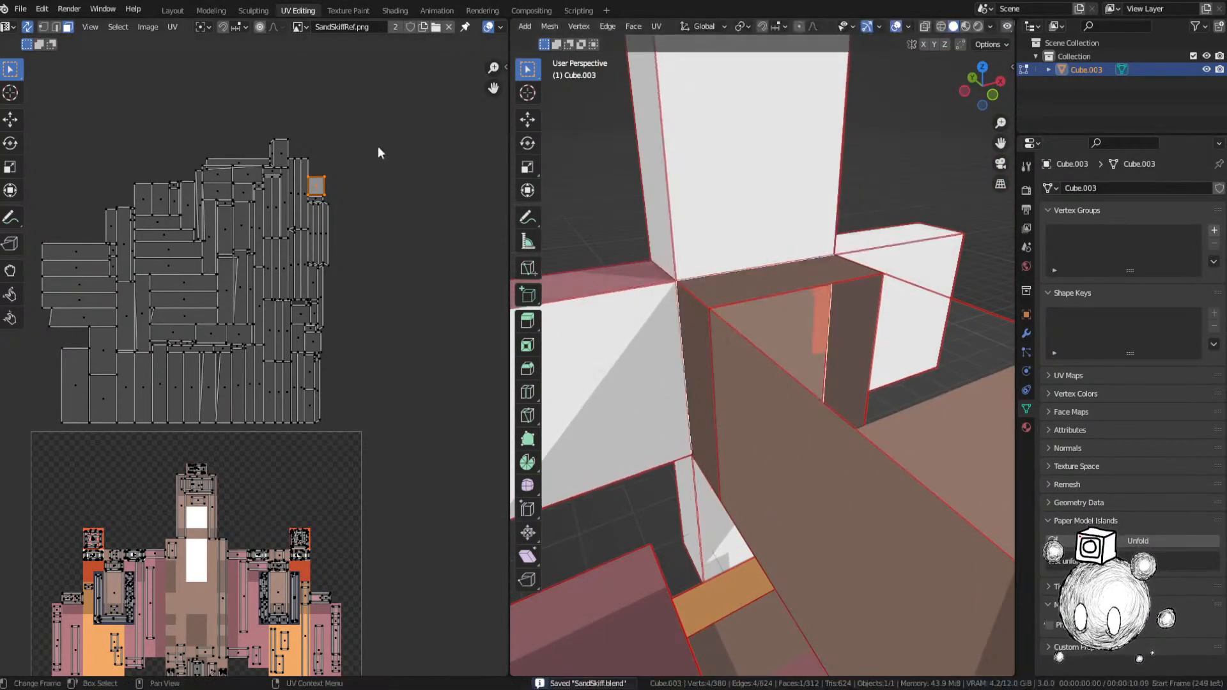
# Step: Move the square UV island onto the brown block above the right navy frame and scale it to fit
pyautogui.press('g')
pyautogui.click(315, 483)
pyautogui.moveTo(320, 485); pyautogui.dragTo(303, 334, button='middle')
pyautogui.moveTo(697, 336); pyautogui.dragTo(907, 332, button='middle')
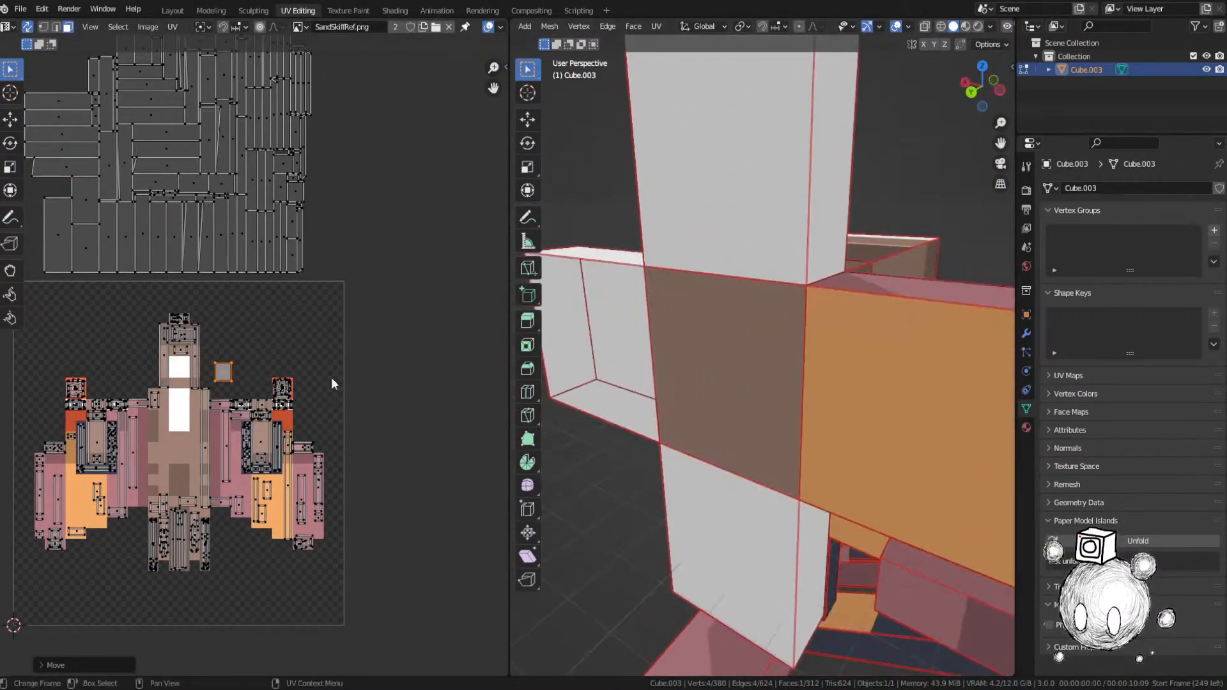
pyautogui.press('g')
pyautogui.click(362, 397)
pyautogui.scroll(5, 361, 398)
pyautogui.moveTo(360, 398); pyautogui.dragTo(305, 341, button='middle')
pyautogui.press('g')
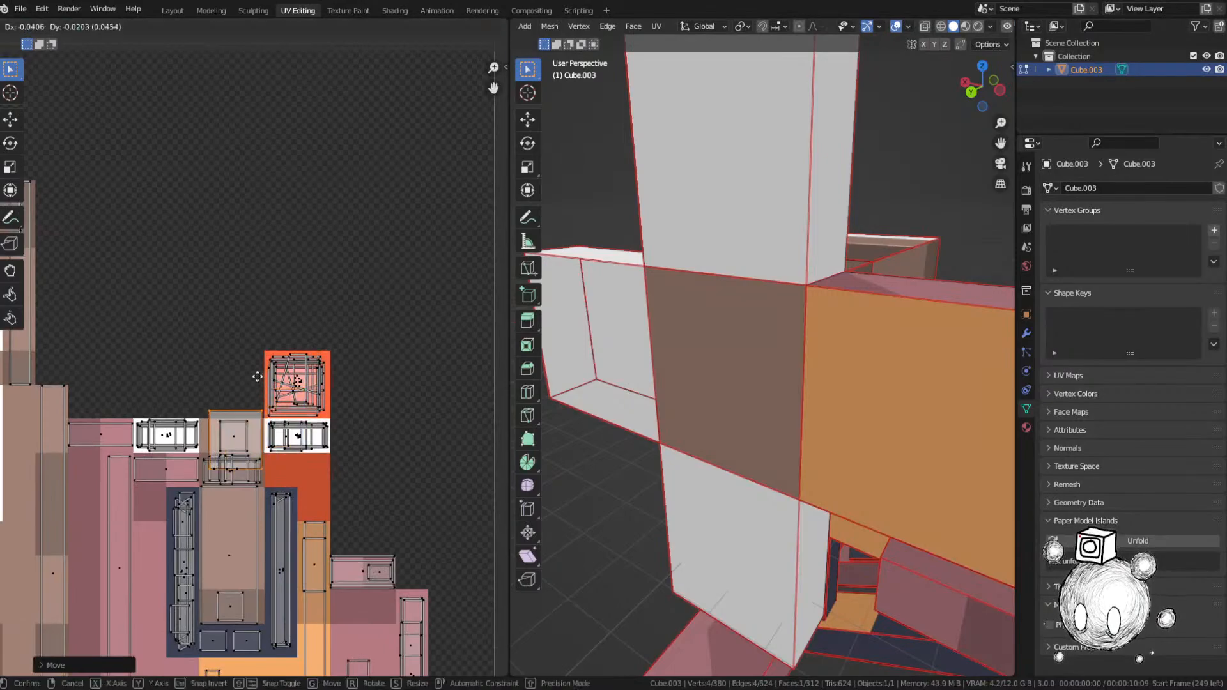
pyautogui.click(255, 374)
pyautogui.press('s')
pyautogui.click(288, 407)
# Step: Clear the selection and select the tall rectangular UV island protruding at the top of the unplaced islands
pyautogui.scroll(-6, 670, 418)
pyautogui.moveTo(670, 418); pyautogui.dragTo(749, 424, button='middle')
pyautogui.moveTo(749, 423)
pyautogui.keyDown('shift'); pyautogui.mouseDown(button='middle')
pyautogui.moveTo(596, 442)
pyautogui.moveTo(801, 441)
pyautogui.moveTo(756, 434)
pyautogui.mouseUp(button='middle'); pyautogui.keyUp('shift')
pyautogui.scroll(4, 595, 443)
pyautogui.scroll(-5, 801, 441)
pyautogui.scroll(-3, 371, 281)
pyautogui.moveTo(316, 150); pyautogui.dragTo(268, 260, button='middle')
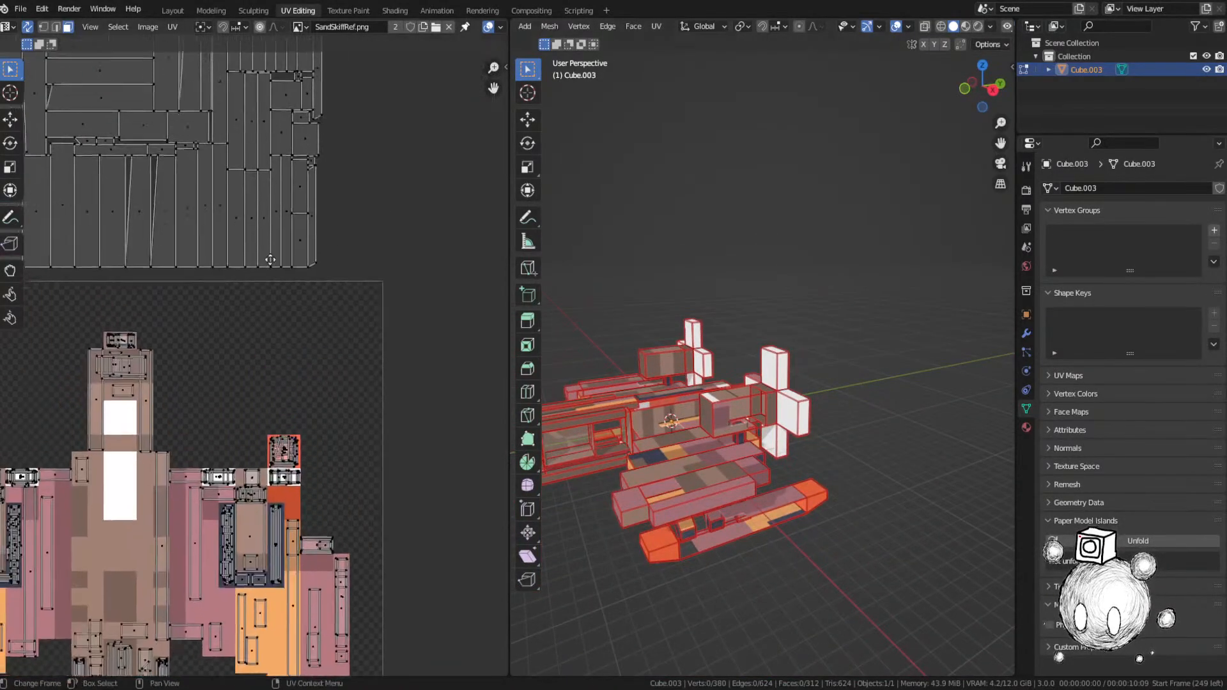
pyautogui.moveTo(324, 179); pyautogui.dragTo(318, 307, button='middle')
pyautogui.moveTo(317, 144); pyautogui.dragTo(446, 419, button='middle')
pyautogui.click(368, 274)
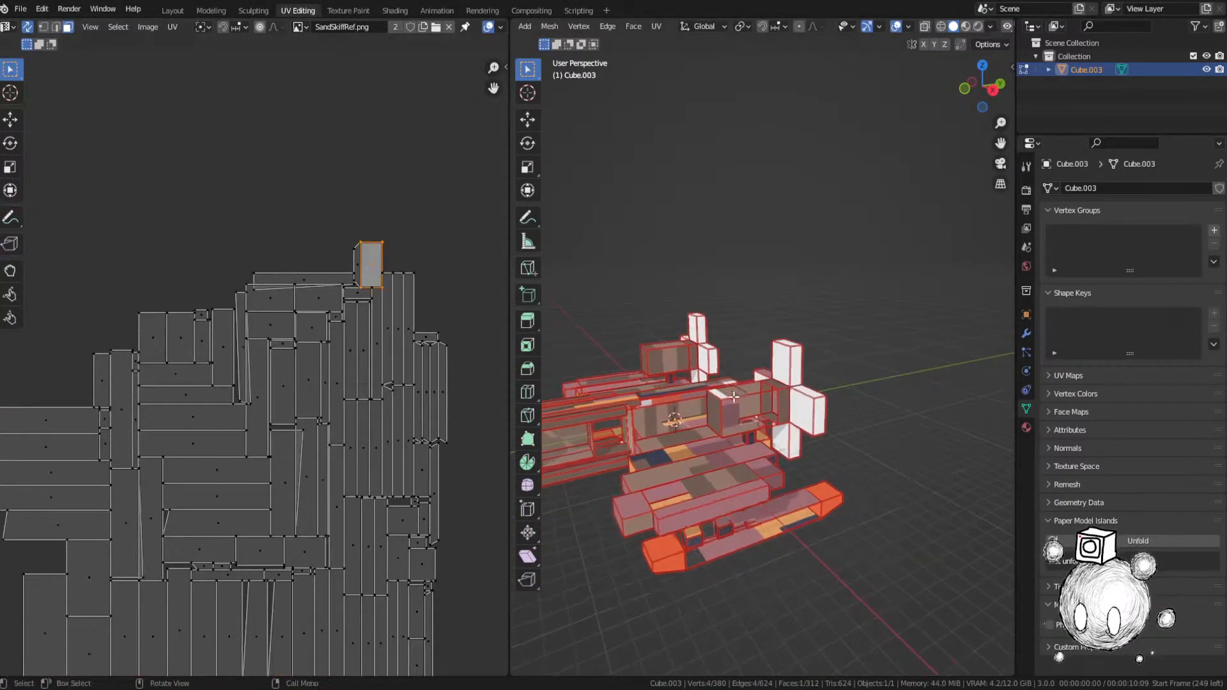
# Step: Frame the tall island's face in the 3D view and test-move it to identify where it sits on the model
pyautogui.press('KP_Decimal')
pyautogui.press('g')
pyautogui.moveTo(751, 403); pyautogui.dragTo(770, 429, button='middle')
pyautogui.rightClick(789, 370)
pyautogui.scroll(-4, 770, 428)
pyautogui.press('g')
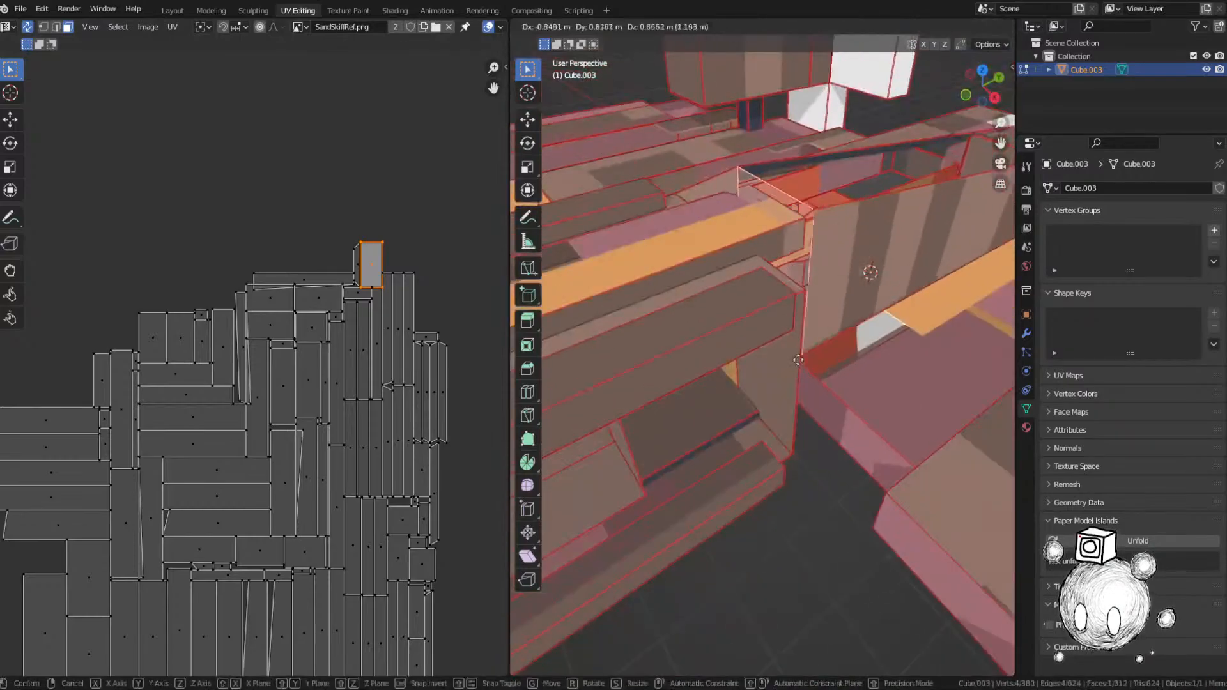
pyautogui.rightClick(768, 349)
pyautogui.scroll(-5, 249, 366)
# Step: Move the tall UV island onto the reference's brown central hull, shrink it beside the dark square, and save the file
pyautogui.press('g')
pyautogui.click(276, 496)
pyautogui.moveTo(277, 497); pyautogui.dragTo(249, 392, button='middle')
pyautogui.scroll(5, 249, 392)
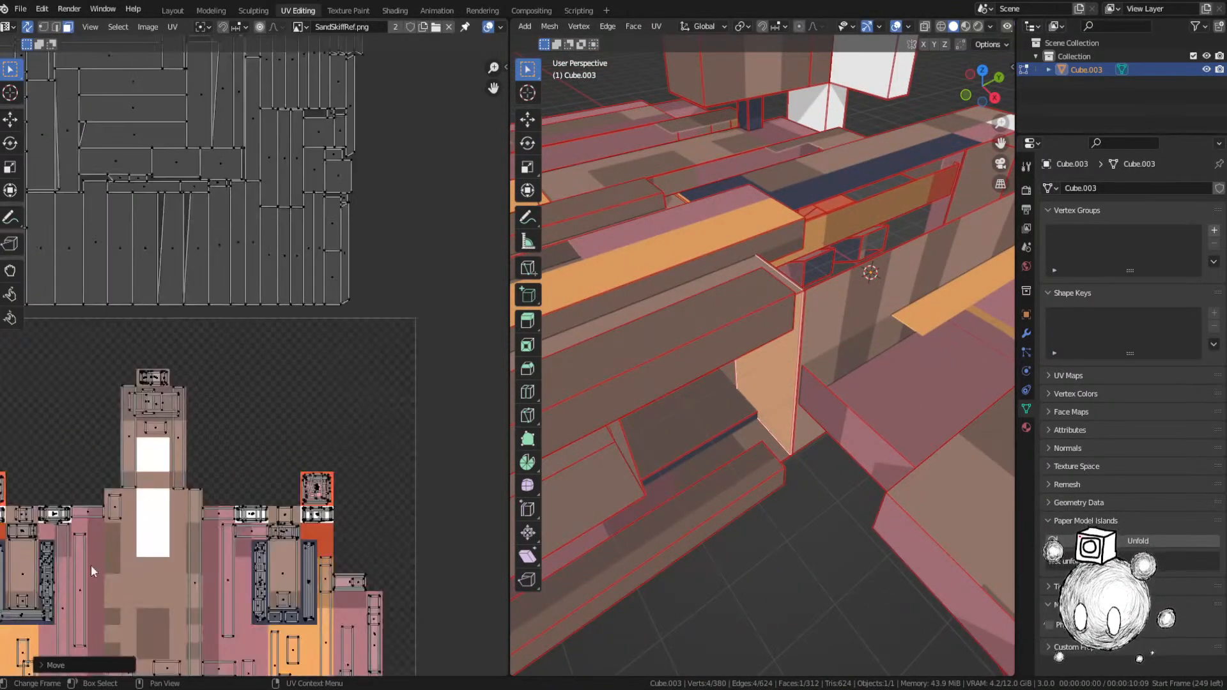
pyautogui.scroll(3, 359, 314)
pyautogui.moveTo(359, 314); pyautogui.dragTo(381, 287, button='middle')
pyautogui.press('s')
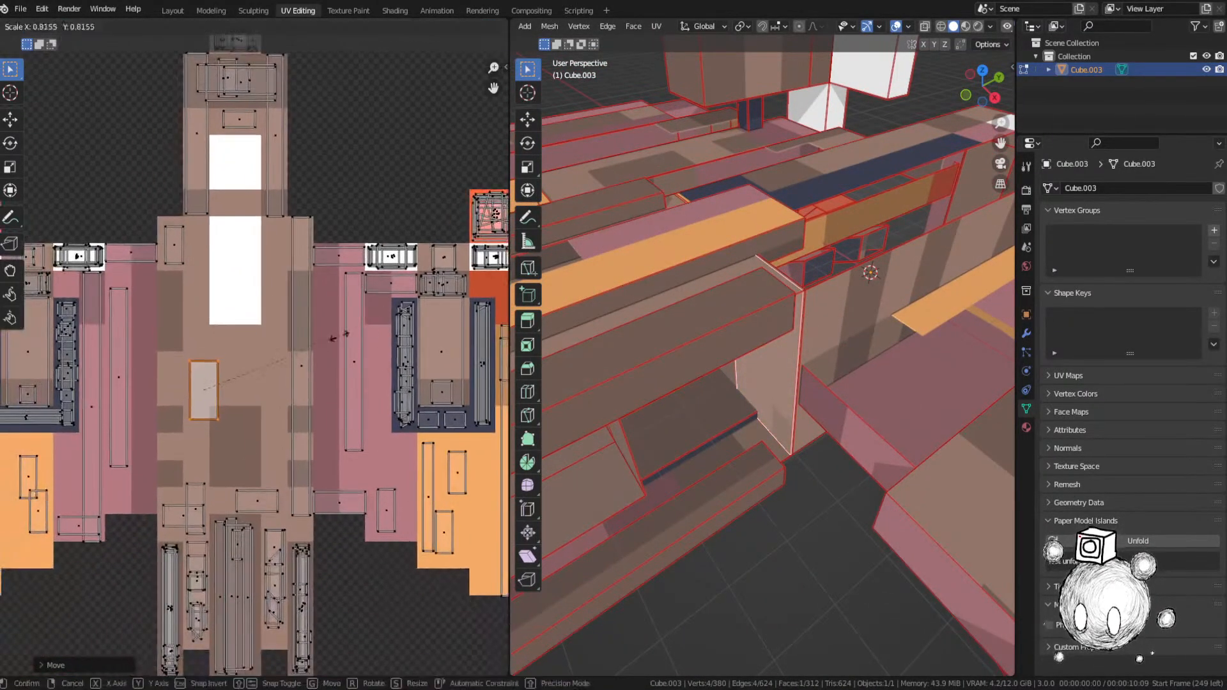
pyautogui.click(286, 401)
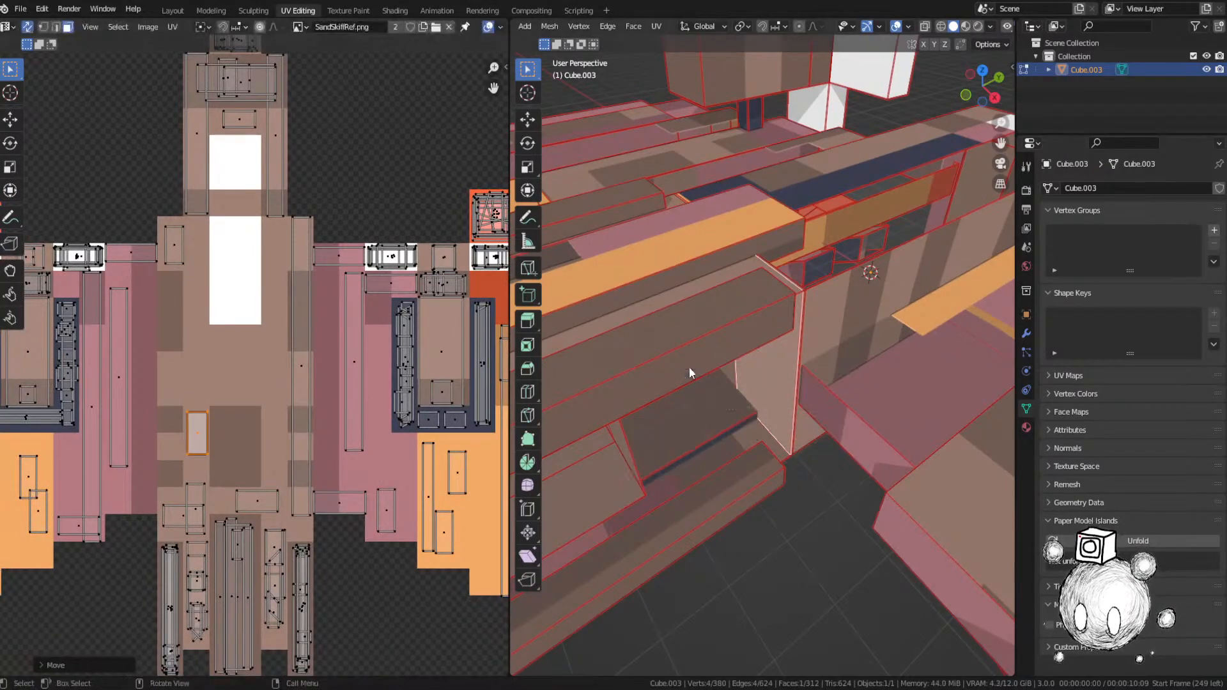
pyautogui.hotkey('ctrl', 's')
# Step: Select the narrow slanted UV island at the top of the unplaced islands and frame its face on the model
pyautogui.scroll(-4, 248, 364)
pyautogui.moveTo(284, 171); pyautogui.dragTo(272, 448, button='middle')
pyautogui.click(311, 199)
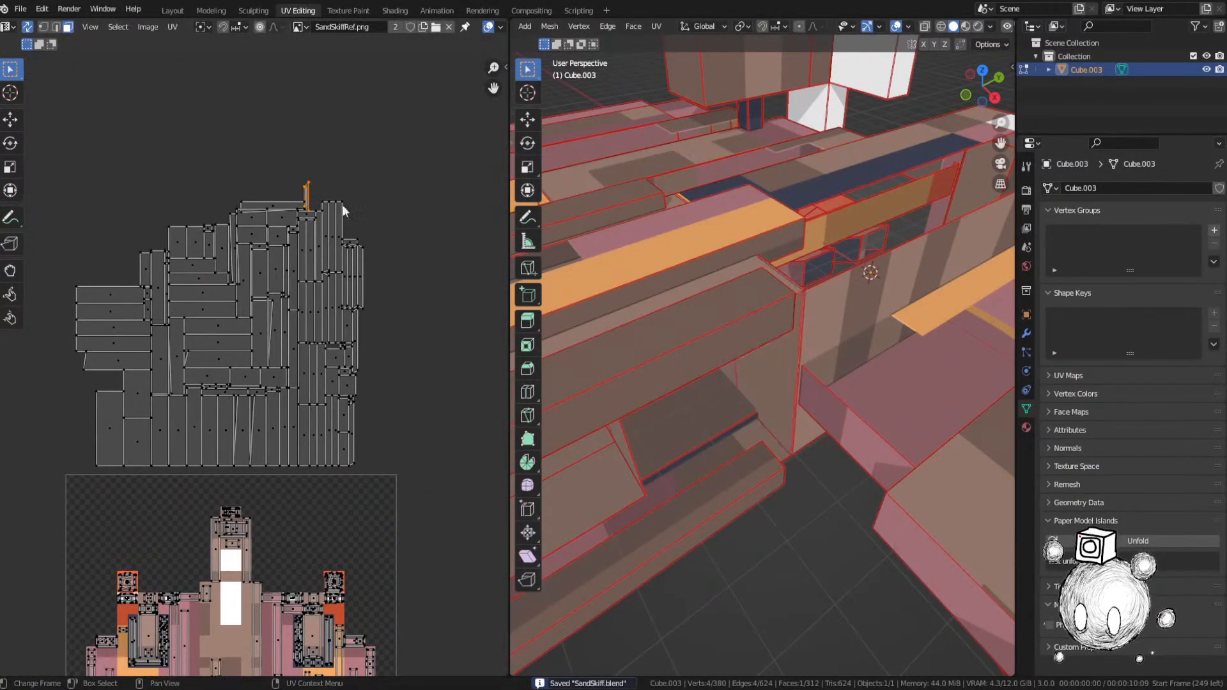
pyautogui.press('KP_Decimal')
pyautogui.moveTo(622, 290); pyautogui.dragTo(685, 275, button='middle')
pyautogui.moveTo(280, 402); pyautogui.dragTo(332, 235, button='middle')
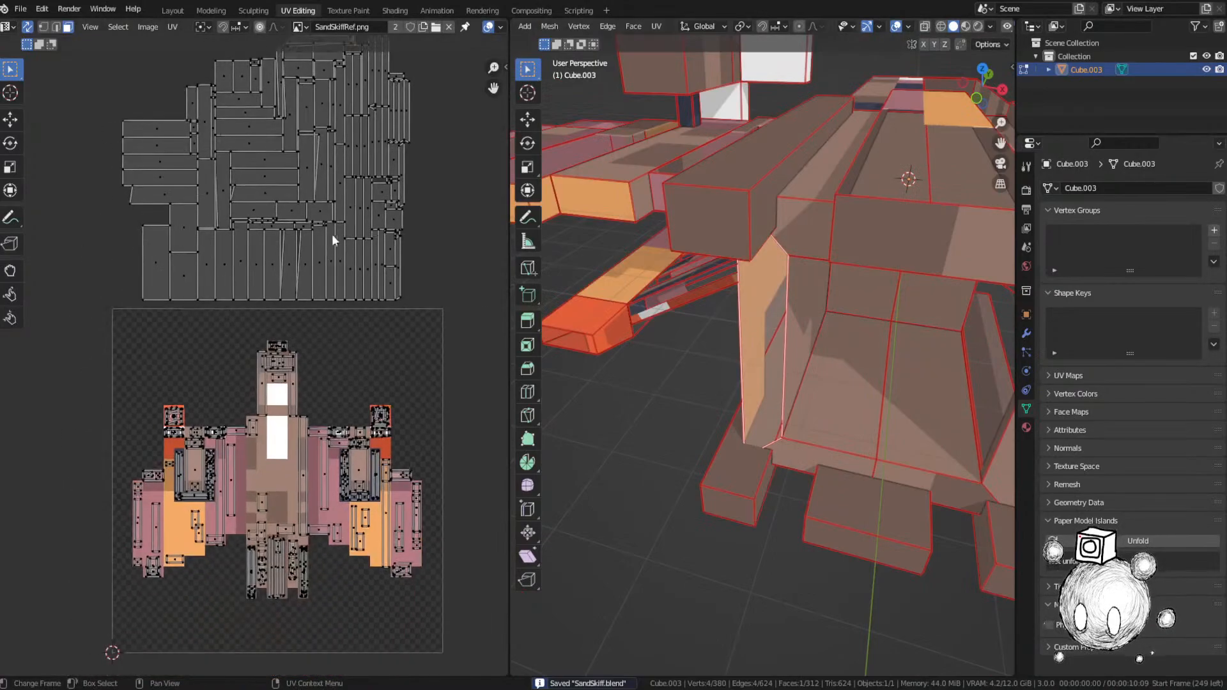
# Step: Move the narrow UV island onto the brown strip at the hull's lower left in the reference image and save the file
pyautogui.press('g')
pyautogui.click(294, 604)
pyautogui.moveTo(294, 604); pyautogui.dragTo(294, 411, button='middle')
pyautogui.press('g')
pyautogui.click(286, 469)
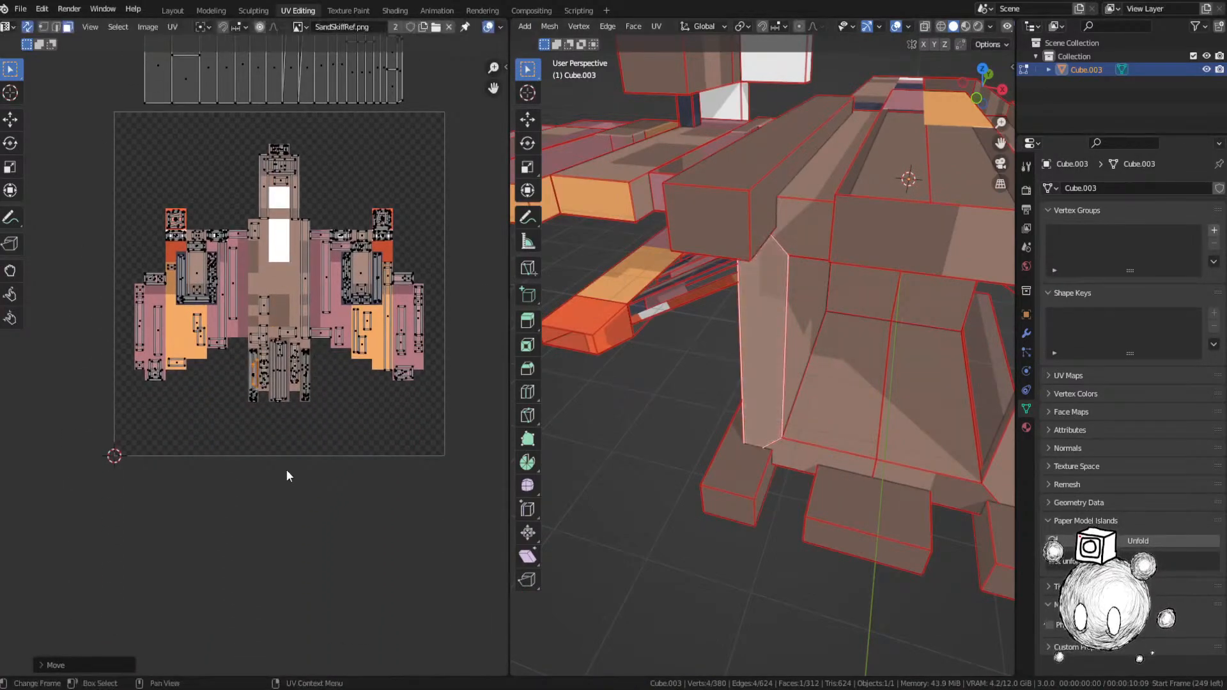
pyautogui.scroll(4, 250, 364)
pyautogui.press('g')
pyautogui.click(364, 368)
pyautogui.hotkey('ctrl', 's')
# Step: Select the wide rectangular island near the top of the unplaced UVs and locate its face on the model
pyautogui.scroll(-3, 323, 317)
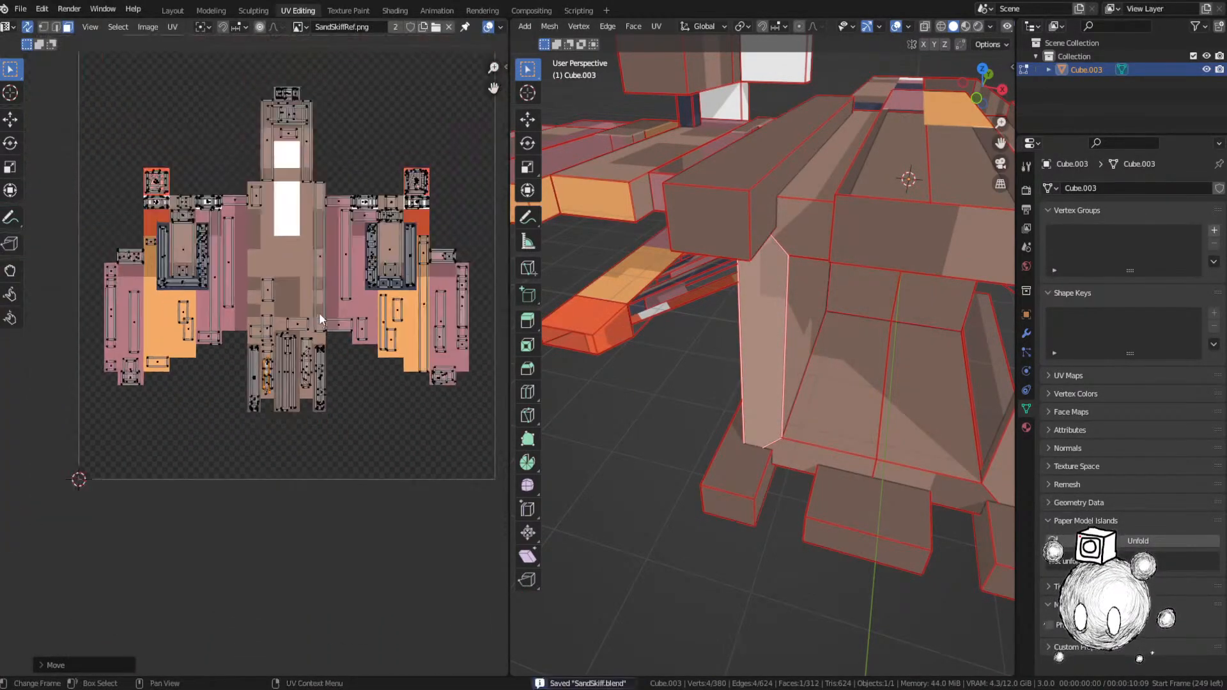
pyautogui.click(359, 203)
pyautogui.moveTo(359, 205); pyautogui.dragTo(334, 348, button='middle')
pyautogui.moveTo(293, 253); pyautogui.dragTo(258, 491, button='middle')
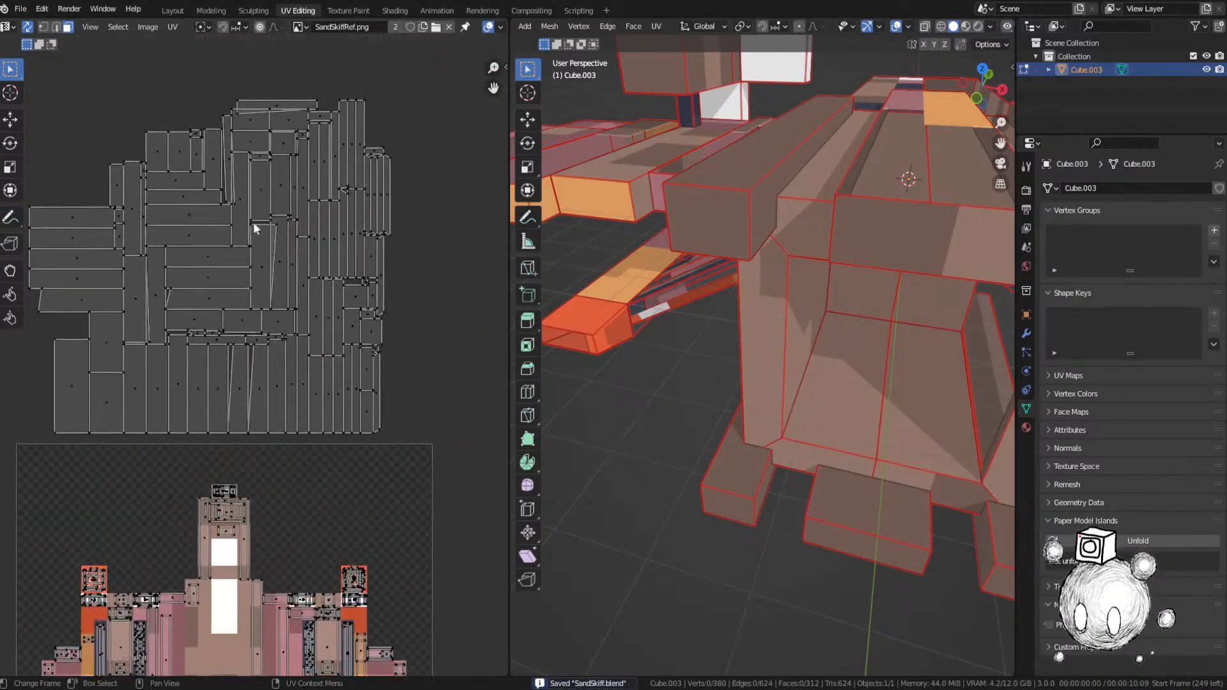
pyautogui.press('`')
pyautogui.click(778, 273)
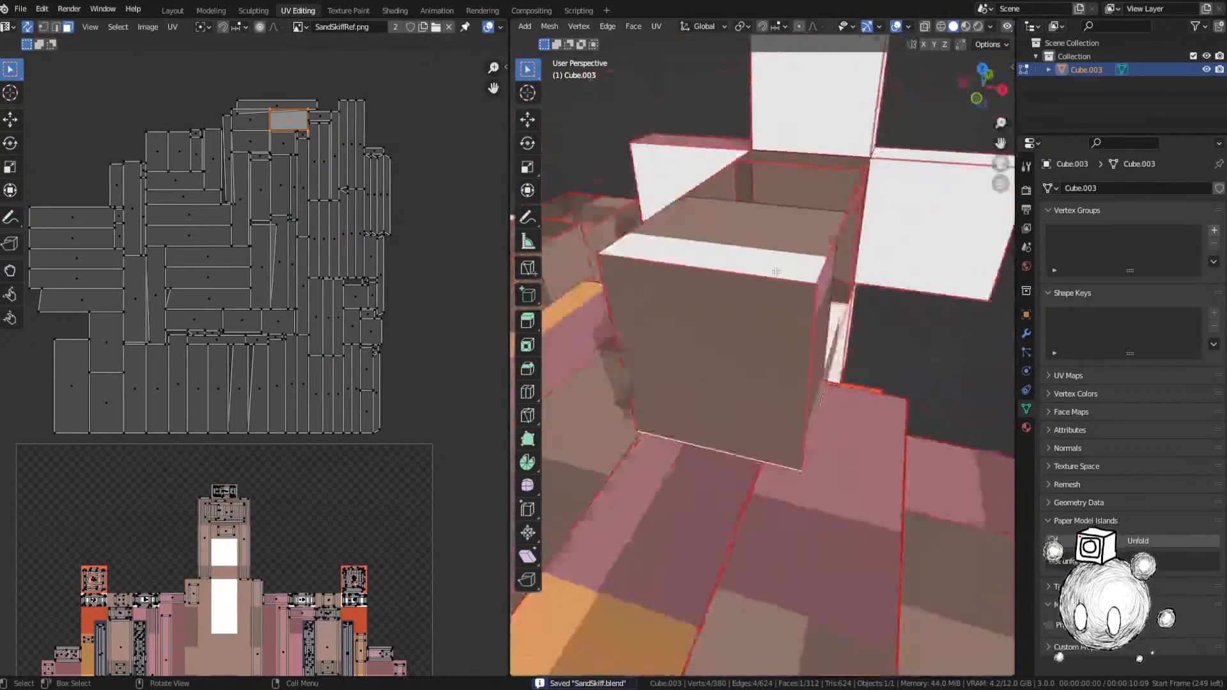
pyautogui.press('g')
pyautogui.rightClick(833, 317)
# Step: Move the wide UV island onto the brown panel inside the reference's right navy frame
pyautogui.press('g')
pyautogui.click(397, 546)
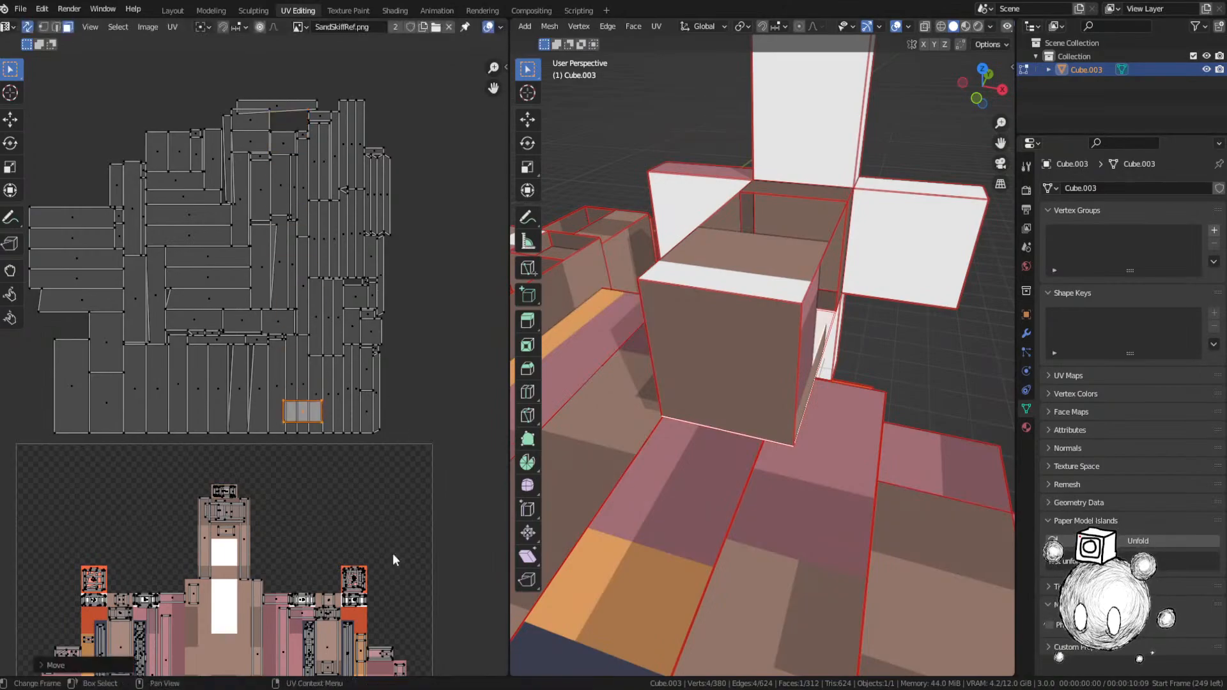
pyautogui.moveTo(393, 552); pyautogui.dragTo(358, 274, button='middle')
pyautogui.scroll(3, 358, 270)
pyautogui.press('g')
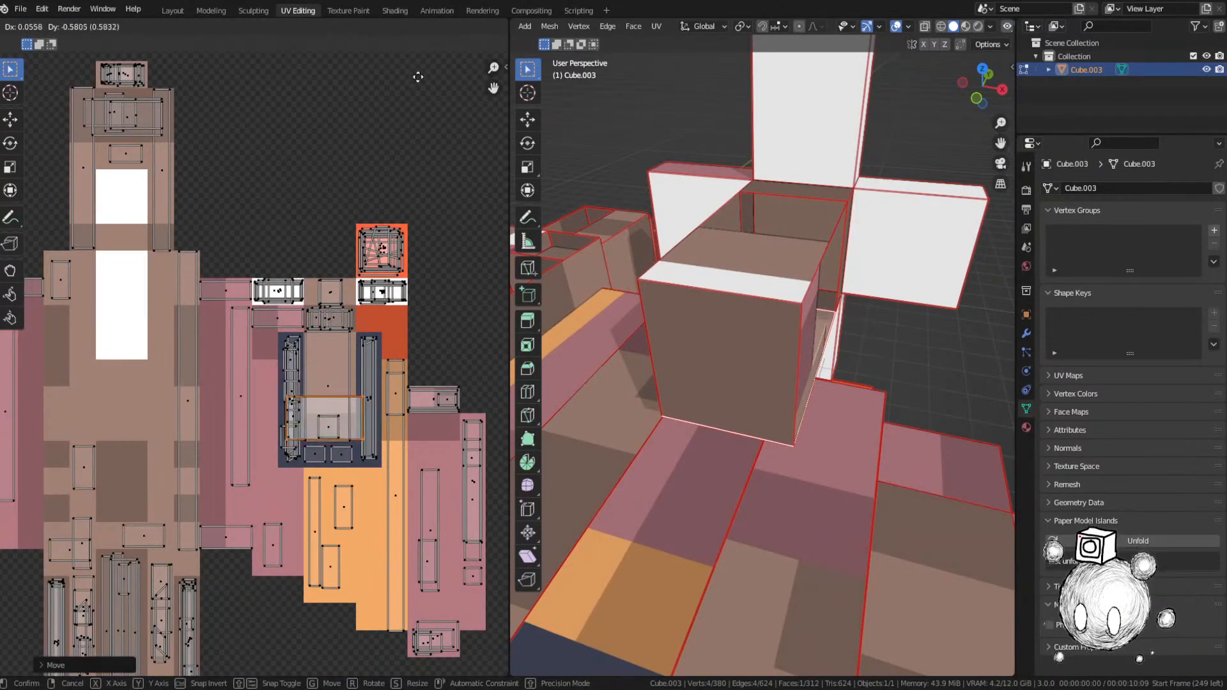
pyautogui.click(421, 73)
# Step: Rotate the UV island 90° and reposition it upright inside the brown panel
pyautogui.write('r90')
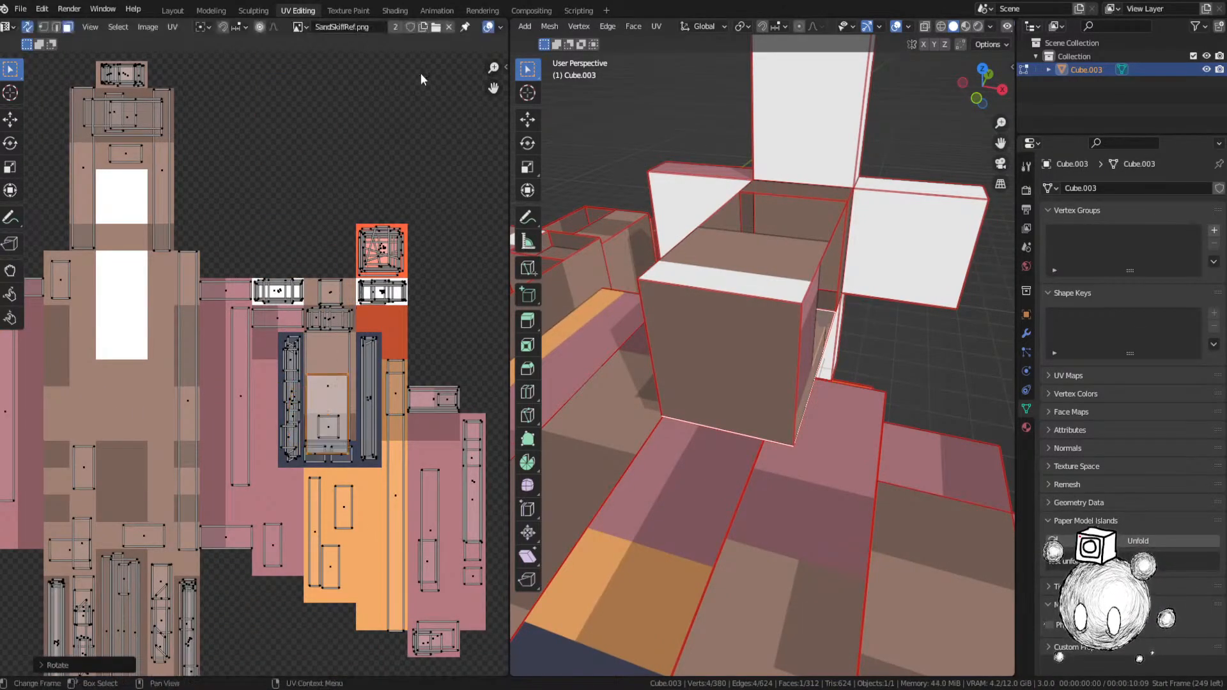
pyautogui.press('Return')
pyautogui.press('g')
pyautogui.click(420, 195)
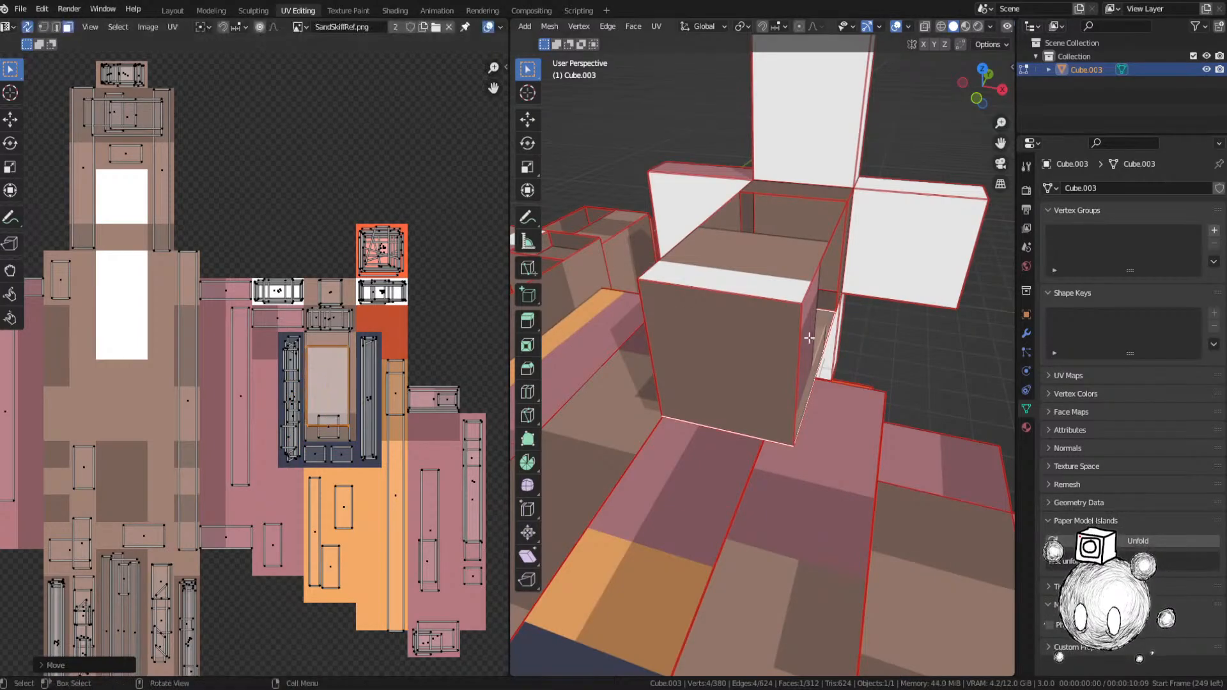
# Step: Check the box's underside and rotate its UV island by 180°
pyautogui.moveTo(811, 334); pyautogui.dragTo(729, 265, button='middle')
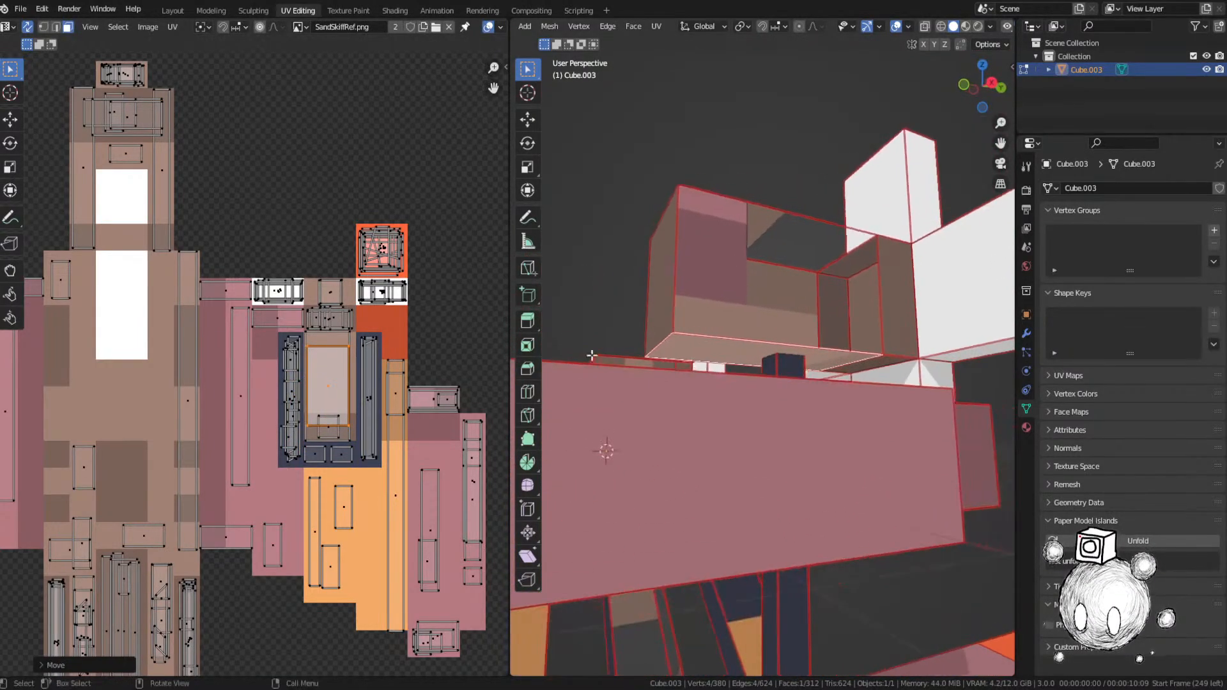
pyautogui.write('r180')
pyautogui.press('Return')
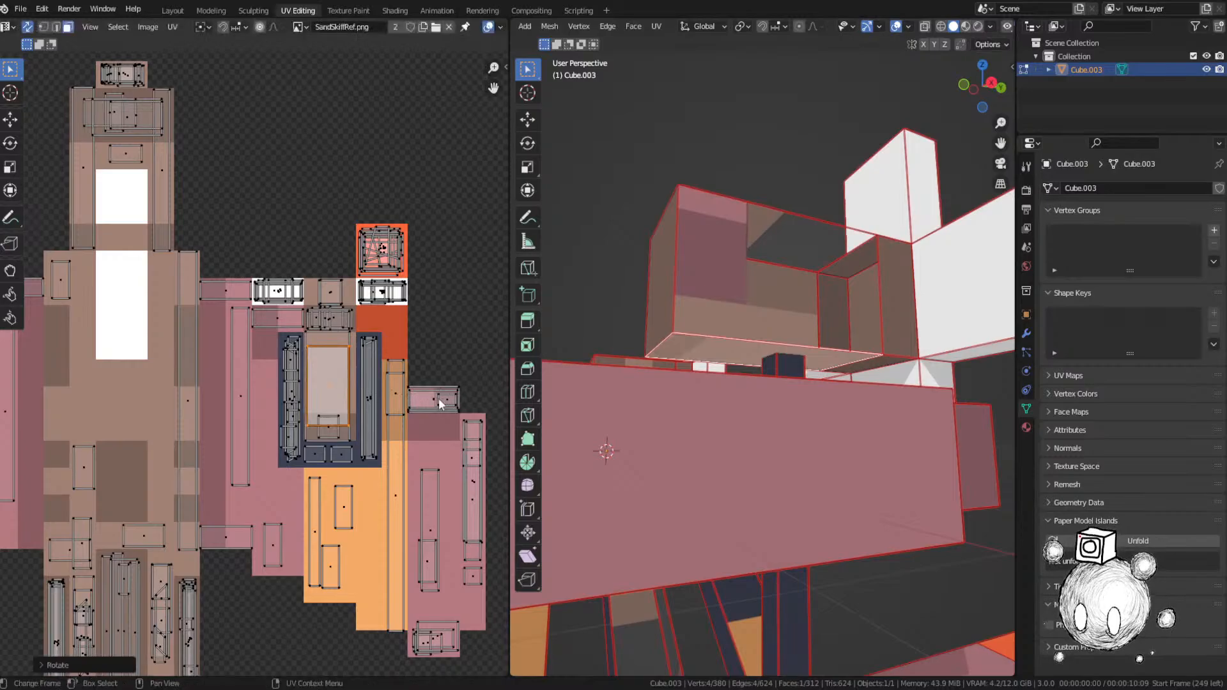
# Step: Stretch the UV island along Y by about 1.38 to fill the height of the brown panel
pyautogui.scroll(2, 324, 378)
pyautogui.scroll(1, 324, 378)
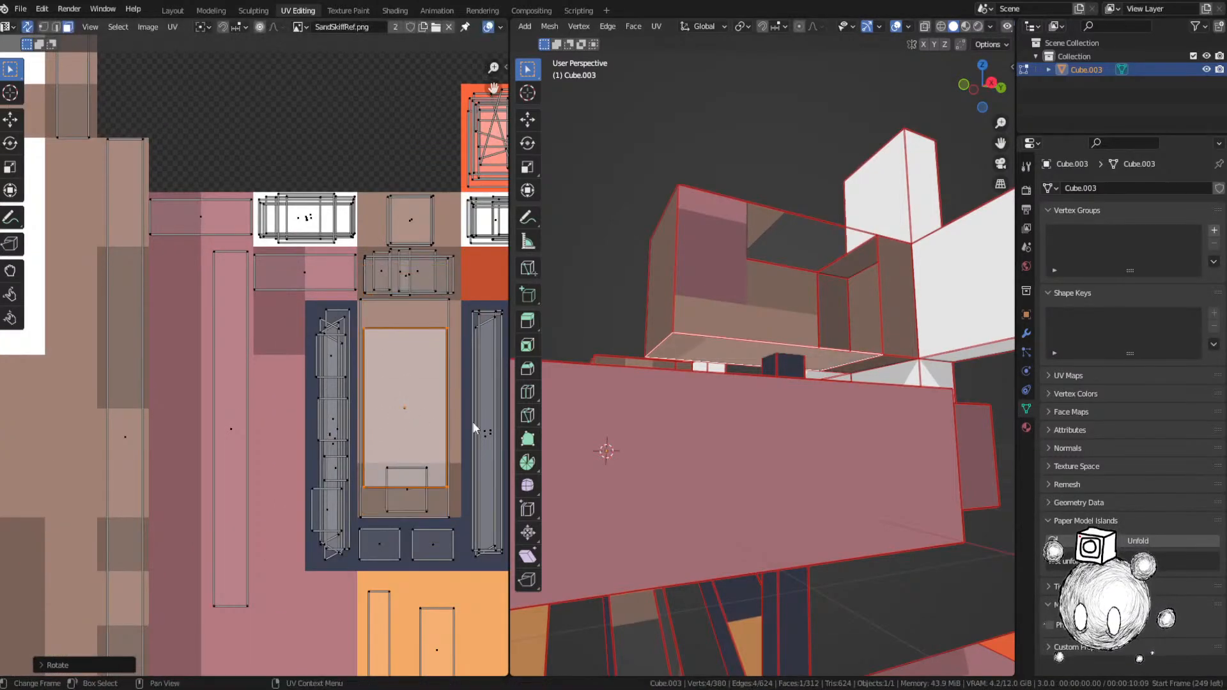
pyautogui.press('s')
pyautogui.press('y')
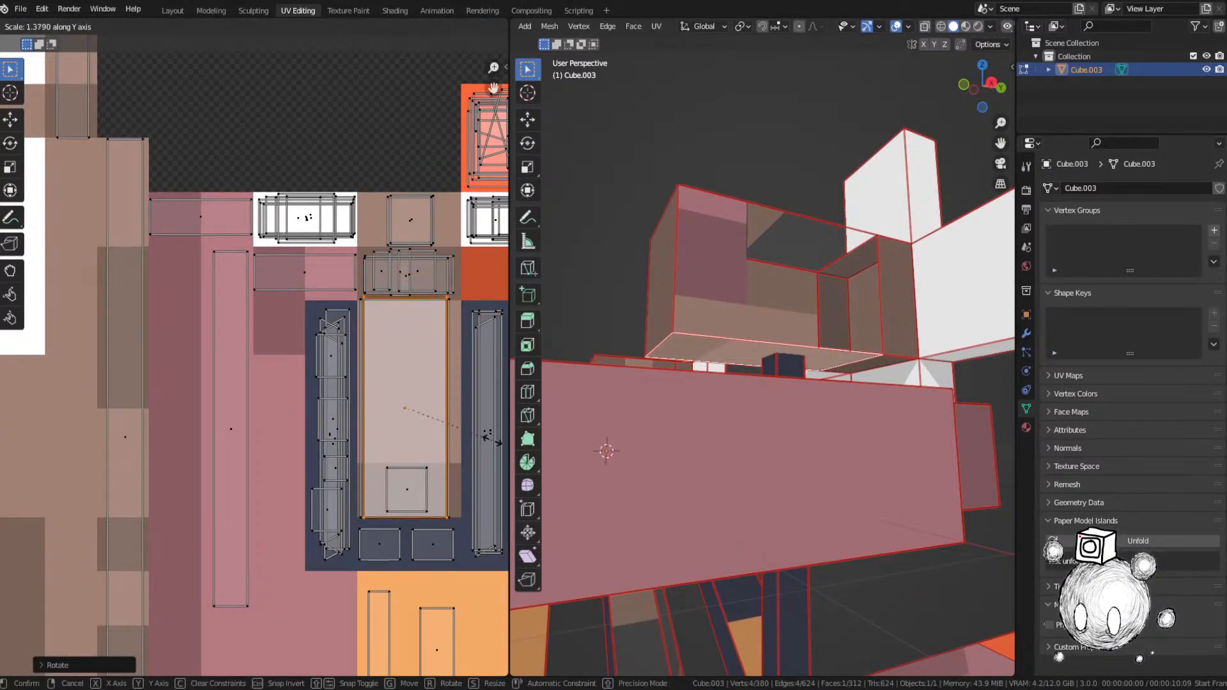
pyautogui.click(492, 431)
# Step: Try rescaling the underside's UV island along X and Y within the brown panel
pyautogui.moveTo(700, 422); pyautogui.dragTo(569, 375, button='middle')
pyautogui.press('s')
pyautogui.press('x')
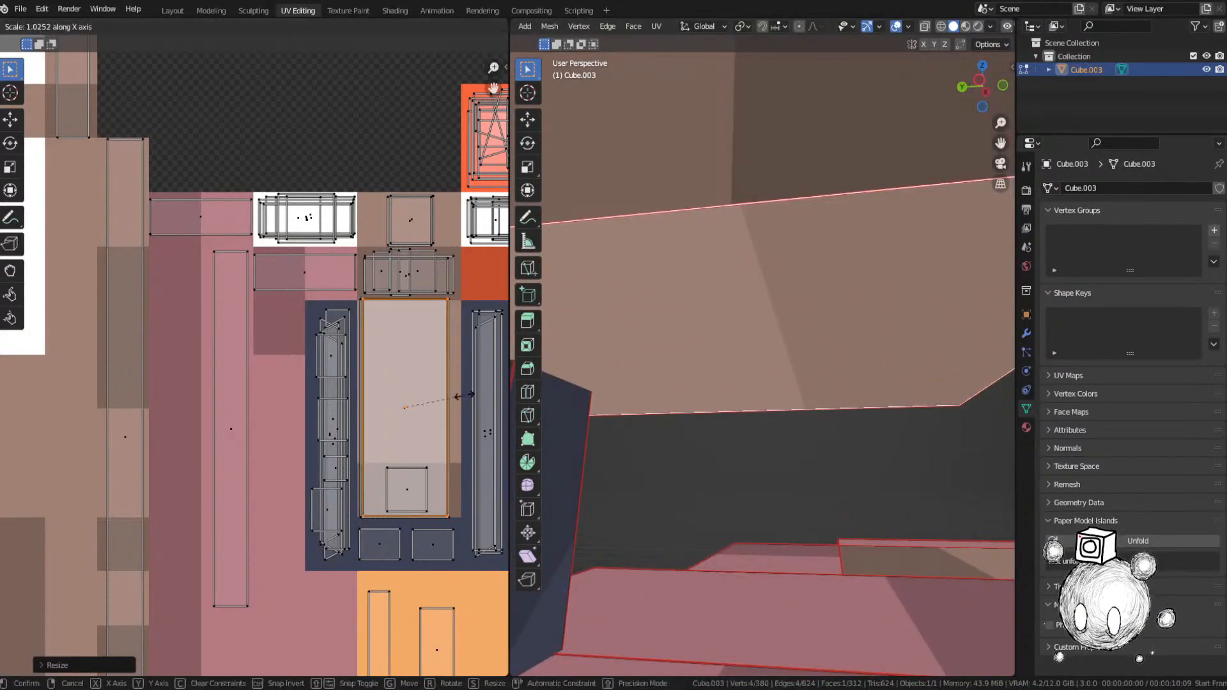
pyautogui.press('y')
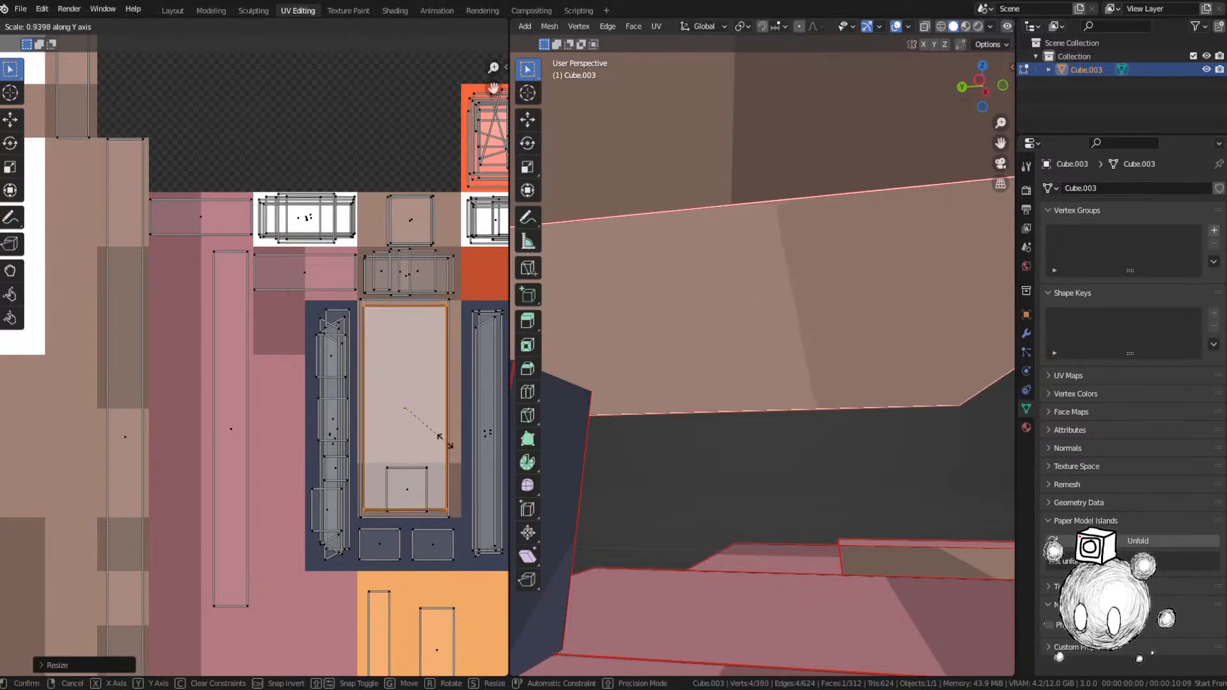
pyautogui.click(493, 451)
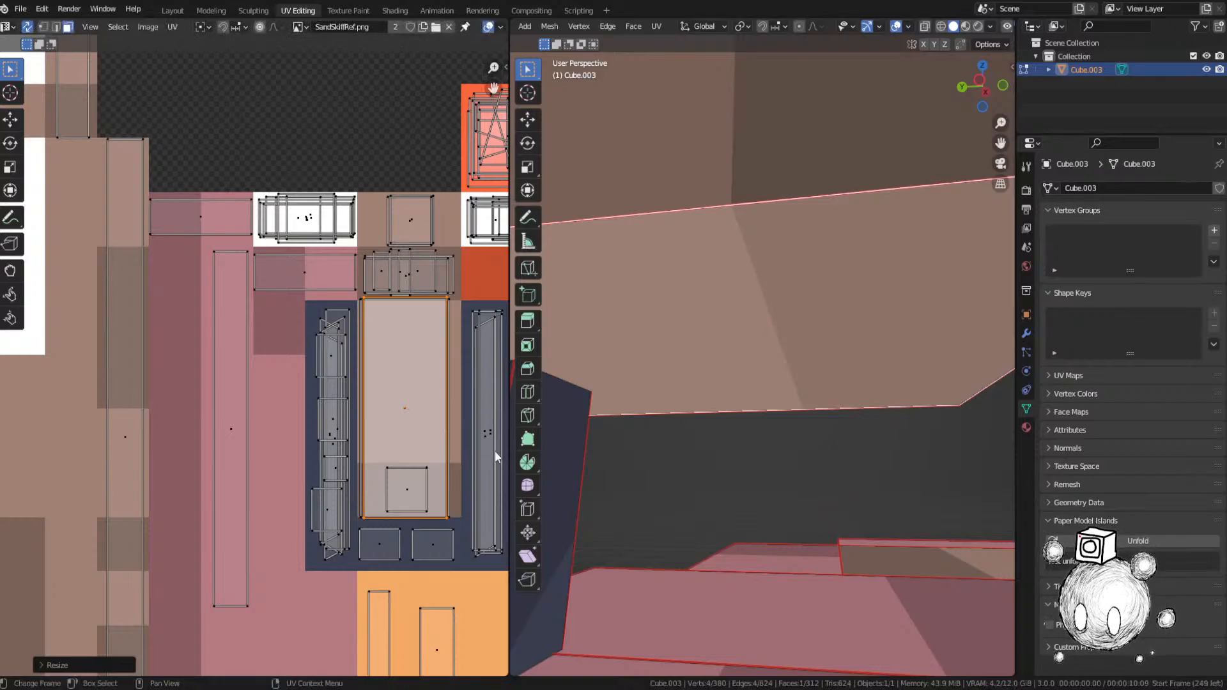
# Step: Clear the selection and select the box's adjoining side face to check its UV placement
pyautogui.moveTo(669, 409); pyautogui.dragTo(819, 403, button='middle')
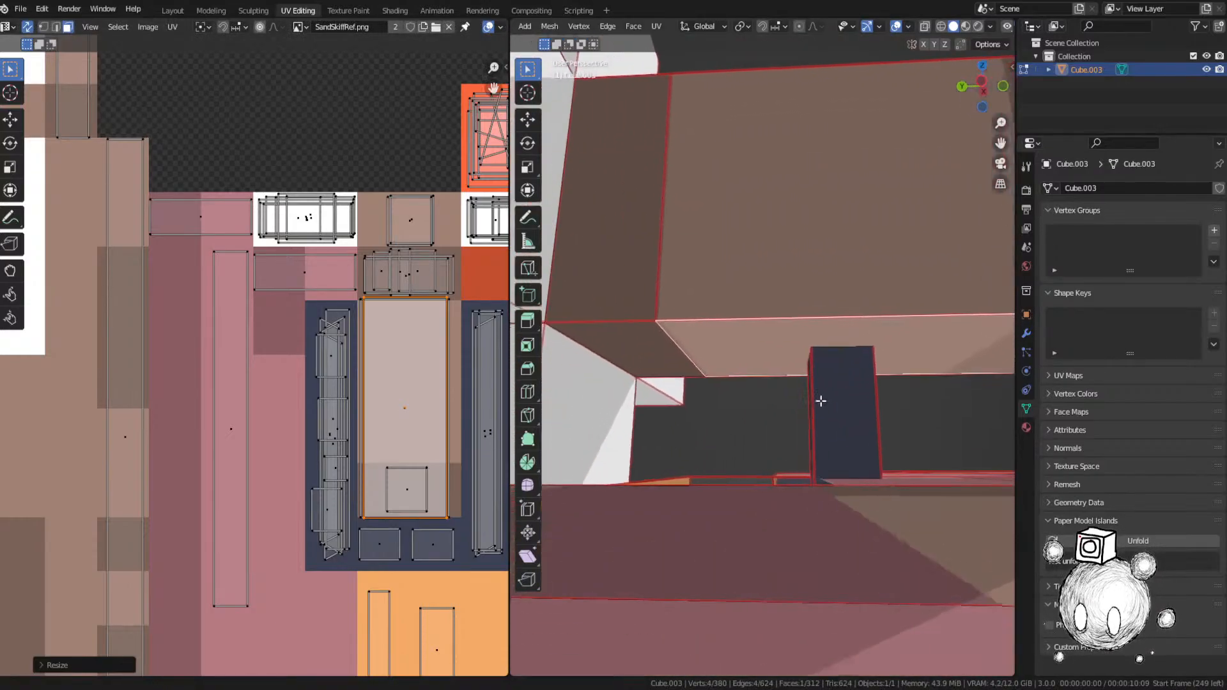
pyautogui.hotkey('alt', 'a')
pyautogui.click(752, 278)
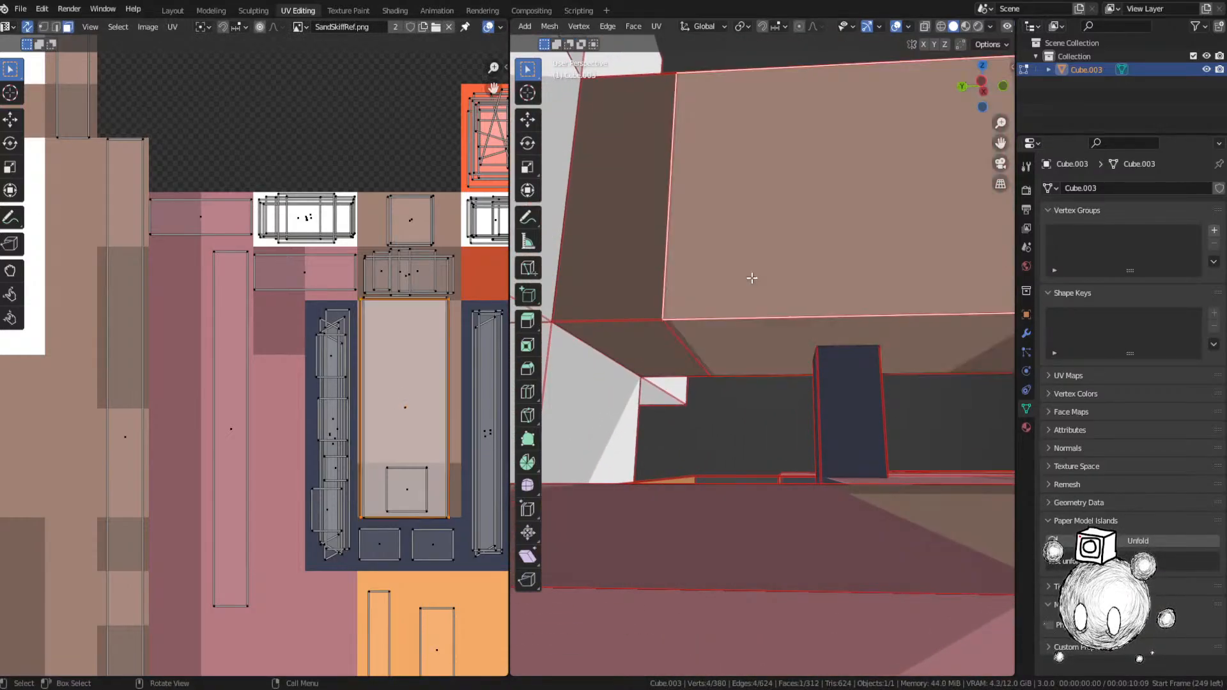
# Step: Shrink the side face's UV island along Y by about 0.99 within the brown panel
pyautogui.press('s')
pyautogui.press('x')
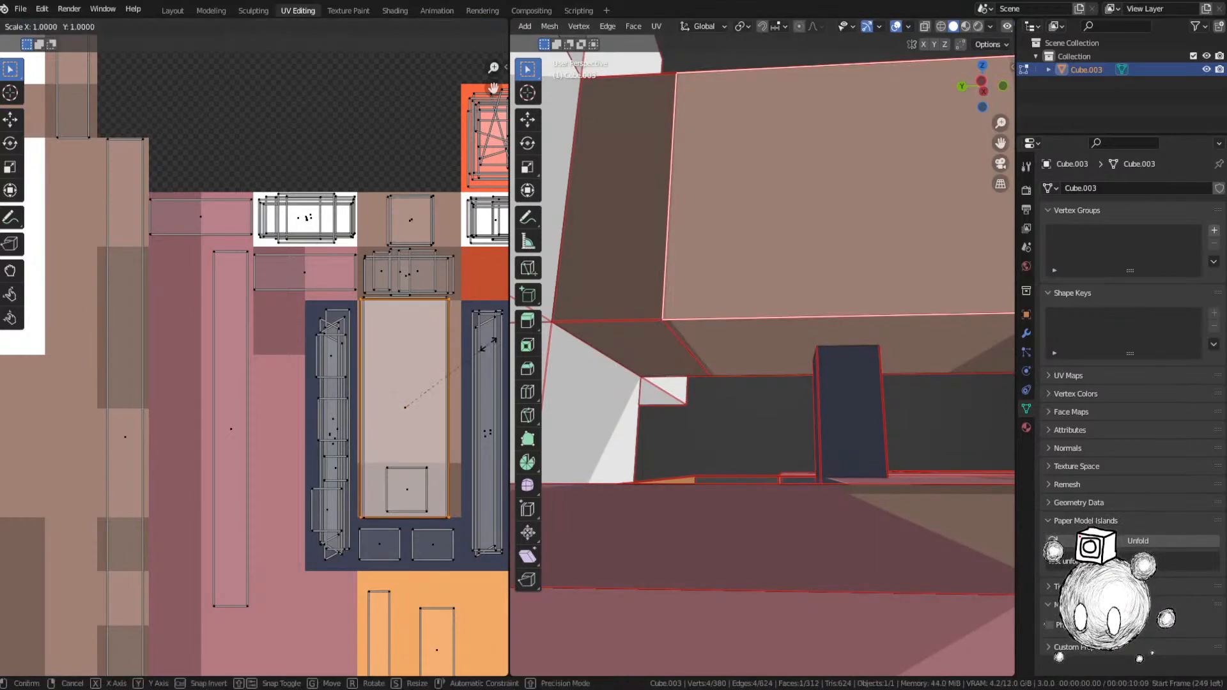
pyautogui.press('y')
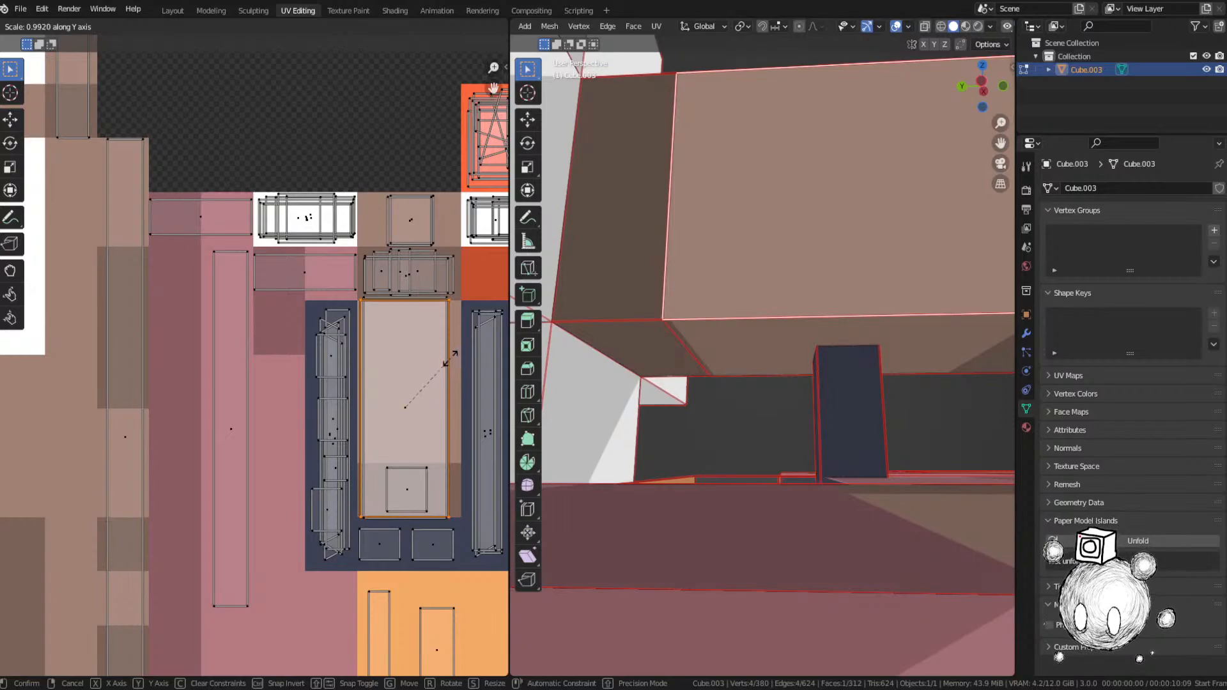
pyautogui.click(444, 359)
# Step: Select the box's underside face and shrink its UV island slightly along Y
pyautogui.click(691, 351)
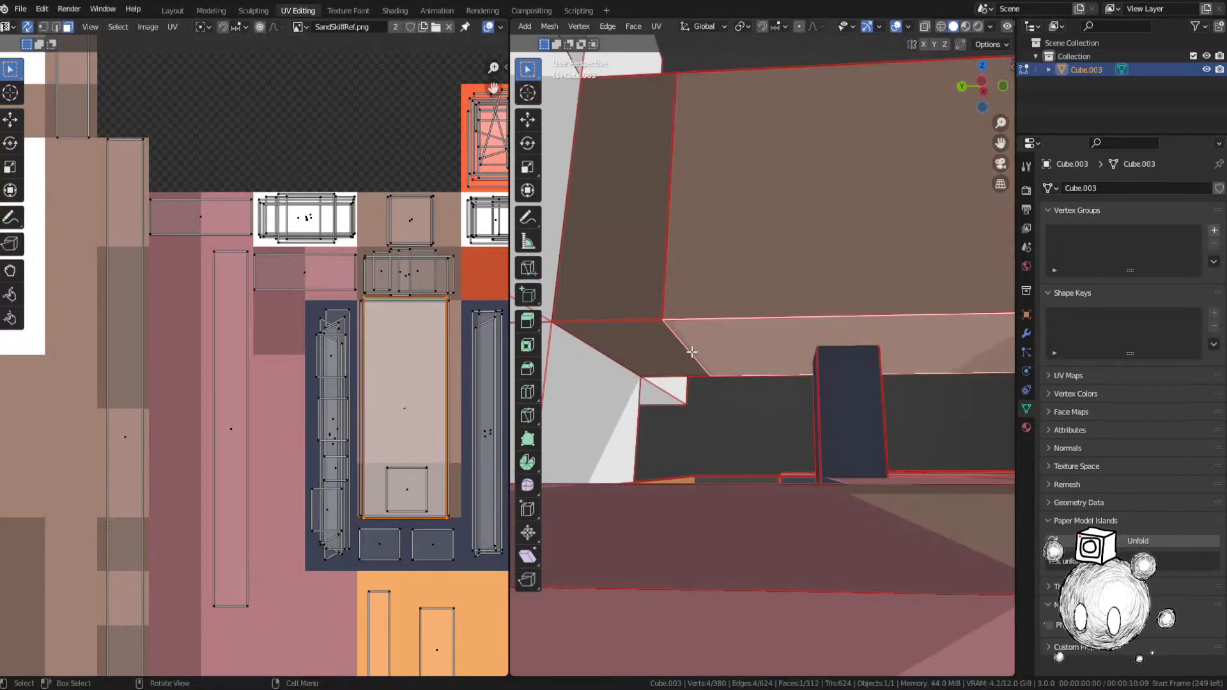
pyautogui.press('s')
pyautogui.press('x')
pyautogui.press('y')
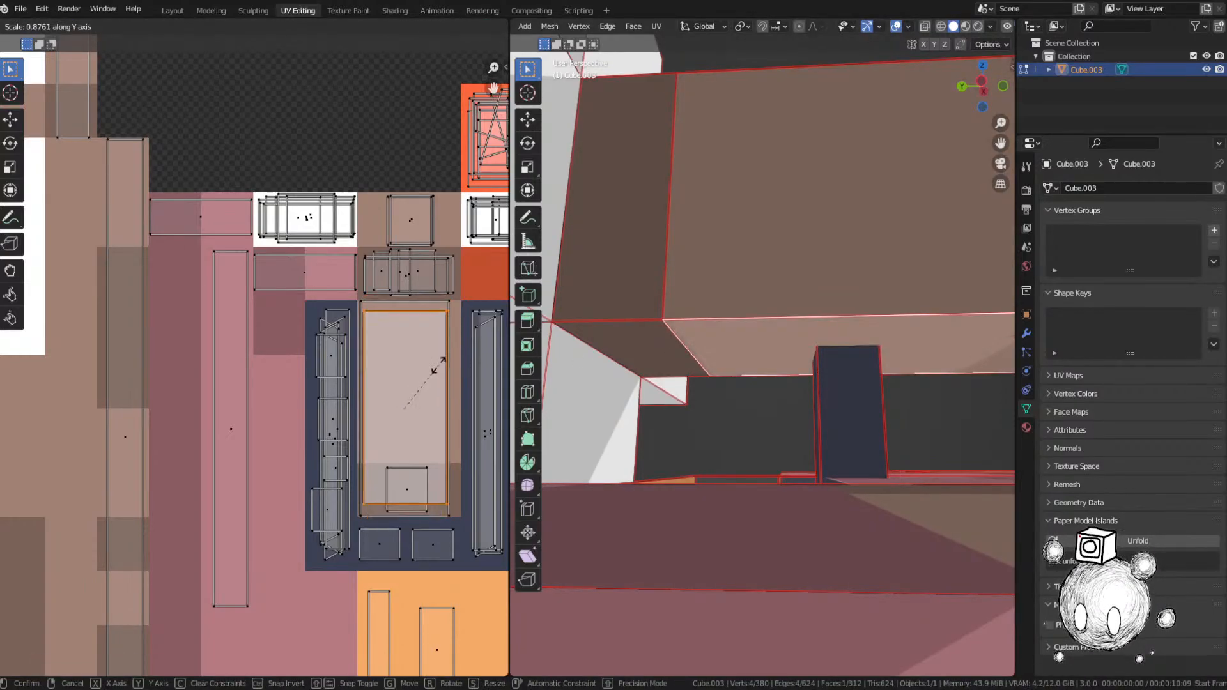
pyautogui.click(483, 345)
# Step: Check the far end of the underside and stretch its UV island along Y by about 1.04
pyautogui.moveTo(865, 365); pyautogui.dragTo(831, 358, button='middle')
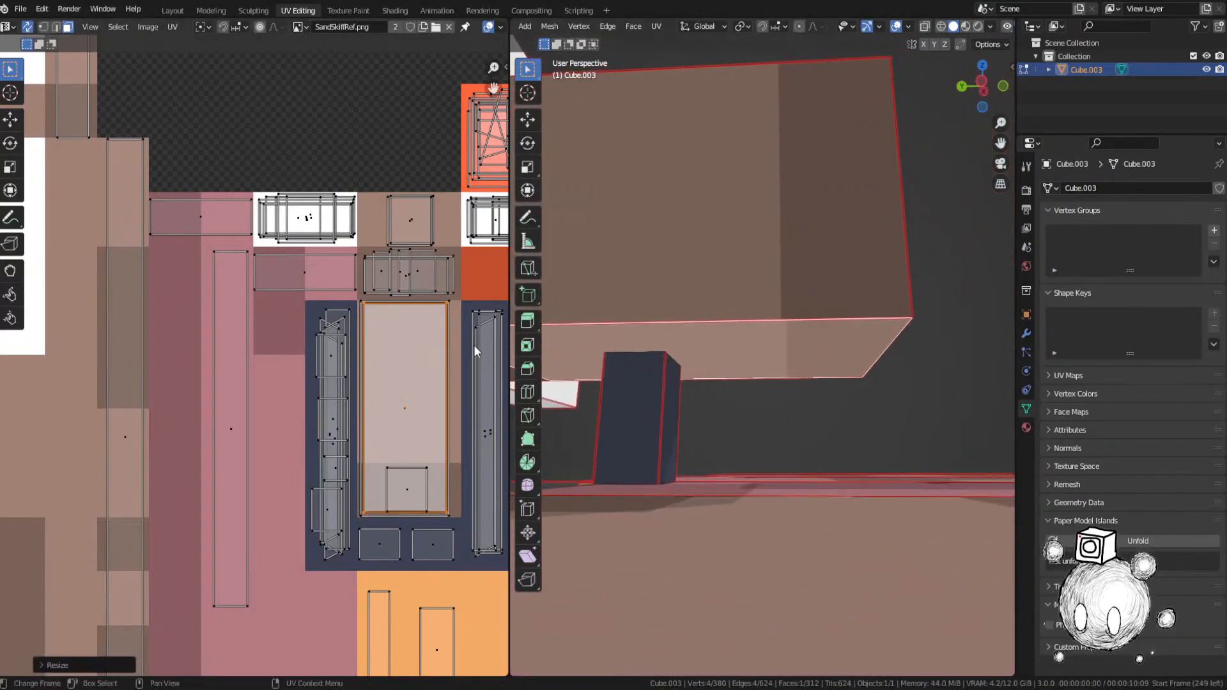
pyautogui.press('s')
pyautogui.press('x')
pyautogui.press('y')
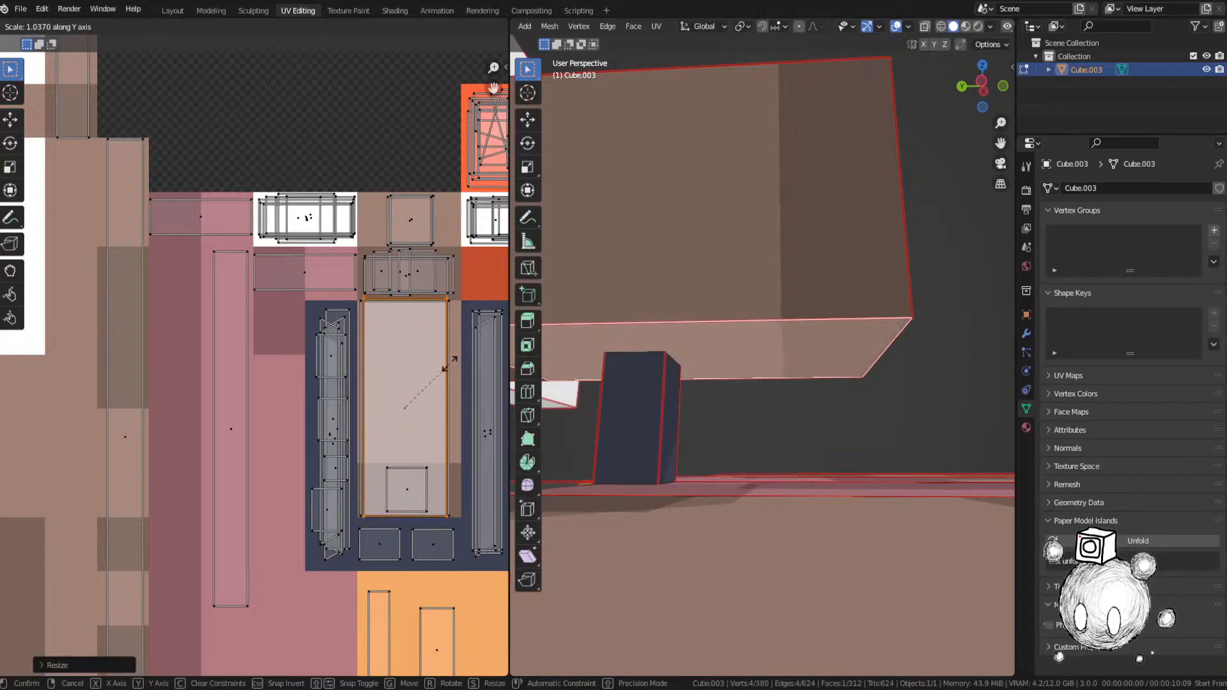
pyautogui.click(458, 355)
# Step: Nudge the underside's UV island along Y and fine-tune its Y scale so its shading lines up with the side face
pyautogui.moveTo(643, 384); pyautogui.dragTo(862, 383, button='middle')
pyautogui.press('g')
pyautogui.press('y')
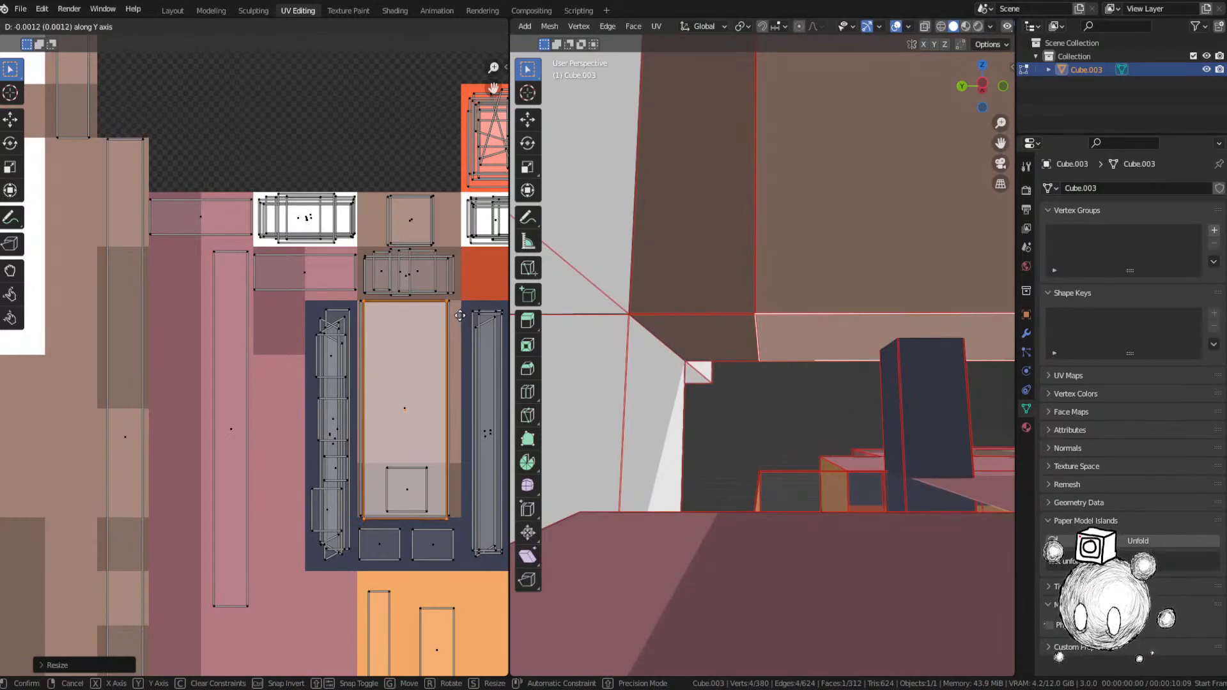
pyautogui.click(459, 314)
pyautogui.moveTo(835, 384); pyautogui.dragTo(579, 377, button='middle')
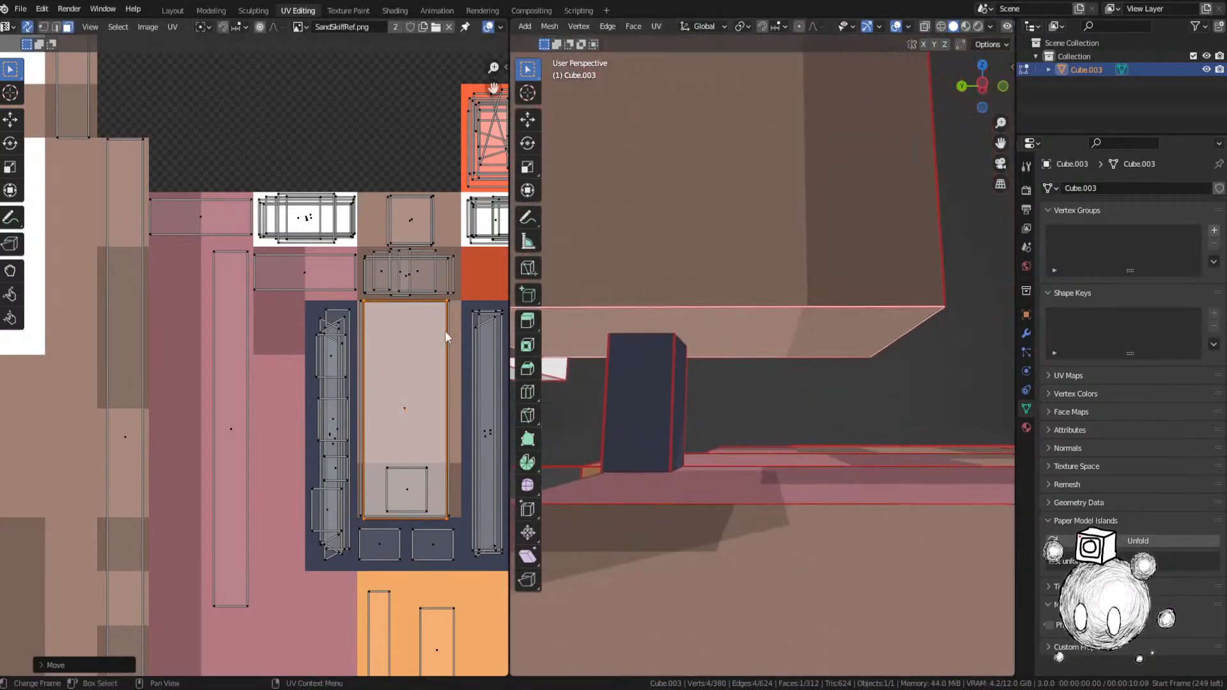
pyautogui.press('s')
pyautogui.press('x')
pyautogui.press('y')
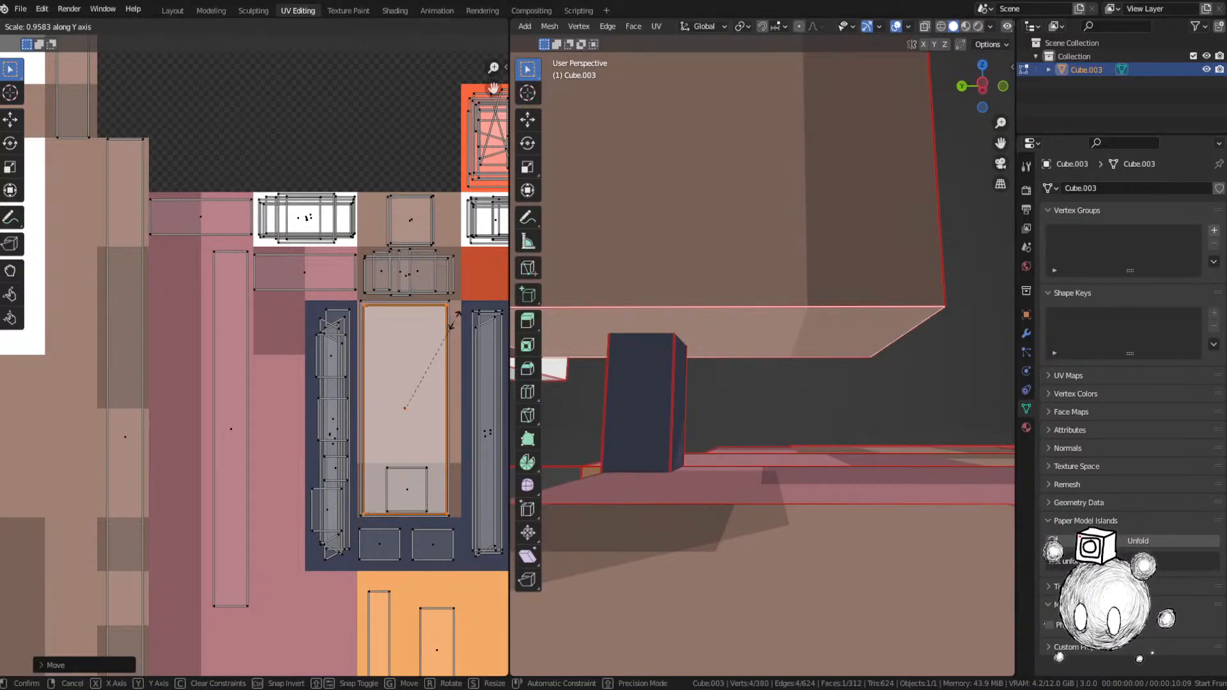
pyautogui.click(457, 313)
pyautogui.moveTo(786, 383); pyautogui.dragTo(998, 376, button='middle')
# Step: Leave Edit Mode, clear the selection and save the SandSkiff file
pyautogui.press('Tab')
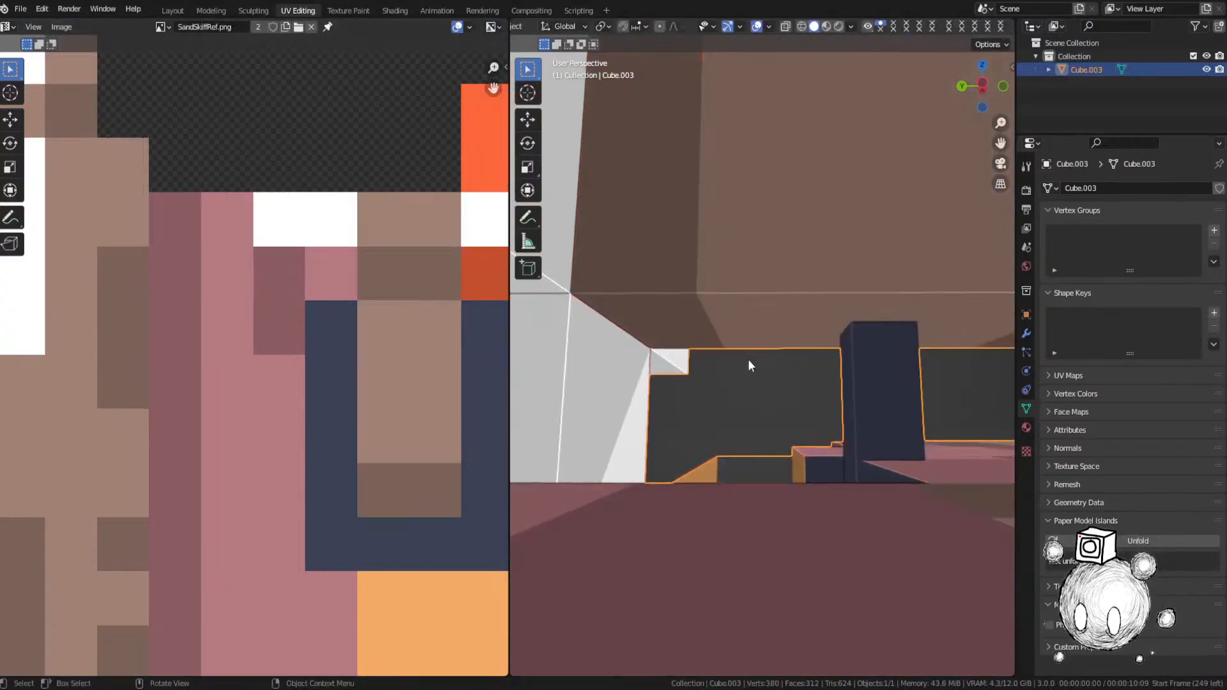
pyautogui.hotkey('alt', 'a')
pyautogui.moveTo(749, 365); pyautogui.dragTo(757, 388, button='middle')
pyautogui.hotkey('ctrl', 's')
pyautogui.scroll(-4, 323, 294)
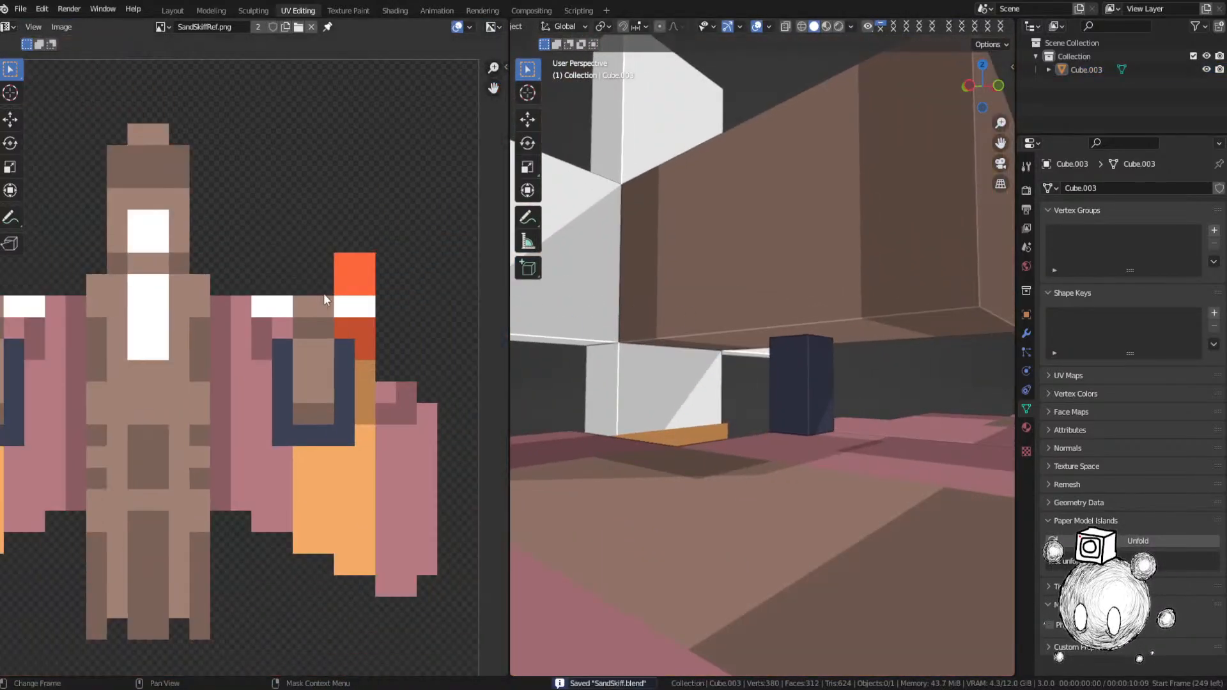
pyautogui.scroll(-3, 324, 293)
# Step: Return the model to Edit Mode, select the thin tapered leftover UV island and locate its face on the model
pyautogui.click(697, 294)
pyautogui.press('Tab')
pyautogui.moveTo(367, 297); pyautogui.dragTo(357, 464, button='middle')
pyautogui.moveTo(699, 279); pyautogui.dragTo(652, 320, button='middle')
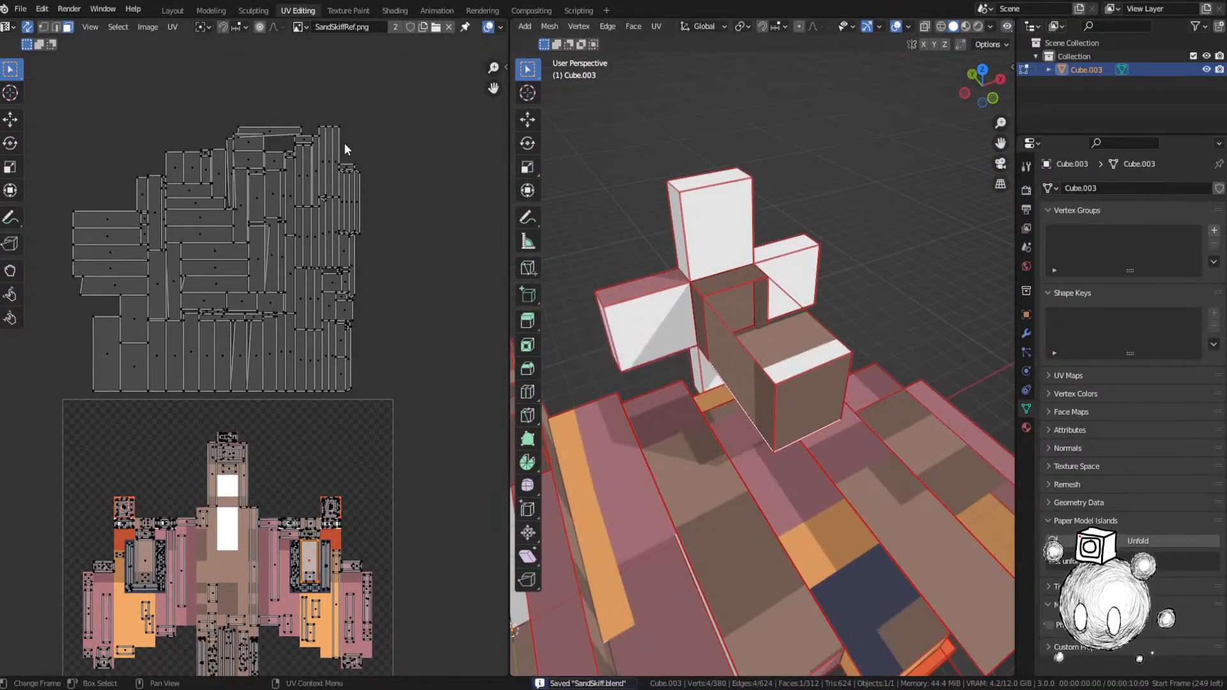
pyautogui.click(831, 246)
pyautogui.press('g')
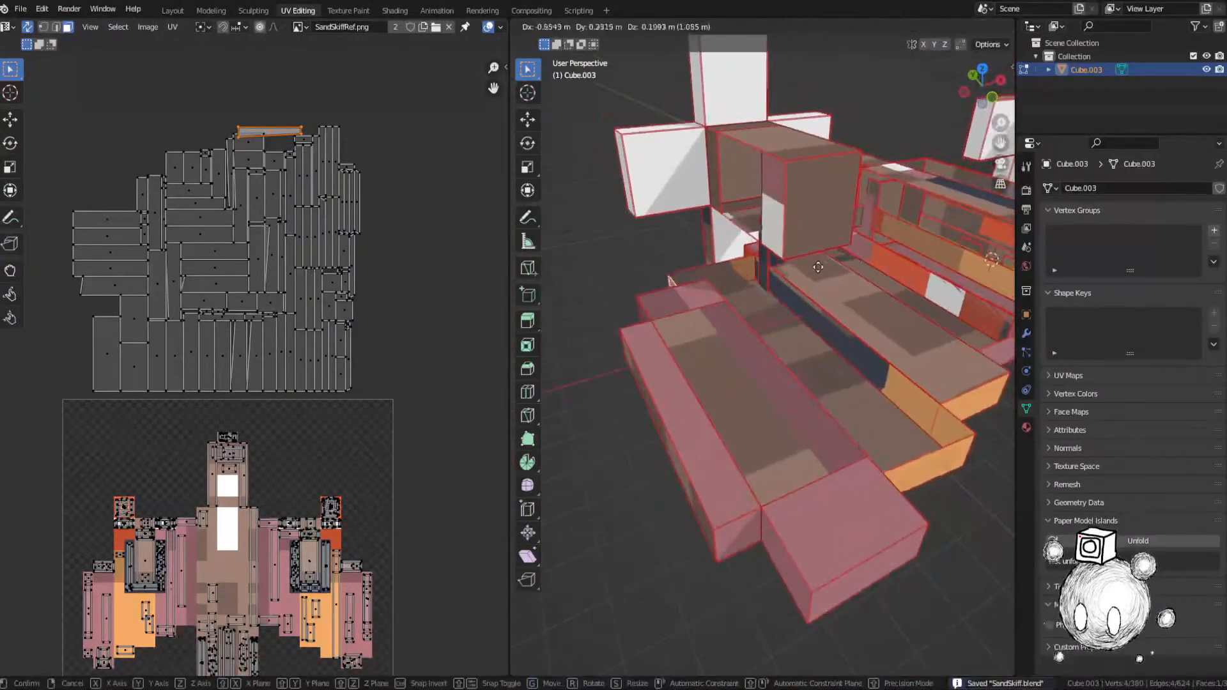
pyautogui.rightClick(903, 258)
pyautogui.moveTo(902, 258); pyautogui.dragTo(722, 286, button='middle')
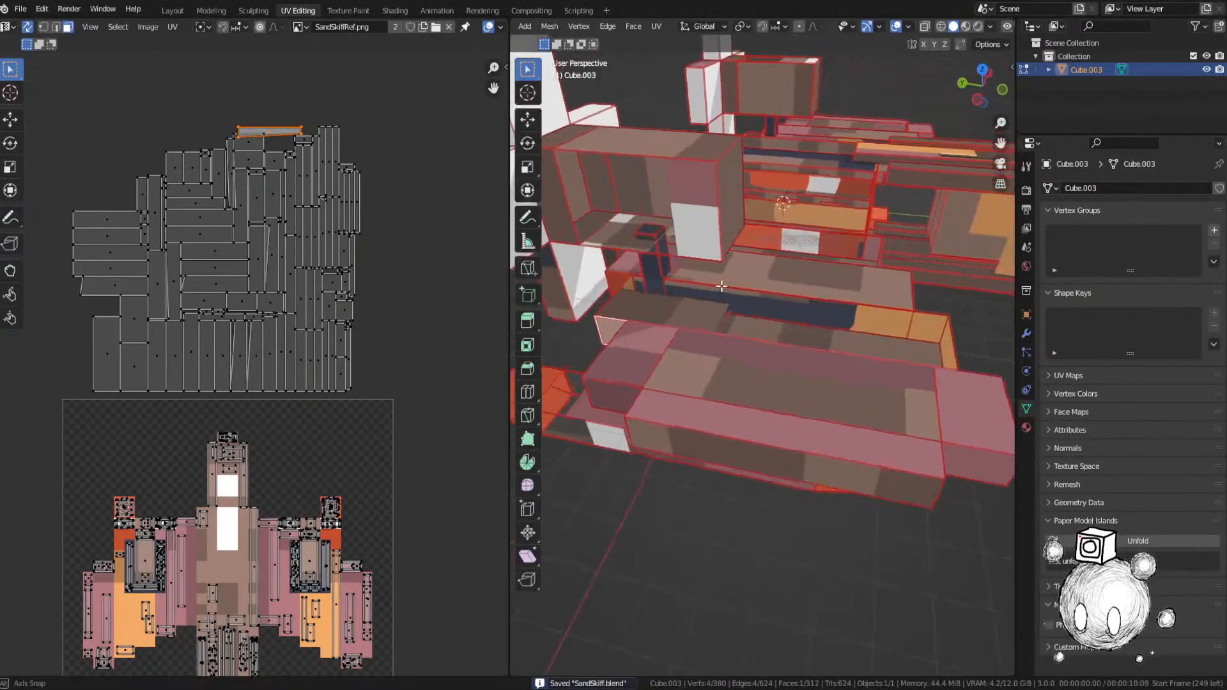
# Step: Move the tapered UV island onto the small pink block at the top of the left wing's outer part
pyautogui.press('g')
pyautogui.click(256, 528)
pyautogui.moveTo(255, 528); pyautogui.dragTo(433, 347, button='middle')
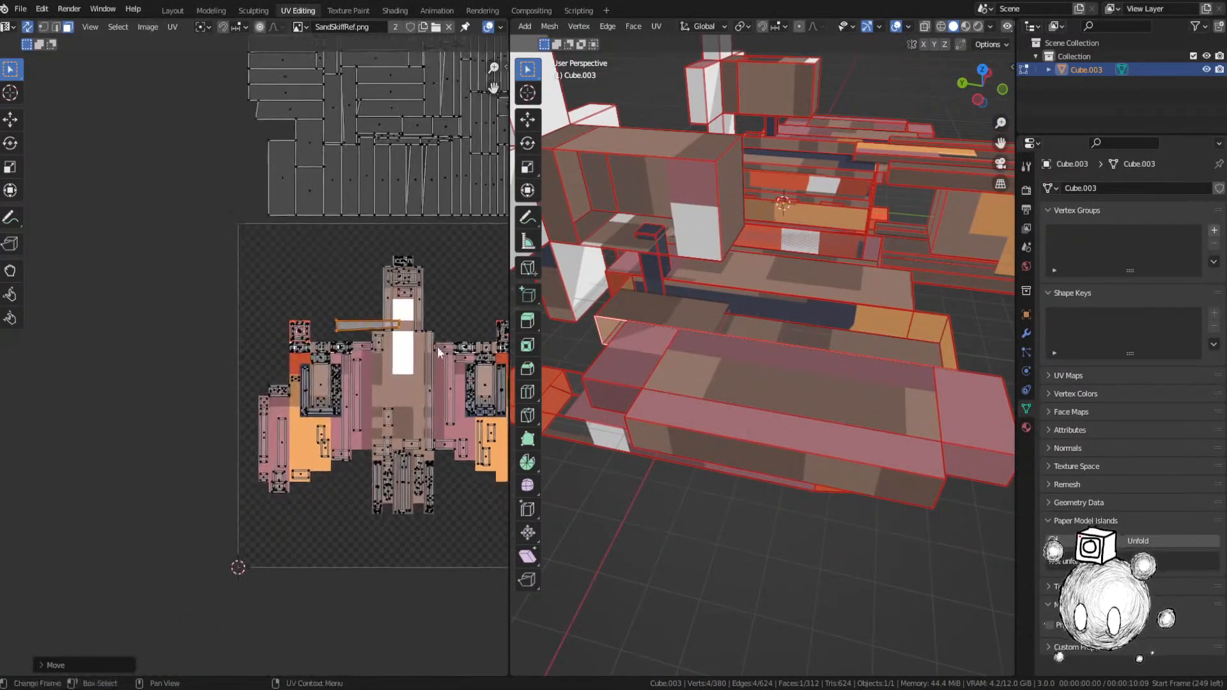
pyautogui.scroll(3, 462, 304)
pyautogui.press('g')
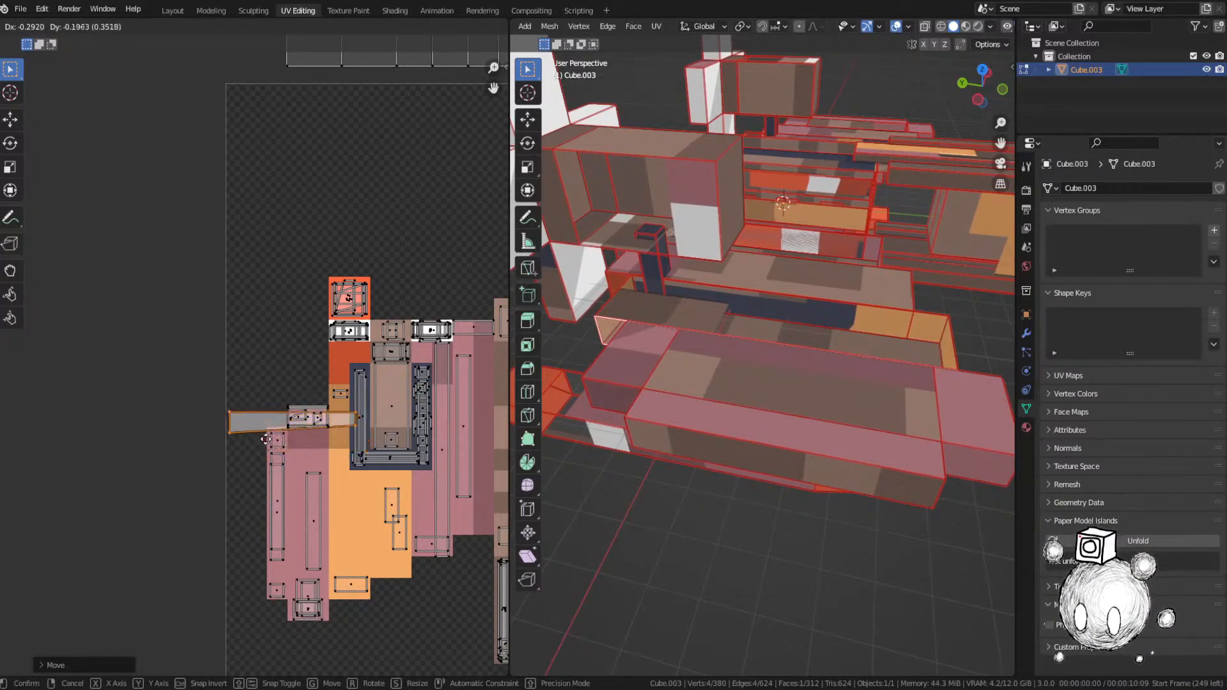
# Step: Scale the tapered UV island down to about 0.47 to fit the pink block, and save the file with nothing selected
pyautogui.press('s')
pyautogui.scroll(4, 355, 464)
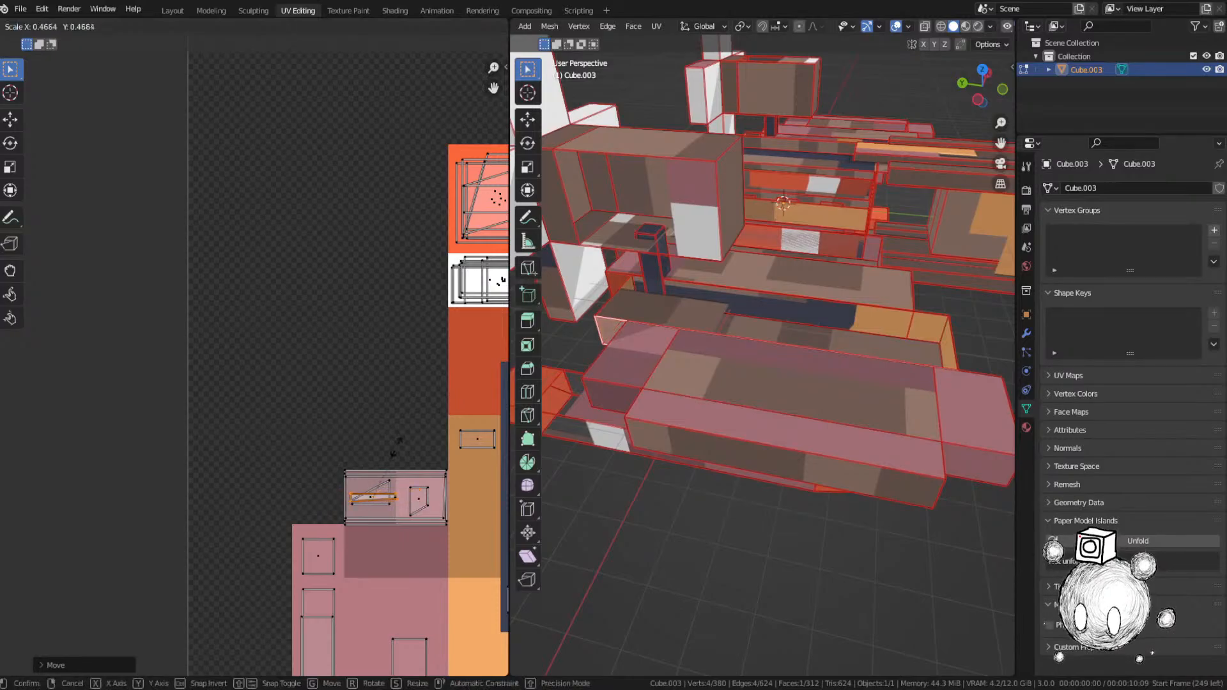
pyautogui.click(394, 446)
pyautogui.moveTo(787, 396)
pyautogui.mouseDown(button='middle')
pyautogui.moveTo(741, 420)
pyautogui.moveTo(770, 407)
pyautogui.mouseUp(button='middle')
pyautogui.hotkey('alt', 'a')
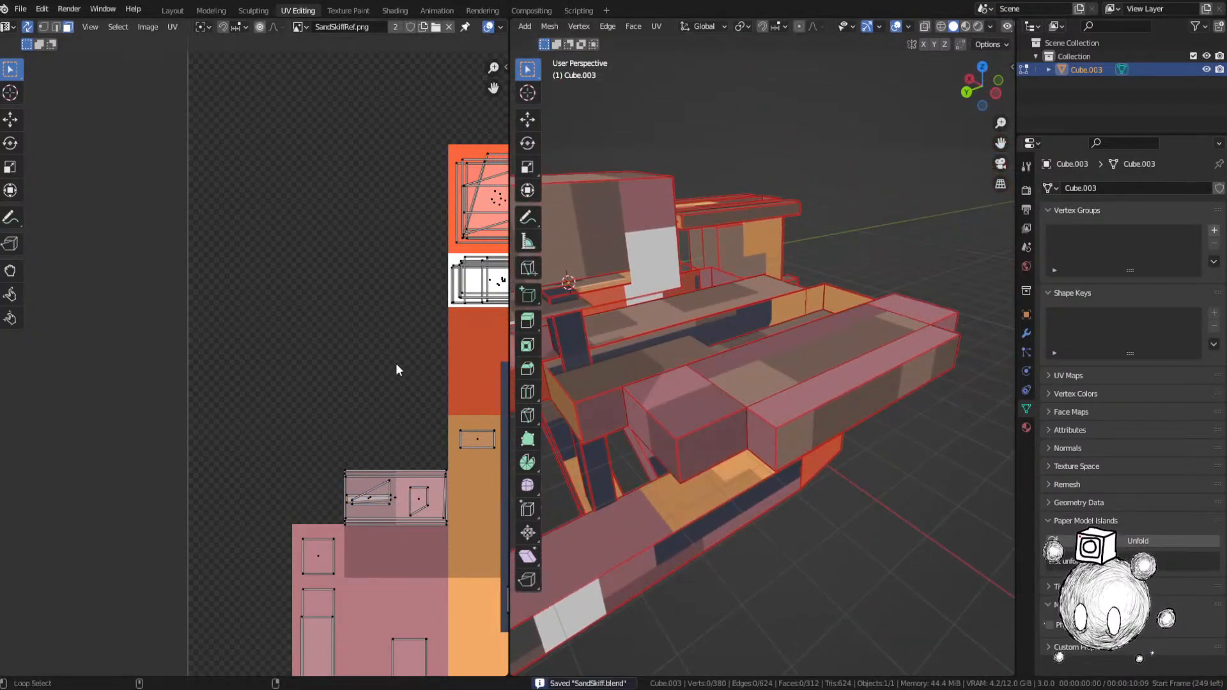
# Step: Select the small flat rectangular leftover island along the upper edge of the unplaced UV layout
pyautogui.moveTo(676, 403); pyautogui.dragTo(637, 404, button='middle')
pyautogui.scroll(-2, 638, 403)
pyautogui.scroll(-3, 451, 336)
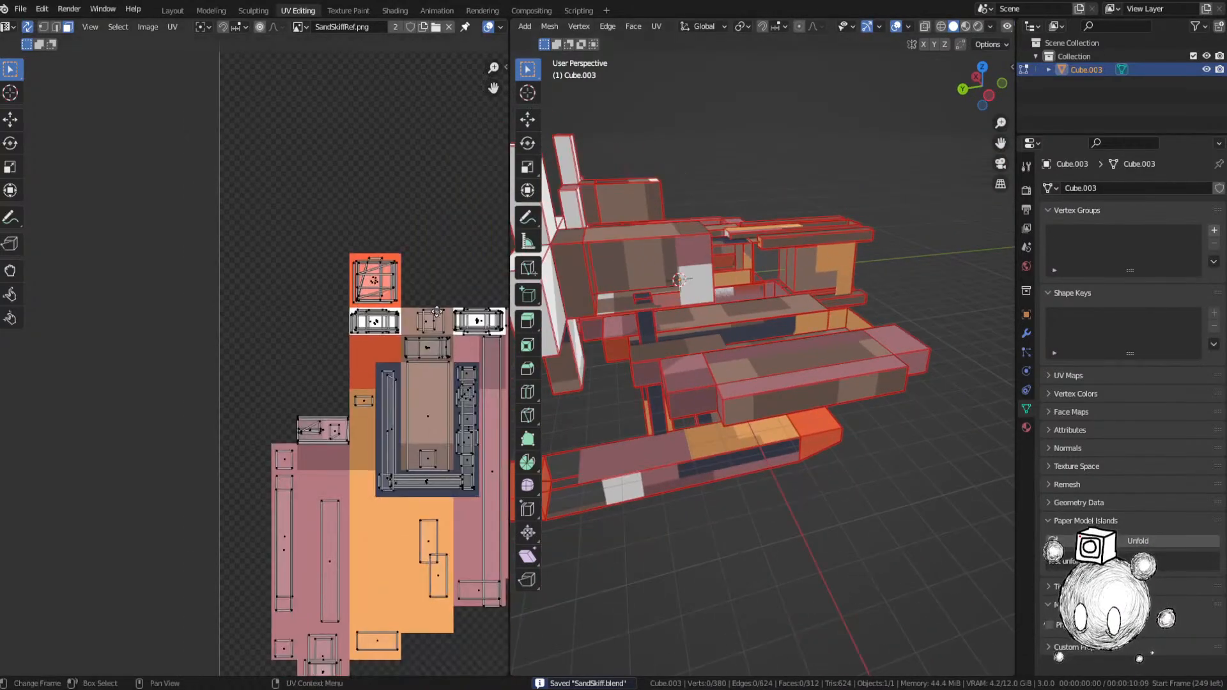
pyautogui.moveTo(436, 312); pyautogui.dragTo(146, 382, button='middle')
pyautogui.scroll(-1, 159, 380)
pyautogui.moveTo(397, 178); pyautogui.dragTo(240, 435, button='middle')
pyautogui.scroll(-3, 241, 434)
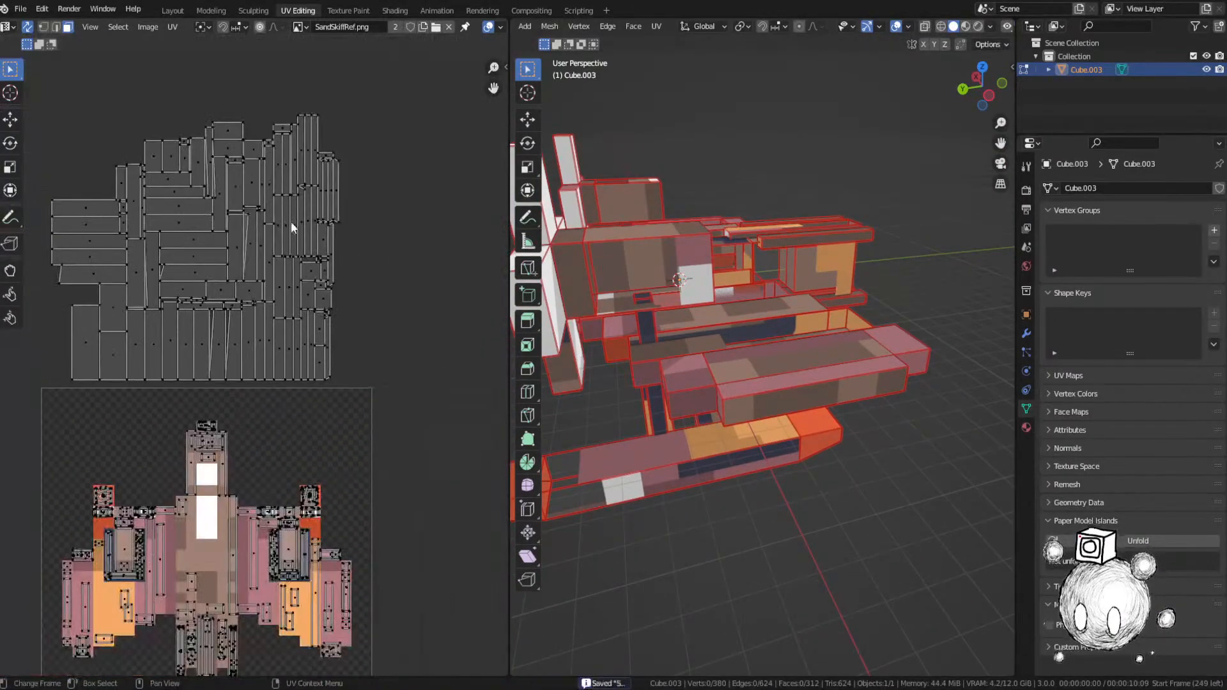
pyautogui.scroll(6, 687, 282)
# Step: Locate the selected face on the model by test-moving it and viewing it from another side
pyautogui.press('g')
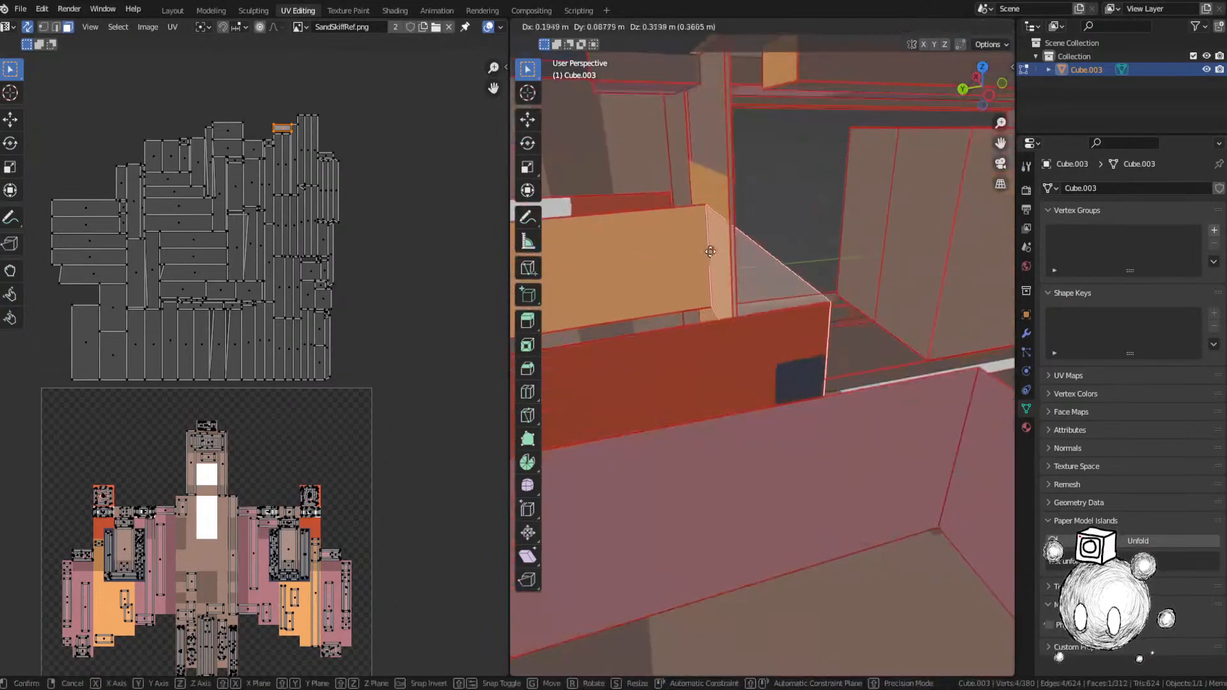
pyautogui.rightClick(714, 253)
pyautogui.scroll(-3, 792, 301)
pyautogui.moveTo(786, 378); pyautogui.dragTo(666, 375, button='middle')
pyautogui.press('g')
pyautogui.rightClick(594, 326)
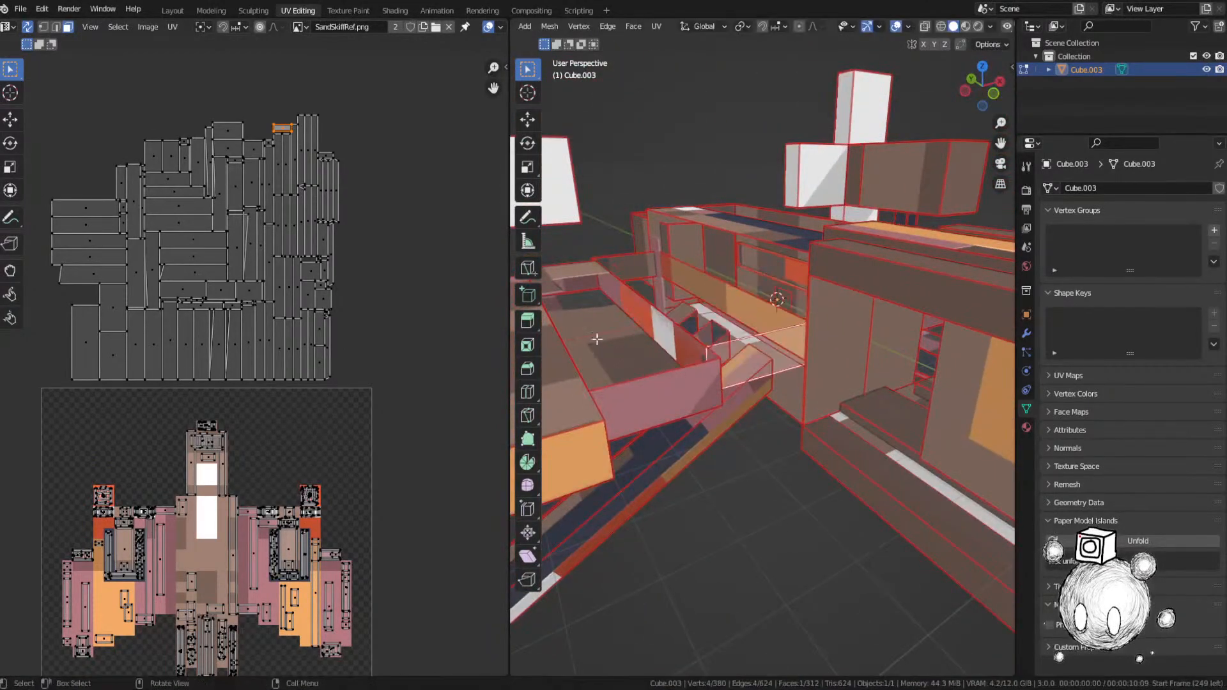
# Step: Move the small rectangular UV island onto the lower end of the pink strips beside the central hull
pyautogui.press('g')
pyautogui.click(289, 466)
pyautogui.moveTo(335, 404); pyautogui.dragTo(359, 337, button='middle')
pyautogui.scroll(3, 199, 520)
pyautogui.press('g')
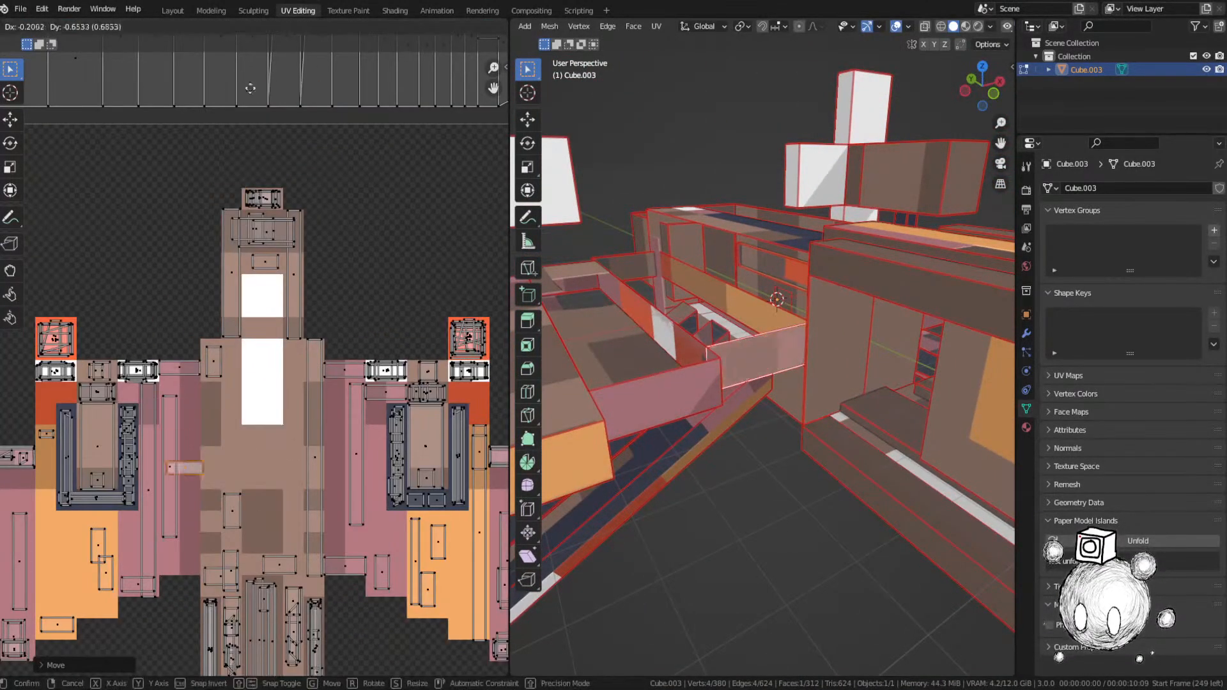
pyautogui.click(243, 174)
pyautogui.moveTo(175, 442); pyautogui.dragTo(220, 365, button='middle')
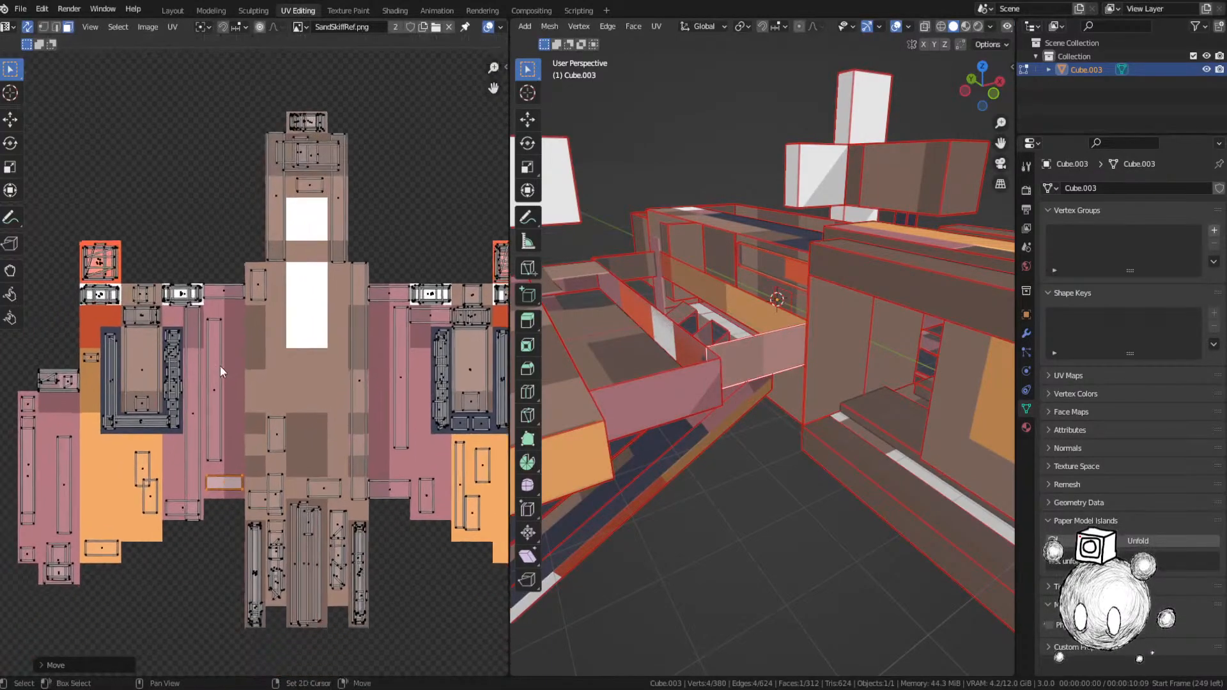
# Step: Rotate the small rectangular UV island and nudge it into position across the light and dark pink strips
pyautogui.press('r')
pyautogui.click(305, 401)
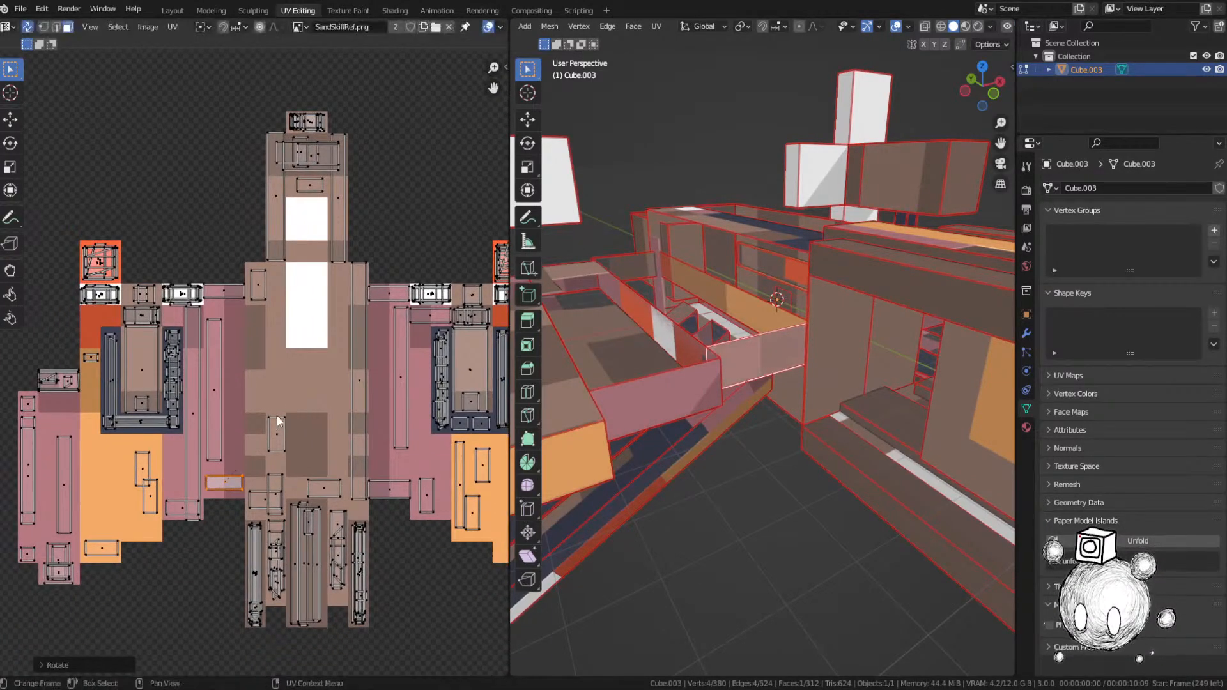
pyautogui.scroll(4, 277, 416)
pyautogui.moveTo(298, 328); pyautogui.dragTo(301, 316, button='middle')
pyautogui.press('g')
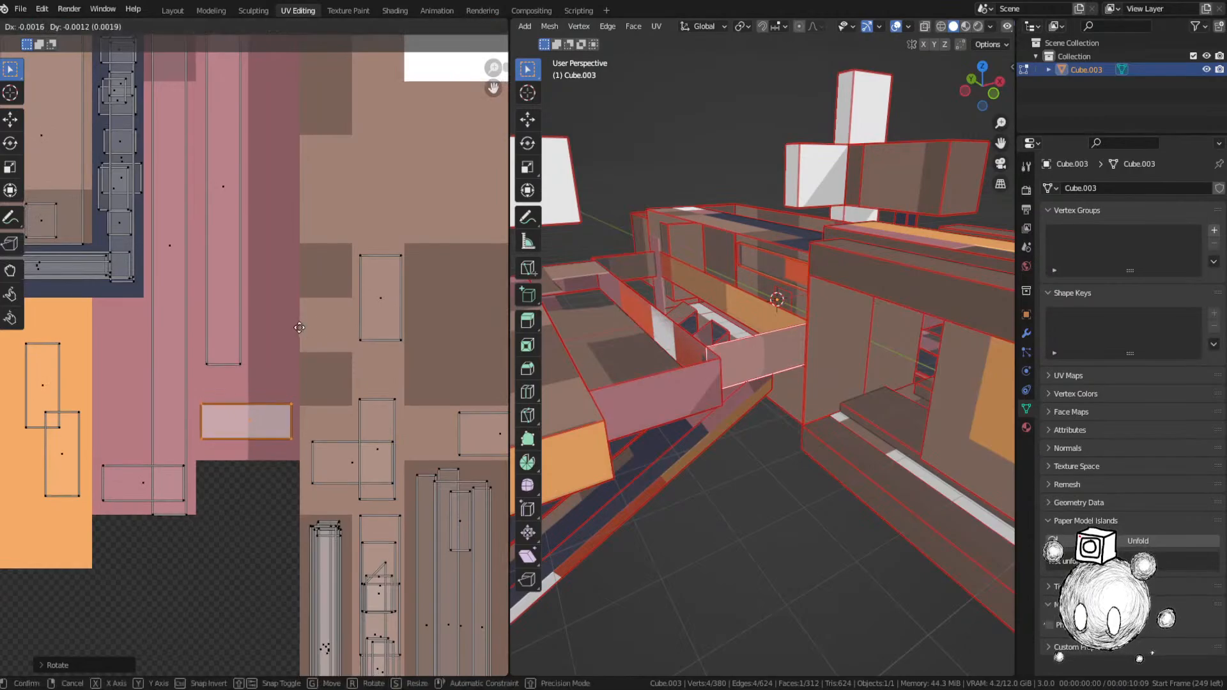
pyautogui.click(300, 328)
# Step: Stretch the small rectangular UV island along X by about 1.16 to span both pink strips
pyautogui.press('s')
pyautogui.press('x')
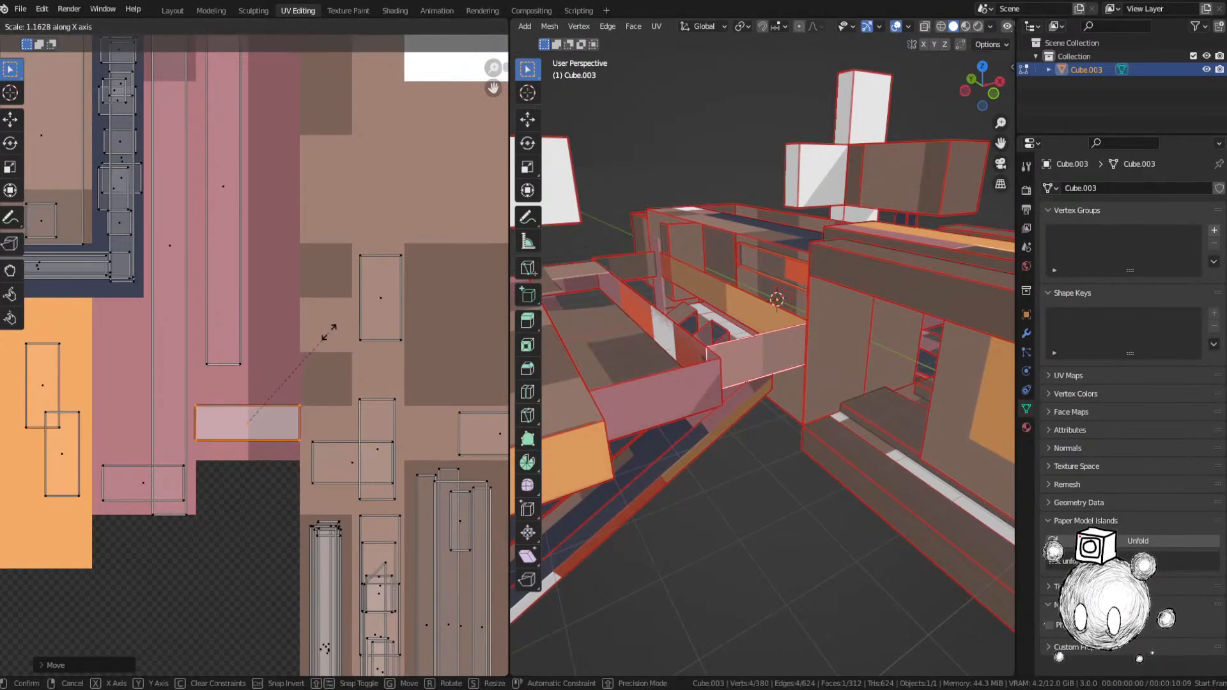
pyautogui.click(328, 331)
# Step: Select the wide rectangular leftover island at the top of the unplaced layout and frame its face on the box
pyautogui.scroll(-7, 325, 329)
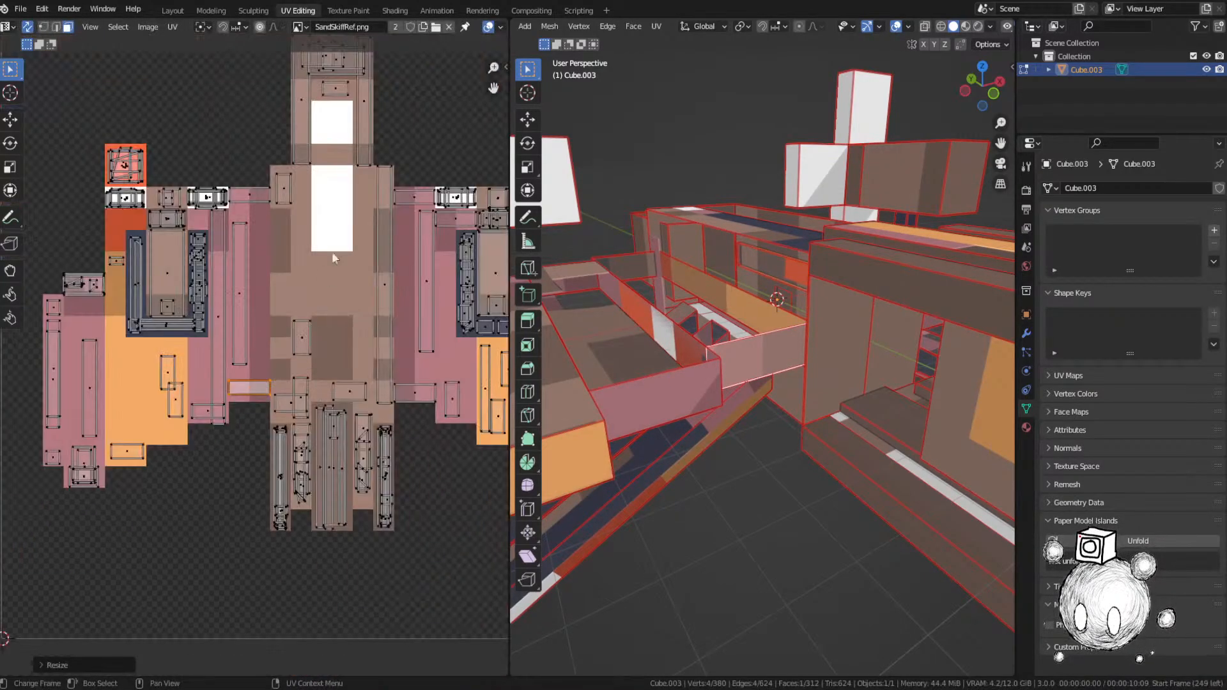
pyautogui.moveTo(332, 252); pyautogui.dragTo(303, 396, button='middle')
pyautogui.moveTo(313, 128); pyautogui.dragTo(308, 222, button='middle')
pyautogui.click(280, 140)
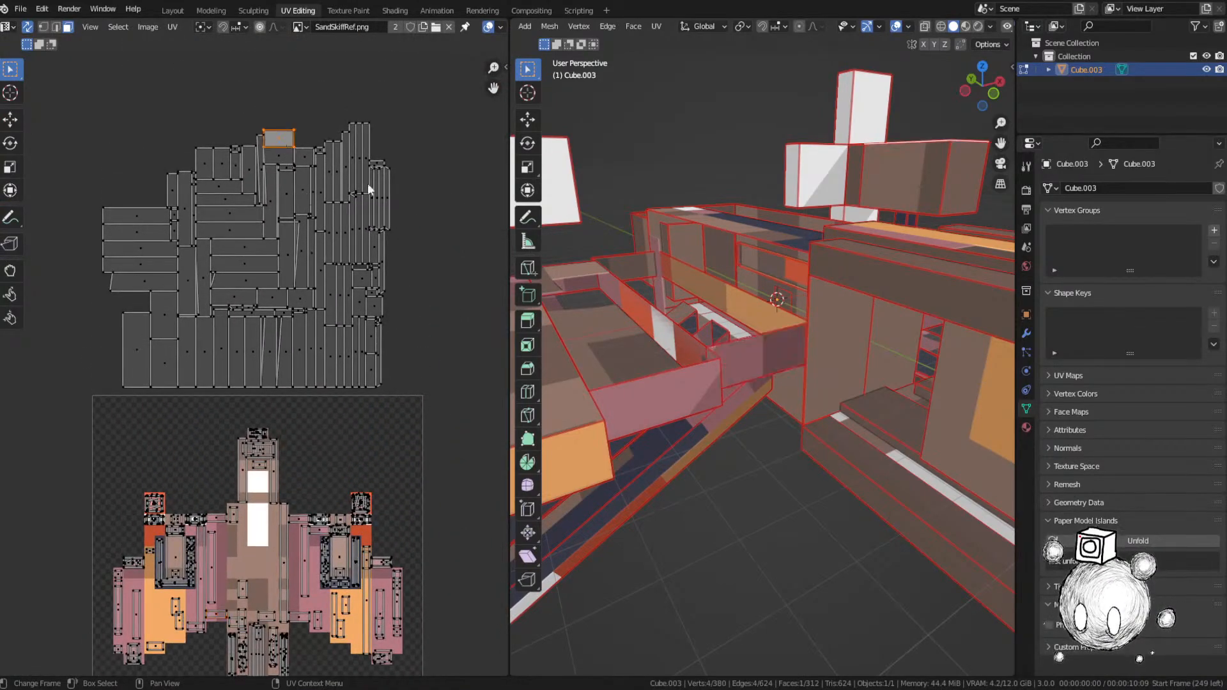
pyautogui.press('KP_Decimal')
pyautogui.press('ctrl+KP_3')
pyautogui.moveTo(769, 379); pyautogui.dragTo(769, 473, button='middle')
# Step: Move the box top's UV island onto the brown panel framed in dark blue on the right wing
pyautogui.press('g')
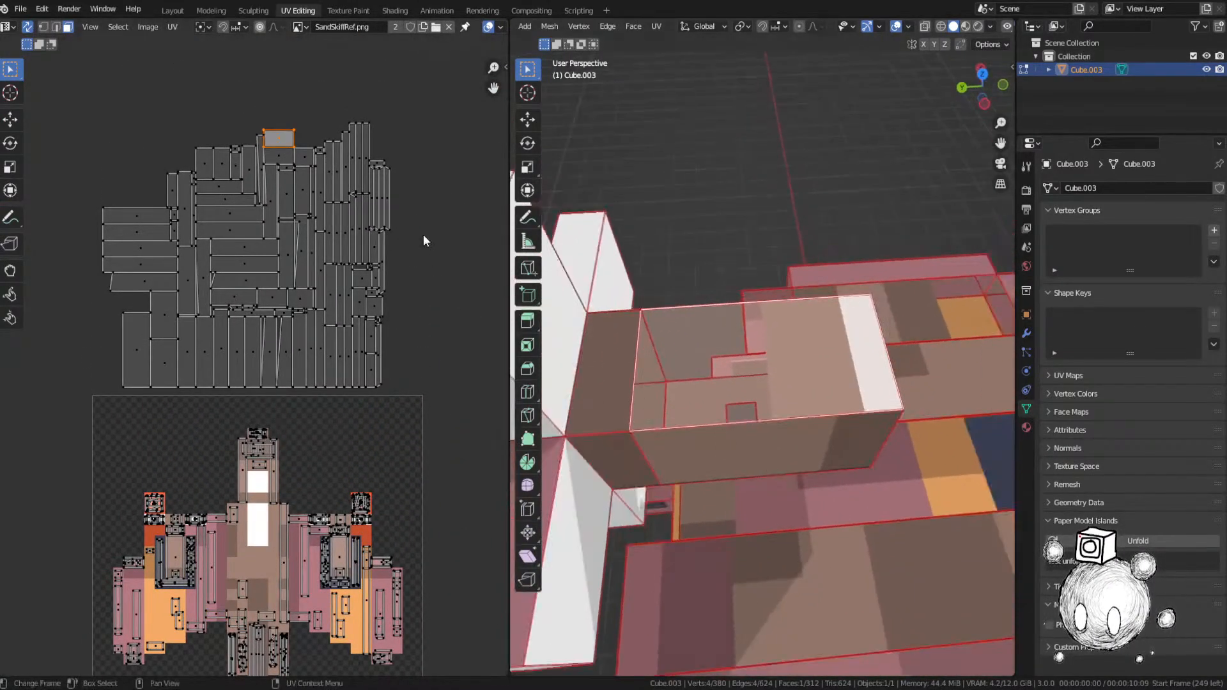
pyautogui.moveTo(735, 486); pyautogui.dragTo(924, 441, button='middle')
pyautogui.moveTo(712, 271); pyautogui.dragTo(883, 273, button='middle')
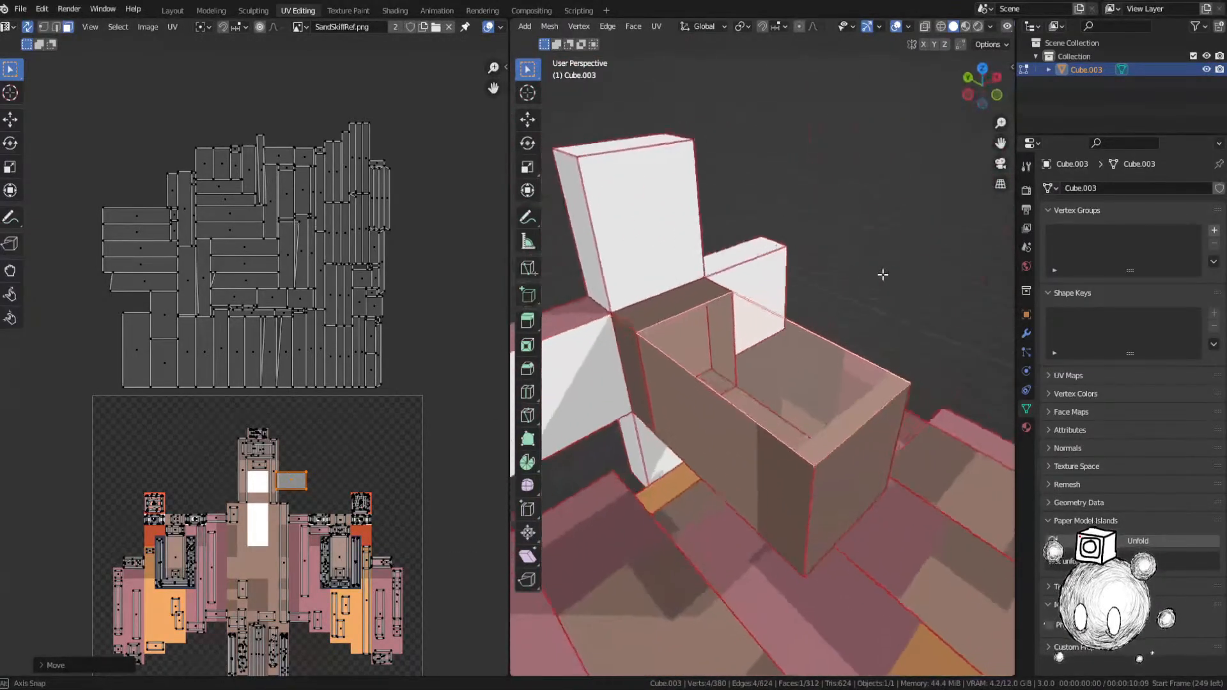
pyautogui.press('g')
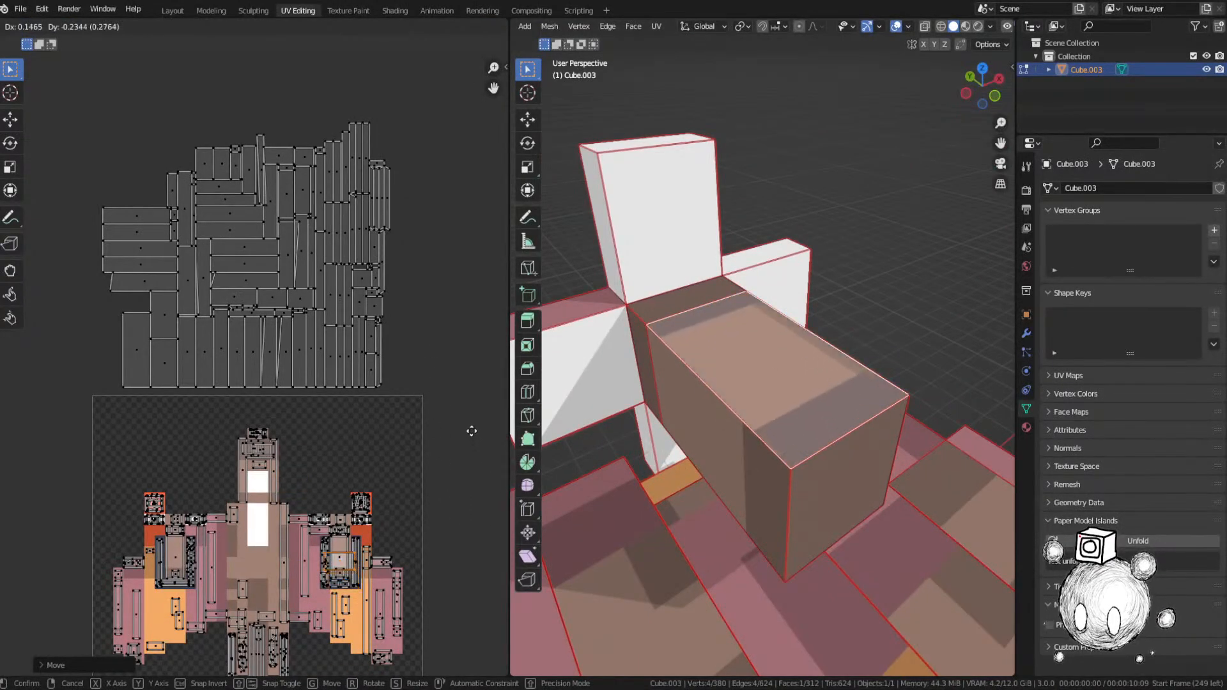
pyautogui.click(471, 430)
pyautogui.moveTo(639, 434); pyautogui.dragTo(577, 474, button='middle')
pyautogui.moveTo(377, 537); pyautogui.dragTo(376, 344, button='middle')
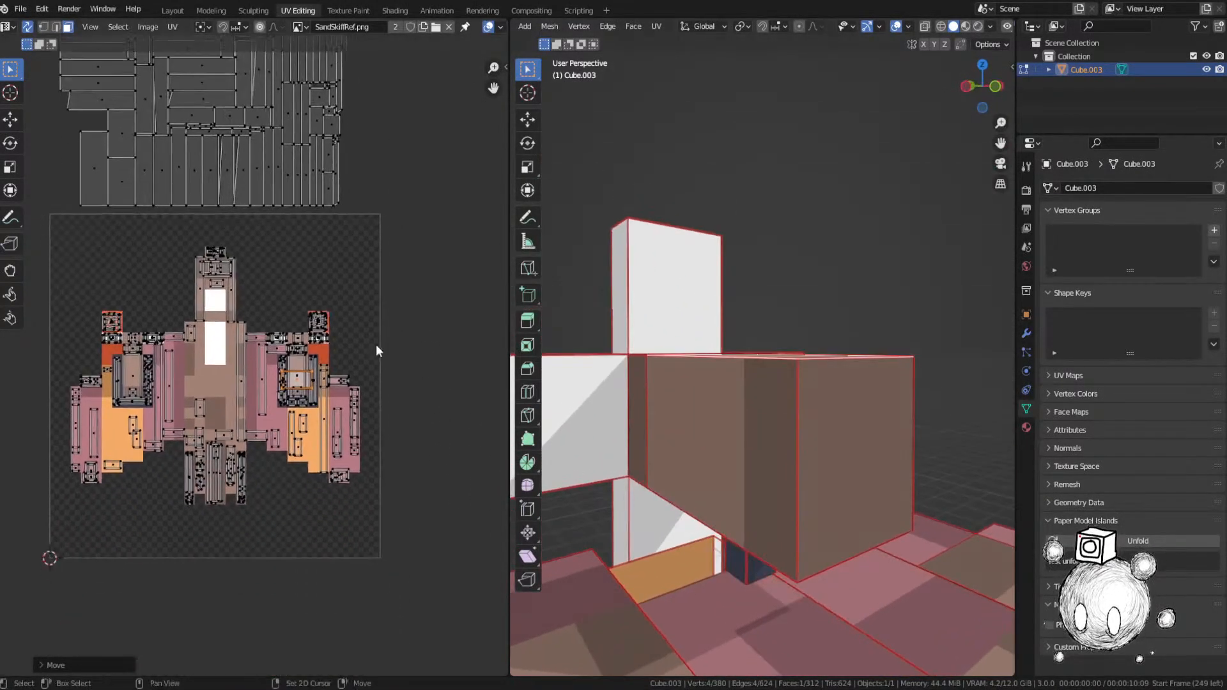
# Step: Rotate the box top's UV island by 90° so it runs lengthwise along the brown panel
pyautogui.scroll(6, 370, 413)
pyautogui.moveTo(639, 422); pyautogui.dragTo(721, 446, button='middle')
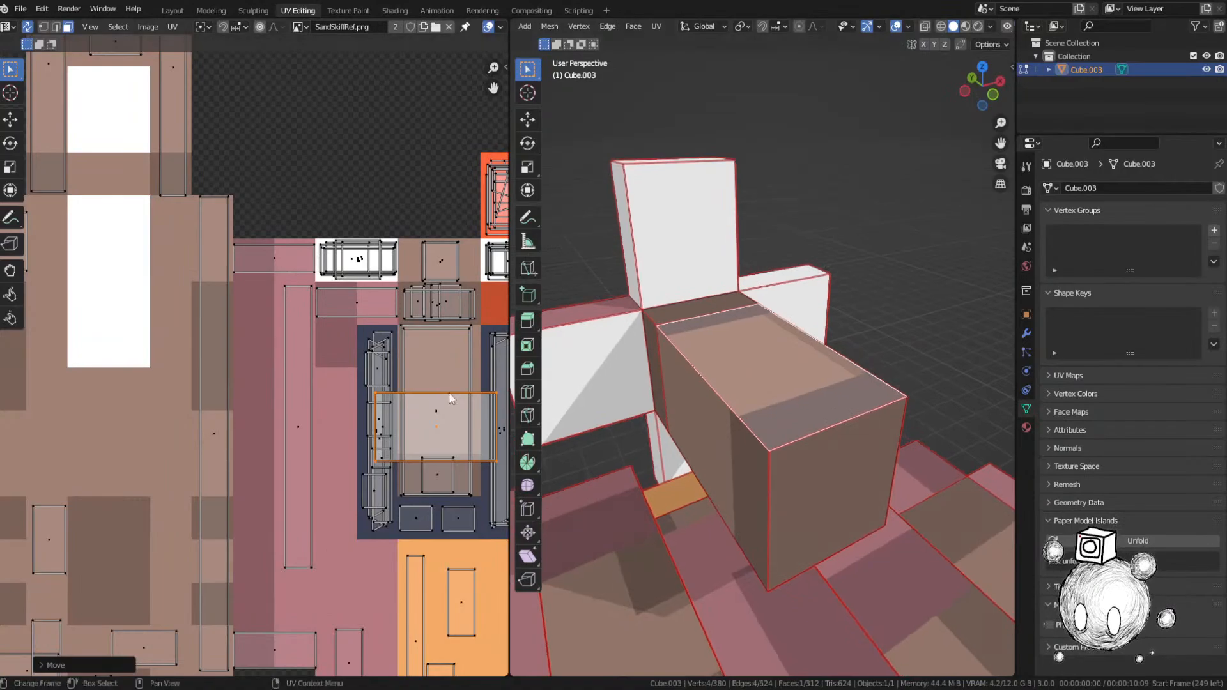
pyautogui.write('r90')
pyautogui.press('Return')
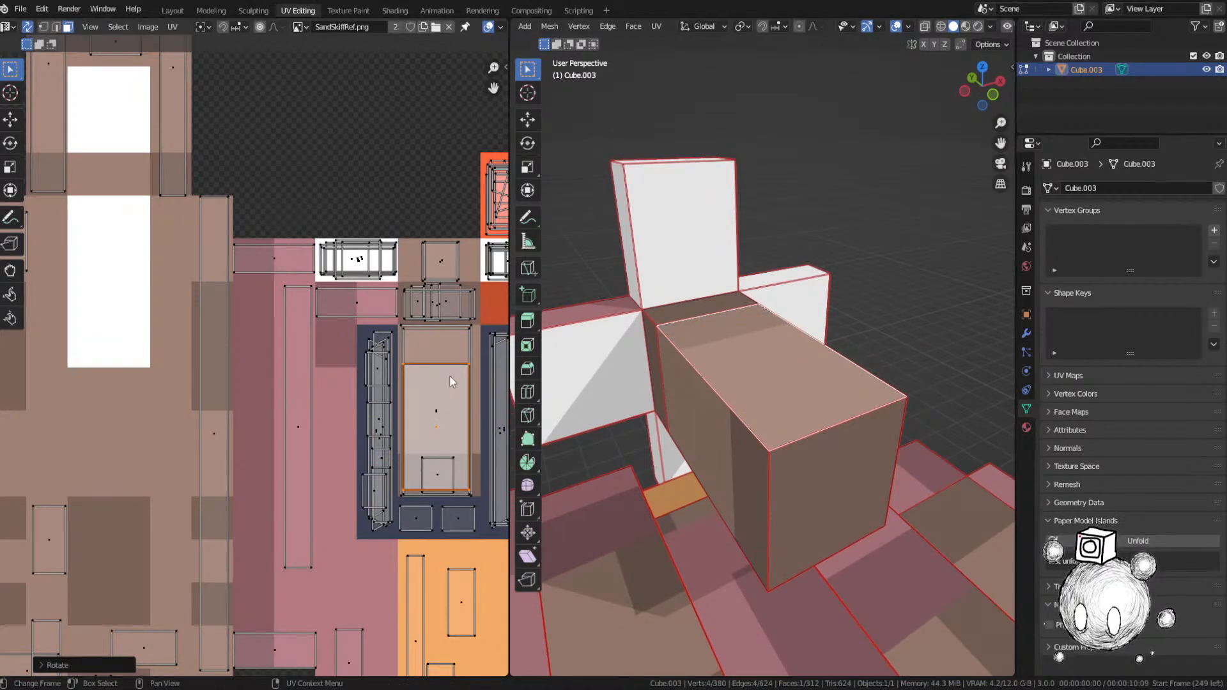
# Step: Rotate the box top's UV island by 180° and shift it up to the middle of the brown panel
pyautogui.write('r180')
pyautogui.press('Return')
pyautogui.moveTo(468, 430); pyautogui.dragTo(390, 355, button='middle')
pyautogui.scroll(2, 405, 357)
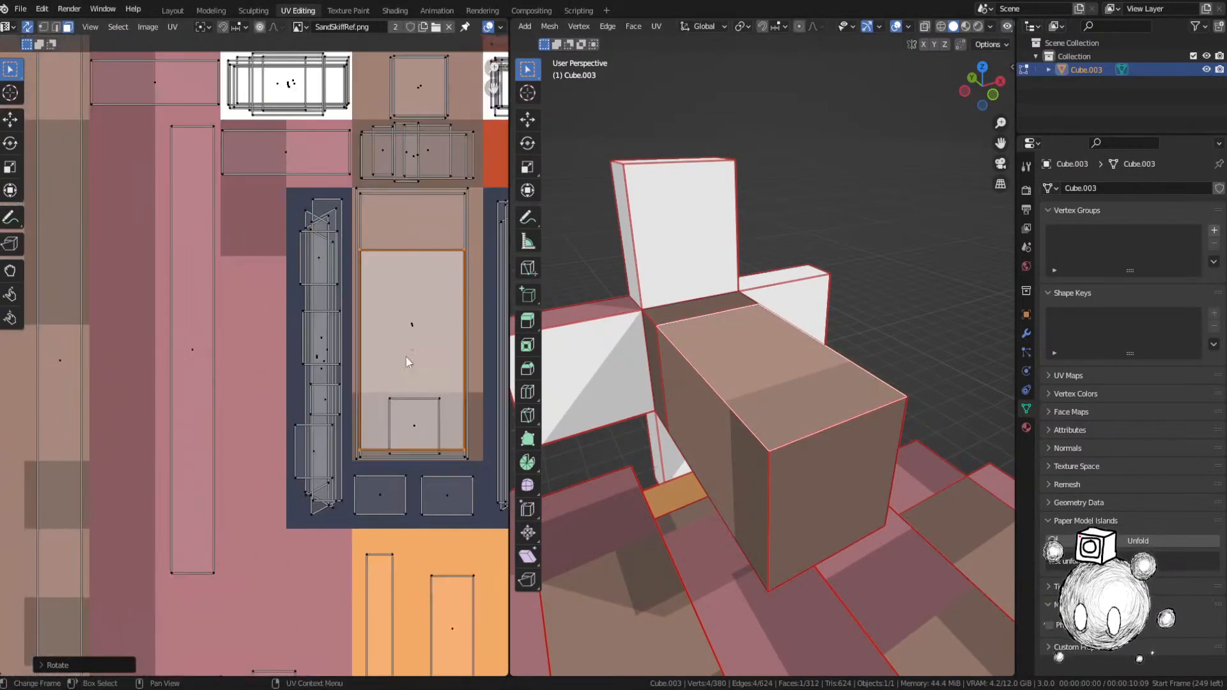
pyautogui.press('g')
pyautogui.click(411, 332)
# Step: Stretch the box top's UV island along Y to span the brown panel's full length, fine-tuning it against the shading on the box sides
pyautogui.press('s')
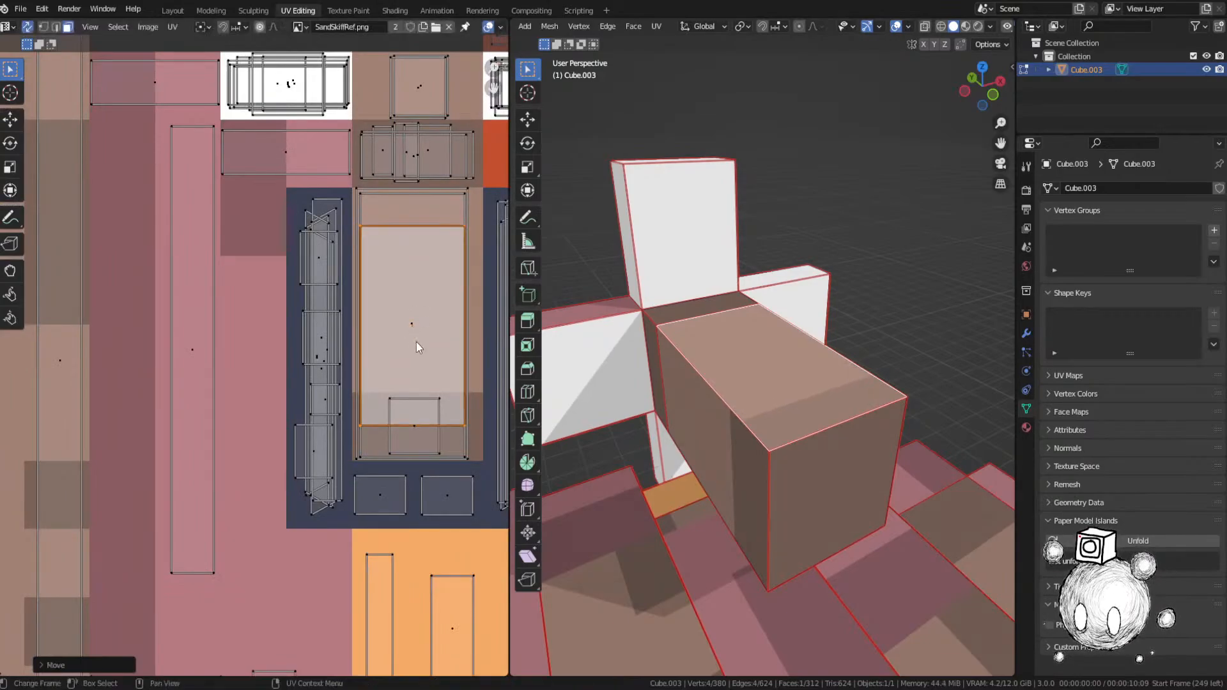
pyautogui.press('y')
pyautogui.click(411, 332)
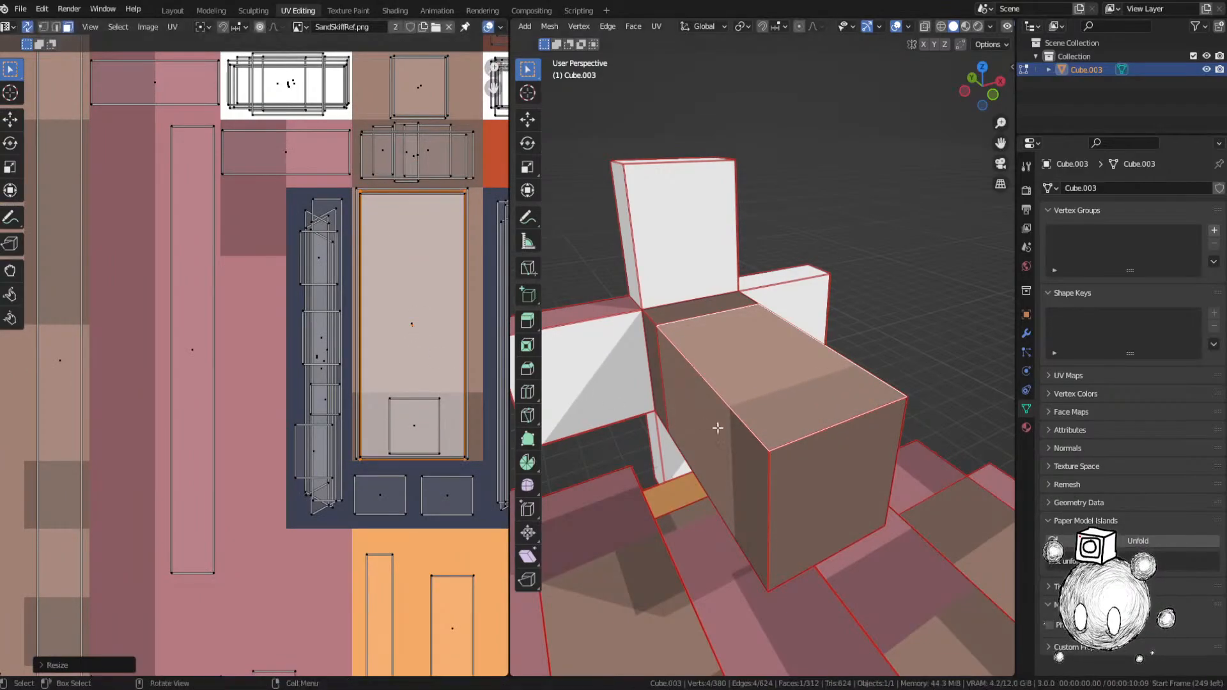
pyautogui.moveTo(721, 431); pyautogui.dragTo(817, 405, button='middle')
pyautogui.scroll(6, 819, 405)
pyautogui.scroll(2, 709, 389)
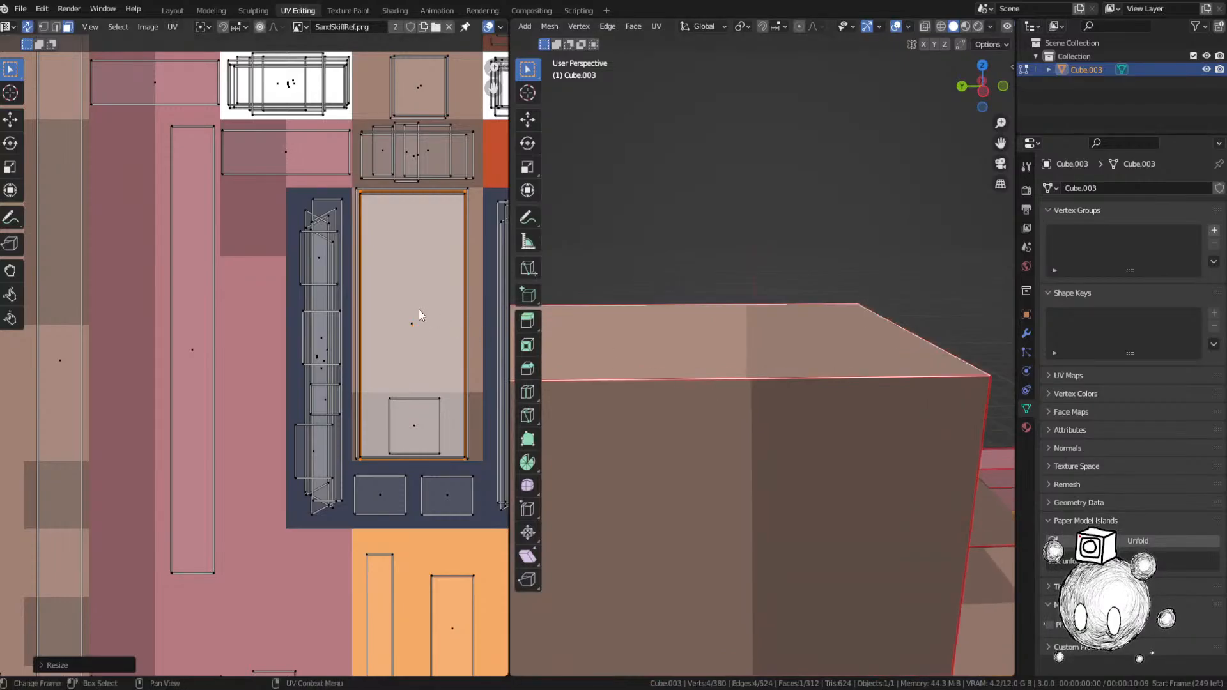
pyautogui.press('s')
pyautogui.press('y')
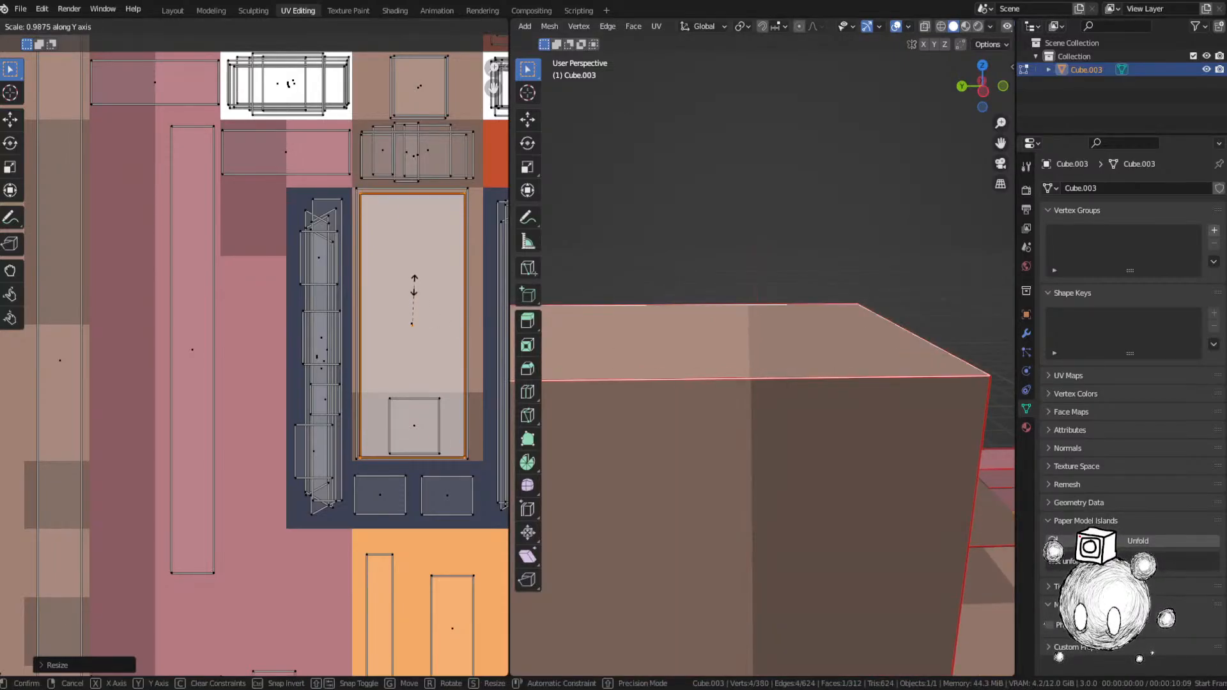
pyautogui.click(414, 287)
pyautogui.moveTo(735, 358); pyautogui.dragTo(748, 409, button='middle')
# Step: Select the tallest narrow leftover island, inspect its face on the model, and move its UVs onto the left wing's outer orange strip
pyautogui.scroll(-8, 316, 312)
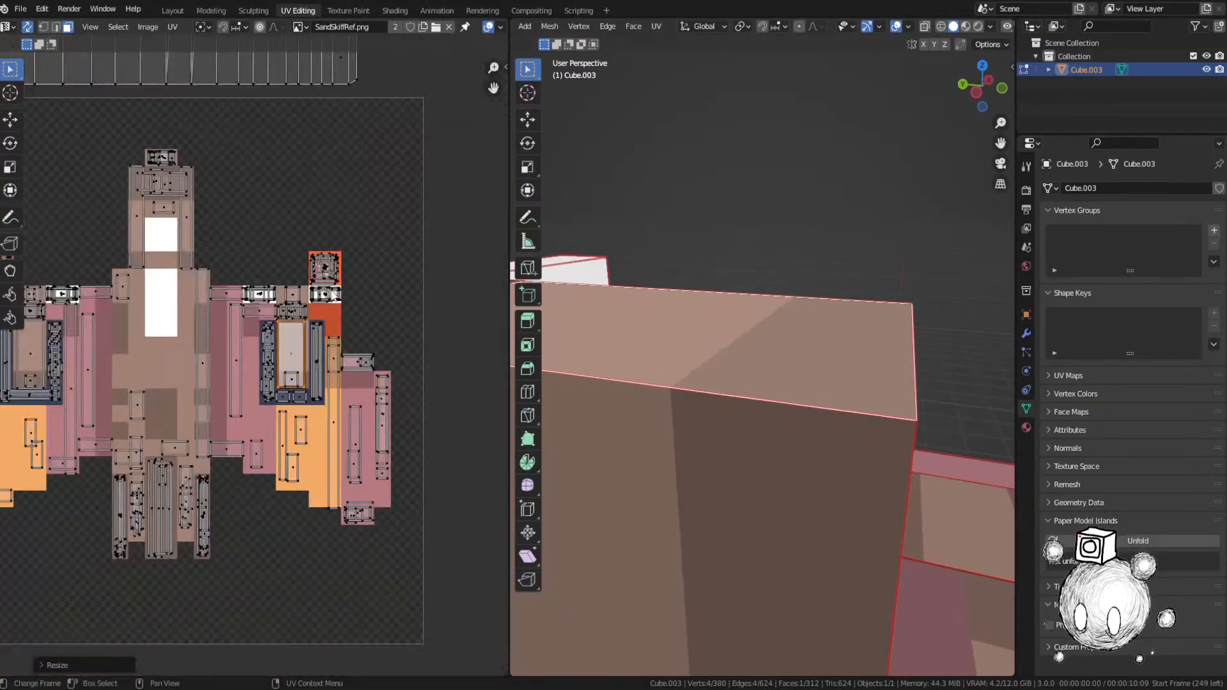
pyautogui.scroll(-10, 774, 391)
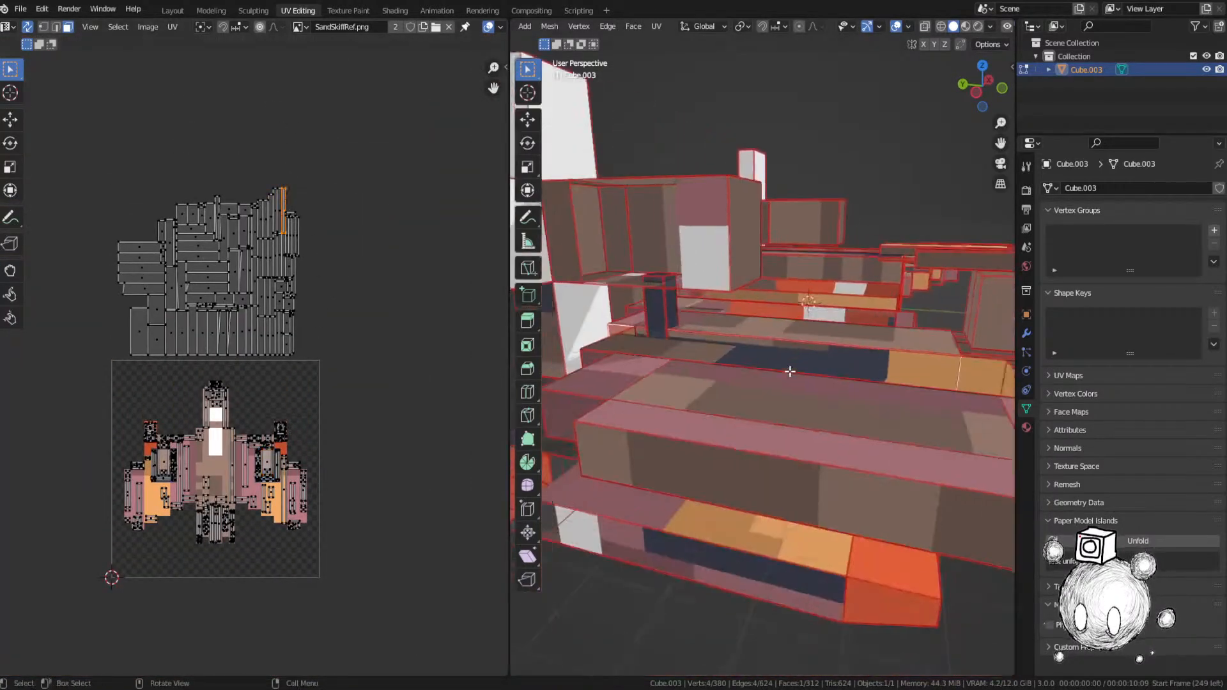
pyautogui.moveTo(666, 350); pyautogui.dragTo(748, 362, button='middle')
pyautogui.press('g')
pyautogui.click(174, 40)
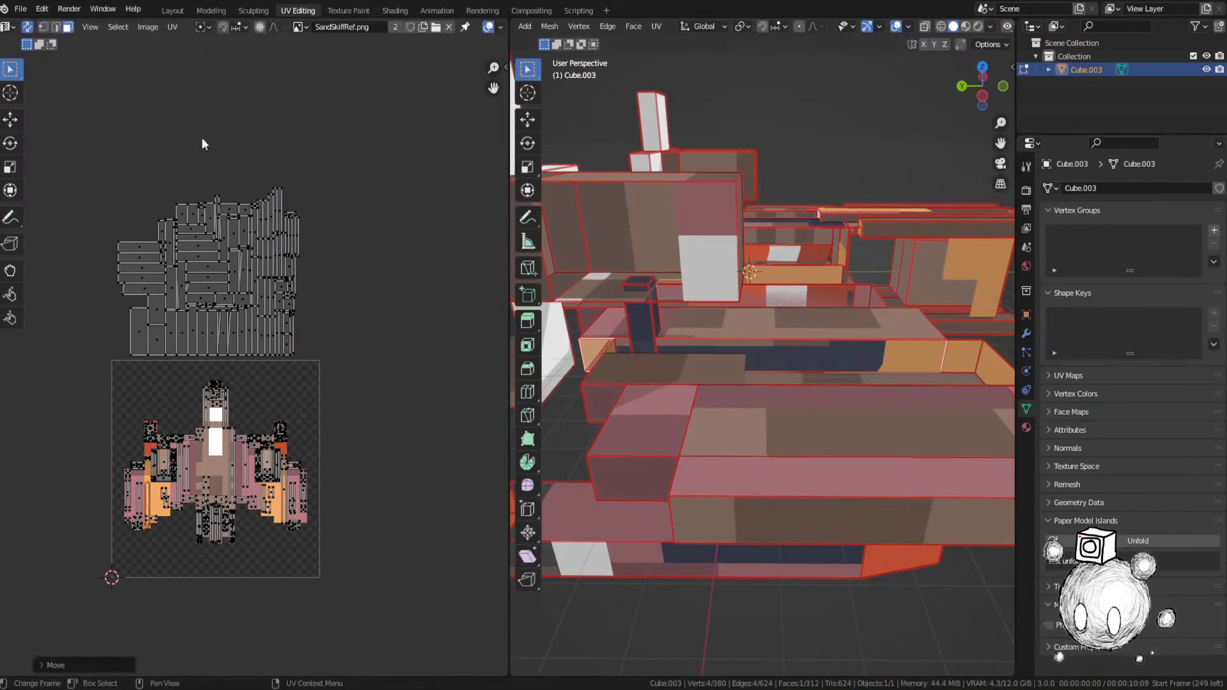
pyautogui.scroll(9, 259, 346)
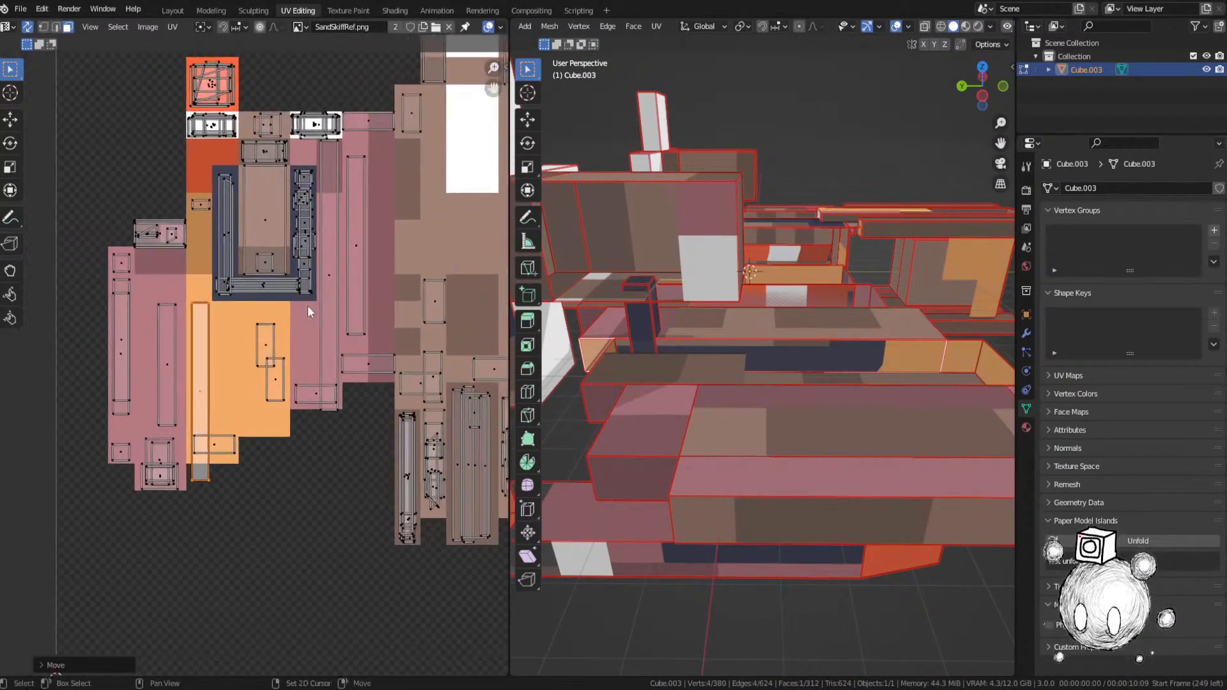
pyautogui.press('g')
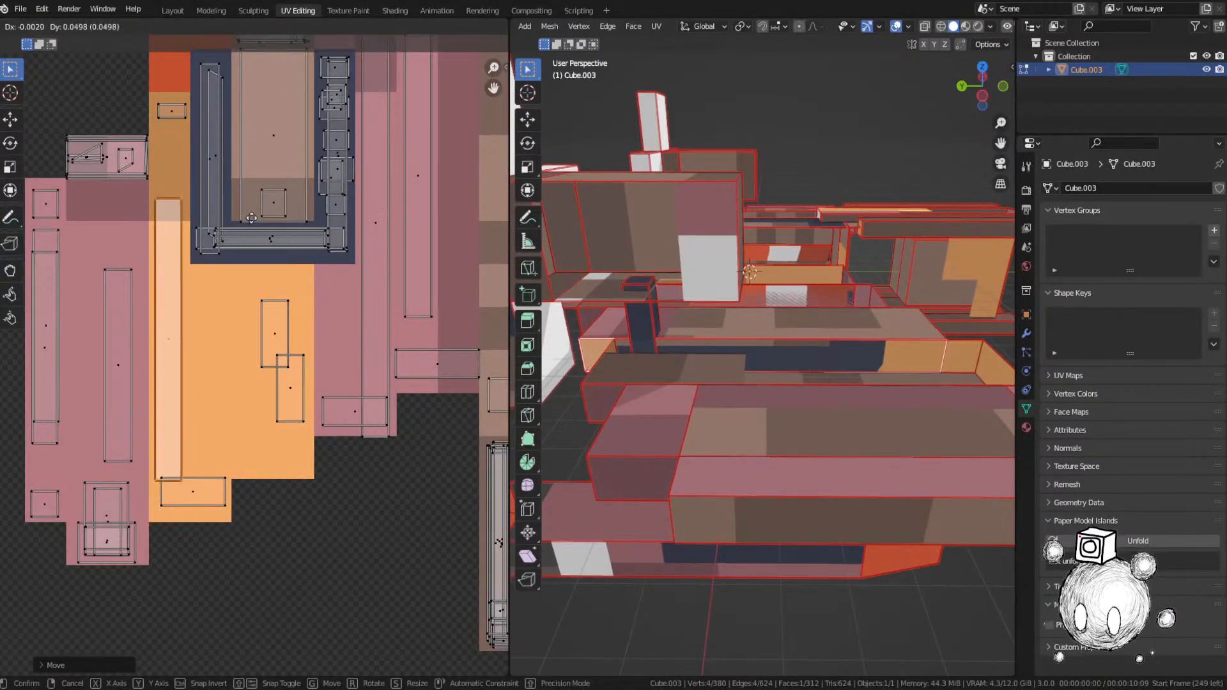
# Step: Lengthen the narrow UV island along Y and shift it along Y to sit within the orange strip
pyautogui.press('s')
pyautogui.press('y')
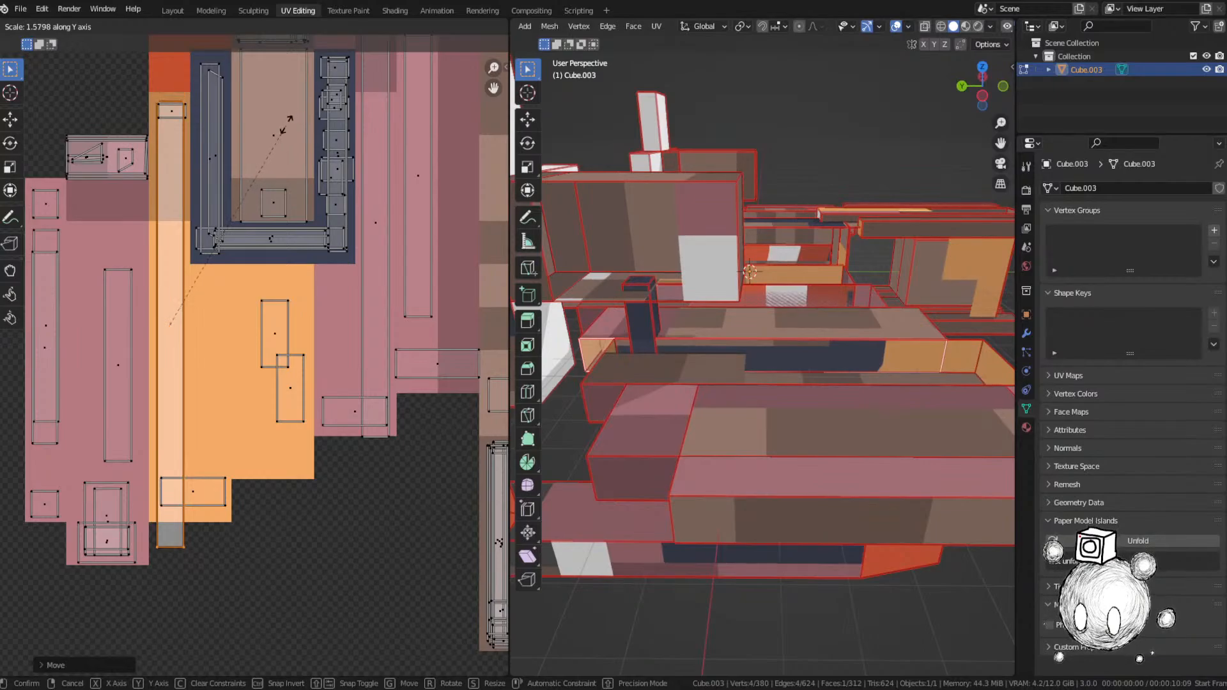
pyautogui.click(269, 143)
pyautogui.press('g')
pyautogui.press('y')
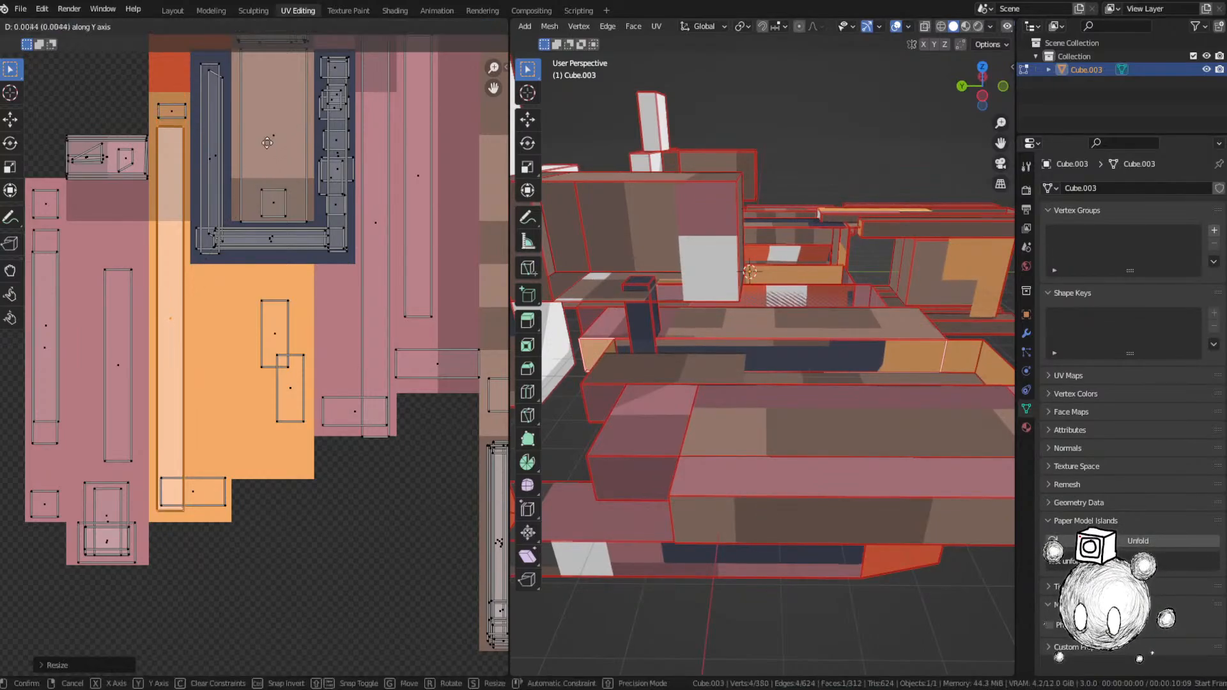
pyautogui.click(268, 140)
# Step: Rotate the orange strip's UV island by 180° and stretch it further along Y
pyautogui.write('r')
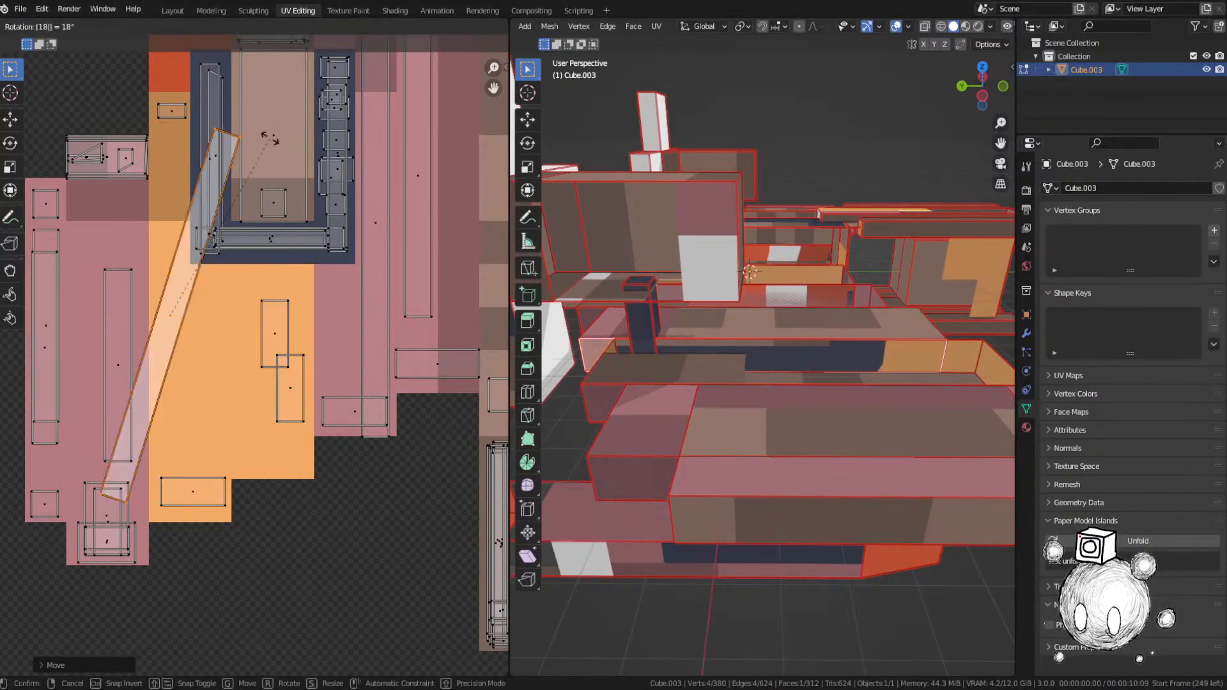
pyautogui.write('180')
pyautogui.press('Return')
pyautogui.press('s')
pyautogui.press('y')
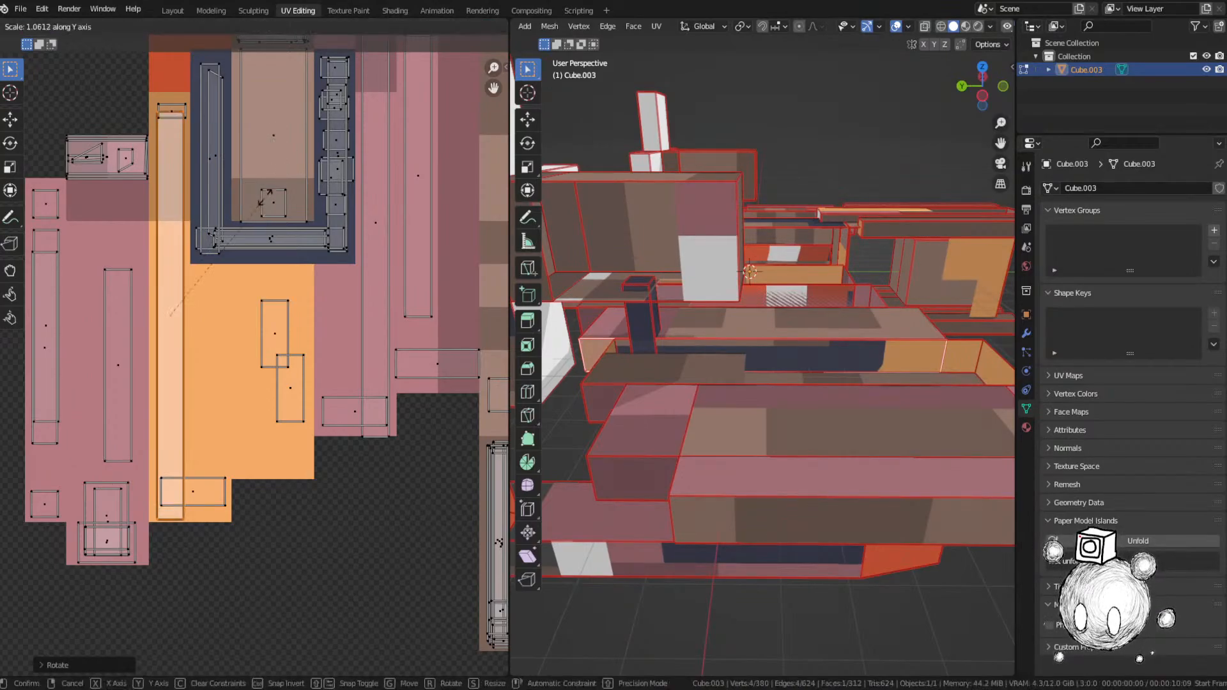
pyautogui.click(268, 193)
# Step: Shift the UV island up along Y and stretch it by about 1.02 to fill the orange strip's full height
pyautogui.press('g')
pyautogui.press('y')
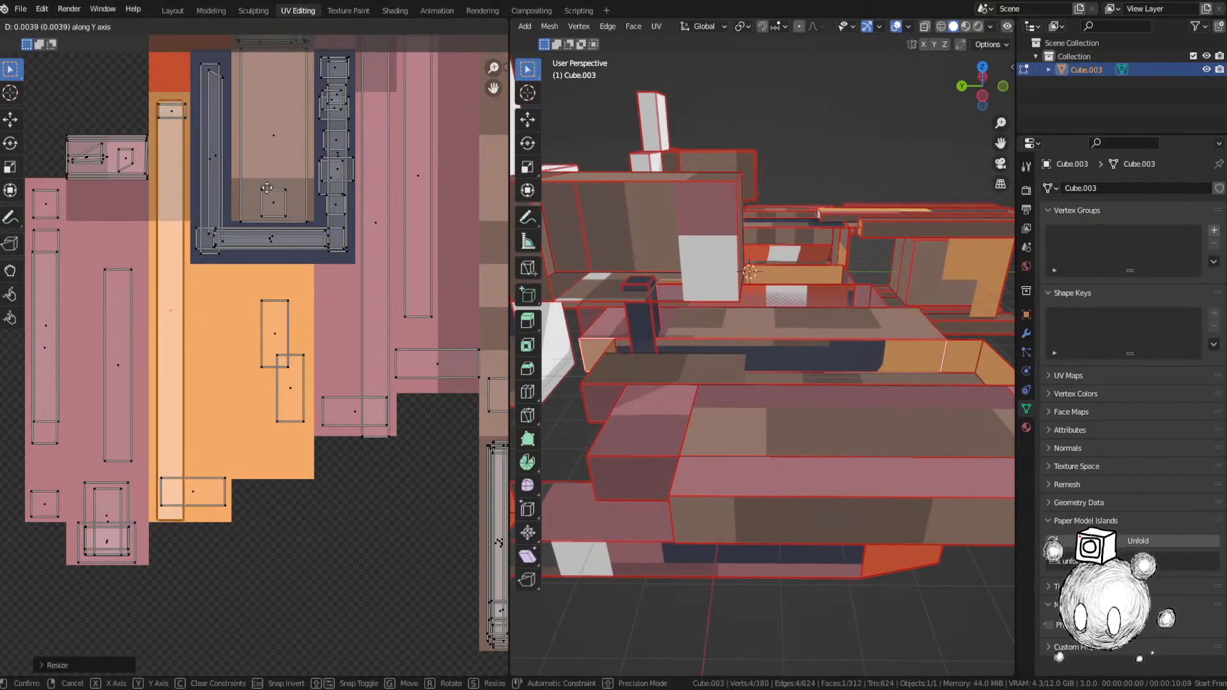
pyautogui.click(267, 184)
pyautogui.press('s')
pyautogui.press('x')
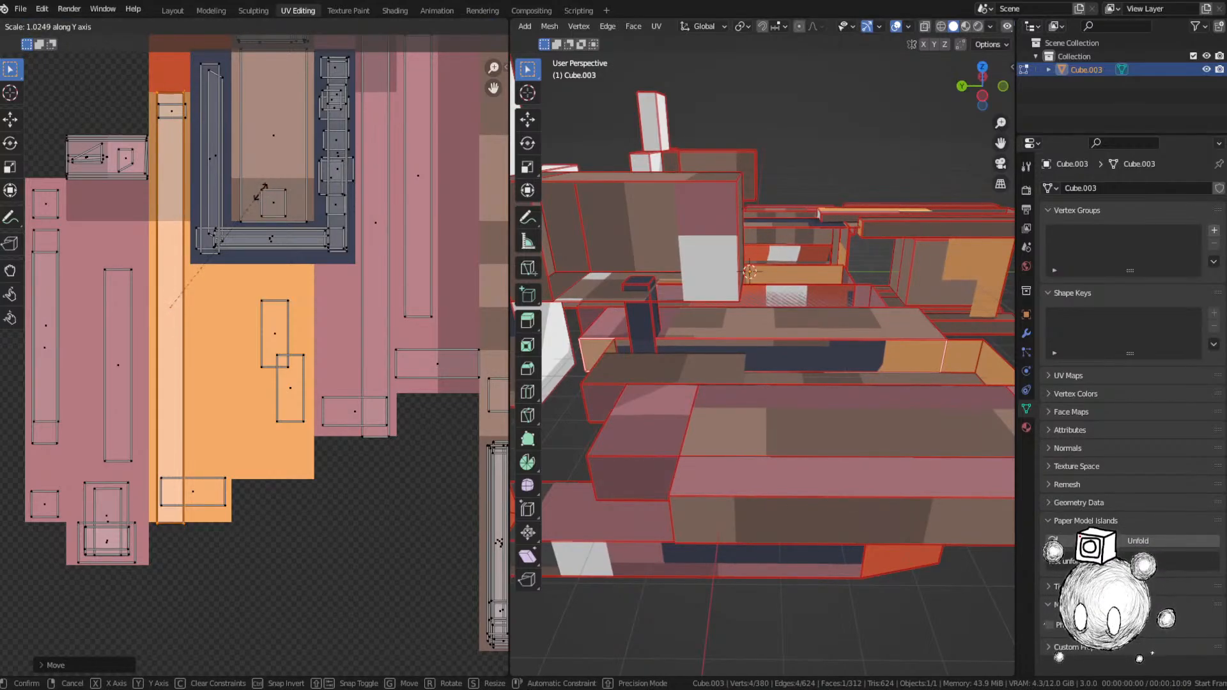
pyautogui.click(257, 198)
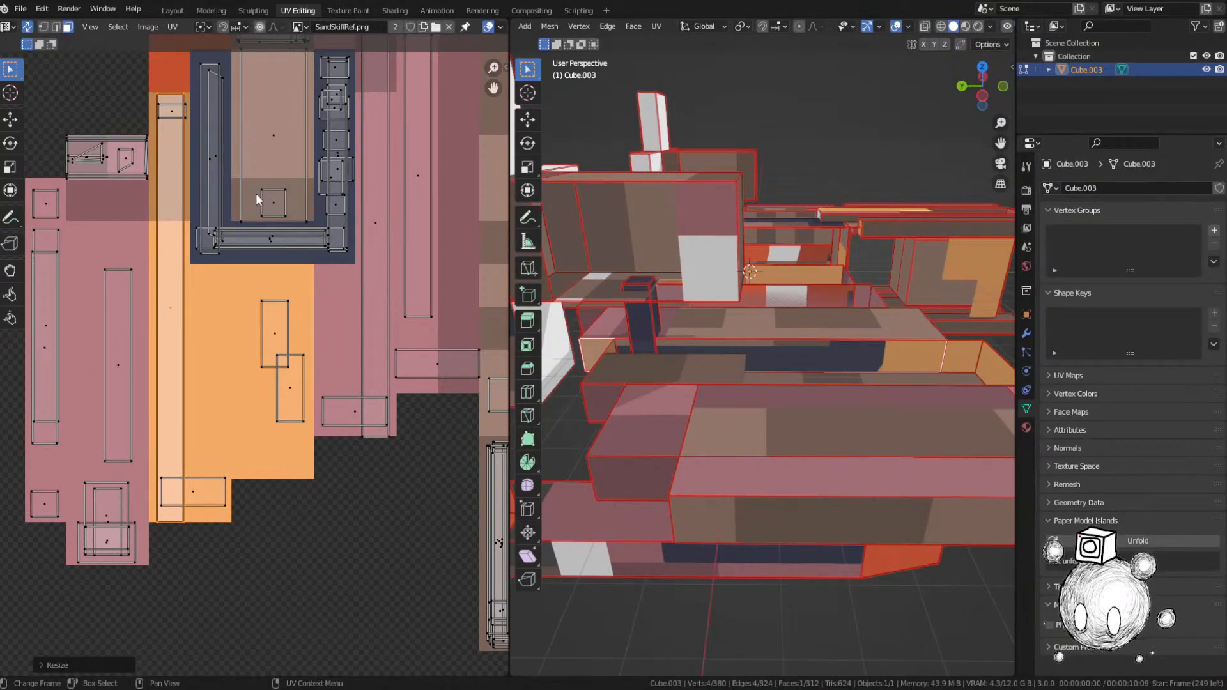
# Step: Select the next tall narrow leftover island, inspect its face, and place its UVs on the inner light pink strip of the left wing
pyautogui.scroll(-8, 256, 193)
pyautogui.scroll(2, 327, 194)
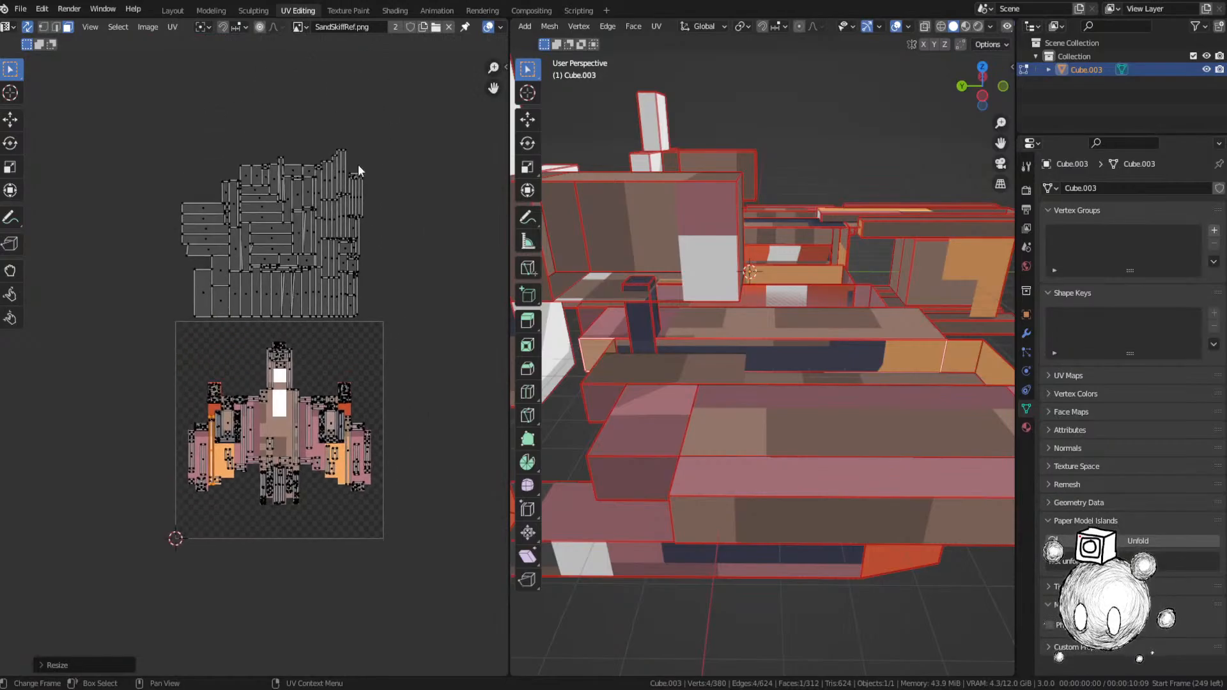
pyautogui.click(369, 122)
pyautogui.moveTo(671, 307); pyautogui.dragTo(787, 329, button='middle')
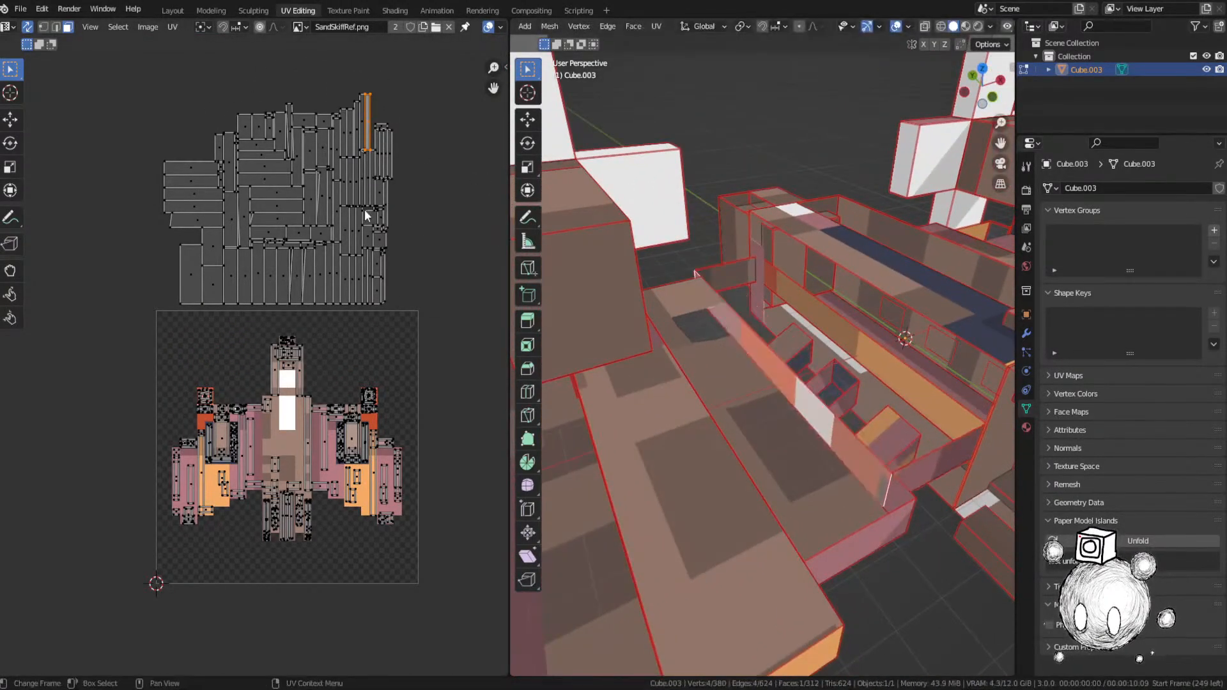
pyautogui.press('g')
pyautogui.click(288, 505)
pyautogui.scroll(6, 258, 532)
pyautogui.press('g')
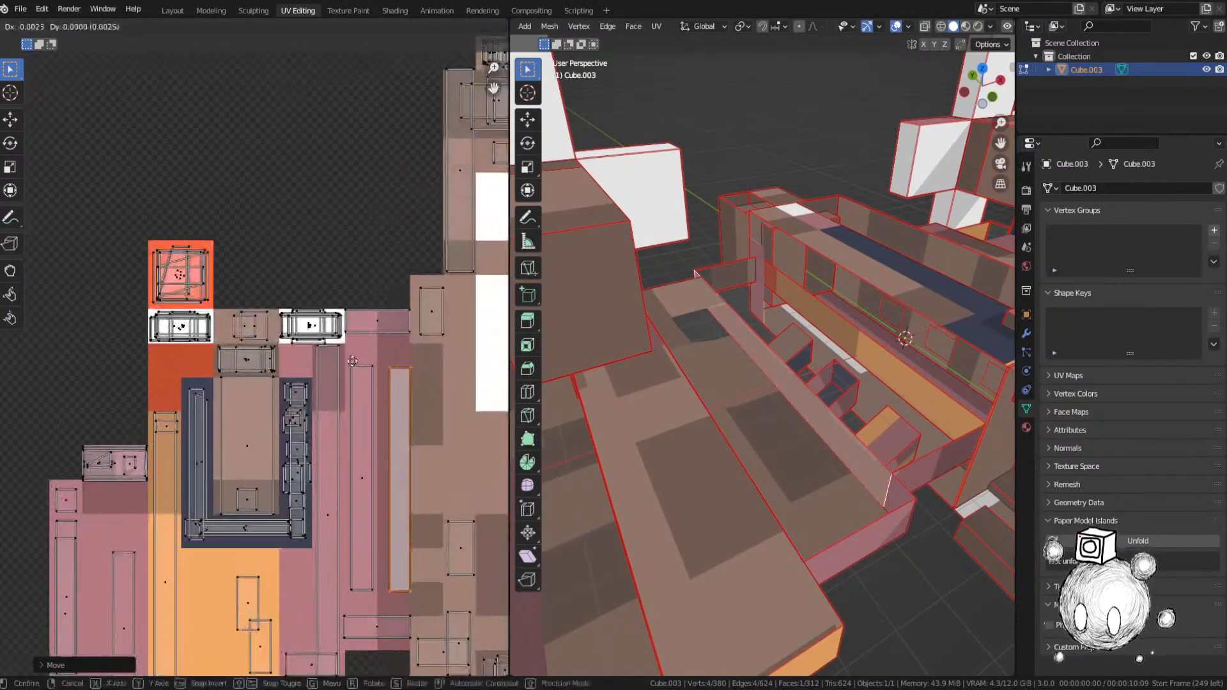
pyautogui.click(319, 356)
# Step: Place the next tall narrow leftover island on the right wing's dark pink strip beside the fuselage, and save the file
pyautogui.scroll(-5, 323, 355)
pyautogui.moveTo(398, 247); pyautogui.dragTo(363, 472, button='middle')
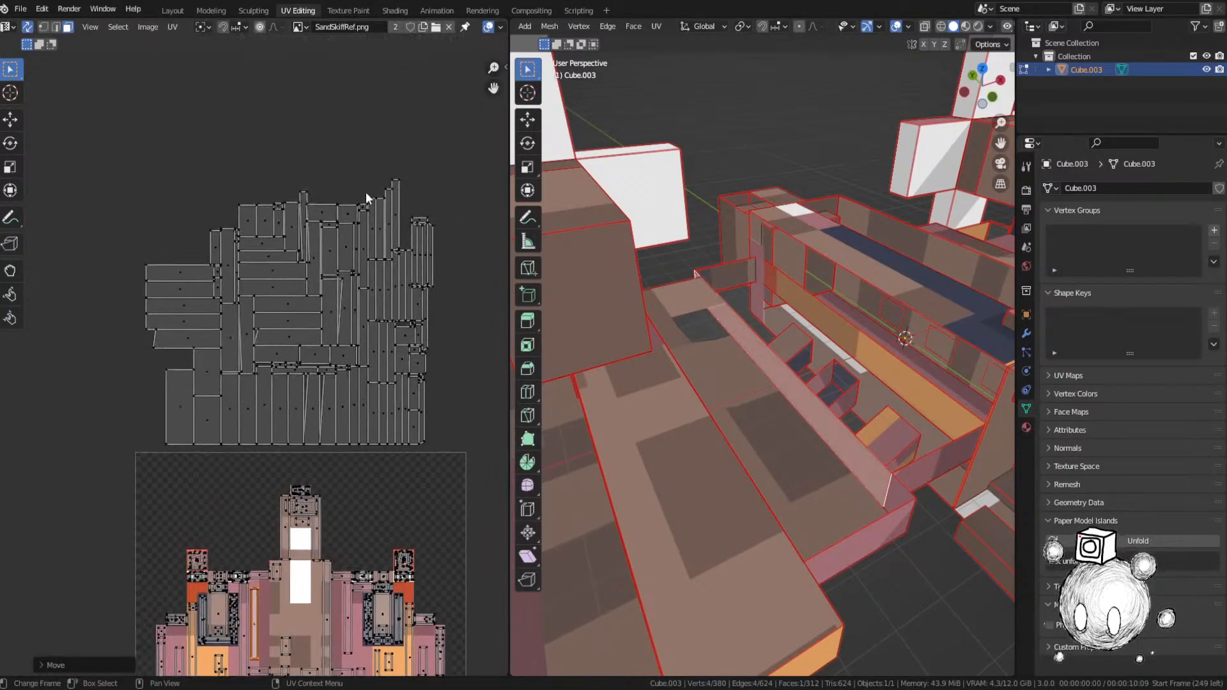
pyautogui.click(393, 204)
pyautogui.moveTo(817, 320); pyautogui.dragTo(744, 326, button='middle')
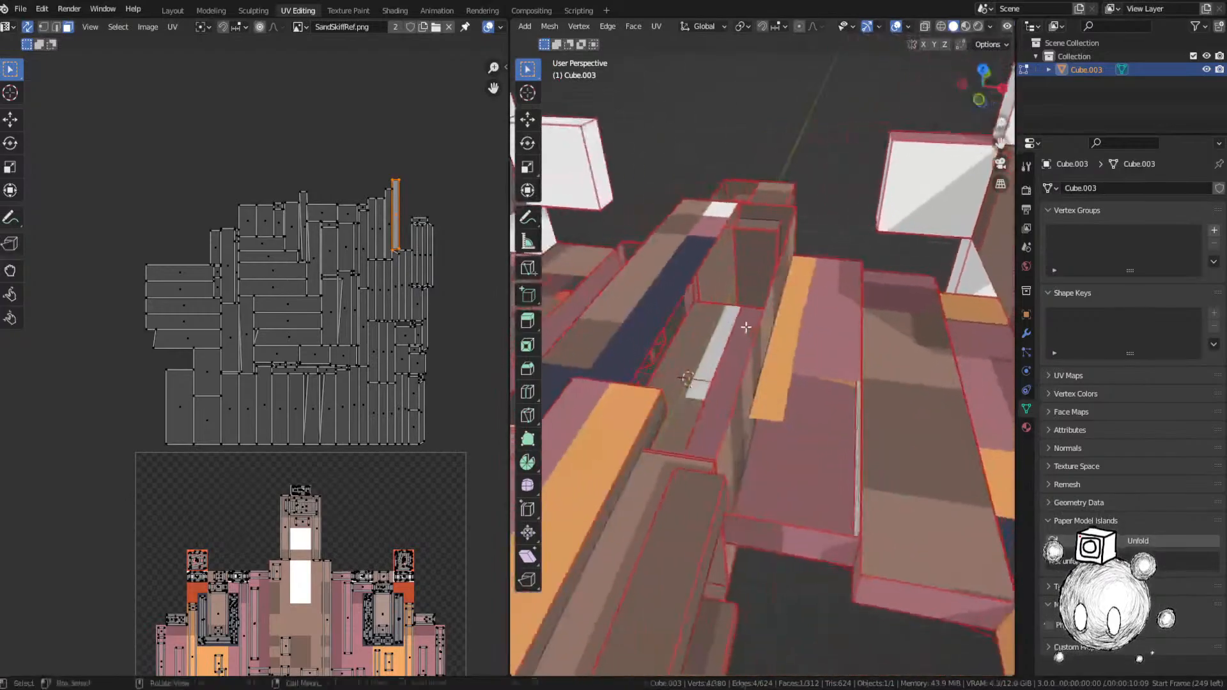
pyautogui.press('g')
pyautogui.rightClick(766, 306)
pyautogui.moveTo(342, 365); pyautogui.dragTo(310, 173, button='middle')
pyautogui.press('g')
pyautogui.click(260, 554)
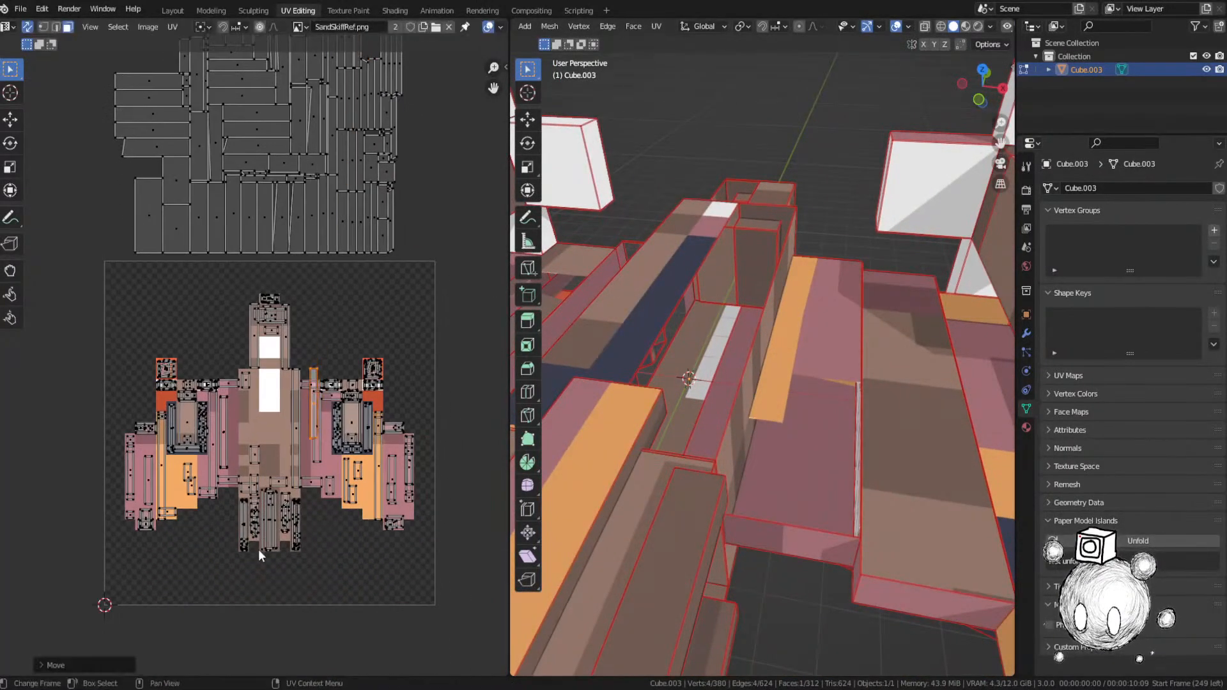
pyautogui.scroll(4, 256, 371)
pyautogui.press('g')
pyautogui.click(389, 459)
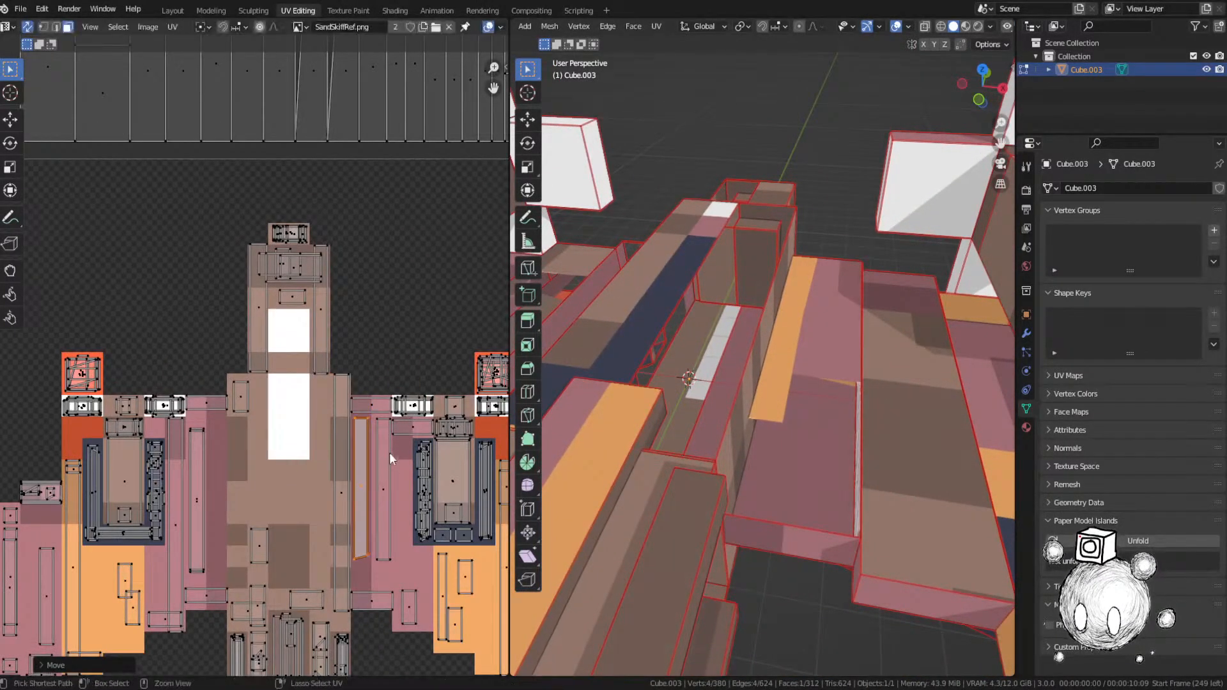
pyautogui.hotkey('ctrl', 's')
# Step: Select the next tall narrow leftover island, inspect its face on the model, and move its UVs down over the left wing
pyautogui.scroll(-5, 351, 350)
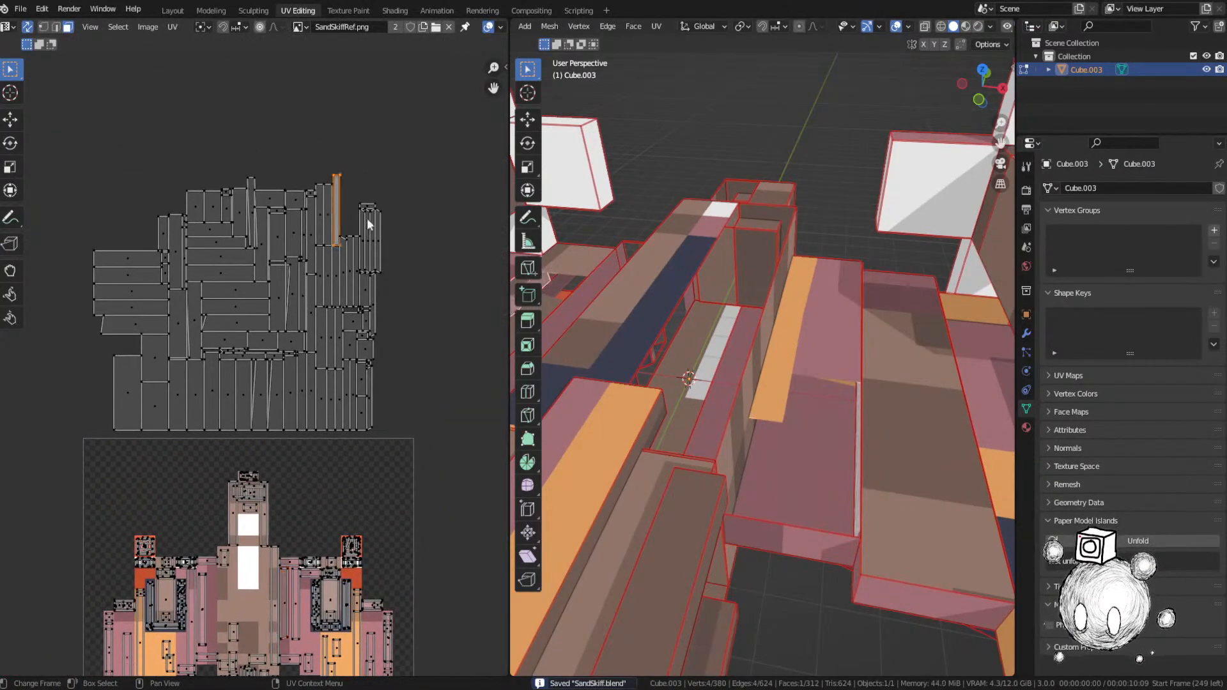
pyautogui.keyDown('shift'); pyautogui.moveTo(556, 288); pyautogui.dragTo(690, 288, button='middle'); pyautogui.keyUp('shift')
pyautogui.press('g')
pyautogui.rightClick(671, 289)
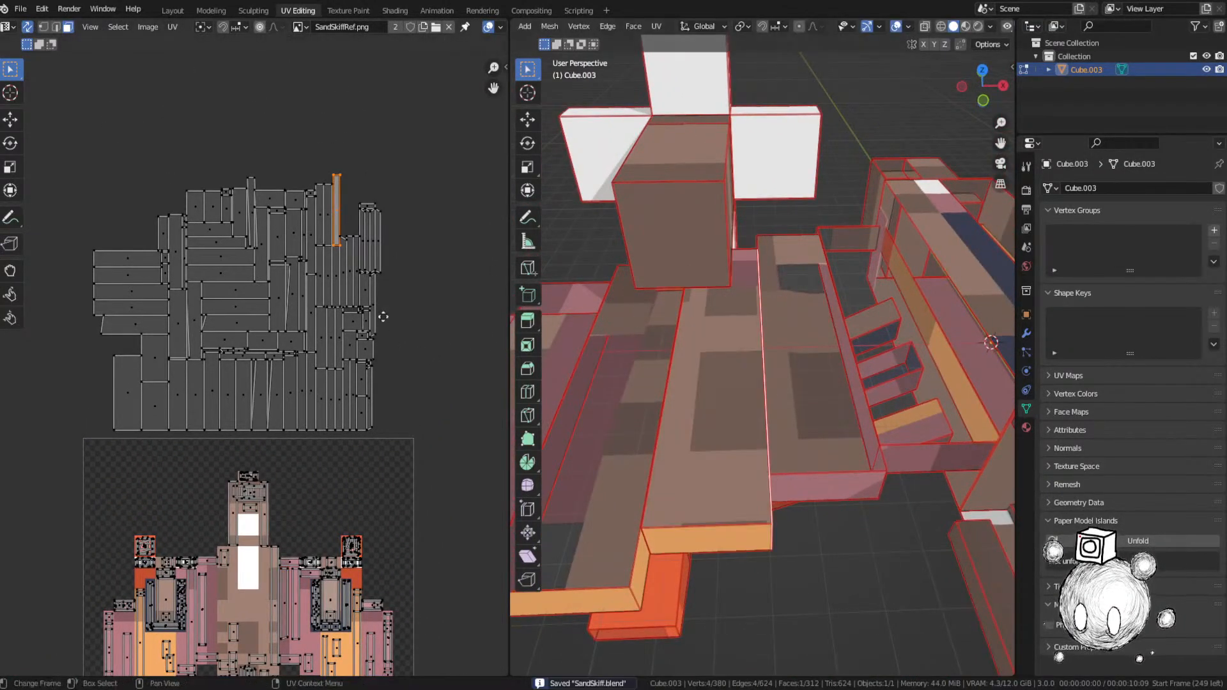
pyautogui.moveTo(383, 317); pyautogui.dragTo(406, 250, button='middle')
pyautogui.press('g')
pyautogui.click(242, 613)
pyautogui.moveTo(253, 587); pyautogui.dragTo(360, 342, button='middle')
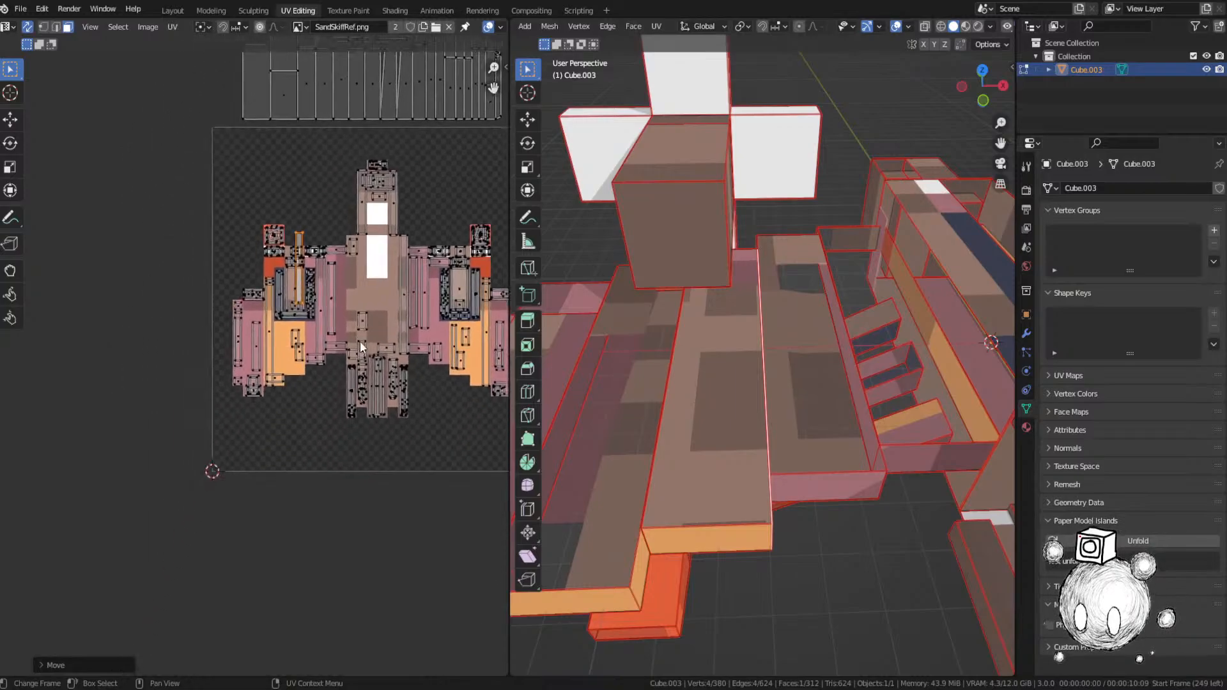
# Step: Place the narrow UV island on the left wing's orange area, shrink it uniformly to about 0.57, and save the file
pyautogui.scroll(2, 361, 339)
pyautogui.press('g')
pyautogui.click(361, 446)
pyautogui.press('s')
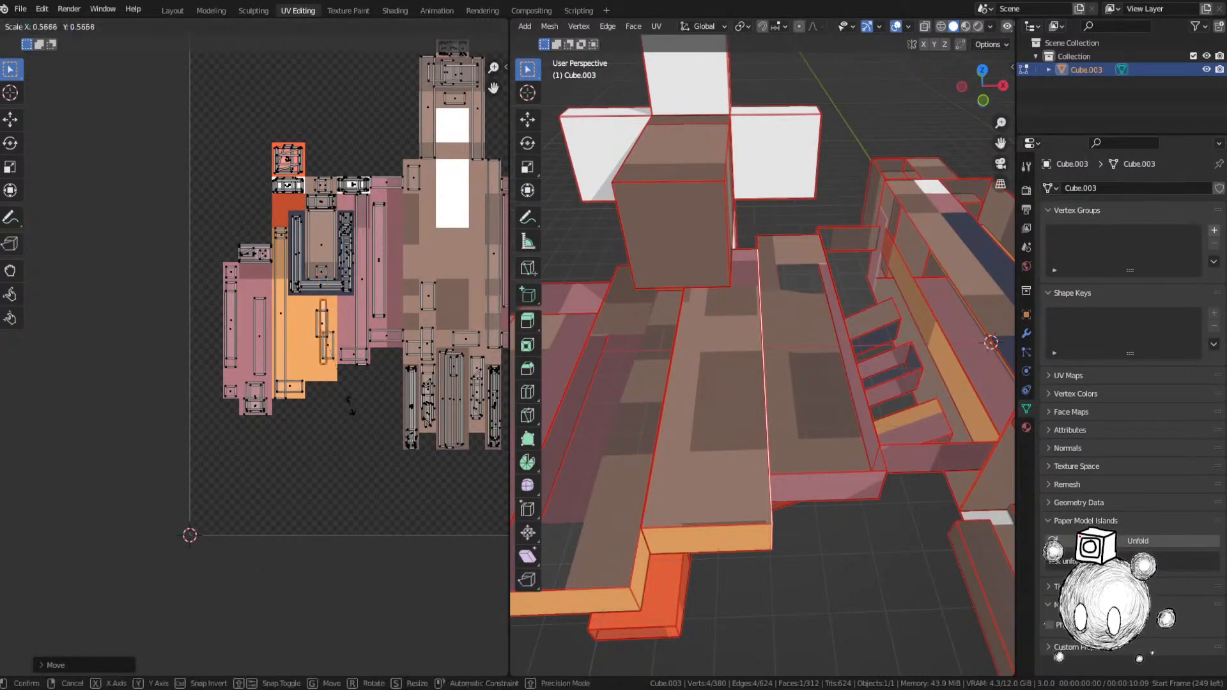
# Step: Select the small wide island at the upper right of the unplaced layout and frame its face on the orange-red block
pyautogui.scroll(-5, 595, 454)
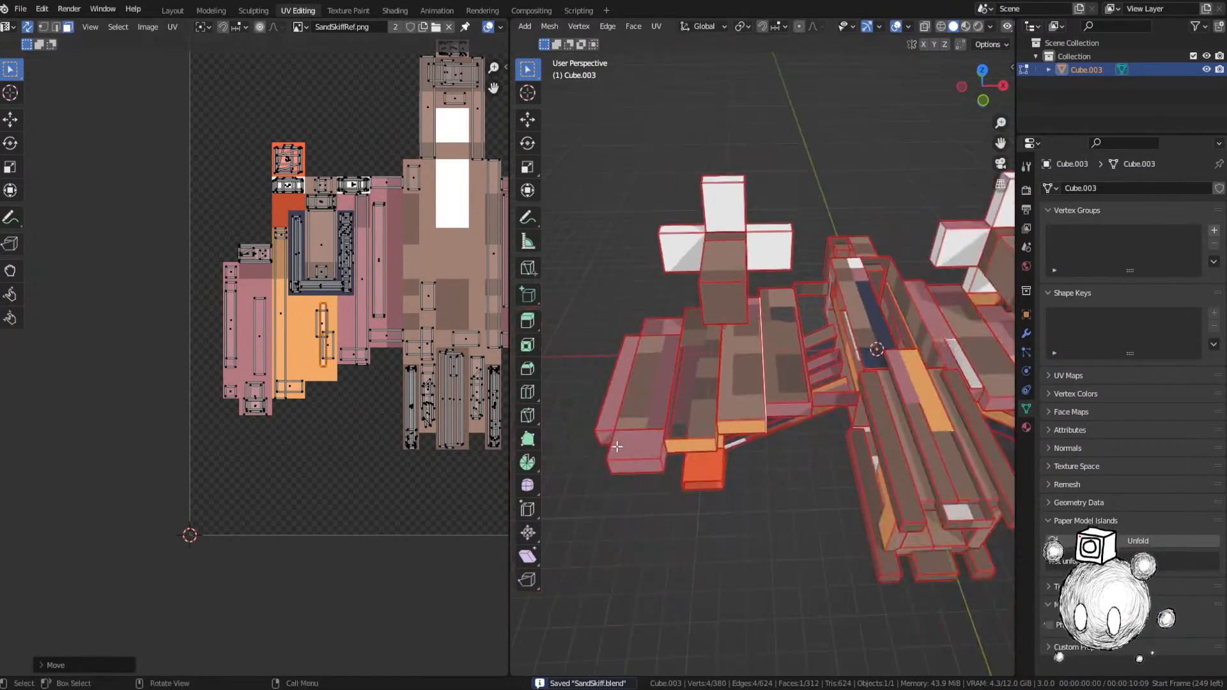
pyautogui.moveTo(329, 219); pyautogui.dragTo(237, 385, button='middle')
pyautogui.scroll(-1, 325, 229)
pyautogui.moveTo(335, 196); pyautogui.dragTo(276, 406, button='middle')
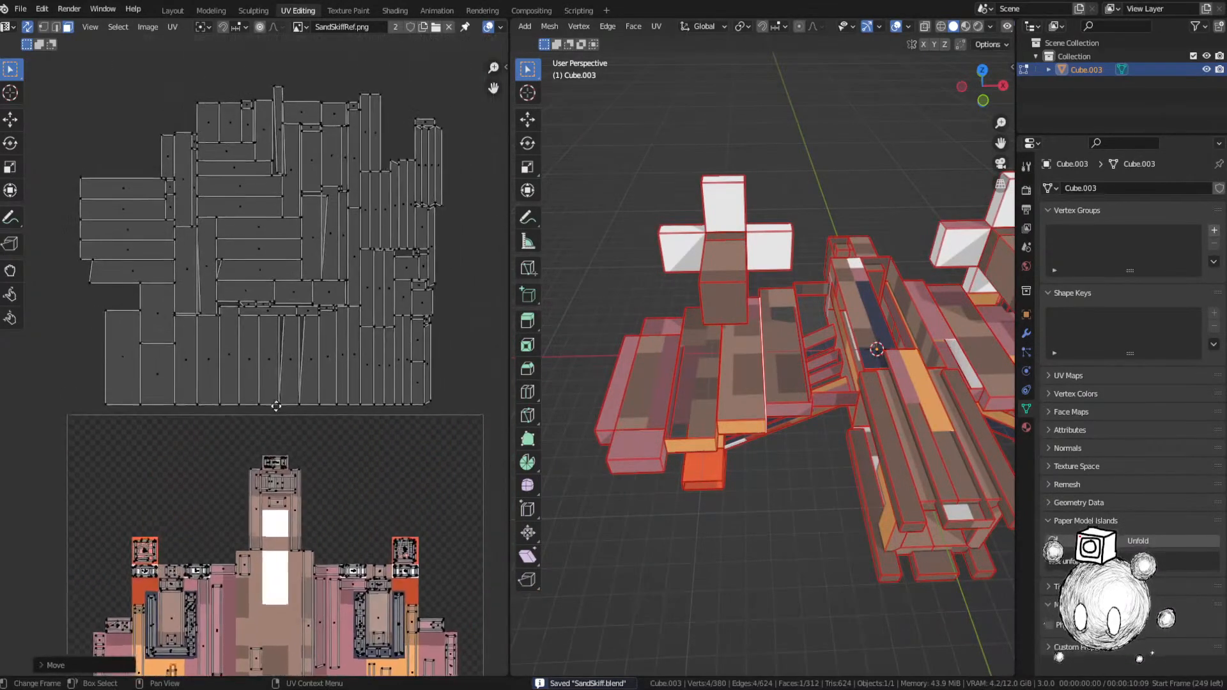
pyautogui.click(432, 120)
pyautogui.press('KP_Decimal')
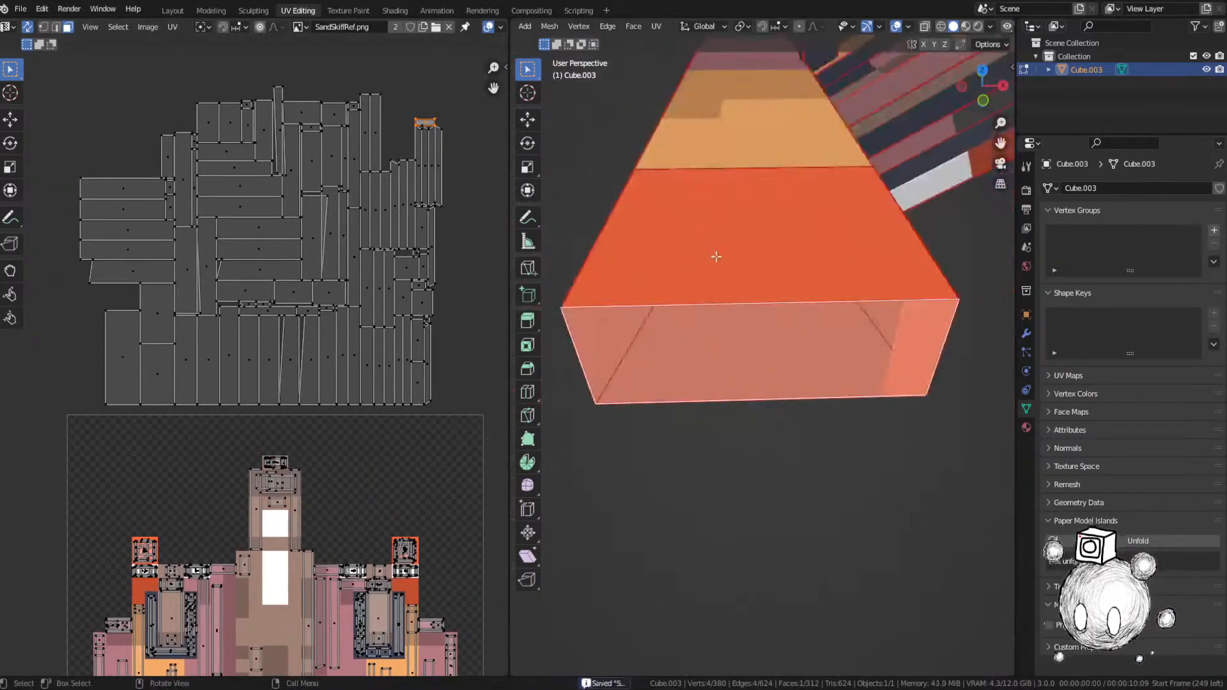
pyautogui.press('g')
pyautogui.rightClick(741, 271)
# Step: Move the orange-red block's end-face UV island onto the orange-red square above the left wing and save the file
pyautogui.press('g')
pyautogui.click(217, 576)
pyautogui.moveTo(218, 576); pyautogui.dragTo(338, 399, button='middle')
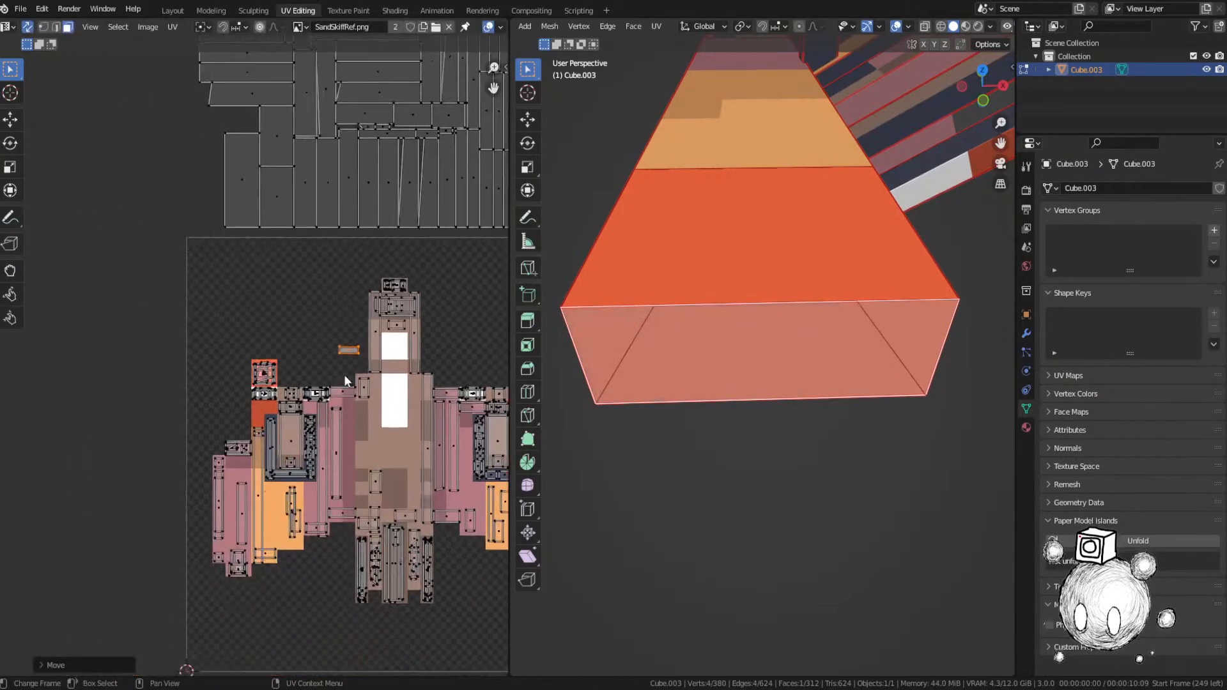
pyautogui.press('g')
pyautogui.click(274, 394)
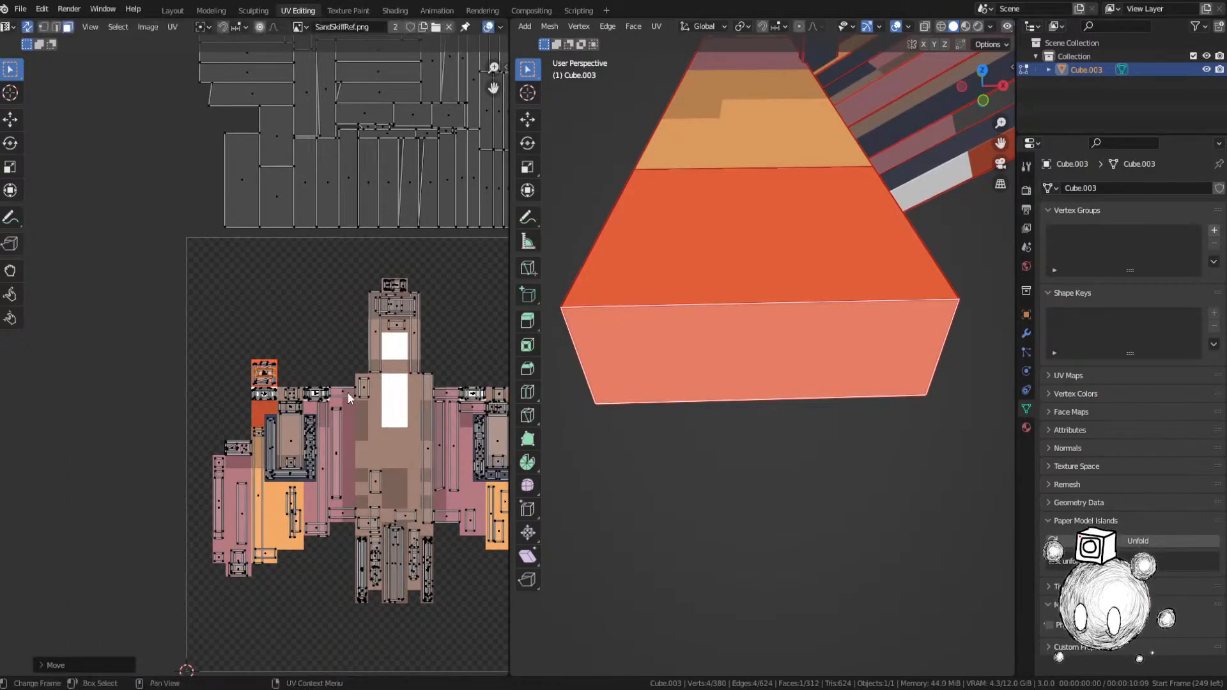
pyautogui.hotkey('ctrl', 's')
# Step: Select the tall narrow leftover island at the top of the unplaced layout and locate its face on the model
pyautogui.moveTo(310, 309); pyautogui.dragTo(281, 492, button='middle')
pyautogui.click(405, 224)
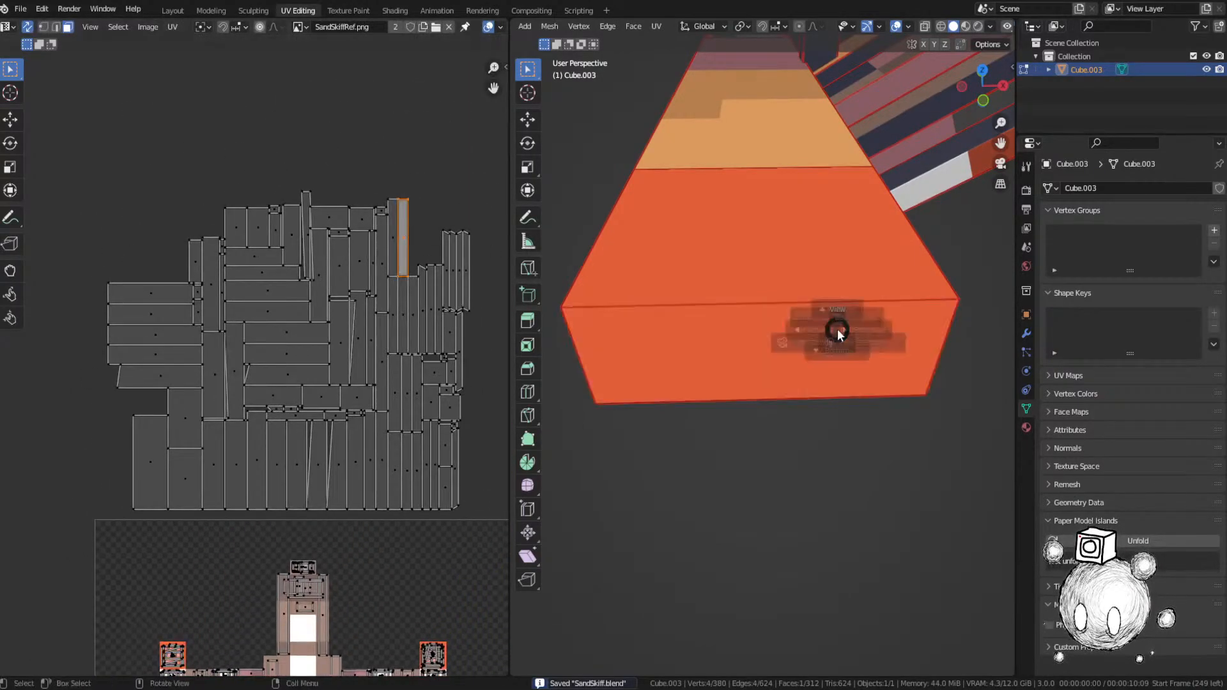
pyautogui.scroll(-5, 836, 327)
pyautogui.press('g')
pyautogui.rightClick(834, 352)
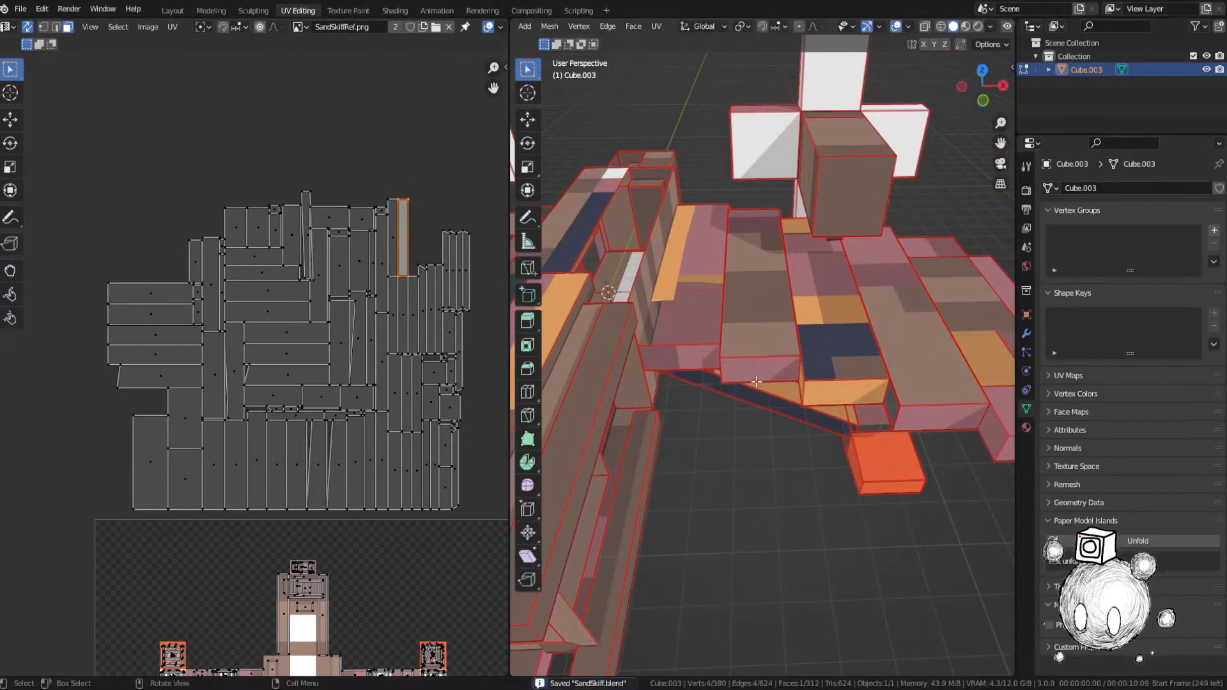
# Step: Place the selected tall narrow UV island on the inner dark blue strip of the right wing and shrink it uniformly to fit
pyautogui.moveTo(834, 351); pyautogui.dragTo(666, 313, button='middle')
pyautogui.moveTo(385, 445); pyautogui.dragTo(412, 128, button='middle')
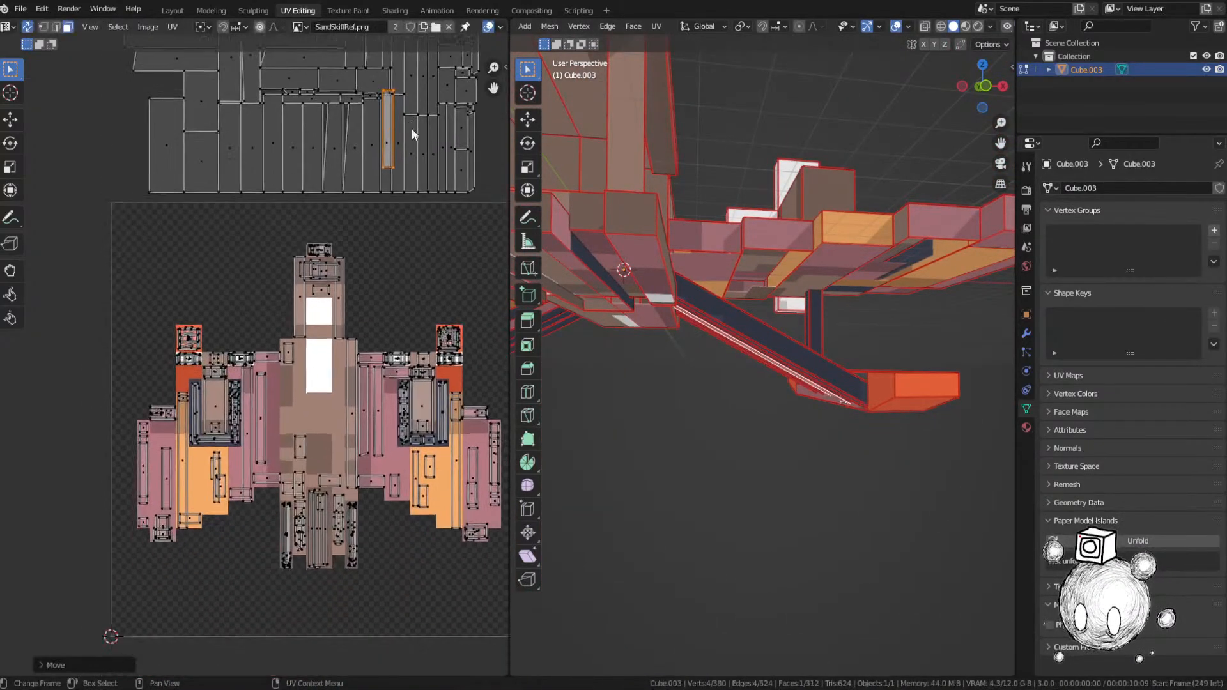
pyautogui.scroll(3, 448, 198)
pyautogui.press('g')
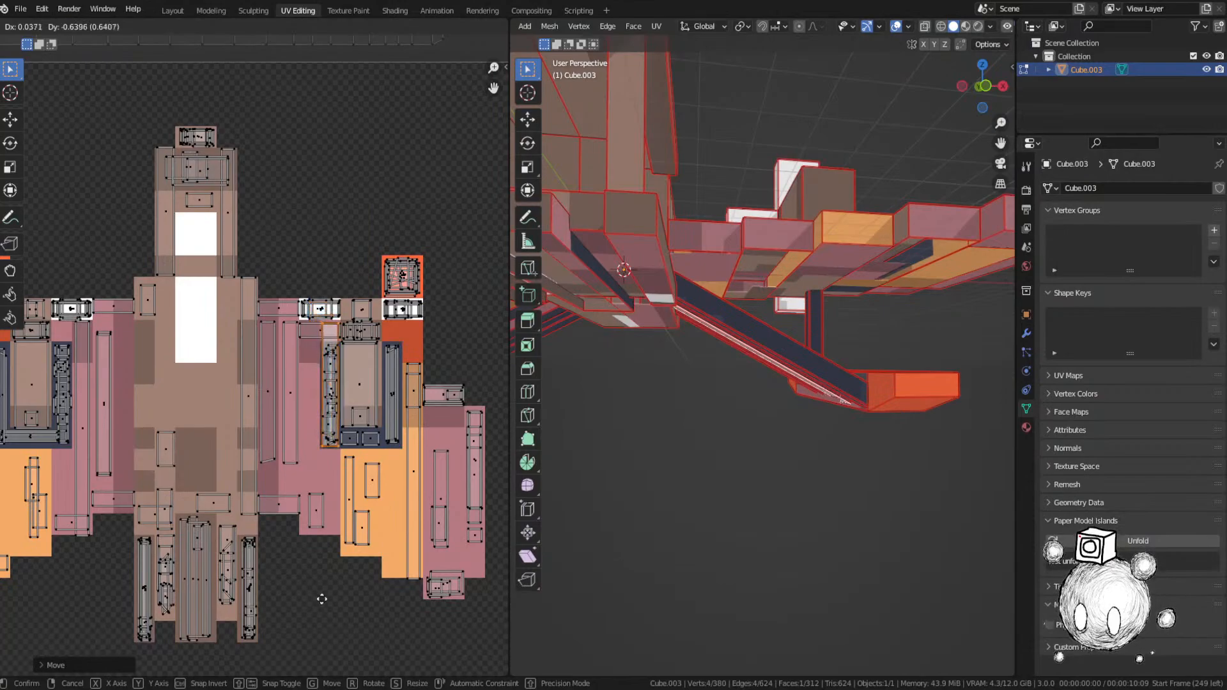
pyautogui.press('s')
pyautogui.click(409, 436)
# Step: Select the thin island at the far right of the unplaced layout, locate its strut face, and move it down beside the reference image
pyautogui.scroll(-3, 409, 435)
pyautogui.scroll(-2, 351, 370)
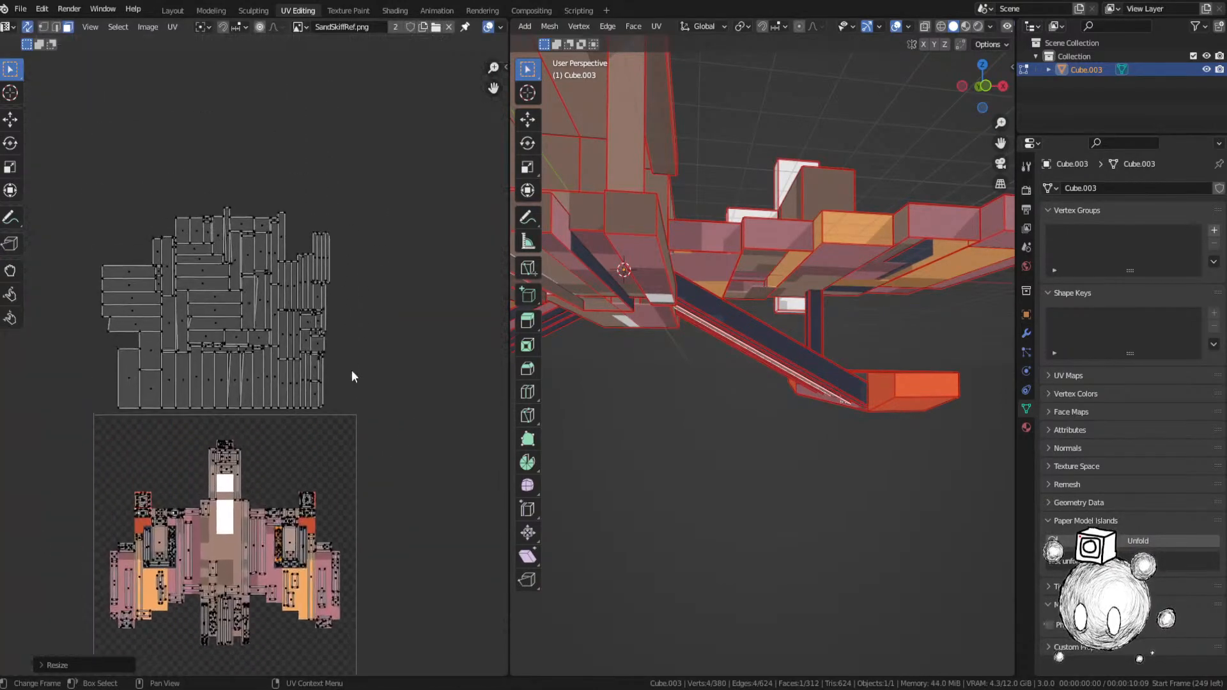
pyautogui.click(332, 255)
pyautogui.scroll(4, 731, 339)
pyautogui.moveTo(731, 339); pyautogui.dragTo(769, 312, button='middle')
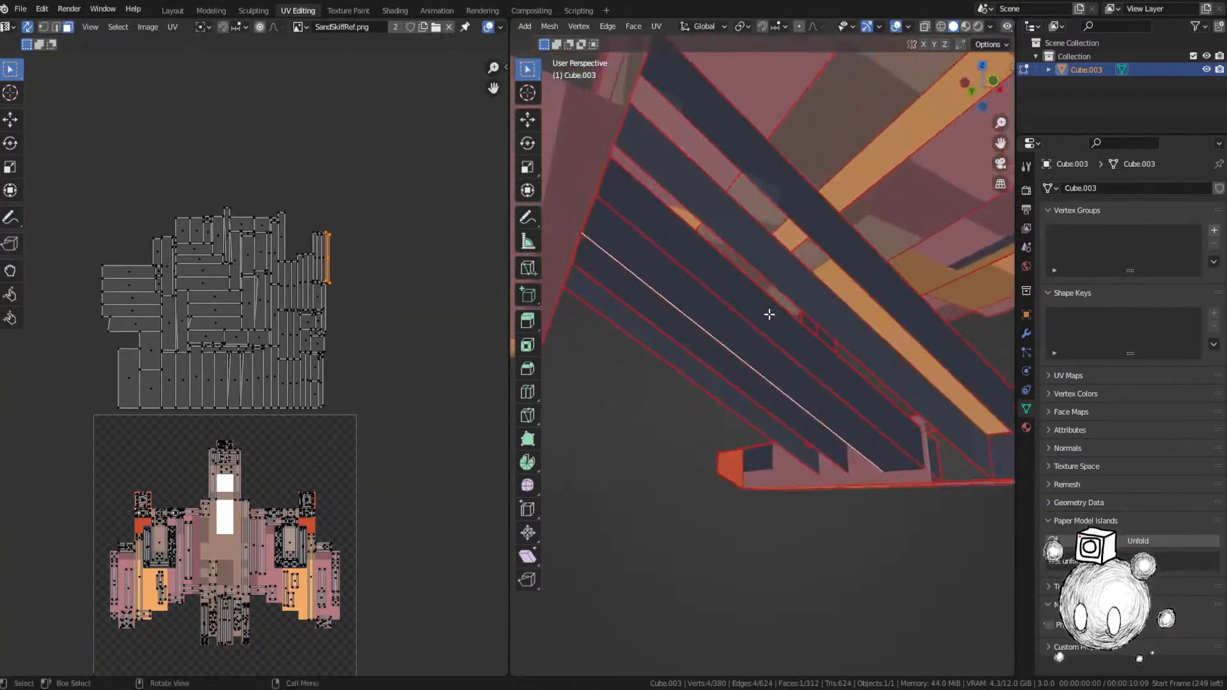
pyautogui.press('g')
pyautogui.click(378, 478)
# Step: Fit the thin strut island onto the right wing's inner dark blue strip, shrinking it and adjusting its position
pyautogui.scroll(3, 379, 477)
pyautogui.scroll(2, 362, 336)
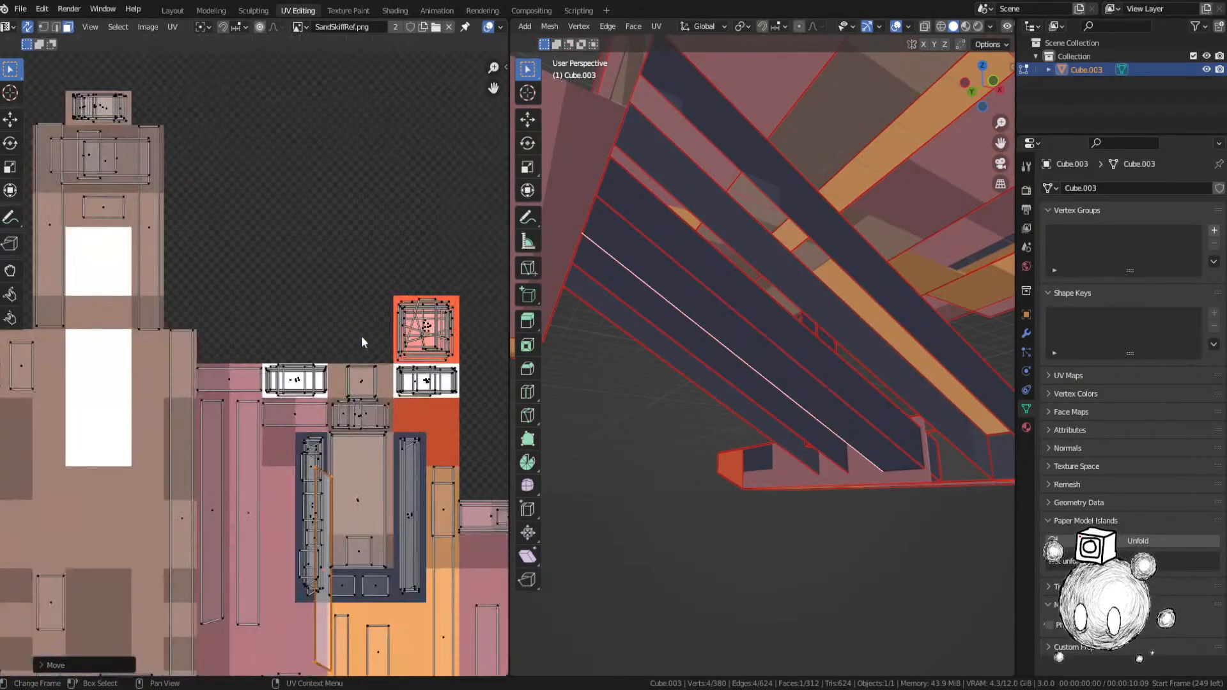
pyautogui.press('g')
pyautogui.click(349, 328)
pyautogui.press('s')
pyautogui.click(357, 369)
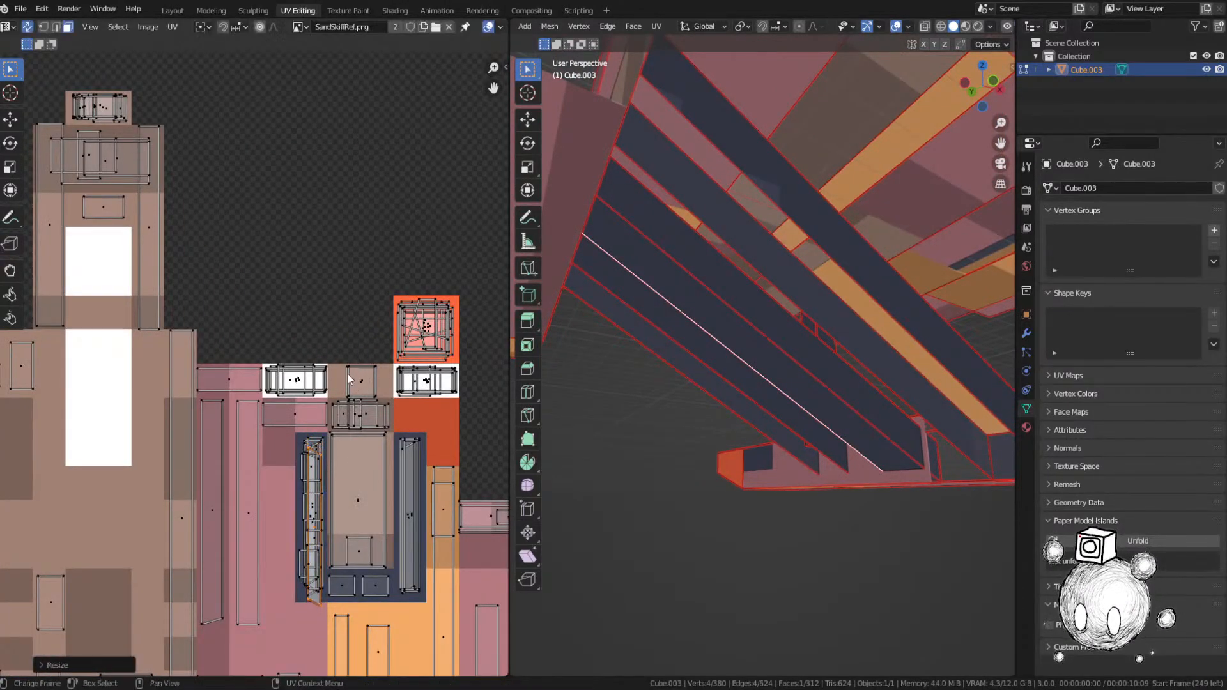
pyautogui.press('g')
pyautogui.click(348, 361)
# Step: Select the outermost thin island at the upper right of the unplaced layout, frame its strut face, and move it down to the reference image
pyautogui.scroll(-4, 357, 358)
pyautogui.moveTo(363, 246); pyautogui.dragTo(352, 357, button='middle')
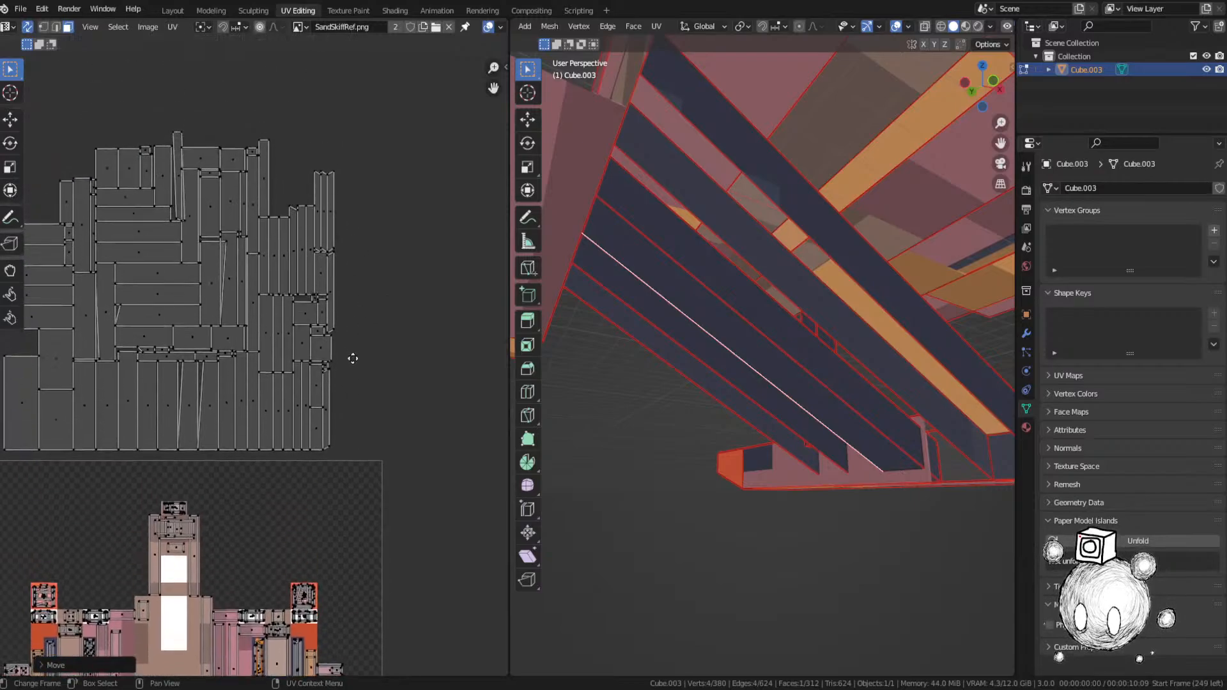
pyautogui.click(336, 218)
pyautogui.press('KP_Decimal')
pyautogui.moveTo(704, 307); pyautogui.dragTo(697, 339, button='middle')
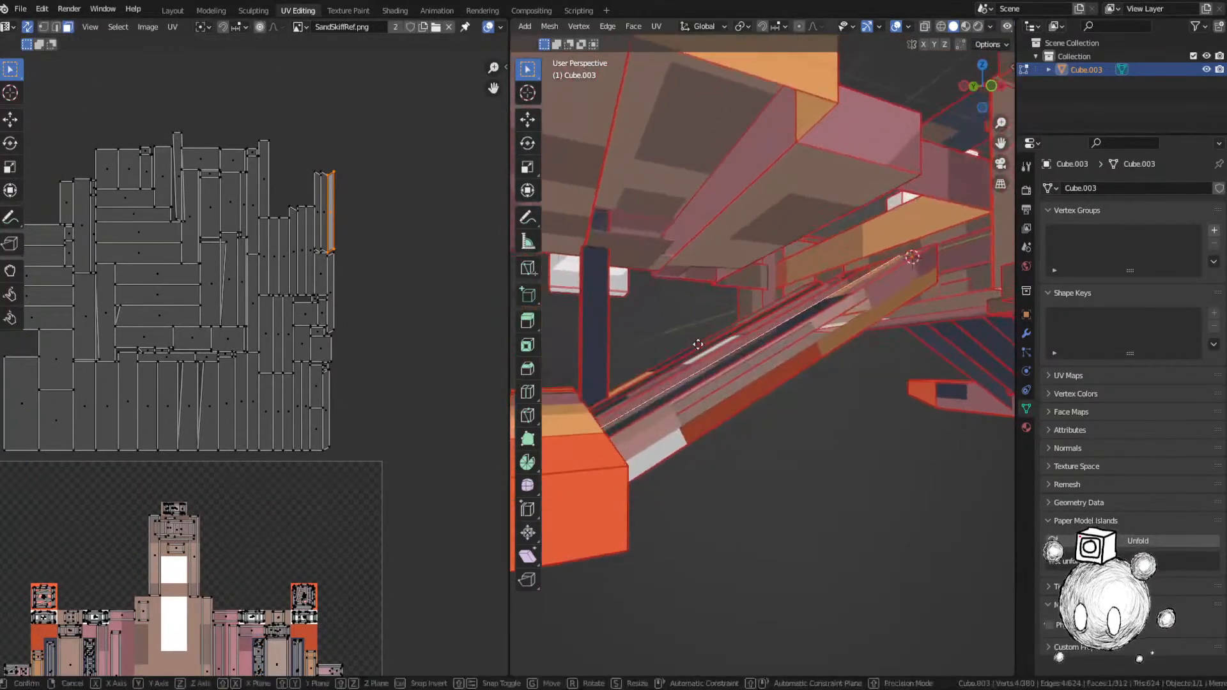
pyautogui.press('g')
pyautogui.click(372, 524)
# Step: Move the thin strut island across to the left wing's inner dark blue strip and shrink it uniformly to fit
pyautogui.moveTo(371, 505); pyautogui.dragTo(433, 184, button='middle')
pyautogui.scroll(4, 435, 214)
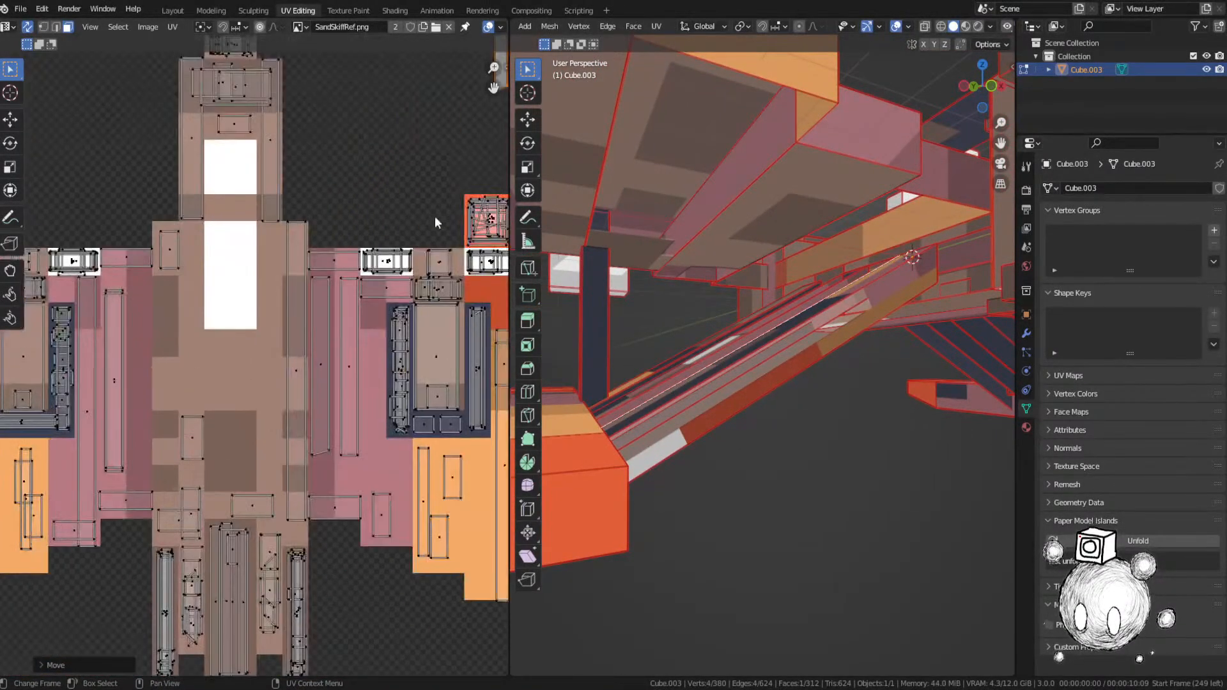
pyautogui.press('g')
pyautogui.click(118, 425)
pyautogui.moveTo(118, 430); pyautogui.dragTo(271, 363, button='middle')
pyautogui.press('g')
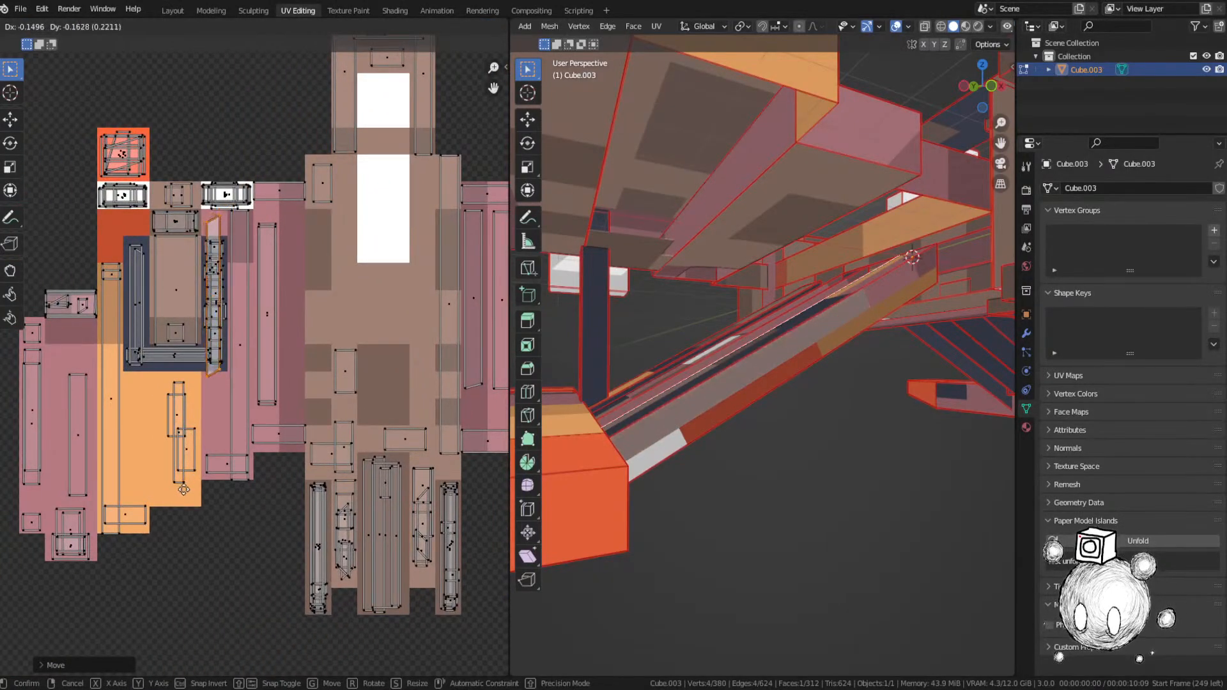
pyautogui.click(188, 495)
pyautogui.press('s')
pyautogui.click(292, 401)
# Step: Select the remaining thin island at the layout's upper right, locate its face among the struts, and move it down to the reference image
pyautogui.scroll(-4, 281, 389)
pyautogui.moveTo(409, 199); pyautogui.dragTo(329, 423, button='middle')
pyautogui.click(350, 214)
pyautogui.moveTo(741, 340); pyautogui.dragTo(799, 388, button='middle')
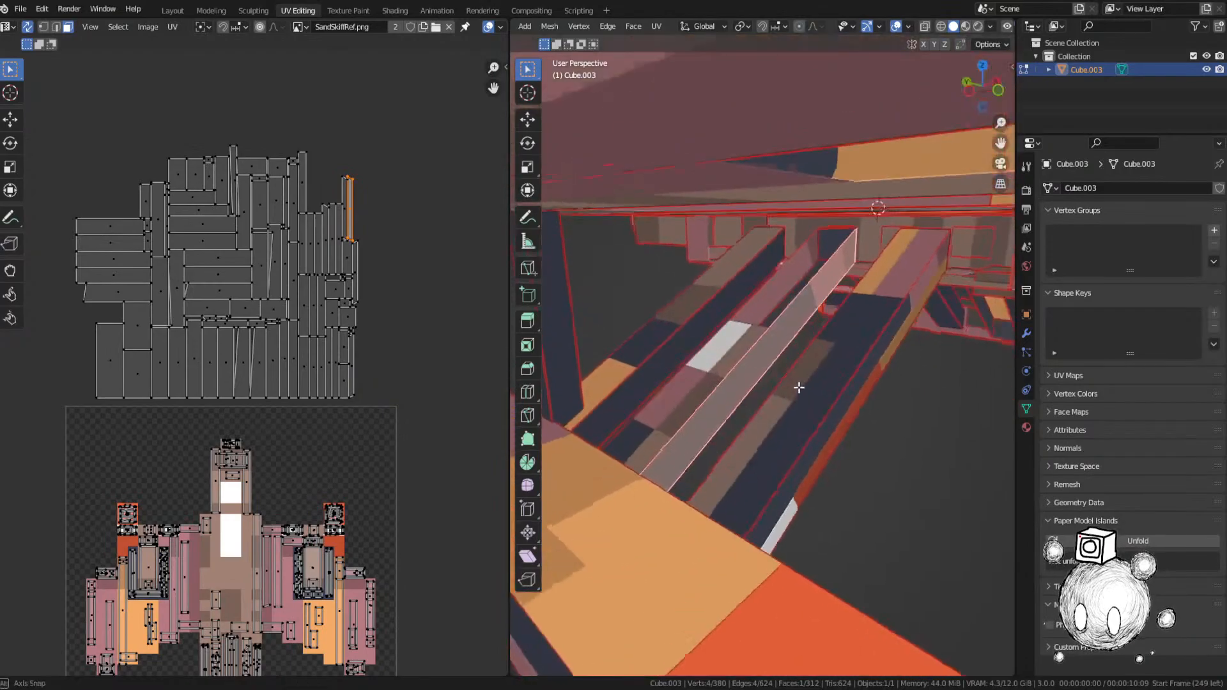
pyautogui.press('g')
pyautogui.click(246, 462)
# Step: Position the strut side island on the left wing's inner dark blue strip, shrink it to fit, and save the file
pyautogui.scroll(2, 246, 462)
pyautogui.moveTo(246, 463); pyautogui.dragTo(358, 351, button='middle')
pyautogui.press('g')
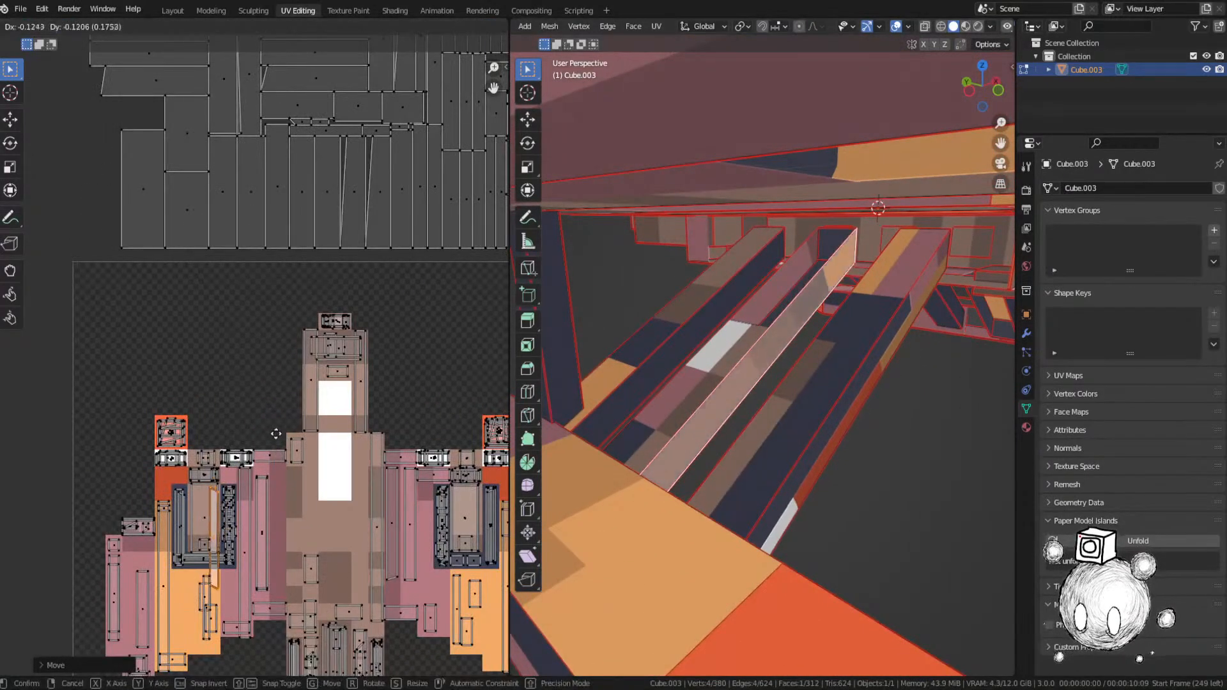
pyautogui.click(288, 434)
pyautogui.press('s')
pyautogui.click(300, 447)
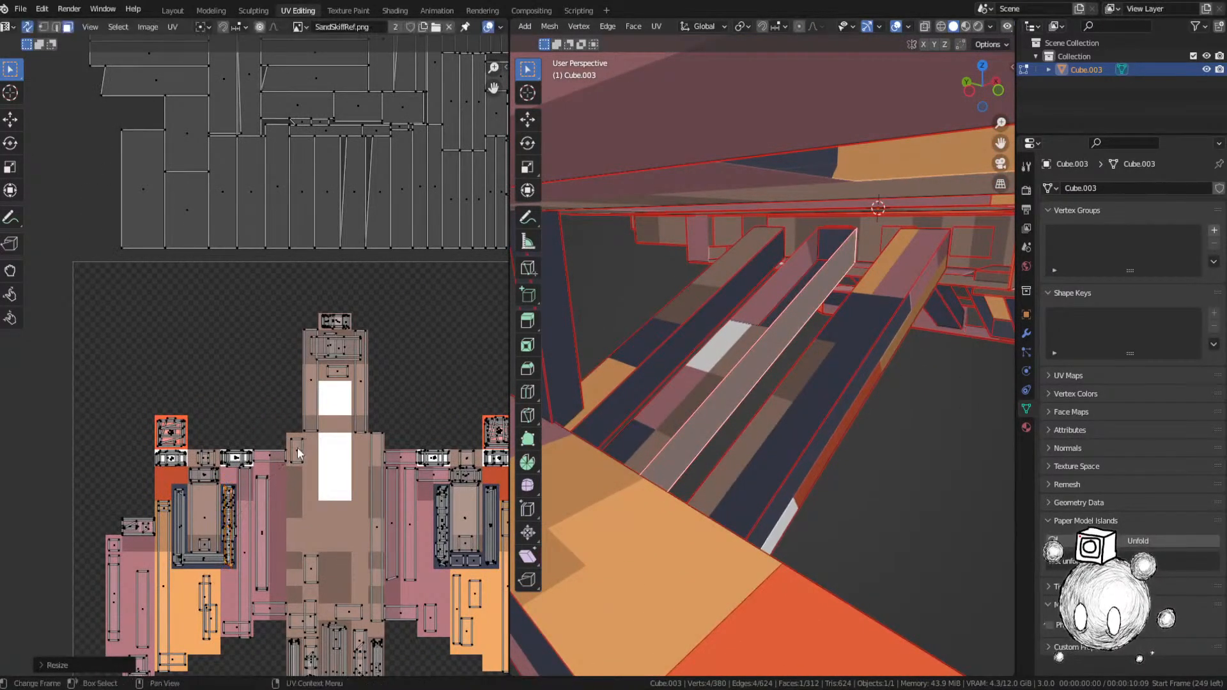
pyautogui.hotkey('shift', 's')
pyautogui.hotkey('ctrl', 's')
# Step: Select the narrow island for the outer strut's side face, place it shrunken on the left wing's inner dark blue strip, and save
pyautogui.moveTo(364, 253); pyautogui.dragTo(376, 160, button='middle')
pyautogui.scroll(-1, 258, 417)
pyautogui.click(380, 168)
pyautogui.press('KP_Decimal')
pyautogui.press('g')
pyautogui.click(237, 407)
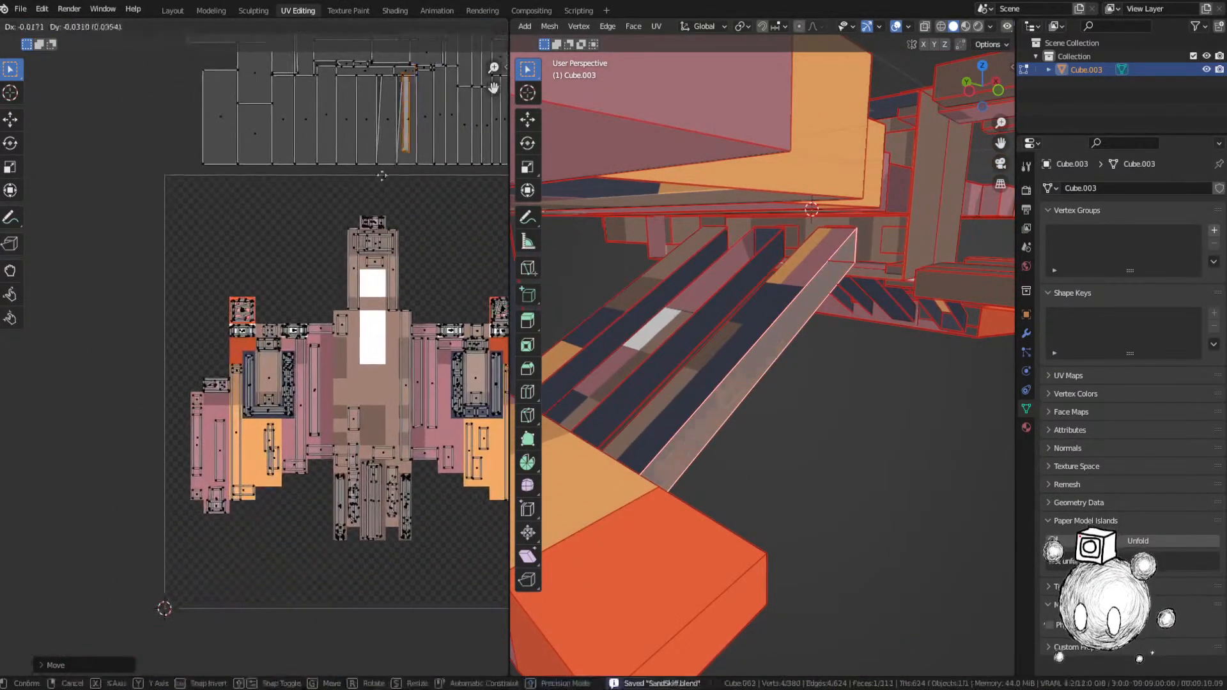
pyautogui.press('s')
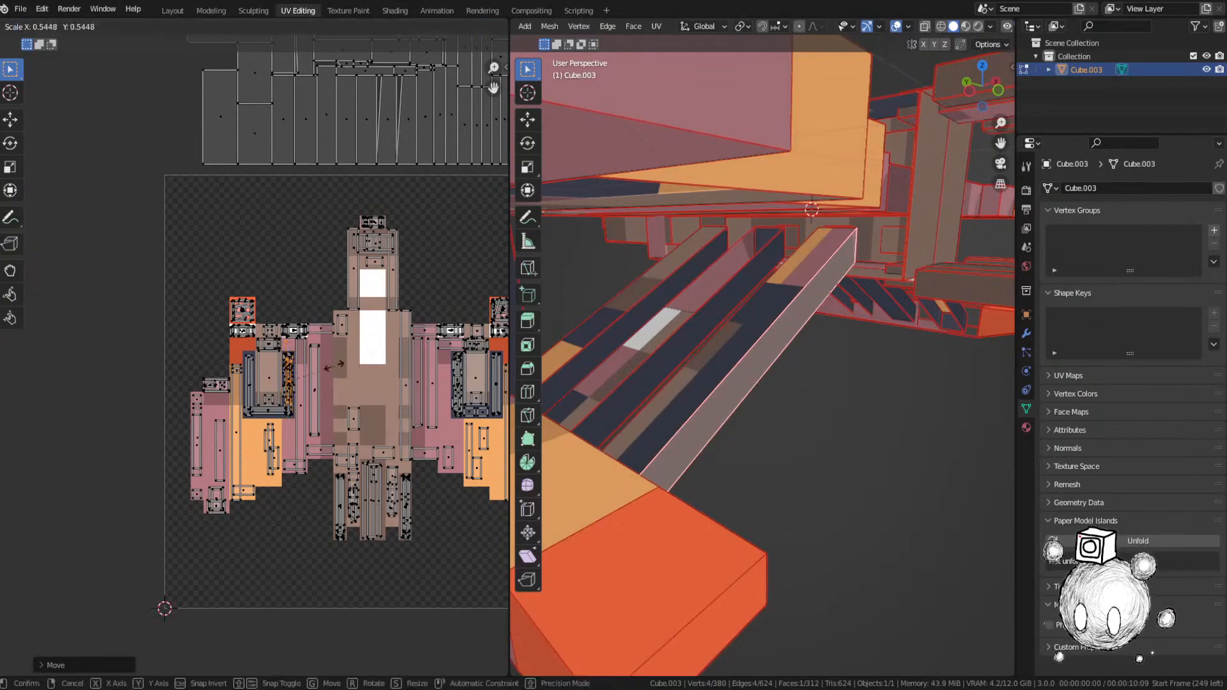
pyautogui.click(337, 381)
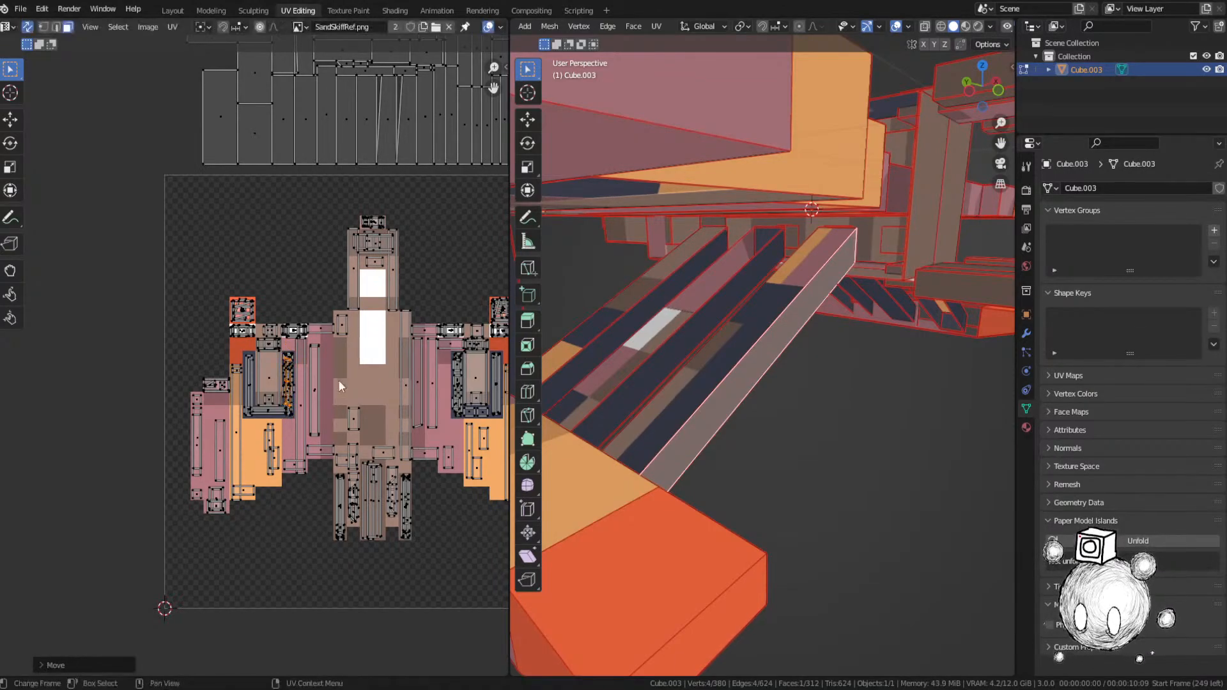
pyautogui.hotkey('ctrl', 's')
# Step: Select the tall narrow island at the upper right of the unplaced layout and frame its strut top face on the model
pyautogui.scroll(-3, 753, 236)
pyautogui.moveTo(469, 199); pyautogui.dragTo(353, 421, button='middle')
pyautogui.click(347, 106)
pyautogui.press('KP_Decimal')
pyautogui.scroll(-5, 696, 205)
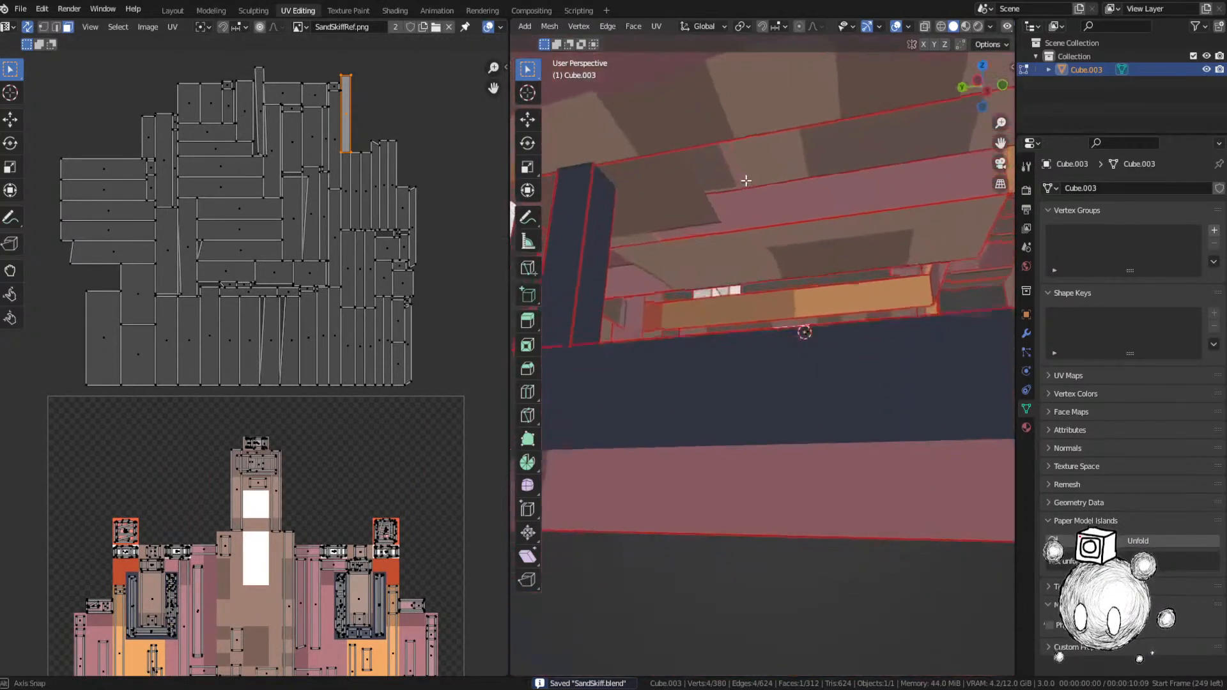
pyautogui.press('g')
pyautogui.rightClick(740, 305)
# Step: Place the strut's top-face island on the left wing's inner dark blue strip, shrink it to fit, and save the file
pyautogui.press('g')
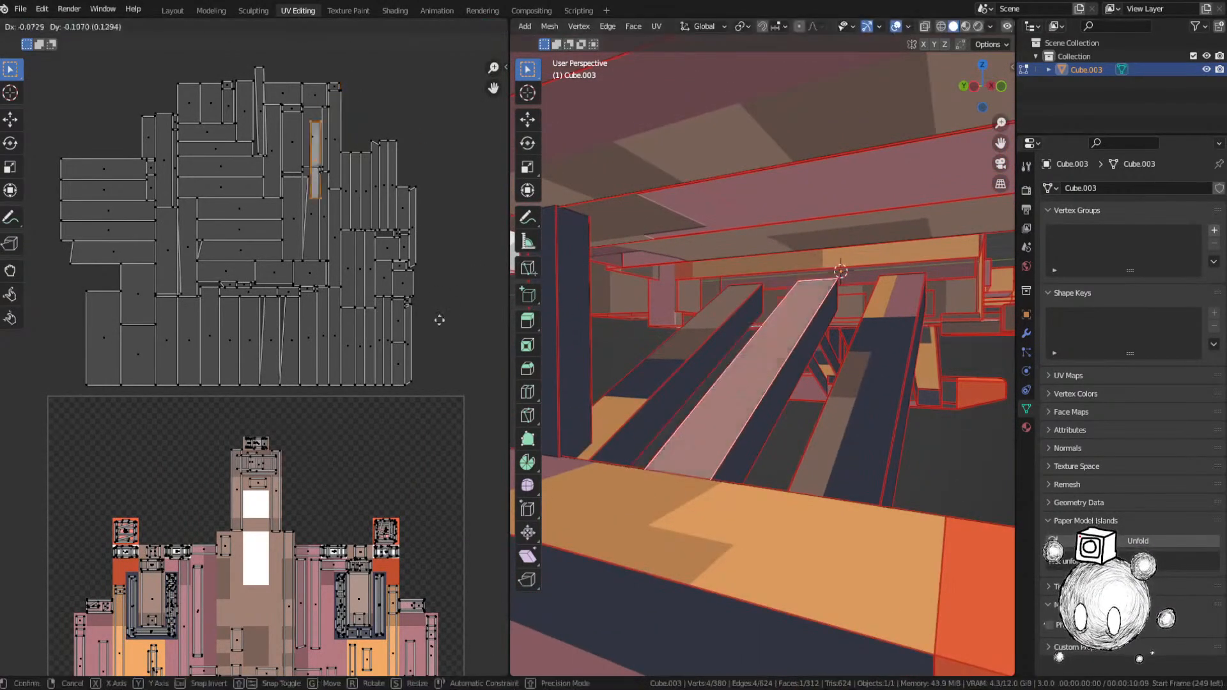
pyautogui.click(325, 631)
pyautogui.moveTo(321, 617); pyautogui.dragTo(378, 344, button='middle')
pyautogui.press('g')
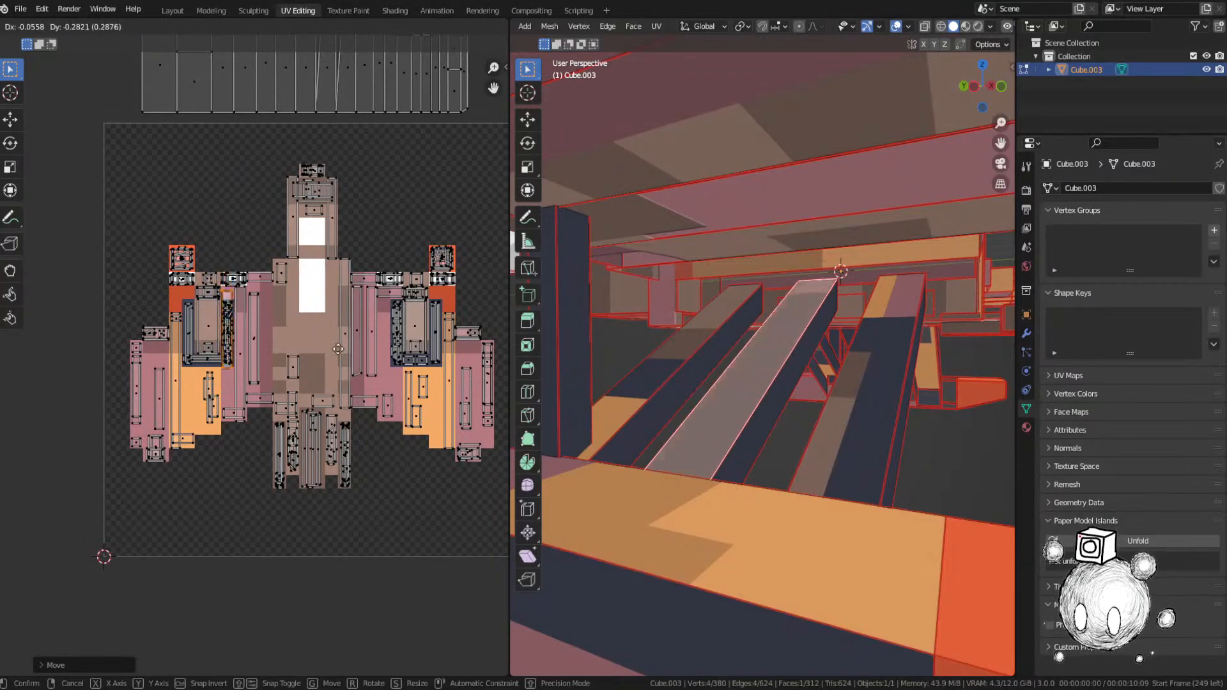
pyautogui.click(343, 344)
pyautogui.scroll(3, 347, 340)
pyautogui.press('s')
pyautogui.click(320, 322)
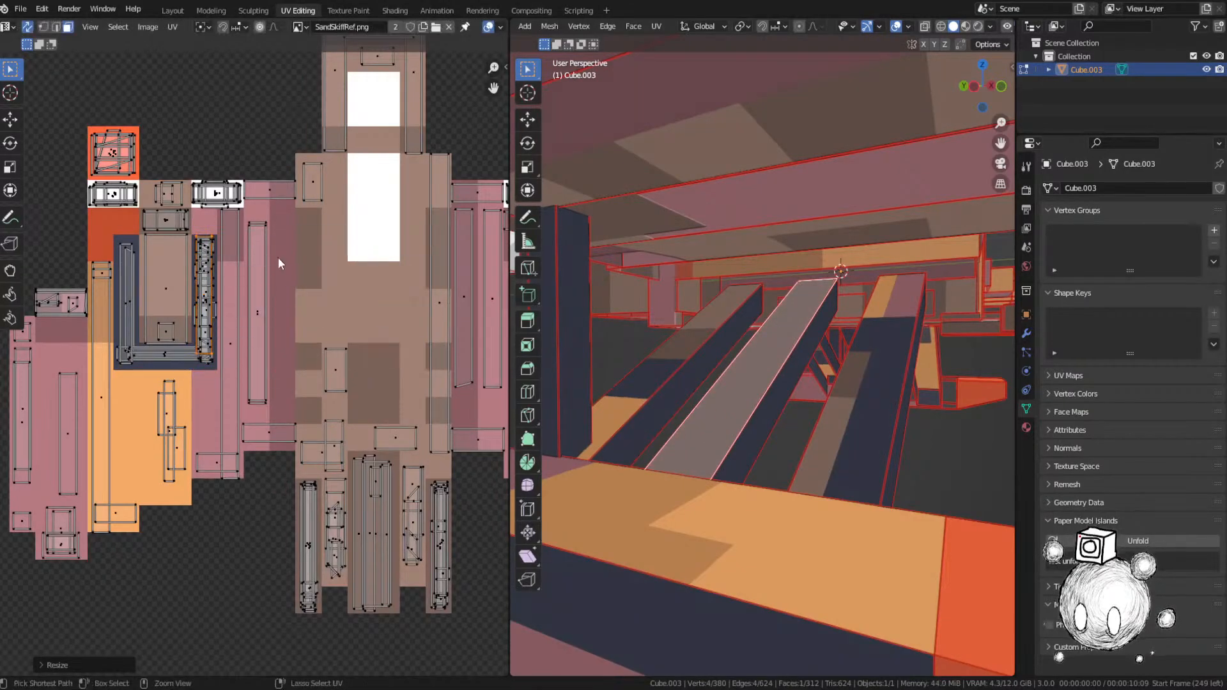
pyautogui.hotkey('ctrl', 's')
# Step: Select the small island at the unplaced layout's upper right, move it onto the lower inner corner of the left dark blue frame, and save
pyautogui.scroll(-4, 278, 258)
pyautogui.moveTo(324, 153); pyautogui.dragTo(286, 335, button='middle')
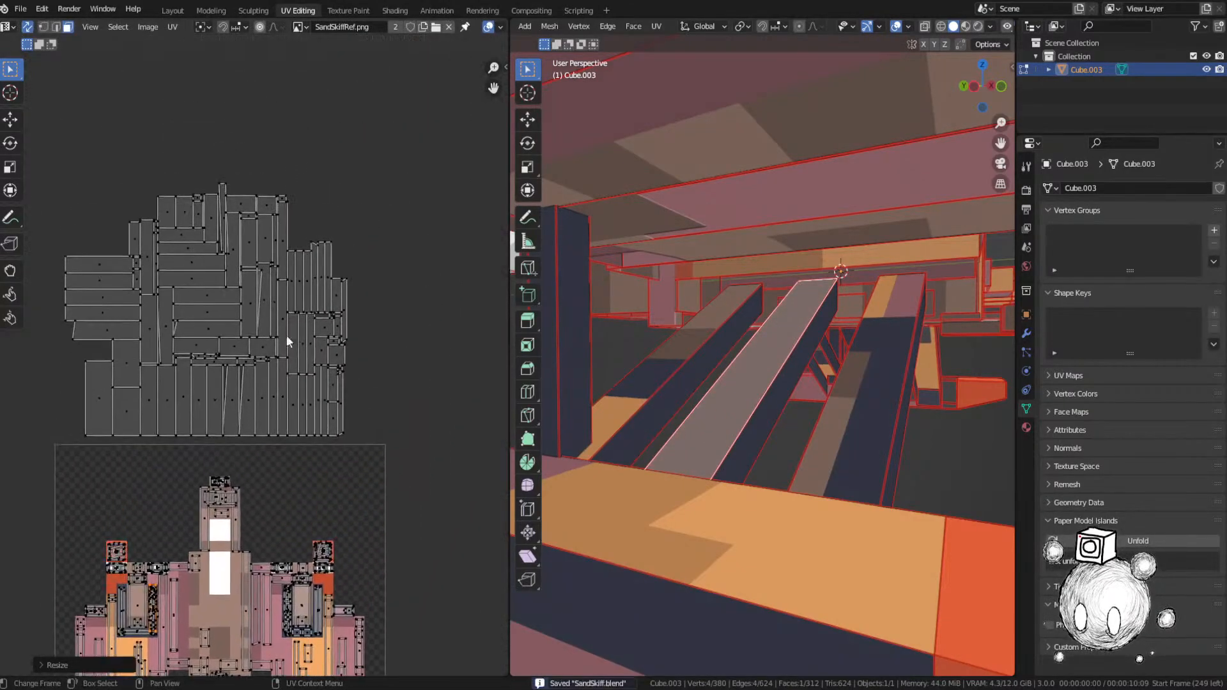
pyautogui.click(282, 202)
pyautogui.press('KP_Decimal')
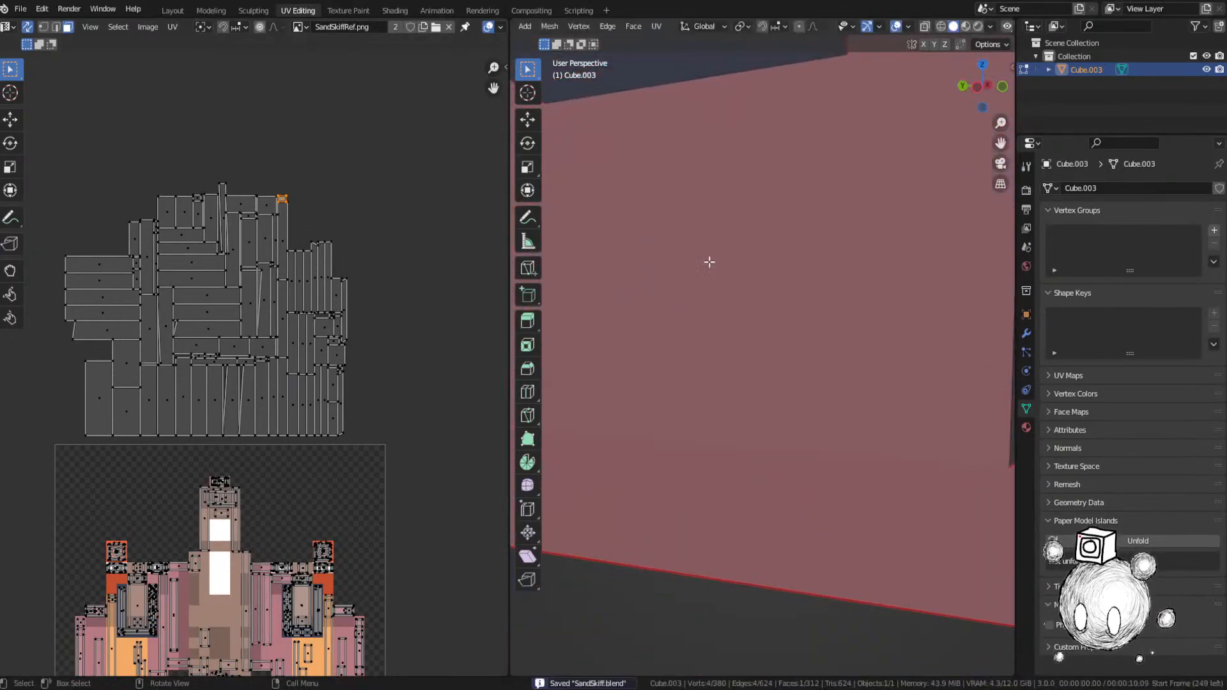
pyautogui.press('g')
pyautogui.scroll(3, 340, 310)
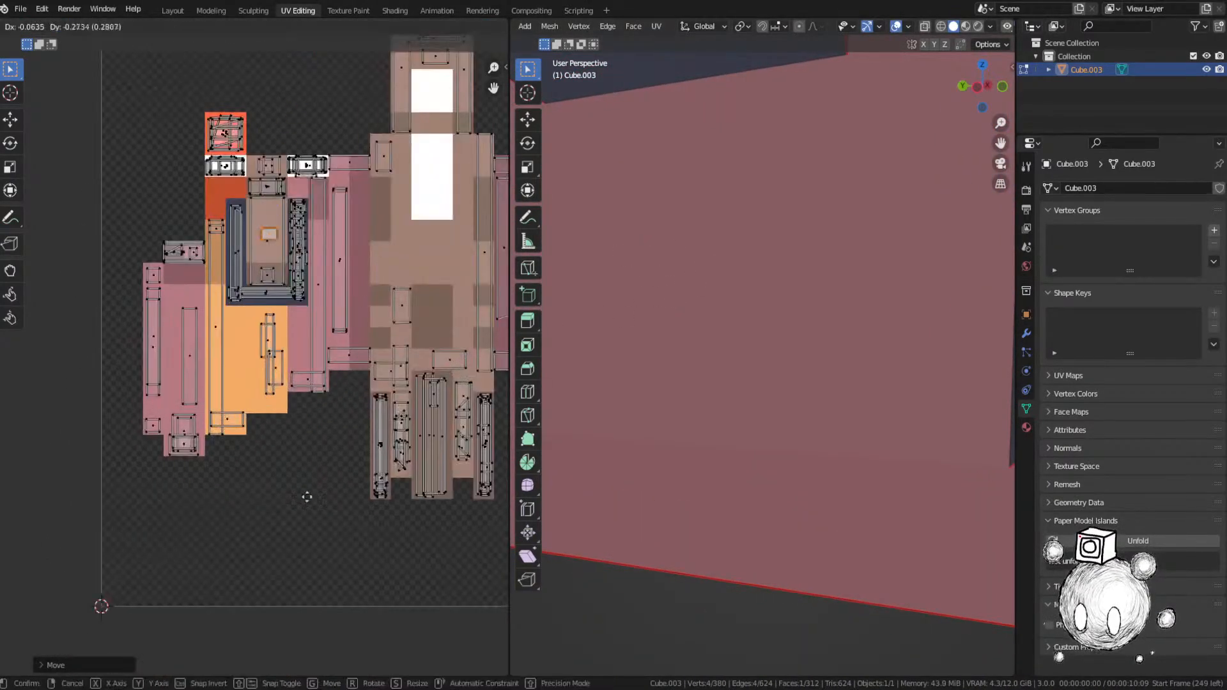
pyautogui.click(328, 549)
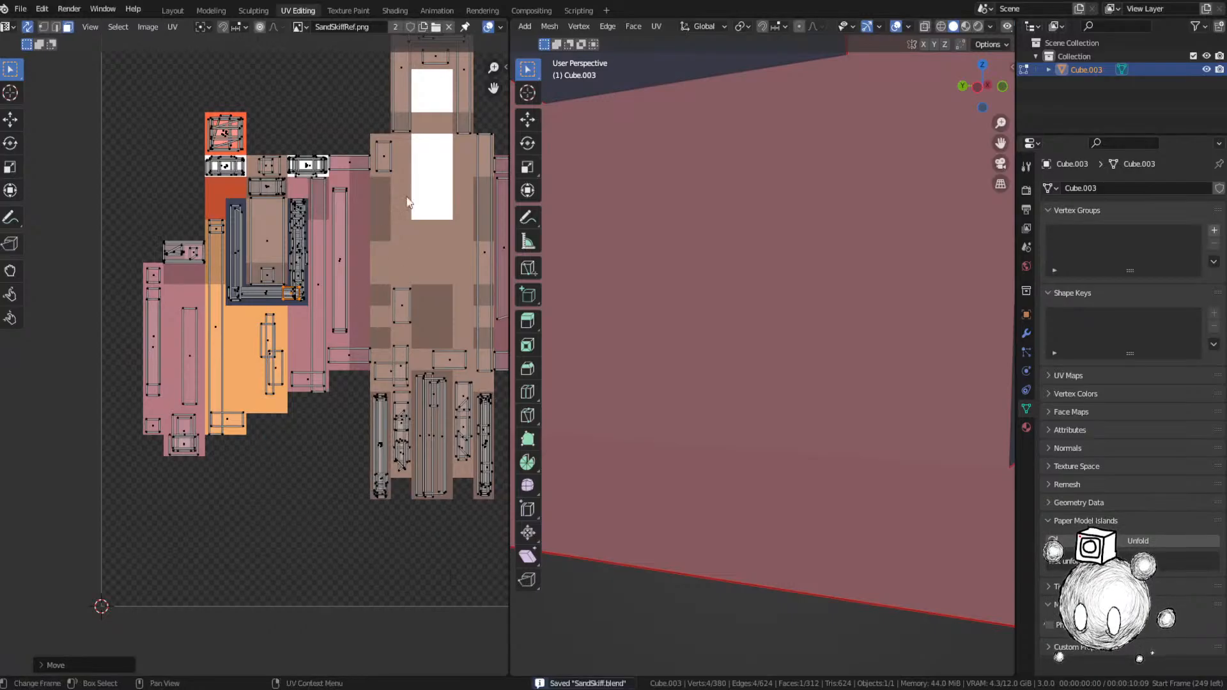
pyautogui.hotkey('ctrl', 's')
# Step: Select the rectangular island at the top of the unplaced layout and locate its face on the white cross-shaped fins
pyautogui.press('`')
pyautogui.click(332, 206)
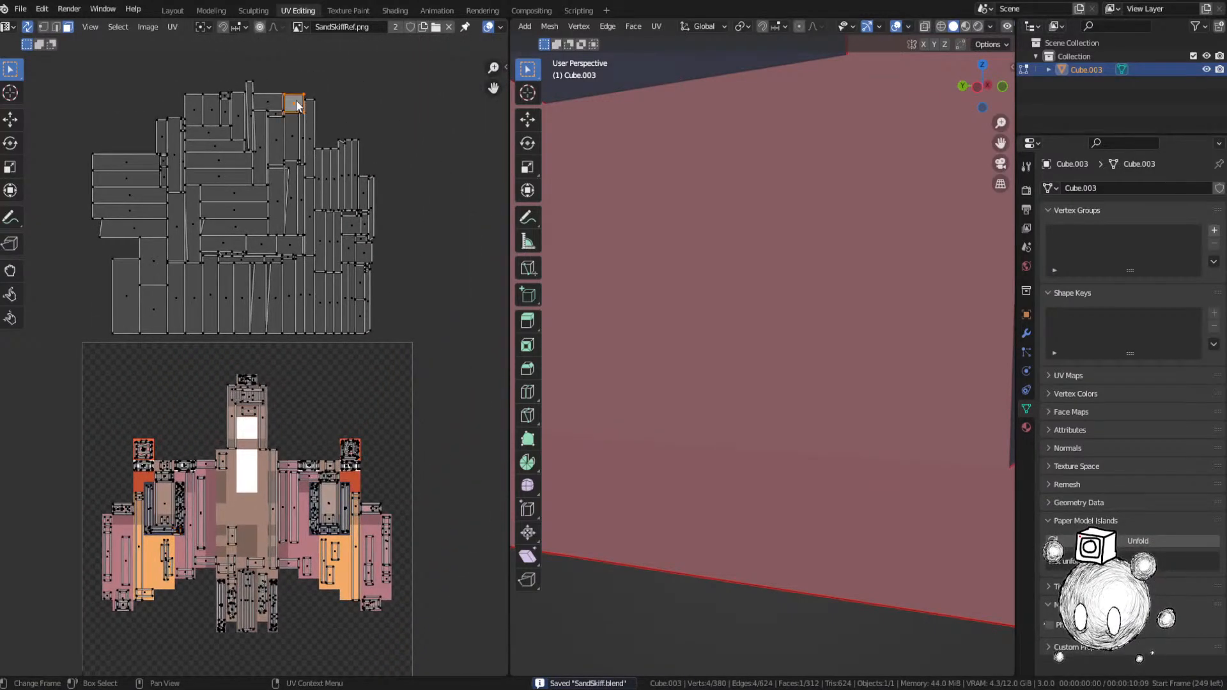
pyautogui.scroll(-3, 758, 331)
pyautogui.moveTo(759, 331); pyautogui.dragTo(692, 354, button='middle')
pyautogui.scroll(-4, 693, 355)
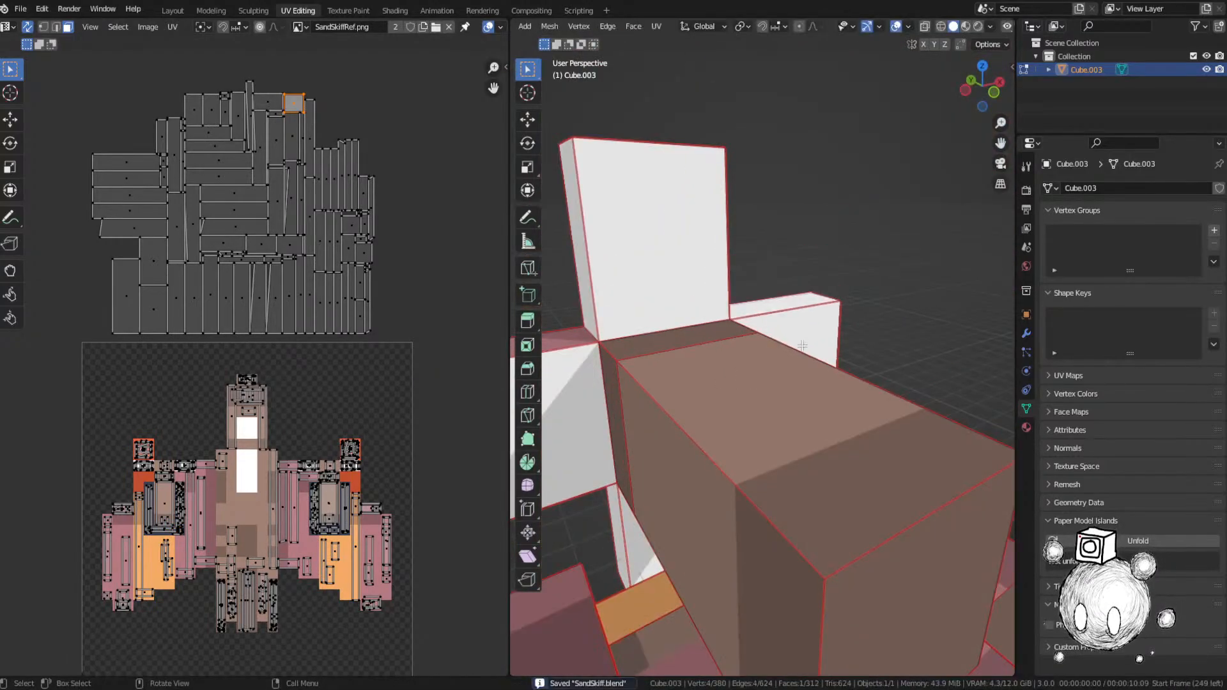
pyautogui.scroll(-3, 802, 345)
pyautogui.moveTo(802, 346); pyautogui.dragTo(515, 373, button='middle')
# Step: Place the fin face's island on the white patch above the left wing's inner section, shrink it to fit, and save the file
pyautogui.press('g')
pyautogui.click(251, 578)
pyautogui.moveTo(261, 521); pyautogui.dragTo(315, 396, button='middle')
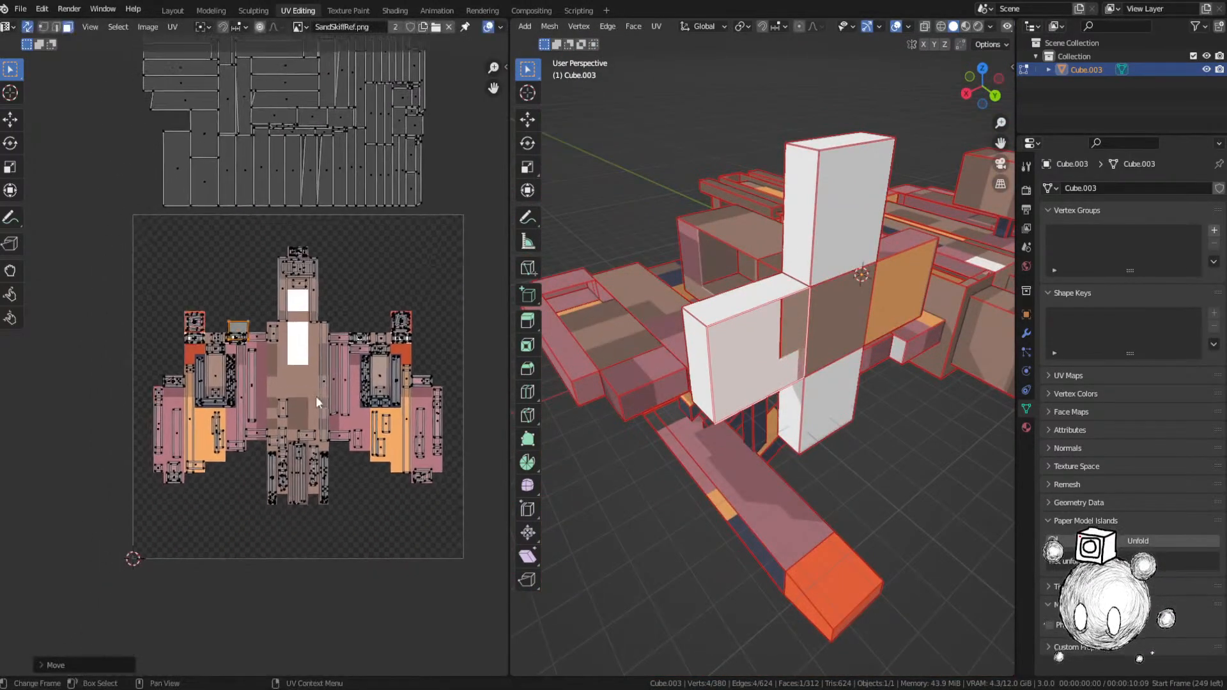
pyautogui.scroll(3, 274, 368)
pyautogui.press('g')
pyautogui.click(333, 379)
pyautogui.press('s')
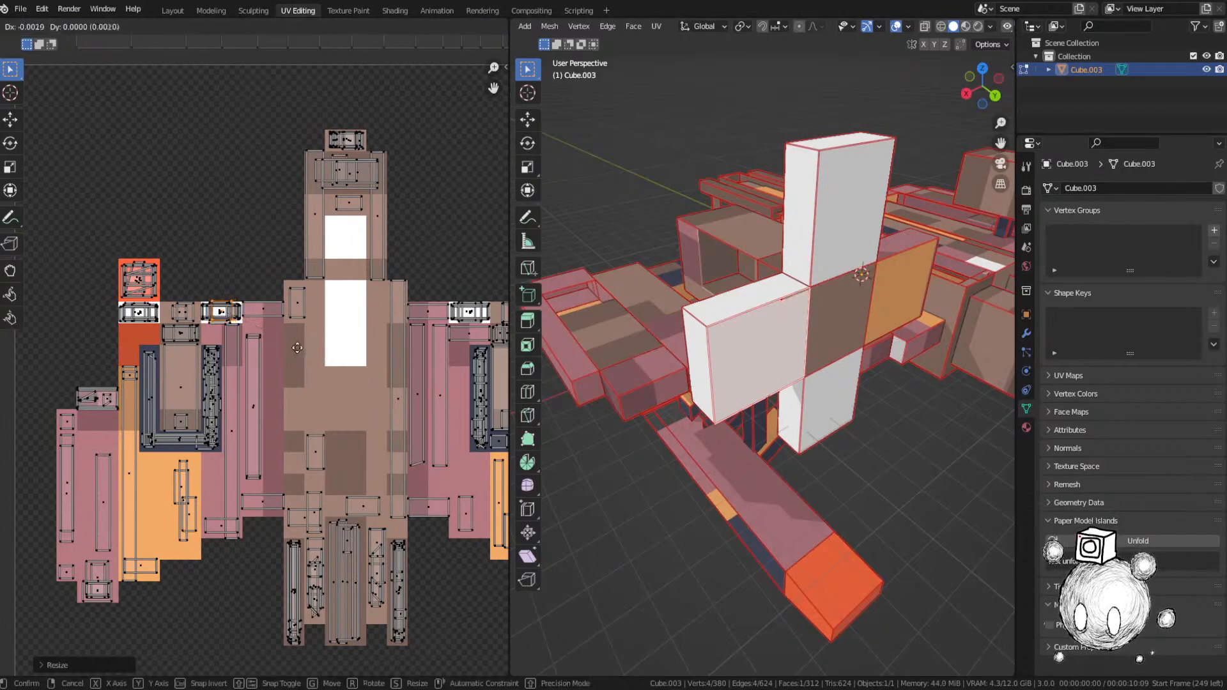
pyautogui.click(296, 351)
pyautogui.press('s')
pyautogui.click(269, 338)
pyautogui.hotkey('ctrl', 's')
pyautogui.click(240, 309)
# Step: Place the narrow island of the skid's long side face on the orange-red square above the right wing and shrink it to fit
pyautogui.scroll(-3, 335, 233)
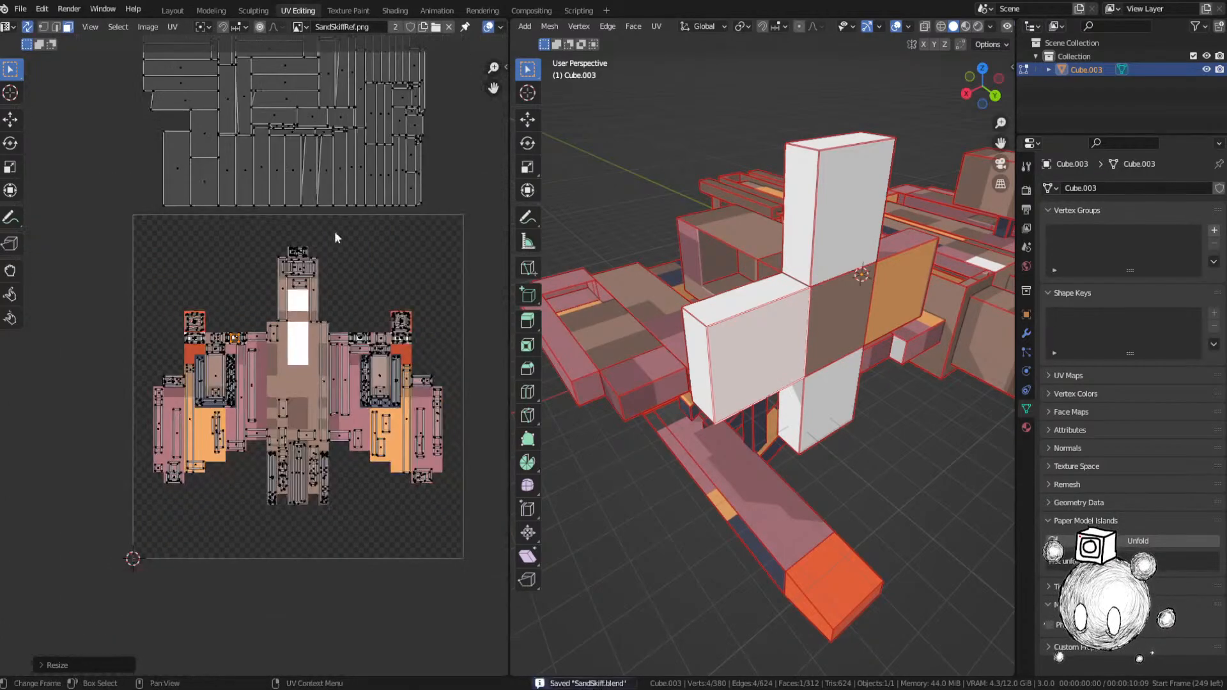
pyautogui.moveTo(335, 237); pyautogui.dragTo(294, 422, button='middle')
pyautogui.moveTo(793, 382); pyautogui.dragTo(607, 376, button='middle')
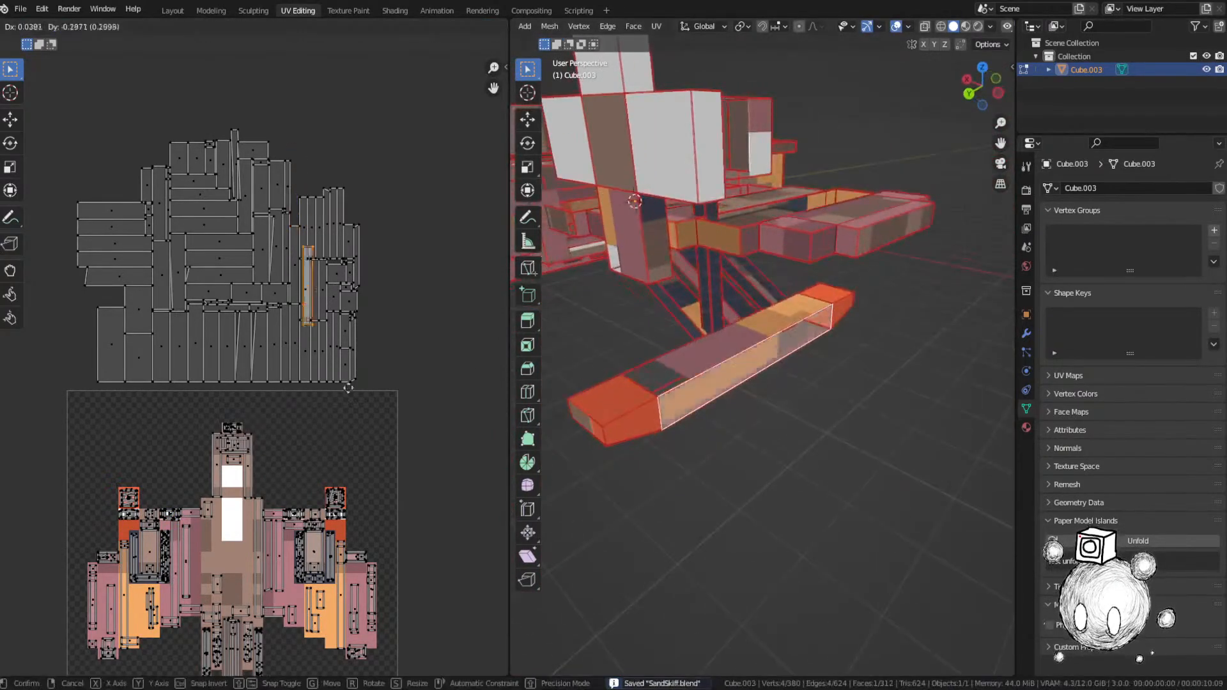
pyautogui.scroll(4, 357, 537)
pyautogui.press('g')
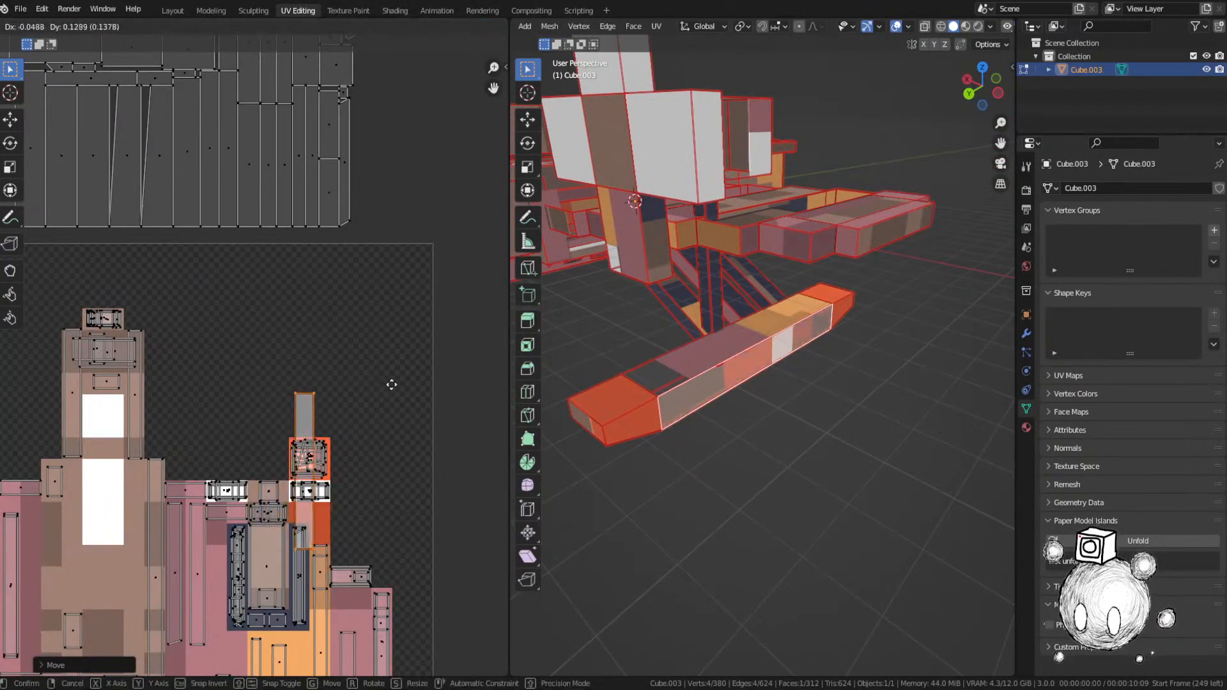
pyautogui.press('s')
pyautogui.click(335, 451)
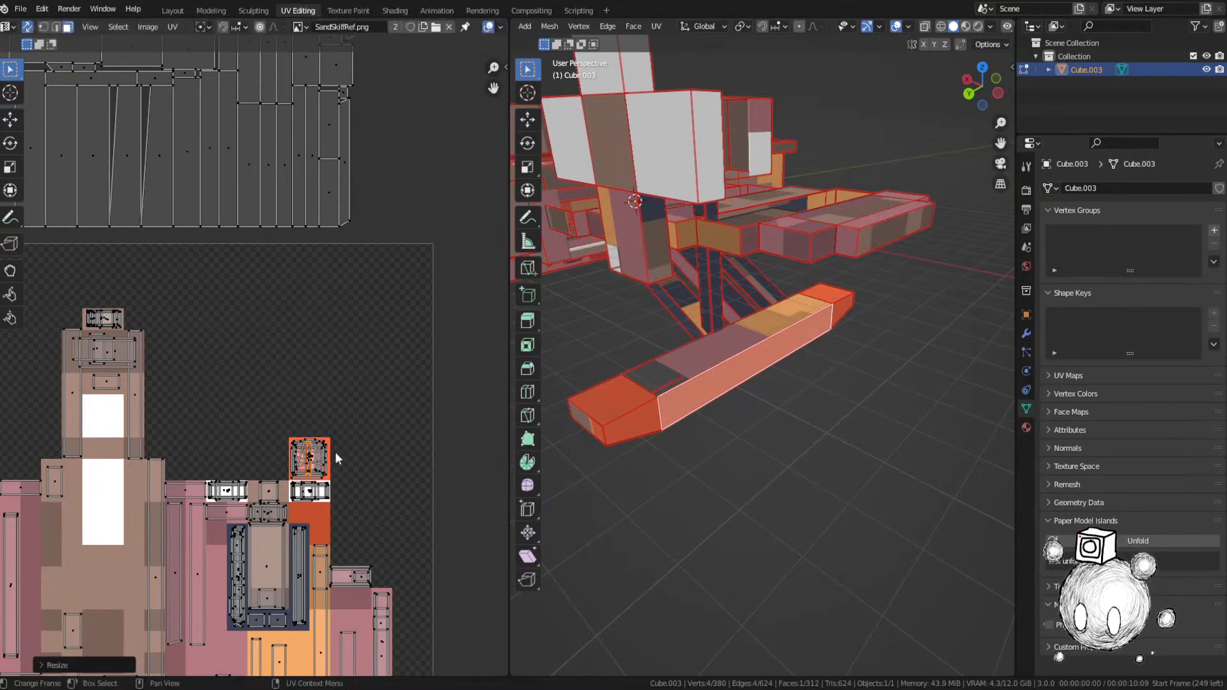
# Step: Move the small horizontal island at the top of the unplaced layout onto the brown panel inside the left dark blue frame and rotate it 90 degrees
pyautogui.scroll(-3, 335, 451)
pyautogui.click(189, 129)
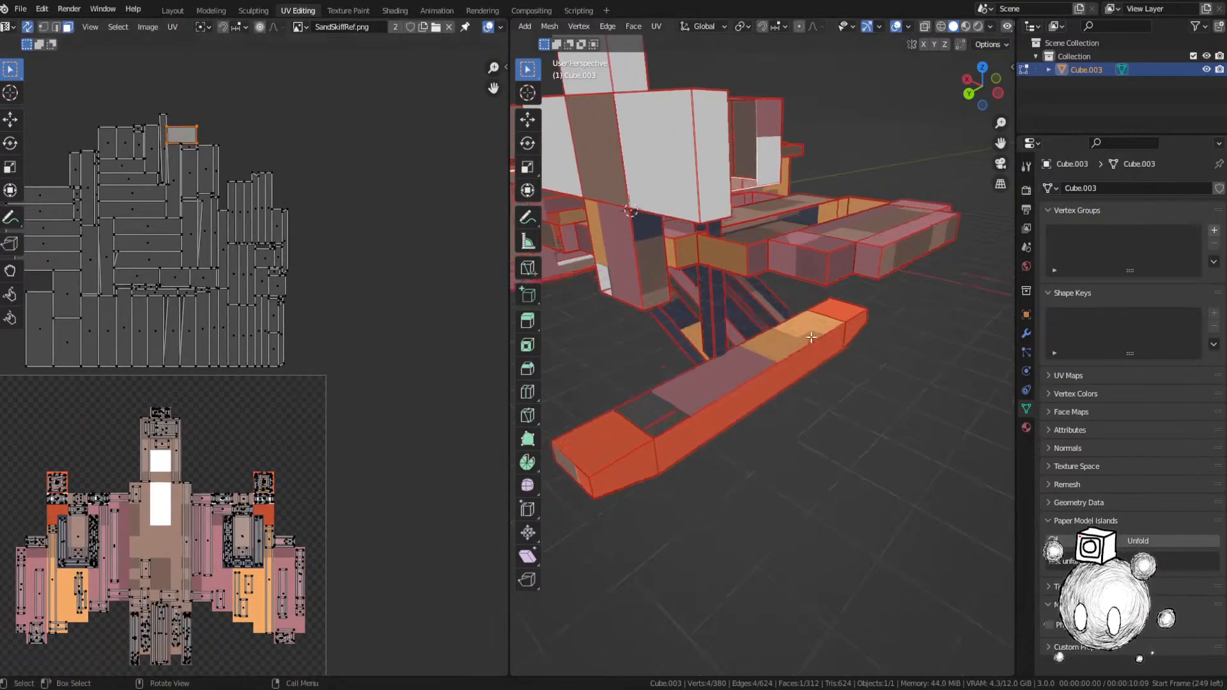
pyautogui.press('KP_Decimal')
pyautogui.press('g')
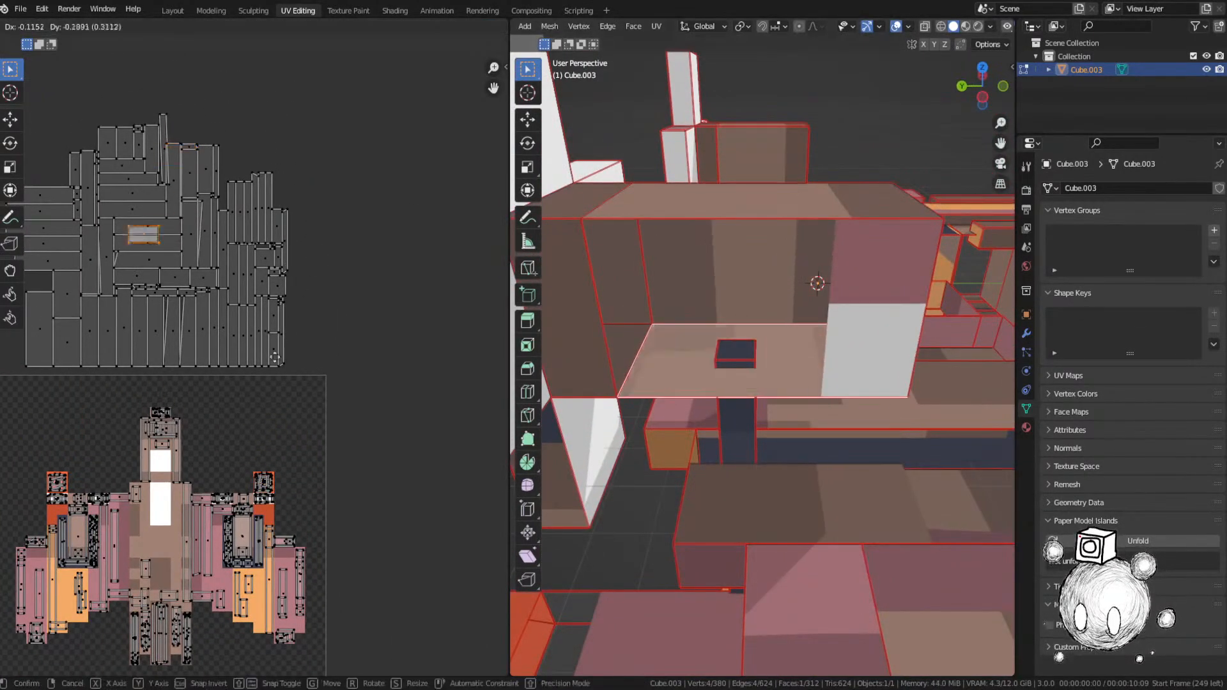
pyautogui.click(244, 623)
pyautogui.scroll(4, 153, 548)
pyautogui.moveTo(153, 548); pyautogui.dragTo(324, 385, button='middle')
pyautogui.press('g')
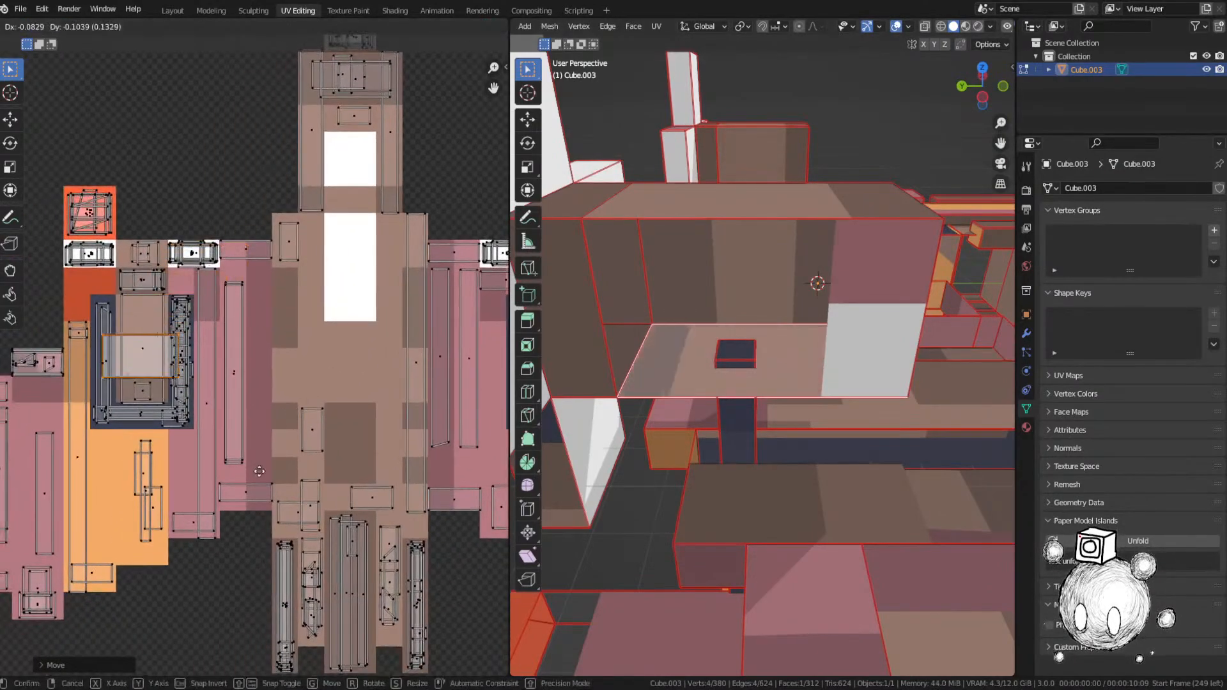
pyautogui.click(264, 470)
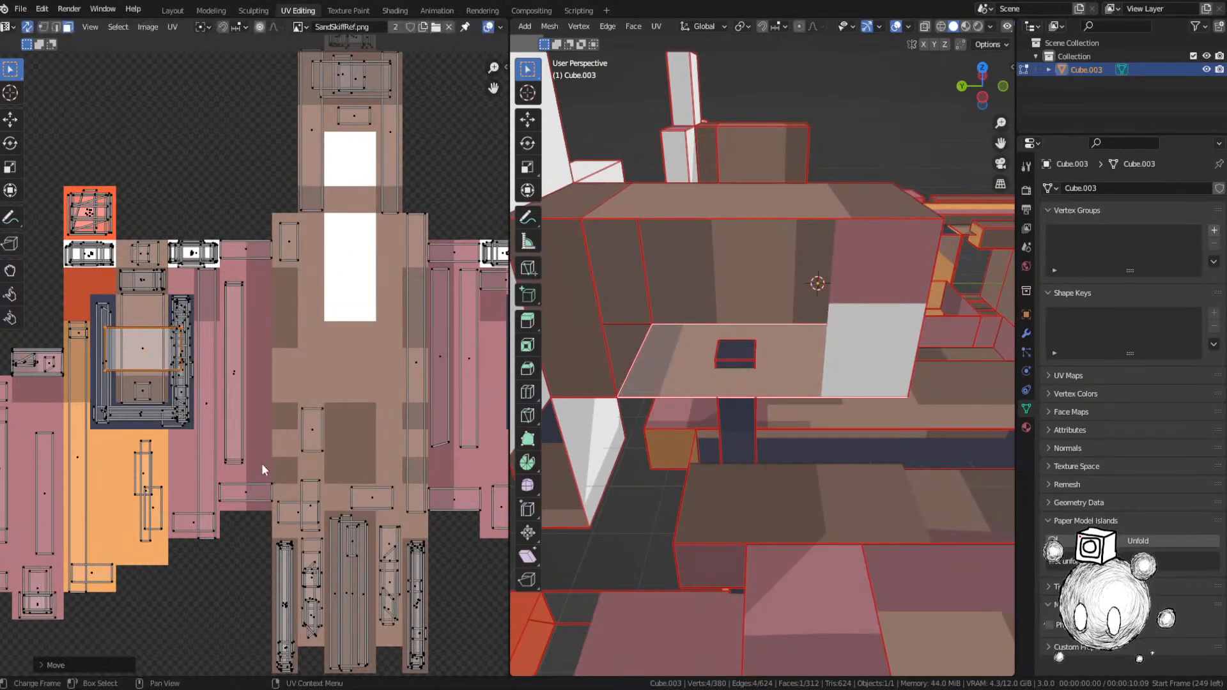
pyautogui.write('r90')
pyautogui.press('Return')
# Step: Stretch the rotated island along Y to span the full height of the brown panel inside the left dark blue frame
pyautogui.moveTo(740, 477); pyautogui.dragTo(723, 422, button='middle')
pyautogui.scroll(3, 240, 351)
pyautogui.keyDown('shift'); pyautogui.moveTo(146, 369); pyautogui.dragTo(253, 361, button='middle'); pyautogui.keyUp('shift')
pyautogui.scroll(2, 278, 342)
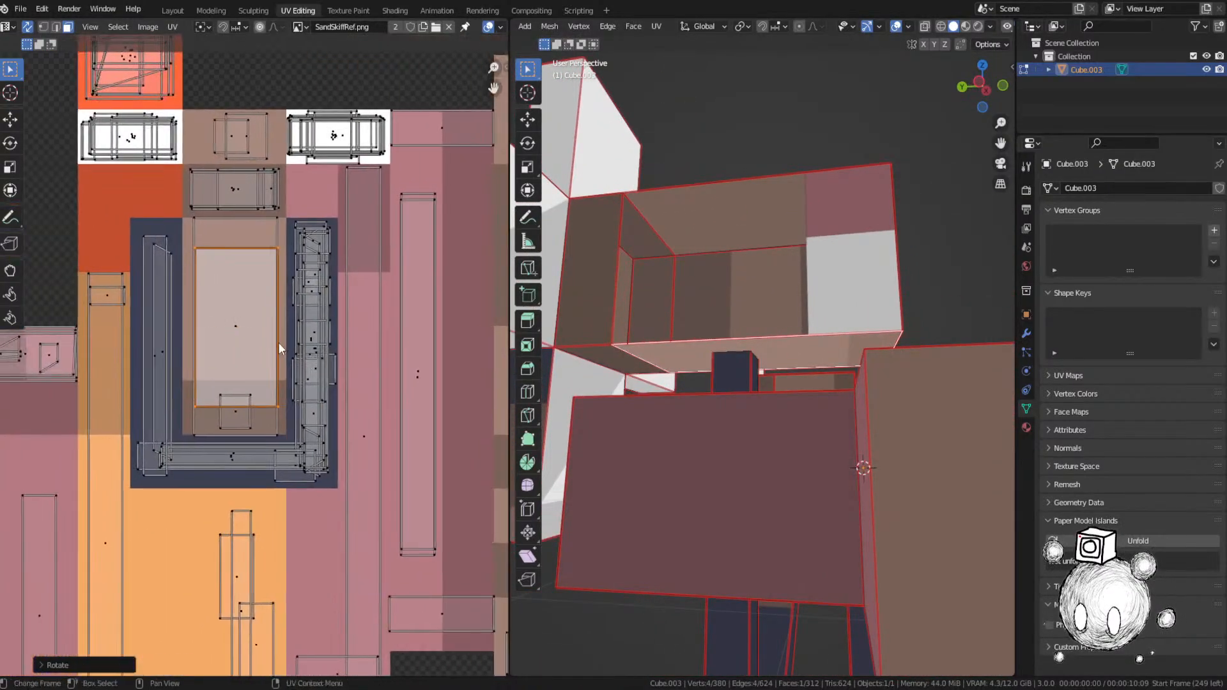
pyautogui.press('s')
pyautogui.press('x')
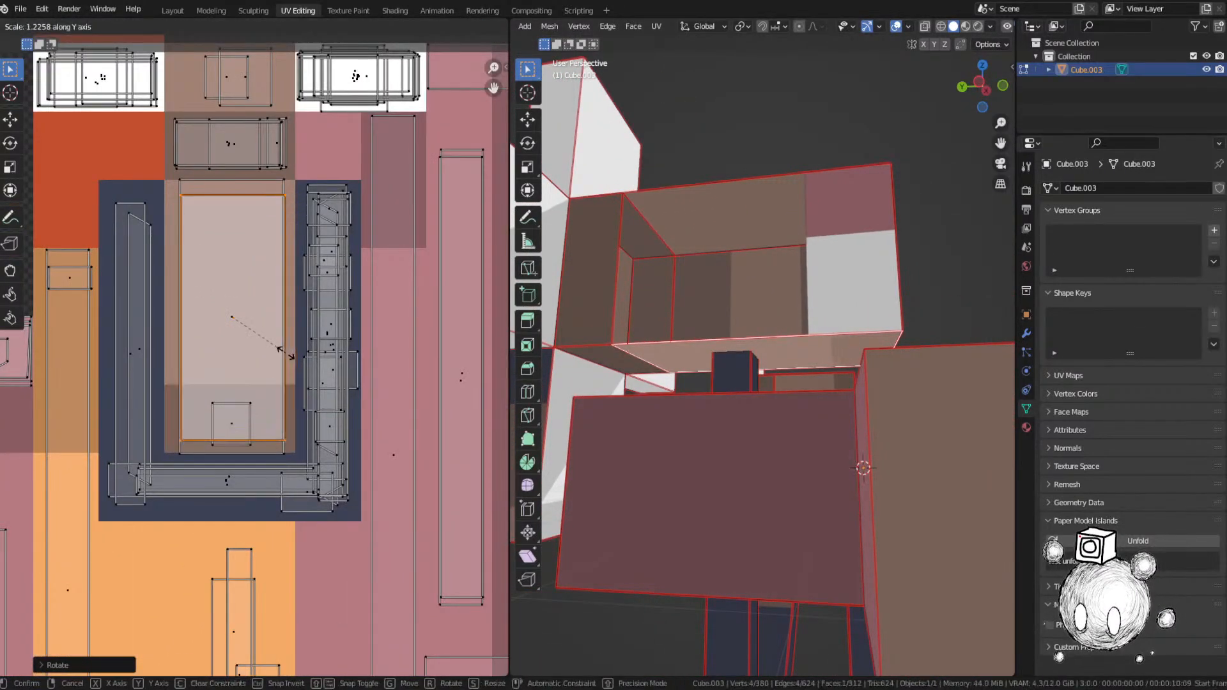
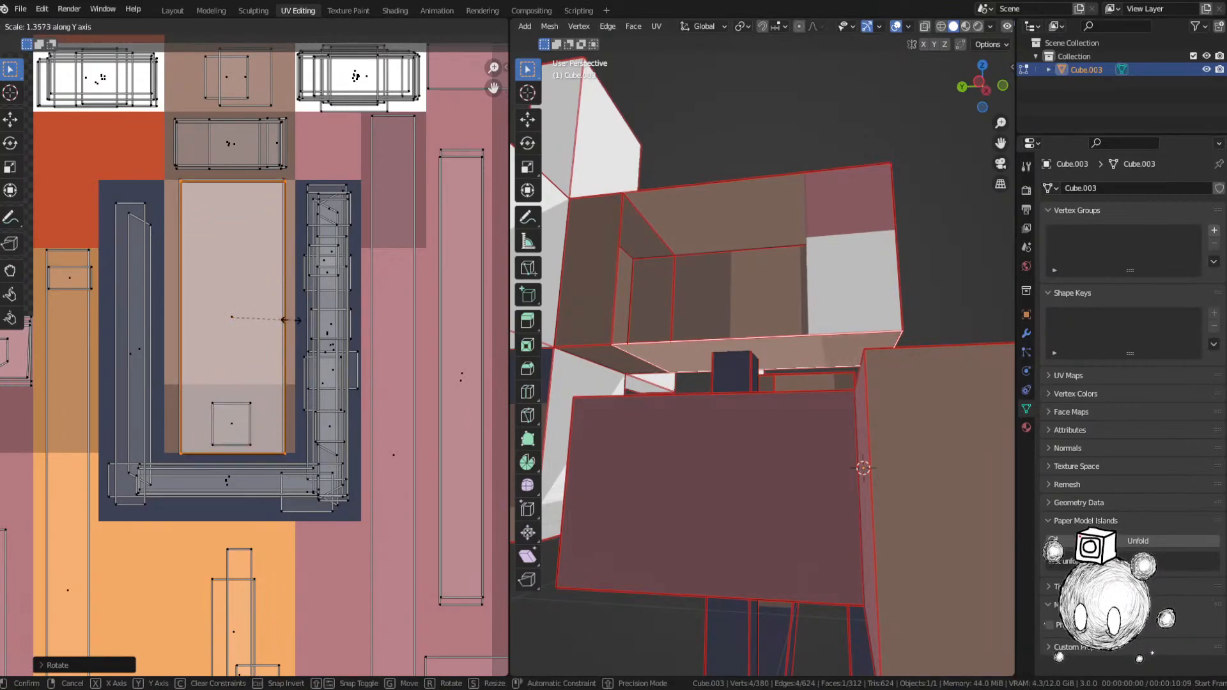
pyautogui.click(282, 320)
pyautogui.moveTo(637, 352); pyautogui.dragTo(810, 430, button='middle')
# Step: Place the long narrow island from the top of the unplaced layout on the pink strip of the right wing's inner section and save the file
pyautogui.scroll(-5, 325, 356)
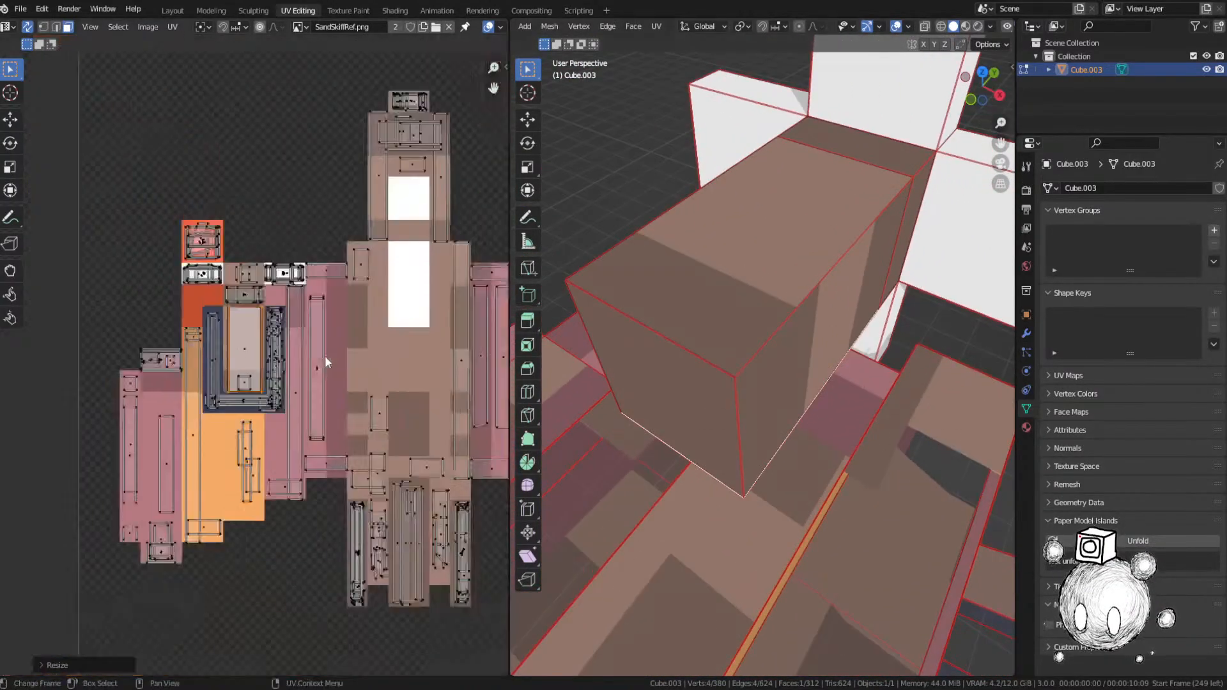
pyautogui.moveTo(322, 267); pyautogui.dragTo(301, 398, button='middle')
pyautogui.click(310, 144)
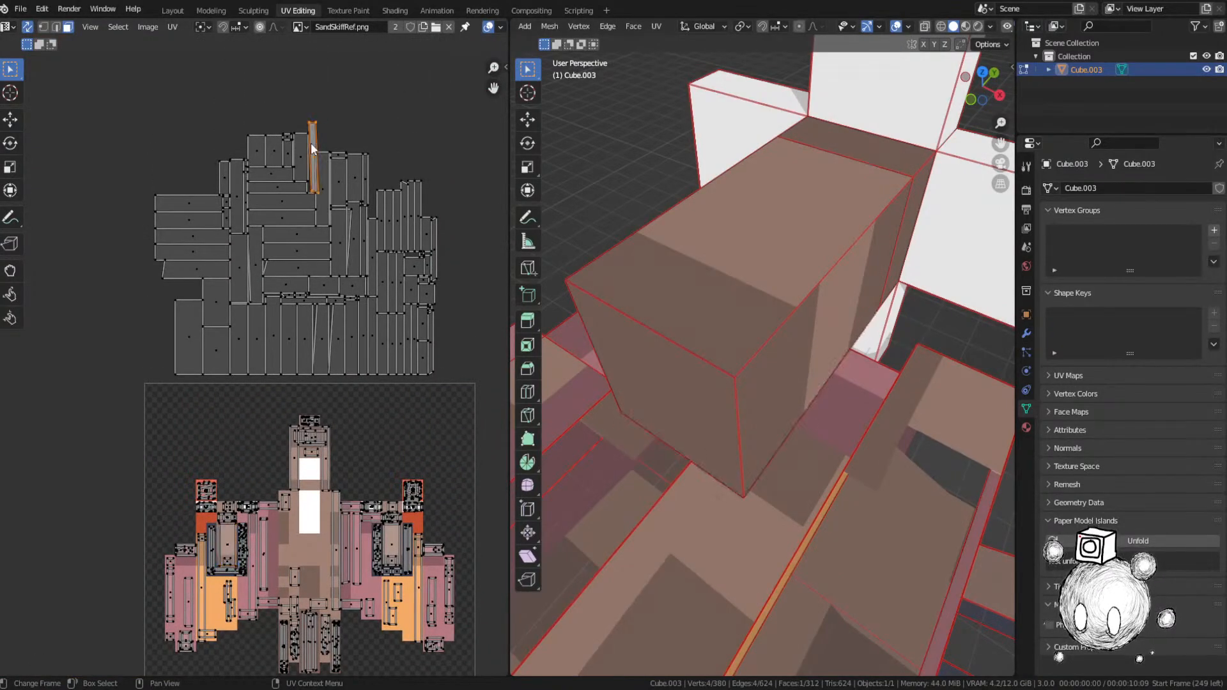
pyautogui.press('KP_Decimal')
pyautogui.moveTo(745, 362); pyautogui.dragTo(775, 358, button='middle')
pyautogui.press('g')
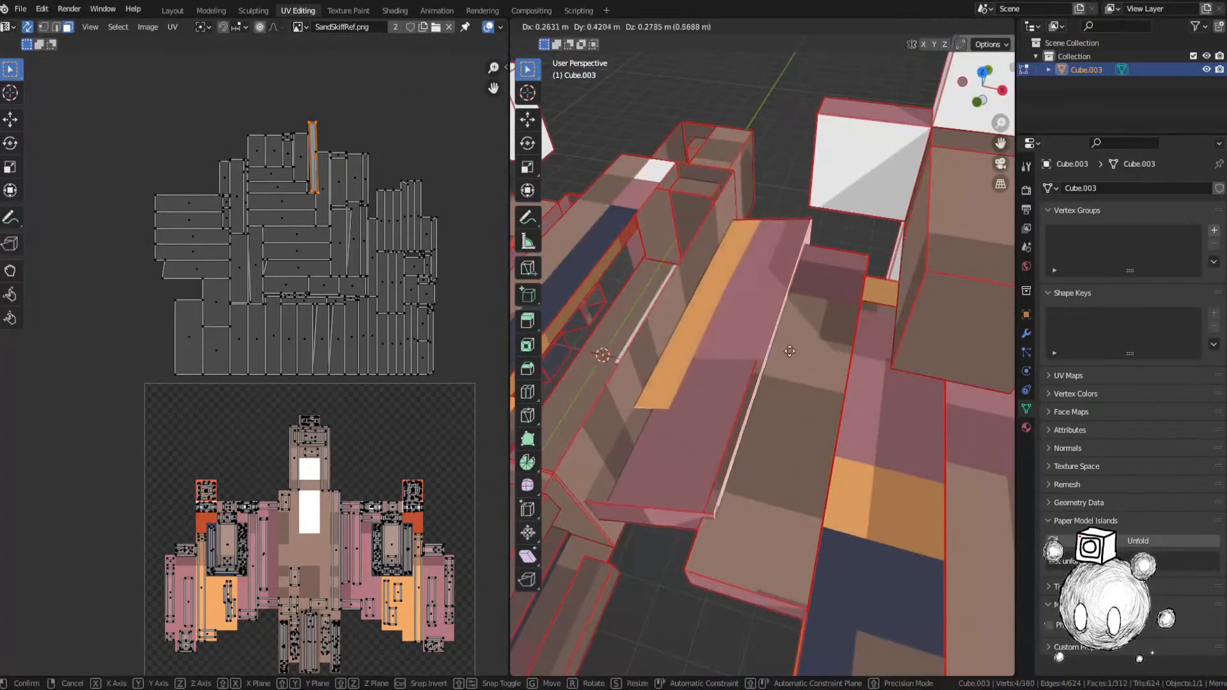
pyautogui.press('Escape')
pyautogui.press('g')
pyautogui.scroll(4, 349, 442)
pyautogui.press('g')
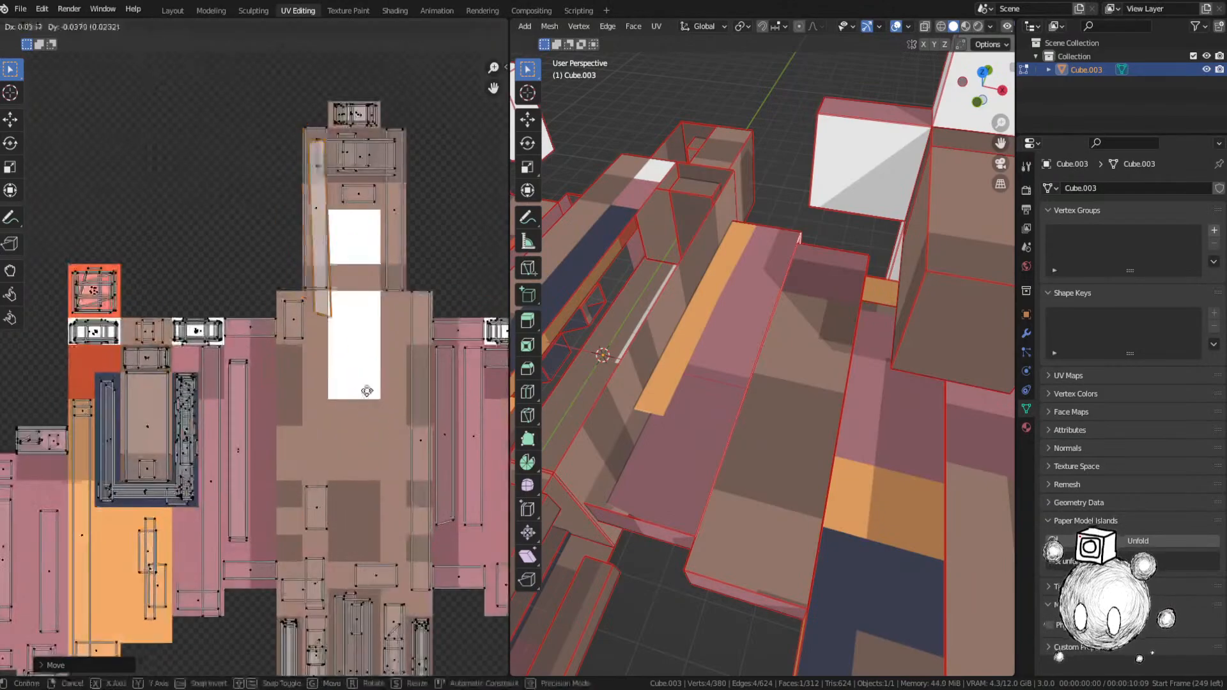
pyautogui.click(5, 583)
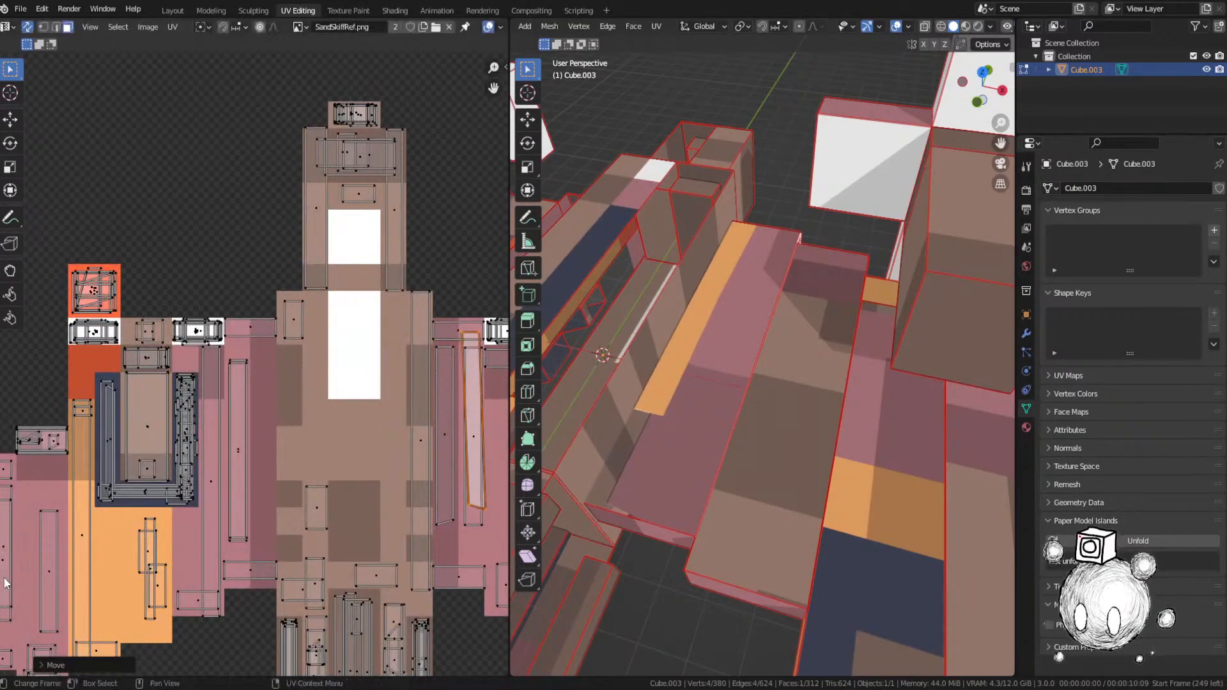
pyautogui.hotkey('ctrl', 's')
# Step: Select the upper-left rectangular island of the unplaced layout and place this engine block side face on the brown panel inside the left dark blue frame
pyautogui.scroll(-4, 302, 198)
pyautogui.keyDown('shift'); pyautogui.scroll(5, 274, 304); pyautogui.keyUp('shift')
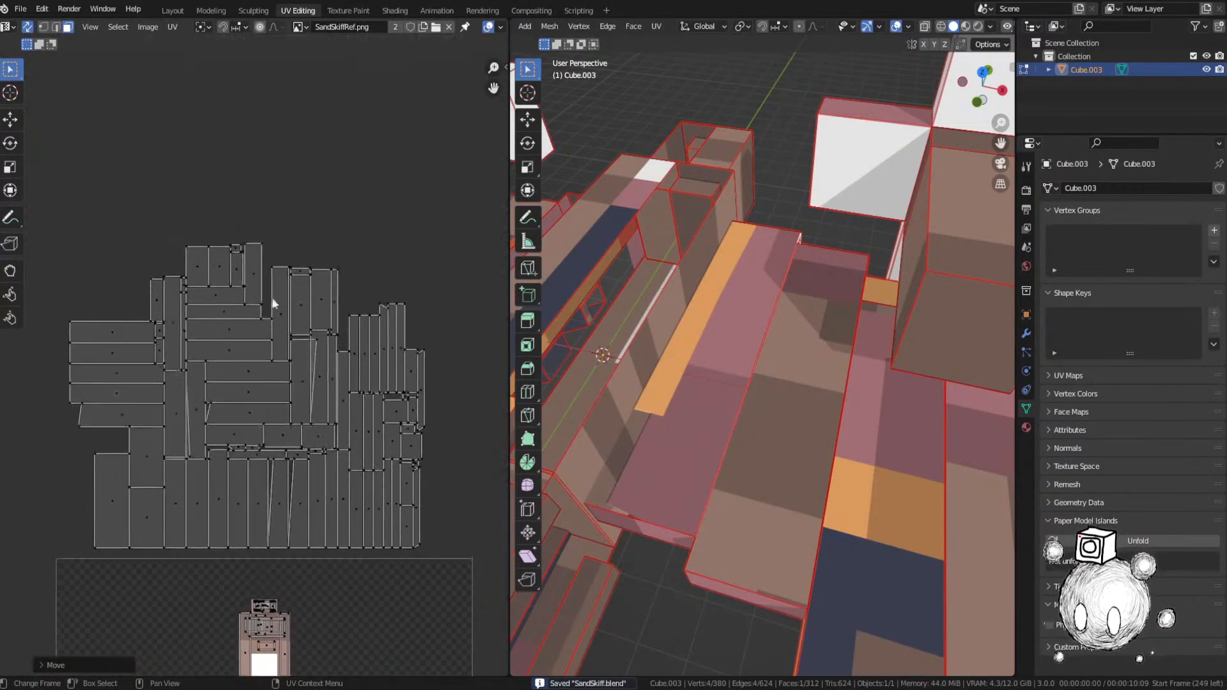
pyautogui.moveTo(694, 375); pyautogui.dragTo(645, 348, button='middle')
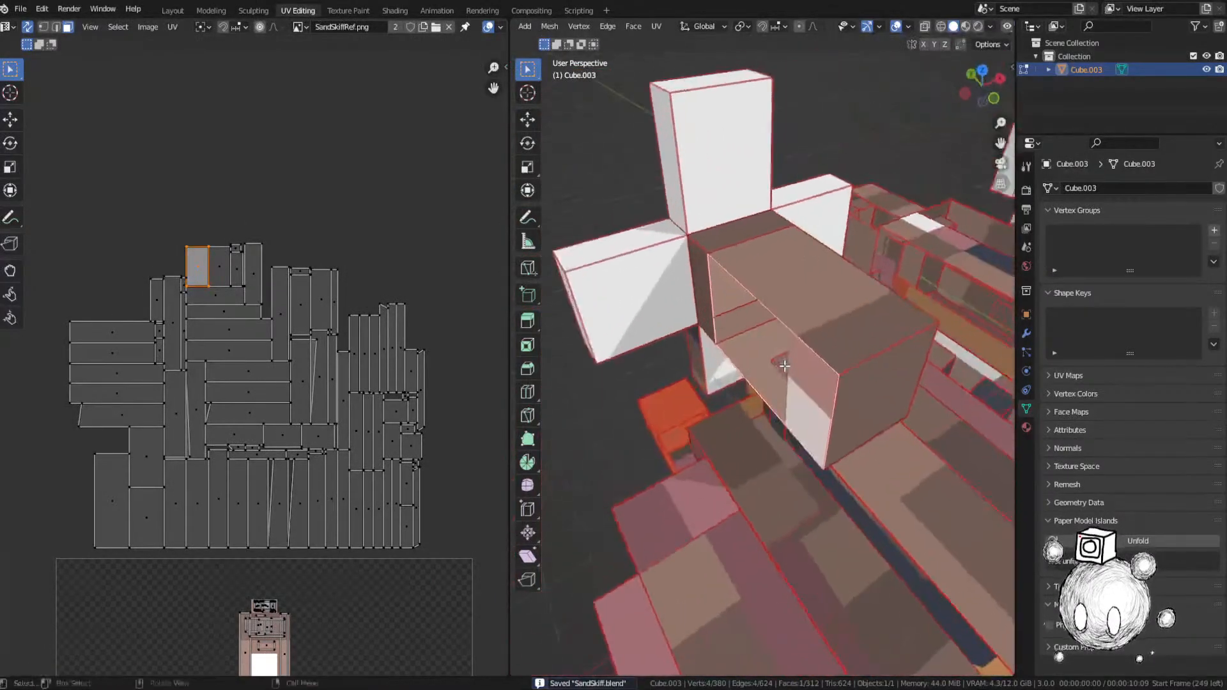
pyautogui.press('g')
pyautogui.click(205, 459)
pyautogui.moveTo(209, 476); pyautogui.dragTo(386, 87, button='middle')
pyautogui.scroll(1, 386, 86)
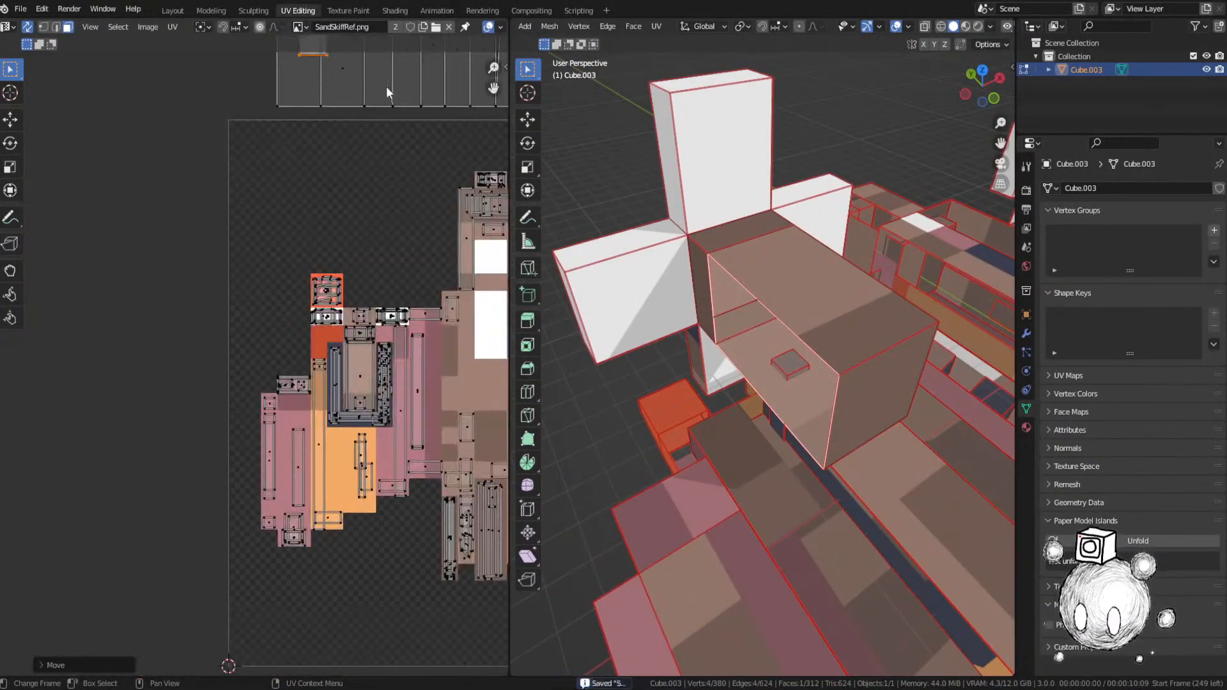
pyautogui.press('g')
pyautogui.click(433, 514)
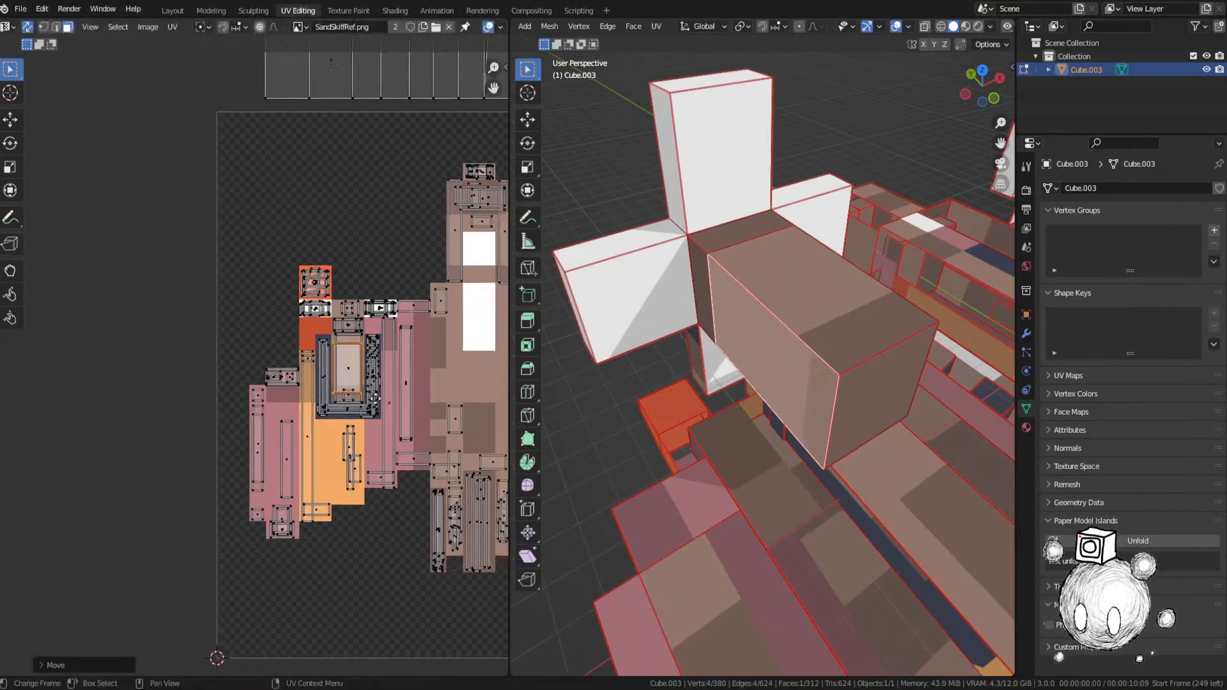
pyautogui.scroll(3, 377, 496)
pyautogui.press('g')
pyautogui.scroll(7, 339, 256)
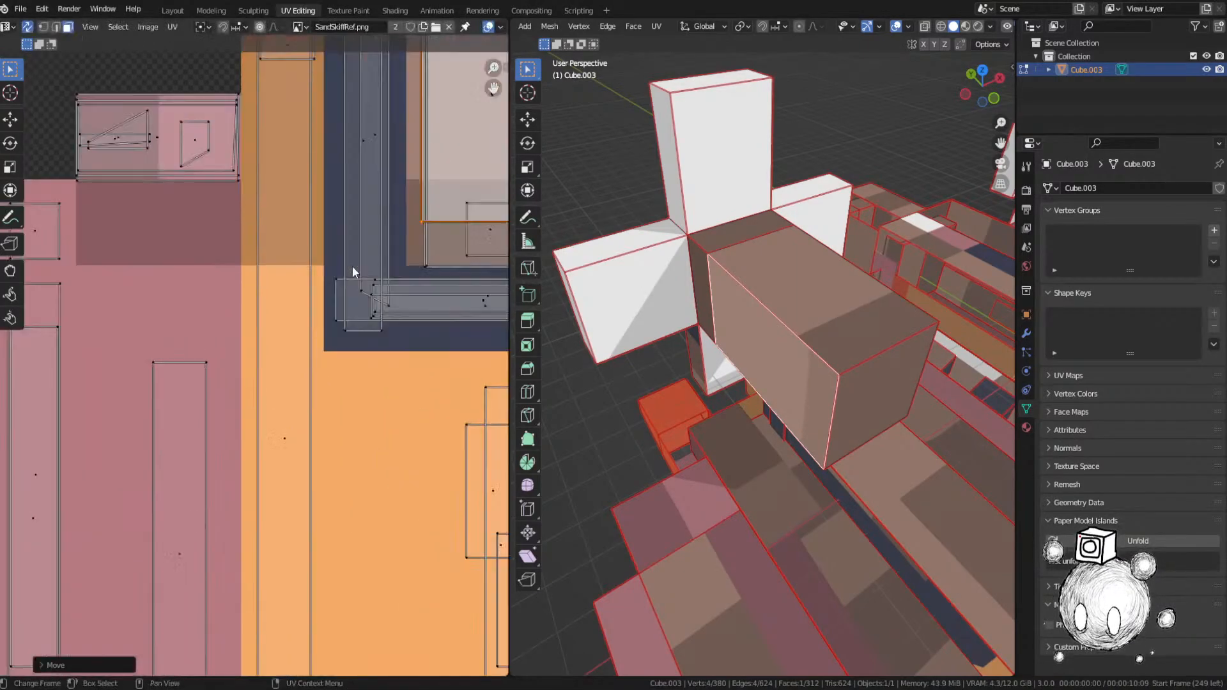
pyautogui.scroll(-2, 351, 266)
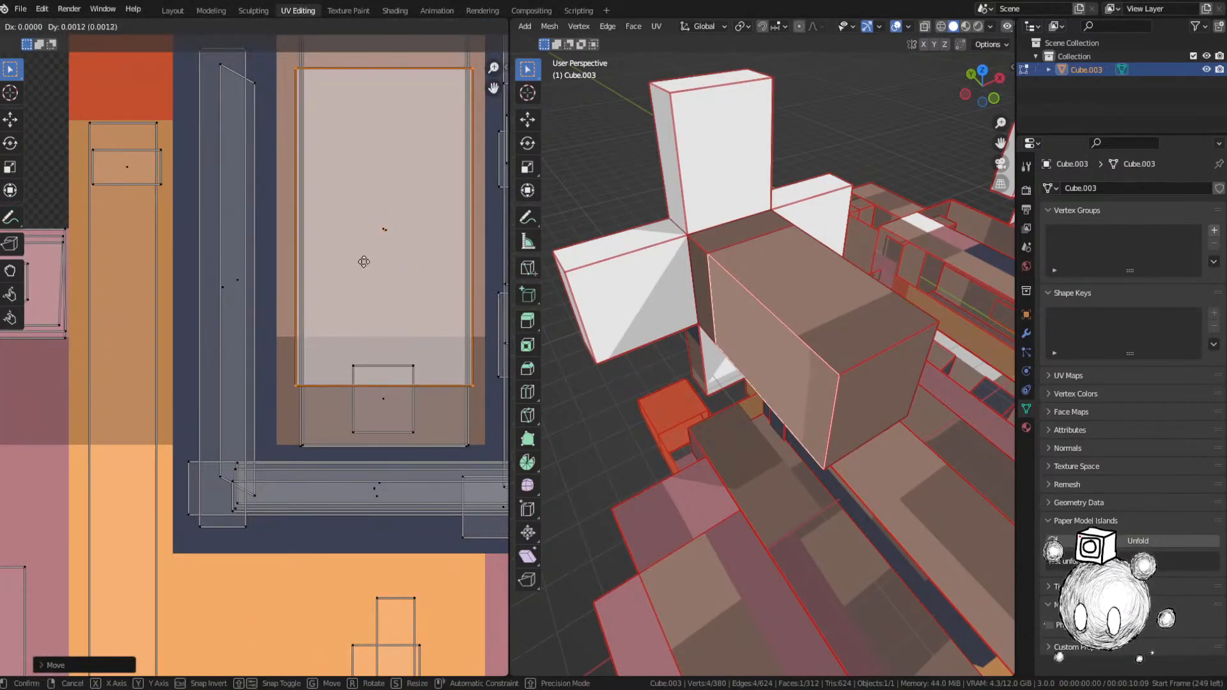
pyautogui.click(364, 264)
# Step: Stretch the engine block side face's island along Y to fill the brown panel's height and nudge it into alignment
pyautogui.moveTo(365, 264); pyautogui.dragTo(317, 324, button='middle')
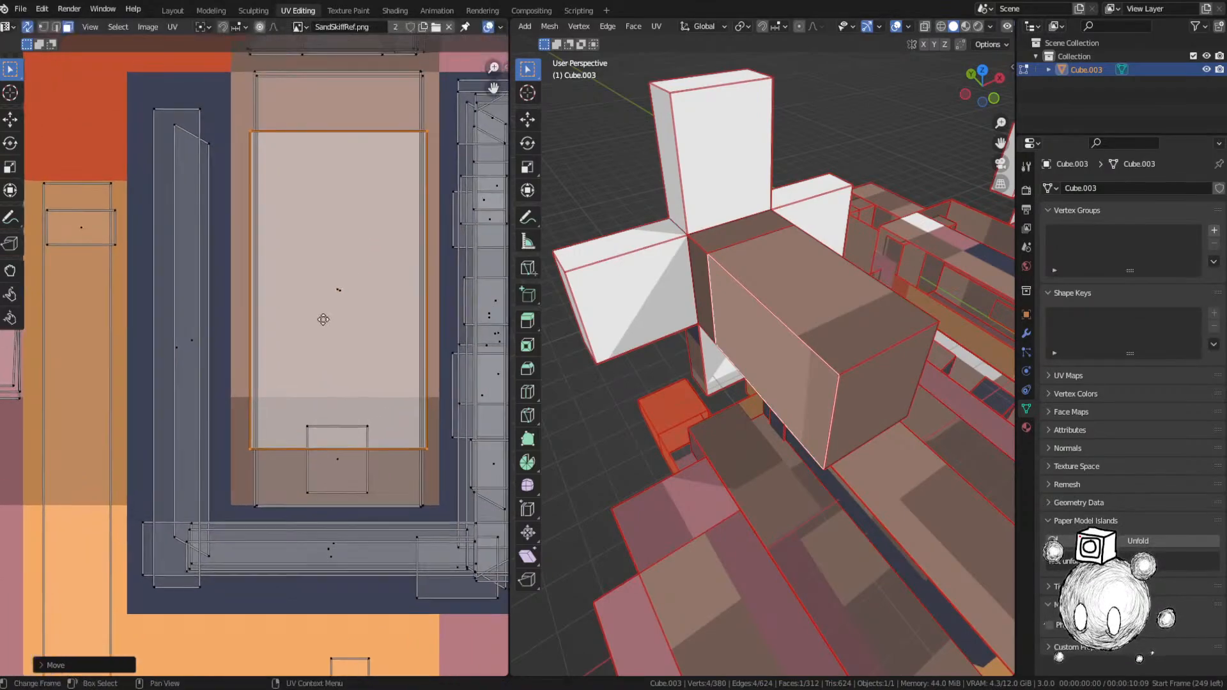
pyautogui.press('s')
pyautogui.press('y')
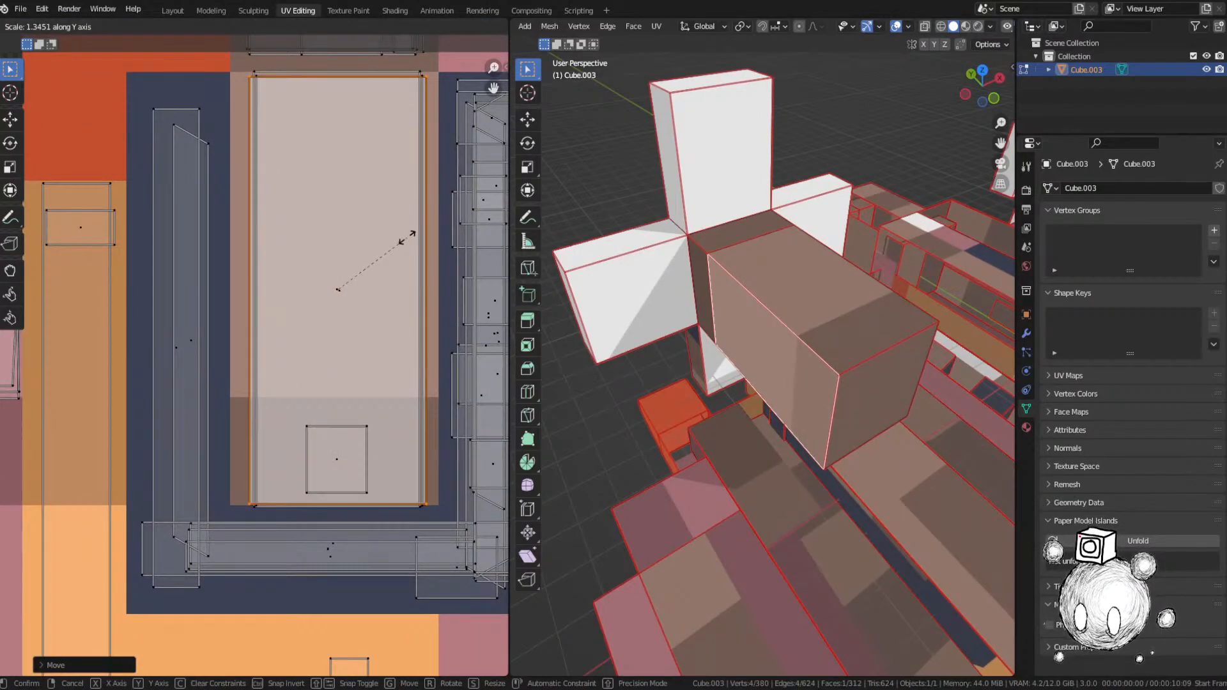
pyautogui.click(339, 289)
pyautogui.moveTo(671, 342); pyautogui.dragTo(720, 309, button='middle')
pyautogui.scroll(3, 715, 351)
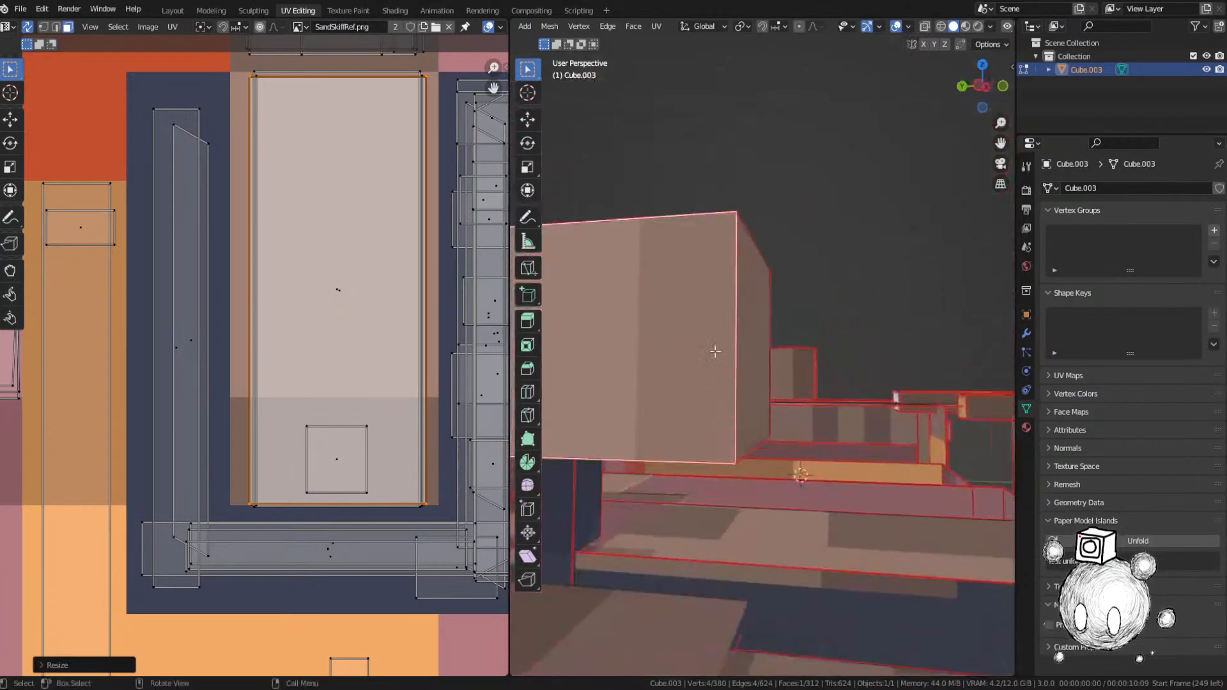
pyautogui.moveTo(715, 351); pyautogui.dragTo(728, 419, button='middle')
pyautogui.scroll(4, 734, 321)
pyautogui.scroll(-4, 748, 326)
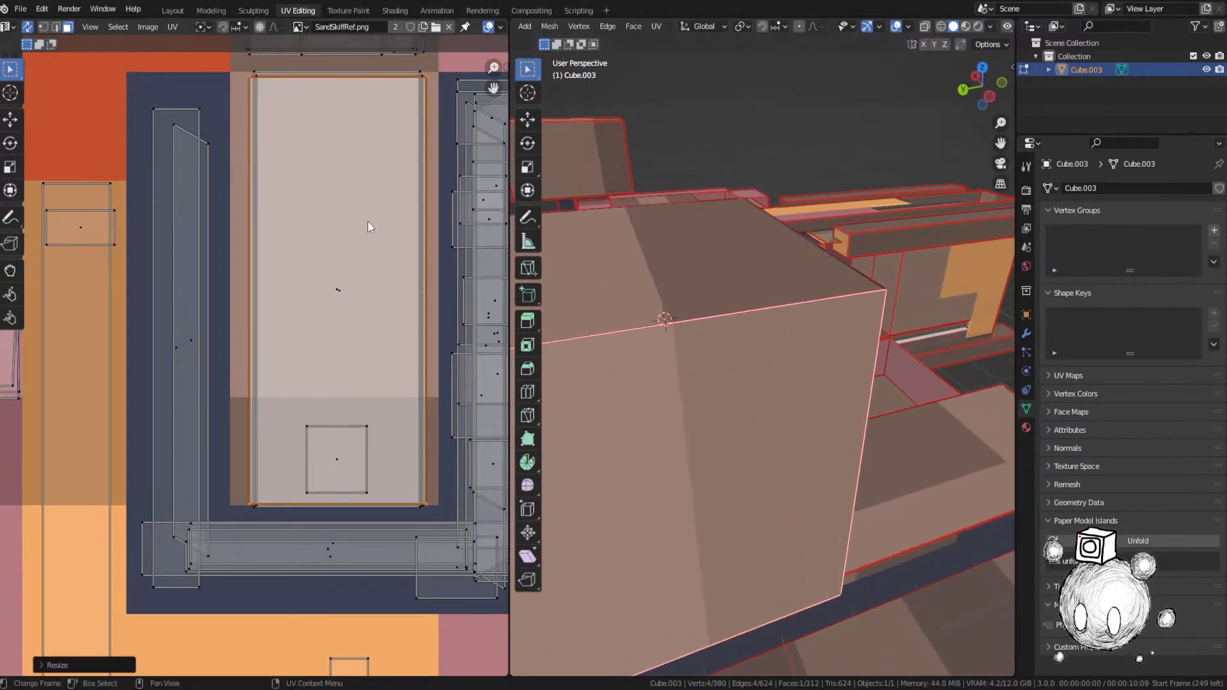
pyautogui.press('g')
pyautogui.press('y')
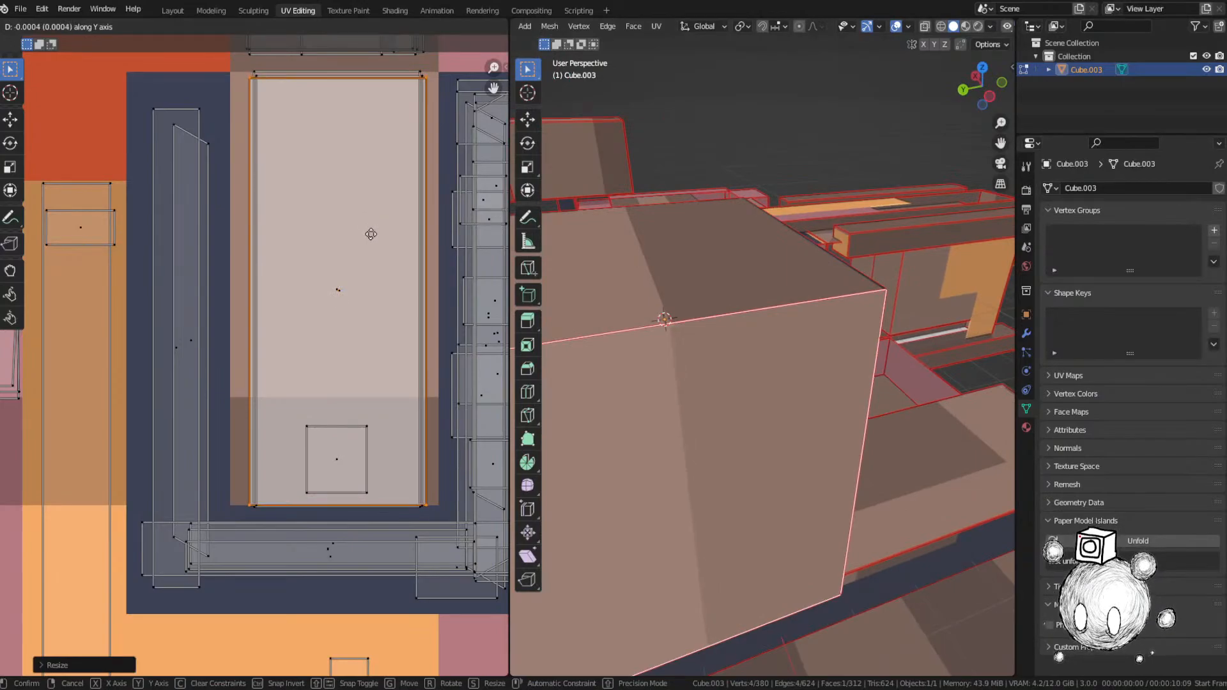
pyautogui.click(374, 231)
pyautogui.scroll(-6, 803, 401)
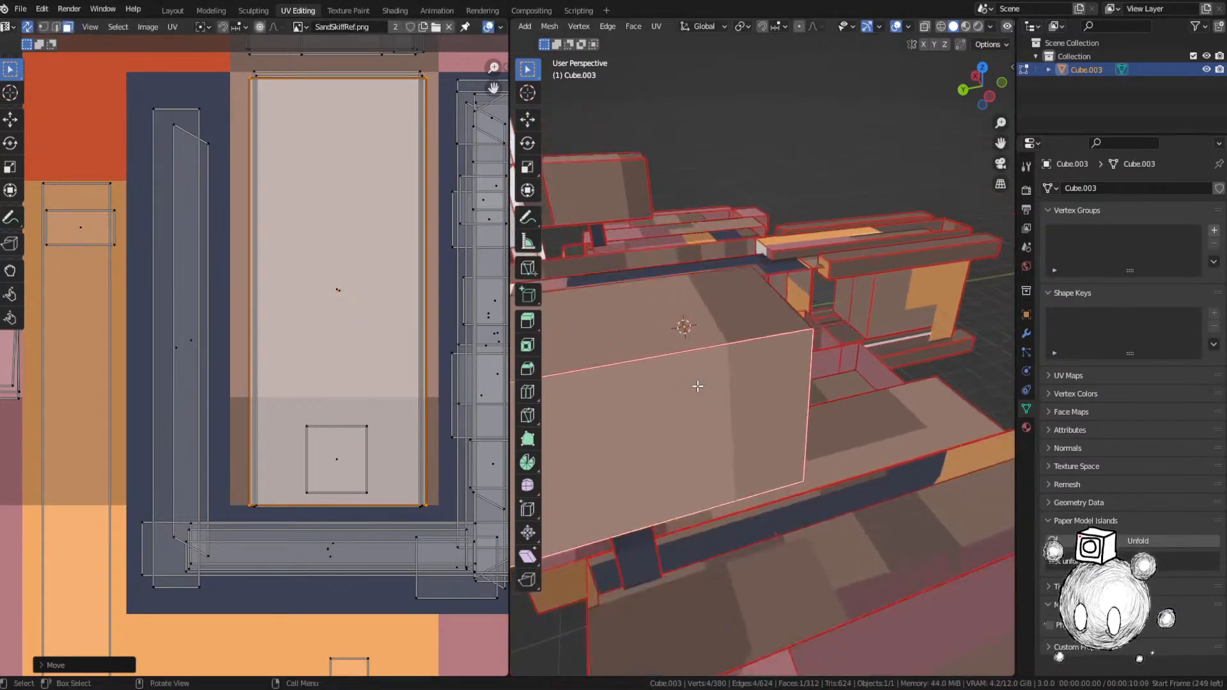
# Step: Deselect everything and examine the textured model as a whole in Object Mode before returning to Edit Mode
pyautogui.hotkey('alt', 'a')
pyautogui.press('Tab')
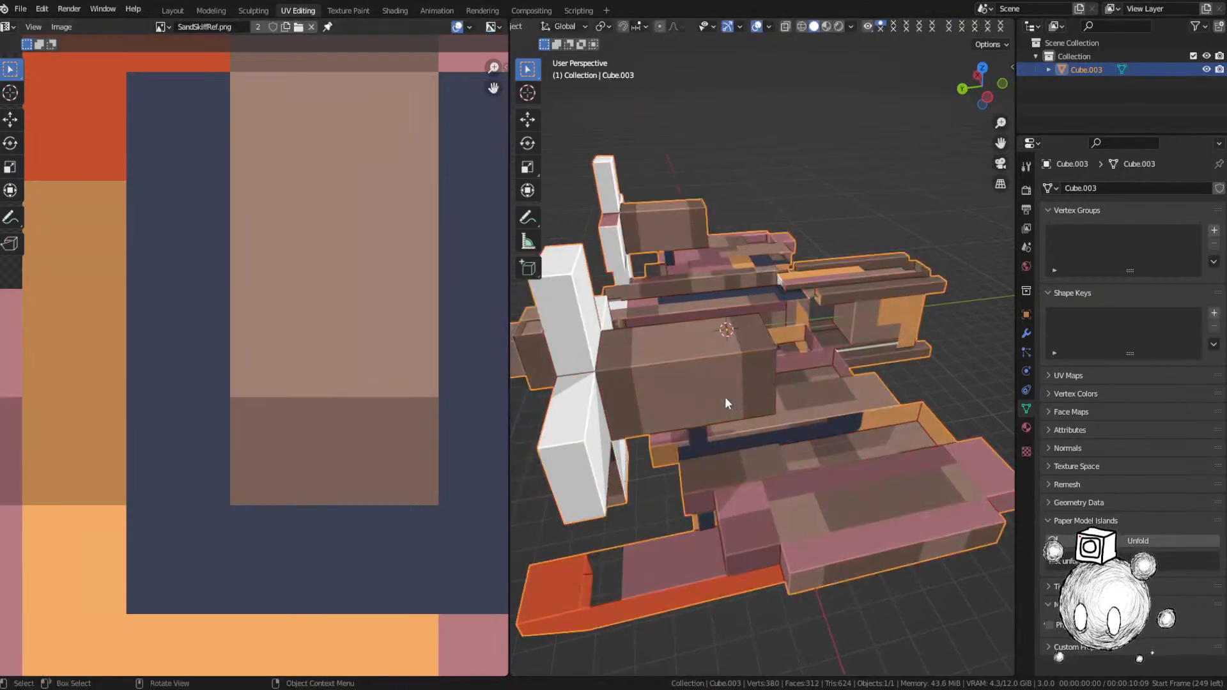
pyautogui.moveTo(724, 397); pyautogui.dragTo(741, 322, button='middle')
pyautogui.scroll(-2, 723, 400)
pyautogui.scroll(-3, 723, 400)
pyautogui.press('Tab')
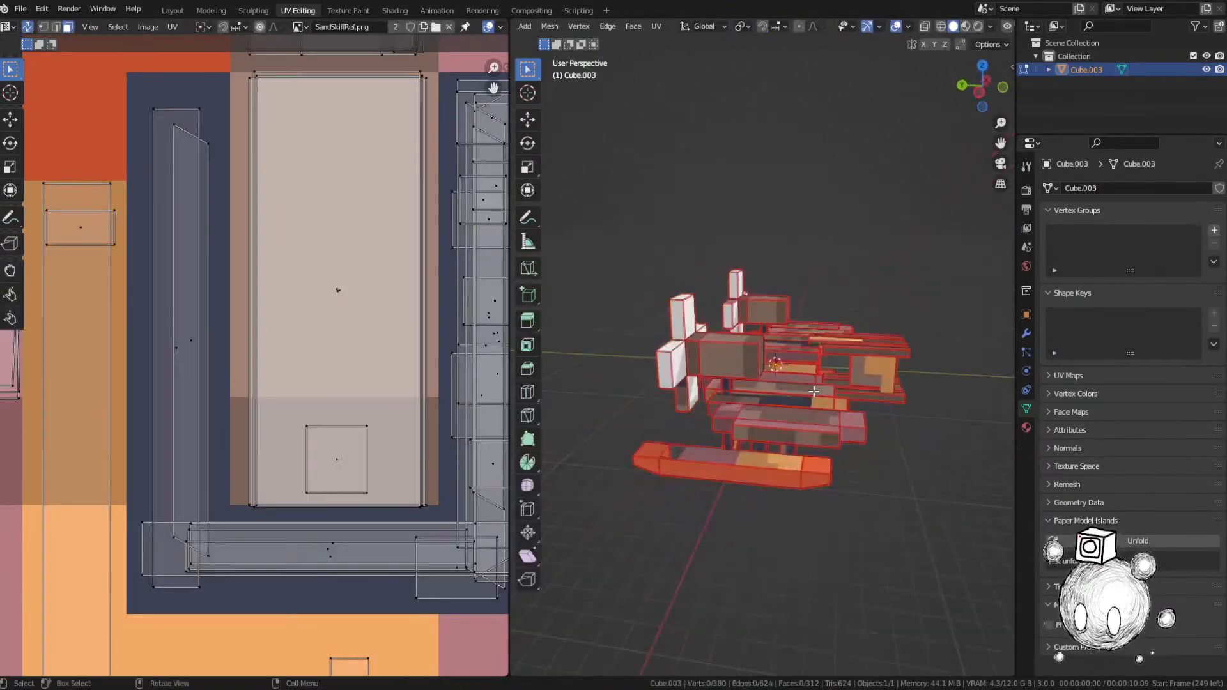
# Step: Select the narrow upright island at the top of the unplaced layout and locate its face between the beams on the hull's underside
pyautogui.scroll(-3, 255, 148)
pyautogui.moveTo(255, 148); pyautogui.dragTo(180, 412, button='middle')
pyautogui.scroll(-4, 181, 412)
pyautogui.moveTo(309, 301); pyautogui.dragTo(270, 186, button='middle')
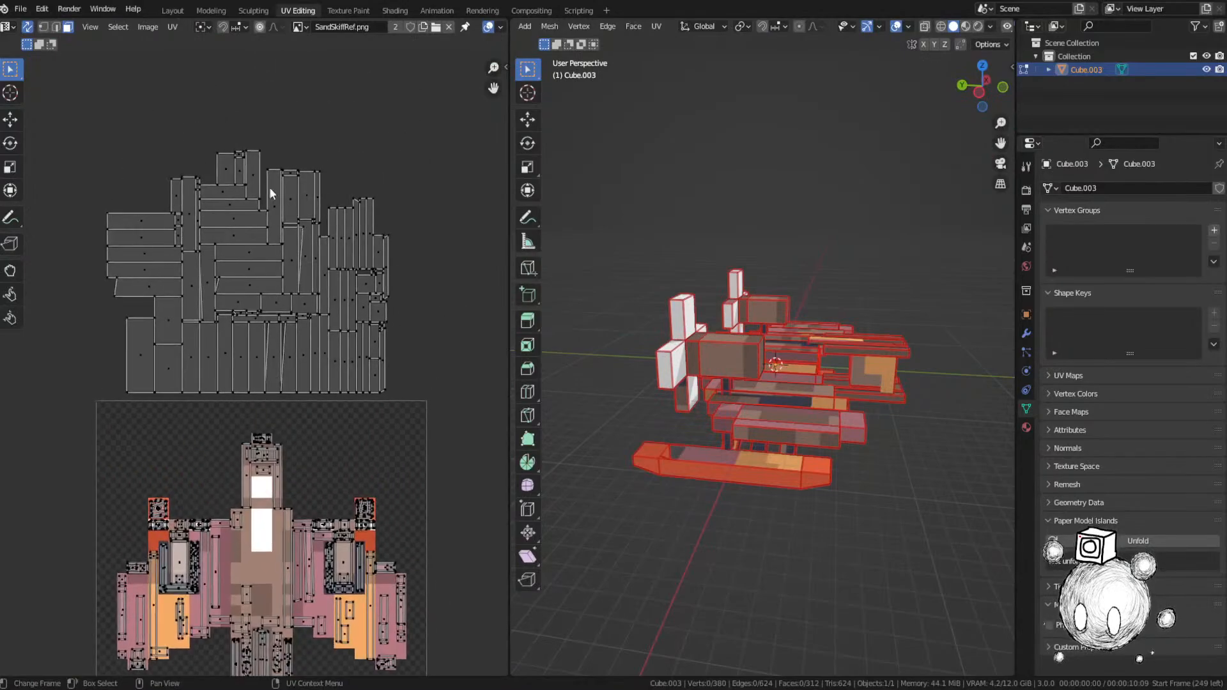
pyautogui.press('KP_Decimal')
pyautogui.moveTo(855, 401); pyautogui.dragTo(811, 274, button='middle')
pyautogui.press('g')
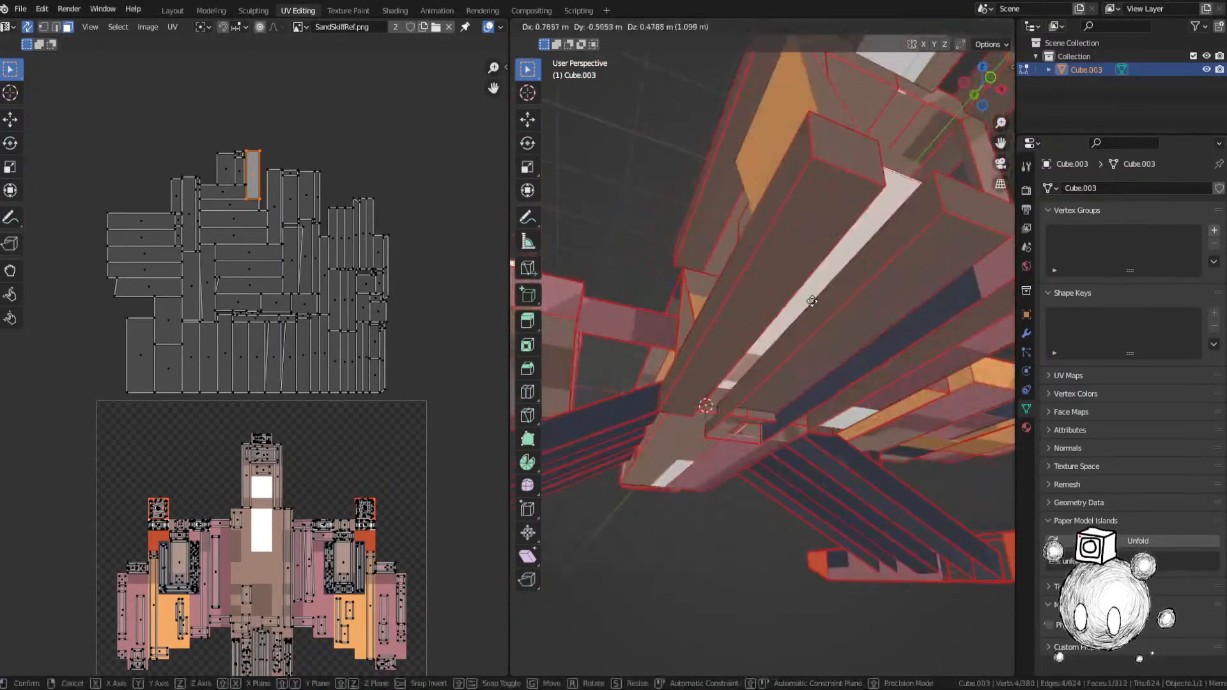
pyautogui.rightClick(769, 358)
# Step: Place the underside face's island on the narrow brown strip left of the central tail prong and shrink it to fit the strip's width
pyautogui.press('g')
pyautogui.click(318, 496)
pyautogui.moveTo(318, 496); pyautogui.dragTo(334, 105, button='middle')
pyautogui.scroll(2, 334, 105)
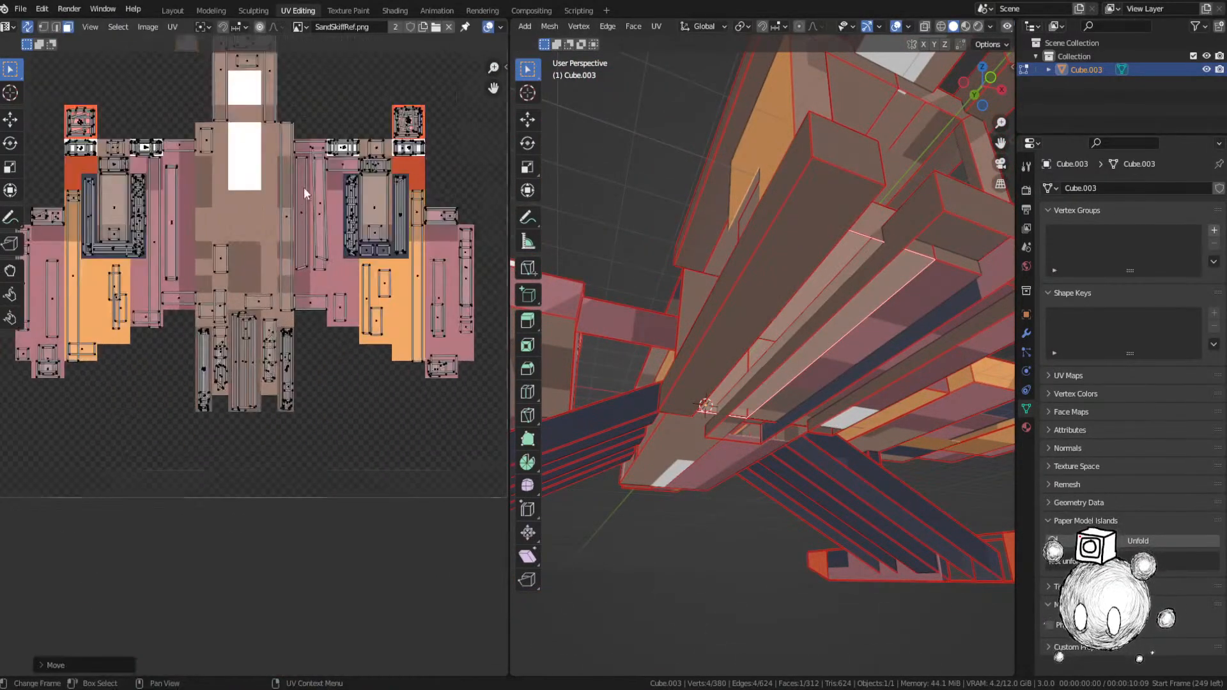
pyautogui.press('g')
pyautogui.press('s')
pyautogui.scroll(3, 281, 507)
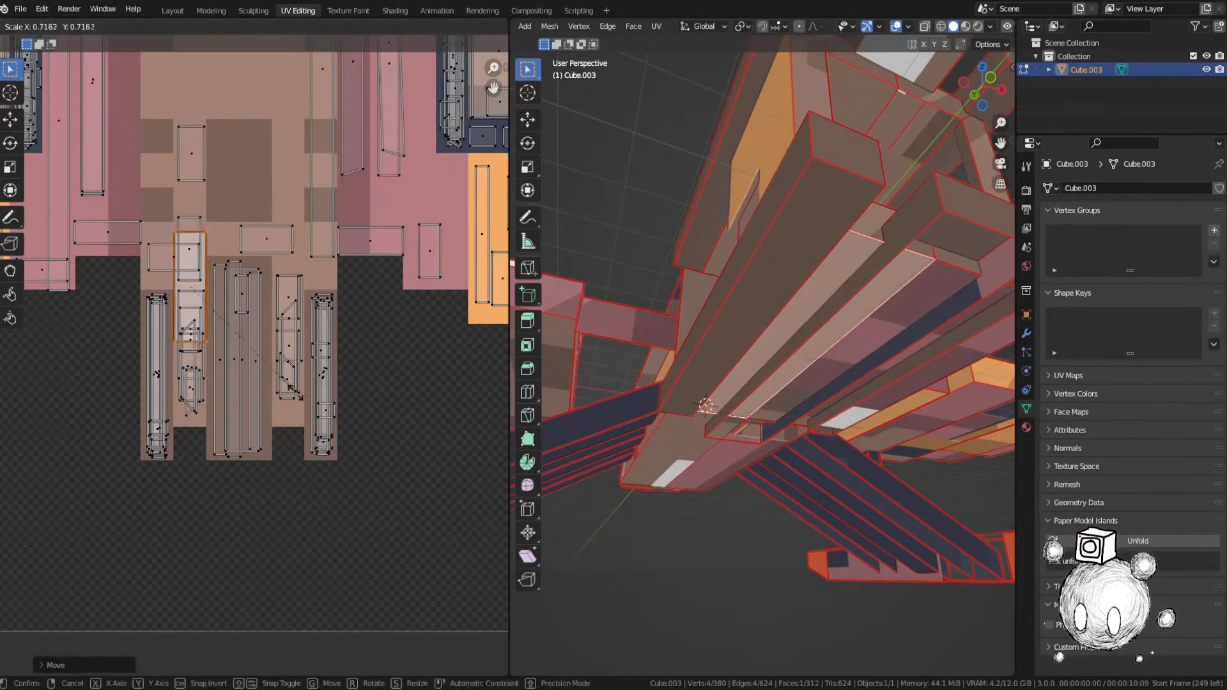
pyautogui.click(267, 377)
pyautogui.press('g')
pyautogui.click(259, 370)
# Step: Move the rectangular island of the other engine block's side face onto the brown panel inside the right dark blue frame
pyautogui.scroll(-5, 250, 364)
pyautogui.moveTo(282, 148); pyautogui.dragTo(284, 424, button='middle')
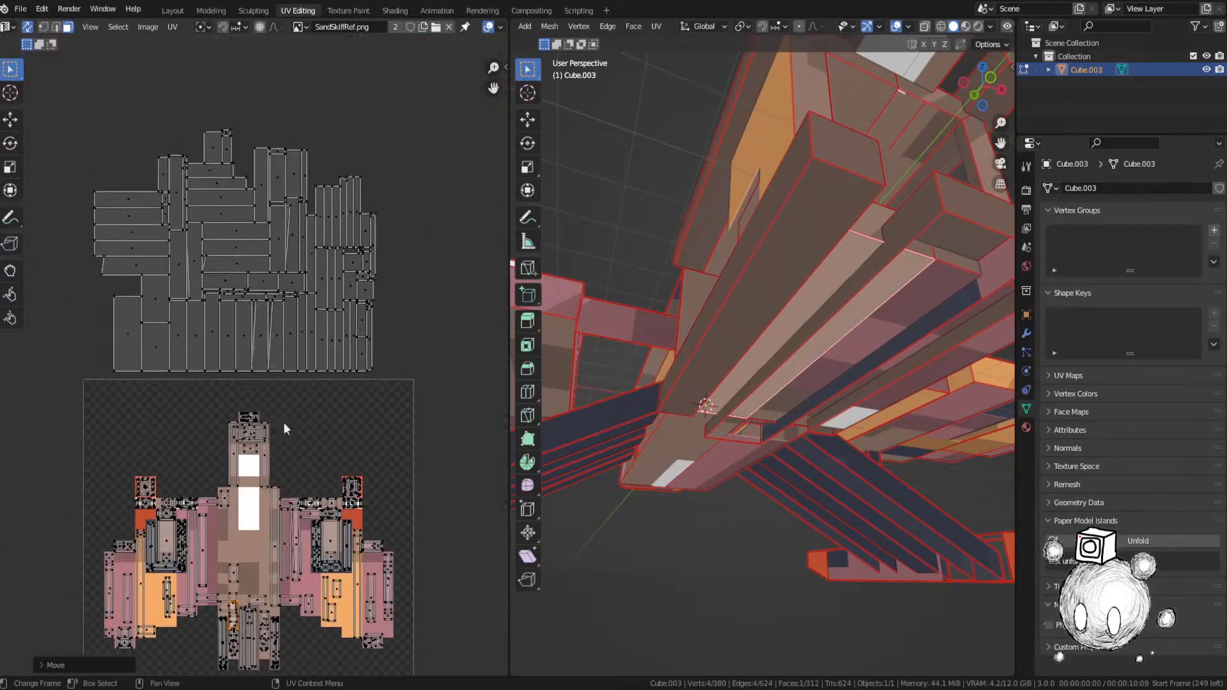
pyautogui.click(220, 152)
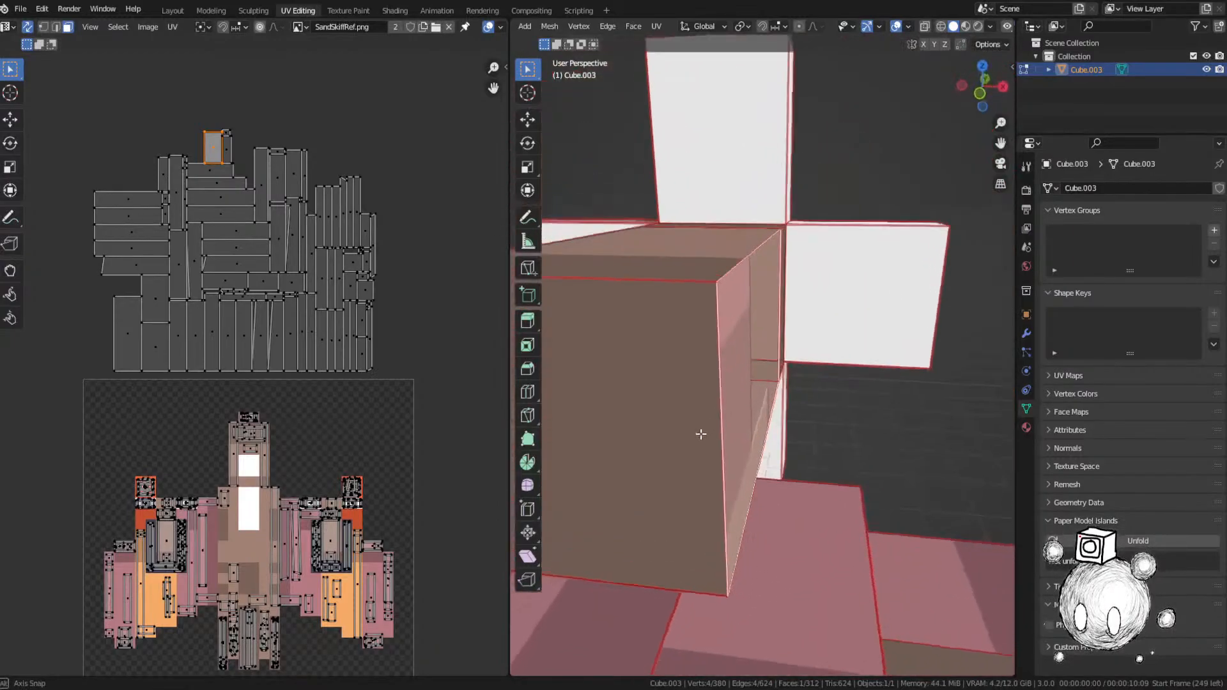
pyautogui.press('g')
pyautogui.click(401, 542)
pyautogui.moveTo(401, 542); pyautogui.dragTo(366, 291, button='middle')
pyautogui.scroll(2, 337, 312)
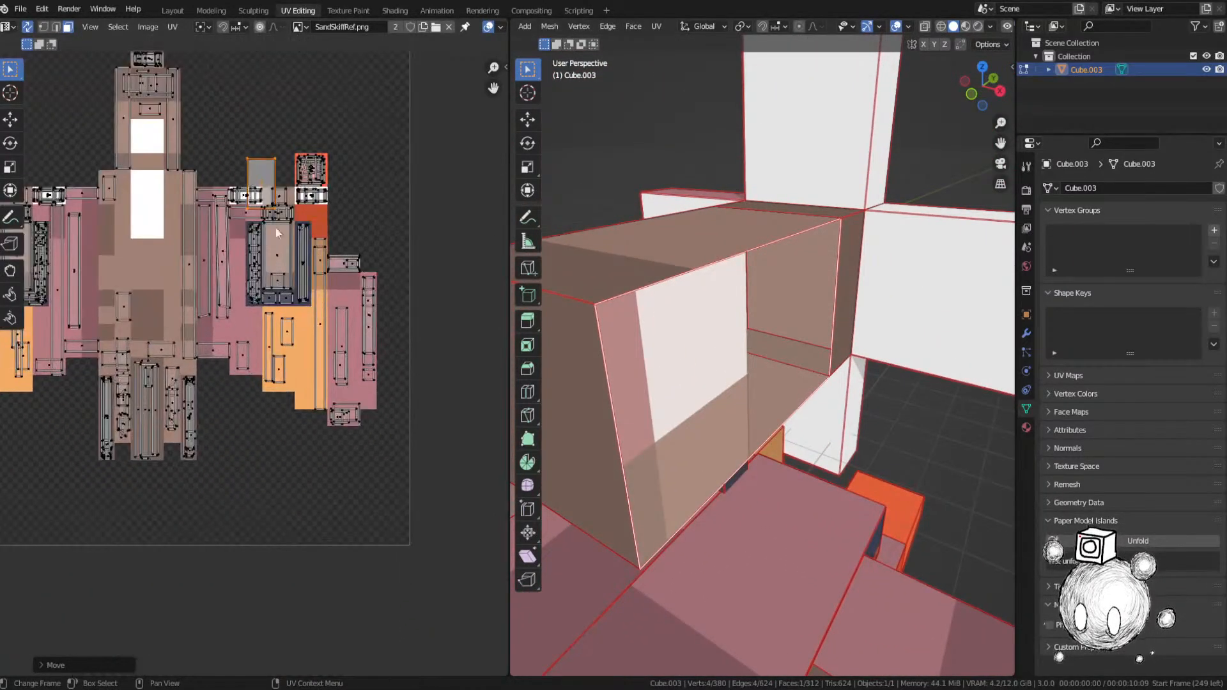
pyautogui.press('g')
pyautogui.click(302, 282)
pyautogui.scroll(8, 340, 296)
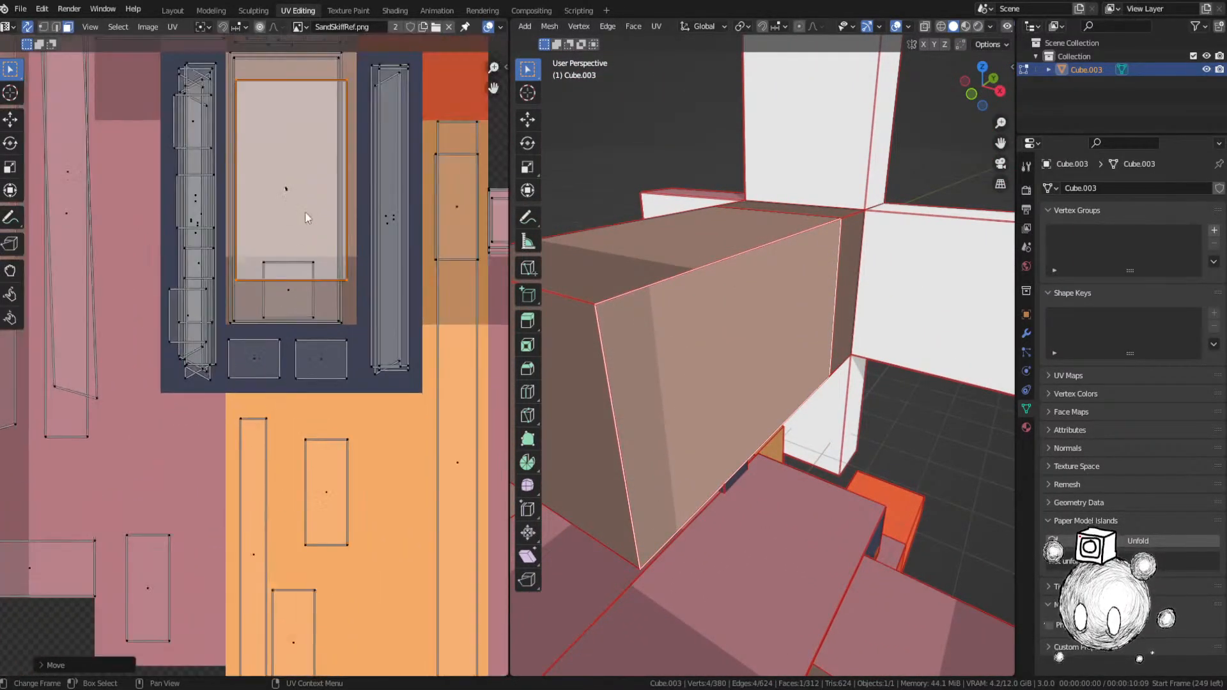
pyautogui.moveTo(311, 210); pyautogui.dragTo(280, 436, button='middle')
pyautogui.press('g')
pyautogui.click(292, 282)
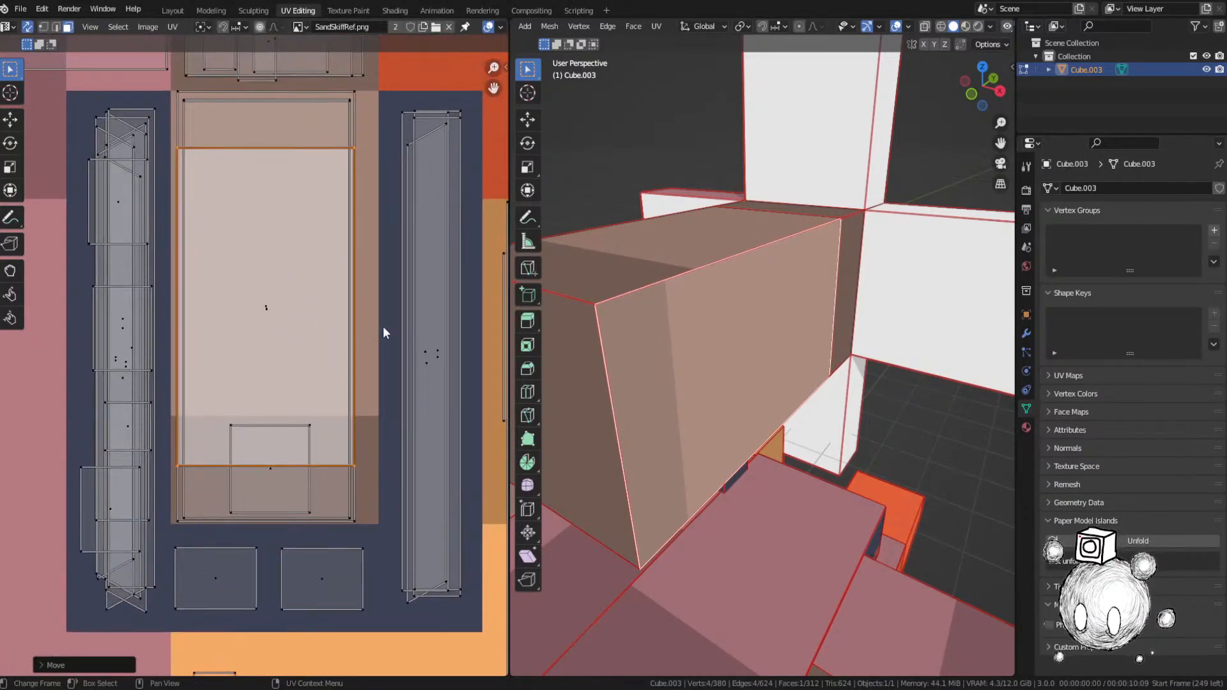
# Step: Stretch the engine block side face's island along Y towards the full height of the brown panel inside the right dark blue frame
pyautogui.press('g')
pyautogui.press('s')
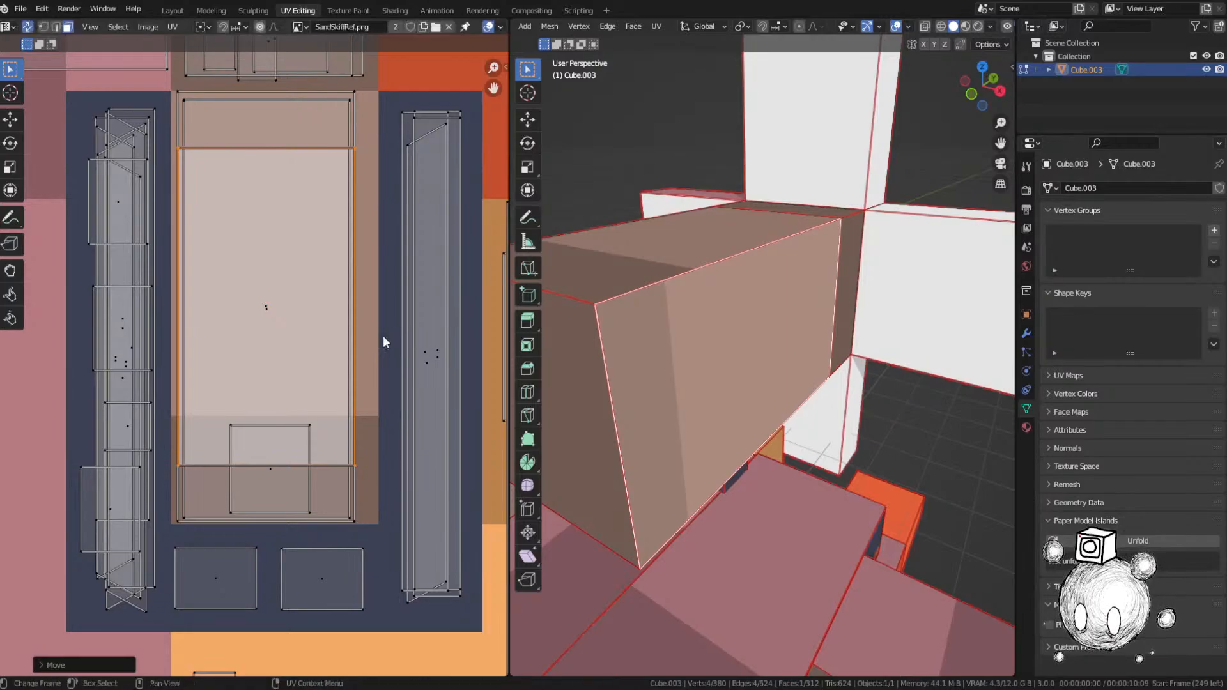
pyautogui.press('y')
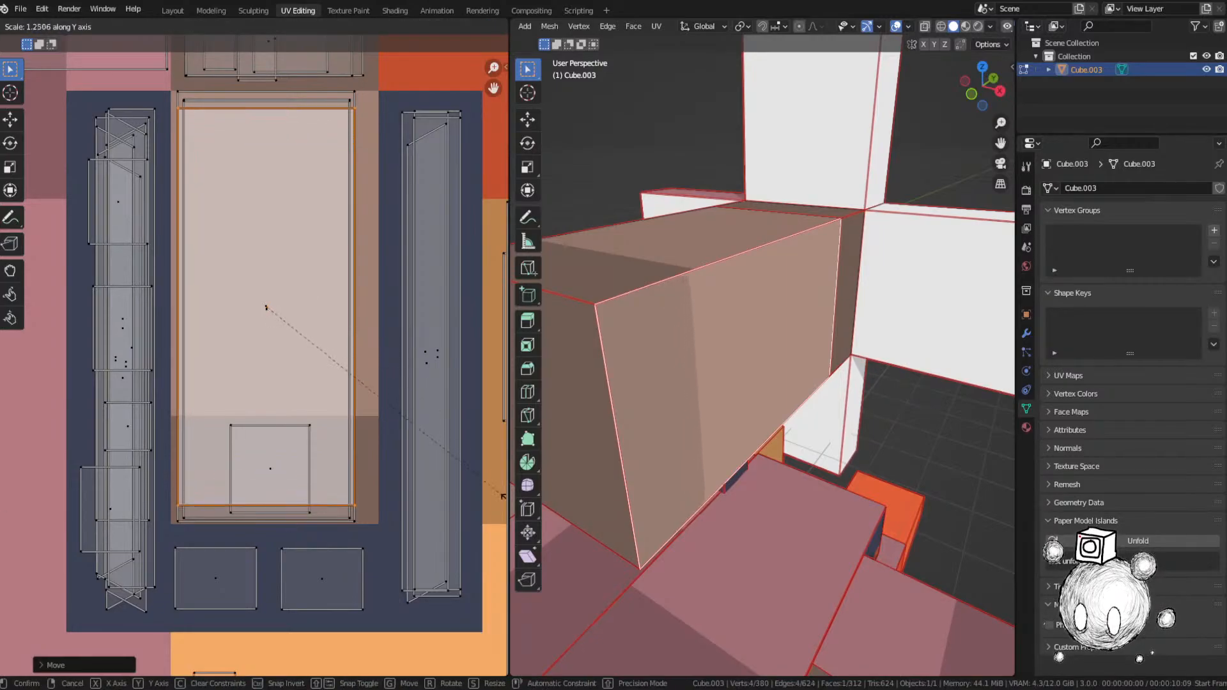
pyautogui.click(76, 560)
pyautogui.moveTo(496, 493); pyautogui.dragTo(467, 505, button='middle')
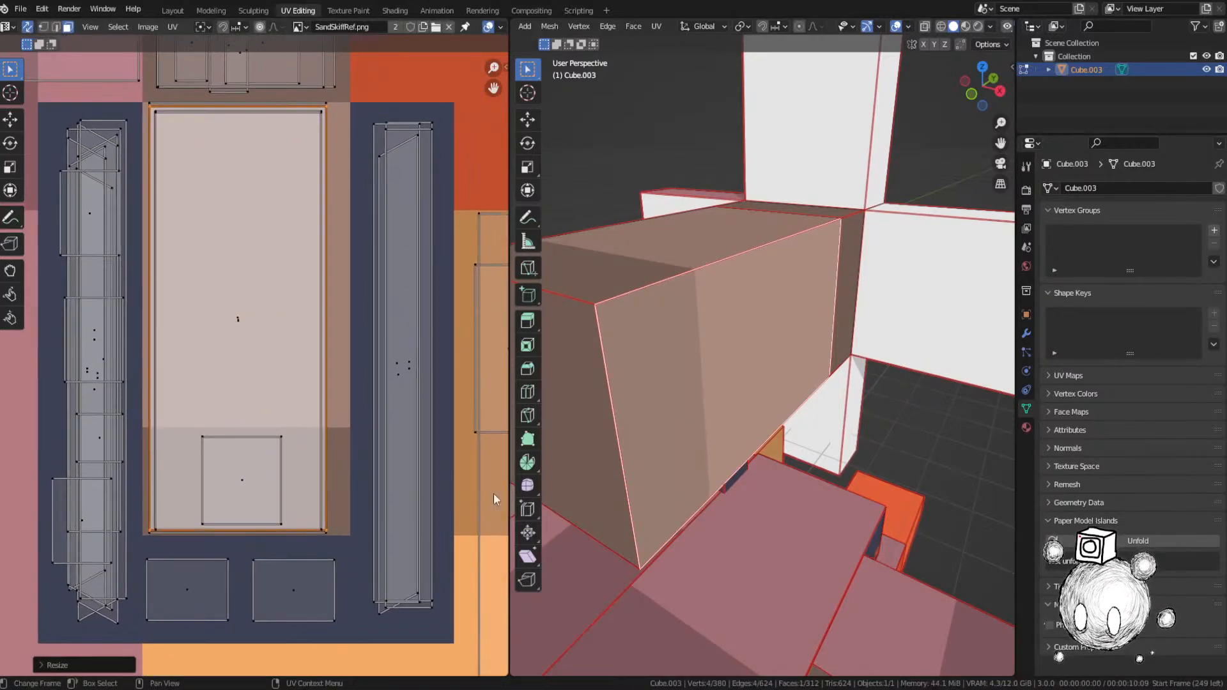
# Step: Check the engine block's side face, fine-tune its island's height on the brown panel, and deselect everything
pyautogui.moveTo(840, 438); pyautogui.dragTo(772, 440, button='middle')
pyautogui.scroll(2, 641, 326)
pyautogui.moveTo(641, 325); pyautogui.dragTo(716, 400, button='middle')
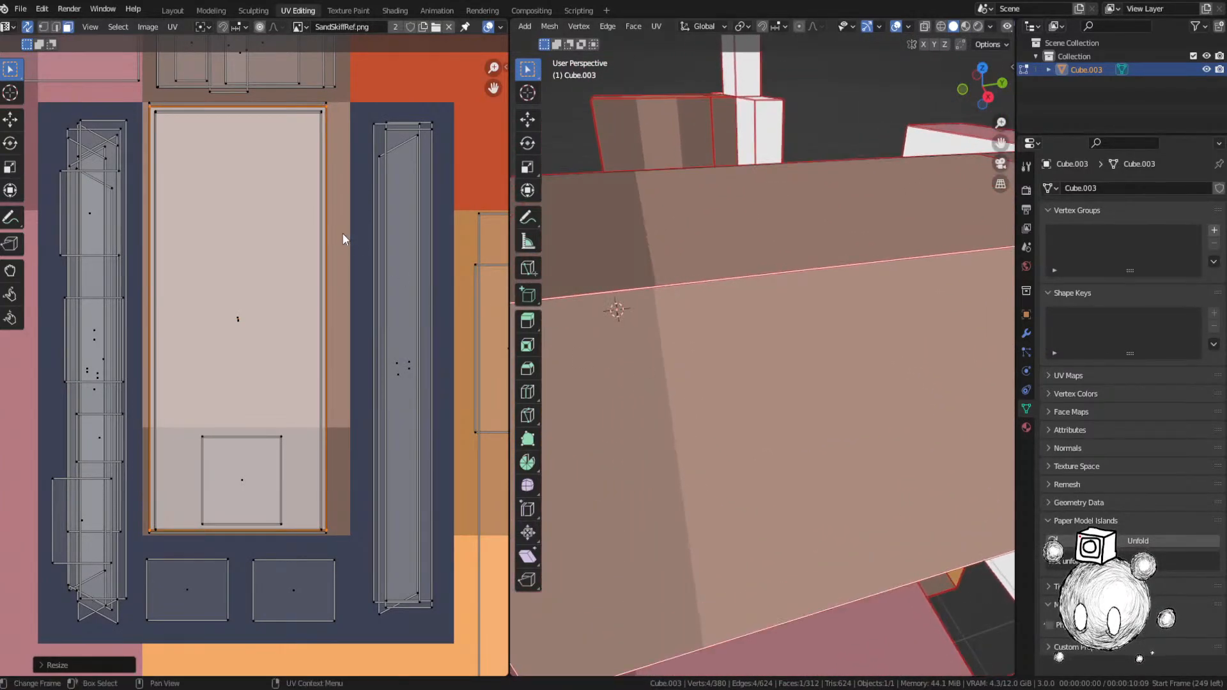
pyautogui.press('s')
pyautogui.press('x')
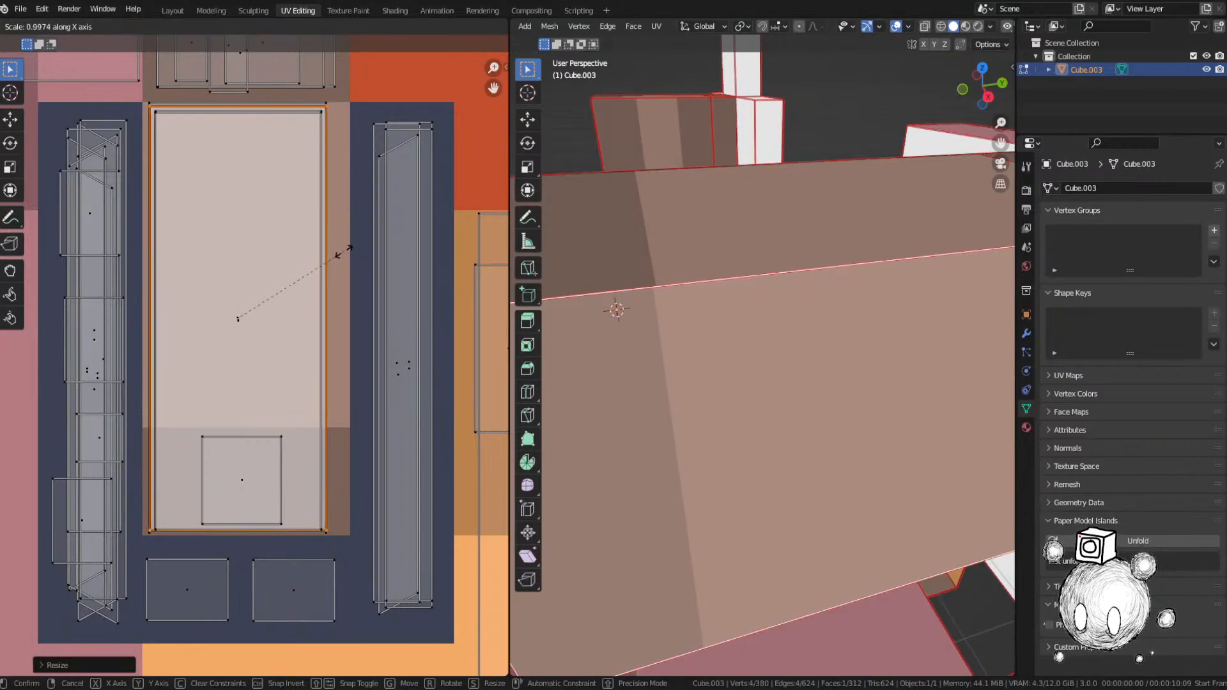
pyautogui.press('y')
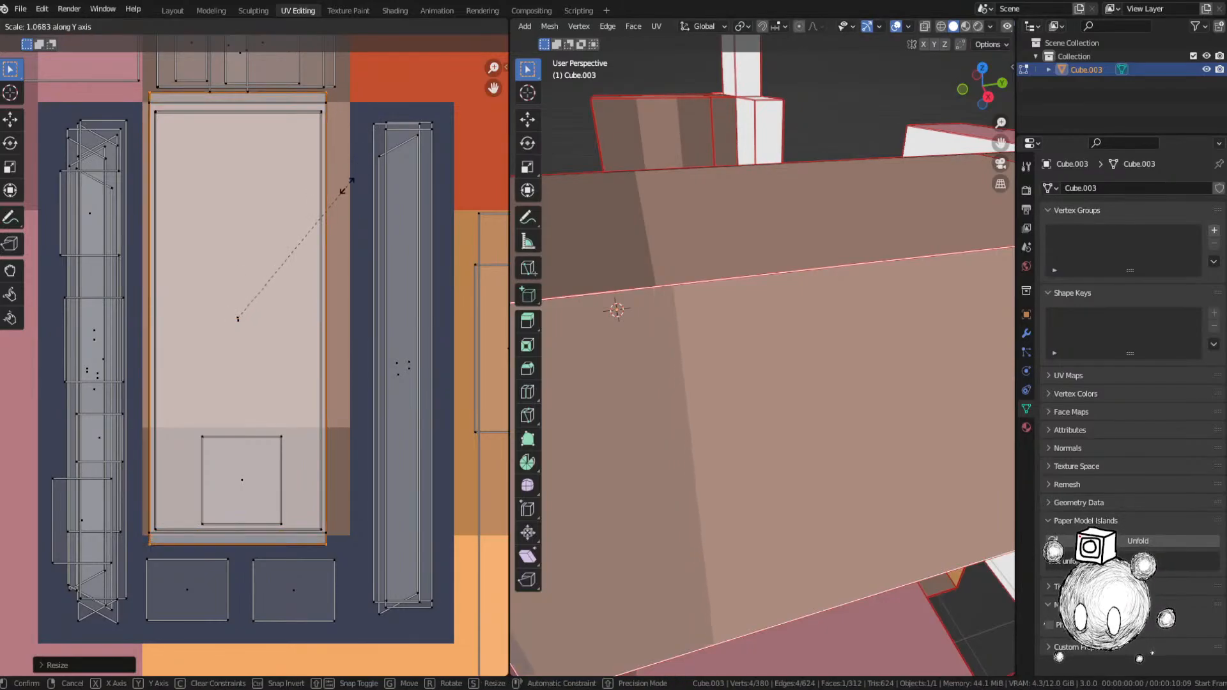
pyautogui.click(320, 269)
pyautogui.moveTo(749, 482); pyautogui.dragTo(789, 488, button='middle')
pyautogui.hotkey('alt', 'a')
# Step: Move the small topmost unplaced island, belonging to a block's end face, onto the outer arm of the left dark blue frame
pyautogui.scroll(-3, 734, 323)
pyautogui.scroll(-1, 789, 488)
pyautogui.scroll(-8, 437, 326)
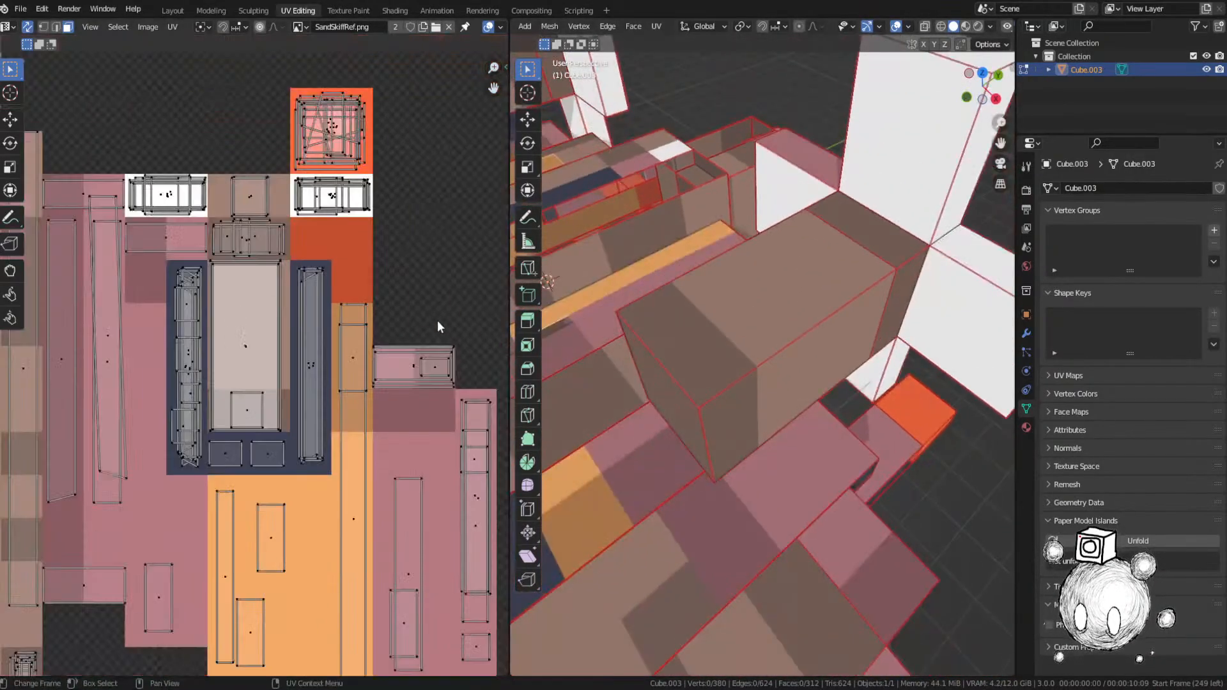
pyautogui.moveTo(233, 237); pyautogui.dragTo(286, 536, button='middle')
pyautogui.scroll(-2, 252, 363)
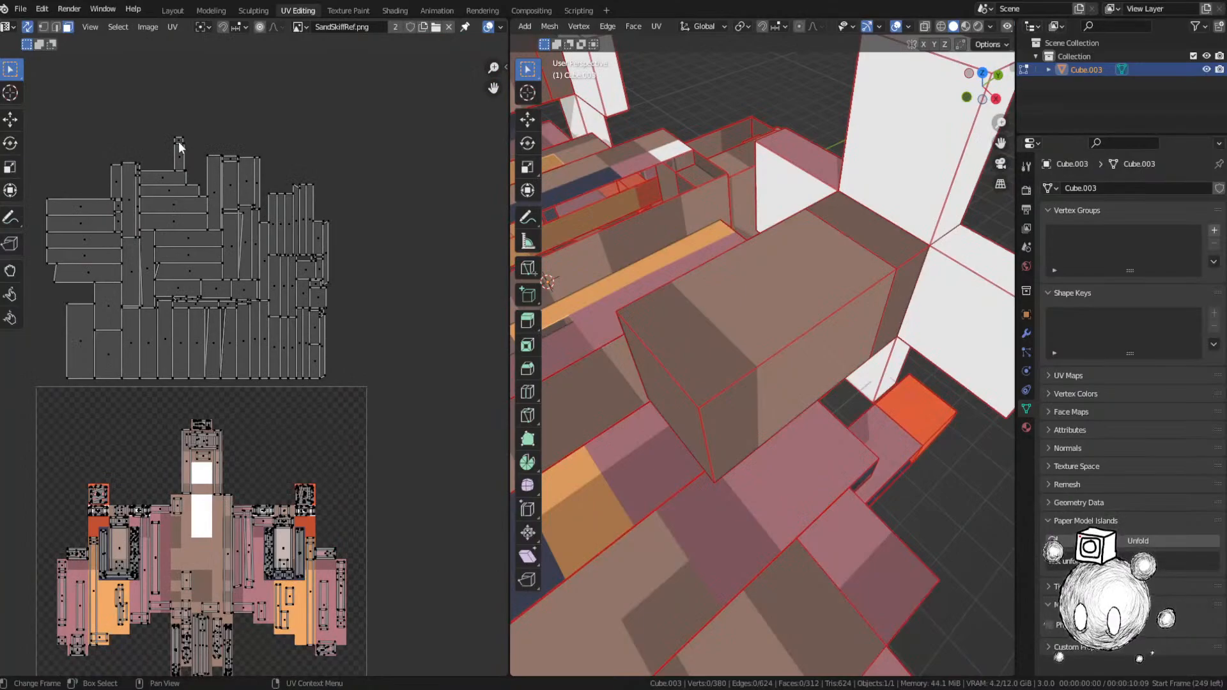
pyautogui.press('KP_Decimal')
pyautogui.moveTo(756, 373); pyautogui.dragTo(808, 314, button='middle')
pyautogui.scroll(-1, 808, 315)
pyautogui.press('g')
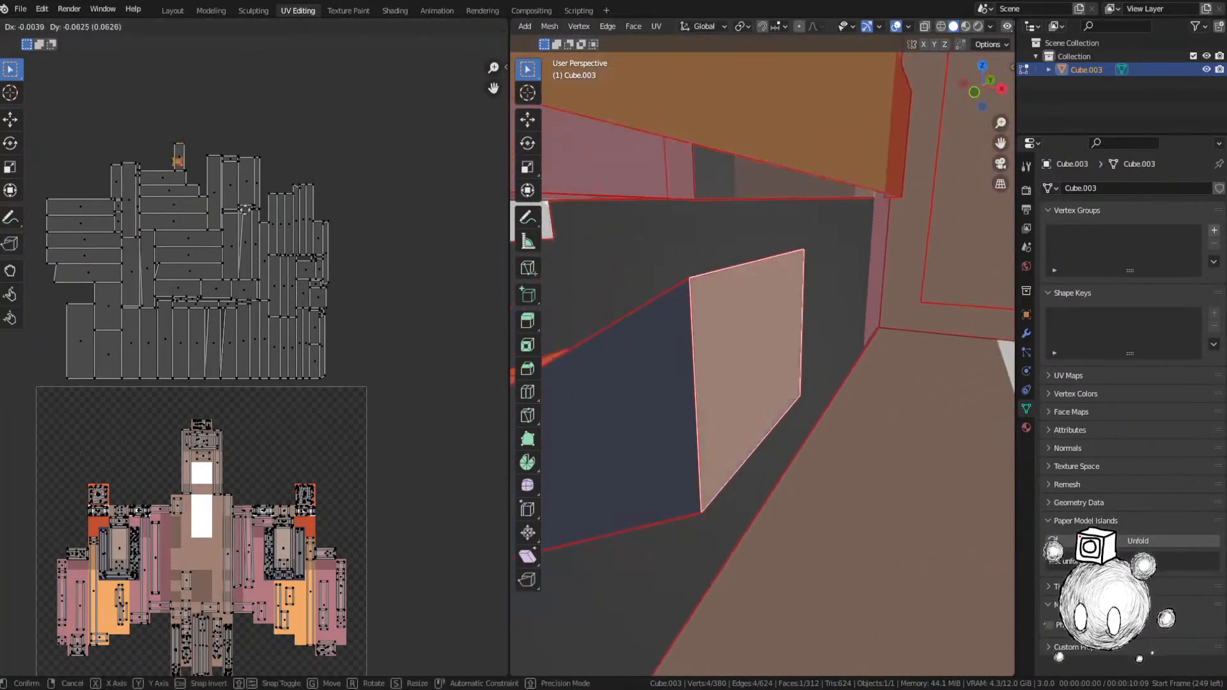
pyautogui.click(168, 545)
pyautogui.moveTo(168, 546); pyautogui.dragTo(284, 296, button='middle')
pyautogui.scroll(4, 234, 296)
pyautogui.press('g')
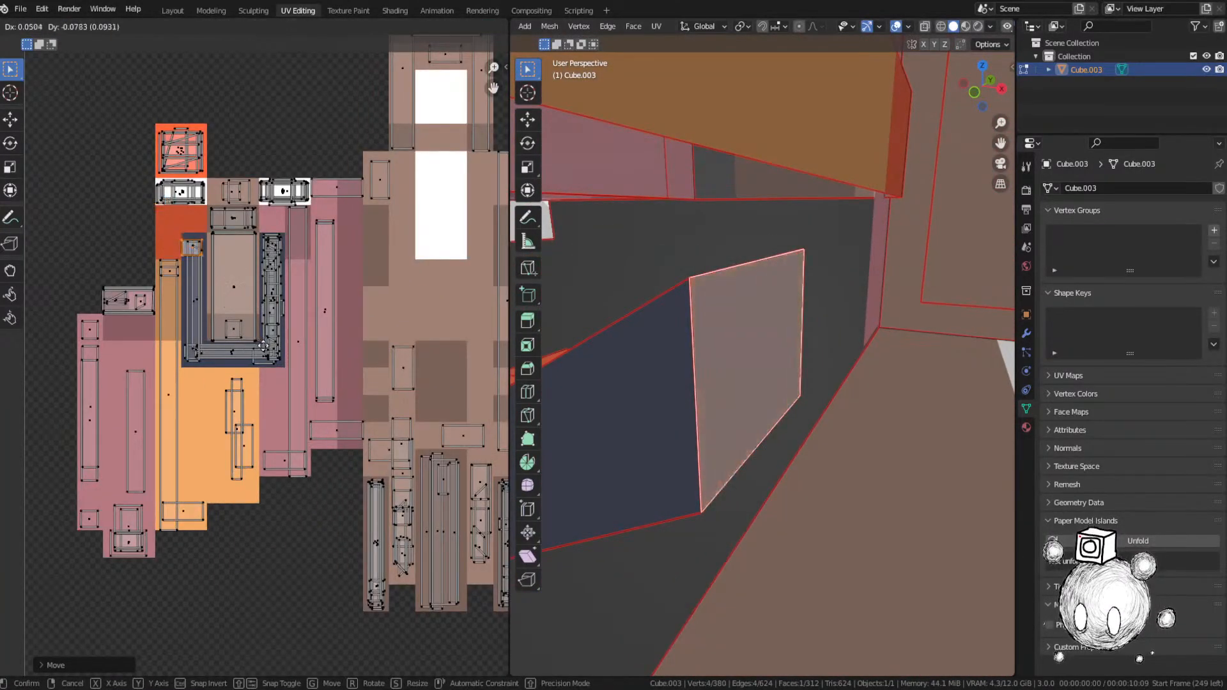
pyautogui.click(265, 346)
# Step: Place the next narrow topmost island on the brown strip right of the central tail prong, shrink it to fit, and save the file
pyautogui.scroll(-5, 314, 333)
pyautogui.moveTo(336, 144); pyautogui.dragTo(288, 406, button='middle')
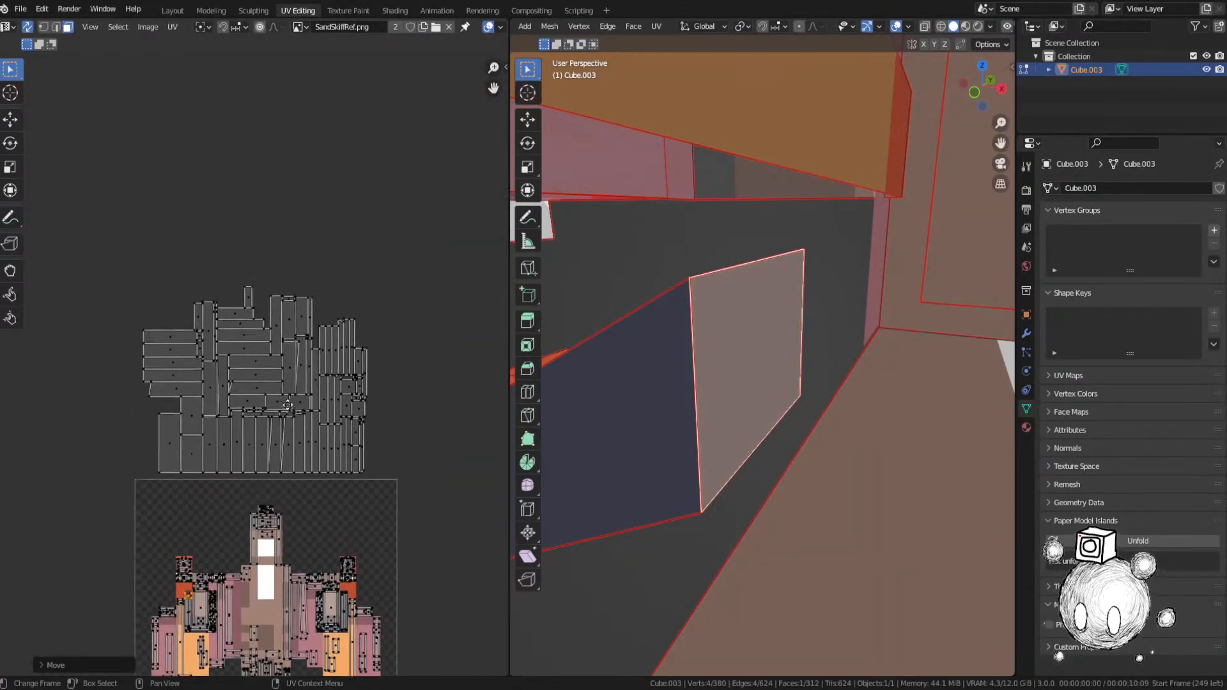
pyautogui.click(248, 293)
pyautogui.press('KP_Decimal')
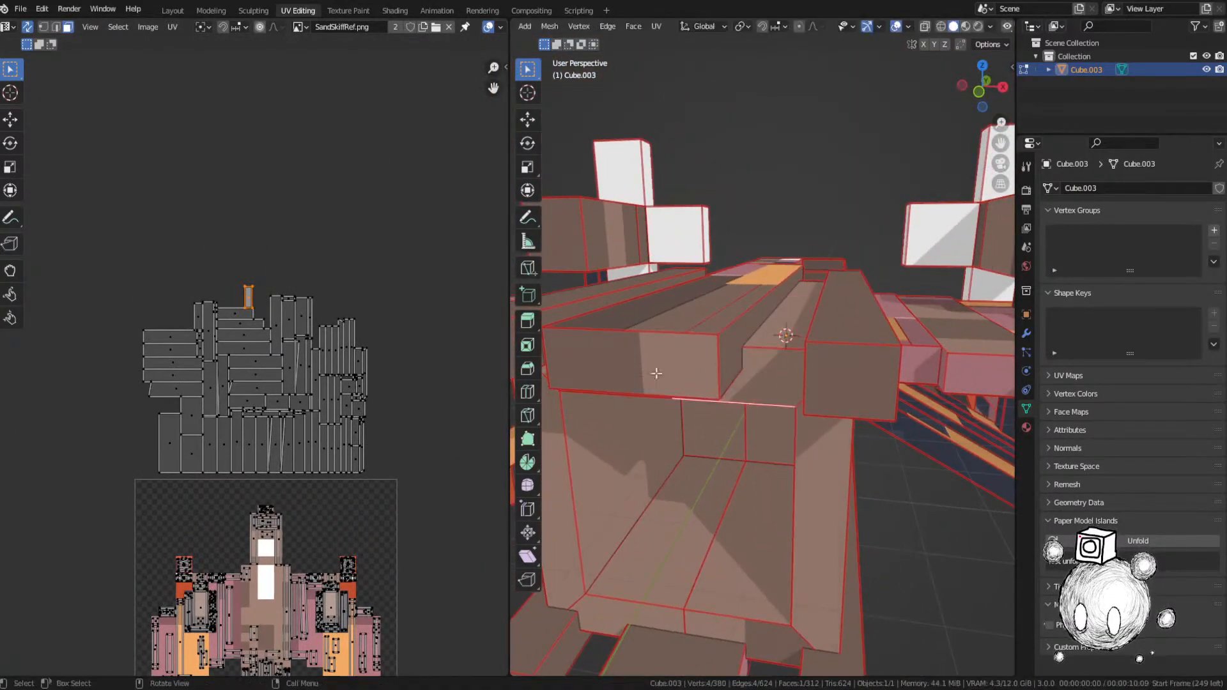
pyautogui.press('g')
pyautogui.click(325, 458)
pyautogui.moveTo(326, 458); pyautogui.dragTo(293, 104, button='middle')
pyautogui.scroll(4, 250, 355)
pyautogui.press('g')
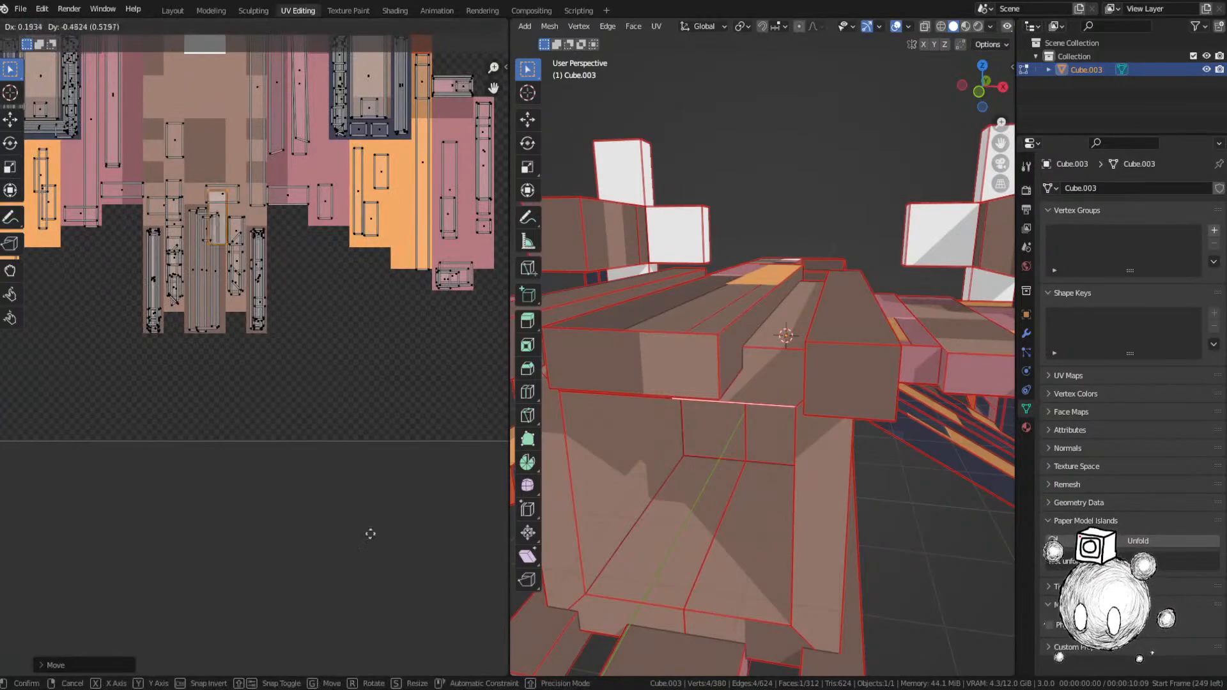
pyautogui.press('s')
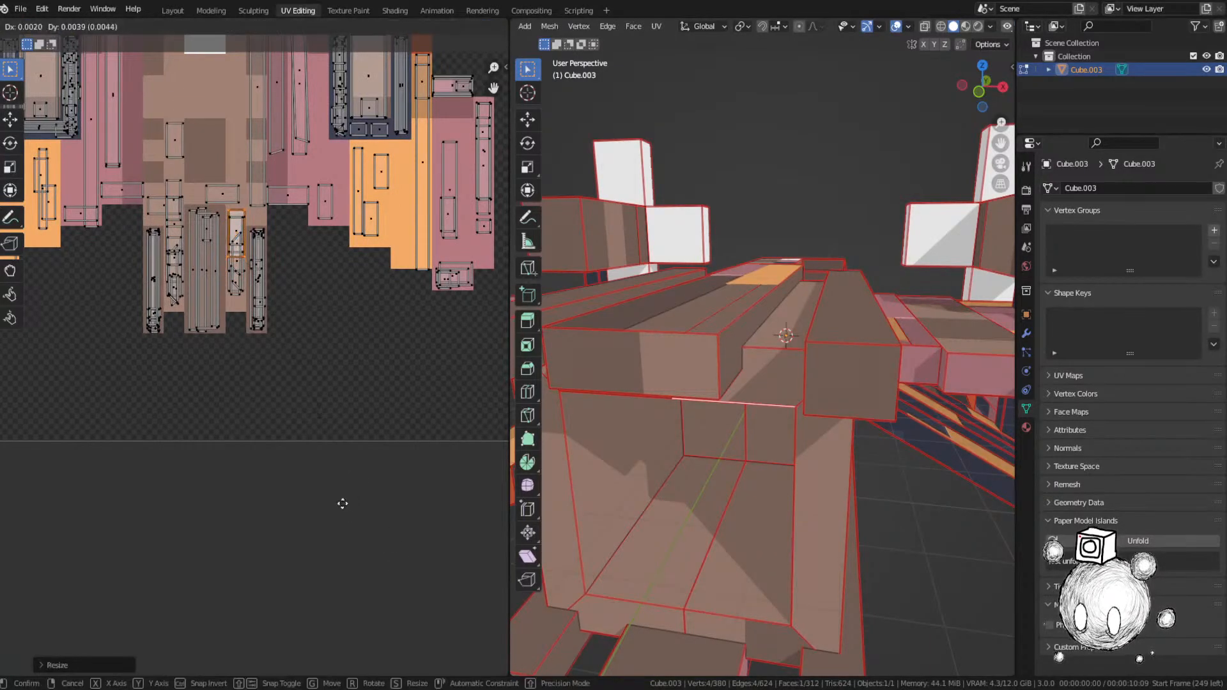
pyautogui.click(342, 503)
pyautogui.hotkey('ctrl', 's')
# Step: Select the narrow upright island near the unplaced layout's upper-left corner and locate its face over the open compartment at the hull's end
pyautogui.click(282, 425)
pyautogui.scroll(-3, 619, 402)
pyautogui.moveTo(687, 409); pyautogui.dragTo(735, 411, button='middle')
pyautogui.scroll(-3, 240, 205)
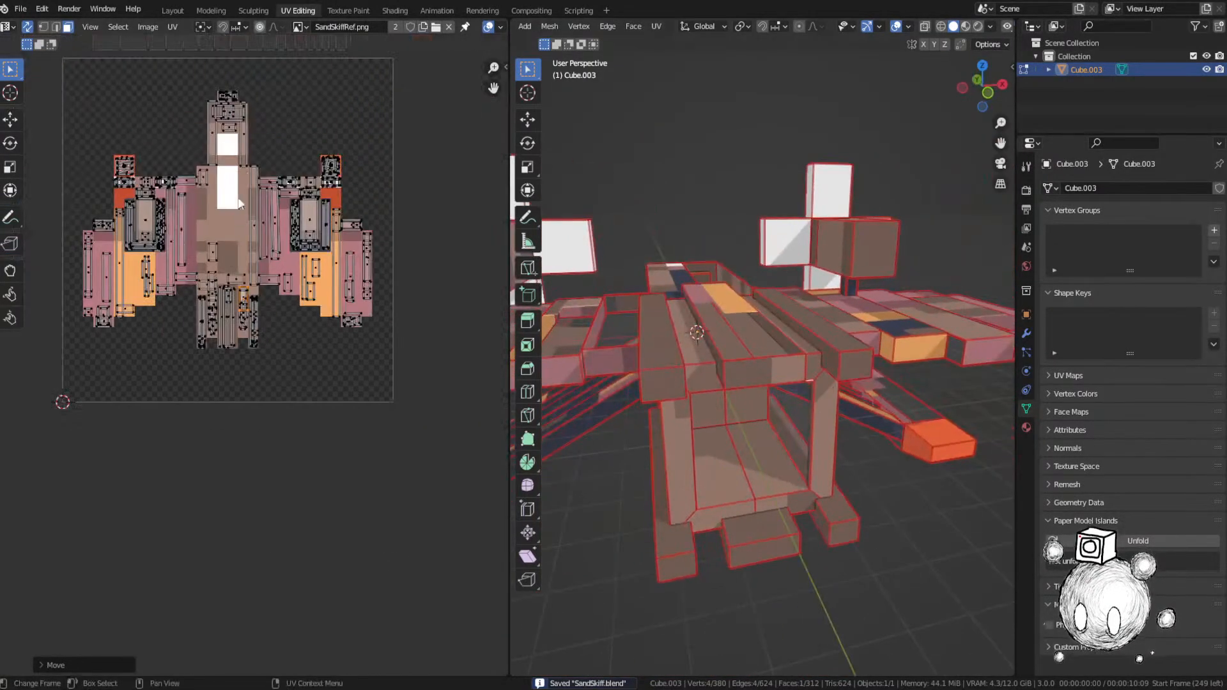
pyautogui.moveTo(240, 203); pyautogui.dragTo(253, 401, button='middle')
pyautogui.press('KP_Decimal')
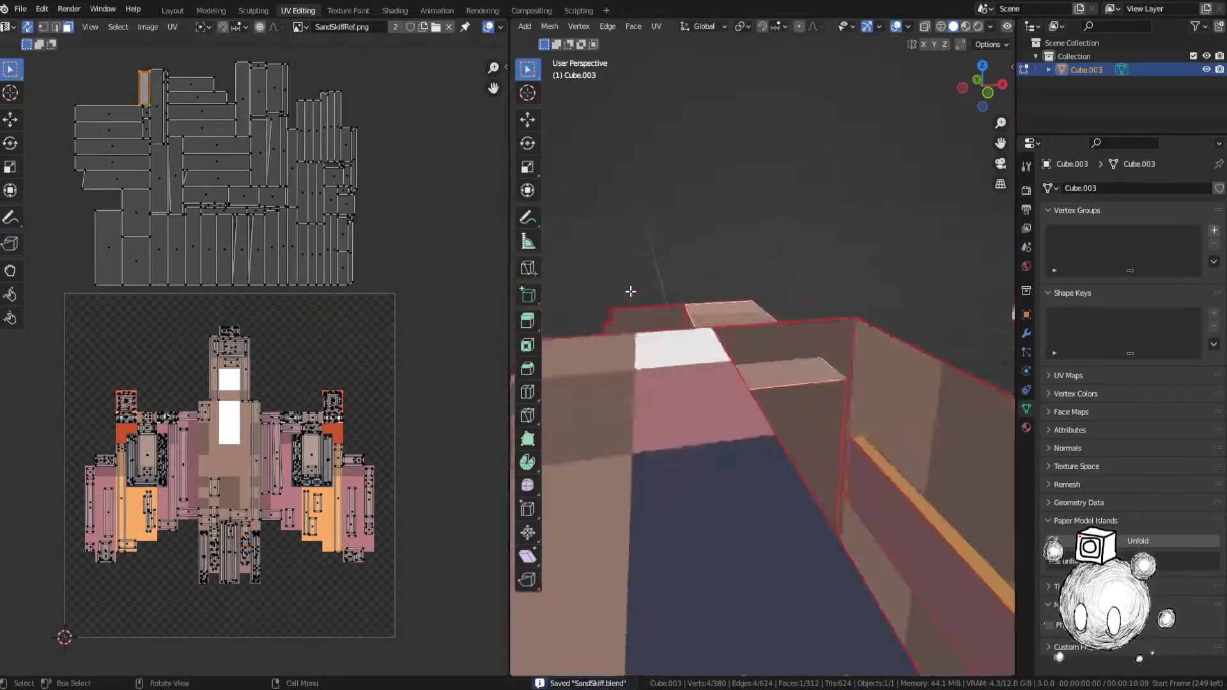
pyautogui.moveTo(631, 291); pyautogui.dragTo(807, 311, button='middle')
pyautogui.press('g')
pyautogui.rightClick(789, 292)
# Step: Move the compartment cover's island onto the reference's narrow front column, overlapping the right half of its white block
pyautogui.press('g')
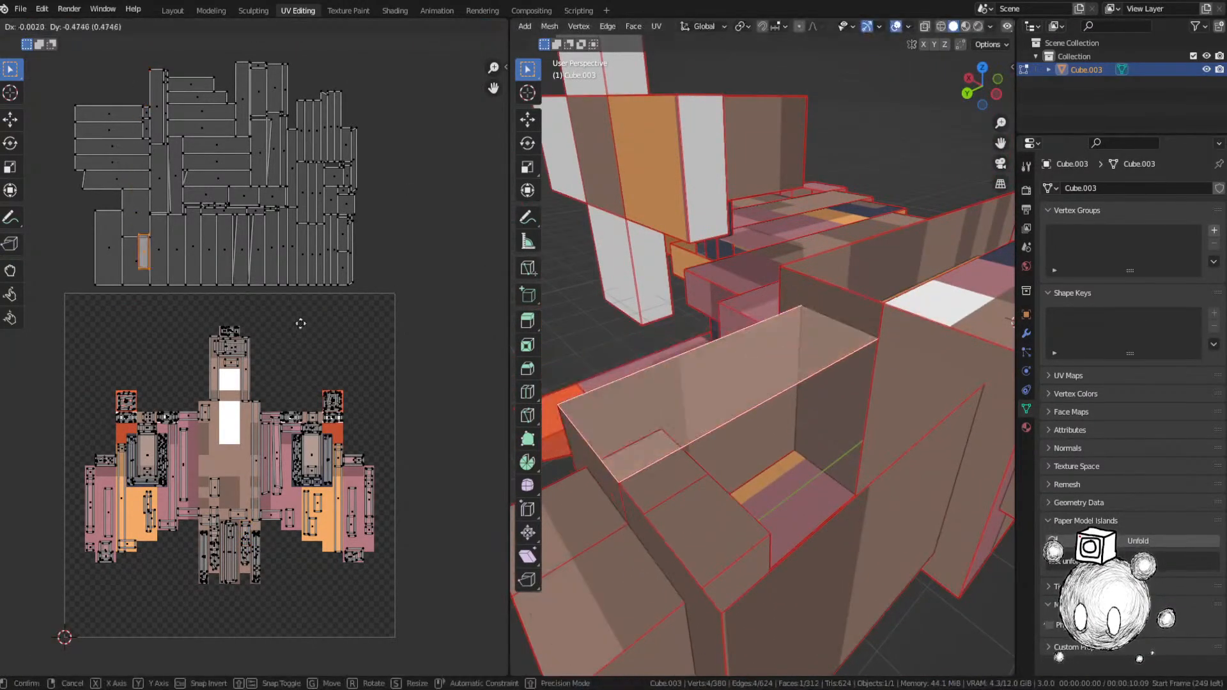
pyautogui.click(371, 413)
pyautogui.scroll(5, 250, 364)
pyautogui.moveTo(713, 339); pyautogui.dragTo(687, 288, button='middle')
pyautogui.press('g')
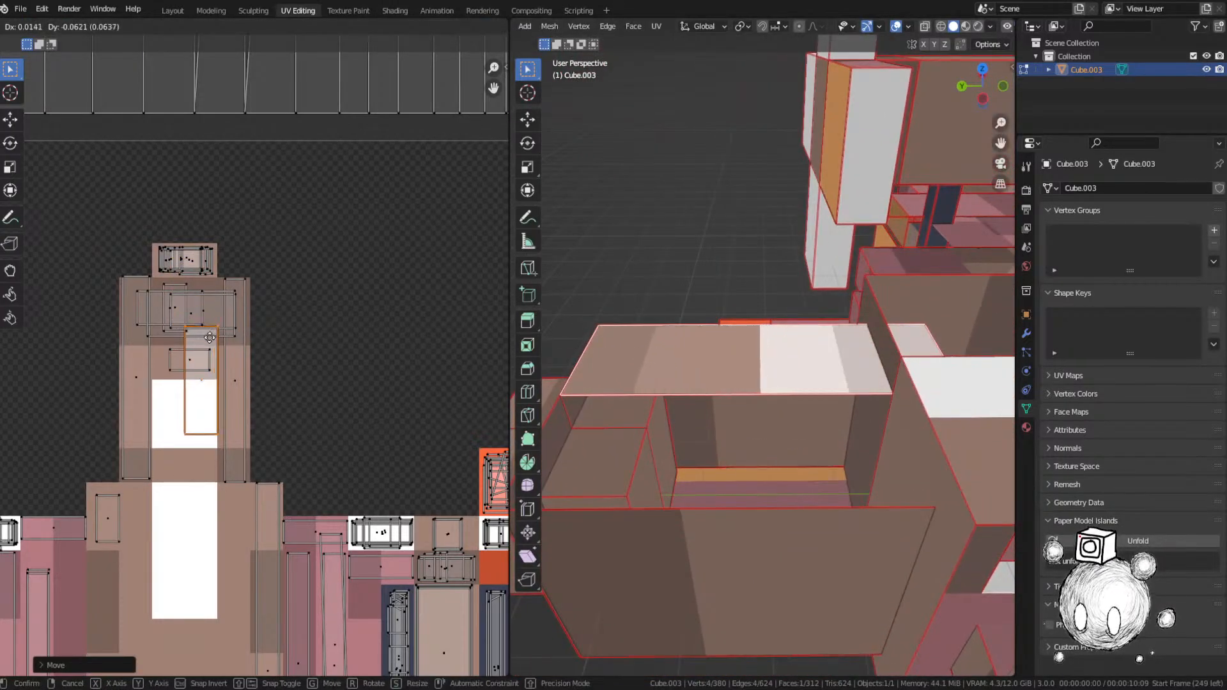
pyautogui.click(211, 339)
pyautogui.scroll(3, 222, 352)
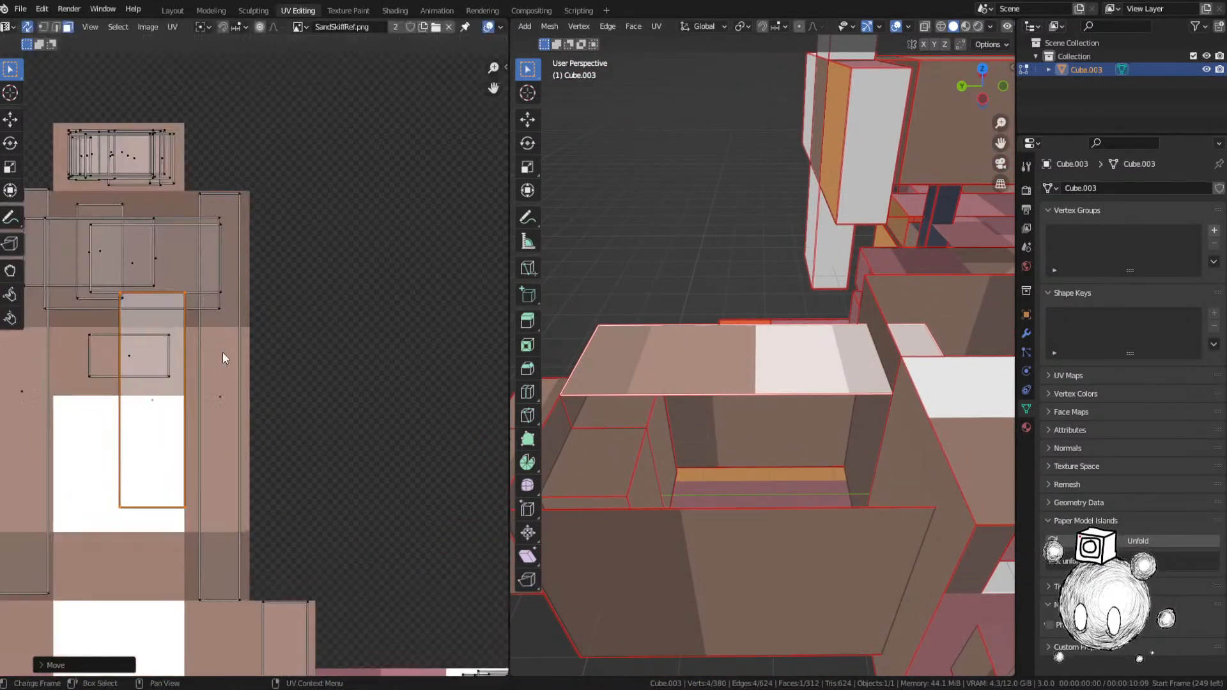
pyautogui.moveTo(214, 352); pyautogui.dragTo(272, 349, button='middle')
pyautogui.press('g')
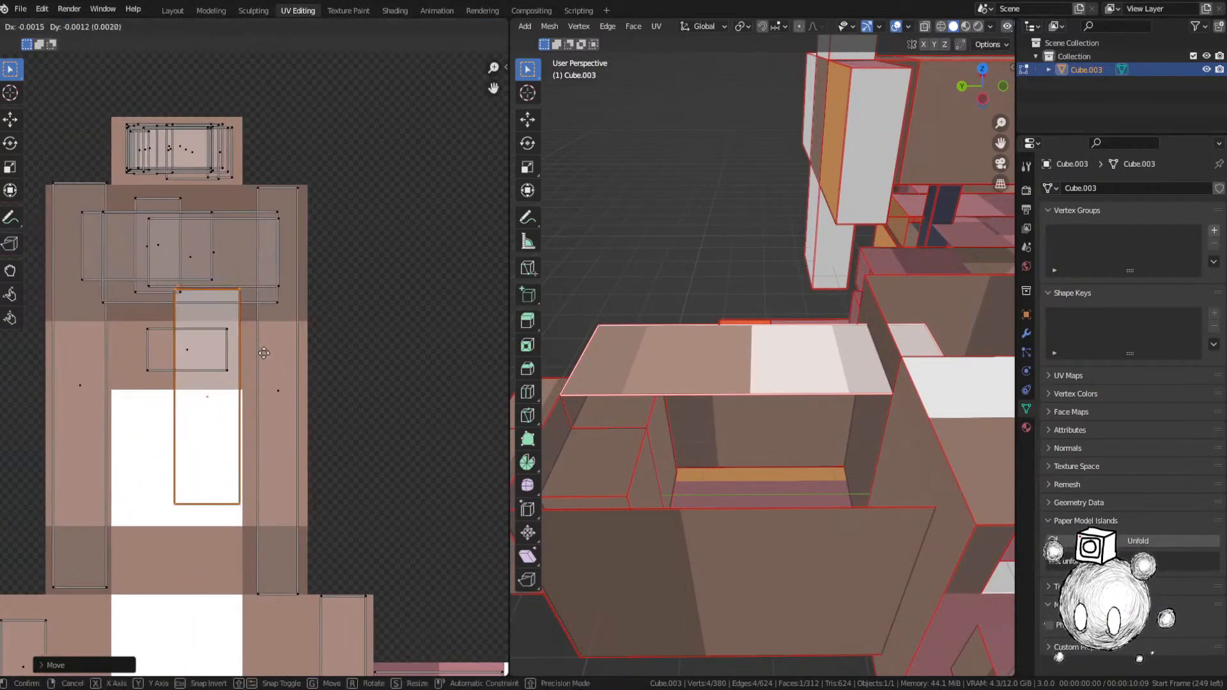
pyautogui.click(259, 358)
# Step: Stretch the cover's island along Y to span the narrow front column's full length, align it vertically, and save the file
pyautogui.press('s')
pyautogui.press('y')
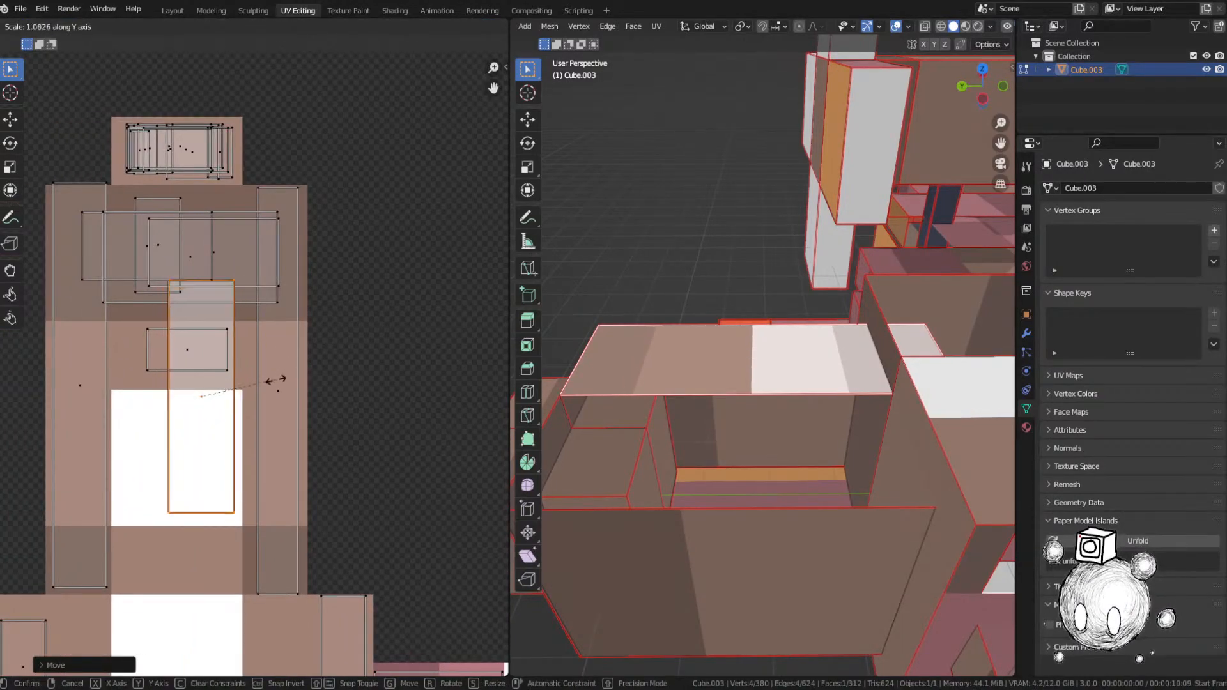
pyautogui.click(268, 273)
pyautogui.press('g')
pyautogui.press('y')
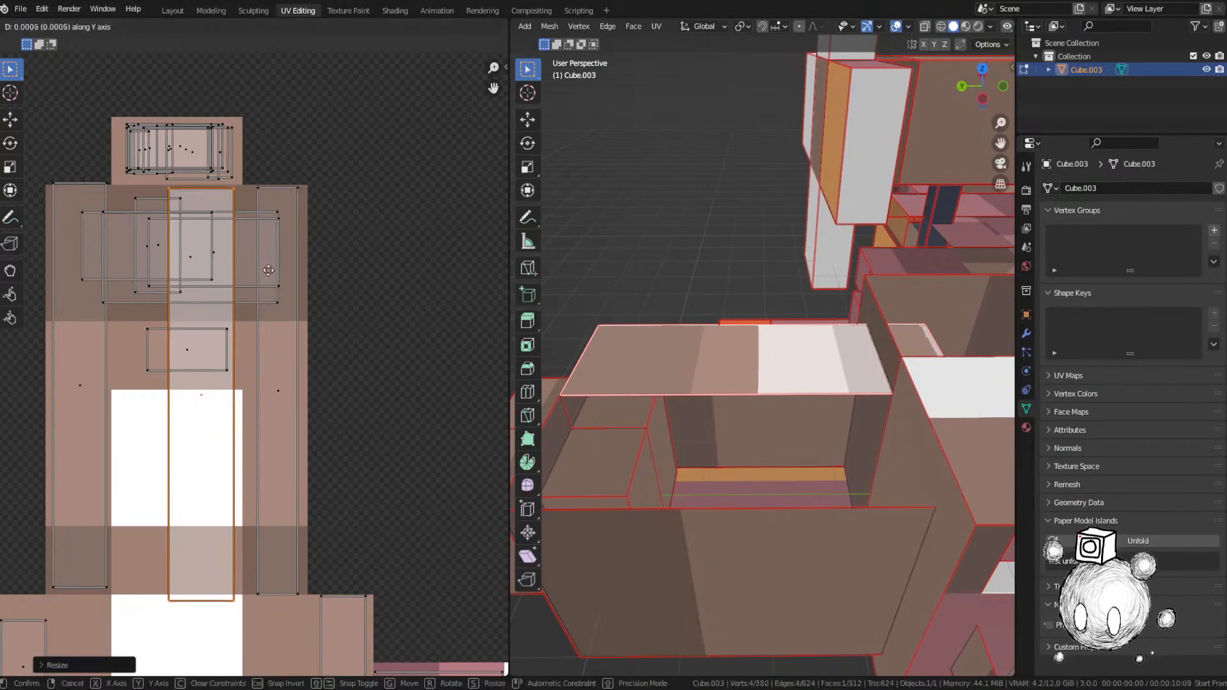
pyautogui.click(277, 266)
pyautogui.press('s')
pyautogui.press('y')
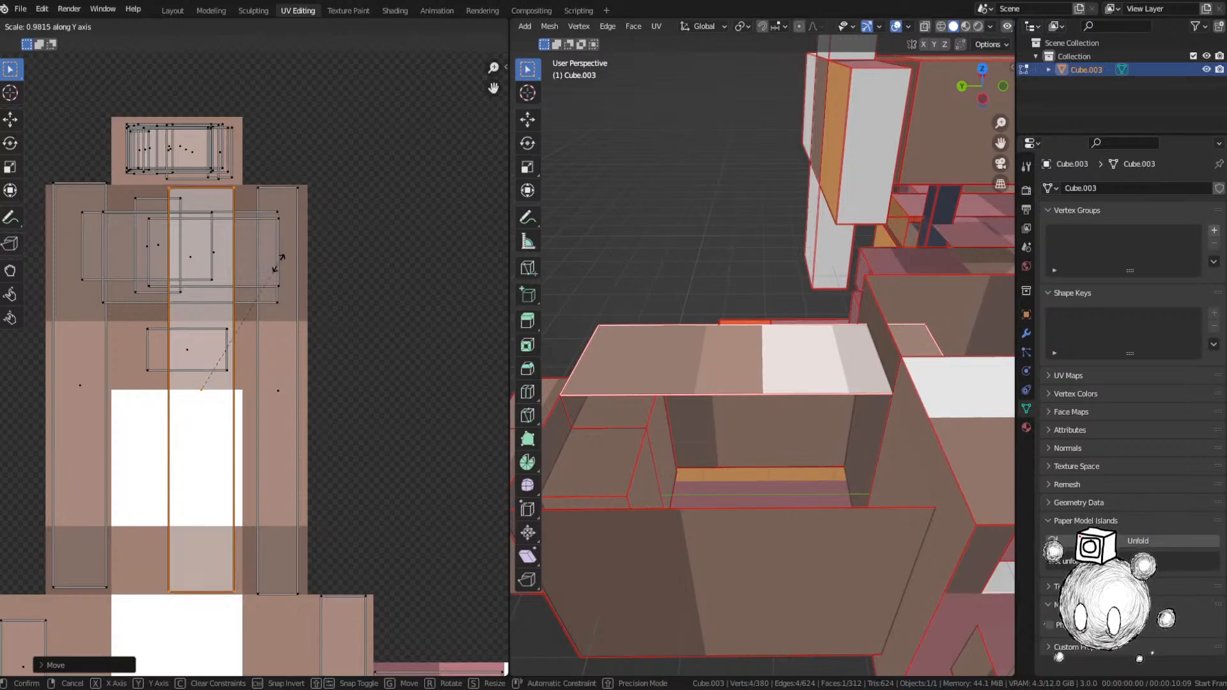
pyautogui.click(279, 262)
pyautogui.moveTo(735, 415); pyautogui.dragTo(690, 422, button='middle')
pyautogui.hotkey('ctrl', 's')
pyautogui.scroll(-3, 231, 320)
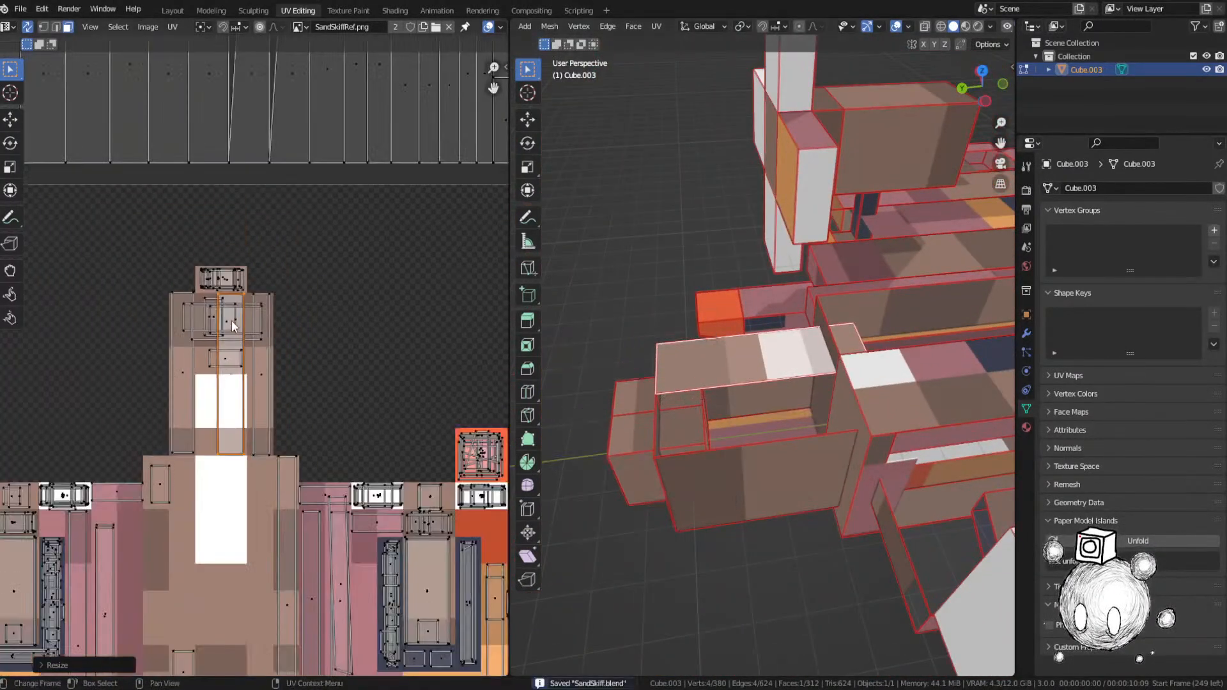
# Step: Select the long upright island, locate its face along the hull, and park it in the empty upper-left area of the reference image
pyautogui.scroll(-2, 261, 212)
pyautogui.moveTo(237, 223); pyautogui.dragTo(181, 389, button='middle')
pyautogui.moveTo(125, 155); pyautogui.dragTo(251, 295, button='middle')
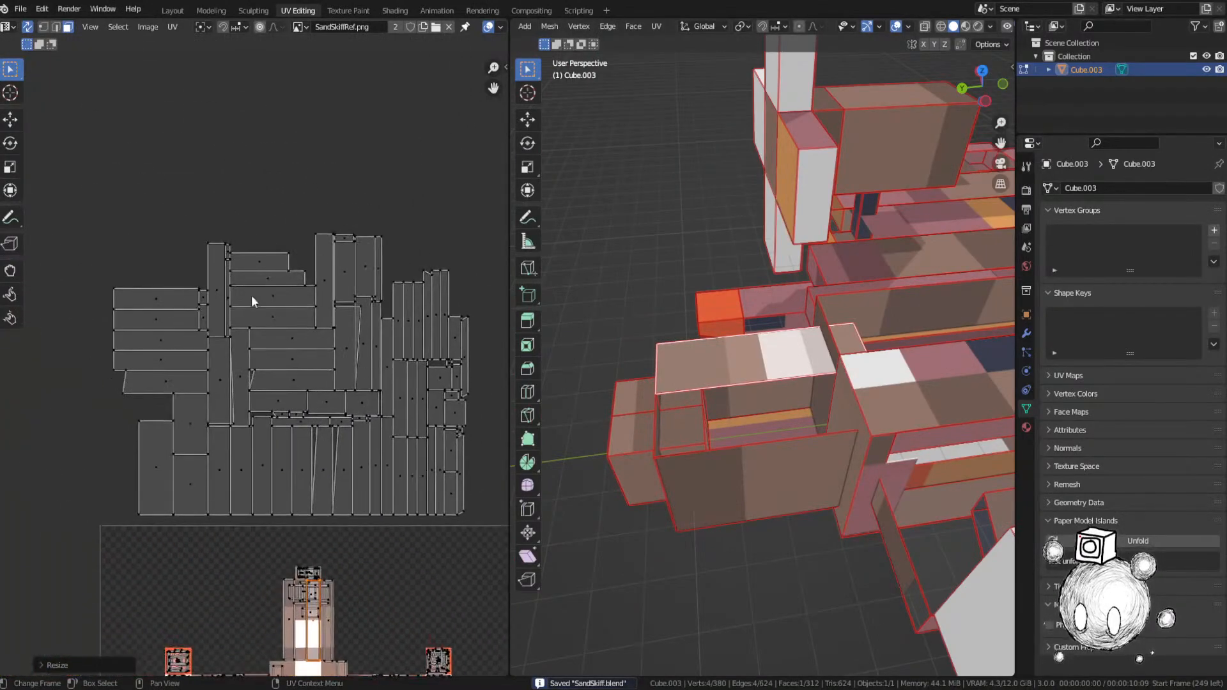
pyautogui.click(212, 278)
pyautogui.press('KP_Decimal')
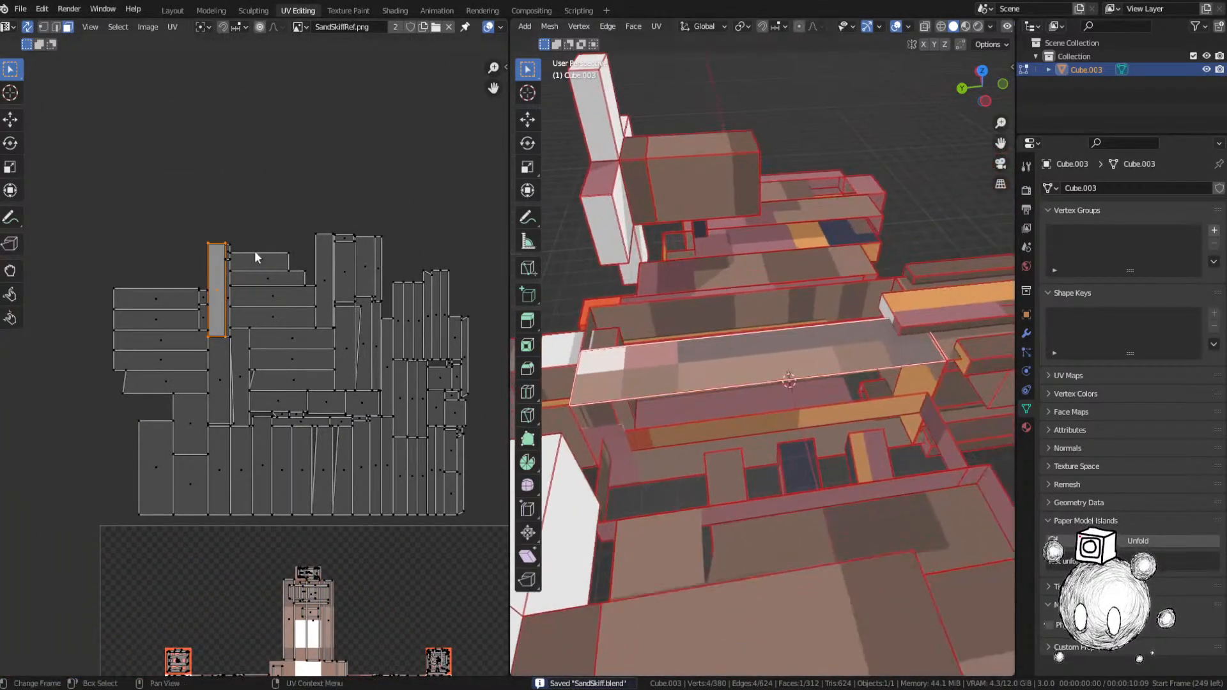
pyautogui.scroll(-2, 262, 284)
pyautogui.press('g')
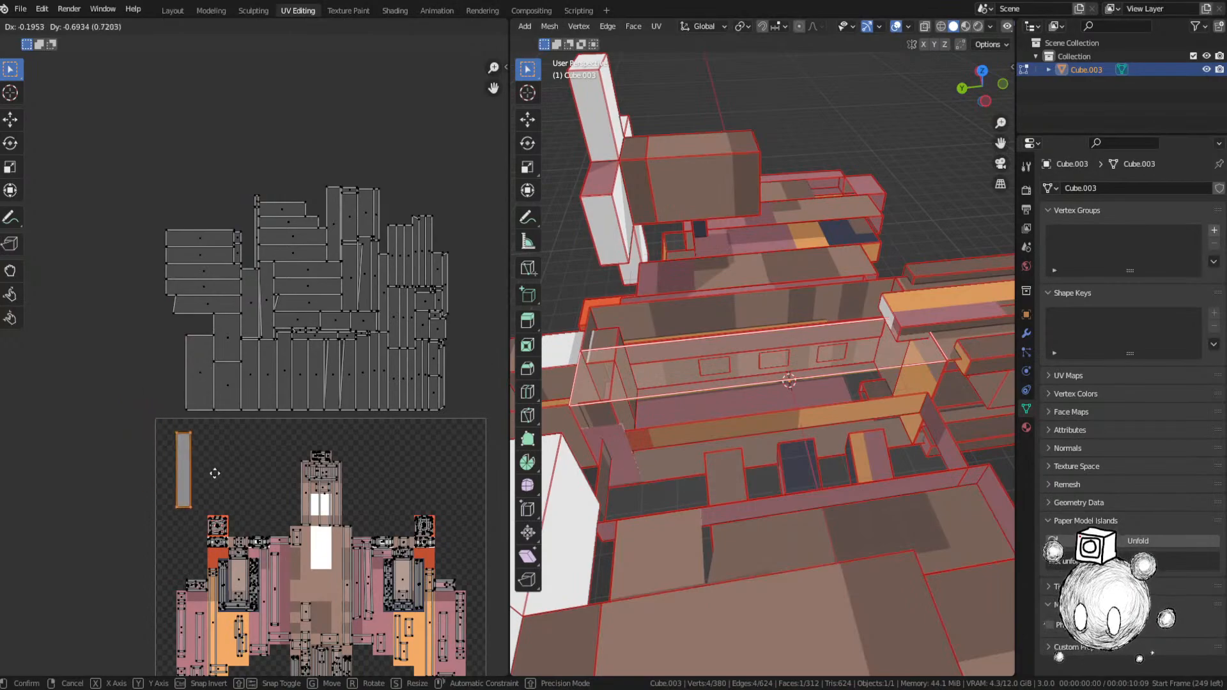
pyautogui.click(208, 470)
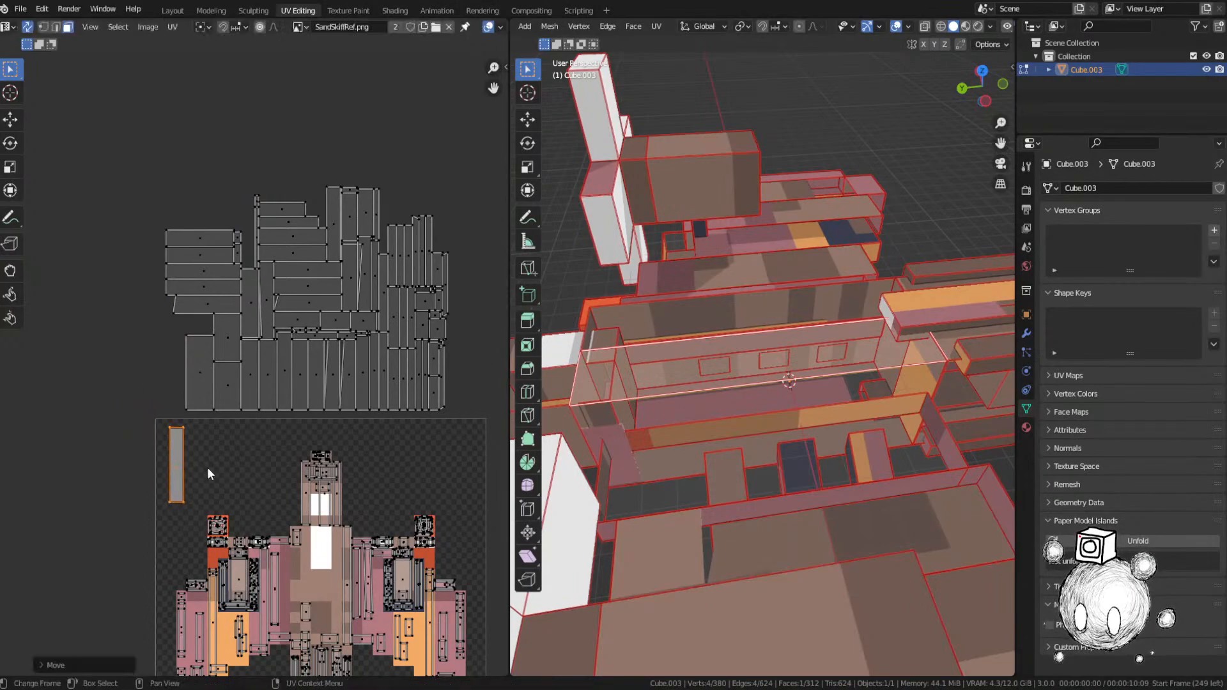
# Step: Move the tiny topmost island of the orange-and-pink-topped beam's end face onto the brown central tail prong and save the file
pyautogui.click(255, 198)
pyautogui.press('KP_Decimal')
pyautogui.moveTo(785, 413); pyautogui.dragTo(822, 398, button='middle')
pyautogui.scroll(-3, 315, 408)
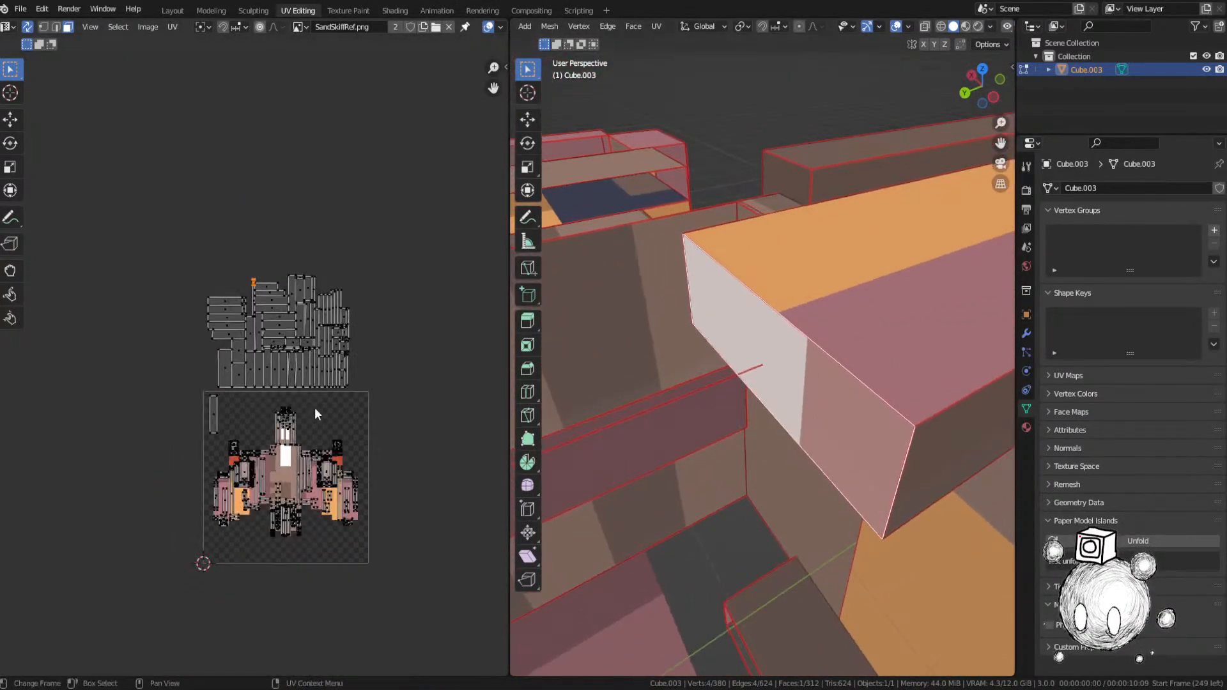
pyautogui.scroll(2, 315, 415)
pyautogui.press('g')
pyautogui.scroll(4, 305, 397)
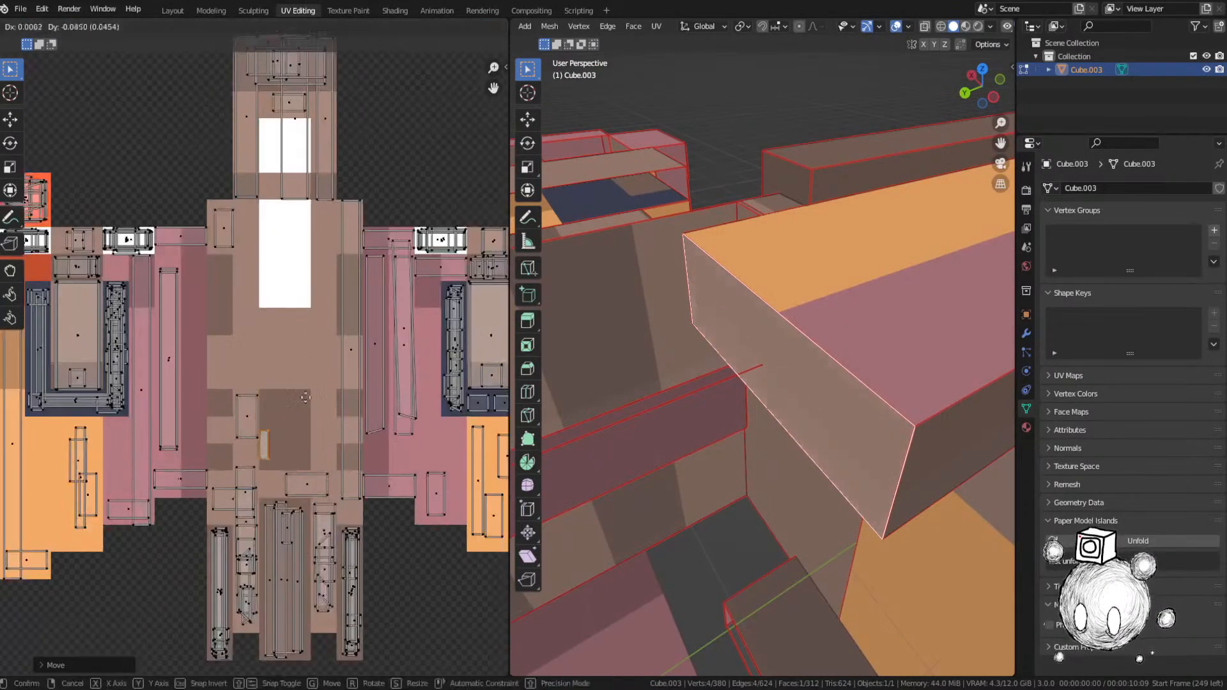
pyautogui.click(328, 486)
pyautogui.scroll(-3, 275, 404)
pyautogui.hotkey('ctrl', 's')
# Step: Locate the face of the next long upright island inside the hull and park the island beside the one already set aside
pyautogui.moveTo(275, 404); pyautogui.dragTo(323, 491, button='middle')
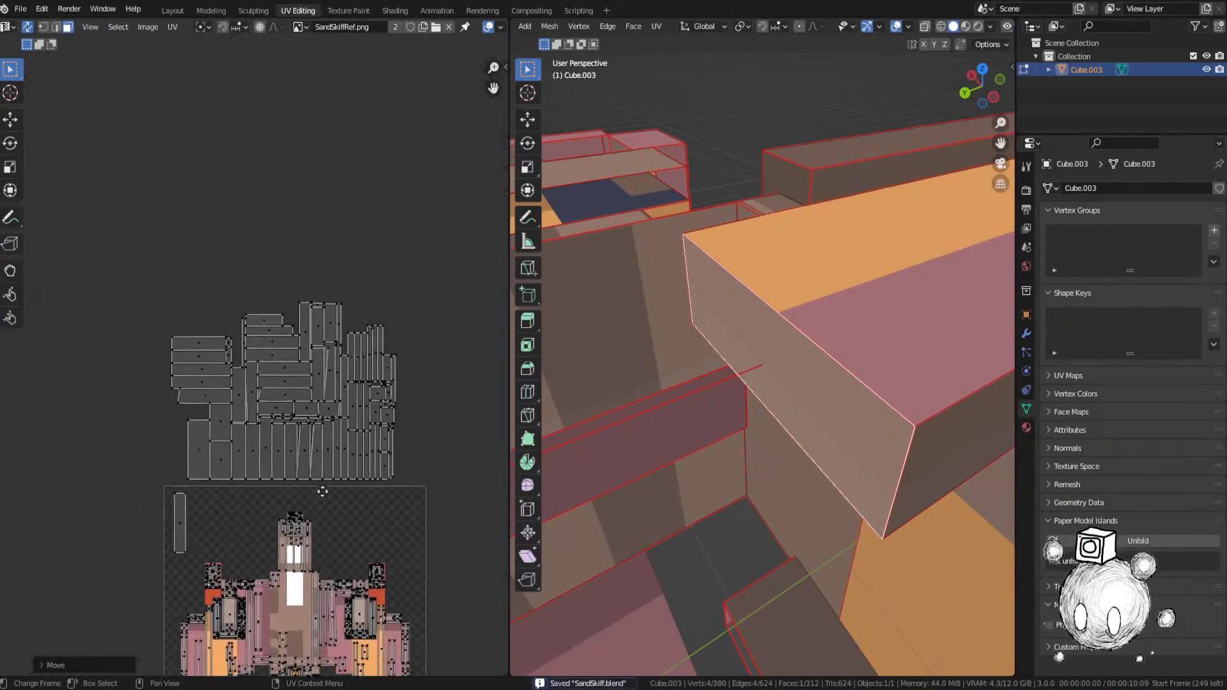
pyautogui.click(300, 326)
pyautogui.press('KP_Decimal')
pyautogui.moveTo(666, 356); pyautogui.dragTo(731, 342, button='middle')
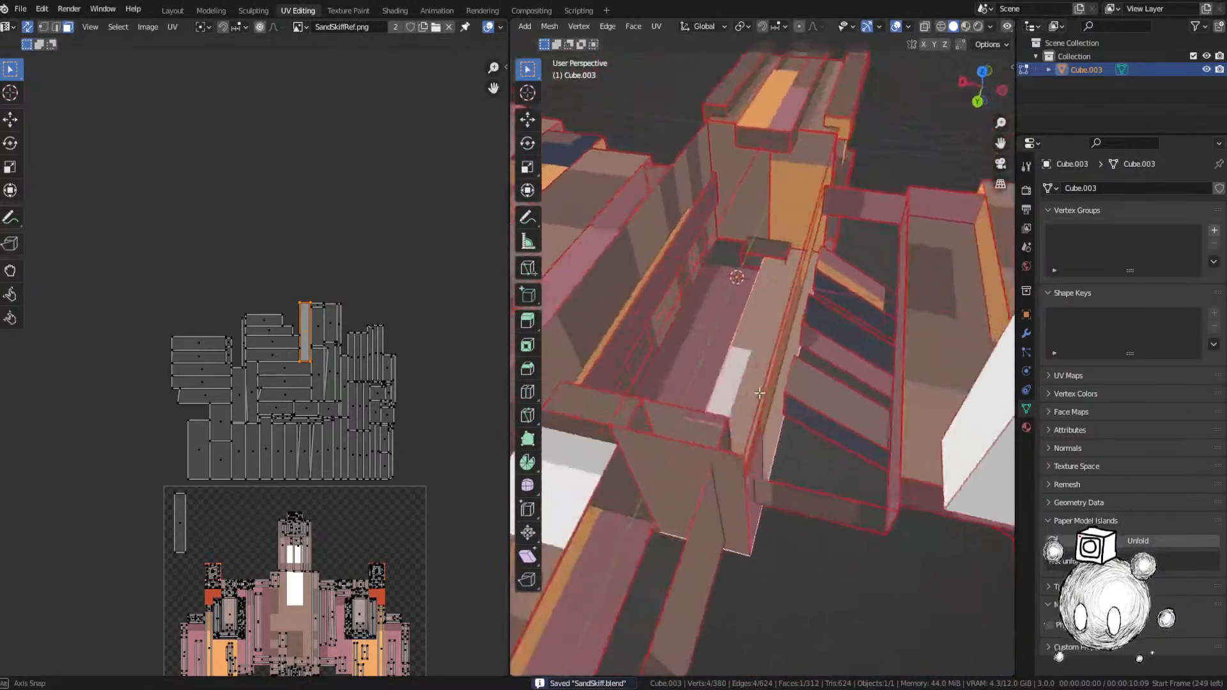
pyautogui.press('g')
pyautogui.rightClick(731, 342)
pyautogui.press('g')
pyautogui.click(297, 474)
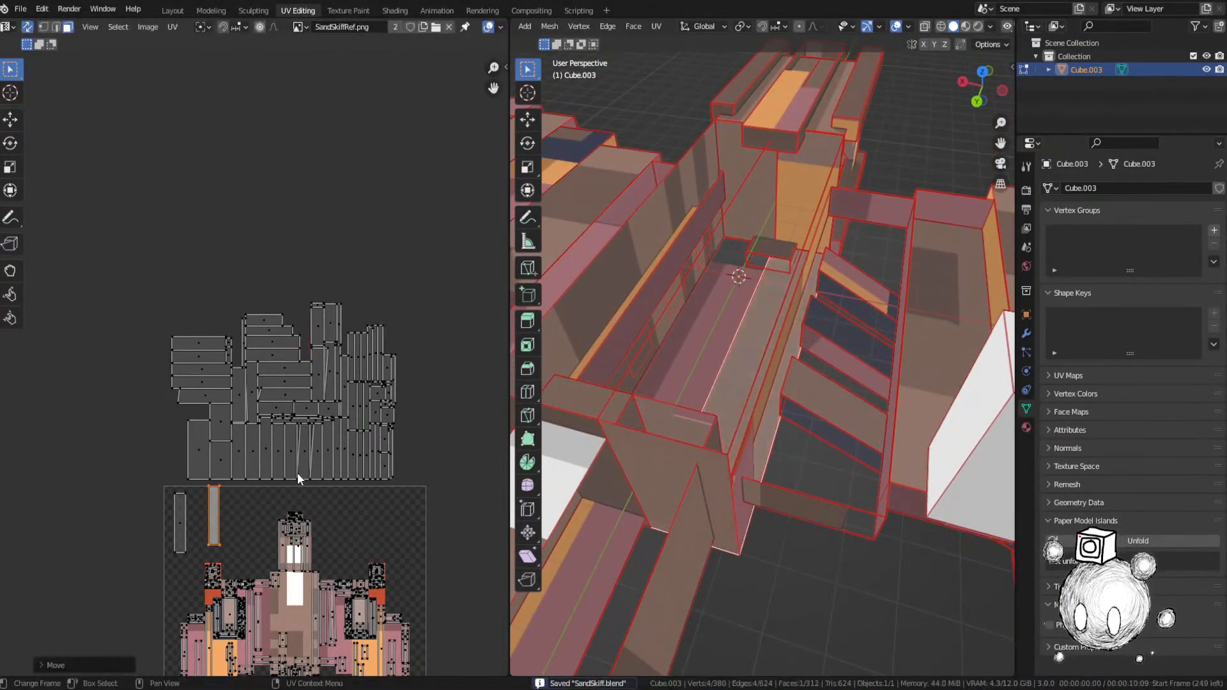
pyautogui.moveTo(299, 473); pyautogui.dragTo(336, 313, button='middle')
pyautogui.press('g')
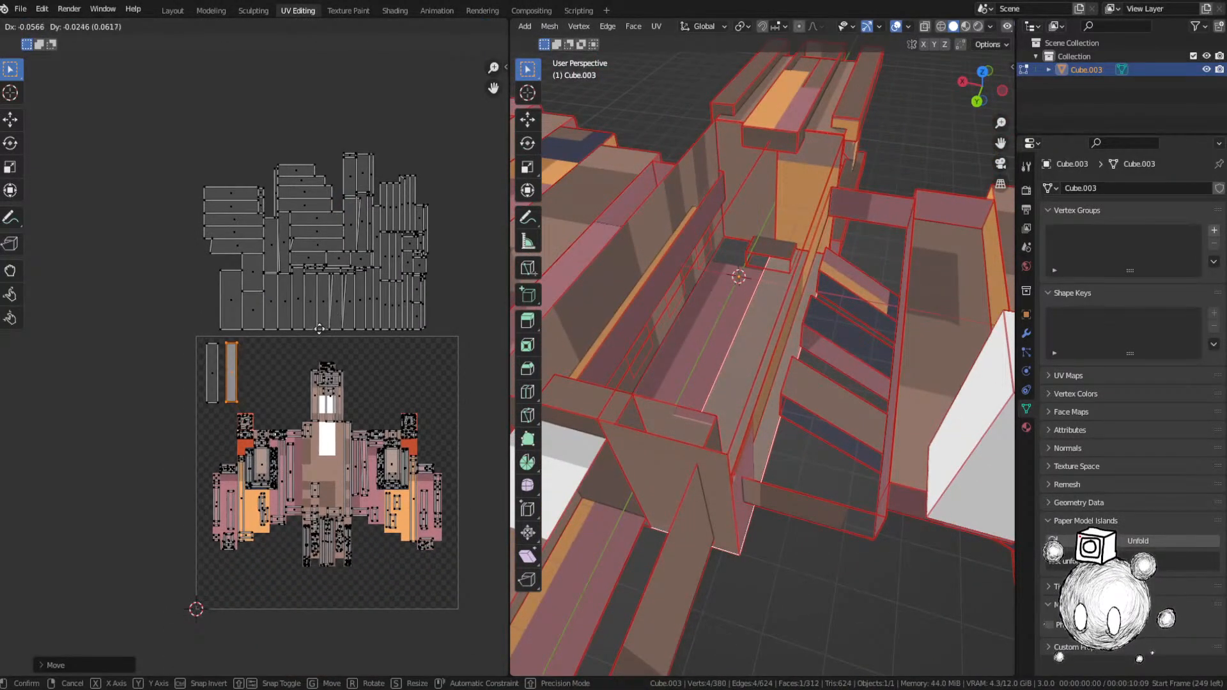
pyautogui.click(319, 329)
# Step: Select the topmost wide upright island, locate its face on the outer wing plank, and move it onto the left wing's wide pink column
pyautogui.click(351, 174)
pyautogui.press('KP_Decimal')
pyautogui.moveTo(750, 301); pyautogui.dragTo(519, 300, button='middle')
pyautogui.moveTo(377, 330); pyautogui.dragTo(366, 273, button='middle')
pyautogui.scroll(1, 368, 273)
pyautogui.press('g')
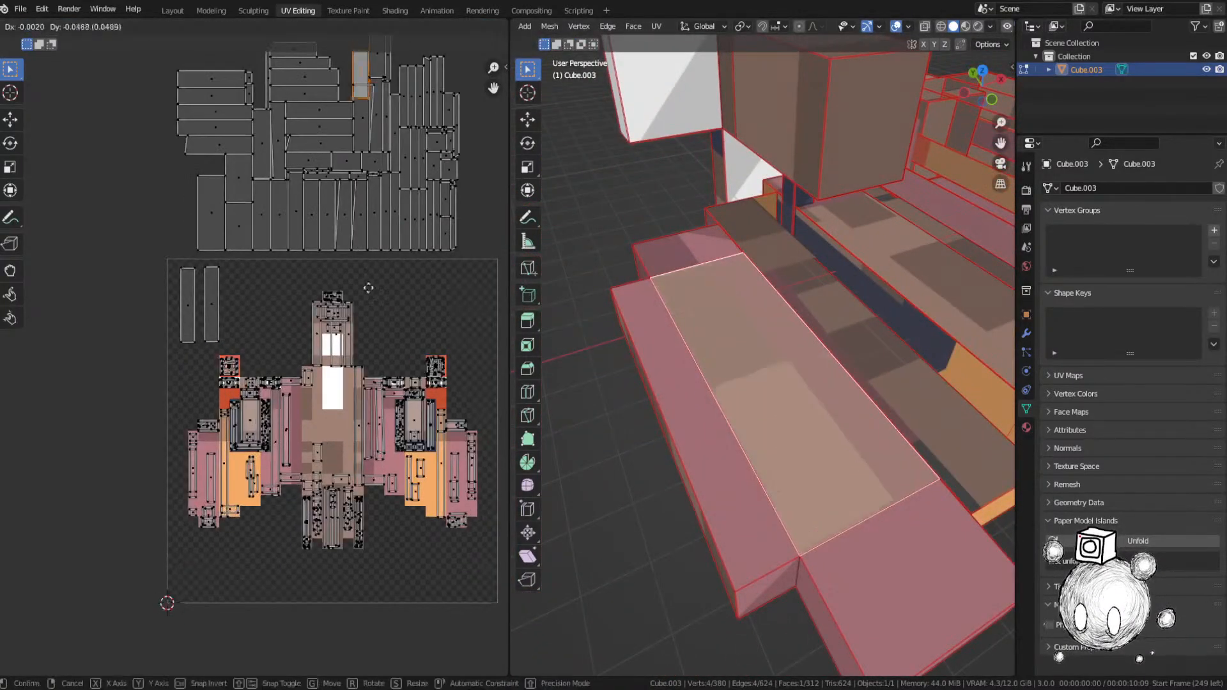
pyautogui.click(220, 667)
pyautogui.moveTo(296, 555); pyautogui.dragTo(499, 467, button='middle')
pyautogui.scroll(4, 419, 407)
pyautogui.press('g')
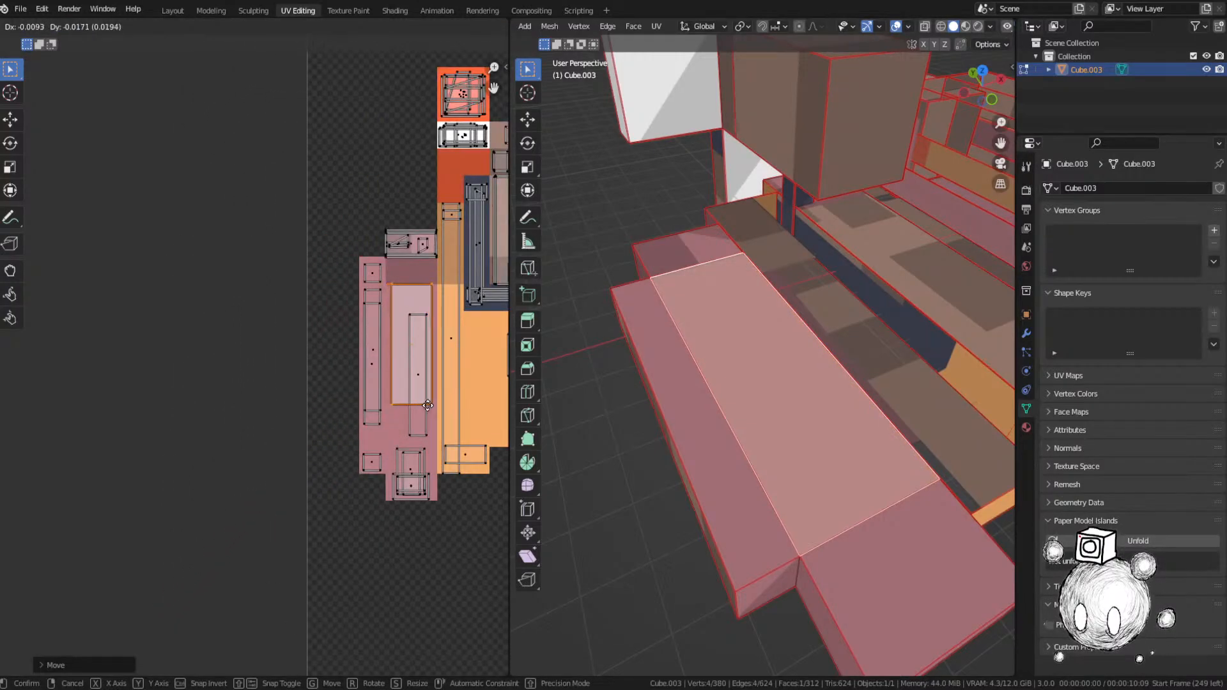
# Step: Stretch the plank's island along Y by about 1.5 and shift it vertically down the pink column
pyautogui.press('s')
pyautogui.press('y')
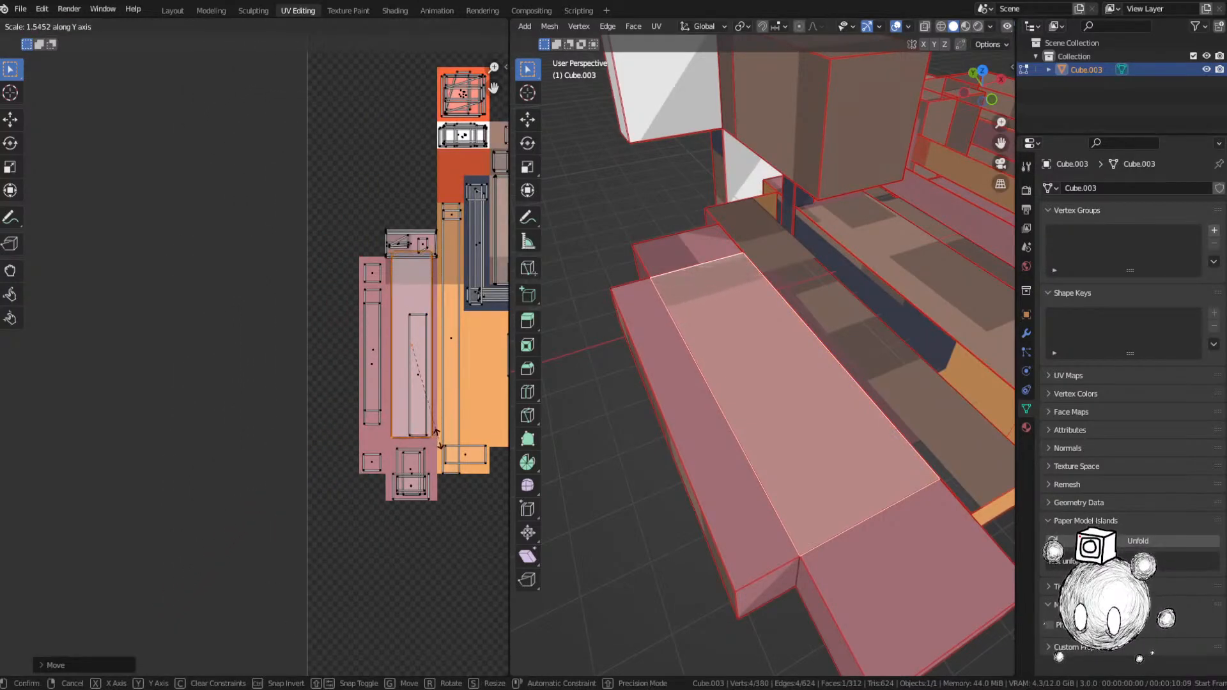
pyautogui.click(440, 444)
pyautogui.moveTo(439, 442); pyautogui.dragTo(424, 421, button='middle')
pyautogui.press('g')
pyautogui.press('y')
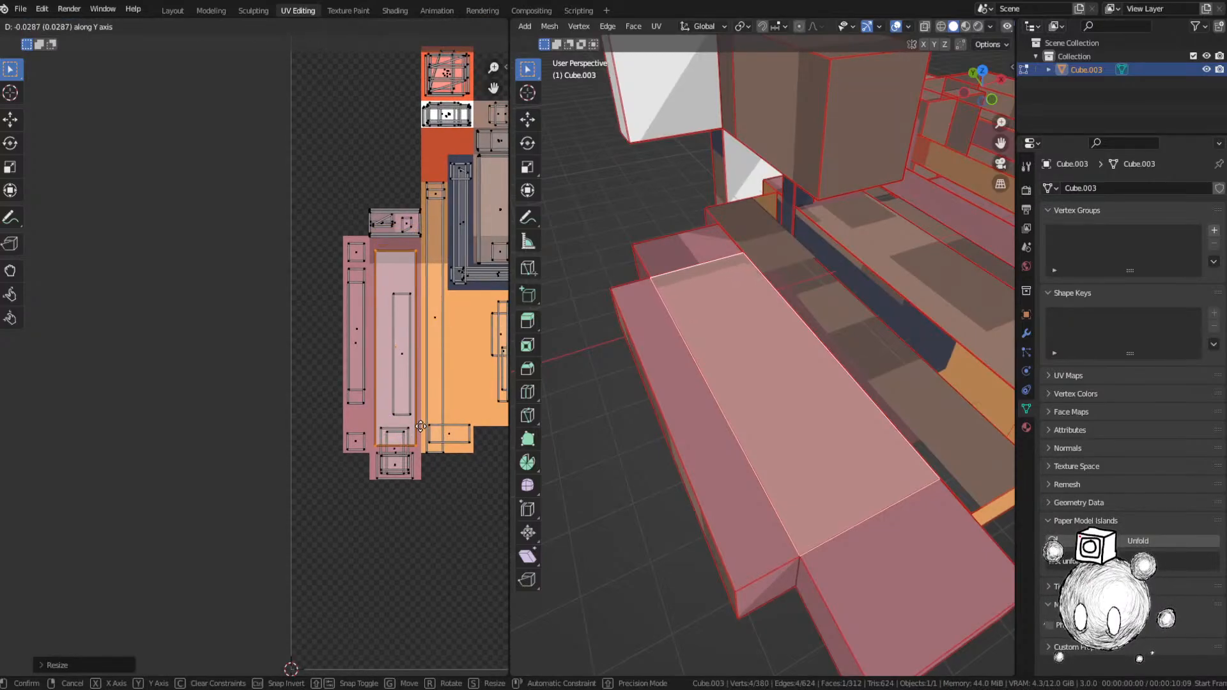
pyautogui.click(424, 428)
# Step: Lengthen the plank's island along Y by about 1.3, nudge it vertically, and trim its length to fit the pink column
pyautogui.press('s')
pyautogui.press('x')
pyautogui.press('y')
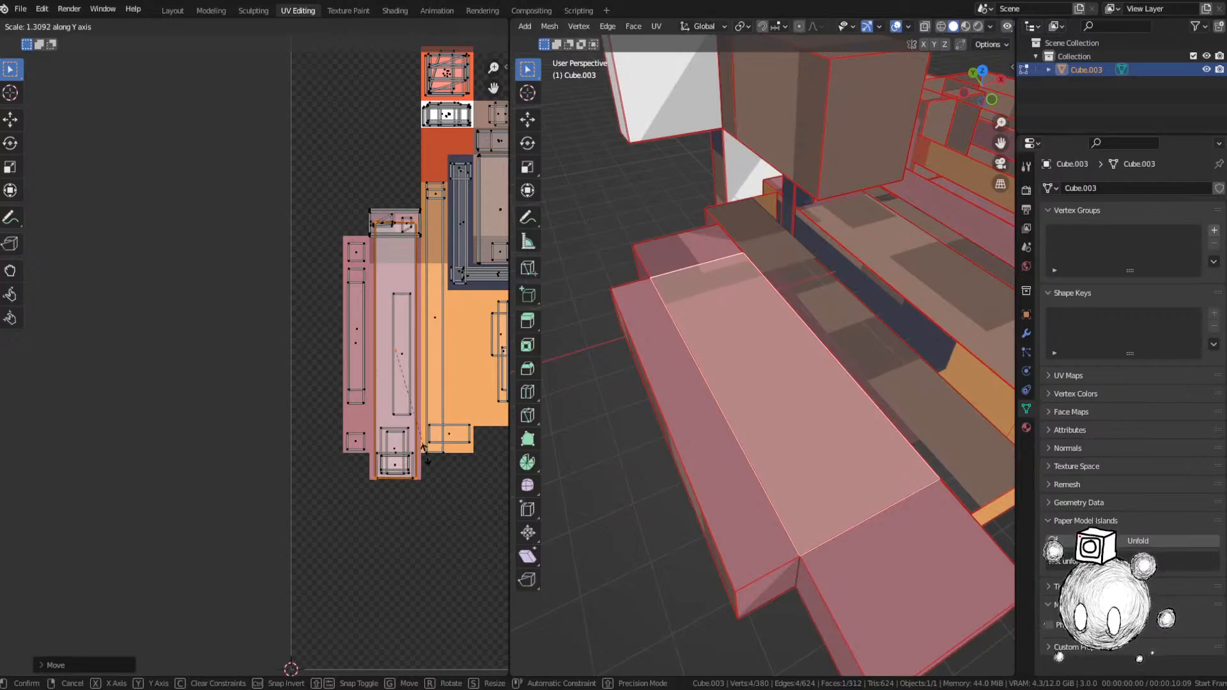
pyautogui.click(425, 451)
pyautogui.press('g')
pyautogui.press('x')
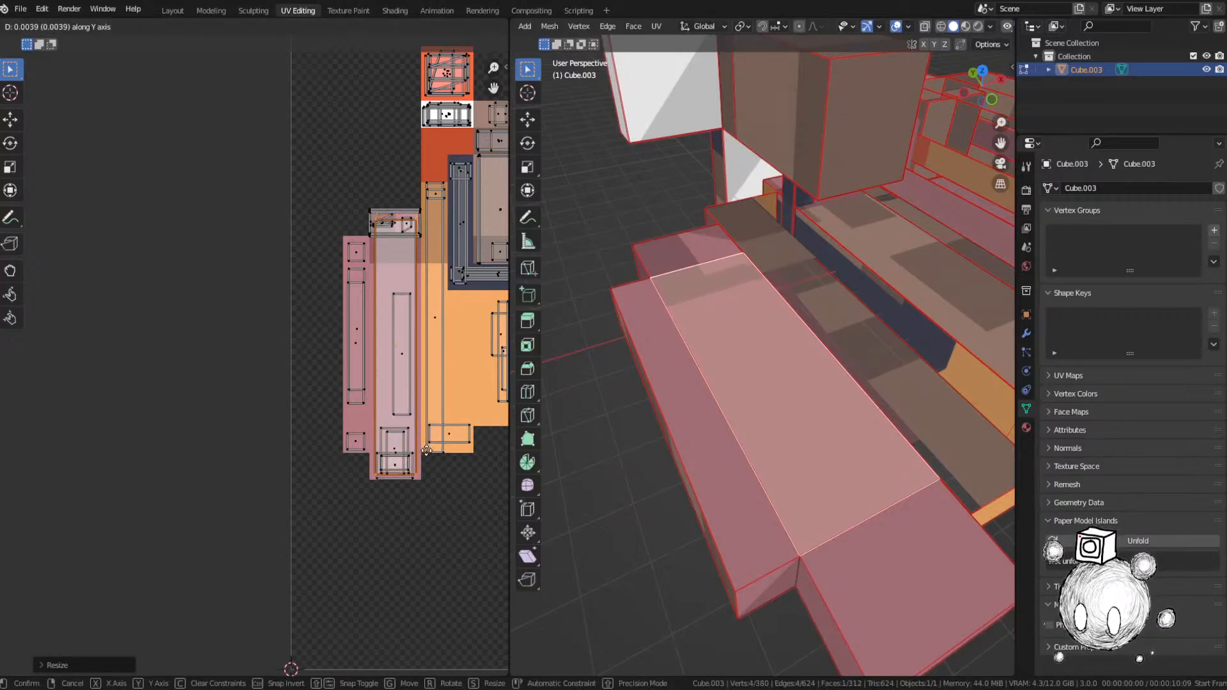
pyautogui.click(426, 463)
pyautogui.press('s')
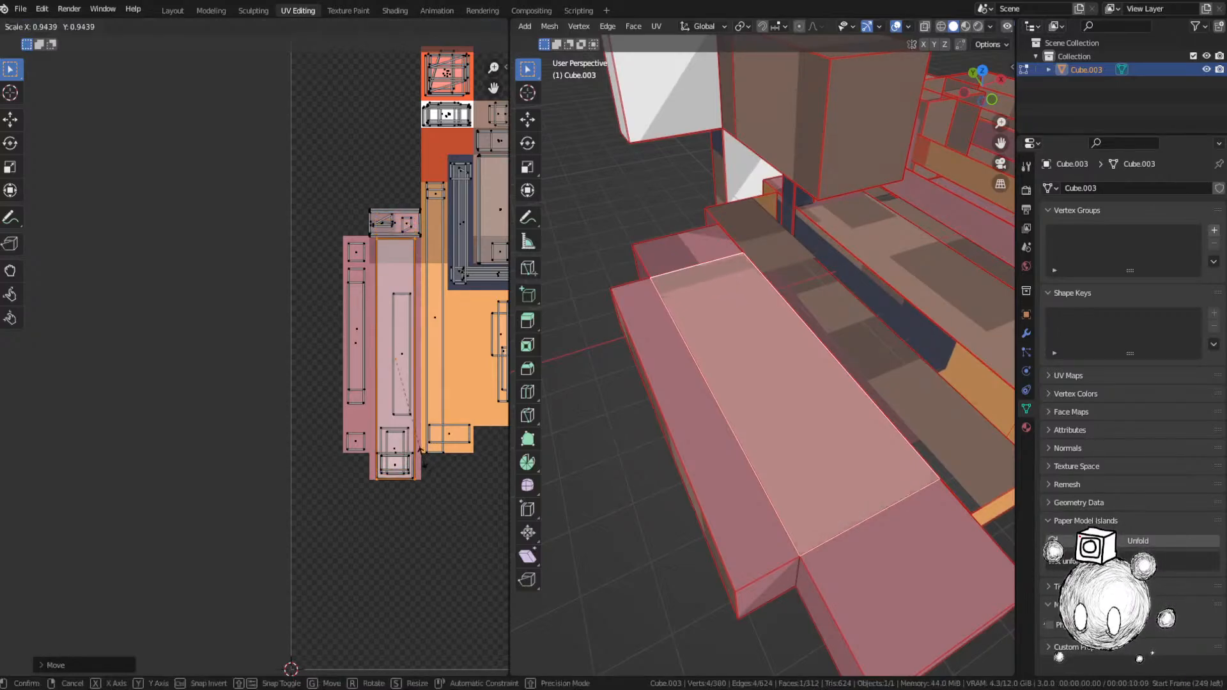
pyautogui.press('y')
pyautogui.click(421, 455)
# Step: Nudge the plank's island up the pink column and stretch it along Y by about 1.04
pyautogui.moveTo(421, 455); pyautogui.dragTo(420, 452, button='middle')
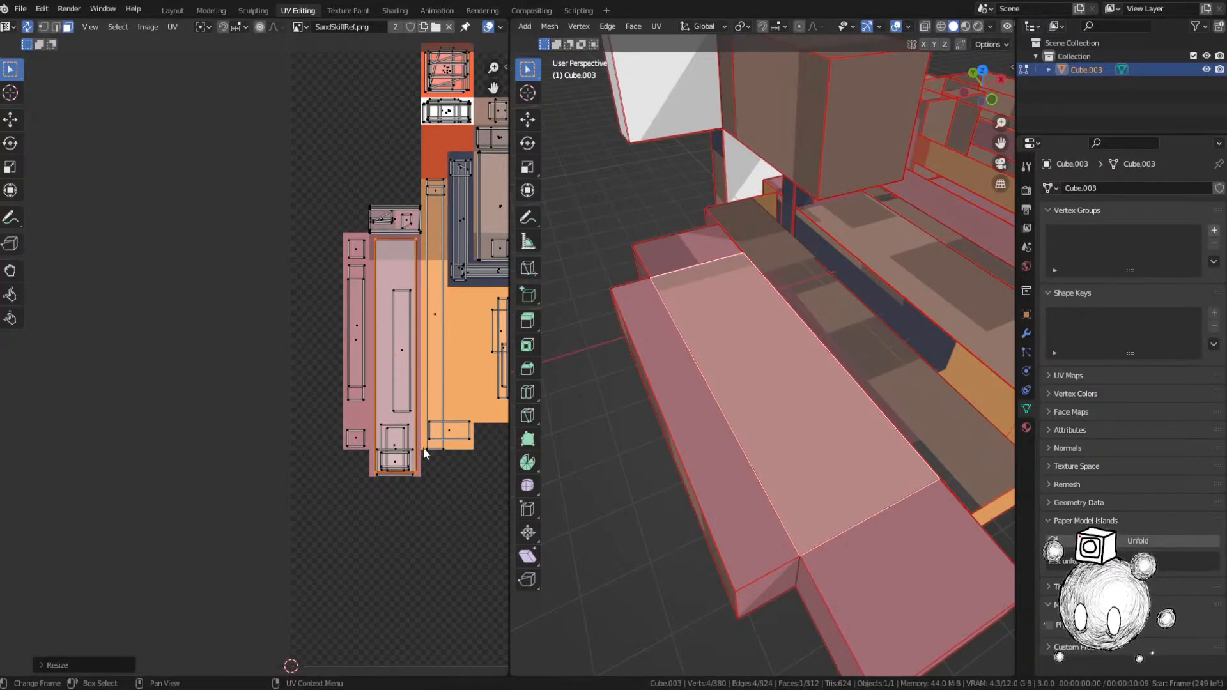
pyautogui.scroll(2, 422, 450)
pyautogui.press('g')
pyautogui.press('y')
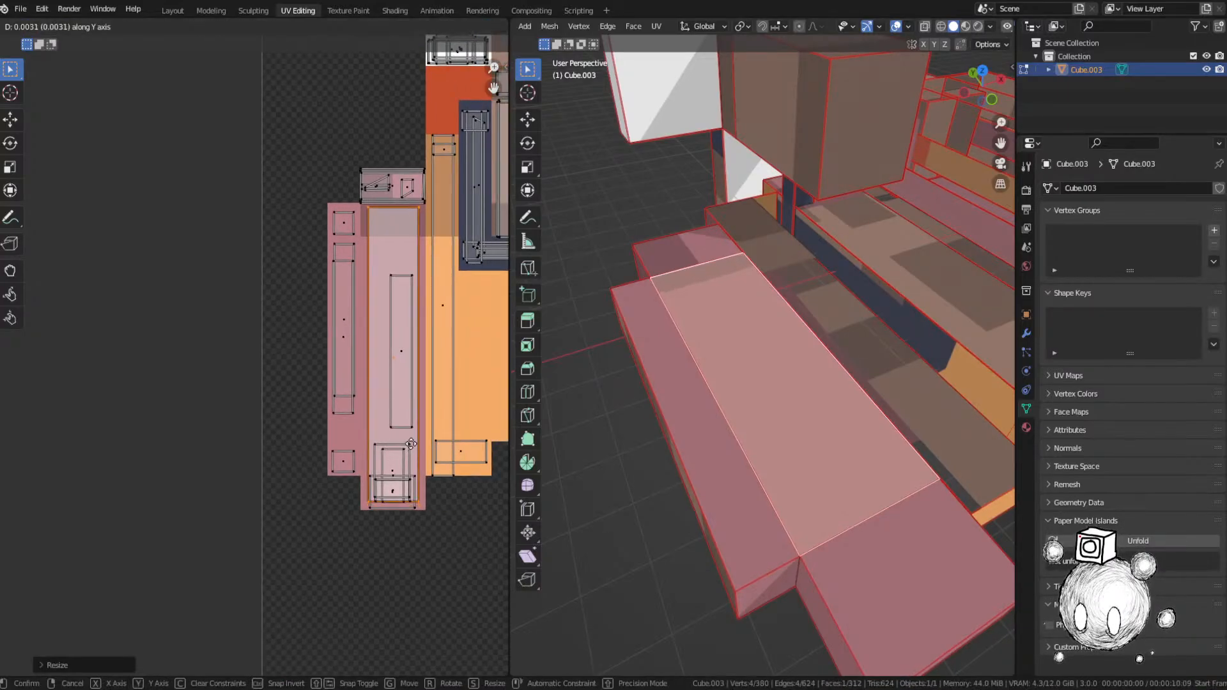
pyautogui.click(413, 443)
pyautogui.moveTo(428, 442); pyautogui.dragTo(359, 456, button='middle')
pyautogui.scroll(1, 390, 402)
pyautogui.press('s')
pyautogui.press('x')
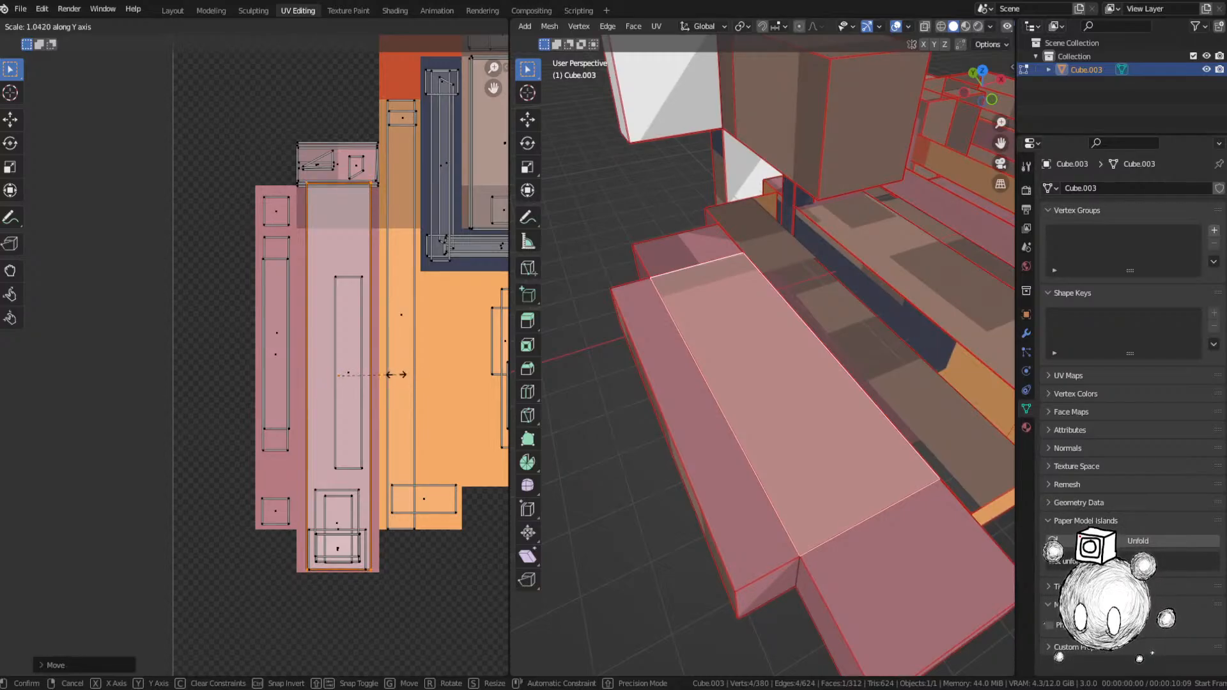
pyautogui.click(396, 375)
# Step: Clear the selection, reselect the plank's top face on the model, and scale its island along Y to about 0.996
pyautogui.moveTo(767, 455); pyautogui.dragTo(717, 452, button='middle')
pyautogui.hotkey('alt', 'a')
pyautogui.scroll(2, 717, 452)
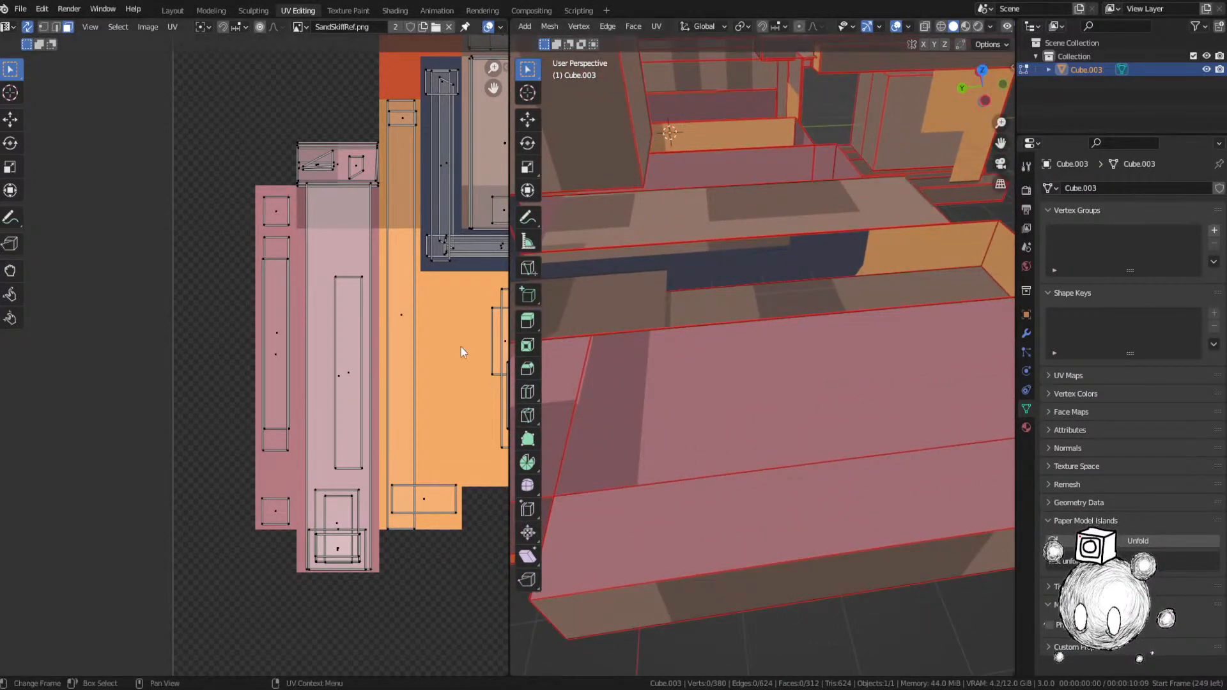
pyautogui.click(683, 407)
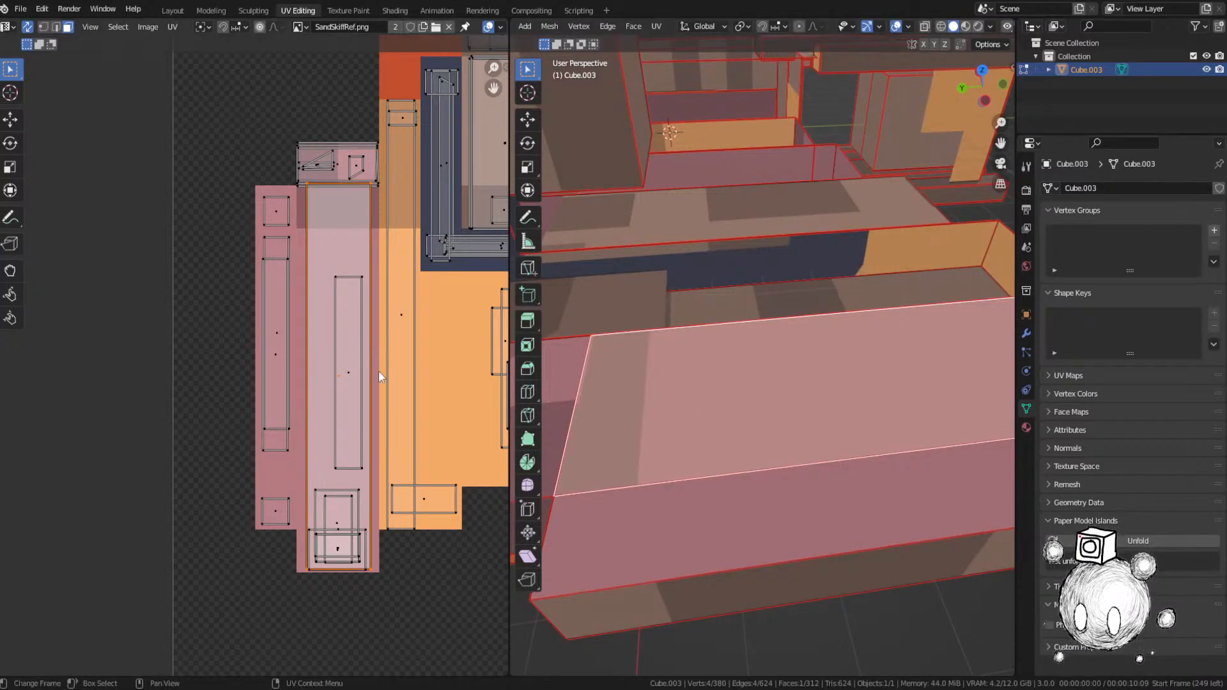
pyautogui.press('s')
pyautogui.press('y')
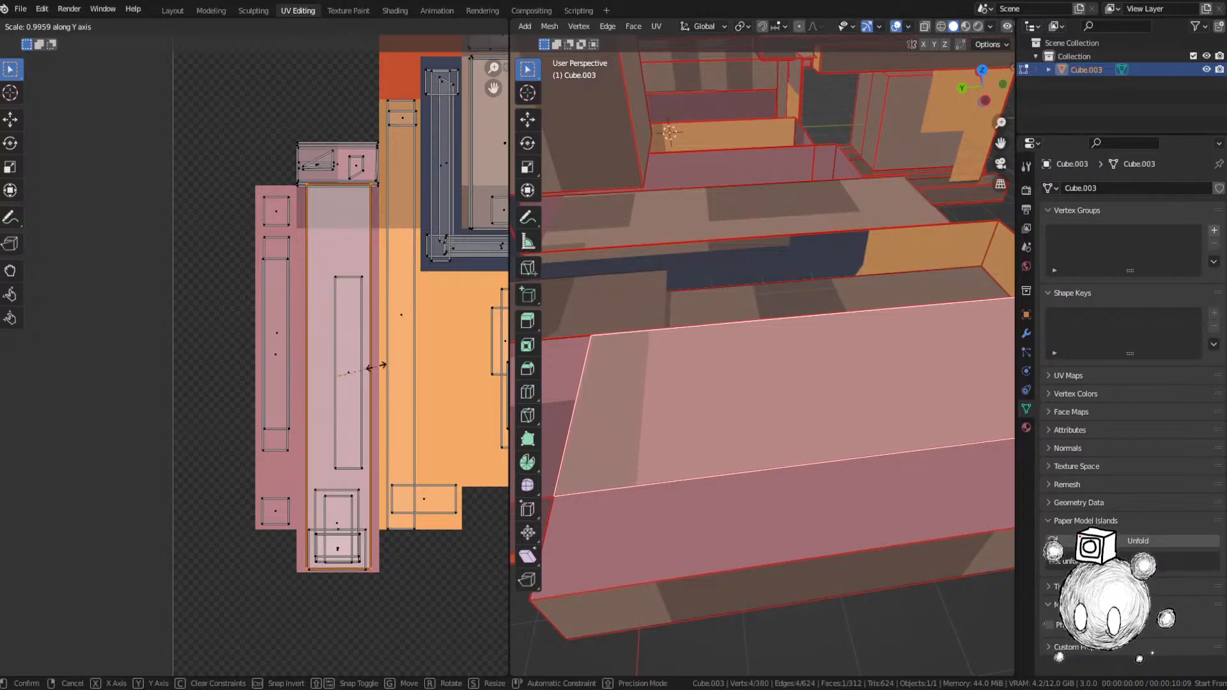
pyautogui.click(374, 367)
# Step: Deselect everything, leave Edit Mode to inspect the textured outer wing plank, and save the file
pyautogui.scroll(-3, 901, 485)
pyautogui.moveTo(901, 485); pyautogui.dragTo(841, 485, button='middle')
pyautogui.hotkey('alt', 'a')
pyautogui.scroll(-2, 840, 485)
pyautogui.press('Tab')
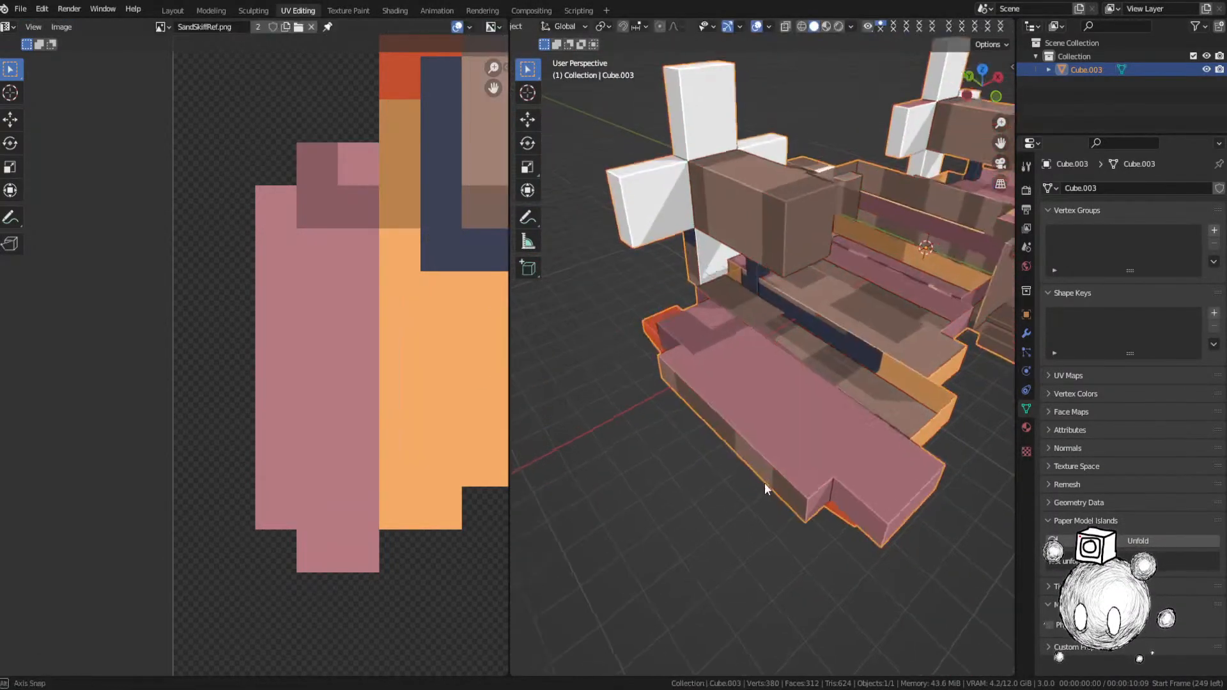
pyautogui.moveTo(765, 482); pyautogui.dragTo(807, 510, button='middle')
pyautogui.hotkey('ctrl', 's')
# Step: Reselect the outer plank's top face in Edit Mode, shrink its island along Y to about 0.98, and save the file
pyautogui.scroll(3, 796, 446)
pyautogui.moveTo(753, 433); pyautogui.dragTo(889, 421, button='middle')
pyautogui.scroll(1, 856, 443)
pyautogui.press('Tab')
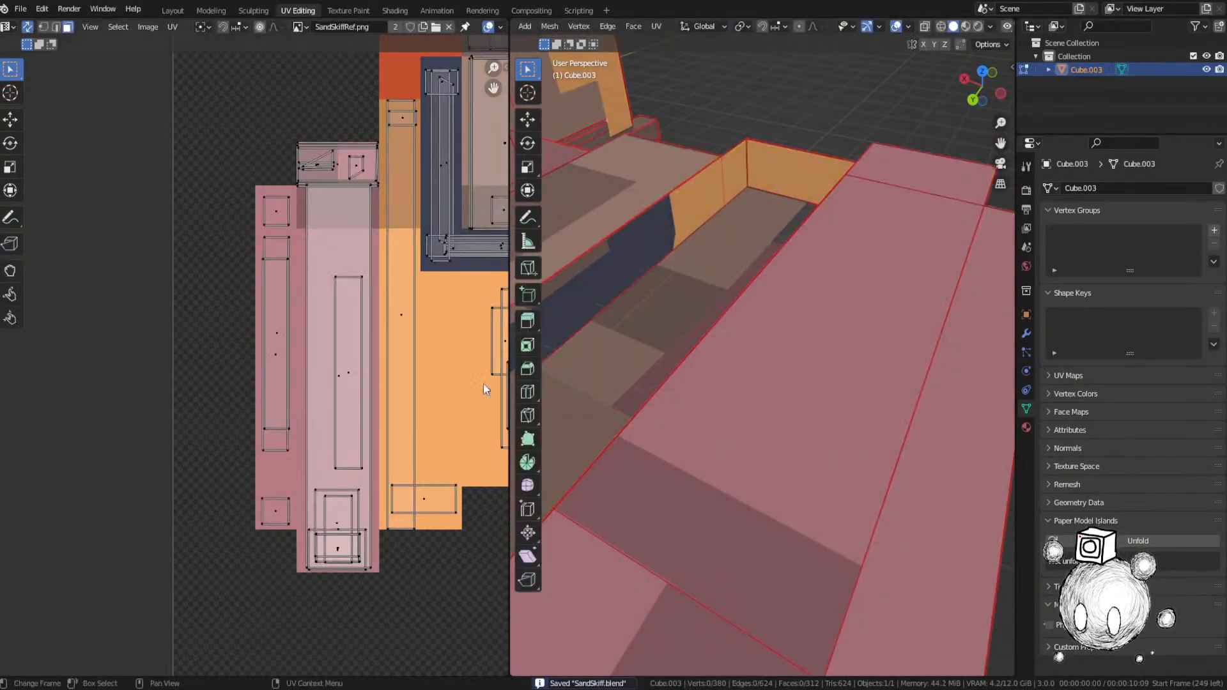
pyautogui.click(748, 520)
pyautogui.press('s')
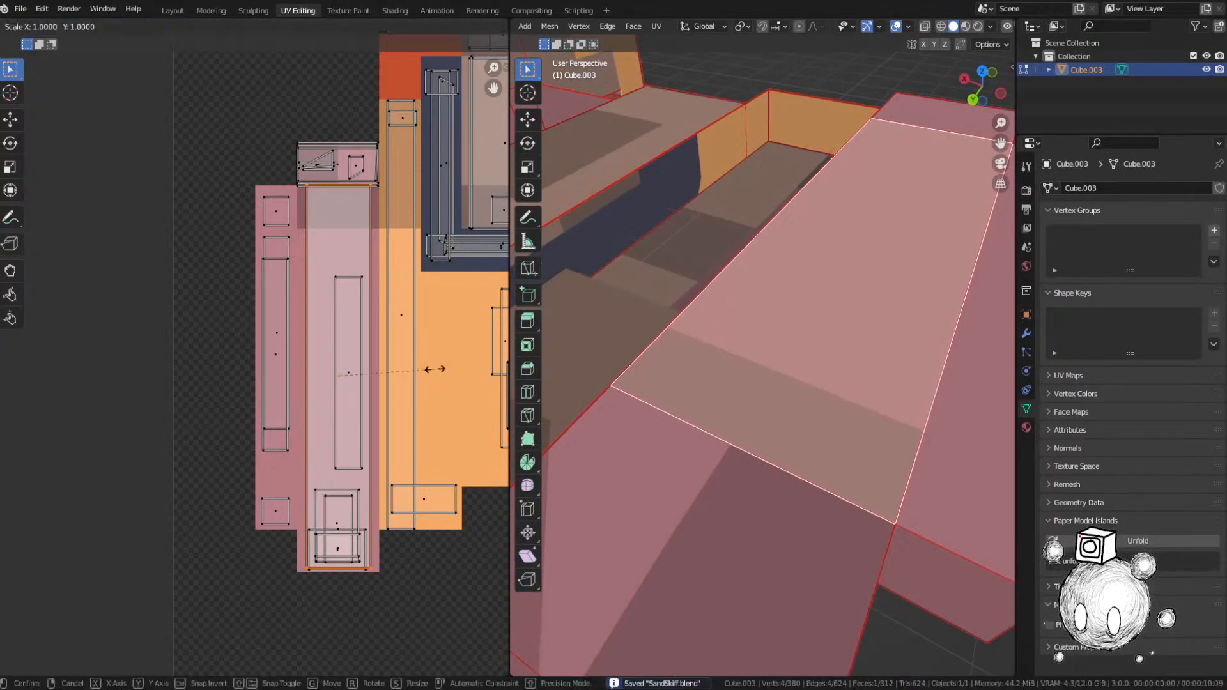
pyautogui.press('y')
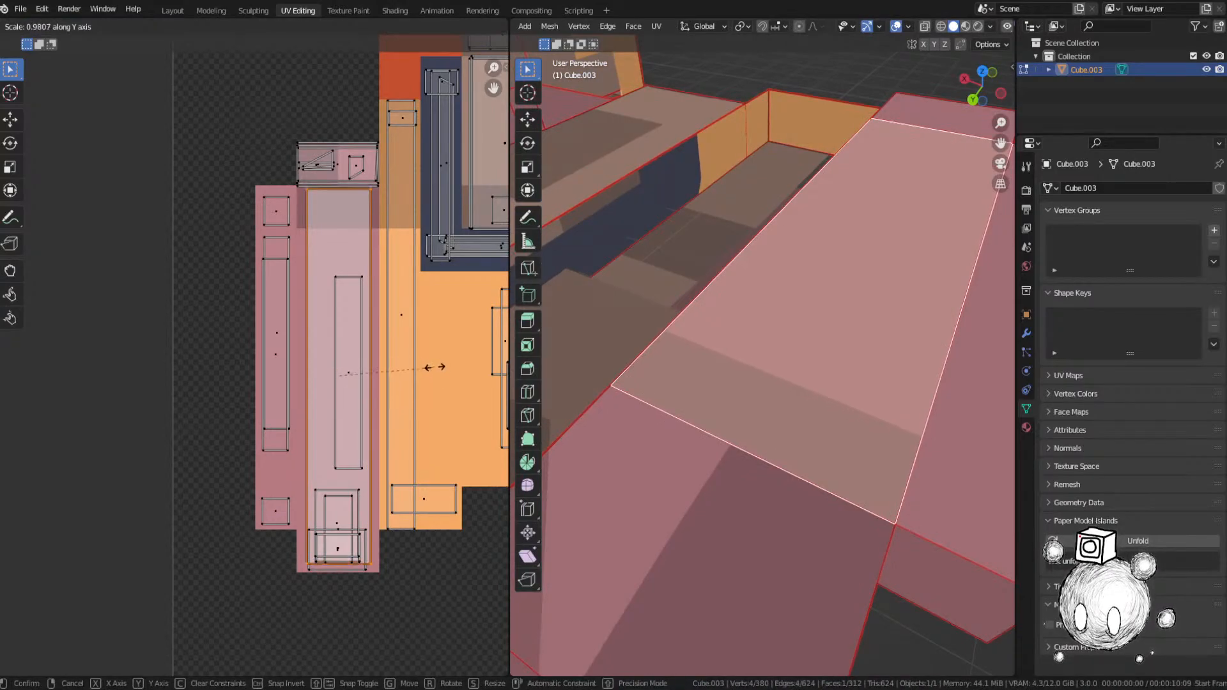
pyautogui.click(439, 373)
pyautogui.press('Tab')
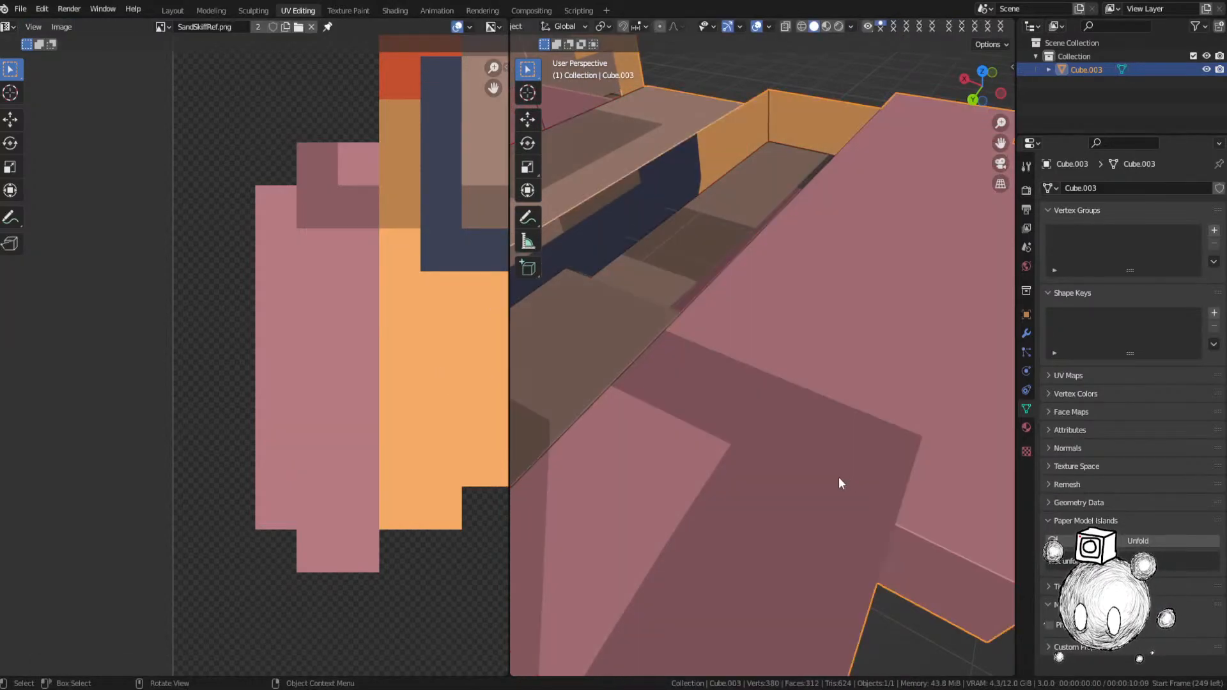
pyautogui.hotkey('ctrl', 's')
pyautogui.press('Tab')
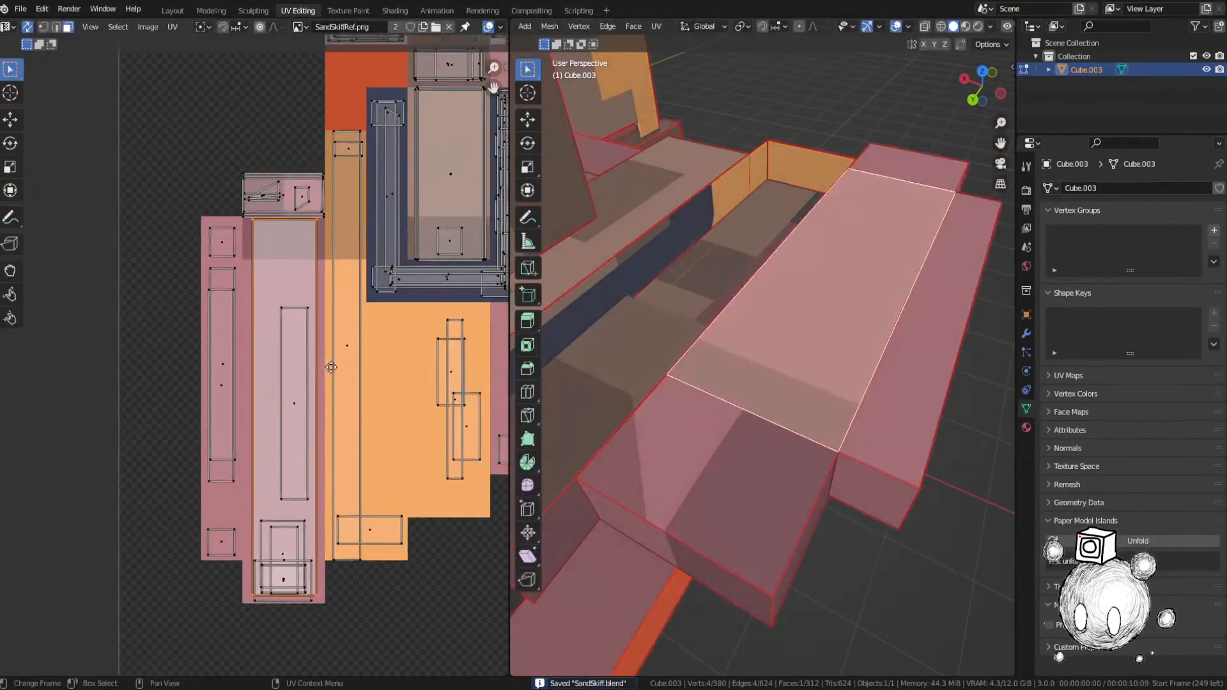
# Step: Select the topmost horizontal island, locate its face under the hull, and move it to the tail end of the brown hull area
pyautogui.scroll(-4, 378, 243)
pyautogui.scroll(2, 124, 193)
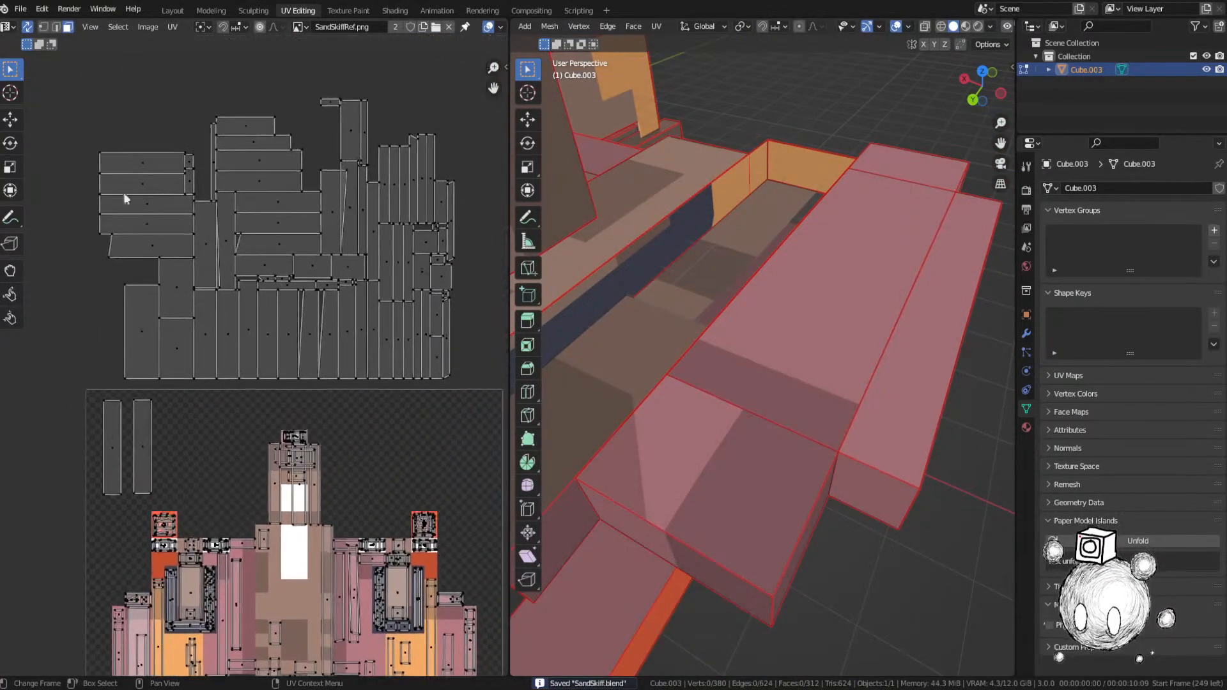
pyautogui.click(238, 132)
pyautogui.moveTo(729, 249)
pyautogui.mouseDown(button='middle')
pyautogui.moveTo(795, 364)
pyautogui.moveTo(759, 277)
pyautogui.moveTo(717, 265)
pyautogui.mouseUp(button='middle')
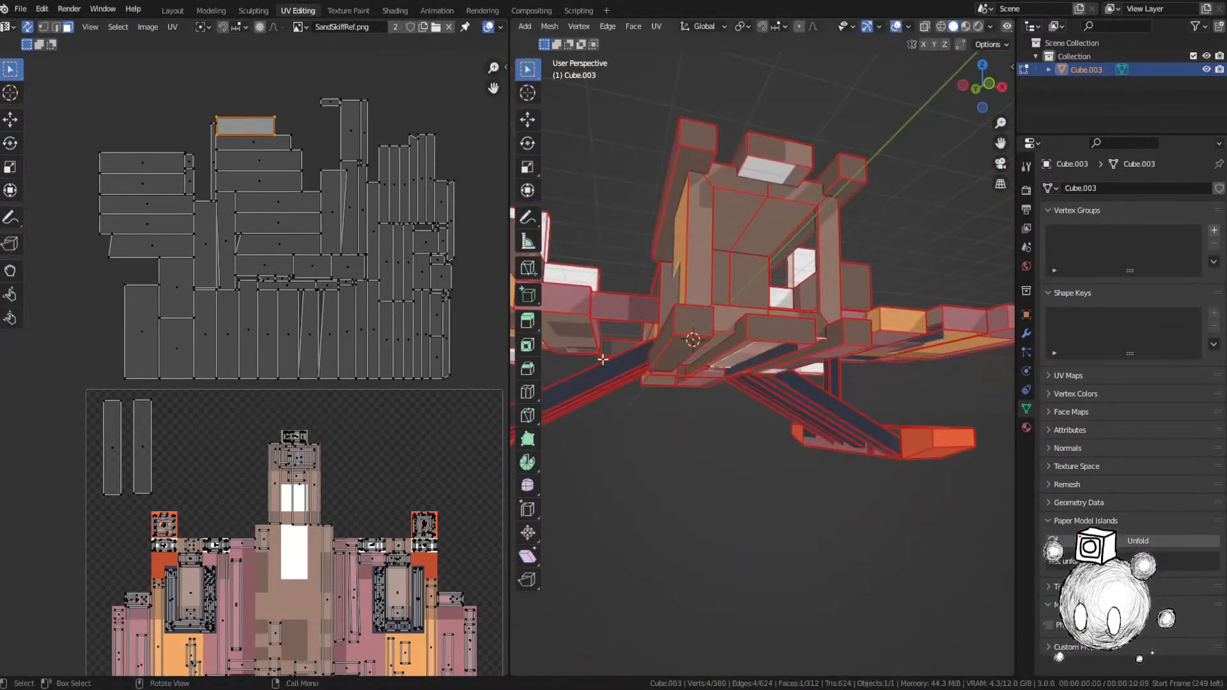
pyautogui.press('g')
pyautogui.click(358, 470)
pyautogui.moveTo(358, 470); pyautogui.dragTo(364, 200, button='middle')
pyautogui.scroll(3, 371, 211)
pyautogui.press('g')
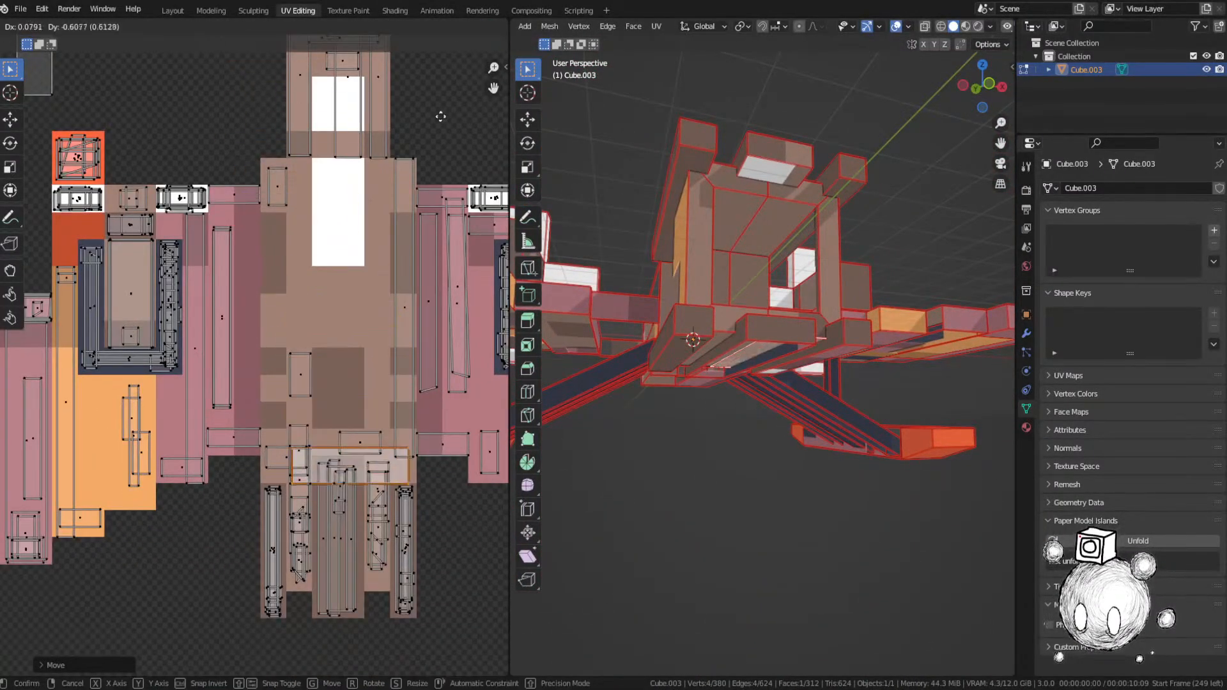
pyautogui.click(459, 163)
# Step: Rotate the island 90 degrees, shrink it to fit the brown prong right of the central tail prong, and save the file
pyautogui.write('r90')
pyautogui.press('Return')
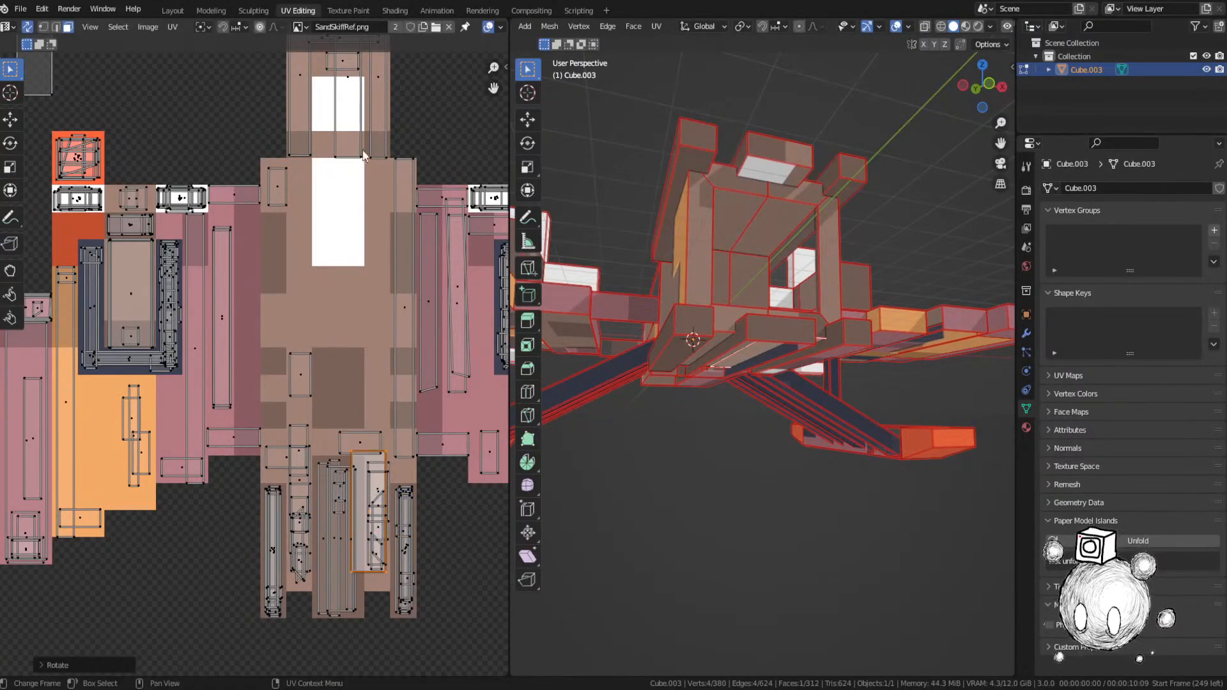
pyautogui.press('s')
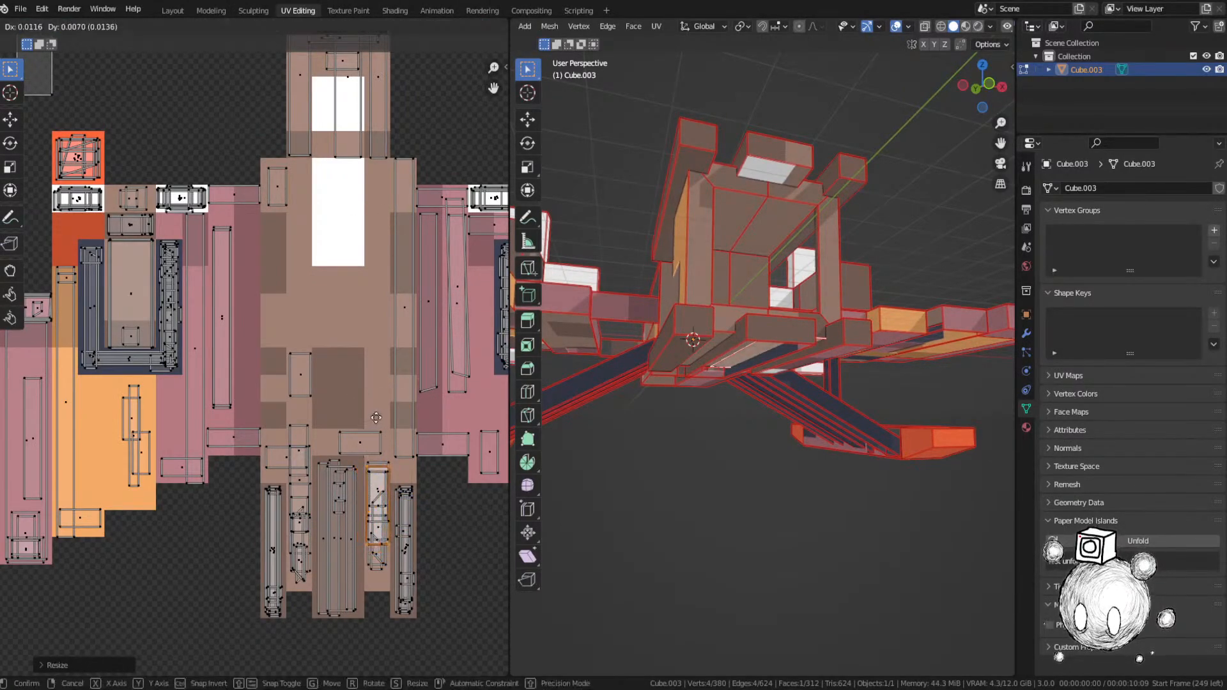
pyautogui.click(377, 417)
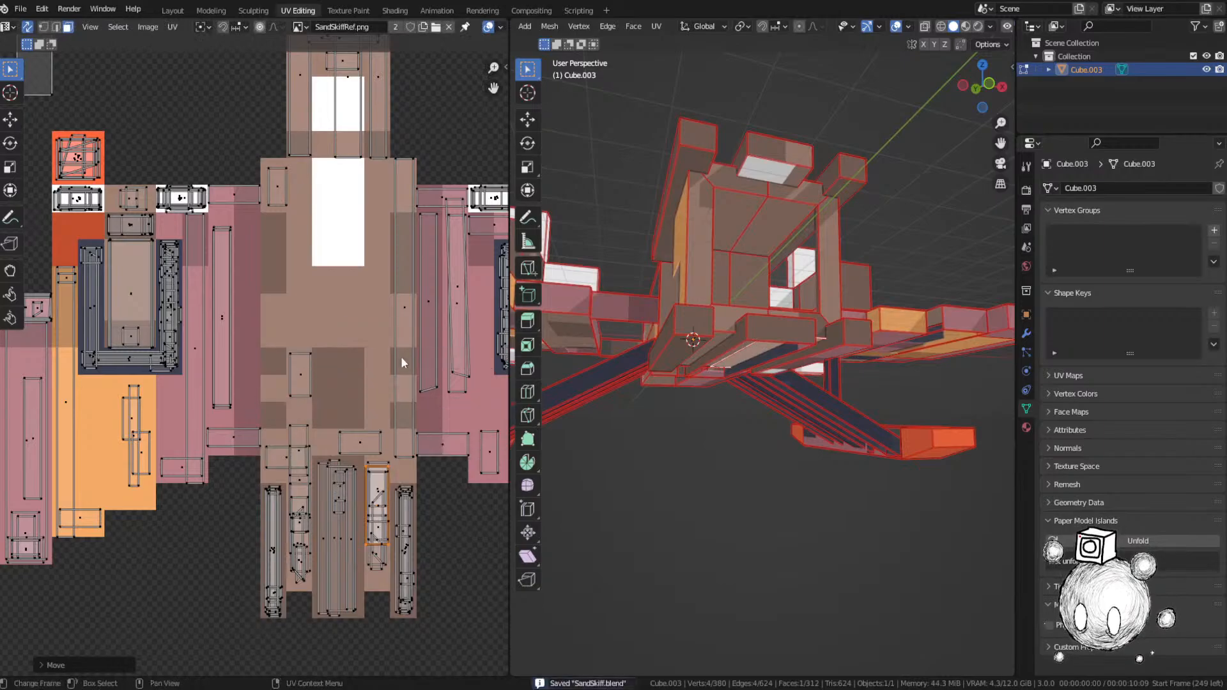
# Step: Select the tiny topmost island, locate its face on the orange foot, and fit it inside the reference's upper-left orange square
pyautogui.moveTo(735, 319); pyautogui.dragTo(830, 300, button='middle')
pyautogui.scroll(-2, 191, 301)
pyautogui.moveTo(198, 102); pyautogui.dragTo(197, 291, button='middle')
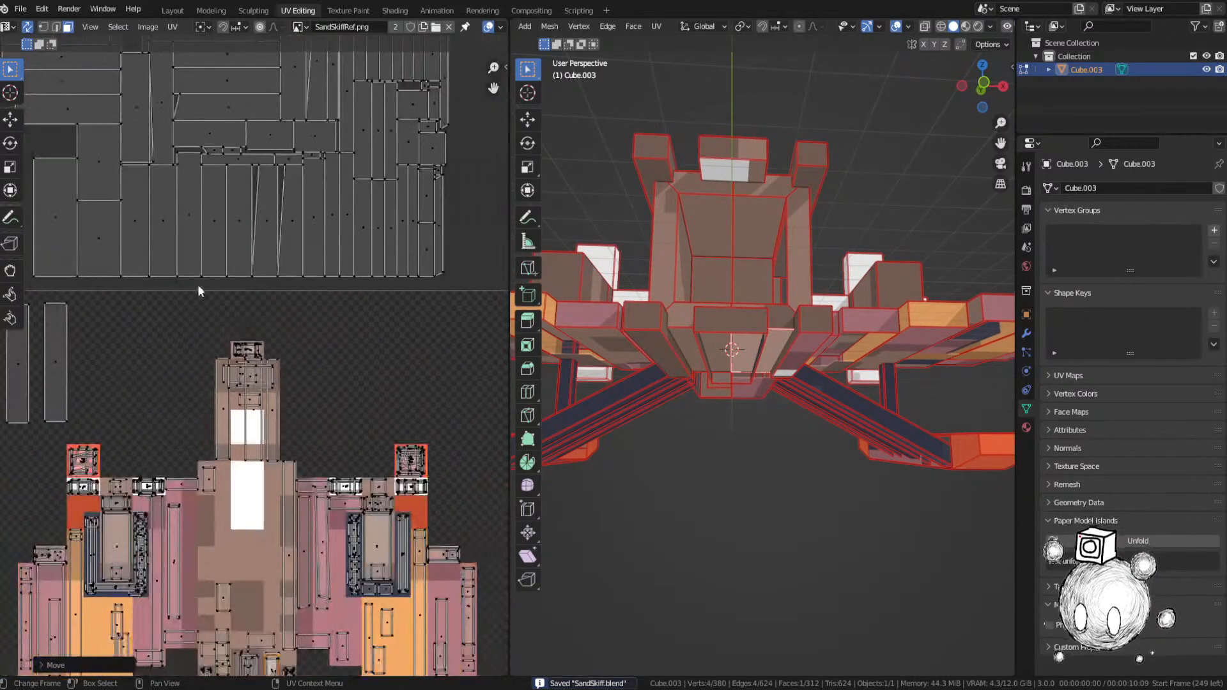
pyautogui.scroll(-3, 198, 291)
pyautogui.click(273, 205)
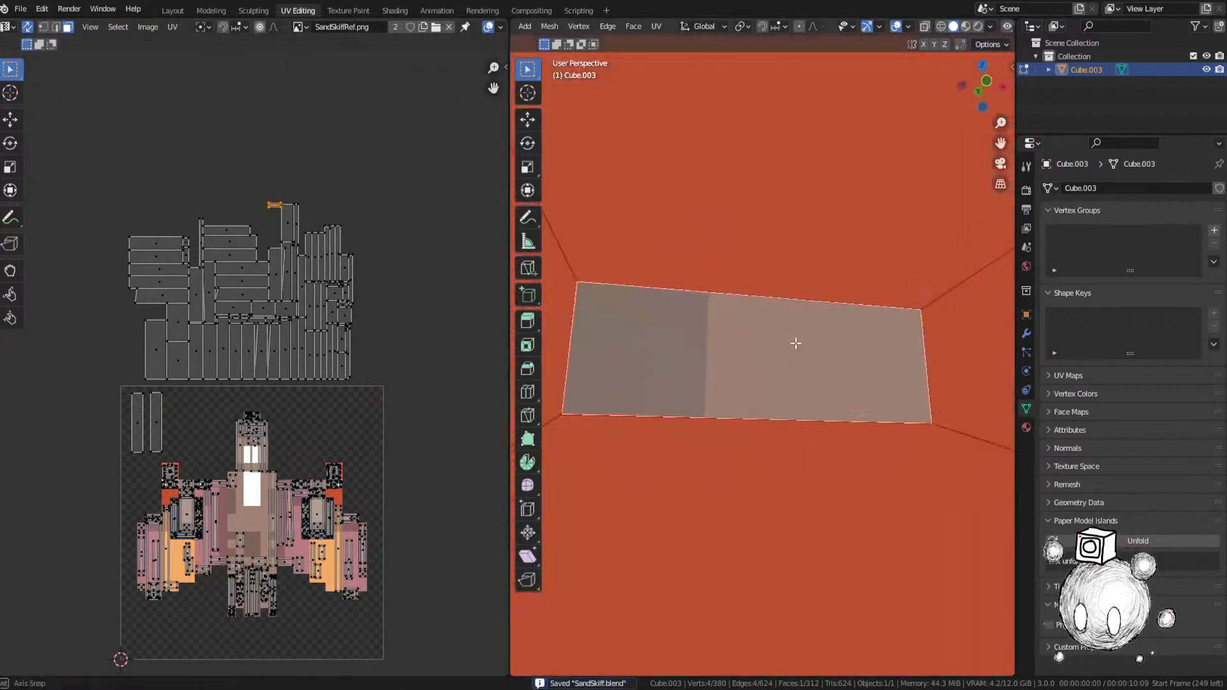
pyautogui.press('g')
pyautogui.click(293, 516)
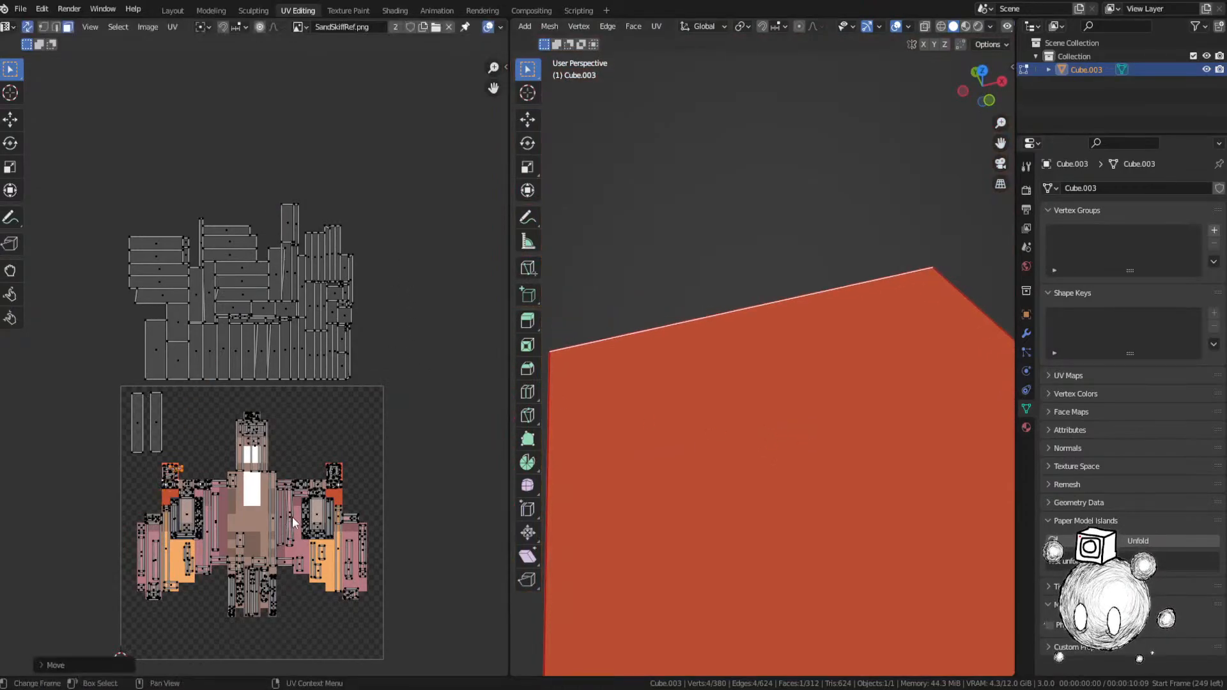
pyautogui.scroll(4, 422, 312)
pyautogui.press('g')
pyautogui.press('s')
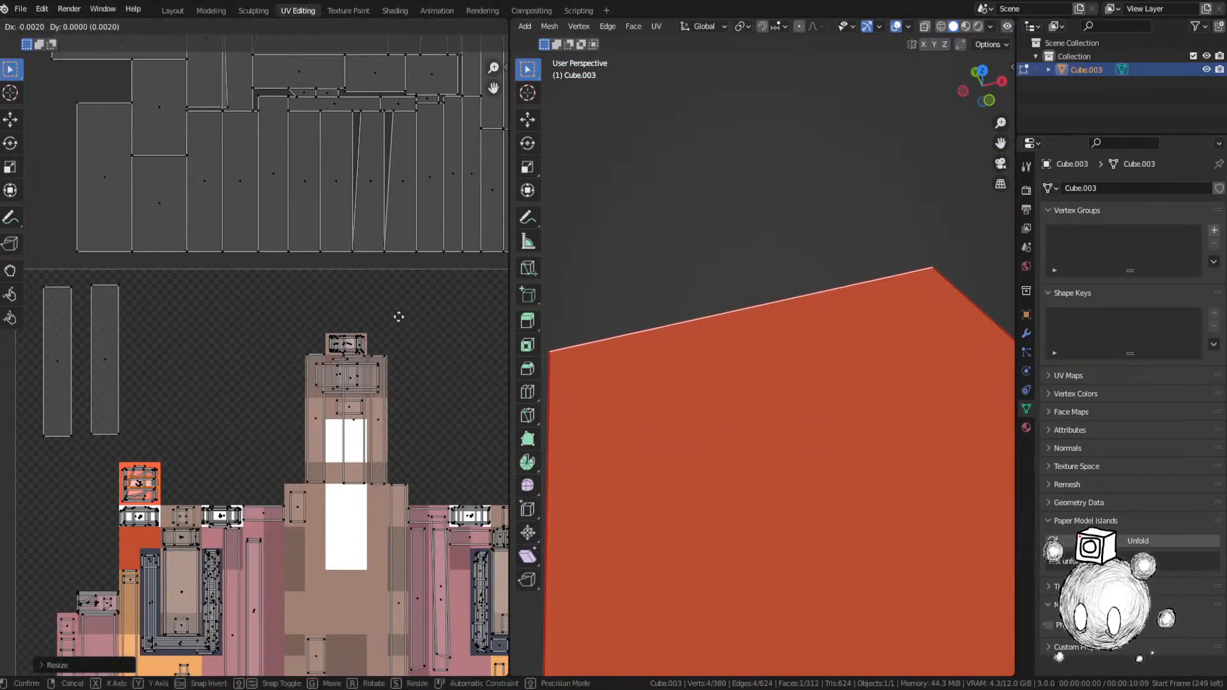
pyautogui.click(398, 316)
# Step: Select the thin upright island, locate its face on the hull's lower central beam, and fit it inside the brown central tail prong
pyautogui.scroll(-3, 397, 316)
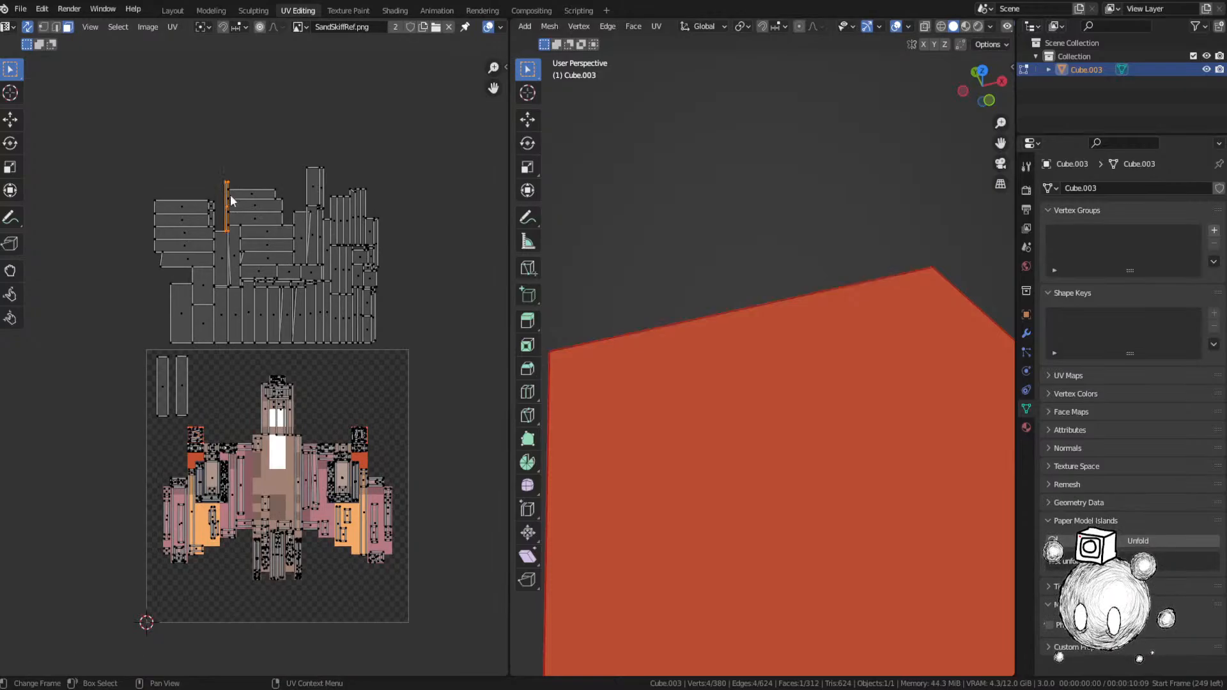
pyautogui.press('KP_Decimal')
pyautogui.scroll(-2, 756, 307)
pyautogui.moveTo(756, 307); pyautogui.dragTo(743, 264, button='middle')
pyautogui.press('g')
pyautogui.rightClick(778, 297)
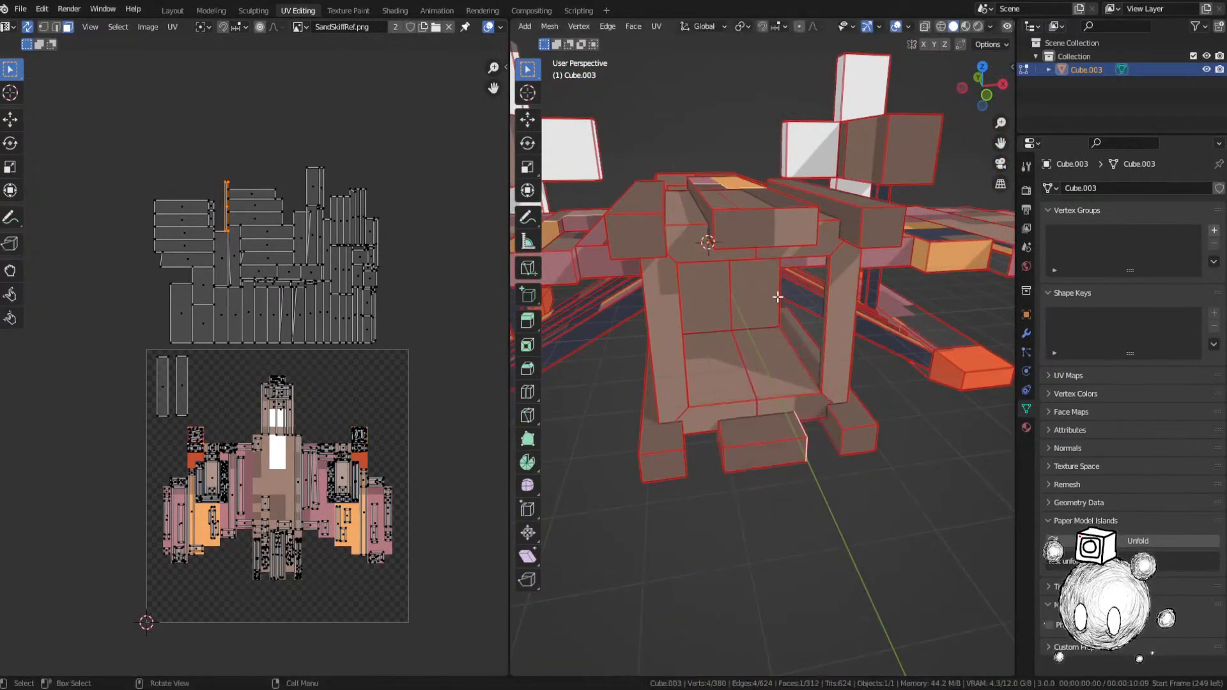
pyautogui.press('g')
pyautogui.click(365, 583)
pyautogui.moveTo(368, 588); pyautogui.dragTo(371, 400, button='middle')
pyautogui.scroll(4, 365, 320)
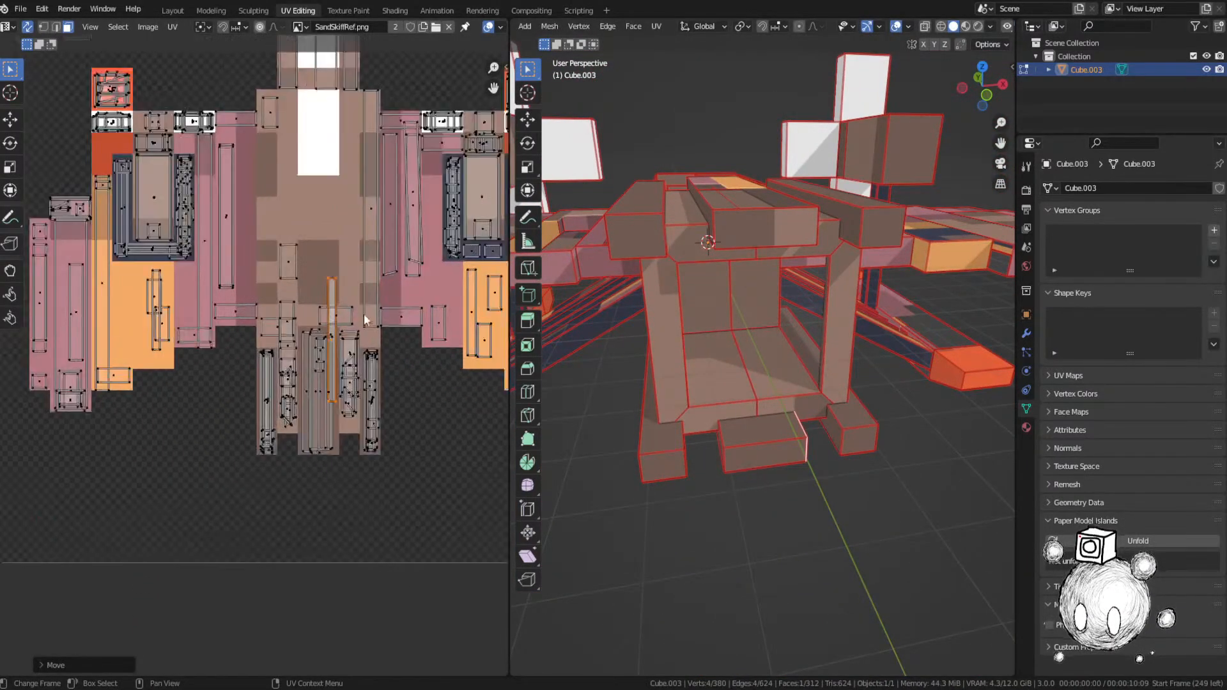
pyautogui.press('g')
pyautogui.click(356, 352)
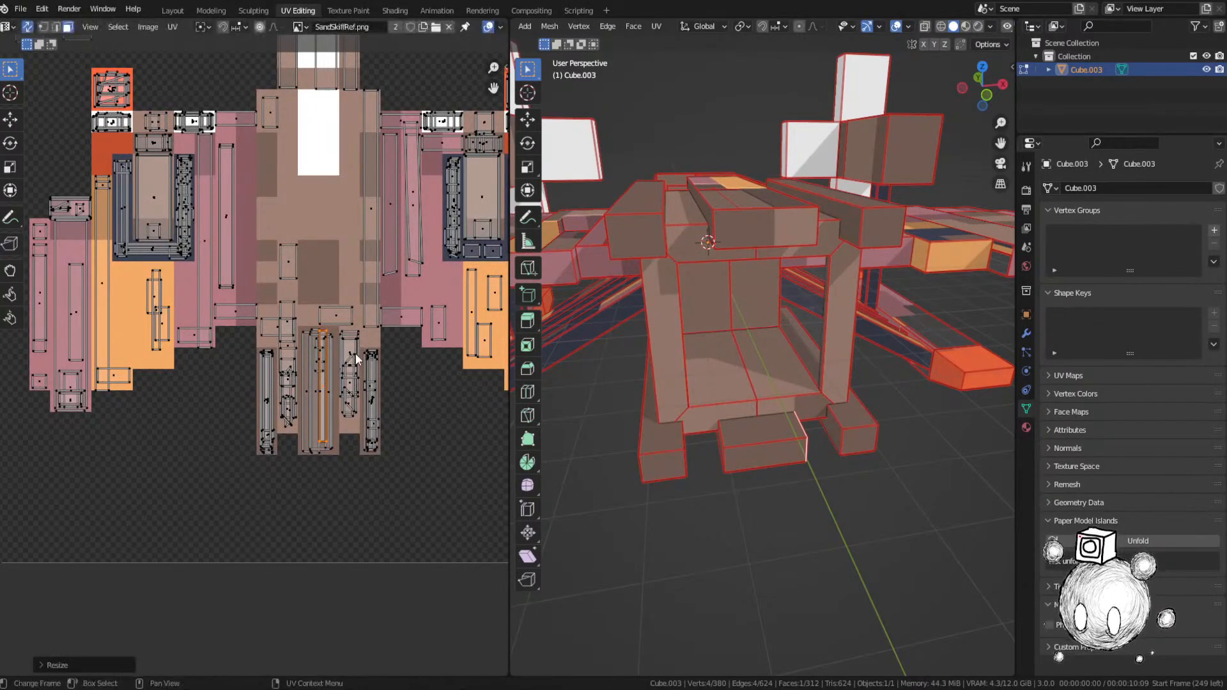
# Step: Select the upright island protruding above the leftover cluster and locate its face on the underside of the pink wing tip
pyautogui.scroll(-4, 355, 355)
pyautogui.click(475, 334)
pyautogui.scroll(-4, 775, 337)
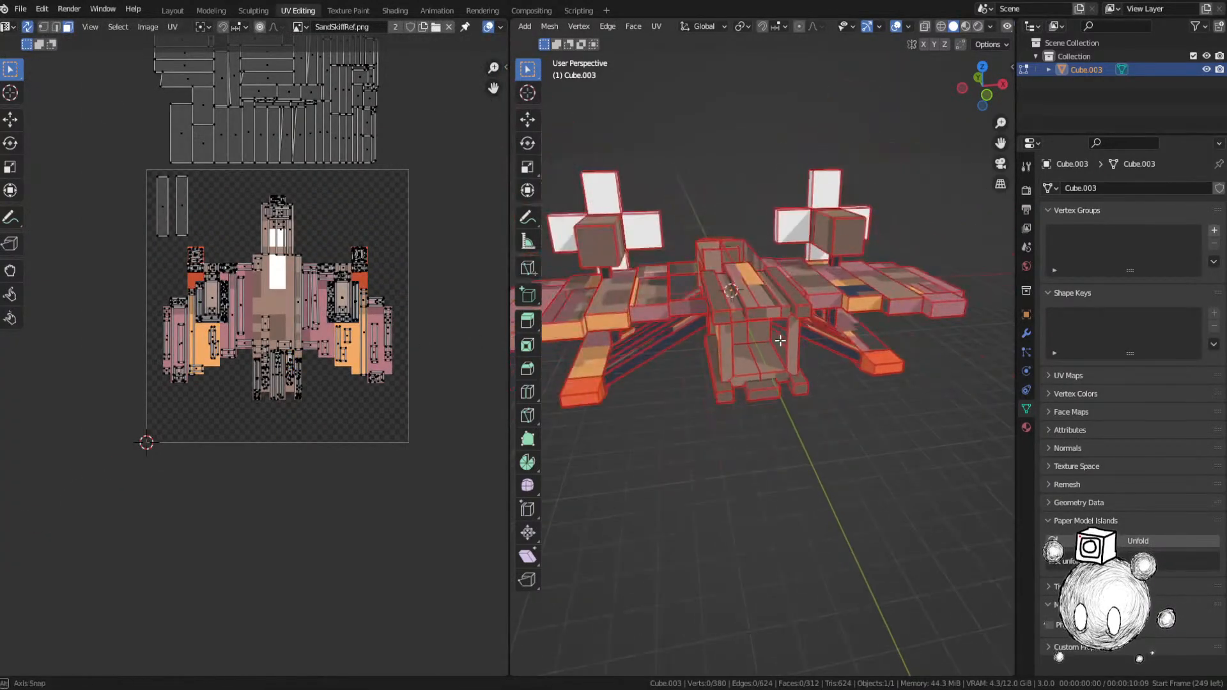
pyautogui.moveTo(776, 338); pyautogui.dragTo(777, 341, button='middle')
pyautogui.scroll(-1, 337, 201)
pyautogui.scroll(-2, 336, 199)
pyautogui.moveTo(335, 185); pyautogui.dragTo(324, 332, button='middle')
pyautogui.scroll(4, 315, 323)
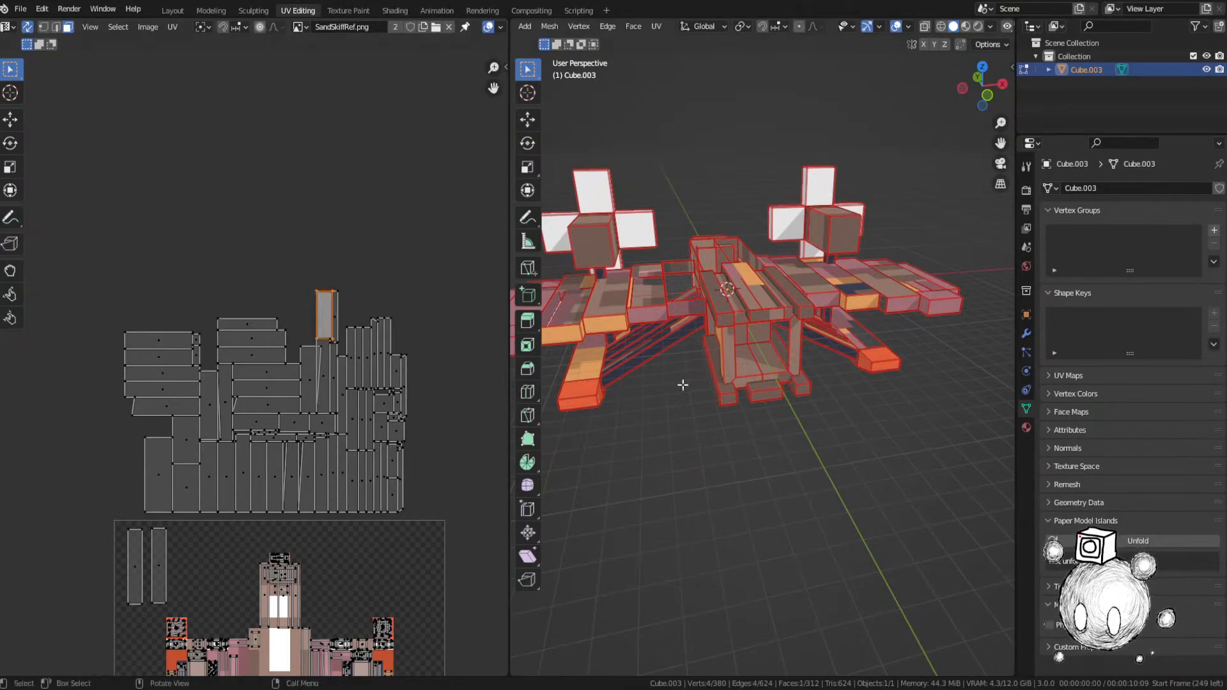
pyautogui.scroll(5, 682, 385)
pyautogui.press('g')
pyautogui.rightClick(728, 386)
pyautogui.moveTo(728, 387); pyautogui.dragTo(738, 317, button='middle')
pyautogui.press('g')
pyautogui.rightClick(678, 266)
# Step: Move the island onto the pink strip beside the orange area of the reference's left wing
pyautogui.press('g')
pyautogui.click(302, 473)
pyautogui.moveTo(302, 473); pyautogui.dragTo(356, 158, button='middle')
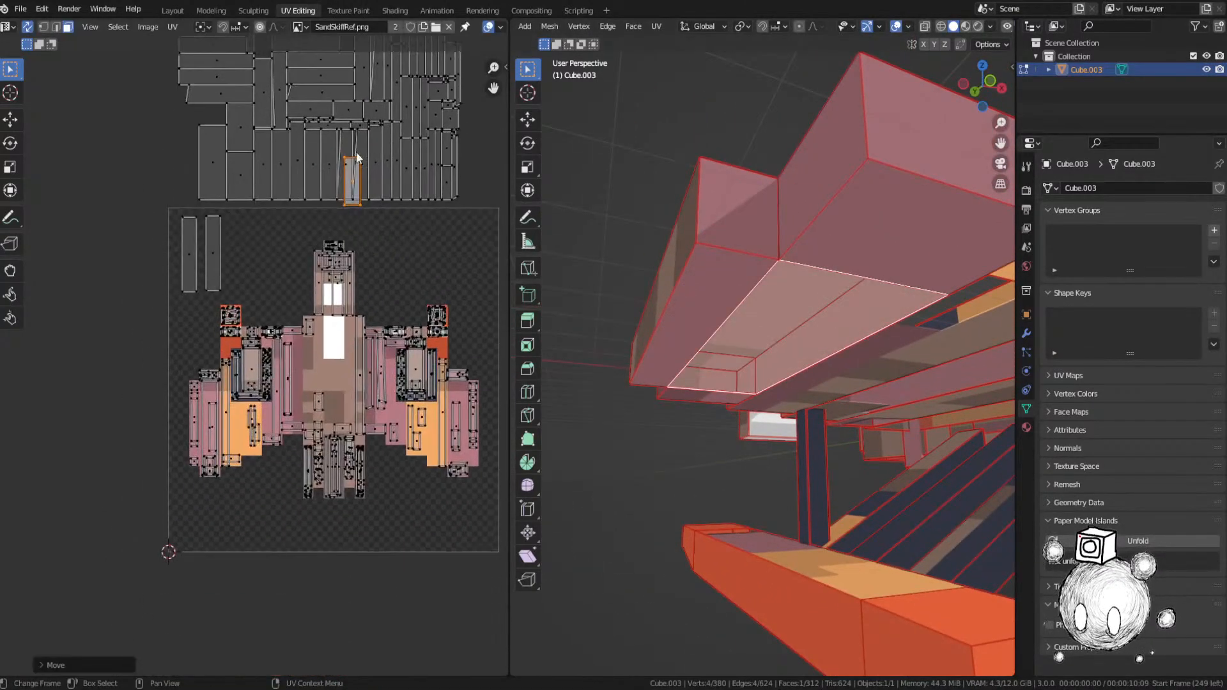
pyautogui.press('g')
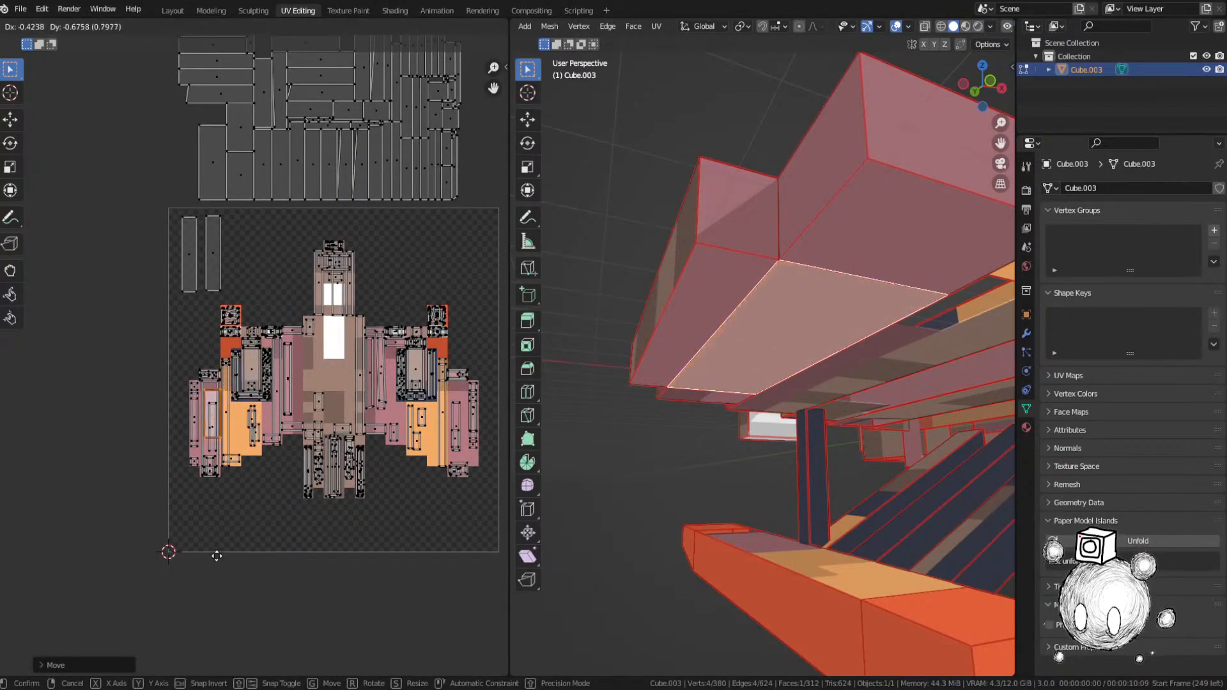
pyautogui.click(216, 555)
pyautogui.scroll(6, 329, 232)
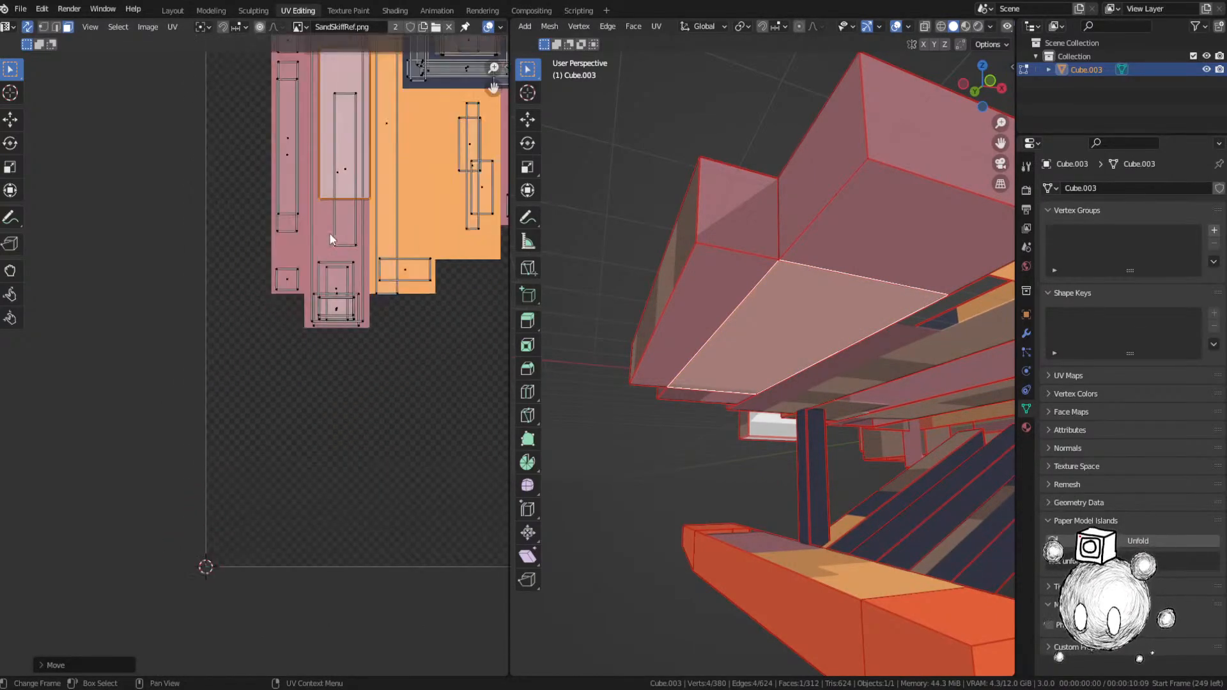
pyautogui.press('g')
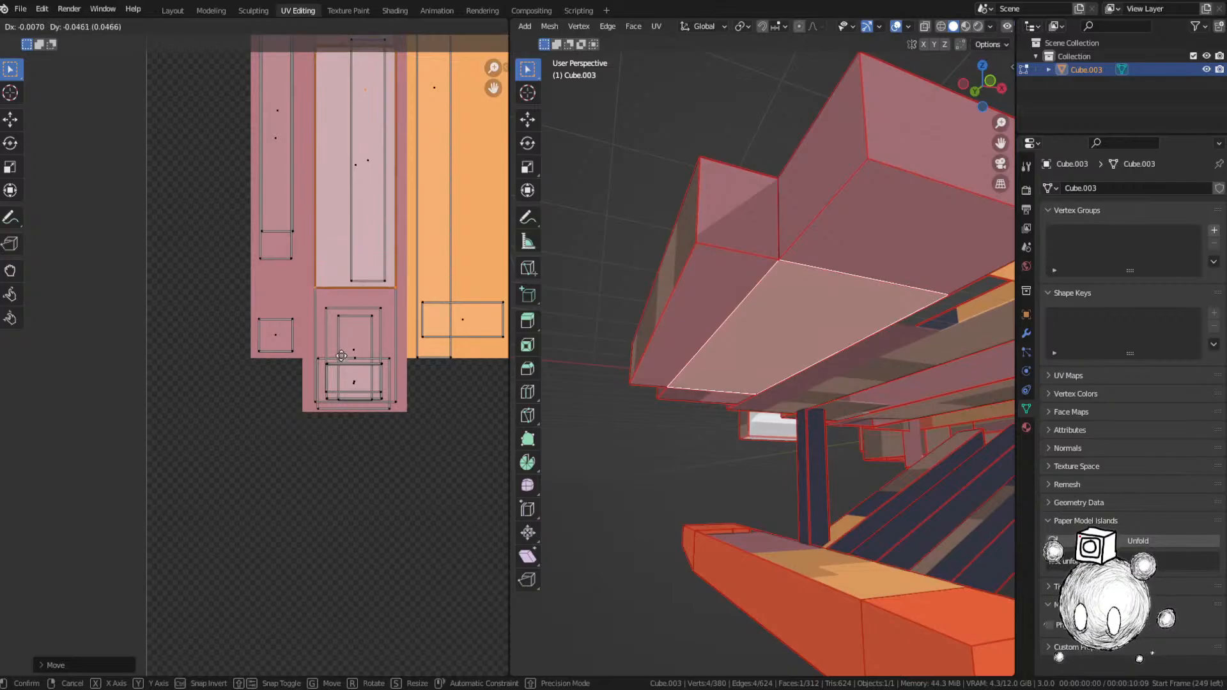
pyautogui.click(342, 354)
pyautogui.moveTo(426, 205); pyautogui.dragTo(382, 342, button='middle')
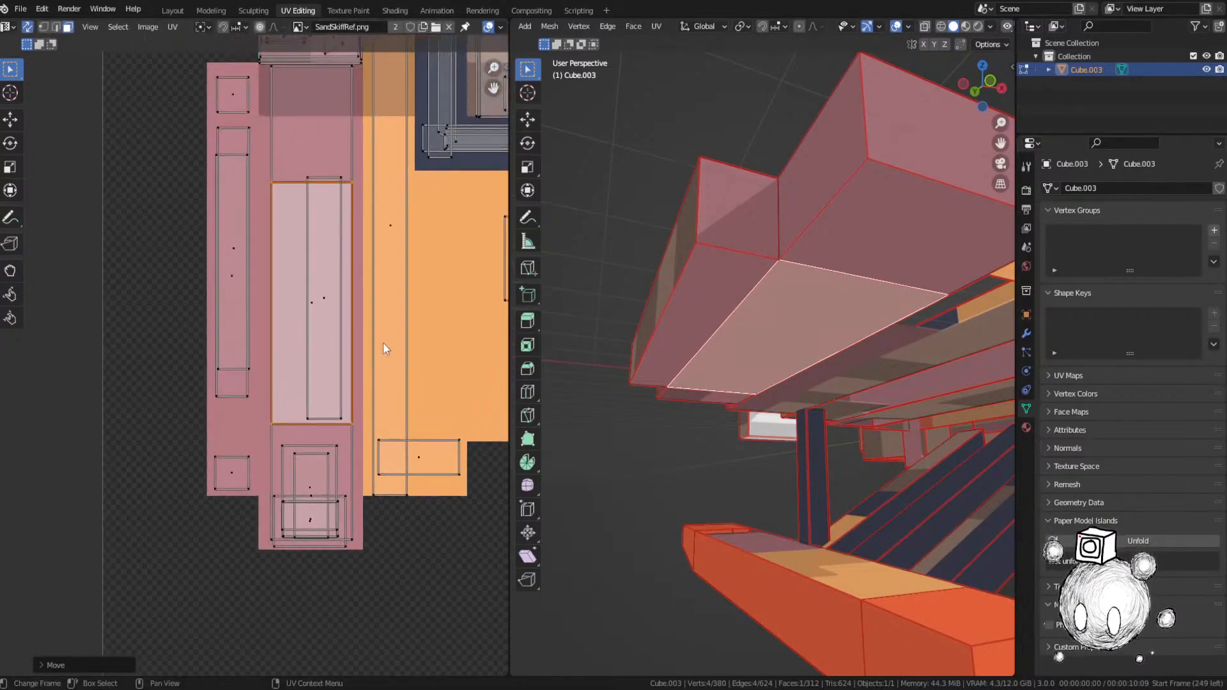
# Step: Stretch the island along the Y axis to about 1.95 times its length to fill the pink strip, and deselect it
pyautogui.press('s')
pyautogui.press('y')
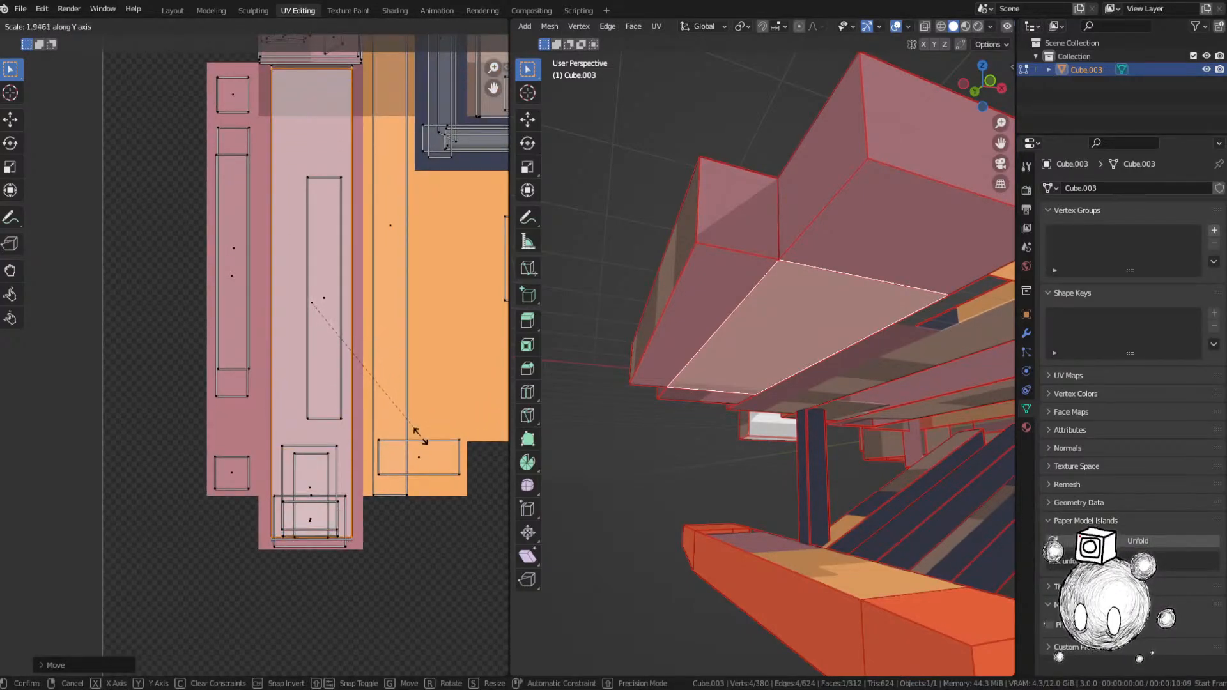
pyautogui.click(423, 442)
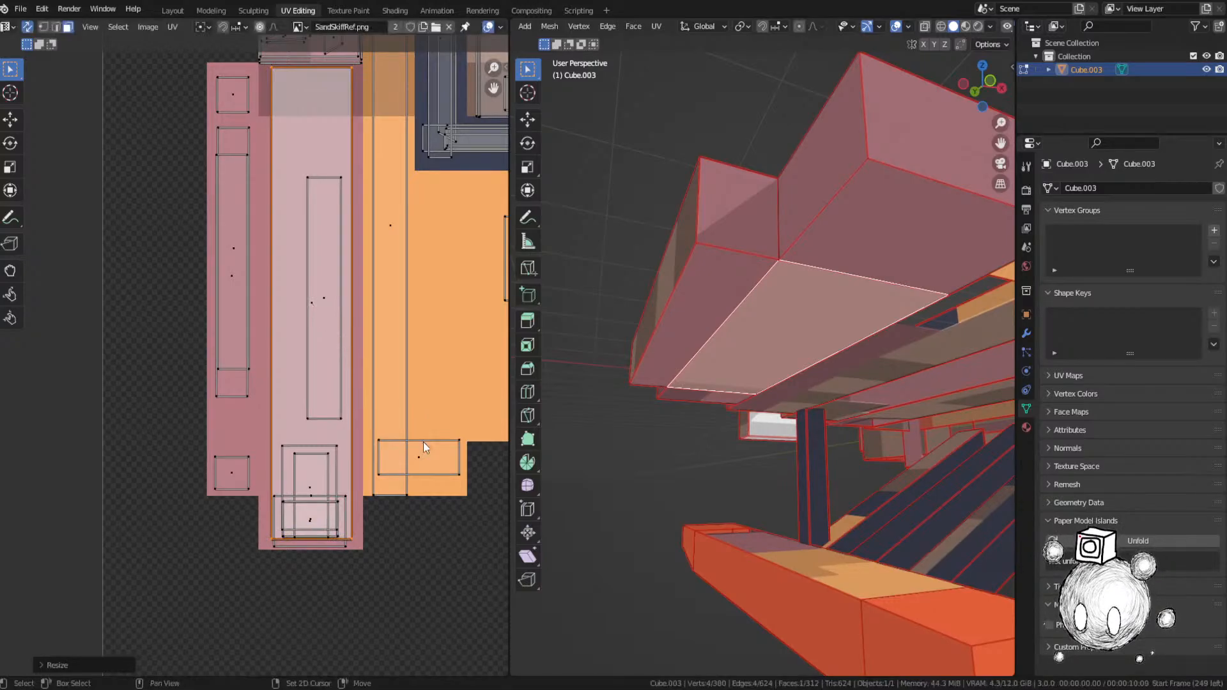
pyautogui.click(409, 420)
# Step: Select the thin upright island protruding above the cluster and locate its face on the hull's lower right beam
pyautogui.moveTo(833, 464); pyautogui.dragTo(812, 409, button='middle')
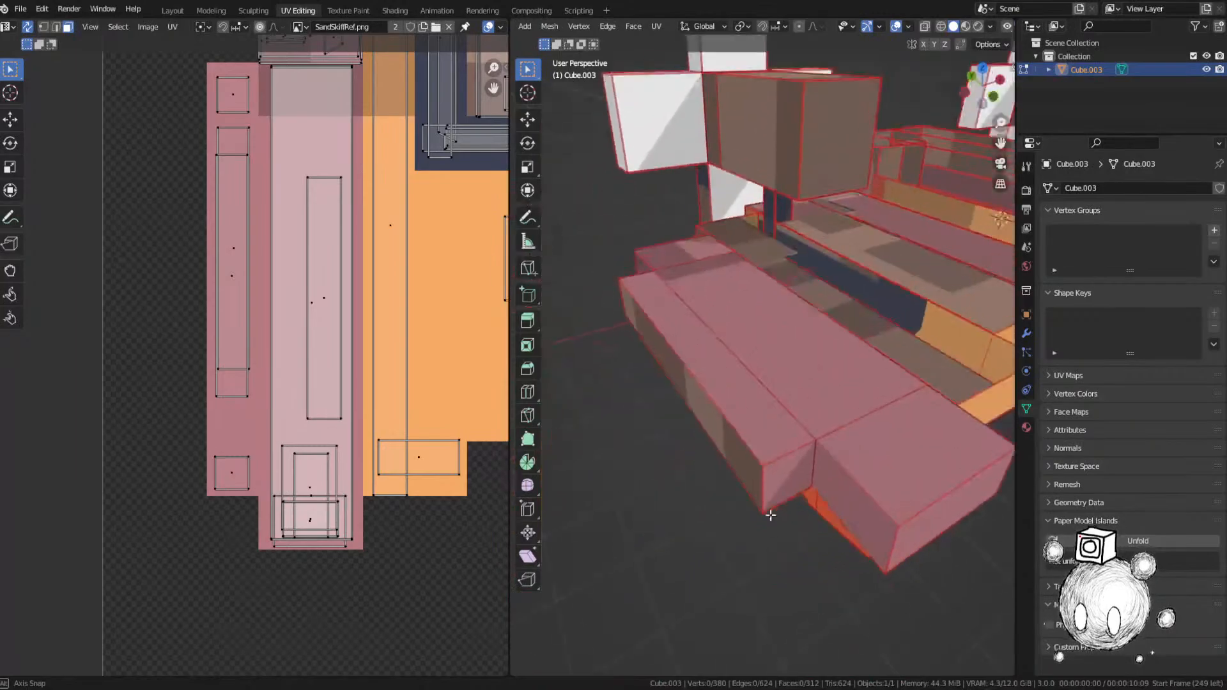
pyautogui.scroll(-4, 256, 396)
pyautogui.scroll(2, 253, 429)
pyautogui.scroll(-4, 253, 430)
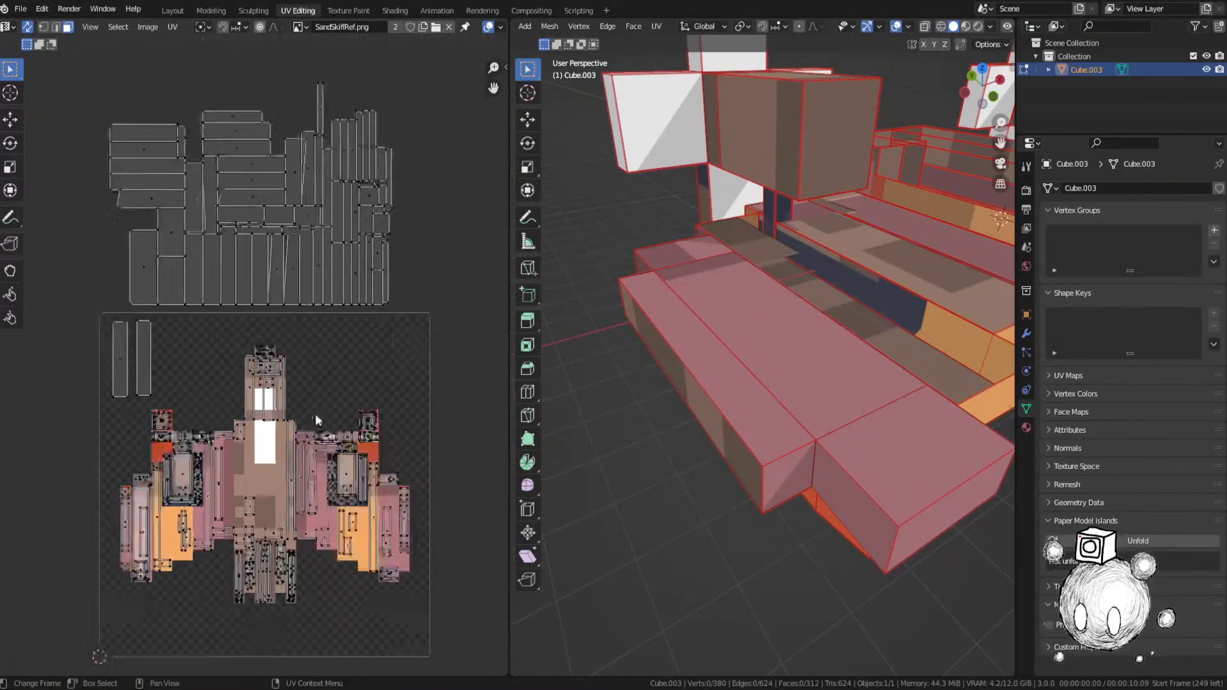
pyautogui.moveTo(863, 300); pyautogui.dragTo(797, 301, button='middle')
pyautogui.press('g')
pyautogui.rightClick(840, 277)
# Step: Move the thin island onto the rightmost brown tail prong, scale it to fit inside, and save the file
pyautogui.press('g')
pyautogui.click(434, 557)
pyautogui.moveTo(435, 556); pyautogui.dragTo(452, 357, button='middle')
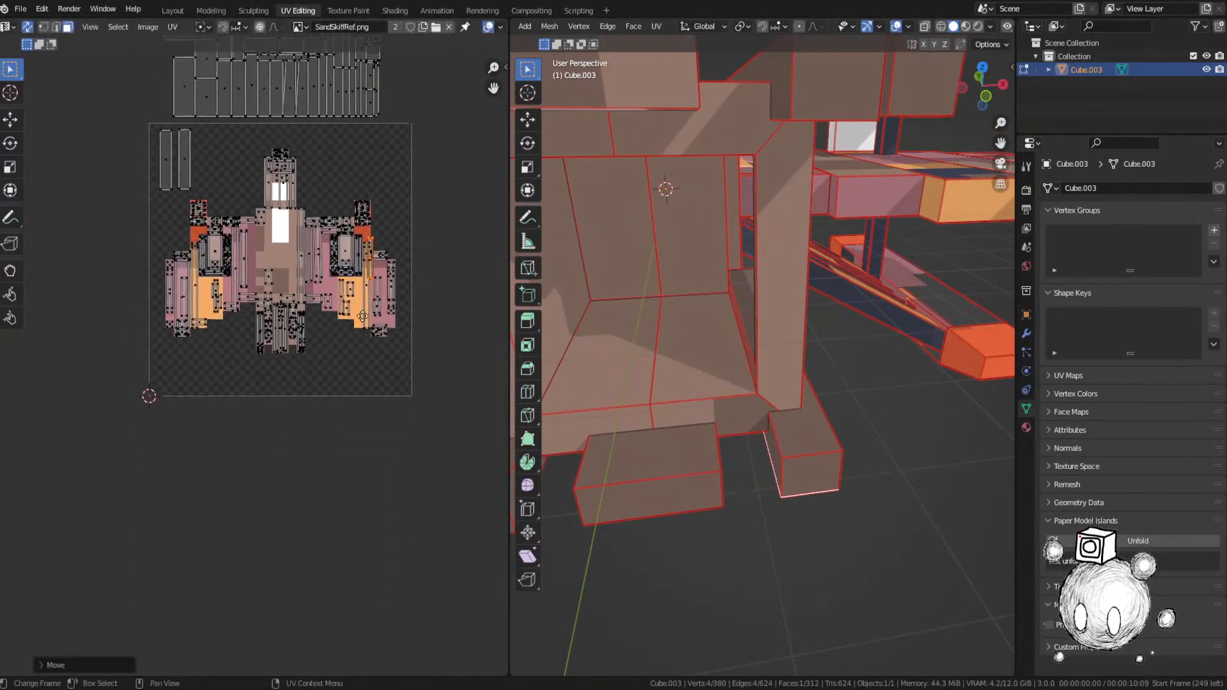
pyautogui.scroll(3, 447, 352)
pyautogui.press('g')
pyautogui.click(298, 447)
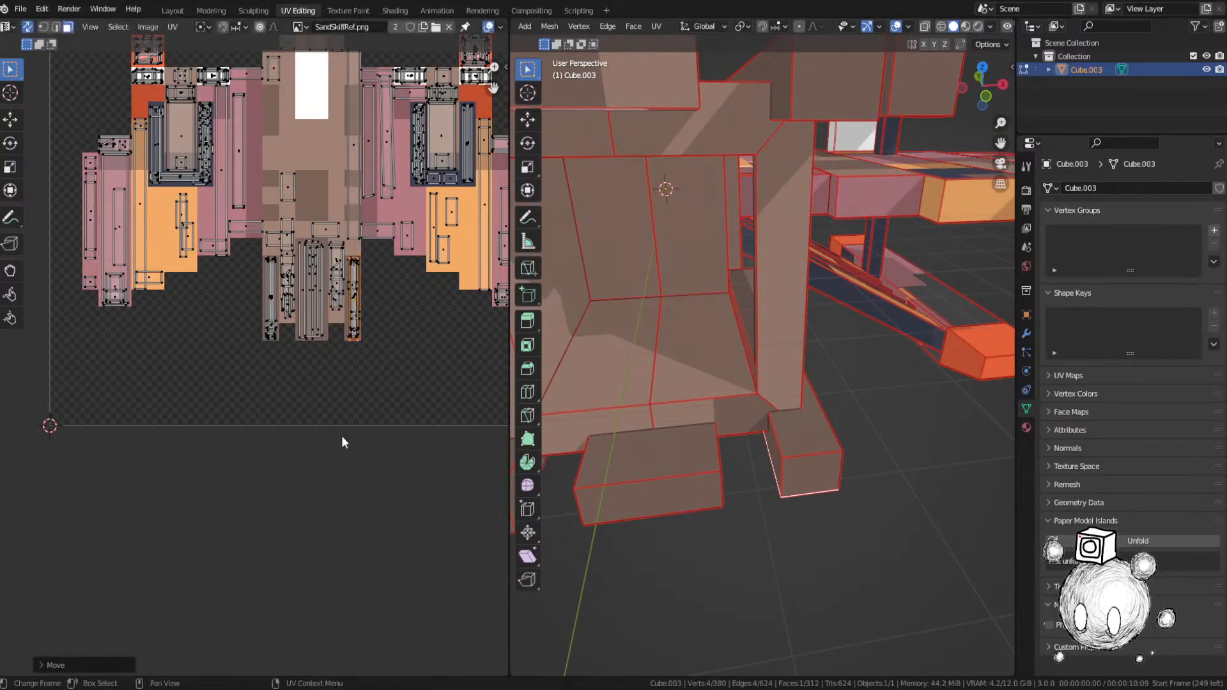
pyautogui.press('s')
pyautogui.click(330, 424)
pyautogui.press('g')
pyautogui.click(331, 422)
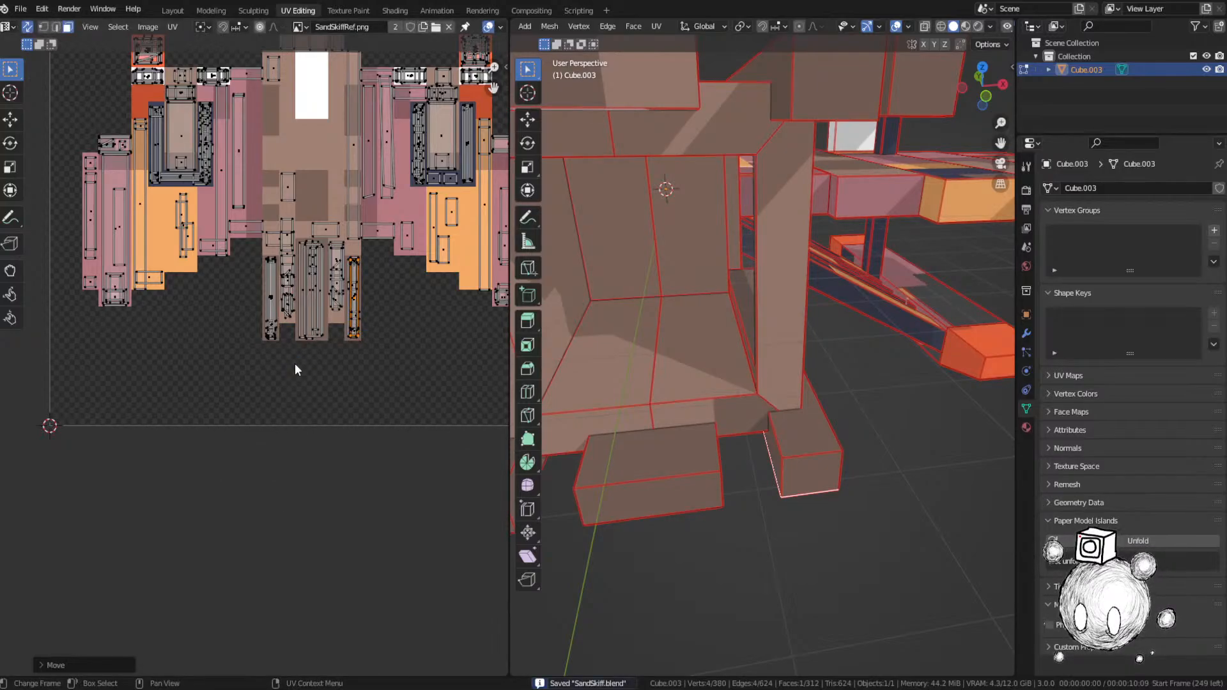
# Step: Select the topmost horizontal island and locate its face on the hull's upper central beam
pyautogui.scroll(-3, 294, 369)
pyautogui.moveTo(359, 213); pyautogui.dragTo(288, 453, button='middle')
pyautogui.scroll(3, 290, 317)
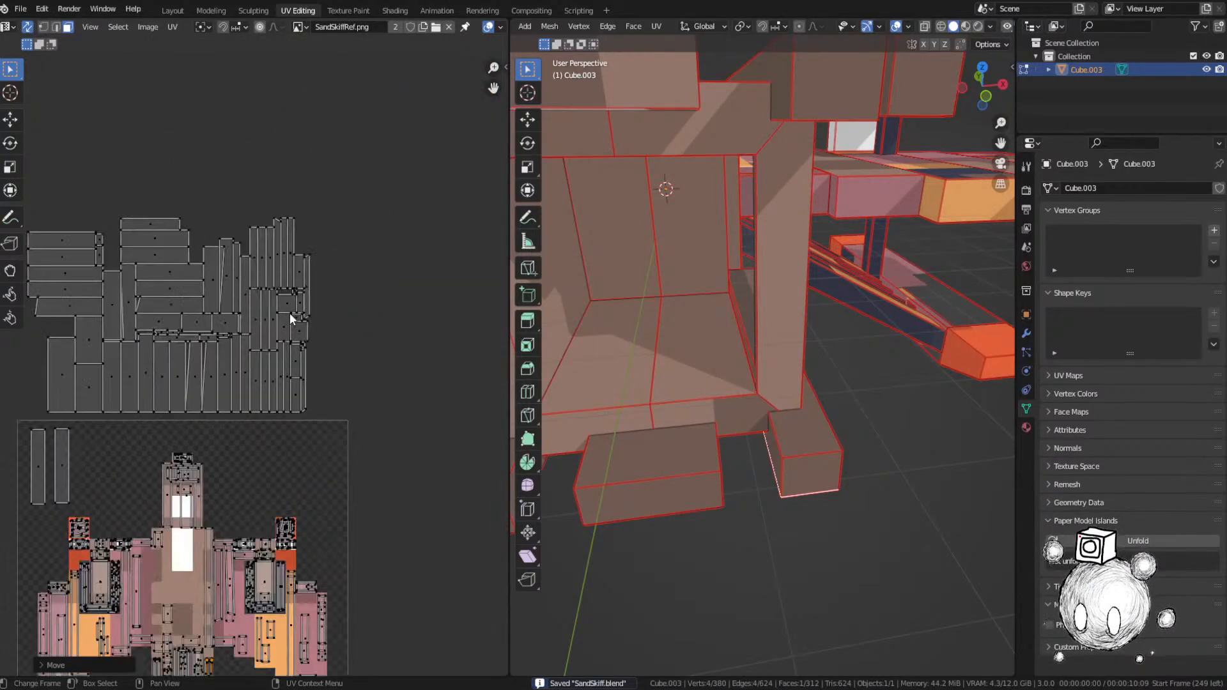
pyautogui.click(143, 186)
pyautogui.scroll(-3, 690, 255)
pyautogui.keyDown('shift'); pyautogui.moveTo(678, 243); pyautogui.dragTo(755, 370, button='middle'); pyautogui.keyUp('shift')
pyautogui.press('g')
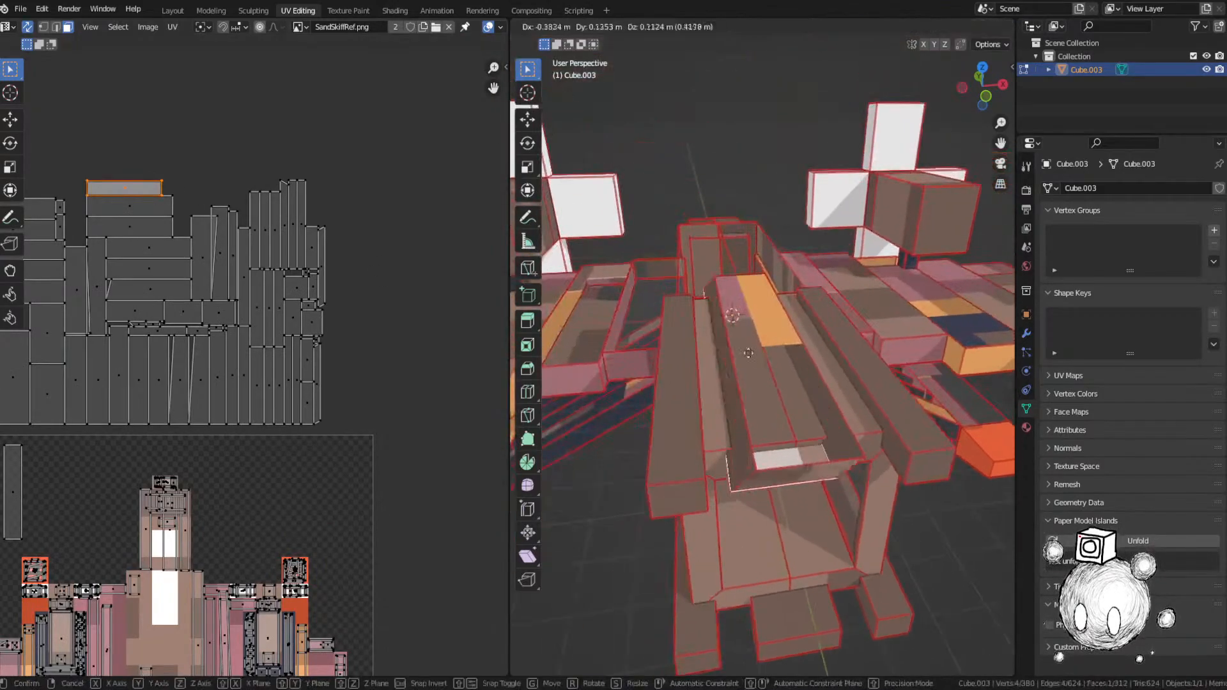
pyautogui.rightClick(624, 349)
# Step: Move the horizontal island onto the reference's nose and inspect its face on the underside of the hull's upper central beam
pyautogui.moveTo(271, 369); pyautogui.dragTo(326, 171, button='middle')
pyautogui.press('g')
pyautogui.click(380, 528)
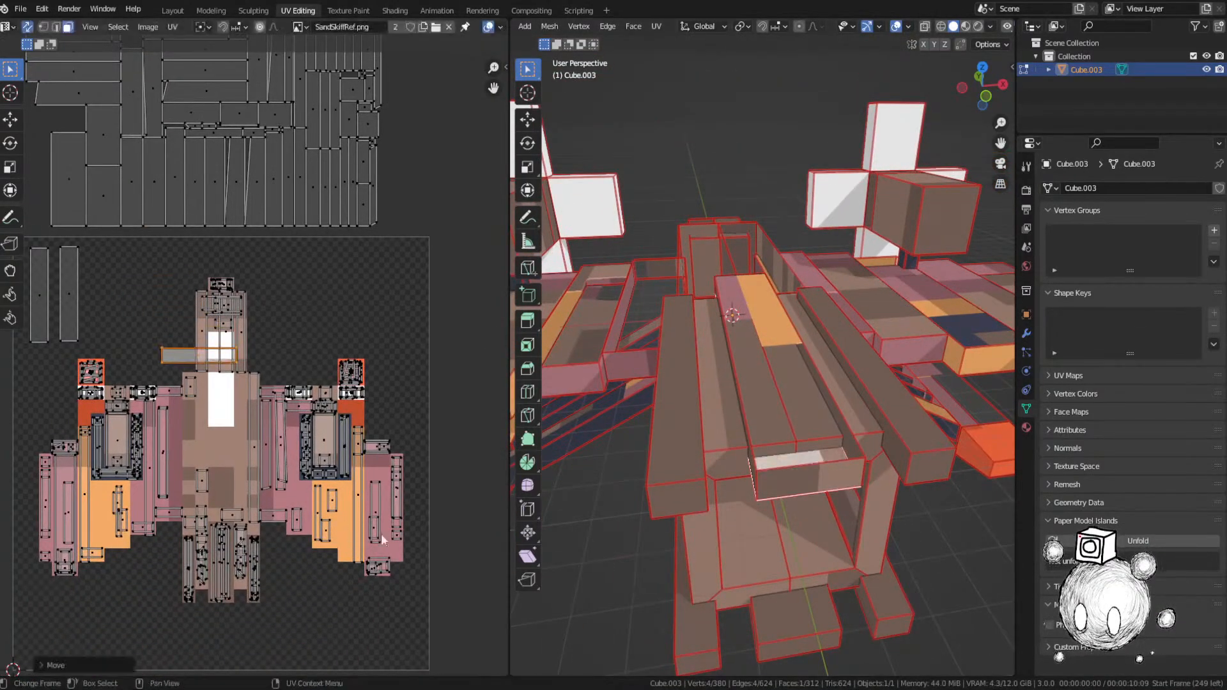
pyautogui.press('g')
pyautogui.rightClick(844, 504)
pyautogui.moveTo(466, 446); pyautogui.dragTo(460, 397, button='middle')
pyautogui.moveTo(658, 409); pyautogui.dragTo(671, 348, button='middle')
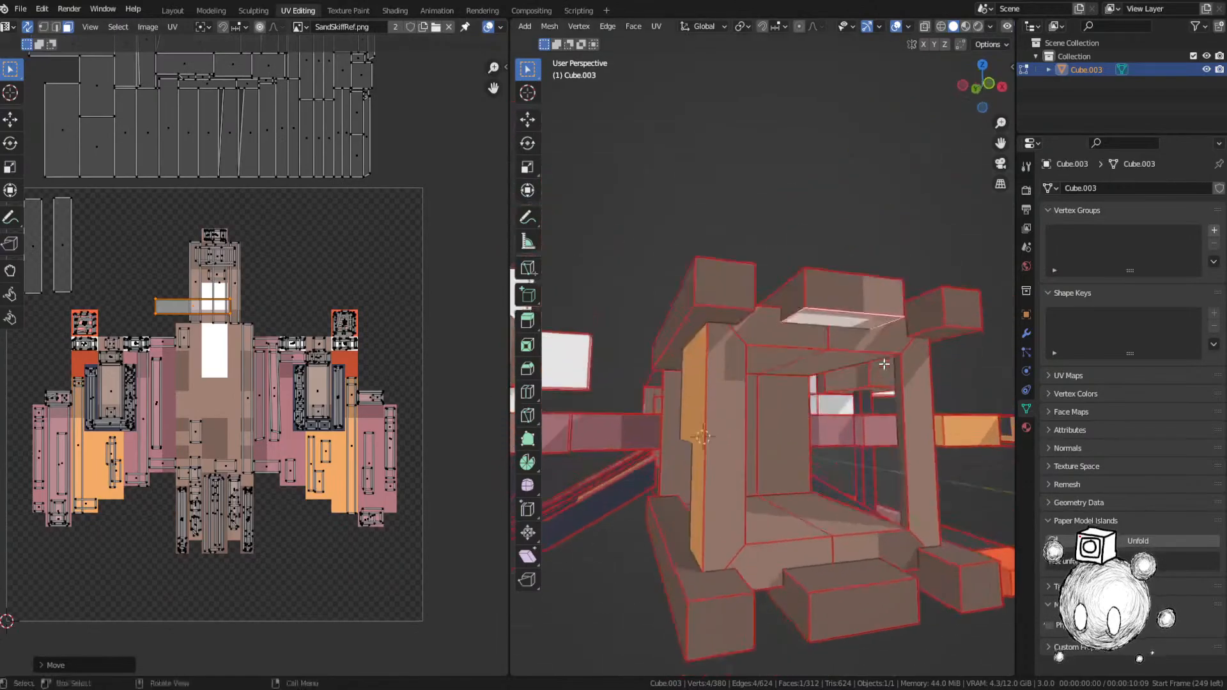
pyautogui.press('g')
pyautogui.rightClick(642, 314)
# Step: Move the island to the brown central tail prong, rotate it 90 degrees, resize it to fit inside, and save the file
pyautogui.press('g')
pyautogui.click(374, 440)
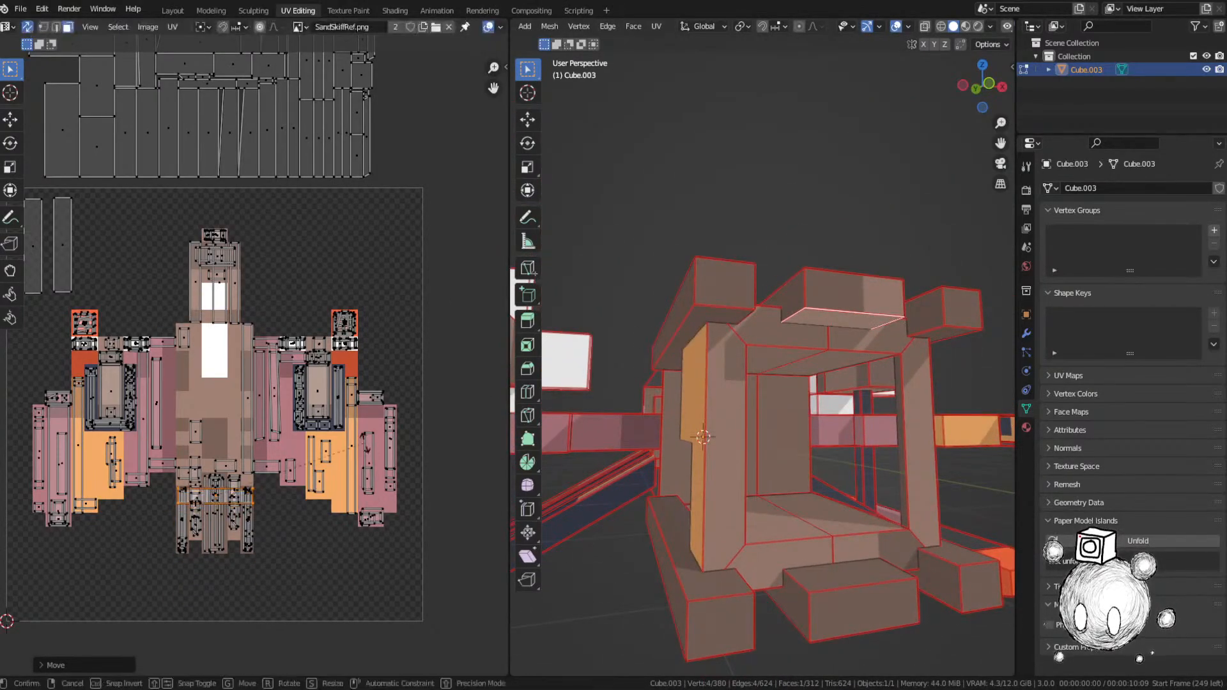
pyautogui.write('r90')
pyautogui.press('Return')
pyautogui.scroll(4, 257, 440)
pyautogui.moveTo(259, 435); pyautogui.dragTo(314, 205, button='middle')
pyautogui.press('g')
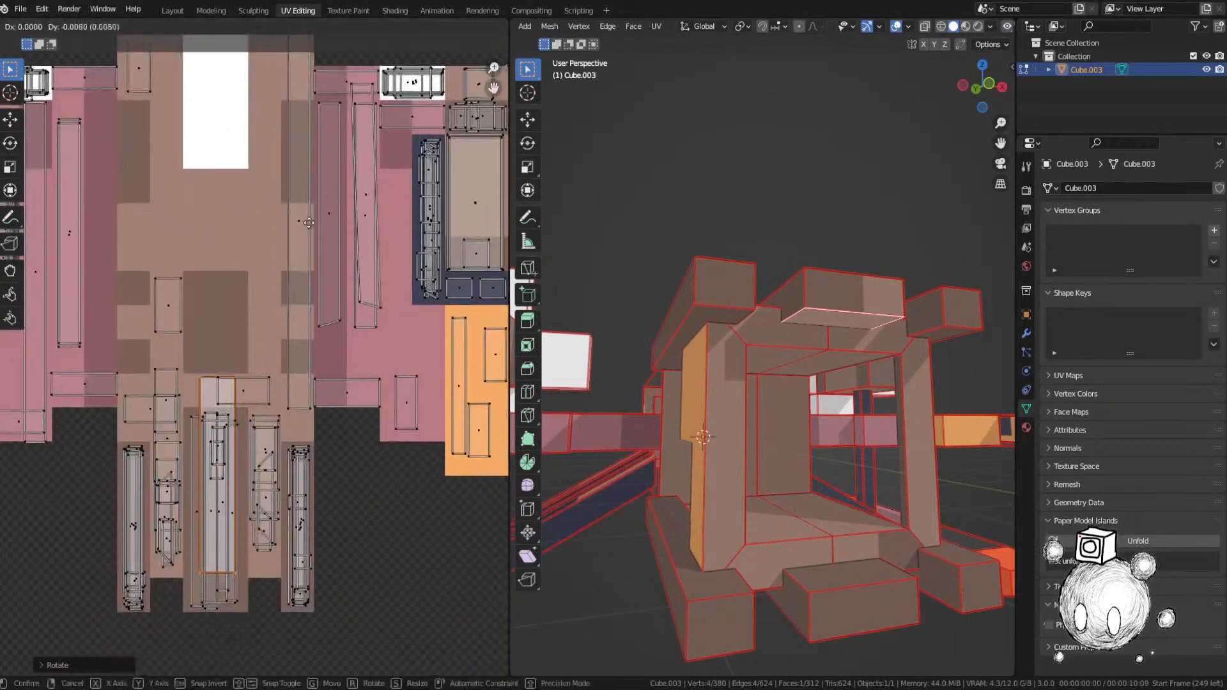
pyautogui.click(309, 256)
pyautogui.click(325, 275)
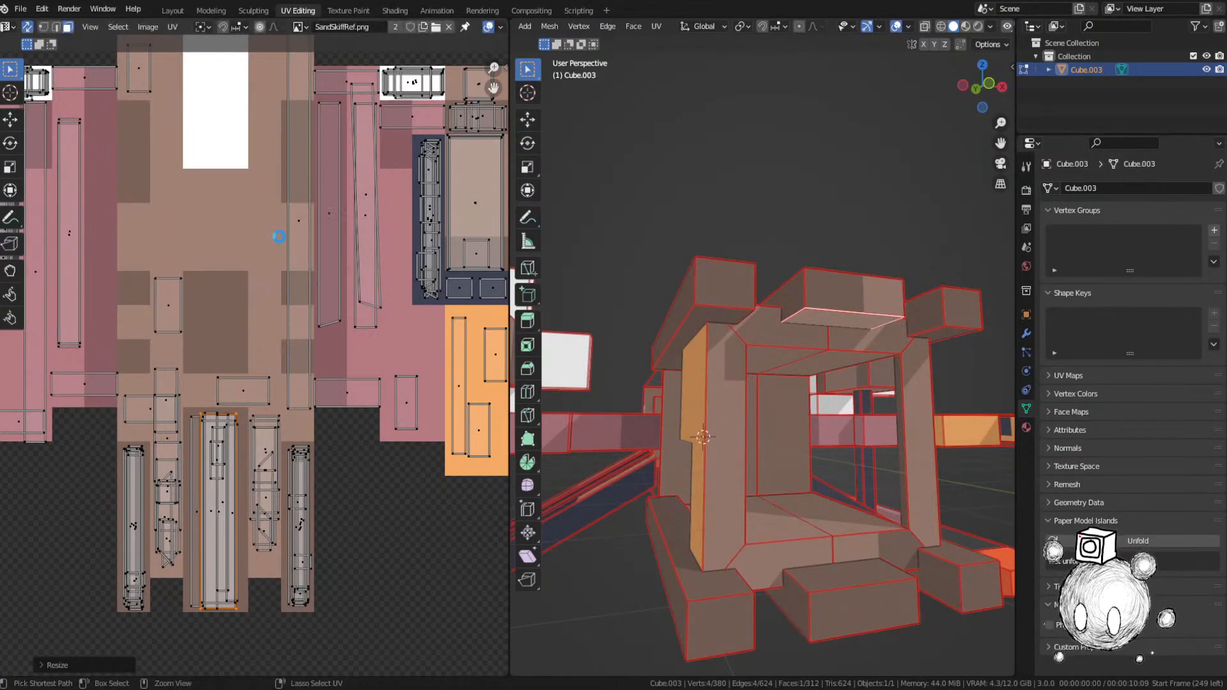
pyautogui.hotkey('ctrl', 's')
# Step: Select the next topmost horizontal island, locate its face on top of the wing plank, and move it down towards the reference
pyautogui.moveTo(756, 334); pyautogui.dragTo(739, 337, button='middle')
pyautogui.hotkey('alt', 'a')
pyautogui.moveTo(242, 221); pyautogui.dragTo(224, 334, button='middle')
pyautogui.scroll(-3, 224, 333)
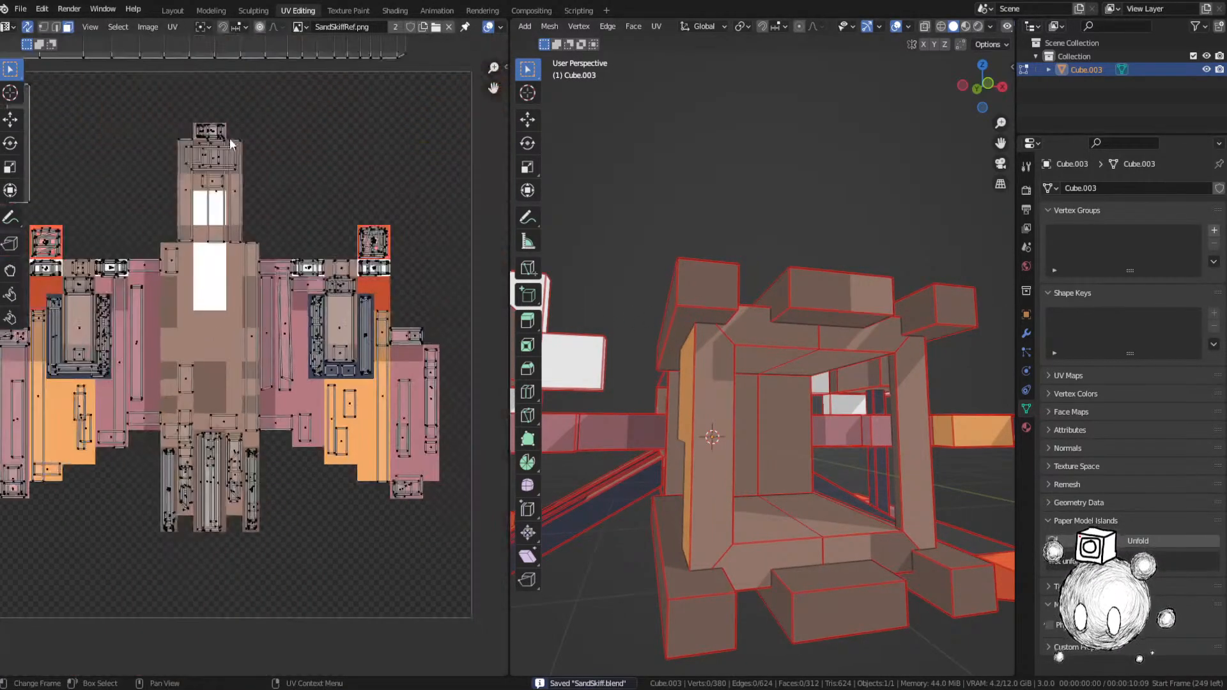
pyautogui.moveTo(231, 140); pyautogui.dragTo(320, 391, button='middle')
pyautogui.click(269, 117)
pyautogui.press('KP_Decimal')
pyautogui.moveTo(843, 353)
pyautogui.mouseDown(button='middle')
pyautogui.moveTo(806, 384)
pyautogui.moveTo(829, 371)
pyautogui.mouseUp(button='middle')
pyautogui.press('g')
pyautogui.click(311, 501)
pyautogui.moveTo(369, 439); pyautogui.dragTo(297, 234, button='middle')
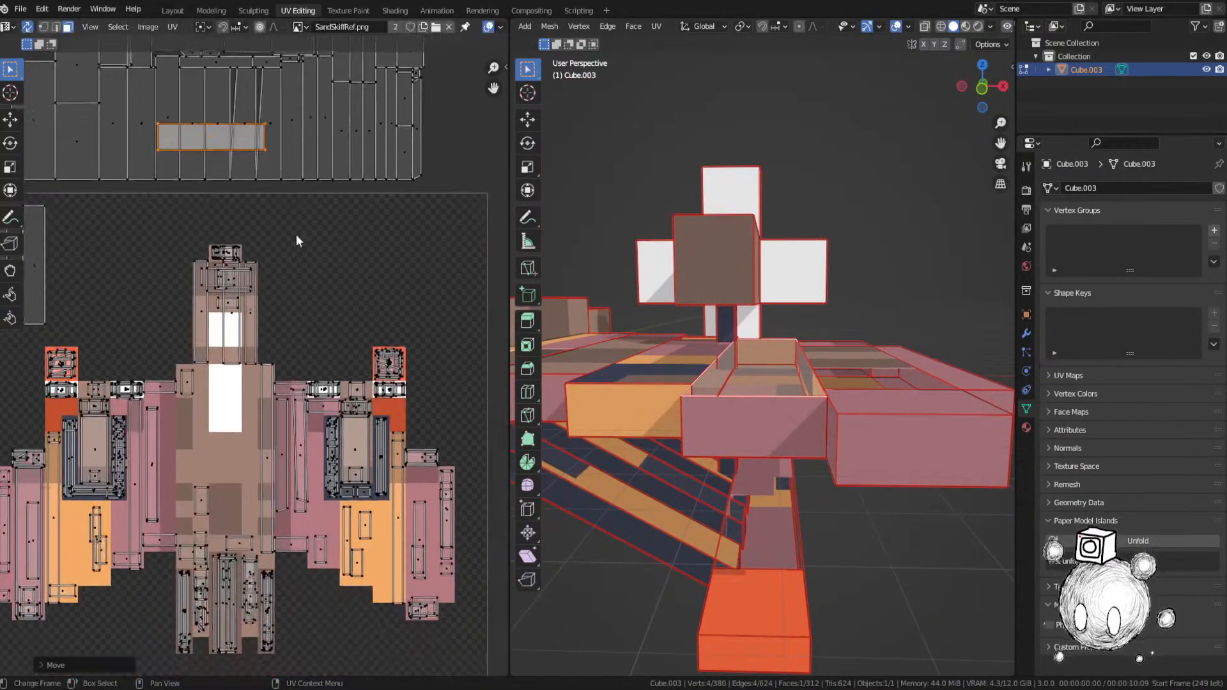
# Step: Move the island onto the orange area of the reference's right wing, rotate it 90 degrees, shrink it to fit, and save the file
pyautogui.press('g')
pyautogui.click(468, 624)
pyautogui.write('r90')
pyautogui.click(477, 585)
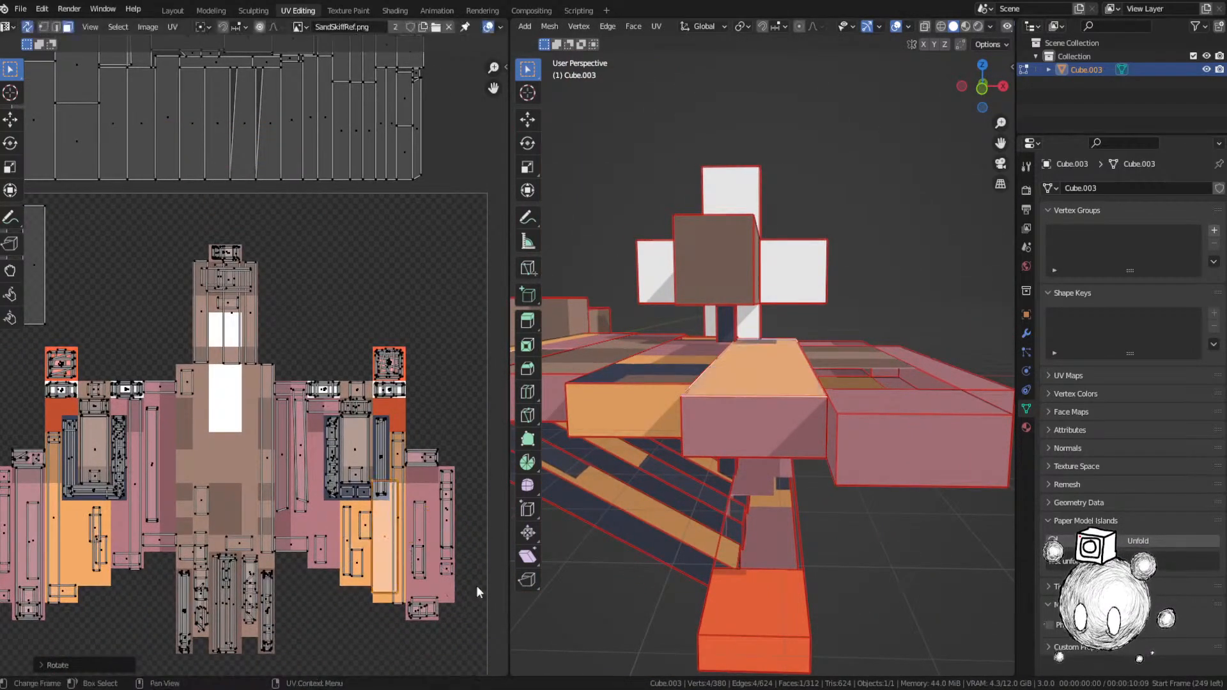
pyautogui.press('s')
pyautogui.rightClick(698, 541)
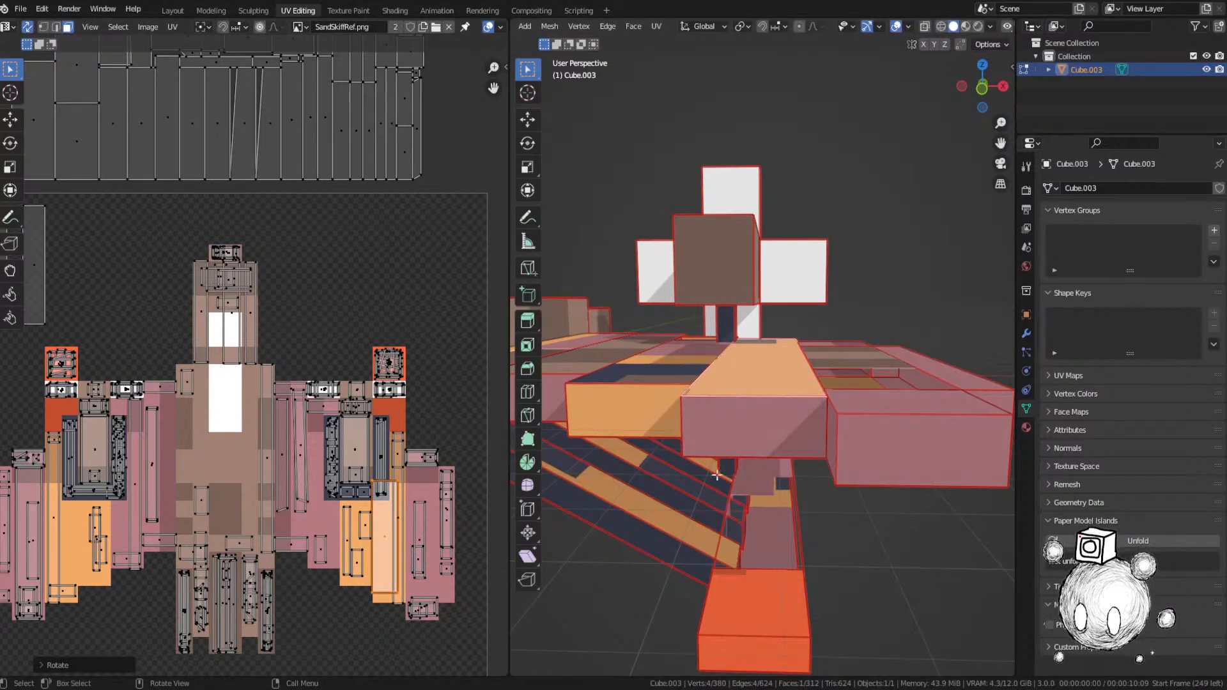
pyautogui.press('g')
pyautogui.click(462, 494)
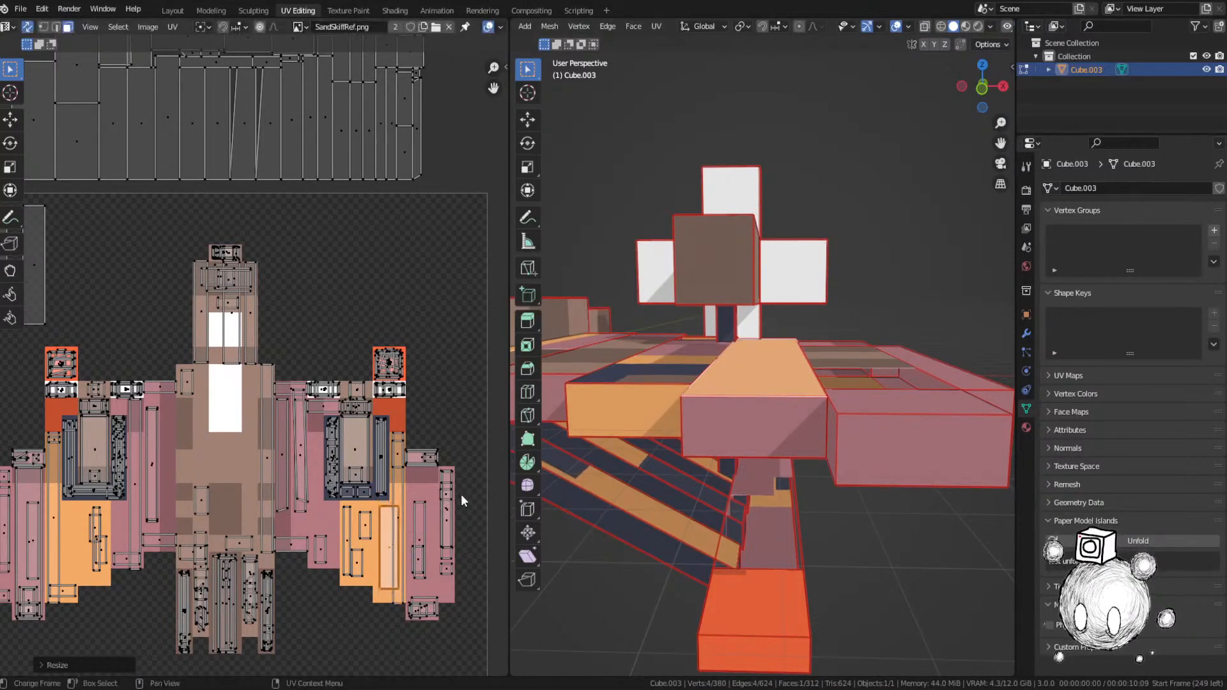
pyautogui.hotkey('ctrl', 's')
# Step: Narrow the island along the X axis and shift it sideways onto the long orange strip beside the pink wing area
pyautogui.moveTo(721, 424); pyautogui.dragTo(721, 468, button='middle')
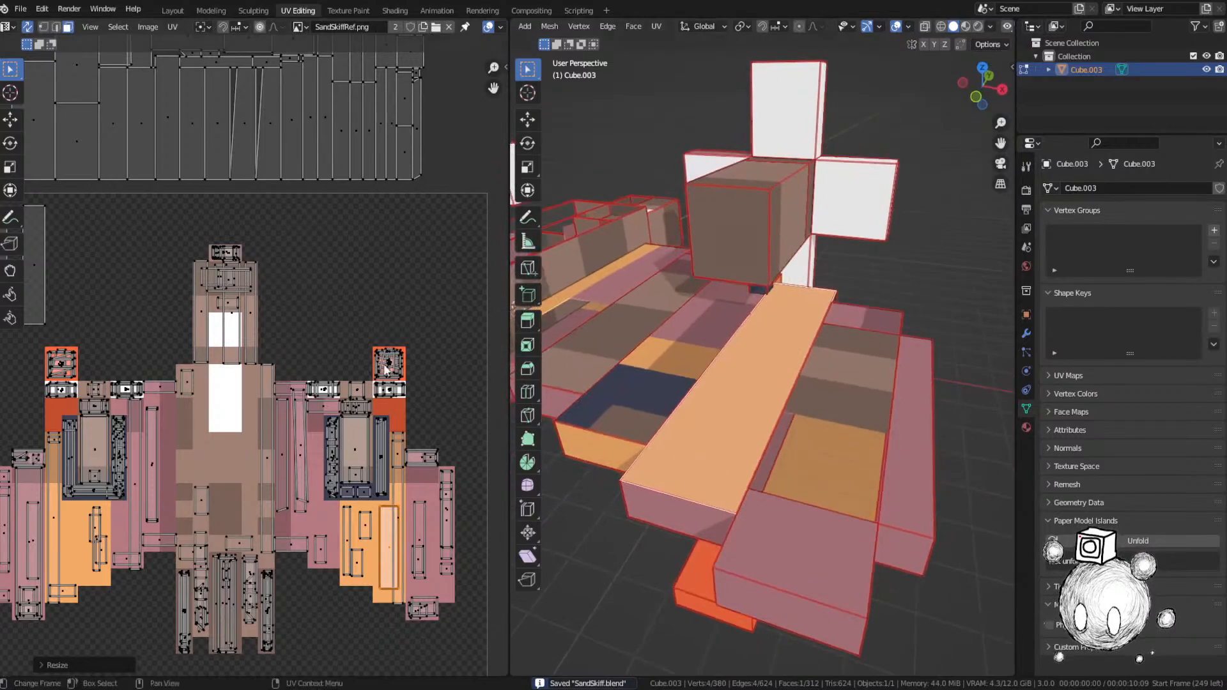
pyautogui.scroll(5, 436, 515)
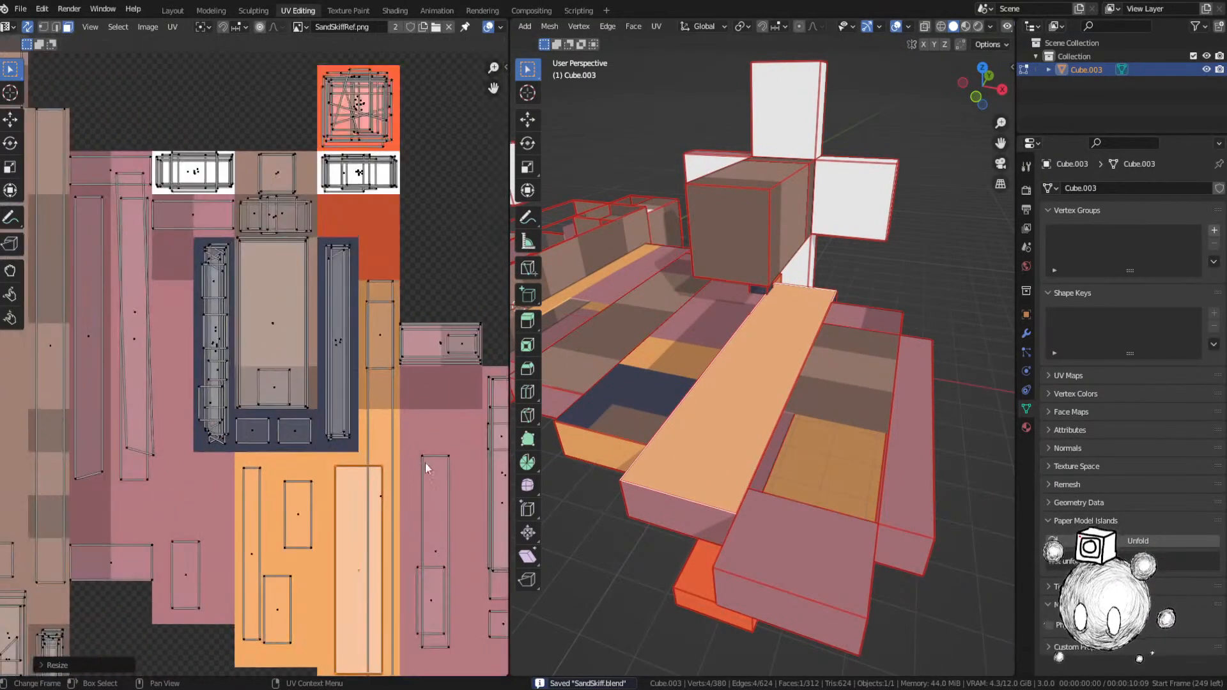
pyautogui.press('s')
pyautogui.press('x')
pyautogui.click(393, 485)
pyautogui.moveTo(393, 485); pyautogui.dragTo(371, 437, button='middle')
pyautogui.press('g')
pyautogui.press('x')
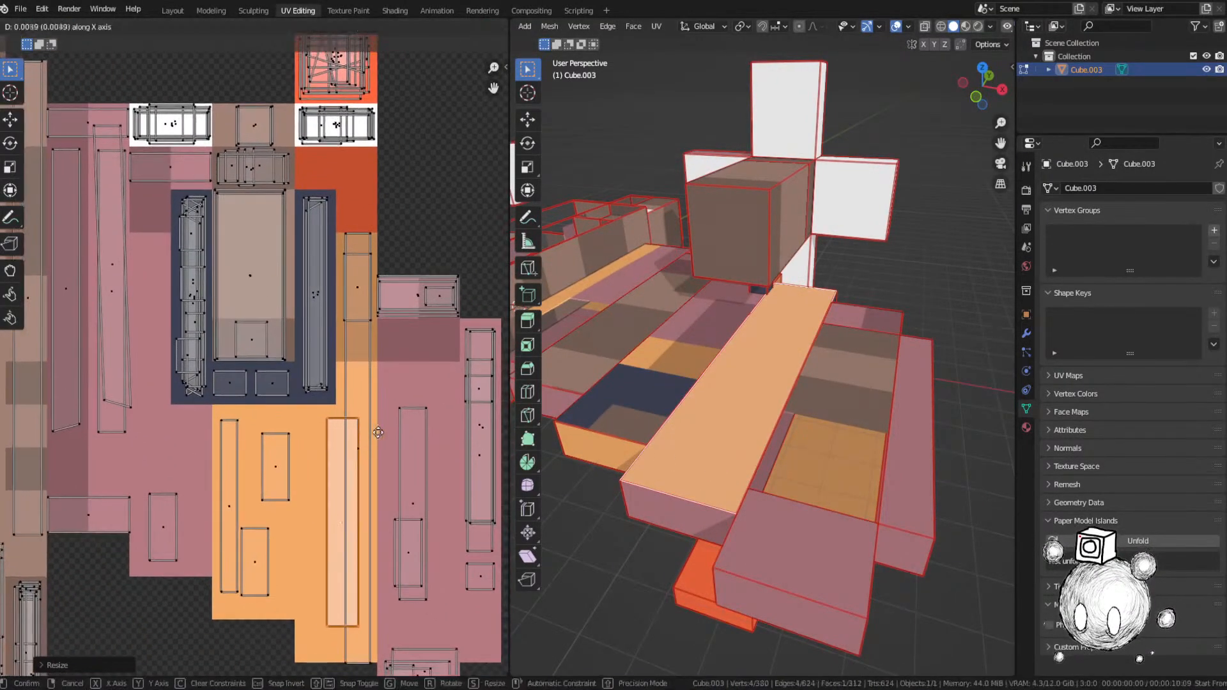
pyautogui.click(394, 435)
# Step: Move the island up the orange strip and stretch it along the Y axis to about twice its length to fill the strip
pyautogui.press('g')
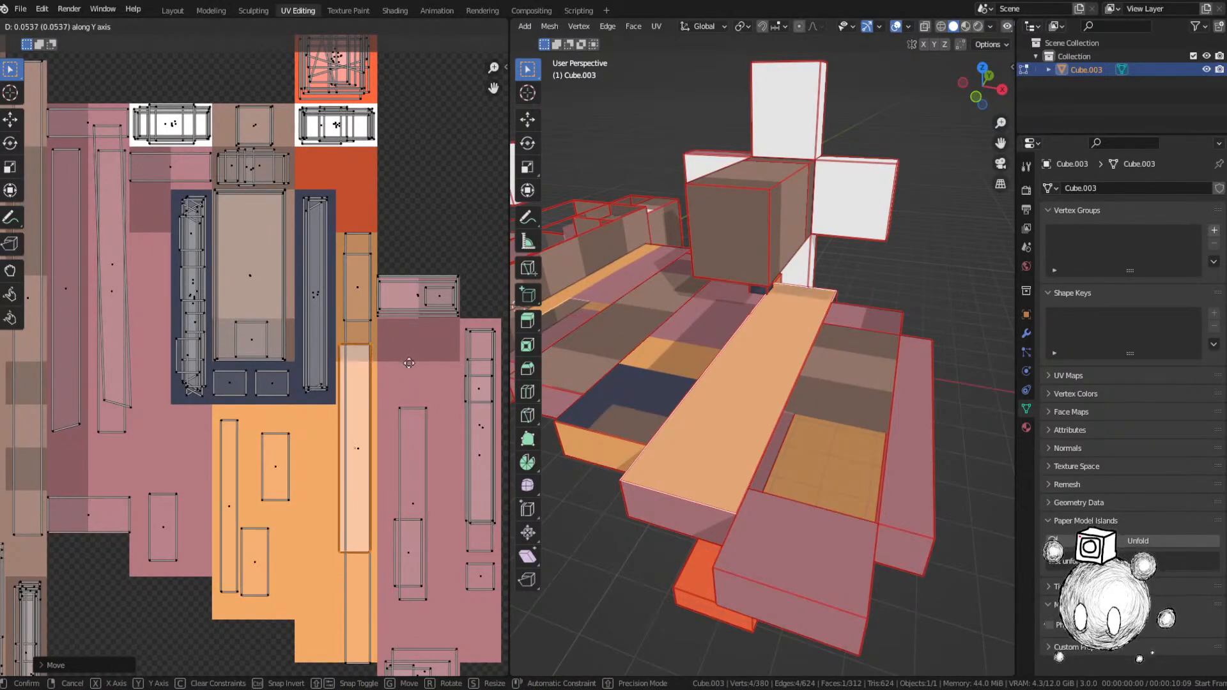
pyautogui.click(409, 363)
pyautogui.press('g')
pyautogui.press('x')
pyautogui.press('s')
pyautogui.press('x')
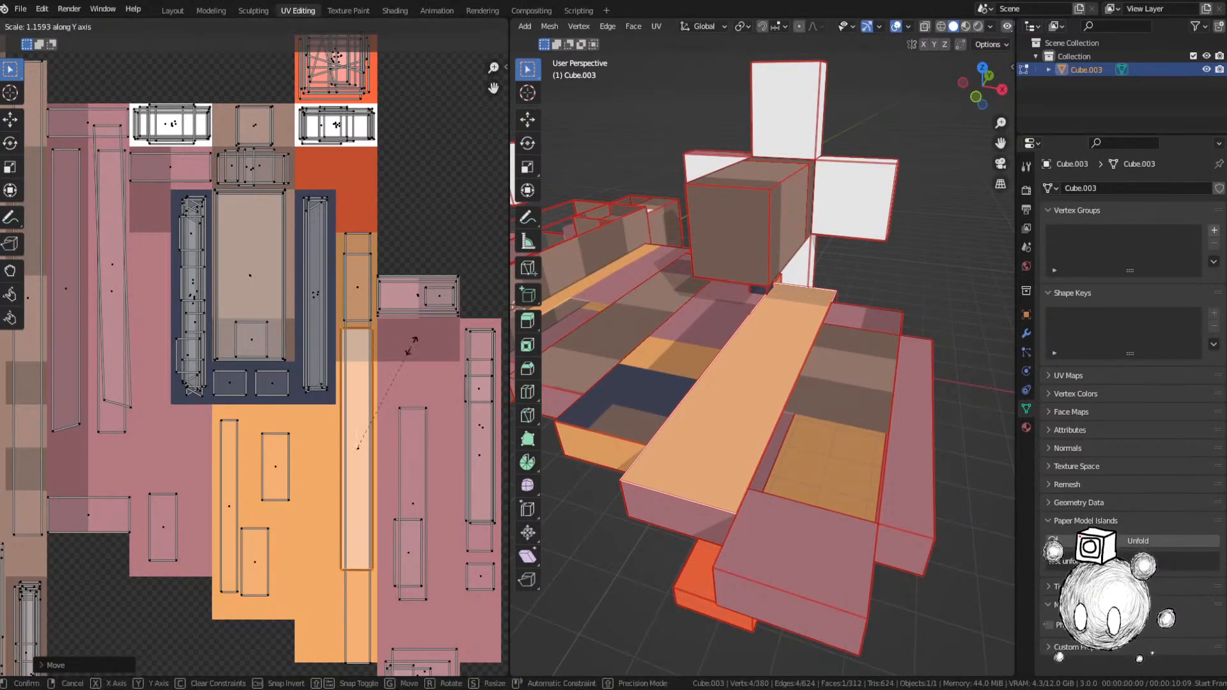
pyautogui.press('y')
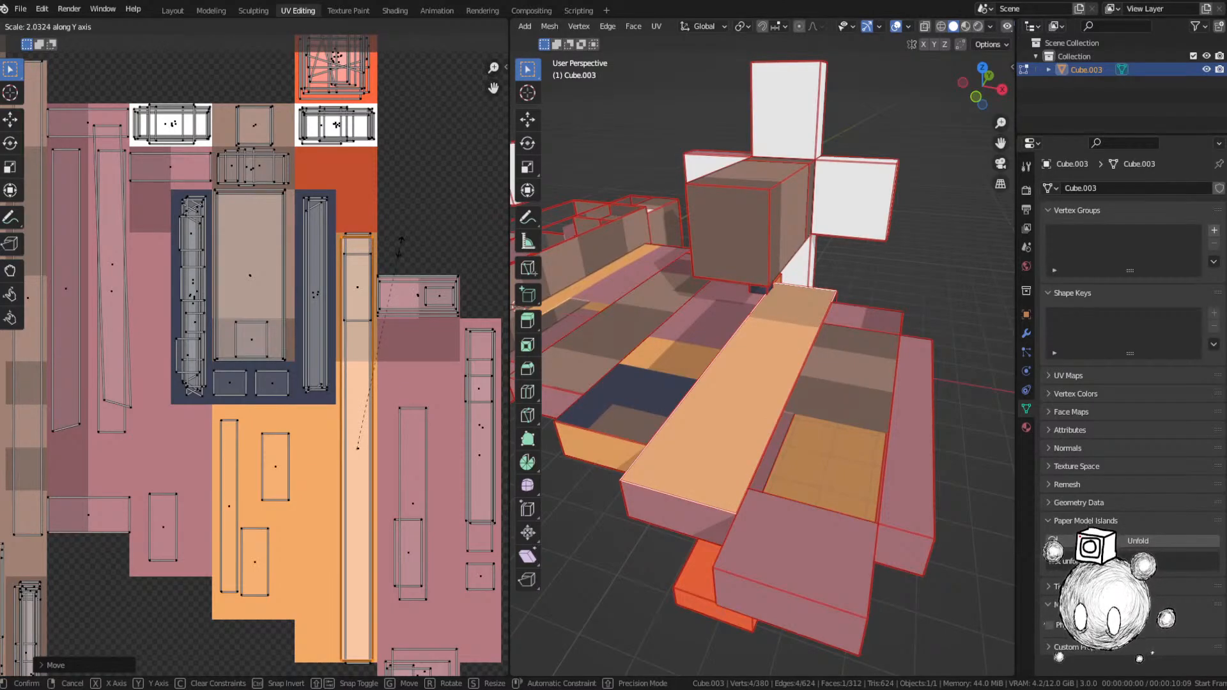
pyautogui.click(402, 248)
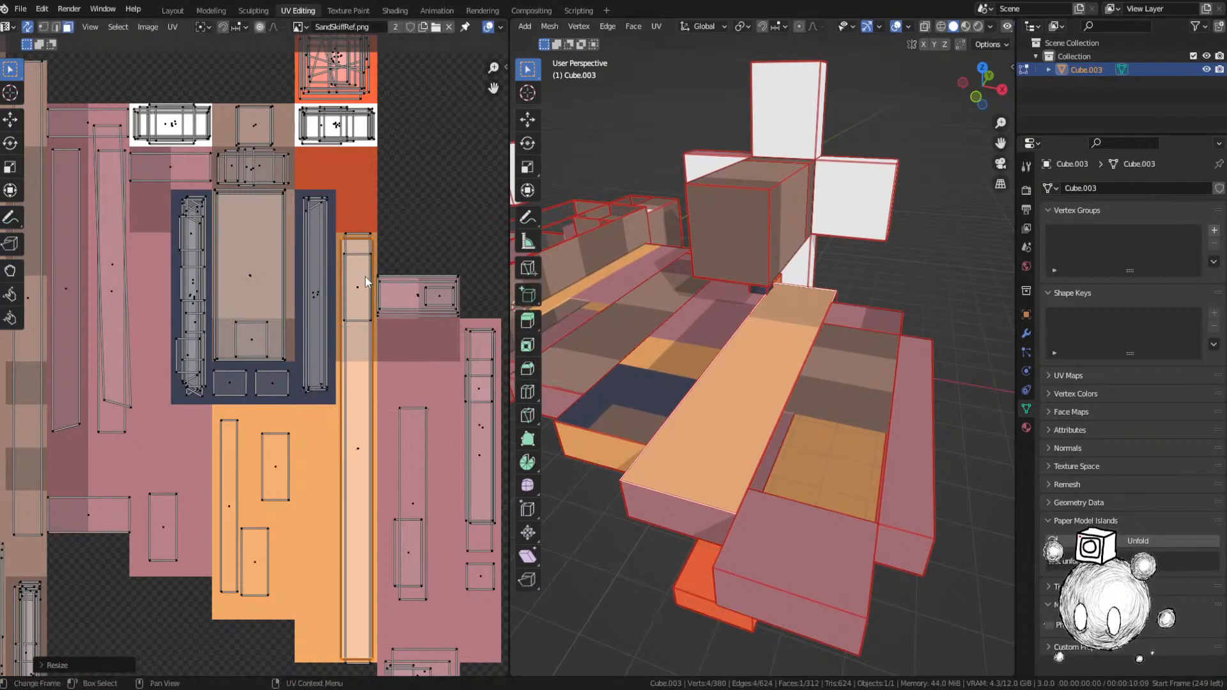
# Step: Select the topmost horizontal leftover island, locate its face on the underside of the orange wing plank, and move it down to the reference
pyautogui.scroll(-3, 646, 460)
pyautogui.click(646, 485)
pyautogui.scroll(-3, 256, 383)
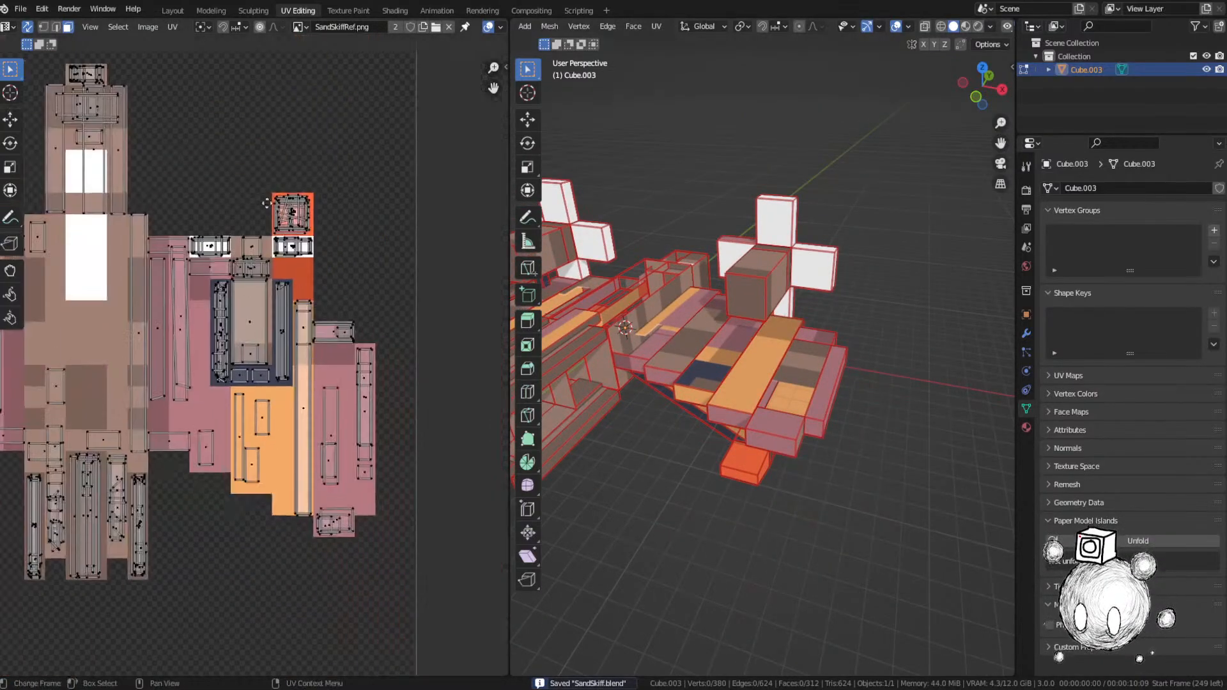
pyautogui.moveTo(92, 503); pyautogui.dragTo(223, 241, button='middle')
pyautogui.scroll(-2, 219, 256)
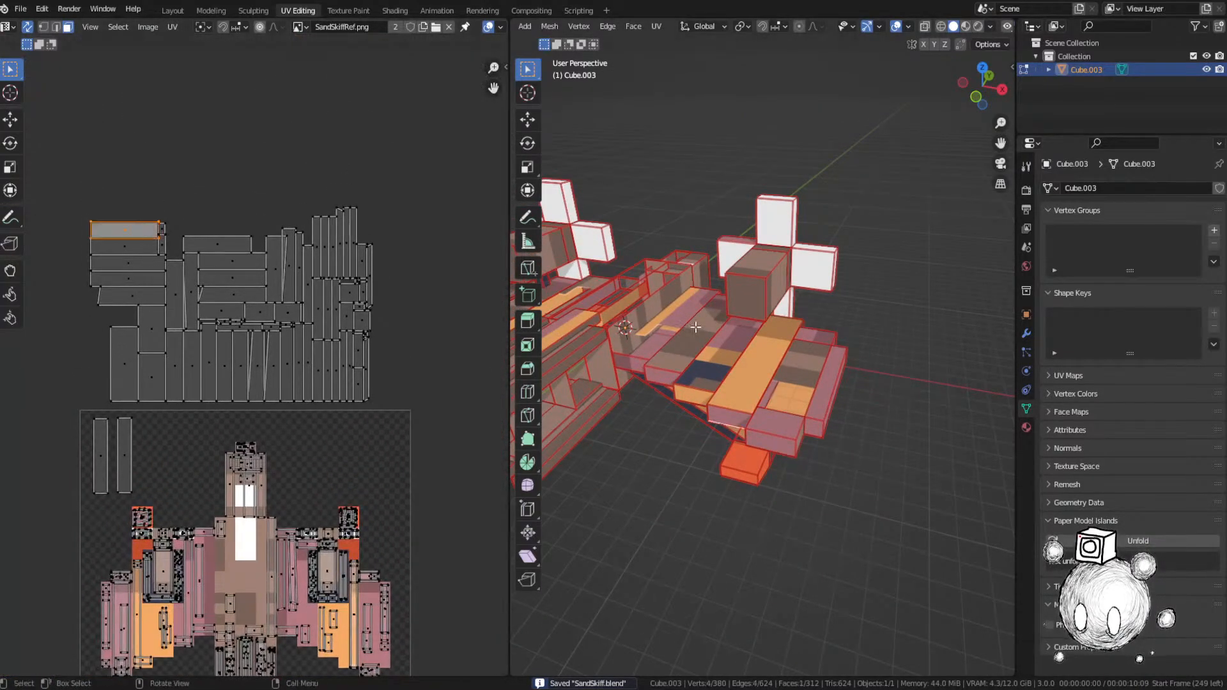
pyautogui.scroll(4, 696, 326)
pyautogui.moveTo(695, 327); pyautogui.dragTo(774, 230, button='middle')
pyautogui.press('g')
pyautogui.click(415, 575)
# Step: Move the island onto the orange area of the reference's right wing and rotate it 90 degrees
pyautogui.moveTo(415, 576); pyautogui.dragTo(301, 259, button='middle')
pyautogui.scroll(3, 256, 275)
pyautogui.press('g')
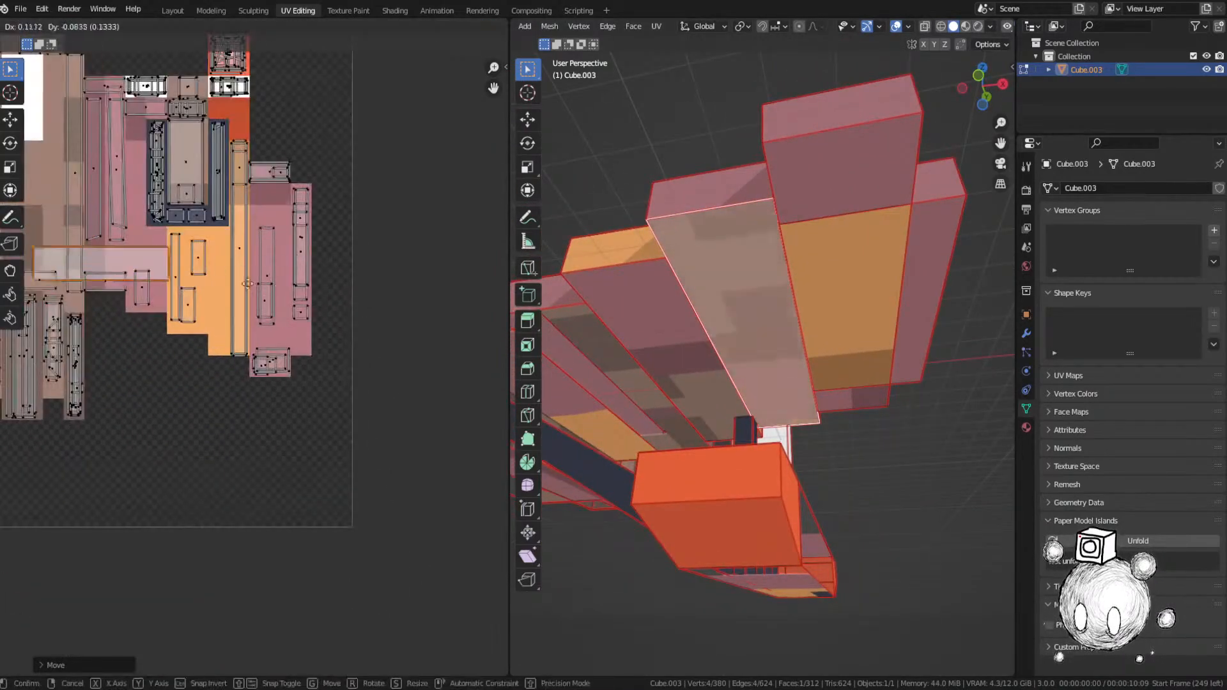
pyautogui.click(381, 275)
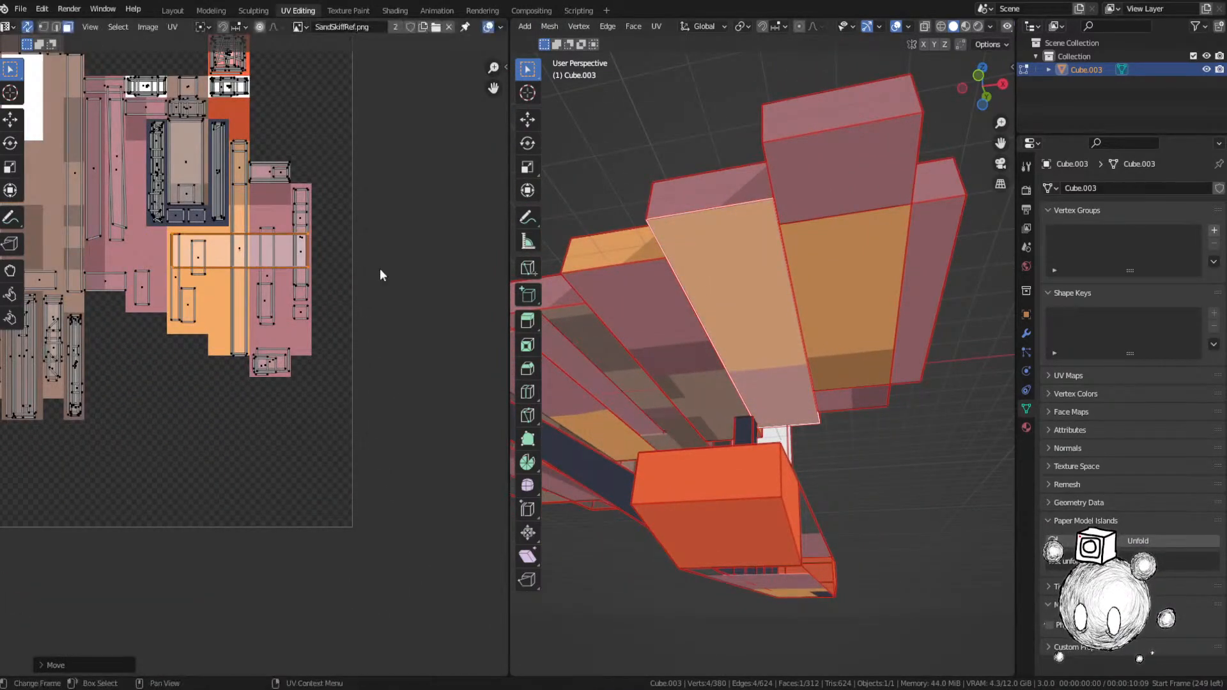
pyautogui.write('r90')
pyautogui.press('Return')
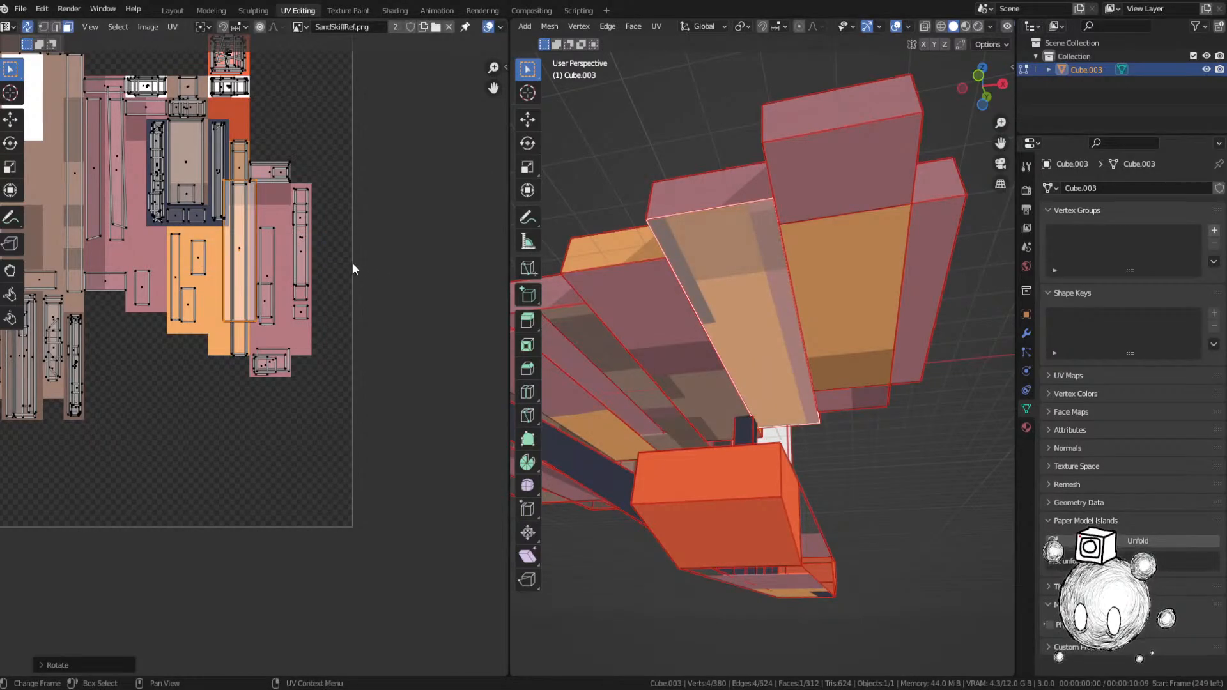
# Step: Narrow the island along the X axis to about half its width and rotate it 180 degrees
pyautogui.press('s')
pyautogui.press('x')
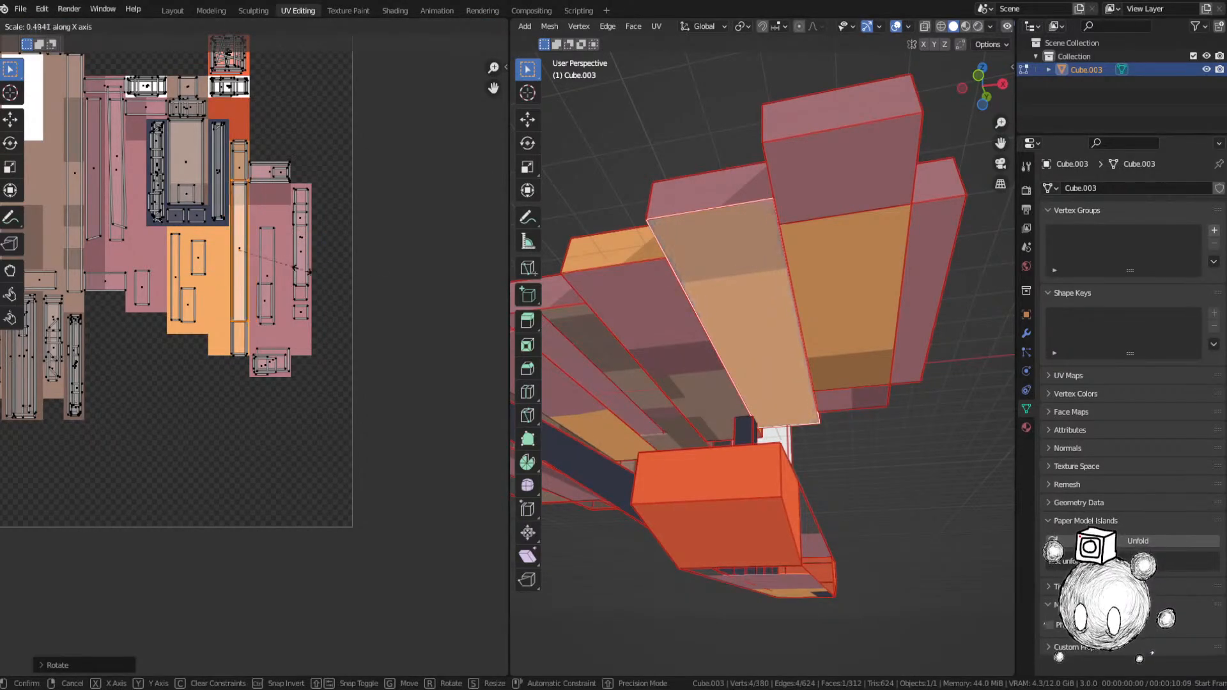
pyautogui.click(291, 269)
pyautogui.write('r180')
pyautogui.press('Return')
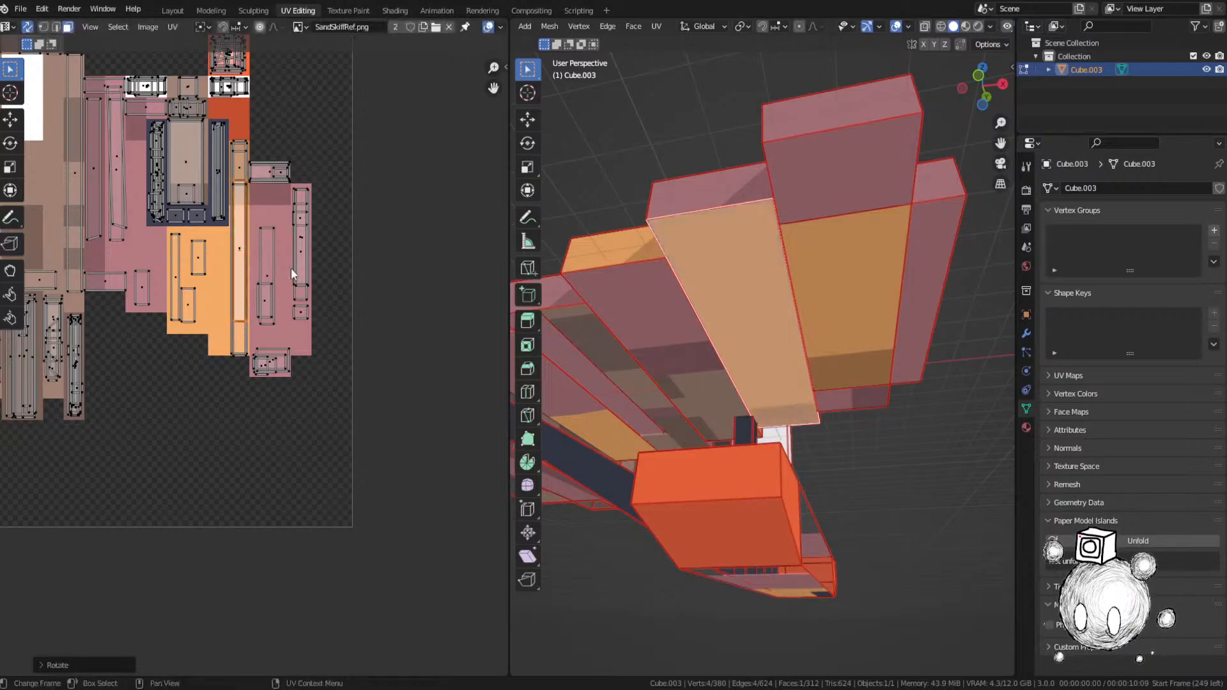
# Step: Nudge the island into line with the long orange strip and scale it along the Y axis until it fills the strip
pyautogui.scroll(4, 259, 296)
pyautogui.moveTo(258, 297); pyautogui.dragTo(310, 348, button='middle')
pyautogui.press('g')
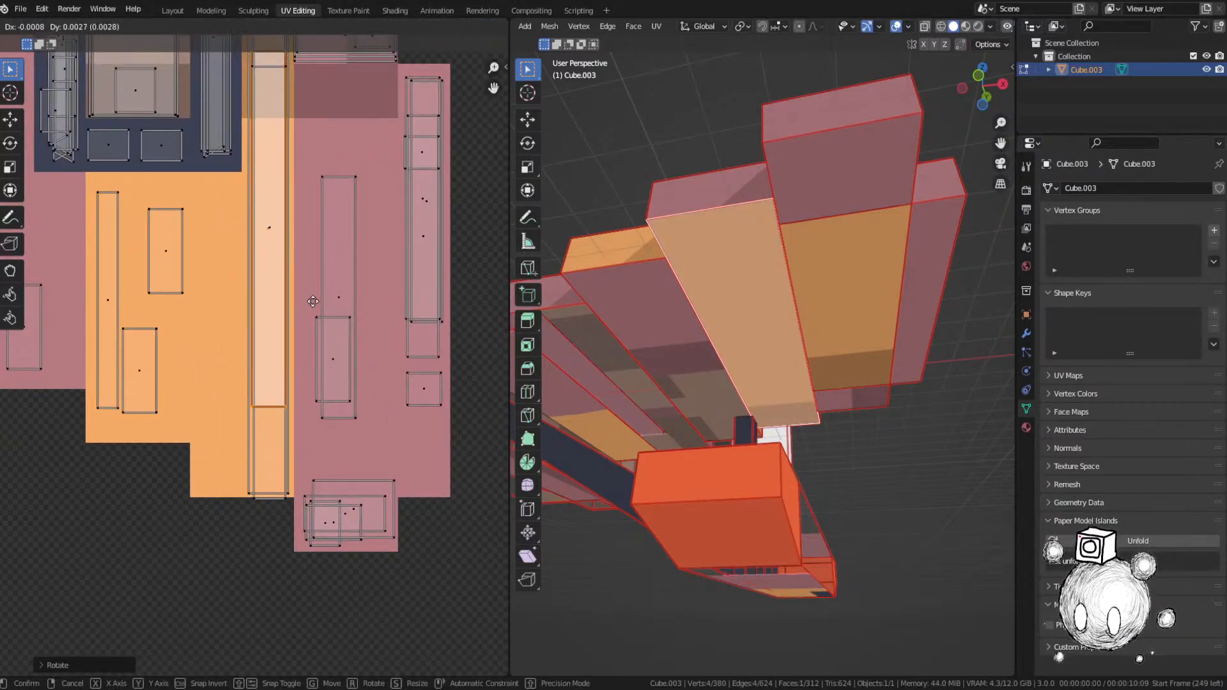
pyautogui.click(313, 301)
pyautogui.moveTo(316, 285); pyautogui.dragTo(328, 376, button='middle')
pyautogui.press('s')
pyautogui.press('y')
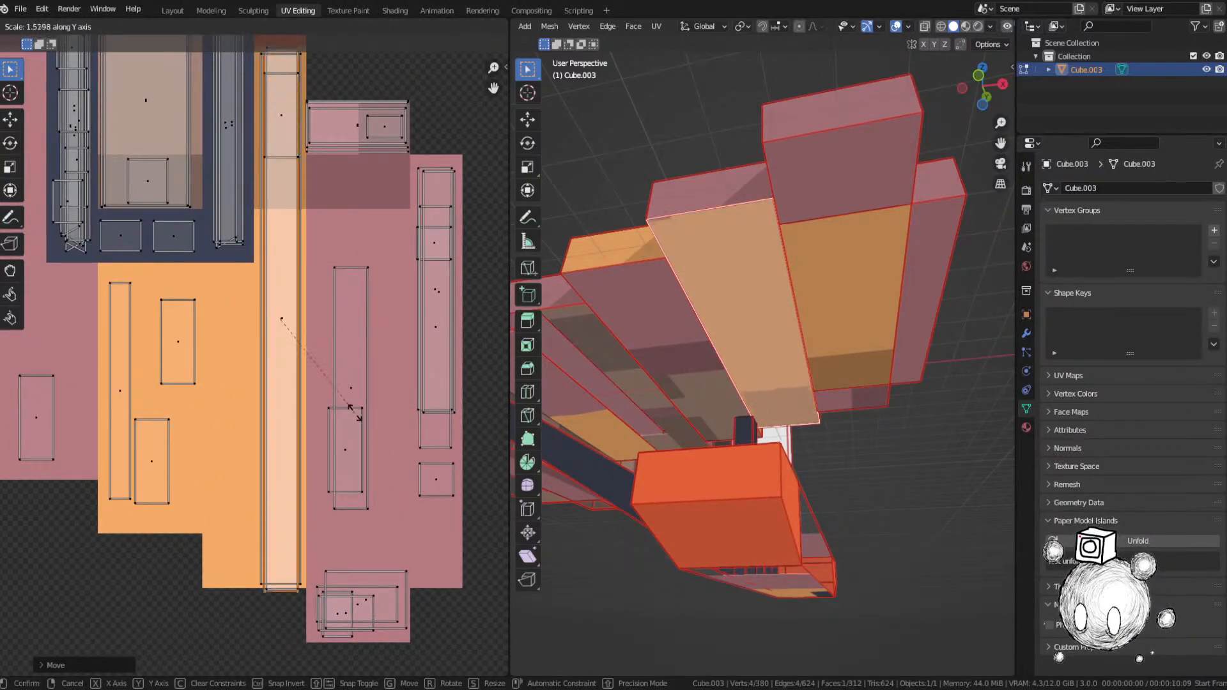
pyautogui.click(362, 416)
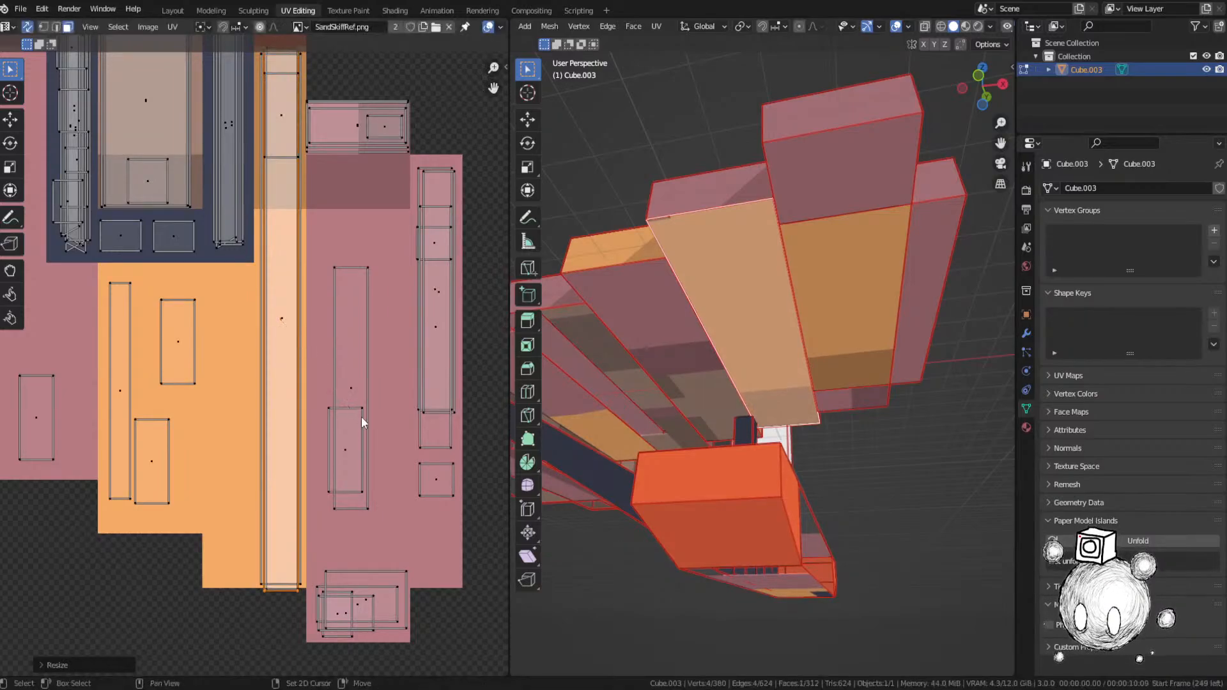
pyautogui.press('s')
pyautogui.press('y')
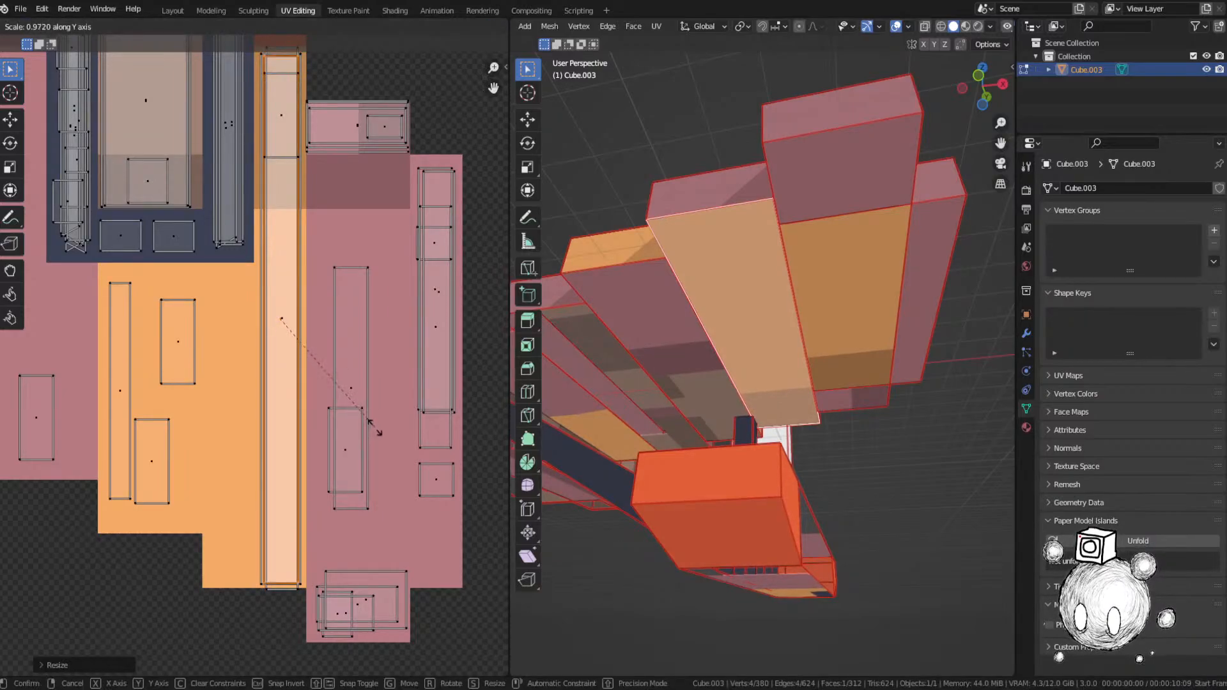
pyautogui.click(383, 438)
# Step: Select the small island above the horizontal leftovers and locate its face between the pink blocks at the wing's outer end
pyautogui.moveTo(601, 332); pyautogui.dragTo(633, 433, button='middle')
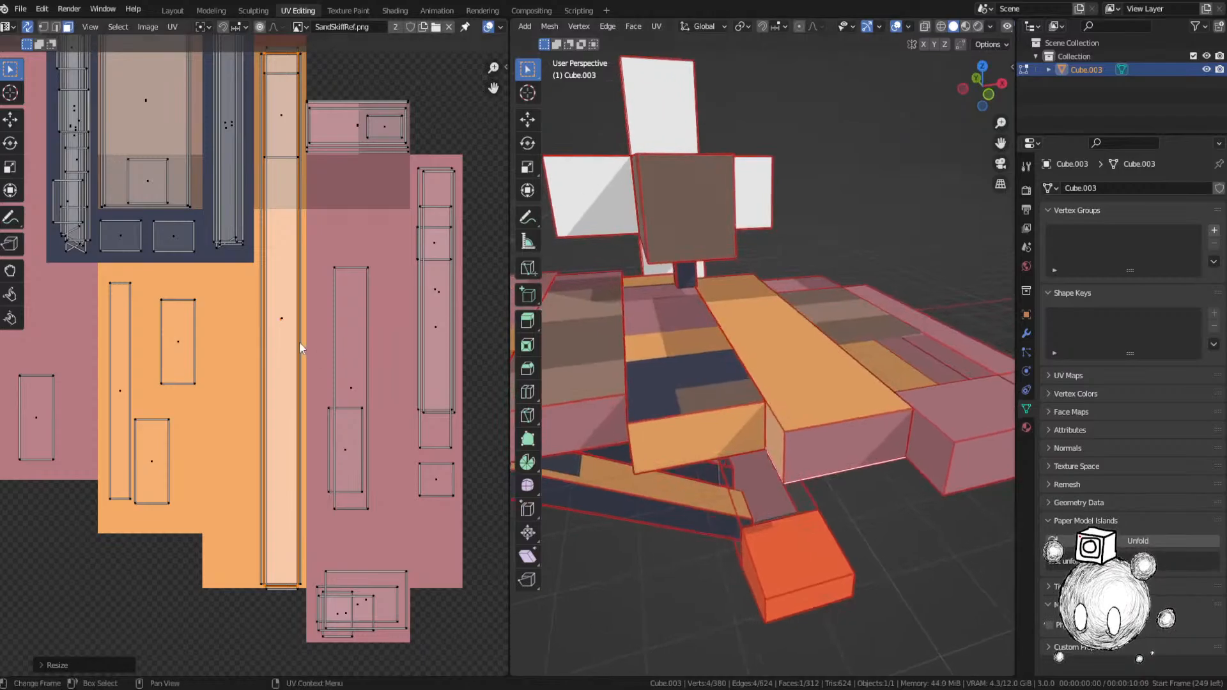
pyautogui.scroll(-3, 312, 297)
pyautogui.moveTo(325, 240); pyautogui.dragTo(365, 438, button='middle')
pyautogui.scroll(-2, 366, 438)
pyautogui.moveTo(181, 192); pyautogui.dragTo(319, 470, button='middle')
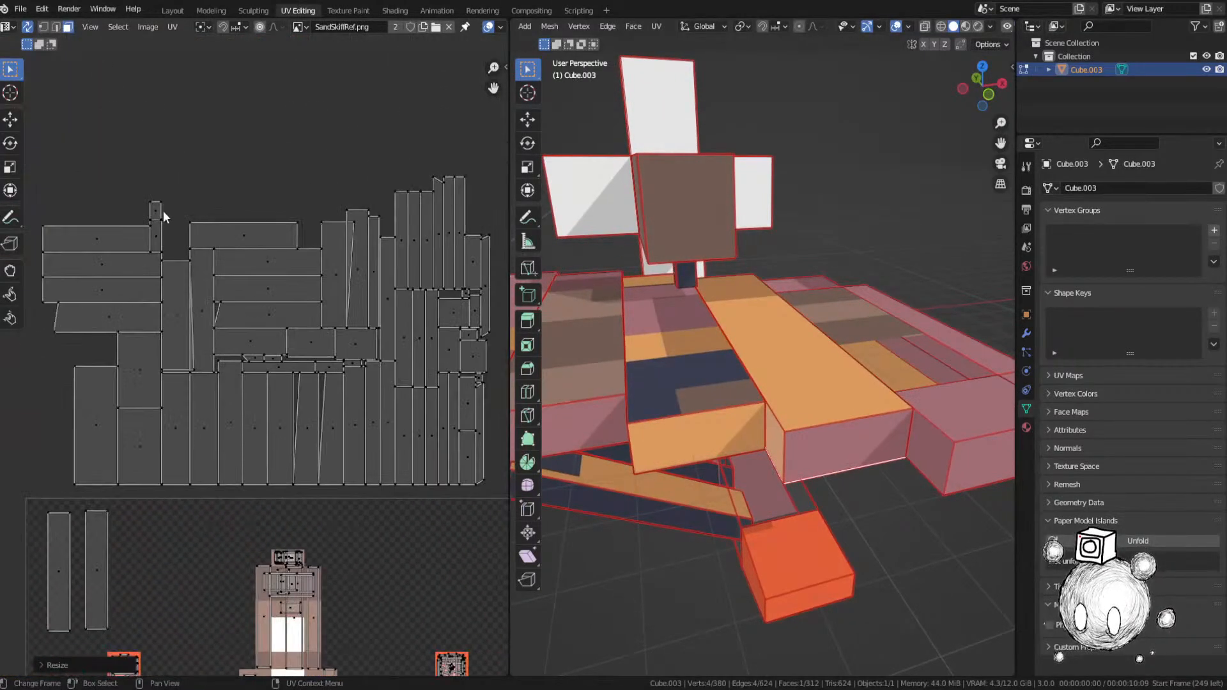
pyautogui.press('KP_Decimal')
pyautogui.moveTo(765, 337); pyautogui.dragTo(698, 326, button='middle')
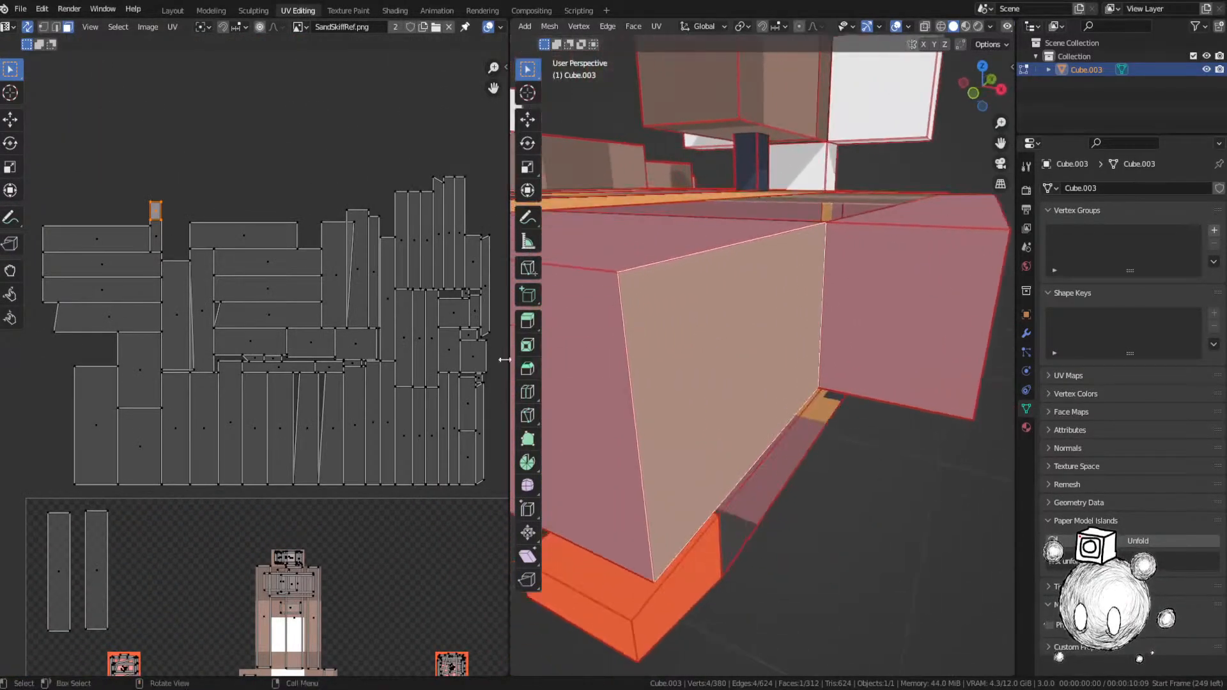
# Step: Move the small island onto the pink block at the lower end of the reference's right wing and save the file
pyautogui.scroll(-3, 294, 445)
pyautogui.moveTo(295, 446); pyautogui.dragTo(272, 359, button='middle')
pyautogui.press('g')
pyautogui.click(427, 613)
pyautogui.scroll(4, 371, 578)
pyautogui.moveTo(370, 579); pyautogui.dragTo(266, 364, button='middle')
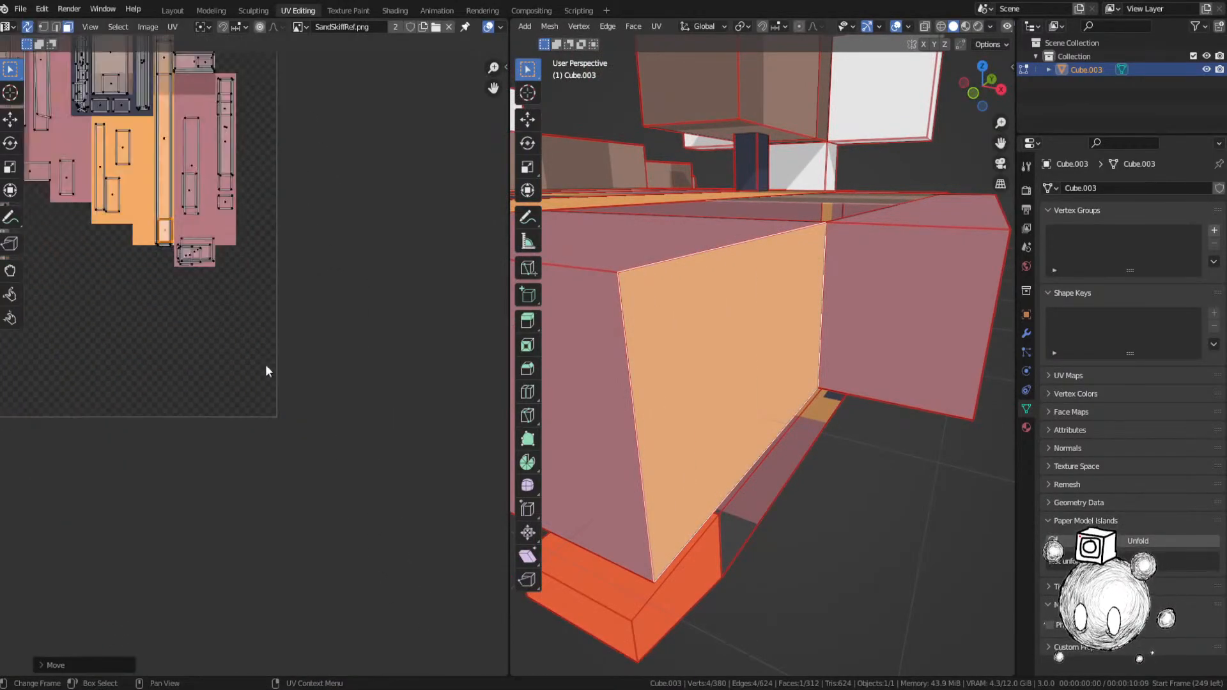
pyautogui.press('g')
pyautogui.click(255, 304)
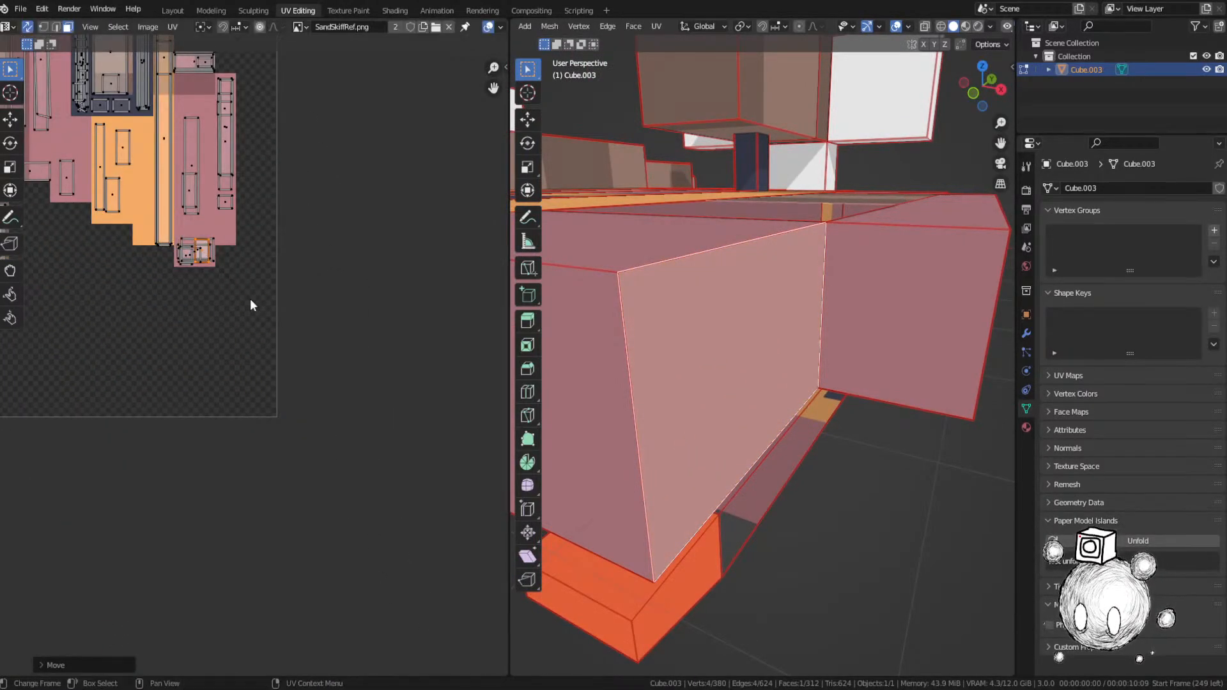
pyautogui.hotkey('ctrl', 's')
# Step: Select the topmost narrow vertical leftover island and locate its face beside the fuselage
pyautogui.click(197, 250)
pyautogui.scroll(-4, 189, 246)
pyautogui.moveTo(195, 213); pyautogui.dragTo(342, 573, button='middle')
pyautogui.scroll(-1, 342, 572)
pyautogui.scroll(-2, 257, 314)
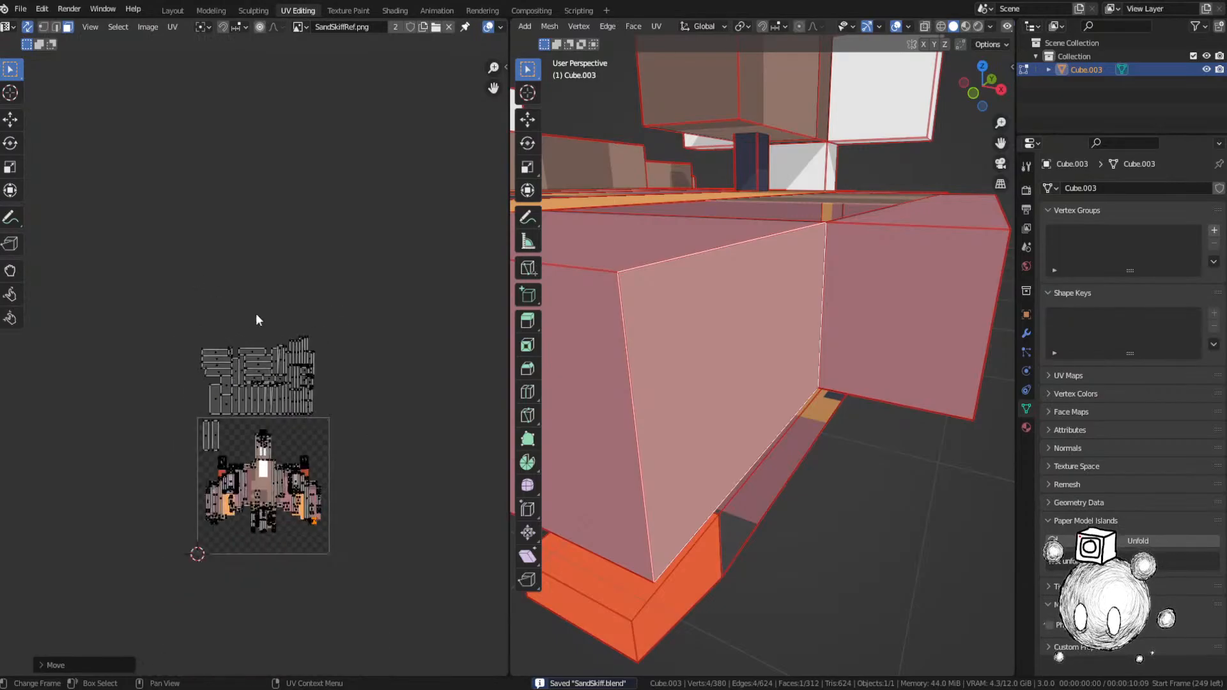
pyautogui.scroll(3, 291, 321)
pyautogui.click(364, 326)
pyautogui.press('`')
pyautogui.click(723, 411)
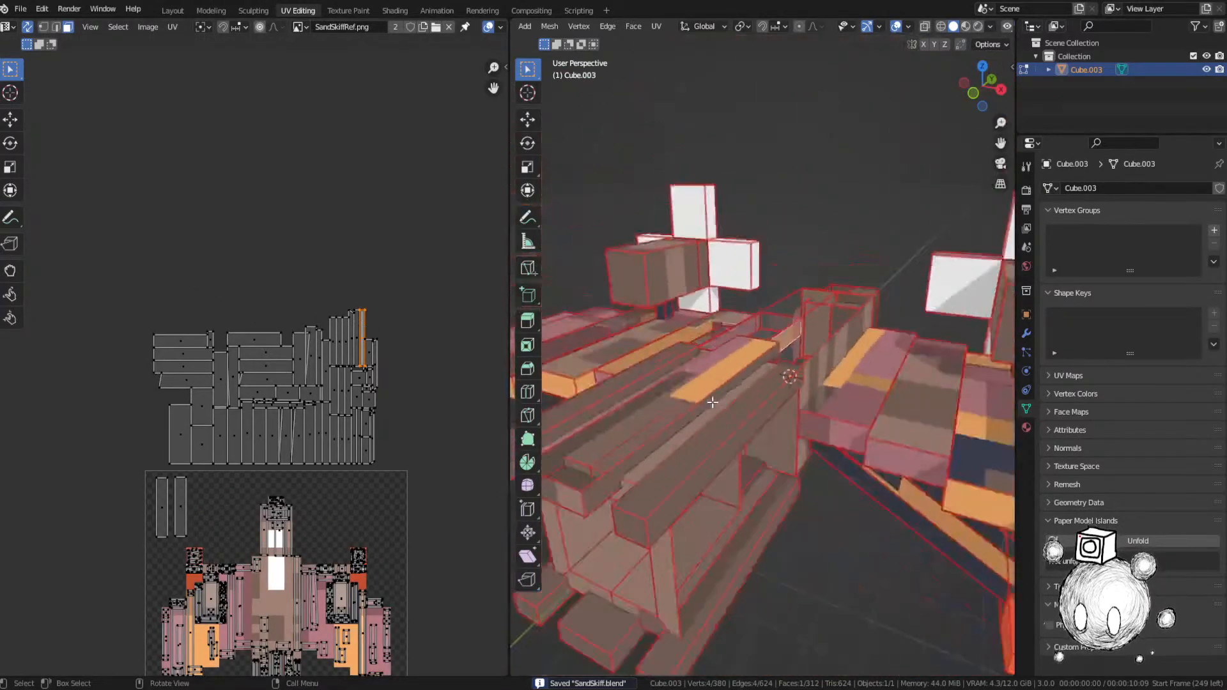
pyautogui.press('g')
pyautogui.rightClick(678, 398)
pyautogui.moveTo(675, 397); pyautogui.dragTo(725, 415, button='middle')
# Step: Move the narrow island onto the pink area of the reference's left wing, right beside the brown fuselage
pyautogui.press('g')
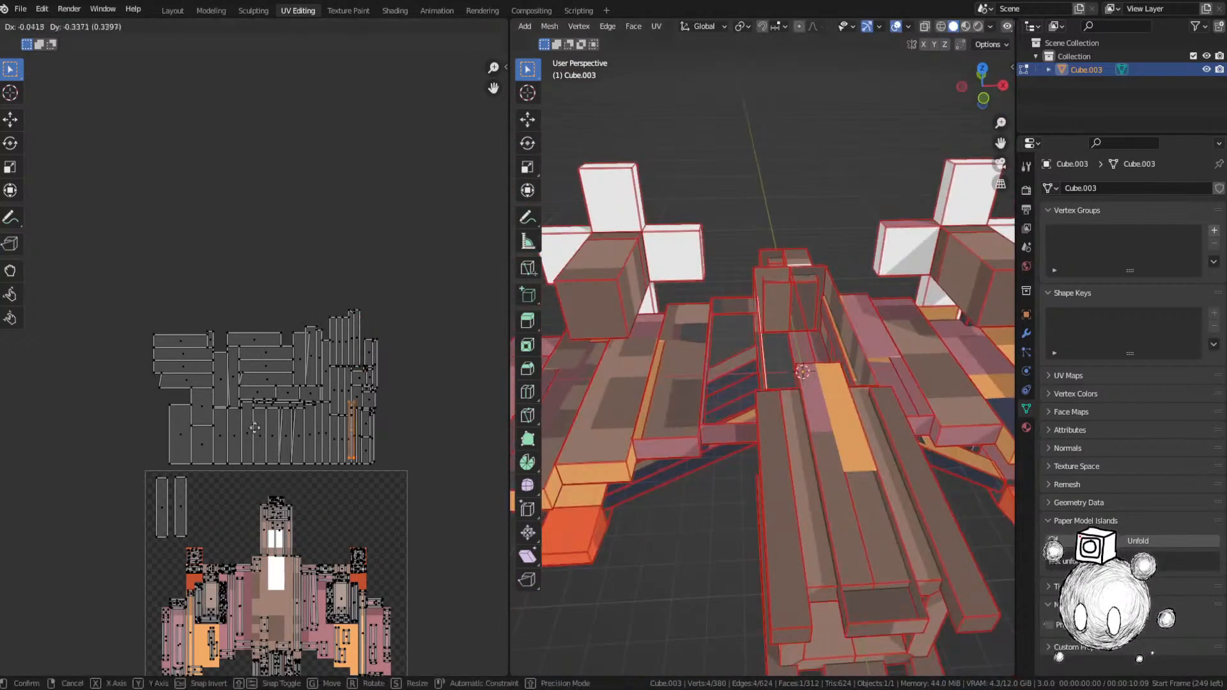
pyautogui.click(290, 519)
pyautogui.moveTo(290, 521); pyautogui.dragTo(366, 366, button='middle')
pyautogui.scroll(4, 366, 366)
pyautogui.press('g')
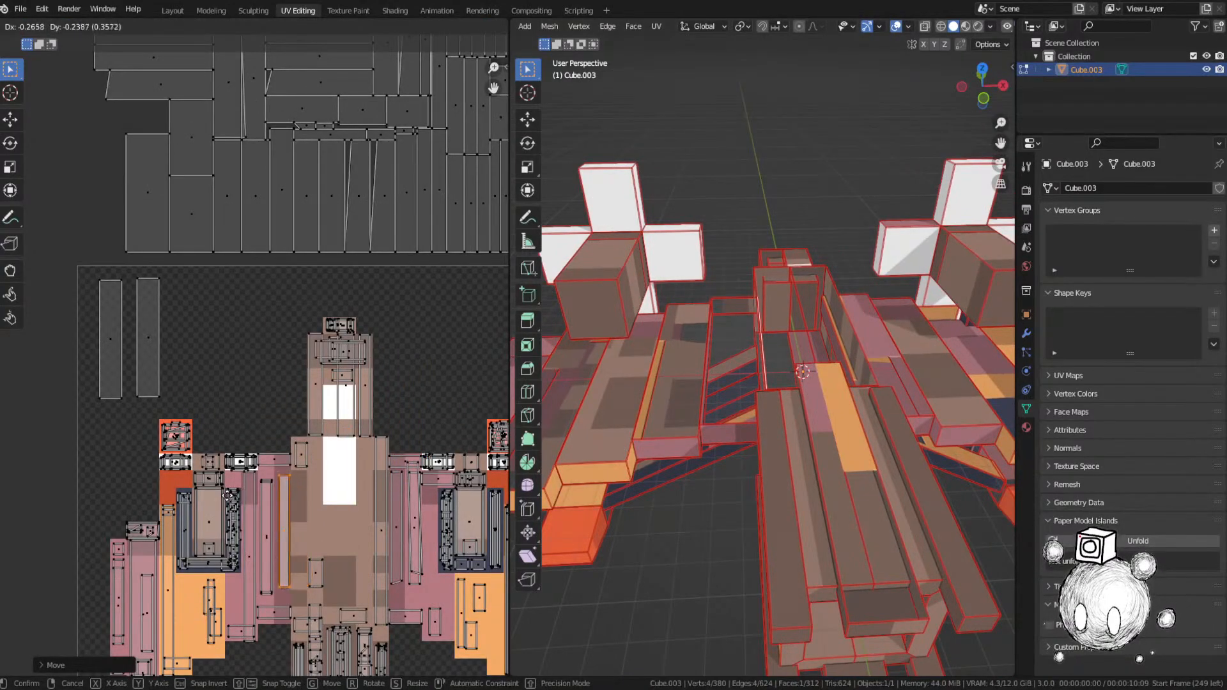
pyautogui.click(225, 495)
# Step: Select the next tall vertical leftover island and locate its face on the side of the right orange wing plank
pyautogui.moveTo(370, 306); pyautogui.dragTo(313, 596, button='middle')
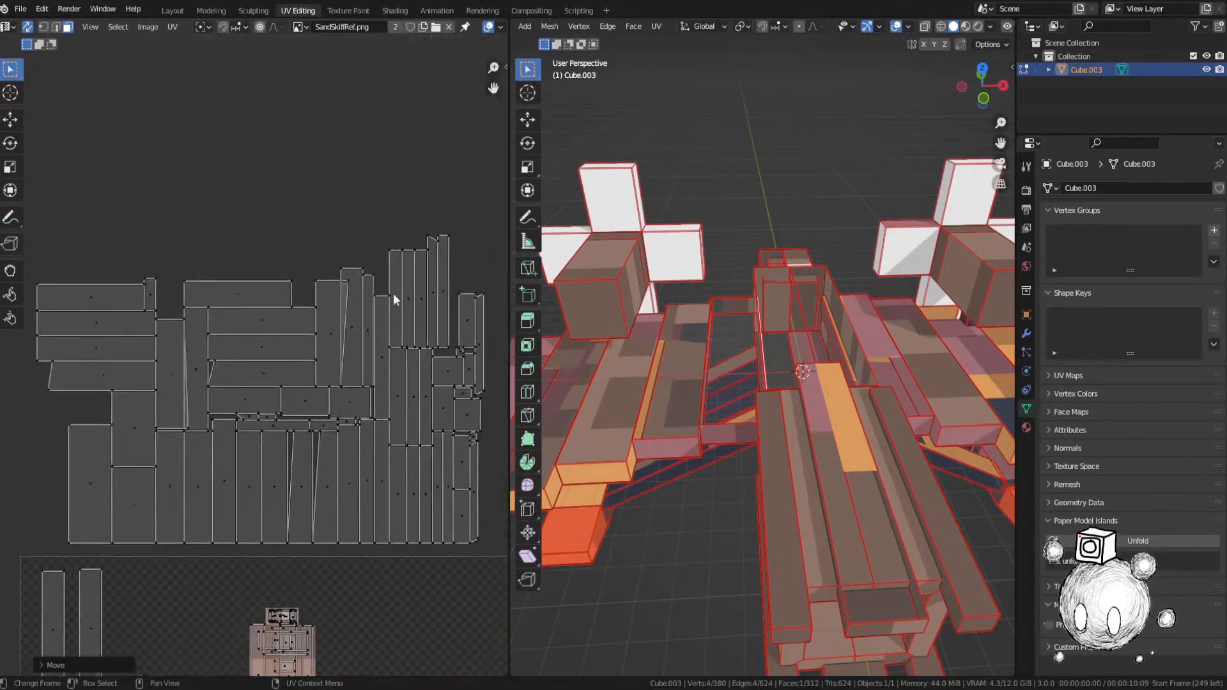
pyautogui.click(446, 272)
pyautogui.press('KP_Decimal')
pyautogui.moveTo(614, 291); pyautogui.dragTo(567, 293, button='middle')
pyautogui.press('g')
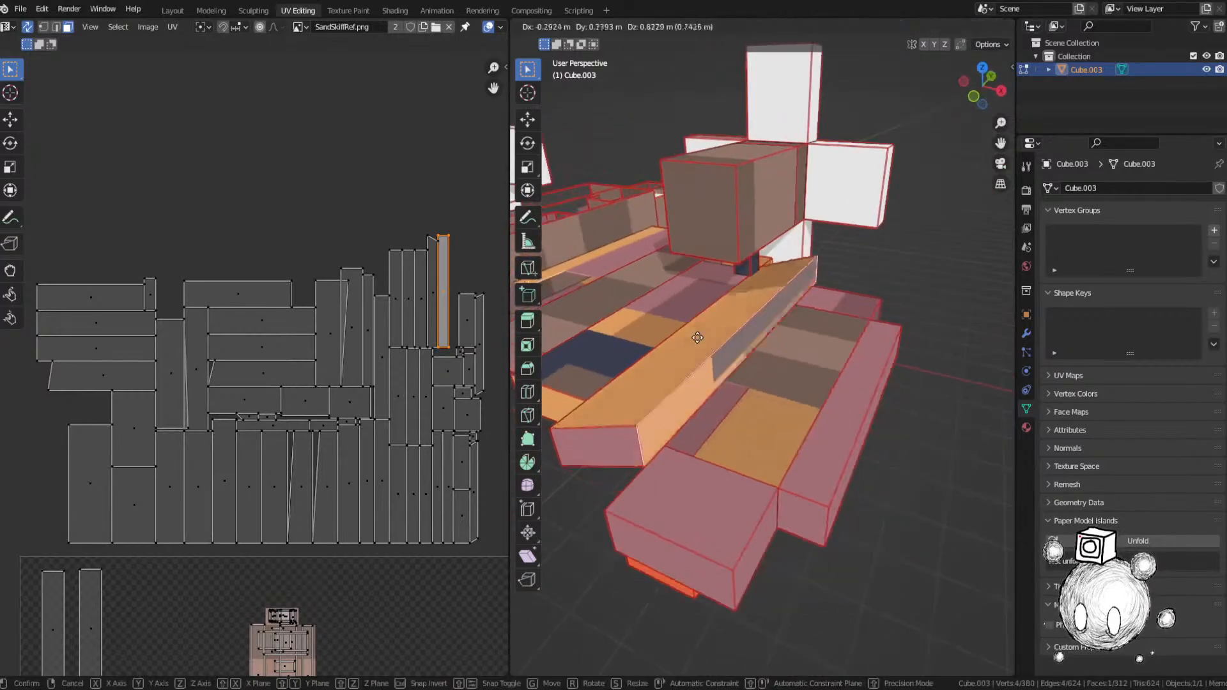
pyautogui.rightClick(484, 293)
# Step: Move the tall island down onto the long orange strip of the reference's right wing
pyautogui.press('g')
pyautogui.click(447, 502)
pyautogui.moveTo(361, 450); pyautogui.dragTo(250, 278, button='middle')
pyautogui.press('g')
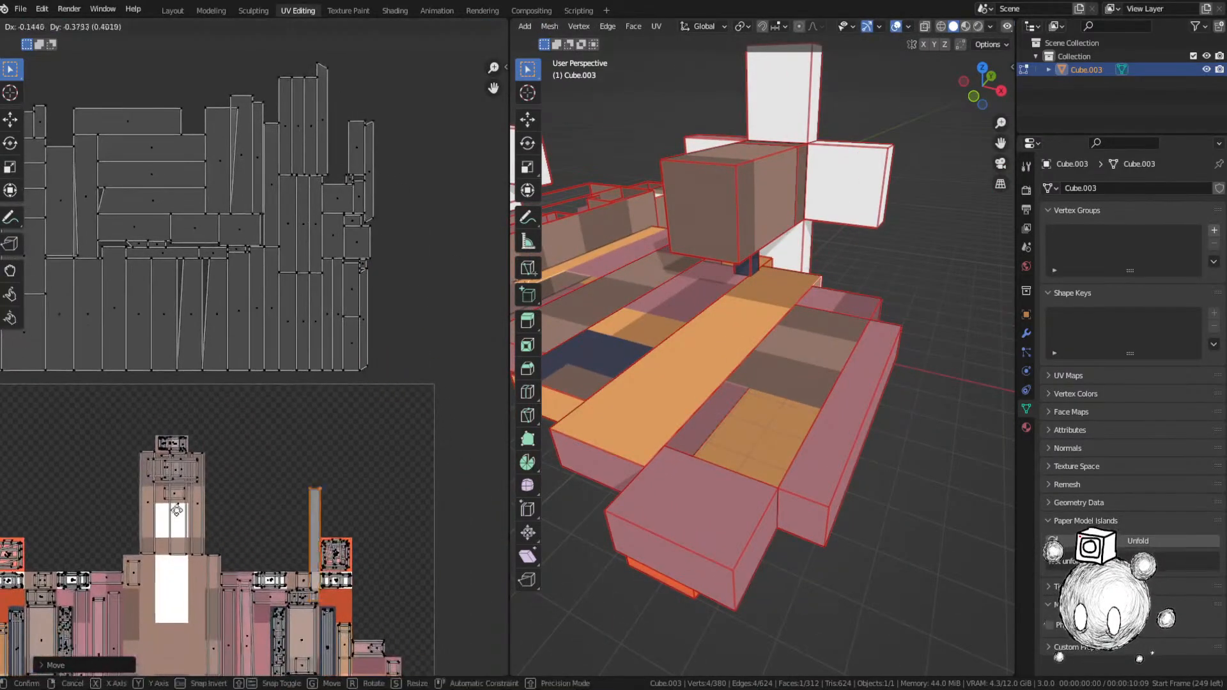
pyautogui.click(178, 510)
pyautogui.scroll(2, 262, 511)
pyautogui.moveTo(275, 518); pyautogui.dragTo(226, 305, button='middle')
pyautogui.moveTo(767, 329); pyautogui.dragTo(630, 319, button='middle')
pyautogui.press('g')
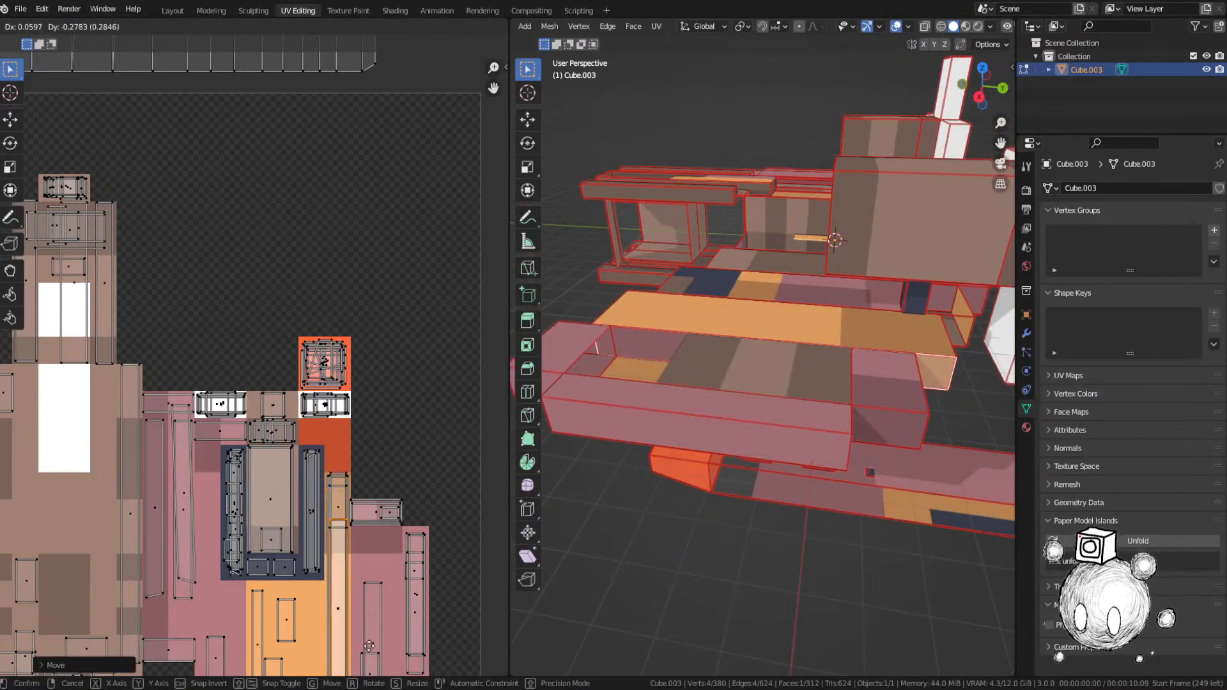
pyautogui.click(369, 647)
# Step: Stretch the island along the Y axis to fill the orange strip and save the file
pyautogui.moveTo(369, 613); pyautogui.dragTo(352, 419, button='middle')
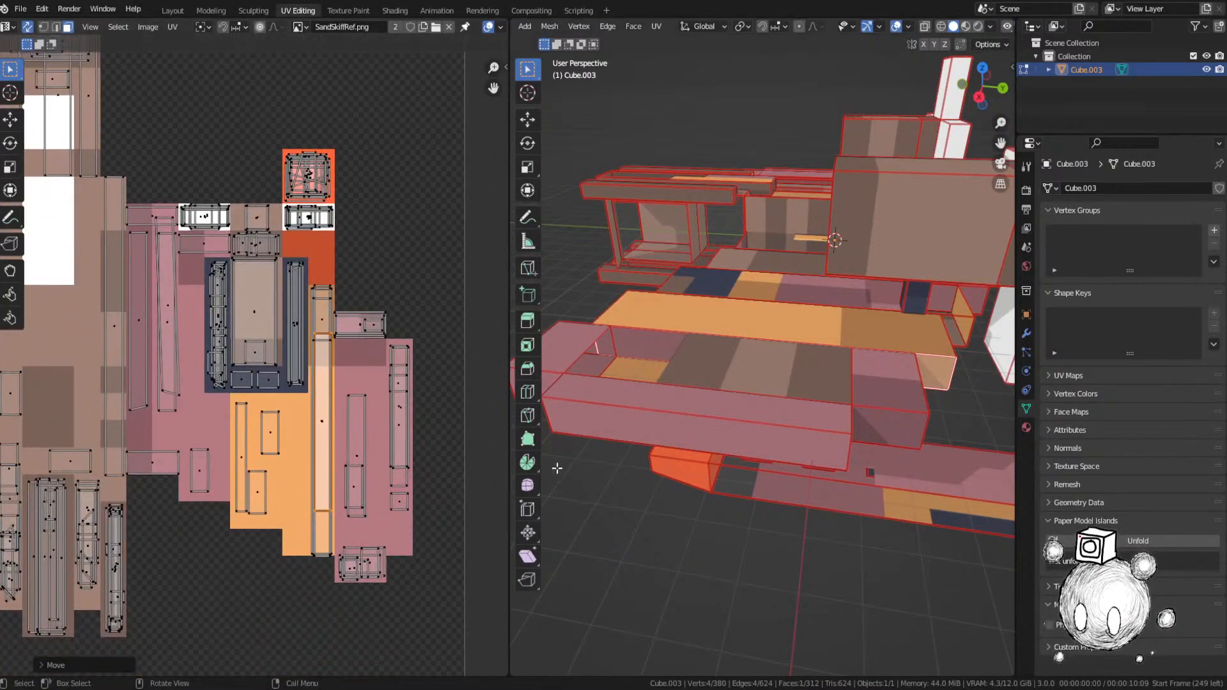
pyautogui.press('s')
pyautogui.press('y')
pyautogui.click(427, 493)
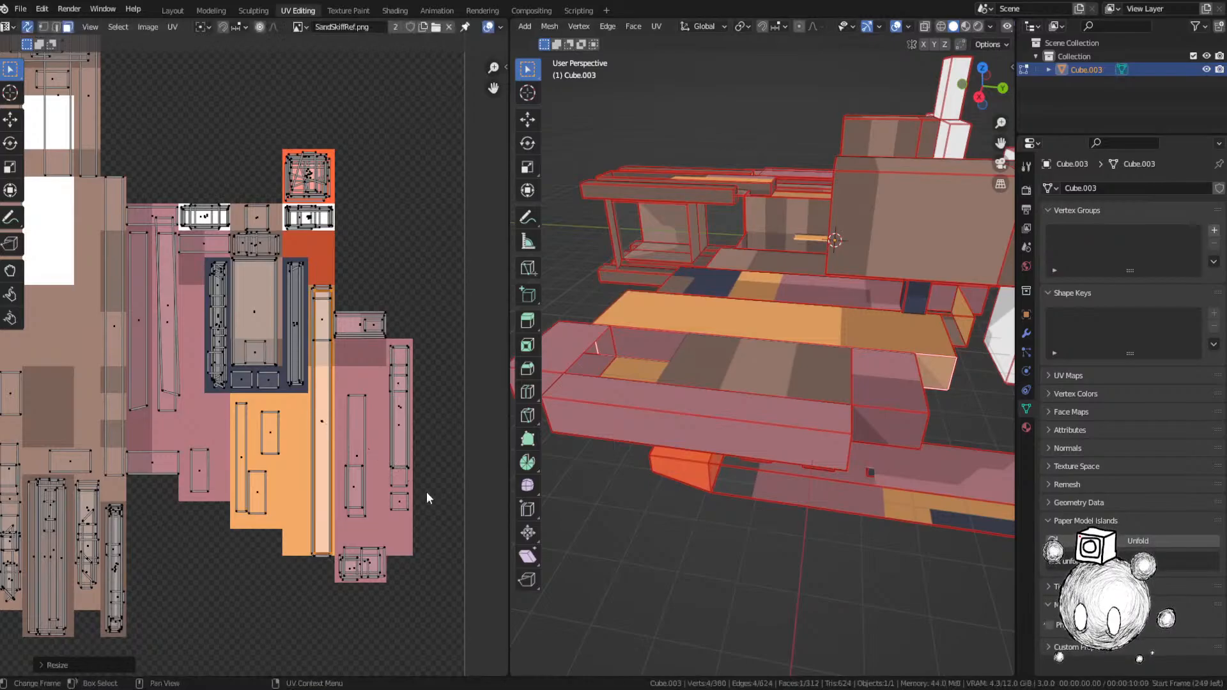
pyautogui.hotkey('ctrl', 's')
# Step: Select the next tallest vertical leftover island and locate its face on the side of the opposite wing's plank
pyautogui.scroll(-3, 330, 246)
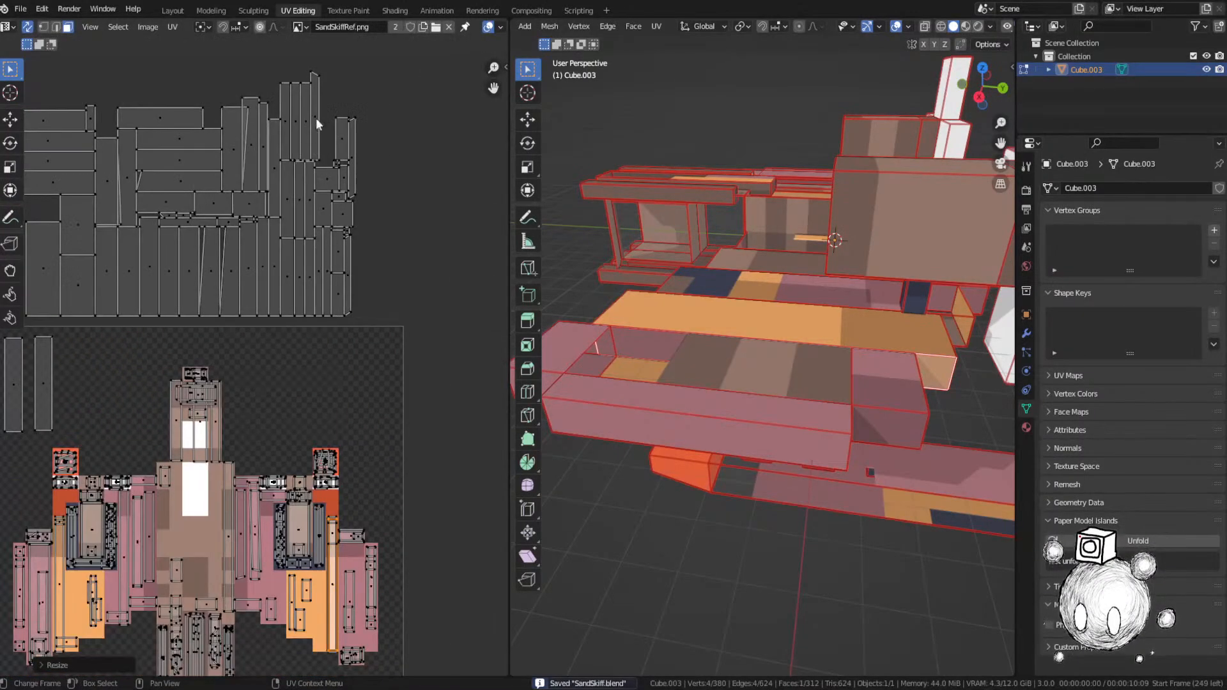
pyautogui.click(316, 118)
pyautogui.moveTo(783, 359); pyautogui.dragTo(847, 384, button='middle')
pyautogui.moveTo(698, 392); pyautogui.dragTo(794, 371, button='middle')
pyautogui.press('g')
pyautogui.rightClick(794, 371)
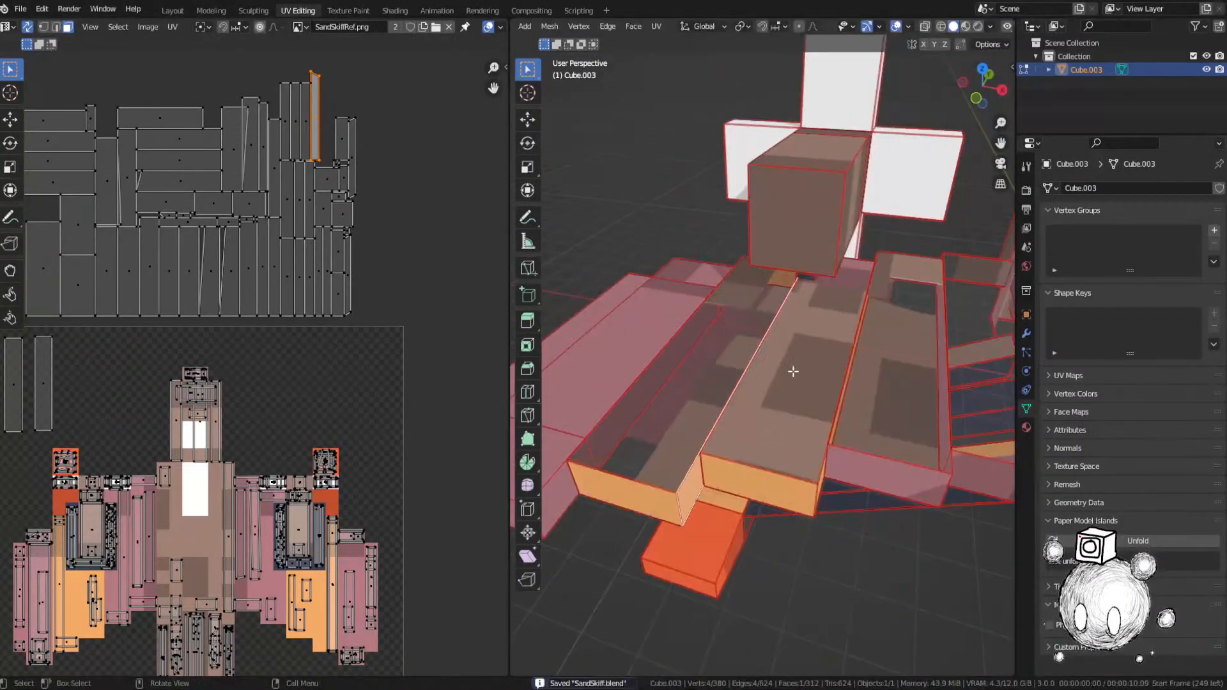
# Step: Move the island onto the long orange strip of the reference's left wing and stretch it along the Y axis to fill the strip
pyautogui.press('g')
pyautogui.click(251, 542)
pyautogui.moveTo(156, 525); pyautogui.dragTo(425, 248, button='middle')
pyautogui.scroll(2, 425, 248)
pyautogui.press('g')
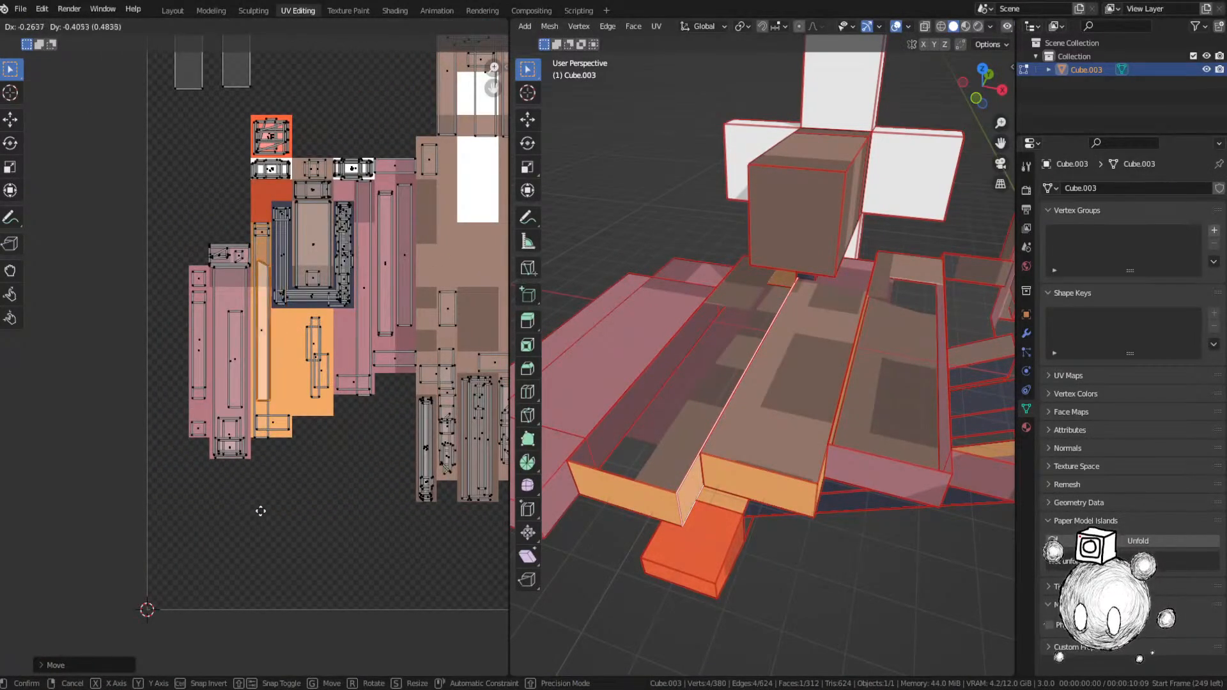
pyautogui.press('s')
pyautogui.press('y')
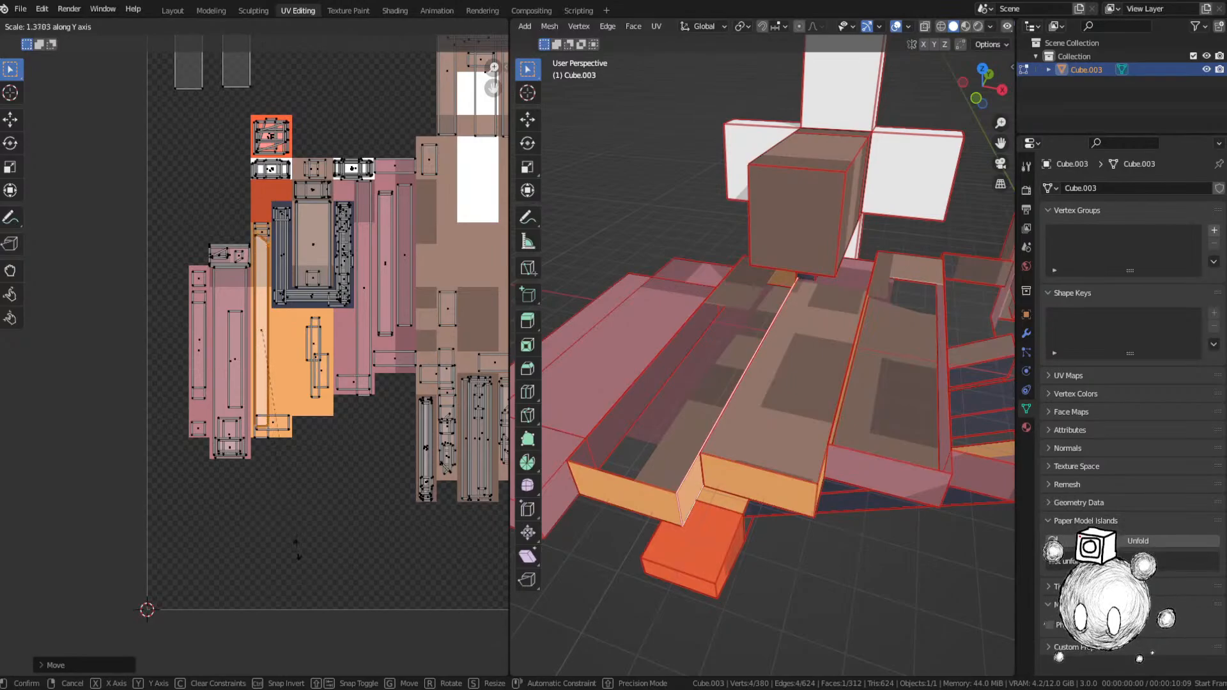
pyautogui.click(304, 563)
# Step: Select the small island beside the horizontal leftovers and locate its face on the edge of the engine's lower white fin
pyautogui.moveTo(670, 407); pyautogui.dragTo(557, 394, button='middle')
pyautogui.scroll(-4, 252, 363)
pyautogui.moveTo(264, 176); pyautogui.dragTo(258, 393, button='middle')
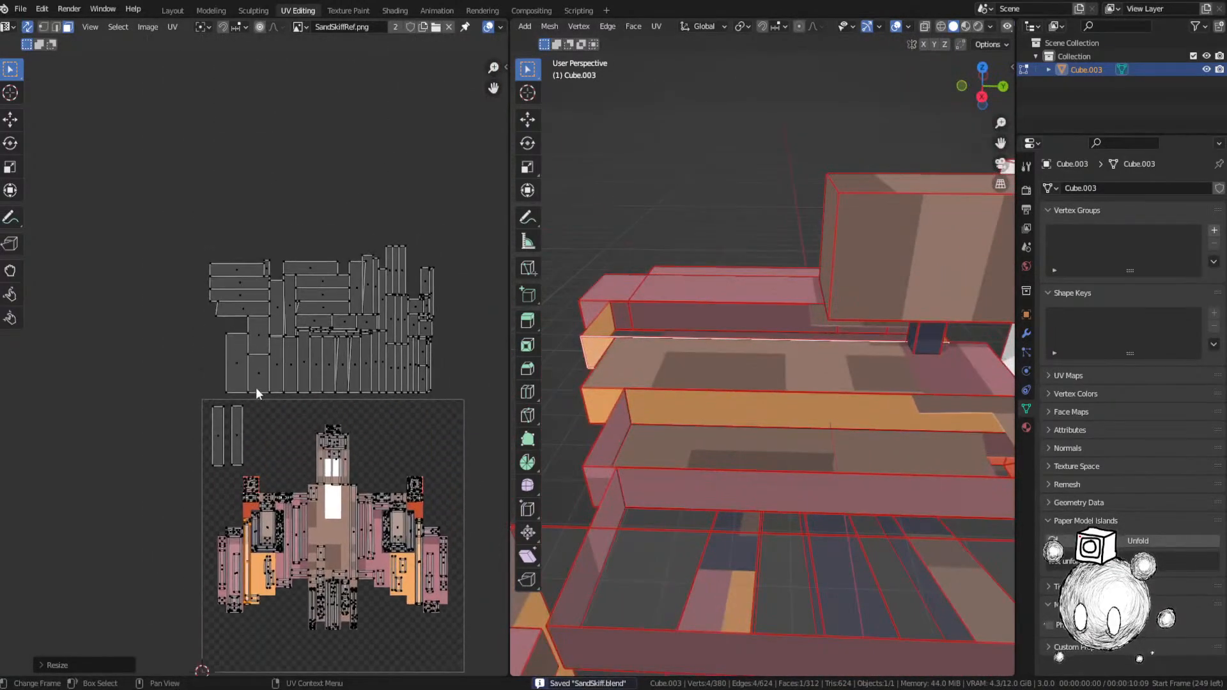
pyautogui.press('KP_Decimal')
pyautogui.moveTo(828, 426); pyautogui.dragTo(997, 422, button='middle')
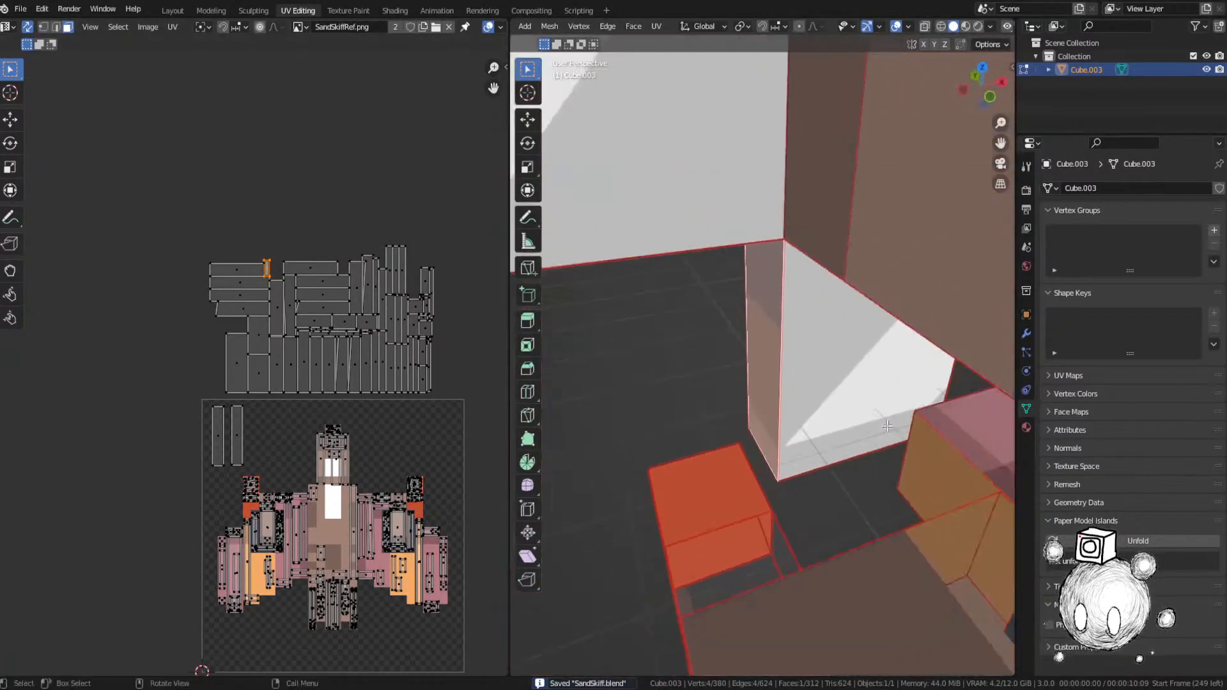
pyautogui.scroll(-2, 831, 396)
pyautogui.press('g')
pyautogui.rightClick(671, 352)
# Step: Move the fin island between the two white blocks atop the reference's left wing and rotate it 90 degrees
pyautogui.press('g')
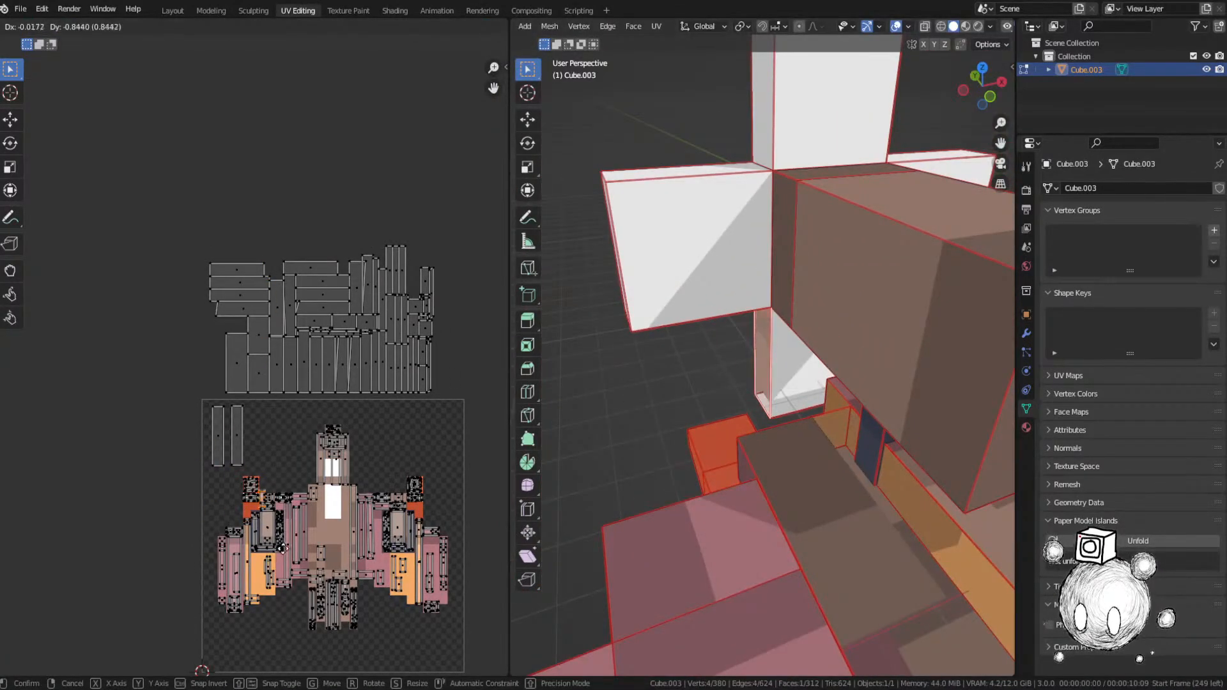
pyautogui.click(286, 549)
pyautogui.moveTo(614, 457); pyautogui.dragTo(754, 441, button='middle')
pyautogui.moveTo(283, 486); pyautogui.dragTo(271, 451, button='middle')
pyautogui.scroll(4, 272, 452)
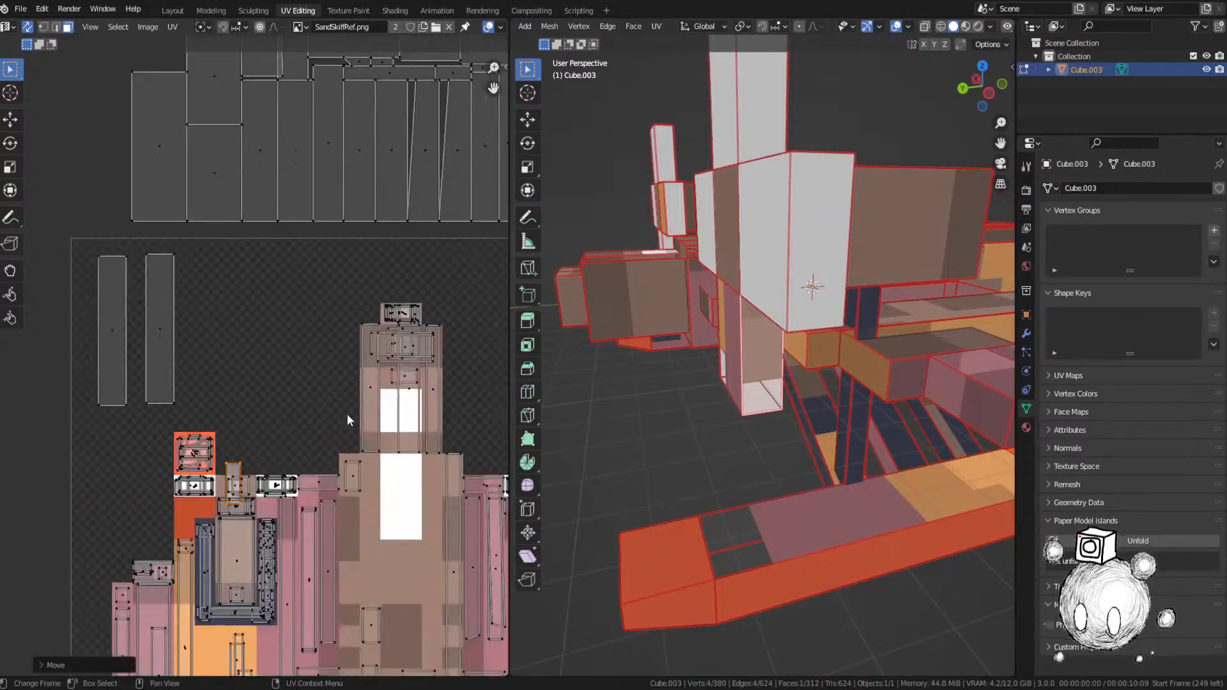
pyautogui.press('r')
pyautogui.click(335, 439)
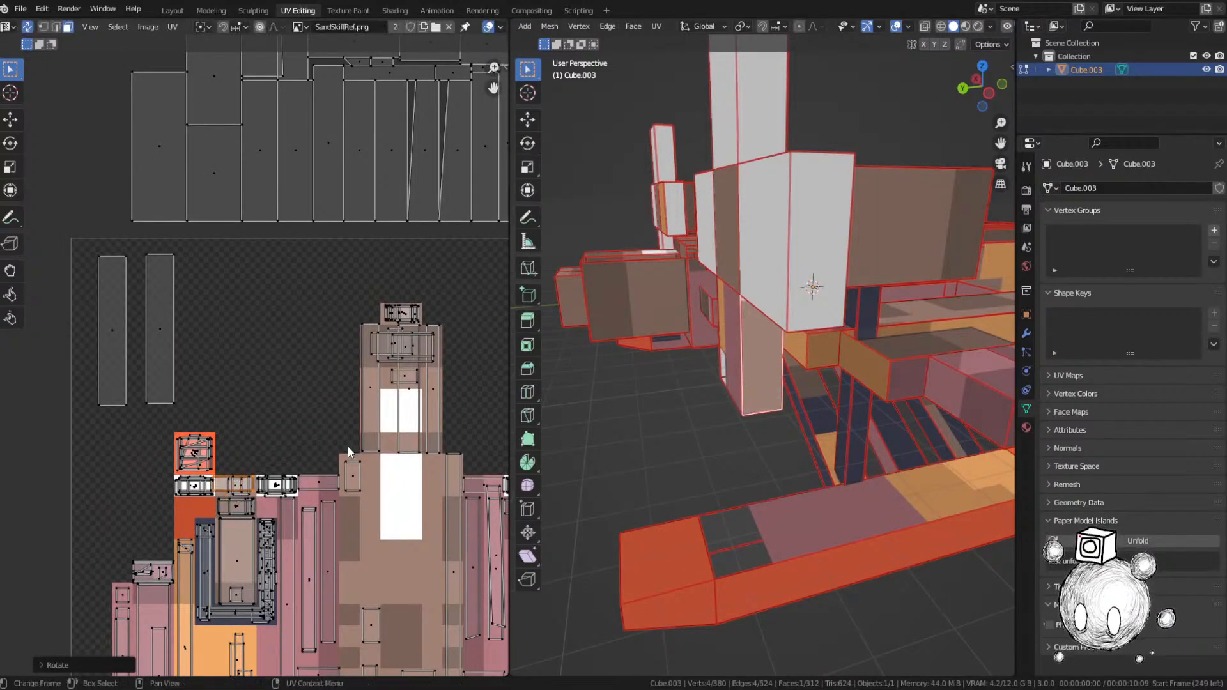
# Step: Move the fin island onto the reference's white area, scale it down to fit, and save the file
pyautogui.press('g')
pyautogui.click(311, 456)
pyautogui.press('s')
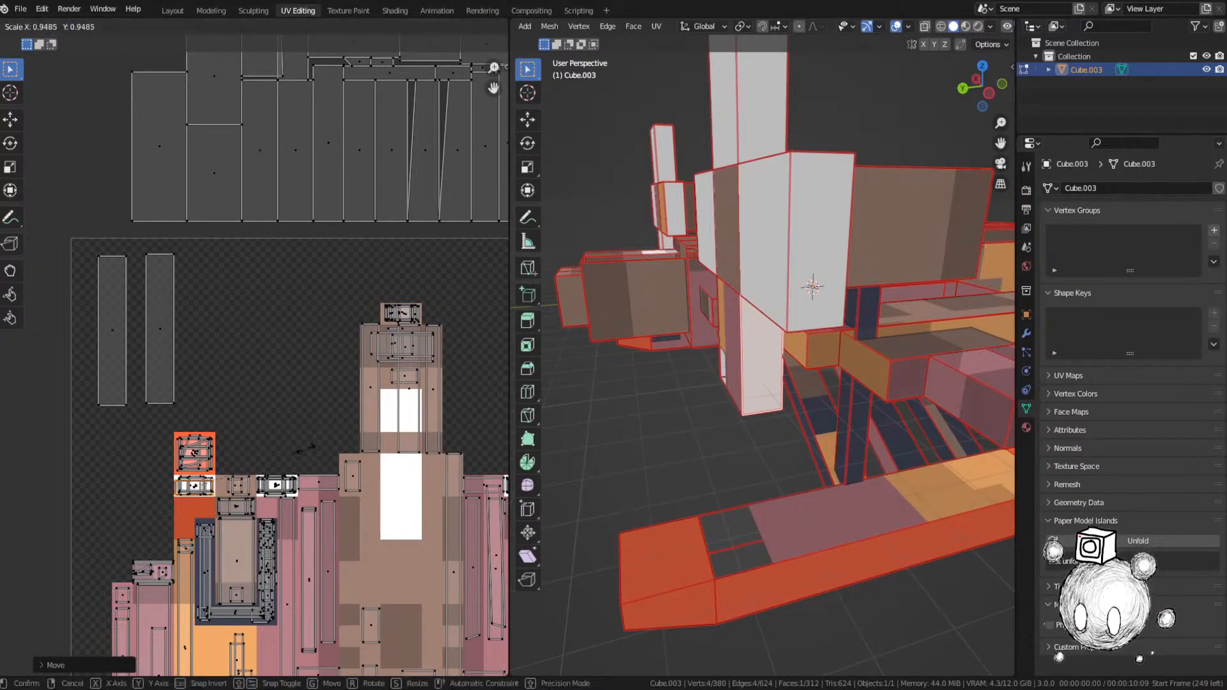
pyautogui.click(305, 451)
pyautogui.hotkey('ctrl', 's')
# Step: Select the uppermost horizontal island at the edge of the leftovers and locate its face on top of the wing's plank
pyautogui.scroll(-4, 252, 365)
pyautogui.moveTo(263, 235); pyautogui.dragTo(264, 284, button='middle')
pyautogui.click(216, 232)
pyautogui.press('KP_Decimal')
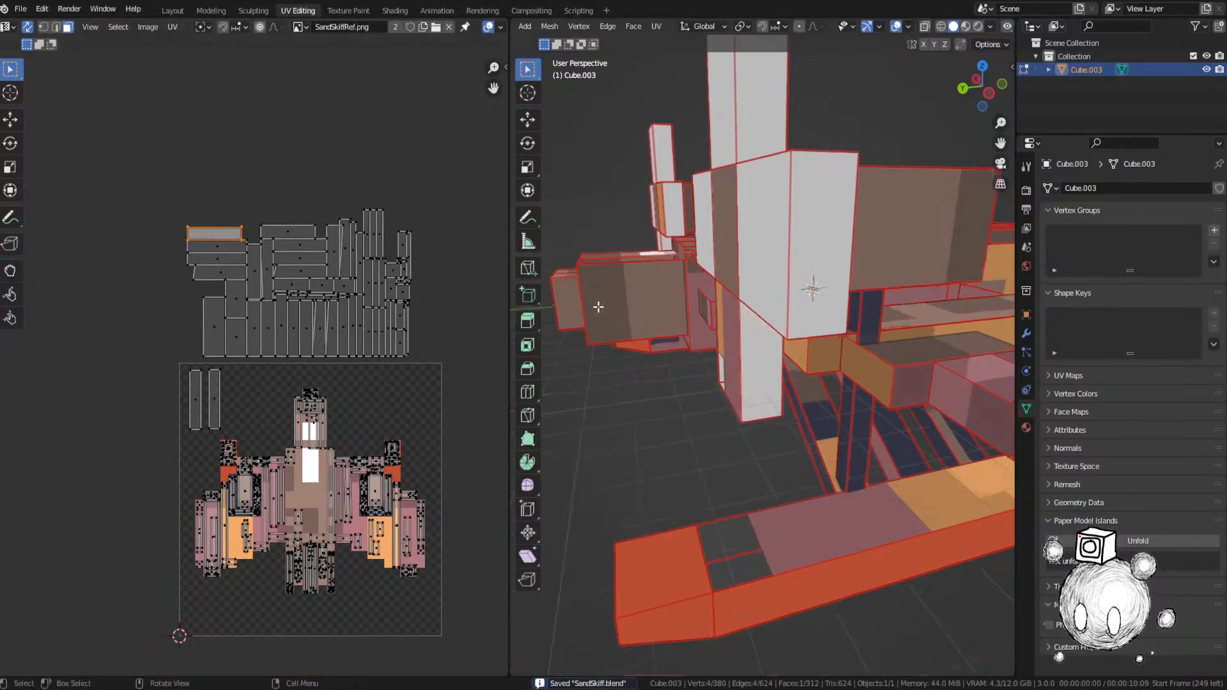
pyautogui.moveTo(664, 362); pyautogui.dragTo(707, 419, button='middle')
# Step: Move the plank island over the middle of the reference's fuselage and rotate it 90 degrees
pyautogui.press('g')
pyautogui.click(664, 362)
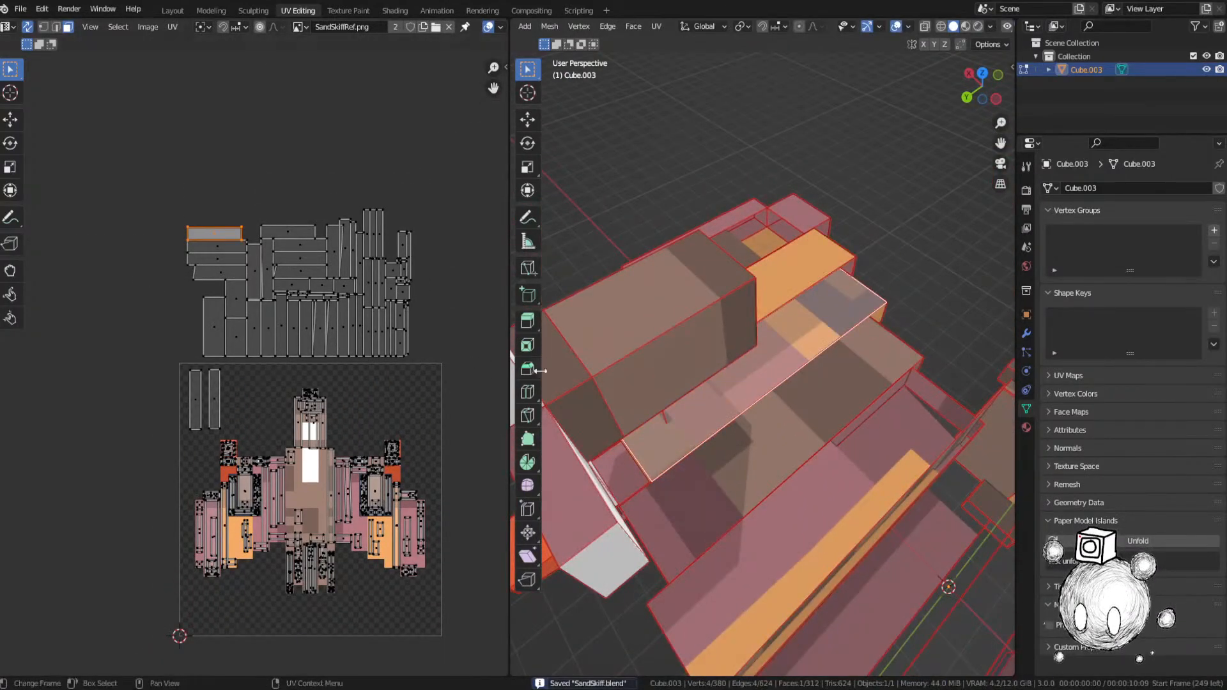
pyautogui.moveTo(541, 371); pyautogui.dragTo(494, 393, button='middle')
pyautogui.click(451, 538)
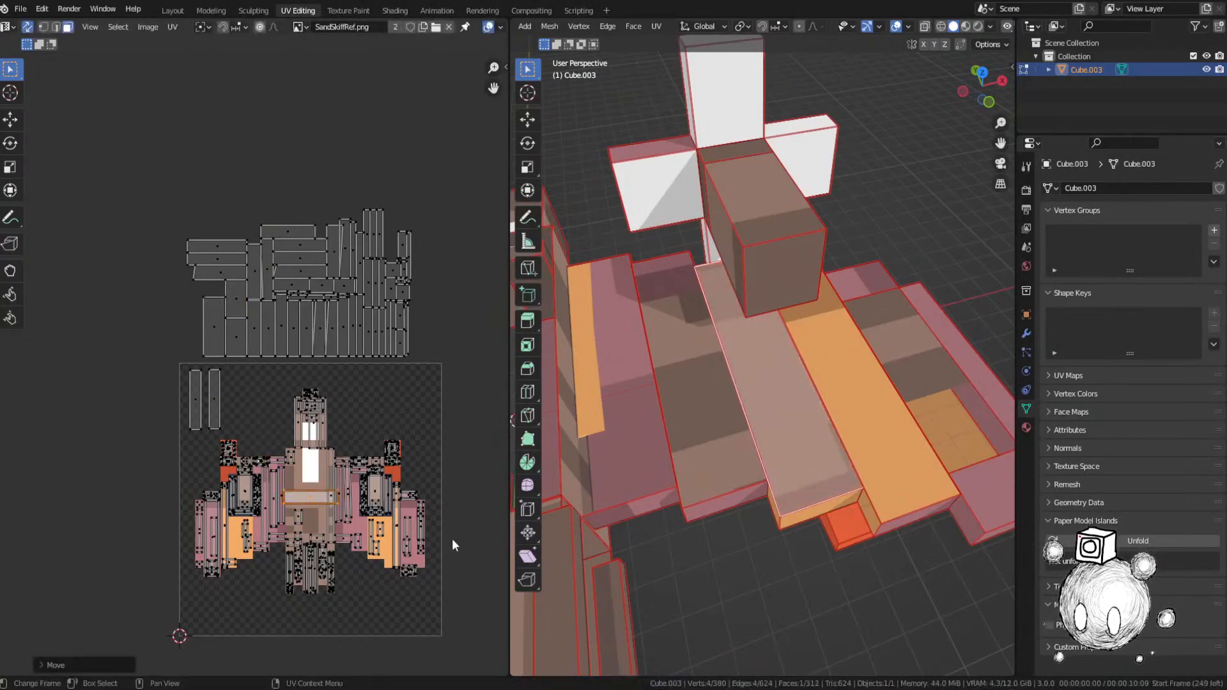
pyautogui.write('r90')
pyautogui.press('Return')
# Step: Place the island on the orange block of the reference's right wing, shrink it to fit inside, and save the file
pyautogui.moveTo(439, 535); pyautogui.dragTo(434, 511, button='middle')
pyautogui.press('Home')
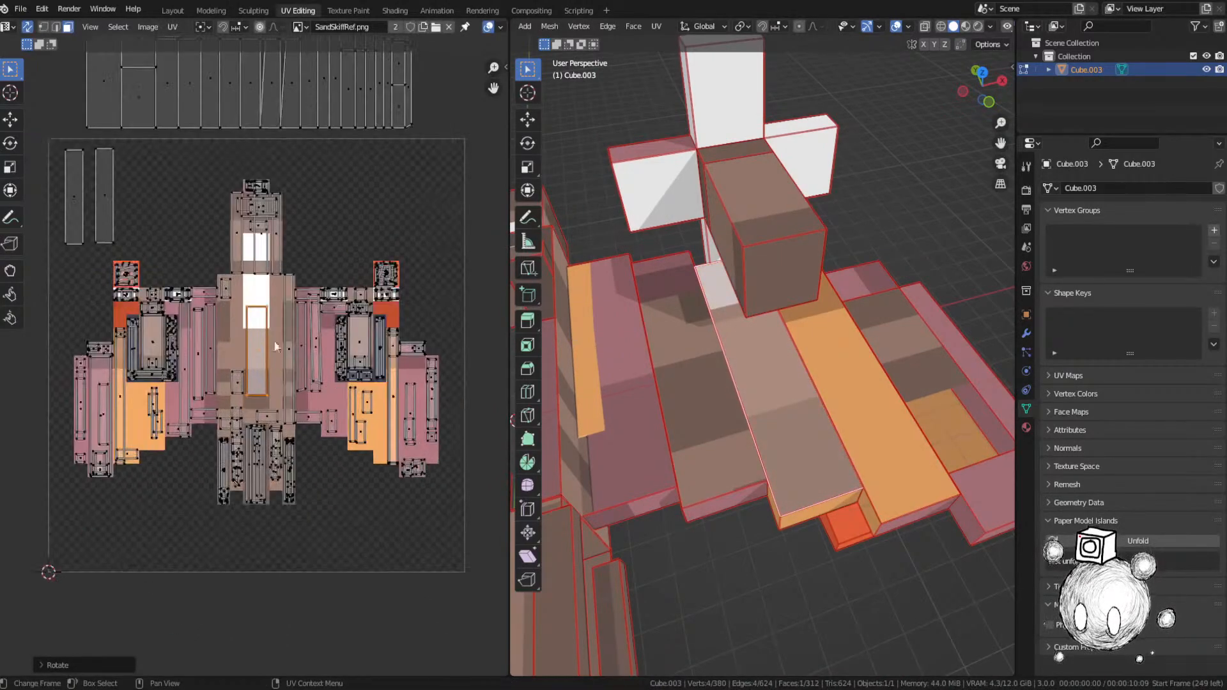
pyautogui.press('s')
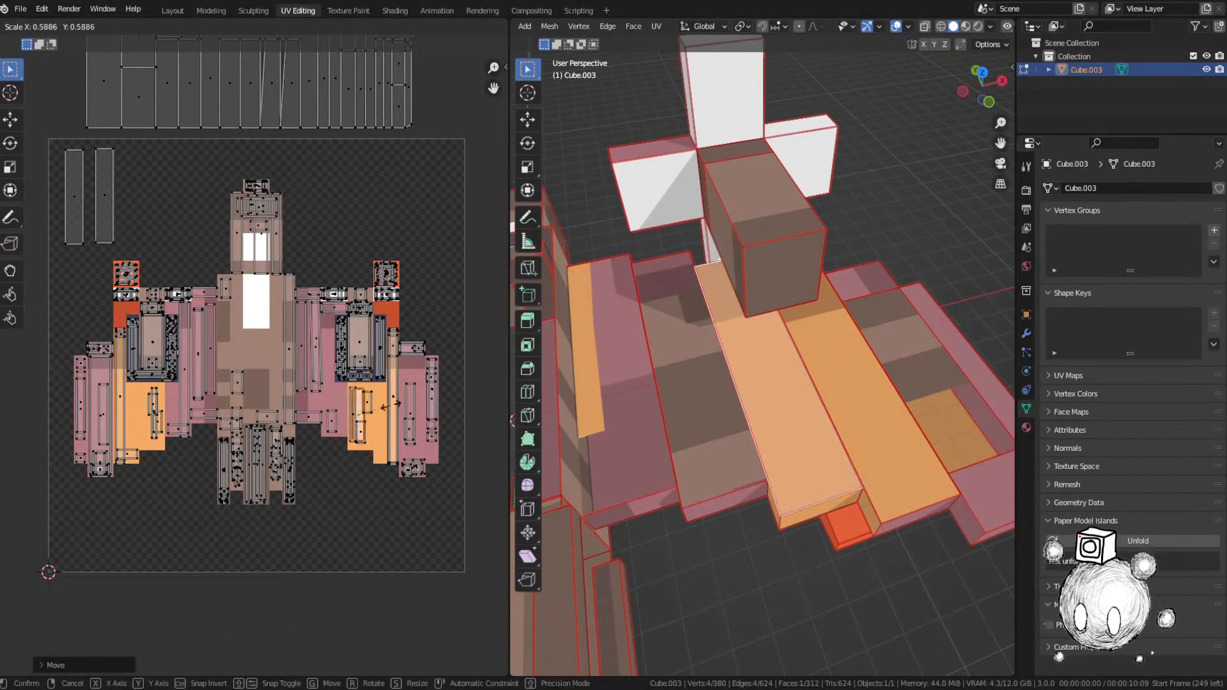
pyautogui.click(391, 406)
pyautogui.hotkey('ctrl', 's')
# Step: Select the next horizontal leftover island and locate its face on the sloped underside of the orange-red skid's end
pyautogui.click(327, 275)
pyautogui.moveTo(317, 184); pyautogui.dragTo(367, 480, button='middle')
pyautogui.scroll(-2, 252, 362)
pyautogui.click(202, 286)
pyautogui.scroll(5, 776, 371)
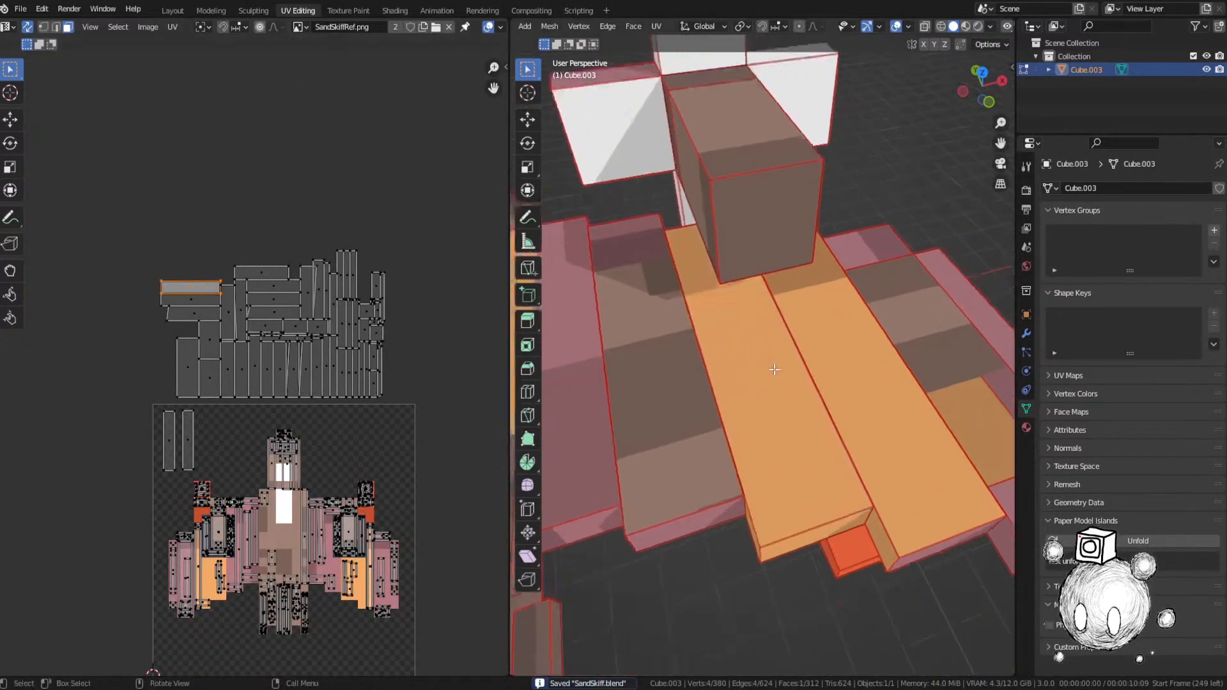
pyautogui.moveTo(790, 377); pyautogui.dragTo(704, 313, button='middle')
# Step: Move the skid island onto the orange-red block atop the reference's left wing and scale it down to fit inside
pyautogui.scroll(-4, 780, 365)
pyautogui.press('g')
pyautogui.click(402, 540)
pyautogui.press('s')
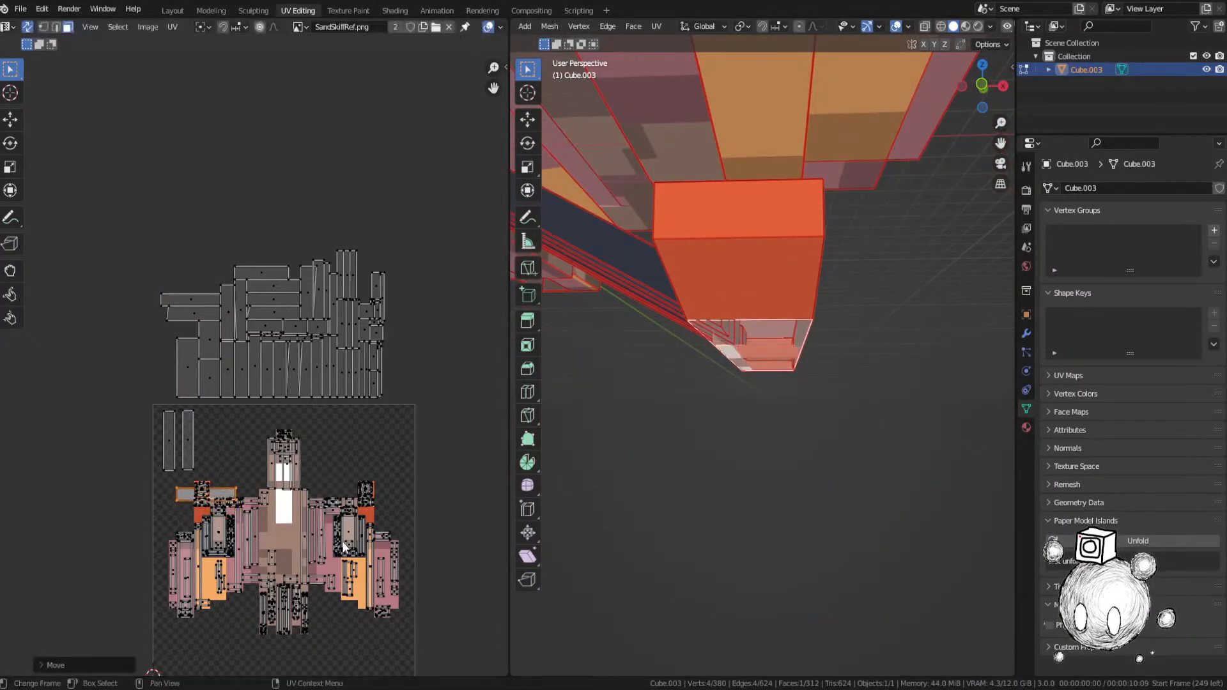
pyautogui.scroll(4, 147, 505)
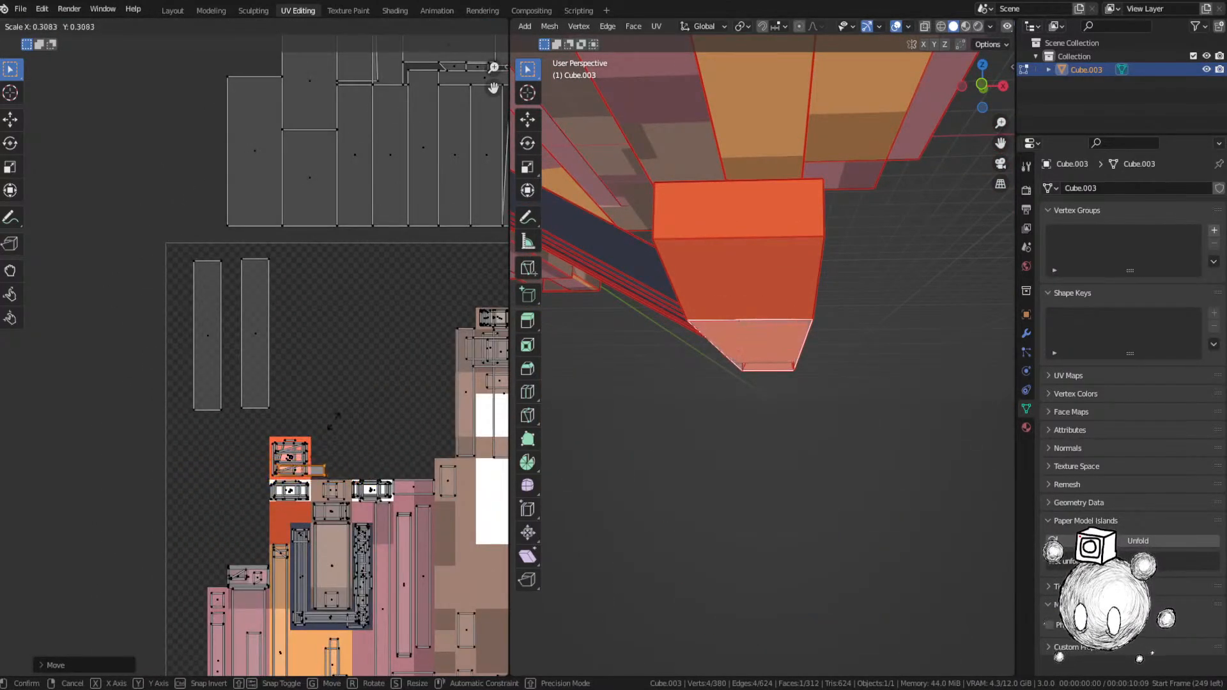
pyautogui.click(329, 425)
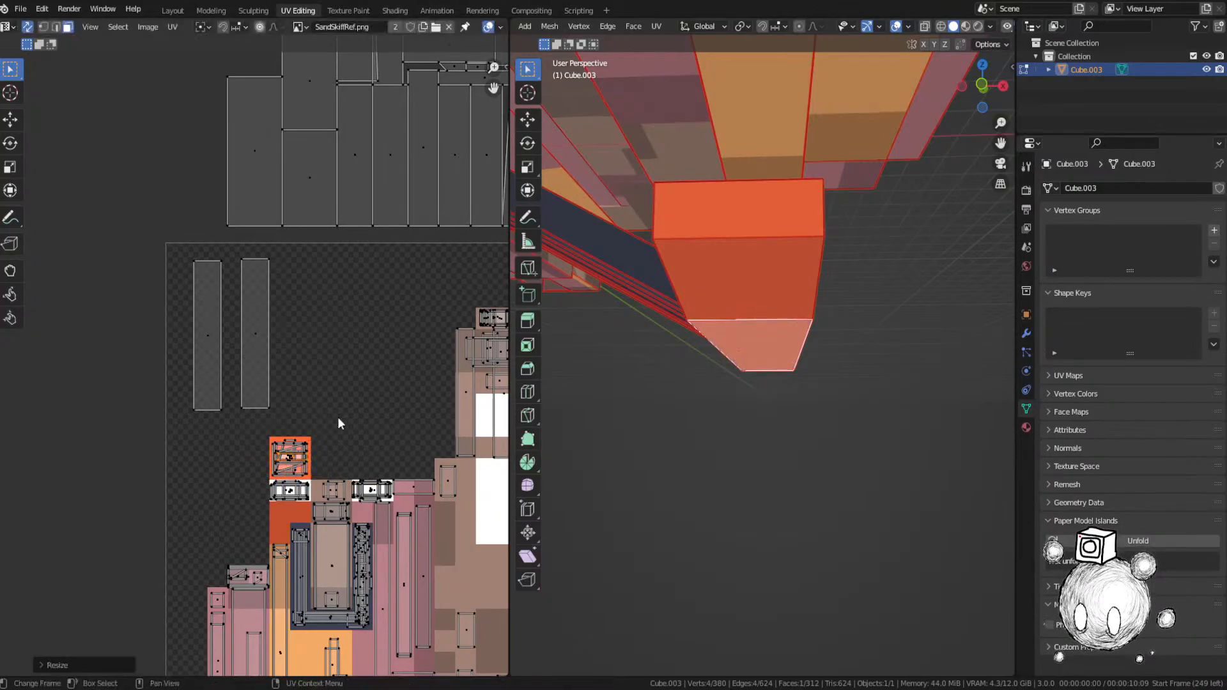
# Step: Select the topmost island of the horizontal leftover stack and locate its face on the underside of the orange wing plank
pyautogui.scroll(-4, 345, 333)
pyautogui.click(313, 253)
pyautogui.moveTo(652, 285); pyautogui.dragTo(705, 305, button='middle')
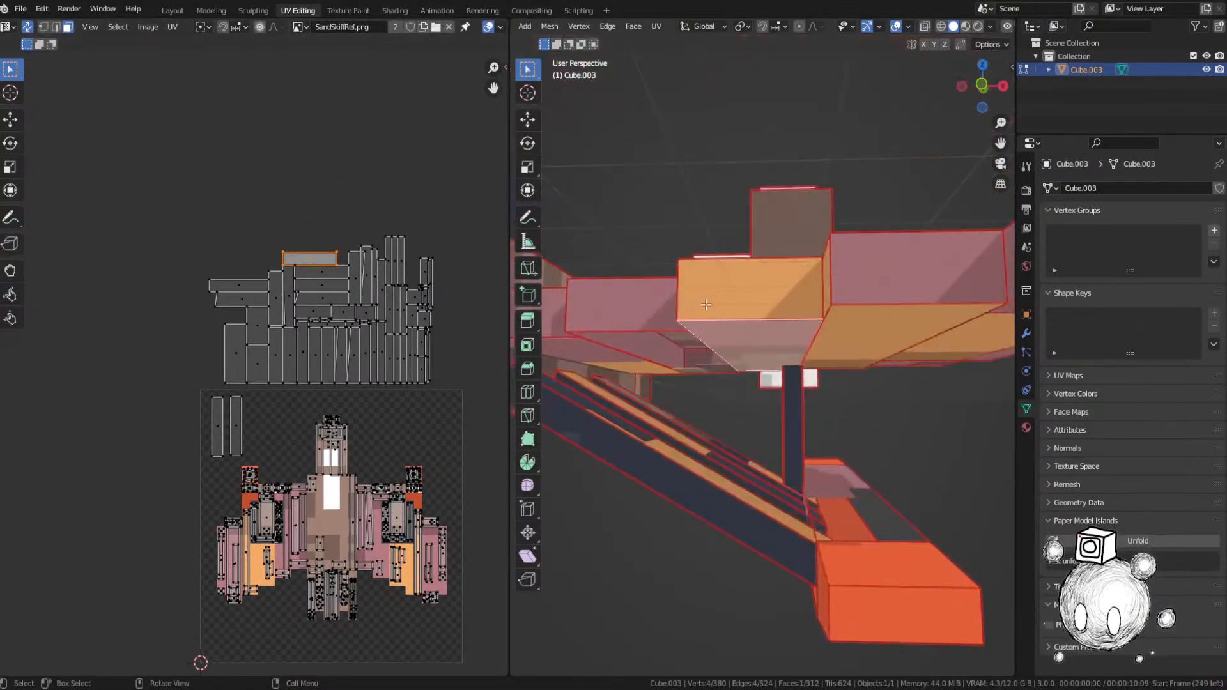
# Step: Move the underside island over the orange block of the reference's right wing and rotate it 90 degrees
pyautogui.press('g')
pyautogui.click(2, 600)
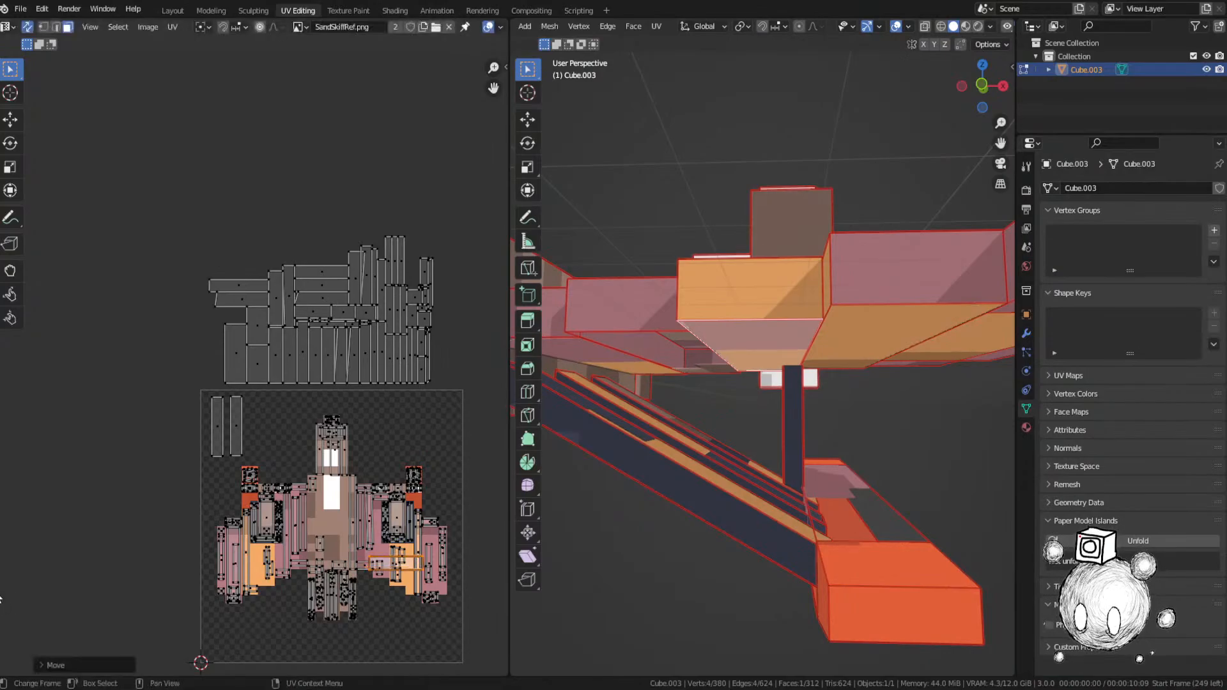
pyautogui.write('r90')
pyautogui.press('Return')
# Step: Shrink the island to fit within the orange block, save the file, and clear the selection
pyautogui.moveTo(203, 561); pyautogui.dragTo(190, 523, button='middle')
pyautogui.scroll(2, 190, 522)
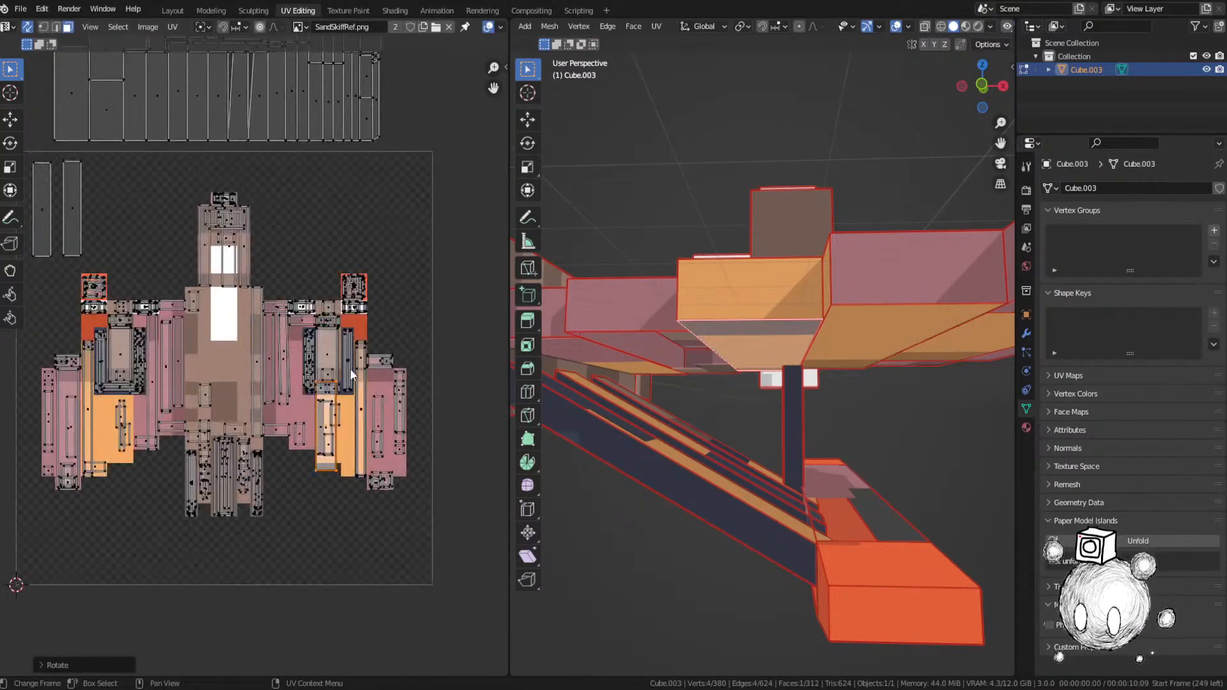
pyautogui.press('s')
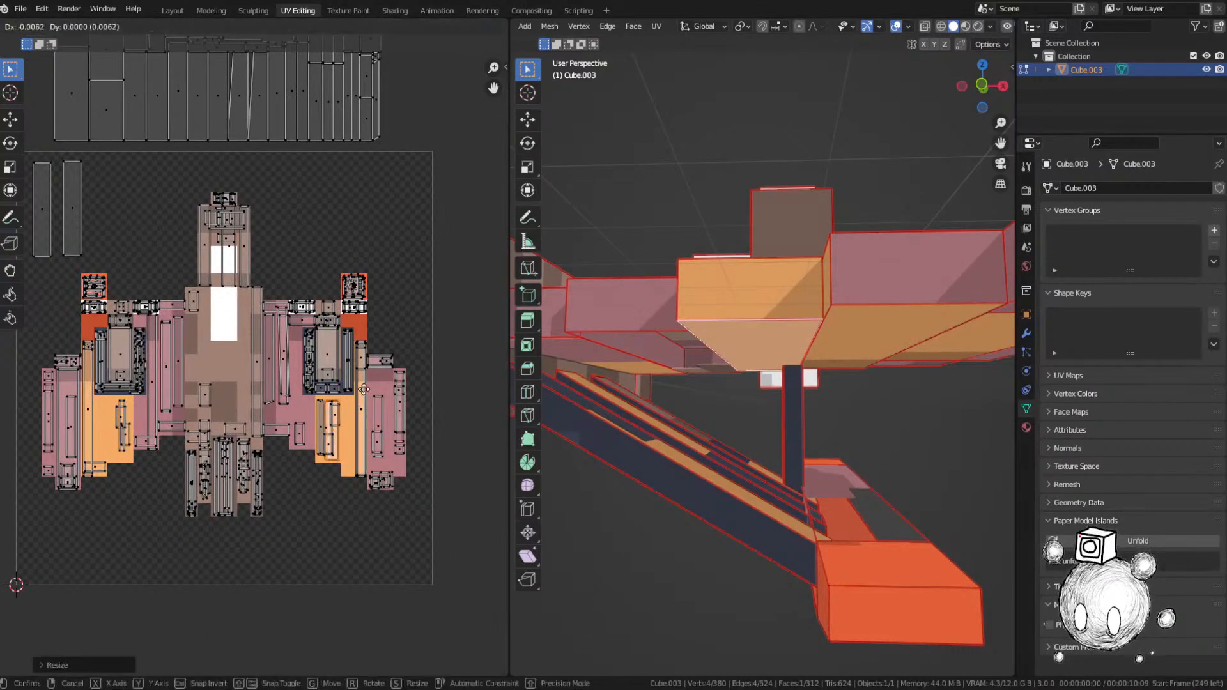
pyautogui.click(363, 389)
pyautogui.hotkey('alt', 'a')
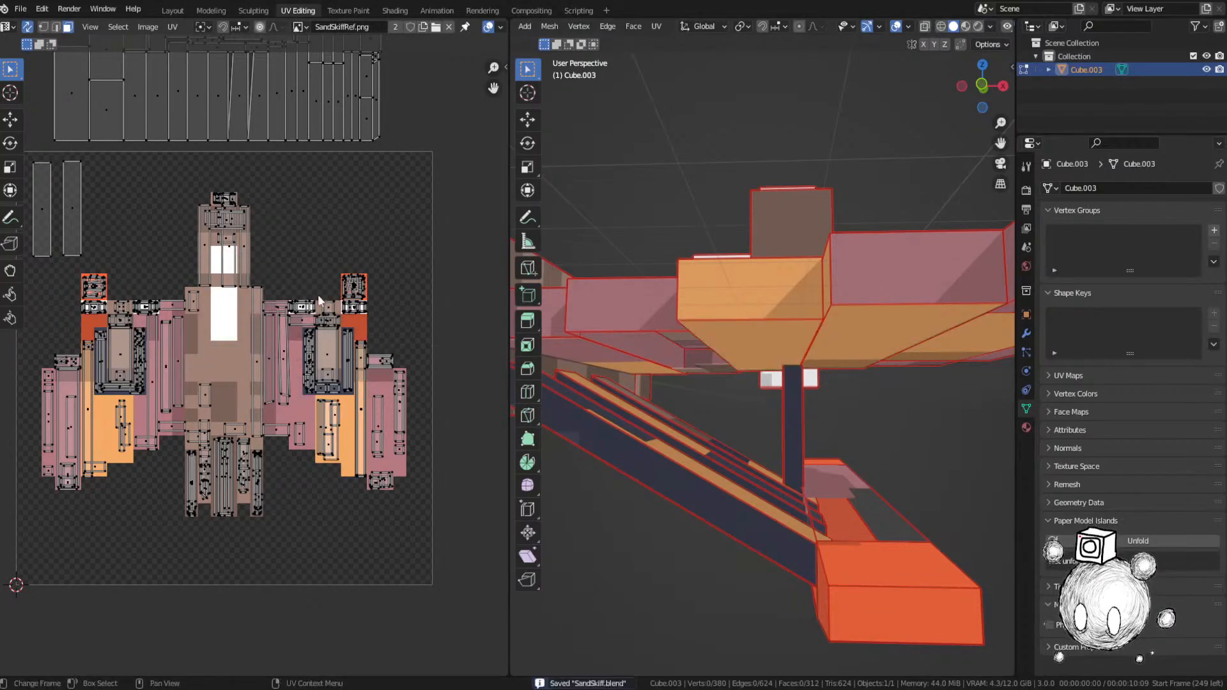
# Step: Select the outermost horizontal leftover island and locate its face on the skid's upper side behind the orange-red tip
pyautogui.moveTo(735, 441); pyautogui.dragTo(810, 466, button='middle')
pyautogui.scroll(-1, 293, 212)
pyautogui.moveTo(294, 212); pyautogui.dragTo(324, 468, button='middle')
pyautogui.scroll(5, 678, 358)
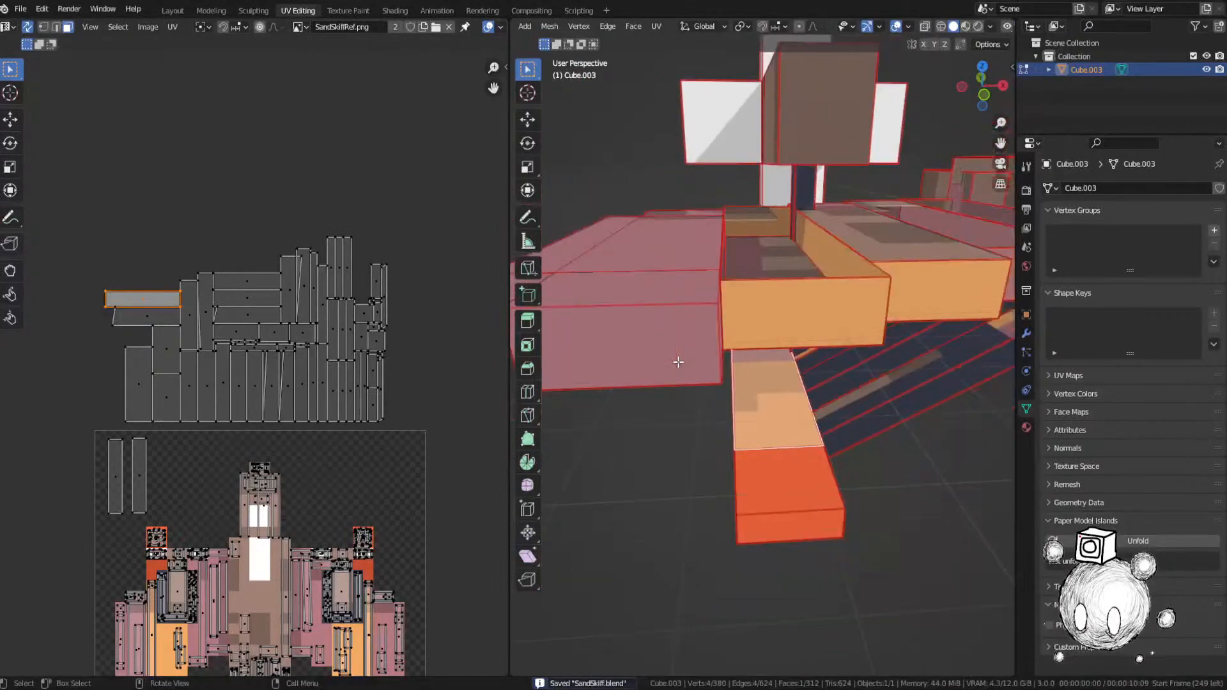
# Step: Move the skid's upper island onto the orange-red block atop the reference's left wing and scale it down to fit
pyautogui.press('g')
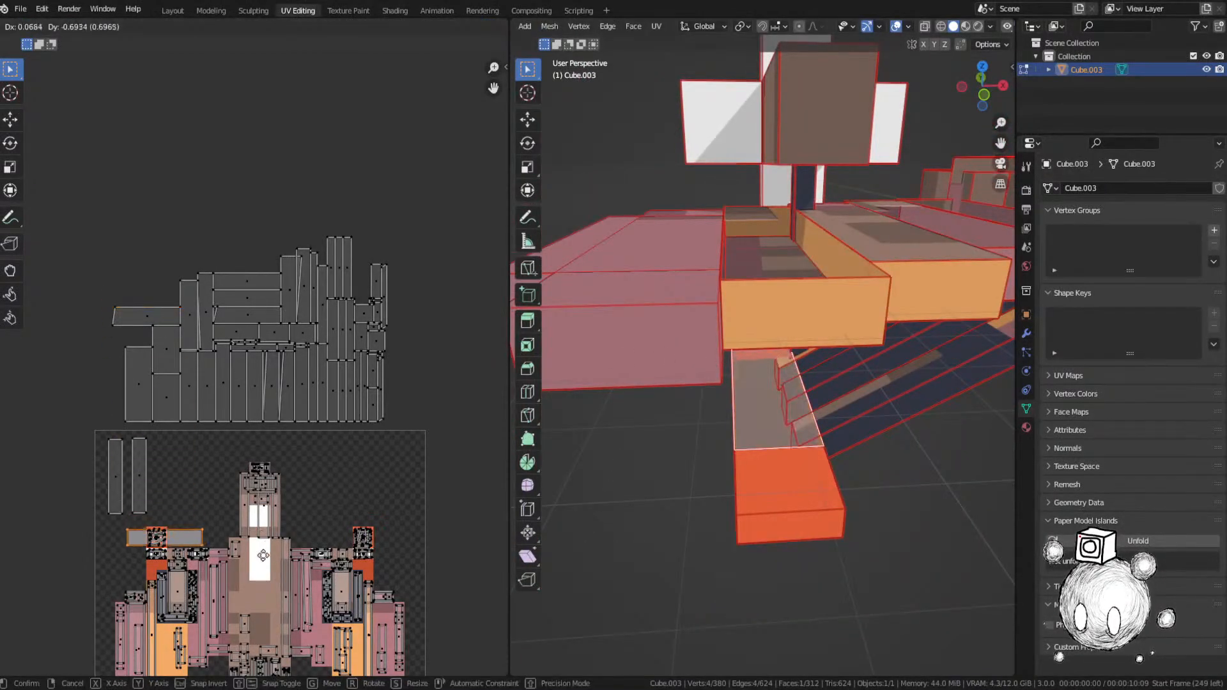
pyautogui.click(254, 554)
pyautogui.press('s')
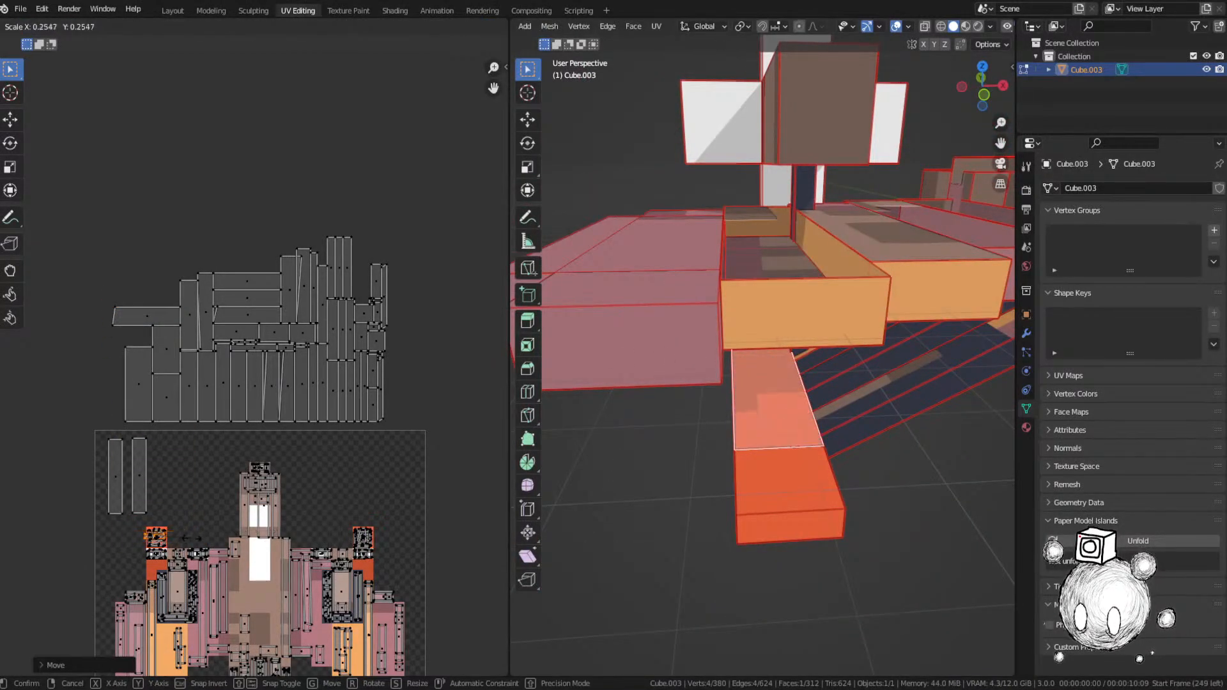
pyautogui.click(182, 542)
# Step: Select the remaining slanted horizontal leftover island and look for its face on the inner wing plank beside the fuselage
pyautogui.keyDown('ctrl'); pyautogui.moveTo(162, 520); pyautogui.dragTo(254, 371, button='middle'); pyautogui.keyUp('ctrl')
pyautogui.click(146, 104)
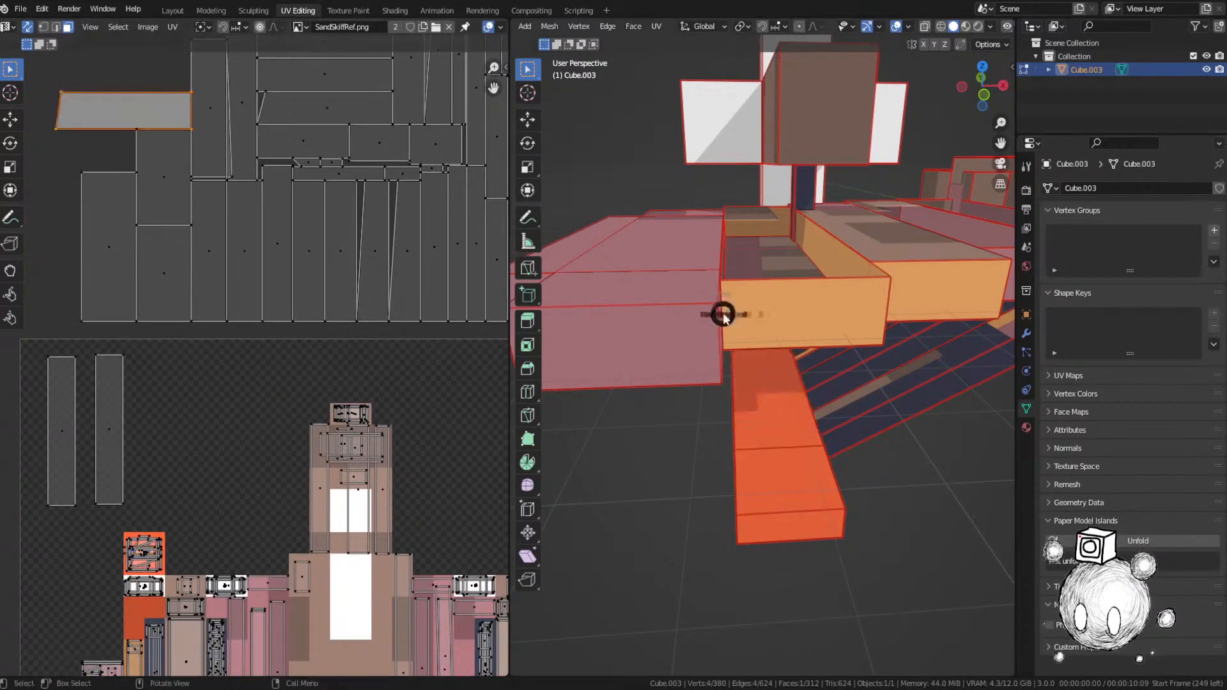
pyautogui.moveTo(721, 309); pyautogui.dragTo(696, 360, button='middle')
pyautogui.keyDown('ctrl'); pyautogui.moveTo(697, 359); pyautogui.dragTo(687, 447, button='middle'); pyautogui.keyUp('ctrl')
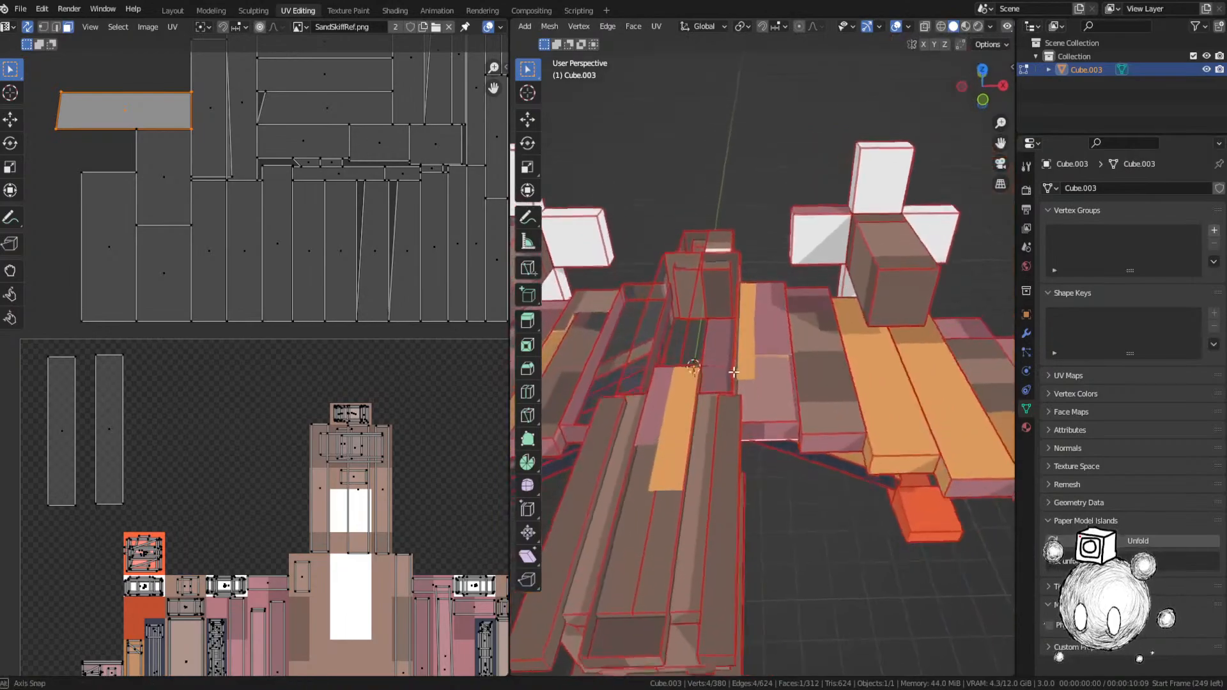
# Step: Move the slanted island over the reference's nose and rotate it -90 degrees
pyautogui.press('g')
pyautogui.click(399, 557)
pyautogui.moveTo(399, 548); pyautogui.dragTo(341, 403, button='middle')
pyautogui.write('r')
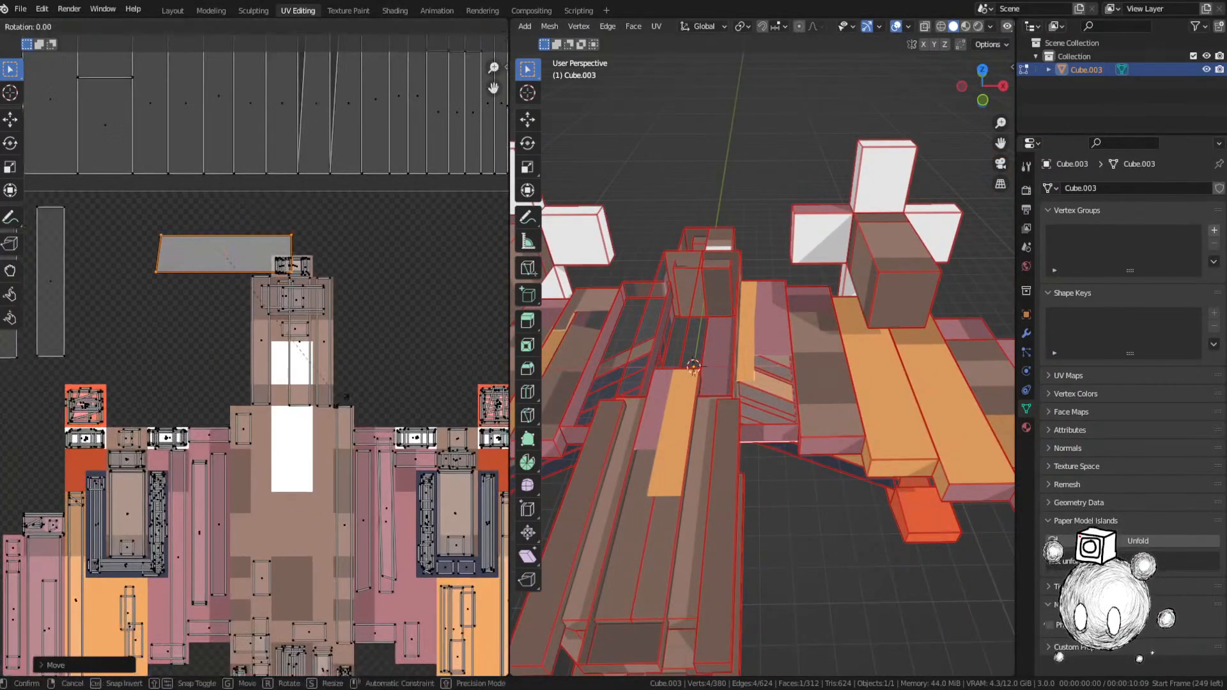
pyautogui.write('-90')
pyautogui.press('Return')
# Step: Move the upright island onto the inner pink strip of the reference's right wing beside the fuselage
pyautogui.press('g')
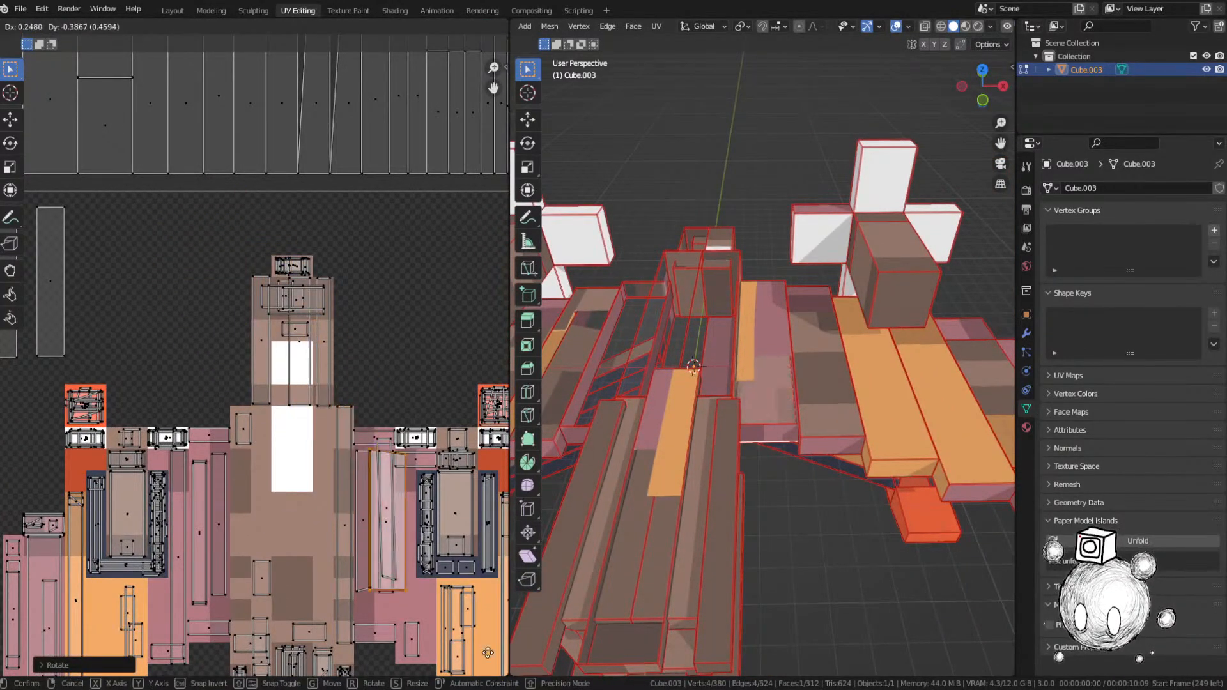
pyautogui.click(475, 660)
pyautogui.moveTo(447, 575); pyautogui.dragTo(447, 457, button='middle')
pyautogui.scroll(2, 382, 474)
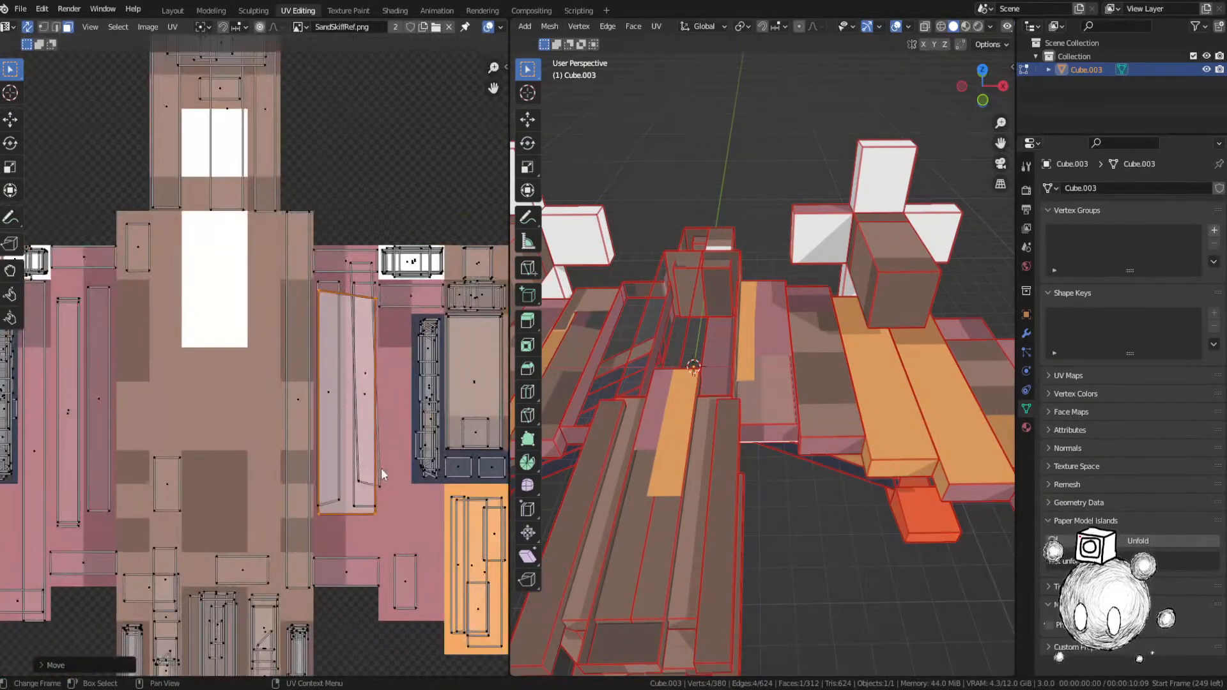
# Step: Stretch the island to the pink strip's full length, adjust its width along X, and align it along Y
pyautogui.moveTo(639, 384); pyautogui.dragTo(627, 393, button='middle')
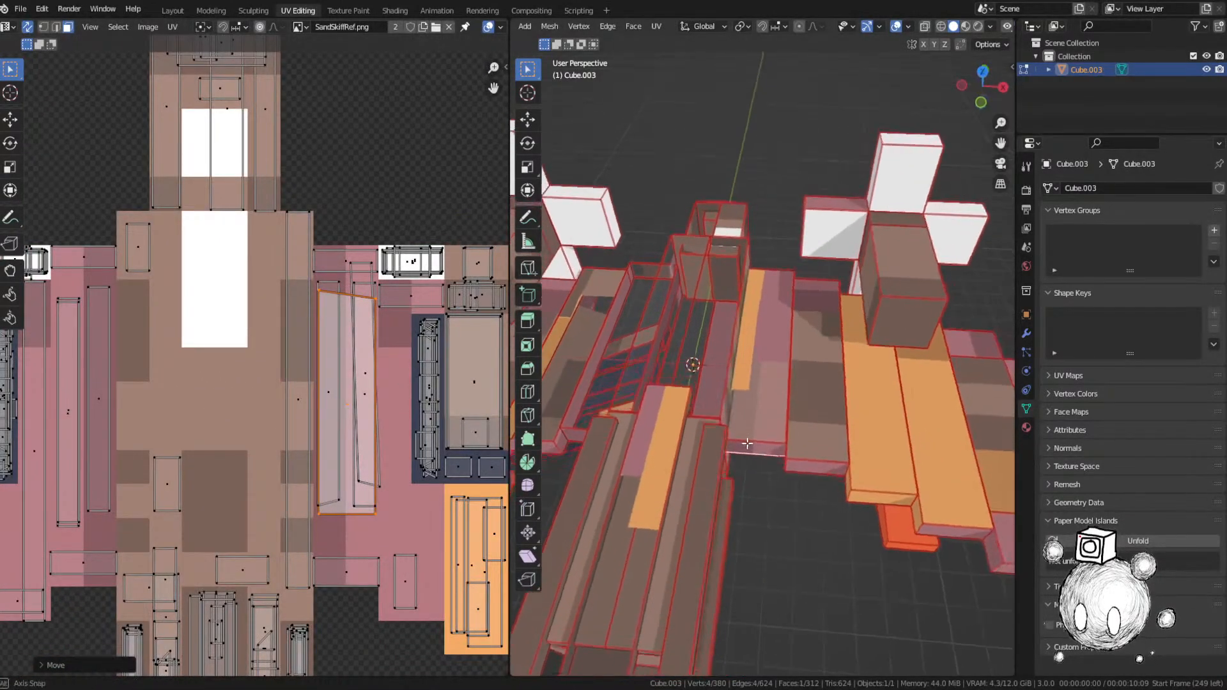
pyautogui.press('s')
pyautogui.press('x')
pyautogui.click(390, 350)
pyautogui.press('g')
pyautogui.press('y')
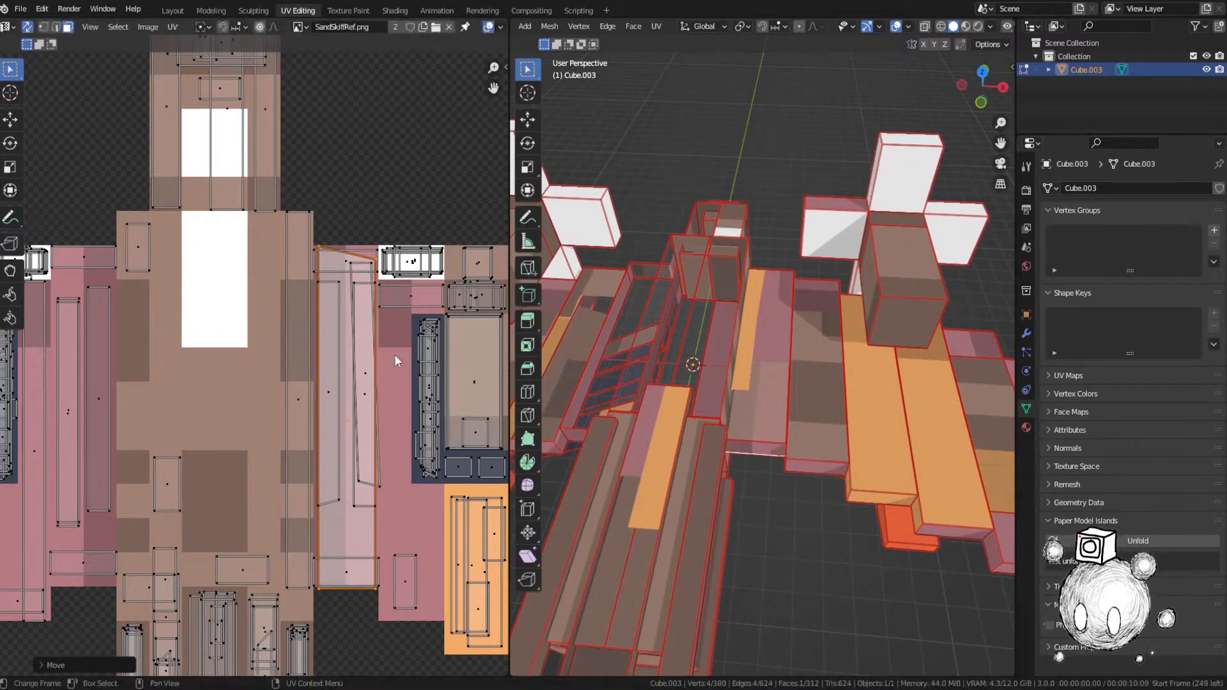
pyautogui.click(394, 357)
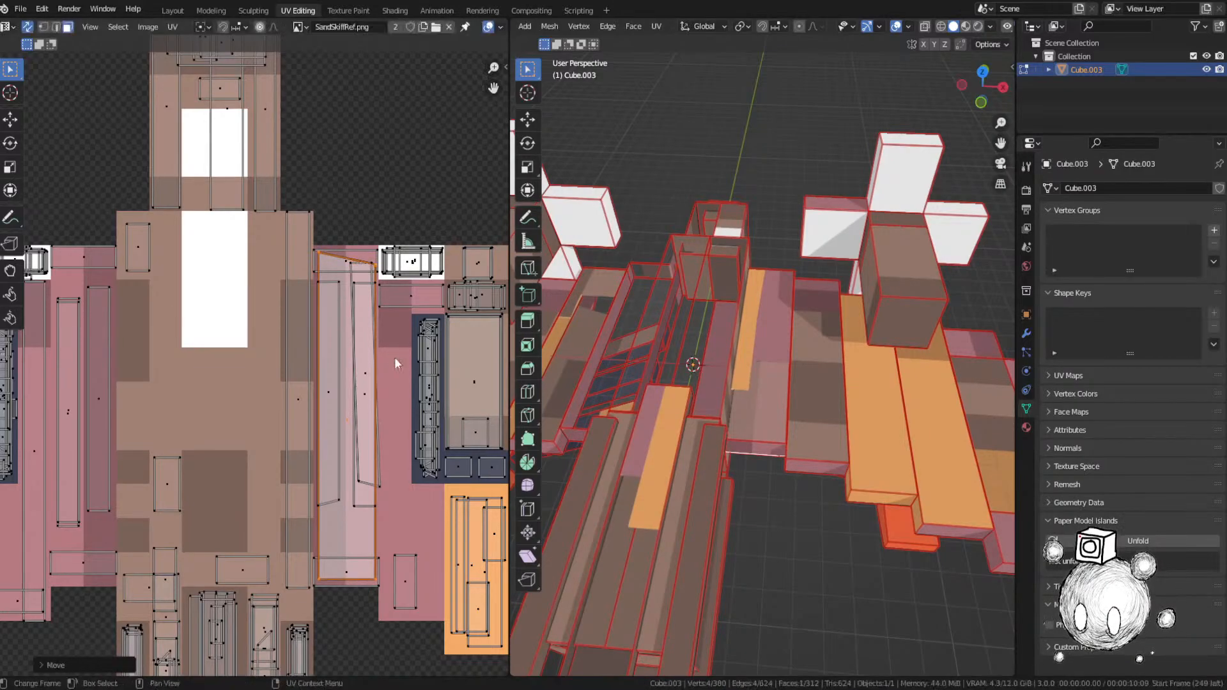
# Step: Try rotating the island 90 degrees, compressing it along the X axis, and shifting it within the pink strip
pyautogui.moveTo(639, 357); pyautogui.dragTo(646, 265, button='middle')
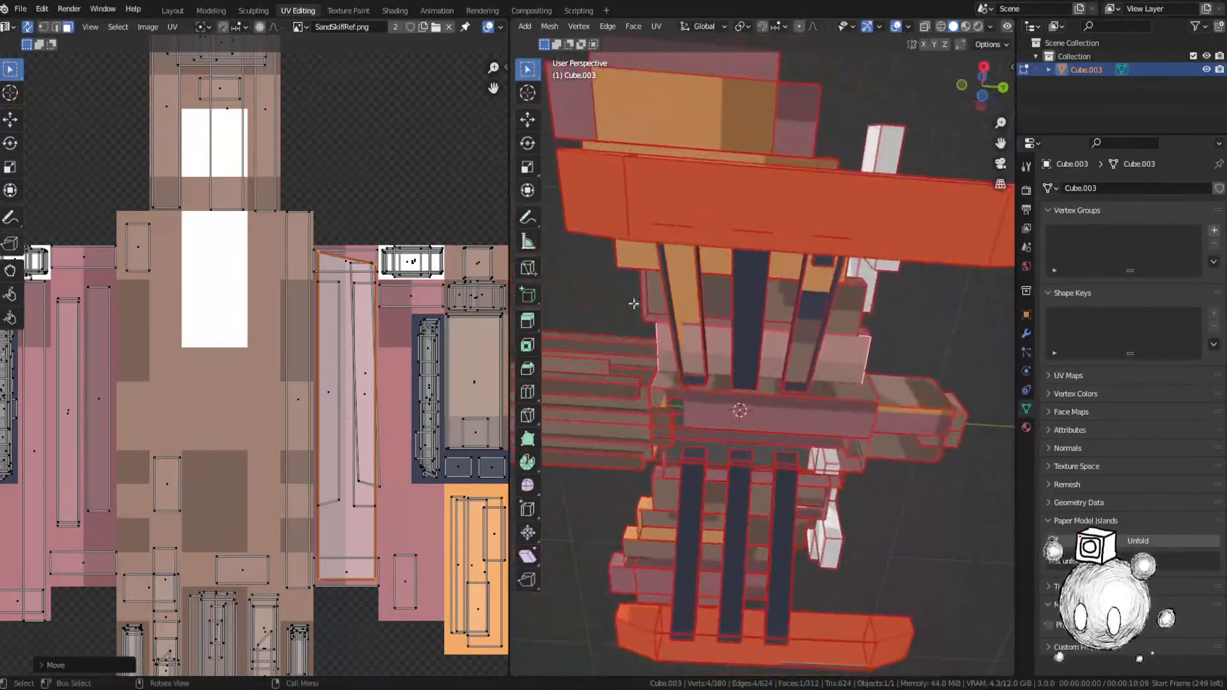
pyautogui.write('r90')
pyautogui.press('Return')
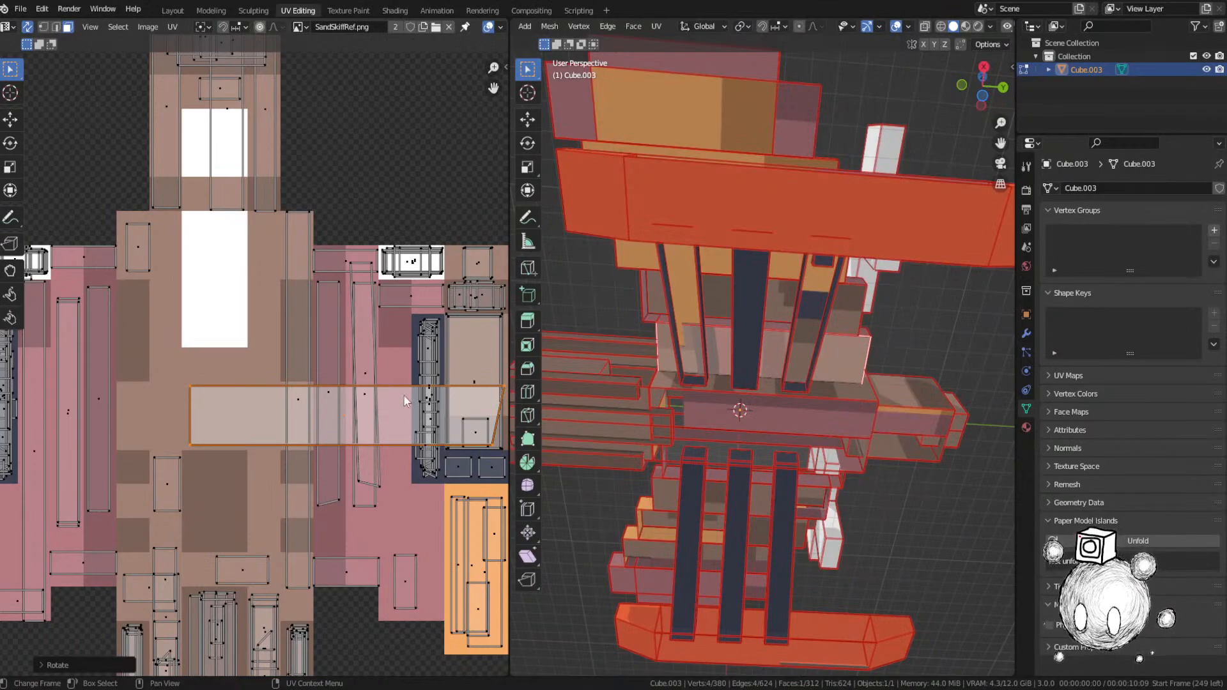
pyautogui.press('s')
pyautogui.press('x')
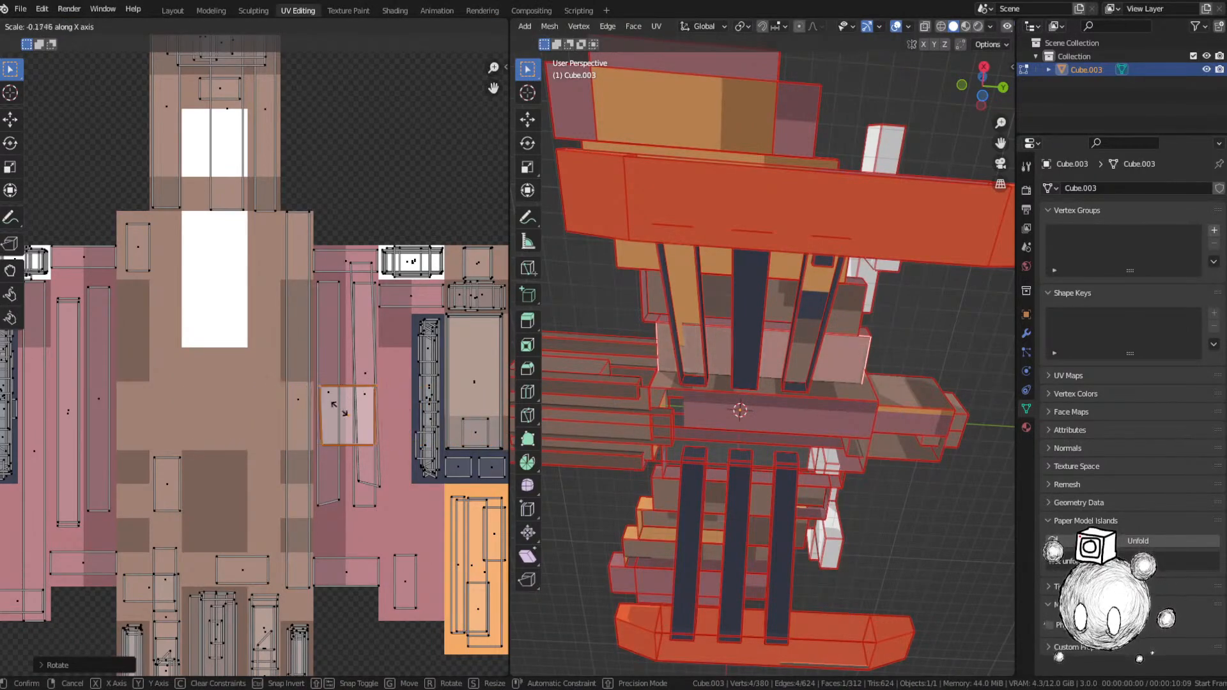
pyautogui.click(340, 408)
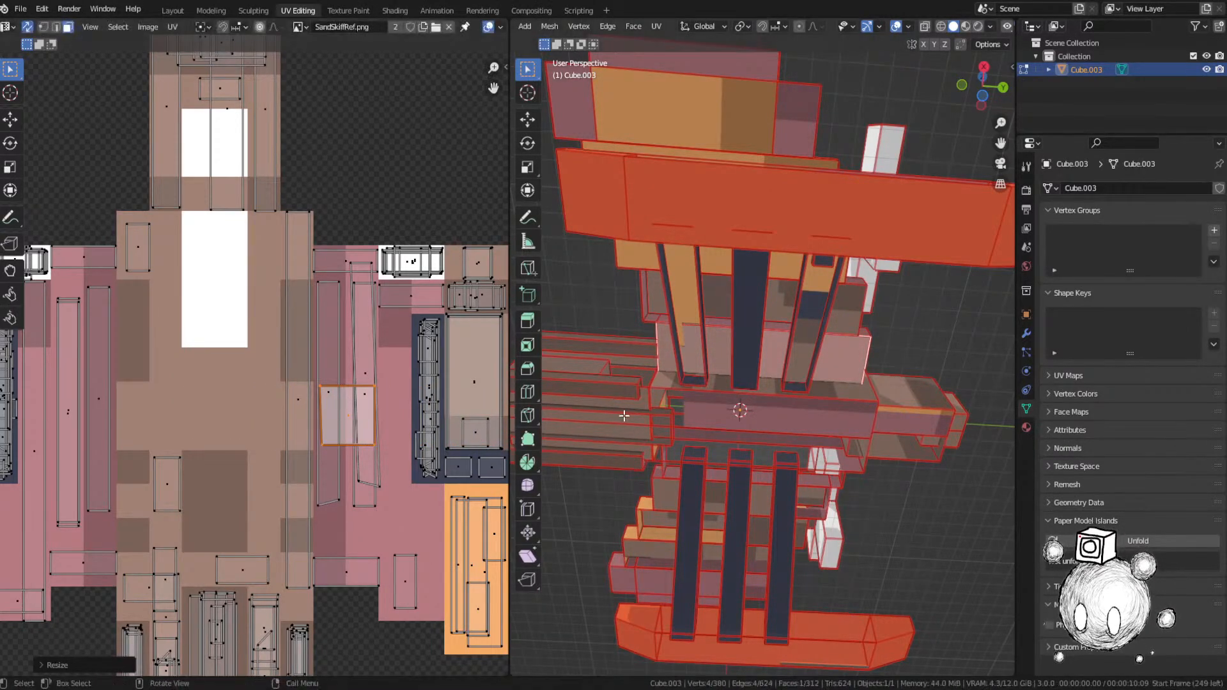
pyautogui.moveTo(624, 416); pyautogui.dragTo(732, 403, button='middle')
pyautogui.press('g')
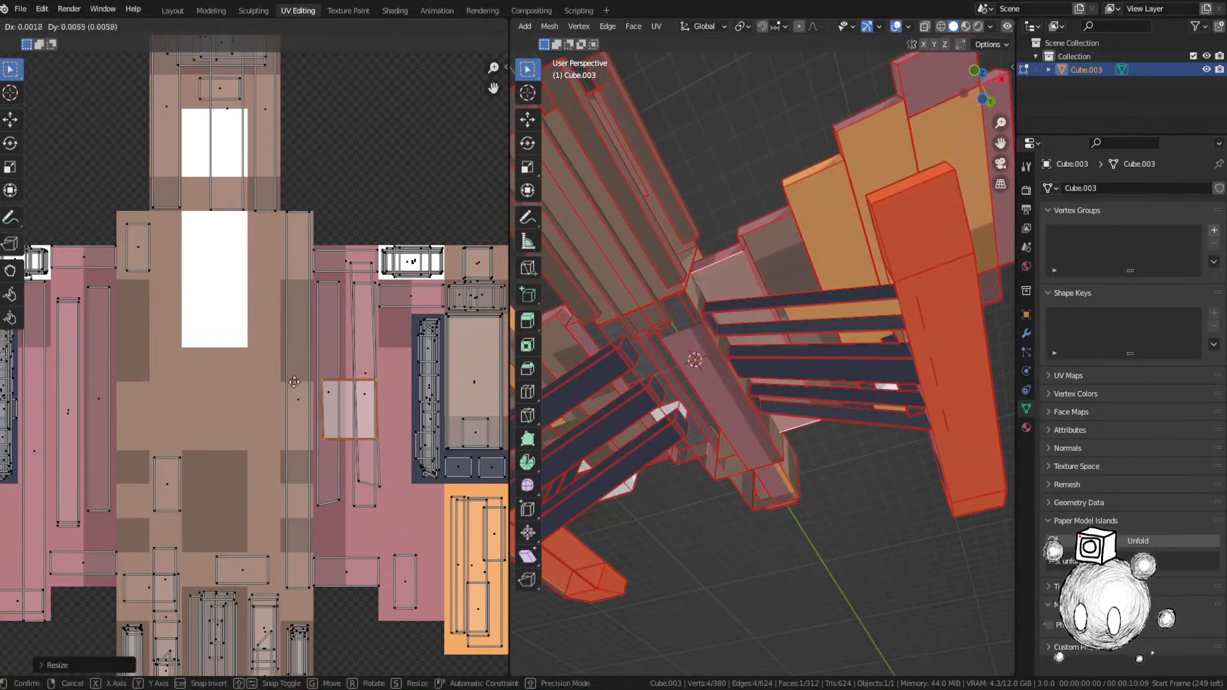
pyautogui.click(280, 374)
pyautogui.click(329, 387)
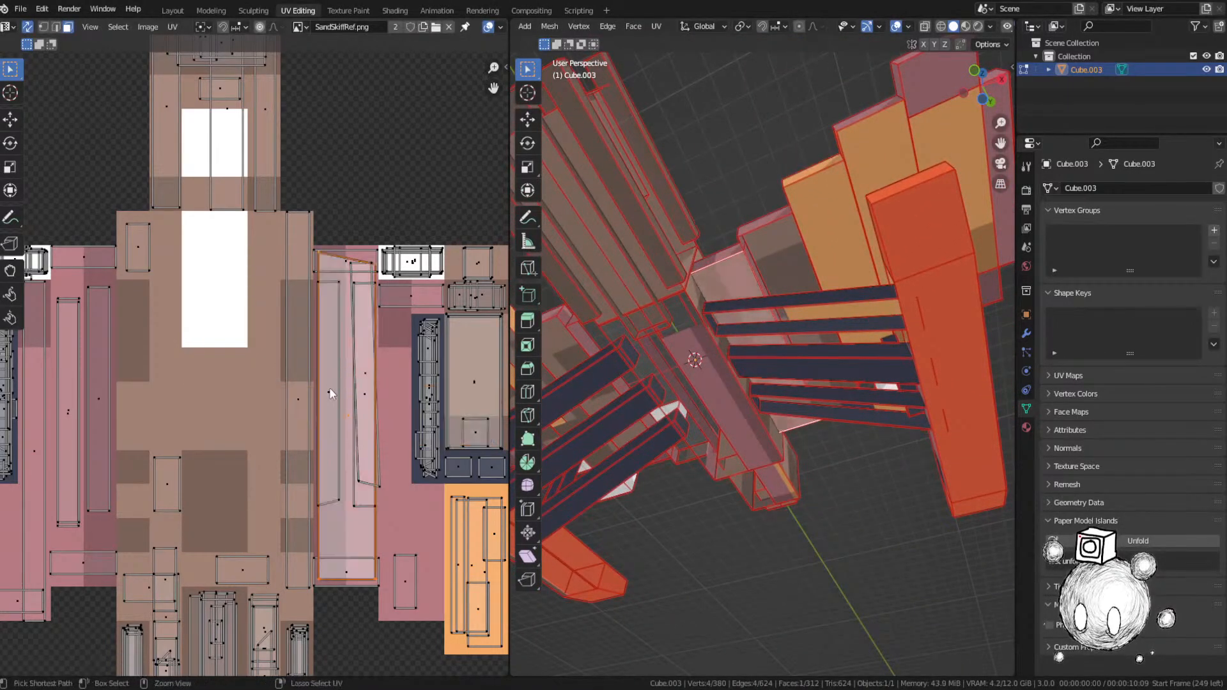
pyautogui.scroll(4, 773, 365)
pyautogui.moveTo(682, 232); pyautogui.dragTo(652, 307, button='middle')
pyautogui.scroll(1, 432, 347)
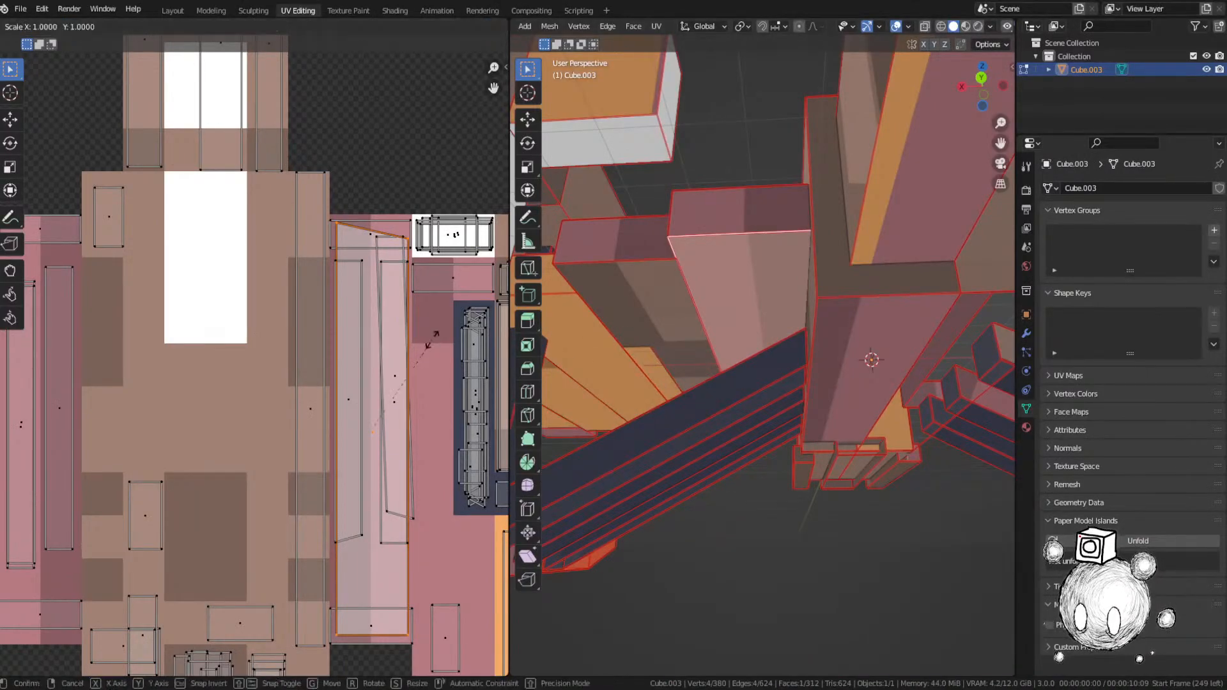
pyautogui.press('x')
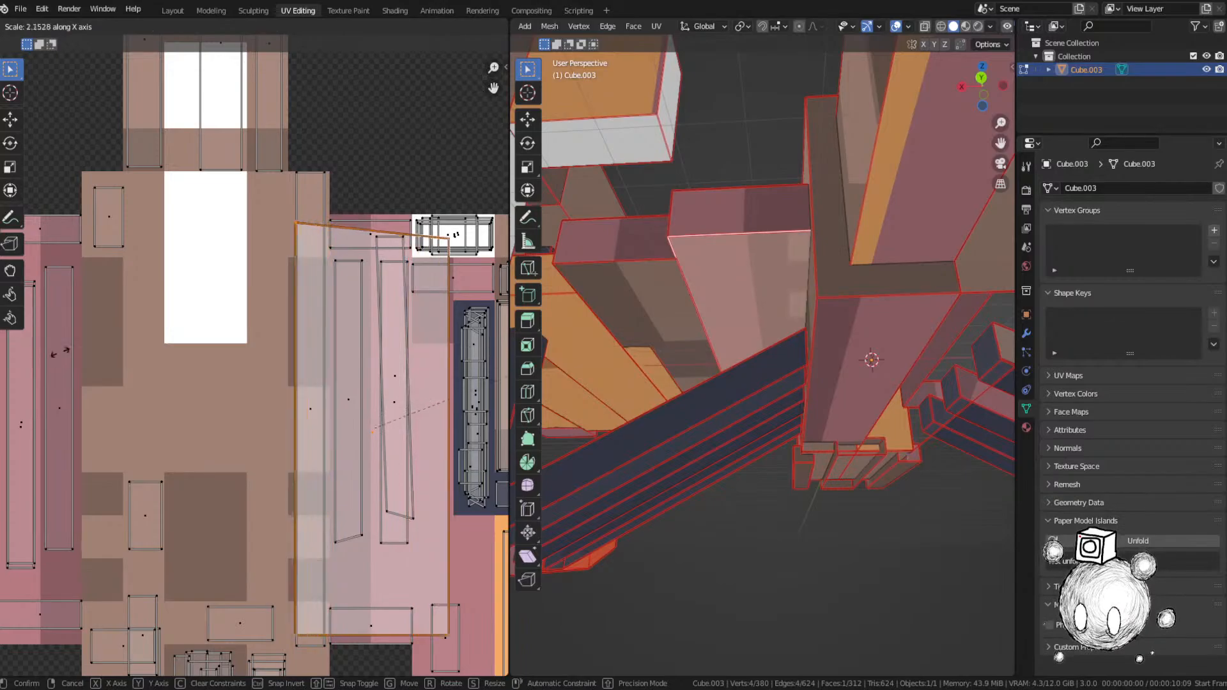
pyautogui.press('Escape')
# Step: Shift the island along the X axis into the right wing's inner pink strip and save the file
pyautogui.press('g')
pyautogui.press('x')
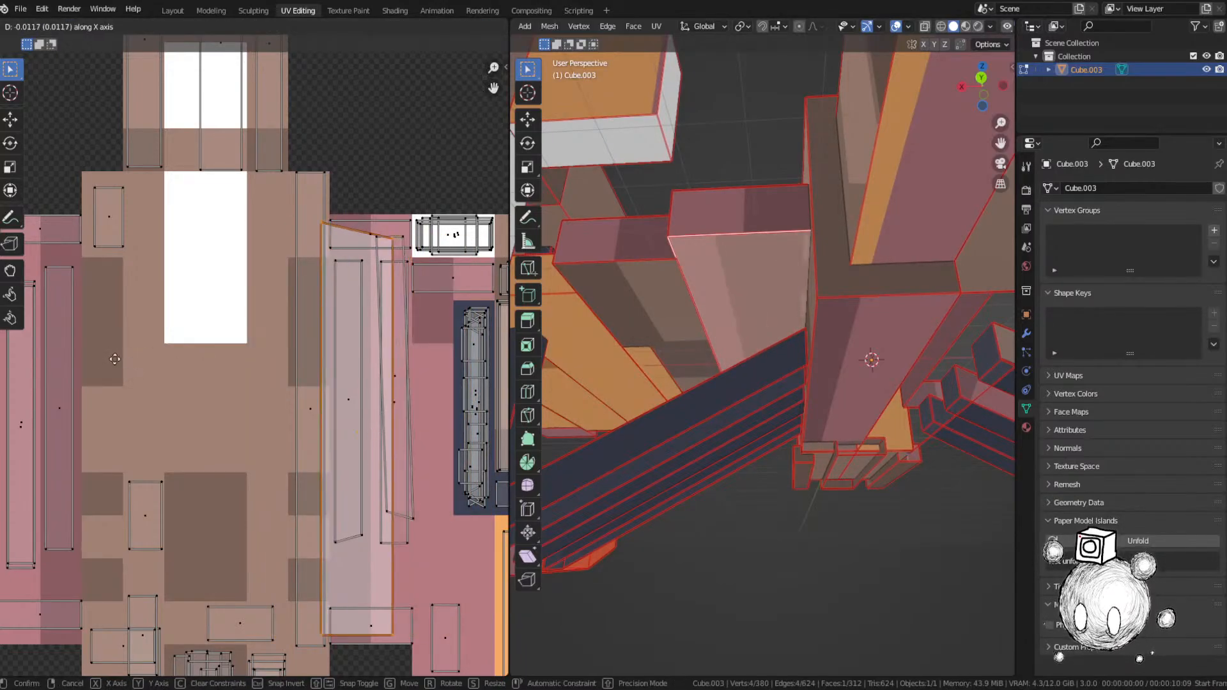
pyautogui.click(120, 359)
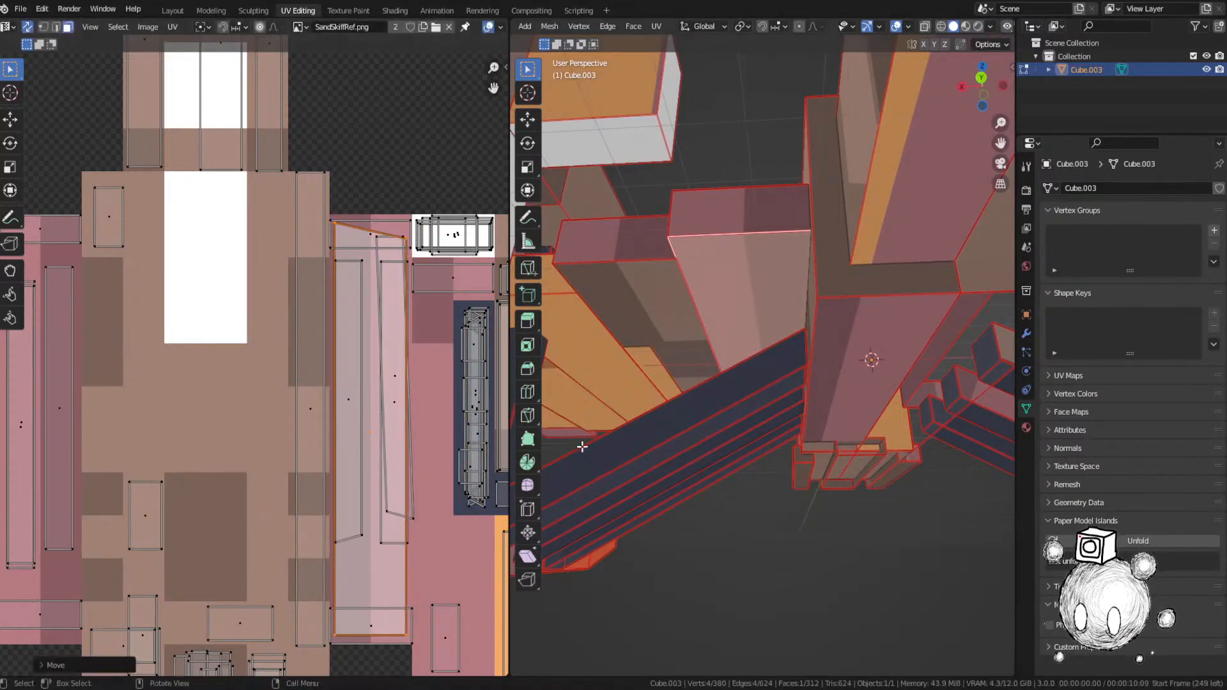
pyautogui.moveTo(581, 445); pyautogui.dragTo(877, 427, button='middle')
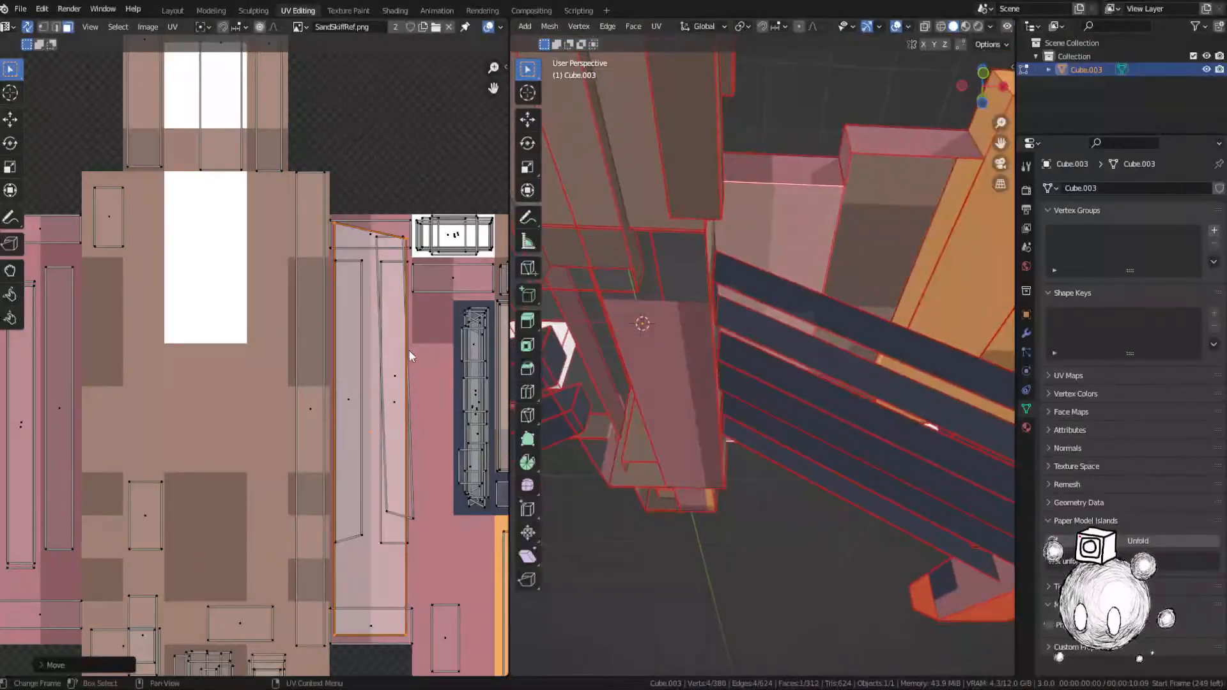
pyautogui.moveTo(615, 369); pyautogui.dragTo(630, 363, button='middle')
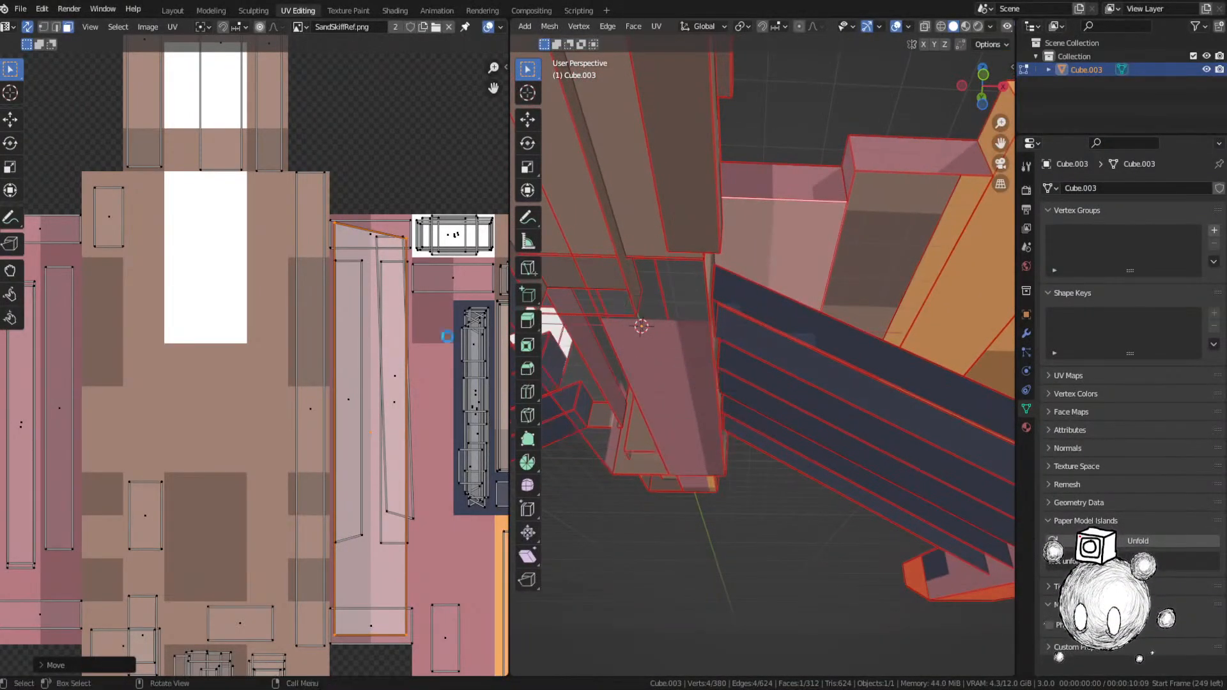
pyautogui.hotkey('ctrl', 's')
# Step: Move the tall slanted island from the unplaced group onto the inner pink strip of the reference's right wing
pyautogui.scroll(-1, 357, 342)
pyautogui.scroll(-5, 357, 339)
pyautogui.moveTo(359, 245); pyautogui.dragTo(357, 375, button='middle')
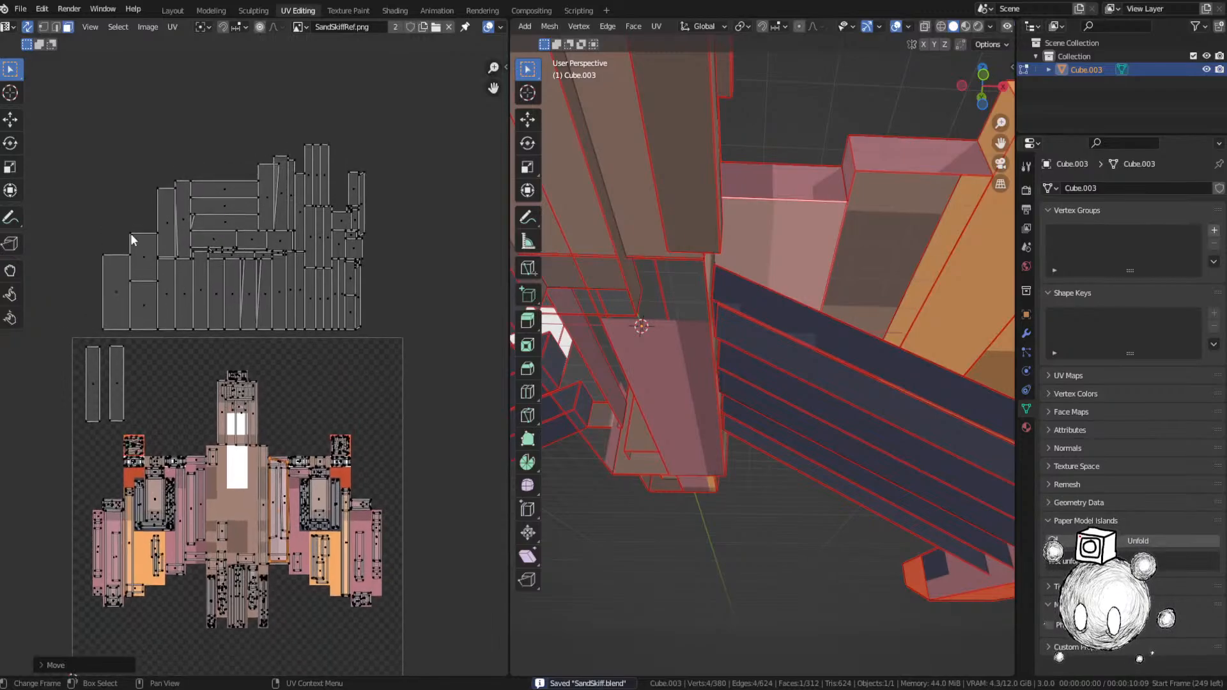
pyautogui.click(166, 216)
pyautogui.moveTo(789, 375); pyautogui.dragTo(778, 455, button='middle')
pyautogui.press('g')
pyautogui.press('Escape')
pyautogui.press('g')
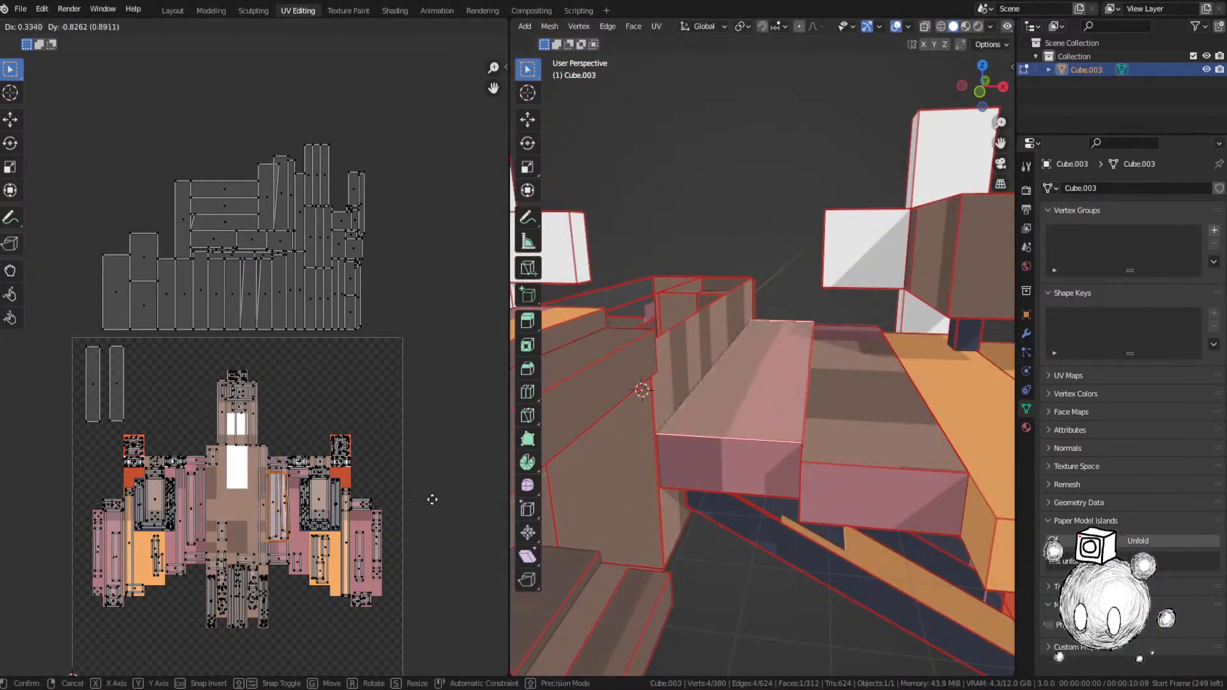
pyautogui.click(432, 502)
pyautogui.scroll(8, 432, 501)
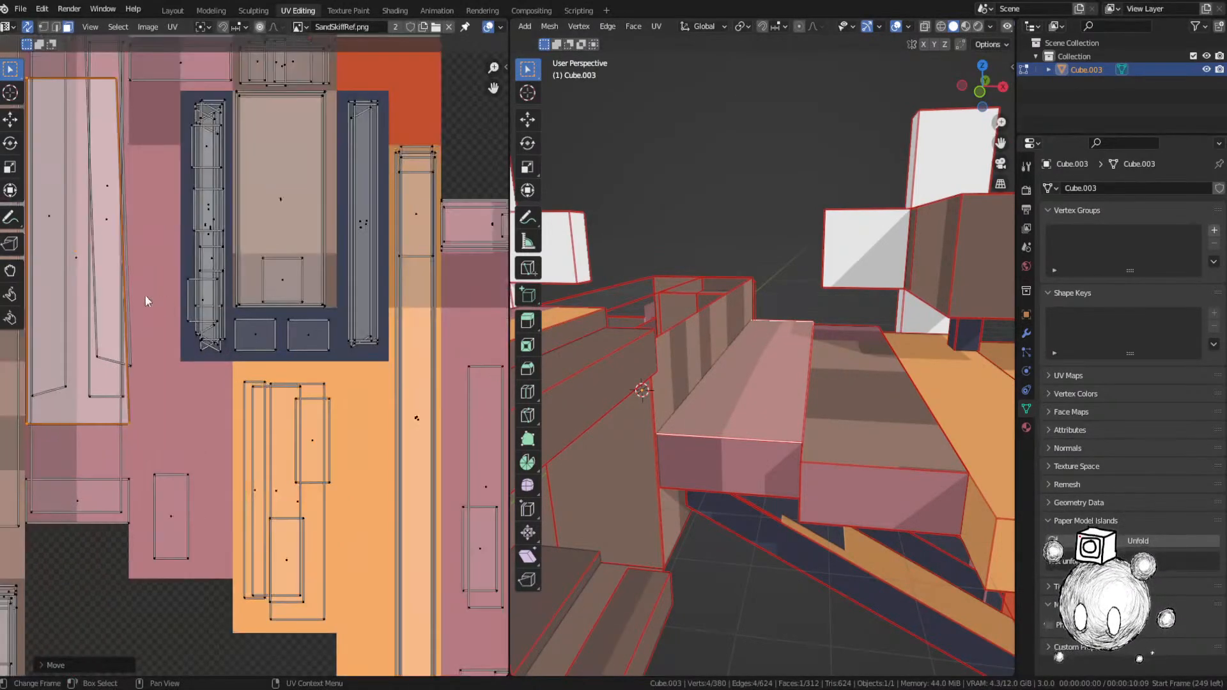
pyautogui.press('g')
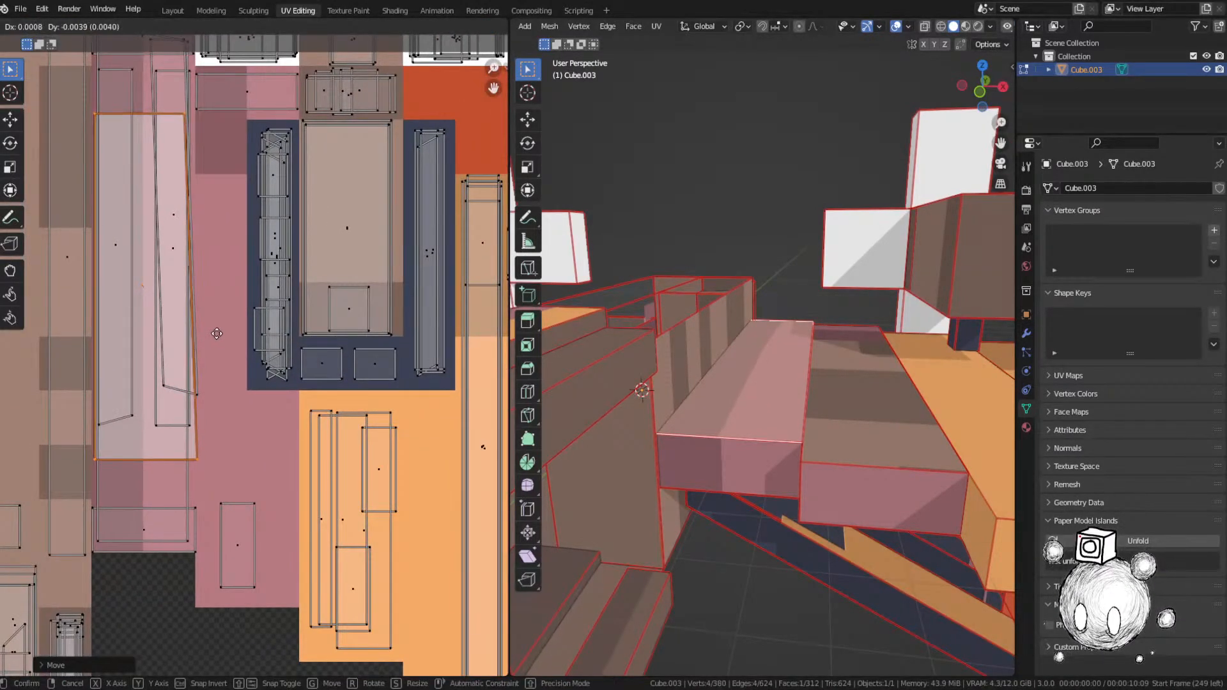
pyautogui.click(215, 335)
pyautogui.moveTo(216, 335); pyautogui.dragTo(254, 373, button='middle')
# Step: Stretch the island along Y to the pink strip's full length, align it along X, and save the file
pyautogui.press('s')
pyautogui.press('y')
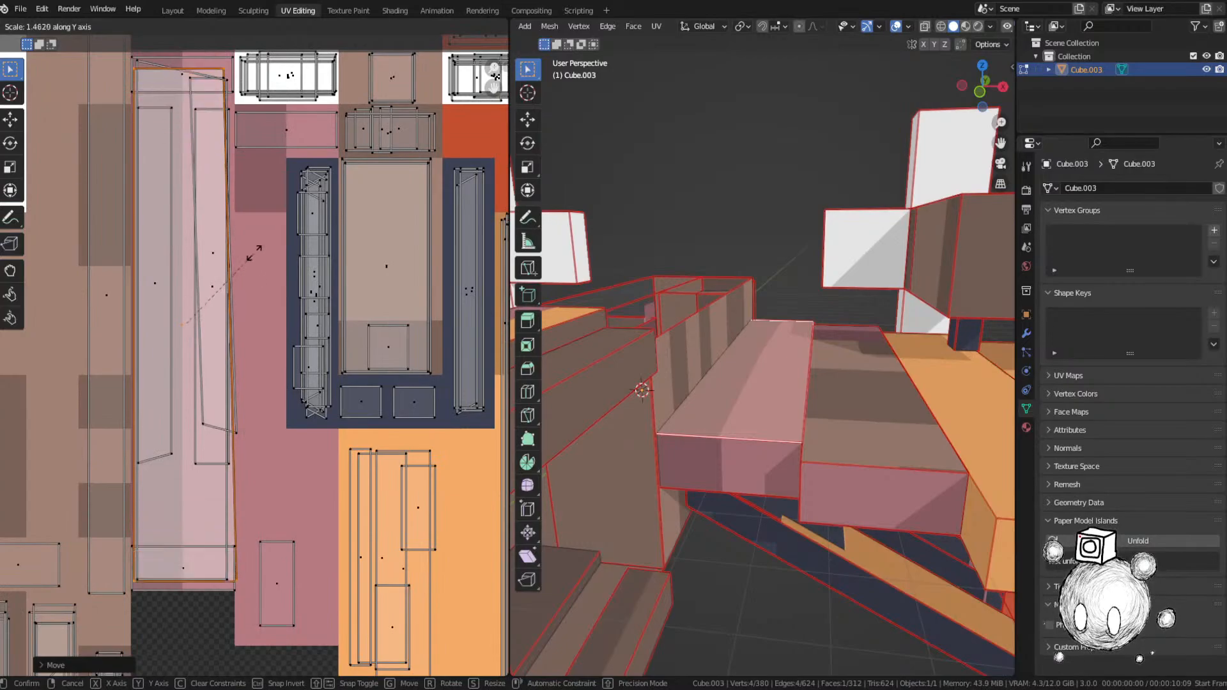
pyautogui.click(254, 262)
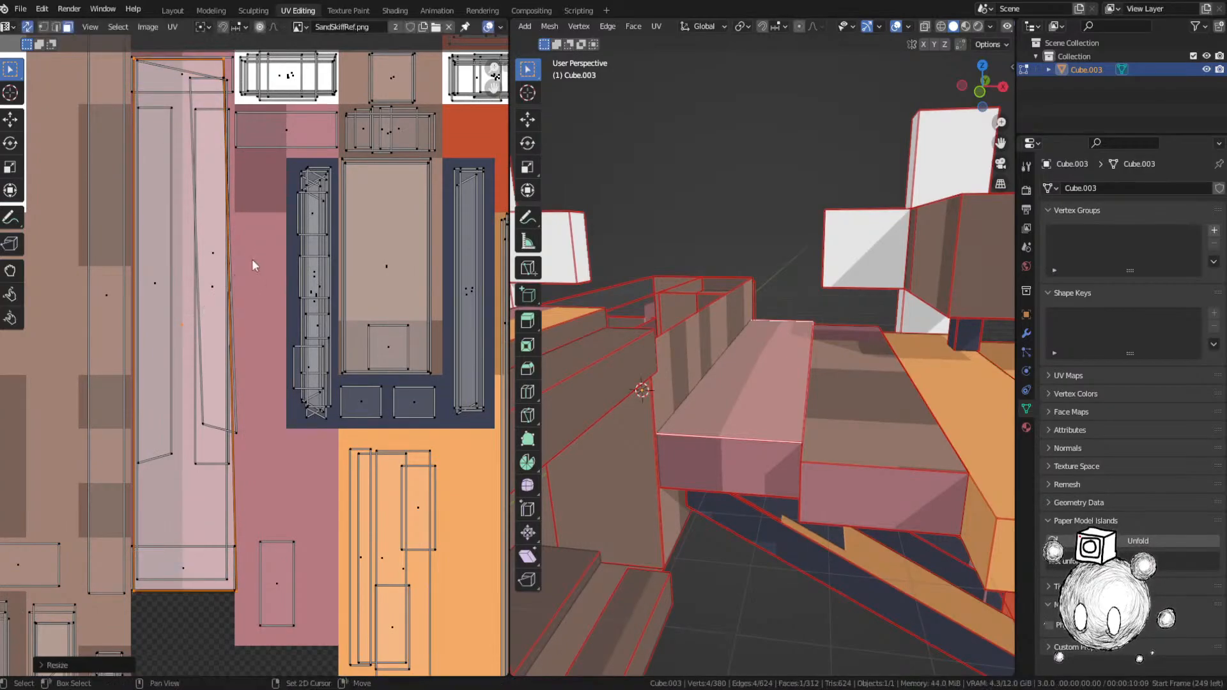
pyautogui.scroll(2, 728, 433)
pyautogui.press('g')
pyautogui.press('x')
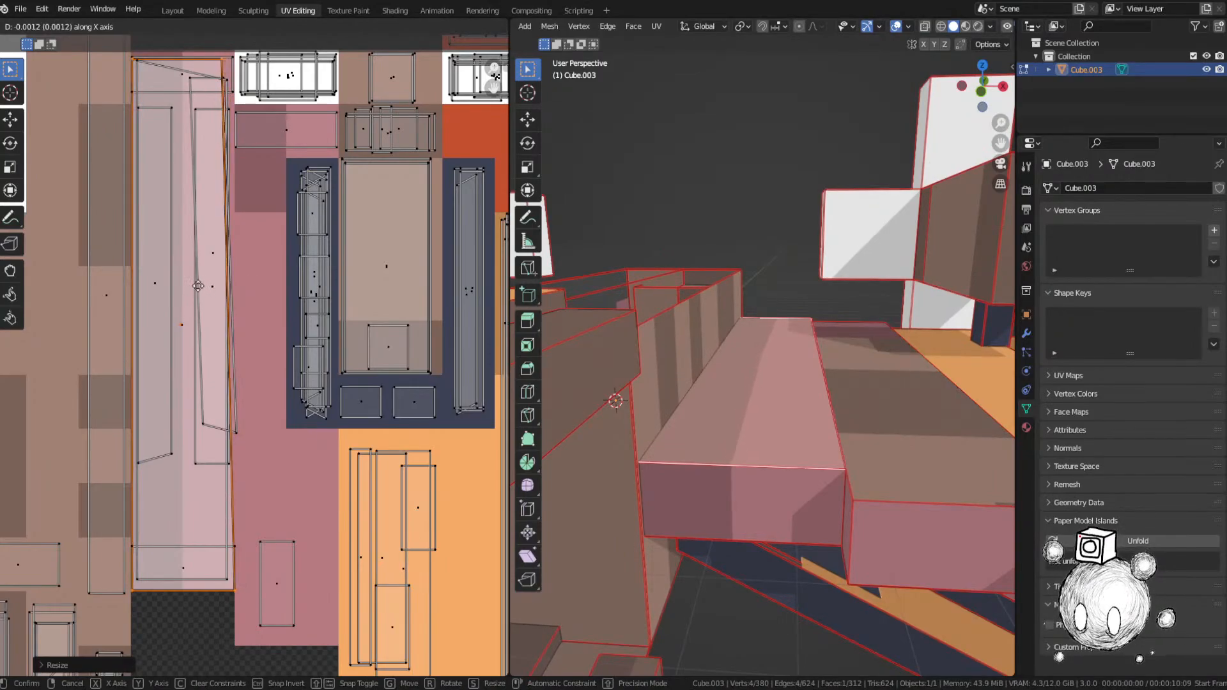
pyautogui.click(198, 286)
pyautogui.moveTo(746, 313); pyautogui.dragTo(962, 354, button='middle')
pyautogui.press('g')
pyautogui.press('x')
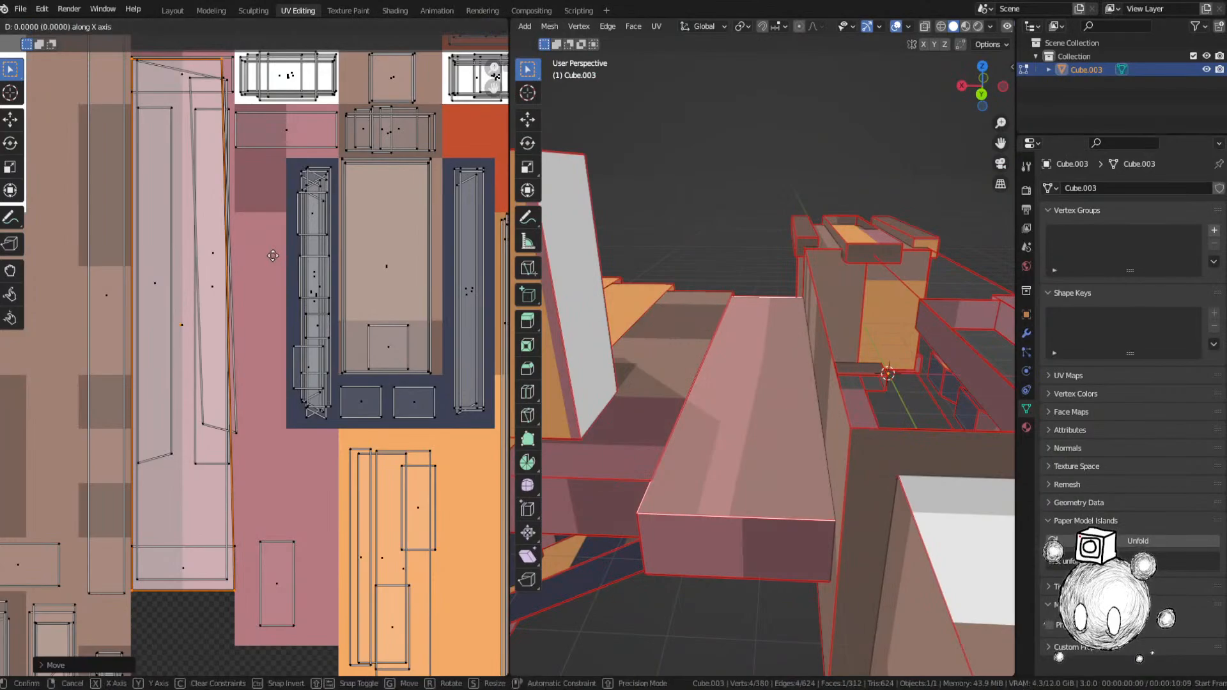
pyautogui.click(275, 255)
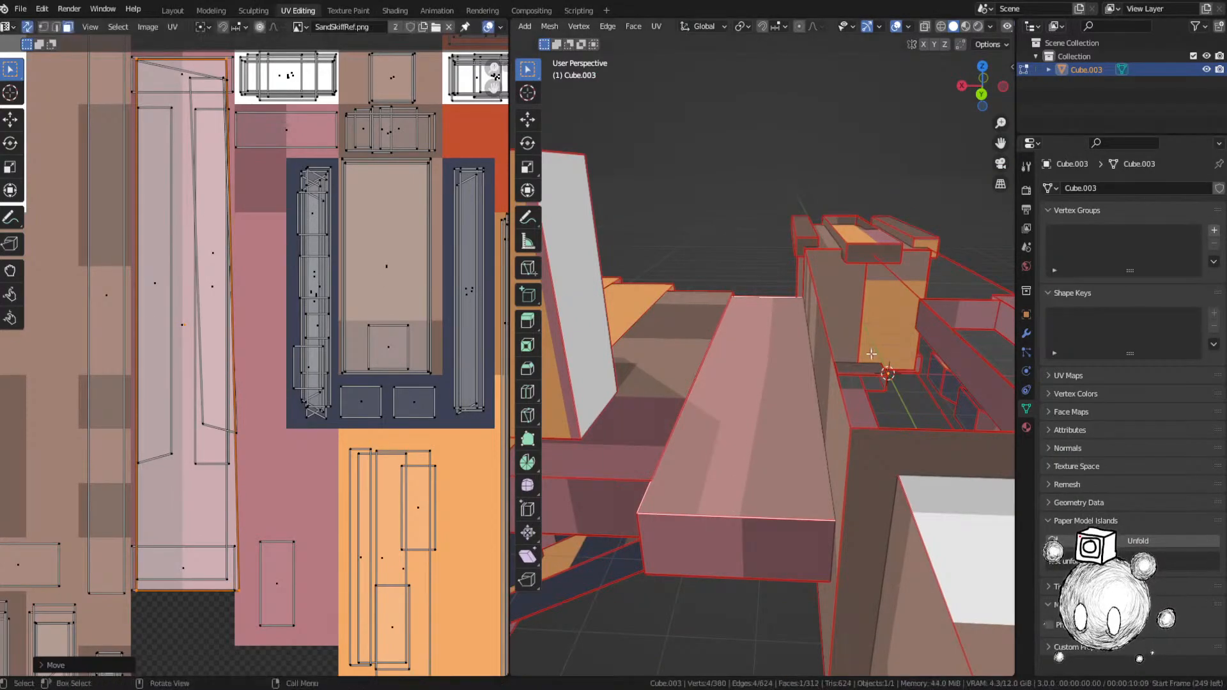
pyautogui.hotkey('ctrl', 's')
# Step: Move the upright island beside the stacked horizontal ones onto the orange-red block of the reference's right wing
pyautogui.scroll(-4, 260, 279)
pyautogui.moveTo(259, 278); pyautogui.dragTo(288, 345, button='middle')
pyautogui.scroll(-1, 288, 345)
pyautogui.moveTo(221, 115); pyautogui.dragTo(298, 374, button='middle')
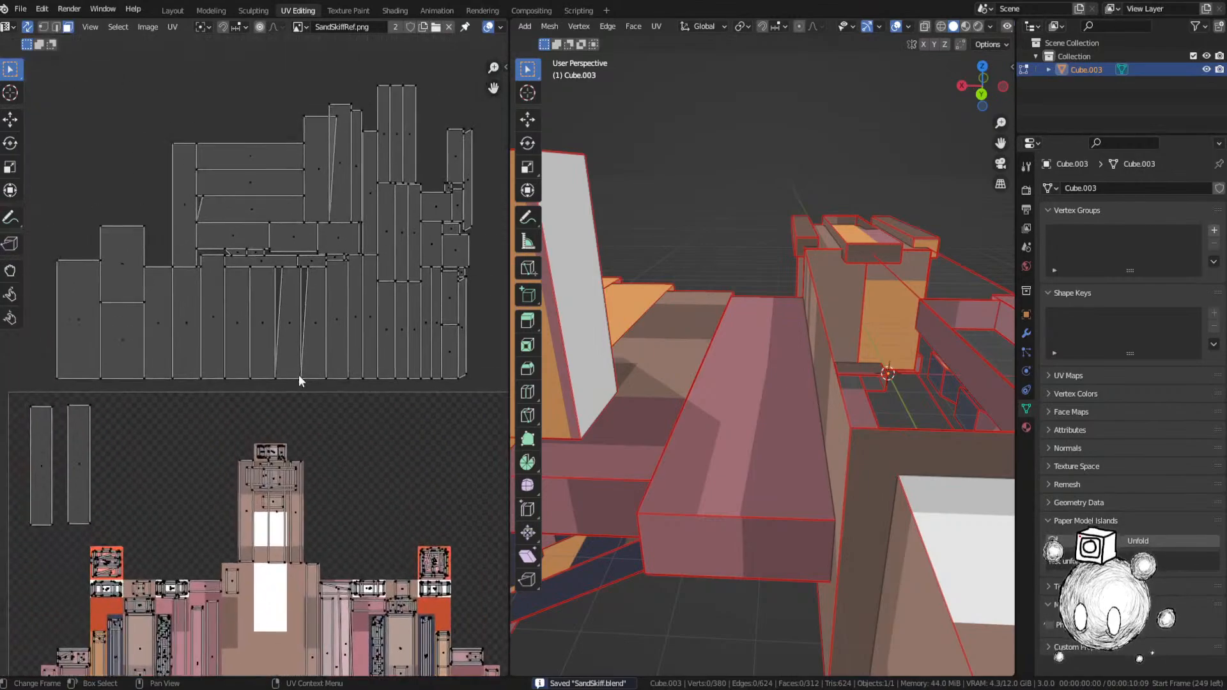
pyautogui.click(190, 208)
pyautogui.press('KP_Decimal')
pyautogui.moveTo(841, 346); pyautogui.dragTo(853, 344, button='middle')
pyautogui.scroll(-4, 297, 299)
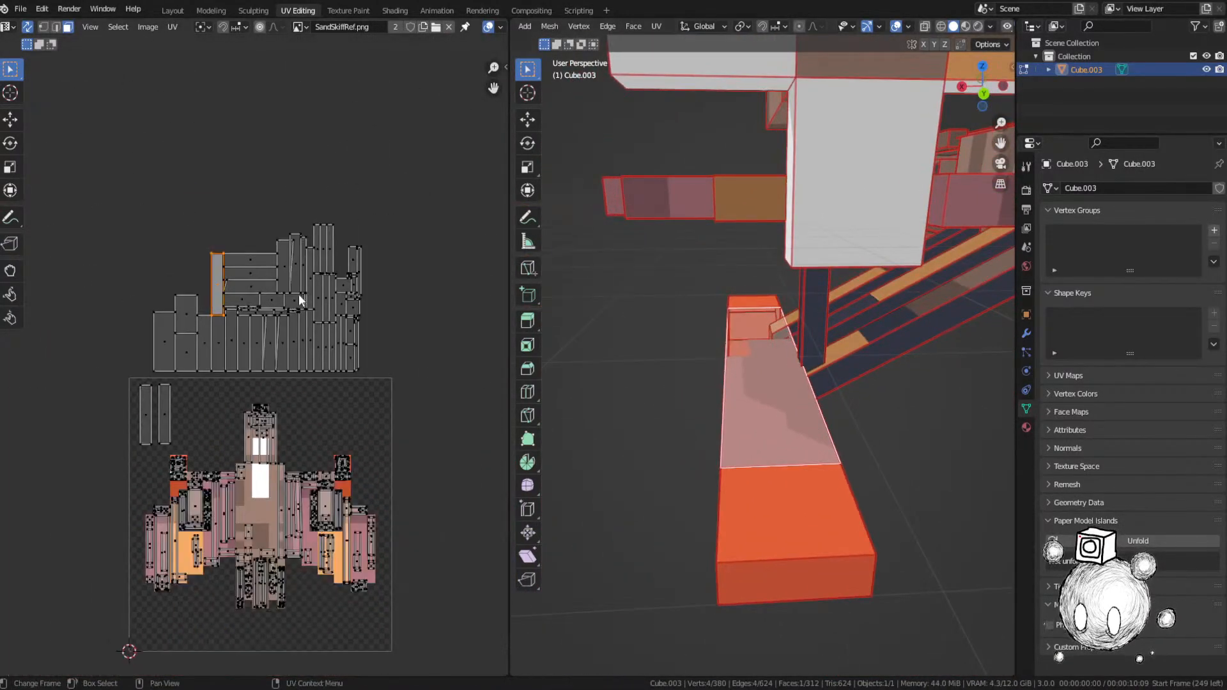
pyautogui.press('g')
pyautogui.click(424, 470)
pyautogui.scroll(5, 362, 380)
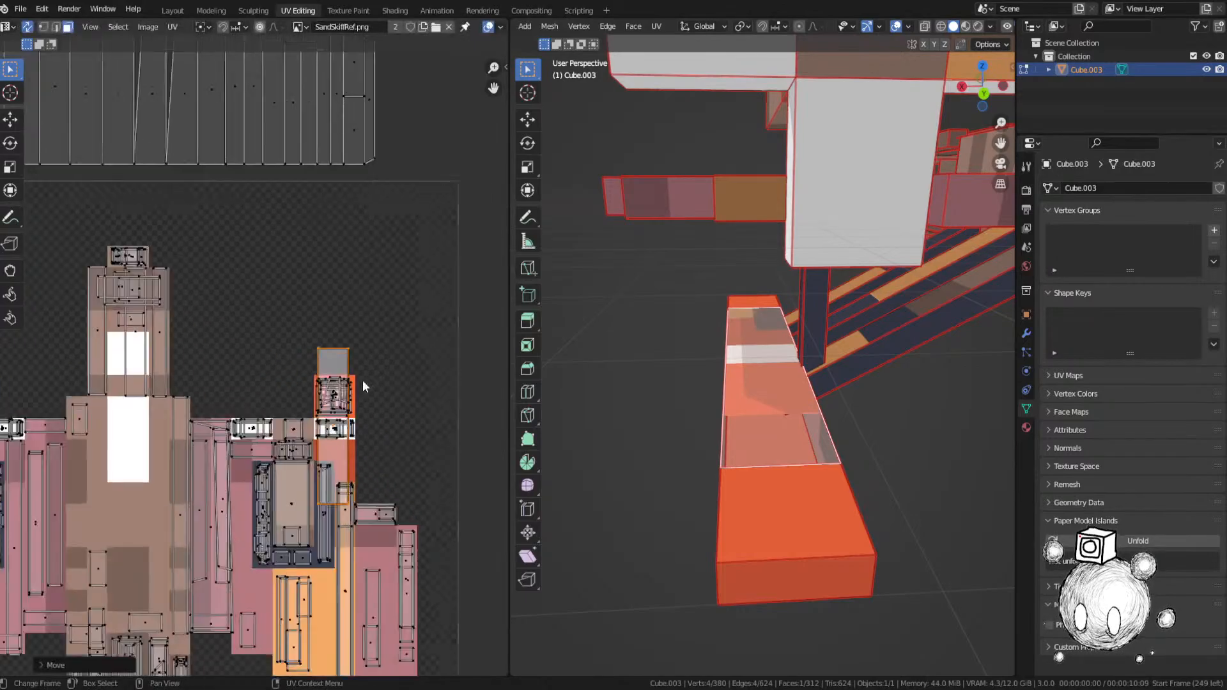
# Step: Scale the island down to fit inside the orange-red block and save the file
pyautogui.press('s')
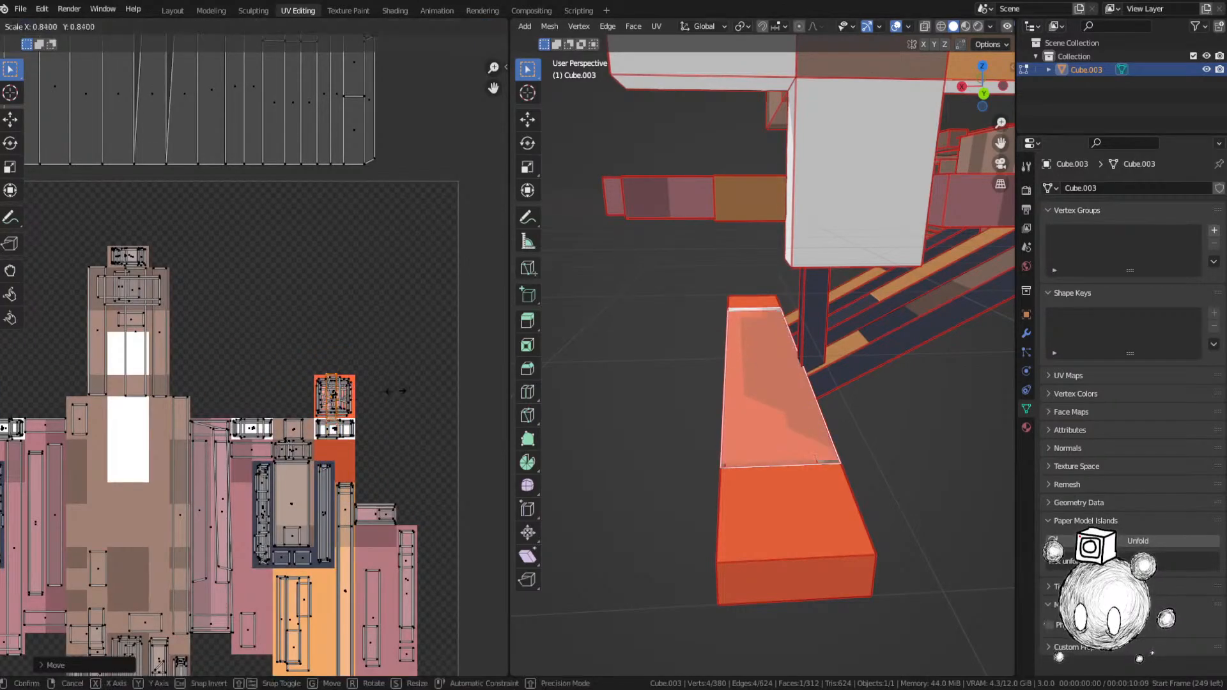
pyautogui.click(381, 399)
pyautogui.hotkey('ctrl', 's')
# Step: Move the uppermost horizontal island from the unplaced group onto the reference's right wing and rotate it 90 degrees
pyautogui.scroll(-4, 344, 364)
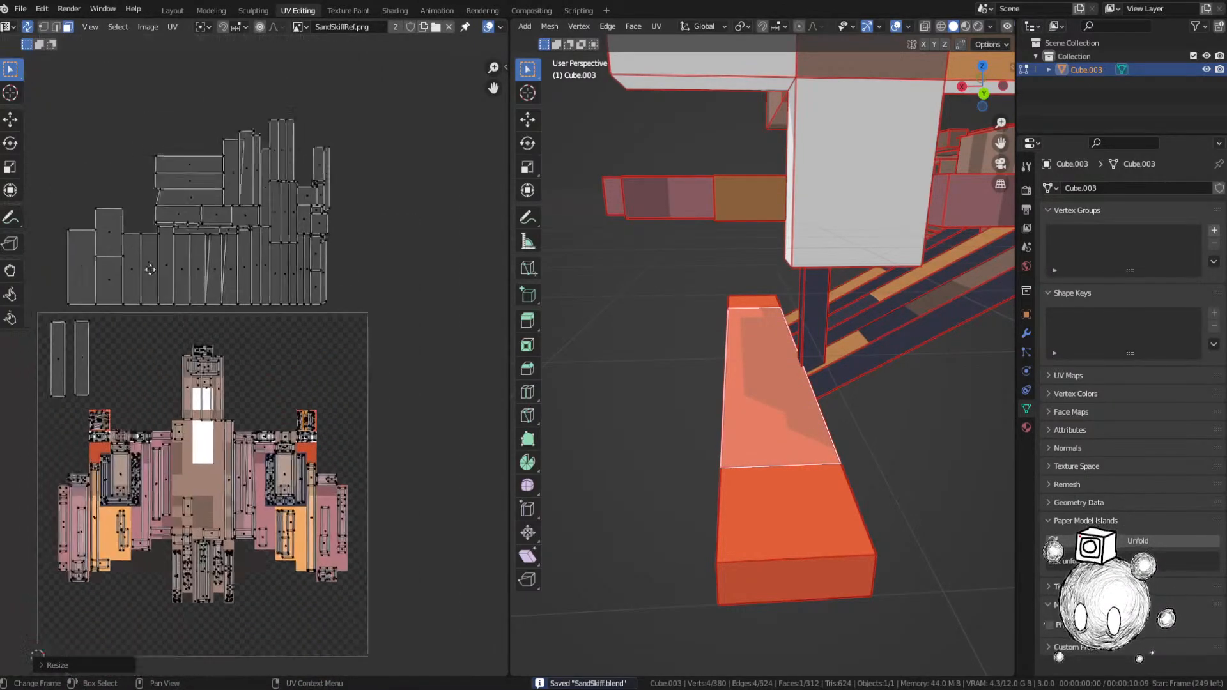
pyautogui.click(228, 265)
pyautogui.press('KP_Decimal')
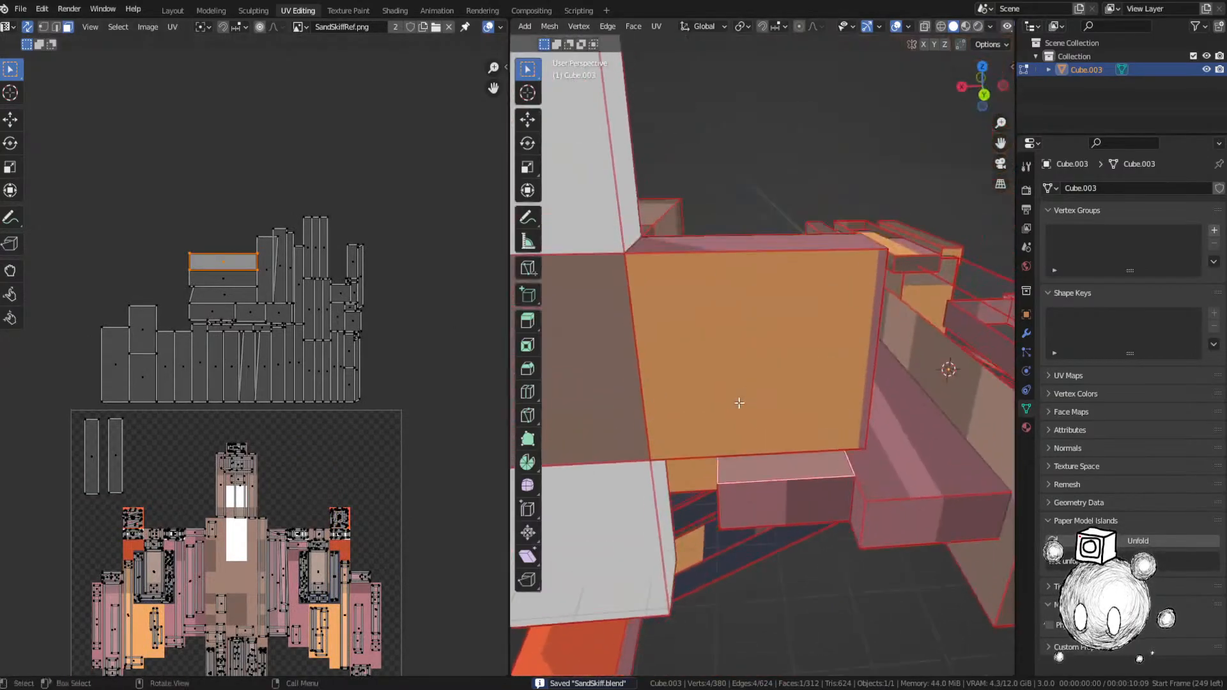
pyautogui.moveTo(739, 402); pyautogui.dragTo(768, 407, button='middle')
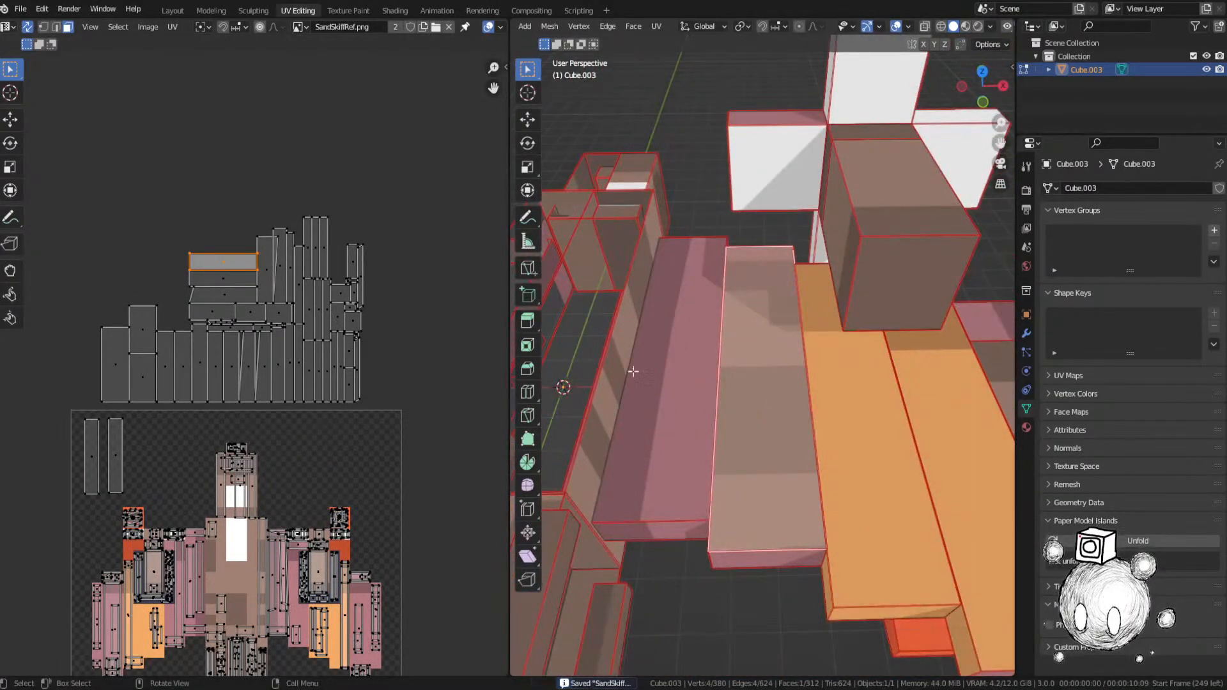
pyautogui.press('g')
pyautogui.click(351, 623)
pyautogui.moveTo(351, 623); pyautogui.dragTo(304, 489, button='middle')
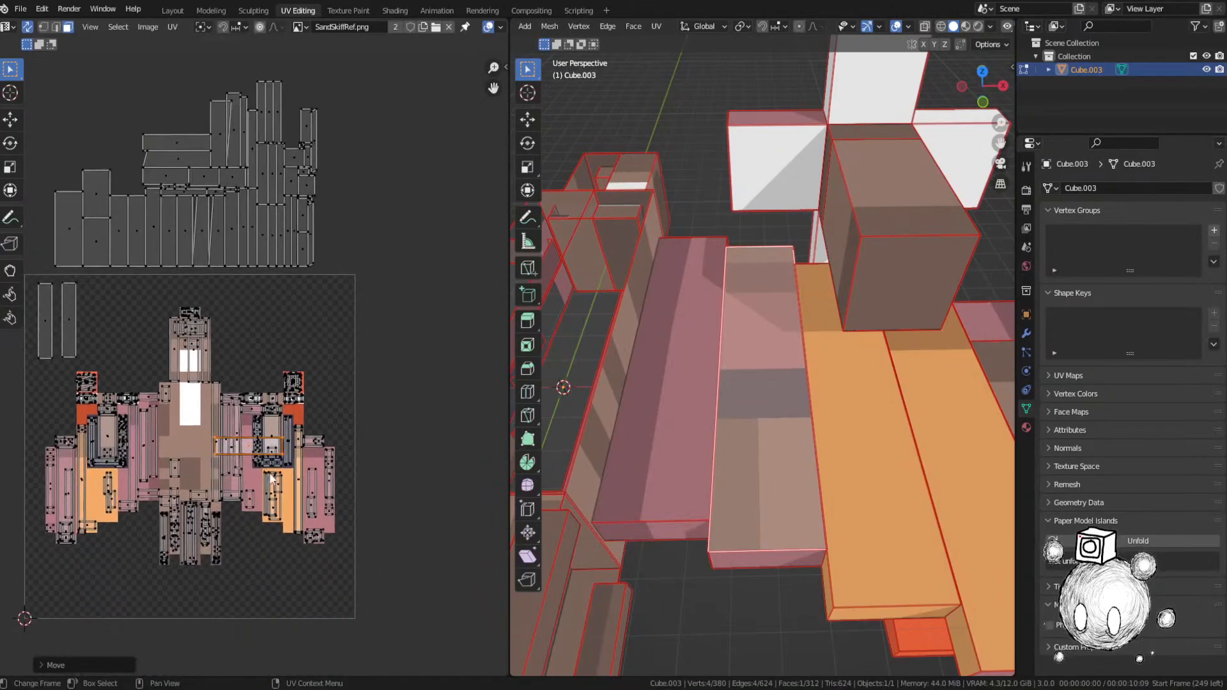
pyautogui.scroll(2, 275, 470)
pyautogui.write('90')
pyautogui.press('Return')
# Step: Position the island over the pink strip beside the dark blue engine area and narrow it along the X axis
pyautogui.scroll(3, 294, 501)
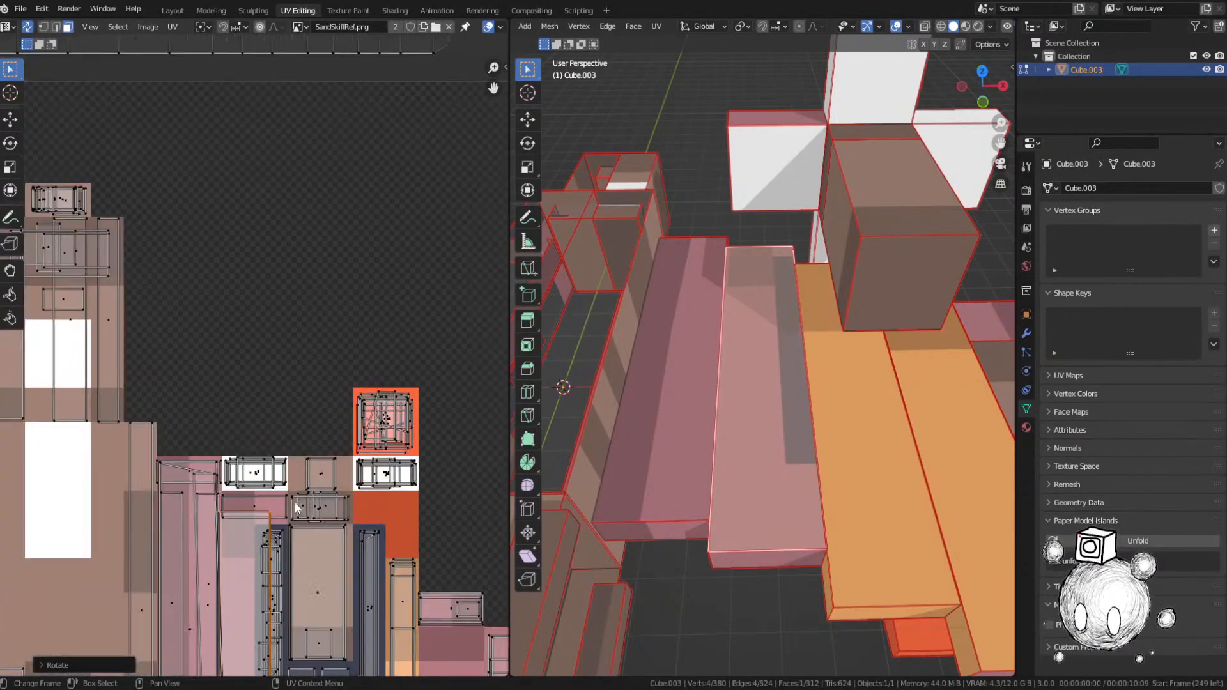
pyautogui.press('g')
pyautogui.click(333, 369)
pyautogui.press('s')
pyautogui.press('x')
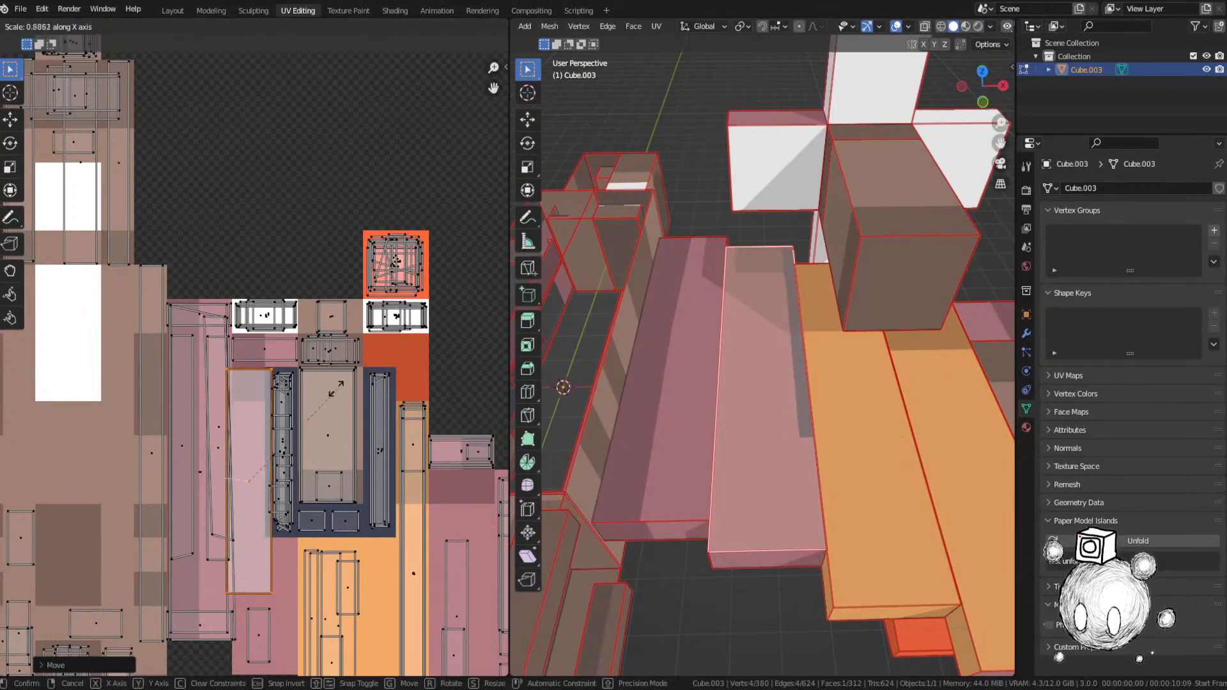
pyautogui.click(261, 453)
pyautogui.moveTo(284, 453); pyautogui.dragTo(298, 348, button='middle')
# Step: Align the island along Y and X within the pink strip, stretch it along Y to the strip's length, and deselect it
pyautogui.press('g')
pyautogui.press('y')
pyautogui.click(298, 362)
pyautogui.press('s')
pyautogui.press('y')
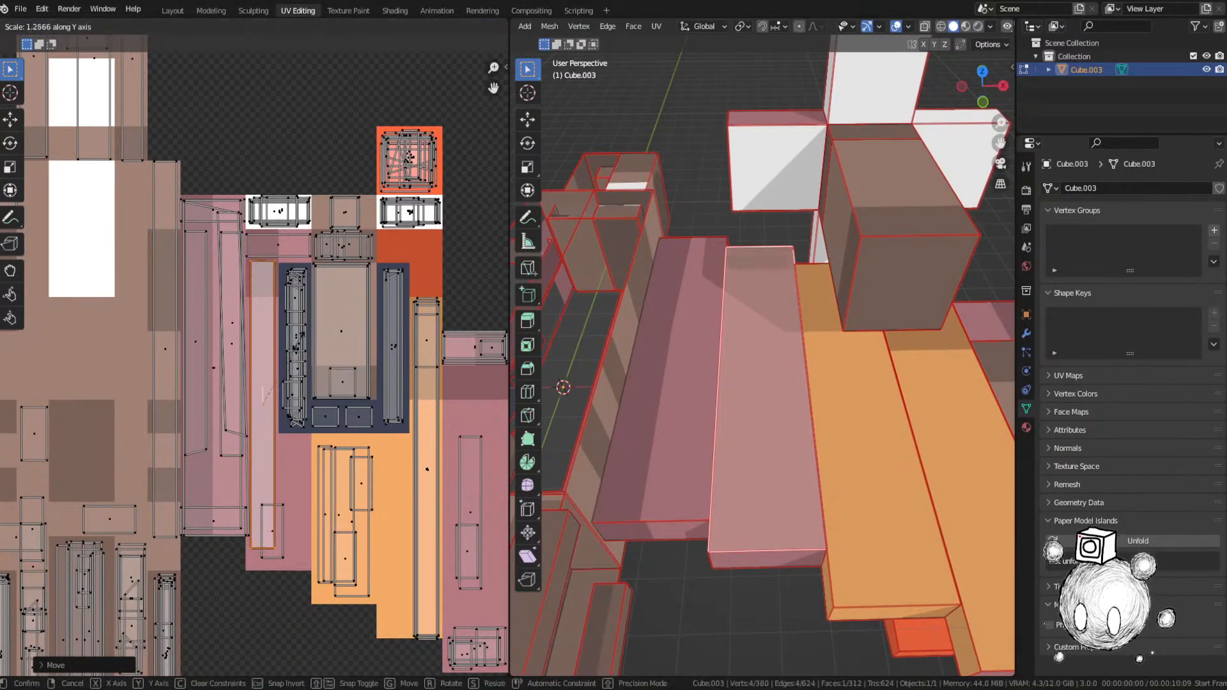
pyautogui.click(298, 329)
pyautogui.press('g')
pyautogui.press('x')
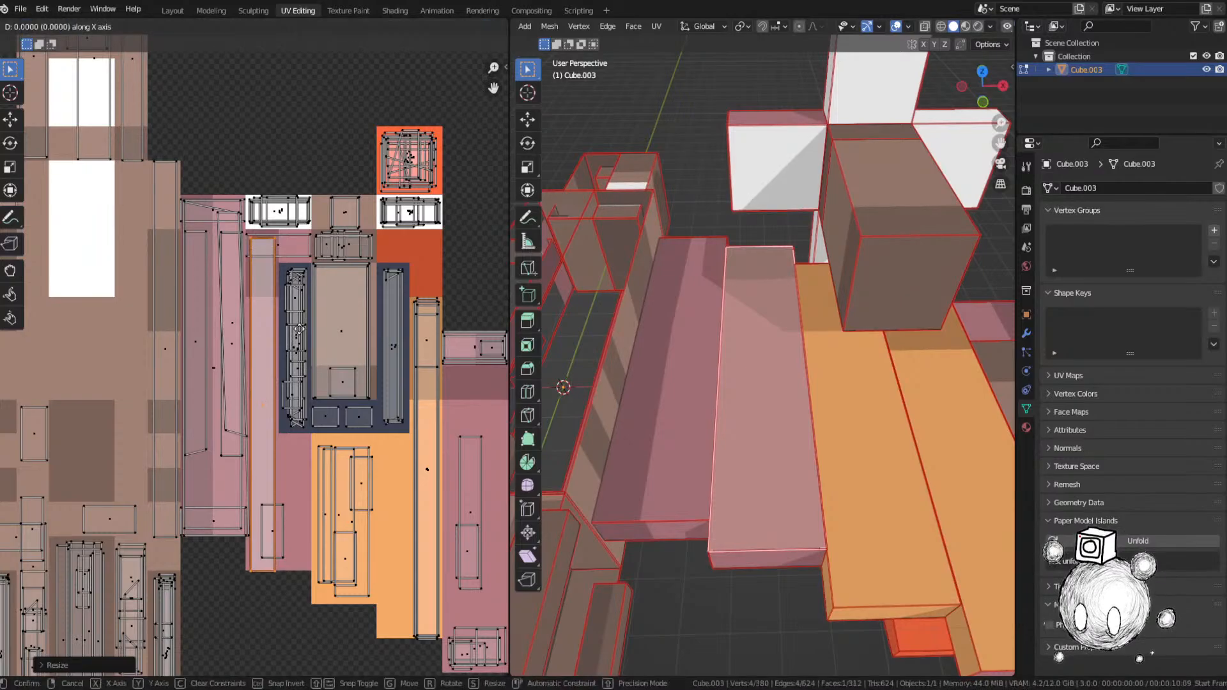
pyautogui.click(300, 325)
pyautogui.press('s')
pyautogui.press('y')
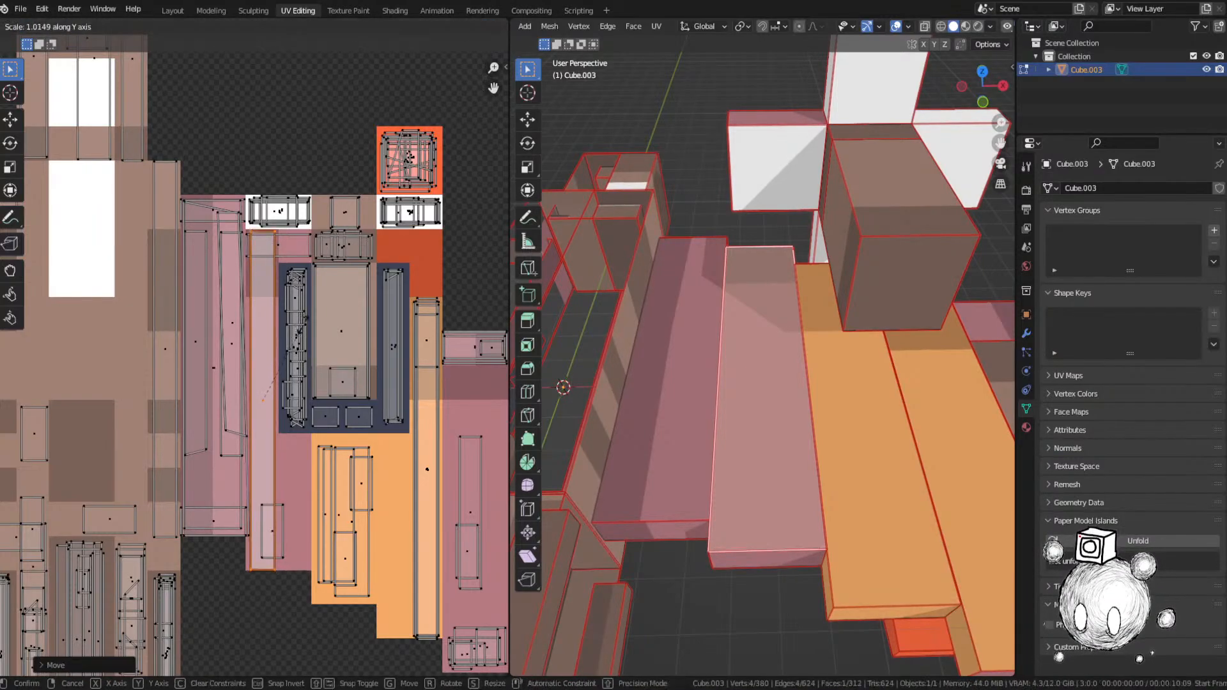
pyautogui.click(307, 326)
pyautogui.hotkey('alt', 'a')
# Step: Bring the next horizontal island from the unplaced group down above the reference and rotate it 90 degrees
pyautogui.scroll(-3, 289, 324)
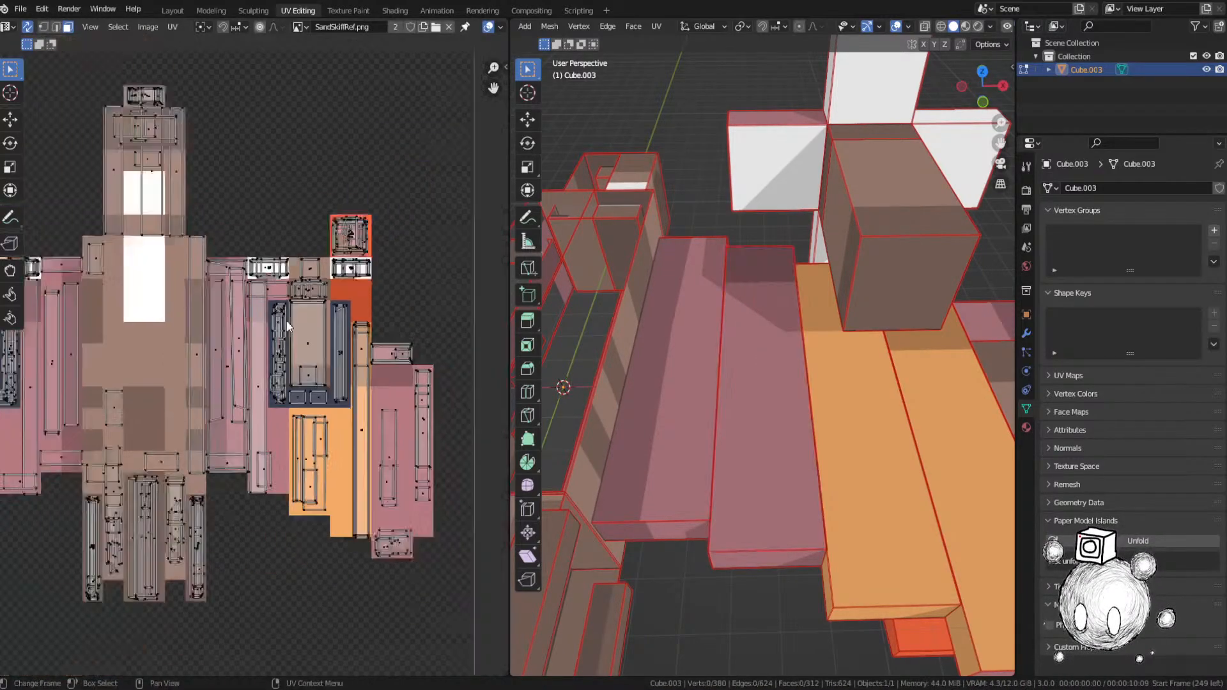
pyautogui.moveTo(239, 187); pyautogui.dragTo(283, 414, button='middle')
pyautogui.moveTo(255, 246); pyautogui.dragTo(277, 339, button='middle')
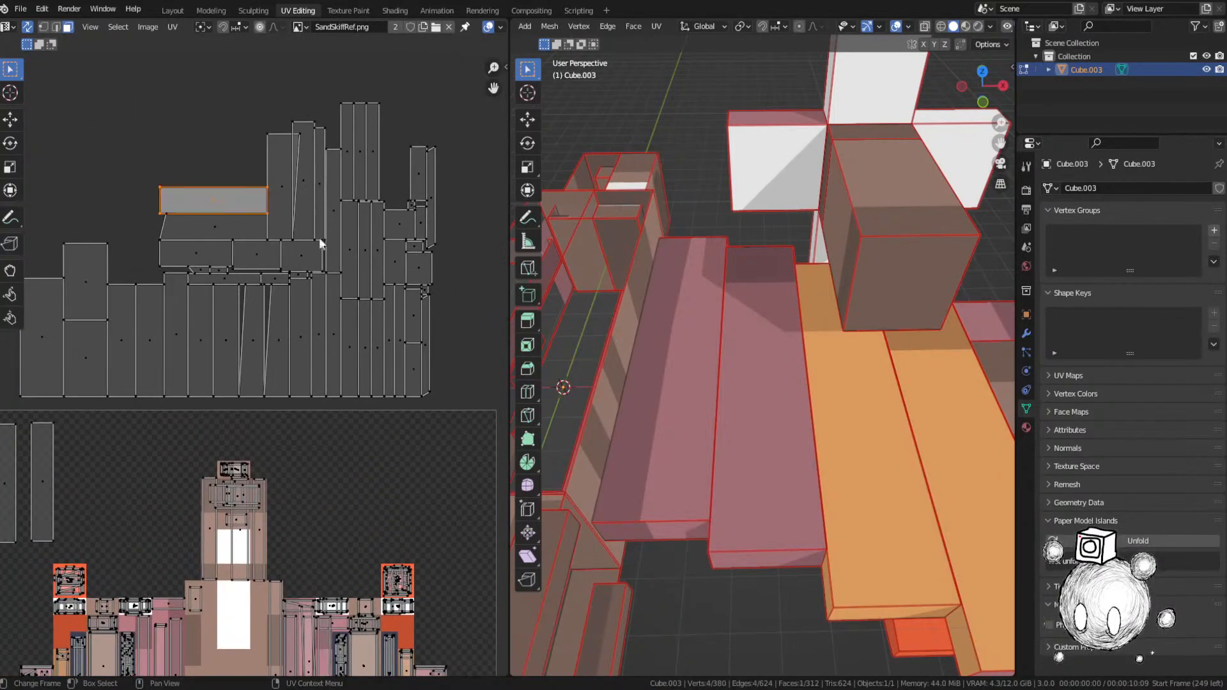
pyautogui.moveTo(703, 332); pyautogui.dragTo(755, 365, button='middle')
pyautogui.press('g')
pyautogui.click(299, 467)
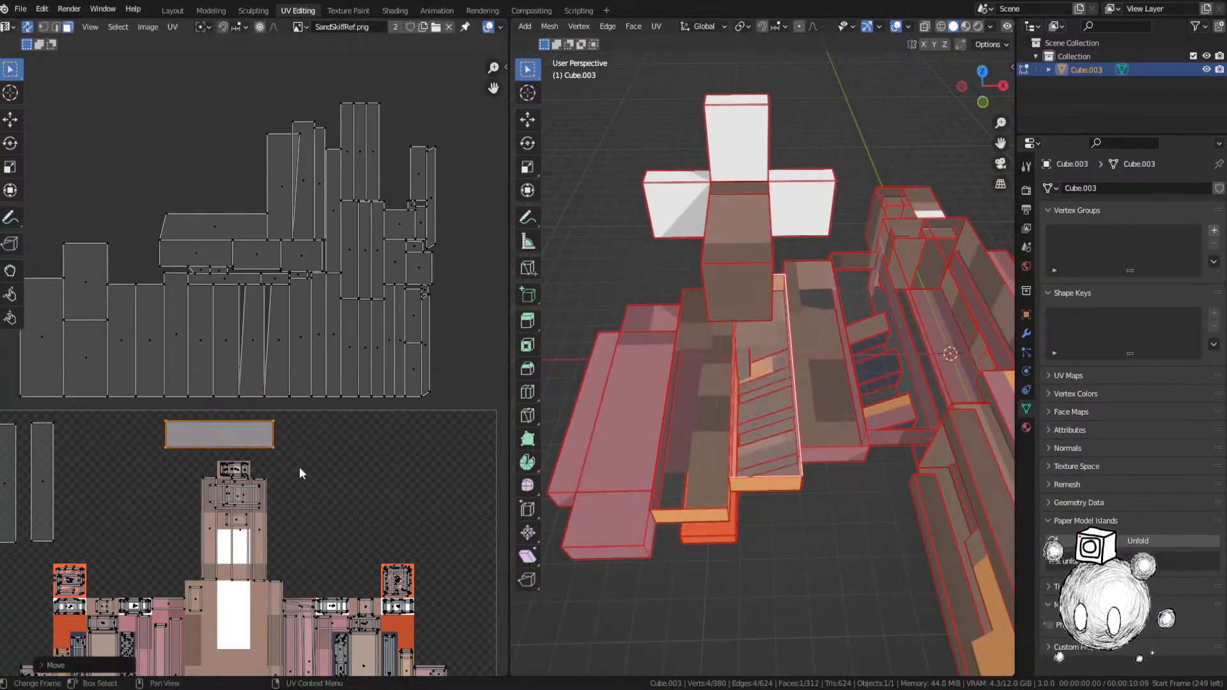
pyautogui.moveTo(356, 416); pyautogui.dragTo(411, 237, button='middle')
pyautogui.write('90')
pyautogui.press('Return')
# Step: Move the island onto the orange area of the reference's left wing and scale it down to fit inside
pyautogui.press('g')
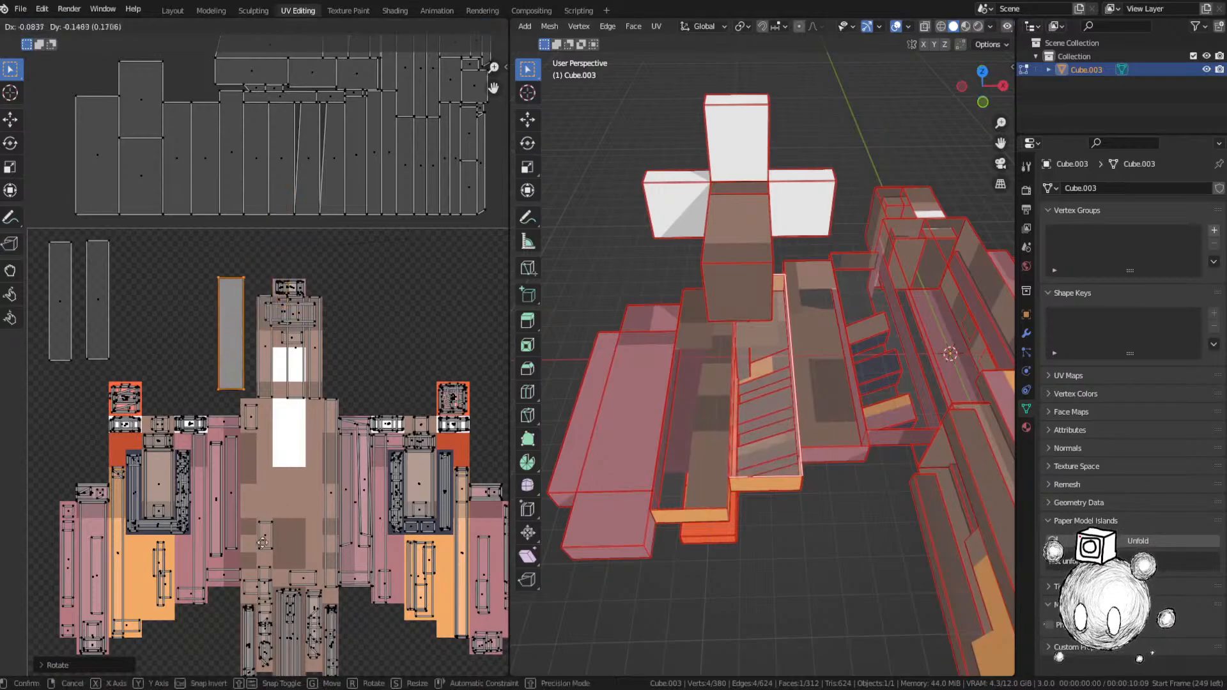
pyautogui.click(291, 553)
pyautogui.press('s')
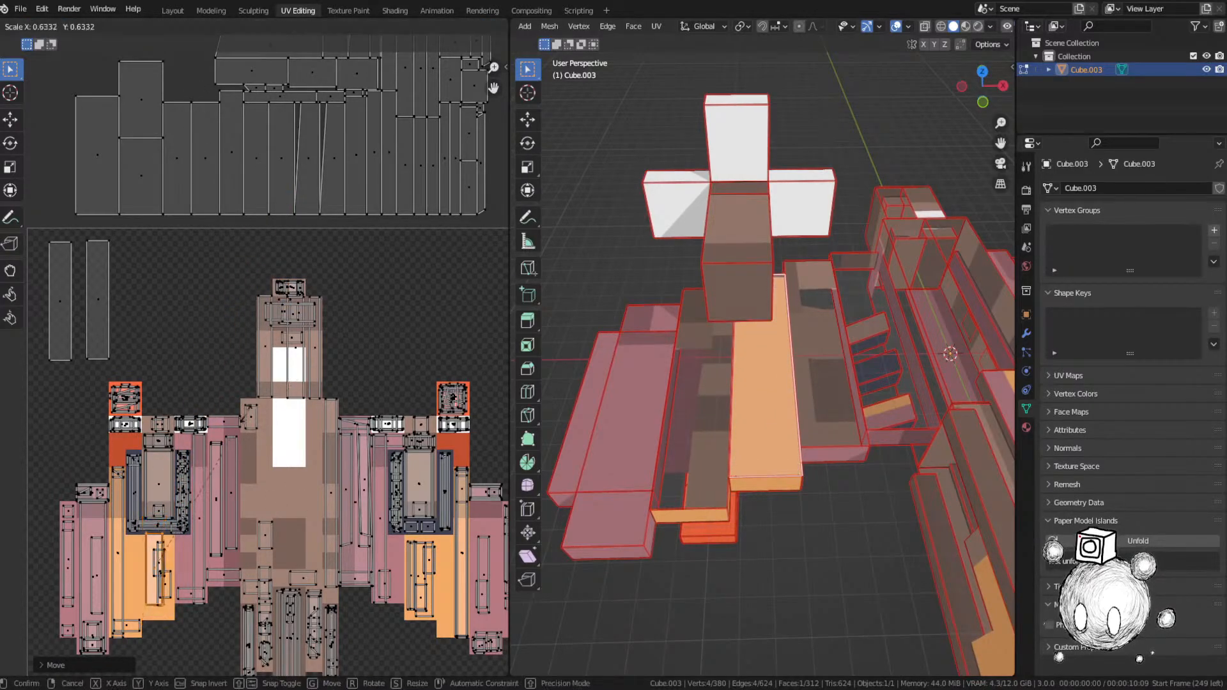
pyautogui.click(243, 426)
# Step: Move the wide upright island at the unplaced group's outer edge onto the brown fuselage area of the reference
pyautogui.scroll(-3, 207, 370)
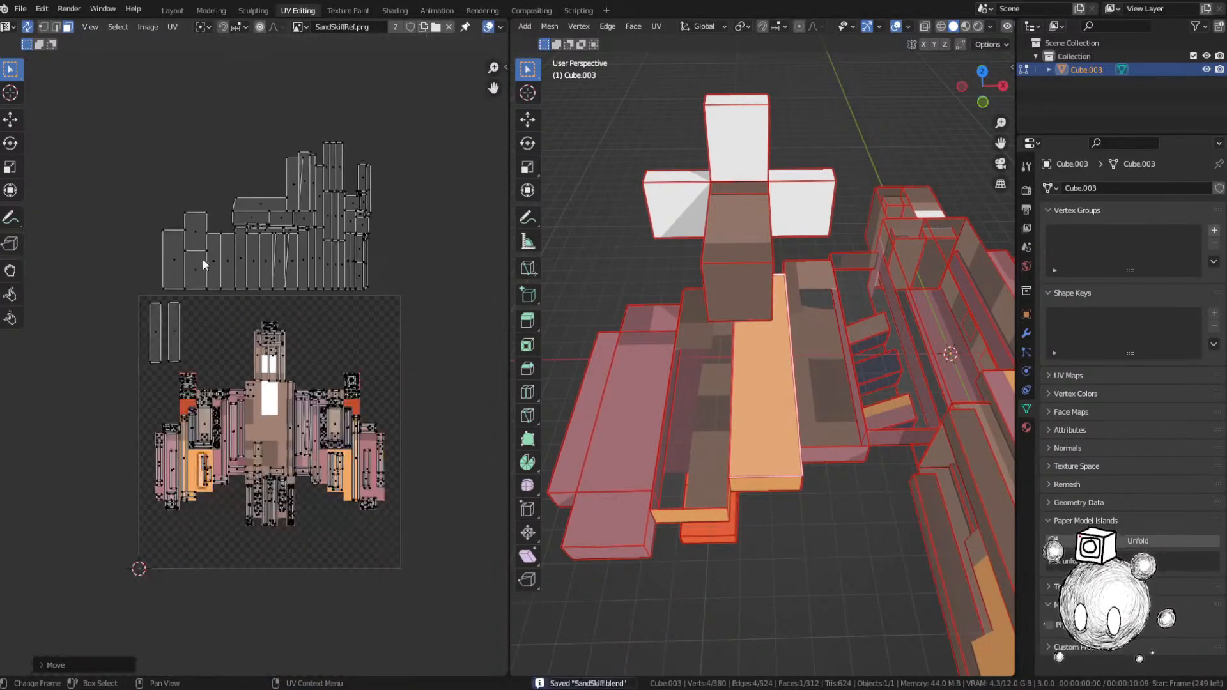
pyautogui.click(163, 259)
pyautogui.moveTo(640, 358); pyautogui.dragTo(751, 342, button='middle')
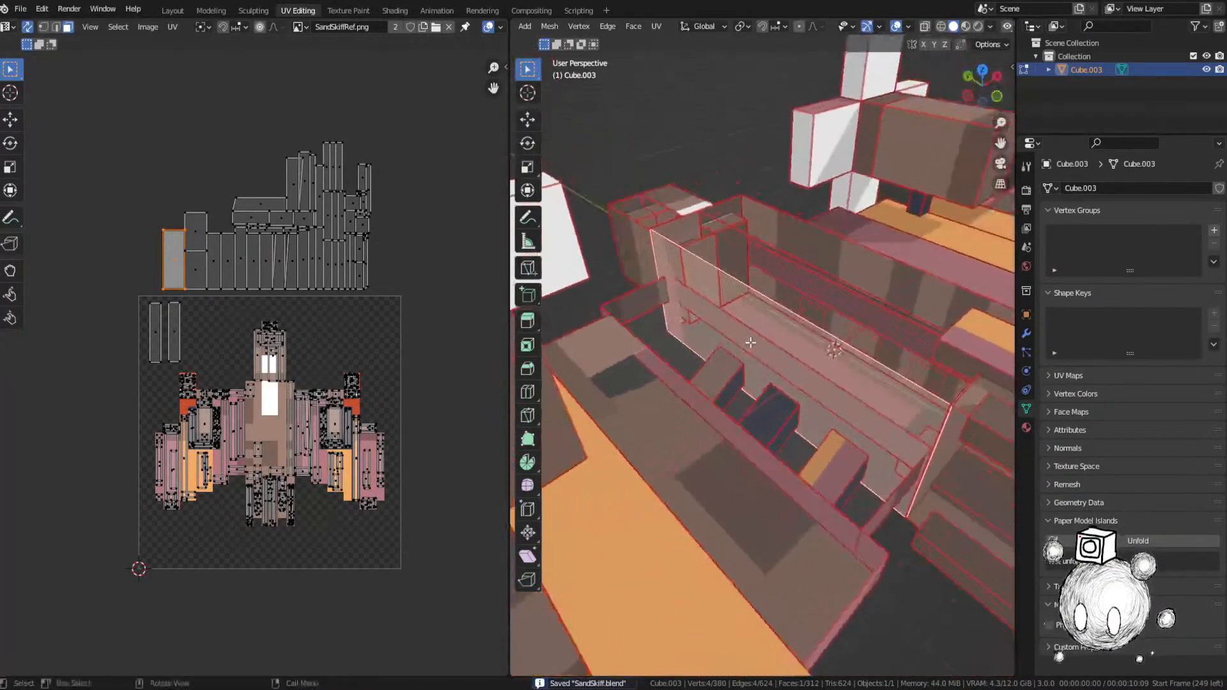
pyautogui.moveTo(608, 300); pyautogui.dragTo(632, 285, button='middle')
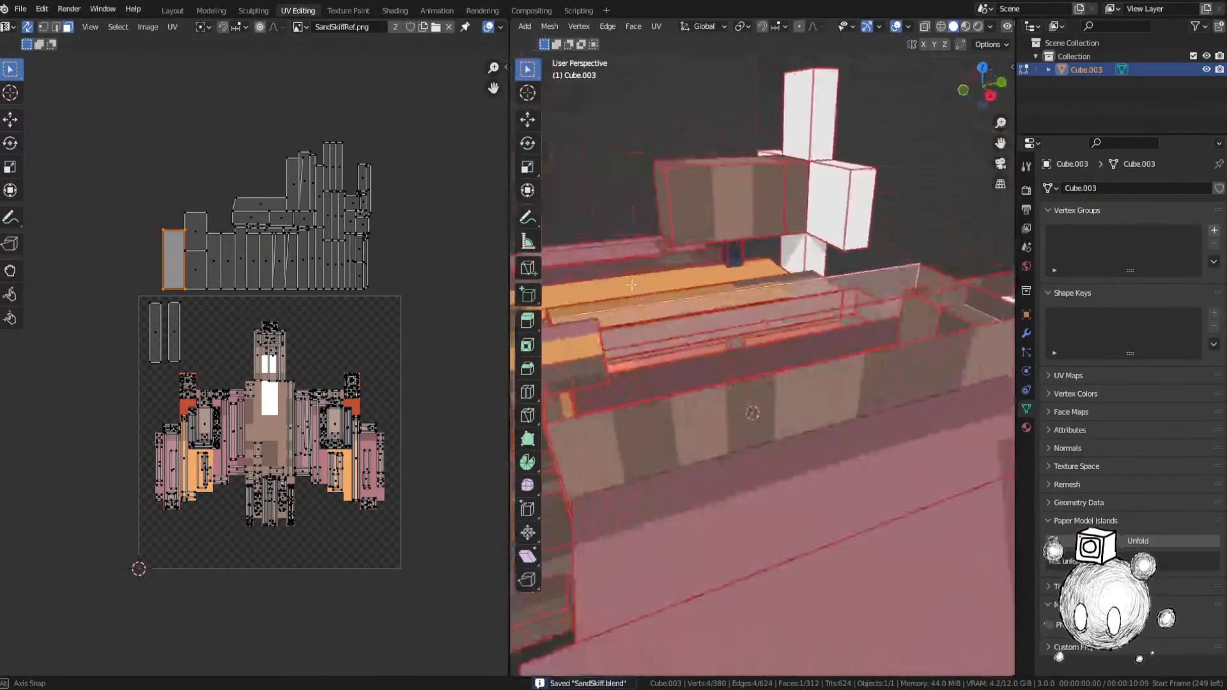
pyautogui.press('g')
pyautogui.click(335, 542)
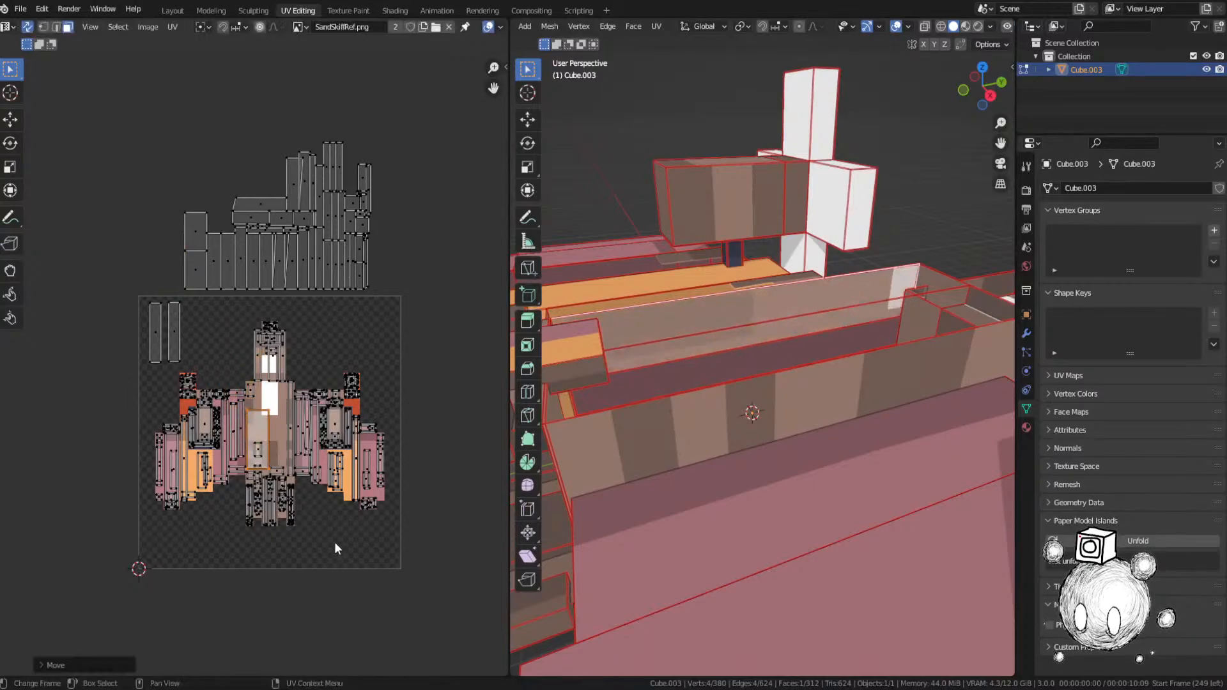
# Step: Narrow the selected island along X and shift it along X onto the strip at the brown fuselage's left edge
pyautogui.moveTo(335, 541); pyautogui.dragTo(332, 441, button='middle')
pyautogui.scroll(4, 329, 404)
pyautogui.moveTo(342, 312); pyautogui.dragTo(353, 348, button='middle')
pyautogui.press('s')
pyautogui.press('x')
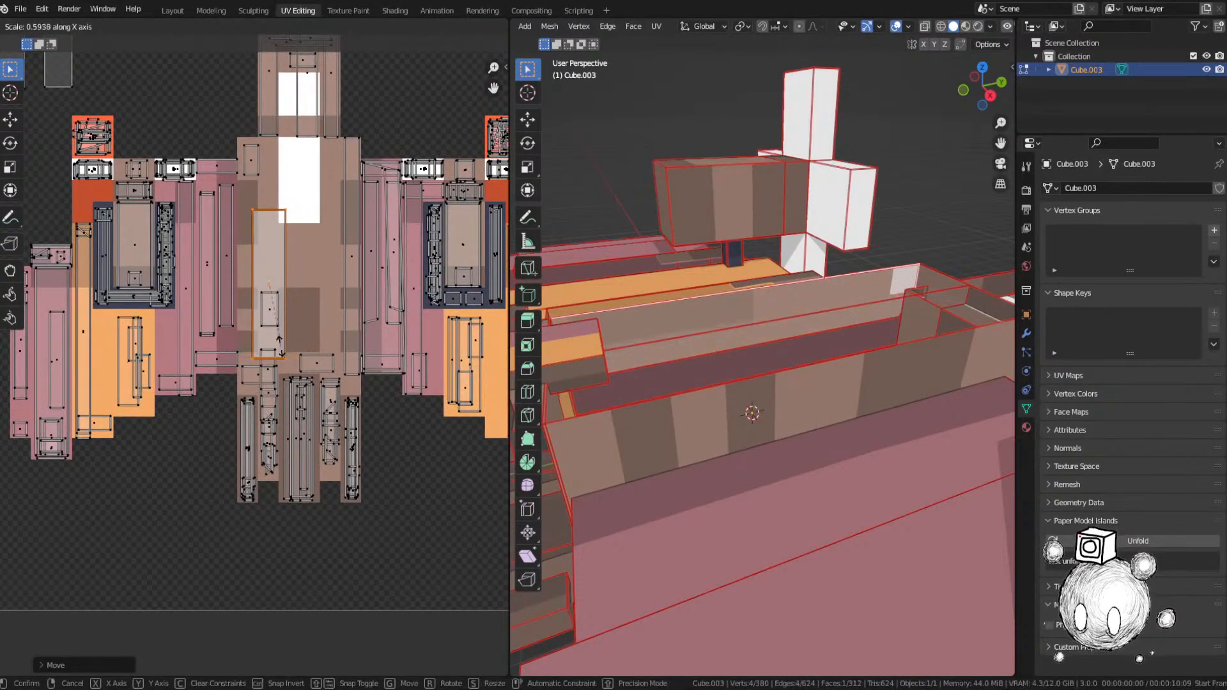
pyautogui.click(270, 320)
pyautogui.press('g')
pyautogui.press('x')
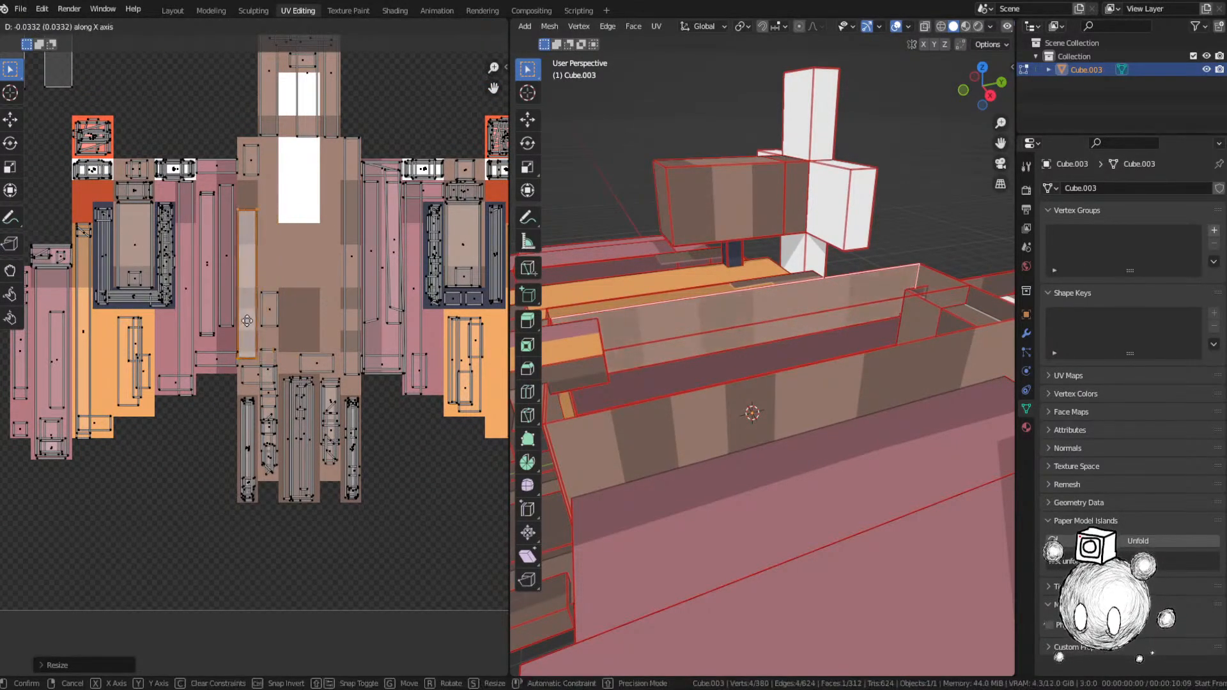
pyautogui.click(247, 322)
# Step: Stretch the island along Y and align it along Y and X within the fuselage's left edge strip
pyautogui.press('y')
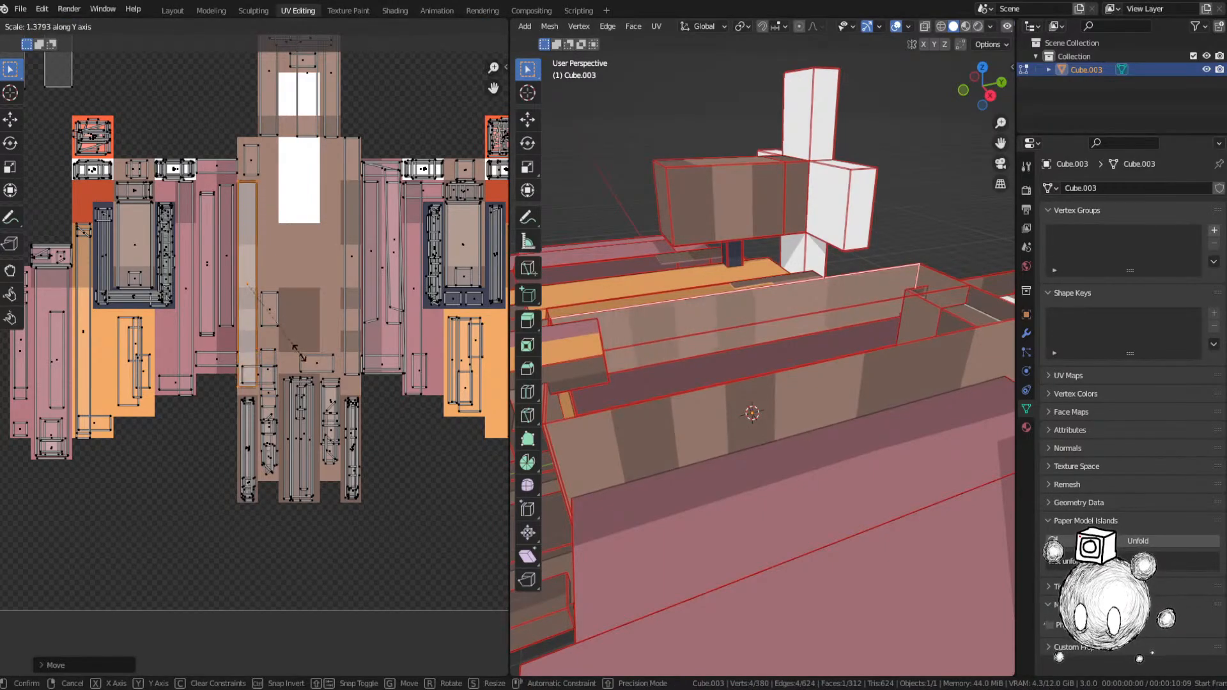
pyautogui.click(303, 356)
pyautogui.press('g')
pyautogui.press('y')
pyautogui.click(306, 329)
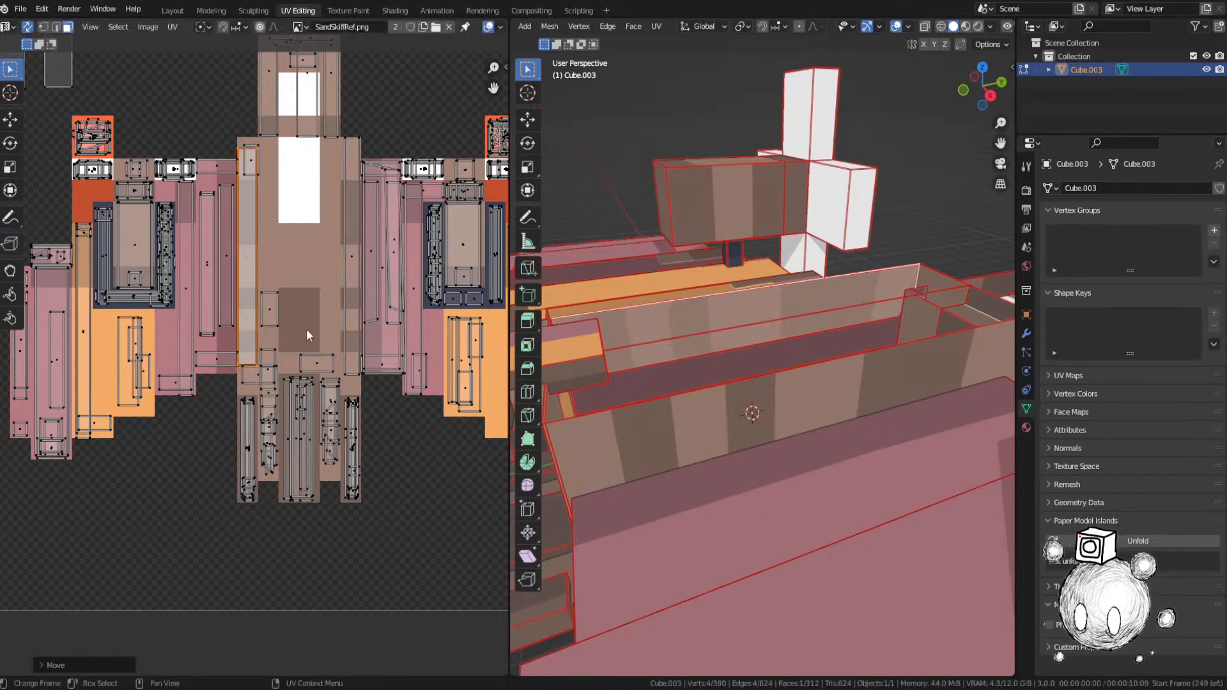
pyautogui.press('g')
pyautogui.press('x')
pyautogui.click(309, 329)
# Step: Fine-fit the island to the strip's width along X and full length along Y, and save the file
pyautogui.press('s')
pyautogui.press('x')
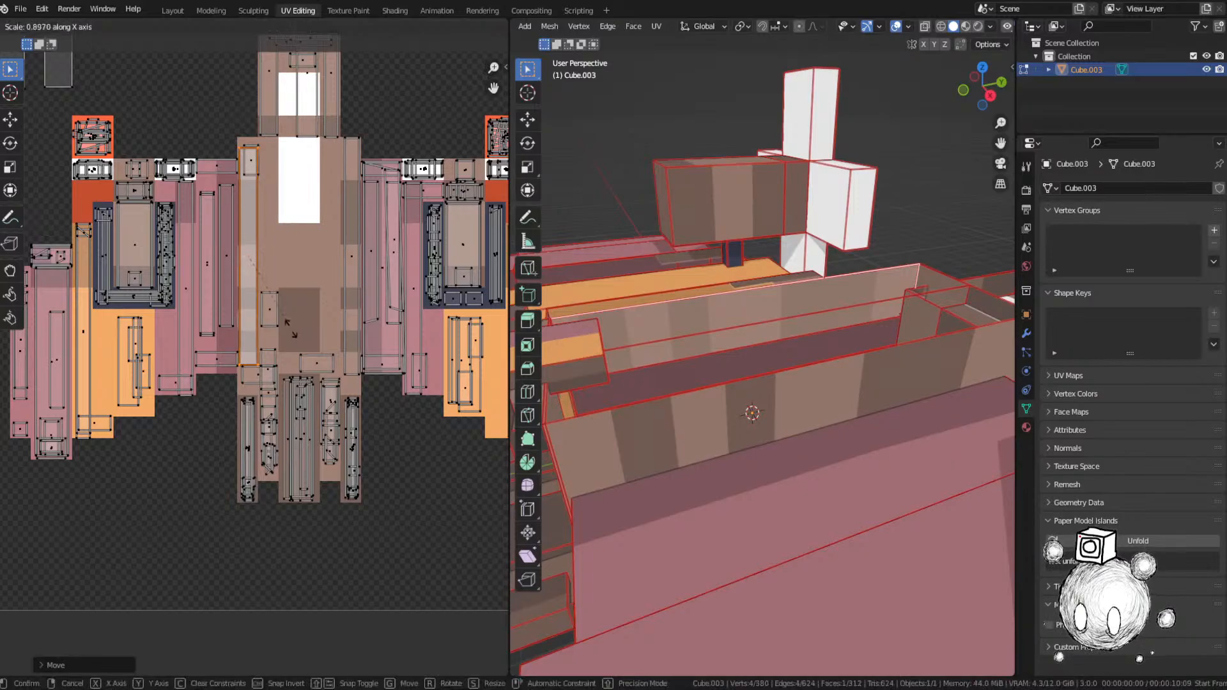
pyautogui.click(281, 327)
pyautogui.scroll(1, 285, 329)
pyautogui.press('s')
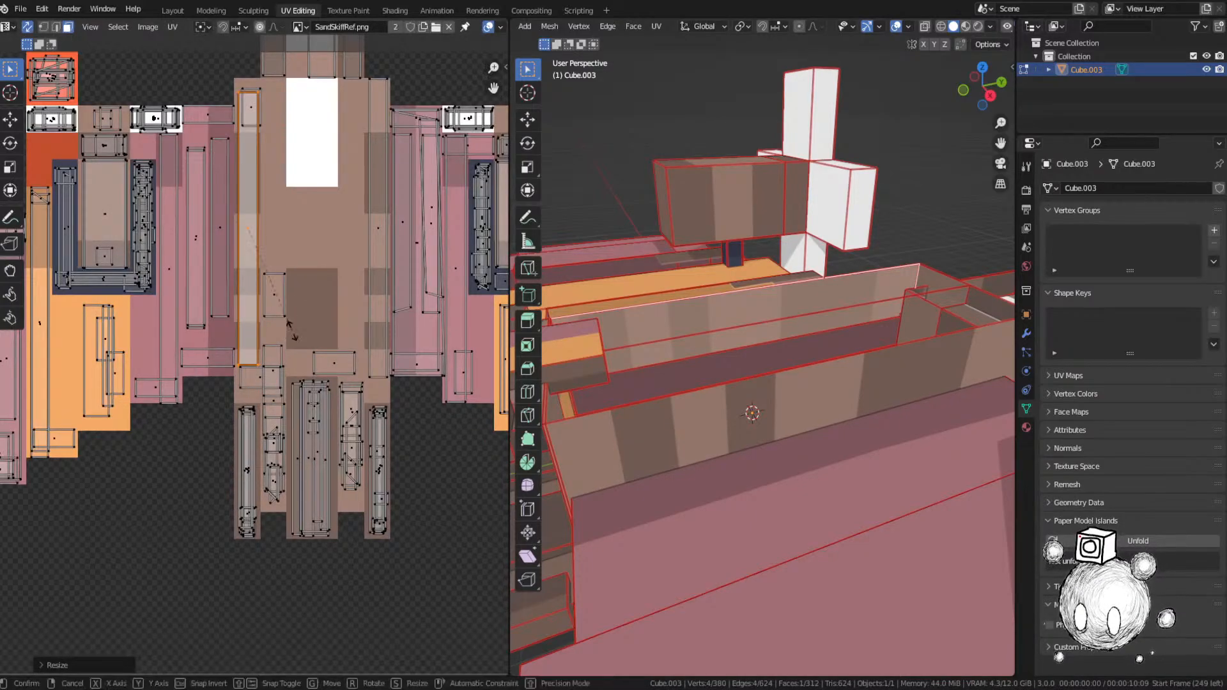
pyautogui.press('y')
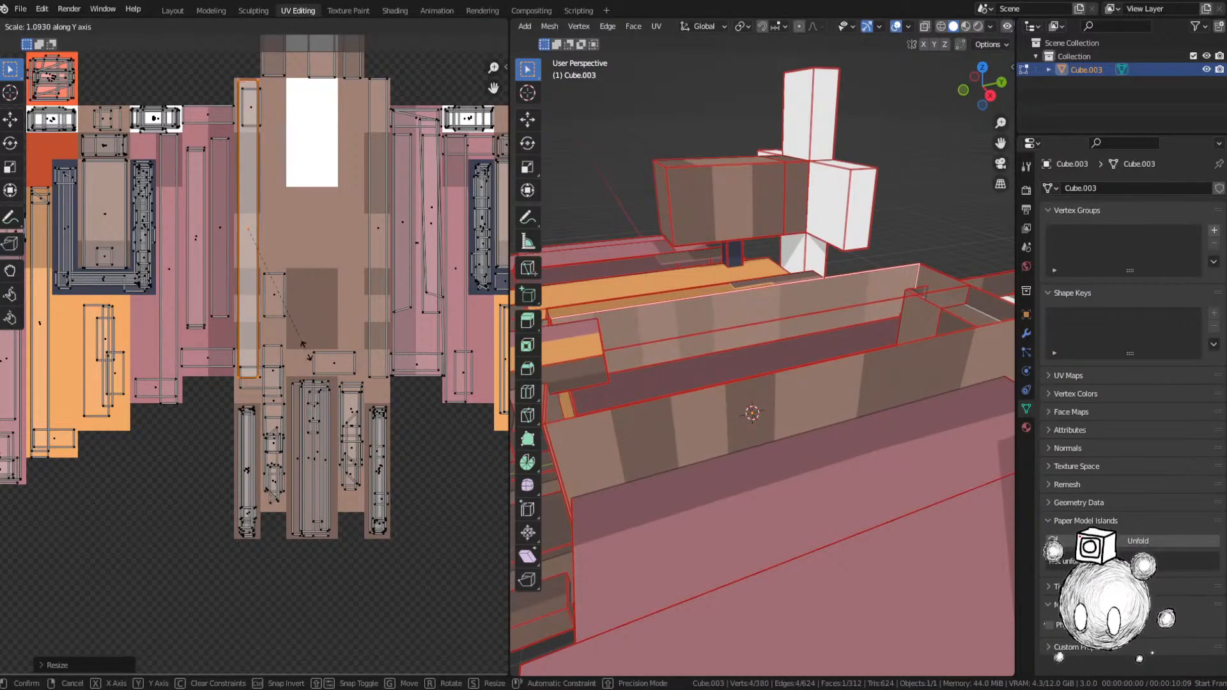
pyautogui.click(305, 350)
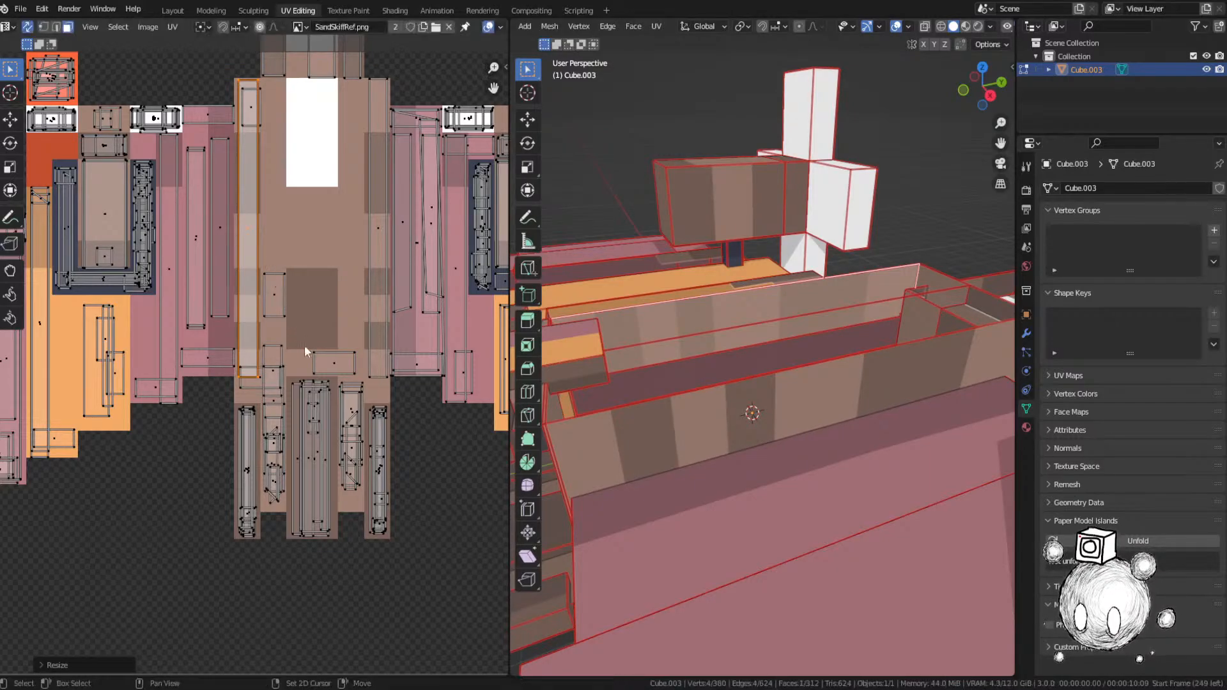
pyautogui.moveTo(719, 434); pyautogui.dragTo(896, 427, button='middle')
pyautogui.hotkey('ctrl', 's')
pyautogui.moveTo(783, 419); pyautogui.dragTo(769, 381, button='middle')
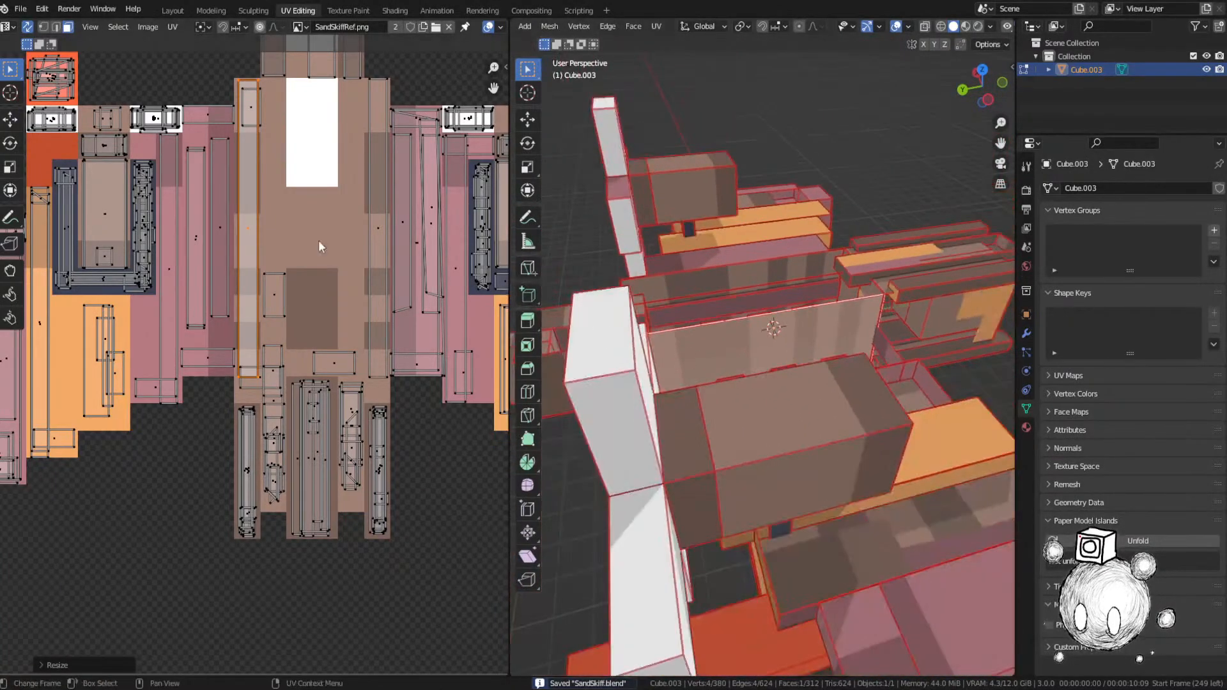
# Step: Select the upright island above the unplaced group's lower row, frame its face in the 3D view, and move it down over the reference
pyautogui.scroll(-7, 318, 240)
pyautogui.moveTo(236, 186); pyautogui.dragTo(220, 404, button='middle')
pyautogui.click(175, 280)
pyautogui.press('`')
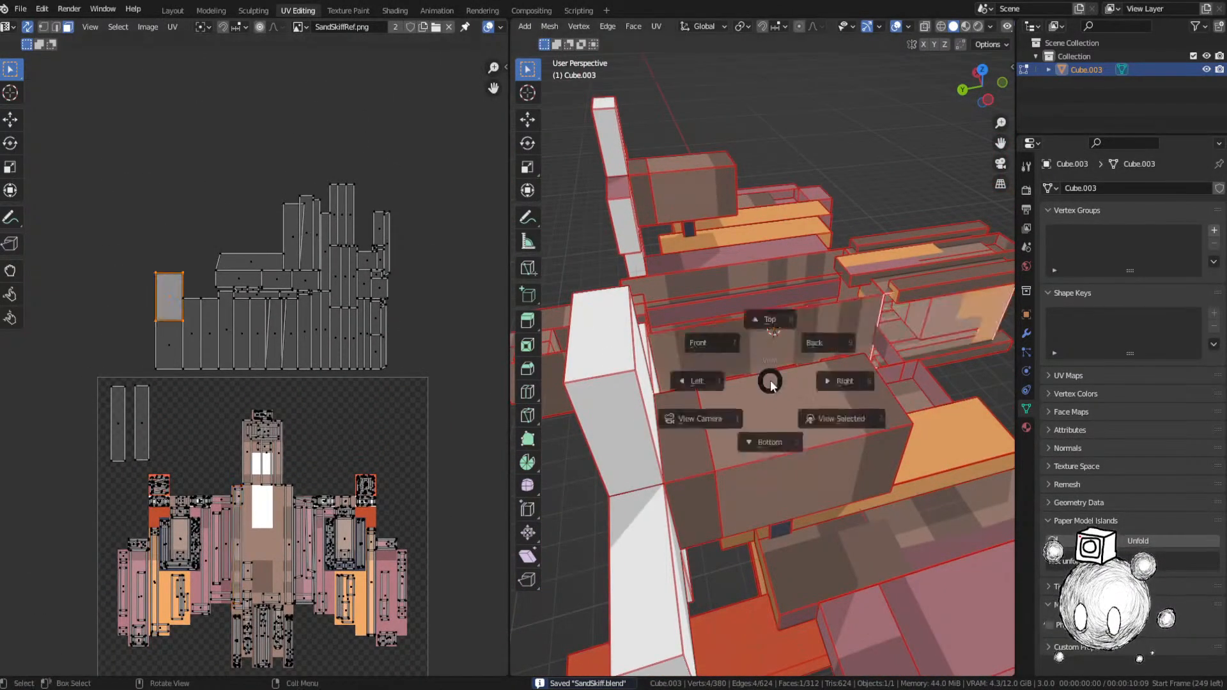
pyautogui.click(825, 413)
pyautogui.press('g')
pyautogui.rightClick(778, 362)
pyautogui.press('g')
pyautogui.click(377, 556)
# Step: Place the island on the brown strip left of the tail's centre, scale it down to fit inside, and save the file
pyautogui.moveTo(233, 561); pyautogui.dragTo(241, 275, button='middle')
pyautogui.scroll(4, 241, 271)
pyautogui.press('g')
pyautogui.click(446, 474)
pyautogui.press('s')
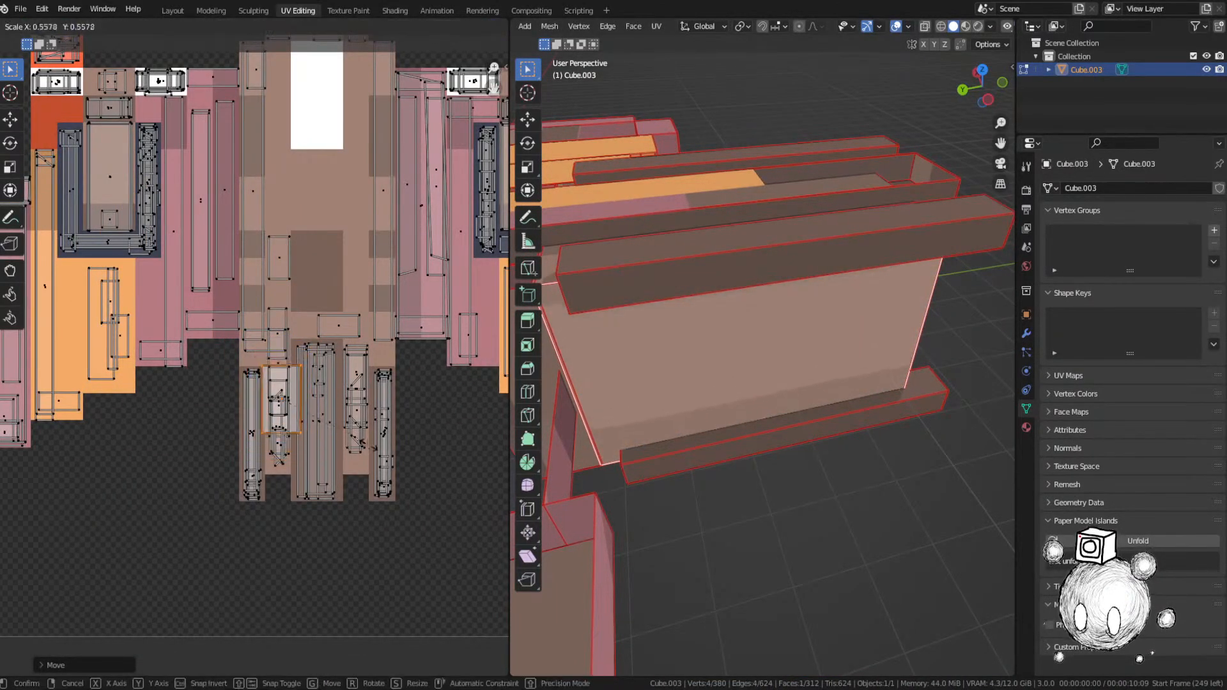
pyautogui.click(312, 425)
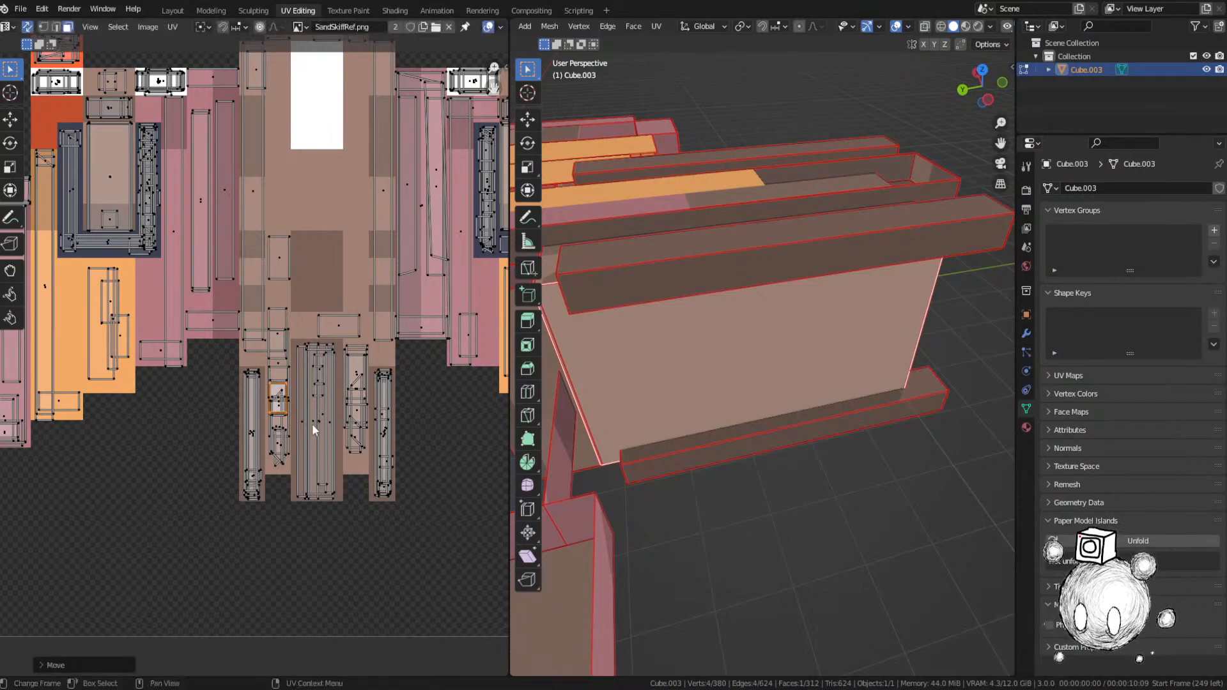
pyautogui.hotkey('ctrl', 's')
# Step: Select the upright island at the unplaced group's left edge and move it onto the right side of the reference's brown tail
pyautogui.scroll(-4, 255, 364)
pyautogui.moveTo(249, 248); pyautogui.dragTo(248, 408, button='middle')
pyautogui.click(176, 270)
pyautogui.moveTo(675, 350); pyautogui.dragTo(703, 307, button='middle')
pyautogui.press('g')
pyautogui.click(331, 466)
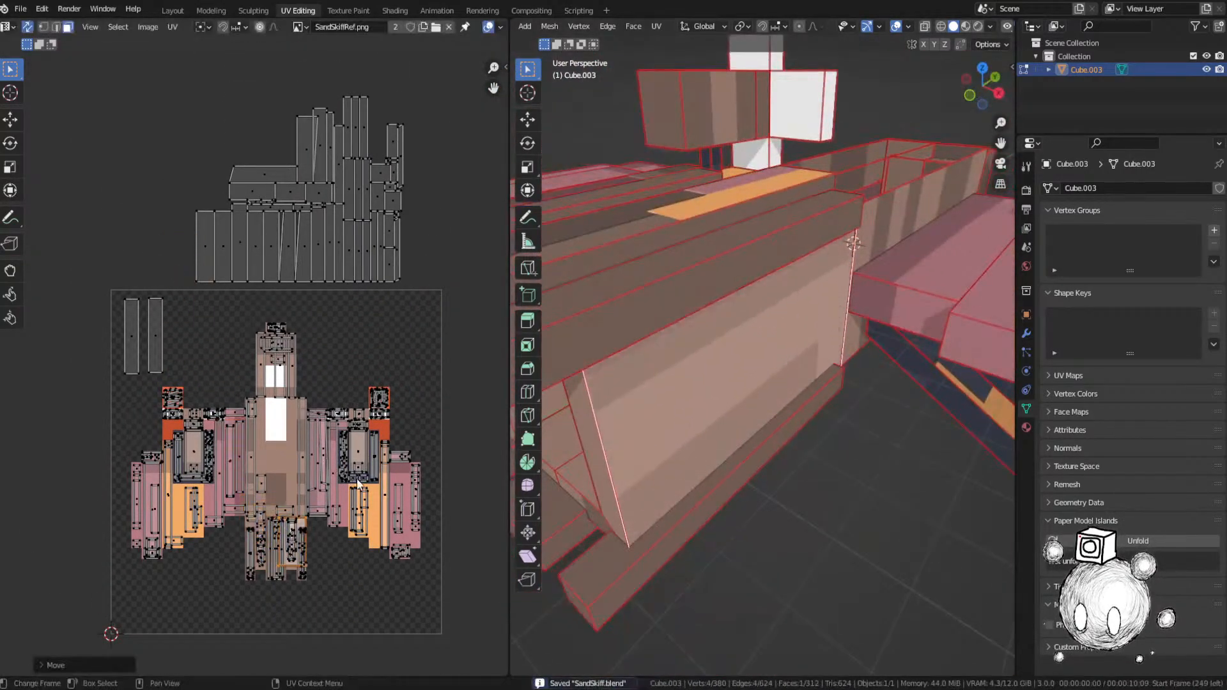
# Step: Scale the island down to fit inside the brown strip right of the tail's centre, and save the file
pyautogui.scroll(5, 328, 435)
pyautogui.press('s')
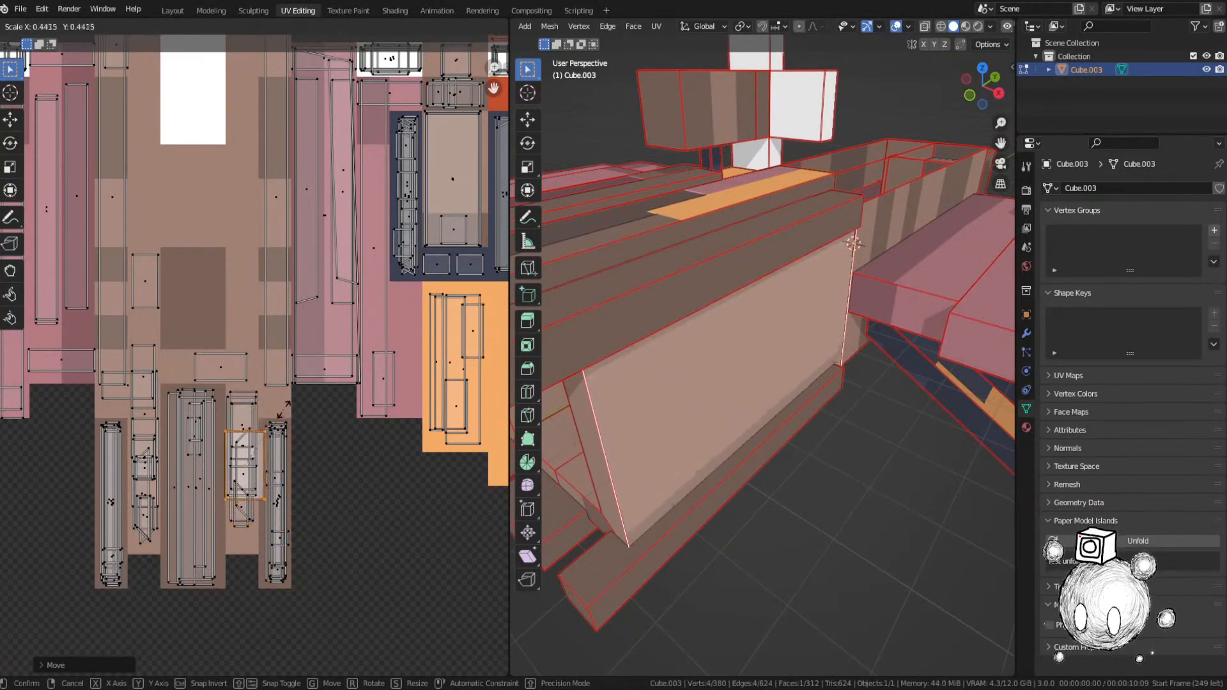
pyautogui.click(308, 422)
pyautogui.press('s')
pyautogui.click(300, 425)
pyautogui.hotkey('ctrl', 's')
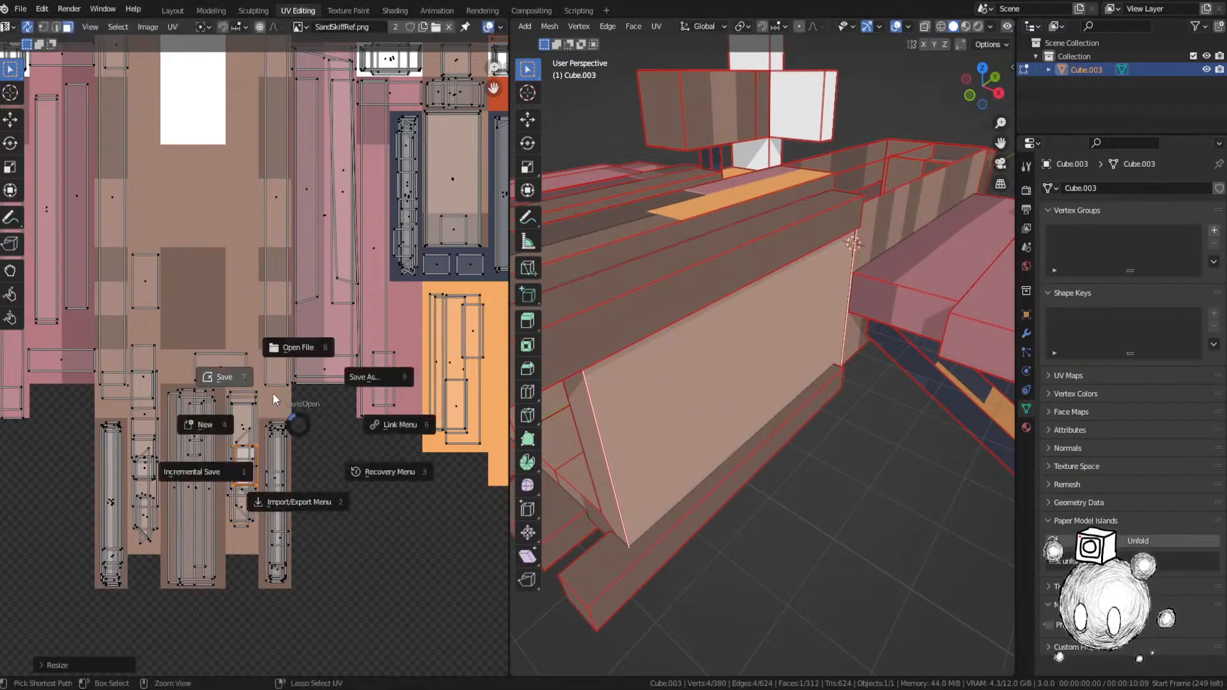
pyautogui.click(275, 390)
# Step: Select the wide slanted-edge island in the unplaced group and frame its face in the 3D view
pyautogui.scroll(-3, 275, 389)
pyautogui.scroll(-1, 284, 410)
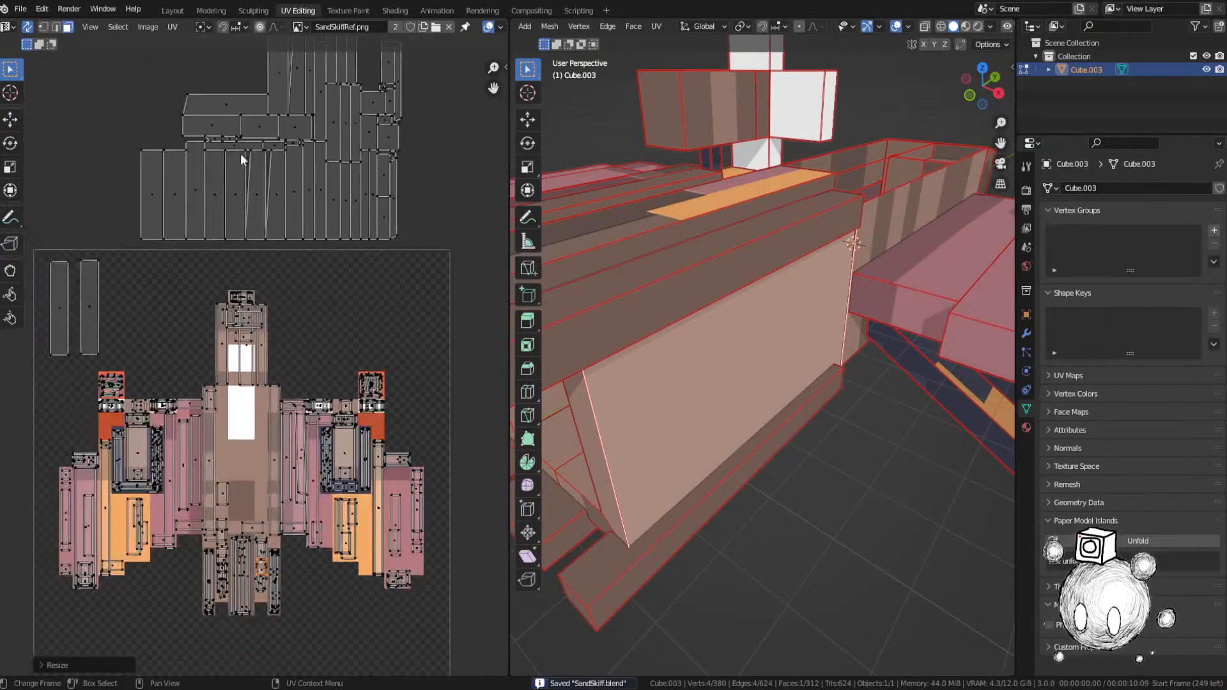
pyautogui.moveTo(240, 101); pyautogui.dragTo(238, 165, button='middle')
pyautogui.click(239, 164)
pyautogui.press('`')
pyautogui.click(783, 299)
pyautogui.moveTo(783, 301); pyautogui.dragTo(824, 305, button='middle')
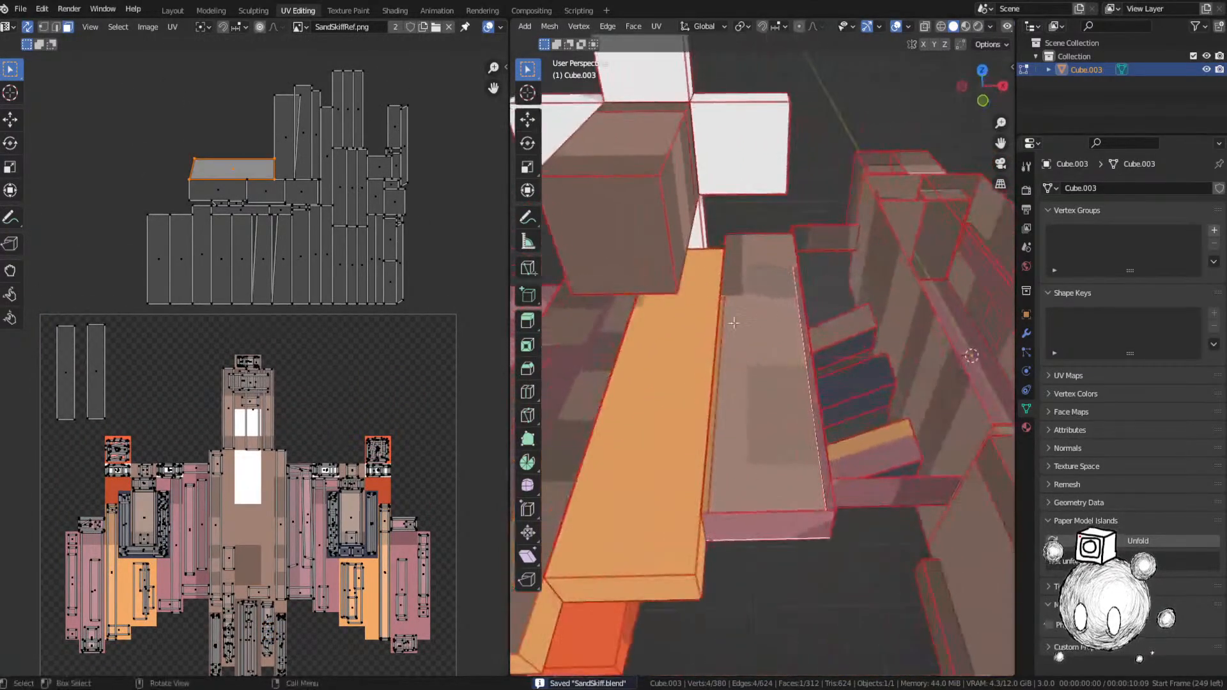
# Step: Rotate the selected plank underside's UV island by 90 degrees and move it onto the pink stripe beside the dark blue frame
pyautogui.write('g90')
pyautogui.press('Return')
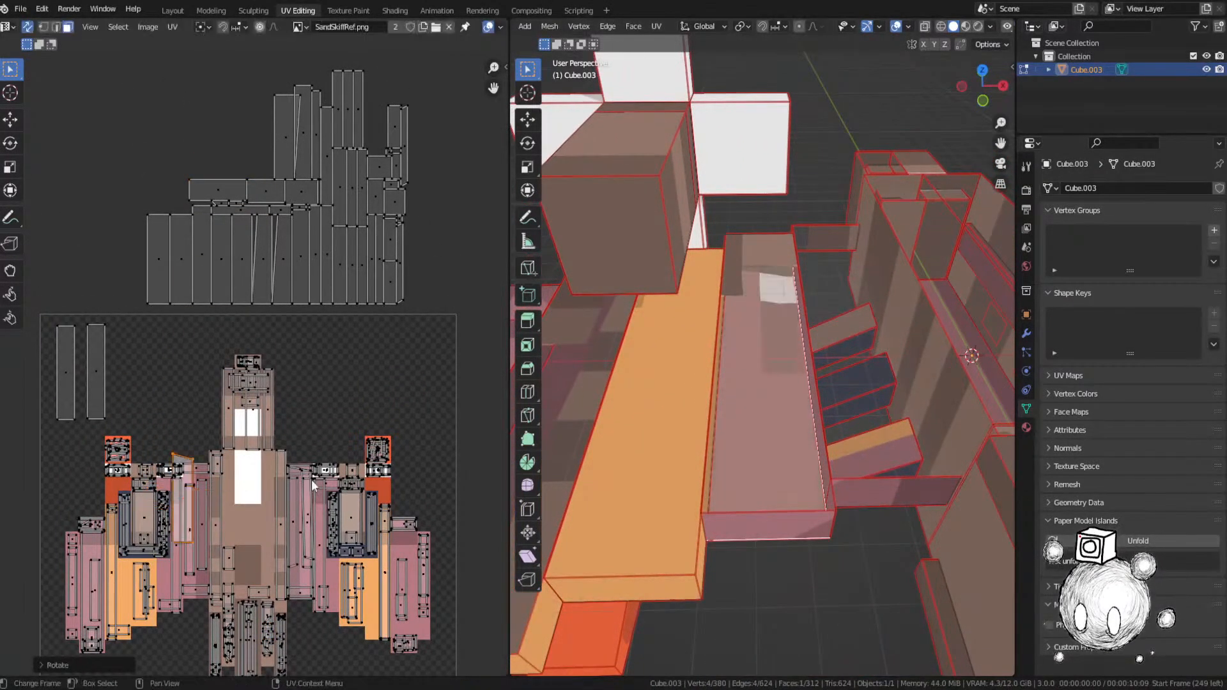
pyautogui.moveTo(285, 479); pyautogui.dragTo(323, 339, button='middle')
pyautogui.scroll(3, 323, 339)
pyautogui.press('g')
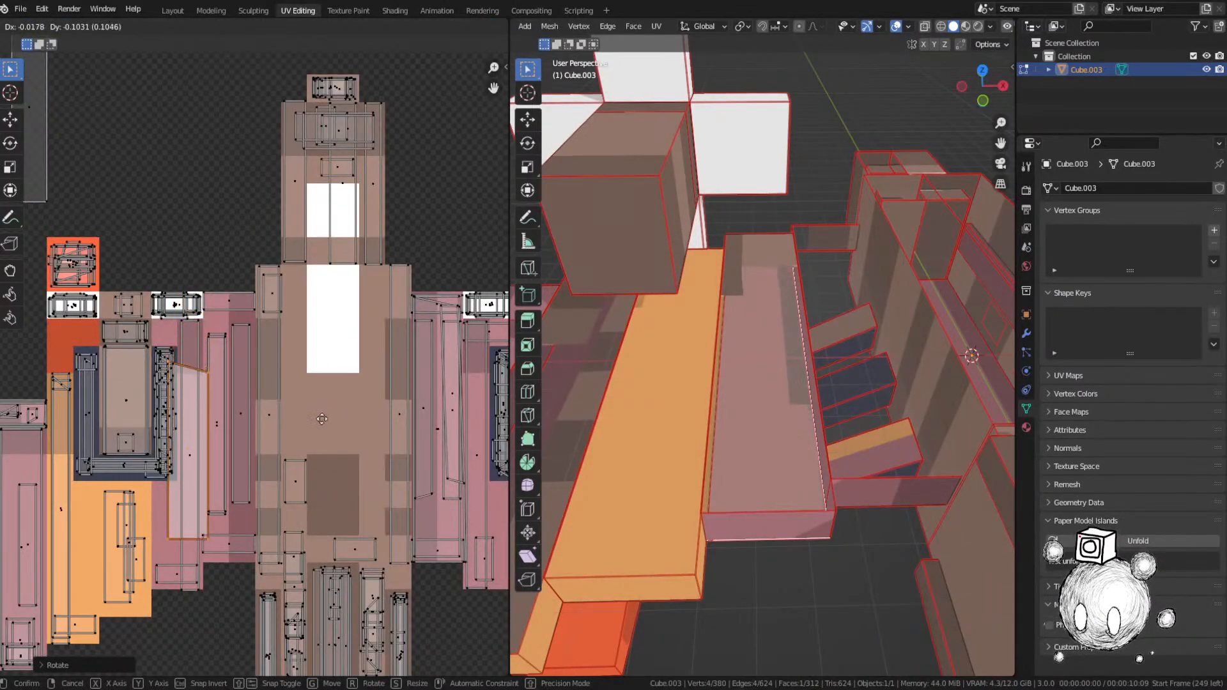
# Step: Scale the plank underside's UV island narrower along X and longer along Y to fit the pink stripe
pyautogui.press('s')
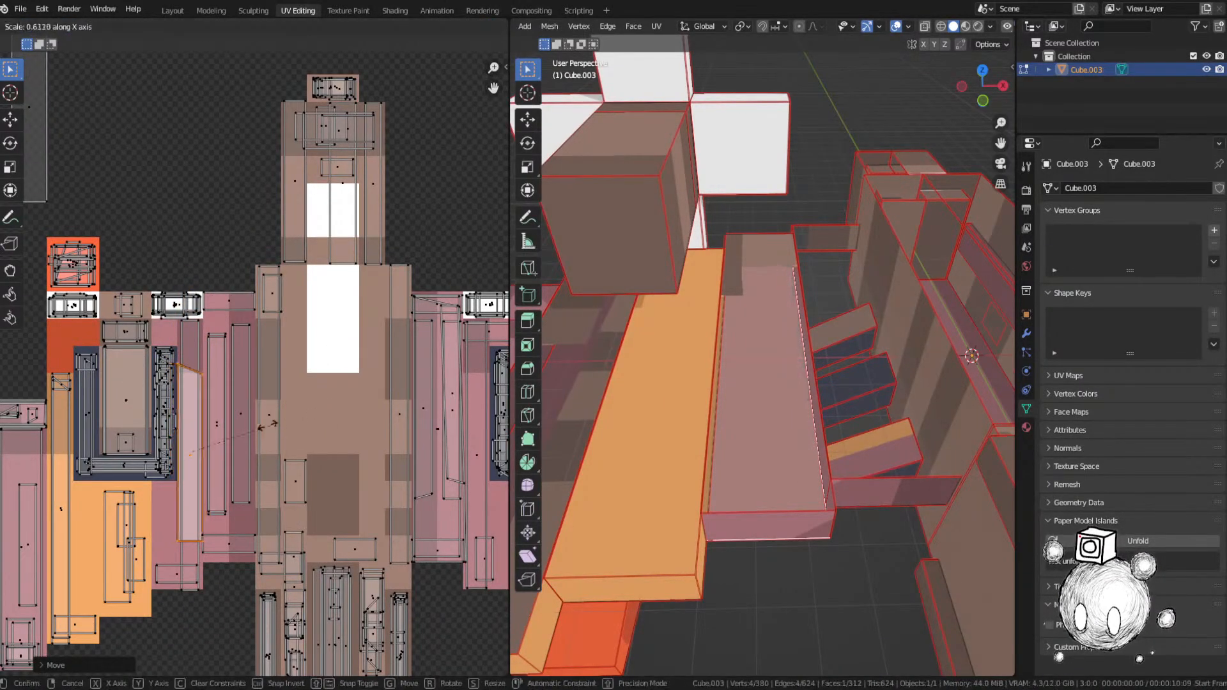
pyautogui.press('y')
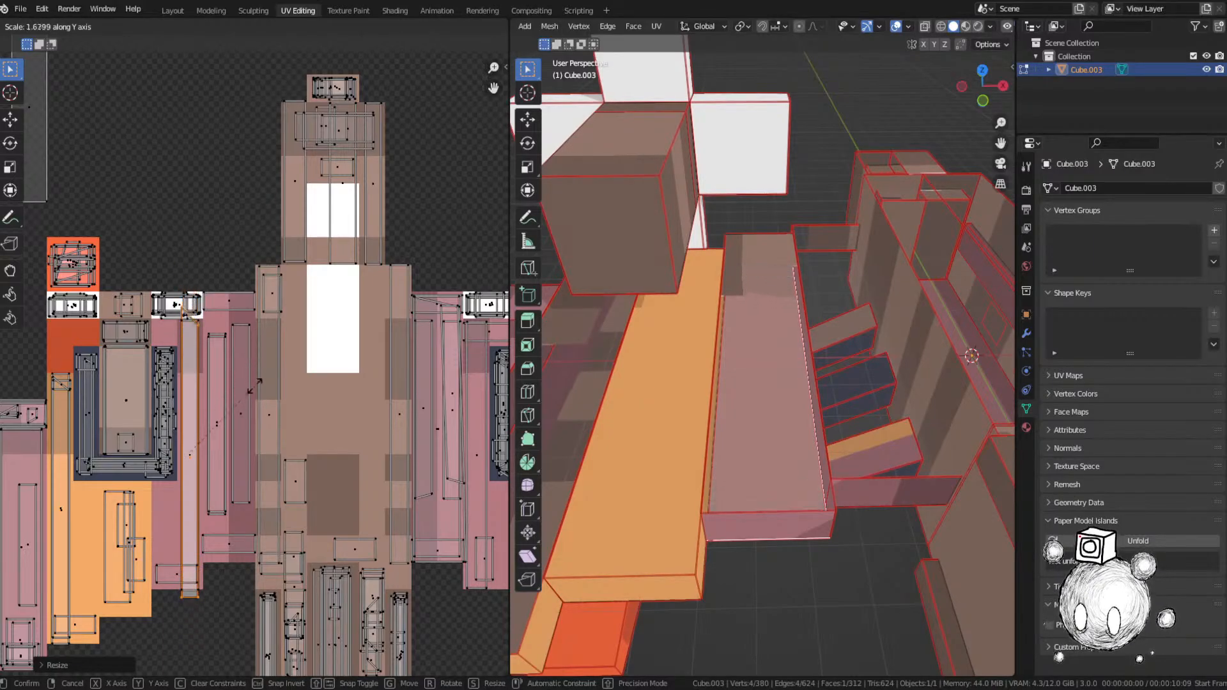
pyautogui.click(265, 456)
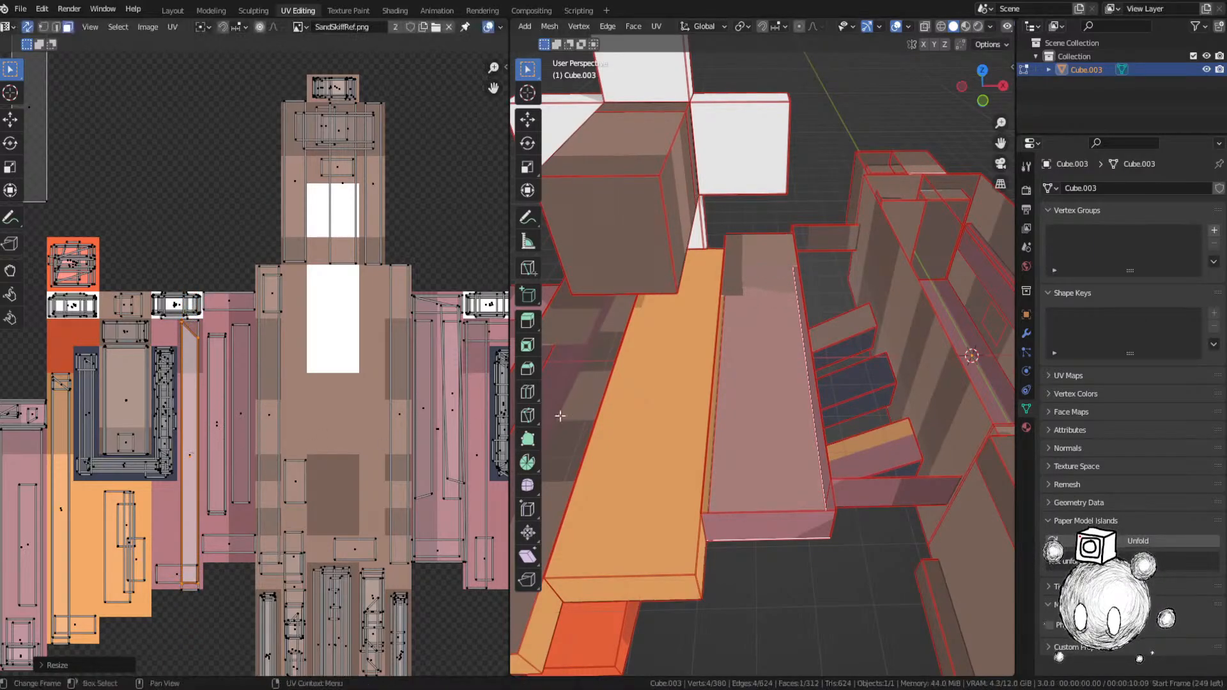
pyautogui.press('s')
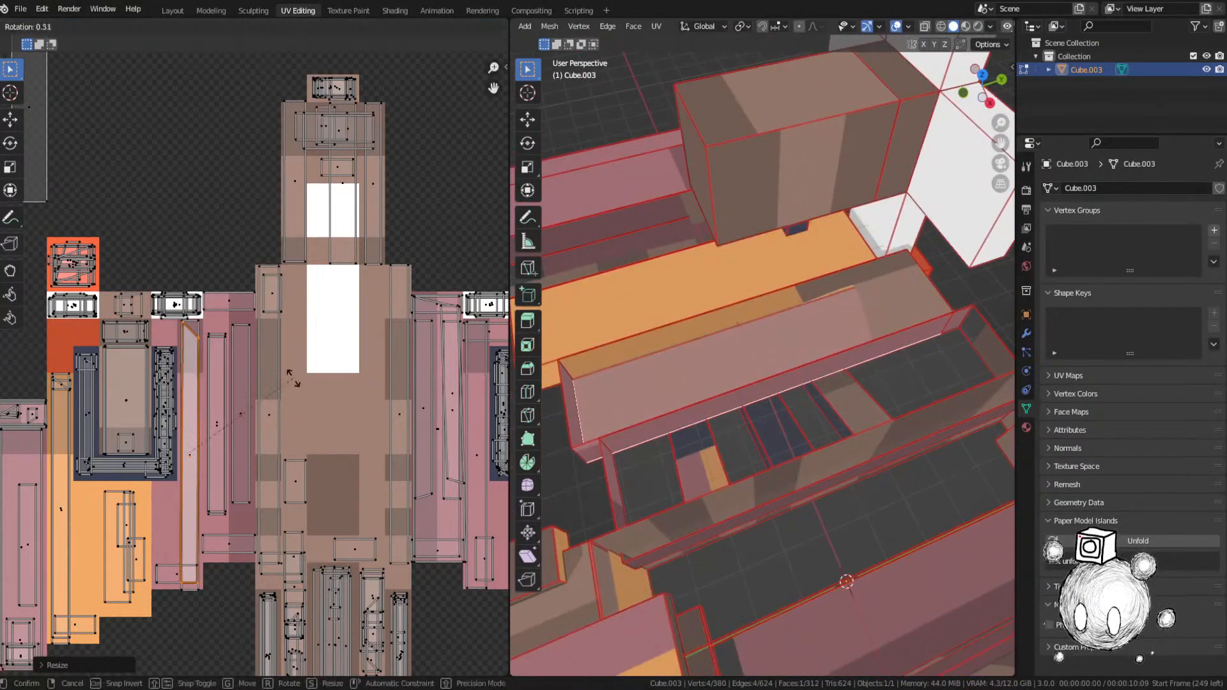
pyautogui.press('Escape')
# Step: Turn off UV selection sync and switch to vertex selection to edit the plank underside's island by itself
pyautogui.moveTo(691, 417); pyautogui.dragTo(539, 299, button='middle')
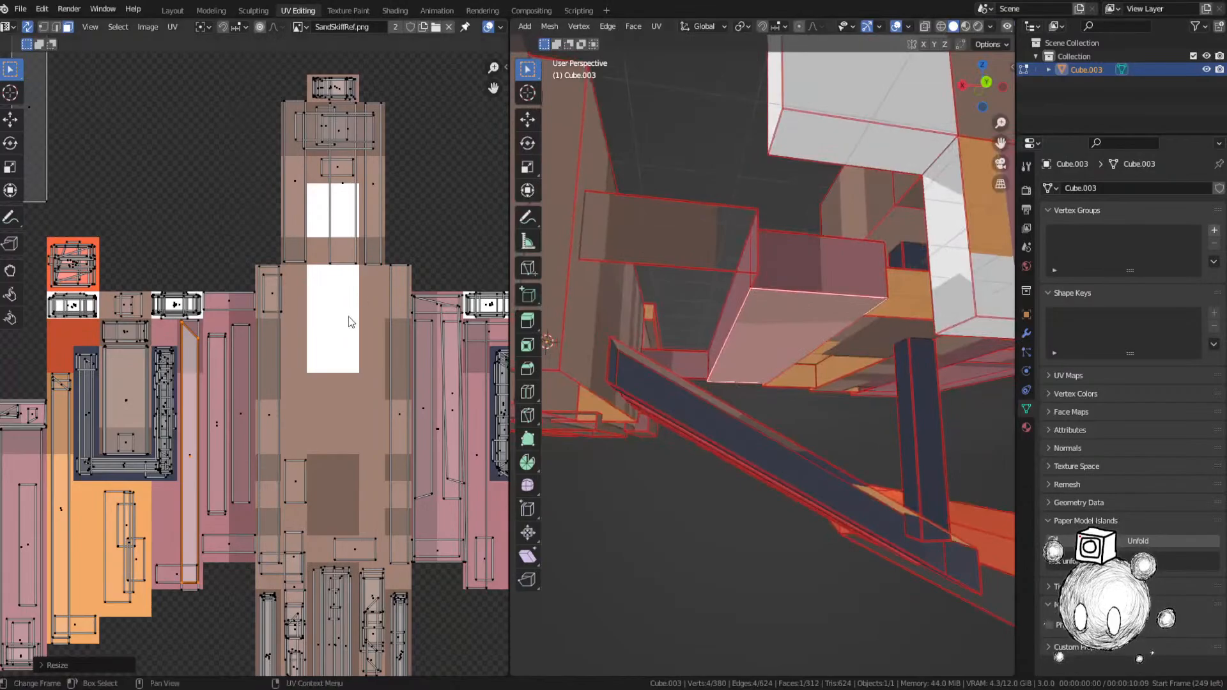
pyautogui.scroll(2, 136, 381)
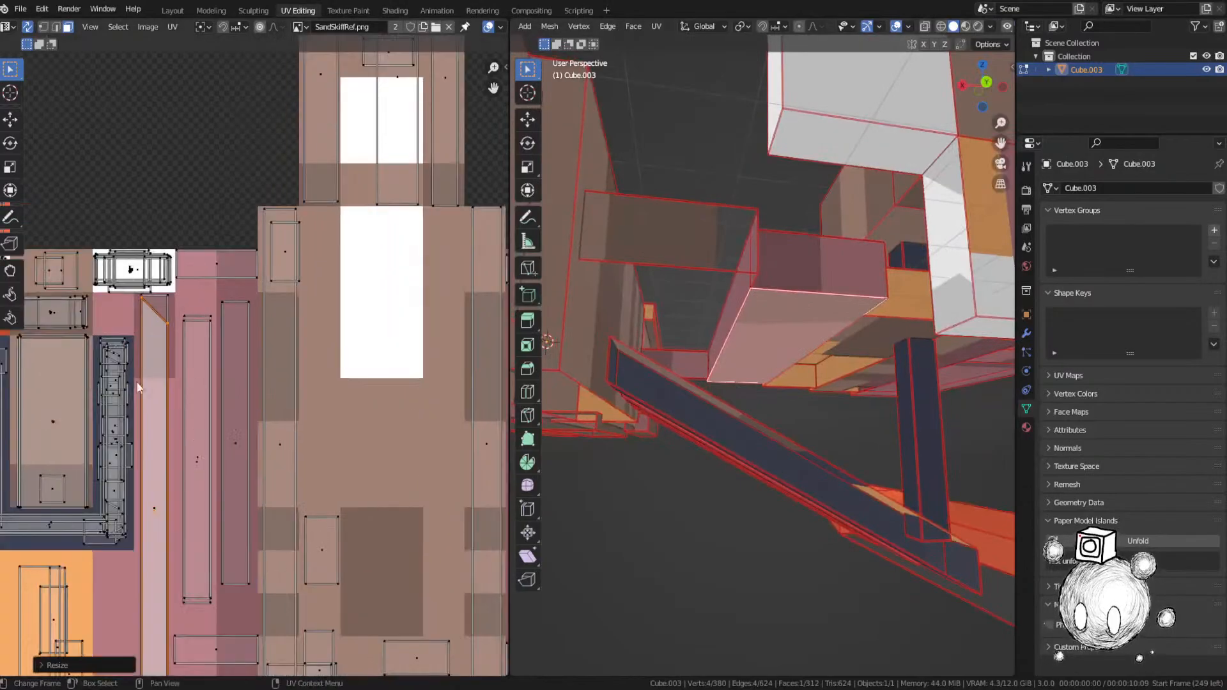
pyautogui.click(28, 27)
pyautogui.press('1')
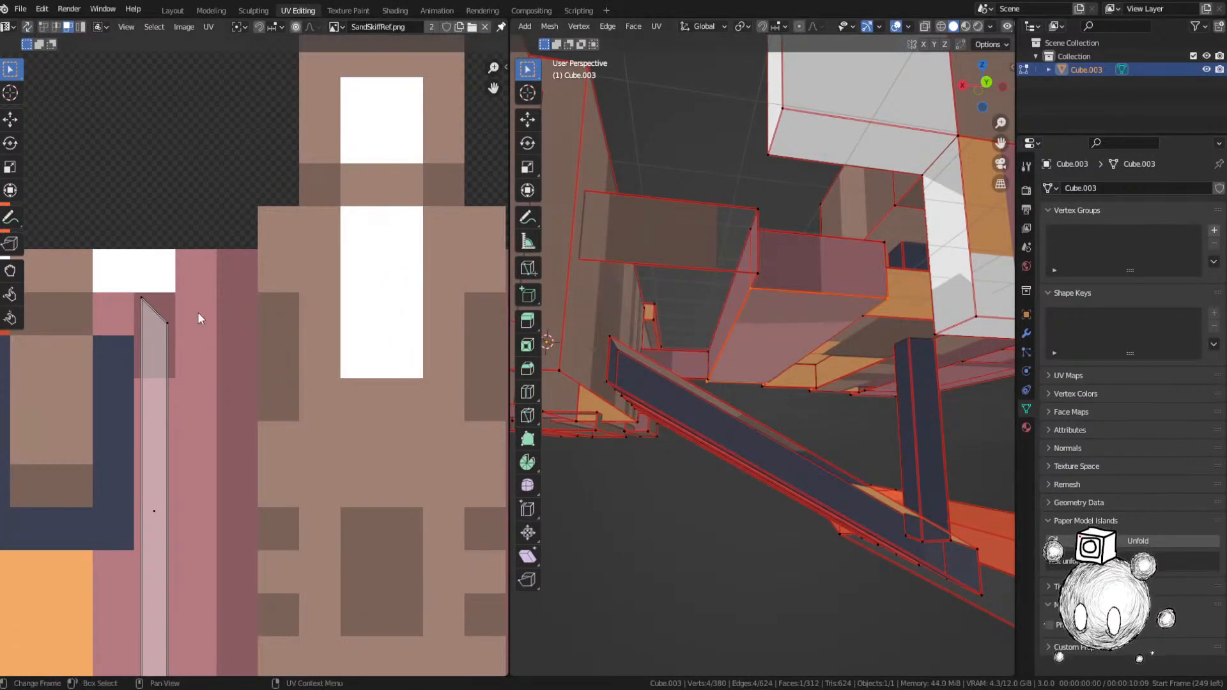
pyautogui.press('g')
pyautogui.press('y')
pyautogui.press('Escape')
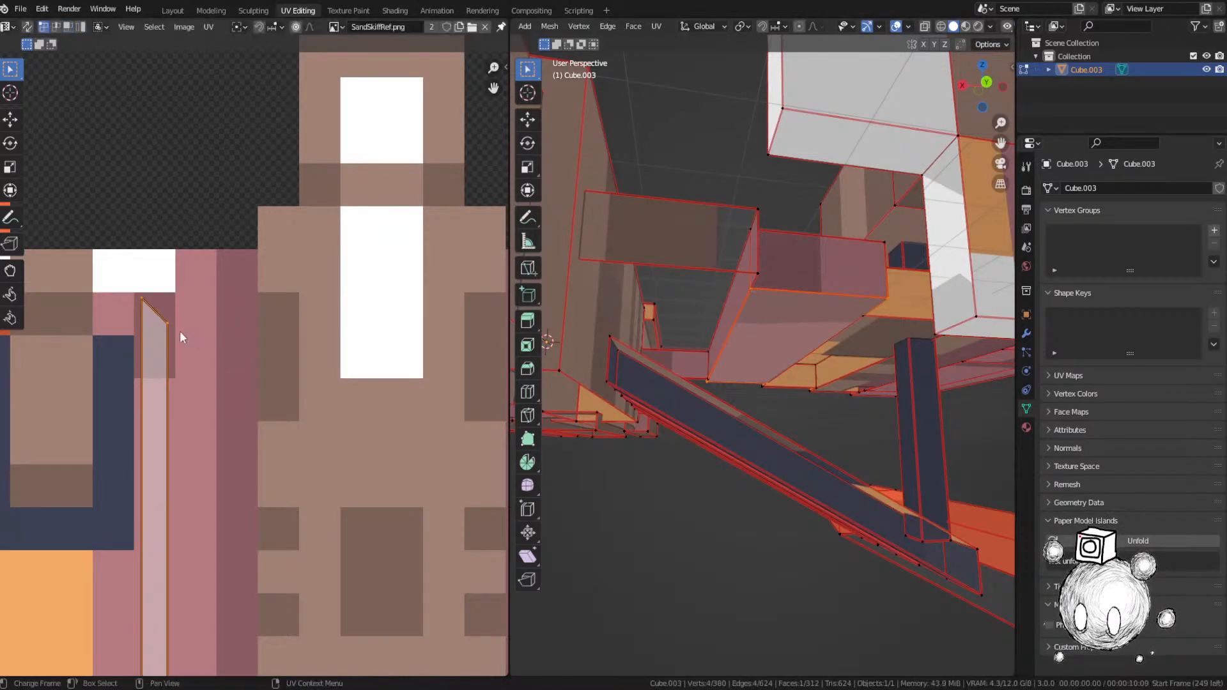
# Step: Raise the lower upper-end corner of the island along Y to square it off, then restore selection sync and deselect everything
pyautogui.press('g')
pyautogui.press('y')
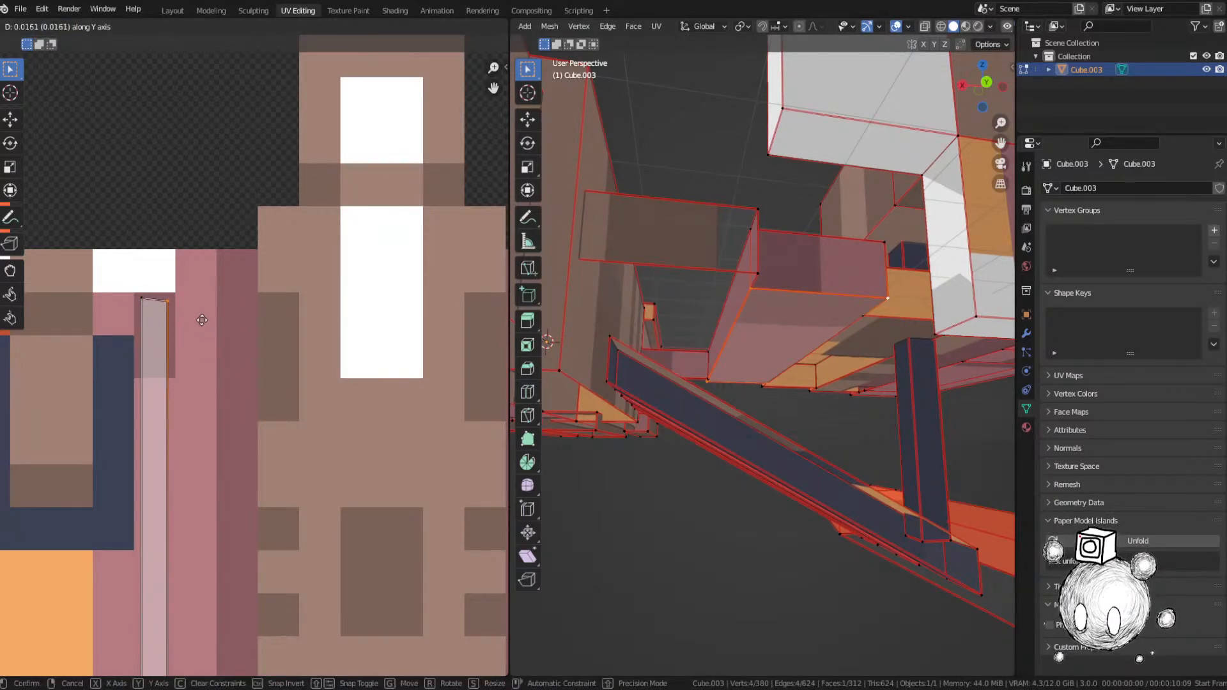
pyautogui.click(195, 281)
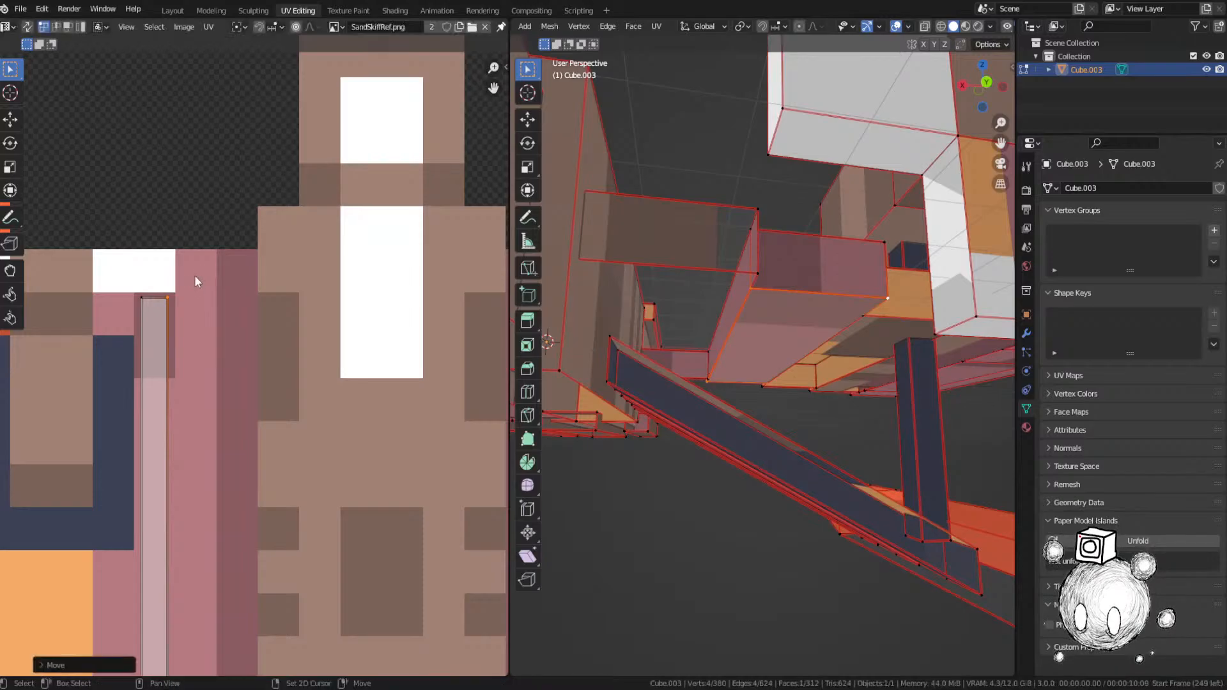
pyautogui.click(27, 26)
pyautogui.hotkey('alt', 'a')
pyautogui.scroll(-6, 843, 409)
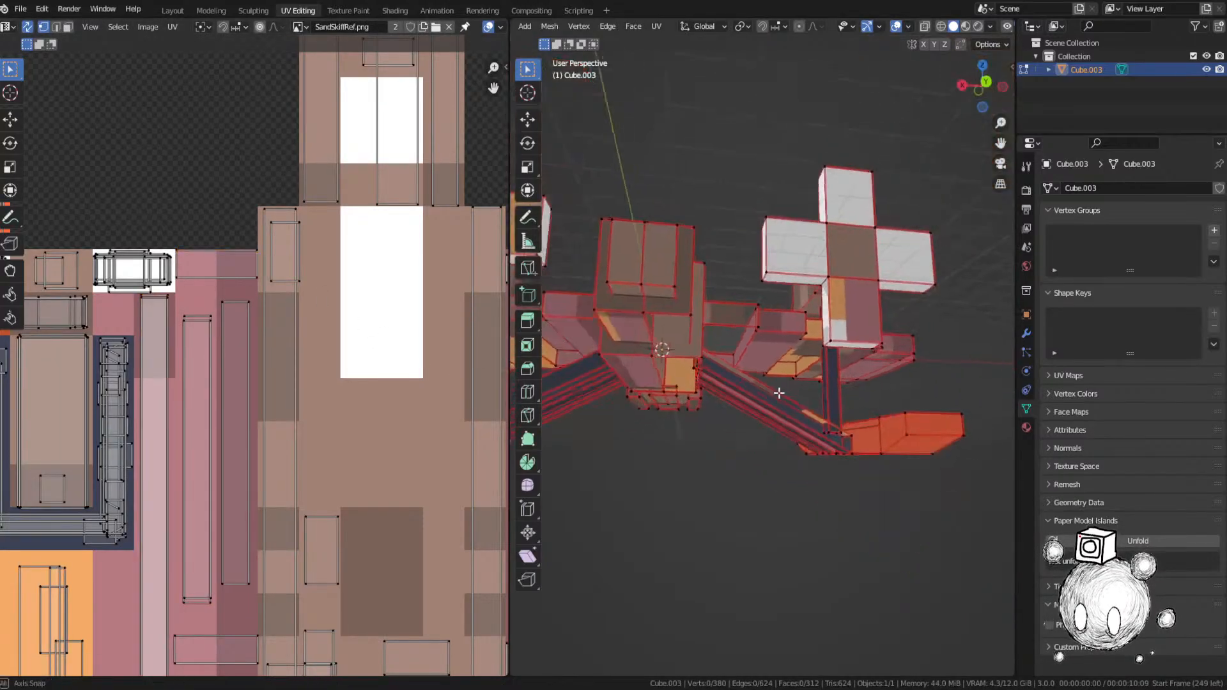
# Step: Select the top face of the pink plank beside the hull and turn off selection sync to isolate its UV island
pyautogui.moveTo(778, 392); pyautogui.dragTo(939, 383, button='middle')
pyautogui.press('3')
pyautogui.click(879, 494)
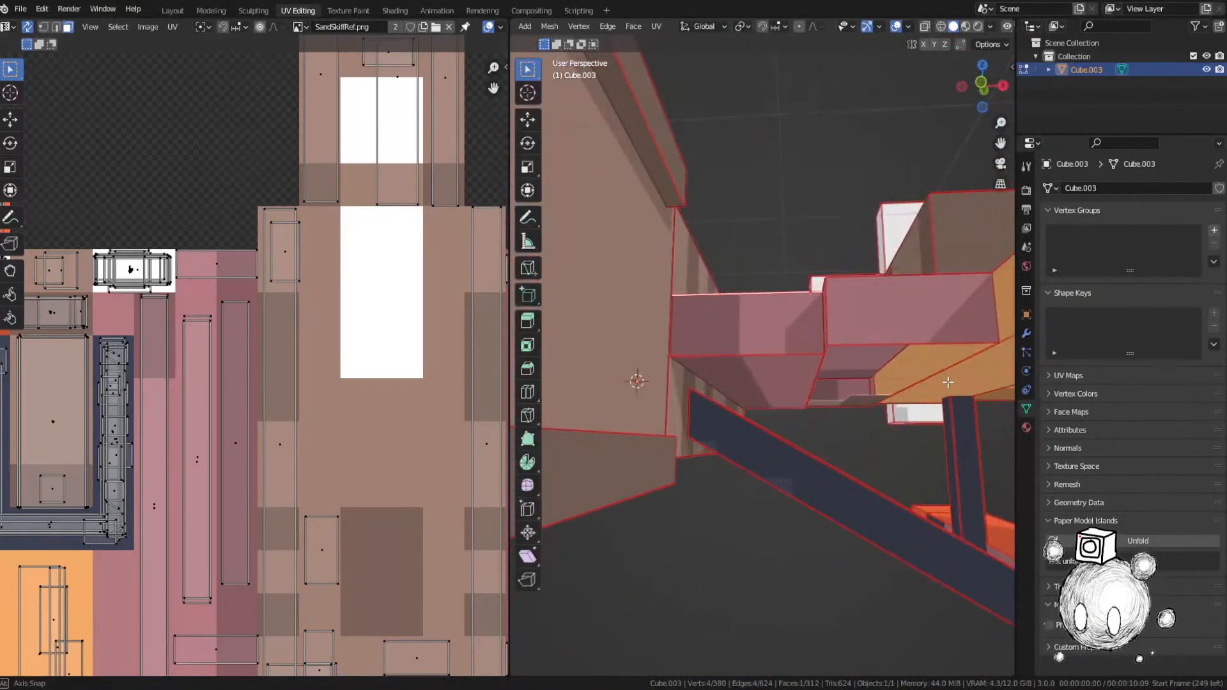
pyautogui.click(224, 26)
pyautogui.click(27, 26)
pyautogui.scroll(-3, 220, 256)
pyautogui.moveTo(220, 256); pyautogui.dragTo(141, 239, button='middle')
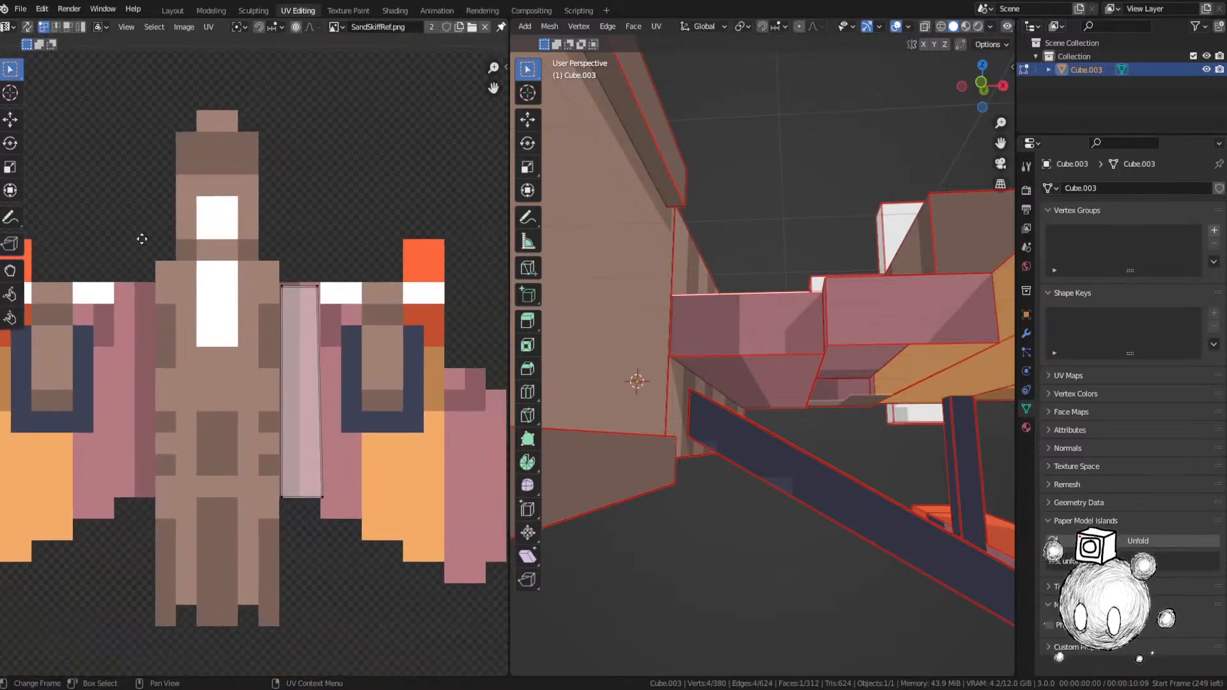
# Step: Move the lower outer corner of the plank top's UV island inward along X to straighten its slanted side
pyautogui.scroll(2, 298, 351)
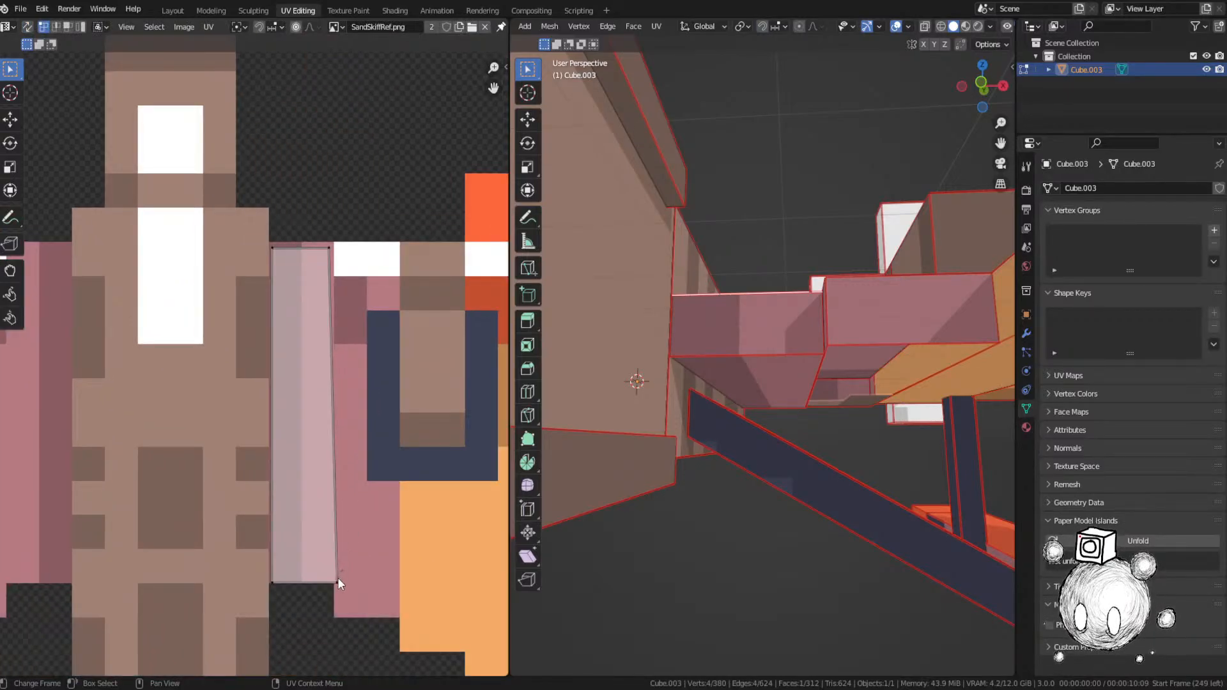
pyautogui.press('g')
pyautogui.press('x')
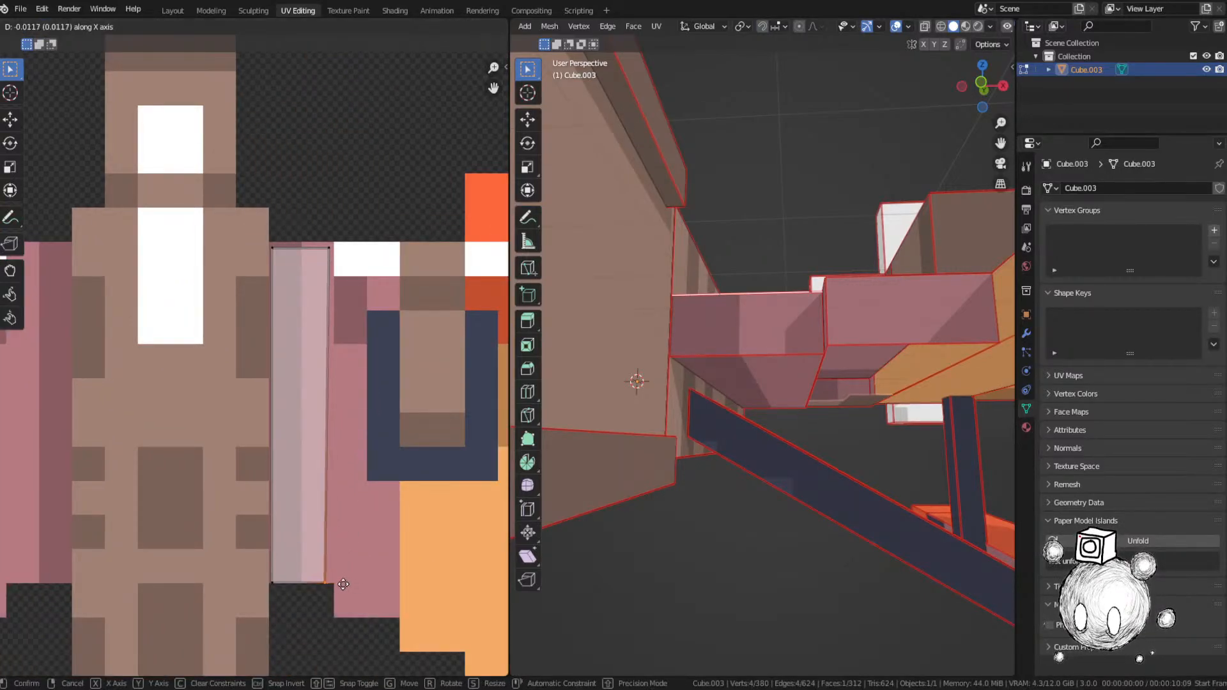
pyautogui.click(344, 585)
pyautogui.moveTo(671, 498); pyautogui.dragTo(715, 522, button='middle')
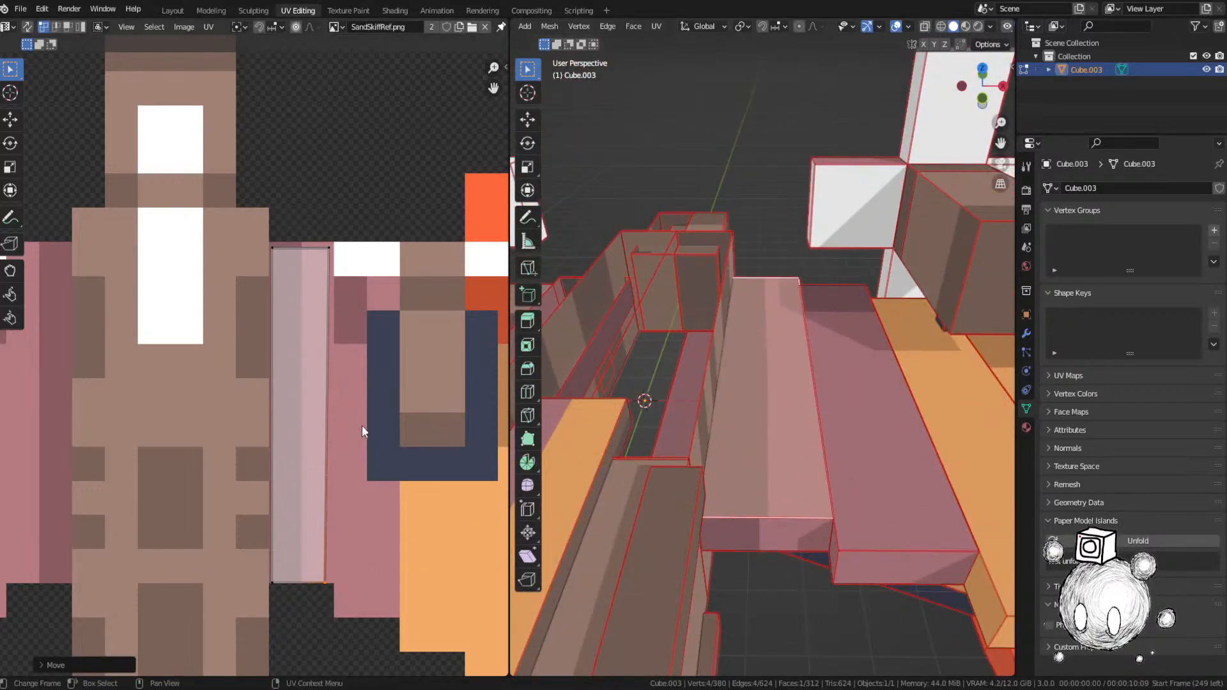
pyautogui.press('g')
pyautogui.press('x')
pyautogui.click(336, 563)
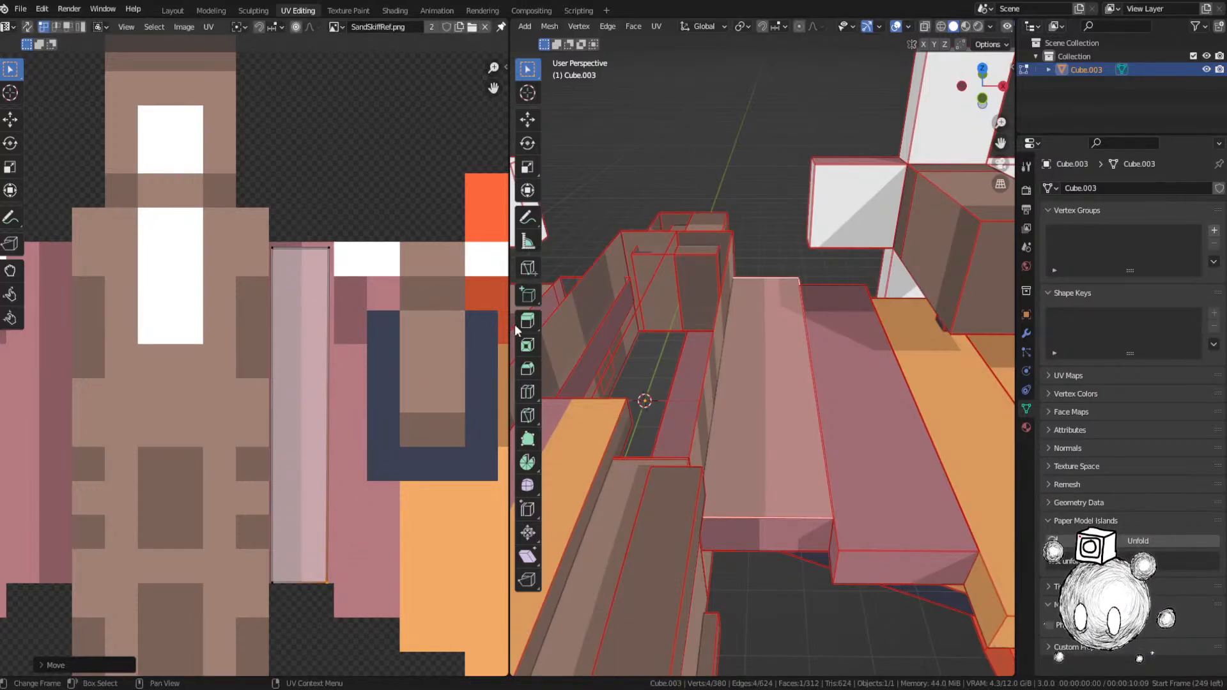
# Step: Restore selection sync, then narrow the plank top's UV island along X and shift it sideways within the pink stripes
pyautogui.click(27, 27)
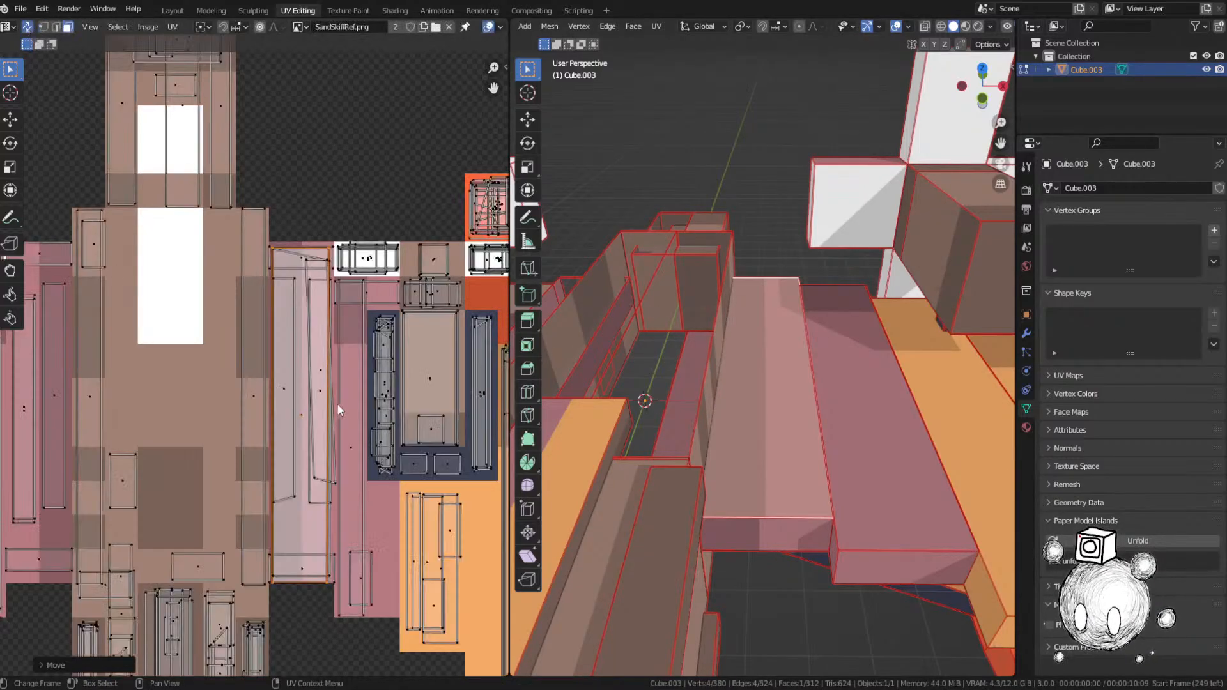
pyautogui.scroll(1, 806, 418)
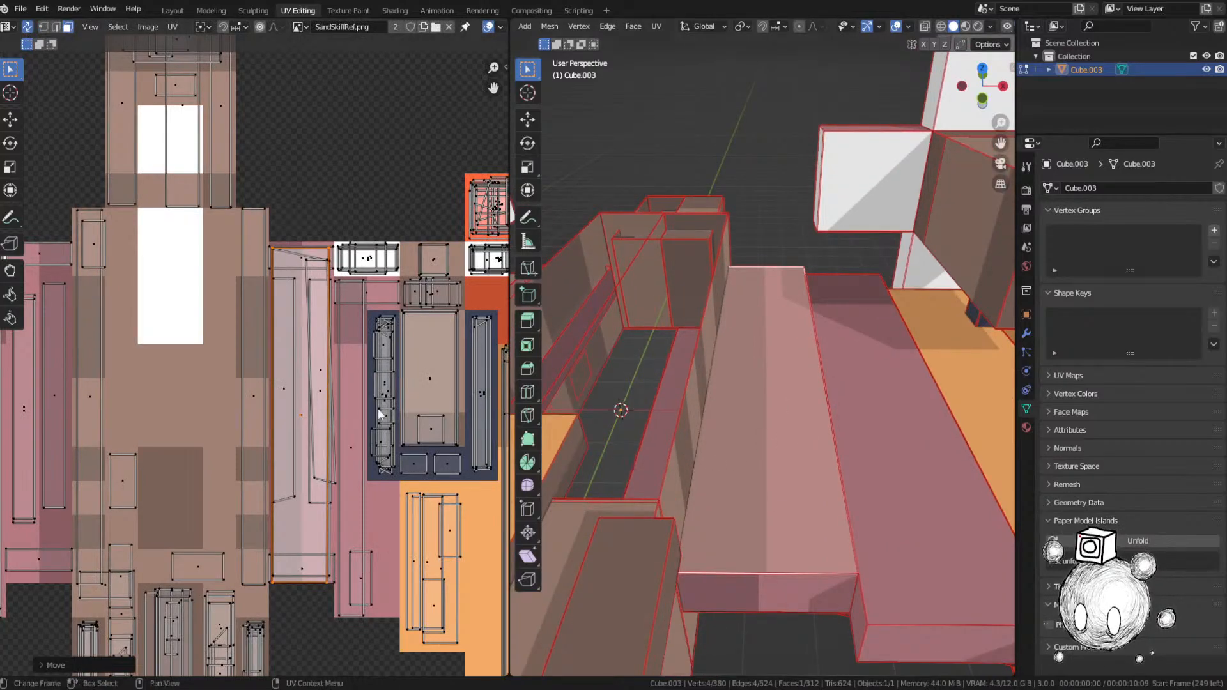
pyautogui.press('s')
pyautogui.press('x')
pyautogui.click(359, 409)
pyautogui.press('g')
pyautogui.press('x')
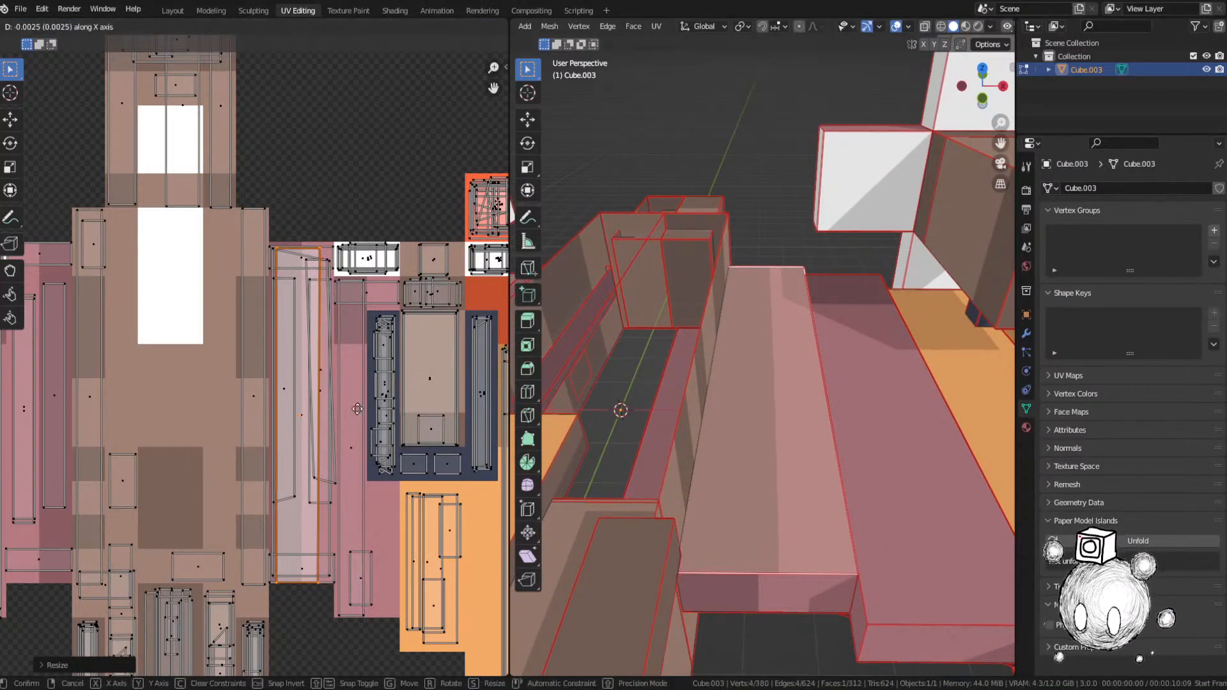
pyautogui.click(364, 409)
# Step: Save the file SandSkiff.blend and deselect the plank's top face
pyautogui.moveTo(824, 371); pyautogui.dragTo(614, 368, button='middle')
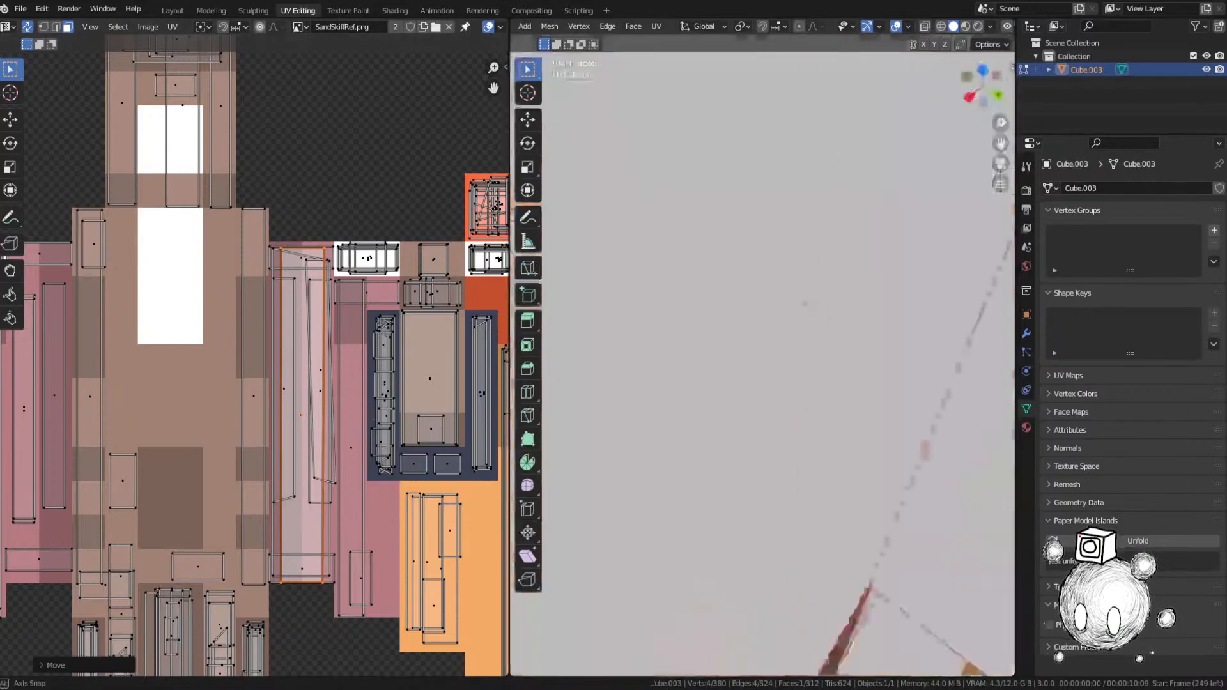
pyautogui.moveTo(1003, 391); pyautogui.dragTo(928, 368, button='middle')
pyautogui.hotkey('ctrl', 's')
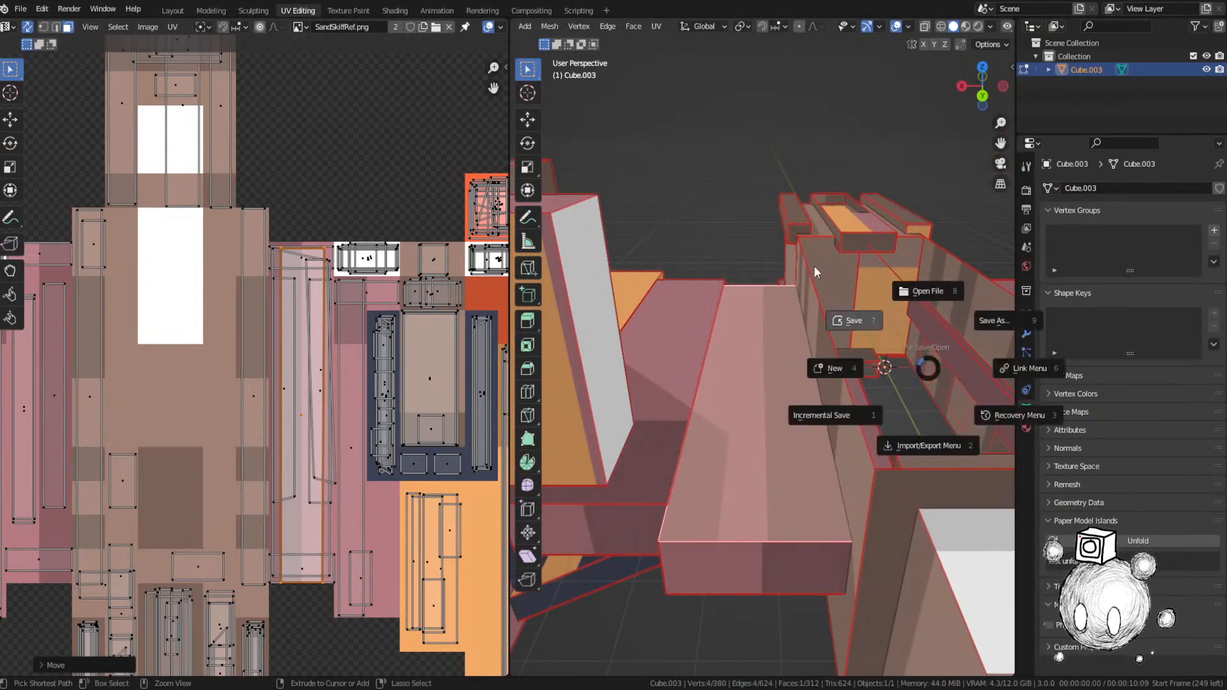
pyautogui.click(815, 266)
pyautogui.click(689, 301)
# Step: Reselect the plank's top face, nudge its UV island along X and rotate it slightly to align the two-tone shading
pyautogui.moveTo(689, 300); pyautogui.dragTo(741, 307, button='middle')
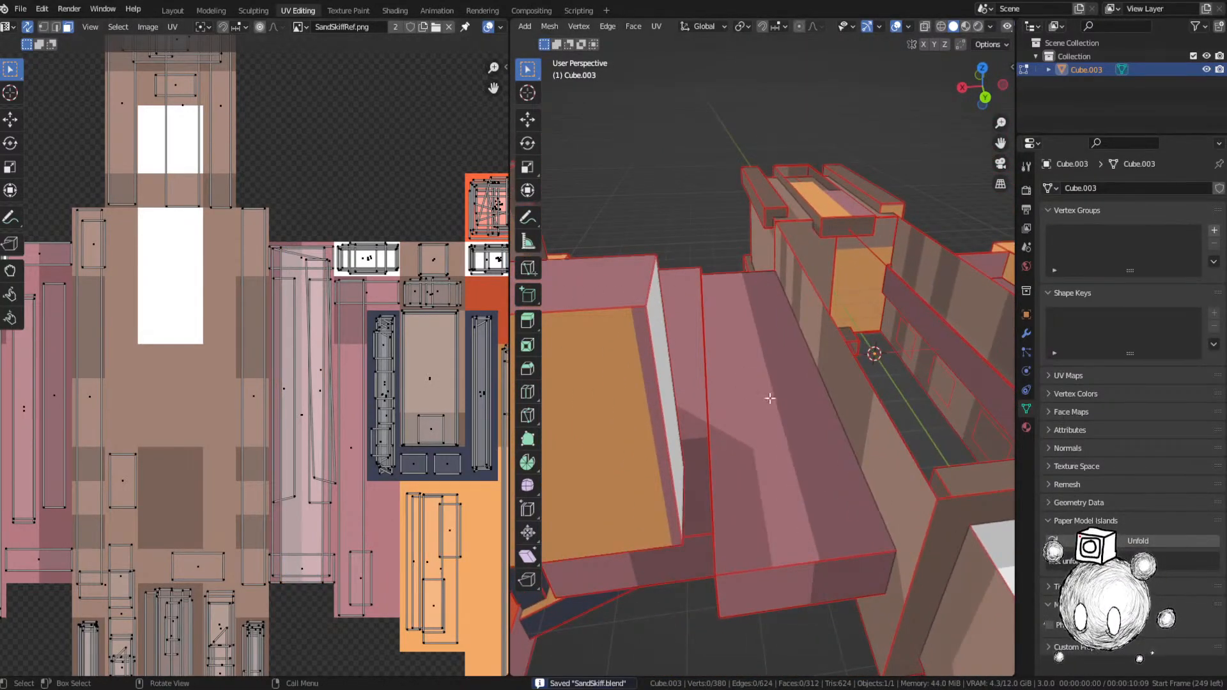
pyautogui.click(824, 428)
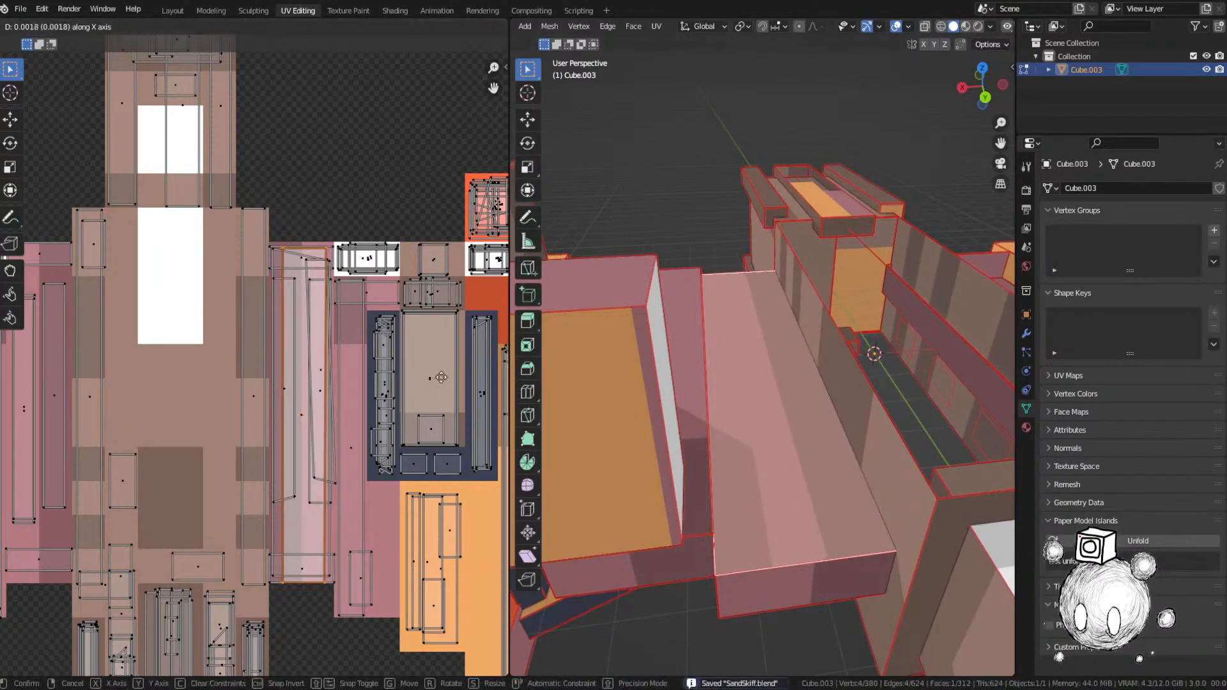
pyautogui.press('r')
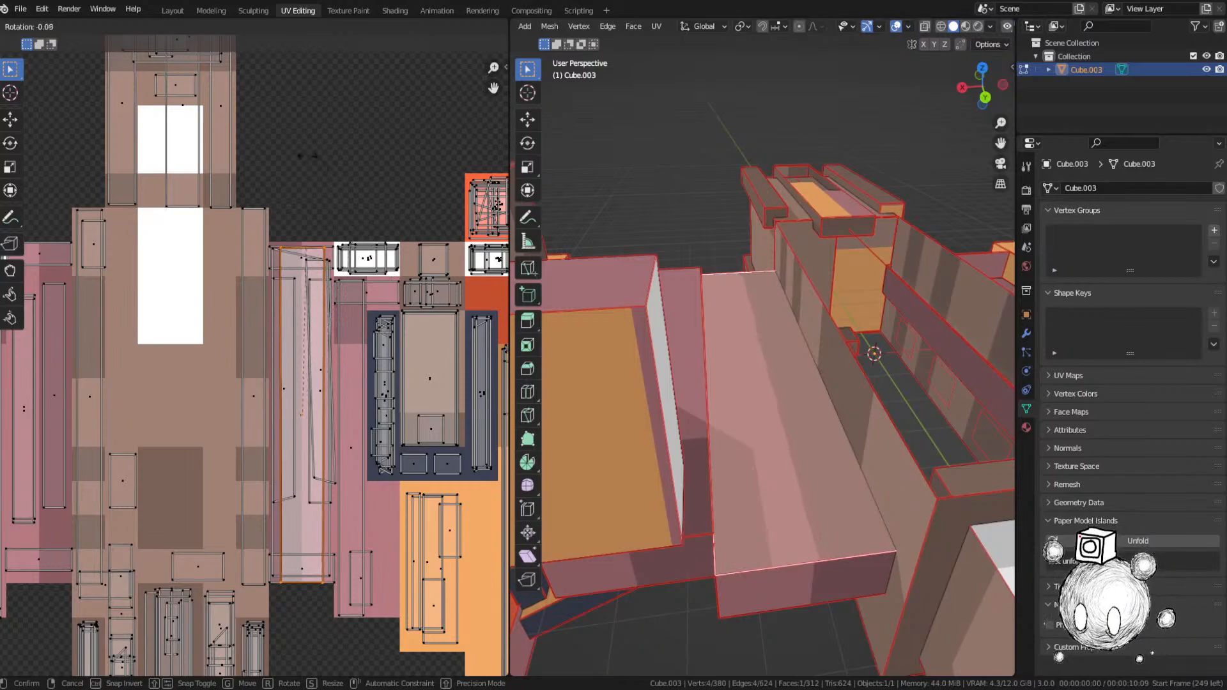
pyautogui.click(266, 137)
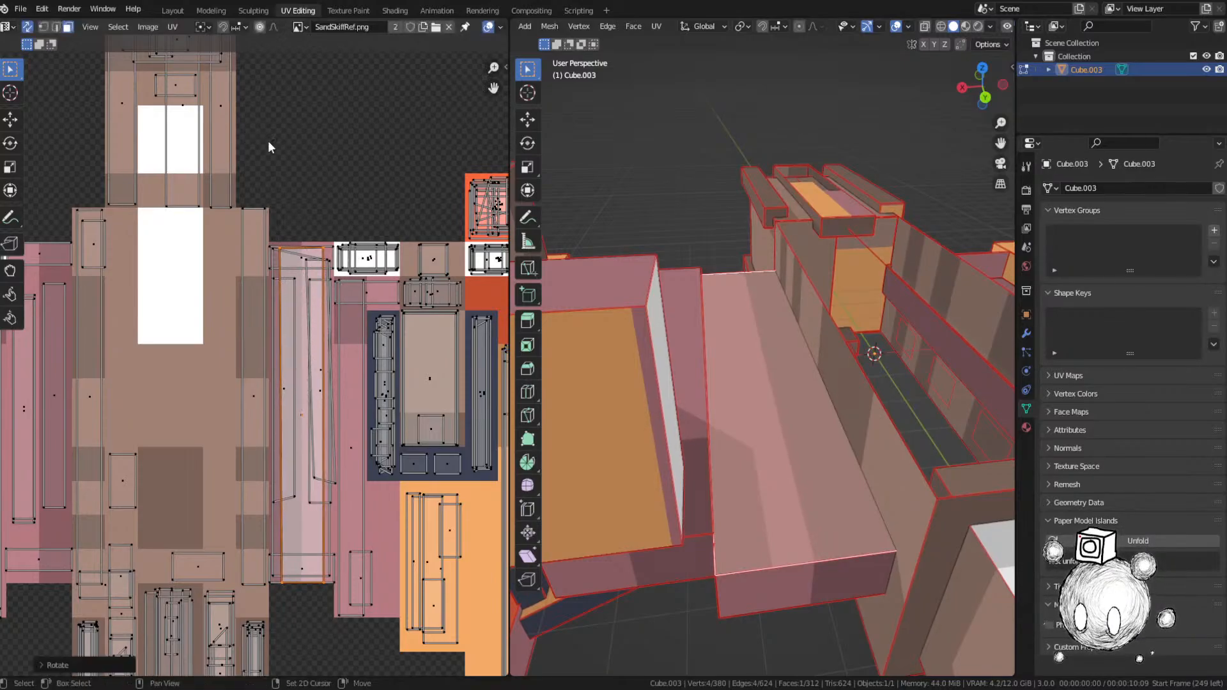
pyautogui.moveTo(735, 352); pyautogui.dragTo(870, 347, button='middle')
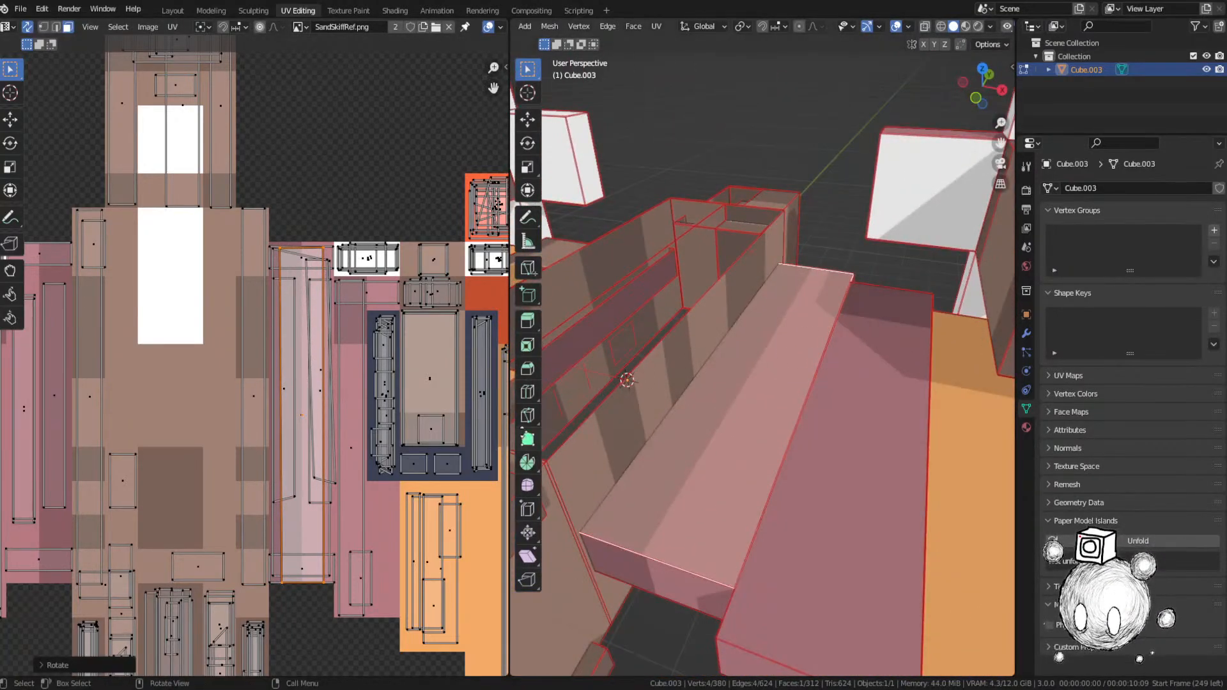
# Step: Turn off selection sync and move the lower outer corner of the plank top's island slightly inward along X
pyautogui.moveTo(400, 423); pyautogui.dragTo(396, 382, button='middle')
pyautogui.scroll(2, 380, 445)
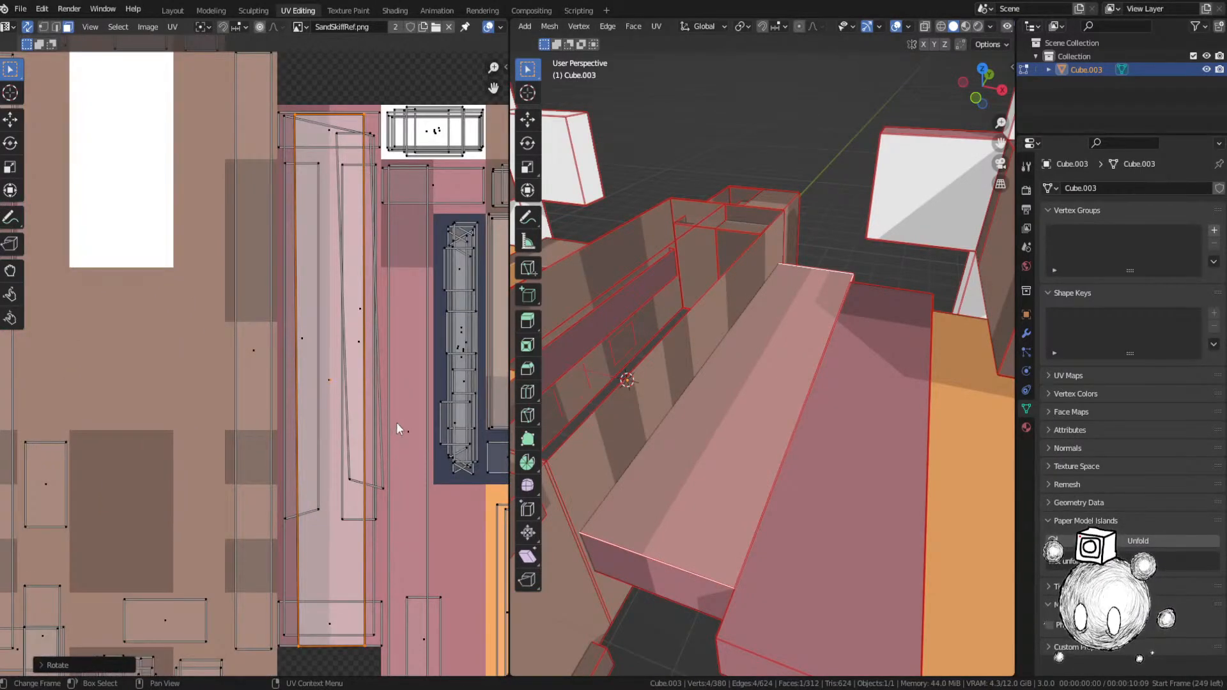
pyautogui.moveTo(364, 468); pyautogui.dragTo(352, 445, button='middle')
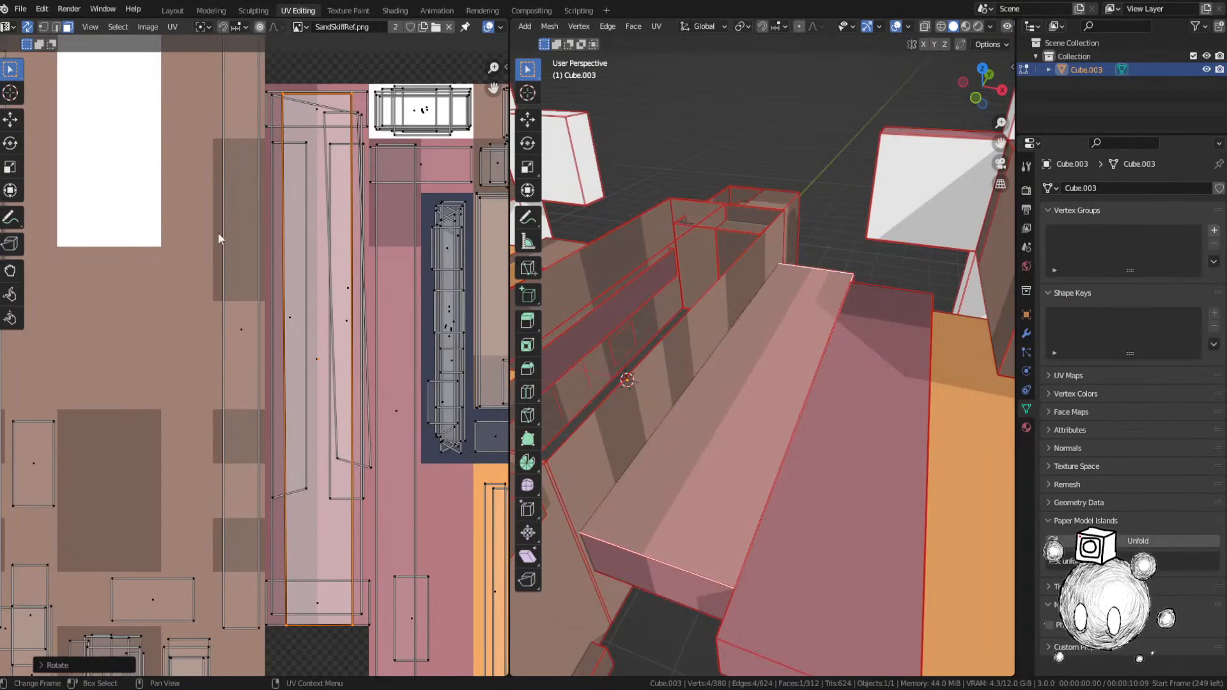
pyautogui.click(27, 27)
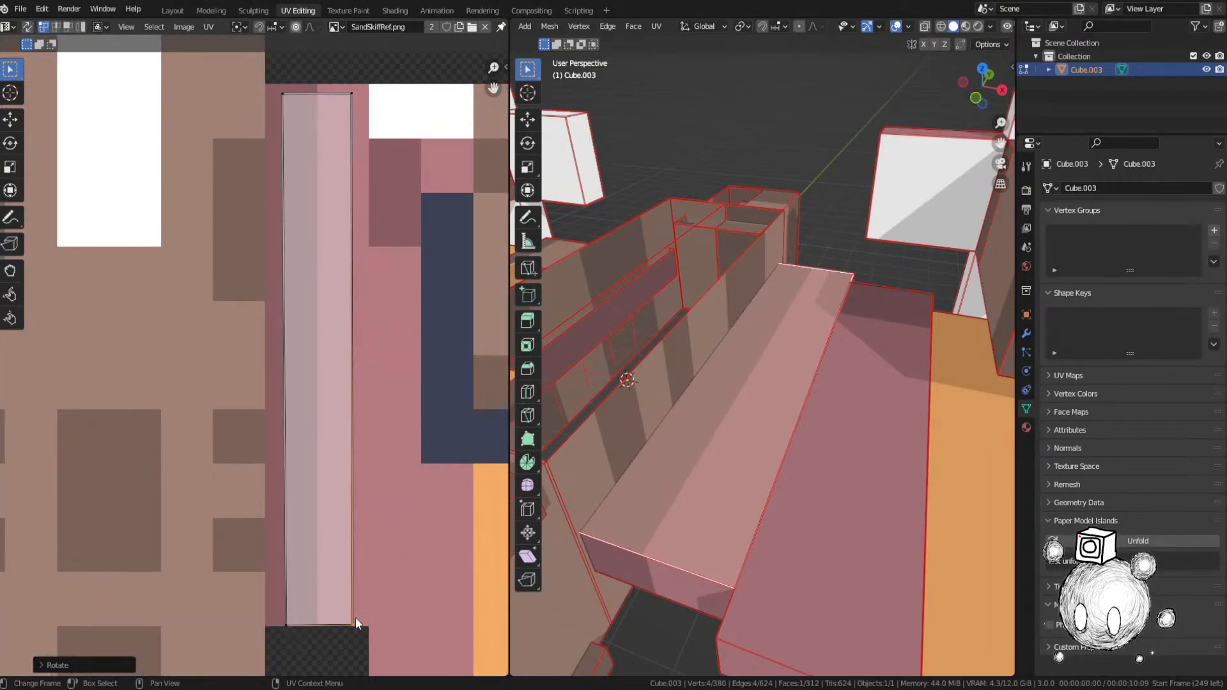
pyautogui.press('g')
pyautogui.press('x')
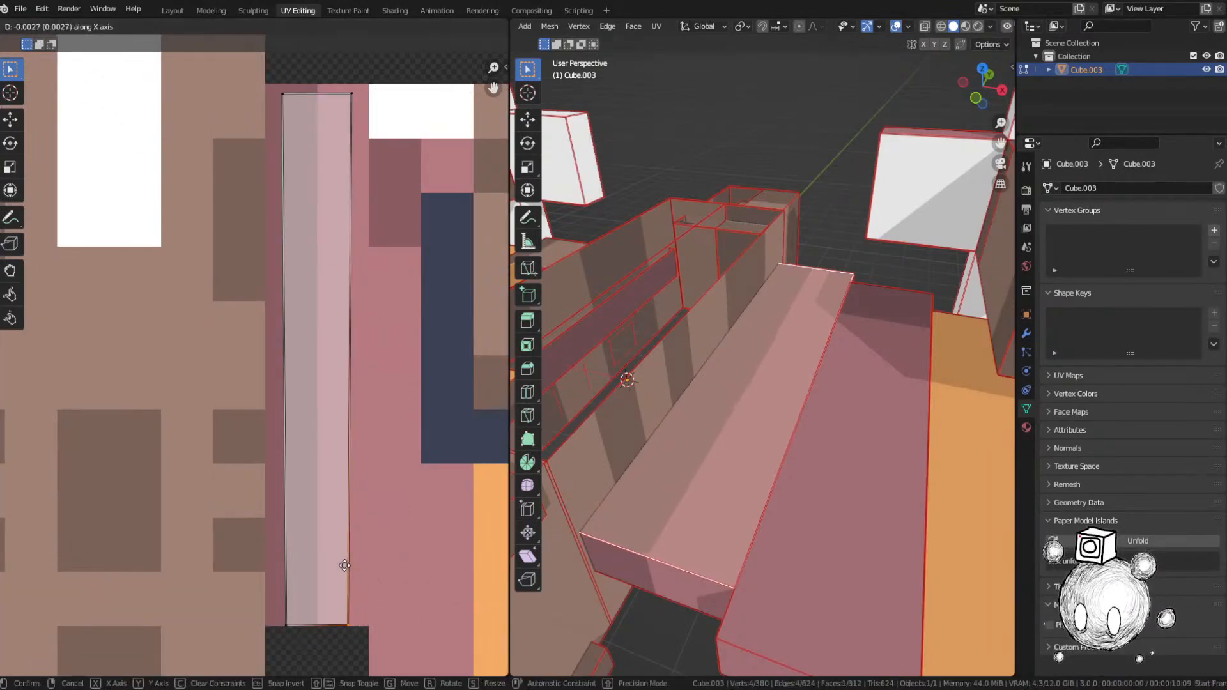
pyautogui.click(344, 567)
# Step: Check the textured plank in Object Mode, then return to Edit Mode
pyautogui.moveTo(879, 456); pyautogui.dragTo(615, 442, button='middle')
pyautogui.scroll(-2, 435, 432)
pyautogui.press('Tab')
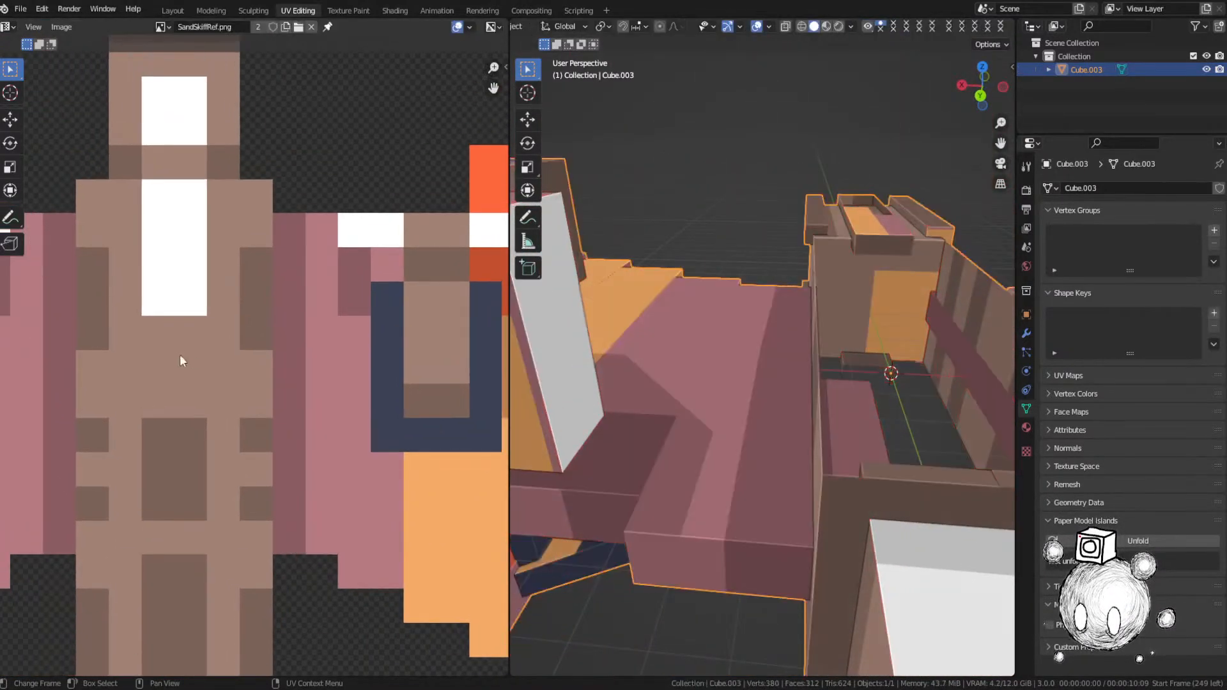
pyautogui.scroll(-2, 697, 434)
pyautogui.press('Tab')
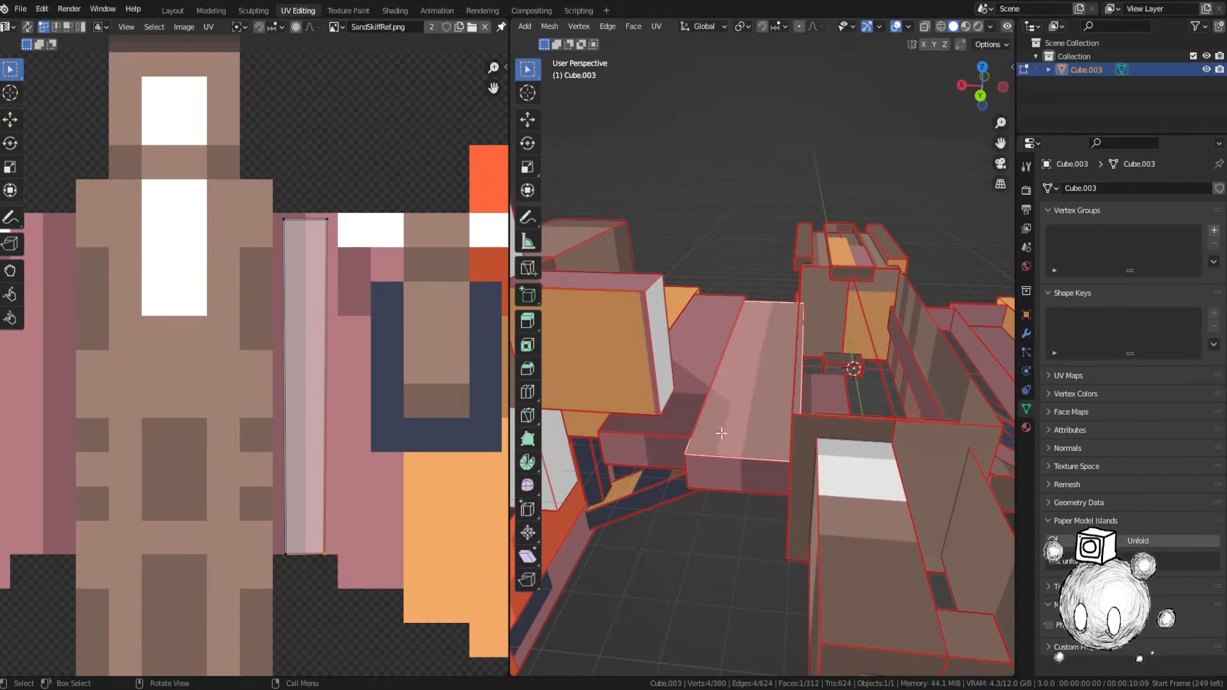
# Step: Turn selection sync back on and move the opposite plank's top face UV island onto its pink two-tone strip beside the hull
pyautogui.moveTo(723, 441); pyautogui.dragTo(736, 446, button='middle')
pyautogui.scroll(-4, 210, 248)
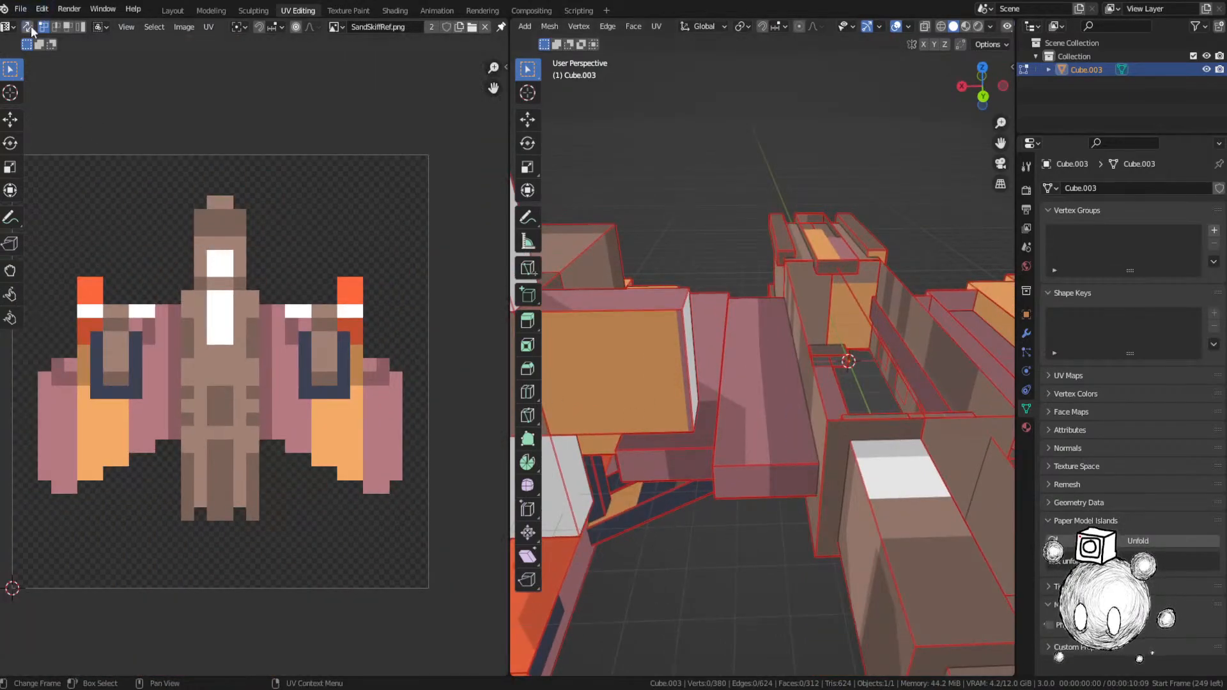
pyautogui.click(28, 27)
pyautogui.click(235, 360)
pyautogui.moveTo(723, 412); pyautogui.dragTo(786, 377, button='middle')
pyautogui.press('g')
pyautogui.click(266, 526)
pyautogui.moveTo(264, 530); pyautogui.dragTo(298, 294, button='middle')
pyautogui.scroll(2, 295, 298)
pyautogui.press('g')
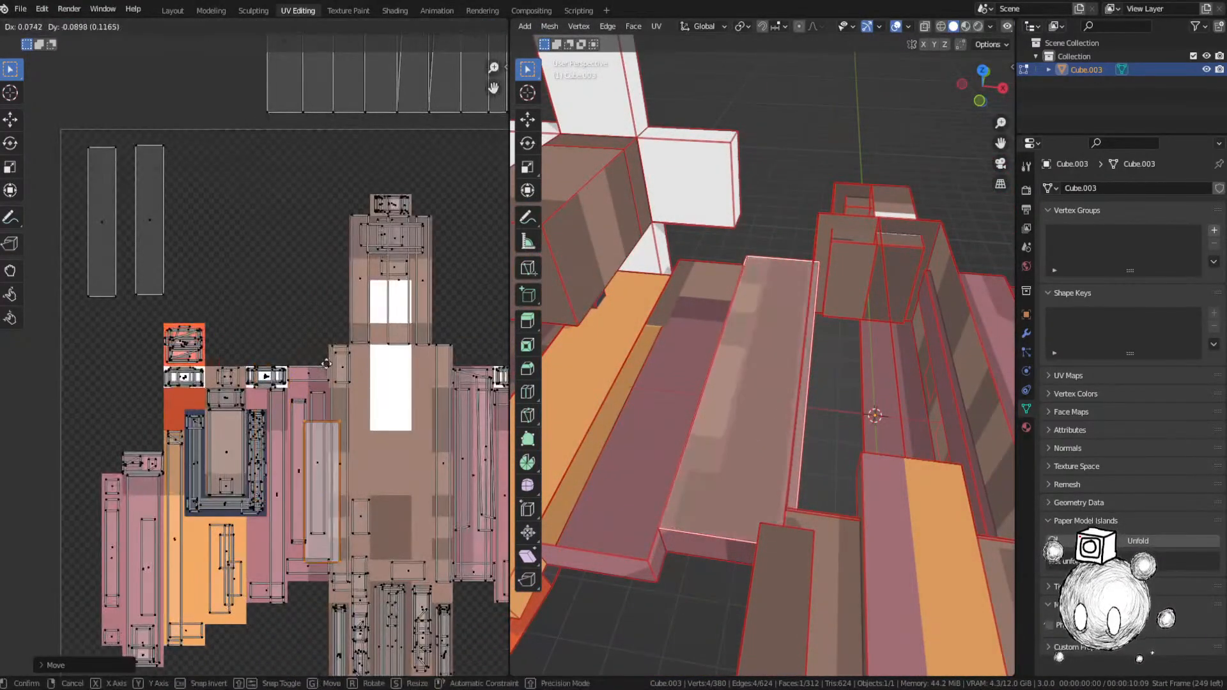
pyautogui.scroll(3, 317, 348)
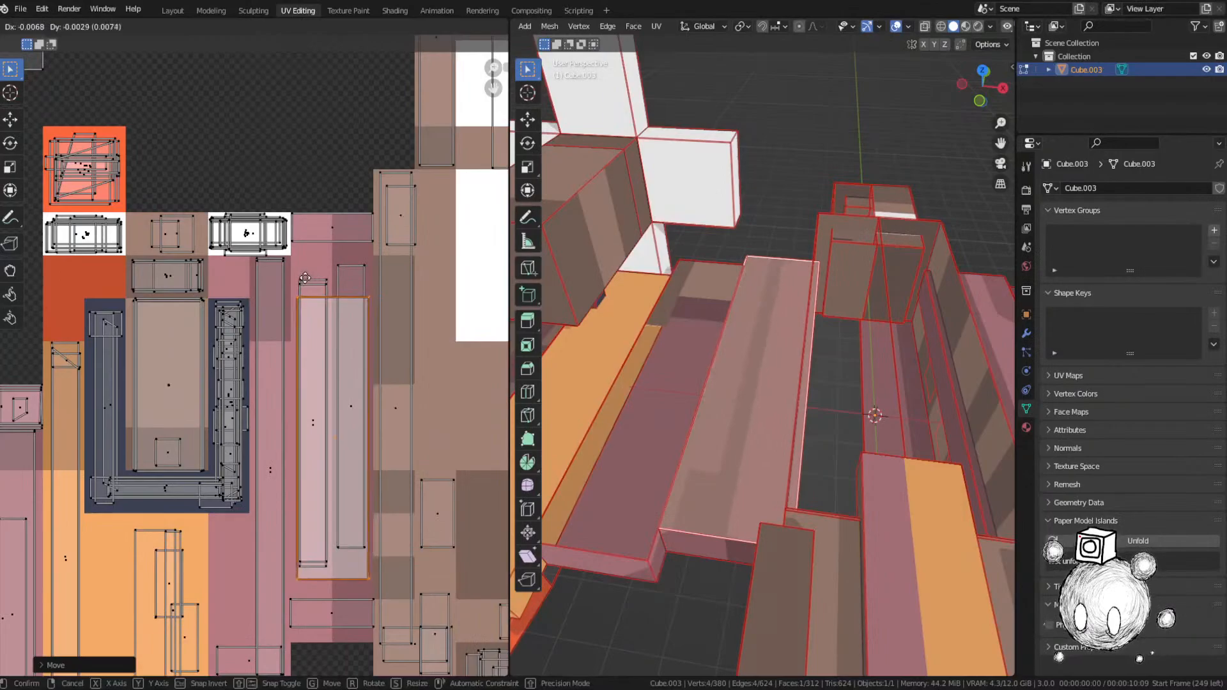
# Step: Rotate the opposite plank top's island to match the shading, stretch it along Y and reposition it over the pink strip
pyautogui.press('r')
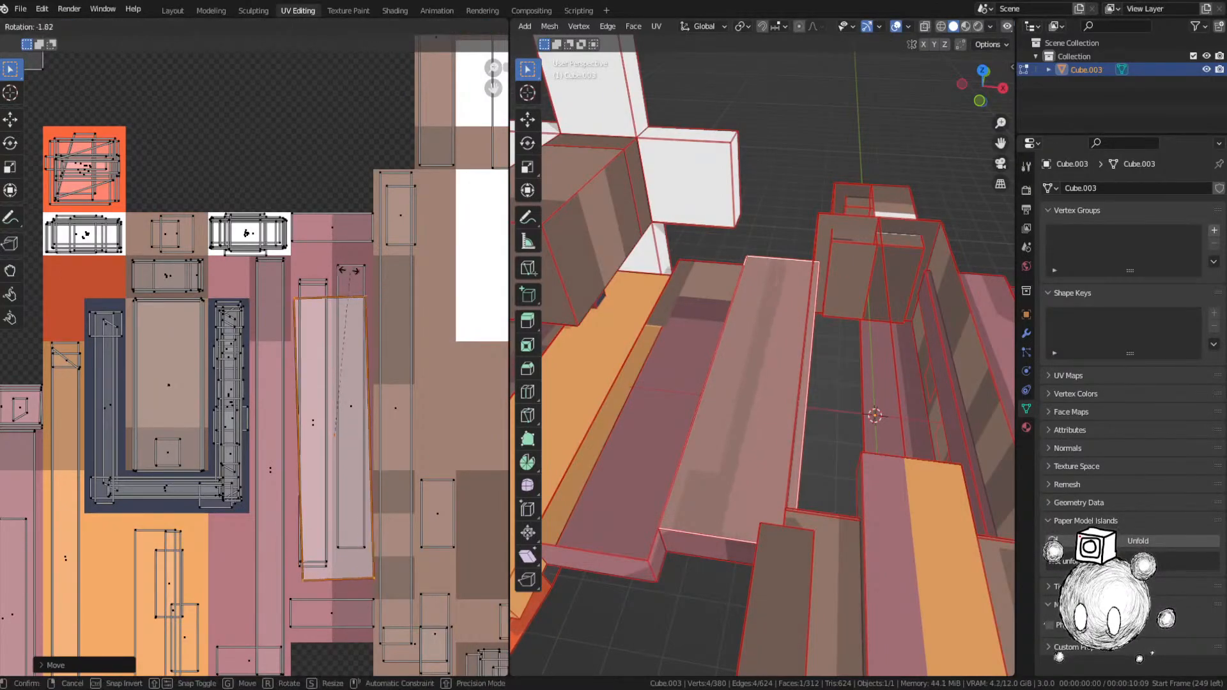
pyautogui.click(301, 263)
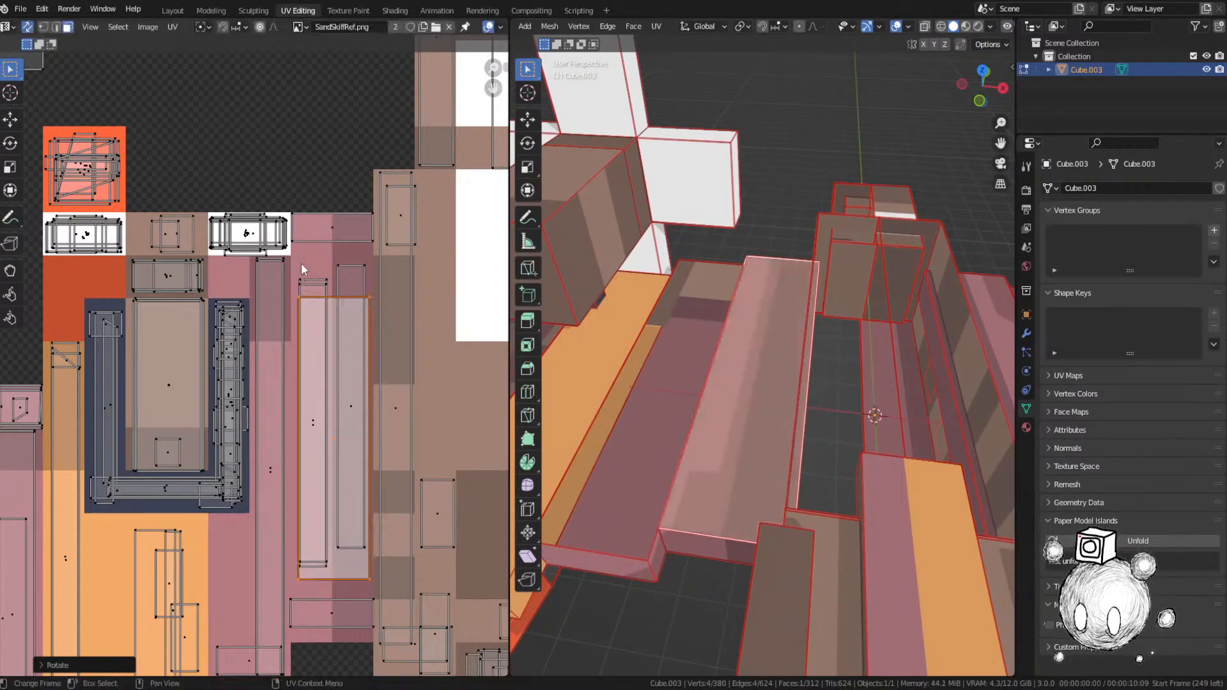
pyautogui.press('s')
pyautogui.press('y')
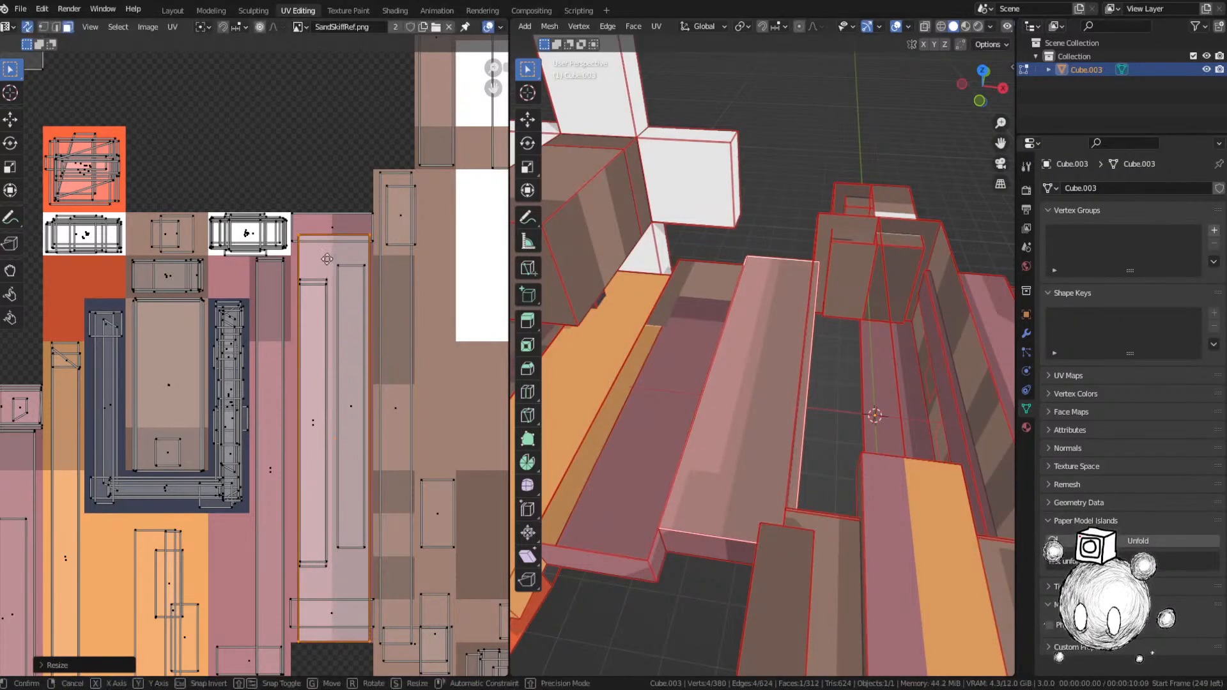
pyautogui.press('y')
pyautogui.click(327, 251)
# Step: Fine-tune the plank top island's Y scale and Y position until it fills the full height of the pink strip
pyautogui.press('s')
pyautogui.press('y')
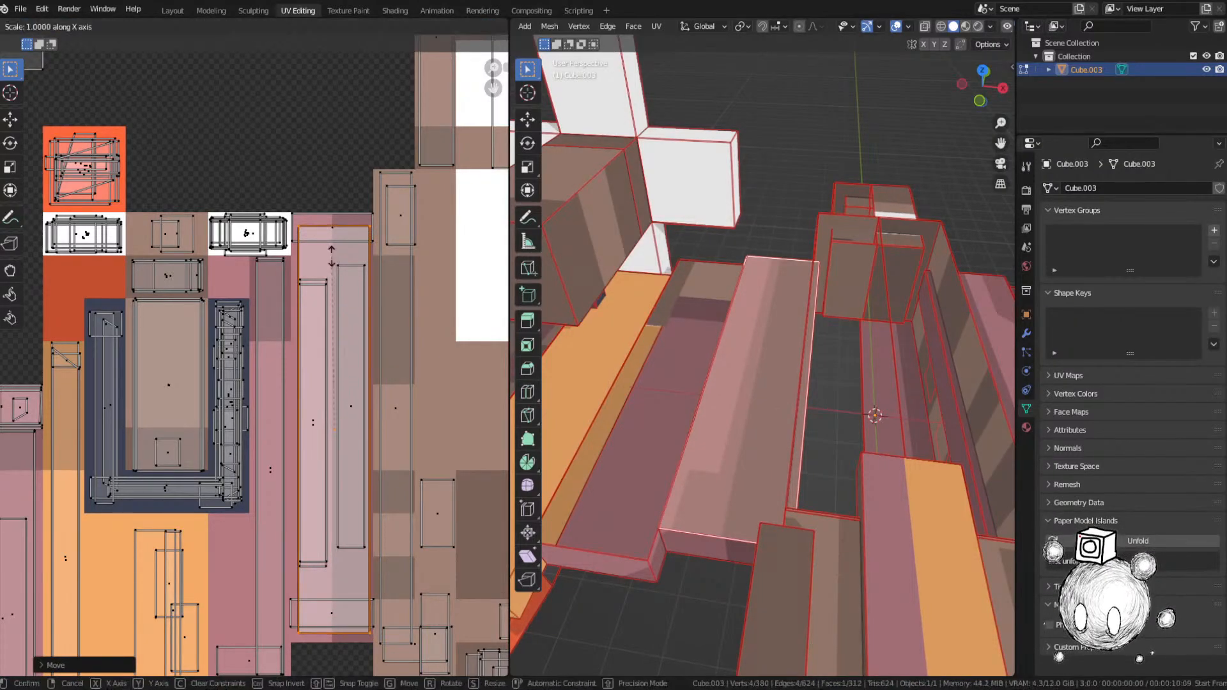
pyautogui.click(334, 250)
pyautogui.press('g')
pyautogui.press('y')
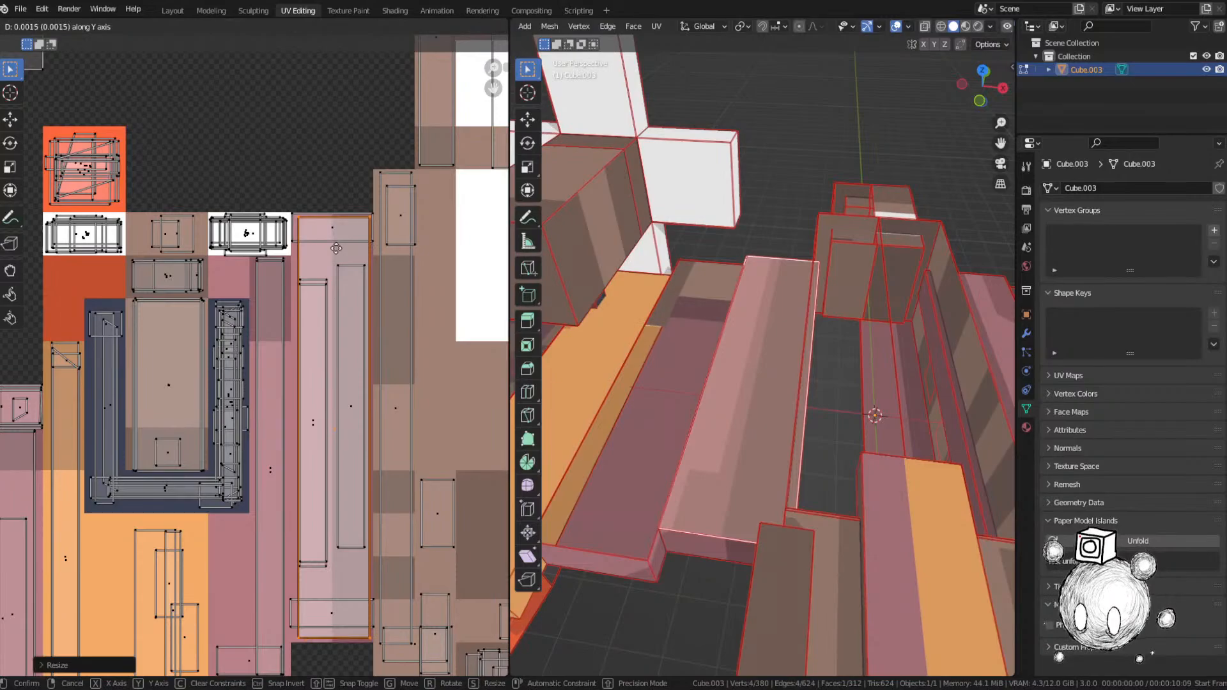
pyautogui.click(337, 248)
pyautogui.press('s')
pyautogui.press('y')
pyautogui.click(338, 251)
pyautogui.scroll(-2, 734, 344)
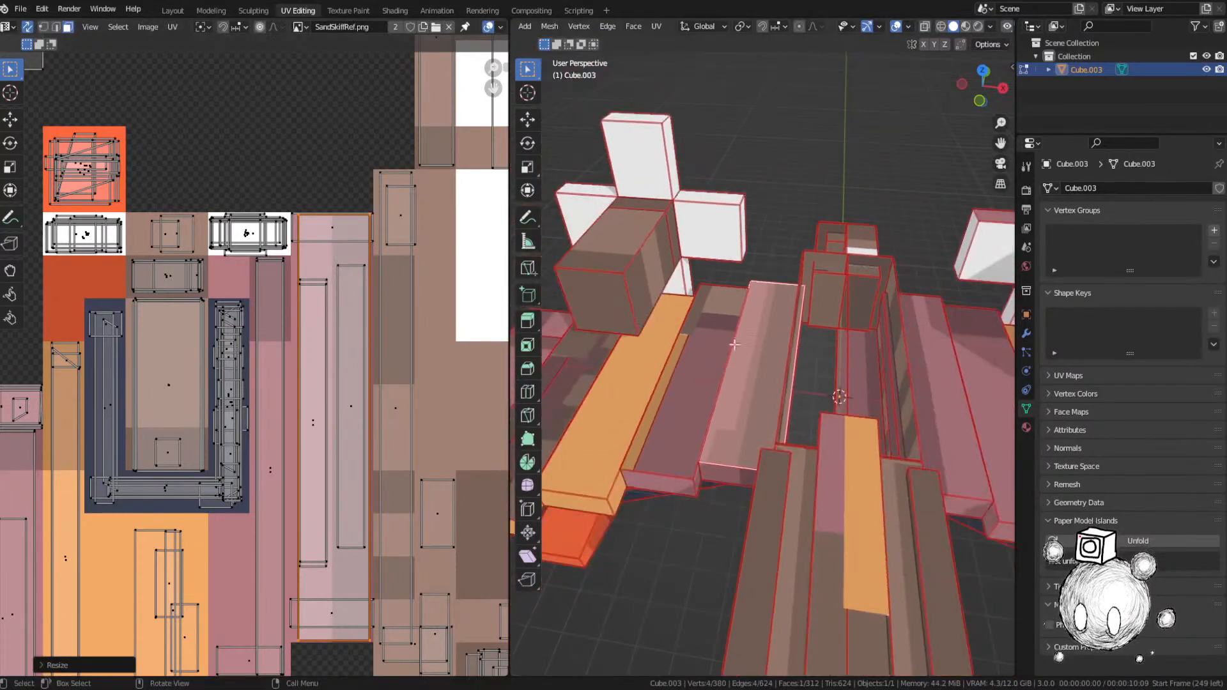
# Step: Inspect the plank with nothing selected, try moving its top island sideways, and save the file
pyautogui.hotkey('alt', 'a')
pyautogui.moveTo(735, 344); pyautogui.dragTo(789, 348, button='middle')
pyautogui.scroll(3, 788, 349)
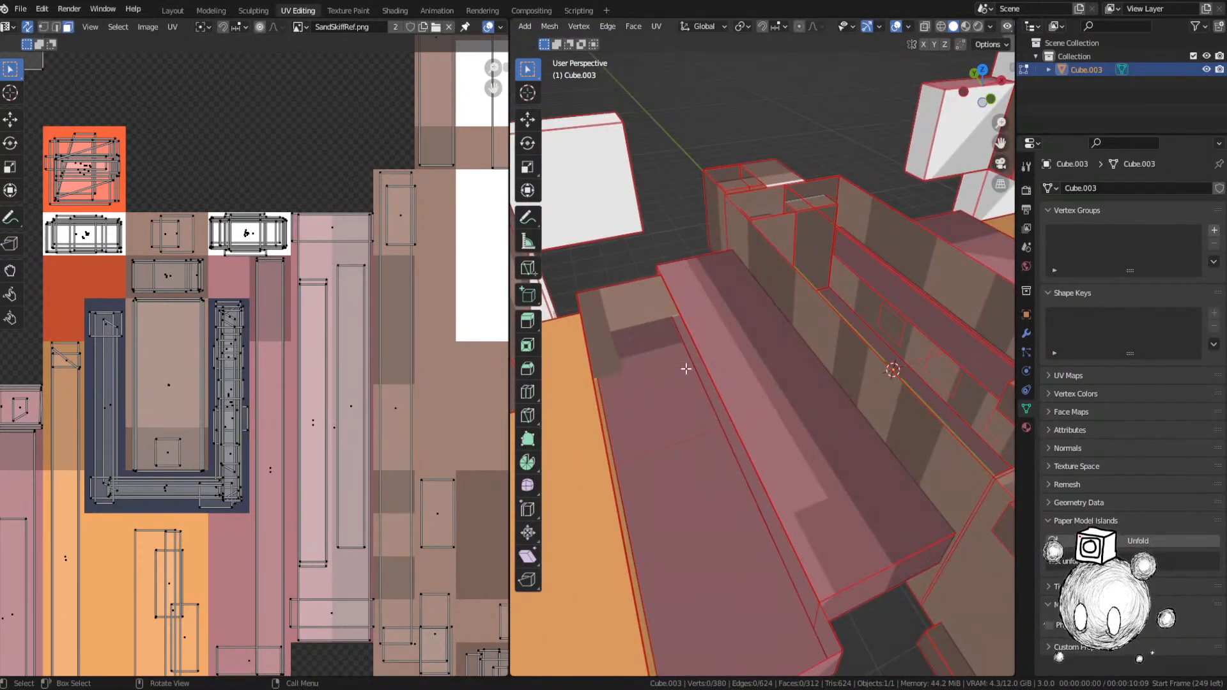
pyautogui.click(333, 418)
pyautogui.press('g')
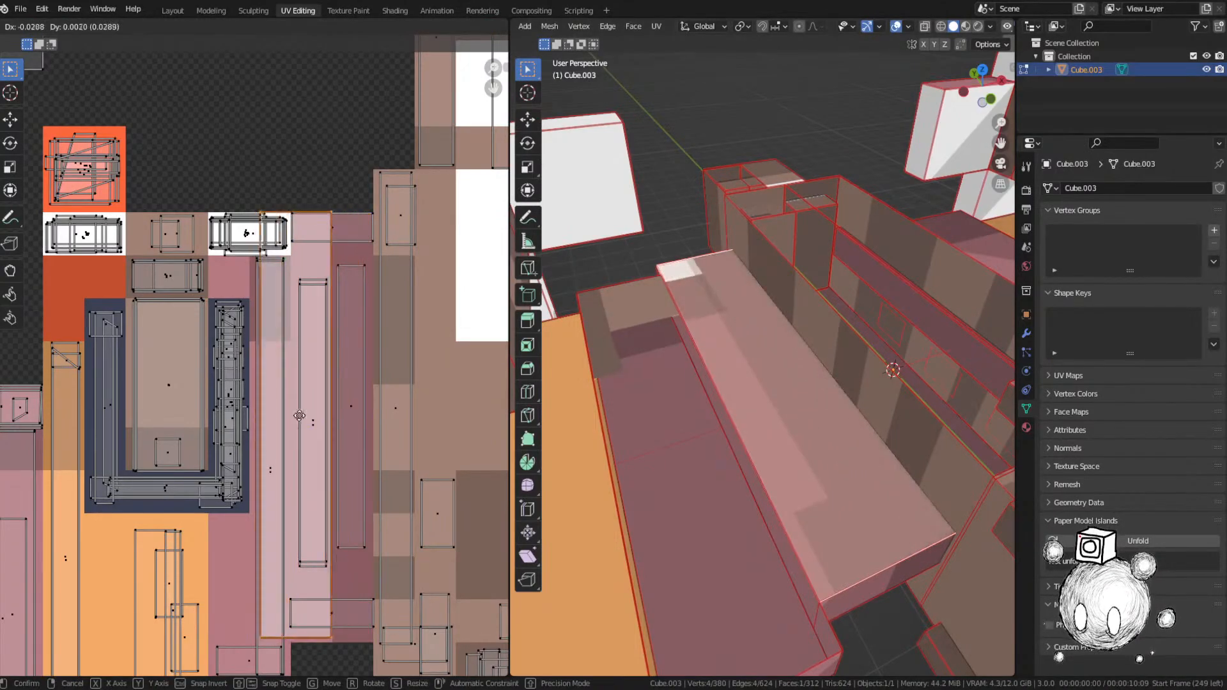
pyautogui.rightClick(362, 412)
pyautogui.scroll(-3, 362, 412)
pyautogui.hotkey('ctrl', 's')
pyautogui.click(279, 356)
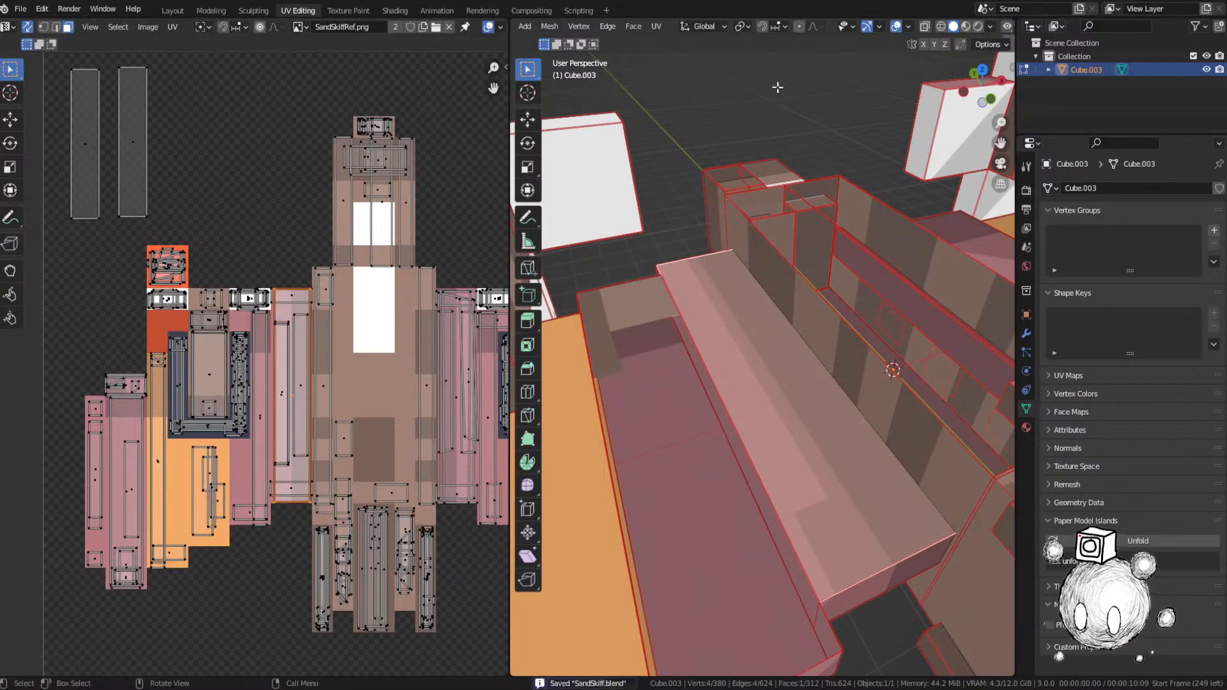
# Step: Turn off Shadow in the viewport shading options and save the file
pyautogui.click(908, 26)
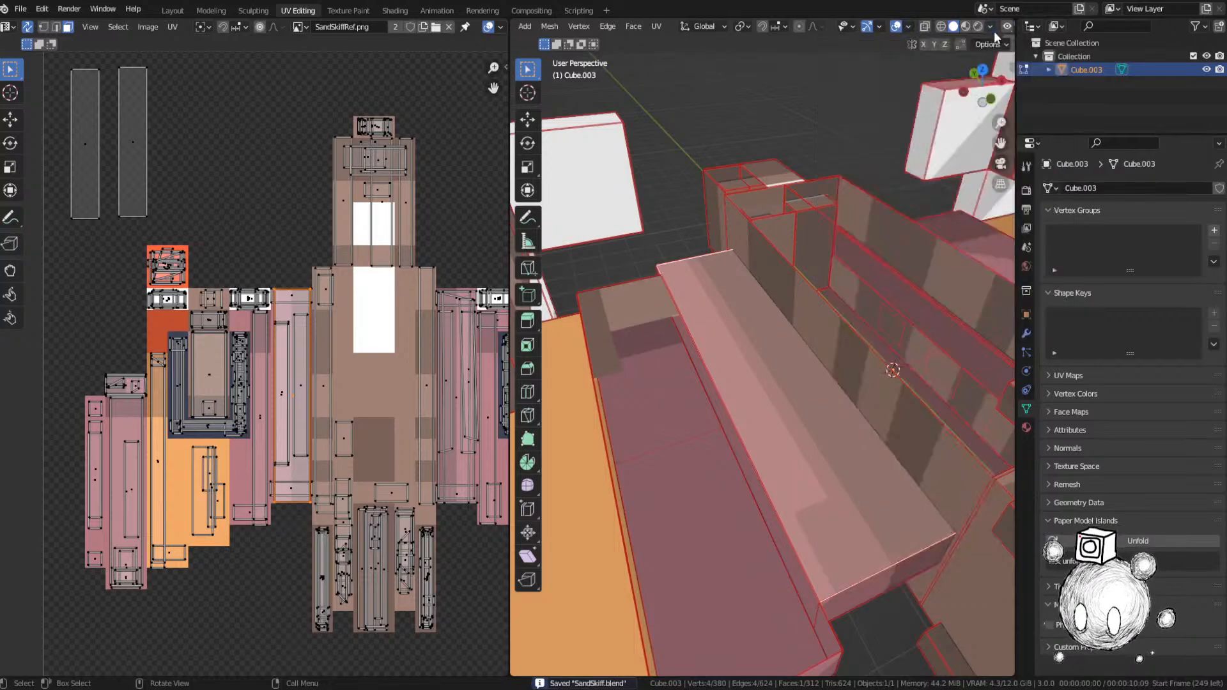
pyautogui.click(992, 27)
pyautogui.click(916, 251)
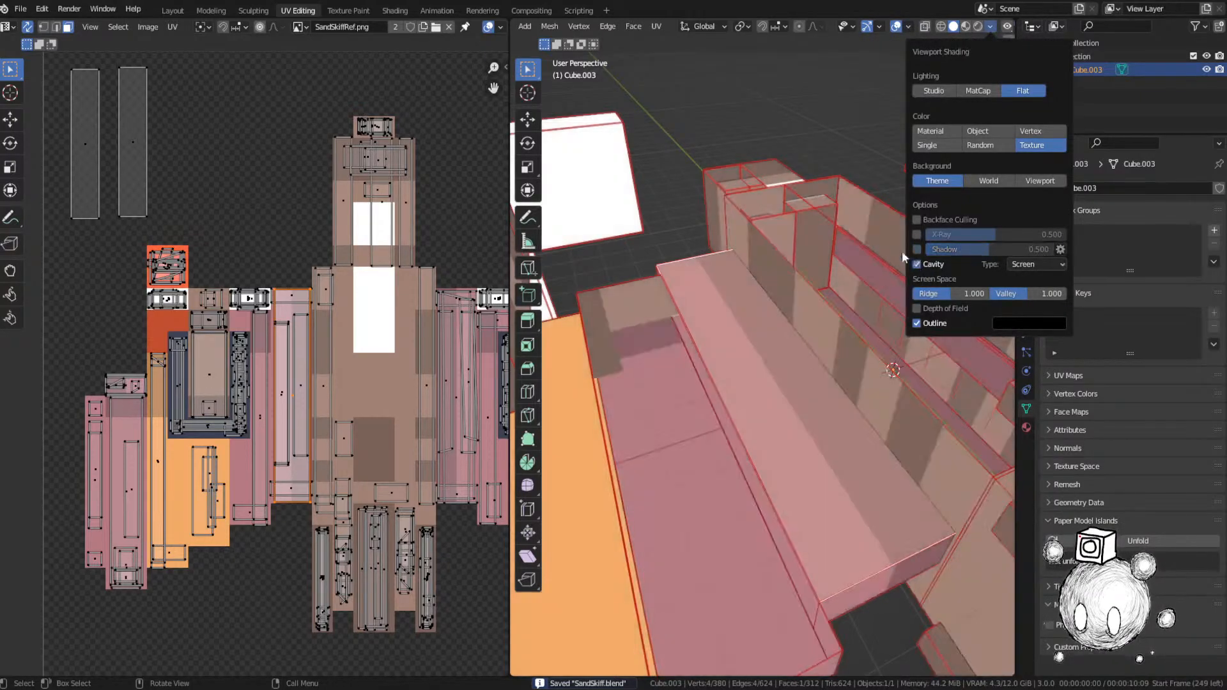
pyautogui.scroll(-4, 630, 310)
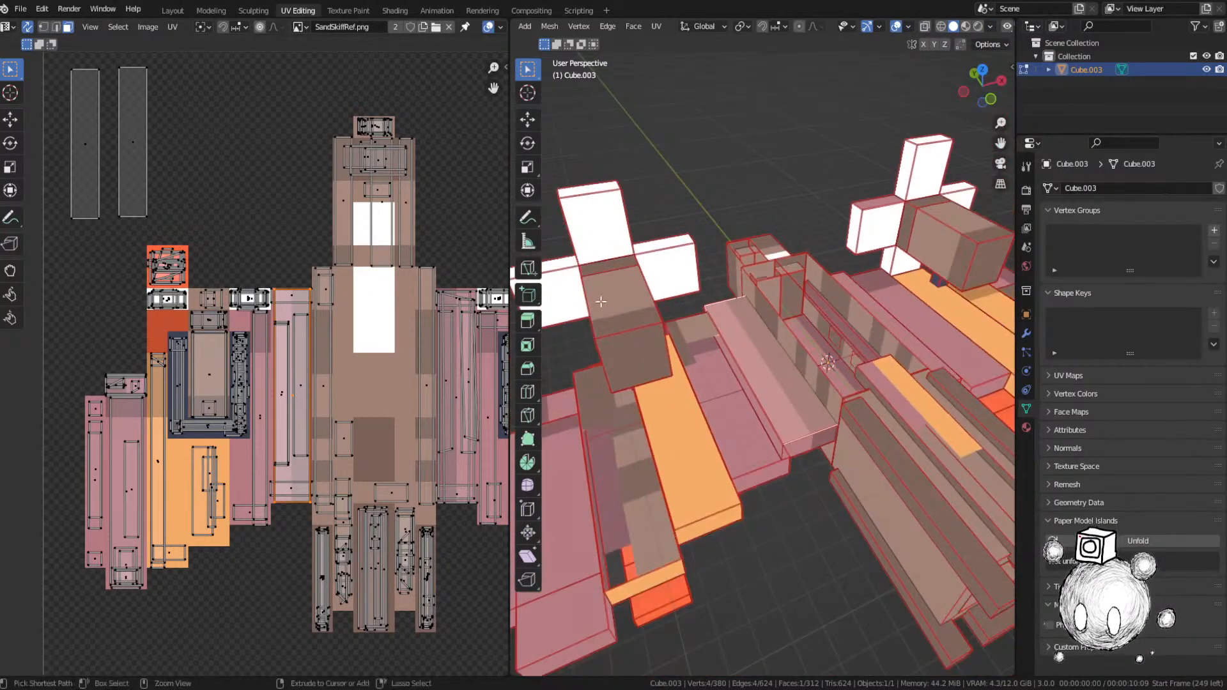
pyautogui.scroll(-2, 295, 201)
pyautogui.hotkey('ctrl', 's')
# Step: Select the outermost tall island in the unplaced stack, identify its face on the plank's underside, and move it onto the pink strip
pyautogui.scroll(-1, 295, 201)
pyautogui.scroll(3, 179, 223)
pyautogui.click(190, 234)
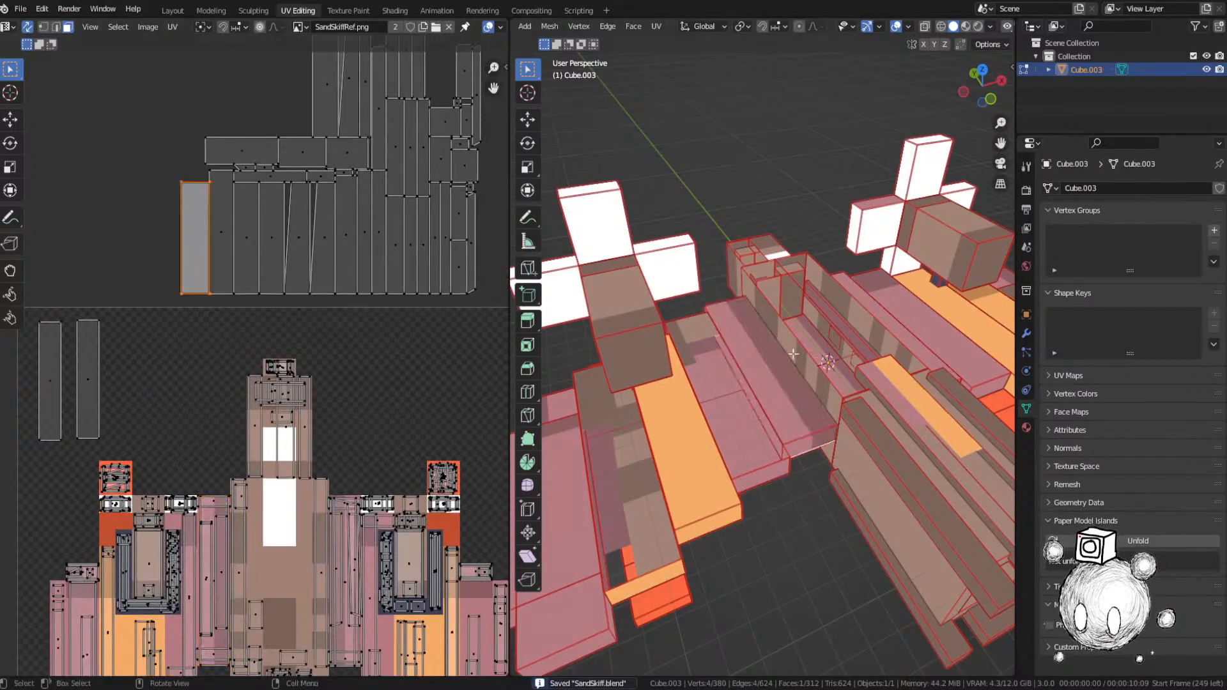
pyautogui.scroll(3, 709, 319)
pyautogui.press('g')
pyautogui.moveTo(697, 320); pyautogui.dragTo(723, 252, button='middle')
pyautogui.rightClick(761, 332)
pyautogui.press('g')
pyautogui.click(343, 540)
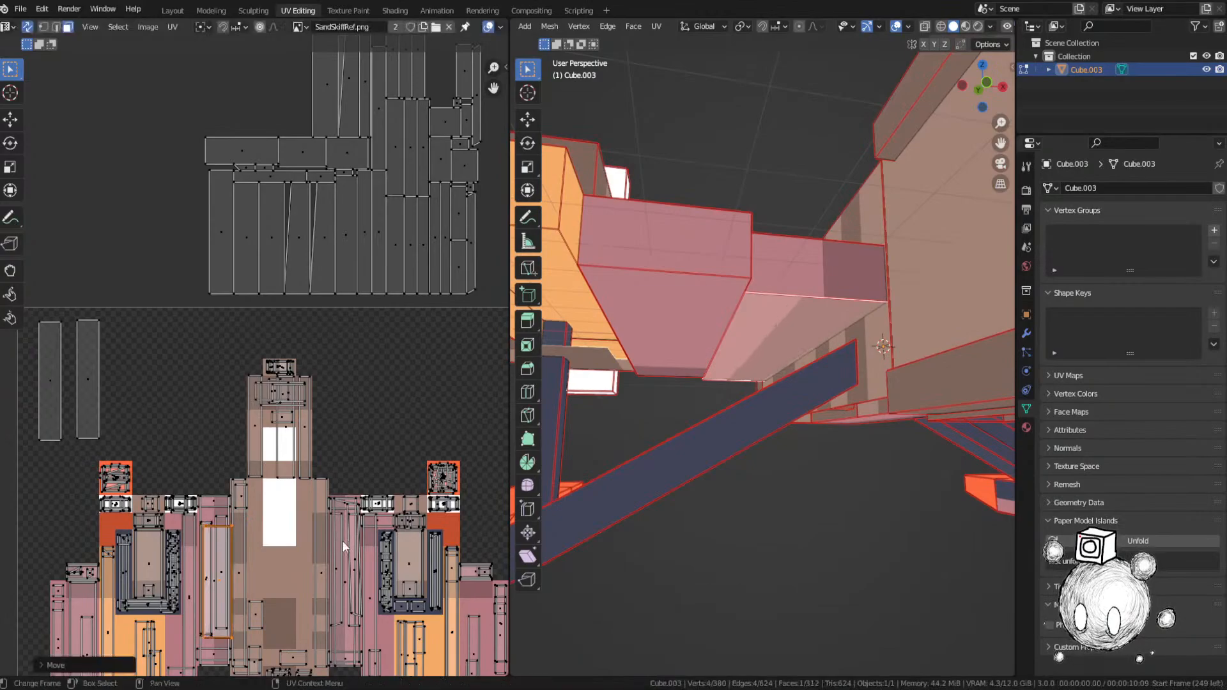
# Step: Align the plank underside's island with the two-tone strip and scale it along Y by about 1.45 to fill the height
pyautogui.moveTo(342, 540); pyautogui.dragTo(371, 394, button='middle')
pyautogui.scroll(6, 358, 416)
pyautogui.press('g')
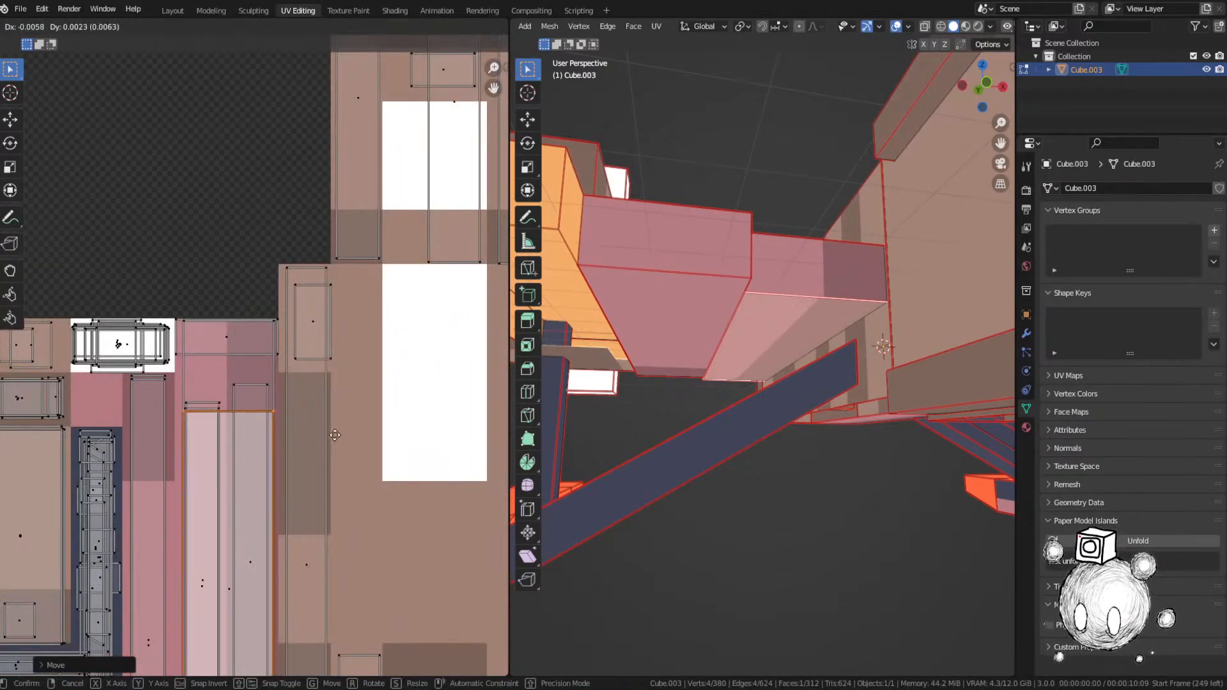
pyautogui.click(334, 440)
pyautogui.moveTo(333, 439); pyautogui.dragTo(334, 342, button='middle')
pyautogui.press('s')
pyautogui.press('y')
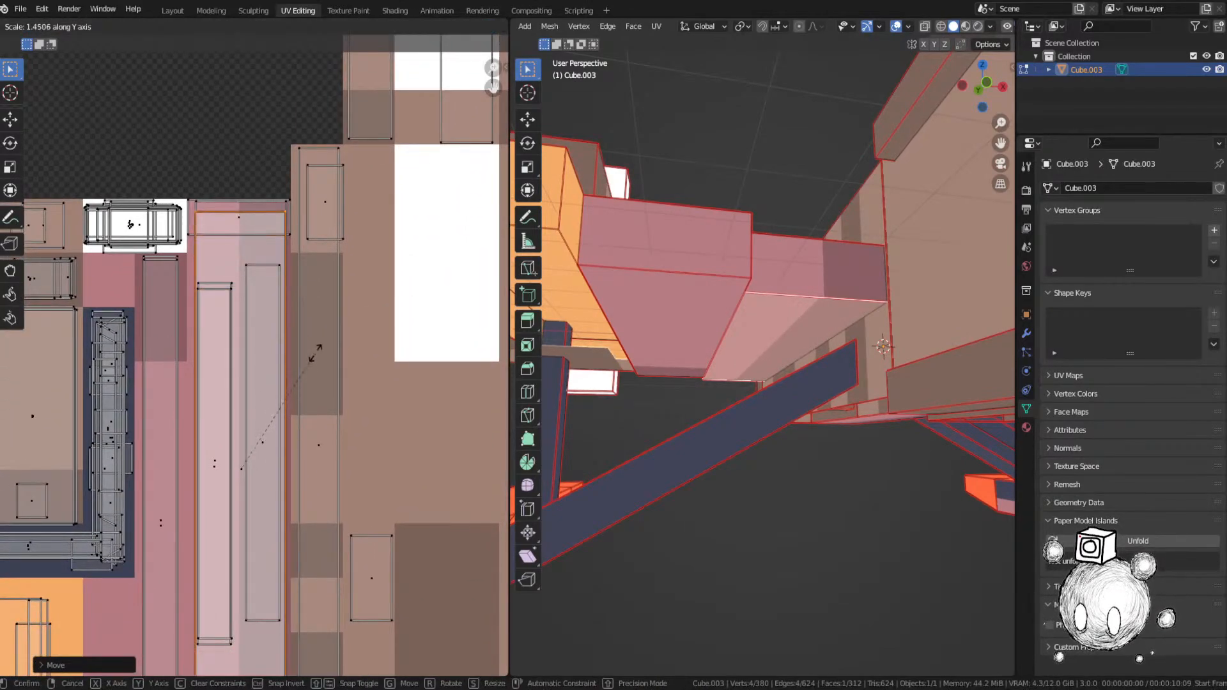
pyautogui.click(313, 355)
# Step: Select the plank's end face, narrow its island slightly and shift it along X to line up the shading, and save the file
pyautogui.scroll(4, 820, 307)
pyautogui.moveTo(820, 307); pyautogui.dragTo(804, 331, button='middle')
pyautogui.click(785, 343)
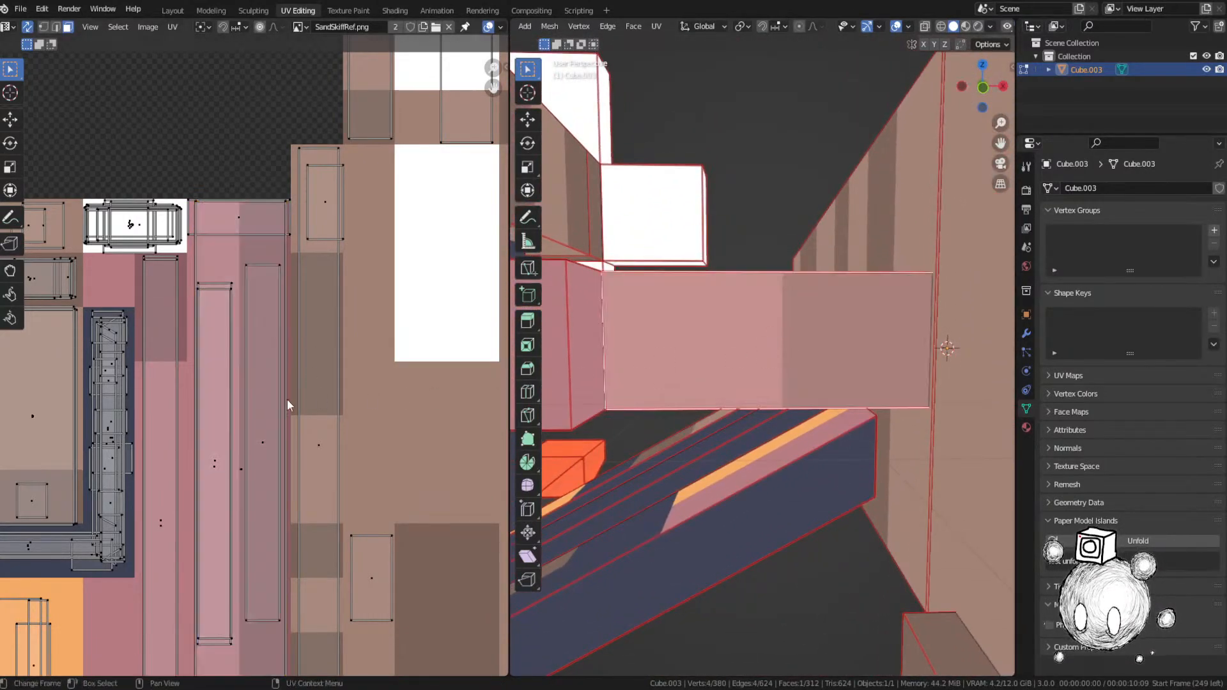
pyautogui.moveTo(286, 400); pyautogui.dragTo(311, 254, button='middle')
pyautogui.press('s')
pyautogui.press('x')
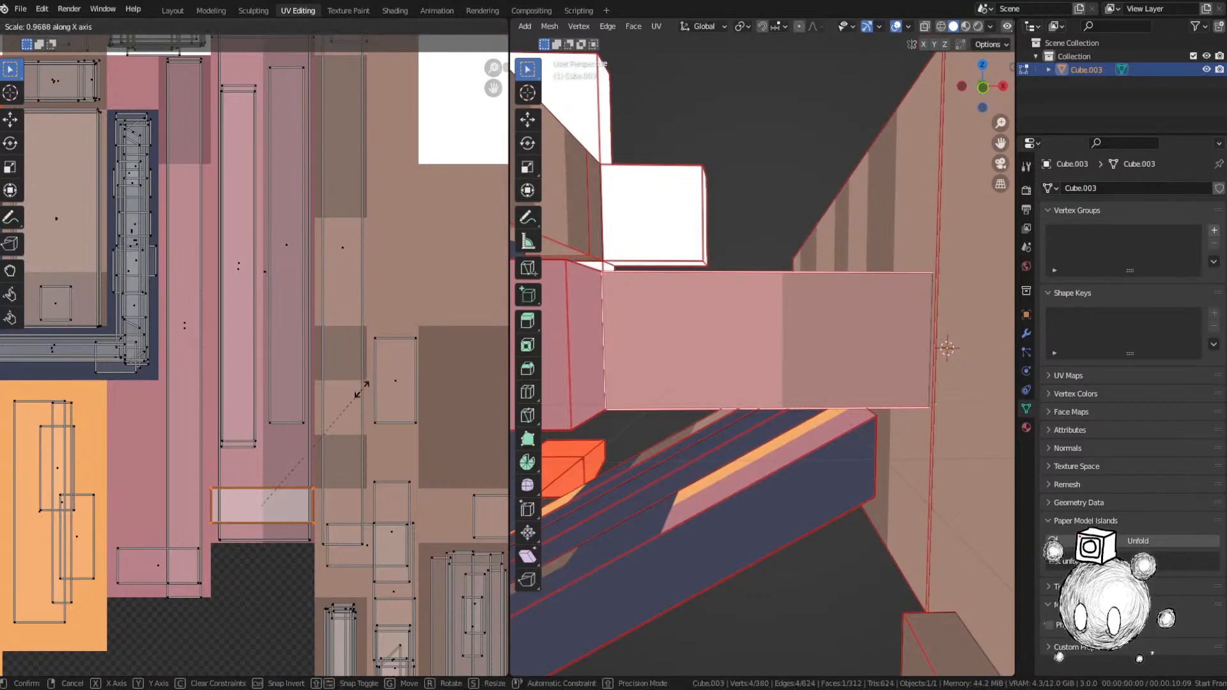
pyautogui.click(353, 391)
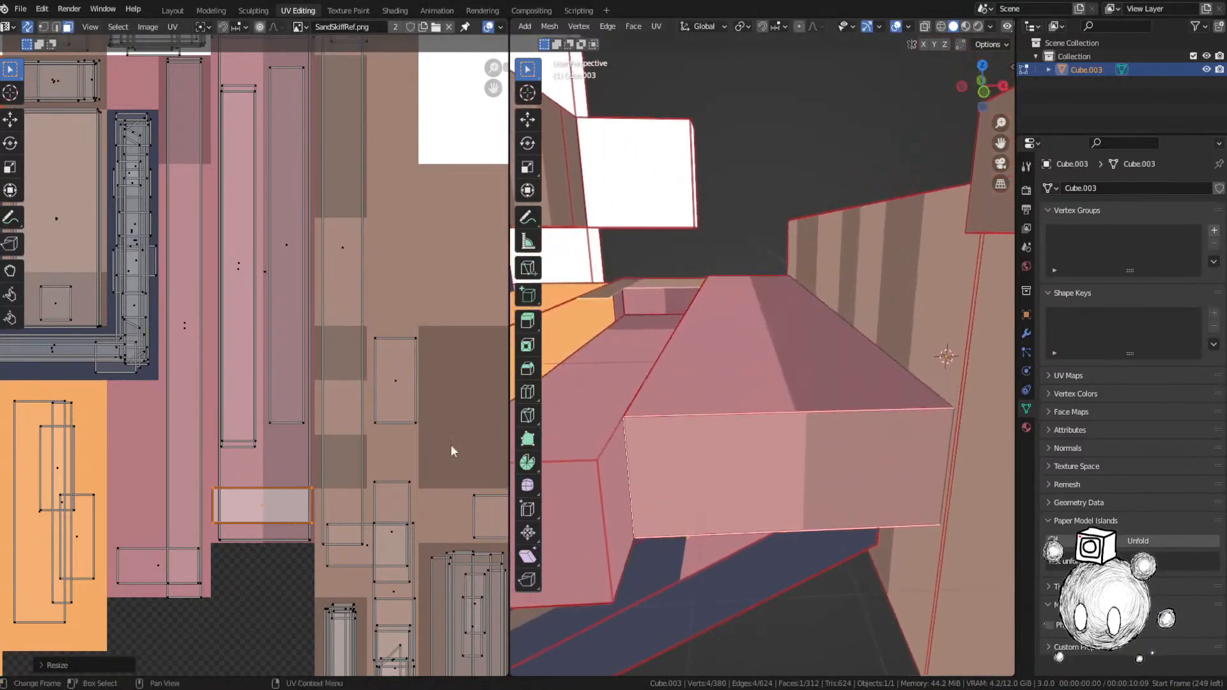
pyautogui.press('g')
pyautogui.press('x')
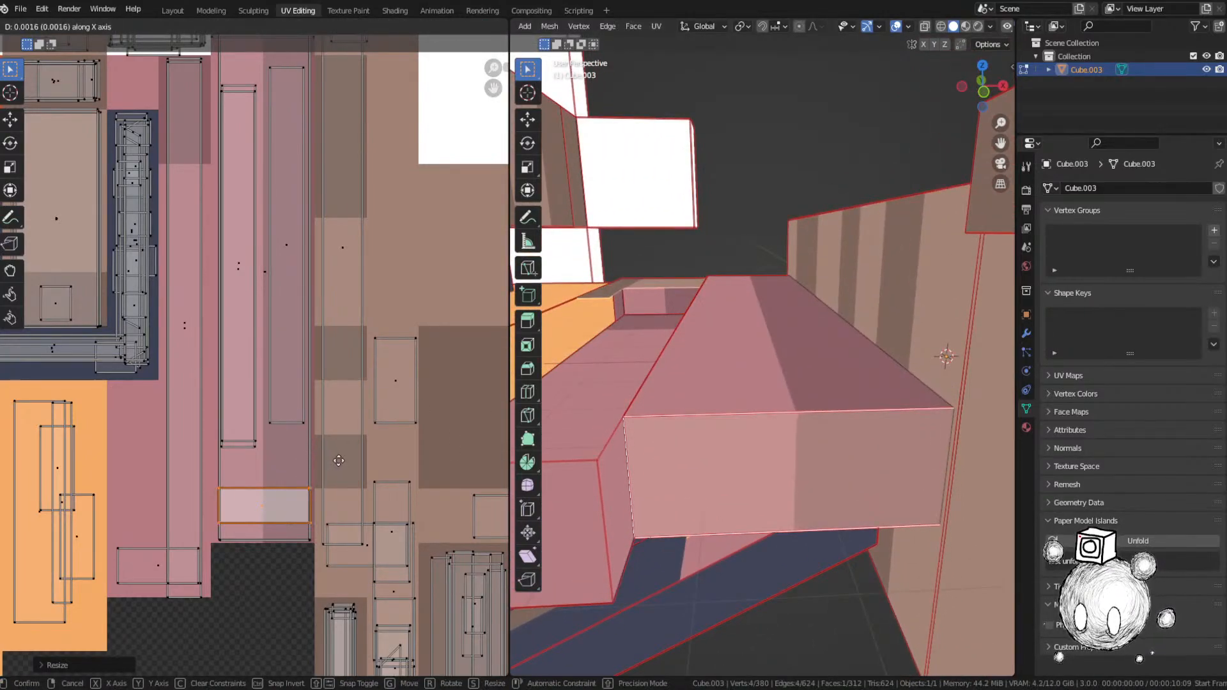
pyautogui.click(339, 461)
pyautogui.moveTo(919, 519); pyautogui.dragTo(903, 469, button='middle')
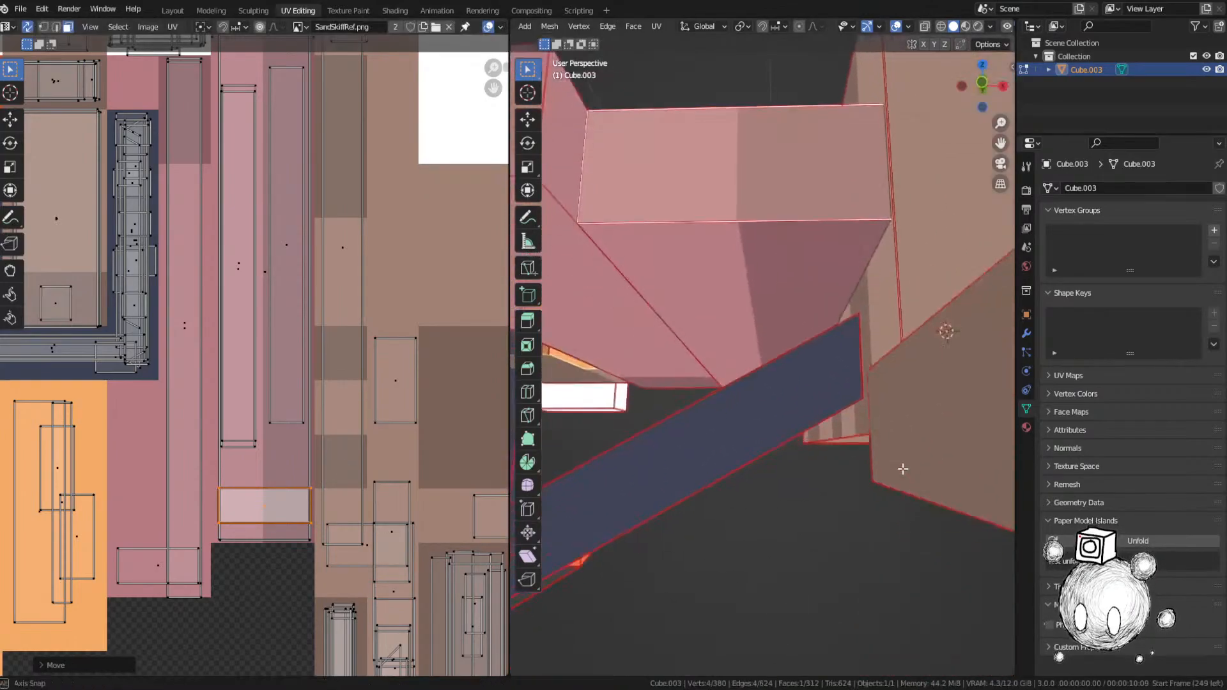
pyautogui.hotkey('ctrl', 's')
# Step: Select the next tall unplaced island, locate its face under the orange block, and move it down towards the orange texture areas
pyautogui.scroll(-5, 265, 236)
pyautogui.moveTo(243, 200); pyautogui.dragTo(248, 286, button='middle')
pyautogui.moveTo(269, 150); pyautogui.dragTo(217, 424, button='middle')
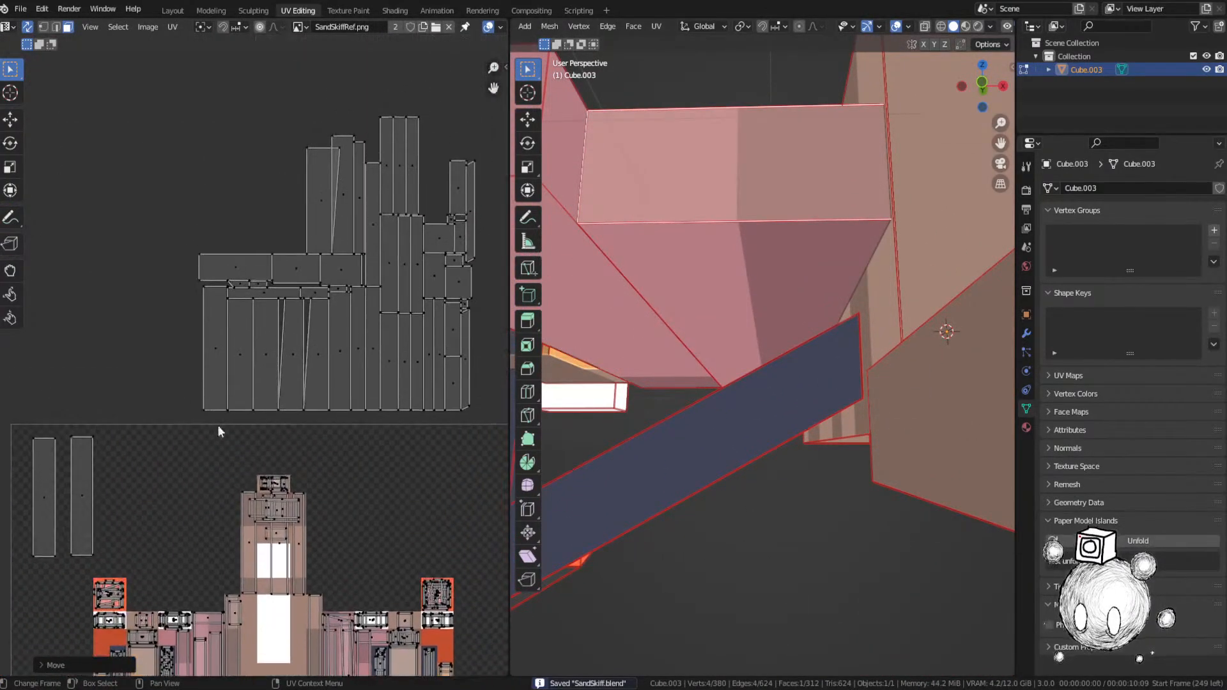
pyautogui.click(217, 385)
pyautogui.press('KP_Decimal')
pyautogui.moveTo(647, 426); pyautogui.dragTo(707, 392, button='middle')
pyautogui.press('g')
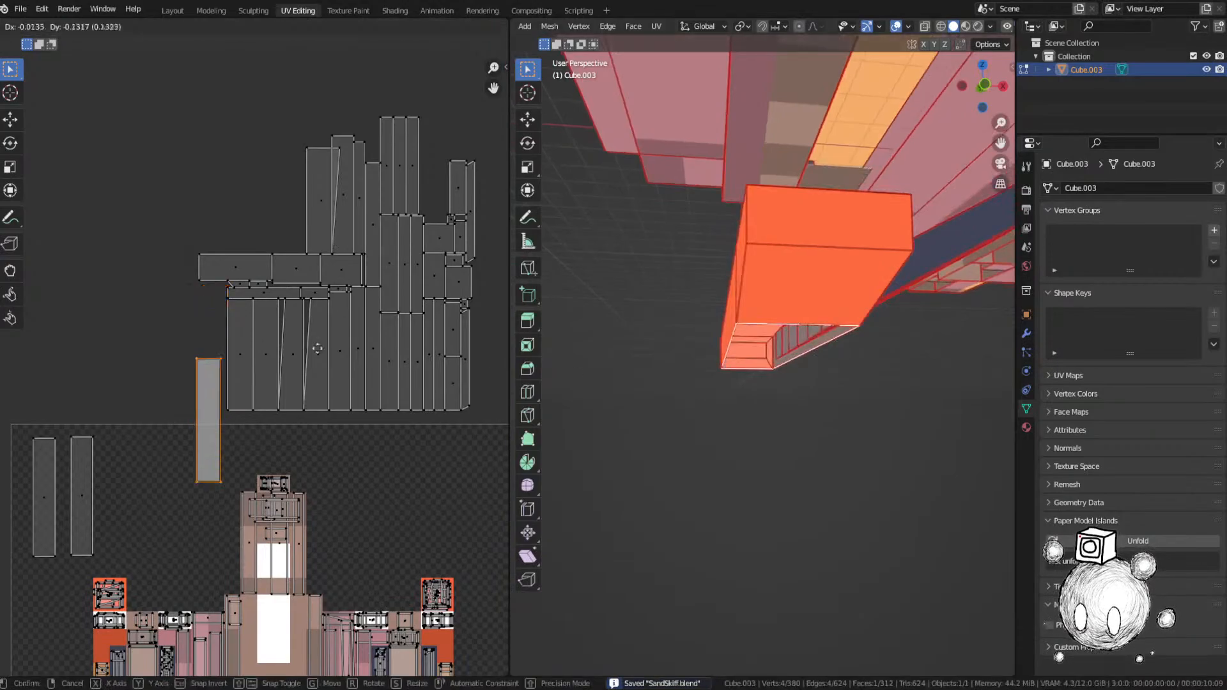
pyautogui.click(255, 513)
# Step: Position the orange block underside's island over the bright orange square, shrink it to fit inside, and save the file
pyautogui.moveTo(255, 514); pyautogui.dragTo(417, 308, button='middle')
pyautogui.scroll(1, 409, 306)
pyautogui.press('g')
pyautogui.press('s')
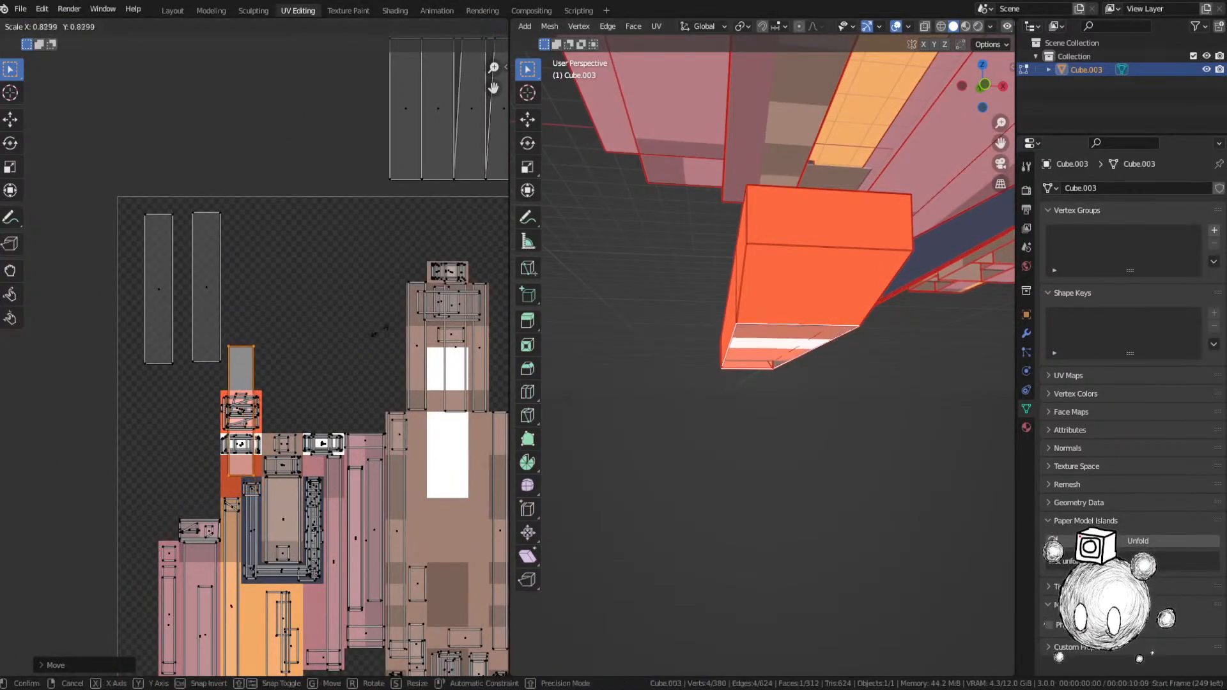
pyautogui.click(285, 415)
pyautogui.hotkey('ctrl', 's')
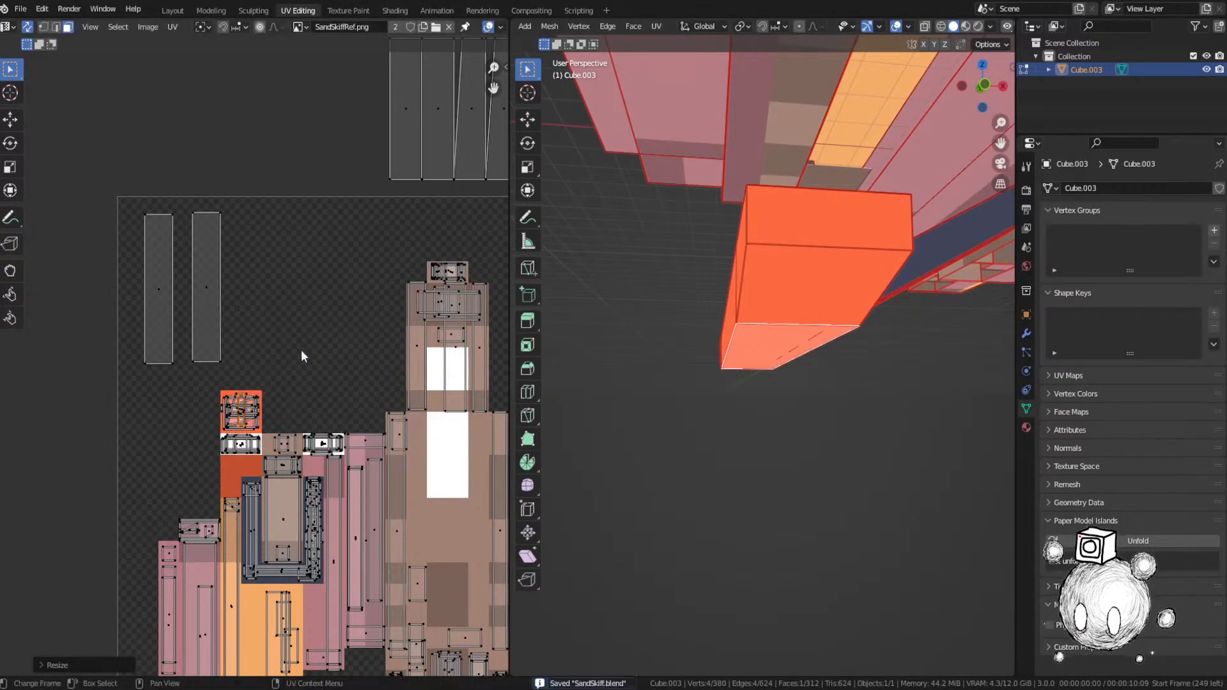
# Step: Select the wide unplaced island of the outer wing block's top face and move it onto the opposite outer pink wing area
pyautogui.scroll(-3, 301, 350)
pyautogui.moveTo(319, 199); pyautogui.dragTo(283, 310, button='middle')
pyautogui.click(285, 303)
pyautogui.press('KP_Decimal')
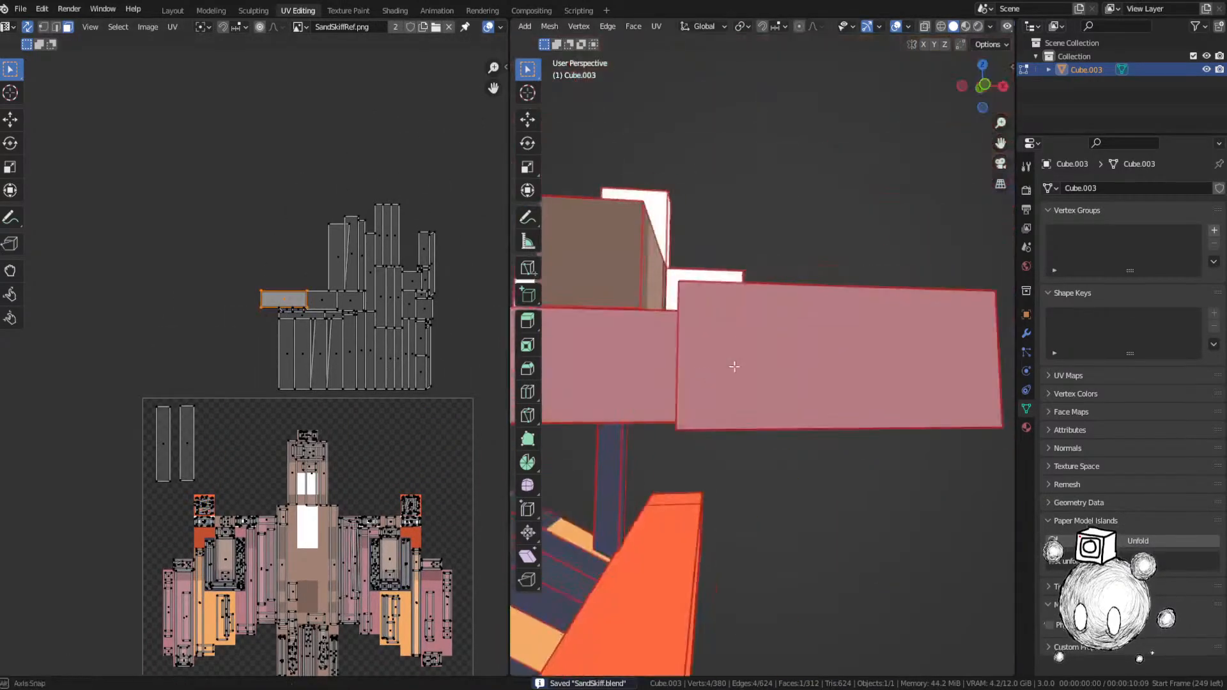
pyautogui.moveTo(734, 367); pyautogui.dragTo(742, 417, button='middle')
pyautogui.scroll(4, 362, 371)
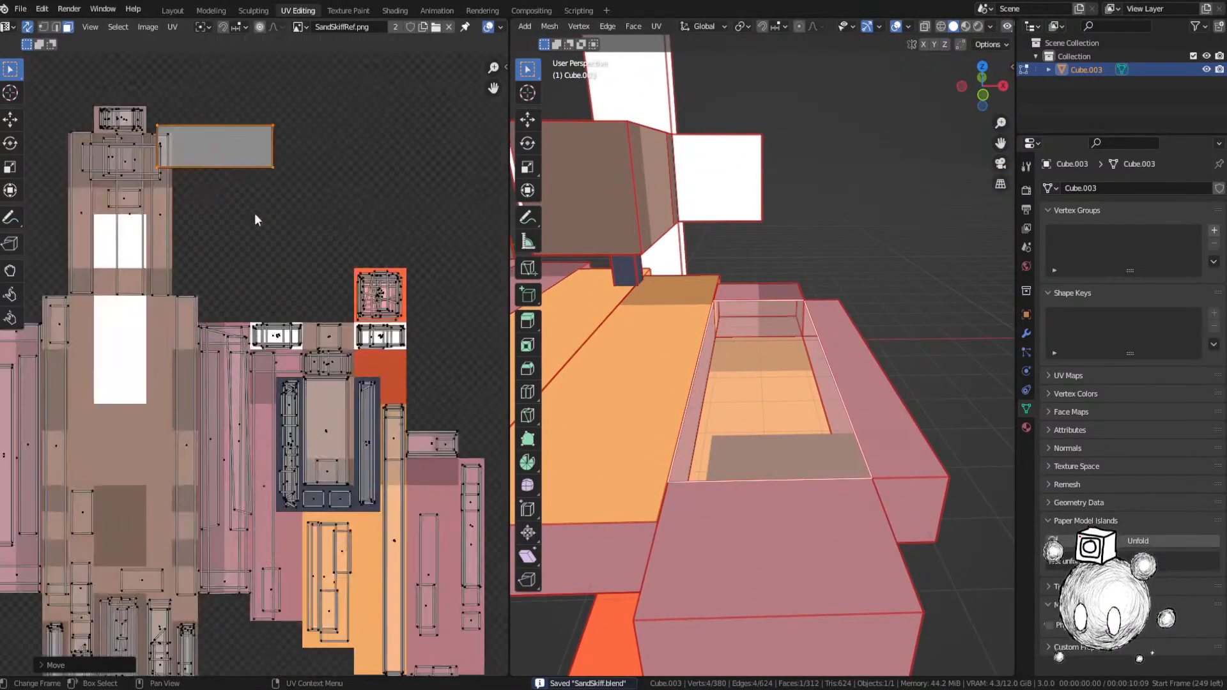
pyautogui.press('g')
pyautogui.click(470, 642)
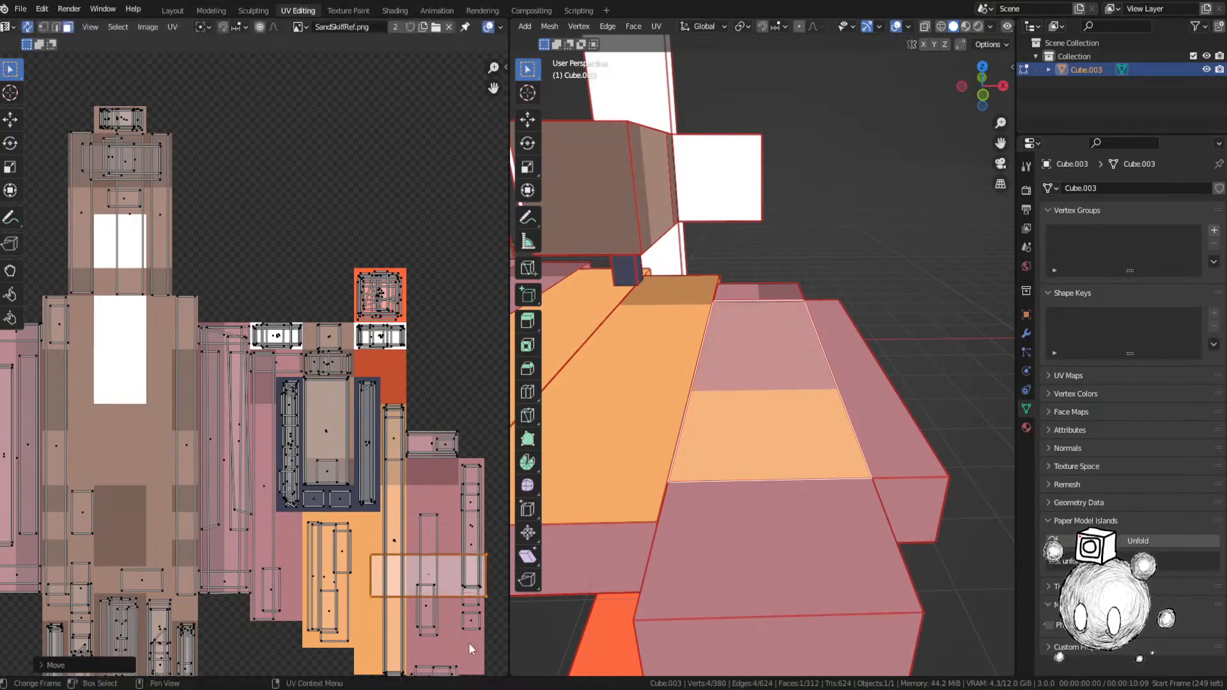
# Step: Rotate the wing block top's island by 90° and shift it along X to sit within the pink area
pyautogui.moveTo(410, 609); pyautogui.dragTo(324, 473, button='middle')
pyautogui.write('r90')
pyautogui.press('Return')
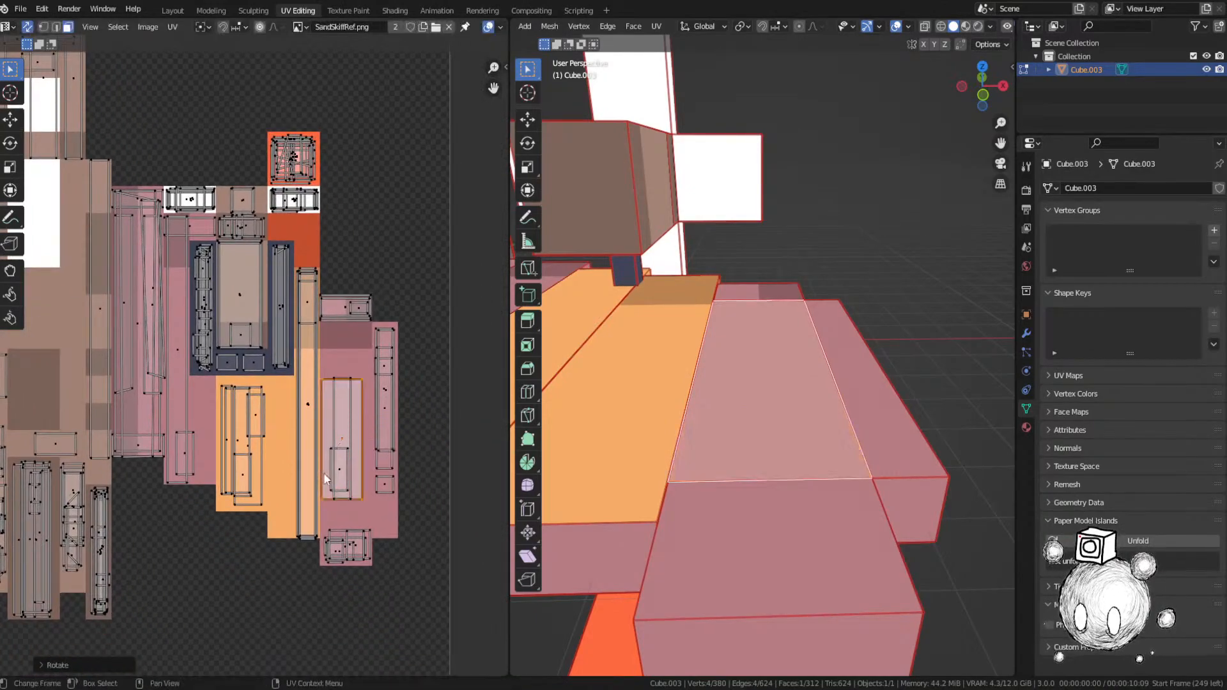
pyautogui.press('g')
pyautogui.press('x')
pyautogui.click(319, 471)
# Step: Stretch the wing block top's island along Y, shift it along Y within the pink column, and rotate it by 180°
pyautogui.press('s')
pyautogui.press('y')
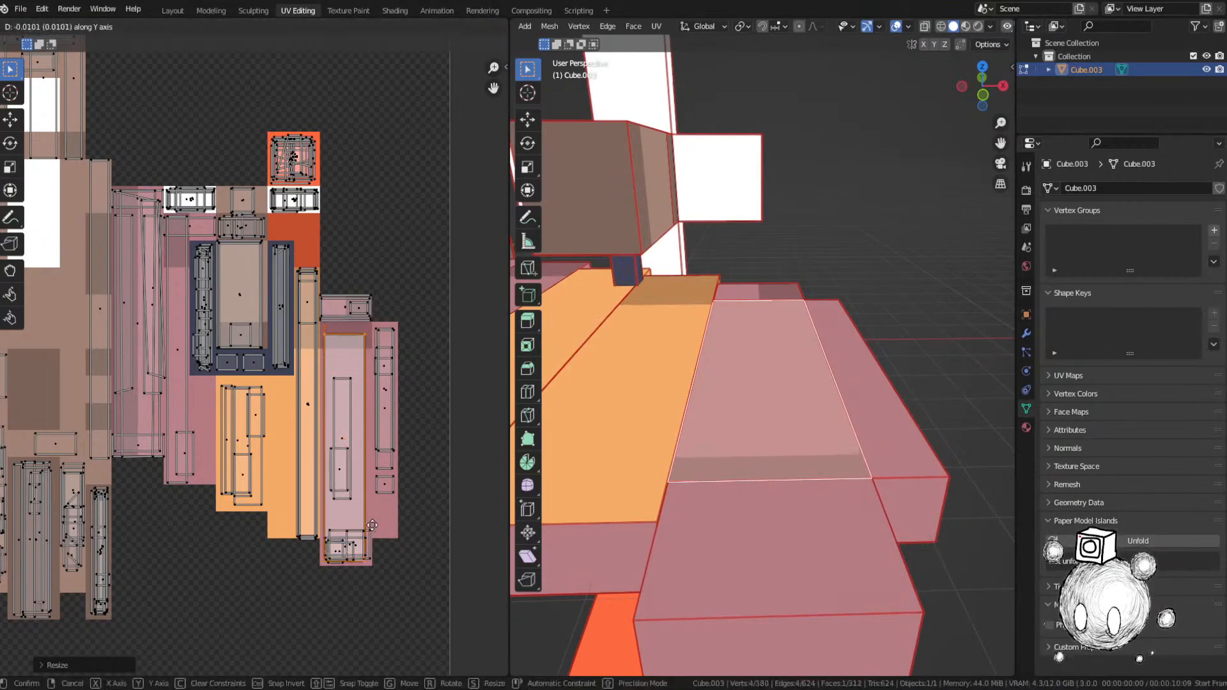
pyautogui.click(372, 523)
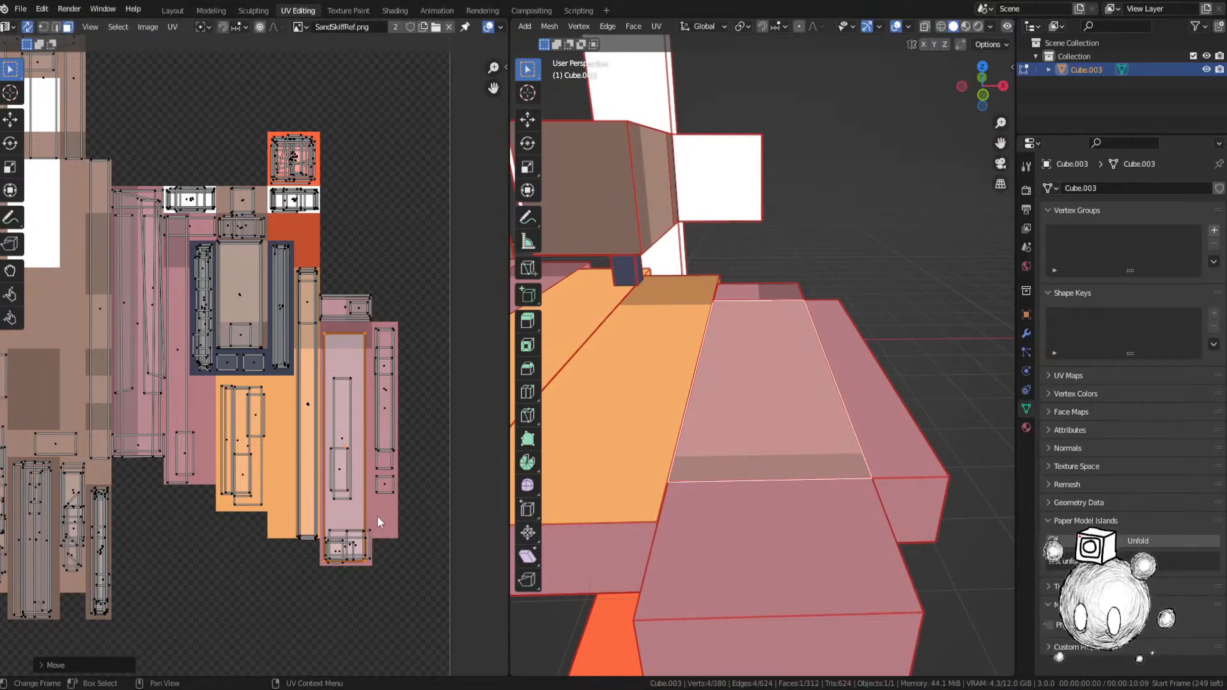
pyautogui.write('r180')
pyautogui.press('Return')
pyautogui.moveTo(245, 390); pyautogui.dragTo(230, 374, button='middle')
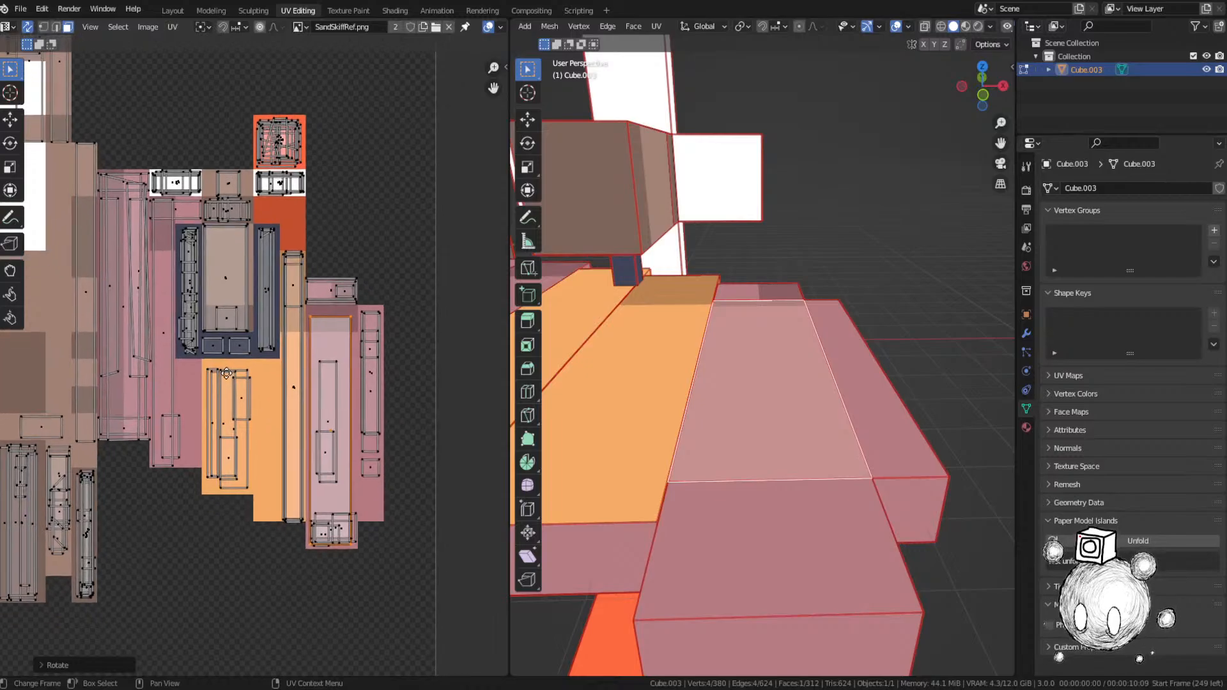
# Step: Shift the wing block top's island along Y within the outer pink column and scale it along Y to fit the column's height
pyautogui.press('g')
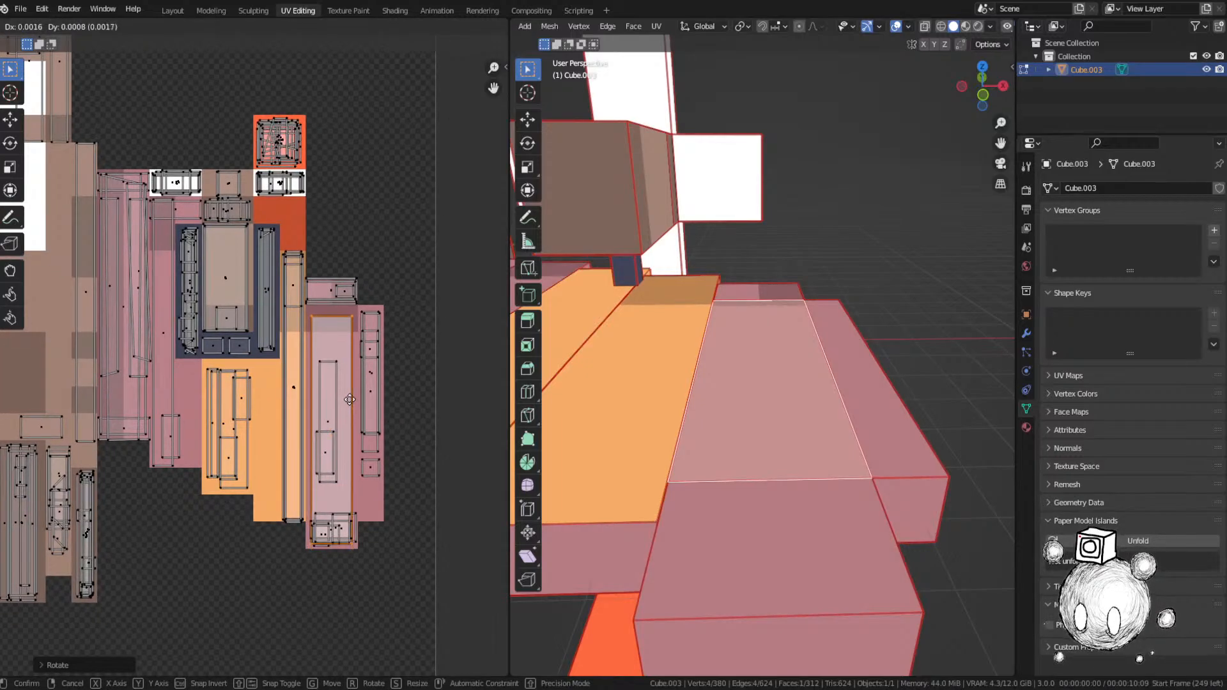
pyautogui.press('y')
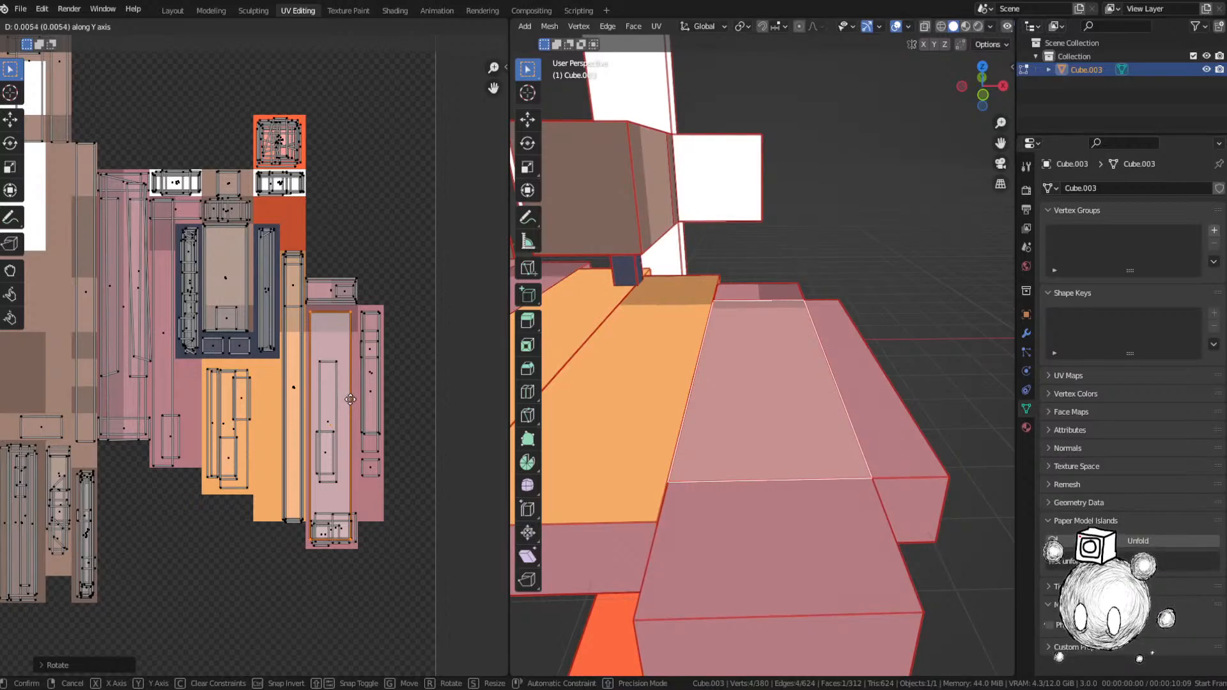
pyautogui.click(350, 400)
pyautogui.press('s')
pyautogui.press('y')
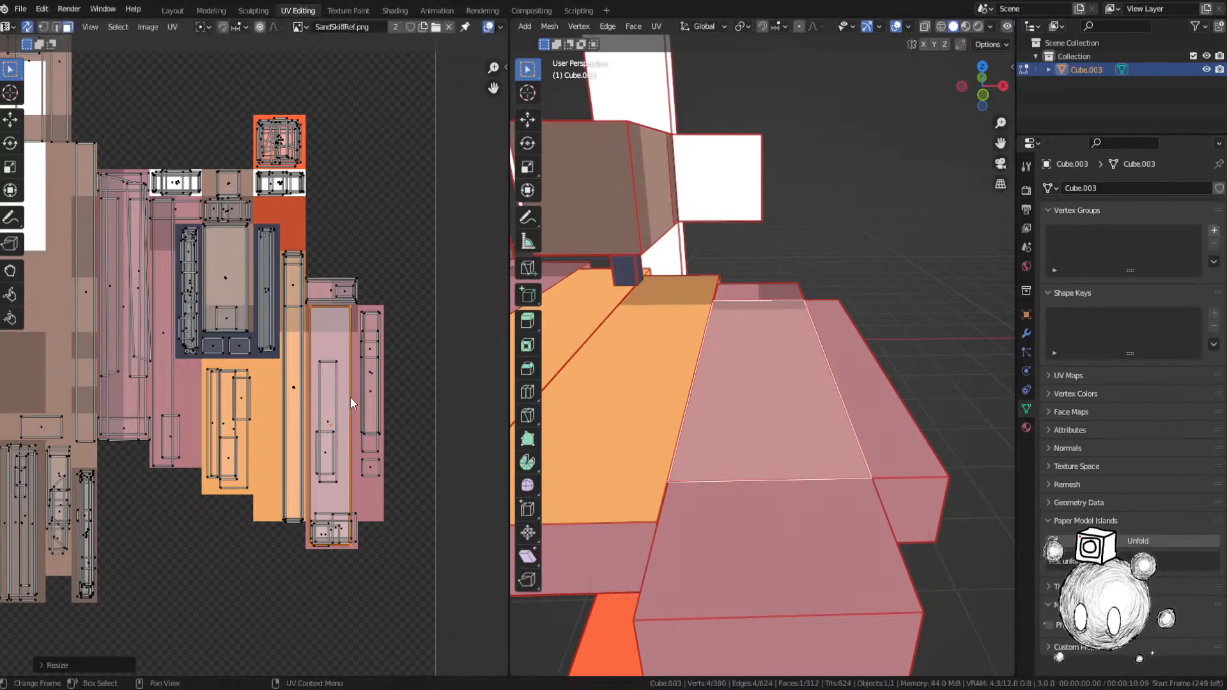
pyautogui.click(350, 401)
pyautogui.press('g')
pyautogui.press('y')
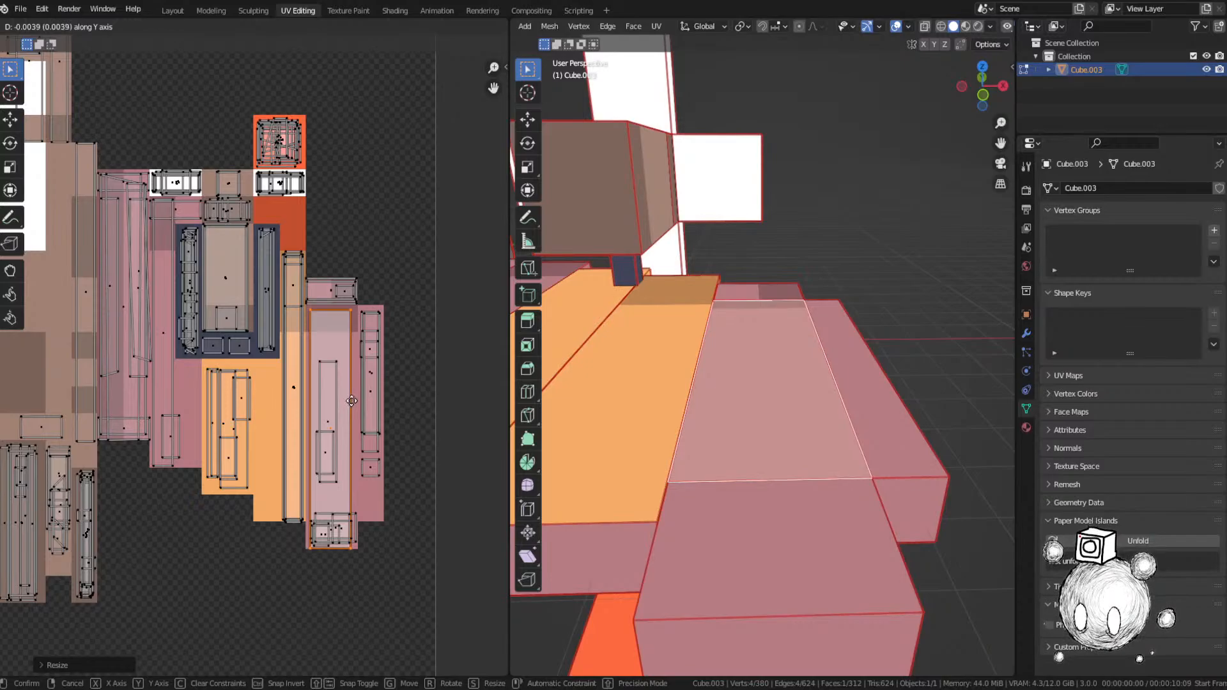
pyautogui.click(351, 397)
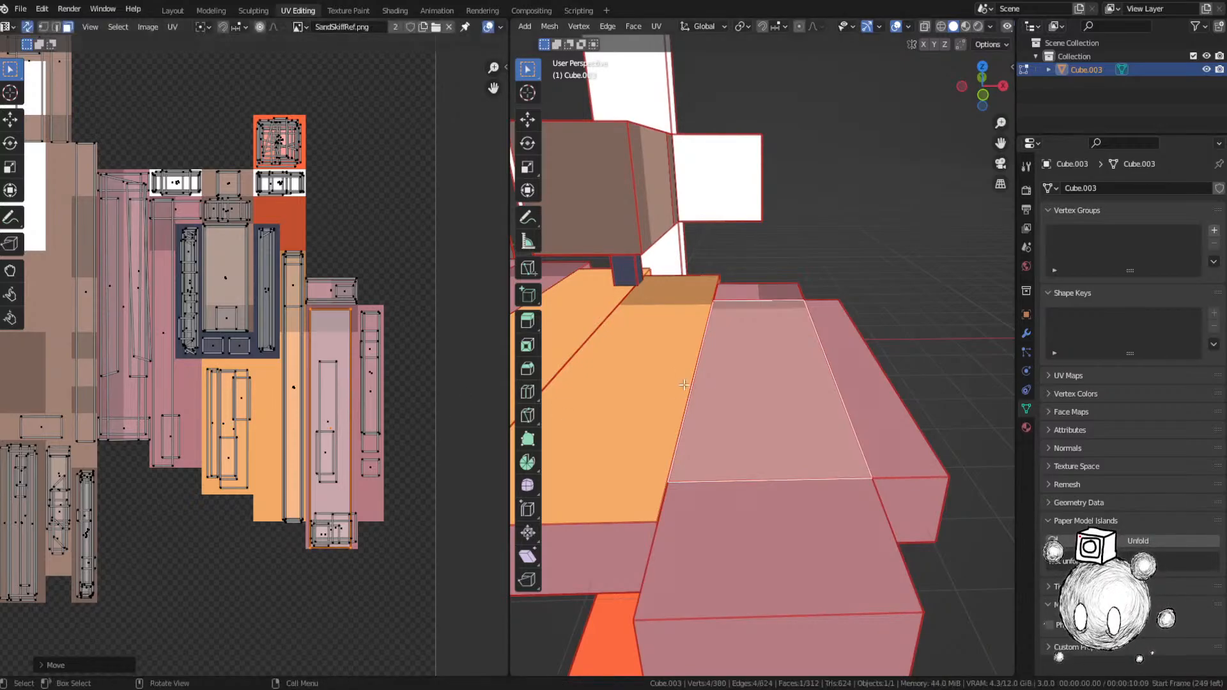
# Step: Refine the wing top island's Y scale and Y position to align its shaded band with the neighbouring faces, and check it in Object Mode
pyautogui.moveTo(703, 422); pyautogui.dragTo(694, 467, button='middle')
pyautogui.press('s')
pyautogui.press('y')
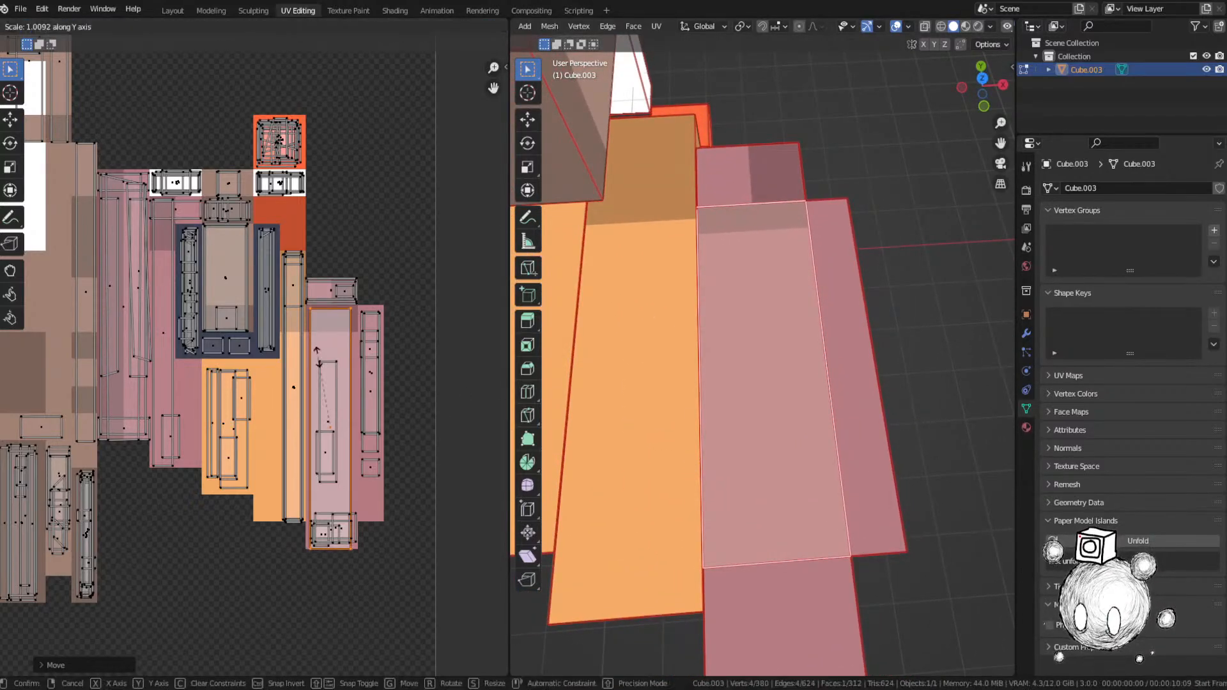
pyautogui.click(319, 355)
pyautogui.press('g')
pyautogui.press('y')
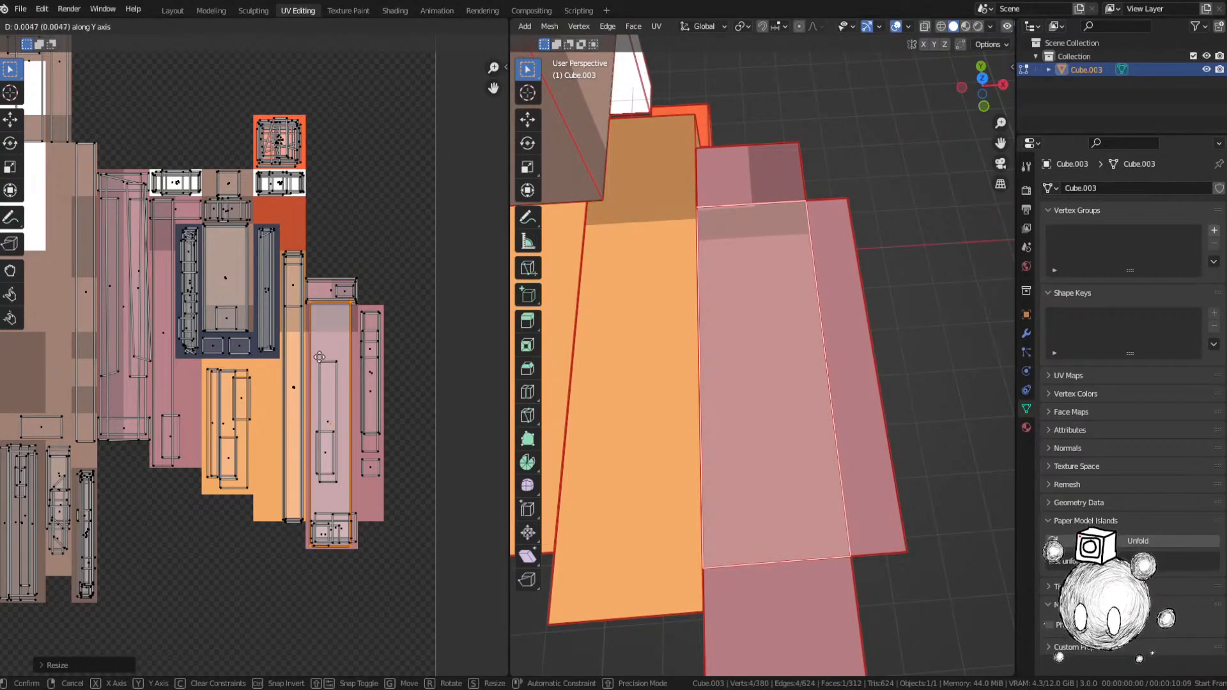
pyautogui.click(319, 359)
pyautogui.press('s')
pyautogui.press('y')
pyautogui.click(353, 371)
pyautogui.press('Tab')
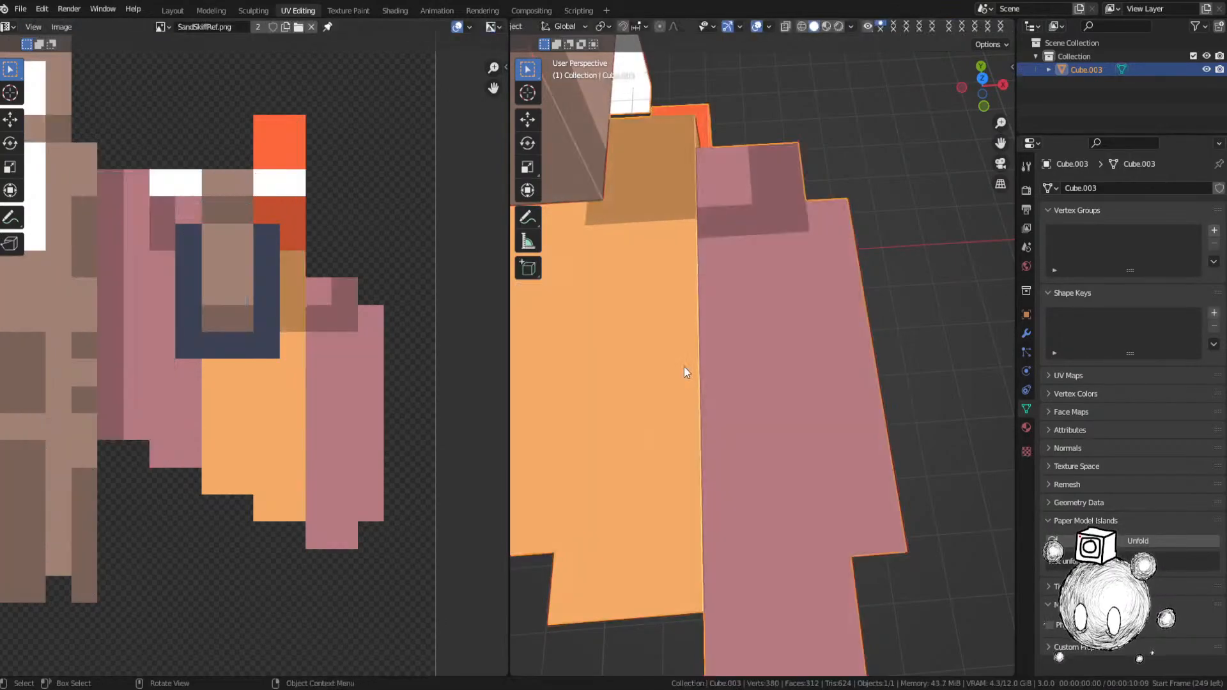
# Step: Save the file, fine-tune the wing block top island's overall scale, and compare the shading in Object Mode
pyautogui.moveTo(735, 292); pyautogui.dragTo(754, 315, button='middle')
pyautogui.hotkey('ctrl', 'Tab')
pyautogui.click(891, 318)
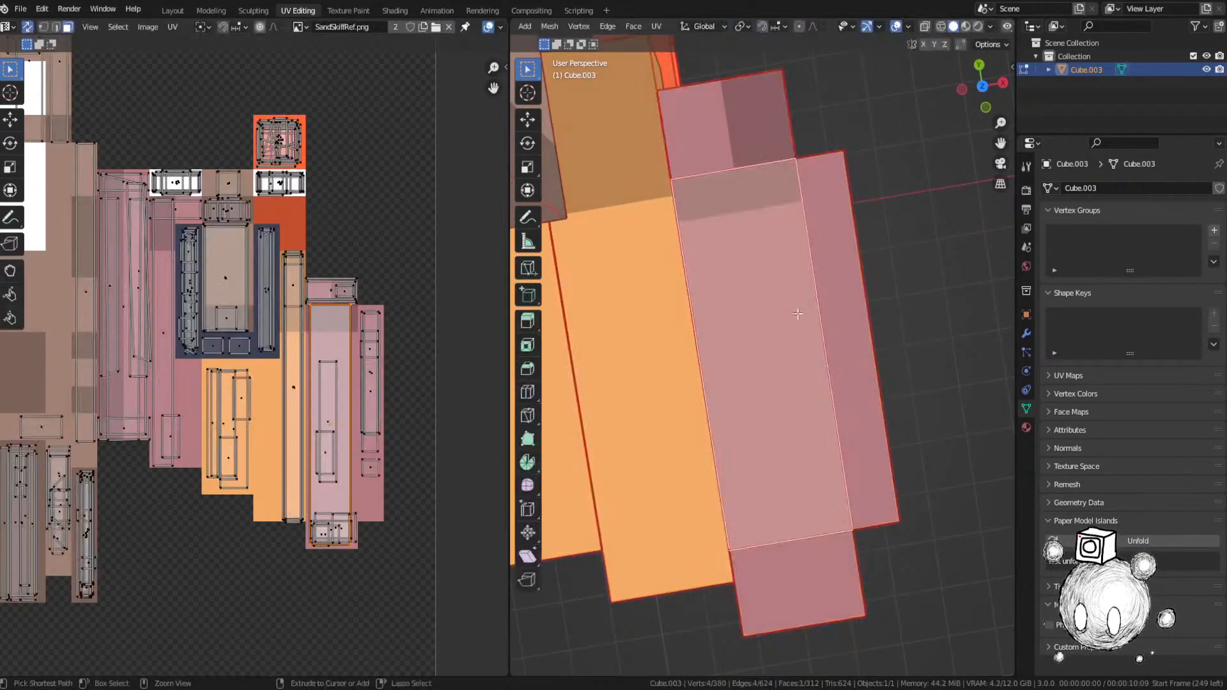
pyautogui.hotkey('ctrl', 's')
pyautogui.press('s')
pyautogui.press('y')
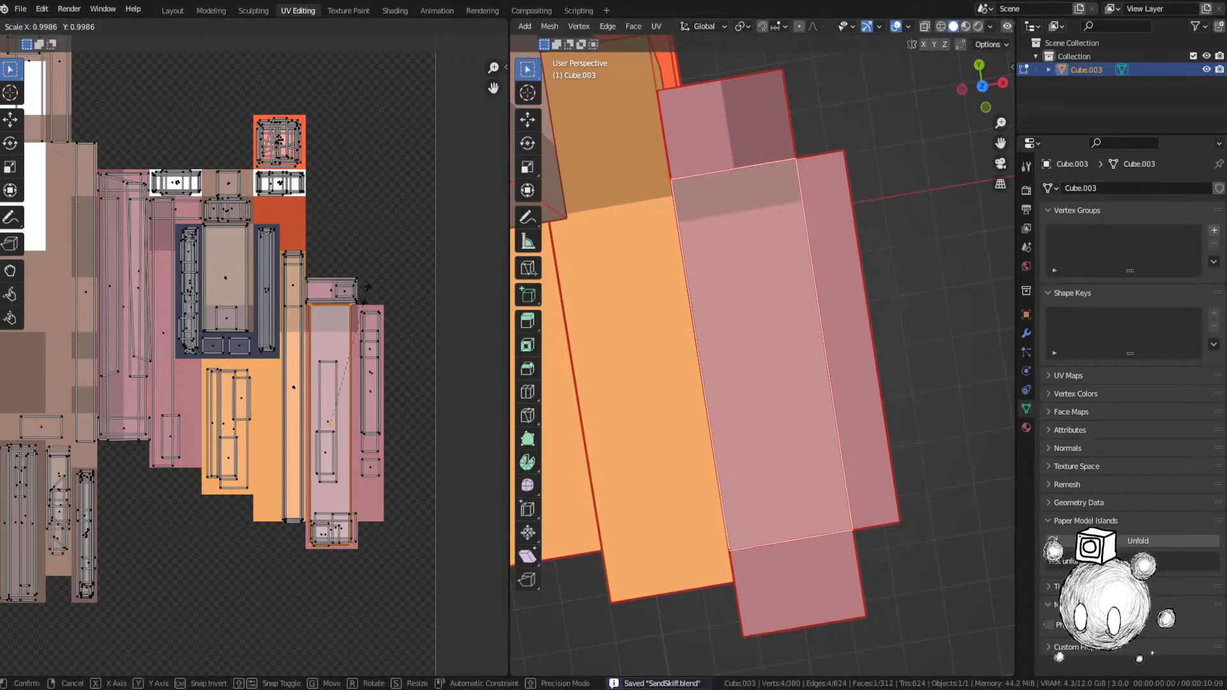
pyautogui.click(362, 308)
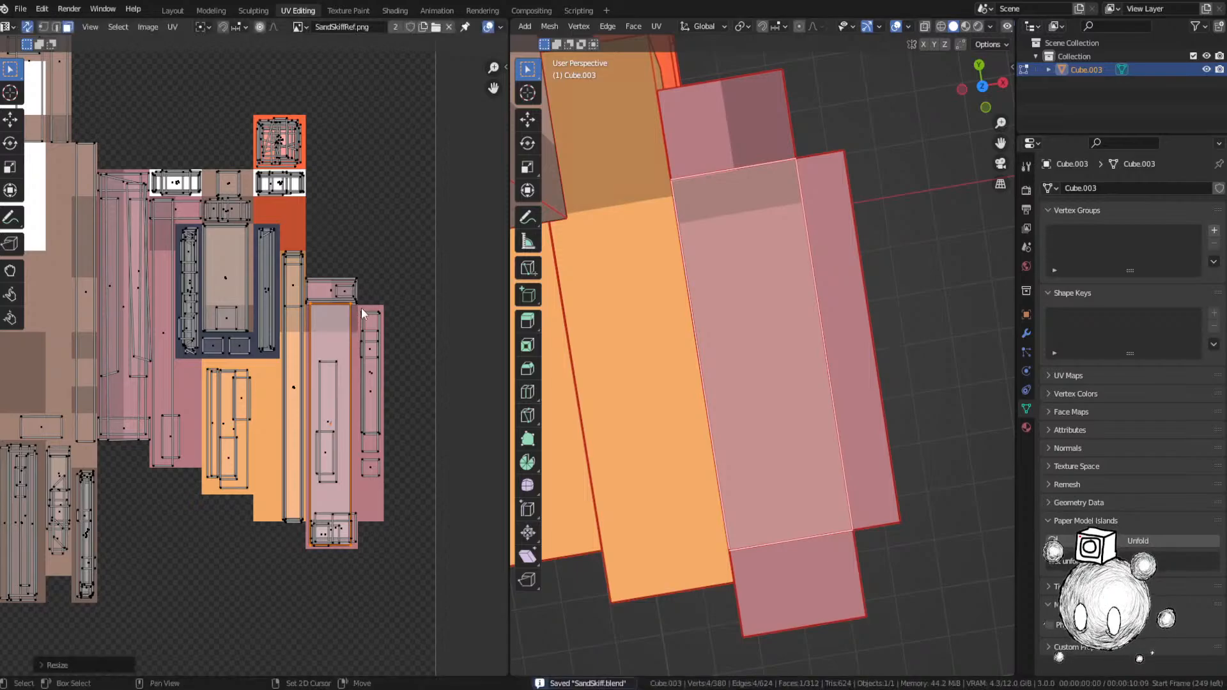
pyautogui.hotkey('ctrl', 'Tab')
pyautogui.click(692, 328)
pyautogui.press('Tab')
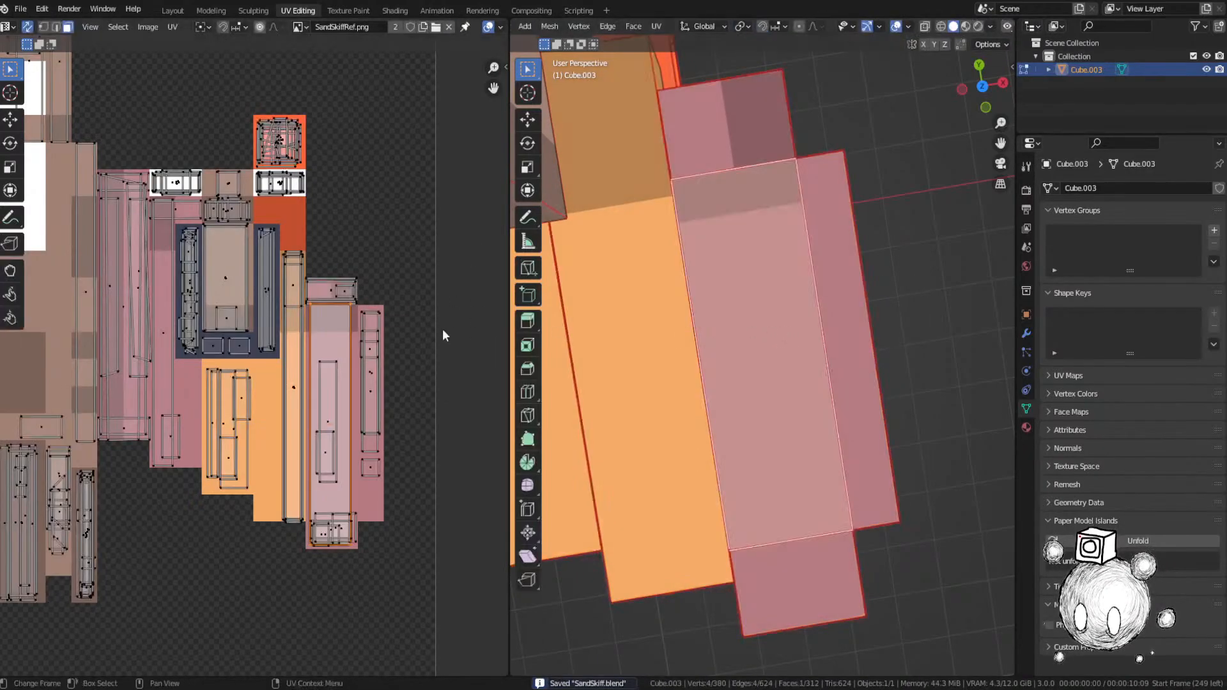
pyautogui.press('s')
pyautogui.press('x')
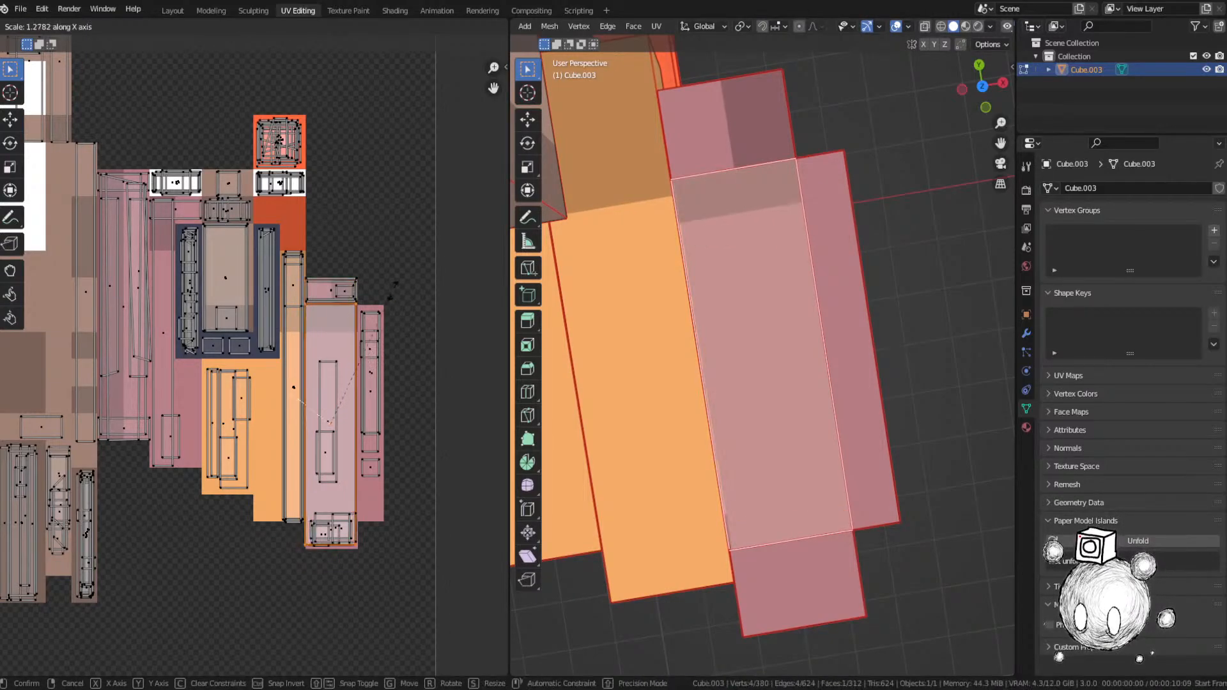
pyautogui.press('y')
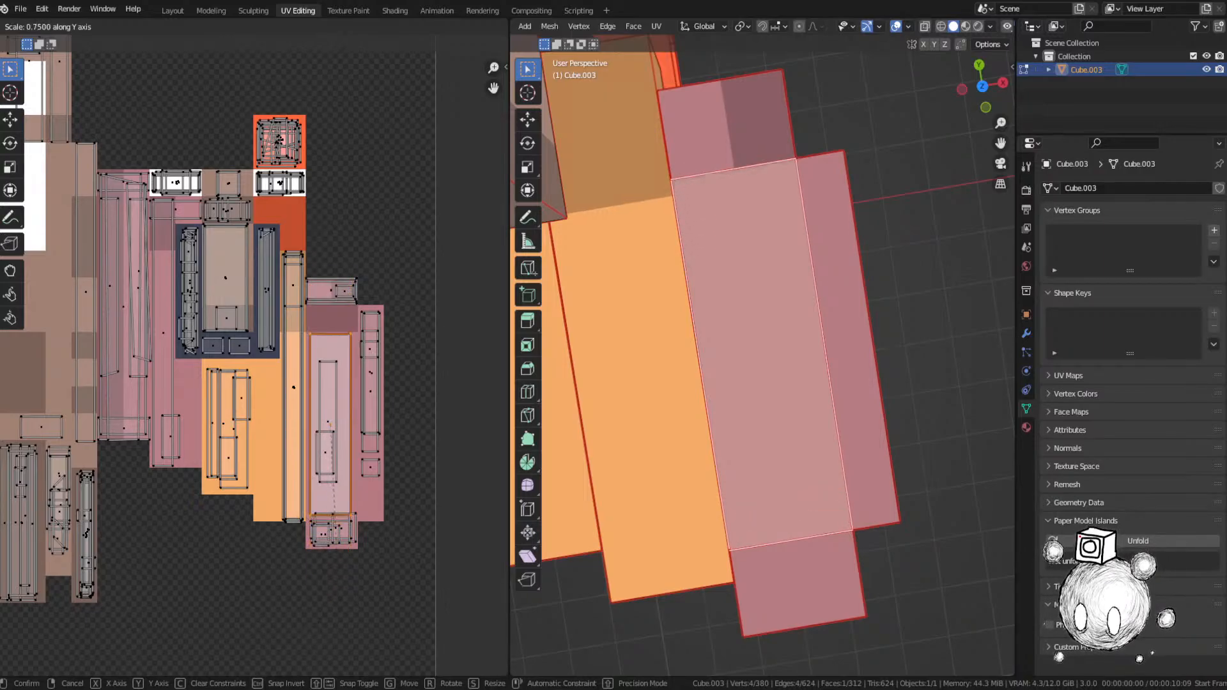
pyautogui.click(342, 635)
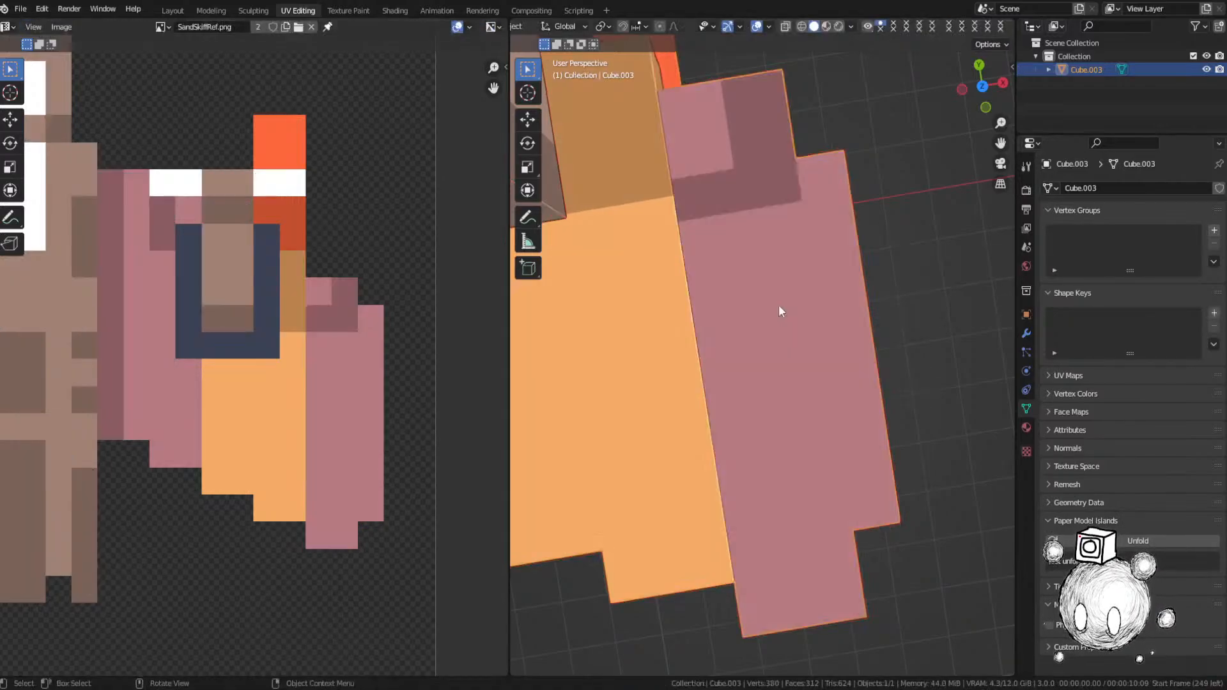
# Step: Save SandSkiff.blend with the wing block top's island in place
pyautogui.hotkey('ctrl', 's')
pyautogui.click(726, 209)
pyautogui.scroll(-3, 633, 276)
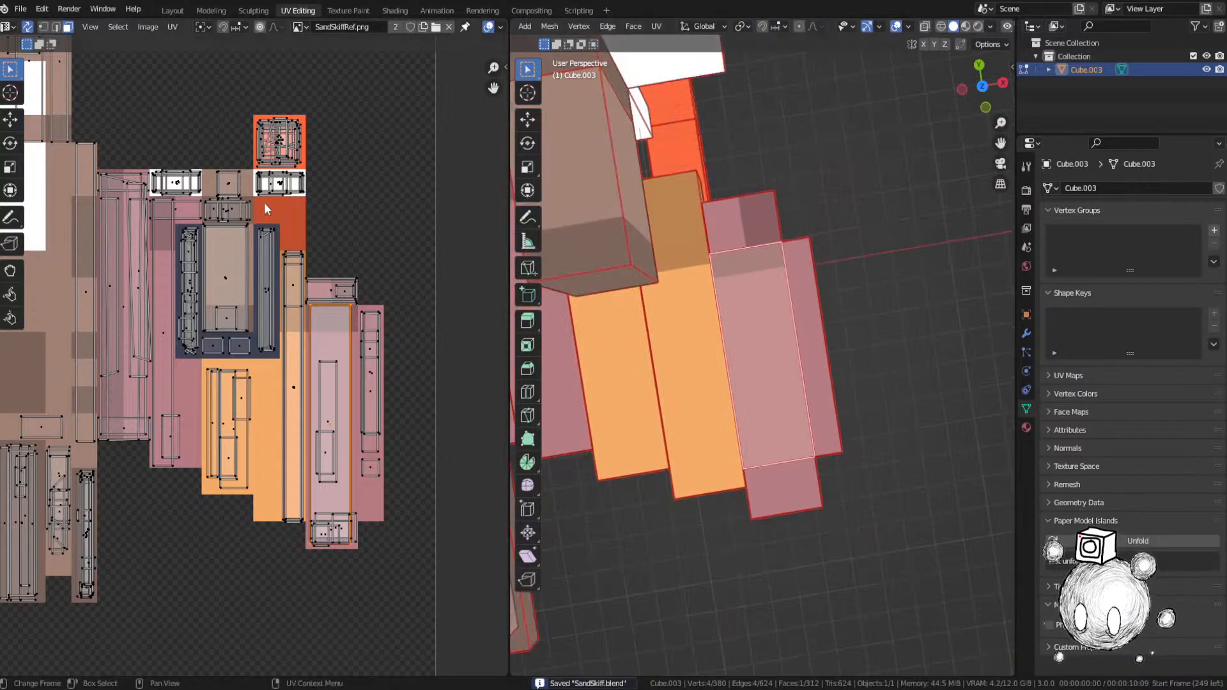
# Step: Select the small flat unplaced island of the hull opening's frame and move it onto the tan hull area just below the dark brown rectangle
pyautogui.click(493, 270)
pyautogui.scroll(-3, 722, 301)
pyautogui.moveTo(326, 224); pyautogui.dragTo(353, 396, button='middle')
pyautogui.scroll(-3, 309, 214)
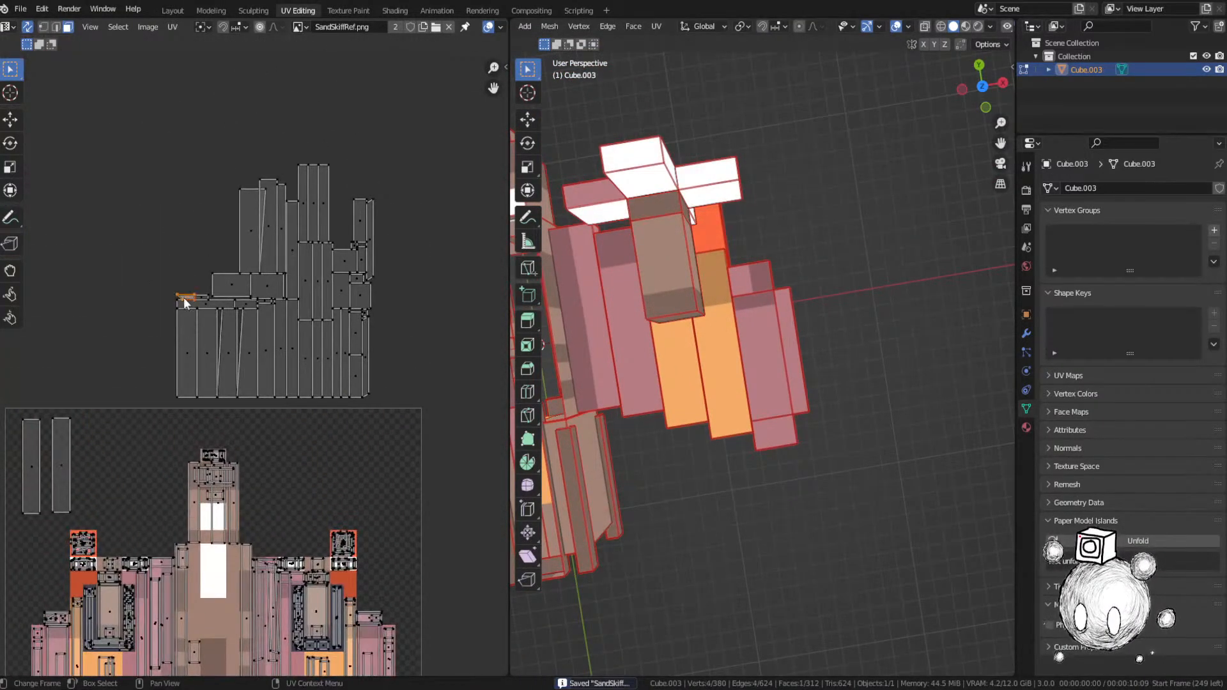
pyautogui.press('KP_Decimal')
pyautogui.moveTo(701, 390); pyautogui.dragTo(669, 282, button='middle')
pyautogui.scroll(-3, 653, 340)
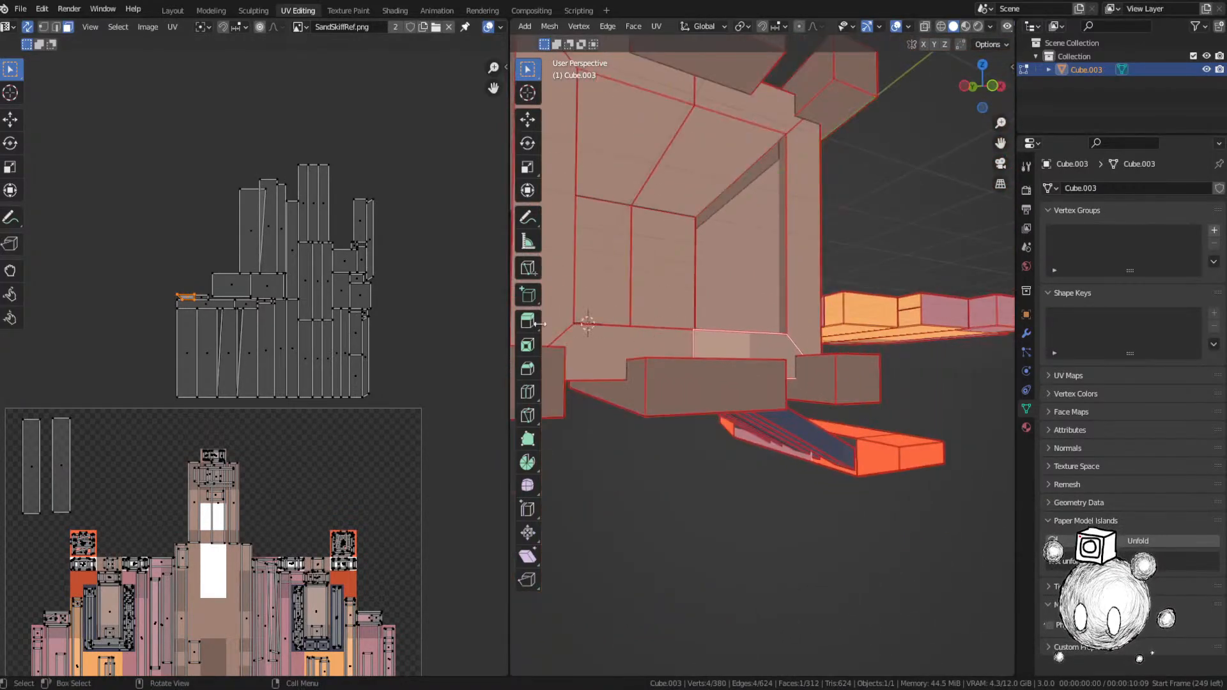
pyautogui.moveTo(321, 542); pyautogui.dragTo(365, 171, button='middle')
pyautogui.scroll(2, 297, 383)
pyautogui.press('g')
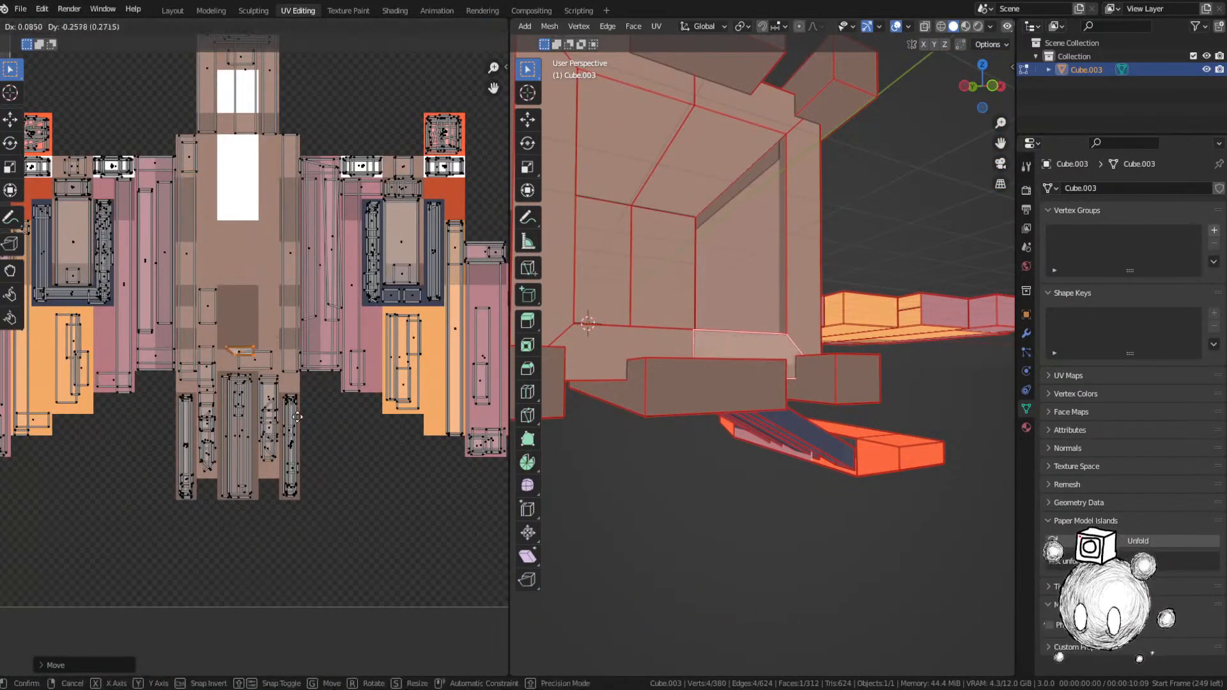
pyautogui.click(291, 426)
# Step: Select the small unplaced island of the block face above the hull opening and move it onto the dark brown hull area
pyautogui.scroll(-2, 710, 329)
pyautogui.scroll(-1, 359, 231)
pyautogui.moveTo(359, 232); pyautogui.dragTo(285, 473, button='middle')
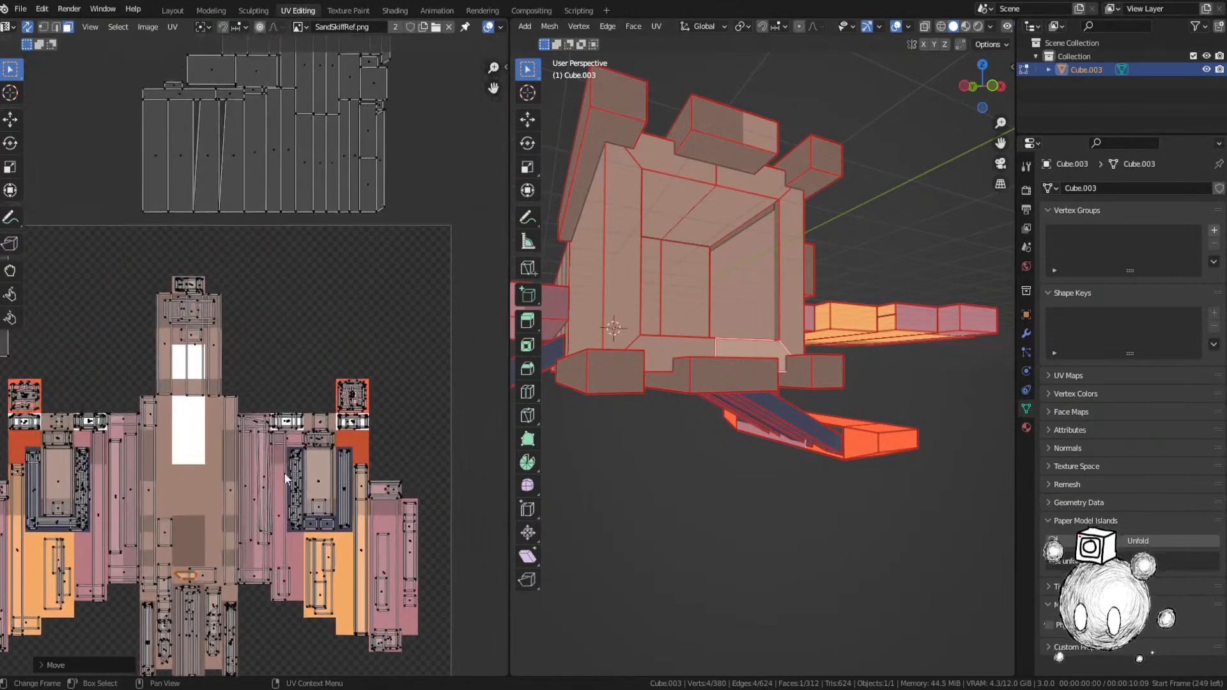
pyautogui.scroll(-1, 221, 170)
pyautogui.moveTo(221, 170); pyautogui.dragTo(248, 263, button='middle')
pyautogui.moveTo(710, 262); pyautogui.dragTo(744, 320, button='middle')
pyautogui.click(216, 196)
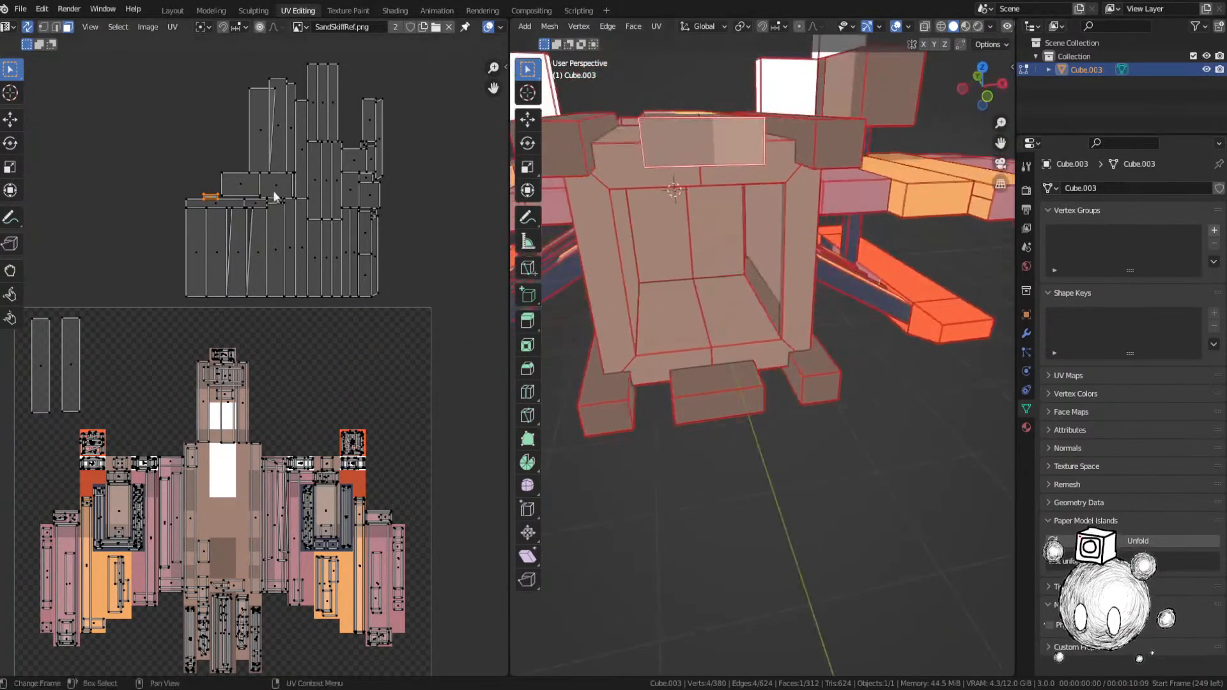
pyautogui.press('g')
pyautogui.click(239, 399)
pyautogui.scroll(3, 285, 279)
pyautogui.press('g')
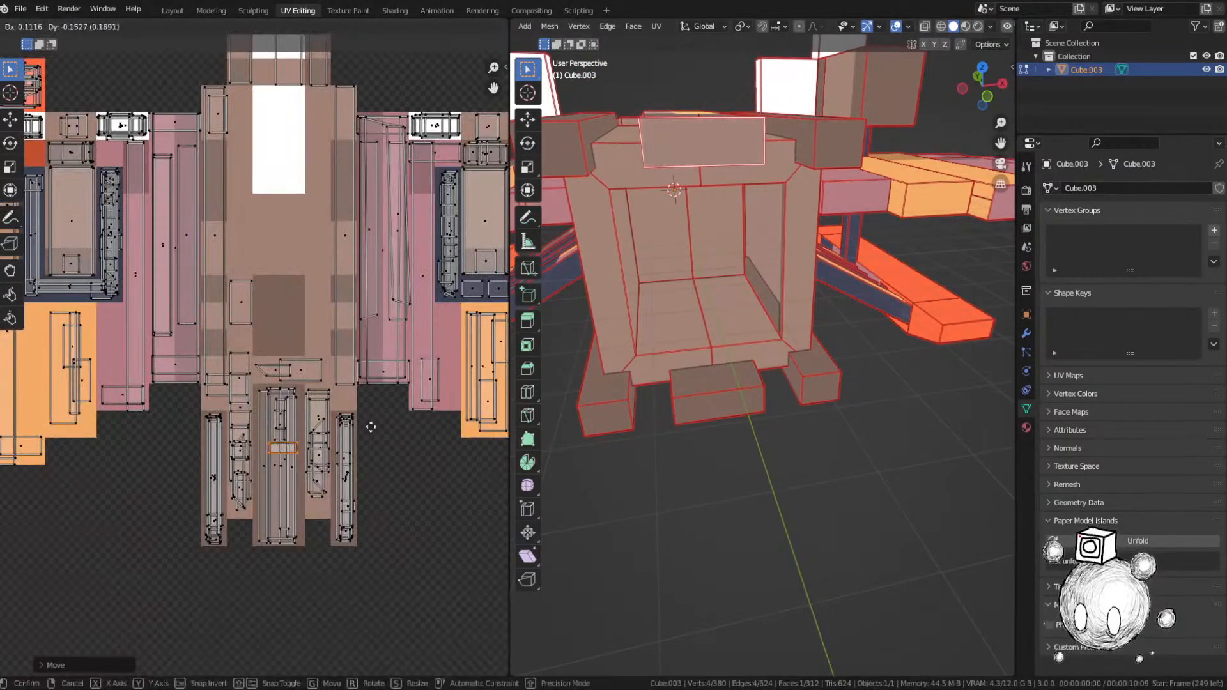
pyautogui.click(368, 184)
# Step: Select the tall tapered unplaced island of the orange wing block's face and move it onto the opposite wing's outer orange column
pyautogui.scroll(-2, 369, 184)
pyautogui.moveTo(256, 118); pyautogui.dragTo(254, 352, button='middle')
pyautogui.click(247, 233)
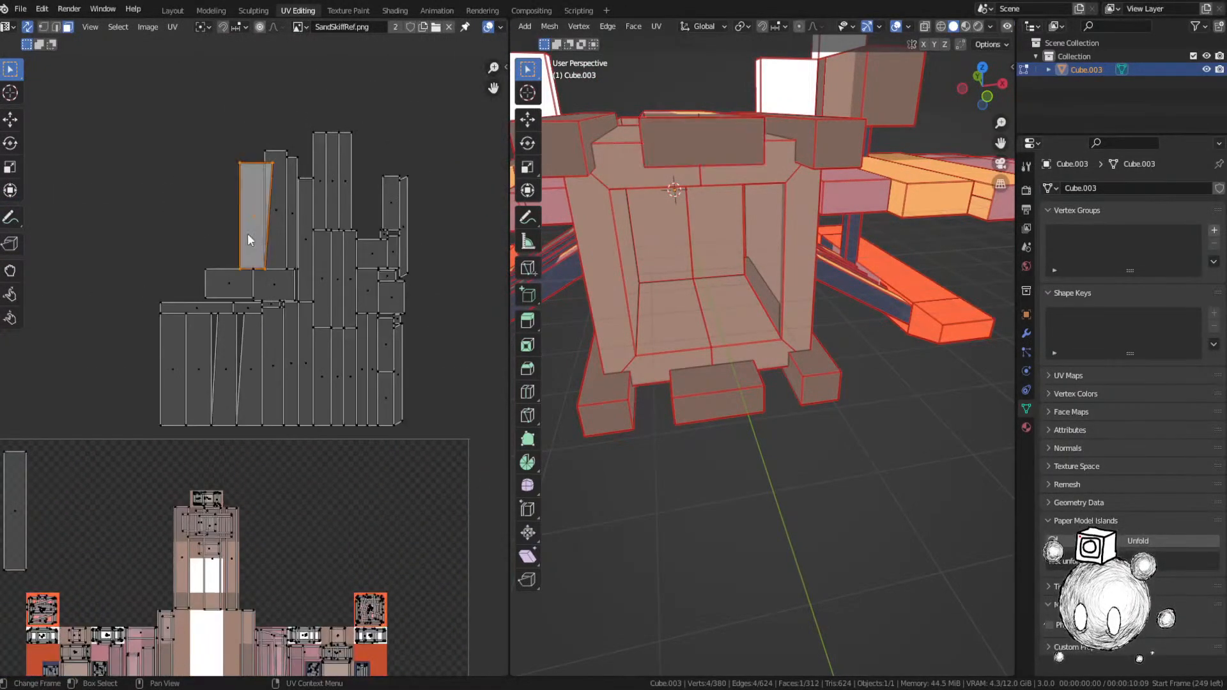
pyautogui.moveTo(767, 320); pyautogui.dragTo(767, 294, button='middle')
pyautogui.press('g')
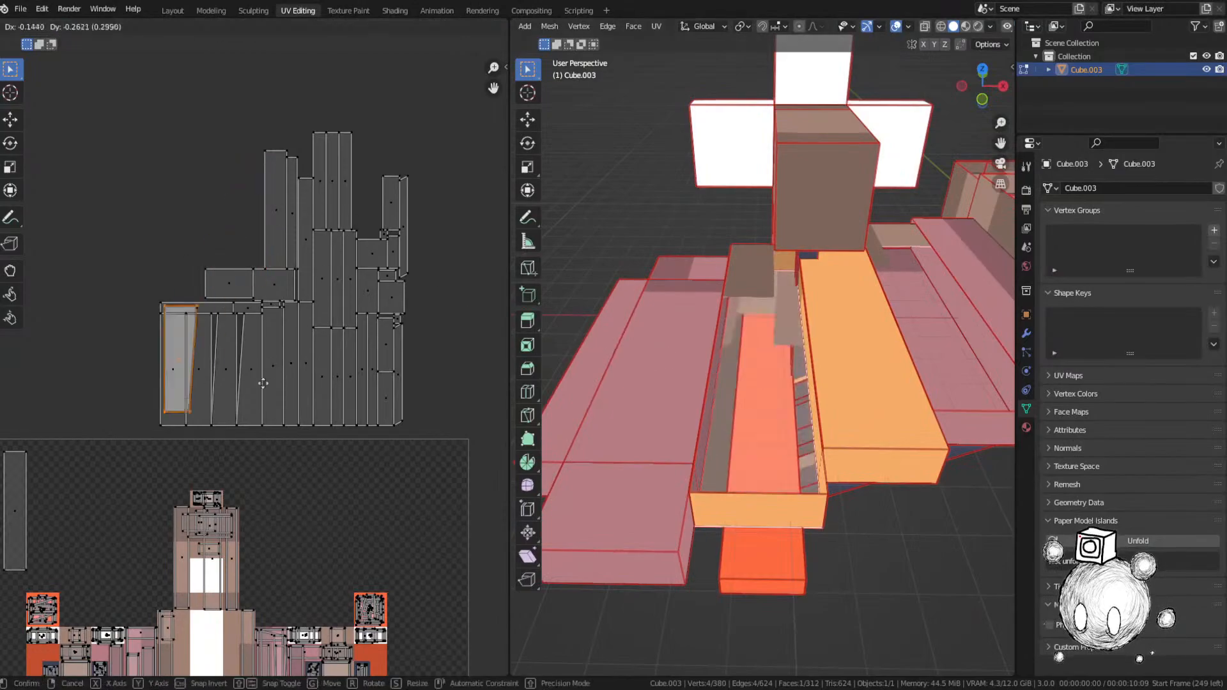
pyautogui.click(280, 383)
pyautogui.moveTo(280, 384); pyautogui.dragTo(482, 114, button='middle')
pyautogui.press('g')
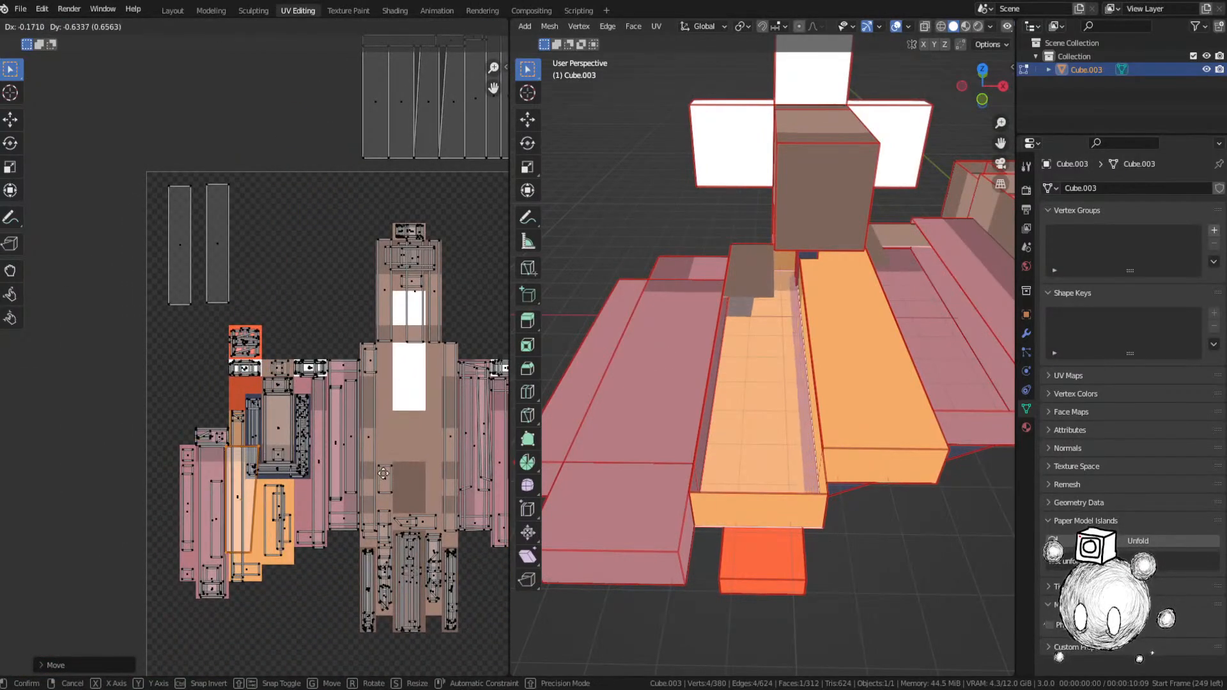
# Step: Narrow the tapered island along X and shift it along X to sit inside the outer orange column
pyautogui.press('s')
pyautogui.press('x')
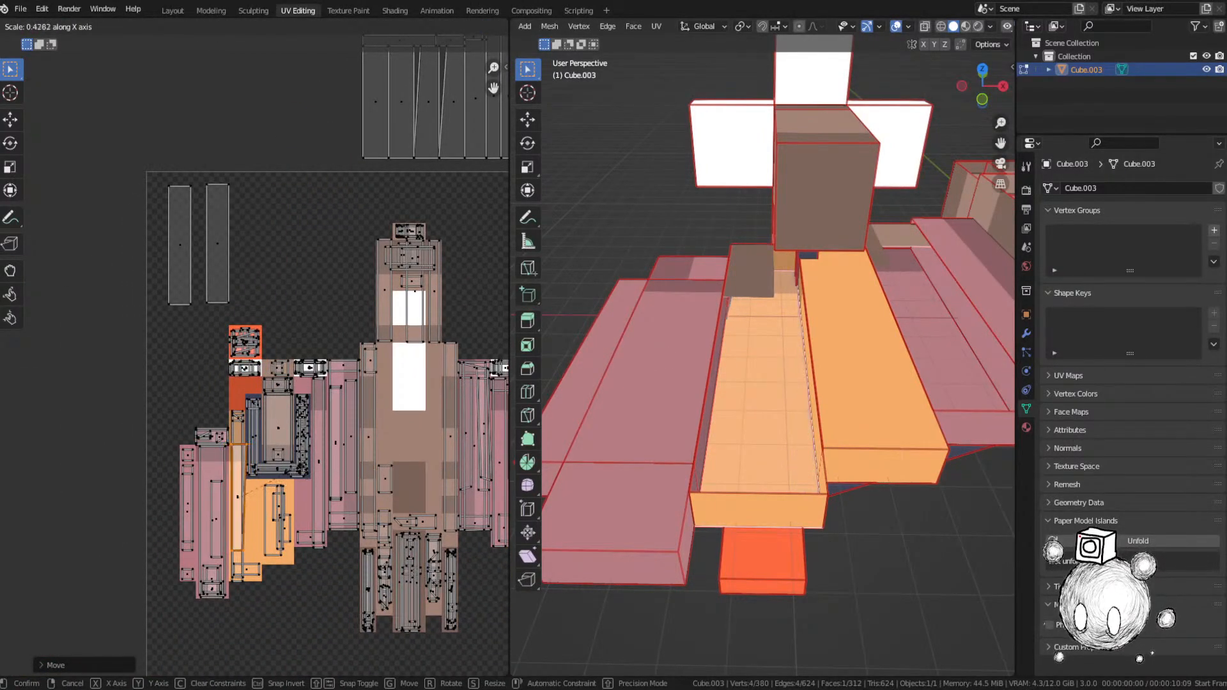
pyautogui.click(265, 467)
pyautogui.scroll(3, 265, 467)
pyautogui.press('g')
pyautogui.press('x')
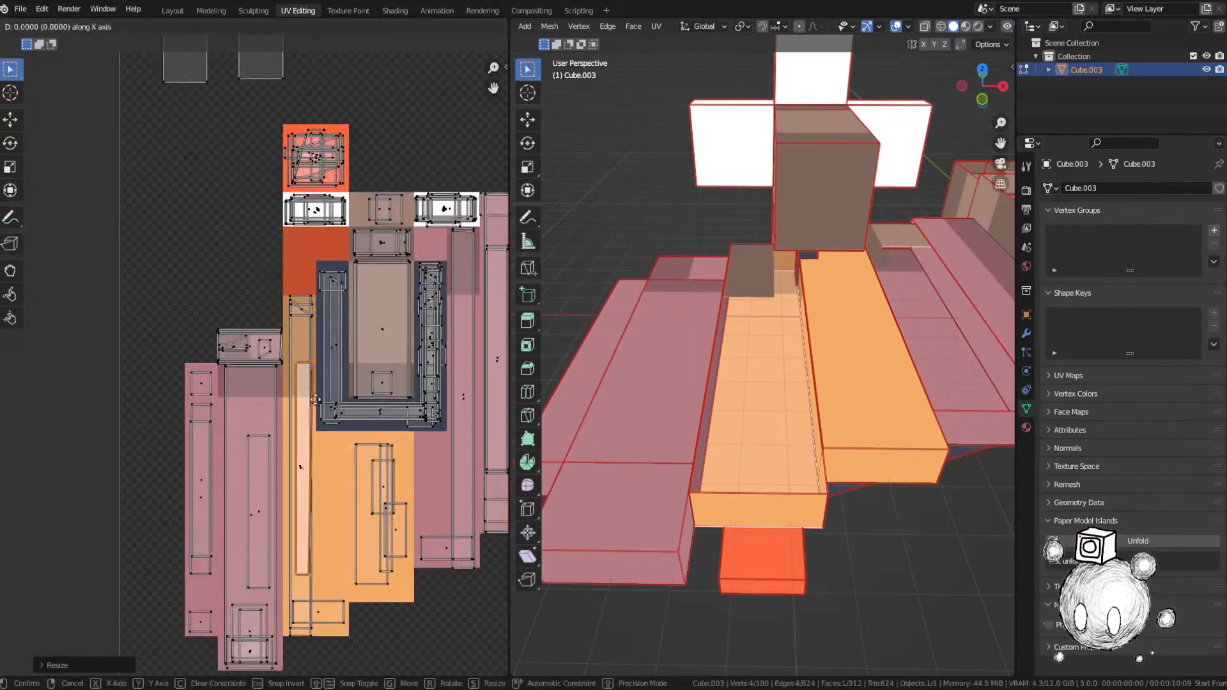
pyautogui.press('x')
pyautogui.scroll(4, 315, 383)
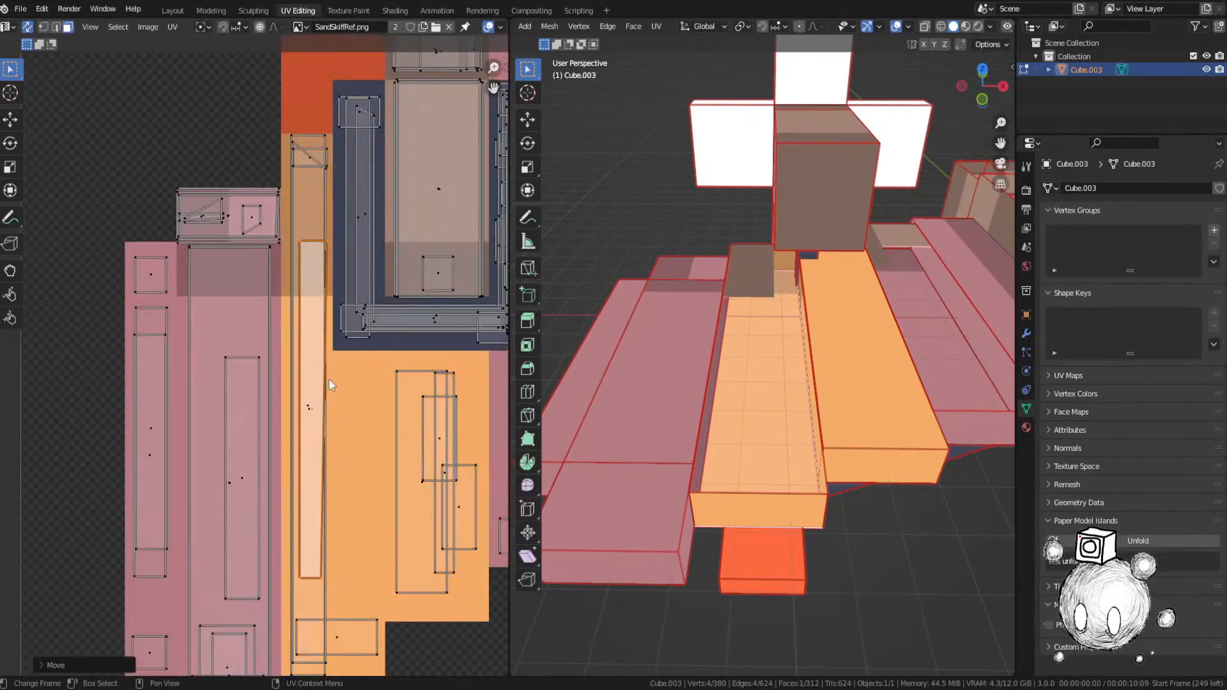
# Step: Stretch the tapered island along Y to span the full height of the orange column, and save the file
pyautogui.press('s')
pyautogui.scroll(-3, 362, 427)
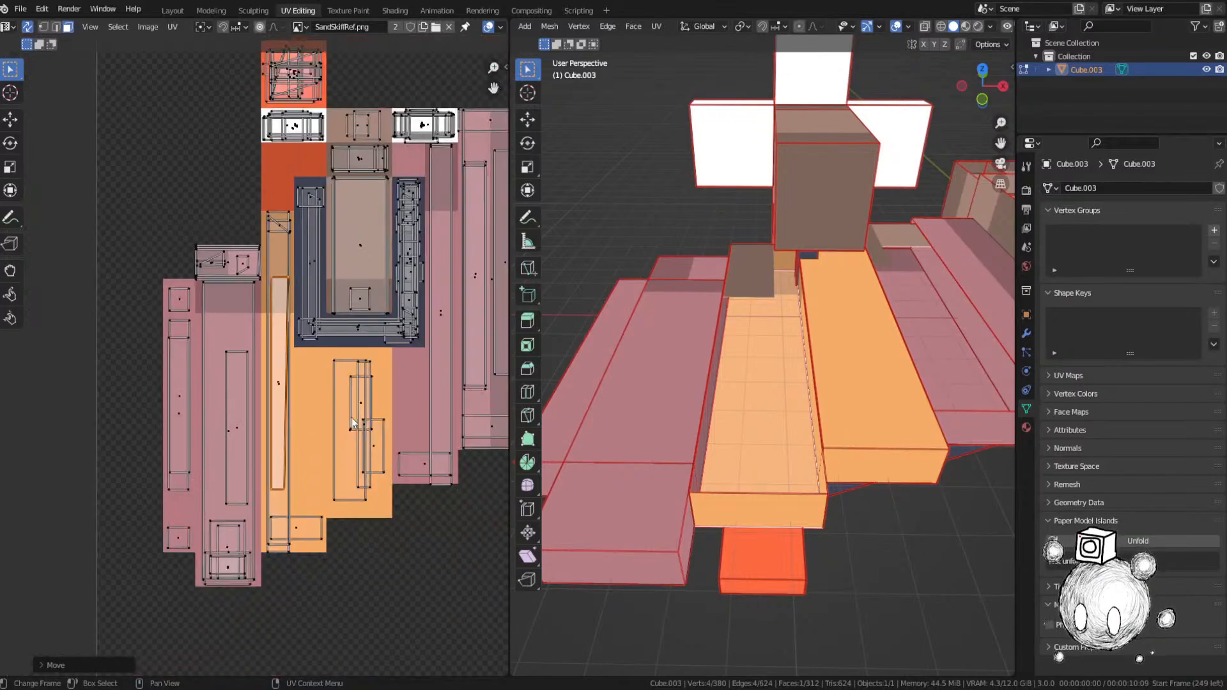
pyautogui.press('y')
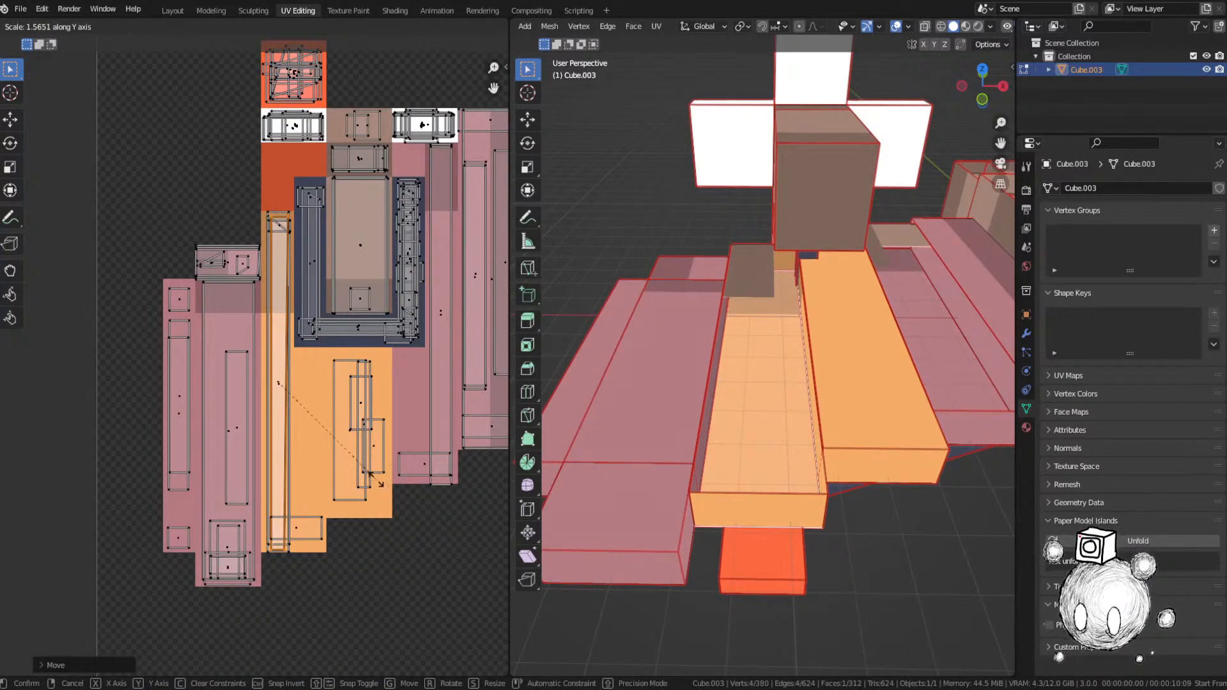
pyautogui.click(376, 480)
pyautogui.moveTo(594, 471); pyautogui.dragTo(615, 470, button='middle')
pyautogui.press('g')
pyautogui.rightClick(784, 460)
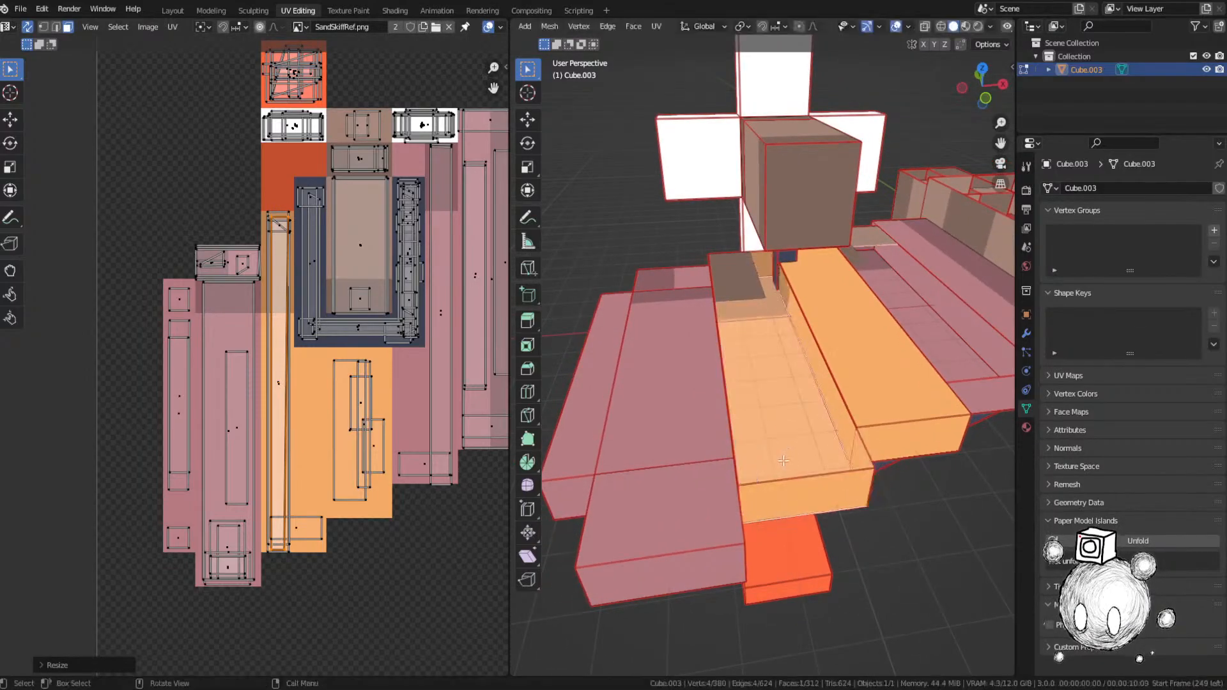
pyautogui.moveTo(784, 460); pyautogui.dragTo(949, 437, button='middle')
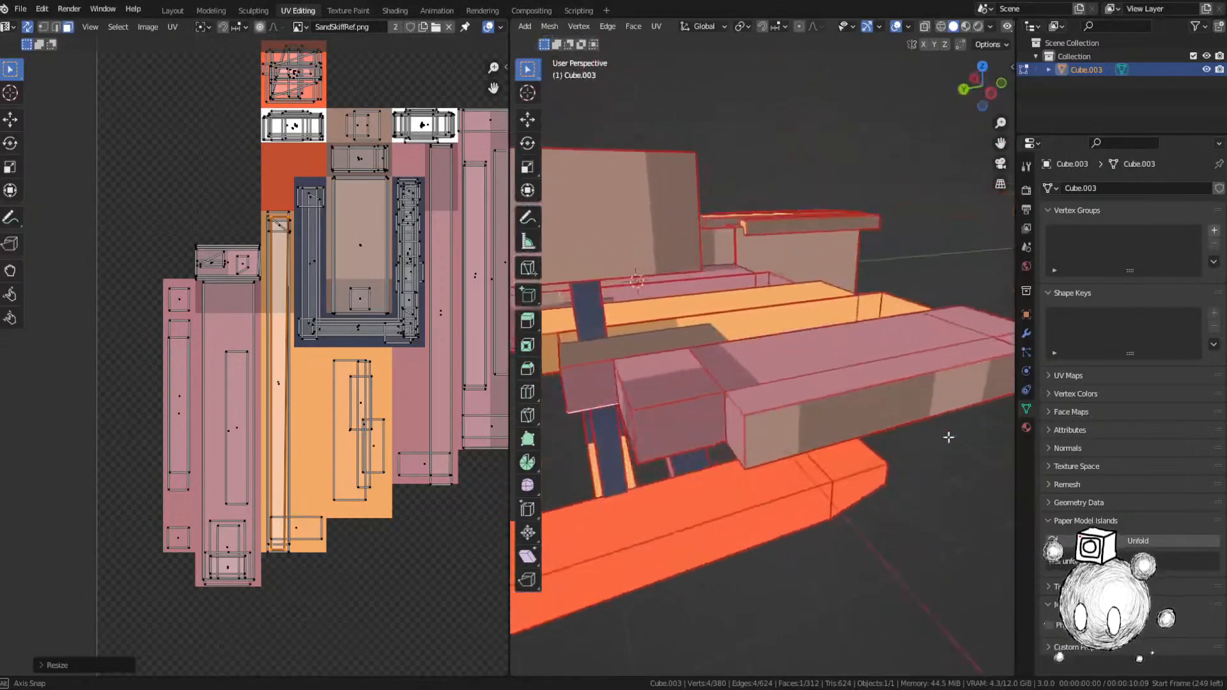
pyautogui.hotkey('ctrl', 's')
# Step: Move the island of the orange block's small side face onto the outer orange column, shrink it to fit inside, and save the file
pyautogui.moveTo(780, 347); pyautogui.dragTo(690, 381, button='middle')
pyautogui.click(691, 382)
pyautogui.press('g')
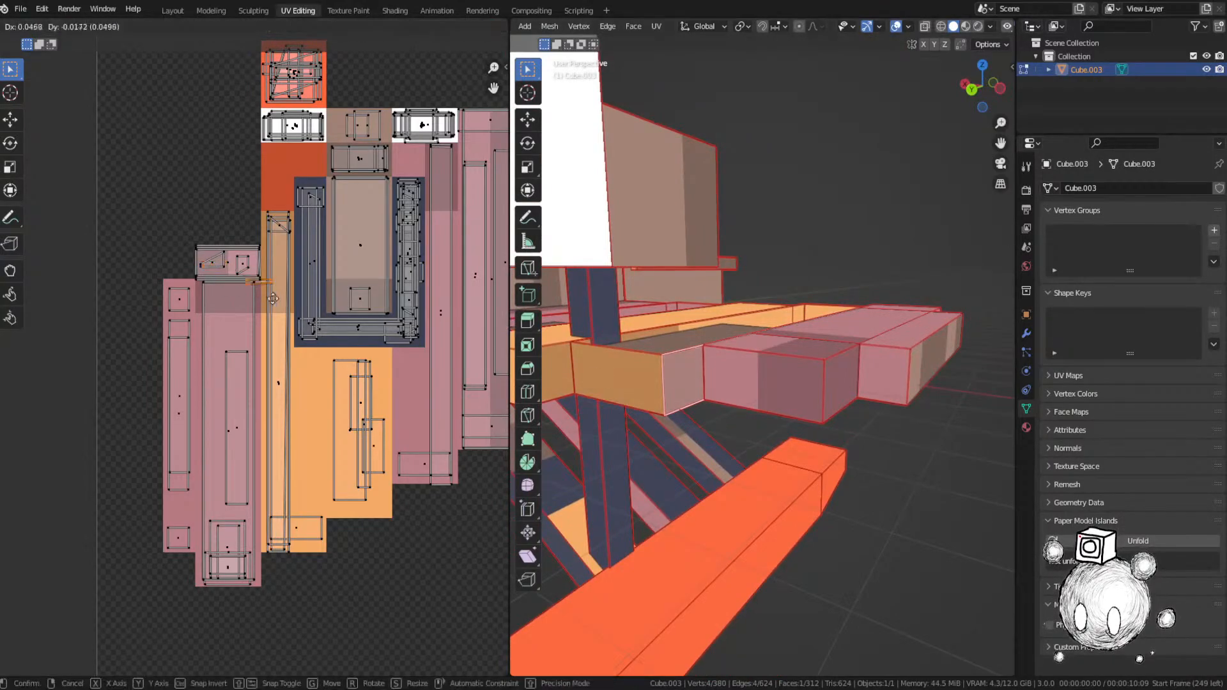
pyautogui.click(287, 296)
pyautogui.press('s')
pyautogui.click(314, 300)
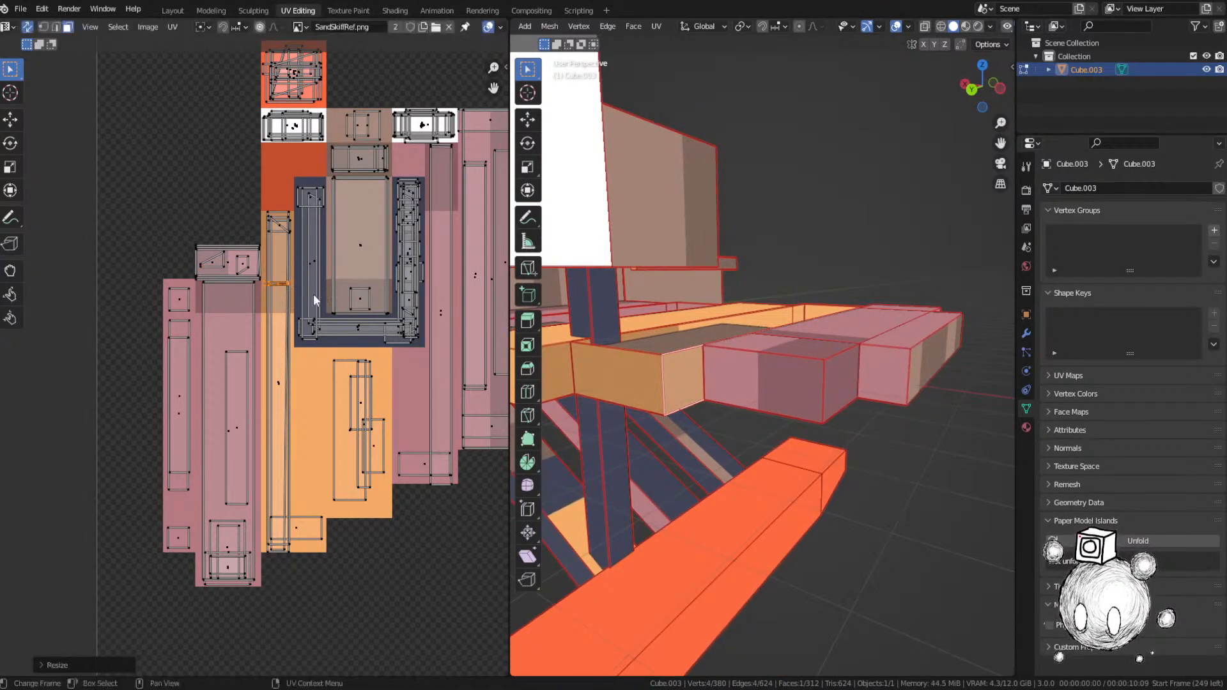
pyautogui.hotkey('ctrl', 's')
pyautogui.hotkey('alt', 'a')
pyautogui.moveTo(742, 418); pyautogui.dragTo(721, 431, button='middle')
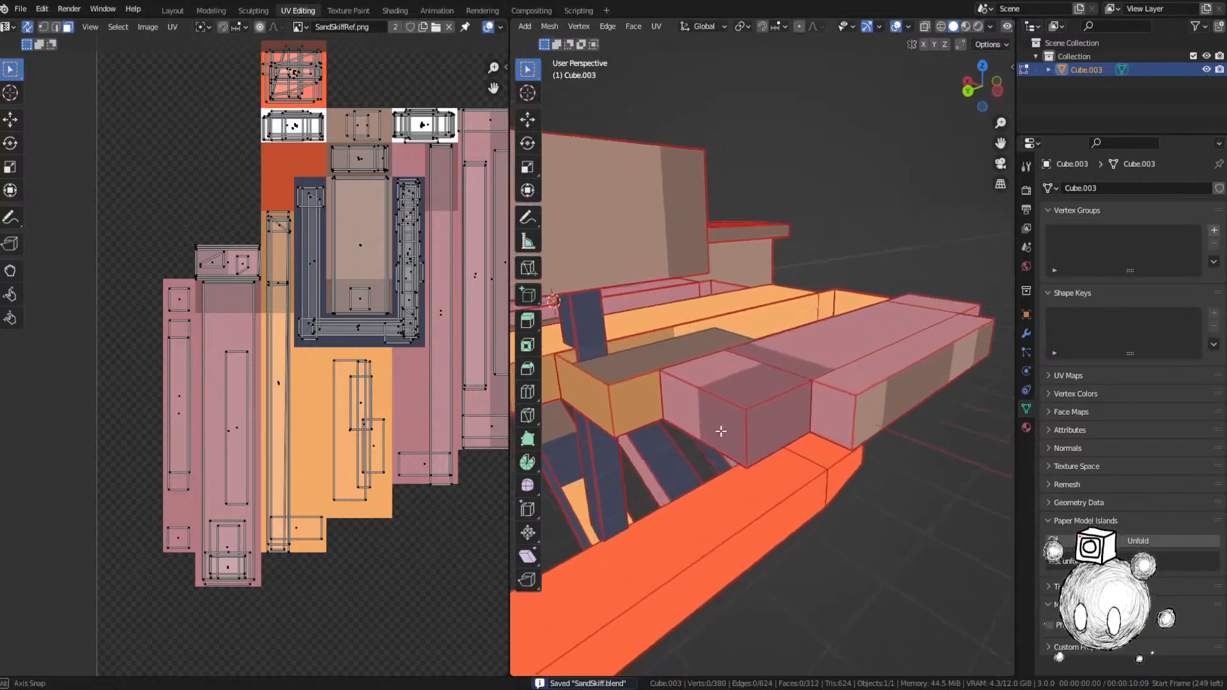
# Step: Select the tall unplaced island of the pink wing block's underside face and move it onto the pink column beside the navy frame
pyautogui.scroll(-5, 285, 353)
pyautogui.moveTo(337, 233); pyautogui.dragTo(271, 453, button='middle')
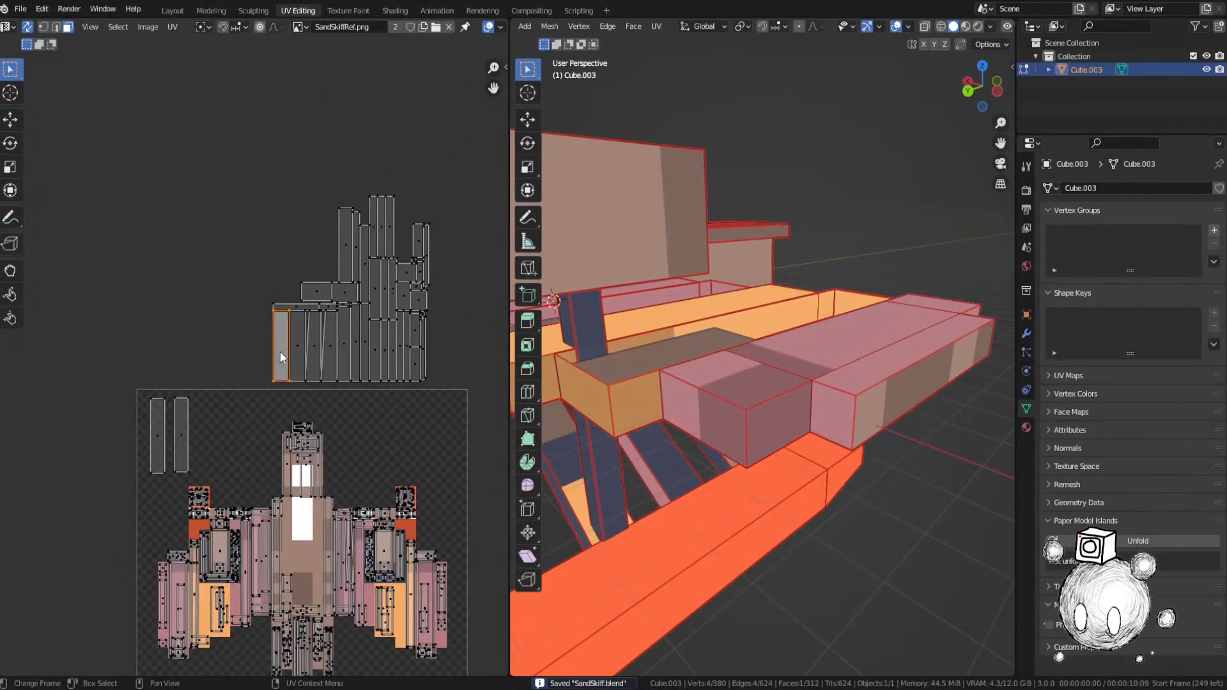
pyautogui.press('KP_Decimal')
pyautogui.moveTo(676, 406); pyautogui.dragTo(729, 455, button='middle')
pyautogui.press('g')
pyautogui.rightClick(770, 415)
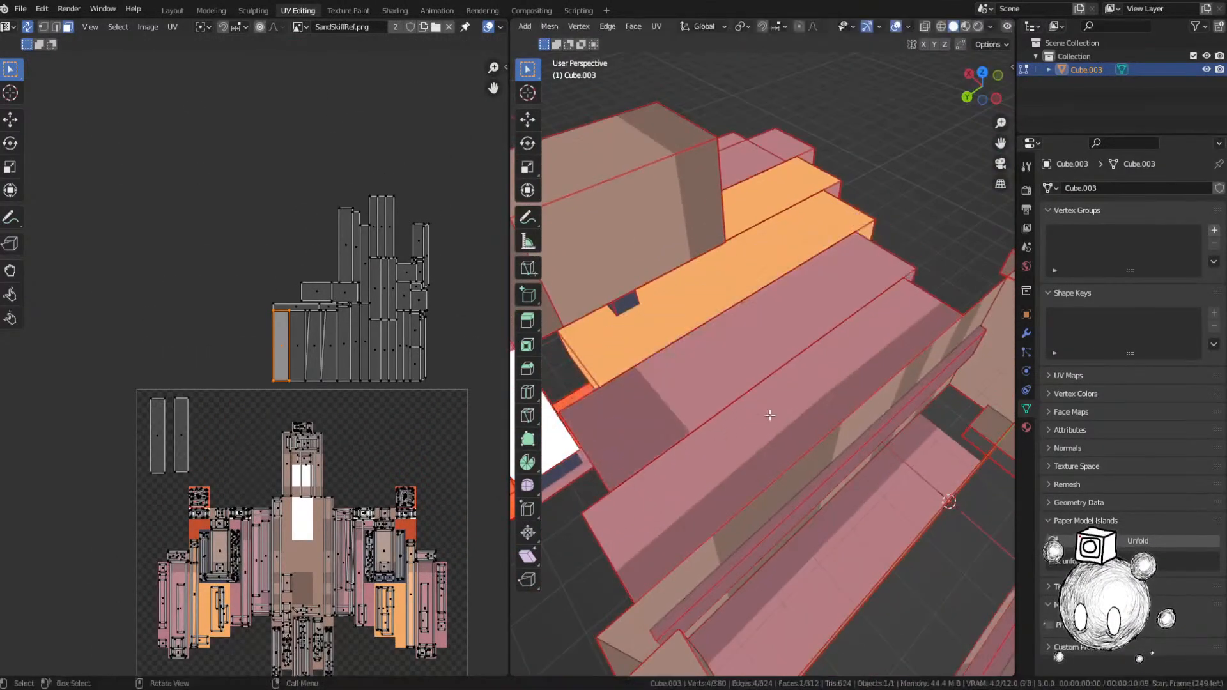
pyautogui.moveTo(770, 416); pyautogui.dragTo(605, 305, button='middle')
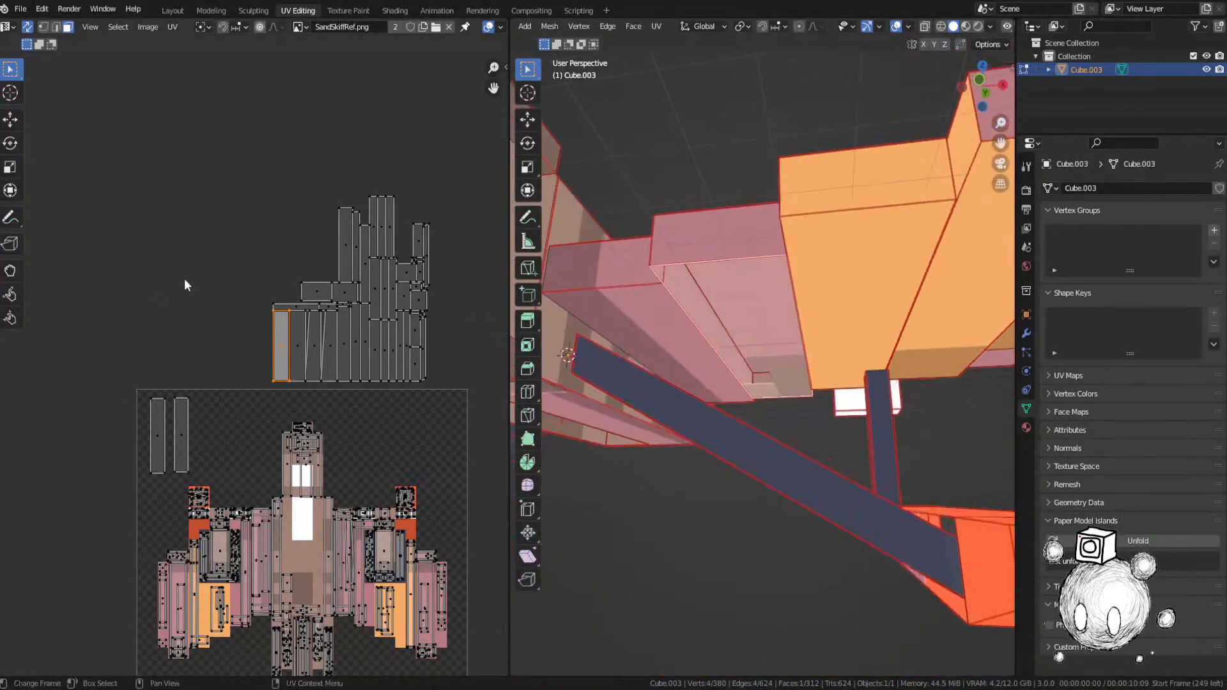
pyautogui.press('g')
pyautogui.click(239, 410)
pyautogui.scroll(4, 371, 423)
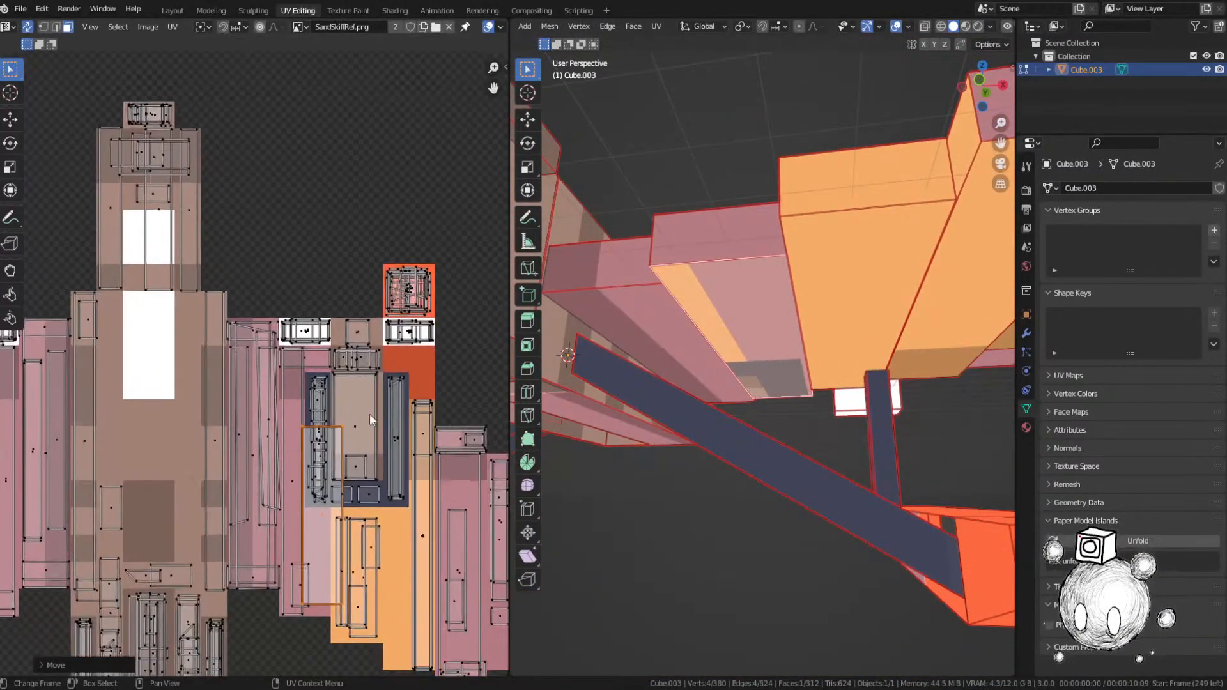
pyautogui.press('g')
pyautogui.scroll(3, 404, 430)
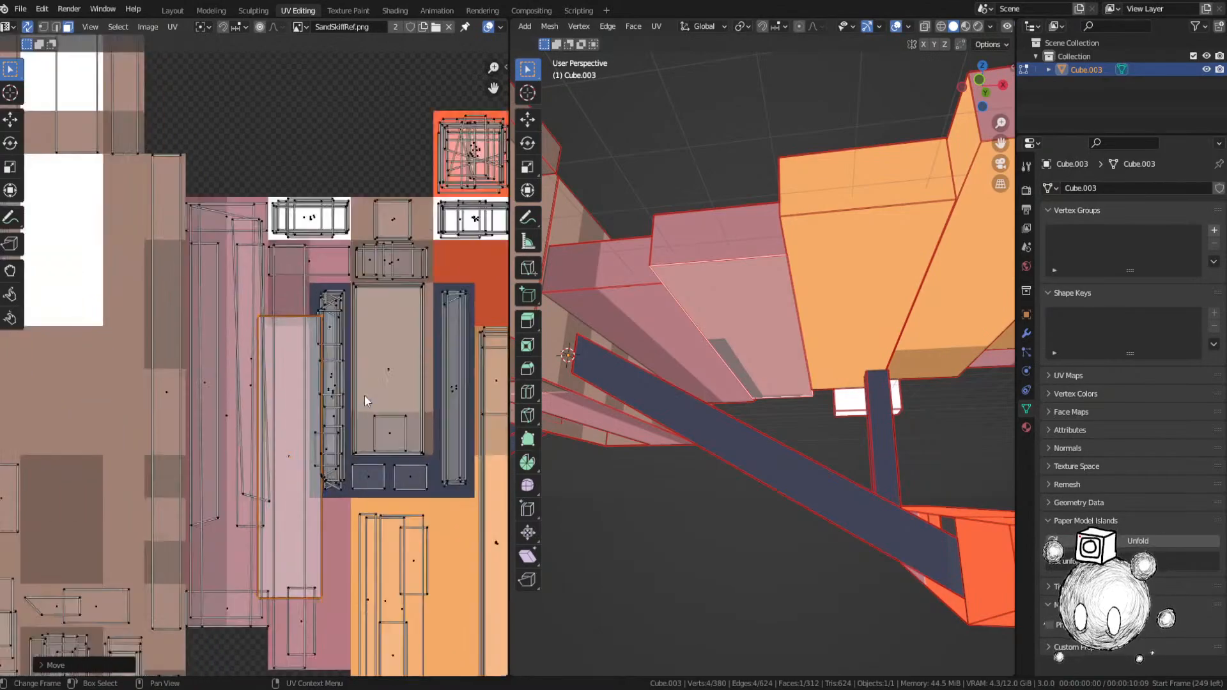
# Step: Shrink the tall island to fit inside the pink column and stretch it along Y to span the column's height
pyautogui.press('s')
pyautogui.click(312, 436)
pyautogui.press('g')
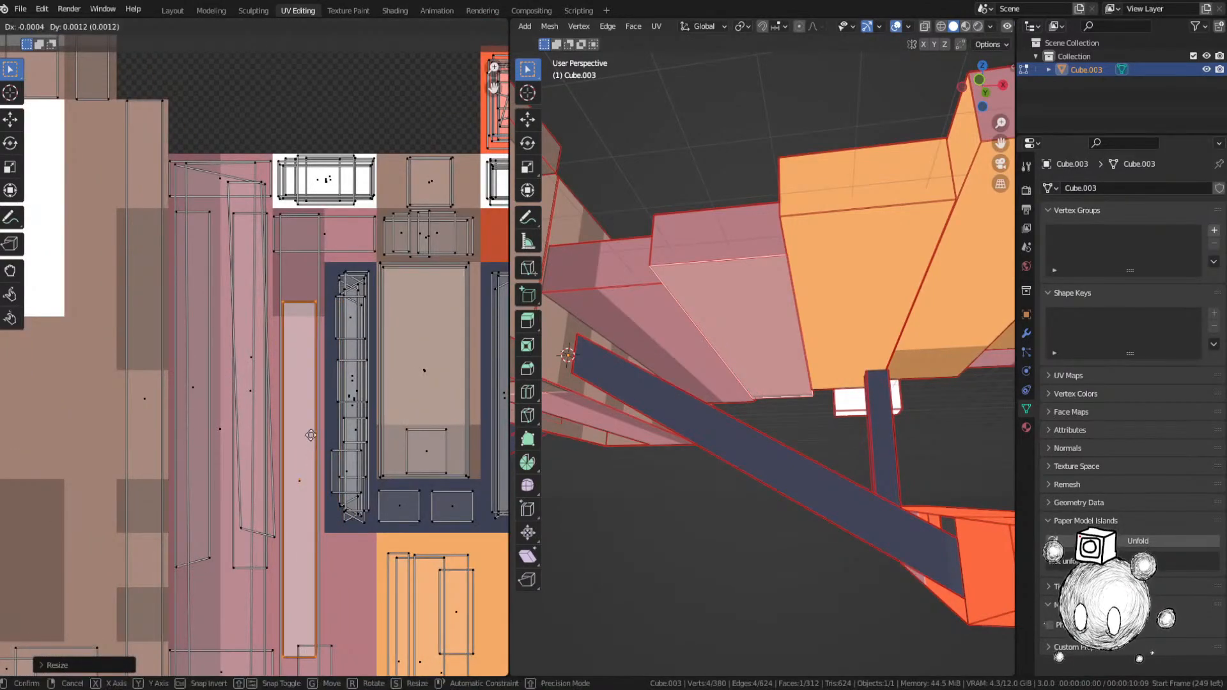
pyautogui.click(310, 437)
pyautogui.press('s')
pyautogui.press('y')
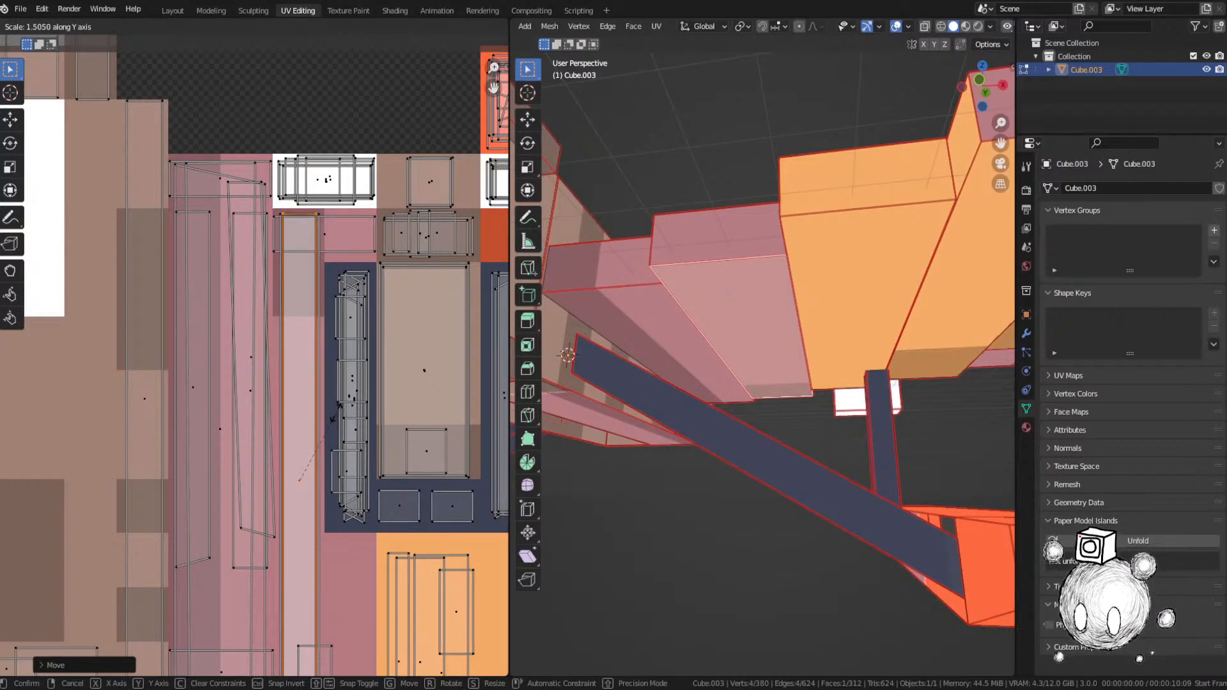
pyautogui.click(336, 413)
# Step: Select the pink block's small end face below the orange crossbar block and shrink its UV island
pyautogui.moveTo(812, 486); pyautogui.dragTo(537, 489, button='middle')
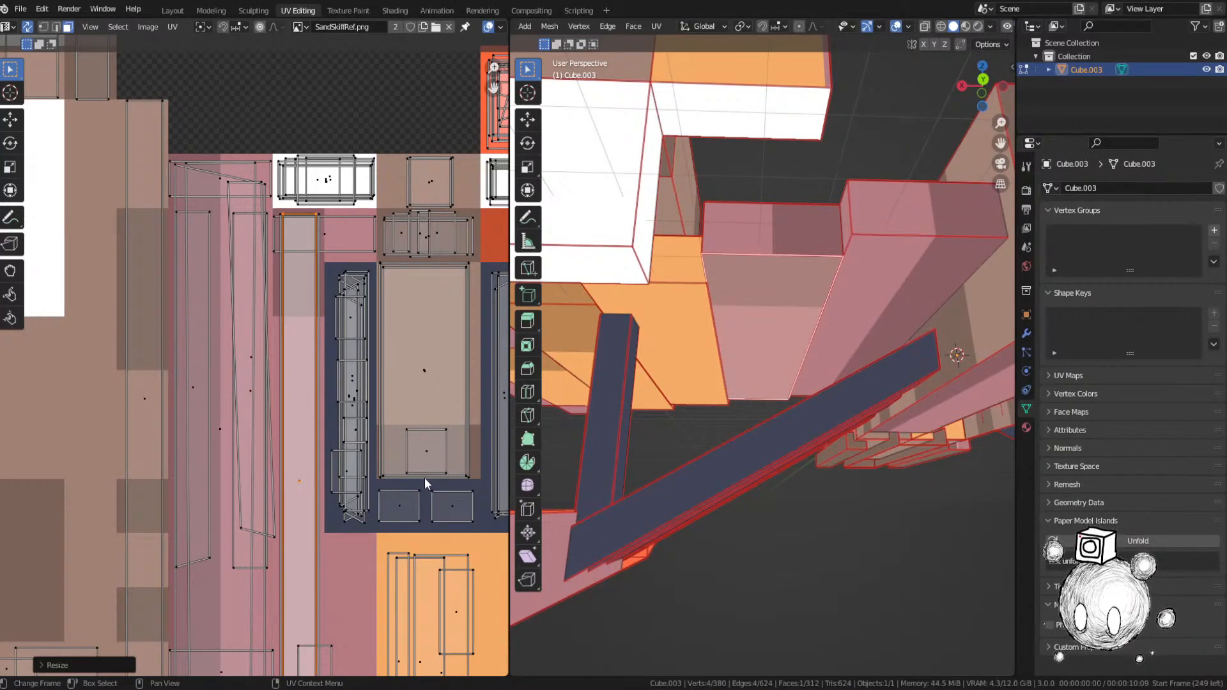
pyautogui.moveTo(770, 348); pyautogui.dragTo(760, 409, button='middle')
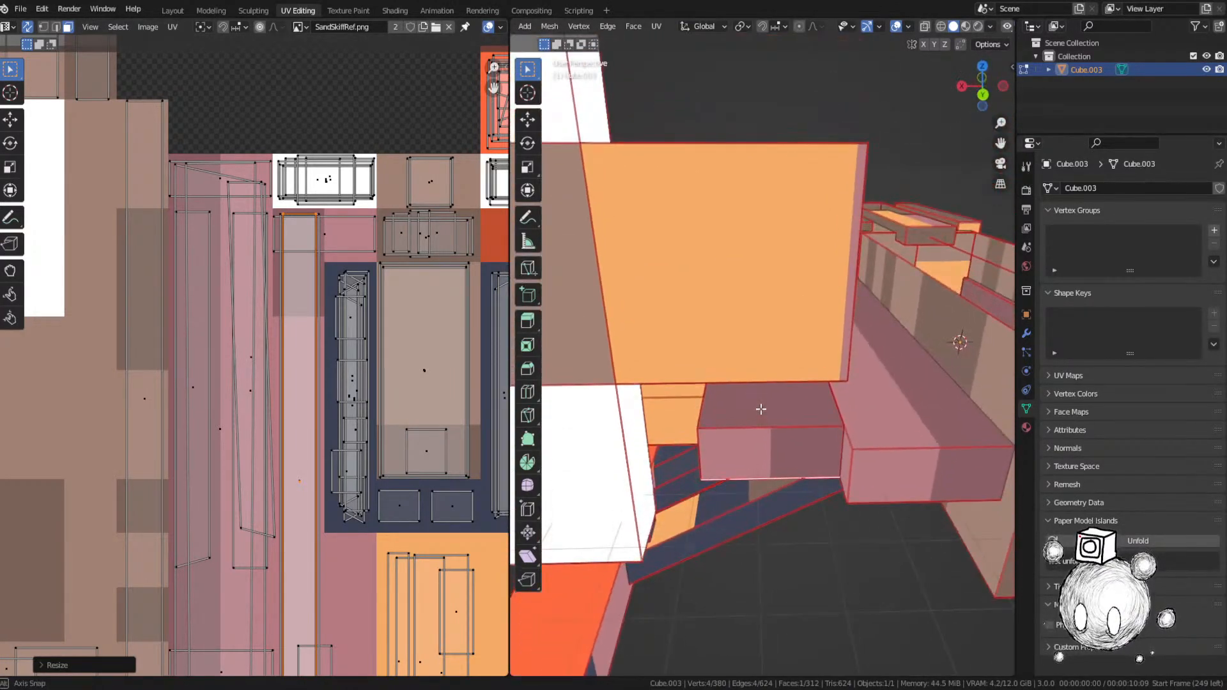
pyautogui.click(750, 448)
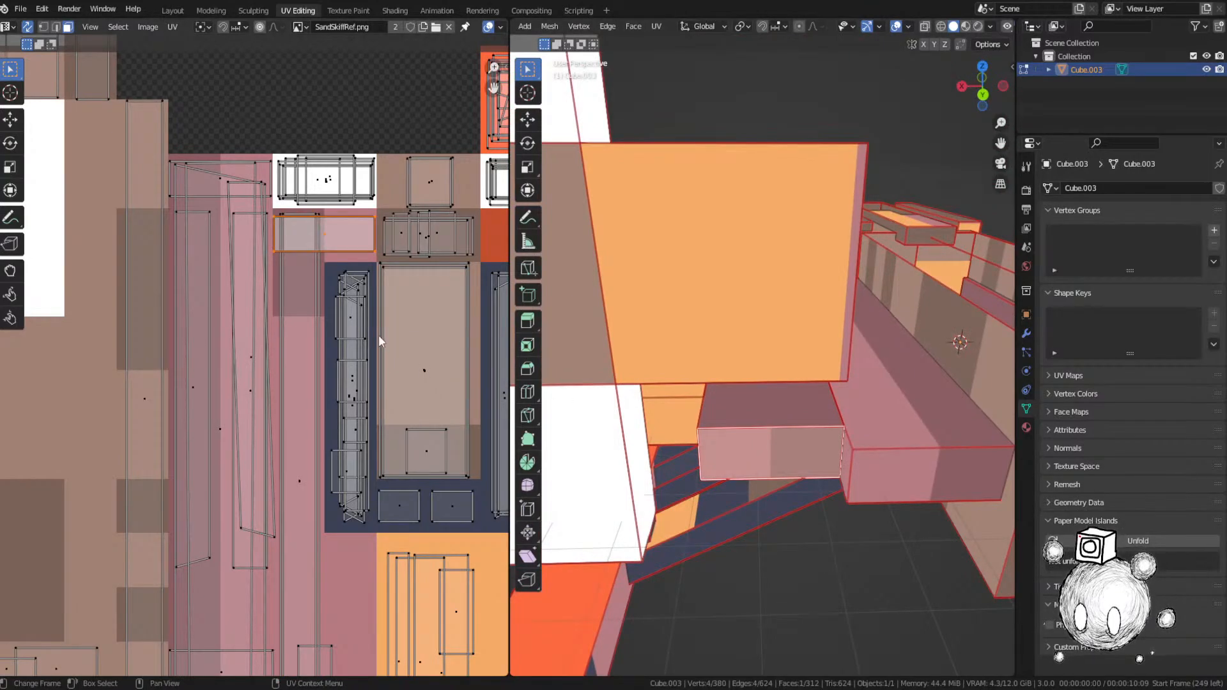
pyautogui.press('s')
pyautogui.click(330, 294)
# Step: Try moving the small end-face island onto the darker pink patch, and try rotating it by 90 degrees
pyautogui.press('g')
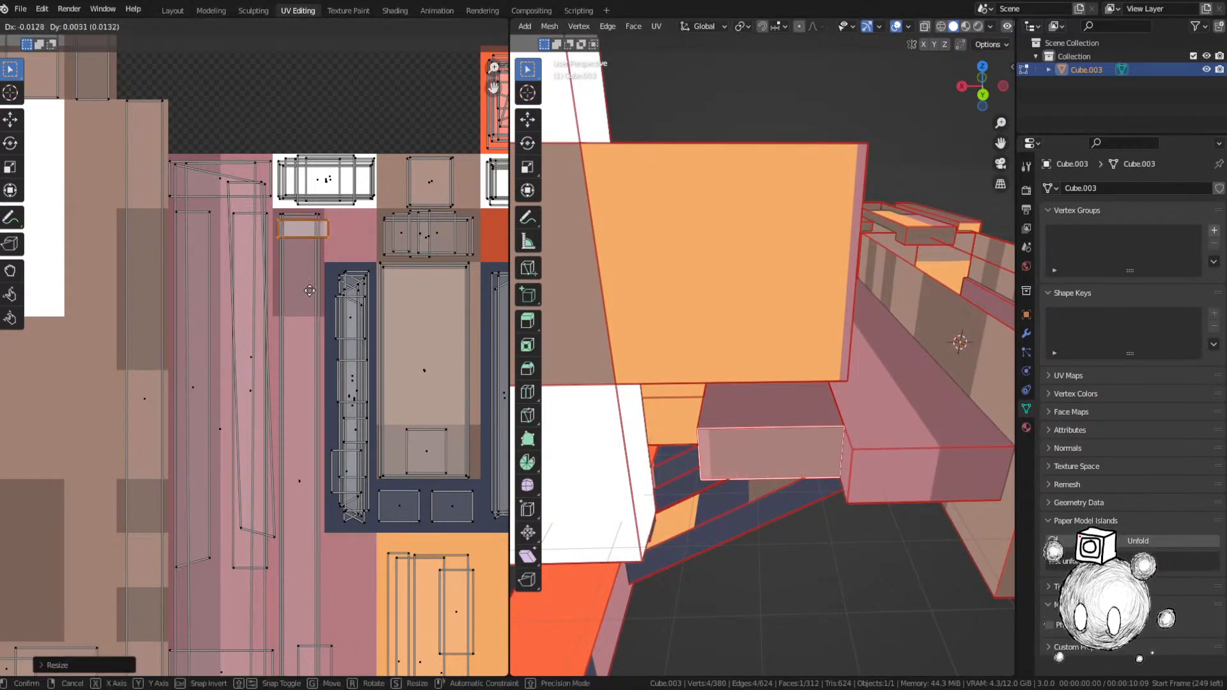
pyautogui.click(306, 293)
pyautogui.press('s')
pyautogui.rightClick(350, 292)
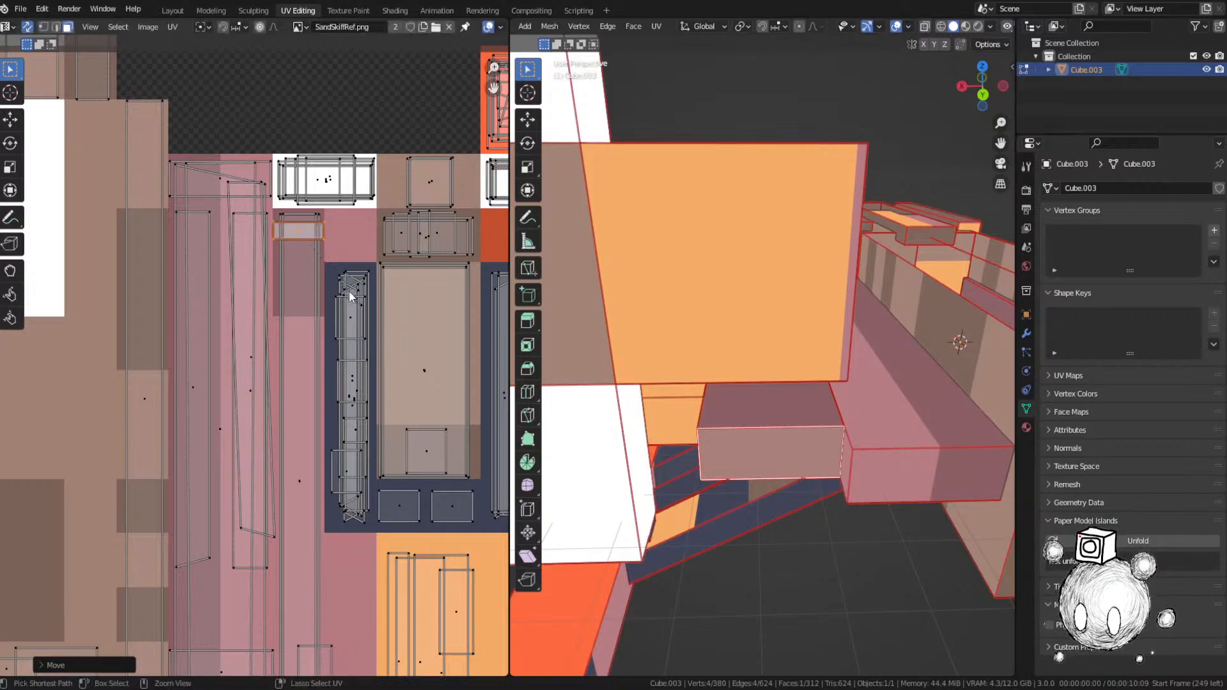
pyautogui.hotkey('ctrl', 'z')
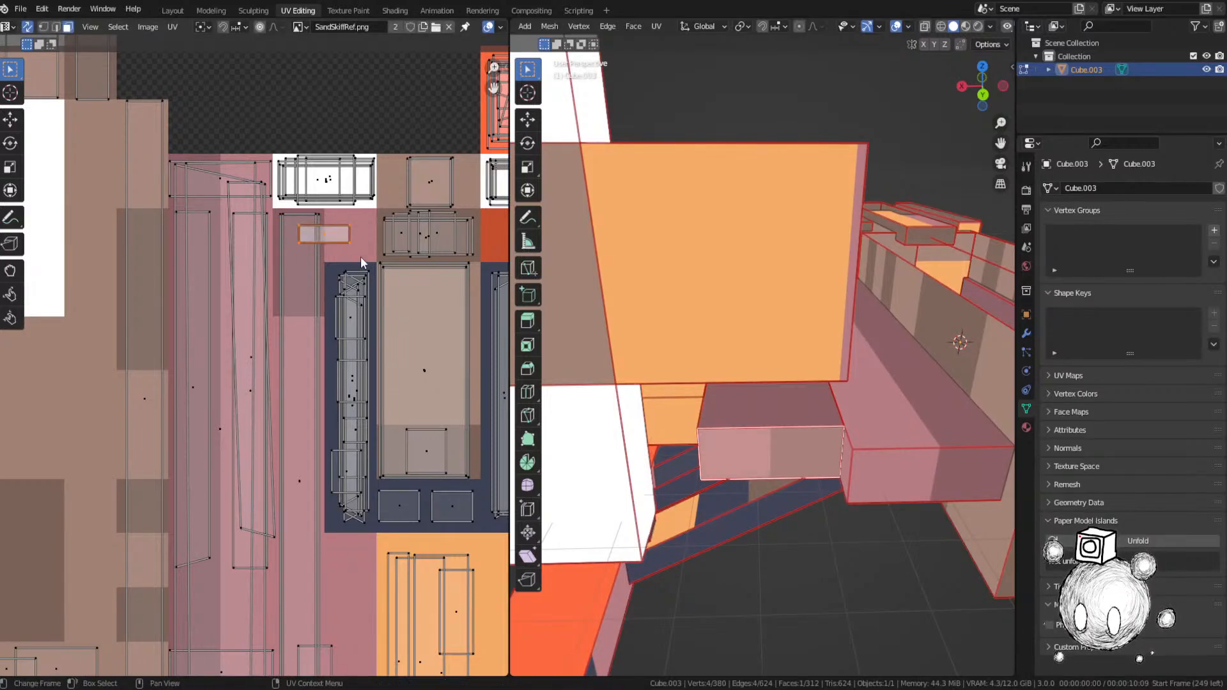
pyautogui.write('r90')
pyautogui.press('Return')
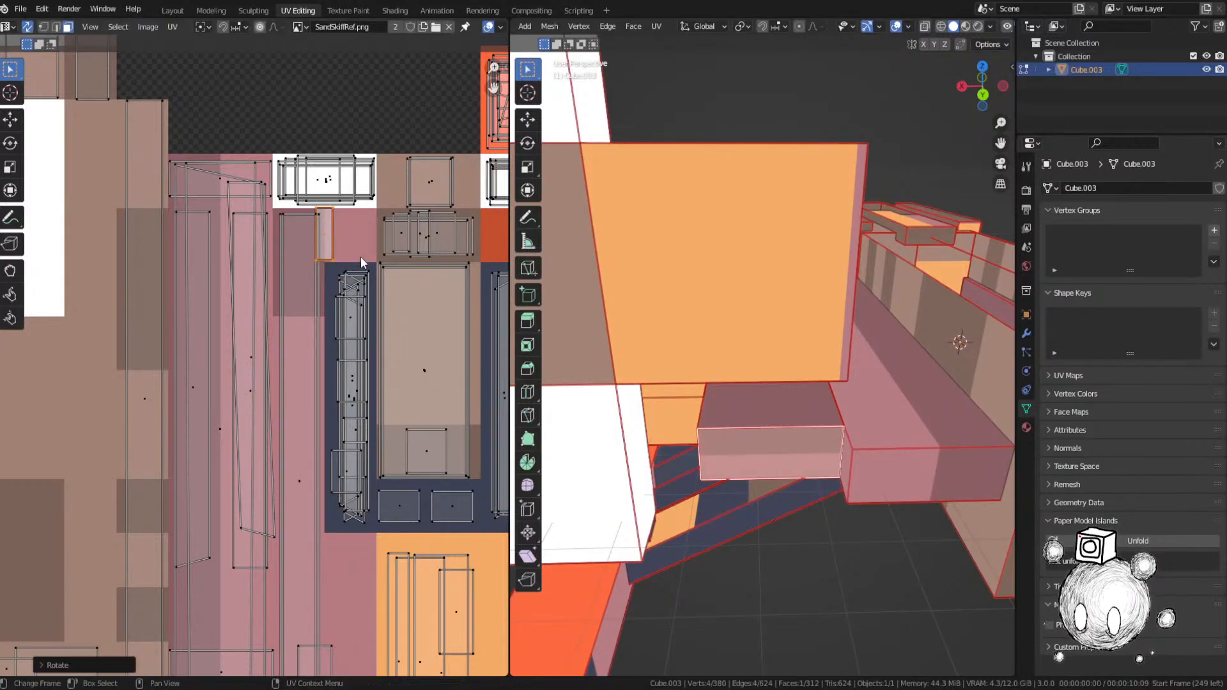
pyautogui.hotkey('ctrl', 'z')
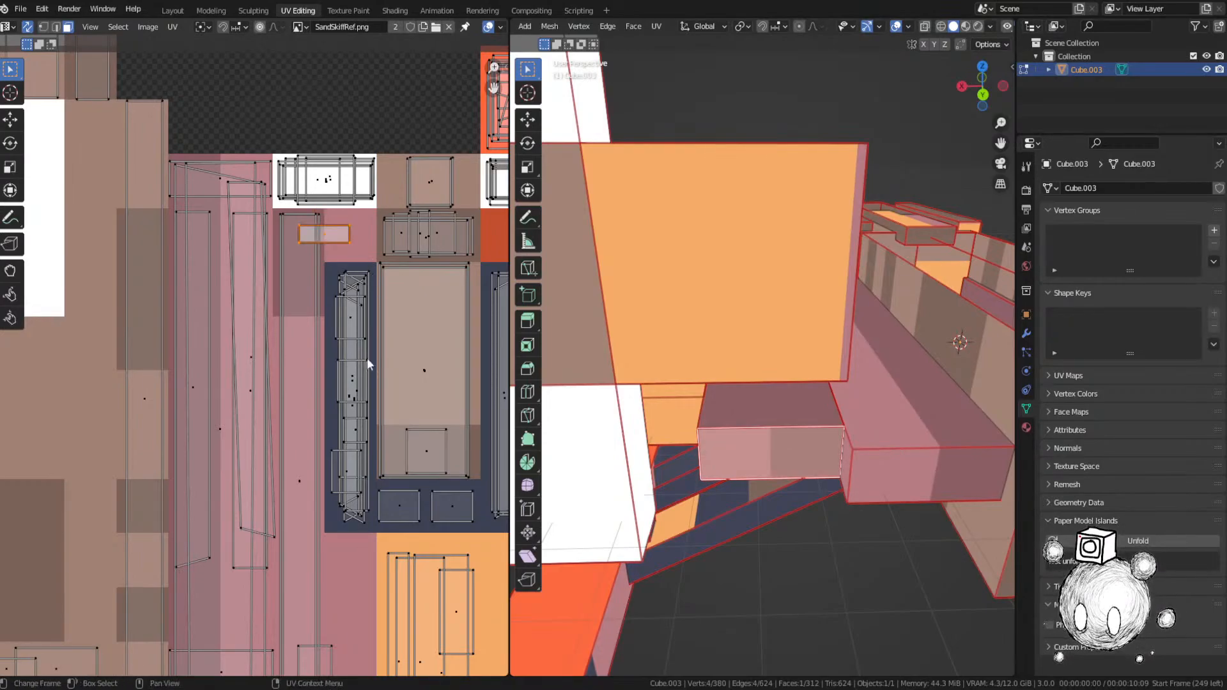
pyautogui.click(299, 482)
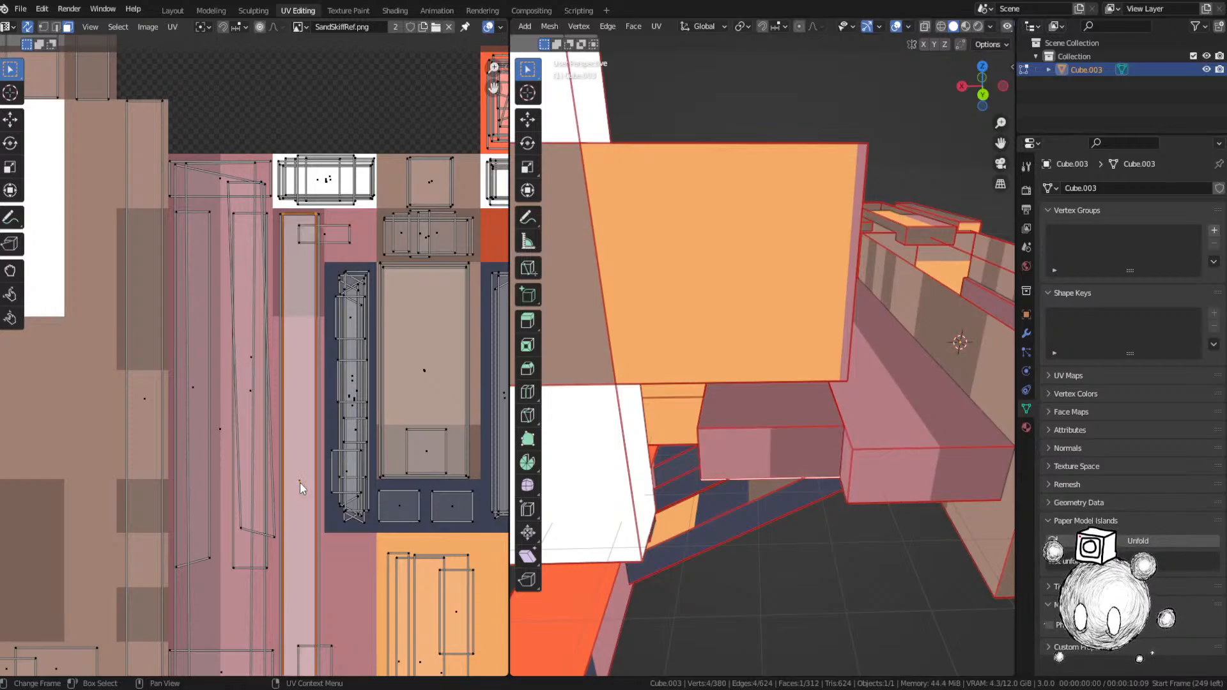
pyautogui.press('s')
pyautogui.press('y')
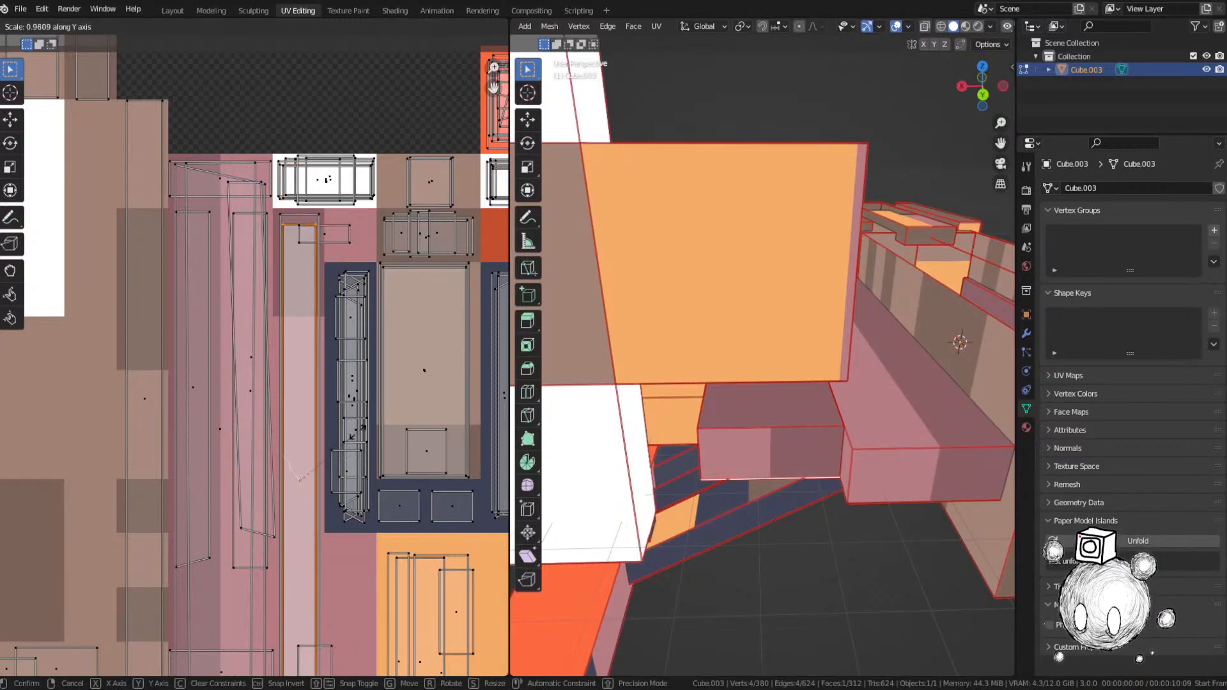
pyautogui.rightClick(327, 473)
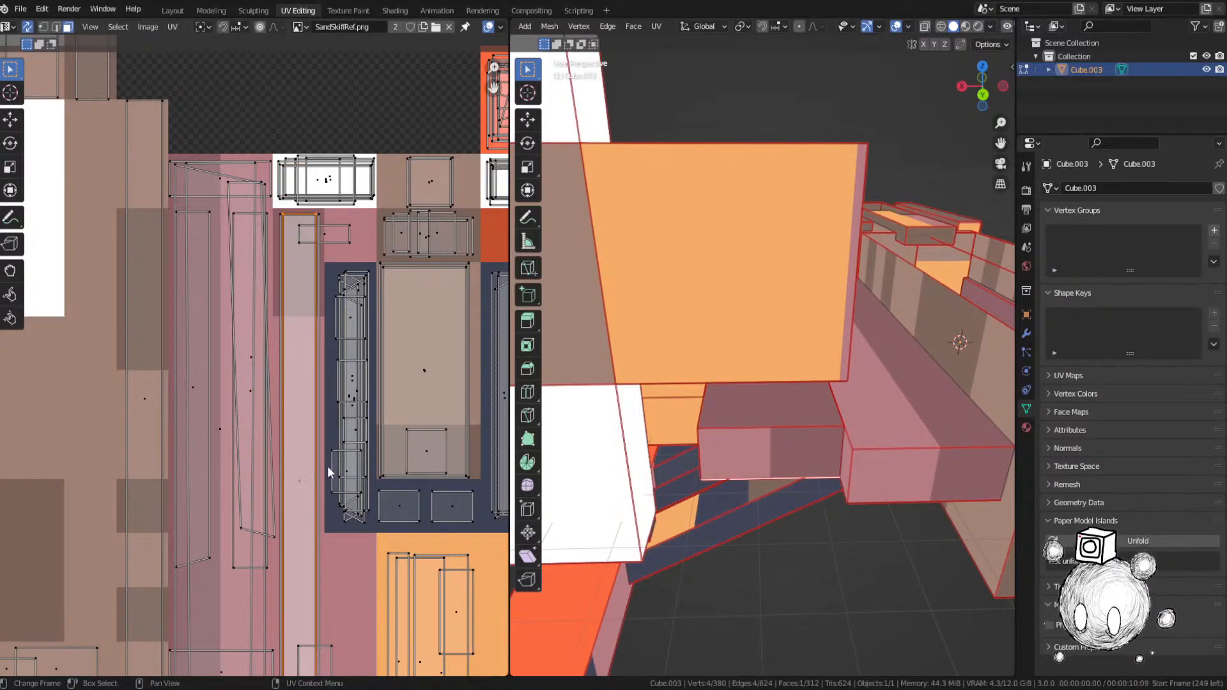
# Step: Move the small end-face island onto the darker pink patch over the tall island's upper end and shrink it to fit inside
pyautogui.scroll(-2, 327, 466)
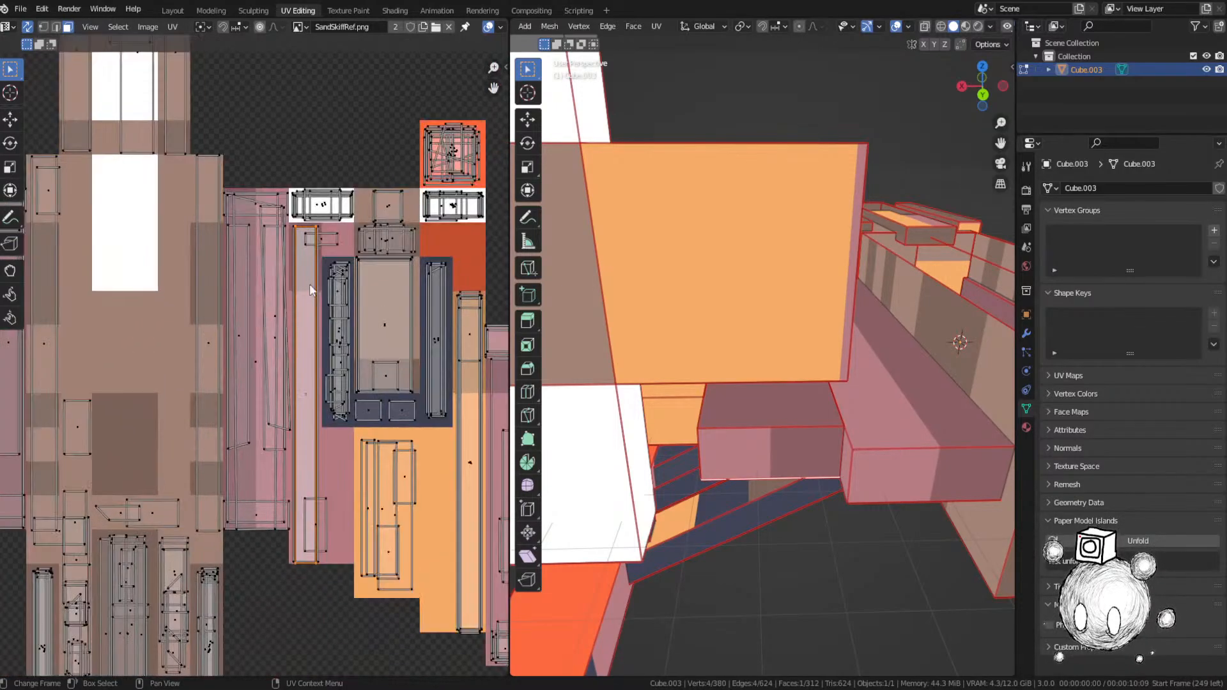
pyautogui.click(320, 240)
pyautogui.scroll(3, 331, 259)
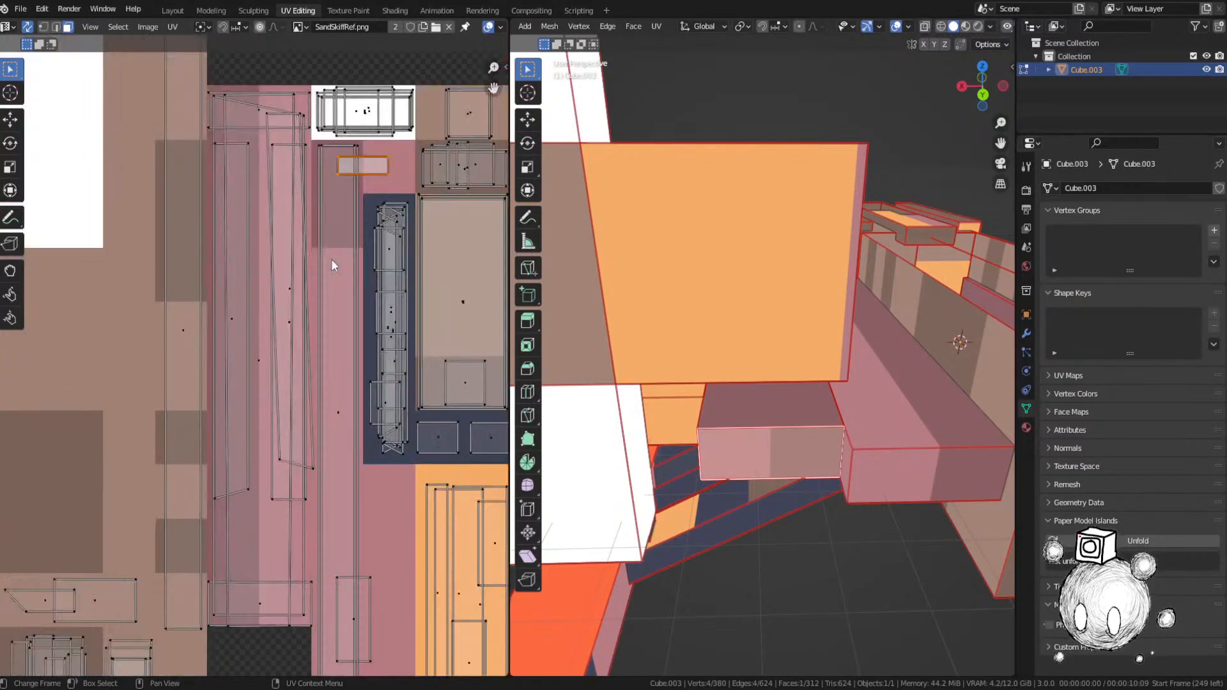
pyautogui.press('g')
pyautogui.click(379, 232)
pyautogui.press('s')
pyautogui.click(386, 236)
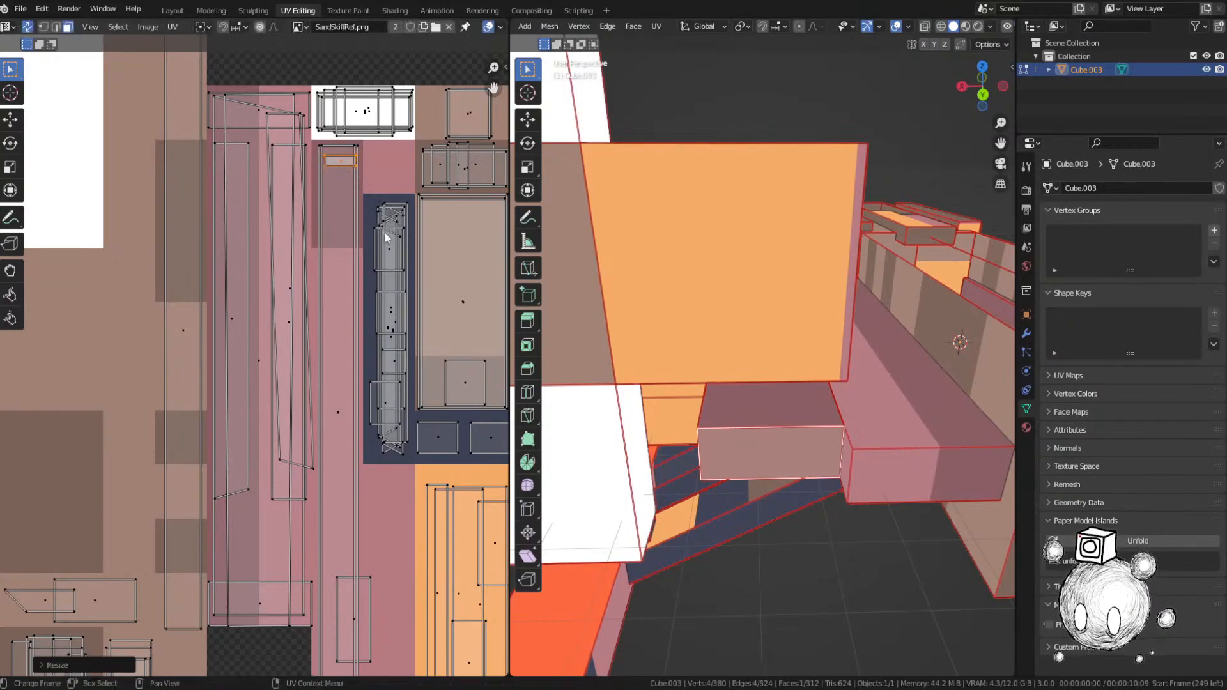
# Step: Check the wing blocks from the front and from below, and save the file
pyautogui.scroll(-3, 387, 241)
pyautogui.scroll(-4, 706, 506)
pyautogui.moveTo(707, 506); pyautogui.dragTo(731, 454, button='middle')
pyautogui.click(645, 422)
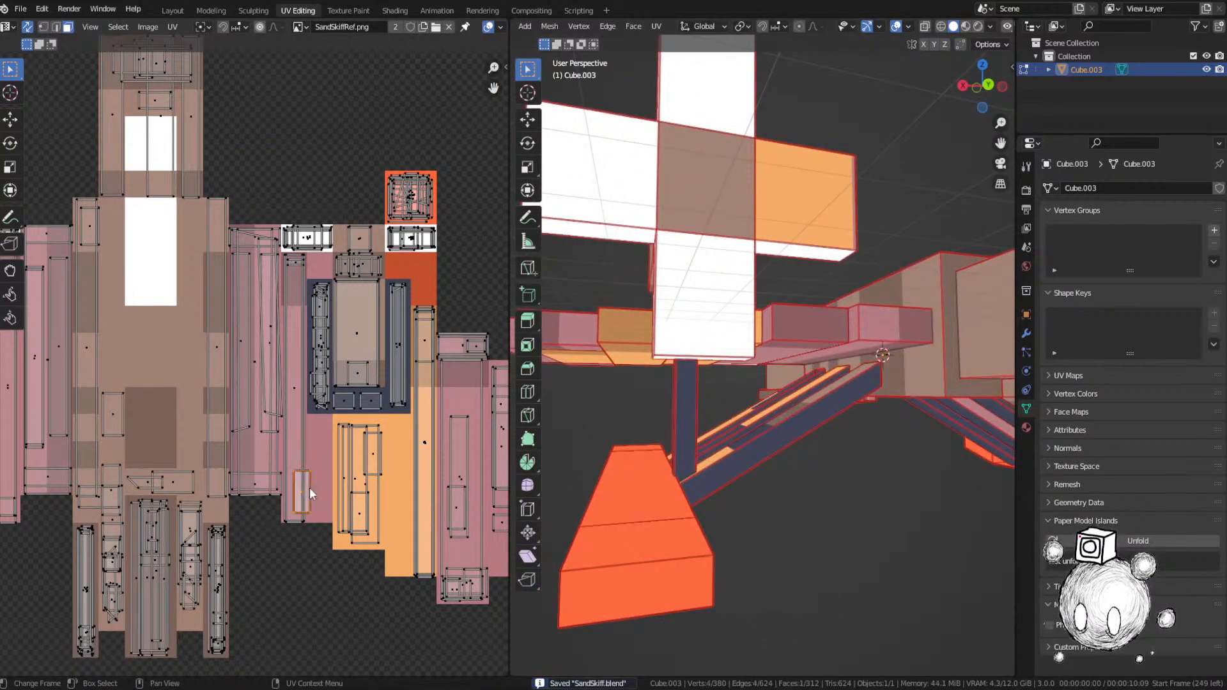
pyautogui.moveTo(713, 450); pyautogui.dragTo(998, 418, button='middle')
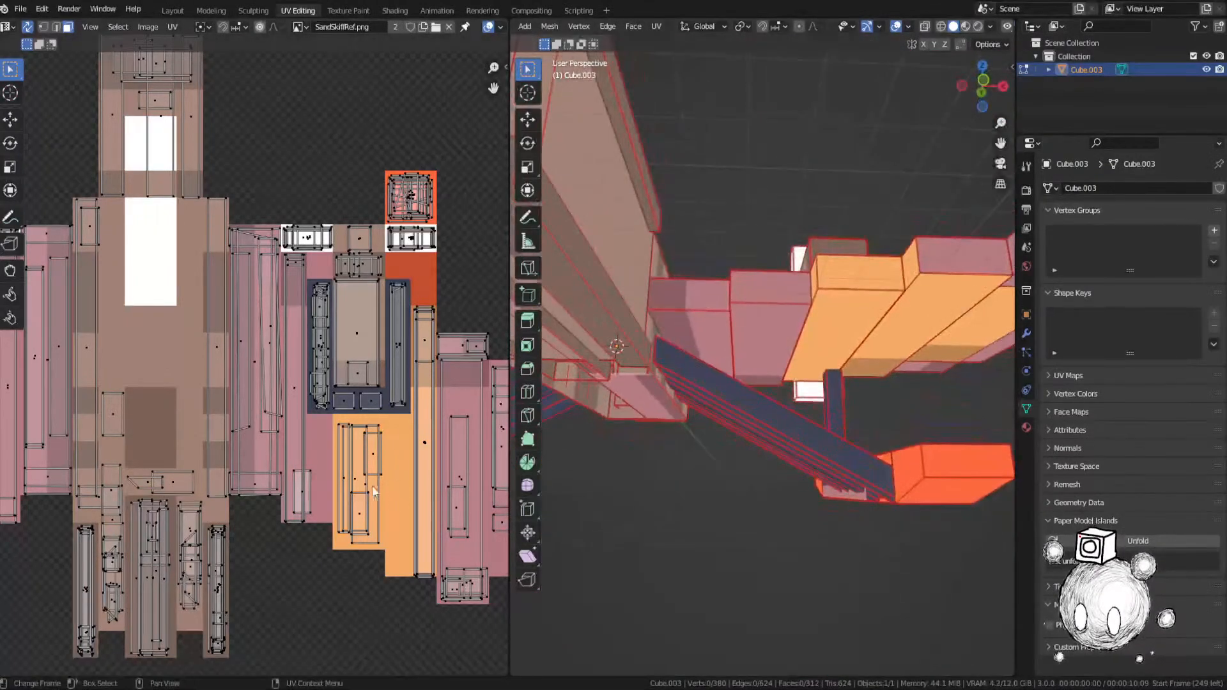
pyautogui.moveTo(630, 381); pyautogui.dragTo(915, 366, button='middle')
pyautogui.hotkey('ctrl', 's')
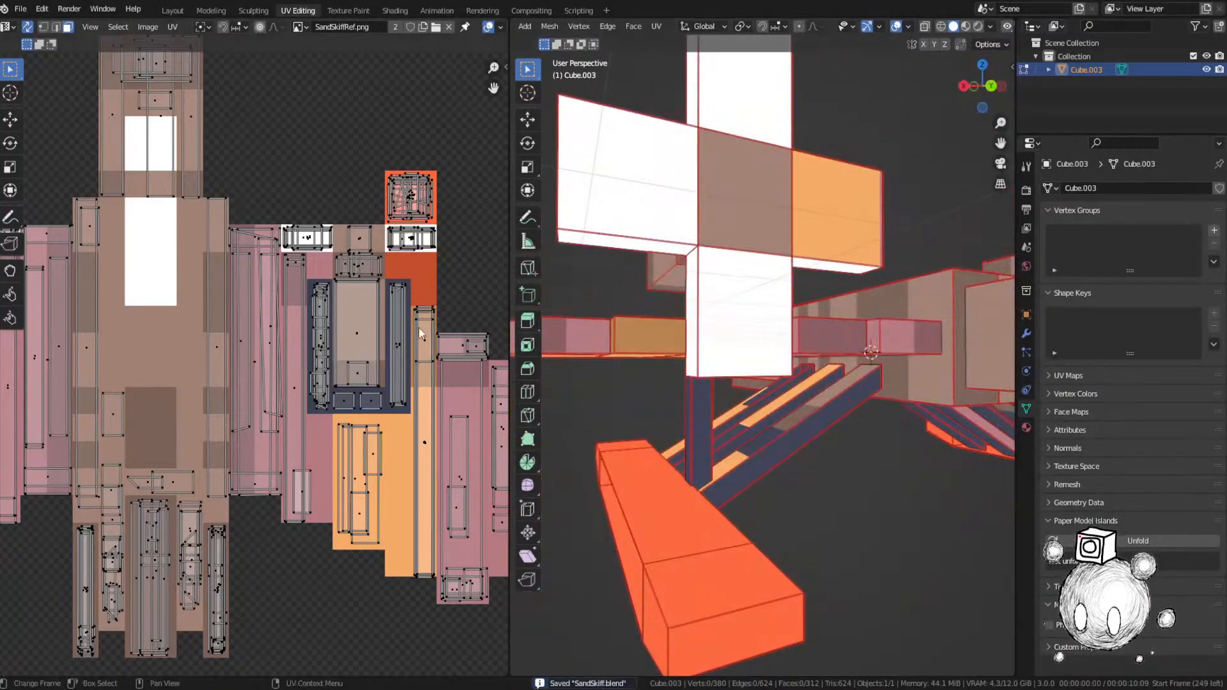
# Step: Select the next tall unplaced island, locate its face on the pink wing block, and move it onto the other wing's texture area
pyautogui.scroll(-8, 619, 348)
pyautogui.moveTo(619, 347); pyautogui.dragTo(760, 404, button='middle')
pyautogui.scroll(-4, 248, 320)
pyautogui.moveTo(232, 208); pyautogui.dragTo(280, 358, button='middle')
pyautogui.click(252, 285)
pyautogui.press('KP_Decimal')
pyautogui.moveTo(699, 358); pyautogui.dragTo(826, 371, button='middle')
pyautogui.press('g')
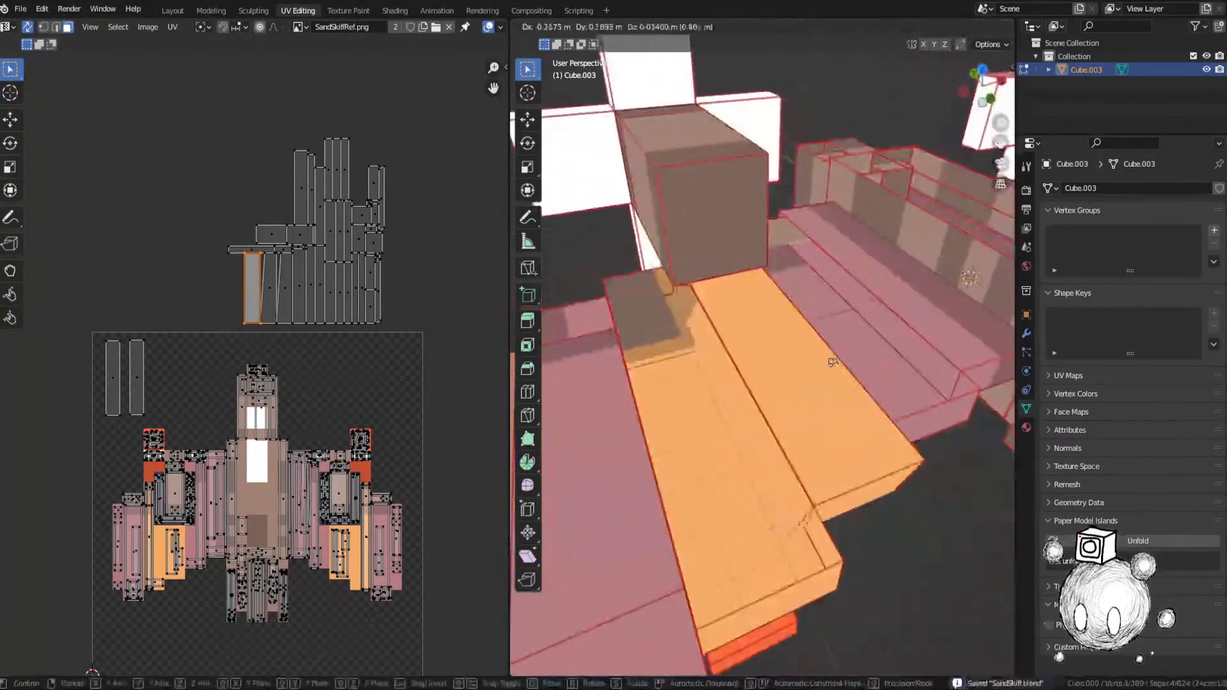
pyautogui.rightClick(824, 362)
pyautogui.press('g')
pyautogui.click(307, 507)
pyautogui.scroll(2, 285, 462)
pyautogui.moveTo(285, 461); pyautogui.dragTo(430, 261, button='middle')
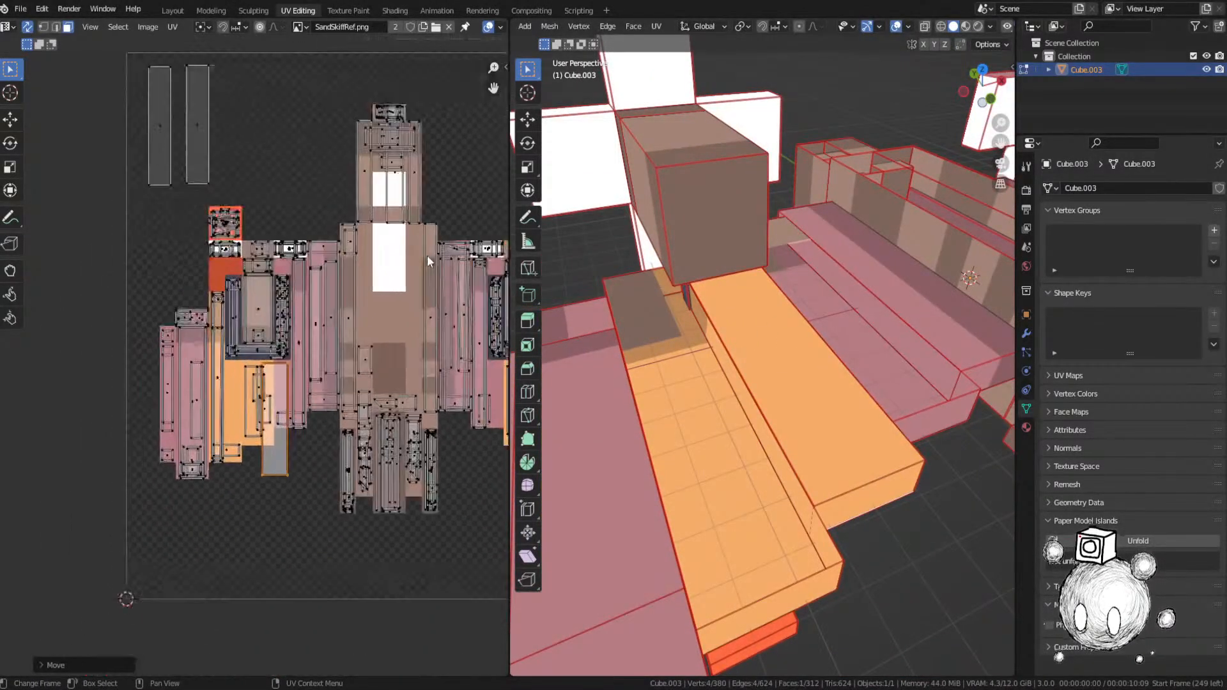
# Step: Move the tall island onto the pink column nearest the body, shrink it to fit inside, and save the file
pyautogui.press('g')
pyautogui.click(391, 238)
pyautogui.press('s')
pyautogui.click(349, 291)
pyautogui.press('g')
pyautogui.click(359, 286)
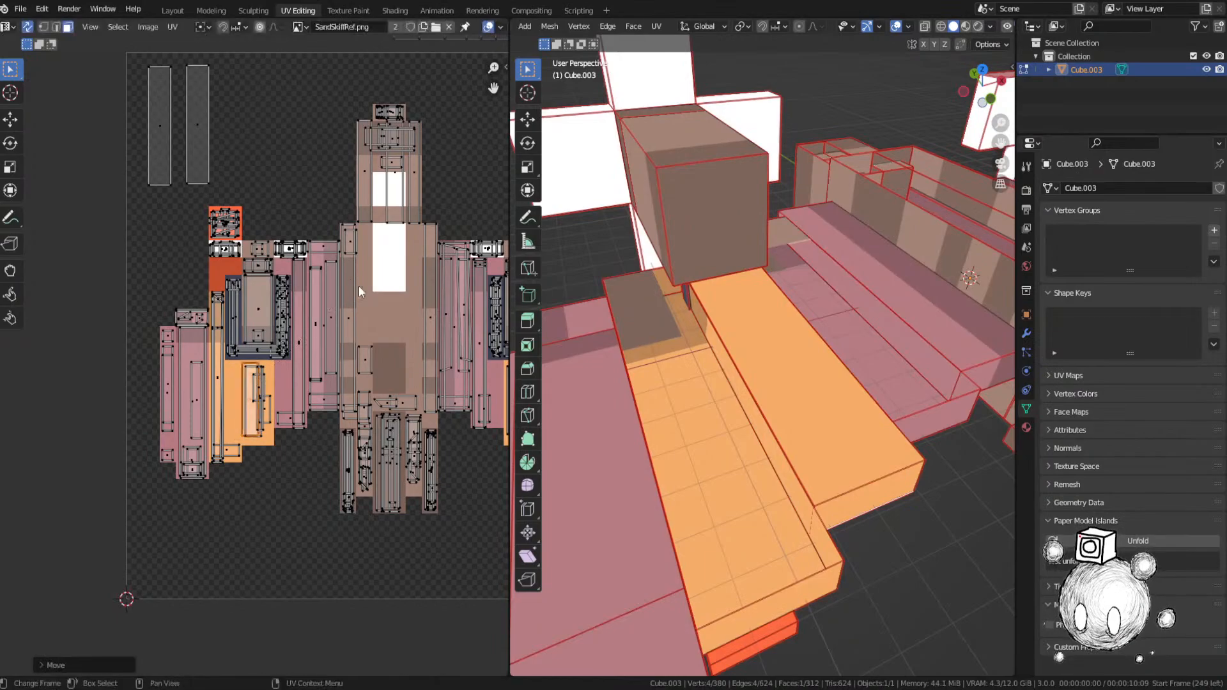
pyautogui.hotkey('ctrl', 's')
# Step: Select the thin horizontal unplaced island of the outermost pink block's side face and move it beside the wing's outer edge
pyautogui.press('Home')
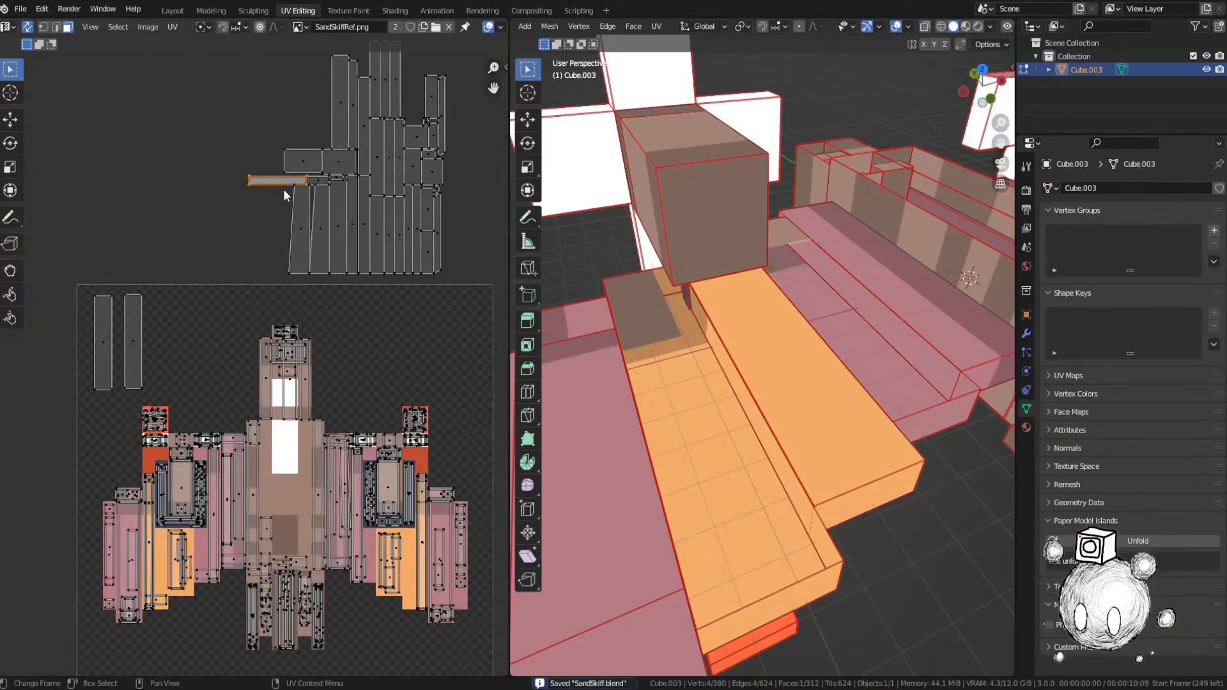
pyautogui.moveTo(673, 310); pyautogui.dragTo(734, 320, button='middle')
pyautogui.press('g')
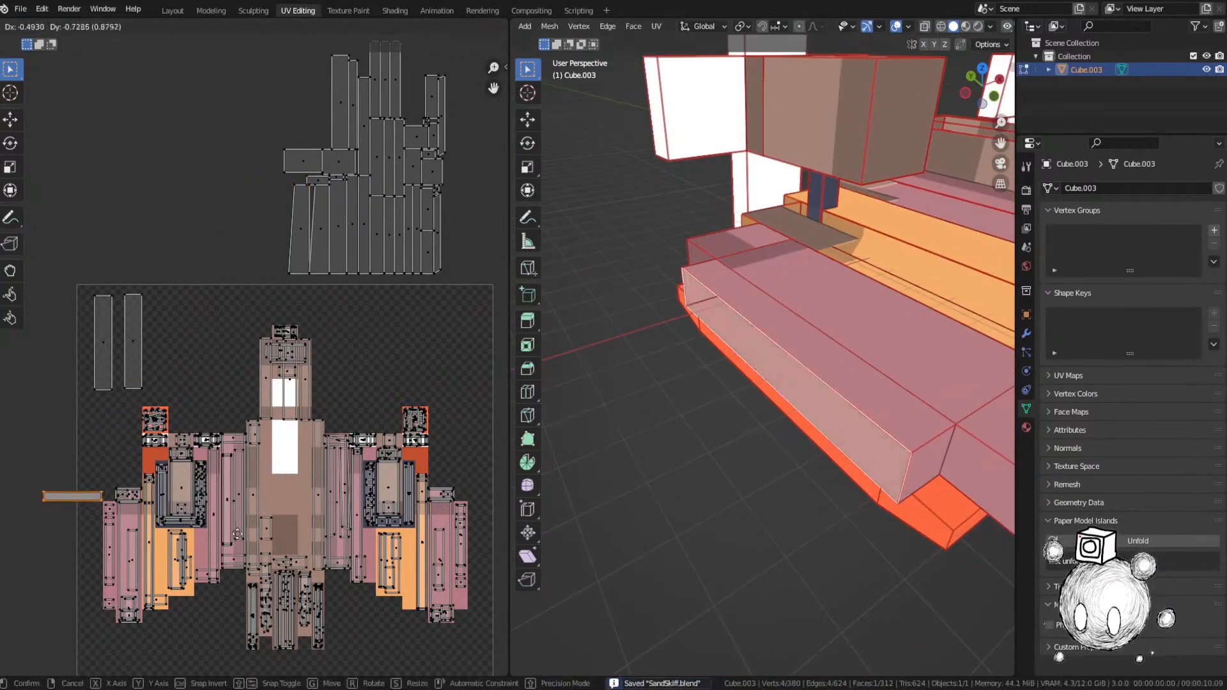
pyautogui.click(238, 524)
pyautogui.moveTo(237, 524); pyautogui.dragTo(299, 432, button='middle')
pyautogui.scroll(3, 299, 432)
# Step: Place the thin island on the outermost pink column, rotate it by 90 degrees to fit inside, and save the file
pyautogui.write('g')
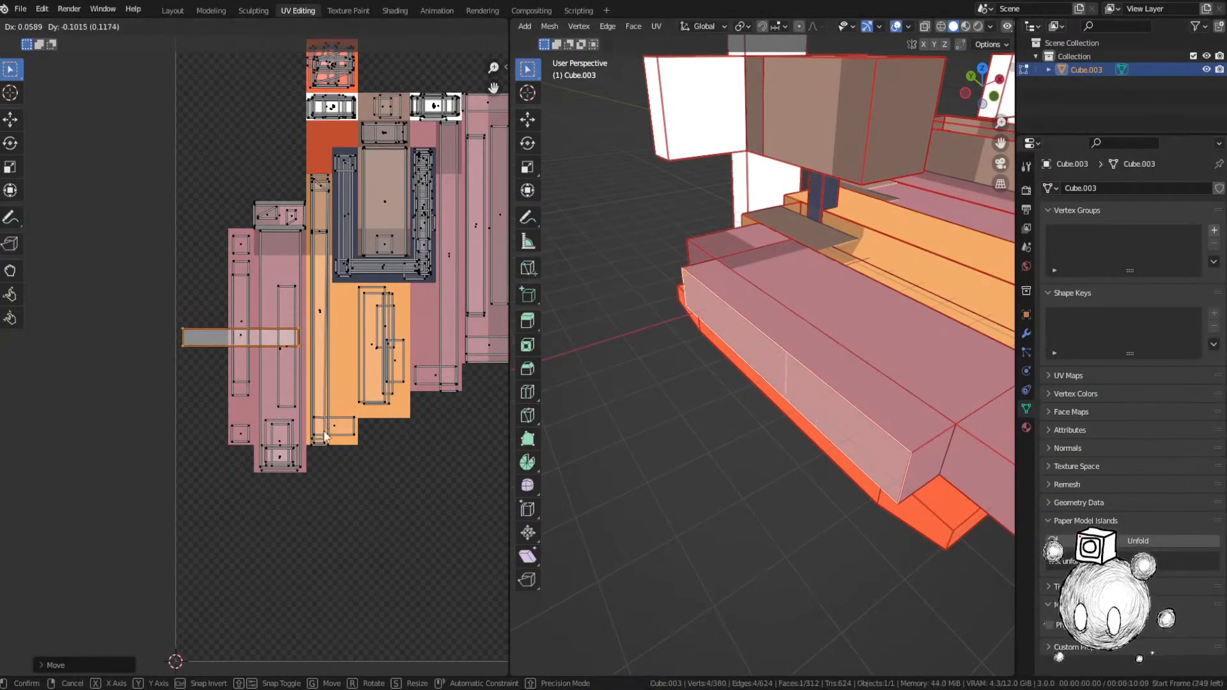
pyautogui.write('r90')
pyautogui.press('Return')
pyautogui.press('g')
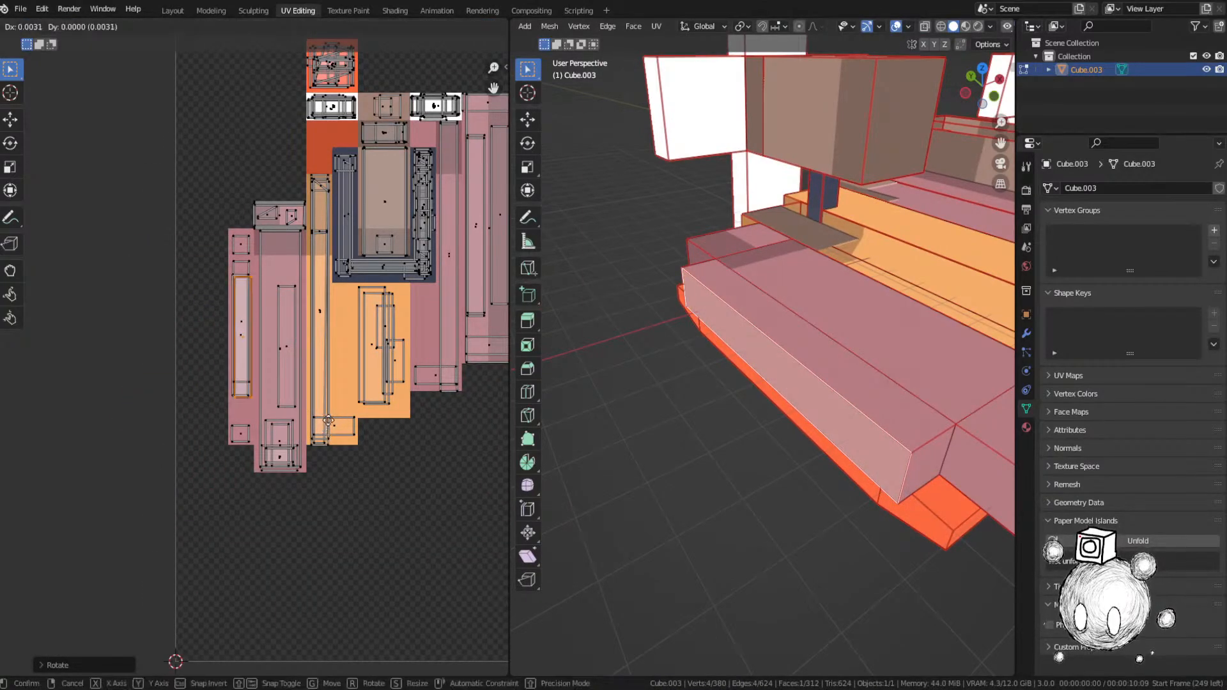
pyautogui.click(323, 425)
pyautogui.hotkey('ctrl', 's')
# Step: Select the next tapered unplaced island, locate its face on the pink wing block, and move it onto the body area of the texture
pyautogui.scroll(-4, 318, 400)
pyautogui.moveTo(402, 107); pyautogui.dragTo(361, 266, button='middle')
pyautogui.click(356, 258)
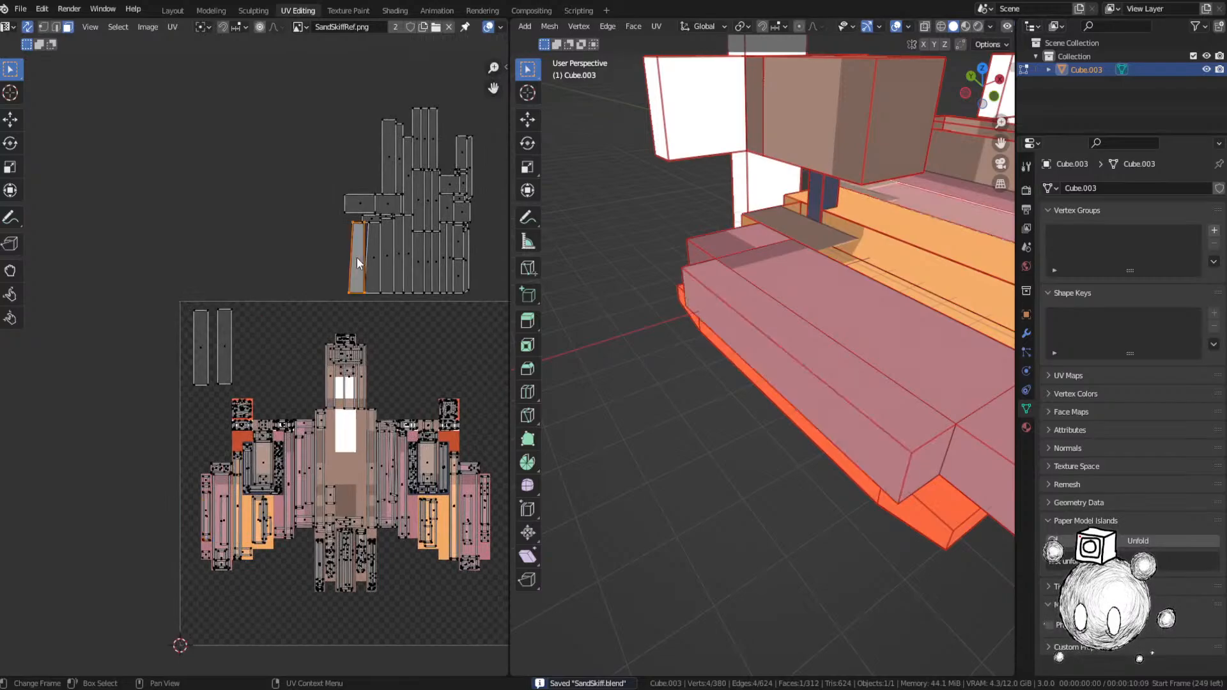
pyautogui.press('KP_Decimal')
pyautogui.press('g')
pyautogui.moveTo(732, 339); pyautogui.dragTo(678, 320, button='middle')
pyautogui.rightClick(741, 330)
pyautogui.press('g')
pyautogui.rightClick(698, 304)
pyautogui.press('g')
pyautogui.click(347, 434)
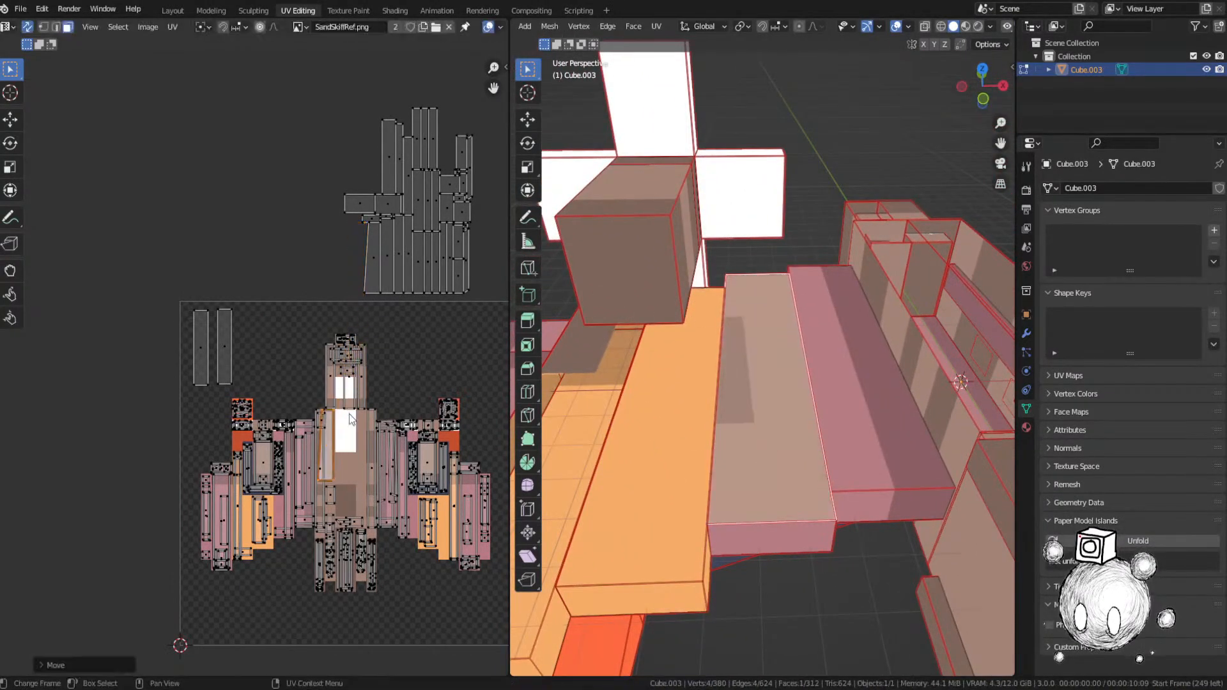
# Step: Move the tapered island onto the wing's pink column between the navy frame and the pink column nearest the body
pyautogui.scroll(3, 358, 285)
pyautogui.moveTo(332, 441); pyautogui.dragTo(419, 283, button='middle')
pyautogui.press('g')
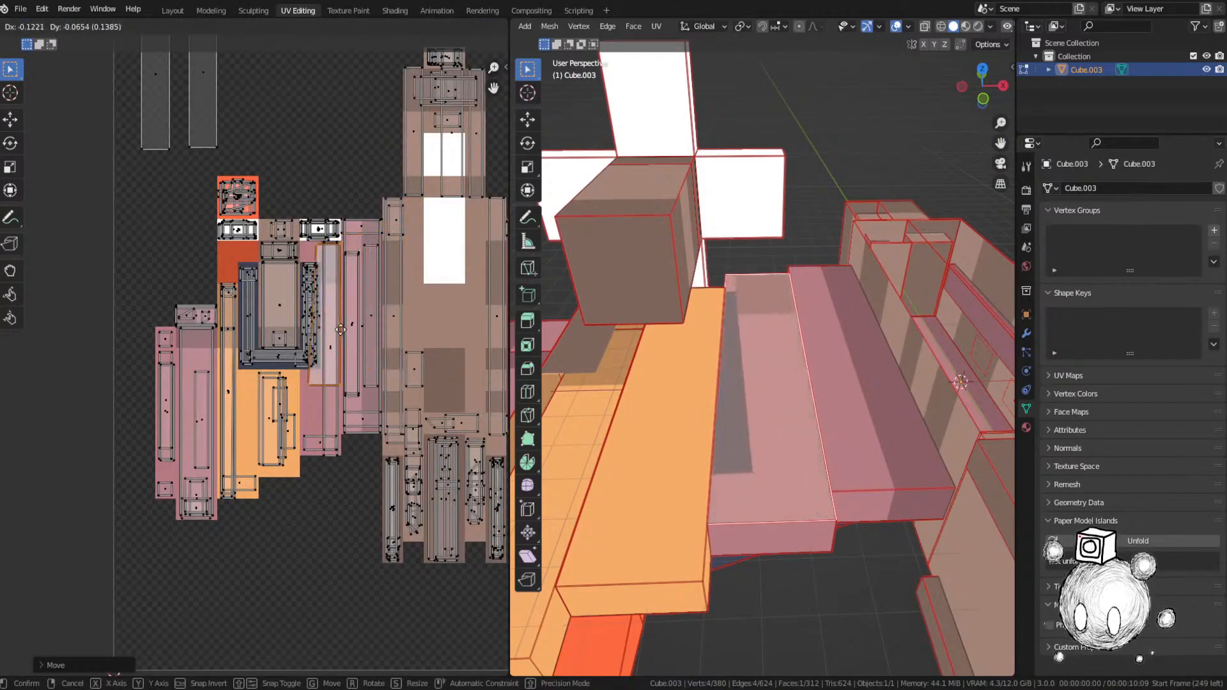
pyautogui.click(345, 364)
pyautogui.scroll(3, 354, 358)
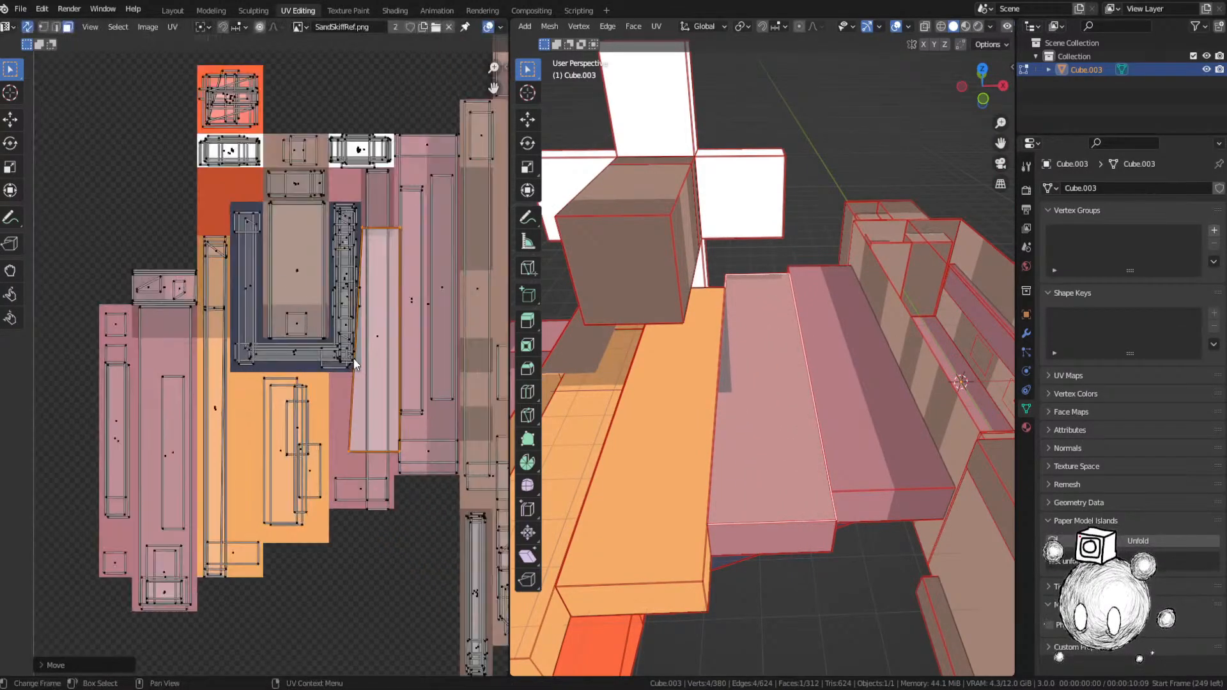
# Step: Narrow the tapered island along X and reposition it within the pink column beside the navy frame
pyautogui.press('s')
pyautogui.press('x')
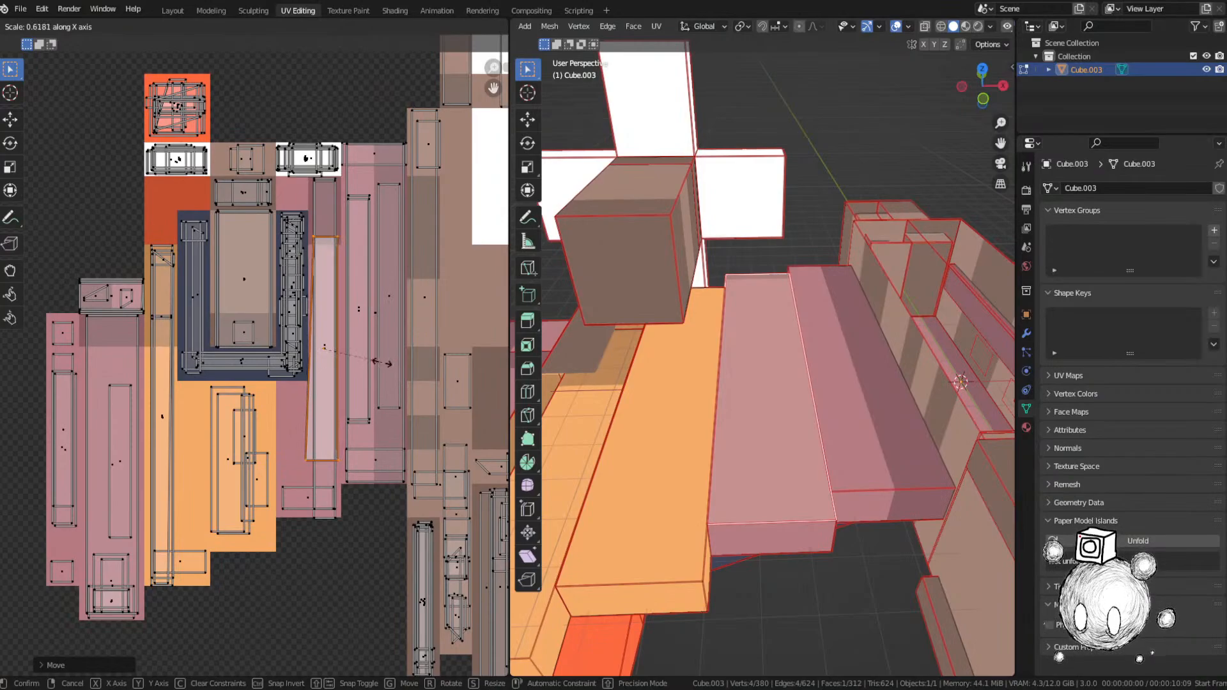
pyautogui.click(389, 362)
pyautogui.scroll(2, 388, 362)
pyautogui.press('g')
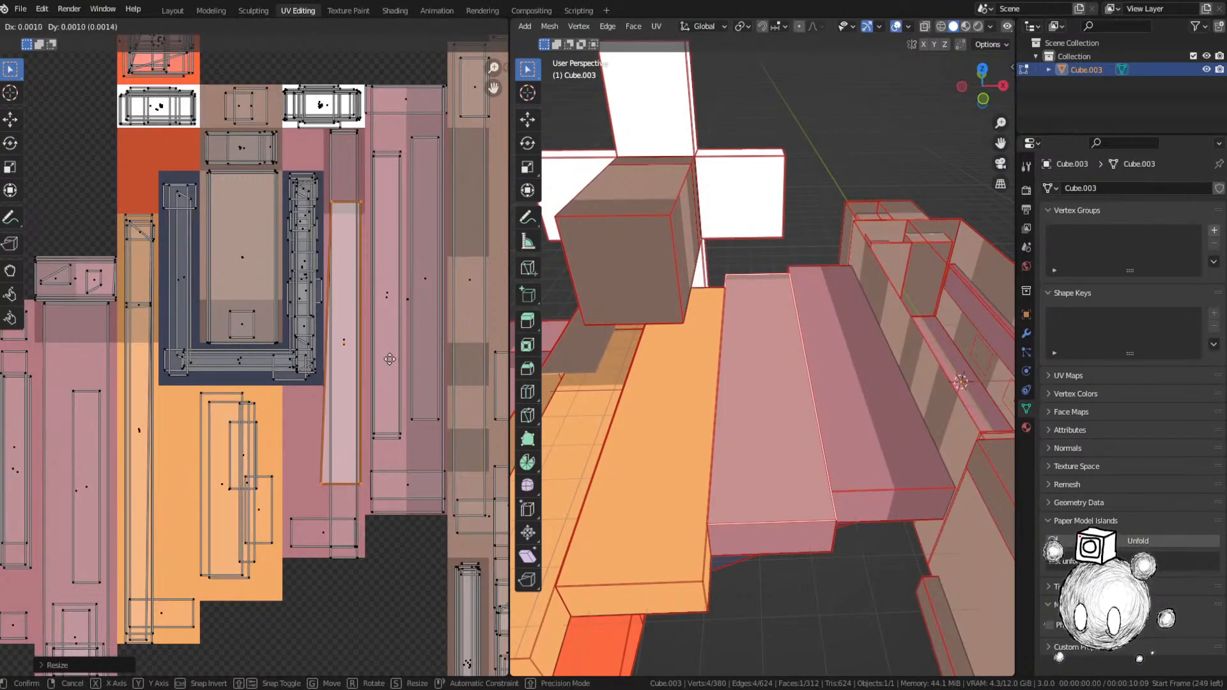
pyautogui.click(391, 362)
# Step: Stretch the tapered island along Y to cover the full length of the pink column and save the file
pyautogui.press('g')
pyautogui.press('y')
pyautogui.rightClick(392, 357)
pyautogui.press('s')
pyautogui.press('y')
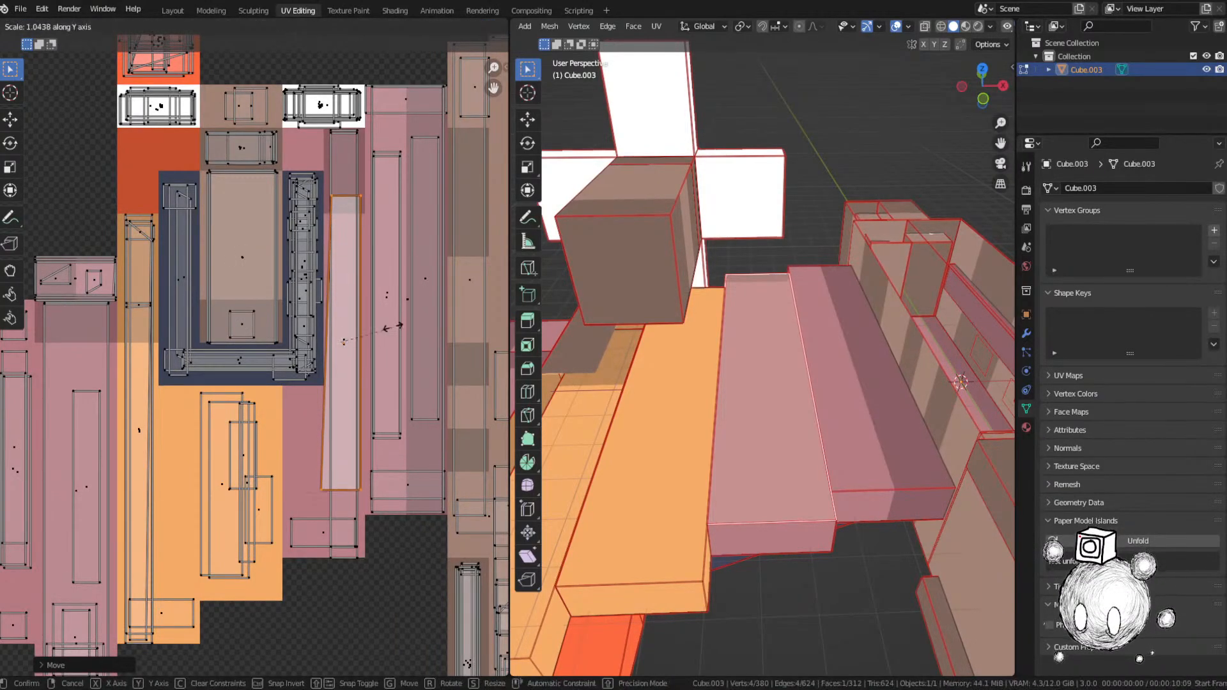
pyautogui.click(394, 285)
pyautogui.moveTo(742, 396); pyautogui.dragTo(799, 441, button='middle')
pyautogui.hotkey('ctrl', 's')
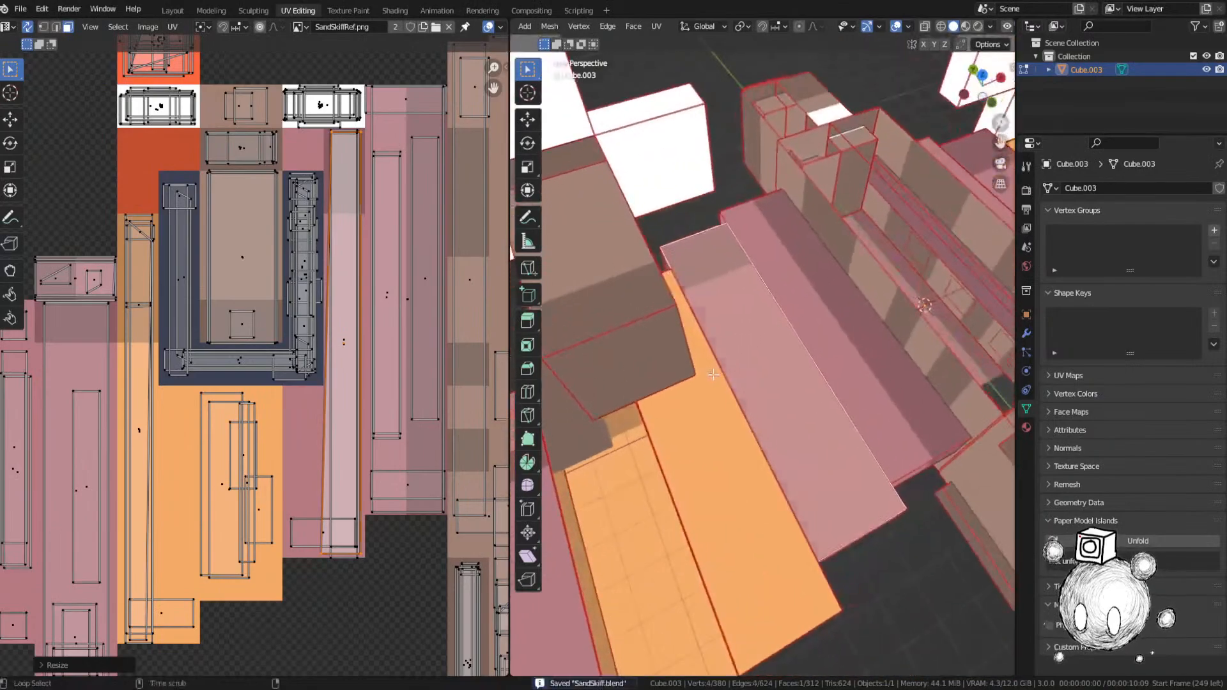
# Step: Select the rectangular unplaced island of the brown block's side face and move it onto the brown panel inside the navy frame
pyautogui.click(889, 569)
pyautogui.scroll(-4, 278, 257)
pyautogui.moveTo(316, 234); pyautogui.dragTo(195, 423, button='middle')
pyautogui.click(273, 101)
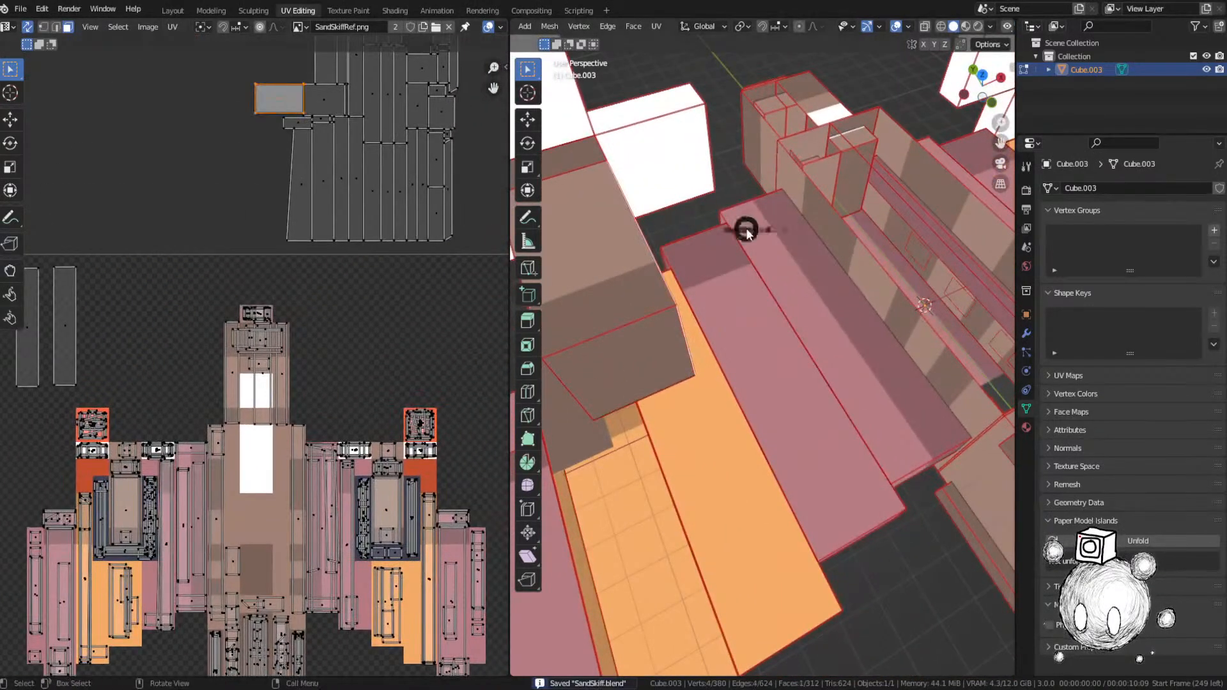
pyautogui.press('KP_Decimal')
pyautogui.moveTo(787, 255); pyautogui.dragTo(720, 238, button='middle')
pyautogui.scroll(-3, 717, 246)
pyautogui.moveTo(787, 294); pyautogui.dragTo(735, 247, button='middle')
pyautogui.press('g')
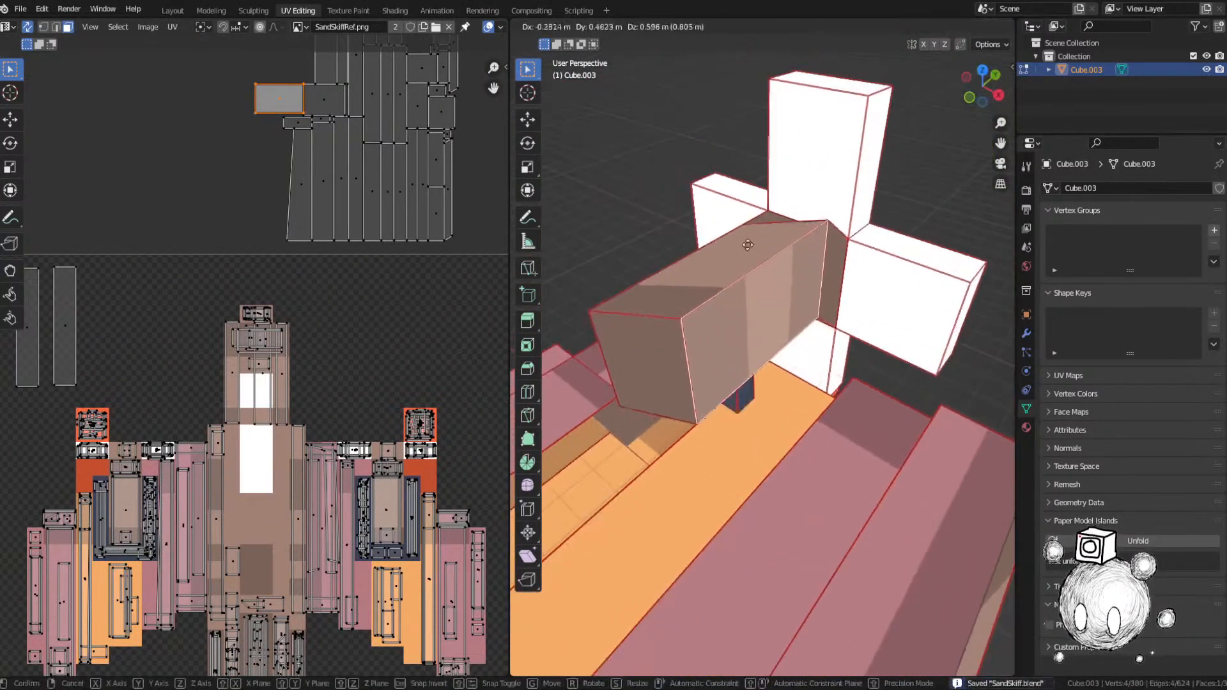
pyautogui.rightClick(748, 247)
pyautogui.press('g')
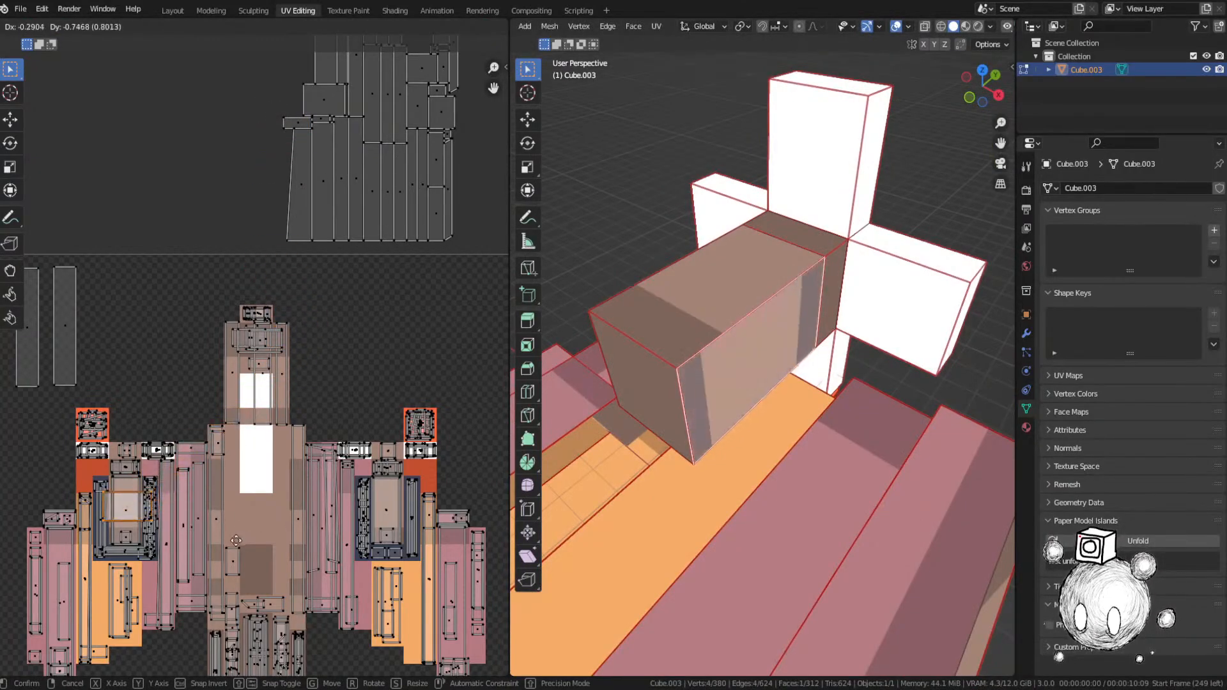
pyautogui.click(235, 542)
# Step: Center the rectangular island on the brown panel and rotate it by 90 degrees
pyautogui.moveTo(235, 543); pyautogui.dragTo(482, 366, button='middle')
pyautogui.scroll(1, 482, 366)
pyautogui.scroll(7, 223, 306)
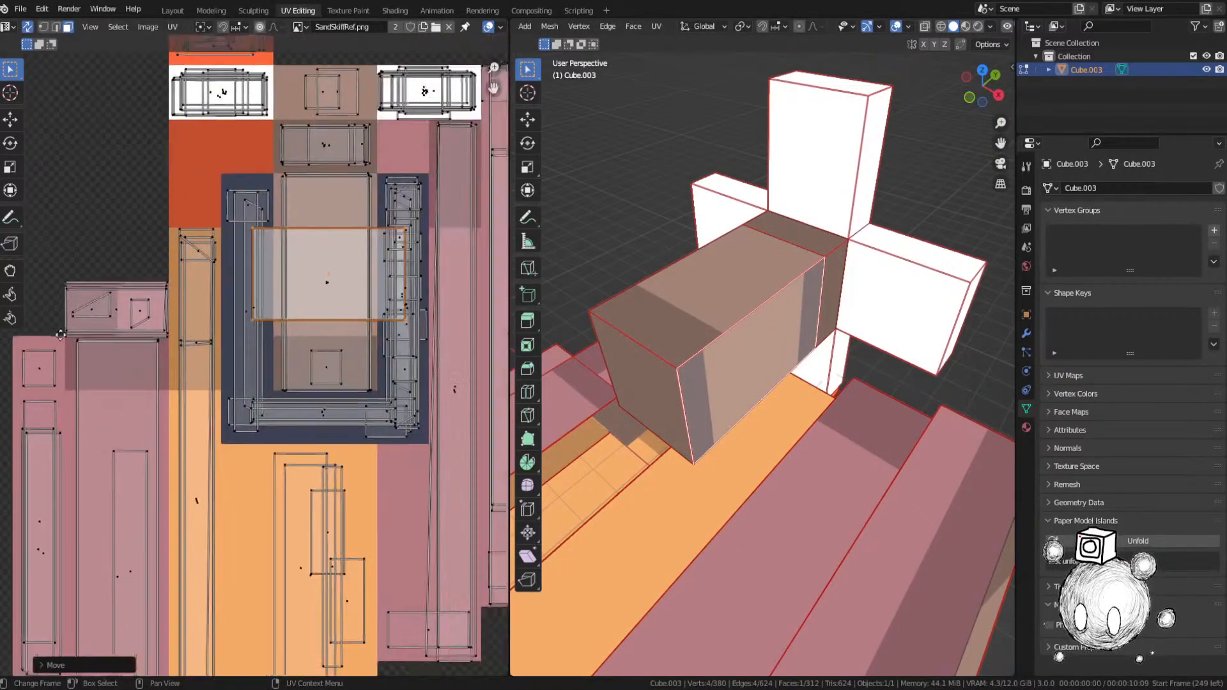
pyautogui.press('g')
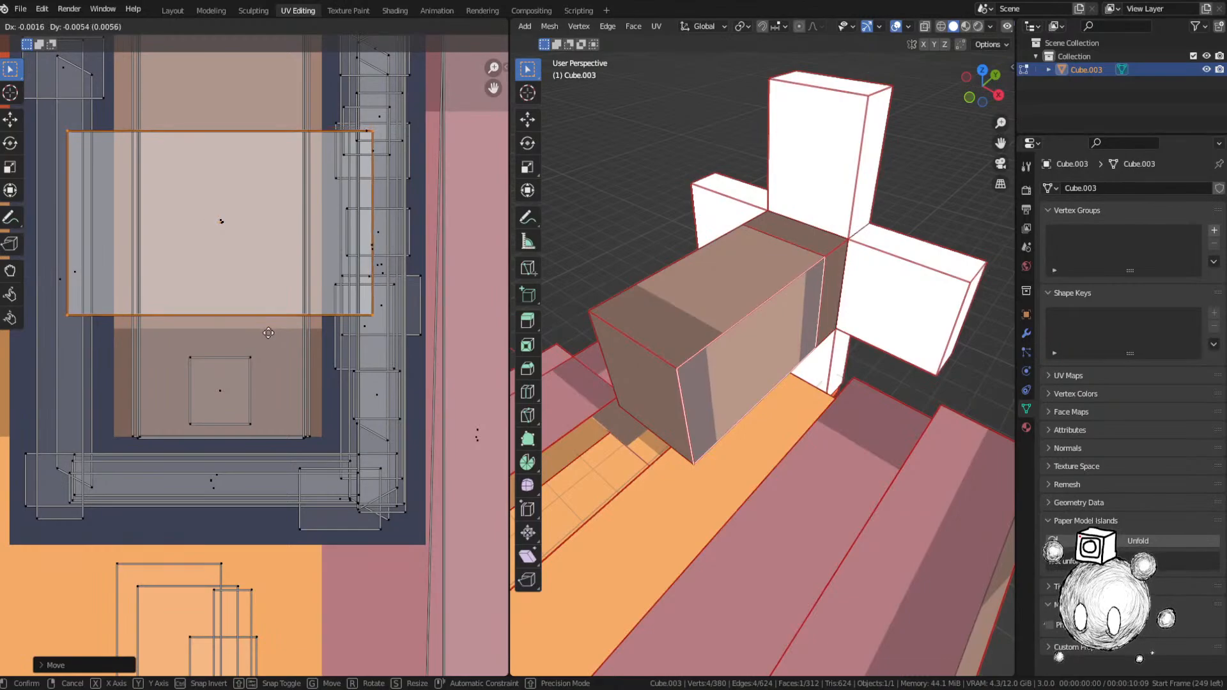
pyautogui.click(269, 332)
pyautogui.write('r90')
pyautogui.press('Return')
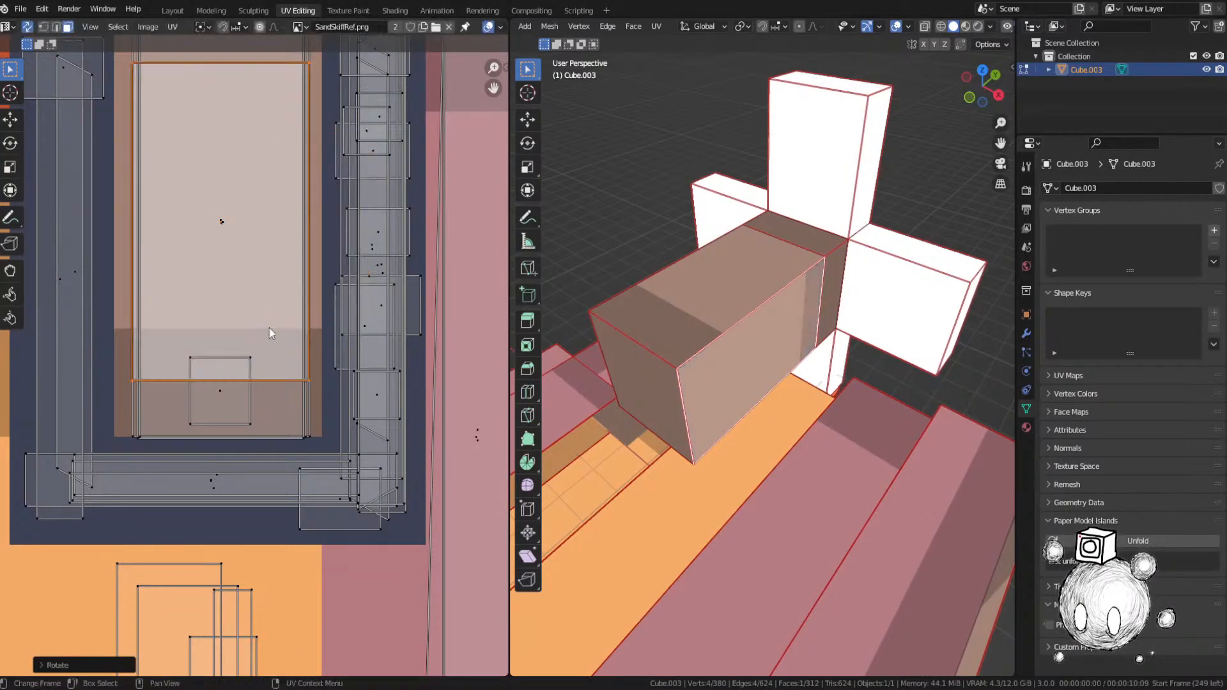
pyautogui.press('r')
pyautogui.rightClick(270, 327)
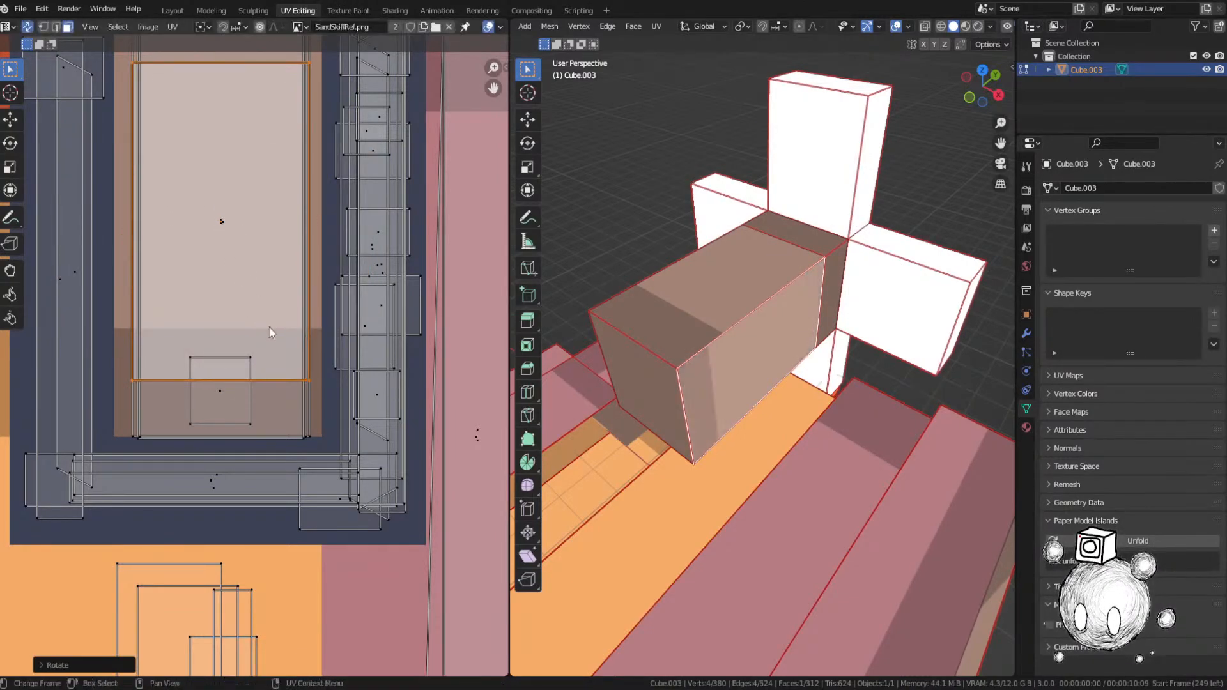
# Step: Scale the rectangular island along Y to match the brown panel's length and save the file
pyautogui.moveTo(271, 293); pyautogui.dragTo(301, 355, button='middle')
pyautogui.press('s')
pyautogui.press('y')
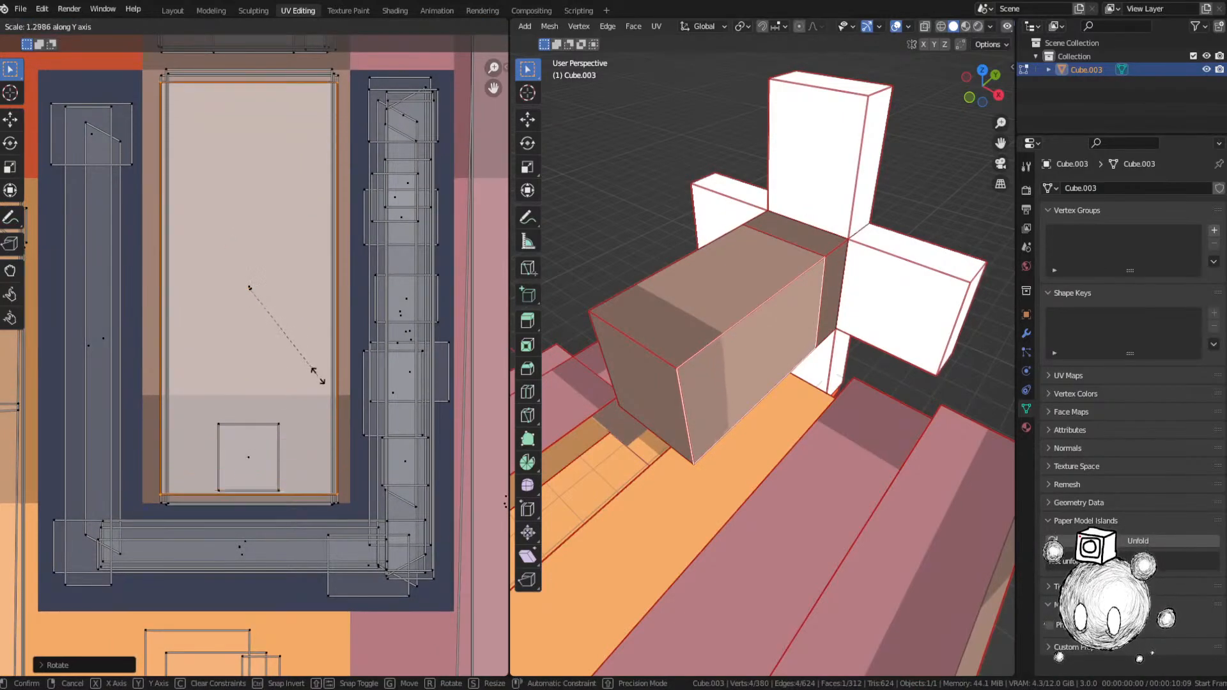
pyautogui.click(324, 379)
pyautogui.moveTo(771, 380); pyautogui.dragTo(690, 376, button='middle')
pyautogui.scroll(4, 690, 376)
pyautogui.press('s')
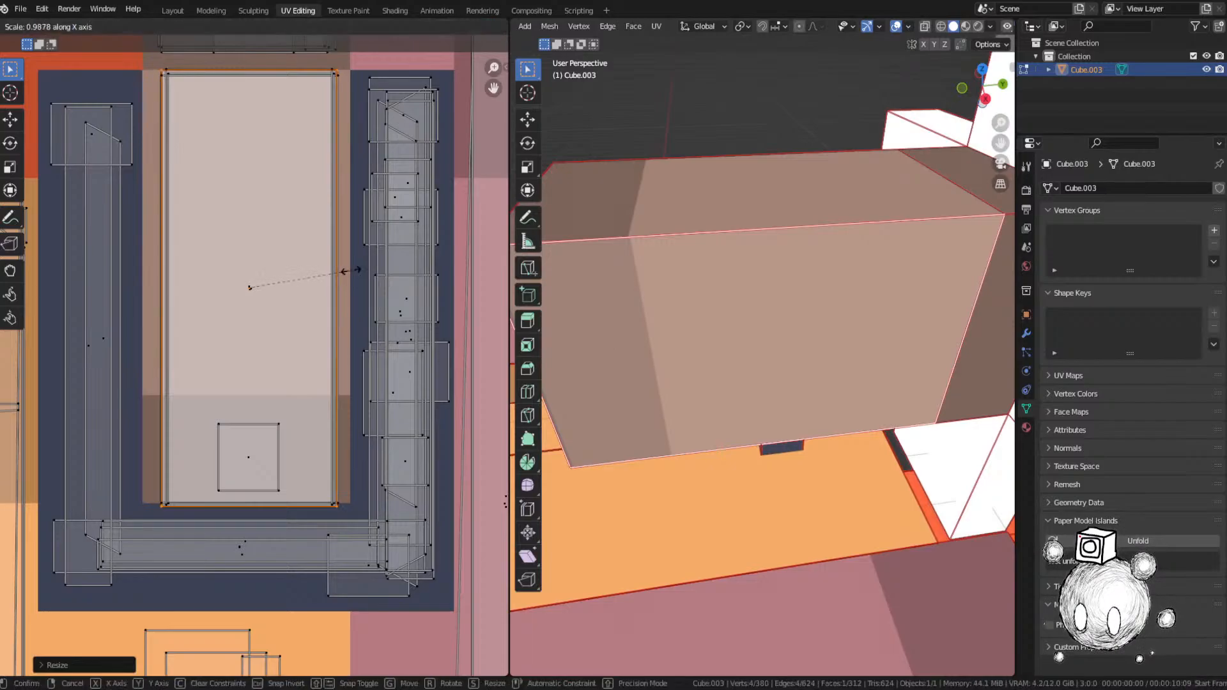
pyautogui.press('y')
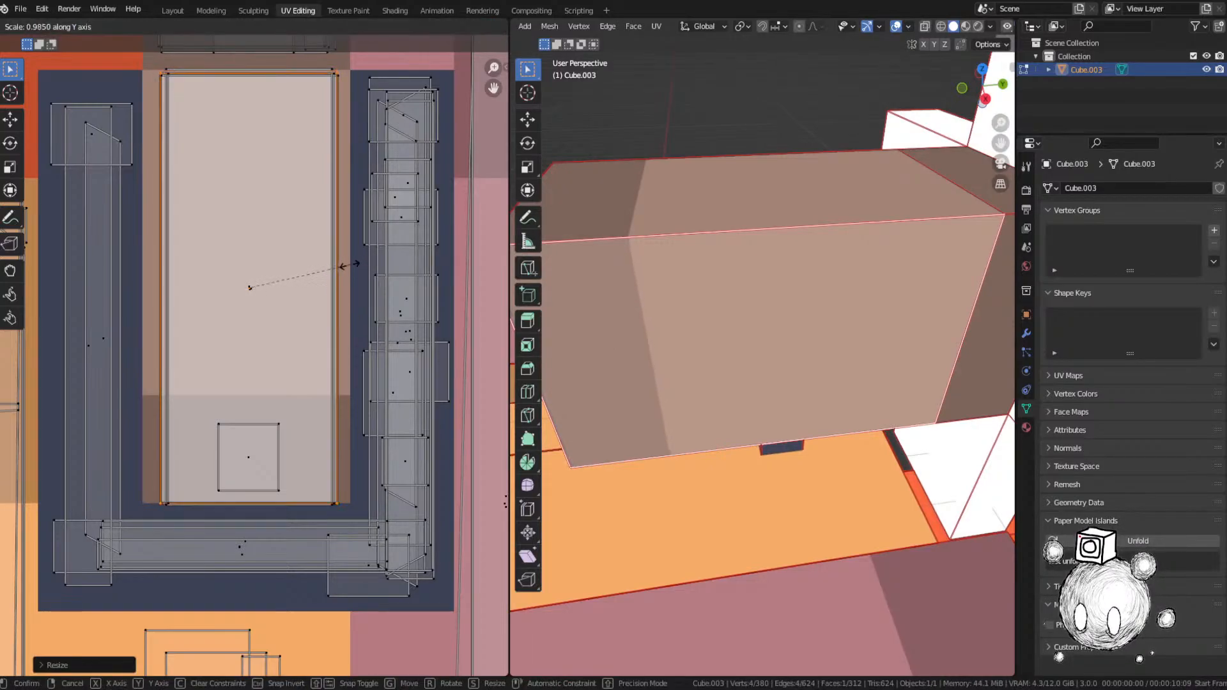
pyautogui.click(348, 262)
pyautogui.moveTo(665, 285); pyautogui.dragTo(705, 292, button='middle')
pyautogui.scroll(-5, 659, 281)
pyautogui.scroll(-5, 321, 233)
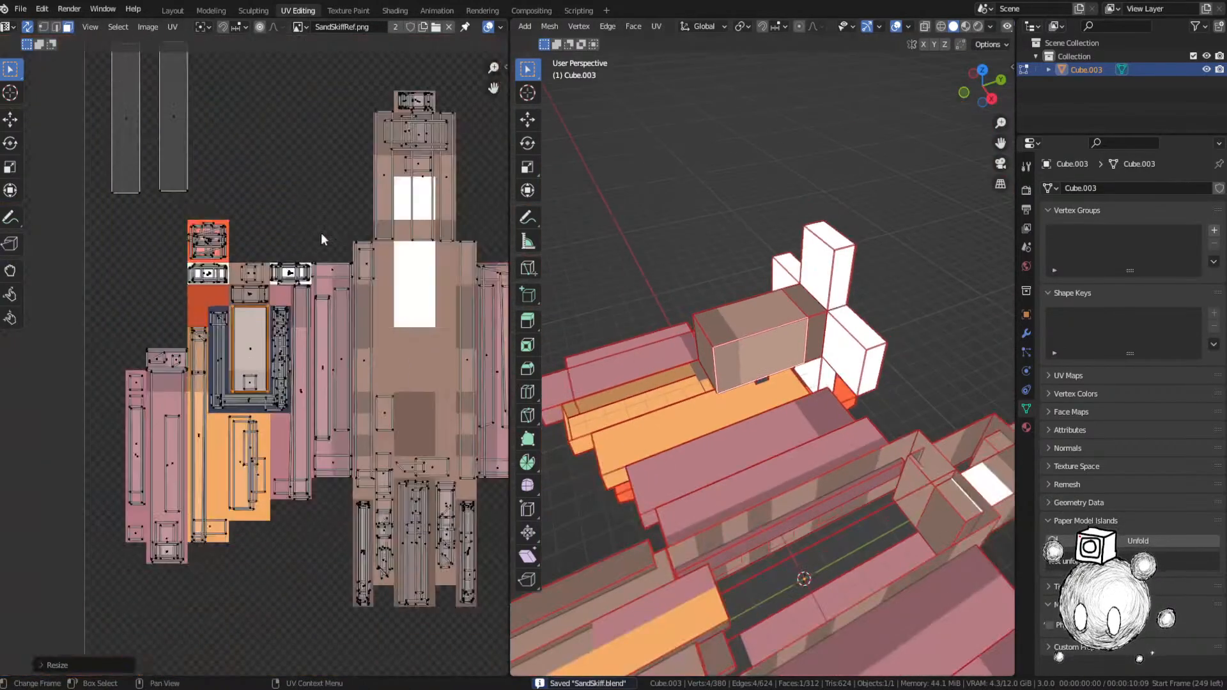
# Step: Select the tall unplaced island at the edge of the cluster, locate its body face, and set it beside the two islands parked above the wing
pyautogui.scroll(3, 326, 192)
pyautogui.moveTo(329, 169); pyautogui.dragTo(289, 280, button='middle')
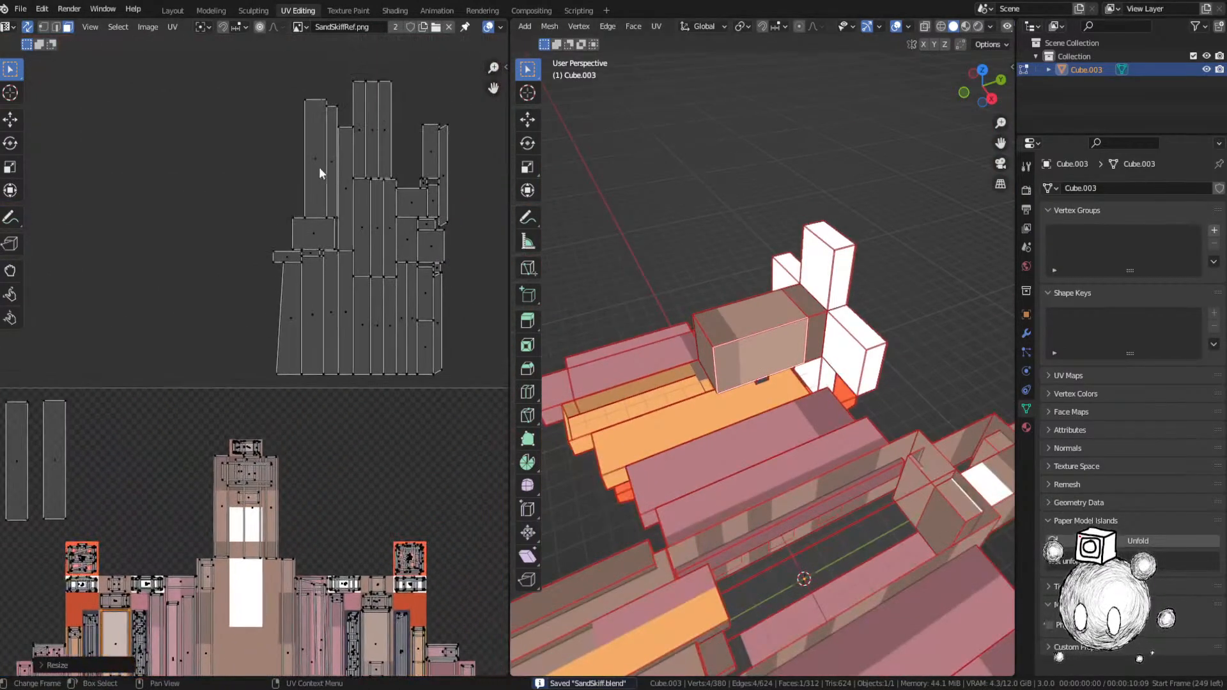
pyautogui.click(320, 167)
pyautogui.press('KP_Decimal')
pyautogui.moveTo(675, 305); pyautogui.dragTo(693, 303, button='middle')
pyautogui.click(736, 277)
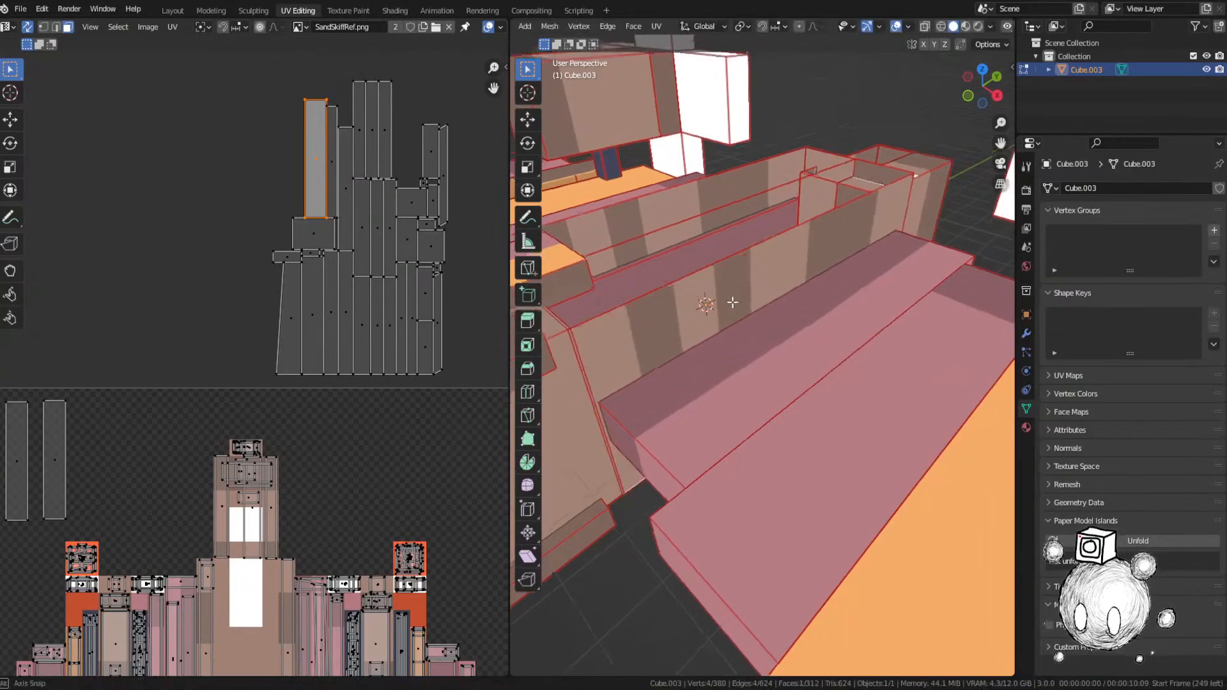
pyautogui.moveTo(726, 293); pyautogui.dragTo(802, 241, button='middle')
pyautogui.press('g')
pyautogui.click(381, 516)
pyautogui.moveTo(330, 493); pyautogui.dragTo(357, 306, button='middle')
pyautogui.press('g')
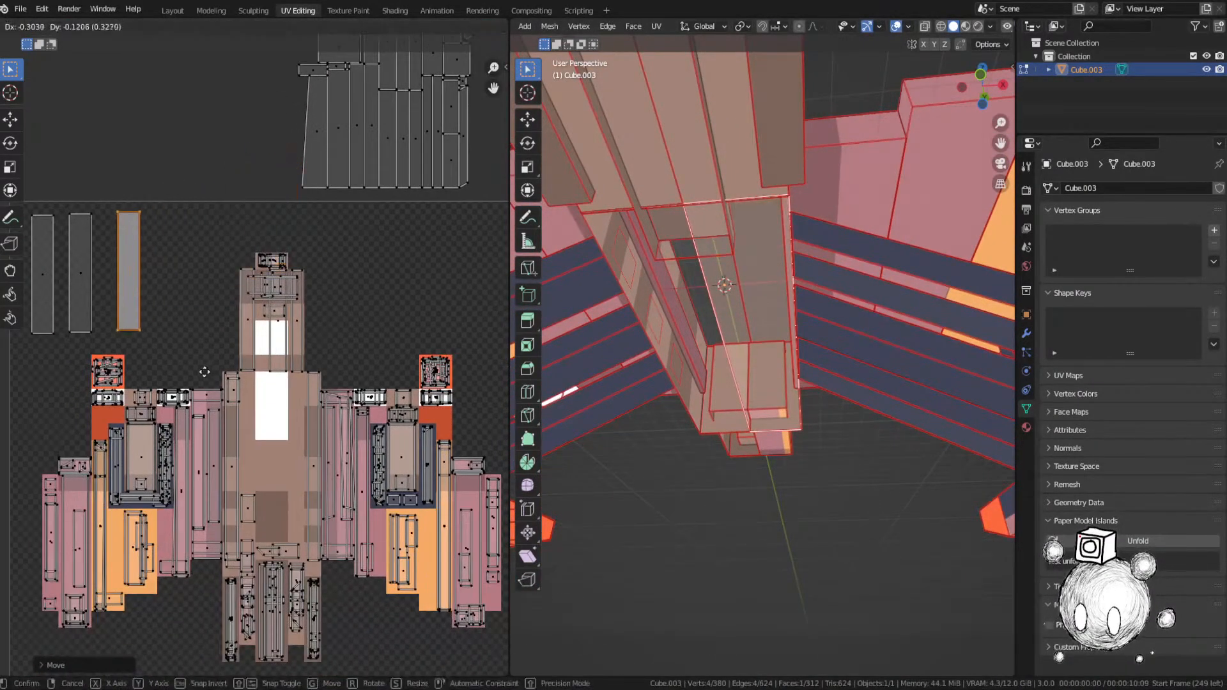
pyautogui.click(199, 373)
# Step: Select the thin tall island of the pink wing block's side face and place it on the pink strip below the other wing's navy frame
pyautogui.moveTo(382, 68); pyautogui.dragTo(330, 177, button='middle')
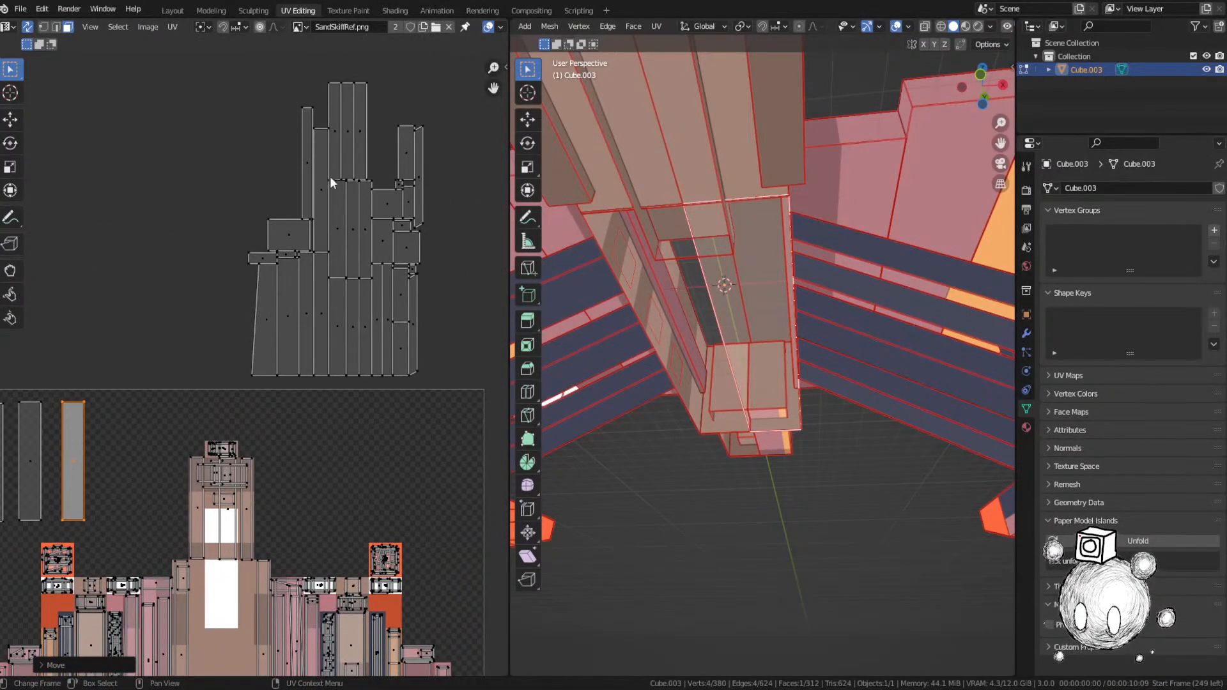
pyautogui.click(306, 141)
pyautogui.press('KP_Decimal')
pyautogui.moveTo(771, 301); pyautogui.dragTo(762, 412, button='middle')
pyautogui.press('g')
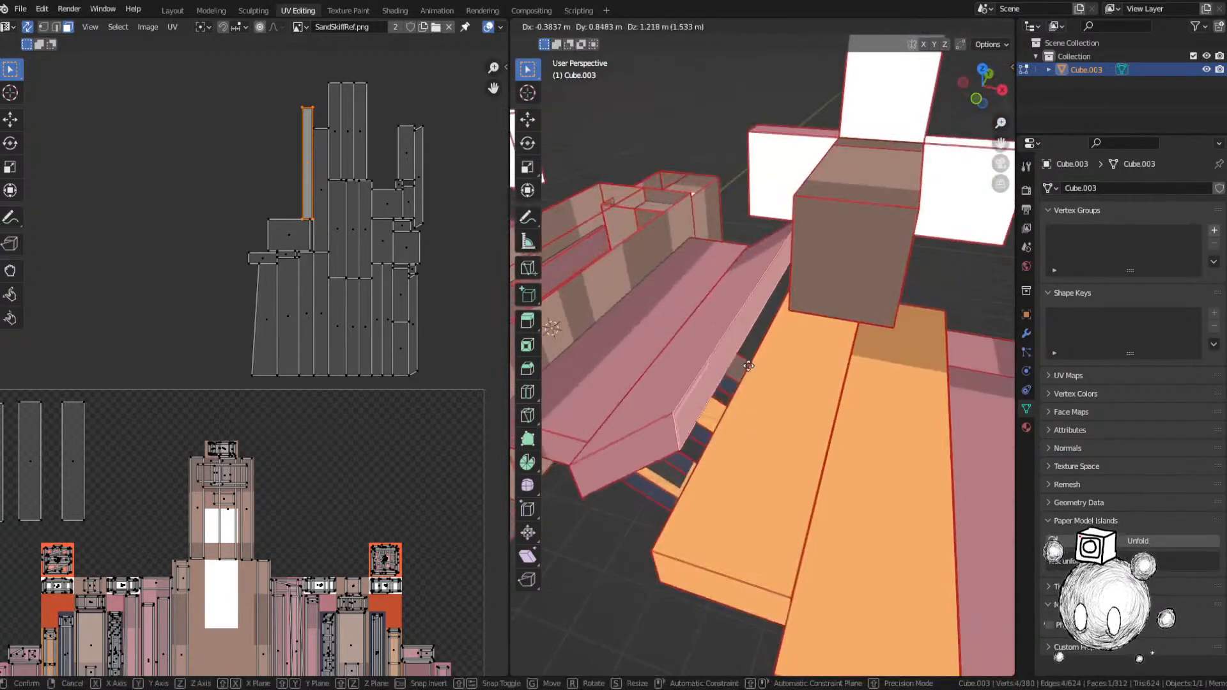
pyautogui.rightClick(748, 367)
pyautogui.press('g')
pyautogui.click(307, 556)
pyautogui.moveTo(312, 550); pyautogui.dragTo(360, 258, button='middle')
pyautogui.scroll(2, 388, 246)
pyautogui.press('g')
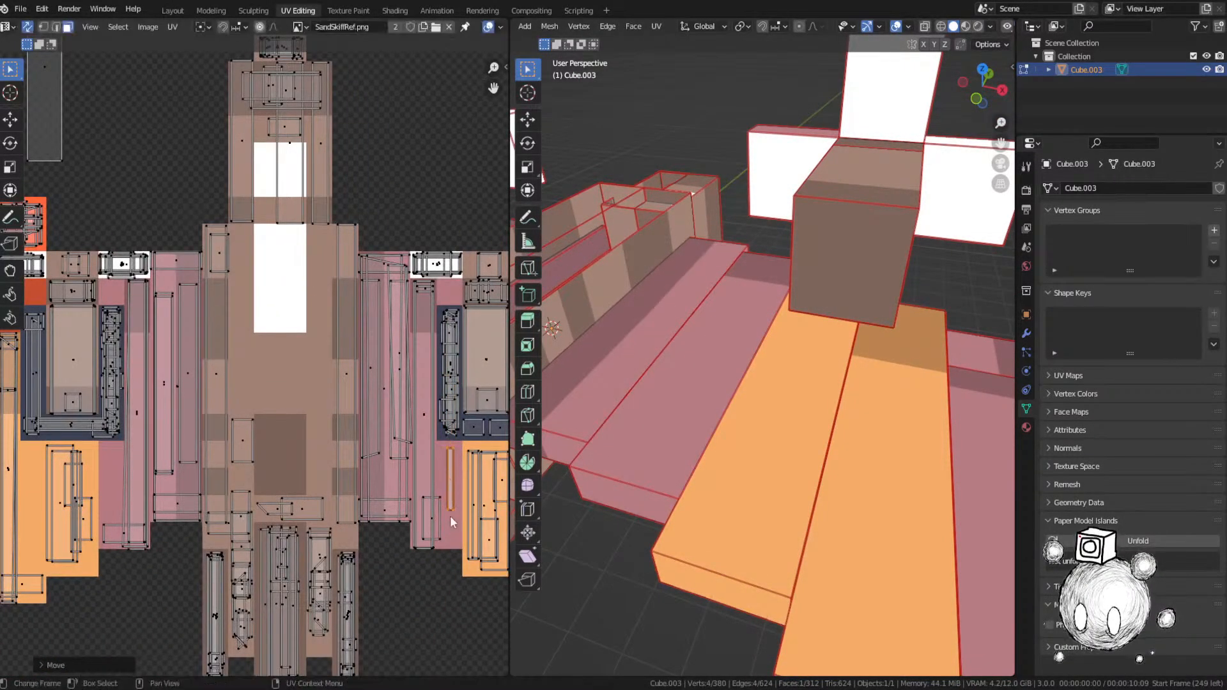
# Step: Select the next tall unplaced island, locate its face on the orange foot, and move it down onto the texture
pyautogui.scroll(-3, 403, 272)
pyautogui.moveTo(375, 67); pyautogui.dragTo(286, 349, button='middle')
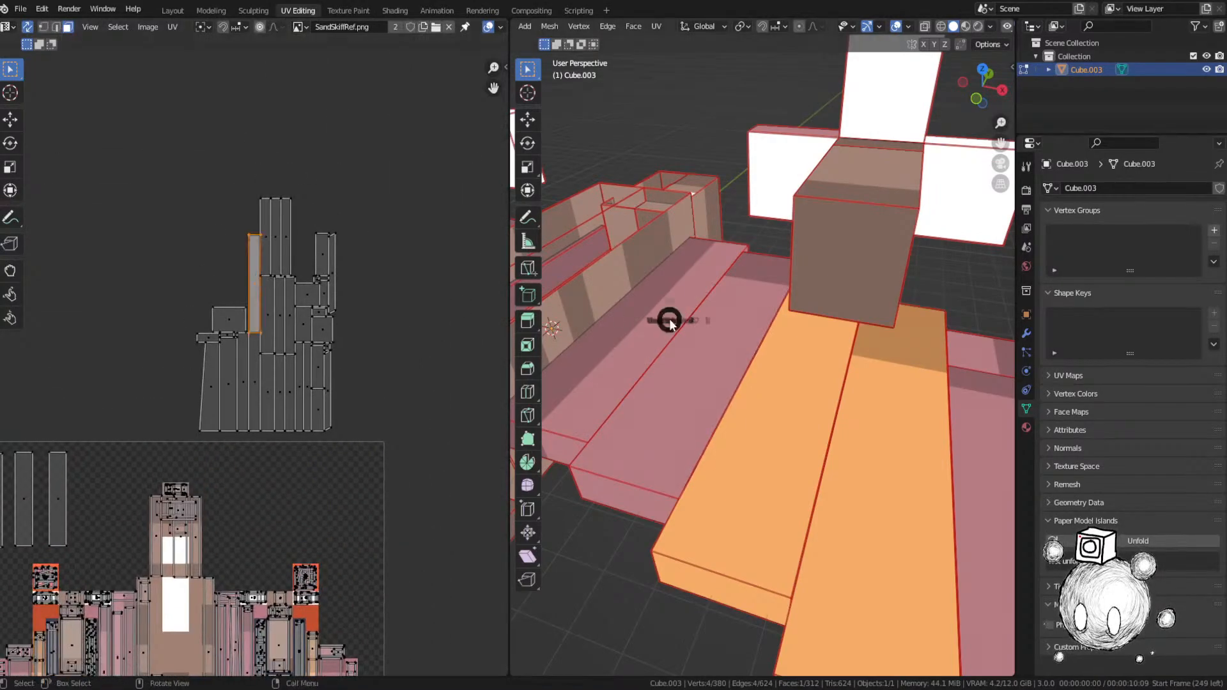
pyautogui.moveTo(669, 323); pyautogui.dragTo(754, 291, button='middle')
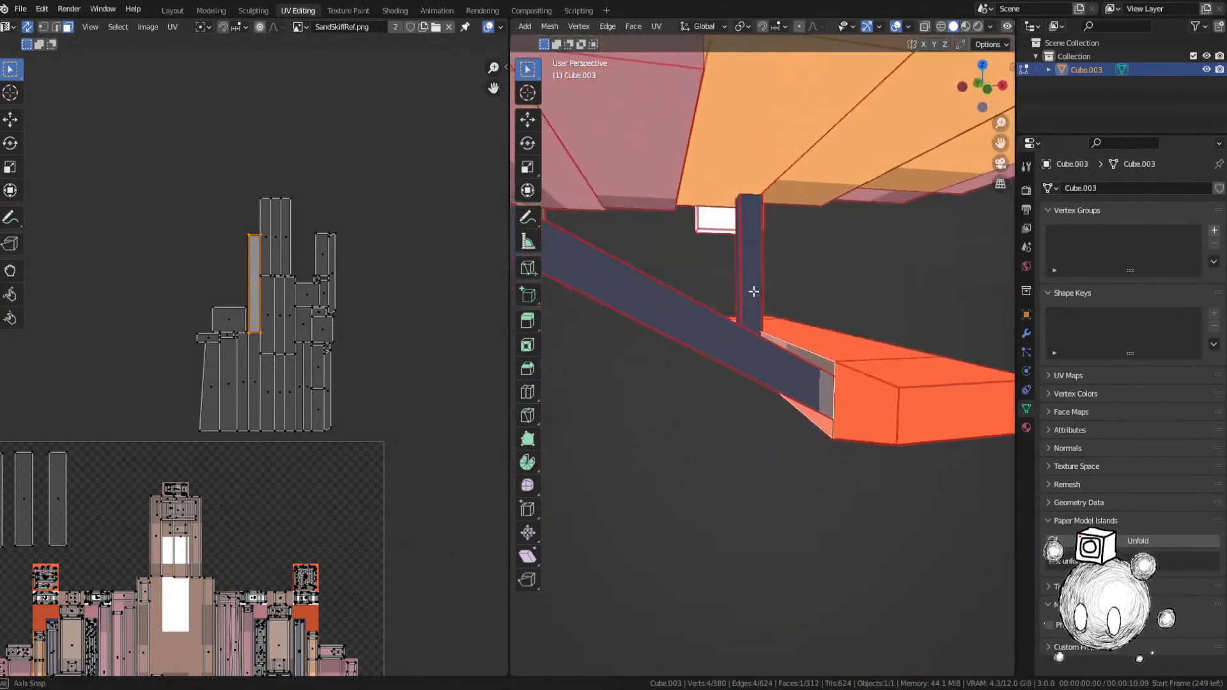
pyautogui.press('g')
pyautogui.click(330, 594)
# Step: Place the foot's island on the orange square, shrink it to fit inside, and save the file
pyautogui.moveTo(374, 524); pyautogui.dragTo(375, 388, button='middle')
pyautogui.scroll(2, 275, 383)
pyautogui.press('g')
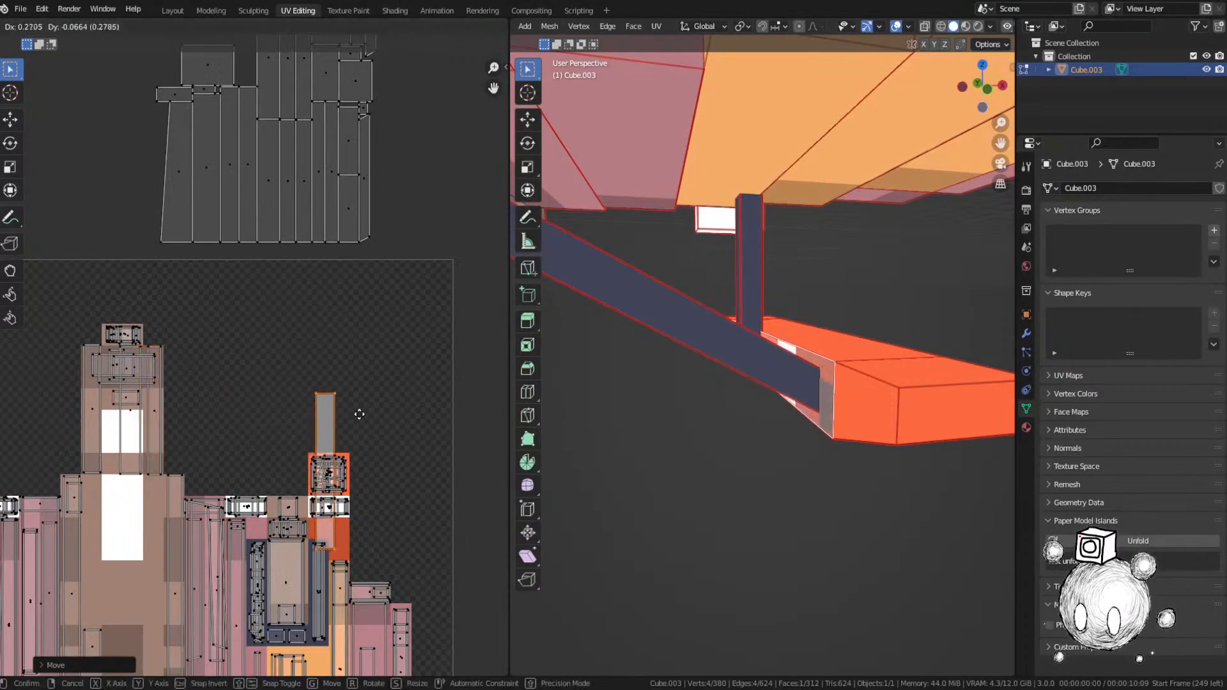
pyautogui.press('s')
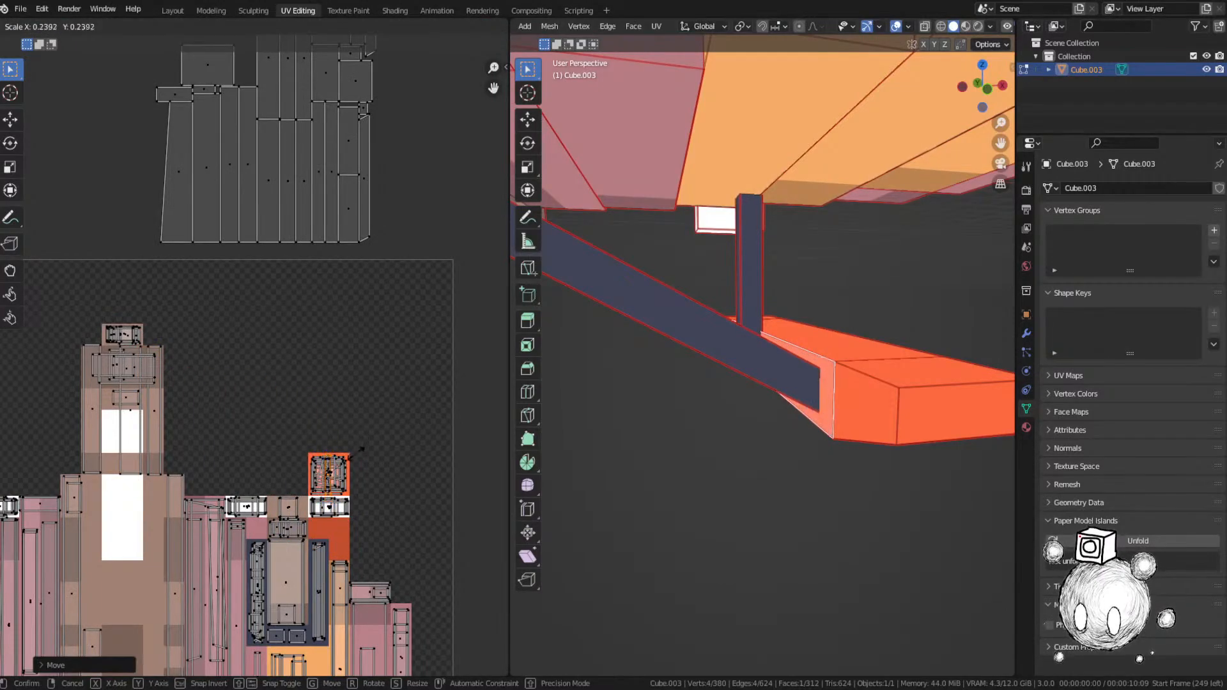
pyautogui.click(355, 451)
pyautogui.hotkey('ctrl', 's')
# Step: Select the next tall unplaced island, locate its face on the diagonal strut, and move it onto the opposite wing of the texture
pyautogui.scroll(-2, 334, 391)
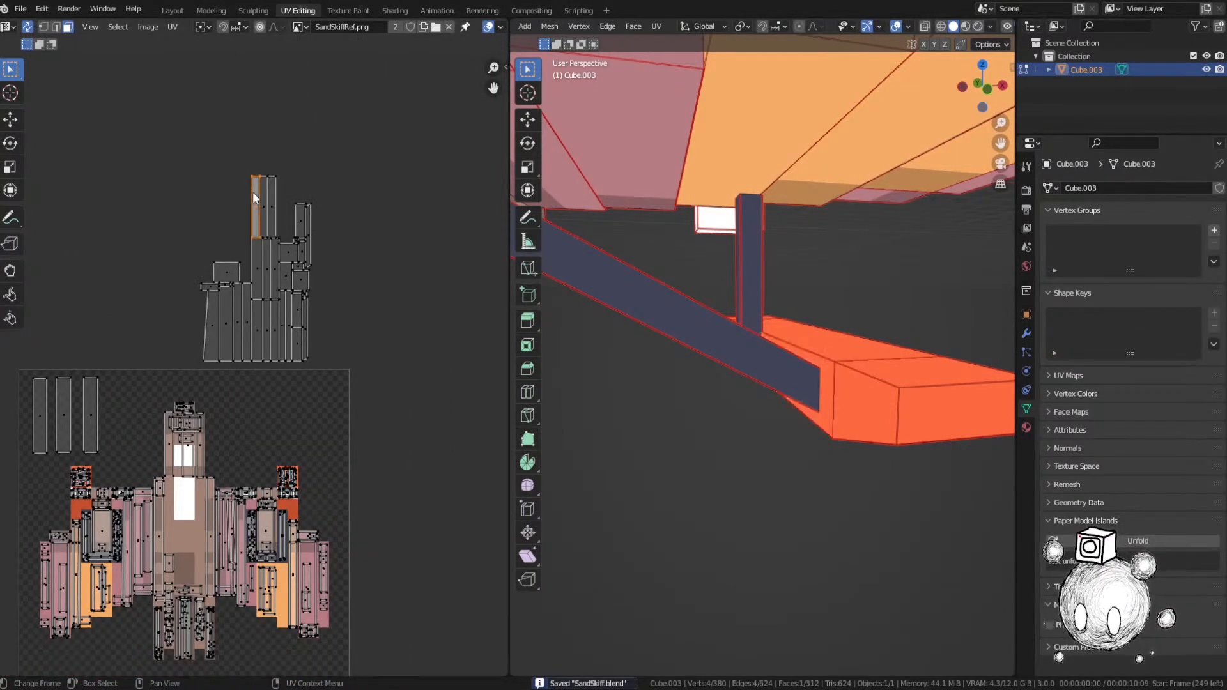
pyautogui.moveTo(716, 364); pyautogui.dragTo(759, 386, button='middle')
pyautogui.press('g')
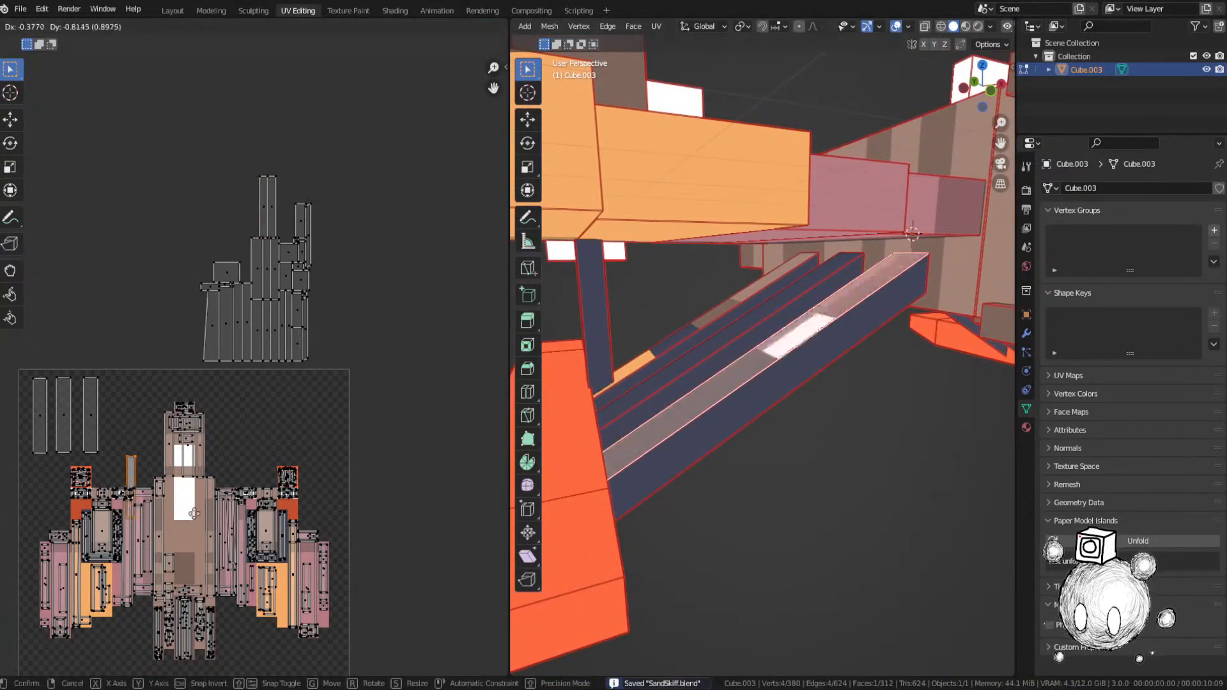
pyautogui.click(180, 566)
pyautogui.scroll(3, 152, 552)
pyautogui.moveTo(152, 552); pyautogui.dragTo(387, 331, button='middle')
# Step: Place the strut's island on the navy frame's inner arm, scale it down to fit, and save the file
pyautogui.press('g')
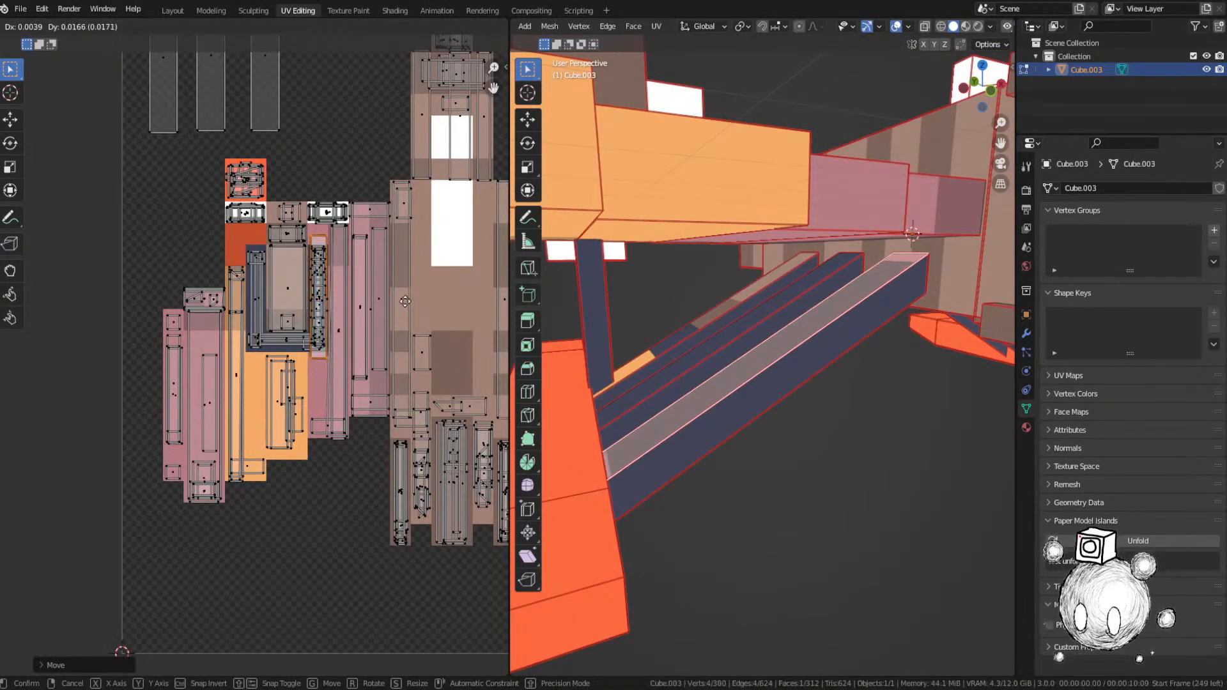
pyautogui.press('s')
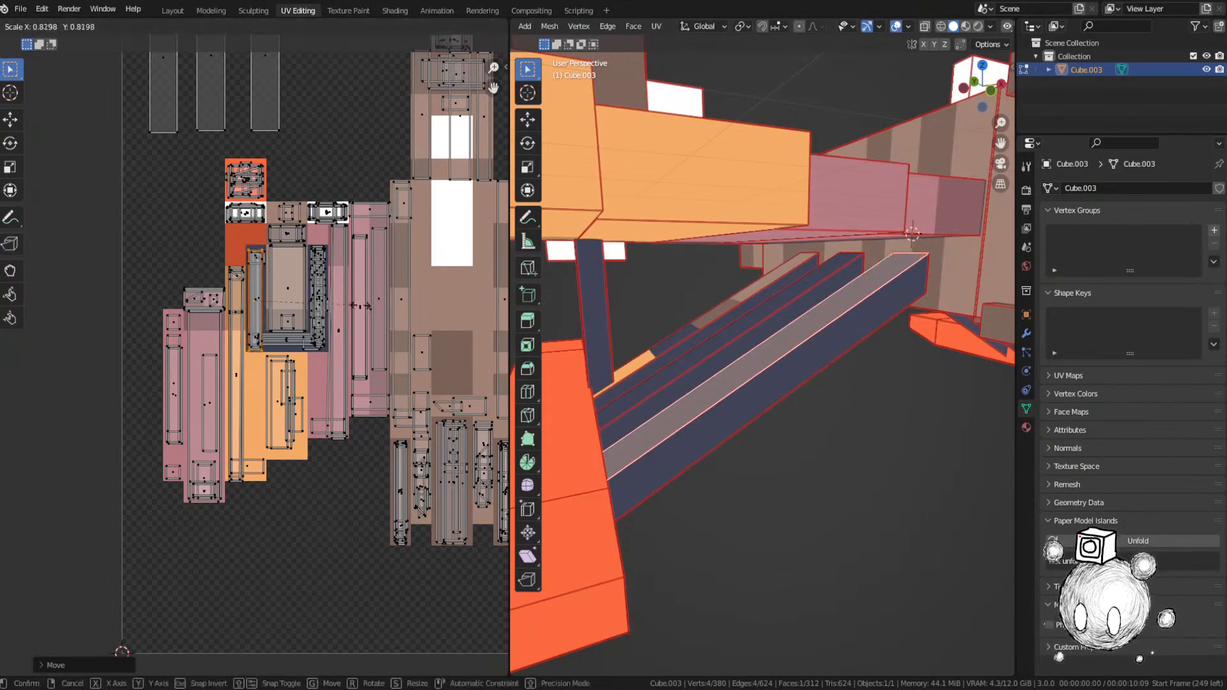
pyautogui.scroll(-3, 356, 312)
pyautogui.hotkey('ctrl', 's')
# Step: Select the next tall island of a neighbouring strut's upper face, fit it onto the wing's navy frame, and save the file
pyautogui.moveTo(401, 115); pyautogui.dragTo(382, 143, button='middle')
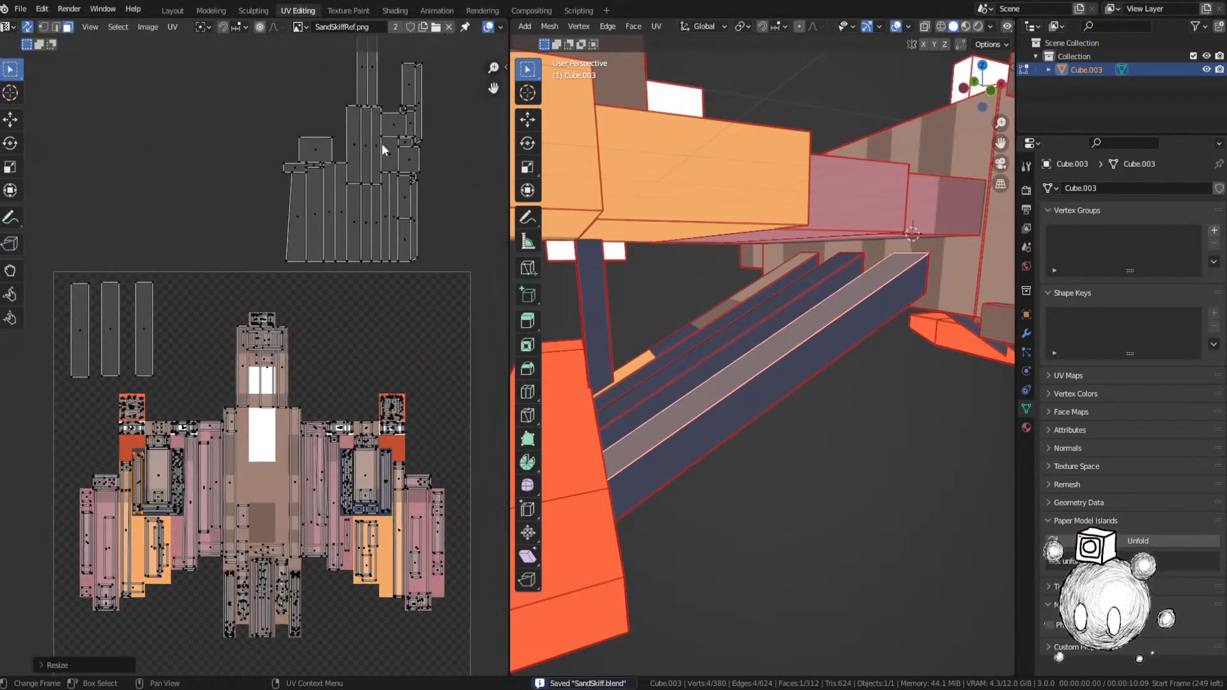
pyautogui.click(364, 84)
pyautogui.scroll(4, 813, 336)
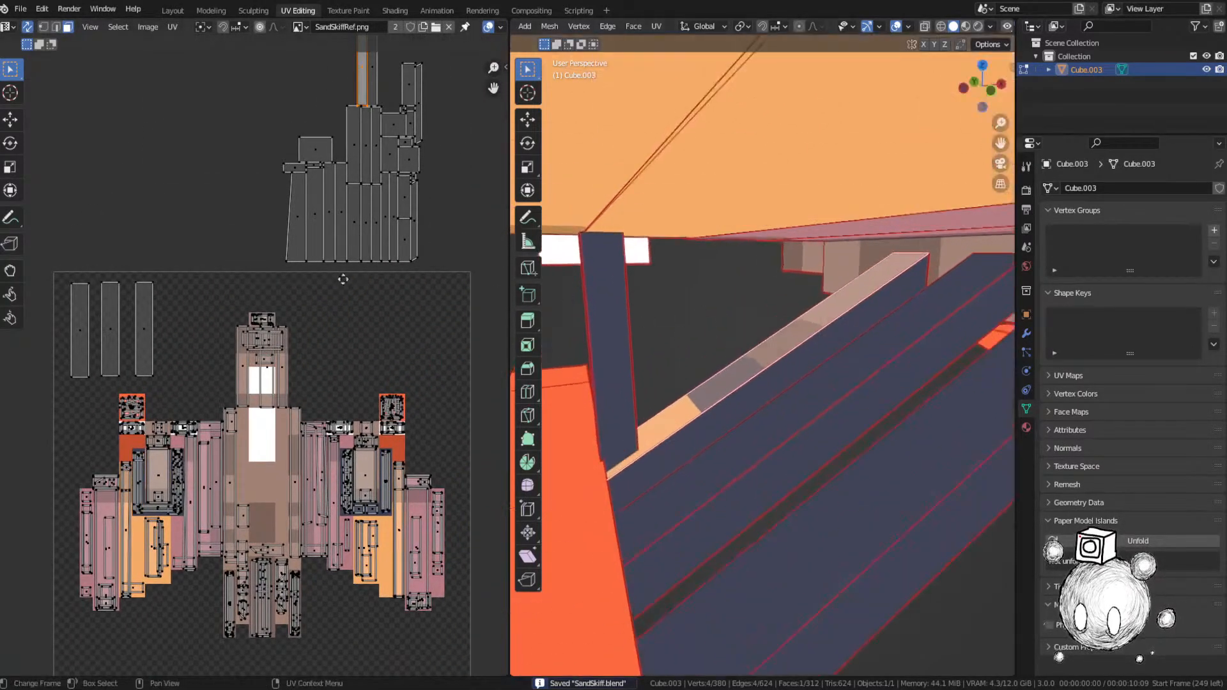
pyautogui.press('g')
pyautogui.click(122, 50)
pyautogui.scroll(5, 323, 206)
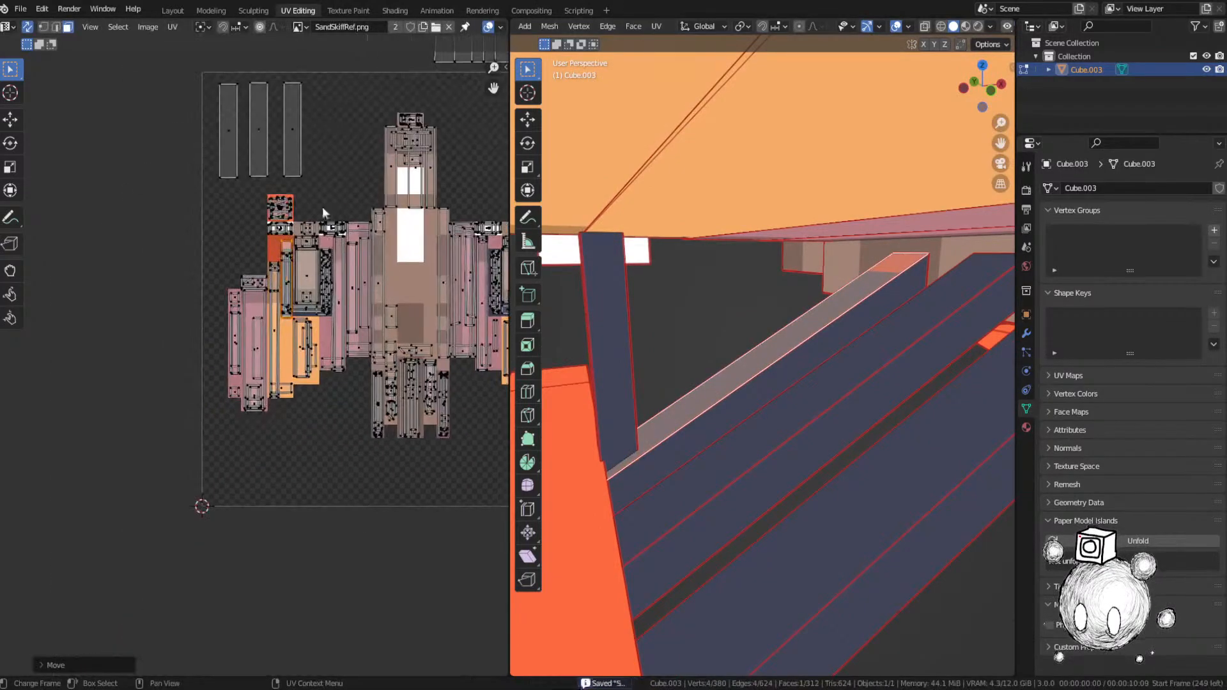
pyautogui.hotkey('ctrl', 's')
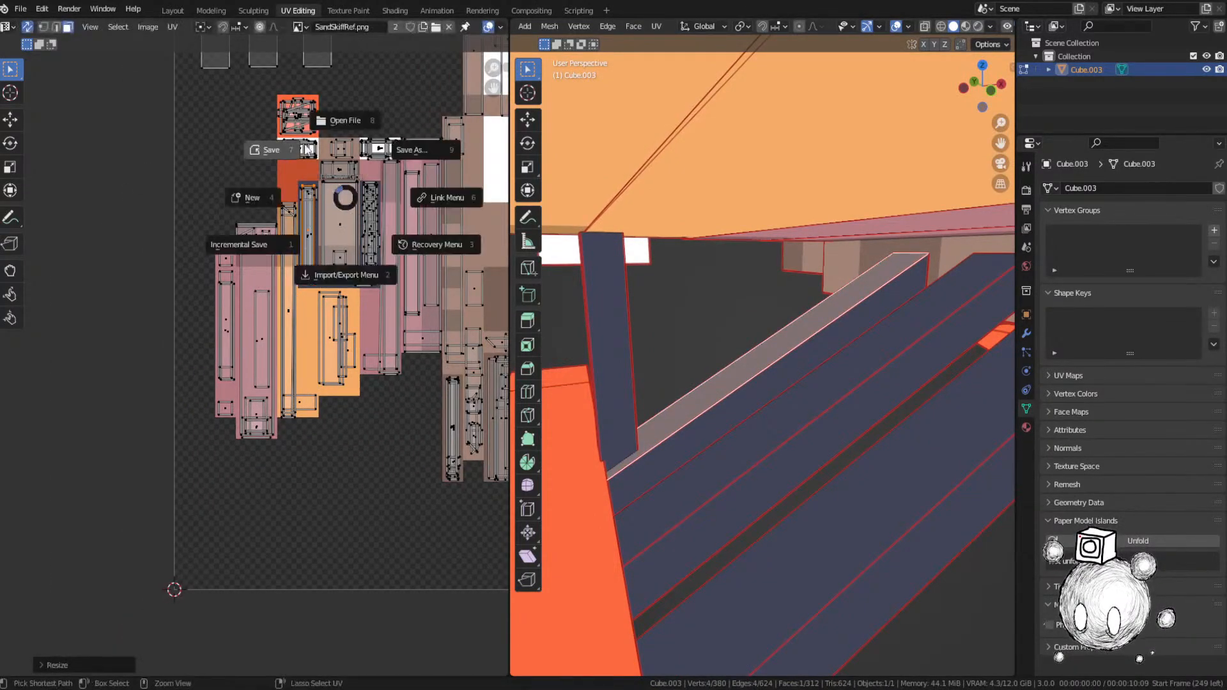
pyautogui.click(307, 148)
# Step: Select the next tall unplaced island, locate its face on the diagonal strut, and move it onto the texture's wing
pyautogui.moveTo(330, 123); pyautogui.dragTo(129, 438, button='middle')
pyautogui.scroll(-2, 192, 384)
pyautogui.click(390, 95)
pyautogui.moveTo(860, 340); pyautogui.dragTo(727, 347, button='middle')
pyautogui.moveTo(399, 299); pyautogui.dragTo(392, 294, button='middle')
pyautogui.moveTo(783, 434); pyautogui.dragTo(764, 402, button='middle')
pyautogui.press('g')
pyautogui.click(323, 650)
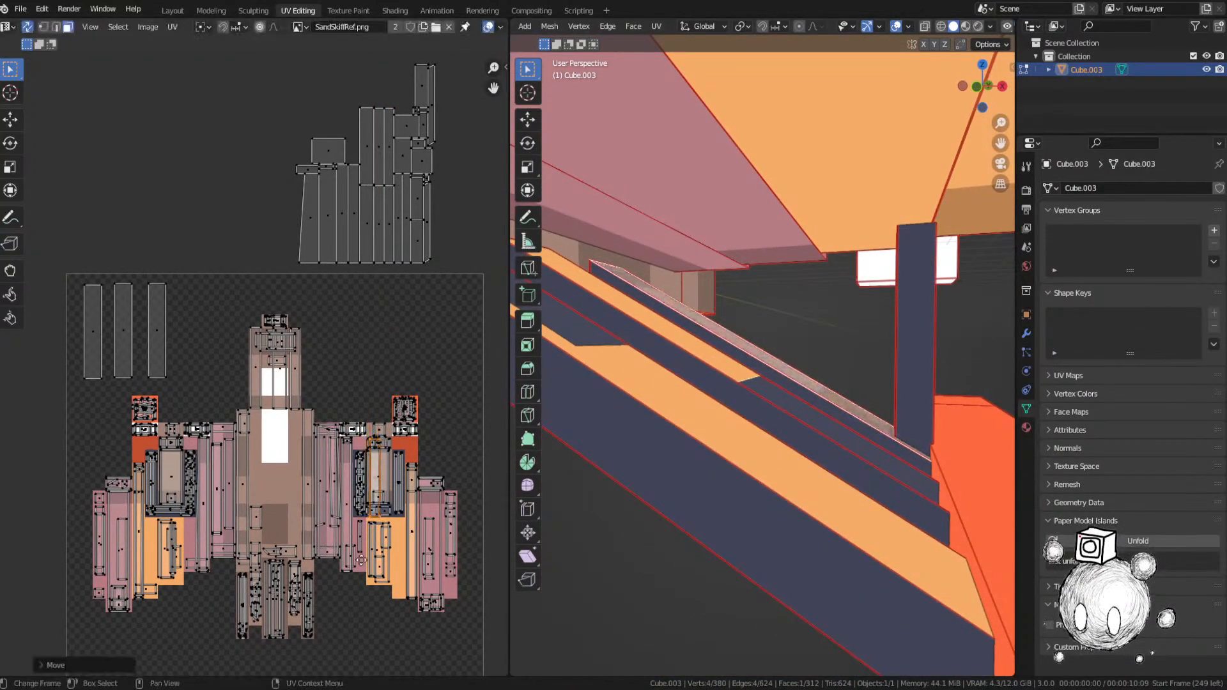
# Step: Place the strut's island on the navy frame's outer arm, scale it down slightly to fit, and save the file
pyautogui.scroll(3, 448, 586)
pyautogui.press('g')
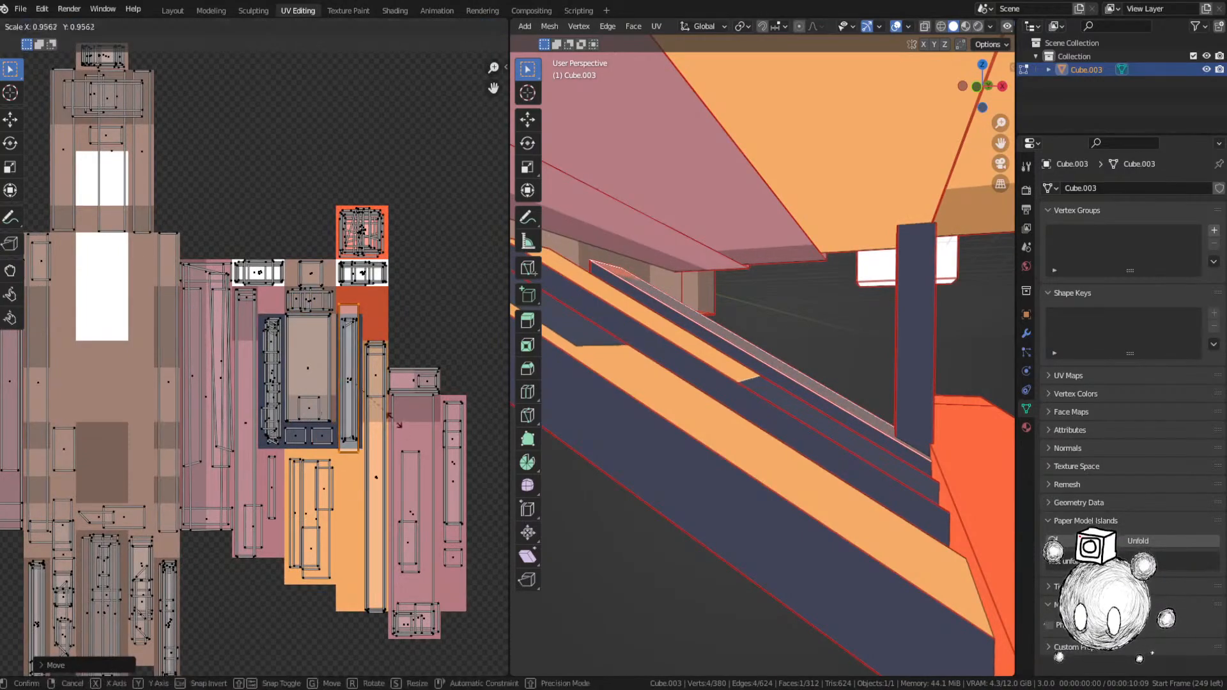
pyautogui.hotkey('ctrl', 's')
# Step: Select the next narrow island, locate its face on the underside of the hull's boxy end section, and move it onto the texture's central column
pyautogui.scroll(-3, 332, 359)
pyautogui.moveTo(337, 146); pyautogui.dragTo(309, 424, button='middle')
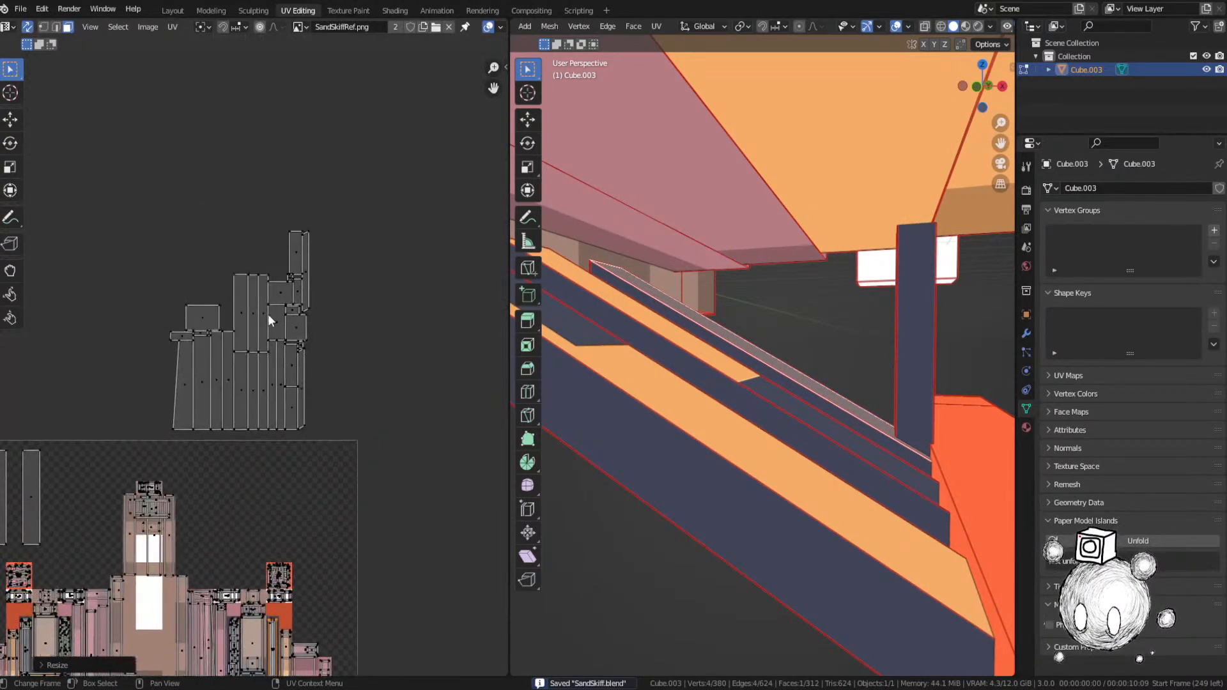
pyautogui.press('KP_Decimal')
pyautogui.moveTo(745, 432); pyautogui.dragTo(639, 361, button='middle')
pyautogui.press('g')
pyautogui.click(300, 472)
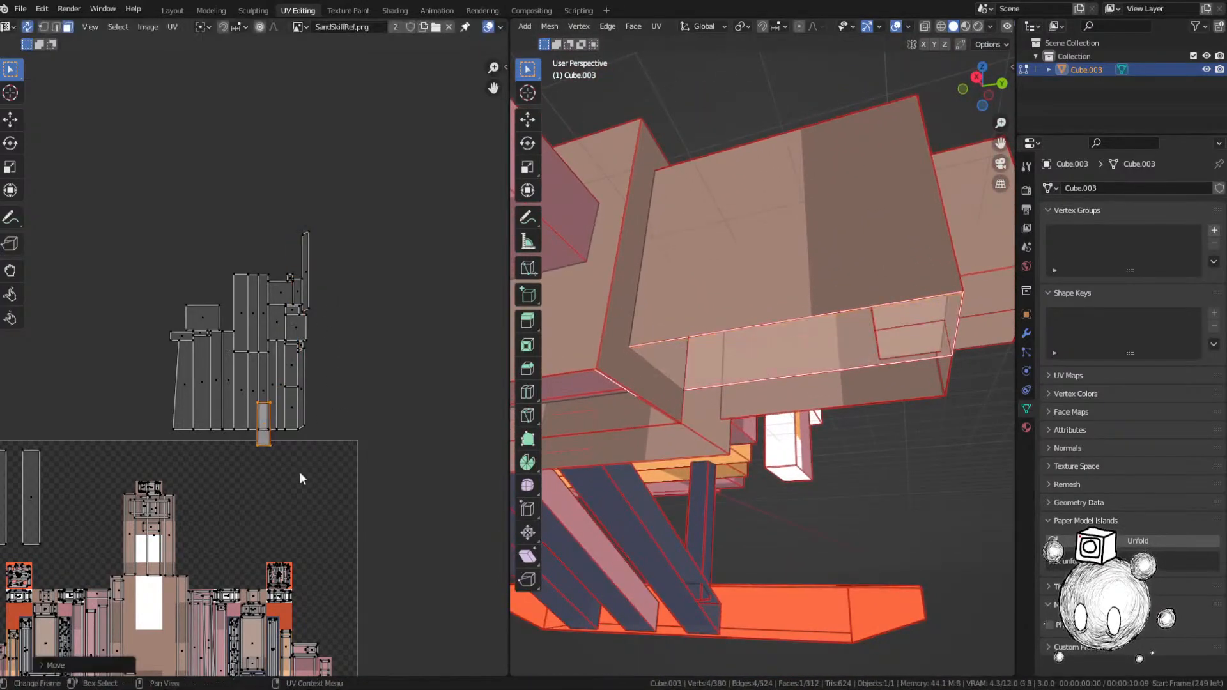
pyautogui.moveTo(739, 511); pyautogui.dragTo(677, 507, button='middle')
pyautogui.press('g')
pyautogui.click(256, 434)
pyautogui.moveTo(246, 452); pyautogui.dragTo(417, 312, button='middle')
pyautogui.scroll(3, 417, 312)
pyautogui.press('g')
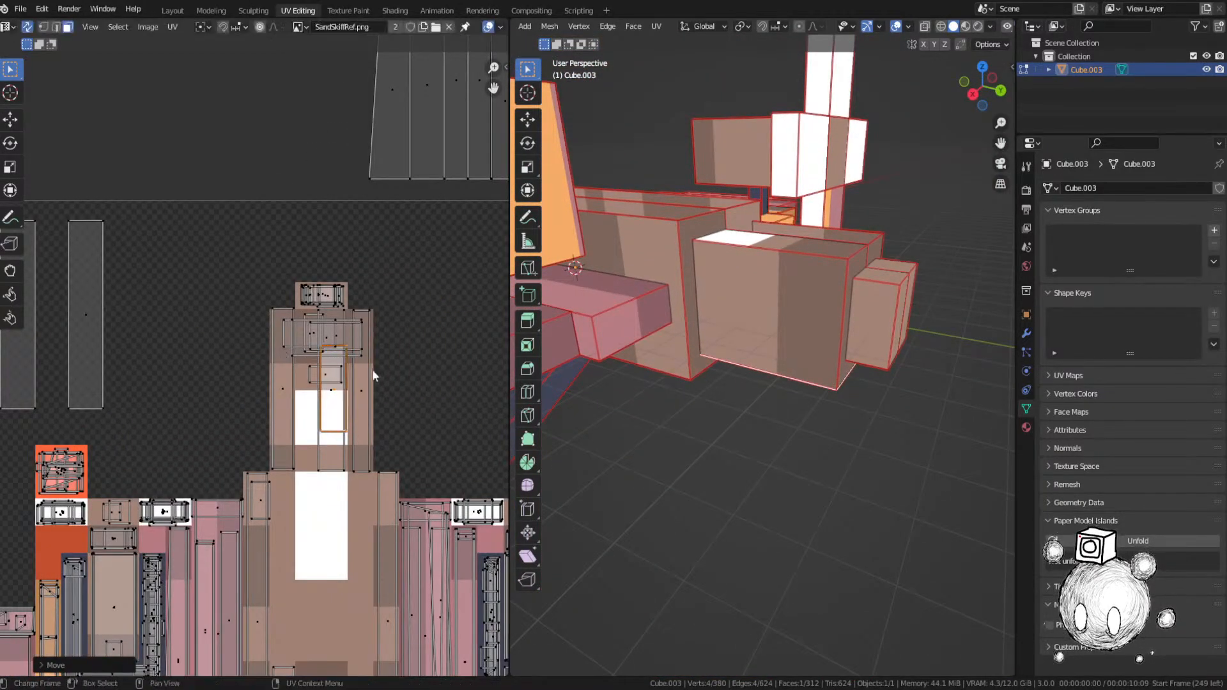
# Step: Align the underside's island with the central column's upper section and stretch it about 1.9 times along Y to span the section's length
pyautogui.moveTo(684, 390); pyautogui.dragTo(673, 307, button='middle')
pyautogui.scroll(3, 294, 387)
pyautogui.moveTo(342, 438); pyautogui.dragTo(350, 341, button='middle')
pyautogui.scroll(1, 349, 341)
pyautogui.press('g')
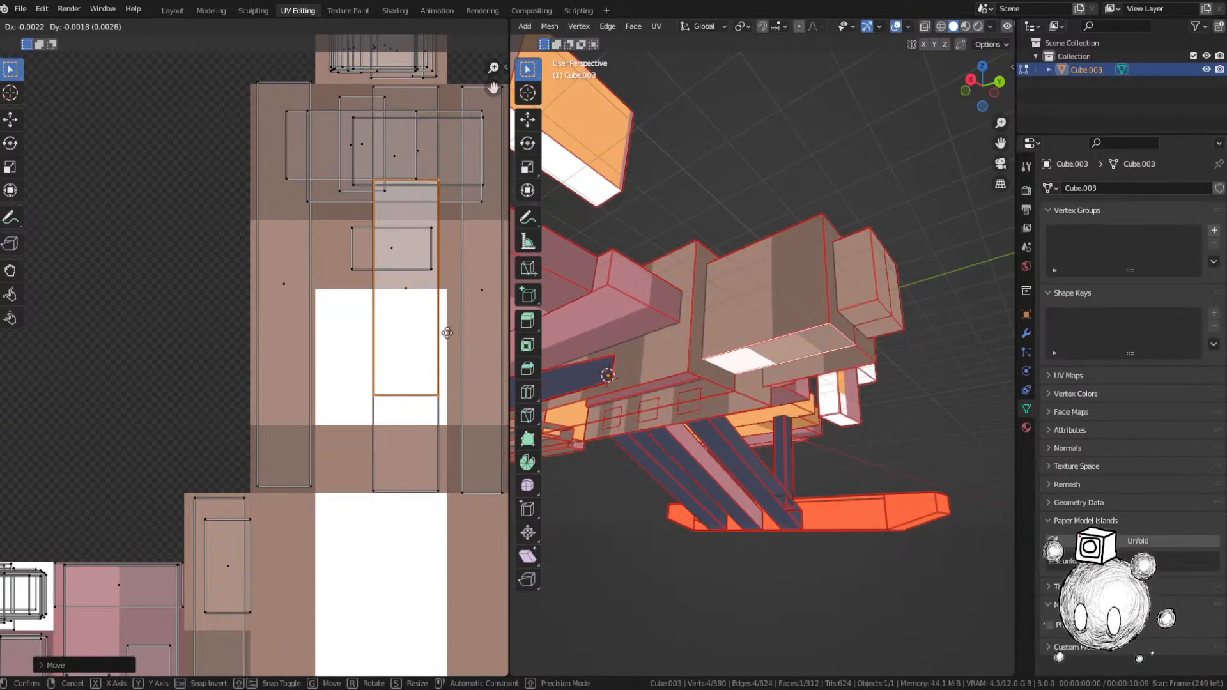
pyautogui.press('s')
pyautogui.press('x')
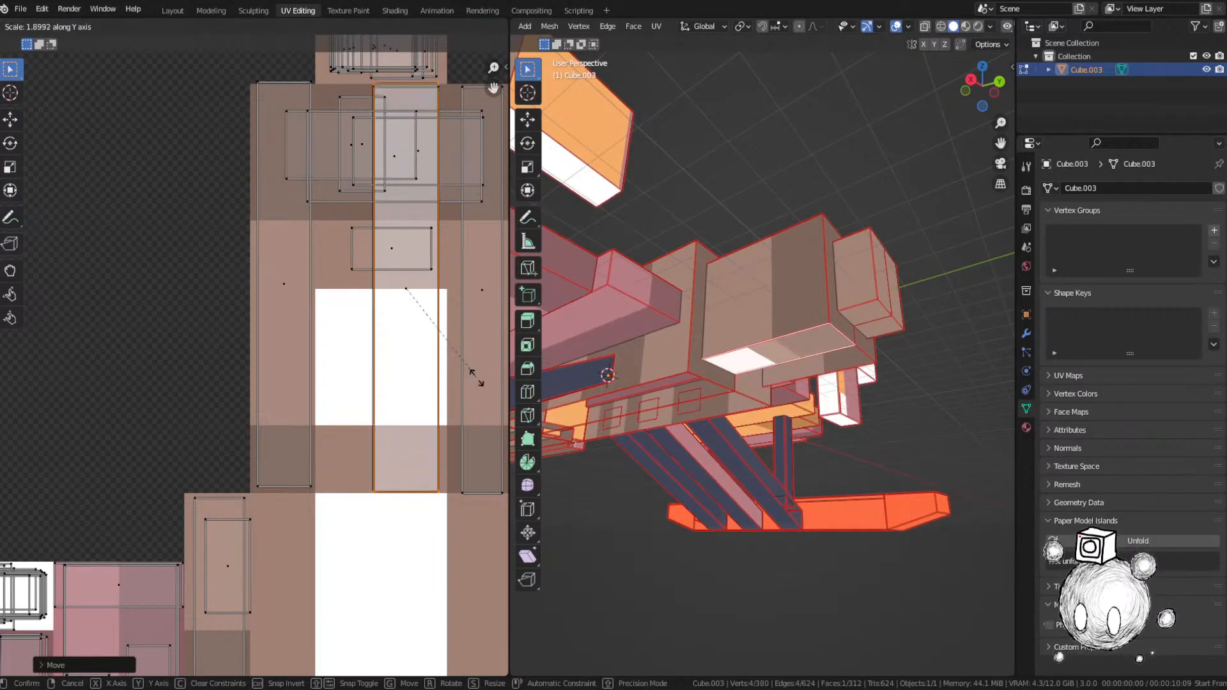
pyautogui.click(467, 365)
pyautogui.moveTo(770, 400)
pyautogui.mouseDown(button='middle')
pyautogui.moveTo(775, 417)
pyautogui.moveTo(783, 397)
pyautogui.mouseUp(button='middle')
pyautogui.keyDown('shift'); pyautogui.click(776, 373); pyautogui.keyUp('shift')
pyautogui.scroll(-2, 754, 377)
pyautogui.scroll(2, 735, 364)
pyautogui.moveTo(734, 363); pyautogui.dragTo(812, 437, button='middle')
pyautogui.scroll(-4, 362, 360)
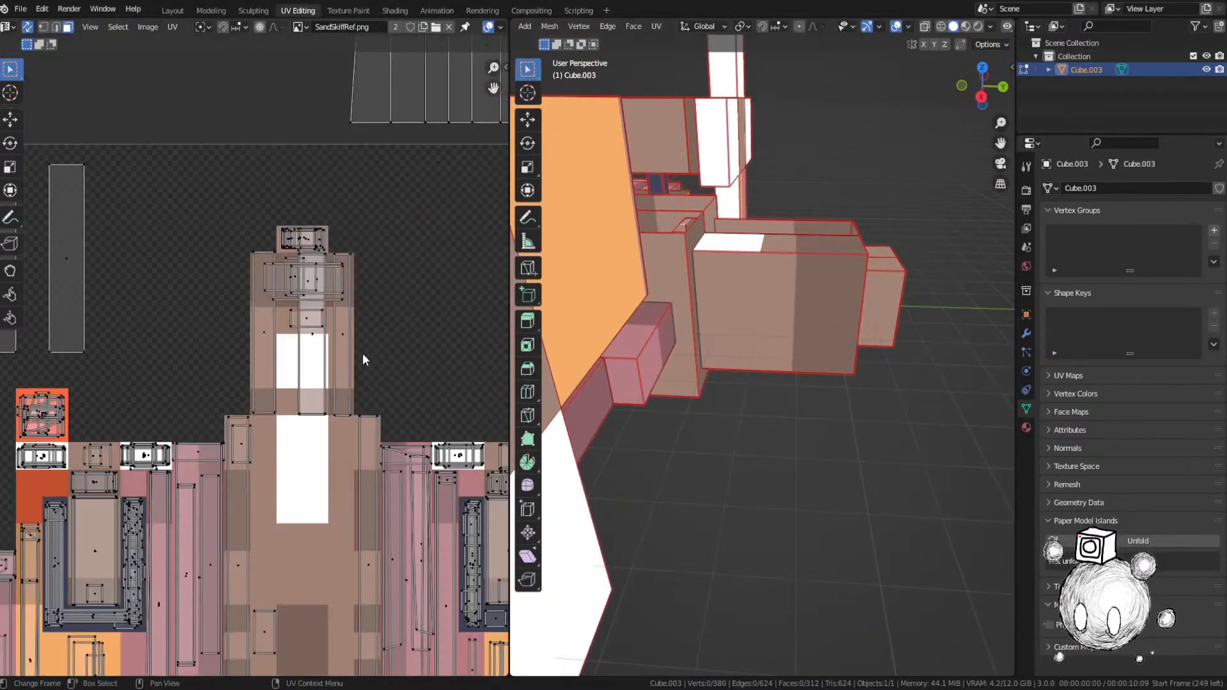
# Step: Select the thin island beside the stack, locate its strut side face, and fit it onto the navy frame's outer arm at about 0.69 scale
pyautogui.scroll(-3, 349, 256)
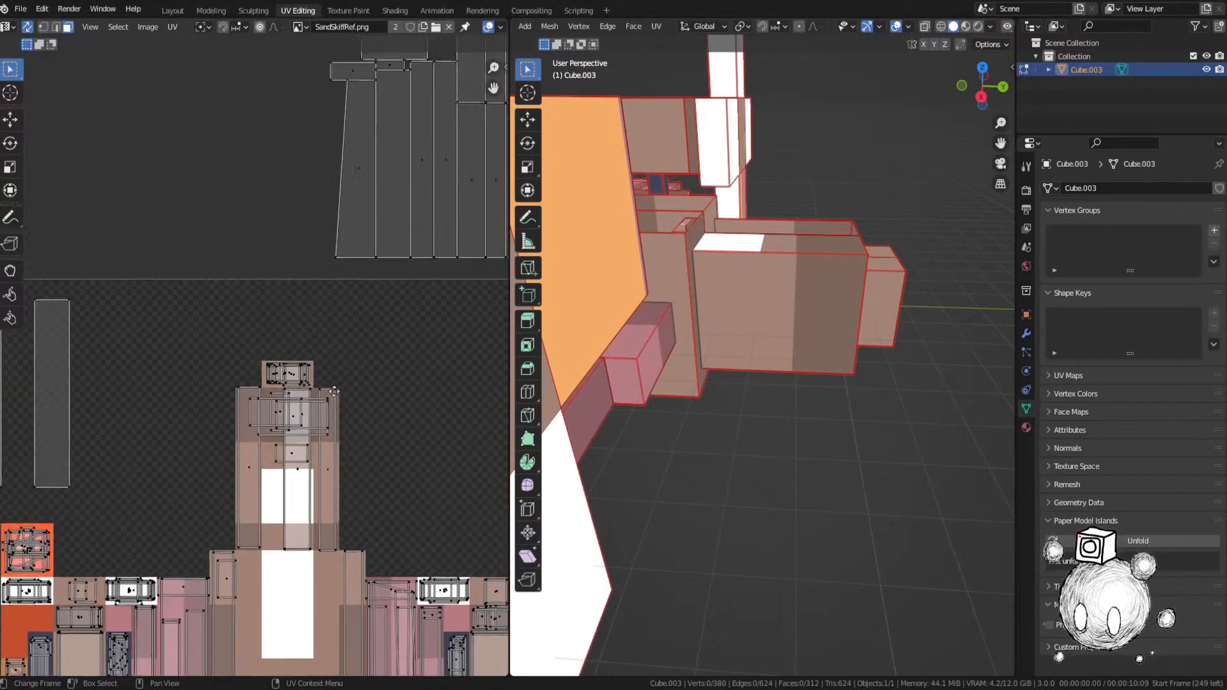
pyautogui.moveTo(325, 396); pyautogui.dragTo(294, 395, button='middle')
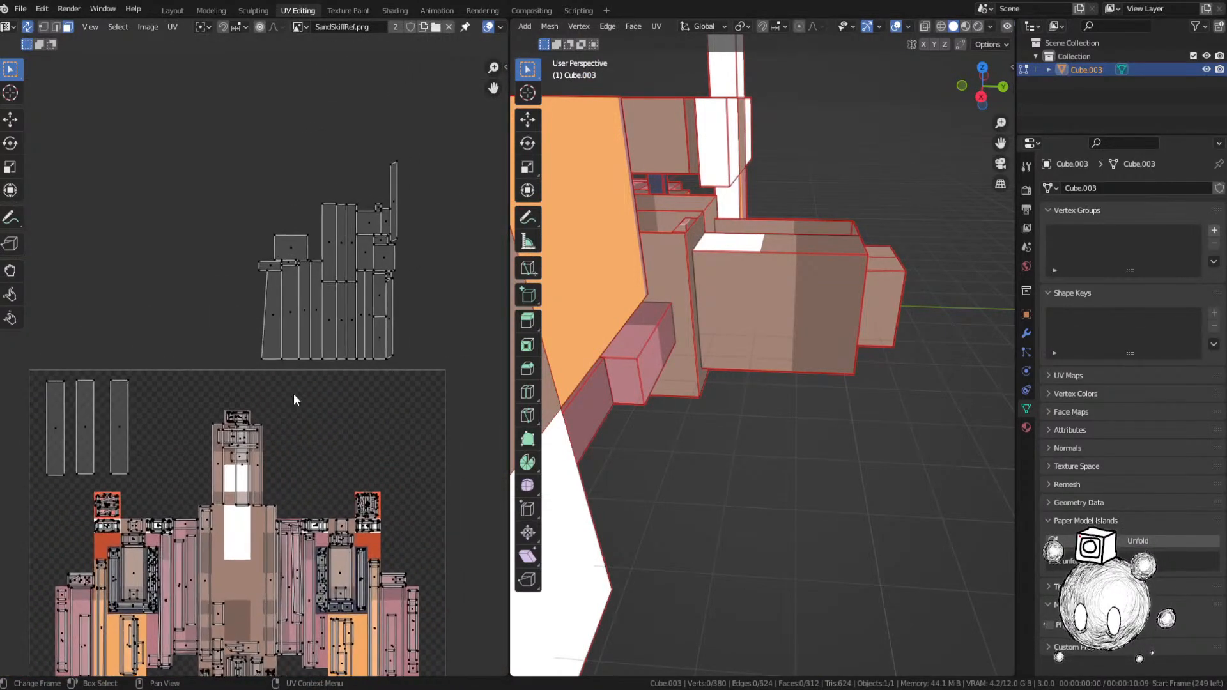
pyautogui.click(734, 346)
pyautogui.moveTo(734, 345); pyautogui.dragTo(792, 282, button='middle')
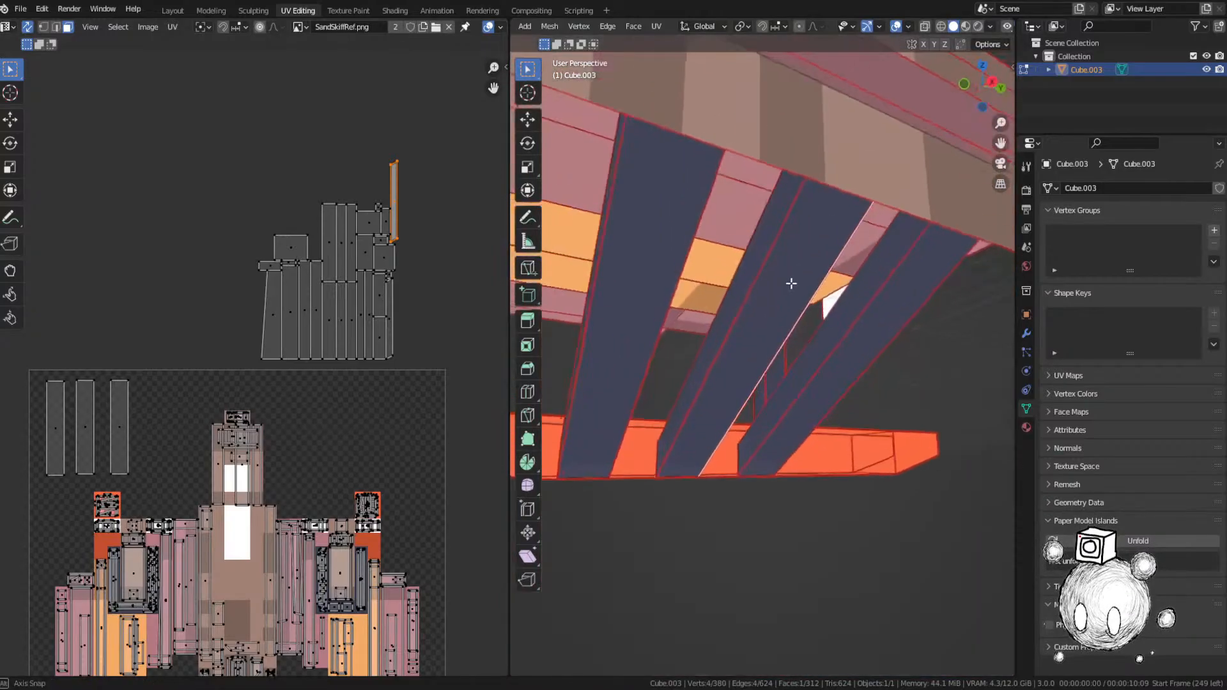
pyautogui.press('g')
pyautogui.rightClick(773, 296)
pyautogui.press('g')
pyautogui.scroll(3, 383, 332)
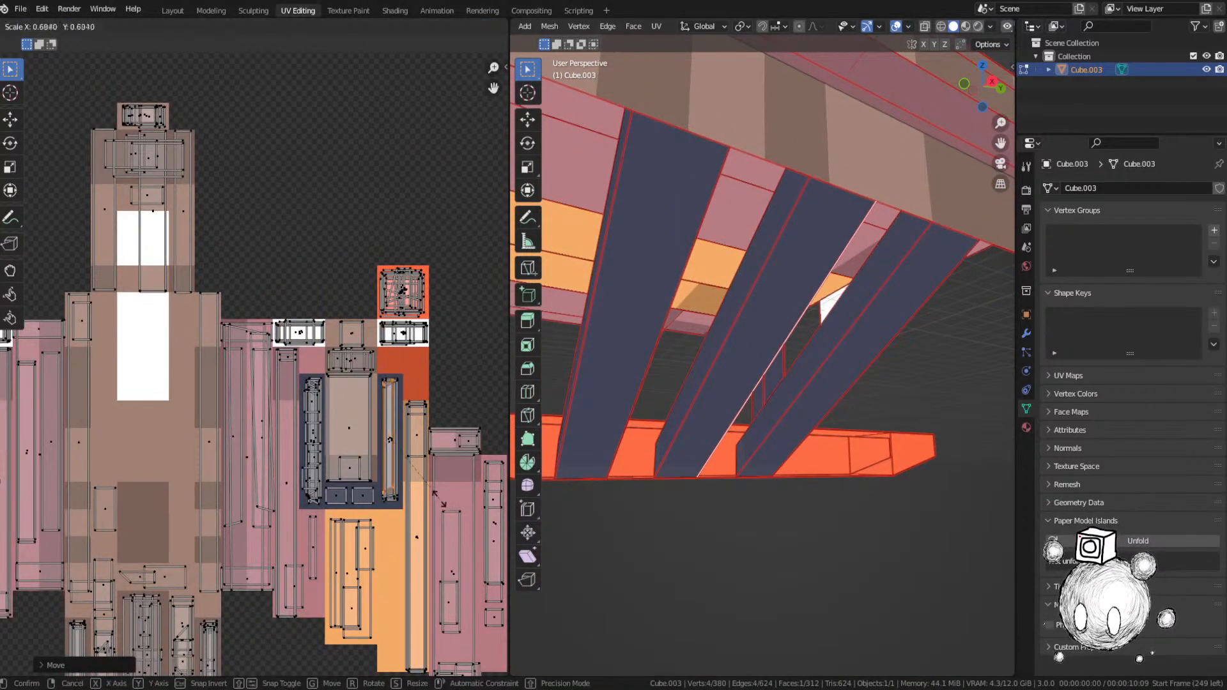
pyautogui.moveTo(726, 398); pyautogui.dragTo(639, 387, button='middle')
# Step: Select the wide unplaced island, locate its face inside the hull's open compartment, and move it onto the texture's brown hull area
pyautogui.scroll(-4, 313, 274)
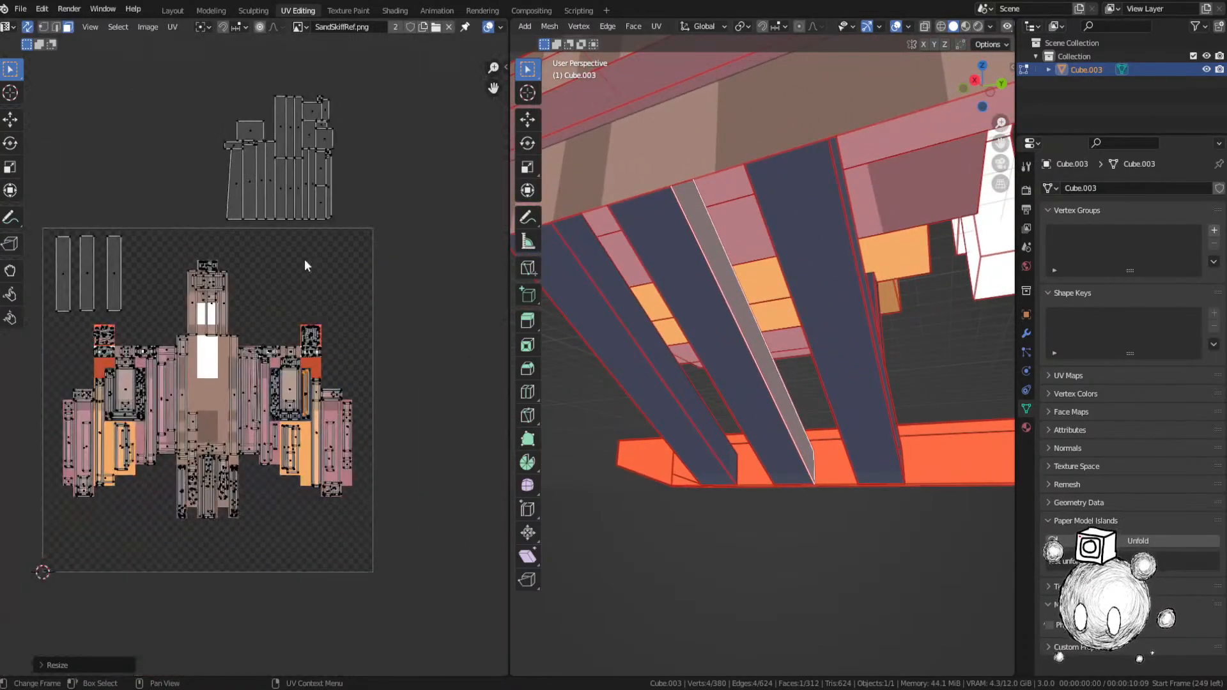
pyautogui.moveTo(304, 263); pyautogui.dragTo(377, 361, button='middle')
pyautogui.click(319, 232)
pyautogui.press('`')
pyautogui.moveTo(635, 306); pyautogui.dragTo(796, 345, button='middle')
pyautogui.scroll(-5, 759, 358)
pyautogui.press('g')
pyautogui.click(386, 489)
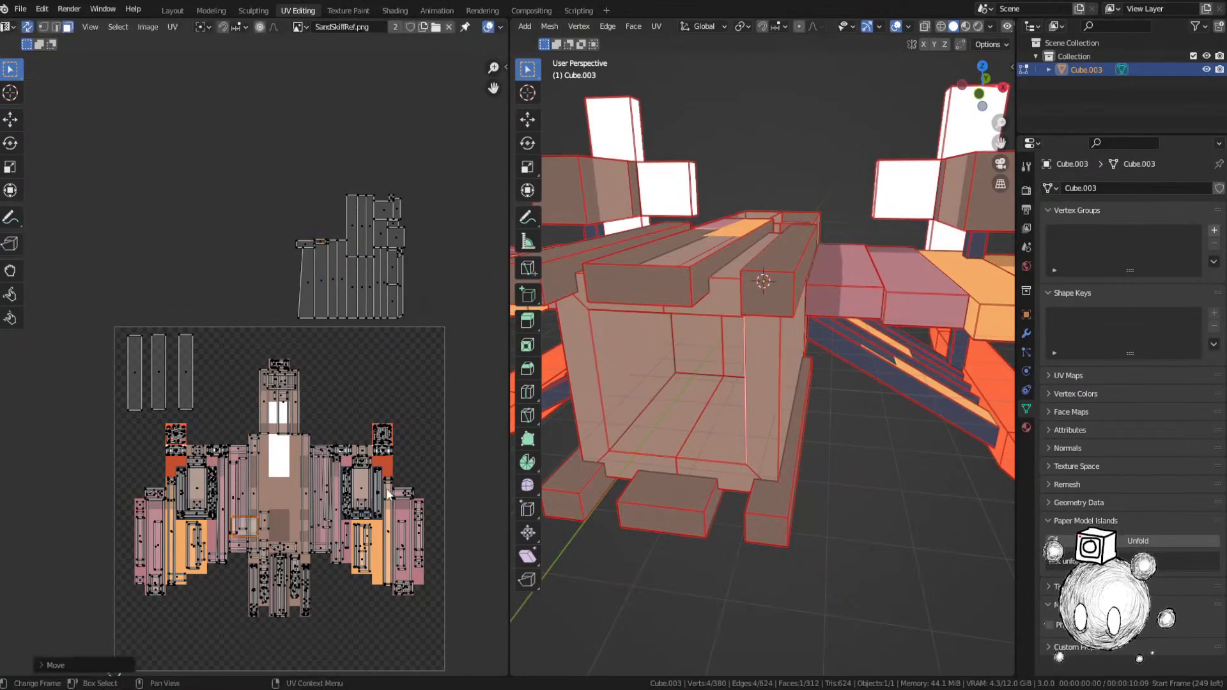
# Step: Place the compartment face's island at the base of the brown hull area, shrink it to about 0.56, and save the file
pyautogui.moveTo(387, 488); pyautogui.dragTo(336, 271, button='middle')
pyautogui.scroll(4, 288, 300)
pyautogui.press('g')
pyautogui.press('s')
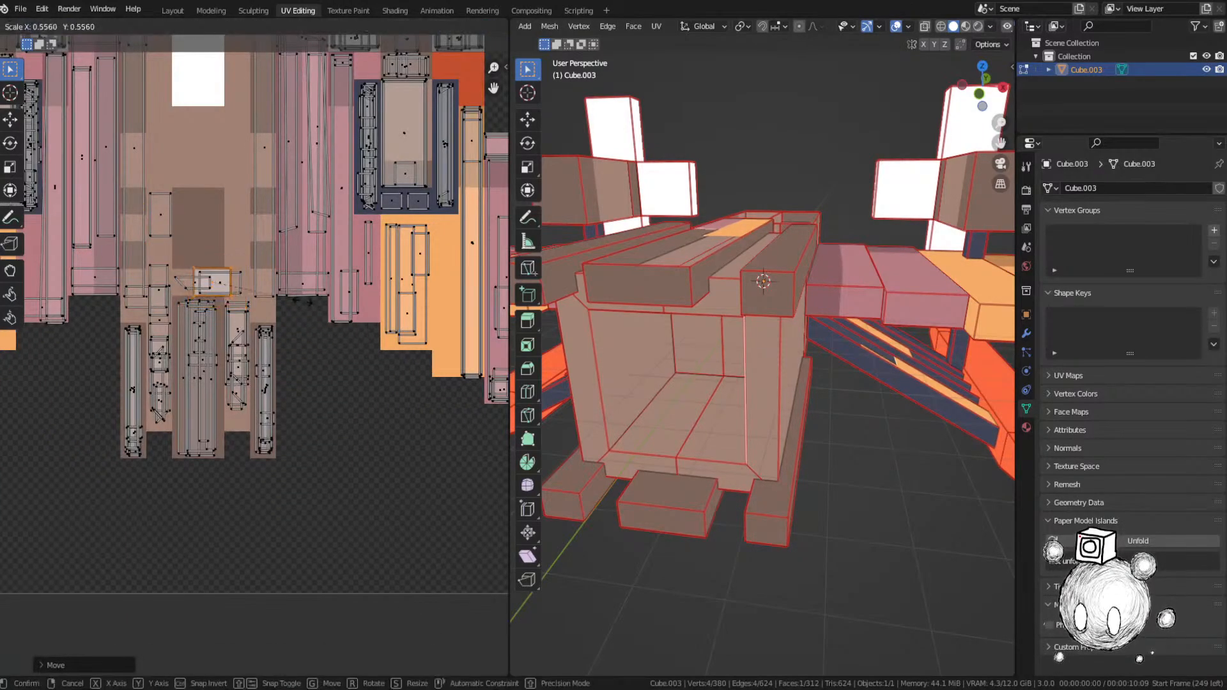
pyautogui.scroll(-2, 308, 259)
pyautogui.moveTo(632, 281); pyautogui.dragTo(687, 263, button='middle')
# Step: Select the small horizontal island, locate its face on the end of the pink wing plank, and move it onto the texture
pyautogui.scroll(-4, 266, 192)
pyautogui.scroll(3, 264, 173)
pyautogui.moveTo(263, 172); pyautogui.dragTo(270, 224, button='middle')
pyautogui.click(255, 194)
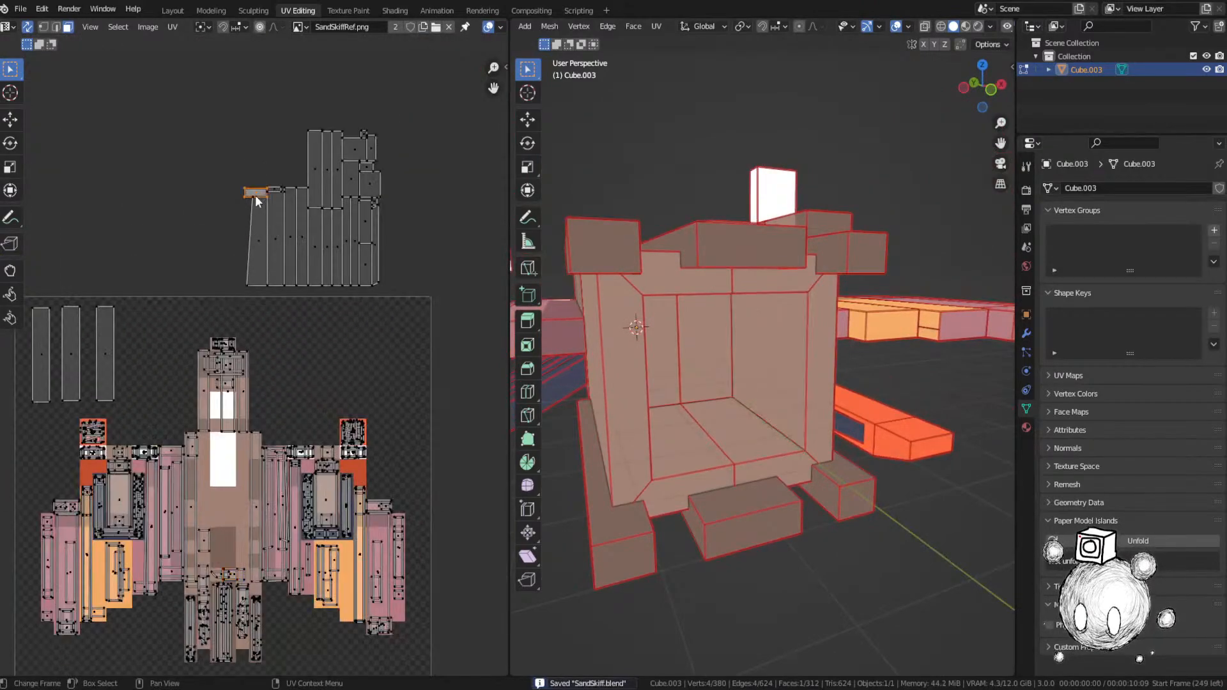
pyautogui.press('KP_Decimal')
pyautogui.moveTo(646, 289); pyautogui.dragTo(815, 334, button='middle')
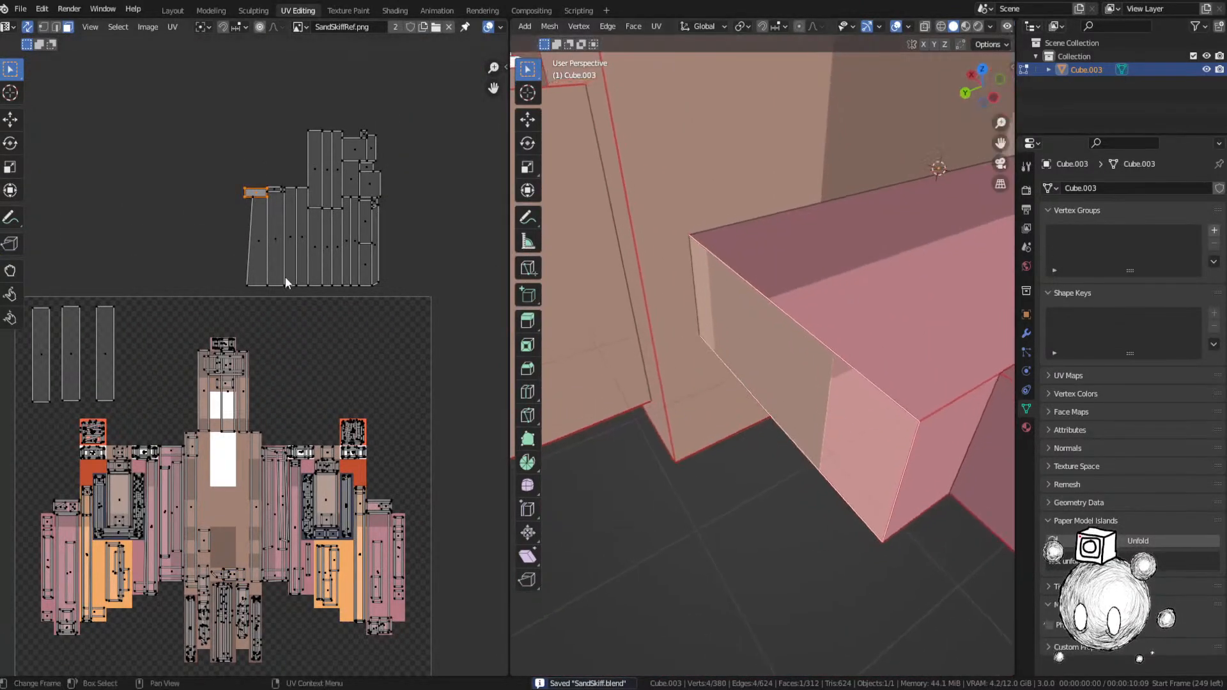
pyautogui.press('g')
pyautogui.click(199, 528)
# Step: Position the plank end's island at the tip of the inner pink wing panel and rotate it 180 degrees
pyautogui.scroll(5, 233, 411)
pyautogui.moveTo(153, 518); pyautogui.dragTo(274, 350, button='middle')
pyautogui.scroll(2, 274, 355)
pyautogui.press('g')
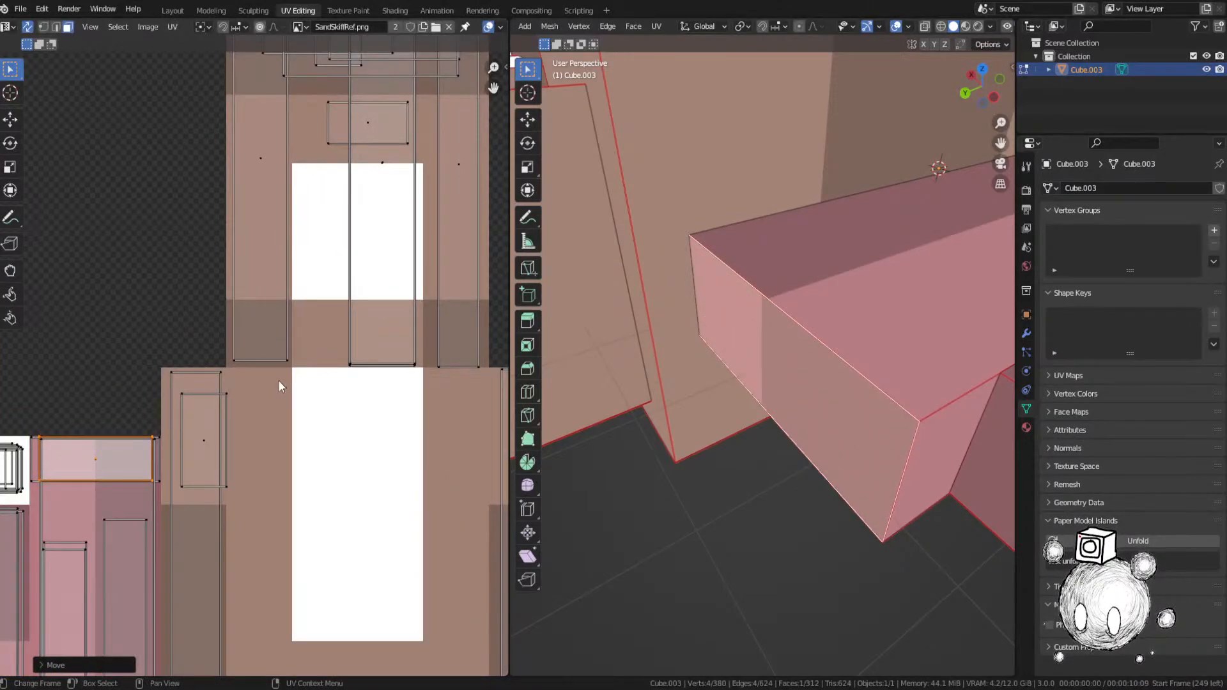
pyautogui.write('r180')
pyautogui.press('Return')
# Step: Shift the plank end's island slightly along X to line its shading up with the neighbouring faces, and save the file
pyautogui.scroll(1, 198, 384)
pyautogui.moveTo(196, 385); pyautogui.dragTo(339, 269, button='middle')
pyautogui.scroll(2, 225, 353)
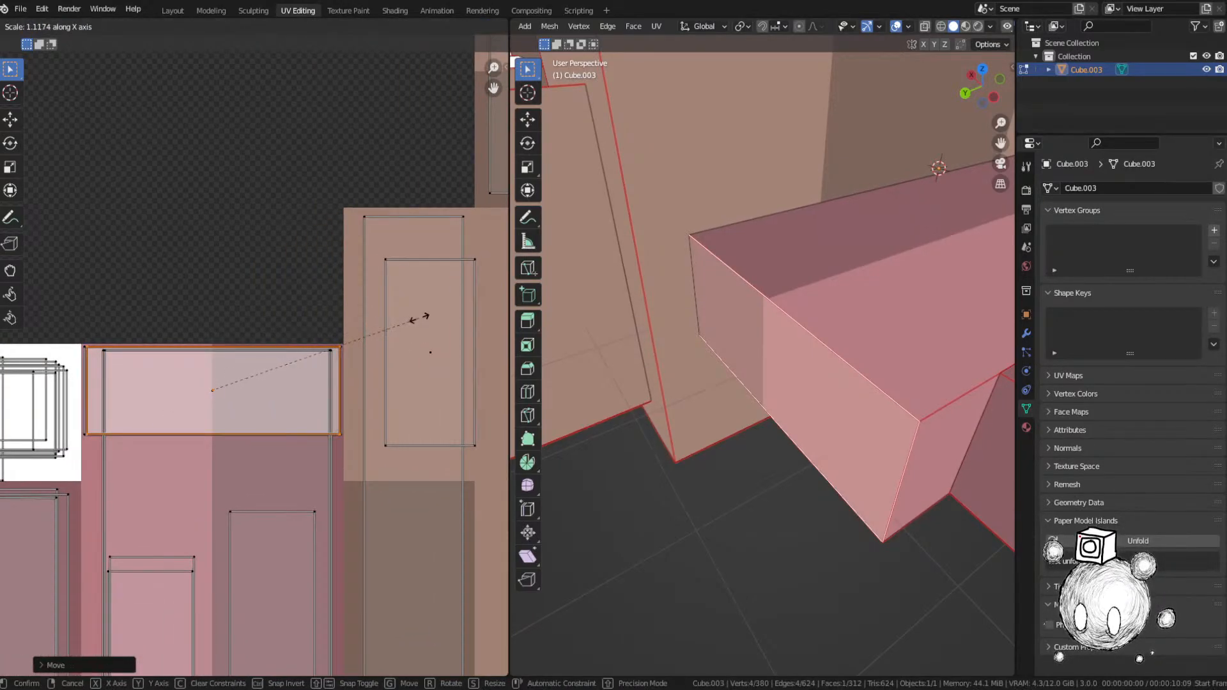
pyautogui.rightClick(374, 323)
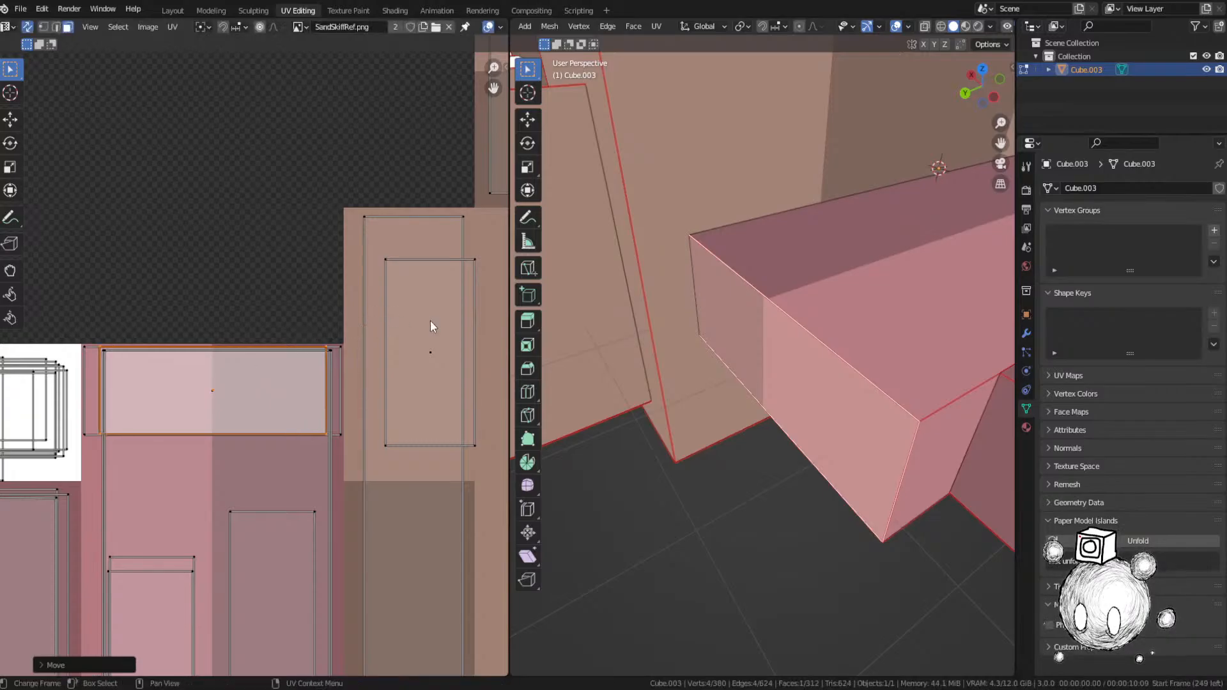
pyautogui.moveTo(678, 324); pyautogui.dragTo(743, 311, button='middle')
pyautogui.press('g')
pyautogui.press('x')
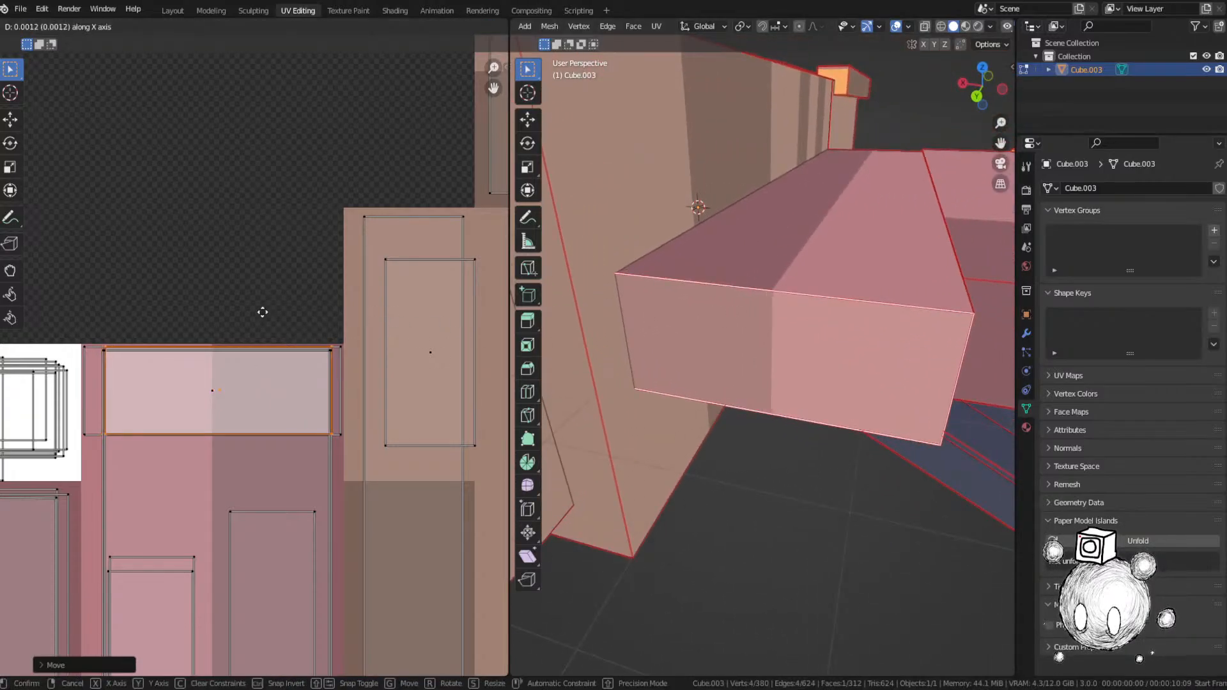
pyautogui.click(261, 313)
pyautogui.moveTo(739, 428); pyautogui.dragTo(743, 357, button='middle')
pyautogui.hotkey('ctrl', 'q')
pyautogui.click(707, 367)
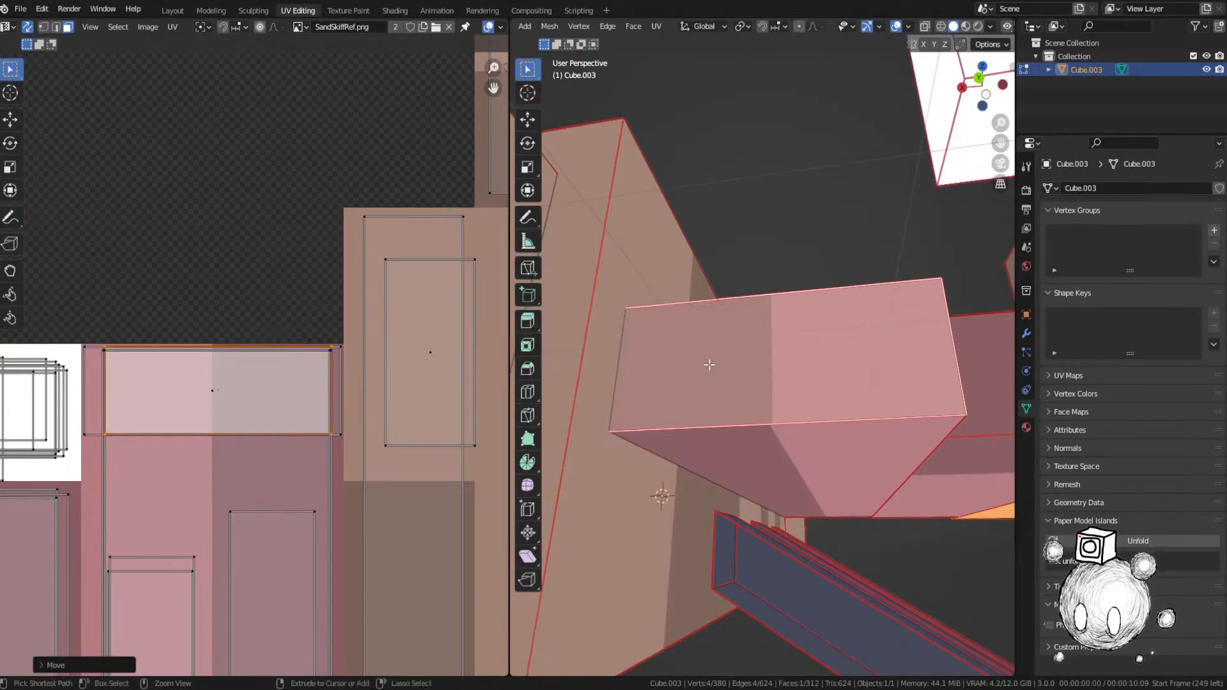
pyautogui.hotkey('ctrl', 's')
# Step: Select the slanted unplaced island, locate its face on the top of the orange wing plank, and move it onto the texture
pyautogui.click(652, 313)
pyautogui.scroll(-5, 337, 304)
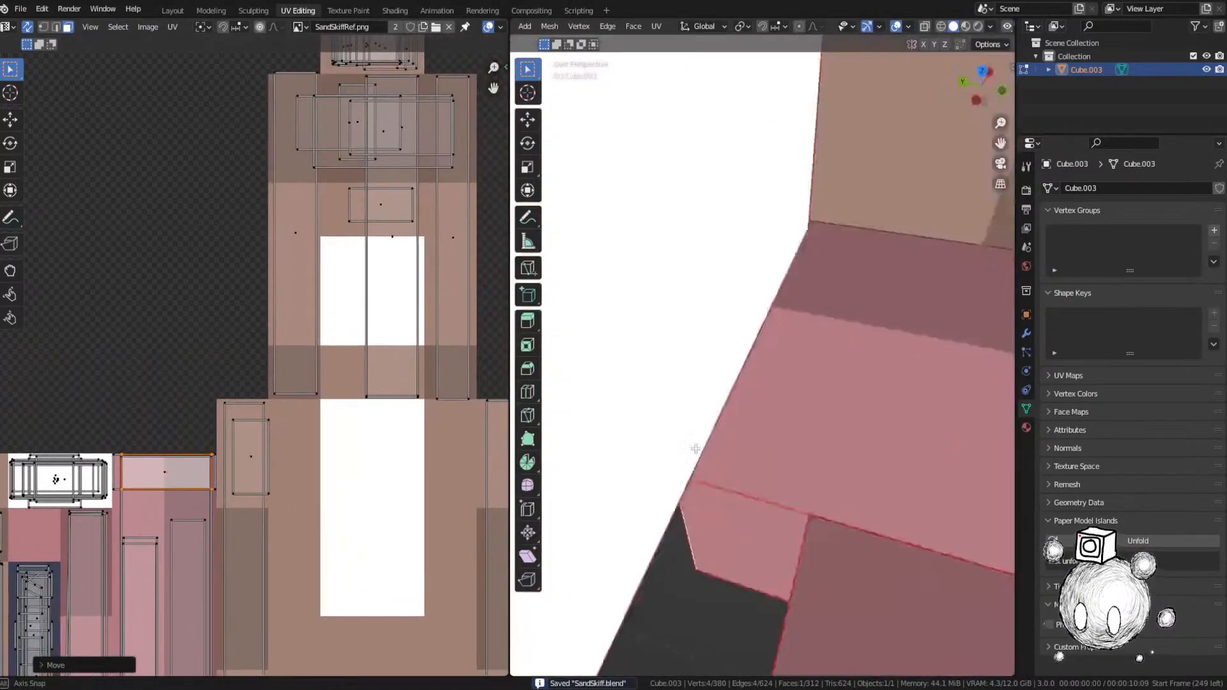
pyautogui.moveTo(695, 448); pyautogui.dragTo(670, 442, button='middle')
pyautogui.hotkey('alt', 'a')
pyautogui.scroll(-7, 750, 413)
pyautogui.scroll(-5, 370, 191)
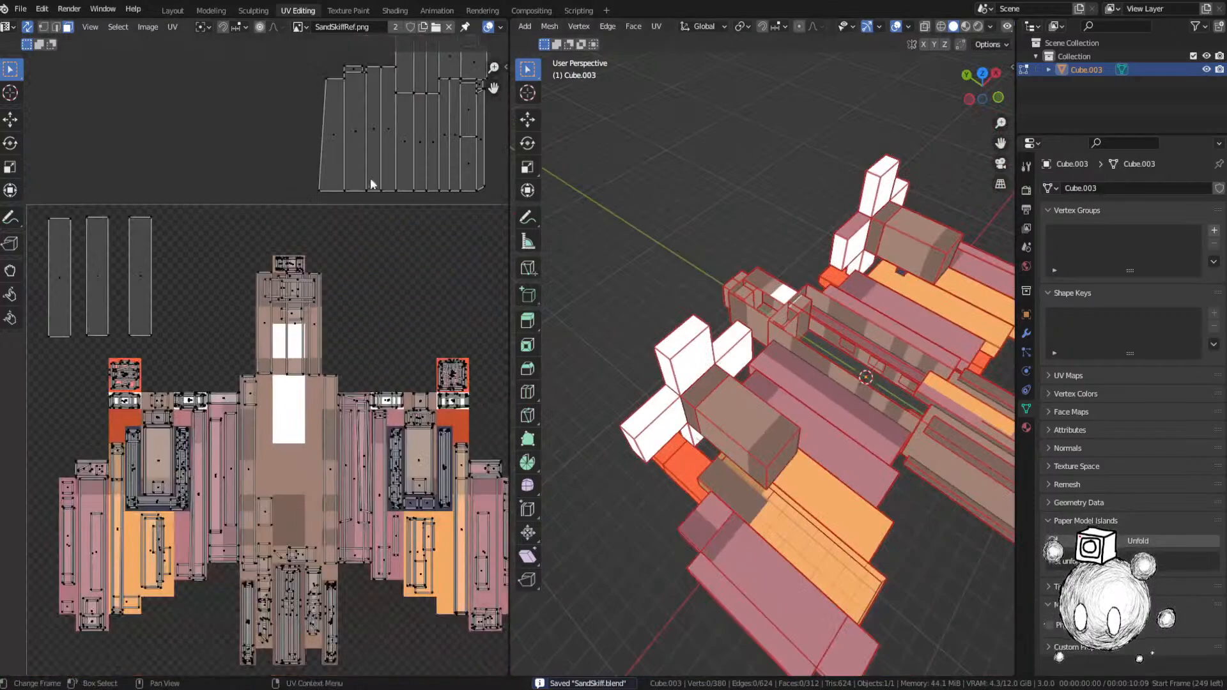
pyautogui.moveTo(370, 178); pyautogui.dragTo(334, 346, button='middle')
pyautogui.click(294, 299)
pyautogui.press('`')
pyautogui.click(883, 414)
pyautogui.moveTo(884, 409); pyautogui.dragTo(845, 407, button='middle')
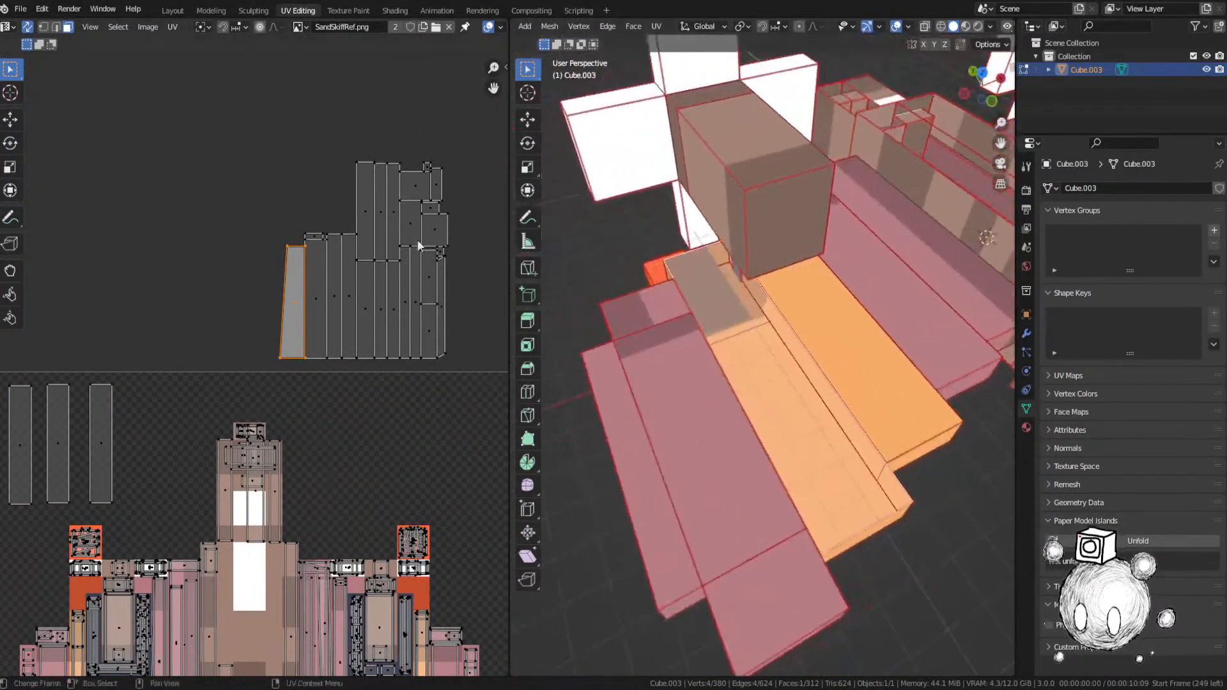
pyautogui.press('g')
pyautogui.click(213, 471)
# Step: Place the slanted island on the outer orange strip, narrow it to about half along X, stretch it about 1.54 times along Y, and save
pyautogui.moveTo(212, 472); pyautogui.dragTo(392, 170, button='middle')
pyautogui.scroll(2, 403, 175)
pyautogui.press('g')
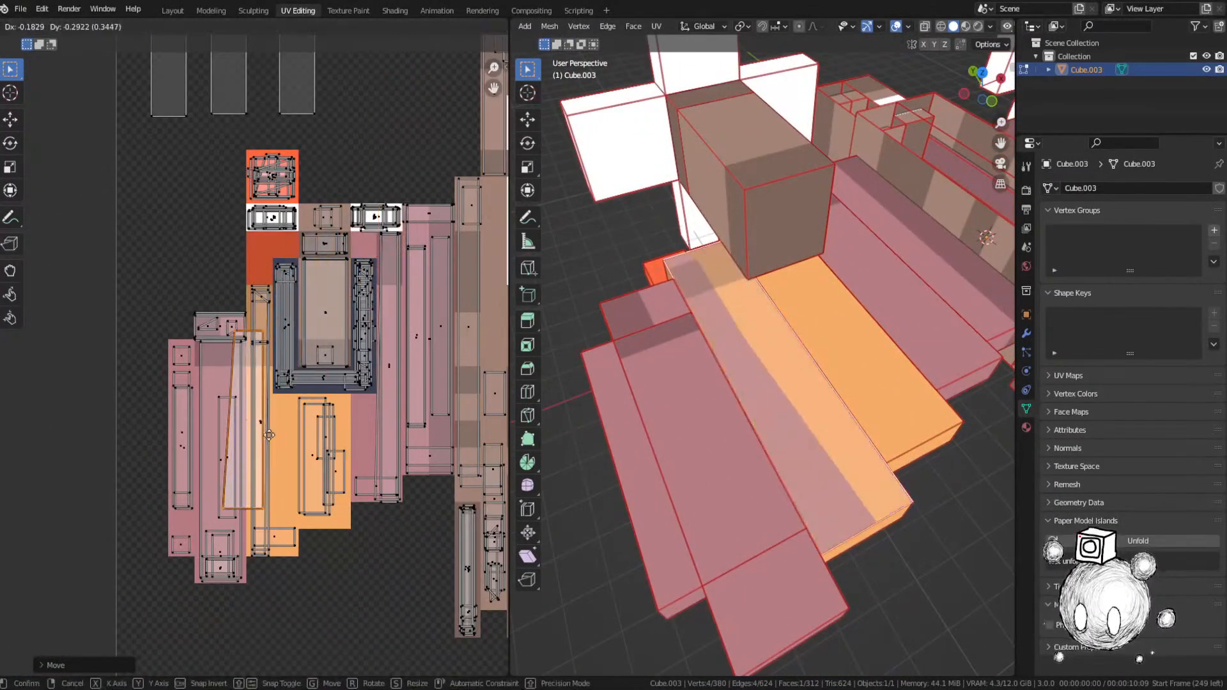
pyautogui.press('s')
pyautogui.press('x')
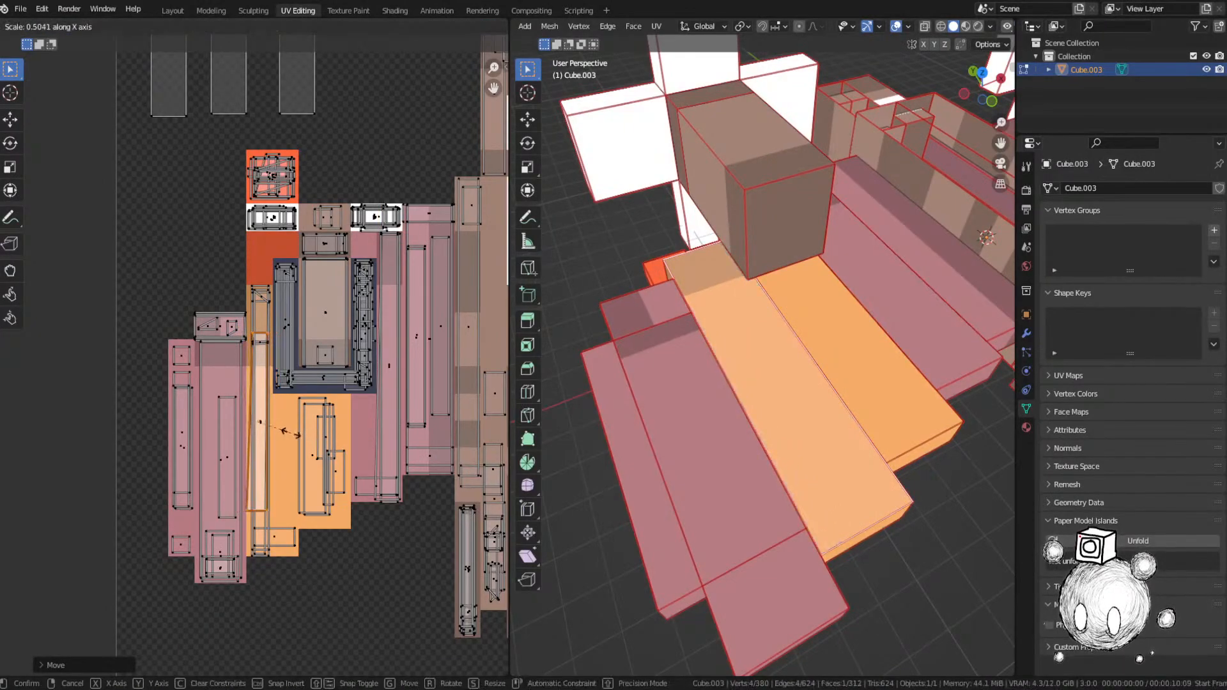
pyautogui.click(287, 432)
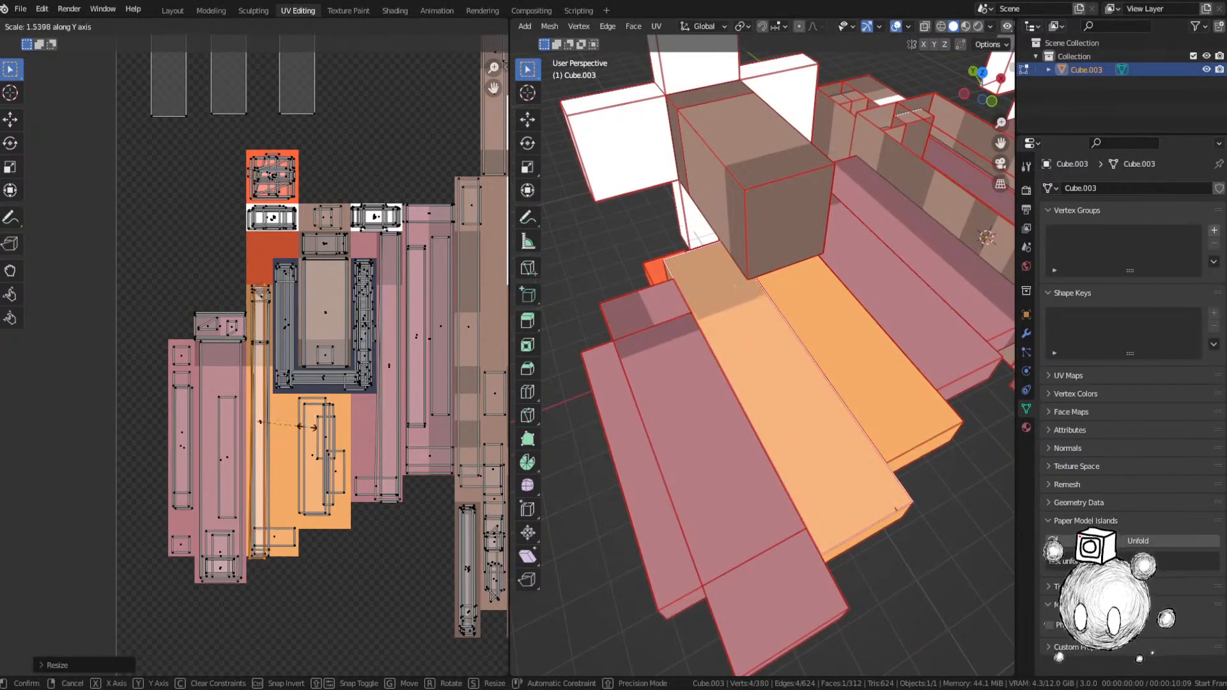
pyautogui.click(306, 427)
pyautogui.hotkey('ctrl', 's')
pyautogui.moveTo(578, 438); pyautogui.dragTo(844, 351, button='middle')
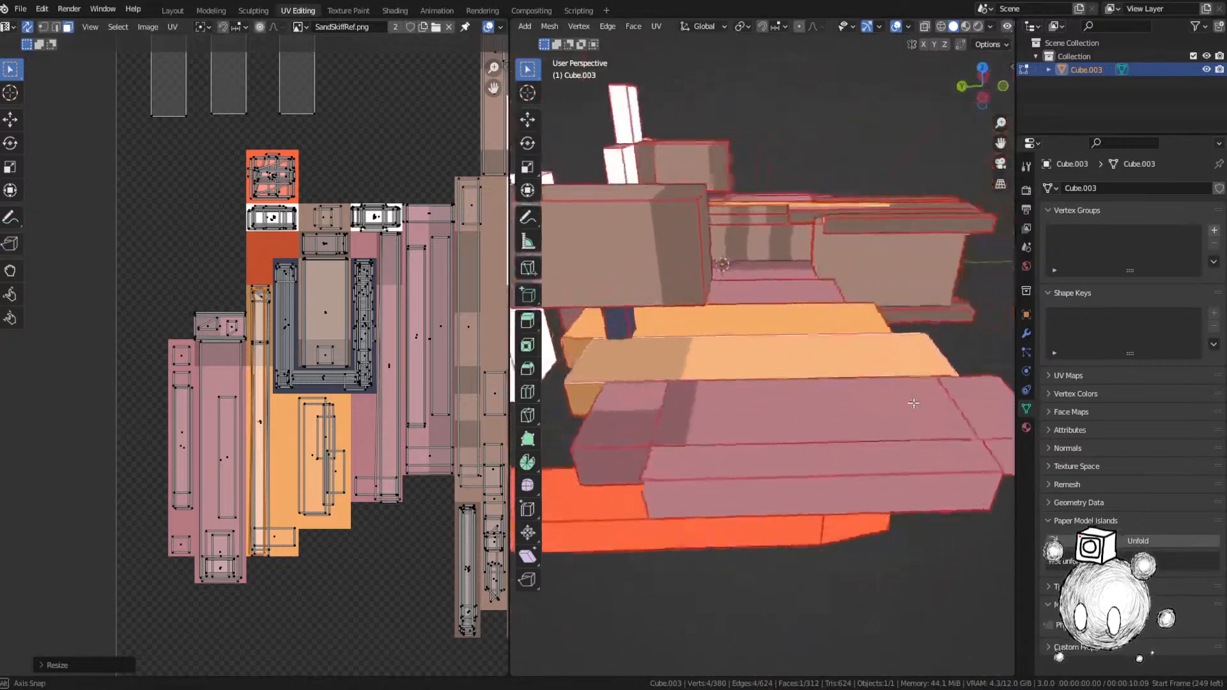
# Step: Select the next tall island, belonging to the long plank on the hull's rear, fit it onto the central brown tail strip, and save the file
pyautogui.scroll(-5, 363, 271)
pyautogui.moveTo(406, 200); pyautogui.dragTo(297, 355, button='middle')
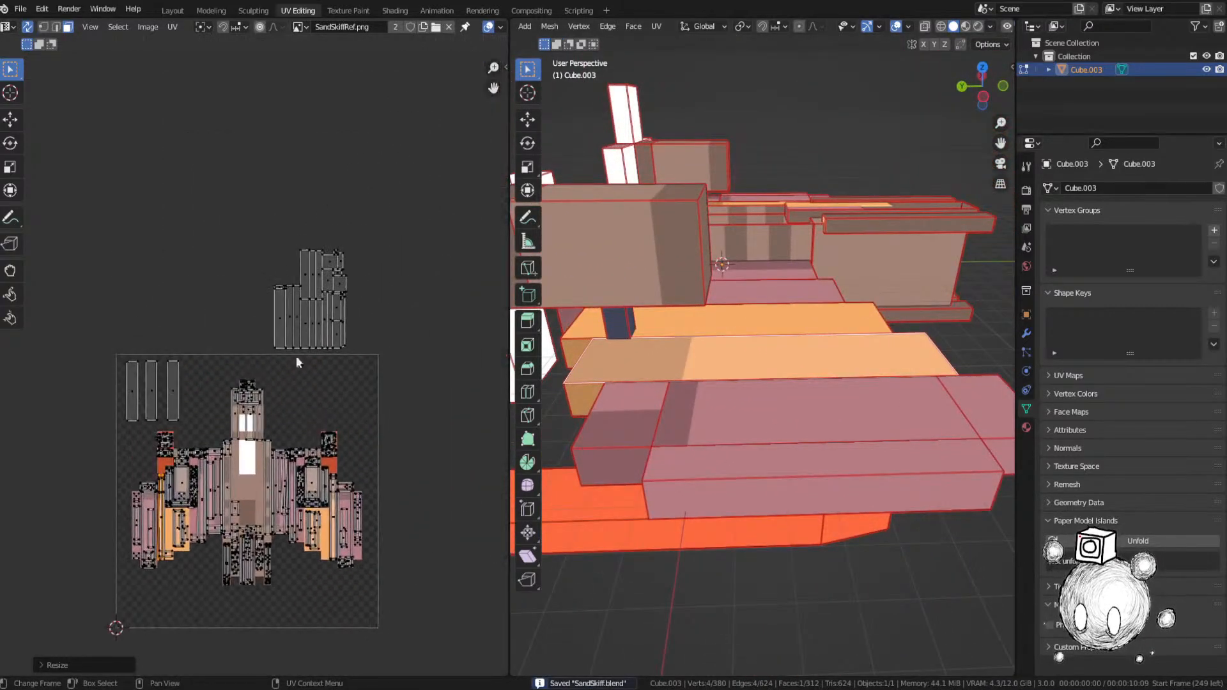
pyautogui.click(304, 276)
pyautogui.moveTo(811, 377); pyautogui.dragTo(719, 438, button='middle')
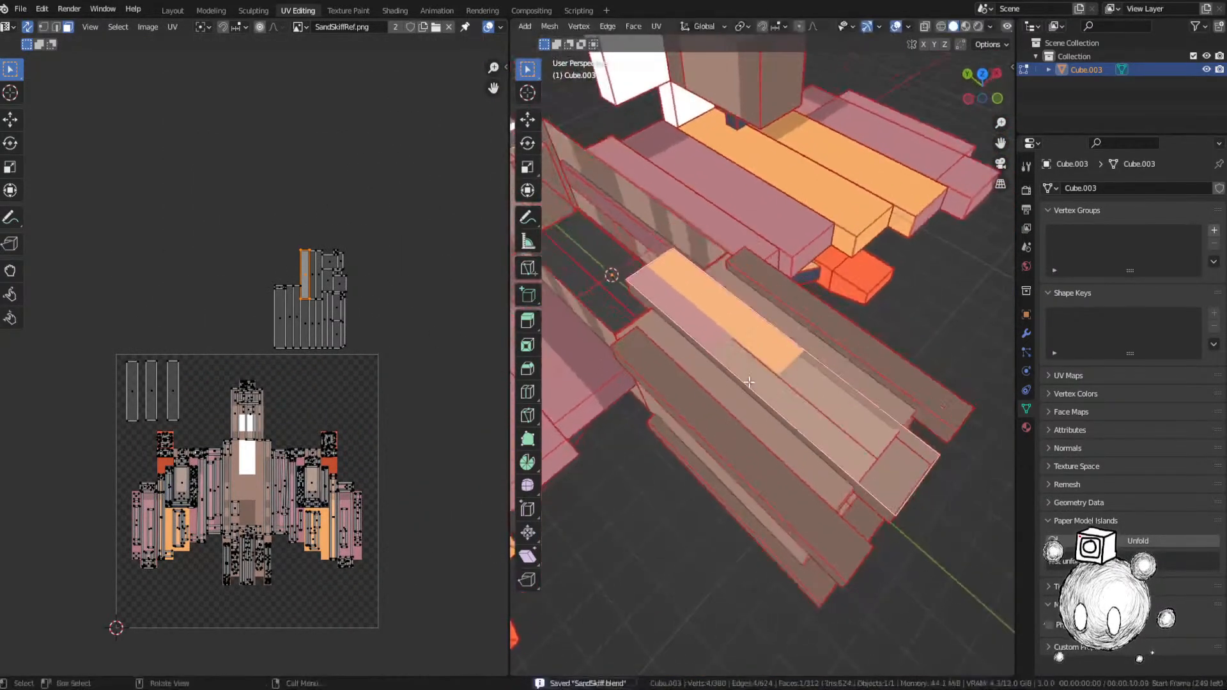
pyautogui.press('g')
pyautogui.click(312, 488)
pyautogui.scroll(4, 359, 316)
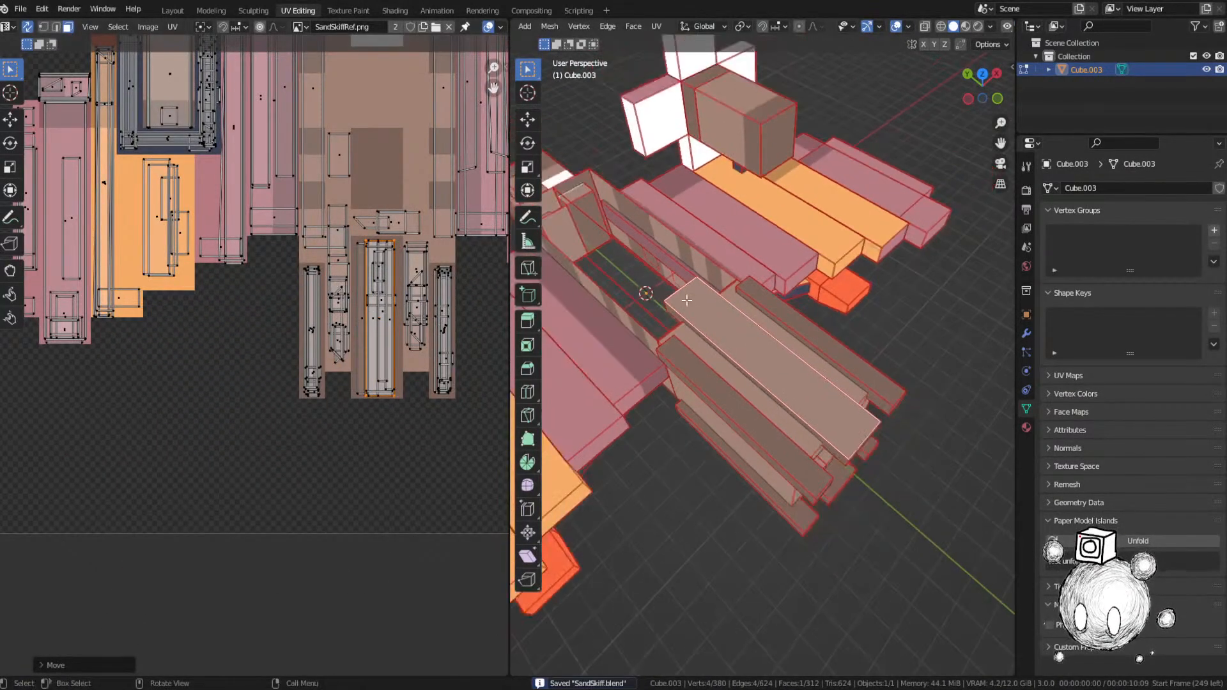
# Step: Select the next tall unplaced island and locate its face on the inner dark blue beam under the wing
pyautogui.scroll(-6, 338, 256)
pyautogui.moveTo(348, 151); pyautogui.dragTo(348, 347, button='middle')
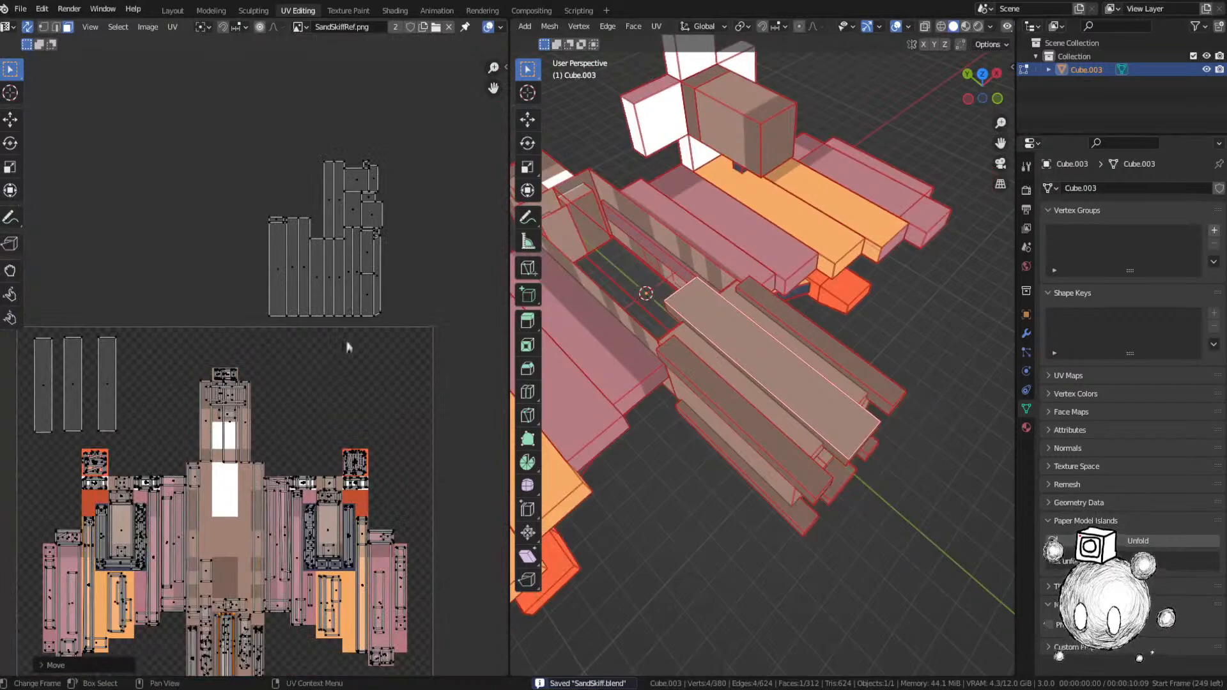
pyautogui.click(330, 185)
pyautogui.press('KP_Decimal')
pyautogui.moveTo(718, 307); pyautogui.dragTo(696, 252, button='middle')
pyautogui.press('g')
pyautogui.rightClick(760, 345)
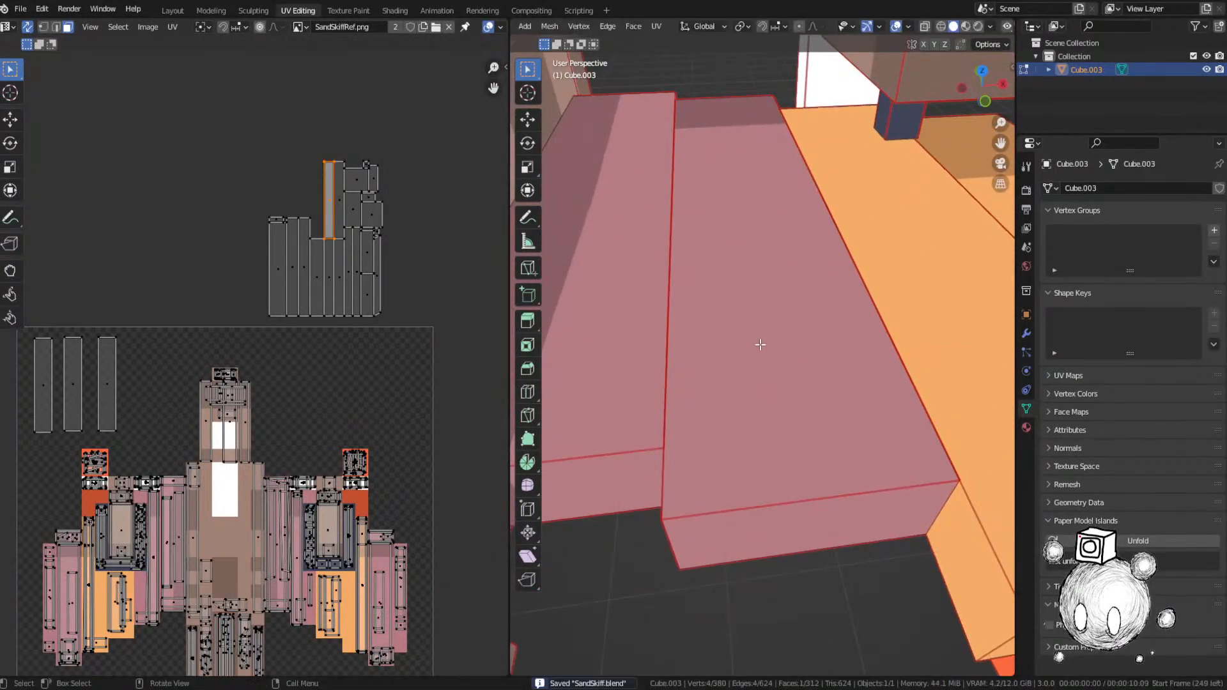
pyautogui.moveTo(760, 345); pyautogui.dragTo(756, 220, button='middle')
pyautogui.press('g')
pyautogui.rightClick(794, 225)
pyautogui.moveTo(773, 271); pyautogui.dragTo(721, 303, button='middle')
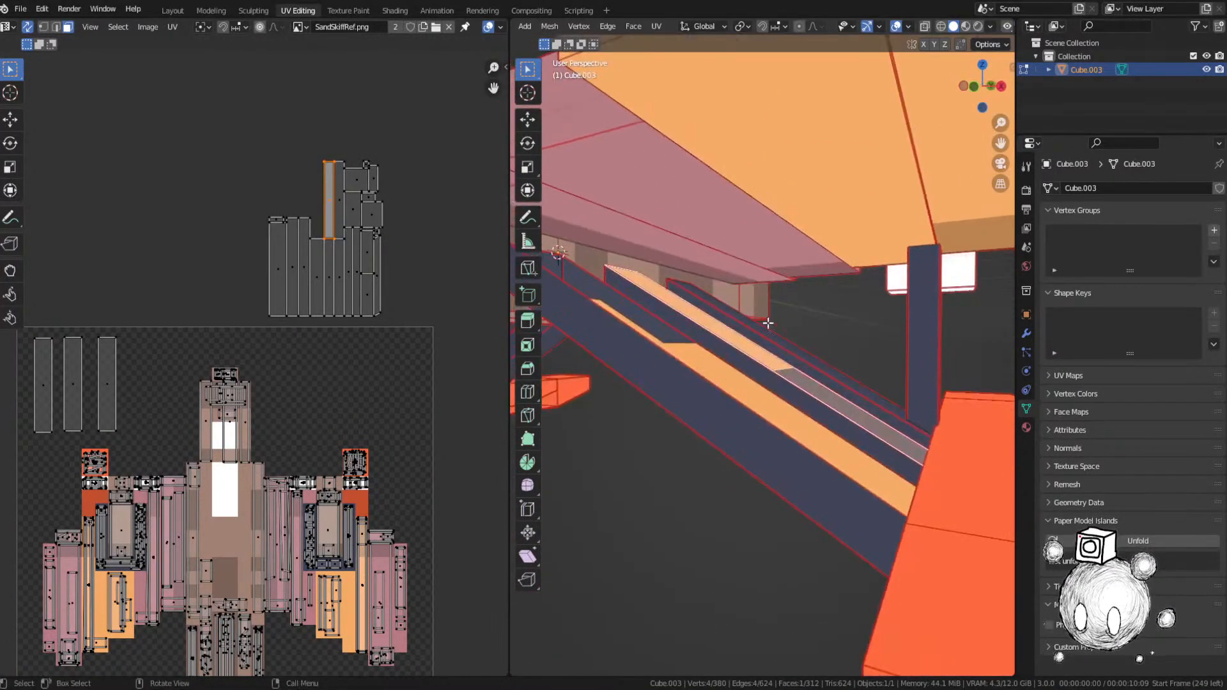
pyautogui.press('g')
pyautogui.rightClick(796, 303)
pyautogui.scroll(-2, 367, 364)
# Step: Place the island on the vertical dark blue strip beside the orange-red area, shrink it to fit, and save the file
pyautogui.press('g')
pyautogui.click(392, 457)
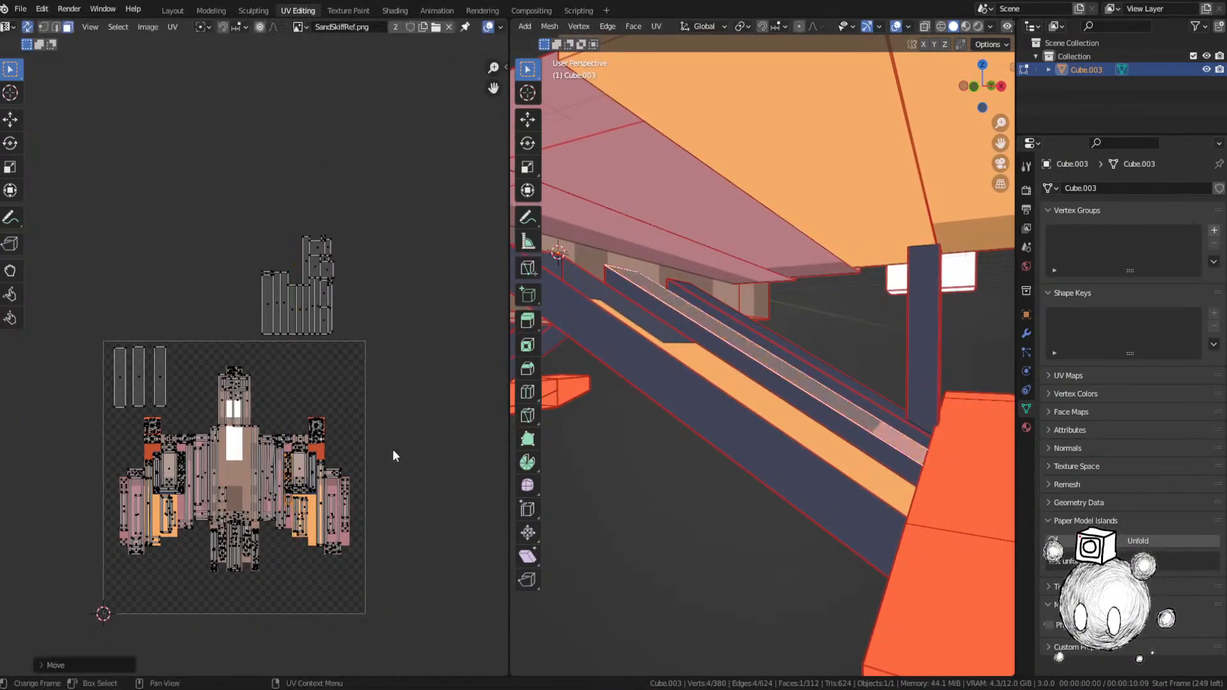
pyautogui.scroll(5, 392, 455)
pyautogui.press('g')
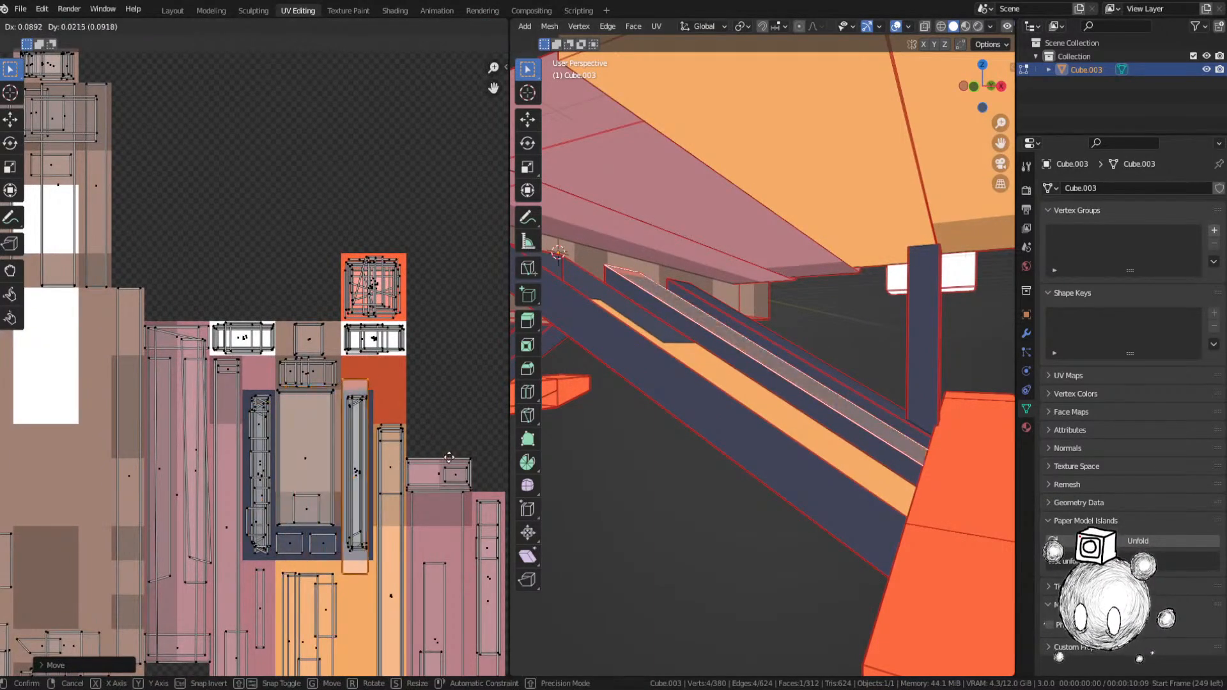
pyautogui.click(418, 452)
pyautogui.hotkey('ctrl', 's')
# Step: Select the matching tall island of the outer dark blue beam, fit it onto the same dark blue strip, and save
pyautogui.scroll(-5, 360, 404)
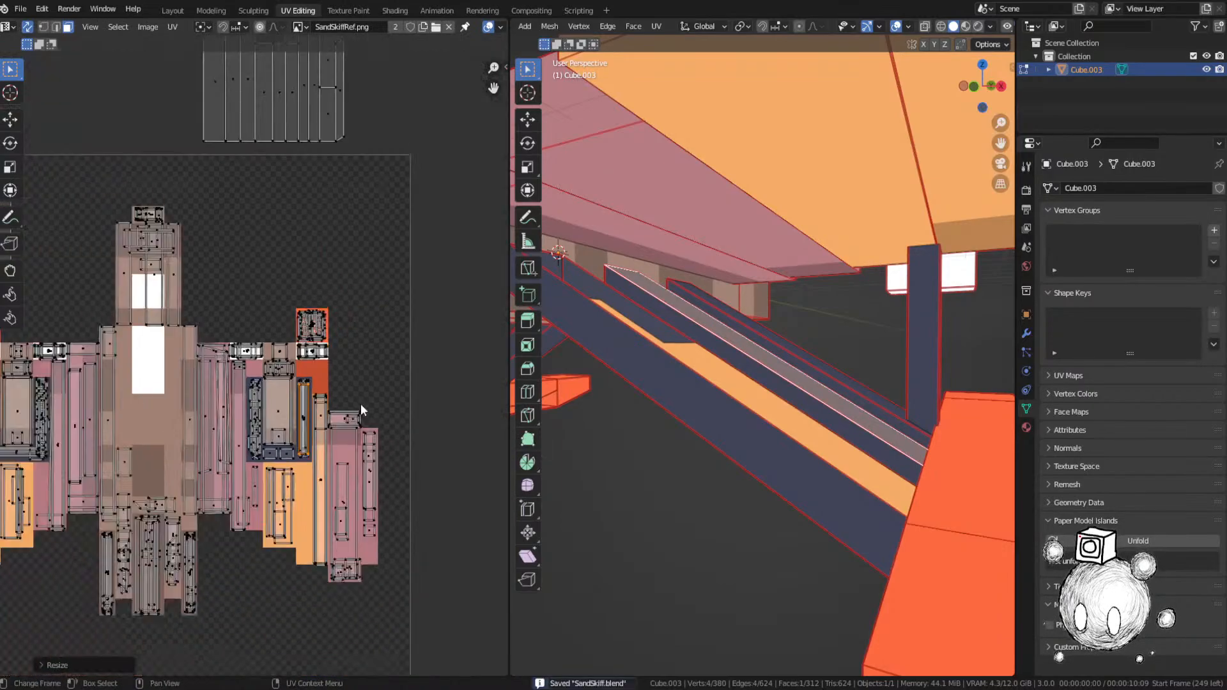
pyautogui.click(640, 363)
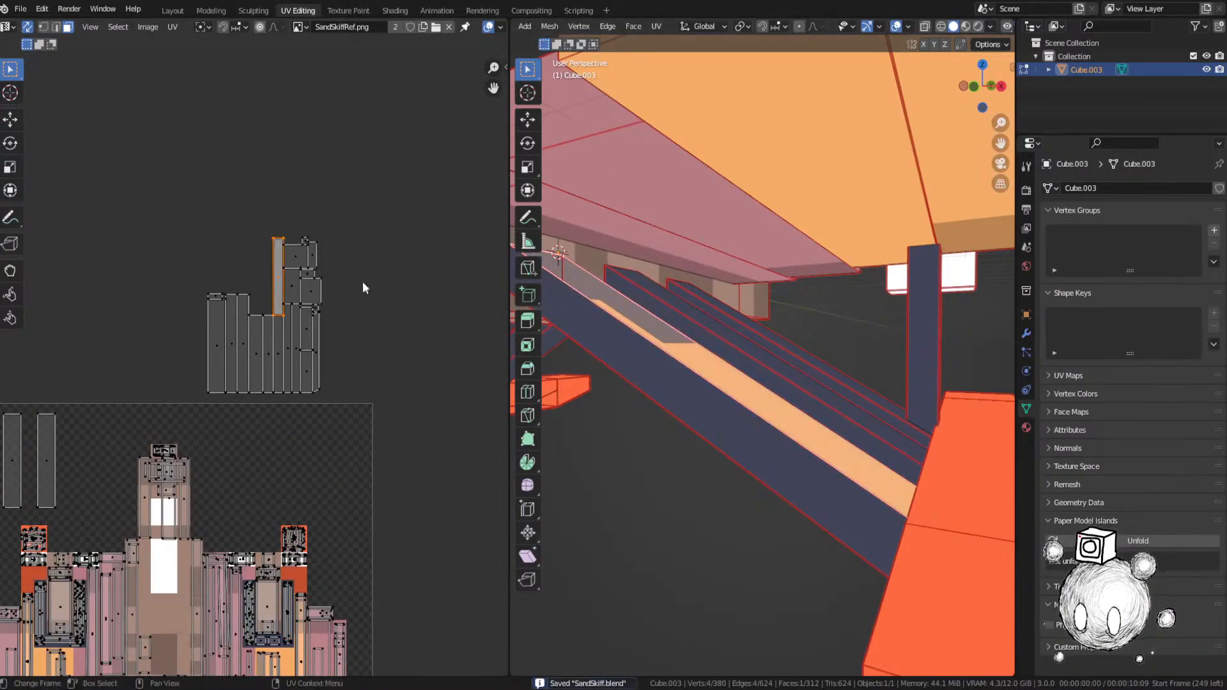
pyautogui.press('g')
pyautogui.click(384, 554)
pyautogui.scroll(4, 310, 576)
pyautogui.moveTo(311, 576); pyautogui.dragTo(398, 305, button='middle')
pyautogui.press('g')
pyautogui.click(385, 441)
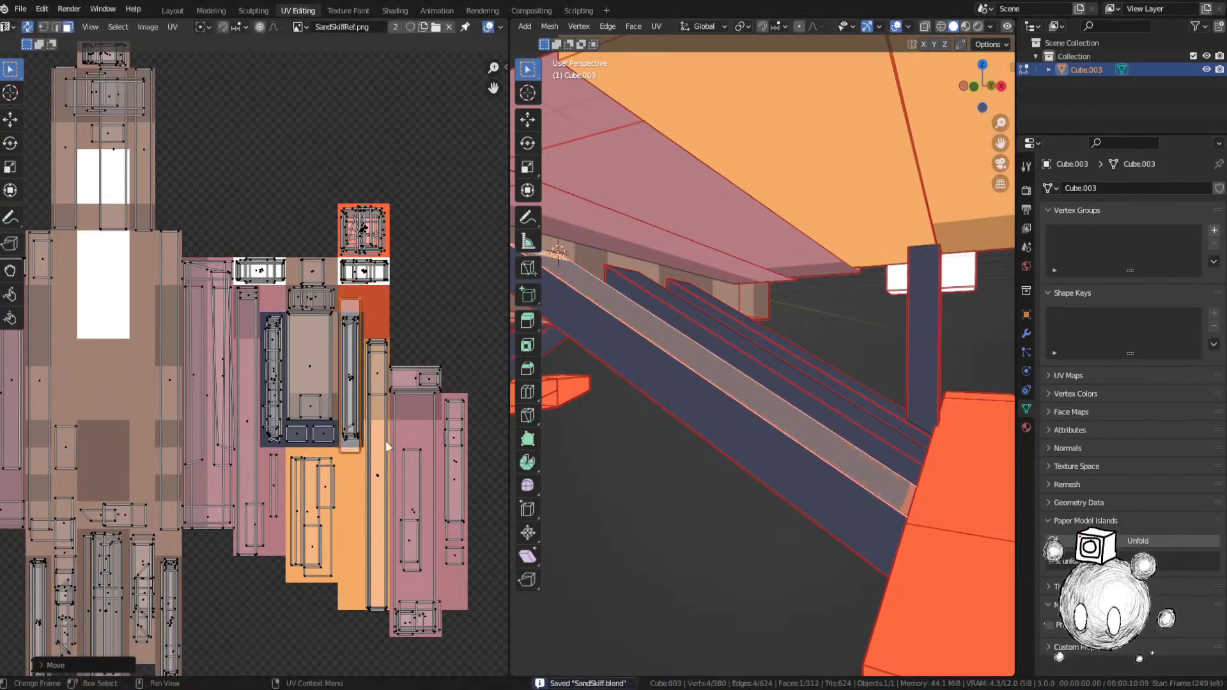
pyautogui.press('s')
pyautogui.click(417, 418)
pyautogui.hotkey('ctrl', 's')
# Step: Select the tiny island atop the unplaced group, place it on the outer brown tail strip matching its plank end, and save
pyautogui.scroll(-2, 374, 374)
pyautogui.moveTo(368, 225); pyautogui.dragTo(351, 427, button='middle')
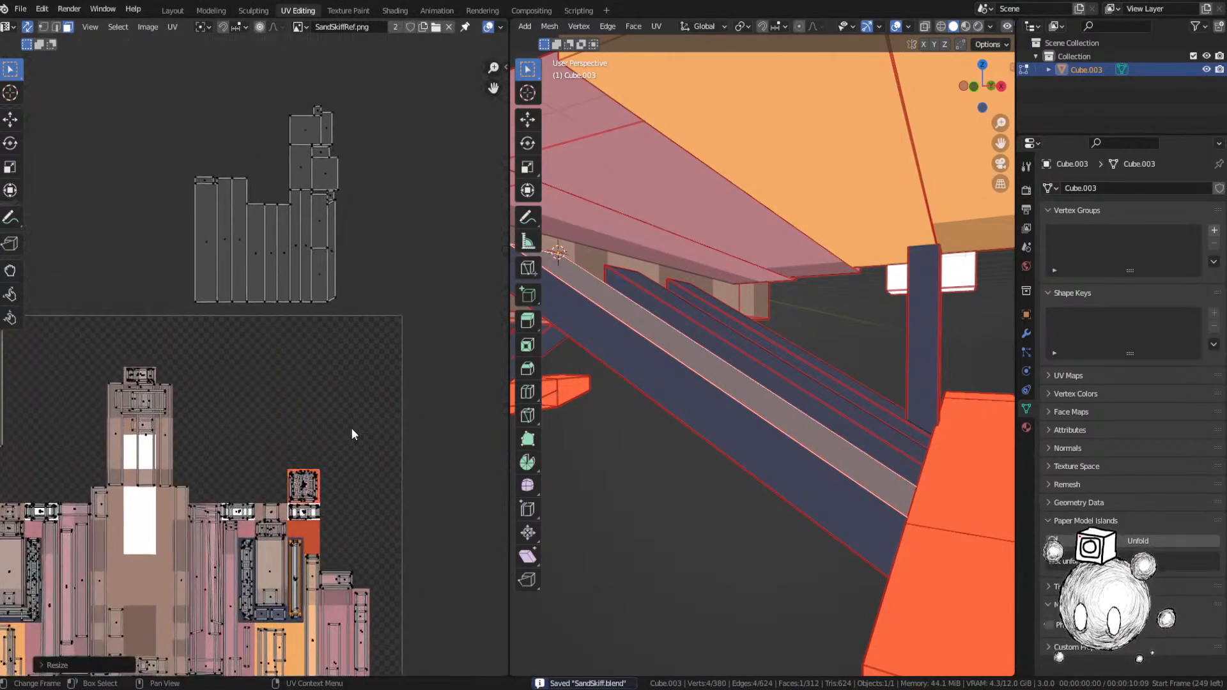
pyautogui.click(321, 109)
pyautogui.press('KP_Decimal')
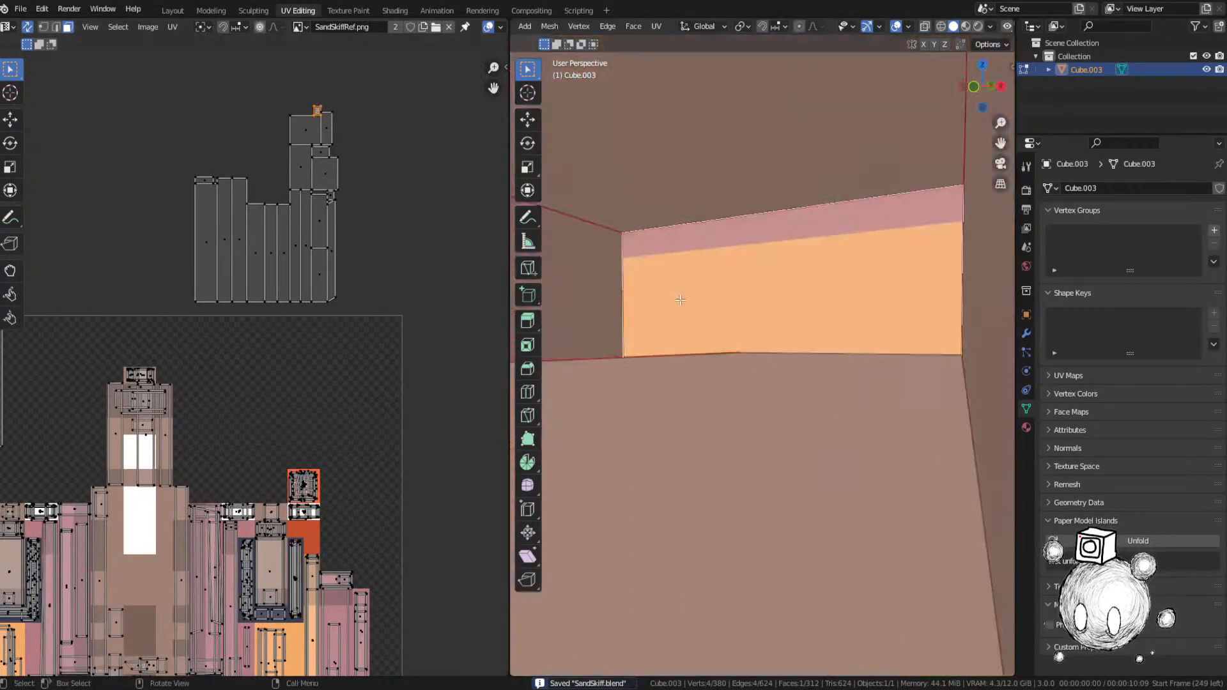
pyautogui.moveTo(680, 299); pyautogui.dragTo(922, 354, button='middle')
pyautogui.scroll(-11, 895, 360)
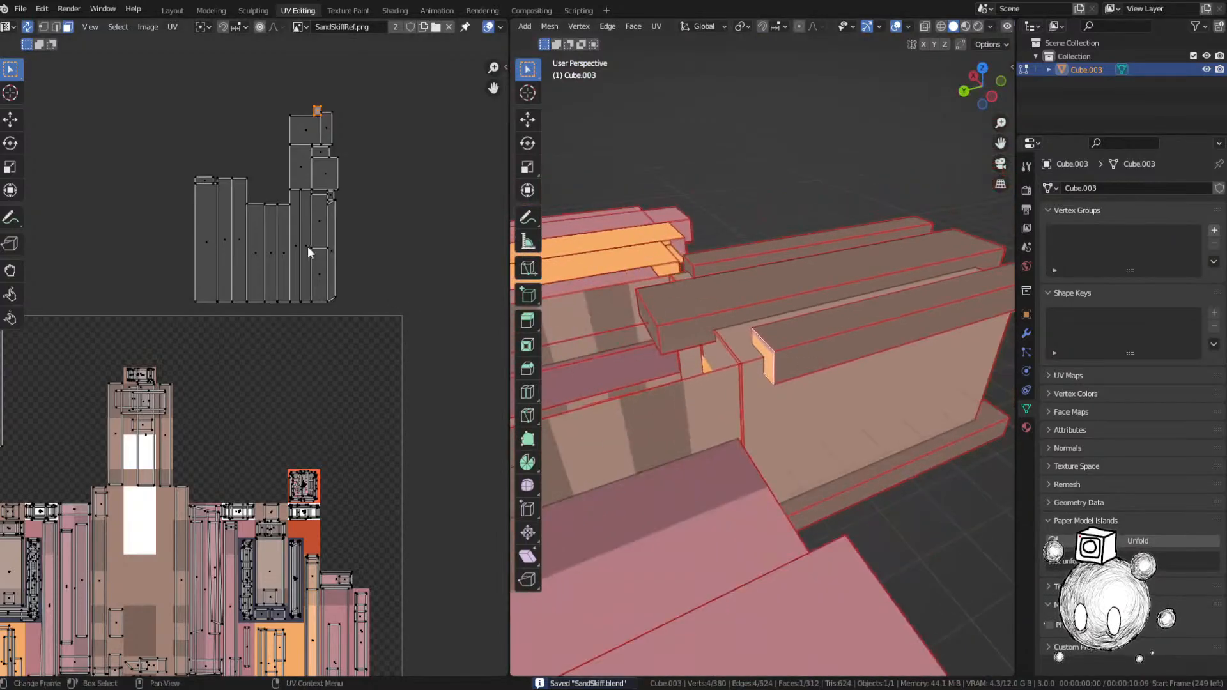
pyautogui.press('g')
pyautogui.click(291, 463)
pyautogui.scroll(2, 252, 529)
pyautogui.moveTo(252, 529); pyautogui.dragTo(423, 90, button='middle')
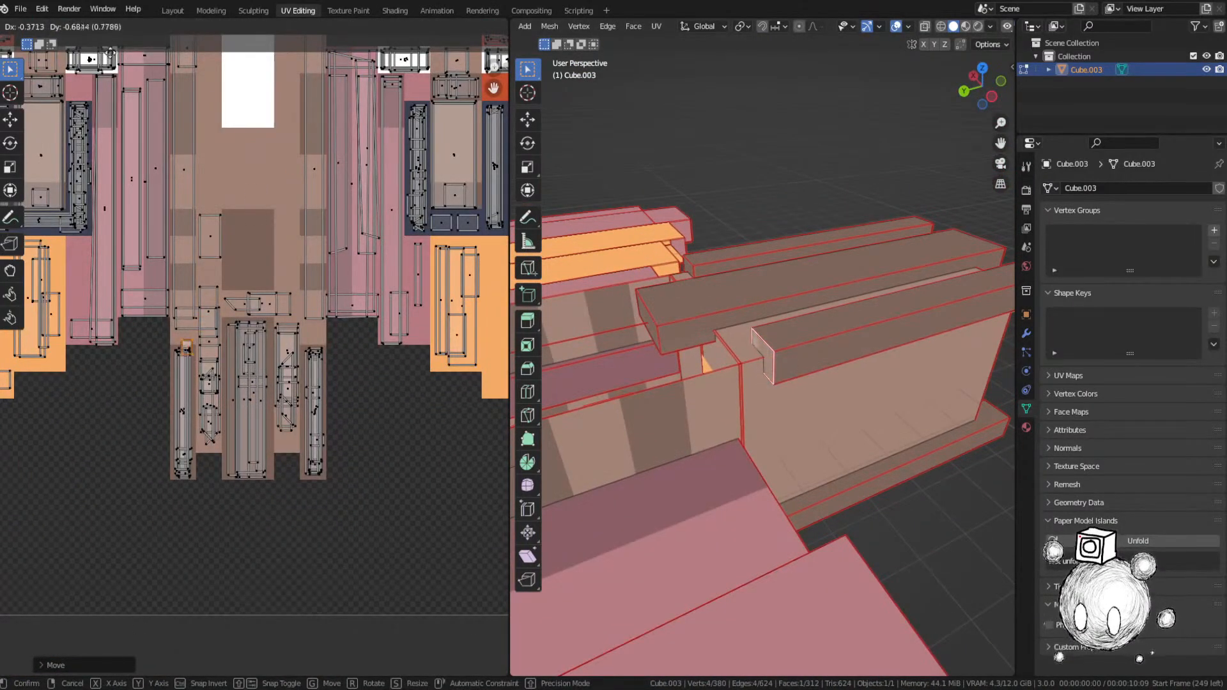
pyautogui.hotkey('ctrl', 's')
# Step: Select the squarish unplaced island, locate its face on the side of the white fin, and move it towards the white texture rectangle
pyautogui.scroll(-3, 394, 254)
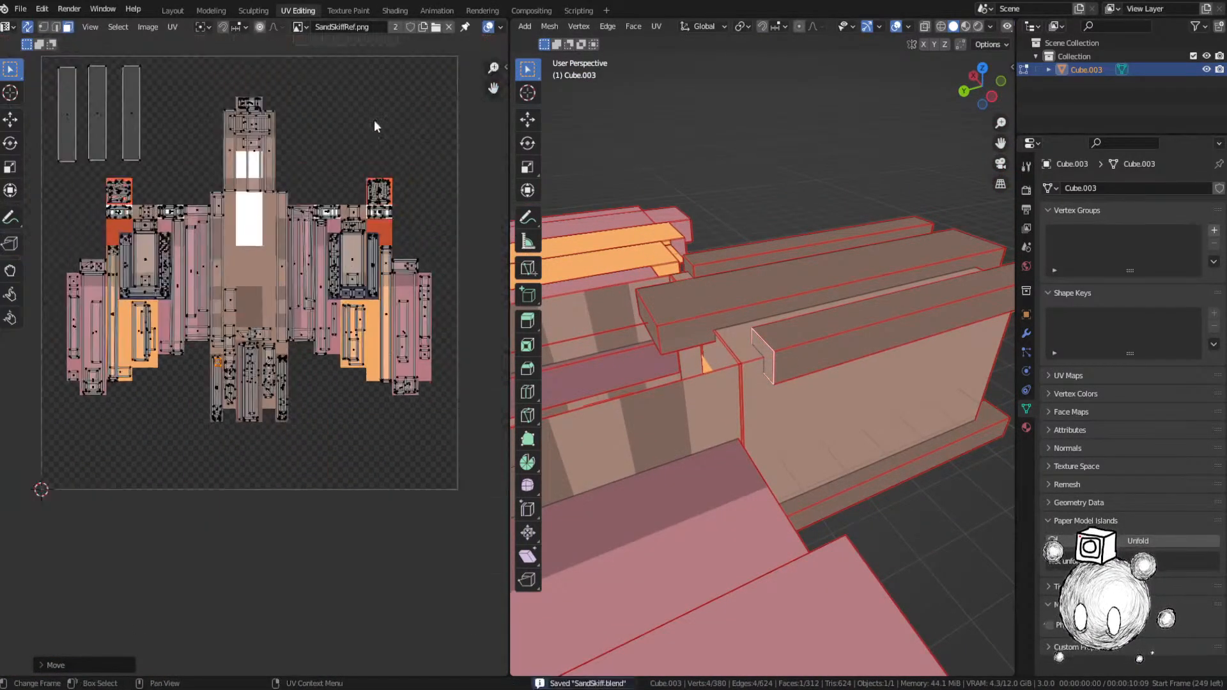
pyautogui.moveTo(374, 120); pyautogui.dragTo(302, 323, button='middle')
pyautogui.click(308, 111)
pyautogui.press('KP_Decimal')
pyautogui.moveTo(762, 392); pyautogui.dragTo(822, 386, button='middle')
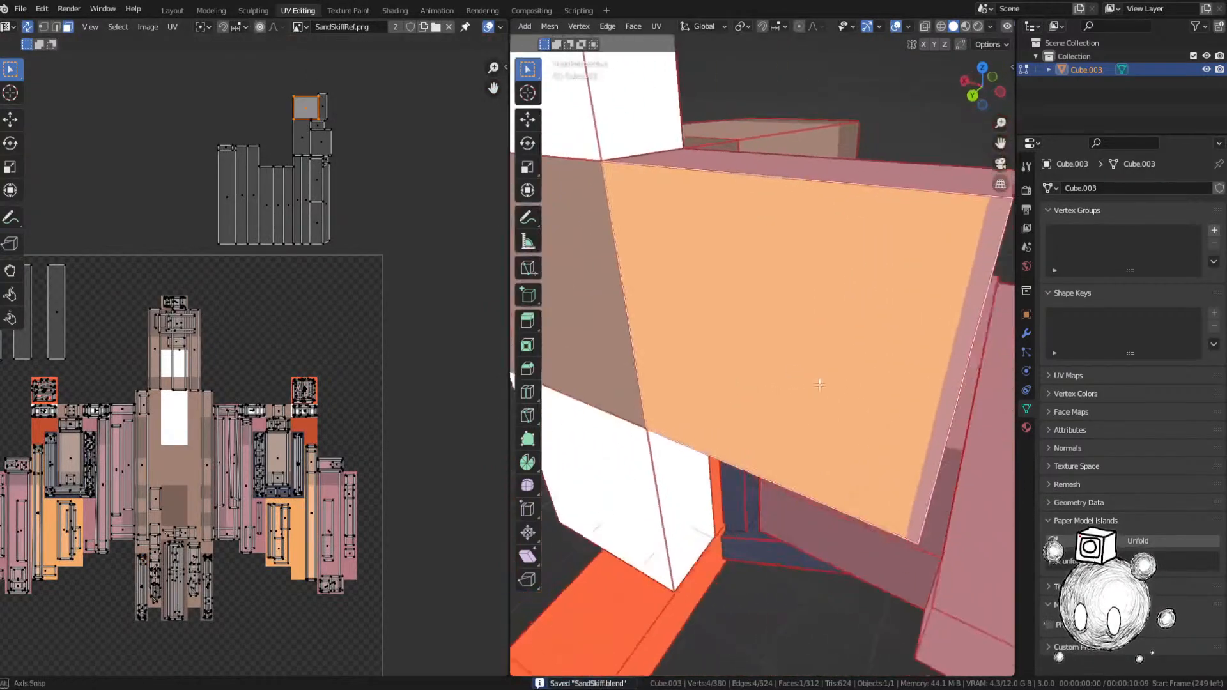
pyautogui.scroll(-2, 822, 386)
pyautogui.press('g')
pyautogui.click(263, 460)
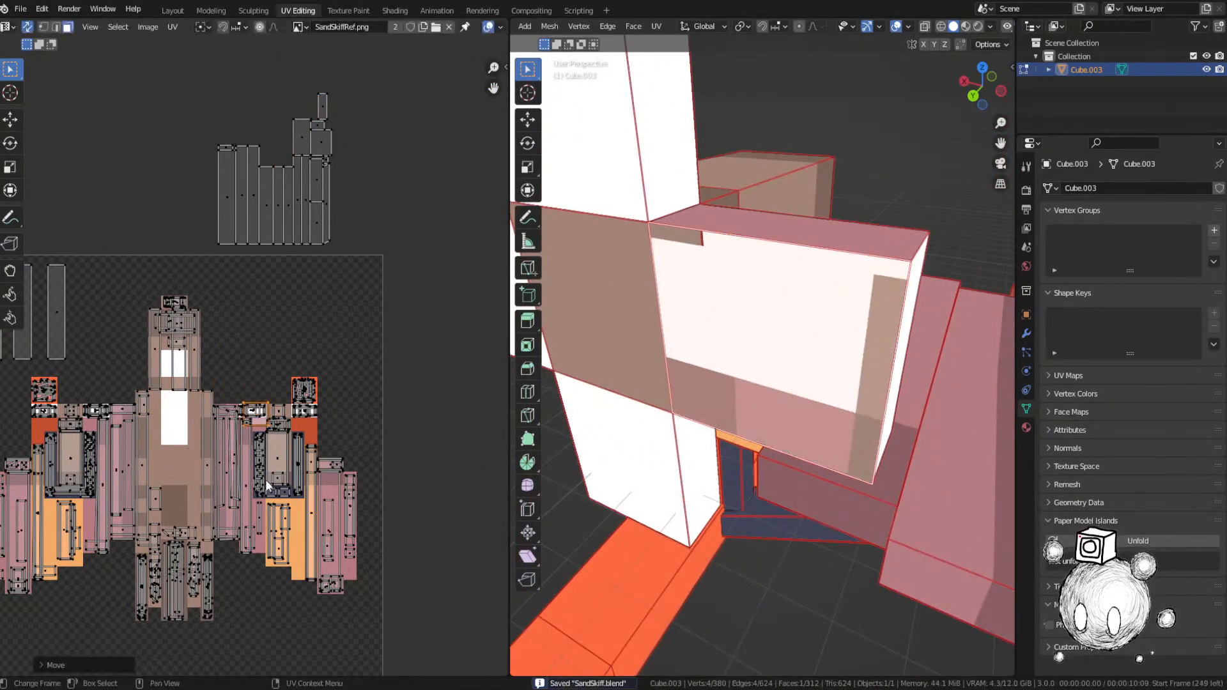
# Step: Shrink the squarish island, align it inside the white rectangle between the wing planks, and save the file
pyautogui.scroll(6, 265, 479)
pyautogui.press('s')
pyautogui.click(301, 498)
pyautogui.press('g')
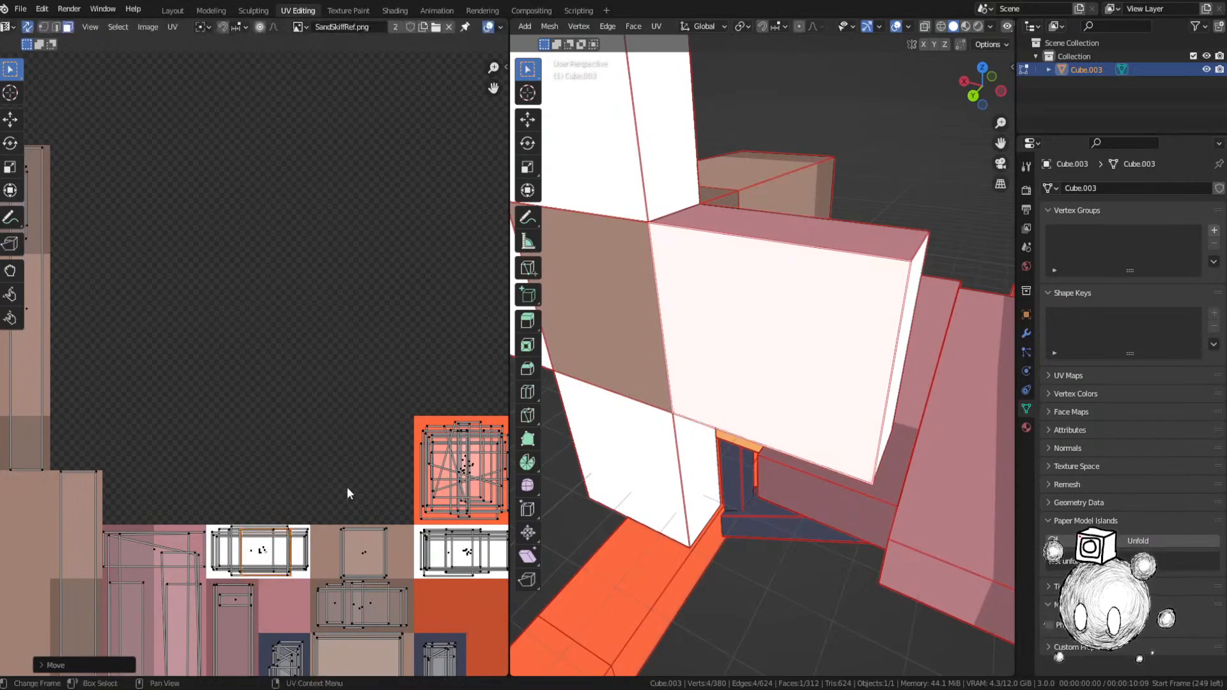
pyautogui.hotkey('ctrl', 's')
# Step: Select the upright rectangular island, locate its face beside the front of the rear planks, and move it onto the brown hull texture
pyautogui.scroll(-5, 293, 431)
pyautogui.click(311, 79)
pyautogui.press('`')
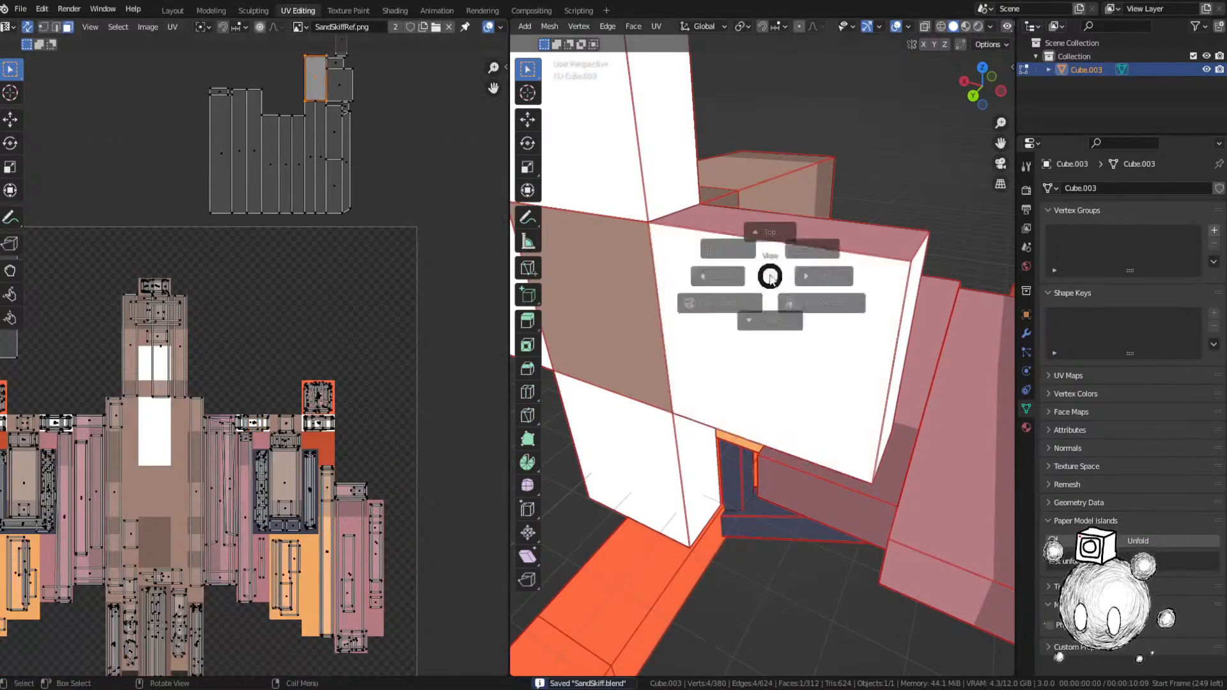
pyautogui.click(818, 303)
pyautogui.moveTo(819, 303); pyautogui.dragTo(799, 291, button='middle')
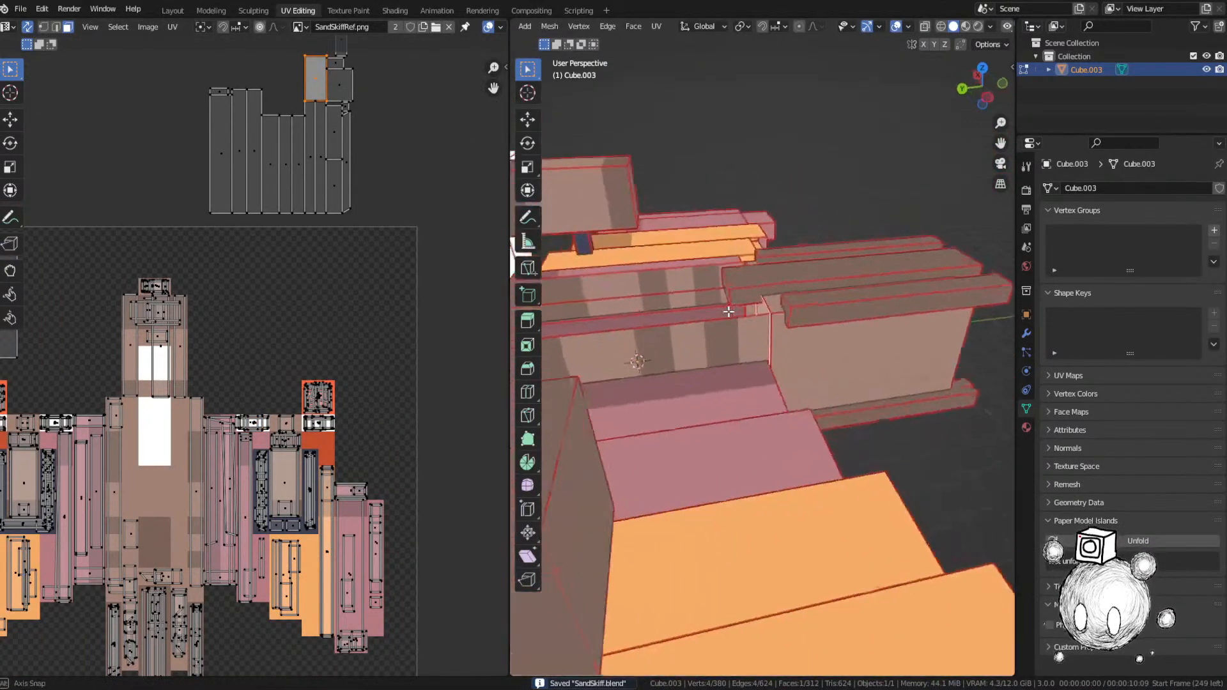
pyautogui.press('g')
pyautogui.rightClick(781, 322)
pyautogui.press('g')
pyautogui.click(188, 509)
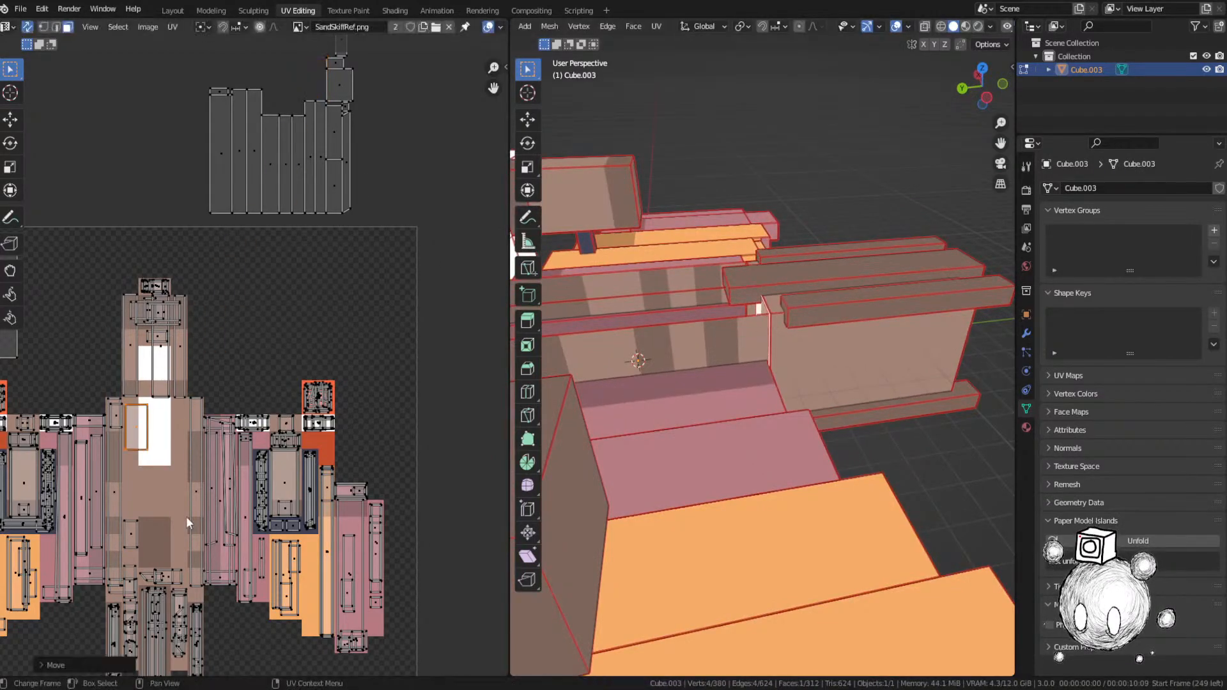
# Step: Fit the rectangular island onto the brown hull area just above the tail strips, reducing its size, and save the file
pyautogui.moveTo(162, 489); pyautogui.dragTo(405, 351, button='middle')
pyautogui.scroll(1, 406, 351)
pyautogui.scroll(1, 405, 356)
pyautogui.press('g')
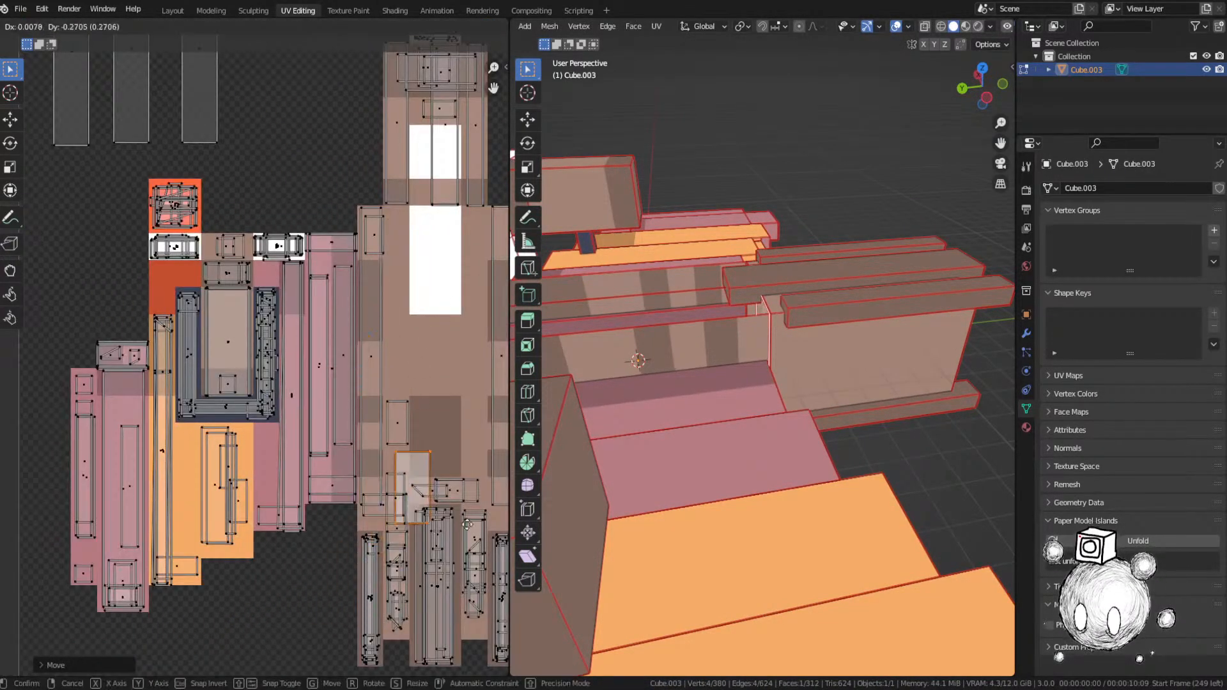
pyautogui.click(457, 541)
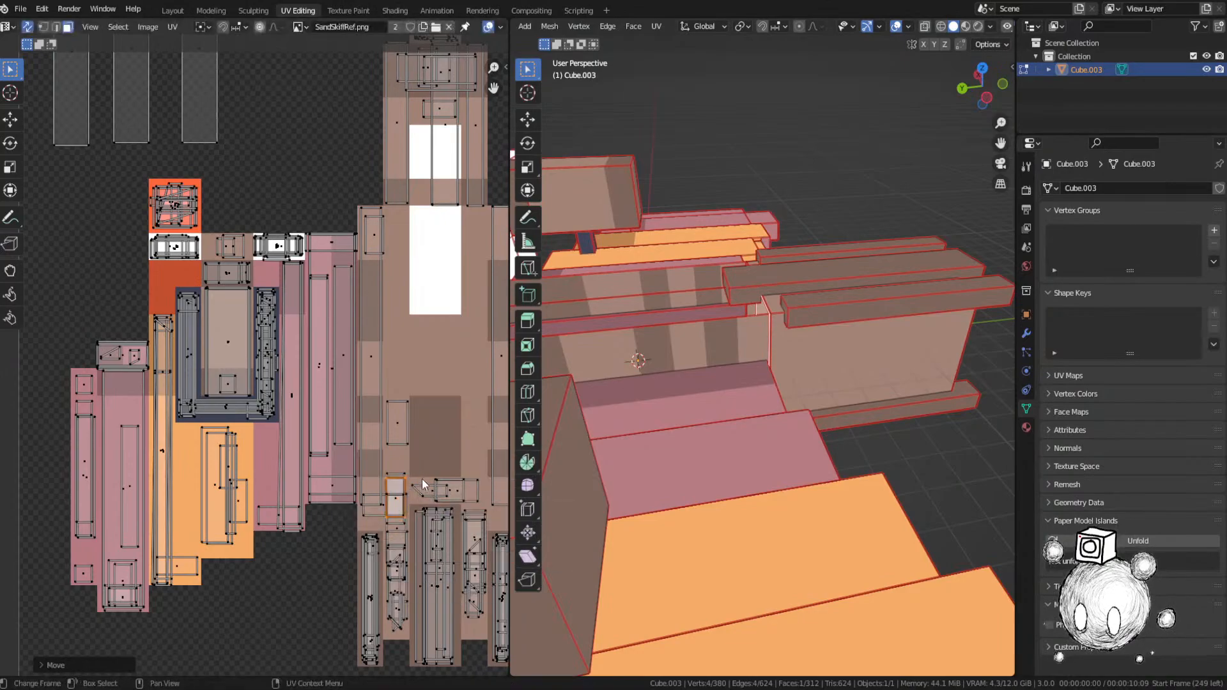
pyautogui.hotkey('ctrl', 's')
# Step: Select the narrow island atop the unplaced group, belonging to the white fin's upper face, and move it down onto the texture
pyautogui.moveTo(614, 384); pyautogui.dragTo(629, 384, button='middle')
pyautogui.scroll(-4, 399, 191)
pyautogui.moveTo(387, 118); pyautogui.dragTo(297, 308, button='middle')
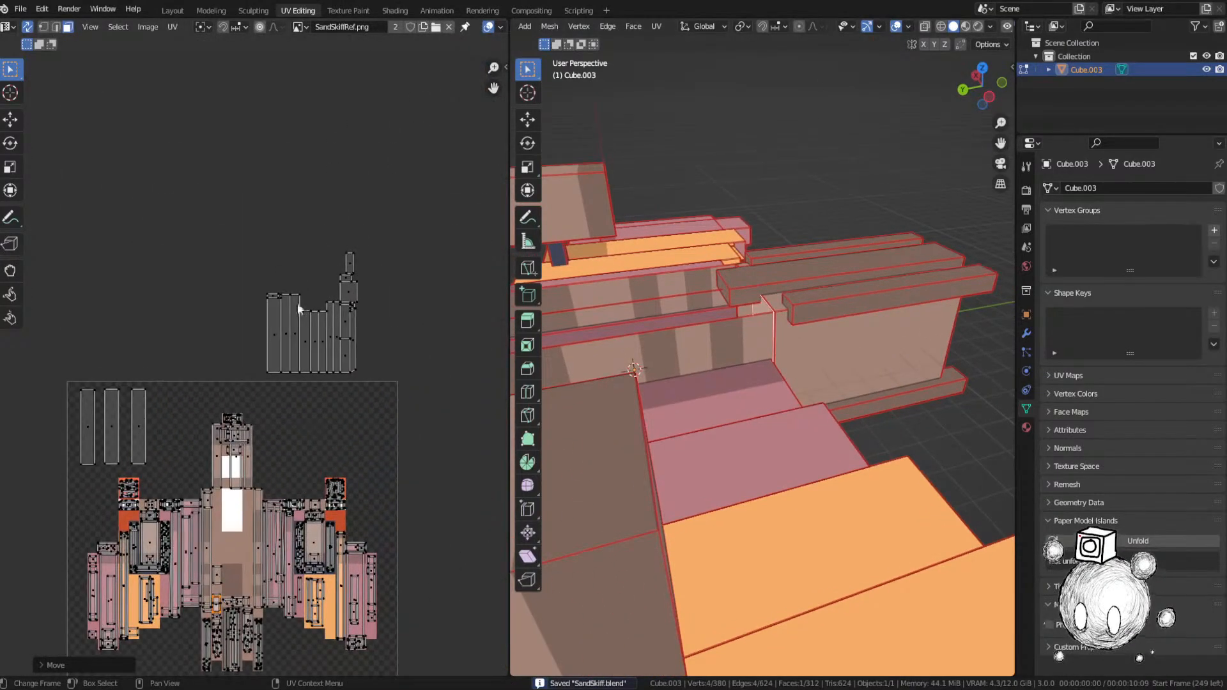
pyautogui.click(351, 264)
pyautogui.press('KP_Decimal')
pyautogui.press('g')
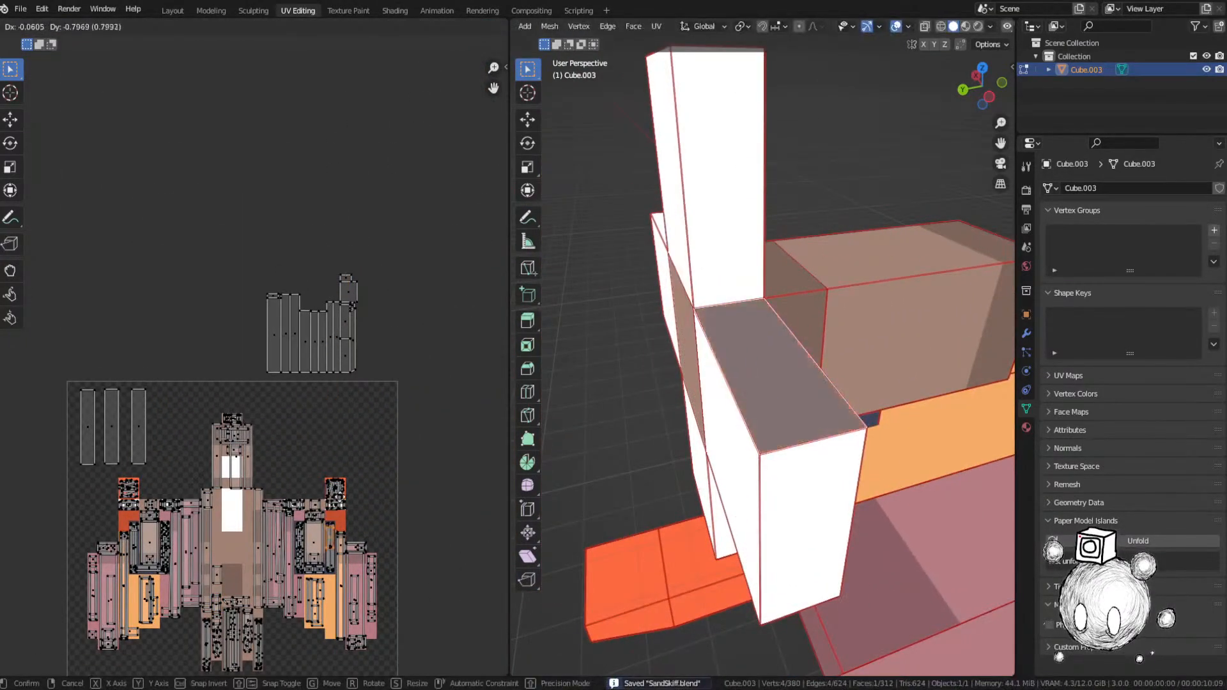
pyautogui.click(324, 497)
# Step: Fit the narrow island inside the white rectangle between the wing planks, rotating it 90 degrees, and save the file
pyautogui.moveTo(347, 500); pyautogui.dragTo(350, 347, button='middle')
pyautogui.scroll(3, 349, 349)
pyautogui.press('g')
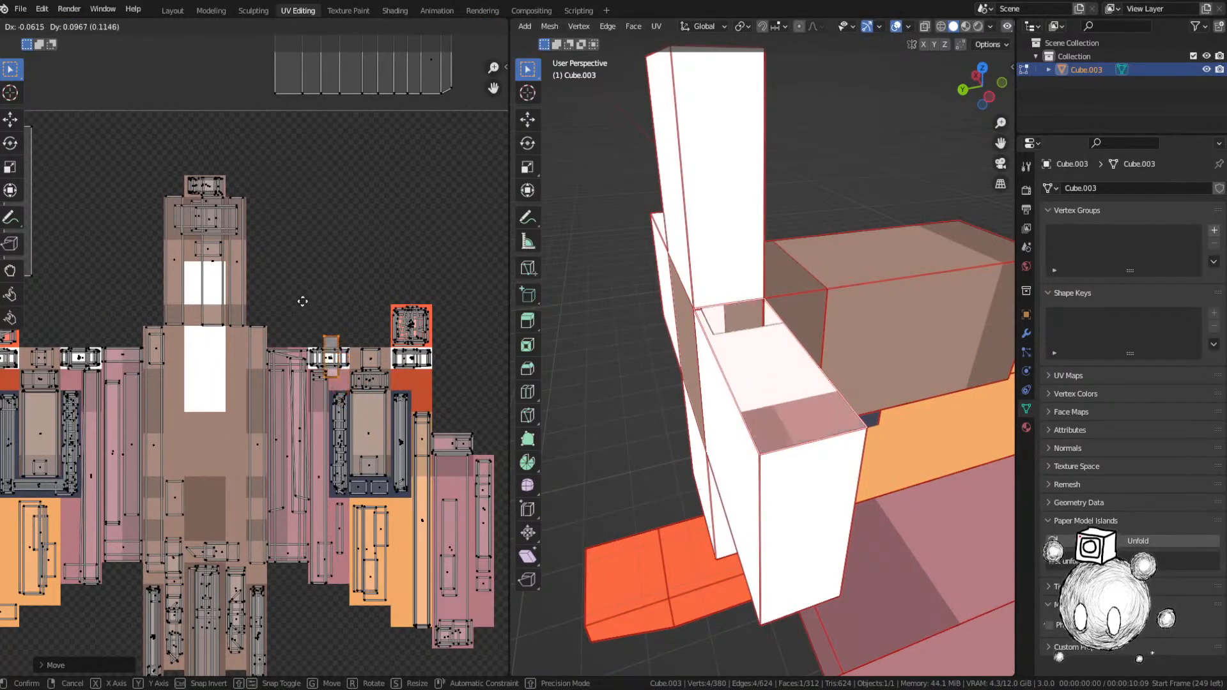
pyautogui.click(302, 301)
pyautogui.write('r90')
pyautogui.press('Return')
pyautogui.moveTo(331, 414); pyautogui.dragTo(413, 465, button='middle')
pyautogui.scroll(3, 412, 465)
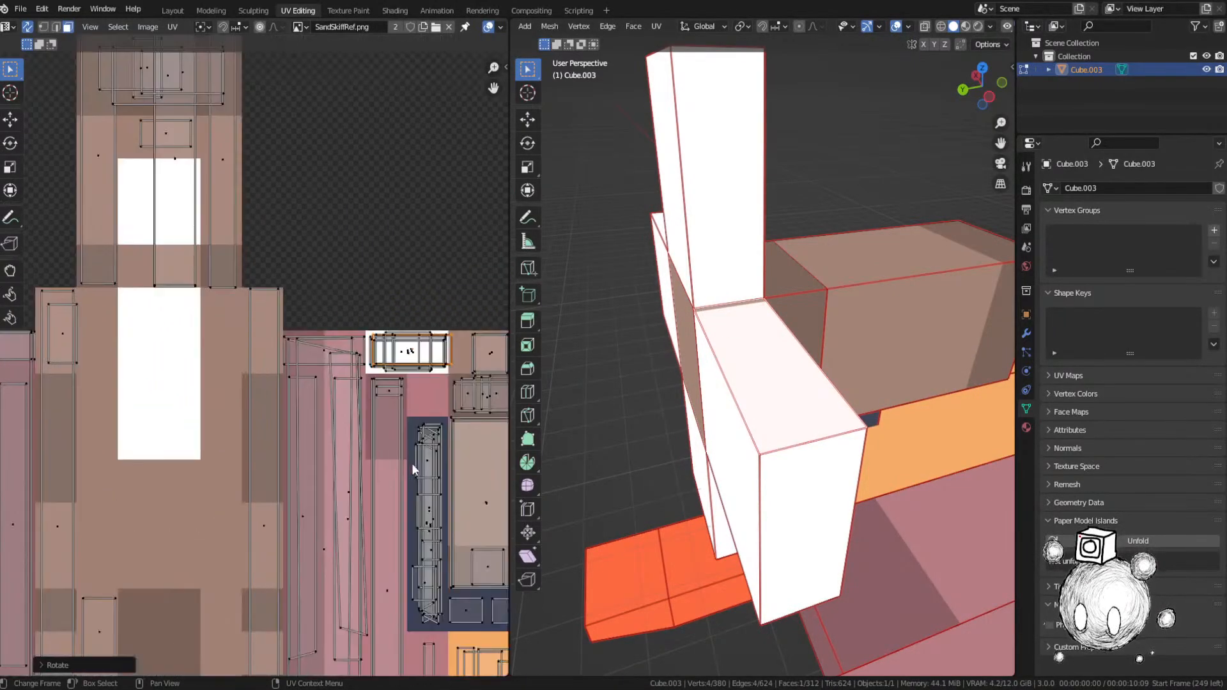
pyautogui.click(387, 450)
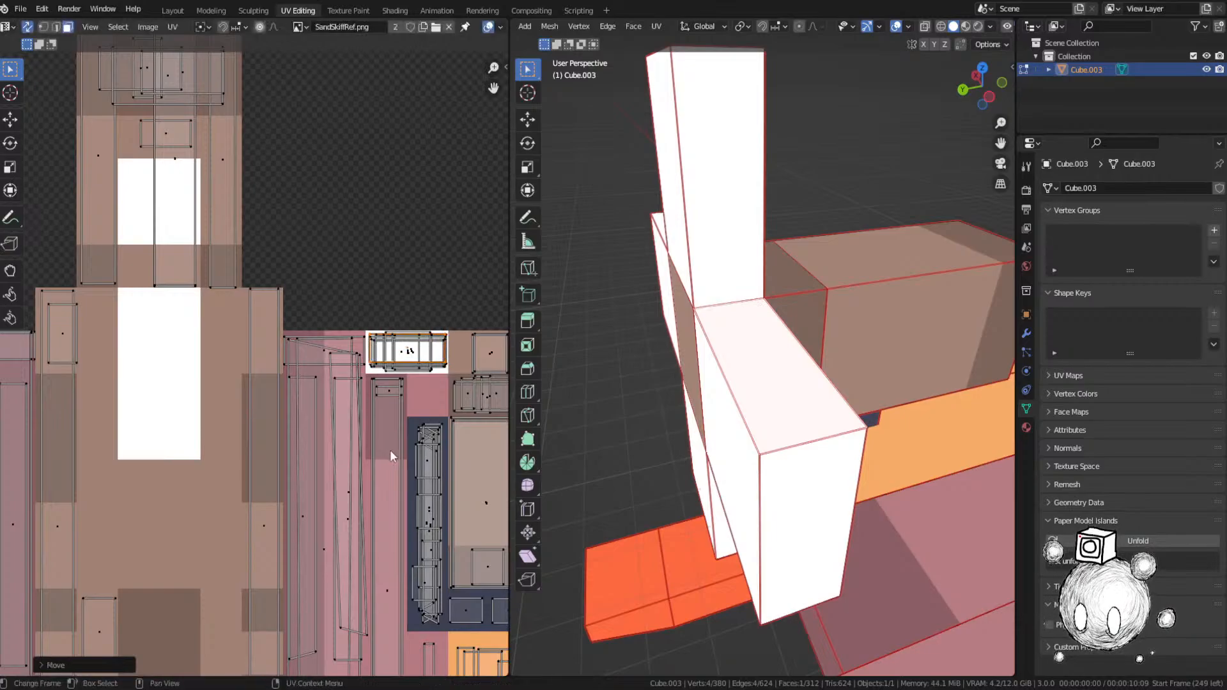
pyautogui.hotkey('ctrl', 's')
# Step: Select the small island now atop the unplaced group and locate its face at the front of the pink wing plank
pyautogui.scroll(-5, 390, 450)
pyautogui.moveTo(331, 376); pyautogui.dragTo(321, 520, button='middle')
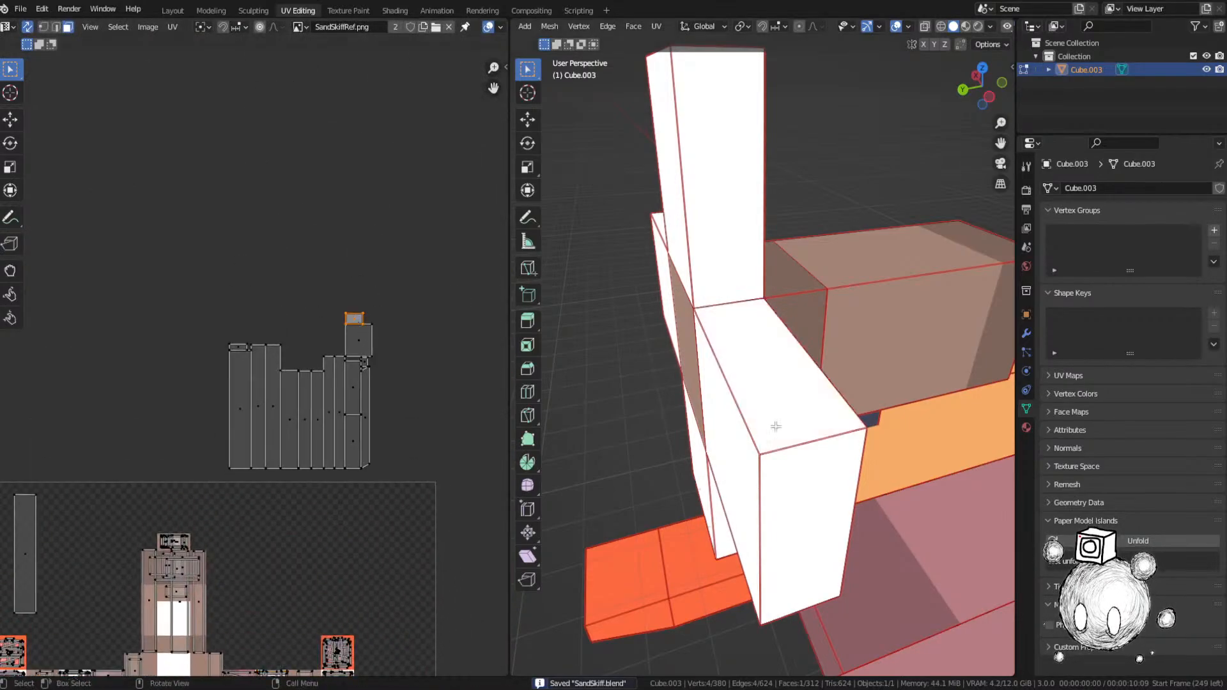
pyautogui.scroll(9, 776, 427)
pyautogui.scroll(-4, 776, 427)
pyautogui.press('g')
pyautogui.rightClick(817, 449)
pyautogui.scroll(-5, 816, 450)
pyautogui.moveTo(816, 449); pyautogui.dragTo(724, 409, button='middle')
# Step: Place the small island on the pink block above the outer wing plank, resize it to fit, and save the file
pyautogui.press('g')
pyautogui.click(378, 469)
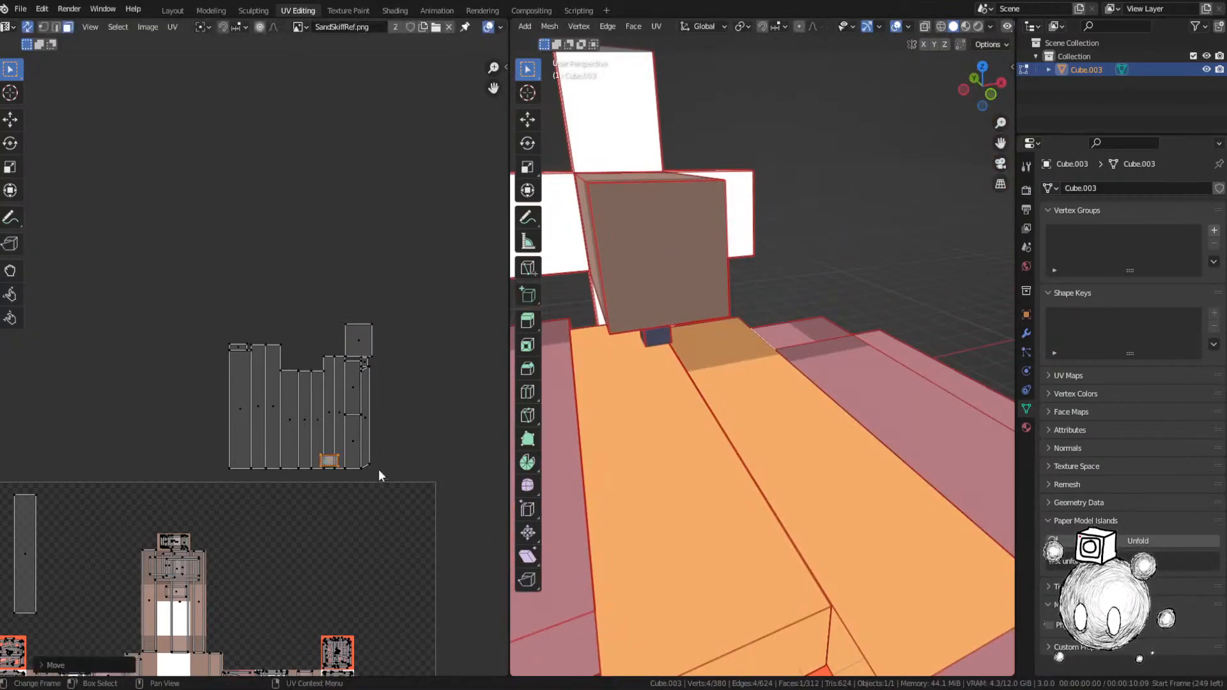
pyautogui.moveTo(378, 469); pyautogui.dragTo(329, 148, button='middle')
pyautogui.scroll(3, 331, 147)
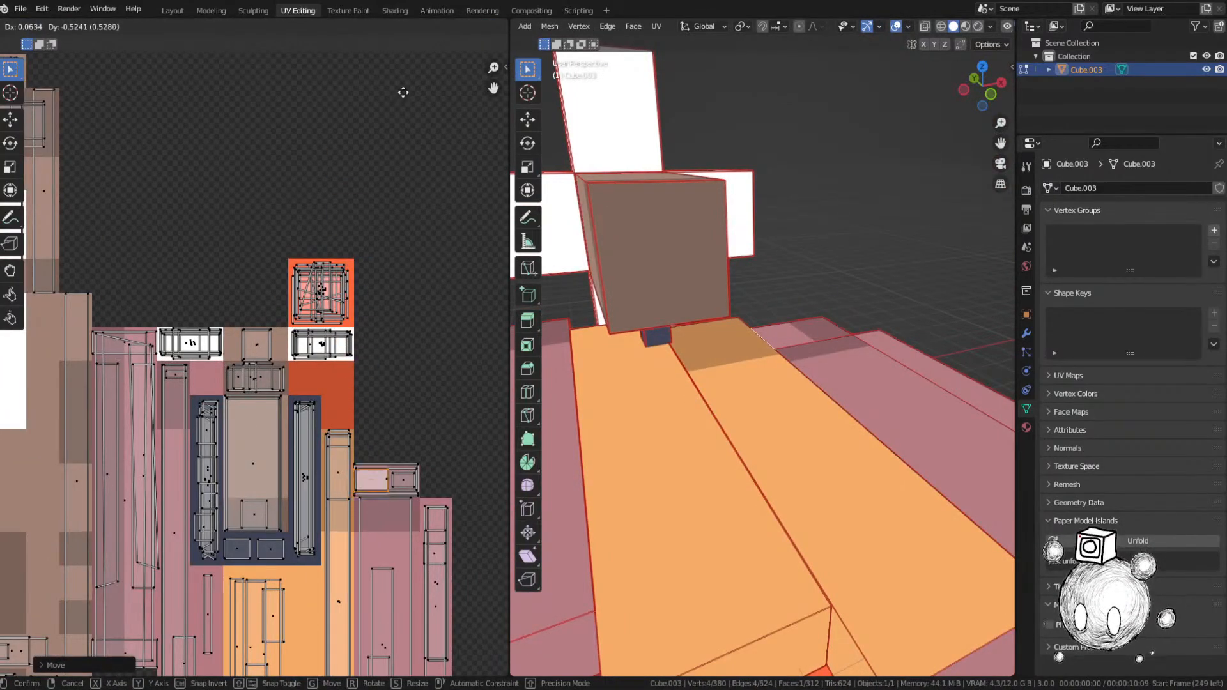
pyautogui.hotkey('ctrl', 's')
# Step: Select the remaining squarish island, locate its face on the lower white fin block, and move it near the opposite wing's white rectangle
pyautogui.scroll(-6, 324, 202)
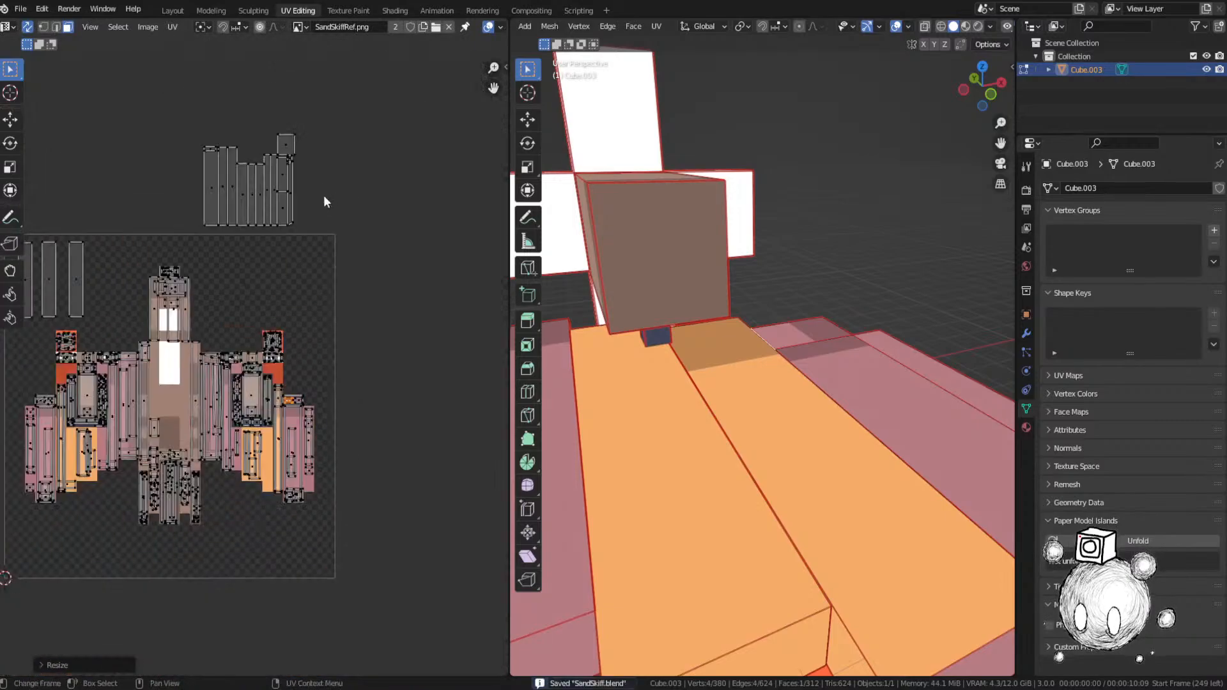
pyautogui.moveTo(868, 386); pyautogui.dragTo(901, 362, button='middle')
pyautogui.press('g')
pyautogui.click(152, 325)
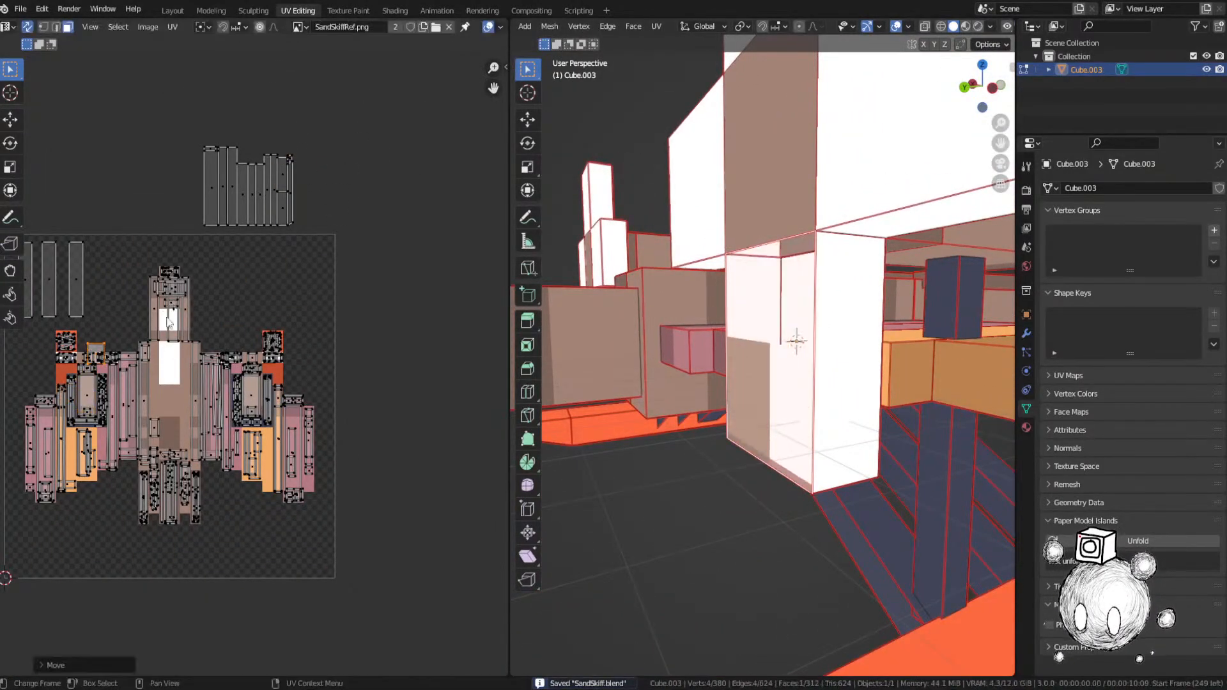
# Step: Centre the squarish island on the white rectangle beside the pink planks, shrink it to fit inside, and save the file
pyautogui.scroll(5, 51, 380)
pyautogui.press('g')
pyautogui.click(256, 317)
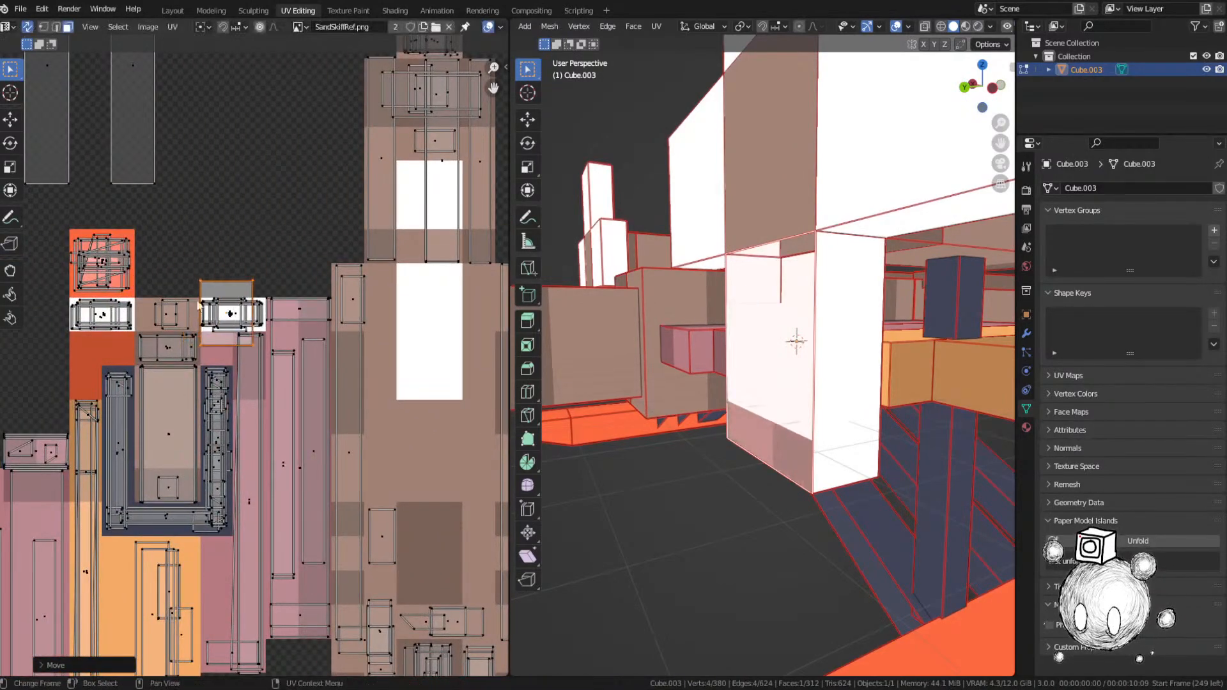
pyautogui.press('s')
pyautogui.click(252, 310)
pyautogui.scroll(-4, 200, 254)
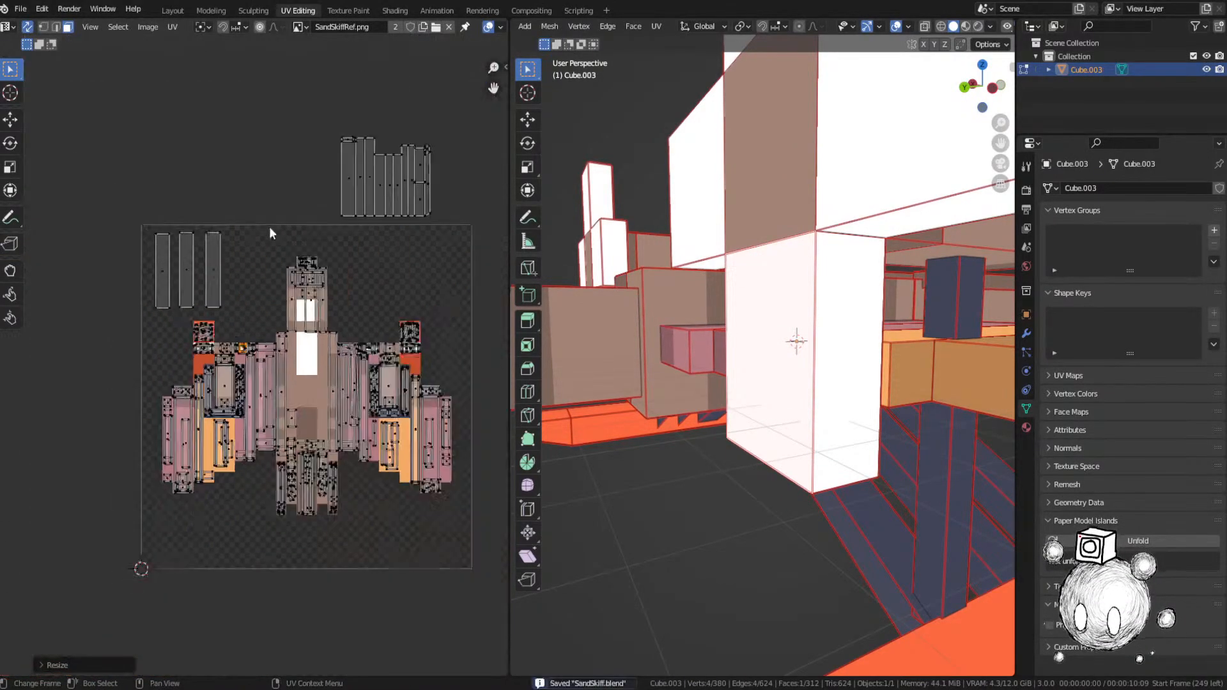
pyautogui.moveTo(270, 226); pyautogui.dragTo(271, 300, button='middle')
pyautogui.scroll(1, 291, 306)
pyautogui.hotkey('ctrl', 's')
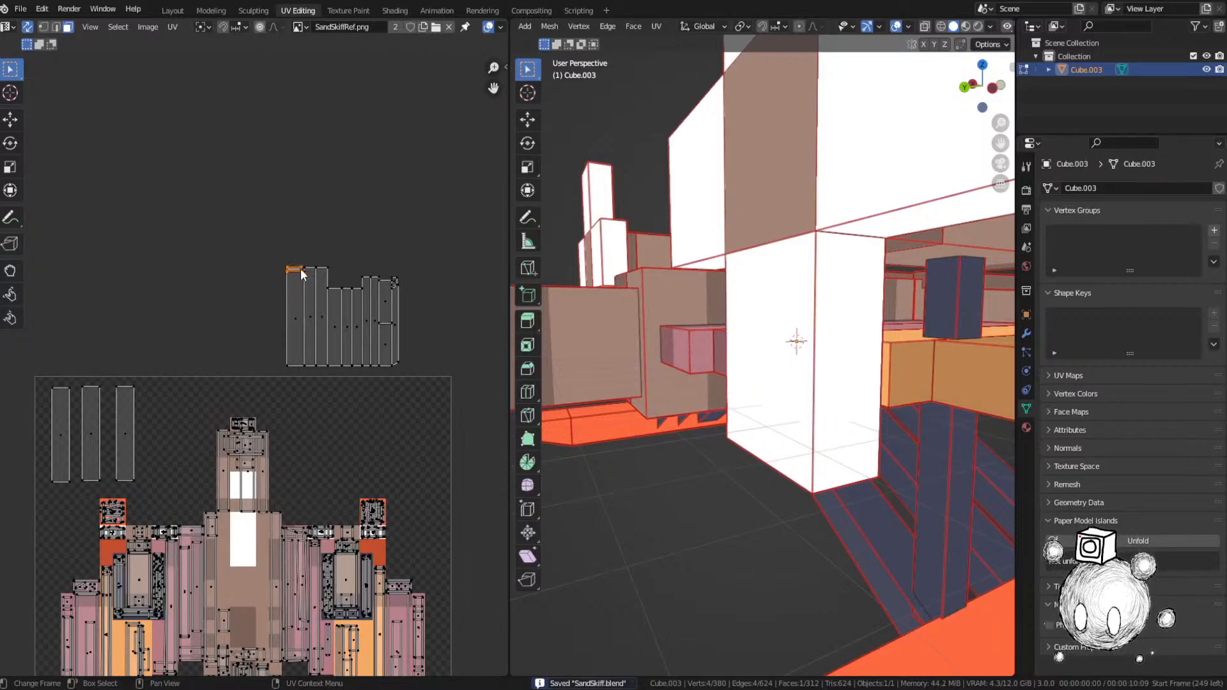
# Step: Place the small selected island on the end of the central brown tail strip, check its face on the model, and save the file
pyautogui.moveTo(767, 333); pyautogui.dragTo(790, 349, button='middle')
pyautogui.moveTo(294, 268); pyautogui.dragTo(294, 496)
pyautogui.moveTo(293, 496); pyautogui.dragTo(215, 226, button='middle')
pyautogui.moveTo(702, 384); pyautogui.dragTo(702, 323, button='middle')
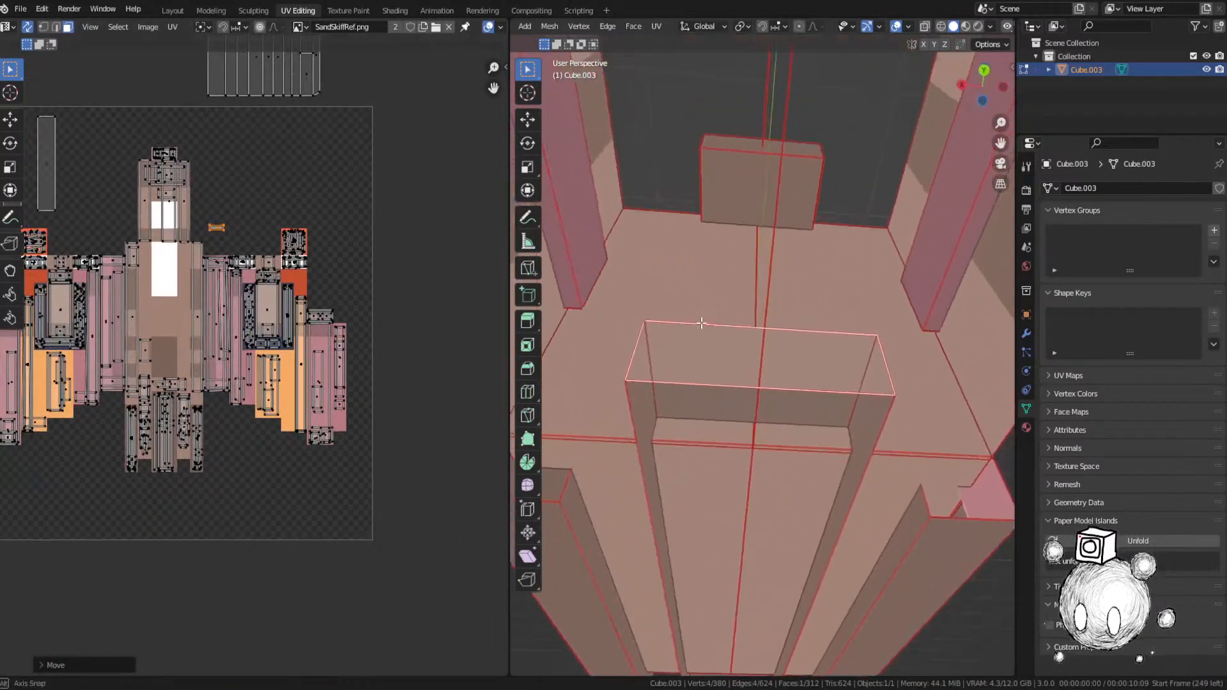
pyautogui.scroll(5, 252, 363)
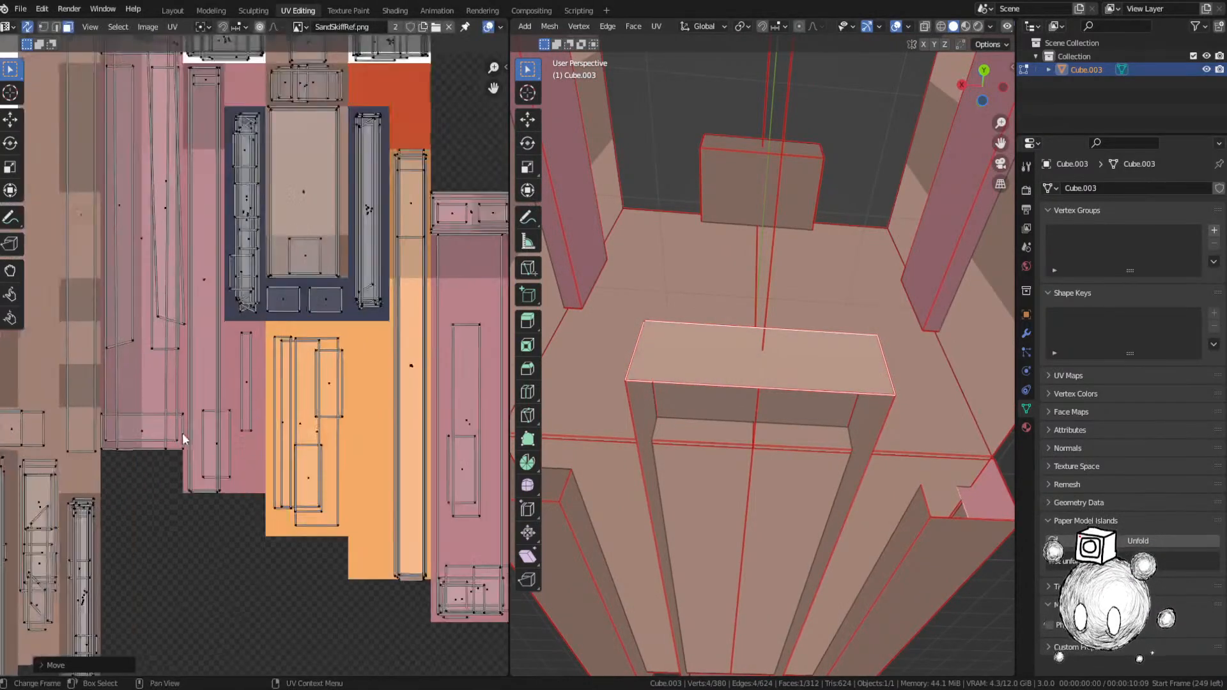
pyautogui.moveTo(182, 439); pyautogui.dragTo(382, 415, button='middle')
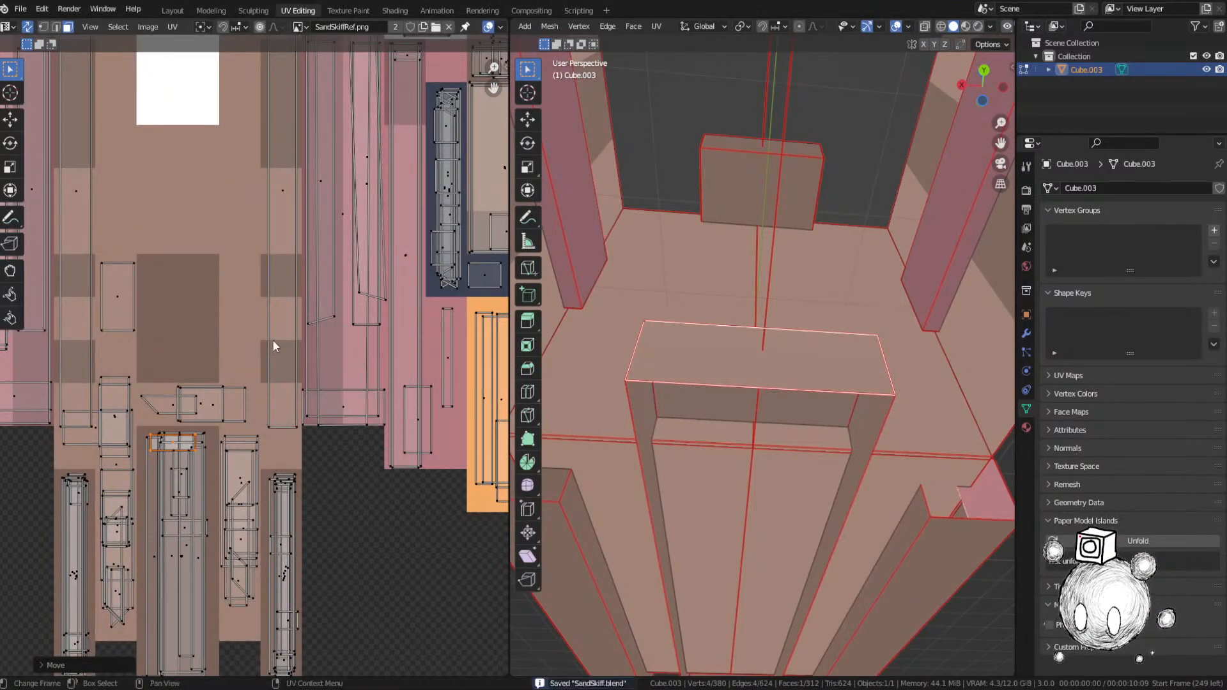
# Step: Select the first tall island of the unplaced group, look for its face, and park it beside the three strips set aside on the texture
pyautogui.scroll(-4, 760, 346)
pyautogui.moveTo(760, 345); pyautogui.dragTo(658, 315, button='middle')
pyautogui.scroll(-4, 289, 179)
pyautogui.click(276, 167)
pyautogui.press('g')
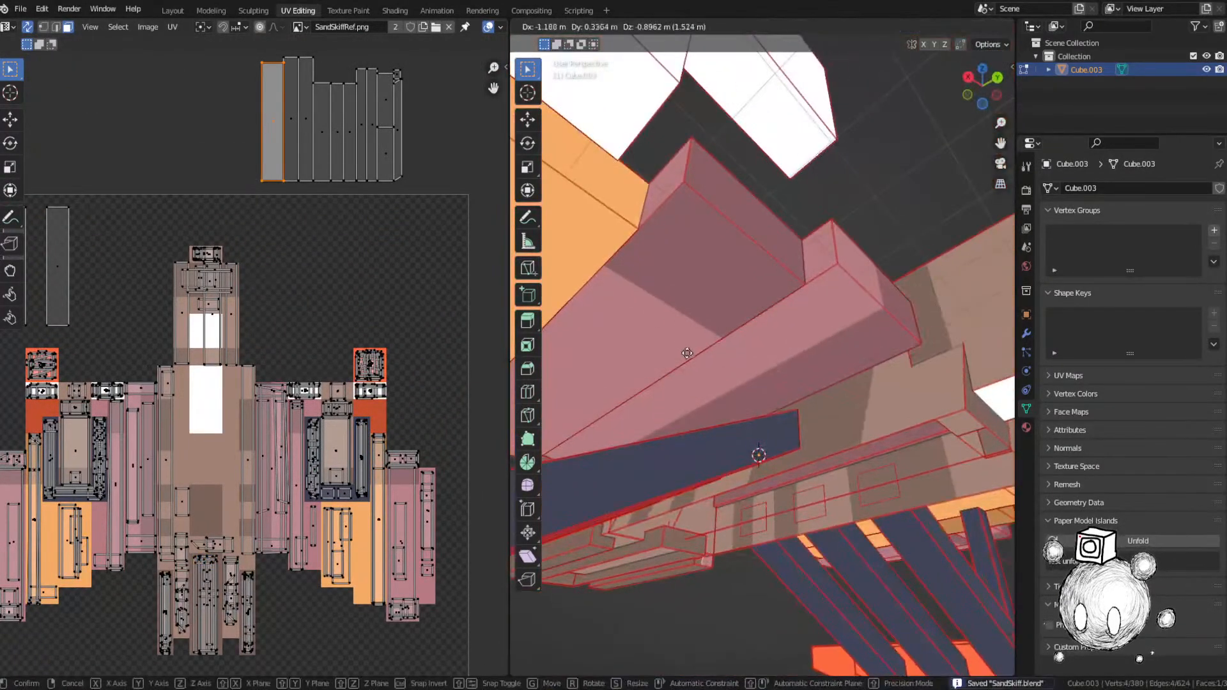
pyautogui.rightClick(800, 417)
pyautogui.moveTo(801, 417); pyautogui.dragTo(770, 510, button='middle')
pyautogui.press('g')
pyautogui.rightClick(767, 492)
pyautogui.scroll(-2, 355, 217)
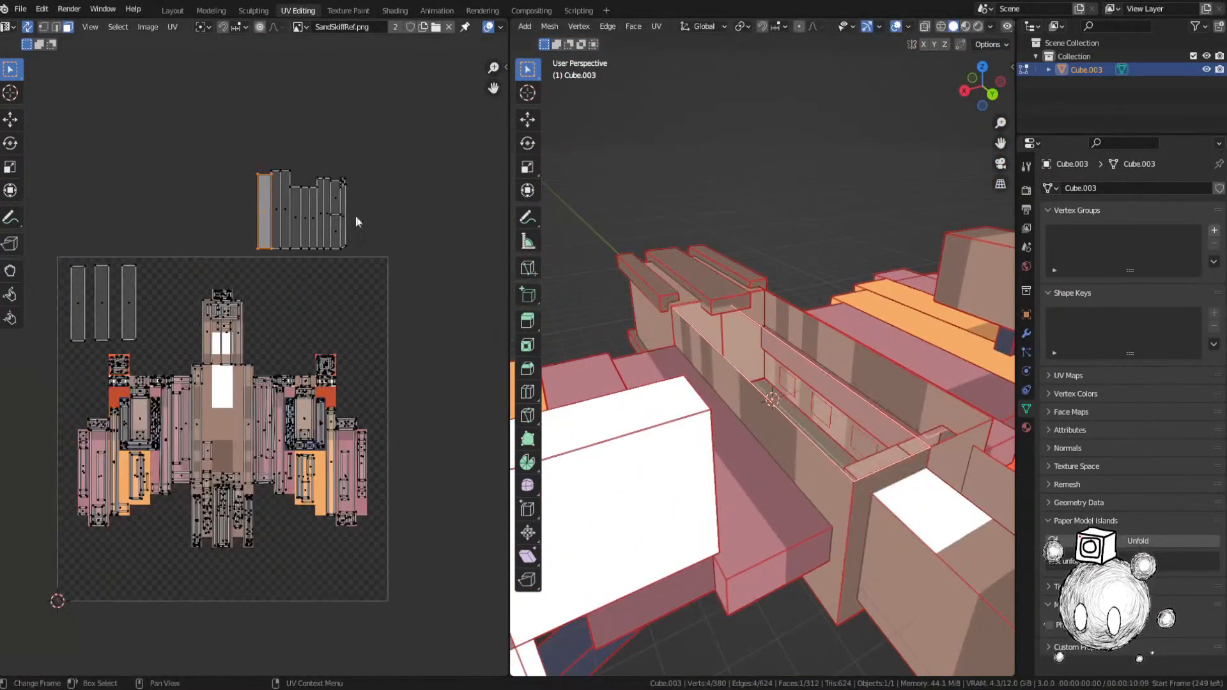
pyautogui.press('g')
pyautogui.rightClick(263, 291)
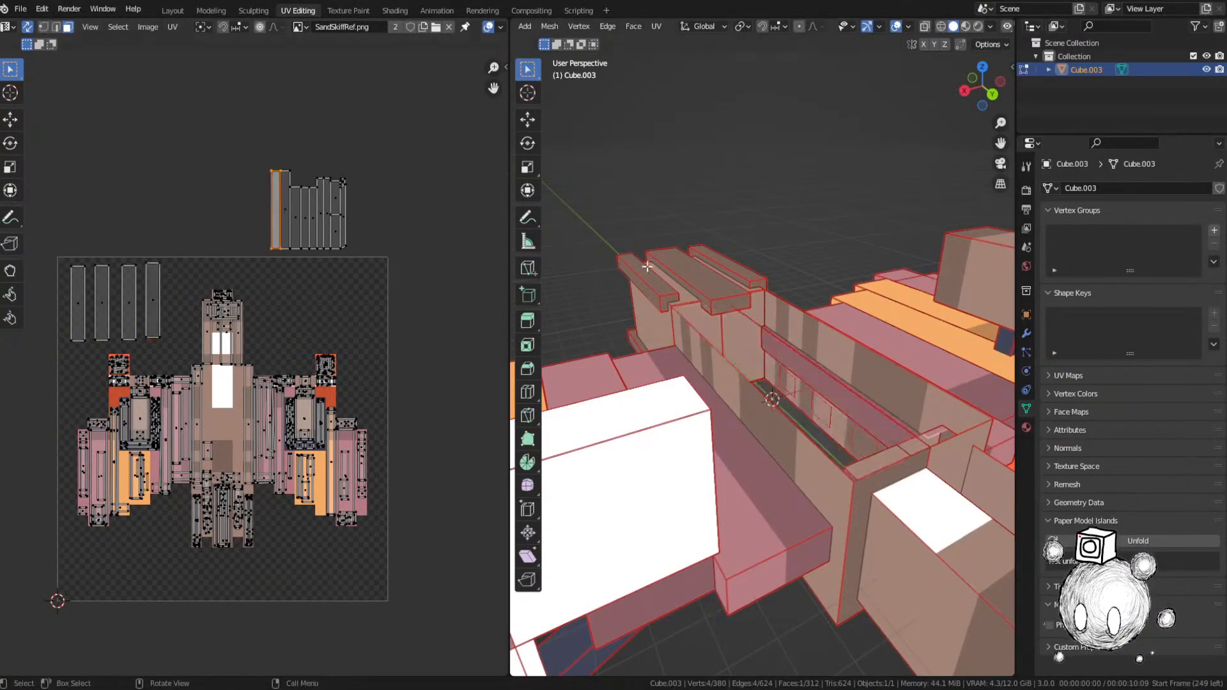
# Step: Locate the next tall island's face on the inner side of the orange skid and shrink the island onto the matching orange block
pyautogui.moveTo(701, 306); pyautogui.dragTo(663, 313, button='middle')
pyautogui.press('g')
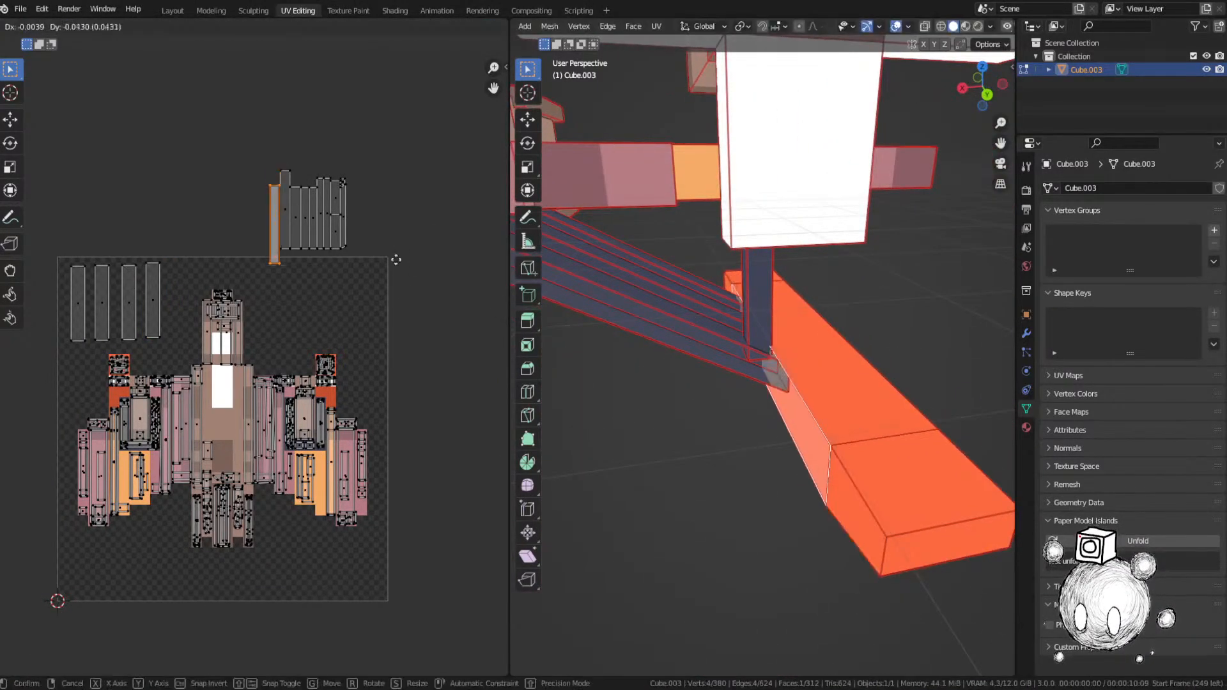
pyautogui.click(445, 398)
pyautogui.press('s')
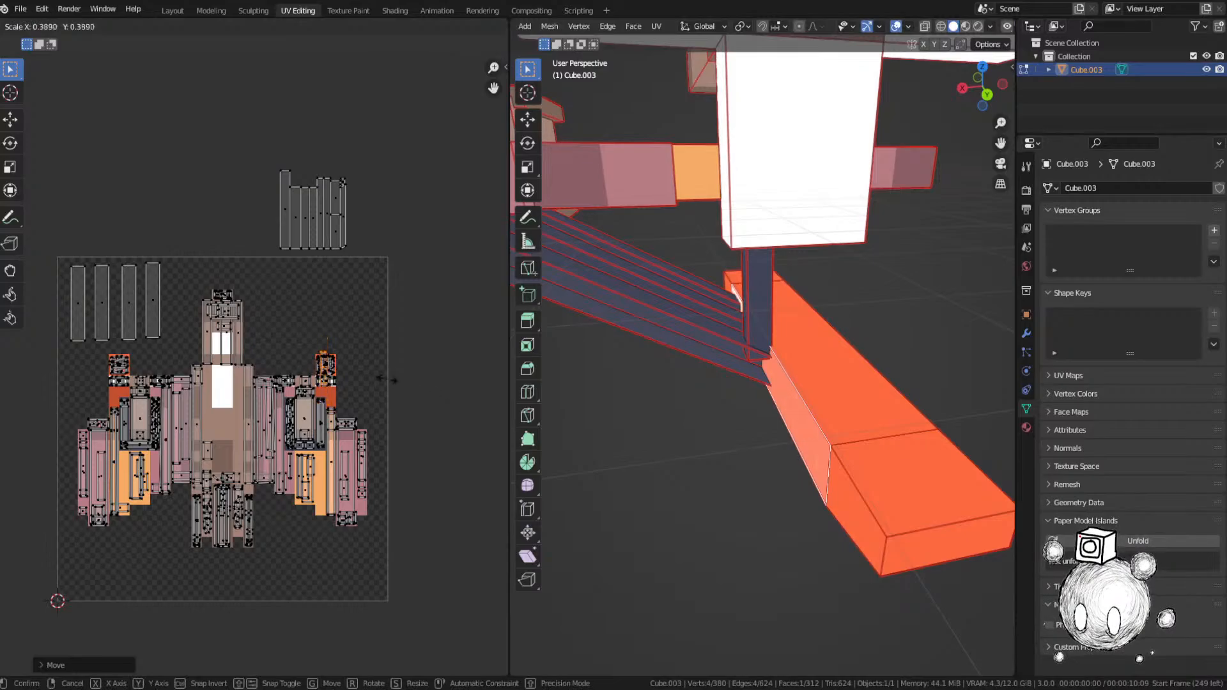
pyautogui.scroll(3, 365, 366)
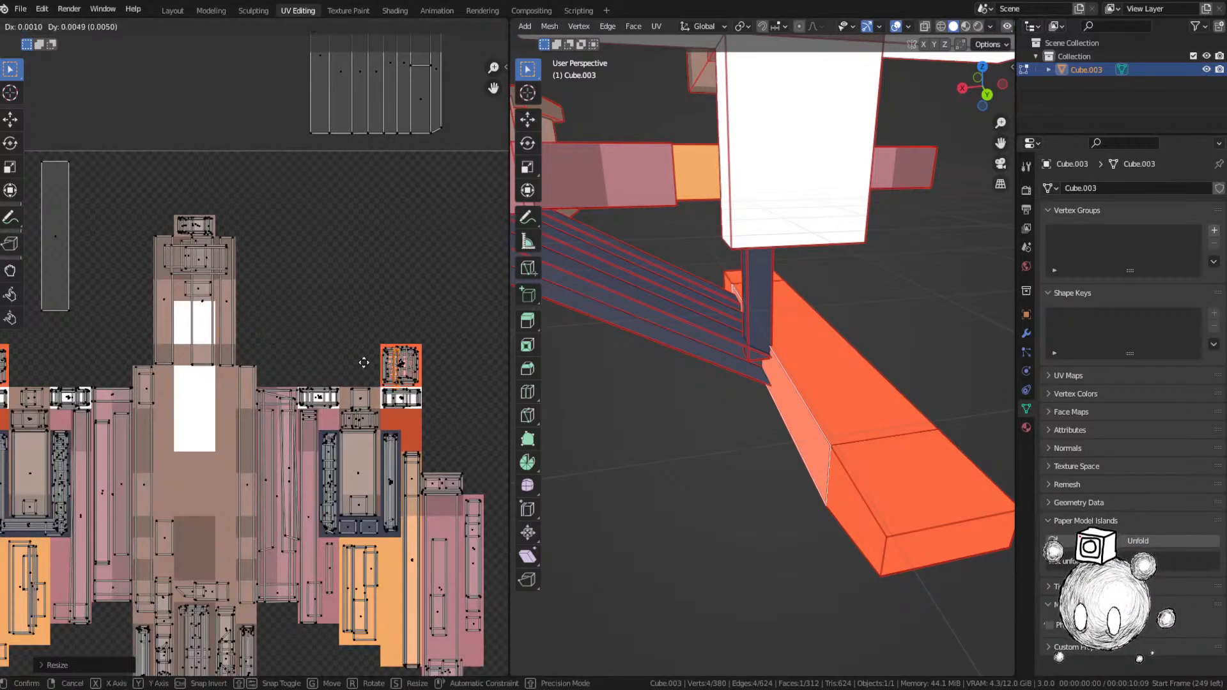
pyautogui.click(367, 362)
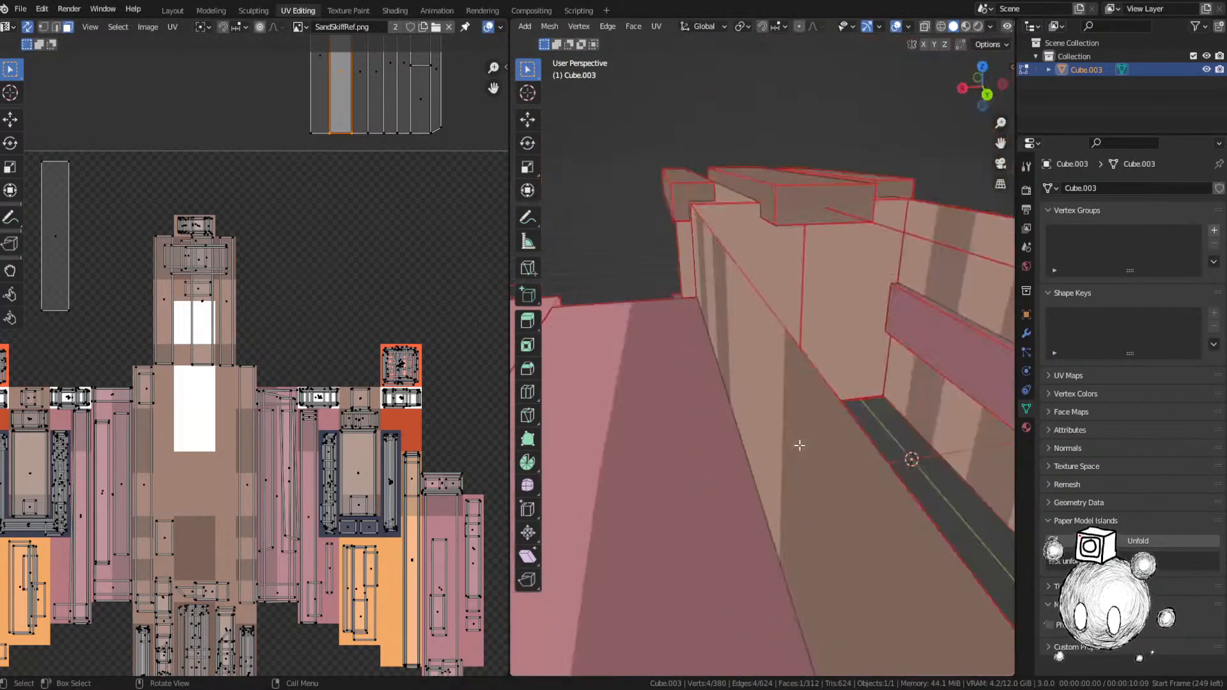
# Step: Locate the next tall island's face on the lower middle brown tail beam, then fit the island inside the central brown tail strip
pyautogui.moveTo(797, 443); pyautogui.dragTo(718, 375, button='middle')
pyautogui.press('g')
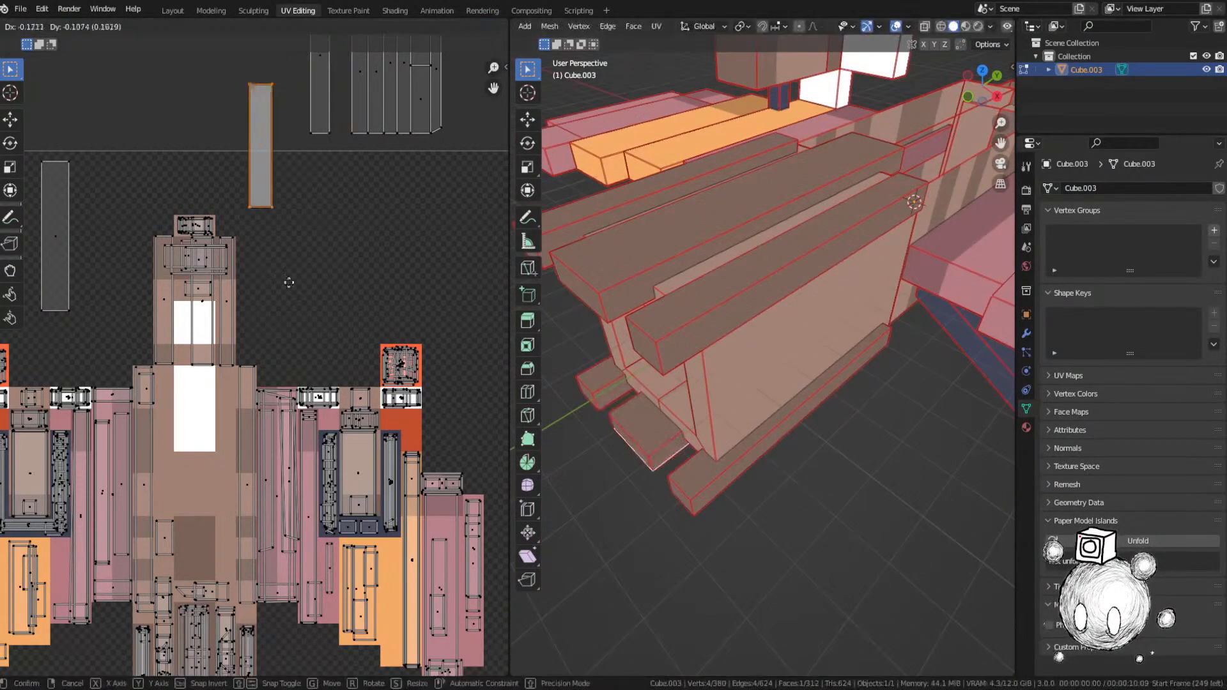
pyautogui.click(244, 546)
pyautogui.scroll(-1, 247, 543)
pyautogui.moveTo(262, 537); pyautogui.dragTo(316, 262, button='middle')
pyautogui.press('g')
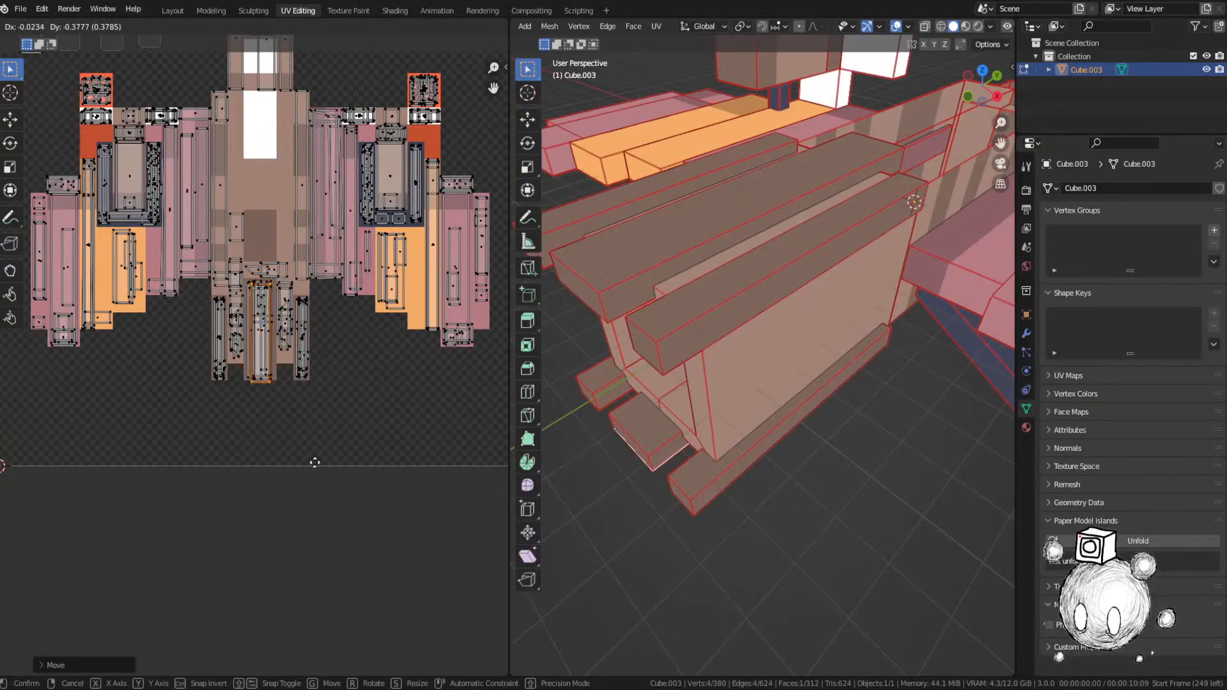
pyautogui.click(314, 461)
pyautogui.press('s')
pyautogui.click(315, 446)
# Step: Select the separate tall island beside the unplaced group and locate its face on the side of the other orange skid
pyautogui.moveTo(375, 201); pyautogui.dragTo(354, 461, button='middle')
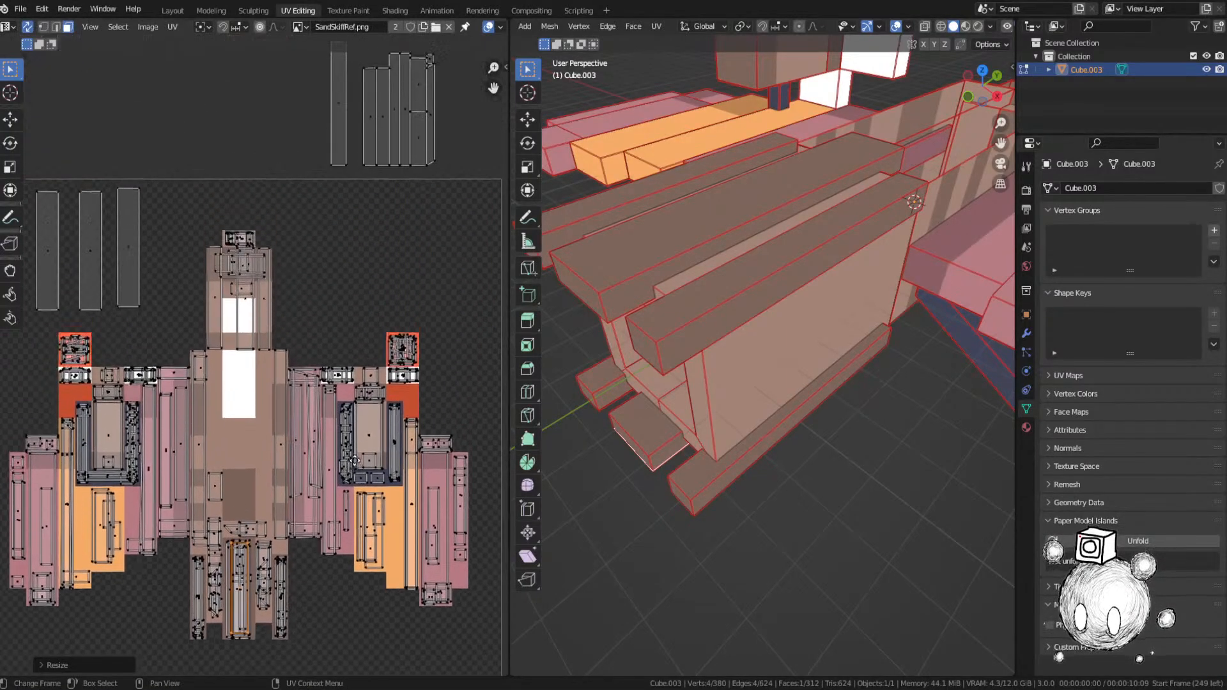
pyautogui.scroll(-1, 355, 460)
pyautogui.press('KP_Decimal')
pyautogui.scroll(-3, 745, 317)
pyautogui.moveTo(745, 317); pyautogui.dragTo(700, 284, button='middle')
pyautogui.press('g')
pyautogui.rightClick(627, 271)
# Step: Move the skid-side island onto the opposite wing's orange block, shrink it to fit inside, and save the file
pyautogui.press('g')
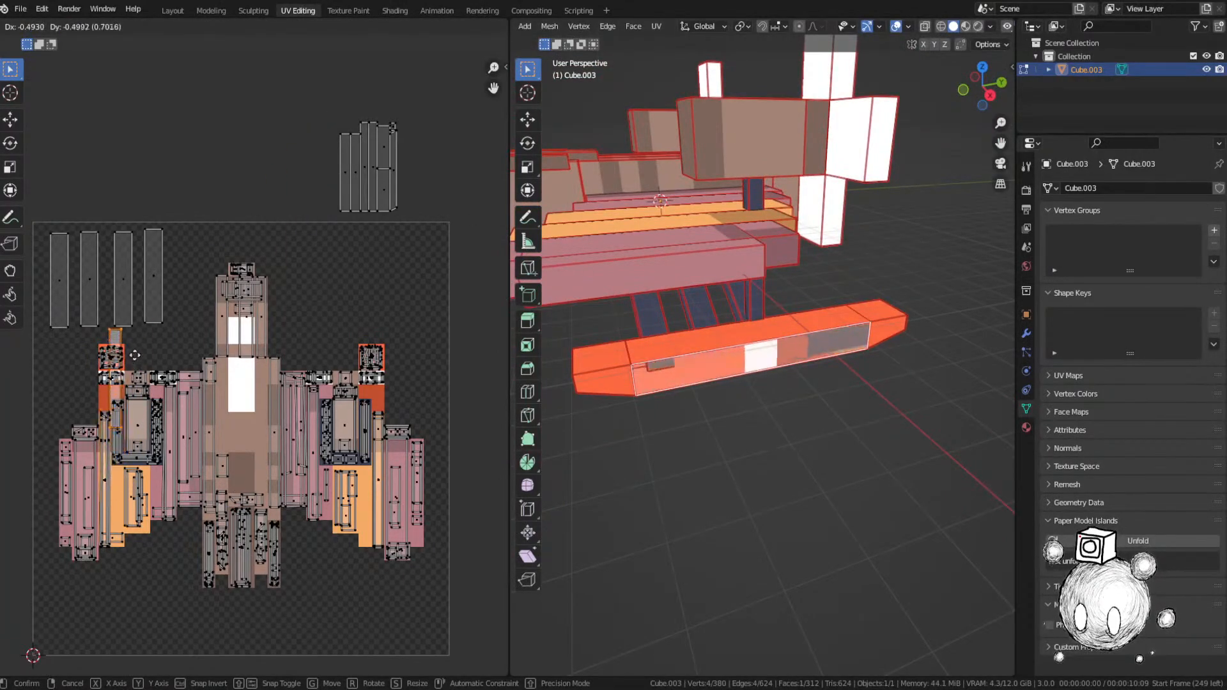
pyautogui.click(131, 339)
pyautogui.press('s')
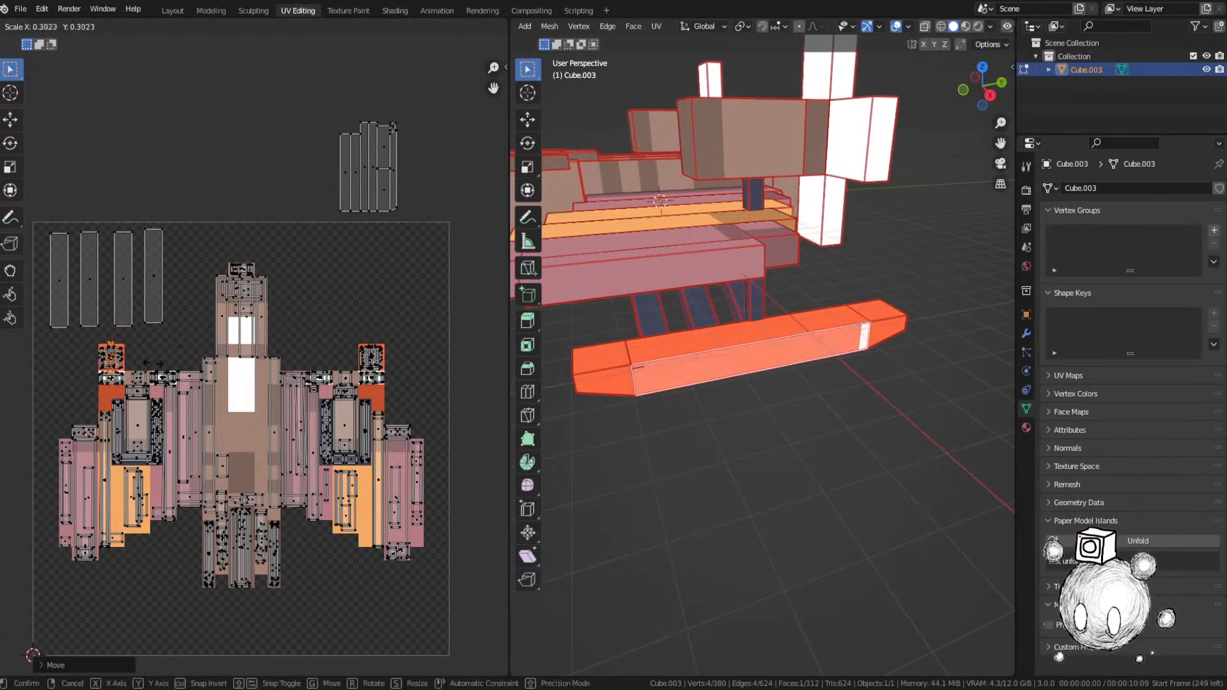
pyautogui.press('Return')
pyautogui.hotkey('ctrl', 's')
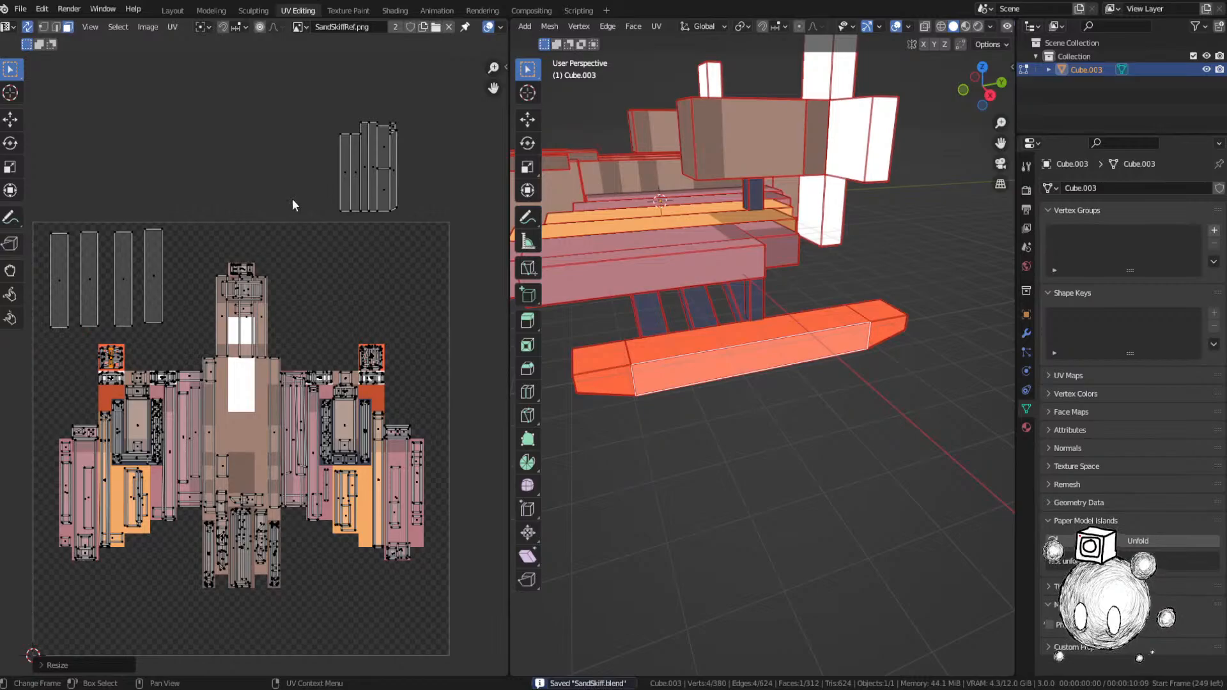
# Step: Select the next tall island, locate its face on a dark blue strut, fit it inside the blue frame's outer strip, and save
pyautogui.click(344, 185)
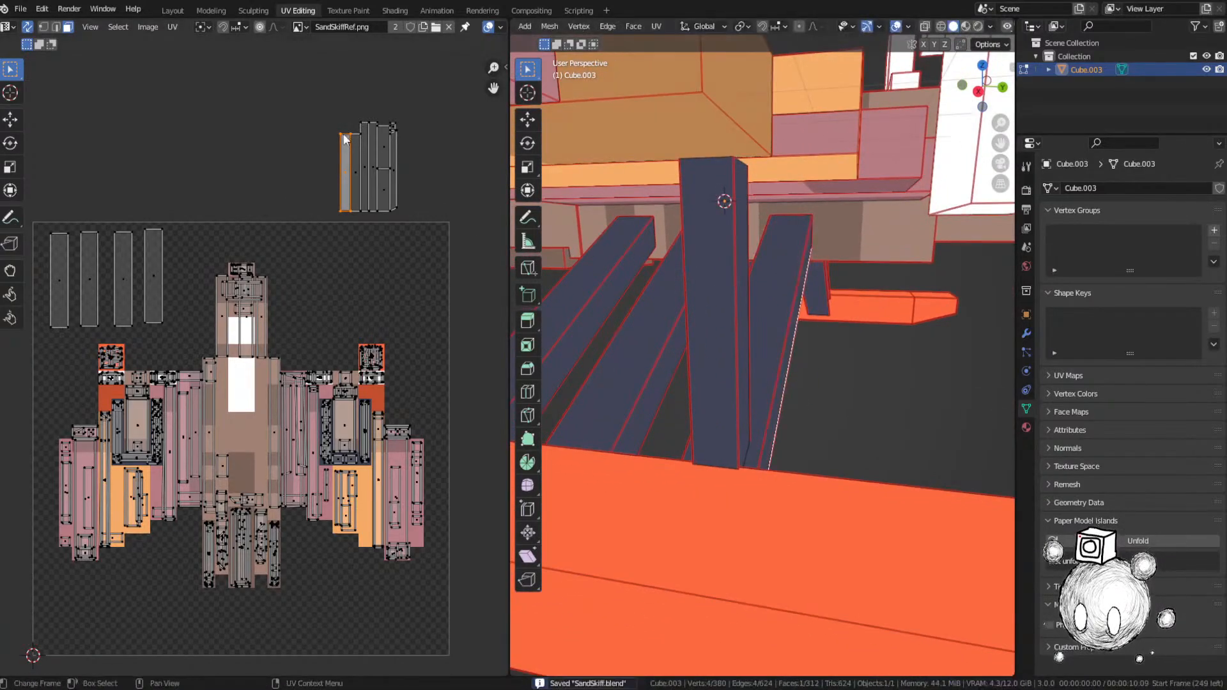
pyautogui.press('g')
pyautogui.scroll(4, 191, 358)
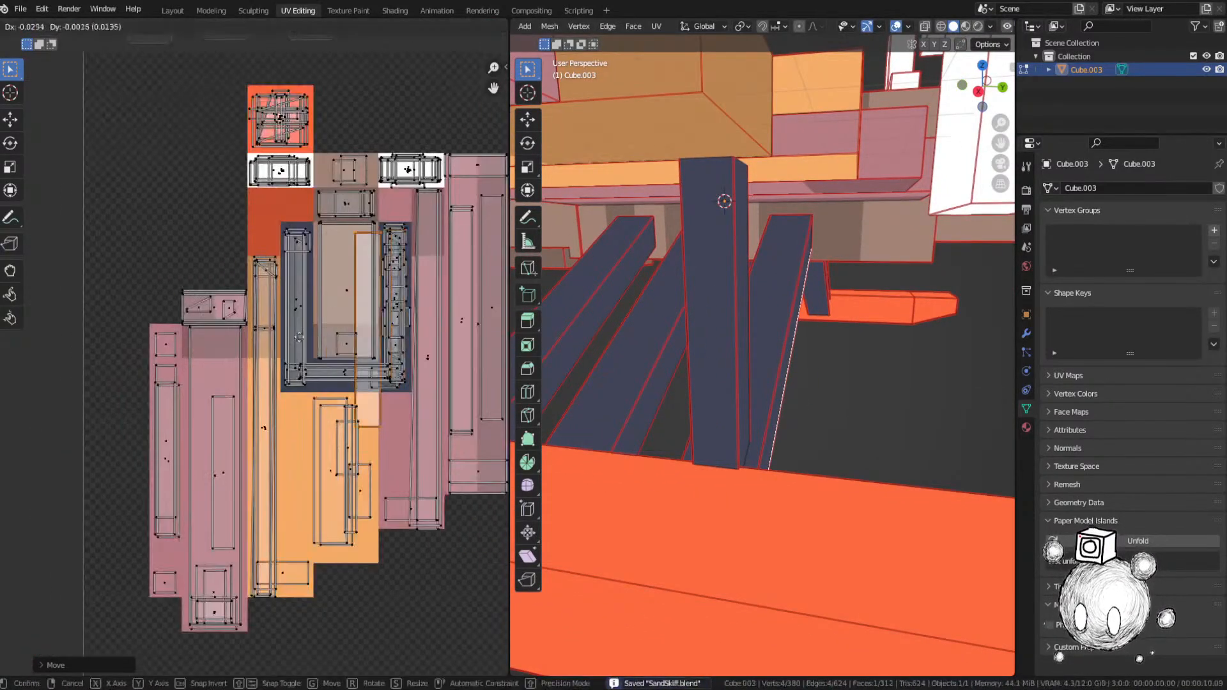
pyautogui.click(233, 313)
pyautogui.press('s')
pyautogui.click(244, 312)
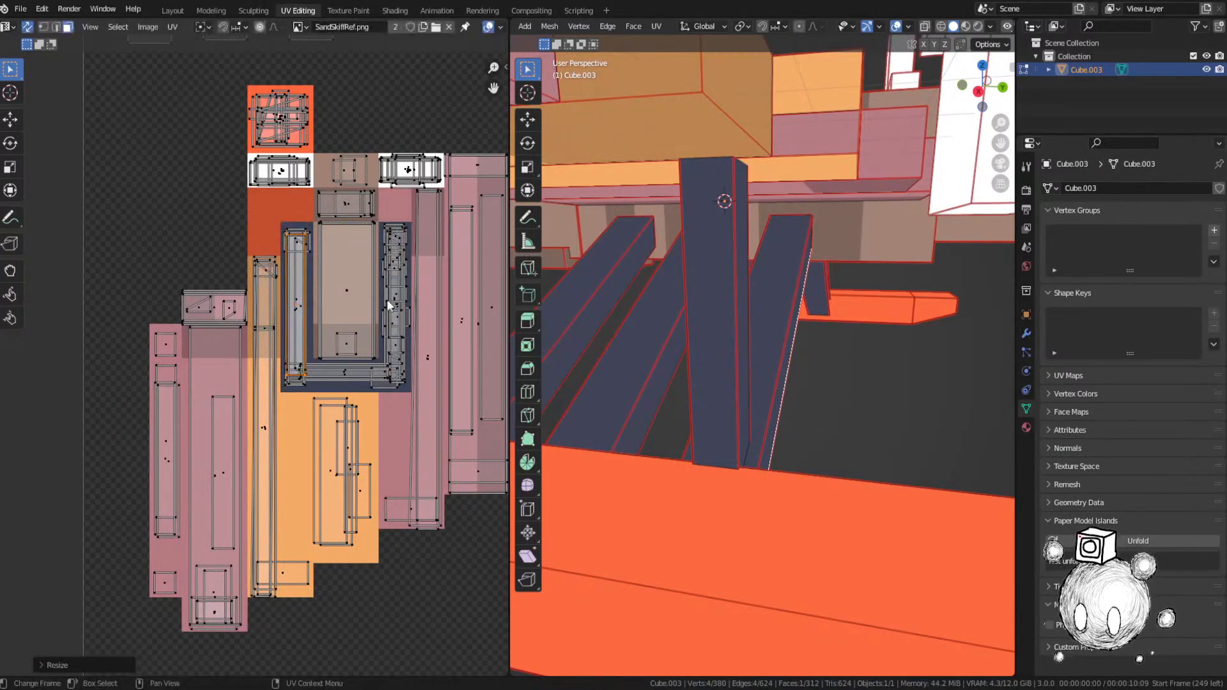
pyautogui.scroll(-4, 384, 300)
pyautogui.hotkey('ctrl', 's')
# Step: Select the next strut island, frame its face on the model, and shrink it to fit the blue frame's inner strip
pyautogui.click(301, 239)
pyautogui.moveTo(383, 213); pyautogui.dragTo(274, 365, button='middle')
pyautogui.click(397, 229)
pyautogui.press('`')
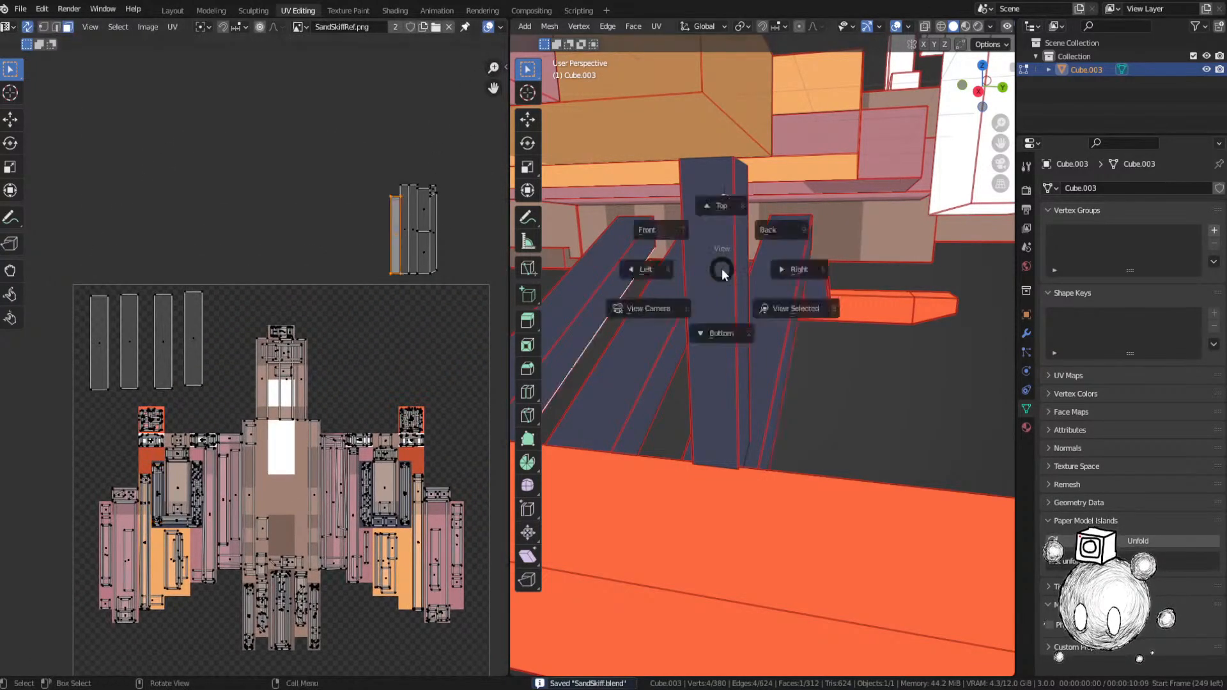
pyautogui.click(732, 282)
pyautogui.press('g')
pyautogui.click(238, 488)
pyautogui.scroll(5, 250, 473)
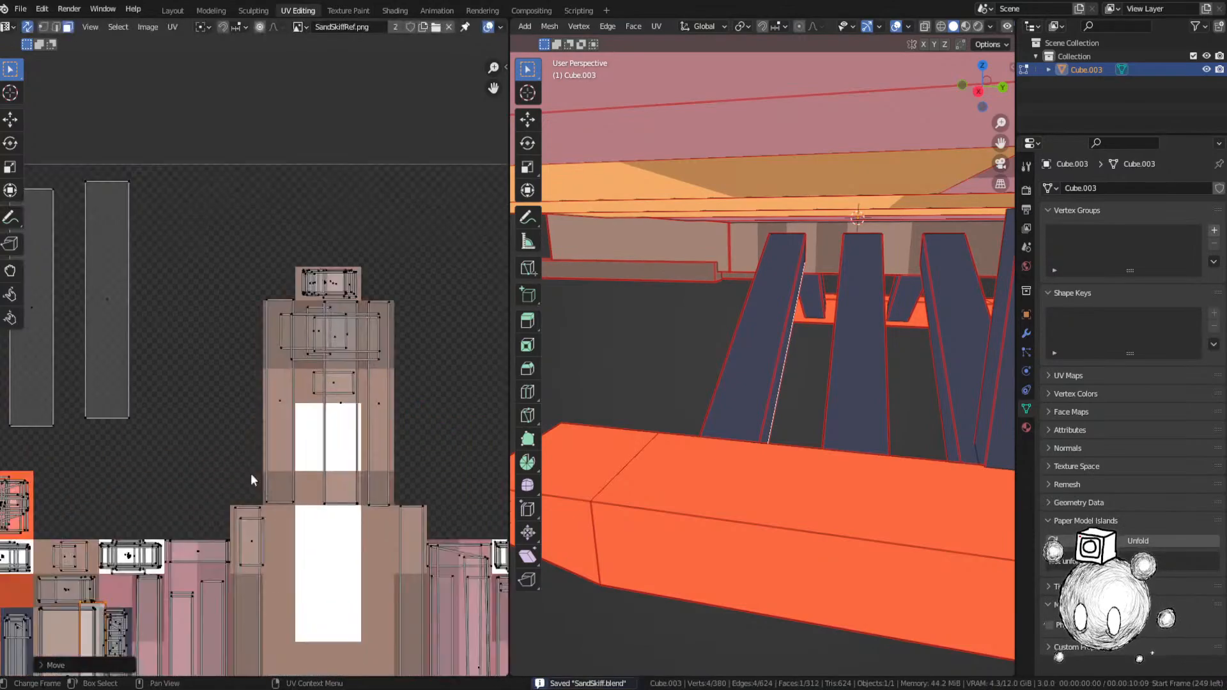
pyautogui.press('s')
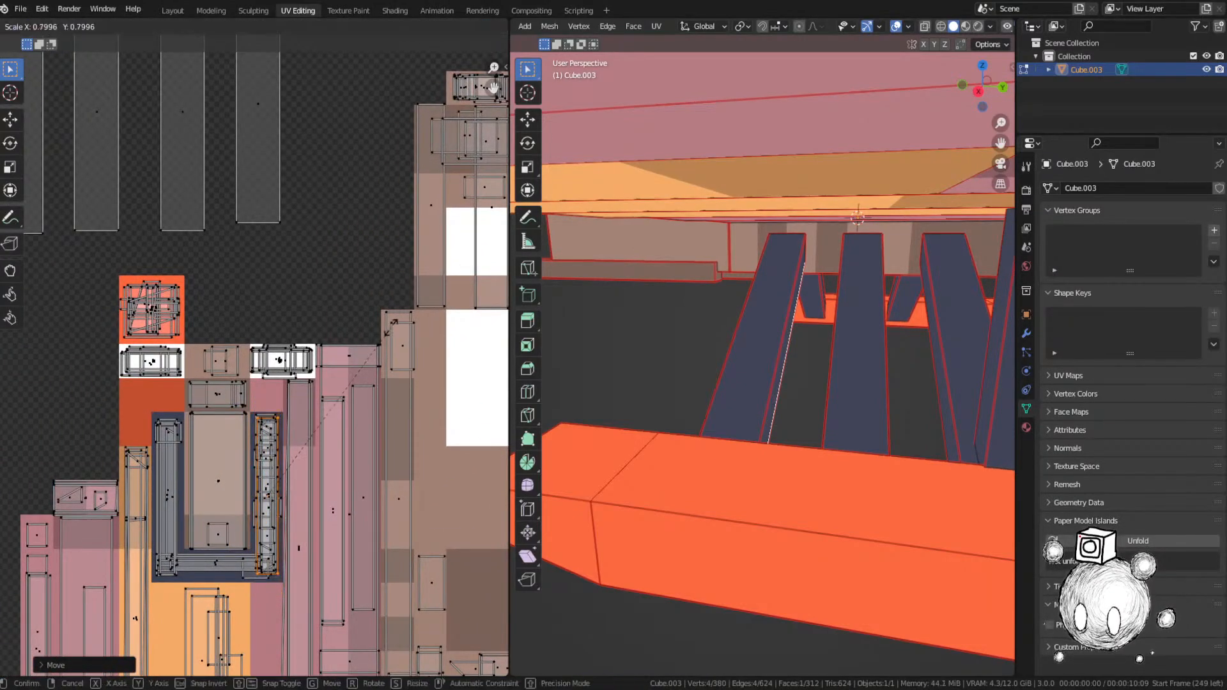
pyautogui.click(412, 277)
# Step: Select the next tall island, locate its face on the side of the outer orange wing plank, and move it towards the texture
pyautogui.scroll(-3, 409, 279)
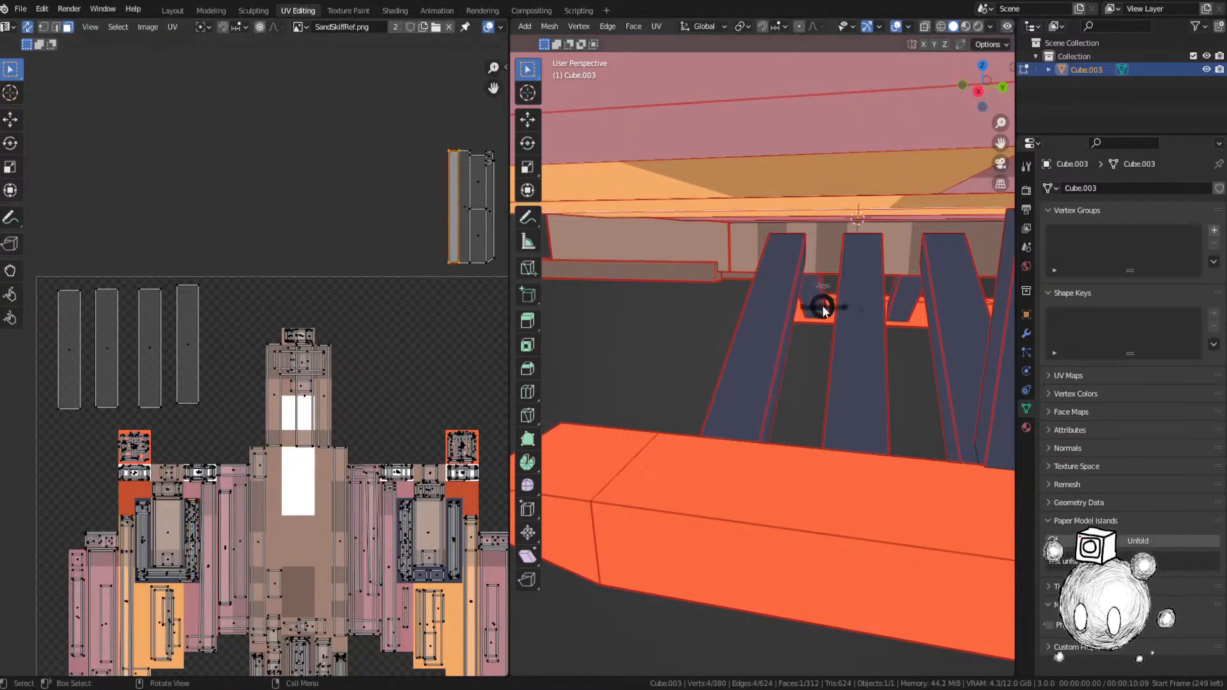
pyautogui.click(860, 333)
pyautogui.press('g')
pyautogui.rightClick(844, 307)
pyautogui.moveTo(844, 306); pyautogui.dragTo(609, 296, button='middle')
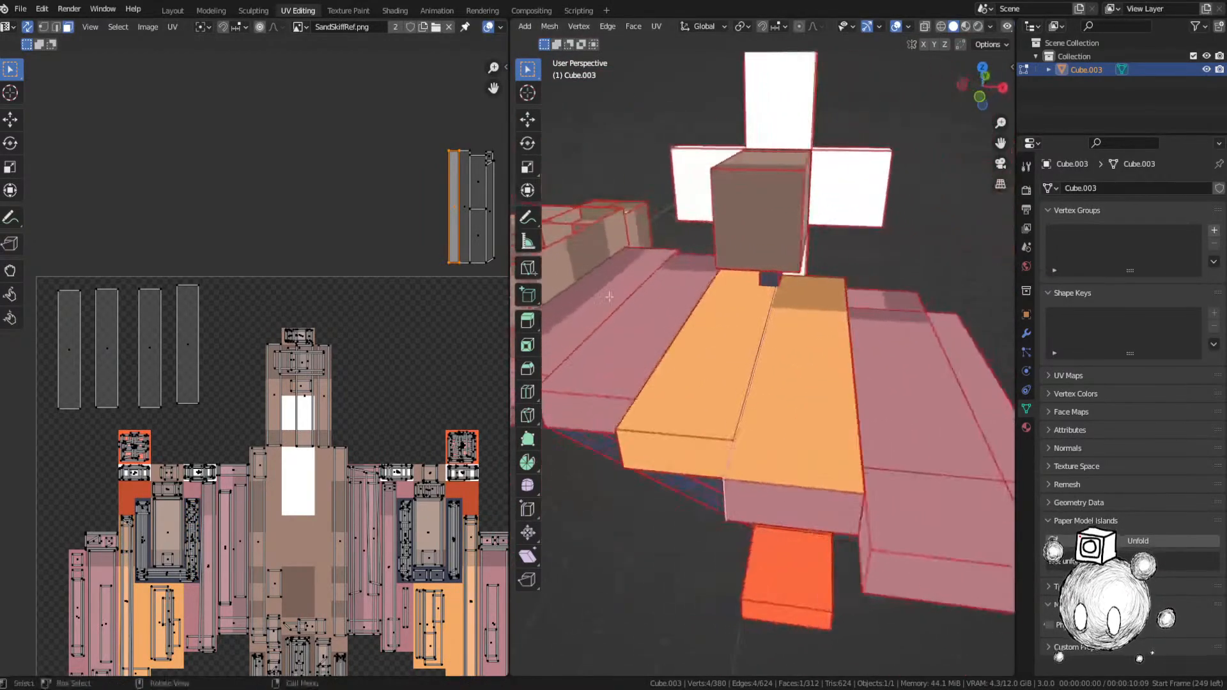
pyautogui.press('g')
pyautogui.click(332, 473)
# Step: Place the plank-side island on the long orange strip and stretch it along Y to match the strip's length
pyautogui.moveTo(358, 495); pyautogui.dragTo(288, 236, button='middle')
pyautogui.scroll(3, 301, 237)
pyautogui.press('g')
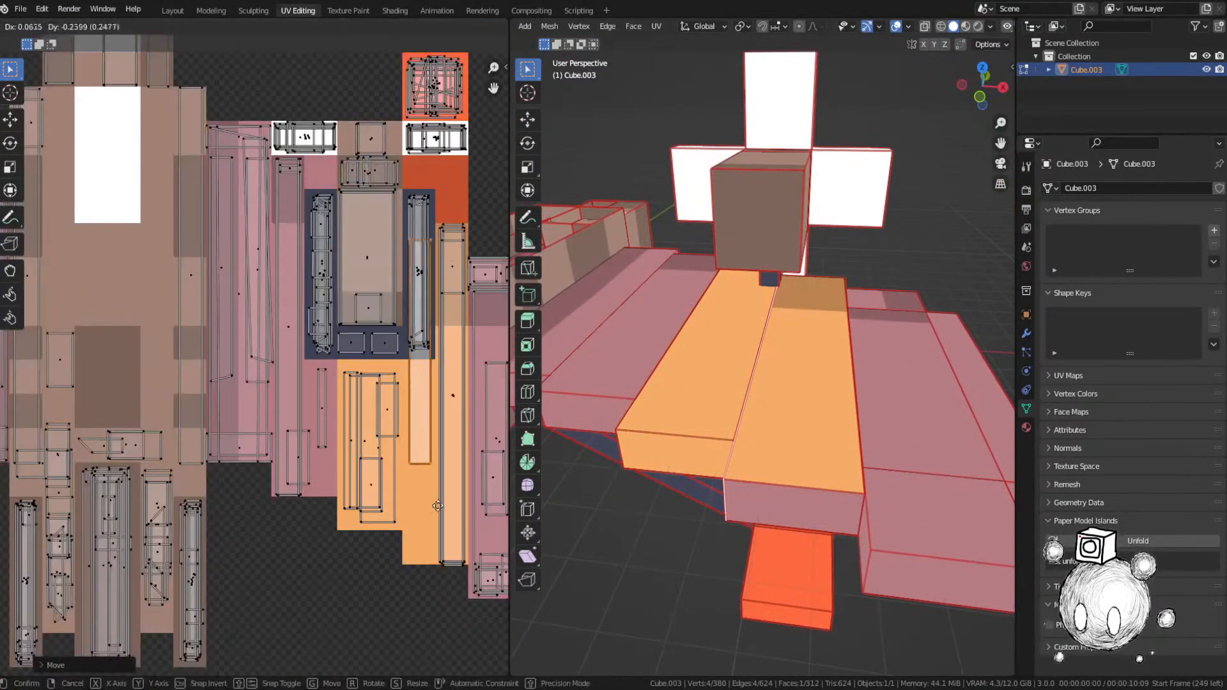
pyautogui.click(470, 546)
pyautogui.moveTo(595, 492); pyautogui.dragTo(664, 451, button='middle')
pyautogui.press('s')
pyautogui.press('y')
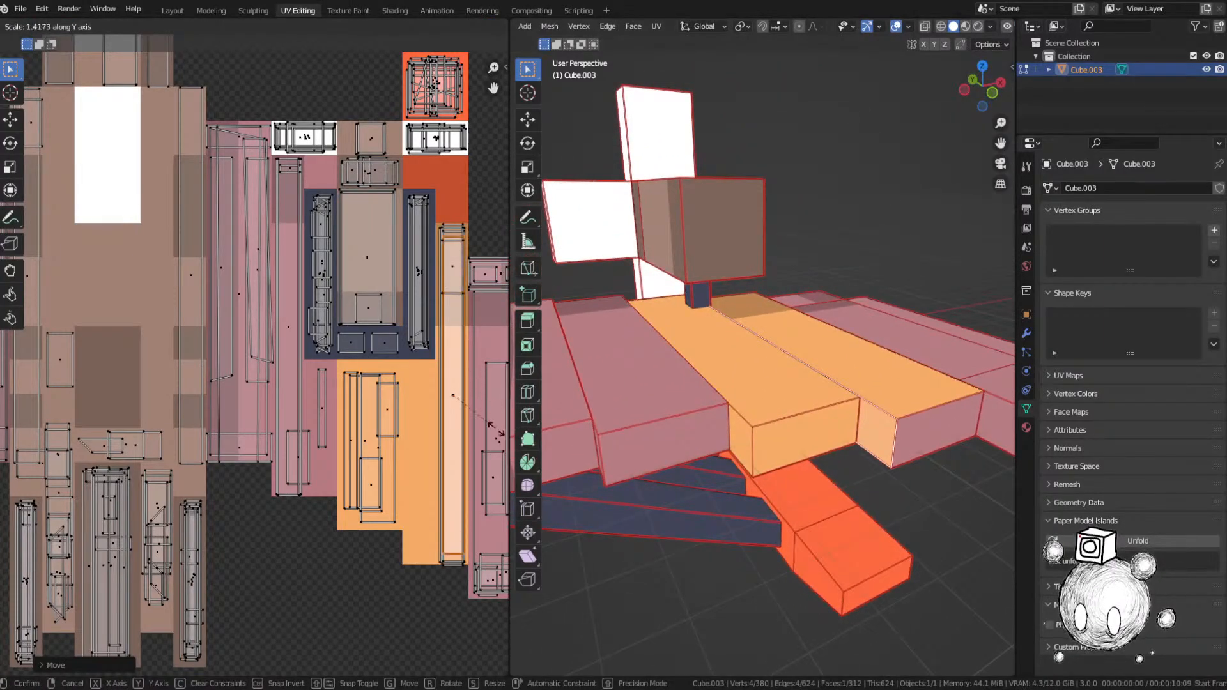
pyautogui.click(491, 423)
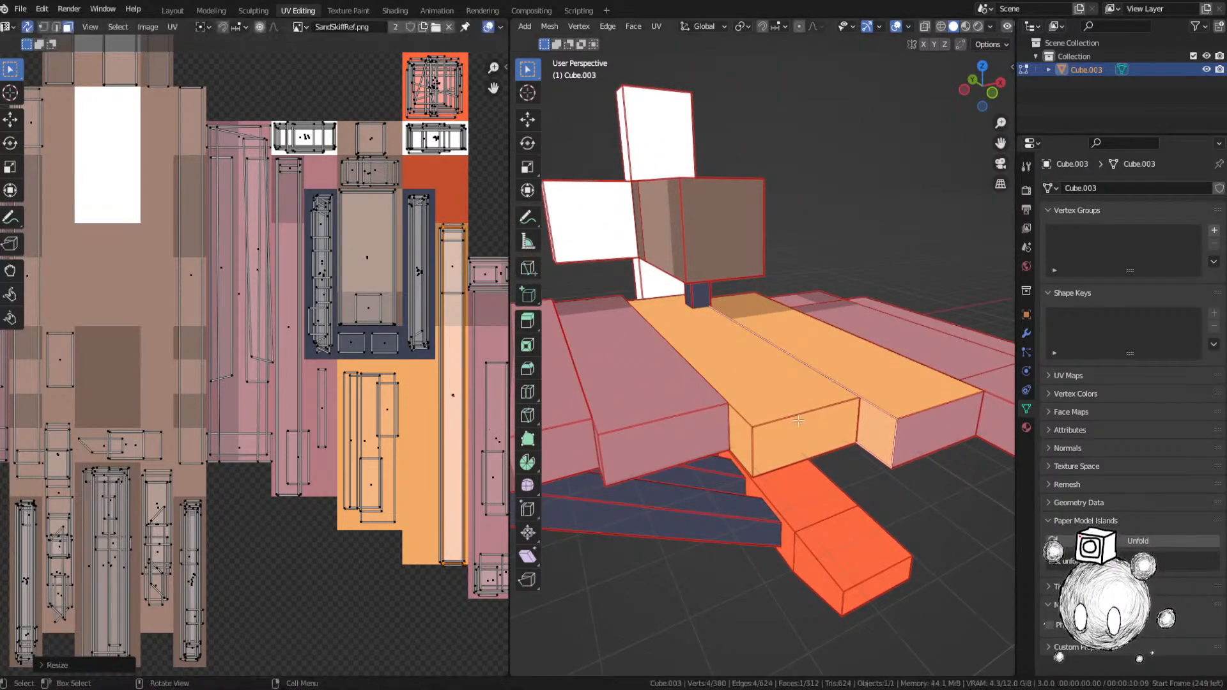
# Step: Select the outer orange plank's pink front face, move its island onto the long orange strip, and save the file
pyautogui.scroll(-4, 875, 398)
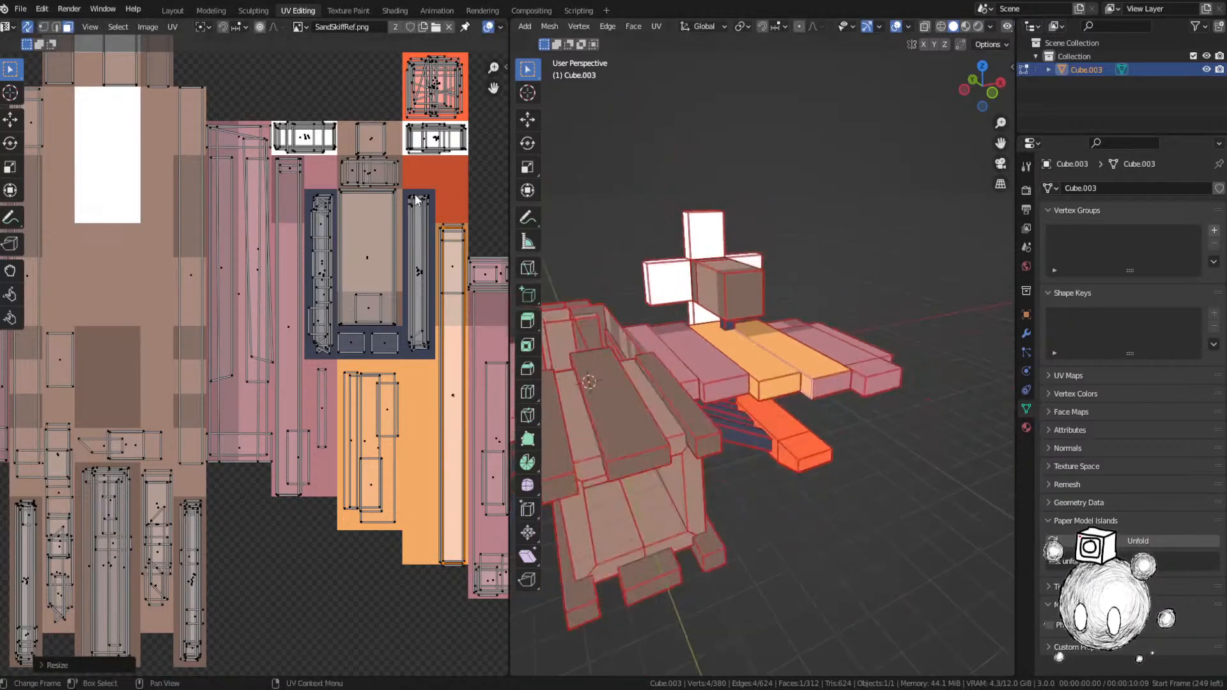
pyautogui.scroll(-5, 347, 115)
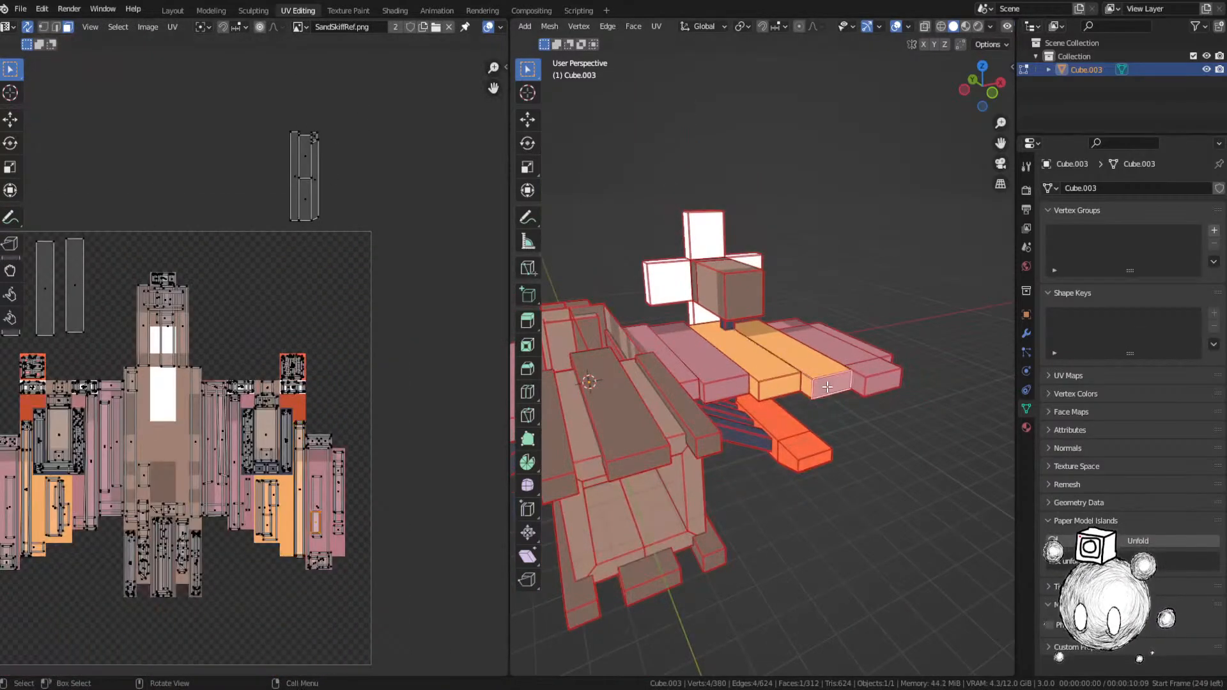
pyautogui.scroll(3, 405, 474)
pyautogui.moveTo(395, 475); pyautogui.dragTo(356, 299, button='middle')
pyautogui.press('g')
pyautogui.click(319, 287)
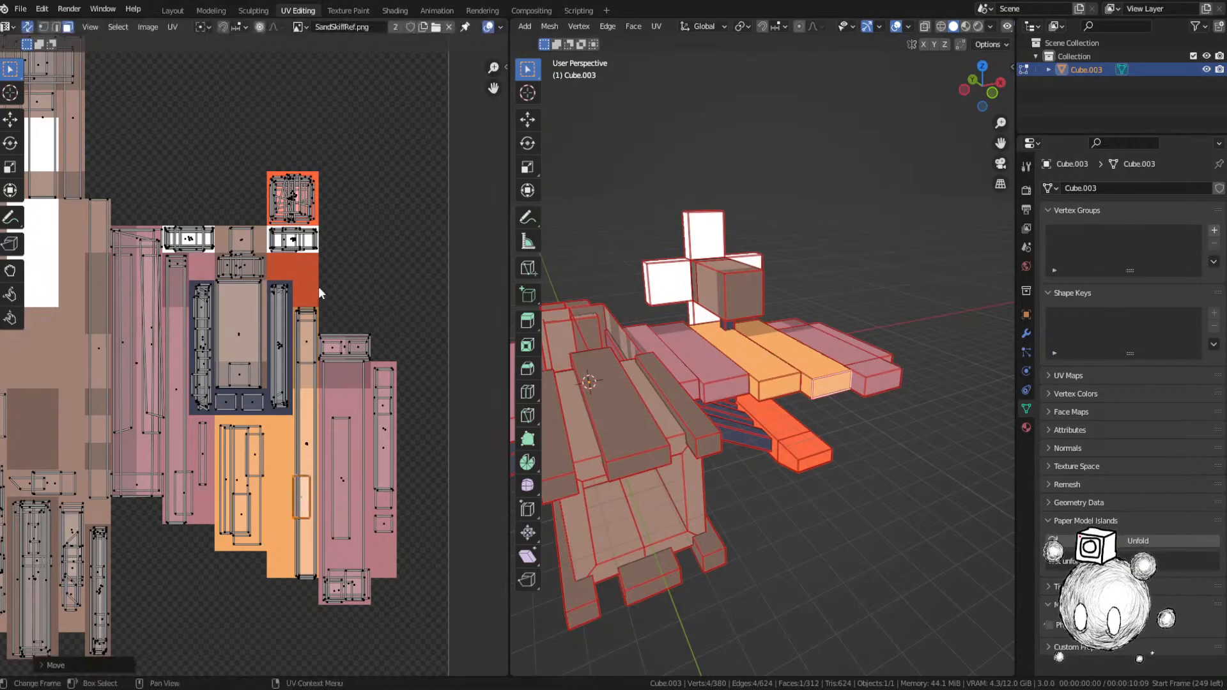
pyautogui.moveTo(608, 391); pyautogui.dragTo(714, 415, button='middle')
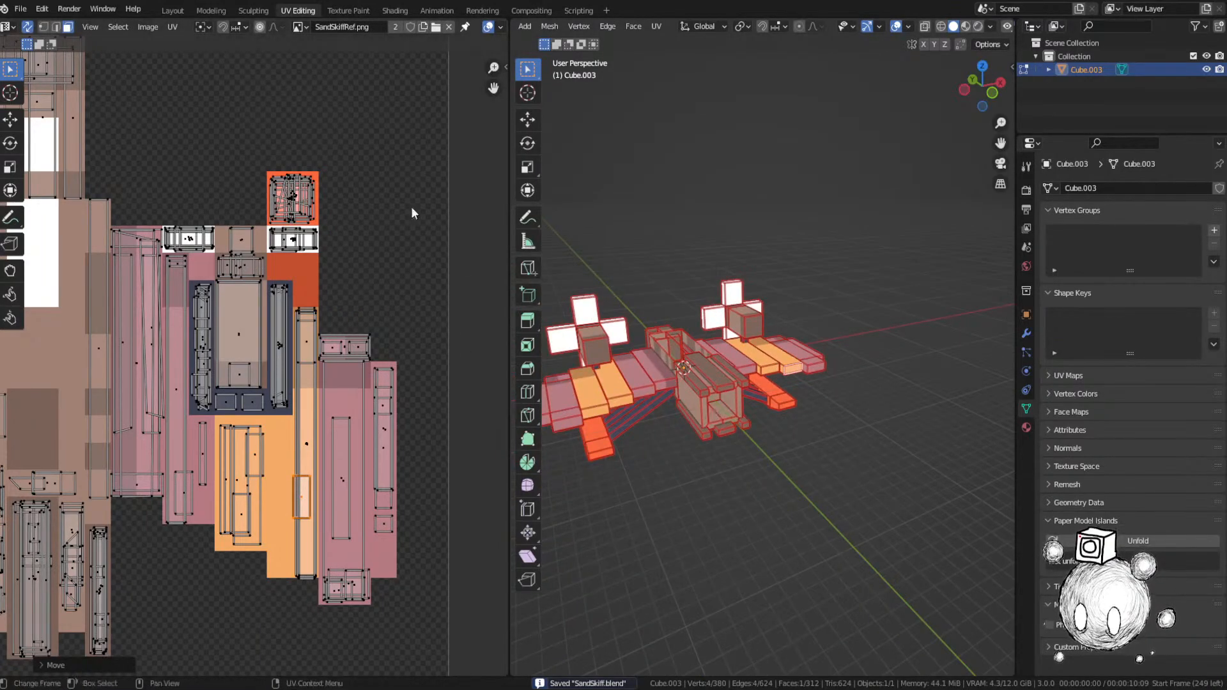
# Step: Select the next tall island, locate its face on the side between the orange wing planks, and move it near the orange block
pyautogui.moveTo(319, 139); pyautogui.dragTo(287, 449, button='middle')
pyautogui.scroll(7, 752, 351)
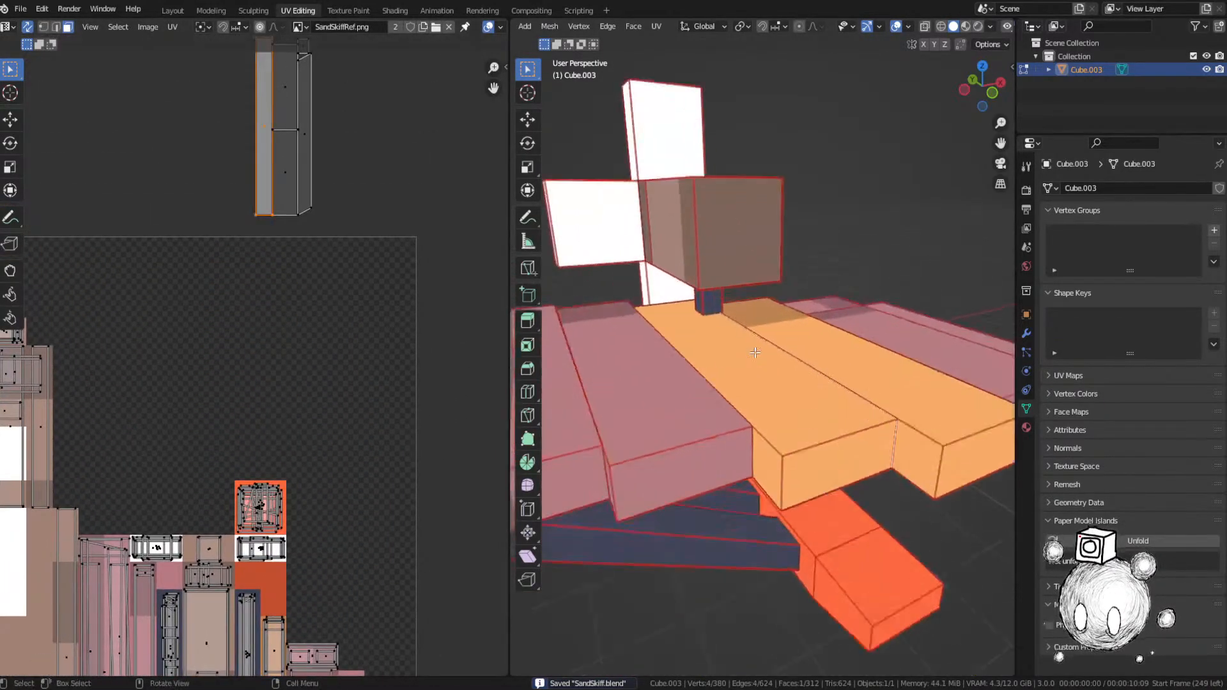
pyautogui.moveTo(757, 351); pyautogui.dragTo(719, 340, button='middle')
pyautogui.press('g')
pyautogui.rightClick(745, 340)
pyautogui.press('g')
pyautogui.click(300, 503)
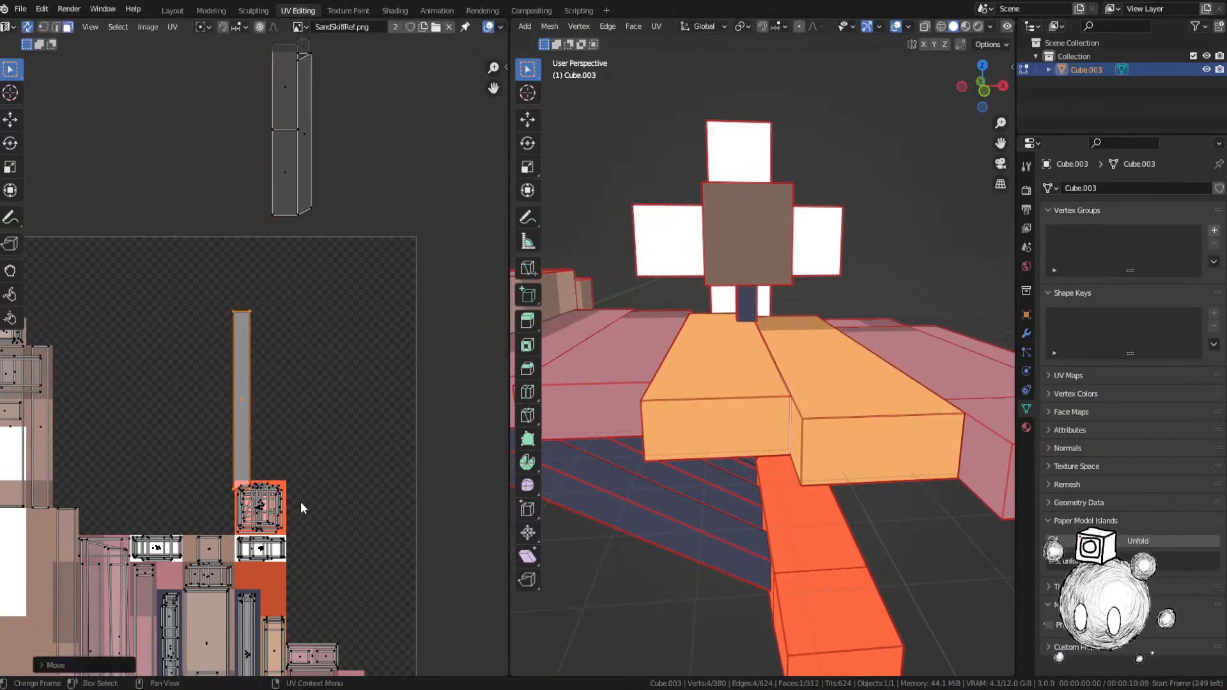
# Step: Place the selected tall island on the orange area below the blue frame, shrink it to fit inside, and save the file
pyautogui.moveTo(304, 494); pyautogui.dragTo(329, 122, button='middle')
pyautogui.press('g')
pyautogui.click(302, 474)
pyautogui.press('s')
pyautogui.click(299, 370)
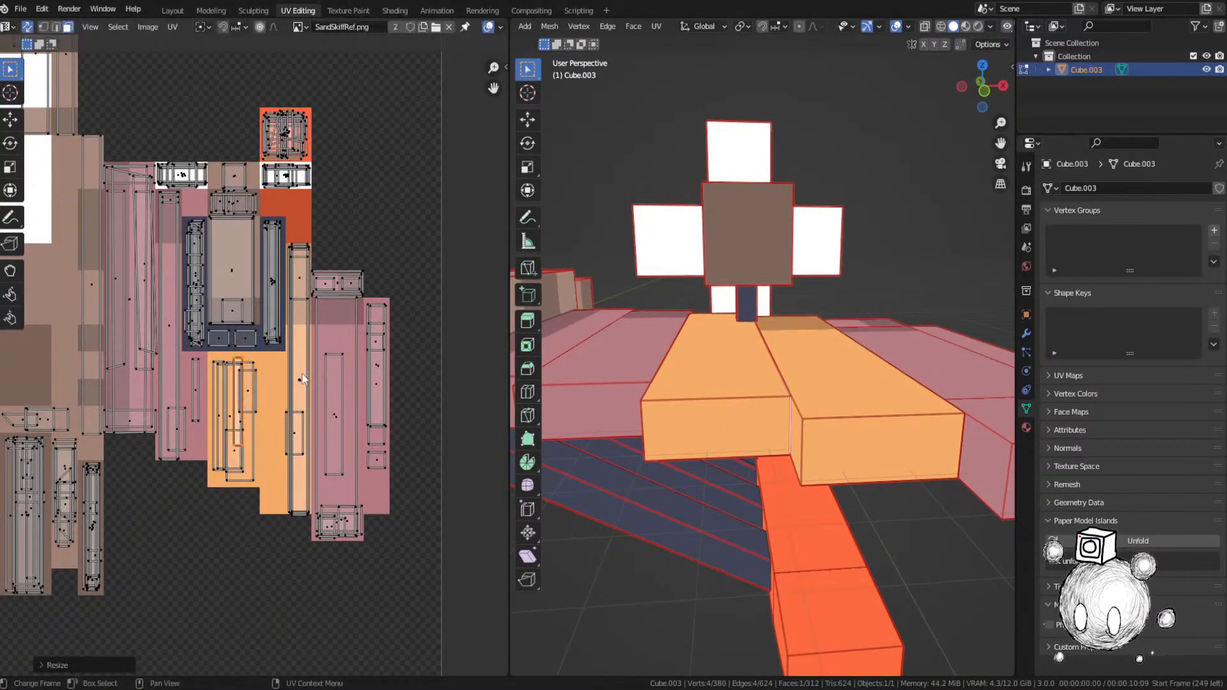
pyautogui.hotkey('ctrl', 's')
pyautogui.click(258, 333)
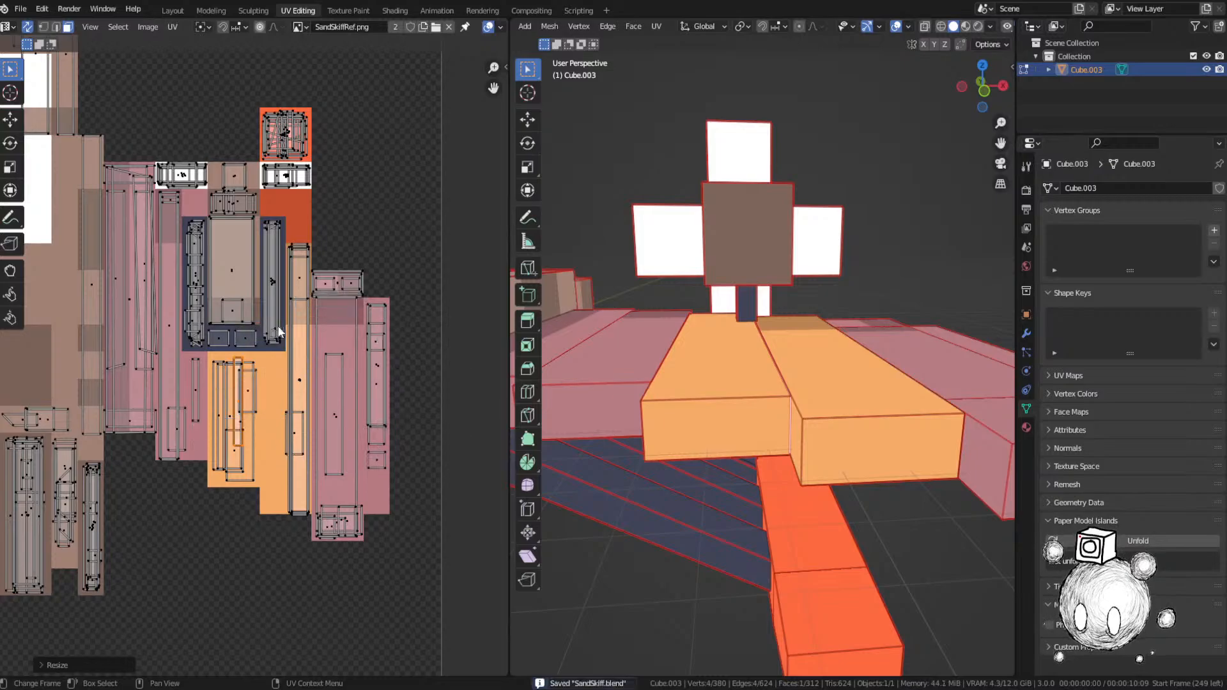
# Step: Locate the next loose island's face on top of the nose block and move the island onto the texture's nose area
pyautogui.scroll(-4, 257, 331)
pyautogui.press('KP_Decimal')
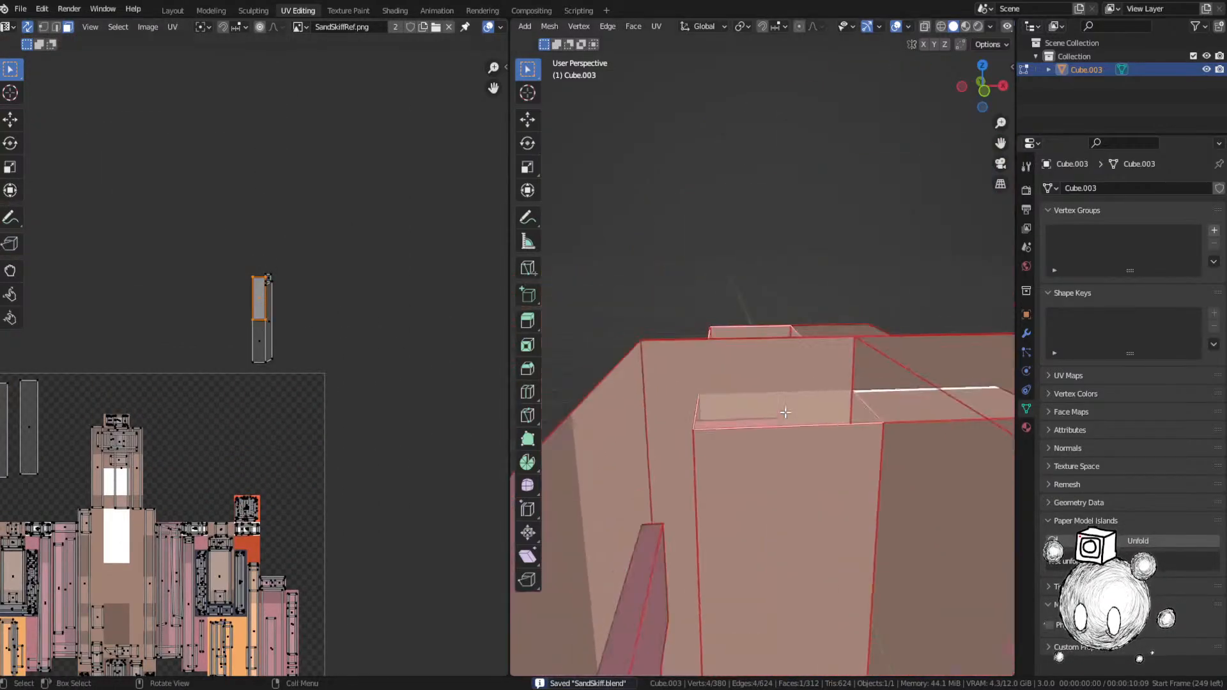
pyautogui.moveTo(786, 411); pyautogui.dragTo(898, 461, button='middle')
pyautogui.press('g')
pyautogui.click(262, 411)
pyautogui.scroll(4, 339, 313)
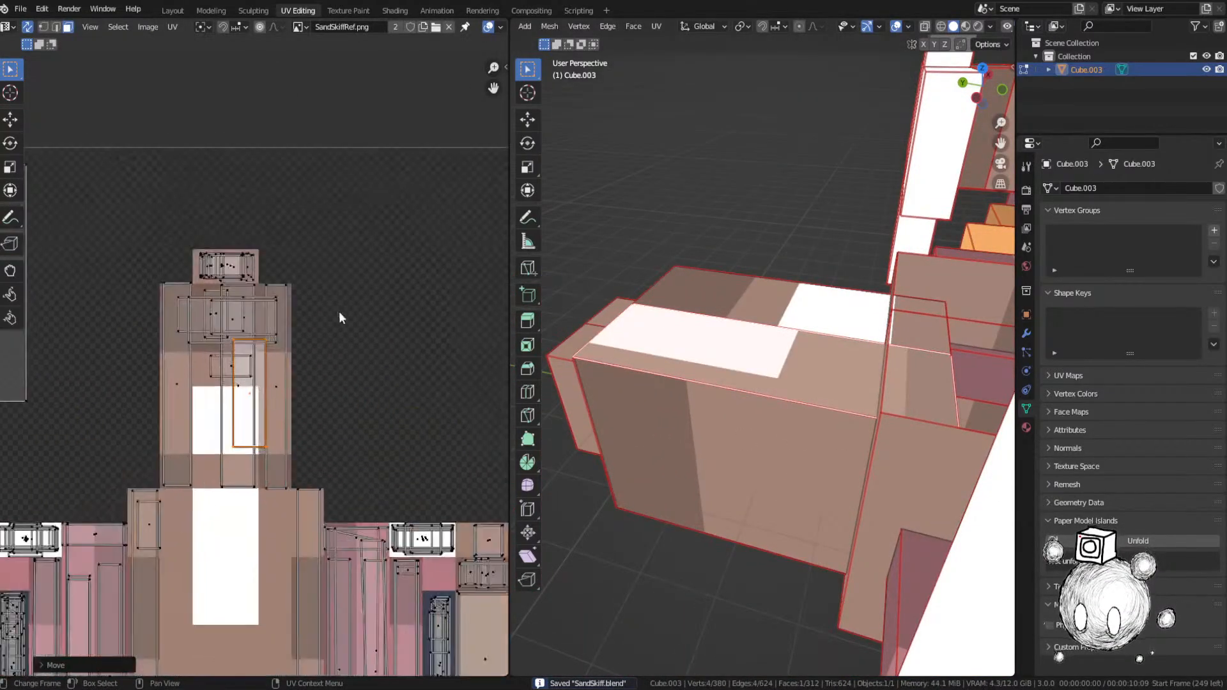
# Step: Position the nose-top island over the left half of the central nose strip, shifting it along X beside the existing island
pyautogui.press('g')
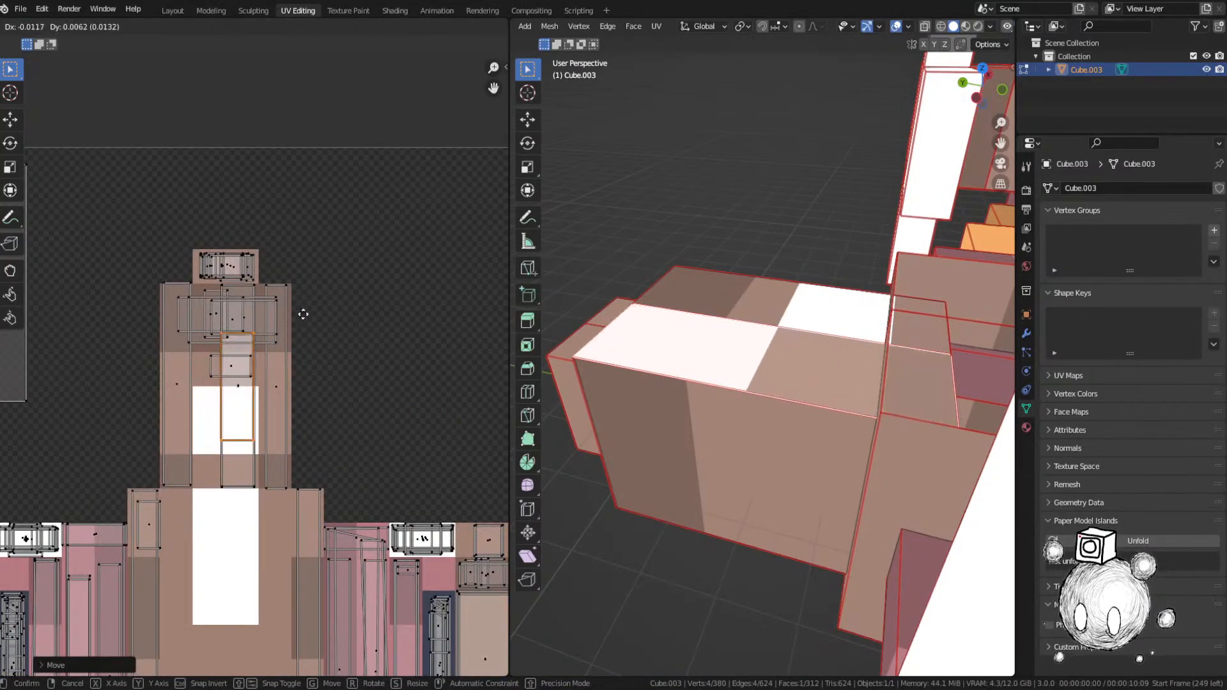
pyautogui.scroll(2, 304, 318)
pyautogui.press('x')
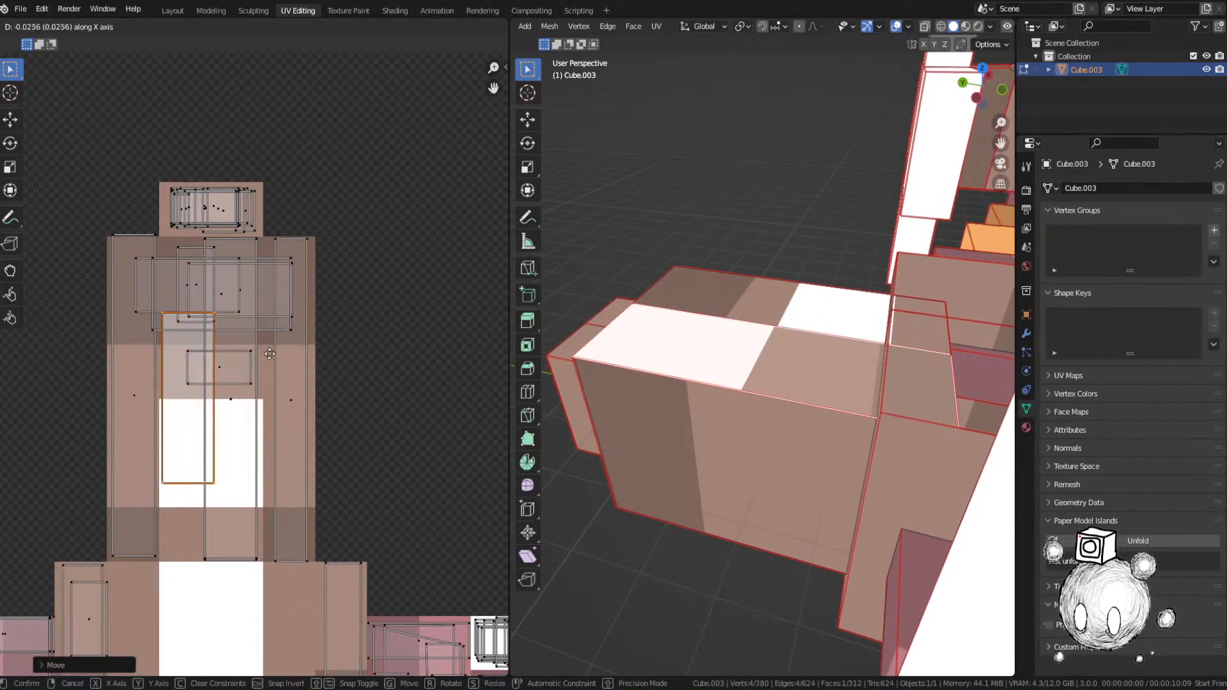
pyautogui.scroll(3, 286, 383)
pyautogui.press('x')
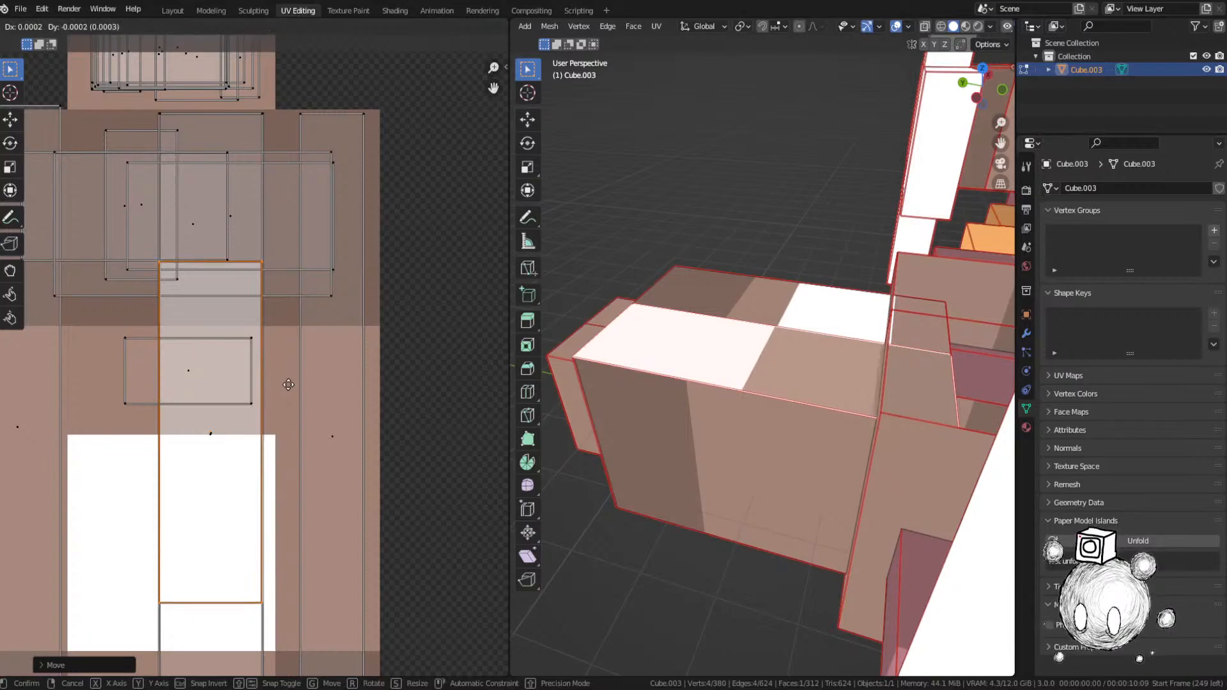
pyautogui.click(289, 385)
pyautogui.press('g')
pyautogui.press('x')
pyautogui.click(203, 391)
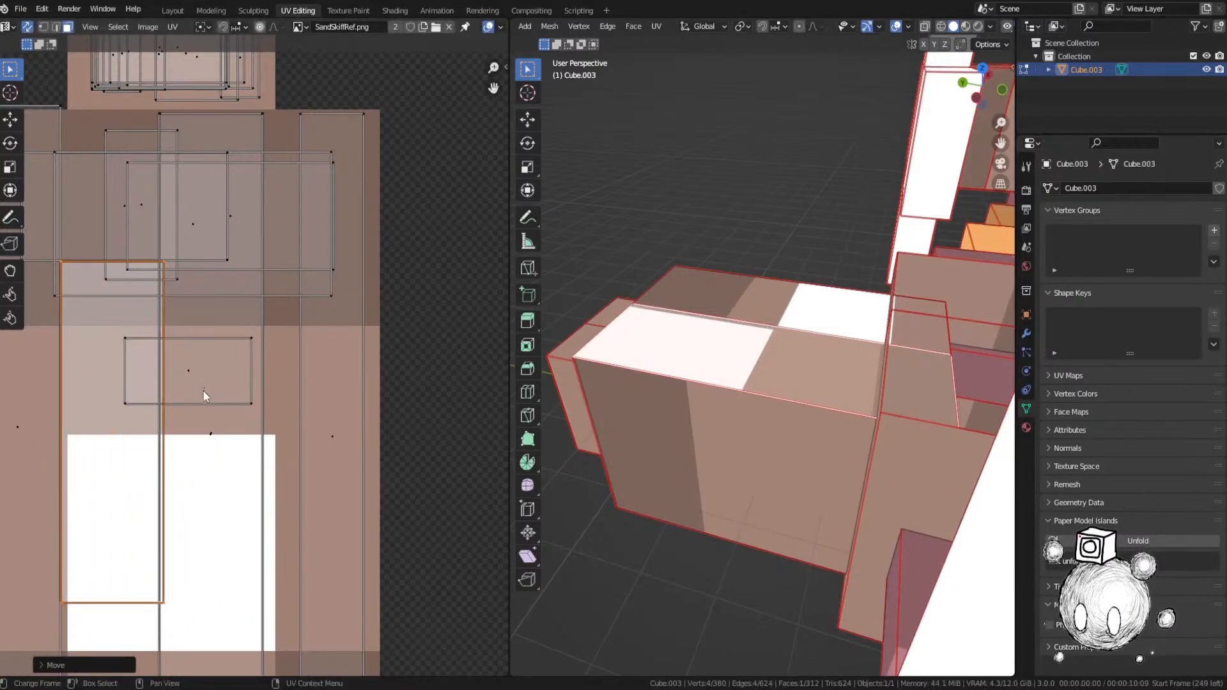
# Step: Stretch the nose-top island along Y to the full length of the nose strip and rotate it 180 degrees
pyautogui.scroll(-2, 203, 391)
pyautogui.press('s')
pyautogui.press('y')
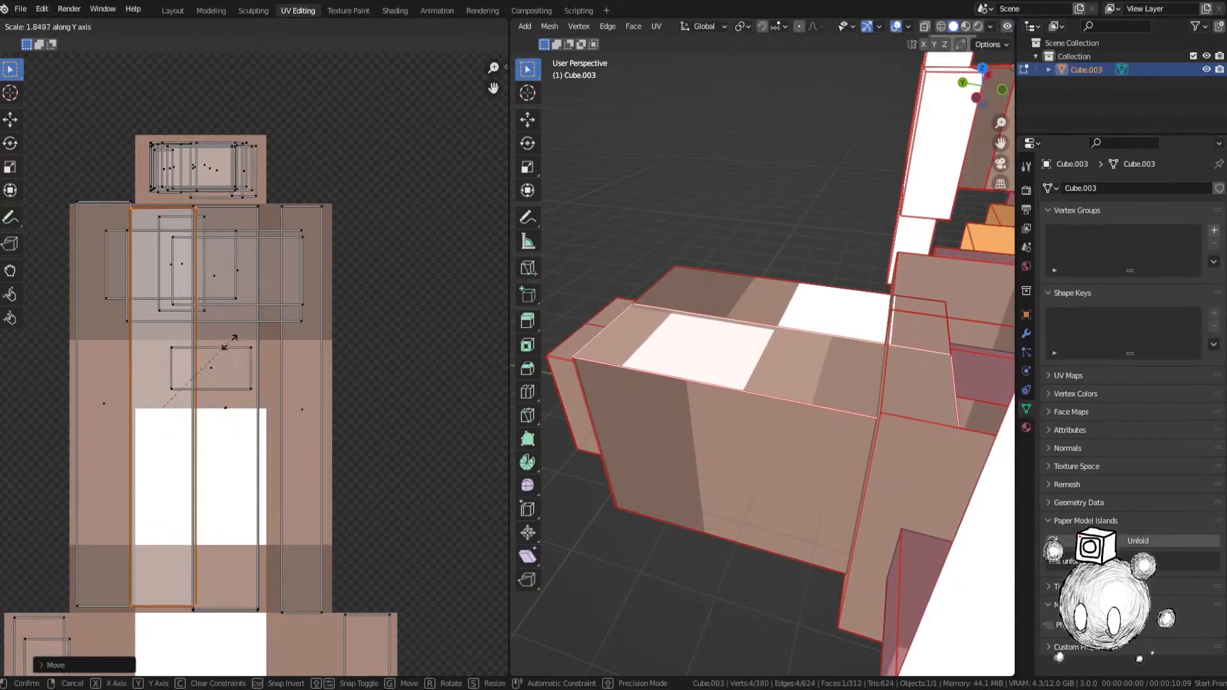
pyautogui.click(236, 333)
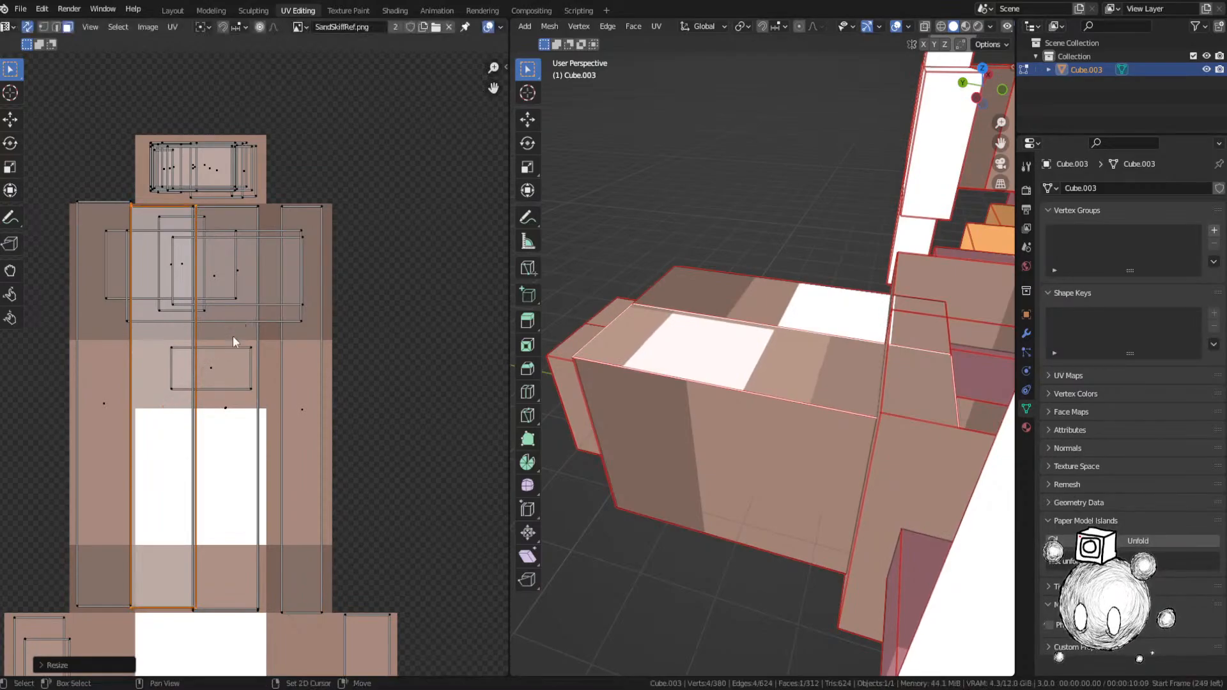
pyautogui.write('r180')
pyautogui.press('Return')
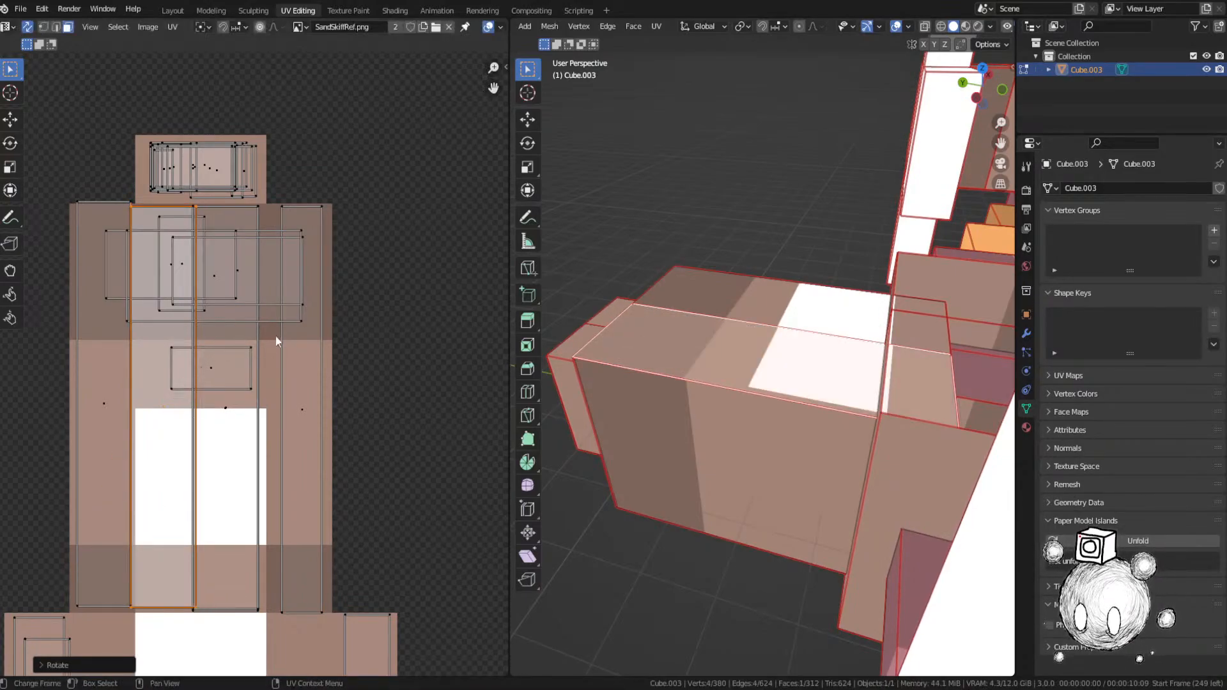
# Step: Shift the nose-top island along X so its left edge sits just inside the white area
pyautogui.scroll(3, 578, 323)
pyautogui.moveTo(579, 320); pyautogui.dragTo(625, 335, button='middle')
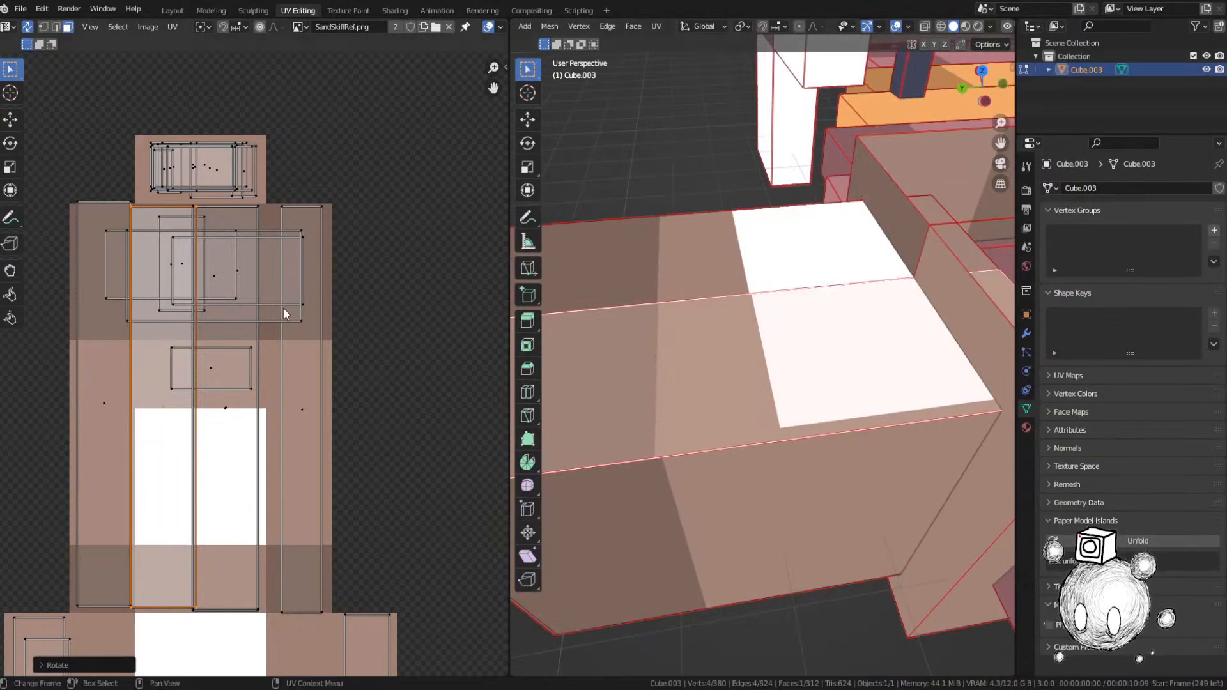
pyautogui.press('s')
pyautogui.press('y')
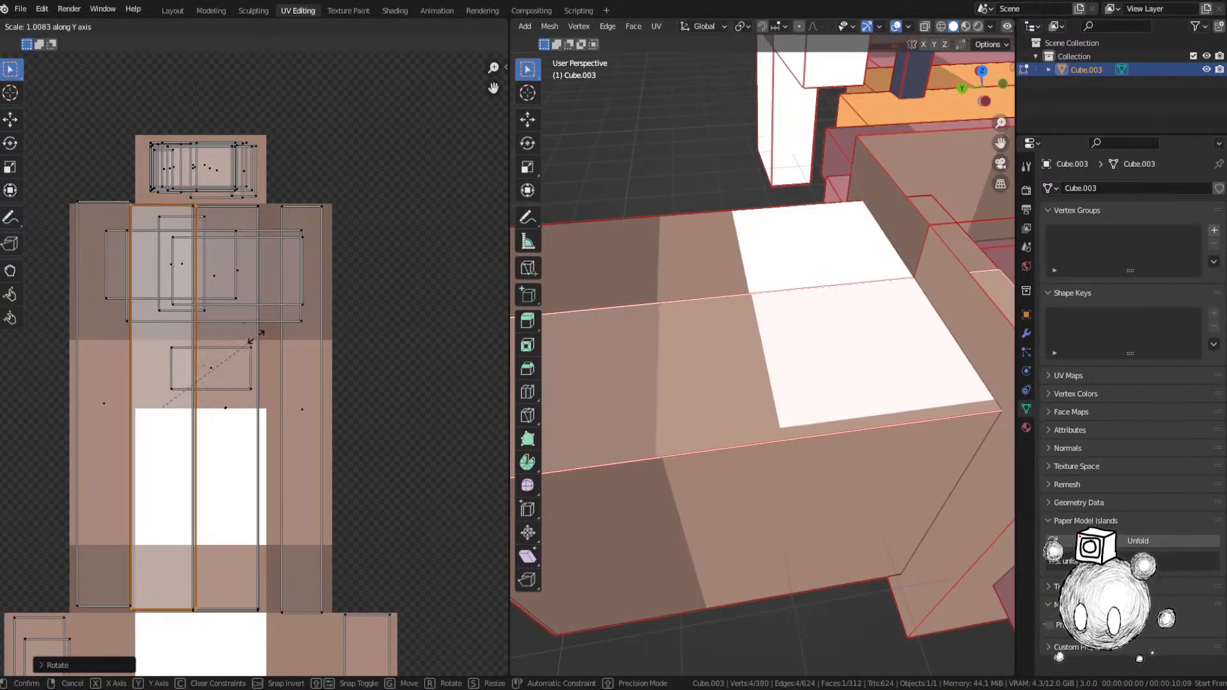
pyautogui.press('g')
pyautogui.press('x')
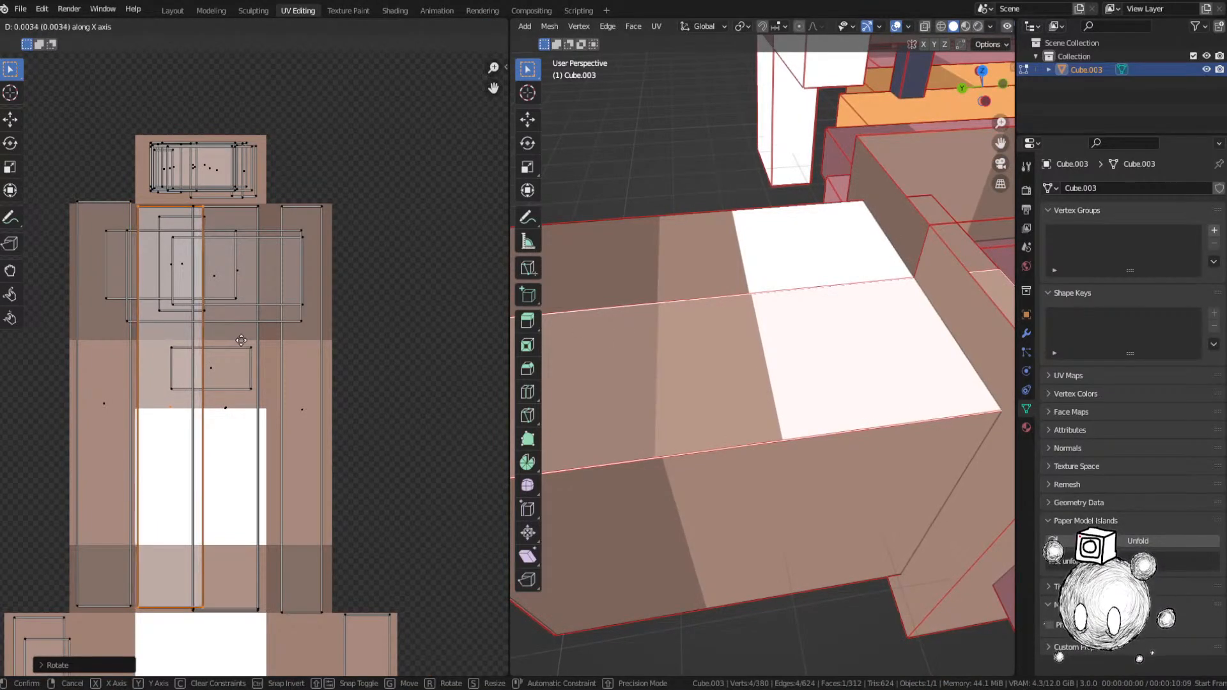
pyautogui.click(243, 339)
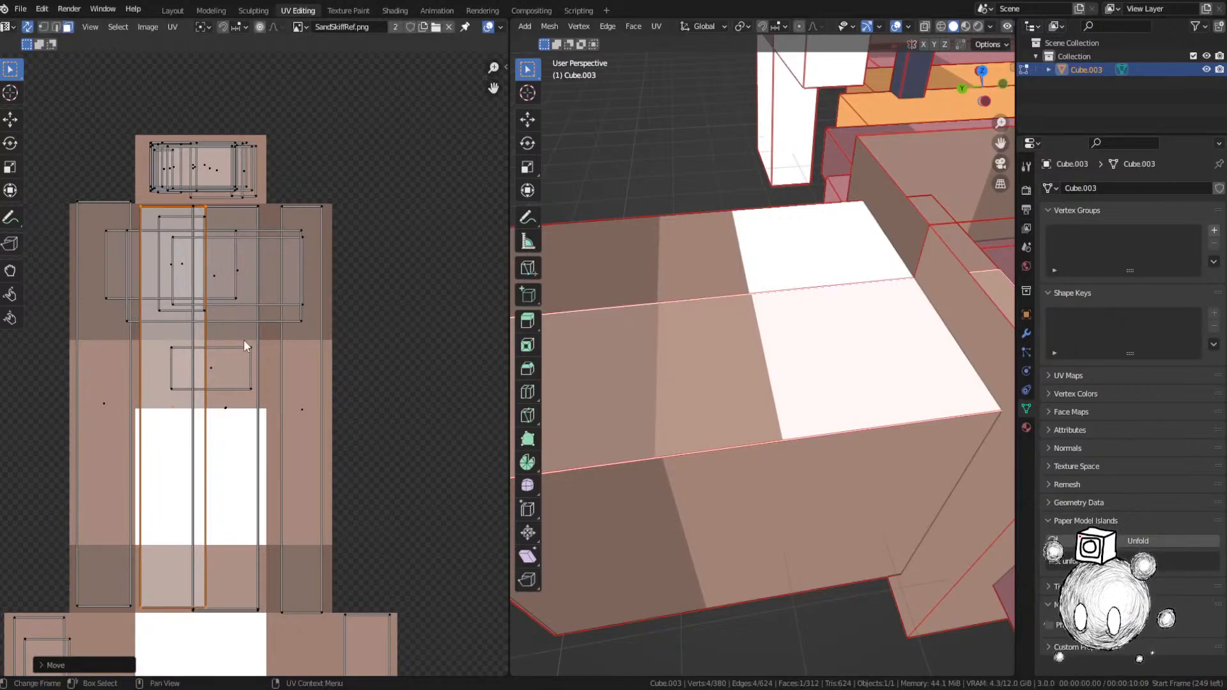
# Step: Fine-tune the nose-top island's Y scale and position to match the neighbouring island, and check the model in Object Mode
pyautogui.press('s')
pyautogui.press('y')
pyautogui.click(245, 344)
pyautogui.press('g')
pyautogui.press('y')
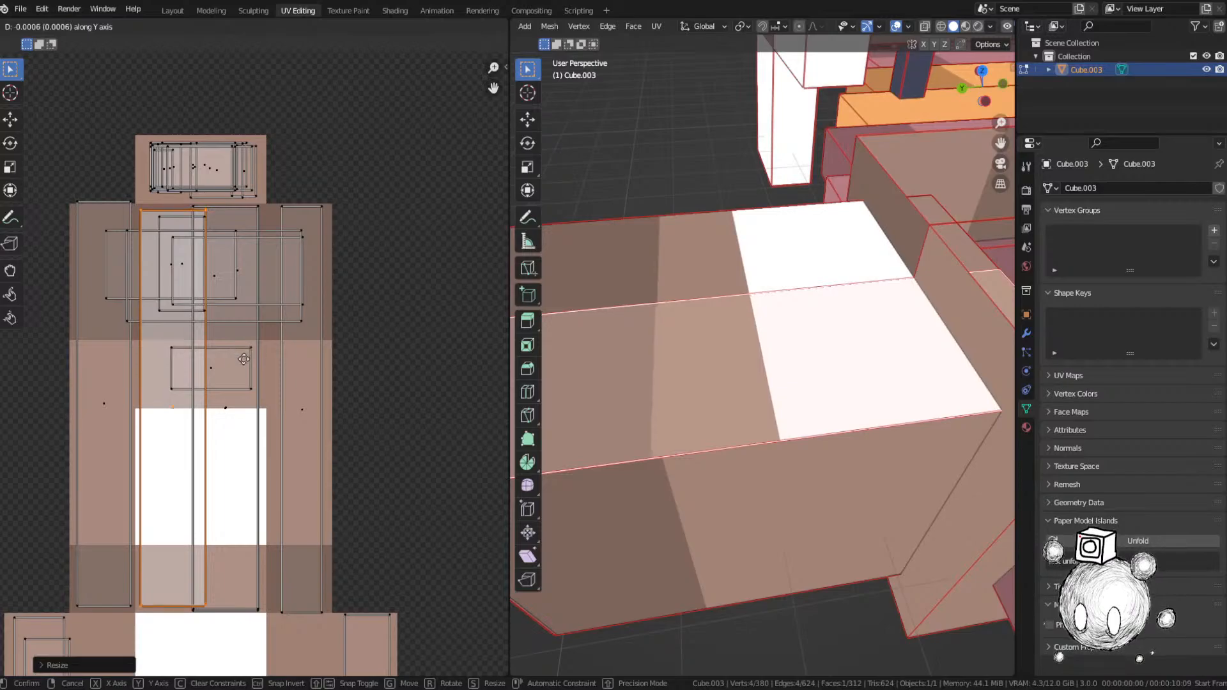
pyautogui.click(244, 354)
pyautogui.press('s')
pyautogui.press('y')
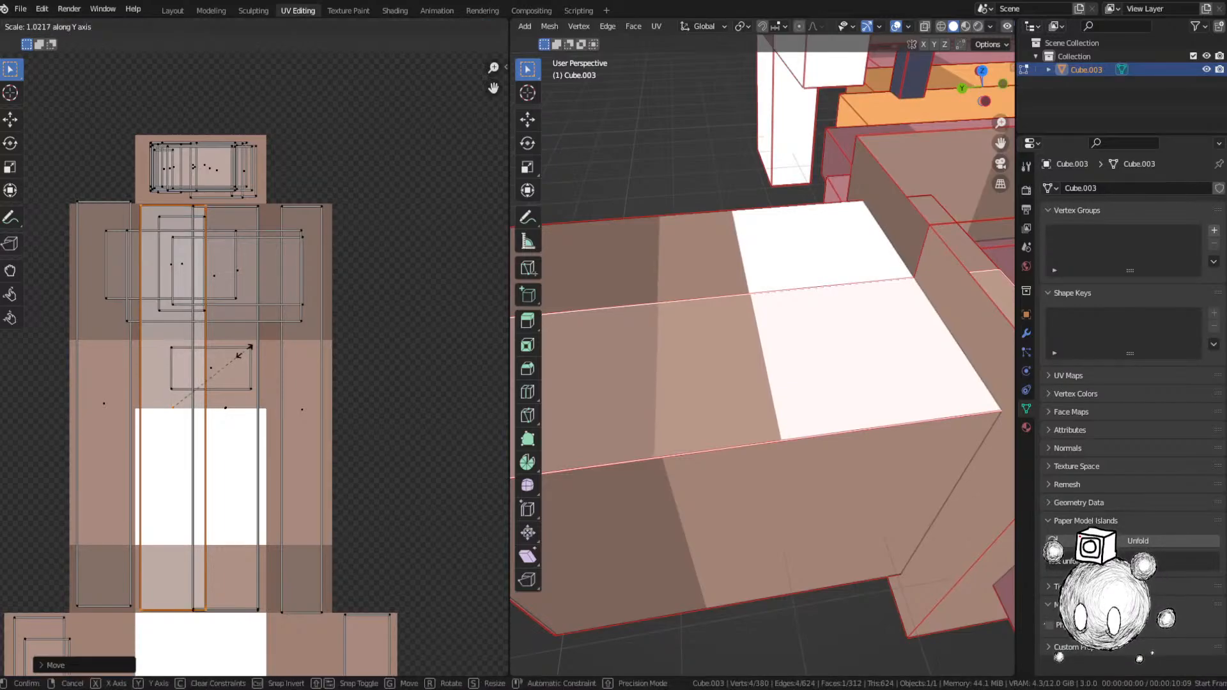
pyautogui.click(246, 355)
pyautogui.press('Tab')
pyautogui.scroll(-3, 700, 400)
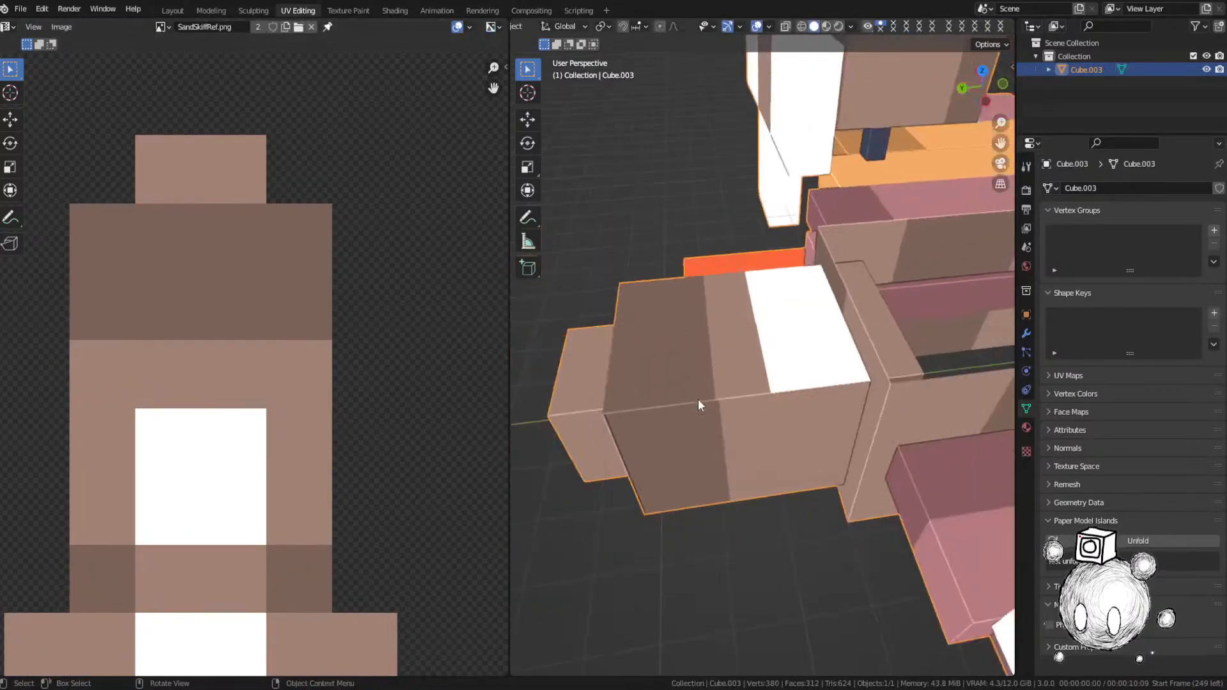
# Step: Select the nose block's side face, shrink its island along Y to fit inside the nose area, and inspect the underside
pyautogui.press('Tab')
pyautogui.click(778, 432)
pyautogui.press('s')
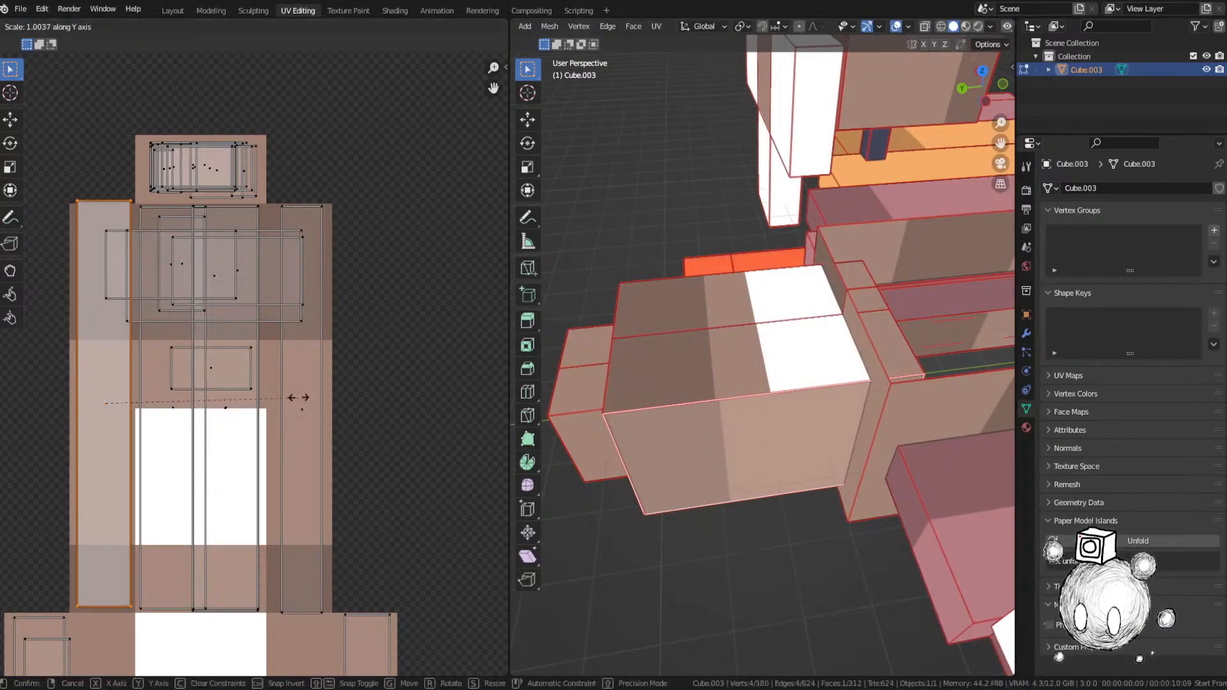
pyautogui.press('y')
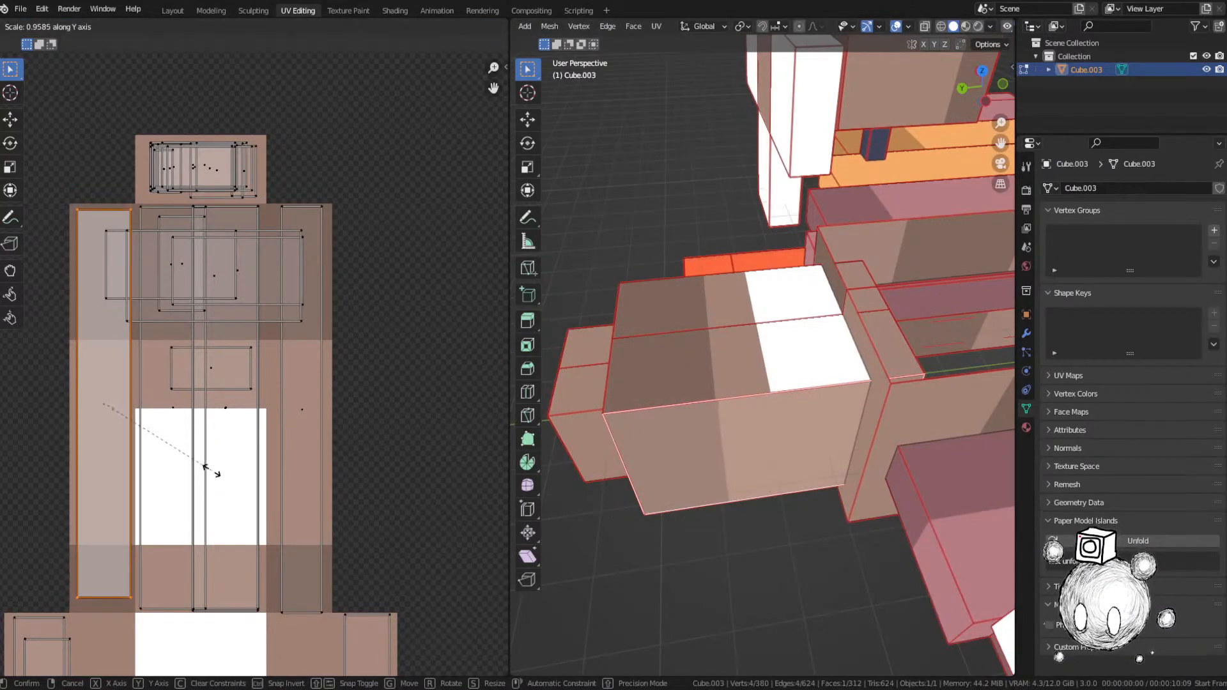
pyautogui.click(194, 486)
pyautogui.moveTo(793, 463); pyautogui.dragTo(792, 295, button='middle')
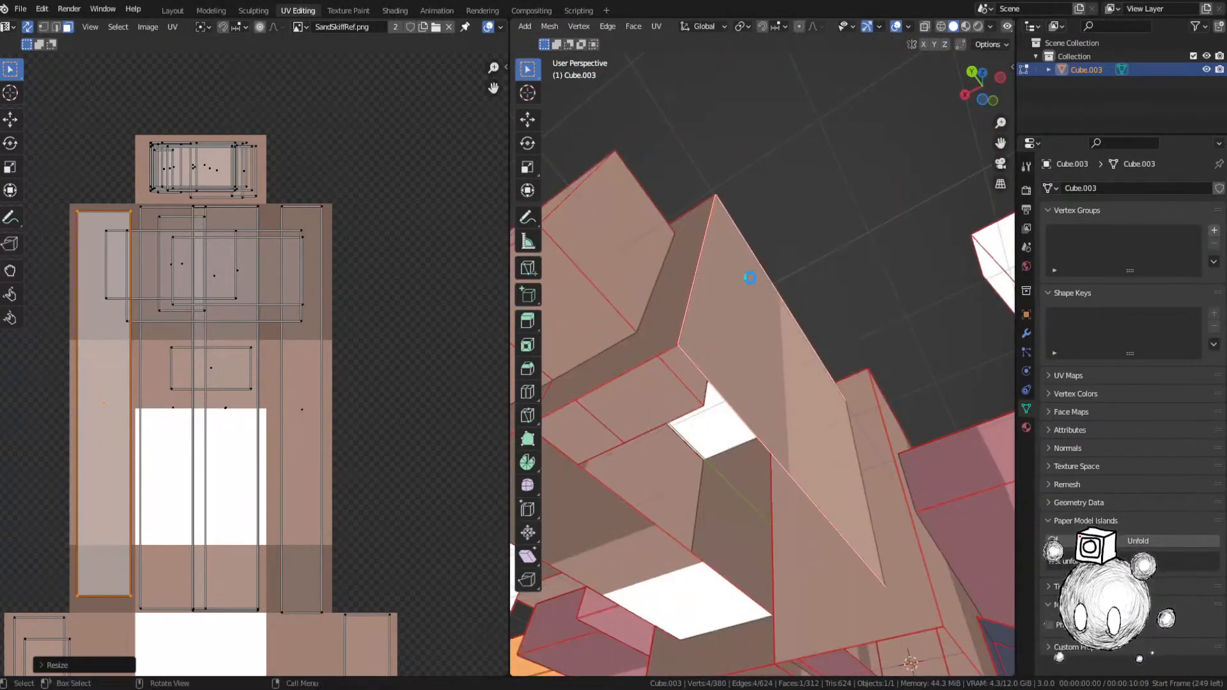
pyautogui.moveTo(665, 370); pyautogui.dragTo(713, 510, button='middle')
# Step: Select the small loose island above the texture, locate its notched face, and move it onto the narrow brown tail strip
pyautogui.scroll(-5, 256, 357)
pyautogui.moveTo(312, 143); pyautogui.dragTo(235, 367, button='middle')
pyautogui.scroll(-1, 235, 367)
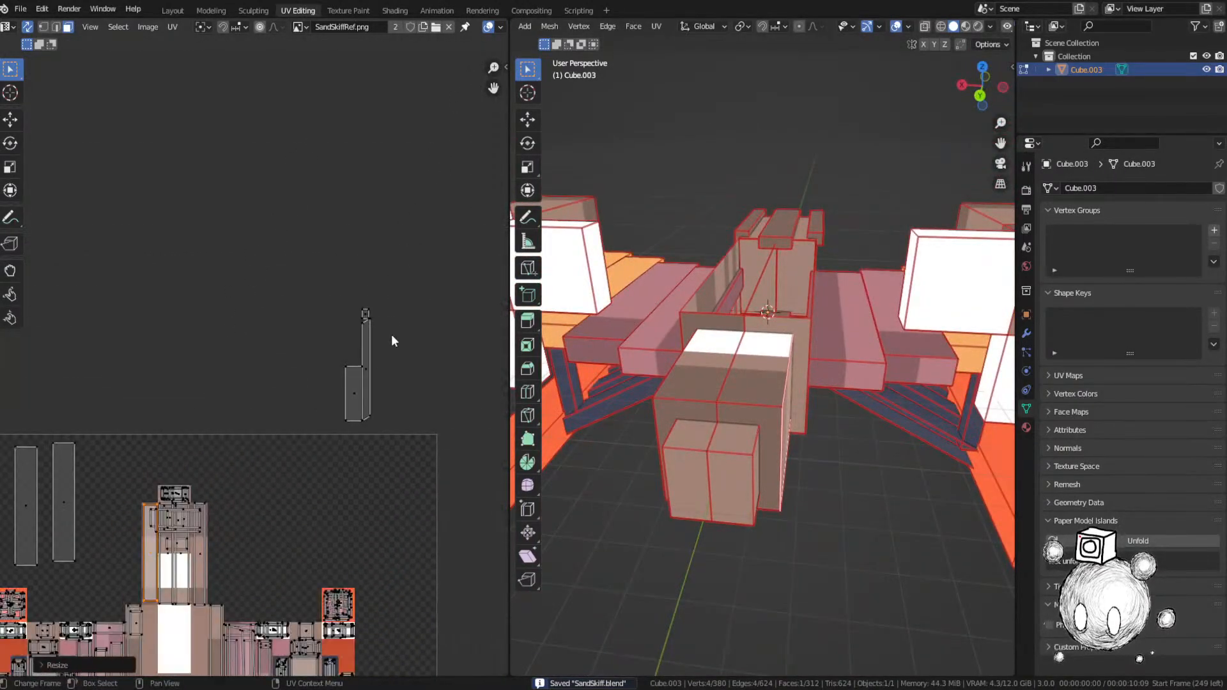
pyautogui.click(369, 313)
pyautogui.press('KP_Decimal')
pyautogui.moveTo(788, 390); pyautogui.dragTo(734, 311, button='middle')
pyautogui.scroll(-5, 735, 311)
pyautogui.press('g')
pyautogui.click(253, 485)
pyautogui.moveTo(255, 490); pyautogui.dragTo(376, 620, button='middle')
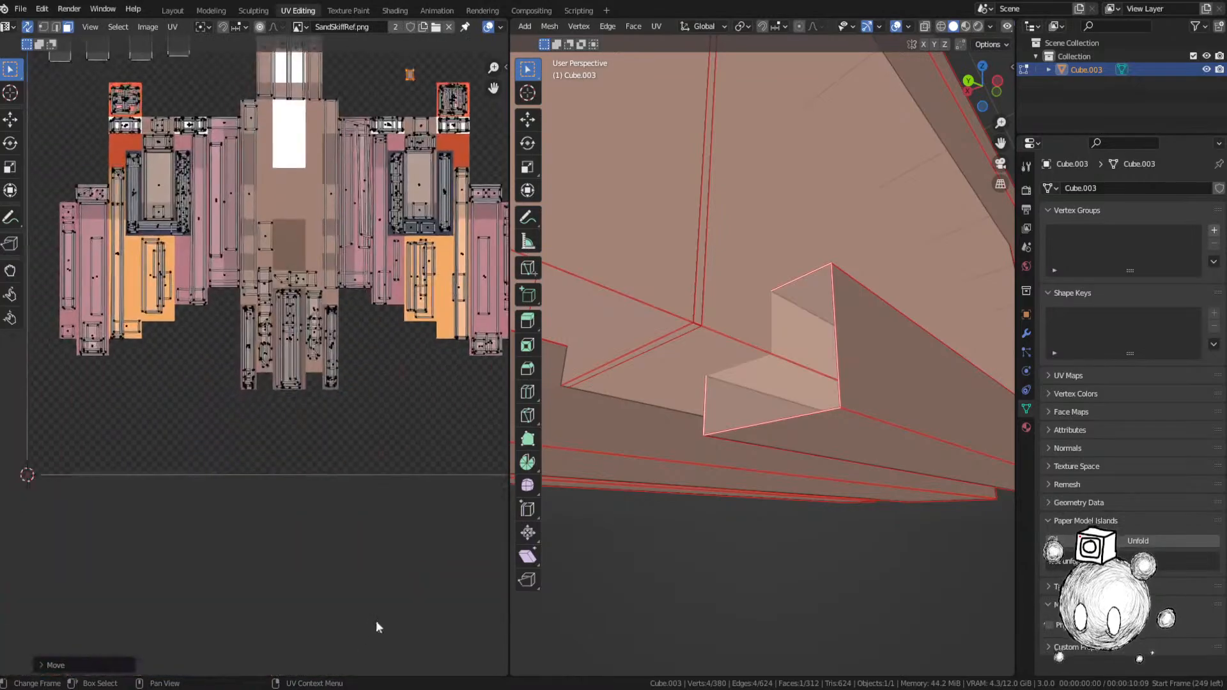
pyautogui.press('g')
pyautogui.click(213, 253)
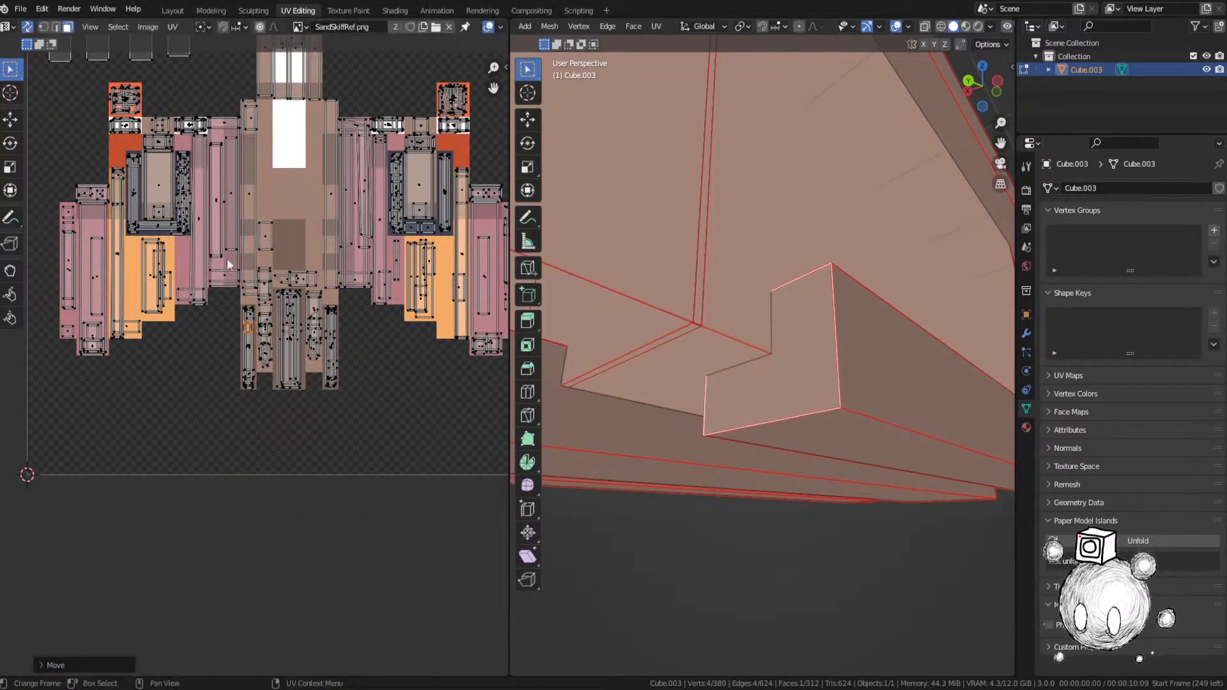
# Step: Select the short loose island above the texture, locate its face under the nose, and move it onto the nose area
pyautogui.moveTo(244, 219); pyautogui.dragTo(240, 428, button='middle')
pyautogui.click(437, 110)
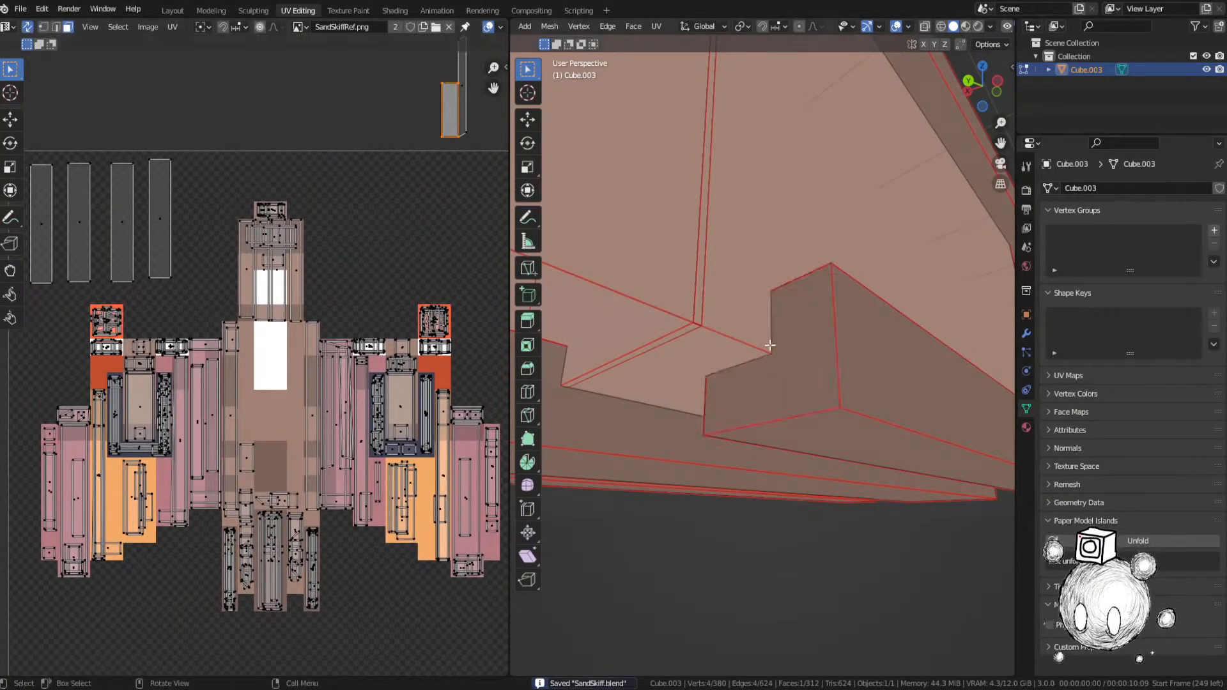
pyautogui.press('g')
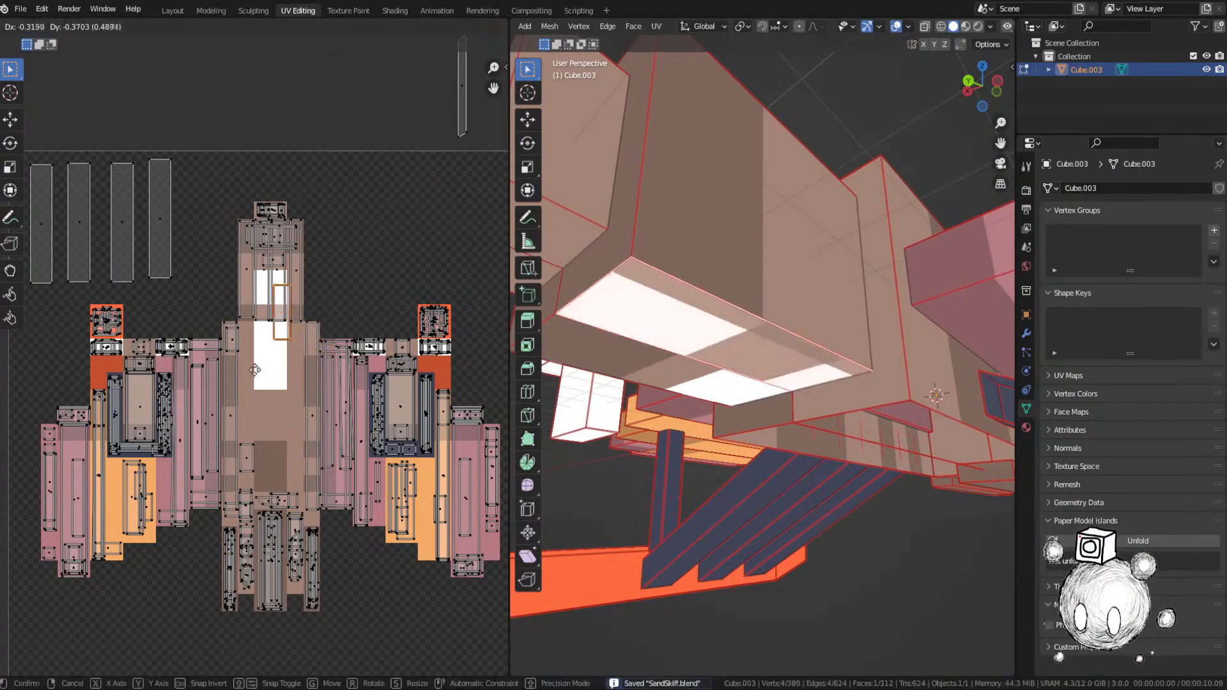
pyautogui.click(256, 366)
pyautogui.scroll(4, 256, 365)
pyautogui.moveTo(310, 304); pyautogui.dragTo(329, 436, button='middle')
pyautogui.scroll(2, 317, 368)
# Step: Align the underside island with the left edge of the existing island on the central nose strip
pyautogui.press('g')
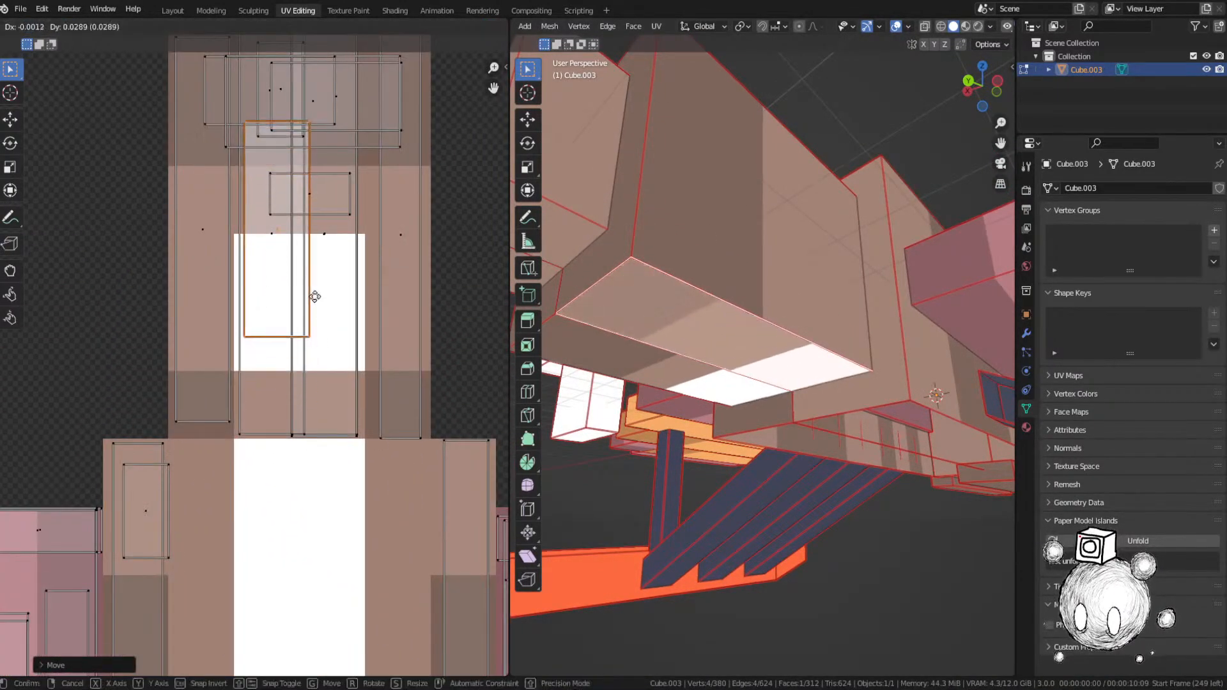
pyautogui.click(310, 306)
pyautogui.scroll(3, 326, 261)
pyautogui.press('g')
pyautogui.click(328, 255)
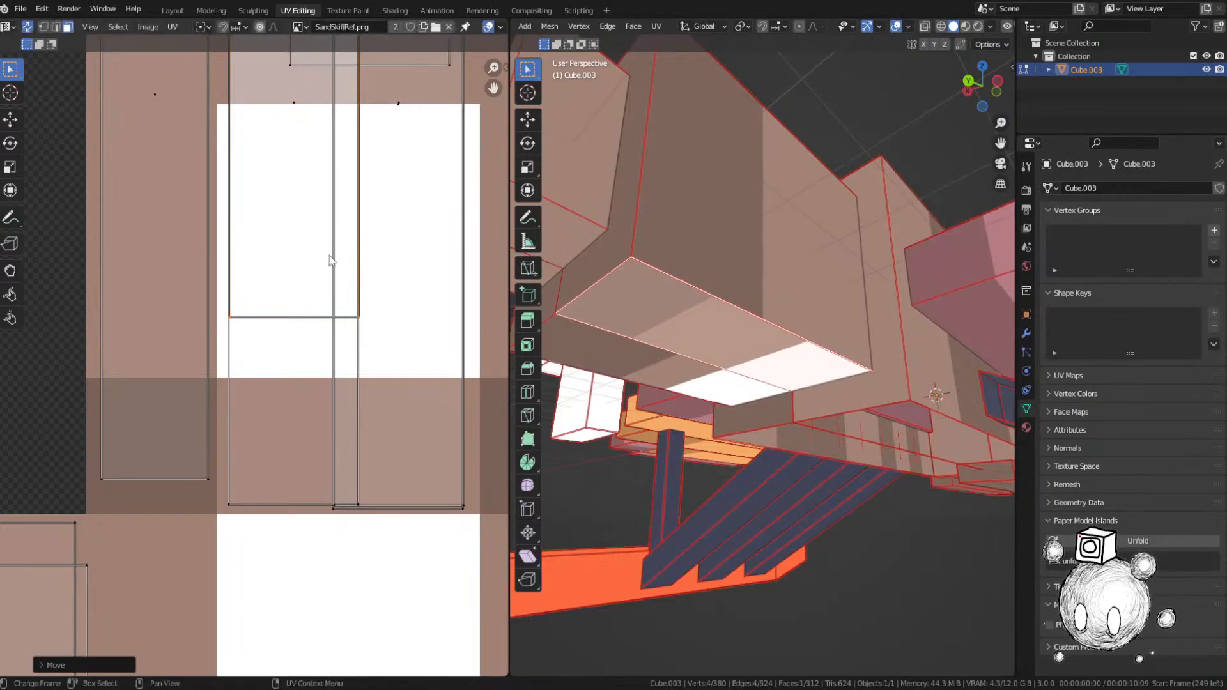
# Step: Scale the underside island along Y to fit the nose strip's length, and deselect it to check the nose
pyautogui.moveTo(344, 232); pyautogui.dragTo(382, 346, button='middle')
pyautogui.scroll(-3, 337, 282)
pyautogui.press('s')
pyautogui.press('y')
pyautogui.click(439, 366)
pyautogui.press('s')
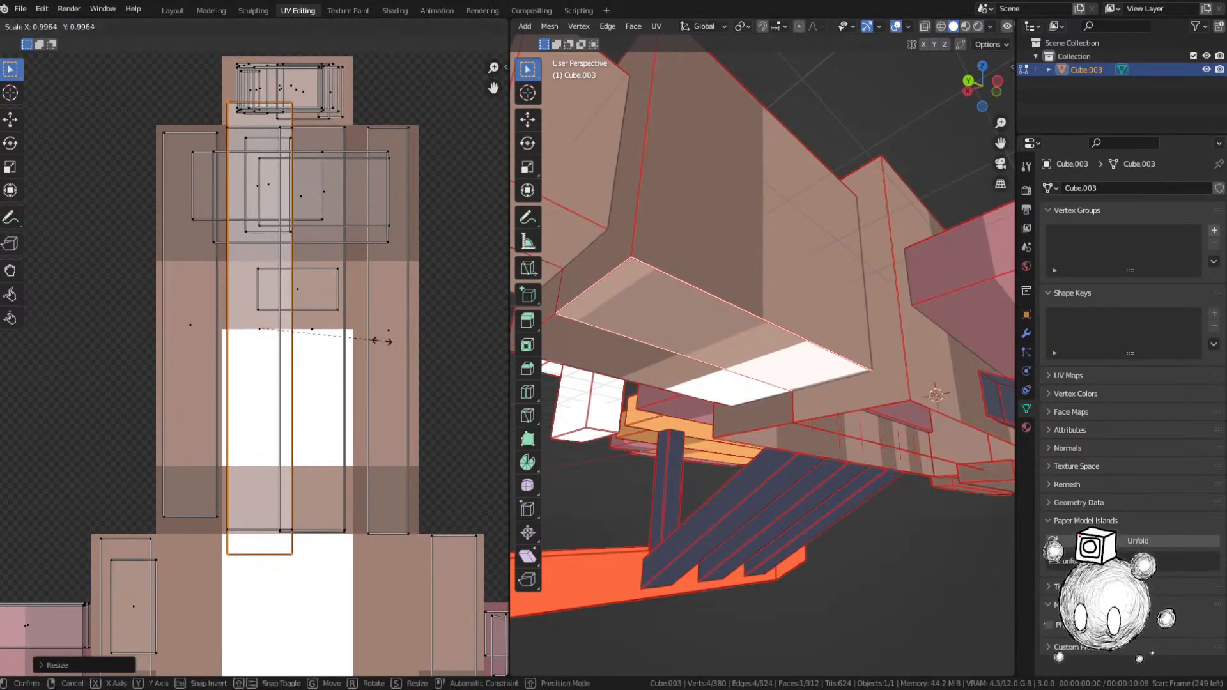
pyautogui.press('y')
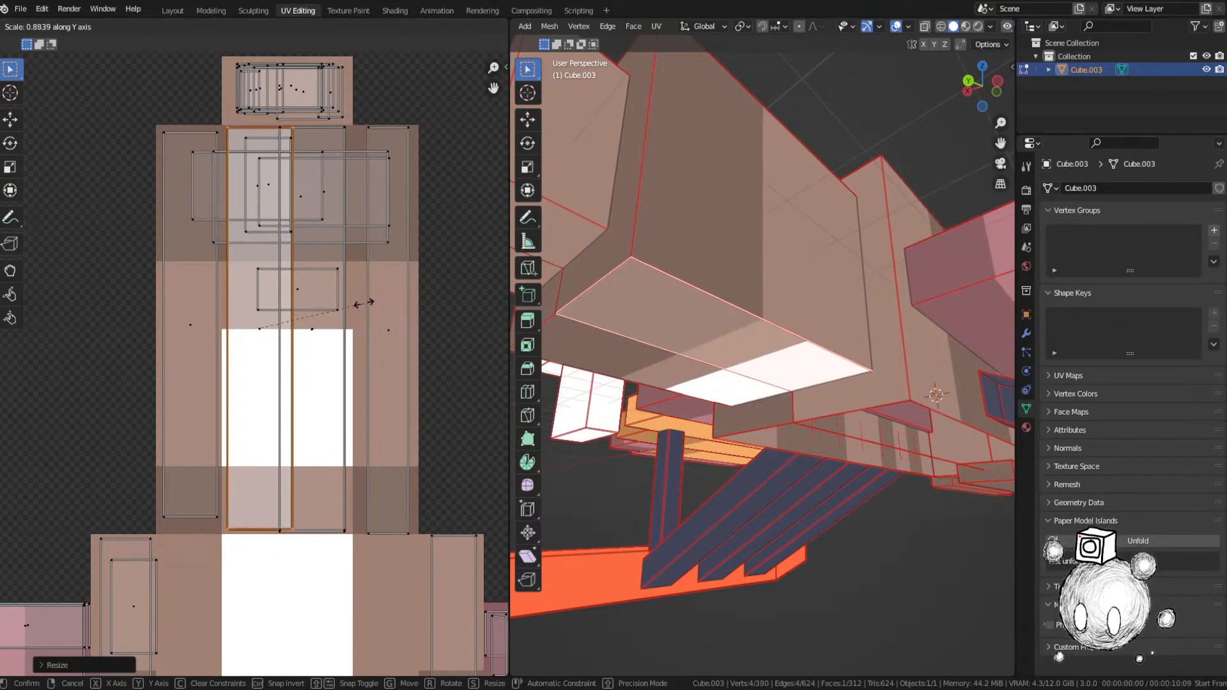
pyautogui.click(364, 303)
pyautogui.moveTo(716, 358)
pyautogui.mouseDown(button='middle')
pyautogui.moveTo(735, 383)
pyautogui.moveTo(748, 374)
pyautogui.moveTo(740, 364)
pyautogui.mouseUp(button='middle')
pyautogui.hotkey('alt', 'a')
pyautogui.scroll(-4, 739, 366)
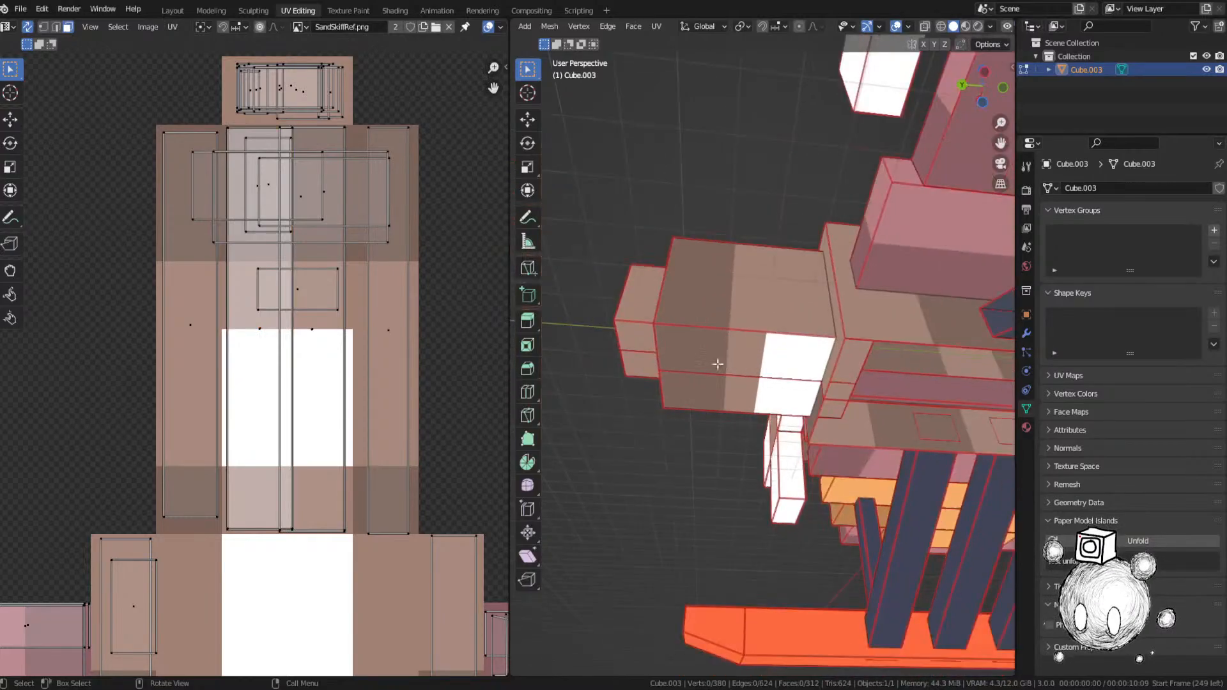
# Step: Select the thin slanted loose island, locate its face on the outer blue strut, and move it beside the blue frame
pyautogui.scroll(-5, 354, 234)
pyautogui.click(416, 306)
pyautogui.press('KP_Decimal')
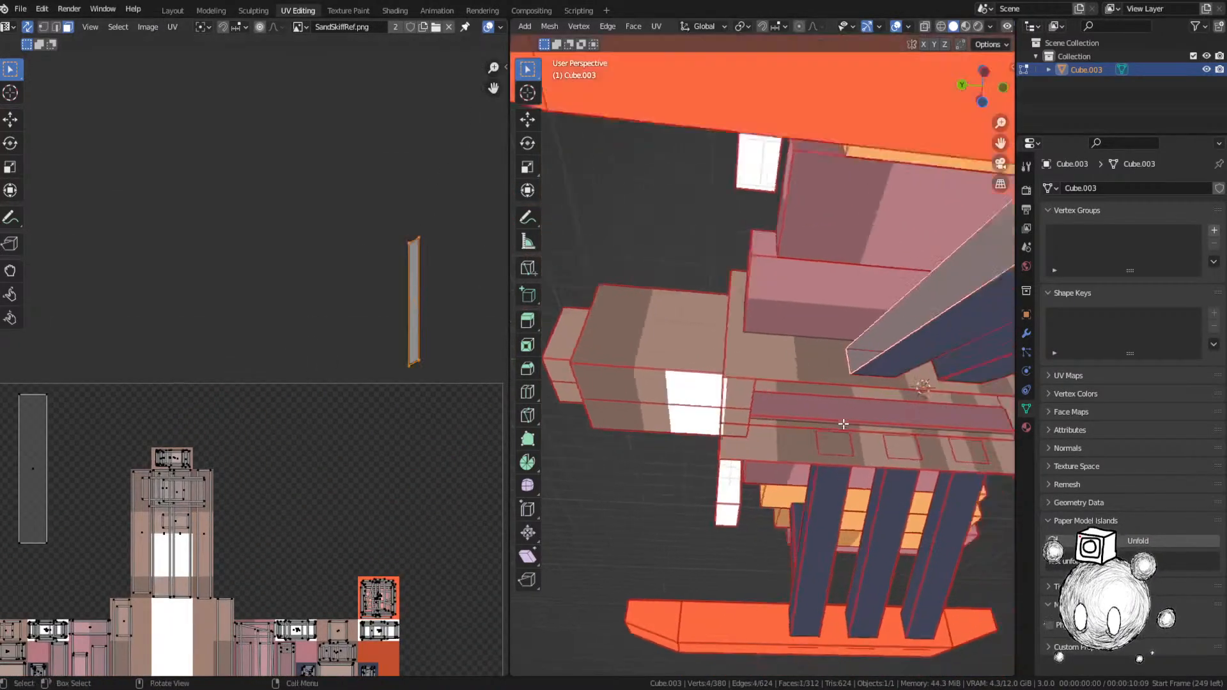
pyautogui.moveTo(844, 424); pyautogui.dragTo(914, 422, button='middle')
pyautogui.press('g')
pyautogui.click(289, 510)
pyautogui.moveTo(289, 510); pyautogui.dragTo(361, 117, button='middle')
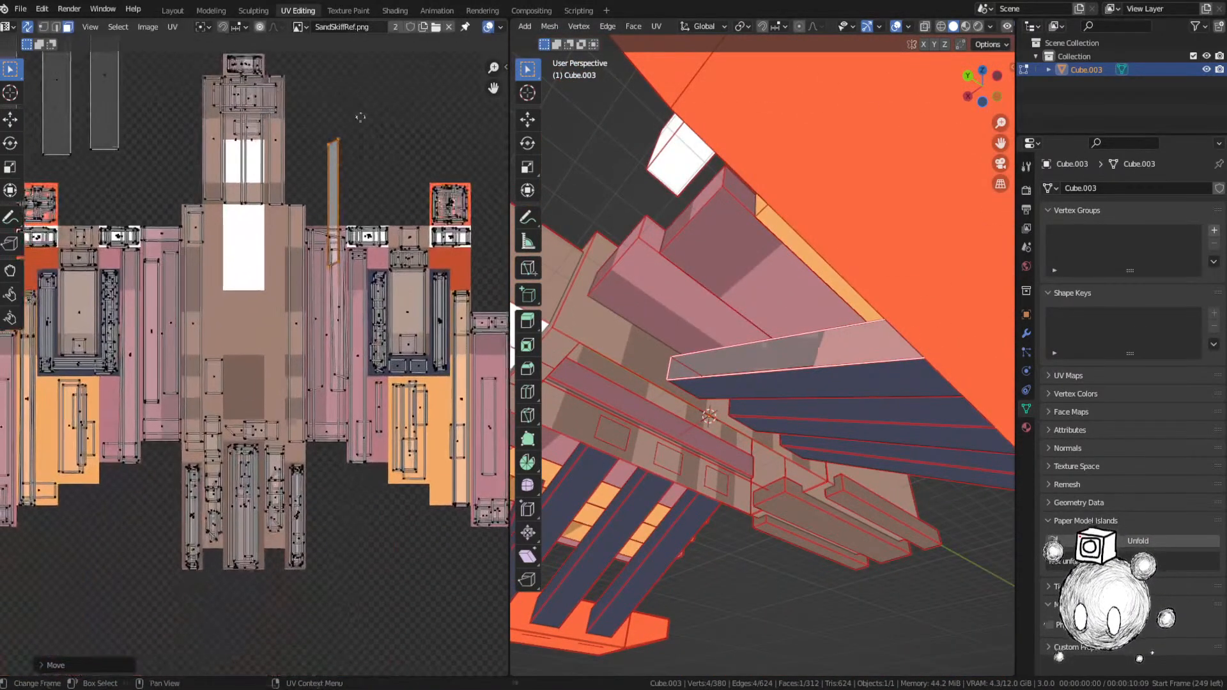
# Step: Place the strut island on the blue frame's left bar, shrink it to fit inside, and save the file
pyautogui.press('g')
pyautogui.click(407, 234)
pyautogui.press('s')
pyautogui.click(412, 289)
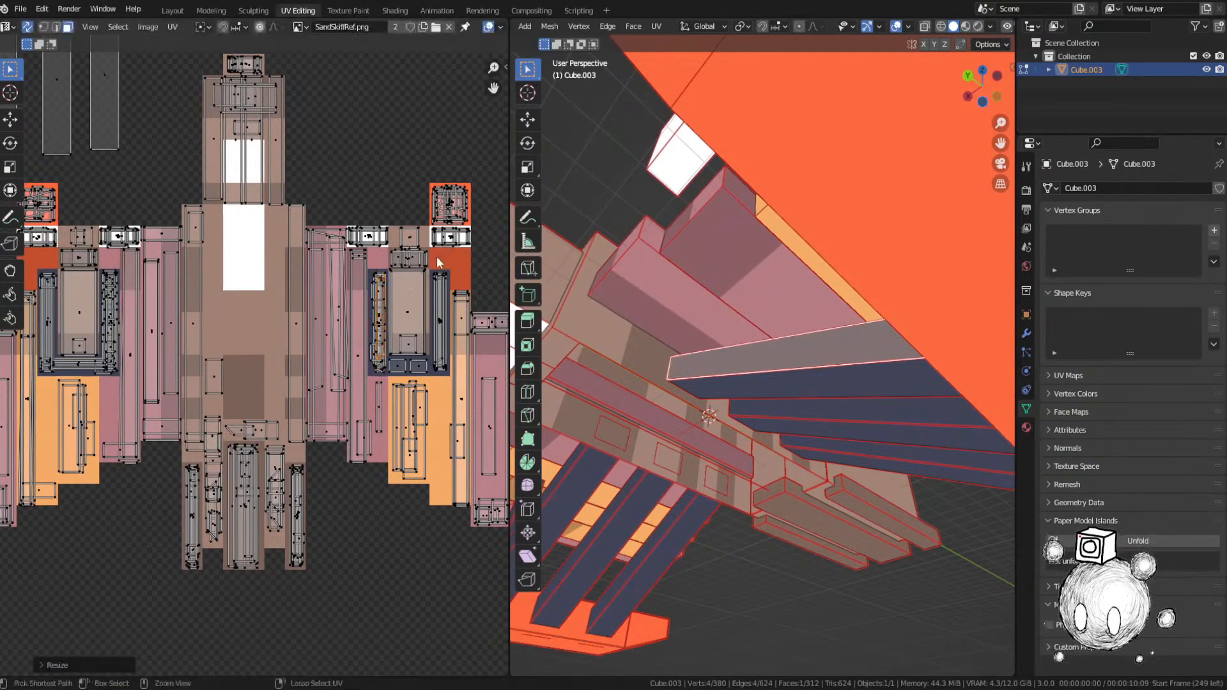
pyautogui.hotkey('ctrl', 's')
# Step: Clear the strut selection, select the rightmost of the three loose strip islands, and move it onto the central brown hull area
pyautogui.scroll(-4, 646, 307)
pyautogui.moveTo(665, 304); pyautogui.dragTo(709, 397, button='middle')
pyautogui.click(703, 391)
pyautogui.scroll(-2, 672, 349)
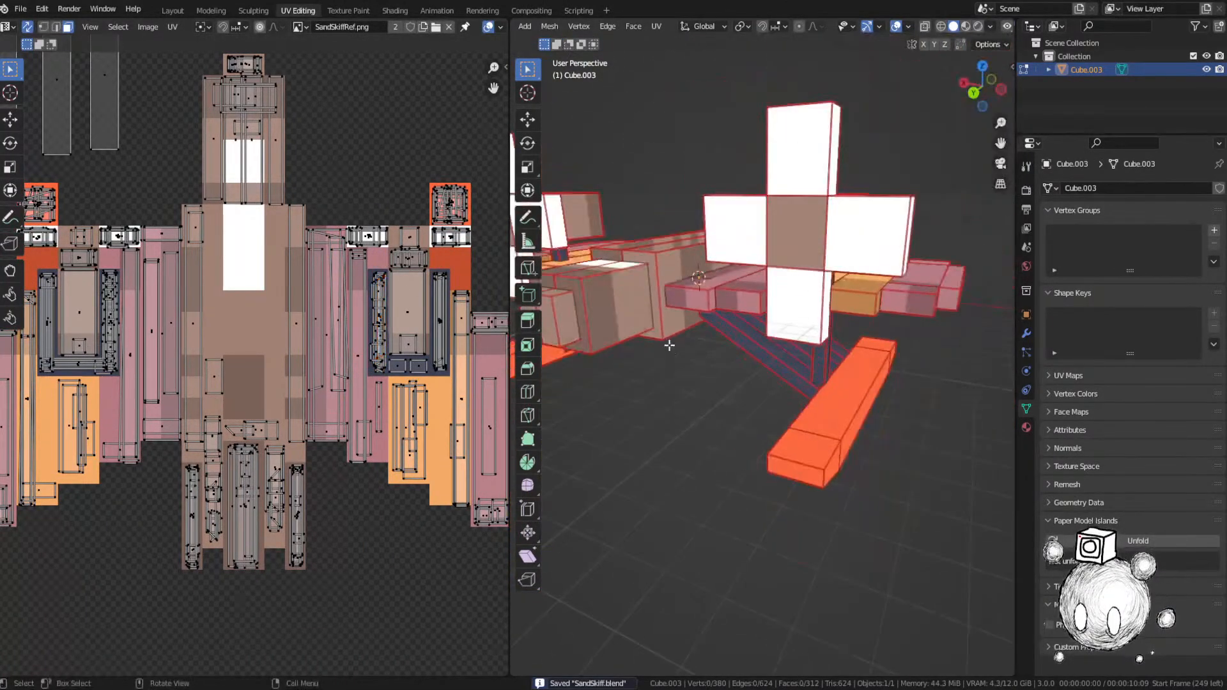
pyautogui.moveTo(669, 345); pyautogui.dragTo(818, 431, button='middle')
pyautogui.moveTo(134, 78); pyautogui.dragTo(186, 242, button='middle')
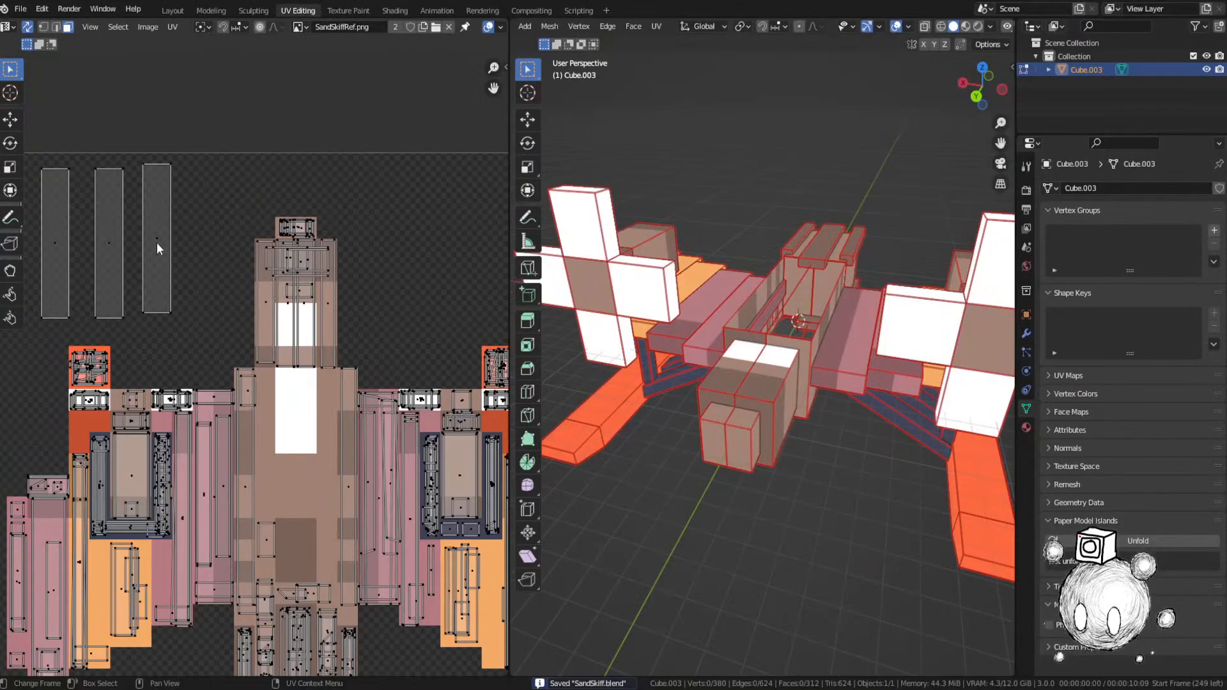
pyautogui.moveTo(614, 326); pyautogui.dragTo(815, 272, button='middle')
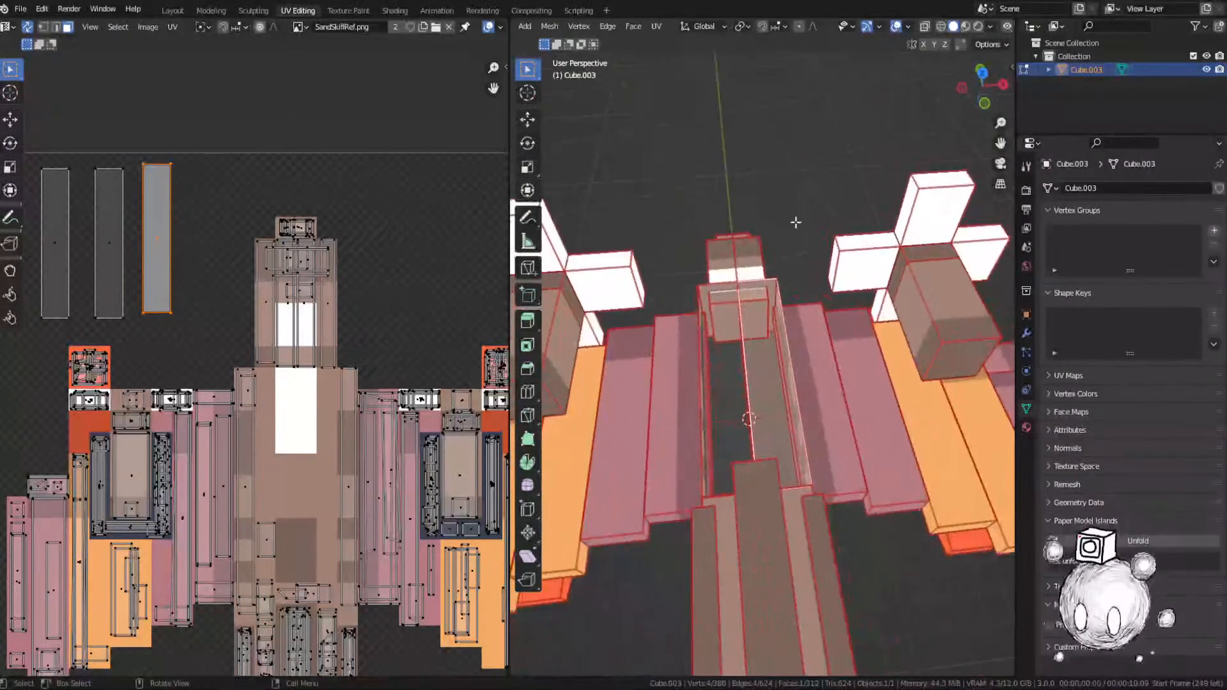
pyautogui.press('g')
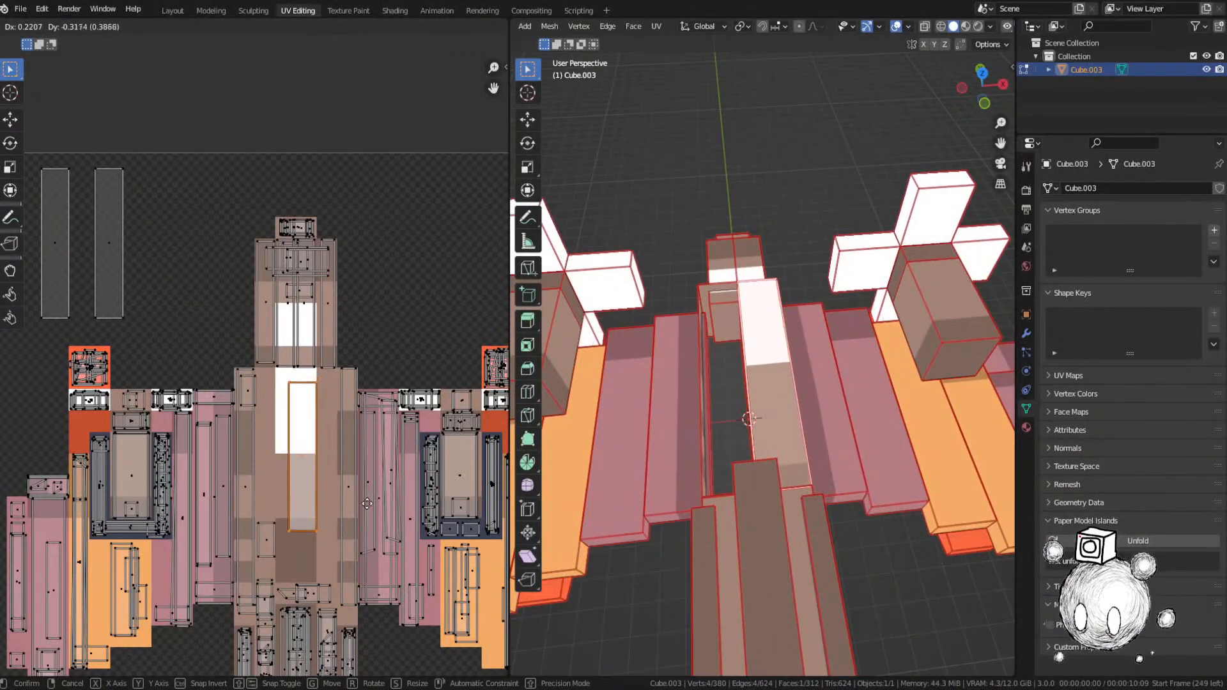
pyautogui.click(367, 505)
# Step: Shift the strip island along X toward the hull area's right side and widen it along X
pyautogui.scroll(2, 345, 460)
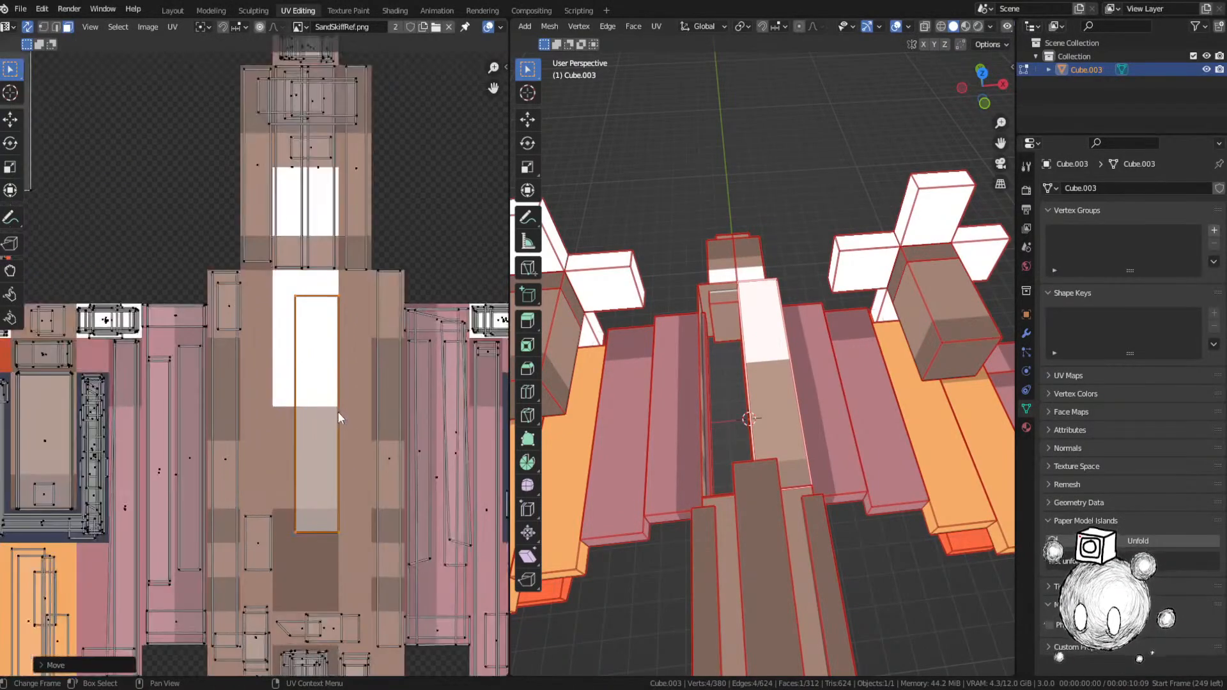
pyautogui.press('g')
pyautogui.press('x')
pyautogui.click(352, 411)
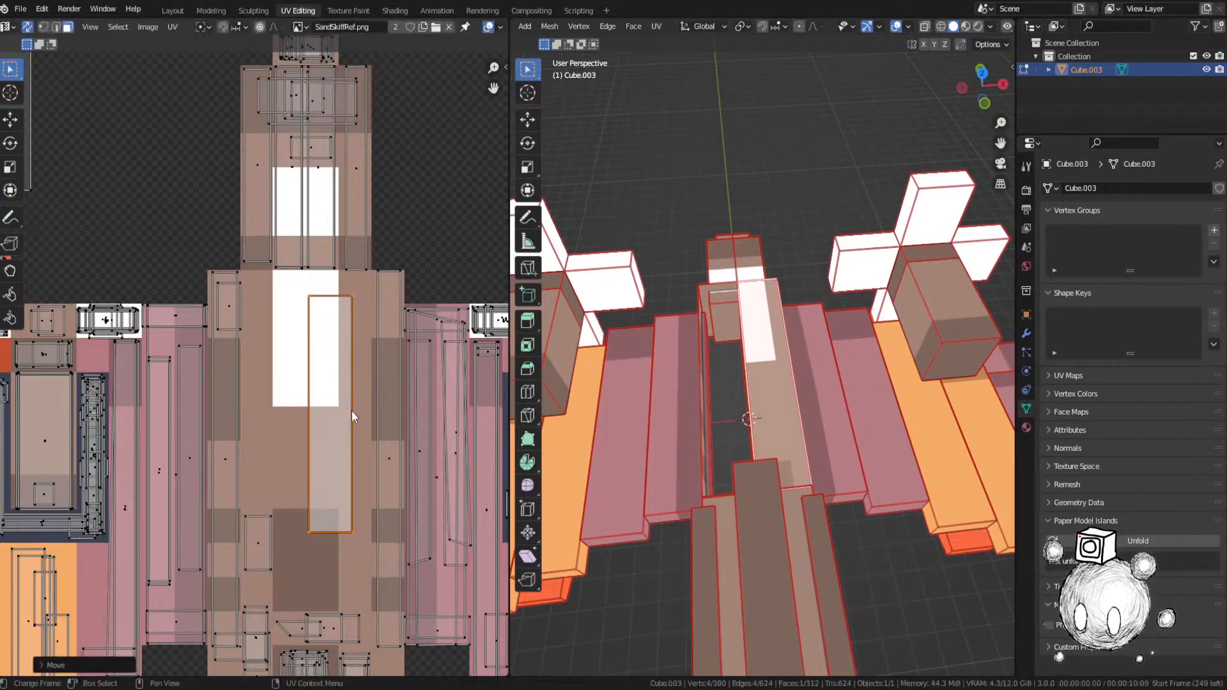
pyautogui.press('s')
pyautogui.press('x')
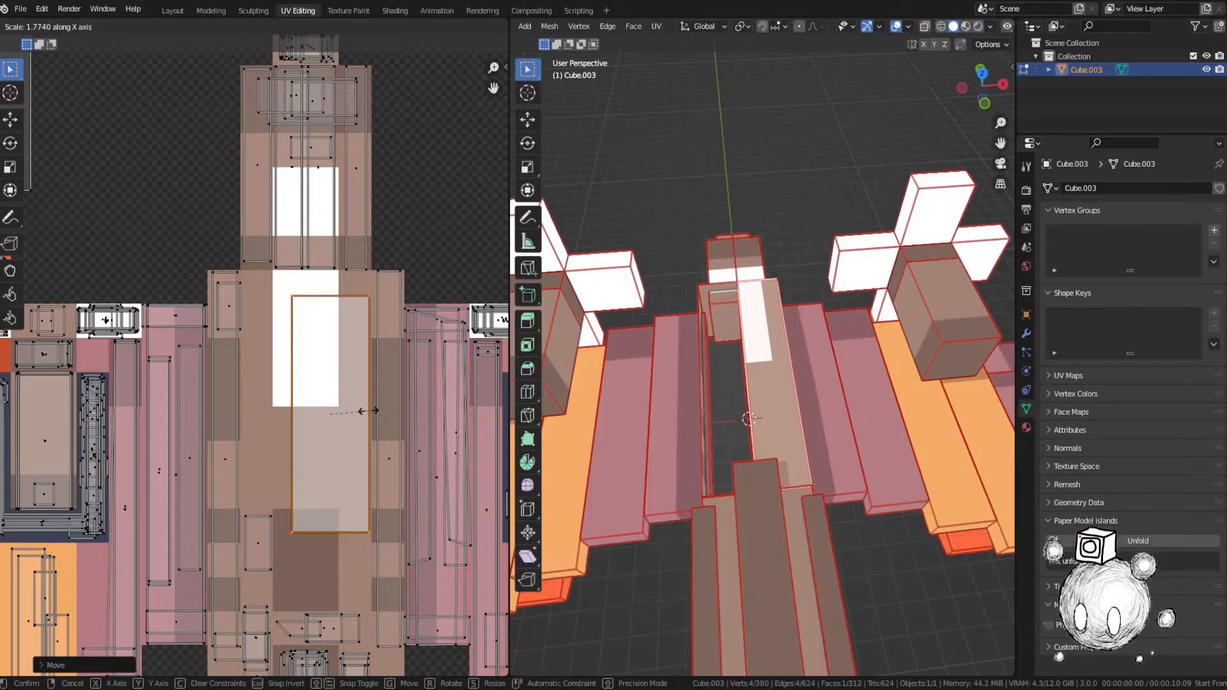
pyautogui.click(372, 411)
# Step: Check the hull's top face in the model and rescale its island along X to a slightly narrower width
pyautogui.moveTo(812, 434); pyautogui.dragTo(525, 439, button='middle')
pyautogui.moveTo(645, 426); pyautogui.dragTo(662, 415, button='middle')
pyautogui.scroll(2, 345, 393)
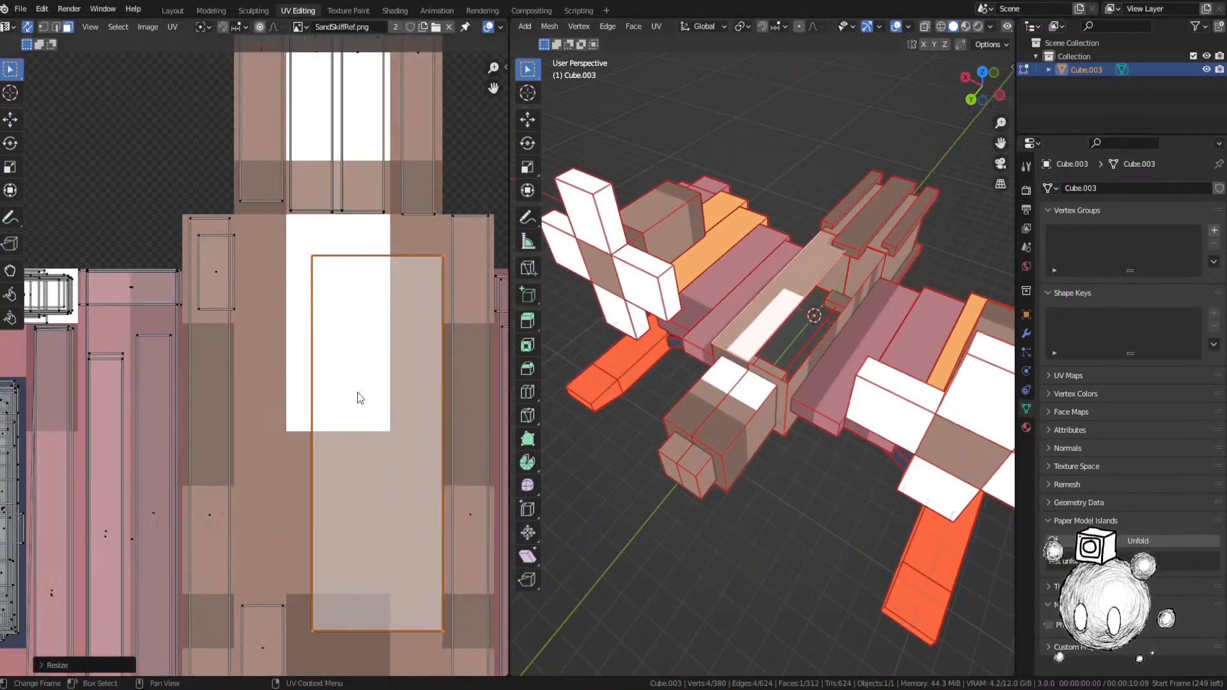
pyautogui.press('x')
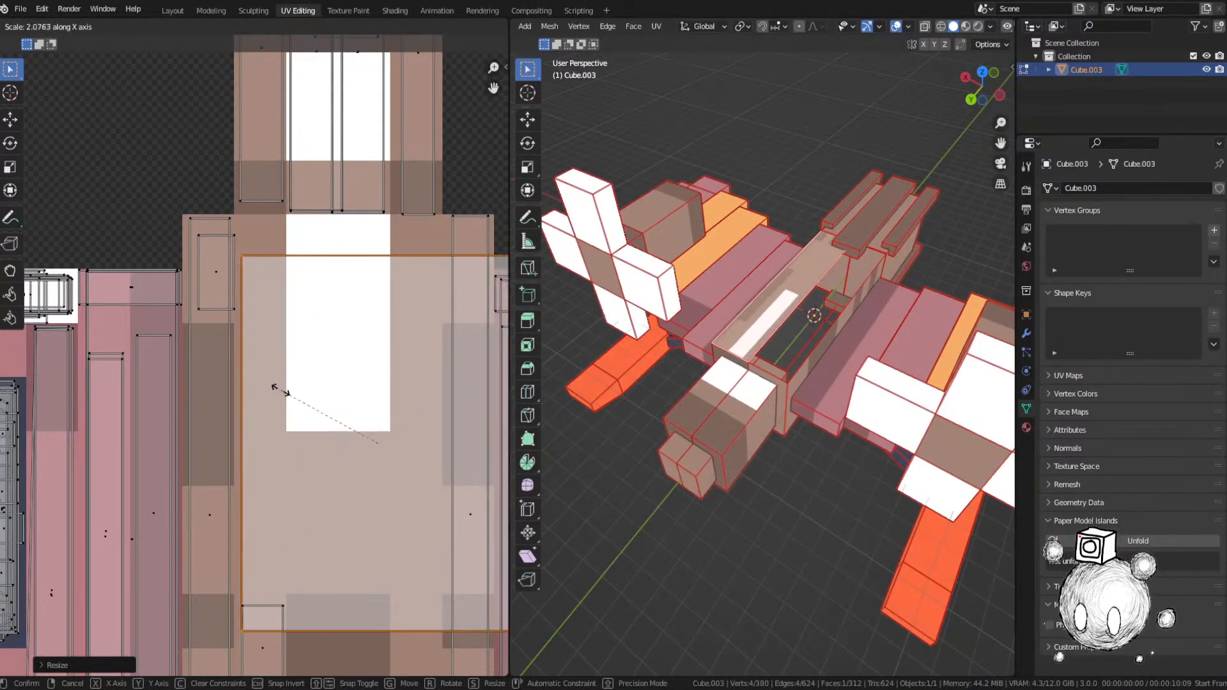
pyautogui.click(296, 390)
pyautogui.moveTo(300, 391); pyautogui.dragTo(258, 385, button='middle')
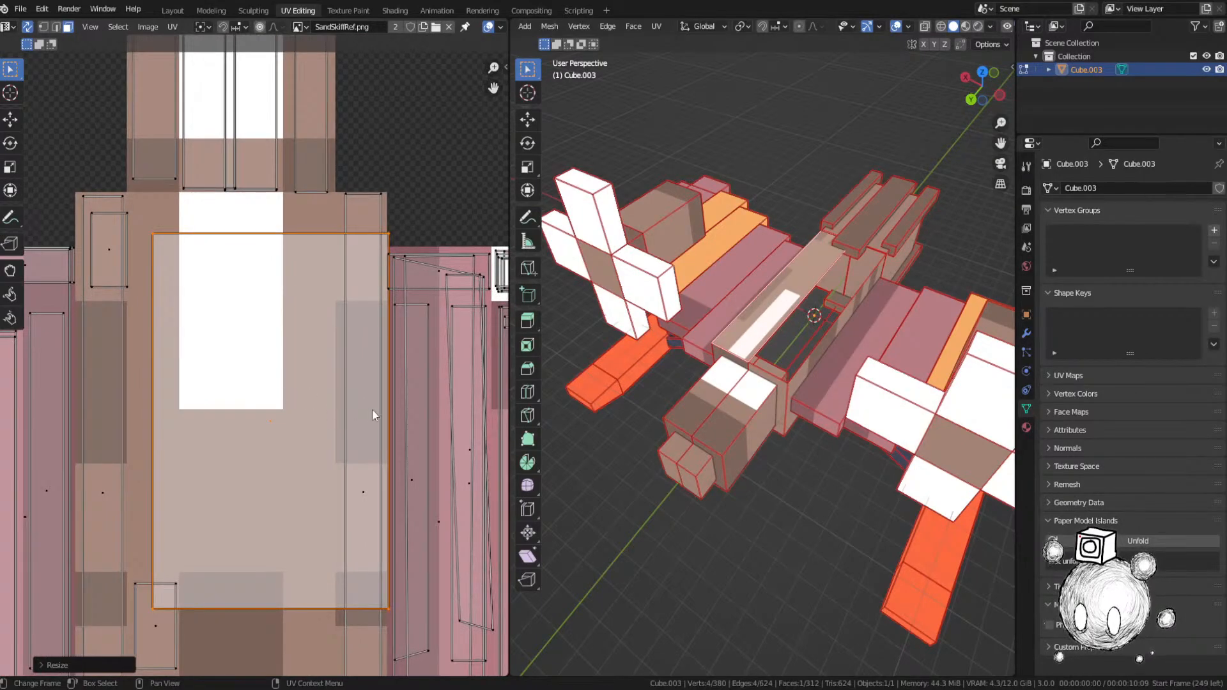
pyautogui.press('s')
pyautogui.press('x')
pyautogui.click(320, 413)
# Step: Shift and scale the island along X to span from the white patch's centre line to the hull area's right edge
pyautogui.press('g')
pyautogui.press('x')
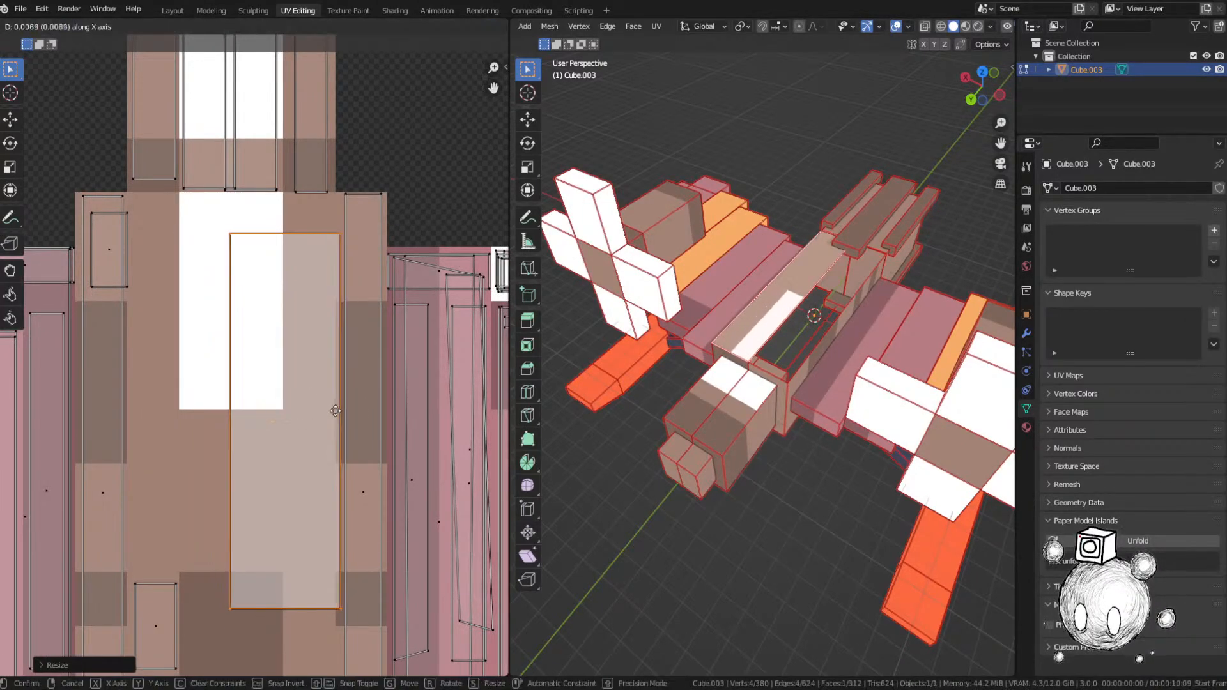
pyautogui.click(353, 411)
pyautogui.press('s')
pyautogui.press('x')
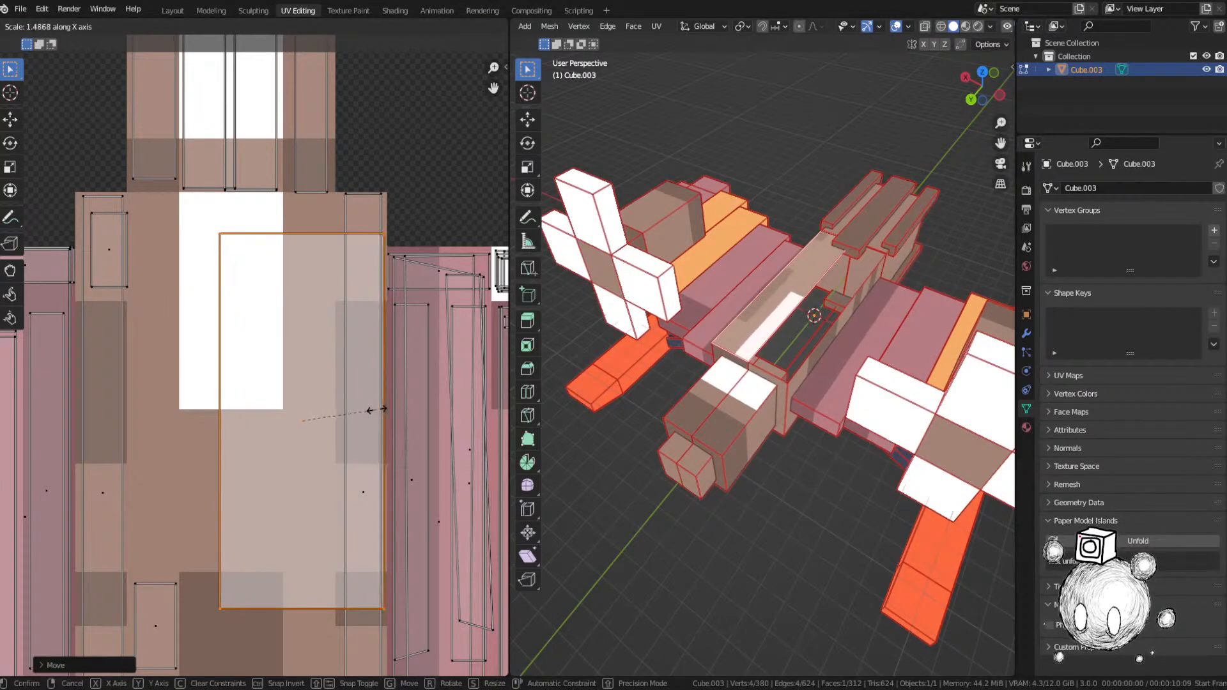
pyautogui.click(377, 409)
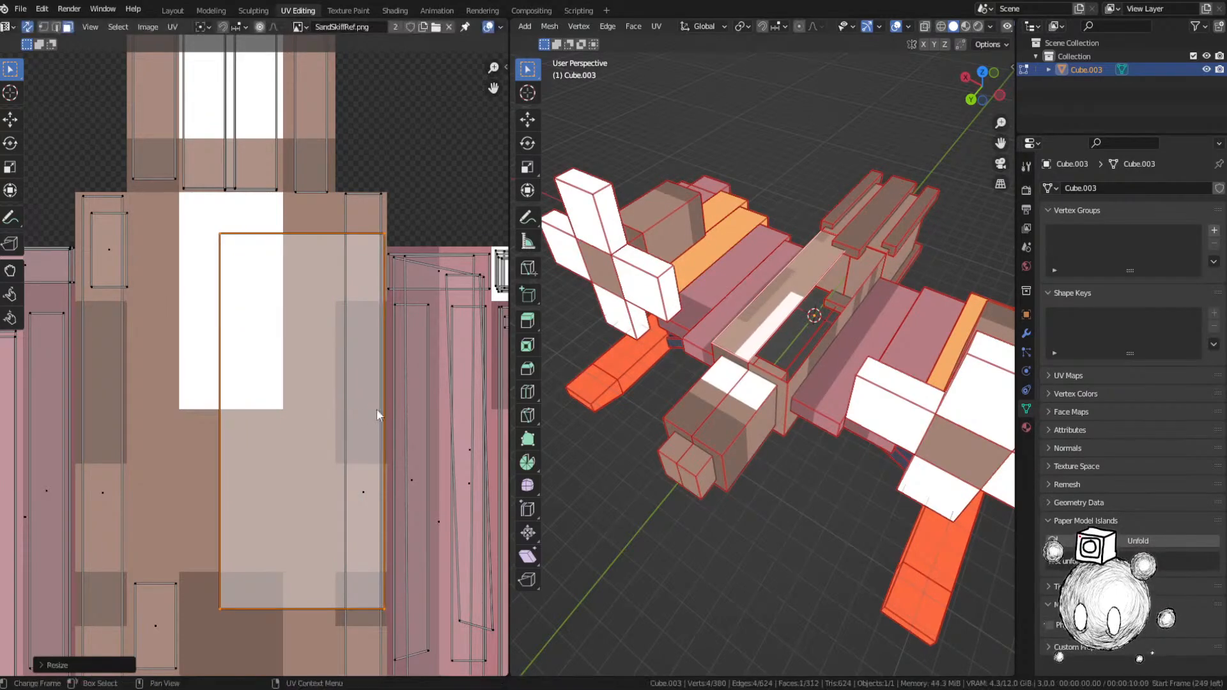
pyautogui.press('g')
pyautogui.press('x')
pyautogui.click(384, 416)
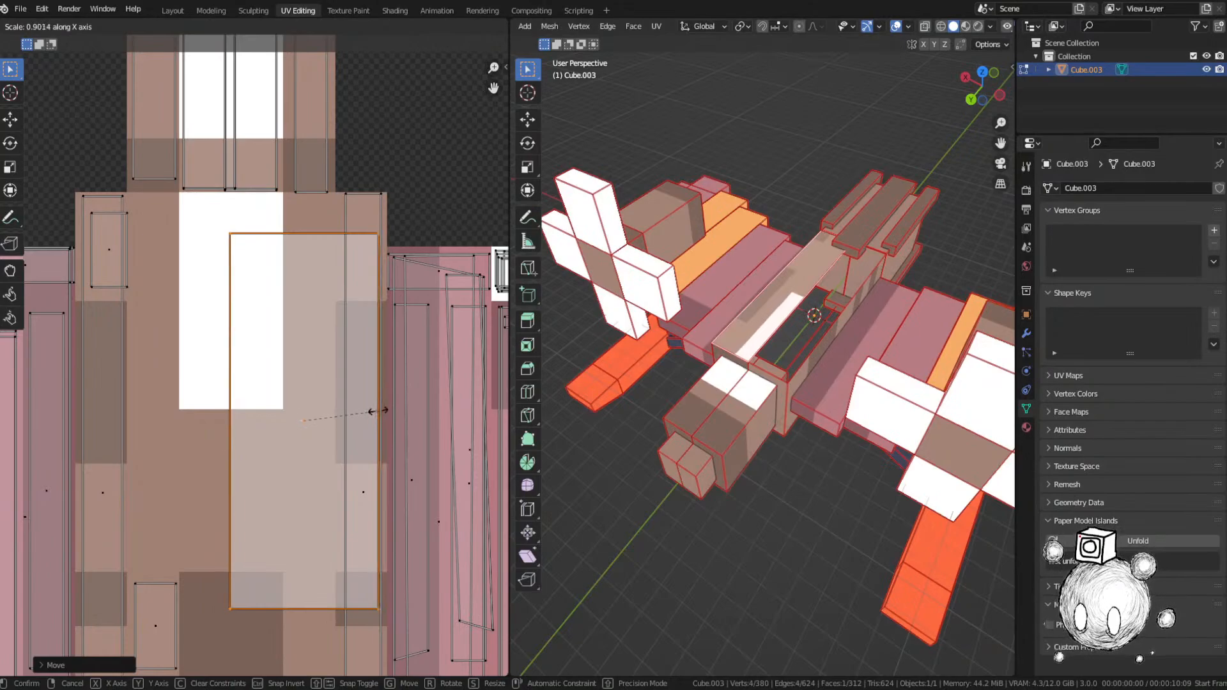
pyautogui.click(375, 411)
# Step: Stretch the right-hand hull island along Y to the full length of the central hull area and check the model
pyautogui.press('s')
pyautogui.press('y')
pyautogui.click(370, 422)
pyautogui.moveTo(371, 422); pyautogui.dragTo(371, 337, button='middle')
pyautogui.press('s')
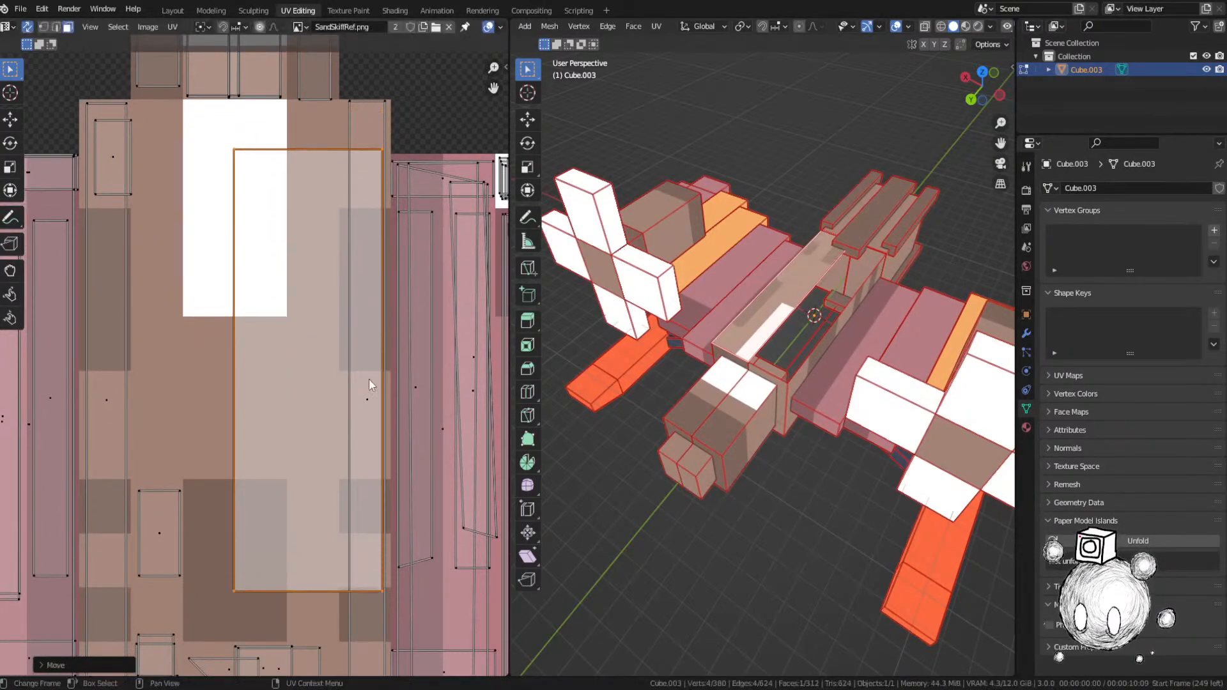
pyautogui.press('y')
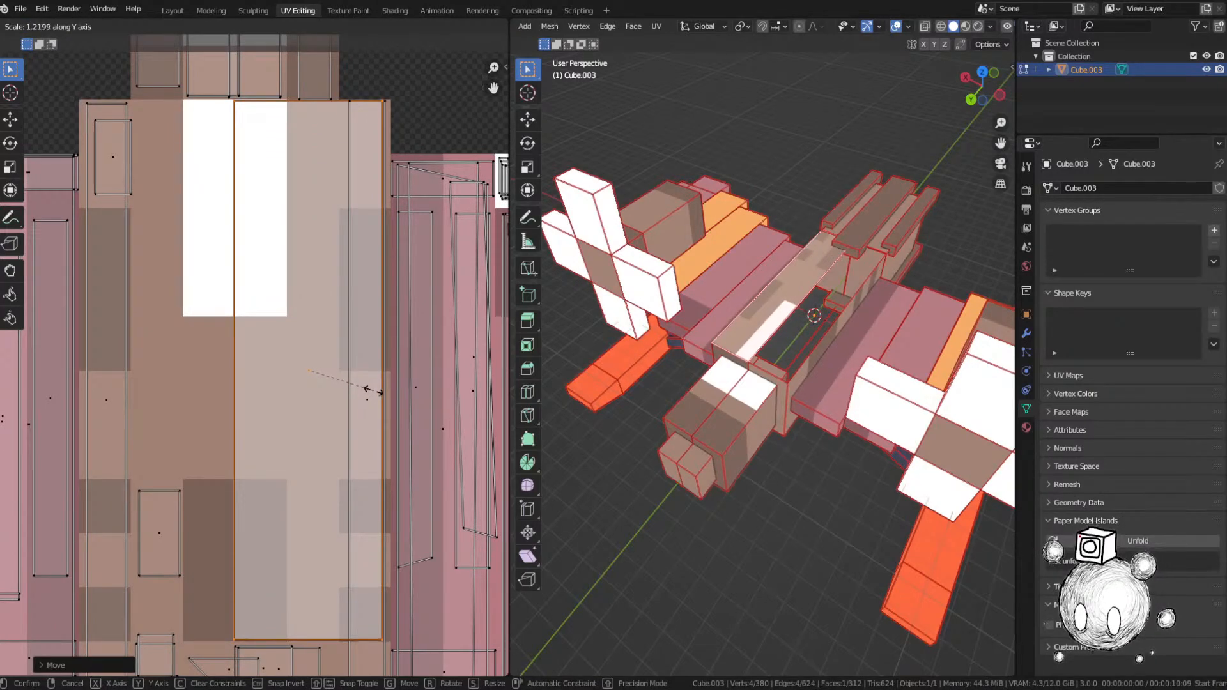
pyautogui.click(367, 389)
pyautogui.moveTo(799, 441); pyautogui.dragTo(822, 461, button='middle')
pyautogui.scroll(3, 808, 455)
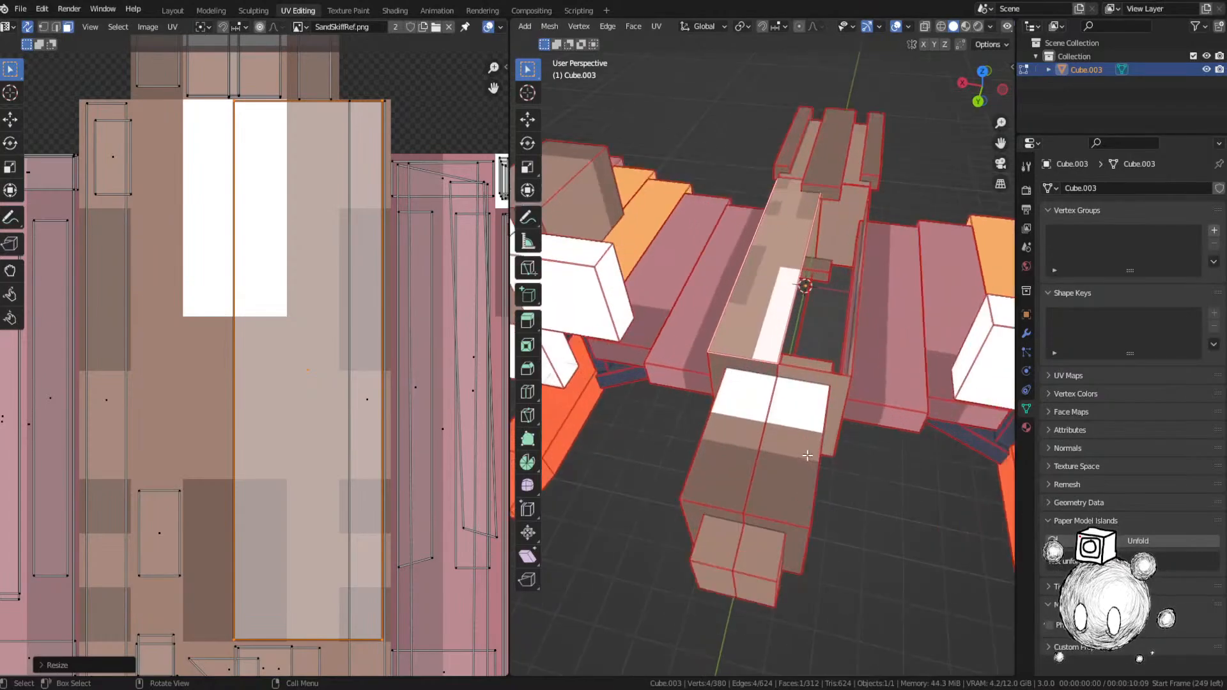
# Step: Select the leftmost loose strip island and move it onto the left half of the central hull area
pyautogui.scroll(-1, 213, 382)
pyautogui.scroll(-5, 213, 382)
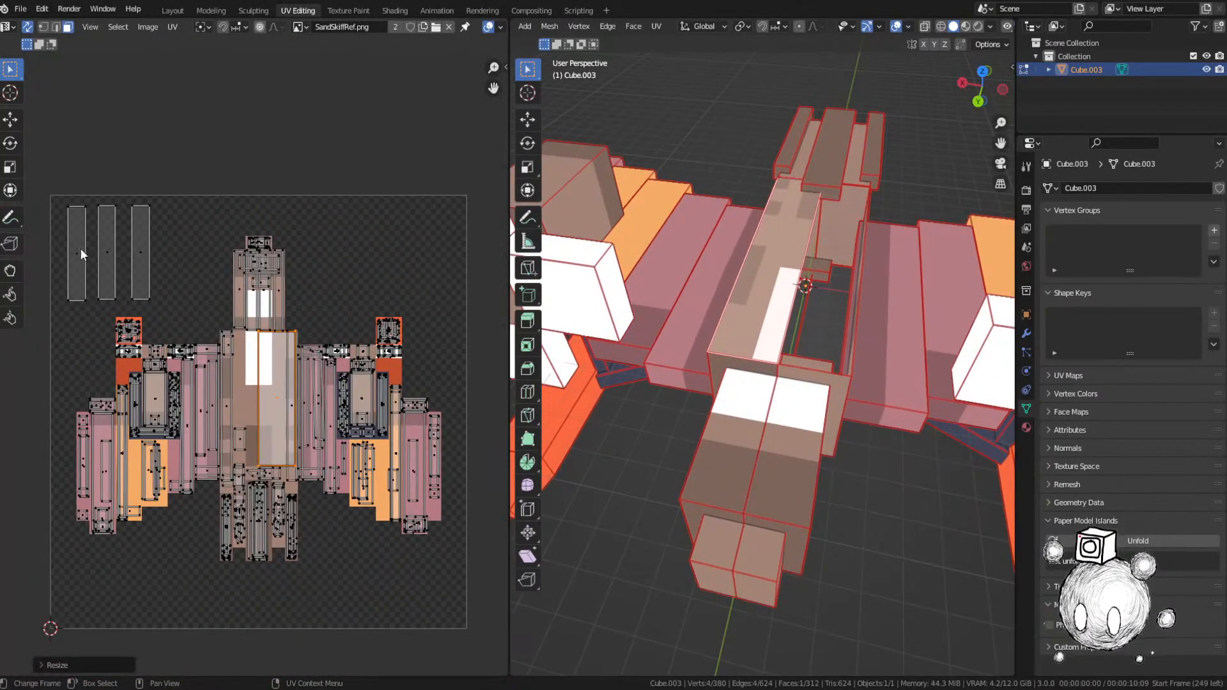
pyautogui.click(81, 254)
pyautogui.press('g')
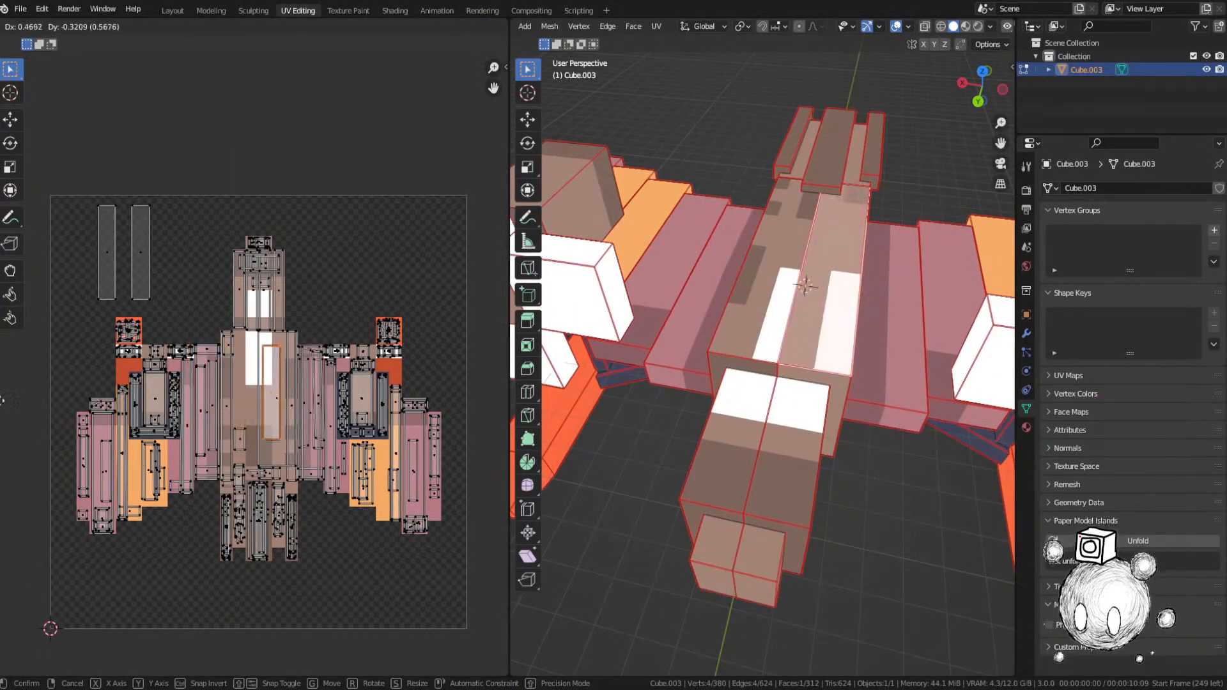
pyautogui.click(266, 457)
pyautogui.scroll(5, 266, 458)
pyautogui.press('g')
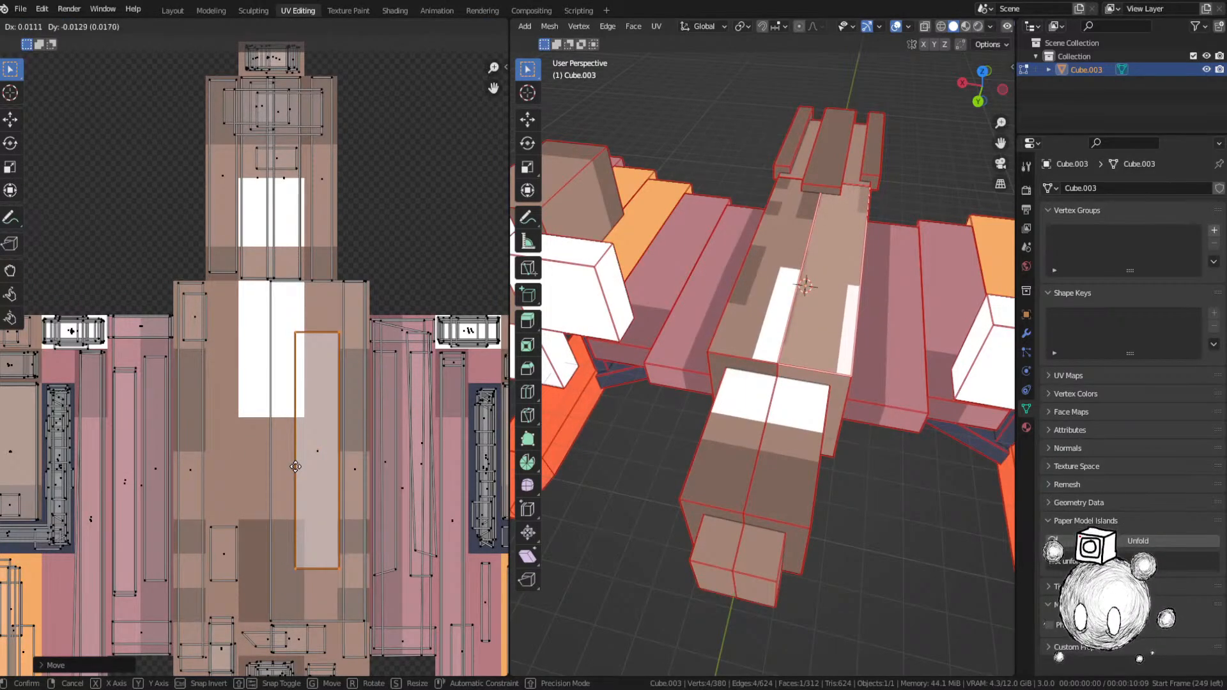
pyautogui.click(214, 466)
# Step: Widen the new hull island along X and shift it toward the hull area's left edge
pyautogui.press('s')
pyautogui.press('x')
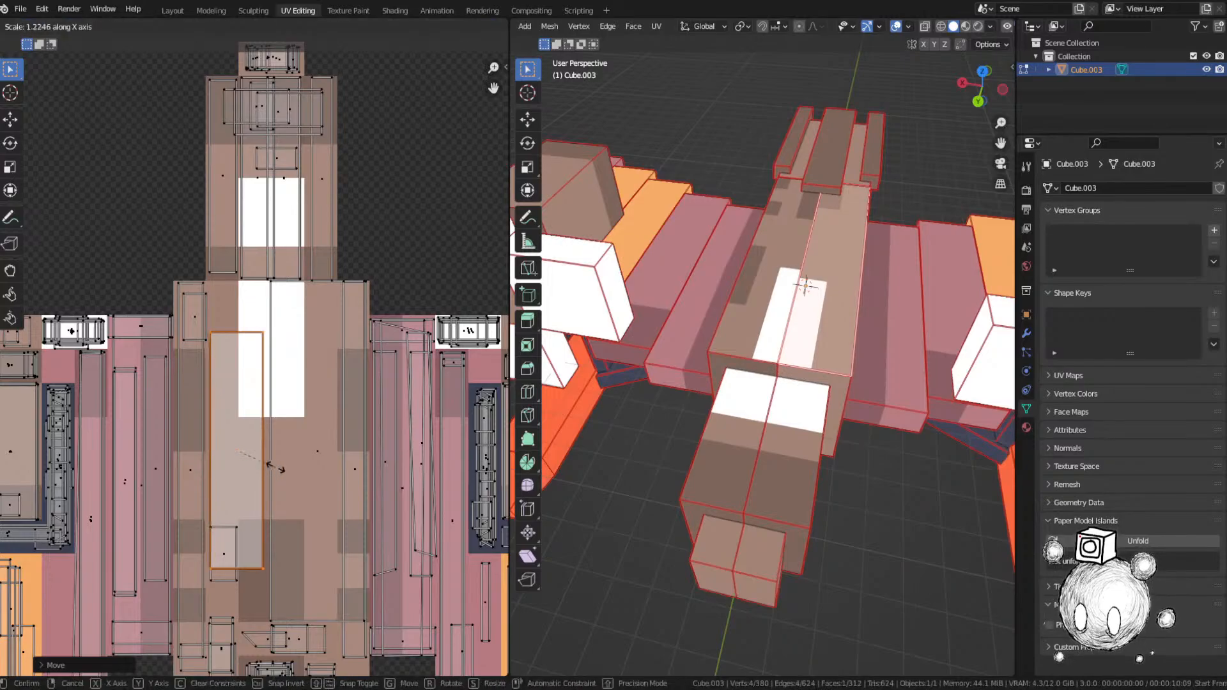
pyautogui.click(281, 468)
pyautogui.press('g')
pyautogui.press('x')
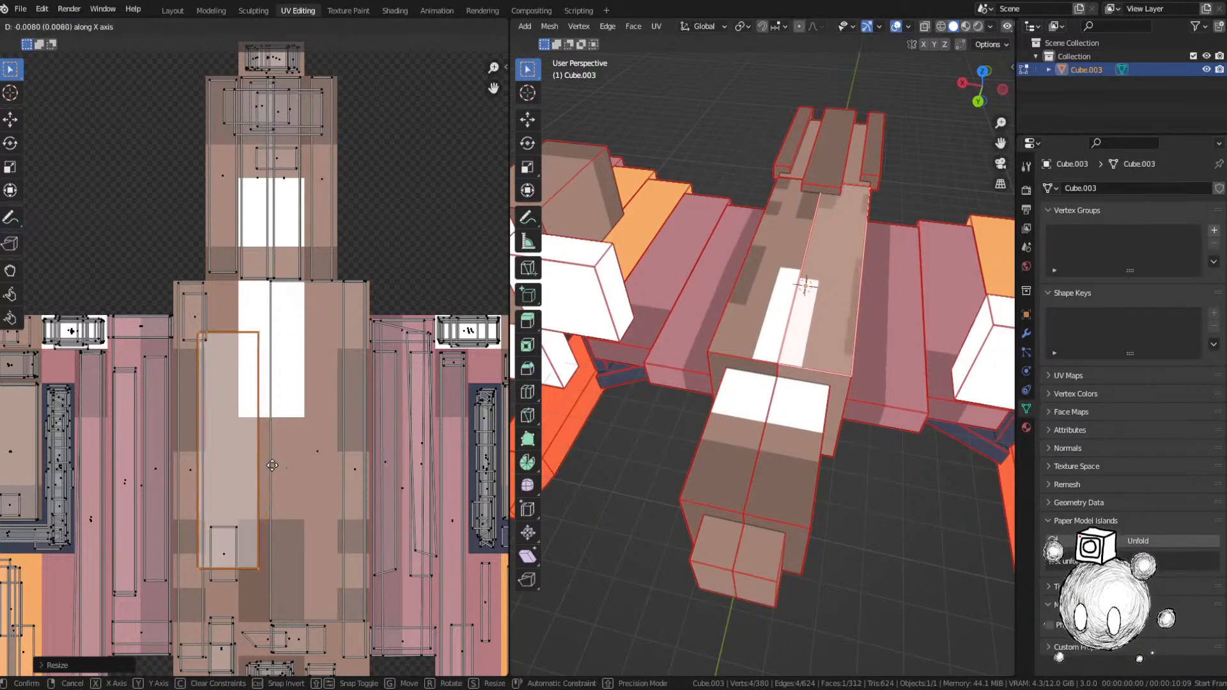
pyautogui.click(267, 464)
# Step: Adjust the island's width and X position to span from the hull area's left edge to its centre line
pyautogui.press('s')
pyautogui.press('x')
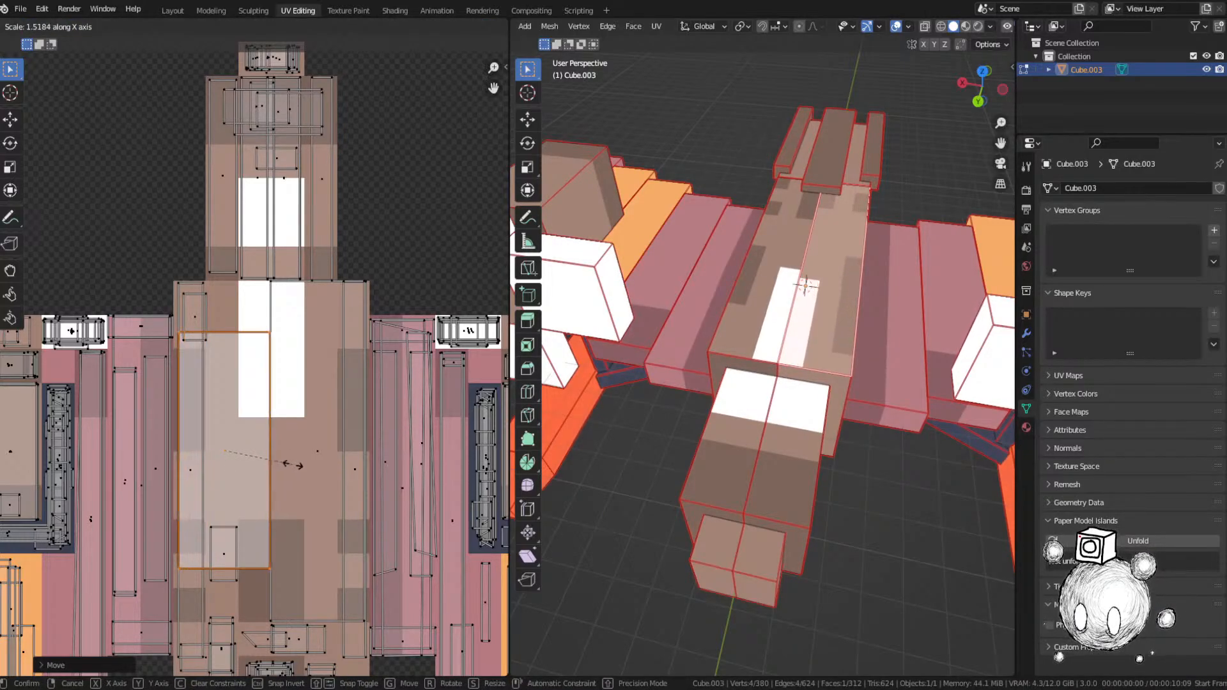
pyautogui.click(290, 465)
pyautogui.press('g')
pyautogui.press('x')
pyautogui.click(290, 465)
pyautogui.press('s')
pyautogui.press('x')
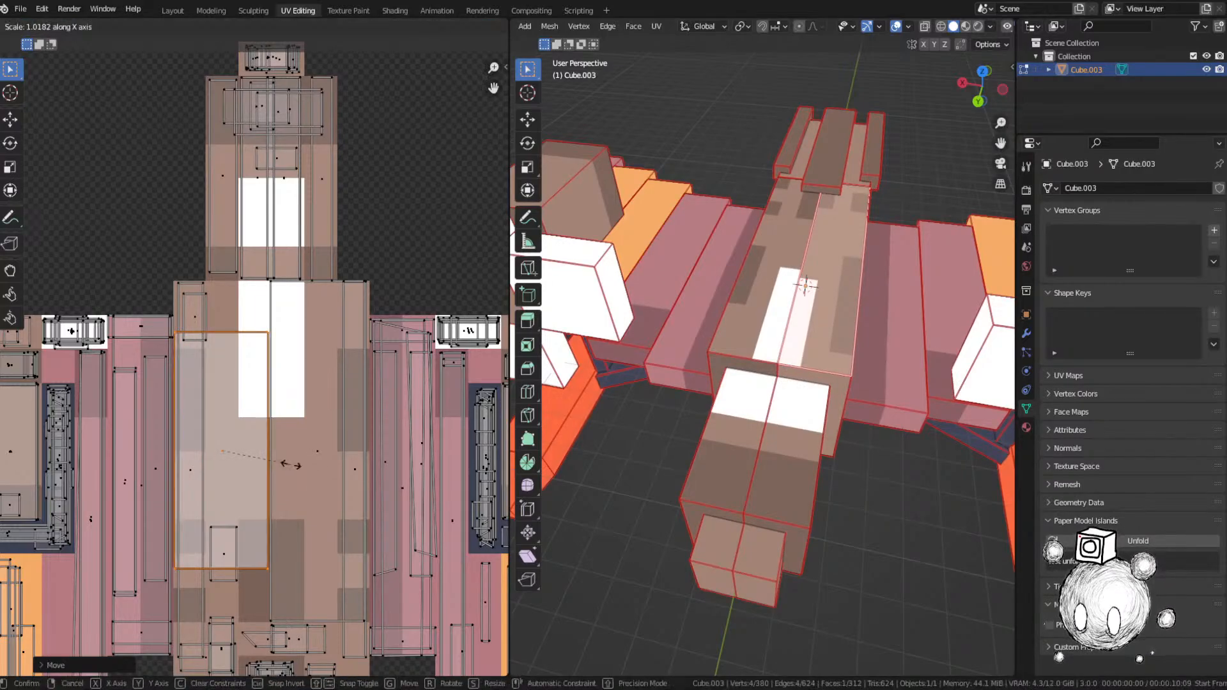
pyautogui.click(291, 465)
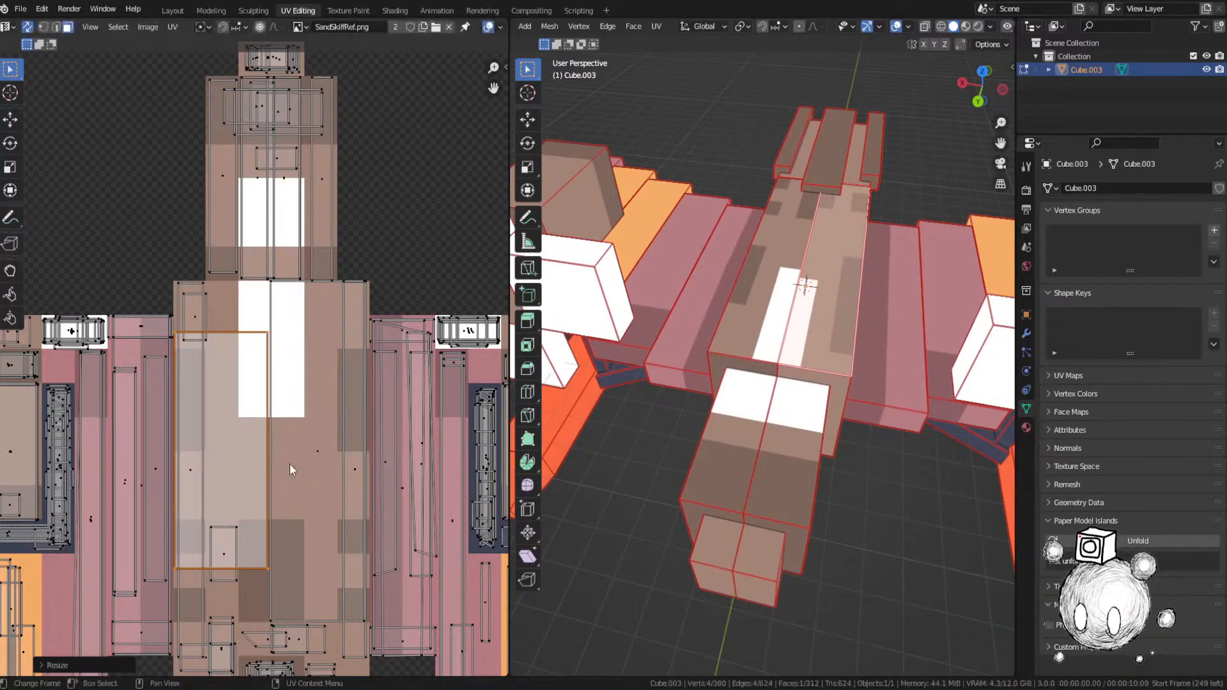
# Step: Scale the left-hand hull island along Y to the hull area's full length, checking the pattern match on the model
pyautogui.press('s')
pyautogui.press('y')
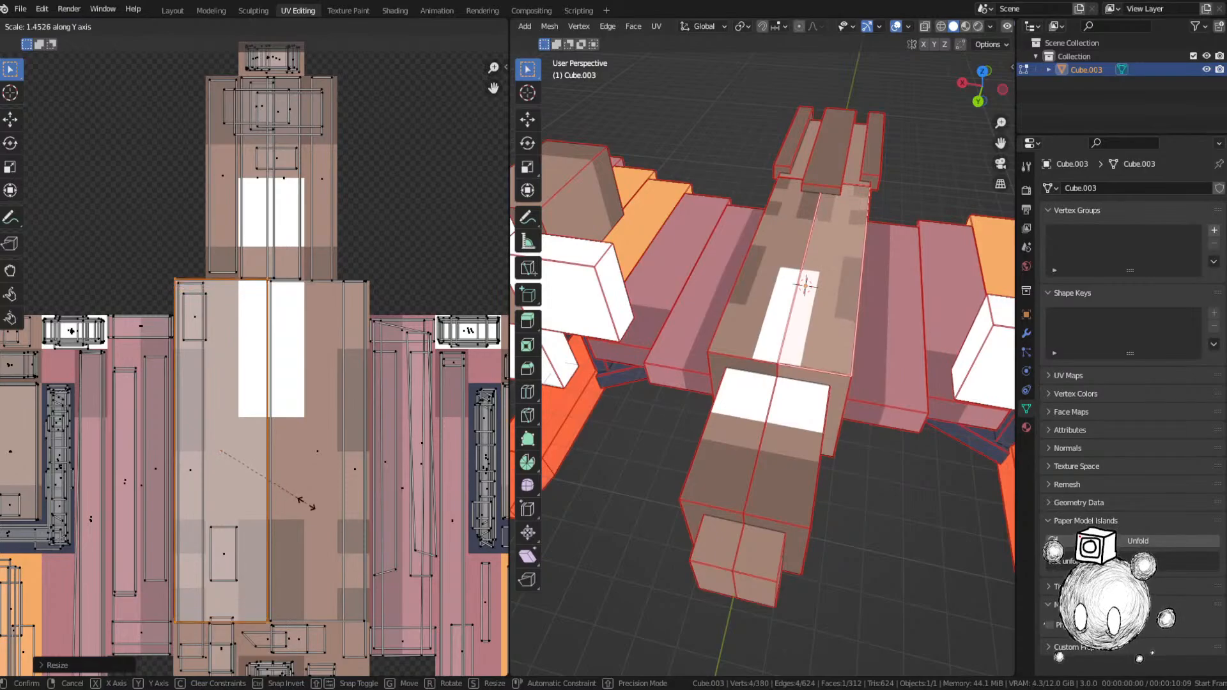
pyautogui.click(308, 509)
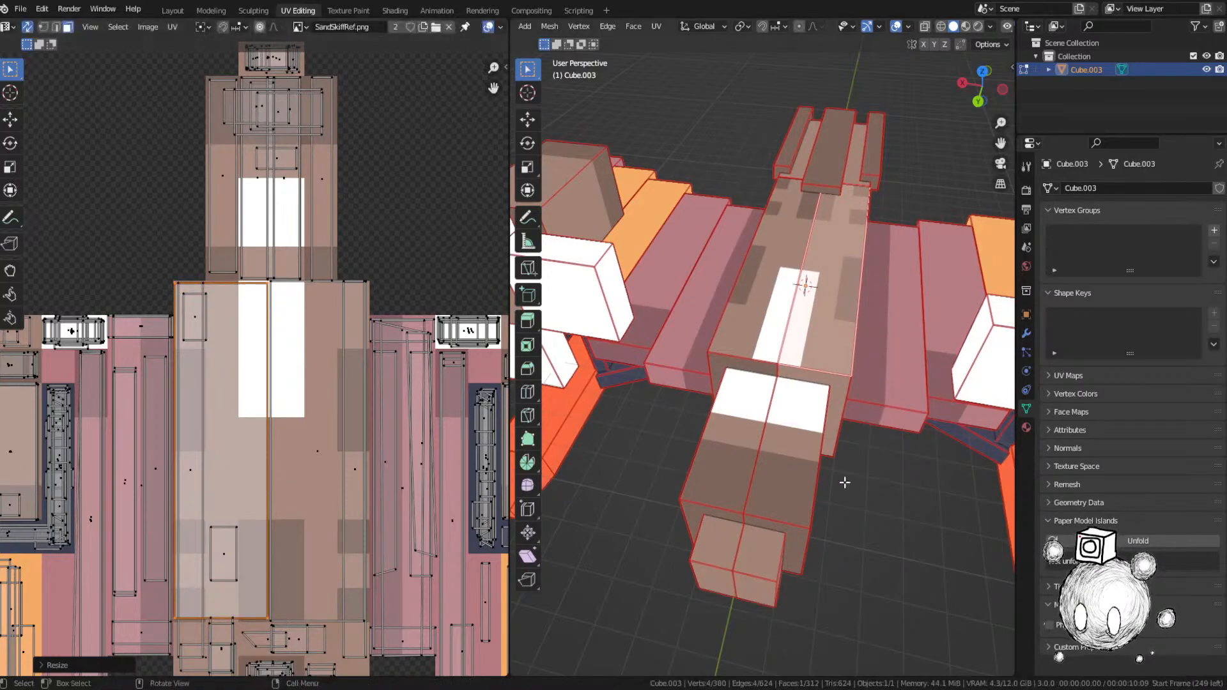
pyautogui.scroll(6, 758, 437)
pyautogui.moveTo(748, 441); pyautogui.dragTo(661, 412, button='middle')
pyautogui.press('s')
pyautogui.press('y')
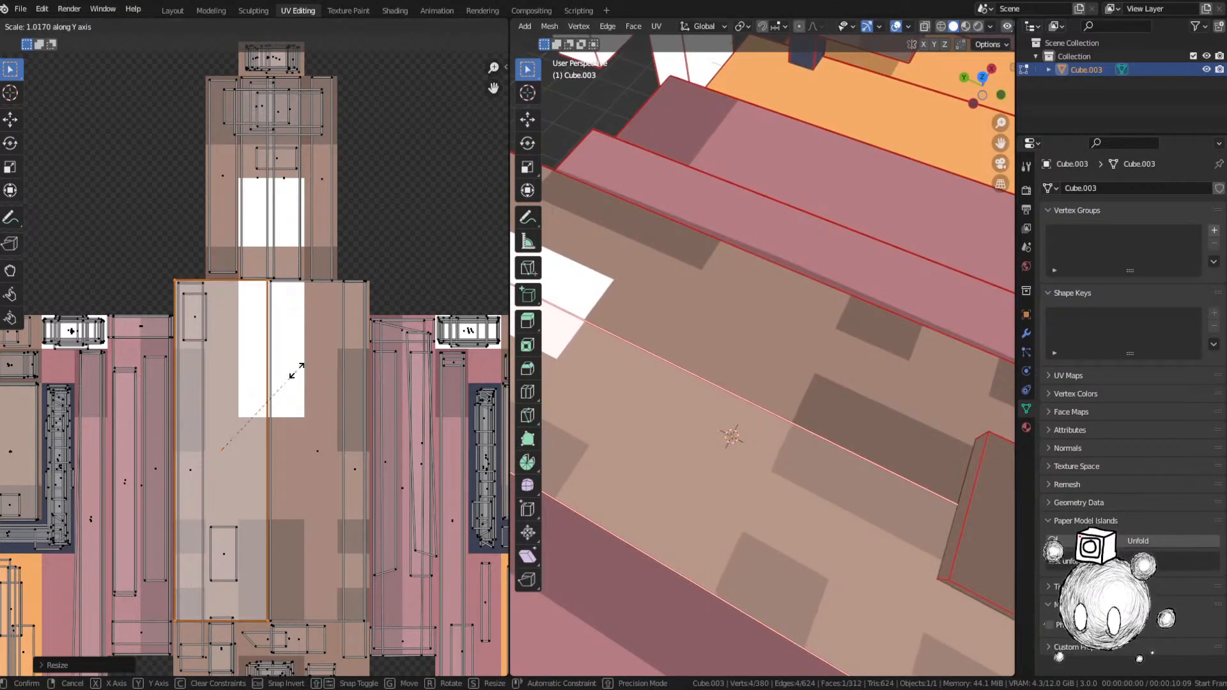
pyautogui.click(297, 371)
# Step: Fine-tune the left-hand island's width and X position so its inner edge meets the neighbouring hull island
pyautogui.moveTo(703, 441); pyautogui.dragTo(805, 429, button='middle')
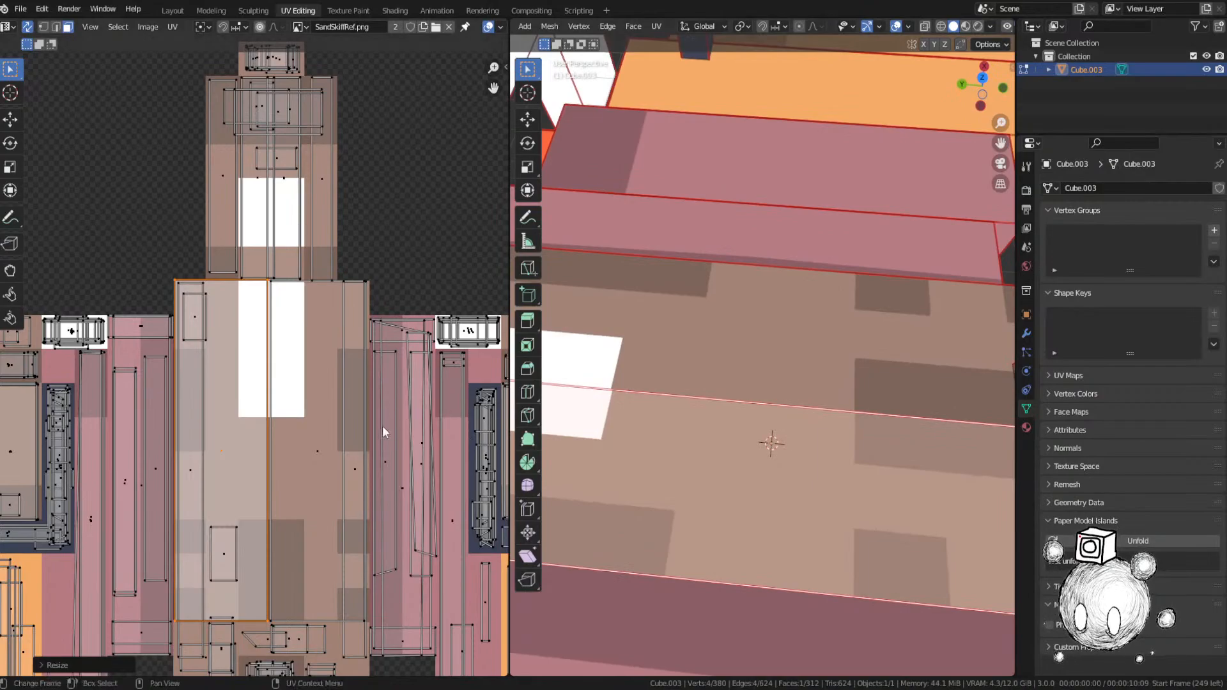
pyautogui.press('s')
pyautogui.press('x')
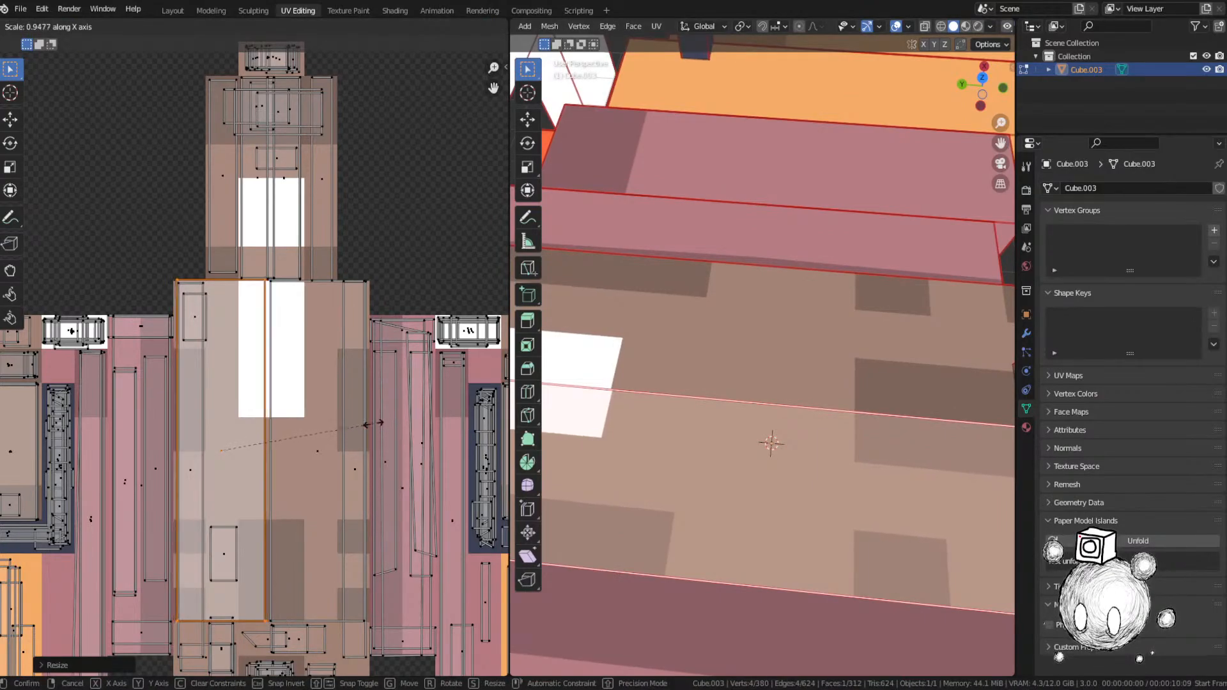
pyautogui.click(373, 423)
pyautogui.press('s')
pyautogui.press('x')
pyautogui.click(381, 426)
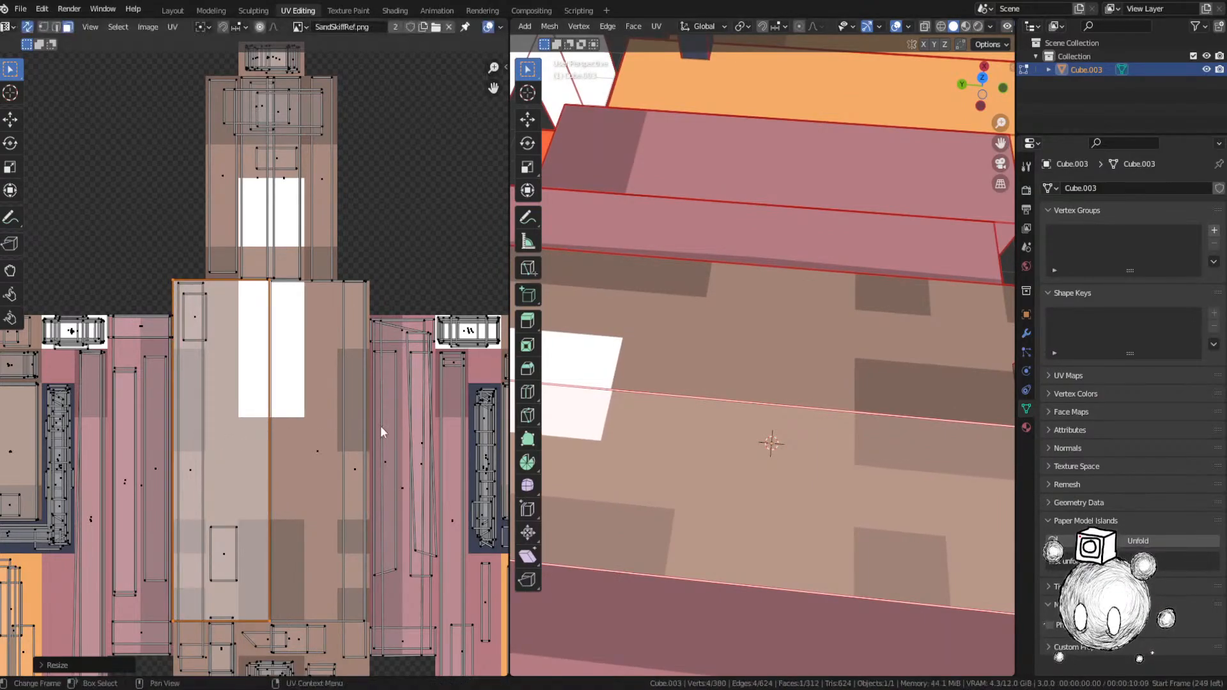
pyautogui.press('g')
pyautogui.press('x')
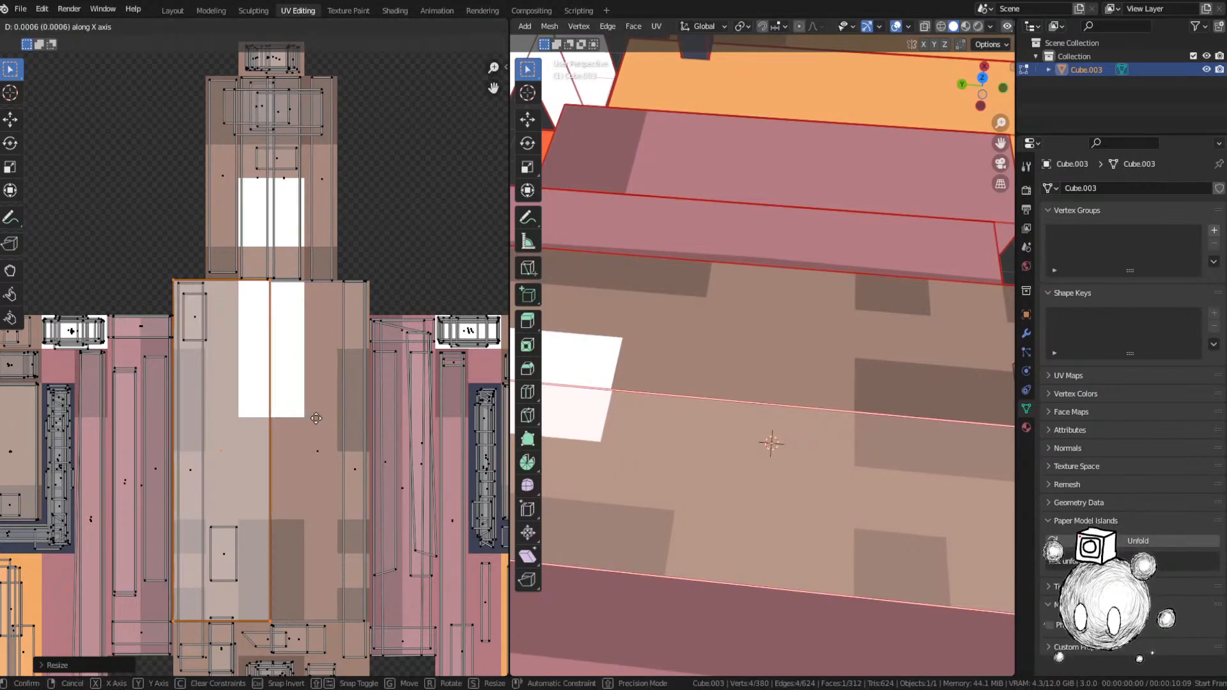
pyautogui.click(319, 418)
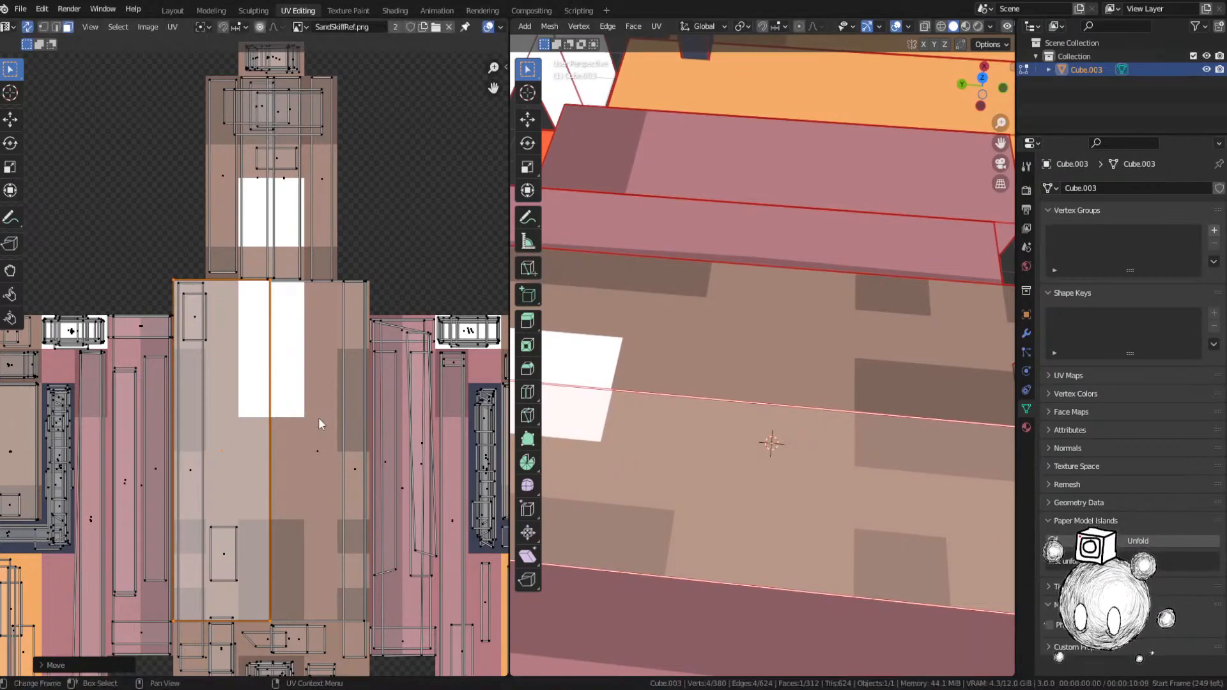
# Step: Fine-tune the left-hand hull island's length along Y and its X position against the neighbouring hull island
pyautogui.press('s')
pyautogui.press('y')
pyautogui.click(316, 419)
pyautogui.press('g')
pyautogui.press('x')
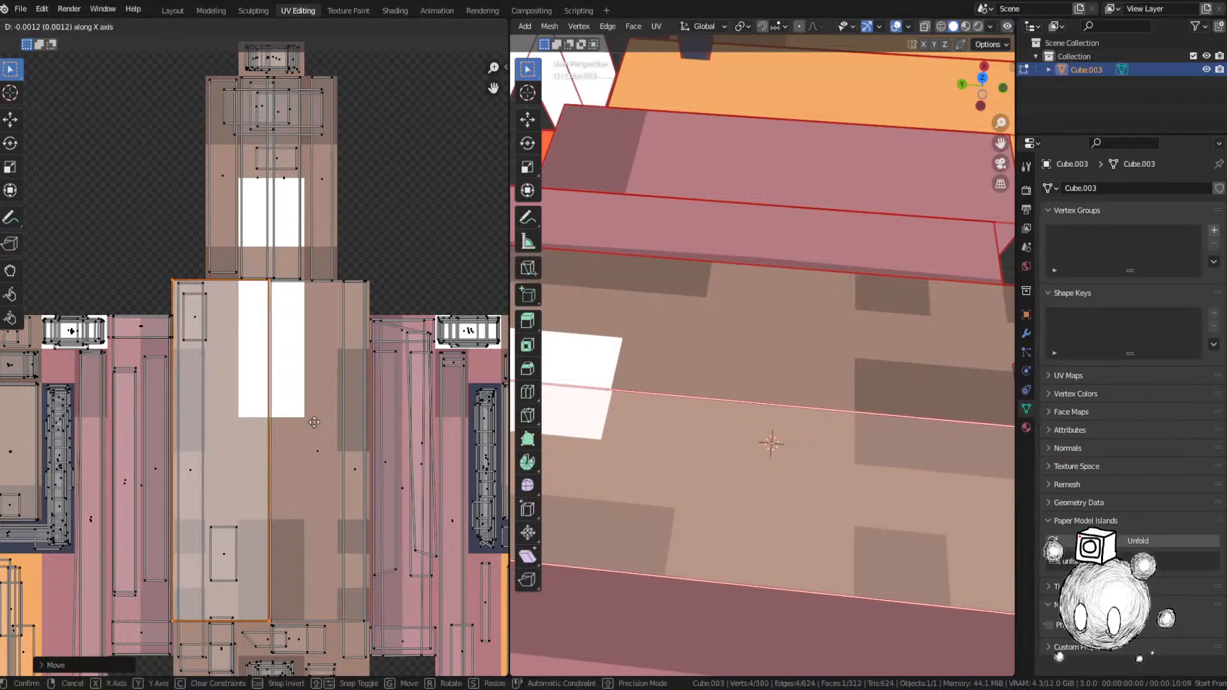
pyautogui.click(314, 459)
# Step: Align the left-hand hull island along Y with the hull area's top edge and rescale its length to match the neighbouring island
pyautogui.press('g')
pyautogui.press('y')
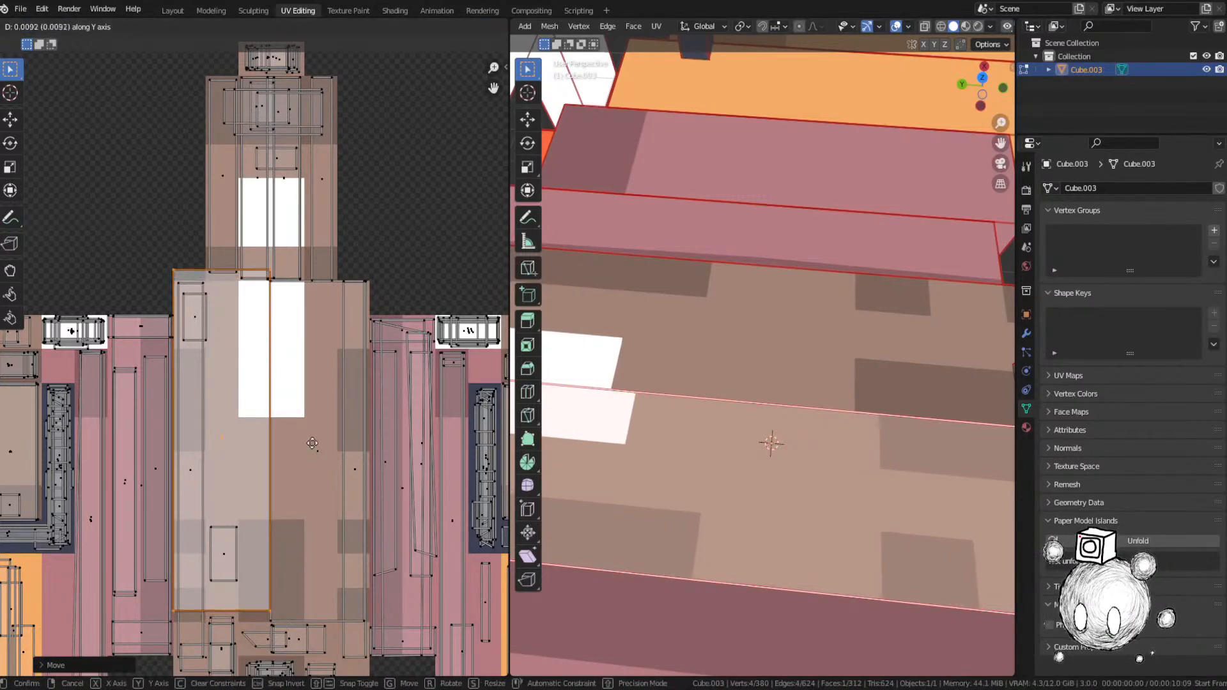
pyautogui.click(312, 405)
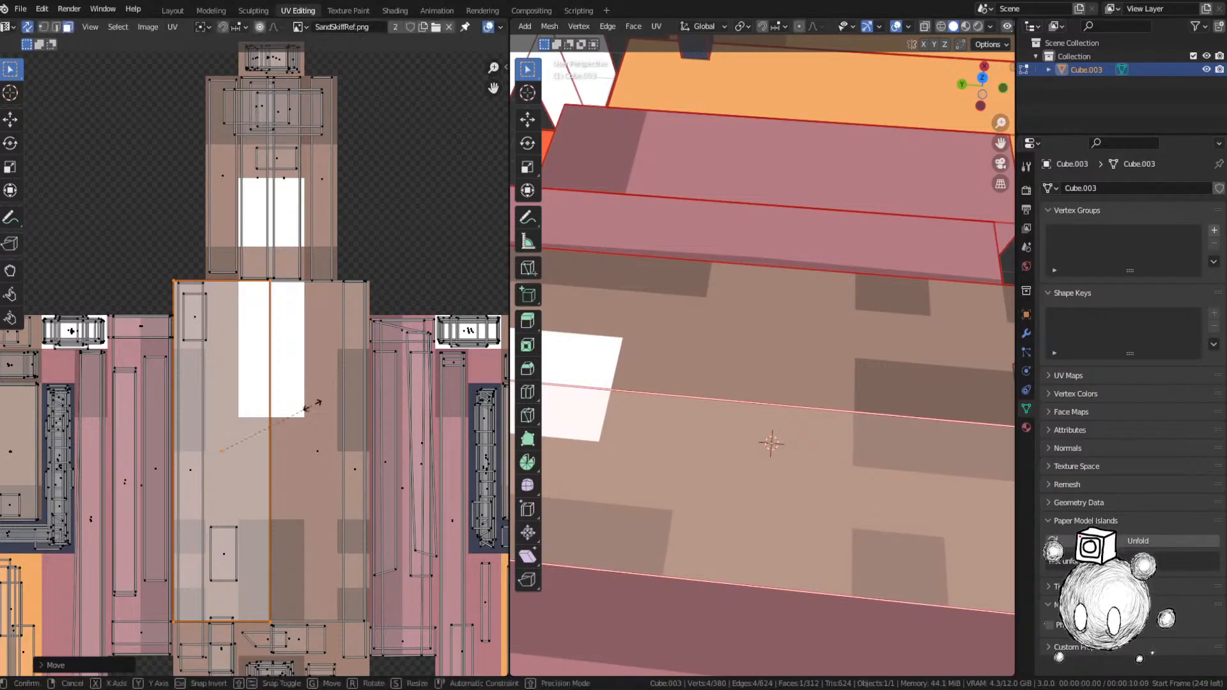
pyautogui.press('s')
pyautogui.press('y')
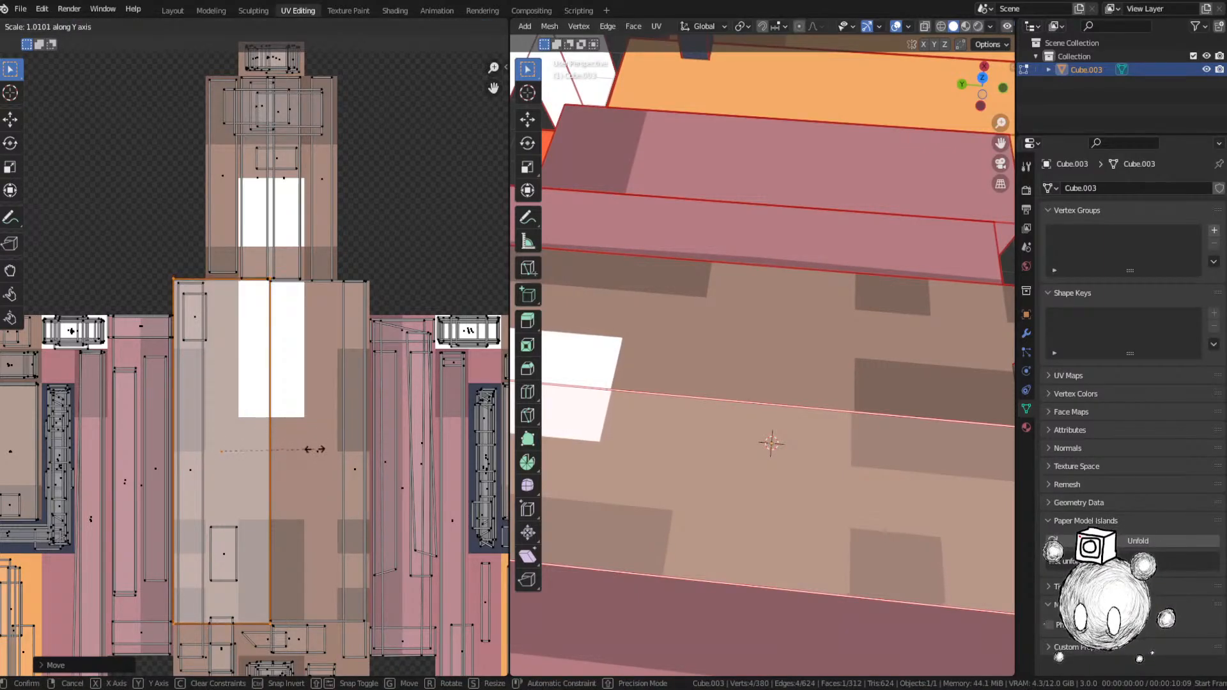
pyautogui.click(306, 473)
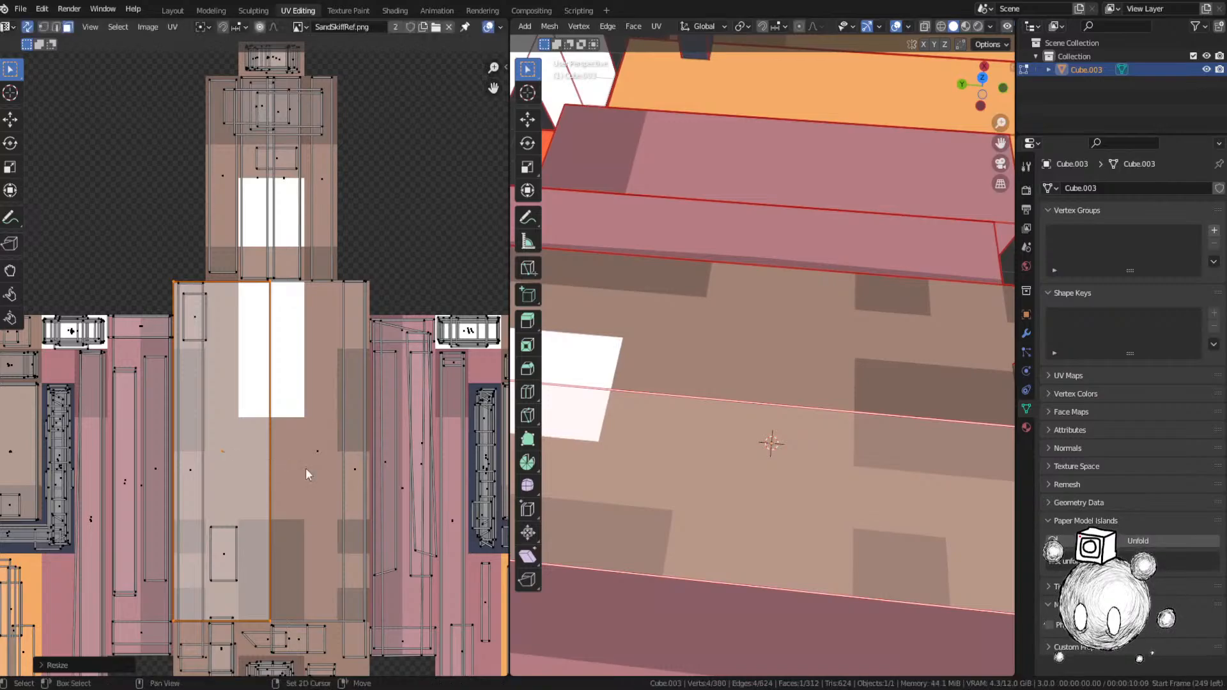
# Step: Select the long side face of the hull on the model and shrink its UV island slightly along Y
pyautogui.scroll(-6, 799, 501)
pyautogui.hotkey('alt', 'a')
pyautogui.moveTo(745, 493); pyautogui.dragTo(521, 445, button='middle')
pyautogui.click(700, 349)
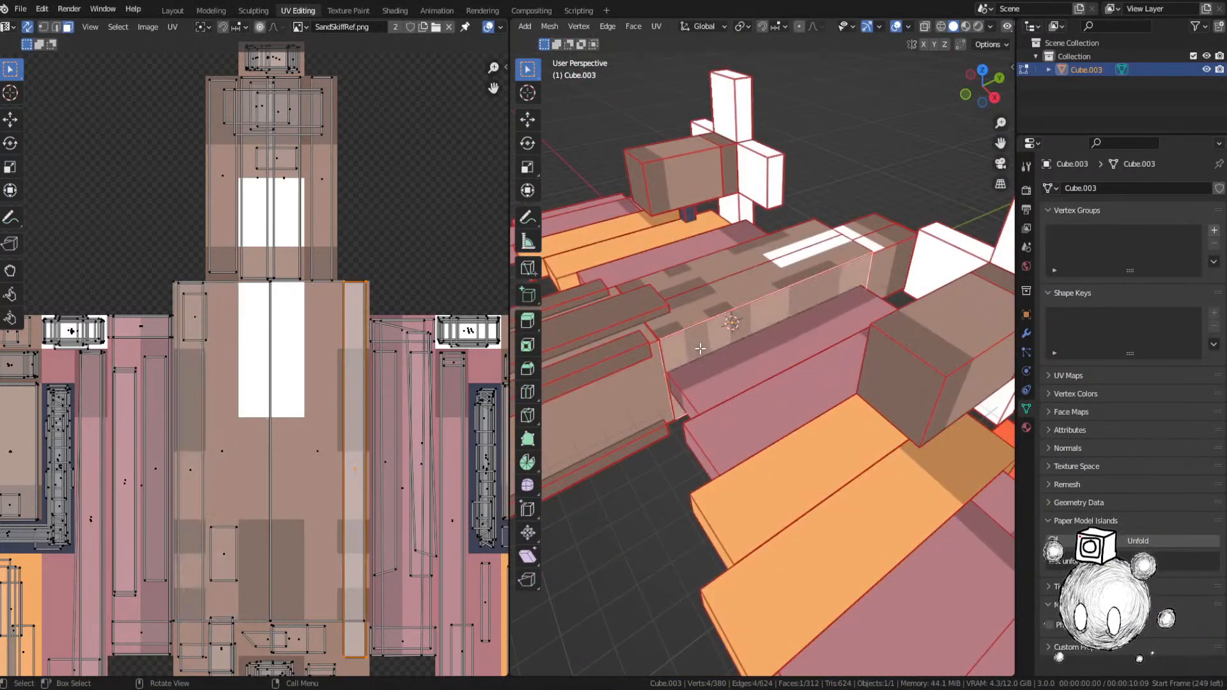
pyautogui.moveTo(412, 430); pyautogui.dragTo(370, 359, button='middle')
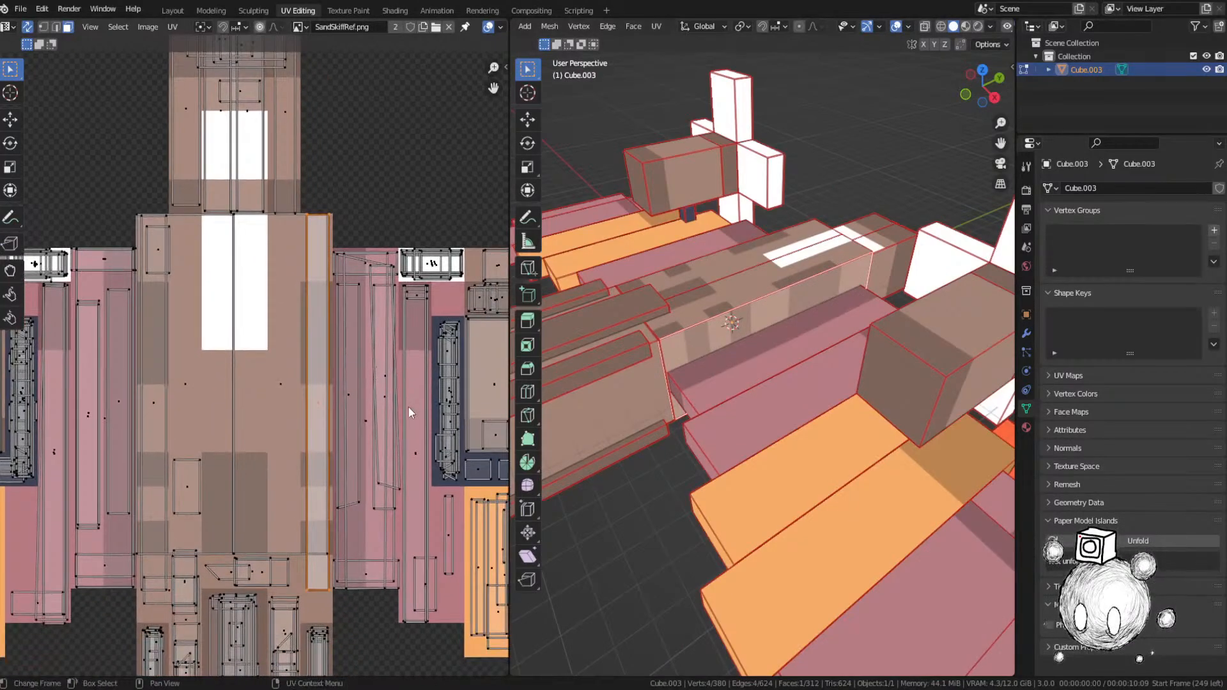
pyautogui.press('s')
pyautogui.press('y')
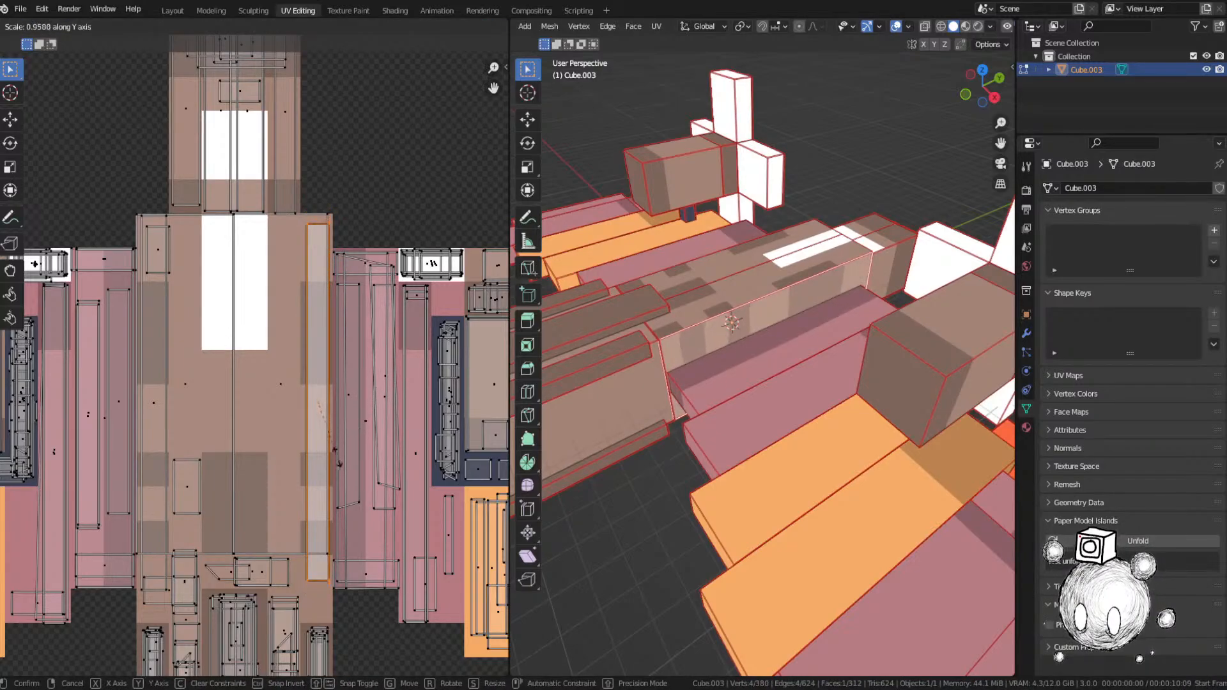
pyautogui.click(335, 437)
# Step: Move the side face's island up along Y and inward along X beside the white stripe to compare its ends with the hull area
pyautogui.press('g')
pyautogui.press('y')
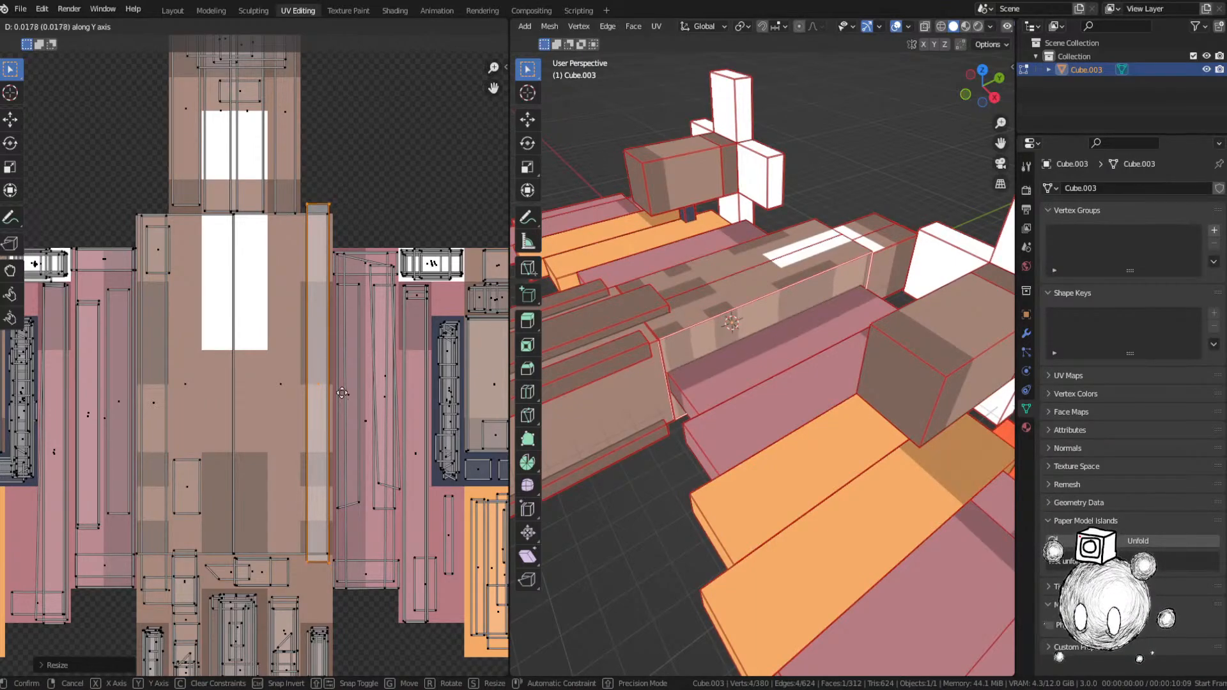
pyautogui.click(342, 393)
pyautogui.scroll(4, 309, 405)
pyautogui.press('g')
pyautogui.press('x')
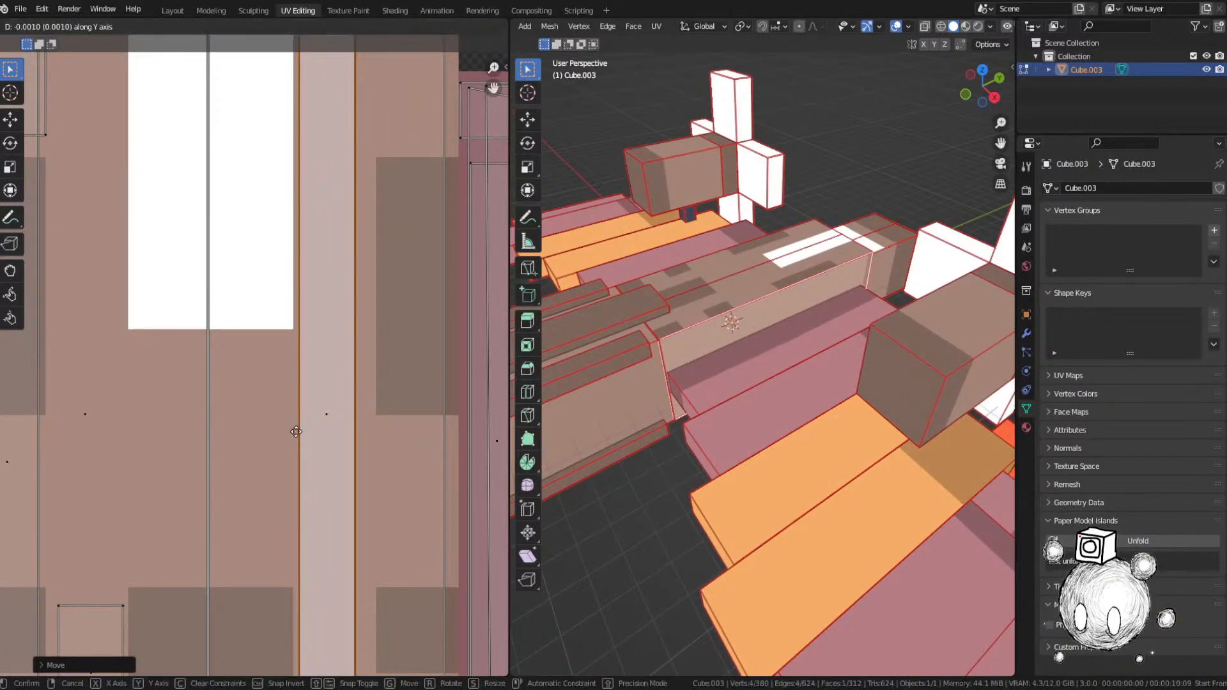
pyautogui.click(296, 432)
# Step: Scale the side face's island along Y to the hull area's length and move it along X onto the right-hand dark patches
pyautogui.scroll(-3, 363, 434)
pyautogui.press('s')
pyautogui.press('y')
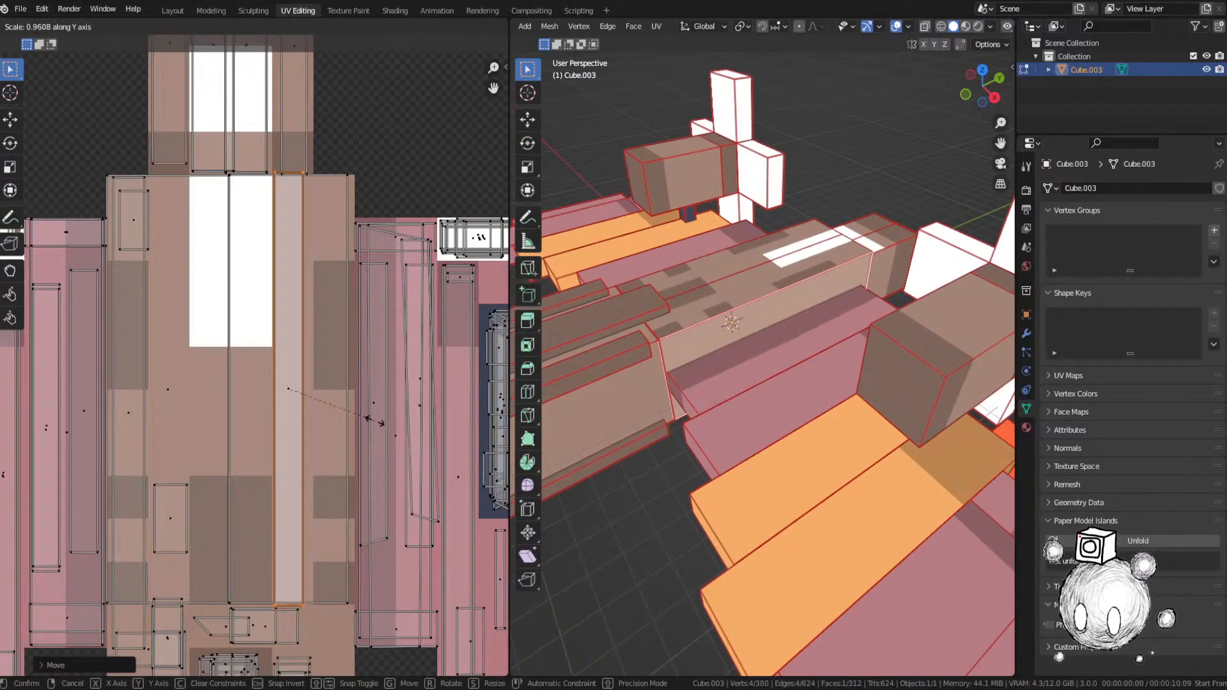
pyautogui.click(374, 414)
pyautogui.press('g')
pyautogui.press('x')
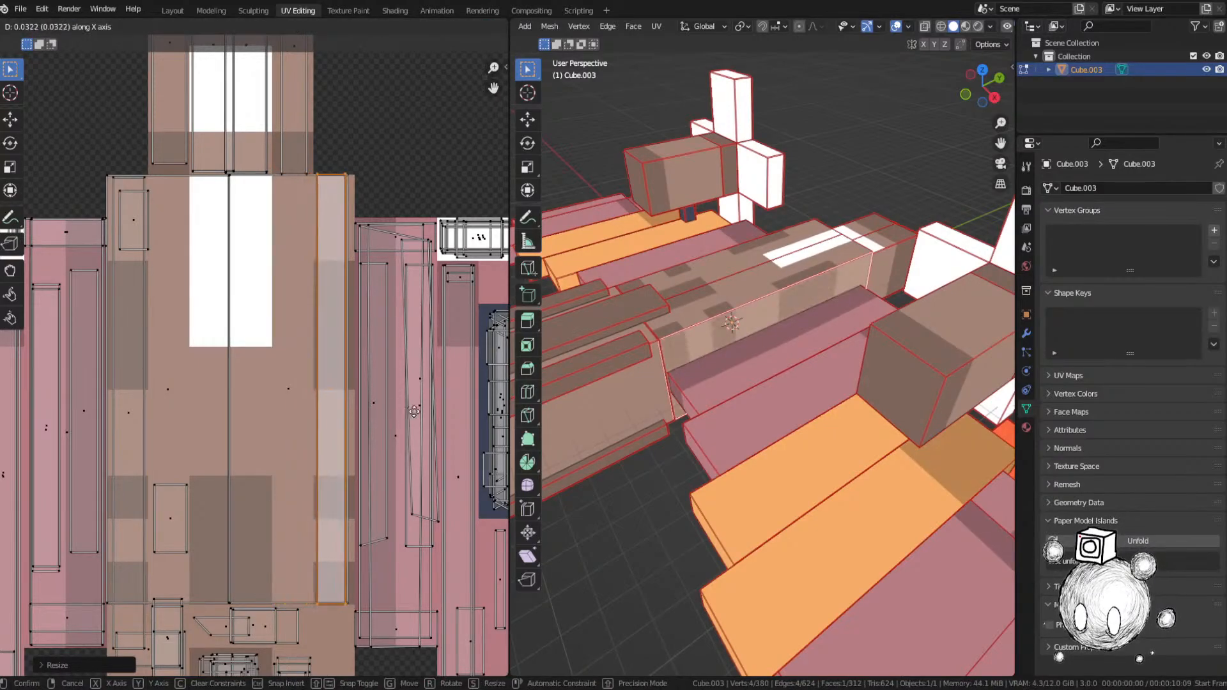
pyautogui.click(415, 411)
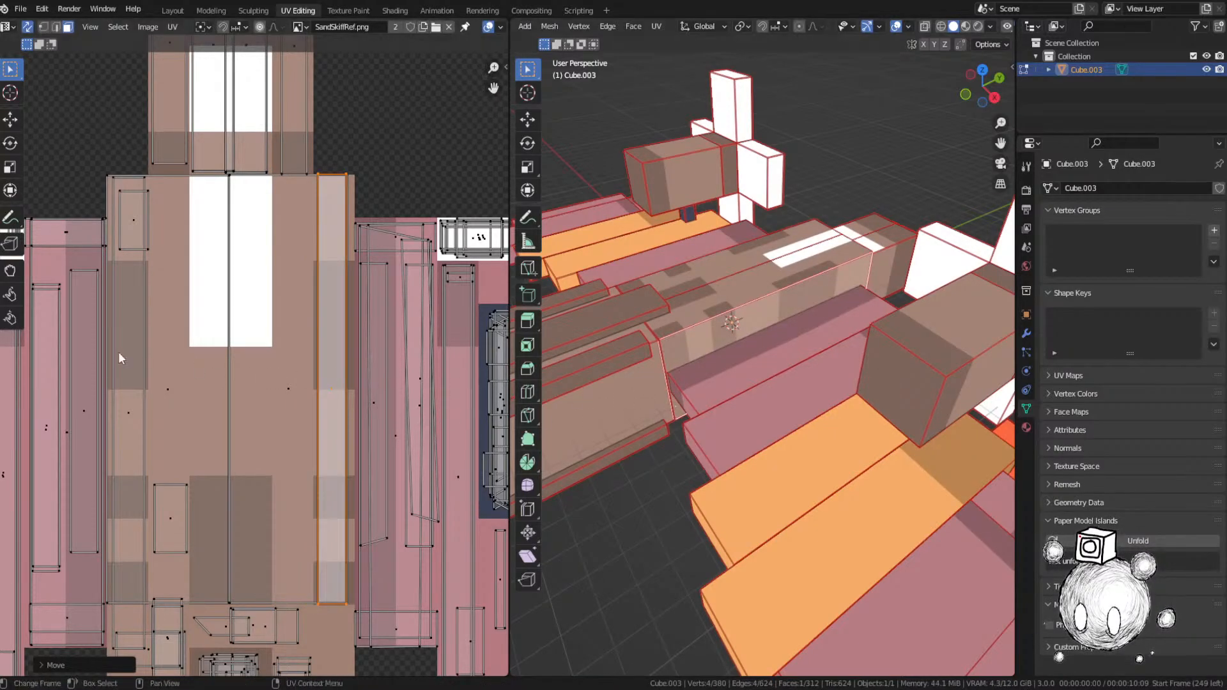
# Step: Select the opposite narrow side island at the hull area's left edge and shift it inward and up along Y
pyautogui.click(122, 406)
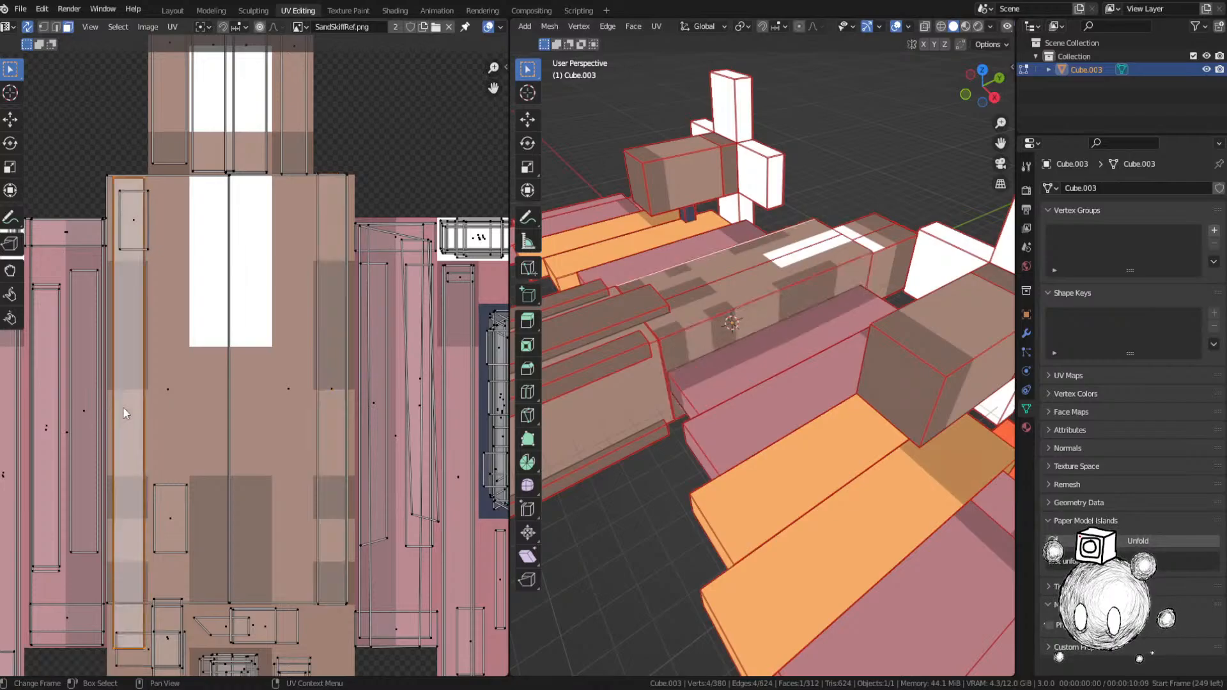
pyautogui.press('g')
pyautogui.press('y')
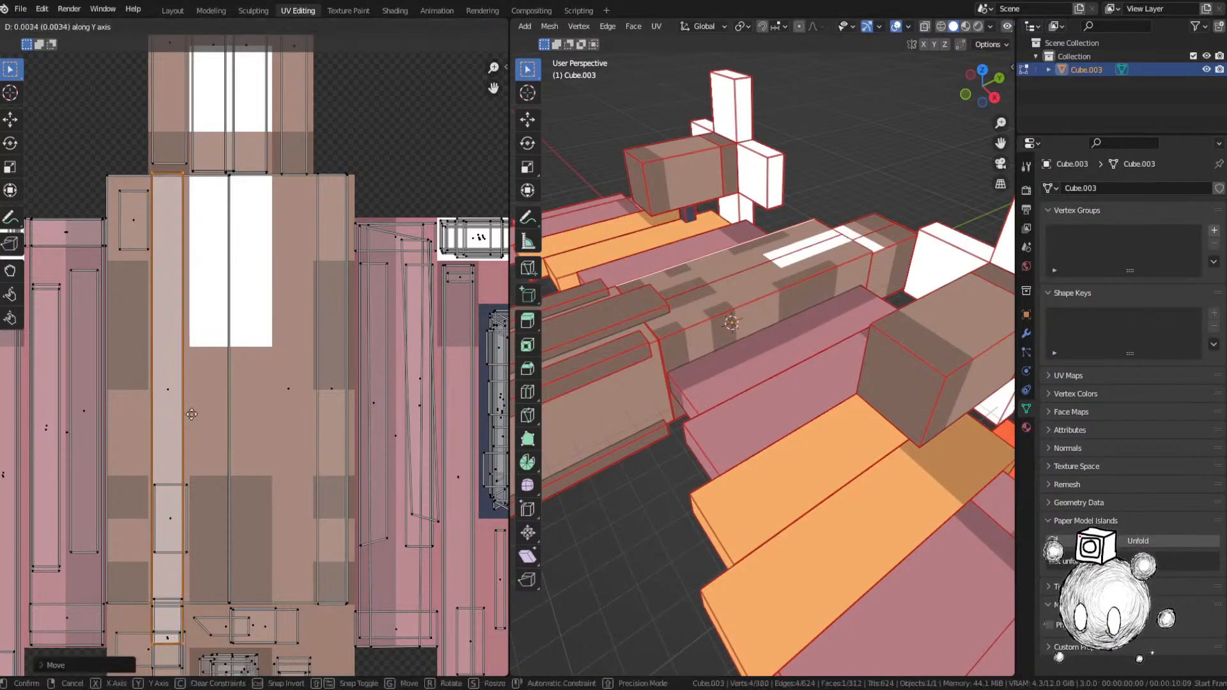
pyautogui.click(191, 395)
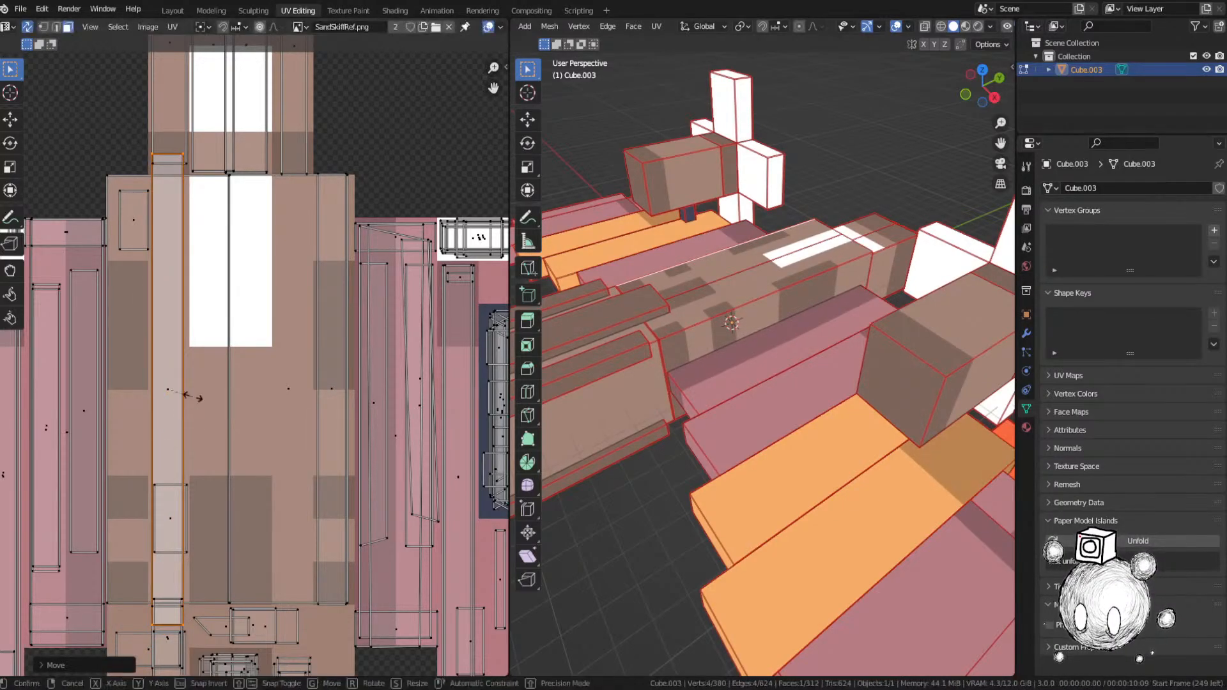
# Step: Scale the opposite side island along Y to the hull area's length and move it along X to the hull area's left edge
pyautogui.press('s')
pyautogui.press('y')
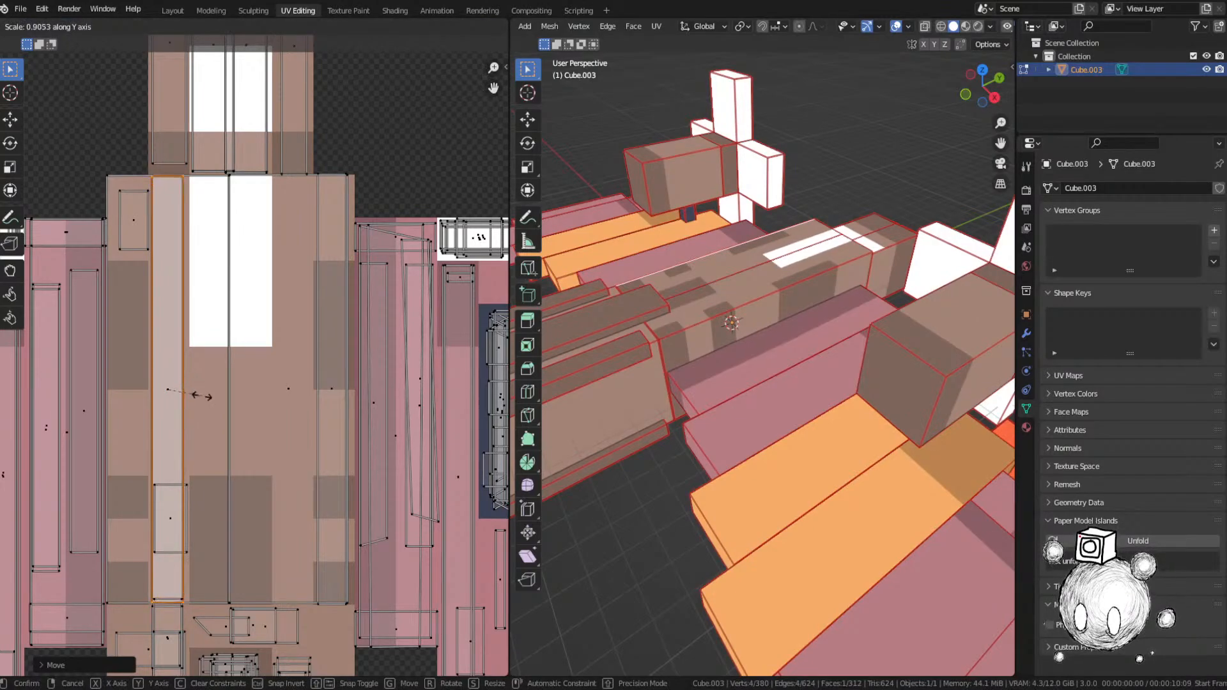
pyautogui.click(205, 399)
pyautogui.press('g')
pyautogui.press('x')
pyautogui.click(162, 393)
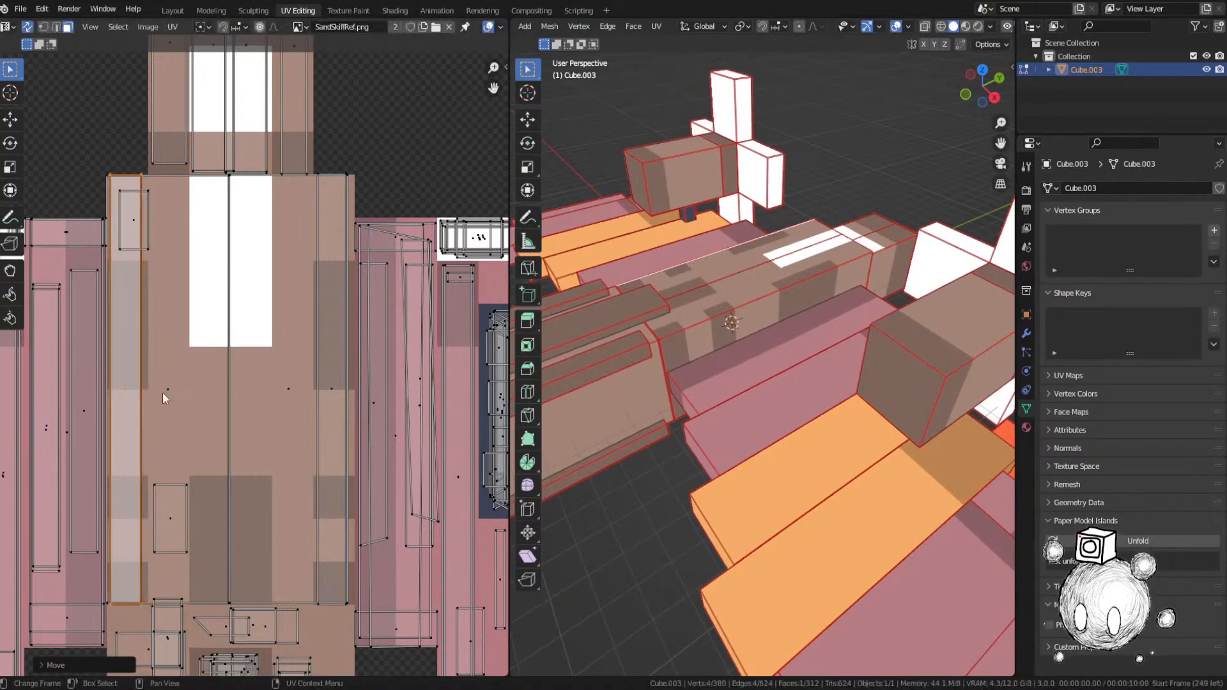
# Step: Return to Object Mode to view the whole textured skiff and save SandSkiff.blend
pyautogui.moveTo(662, 427); pyautogui.dragTo(838, 429, button='middle')
pyautogui.press('Tab')
pyautogui.moveTo(719, 416); pyautogui.dragTo(812, 437, button='middle')
pyautogui.hotkey('alt', 'a')
pyautogui.scroll(-4, 799, 433)
pyautogui.hotkey('ctrl', 's')
pyautogui.click(728, 383)
pyautogui.scroll(-9, 333, 309)
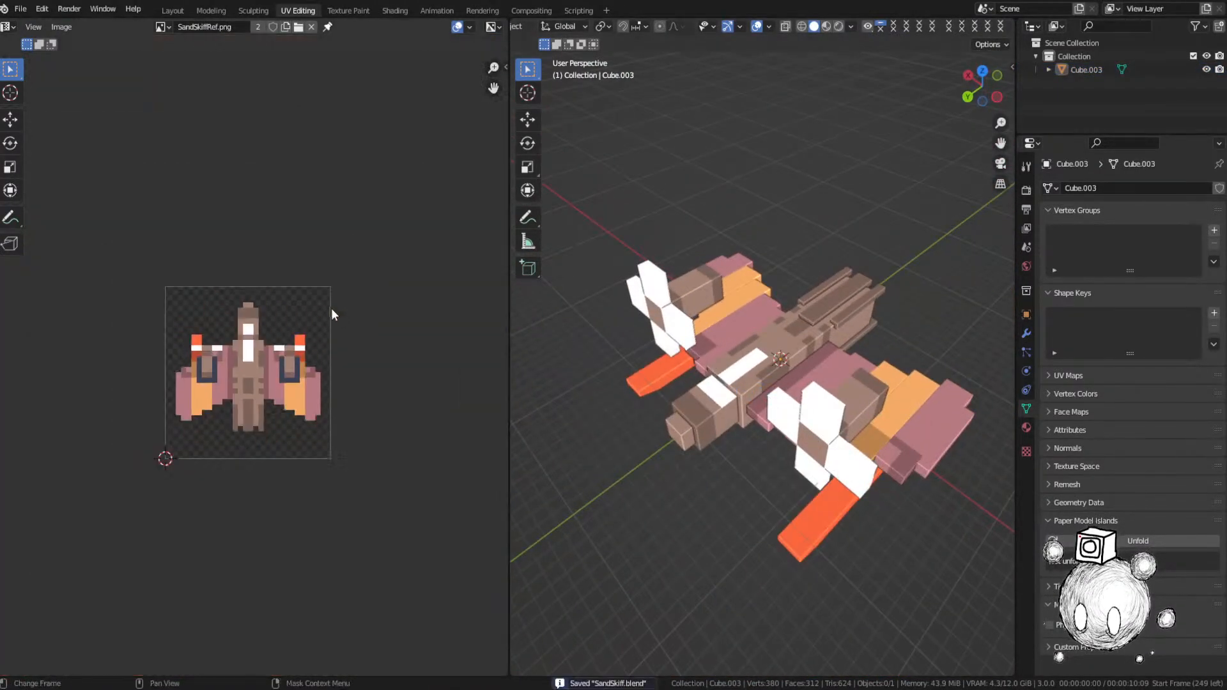
# Step: Re-enter Edit Mode, select the right one of the two loose islands and move it down along Y to the hull area's level
pyautogui.press('Tab')
pyautogui.scroll(3, 179, 311)
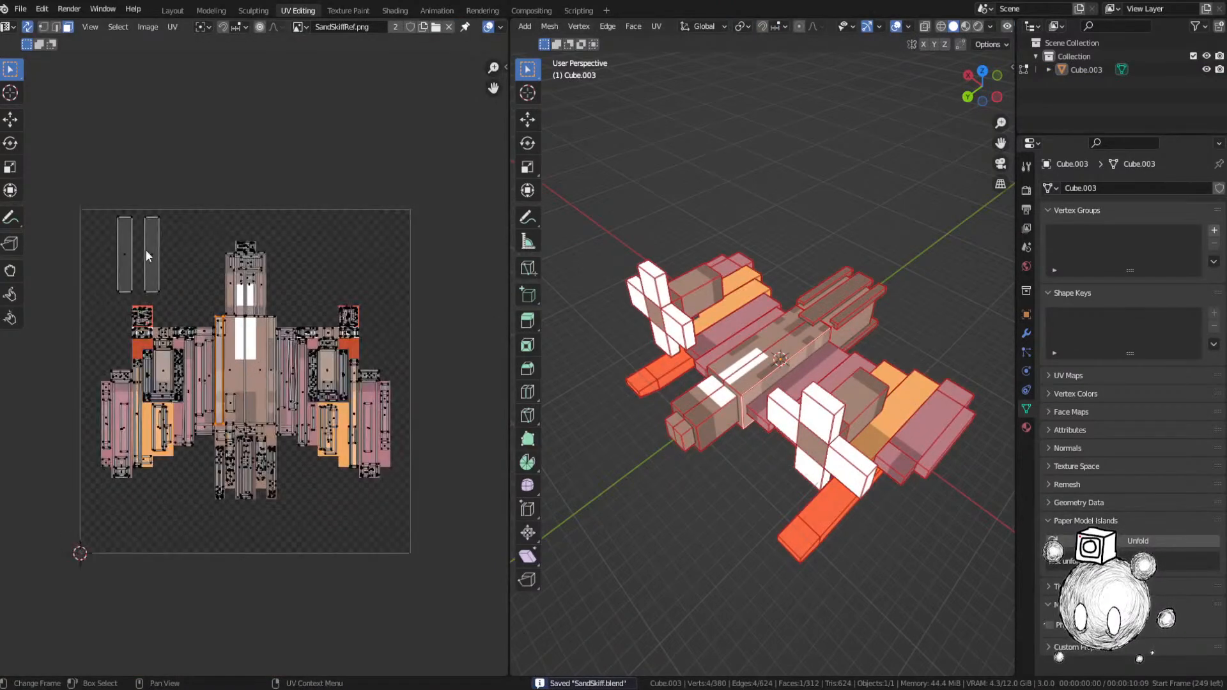
pyautogui.moveTo(753, 419); pyautogui.dragTo(765, 262, button='middle')
pyautogui.scroll(4, 764, 262)
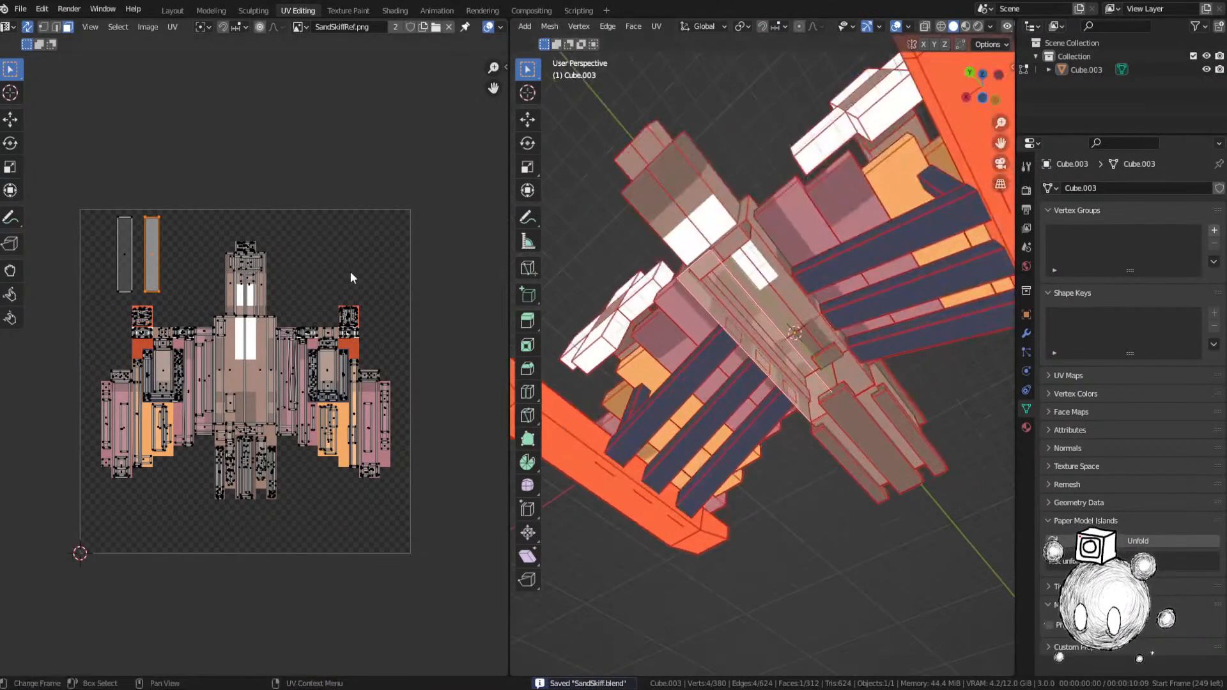
pyautogui.press('g')
pyautogui.press('x')
pyautogui.press('y')
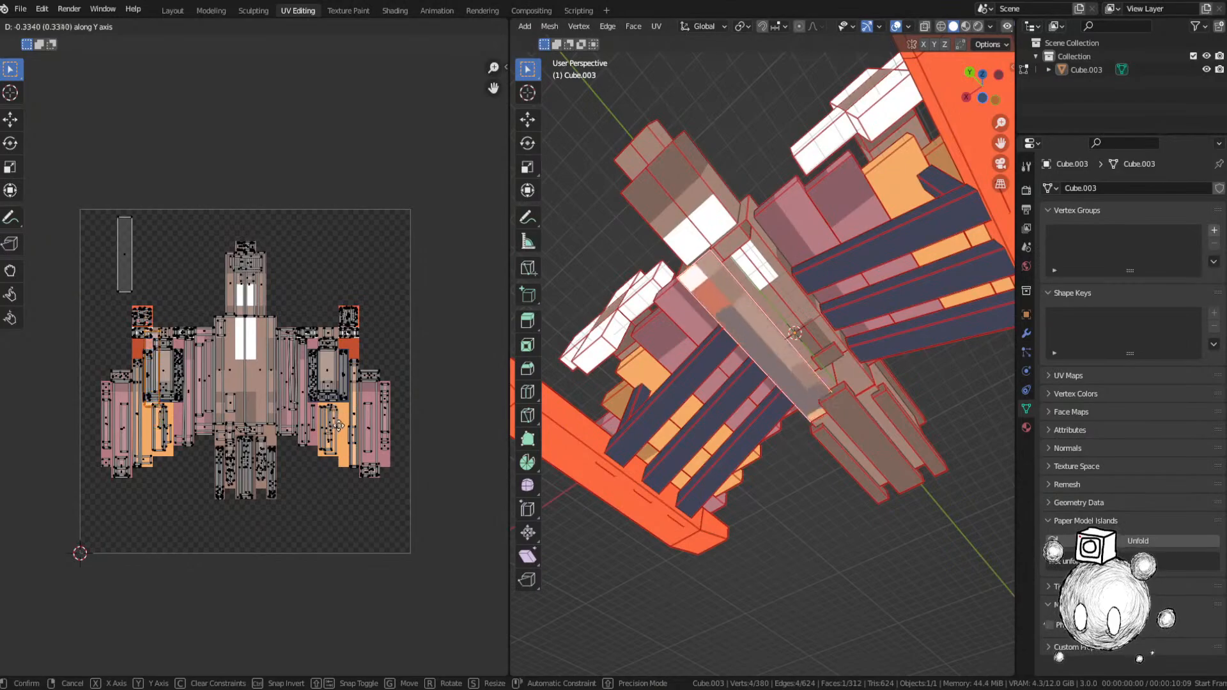
pyautogui.click(182, 428)
# Step: Move the selected underside island along X onto the right half of the hull area and adjust its position
pyautogui.press('g')
pyautogui.press('x')
pyautogui.click(296, 398)
pyautogui.scroll(6, 296, 397)
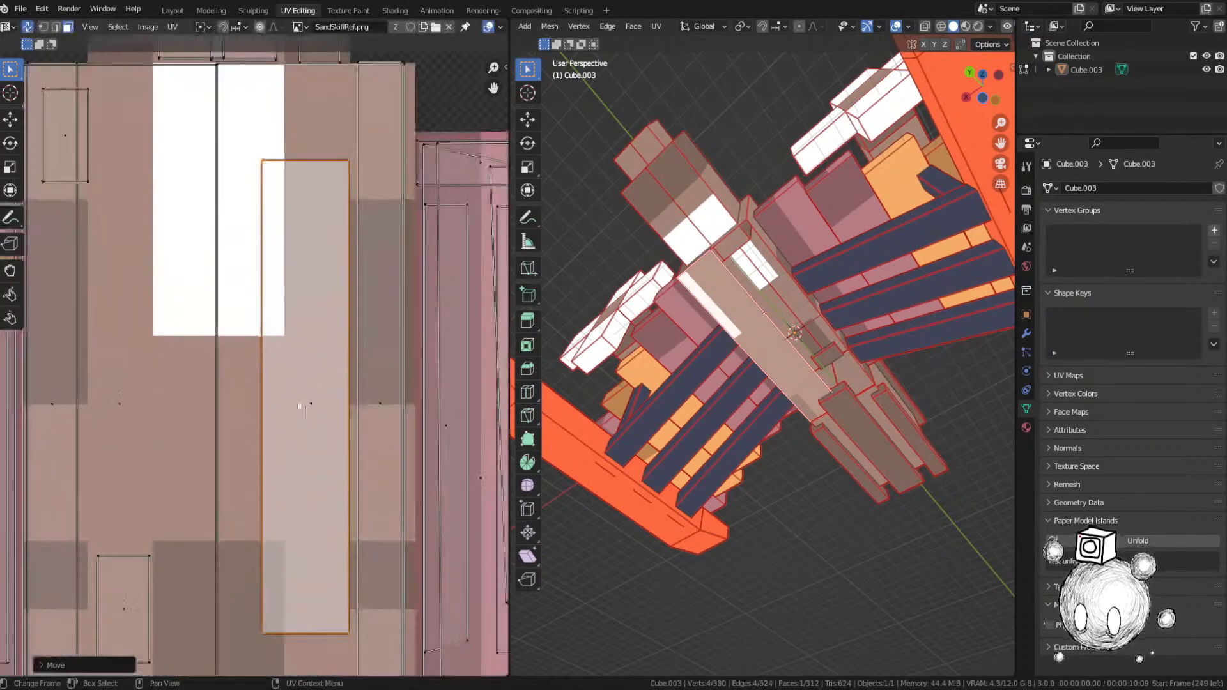
pyautogui.press('g')
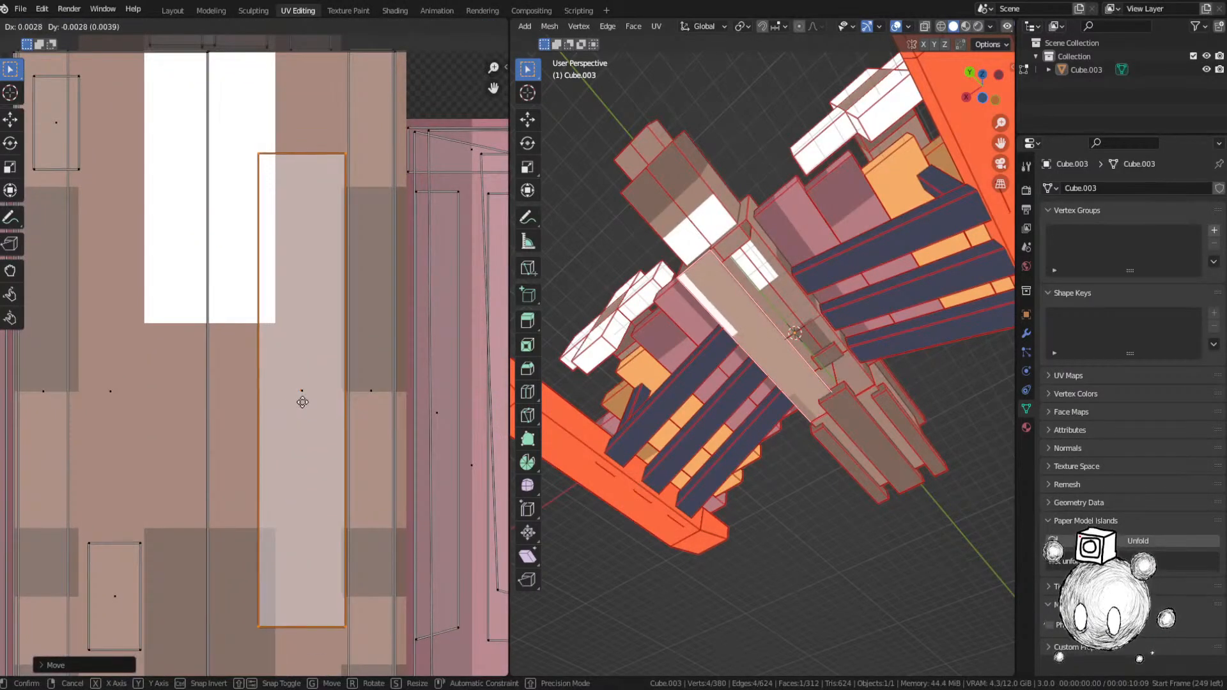
pyautogui.click(302, 402)
# Step: Scale the underside island along X and Y to fill the right half of the hull area from the centre line
pyautogui.scroll(-2, 301, 403)
pyautogui.press('s')
pyautogui.press('x')
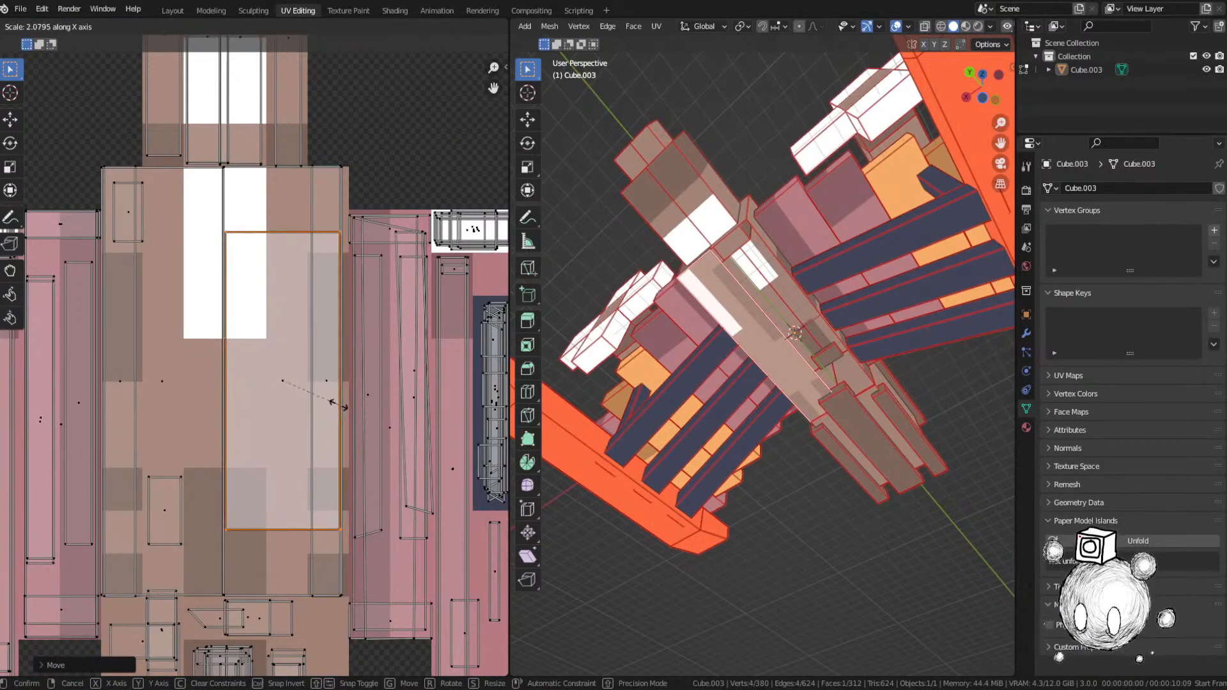
pyautogui.click(337, 404)
pyautogui.press('s')
pyautogui.press('y')
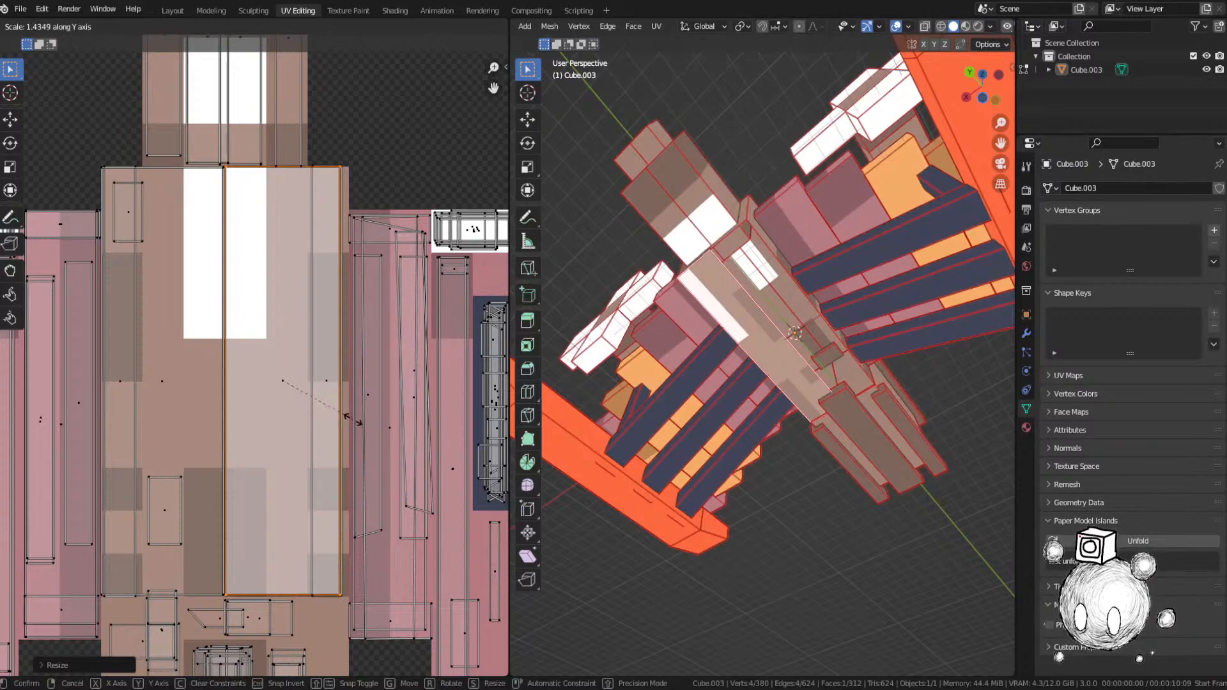
pyautogui.click(353, 420)
# Step: Try rotating the underside island by 180°, and rotate it by another 180°
pyautogui.moveTo(227, 385); pyautogui.dragTo(308, 385, button='middle')
pyautogui.write('r180')
pyautogui.press('Return')
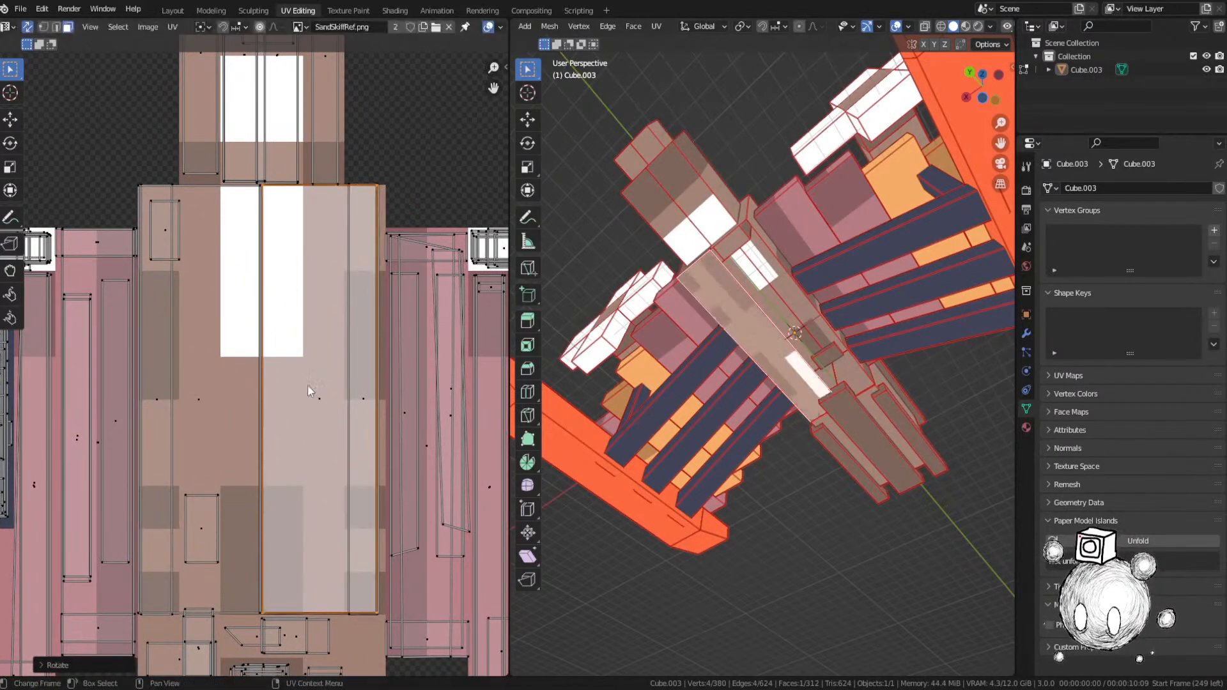
pyautogui.write('r180')
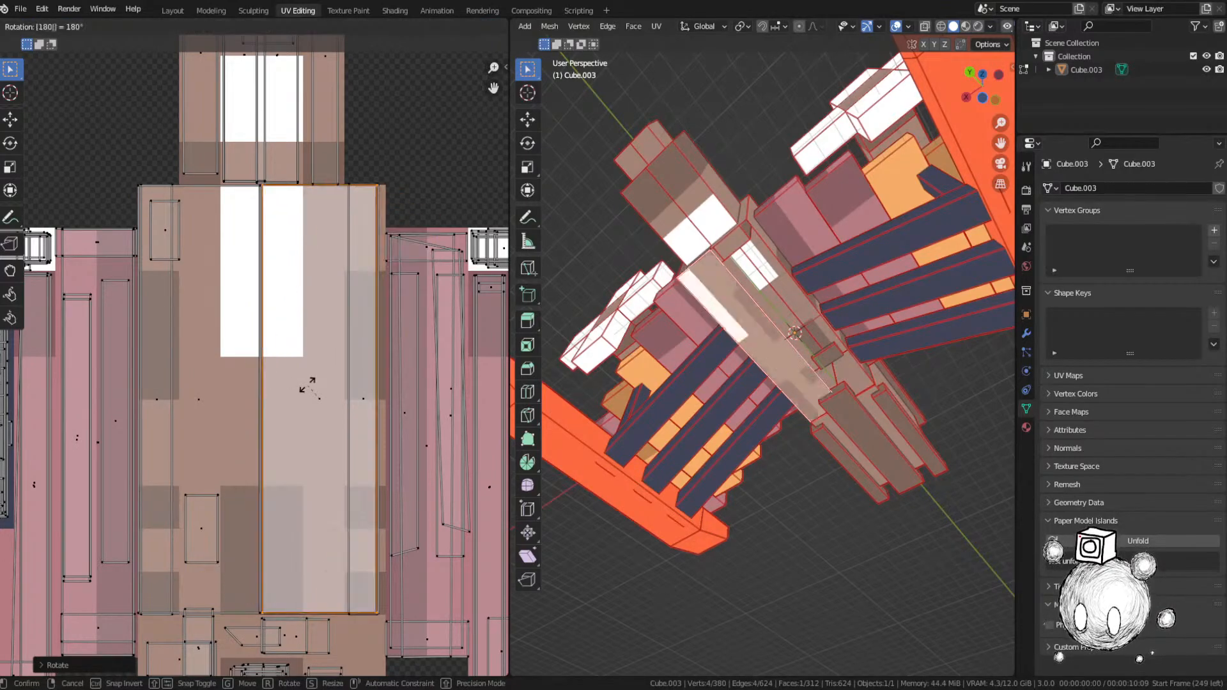
pyautogui.press('Return')
# Step: Mirror the underside island along the X axis
pyautogui.hotkey('ctrl', 'm')
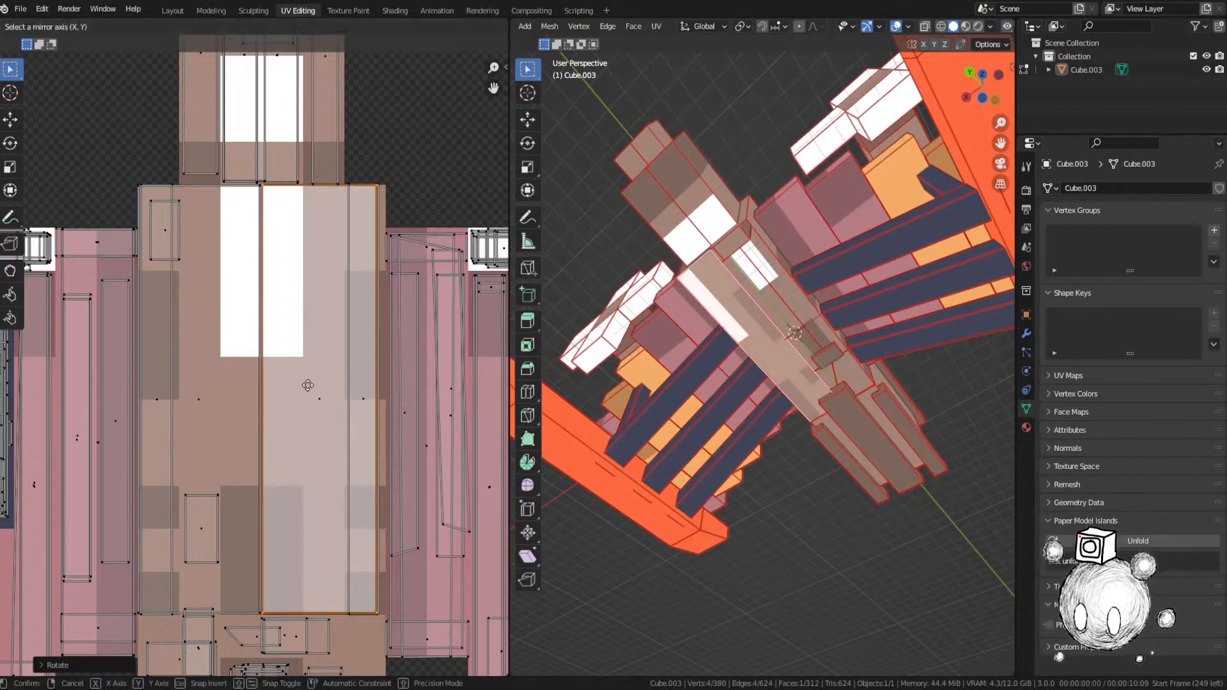
pyautogui.press('x')
pyautogui.click(307, 385)
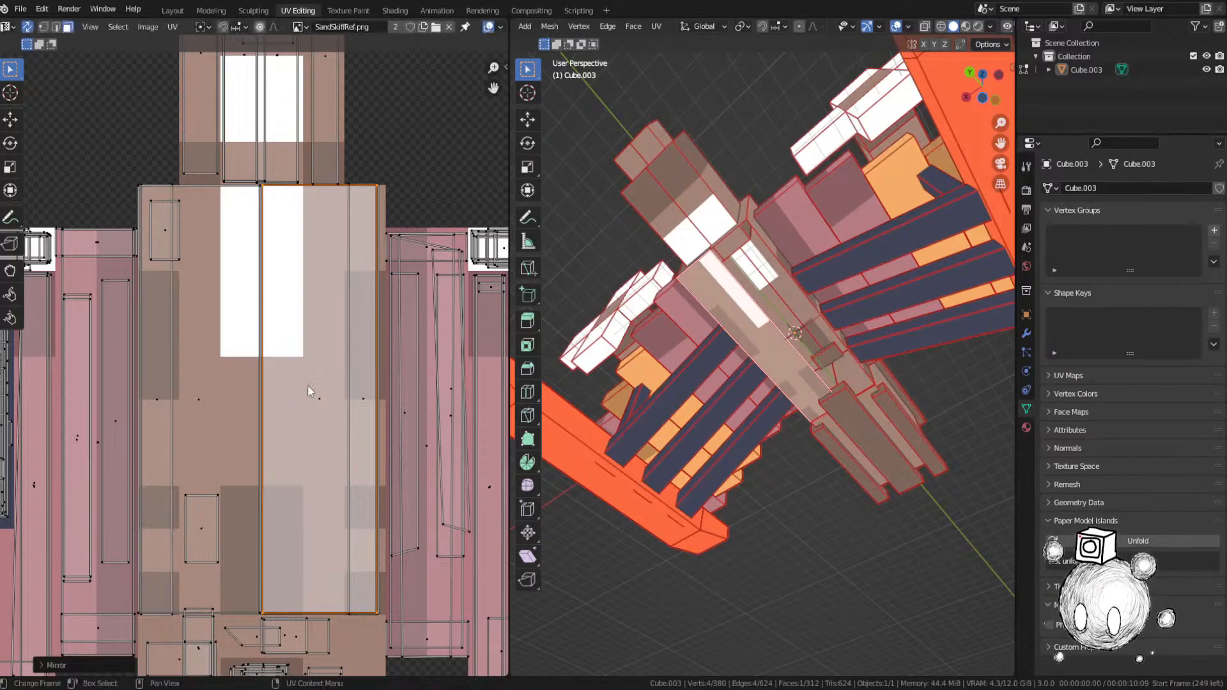
# Step: Move the last loose underside island onto the left half of the hull area and centre it there
pyautogui.scroll(-4, 216, 289)
pyautogui.click(92, 238)
pyautogui.press('g')
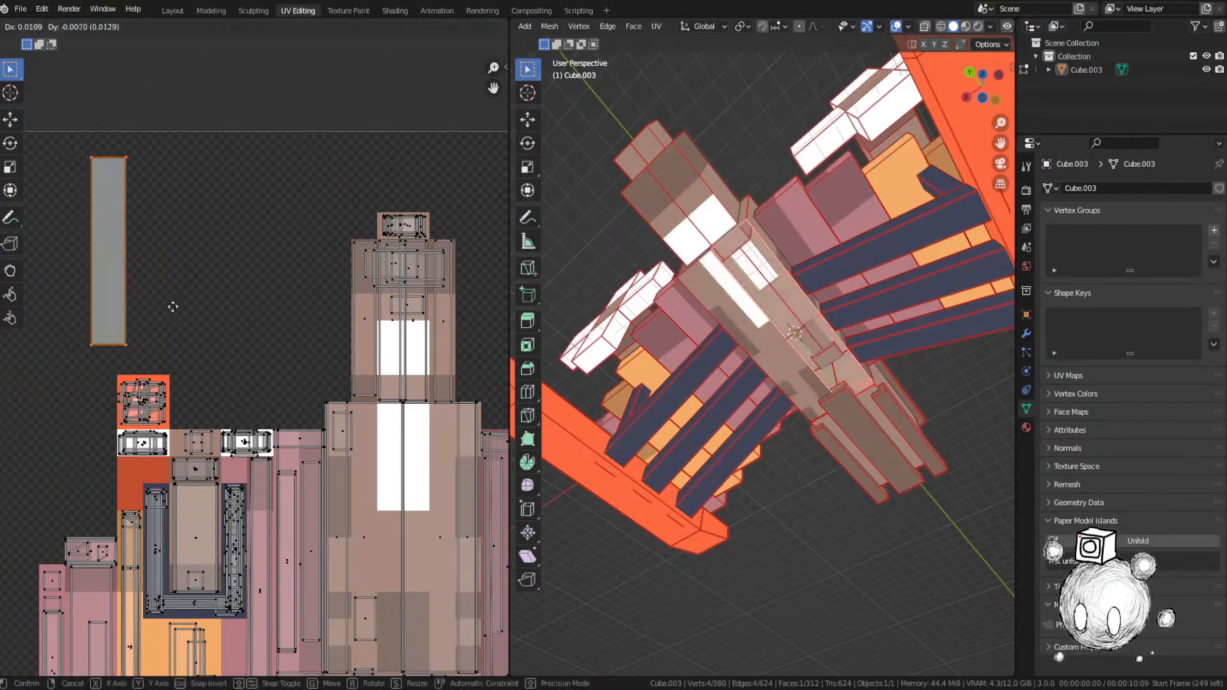
pyautogui.click(435, 579)
pyautogui.scroll(2, 363, 551)
pyautogui.moveTo(363, 551); pyautogui.dragTo(352, 354, button='middle')
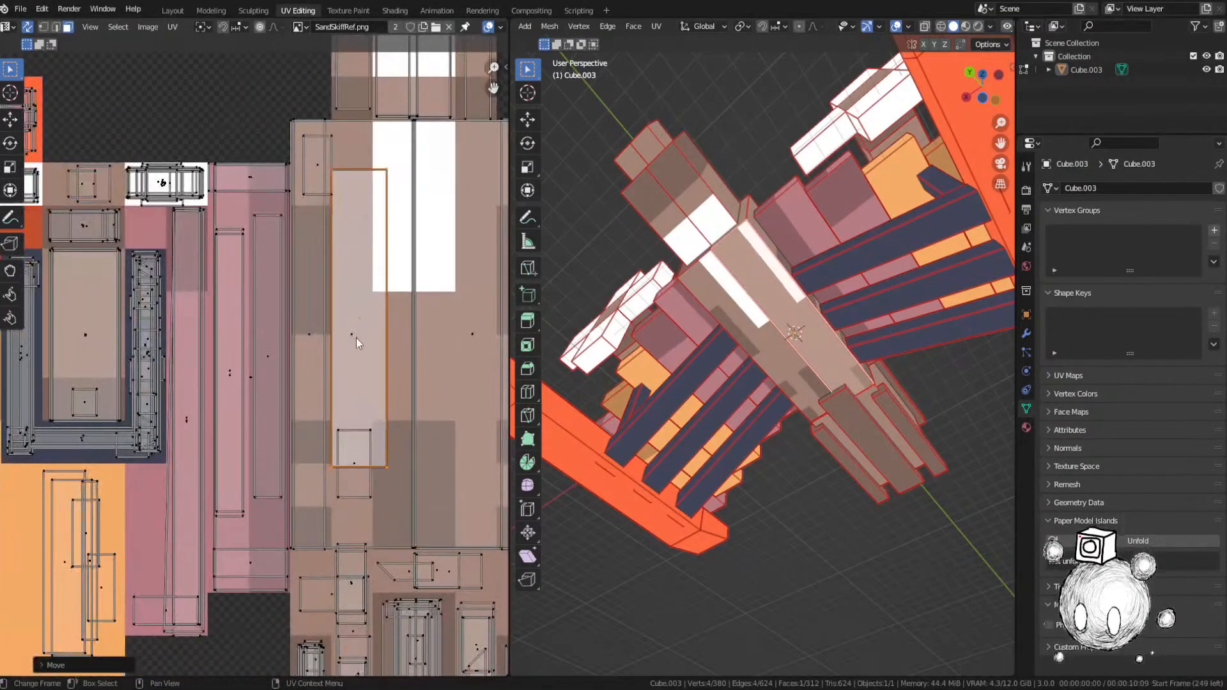
pyautogui.press('g')
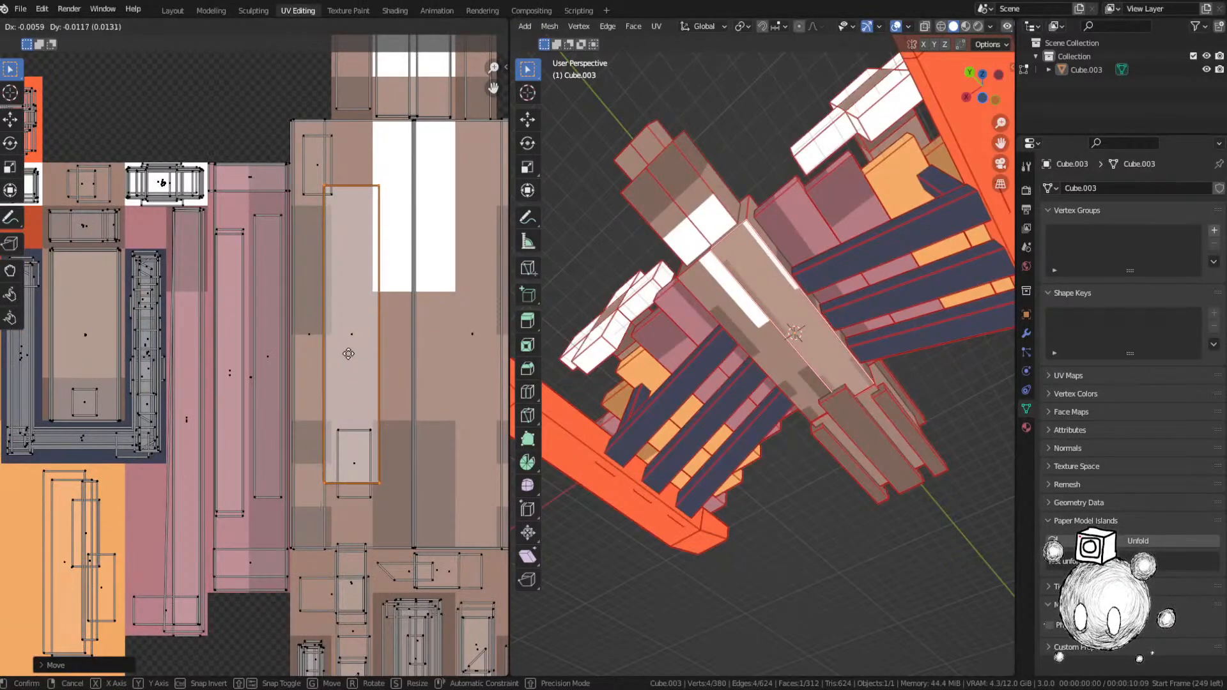
pyautogui.click(349, 353)
# Step: Scale the last underside island along X and Y to fill the left half of the hull area up to the centre line
pyautogui.press('s')
pyautogui.press('x')
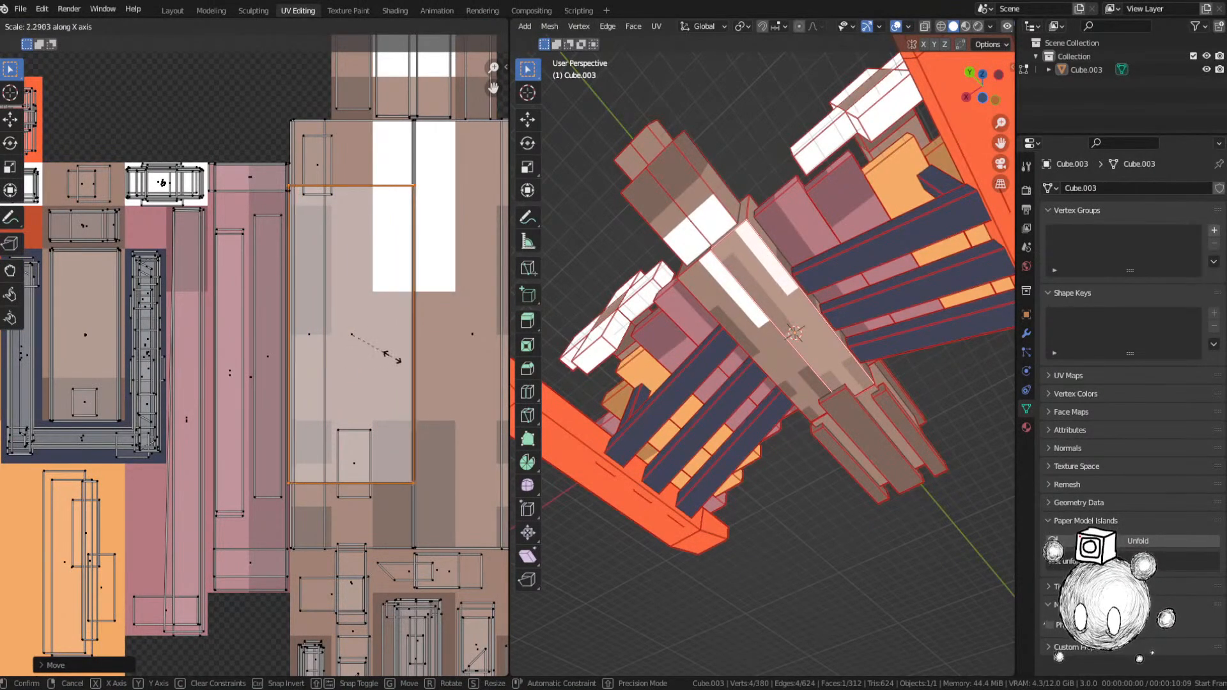
pyautogui.click(387, 353)
pyautogui.press('s')
pyautogui.press('y')
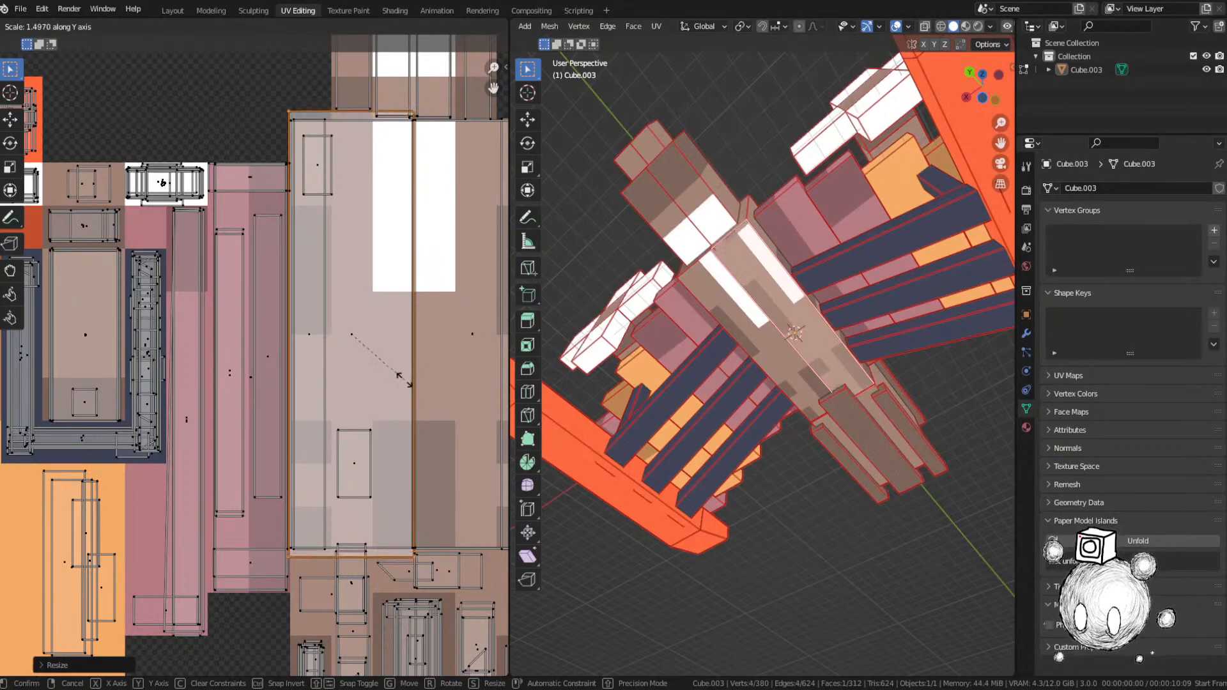
pyautogui.click(405, 347)
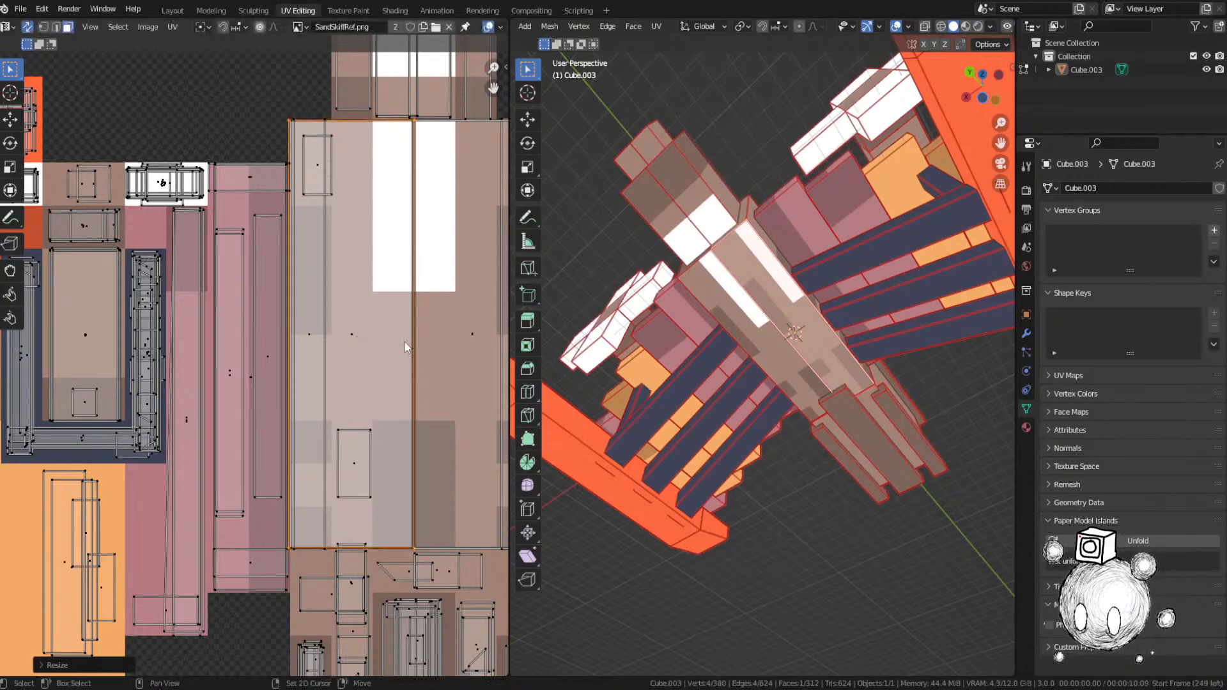
# Step: Mirror the left-half underside island along the X axis
pyautogui.hotkey('ctrl', 'm')
pyautogui.press('x')
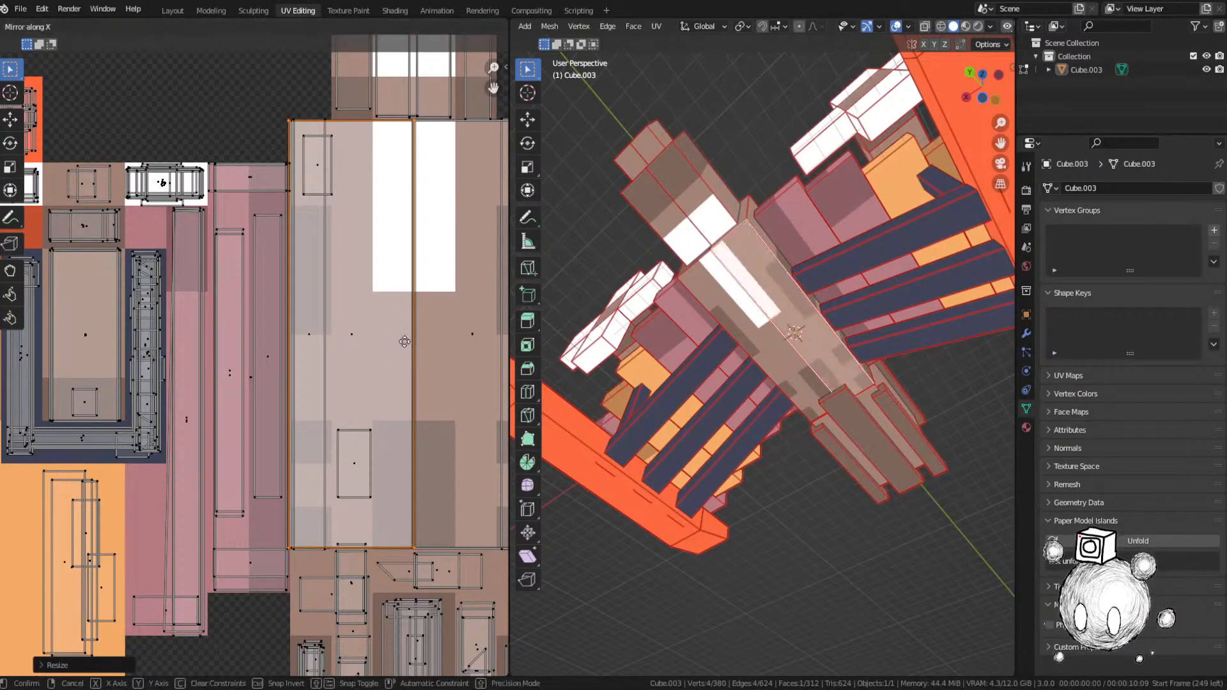
pyautogui.click(405, 347)
# Step: Return the model to Object Mode and save SandSkiff.blend
pyautogui.scroll(6, 750, 371)
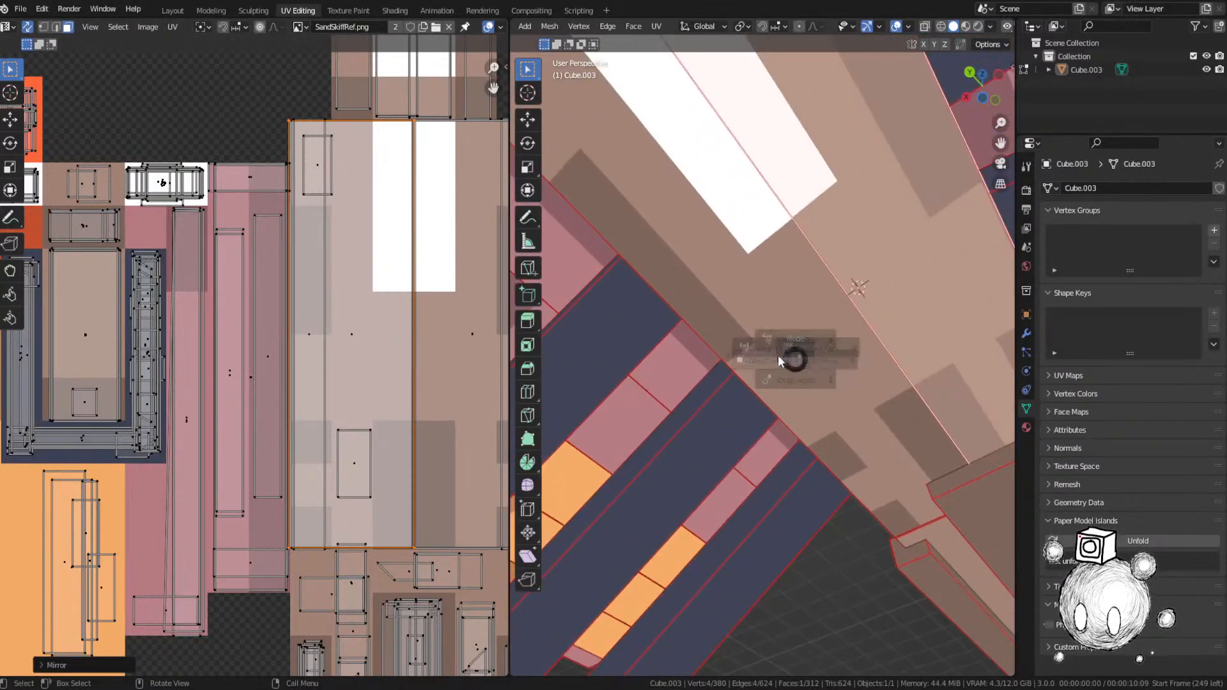
pyautogui.click(760, 359)
pyautogui.scroll(-9, 761, 362)
pyautogui.moveTo(761, 361); pyautogui.dragTo(704, 429, button='middle')
pyautogui.hotkey('ctrl', 's')
pyautogui.click(763, 432)
pyautogui.scroll(-6, 704, 428)
pyautogui.scroll(4, 814, 321)
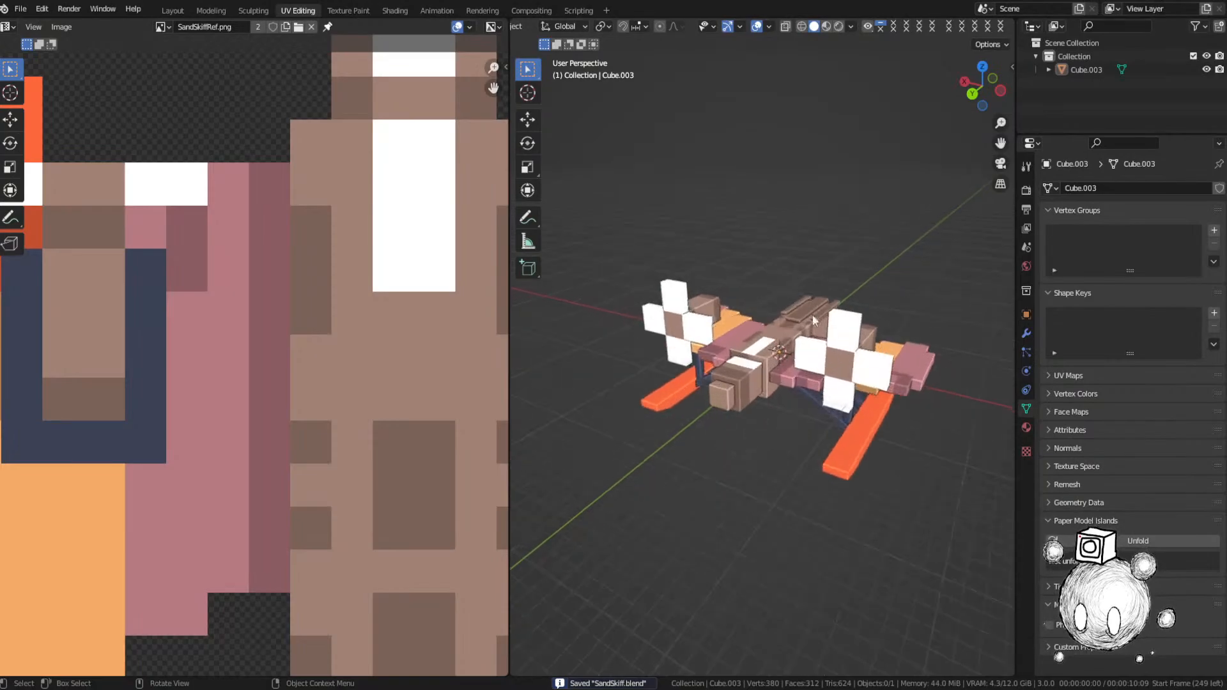
# Step: Enable Shadow in the 3D viewport's shading options and select the skiff
pyautogui.click(851, 26)
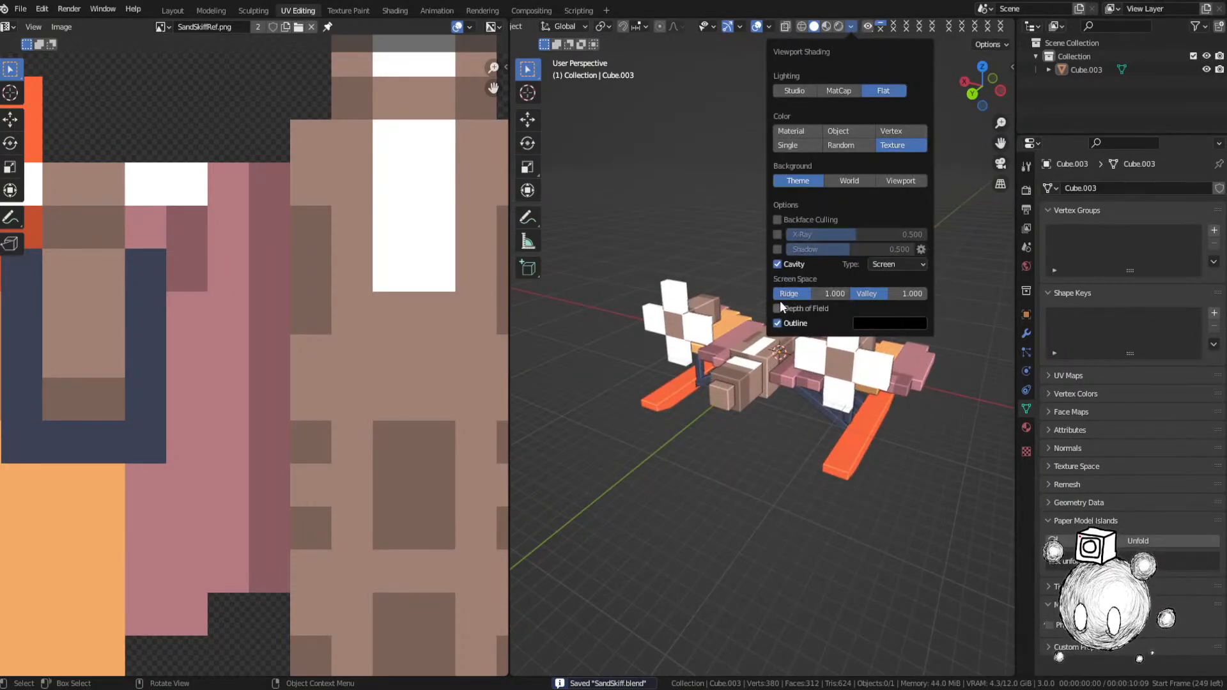
pyautogui.click(778, 249)
pyautogui.moveTo(792, 358); pyautogui.dragTo(785, 381, button='middle')
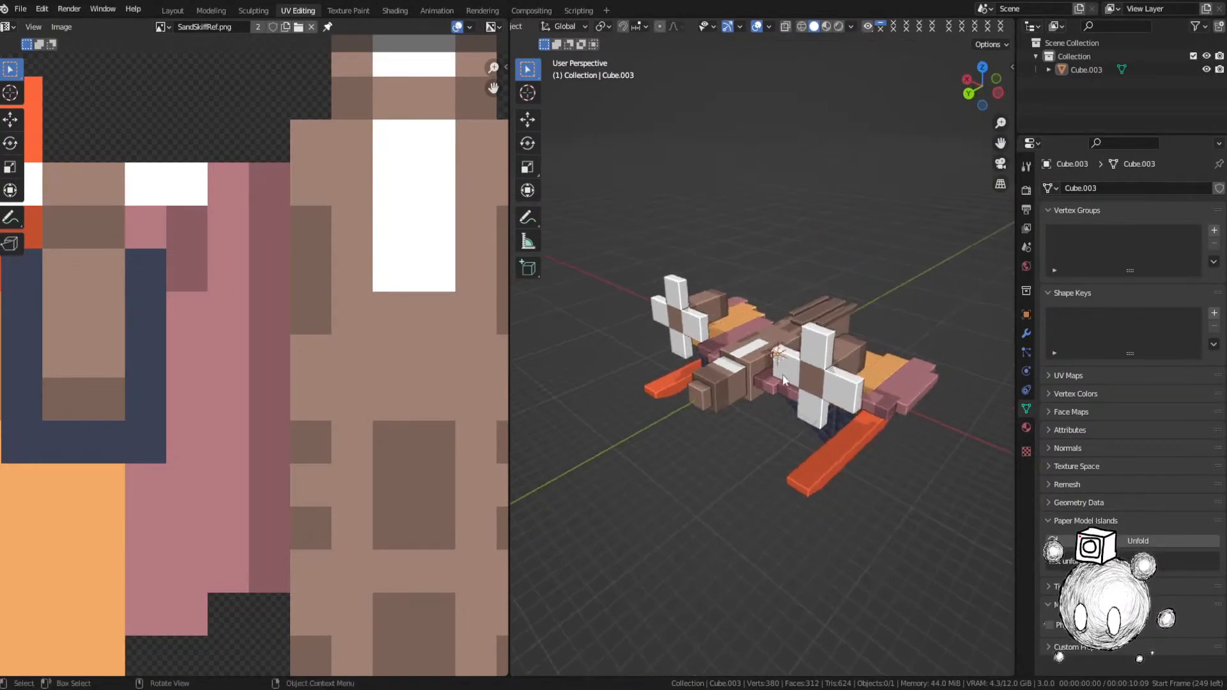
pyautogui.click(785, 380)
pyautogui.scroll(2, 778, 358)
pyautogui.scroll(-5, 786, 331)
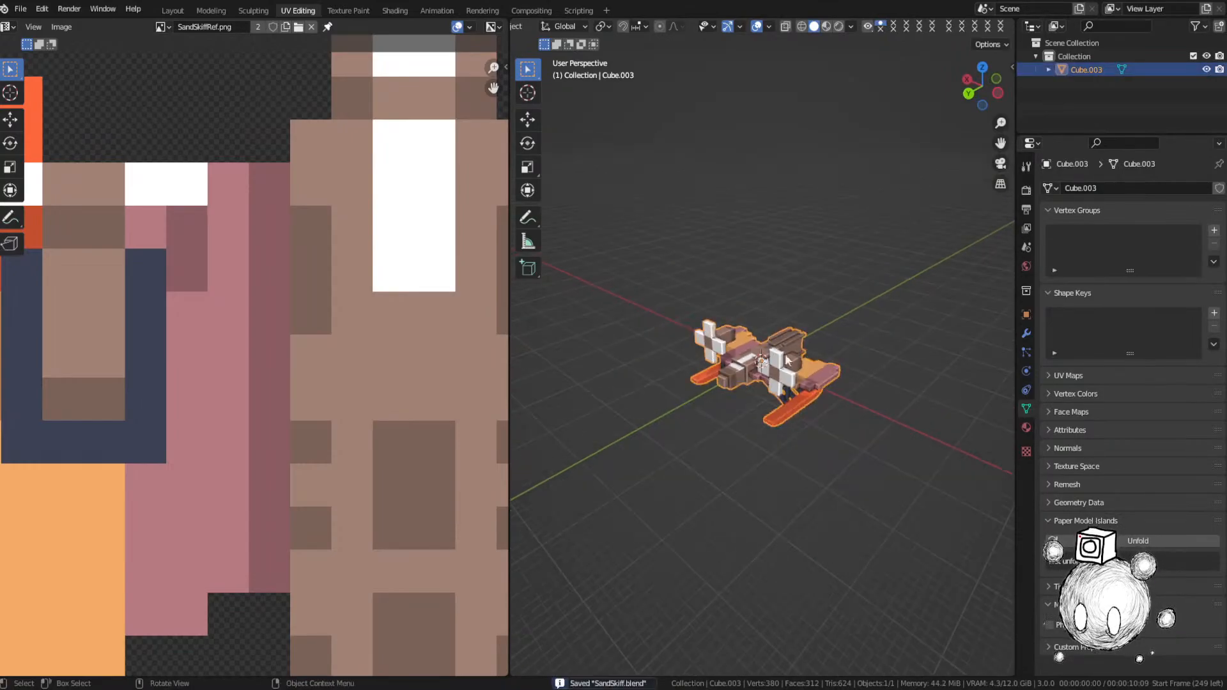
# Step: Try rotating one whole propeller around the global Y axis in Edit Mode
pyautogui.moveTo(786, 332); pyautogui.dragTo(898, 341, button='middle')
pyautogui.scroll(5, 798, 400)
pyautogui.moveTo(798, 400); pyautogui.dragTo(769, 405, button='middle')
pyautogui.press('Tab')
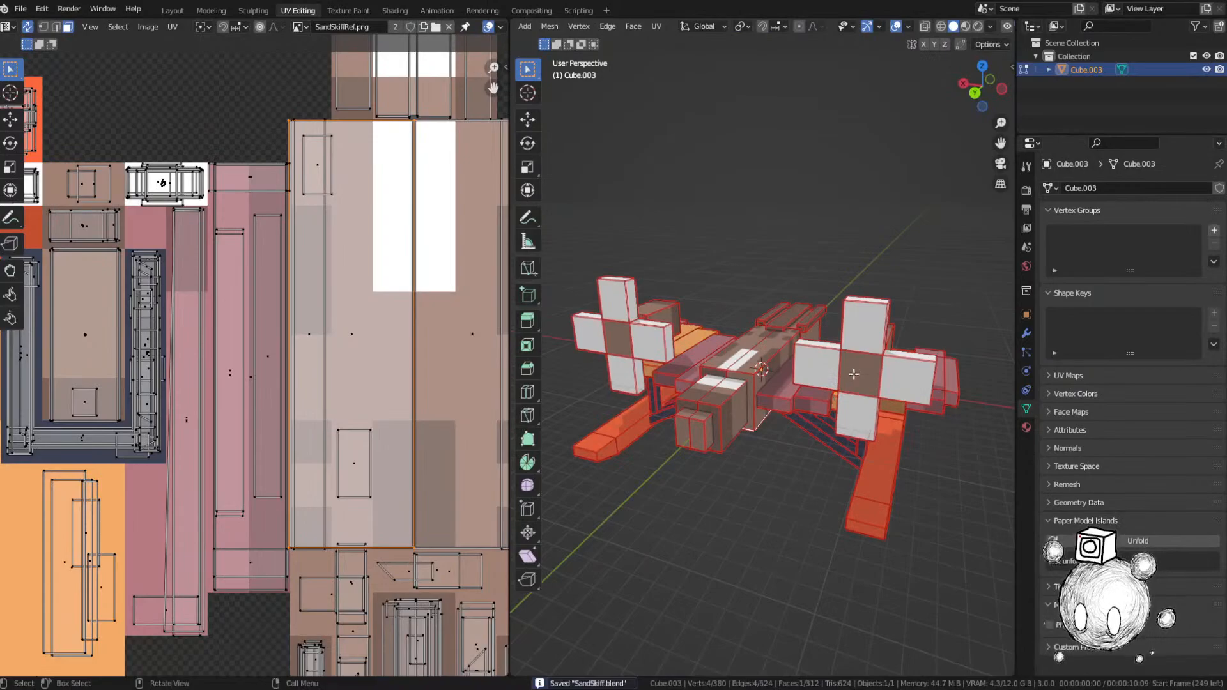
pyautogui.click(855, 374)
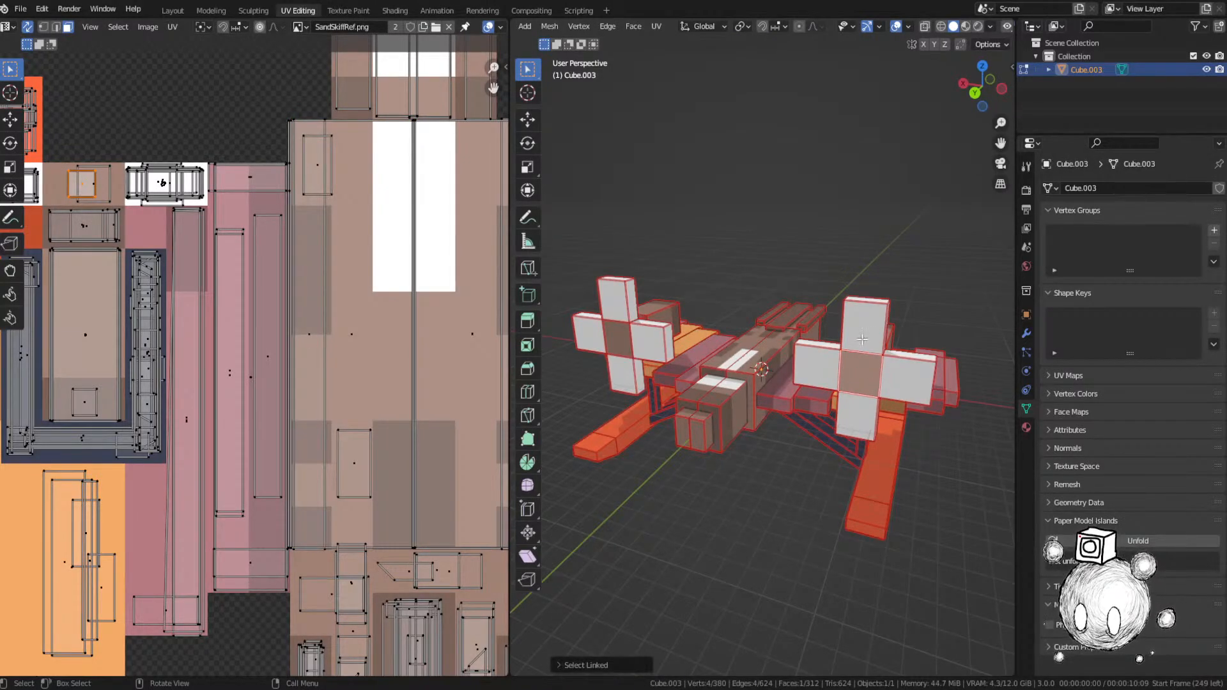
pyautogui.click(863, 353)
pyautogui.hotkey('ctrl', 'l')
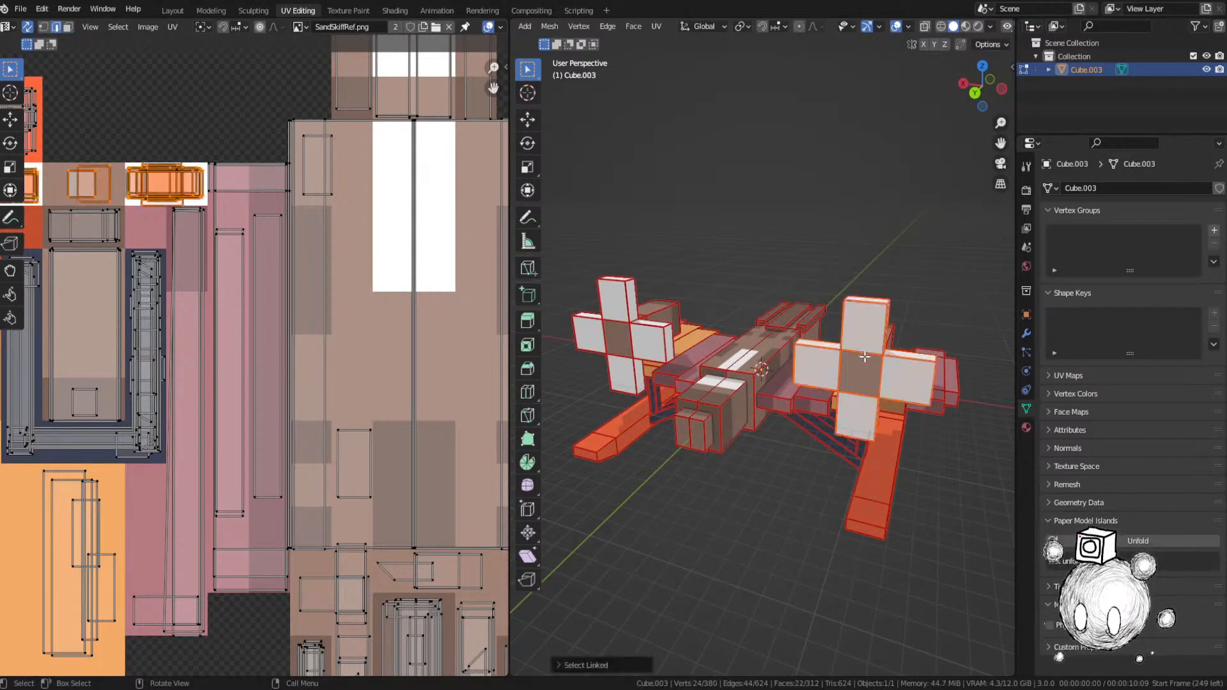
pyautogui.moveTo(862, 353); pyautogui.dragTo(831, 384, button='middle')
pyautogui.press('r')
pyautogui.press('y')
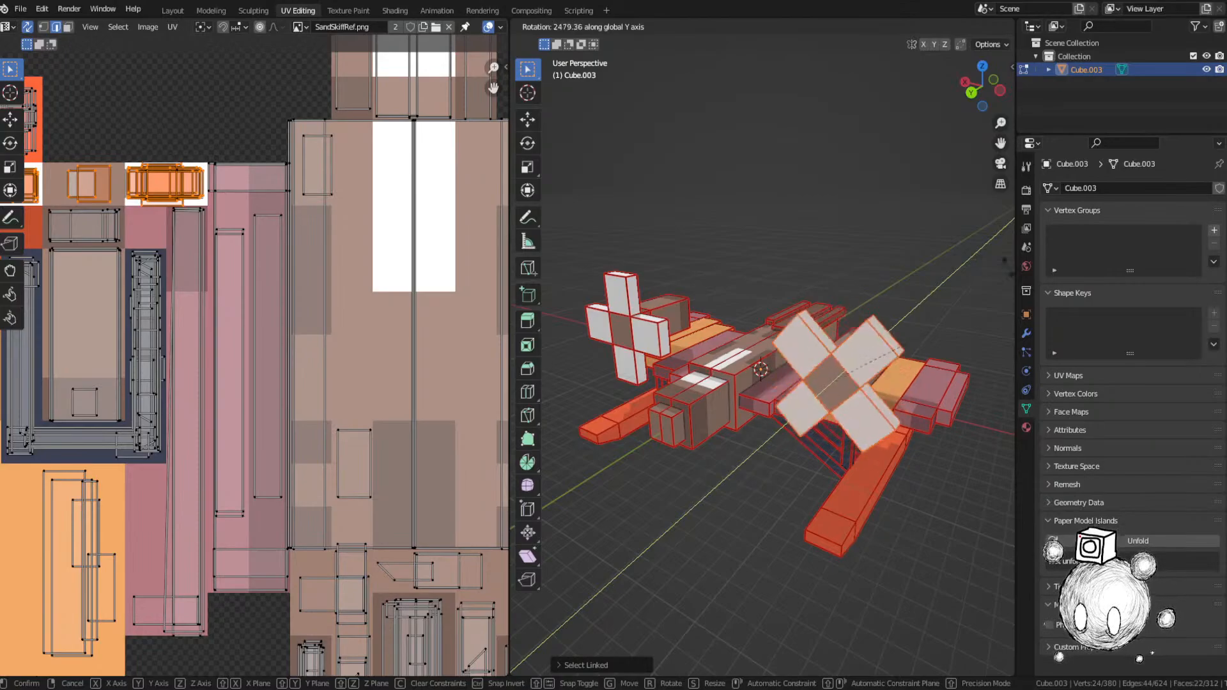
pyautogui.press('Escape')
pyautogui.press('Tab')
# Step: Save the skiff file and check the underside of the wing for wrongly coloured faces
pyautogui.scroll(-4, 642, 304)
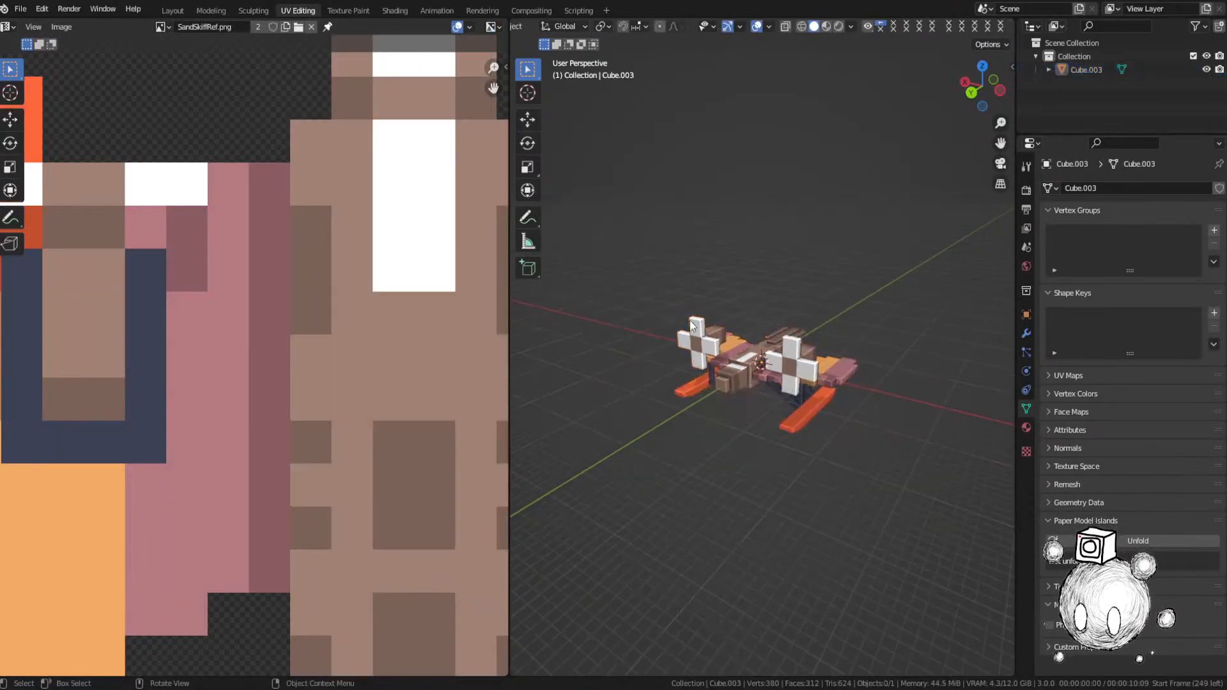
pyautogui.hotkey('ctrl', 's')
pyautogui.click(736, 318)
pyautogui.moveTo(752, 339); pyautogui.dragTo(807, 303, button='middle')
pyautogui.scroll(7, 767, 373)
pyautogui.scroll(-2, 781, 381)
pyautogui.hotkey('ctrl', 's')
# Step: Select the orange face under the pink outer wing section and move its UV island onto the pink outer-wing strip
pyautogui.click(734, 326)
pyautogui.scroll(4, 808, 303)
pyautogui.press('Tab')
pyautogui.click(817, 187)
pyautogui.scroll(-4, 478, 350)
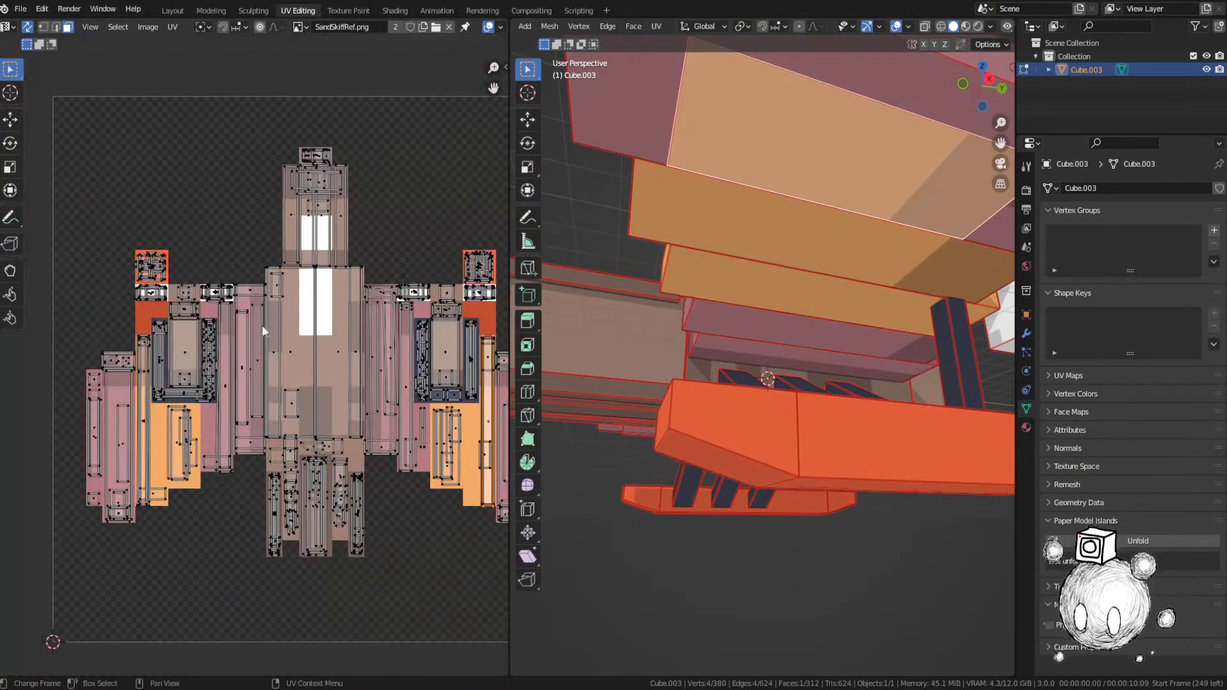
pyautogui.press('g')
pyautogui.rightClick(388, 332)
pyautogui.moveTo(395, 330); pyautogui.dragTo(245, 309, button='middle')
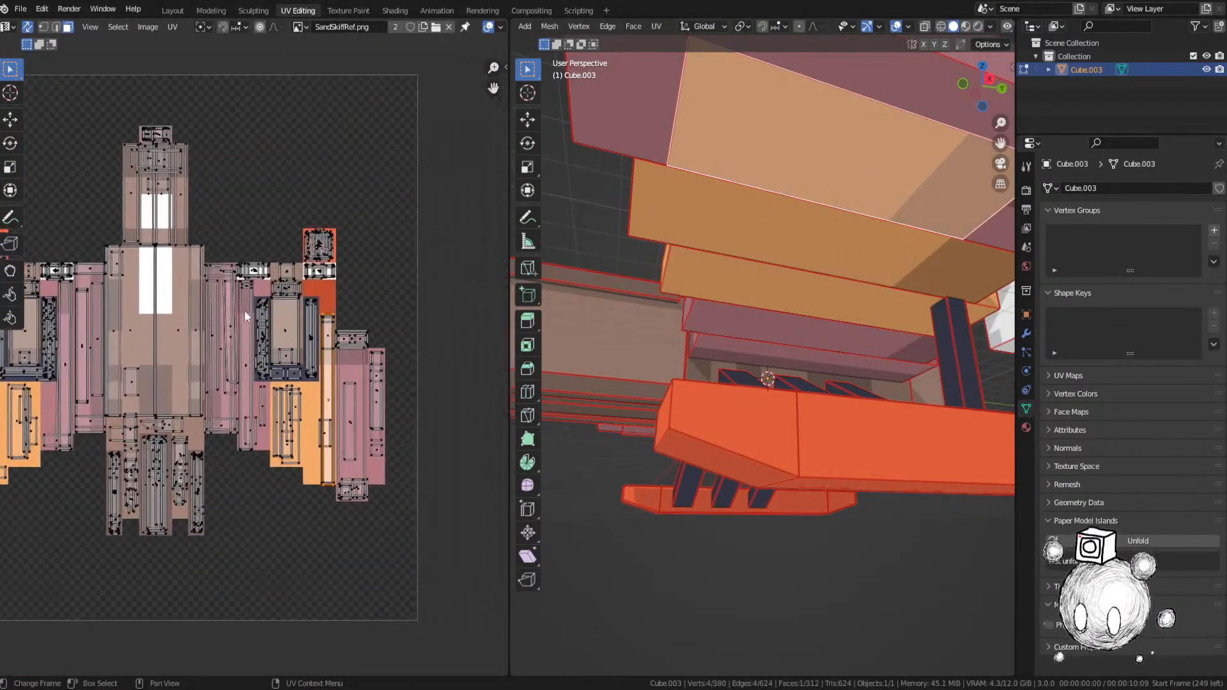
pyautogui.press('g')
pyautogui.click(273, 333)
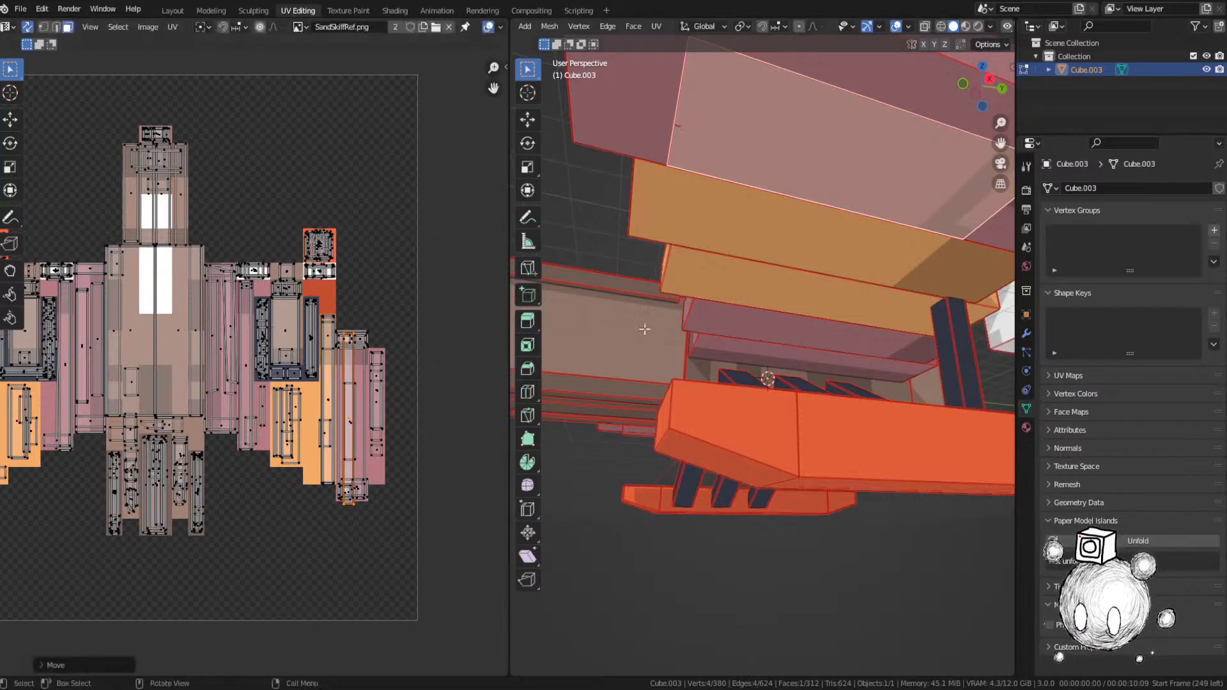
# Step: Reposition the outer-wing underside island and scale it along Y to fit within the pink strip's plain colour
pyautogui.scroll(-4, 643, 330)
pyautogui.moveTo(688, 334); pyautogui.dragTo(649, 416, button='middle')
pyautogui.scroll(4, 386, 378)
pyautogui.moveTo(386, 378); pyautogui.dragTo(278, 350, button='middle')
pyautogui.scroll(2, 277, 350)
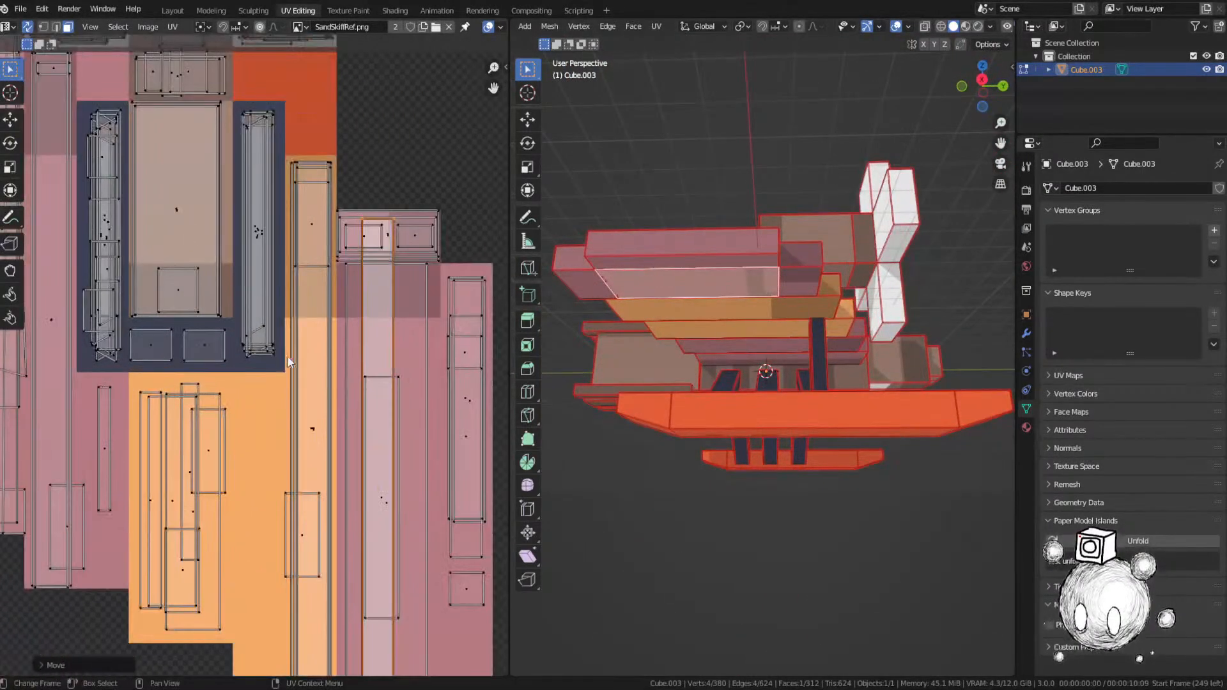
pyautogui.press('g')
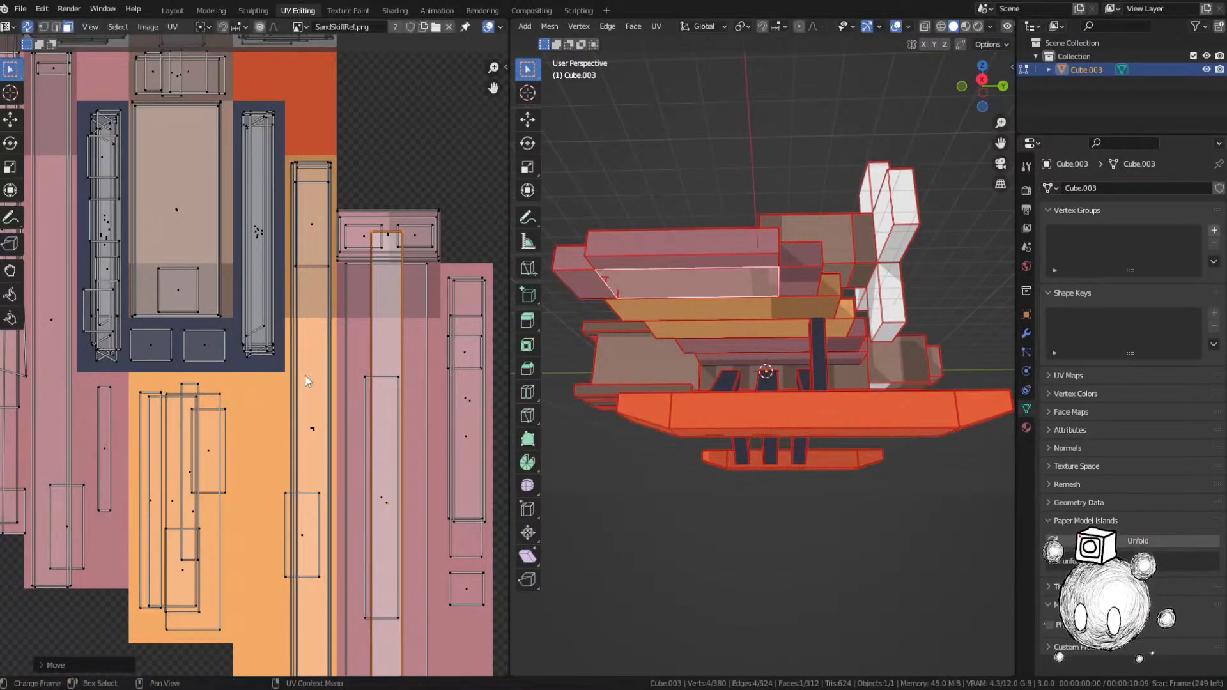
pyautogui.press('s')
pyautogui.press('y')
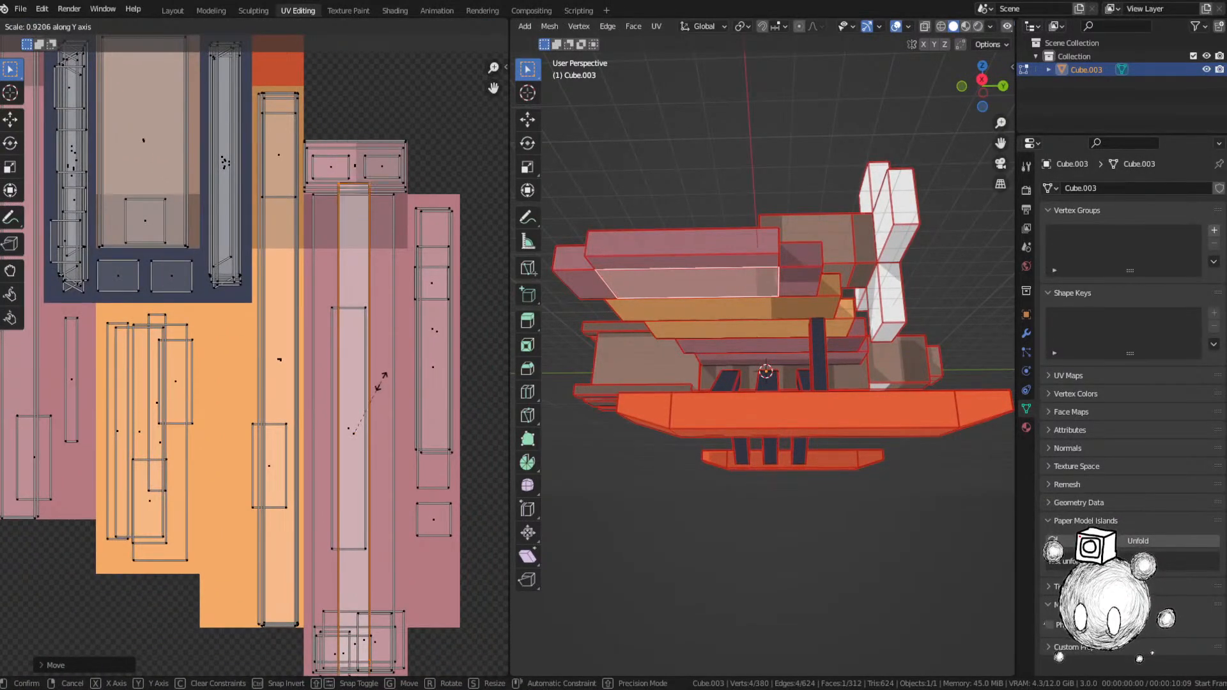
pyautogui.click(373, 404)
# Step: Deselect everything, switch back to Object Mode and save the corrected skiff
pyautogui.hotkey('alt', 'a')
pyautogui.moveTo(692, 379); pyautogui.dragTo(762, 331, button='middle')
pyautogui.hotkey('ctrl', 'Tab')
pyautogui.click(624, 359)
pyautogui.hotkey('alt', 'a')
pyautogui.hotkey('ctrl', 's')
pyautogui.hotkey('ctrl', 's')
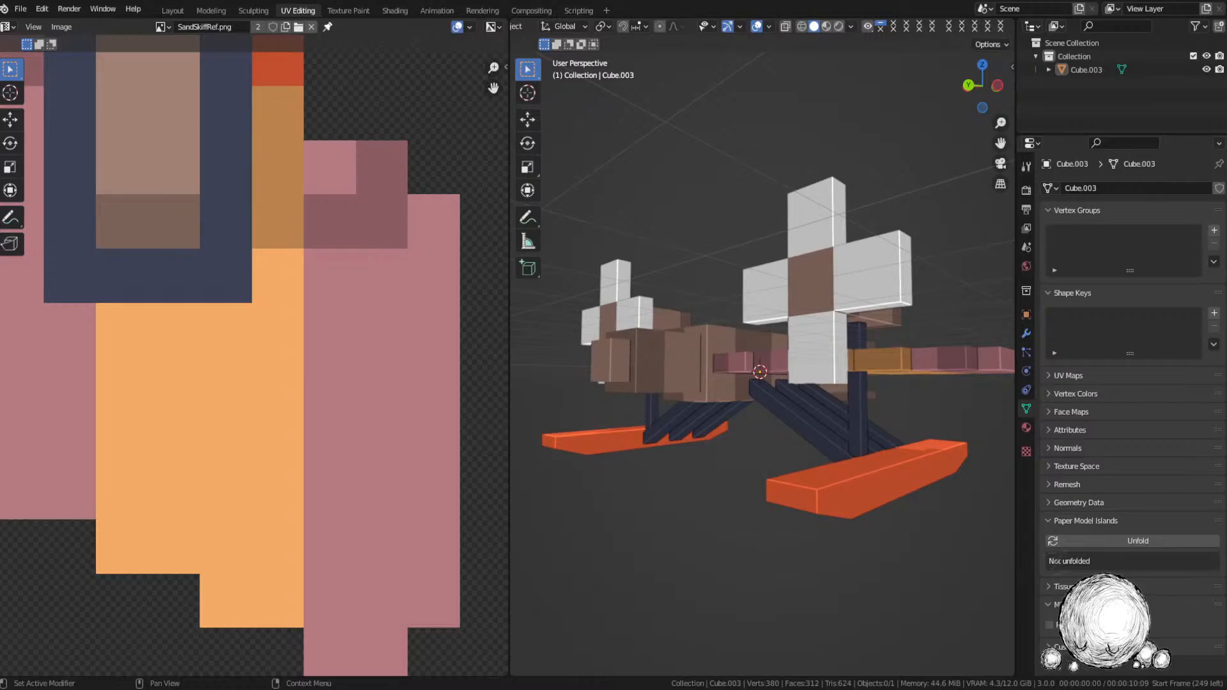
pyautogui.moveTo(900, 389); pyautogui.dragTo(938, 408, button='middle')
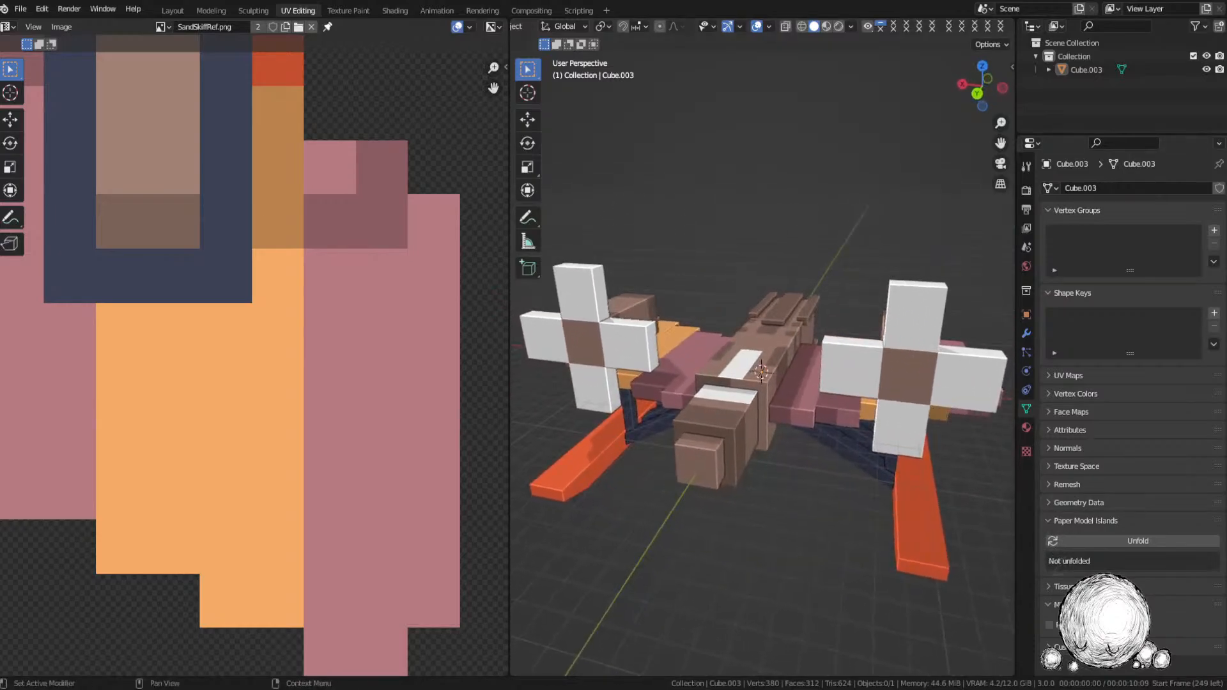